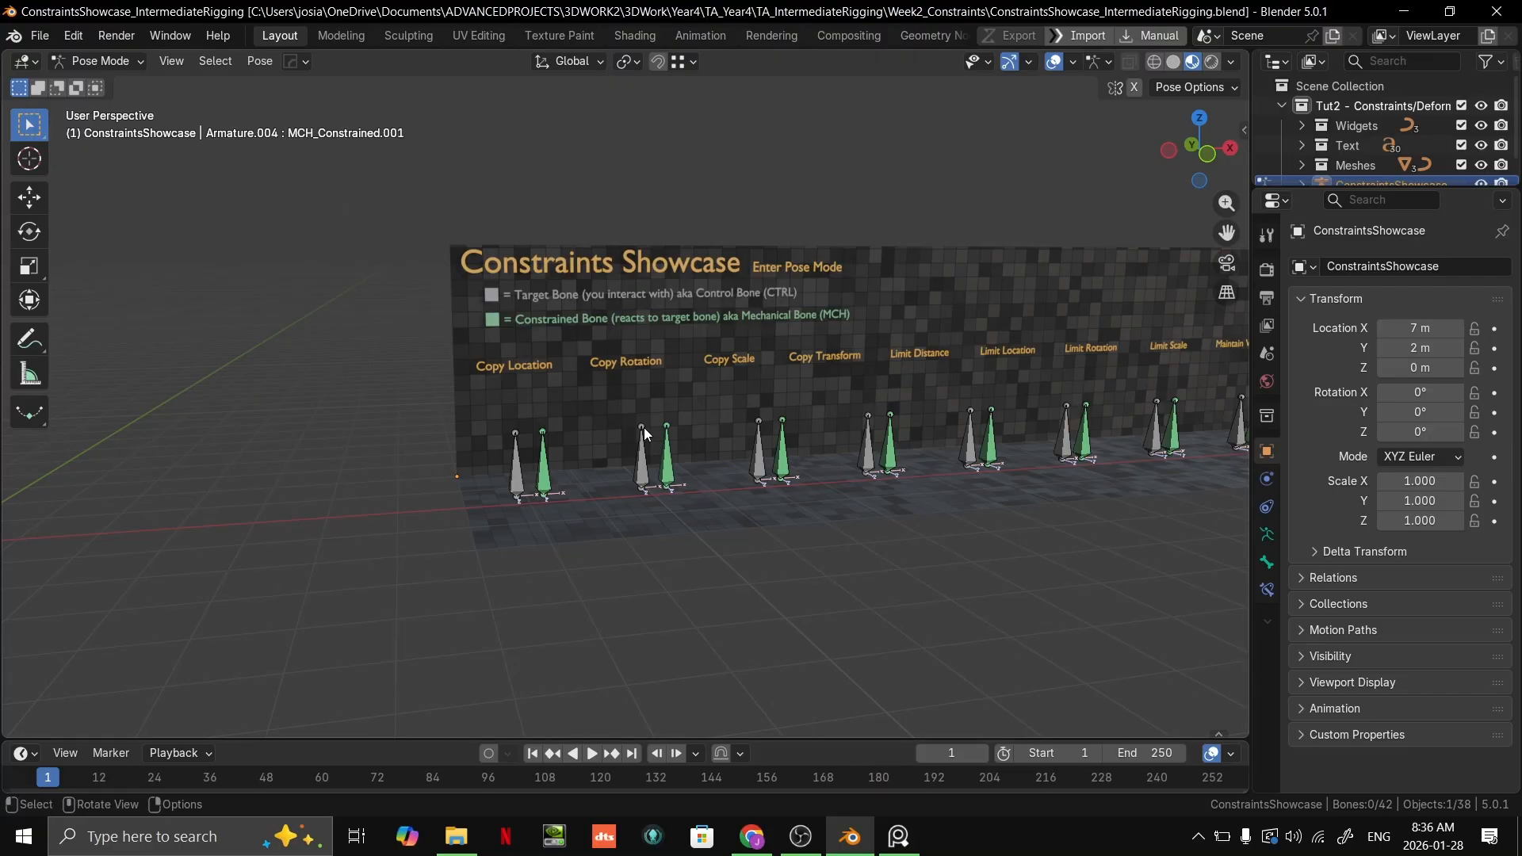
Step: Switch the showcase armature from Pose Mode to Object Mode and deselect it
scroll(641, 432, "up", 5)
scroll(640, 431, "down", 3)
middle_click_drag(706, 436, 731, 443, "shift")
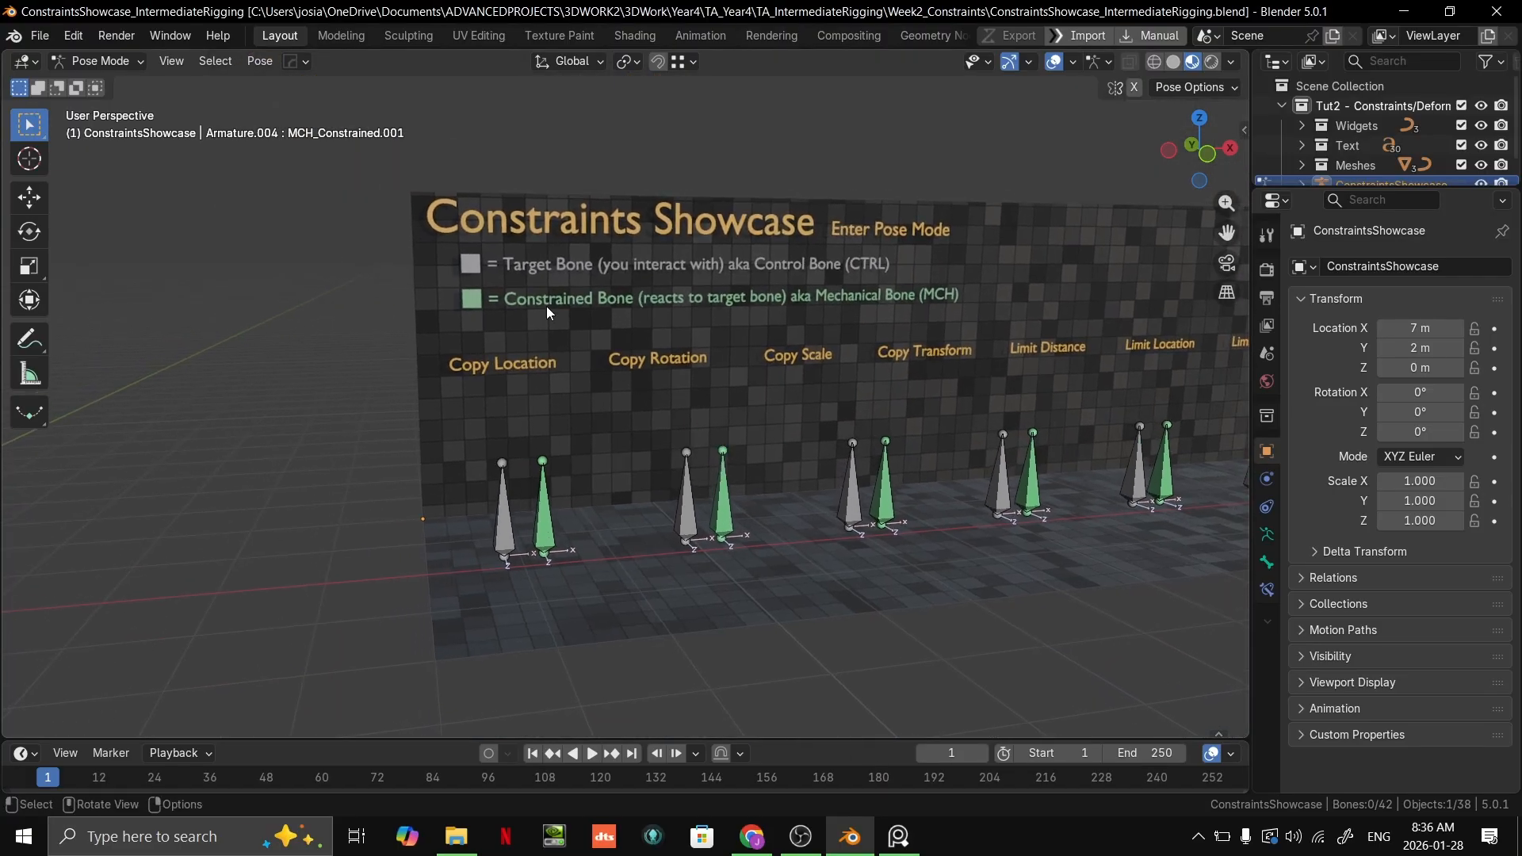
left_click(127, 60)
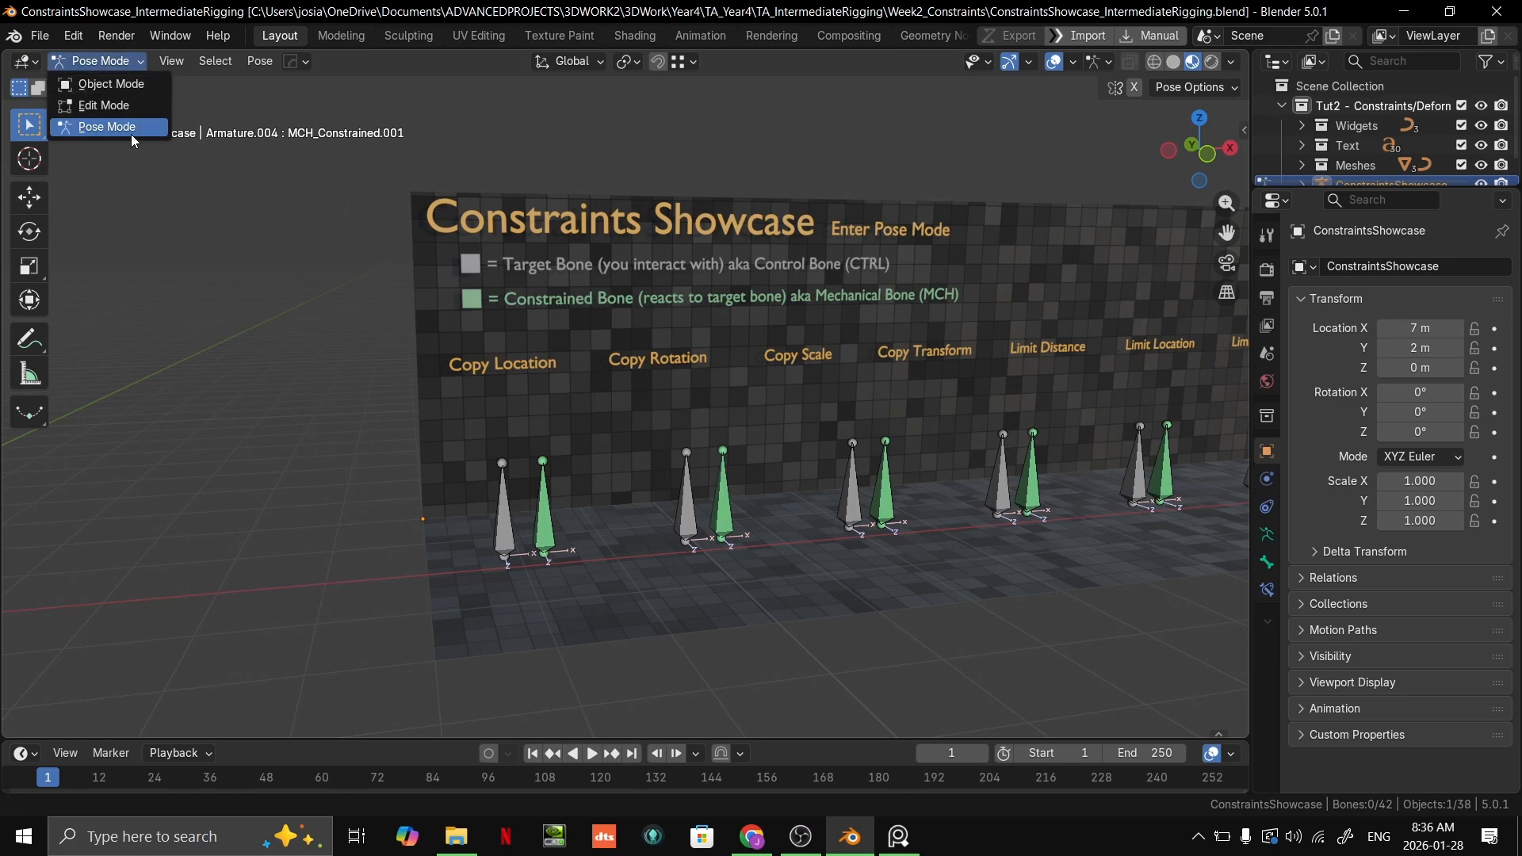
left_click(111, 83)
scroll(680, 292, "down", 4)
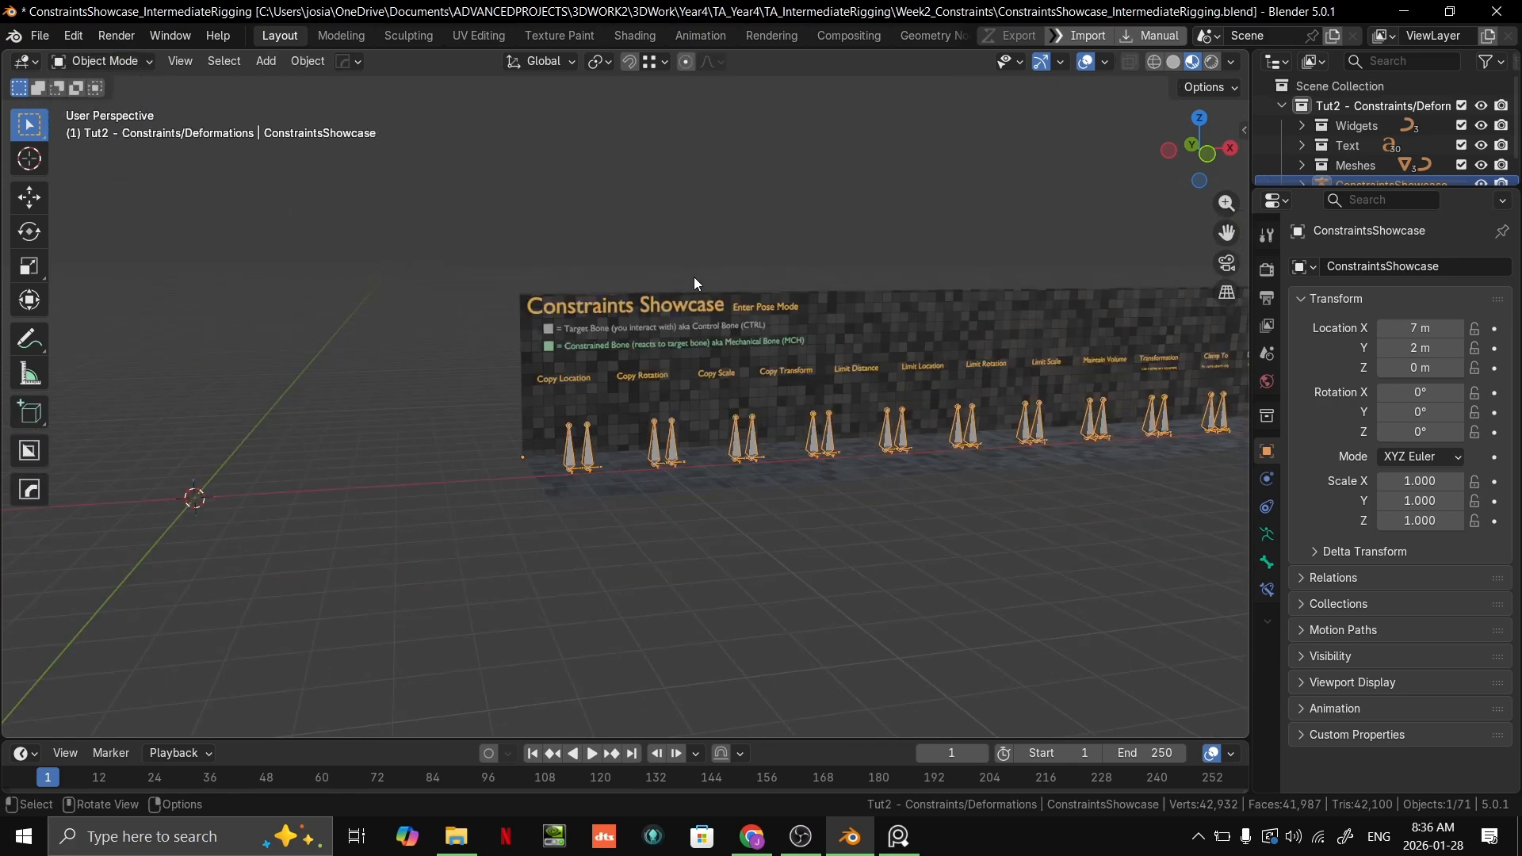
left_click(785, 190)
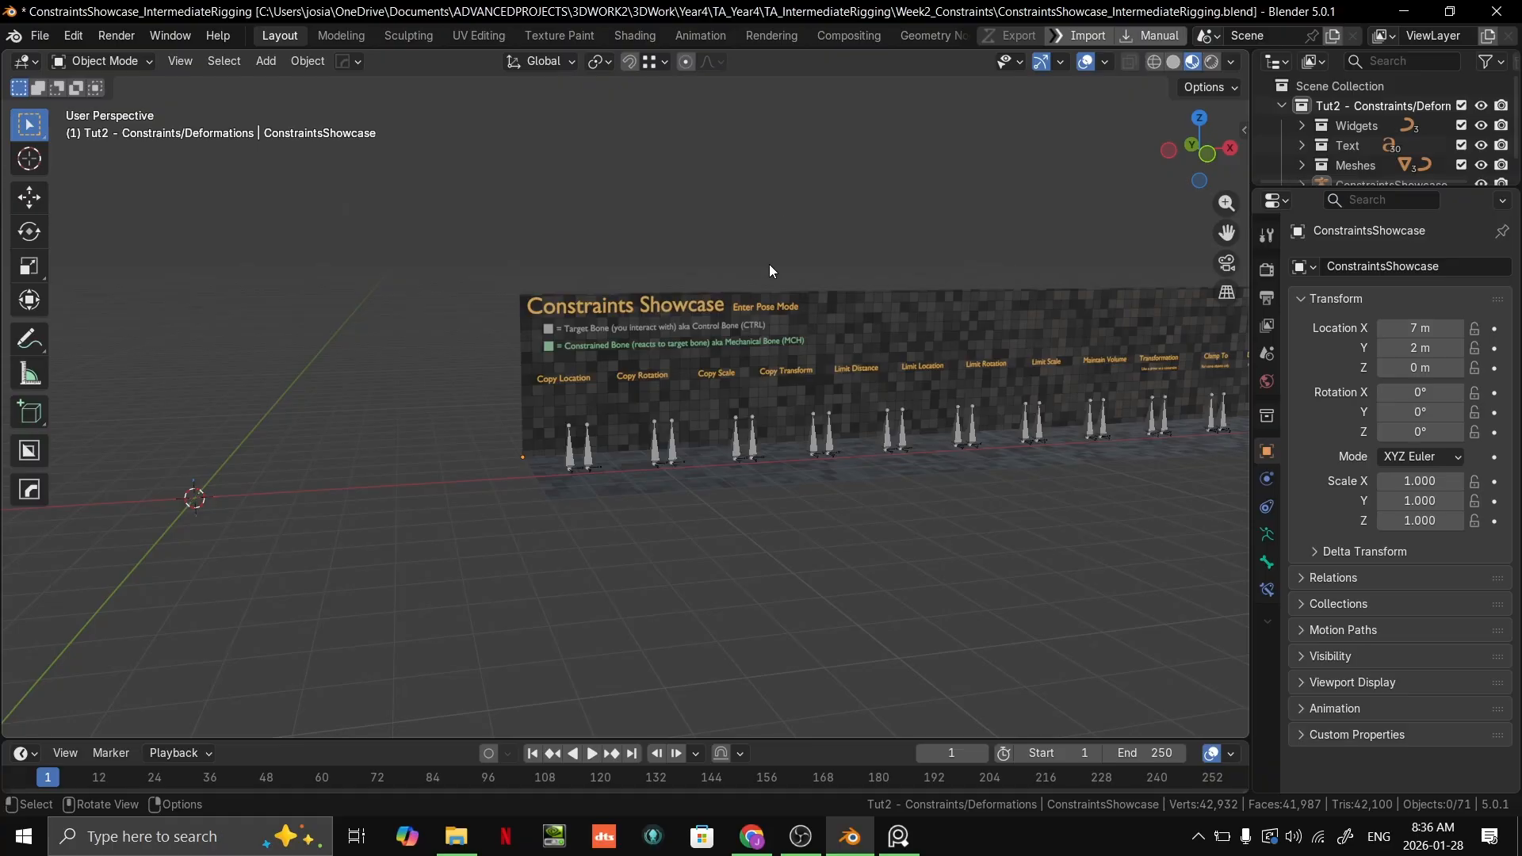
Step: Examine the showcase wall's legend for target (CTRL) and constrained (MCH) bones and the constraint labels beneath it
scroll(769, 259, "up", 3)
mouse_move(771, 348)
middle_mouse_down()
mouse_move(683, 349)
mouse_move(795, 333)
middle_mouse_up()
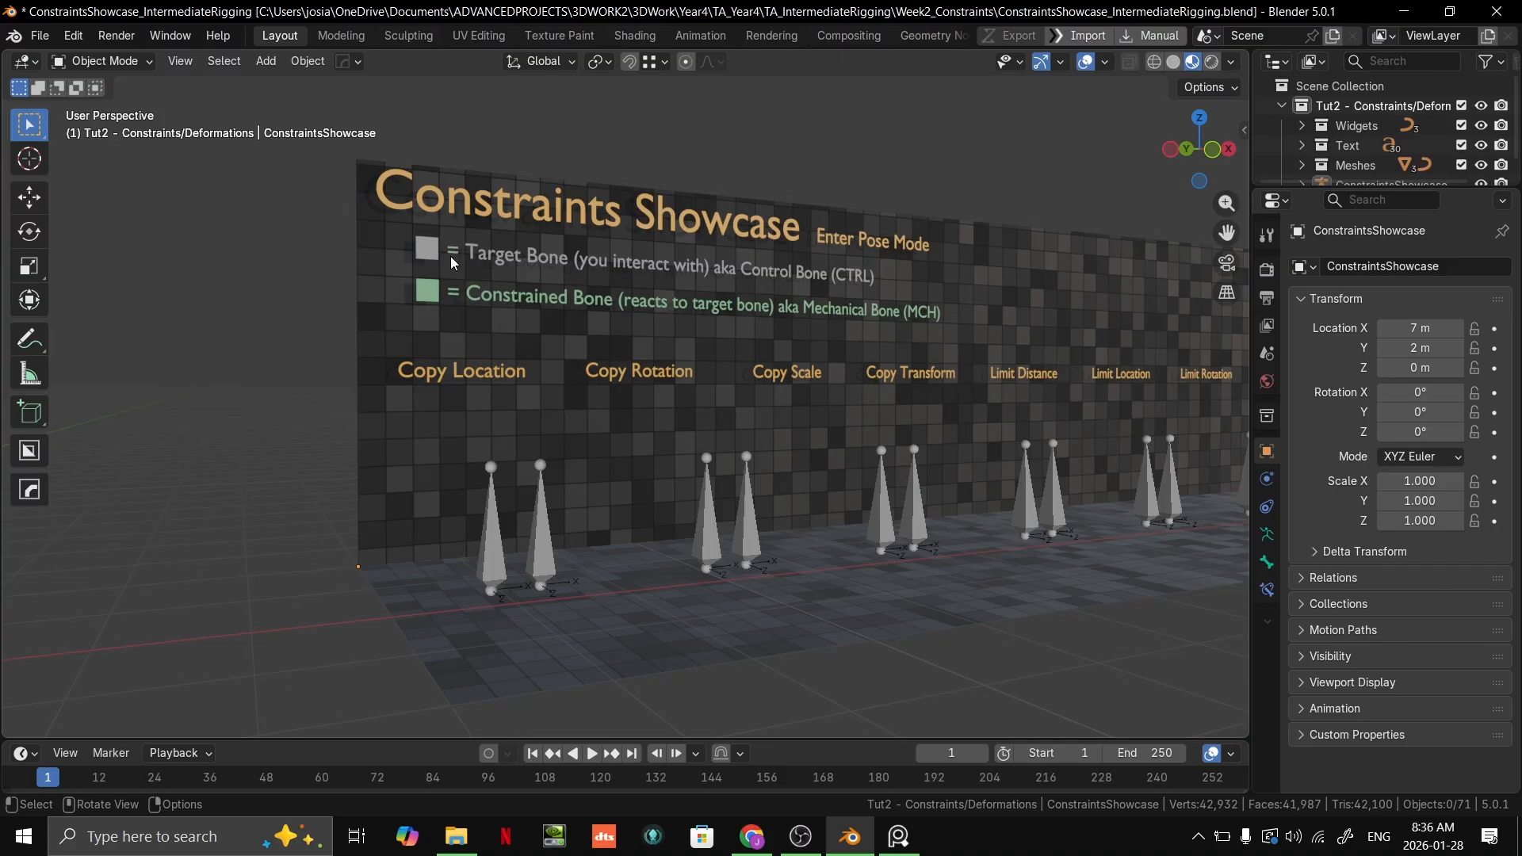
scroll(450, 256, "up", 3)
scroll(493, 249, "up", 2)
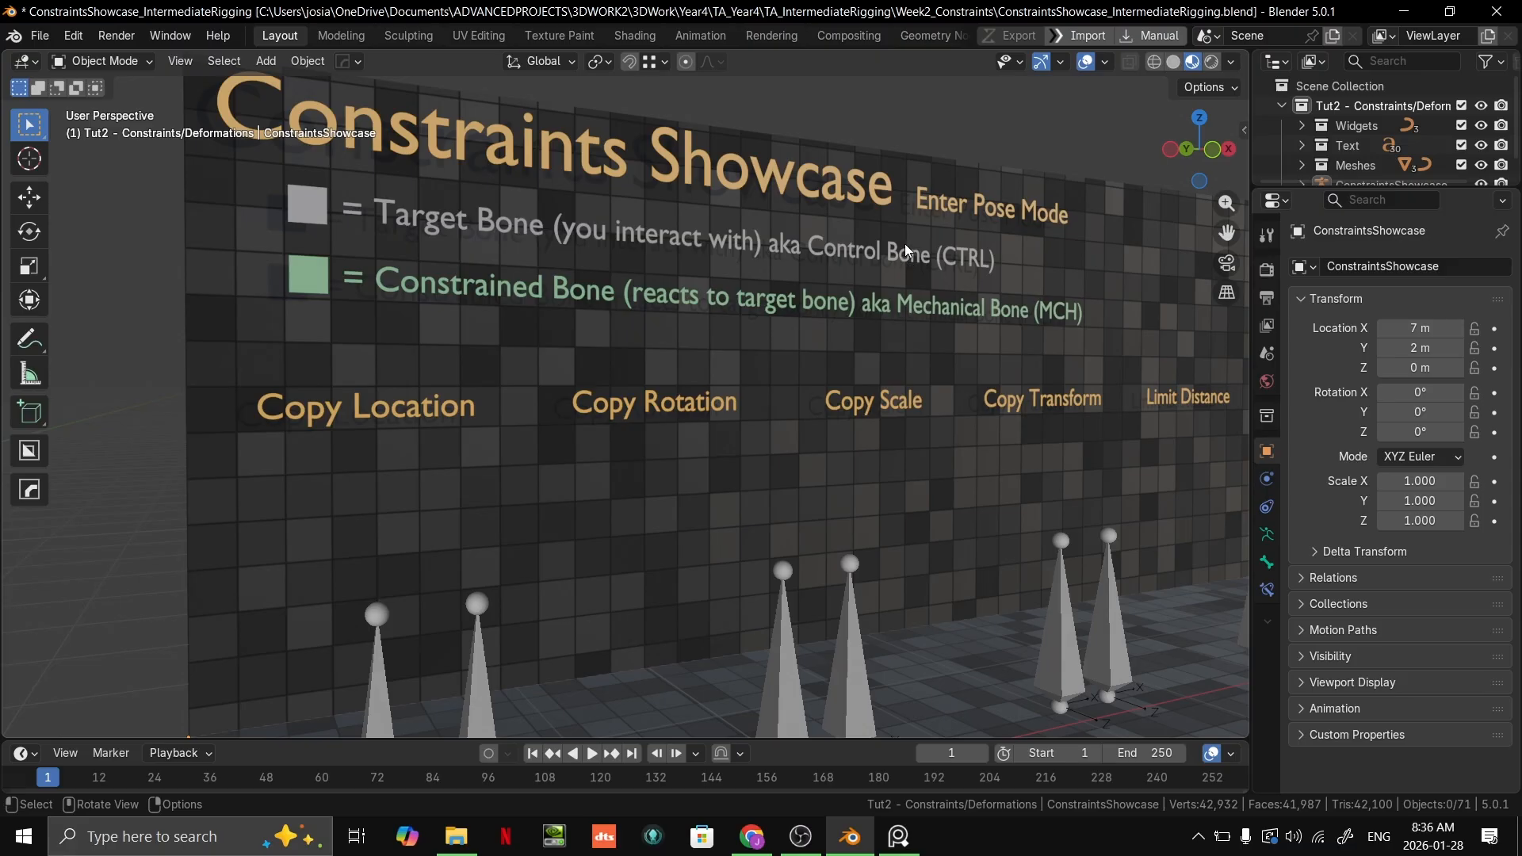
scroll(906, 267, "up", 2)
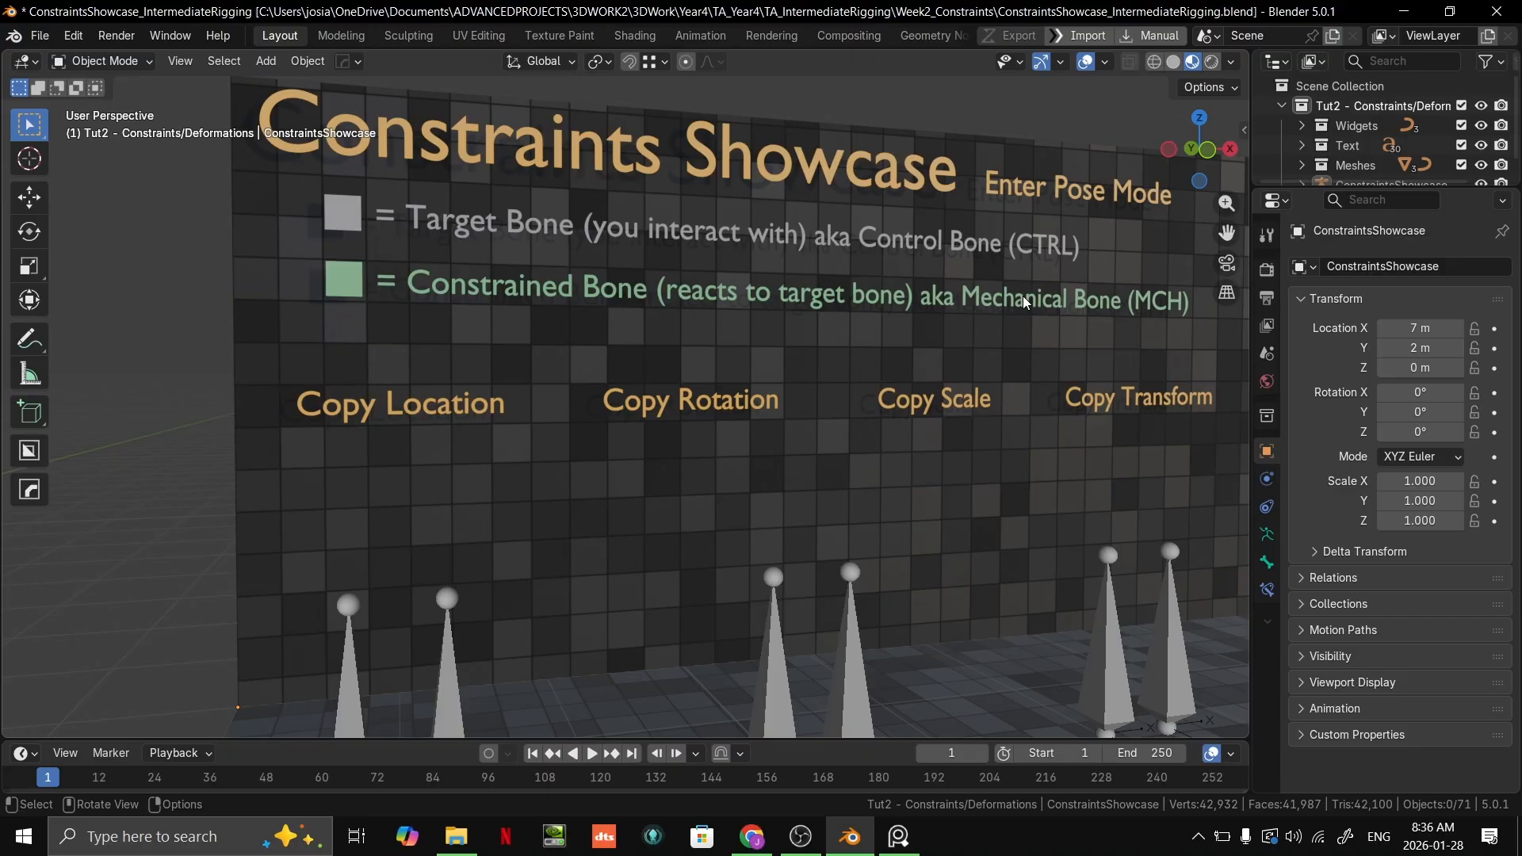
scroll(1023, 296, "down", 2)
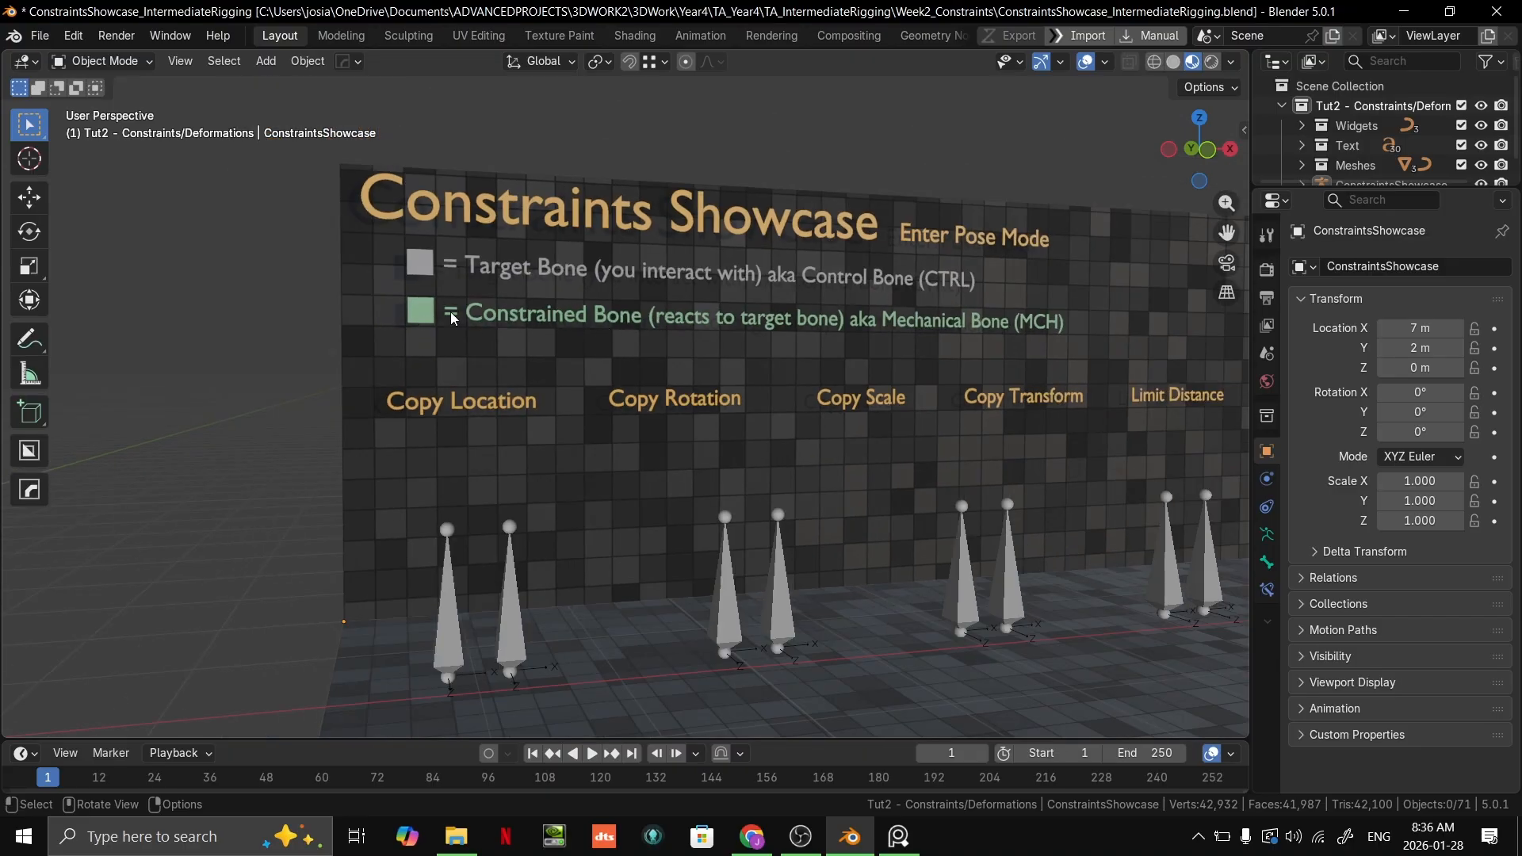
middle_click_drag(745, 335, 708, 329)
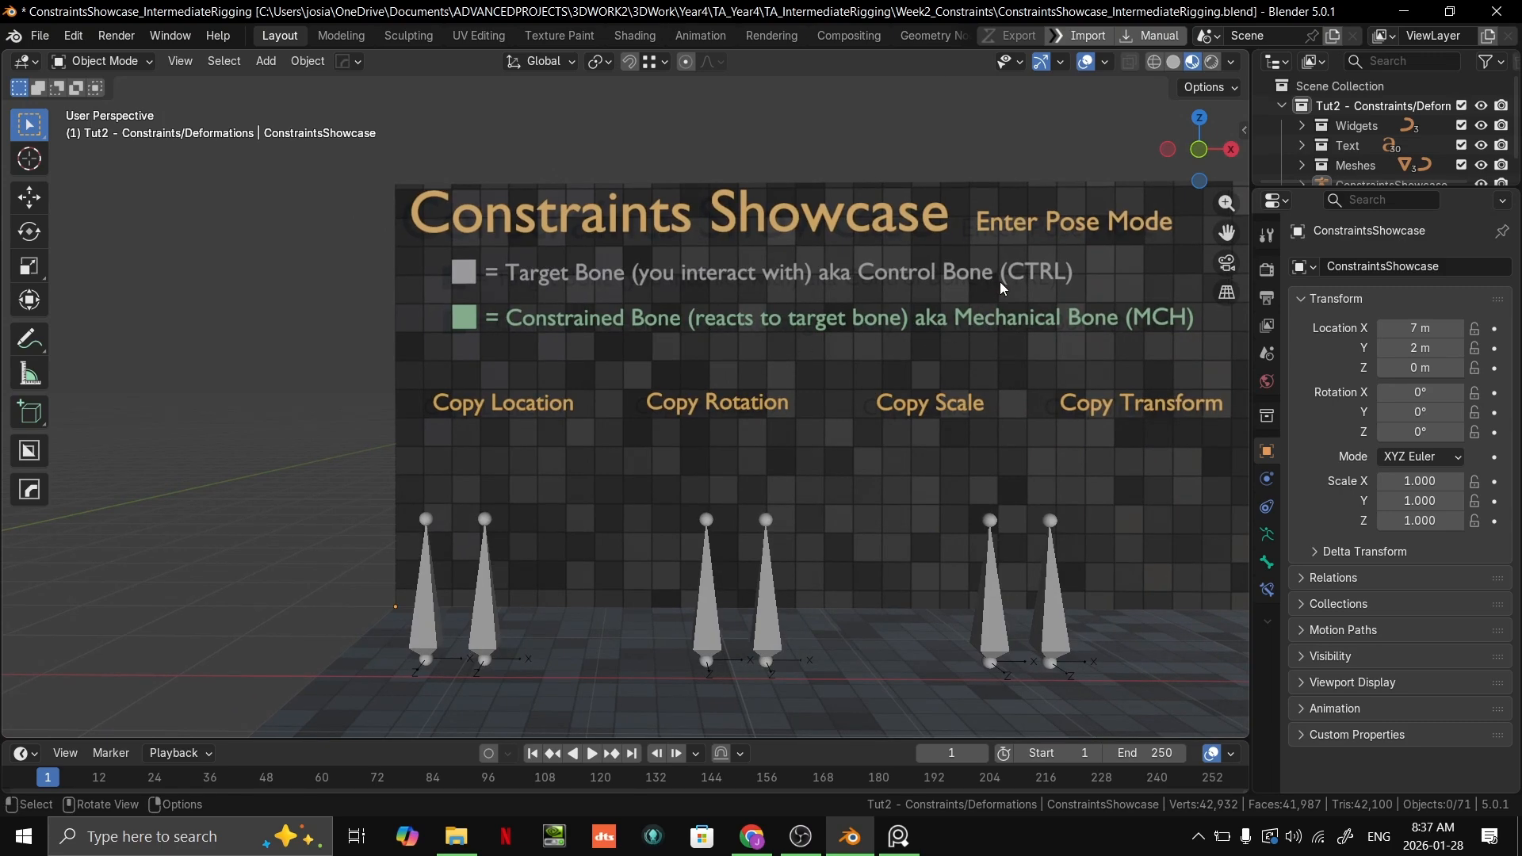
middle_click_drag(1045, 339, 957, 346)
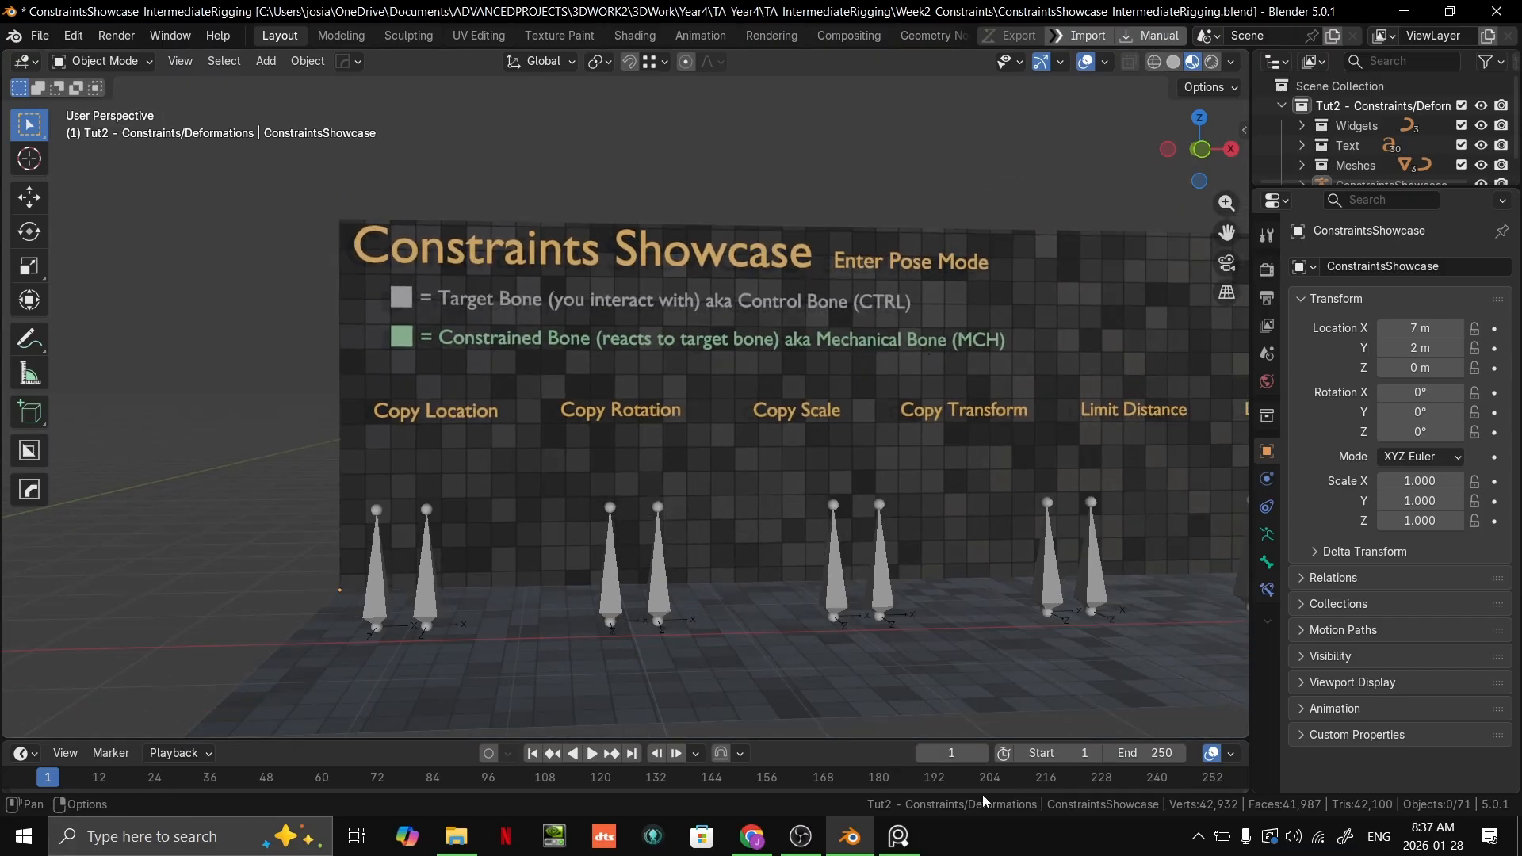
mouse_move(849, 840)
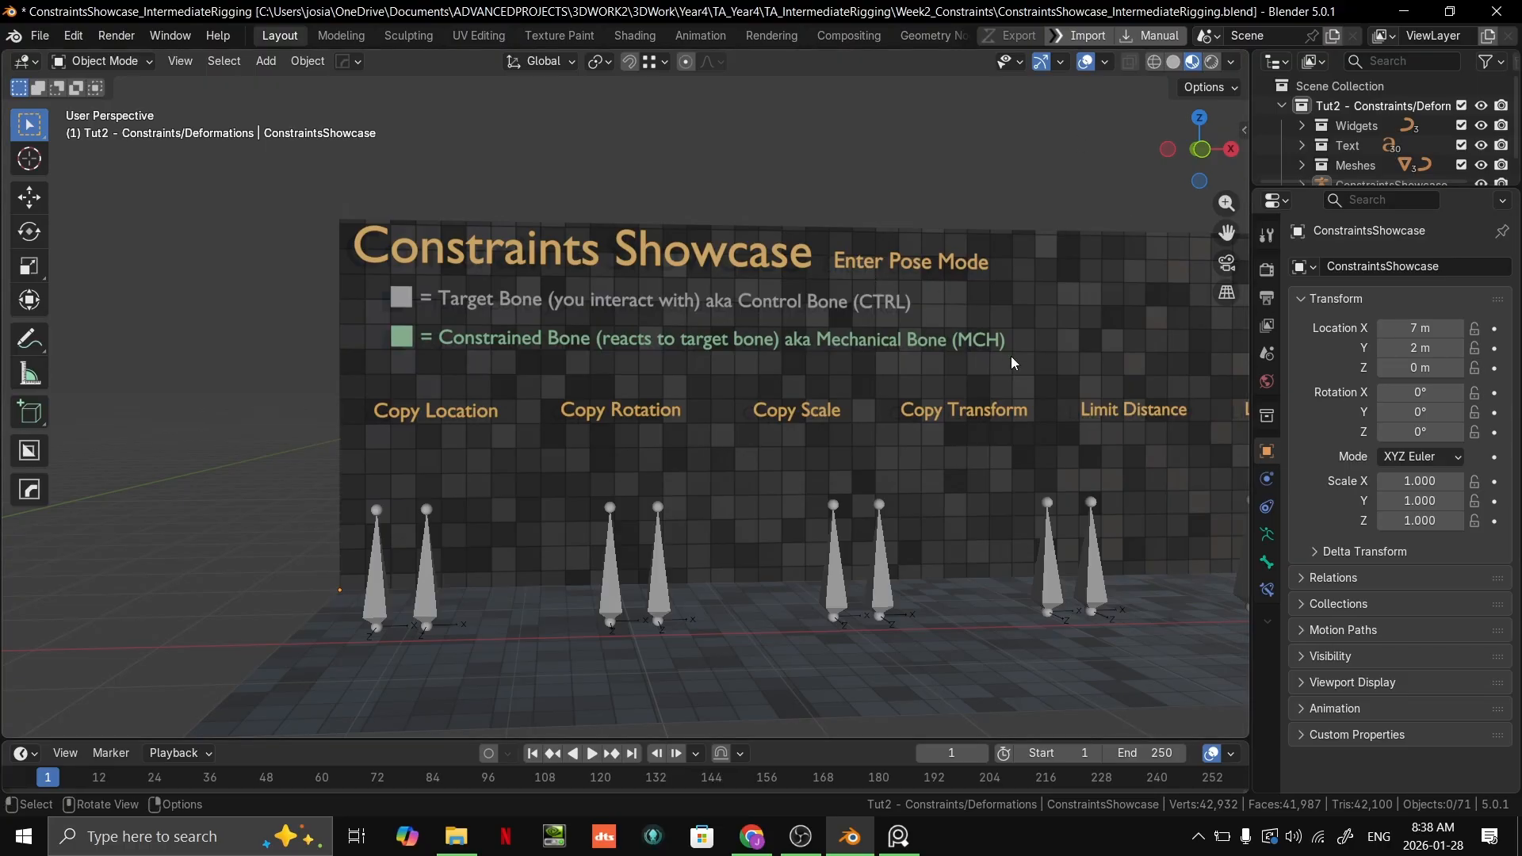
scroll(1037, 400, "up", 1)
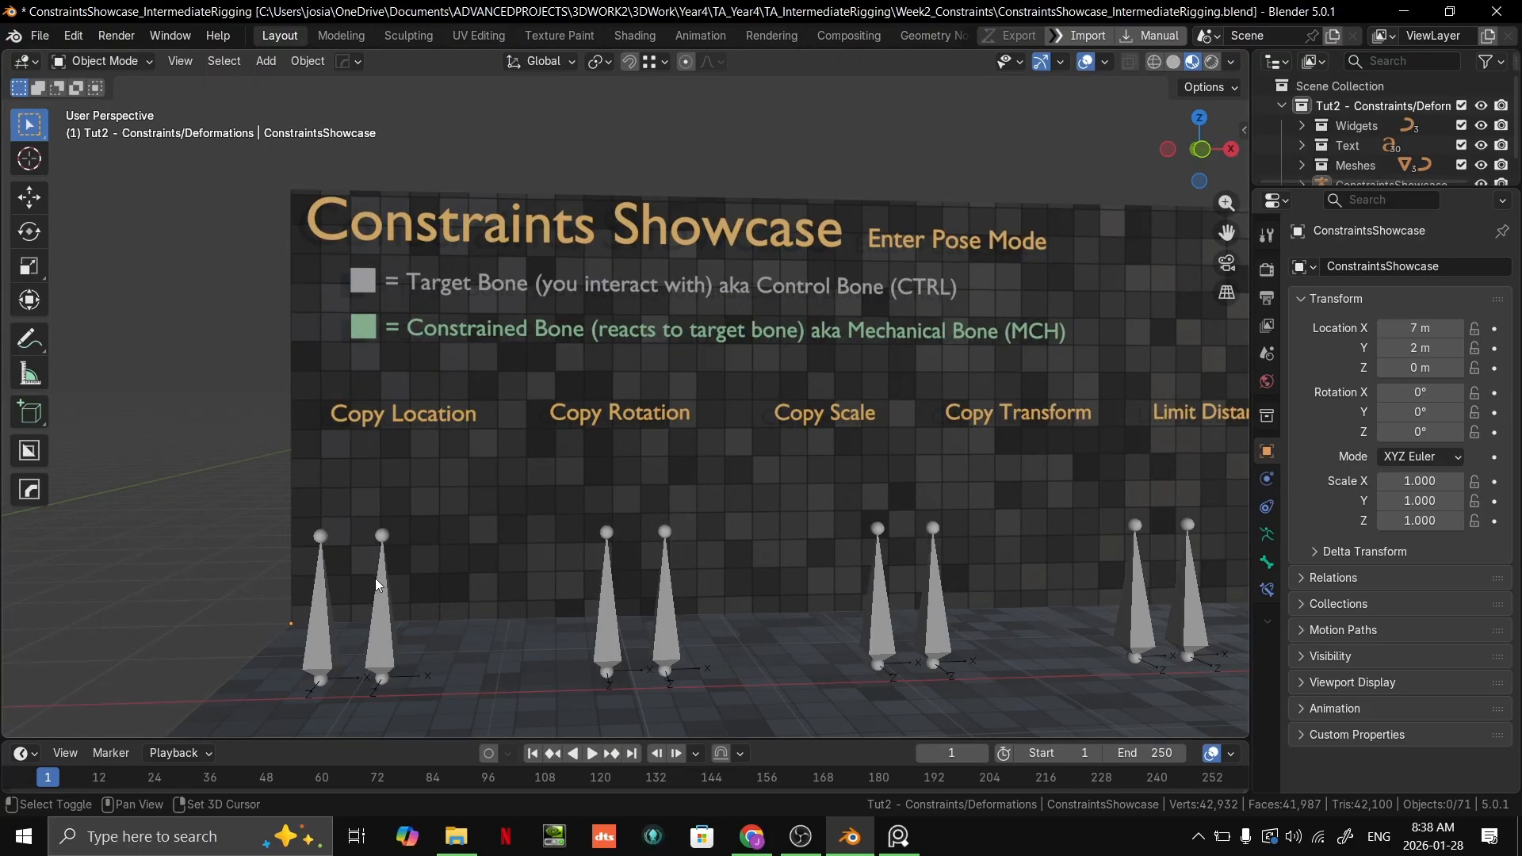
Step: Put the showcase armature in Pose Mode and select the grey target bone under Copy Location
left_click(331, 621)
key("ctrl+Tab")
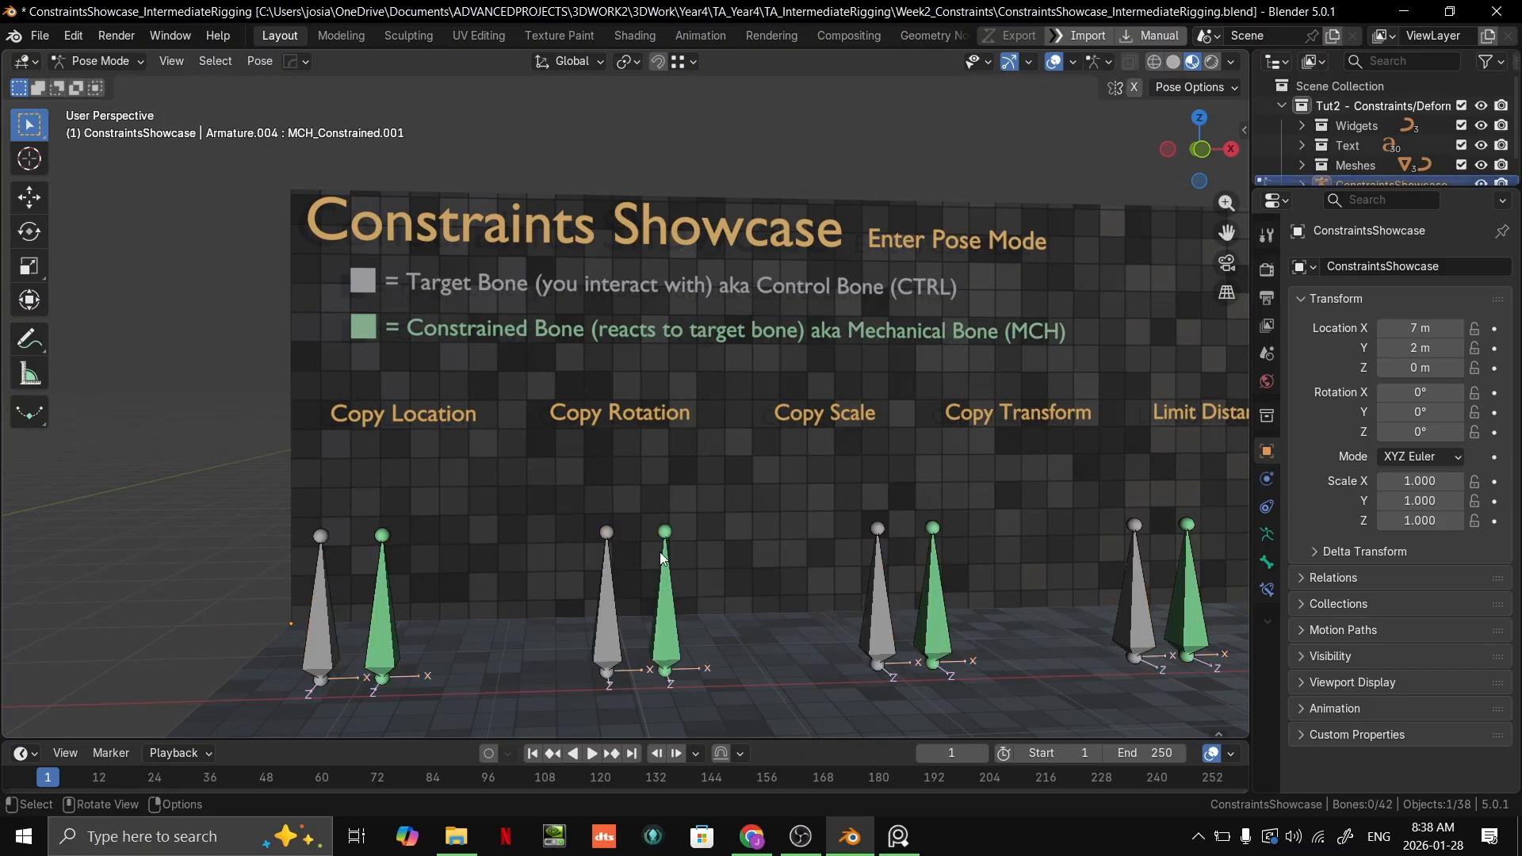
mouse_move(621, 529)
middle_mouse_down("shift")
mouse_move(901, 349)
mouse_move(740, 486)
mouse_move(622, 501)
middle_mouse_up("shift")
left_click(608, 493)
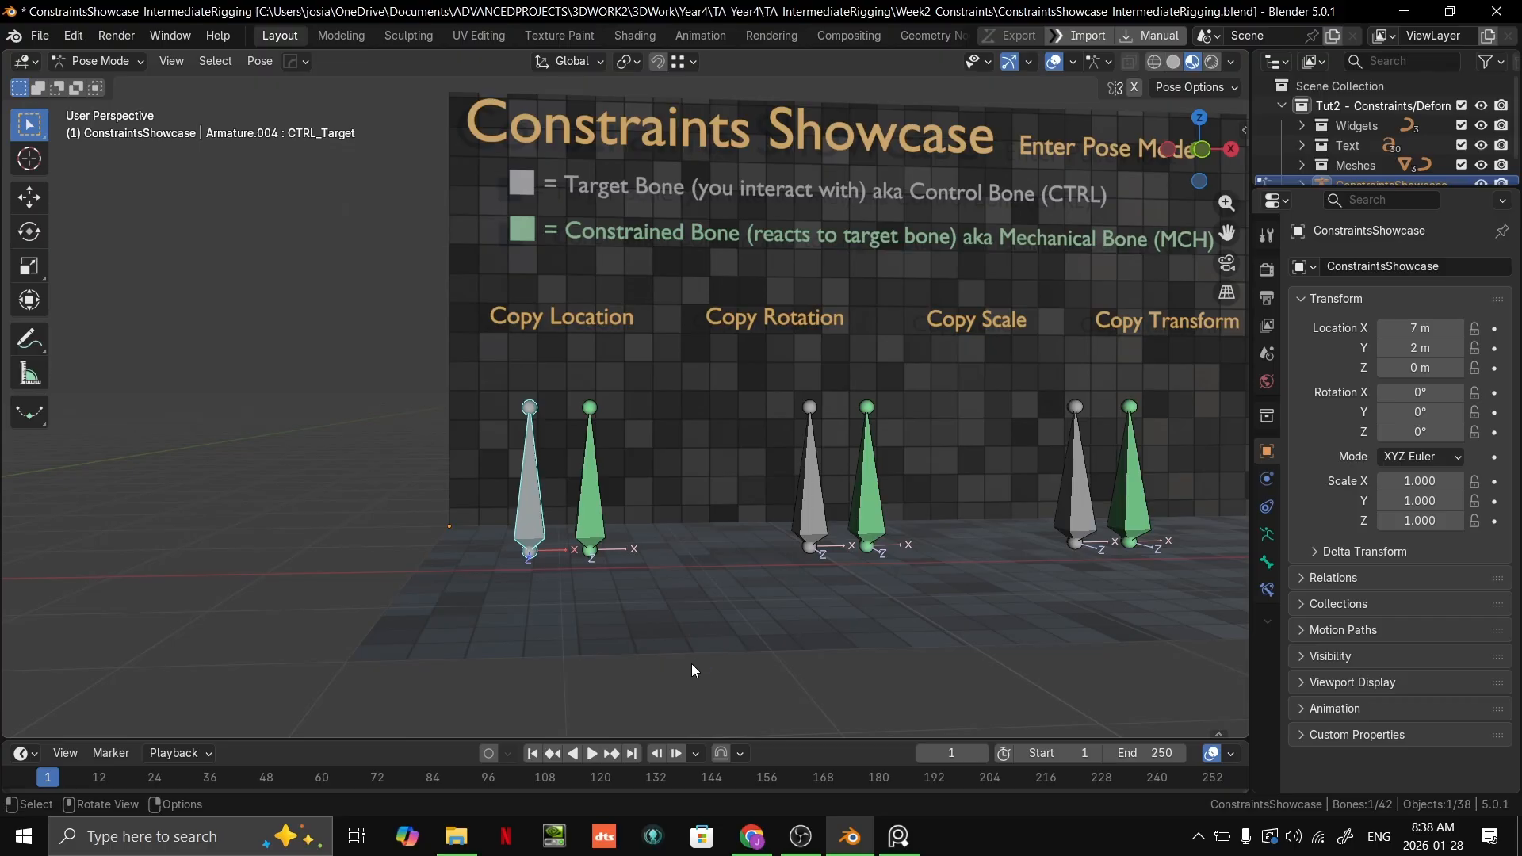
Step: Move the Copy Location target bone freely to several positions around the showcase floor and wall
middle_click_drag(530, 582, 715, 412, "shift")
key("g")
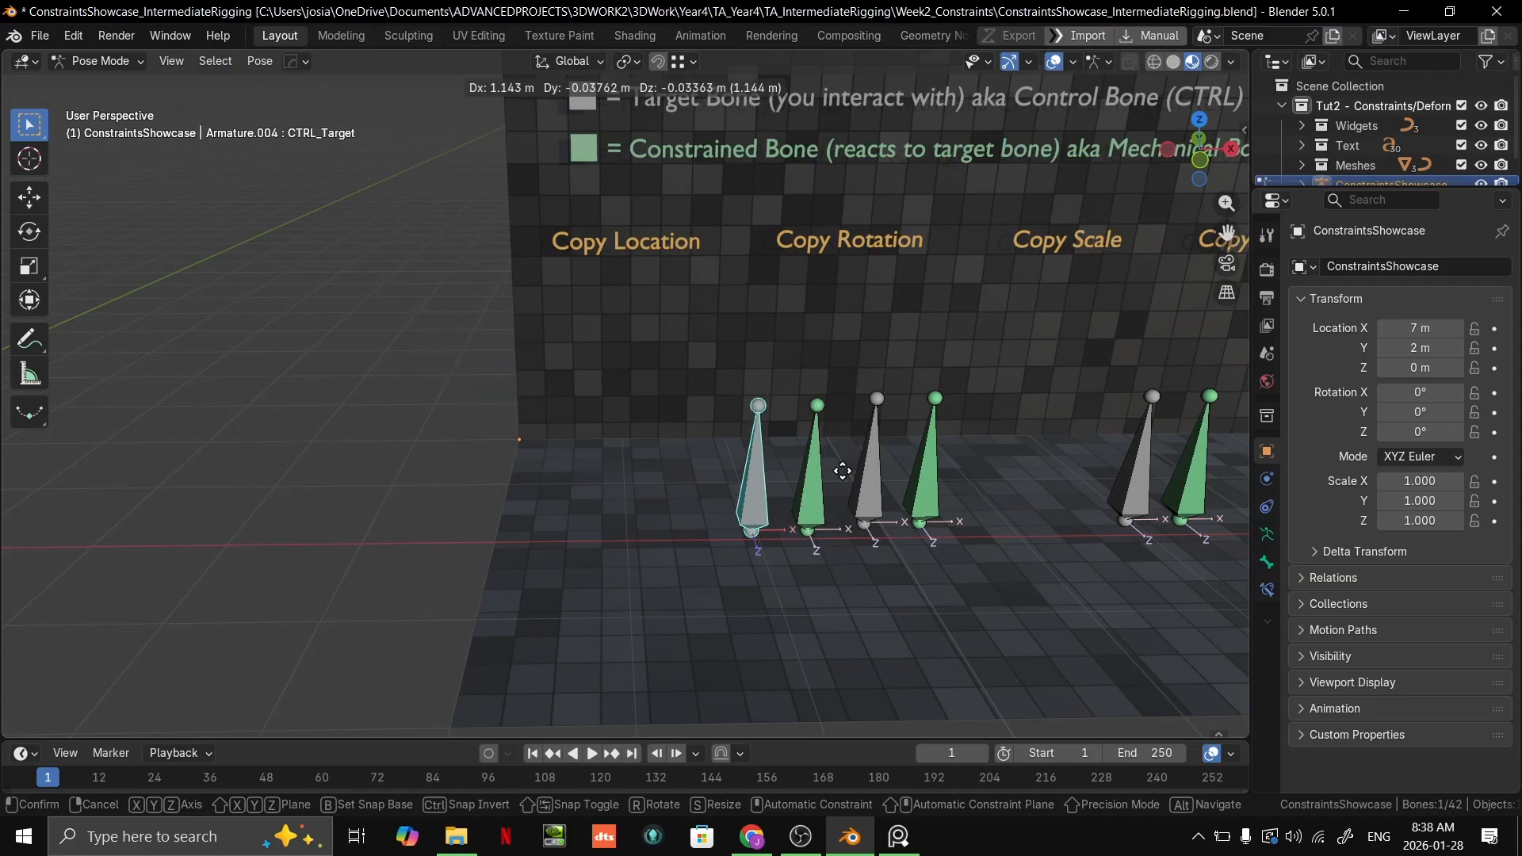
left_click(863, 392)
middle_click_drag(864, 392, 930, 378)
scroll(964, 373, "down", 2)
key("g")
left_click(782, 374)
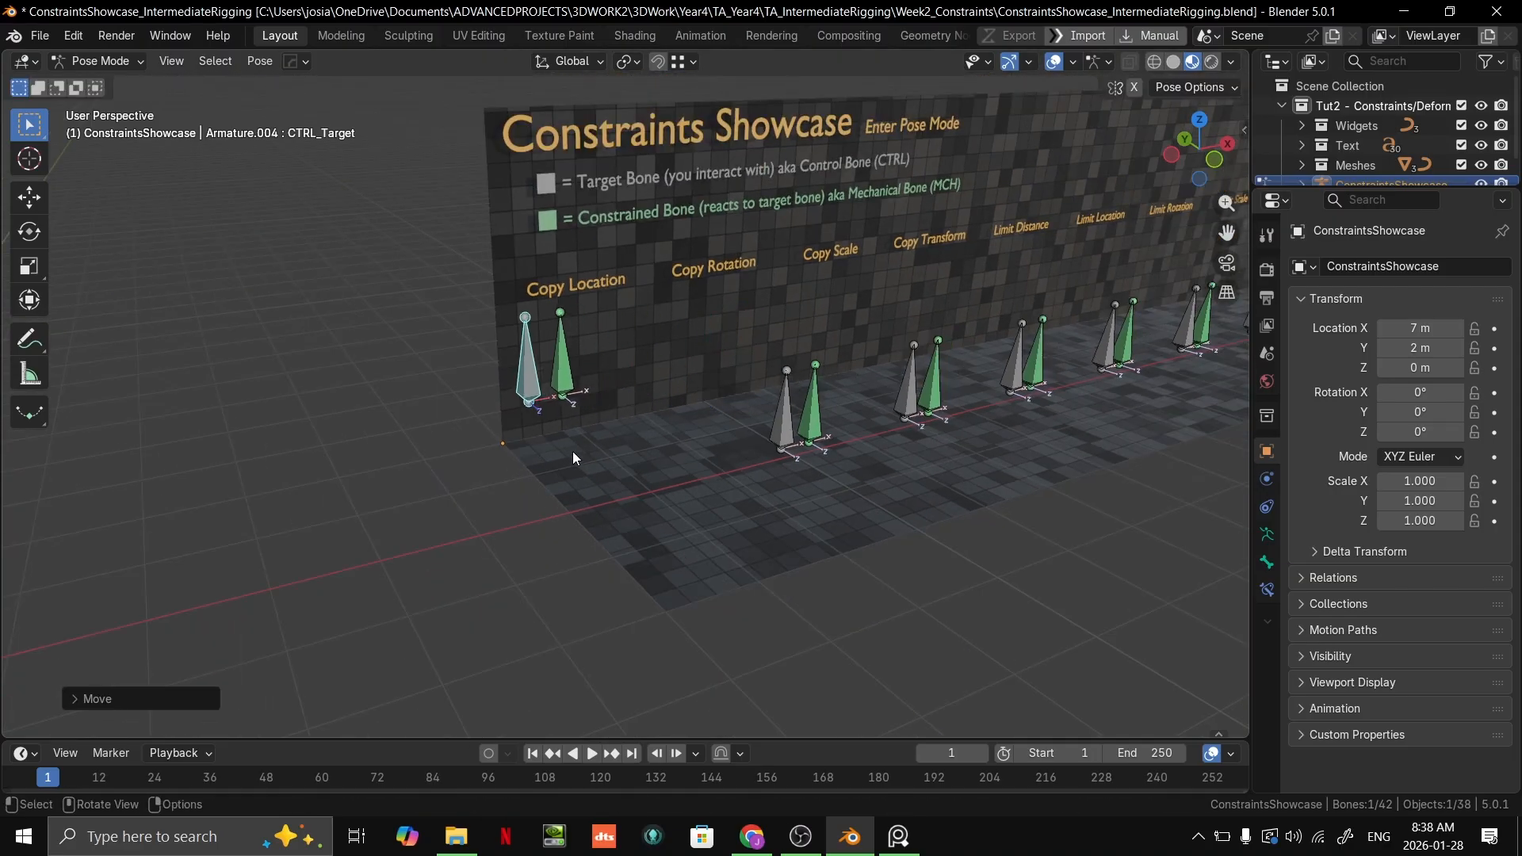
scroll(501, 365, "up", 3)
key("g")
right_click(801, 385)
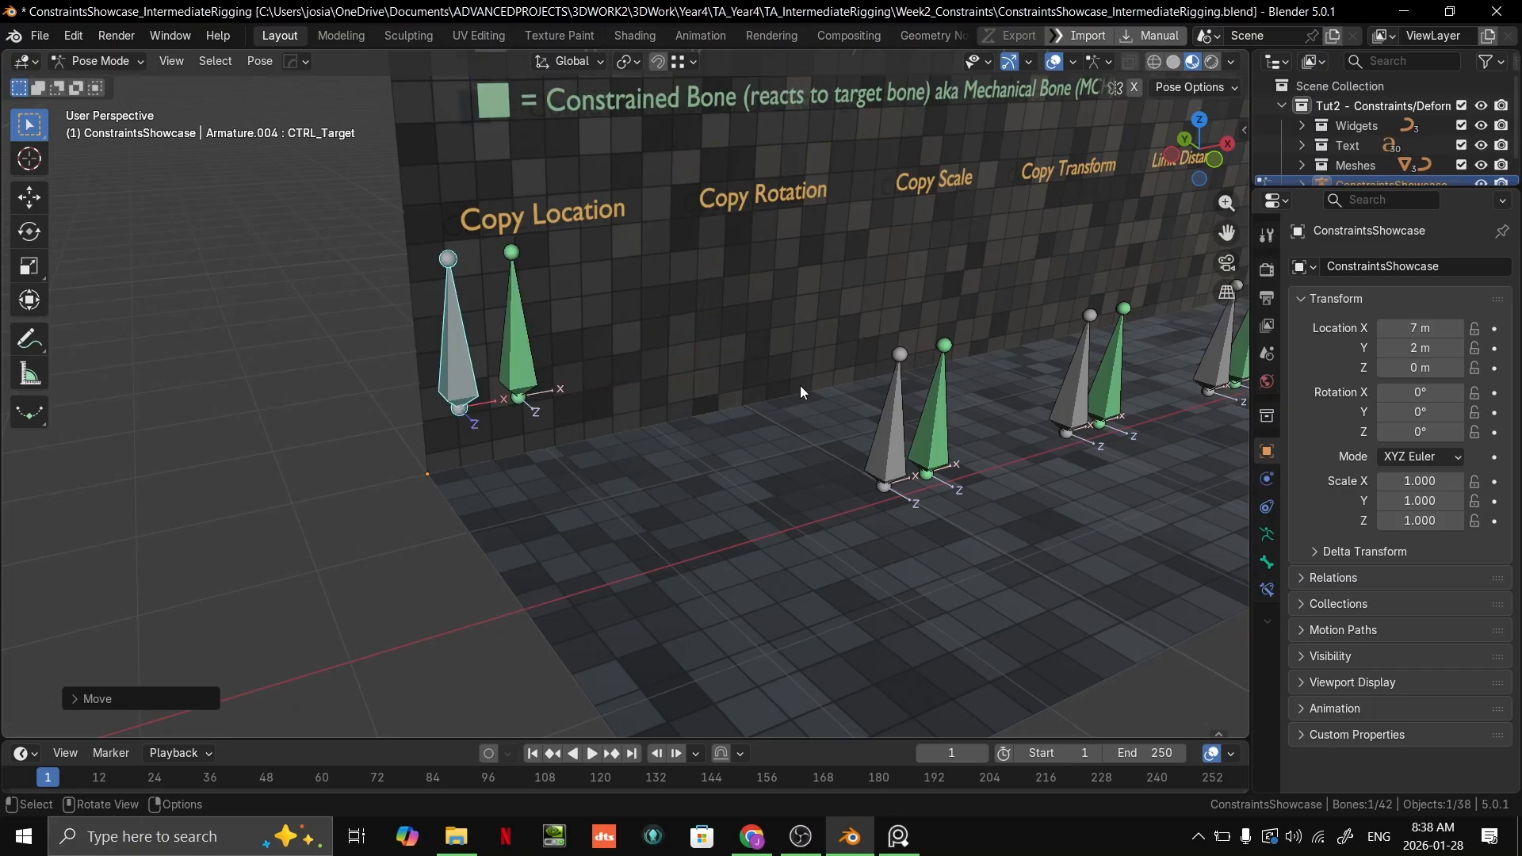
key("g")
left_click(789, 407)
scroll(791, 412, "down", 2)
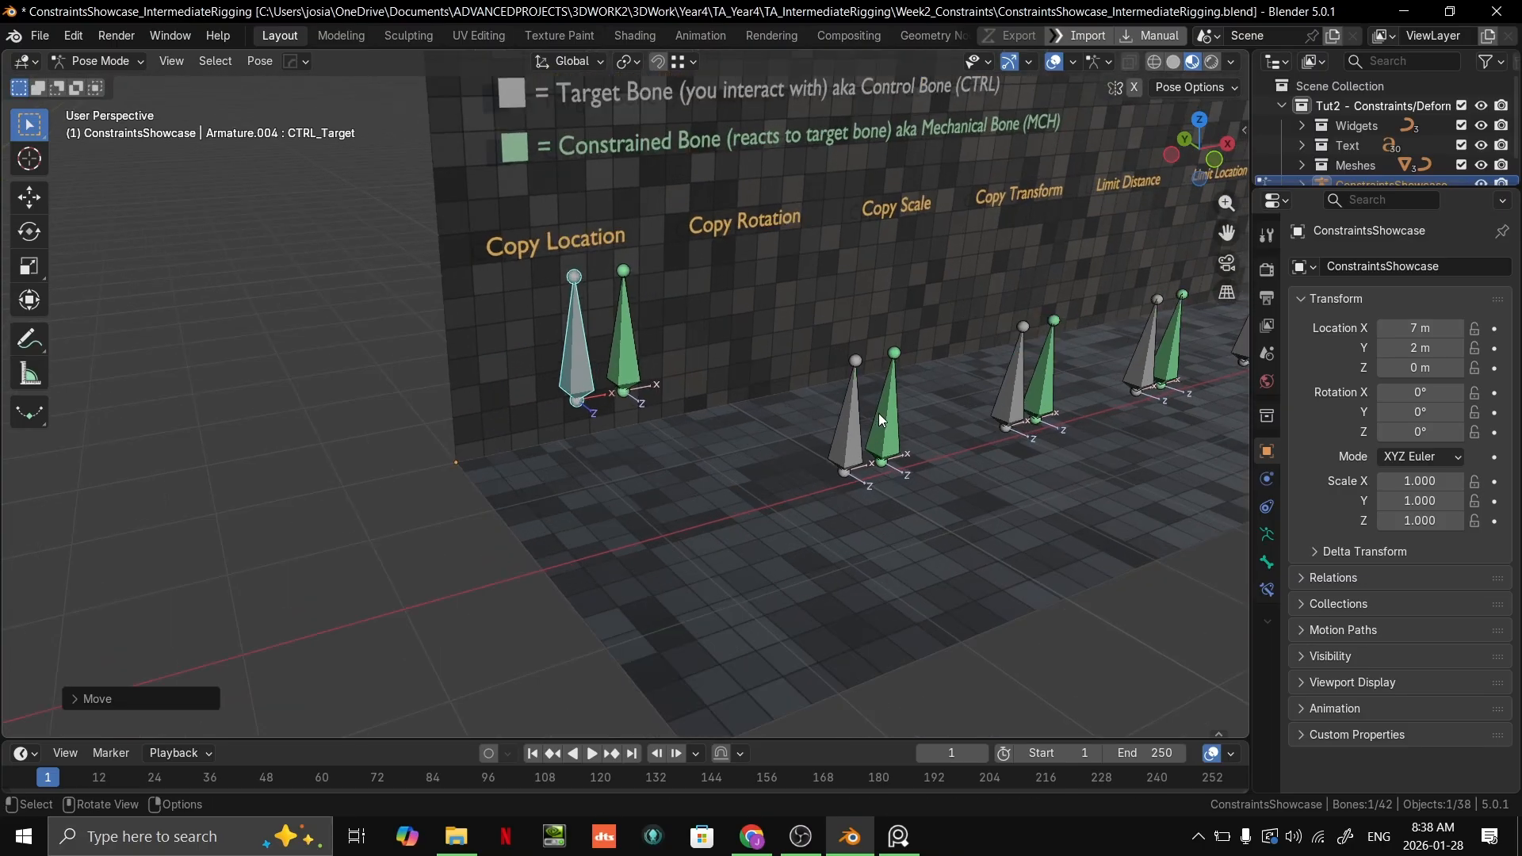
Step: Rotate the Copy Location target bone to a slant and move it below the Copy Rotation label
middle_click_drag(877, 380, 862, 421, "shift")
key("r")
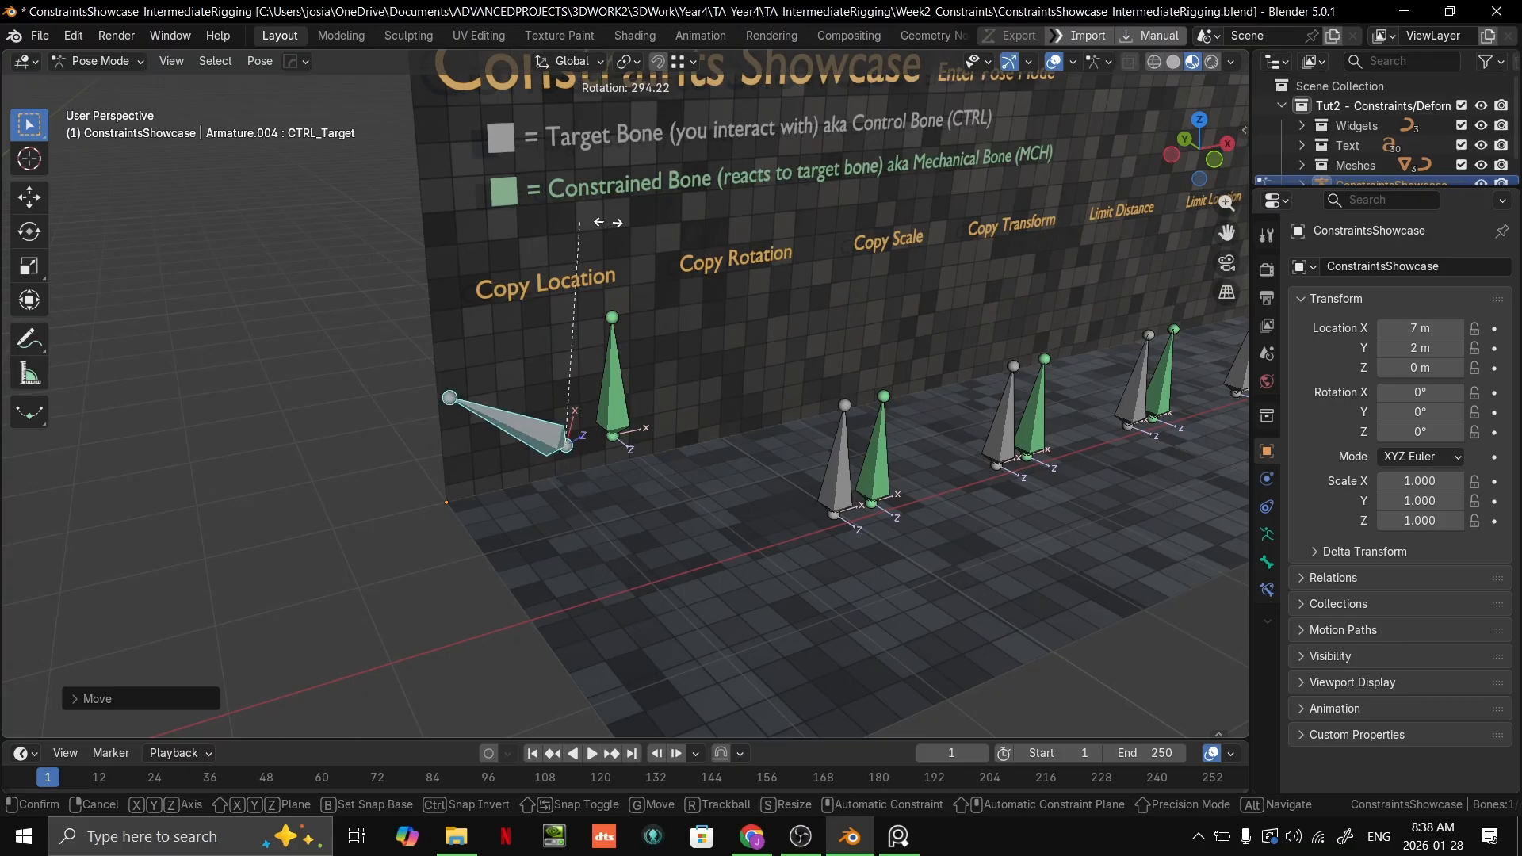
left_click(667, 503)
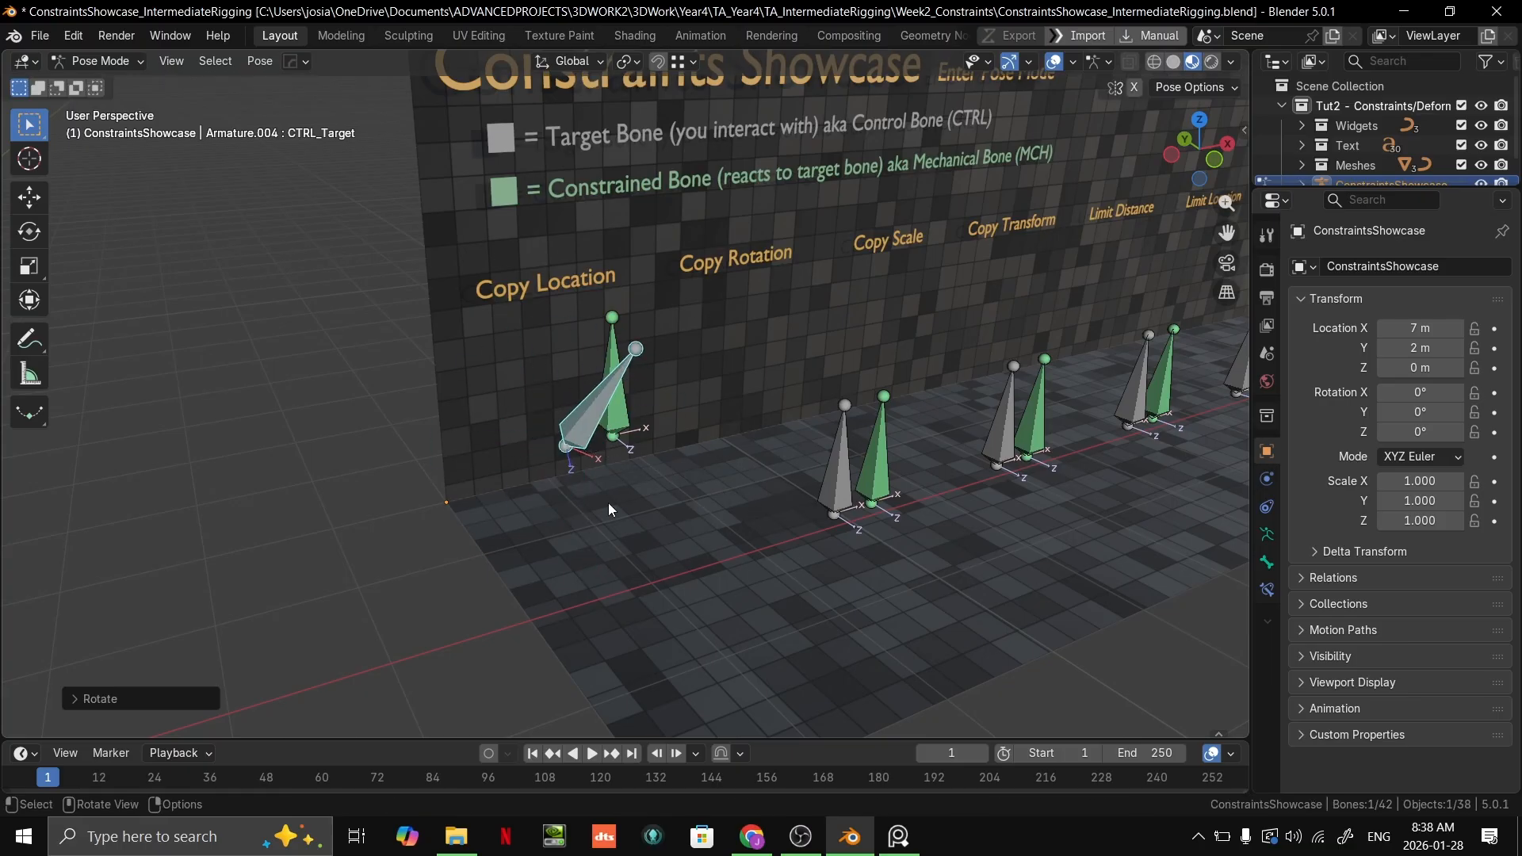
key("g")
left_click(825, 458)
Step: Scale up the Copy Location target bone and move it beyond the edge of the wall
key("s")
left_click(928, 478)
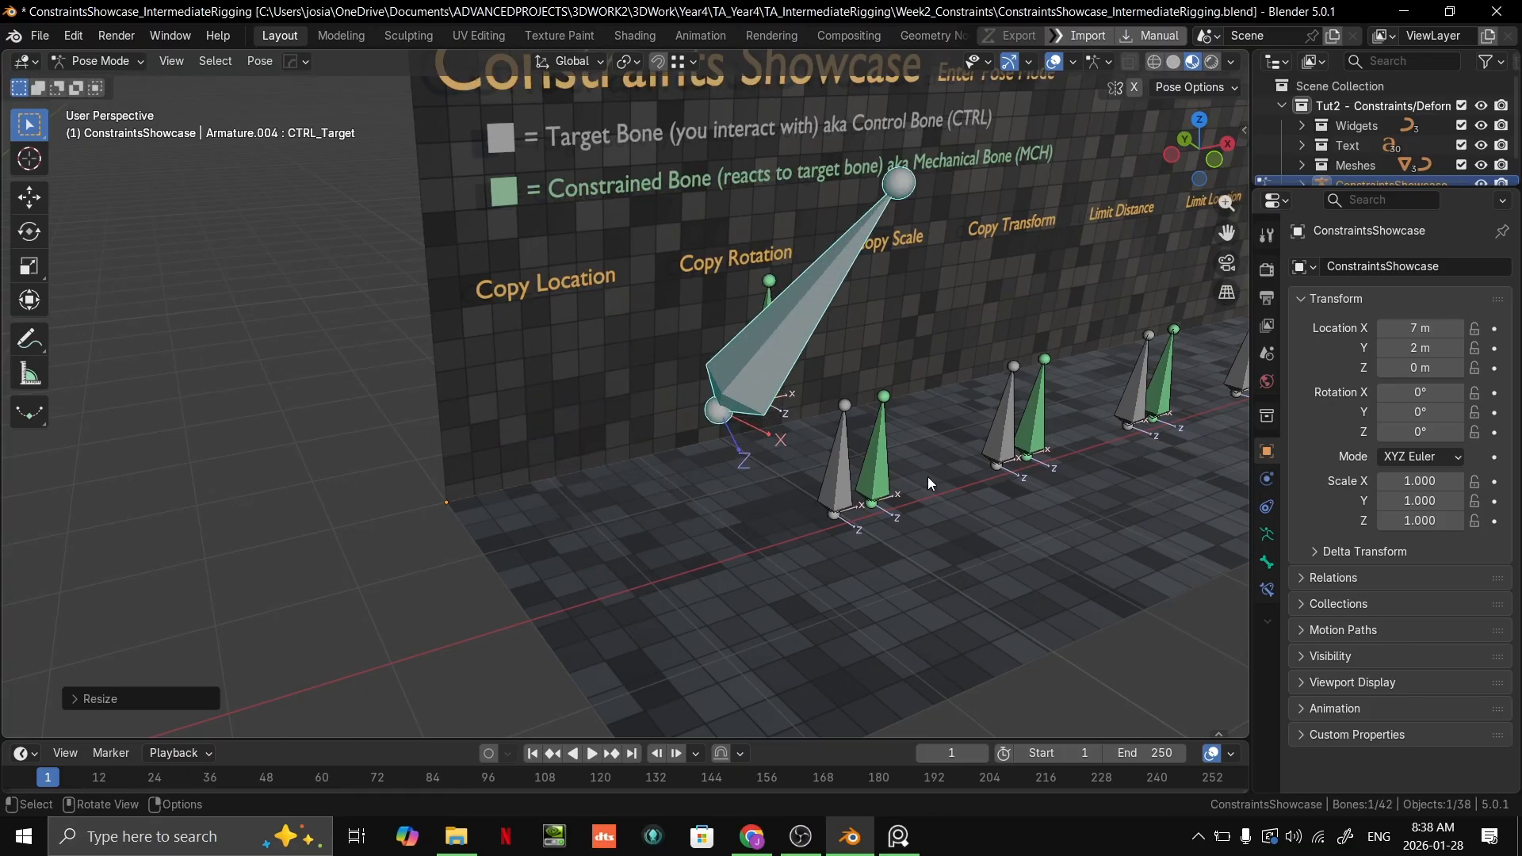
middle_click_drag(927, 477, 787, 464)
key("g")
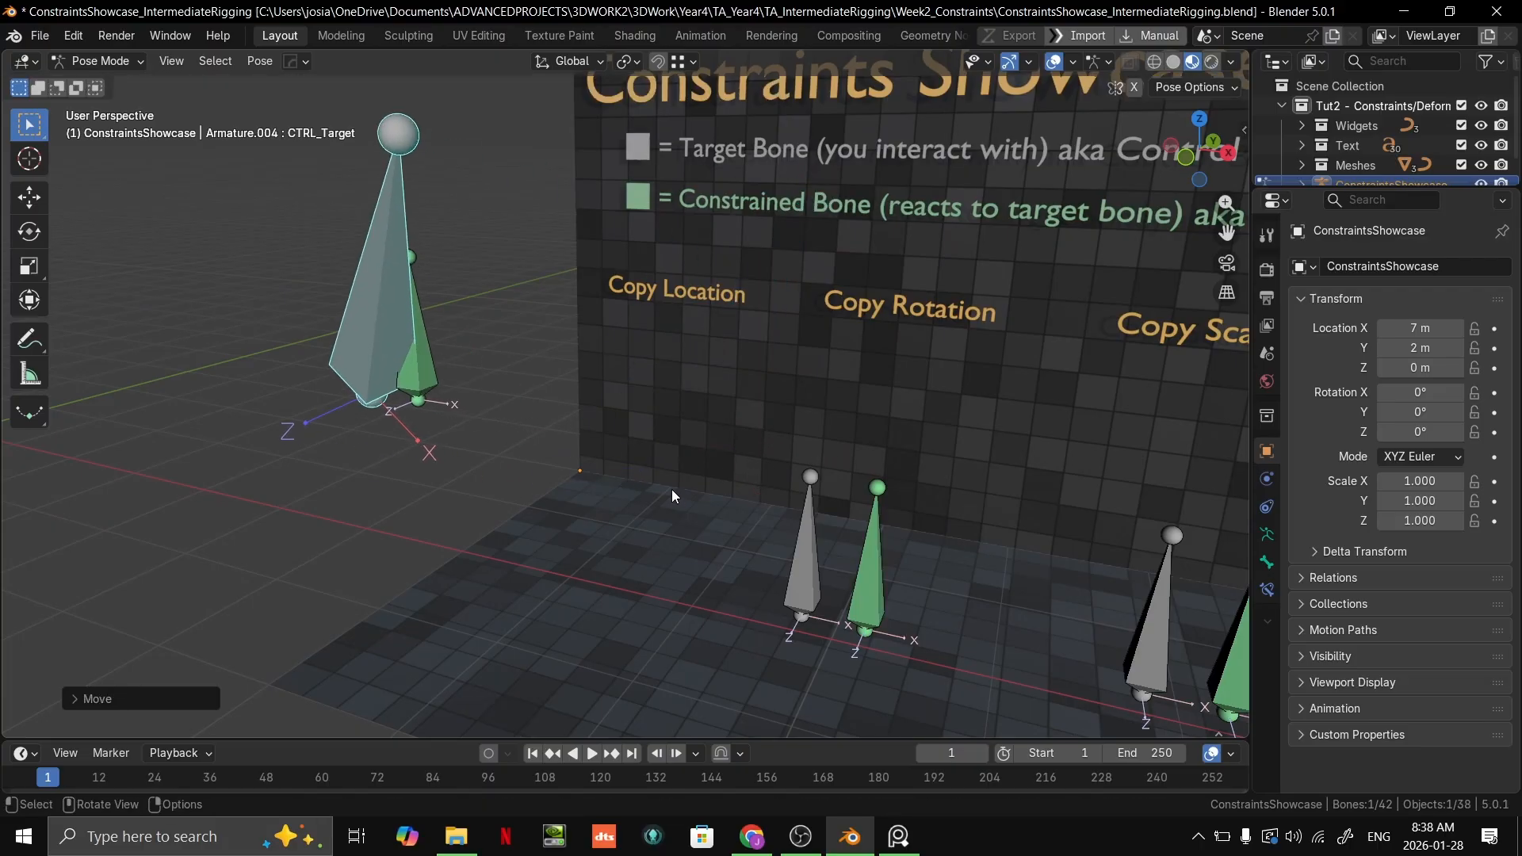
left_click(734, 450)
mouse_move(673, 474)
middle_mouse_down()
mouse_move(816, 484)
mouse_move(690, 498)
middle_mouse_up()
Step: Undo the test transforms on the Copy Location target bone
key("ctrl+z")
key("ctrl+z")
key("ctrl+z")
key("ctrl+z")
key("ctrl+z")
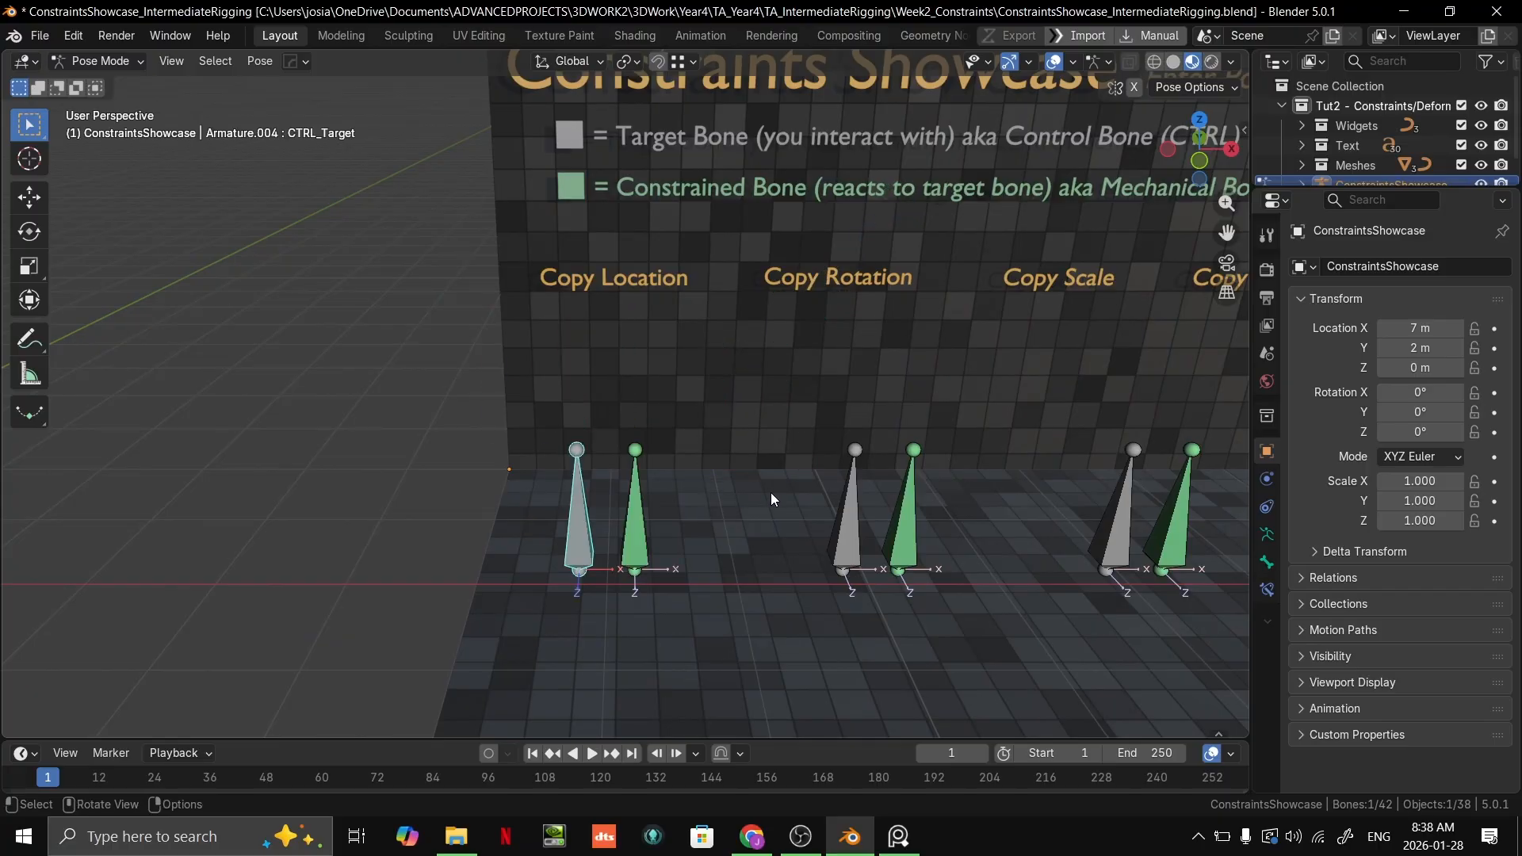
Step: Display the bone constraint settings of the green constrained bone under Copy Location
left_click(636, 527)
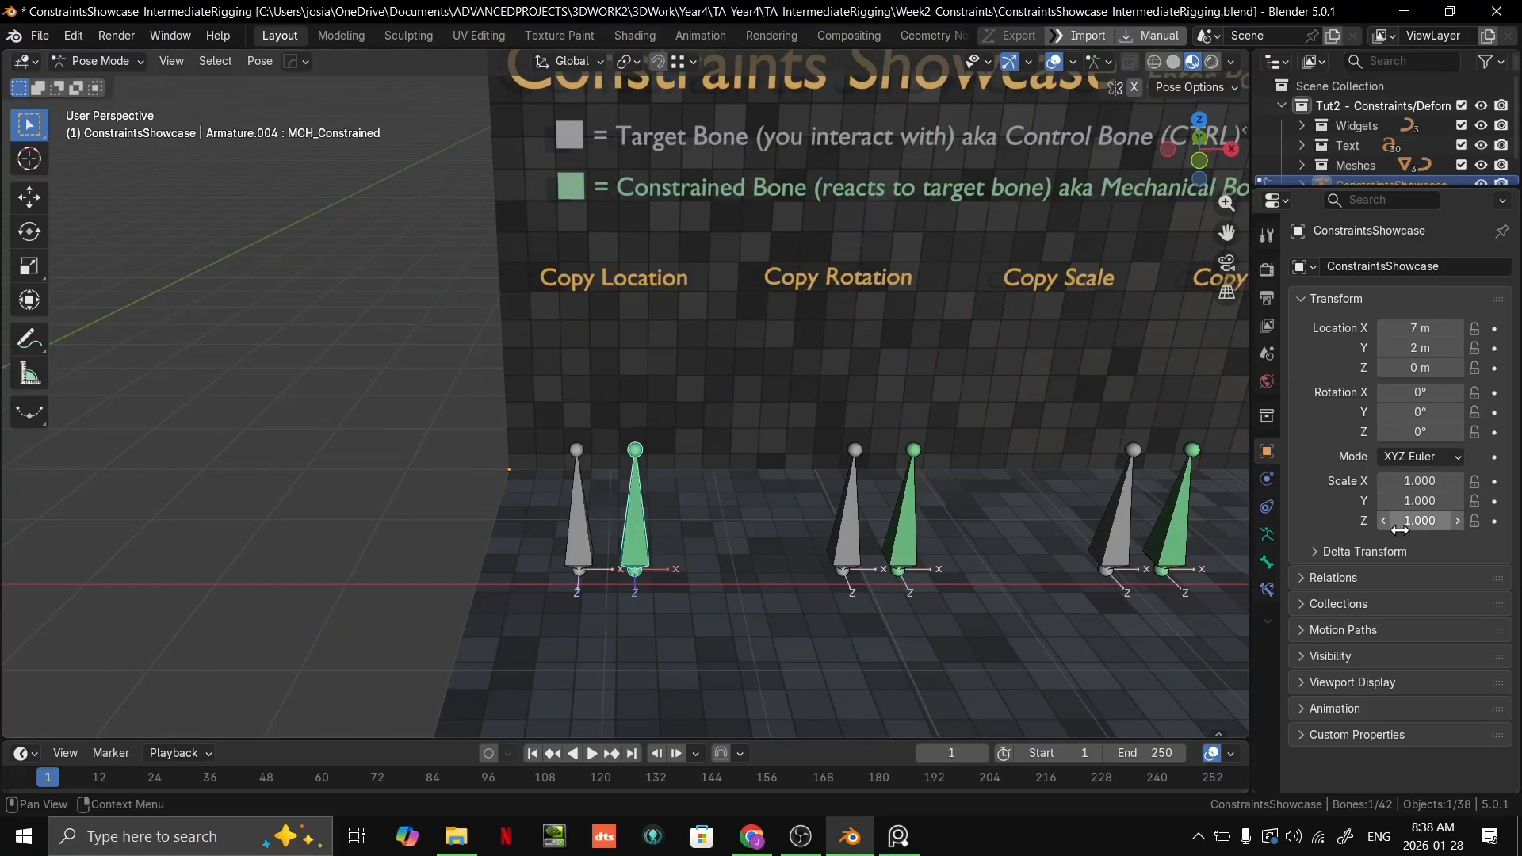
left_click(1267, 562)
left_click(1267, 592)
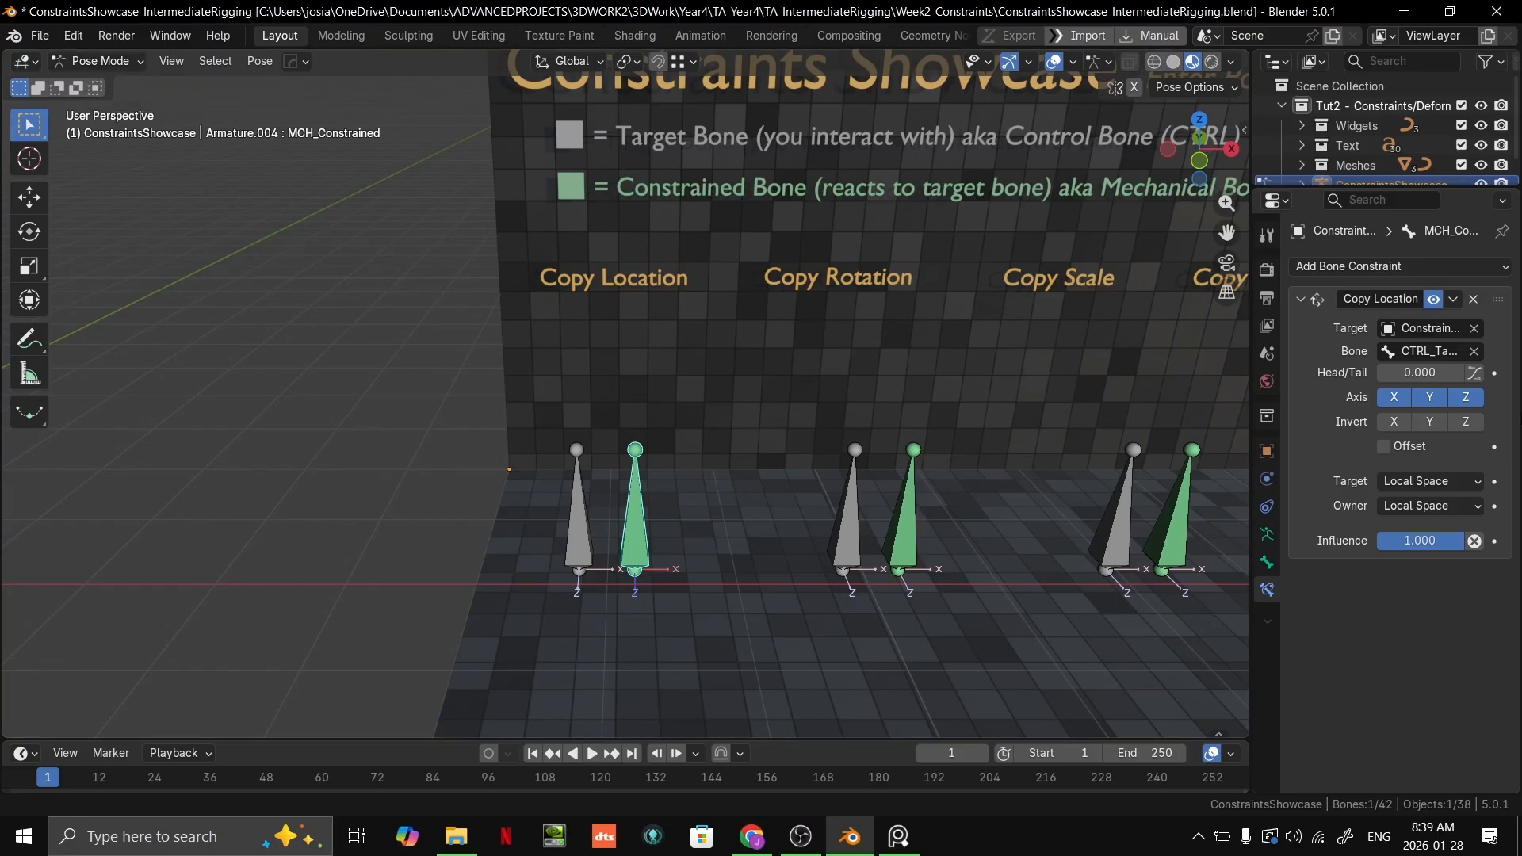
Step: Reselect the showcase armature in Object Mode and return it to Pose Mode
left_click(99, 61)
left_click(120, 84)
left_click(513, 521)
left_click(573, 546)
left_click(117, 64)
left_click(96, 121)
Step: Look through the bone, object constraint, physics, object and collection properties for the showcase armature
left_click(1267, 562)
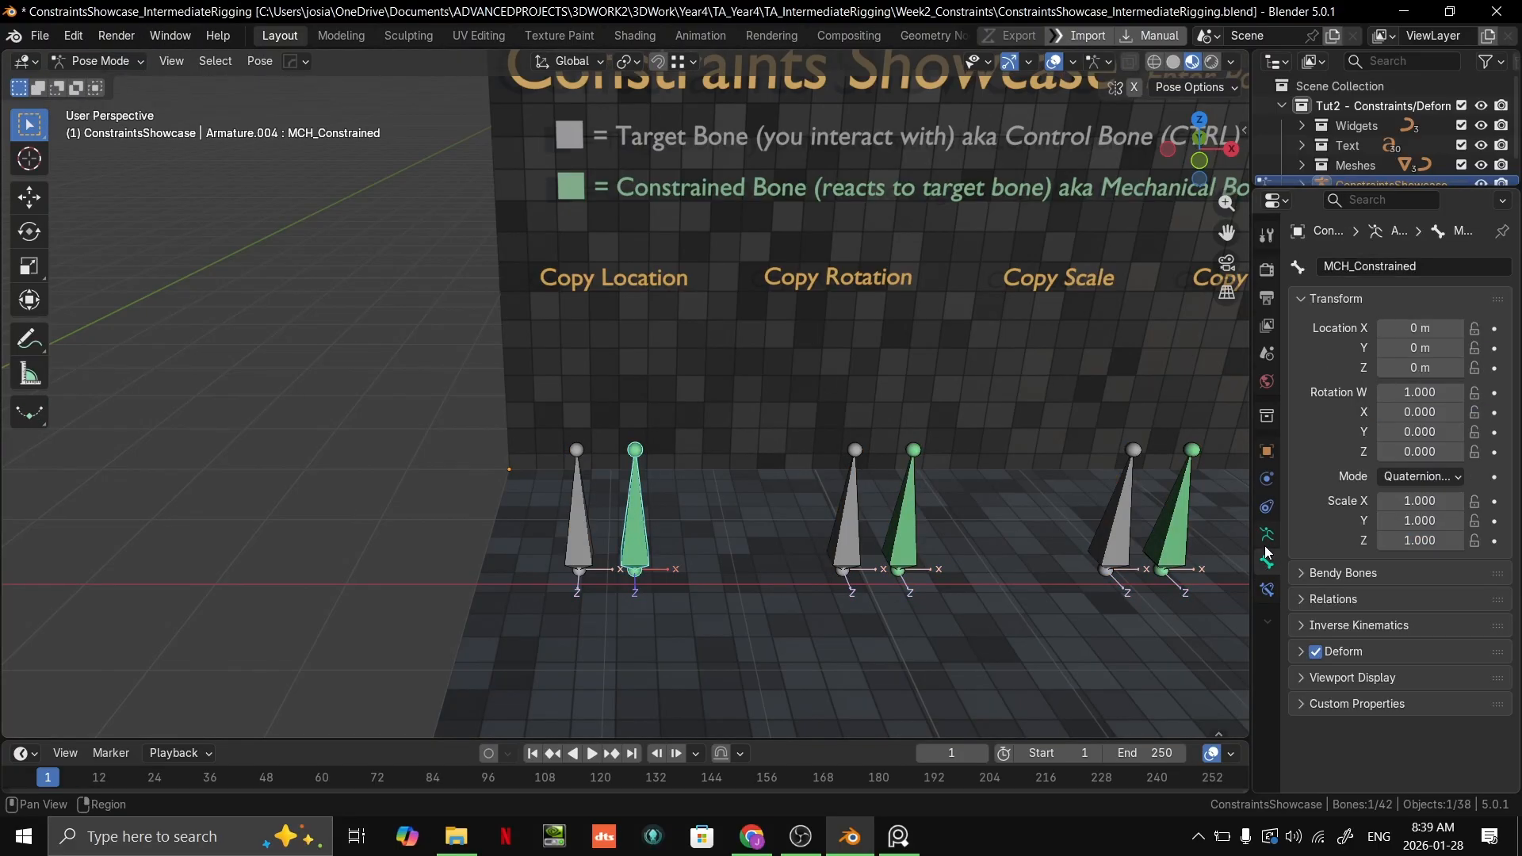
left_click(1267, 507)
left_click(1267, 479)
left_click(1267, 450)
left_click(1267, 416)
left_click(1267, 451)
left_click(1267, 479)
left_click(1267, 507)
left_click(1267, 562)
Step: Examine the available object constraint types and compare the object constraints with the constrained bone's own constraints
left_click(1272, 512)
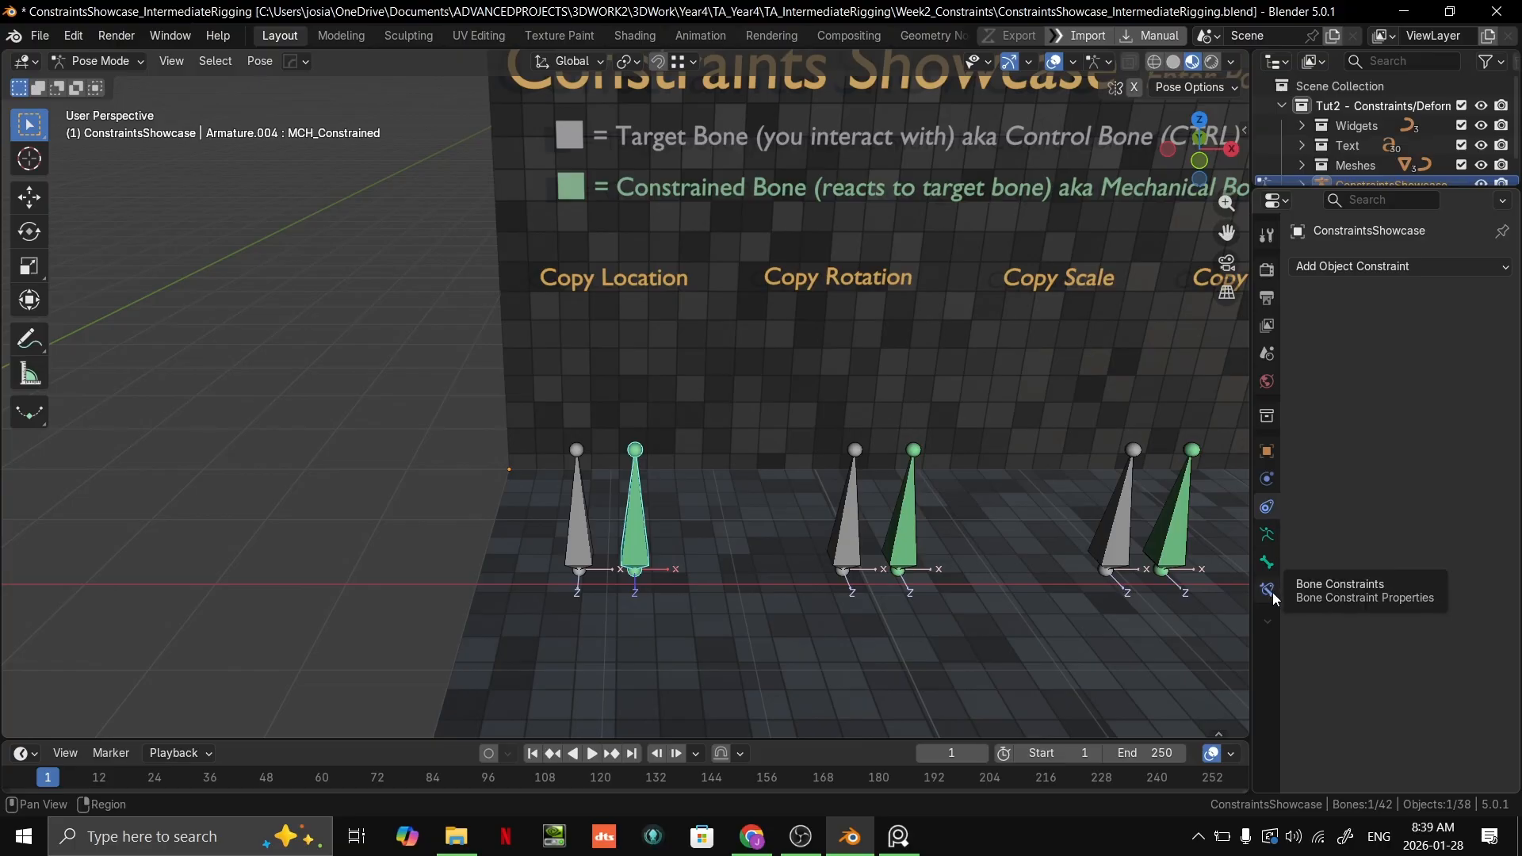
left_click(1335, 268)
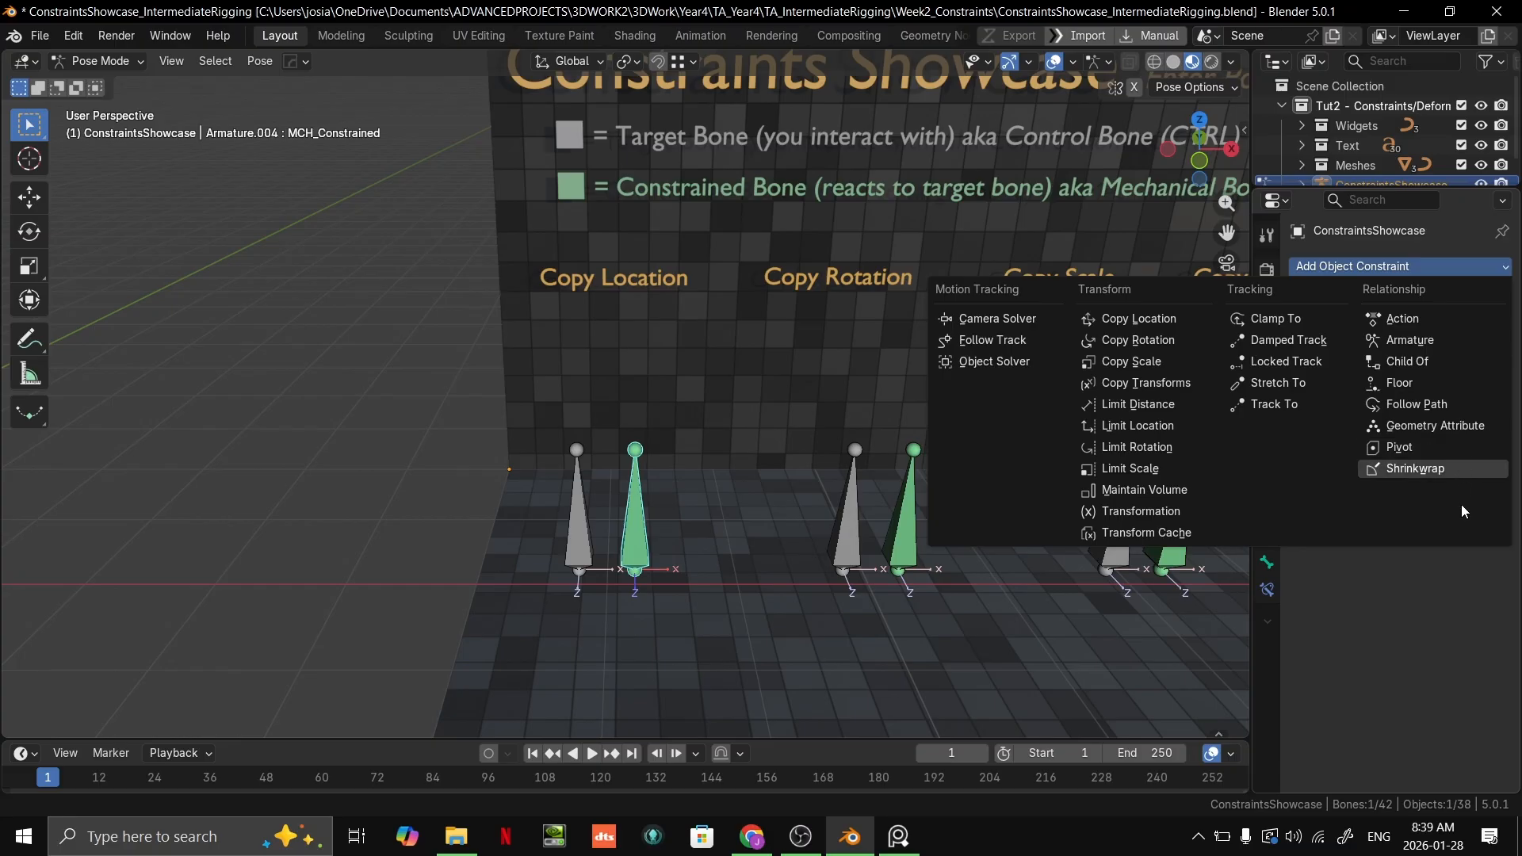
left_click(1268, 591)
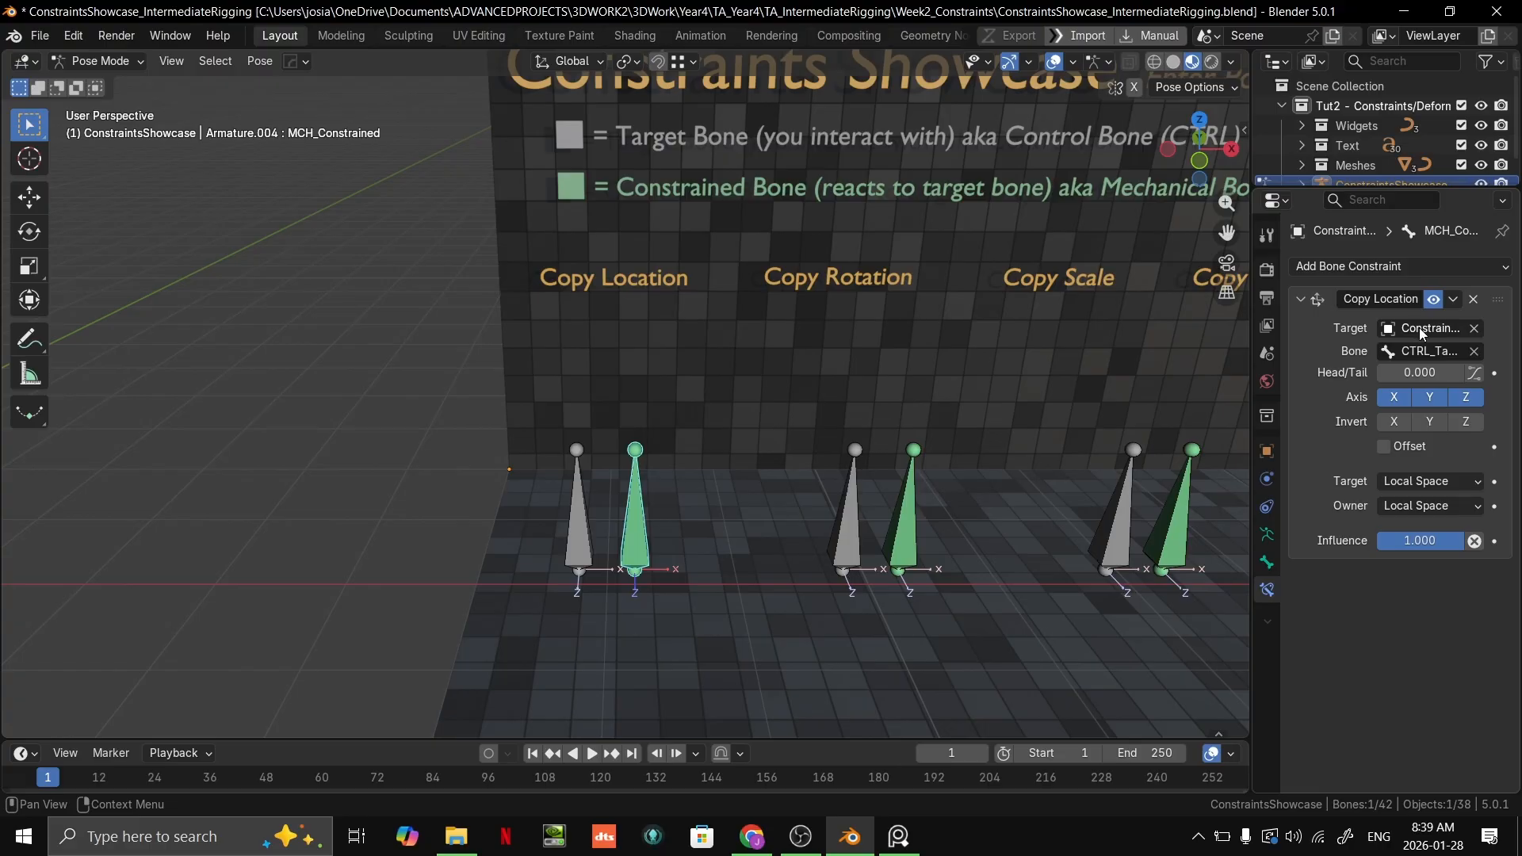
left_click(1267, 507)
left_click(1267, 590)
Step: Compare the bone constraints of the Copy Location target bone with those of the green constrained bone
left_click(576, 530)
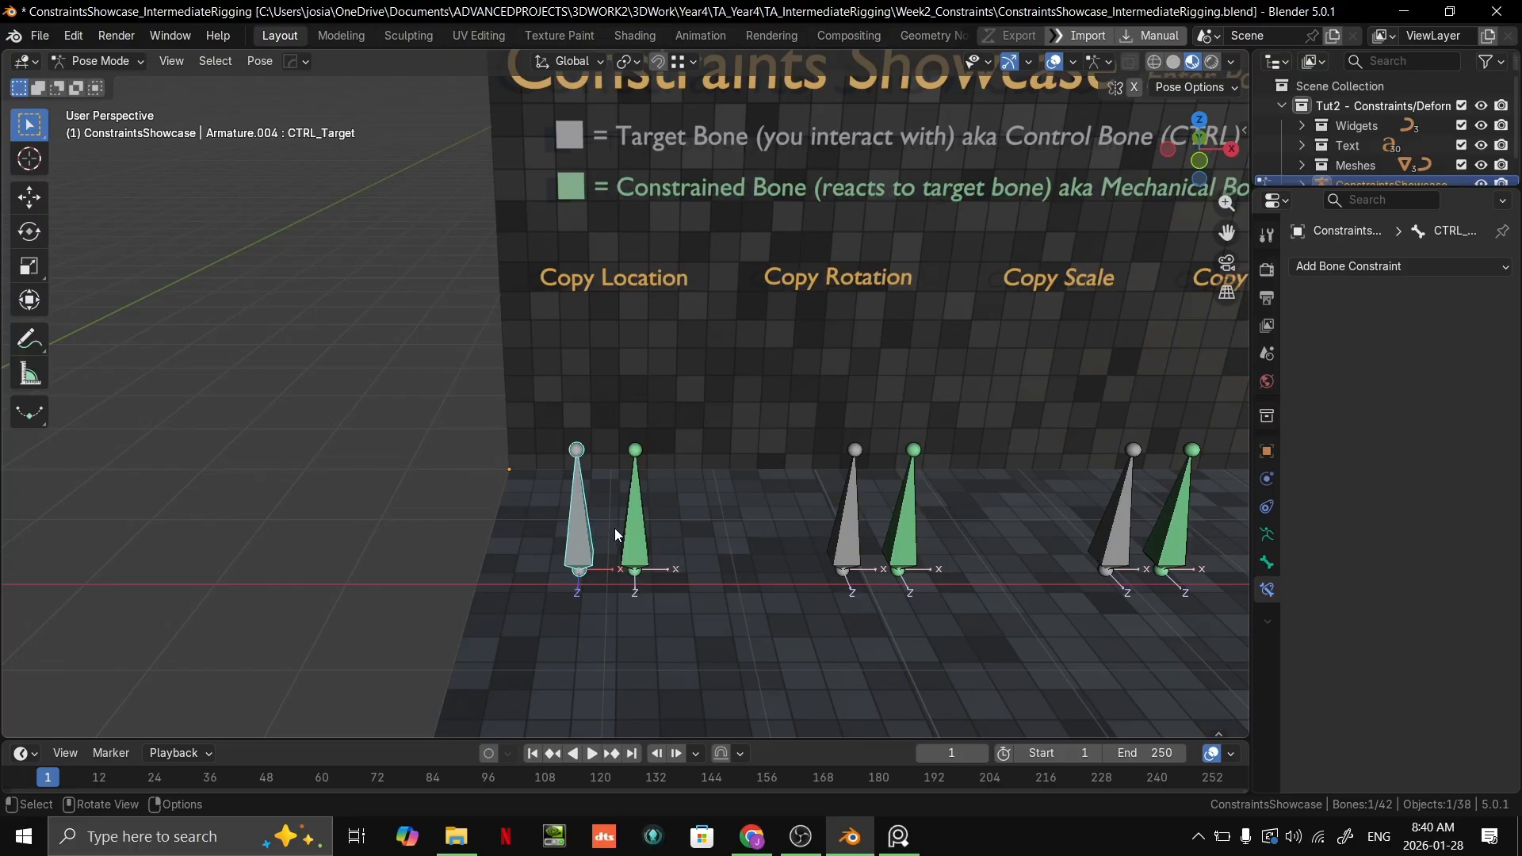
left_click(638, 545)
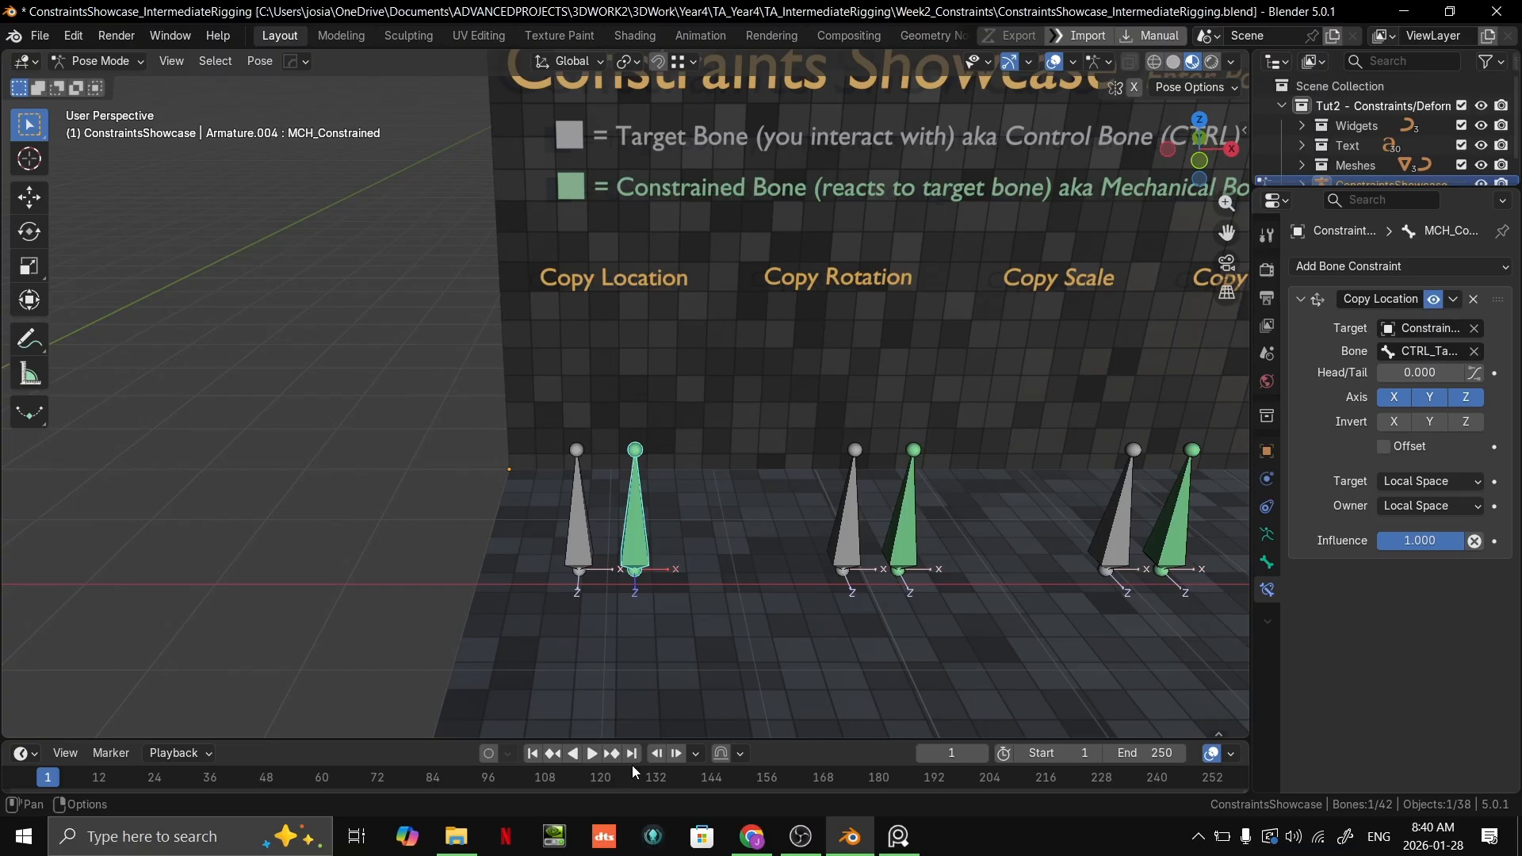
left_click(559, 530)
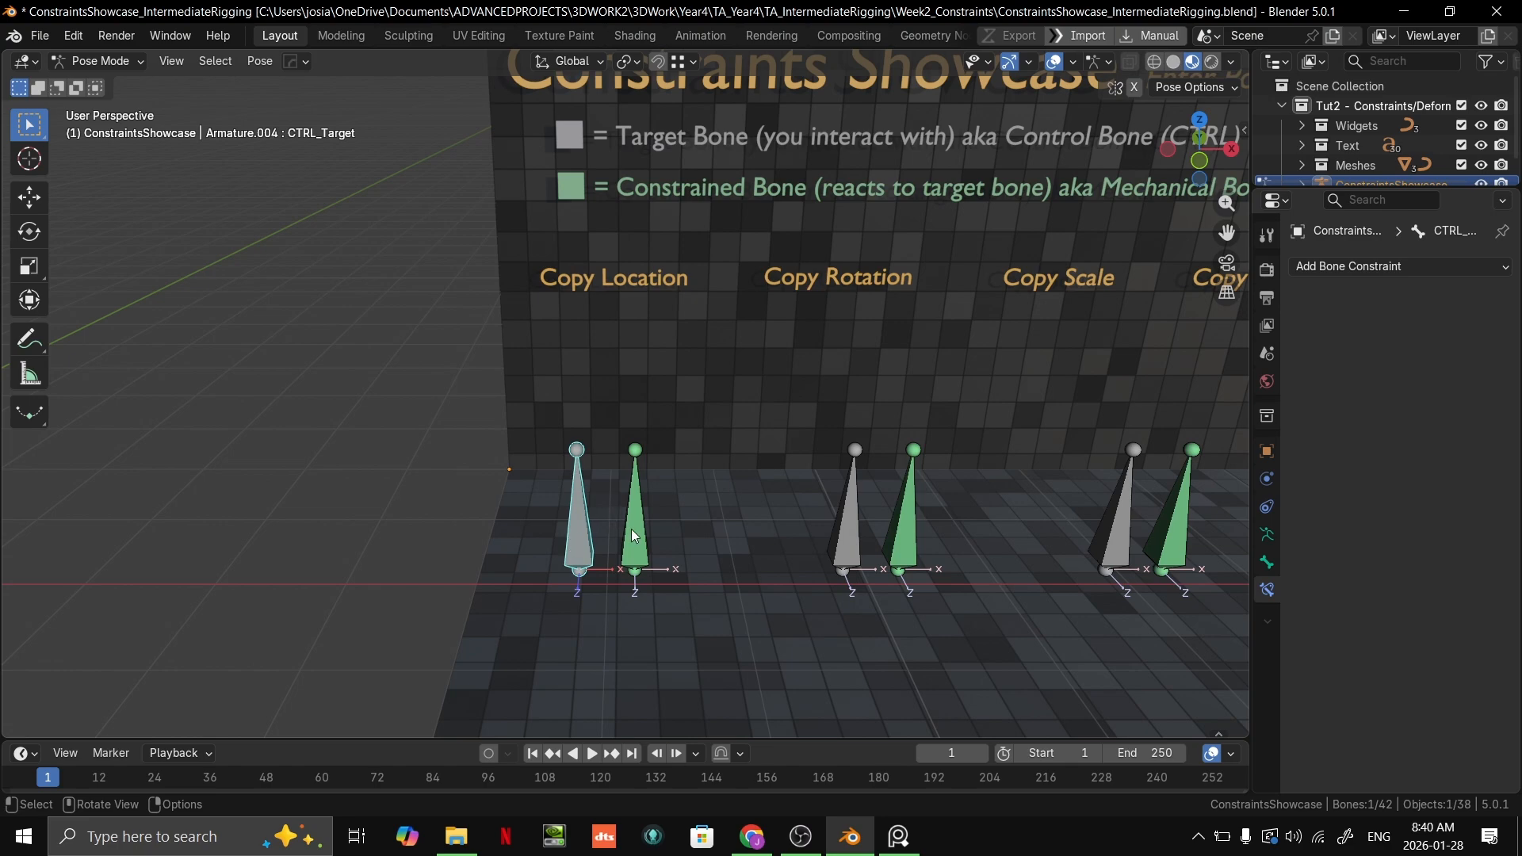
left_click(635, 534)
left_click(586, 541)
left_click(647, 538)
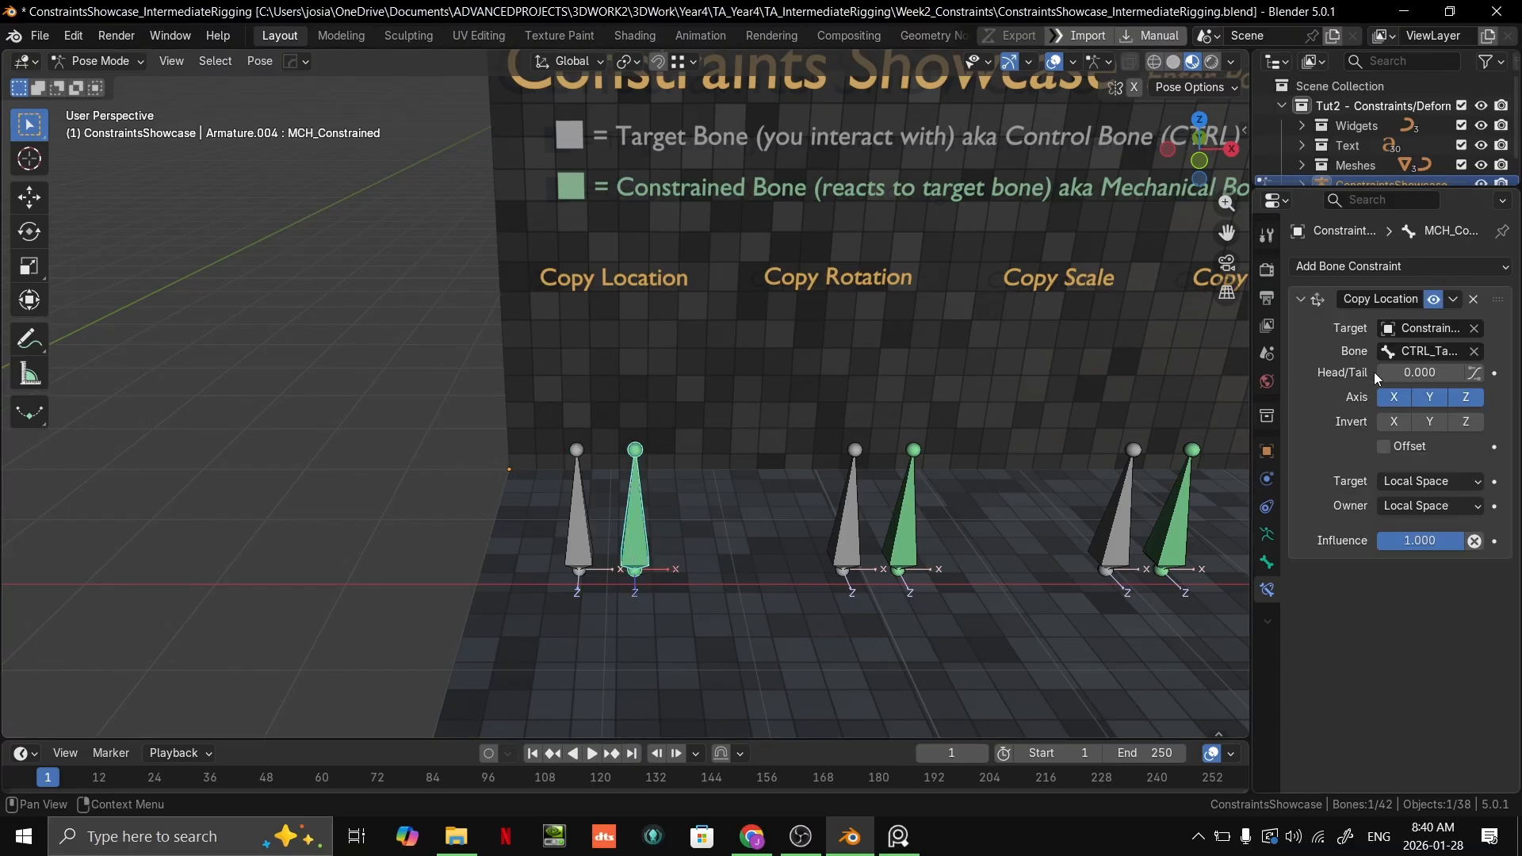
Step: Set the Copy Location constraint's Head/Tail to 1.000 and select the grey target bone
scroll(815, 483, "up", 2)
middle_click_drag(815, 482, 880, 426)
left_click_drag(1419, 373, 1470, 378)
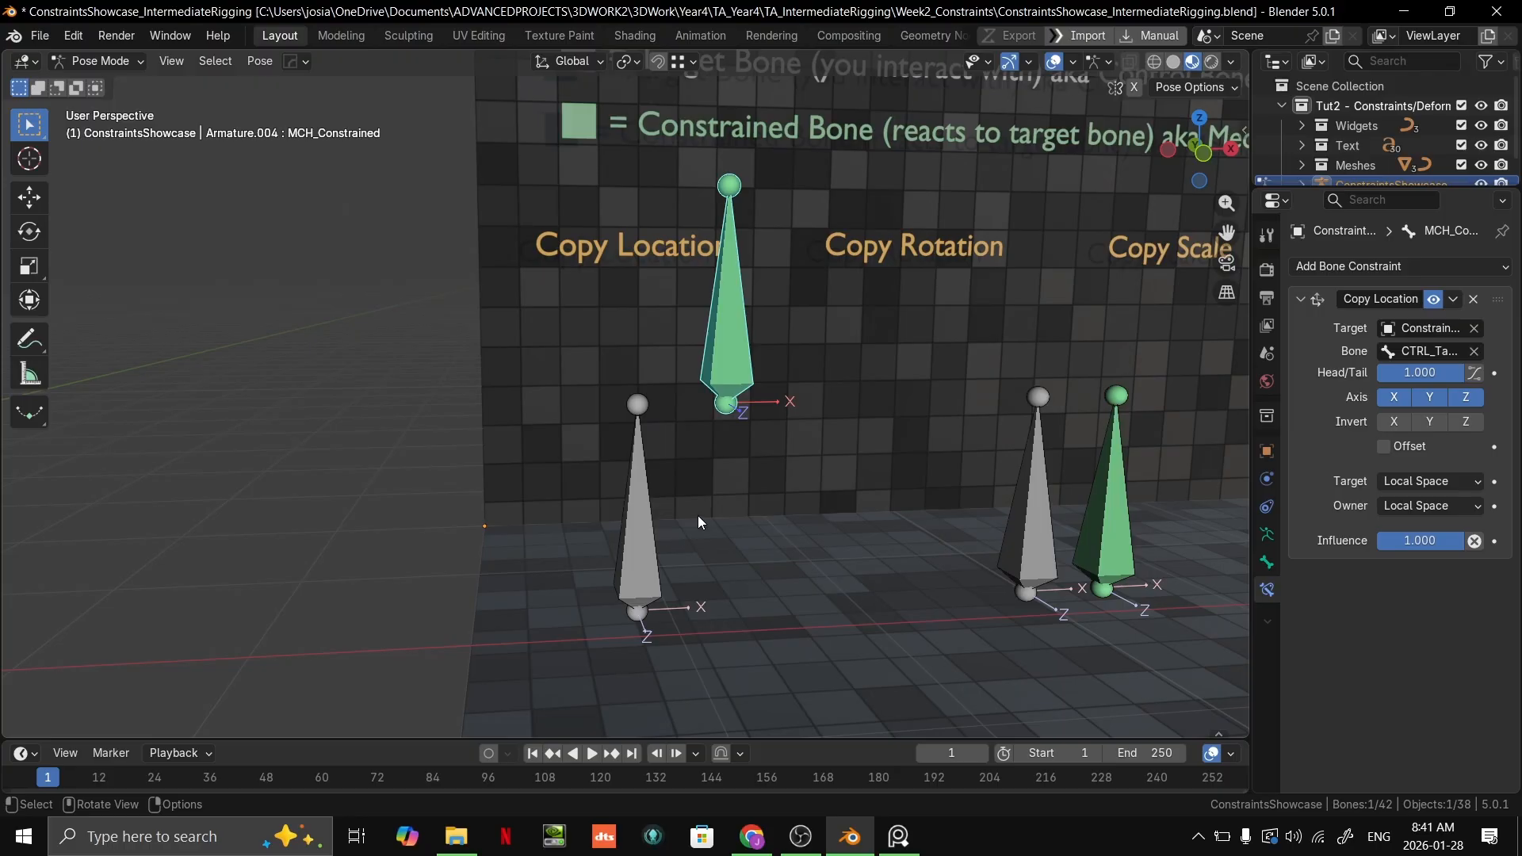
left_click(639, 416)
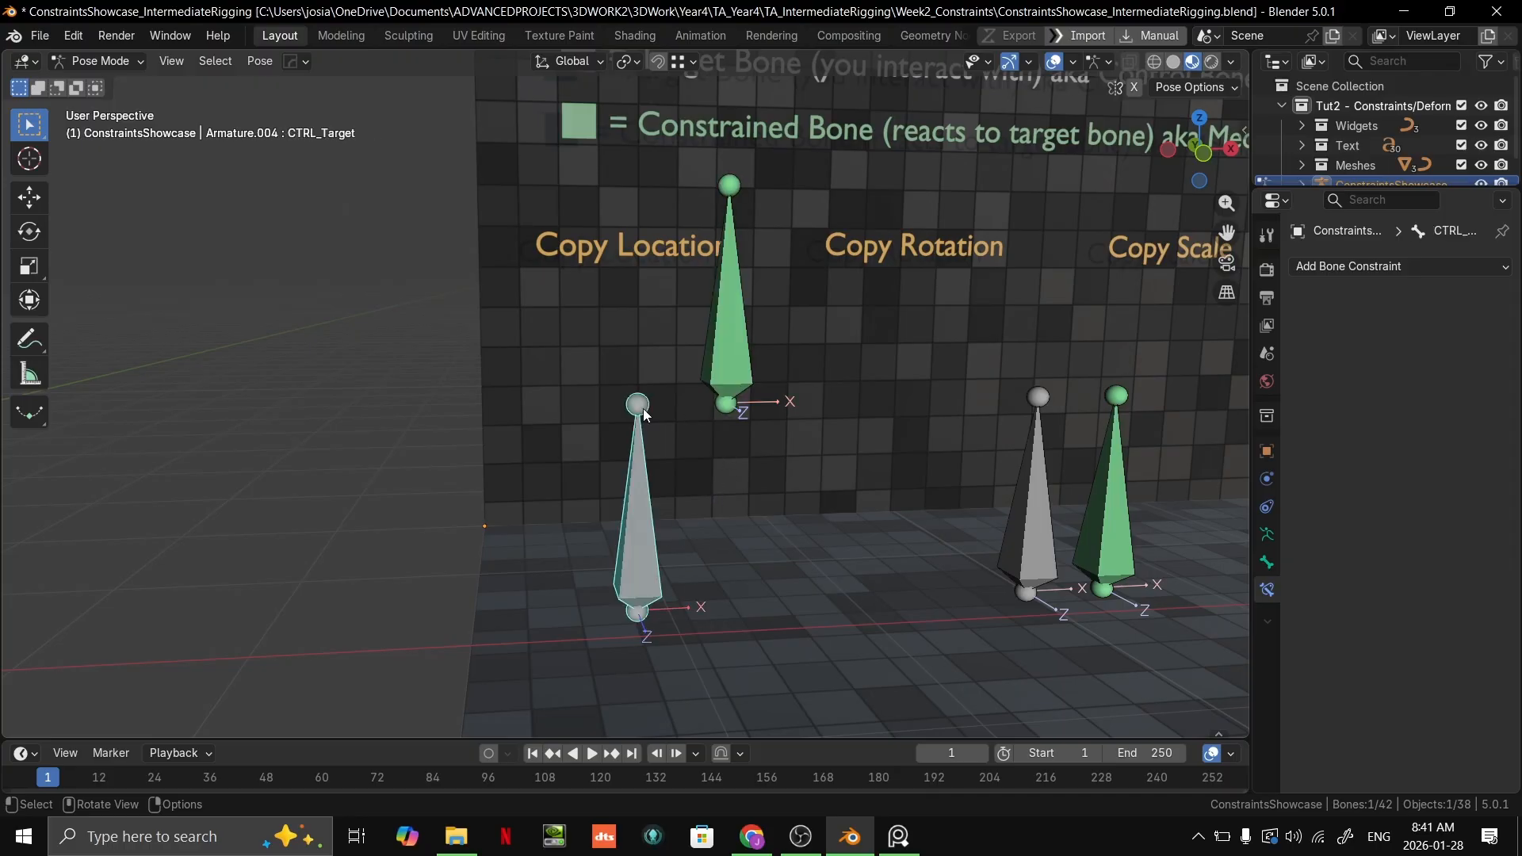
Step: Try to move the green Copy Location constrained bone directly
left_click(728, 392)
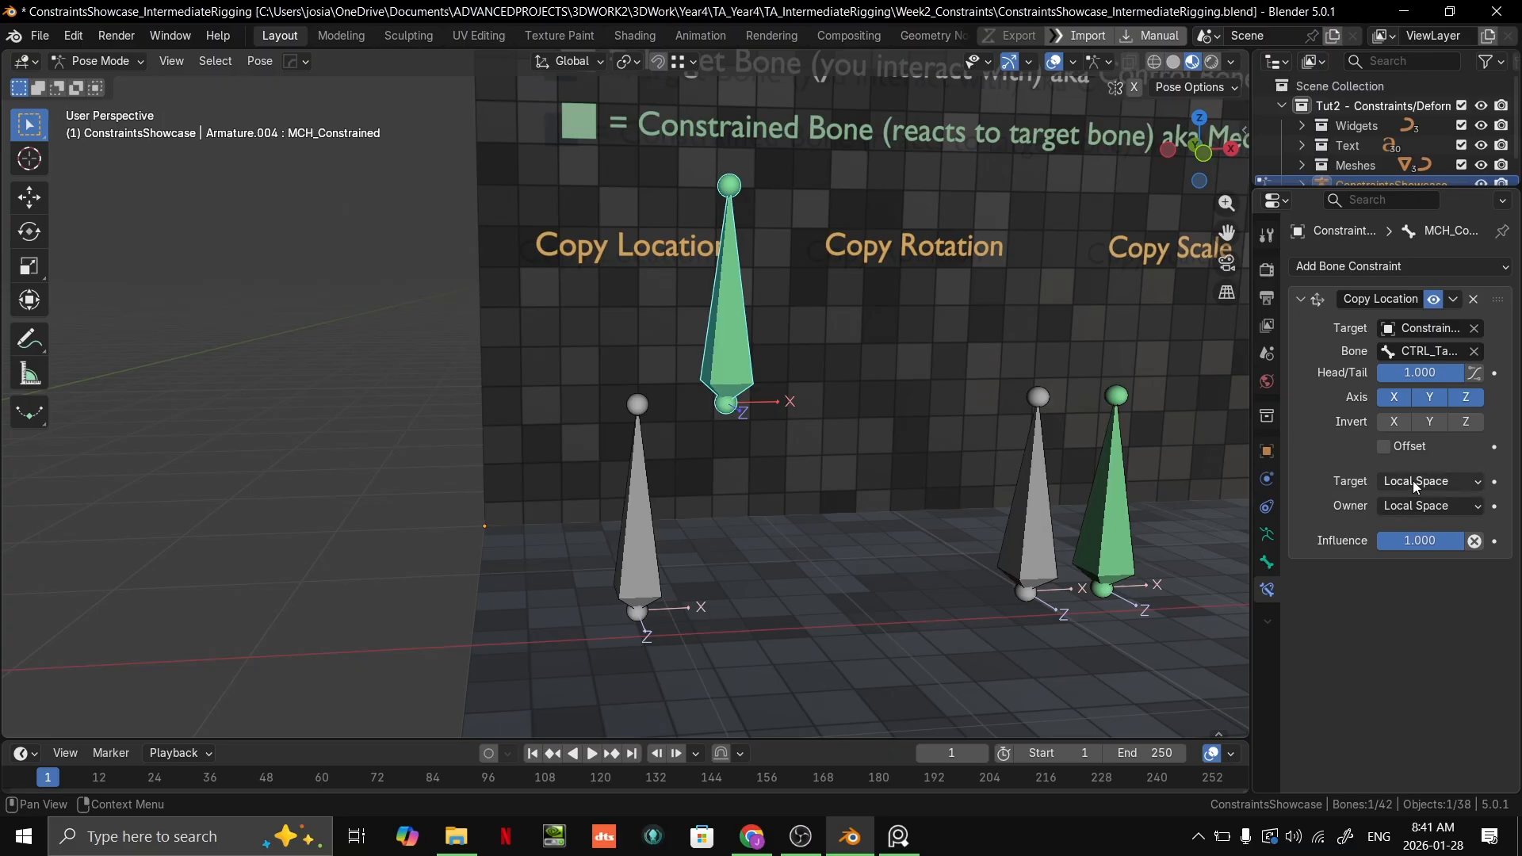
key("g")
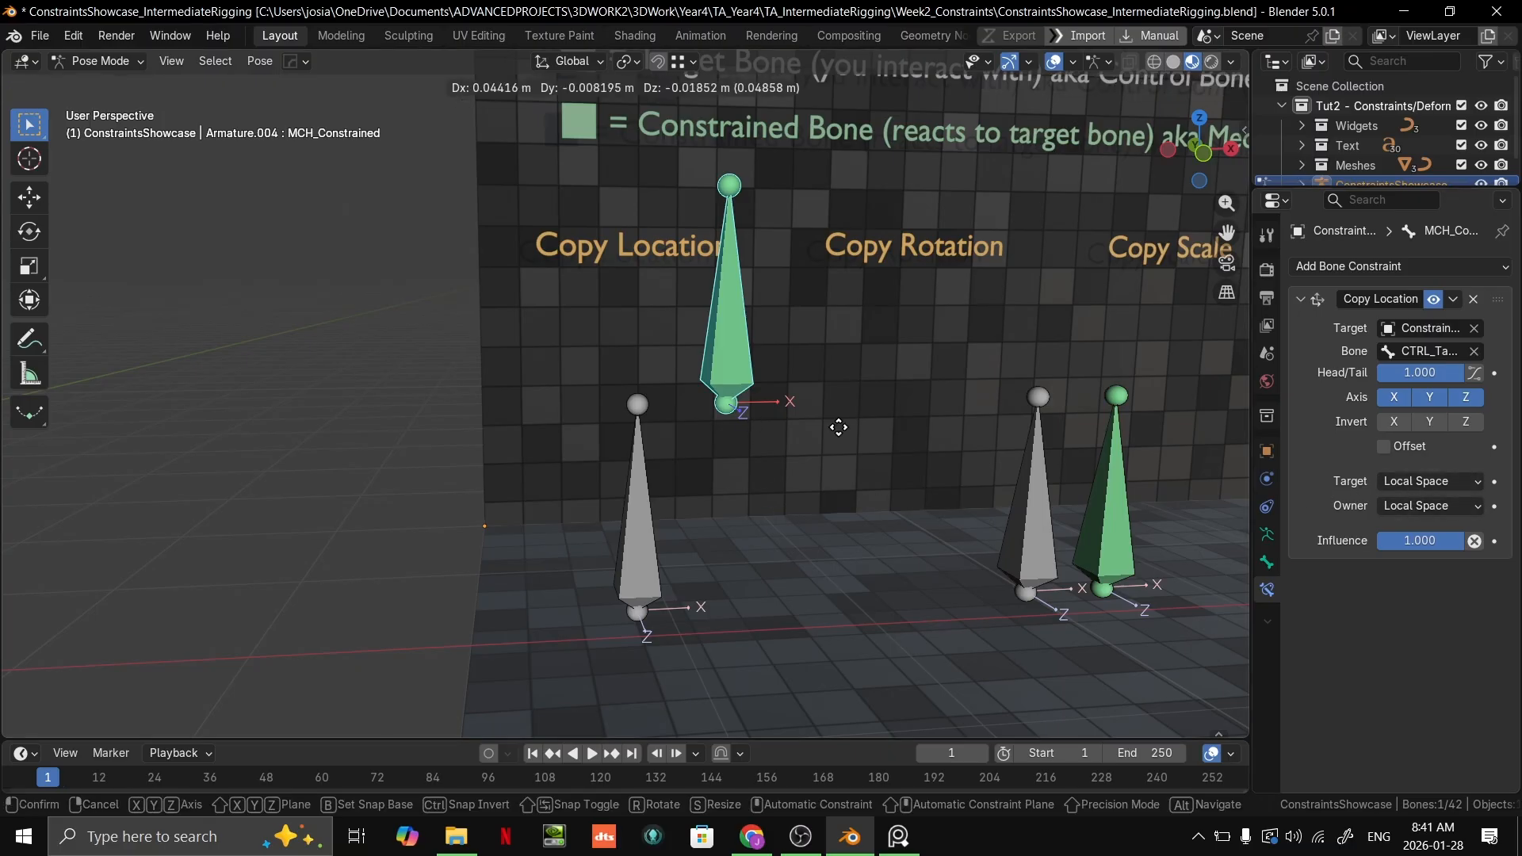
right_click(833, 416)
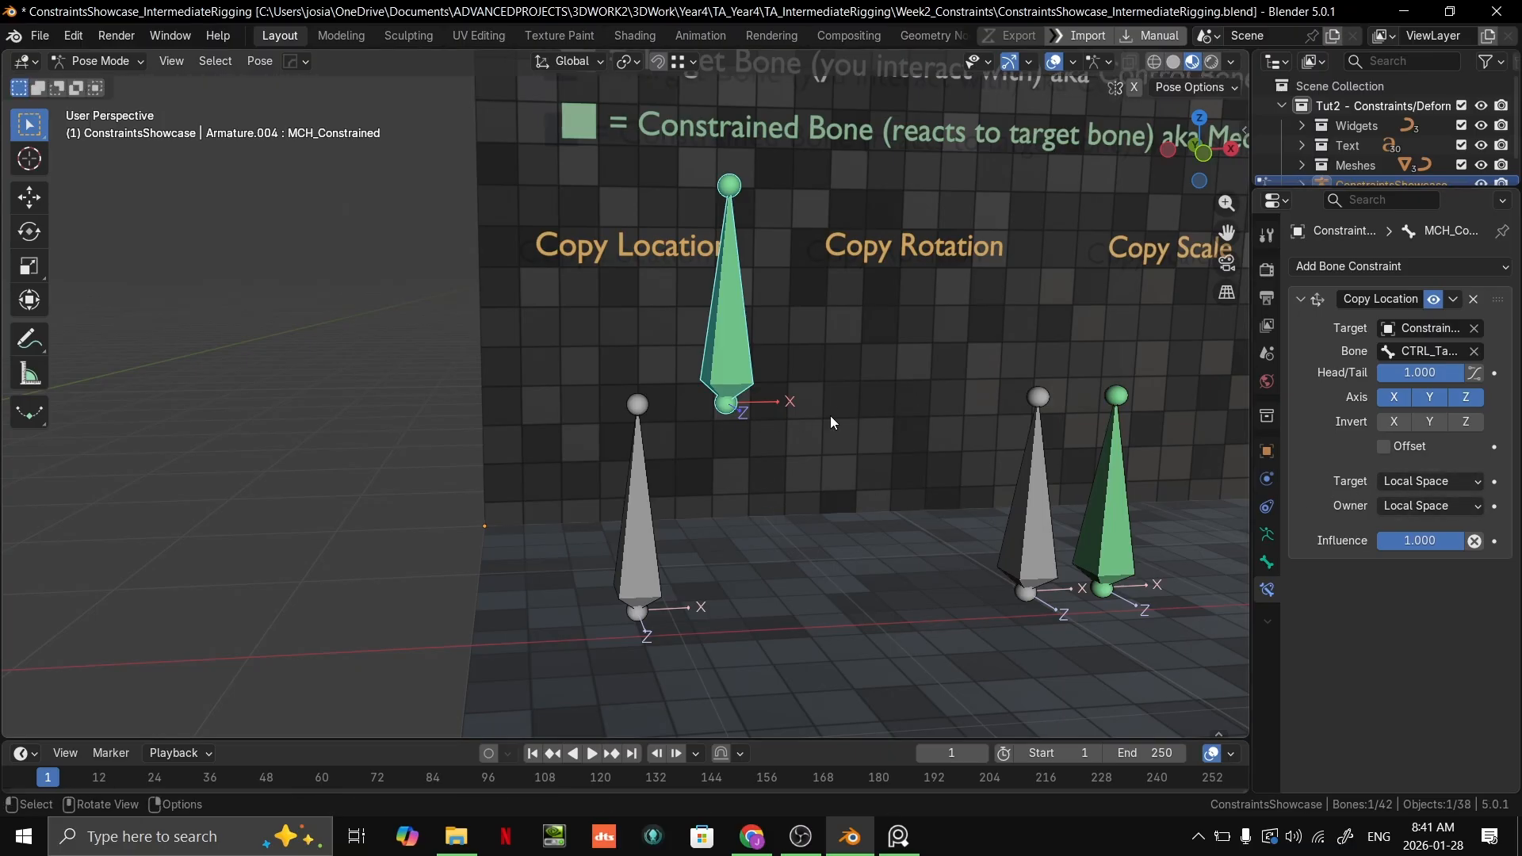
Step: Set both the Target and Owner spaces of the green bone's Copy Location constraint to World Space
left_click(646, 563)
left_click(726, 373)
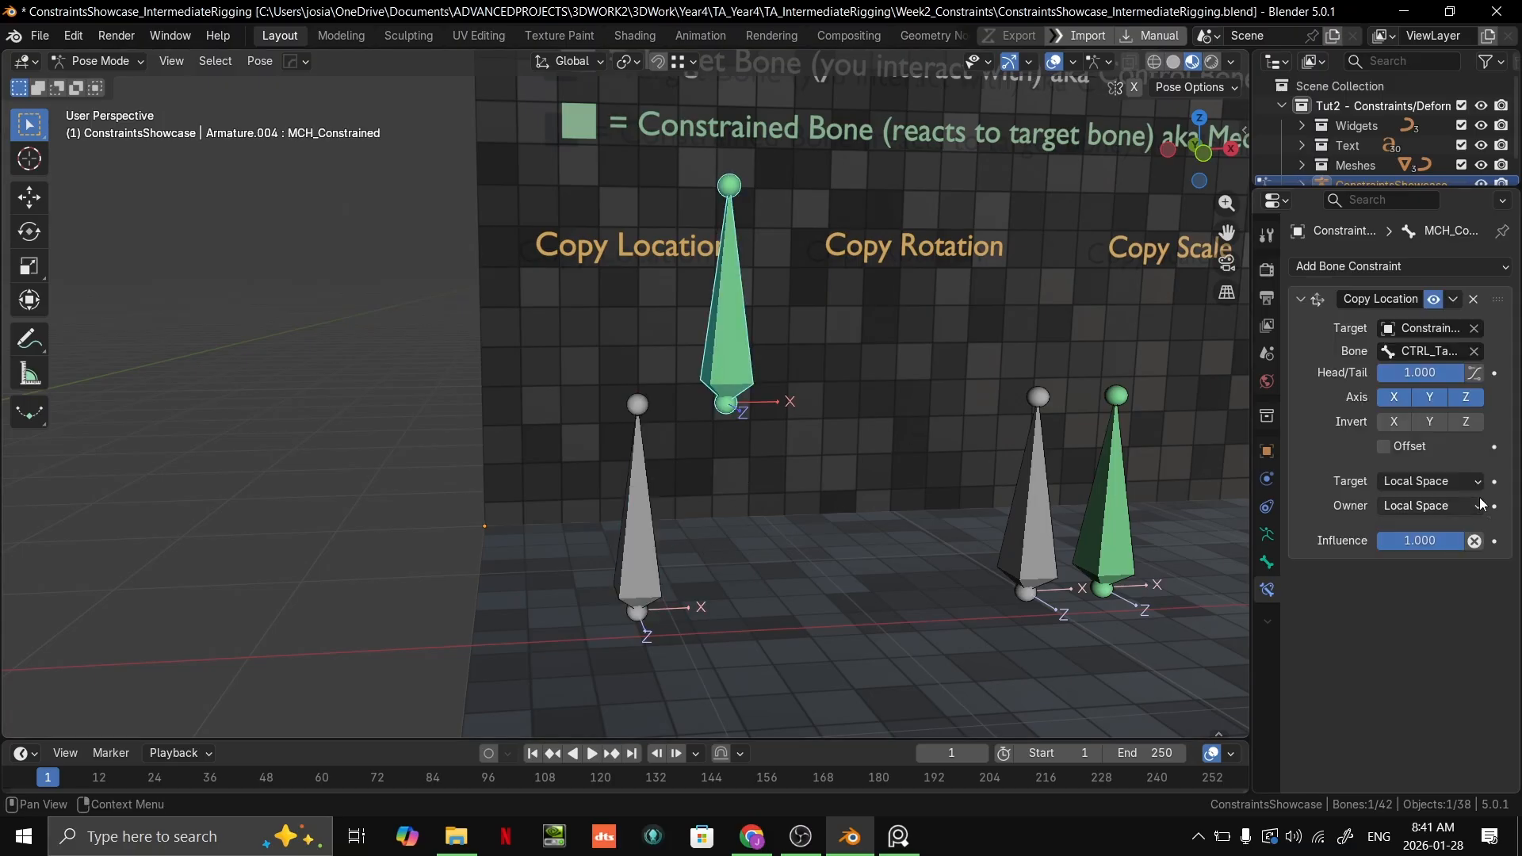
left_click(1431, 482)
left_click(1395, 505)
left_click(1392, 509)
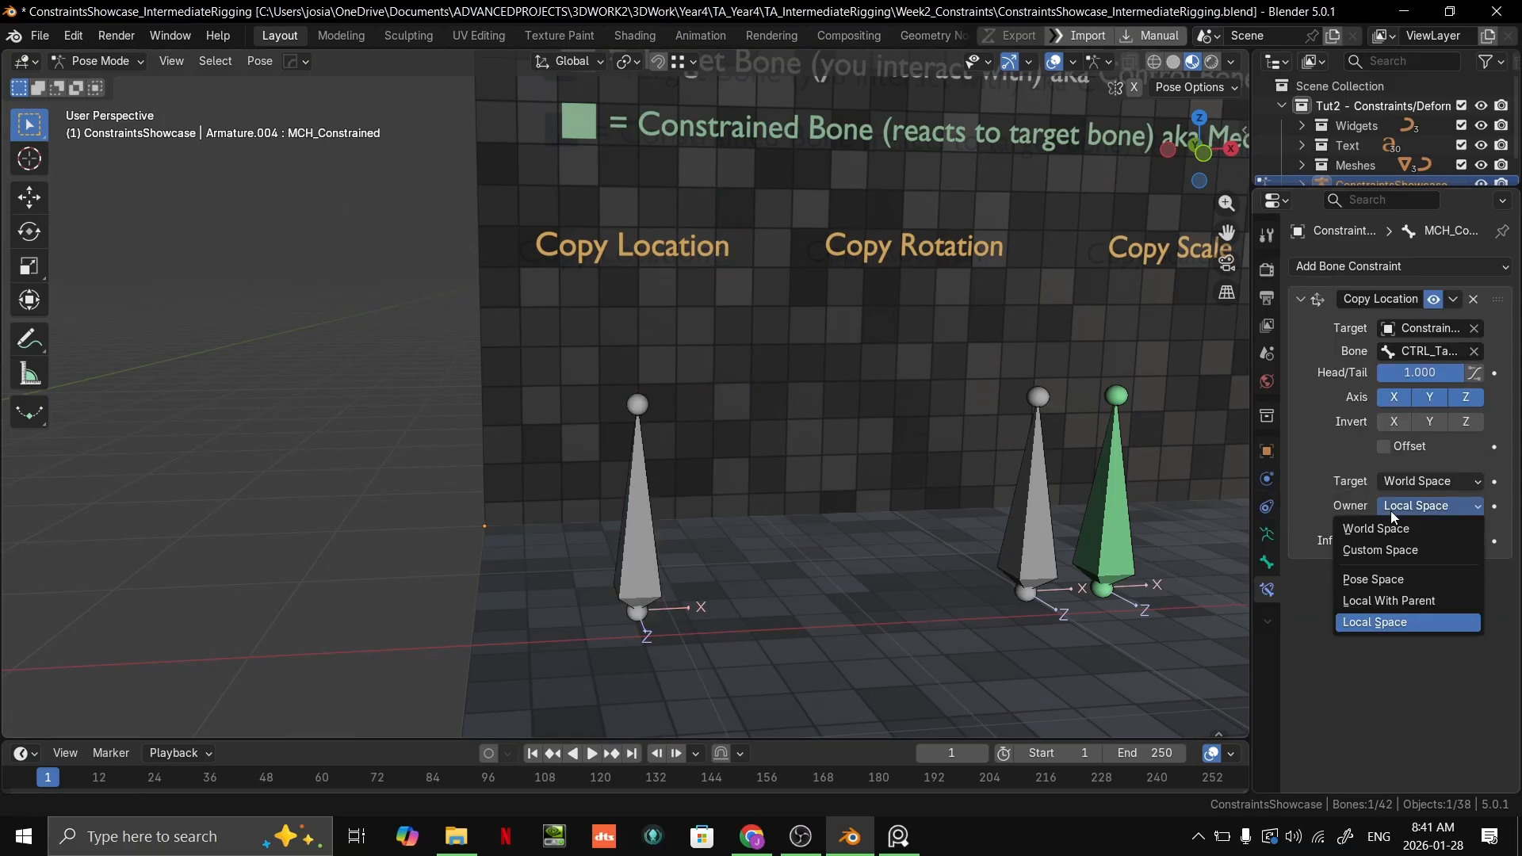
left_click(1382, 528)
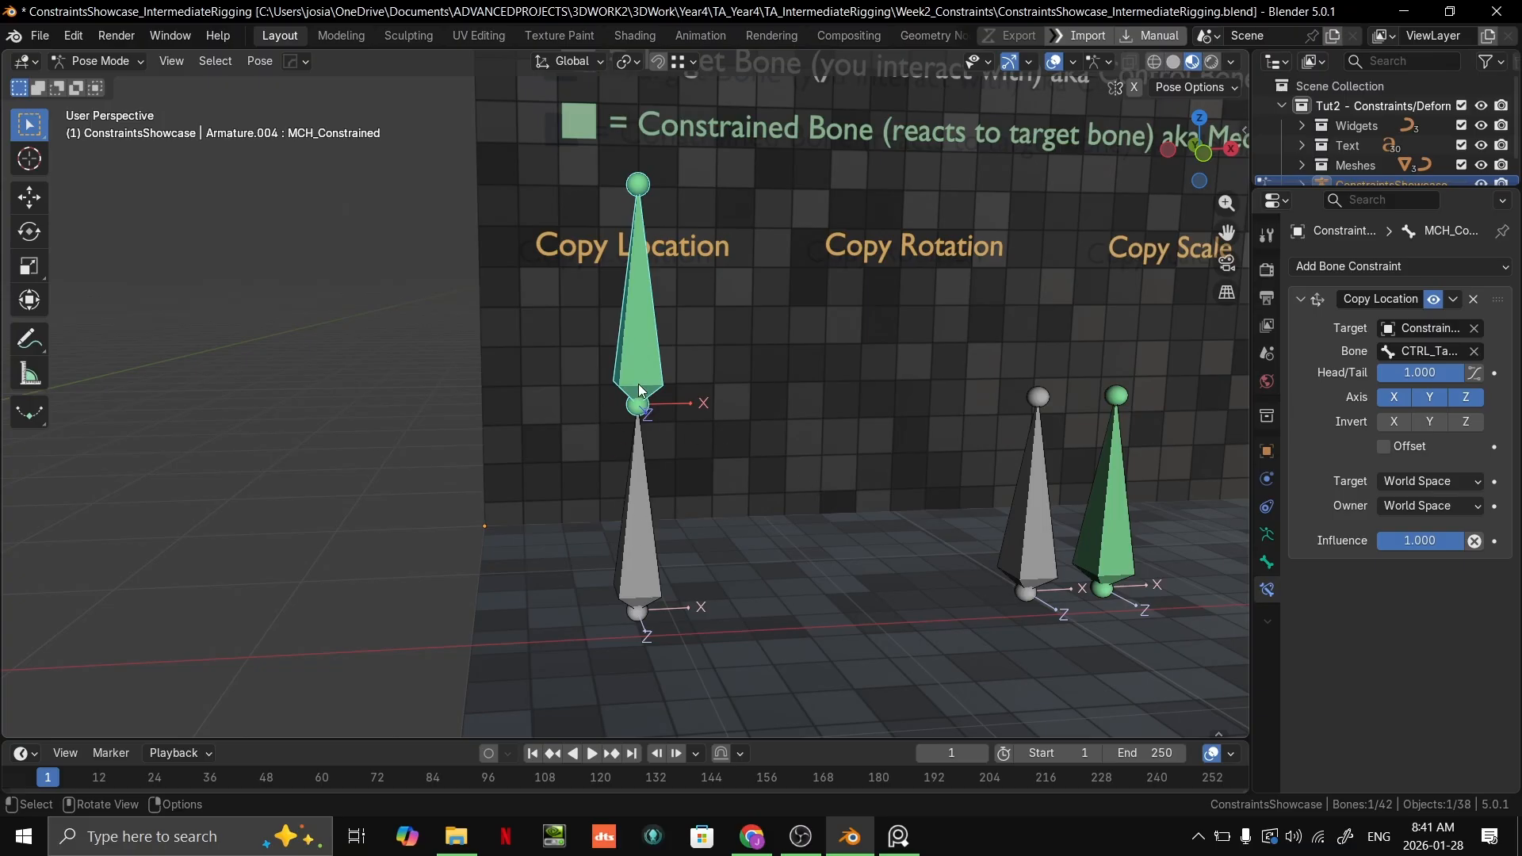
Step: Select the grey Copy Location target bone and try moving it to test the World Space constraint
left_click(650, 560)
left_click(682, 433)
left_click(650, 518)
key("g")
right_click(804, 436)
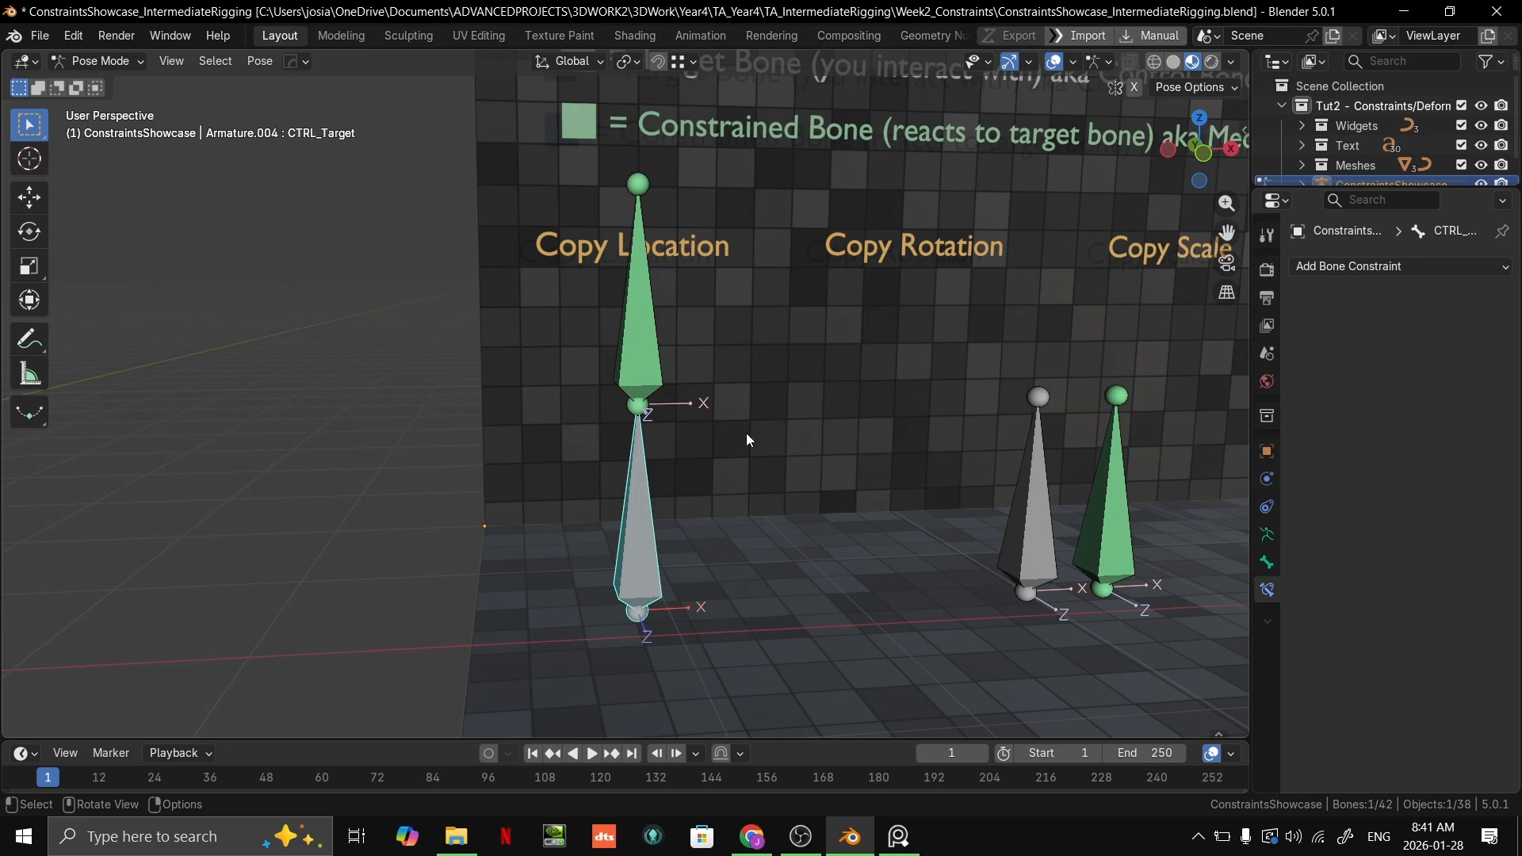
key("g")
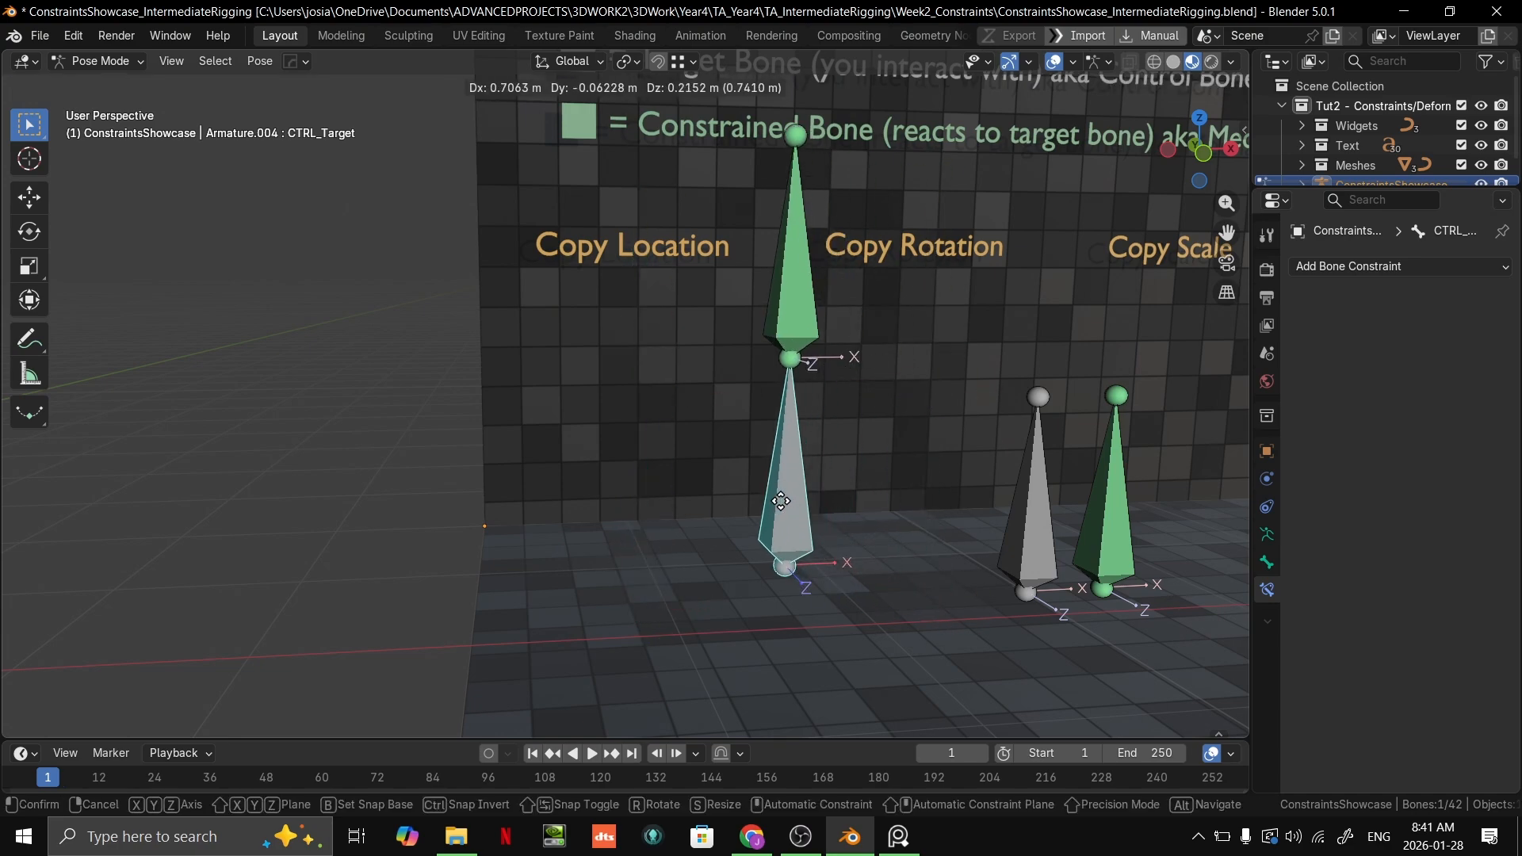
right_click(657, 553)
key("g")
right_click(691, 489)
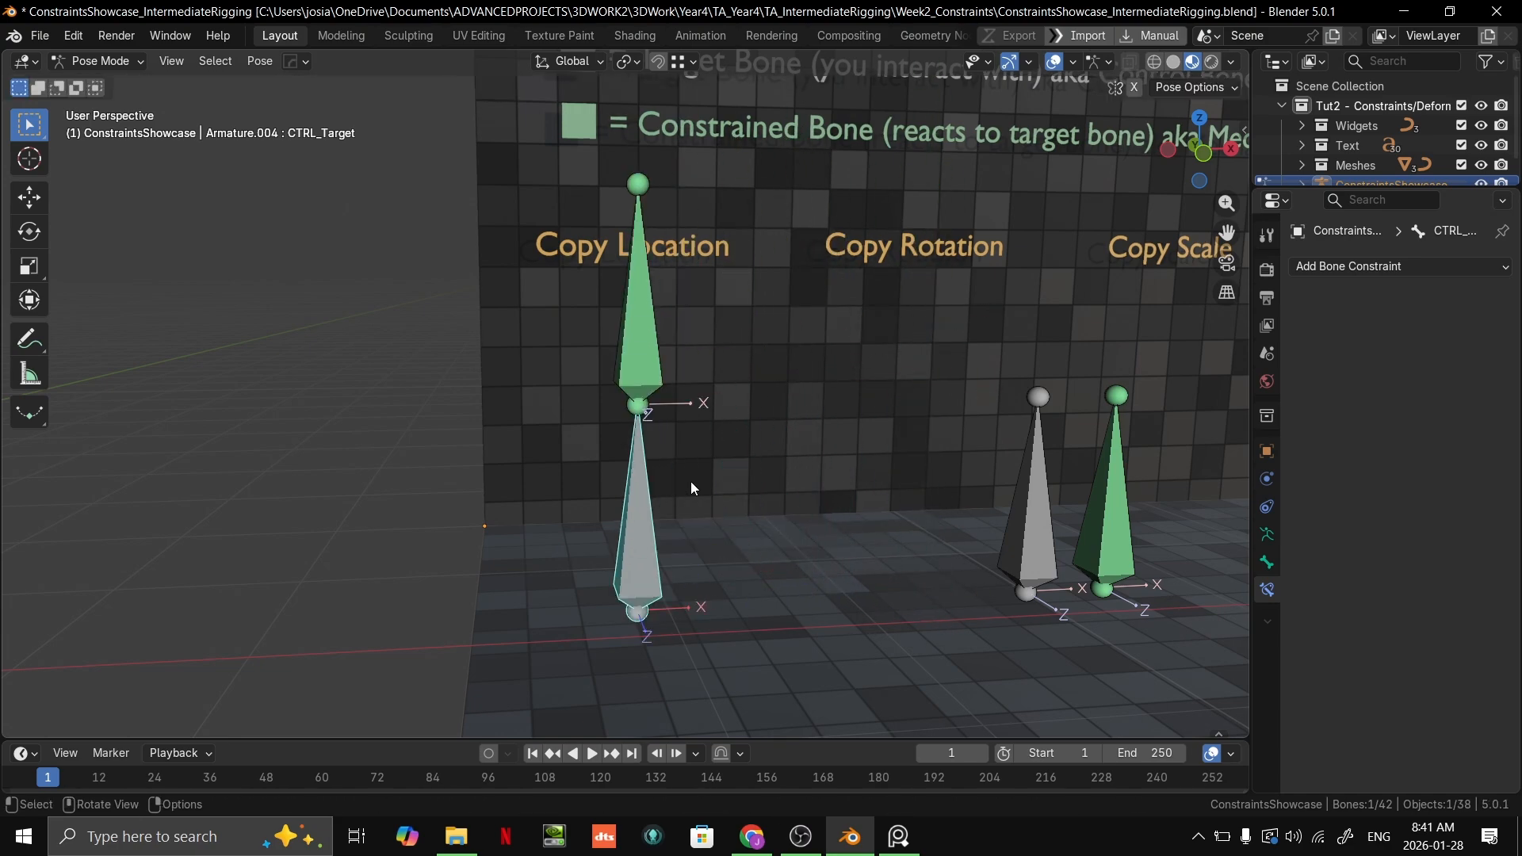
Step: Try scaling the grey Copy Location target bone to test the constrained bone's attachment to its tail
key("s")
right_click(688, 506)
scroll(772, 490, "down", 4)
middle_click_drag(772, 490, 693, 514)
key("s")
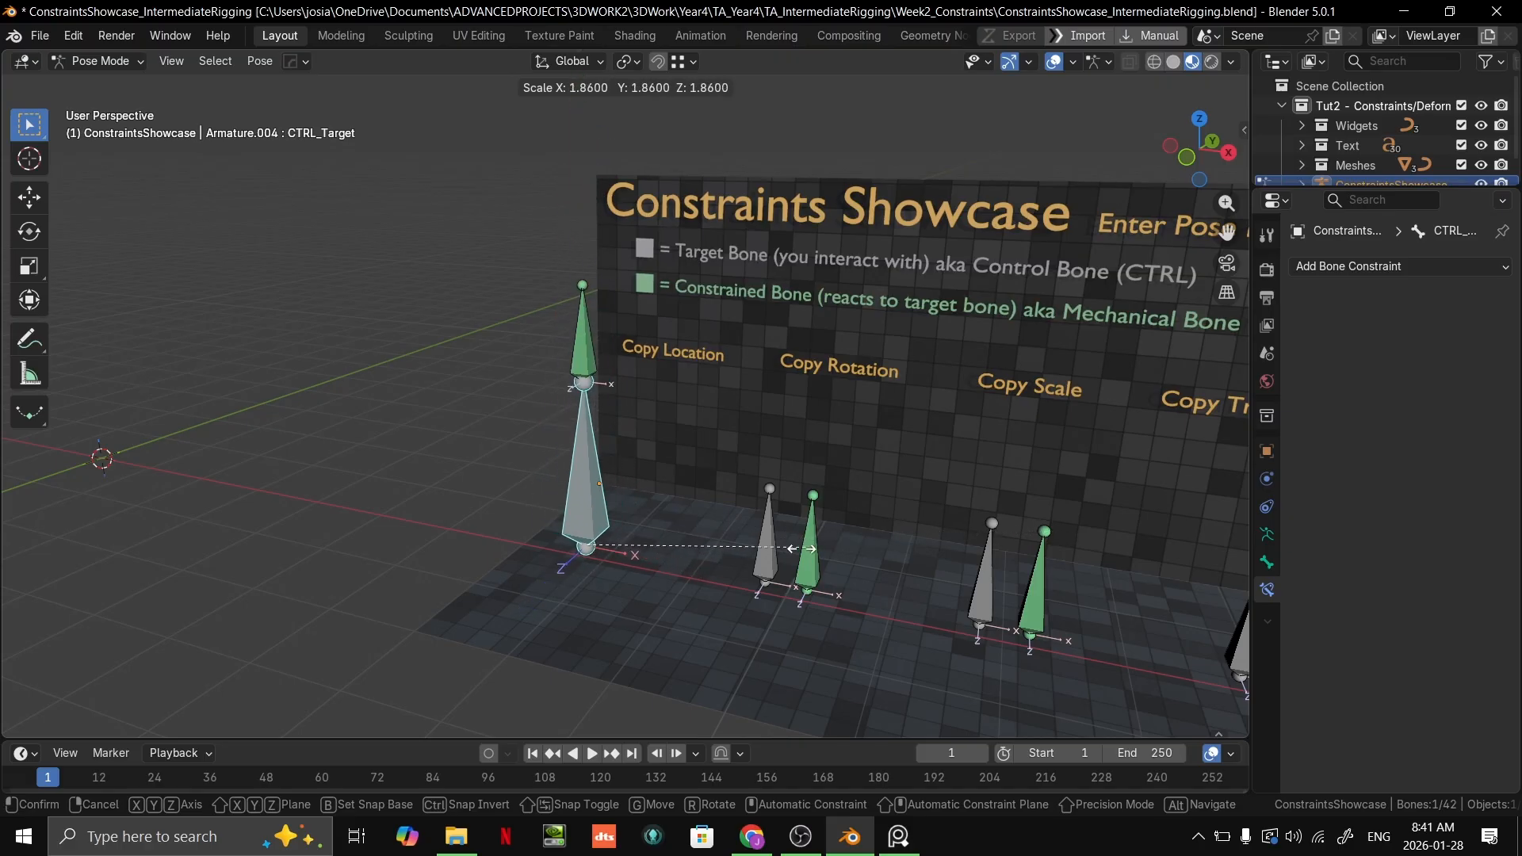
right_click(923, 546)
Step: Move and rotate the grey Copy Location target bone to test how the green bone follows its tail
scroll(666, 539, "up", 4)
scroll(682, 526, "down", 8)
key("g")
left_click(840, 460)
key("r")
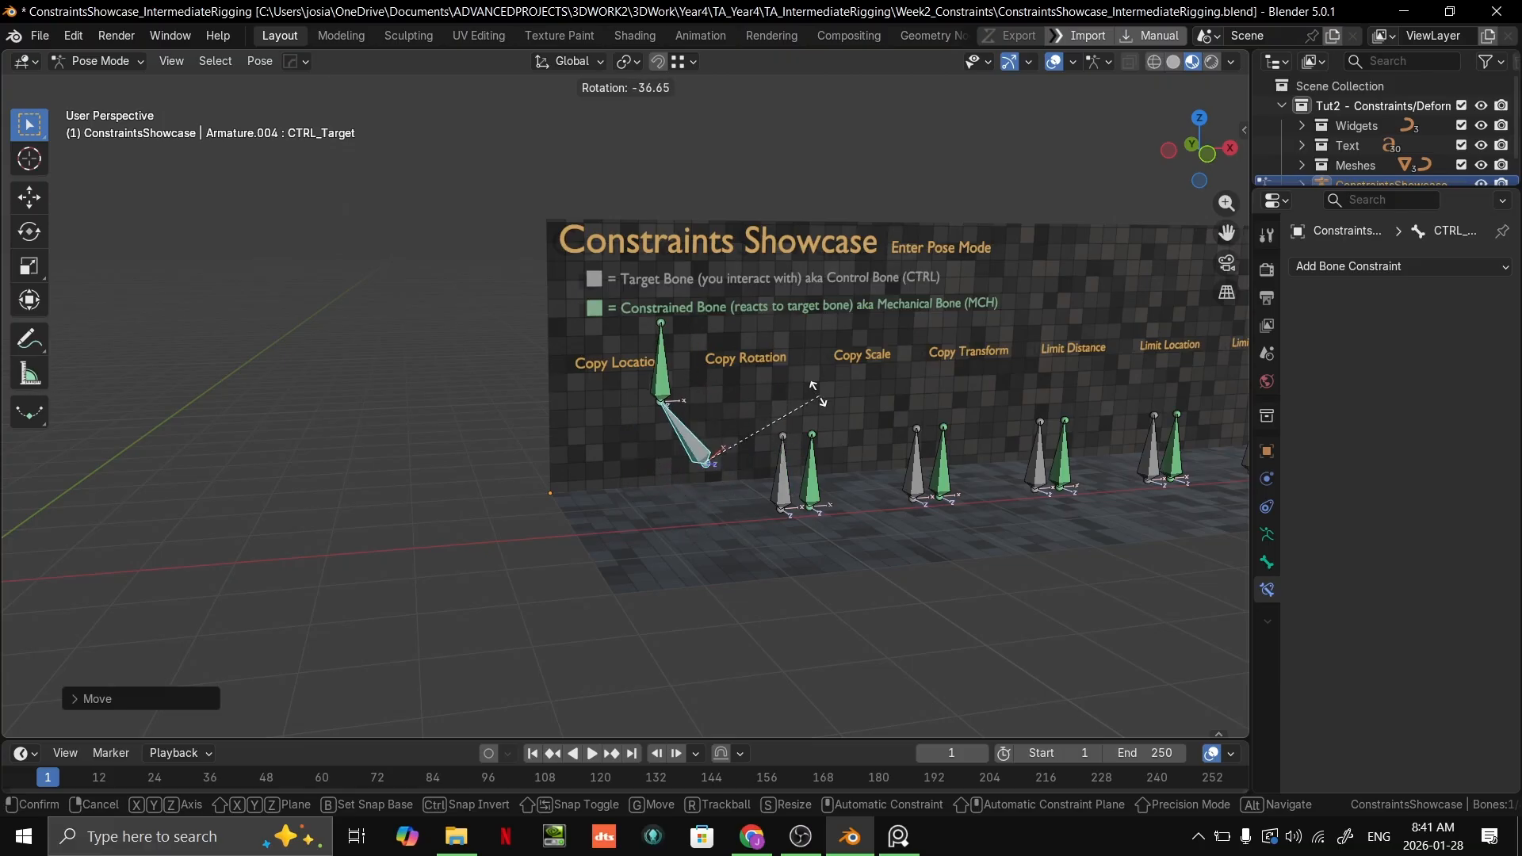
left_click(793, 508)
scroll(816, 511, "up", 3)
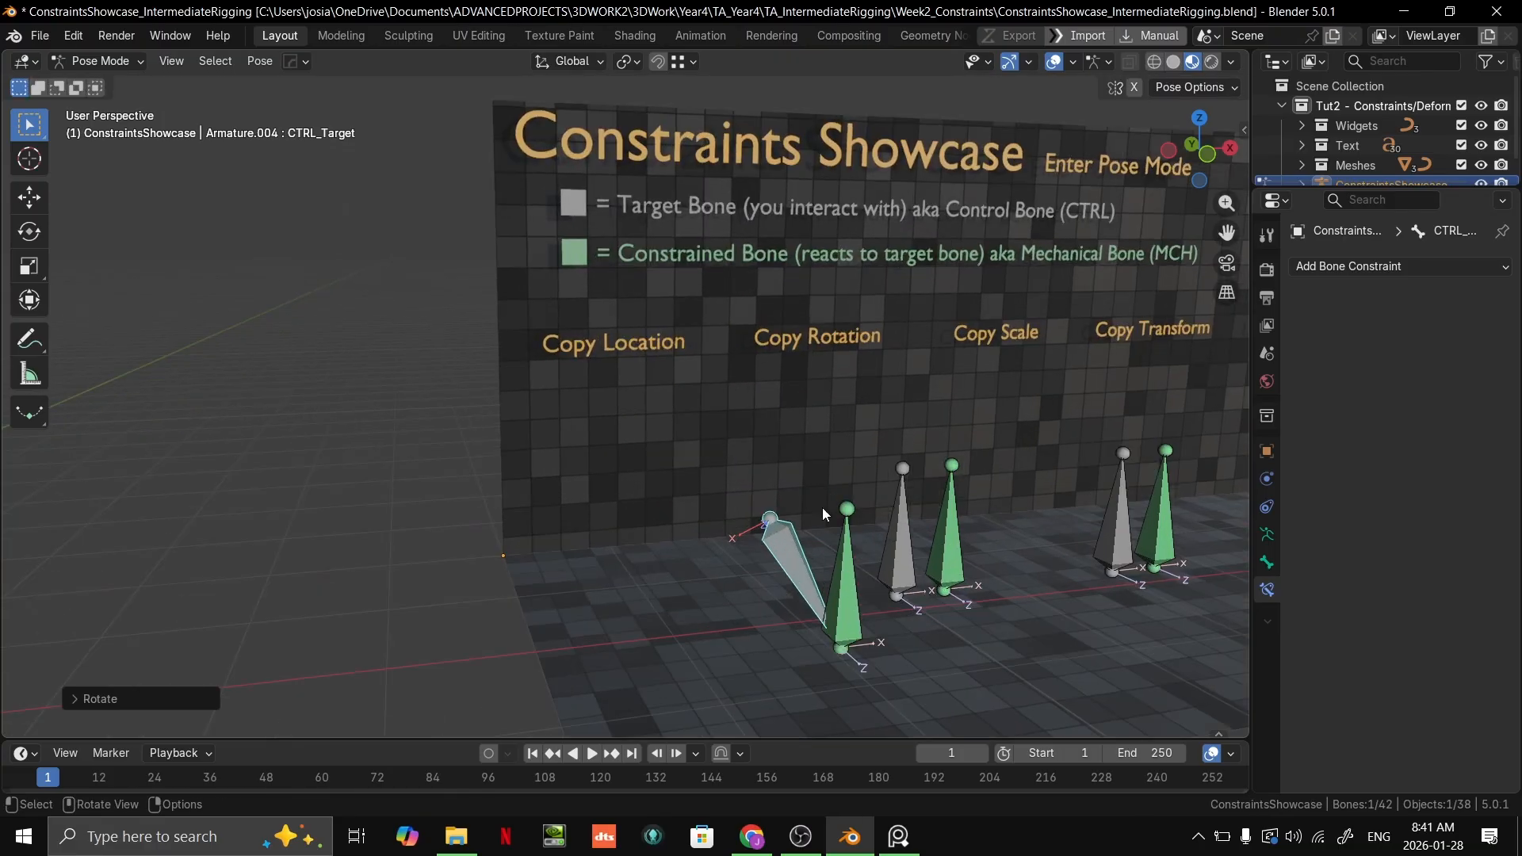
Step: Undo the Copy Location target bone's test transforms, the World Space settings and the Head/Tail change
key("ctrl+z")
key("ctrl+z")
middle_click_drag(855, 502, 730, 524)
key("ctrl+z")
key("ctrl+z")
key("ctrl+z")
key("ctrl+z")
key("ctrl+z")
key("ctrl+z")
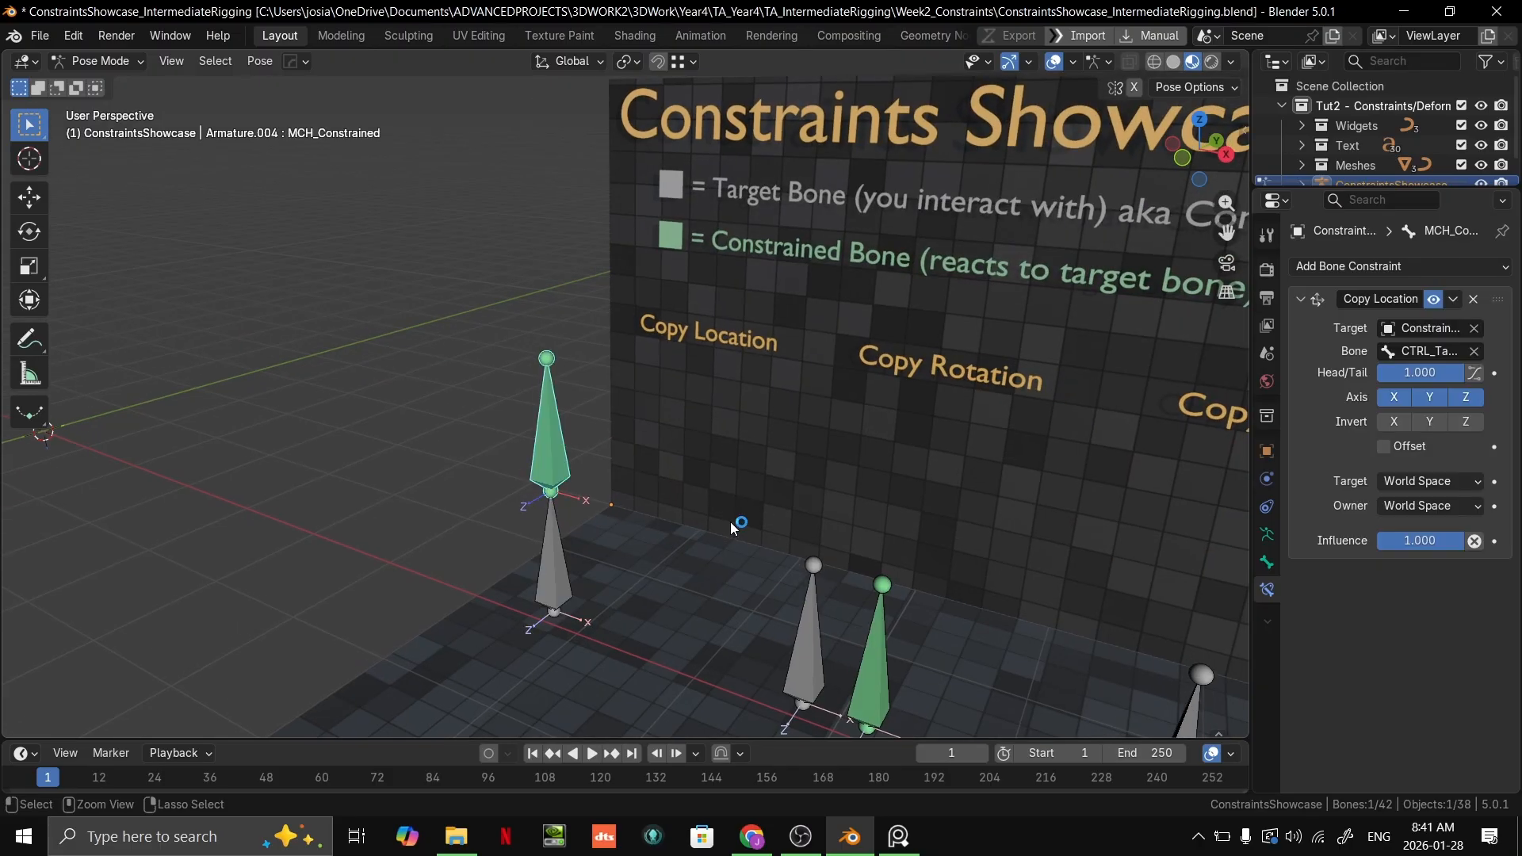
key("ctrl+z")
key("ctrl+z")
key("ctrl+z")
key("ctrl+z")
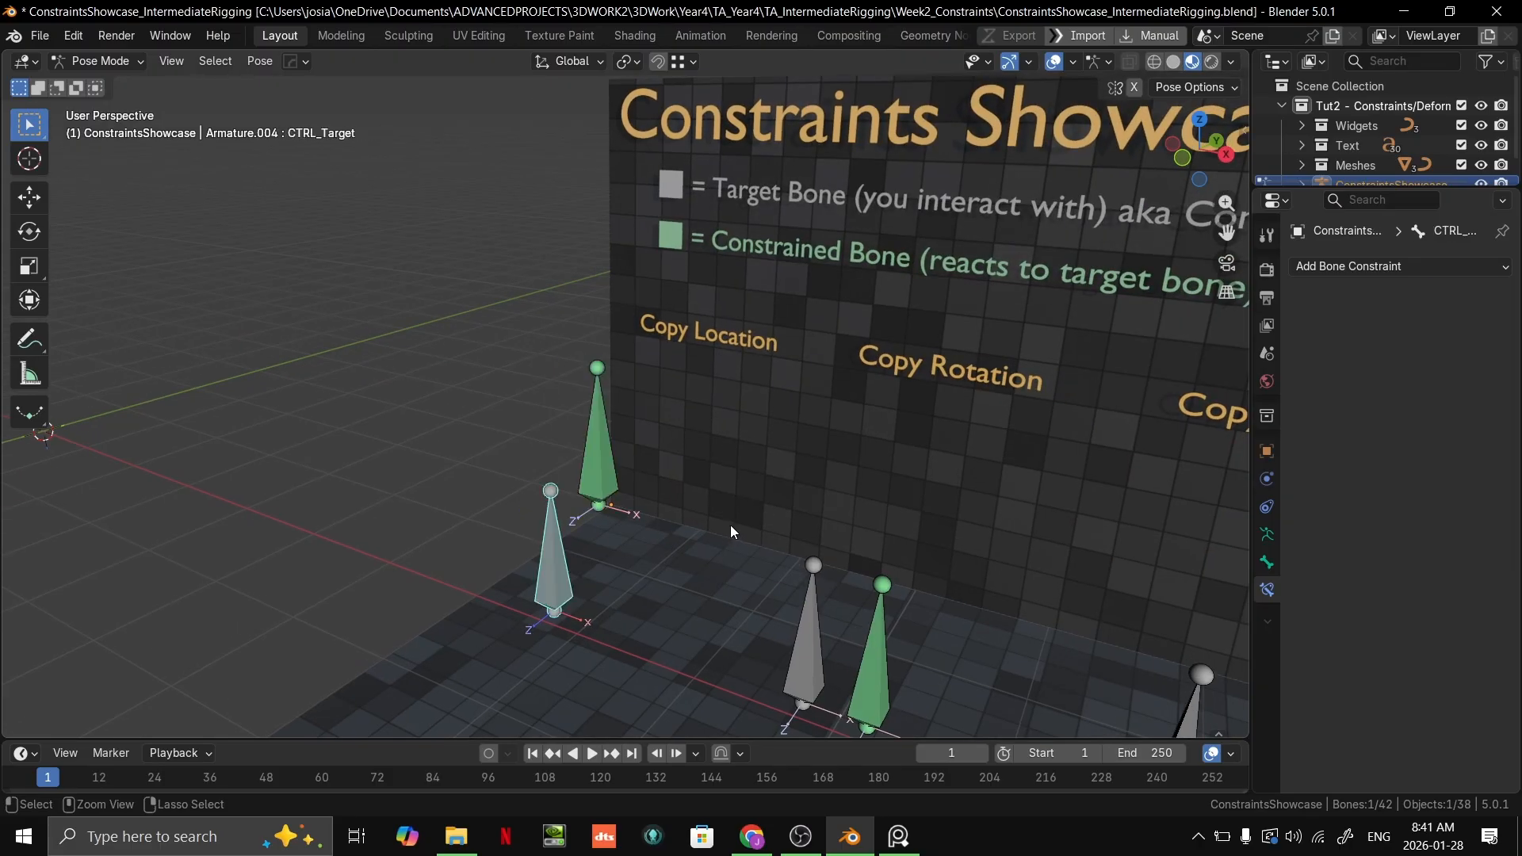
Step: Select the grey Copy Rotation target bone and try scaling and moving it
middle_click_drag(730, 524, 758, 464)
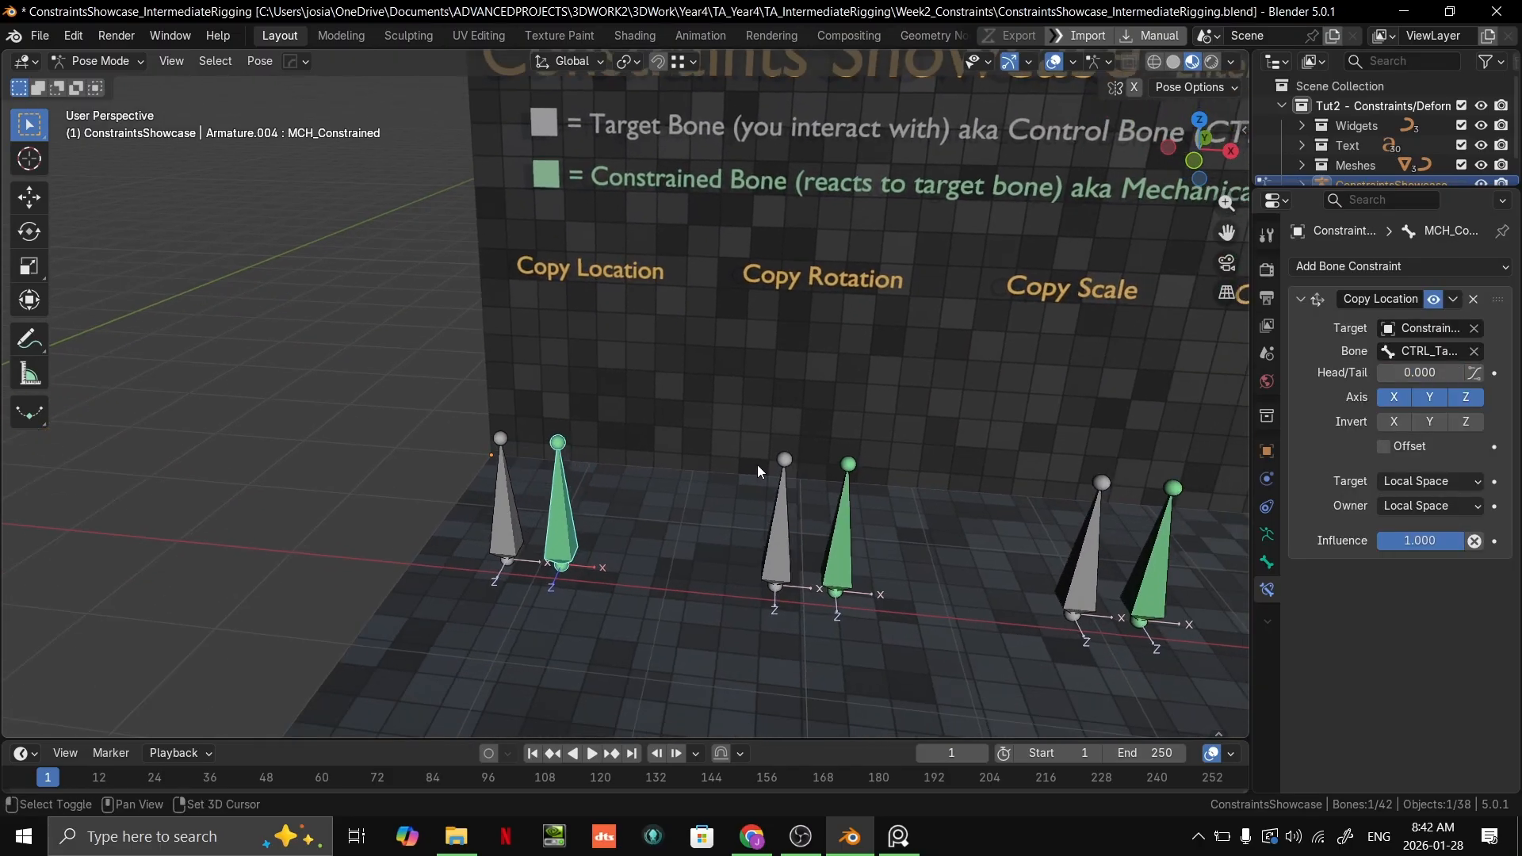
left_click(781, 517)
middle_click_drag(920, 478, 767, 423, "shift")
scroll(793, 444, "up", 3)
scroll(847, 436, "down", 1)
middle_click_drag(886, 563, 788, 471, "shift")
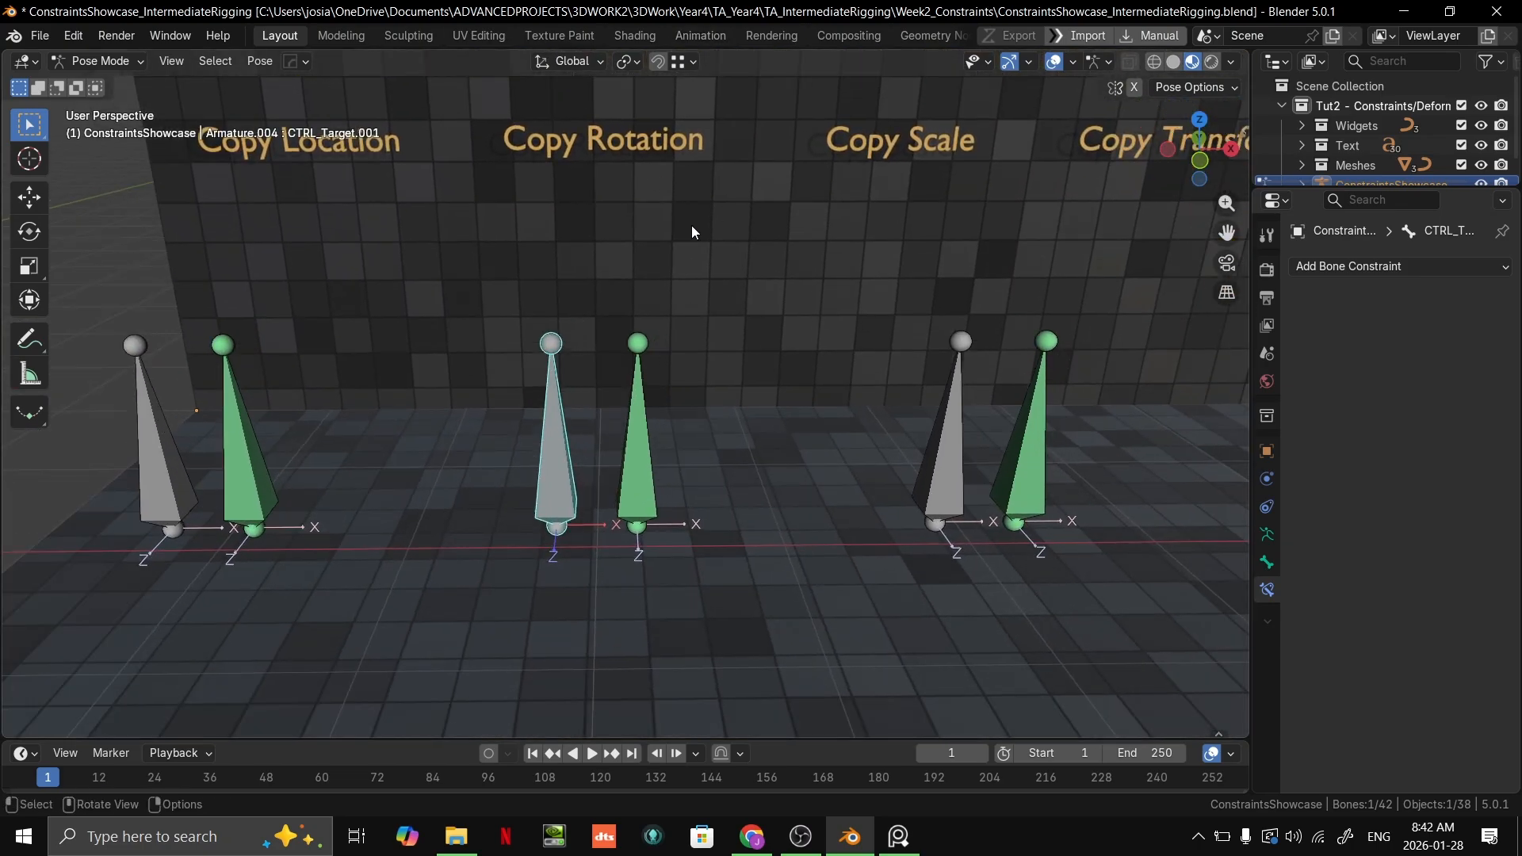
scroll(745, 367, "down", 2)
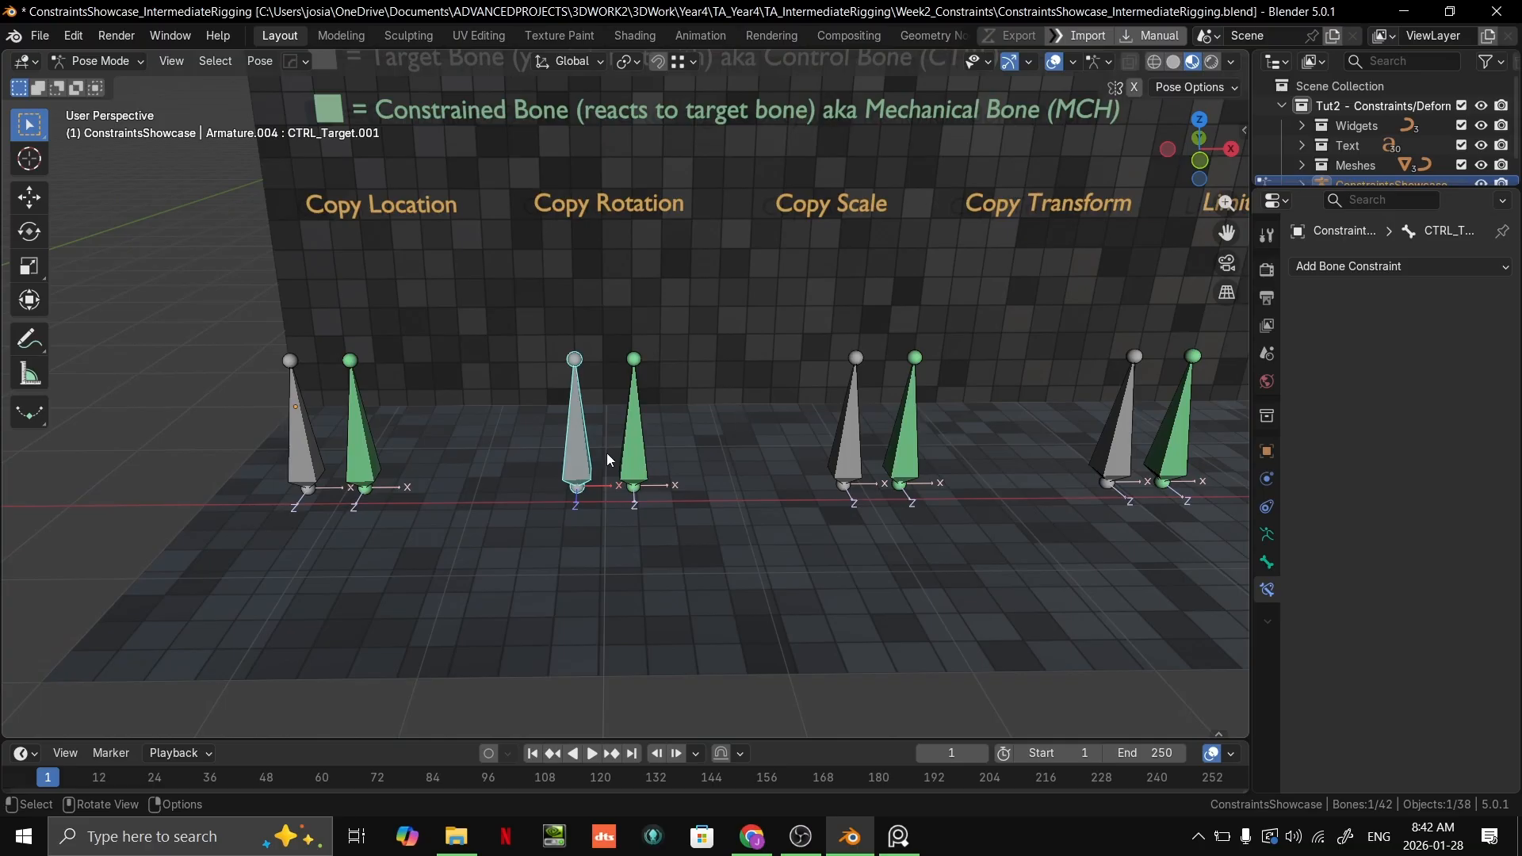
key("s")
key("Escape")
key("g")
key("Escape")
Step: Rotate the grey Copy Rotation target bone from the side to test the constraint
key("r")
right_click(775, 360)
middle_click_drag(774, 360, 593, 360)
key("r")
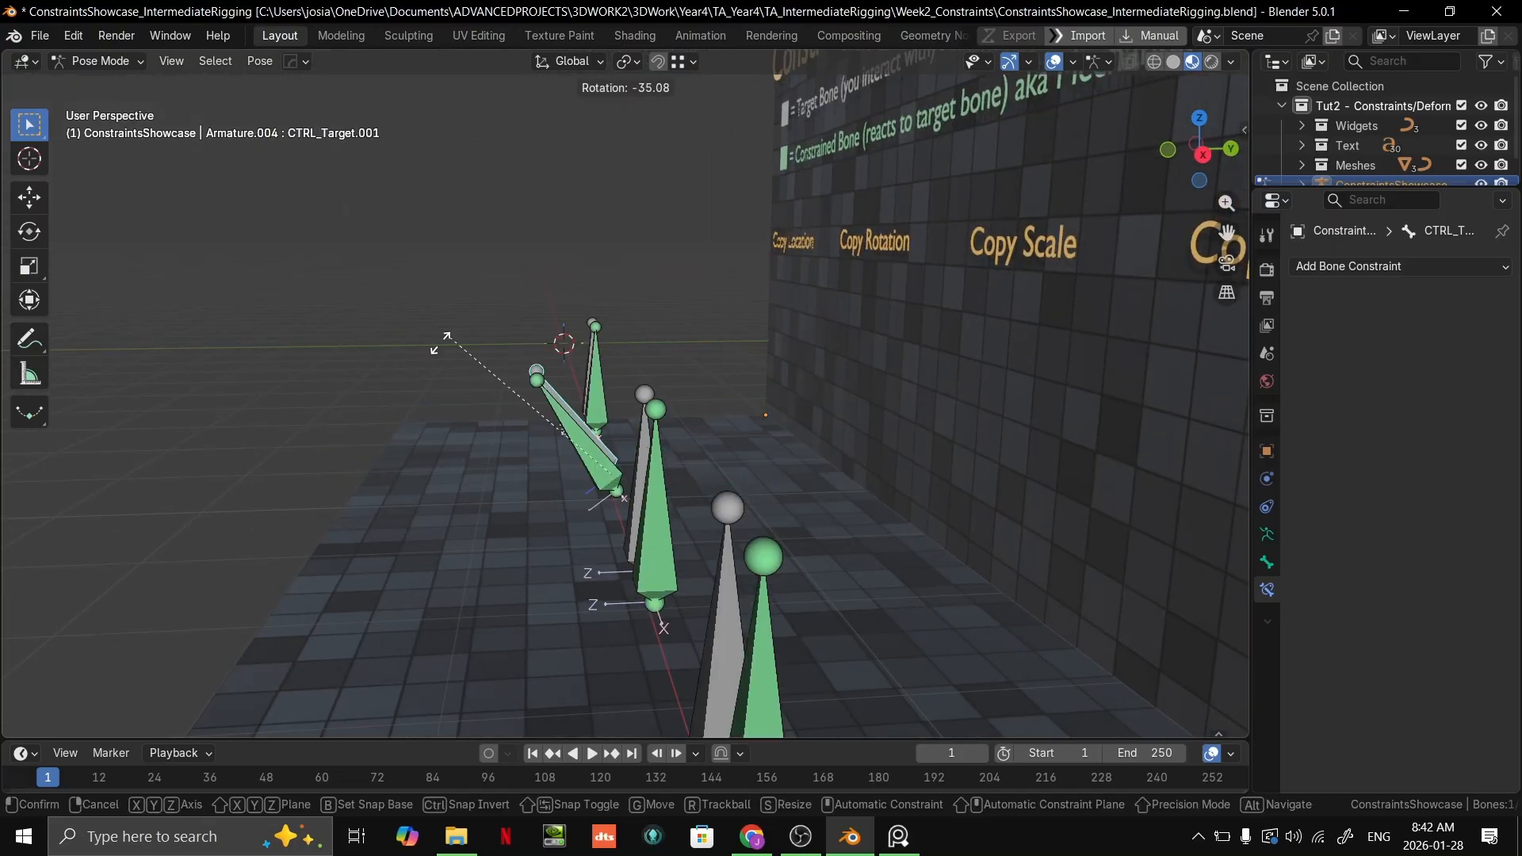
left_click(468, 378)
middle_click_drag(467, 378, 721, 503)
Step: Try rotating the Copy Rotation target bone about the Z axis and freely, and undo the rotation
key("r")
key("z")
right_click(735, 440)
key("r")
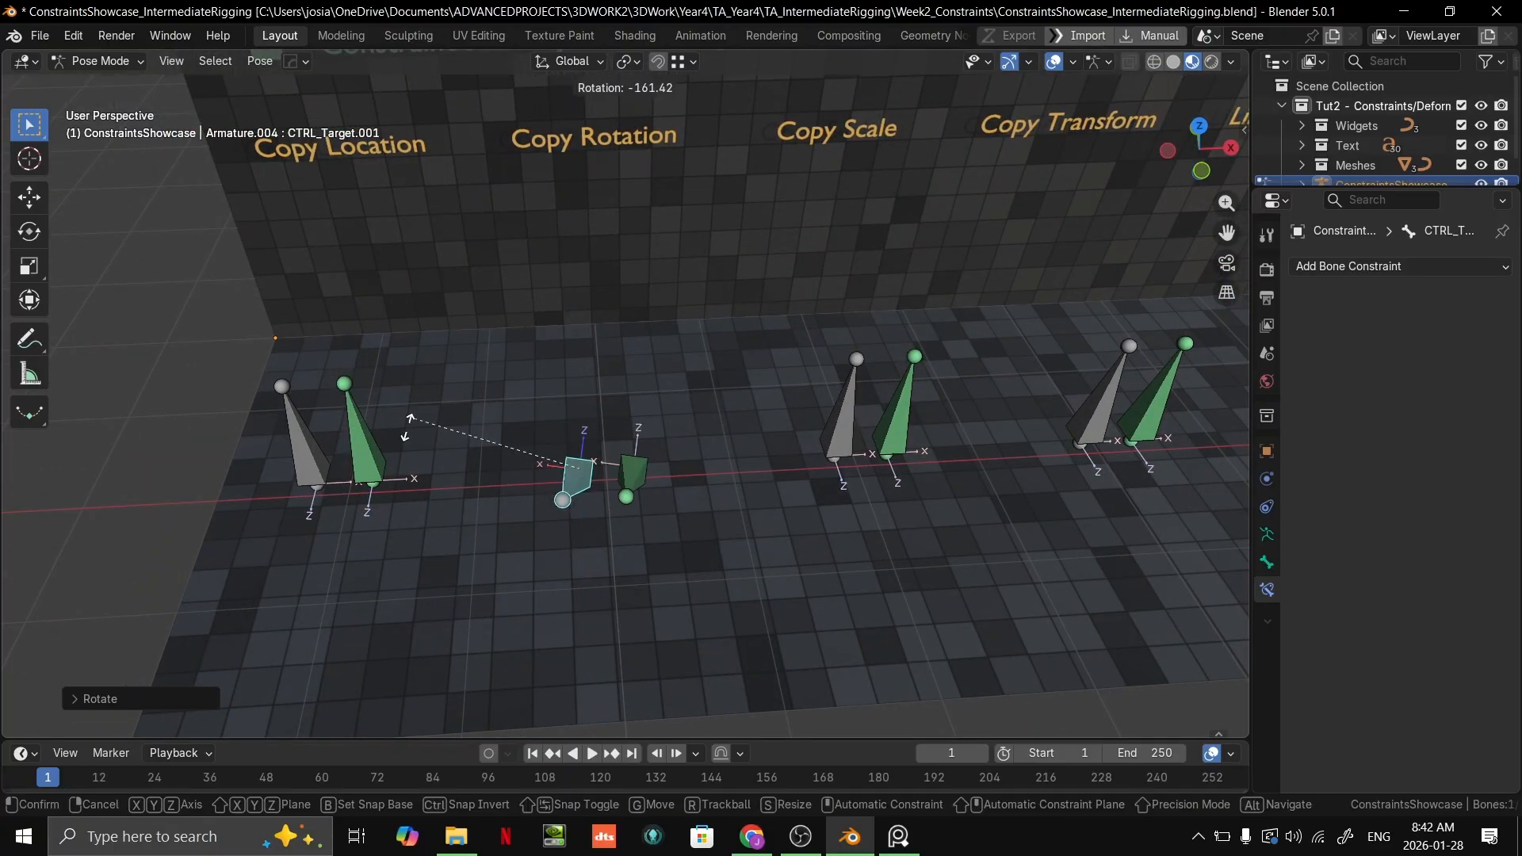
left_click(424, 479)
middle_click_drag(789, 488, 654, 444)
key("ctrl+z")
Step: Set both the Target and Owner spaces of the green bone's Copy Rotation constraint to World Space
left_click(616, 427)
scroll(793, 420, "up", 5)
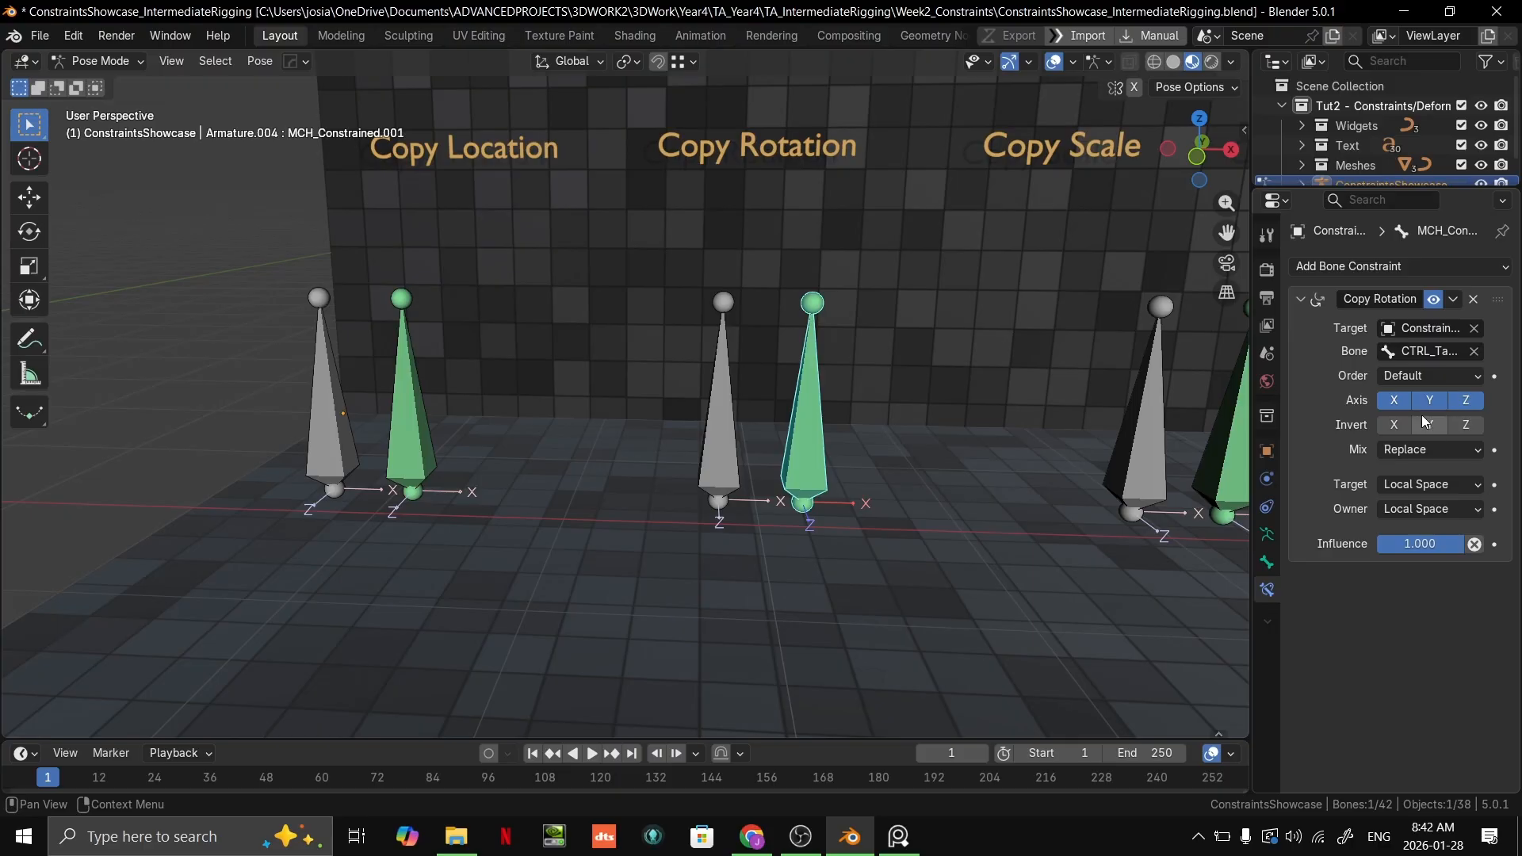
left_click(1407, 485)
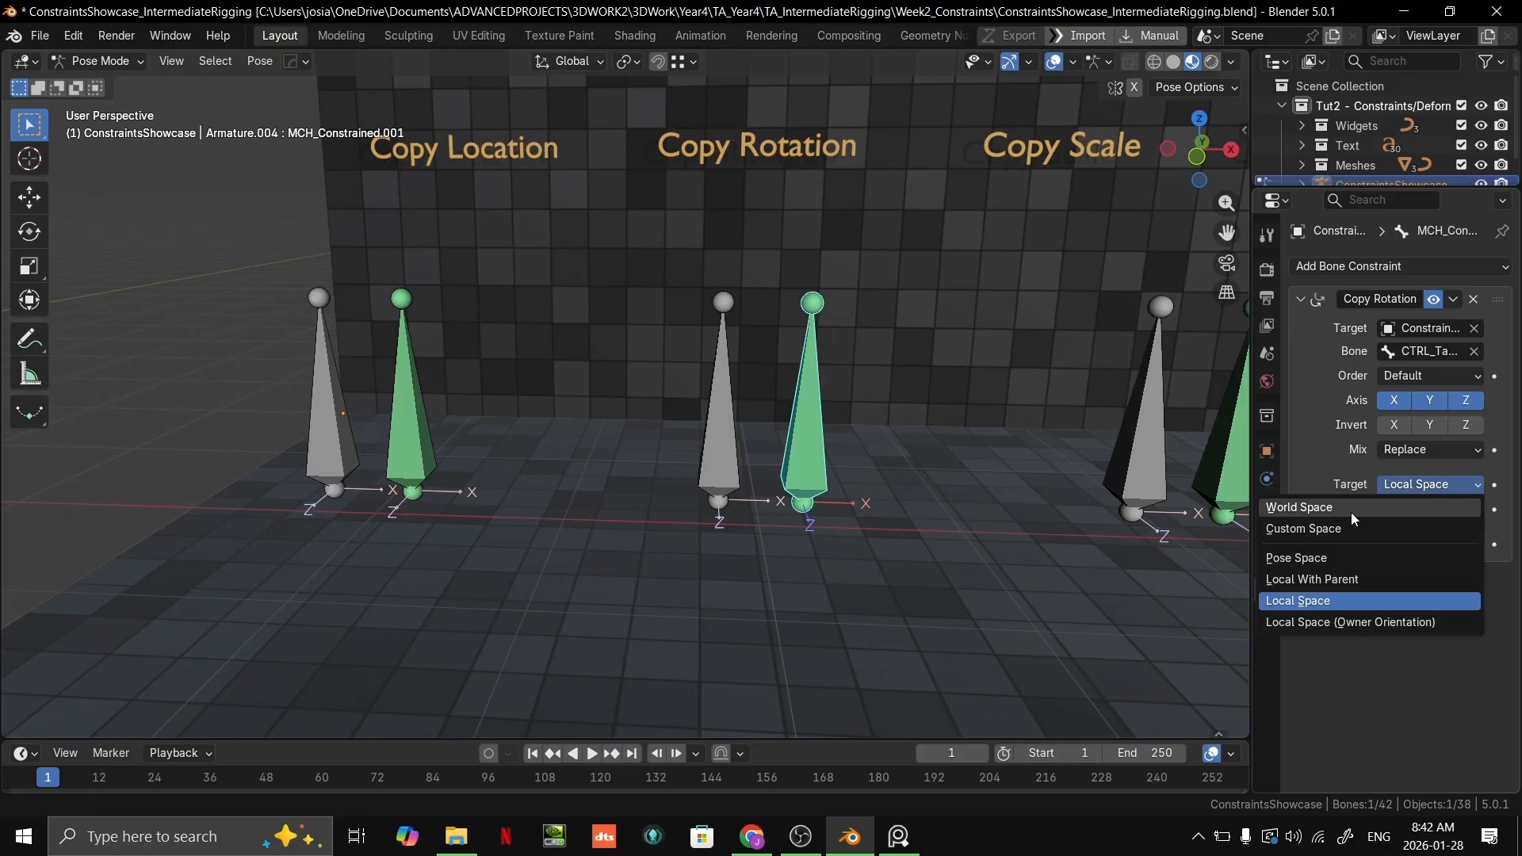
left_click(1351, 508)
left_click(1413, 511)
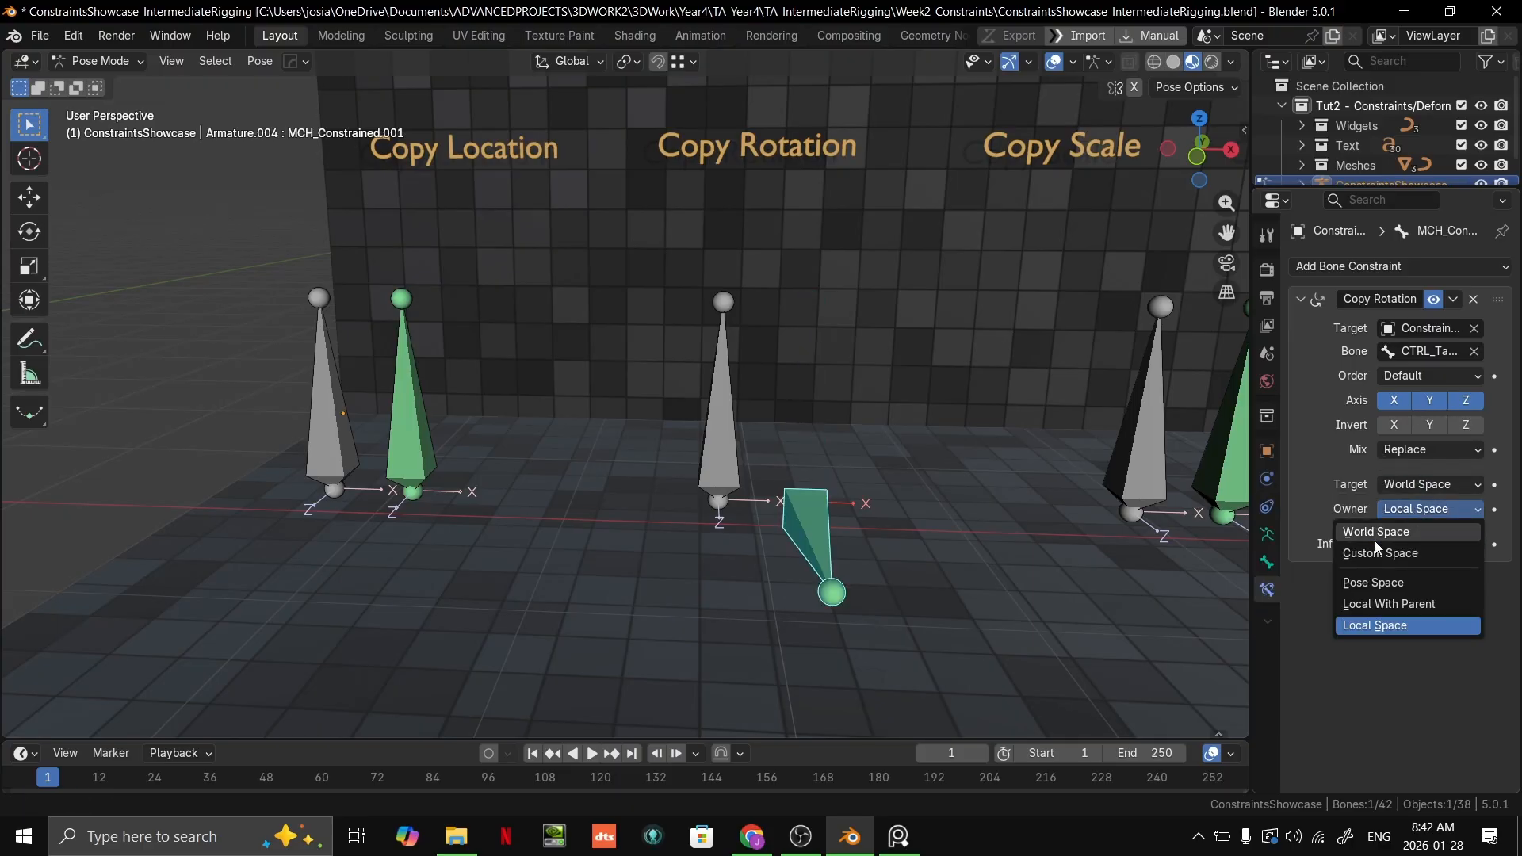
left_click(1377, 529)
Step: Rotate the Copy Rotation target bone about the global Z axis and undo back through the owner space change
middle_click_drag(997, 482, 668, 493, "shift")
left_click(626, 467)
key("r")
key("z")
right_click(897, 520)
middle_click_drag(900, 476, 821, 569)
key("r")
key("z")
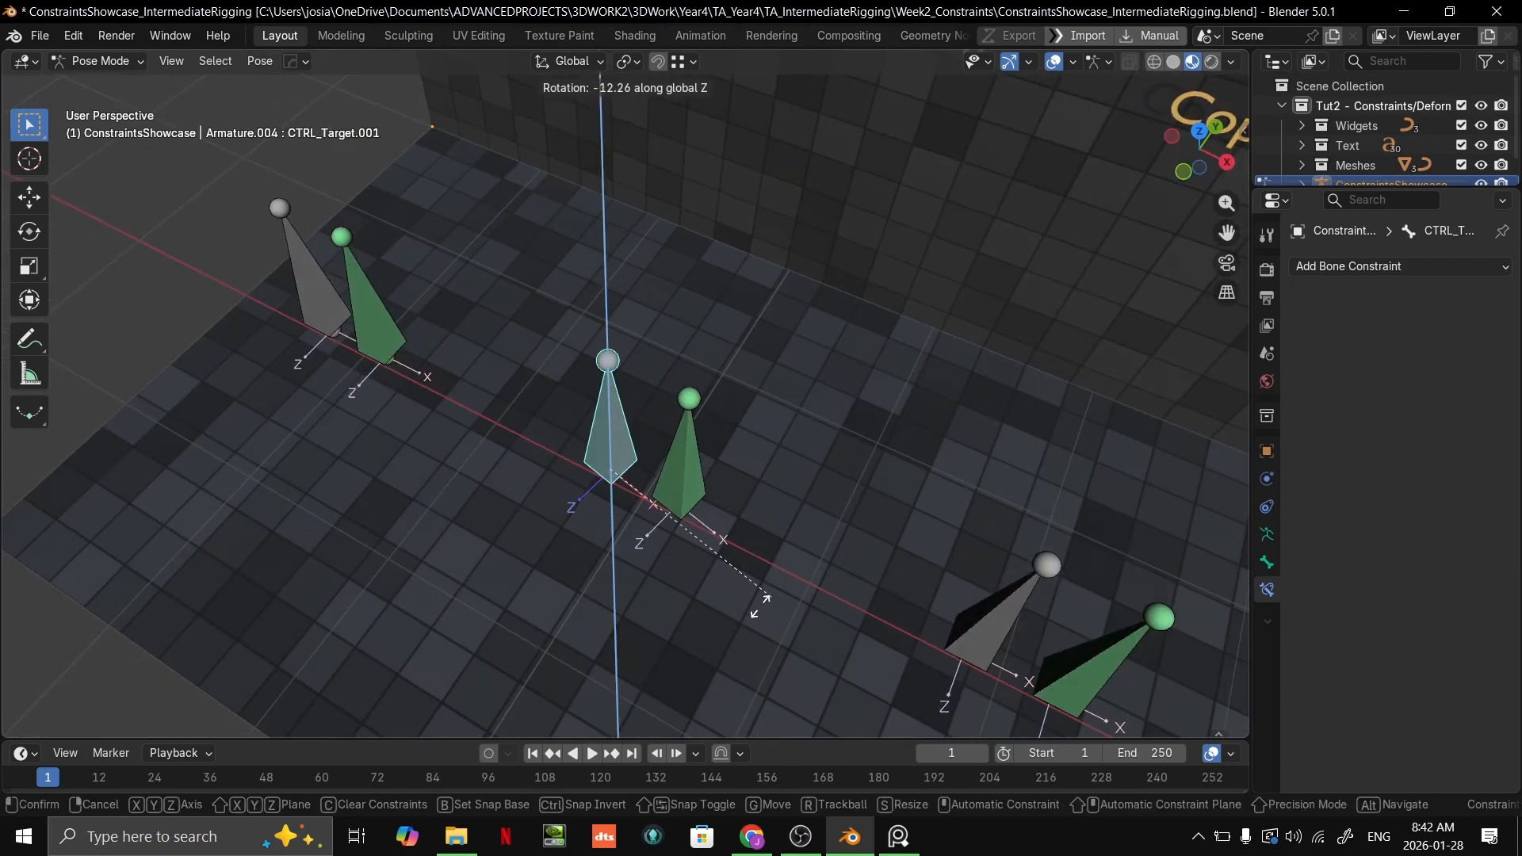
left_click(832, 512)
key("ctrl+z")
key("ctrl+z")
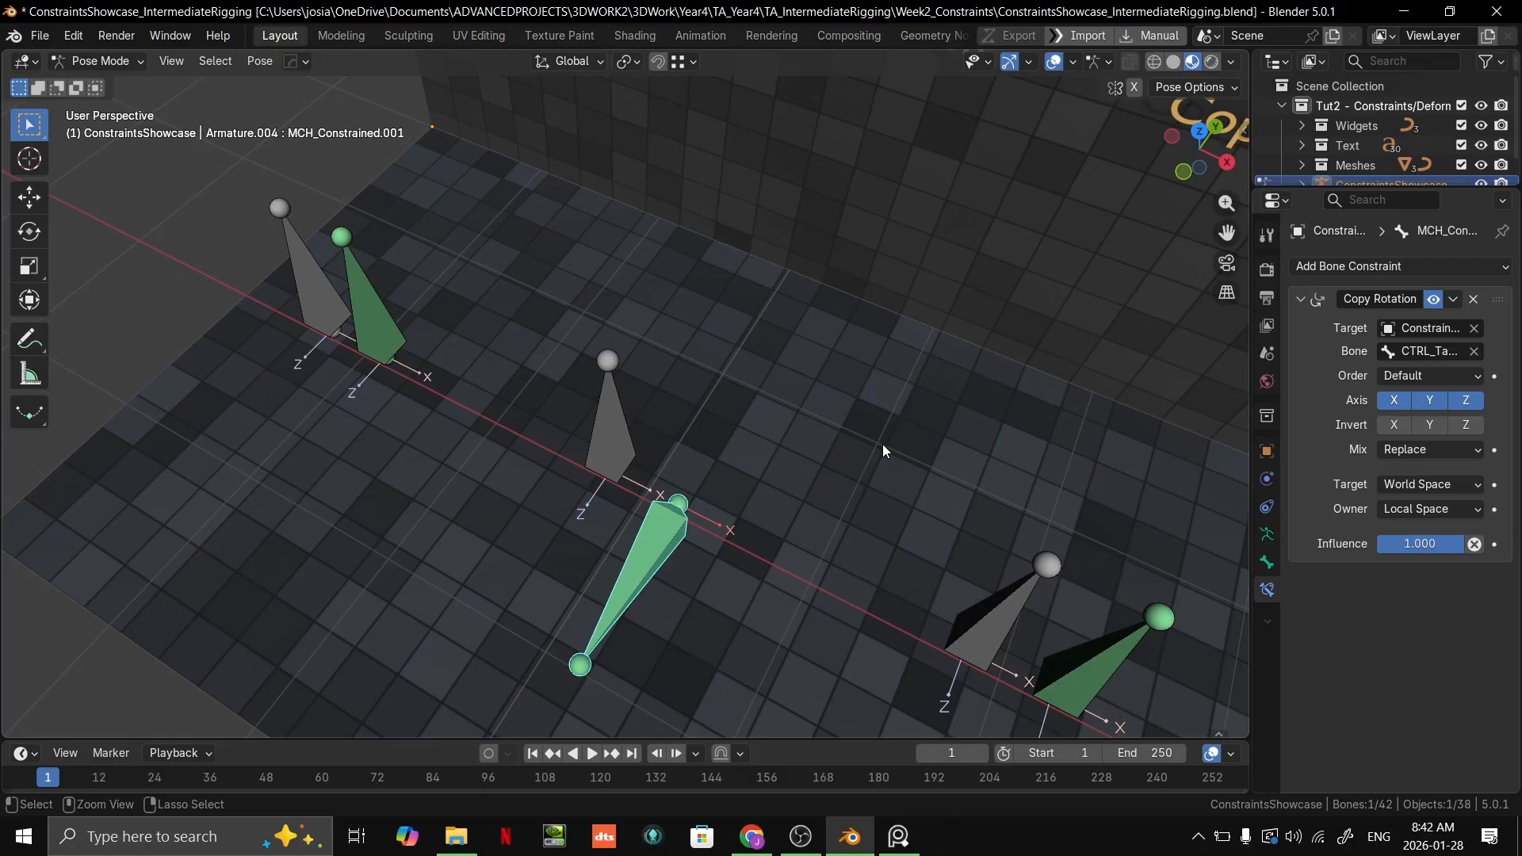
Step: Set the Copy Rotation constraint's Owner space to World Space again and undo the last two changes
left_click(1414, 509)
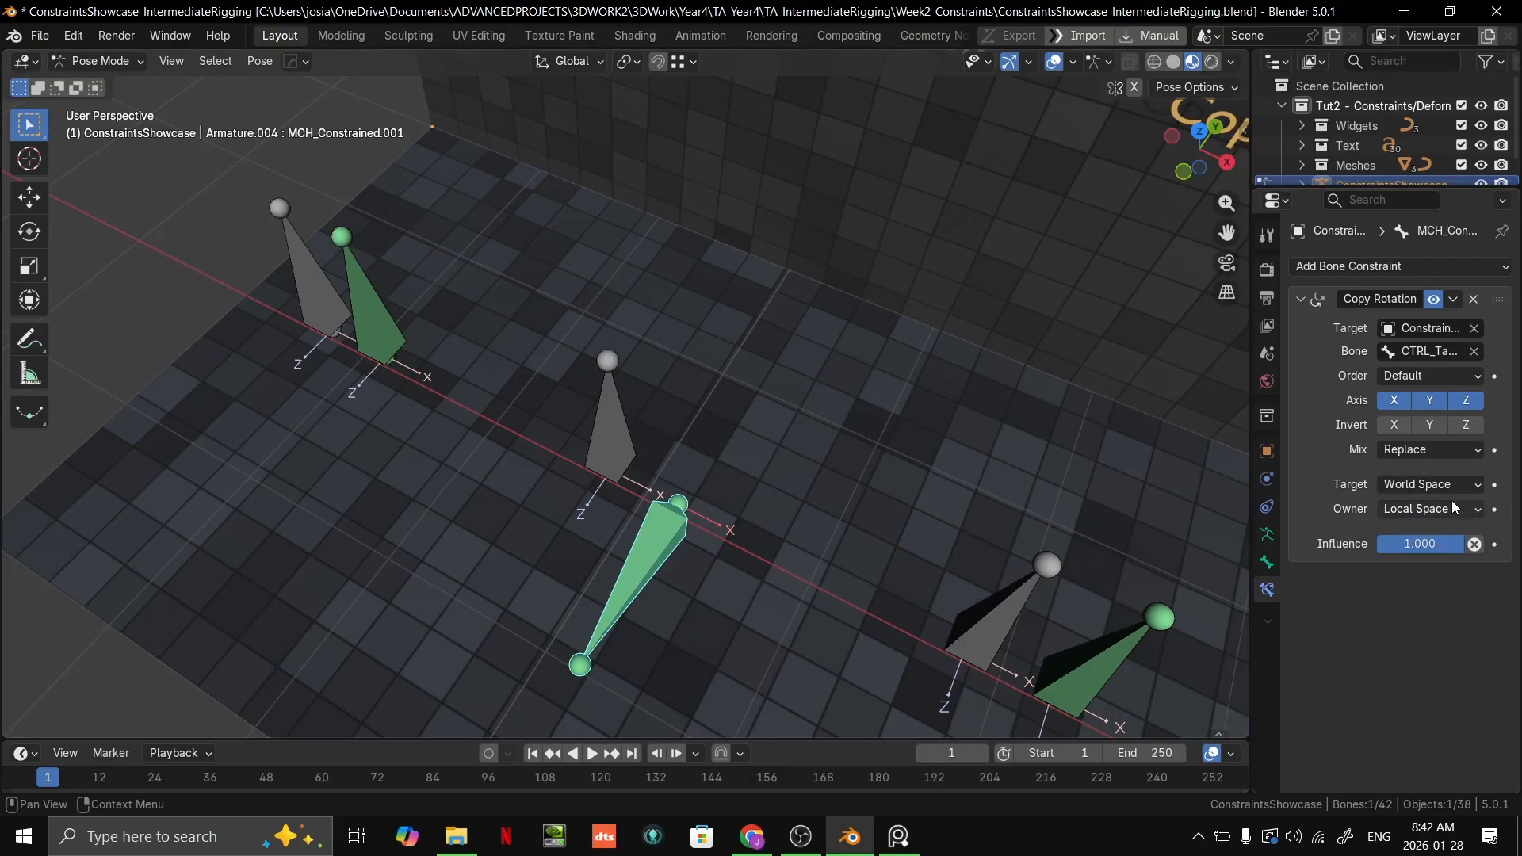
left_click(1431, 487)
left_click(1432, 505)
left_click(1420, 509)
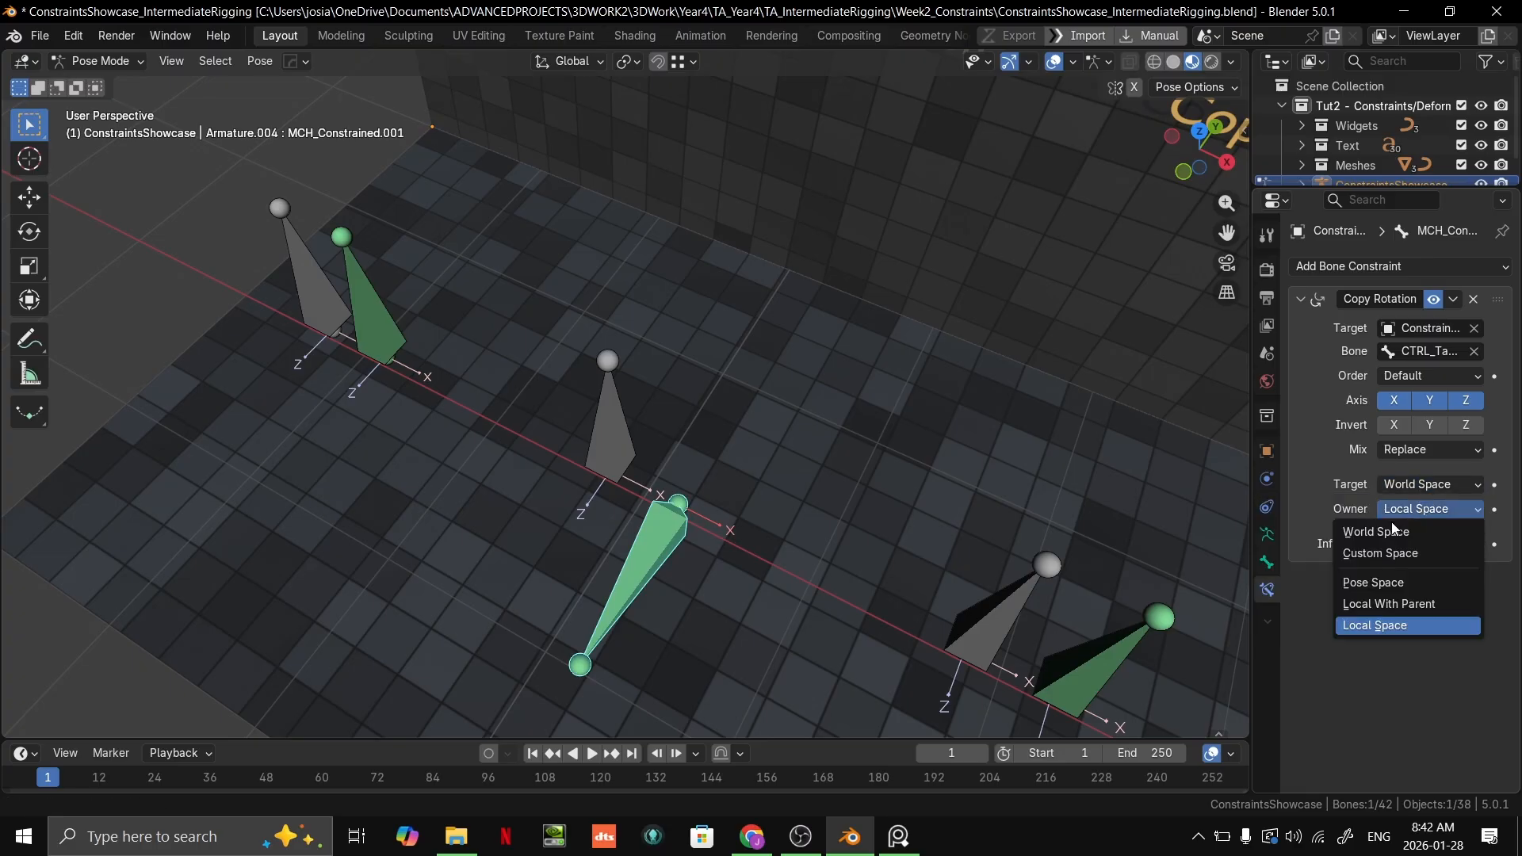
left_click(1388, 527)
middle_click_drag(877, 416, 972, 356)
key("ctrl+z")
key("ctrl+z")
left_click(650, 463)
key("g")
right_click(880, 387)
Step: Enlarge the grey Copy Scale target bone uniformly and stretch it along the X axis
middle_click_drag(996, 340, 694, 464, "shift")
left_click(566, 520)
key("s")
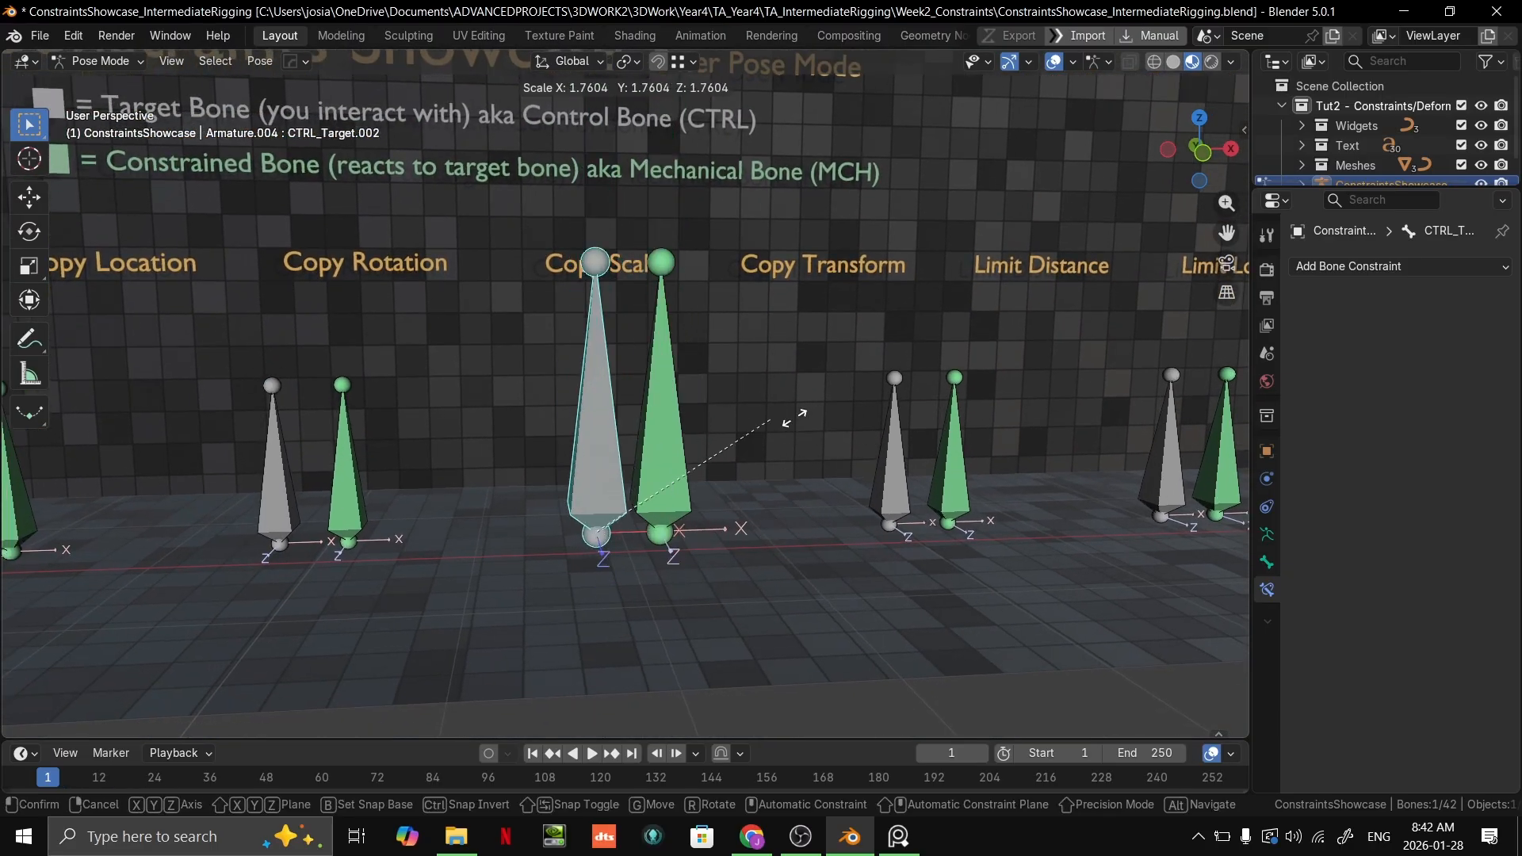
left_click(882, 433)
key("s")
key("x")
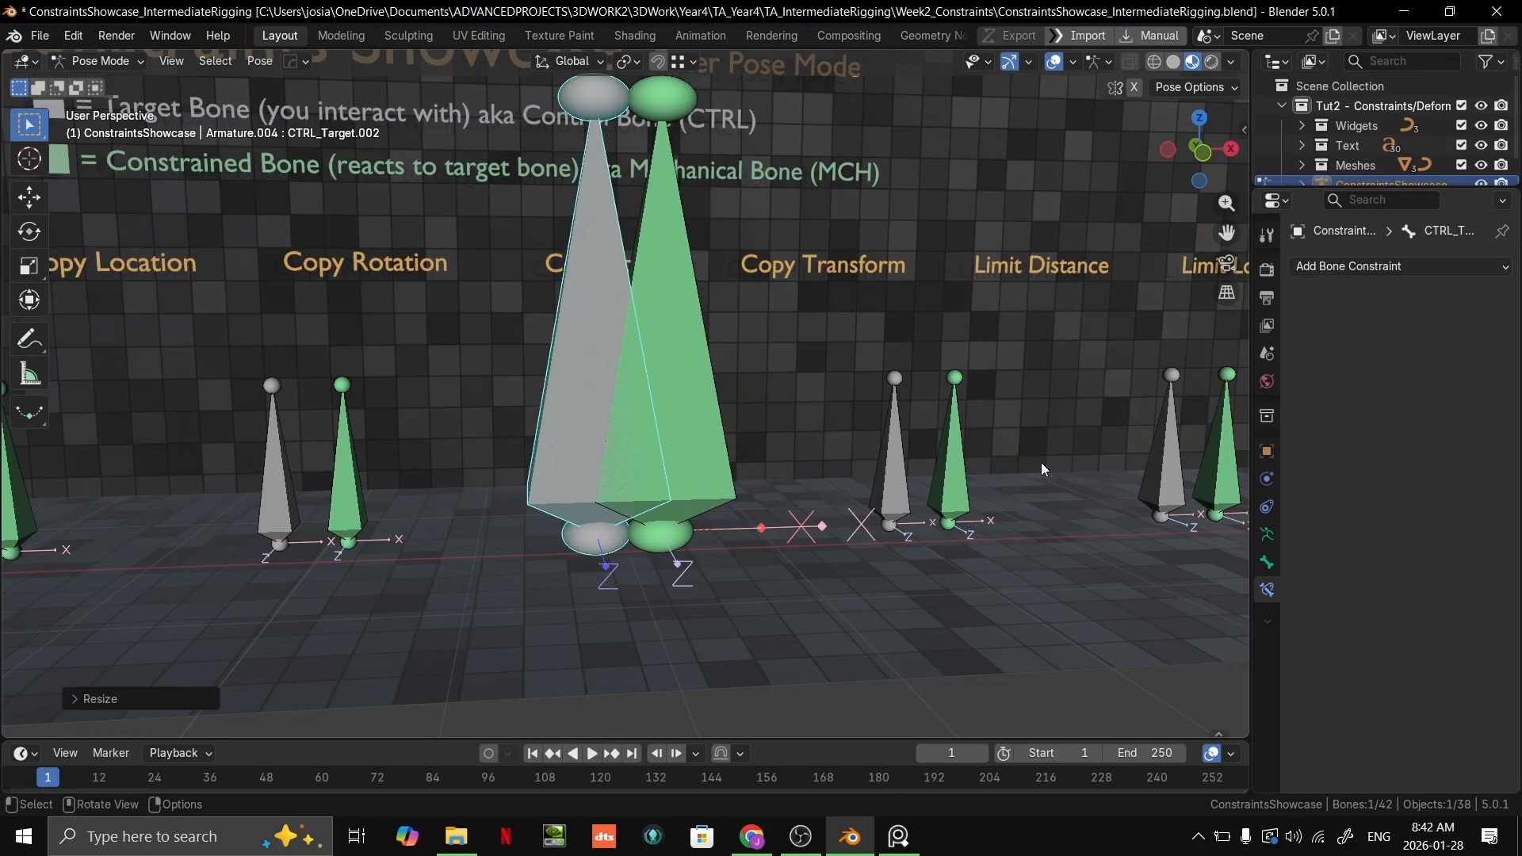
key("c")
Step: Scale the grey Copy Scale target bone down to a small size
left_click(702, 498)
middle_click_drag(735, 482, 786, 469)
key("s")
right_click(868, 455)
key("Escape")
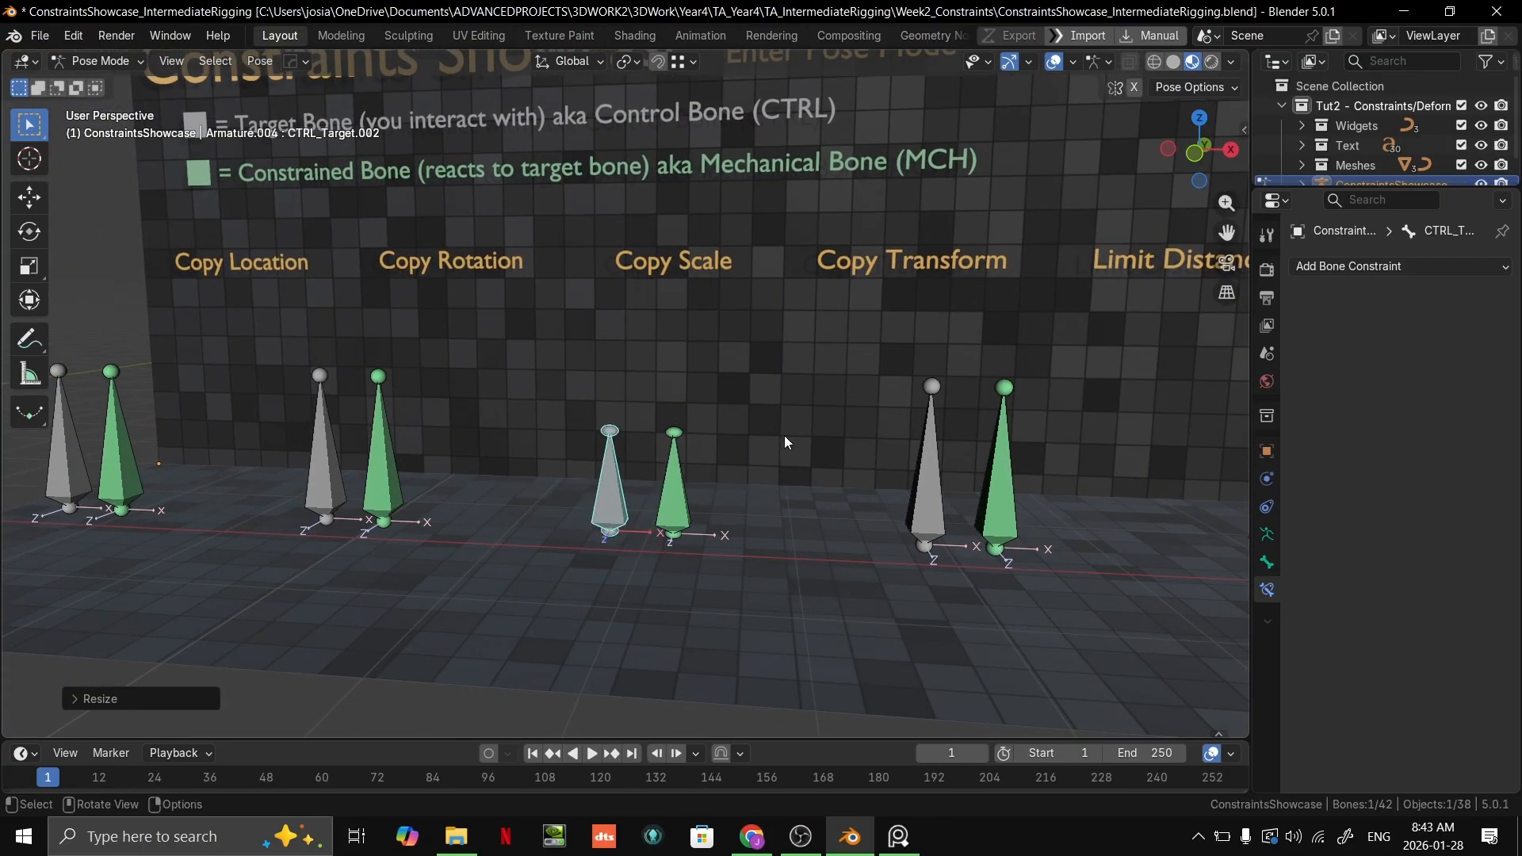
Step: Rotate and move the grey Copy Scale target bone to test whether the green bone reacts
key("r")
left_click(604, 653)
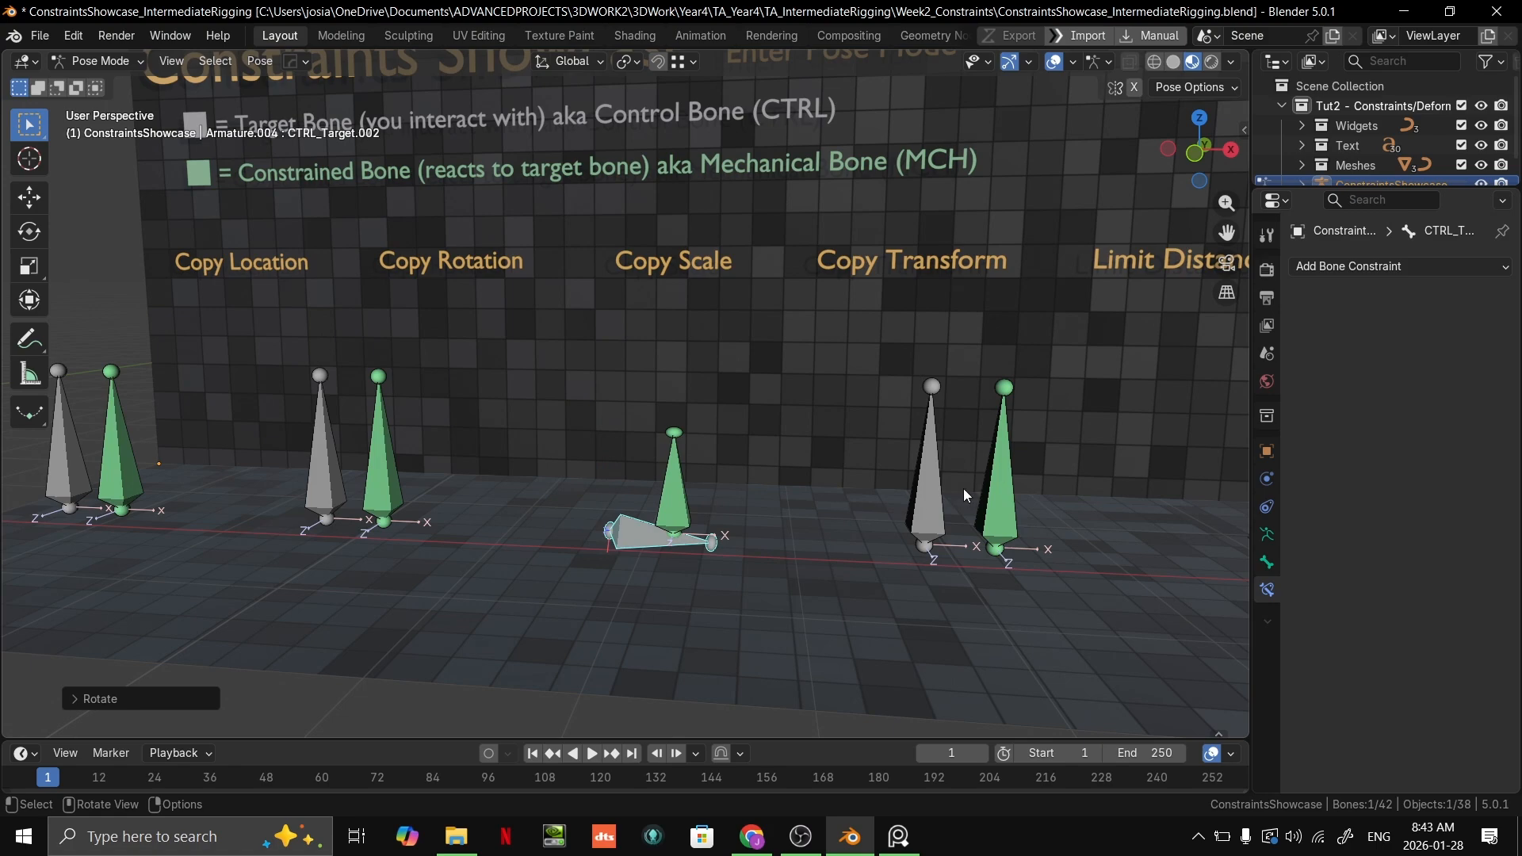
key("g")
left_click(759, 277)
Step: Undo the test scaling, rotation and movement of the Copy Scale target bone
middle_click_drag(759, 277, 888, 332)
key("ctrl+z")
key("ctrl+z")
key("ctrl+z")
key("ctrl+z")
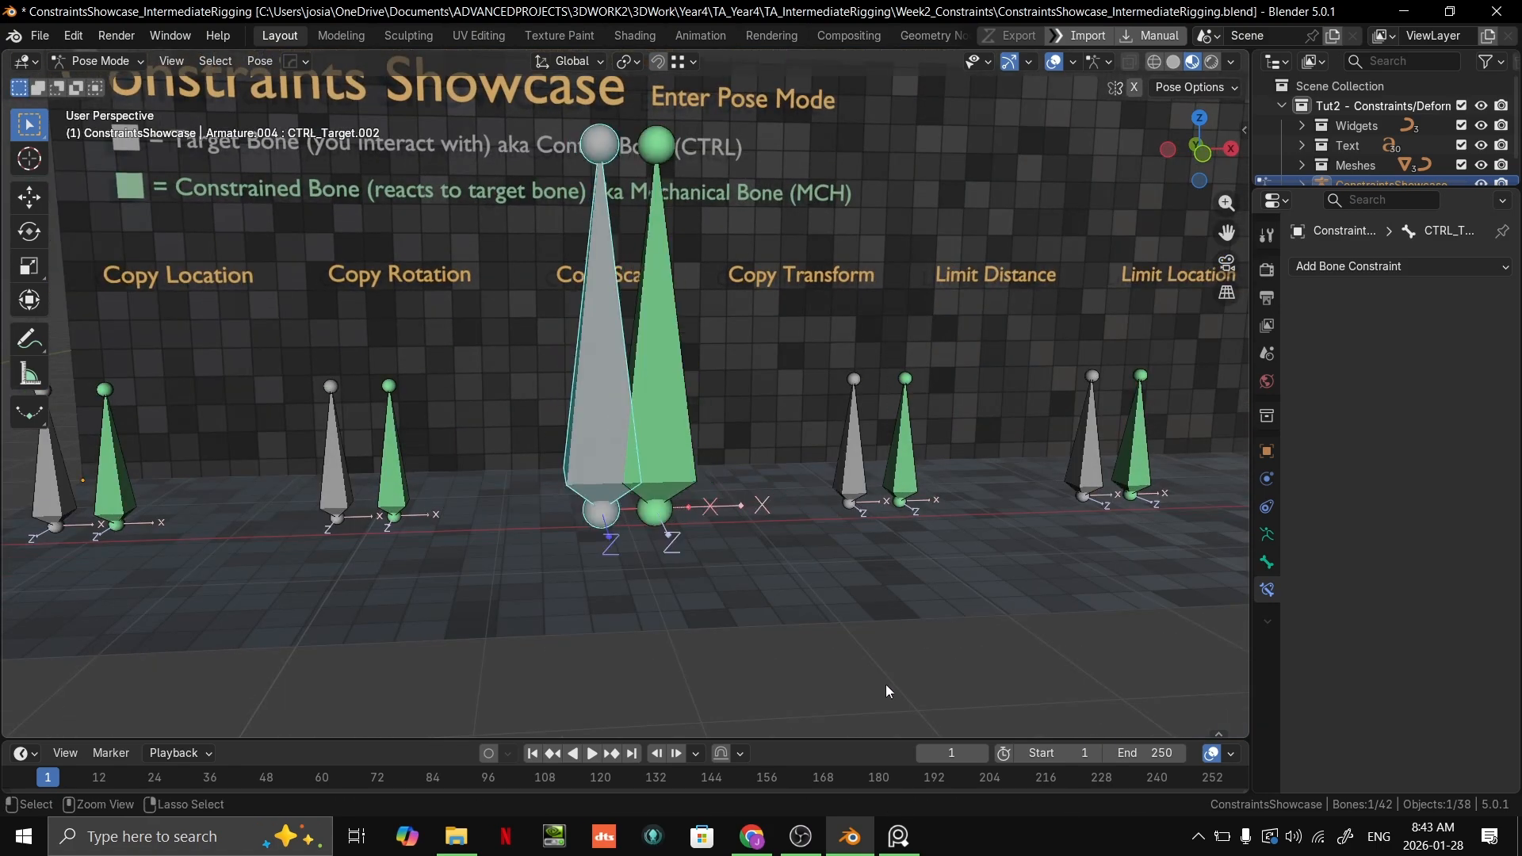
key("ctrl+z")
key("ctrl+shift+z")
Step: Select the grey Copy Transform target bone and move it upward above the floor
middle_click_drag(804, 349, 721, 415)
left_click(654, 428)
scroll(808, 409, "up", 2)
middle_click_drag(809, 409, 759, 415, "shift")
scroll(759, 416, "down", 1)
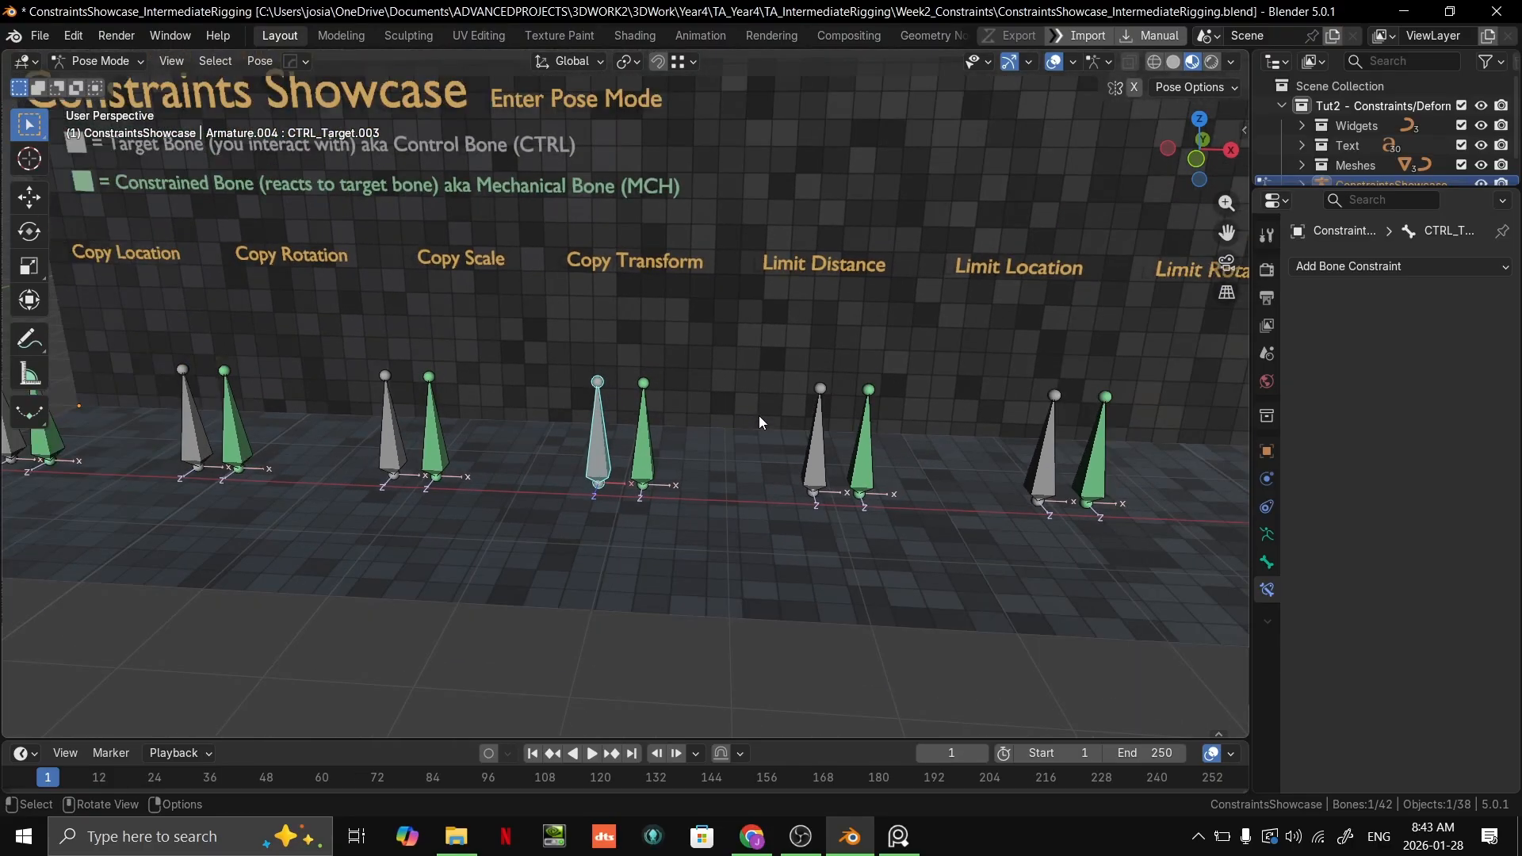
scroll(759, 415, "down", 1)
key("g")
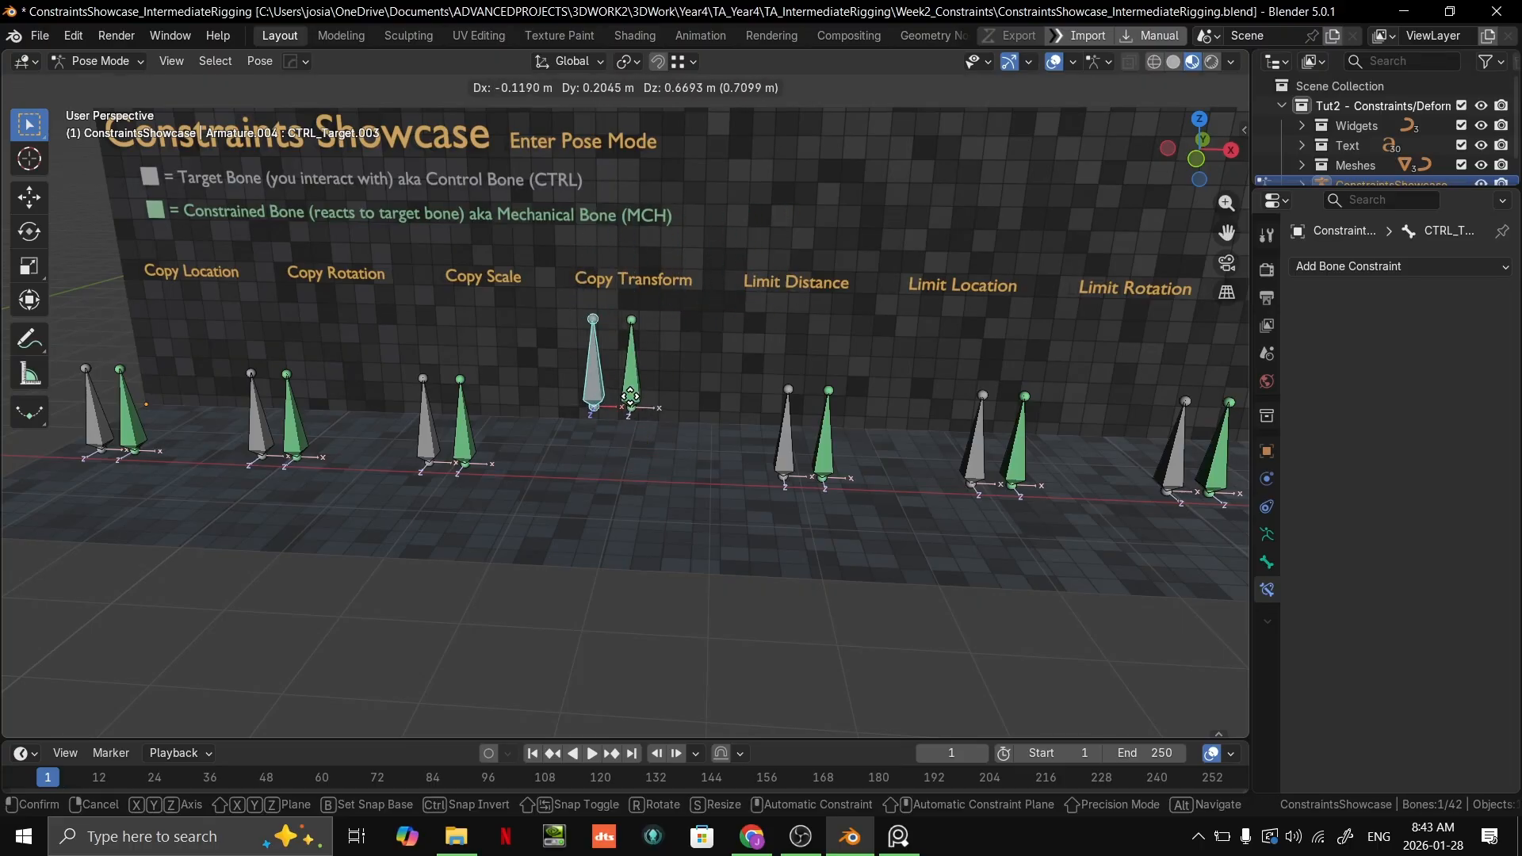
left_click(660, 327)
Step: Try rotating and scaling the raised Copy Transform target bone to test how the green bone reacts
middle_click_drag(773, 280, 787, 244)
middle_click_drag(786, 244, 717, 344, "shift")
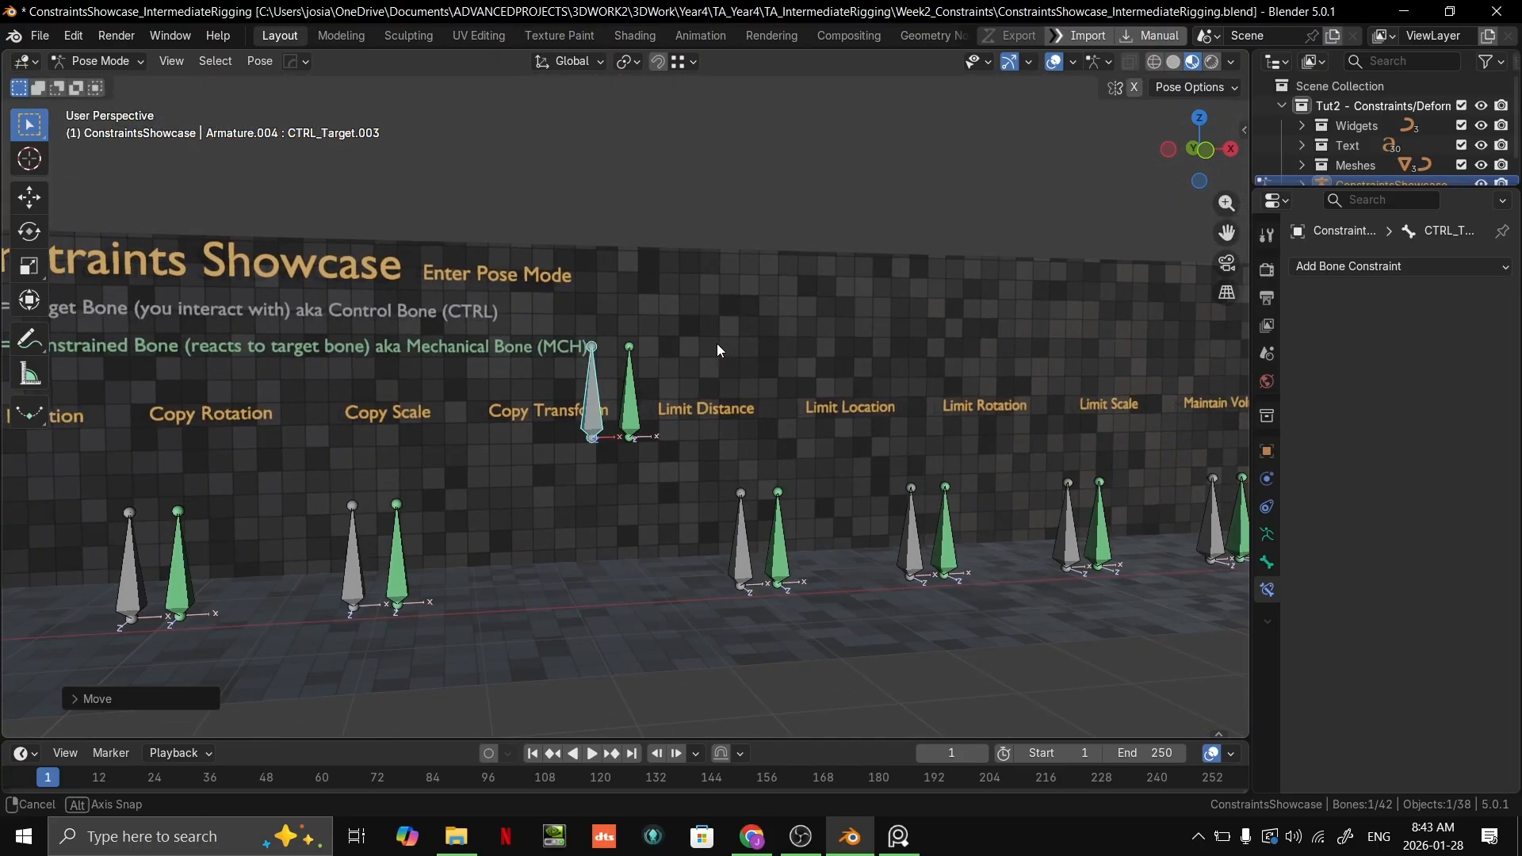
key("r")
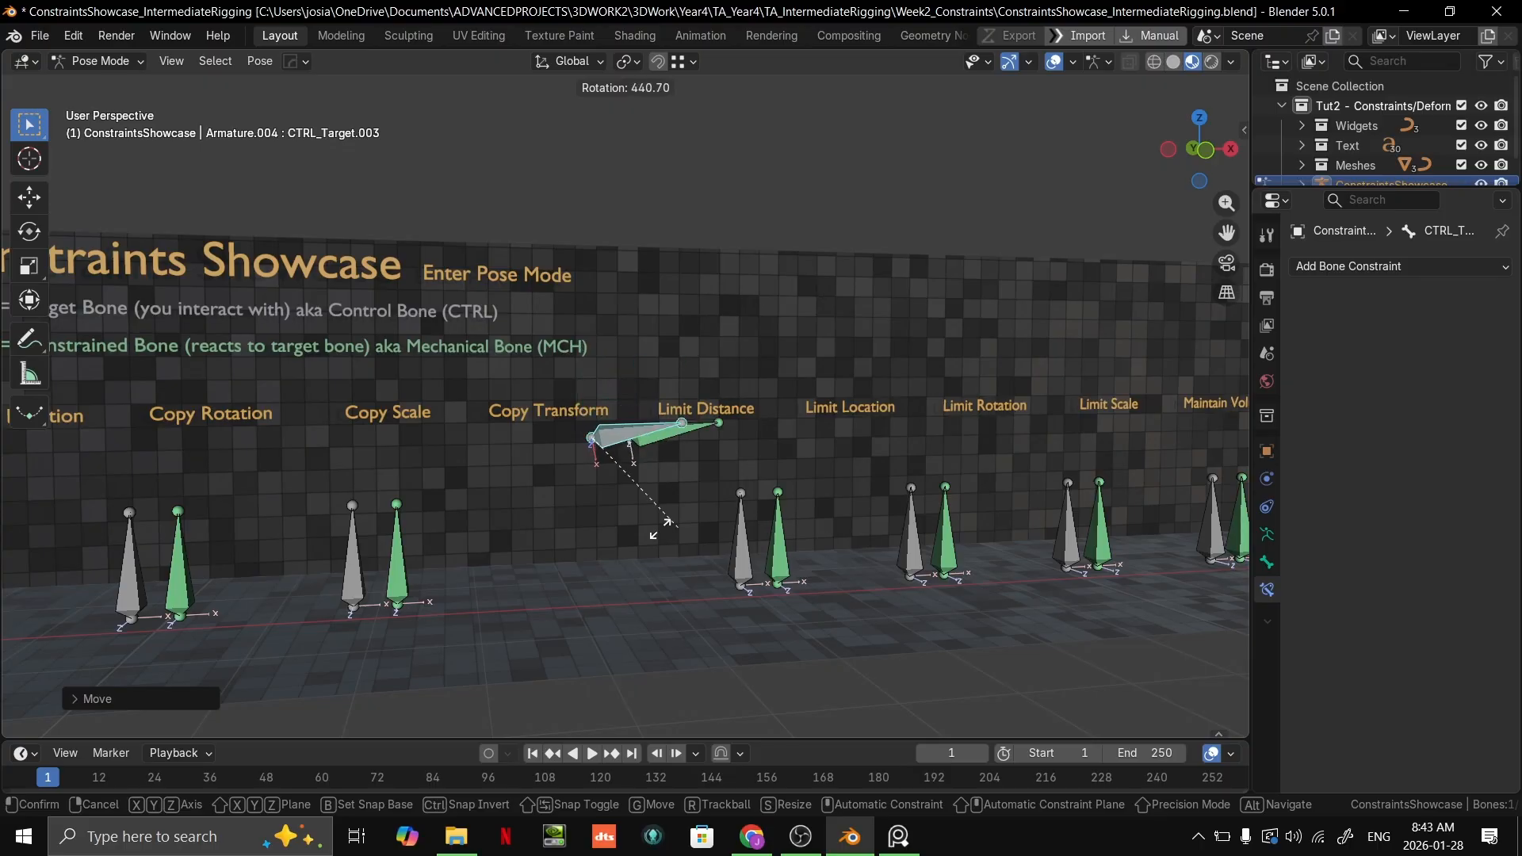
right_click(645, 390)
middle_click_drag(680, 382, 701, 348, "shift")
key("s")
right_click(591, 395)
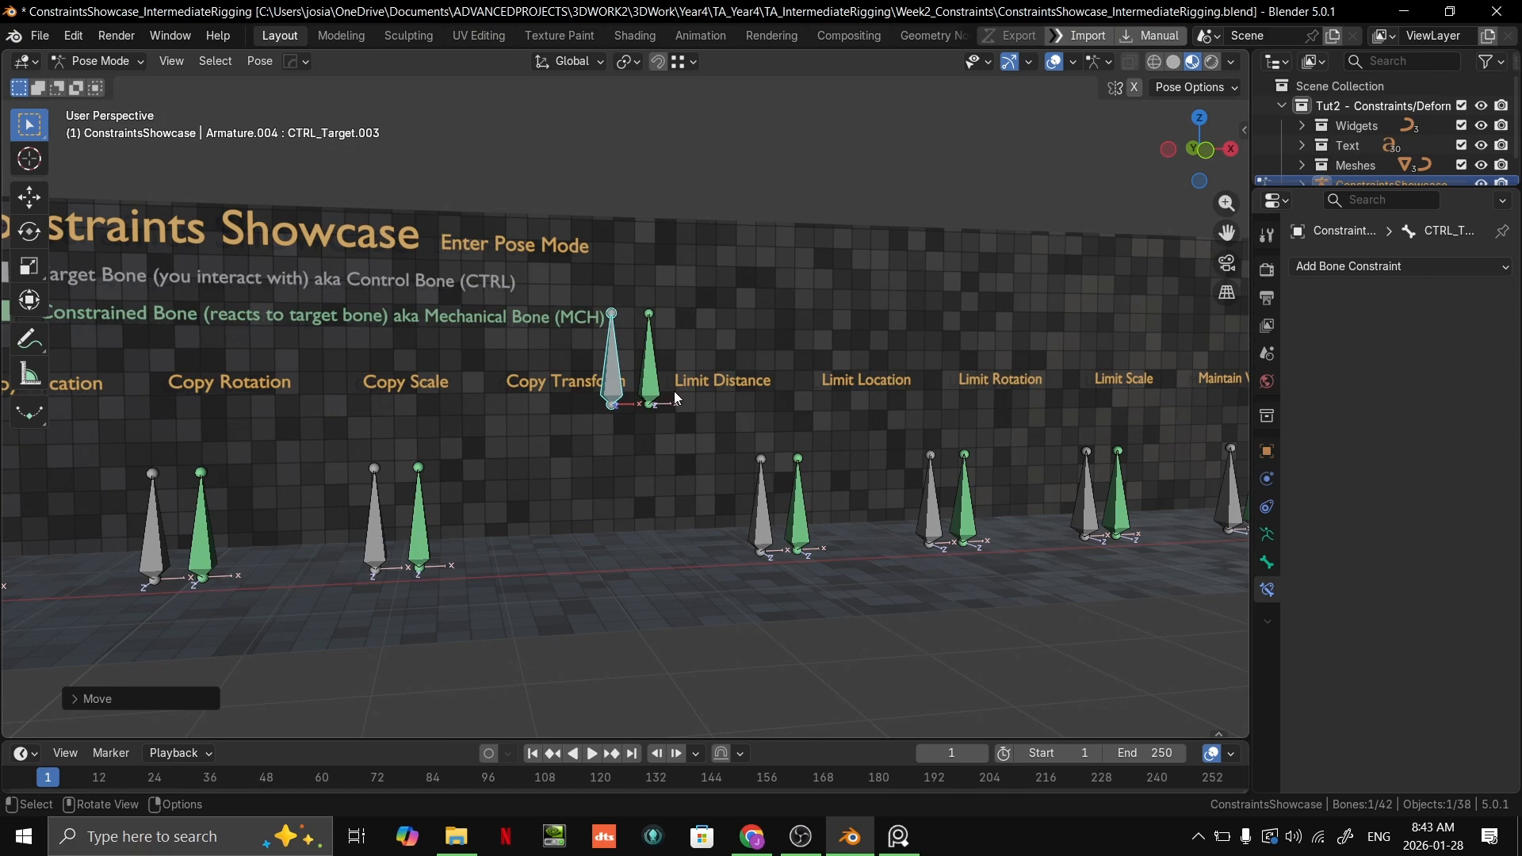
Step: Undo the upward move of the grey Copy Transform target bone
mouse_move(658, 376)
middle_mouse_down()
mouse_move(675, 377)
mouse_move(659, 436)
mouse_move(655, 396)
middle_mouse_up()
key("ctrl+z")
scroll(655, 397, "up", 2)
key("ctrl+z")
Step: Set the green Copy Transform bone's constraint influence to 0 and move the bone up above the floor
left_click(659, 414)
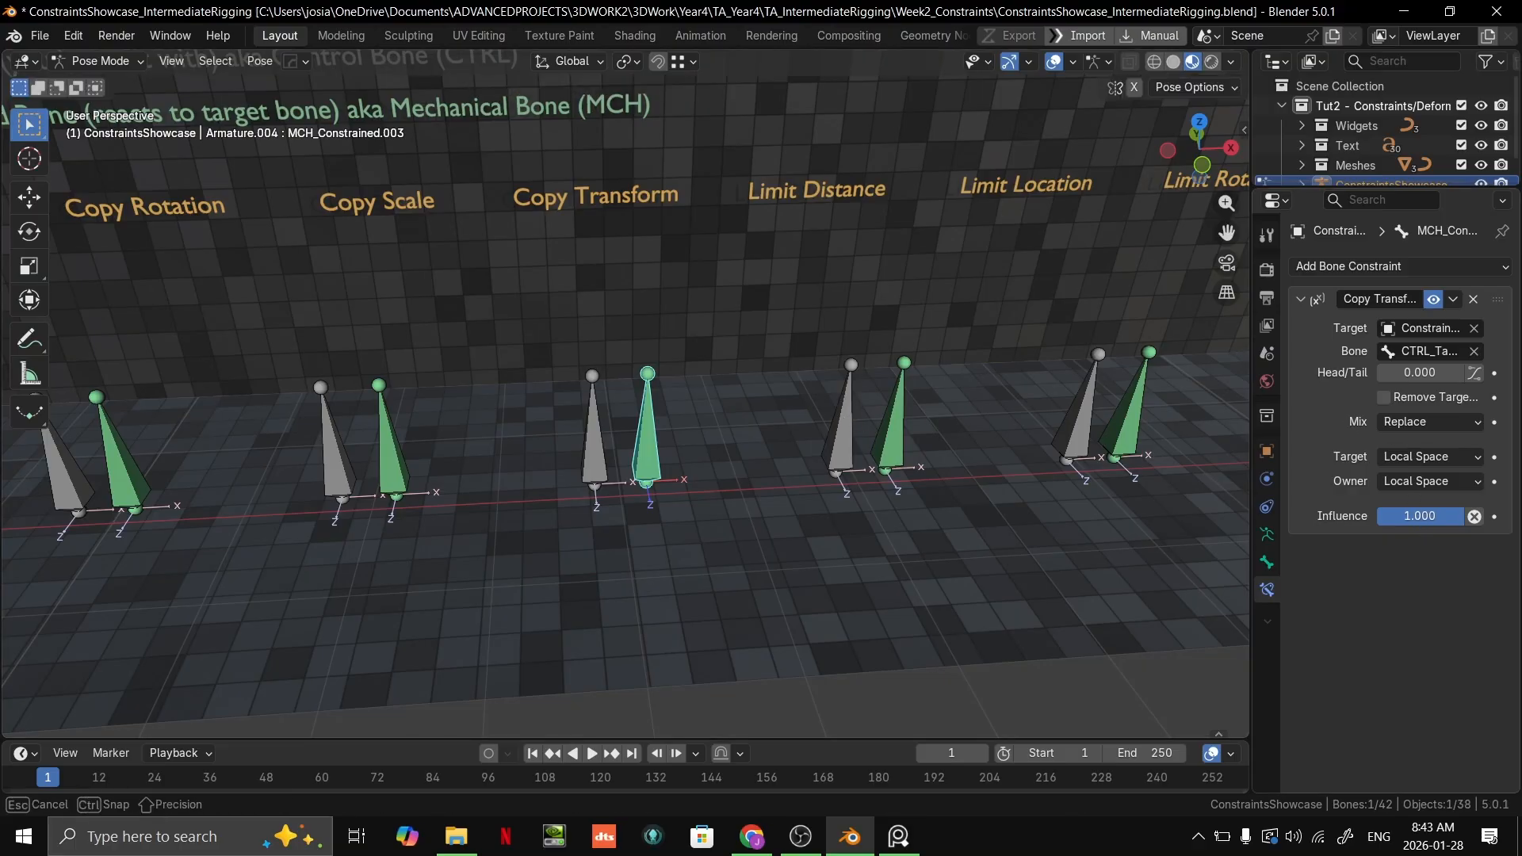
left_click(1475, 516)
key("g")
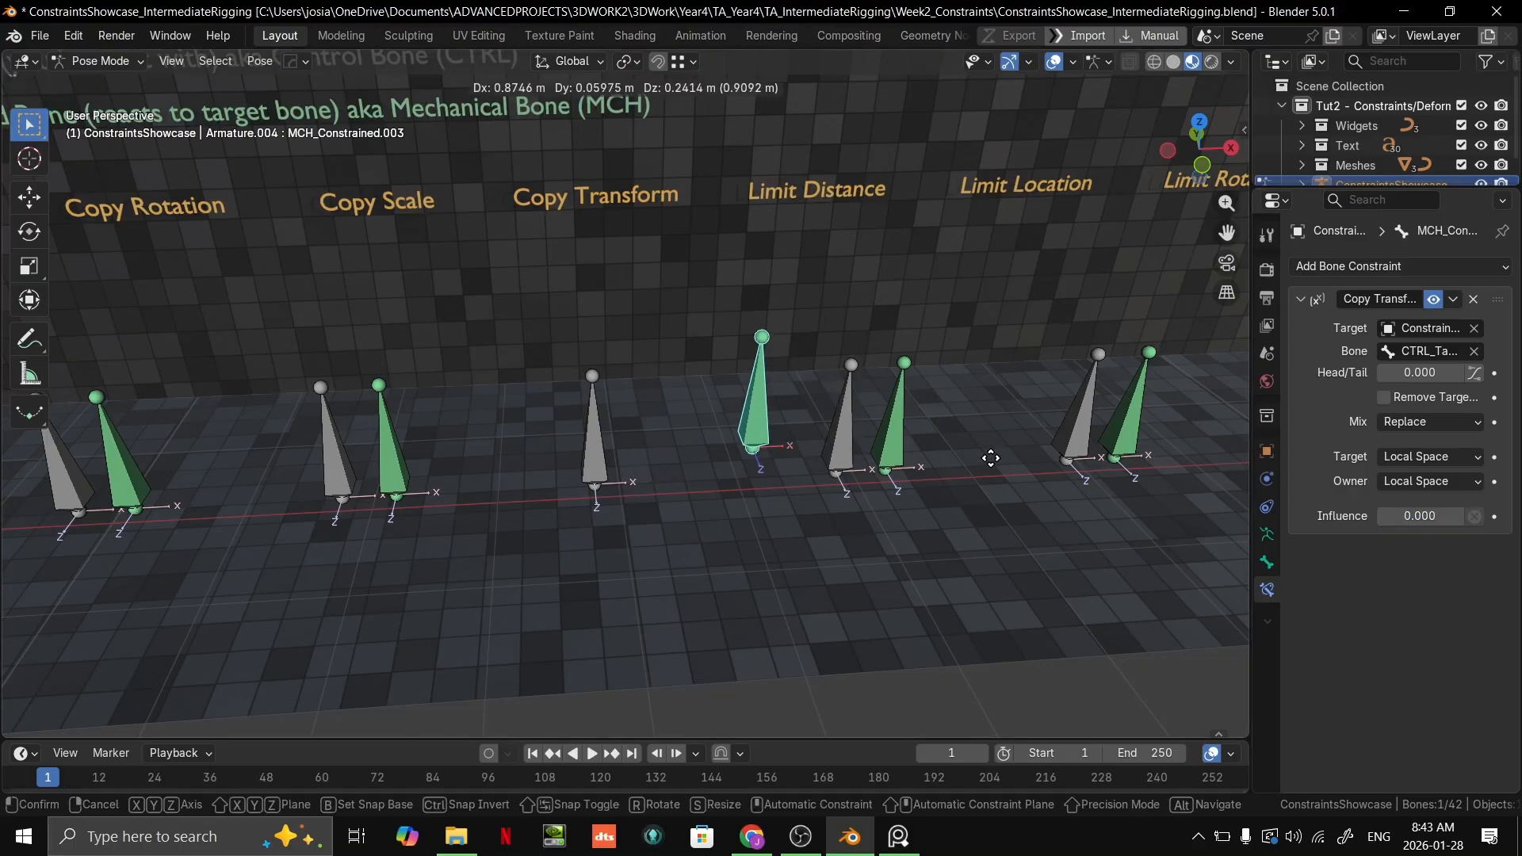
scroll(743, 430, "down", 5, "alt")
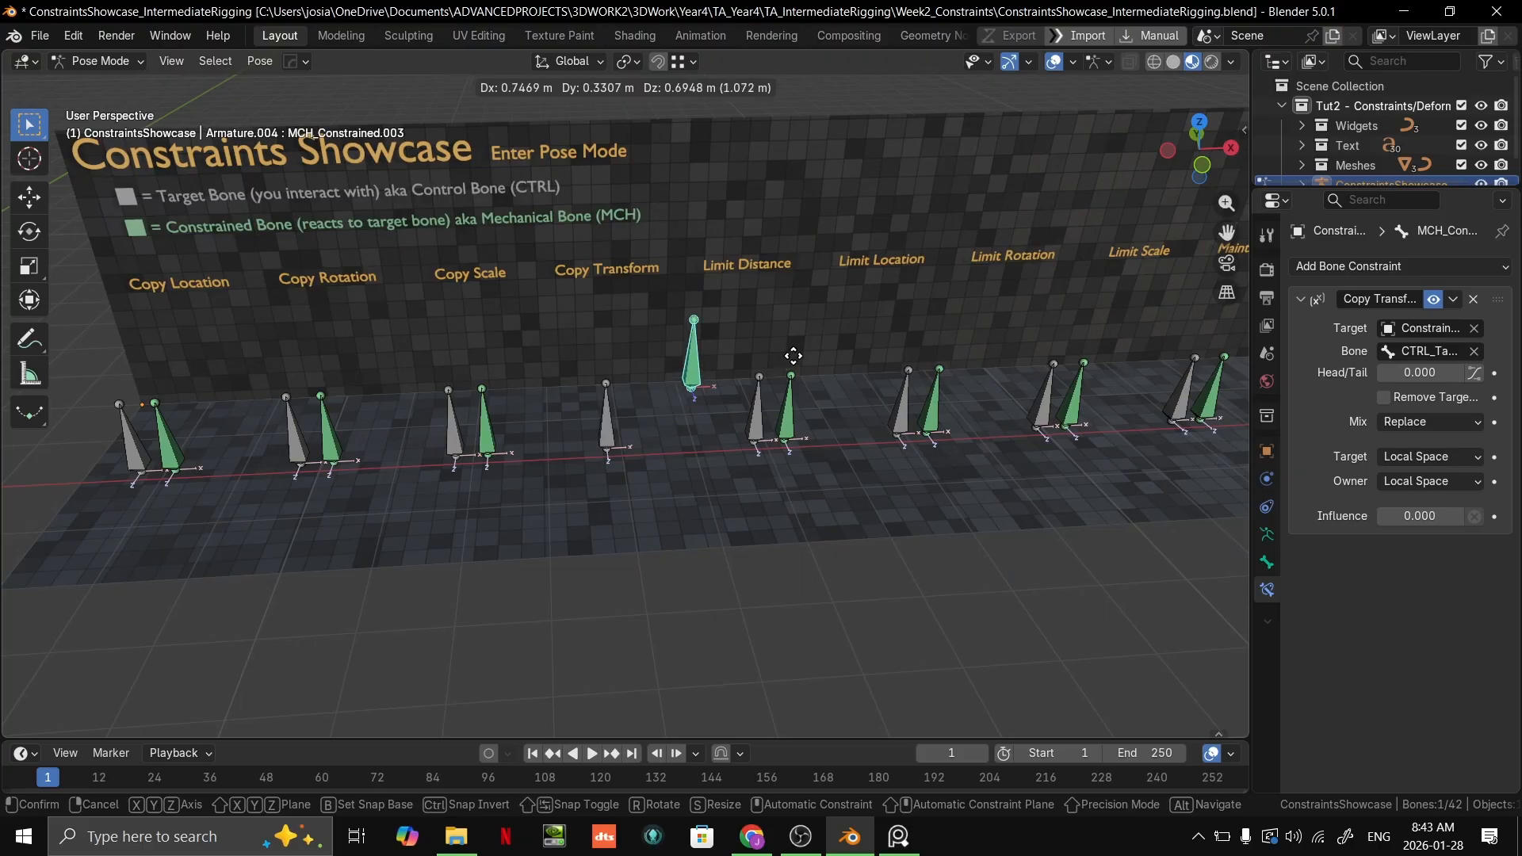
left_click(784, 302)
scroll(777, 329, "up", 4)
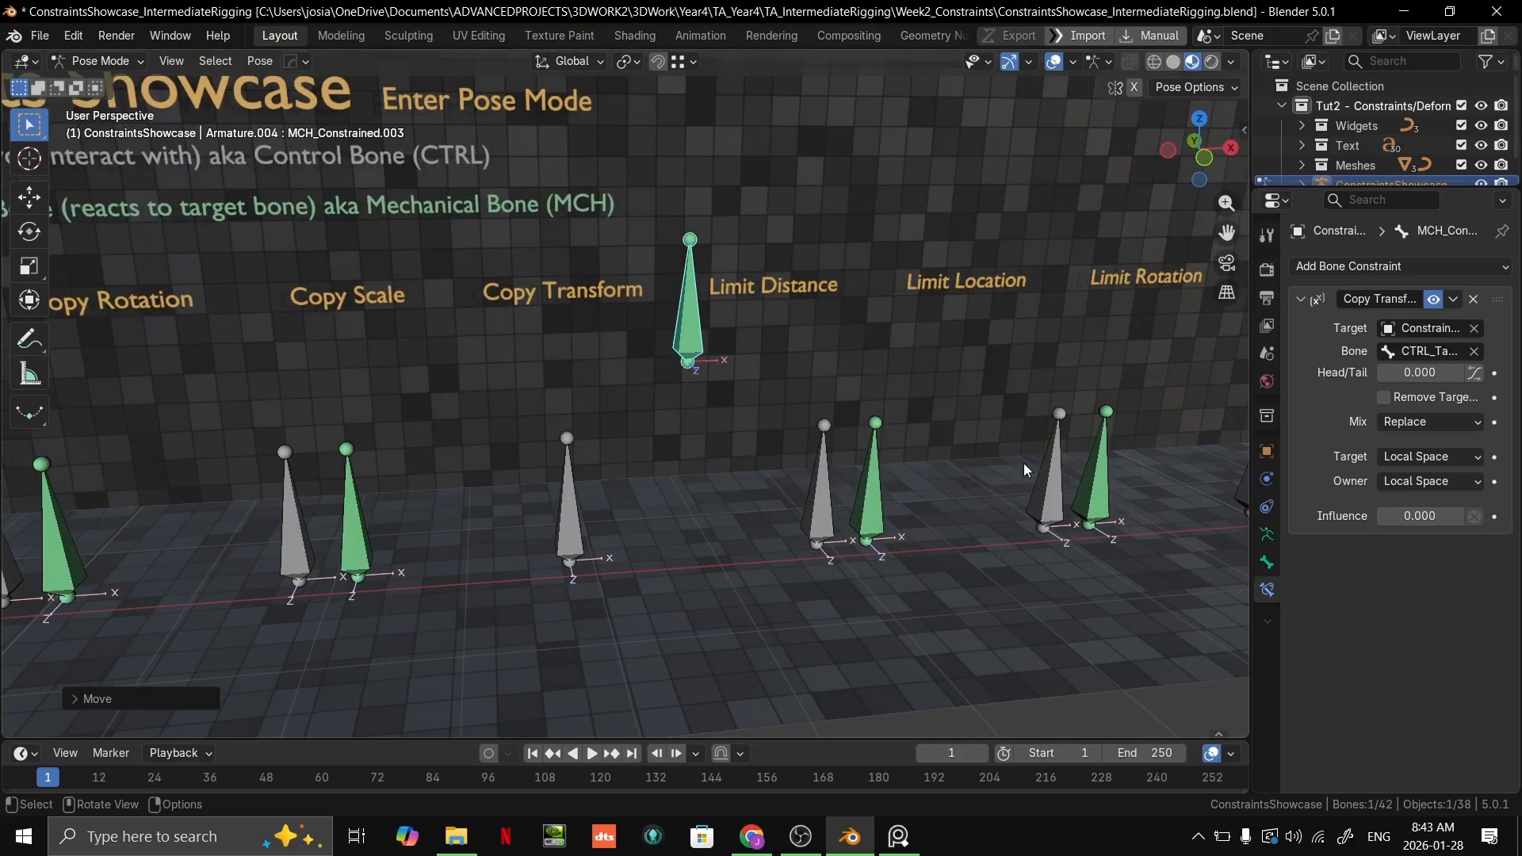
Step: Restore the Copy Transforms influence to 1.000 and delete the constraint from the green bone
left_click_drag(1421, 512, 1482, 511)
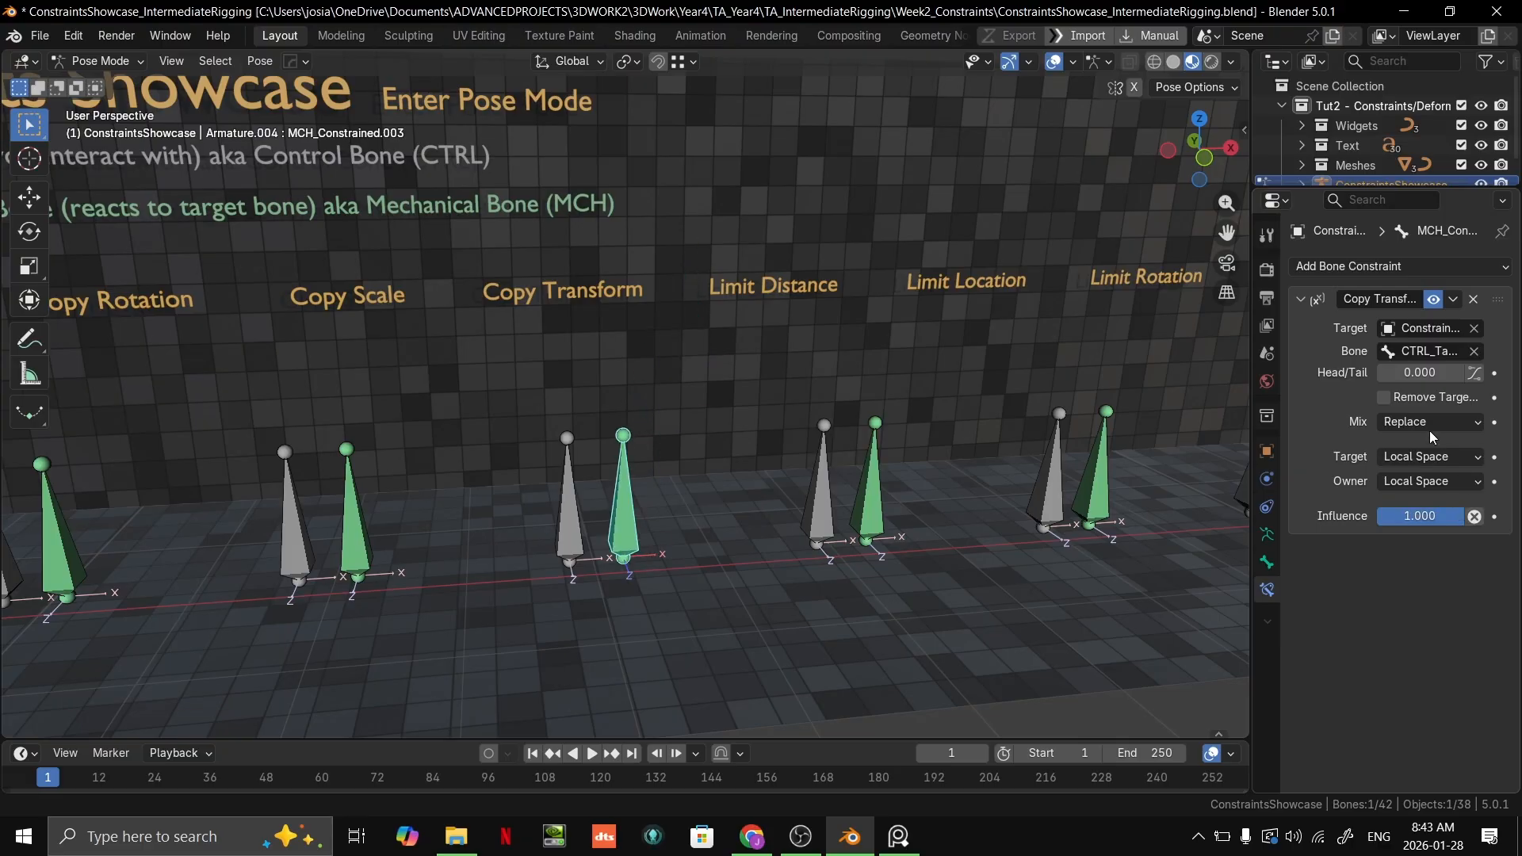
left_click(1472, 300)
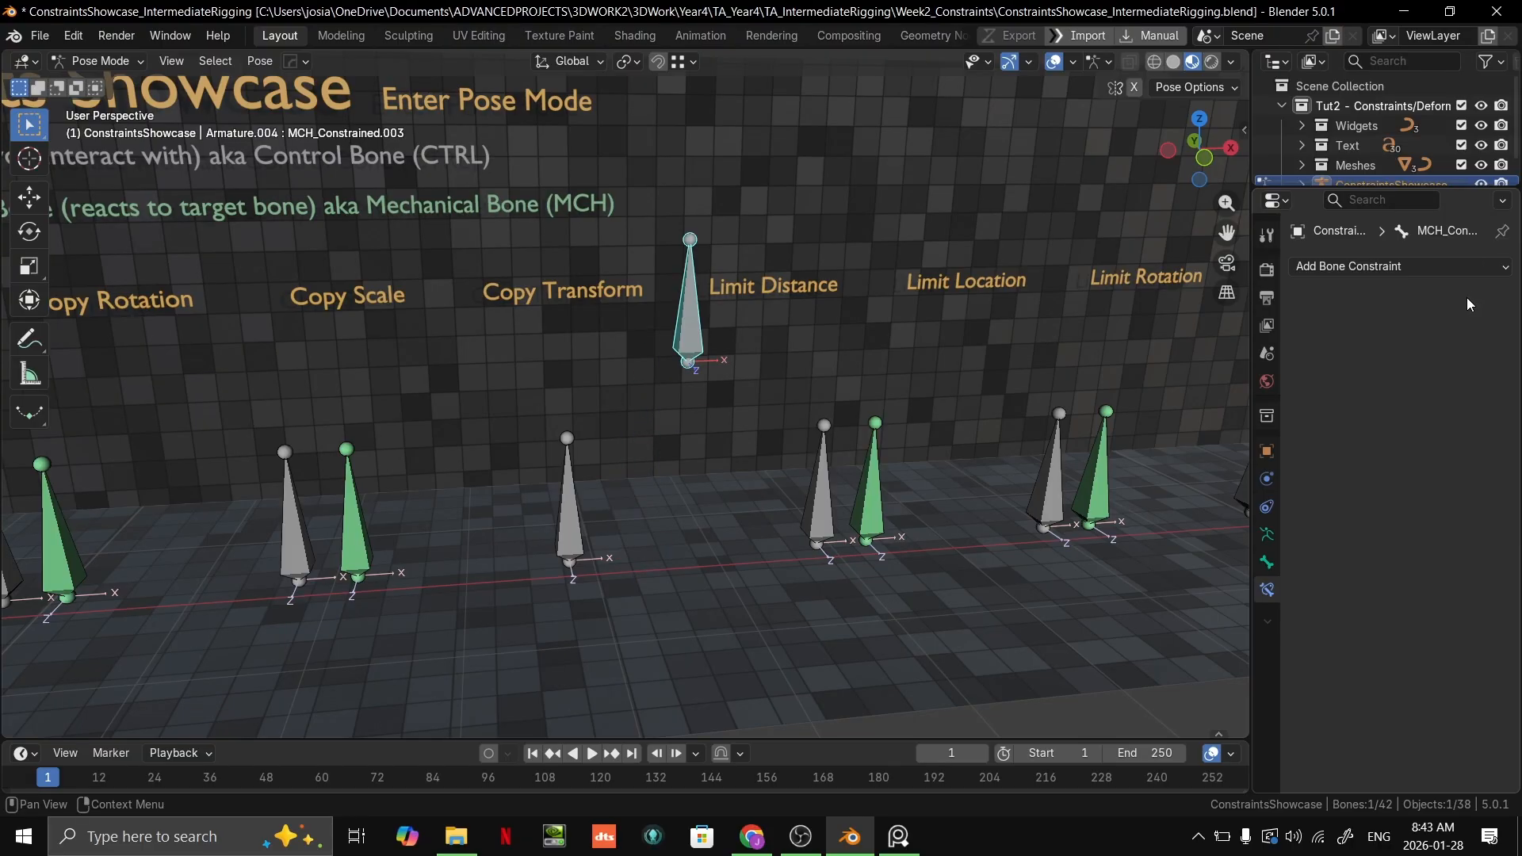
Step: Lower the unconstrained Copy Transform bone slightly and add a new Copy Transforms constraint to it
scroll(657, 369, "down", 1)
middle_click_drag(656, 369, 658, 368)
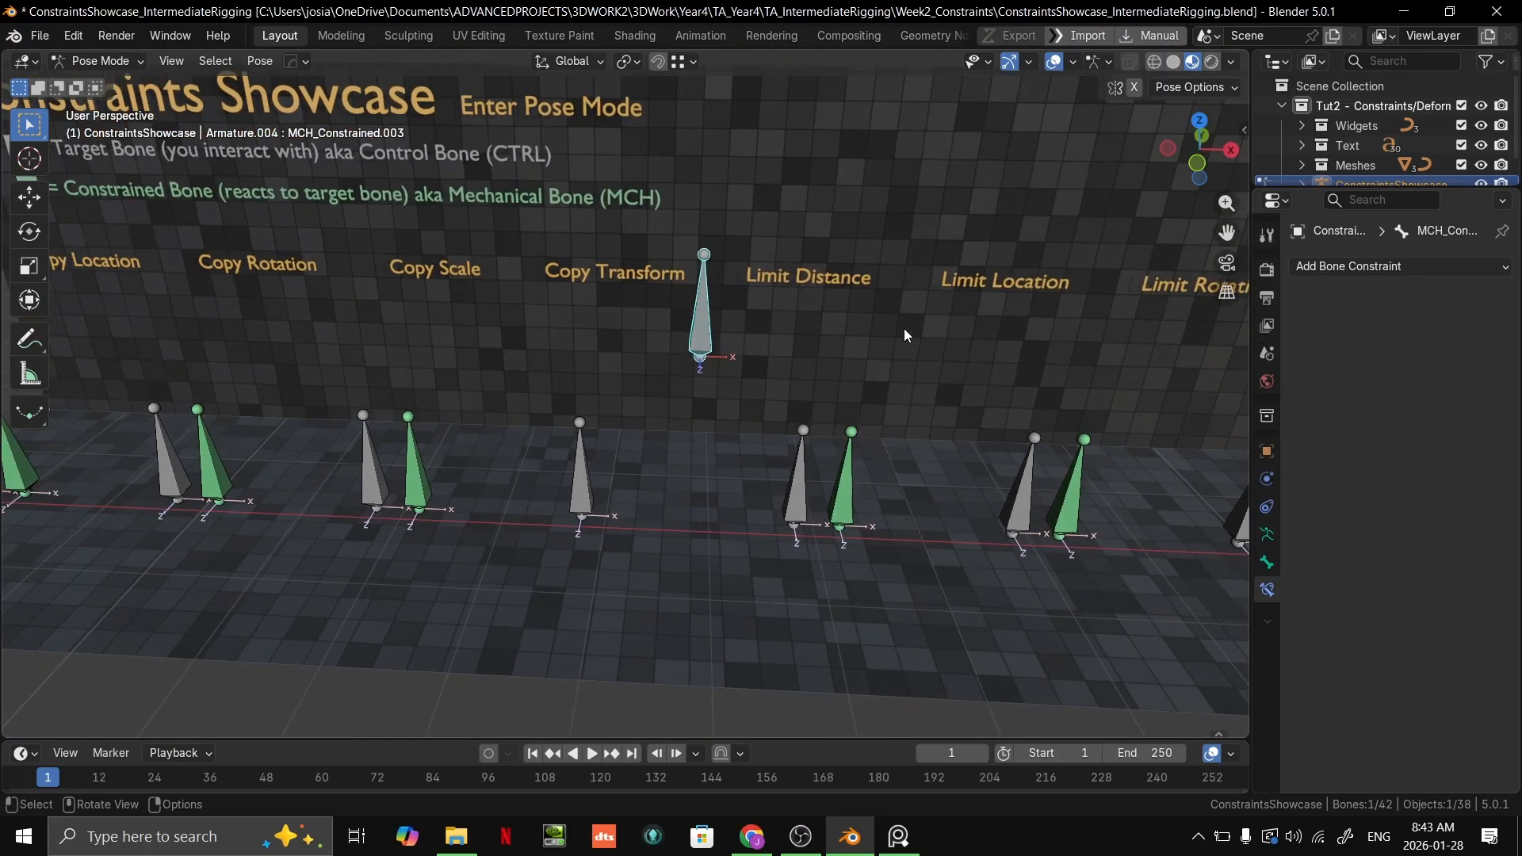
key("g")
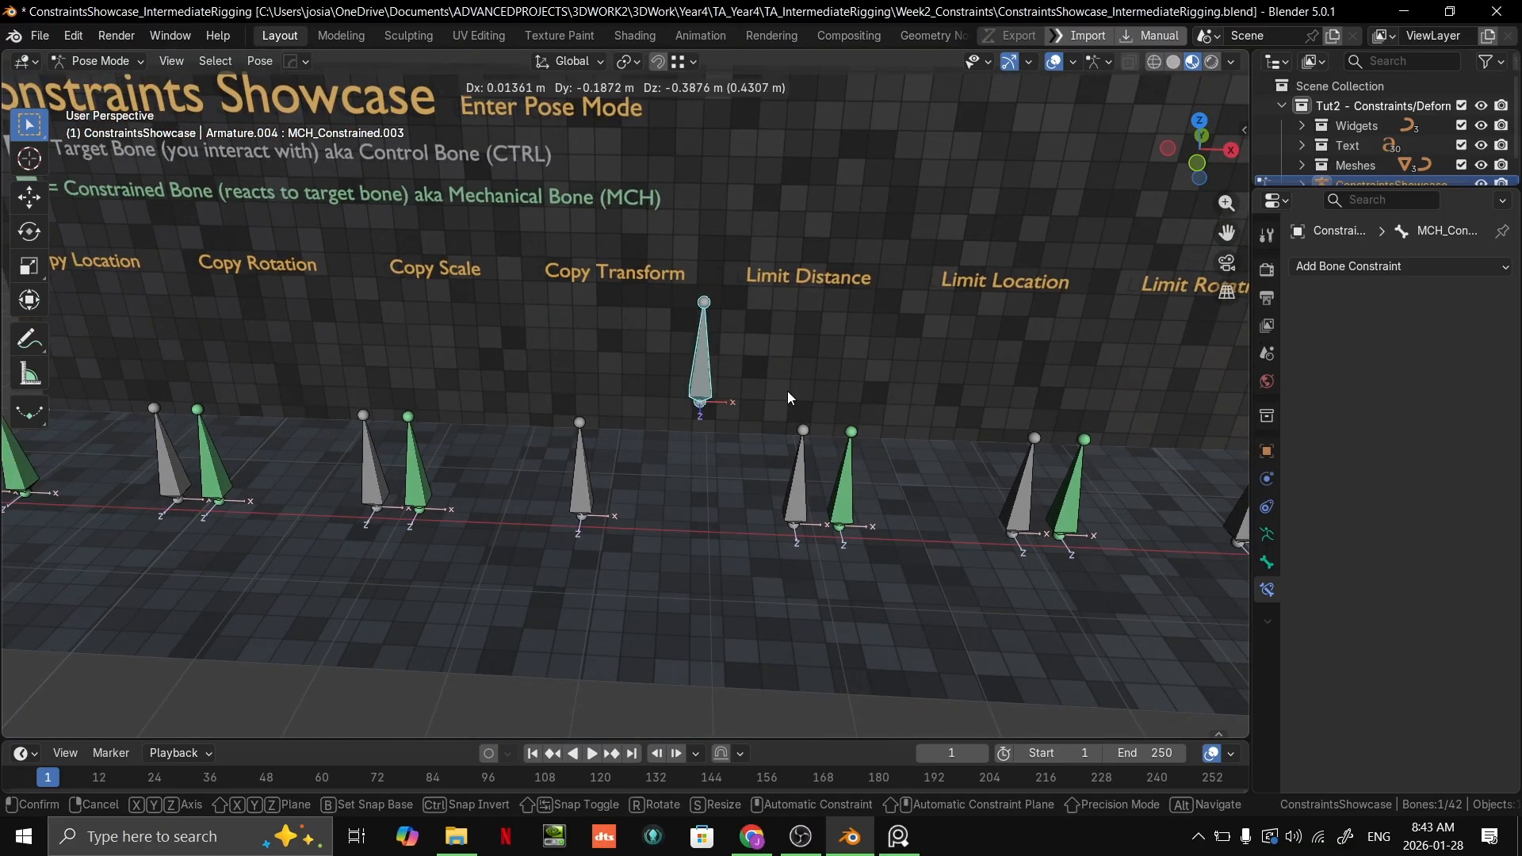
left_click(801, 380)
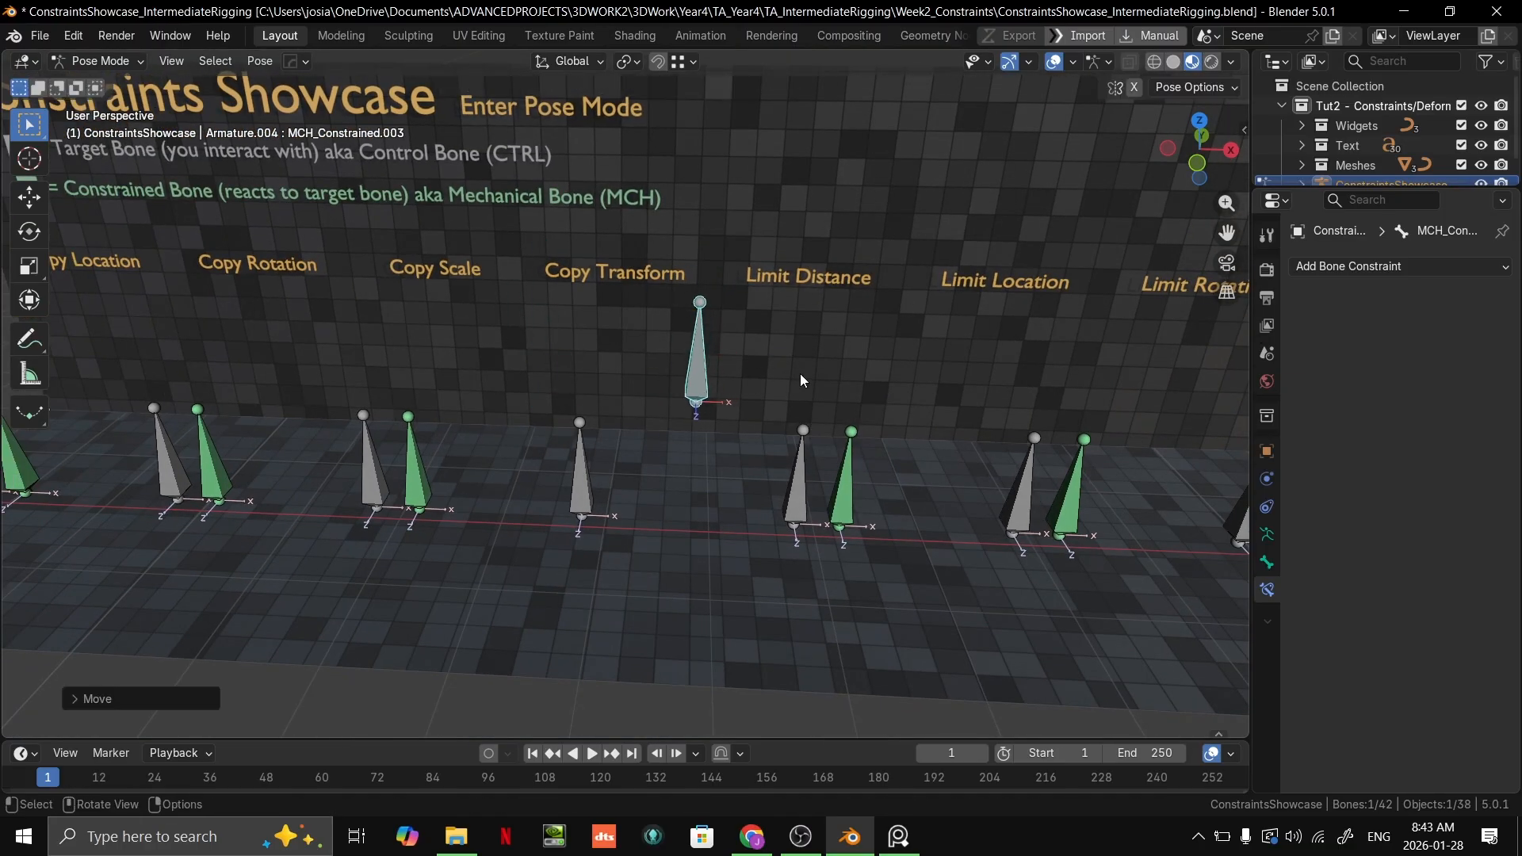
left_click(1407, 270)
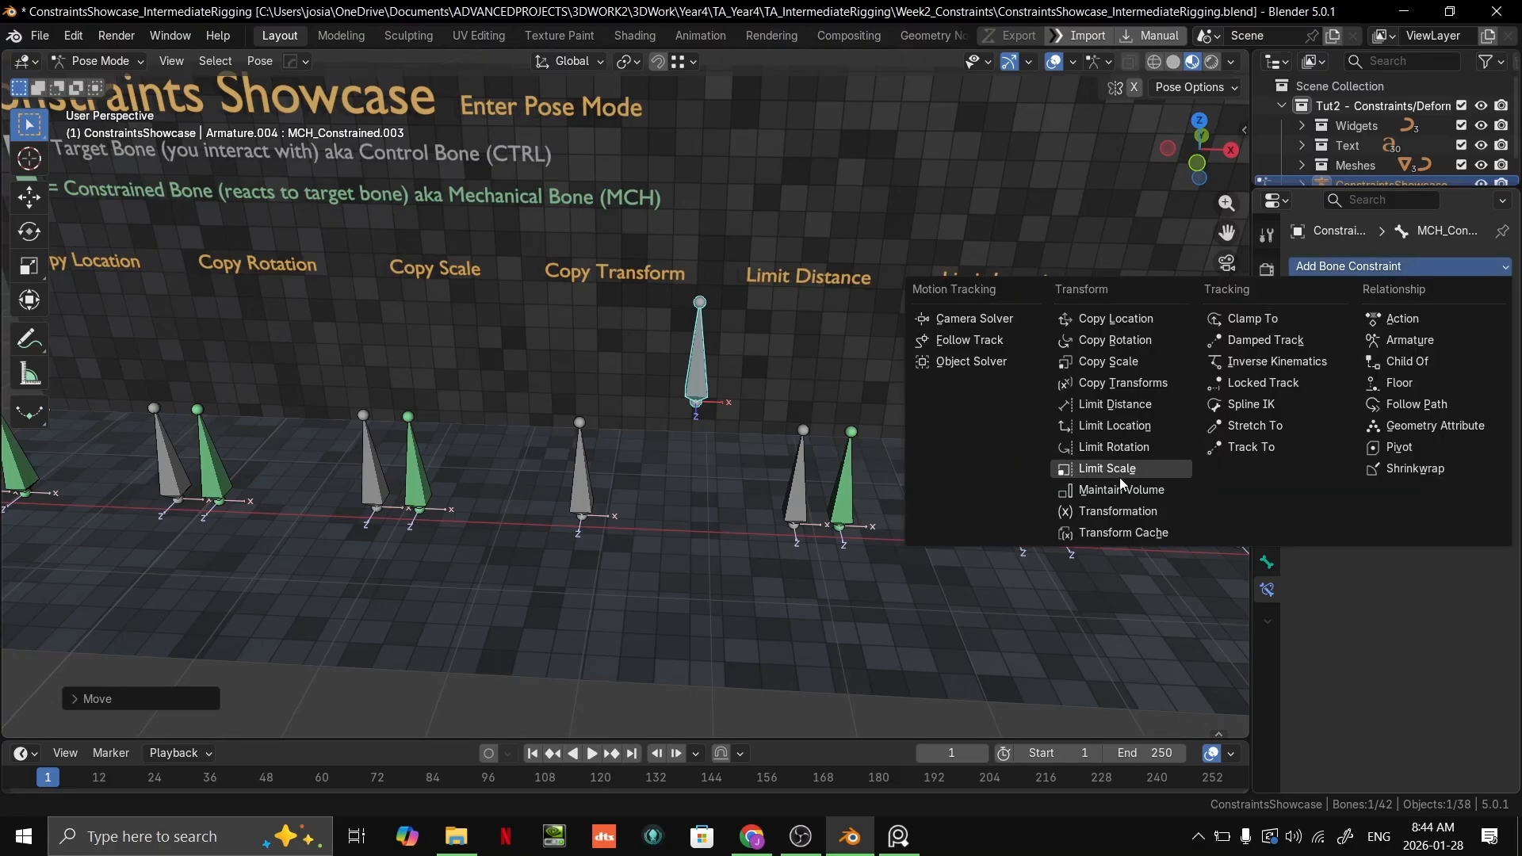
left_click(1145, 386)
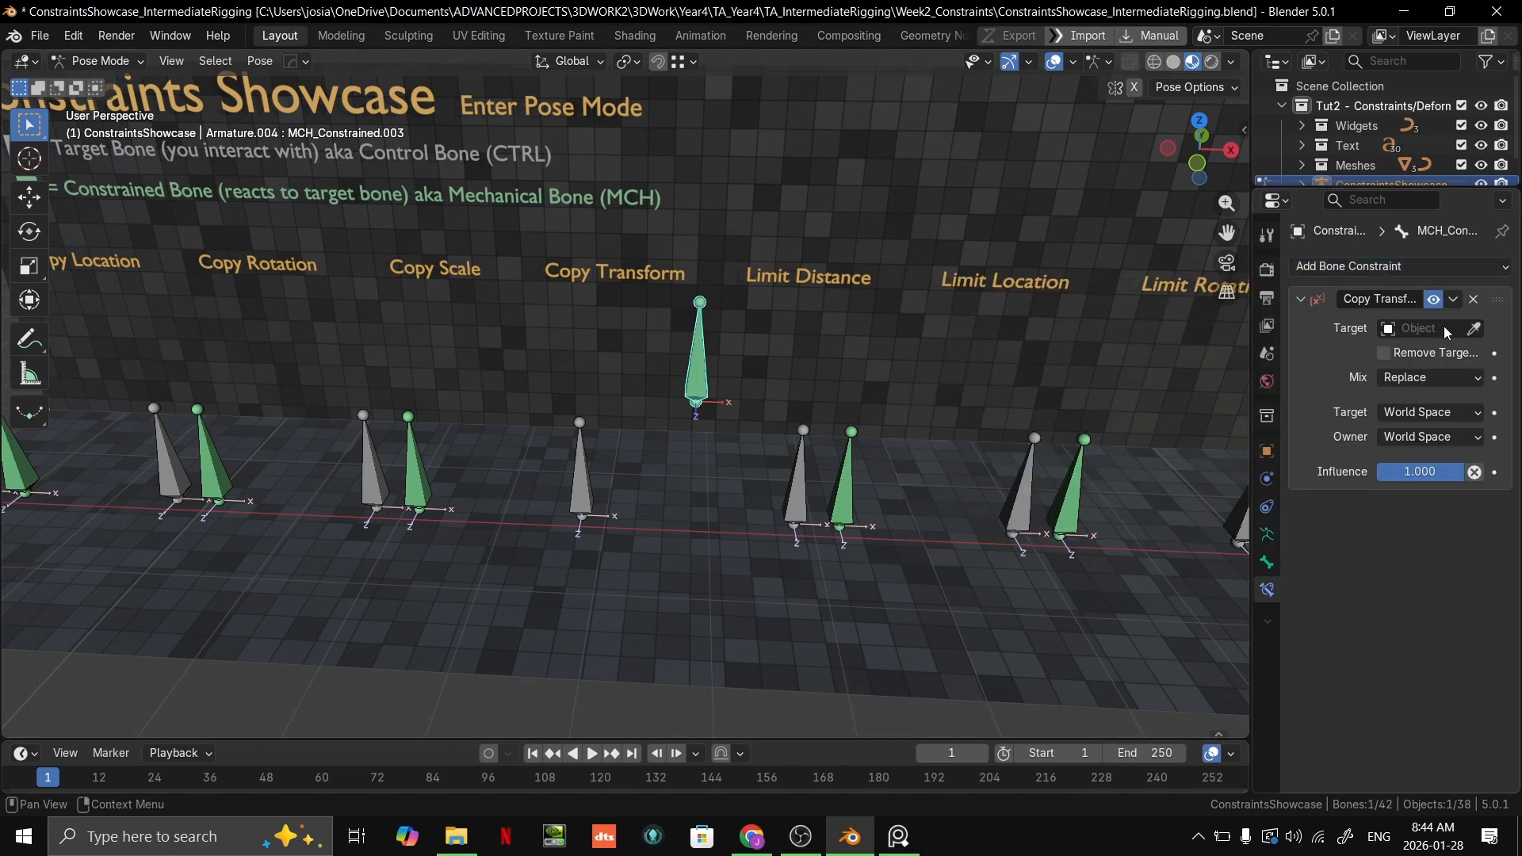
Step: Expand the ConstraintsShowcase armature in the outliner to examine its pose and armature data
left_click(1477, 330)
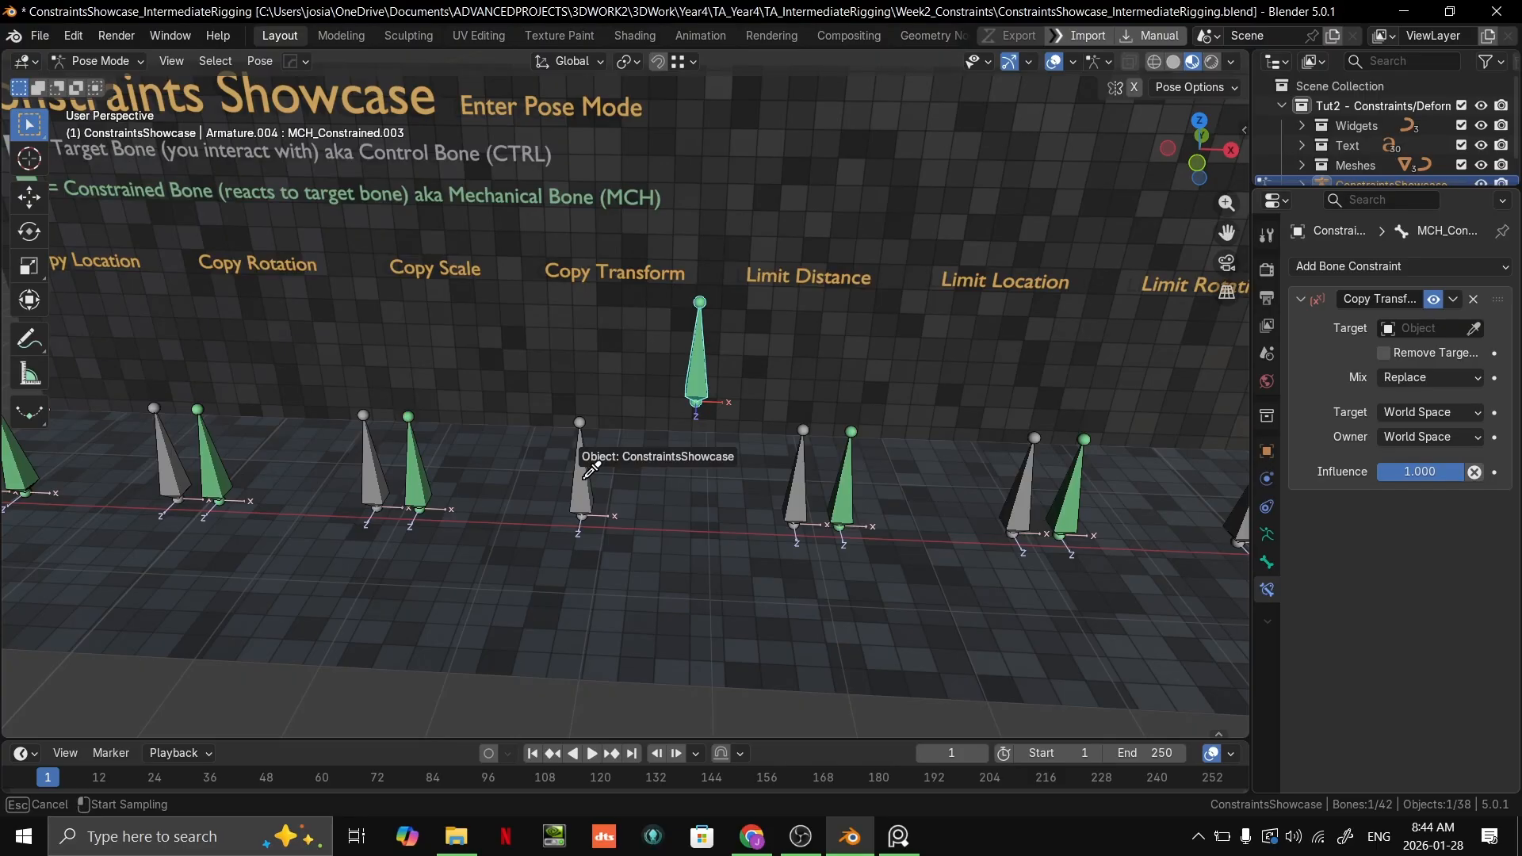
key("Escape")
scroll(1380, 169, "down", 1)
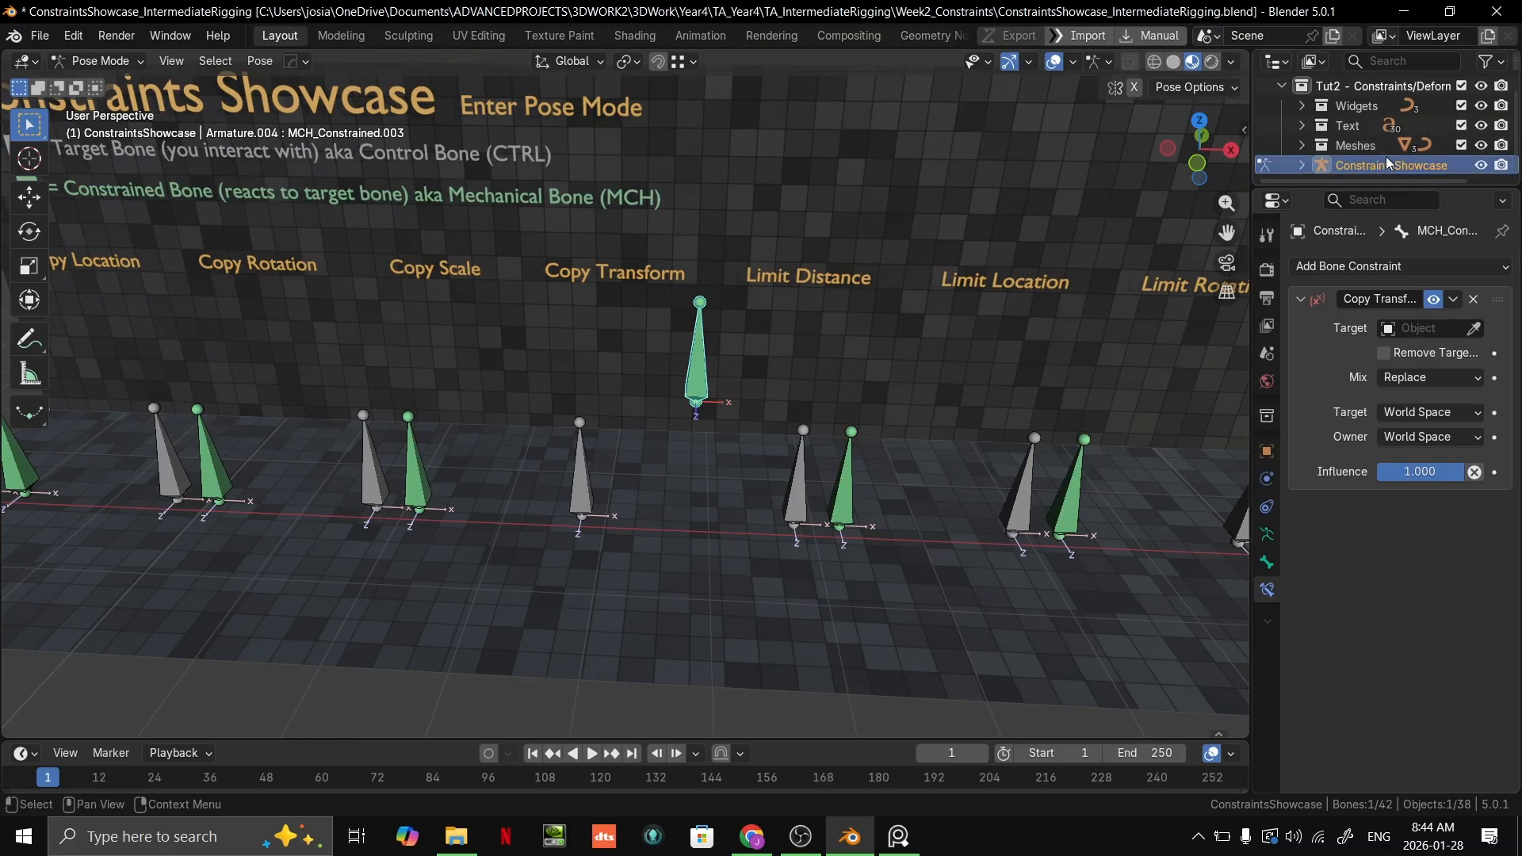
left_click(1301, 168)
scroll(1348, 151, "down", 2)
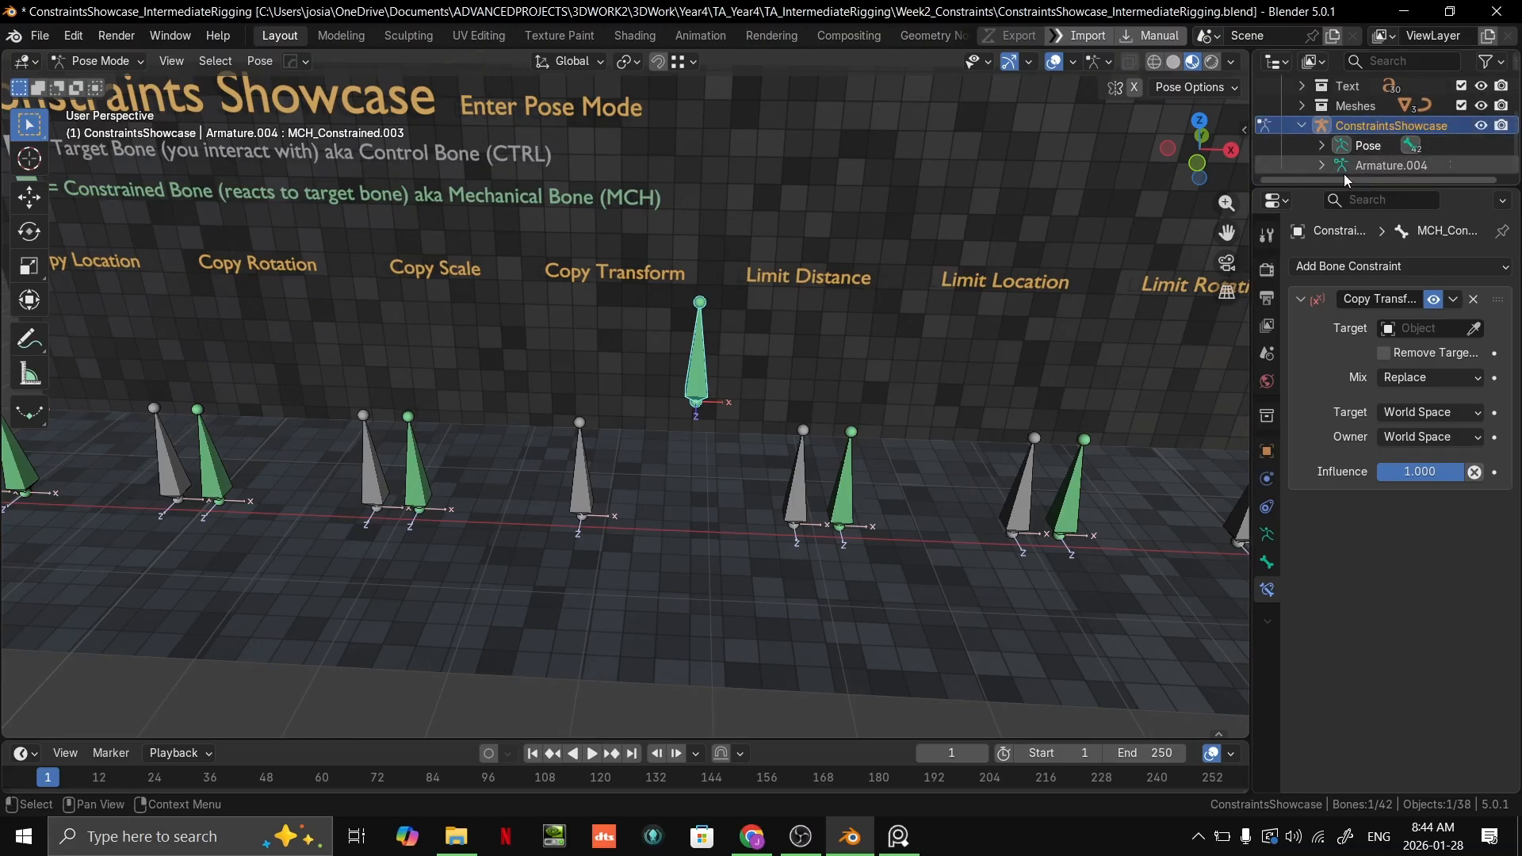
Step: Assign ConstraintsShowcase as the constraint's target object and the grey Copy Transform control bone as its target bone
left_click(1474, 328)
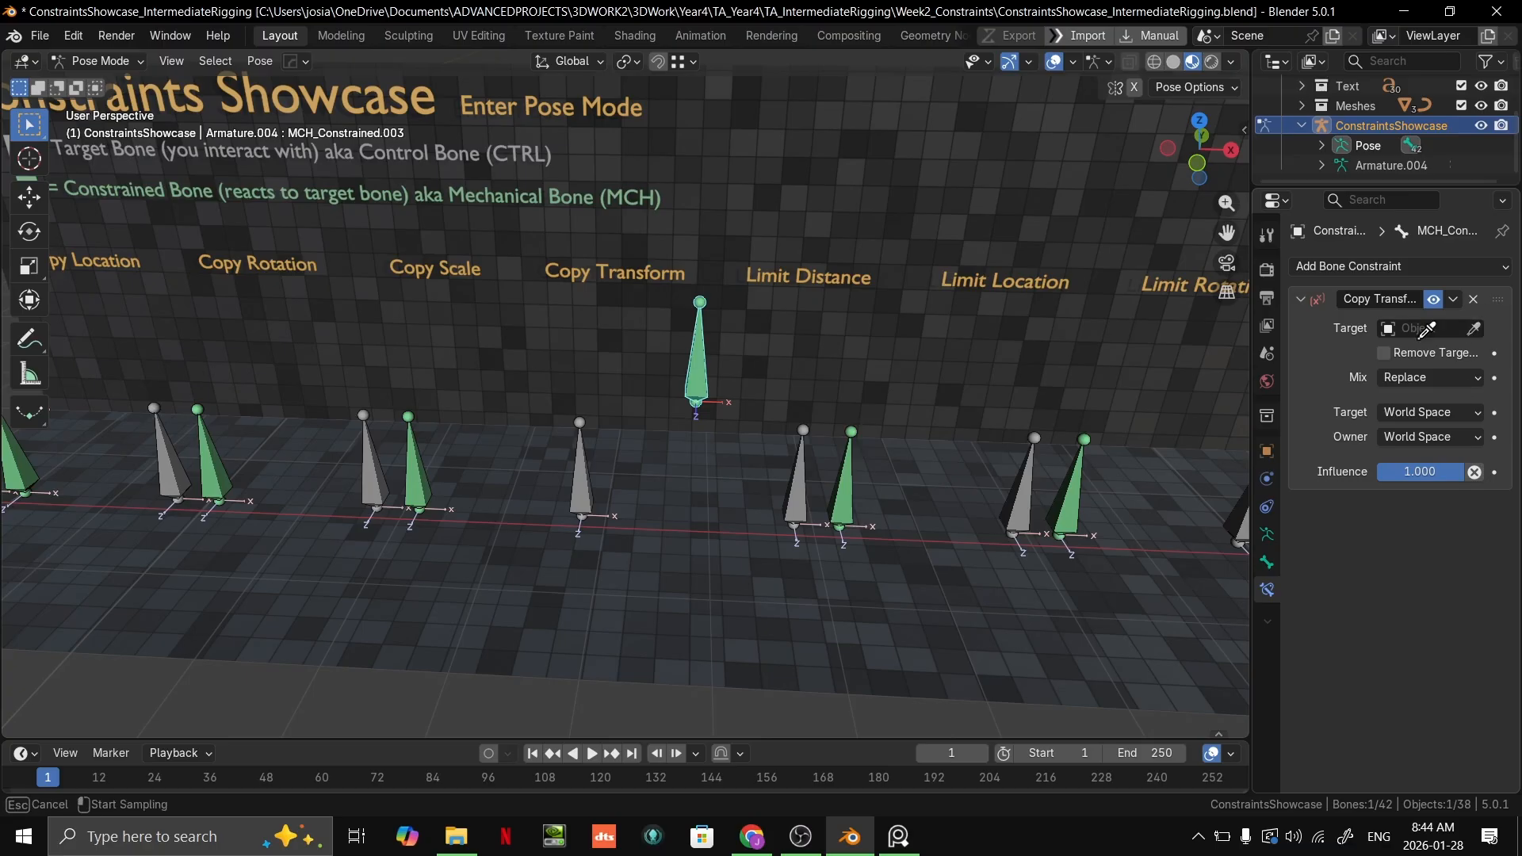
left_click(580, 441)
left_click(1474, 352)
left_click(584, 476)
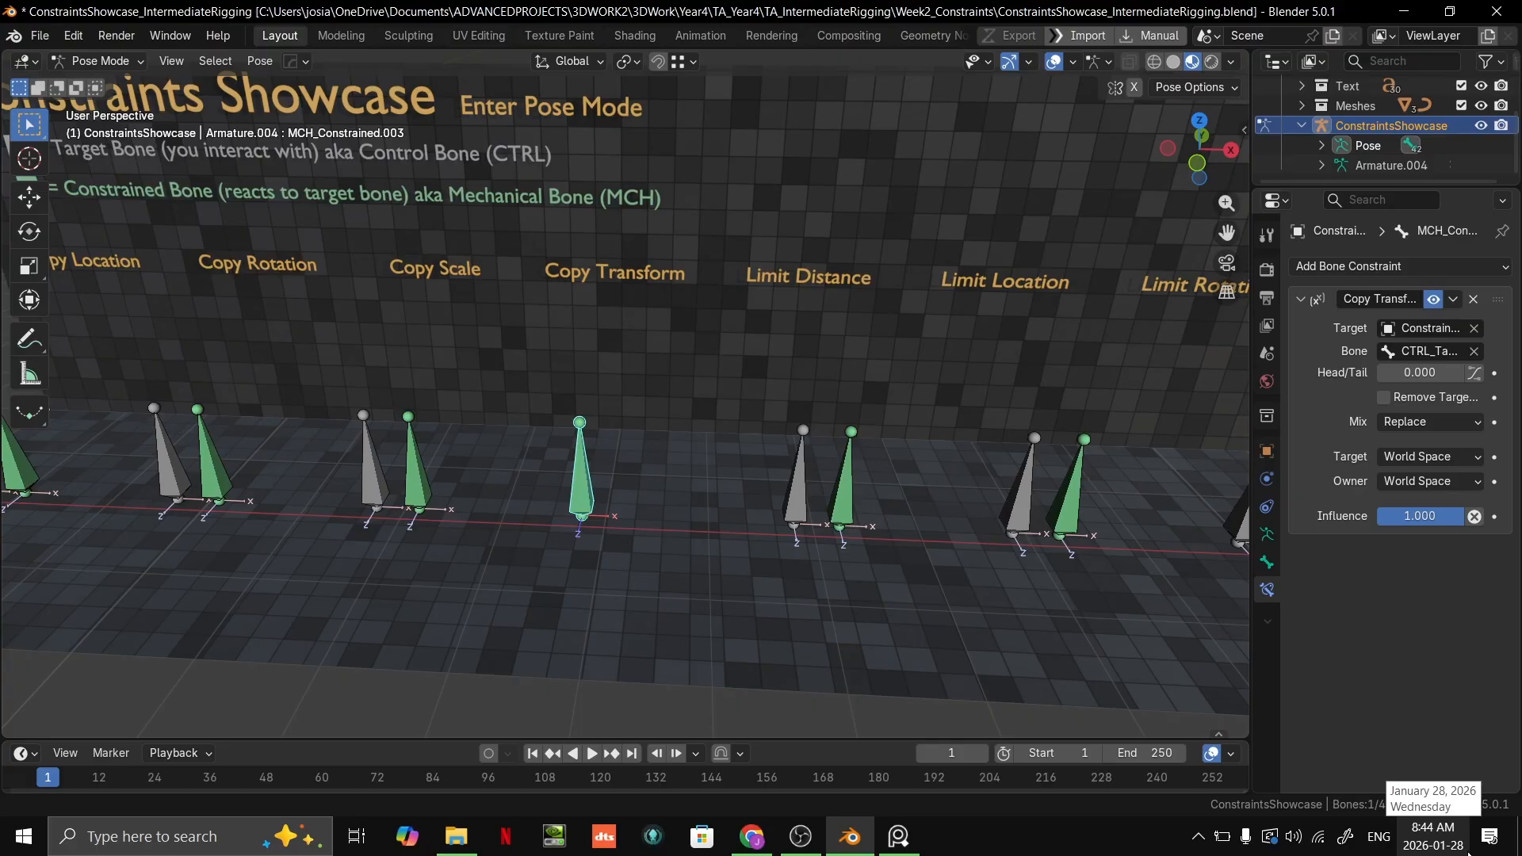
Step: Set both the Target and Owner spaces of the Copy Transforms constraint to Local Space
left_click(1407, 455)
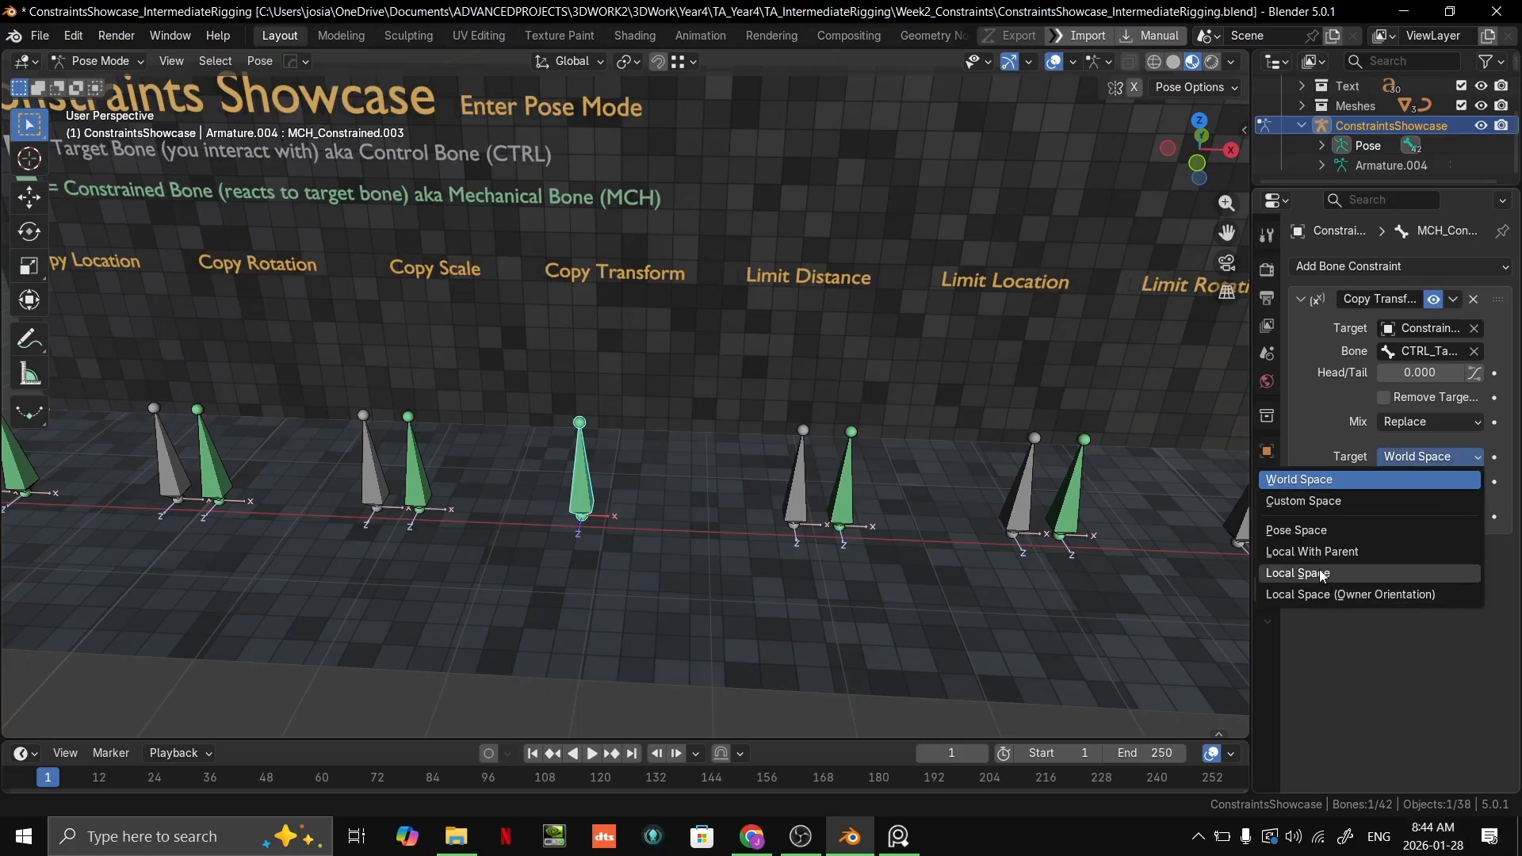
left_click(1292, 571)
left_click(1435, 481)
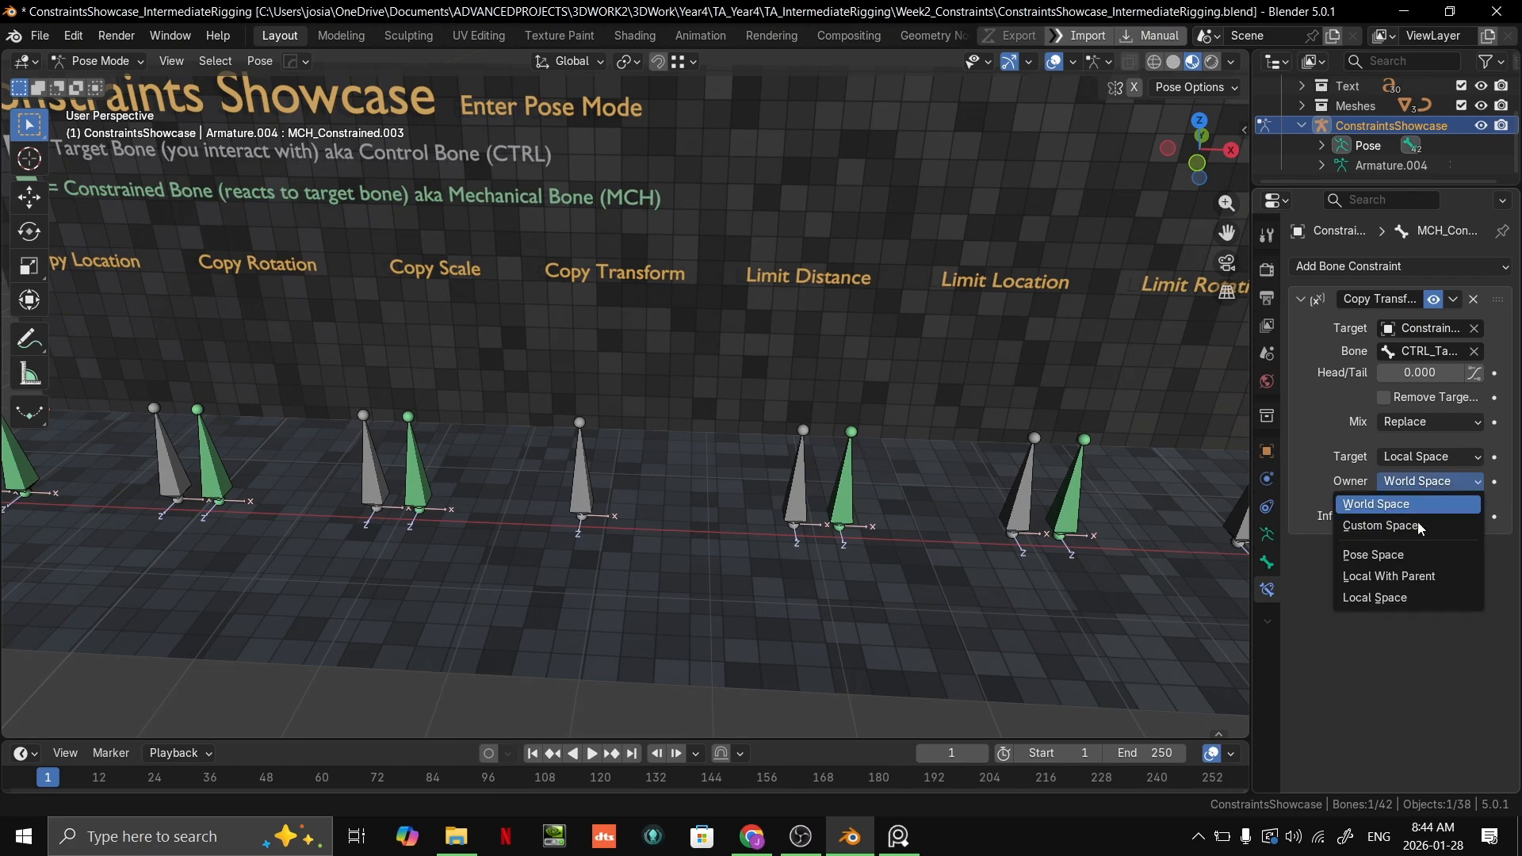
left_click(1394, 601)
scroll(643, 544, "up", 4)
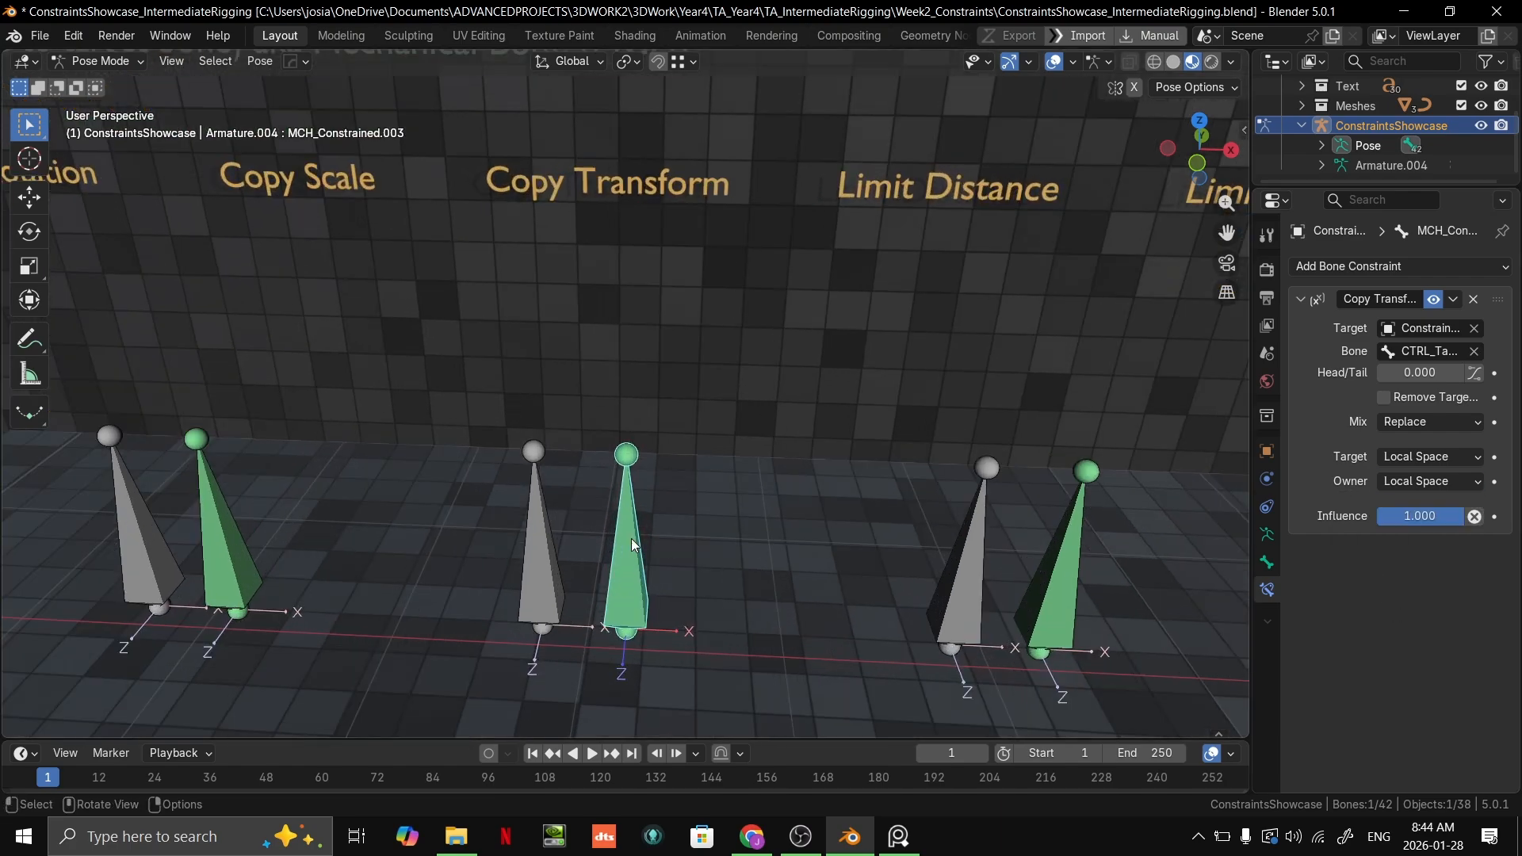
scroll(671, 447, "down", 5)
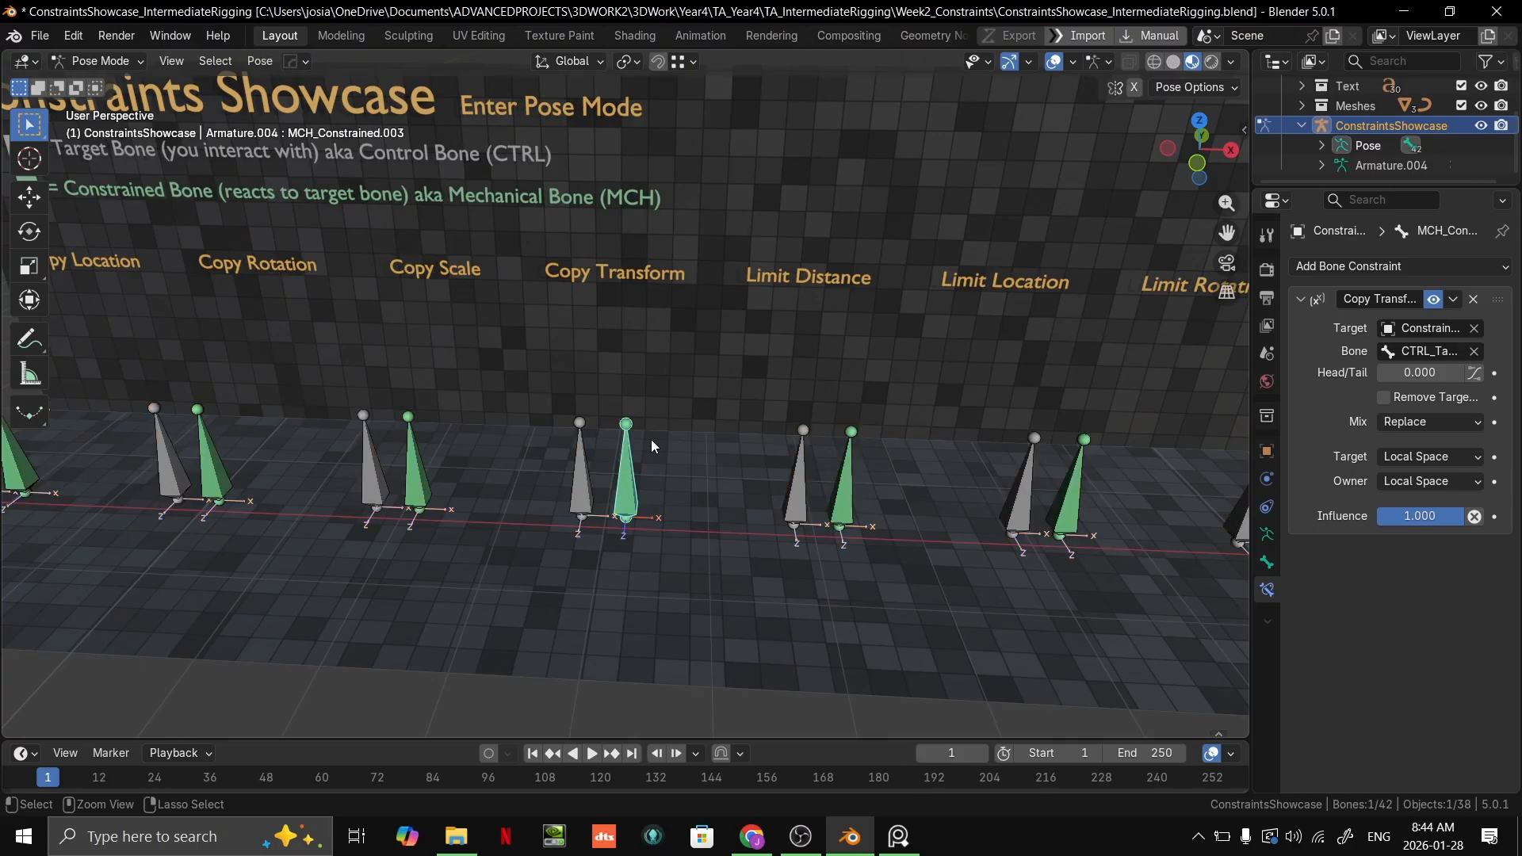
Step: Raise the constrained Copy Transform bone above the floor in Edit Mode and return to Pose Mode
key("Tab")
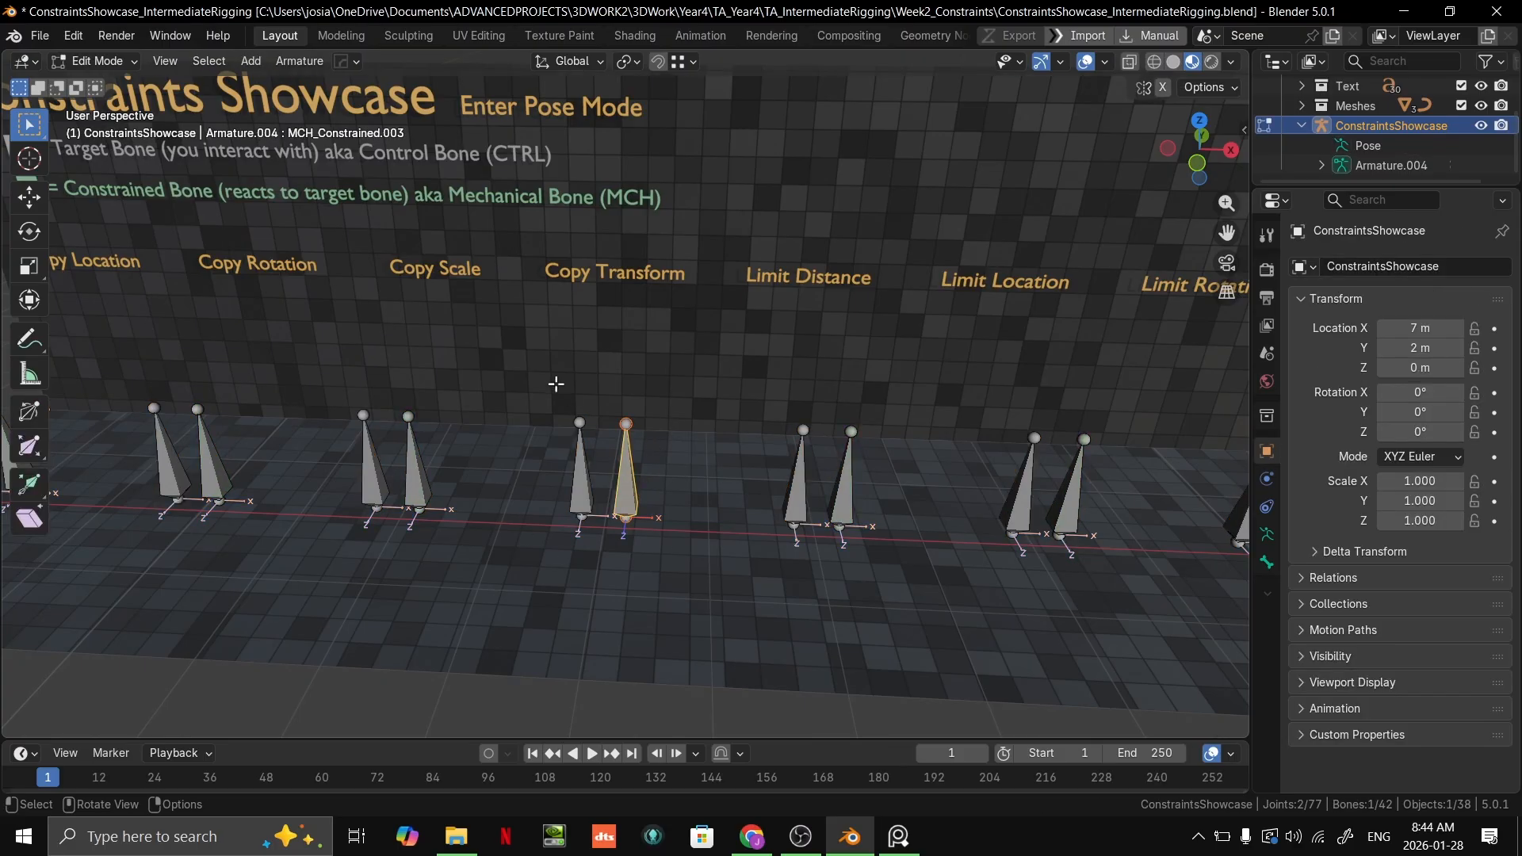
middle_click_drag(728, 449, 674, 448)
key("g")
left_click(775, 309)
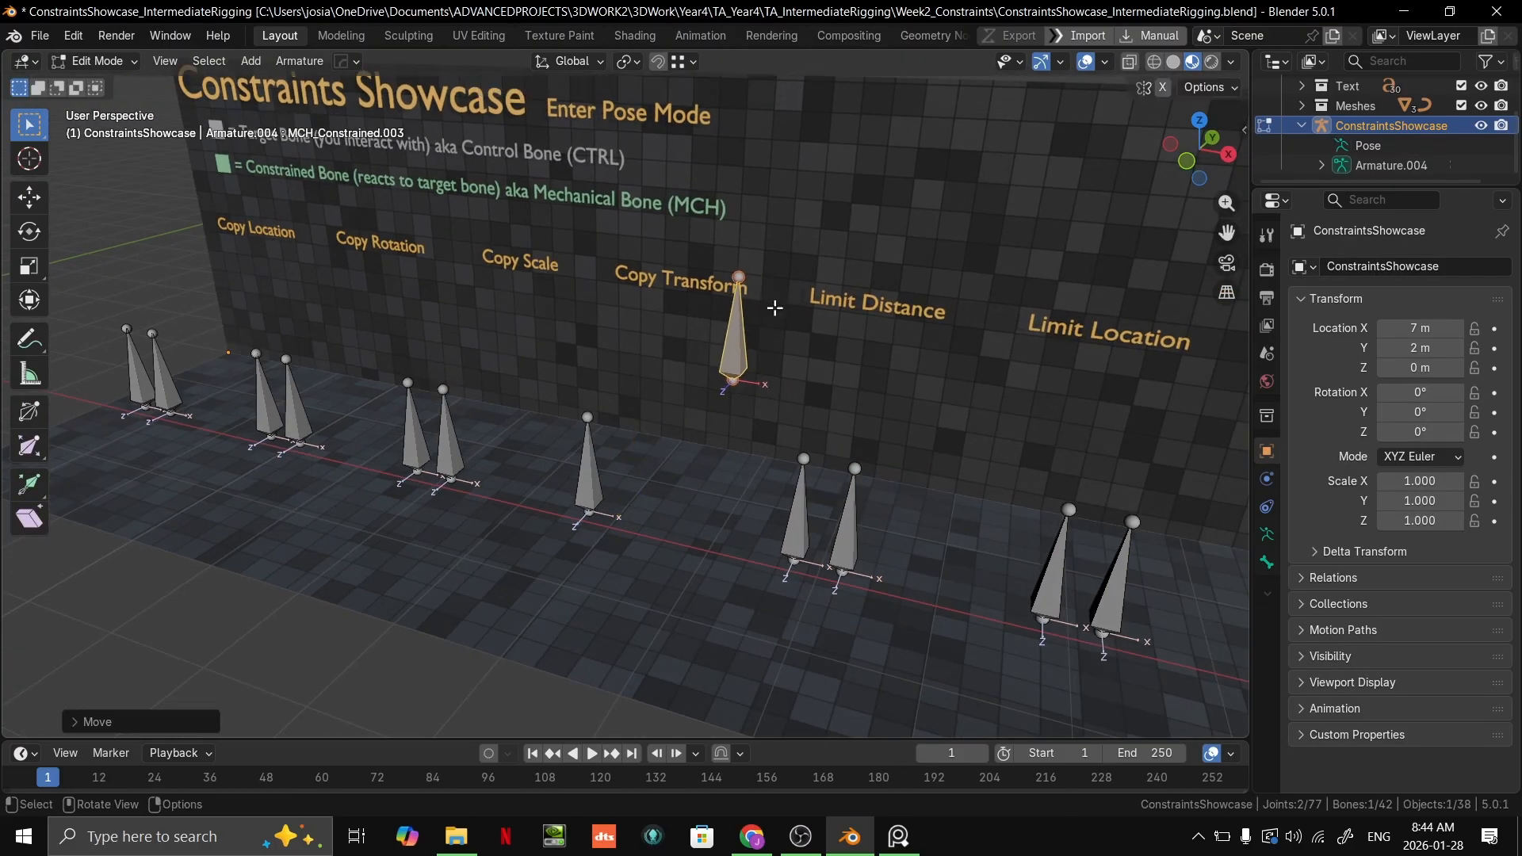
middle_click_drag(786, 380, 753, 410)
key("ctrl+Tab")
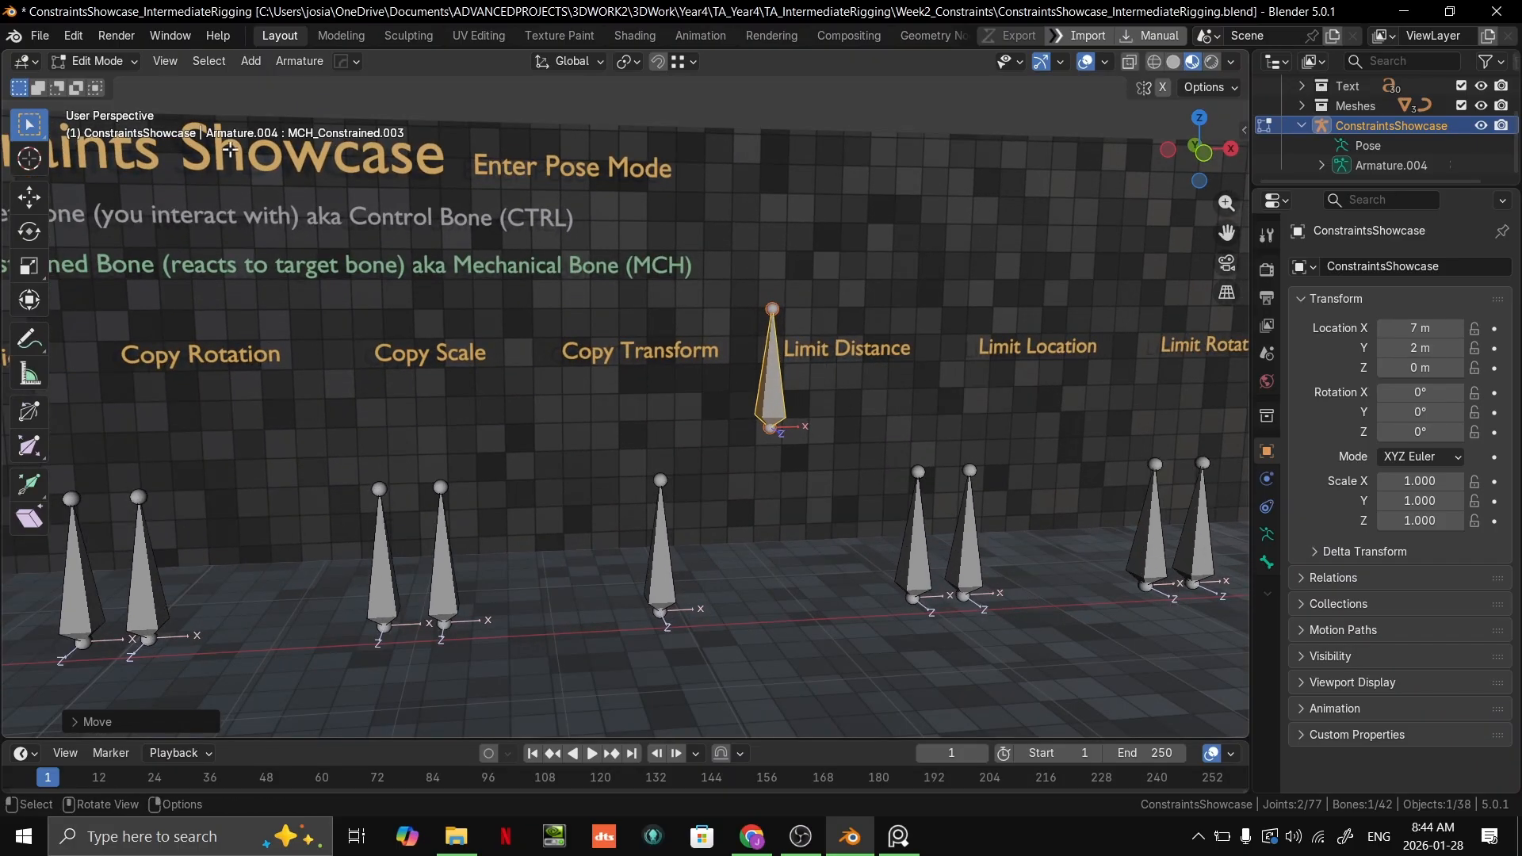
left_click(115, 67)
left_click(103, 122)
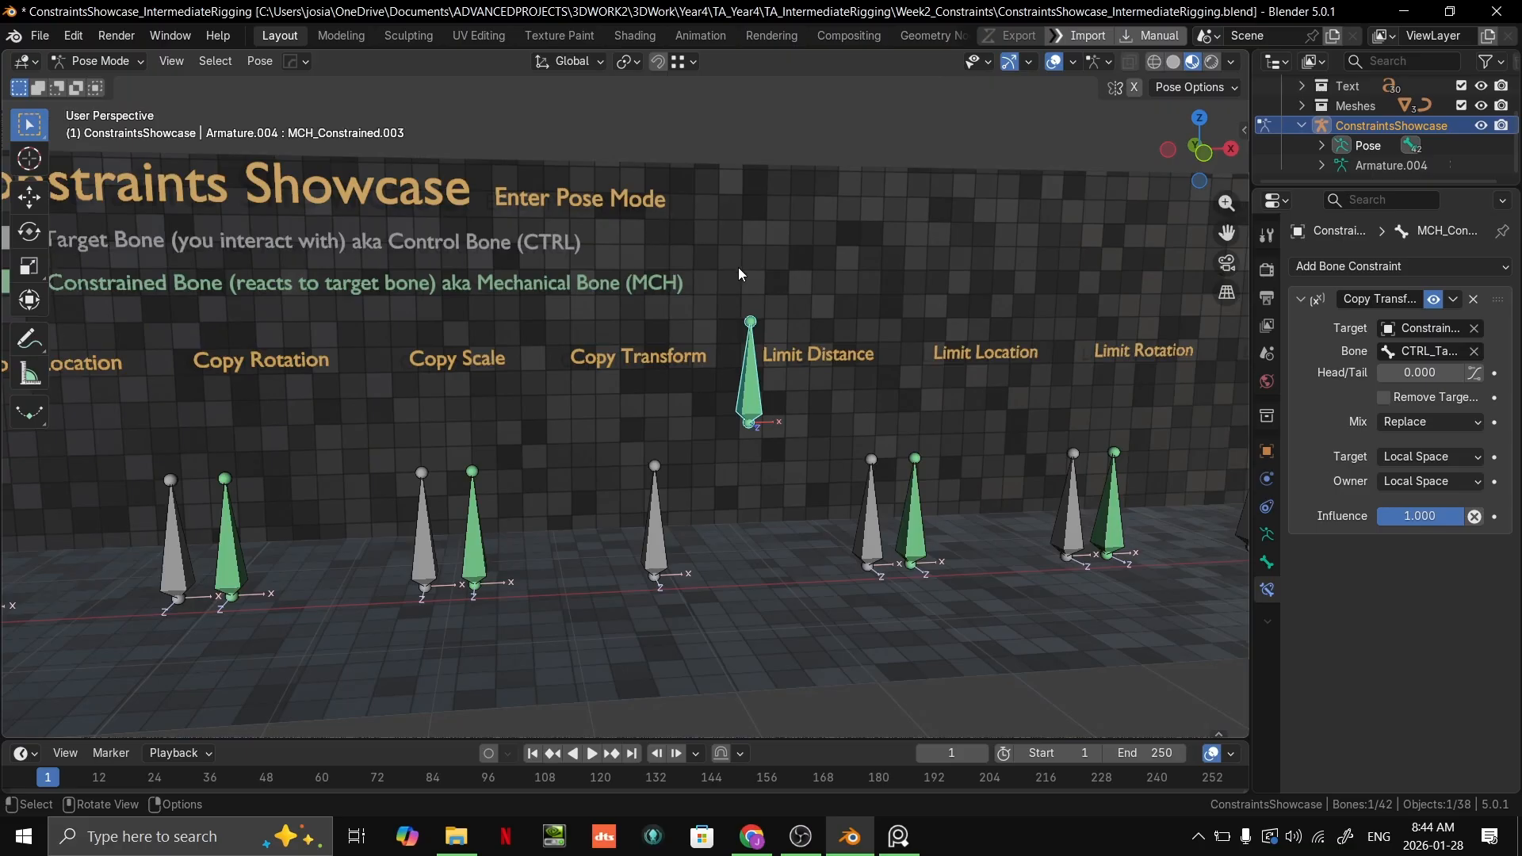
Step: Move the grey Copy Transform target bone upward and try scaling it larger to test the green bone
middle_click_drag(735, 265, 715, 454)
left_click(646, 547)
key("g")
left_click(595, 296)
key("s")
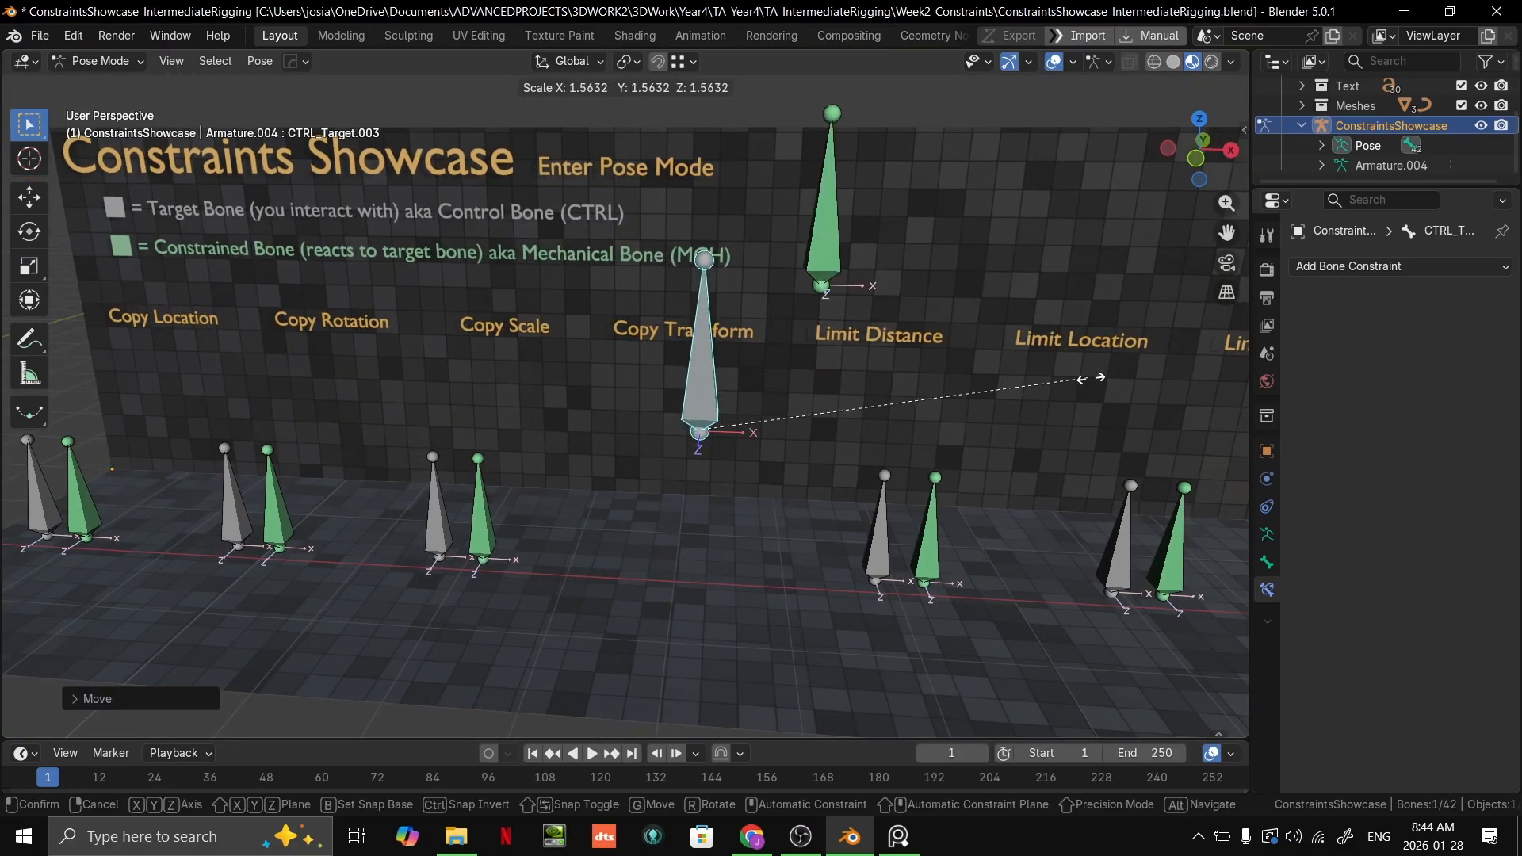
right_click(1053, 349)
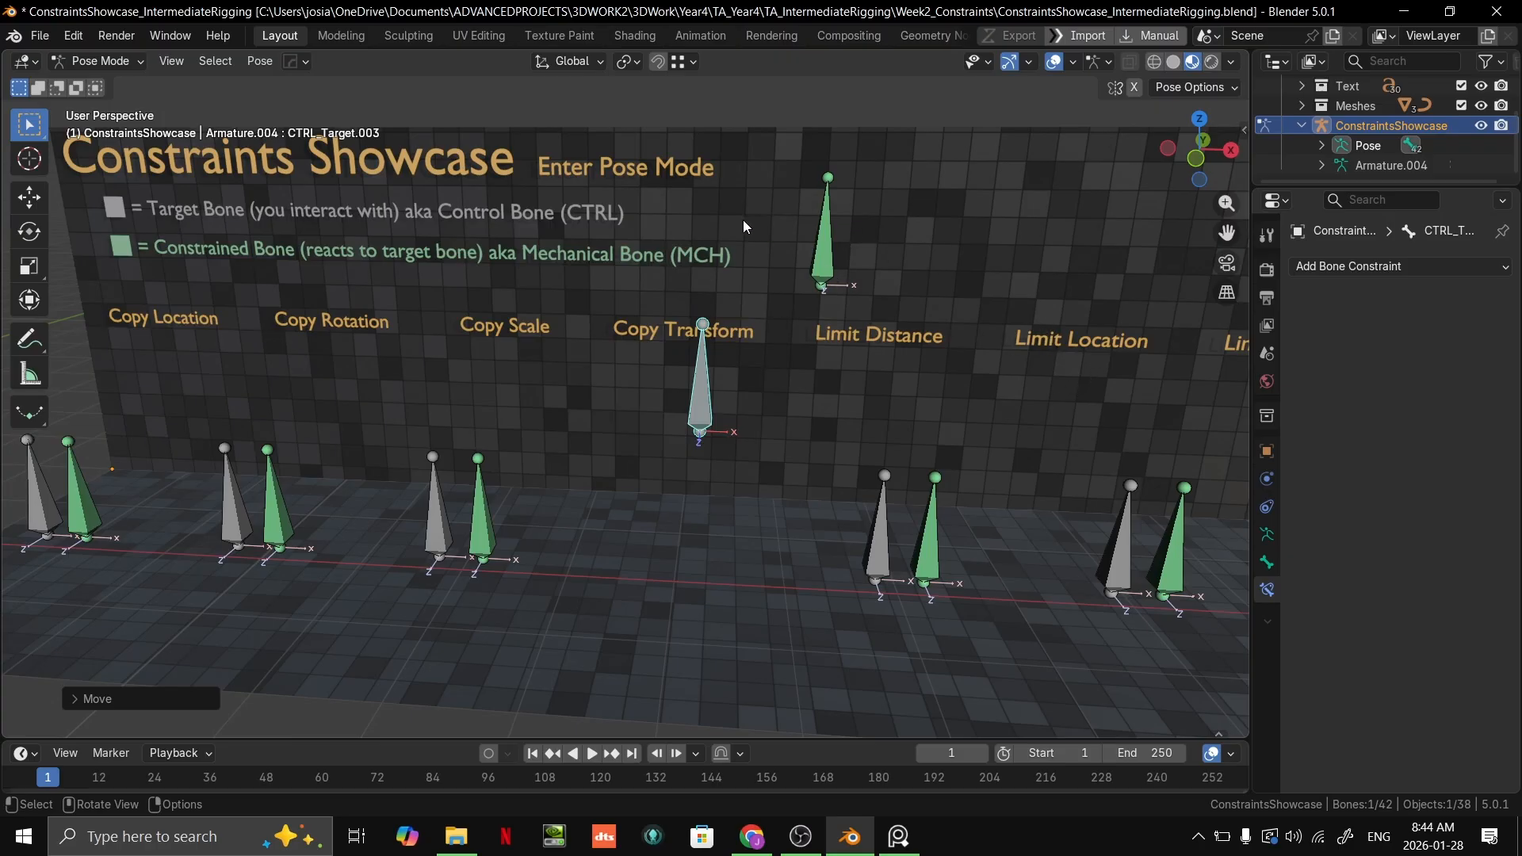
Step: Reposition the grey Copy Transform target bone above the floor and try rotating it around the Z axis
key("g")
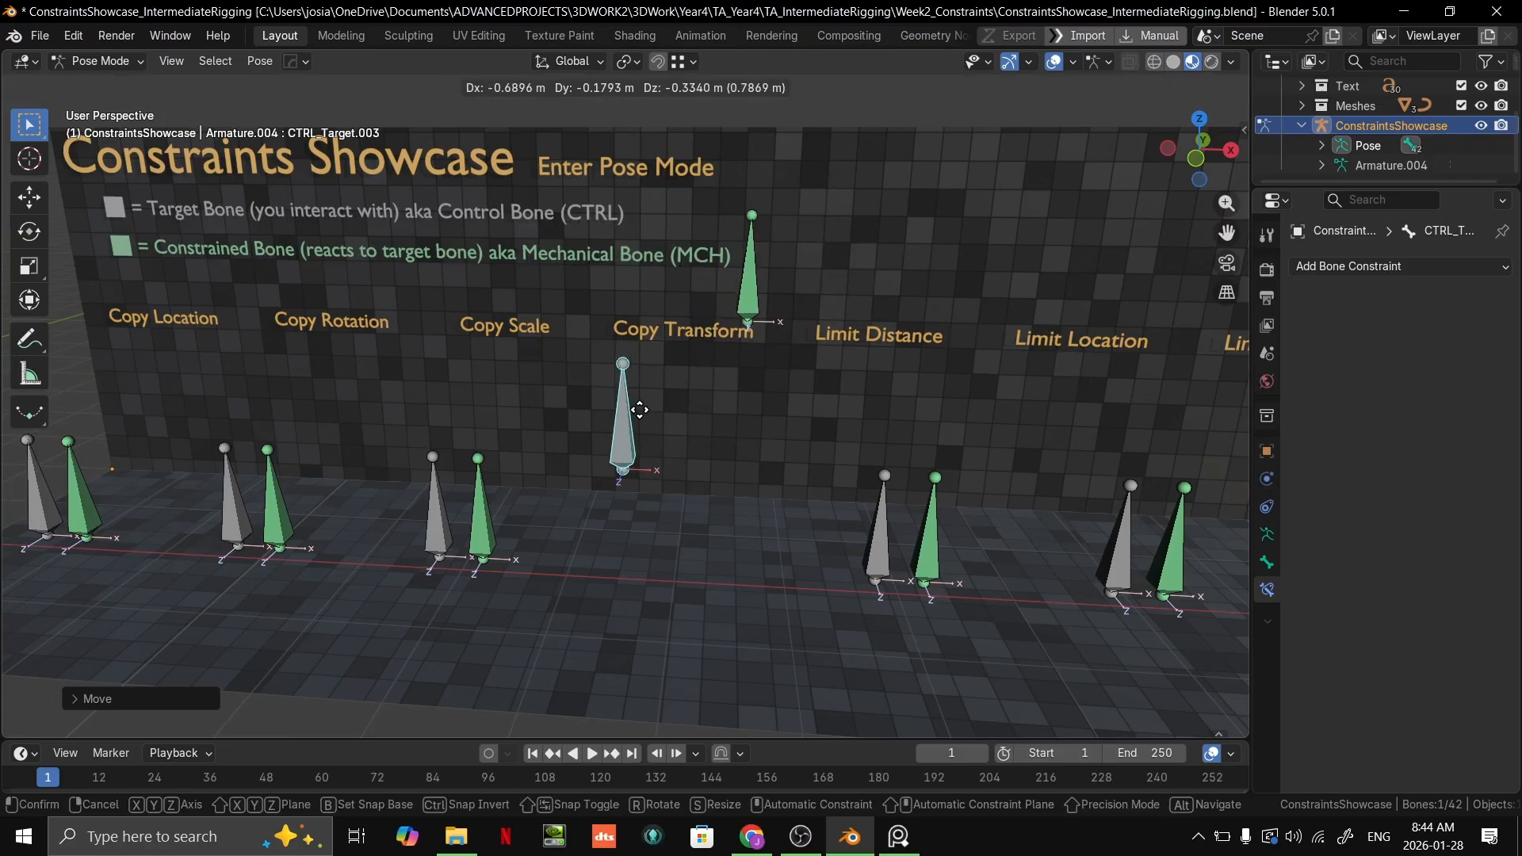
left_click(715, 359)
middle_click_drag(715, 358, 802, 440)
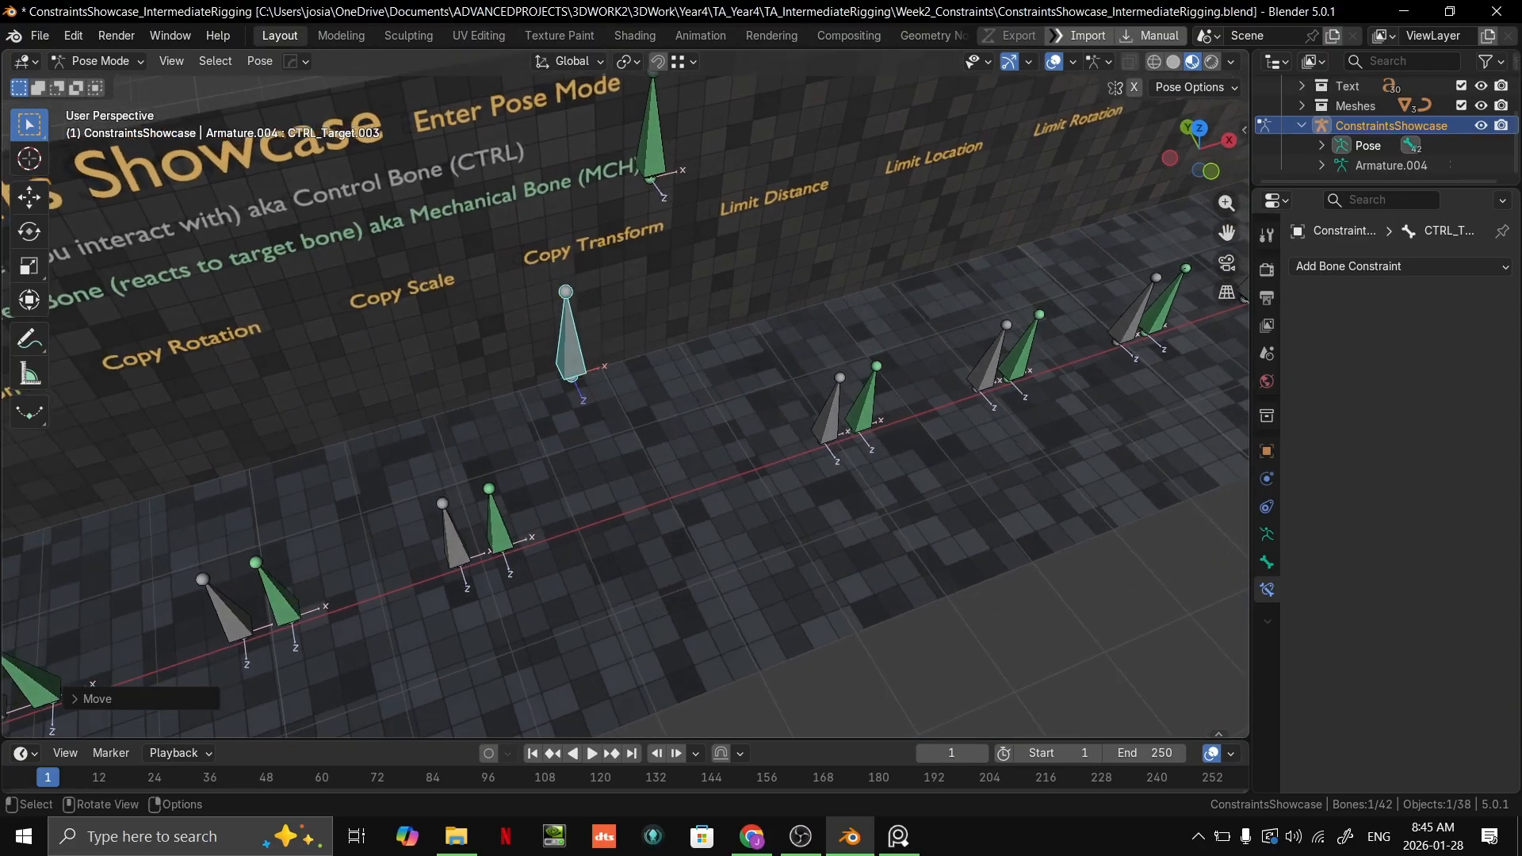
key("r")
key("z")
right_click(595, 353)
Step: Annotate the view from above with a scribble on the grey target bone and a curved arrow starting at the raised green bone
middle_click_drag(597, 417, 769, 455)
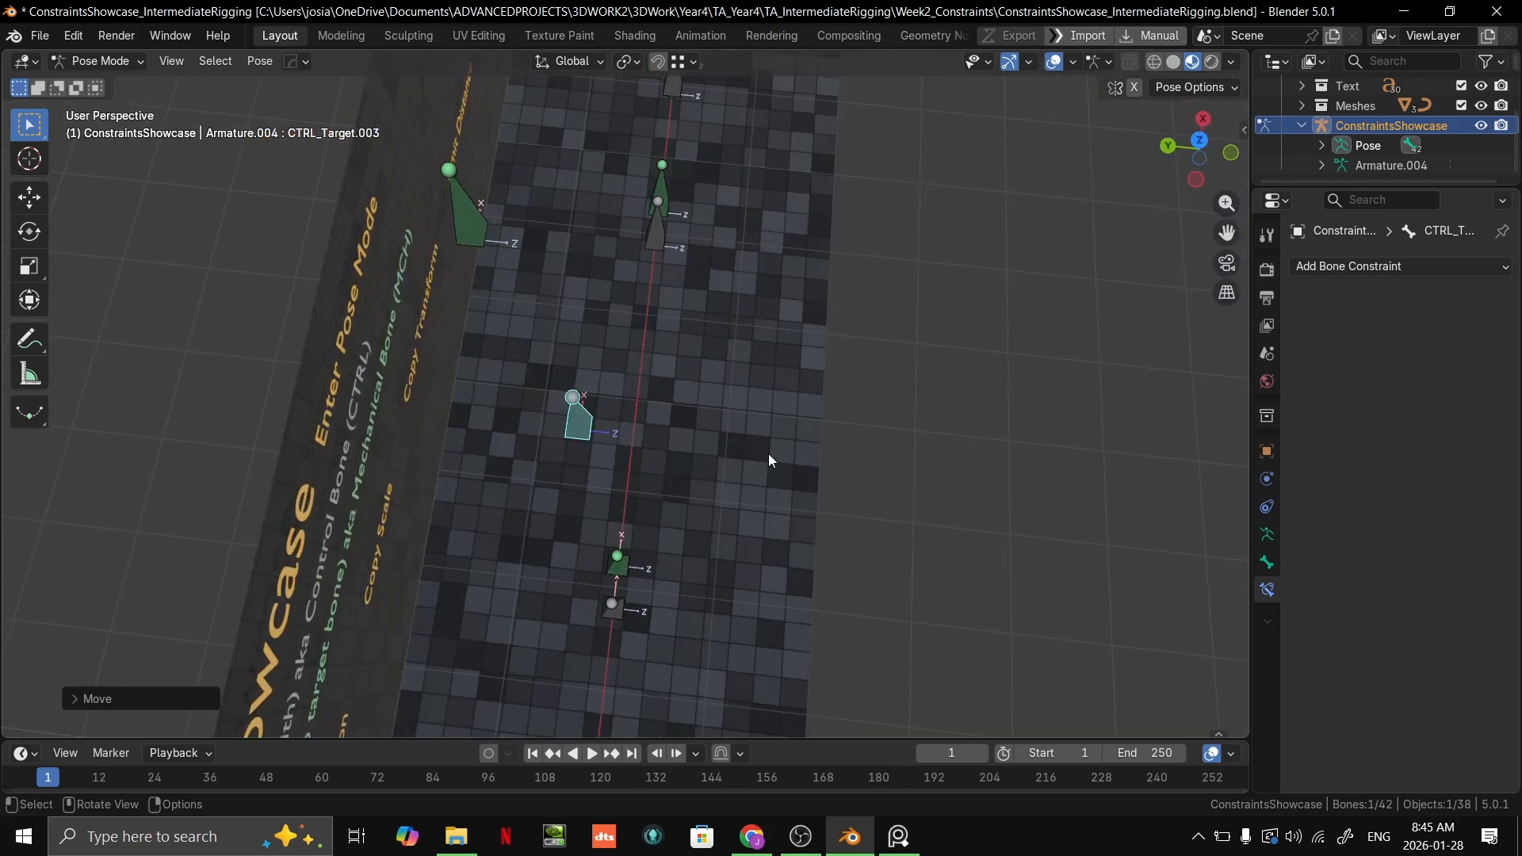
left_click(29, 339)
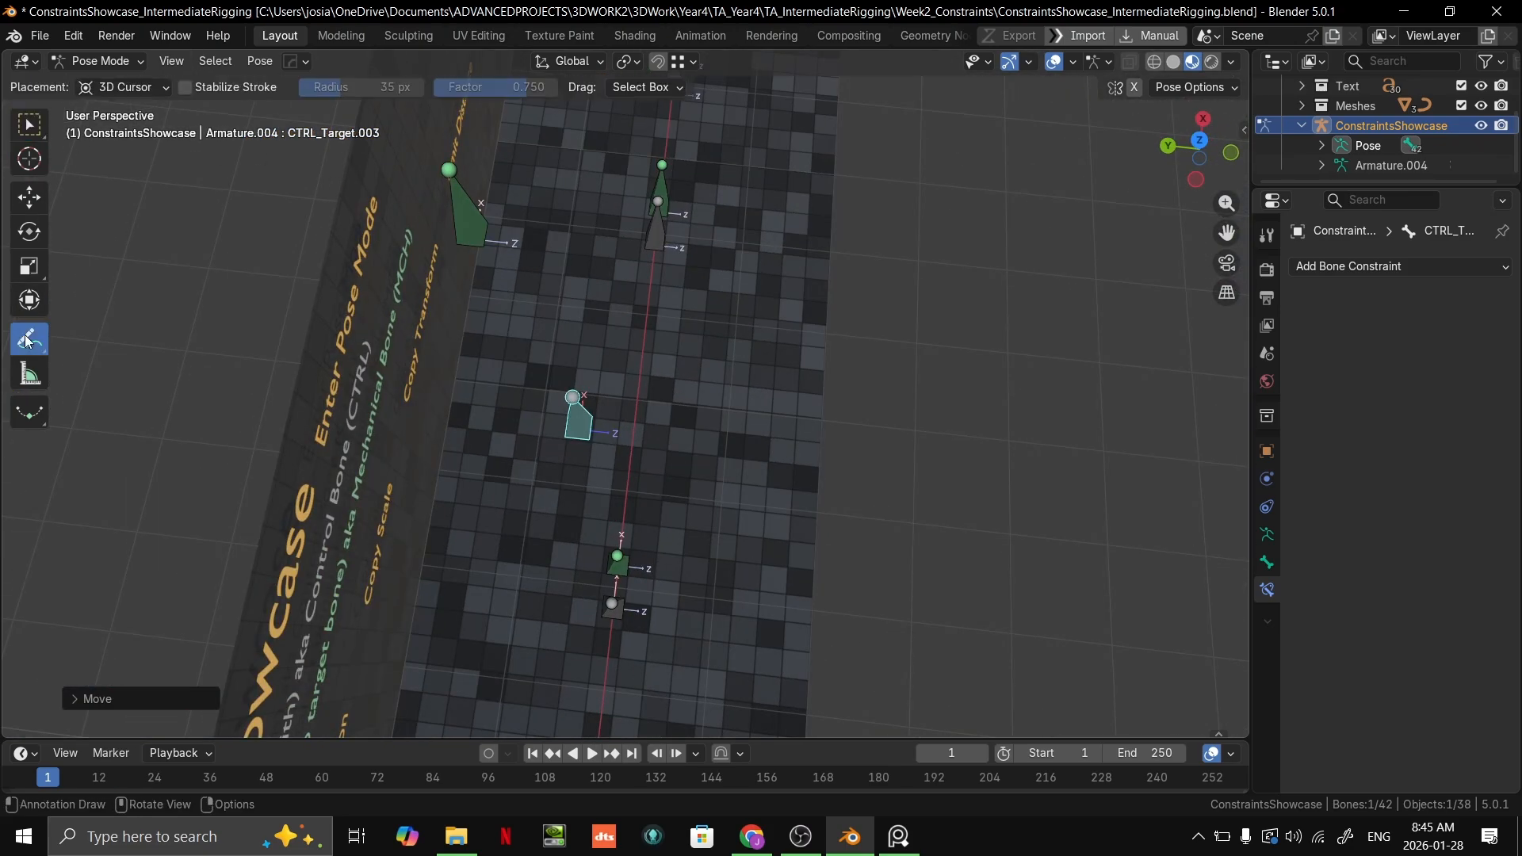
mouse_move(595, 430)
left_mouse_down()
mouse_move(579, 431)
mouse_move(606, 420)
mouse_move(578, 450)
mouse_move(583, 420)
left_mouse_up()
key("ctrl+z")
mouse_move(474, 237)
left_mouse_down()
mouse_move(593, 225)
mouse_move(789, 318)
left_mouse_up()
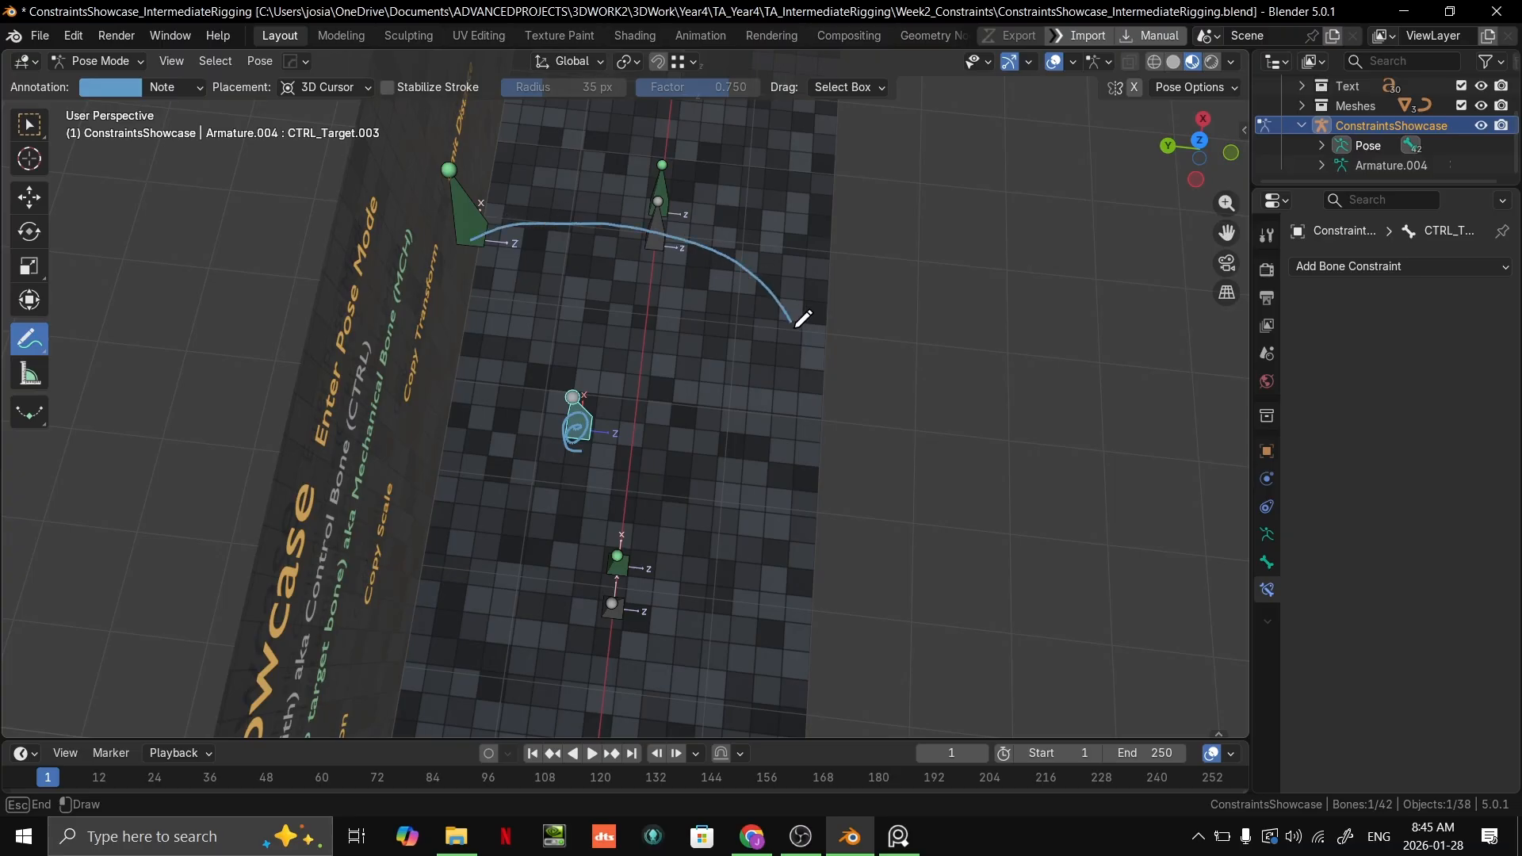
left_click_drag(759, 537, 798, 552)
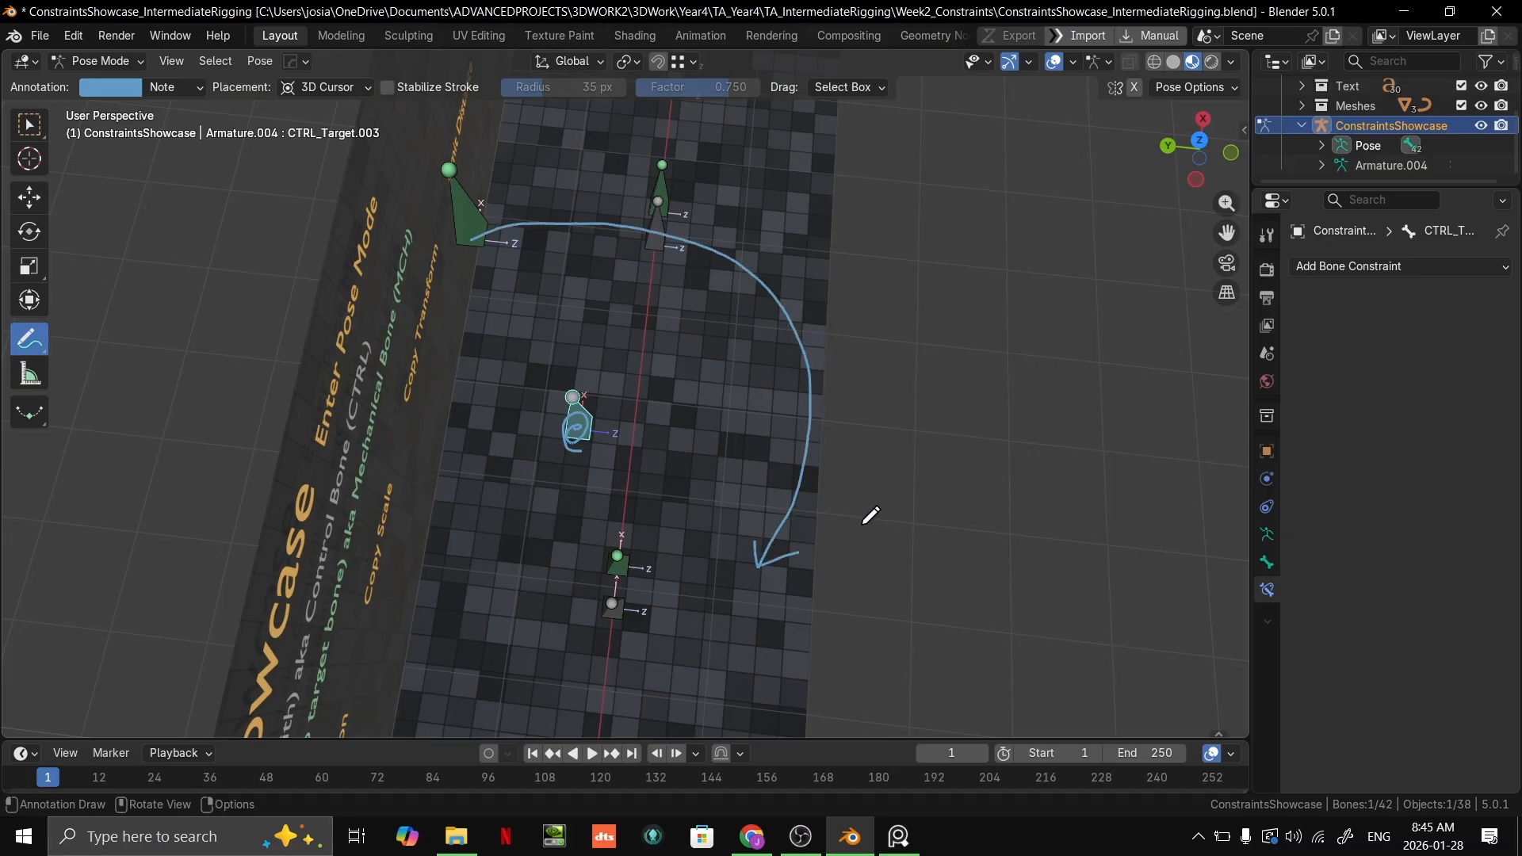
Step: Undo the annotation strokes and the grey Copy Transform target bone's moves above the floor
middle_click_drag(895, 407, 892, 444, "ctrl")
middle_click_drag(880, 436, 816, 326)
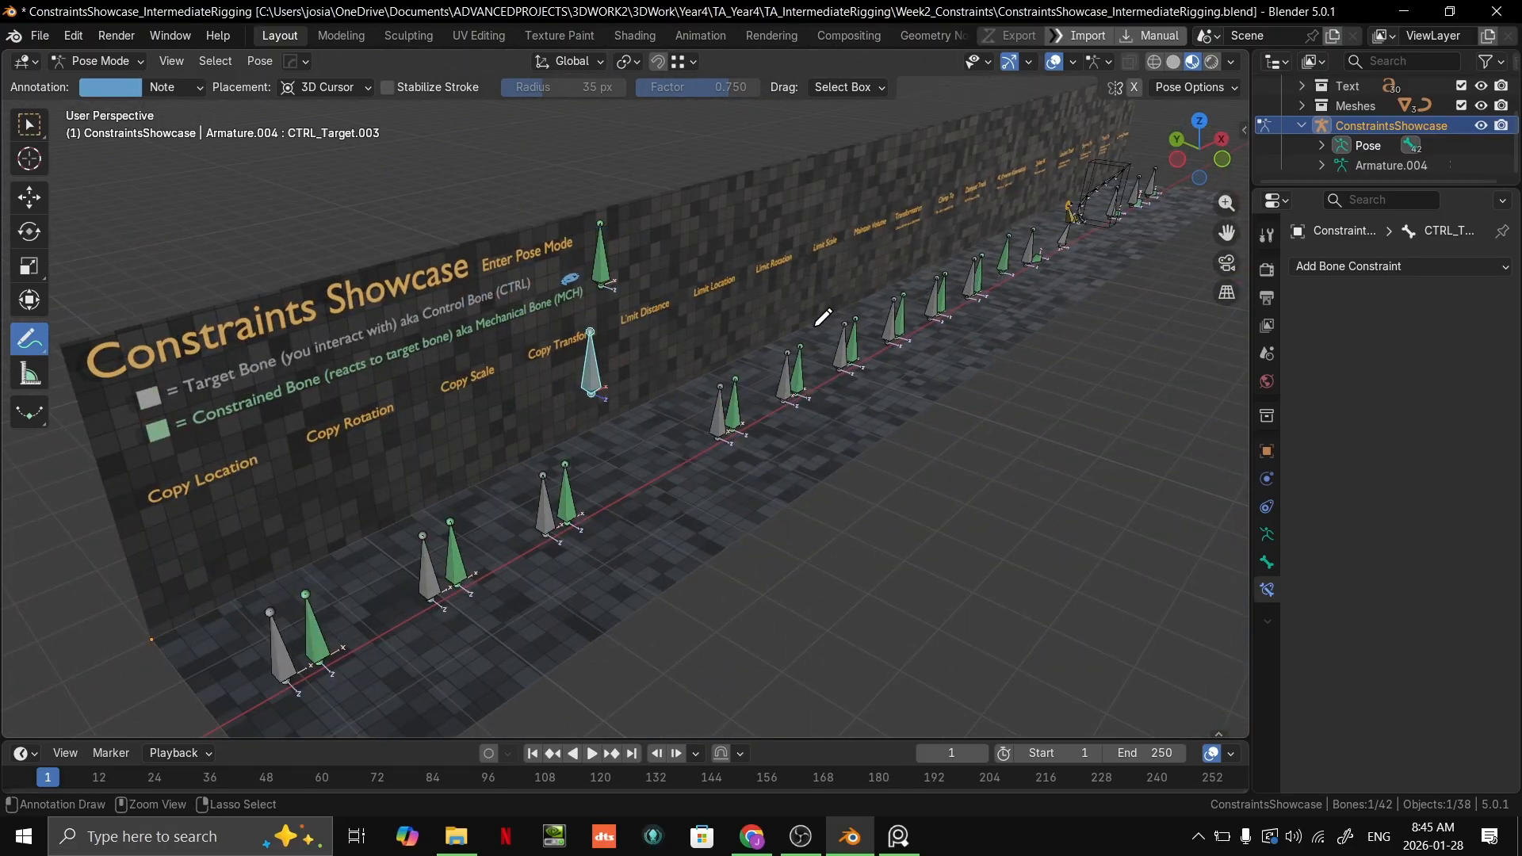
key("ctrl+z")
key("ctrl+z")
key("ctrl+z")
middle_click_drag(641, 363, 629, 441)
scroll(630, 441, "up", 4)
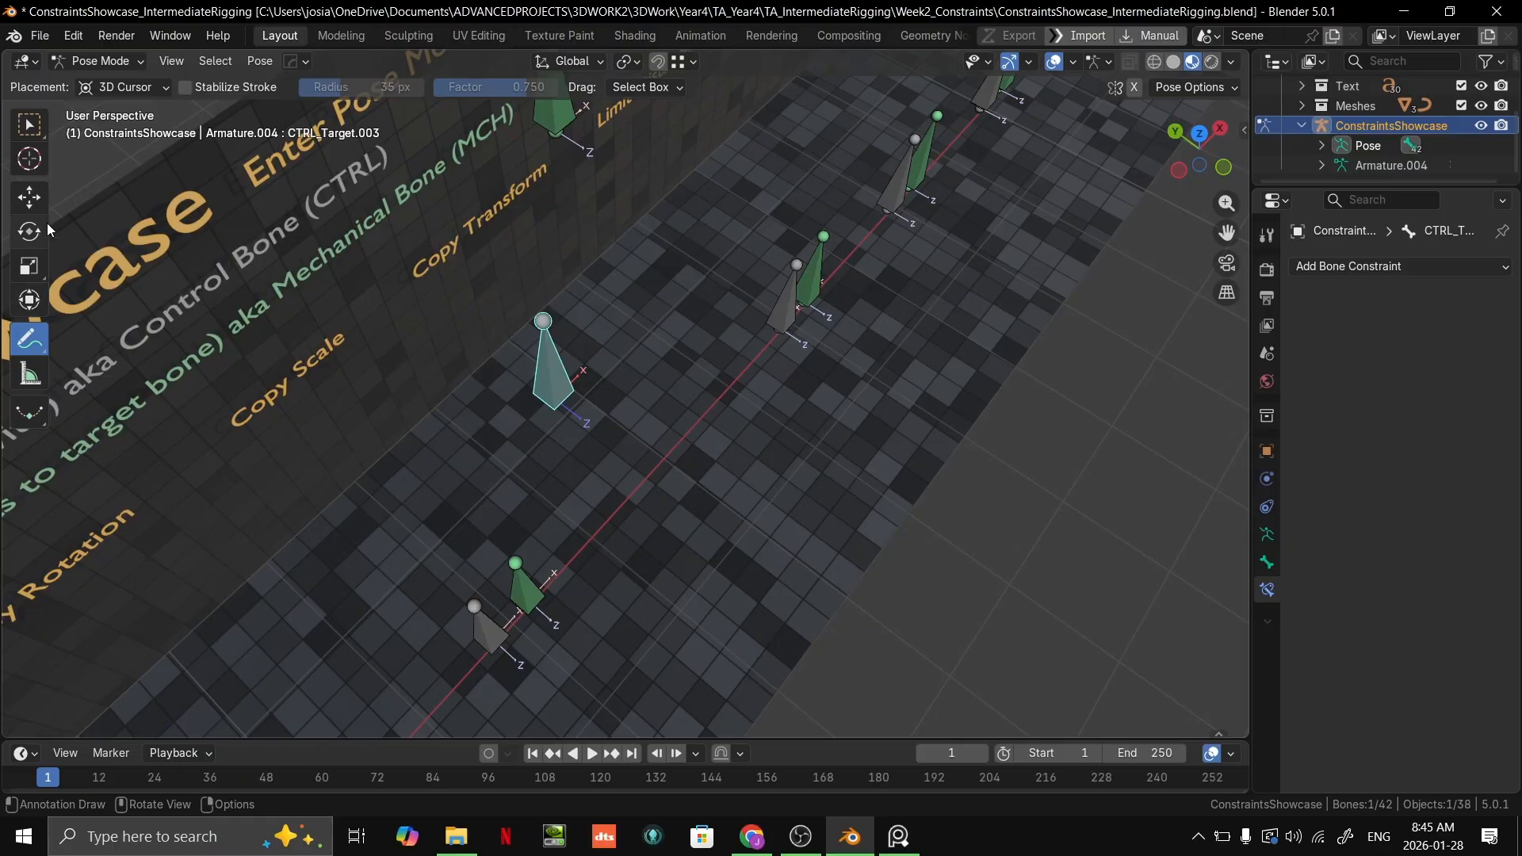
middle_click_drag(817, 499, 770, 408)
middle_click_drag(767, 398, 739, 484, "shift")
key("ctrl+z")
key("ctrl+z")
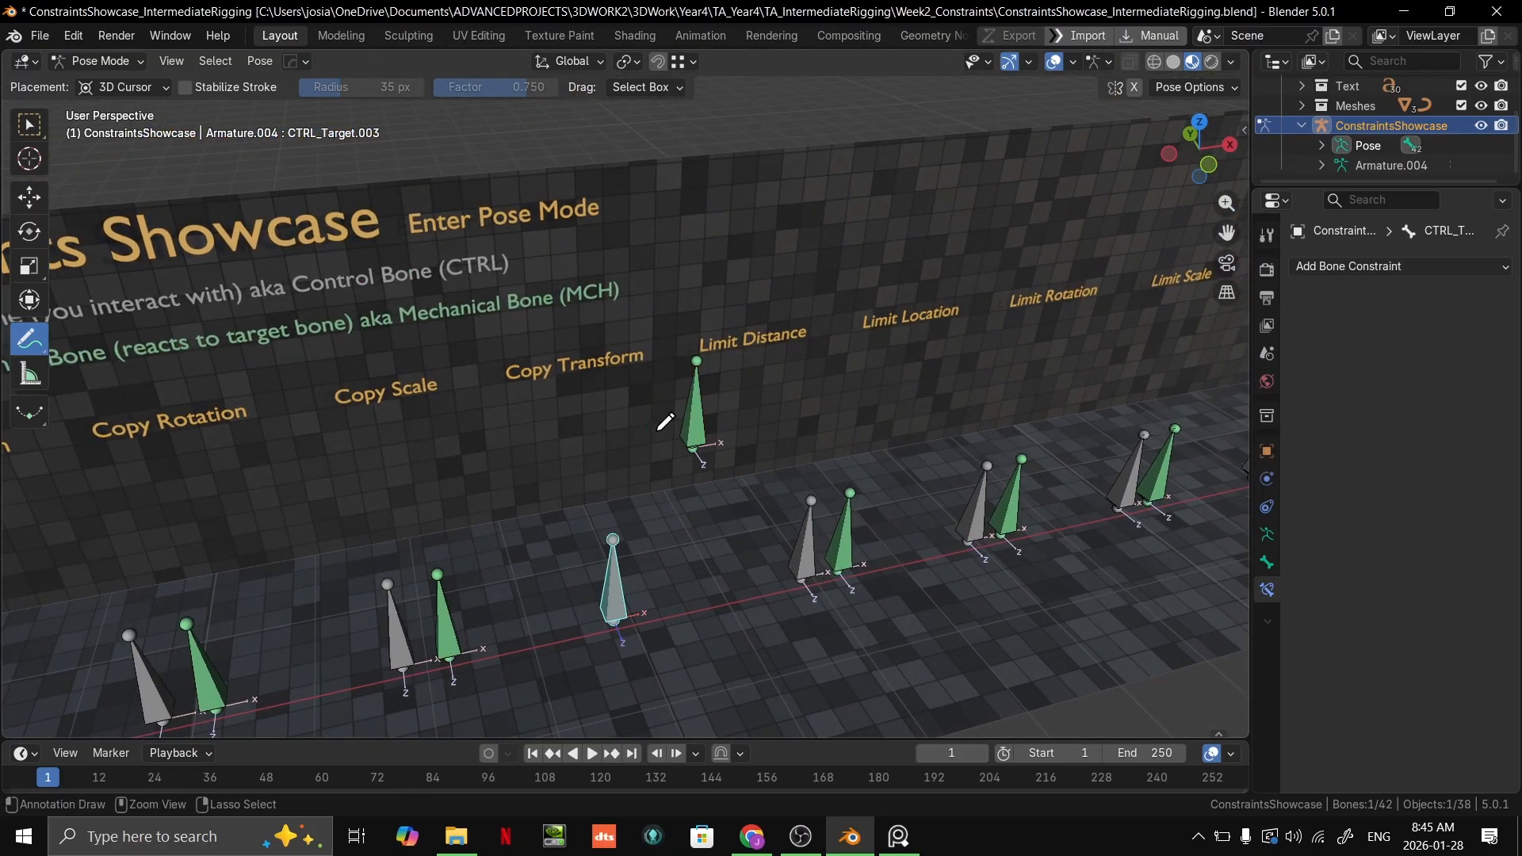
Step: Return to the selection tool and undo the raising of the green Copy Transform bone
left_click(30, 124)
key("ctrl+z")
key("ctrl+z")
key("ctrl+z")
key("ctrl+z")
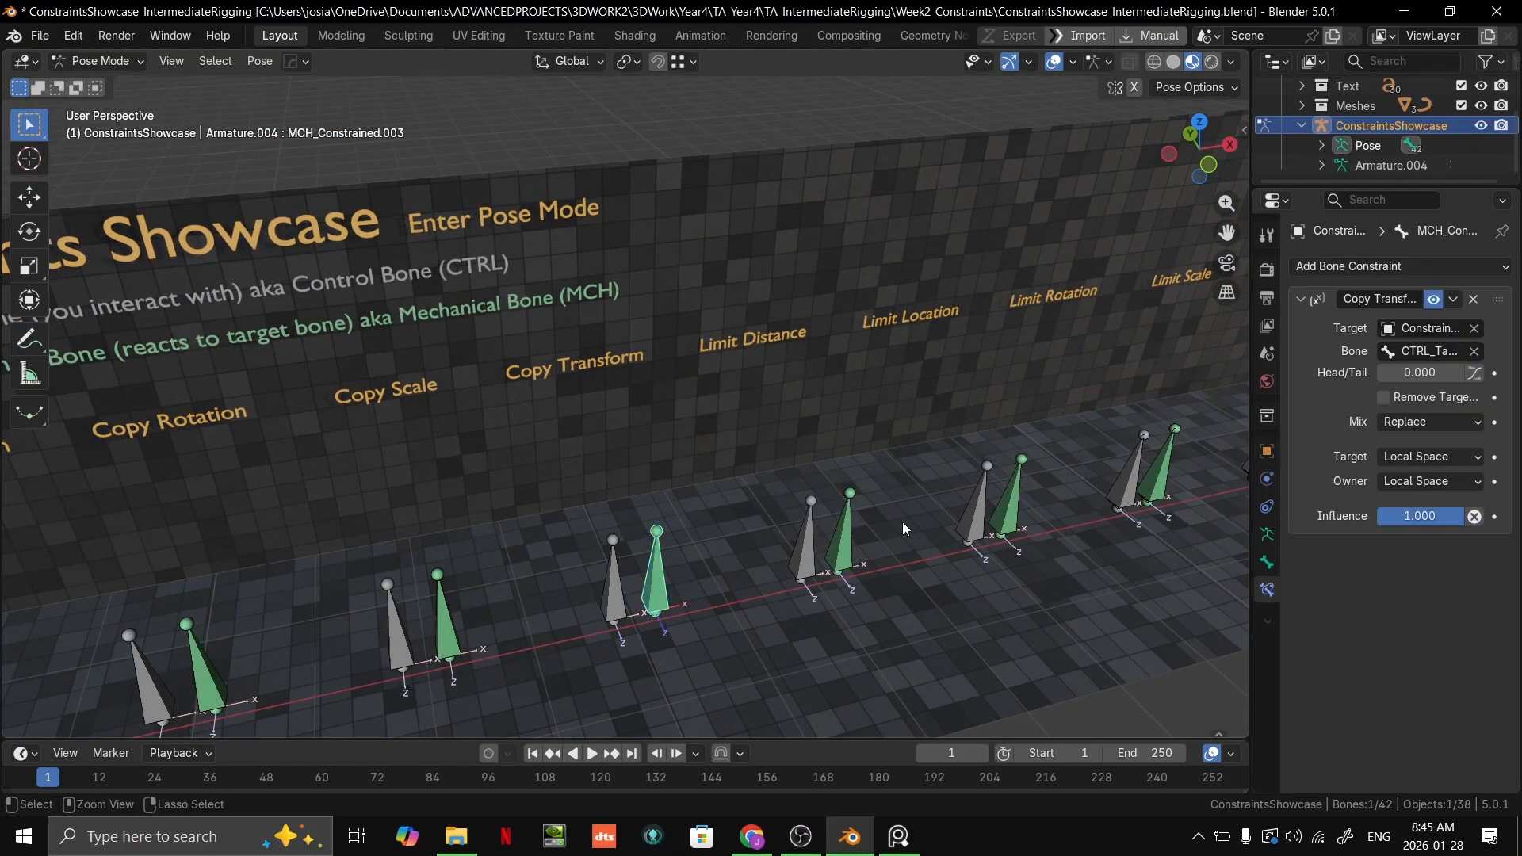
middle_click_drag(878, 555, 848, 454, "shift")
Step: Undo the recreated Copy Transforms constraint edits until the showcase's original Local Space setup is restored
key("ctrl+Tab")
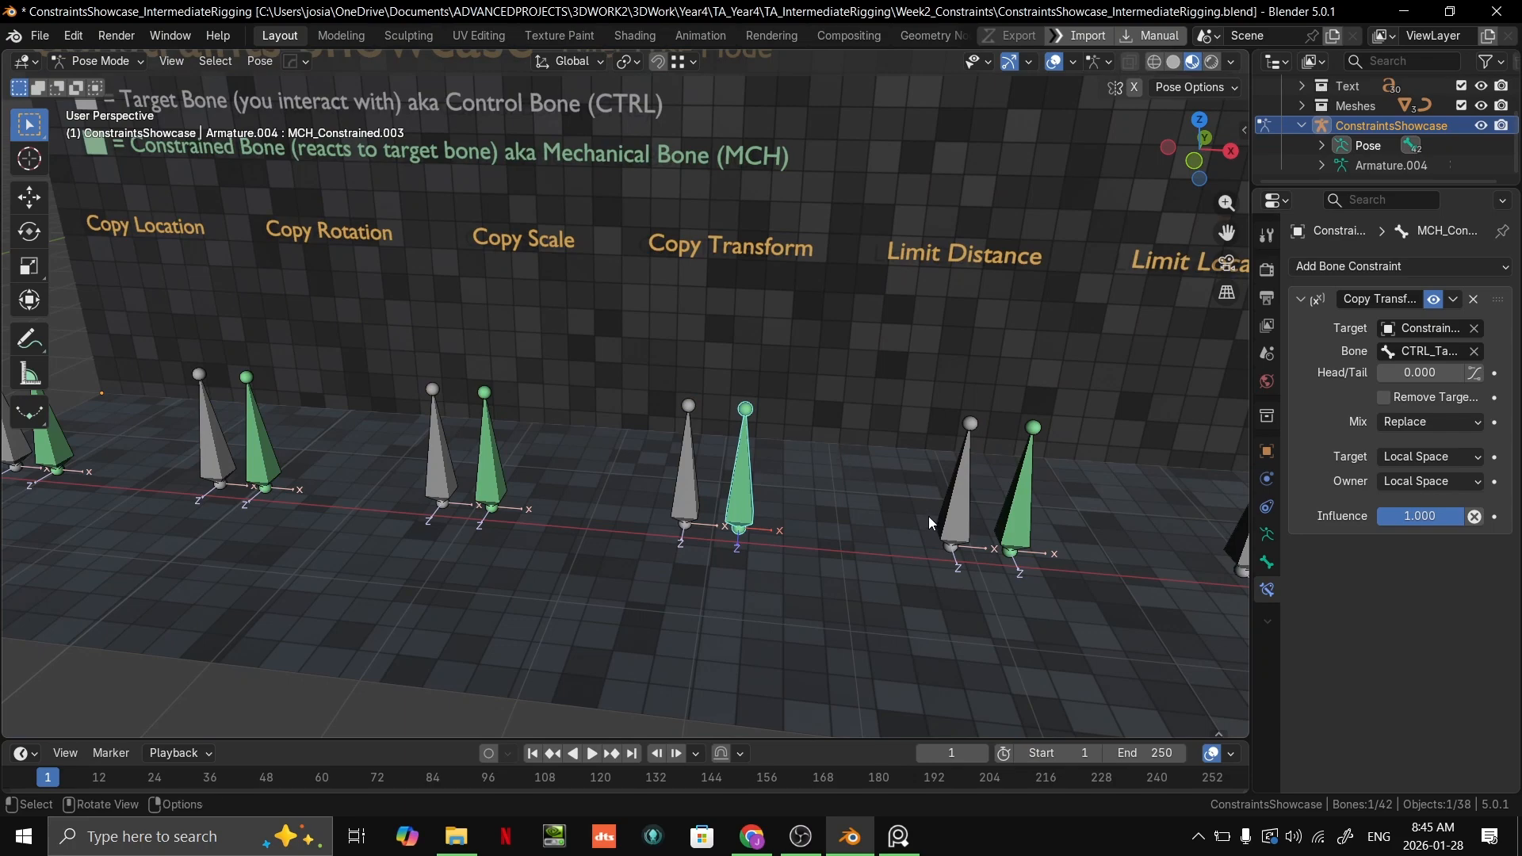
middle_click_drag(926, 519, 769, 452, "shift")
key("ctrl+z")
key("ctrl+z")
key("ctrl+z")
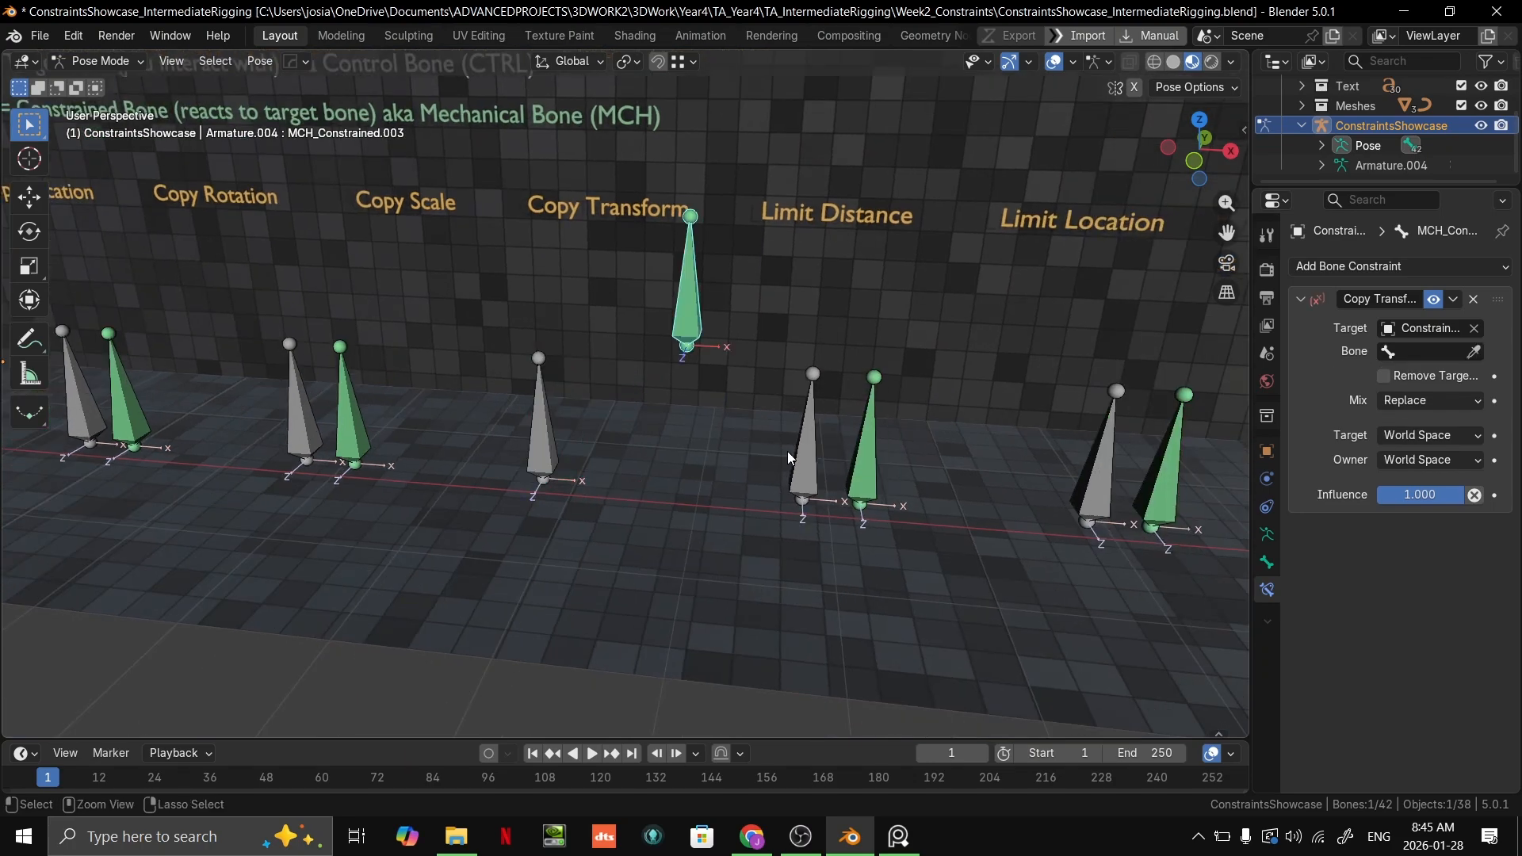
key("ctrl+z")
key("ctrl+z")
key("ctrl+z")
key("ctrl+z")
key("ctrl+z")
middle_click_drag(810, 452, 687, 480)
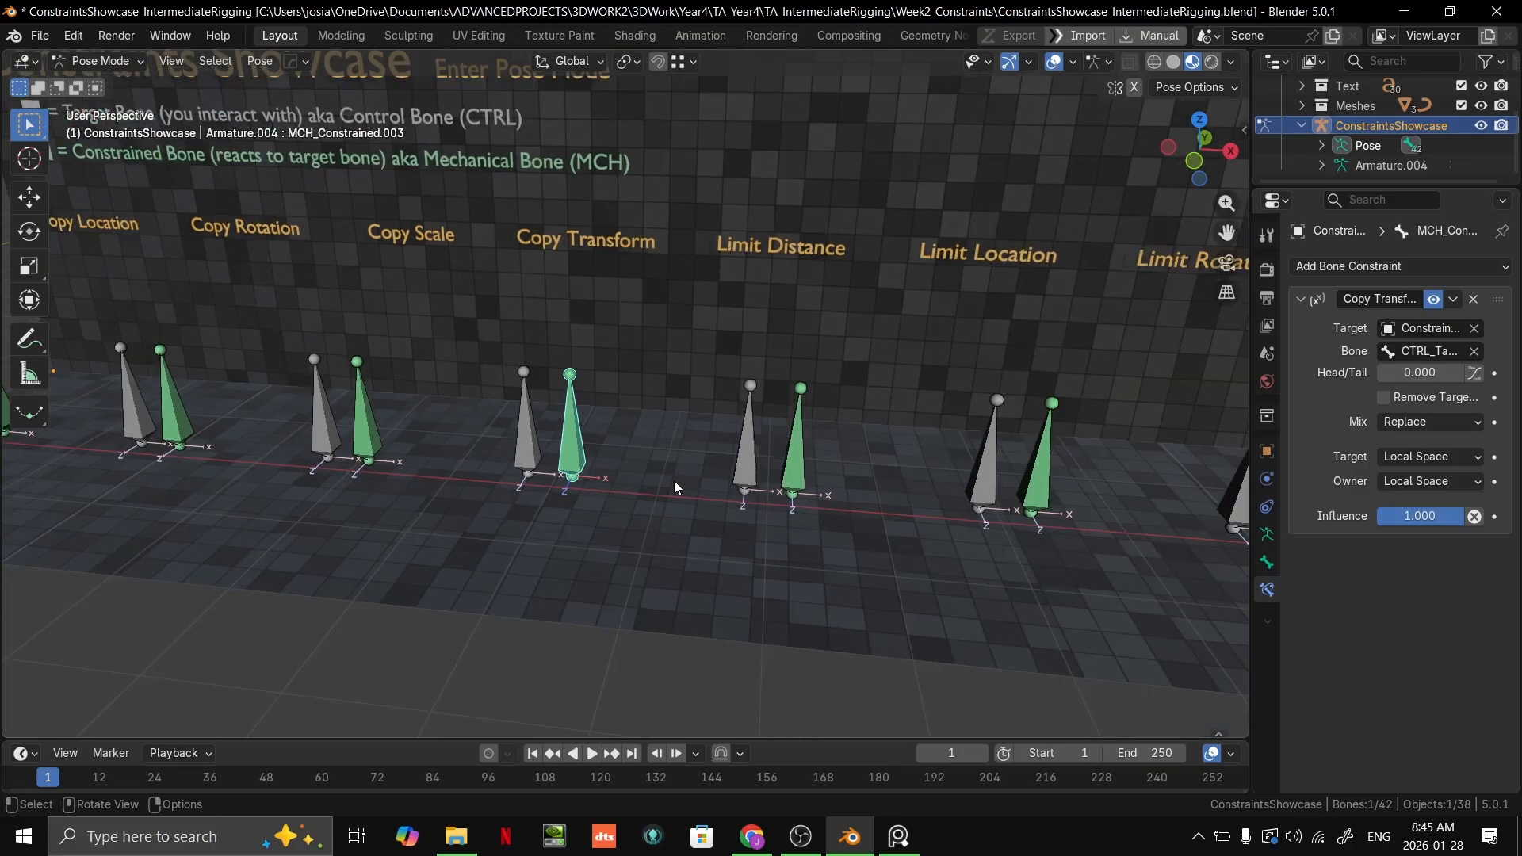
Step: Look along the showcase row from the Copy Transform bones to the Limit Distance bones
left_click(528, 446)
scroll(779, 398, "down", 5)
middle_click_drag(778, 398, 683, 487)
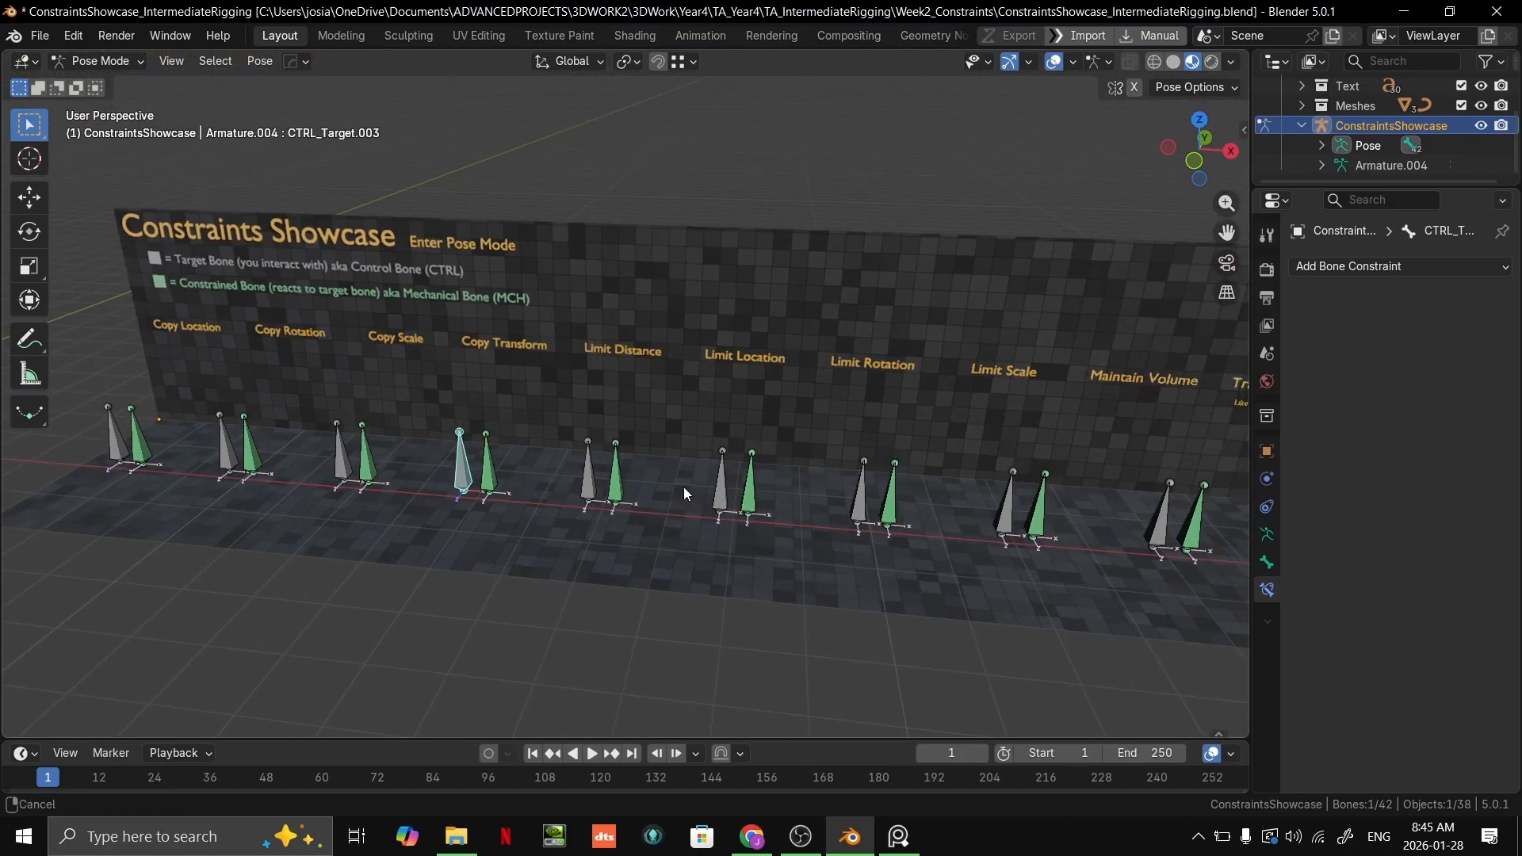
scroll(753, 406, "up", 3)
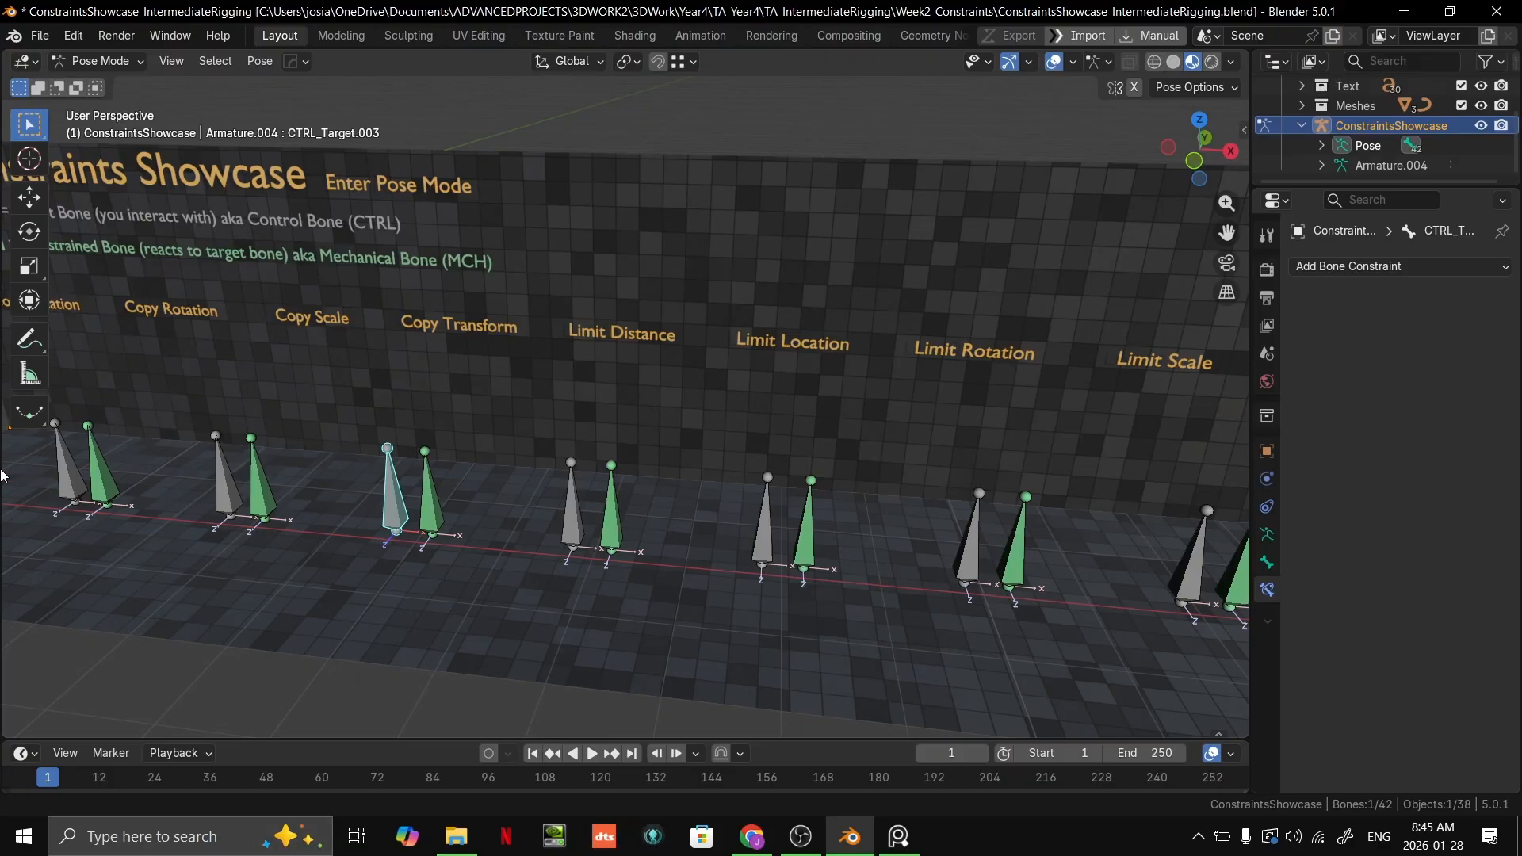
scroll(571, 450, "up", 2)
middle_click_drag(605, 428, 670, 417, "shift")
scroll(669, 436, "down", 1)
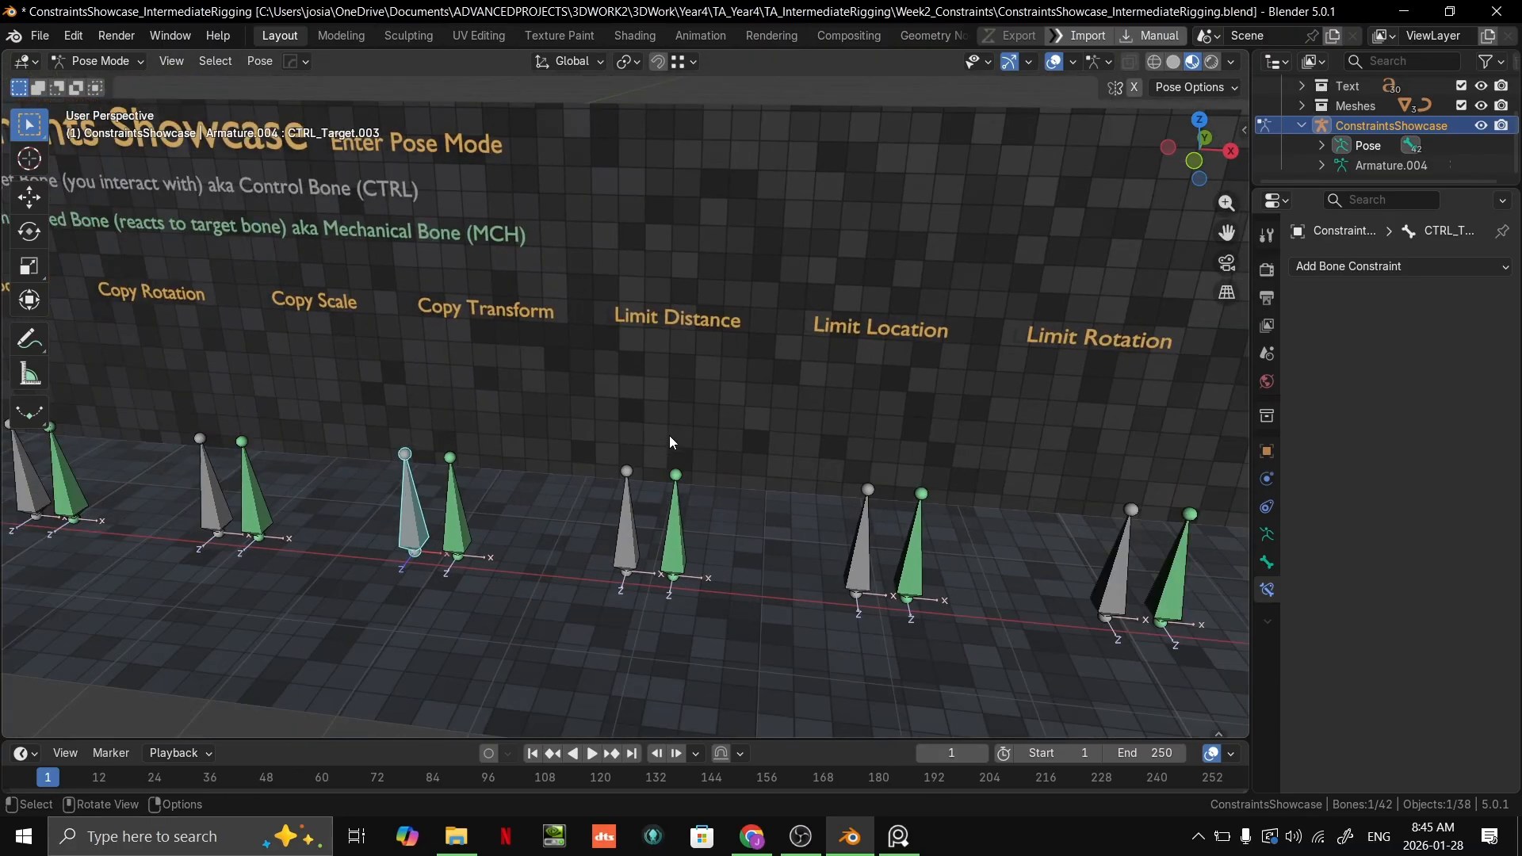
scroll(669, 435, "down", 2)
middle_click_drag(622, 462, 646, 442)
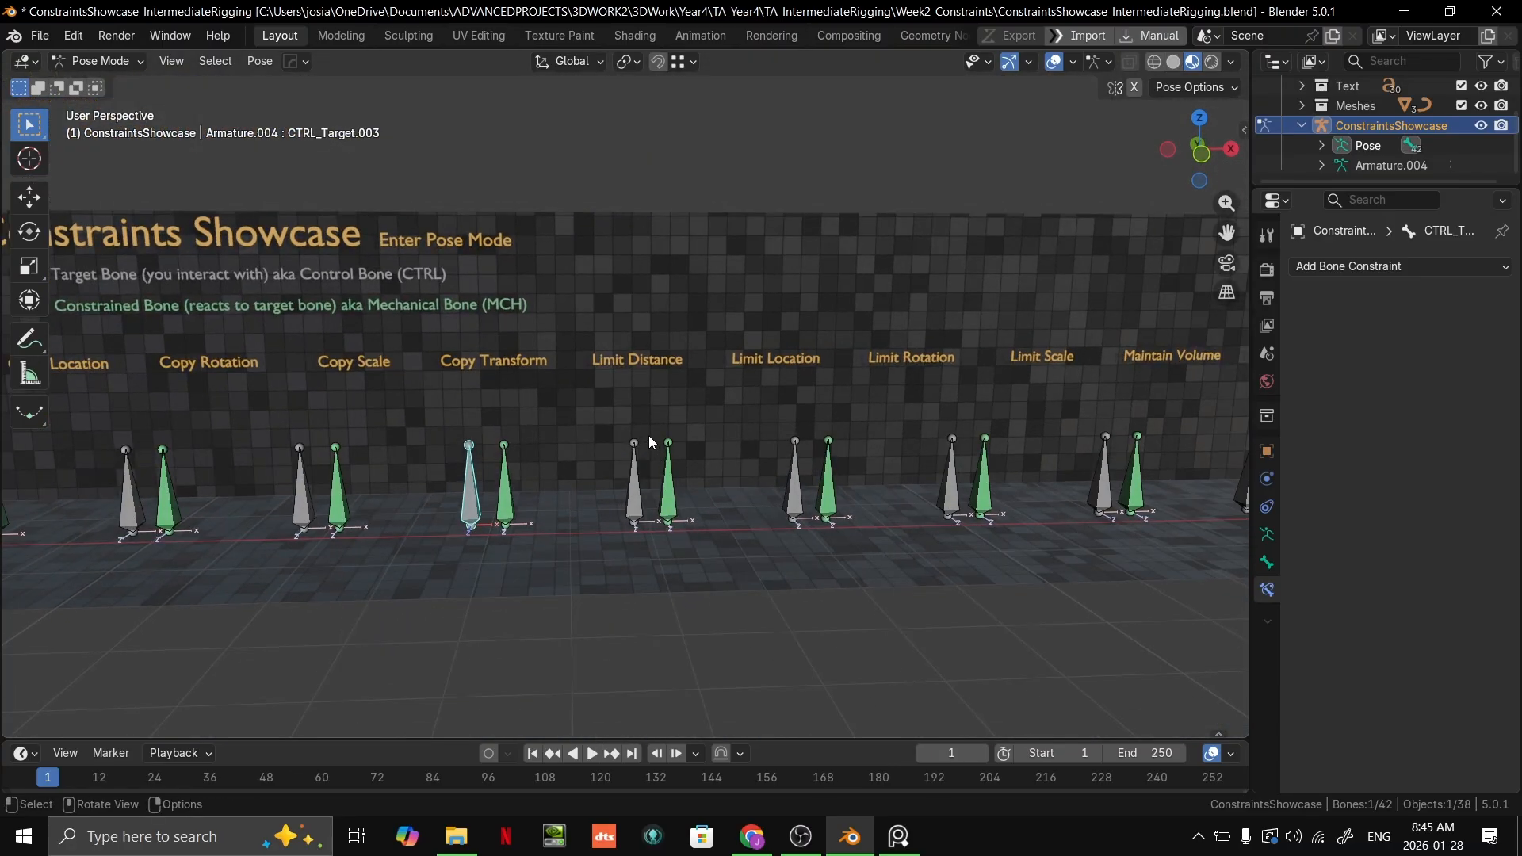
mouse_move(702, 416)
middle_mouse_down()
mouse_move(707, 491)
mouse_move(711, 402)
middle_mouse_up()
scroll(707, 491, "up", 2)
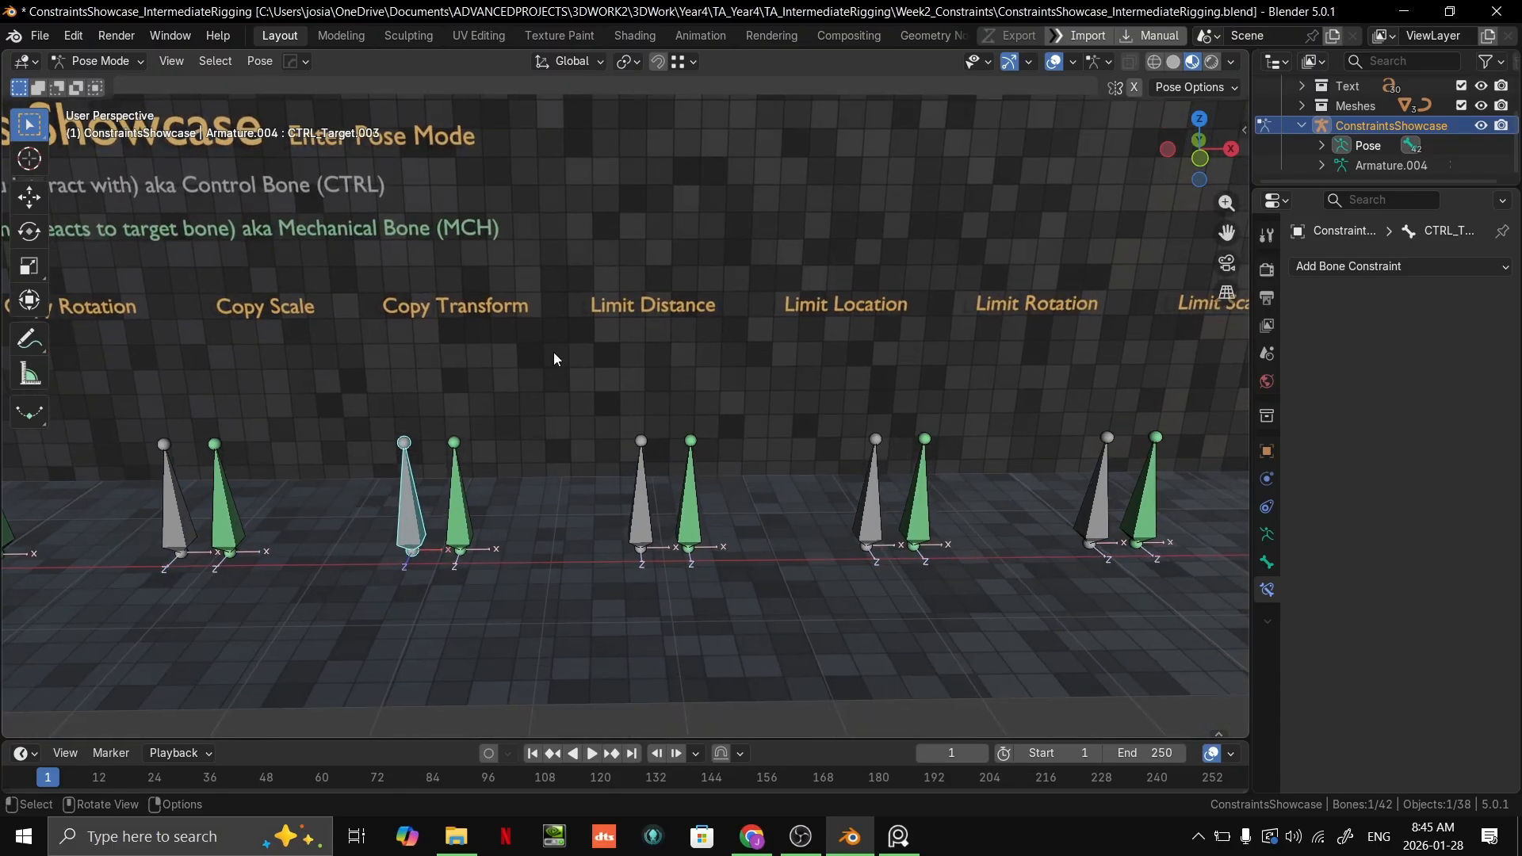
Step: Select the grey Limit Distance target bone and try moving it slightly beside the green bone
left_click(635, 516)
middle_click_drag(846, 530, 864, 472, "shift")
key("g")
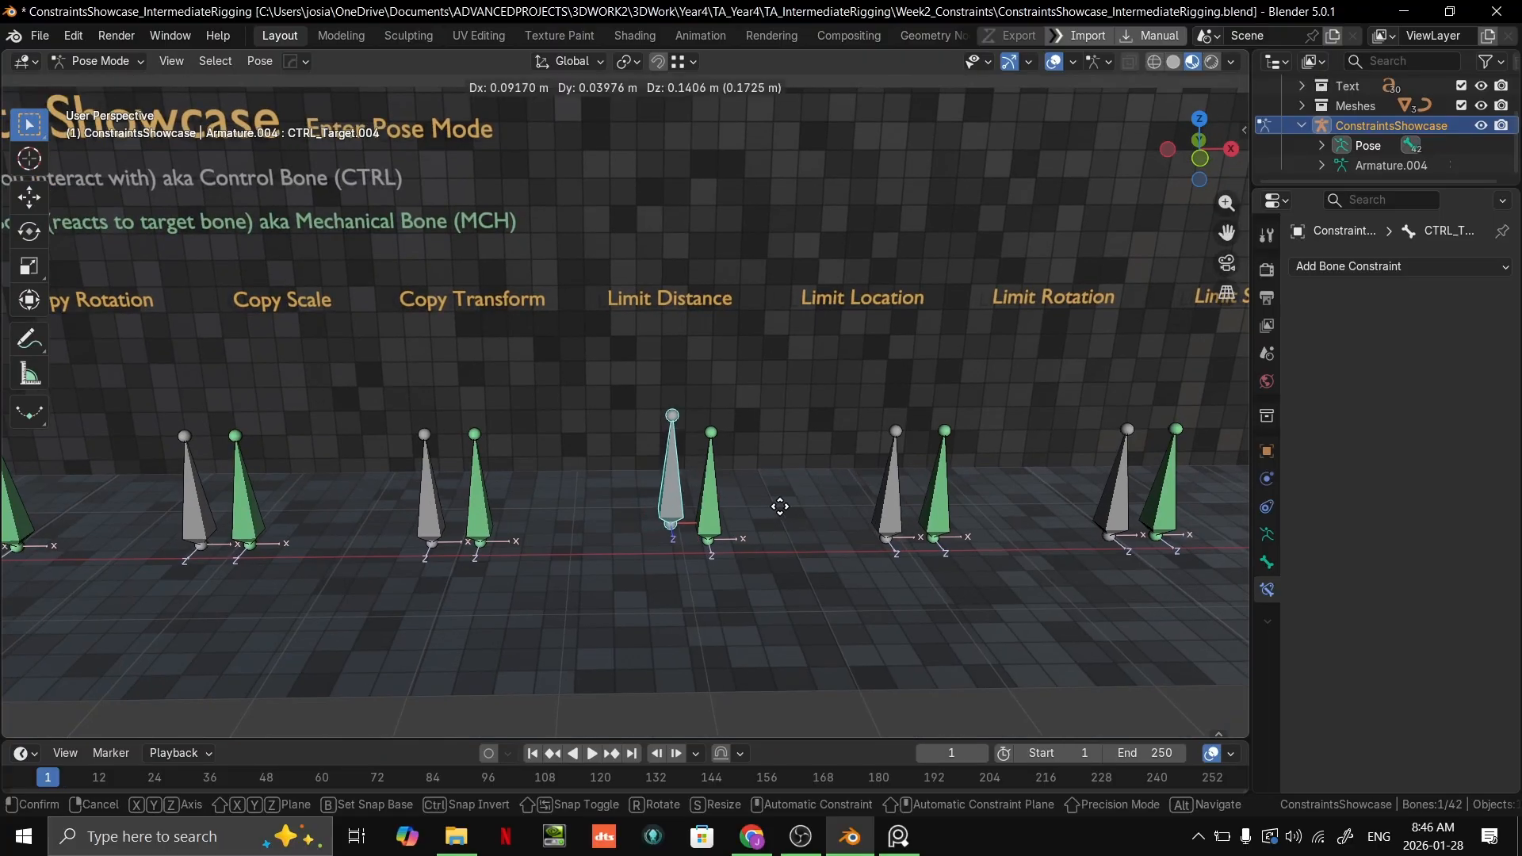
right_click(837, 467)
scroll(832, 468, "down", 3)
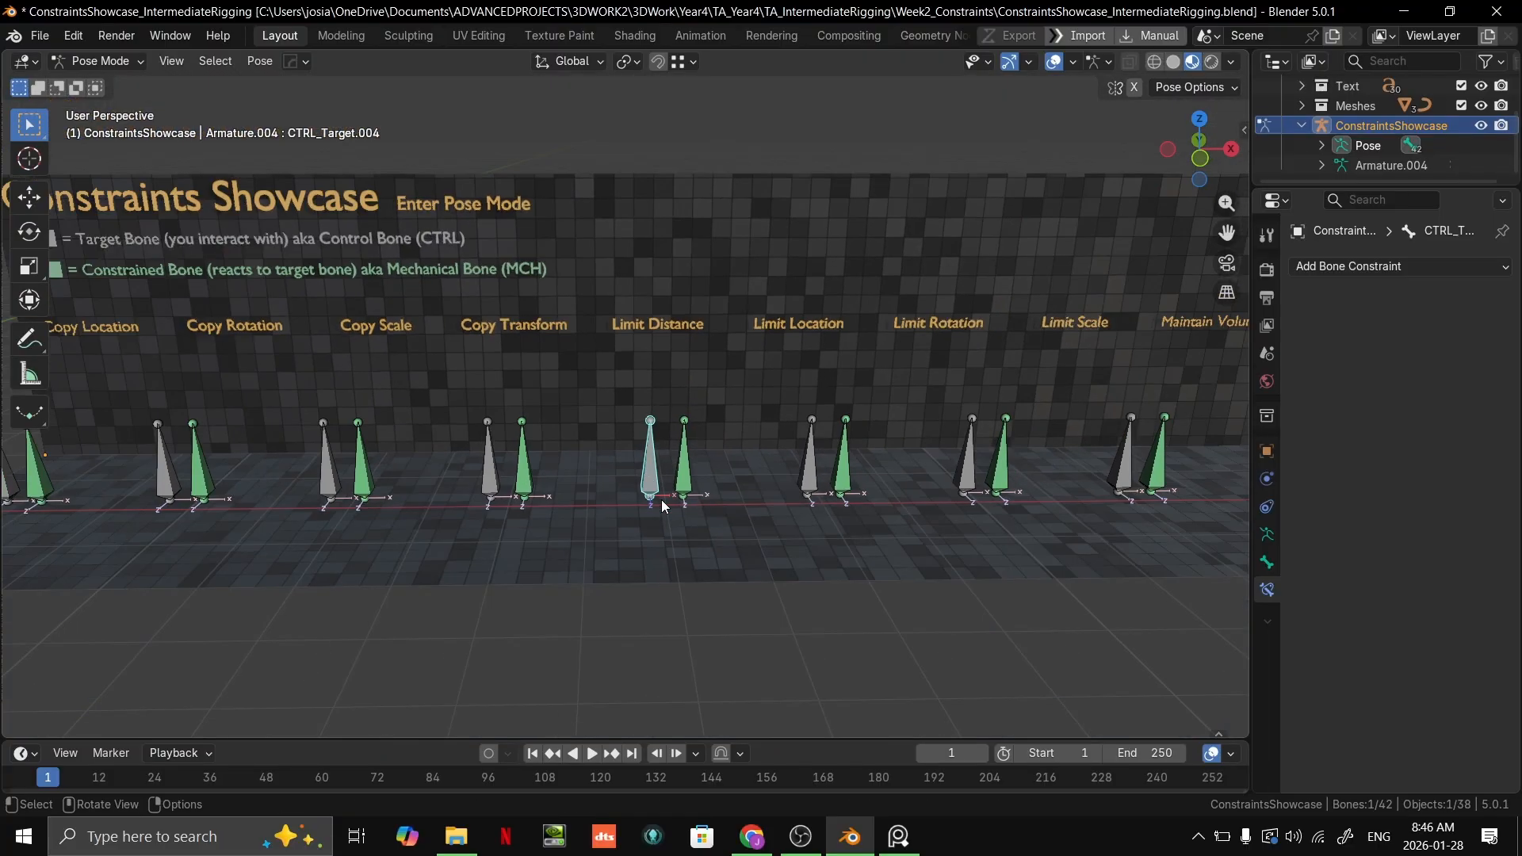
Step: Try lifting the grey Limit Distance target bone well above the floor to pull the green bone along
middle_click_drag(387, 391, 757, 398, "shift")
scroll(658, 448, "up", 3)
scroll(603, 472, "down", 2)
middle_click_drag(888, 428, 317, 451, "shift")
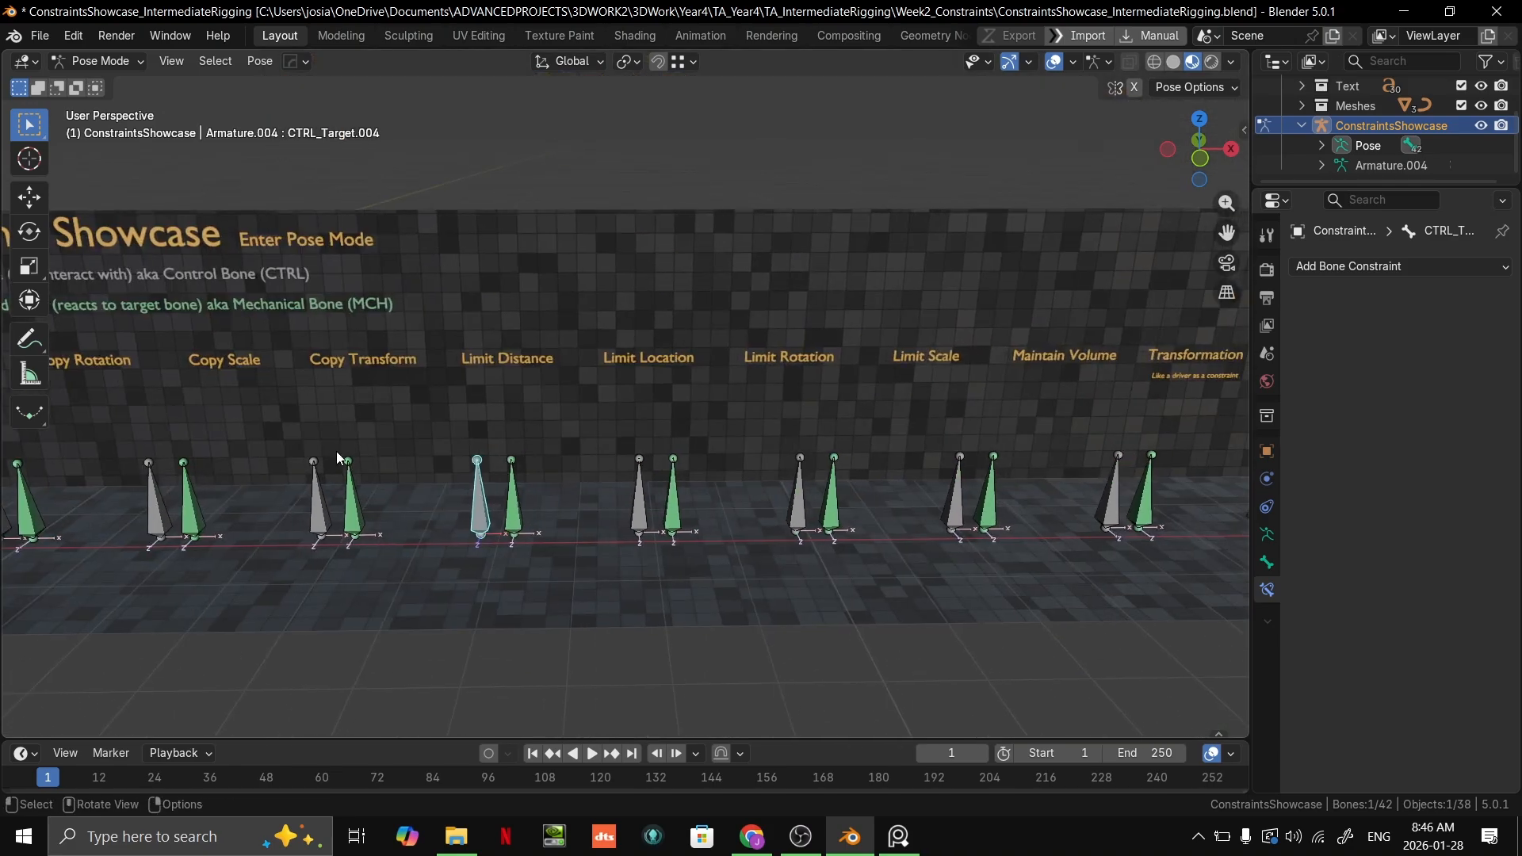
scroll(607, 424, "up", 3)
middle_click_drag(486, 501, 660, 495, "shift")
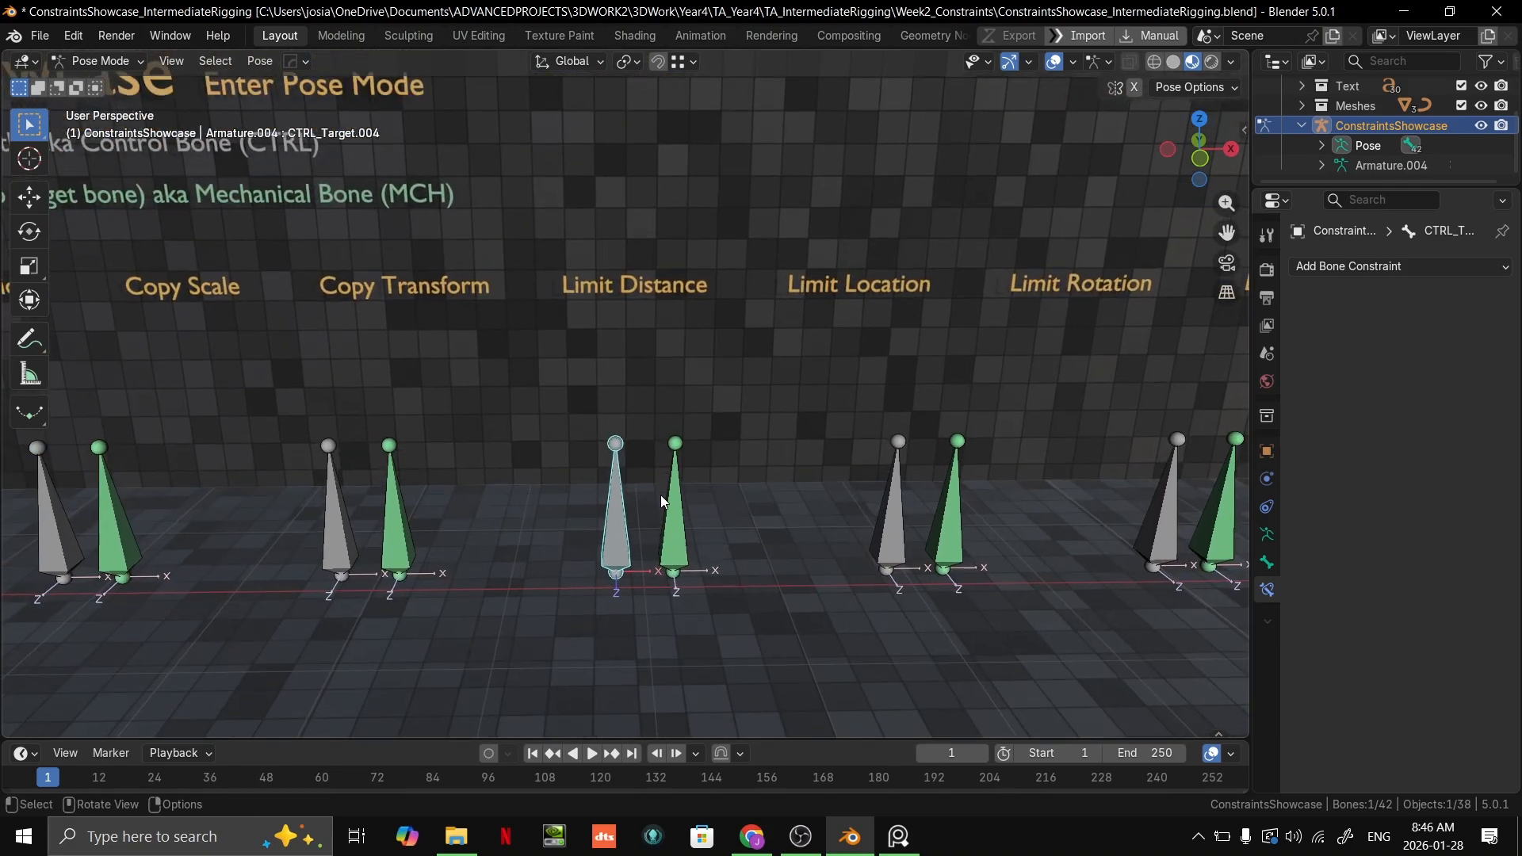
scroll(665, 501, "down", 1)
key("g")
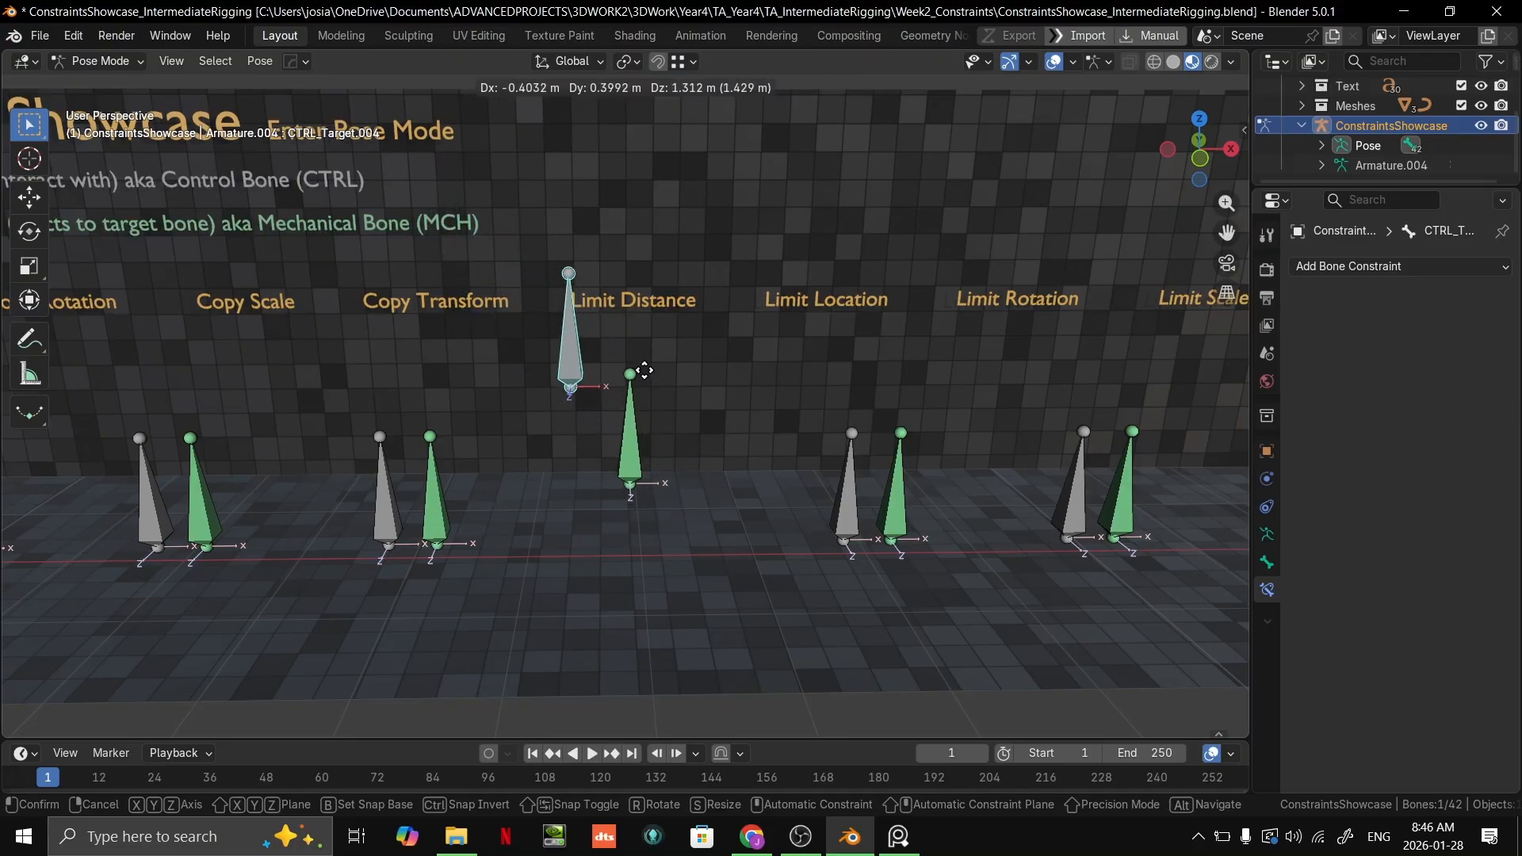
right_click(667, 503)
Step: Adjust the Distance of the green bone's Limit Distance constraint and try moving the grey target bone far away
middle_click_drag(710, 486, 650, 518)
left_click(654, 521)
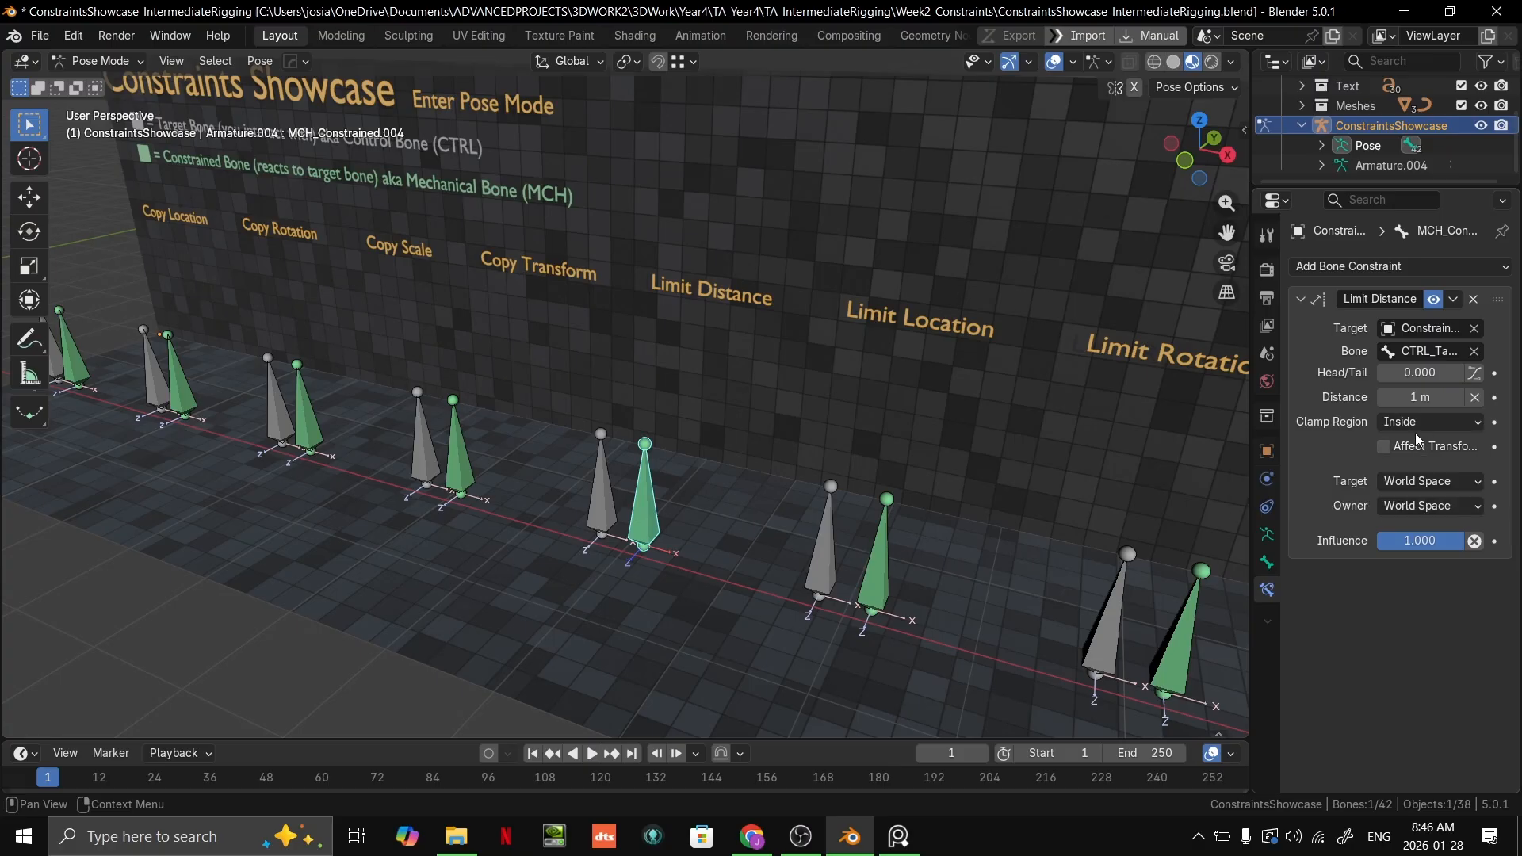
left_click_drag(1430, 376, 1348, 387)
left_click_drag(616, 517, 654, 604)
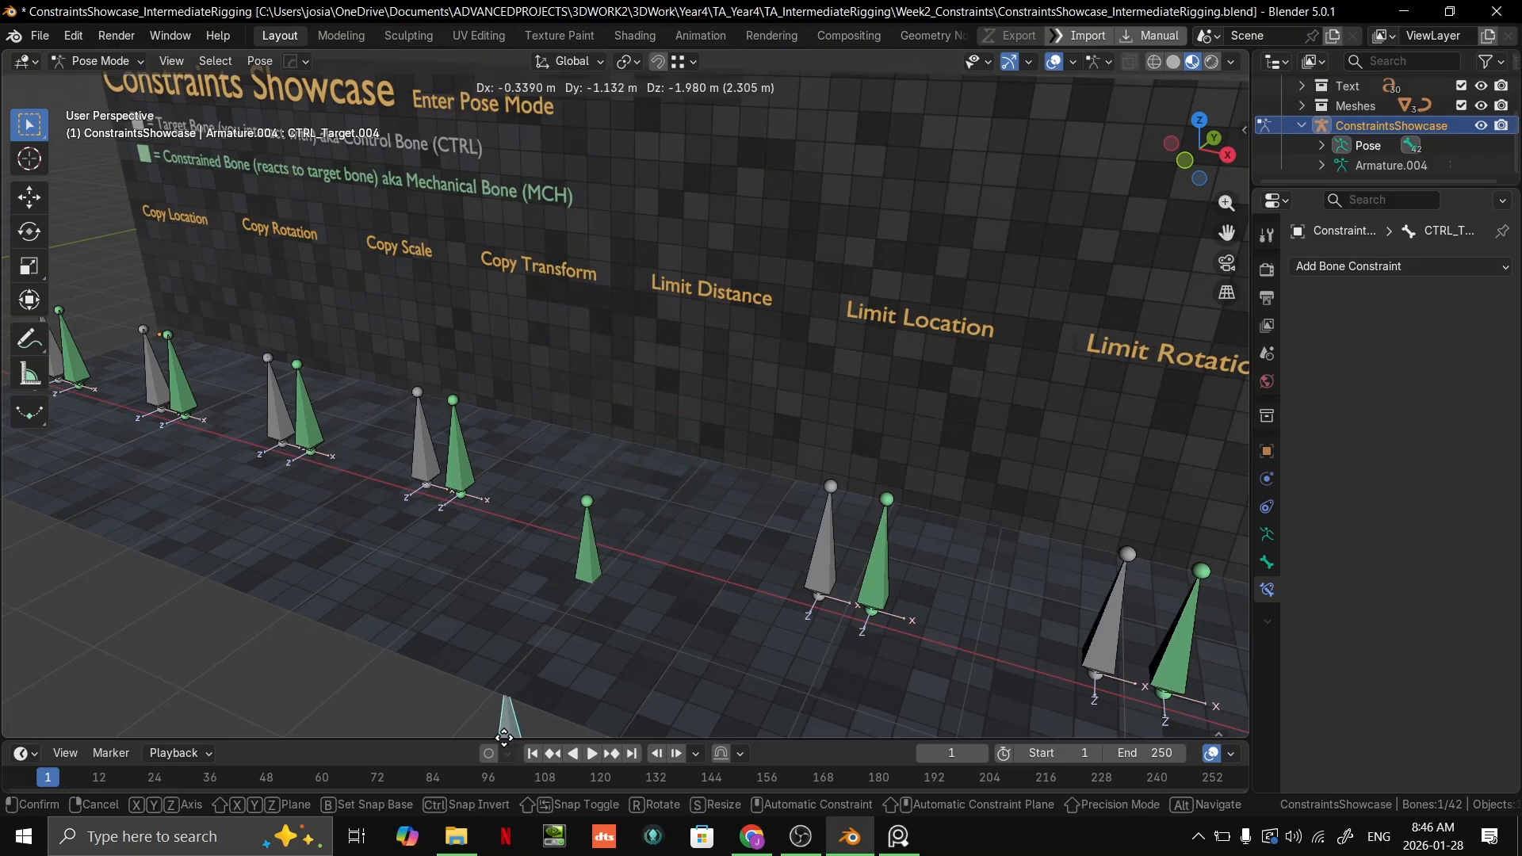
right_click(1196, 395)
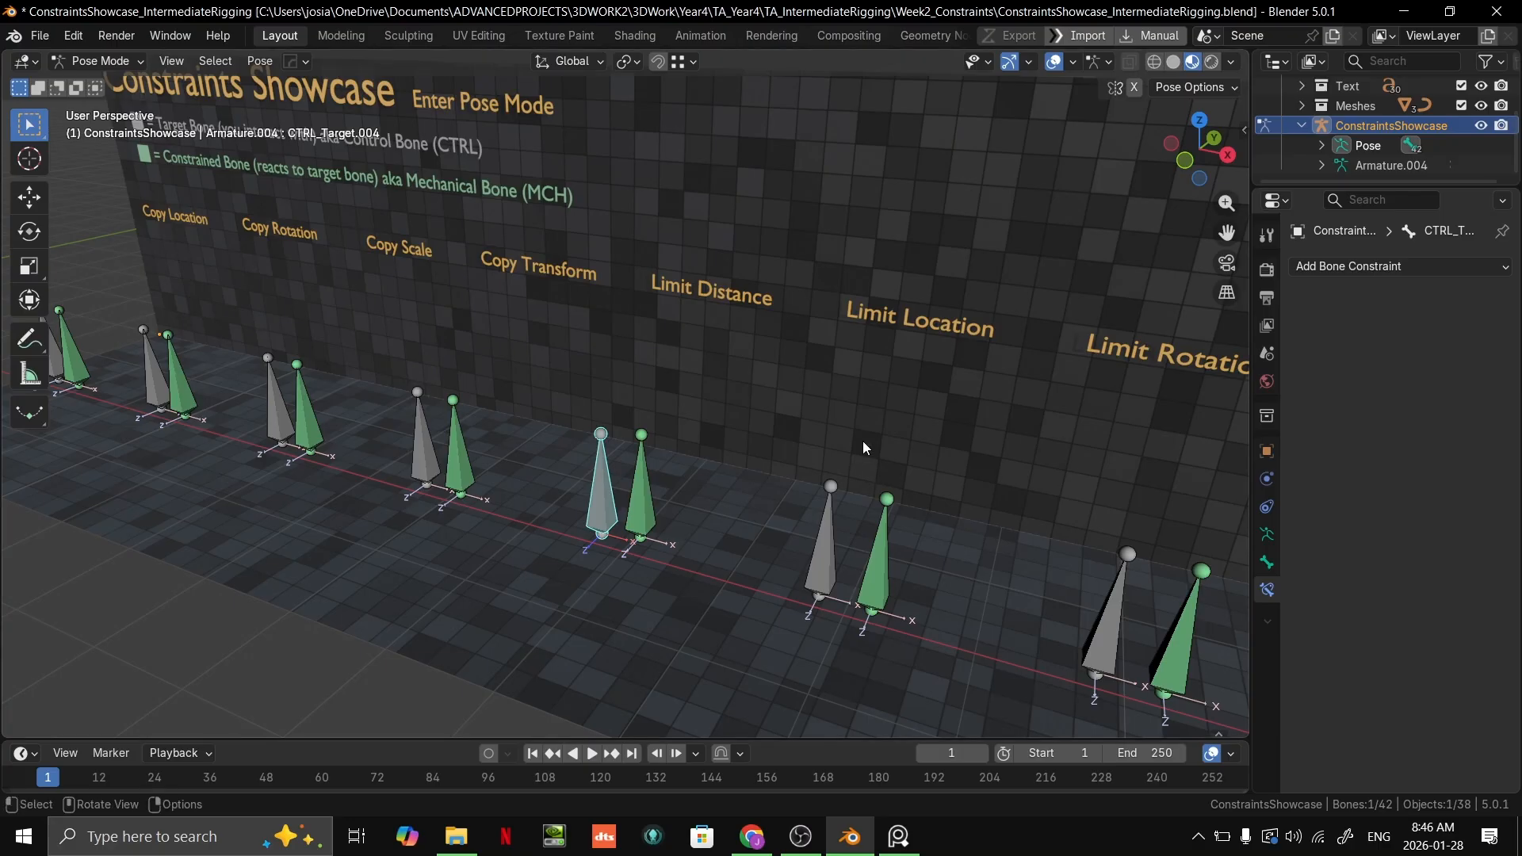
Step: Set the Limit Distance constraint's Distance to 1.8 m and test it with the grey target bone
left_click(642, 495)
left_click_drag(1436, 377, 1348, 378)
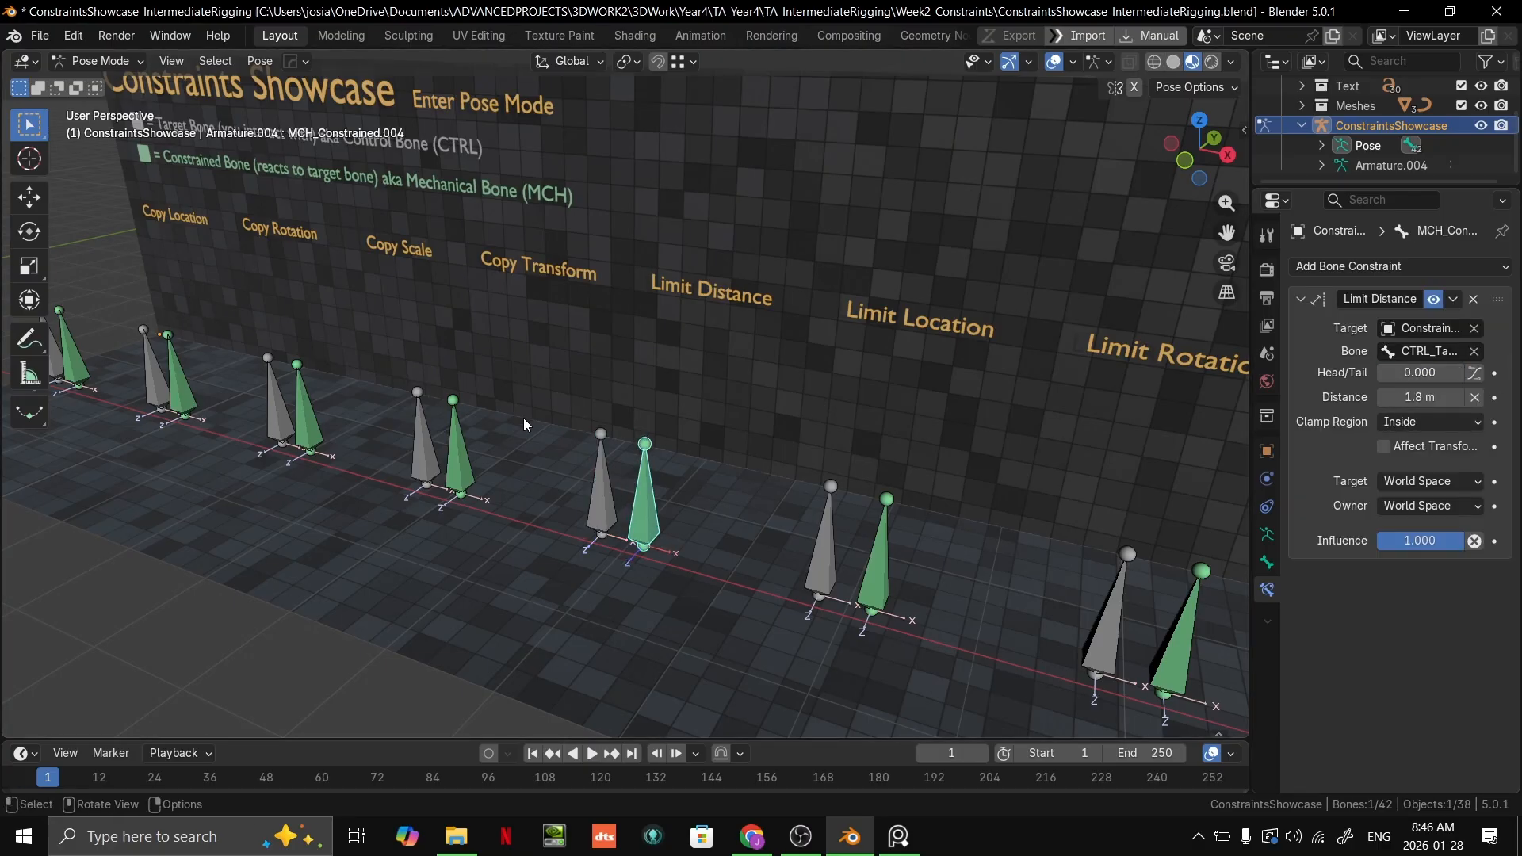
mouse_move(593, 505)
left_mouse_down()
mouse_move(589, 448)
mouse_move(485, 313)
mouse_move(530, 341)
mouse_move(476, 301)
mouse_move(571, 396)
mouse_move(440, 293)
mouse_move(598, 499)
left_mouse_up()
Step: Change the Limit Distance constraint's Clamp Region from Inside and test the grey target bone against the green bone
left_click(654, 508)
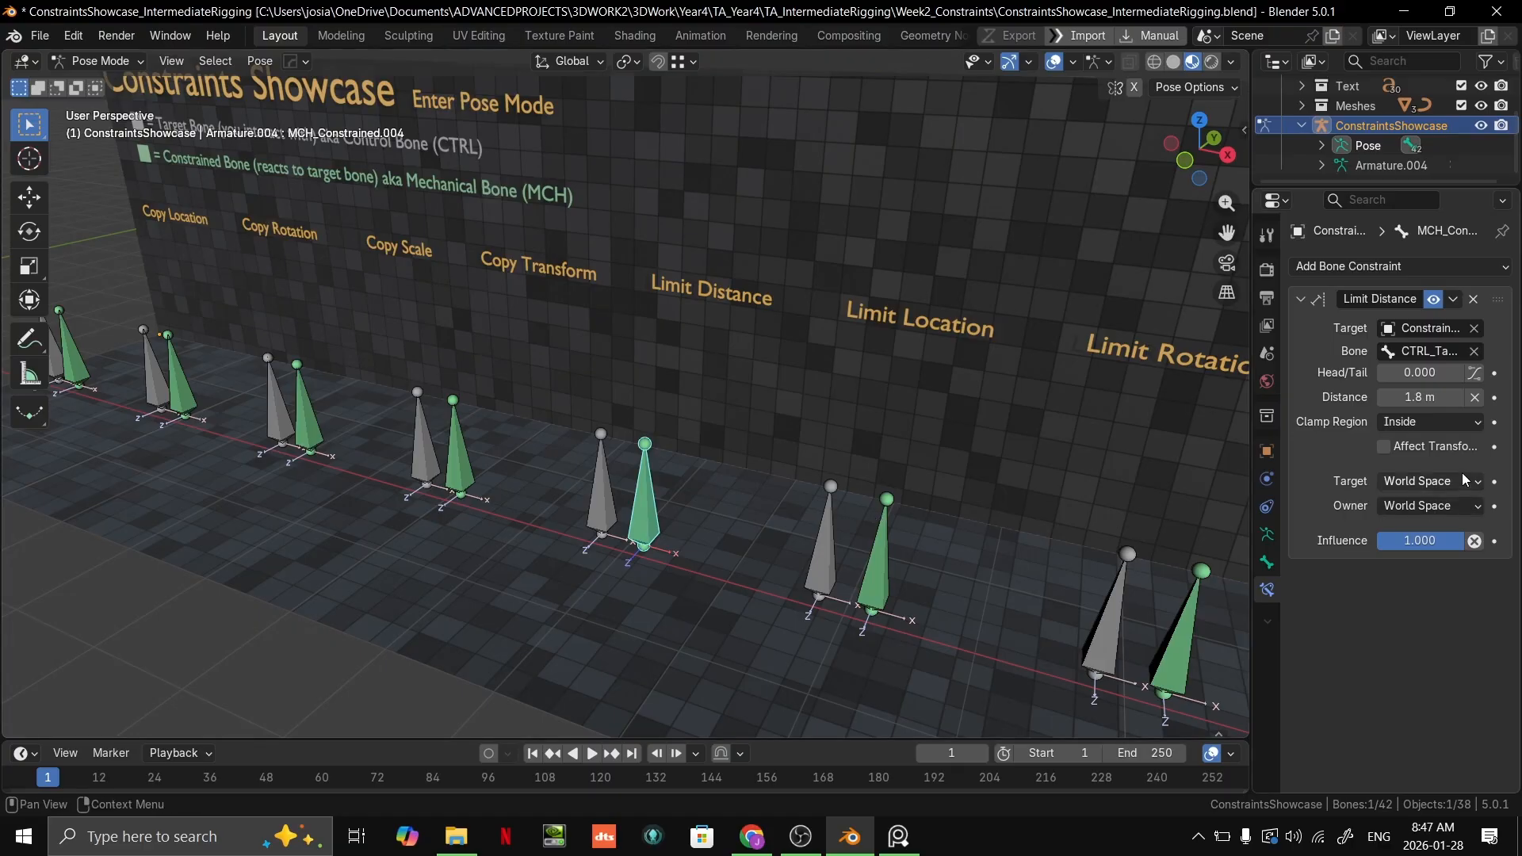
left_click(1413, 427)
left_click(1407, 467)
left_click_drag(589, 487, 628, 445)
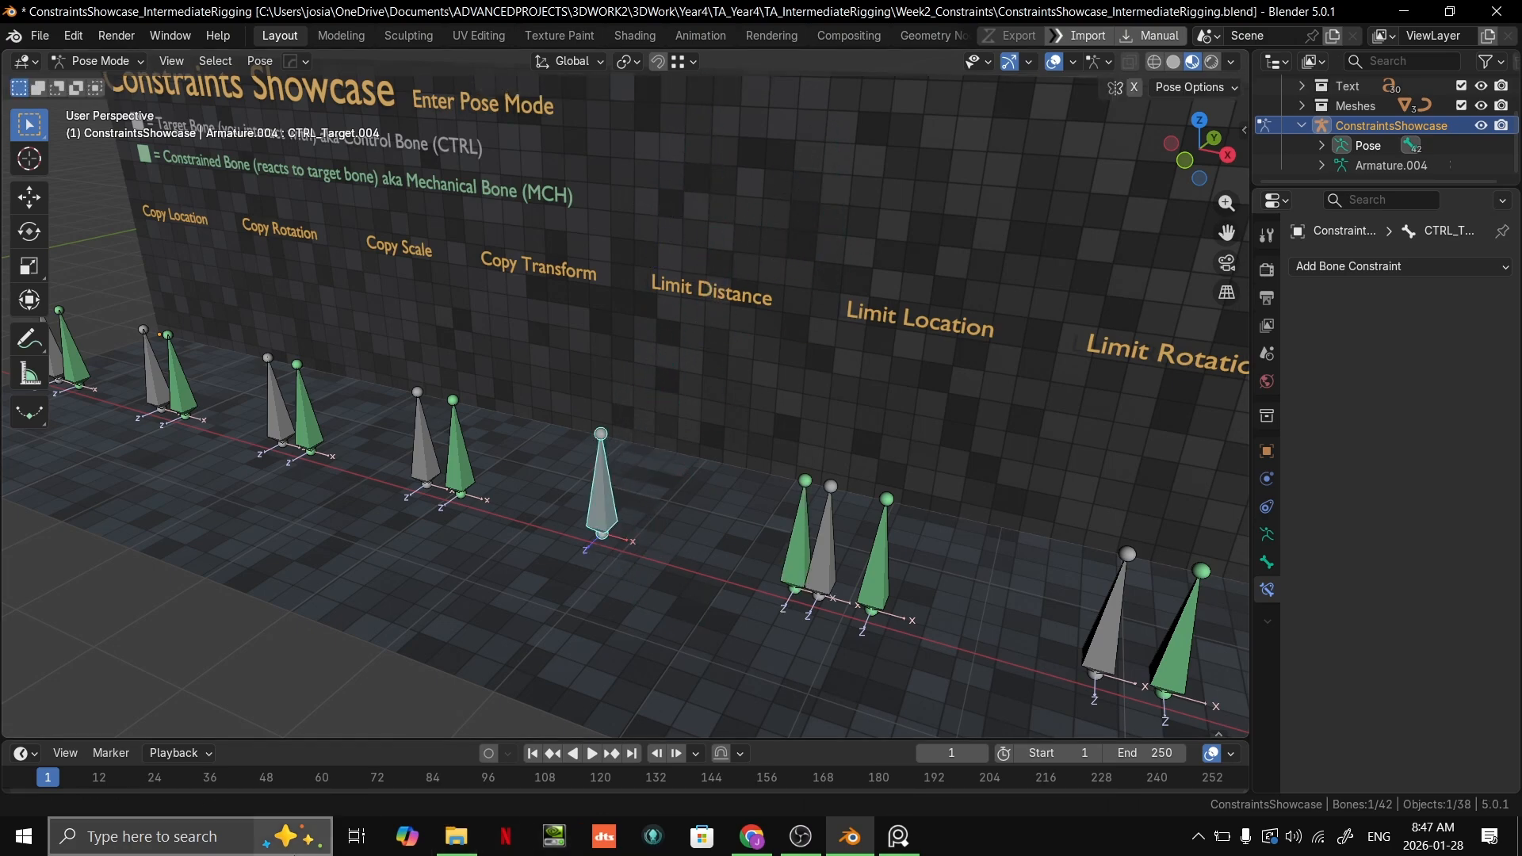
Step: Reposition the grey Limit Distance target bone twice to test how it pushes the green bone away
scroll(417, 271, "down", 5)
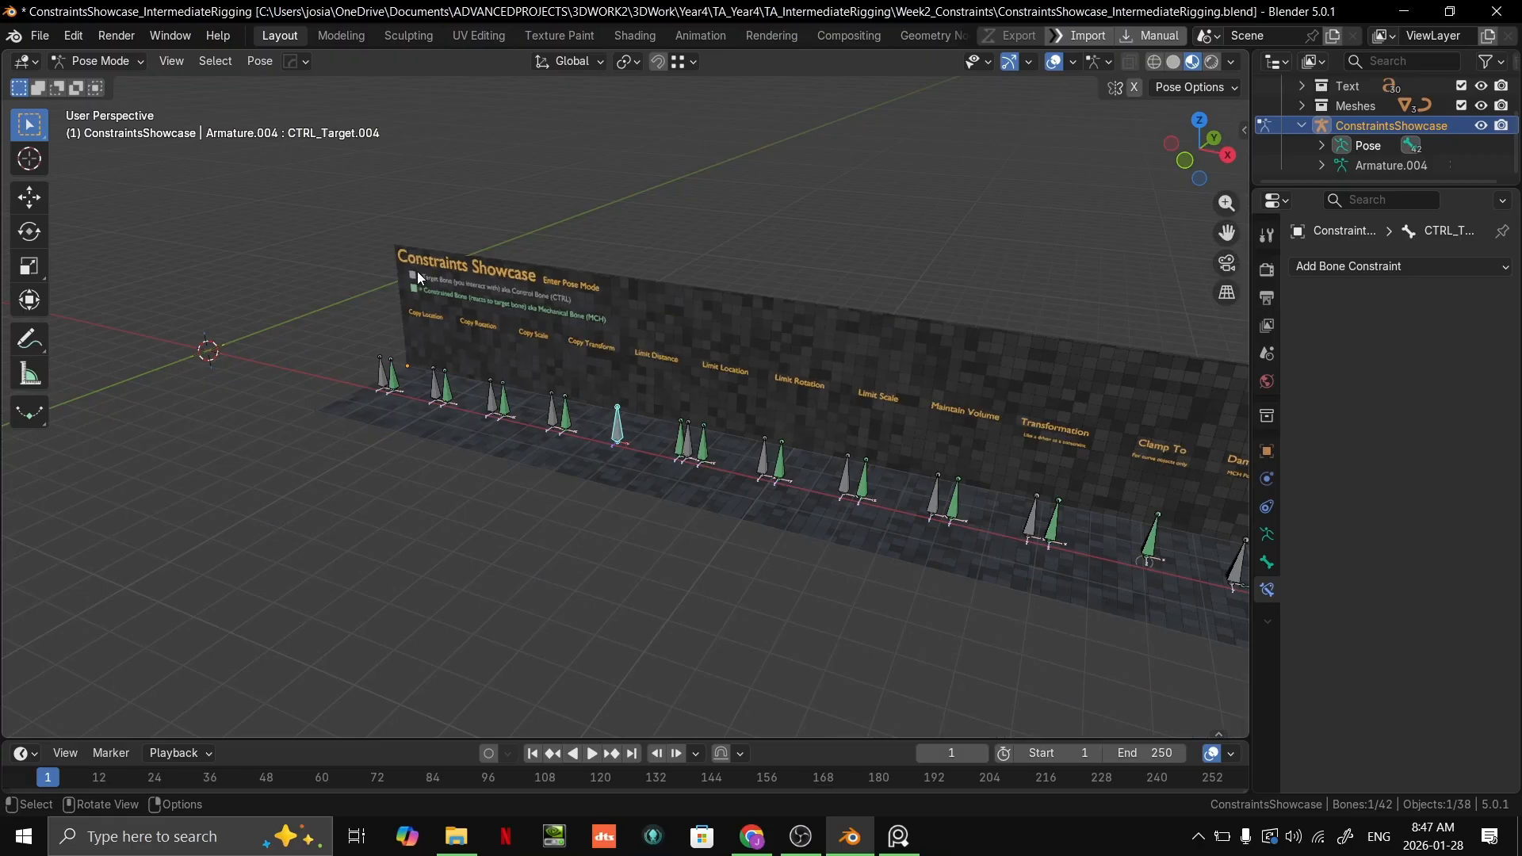
scroll(640, 329, "up", 4)
key("g")
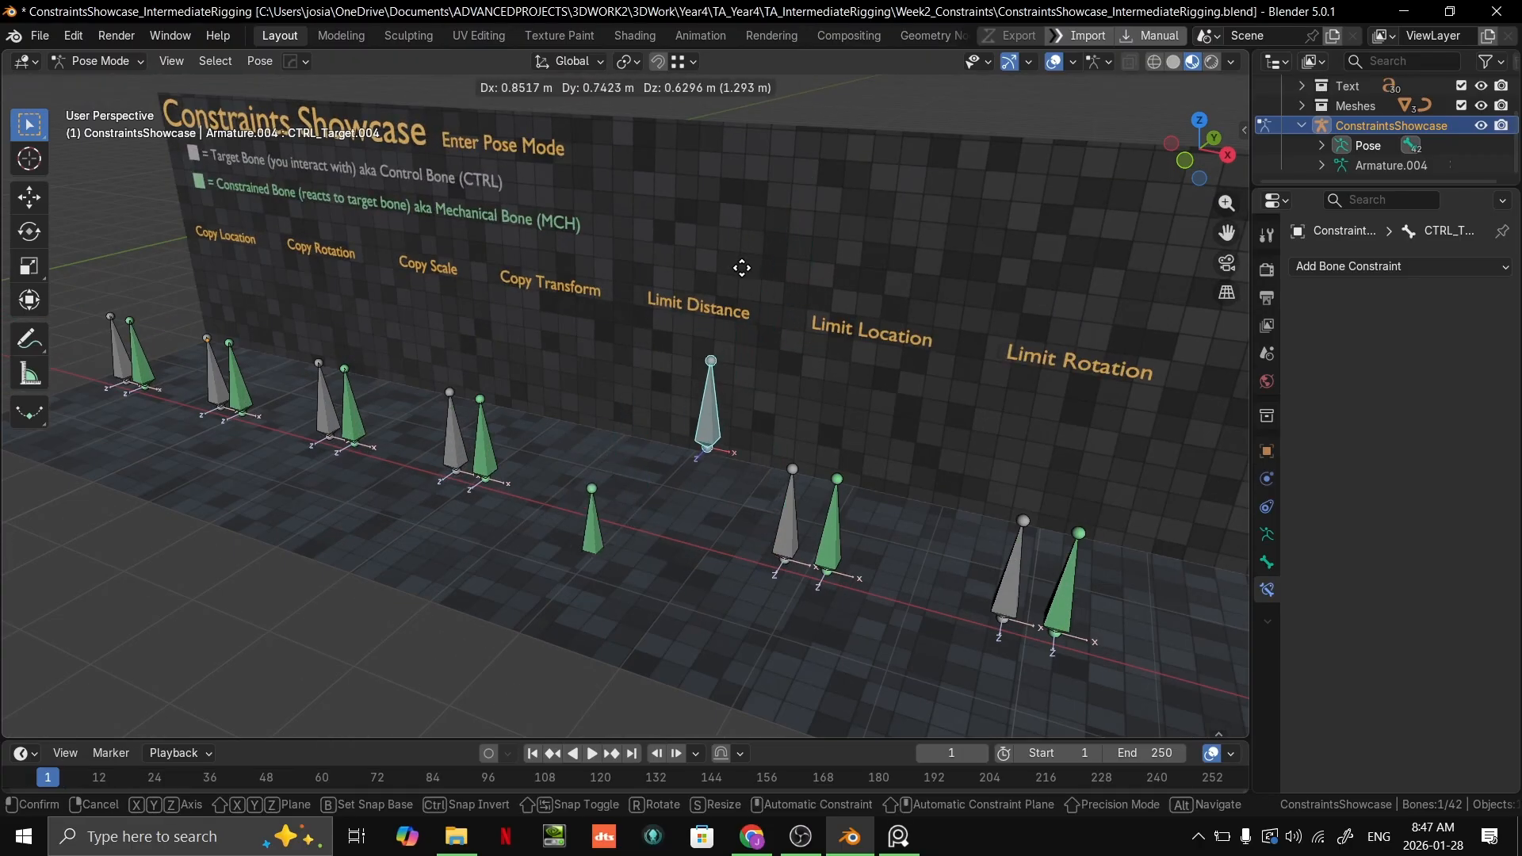
left_click(688, 320)
middle_click_drag(688, 320, 591, 289)
key("g")
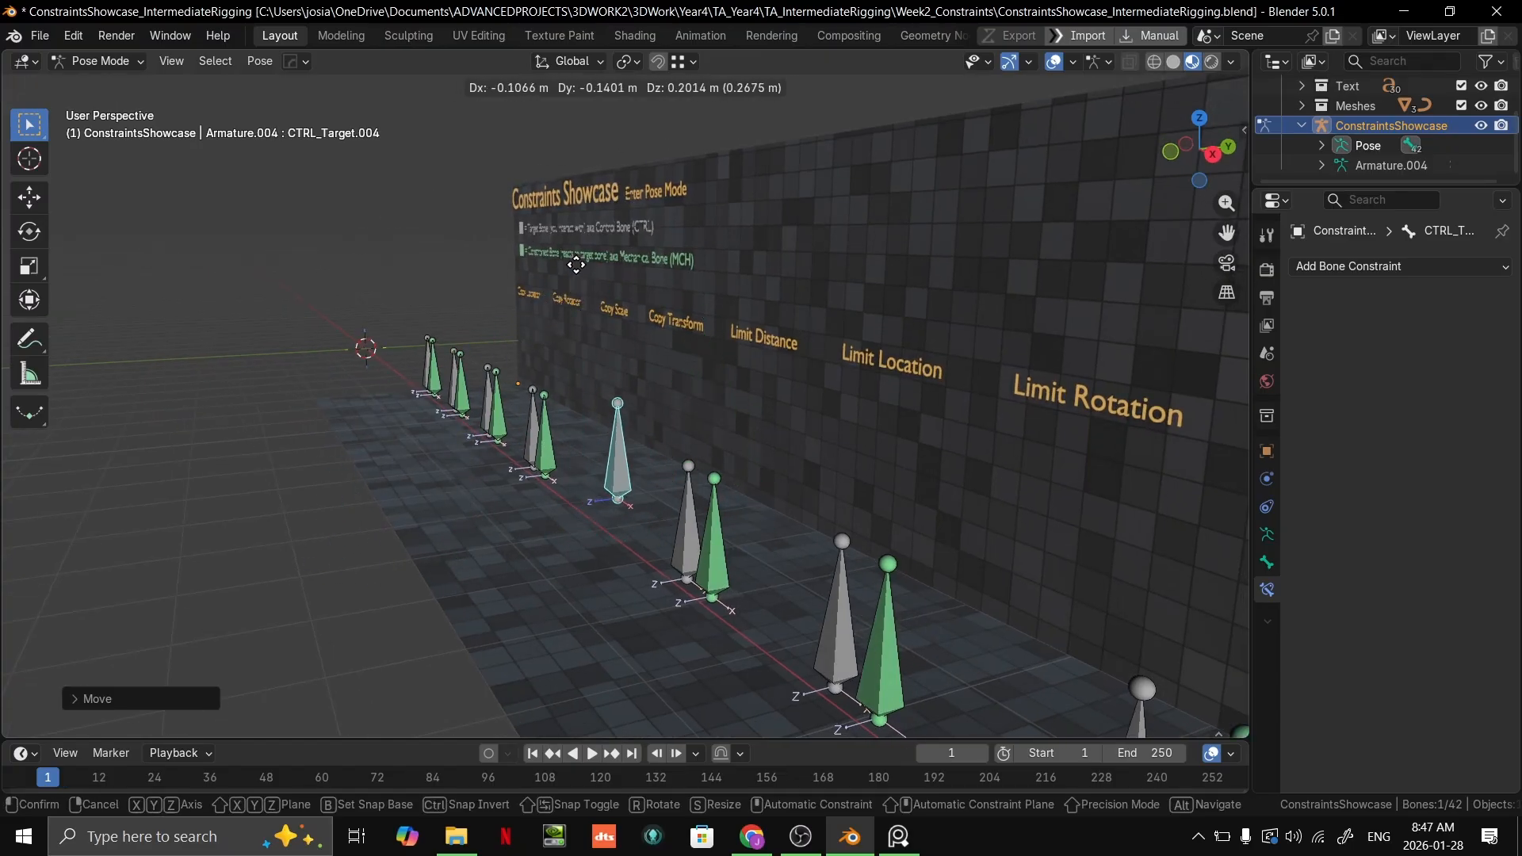
left_click(593, 295)
Step: Undo the Limit Distance target moves and return the constraint's Clamp Region to Inside
middle_click_drag(940, 344, 1001, 389)
key("ctrl+z")
key("ctrl+z")
key("ctrl+z")
middle_click_drag(831, 420, 935, 414)
key("ctrl+z")
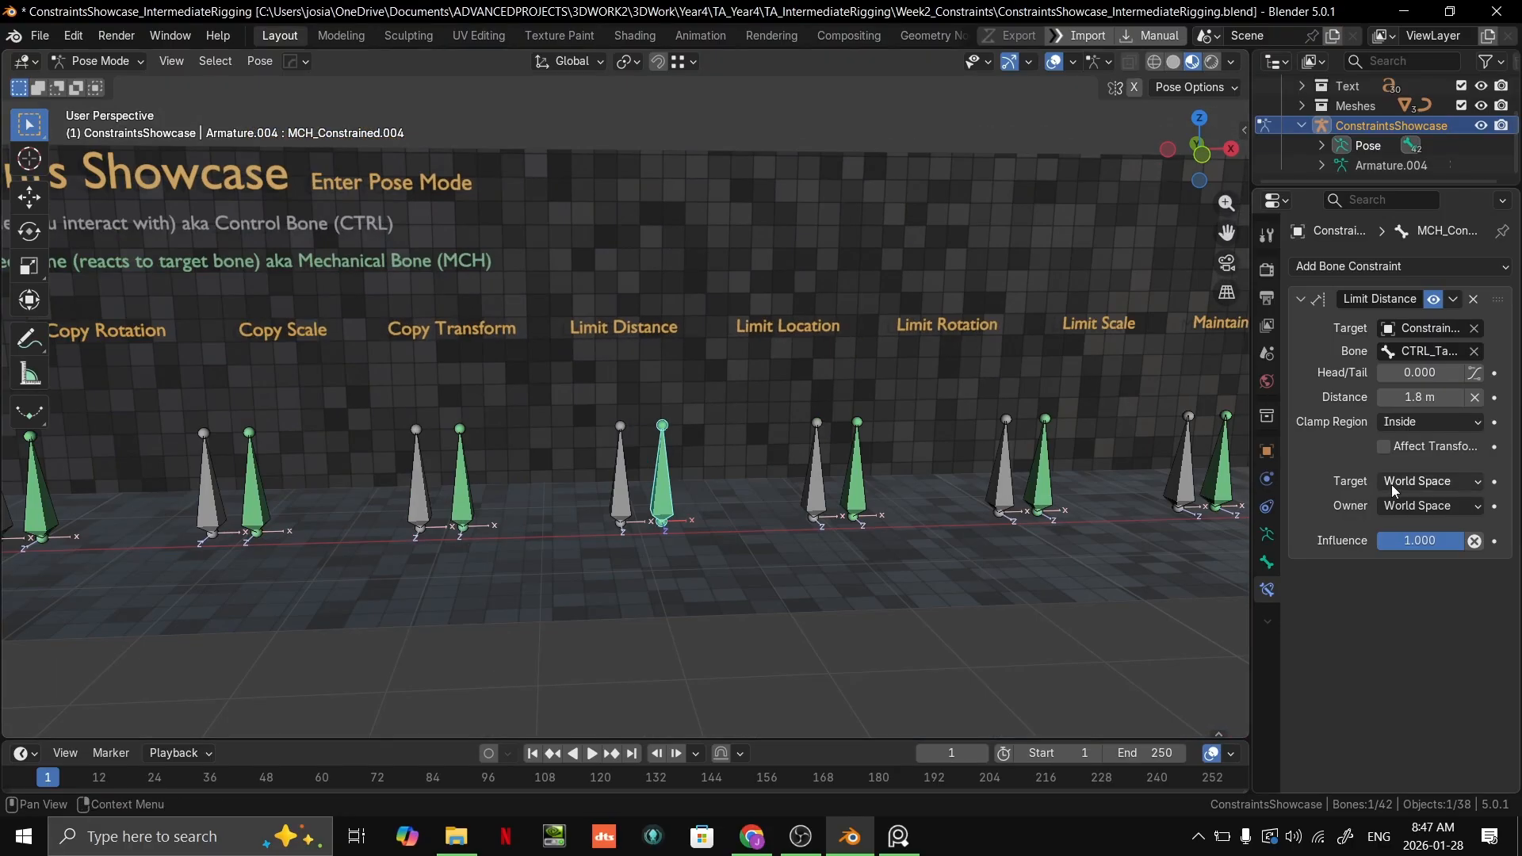
Step: Try another Clamp Region option on the Limit Distance constraint, moving the grey target bone around to test it
scroll(820, 473, "up", 3)
left_click(1429, 424)
left_click(1422, 483)
left_click_drag(611, 571, 687, 519)
right_click(428, 464)
scroll(650, 449, "down", 2)
key("g")
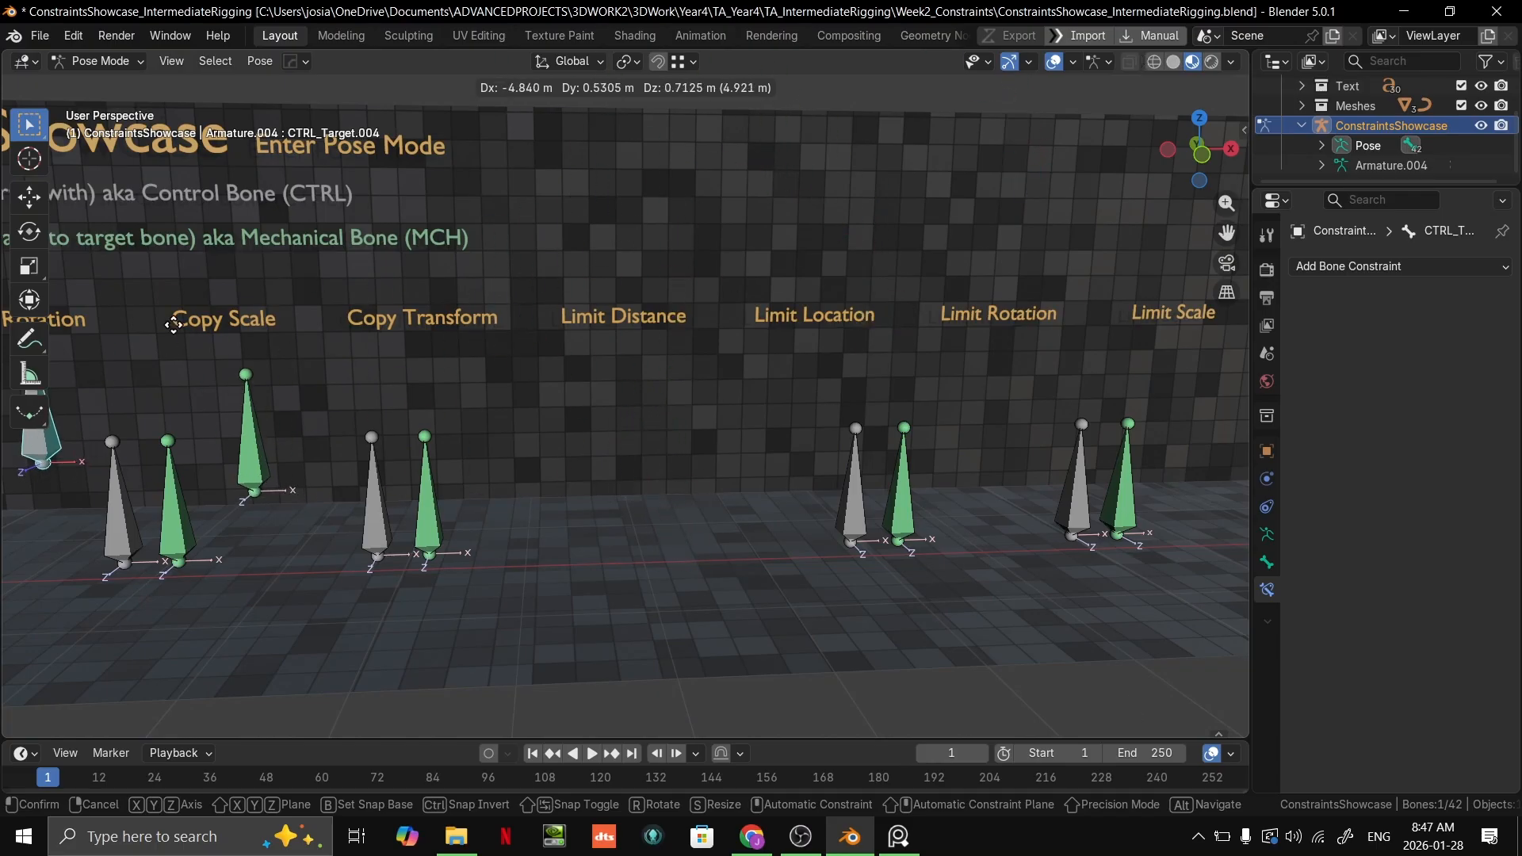
right_click(666, 266)
Step: Undo the latest Clamp Region change and step back through the Limit Distance edits, leaving the grey target bone selected
key("ctrl+z")
key("ctrl+z")
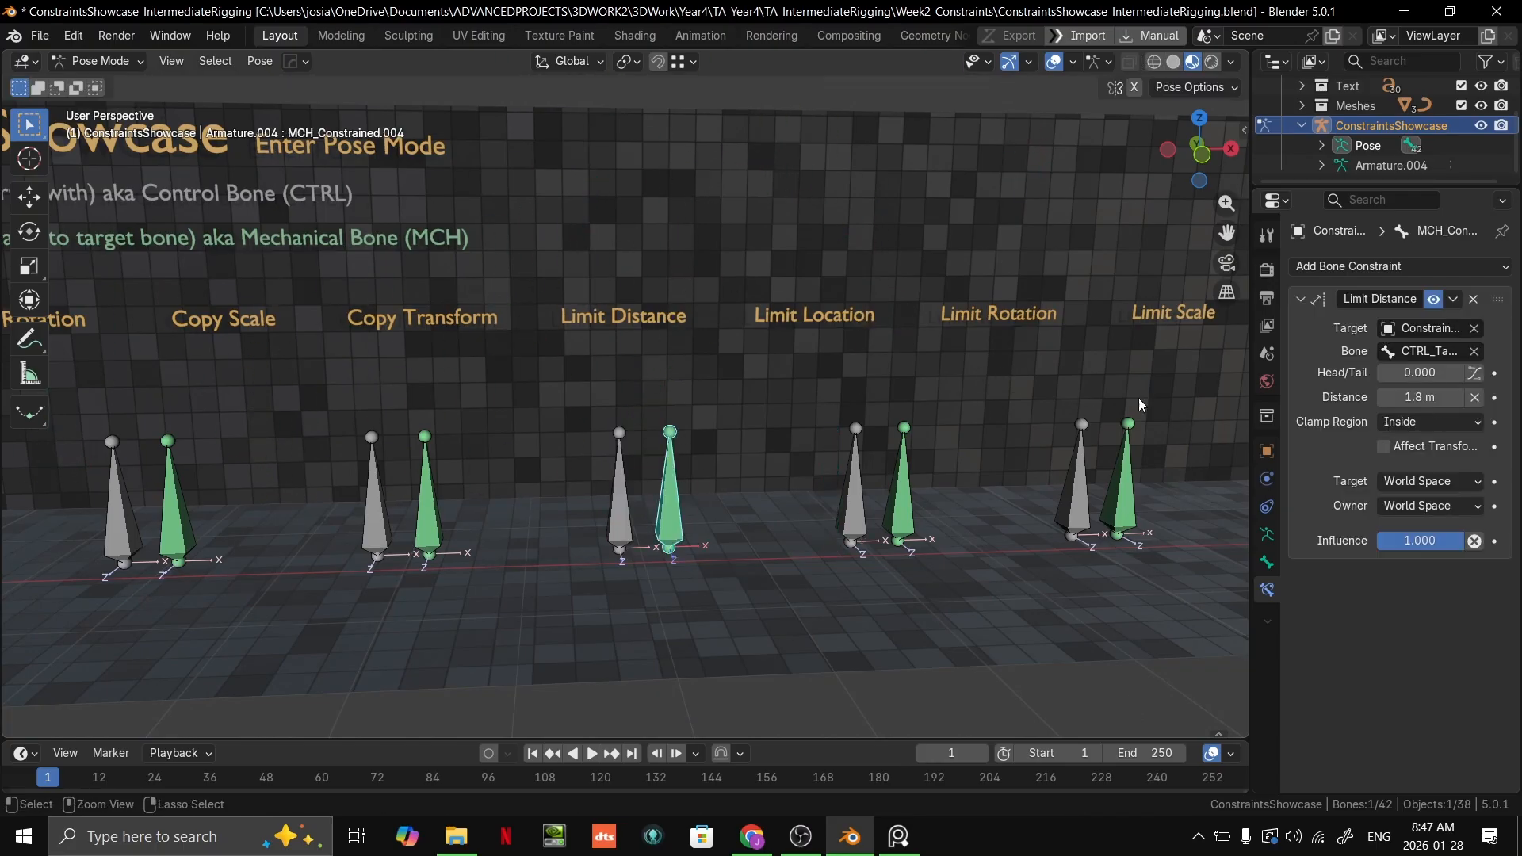
key("ctrl+z")
key("ctrl+z")
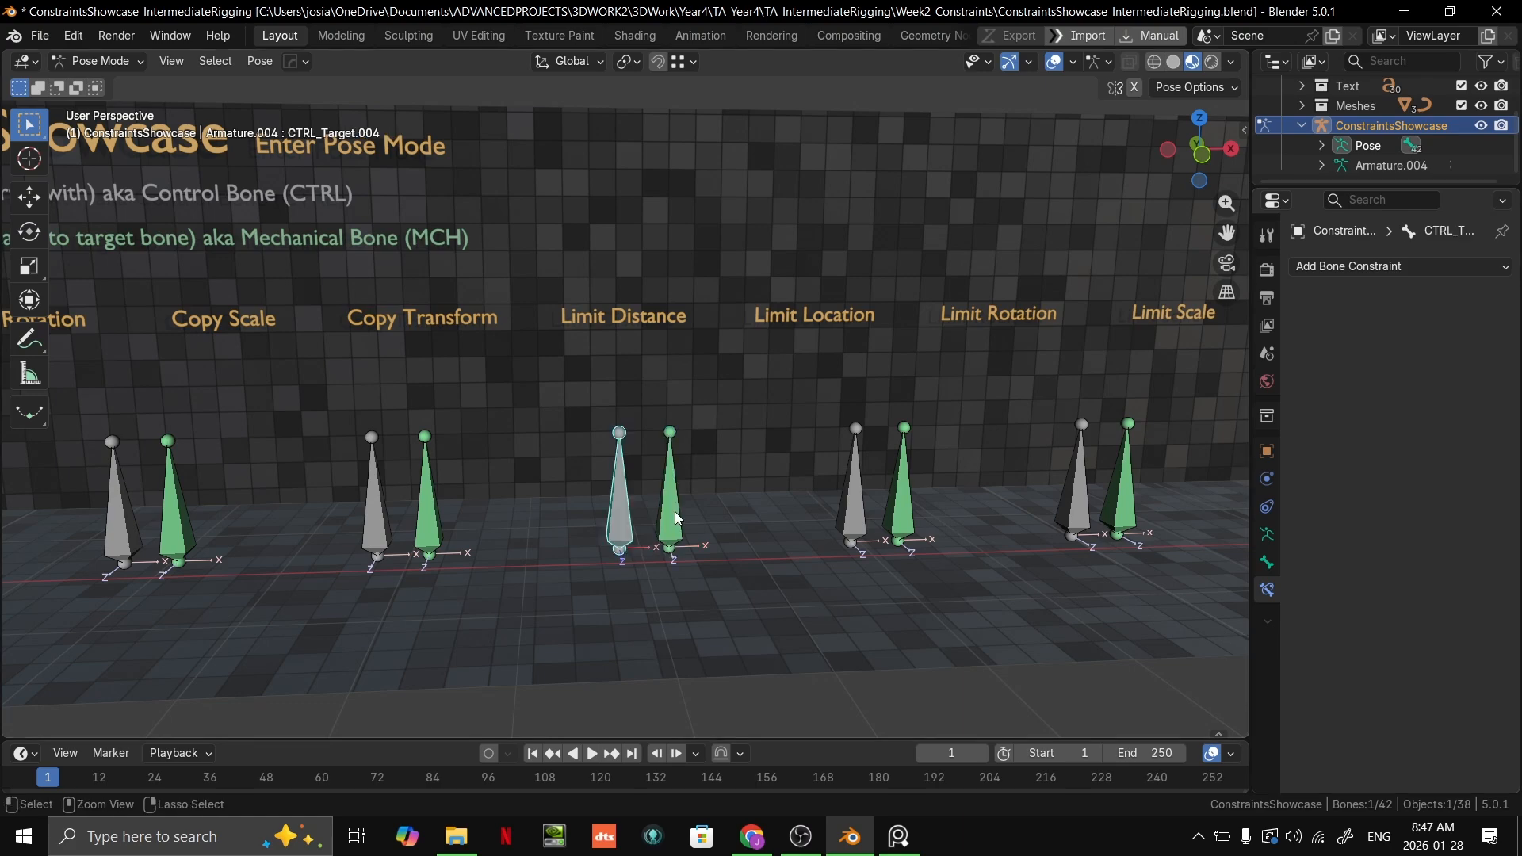
key("ctrl+z")
key("ctrl+z")
key("ctrl+z")
key("ctrl+shift+z")
key("ctrl+shift+z")
Step: Select the grey Limit Location target bone and try moving it to test the green bone
middle_click_drag(842, 489, 660, 458)
mouse_move(660, 458)
middle_mouse_down()
mouse_move(696, 455)
mouse_move(649, 460)
middle_mouse_up()
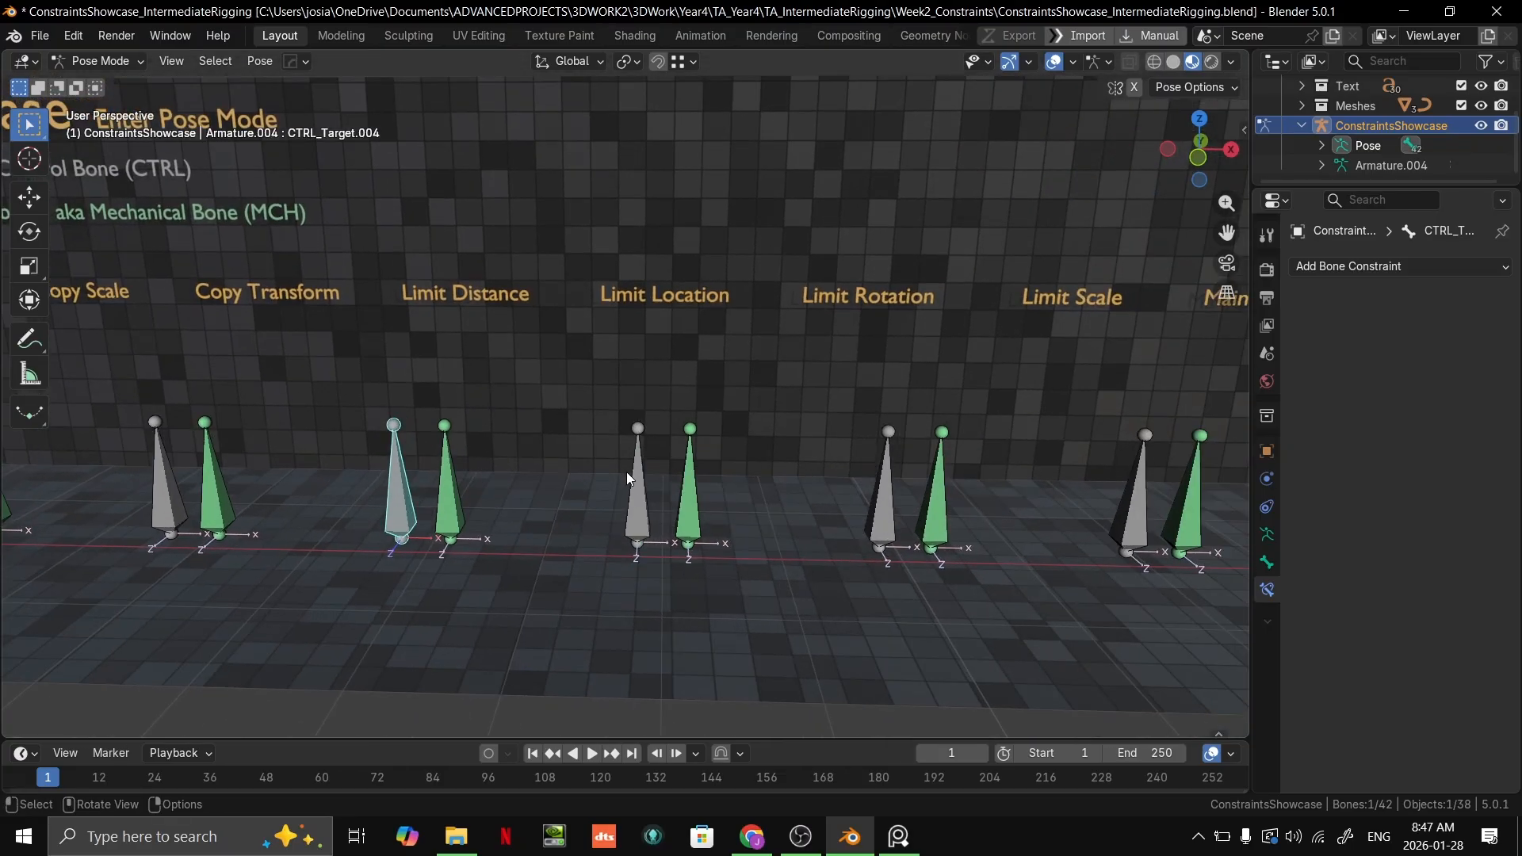
left_click(634, 474)
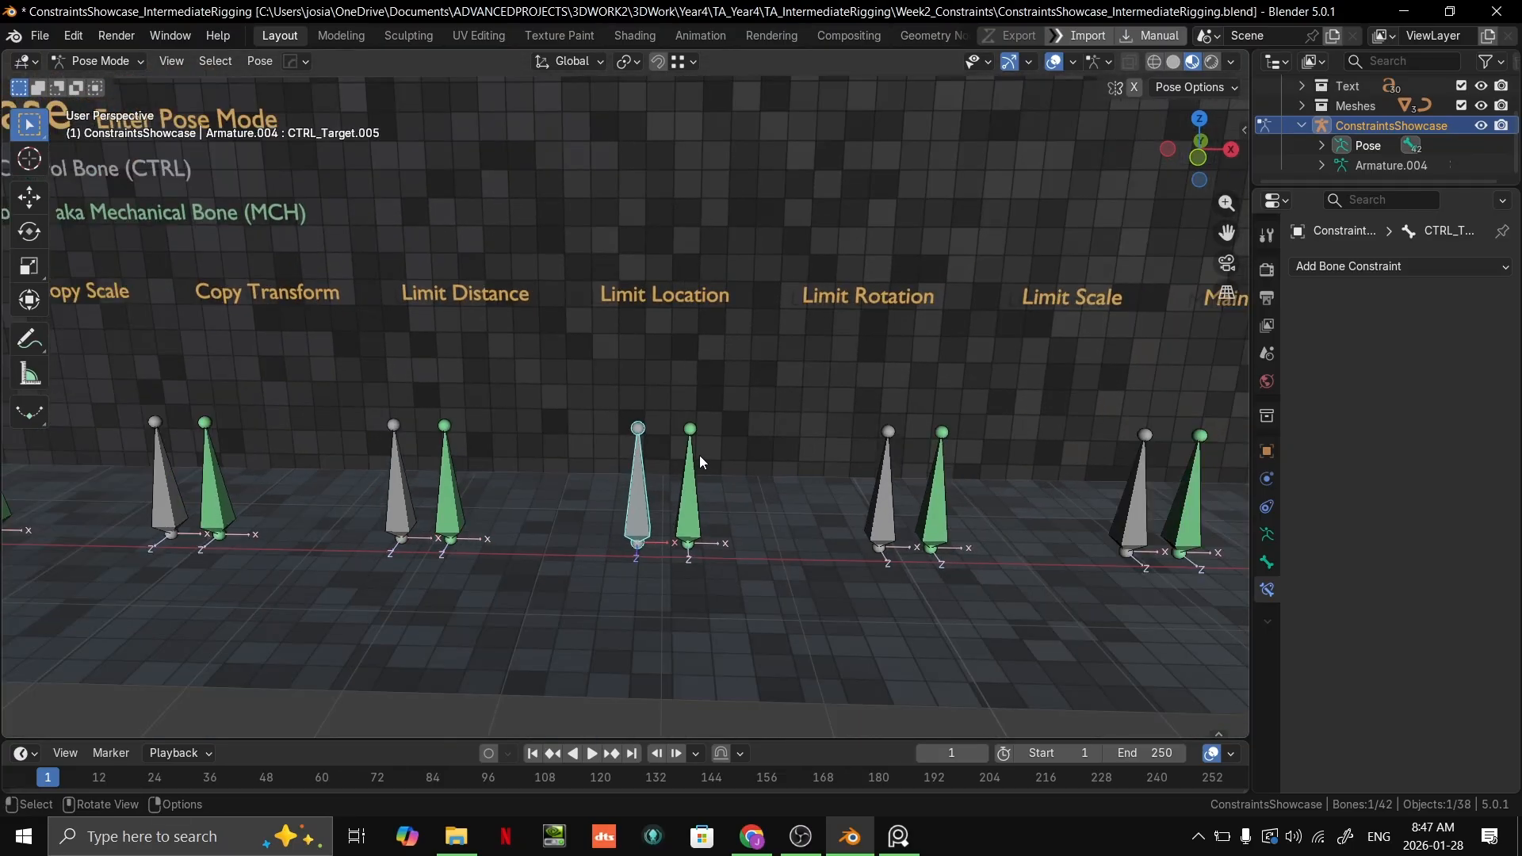
key("g")
right_click(693, 482)
middle_click_drag(619, 420, 645, 453)
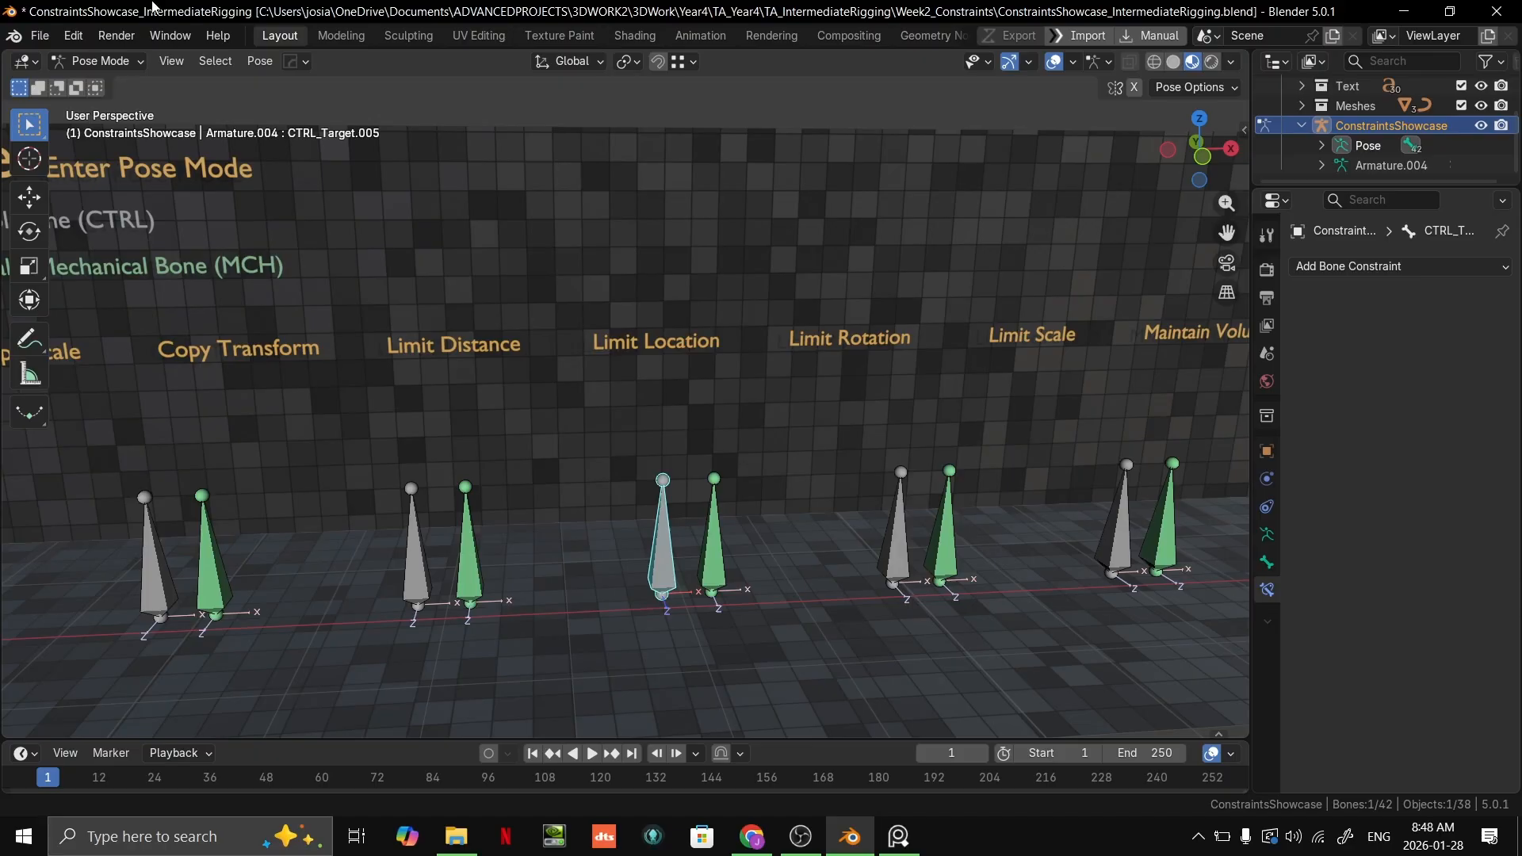
Step: Select the green Limit Location bone and collapse the settings of its Limit Location constraint
left_click(717, 547)
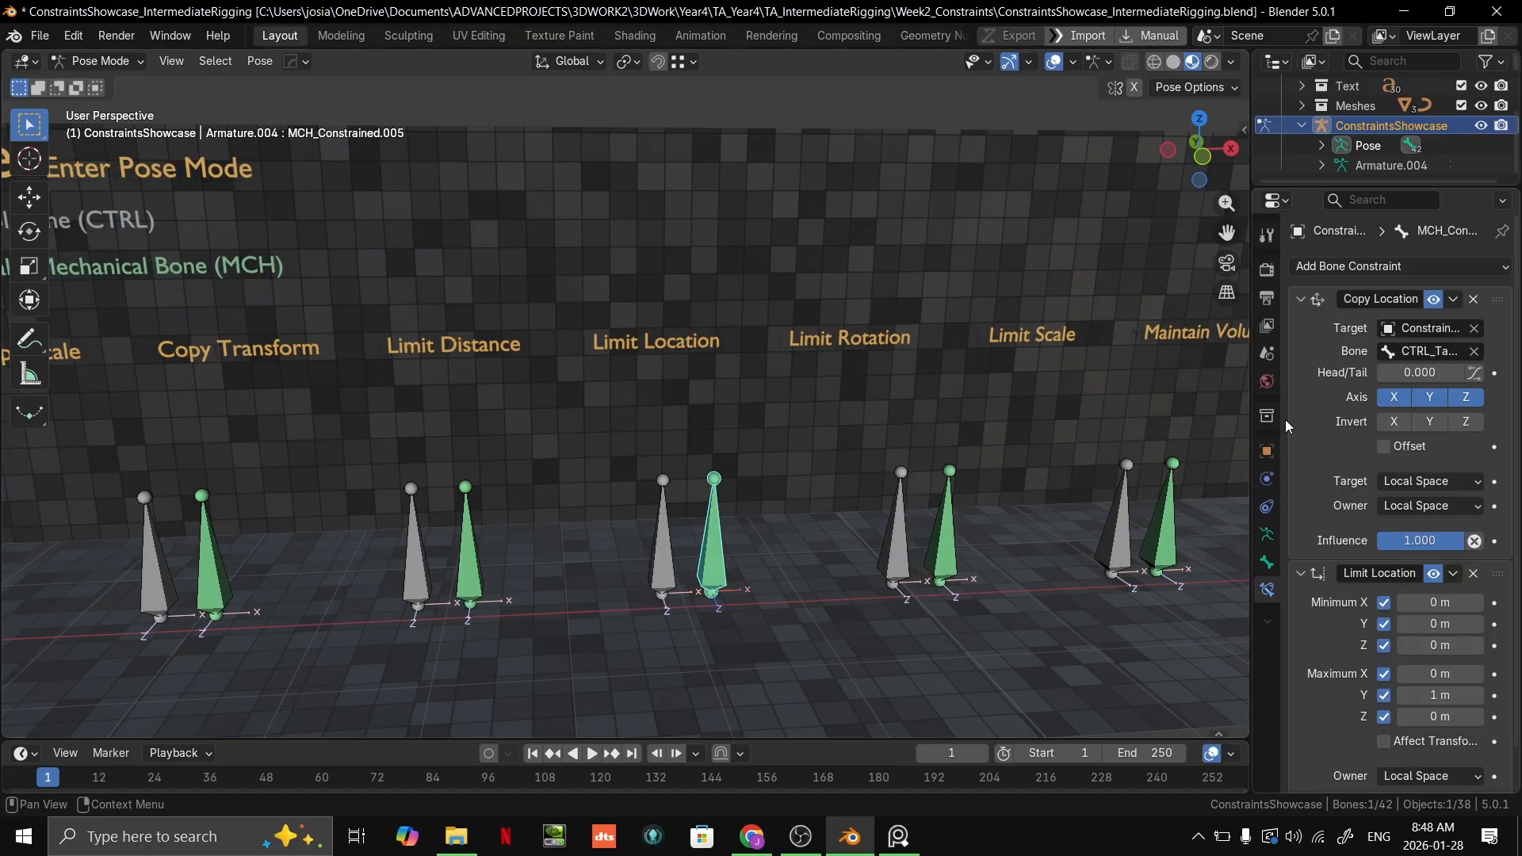
left_click(1300, 573)
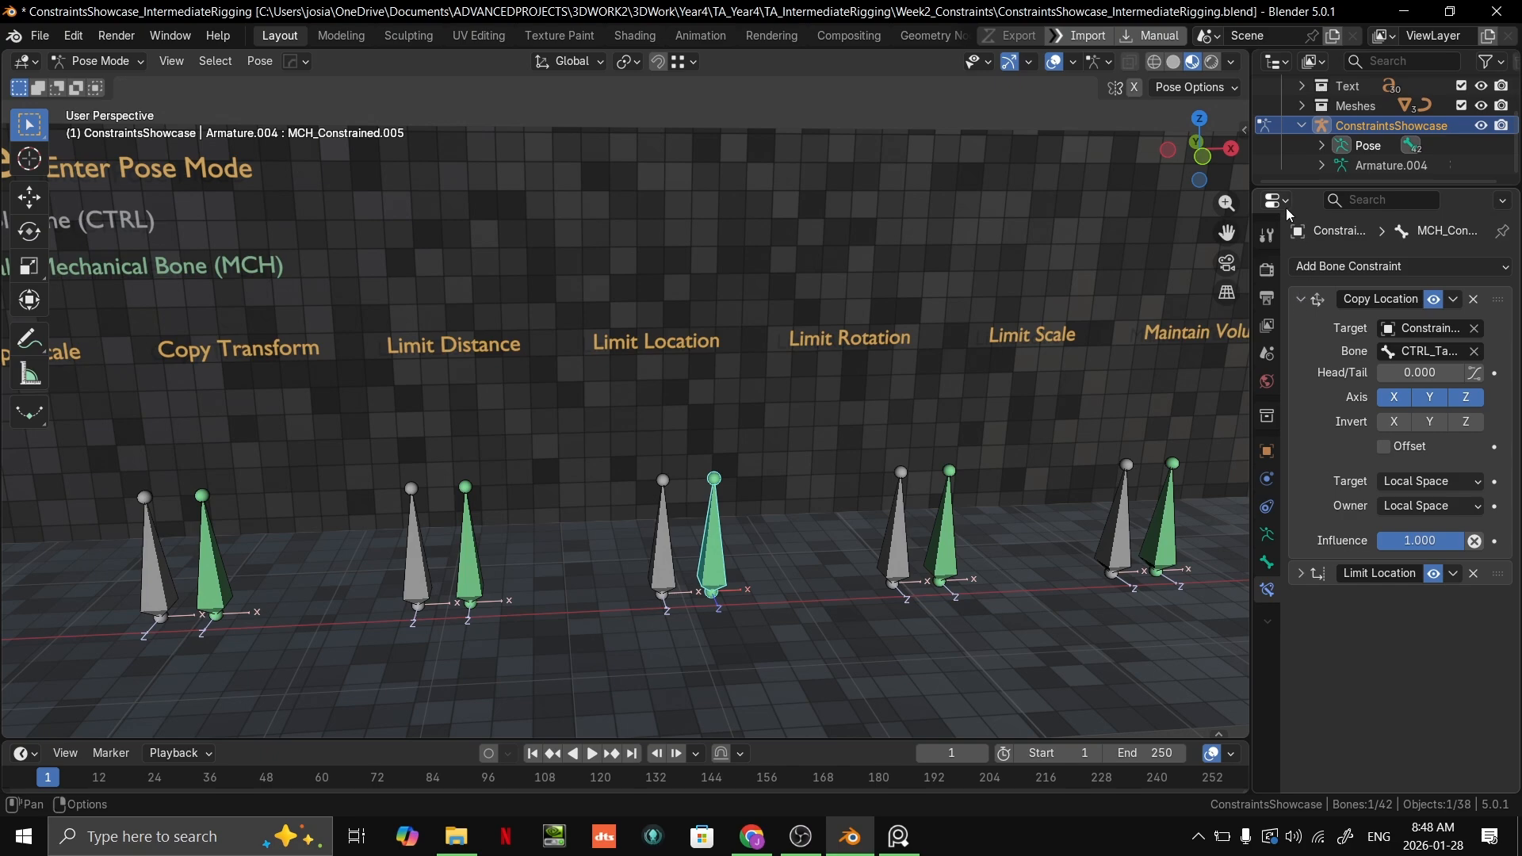
Step: Select the grey Limit Location target bone and move it upward to test how the green bone follows
scroll(743, 419, "down", 4)
middle_click_drag(708, 423, 692, 425)
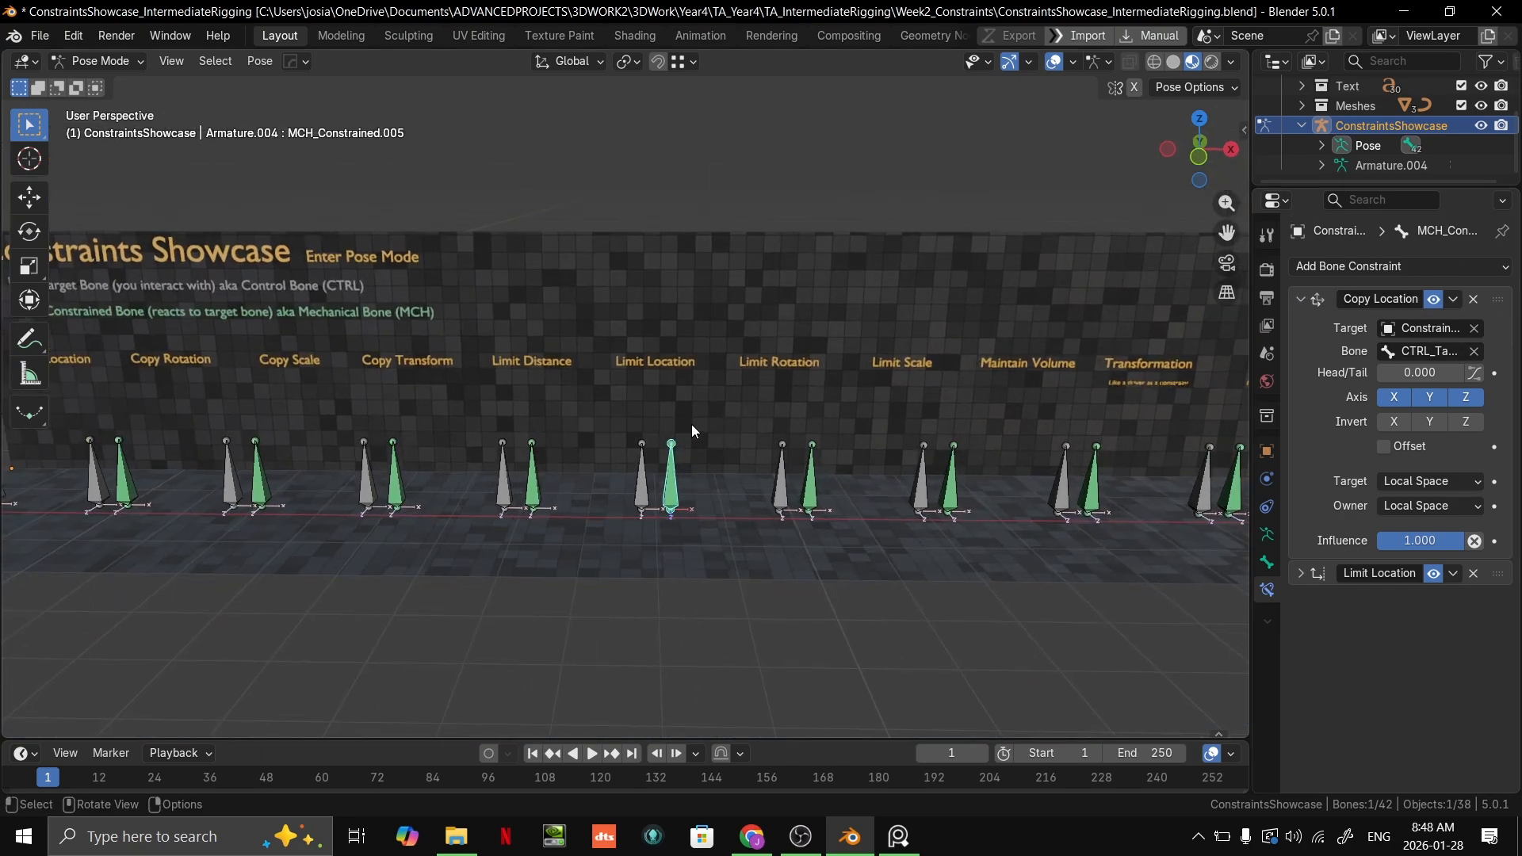
middle_click_drag(48, 366, 527, 389, "shift")
scroll(530, 393, "up", 1)
middle_click_drag(1066, 434, 203, 398, "shift")
scroll(587, 408, "up", 2)
middle_click_drag(661, 401, 912, 357, "shift")
scroll(872, 368, "up", 1)
middle_click_drag(525, 448, 730, 428, "shift")
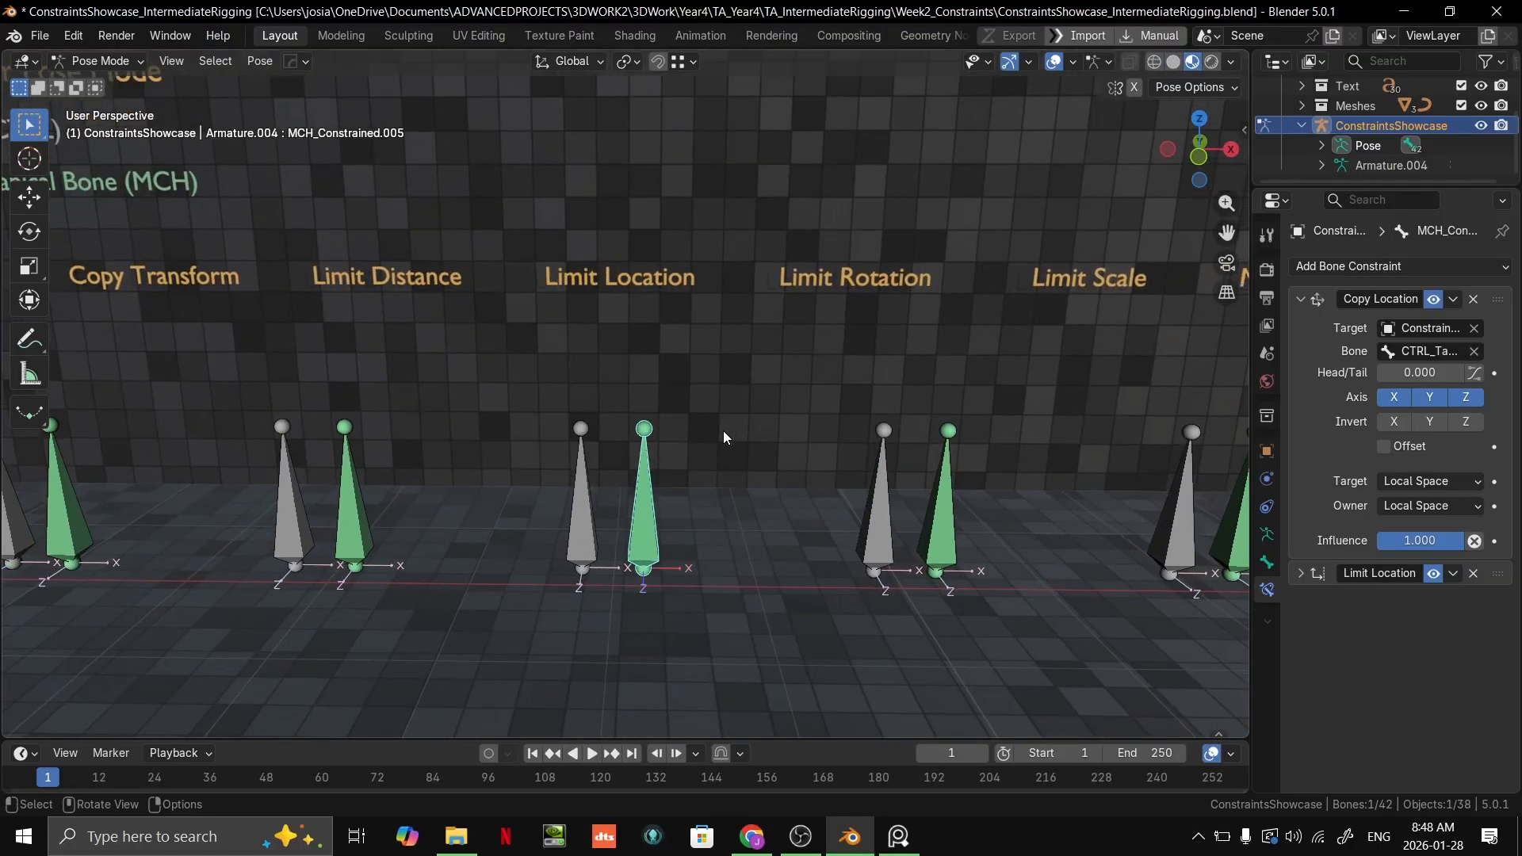
left_click(578, 532)
scroll(602, 517, "down", 1)
key("g")
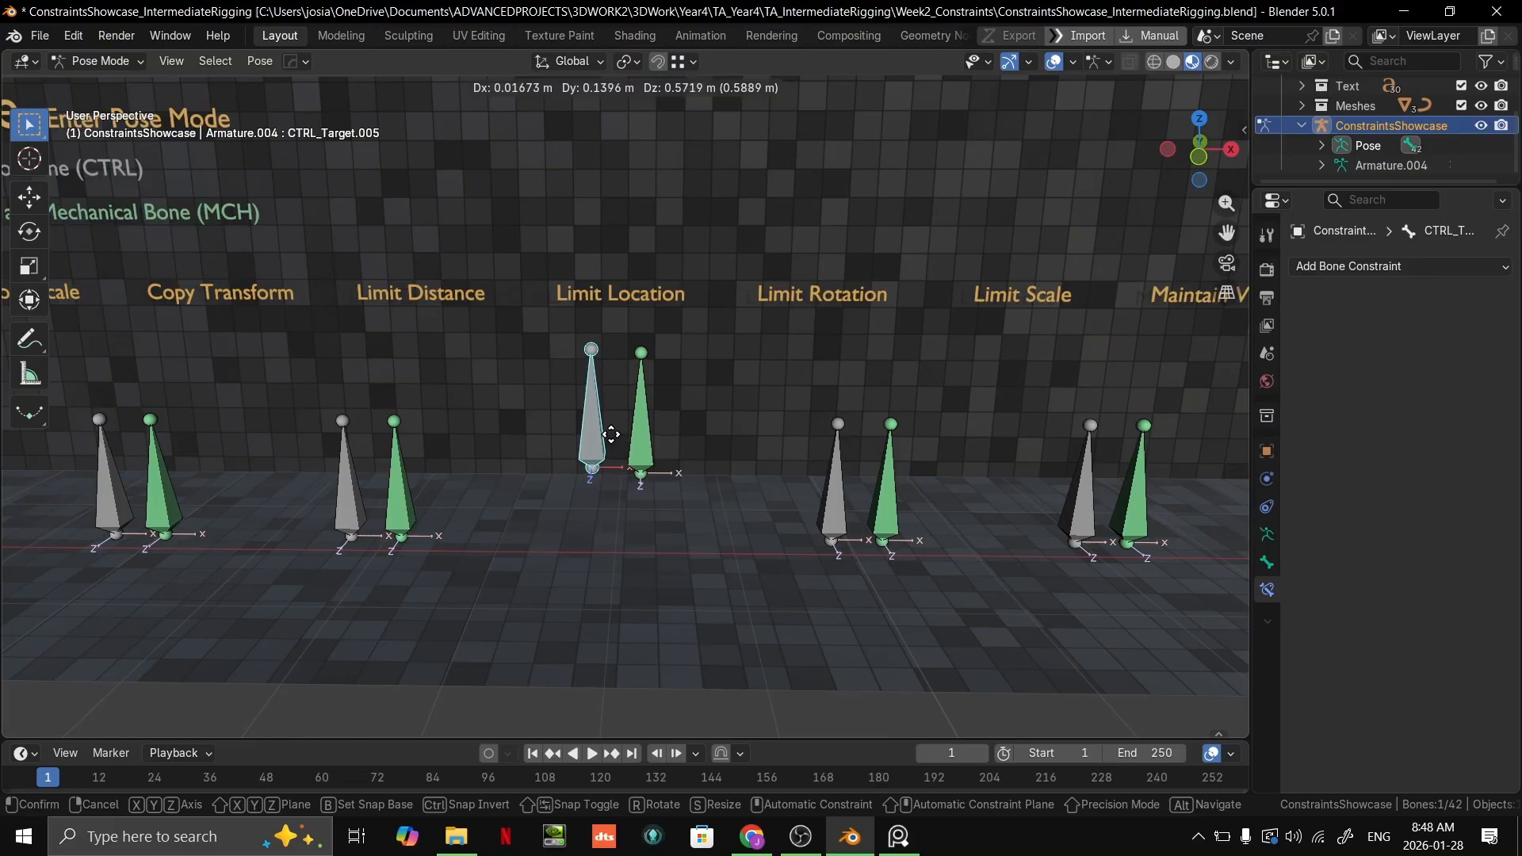
left_click(639, 405)
Step: Select the green Limit Location bone and expand the settings of its Limit Location constraint
left_click(649, 439)
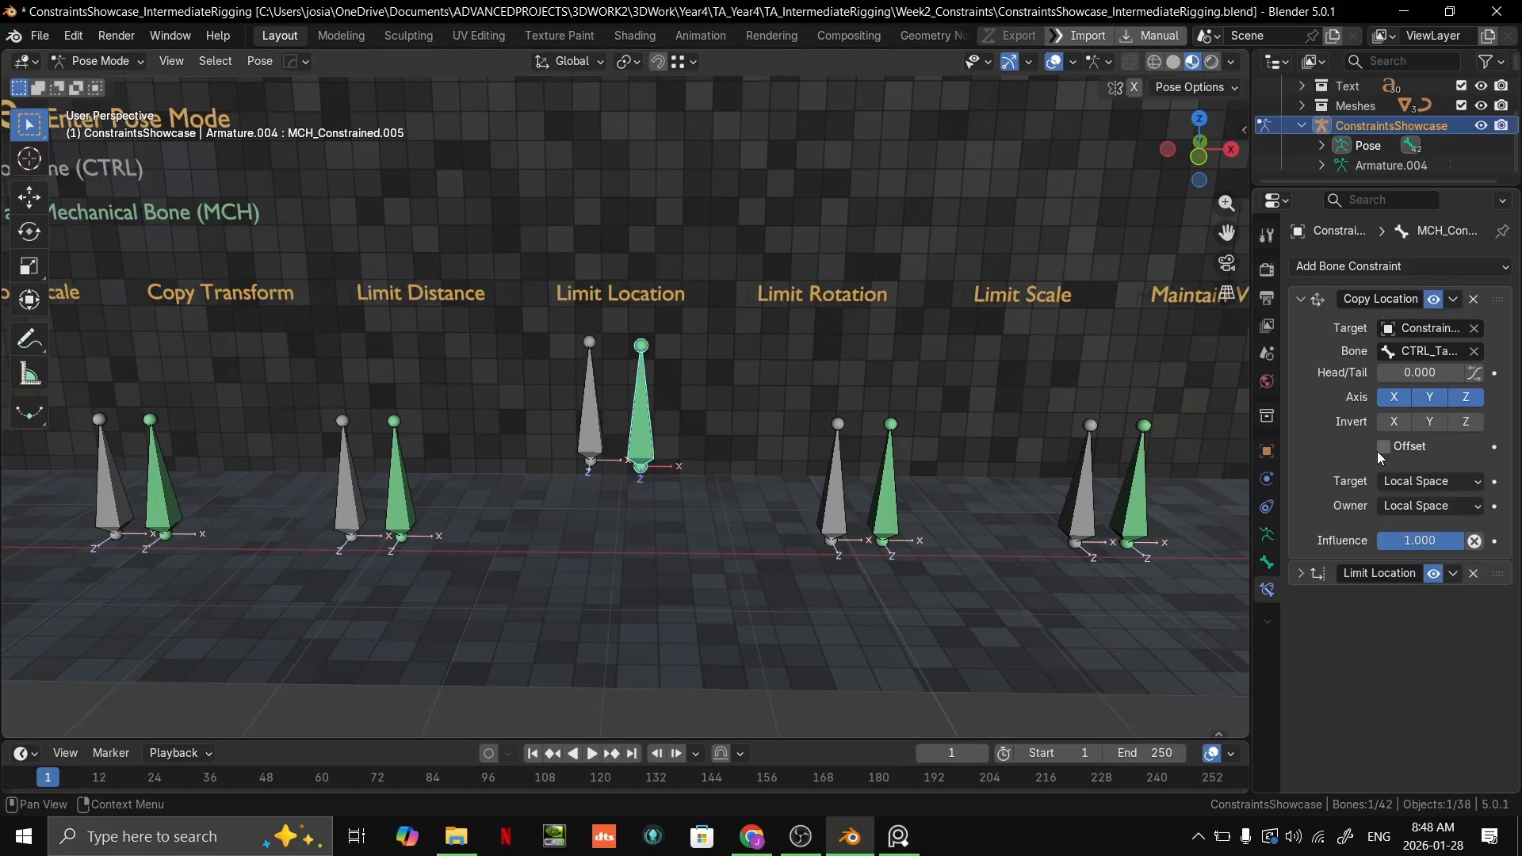
left_click(1301, 573)
scroll(1447, 628, "down", 1)
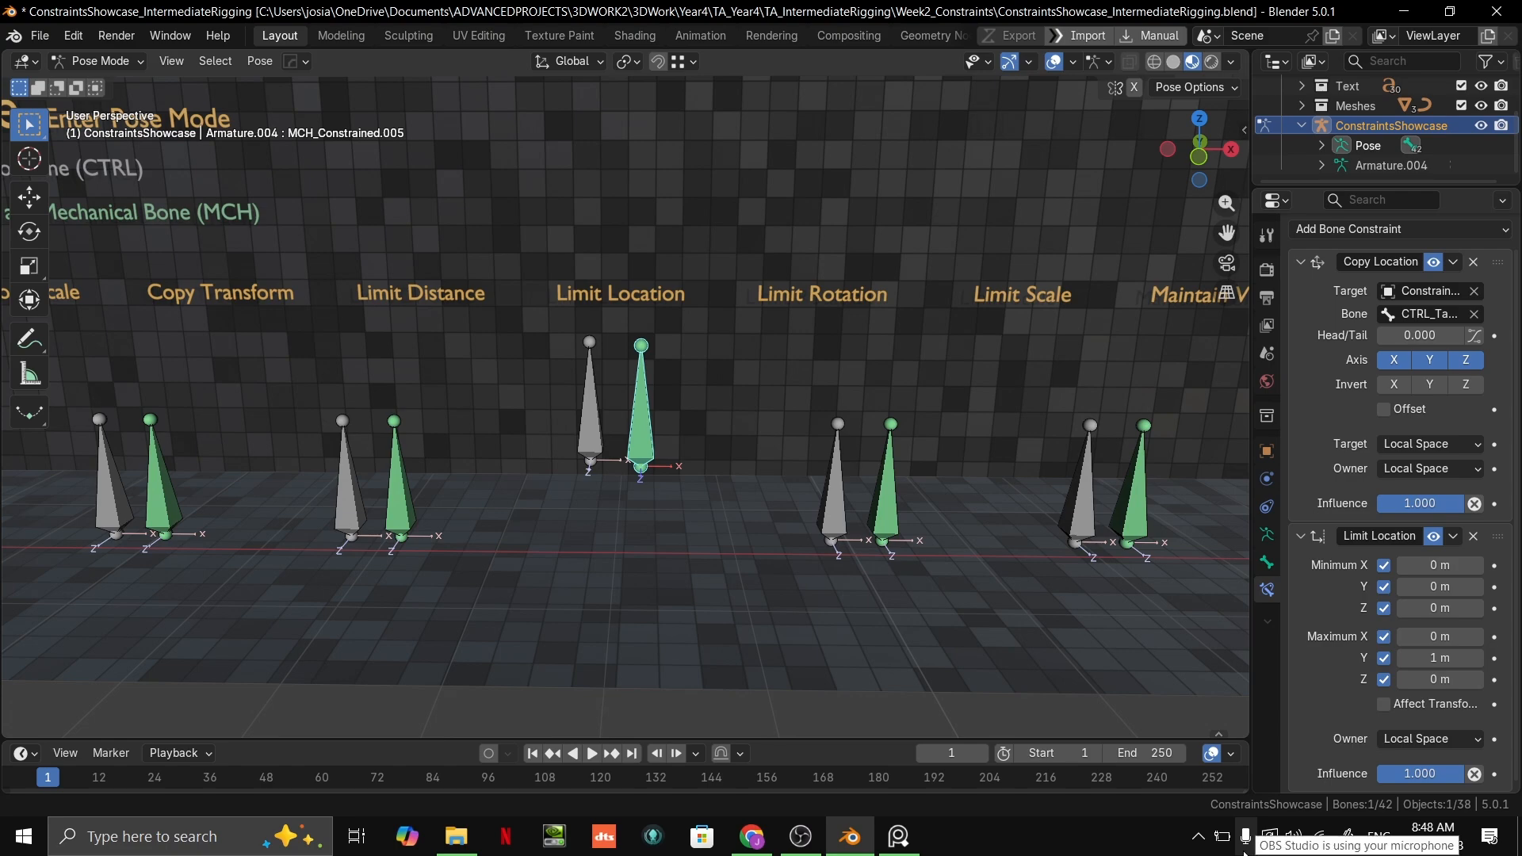
Step: Try moving the grey Limit Location target bone further up, and review the green bone's Limit Location limits
left_click(571, 436)
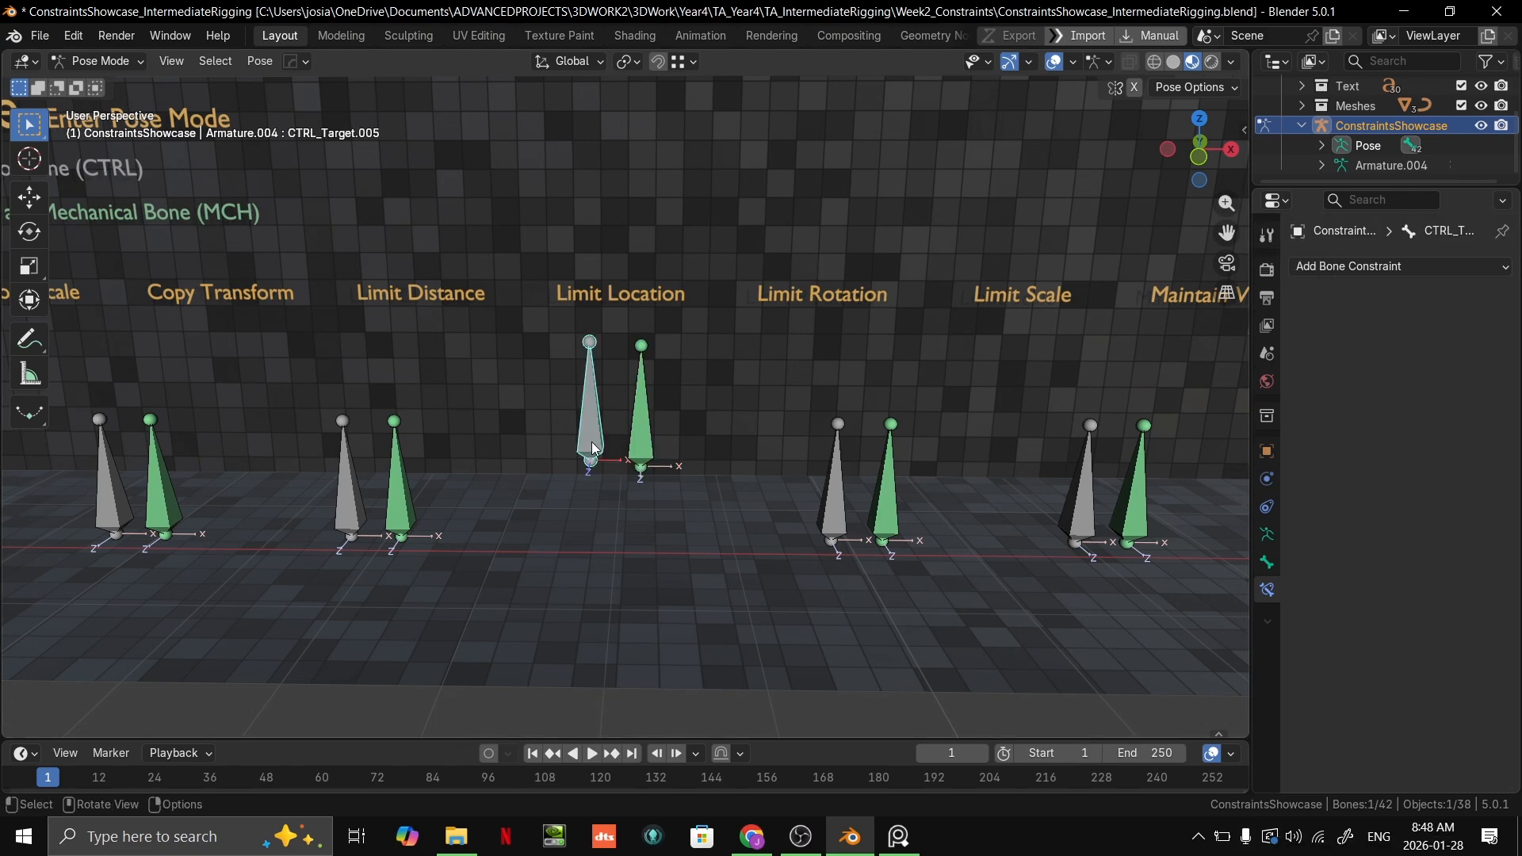
key("g")
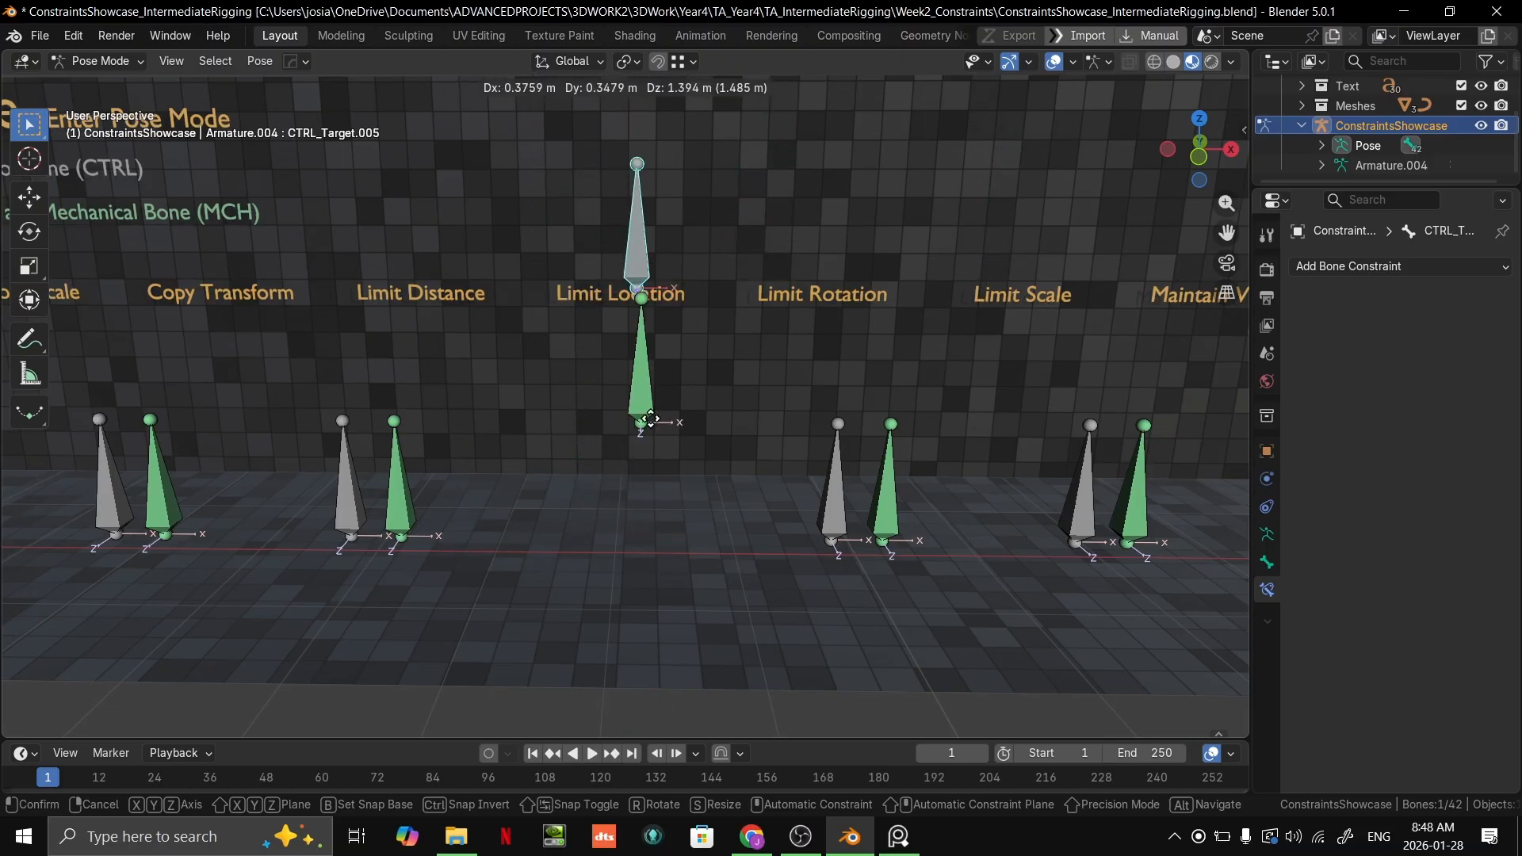
key("Escape")
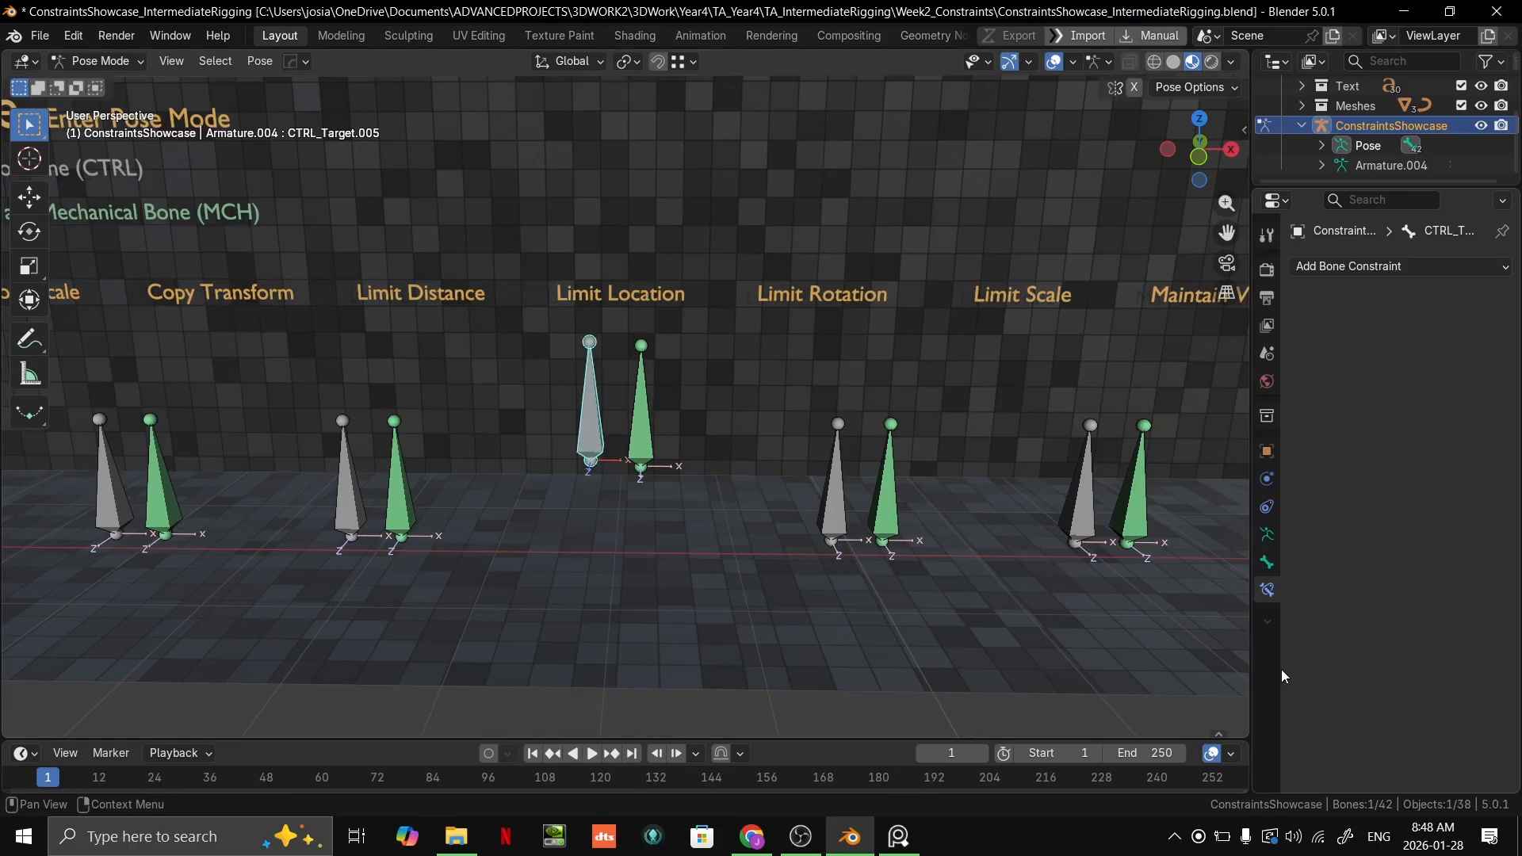
left_click(647, 421)
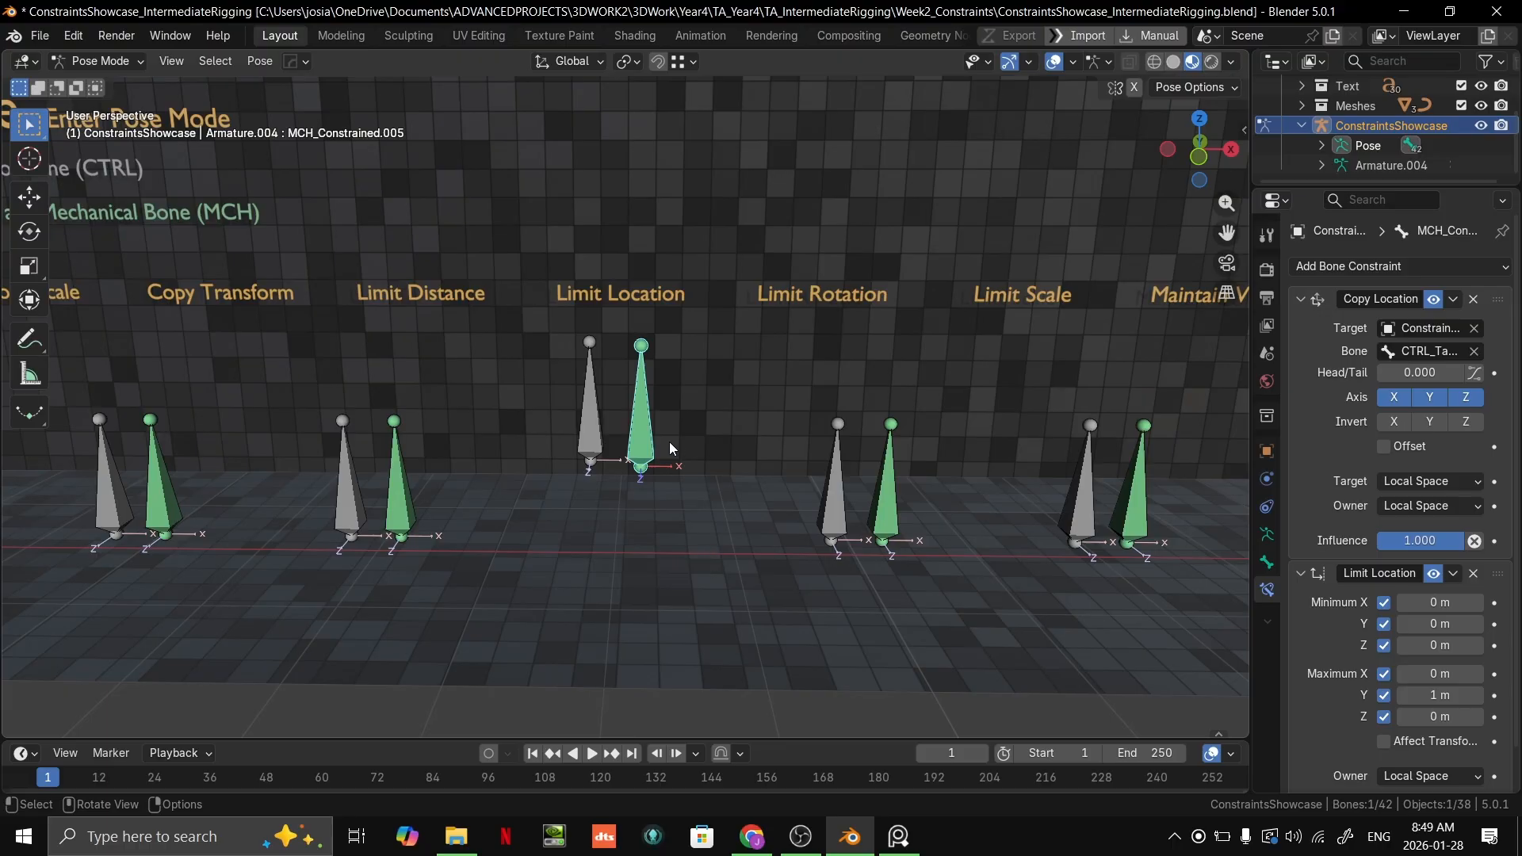
scroll(1460, 630, "down", 2)
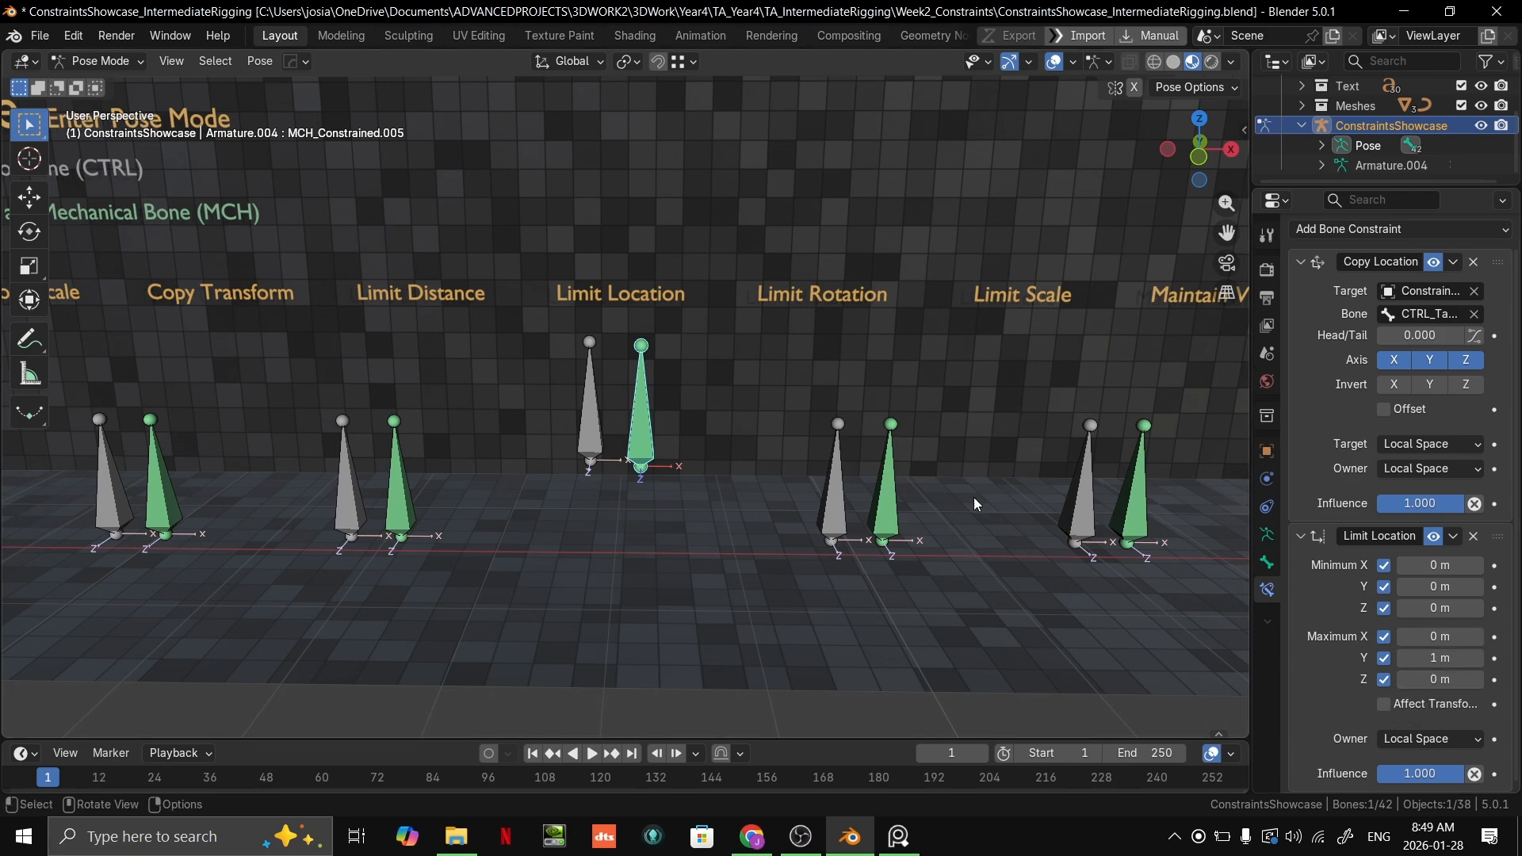
Step: Undo the upward move of the grey Limit Location target bone and select that bone again
left_click(591, 404)
middle_click_drag(594, 413, 588, 457)
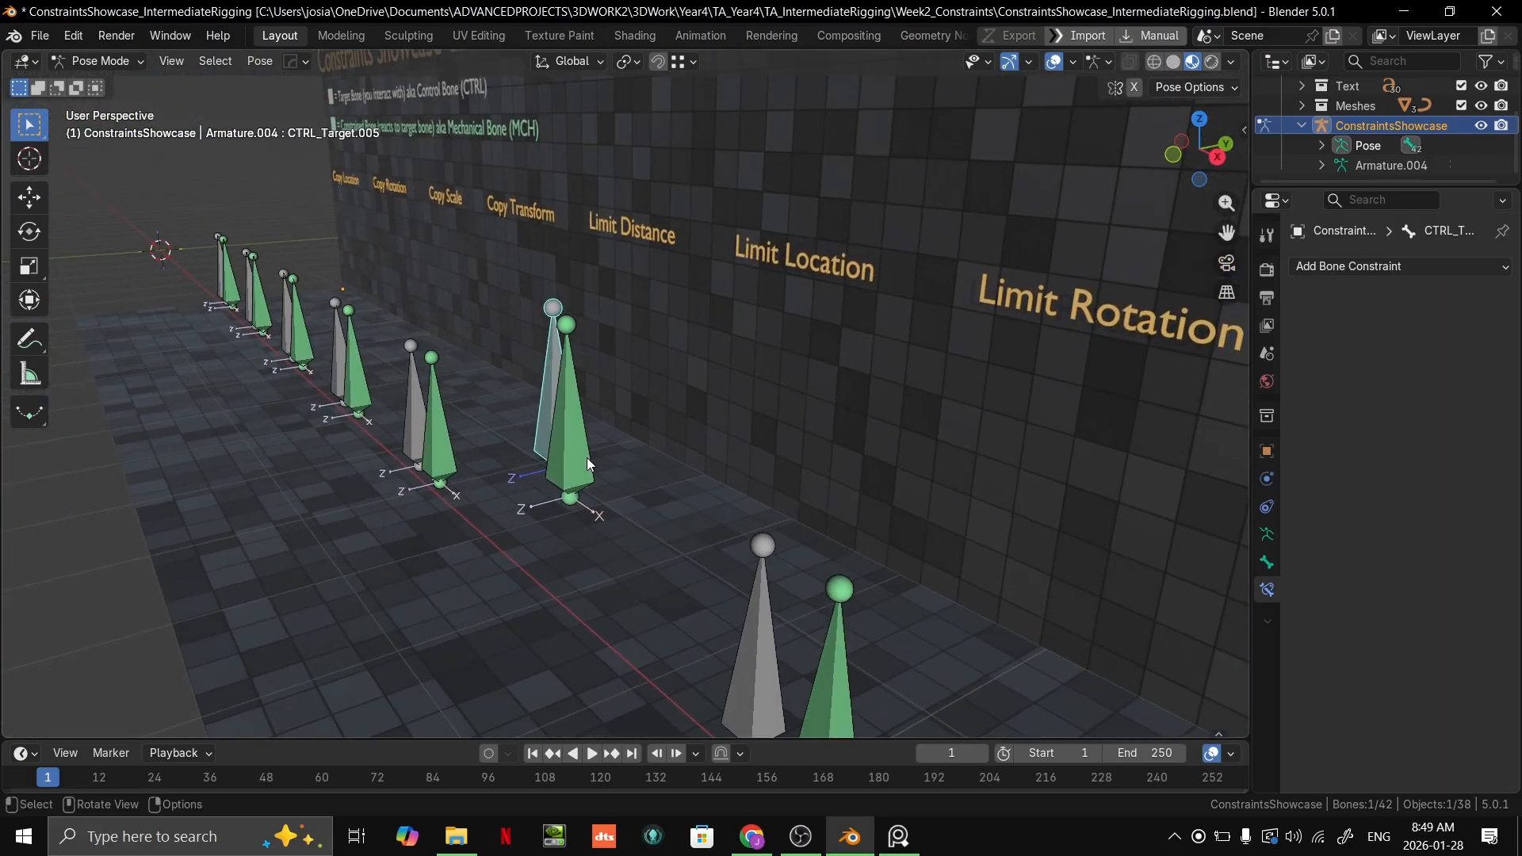
middle_click_drag(630, 497, 663, 443)
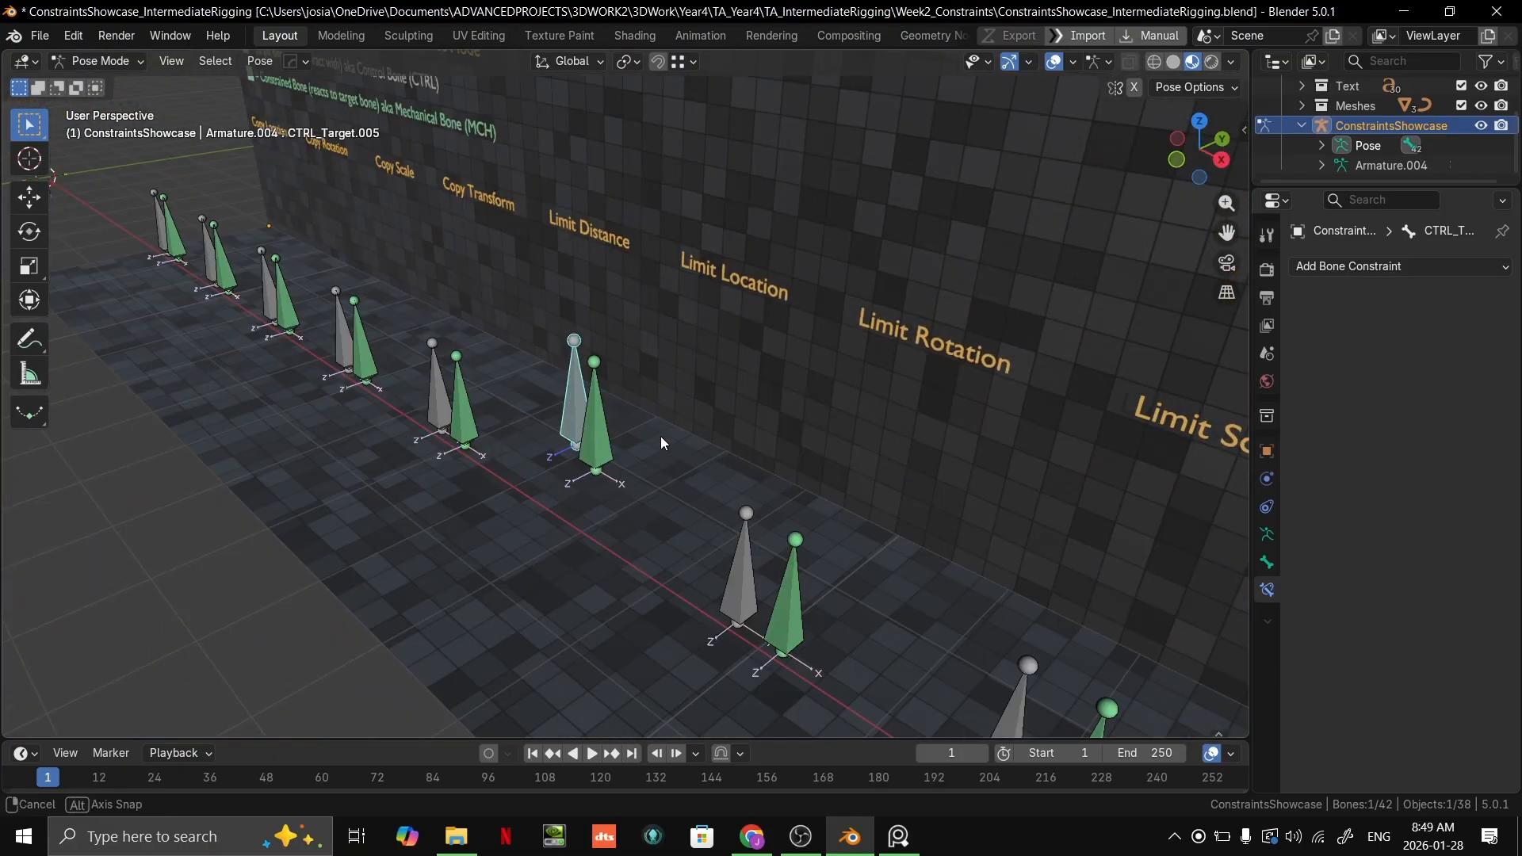
middle_click_drag(618, 544, 679, 452)
key("ctrl+z")
key("ctrl+z")
key("ctrl+z")
key("ctrl+z")
key("ctrl+z")
key("ctrl+z")
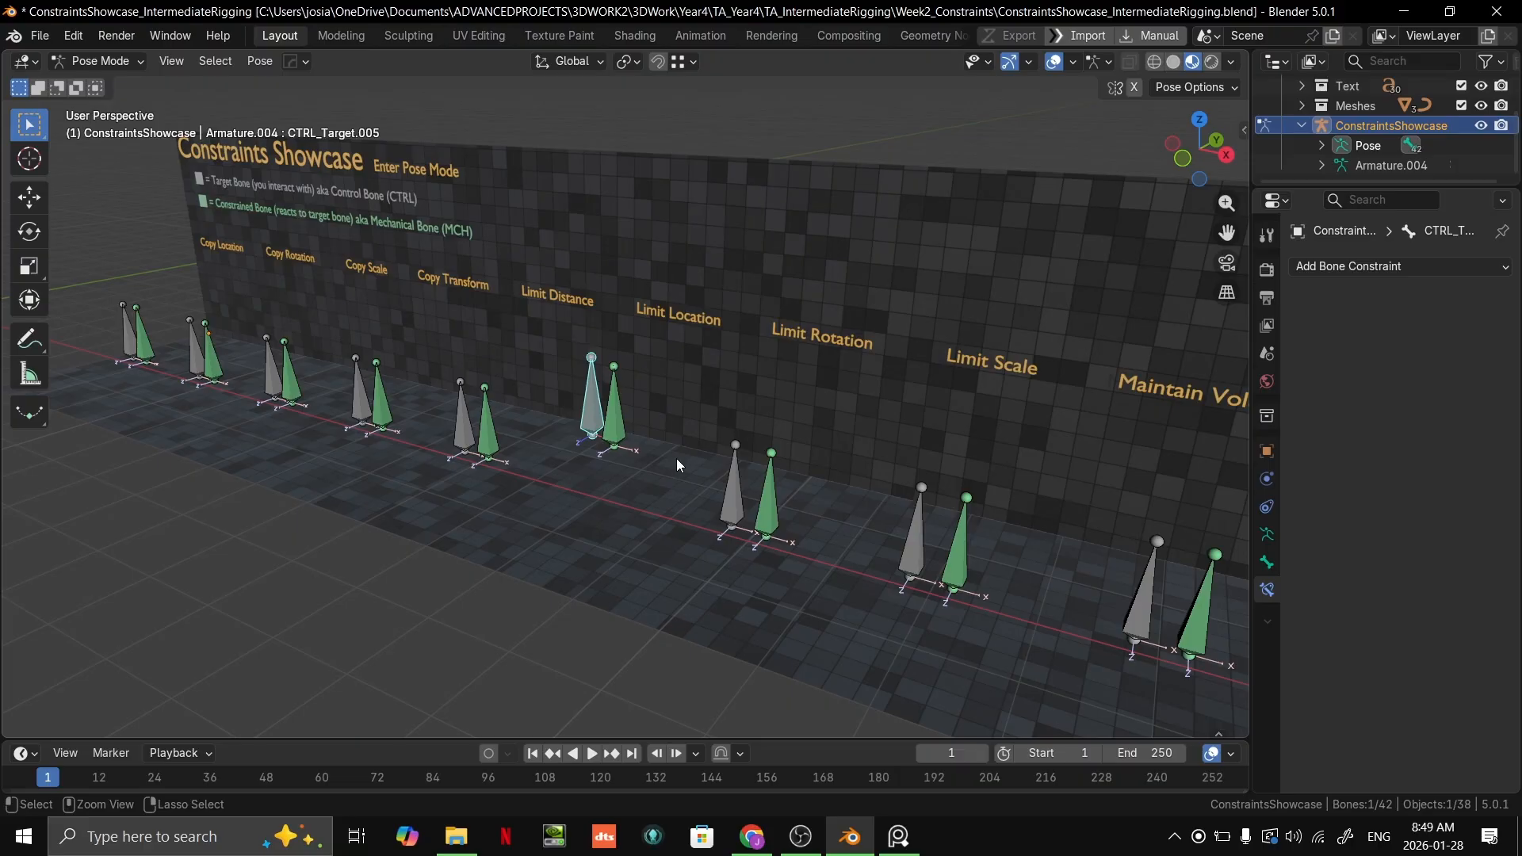
scroll(619, 482, "up", 4)
middle_click_drag(618, 482, 667, 493)
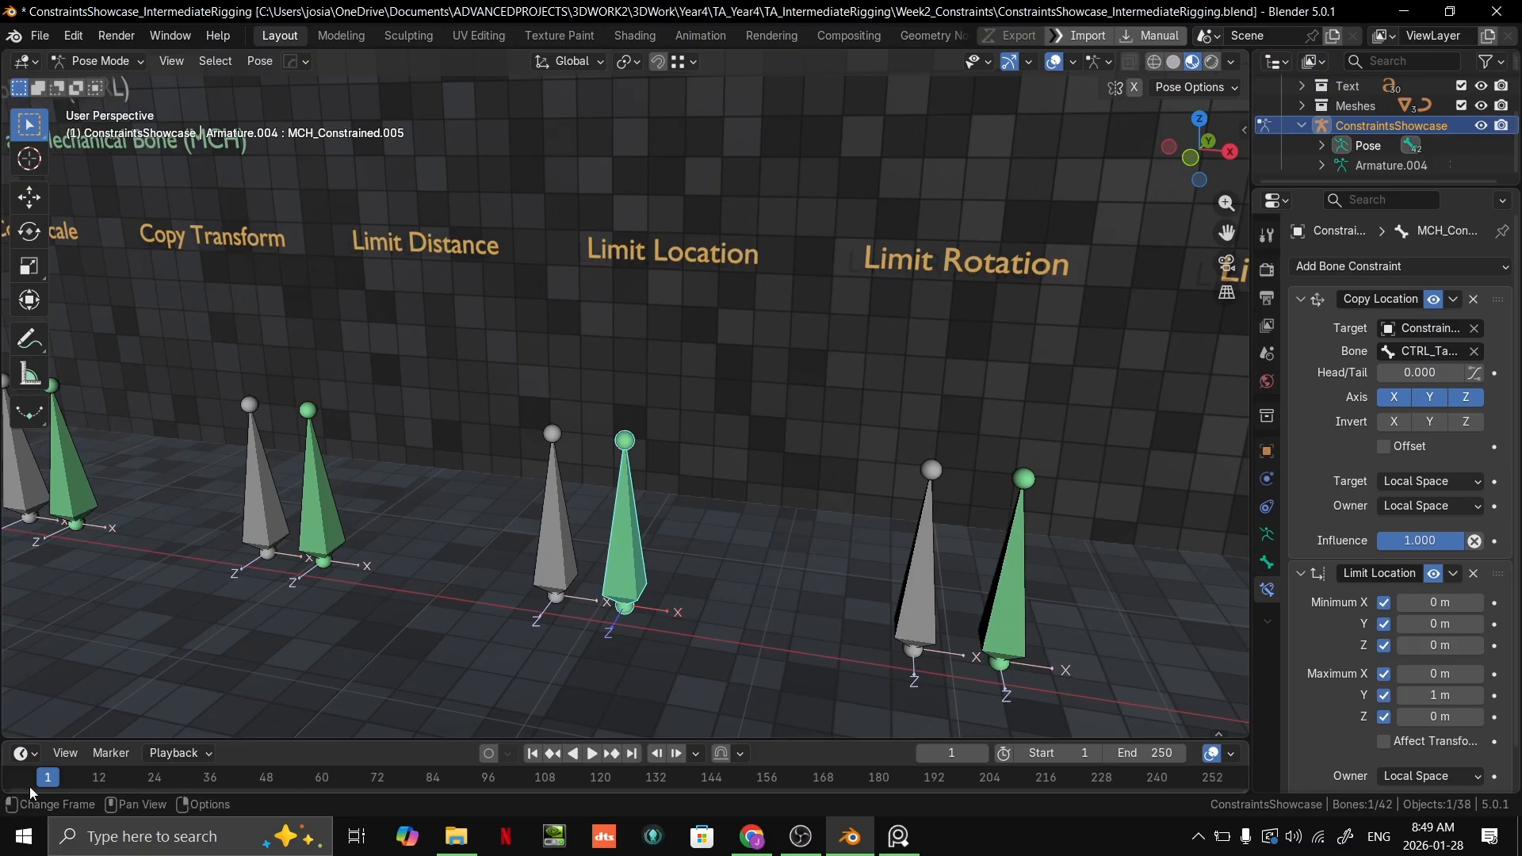
scroll(688, 527, "down", 3)
left_click(600, 497)
middle_click_drag(712, 493, 669, 471)
scroll(698, 539, "up", 2)
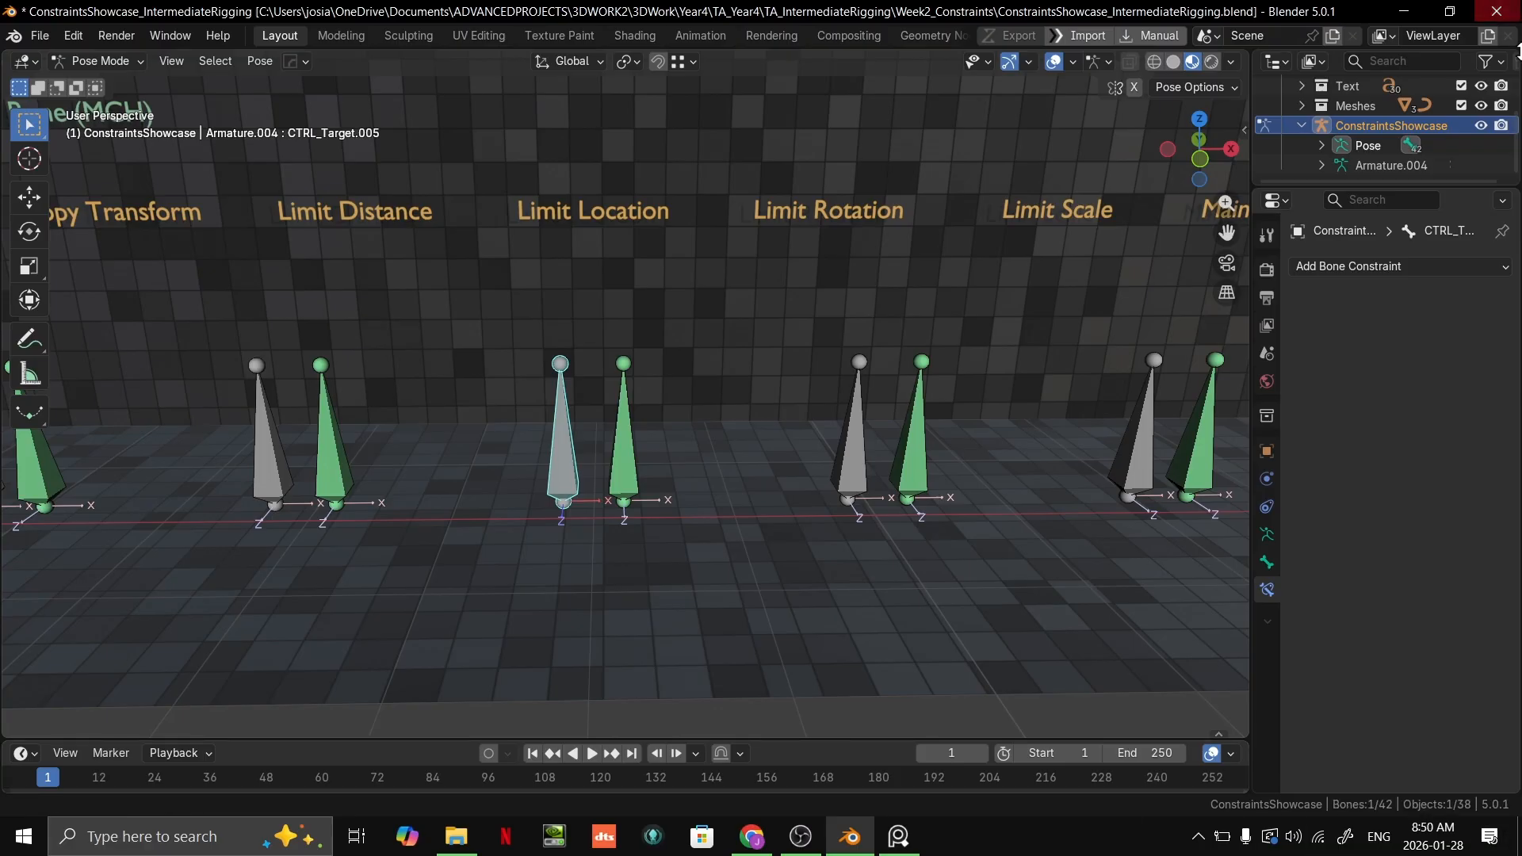
Step: Select the grey Limit Rotation target bone and try moving it around to test the green bone
middle_click_drag(869, 489, 685, 416, "shift")
middle_click_drag(906, 390, 873, 421, "shift")
key("g")
right_click(781, 311)
scroll(781, 341, "down", 3)
middle_click_drag(754, 444, 547, 520, "shift")
key("g")
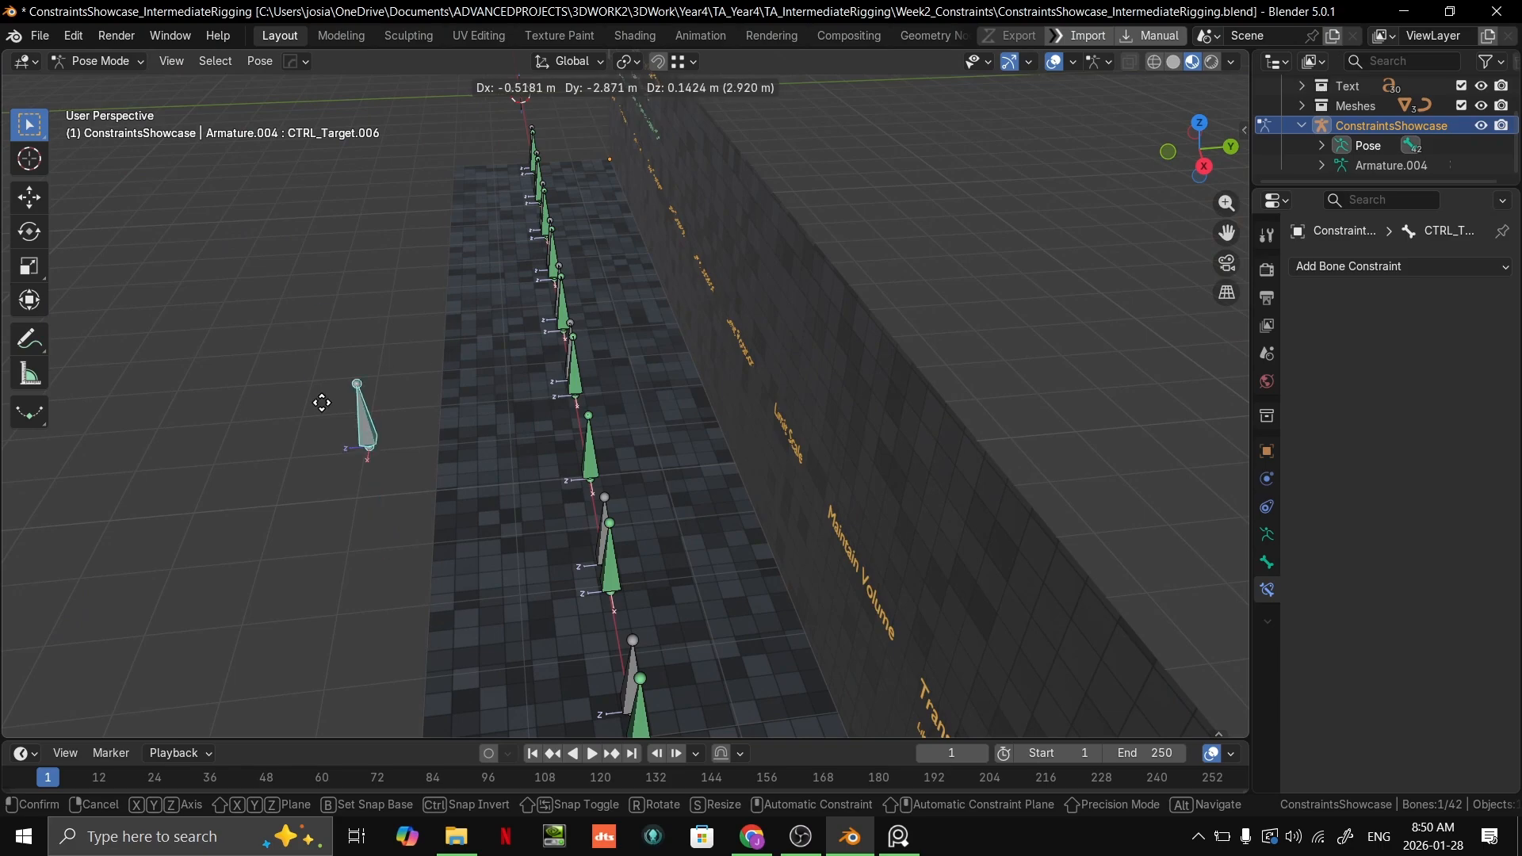
left_click(593, 356)
middle_click_drag(593, 356, 793, 444)
key("g")
left_click(634, 468)
Step: Try scaling the grey Limit Rotation target bone and undo its earlier moves
key("s")
right_click(1094, 394)
key("ctrl+z")
key("ctrl+z")
Step: Try rotating the grey Limit Rotation target bone freely from front, side and angled views, cancelling each rotation
key("r")
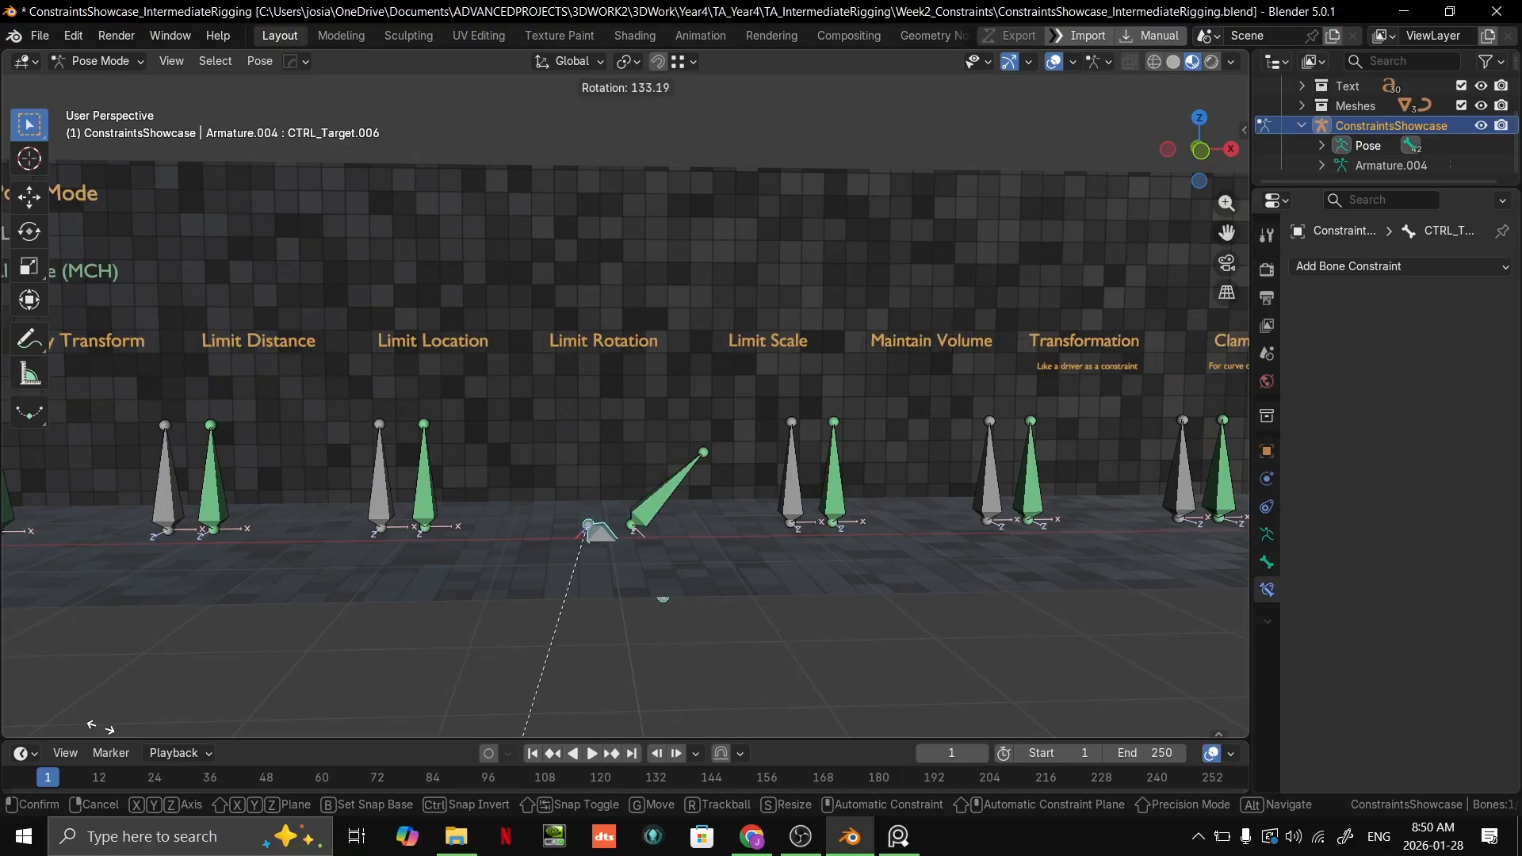
right_click(916, 273)
middle_click_drag(911, 284, 831, 312)
key("r")
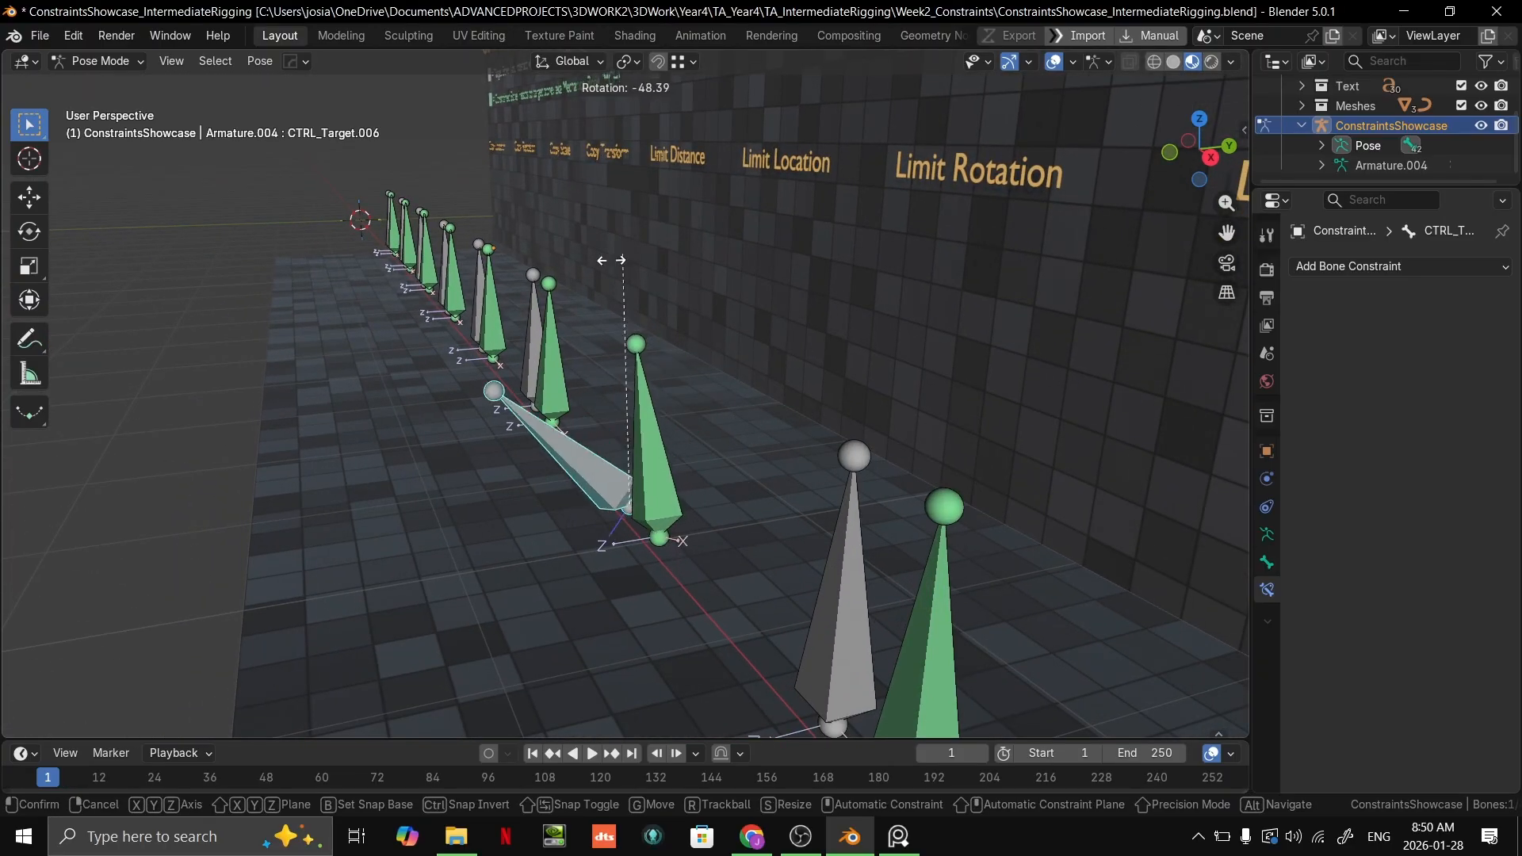
right_click(1064, 322)
middle_click_drag(1061, 327, 912, 409)
key("r")
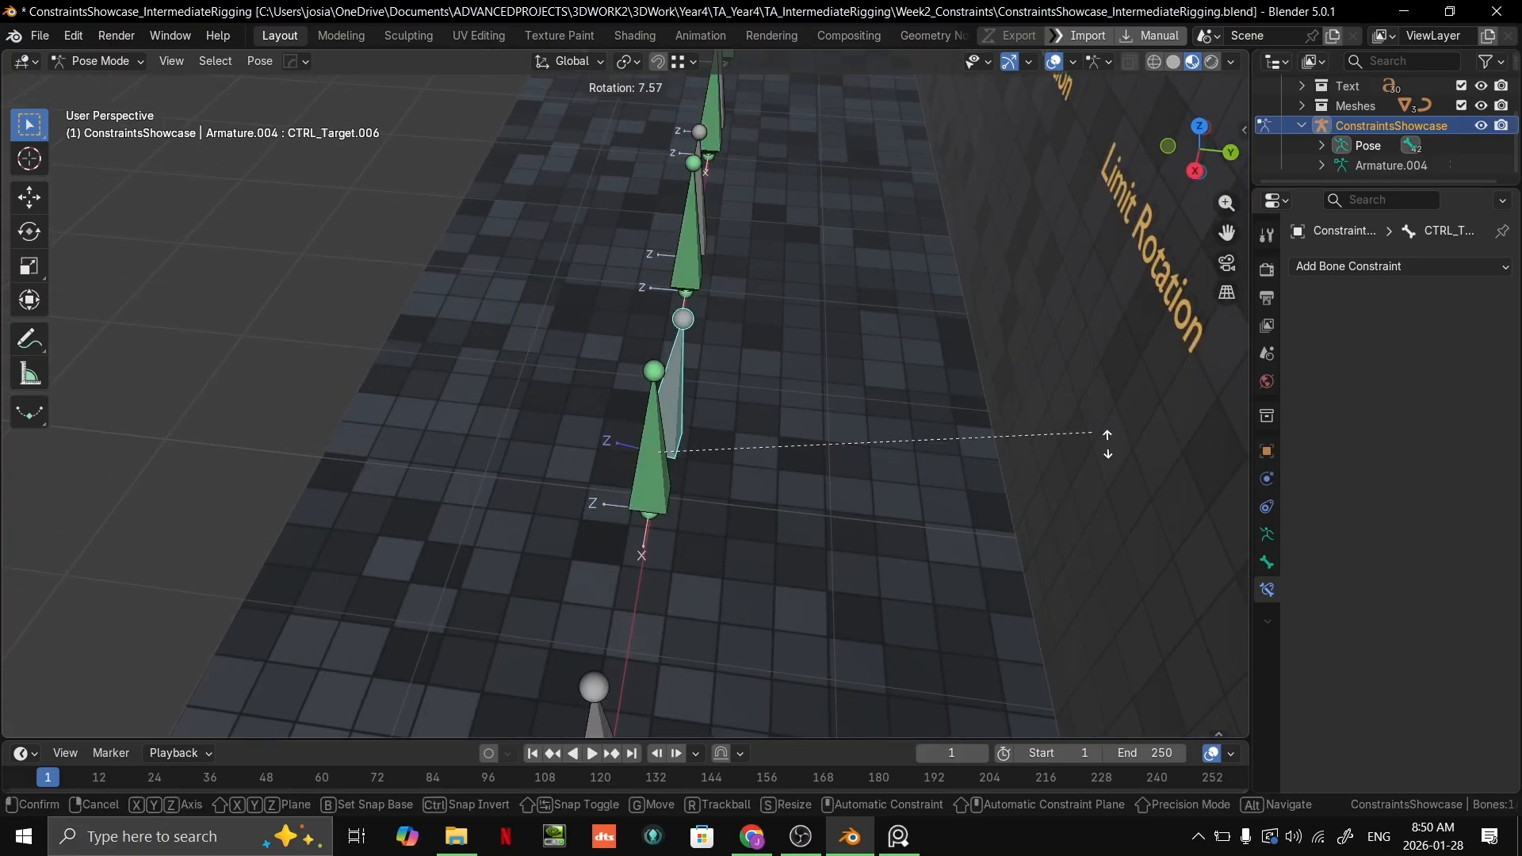
right_click(6, 493)
middle_click_drag(713, 408, 989, 284)
key("r")
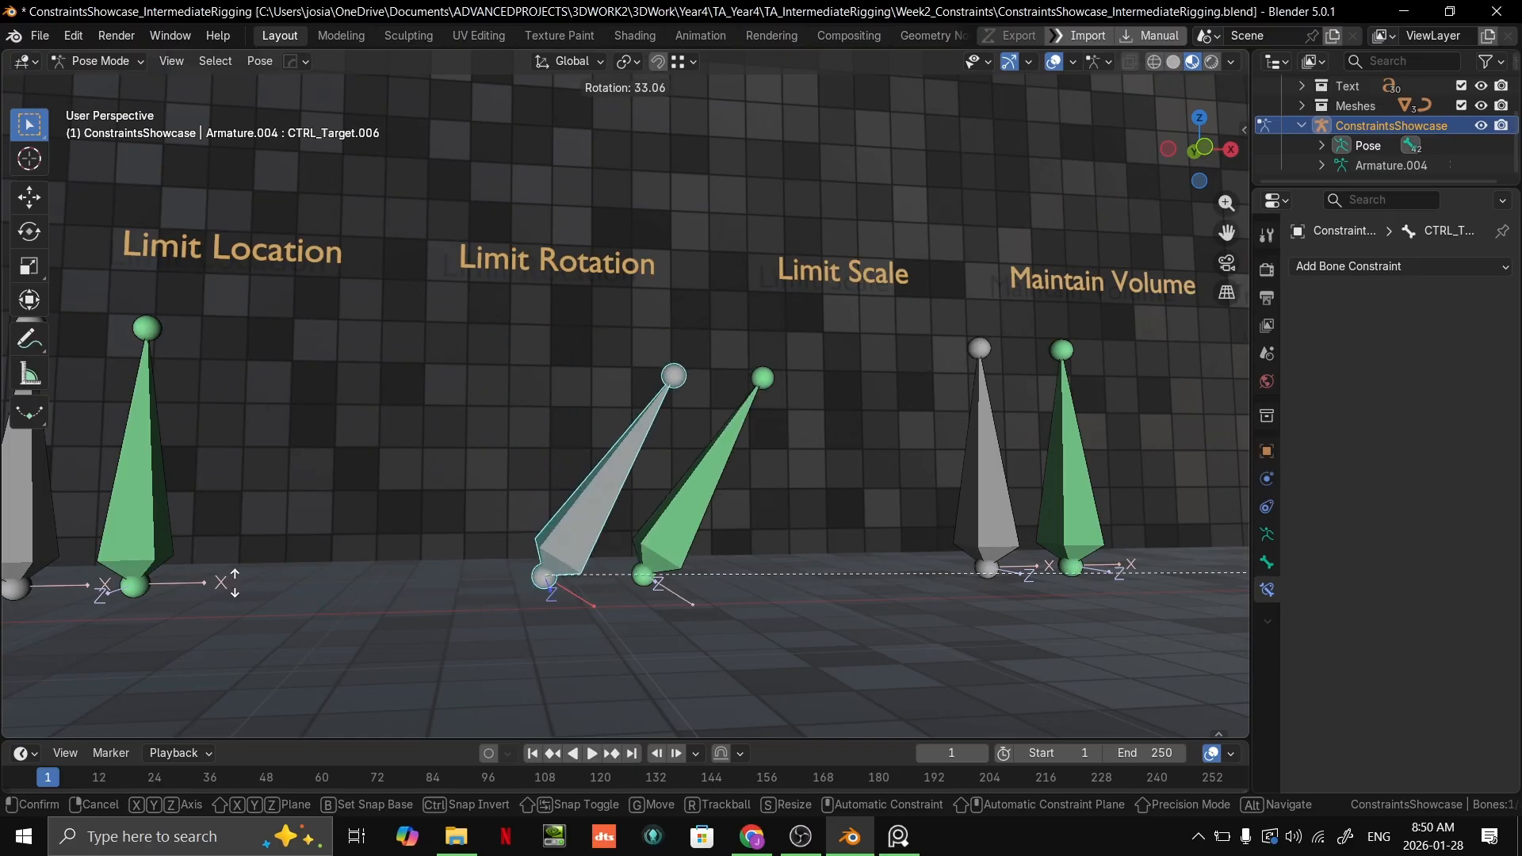
right_click(325, 476)
Step: Try rotating the grey Limit Rotation target bone around the global Z axis and cancel
middle_click_drag(1091, 523, 971, 627)
key("r")
key("z")
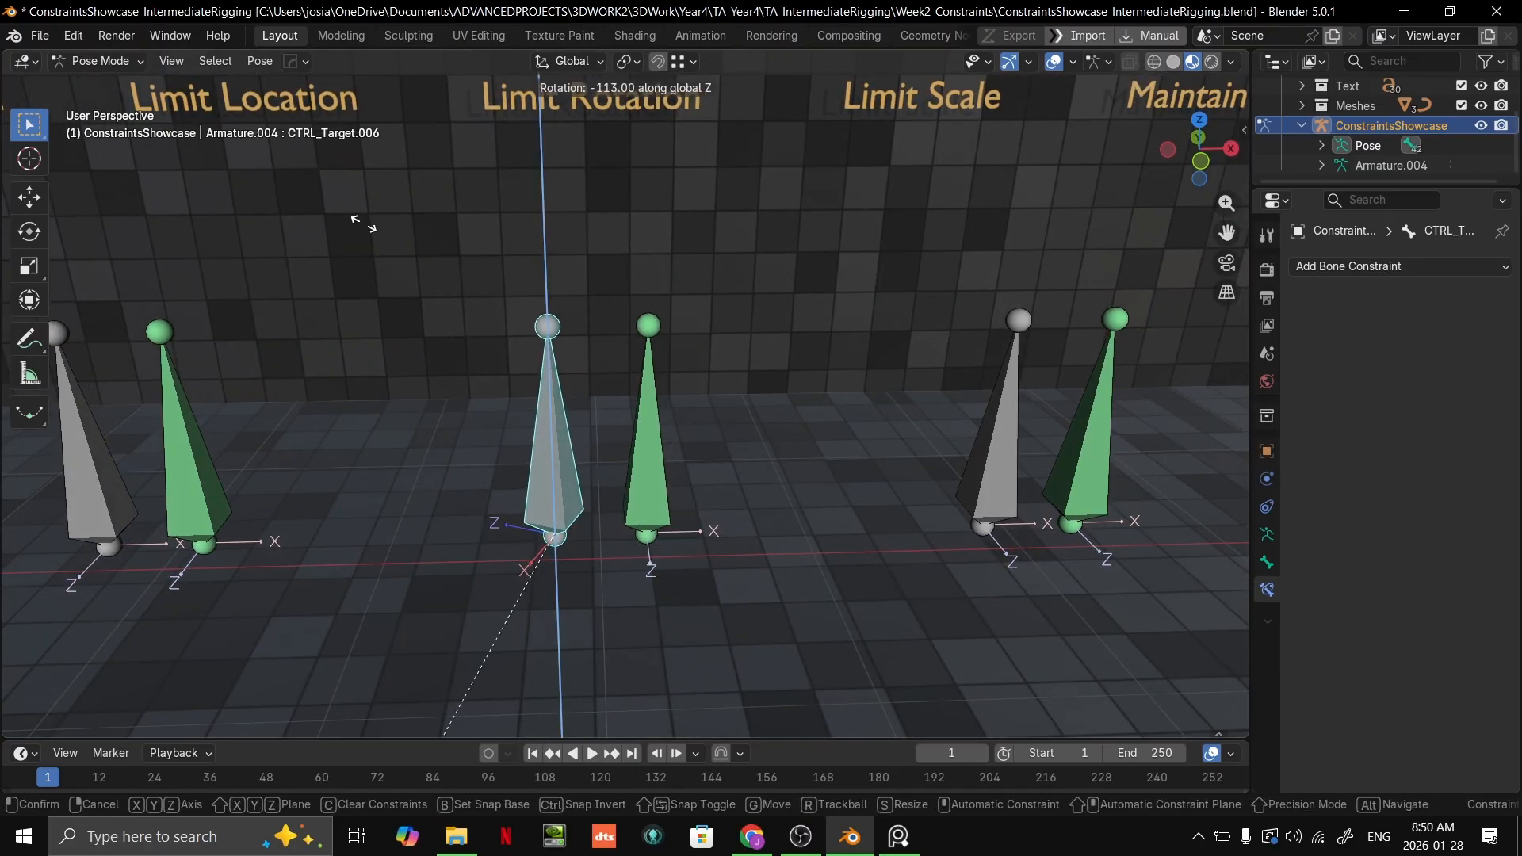
right_click(599, 247)
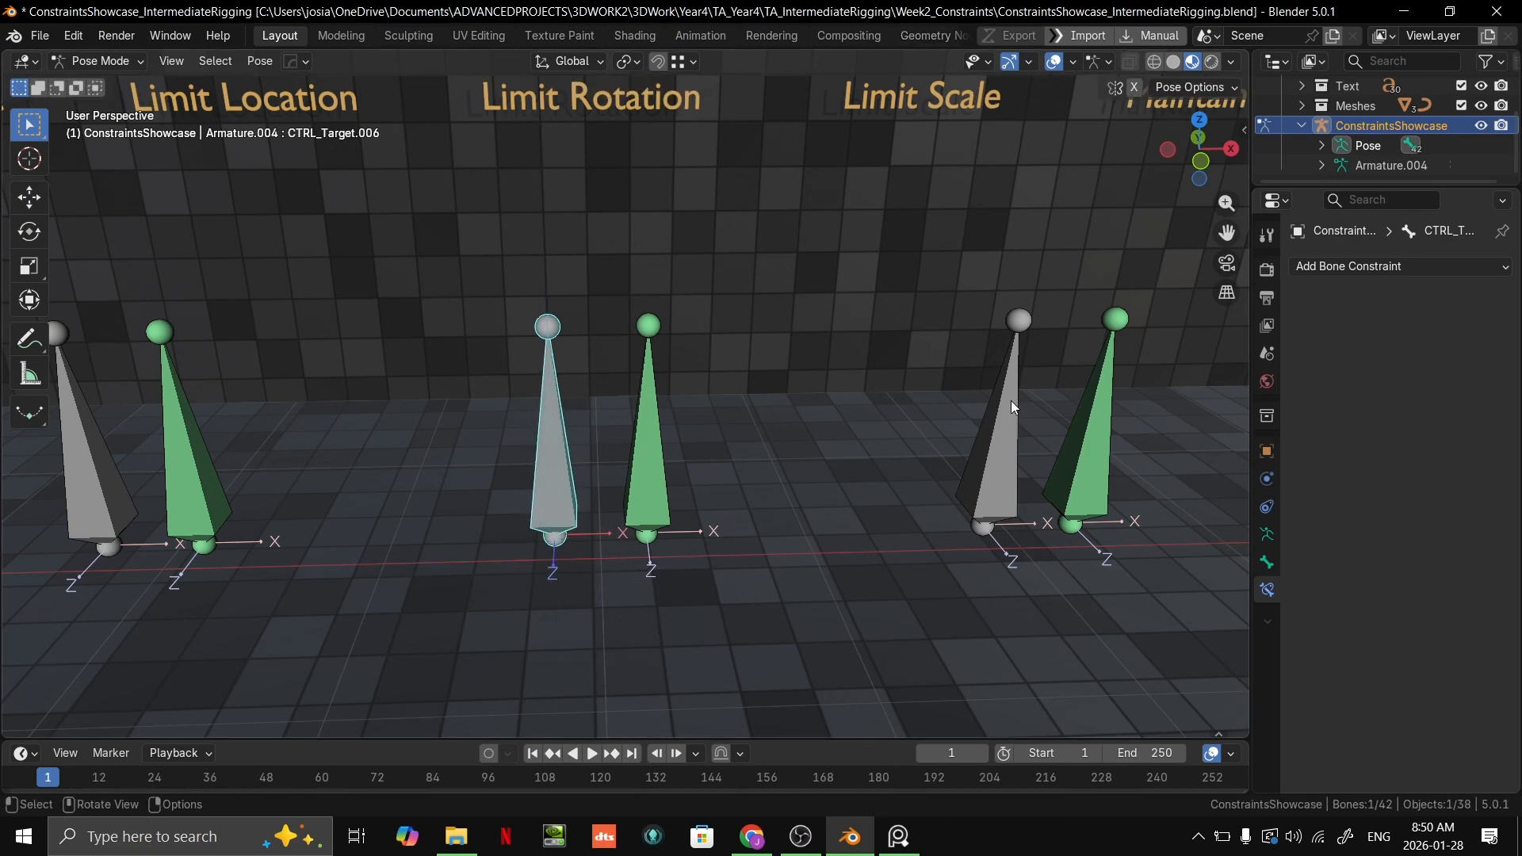
Step: Select the green Limit Rotation bone and set its Limit Rotation constraint's Owner to World Space
left_click(700, 488)
scroll(1474, 606, "down", 3)
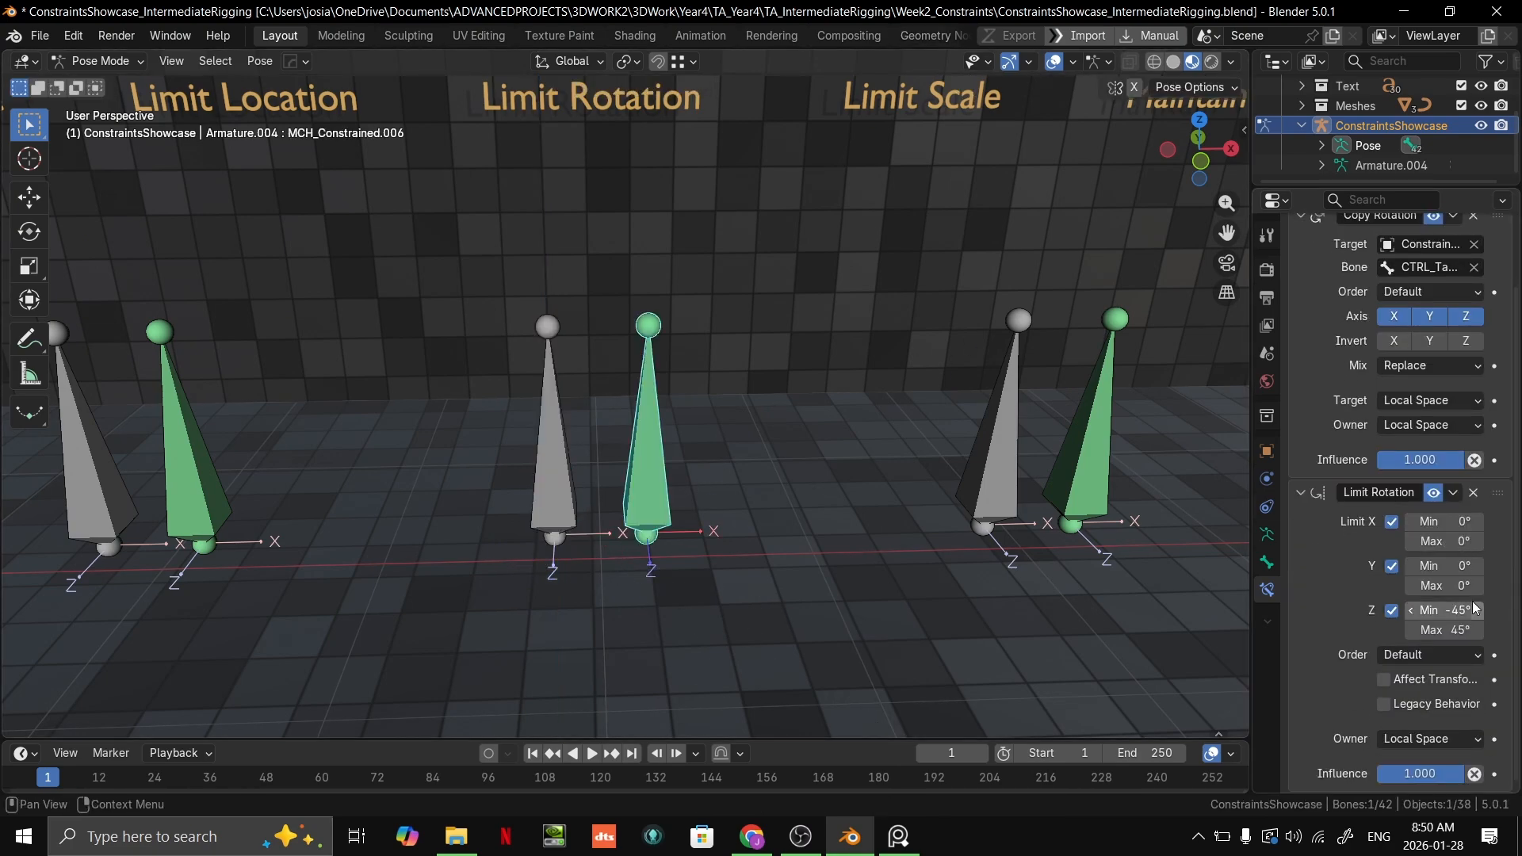
scroll(1443, 468, "up", 3)
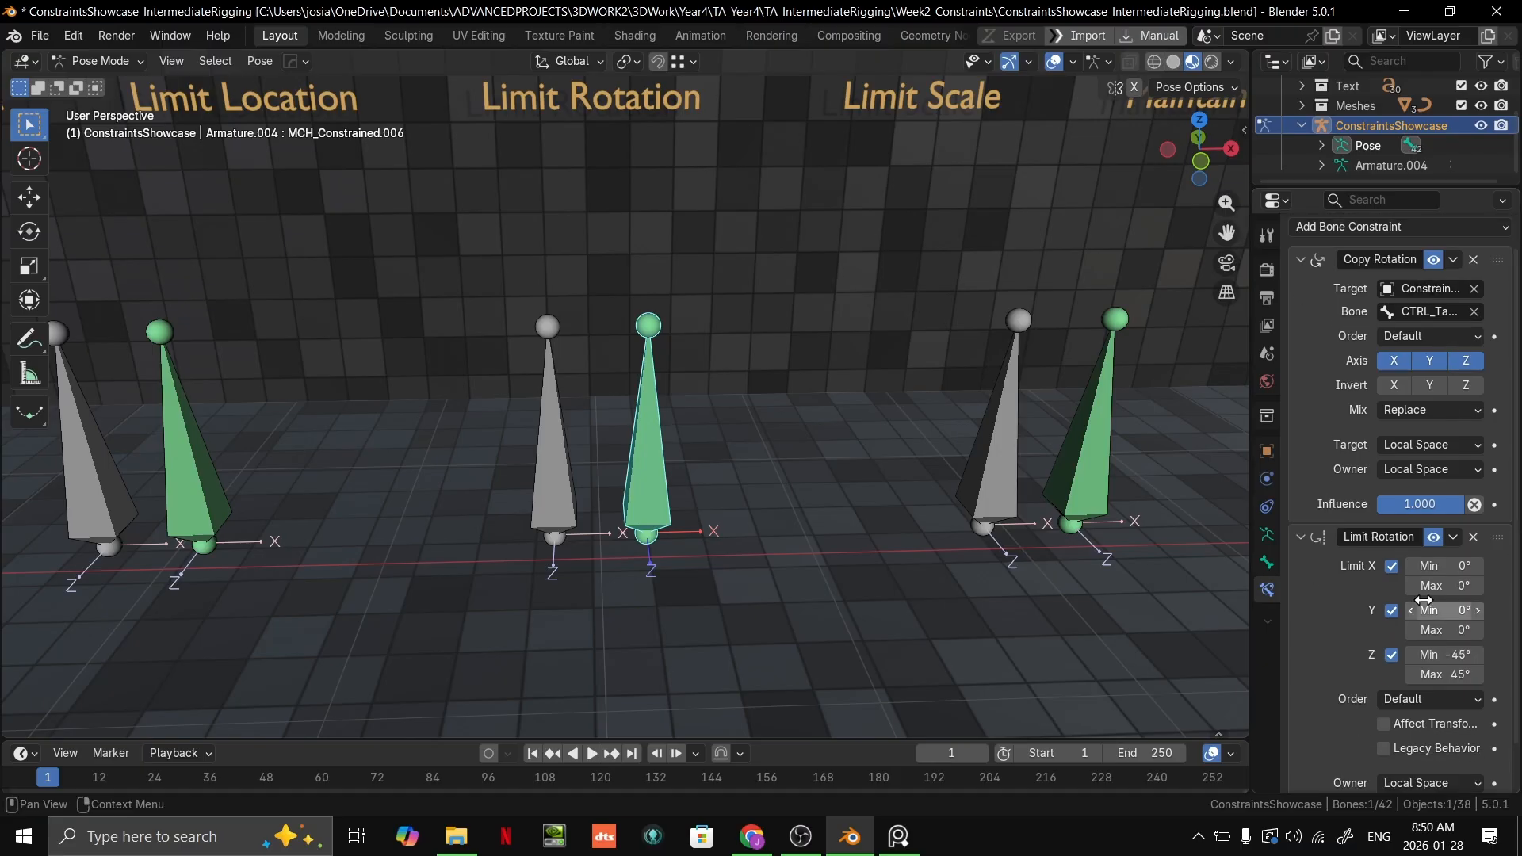
scroll(1427, 491, "down", 3)
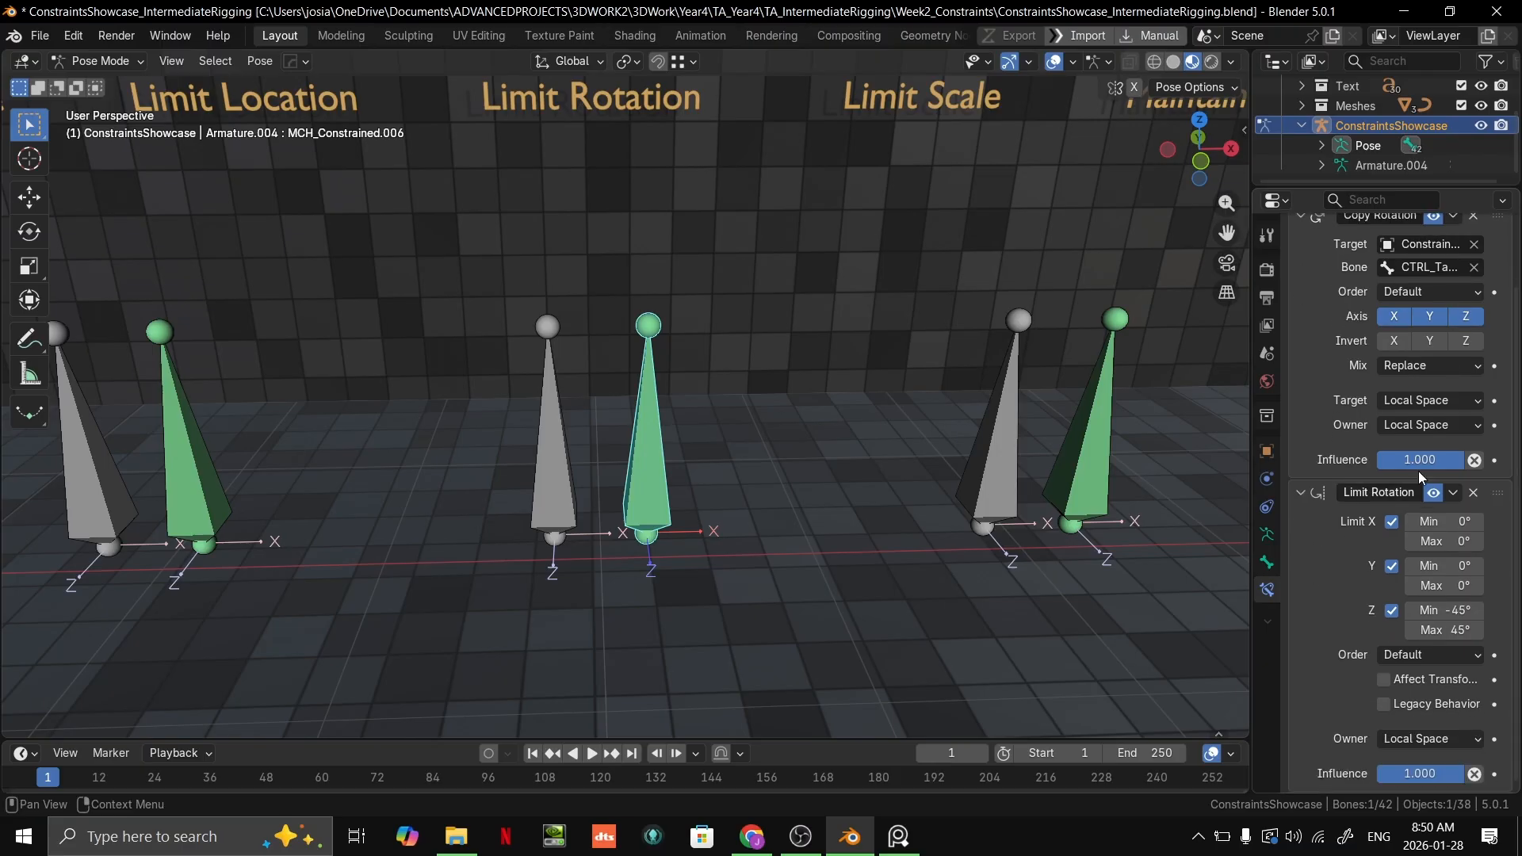
left_click(1407, 738)
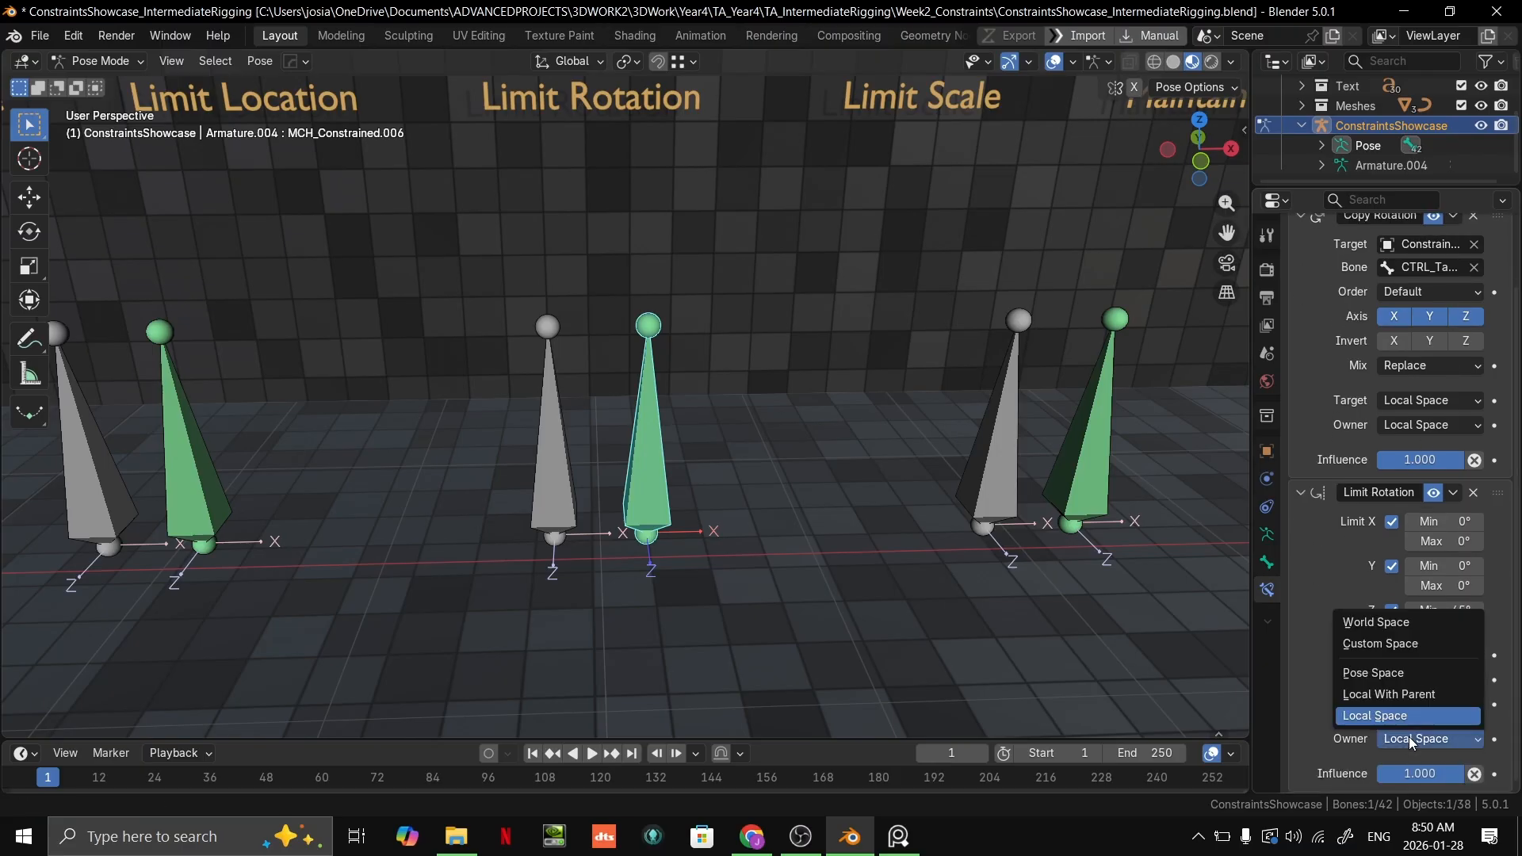
left_click(1393, 623)
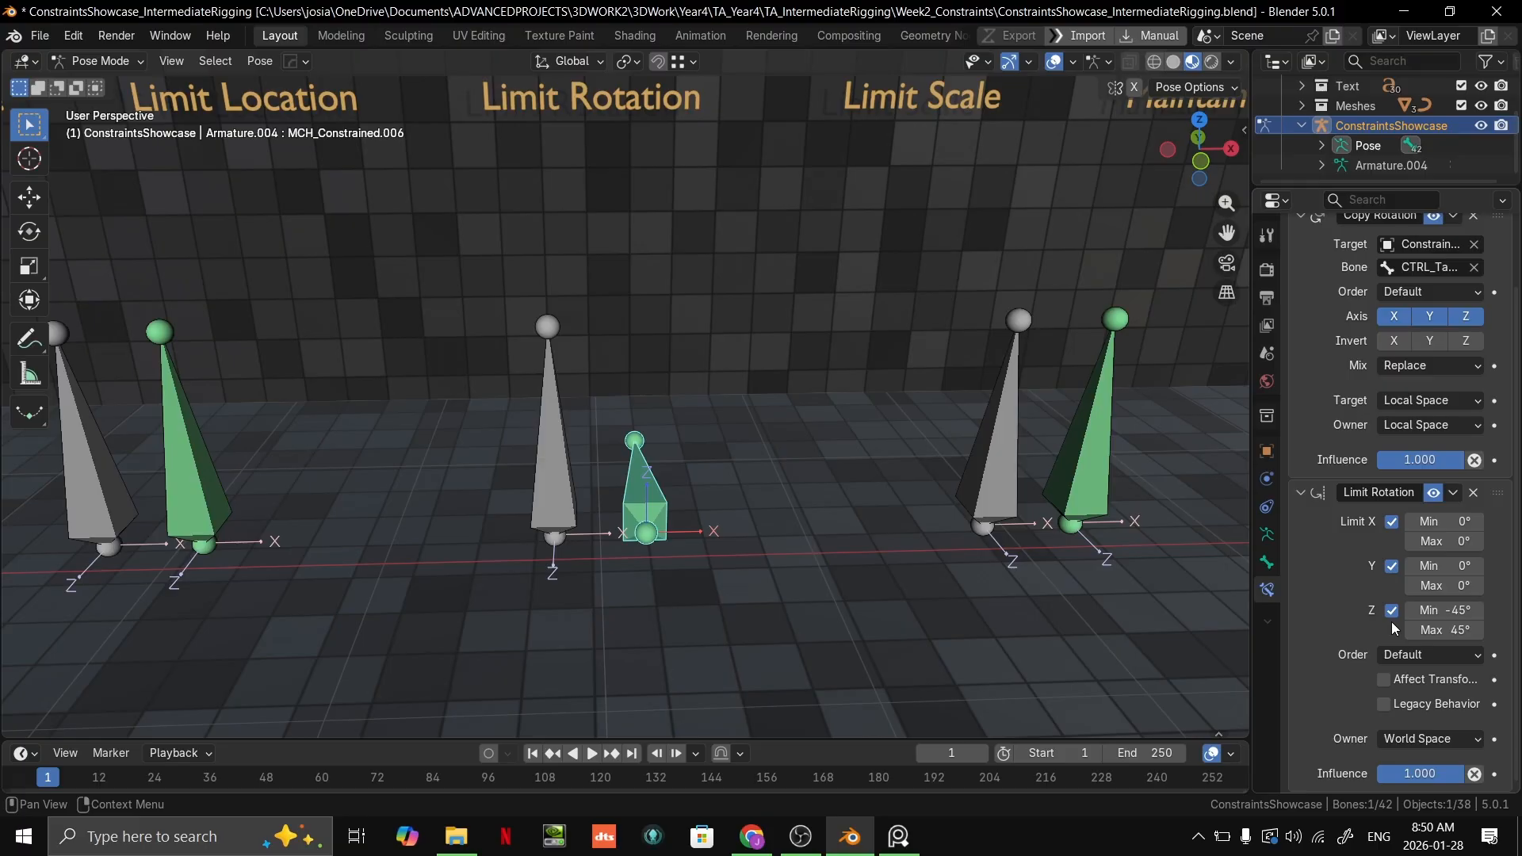
Step: Try rotating the grey Limit Rotation target bone to test the World Space limits on the green bone
left_click(572, 495)
middle_click_drag(697, 445, 670, 411)
key("r")
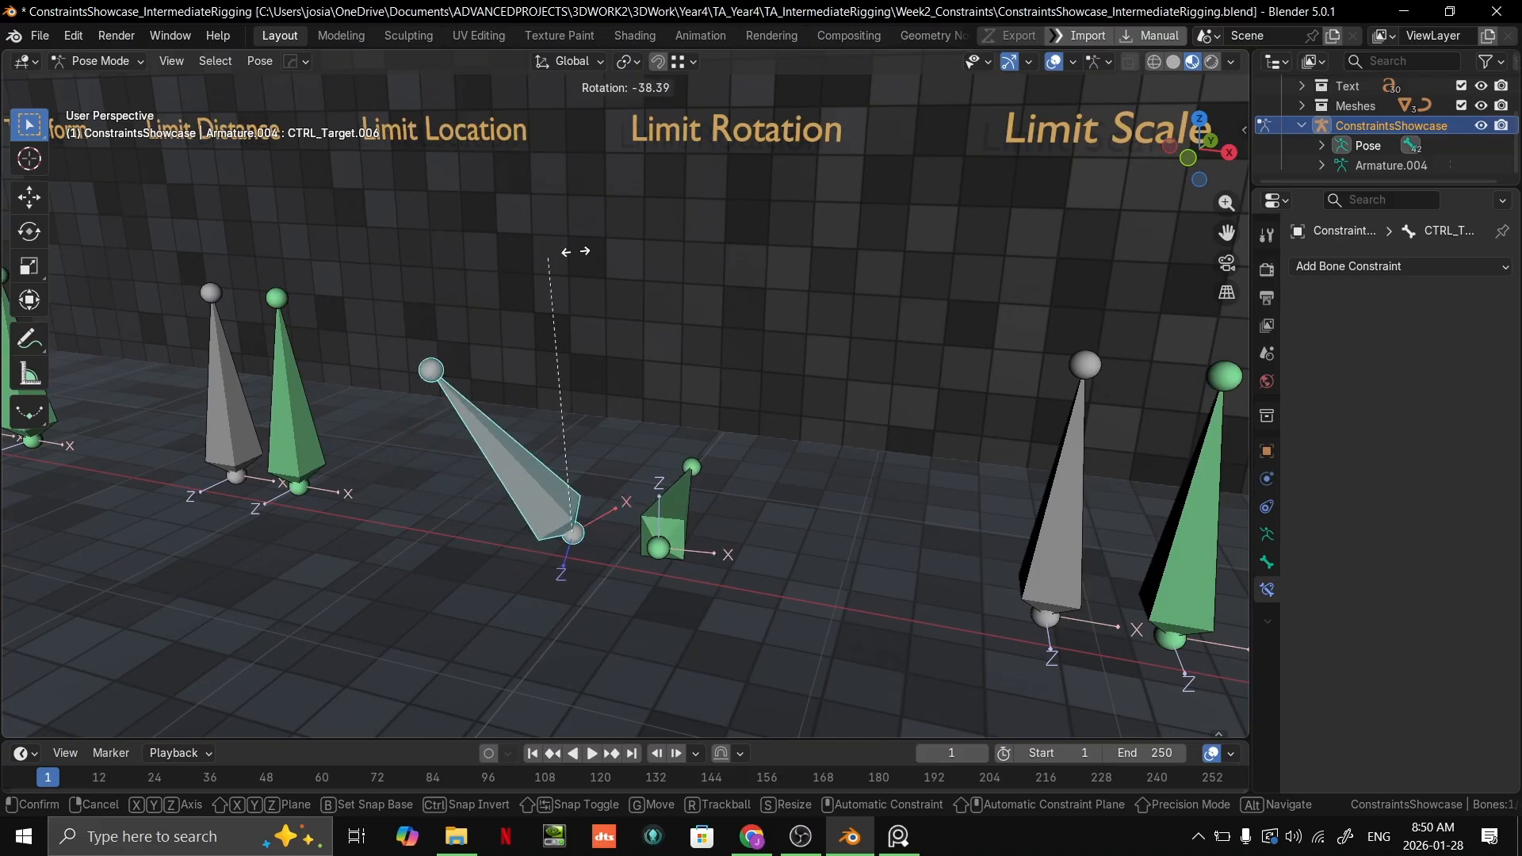
right_click(641, 287)
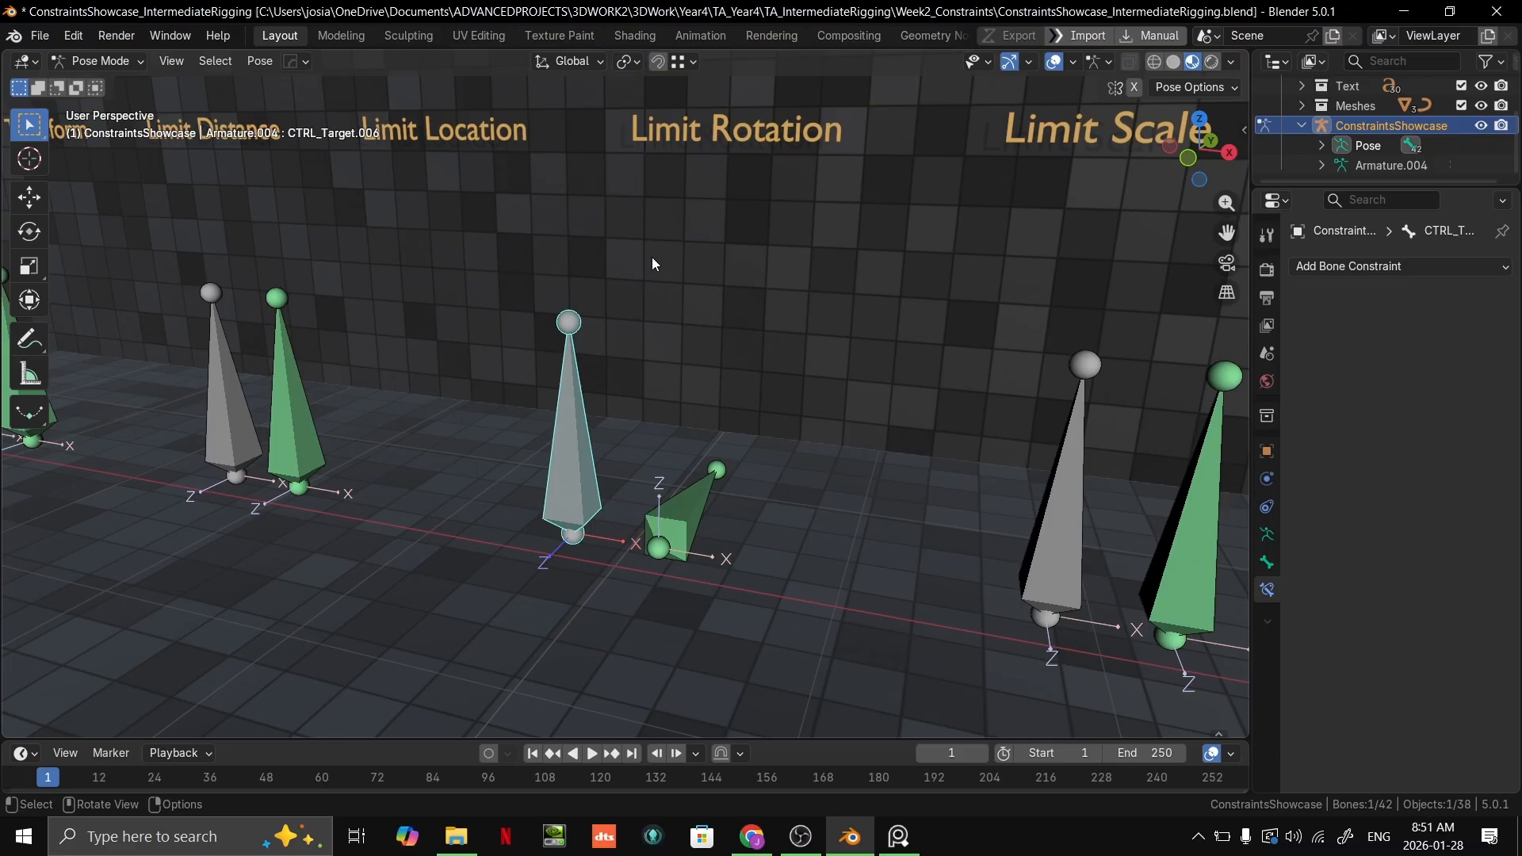
Step: Inspect the tilted green Limit Rotation bone and undo the Owner change on its Limit Rotation constraint
middle_click_drag(647, 268, 673, 561)
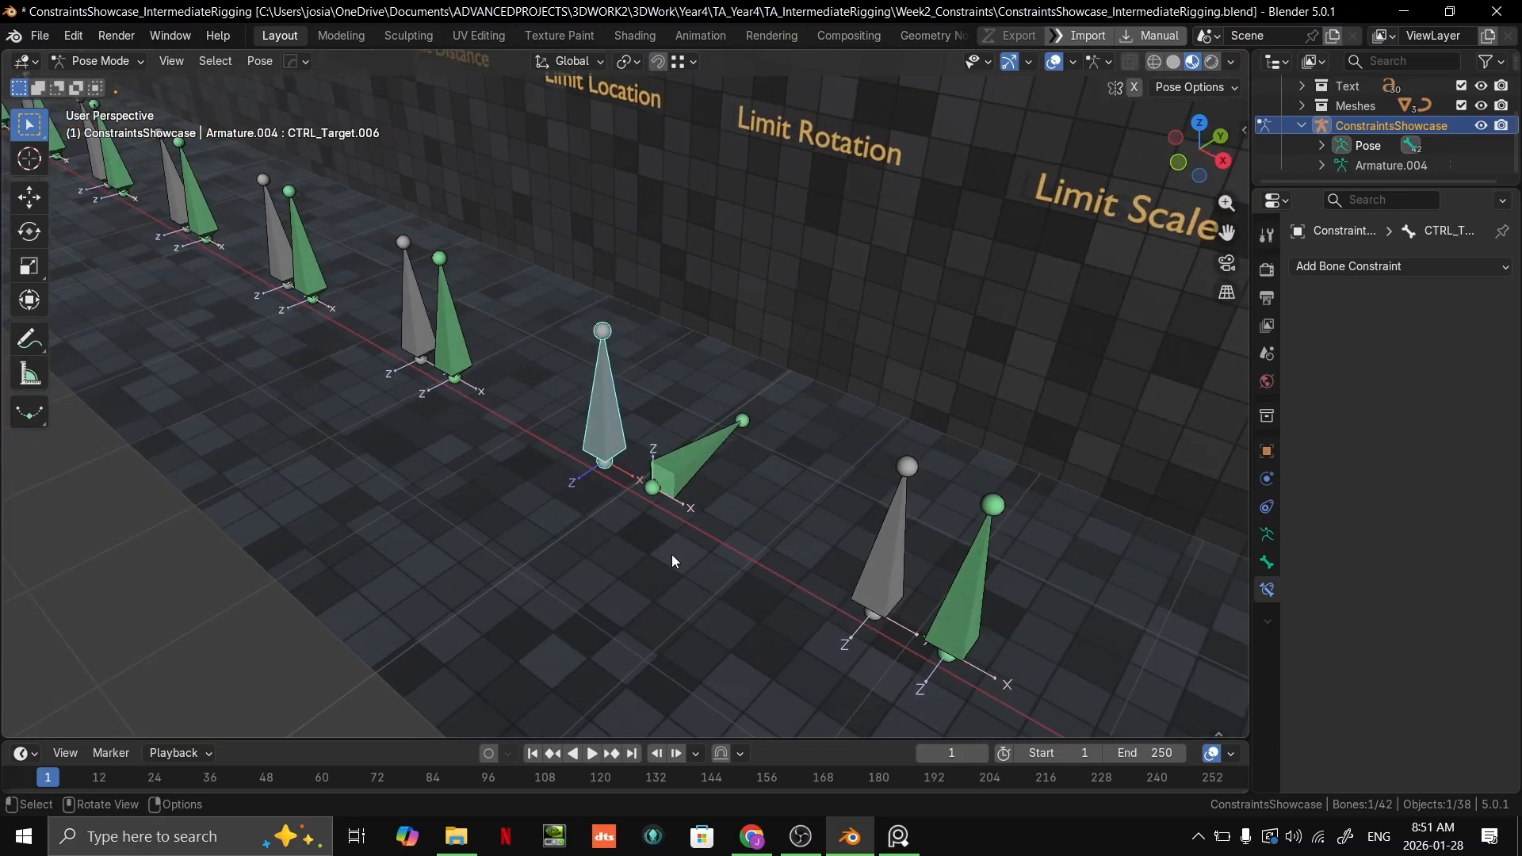
left_click(684, 471)
left_click(586, 409)
middle_click_drag(727, 428, 814, 382)
key("ctrl+z")
key("ctrl+z")
key("ctrl+z")
key("ctrl+z")
key("ctrl+z")
key("ctrl+z")
Step: Select the grey Limit Scale target bone and try moving and rotating it, cancelling both transforms
middle_click_drag(991, 392, 474, 456, "shift")
scroll(712, 536, "down", 5)
key("g")
key("Escape")
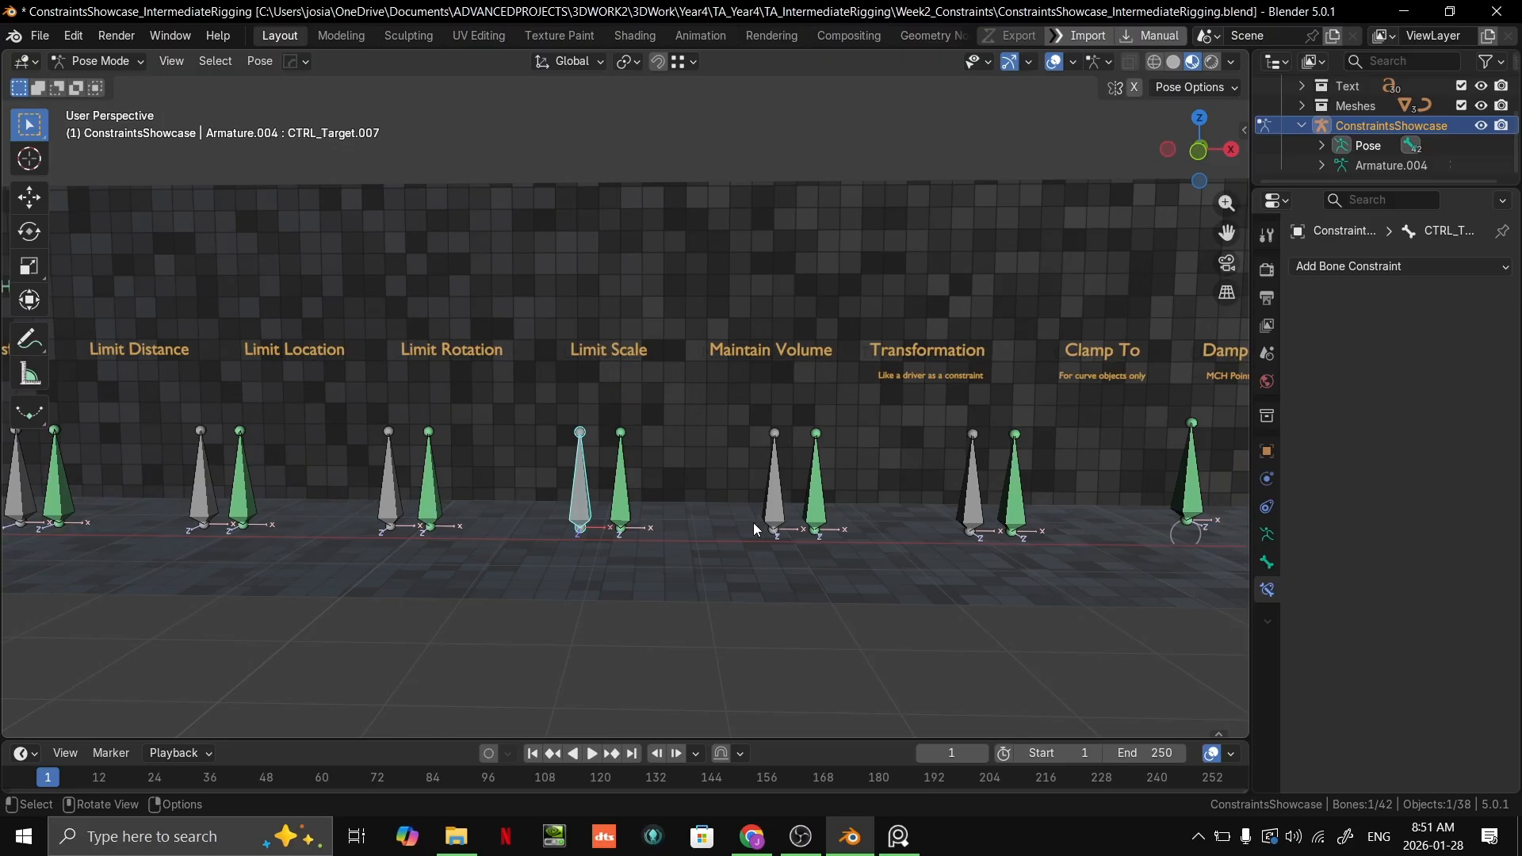
key("r")
key("Escape")
Step: Try scaling the grey Limit Scale target bone down and up to test the green bone's scale limits
key("s")
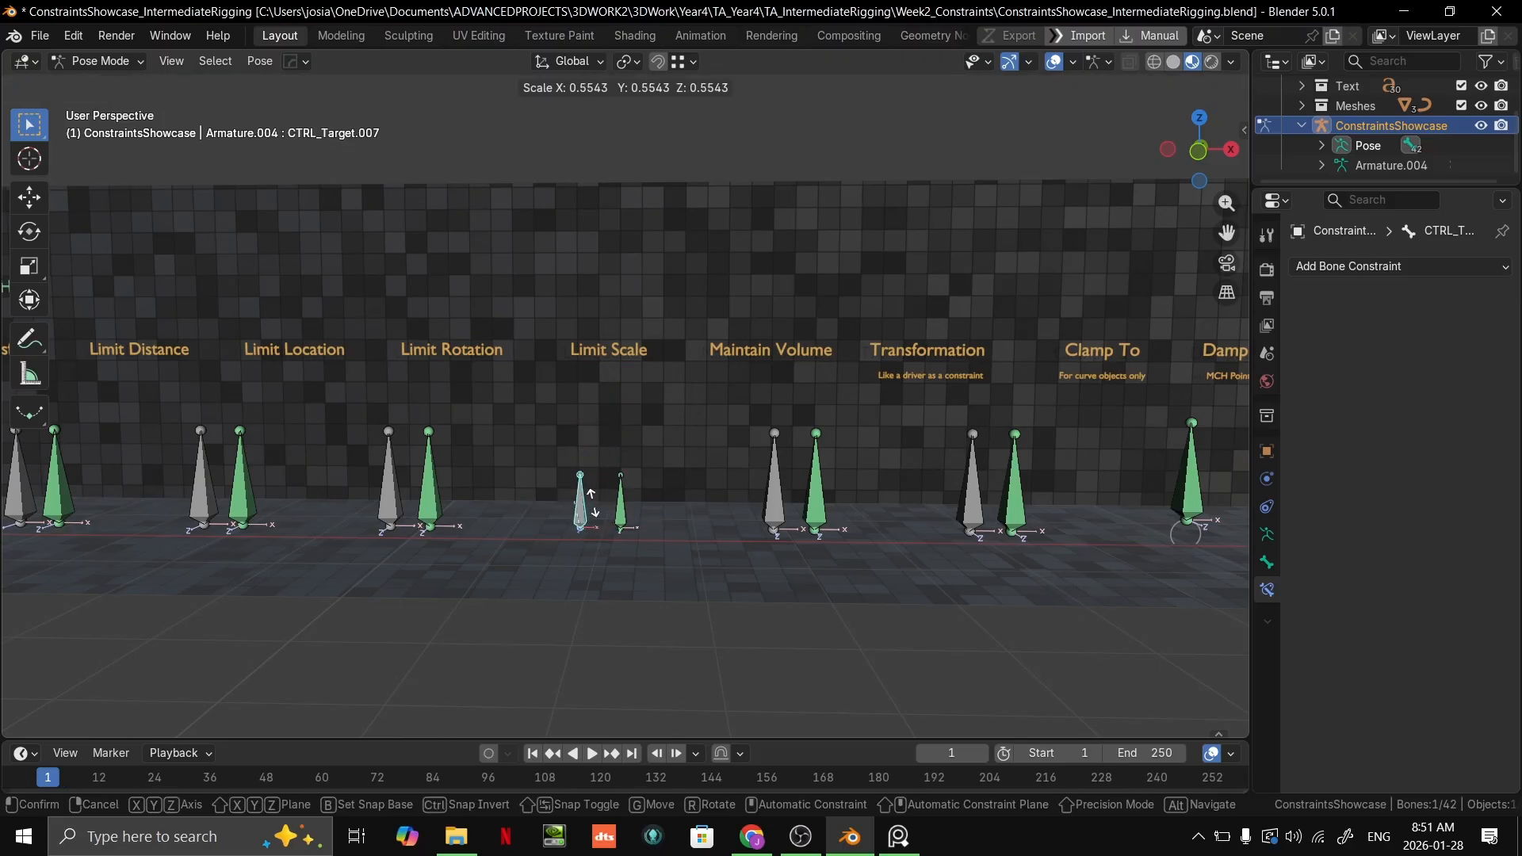
key("Escape")
key("s")
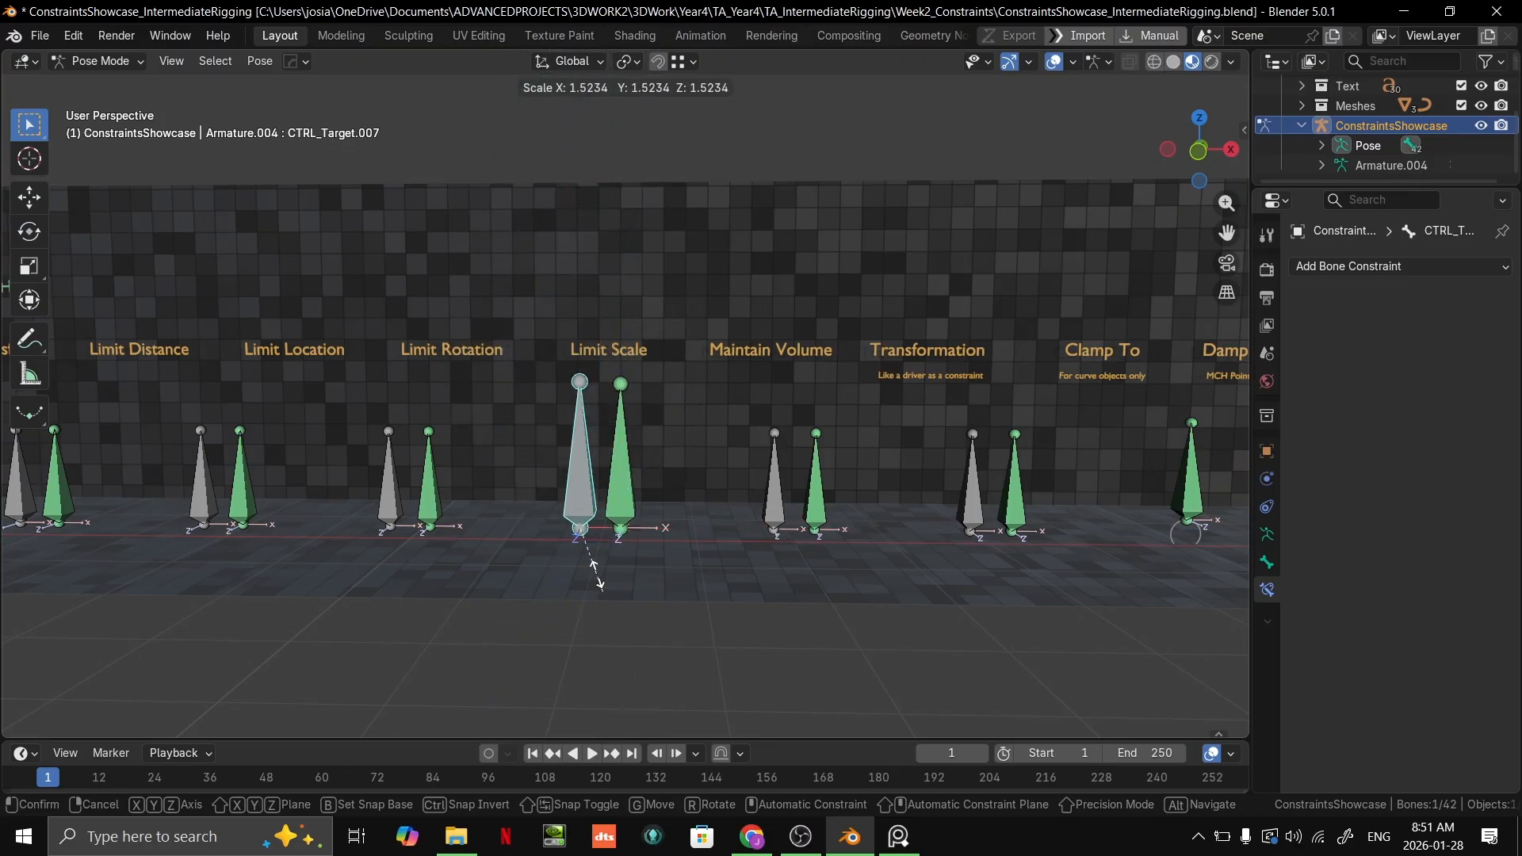
key("Escape")
Step: Select the green Limit Scale bone and review the minimum and maximum values of its Limit Scale constraint
left_click(626, 476)
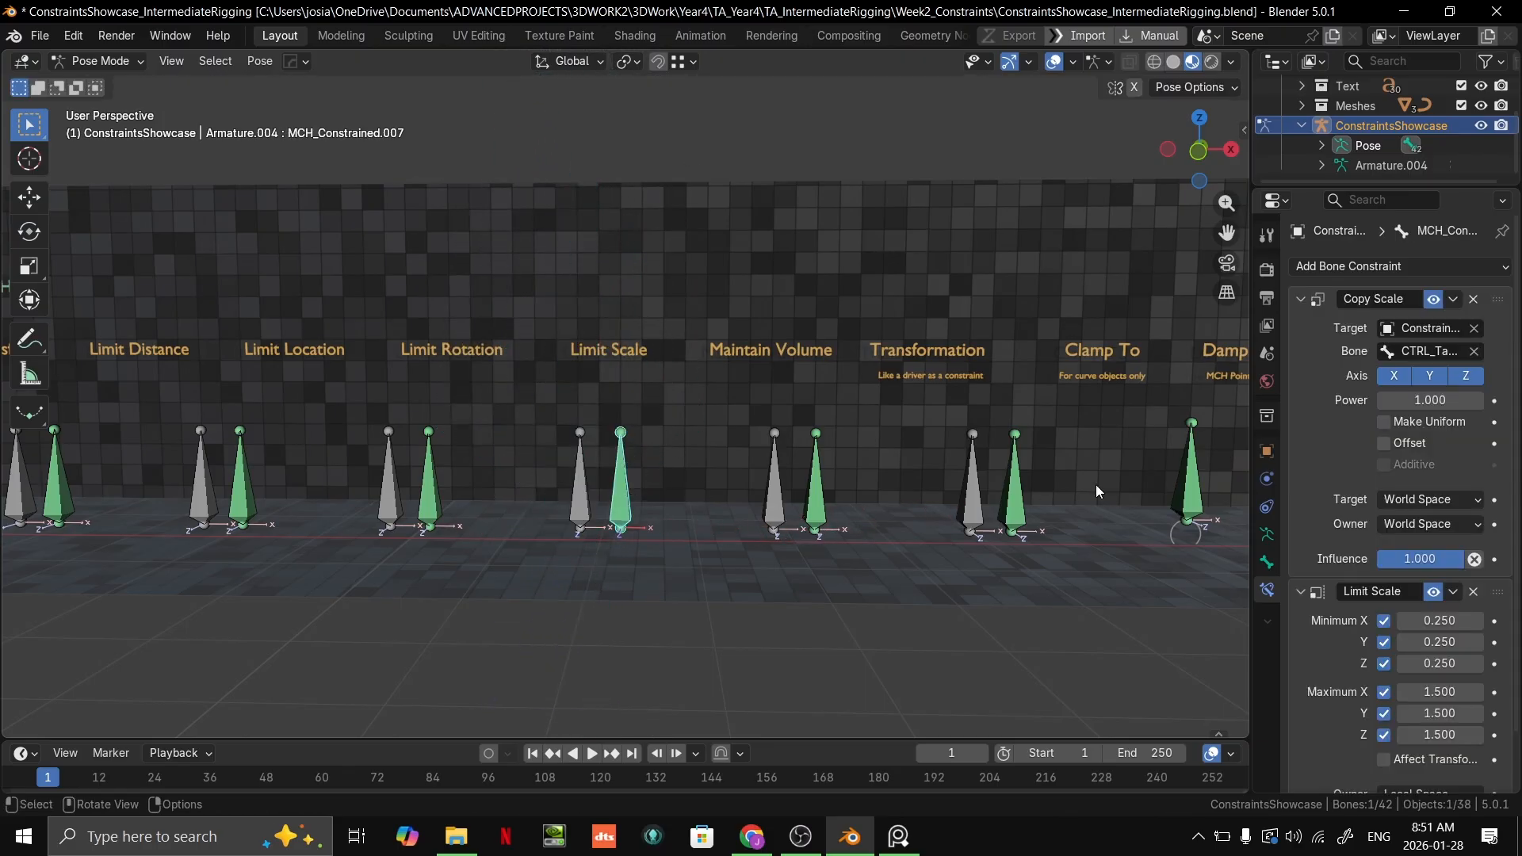
scroll(1420, 620, "down", 2)
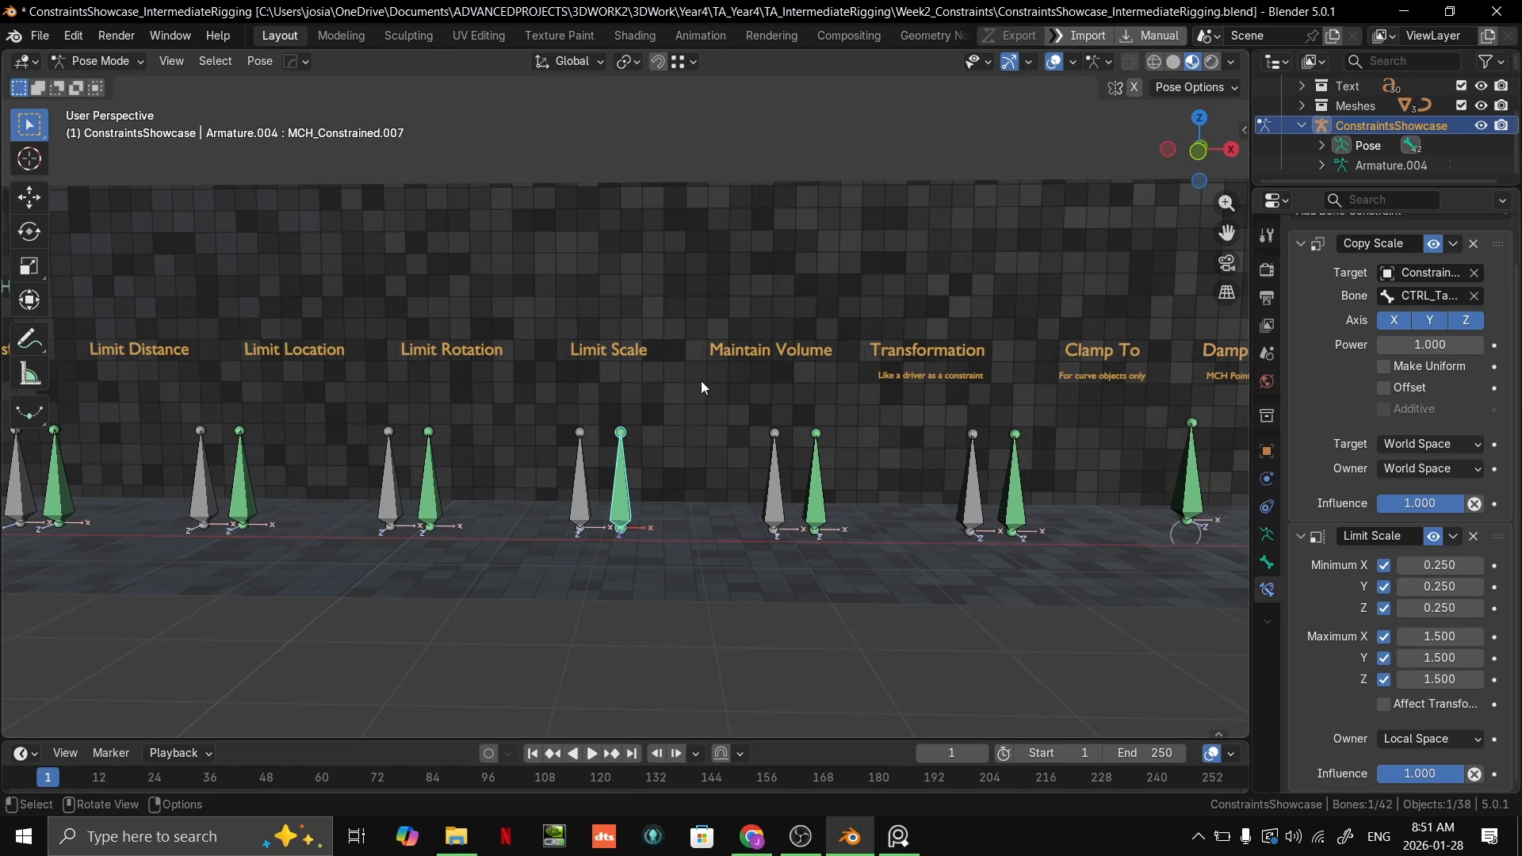
Step: Try scaling up the grey Limit Scale target bone and reselect the green constrained bone beside it
left_click(588, 516)
key("s")
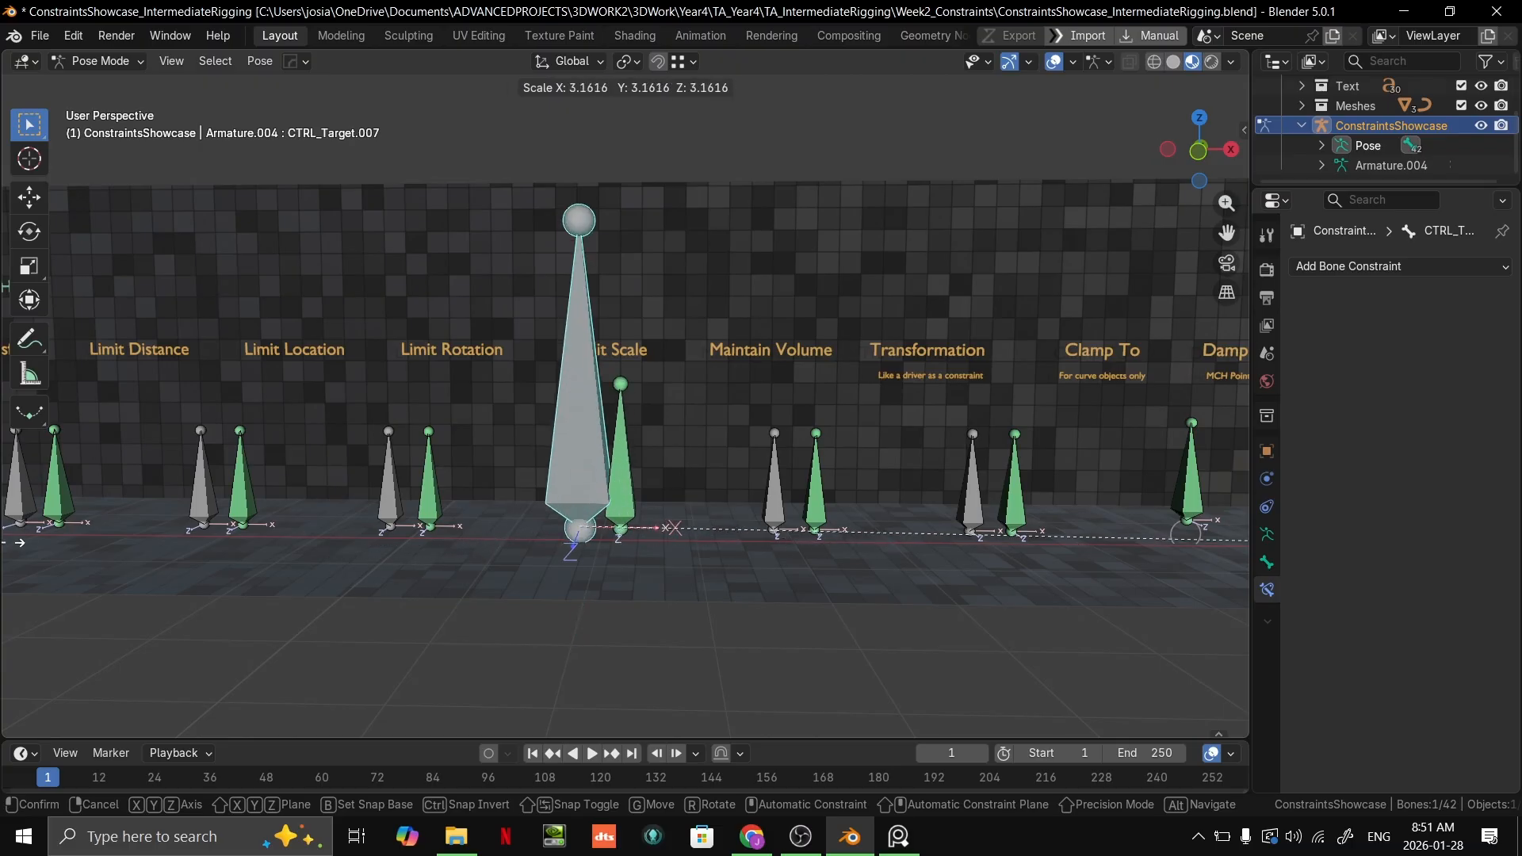
right_click(826, 582)
scroll(825, 582, "up", 5)
middle_click_drag(707, 441, 665, 509, "shift")
left_click(655, 536)
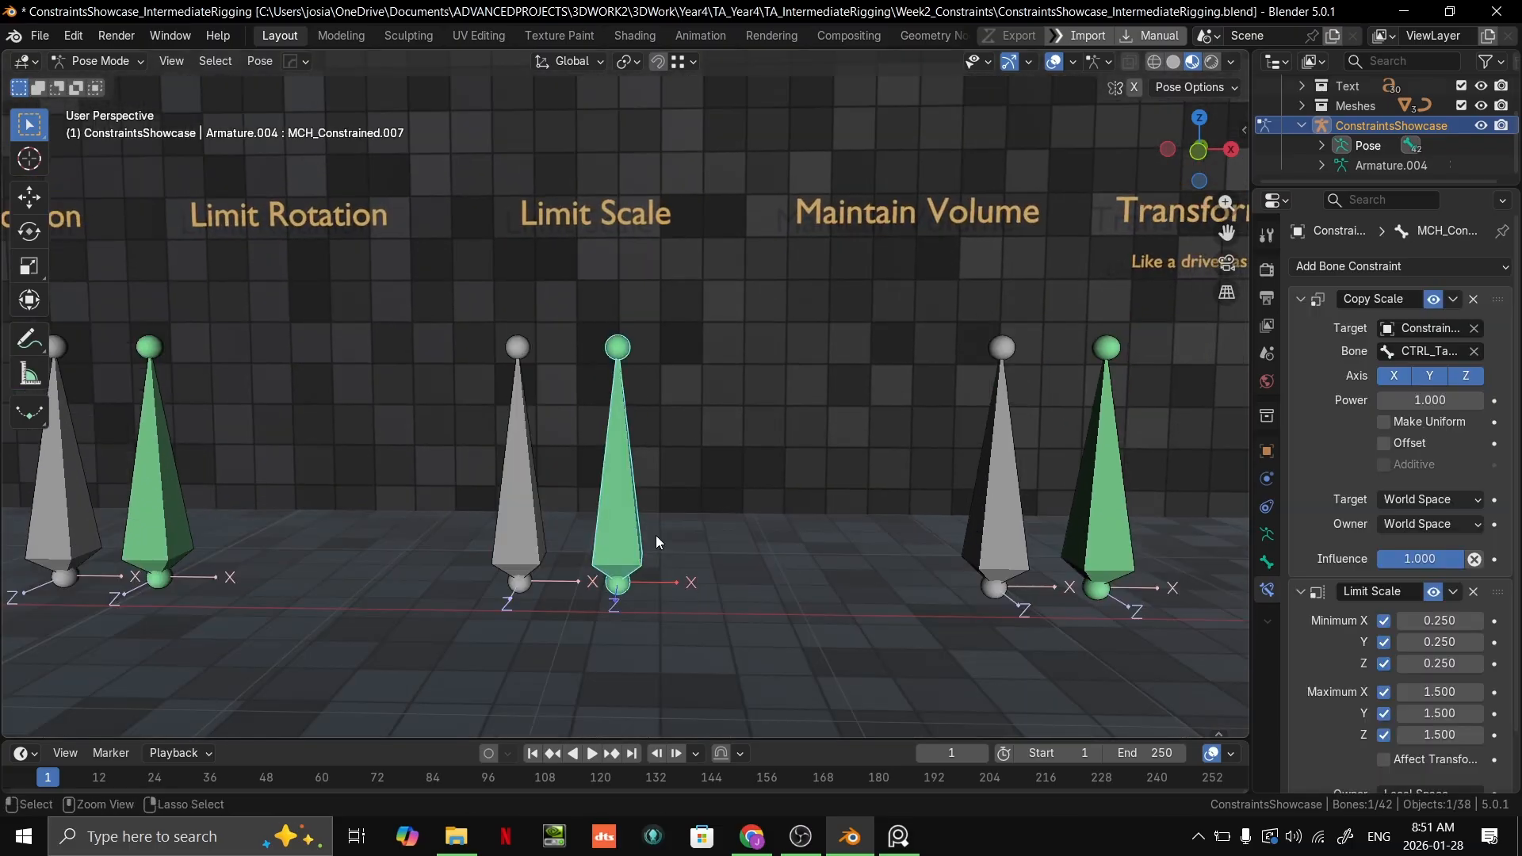
key("ctrl+z")
key("ctrl+z")
Step: Select the grey target bone of the Maintain Volume setup
scroll(821, 523, "down", 1)
scroll(821, 523, "down", 5)
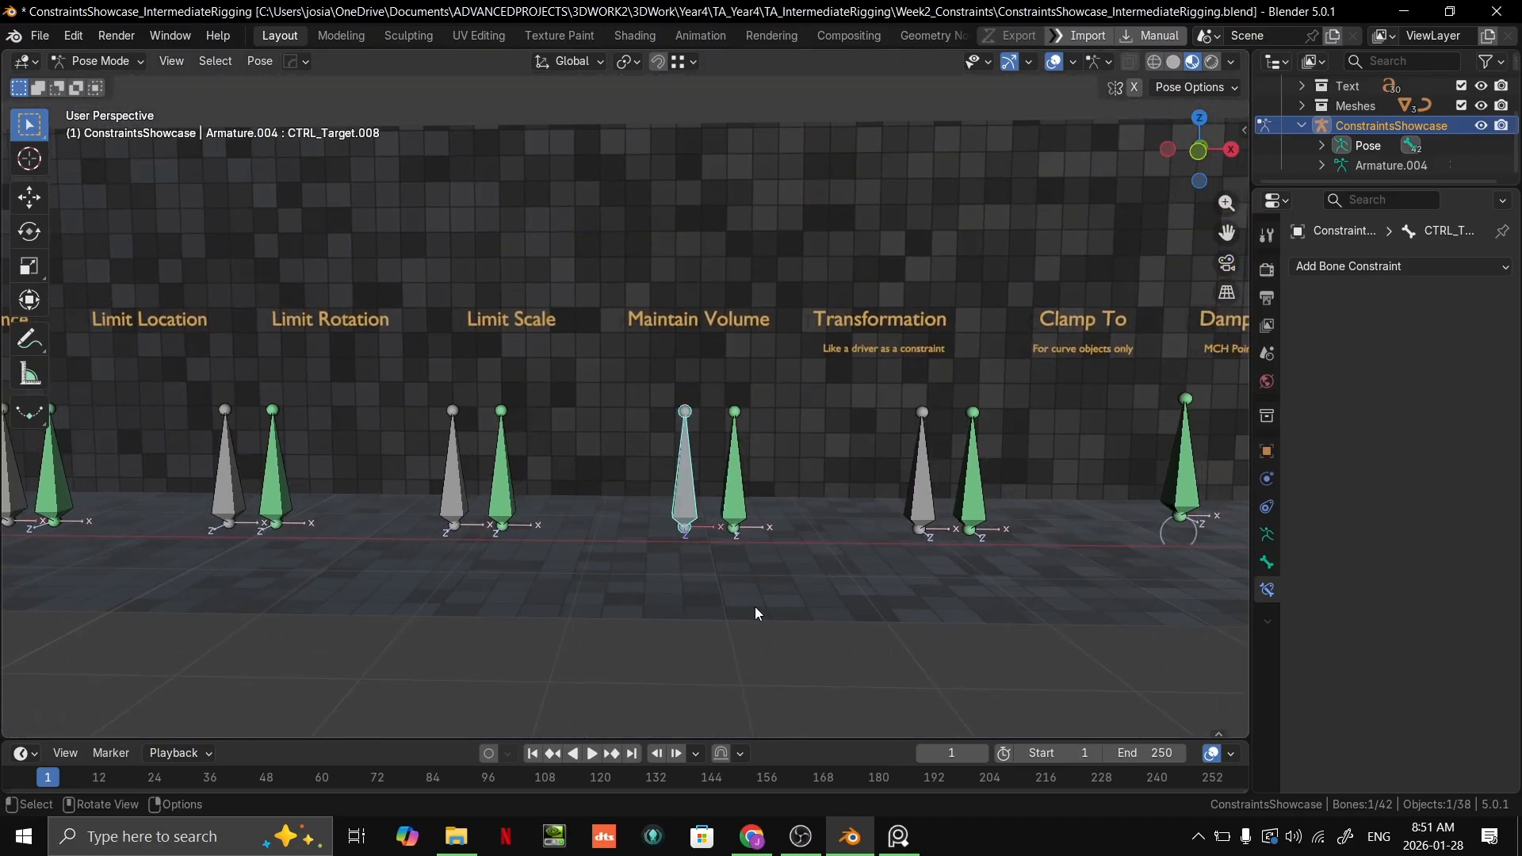
scroll(939, 521, "down", 2)
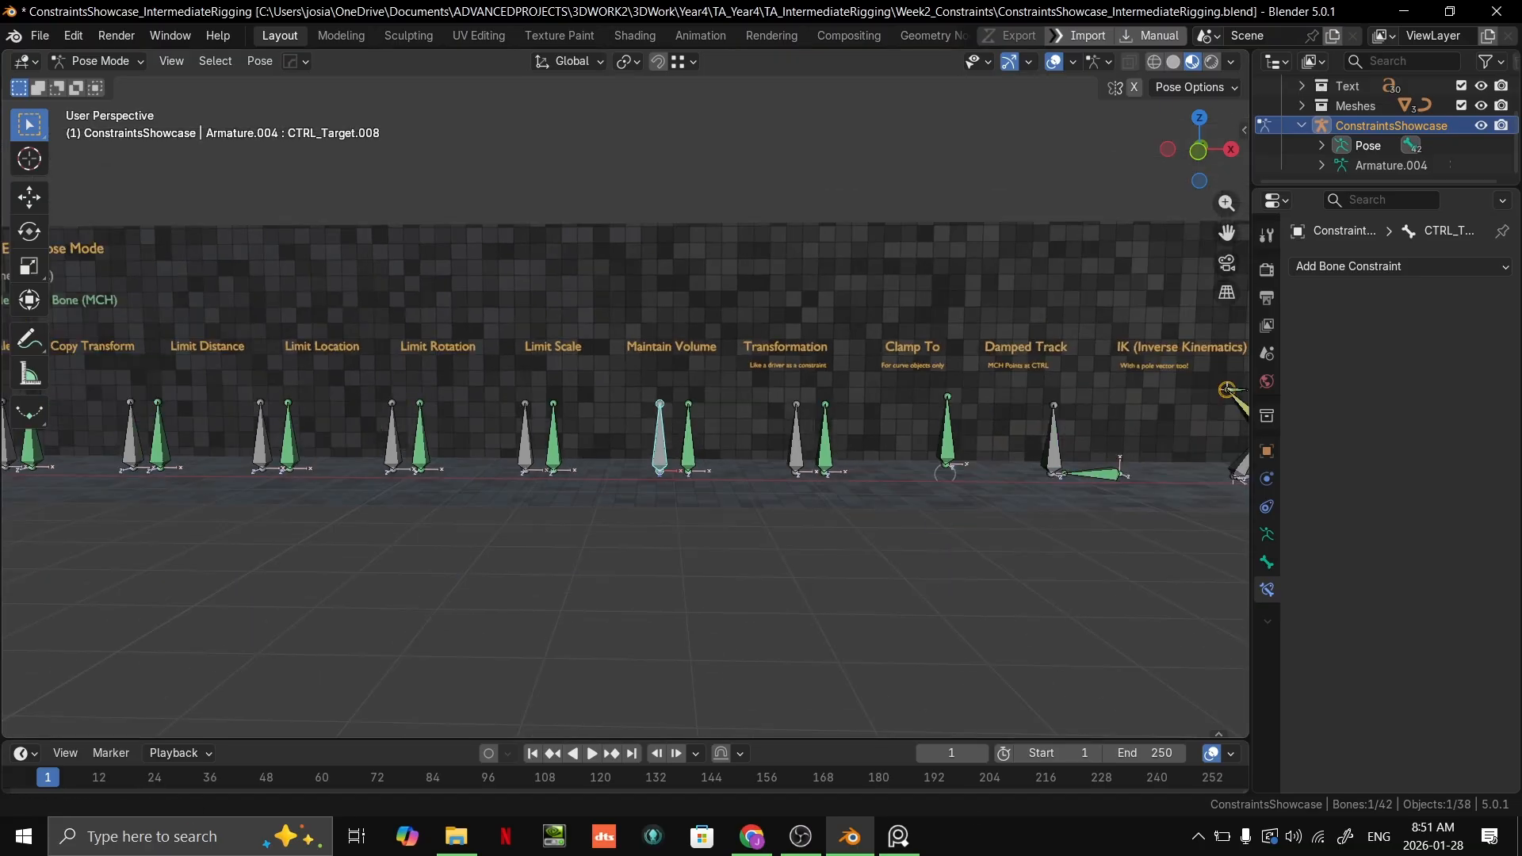
scroll(692, 477, "up", 3)
middle_click_drag(833, 508, 635, 598, "shift")
middle_click_drag(691, 485, 755, 437, "shift")
scroll(813, 483, "up", 2)
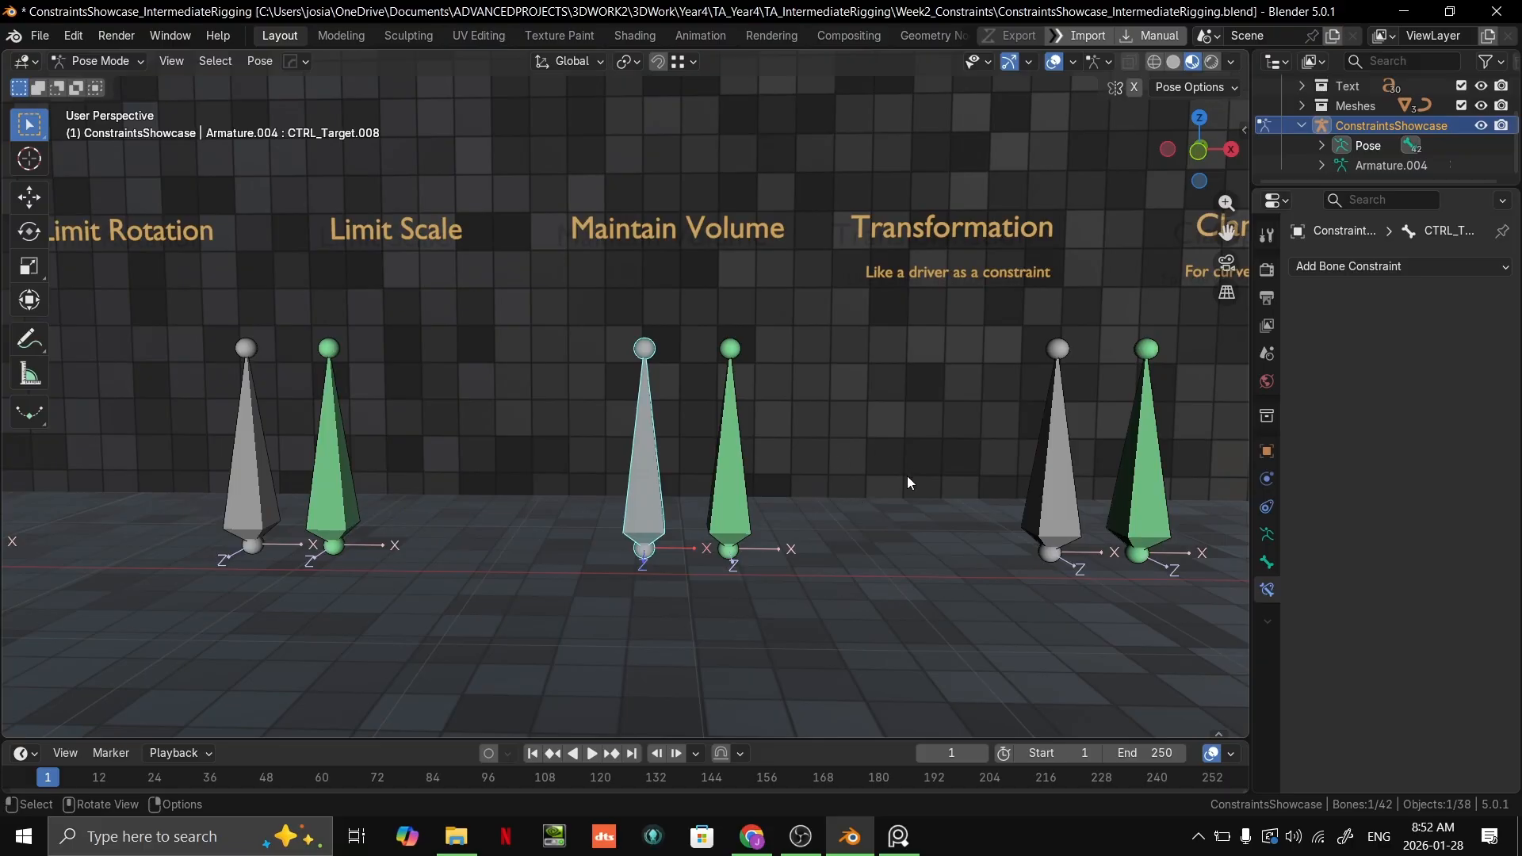
scroll(825, 508, "up", 4)
scroll(828, 449, "down", 2)
middle_click_drag(831, 434, 822, 531)
scroll(821, 457, "down", 1)
scroll(797, 544, "up", 1)
scroll(798, 544, "down", 1)
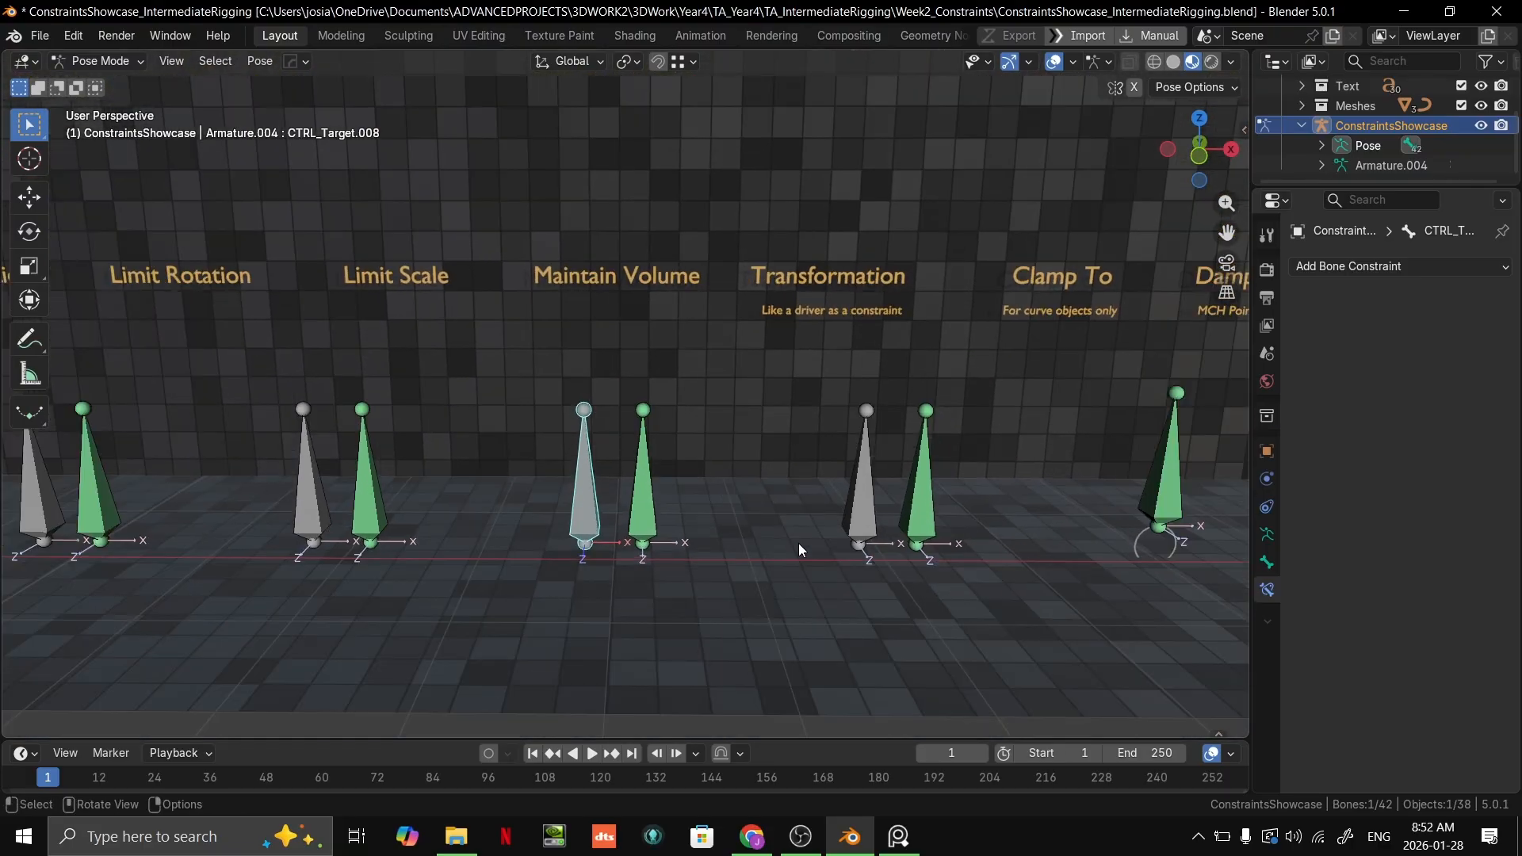
Step: Try scaling the grey Maintain Volume target bone several times to test the green bone's volume preservation
key("s")
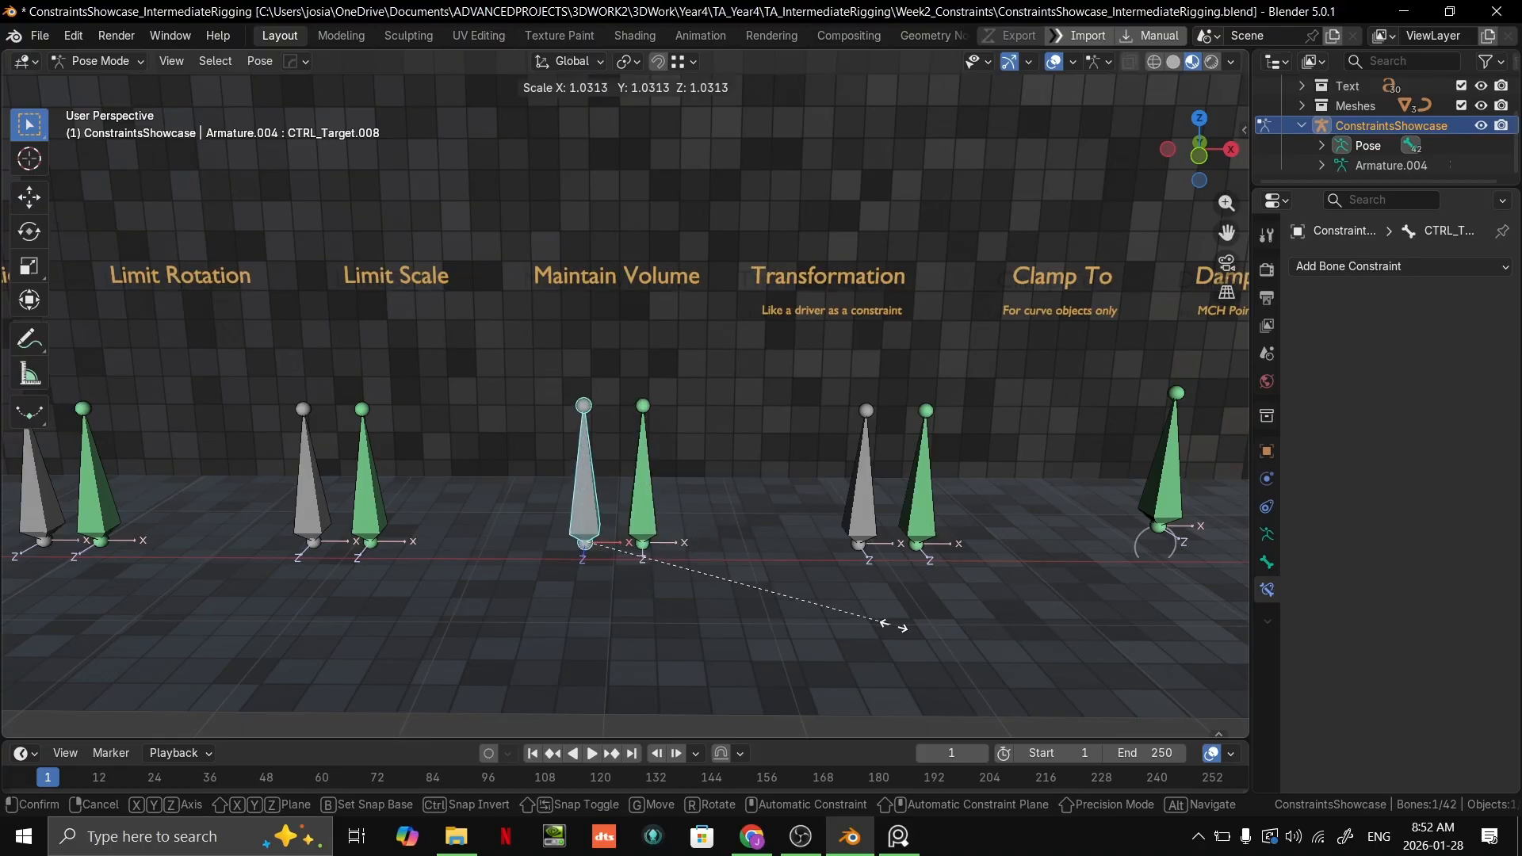
left_click(664, 553)
middle_click_drag(693, 571, 730, 517)
key("s")
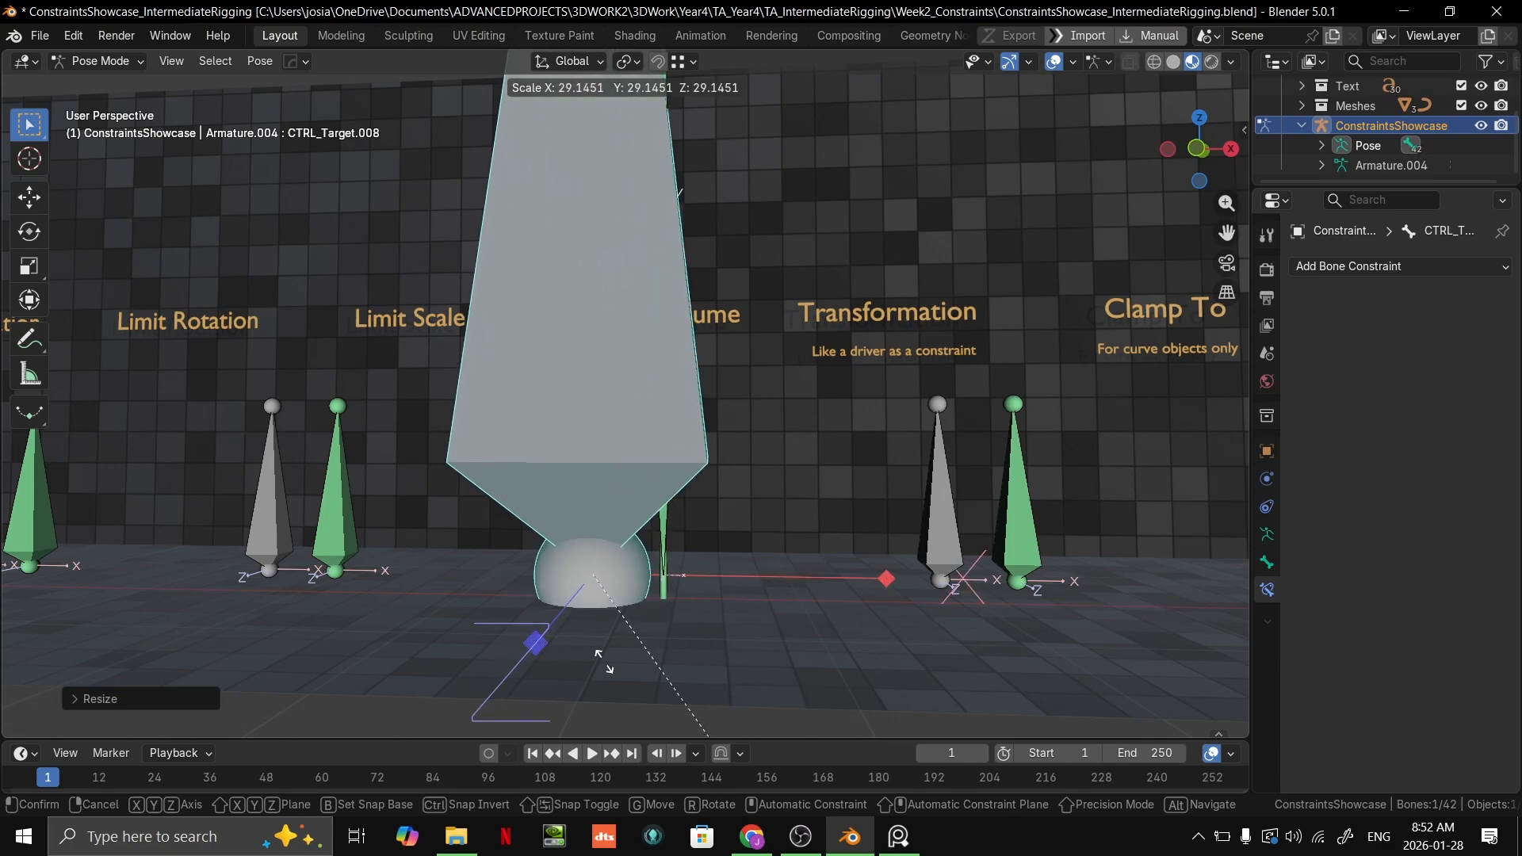
key("Escape")
key("s")
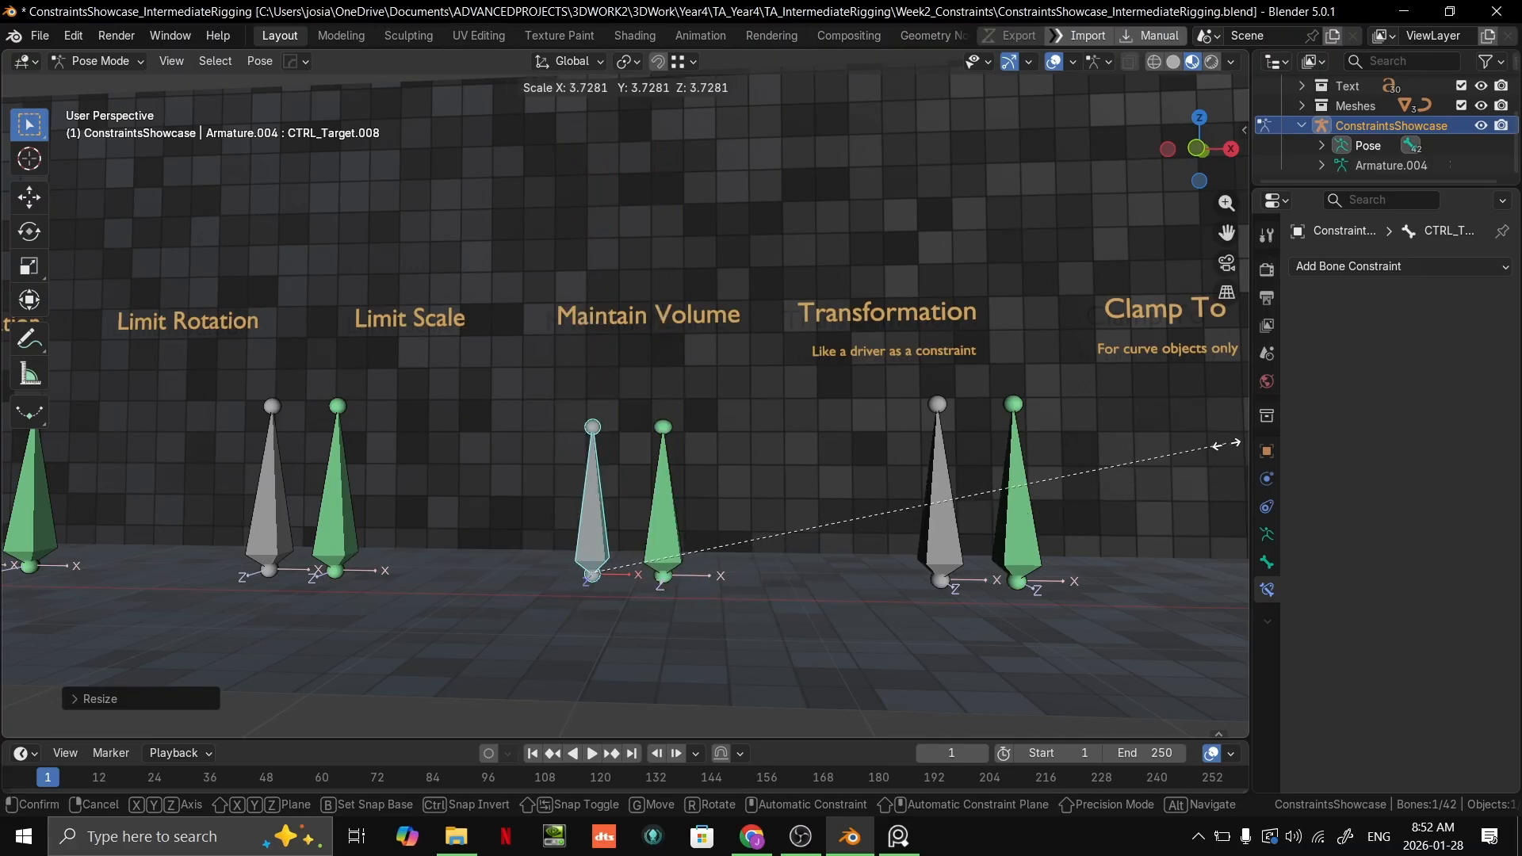
key("Escape")
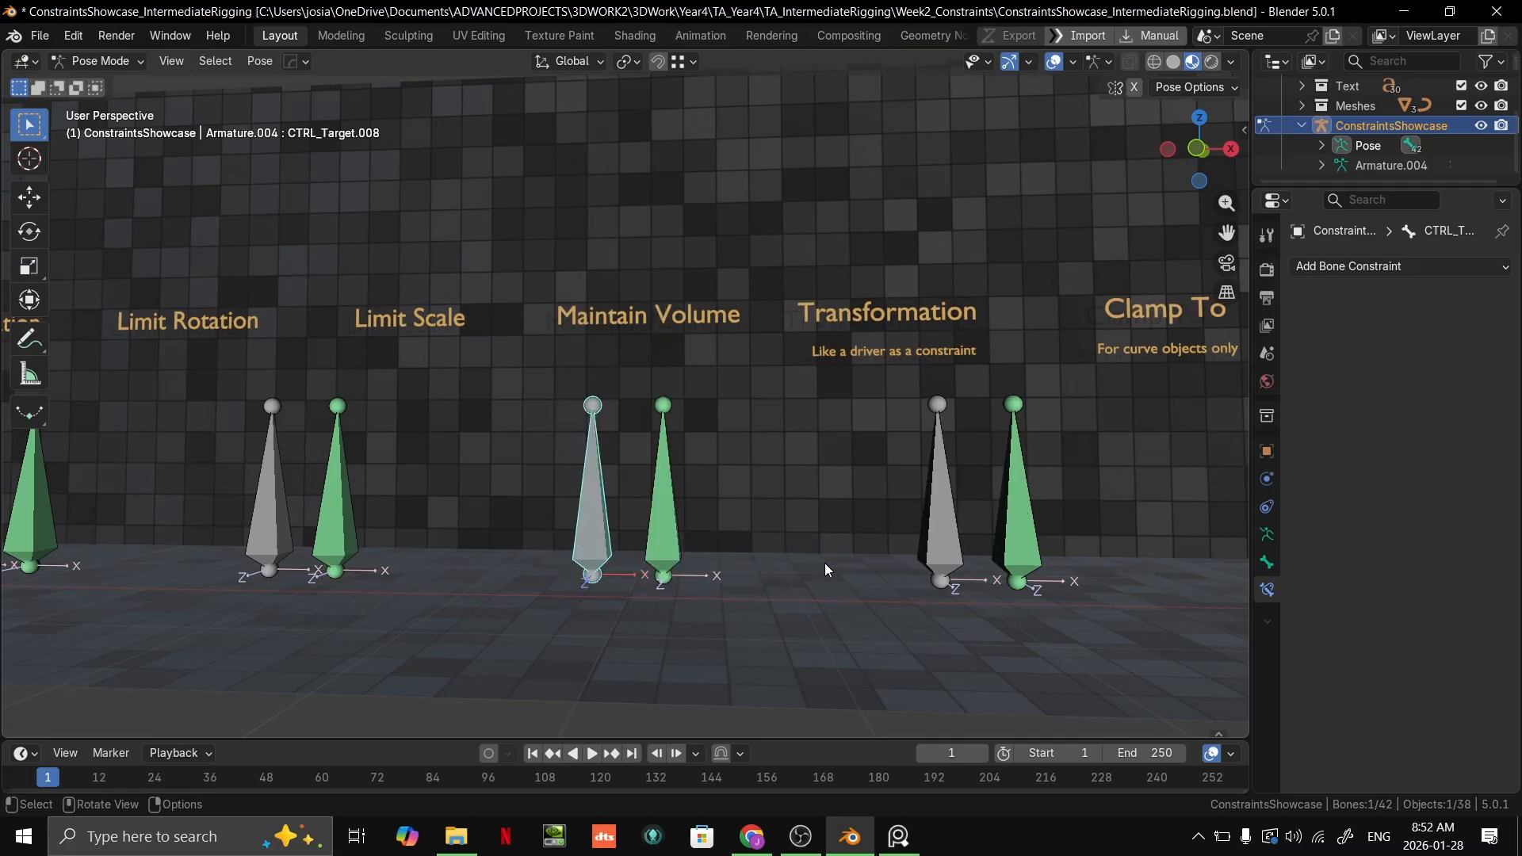
Step: Select the green Maintain Volume bone and review its Copy Scale and Maintain Volume constraint settings
scroll(693, 578, "up", 3)
middle_click_drag(693, 578, 713, 512, "shift")
scroll(723, 428, "down", 2)
scroll(712, 513, "up", 2)
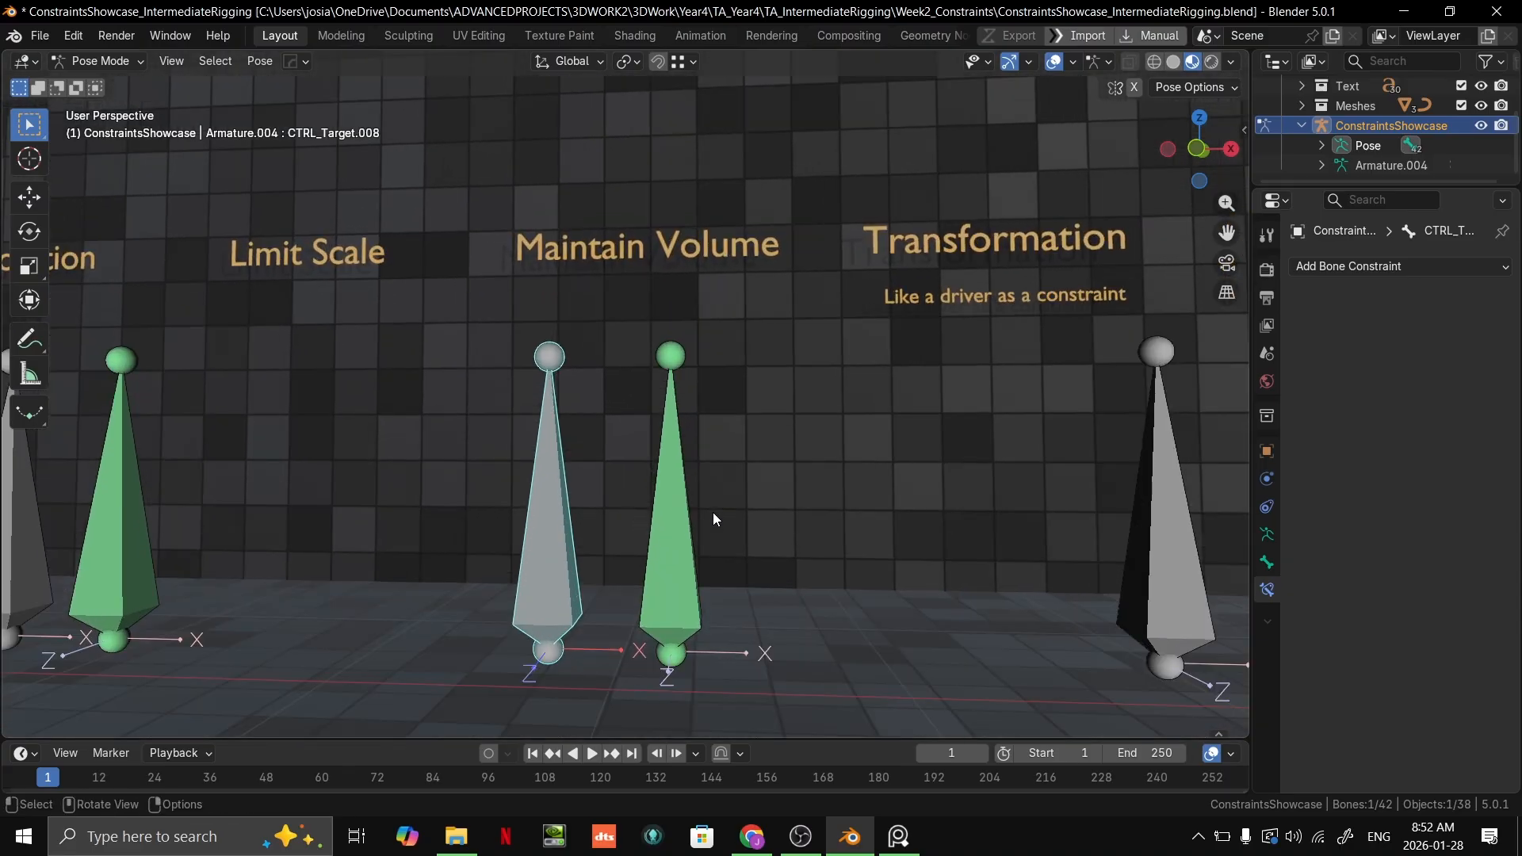
left_click(651, 544)
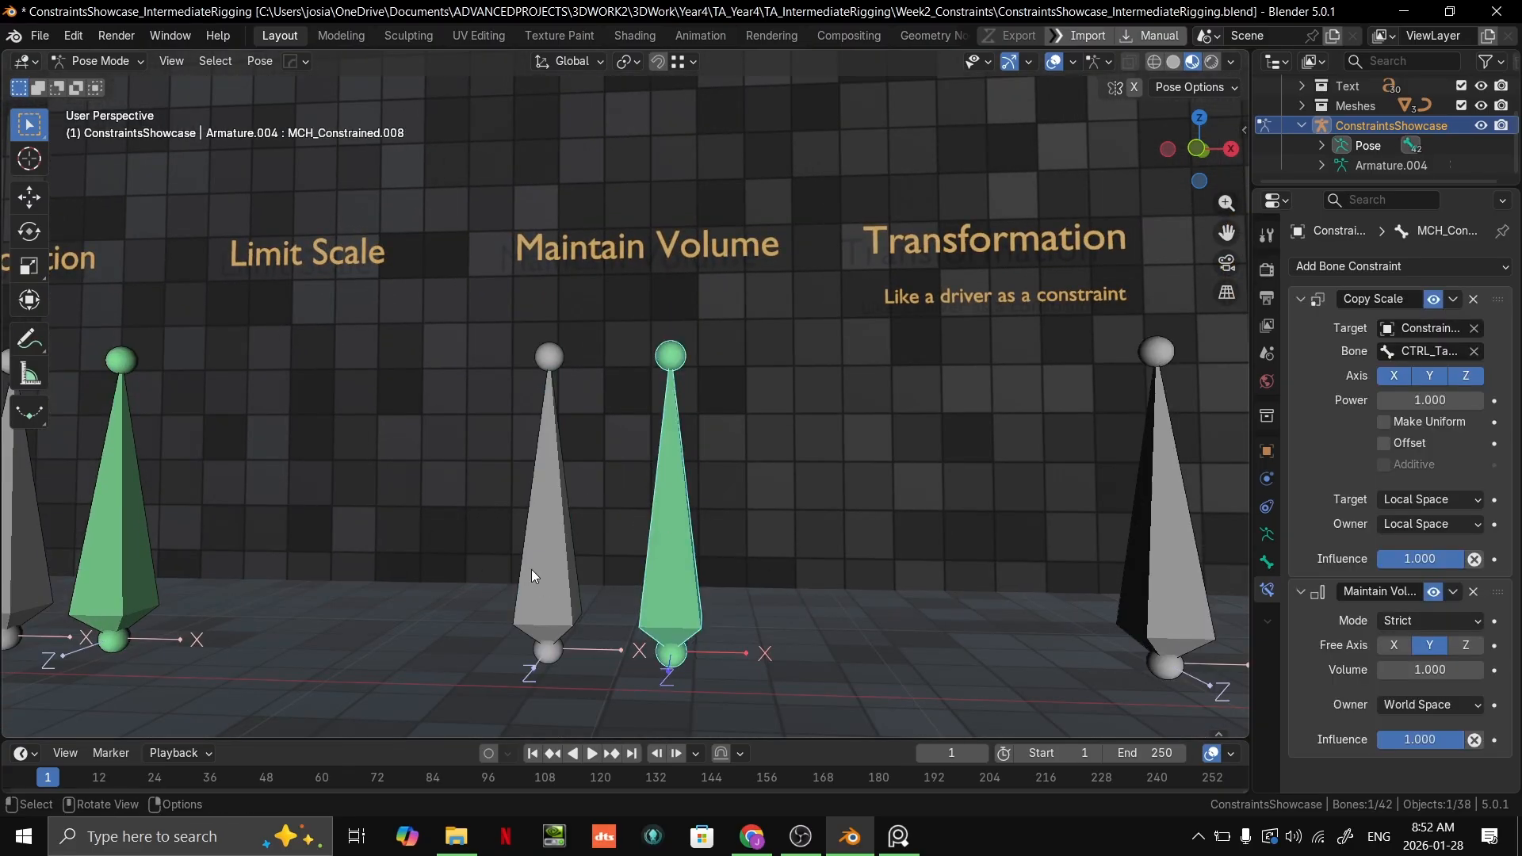
Step: Reselect the grey Maintain Volume target bone and try scaling it down to about half size
left_click(520, 567)
scroll(641, 543, "down", 2)
scroll(836, 517, "up", 1)
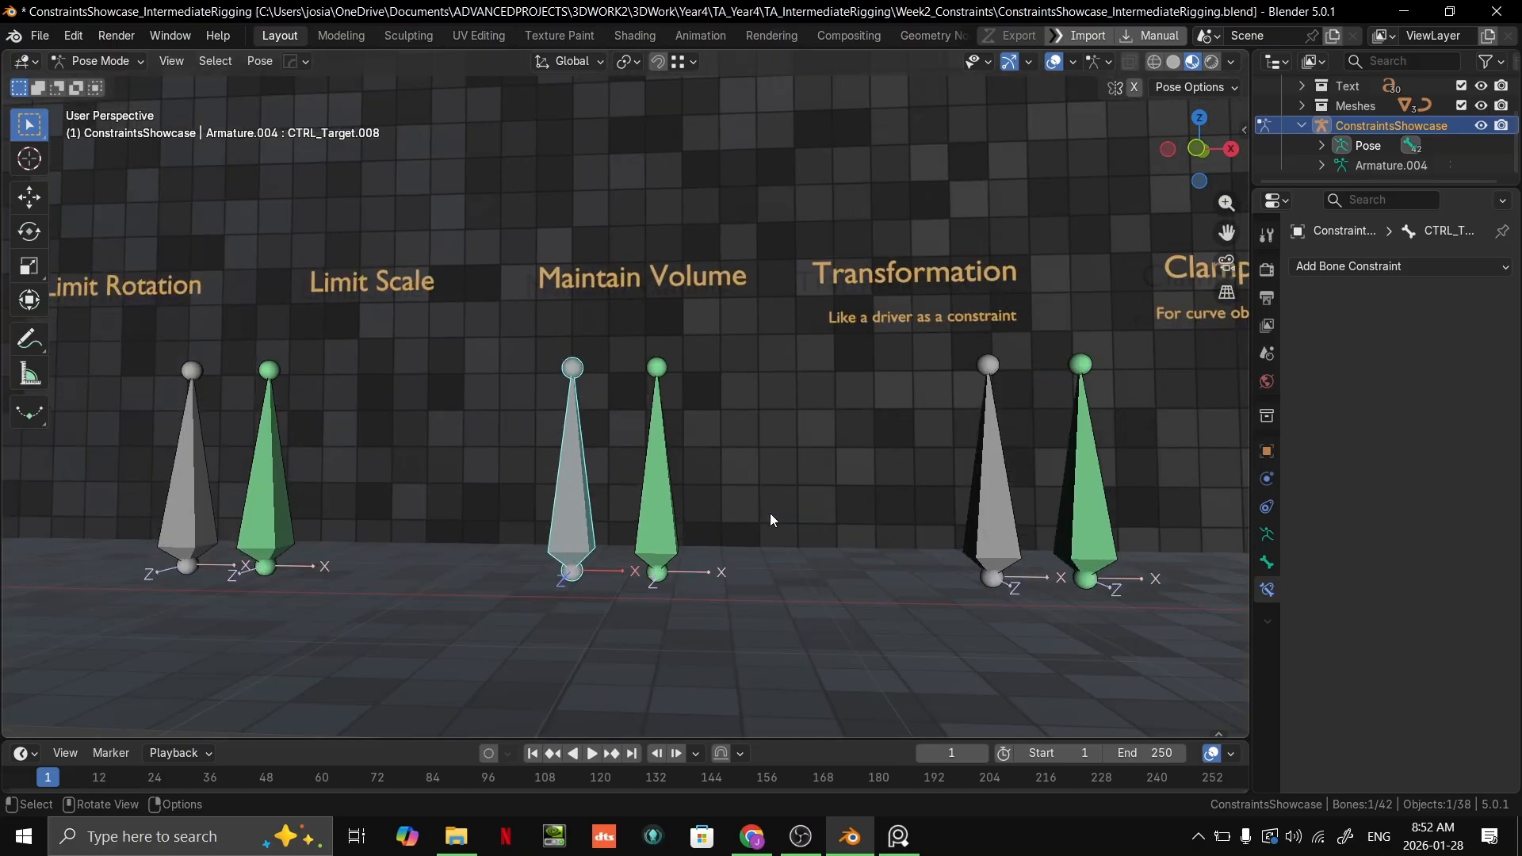
key("s")
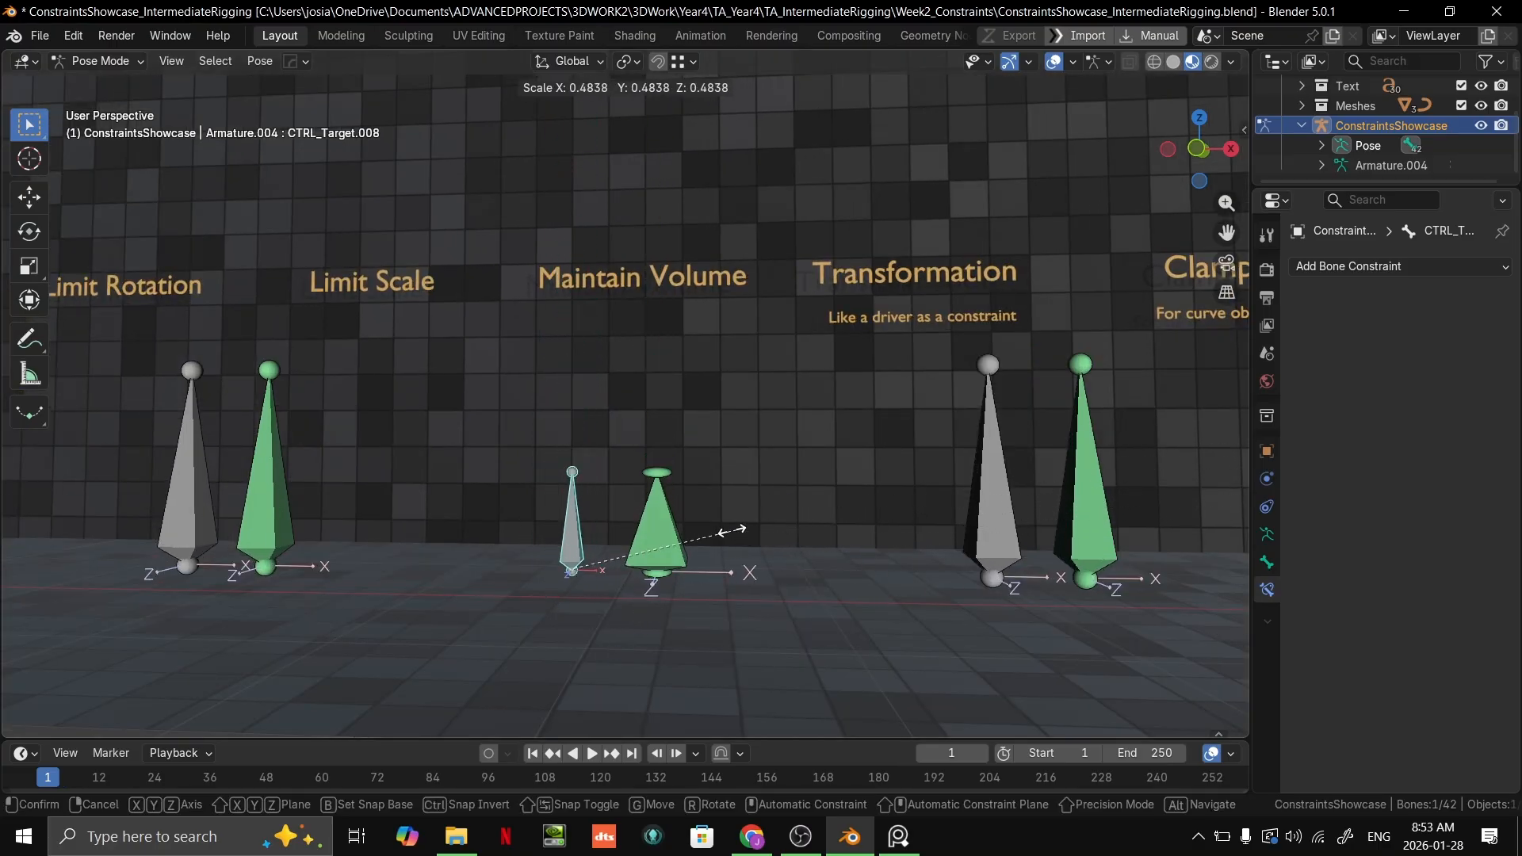
right_click(935, 481)
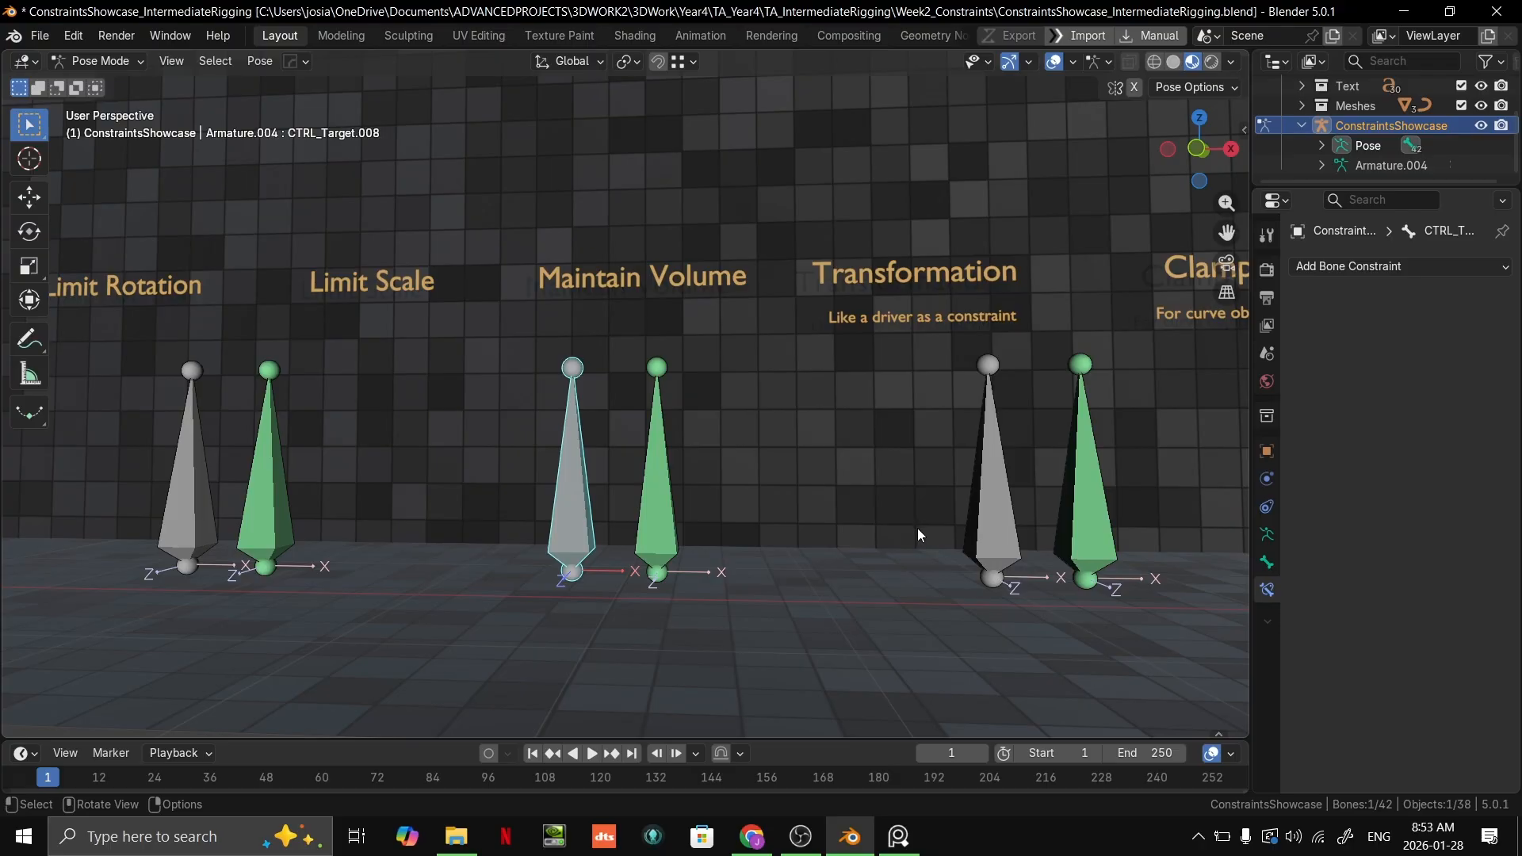
scroll(801, 555, "down", 1)
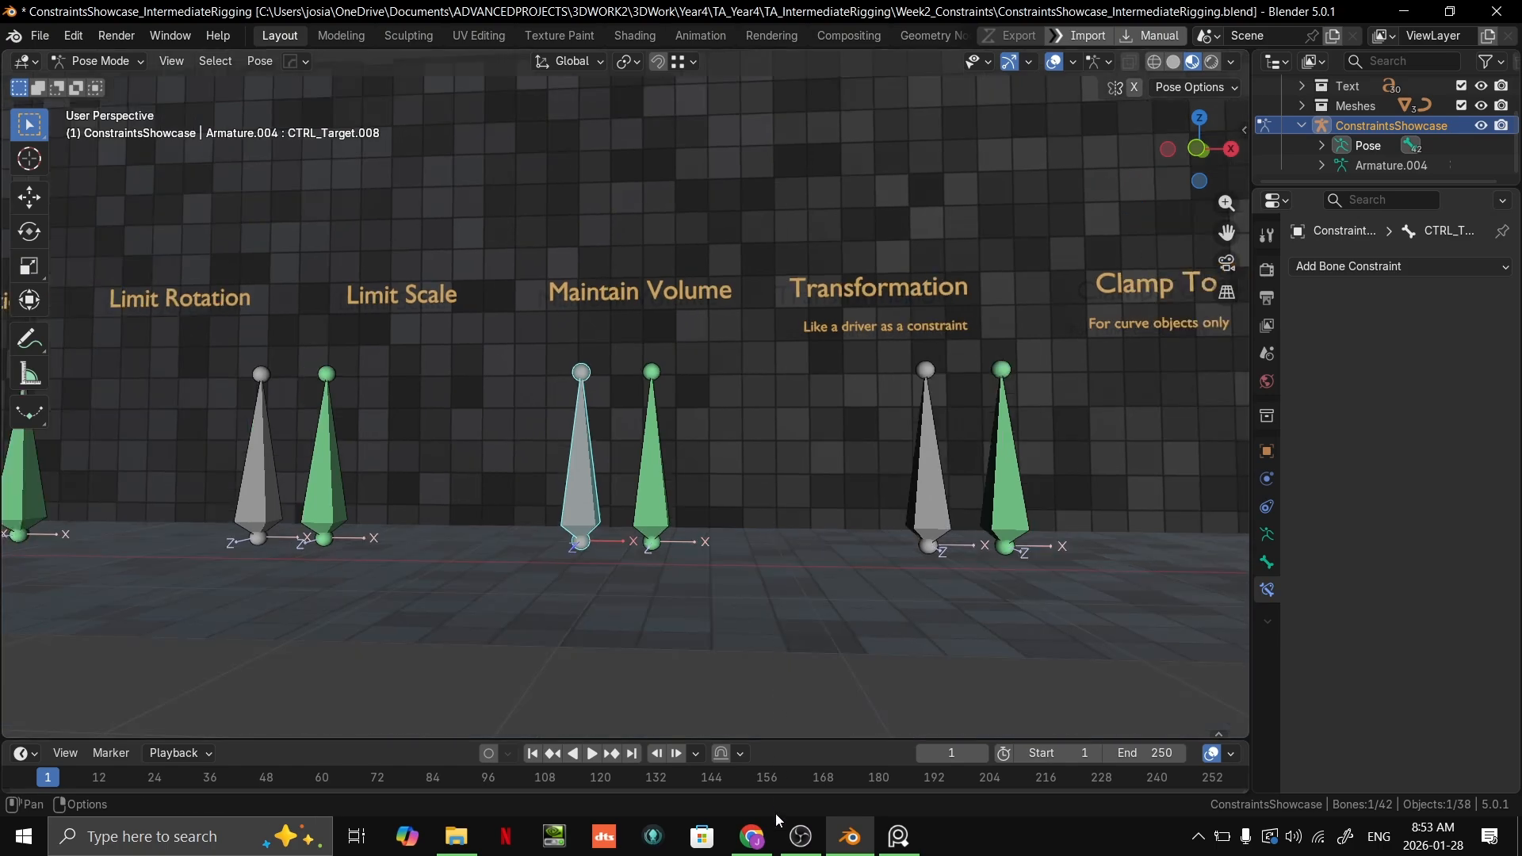
mouse_move(801, 836)
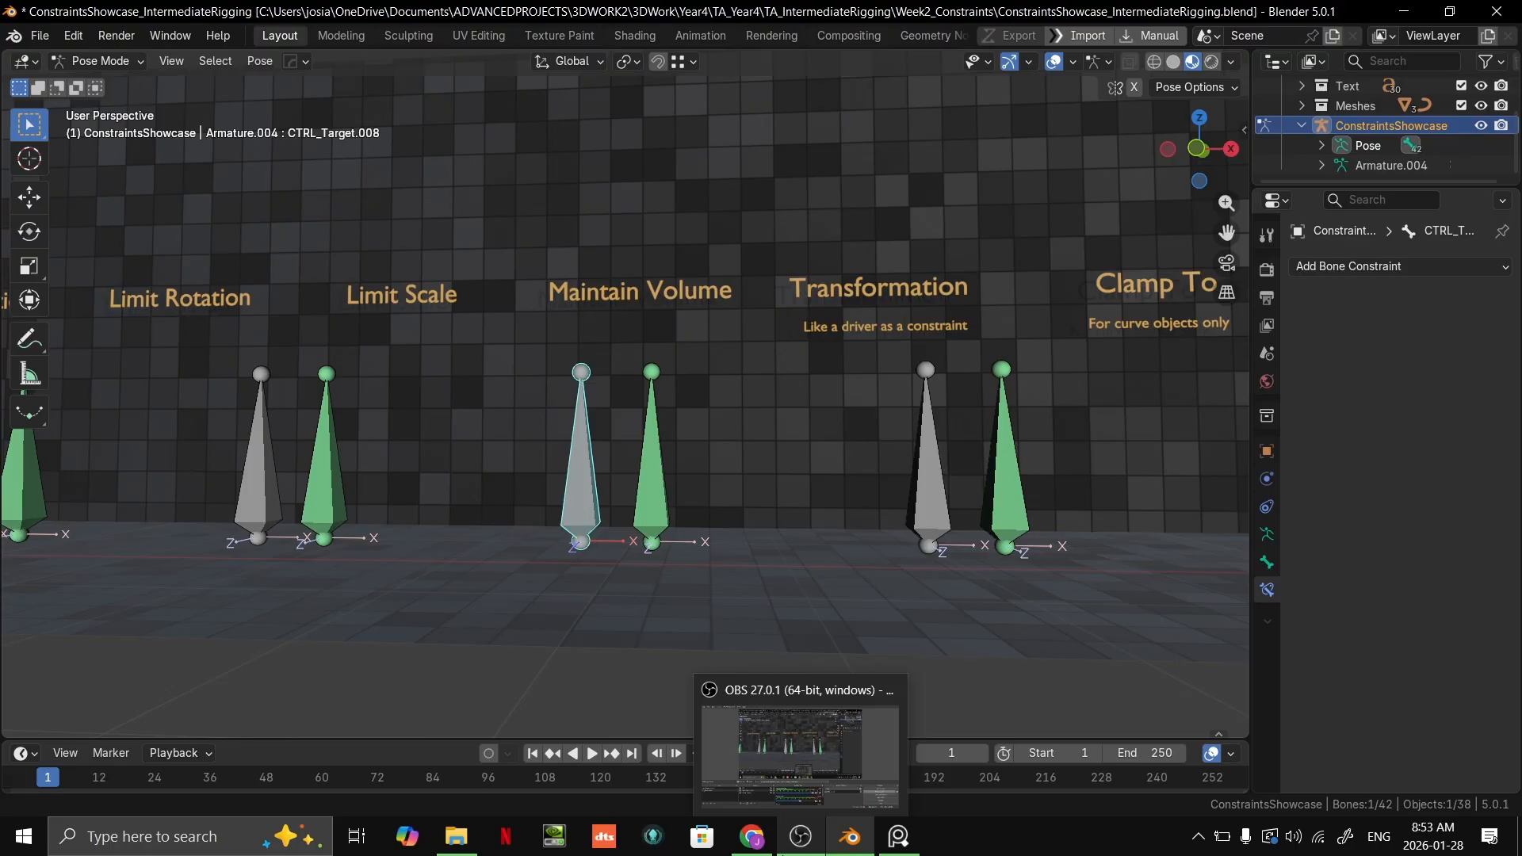
right_click(800, 7)
left_click(807, 307)
scroll(806, 306, "down", 7)
middle_click_drag(801, 317, 623, 415)
mouse_move(508, 414)
middle_mouse_down()
mouse_move(640, 417)
mouse_move(966, 378)
mouse_move(445, 401)
middle_mouse_up()
scroll(640, 417, "down", 3)
scroll(966, 378, "up", 5)
middle_click_drag(825, 402, 436, 422, "shift")
middle_click_drag(1094, 397, 607, 422, "shift")
middle_click_drag(952, 420, 570, 417, "shift")
scroll(571, 417, "up", 3)
middle_click_drag(797, 324, 760, 364, "shift")
scroll(750, 338, "up", 3)
scroll(760, 364, "down", 1)
key("Tab")
scroll(671, 461, "up", 2)
key("Tab")
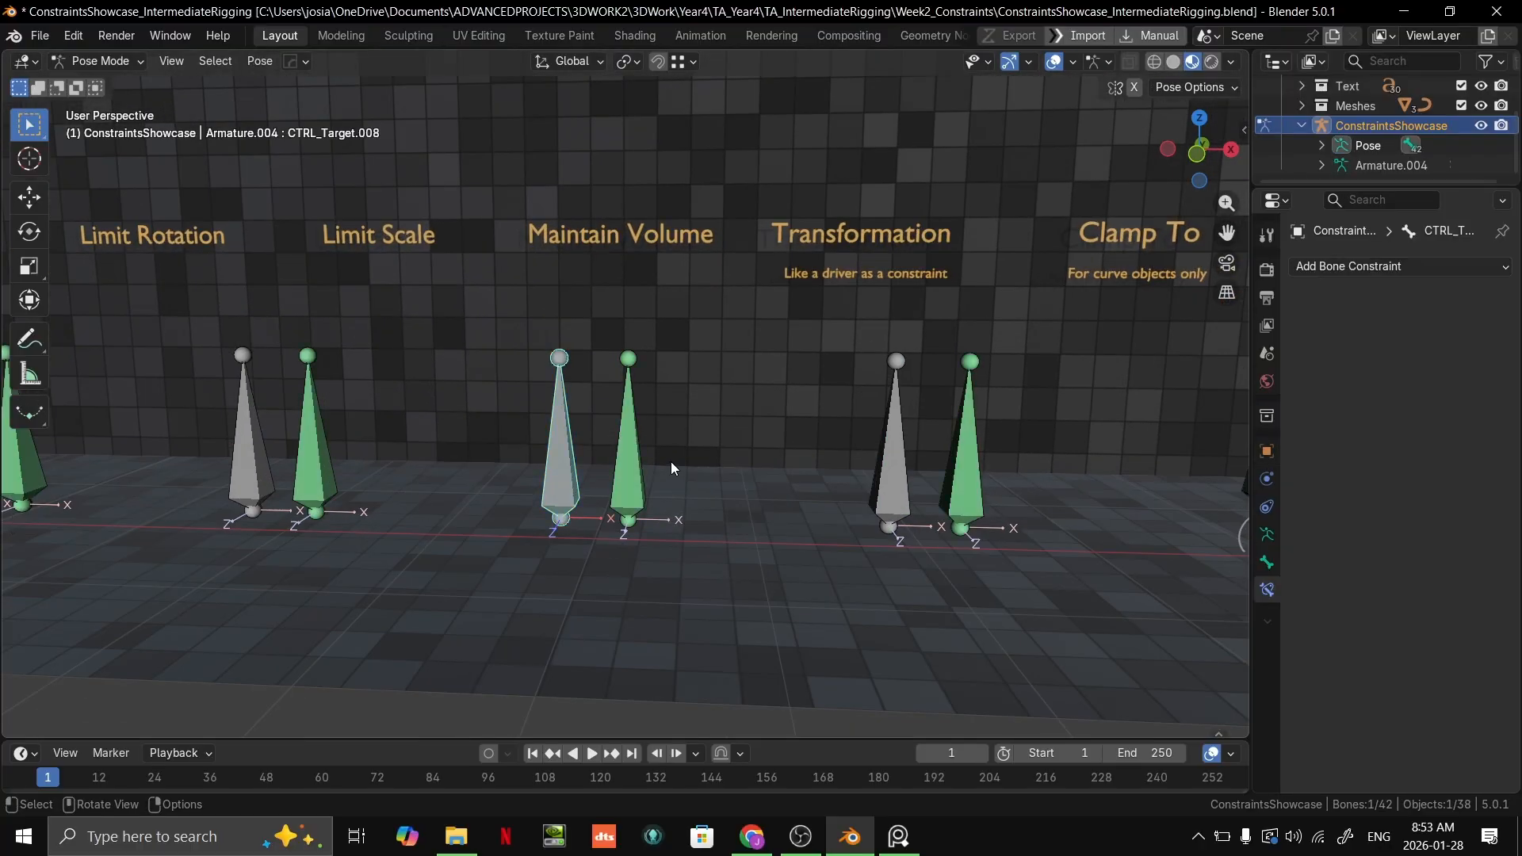
middle_click_drag(671, 461, 684, 425)
middle_click_drag(683, 425, 792, 322, "shift")
left_click(791, 324)
middle_click_drag(777, 424, 733, 522, "shift")
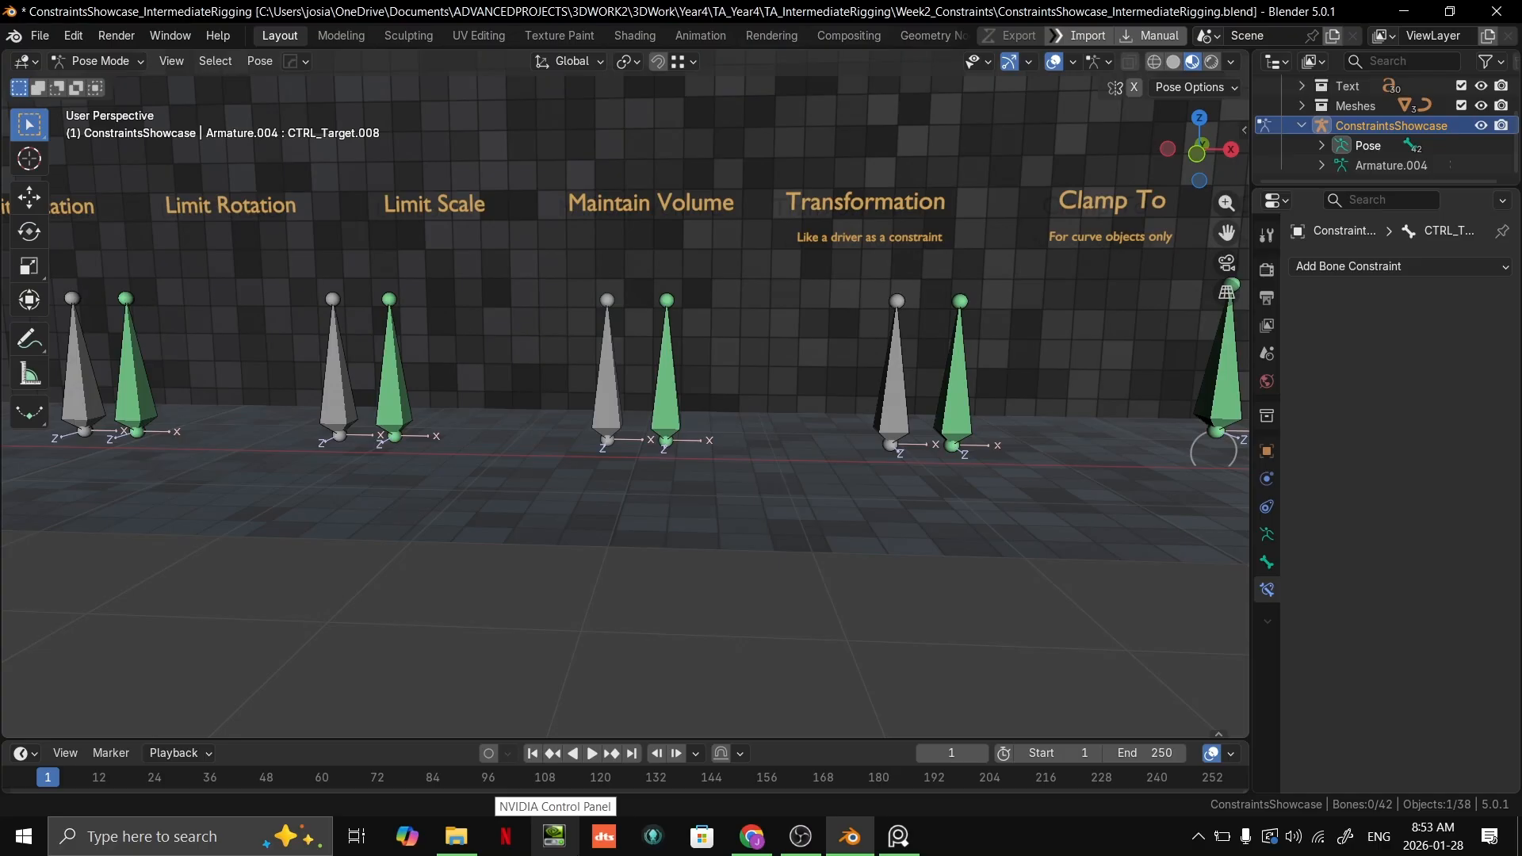
scroll(769, 458, "up", 4)
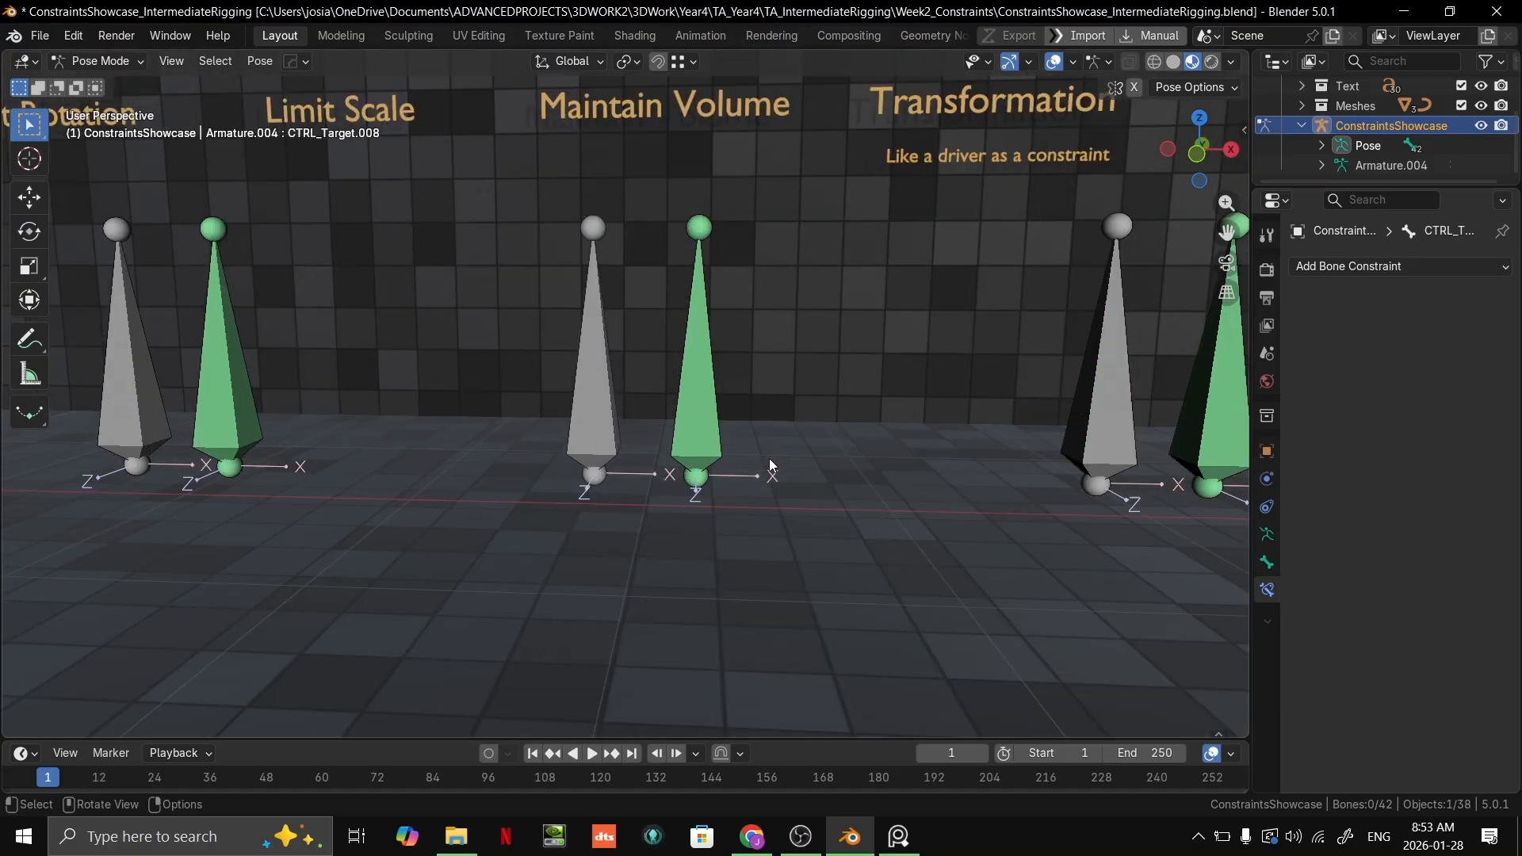
Step: Select the grey Maintain Volume target bone and switch the showcase armature to Object Mode
left_click(573, 474)
scroll(635, 505, "down", 4)
middle_click_drag(634, 505, 682, 515)
scroll(544, 439, "up", 3)
scroll(785, 485, "down", 4)
scroll(788, 487, "down", 4)
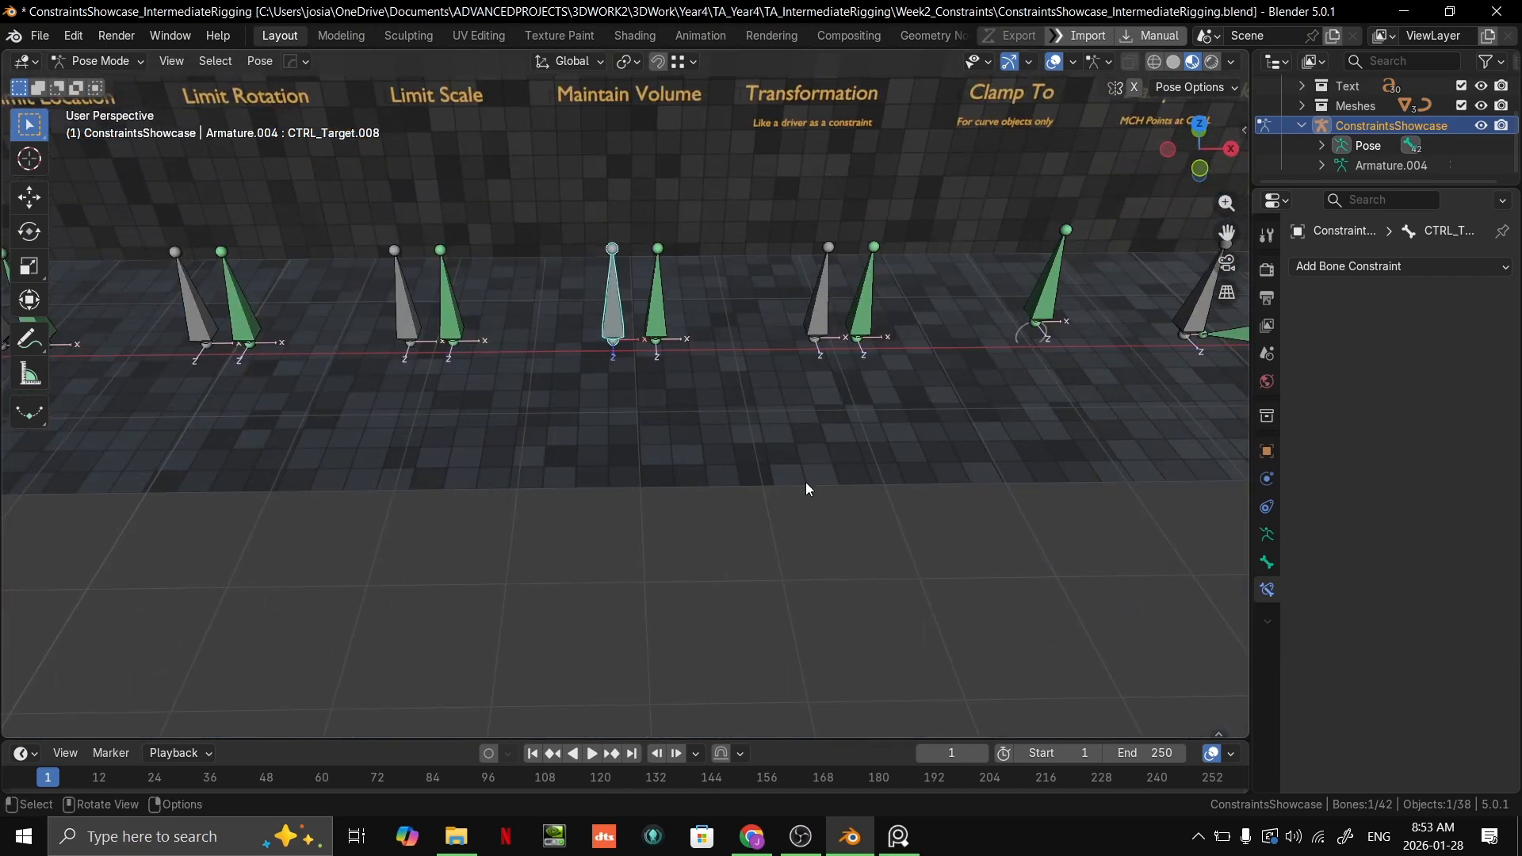
key("Tab")
key("ctrl+Tab")
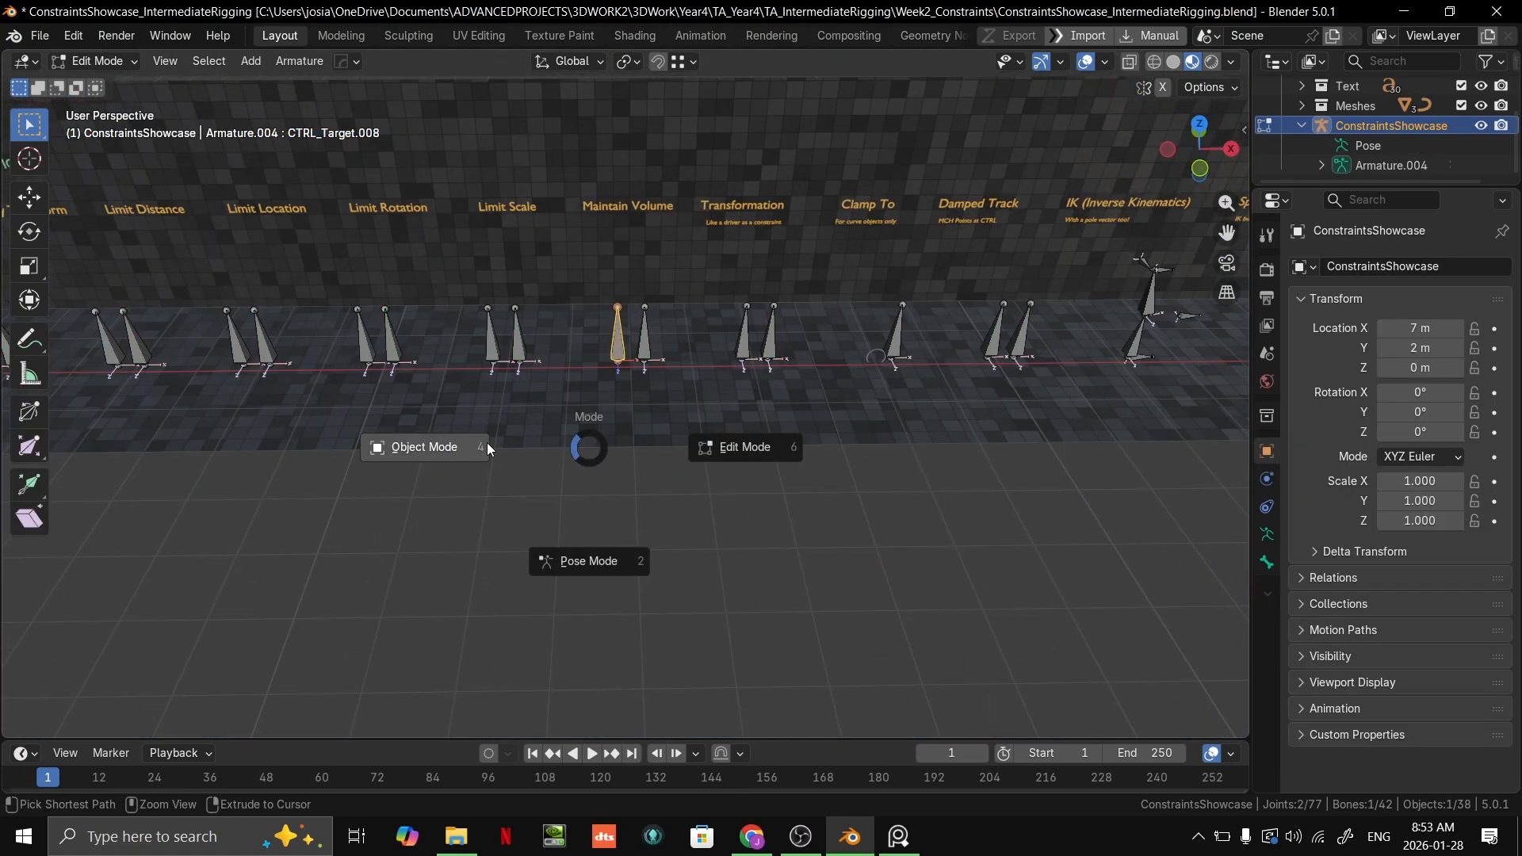
left_click(455, 445)
Step: Add a cube mesh at the world origin, frame it and use solid viewport shading
key("shift+a")
mouse_move(583, 414)
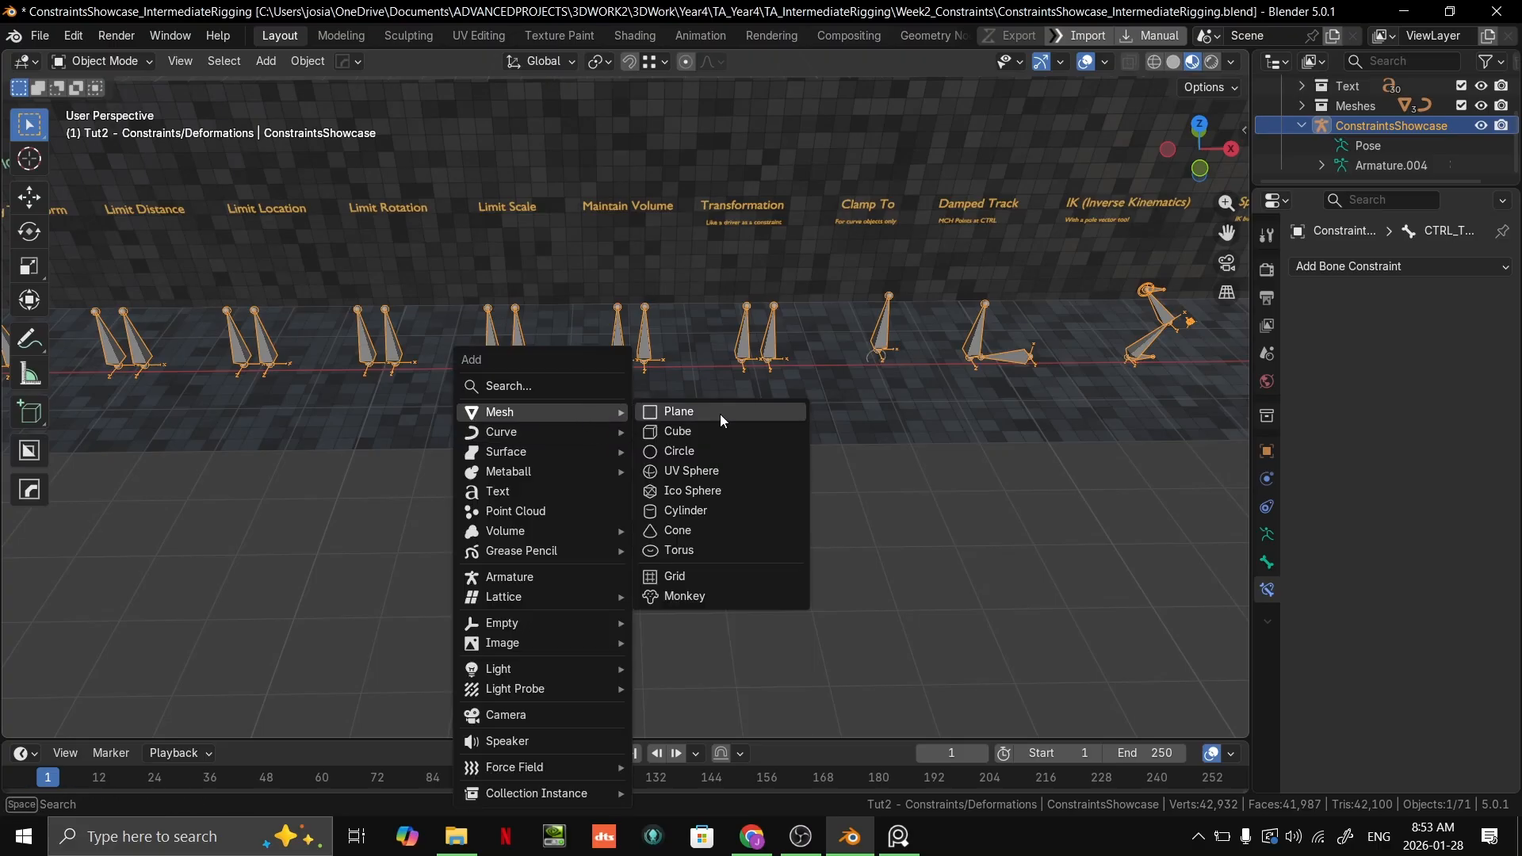
left_click(706, 428)
middle_click_drag(727, 428, 774, 417)
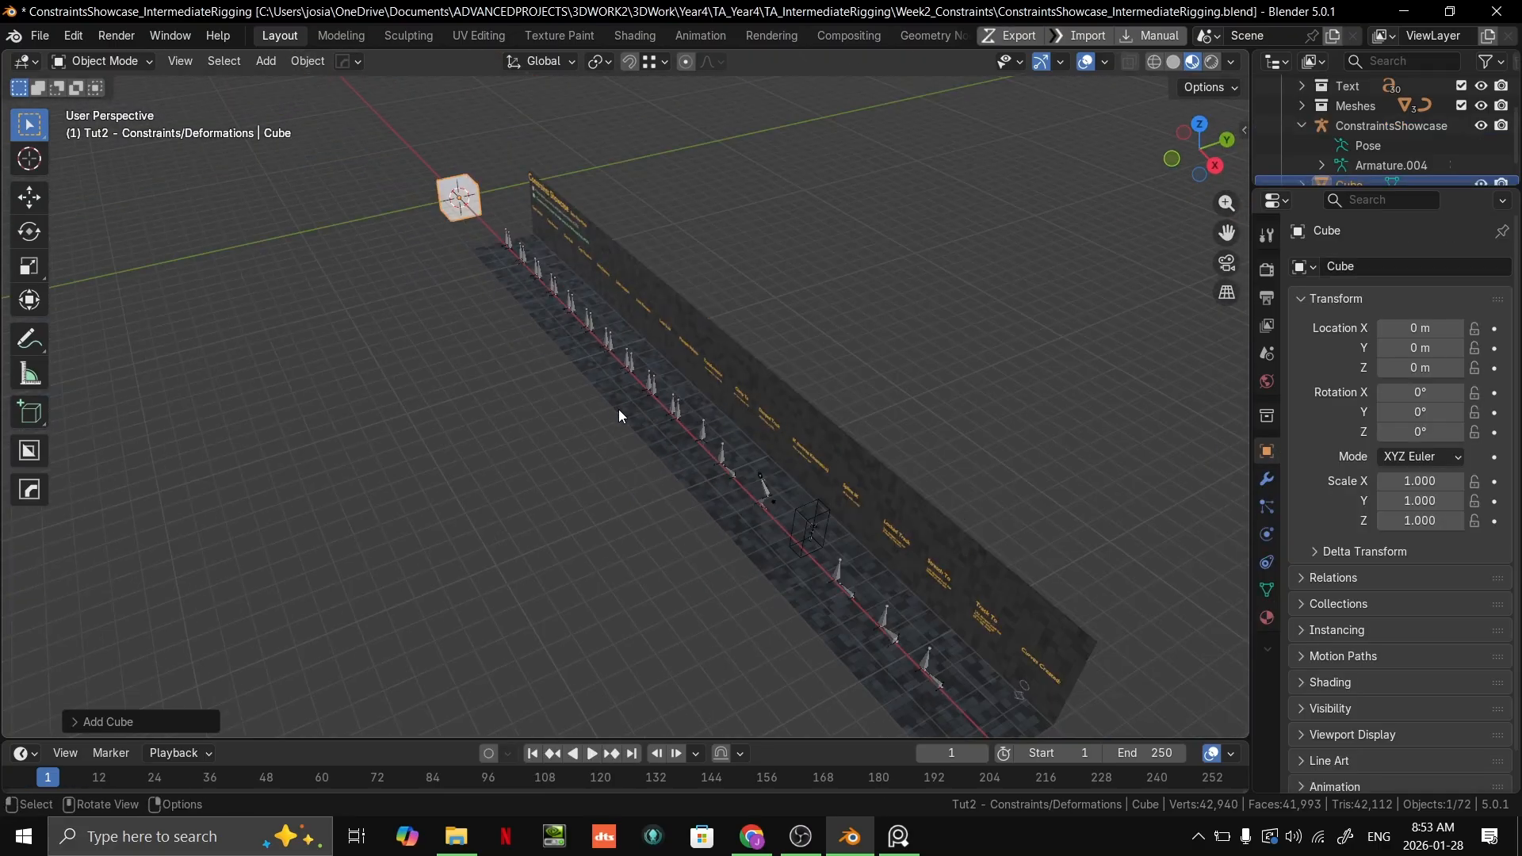
middle_click_drag(423, 413, 495, 409)
key("KP_Decimal")
scroll(825, 547, "down", 4)
mouse_move(821, 541)
middle_mouse_down()
mouse_move(796, 490)
mouse_move(849, 468)
middle_mouse_up()
left_click(1173, 62)
middle_click_drag(801, 238, 729, 315)
Step: Add a Subdivision Surface modifier to the cube and set its type to Simple
left_click(1267, 481)
left_click(1401, 266)
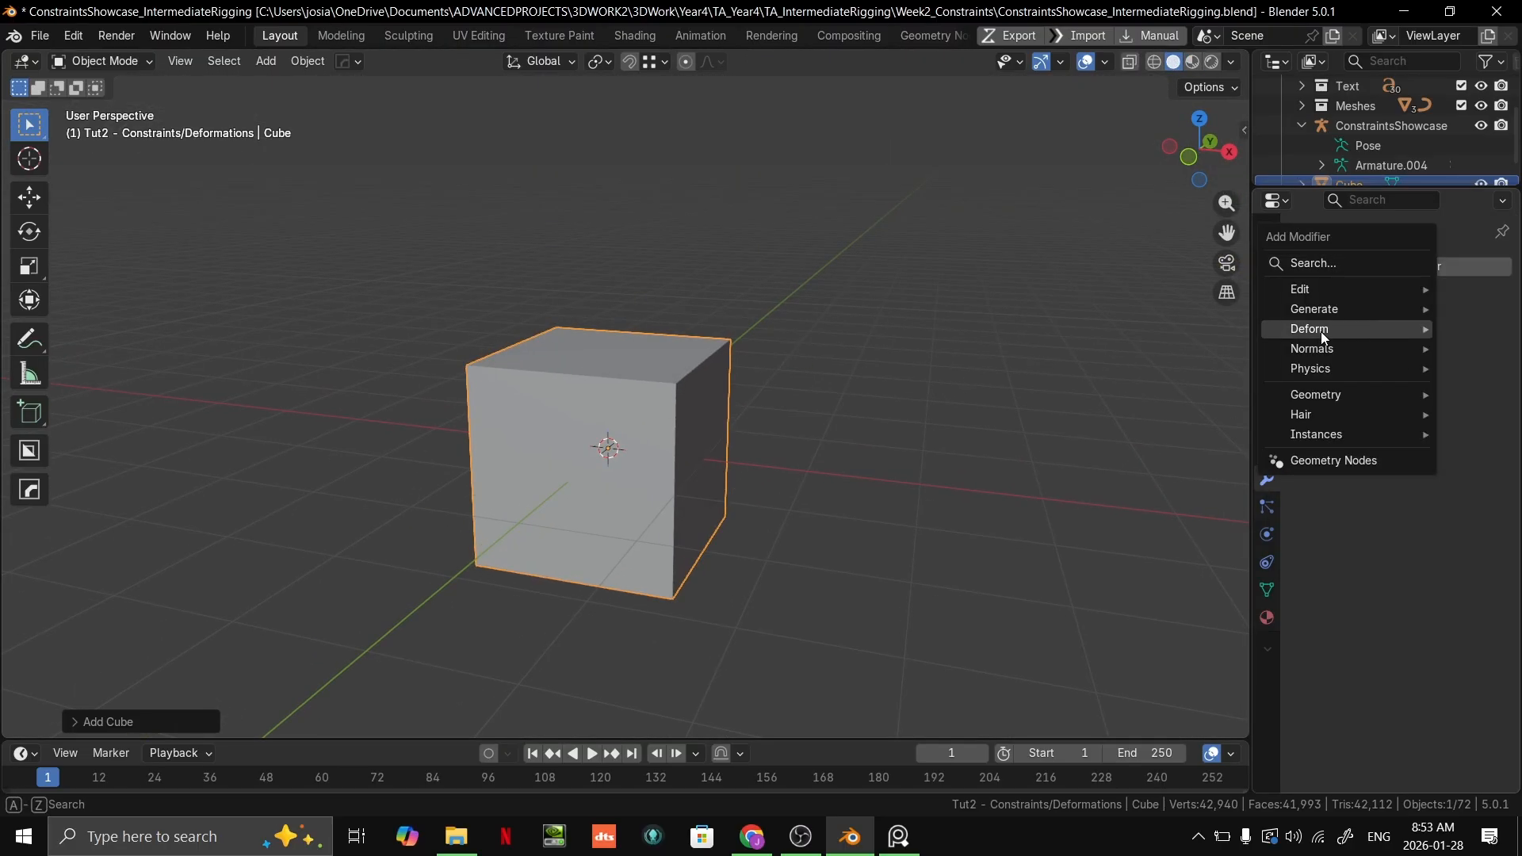
mouse_move(1331, 310)
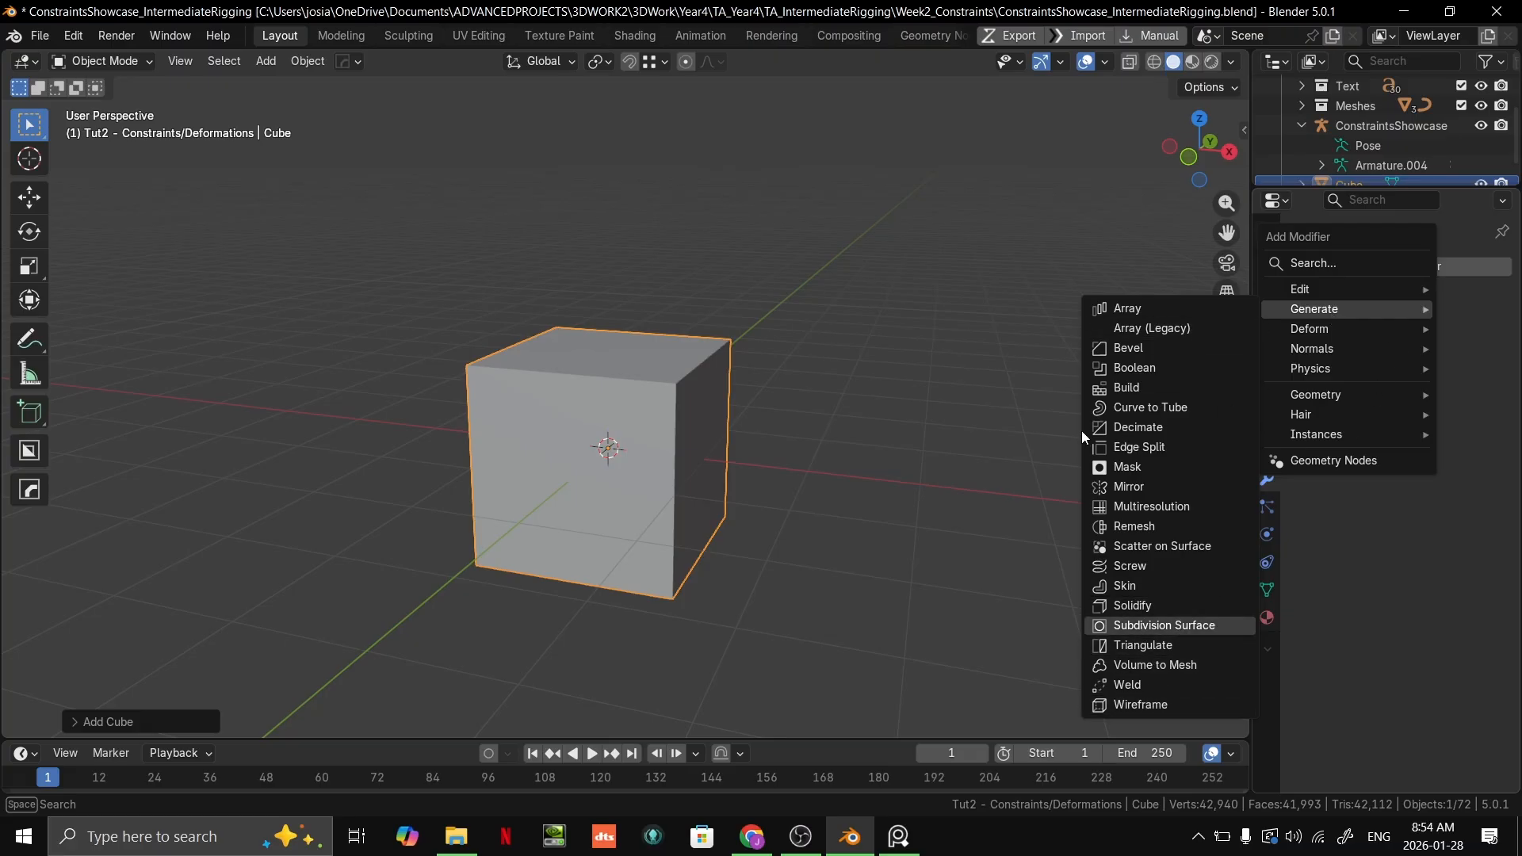
left_click(1190, 626)
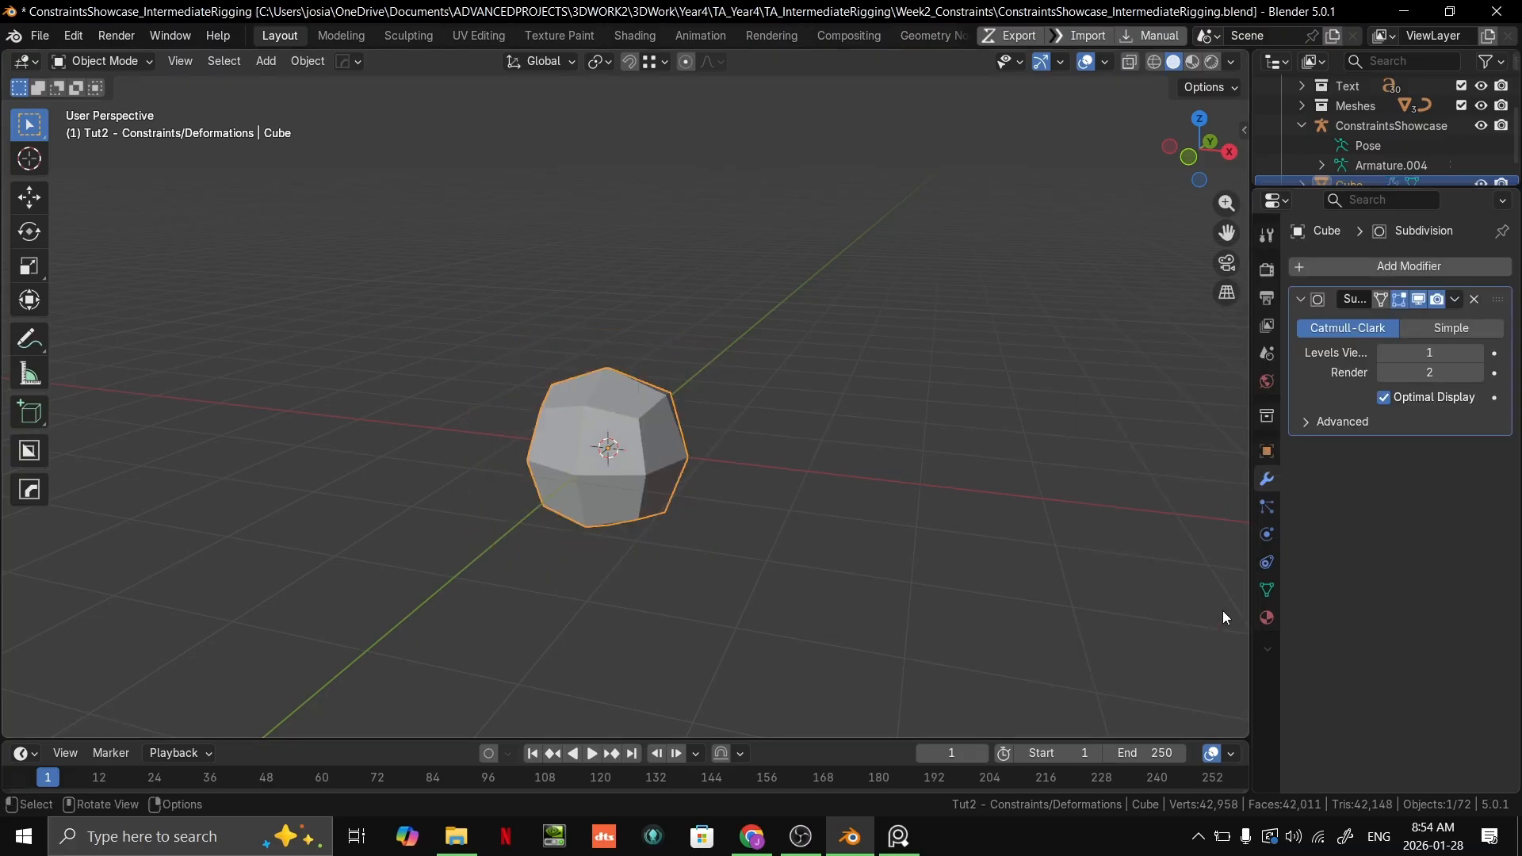
left_click(1451, 329)
Step: Move the cube up along the Z axis so its base rests roughly on the grid floor
scroll(796, 445, "up", 3)
middle_click_drag(697, 419, 692, 463)
key("g")
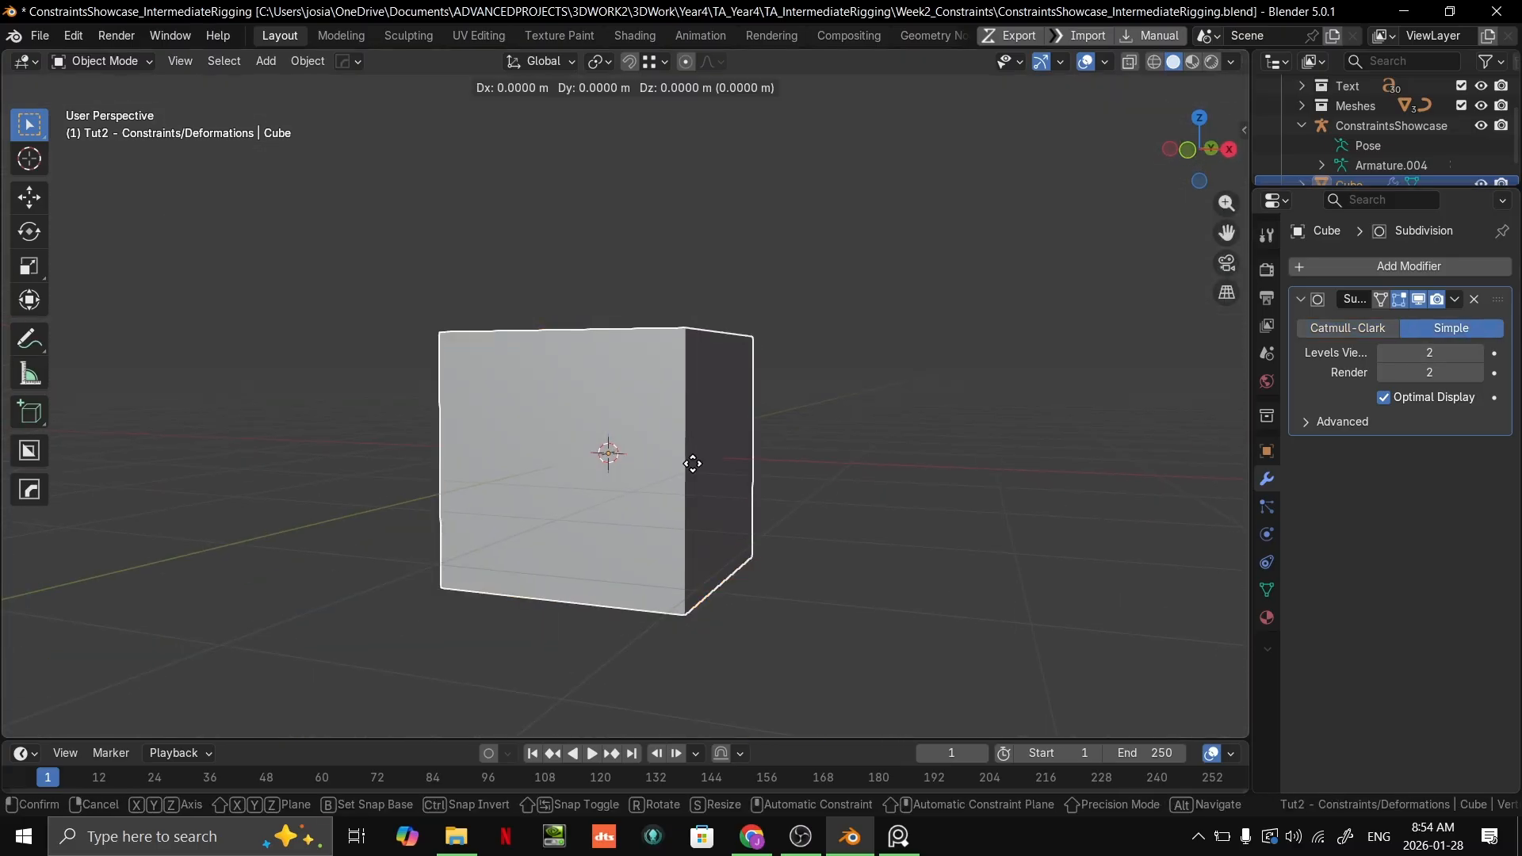
key("z")
left_click(687, 344)
middle_click_drag(704, 237, 733, 303)
Step: Add a single-bone armature at the world origin, cancelling a move of it
key("shift+a")
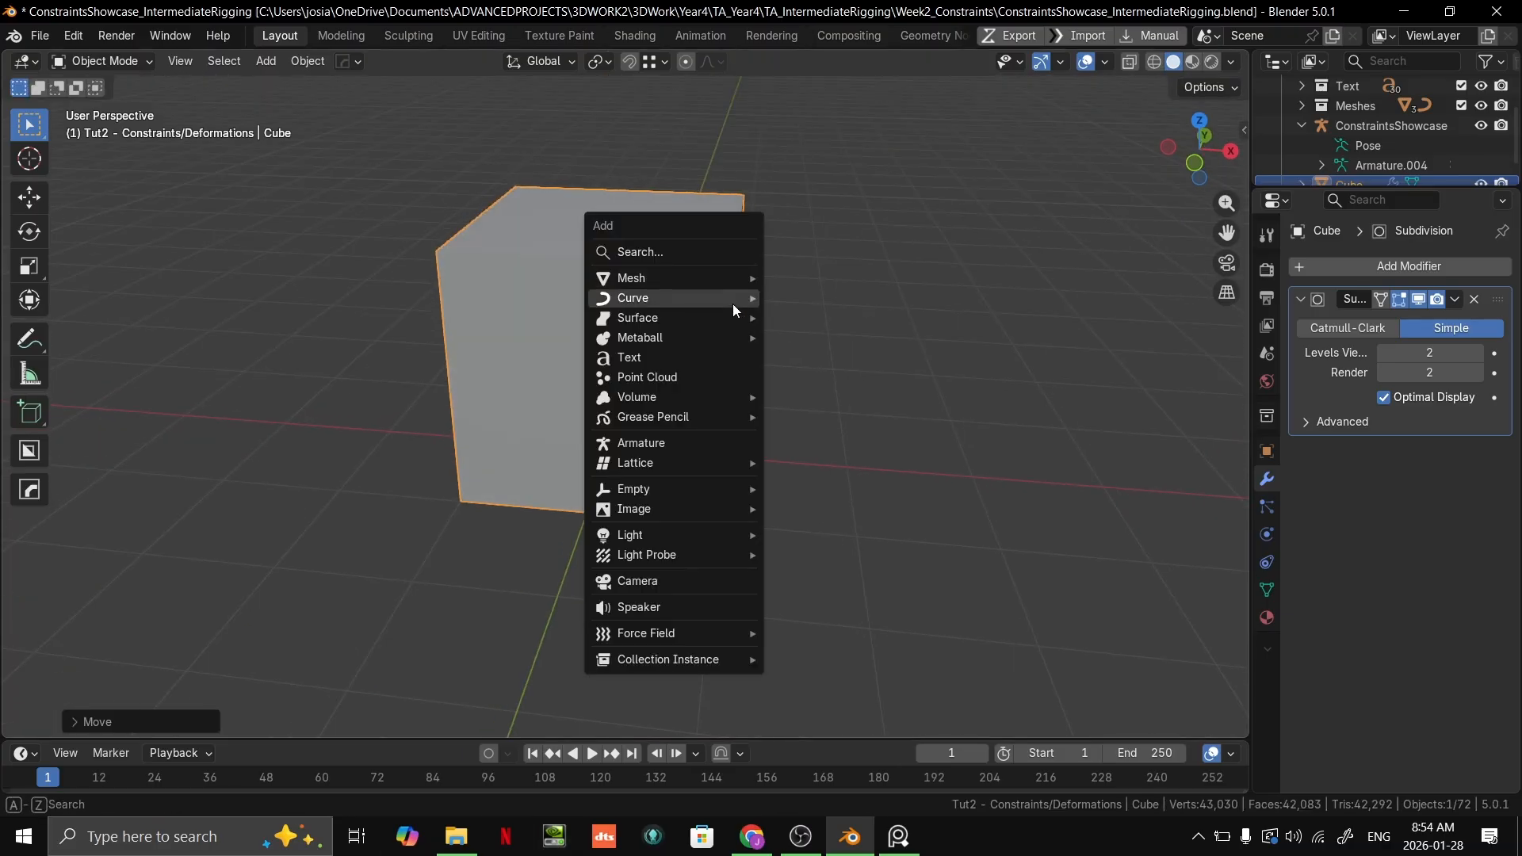
left_click(693, 446)
scroll(801, 382, "down", 5)
key("g")
right_click(943, 279)
Step: Turn on X-ray so the bone shows through the mesh, and select the cube
scroll(854, 370, "up", 4)
key("alt+z")
middle_click_drag(853, 358, 823, 390)
left_click(780, 409)
scroll(752, 412, "up", 2)
scroll(753, 411, "down", 2)
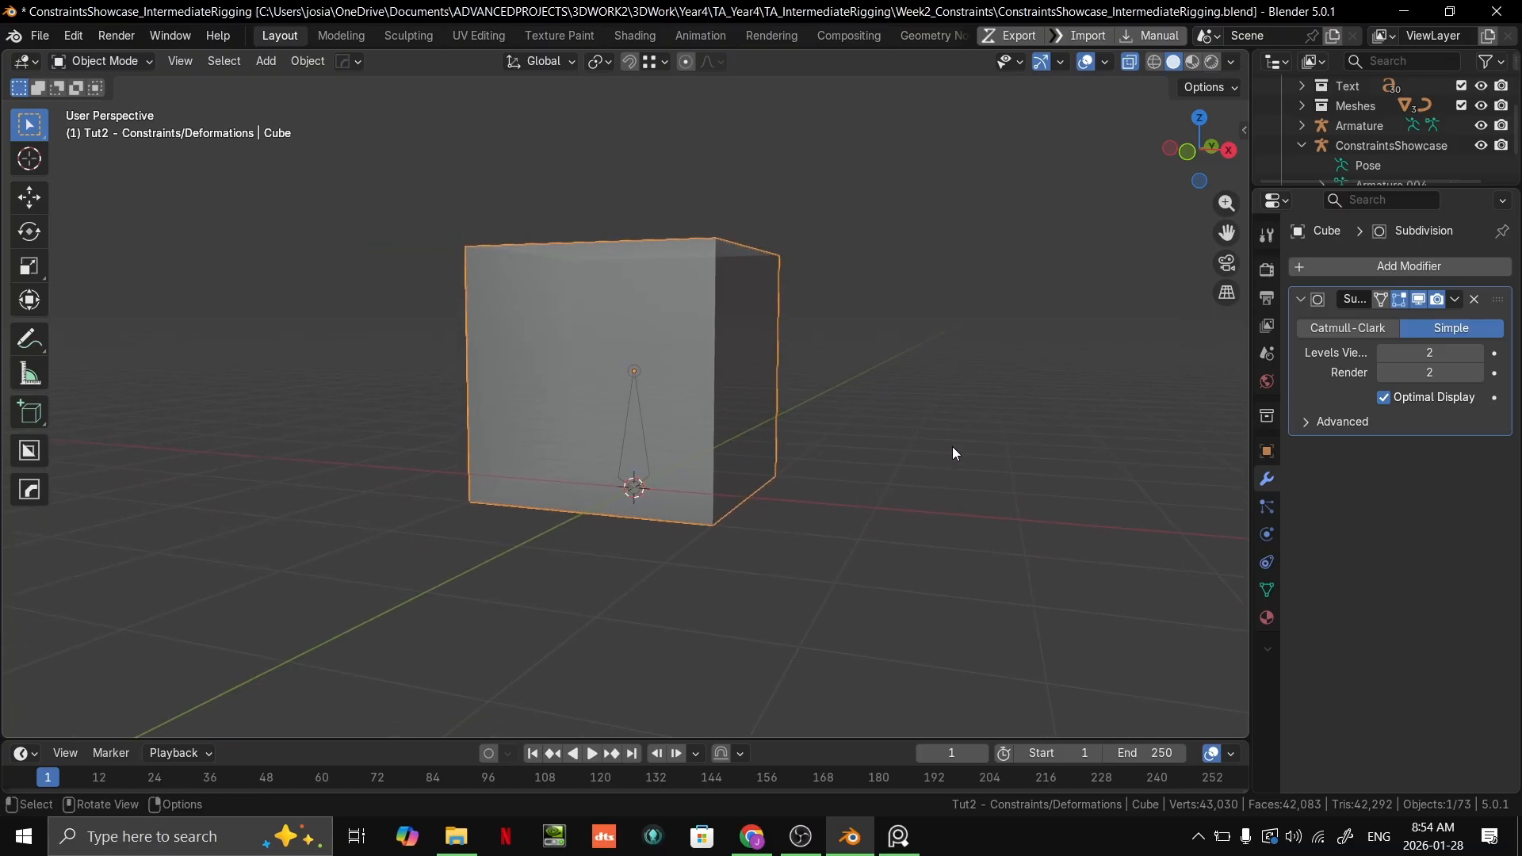
scroll(866, 444, "up", 2)
Step: Enter the cube's Edit Mode with face selection, make the bottom face active and set the pivot to Active Element
key("Tab")
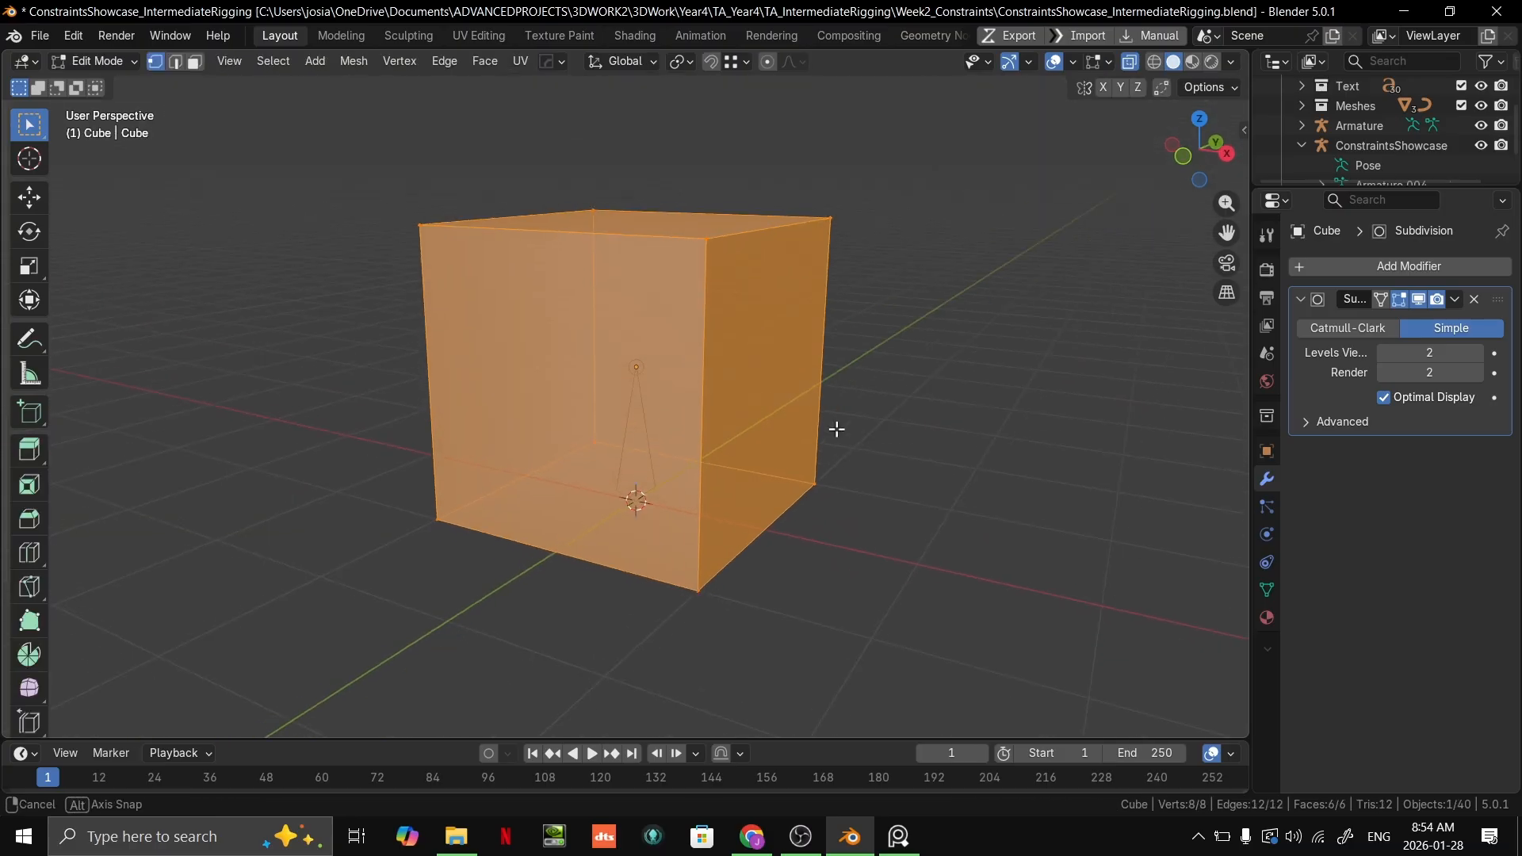
key("3")
middle_click_drag(783, 460, 697, 468)
left_click(674, 527, "shift")
left_click(673, 527, "shift")
left_click(681, 61)
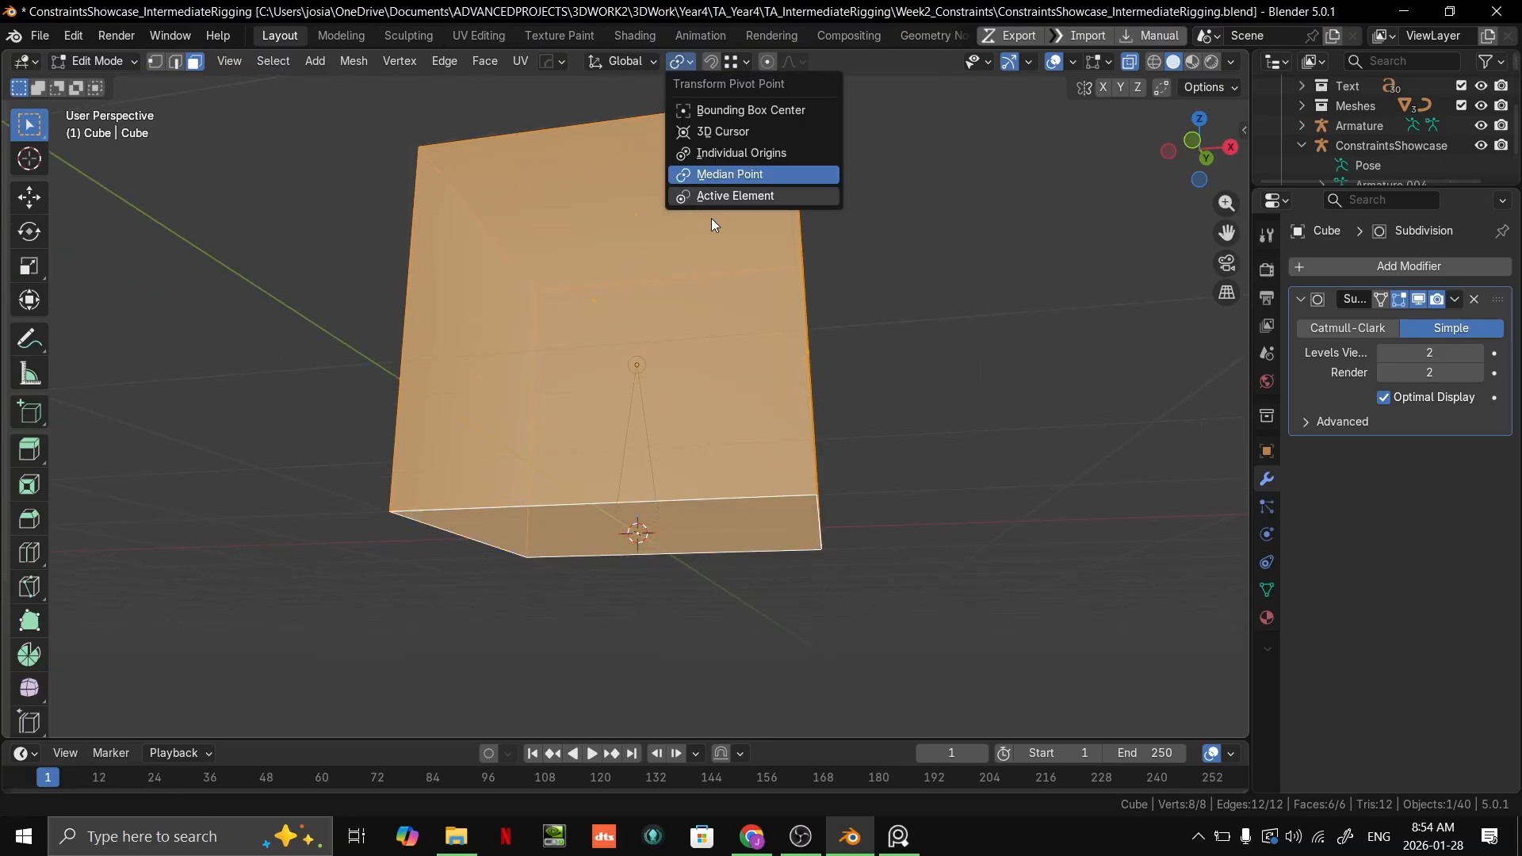
left_click(725, 196)
Step: Scale the whole cube mesh by 0.5 about its bottom face and return to Object Mode
key("s")
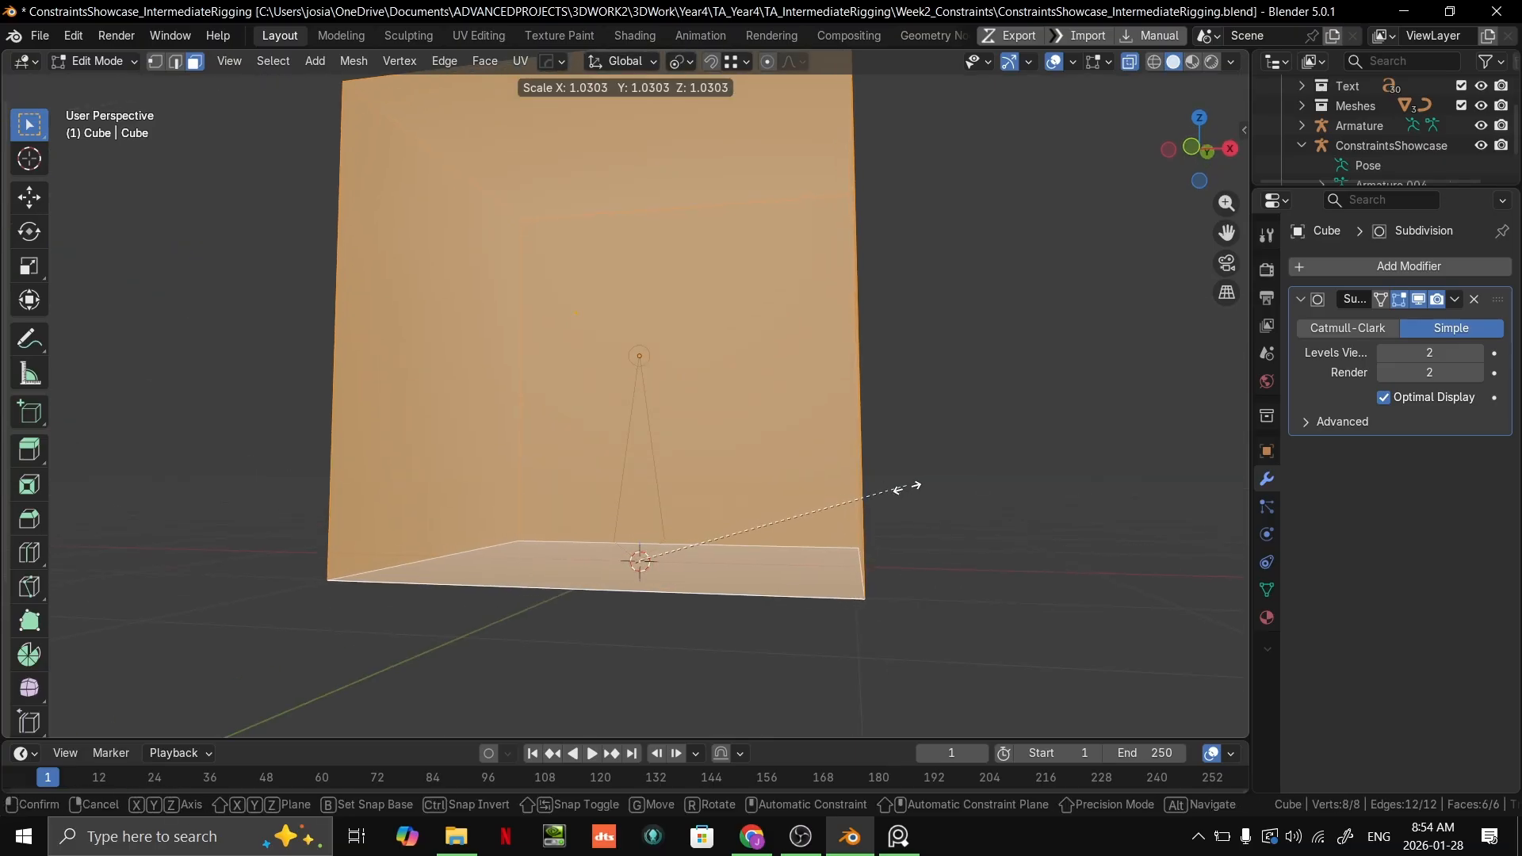
type("0.5")
key("Return")
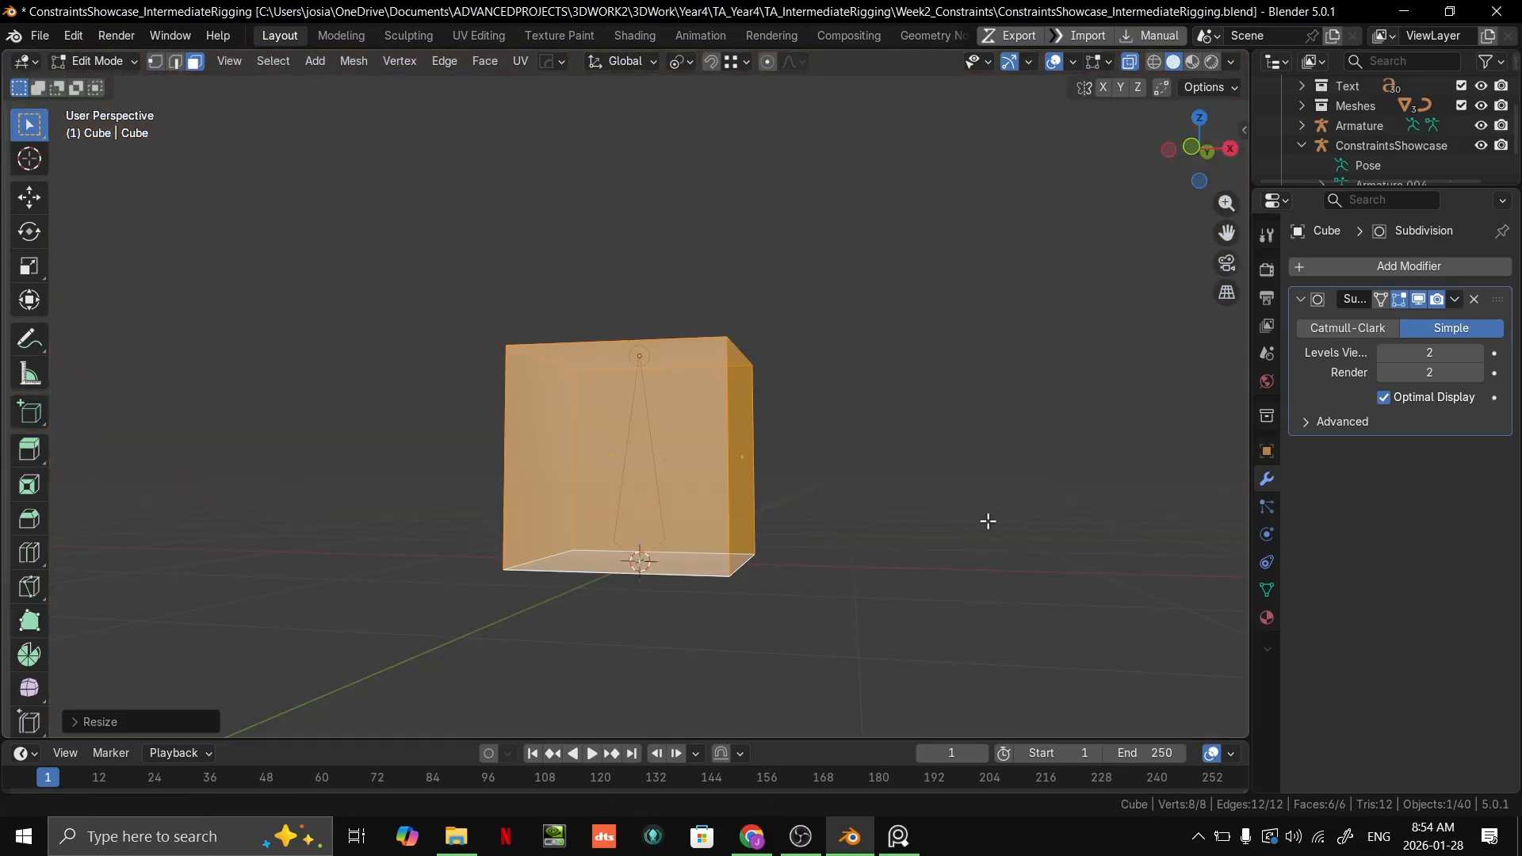
middle_click_drag(873, 333, 746, 455)
key("Tab")
Step: Select the new armature, enter its Edit Mode and select its bone, locating it in the outliner
left_click(645, 362)
scroll(710, 381, "down", 3)
scroll(728, 454, "up", 1)
key("Tab")
left_click(633, 462)
key("KP_Decimal")
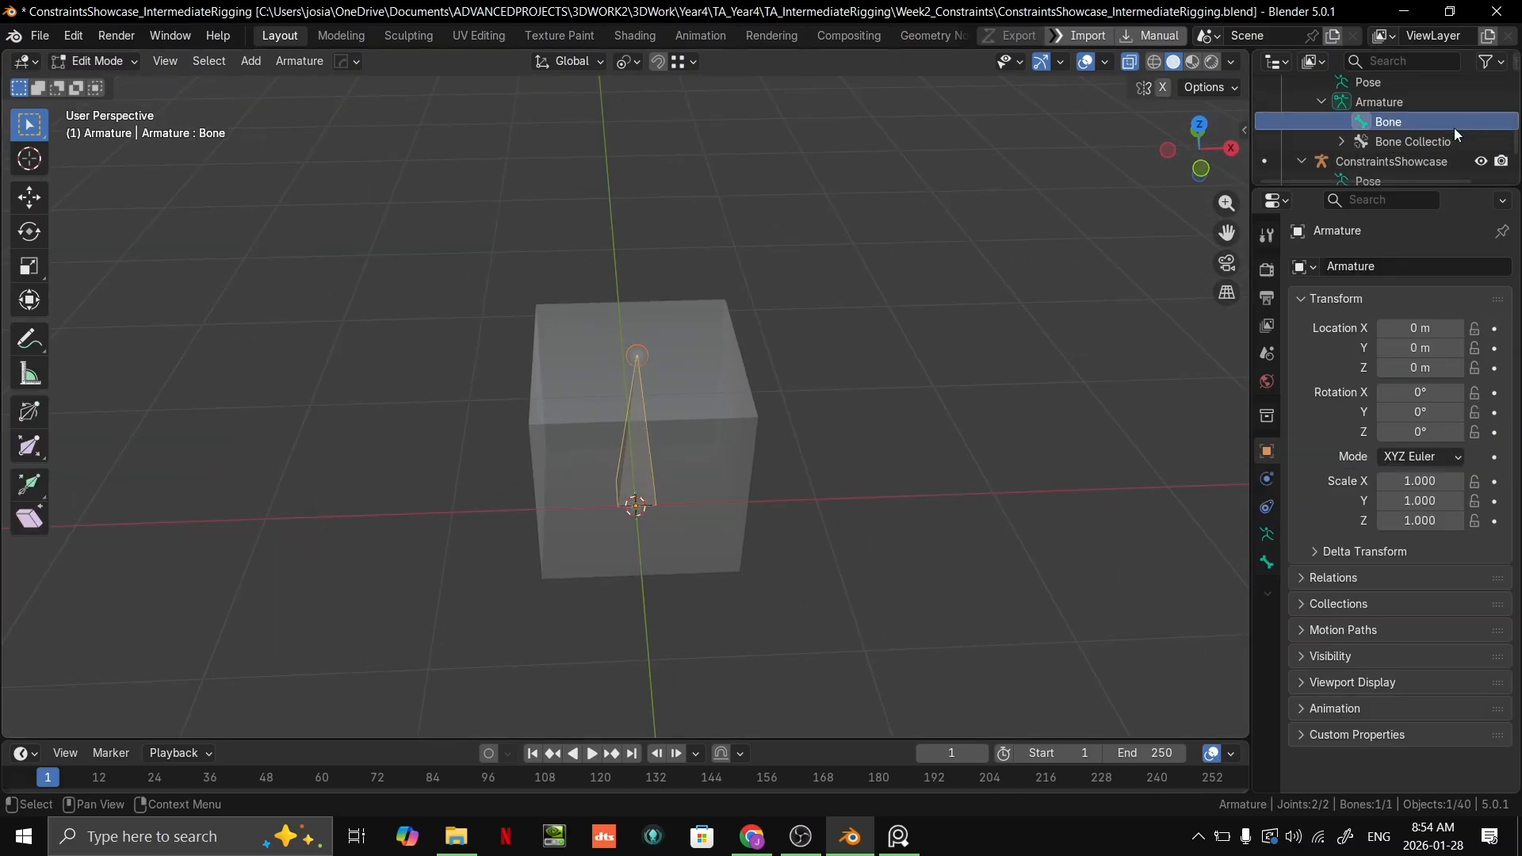
Step: Rename the new armature's bone as ConstrainedBone
double_click(1396, 122)
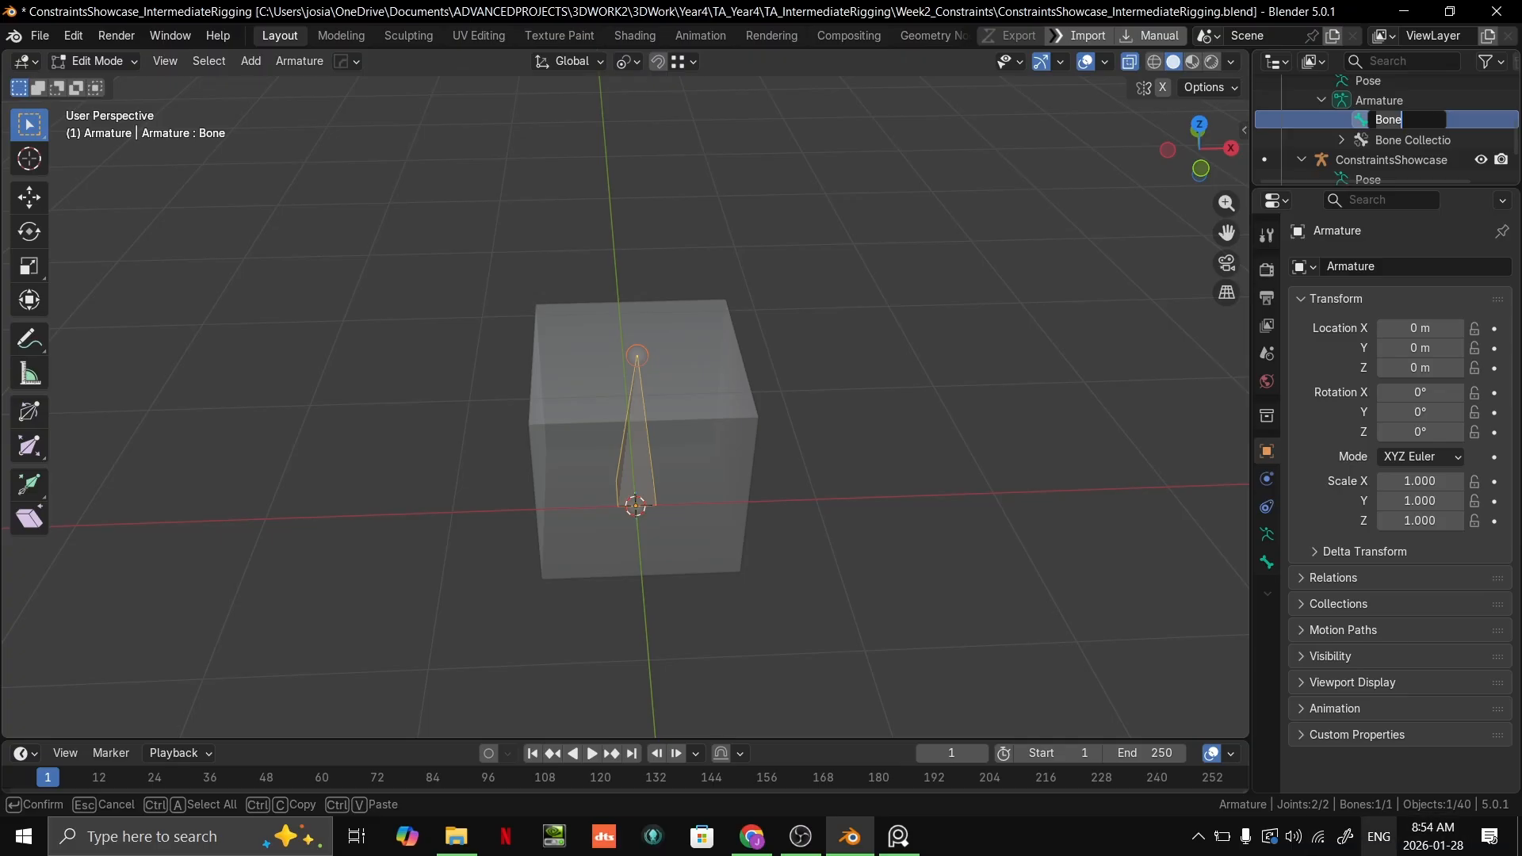
type("Co")
type("nstrainedB")
type("one")
key("Return")
double_click(1387, 119)
left_click(1385, 119)
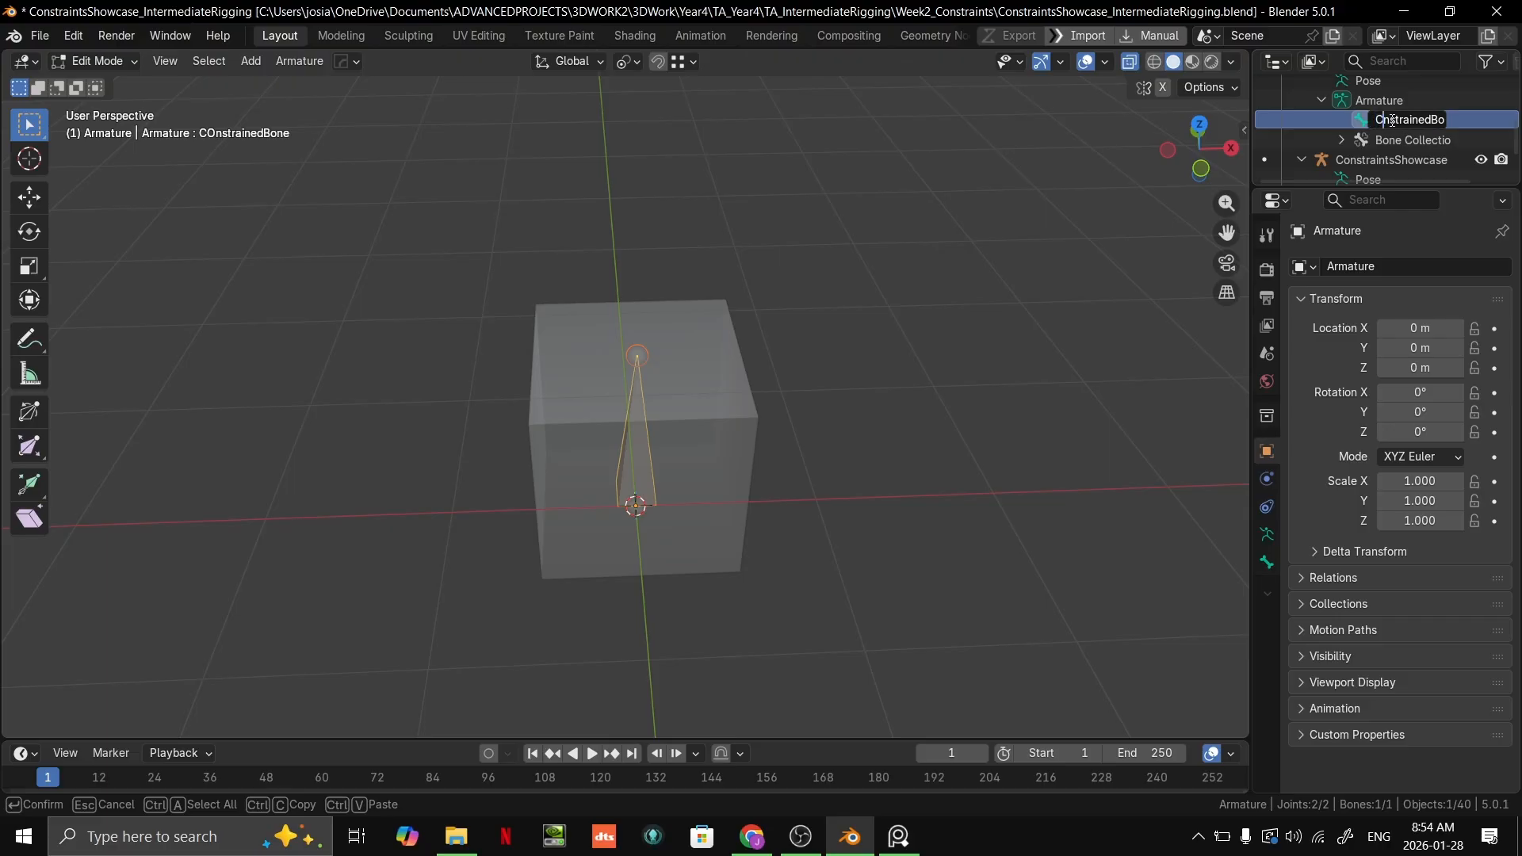
type("o")
key("Return")
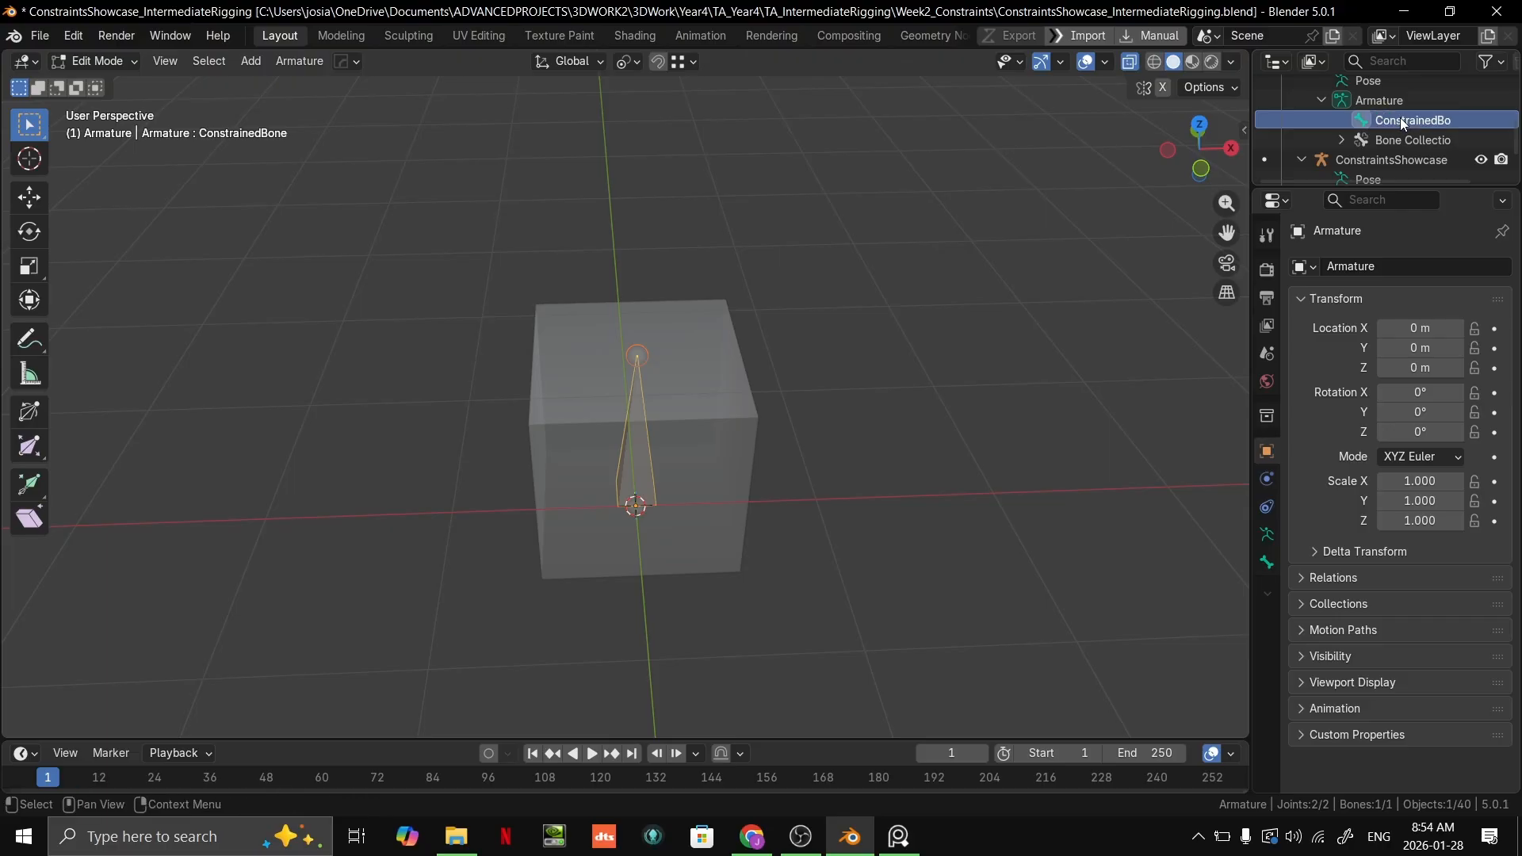
Step: Duplicate ConstrainedBone and move the copy along the X axis so it stands beside the cube on the negative side
scroll(806, 323, "down", 2)
key("shift+d")
key("x")
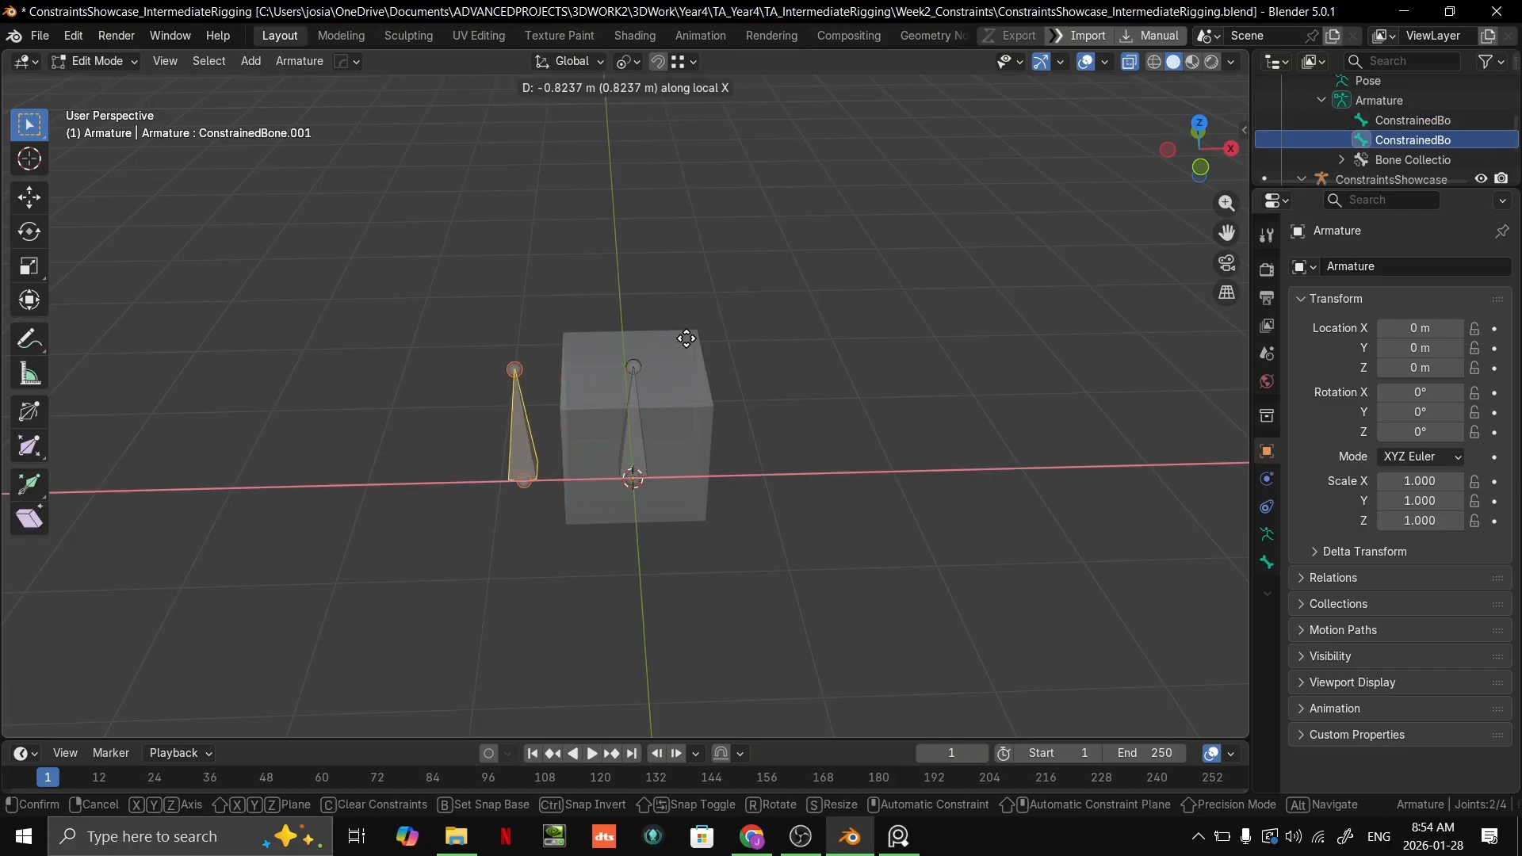
left_click(510, 358)
middle_click_drag(510, 358, 756, 292, "shift")
Step: Rename the duplicated bone as ControlBone
double_click(1425, 143)
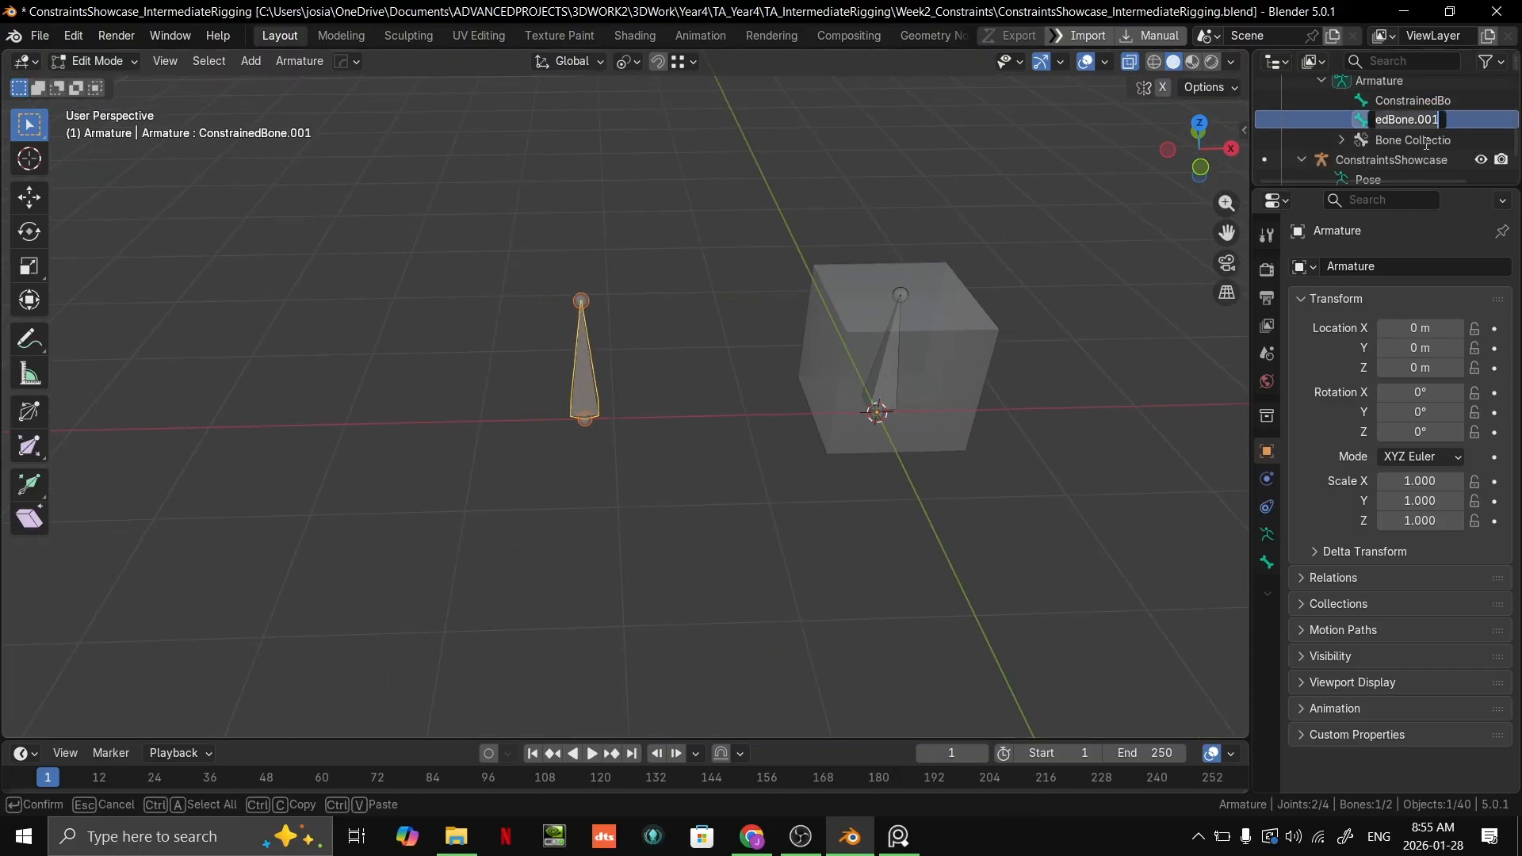
type("ta")
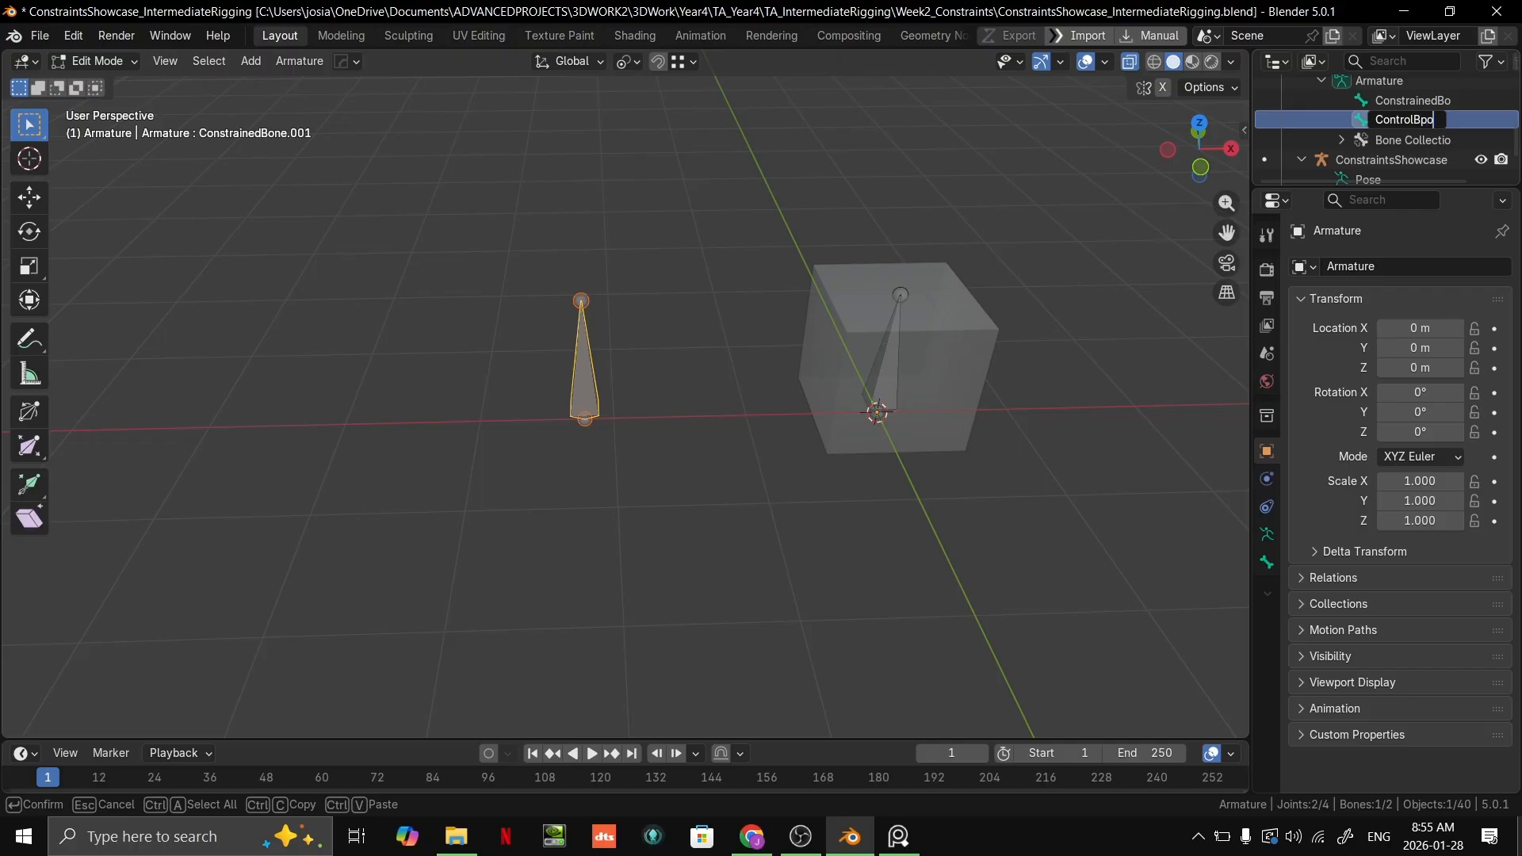
key("Return")
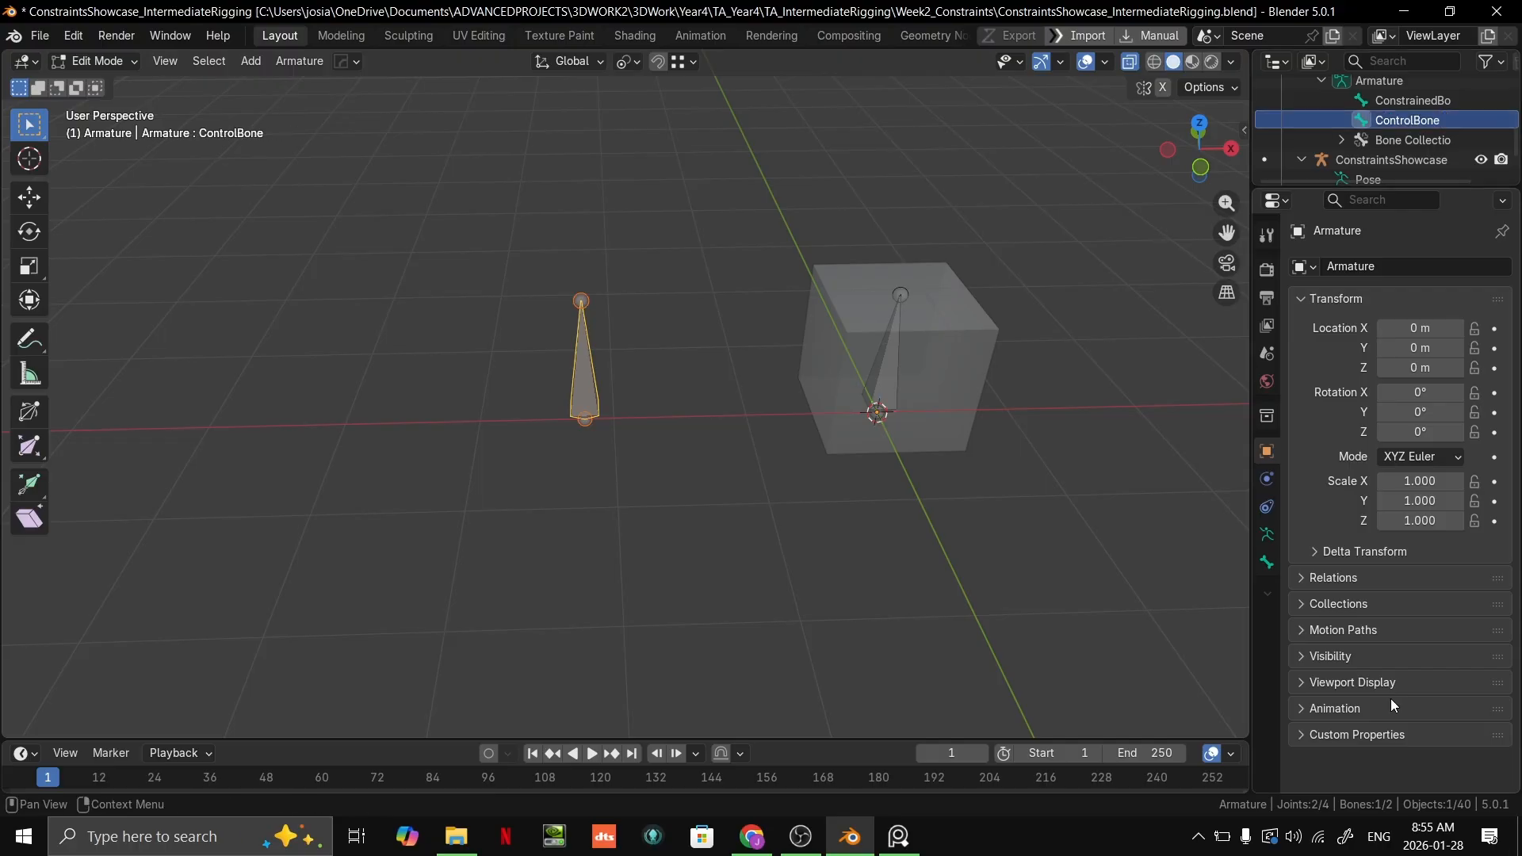
Step: Switch the armature to Pose Mode and add a Maintain Volume constraint to ConstrainedBone
middle_click_drag(840, 261, 903, 421)
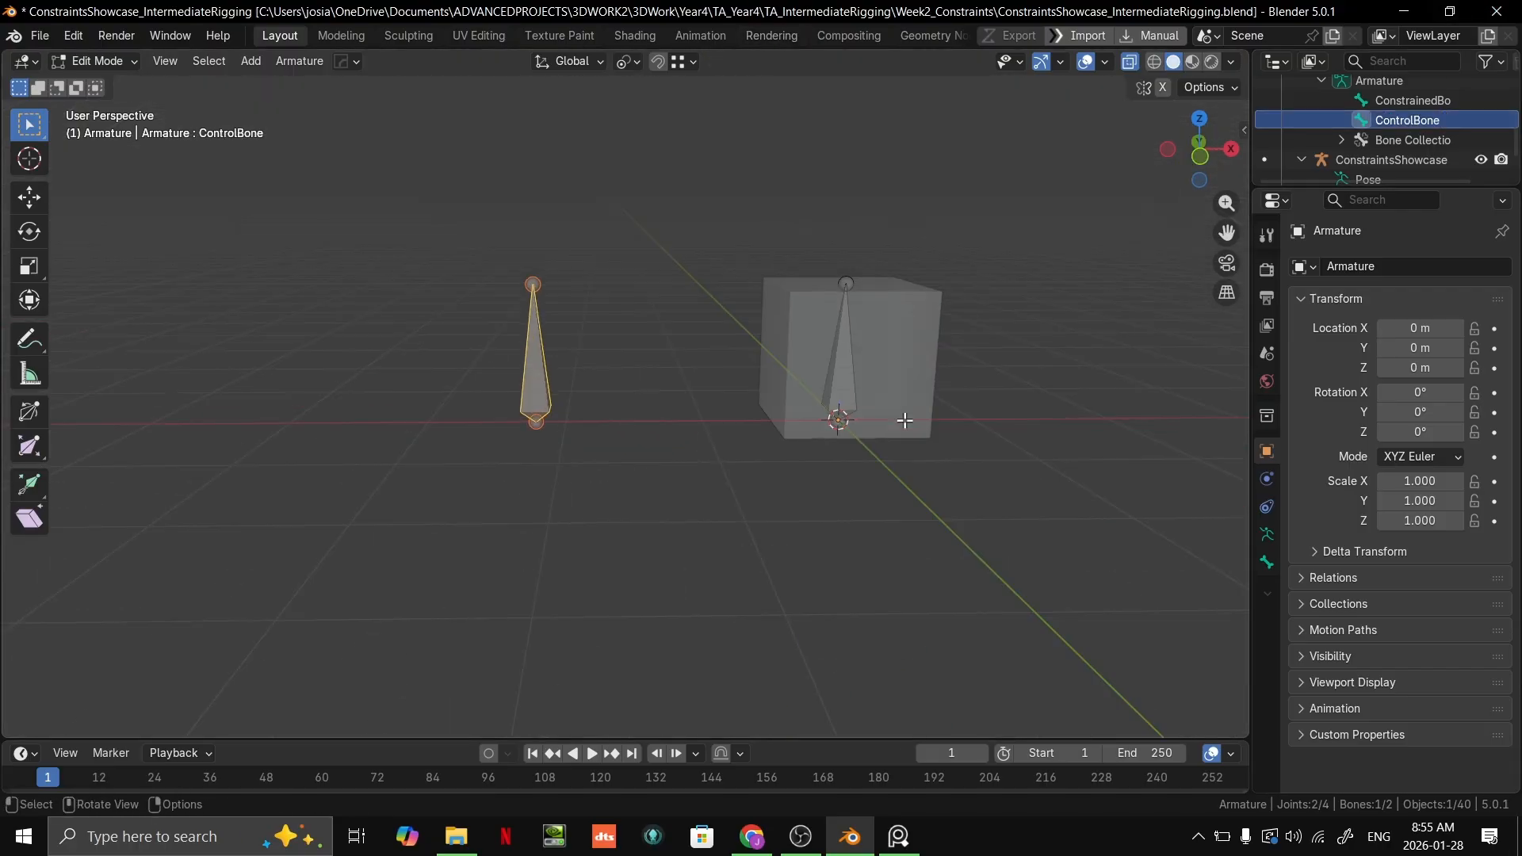
key("ctrl+Tab")
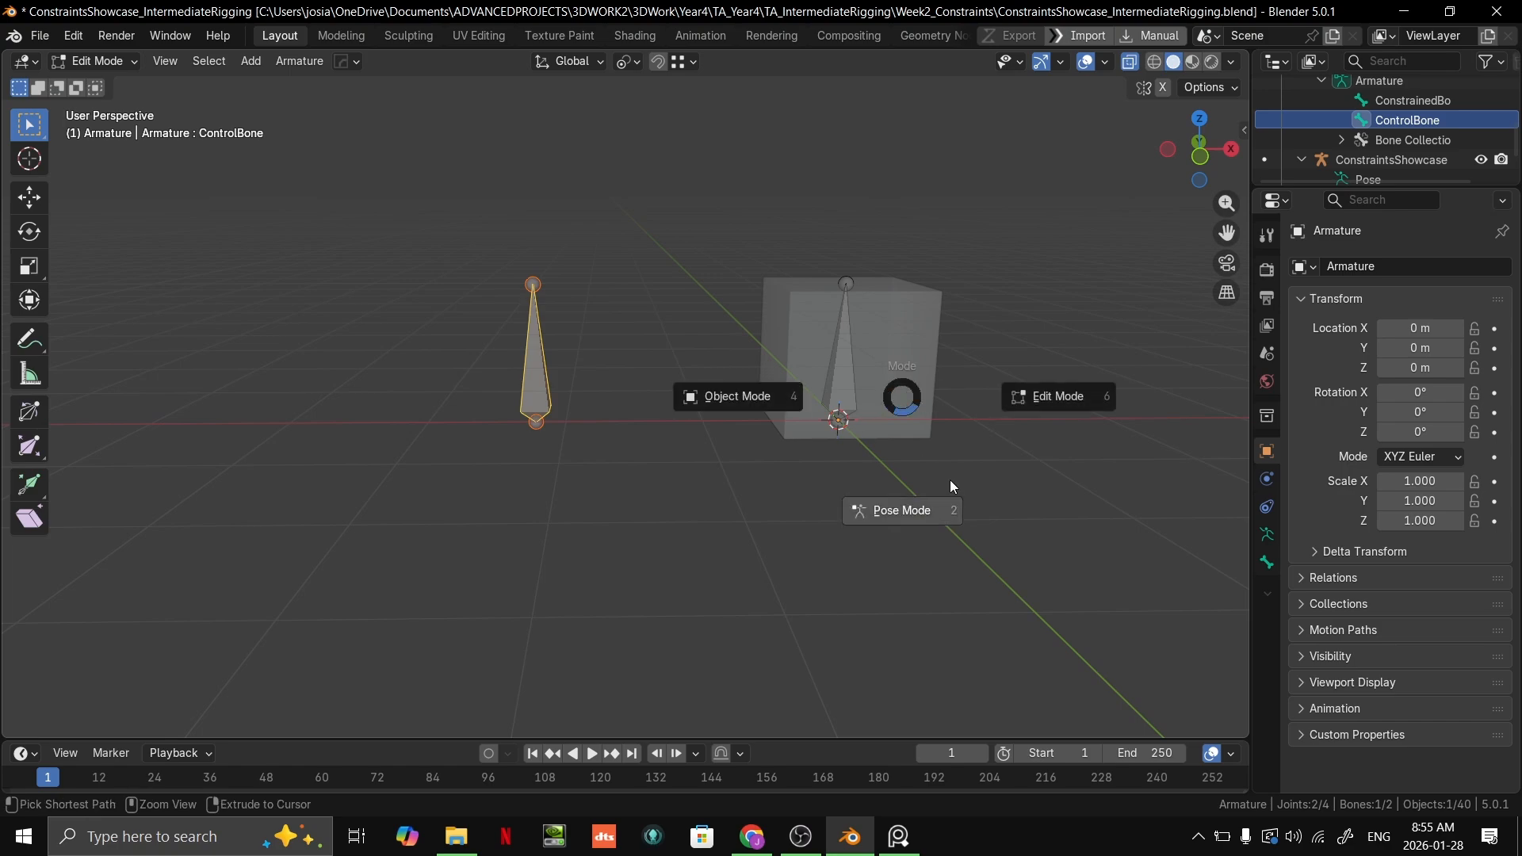
left_click(920, 459)
middle_click_drag(937, 464, 859, 453)
left_click(754, 456)
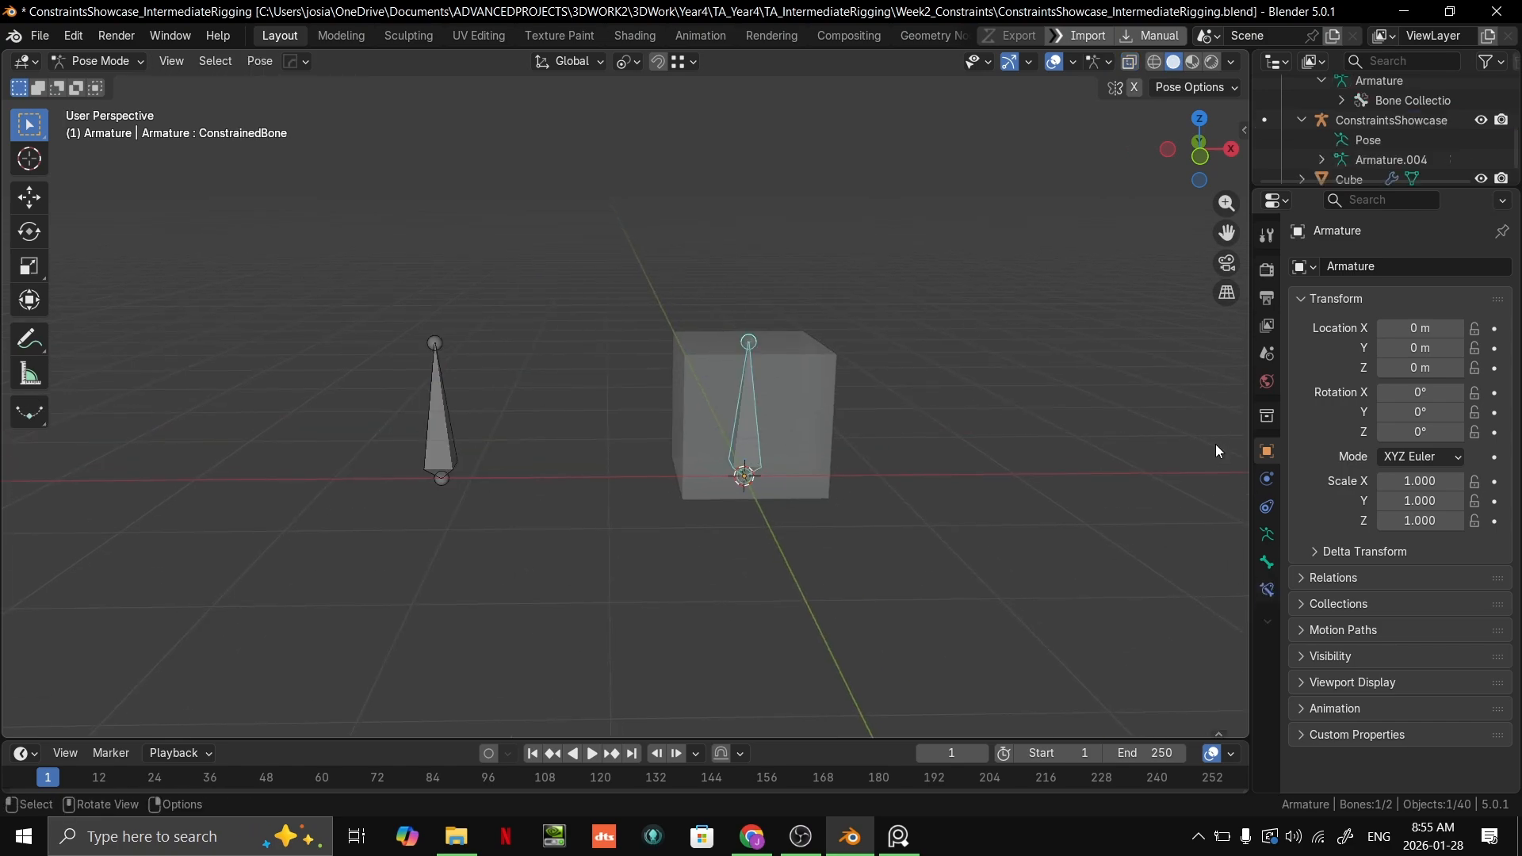
left_click(1267, 590)
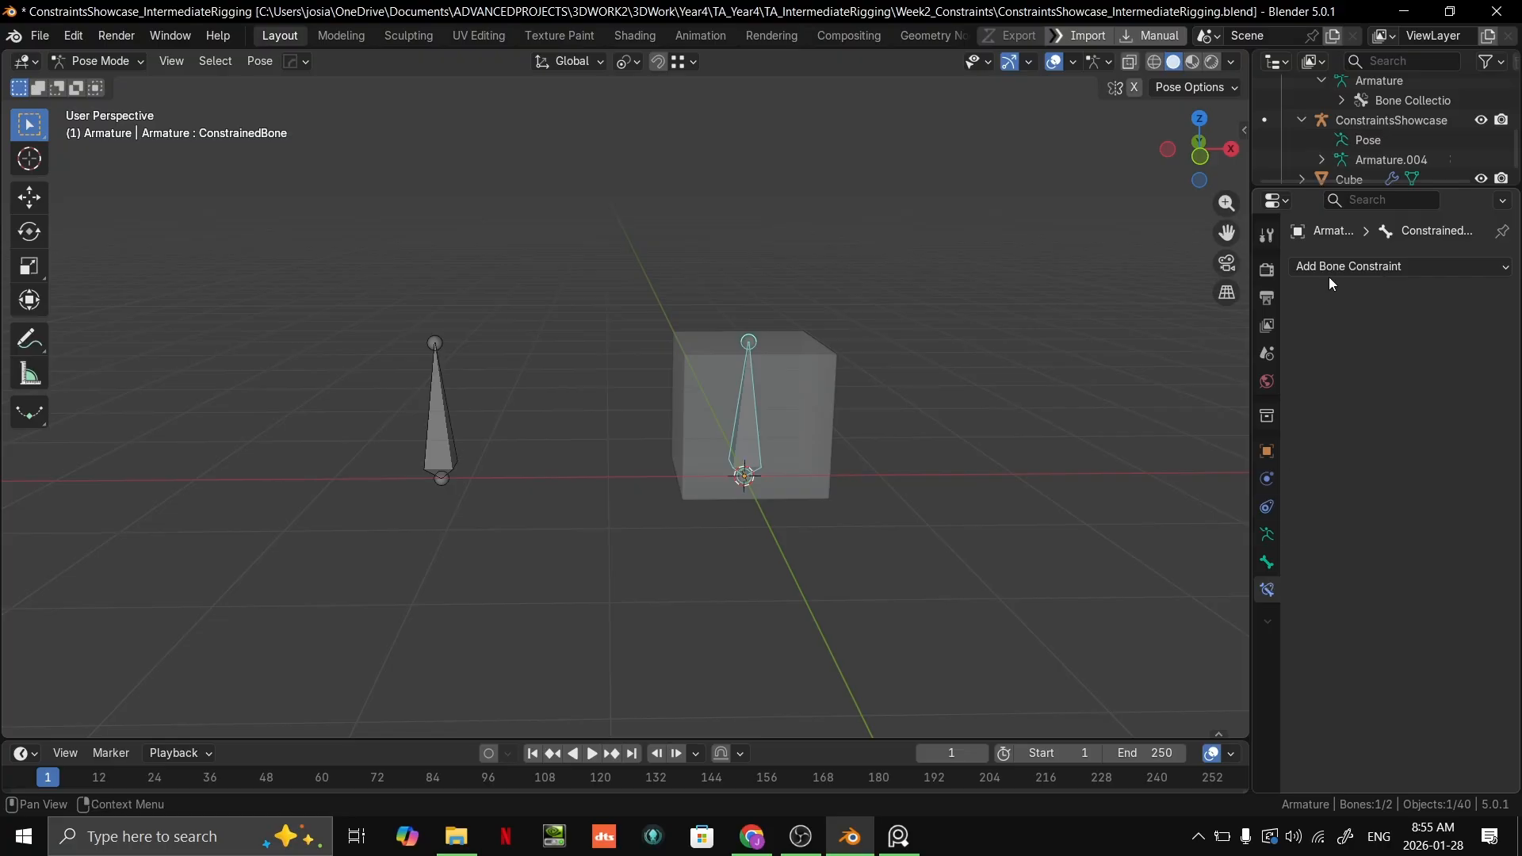
left_click(1338, 268)
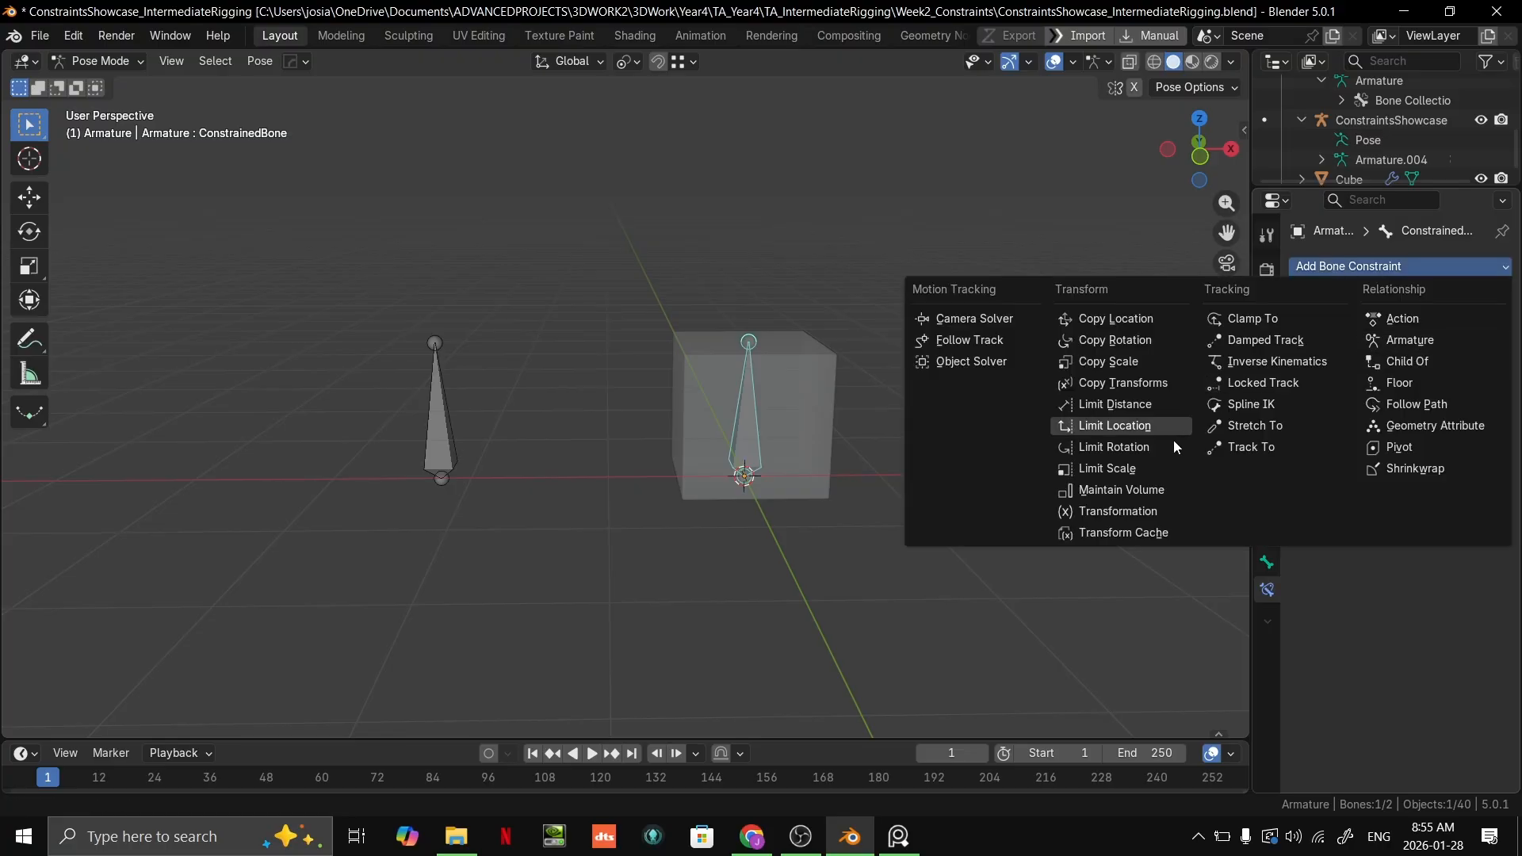
left_click(1126, 491)
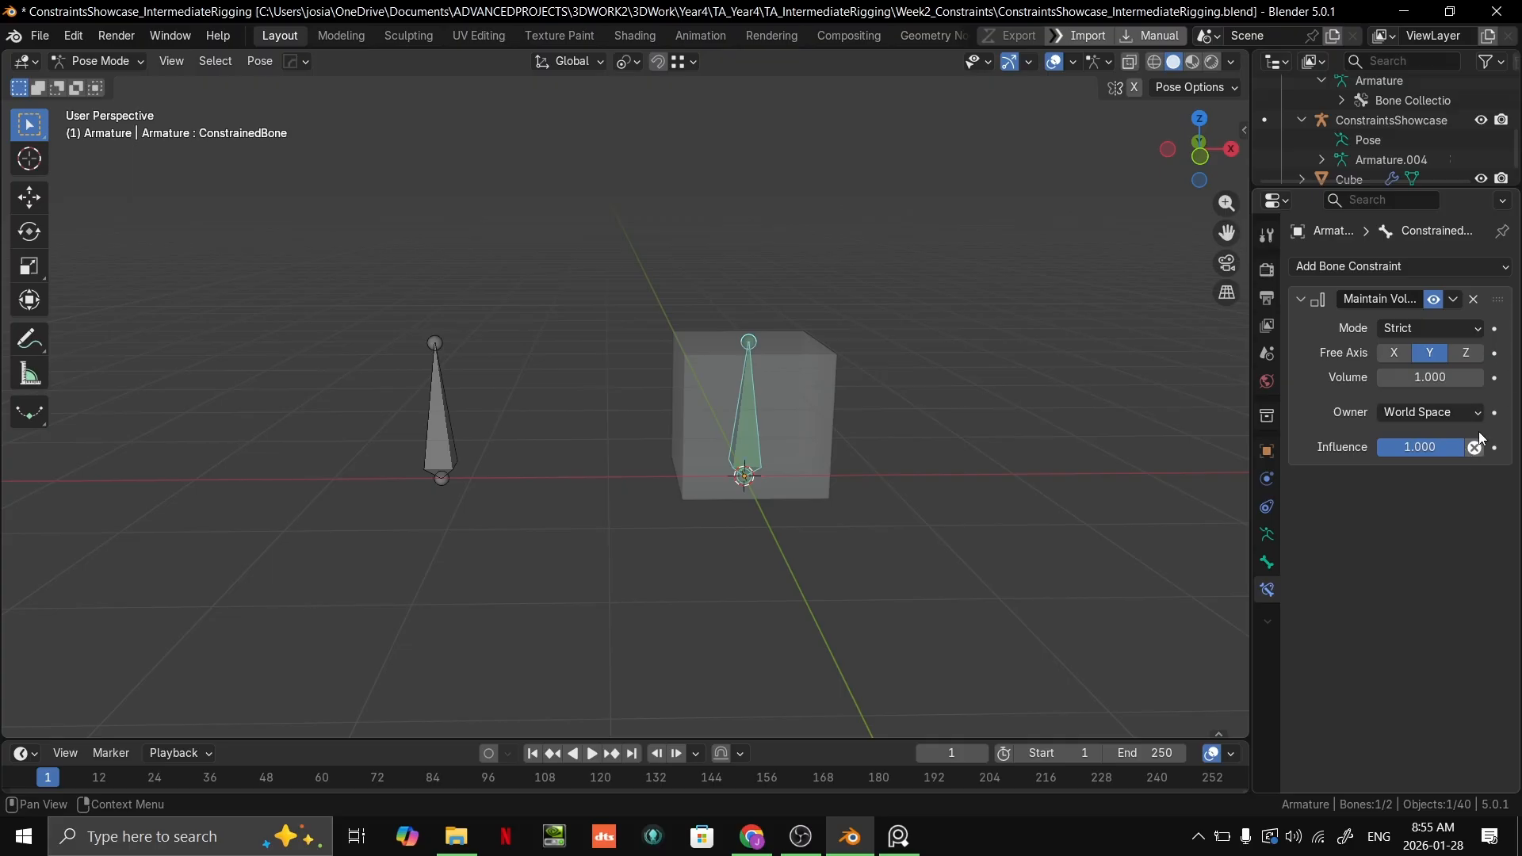
middle_click_drag(1091, 383, 809, 496)
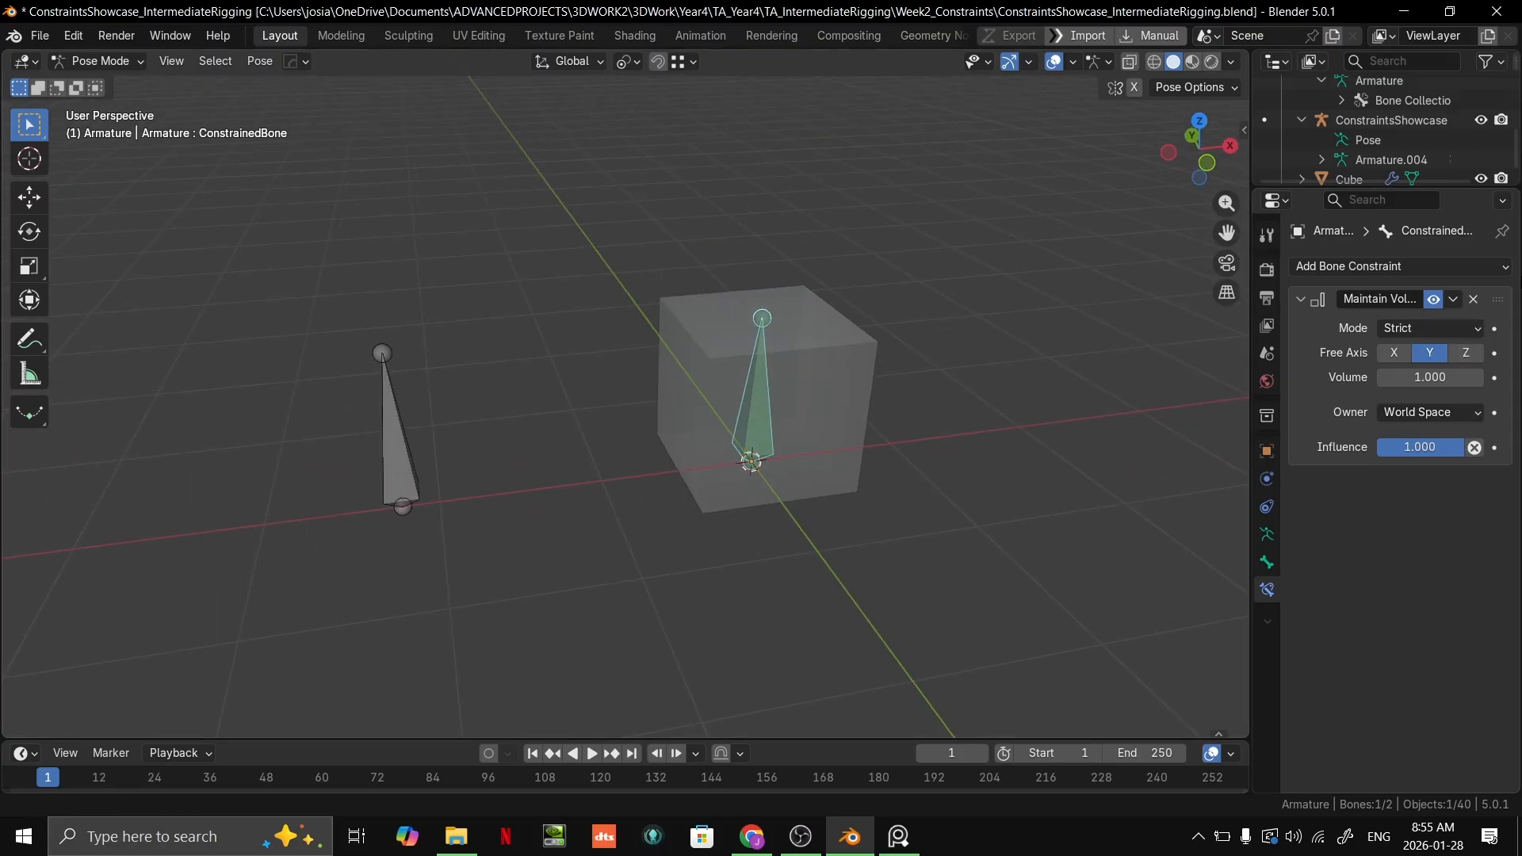
left_click(1419, 269)
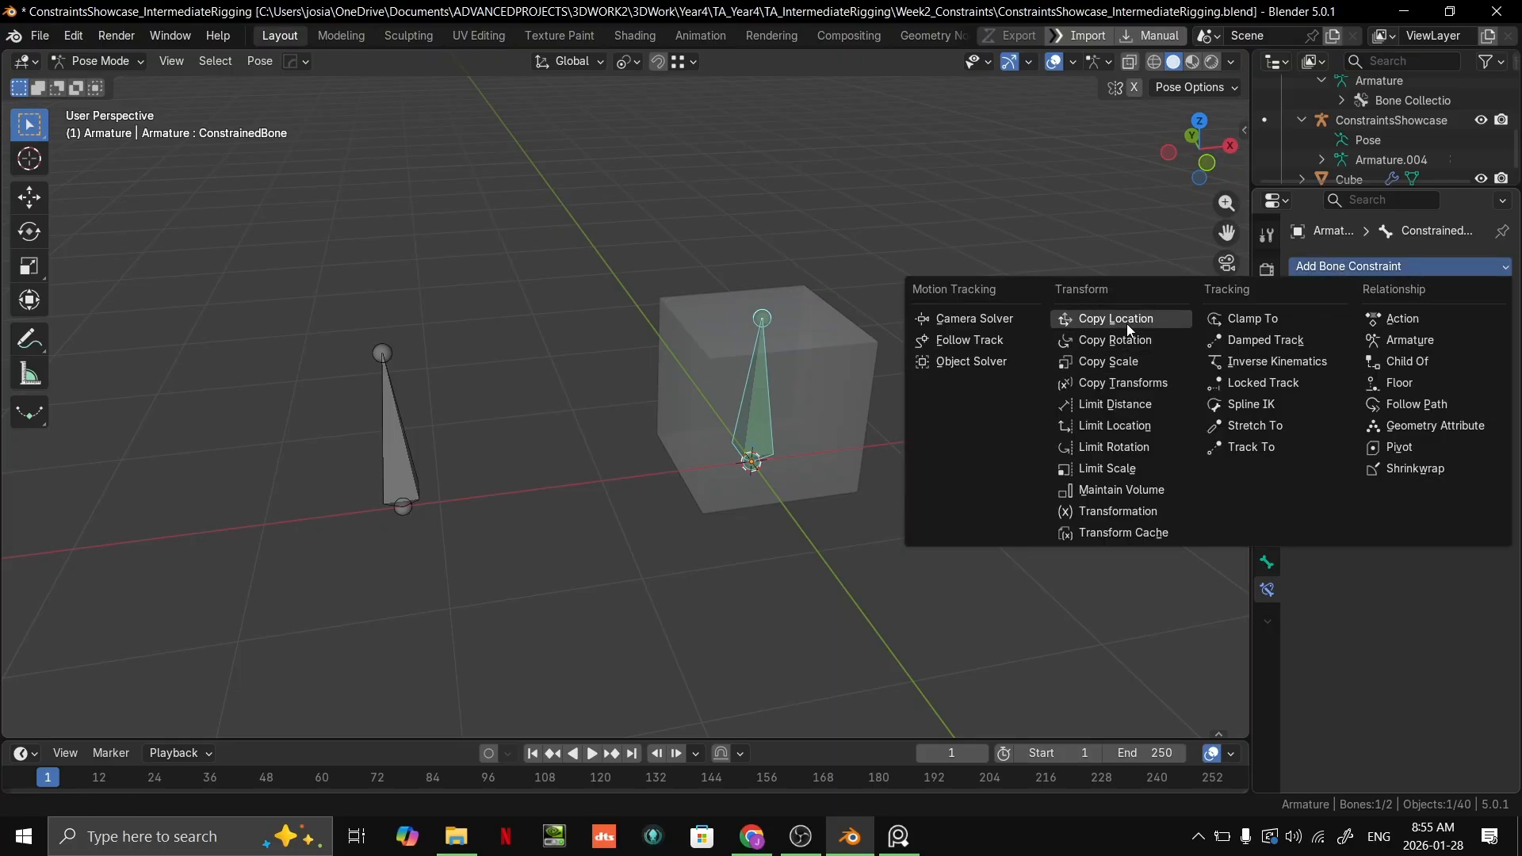
left_click(1118, 490)
Step: Enter the showcase rig's Pose Mode and examine the constraints on the constrained bone of its Maintain Volume example
key("ctrl+Tab")
scroll(646, 398, "down", 5)
middle_click_drag(1023, 357, 48, 425, "shift")
left_click(844, 335)
key("ctrl+Tab")
scroll(517, 414, "up", 6)
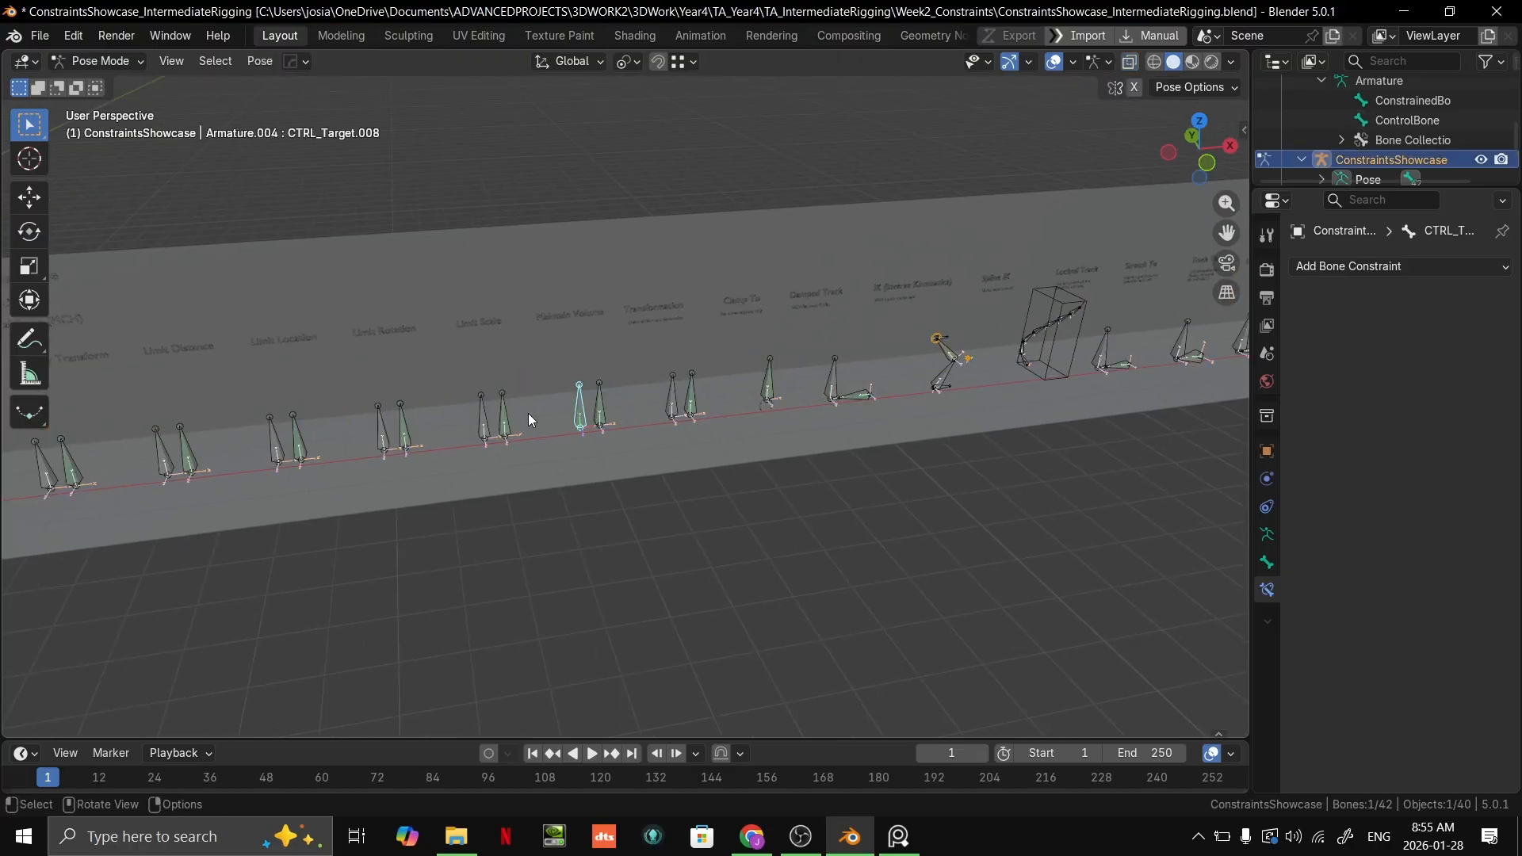
left_click(562, 431)
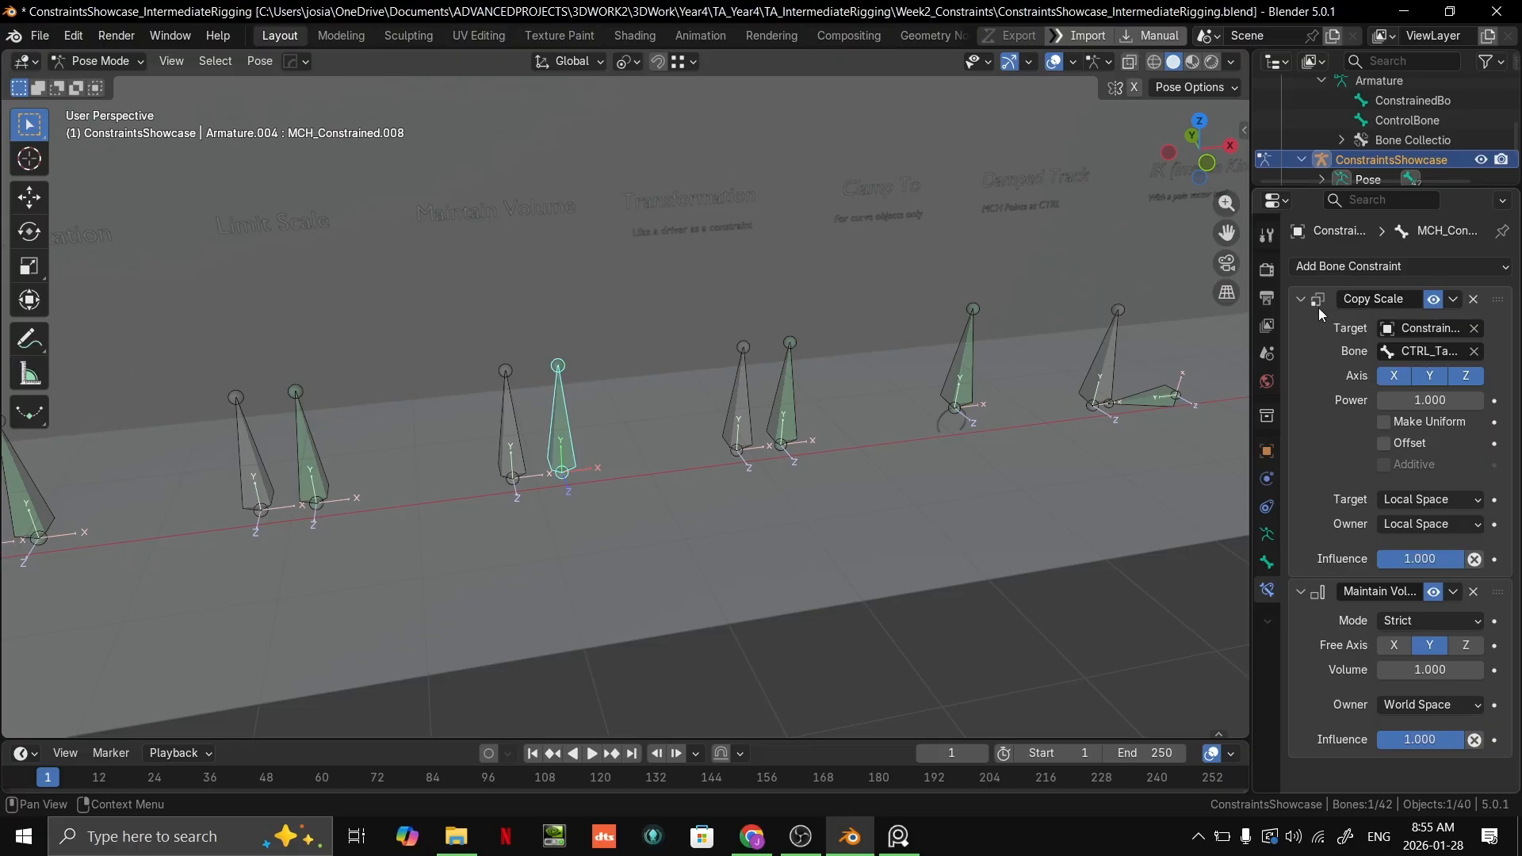
Step: Leave the showcase rig's Pose Mode, select the new armature with the cube and enter its Pose Mode
scroll(797, 464, "down", 6)
key("ctrl+Tab")
middle_click_drag(463, 469, 277, 360, "shift")
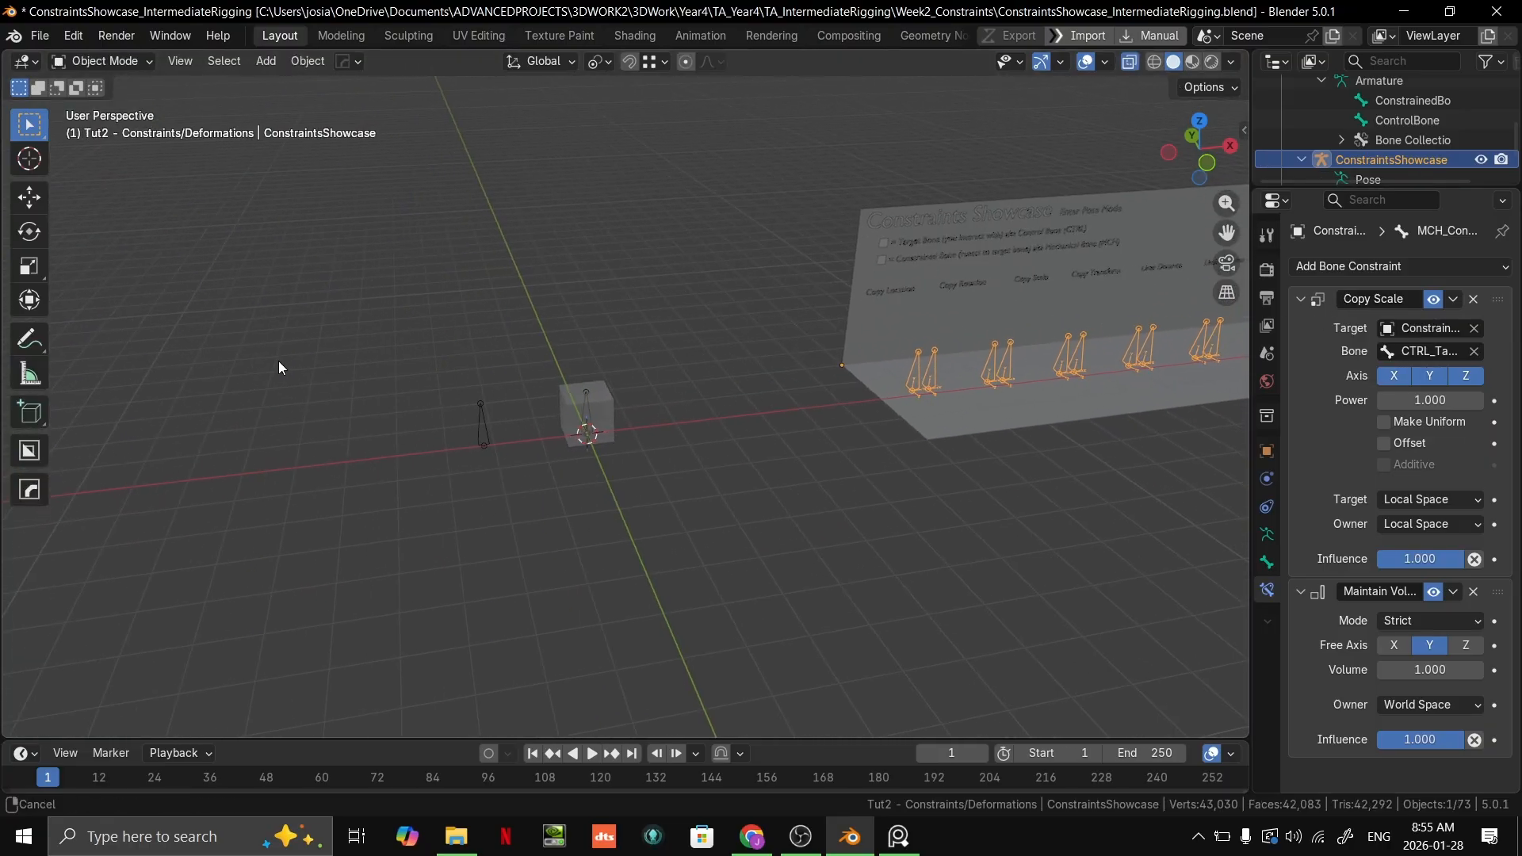
scroll(277, 360, "up", 5)
middle_click_drag(302, 448, 584, 344, "shift")
middle_click_drag(856, 357, 839, 365, "shift")
left_click(751, 378)
key("ctrl+Tab")
left_click(519, 401)
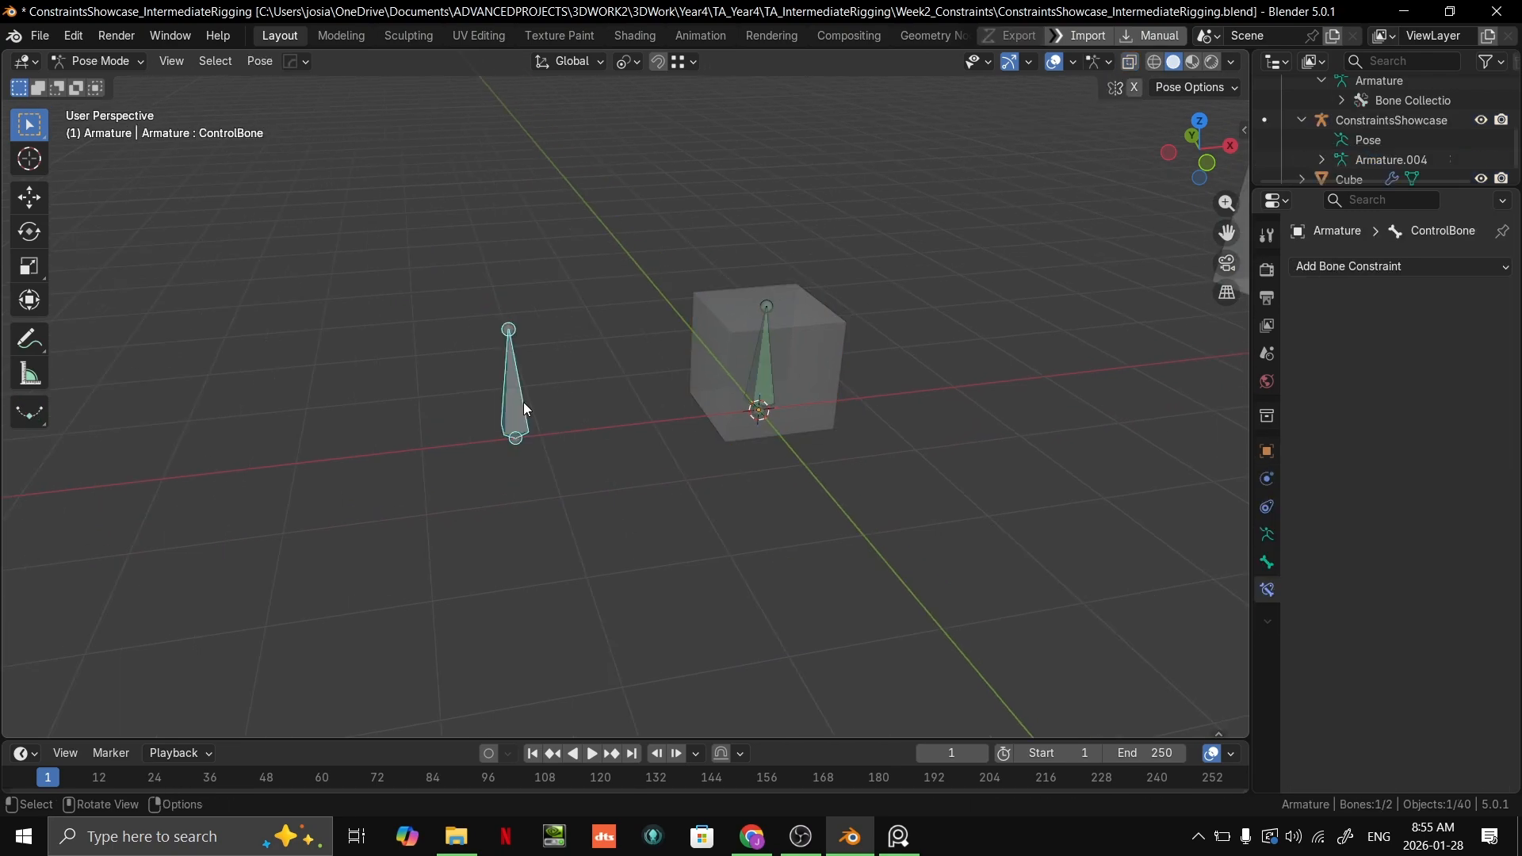
Step: Replace ConstrainedBone's Maintain Volume constraint with a Copy Scale constraint targeting the armature's ControlBone
left_click(758, 387)
left_click(1475, 299)
left_click(1457, 270)
left_click(1138, 367)
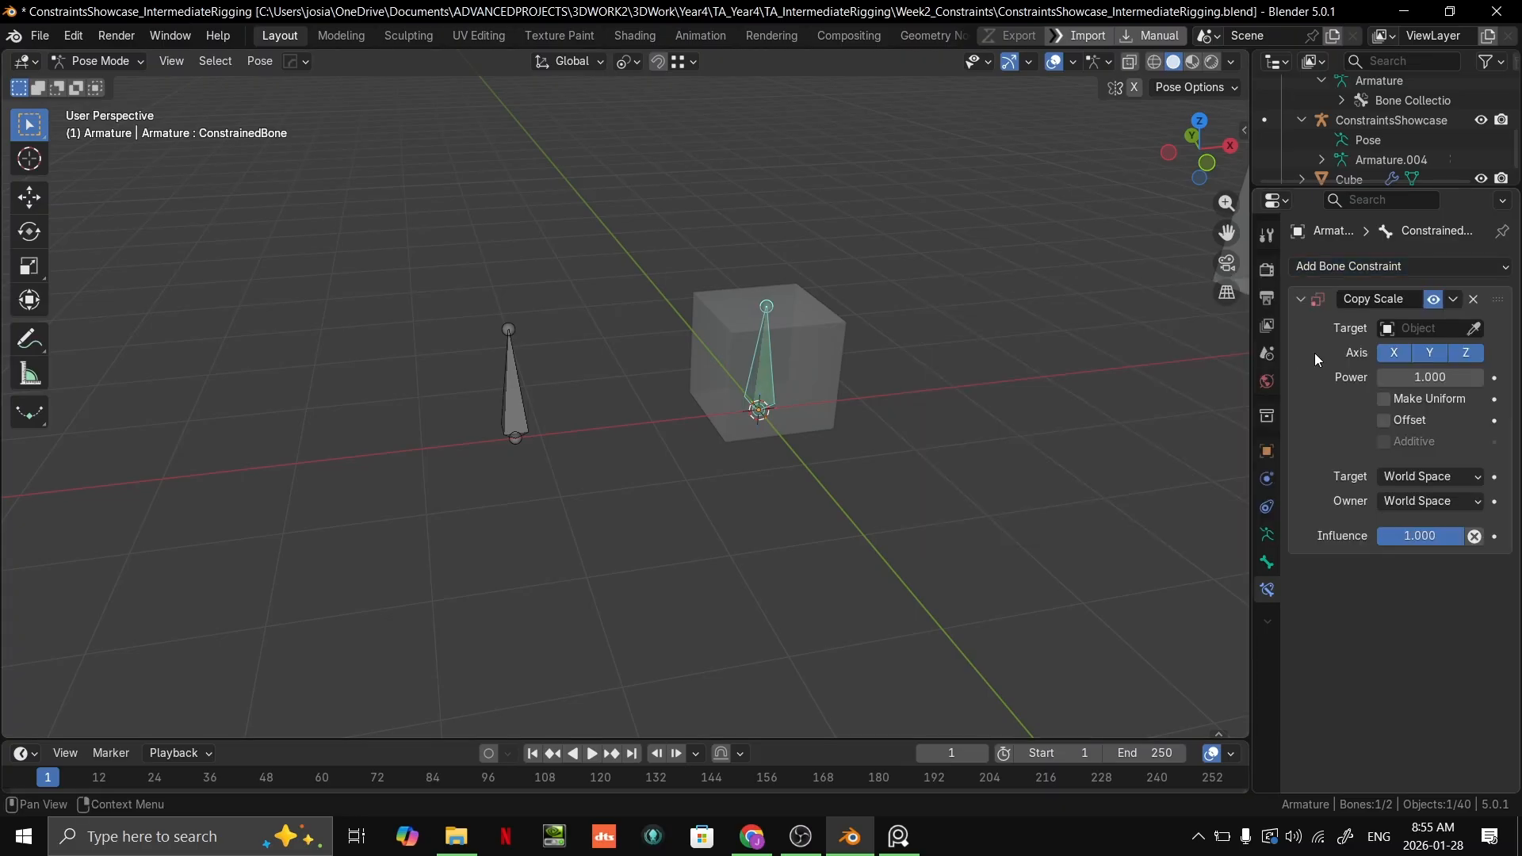
left_click(1476, 329)
left_click(512, 373)
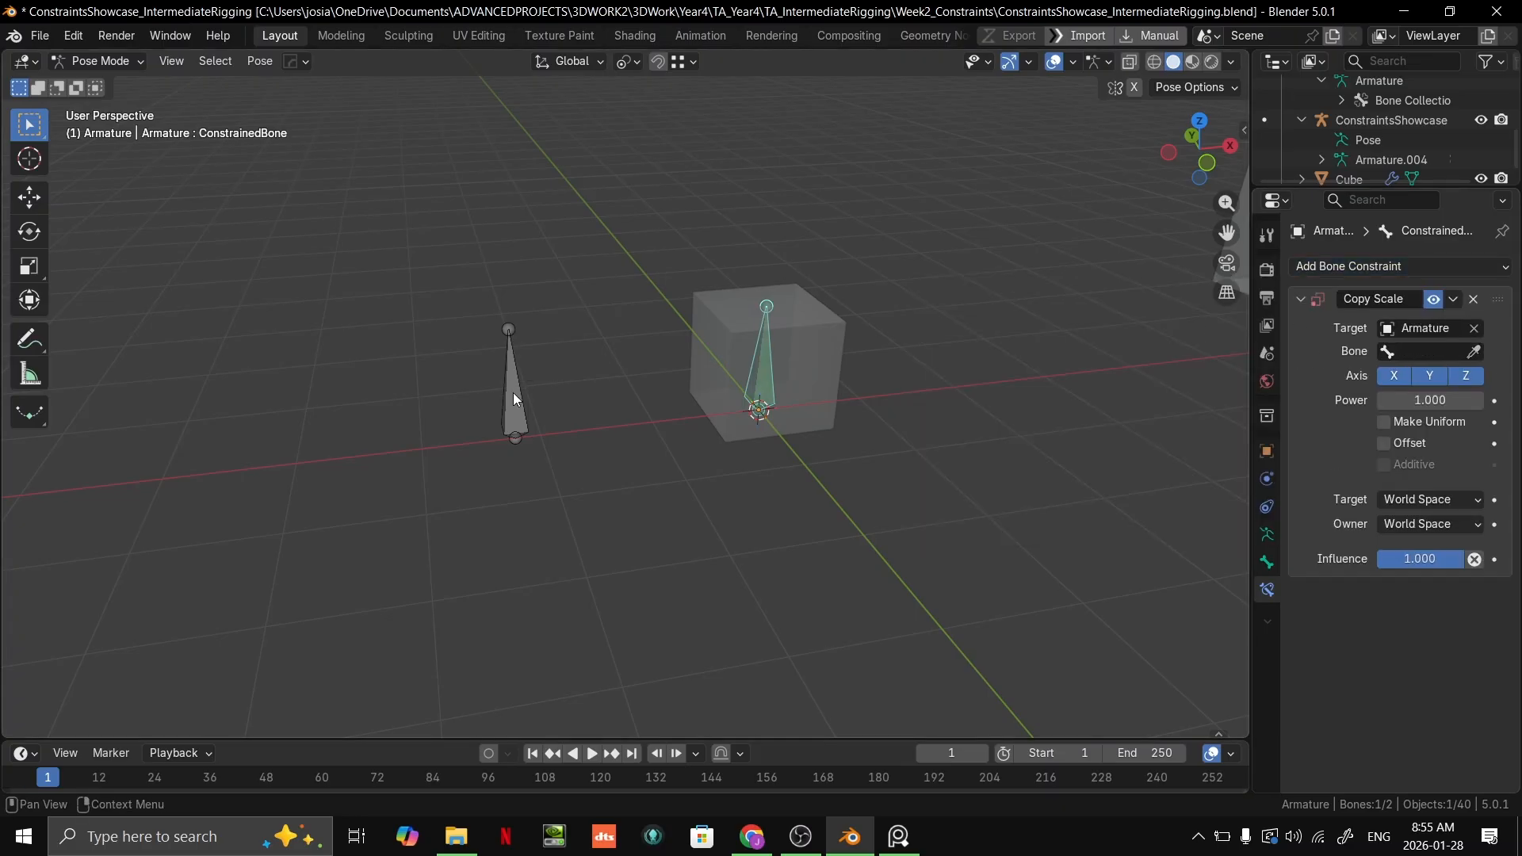
left_click(1476, 352)
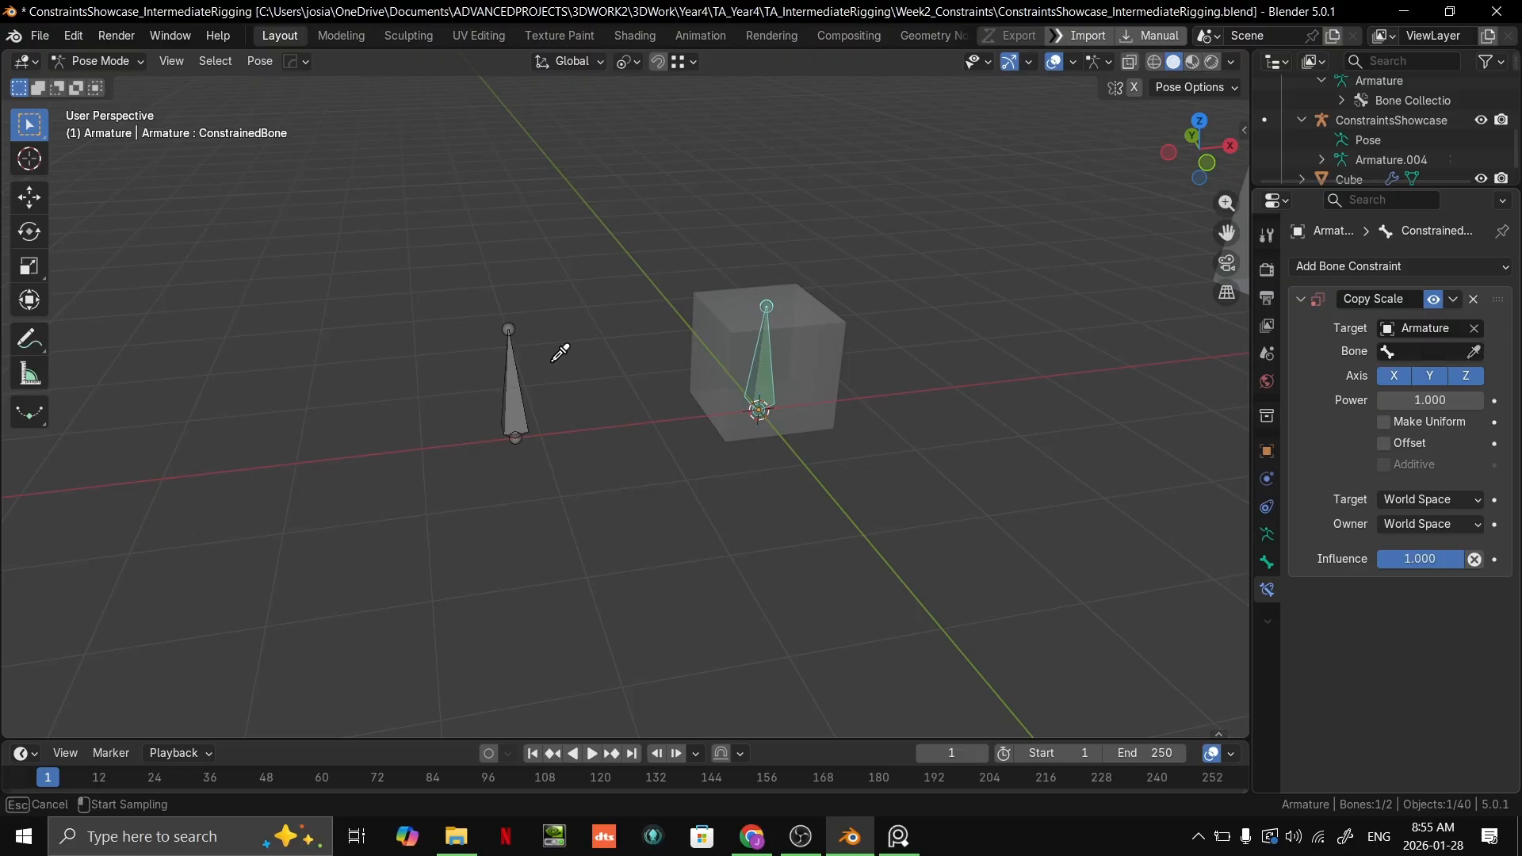
left_click(519, 371)
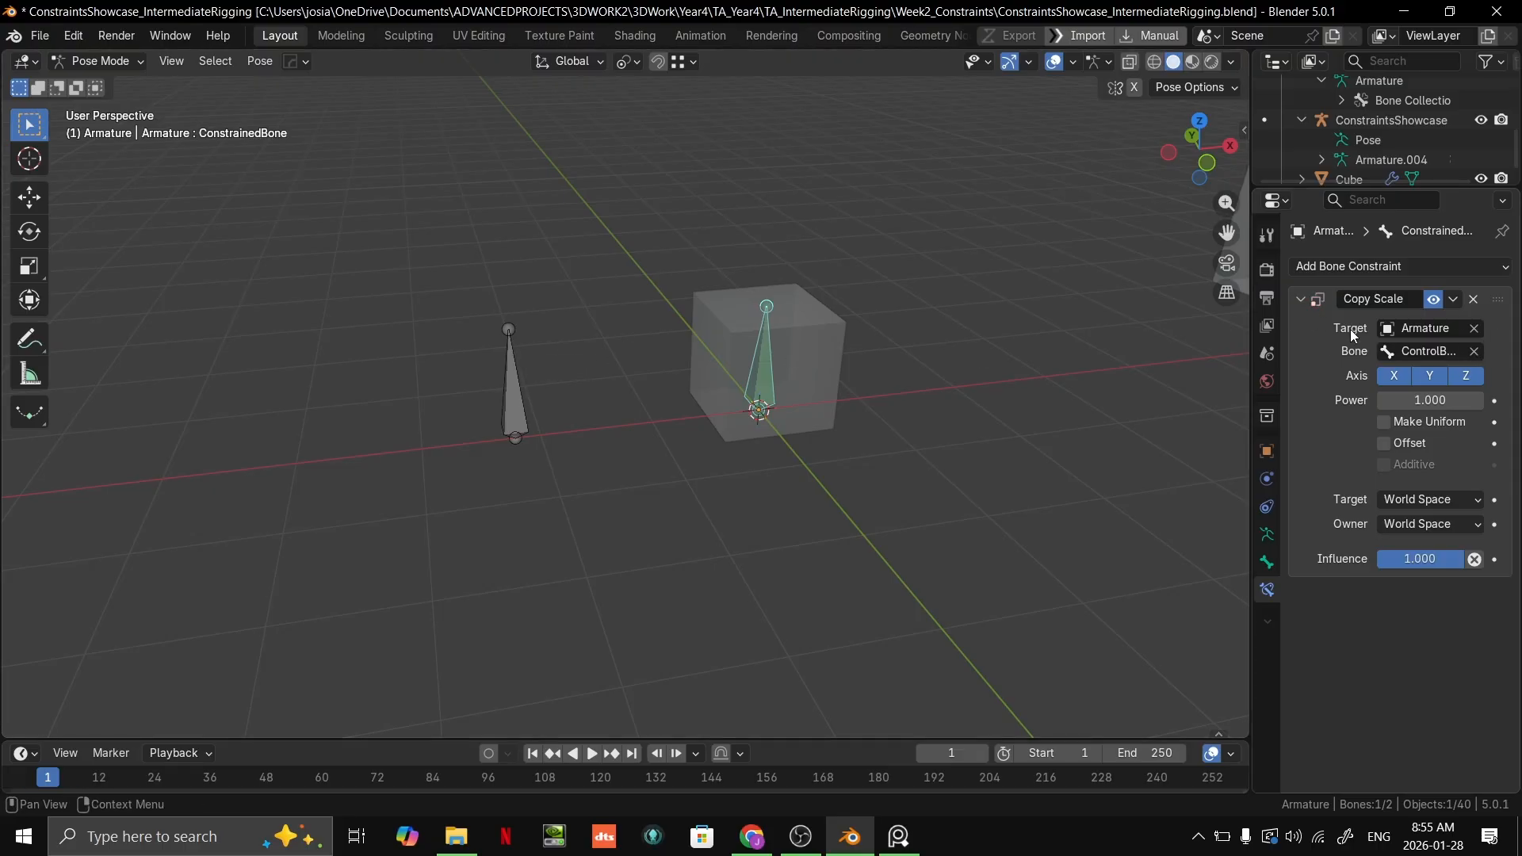
Step: Trial-scale ControlBone to test the Copy Scale constraint, and cancel the scaling
left_click(521, 397)
key("s")
key("Escape")
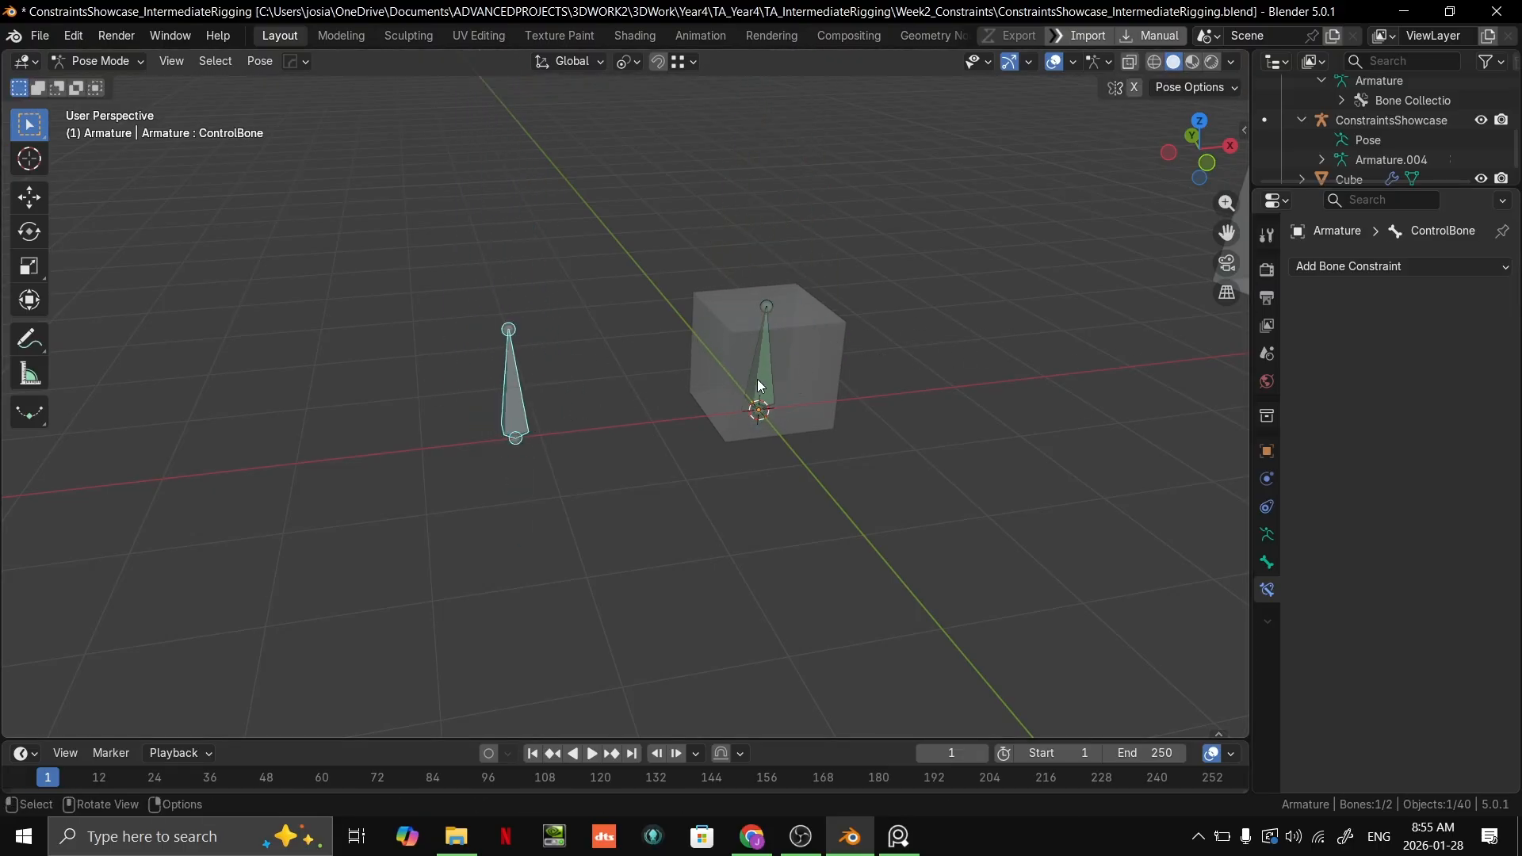
Step: Add a Maintain Volume constraint to ConstrainedBone below its Copy Scale constraint
left_click(758, 381)
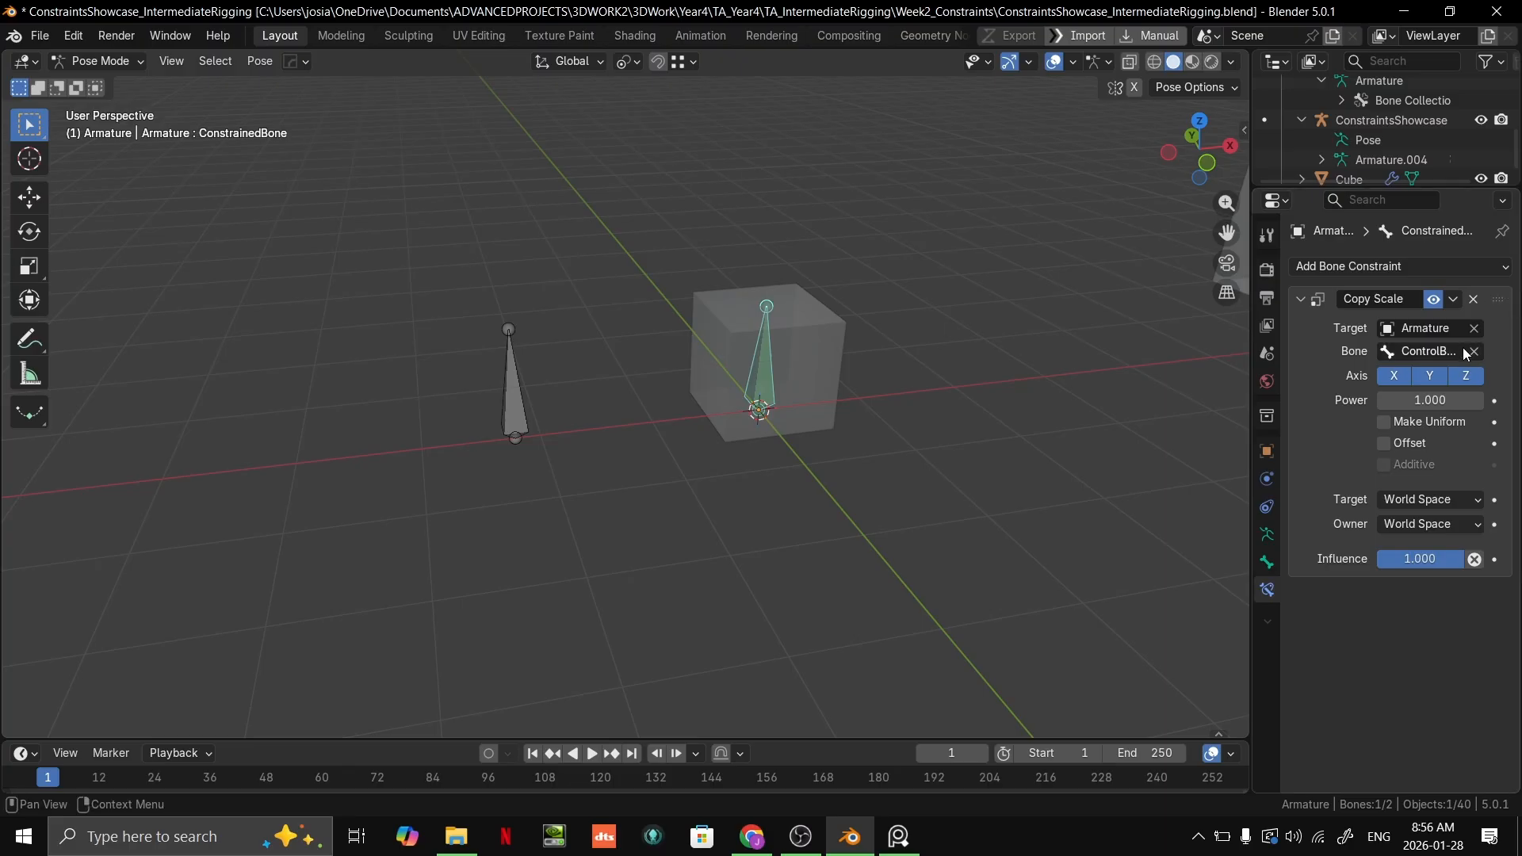
left_click(1483, 270)
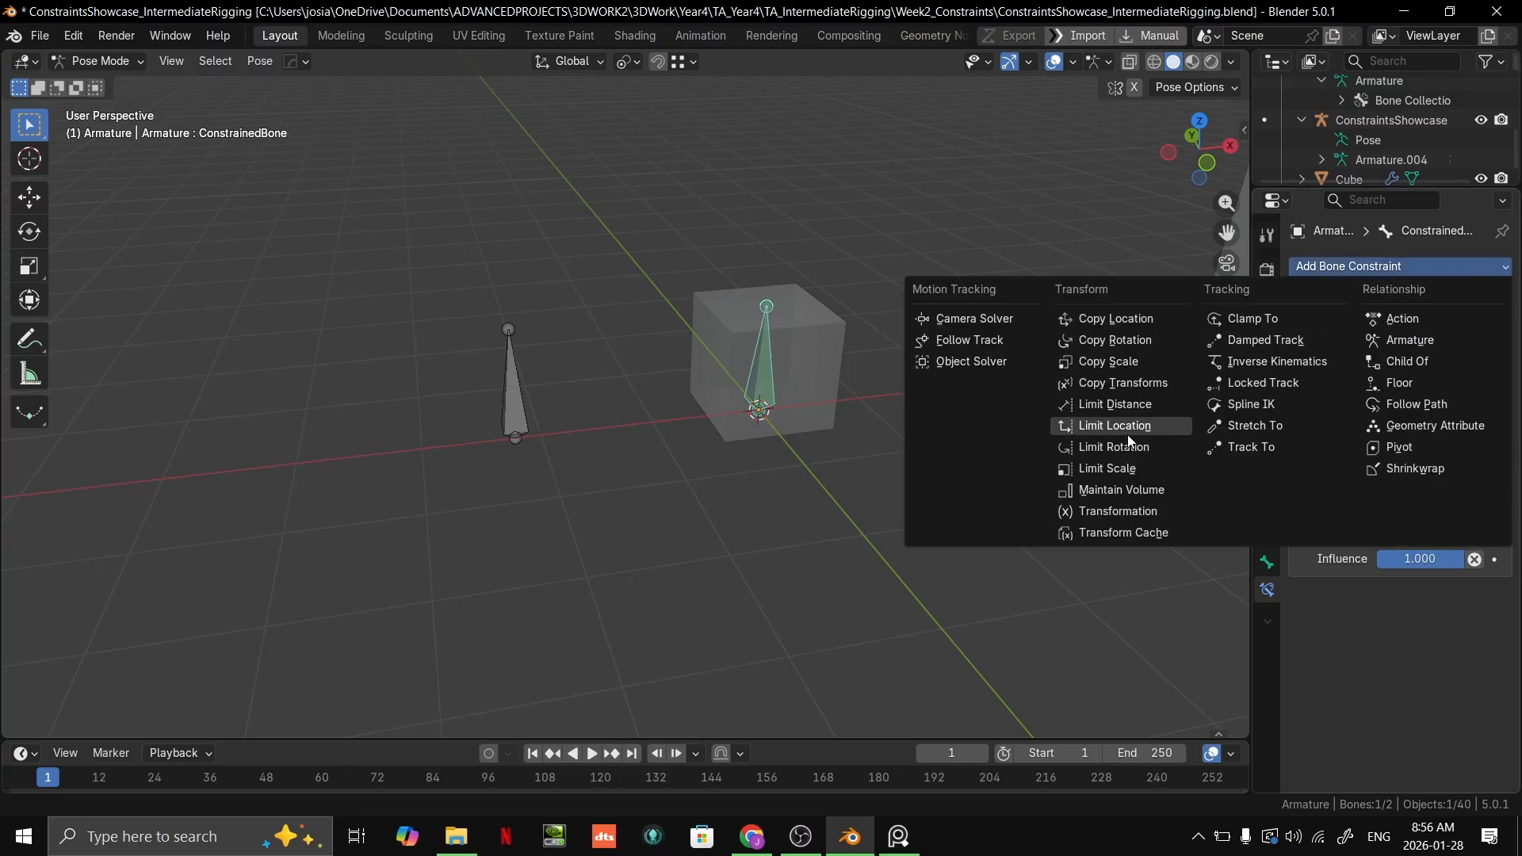
left_click(1121, 497)
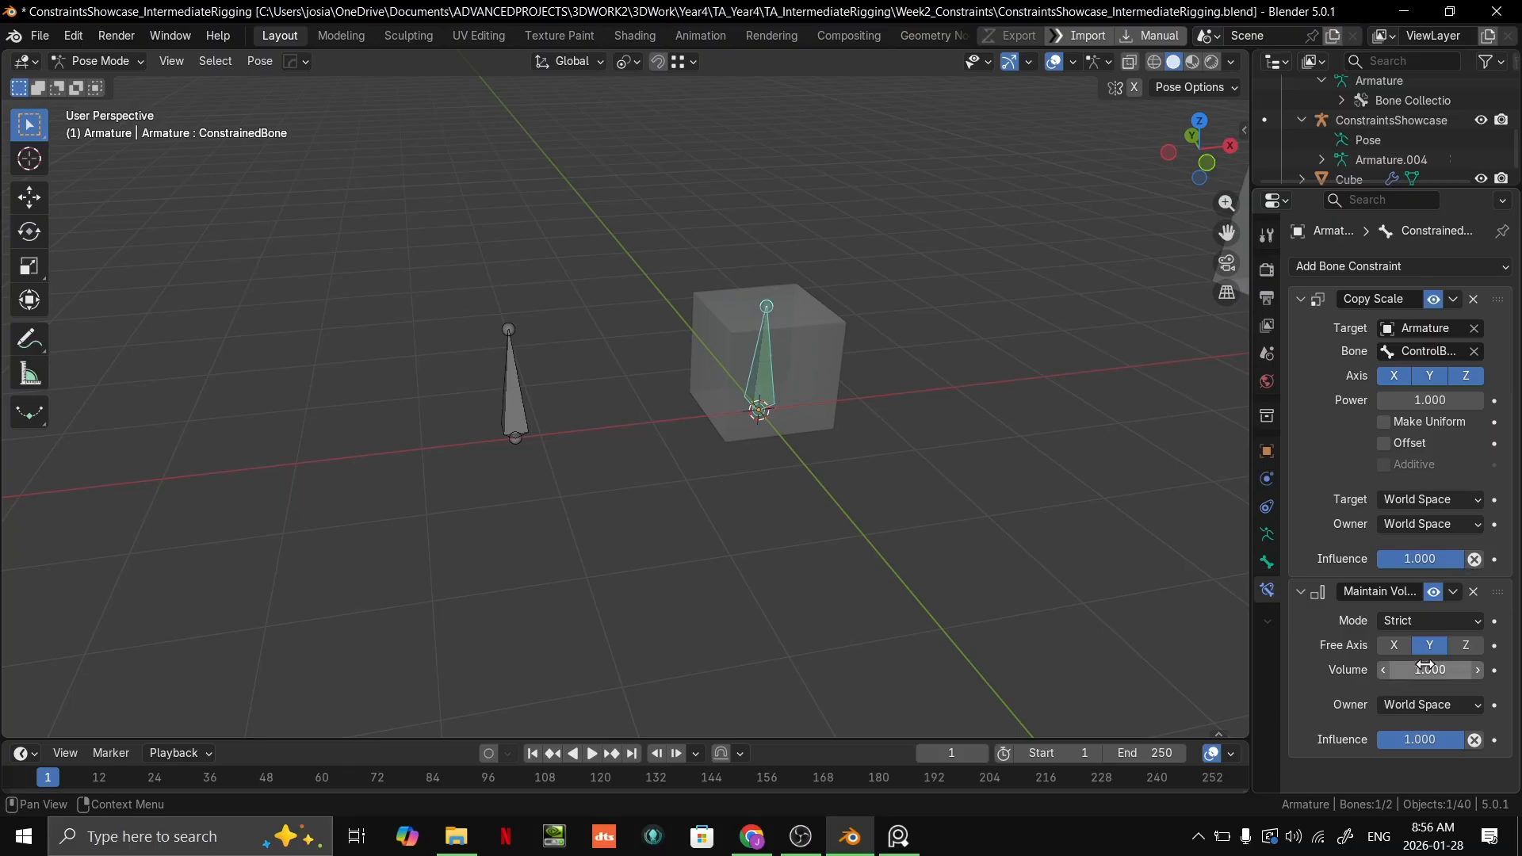
Step: Trial-scale ControlBone to see Copy Scale and Maintain Volume act together, cancelling each scaling
left_click(539, 415)
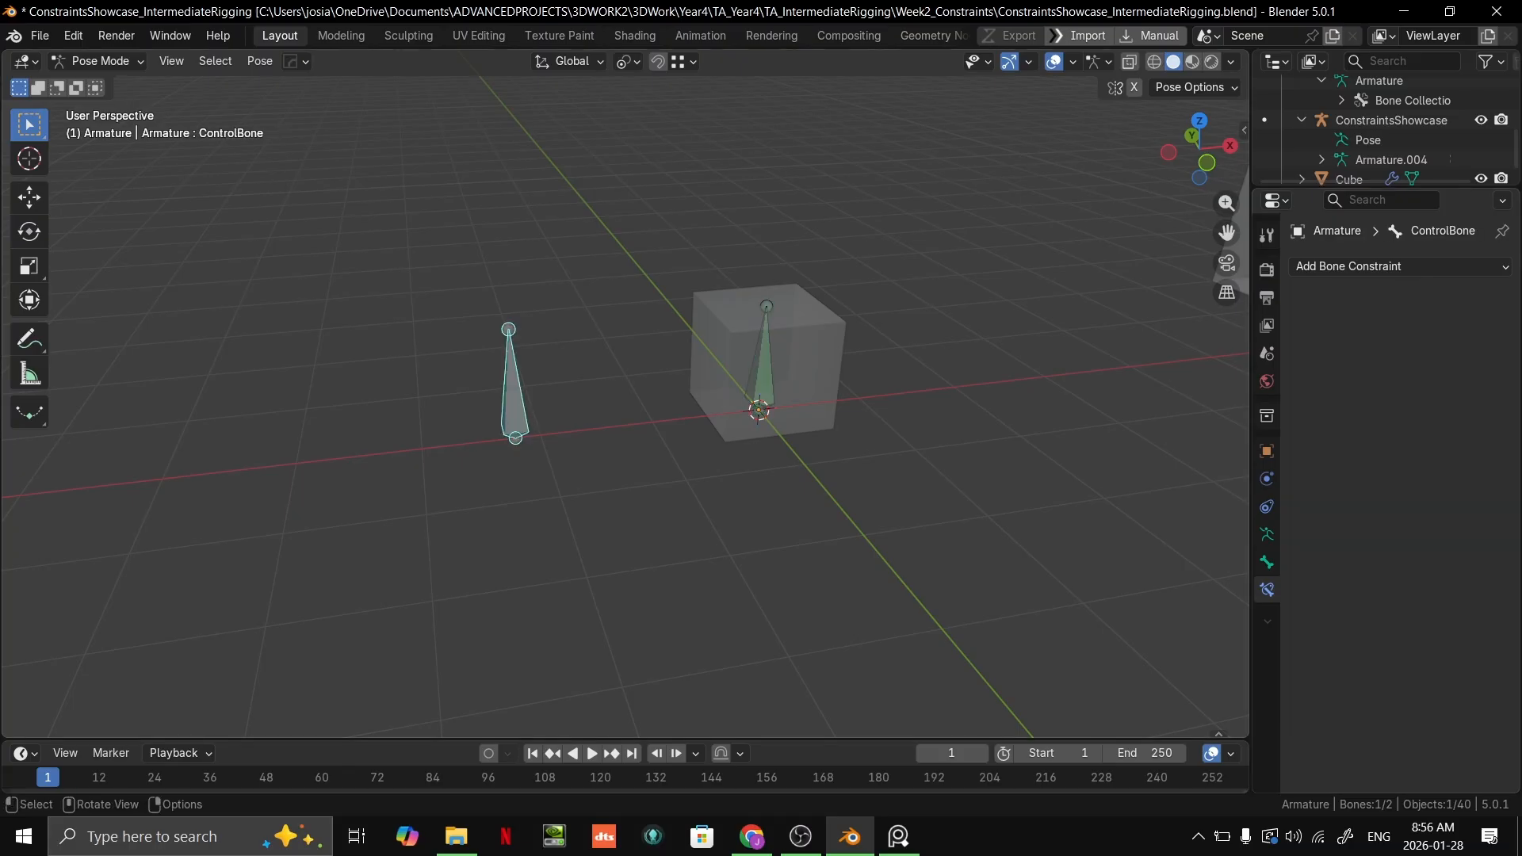
key("s")
key("Escape")
key("s")
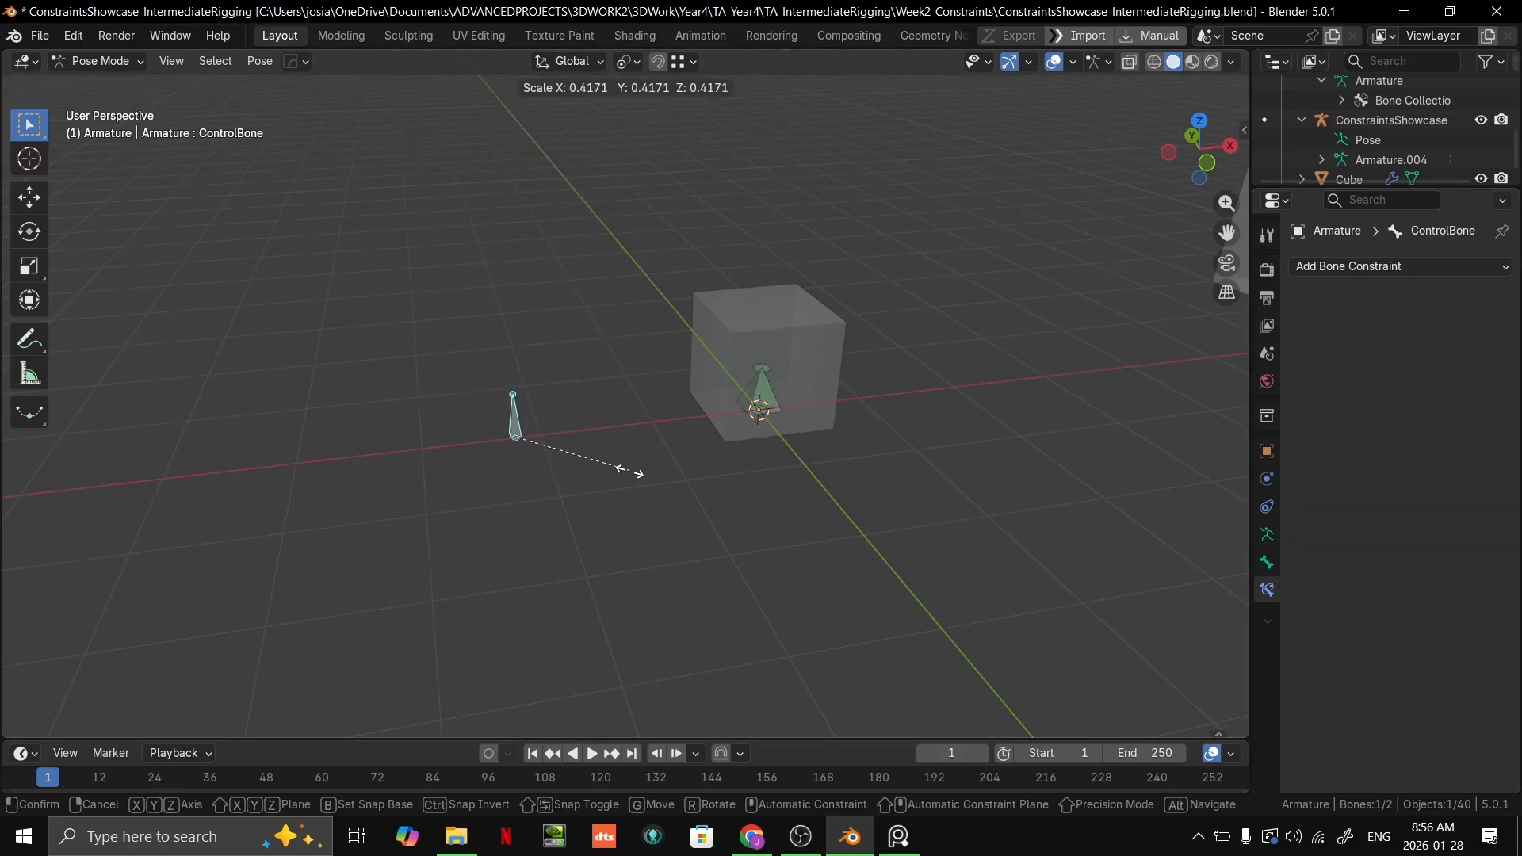
key("Escape")
Step: In Object Mode, select the cube and the armature and parent the cube to it With Automatic Weights
key("ctrl+Tab")
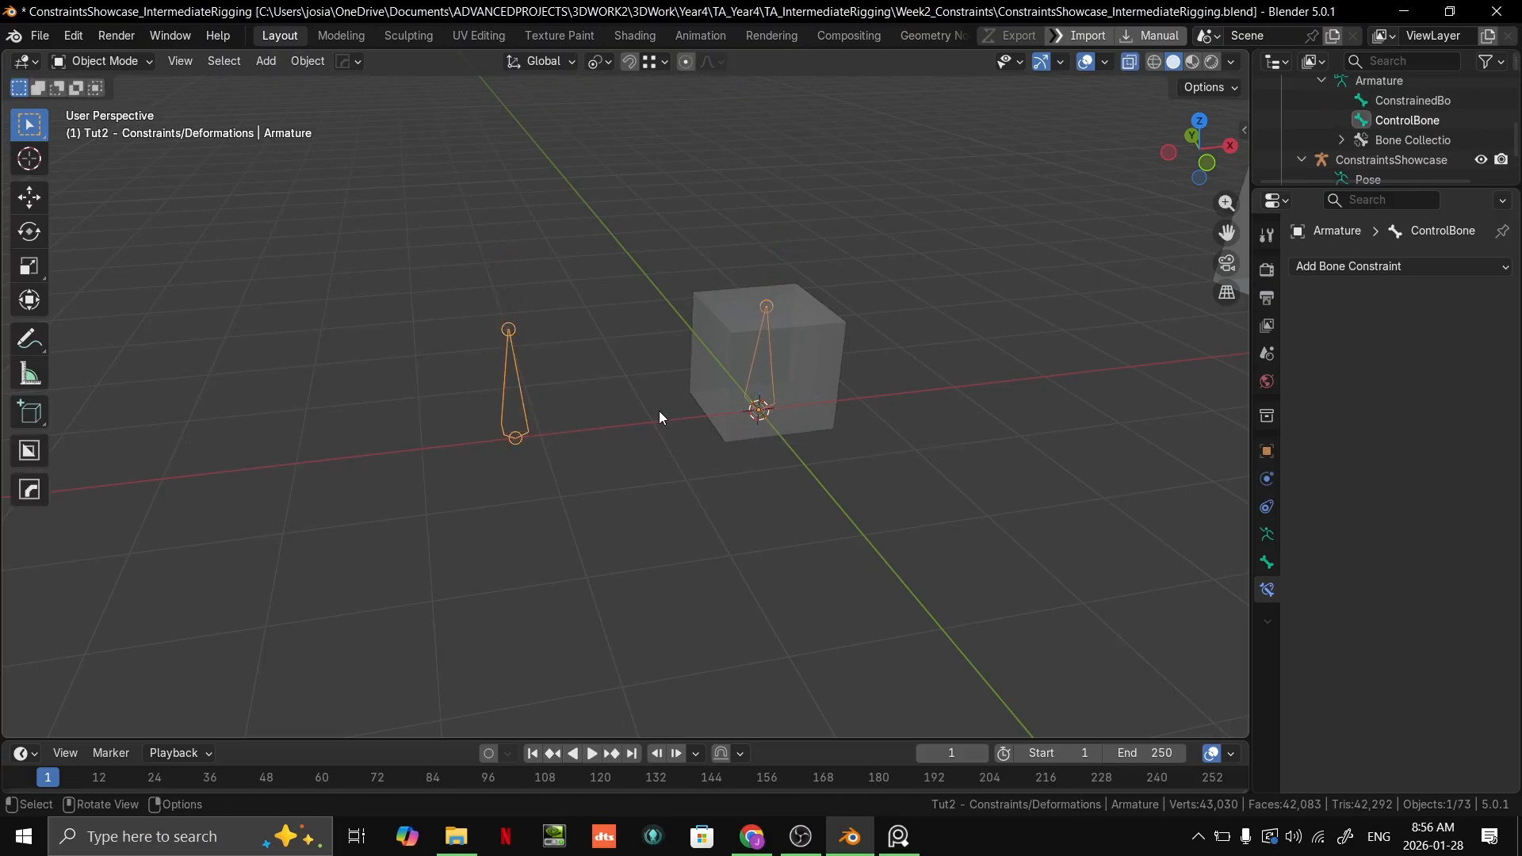
left_click(829, 392)
middle_click_drag(829, 392, 687, 450, "shift")
scroll(606, 354, "up", 4)
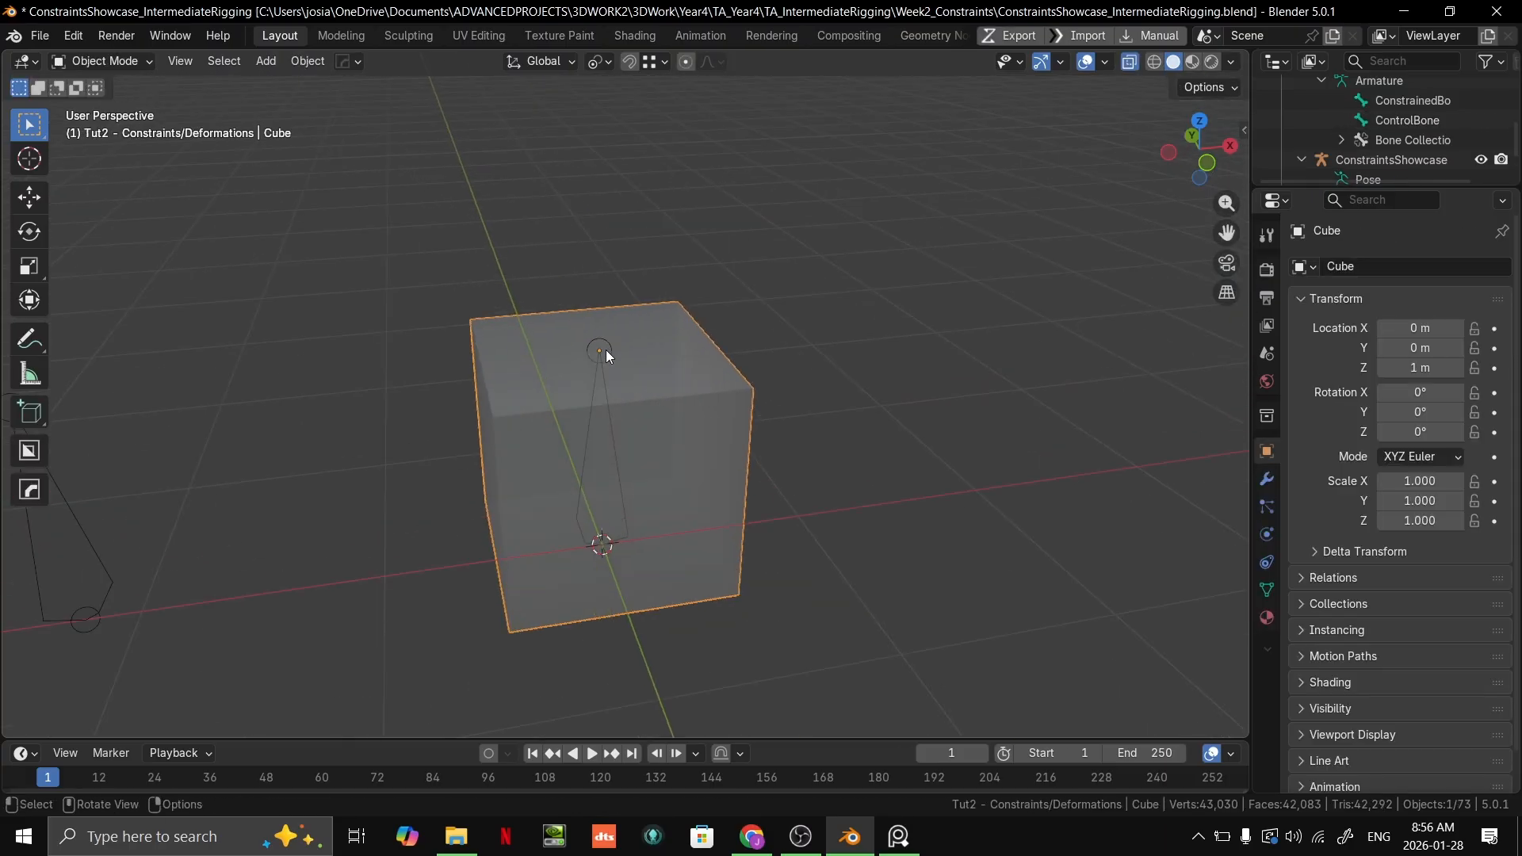
left_click(607, 345)
left_click(658, 359)
left_click(602, 340, "shift")
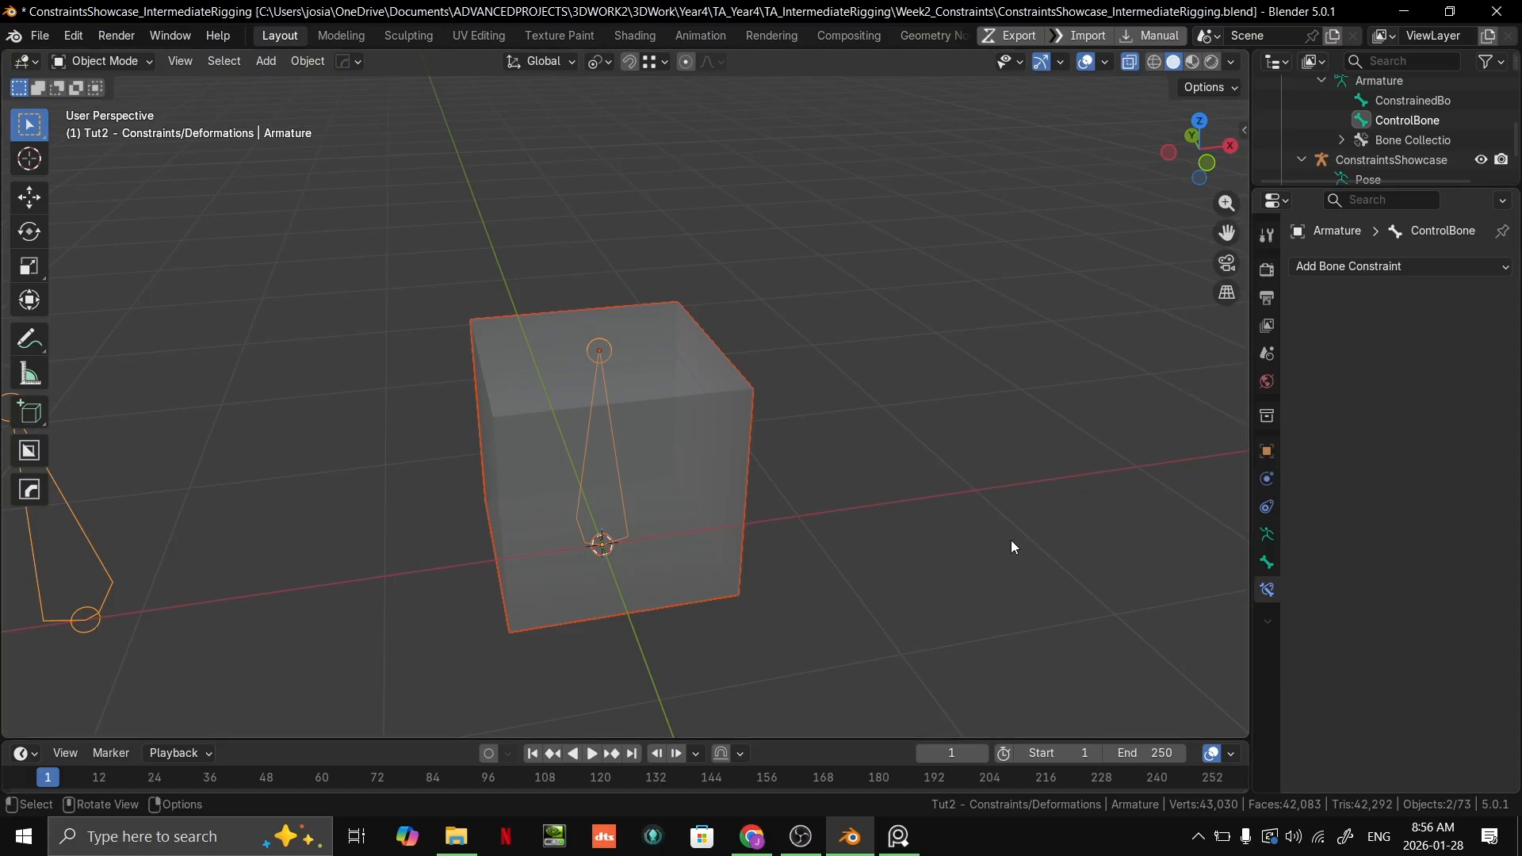
key("ctrl+p")
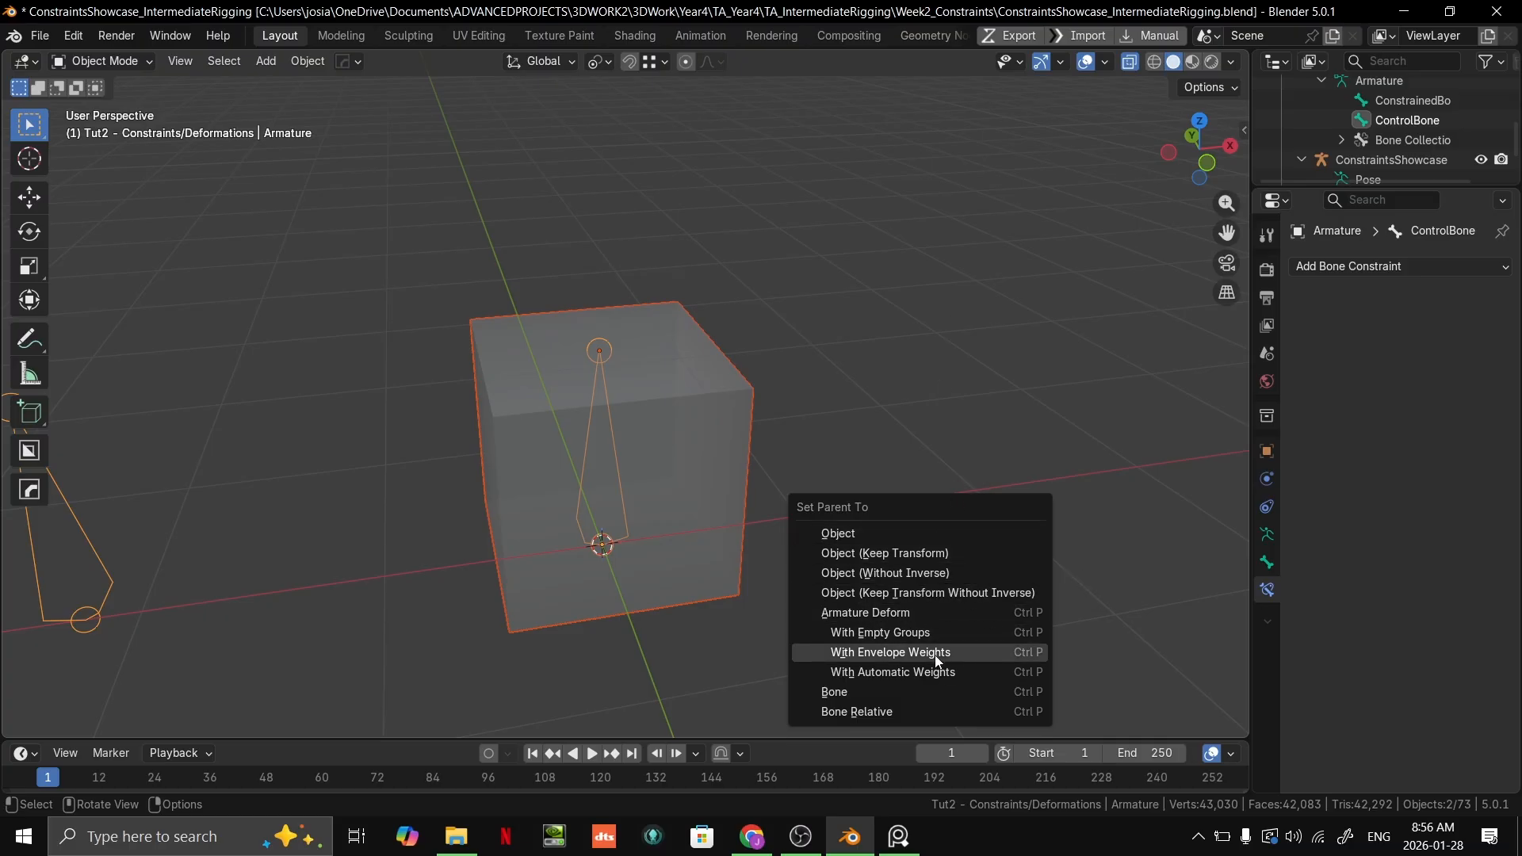
left_click(920, 672)
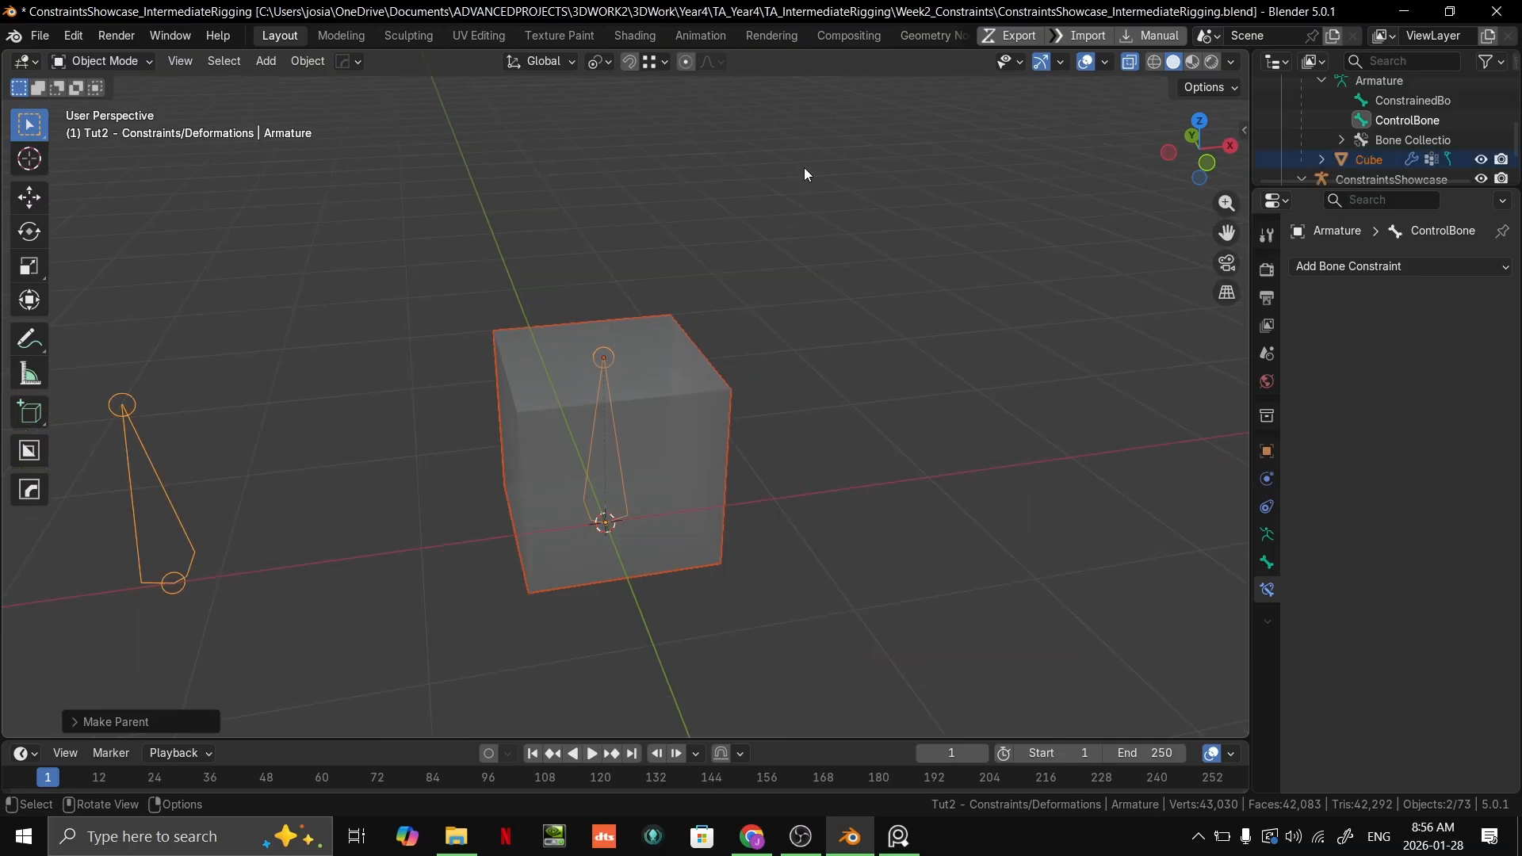
Step: Enter Pose Mode on the armature, select ConstrainedBone inside the cube and show its bone properties
scroll(805, 149, "down", 2)
left_click(647, 371)
left_click(620, 370)
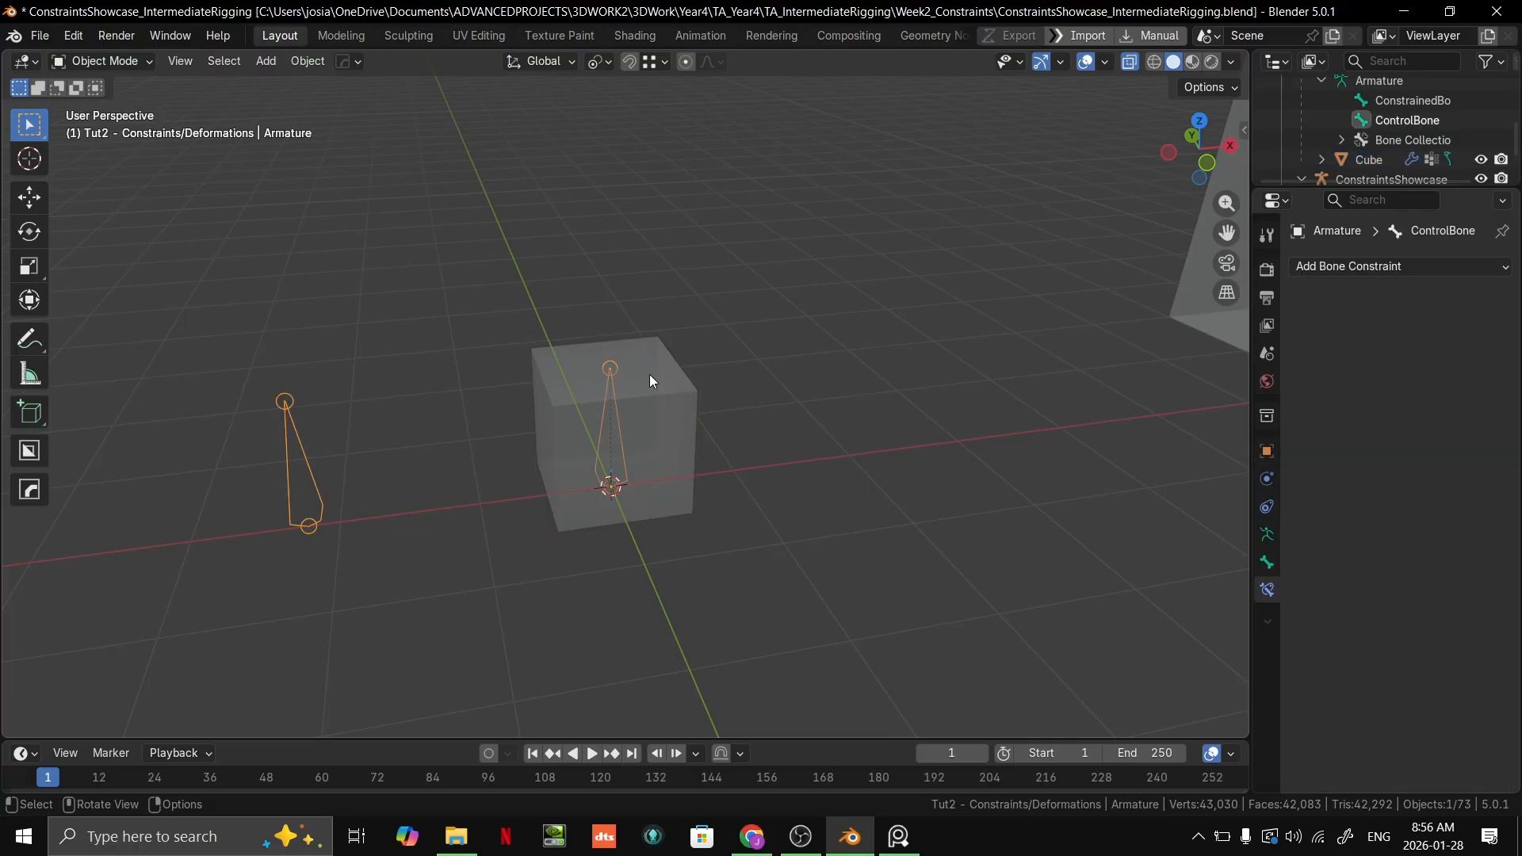
key("ctrl+Tab")
left_click(611, 368)
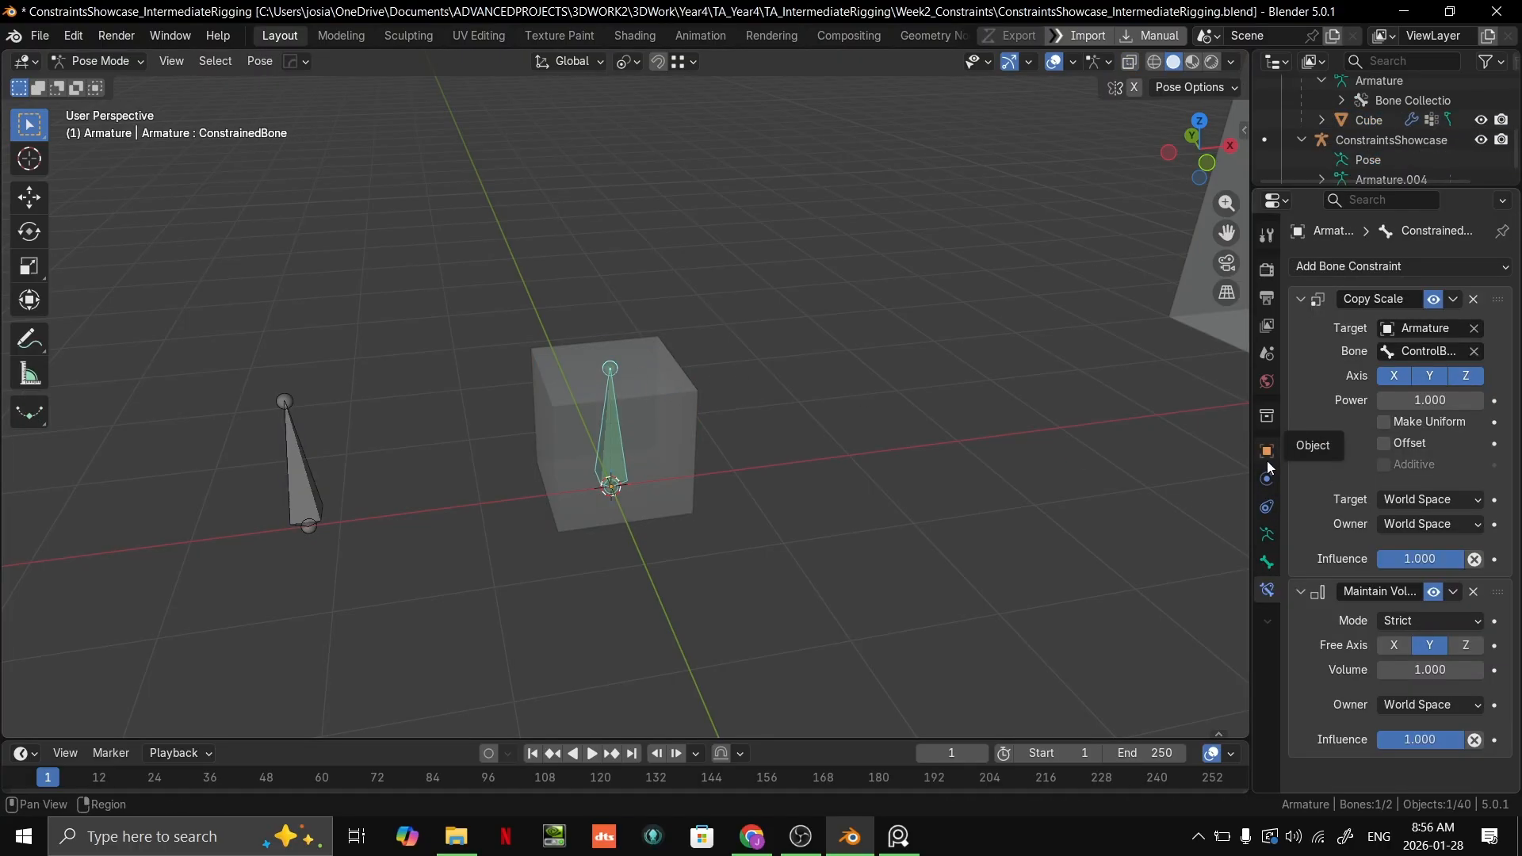
left_click(1267, 562)
Step: Return to Object Mode, select the cube and examine its vertex groups with ControlBone as the active group
key("Tab")
key("ctrl+Tab")
left_click(653, 407)
left_click(653, 407)
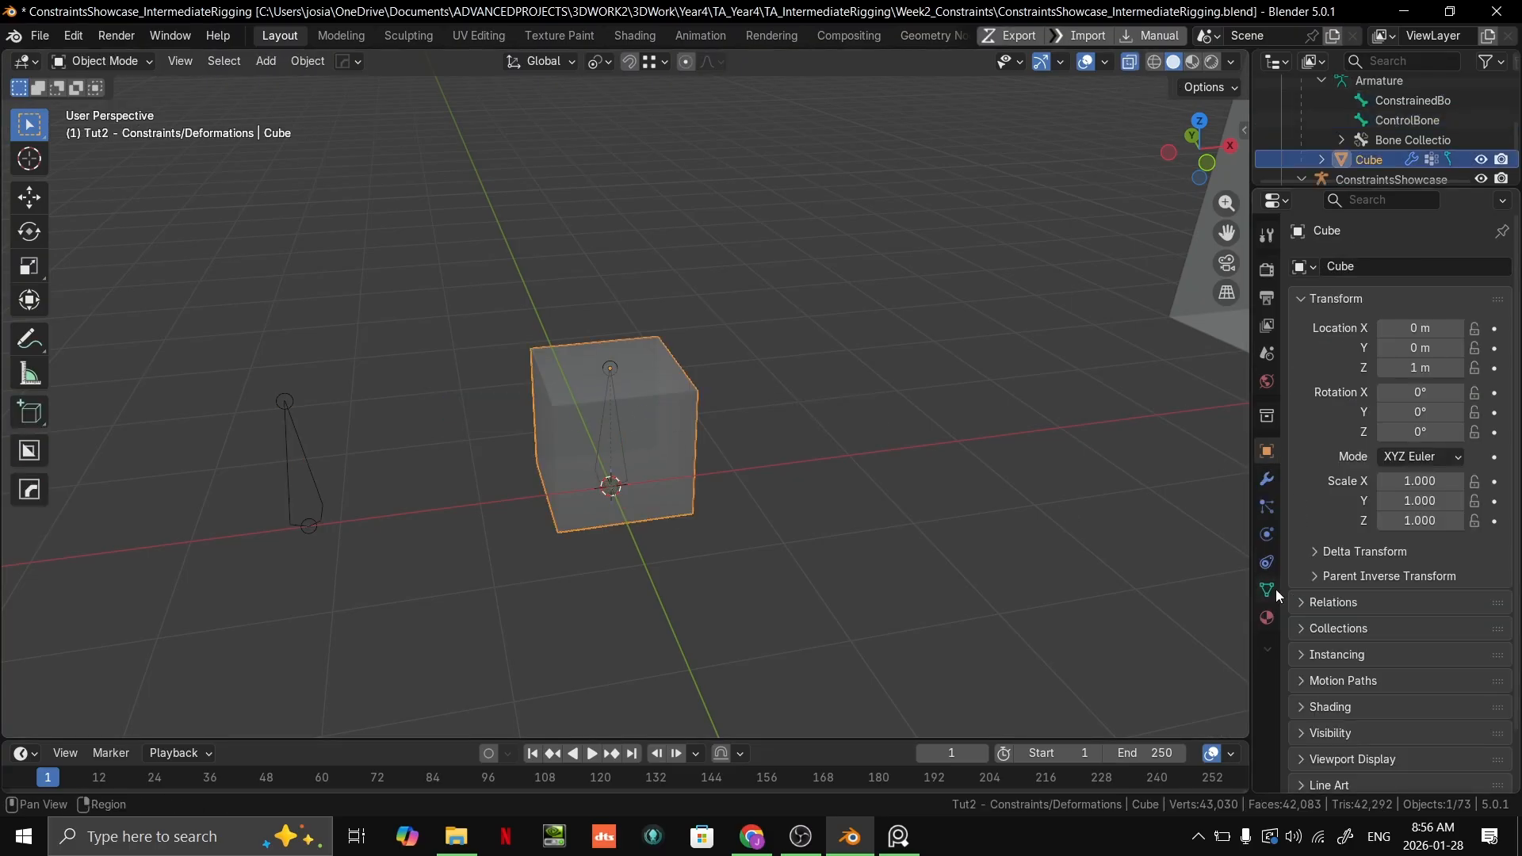
left_click(1267, 590)
left_click(1395, 350)
middle_click_drag(840, 468, 748, 437)
scroll(749, 438, "up", 3)
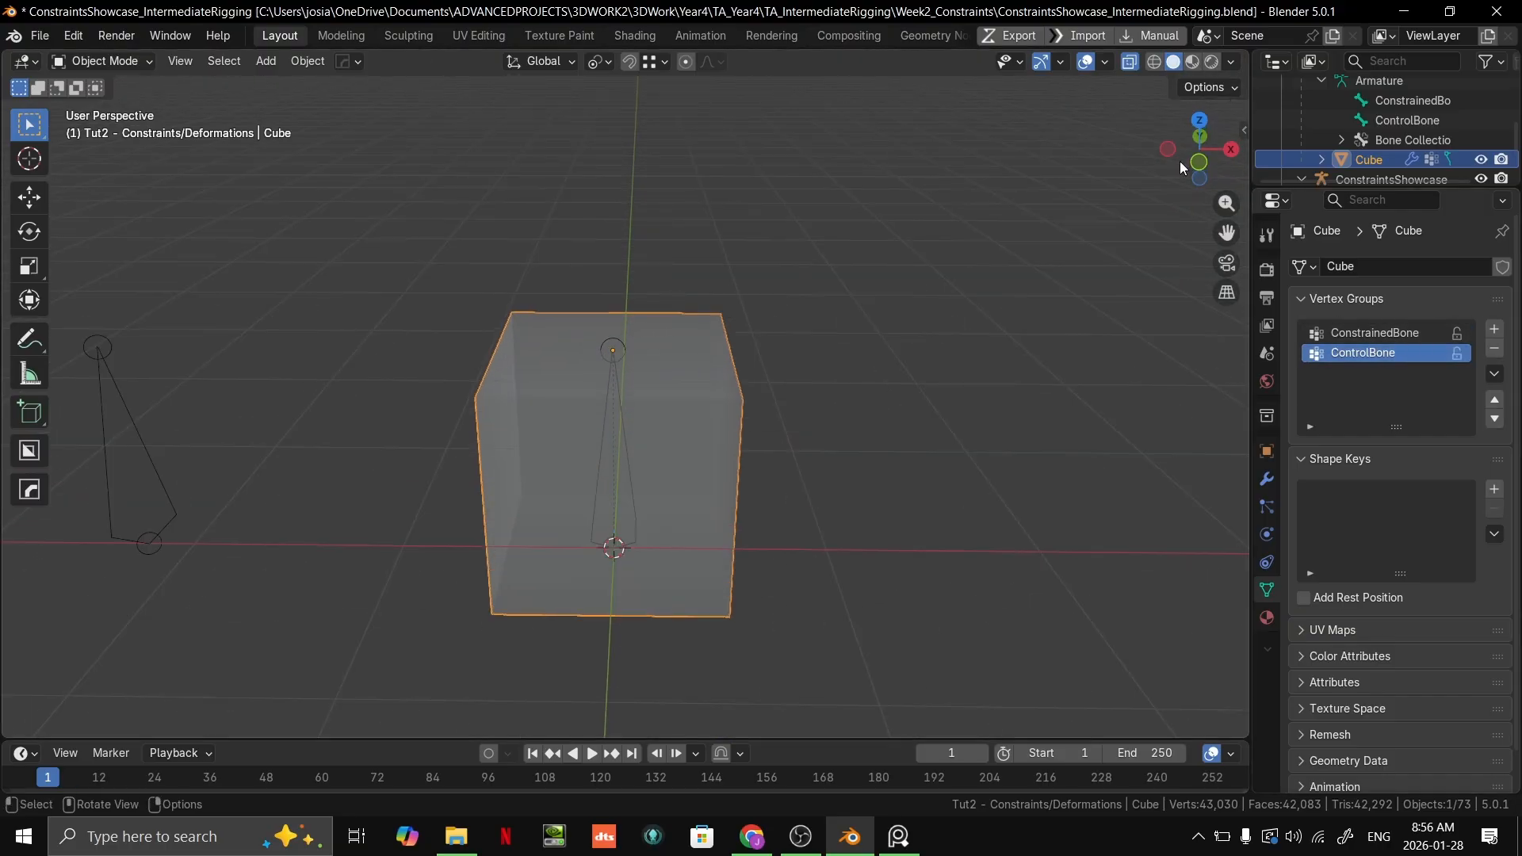
Step: Turn off X-ray and try to enter Weight Paint mode with the cube and armature selected together
key("alt+z")
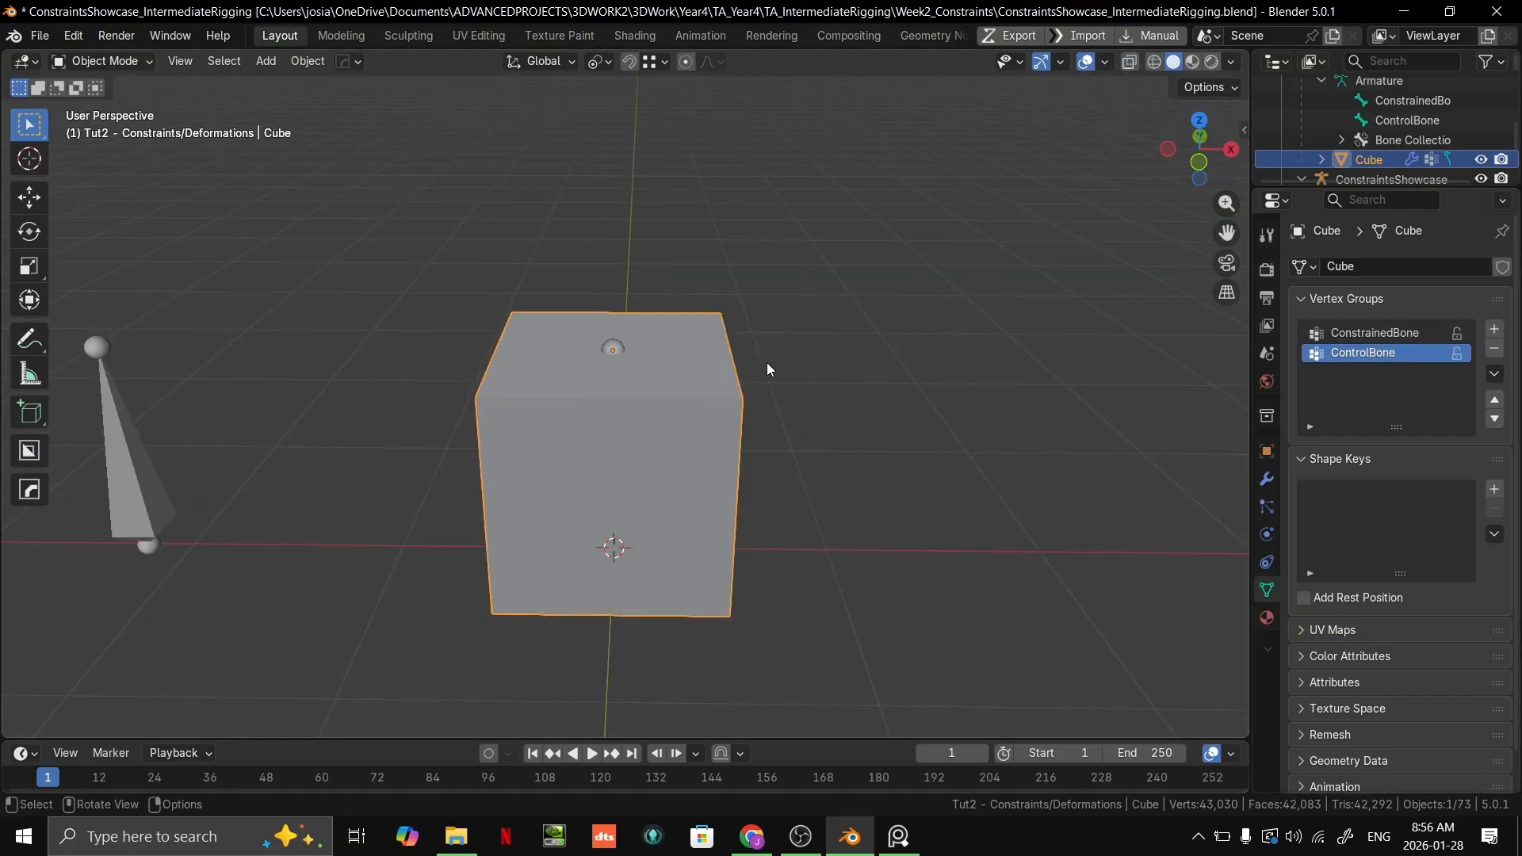
left_click(616, 346)
key("ctrl+Tab")
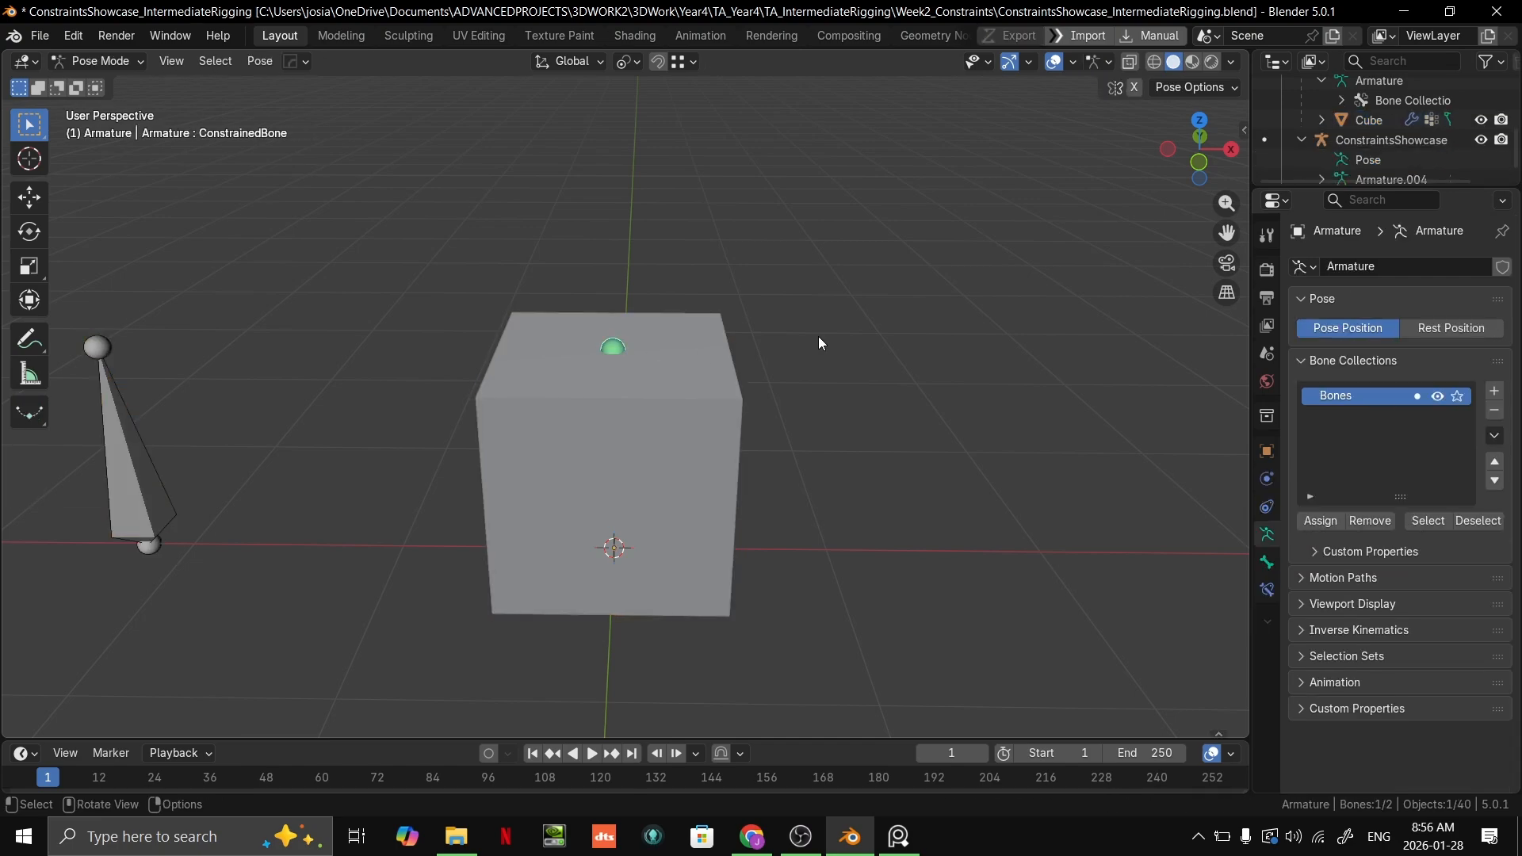
key("ctrl+Tab")
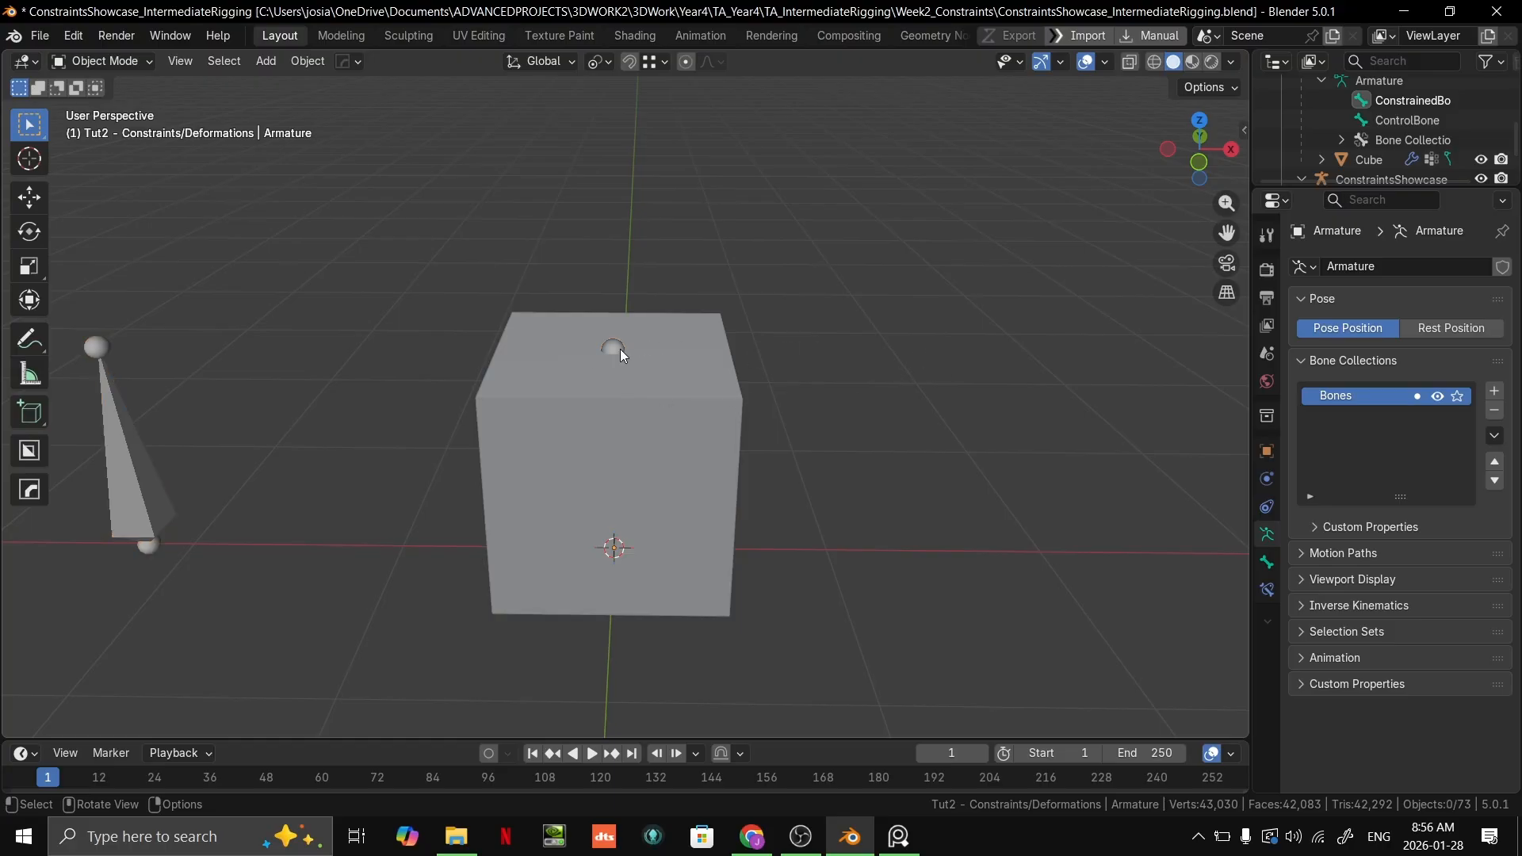
left_click(644, 354)
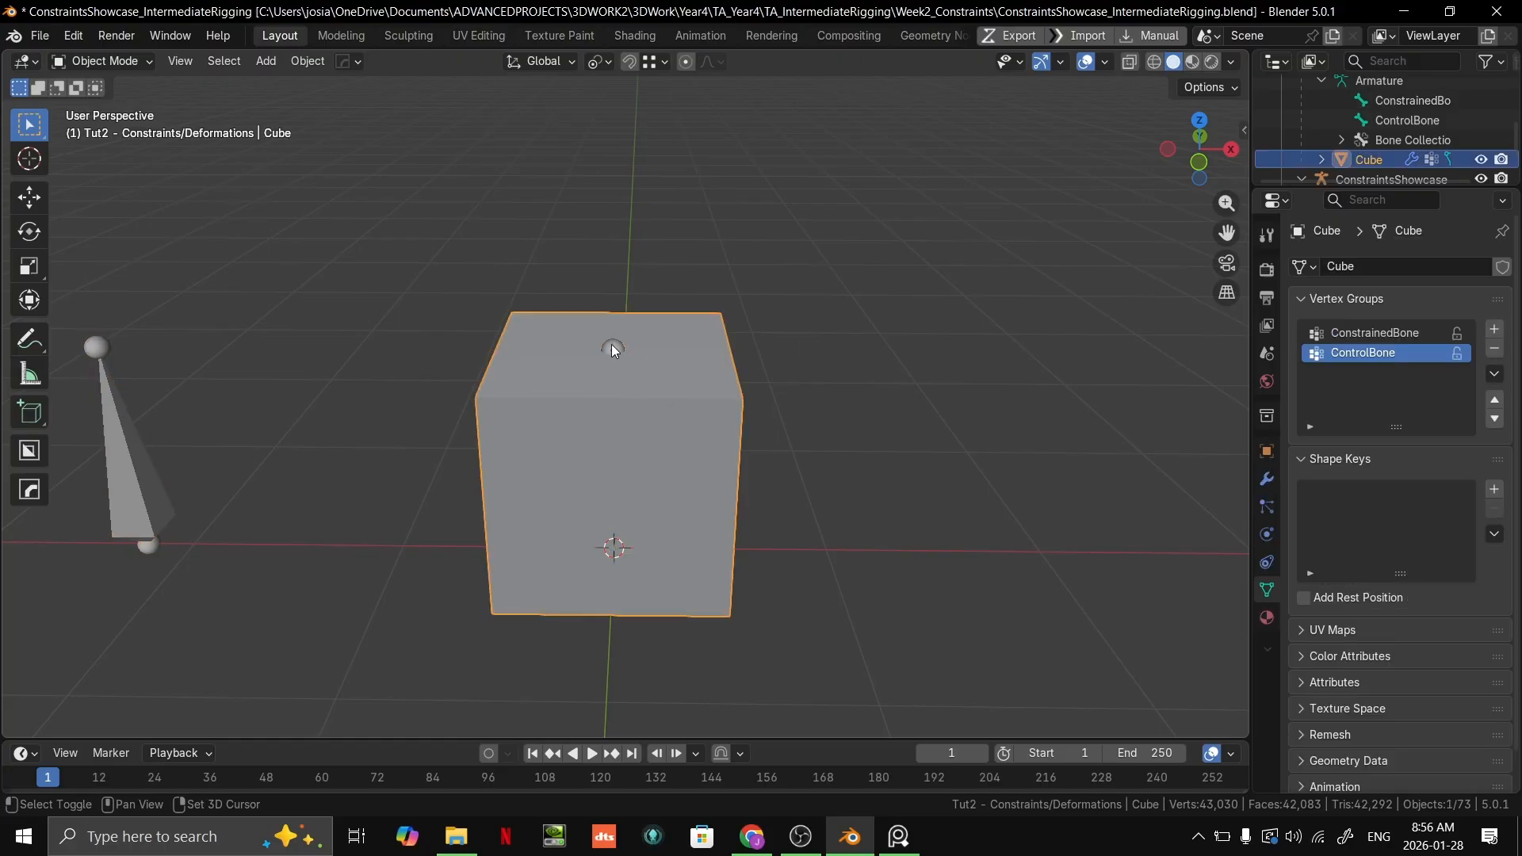
left_click(613, 345, "shift")
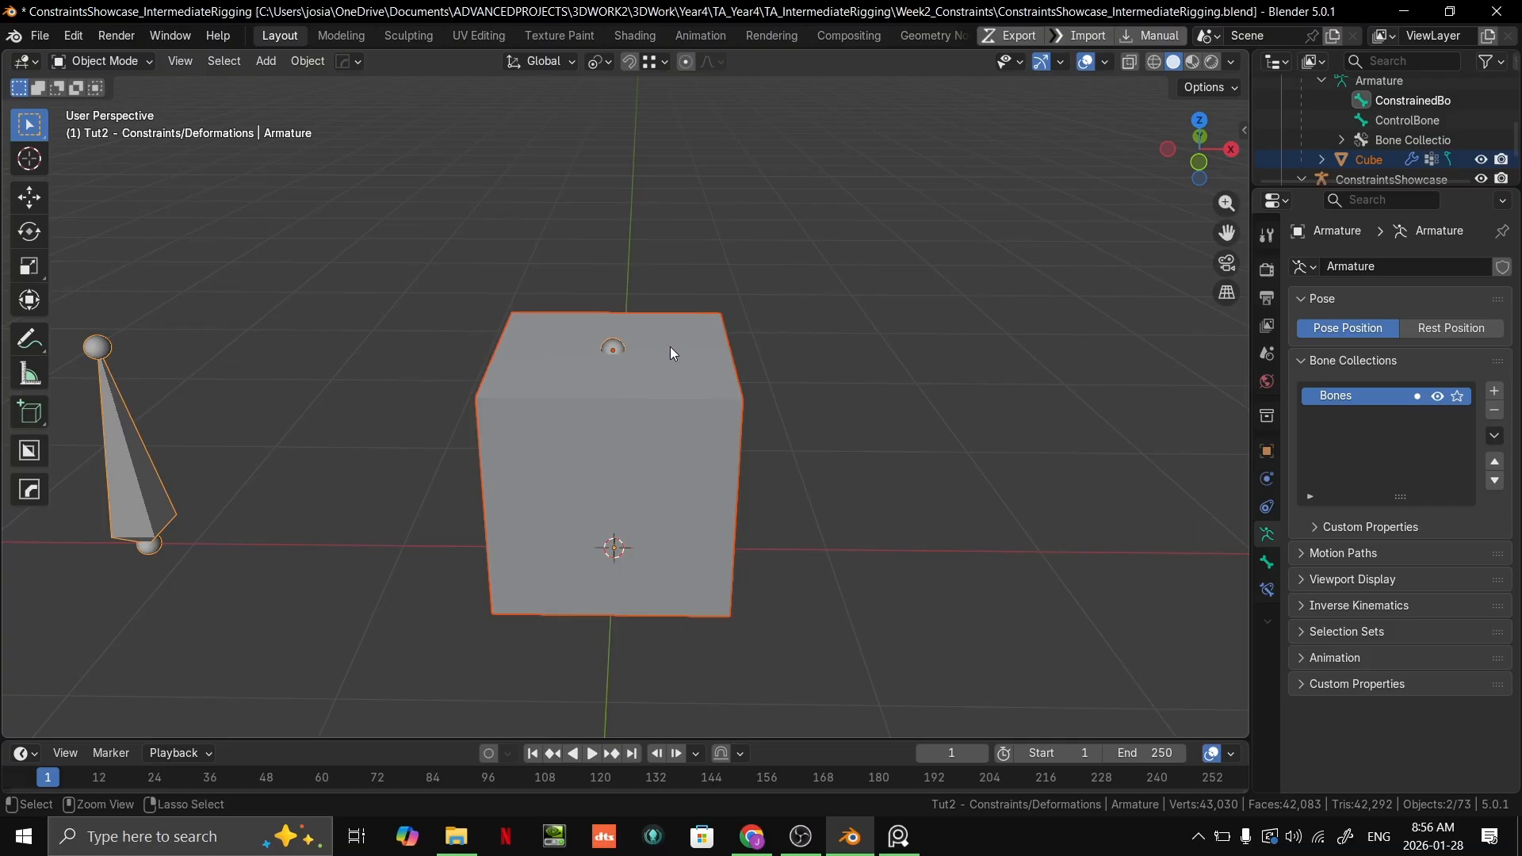
key("ctrl+Tab")
key("ctrl+Tab")
key("ctrl+Tab")
Step: With the armature selected and the cube active, inspect the ConstrainedBone and ControlBone weights in Weight Paint mode, and return to Object Mode
key("ctrl+Tab")
left_click(603, 345)
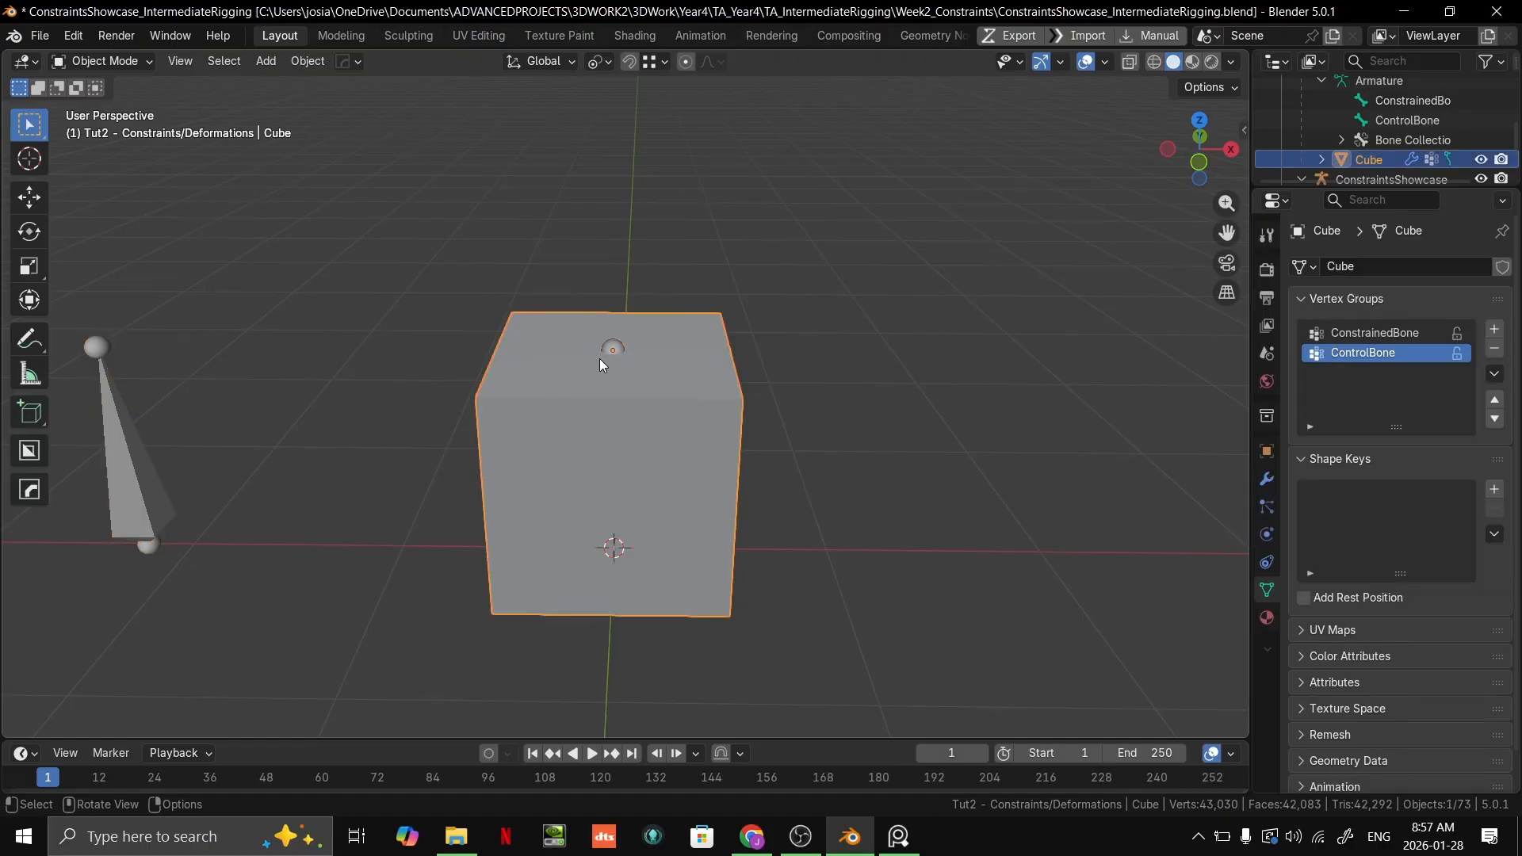
left_click(602, 344)
left_click(655, 354, "shift")
key("ctrl+Tab")
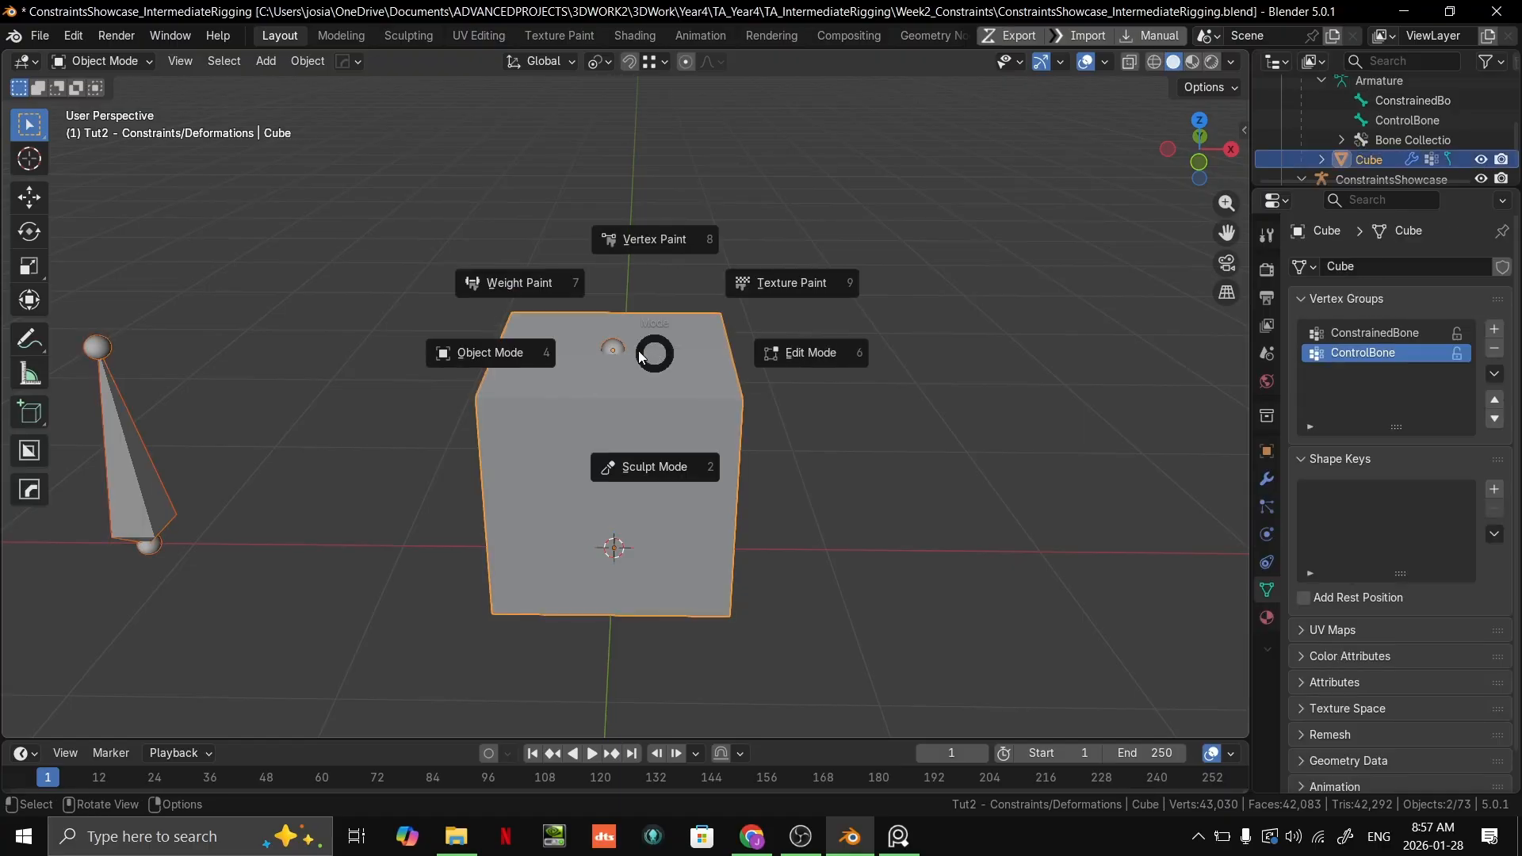
left_click(587, 307)
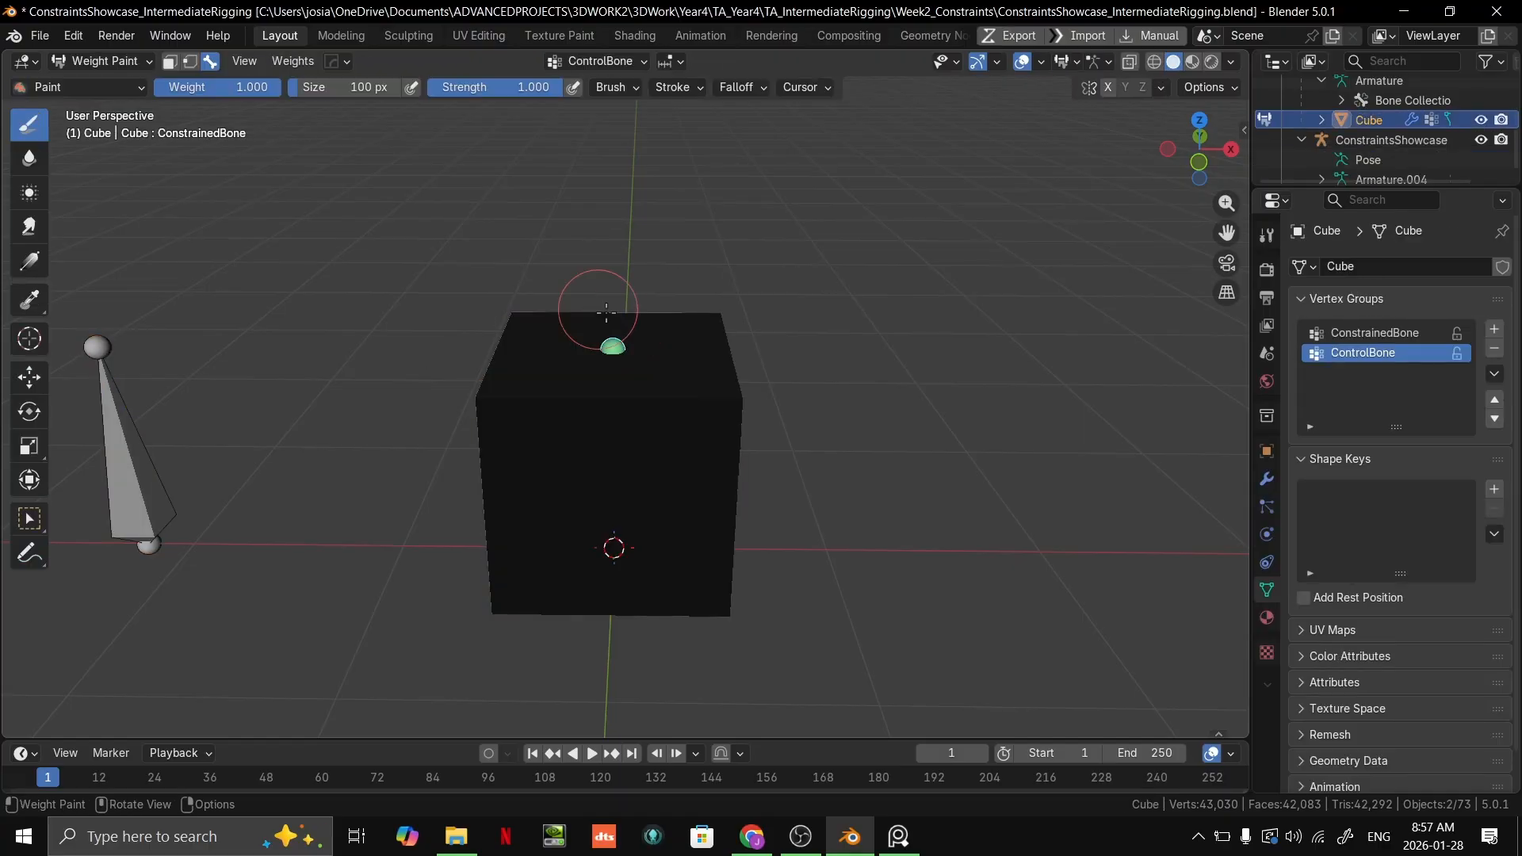
left_click(1346, 336)
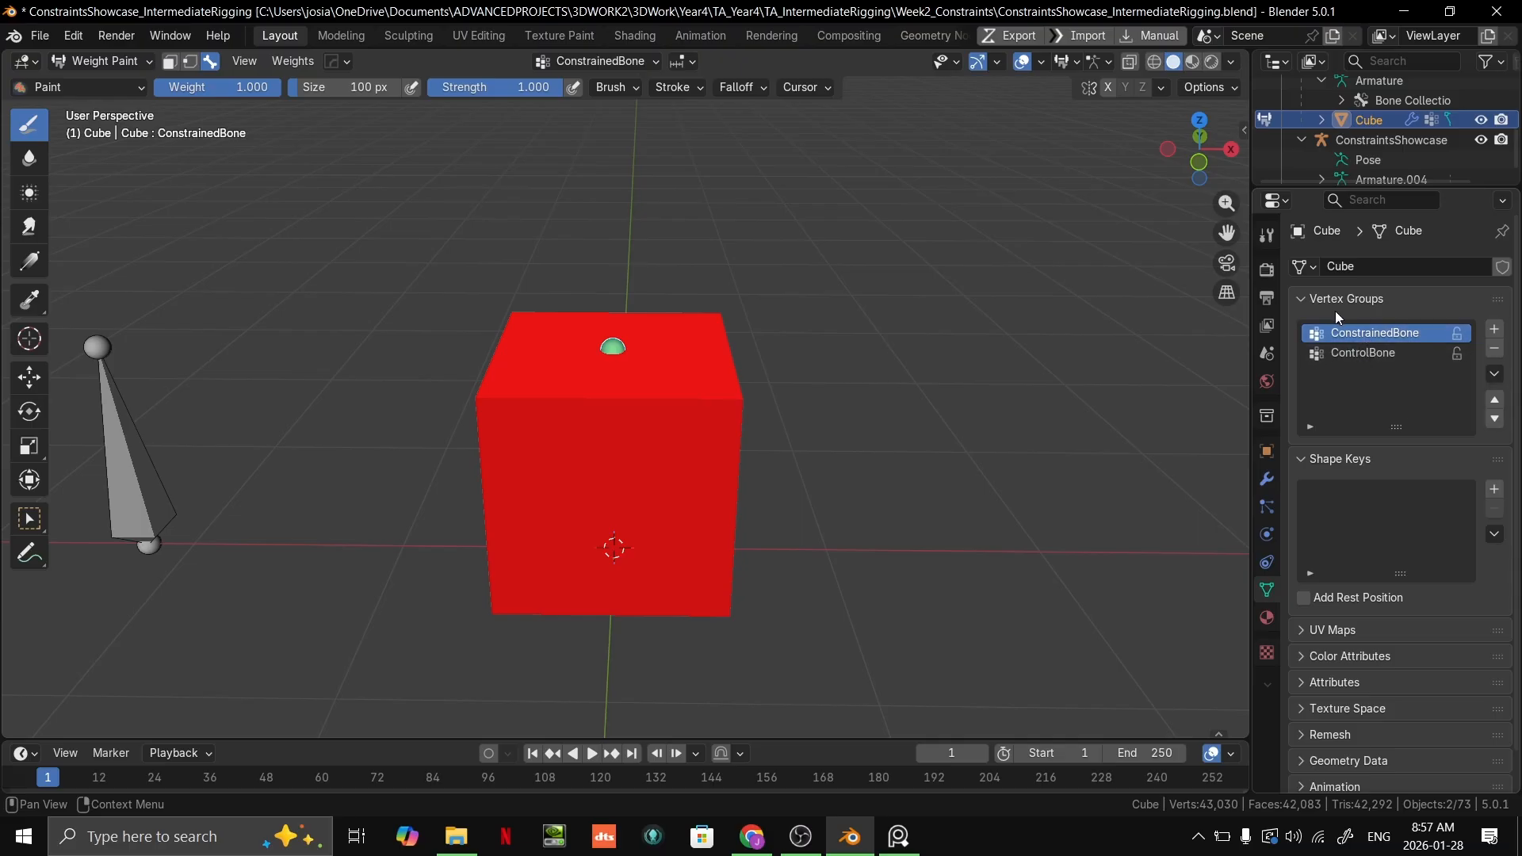
left_click(1350, 350)
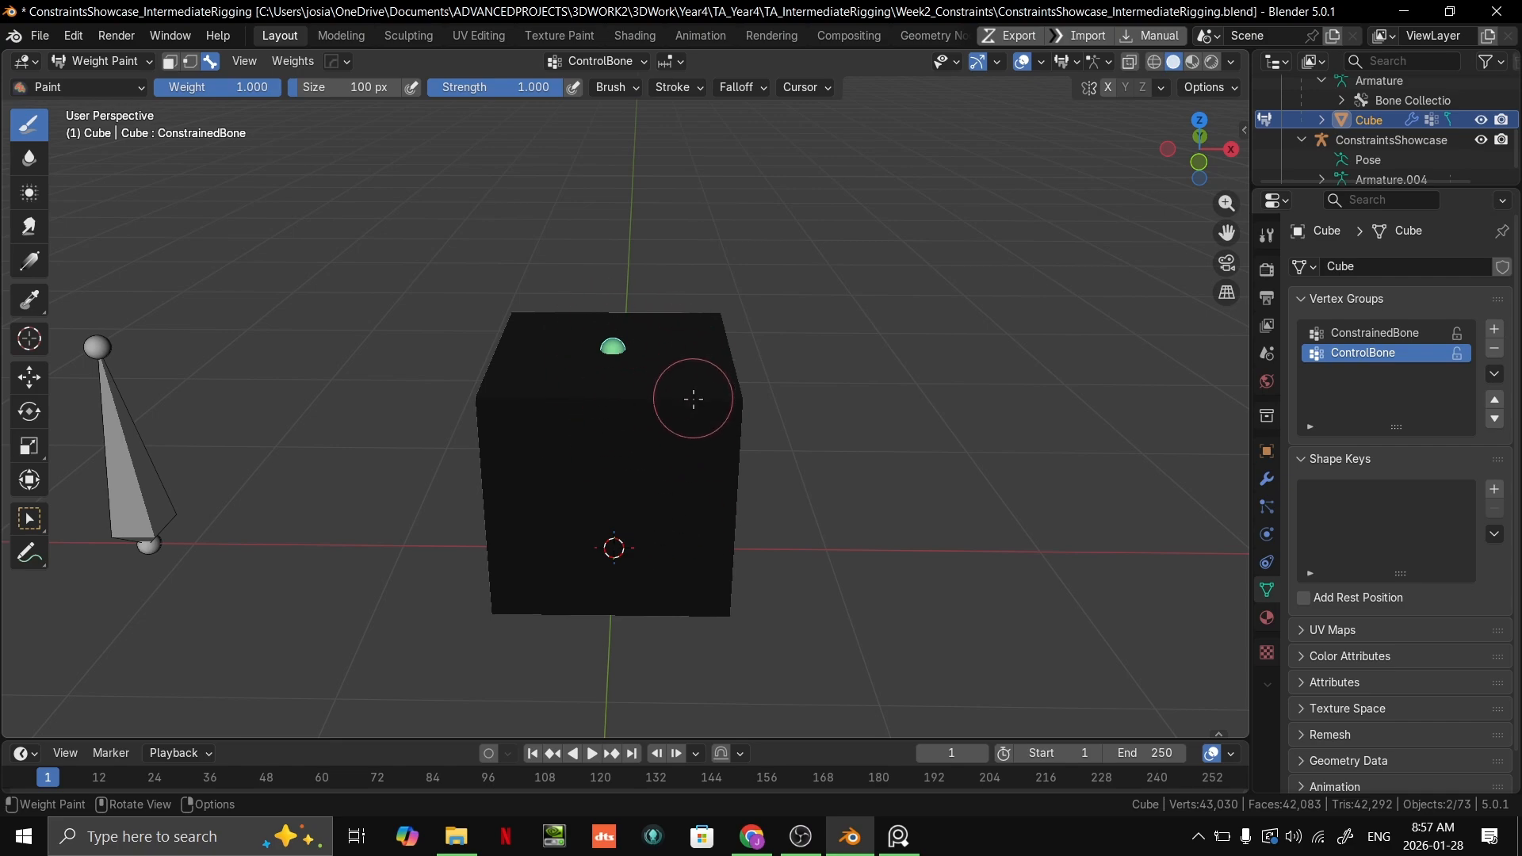
key("ctrl+Tab")
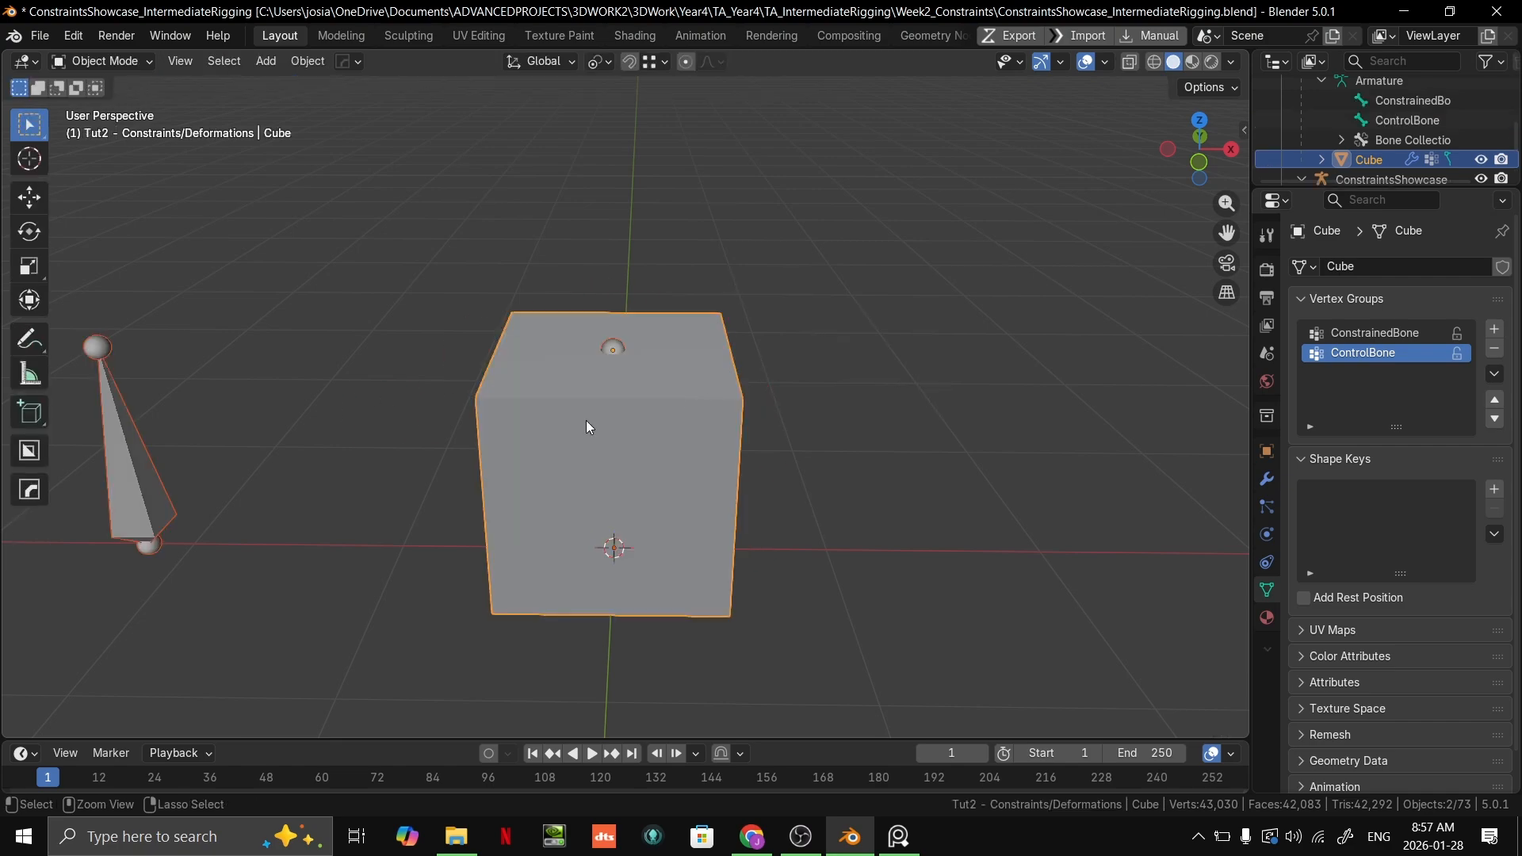
Step: In Pose Mode, trial-scale ControlBone to see how Maintain Volume deforms the skinned cube, and cancel the scaling
scroll(601, 349, "up", 2)
scroll(903, 350, "down", 3)
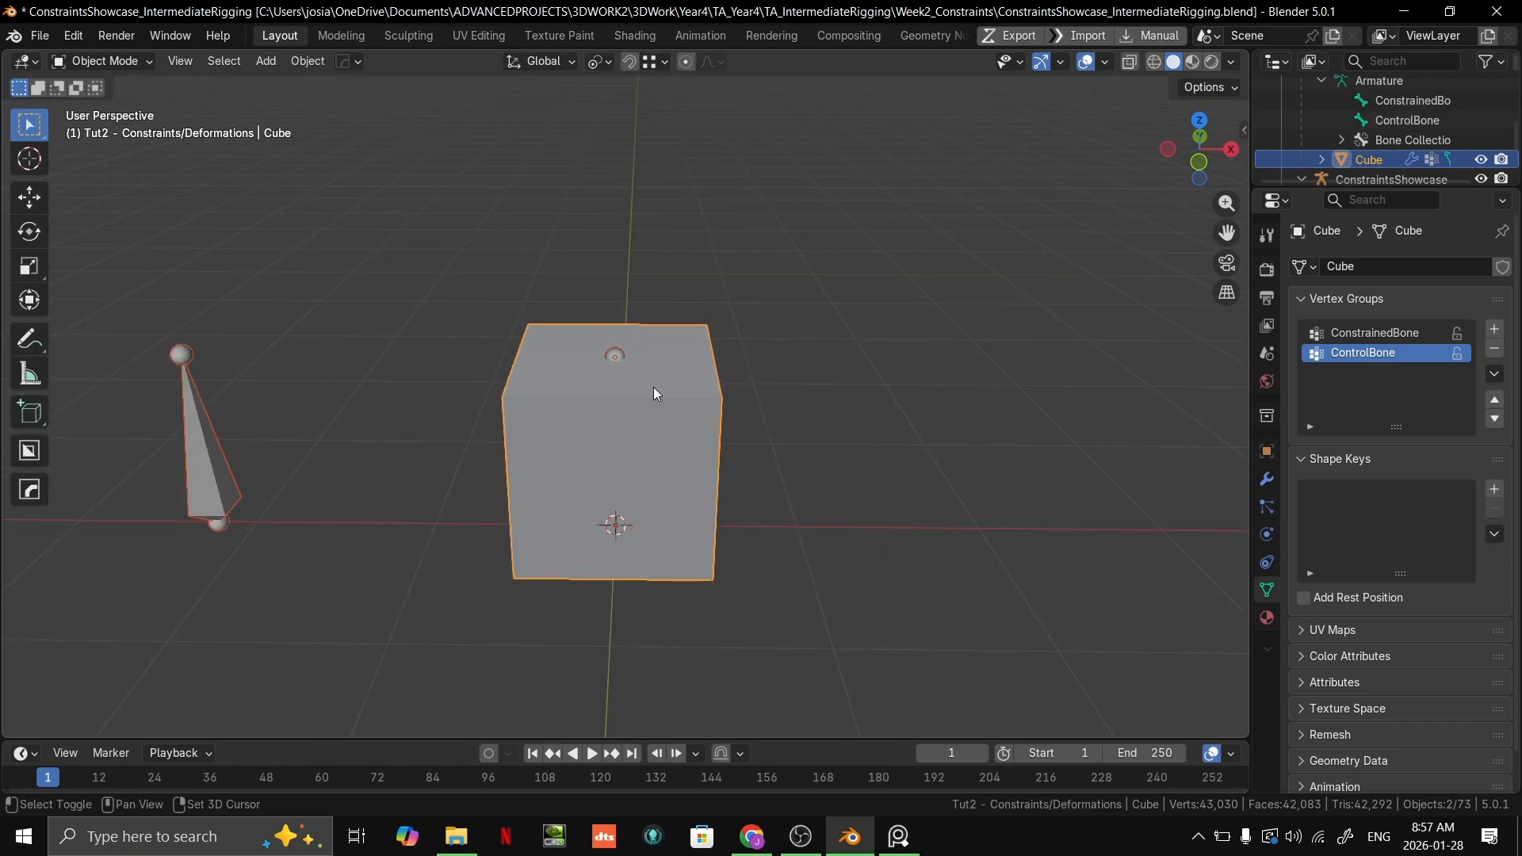
middle_click_drag(640, 398, 691, 370, "shift")
left_click(285, 440)
key("ctrl+Tab")
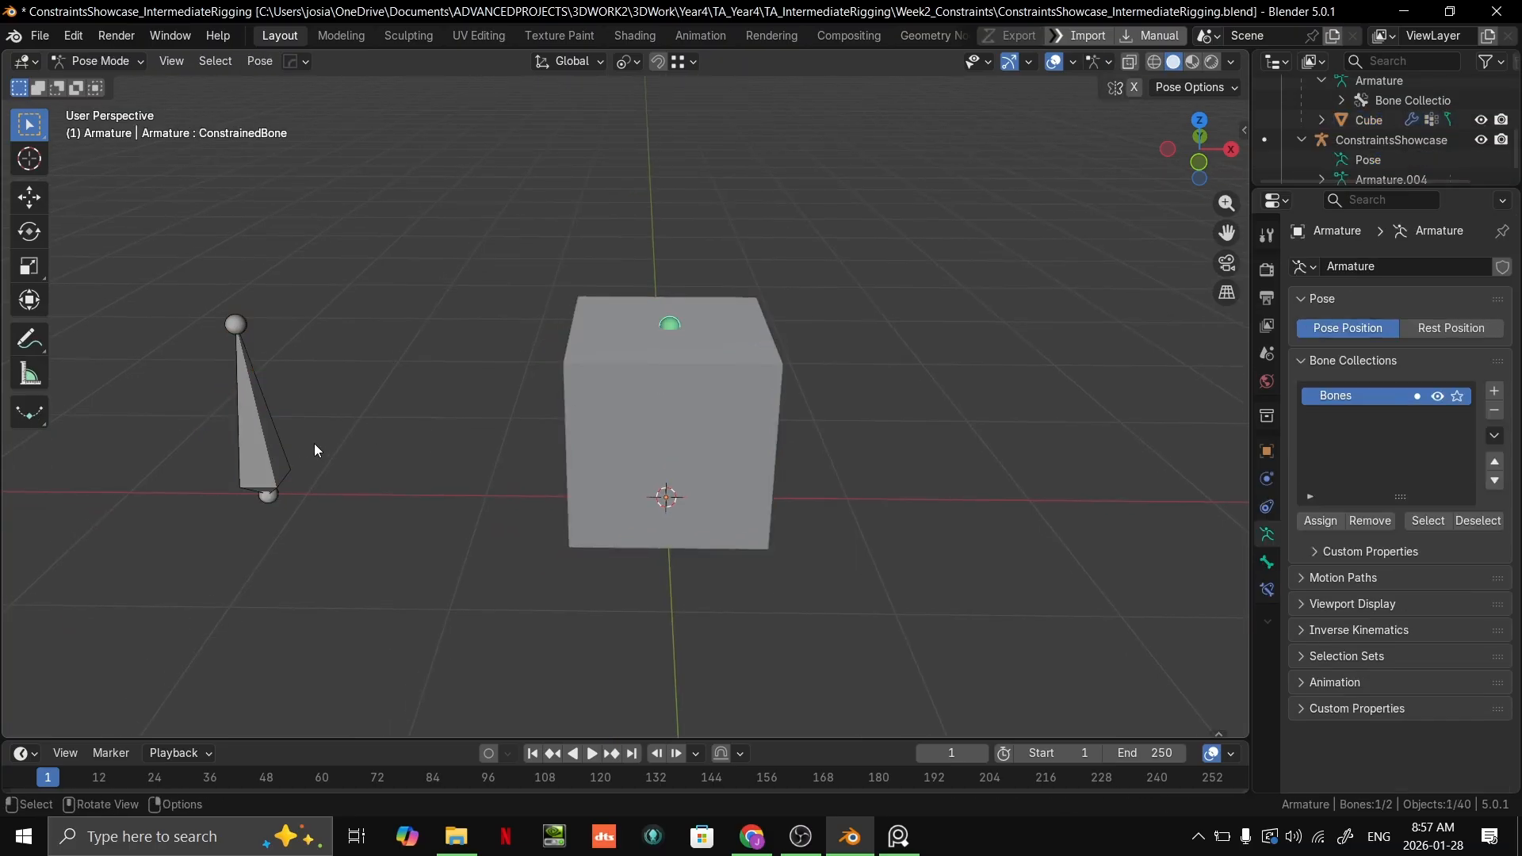
left_click(270, 446)
scroll(498, 442, "down", 4)
middle_click_drag(501, 443, 706, 397)
key("s")
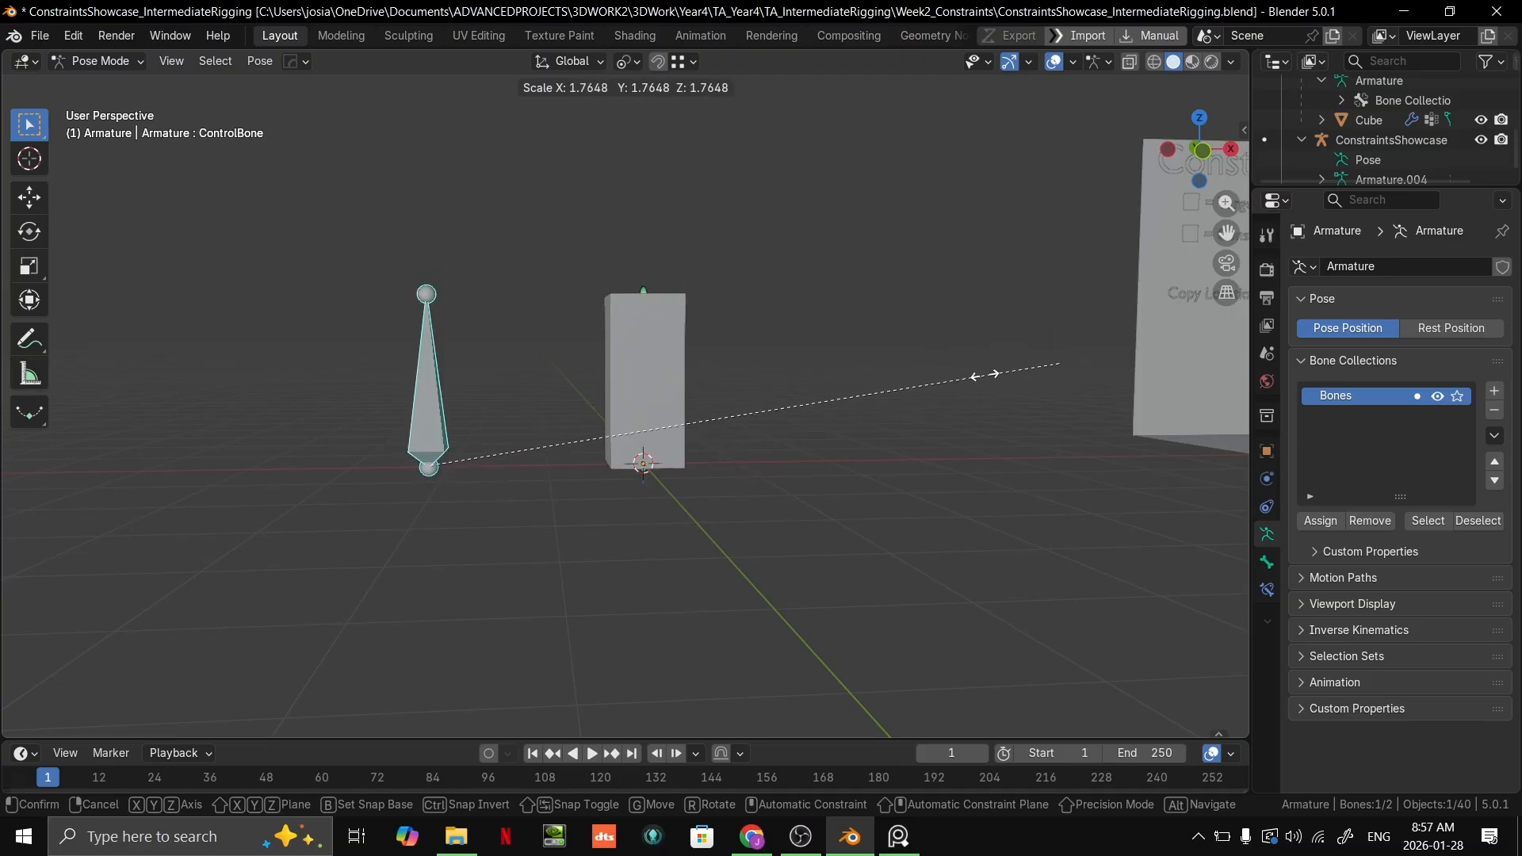
right_click(749, 442)
Step: Trial-move ControlBone and trial-scale it again to compare the cube's deformation, cancelling both transforms
scroll(634, 474, "up", 2)
key("g")
right_click(645, 537)
middle_click_drag(628, 506, 660, 528, "shift")
scroll(663, 532, "down", 3)
key("s")
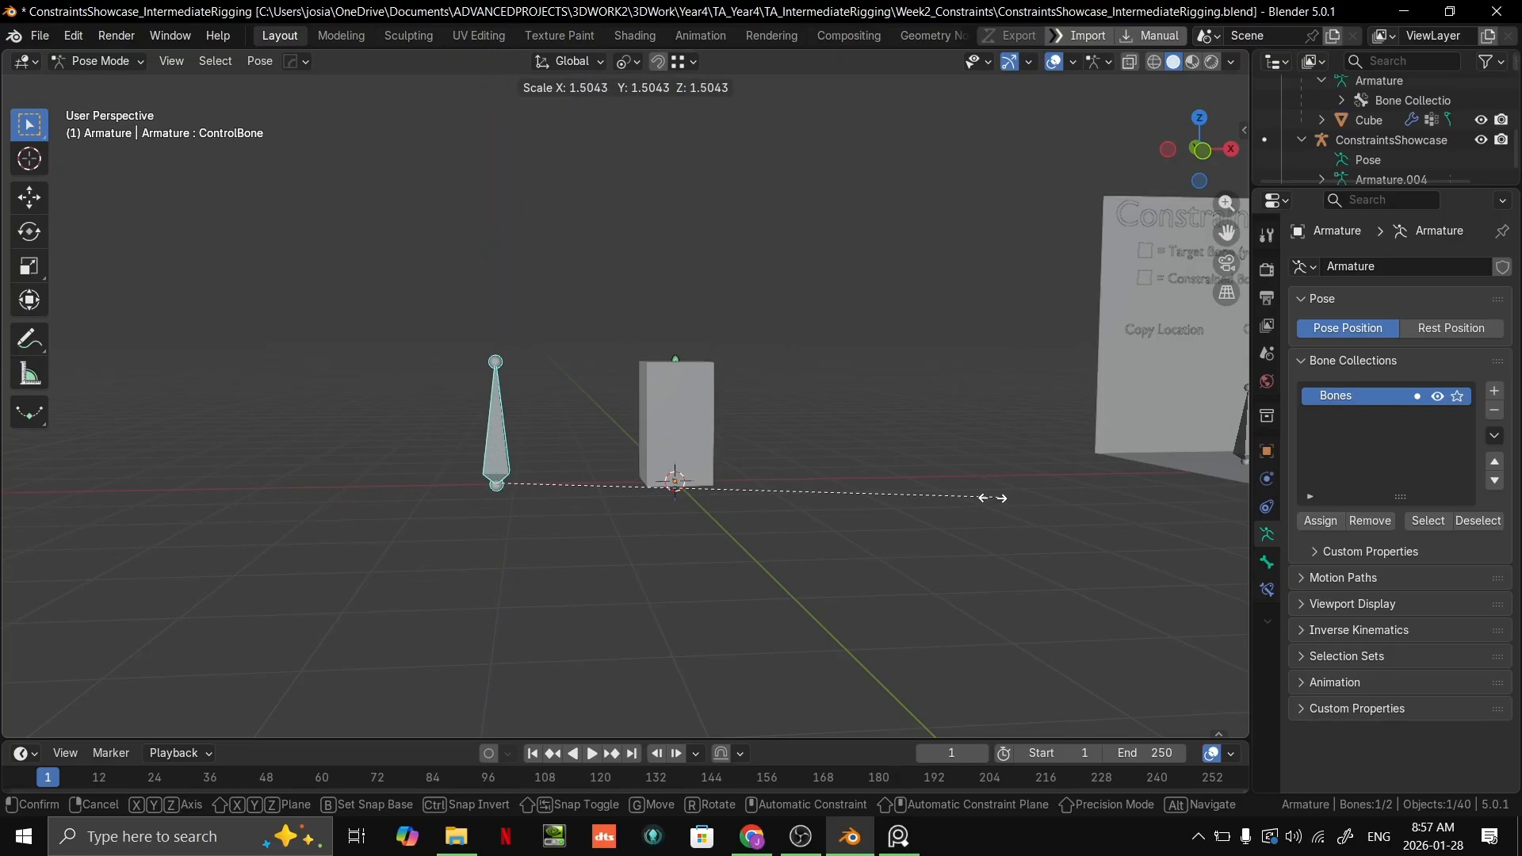
right_click(812, 554)
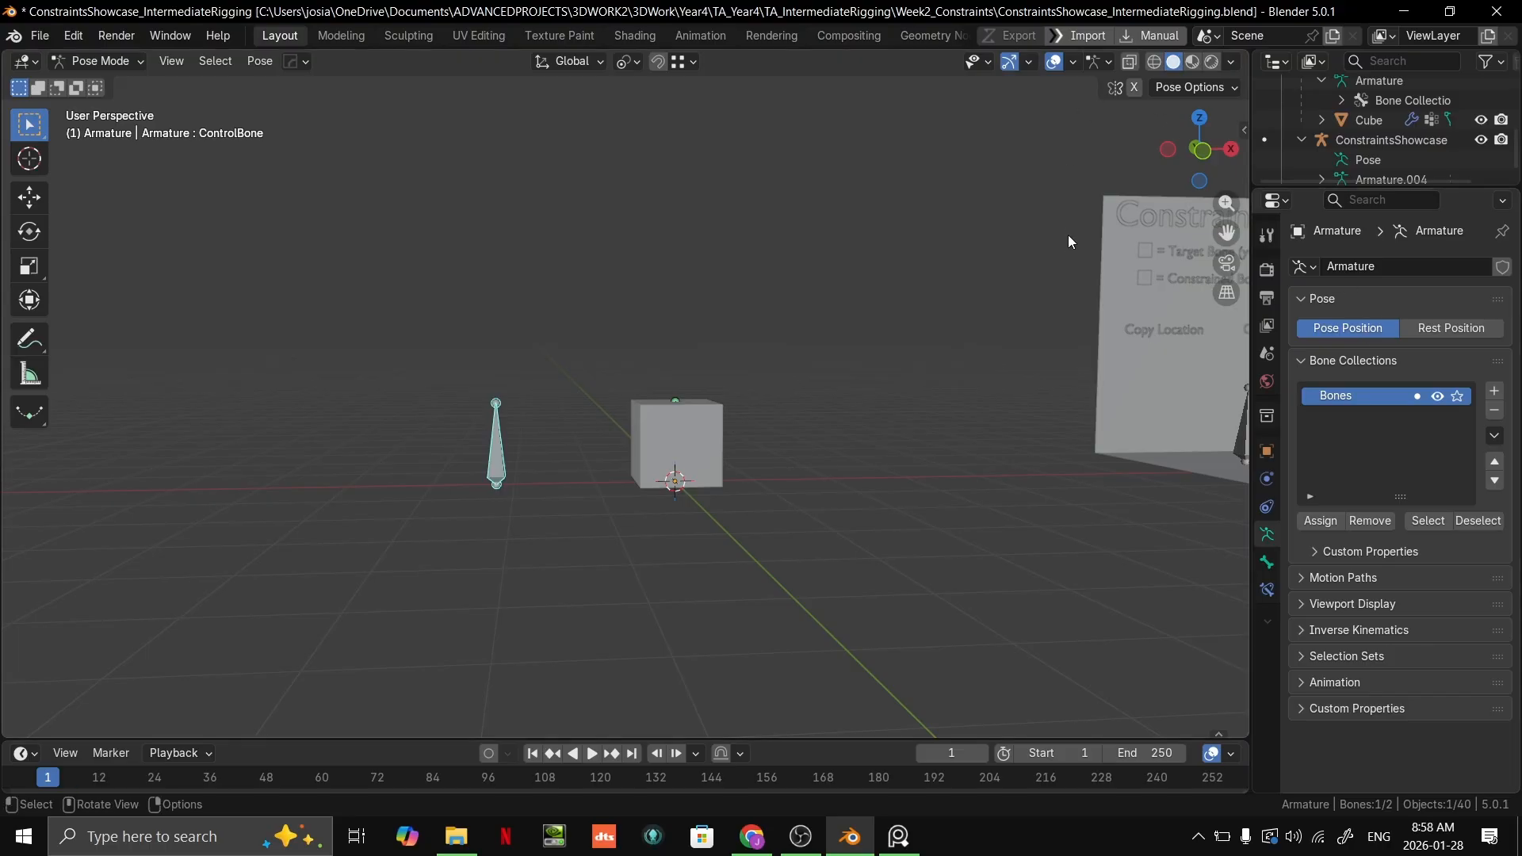
Step: Return the armature to Object Mode and save the file
mouse_move(801, 836)
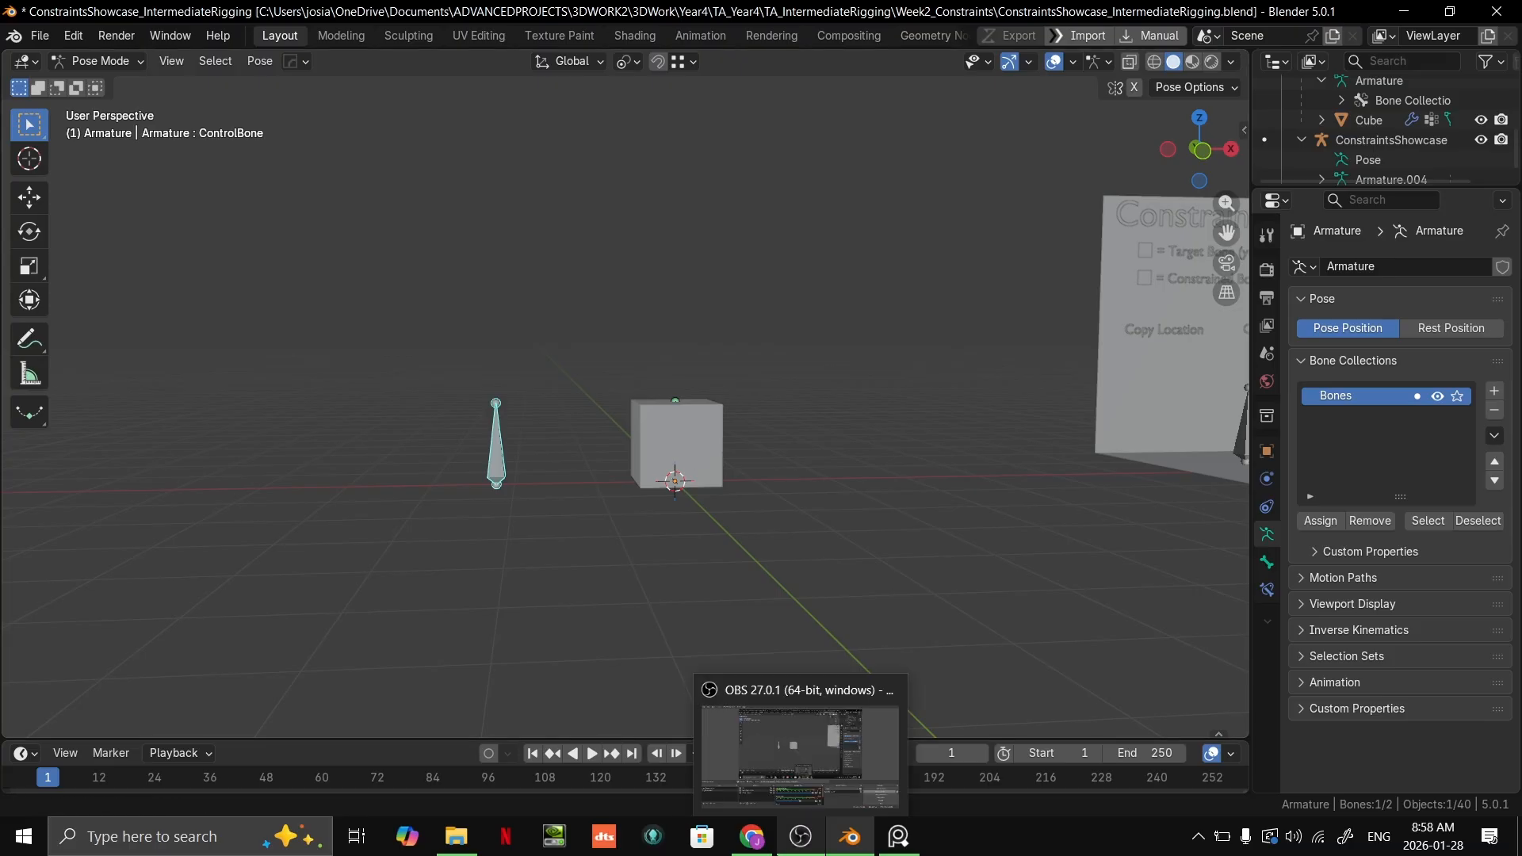
scroll(721, 470, "up", 4)
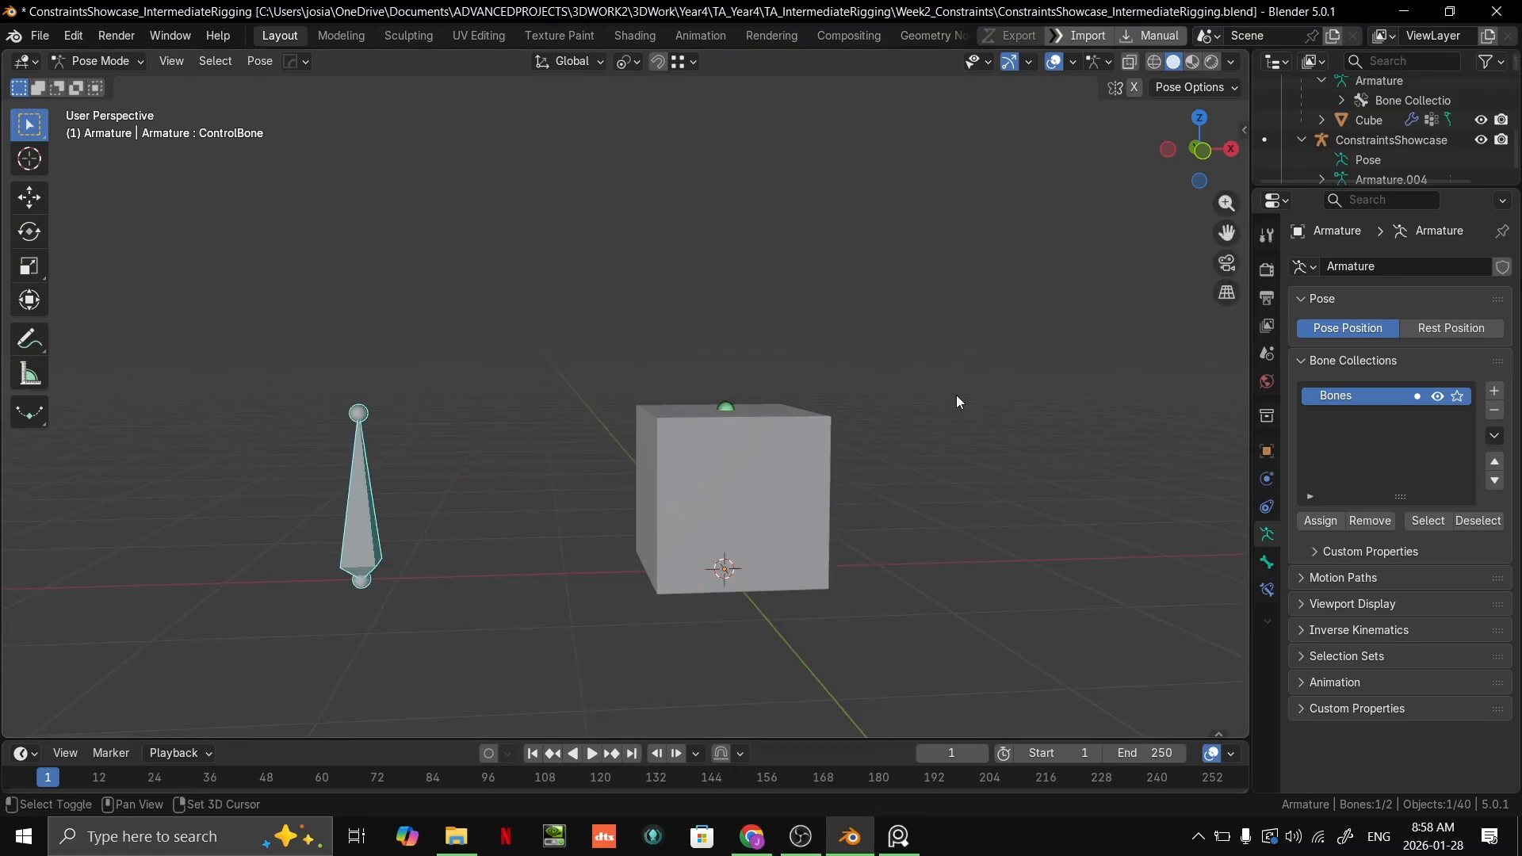
middle_click_drag(954, 397, 855, 299, "shift")
scroll(856, 299, "down", 7)
key("ctrl+Tab")
middle_click_drag(674, 460, 750, 482)
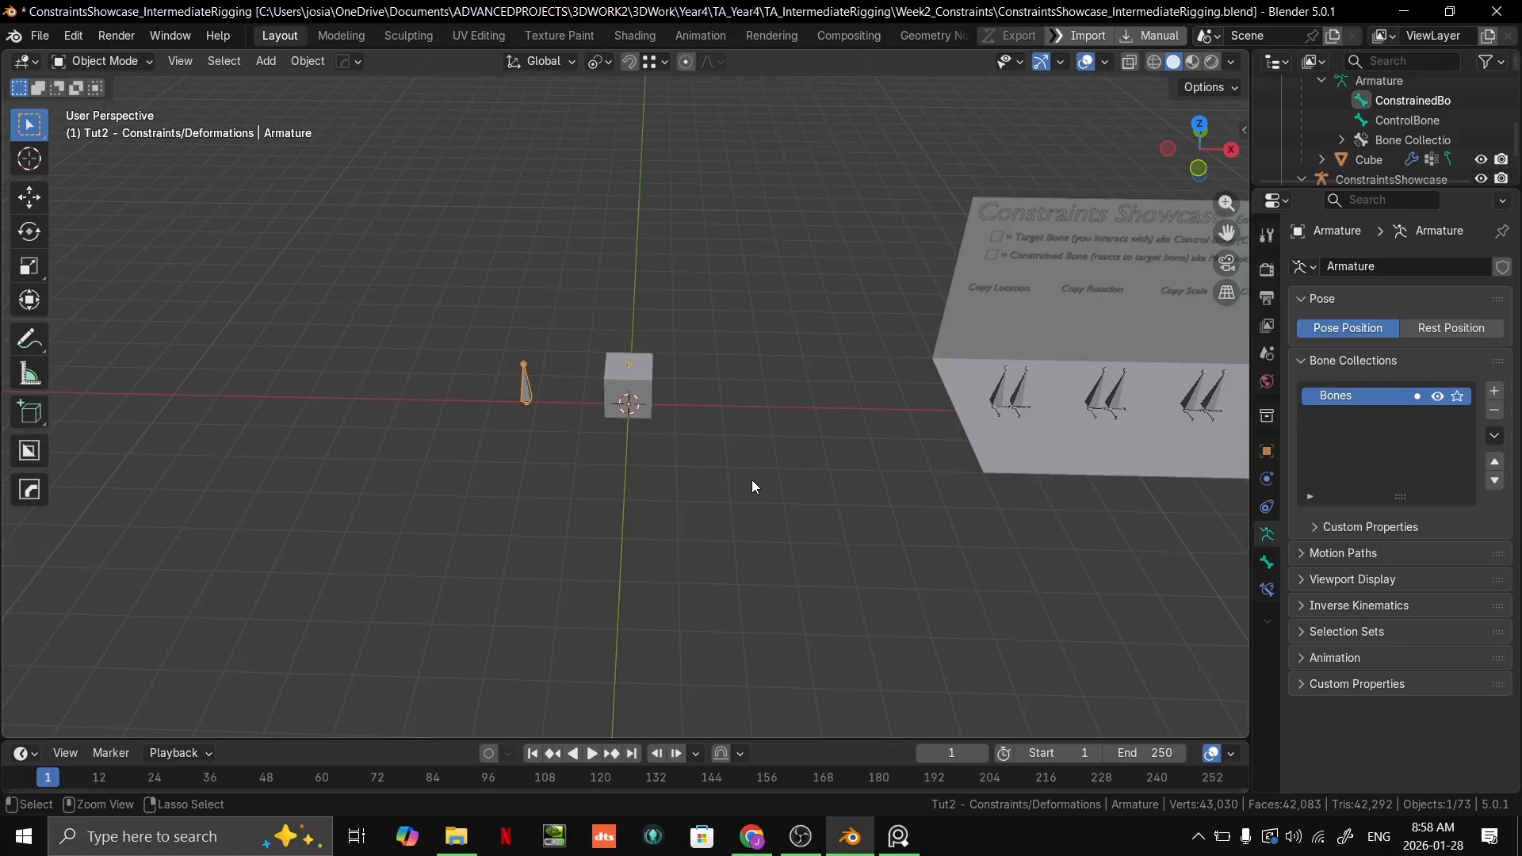
key("ctrl+s")
Step: Switch the viewport to Material Preview shading and bring the Transformation example of the constraints showcase into view
middle_click_drag(897, 426, 402, 425)
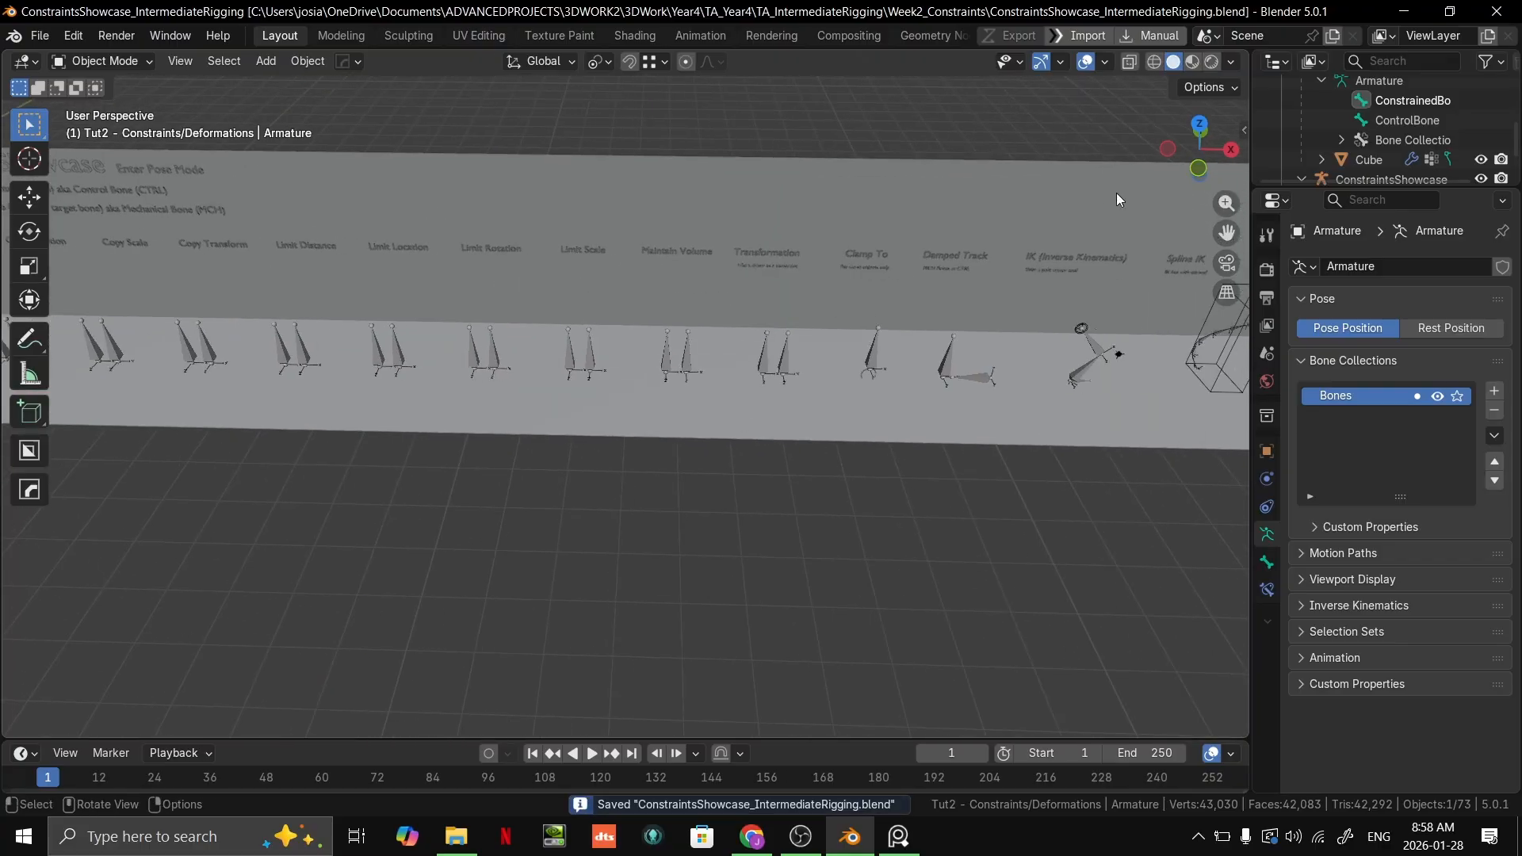
left_click(1193, 61)
middle_click_drag(982, 221, 626, 387)
scroll(656, 427, "up", 5)
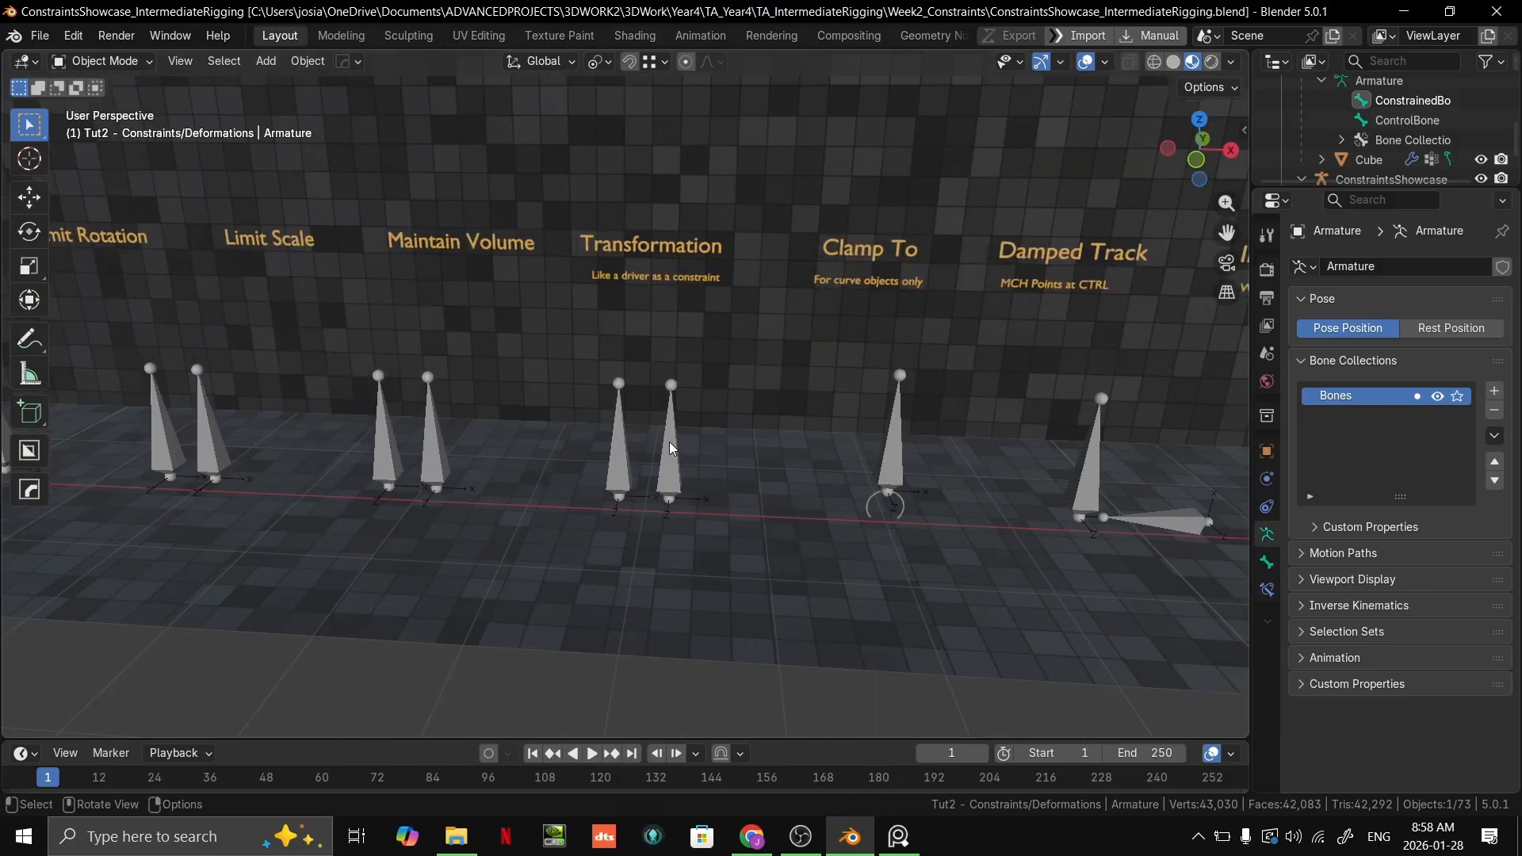
Step: Enter Pose Mode on the ConstraintsShowcase armature and select the grey control bone under the Transformation label
left_click(669, 441)
key("ctrl+Tab")
scroll(678, 444, "up", 2)
mouse_move(678, 444)
middle_mouse_down()
mouse_move(691, 400)
mouse_move(688, 418)
middle_mouse_up()
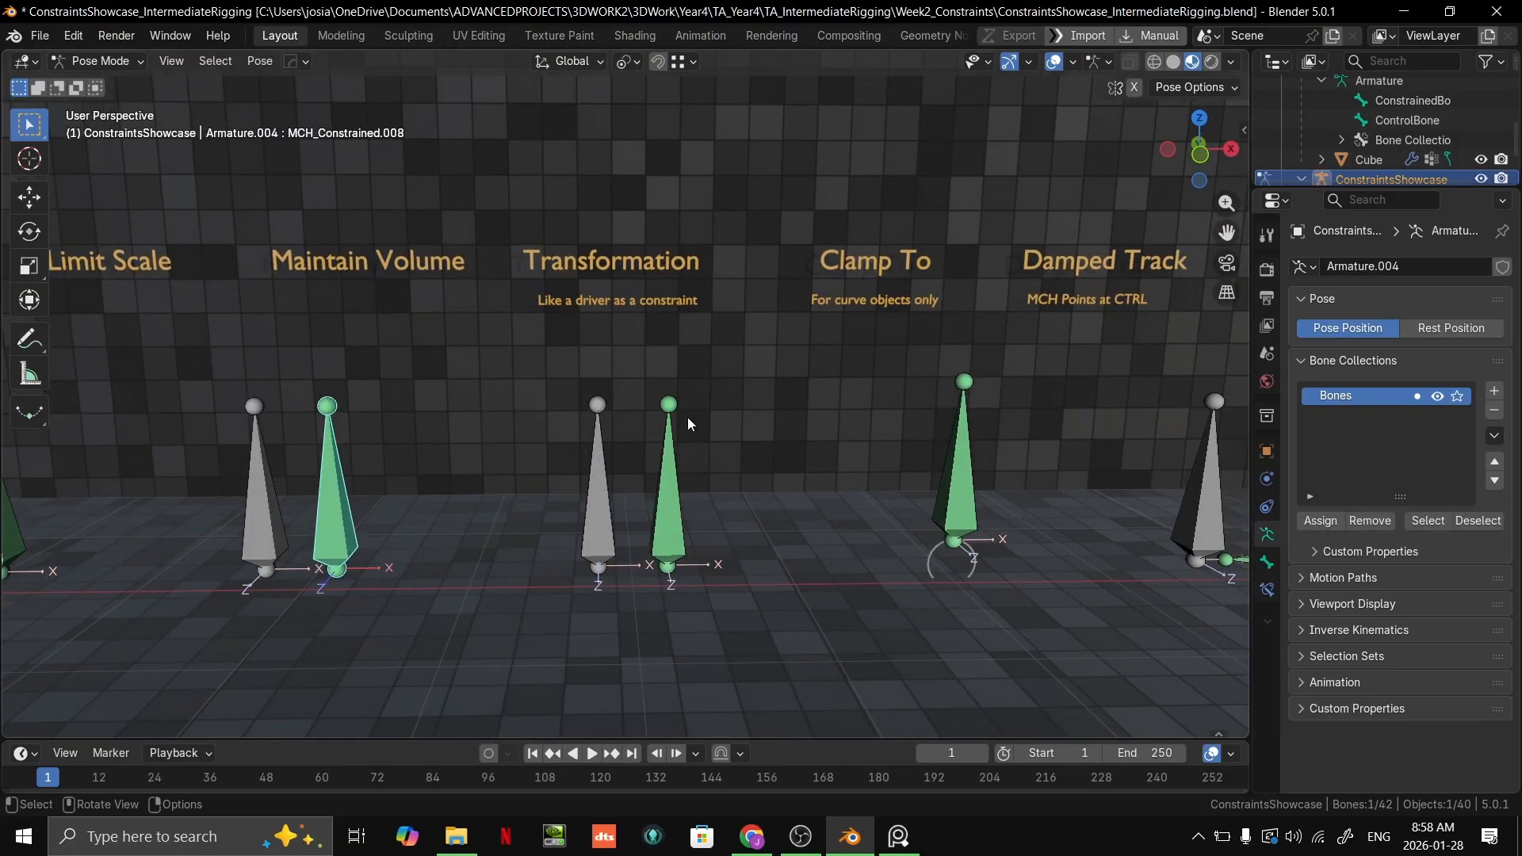
left_click(591, 476)
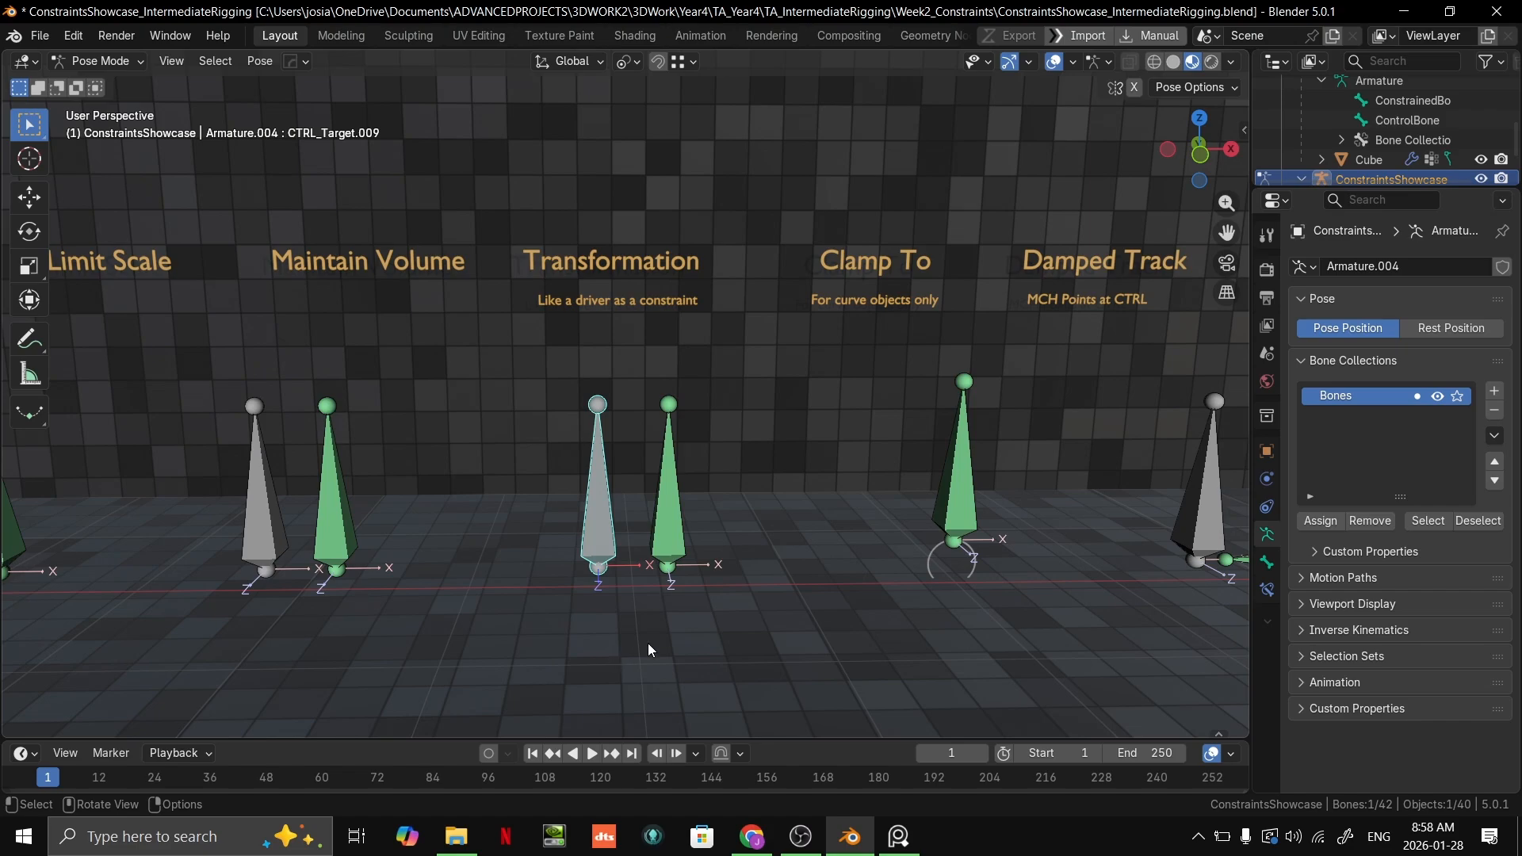
Step: Look over the row of showcase constraint examples in both directions and return to the Transformation pair
scroll(944, 493, "down", 3)
middle_click_drag(381, 396, 834, 407, "shift")
scroll(834, 407, "up", 2)
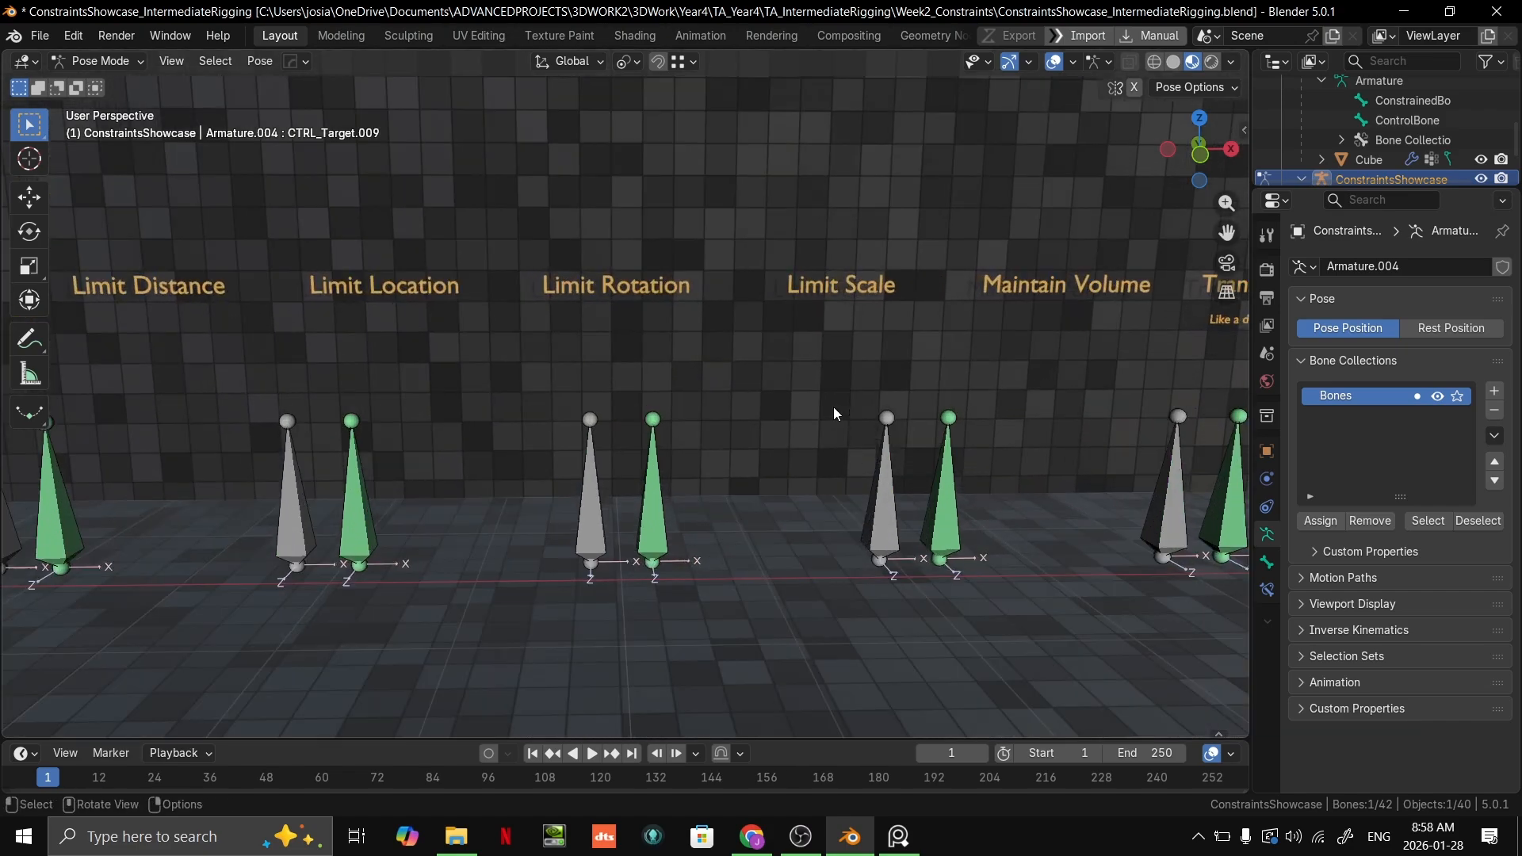
scroll(664, 444, "down", 2)
middle_click_drag(664, 444, 867, 443, "shift")
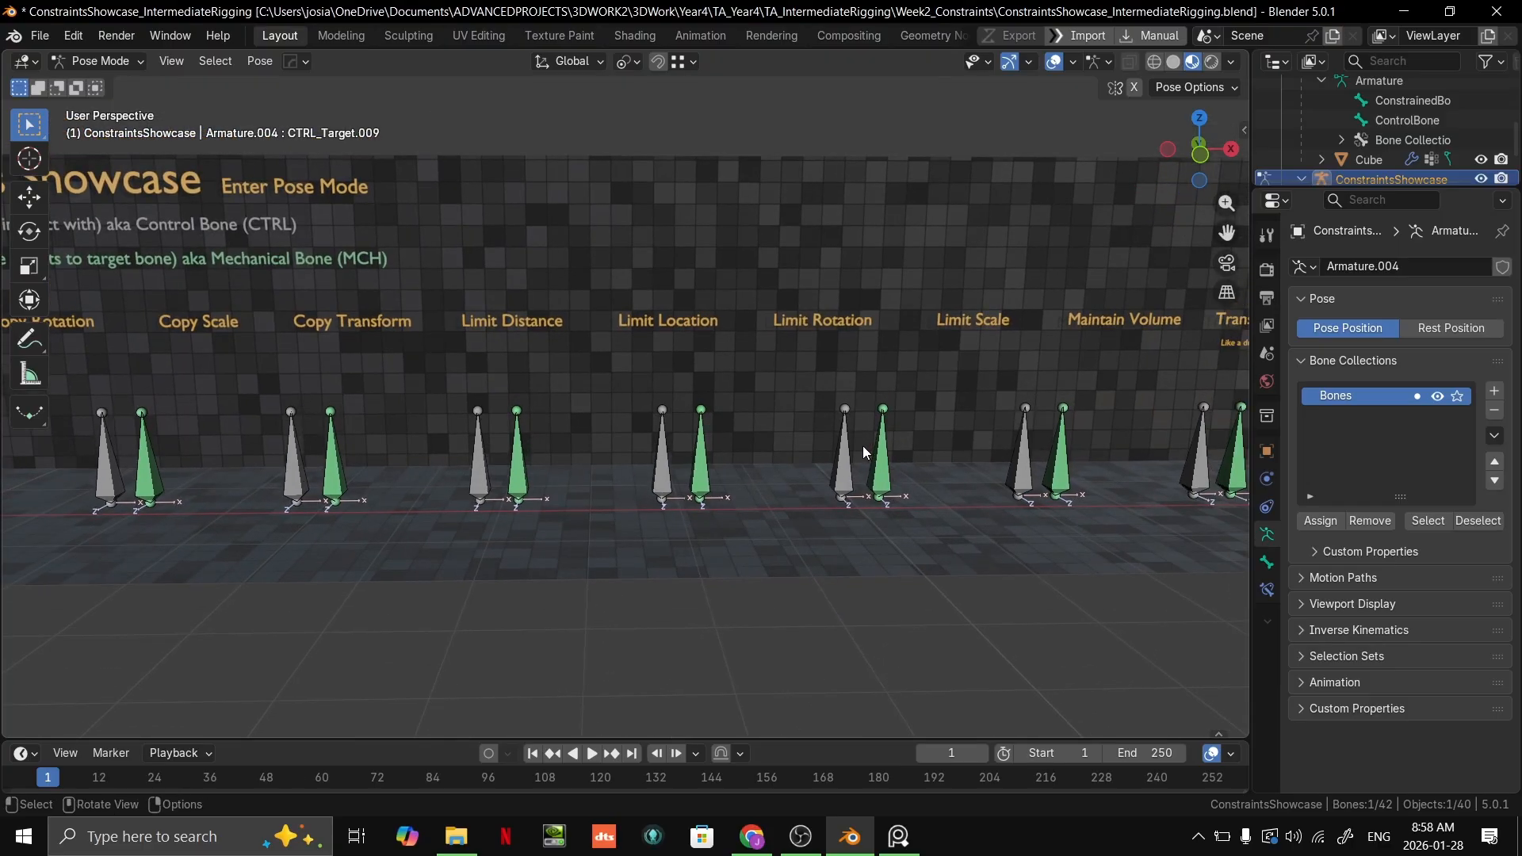
scroll(680, 442, "up", 2)
middle_click_drag(381, 402, 664, 373, "shift")
middle_click_drag(1103, 258, 212, 343, "shift")
middle_click_drag(942, 429, 366, 359, "shift")
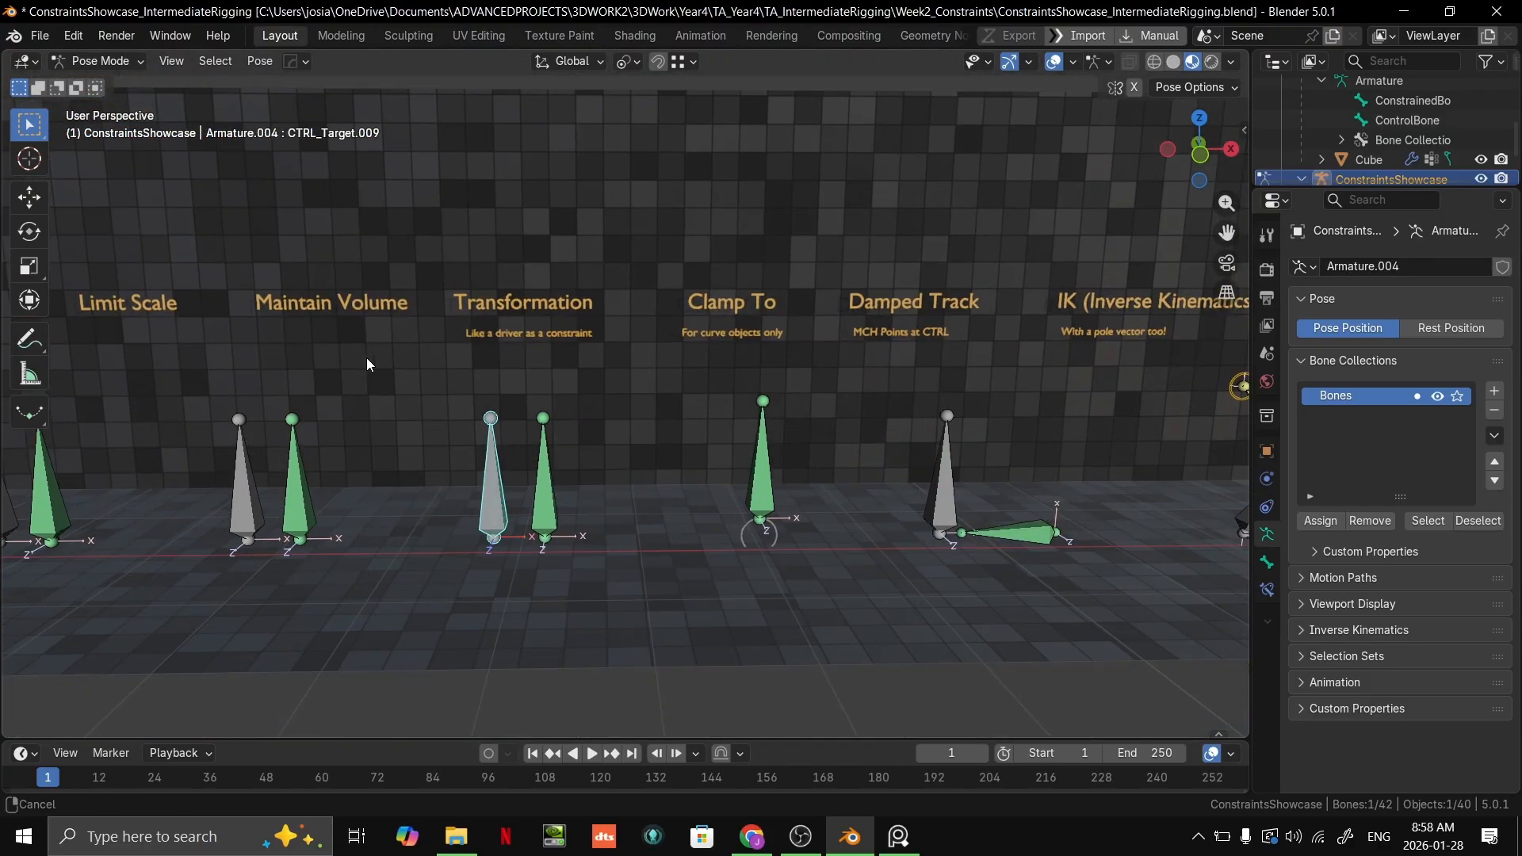
scroll(412, 373, "up", 3)
middle_click_drag(471, 388, 611, 349, "shift")
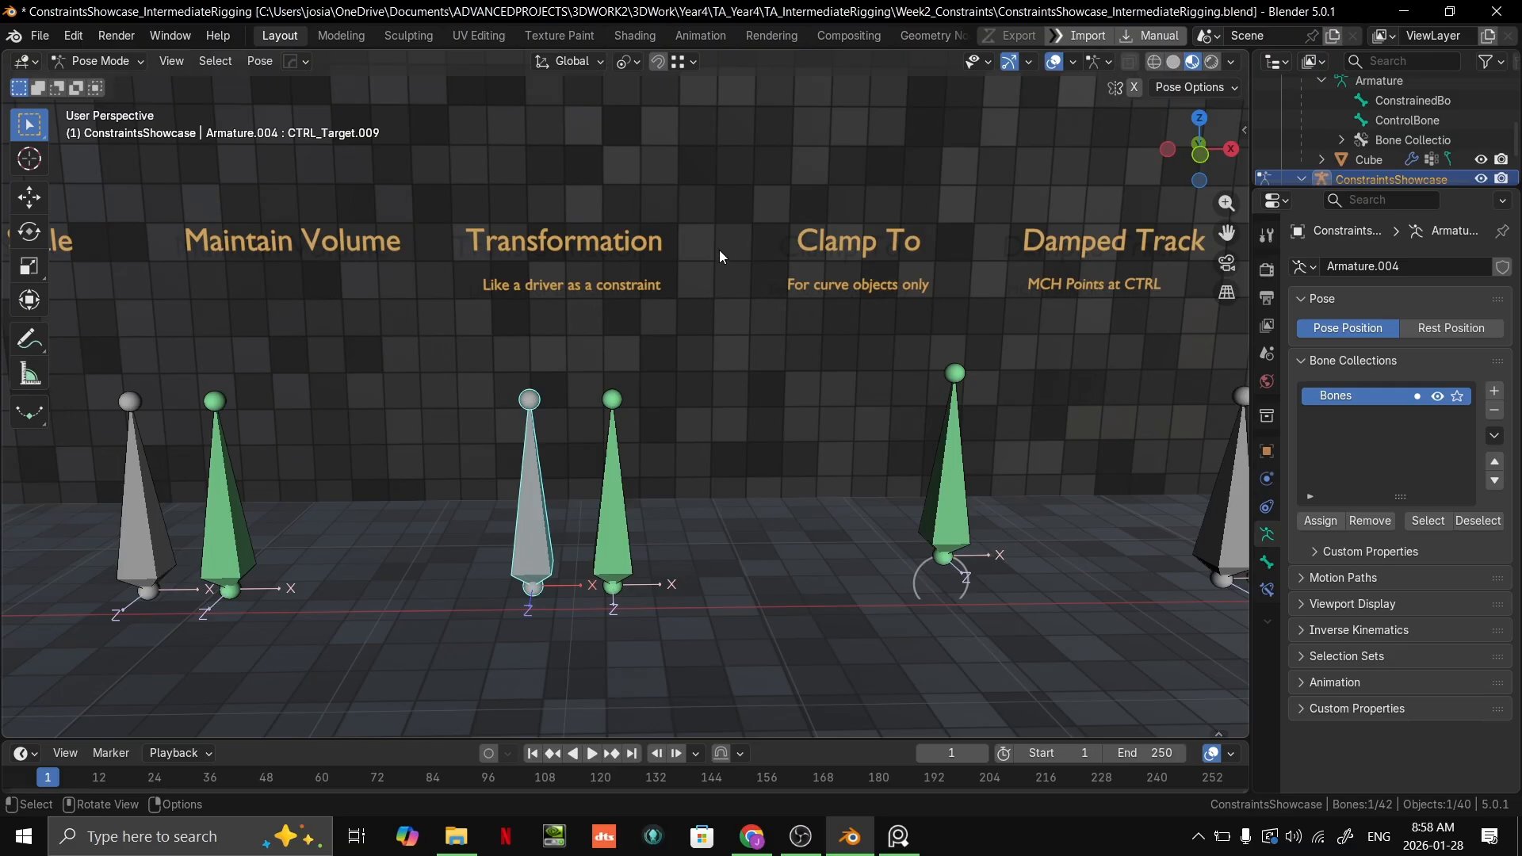
Step: Select the green constrained bone under the Transformation label and examine its Transformation constraint settings
scroll(663, 344, "down", 1)
scroll(666, 346, "up", 2)
middle_click_drag(681, 381, 720, 415, "shift")
scroll(843, 317, "up", 1)
scroll(712, 525, "down", 3)
left_click(649, 490)
left_click(1267, 590)
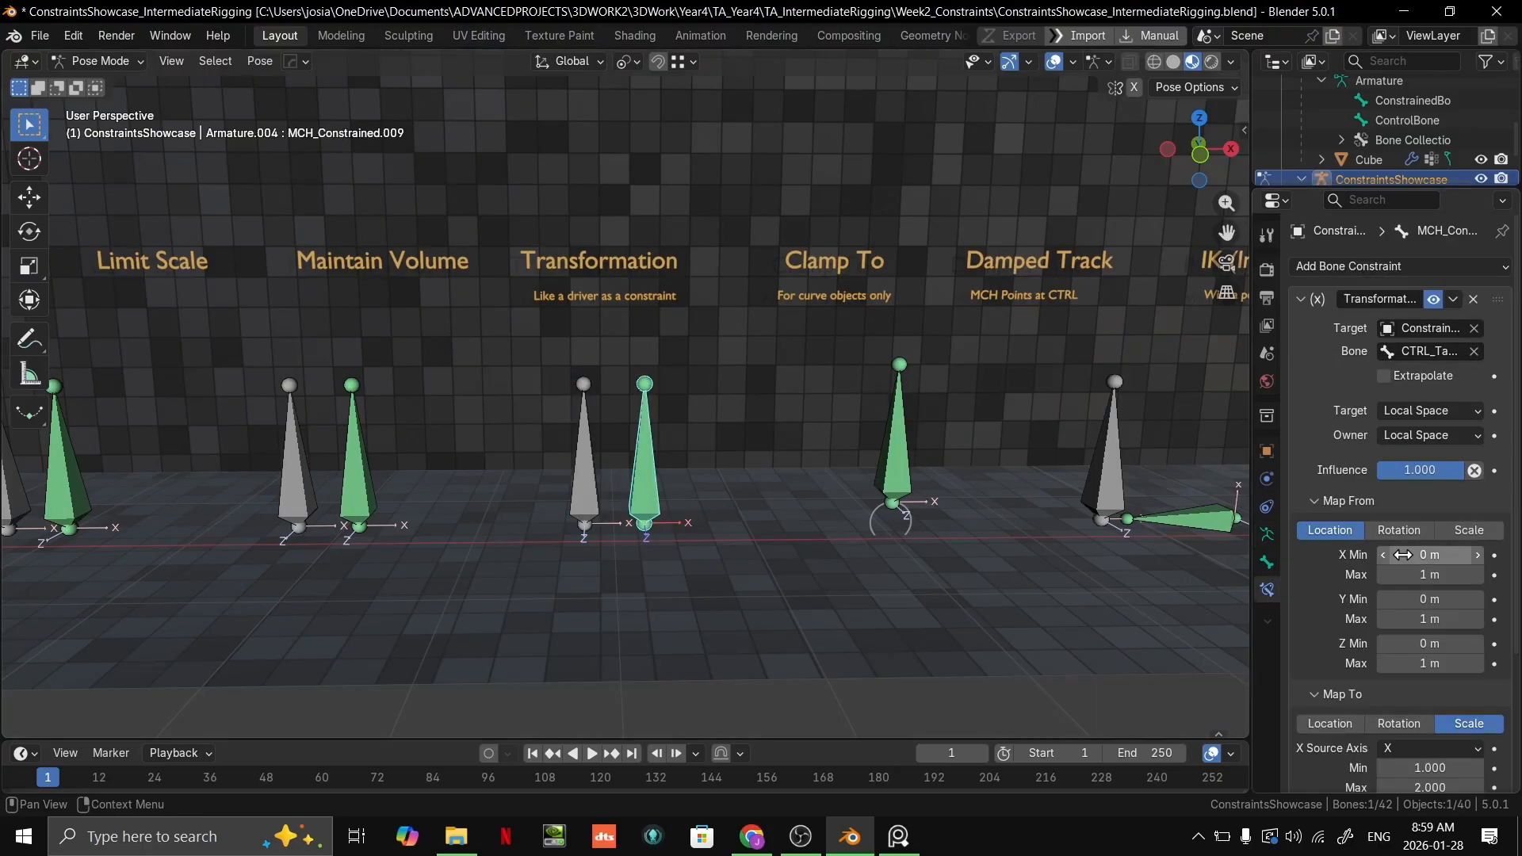
left_click(1300, 298)
left_click(1301, 299)
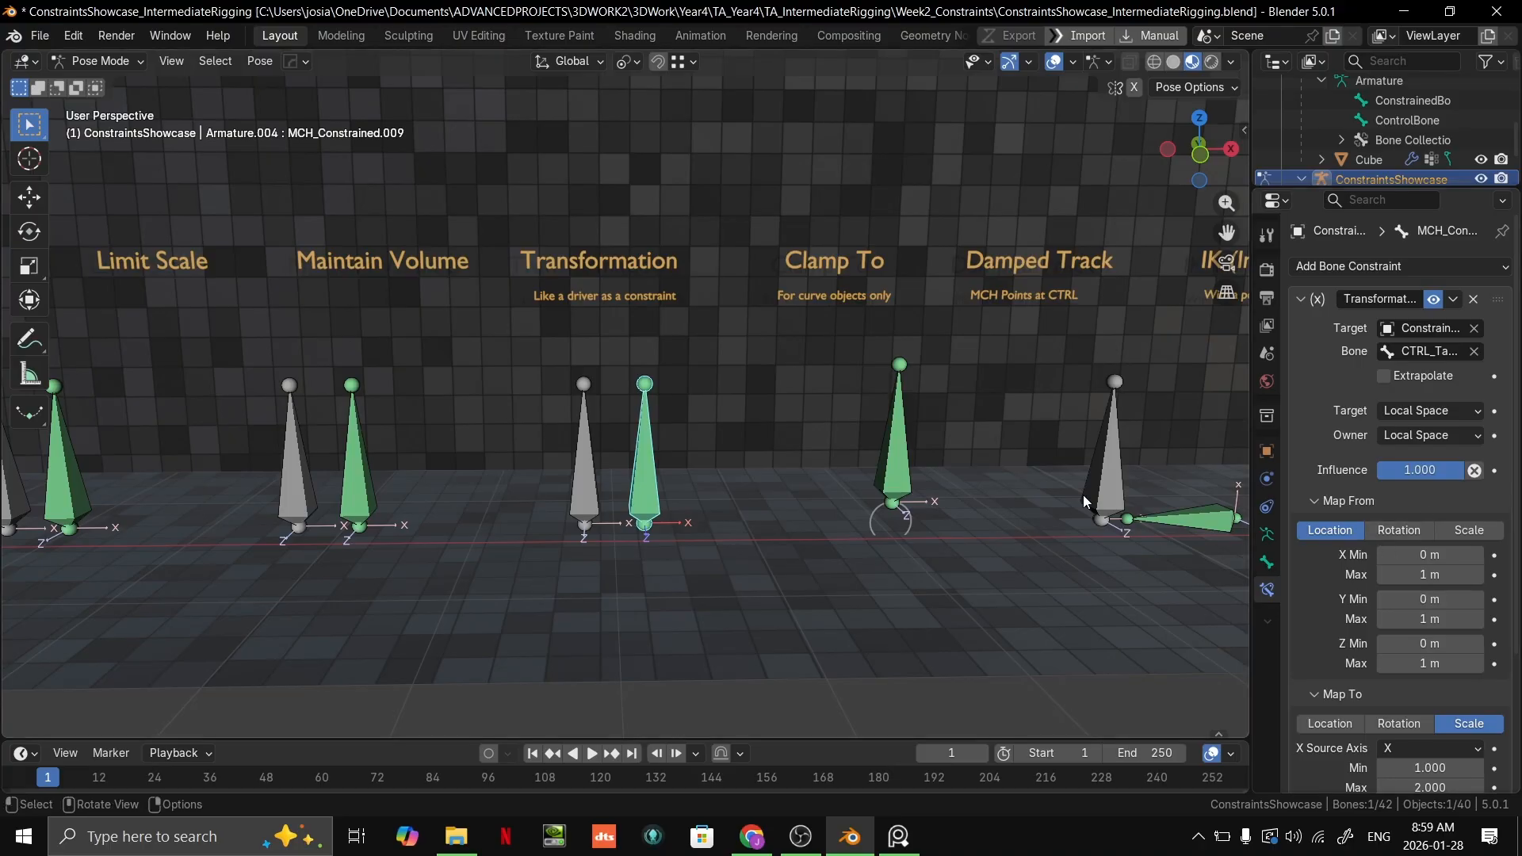
Step: Check the Transformation pair's control bone for constraints and examine the green bone's Map From location and Map To scale ranges
scroll(755, 493, "up", 1)
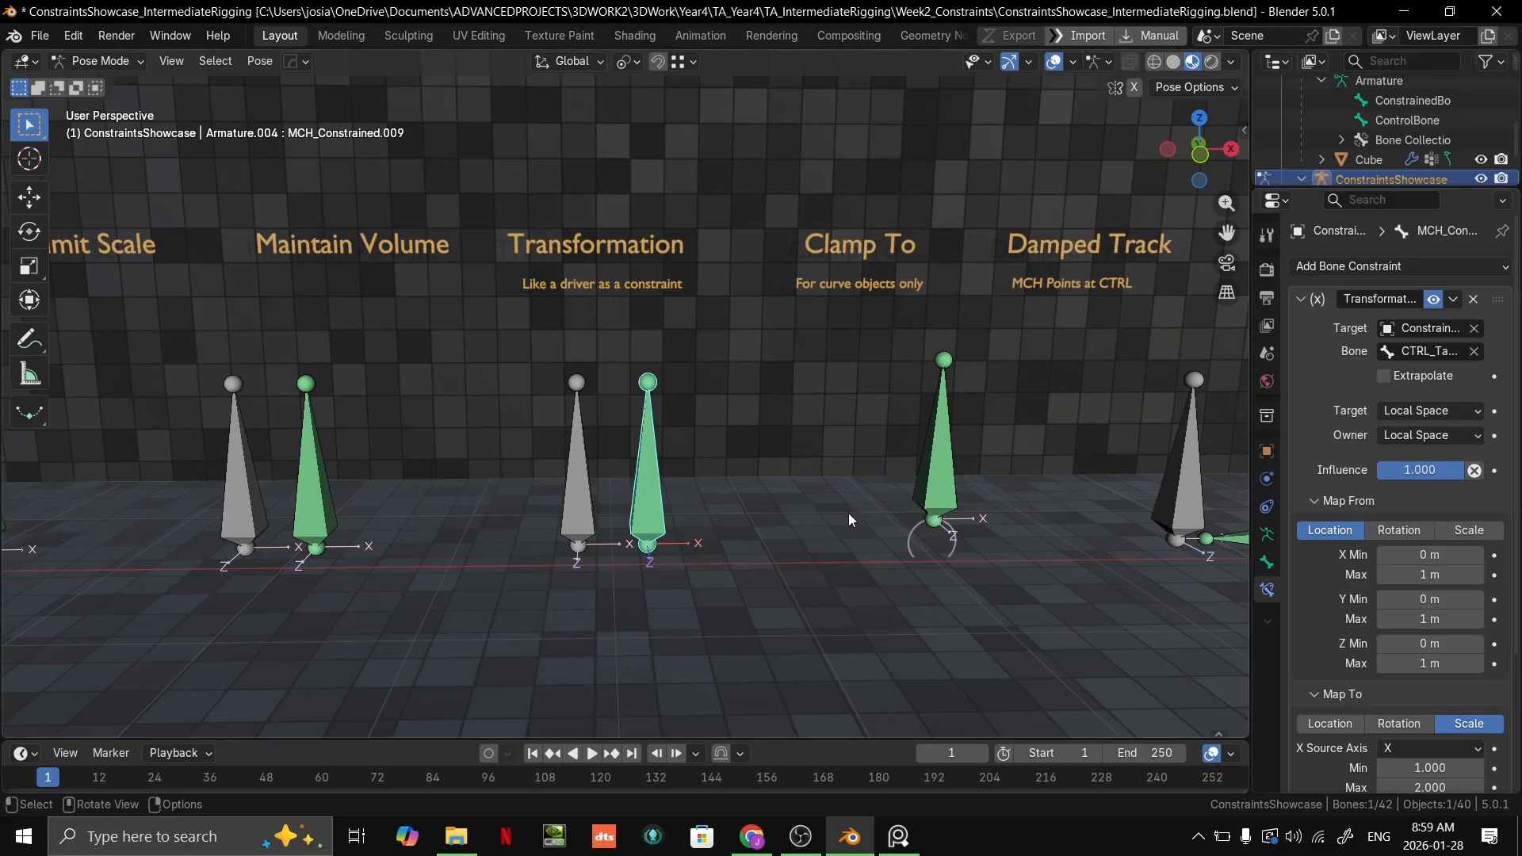
left_click(581, 508)
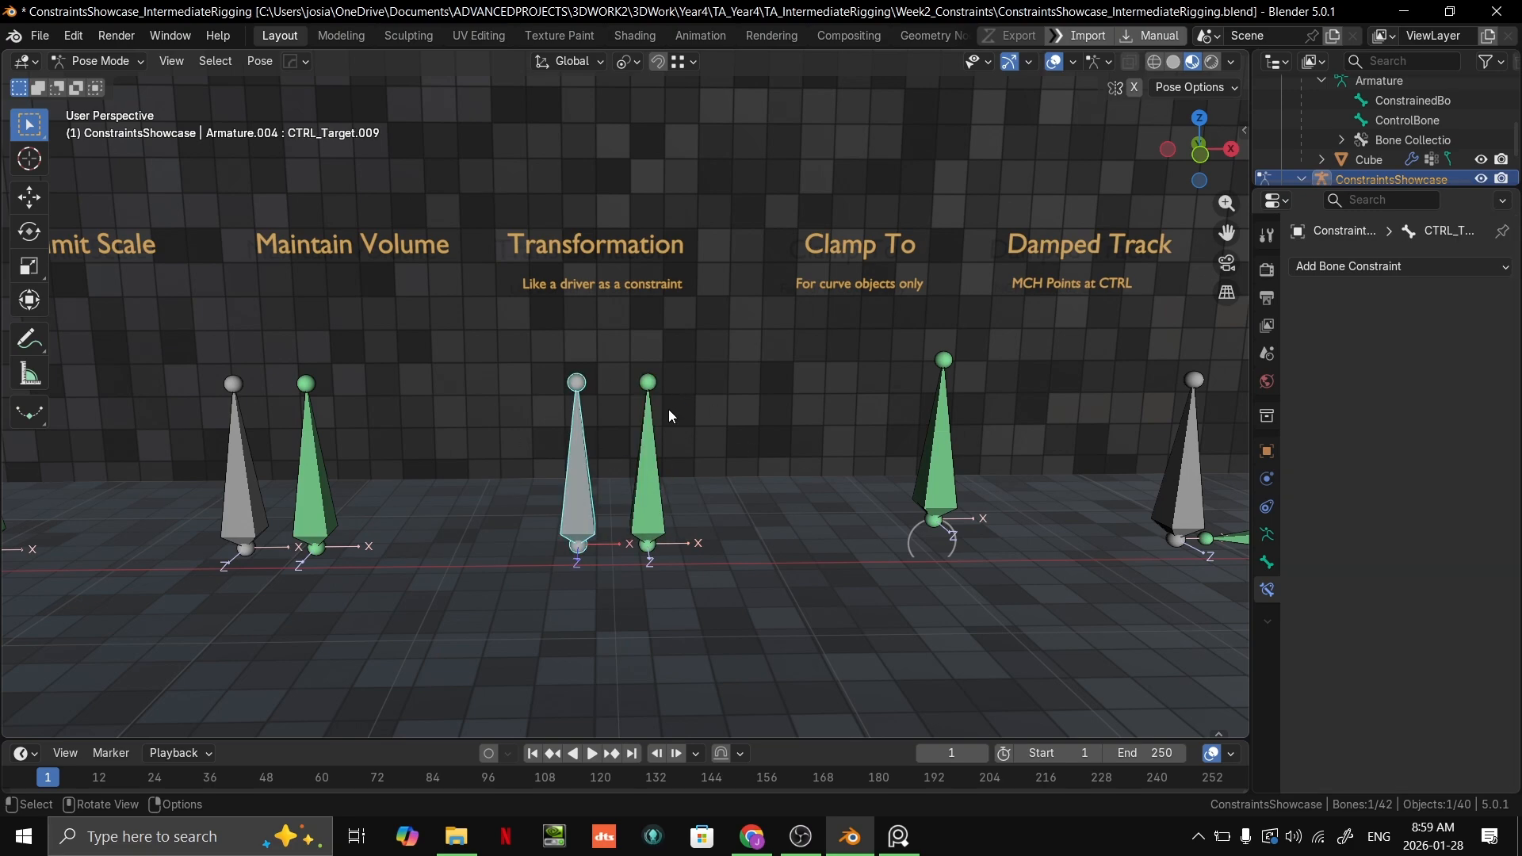
left_click(636, 488)
scroll(1439, 601, "down", 5)
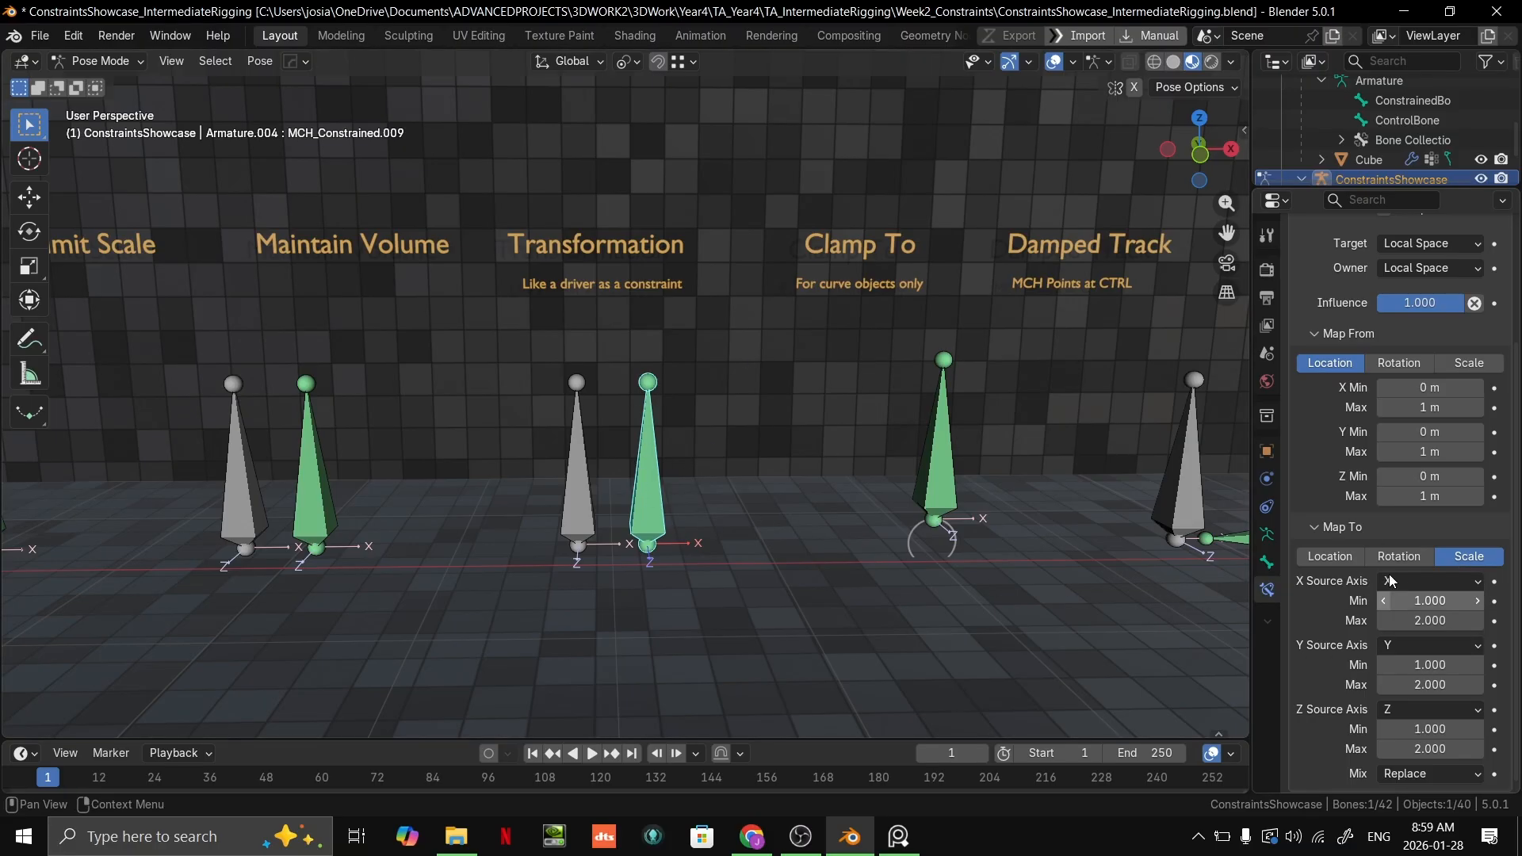
Step: Try moving the grey Transformation control bone from several viewing angles, cancelling each move
left_click(587, 501)
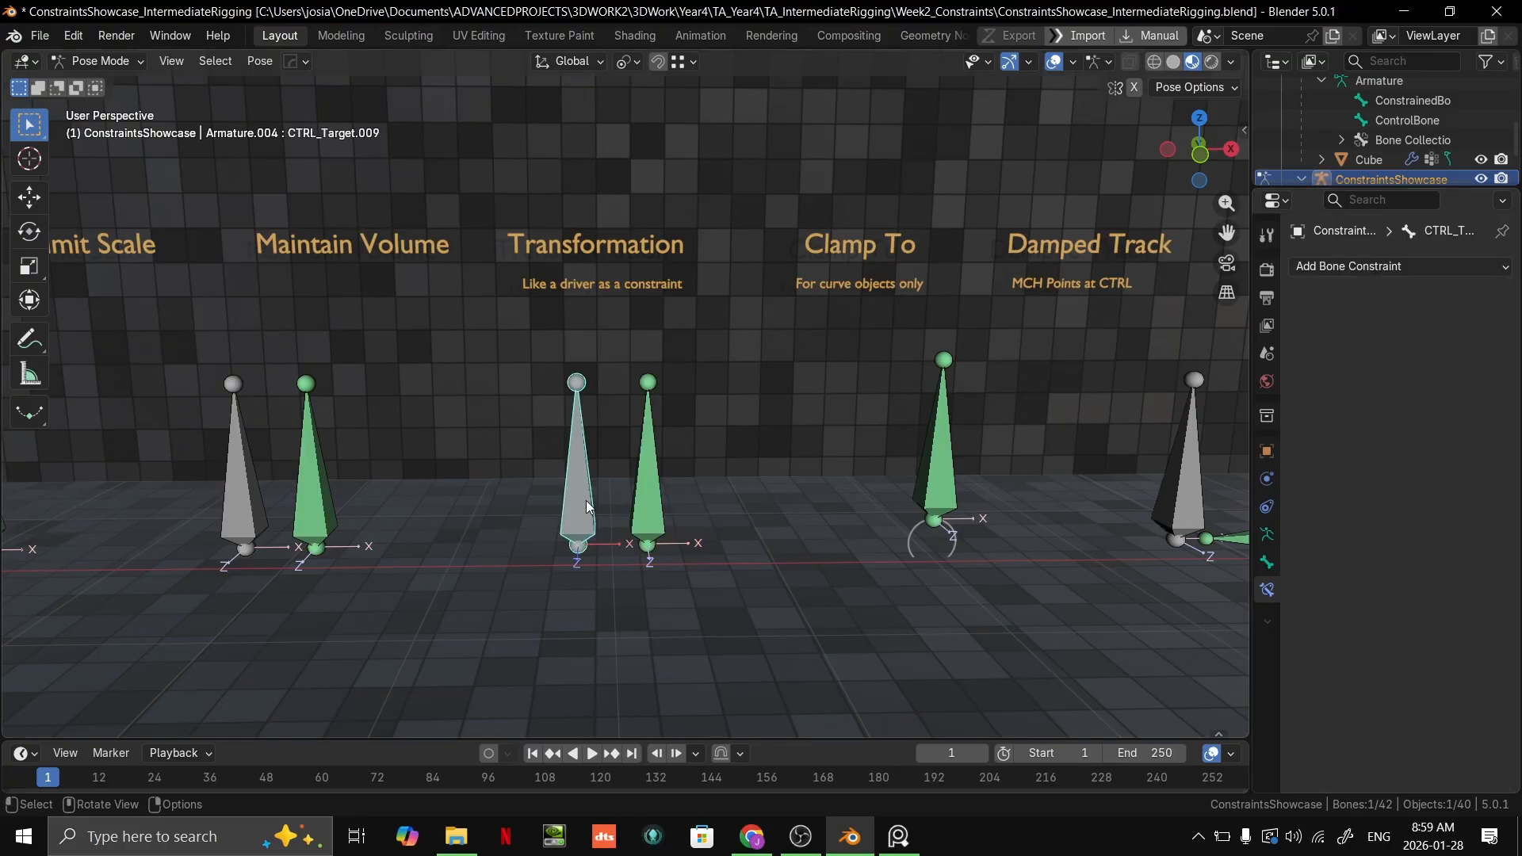
key("g")
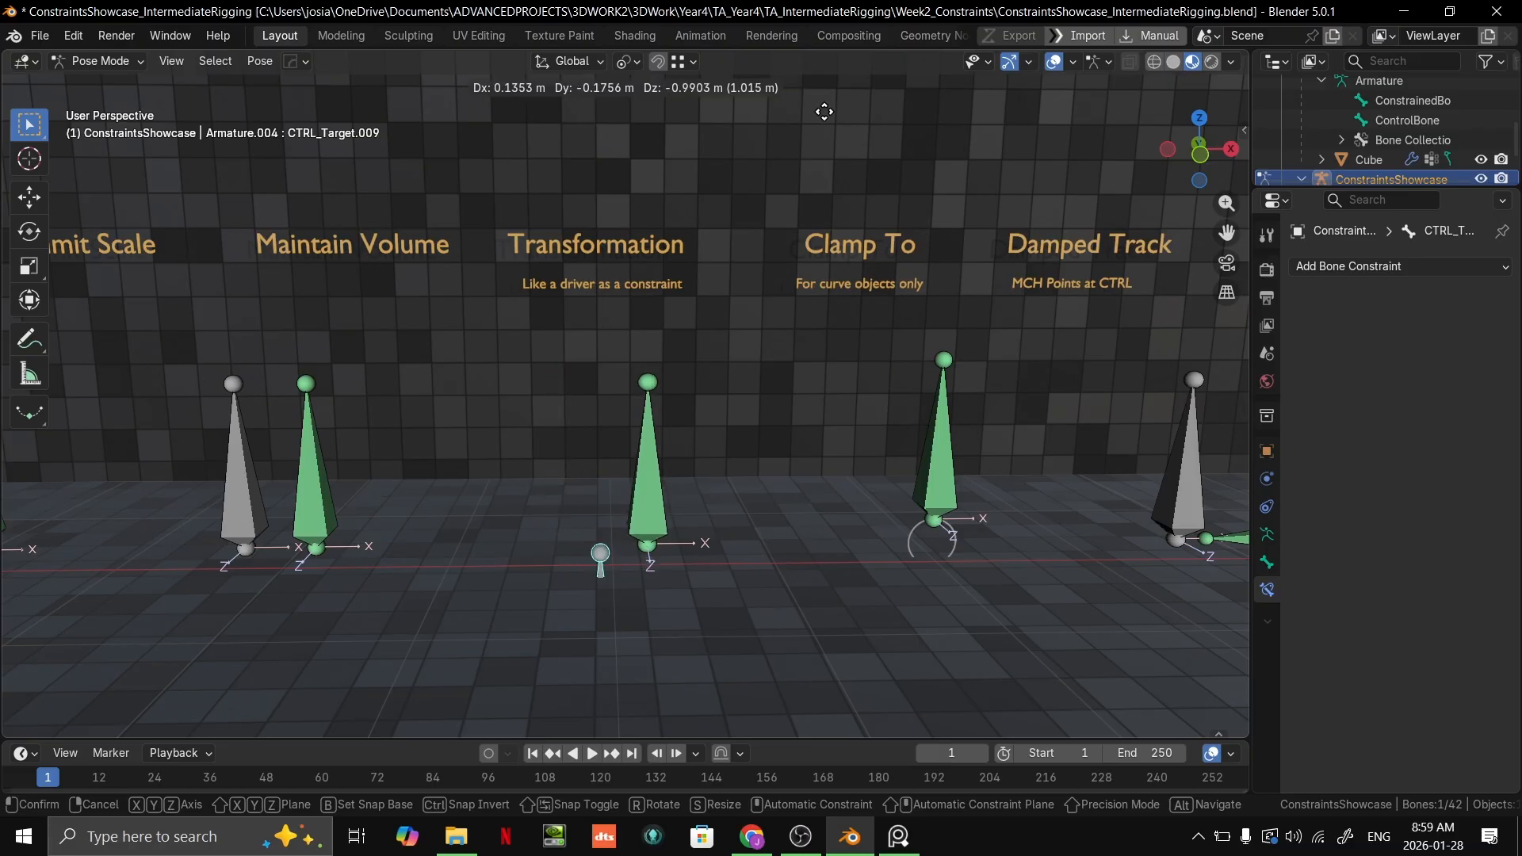
right_click(991, 571)
middle_click_drag(849, 510, 709, 550)
key("g")
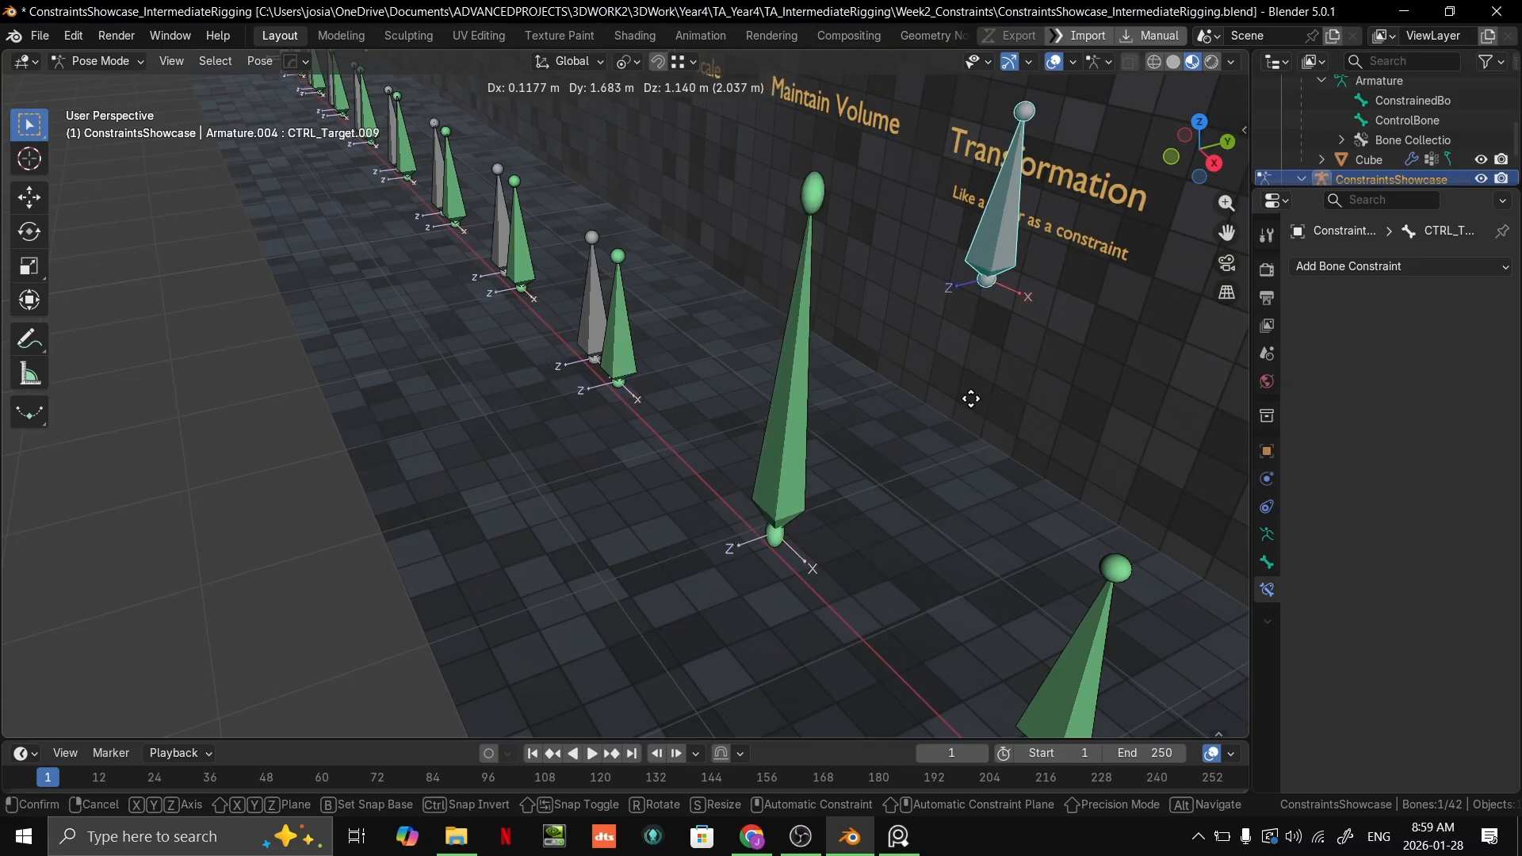
right_click(560, 402)
middle_click_drag(634, 424, 810, 468)
key("g")
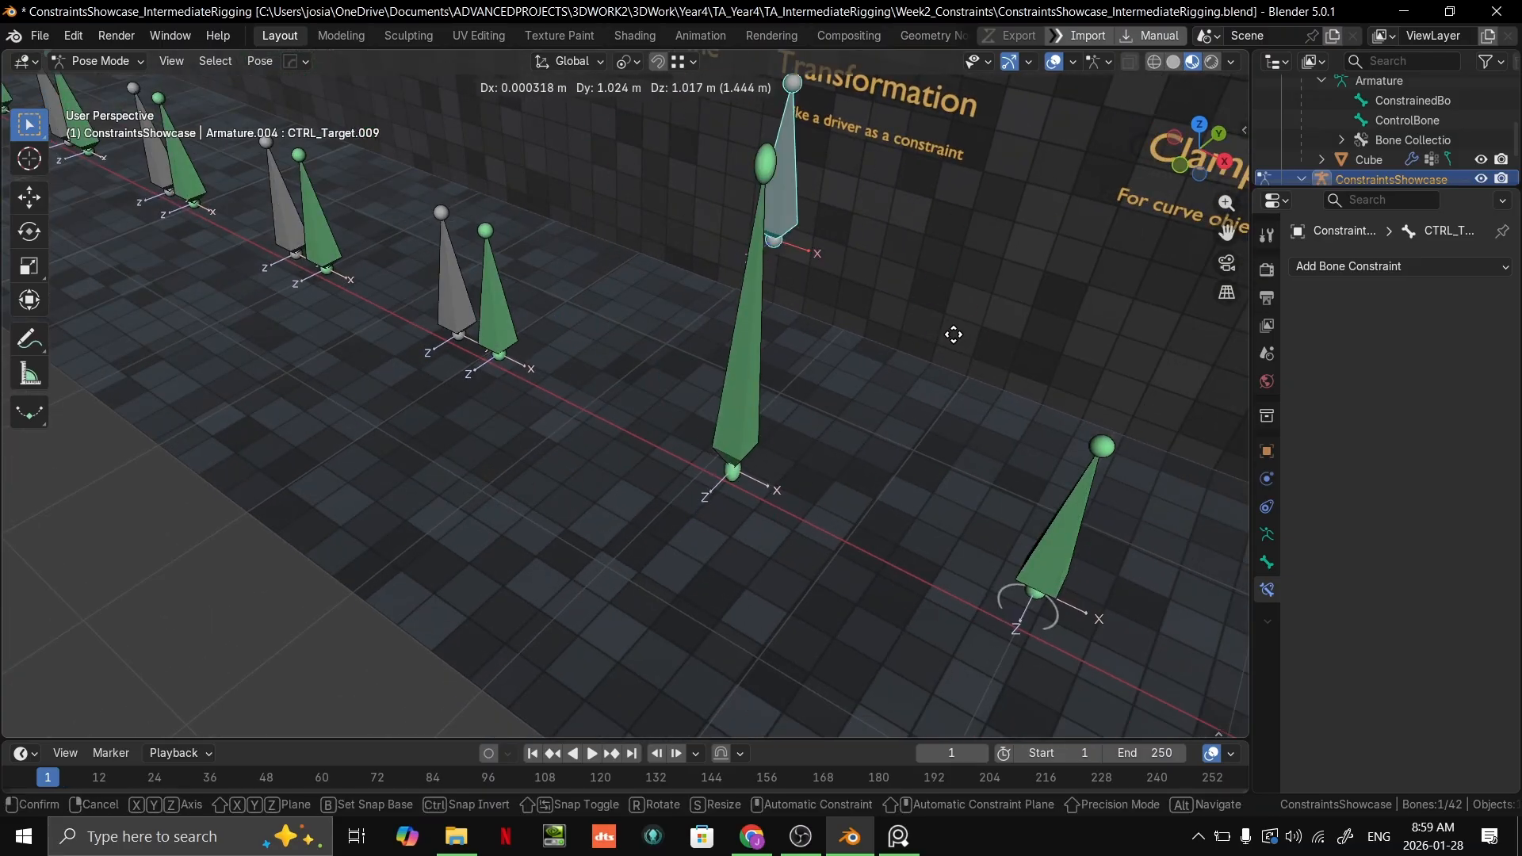
right_click(921, 473)
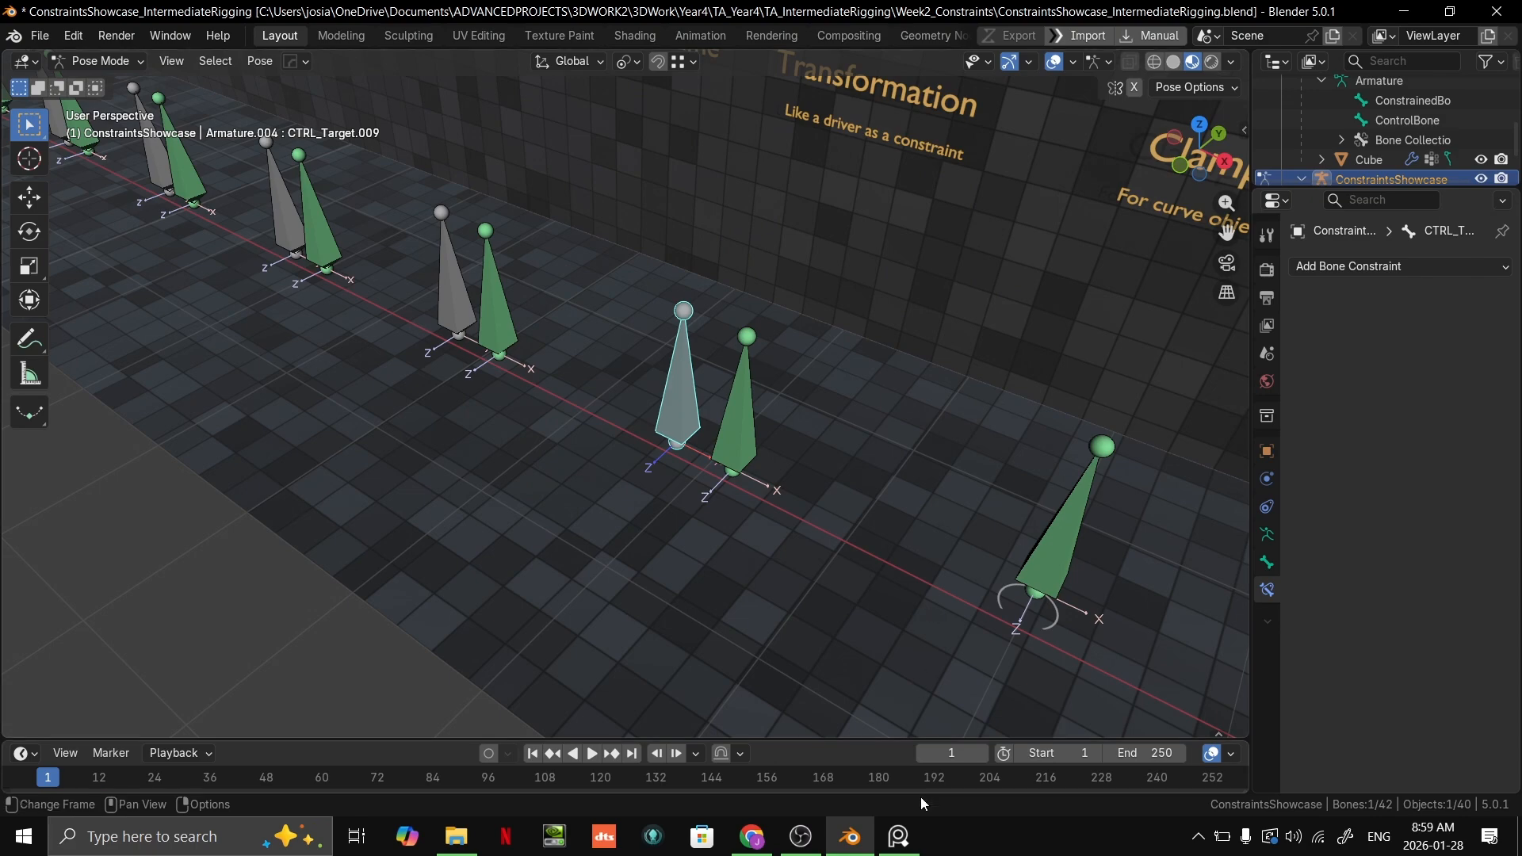
Step: Test the Transformation constraint once more by moving the grey control bone and returning it to its place
mouse_move(900, 837)
mouse_move(857, 853)
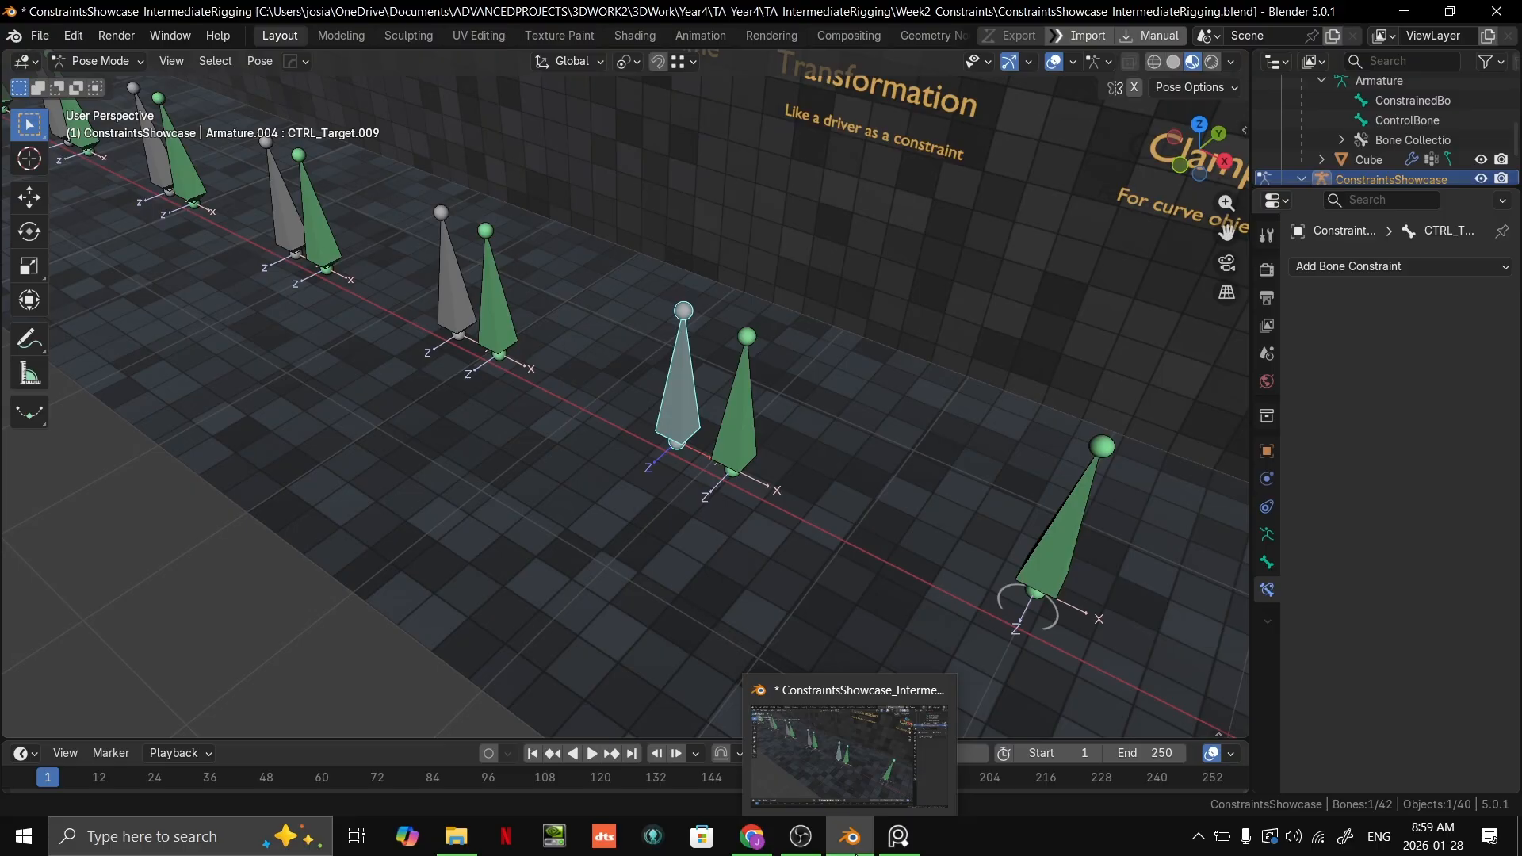
middle_click_drag(783, 433, 815, 512)
key("g")
left_click(937, 424)
key("g")
left_click(759, 397)
Step: Return the ConstraintsShowcase armature to Object Mode and bring the Clamp To example into view
middle_click_drag(759, 398, 583, 456)
key("ctrl+Tab")
scroll(616, 482, "down", 3)
scroll(583, 457, "up", 1)
middle_click_drag(737, 464, 768, 405, "shift")
scroll(768, 404, "up", 2)
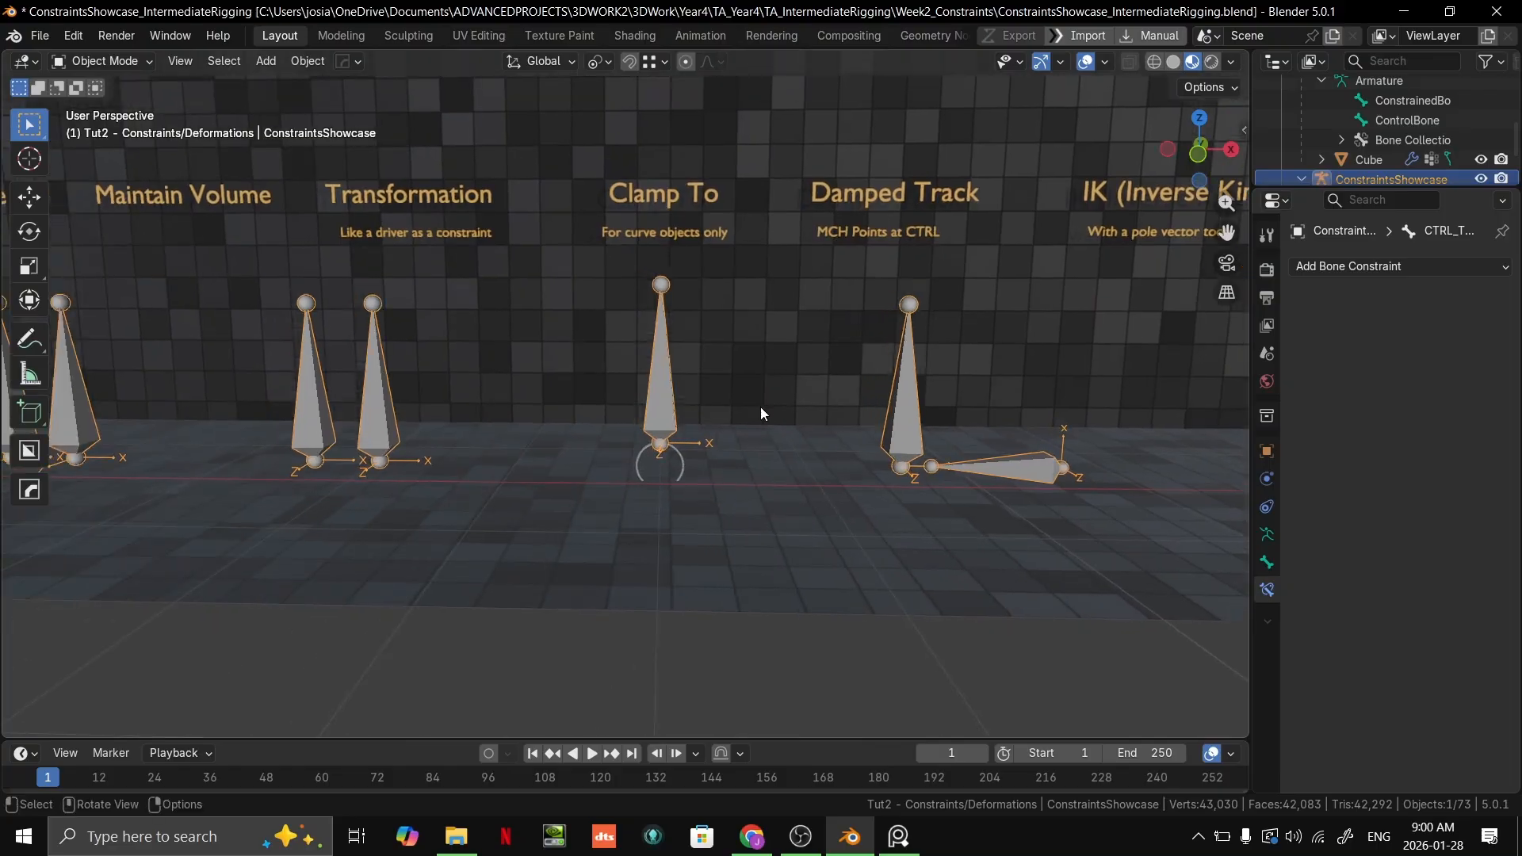
scroll(738, 412, "up", 3)
scroll(712, 420, "down", 5)
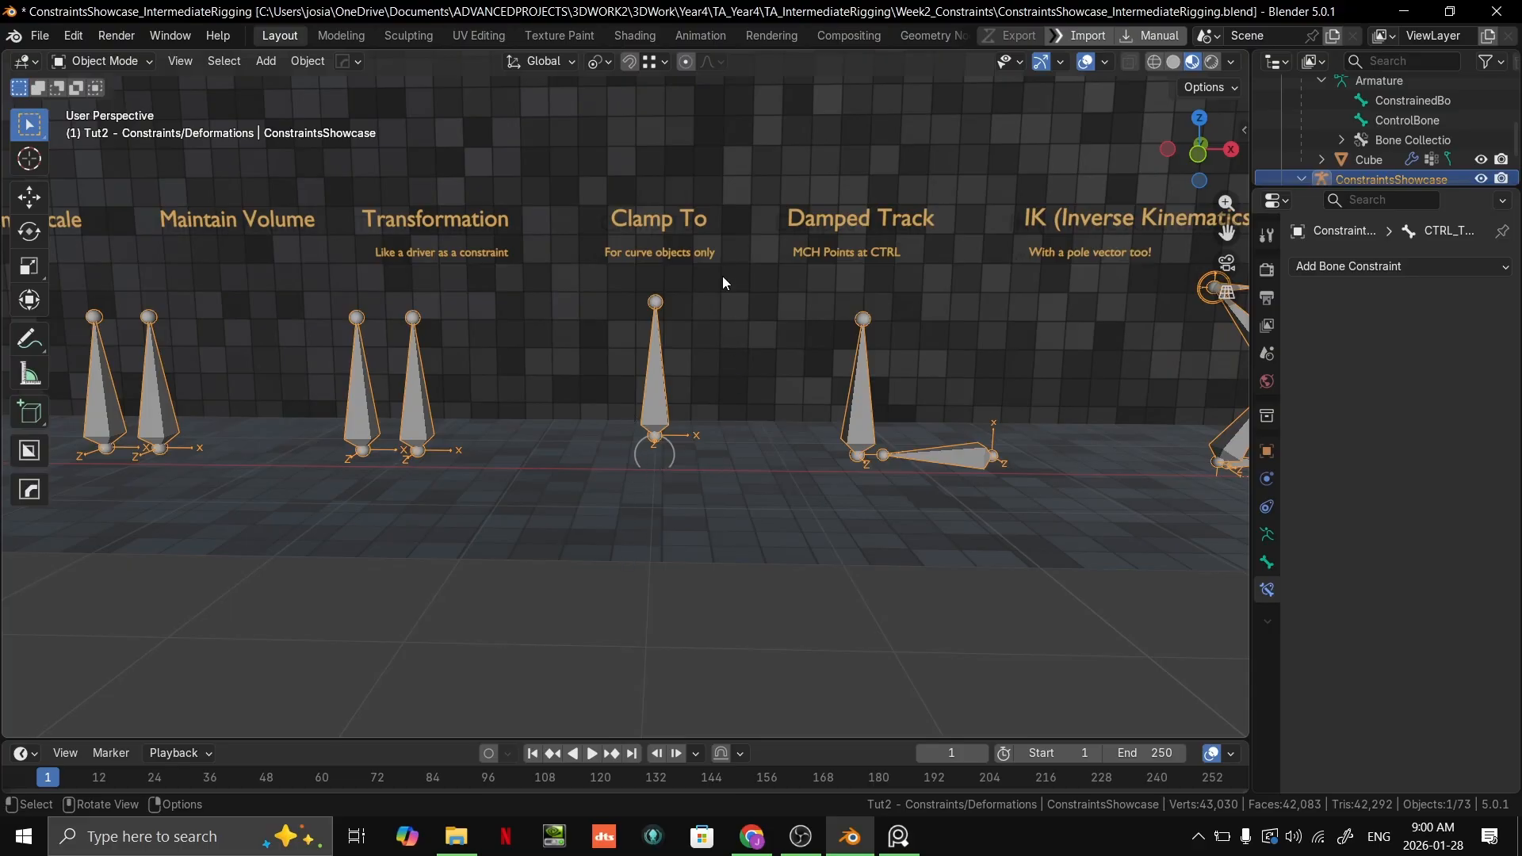
Step: Select the WGT_Loop curve under the Clamp To label and view it from the front
left_click(674, 450)
scroll(702, 444, "up", 3)
mouse_move(728, 410)
middle_mouse_down("shift")
mouse_move(683, 417)
mouse_move(682, 400)
mouse_move(749, 390)
mouse_move(735, 421)
mouse_move(715, 415)
middle_mouse_up("shift")
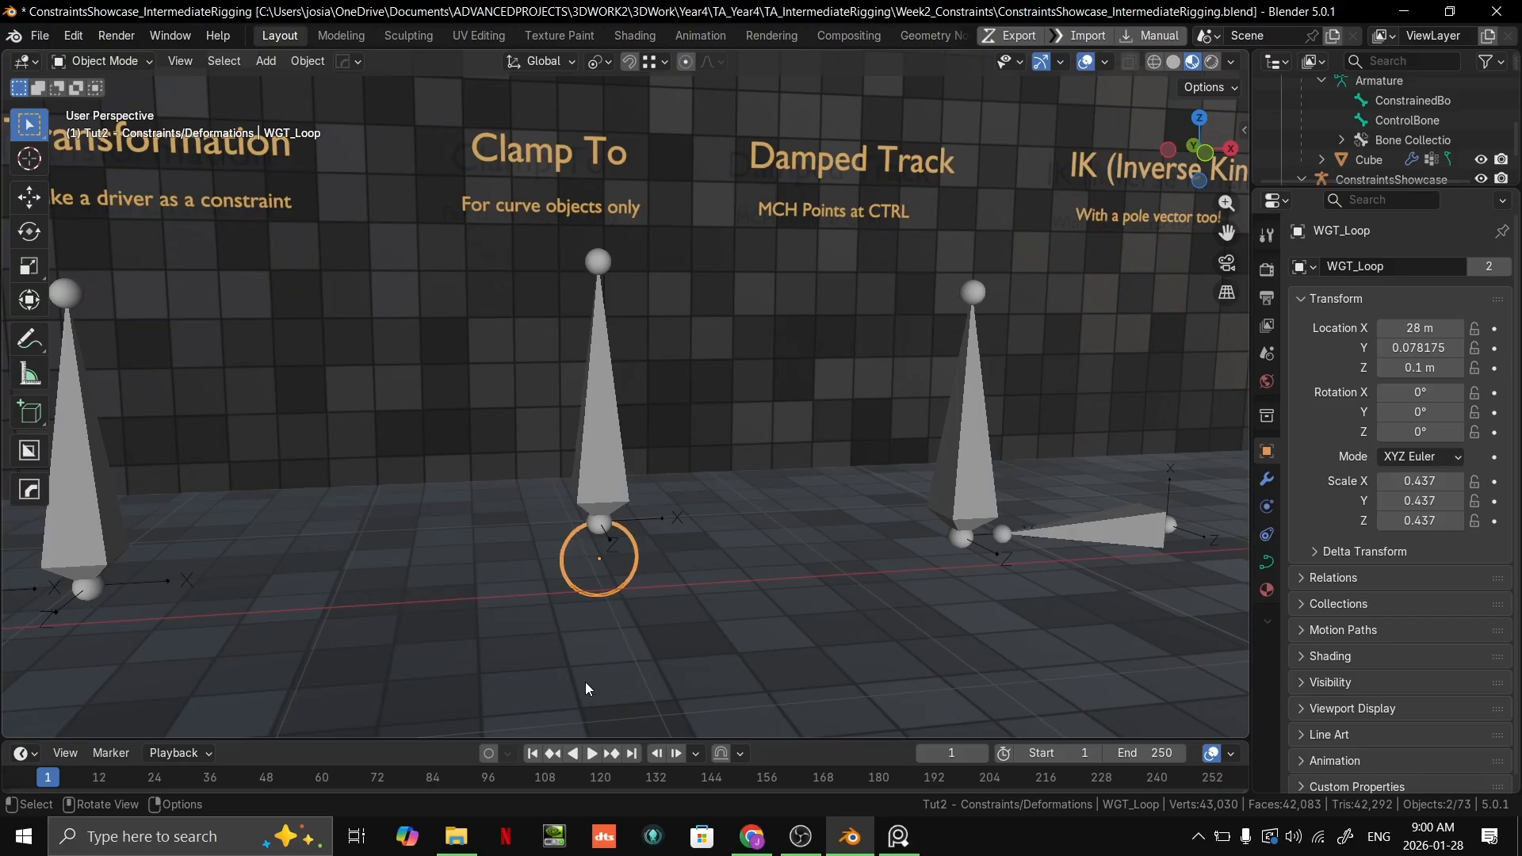
scroll(781, 612, "down", 2)
middle_click_drag(792, 607, 767, 631)
key("grave")
left_click(666, 508)
middle_click_drag(744, 481, 752, 476, "shift")
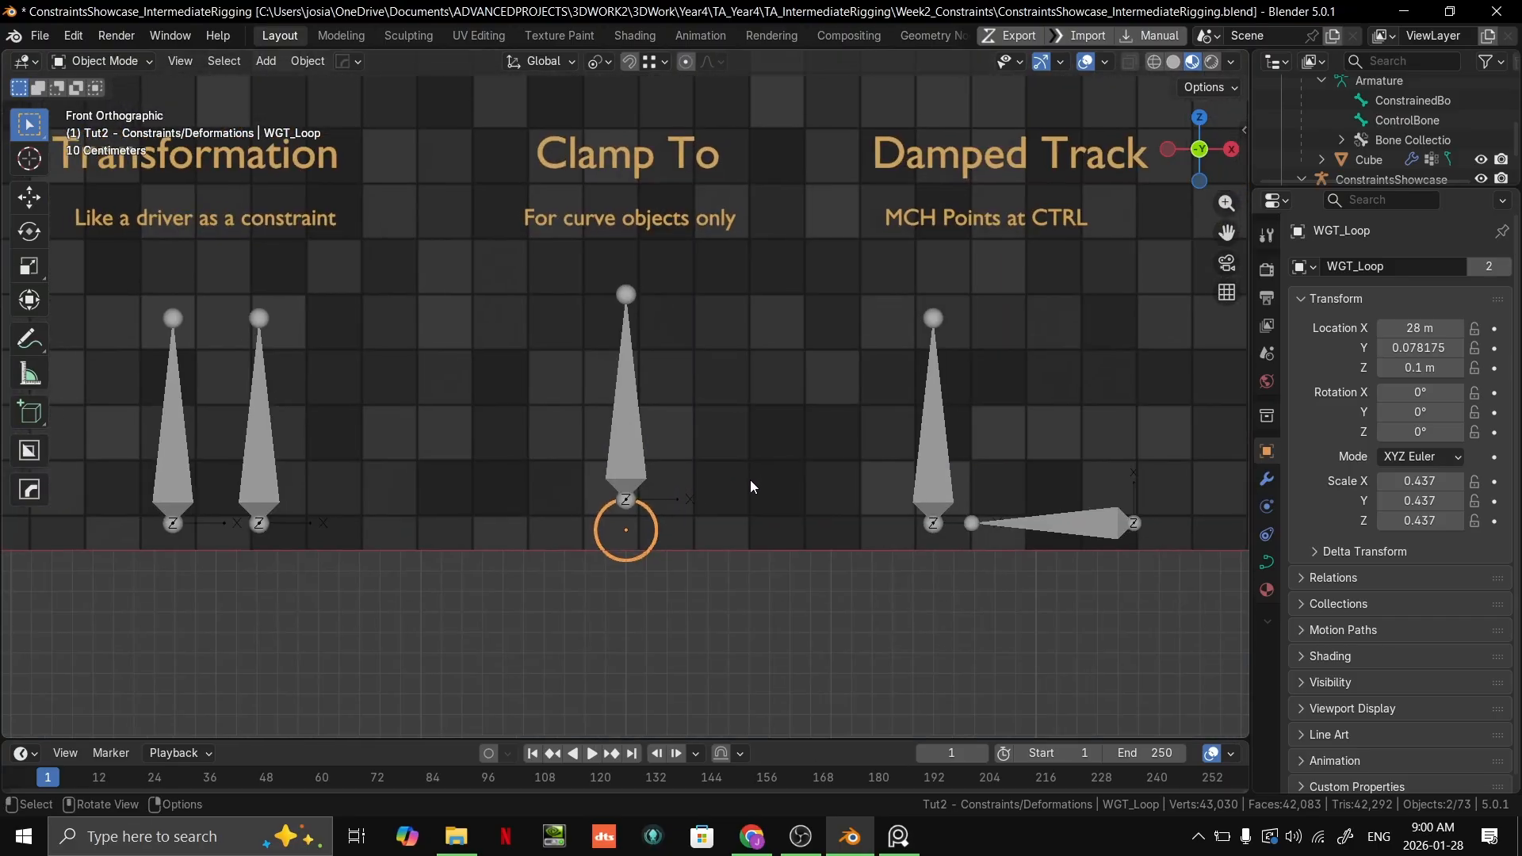
Step: Try moving the WGT_Loop curve from the front and in perspective, cancelling each move
key("g")
key("Escape")
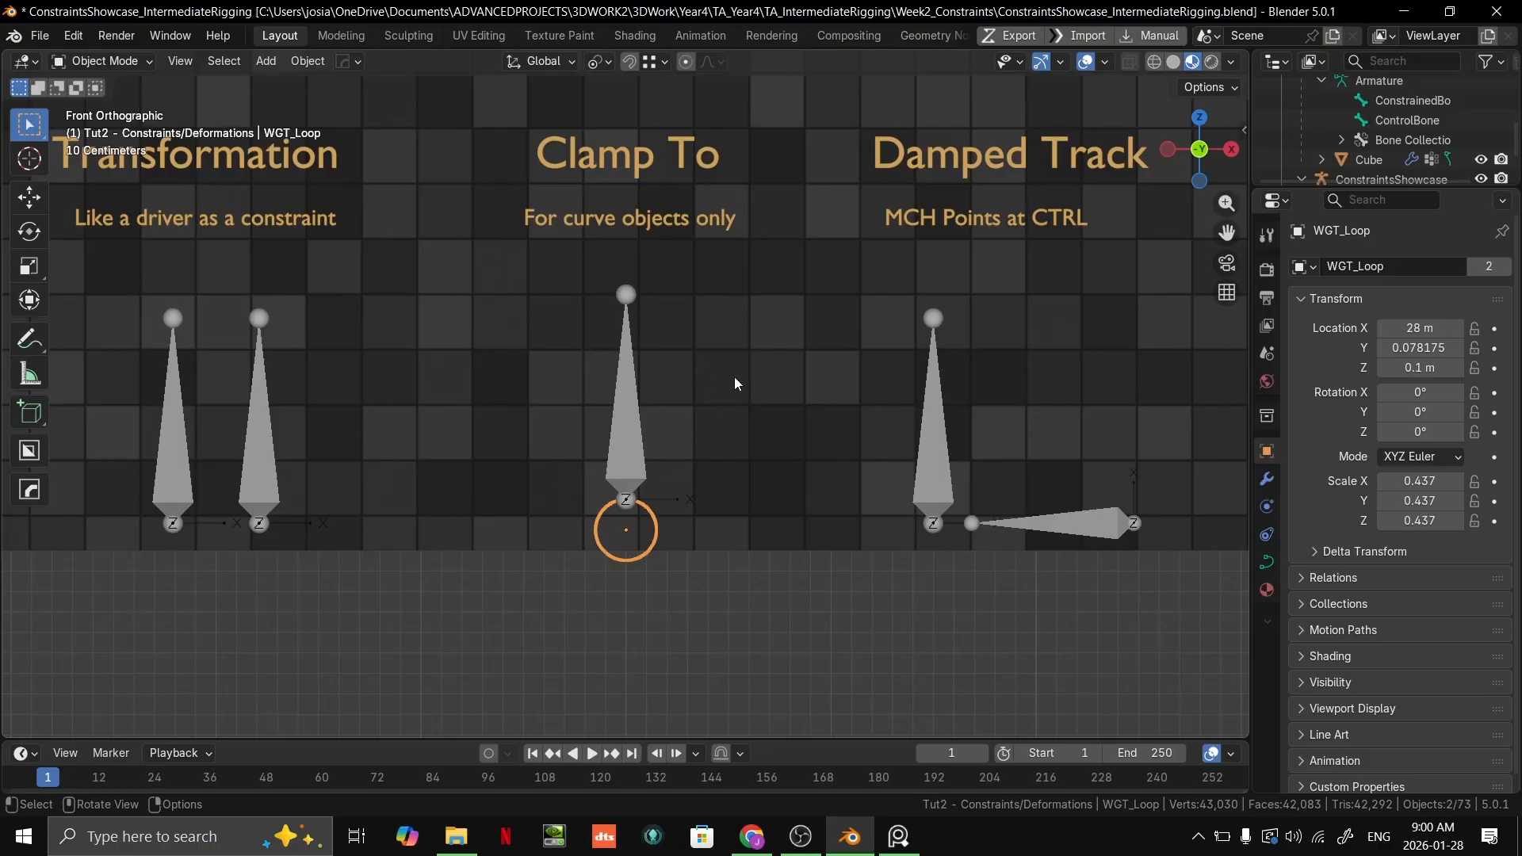
middle_click_drag(519, 496, 846, 411)
key("g")
right_click(646, 435)
Step: Try reshaping the WGT_Loop curve in Edit Mode by moving one of its control points
key("Tab")
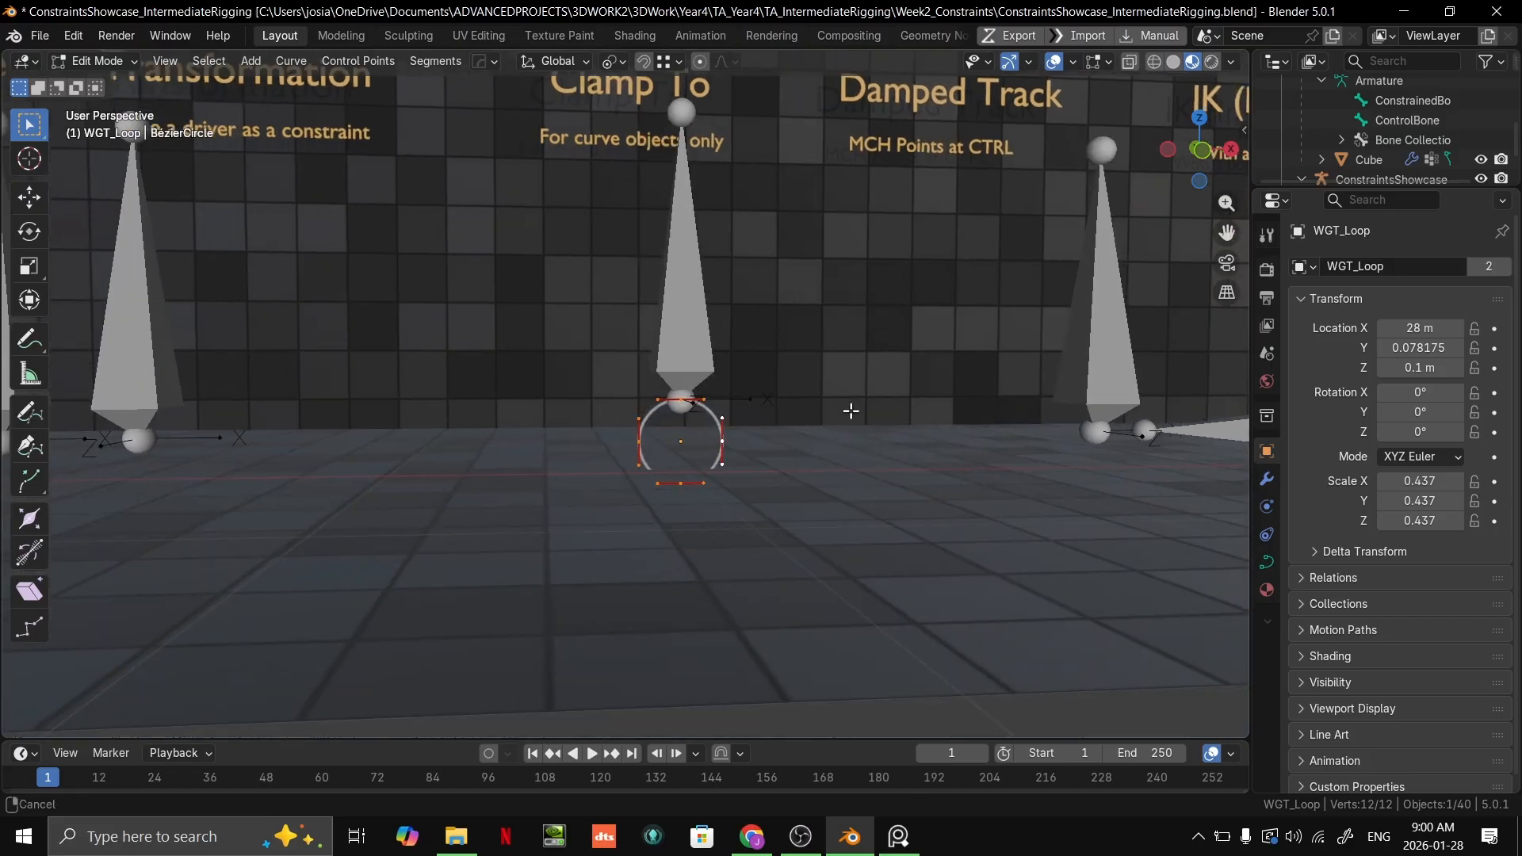
scroll(809, 422, "up", 3)
left_click(748, 415)
key("g")
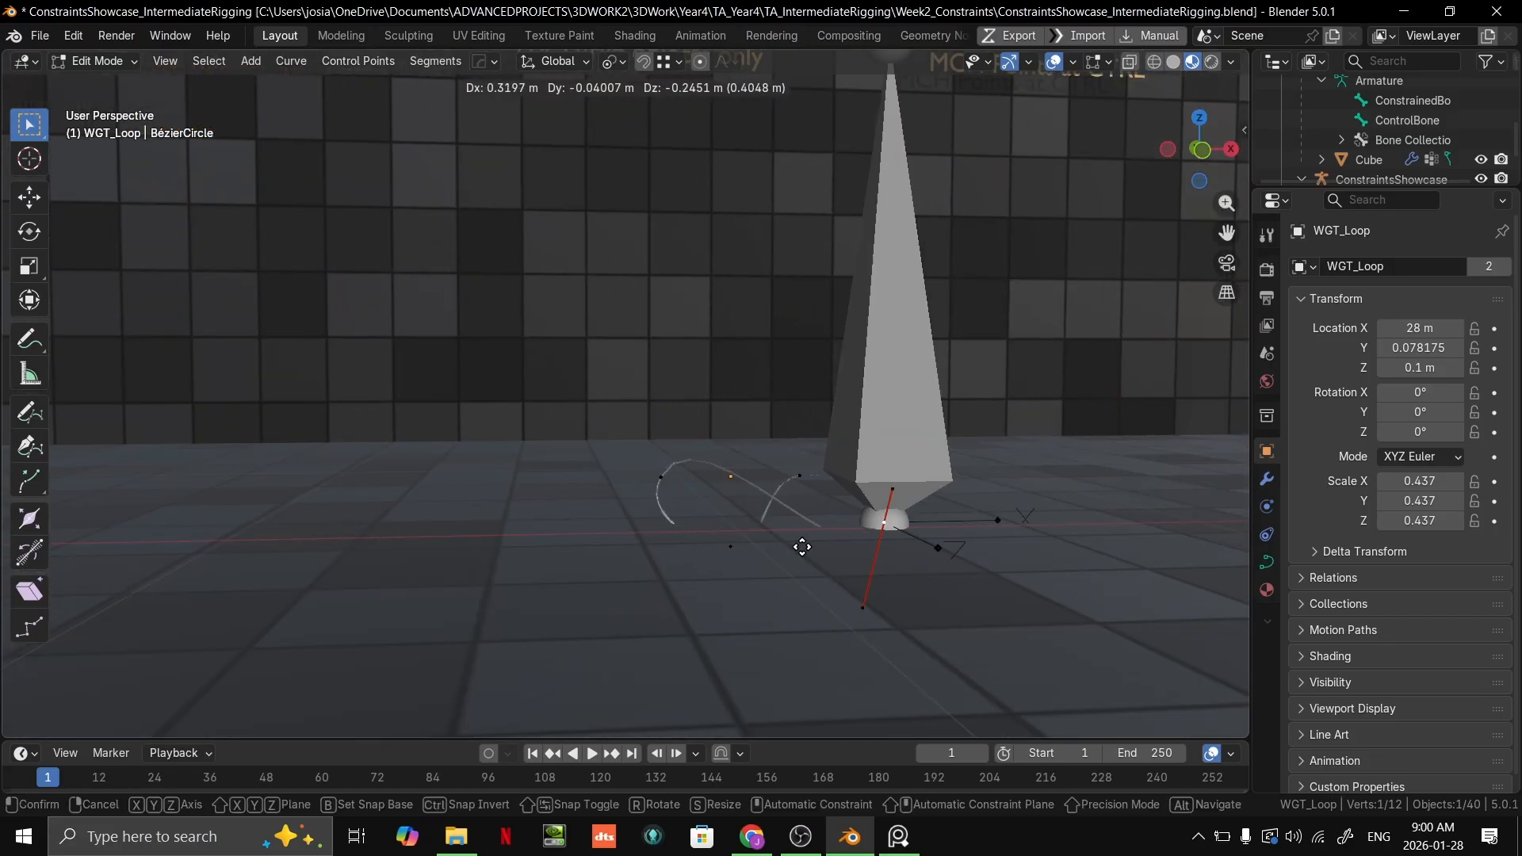
right_click(975, 419)
key("g")
right_click(901, 347)
key("g")
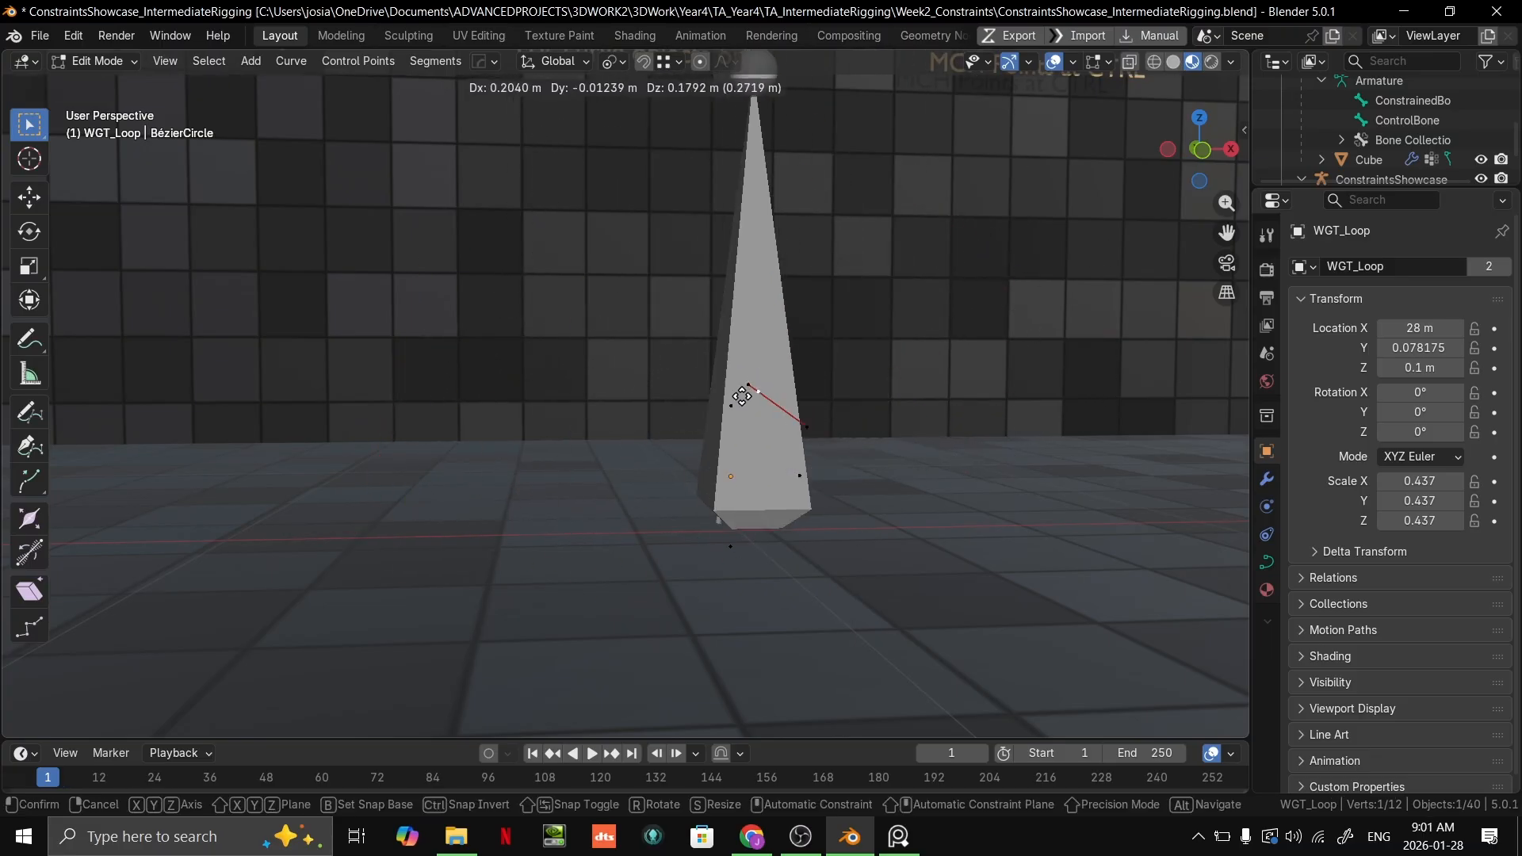
left_click(674, 178)
Step: Return to Object Mode, try moving the reshaped loop curve, cancel the move and select the armature
key("Tab")
scroll(888, 329, "down", 2)
middle_click_drag(821, 397, 691, 482)
middle_click_drag(692, 482, 777, 493, "shift")
scroll(773, 495, "down", 3)
key("g")
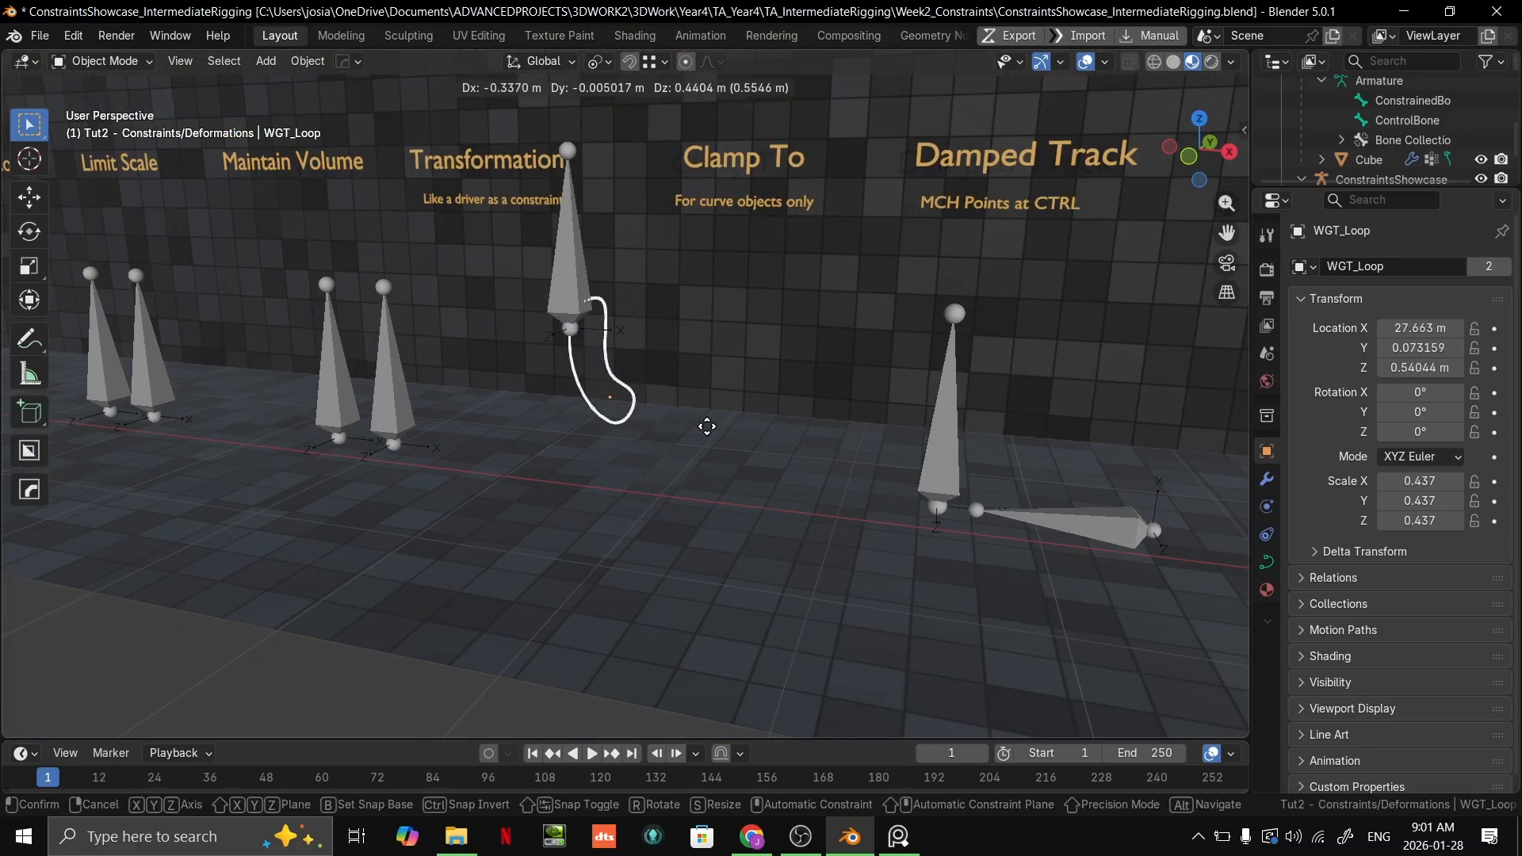
right_click(714, 420)
left_click(627, 382)
scroll(720, 441, "up", 2)
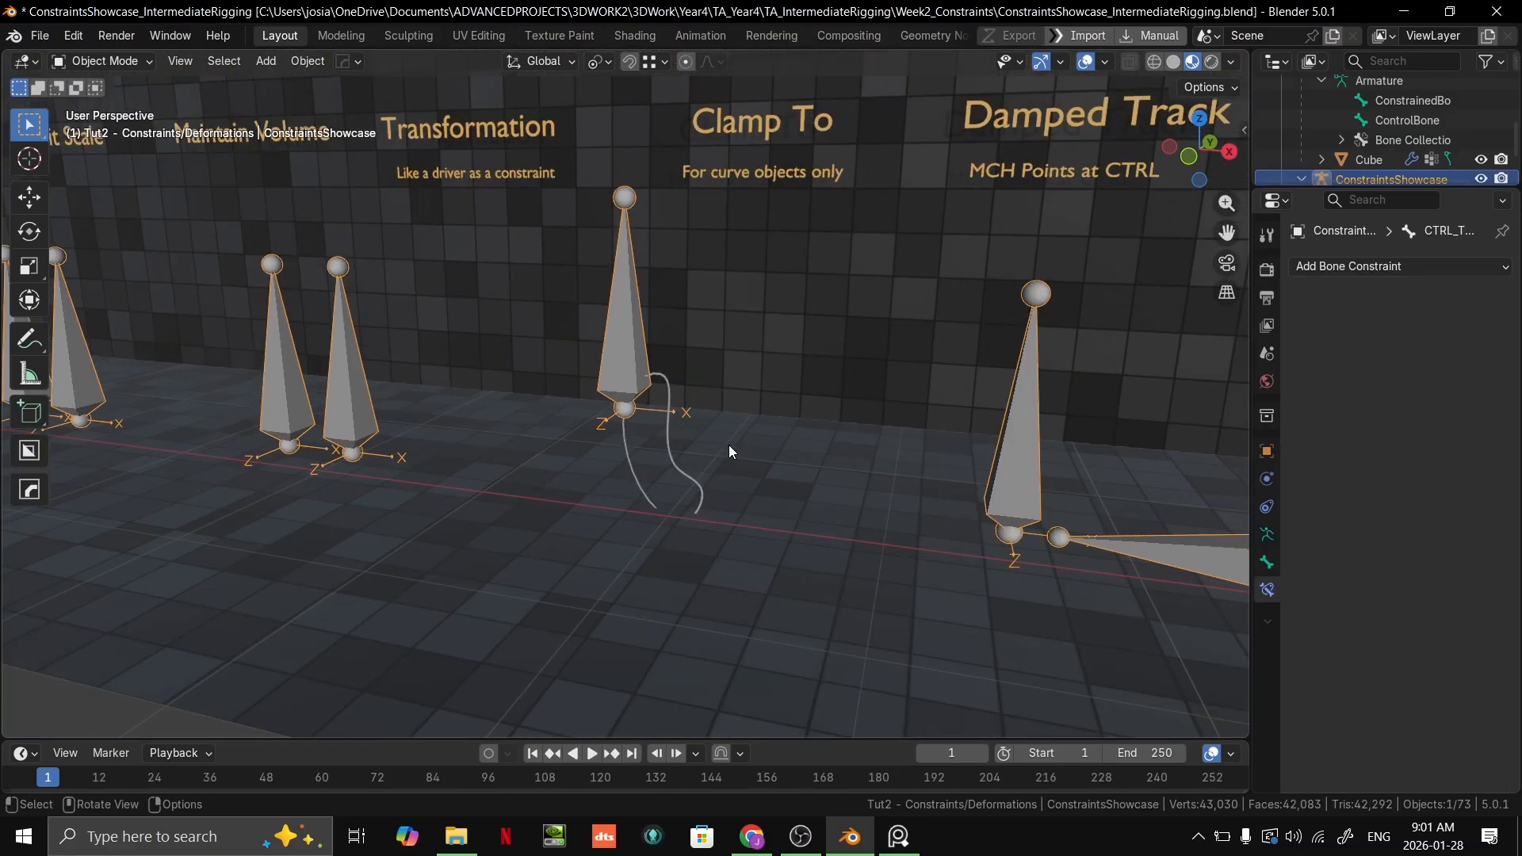
Step: Undo the control point move on the WGT_Loop curve
key("ctrl+z")
key("ctrl+z")
key("ctrl+z")
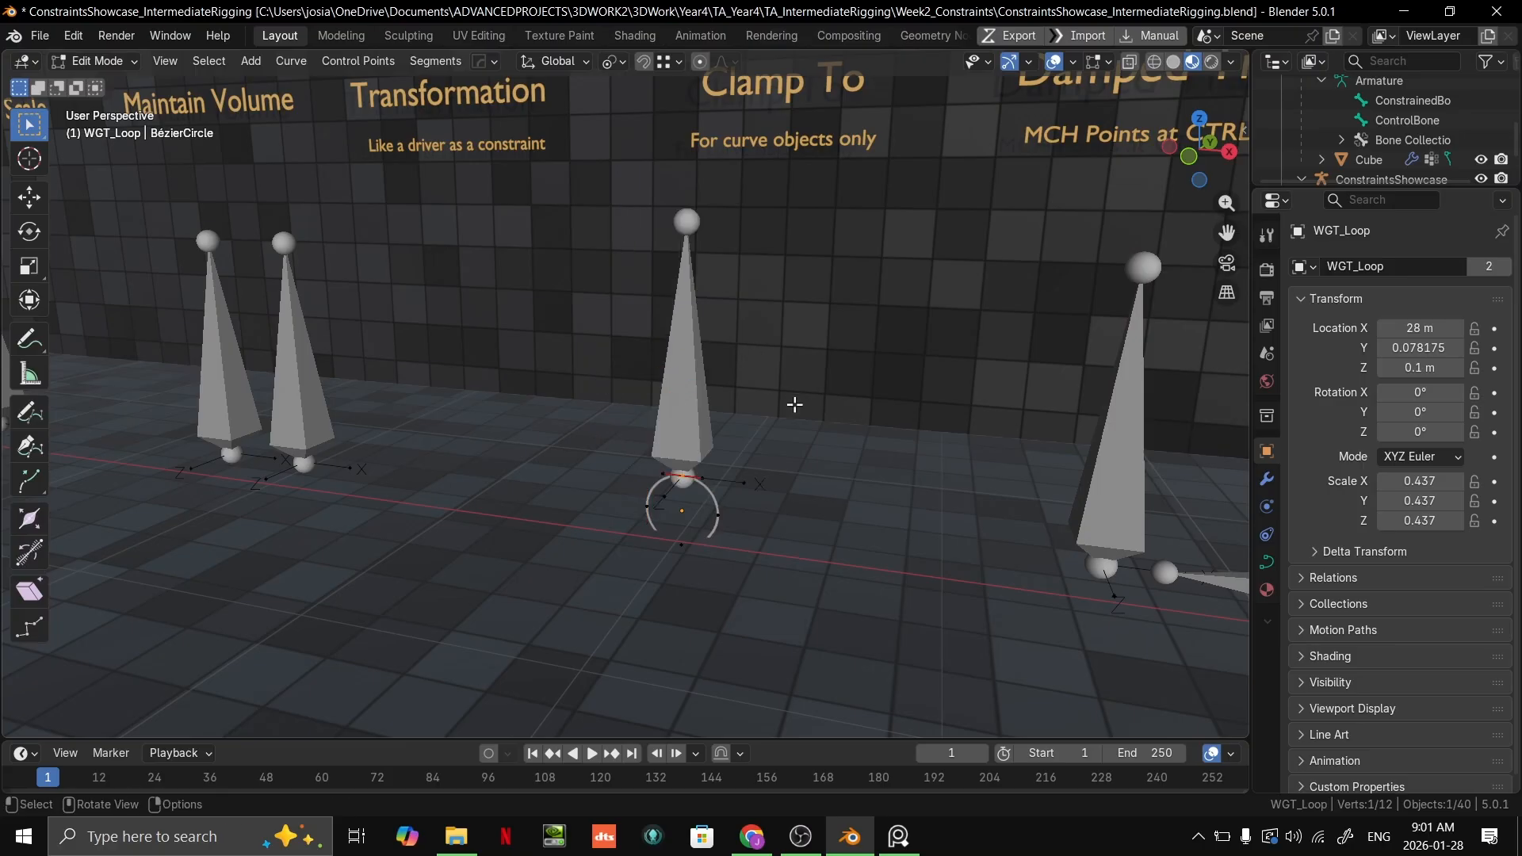
Step: Examine the Clamp To constraint on the green bone in Pose Mode, and return the armature to Object Mode
key("Tab")
left_click(682, 450)
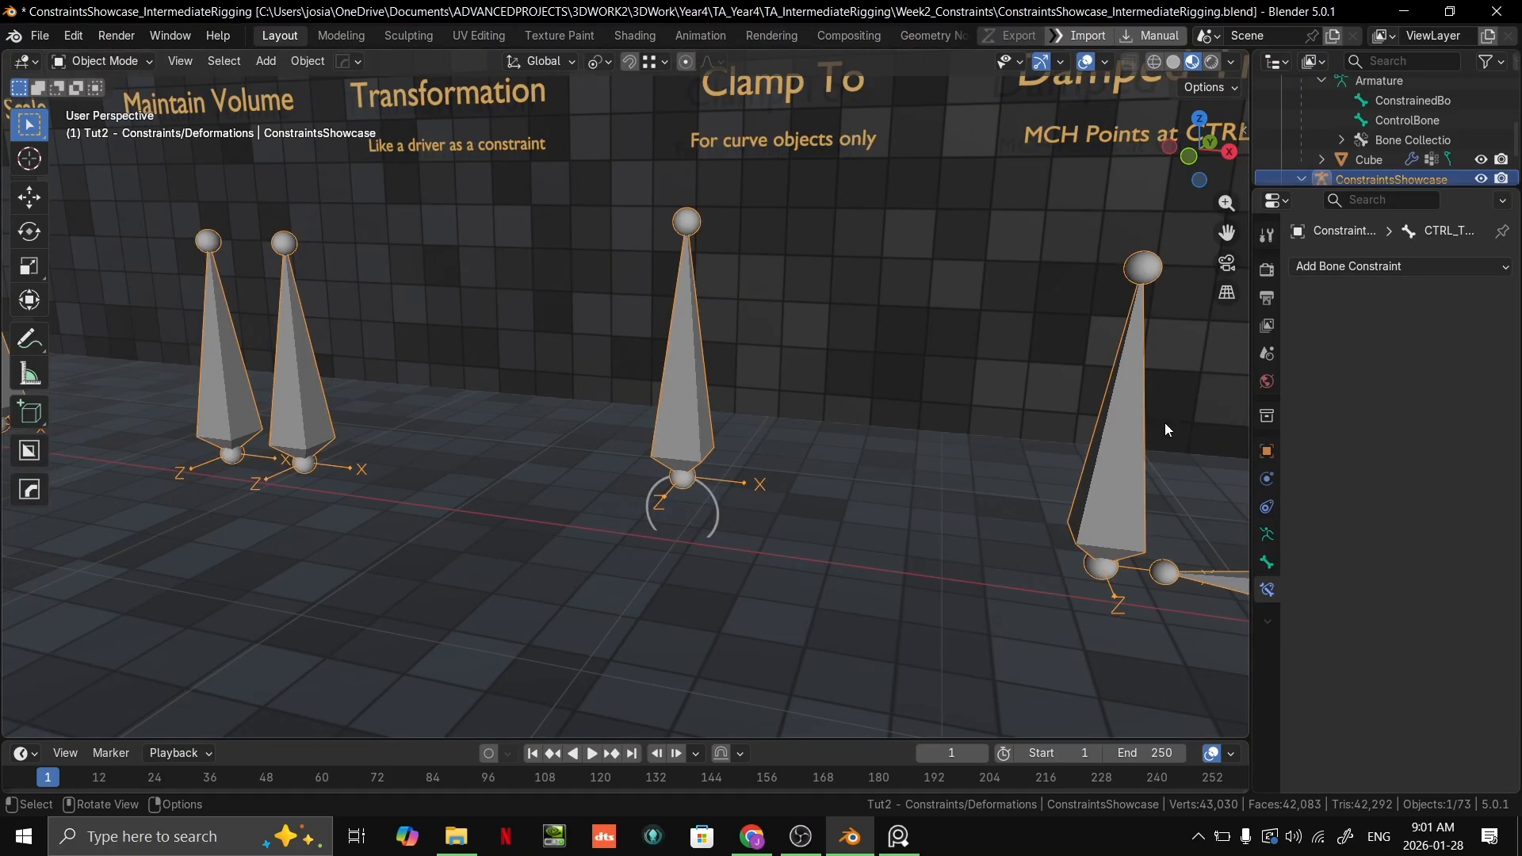
key("ctrl+Tab")
left_click(704, 441)
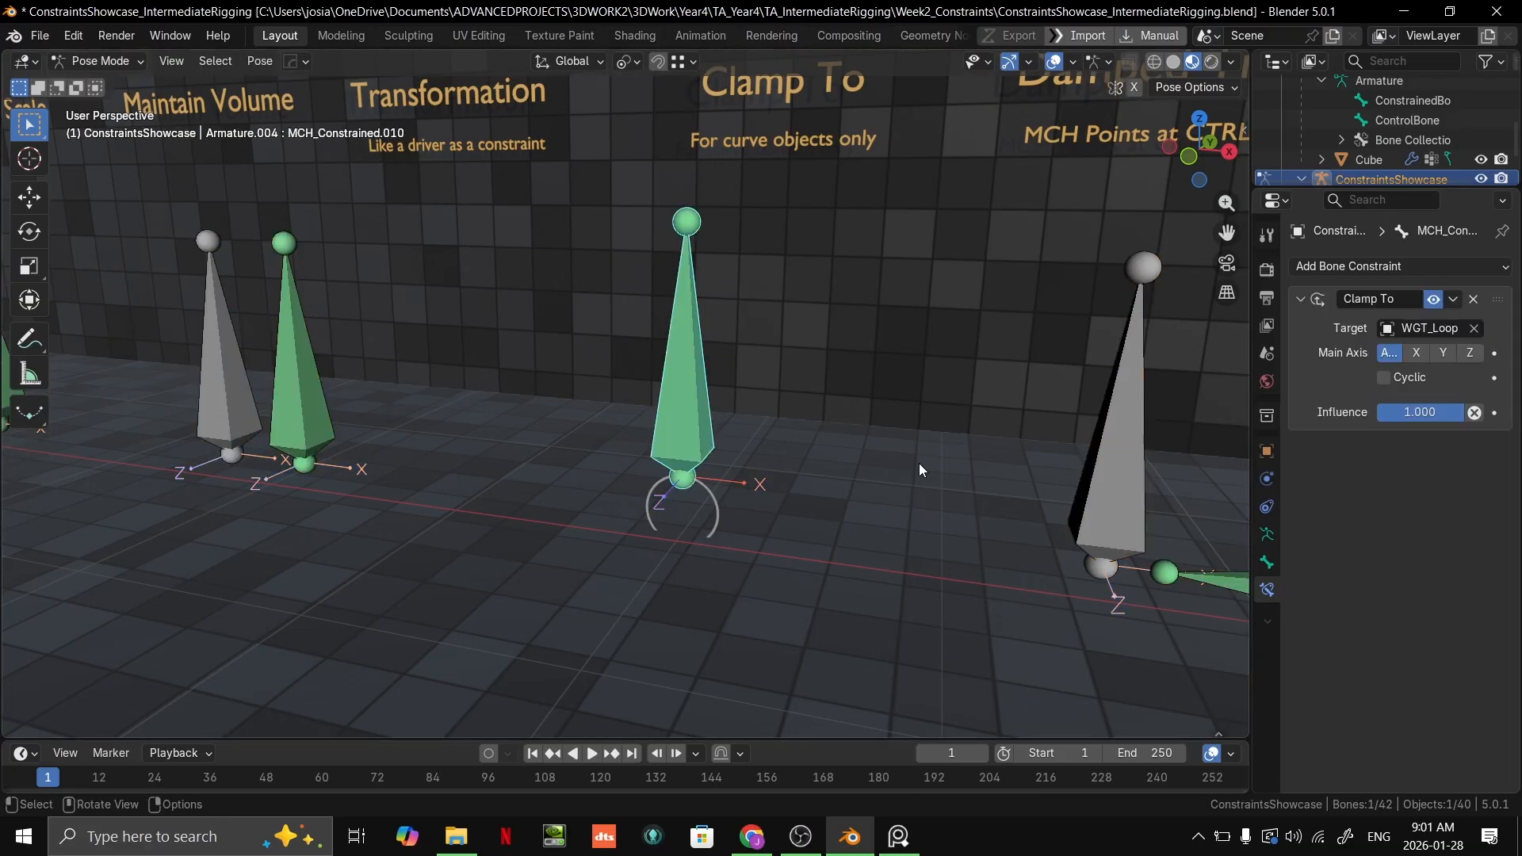
key("ctrl+Tab")
key("ctrl+Tab")
left_click(719, 499)
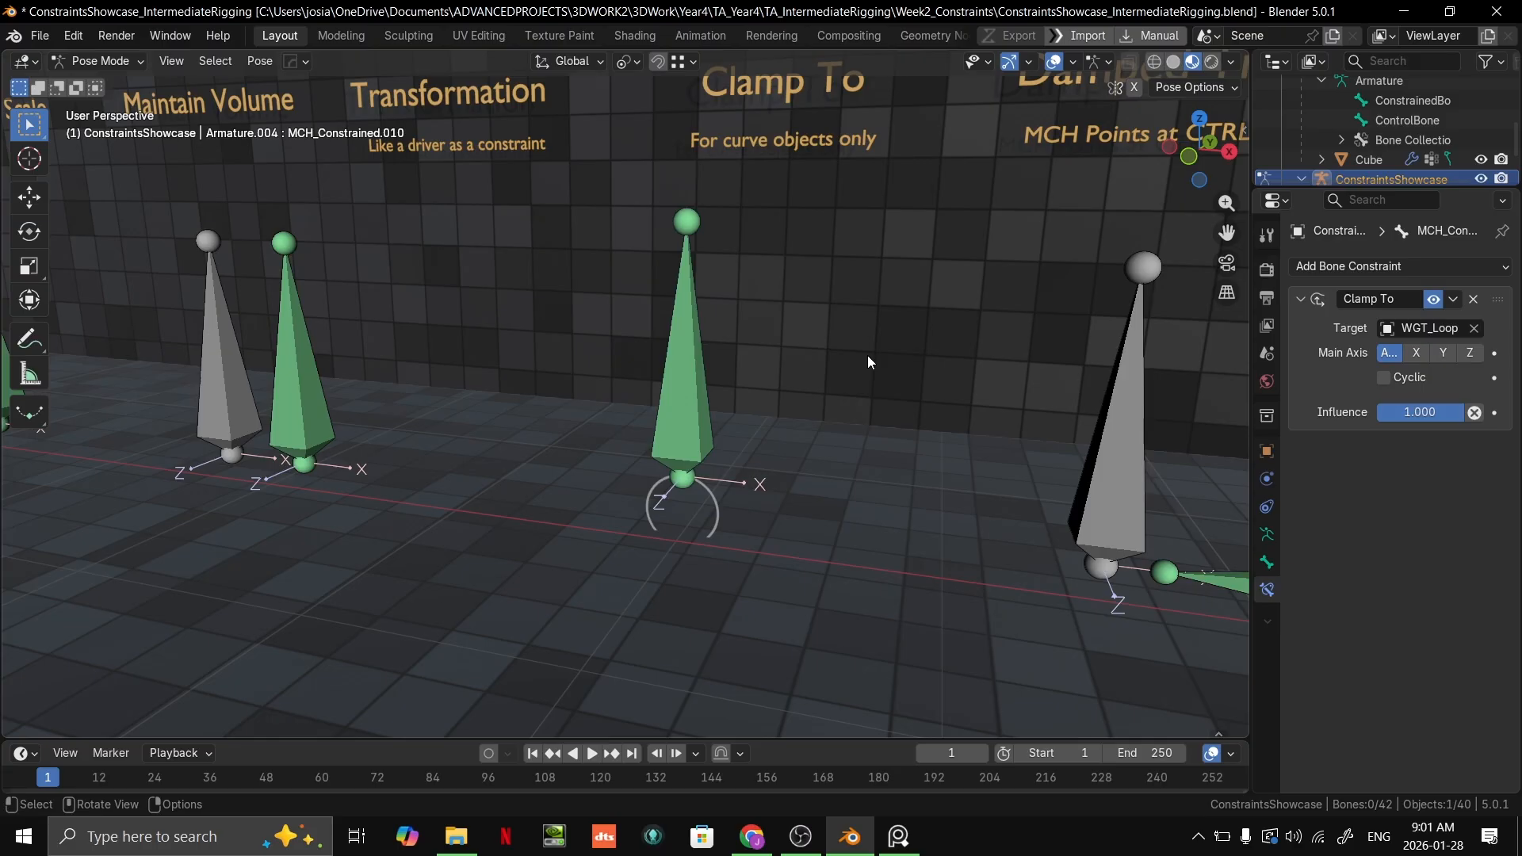
key("ctrl+Tab")
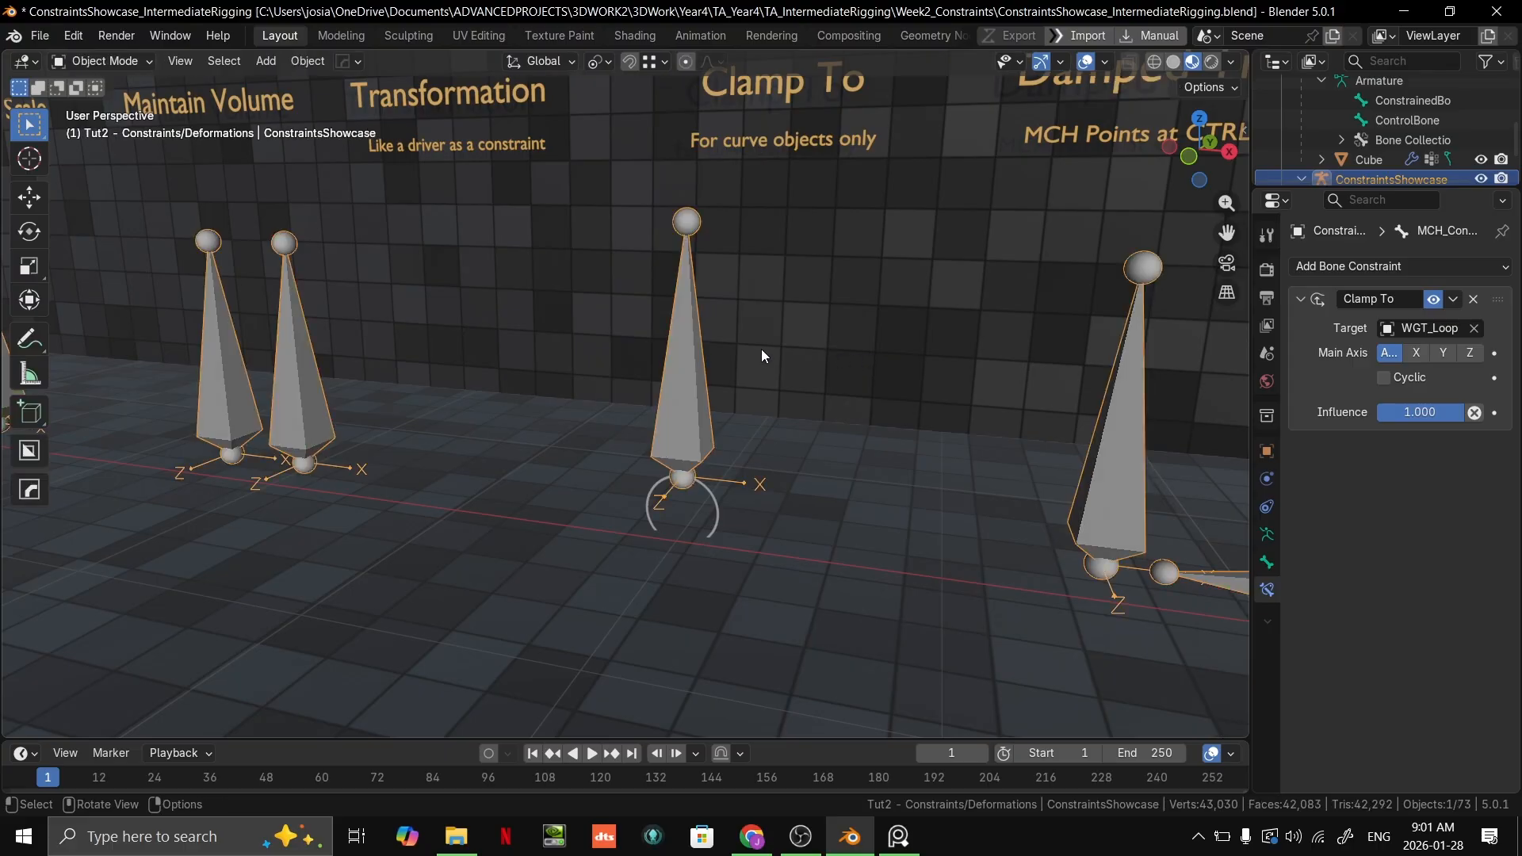
Step: Try moving the WGT_Loop target curve with its clamped bone in Object Mode, cancelling each move
left_click(713, 500)
key("g")
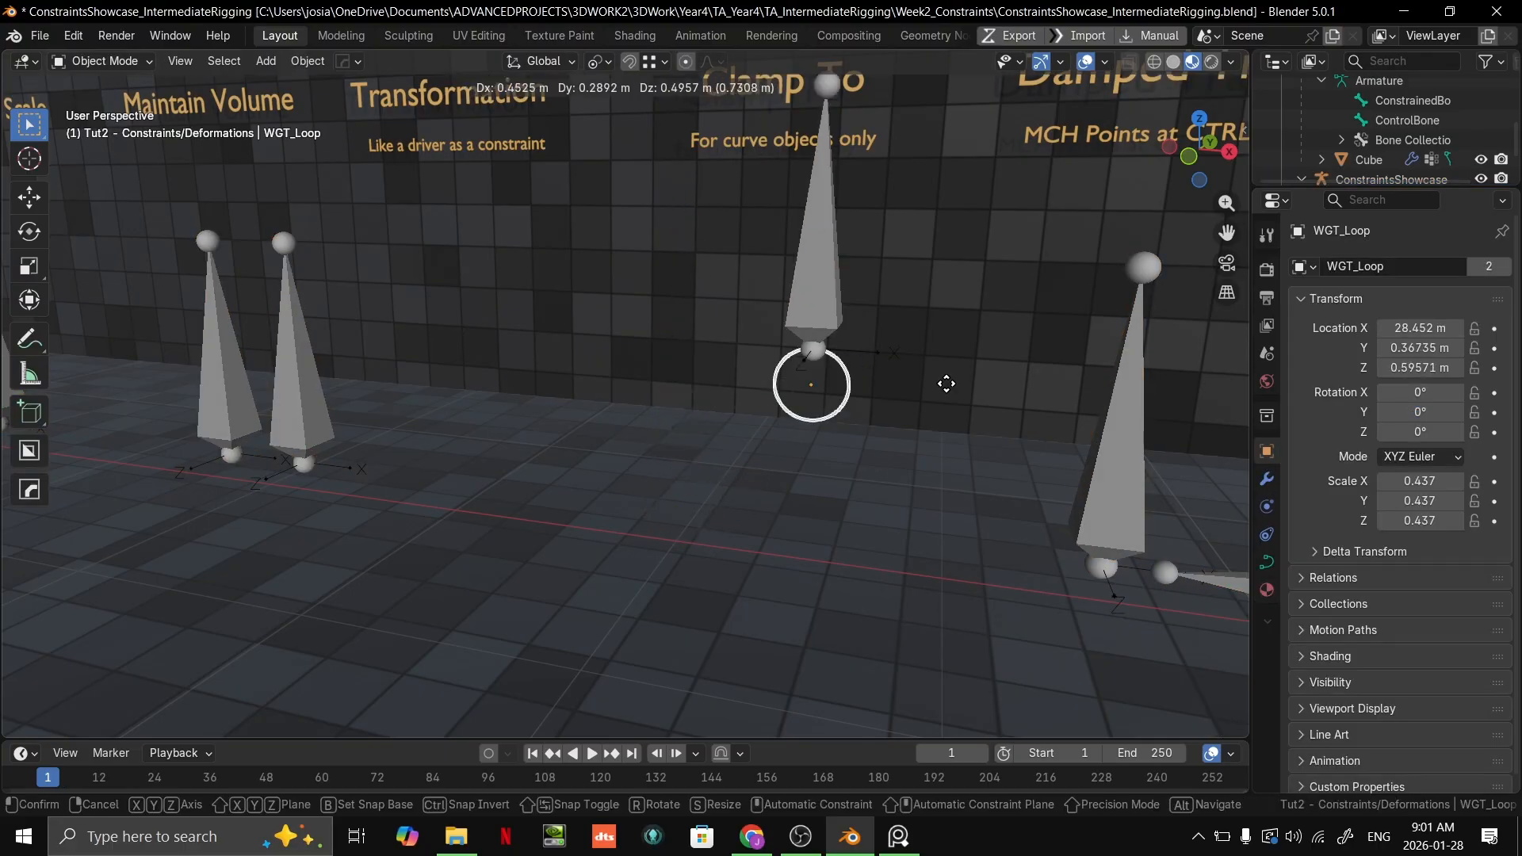
right_click(892, 302)
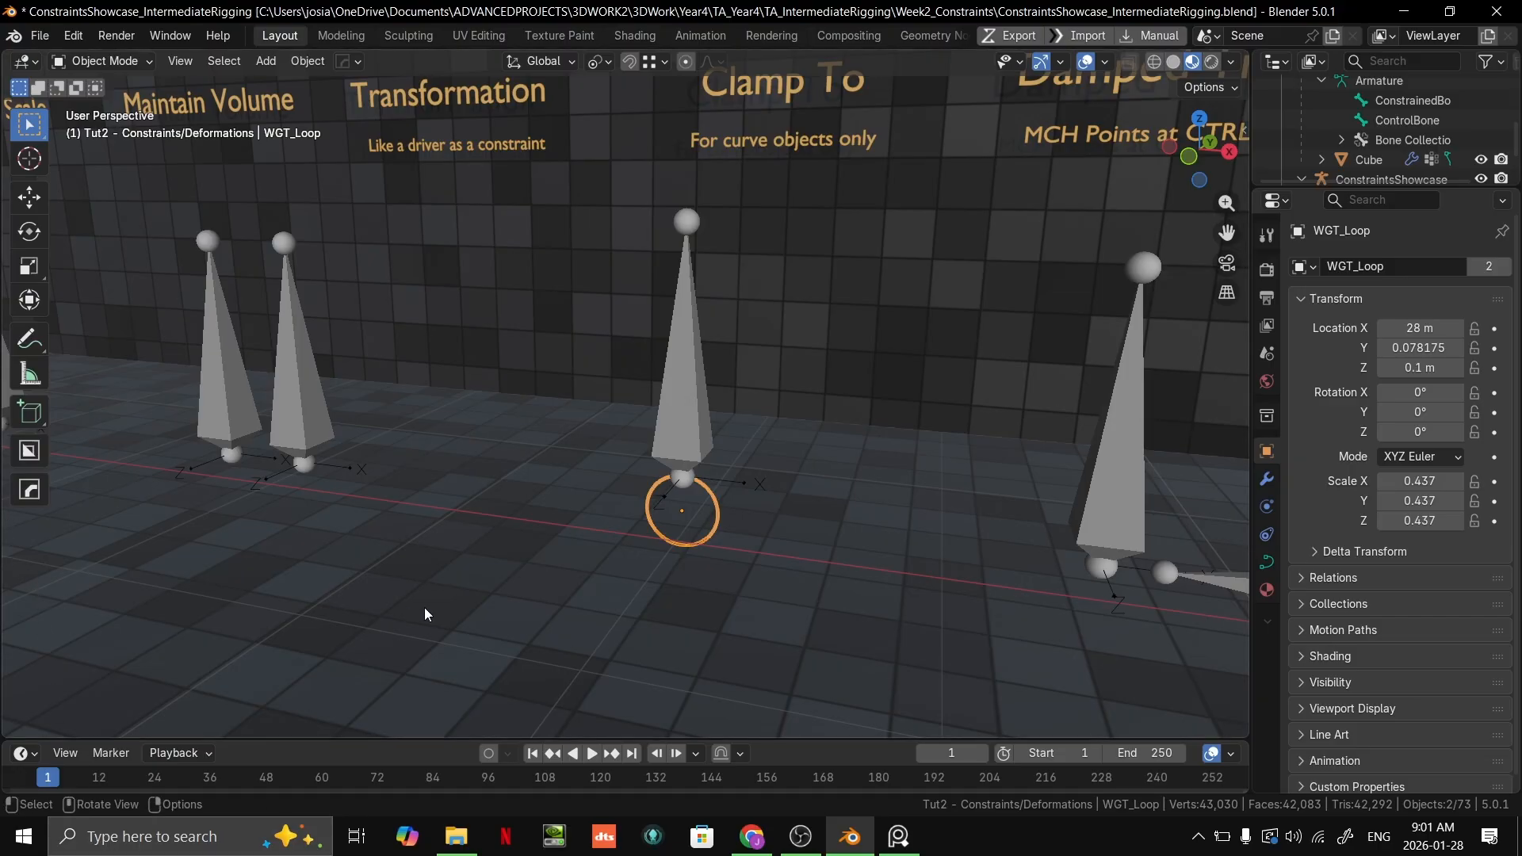
left_click(701, 435)
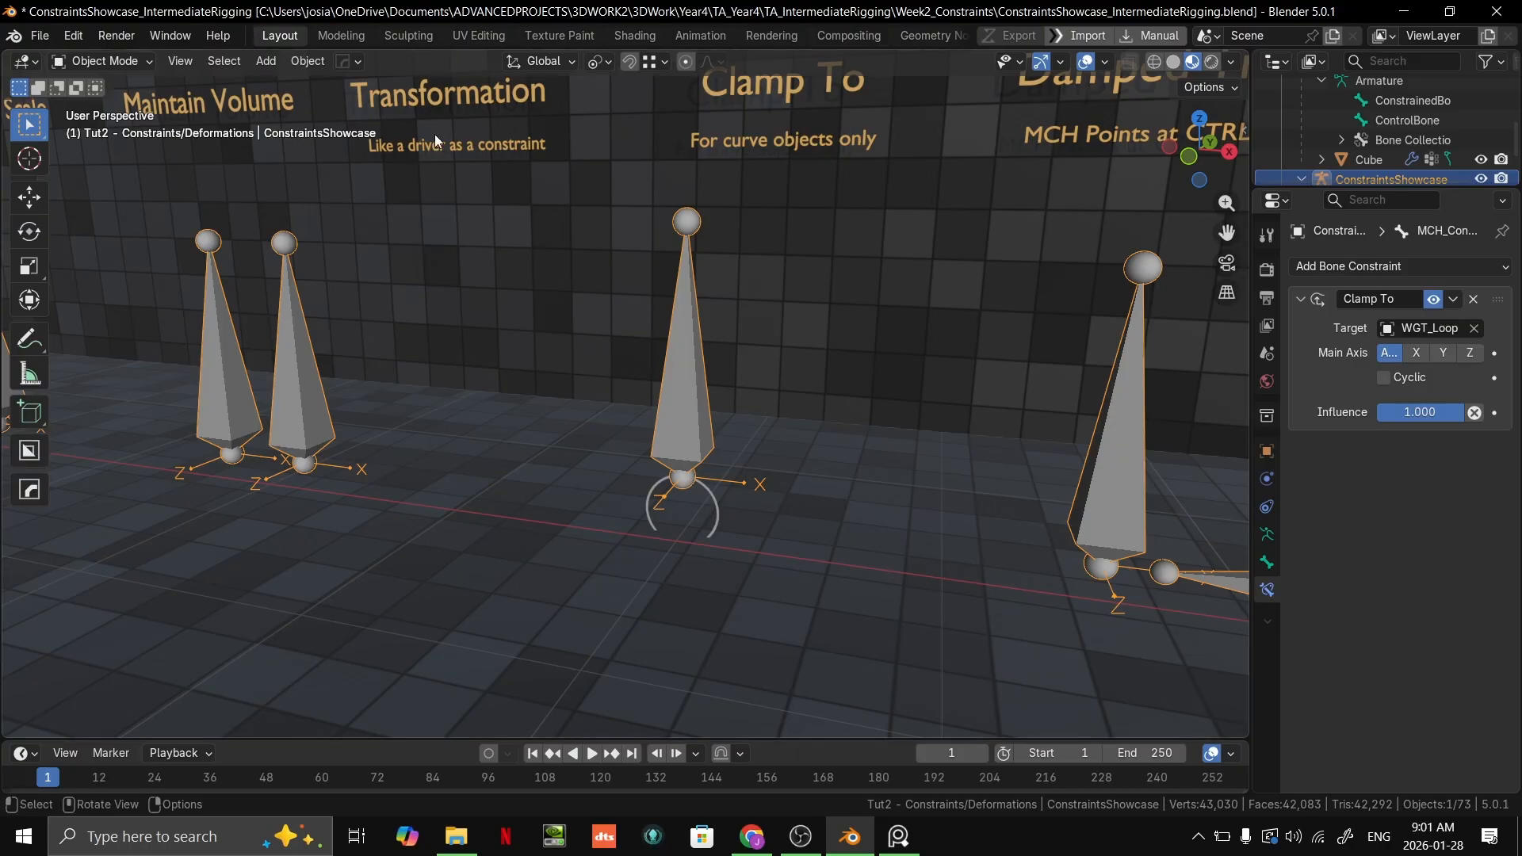
left_click(716, 519)
scroll(717, 520, "down", 5)
key("g")
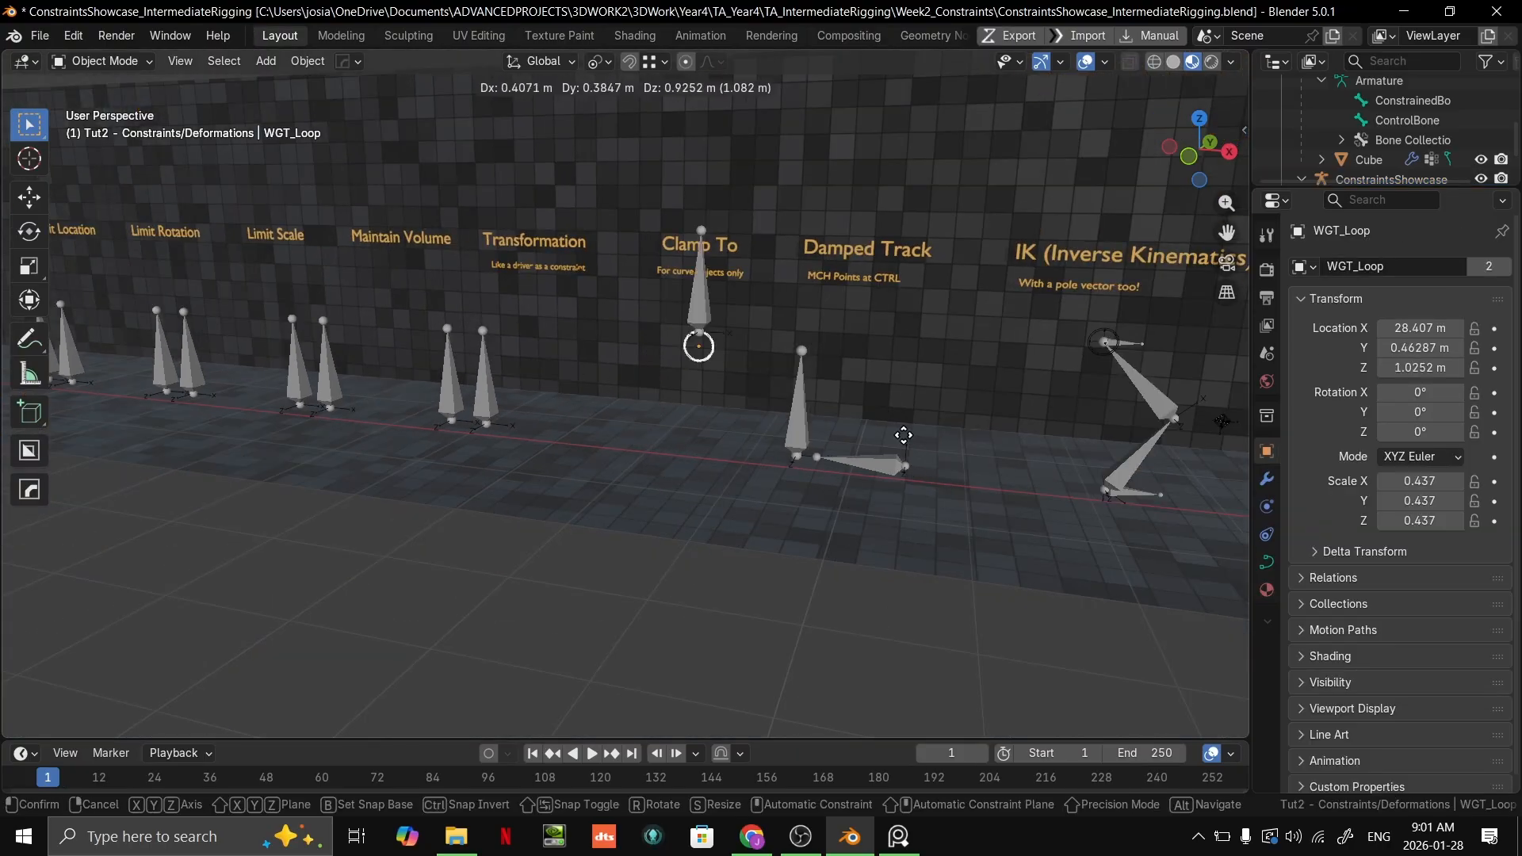
right_click(697, 412)
Step: Enter Pose Mode on the ConstraintsShowcase armature and bring the Damped Track example into view
middle_click_drag(715, 430, 797, 447)
left_click(800, 430)
middle_click_drag(865, 447, 677, 440, "shift")
left_click(619, 457)
left_click(631, 452)
key("ctrl+Tab")
scroll(697, 456, "up", 3)
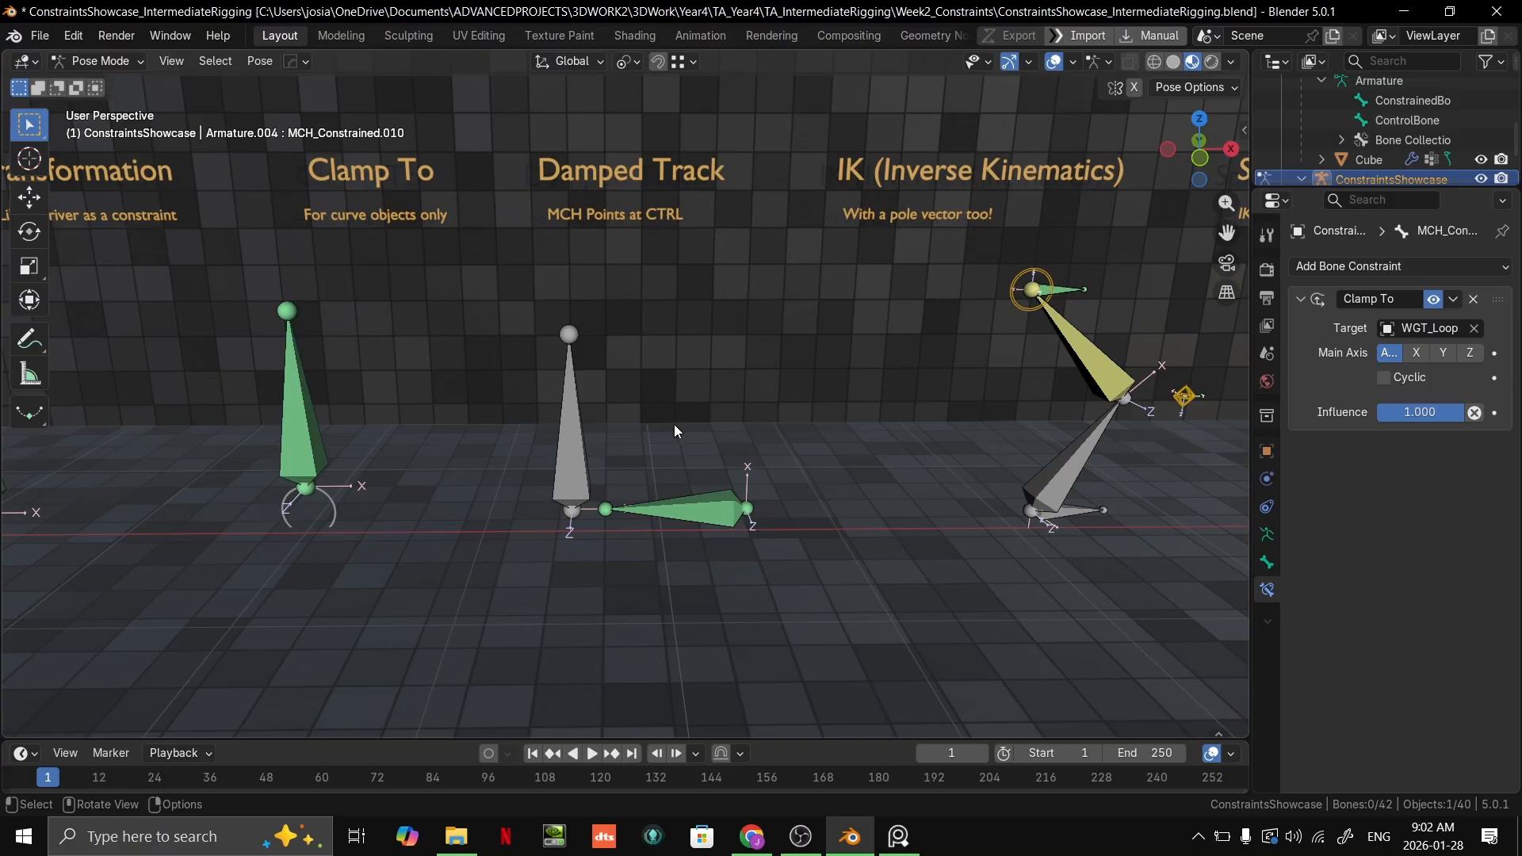
right_click(588, 469)
middle_click_drag(720, 425, 729, 464, "shift")
scroll(706, 508, "up", 2)
middle_click_drag(692, 525, 677, 462, "shift")
scroll(677, 461, "down", 2)
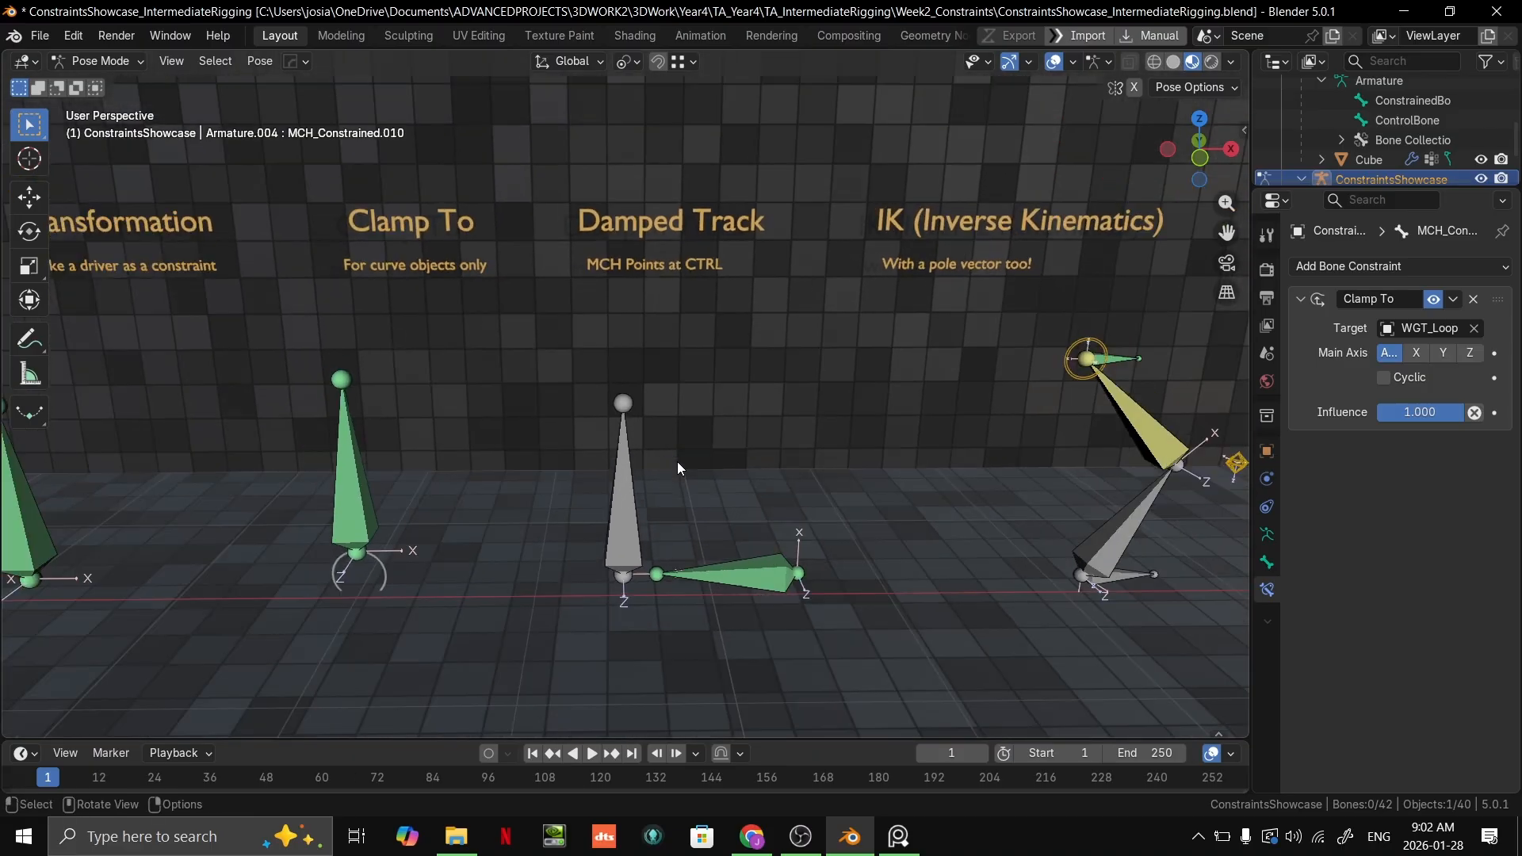
Step: Try moving the grey control bone under the Damped Track label and cancel the move
left_click(639, 509)
key("g")
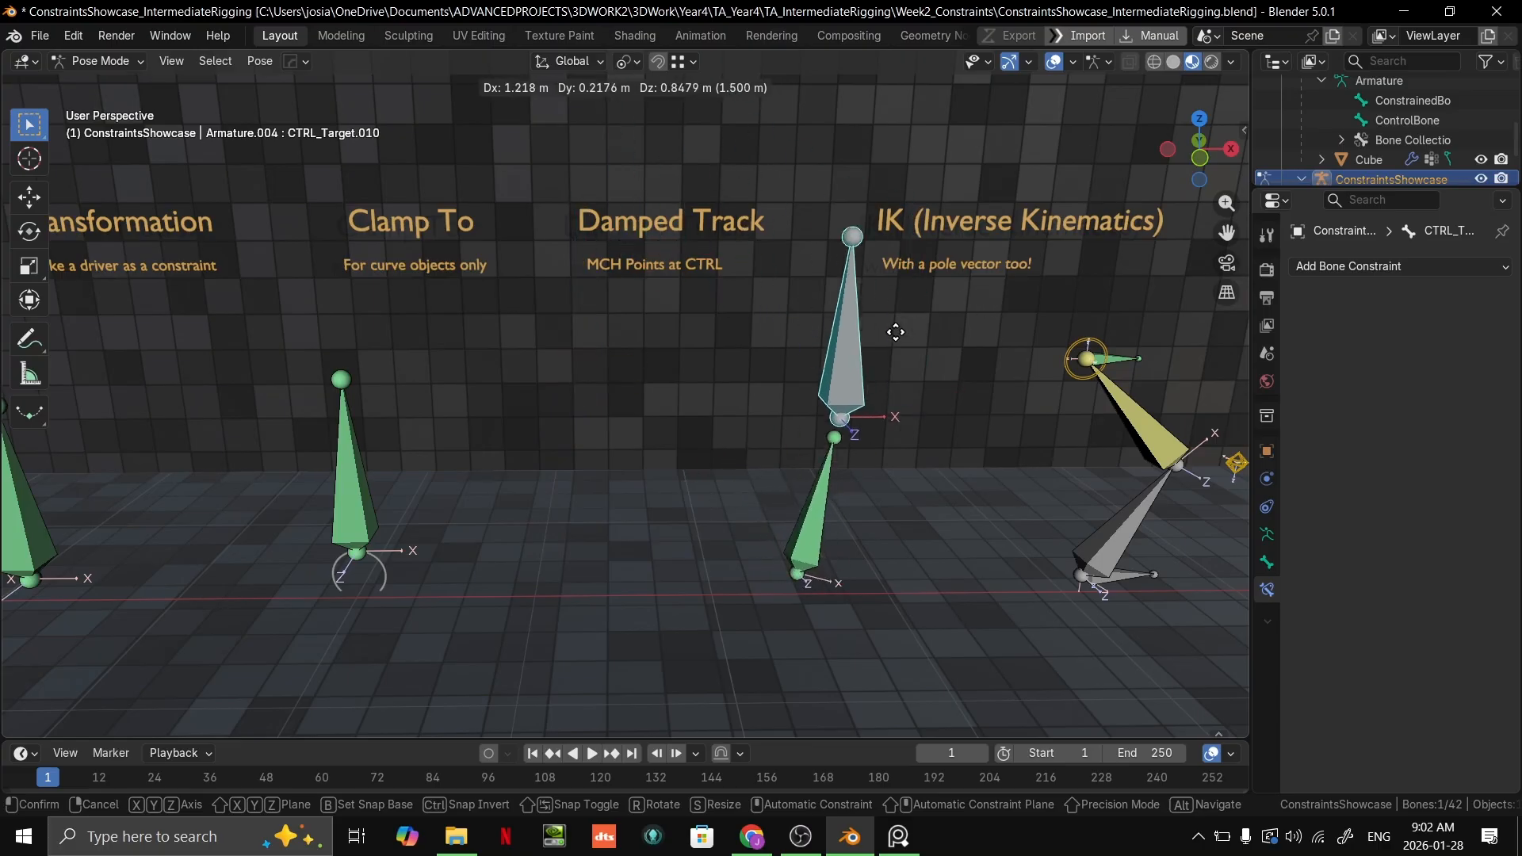
key("Escape")
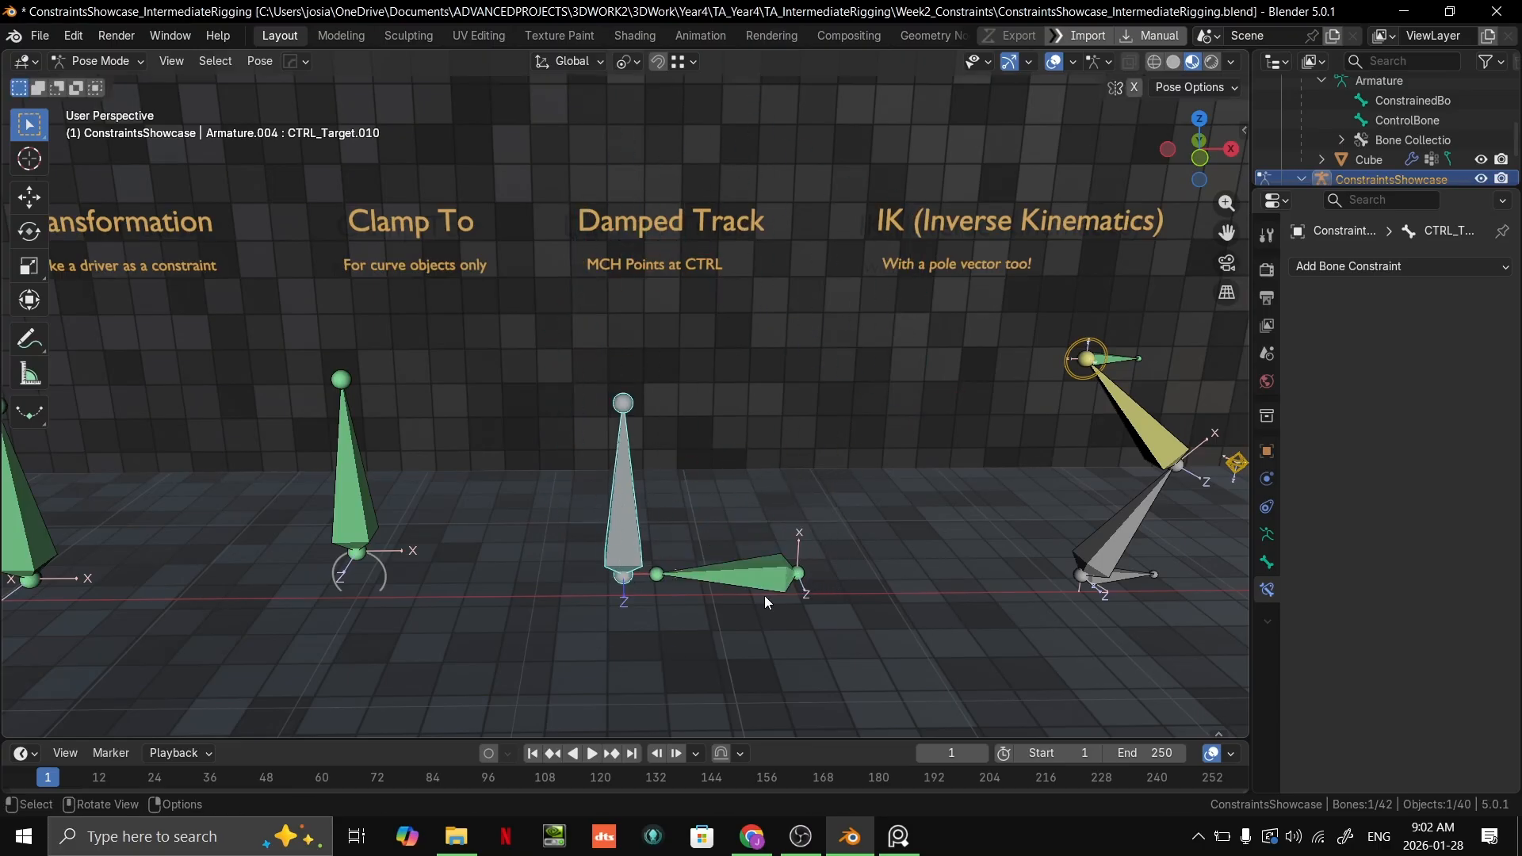
Step: Set the track axis of the green bone's Damped Track constraint to X
left_click(784, 569)
scroll(979, 419, "up", 4)
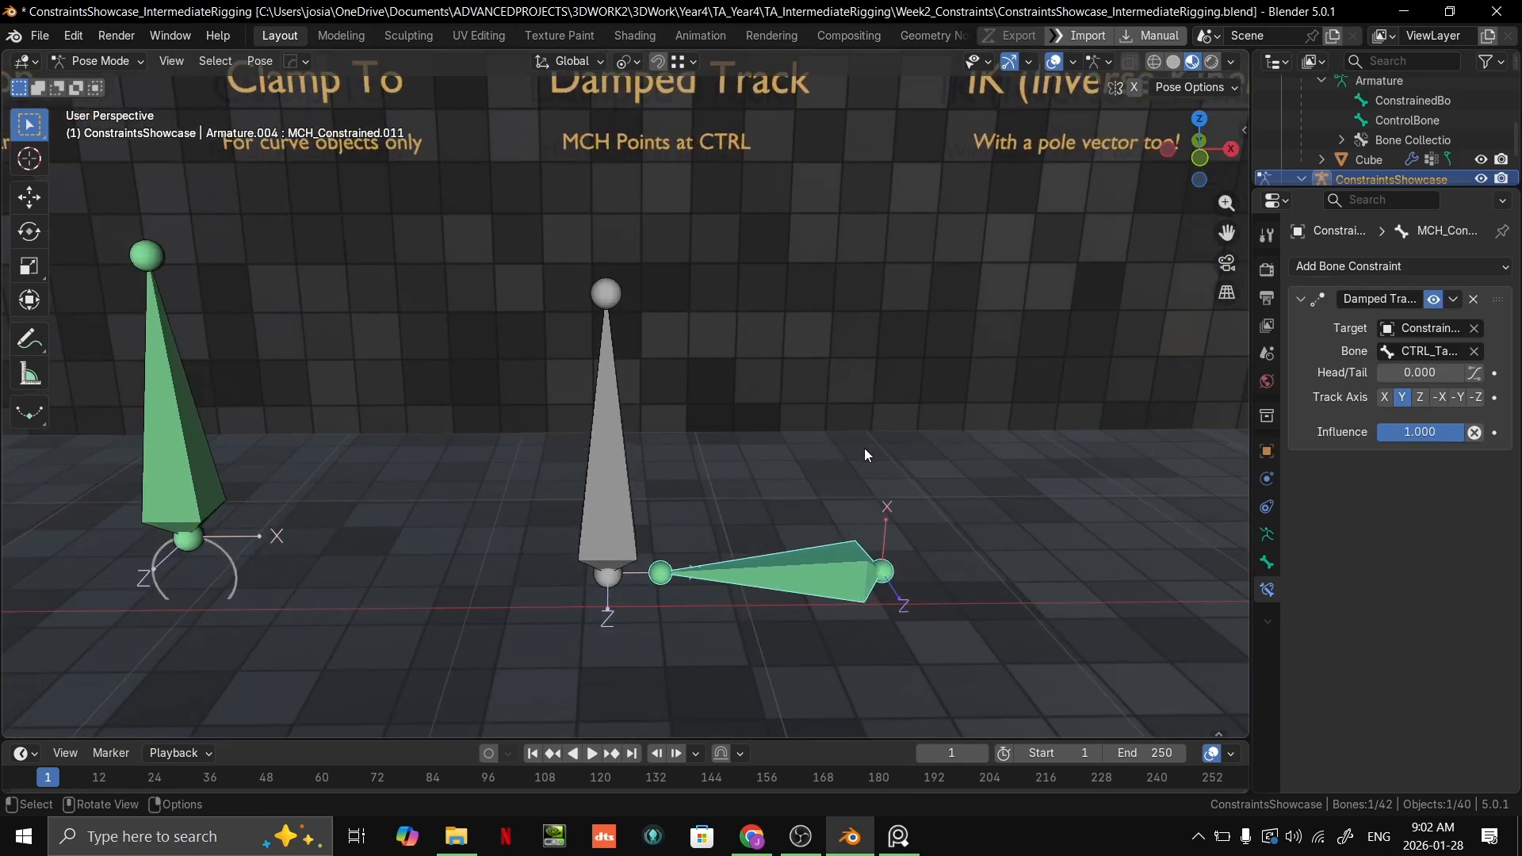
left_click(1386, 398)
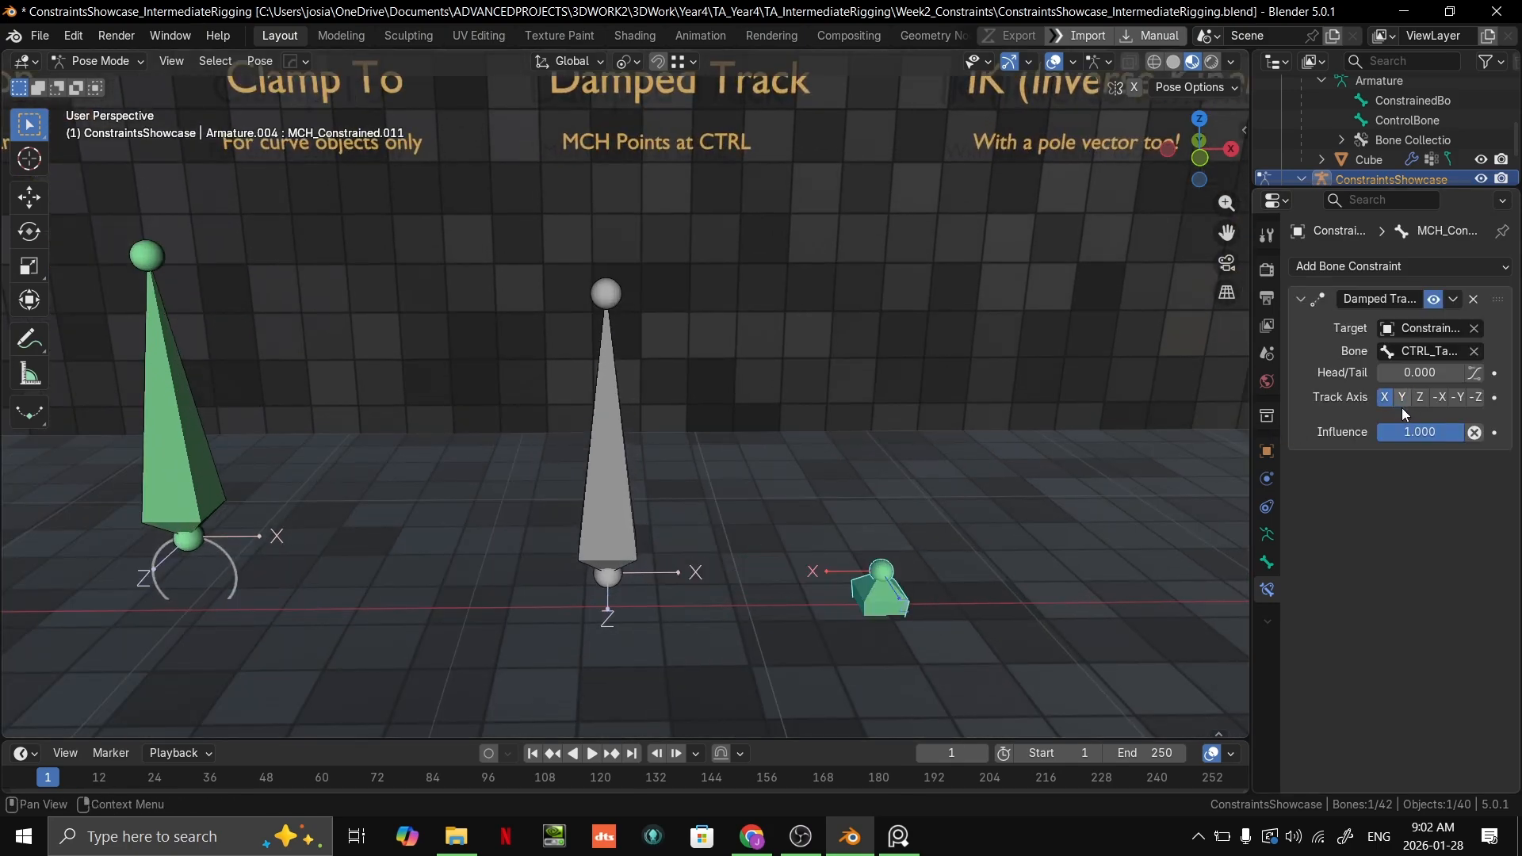
Step: Try moving the grey control bone with the green bone tracking on X, viewing it from two angles and cancelling each move
left_click(609, 501)
key("g")
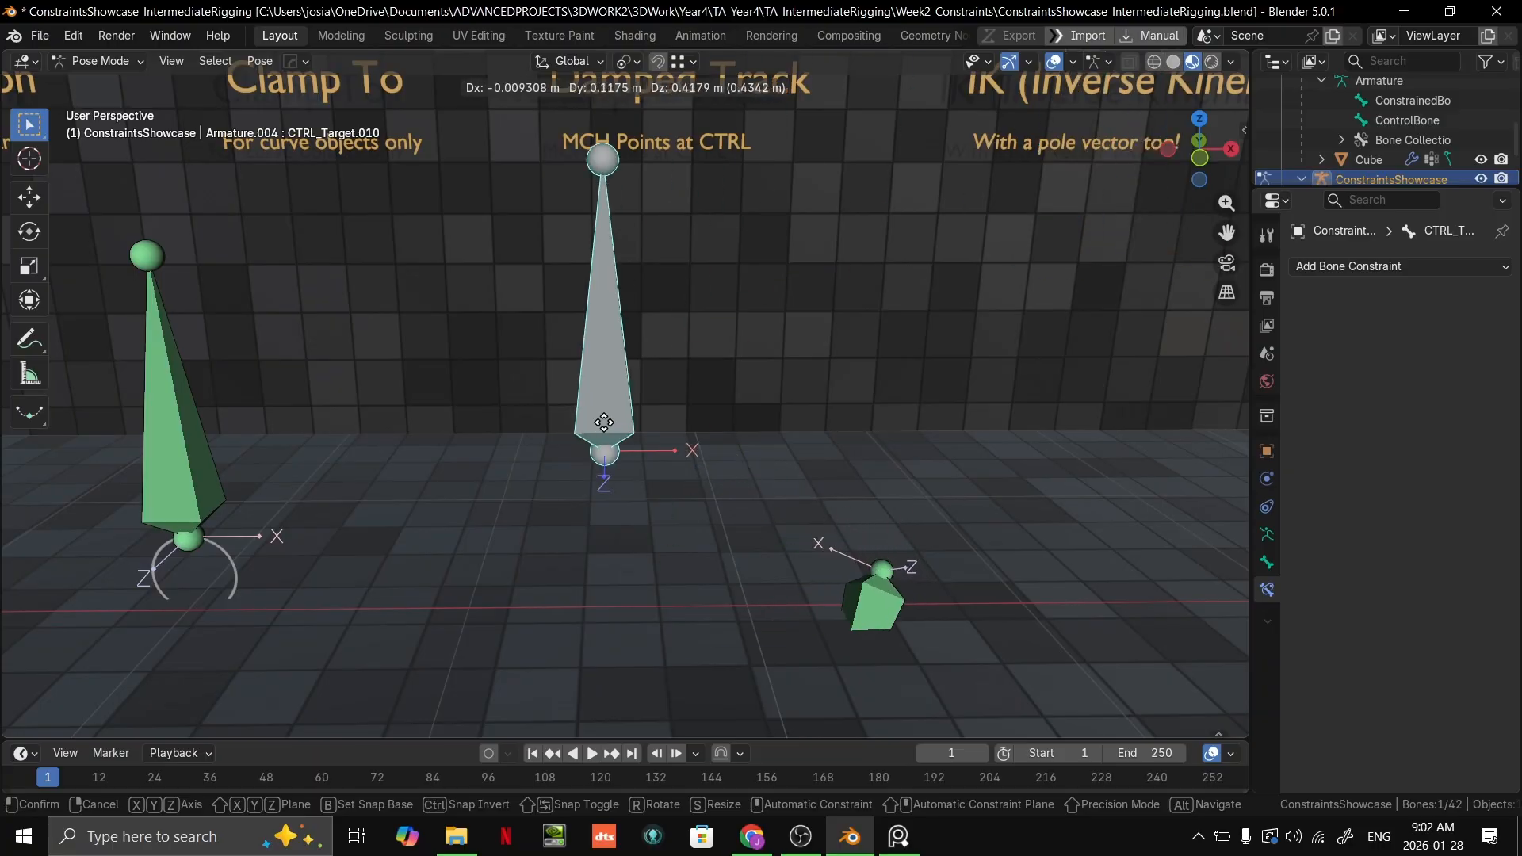
right_click(737, 310)
middle_click_drag(650, 472, 731, 499)
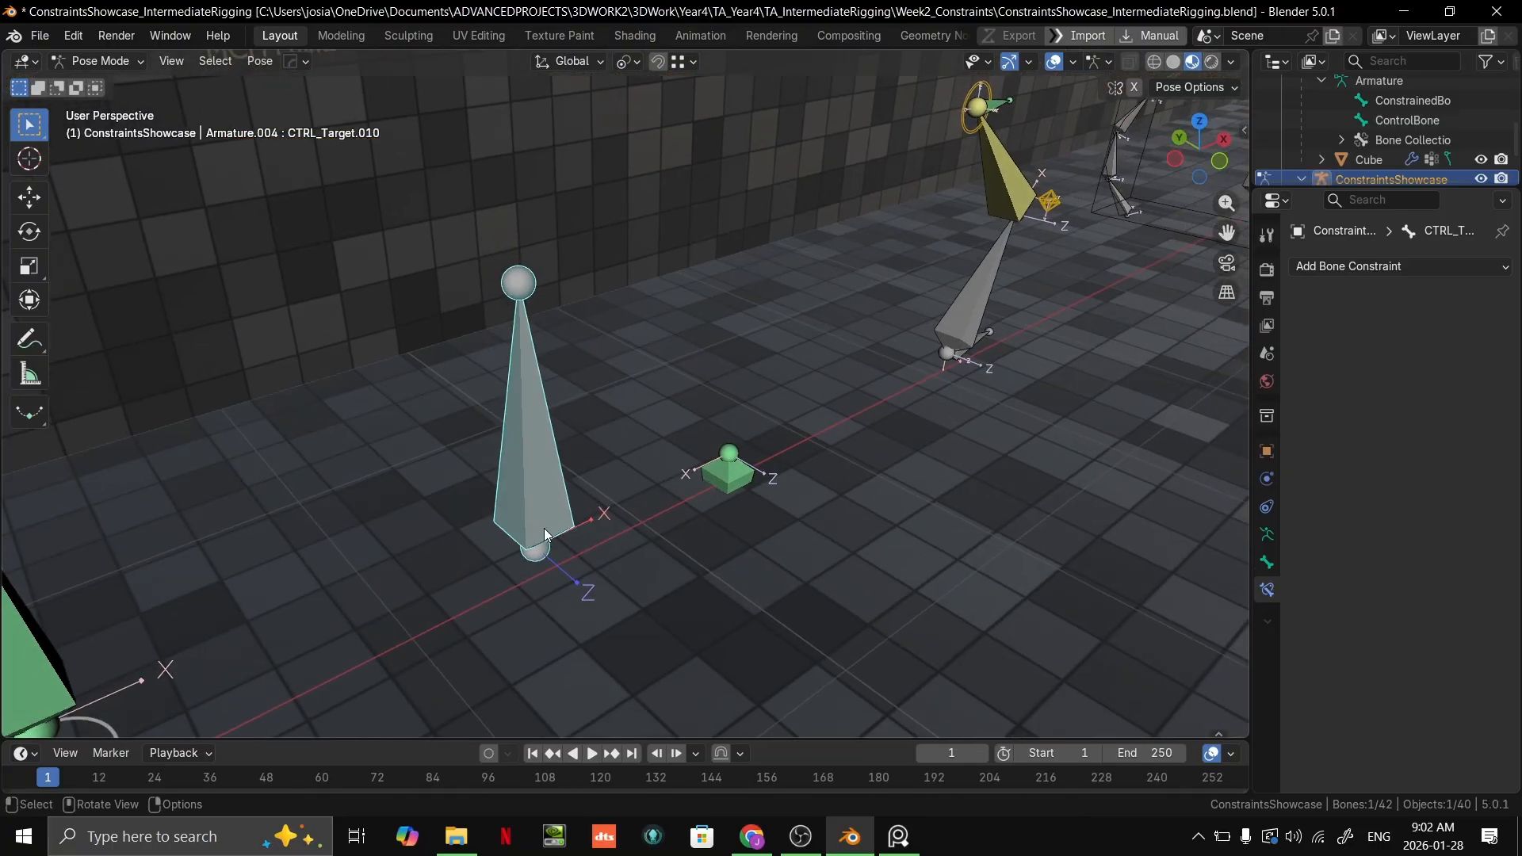
key("g")
right_click(578, 298)
Step: Return the armature to Object Mode and open the Viewport Display settings in its object data properties
left_click(1267, 562)
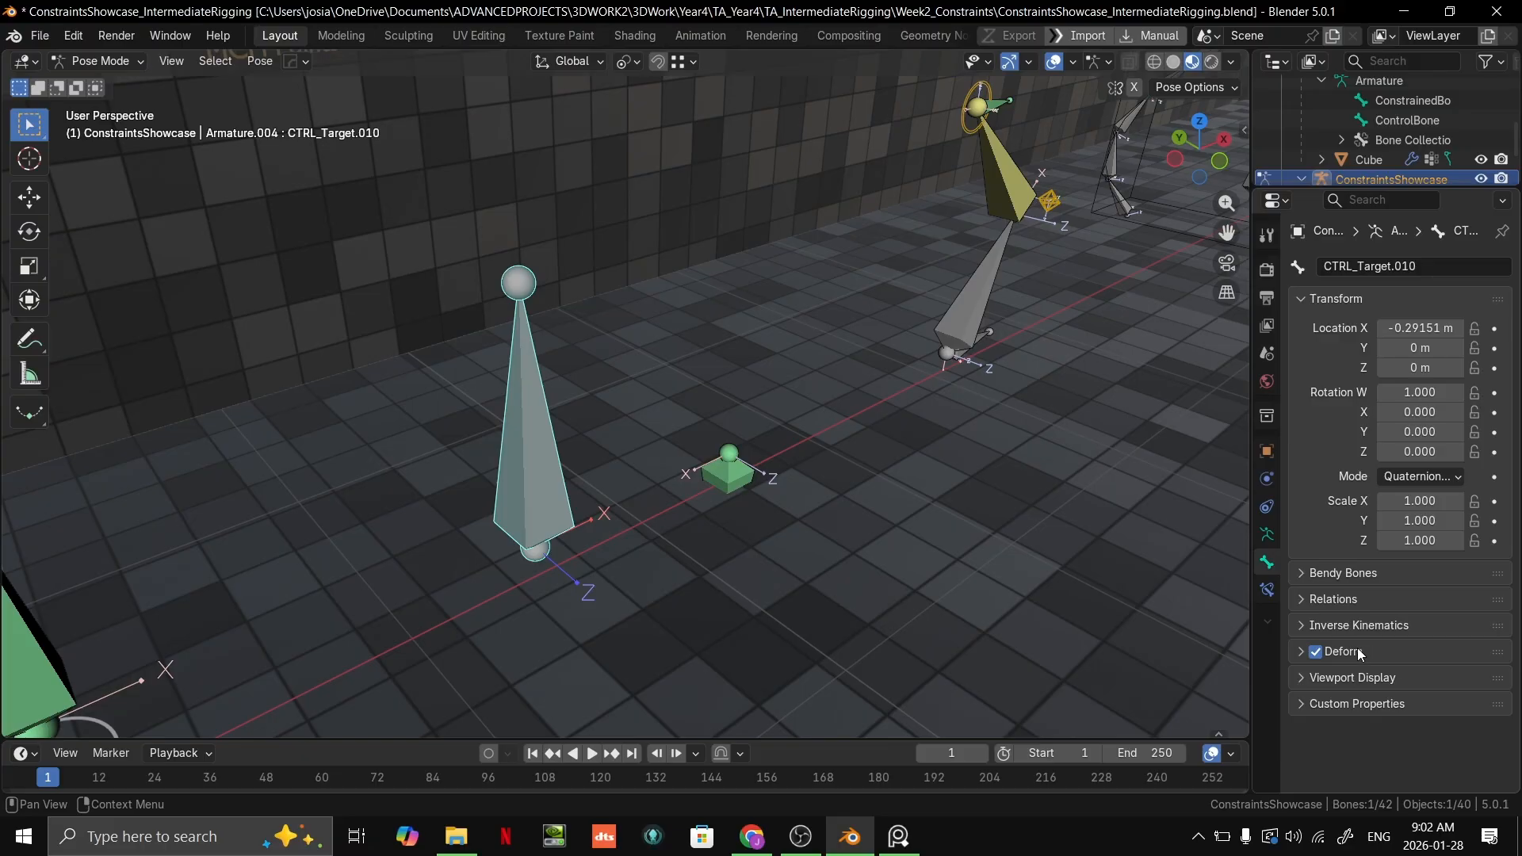
left_click(1267, 535)
key("ctrl+Tab")
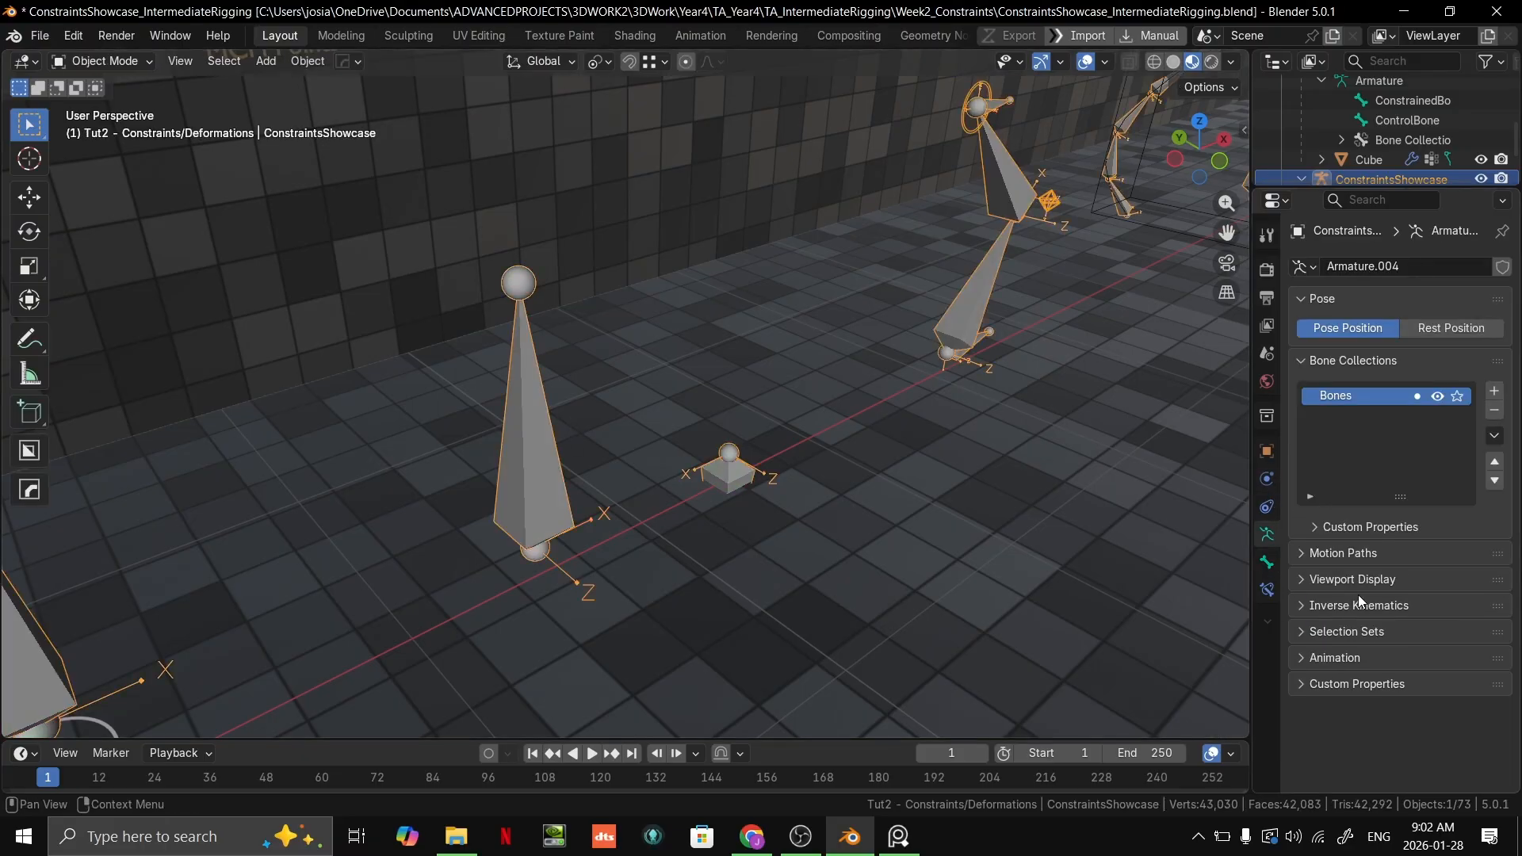
left_click(1314, 579)
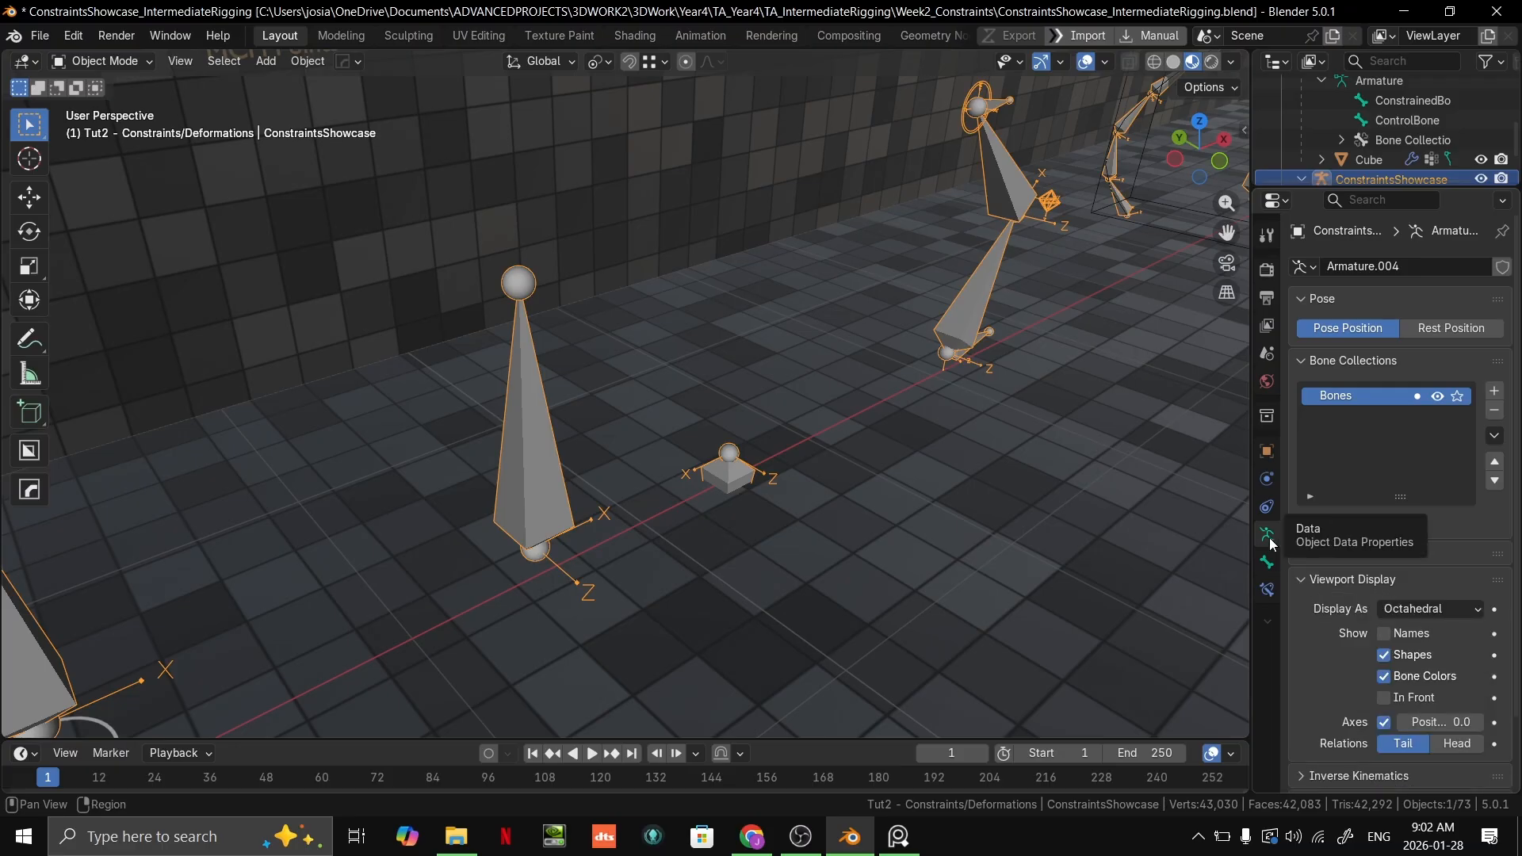
Step: Try switching the armature's Axes and In Front display options, restoring Axes to on and In Front to off
double_click(1388, 725)
left_click(1388, 725)
left_click(1388, 724)
left_click(1387, 724)
left_click(1388, 725)
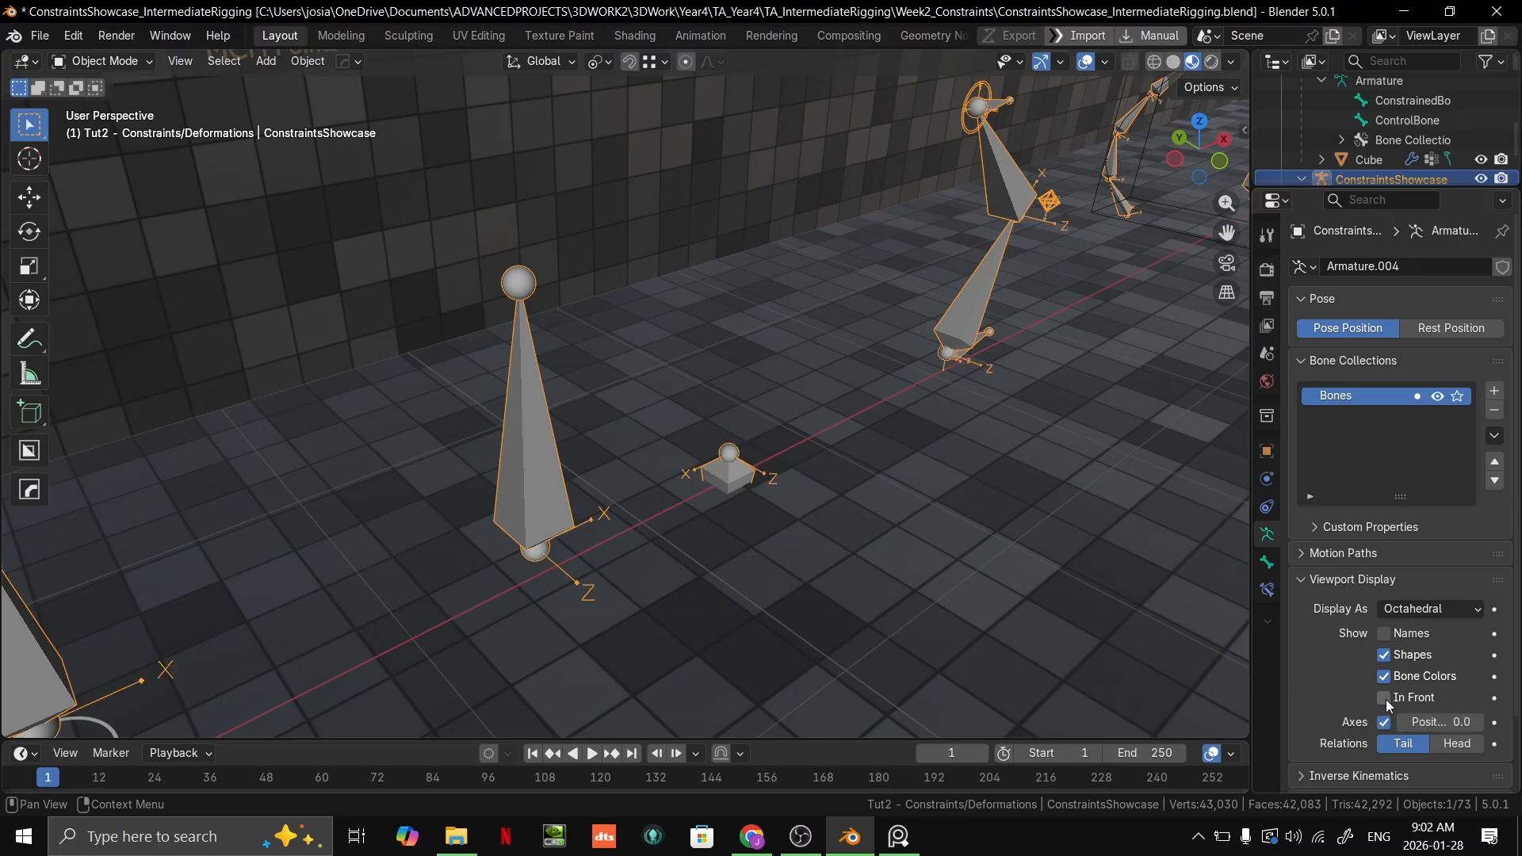
left_click(1388, 701)
left_click(1388, 701)
Step: Try displaying the armature's bones as Stick and as B-Bone
left_click(1413, 611)
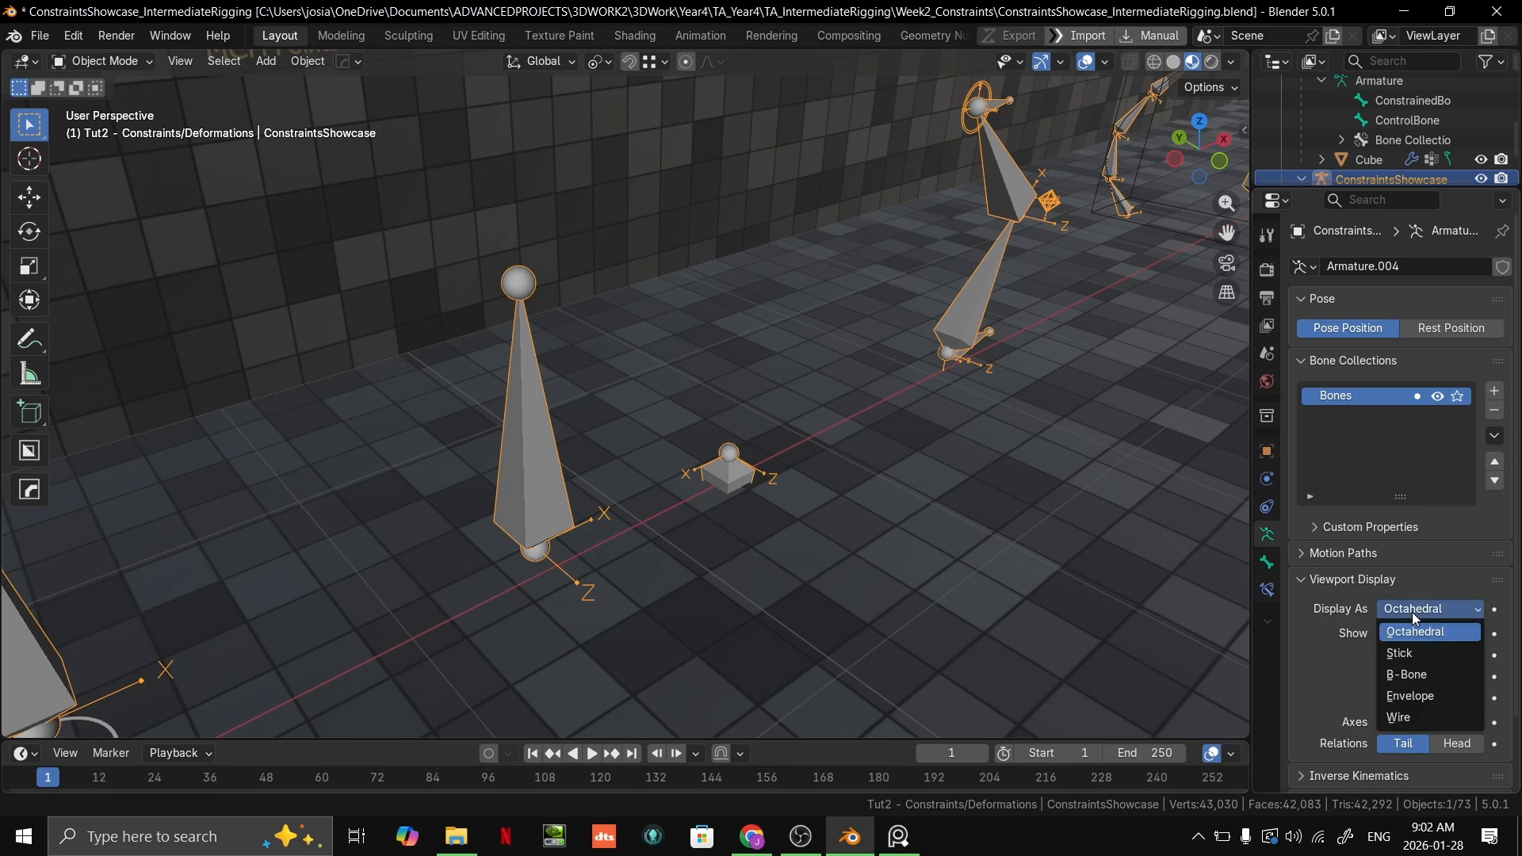
left_click(1419, 658)
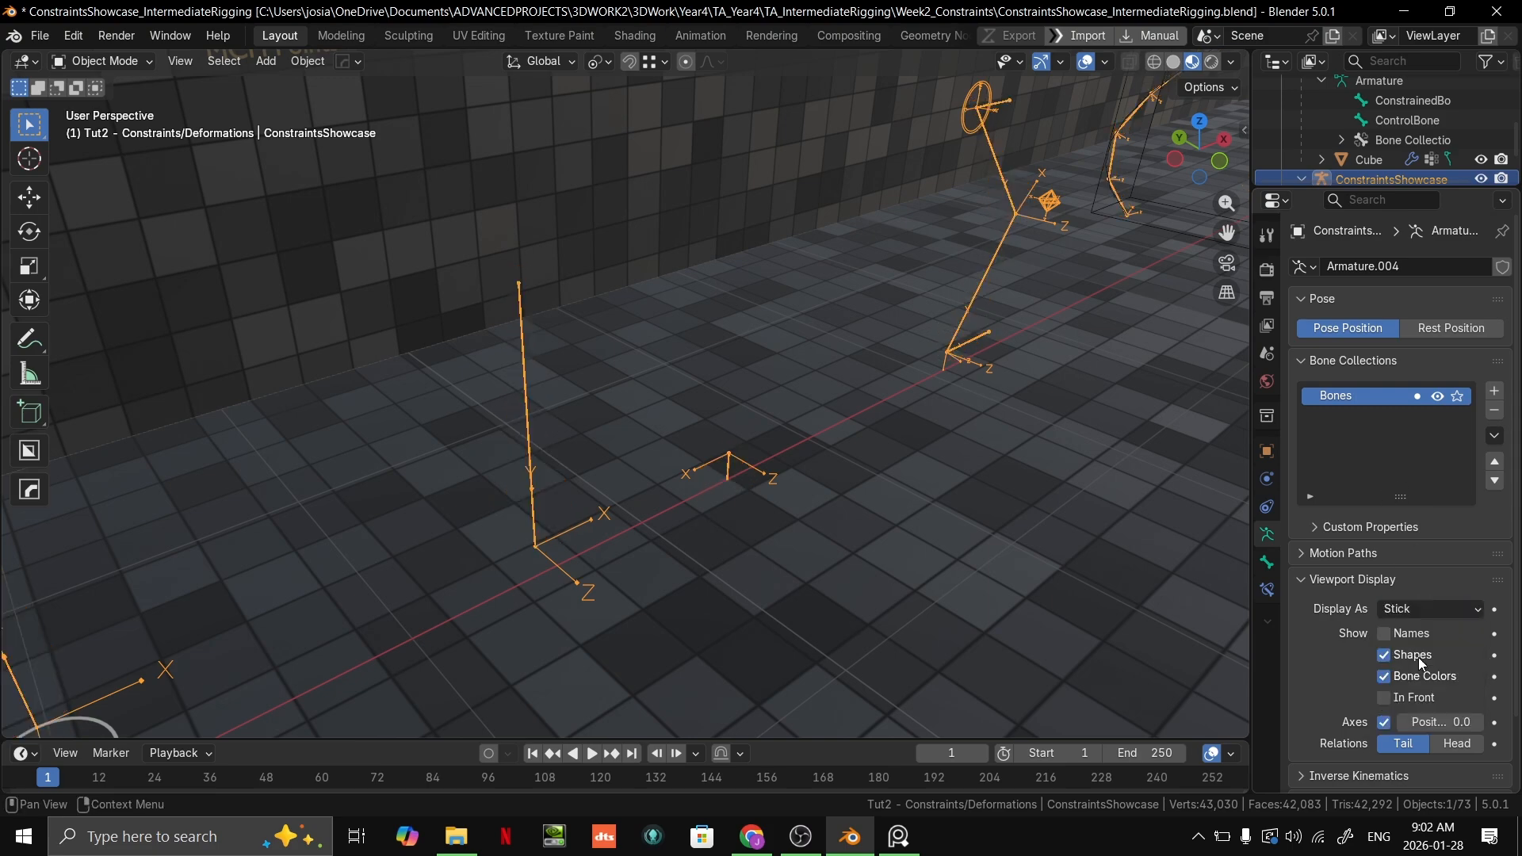
scroll(1110, 533, "down", 3)
middle_click_drag(1102, 529, 1025, 504)
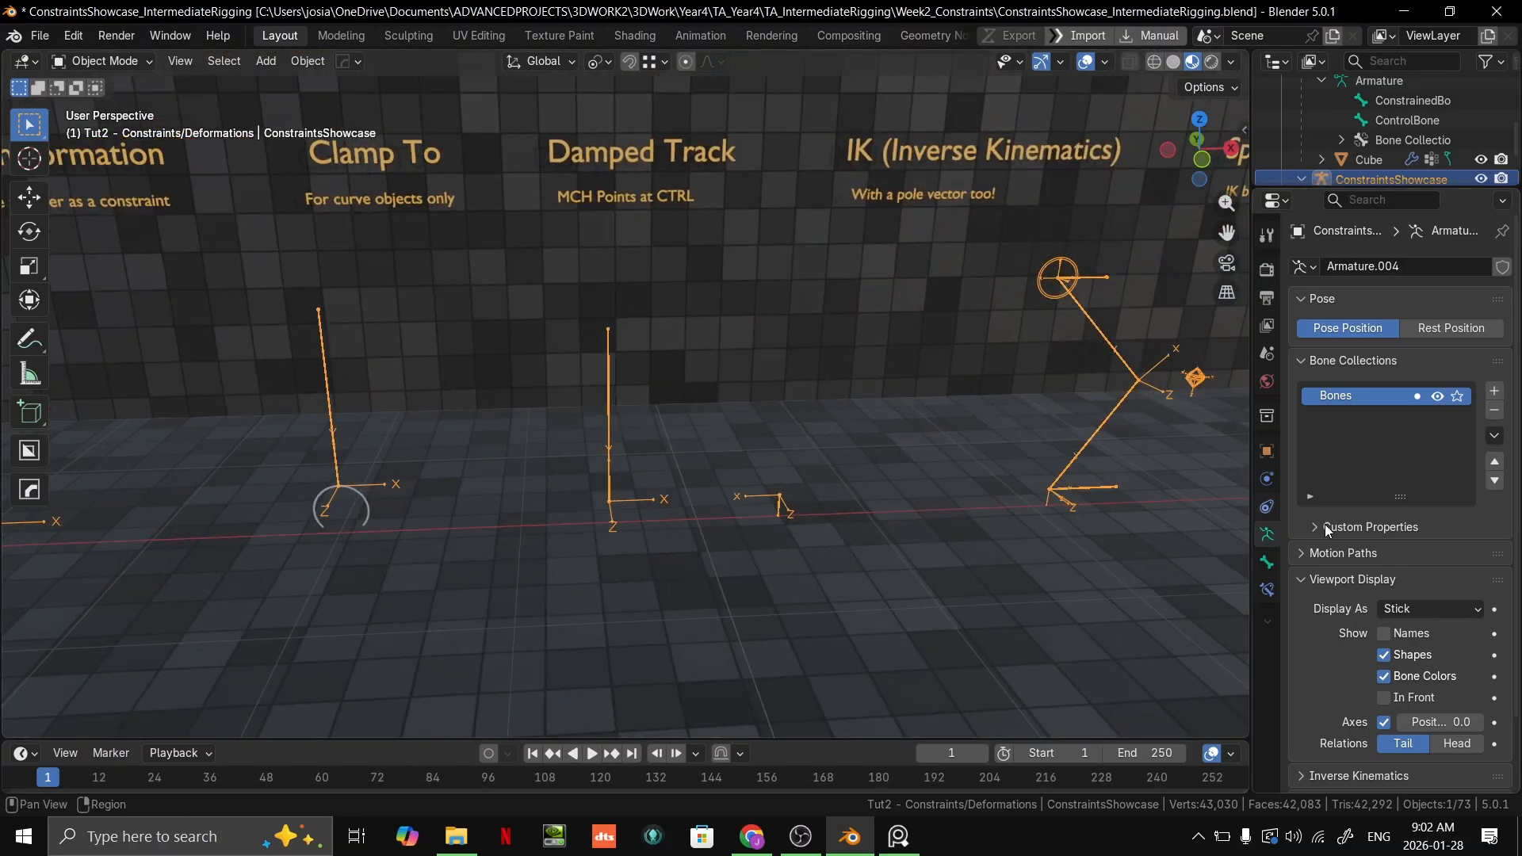
left_click(1430, 605)
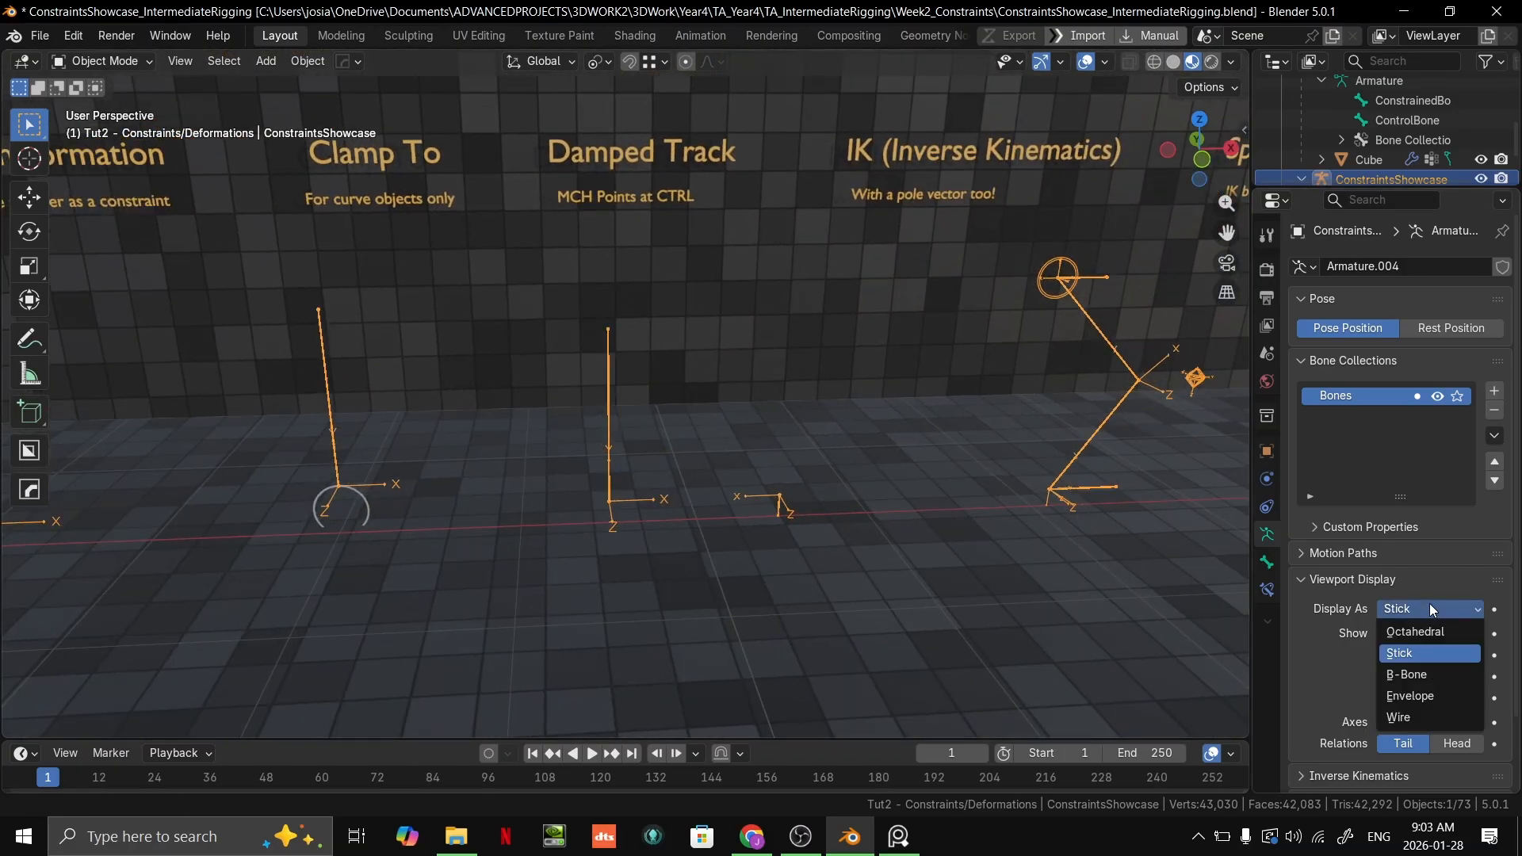
left_click(1427, 677)
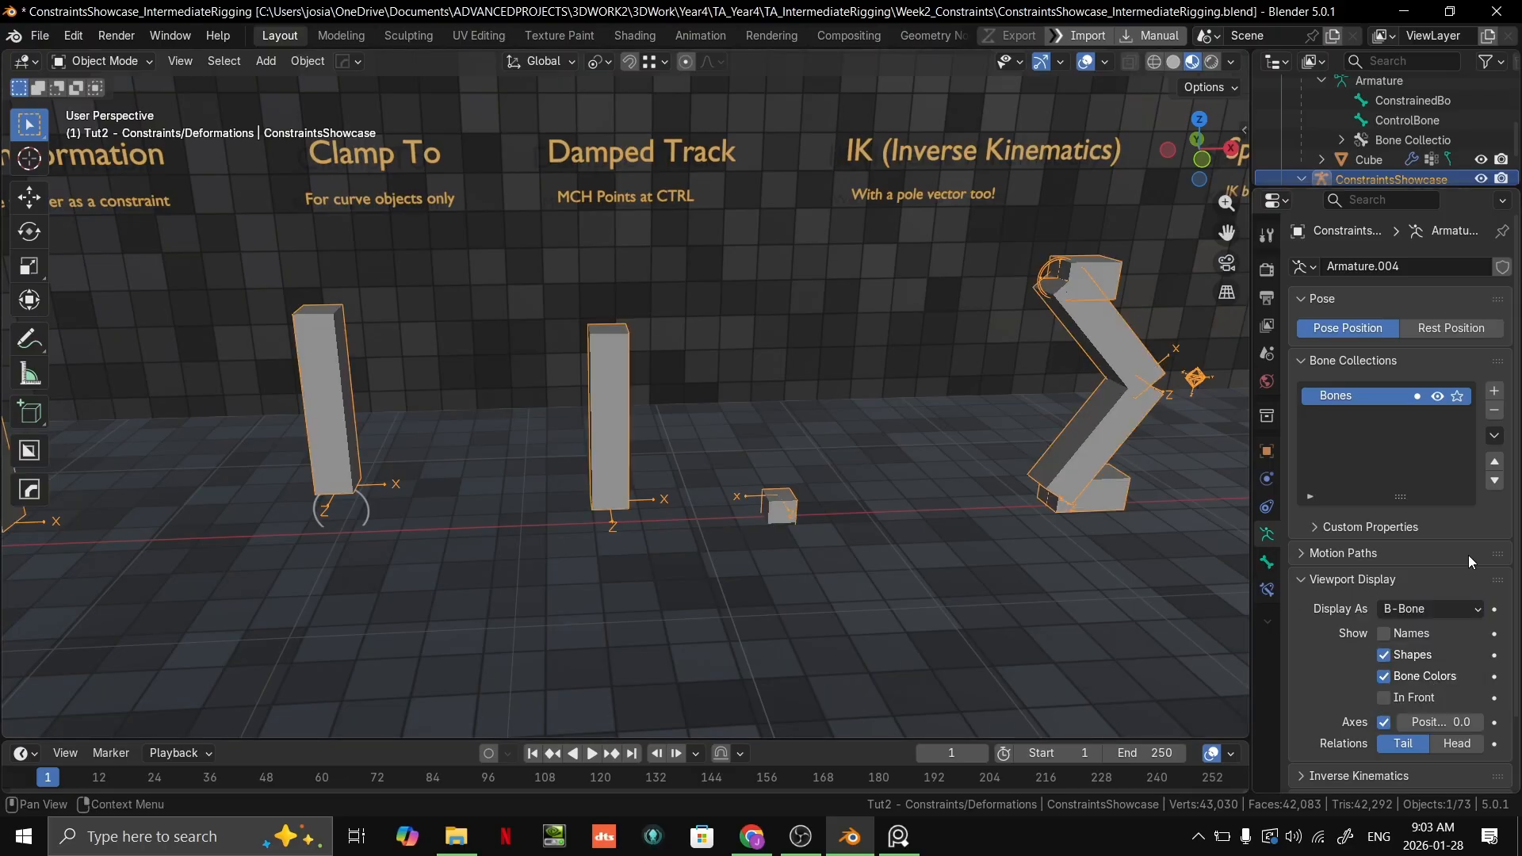
Step: Try displaying the armature's bones as Envelope and inspect the shapes around the Damped Track example
left_click(1409, 617)
left_click(1423, 697)
mouse_move(749, 490)
middle_mouse_down()
mouse_move(769, 478)
mouse_move(514, 353)
mouse_move(773, 467)
mouse_move(734, 482)
middle_mouse_up()
scroll(734, 401, "down", 1)
scroll(735, 392, "up", 3)
scroll(772, 470, "down", 2)
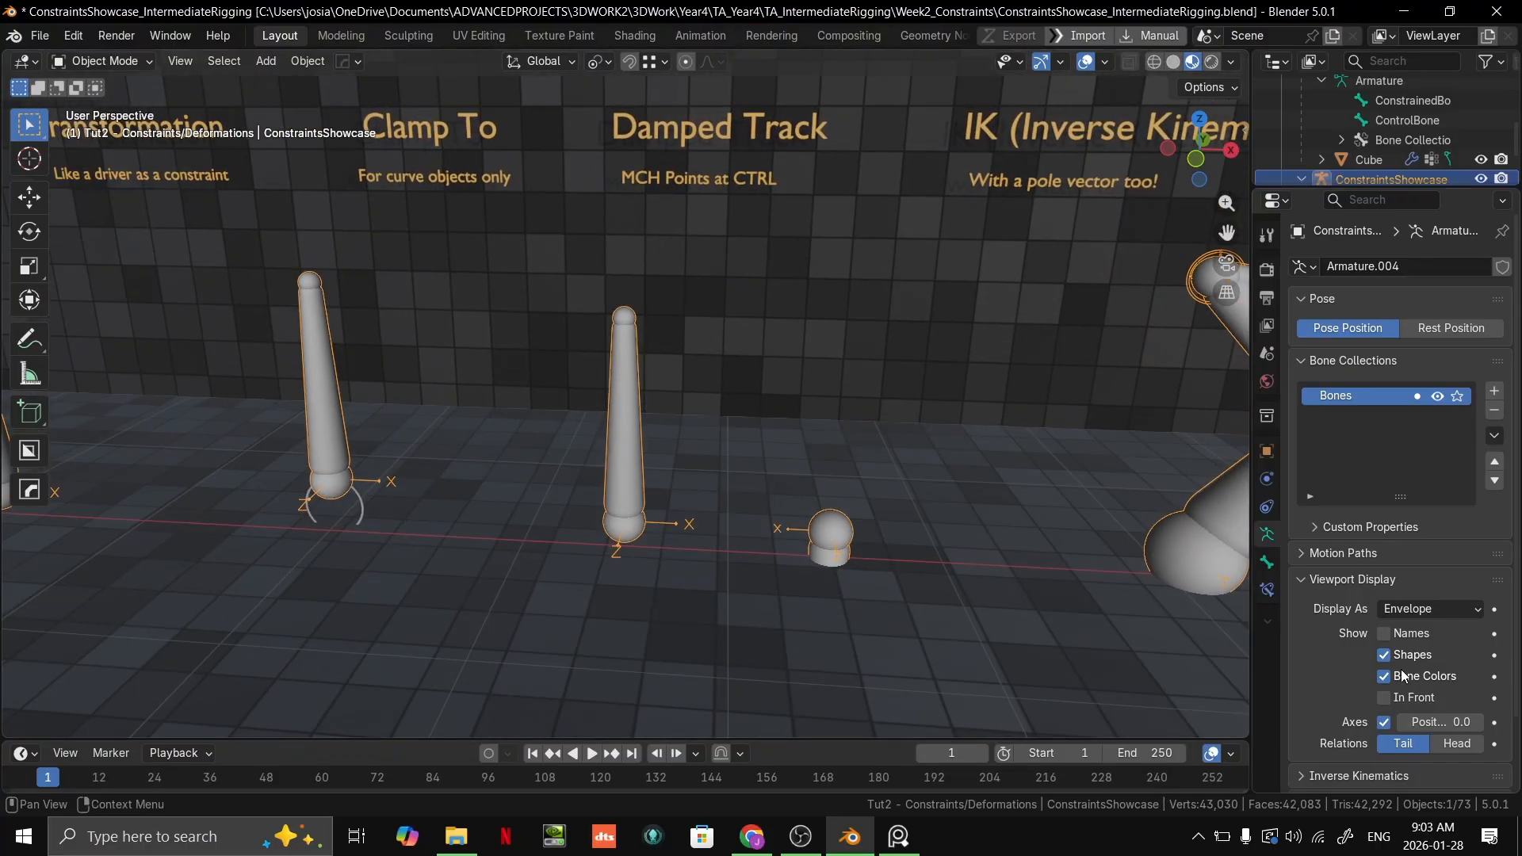
Step: Try the Wire bone display, and set the armature's display type back to Octahedral
left_click(1419, 609)
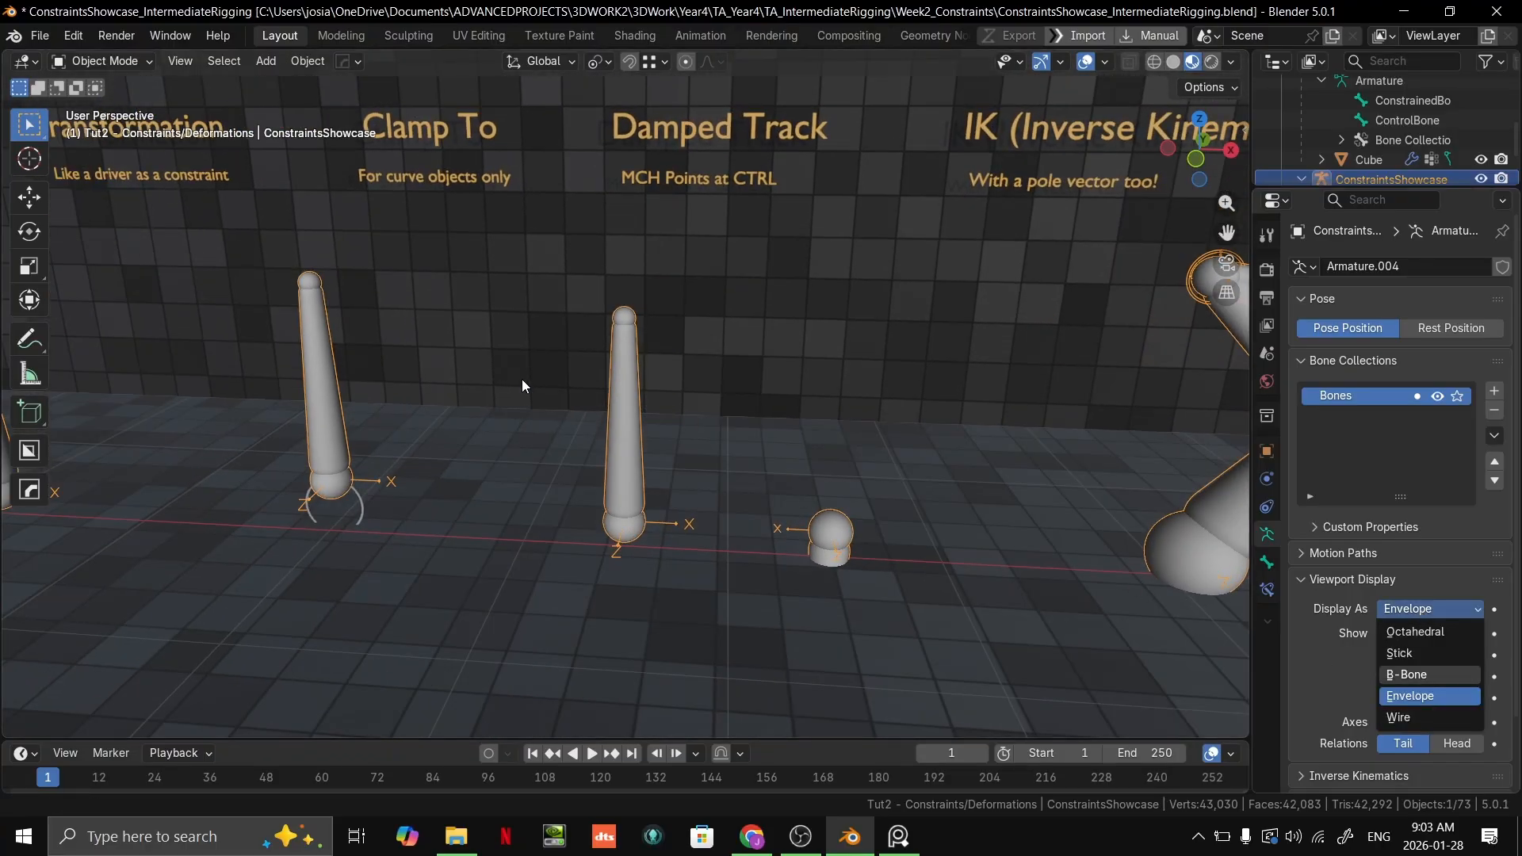
left_click(1453, 720)
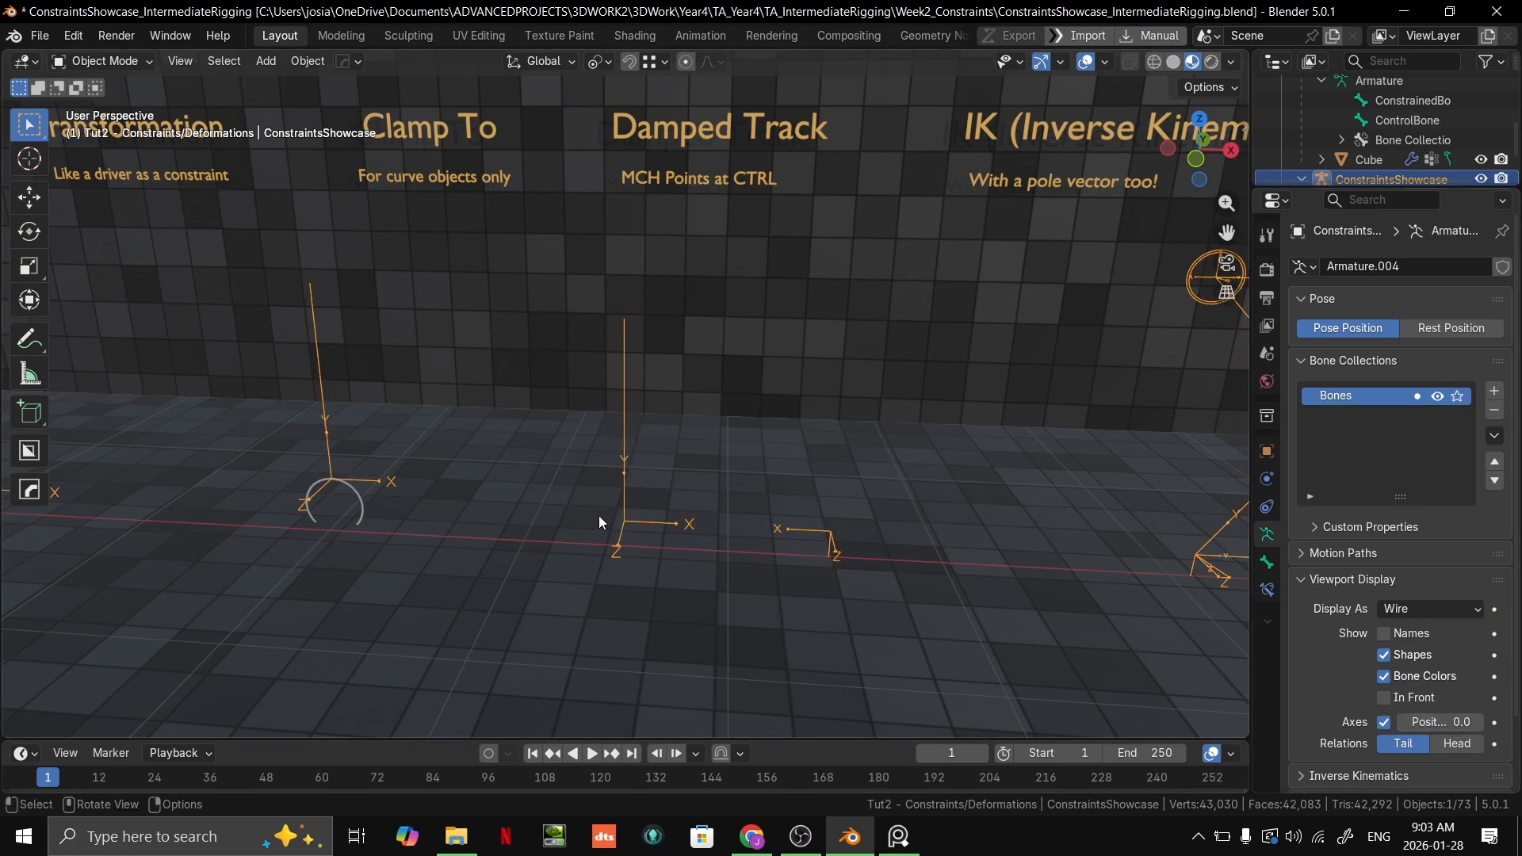
scroll(684, 483, "up", 2)
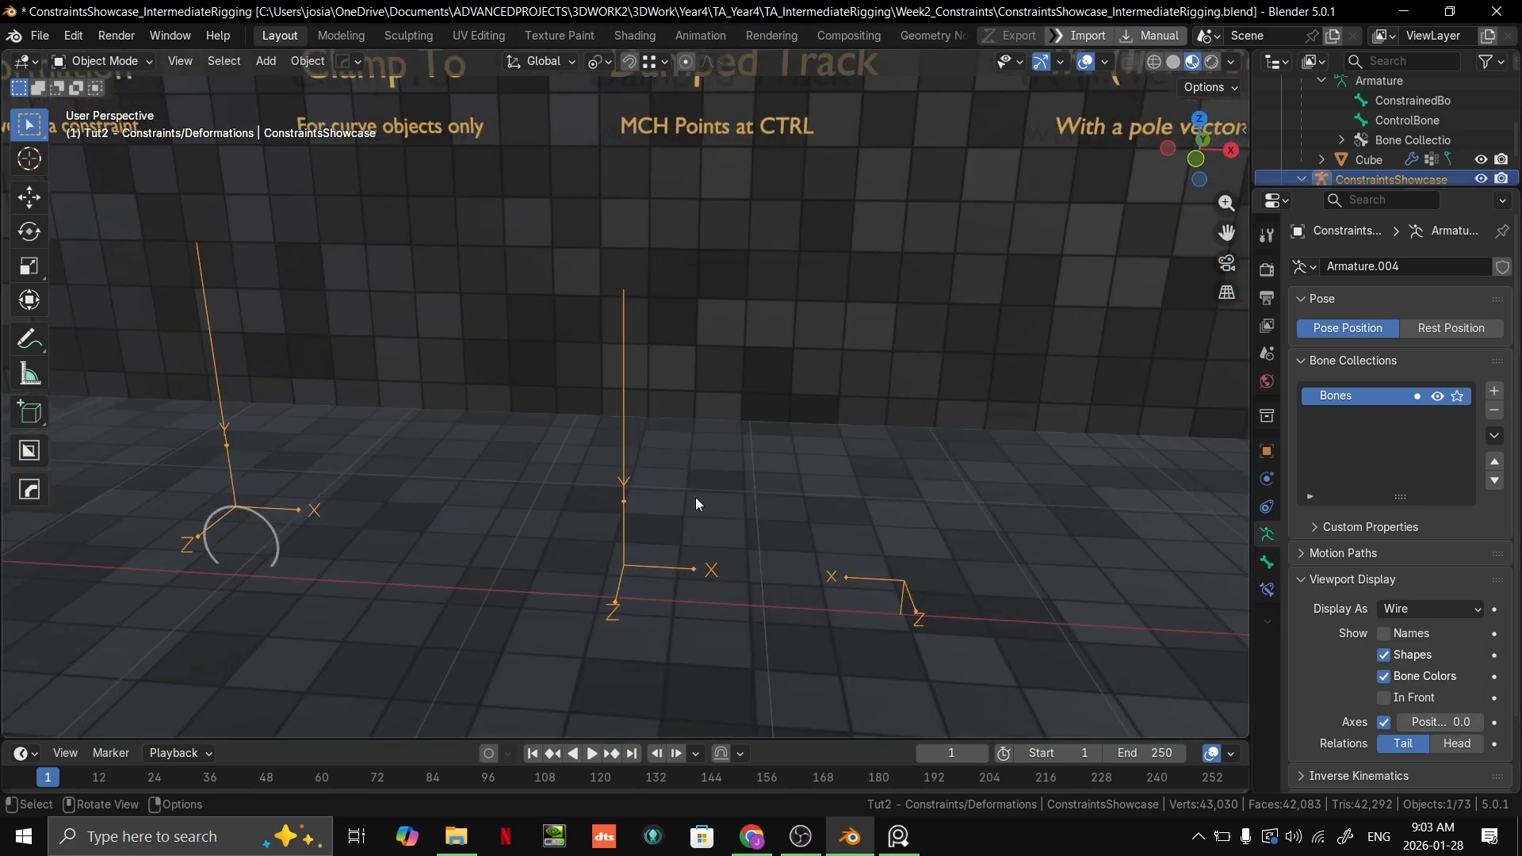
left_click(1425, 609)
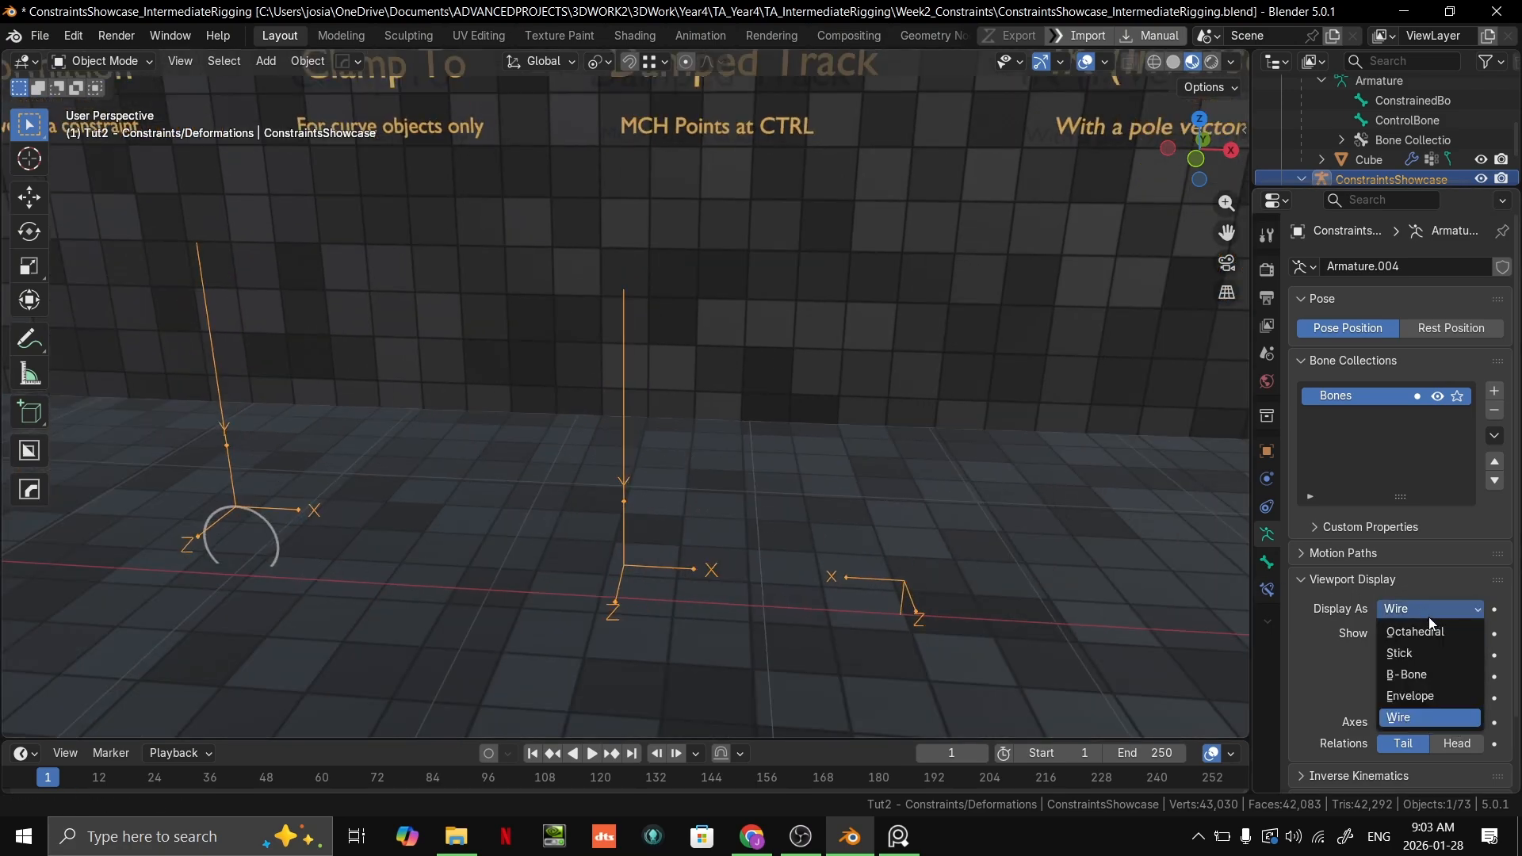
left_click(1414, 611)
left_click(1410, 631)
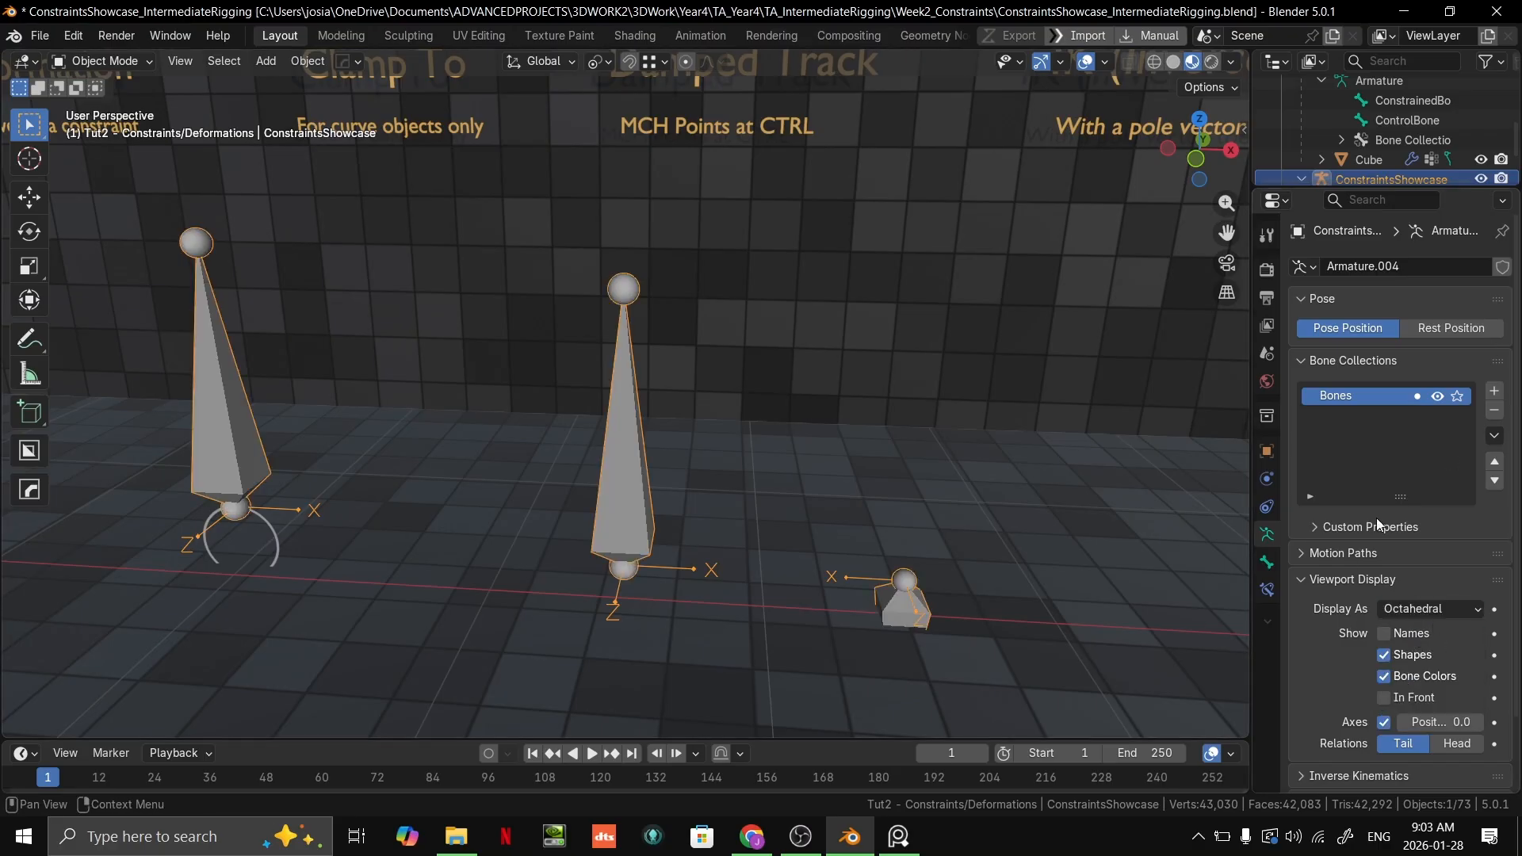
Step: Try drawing the armature's relation lines from Head, and set Relations back to Tail
scroll(1443, 652, "down", 2)
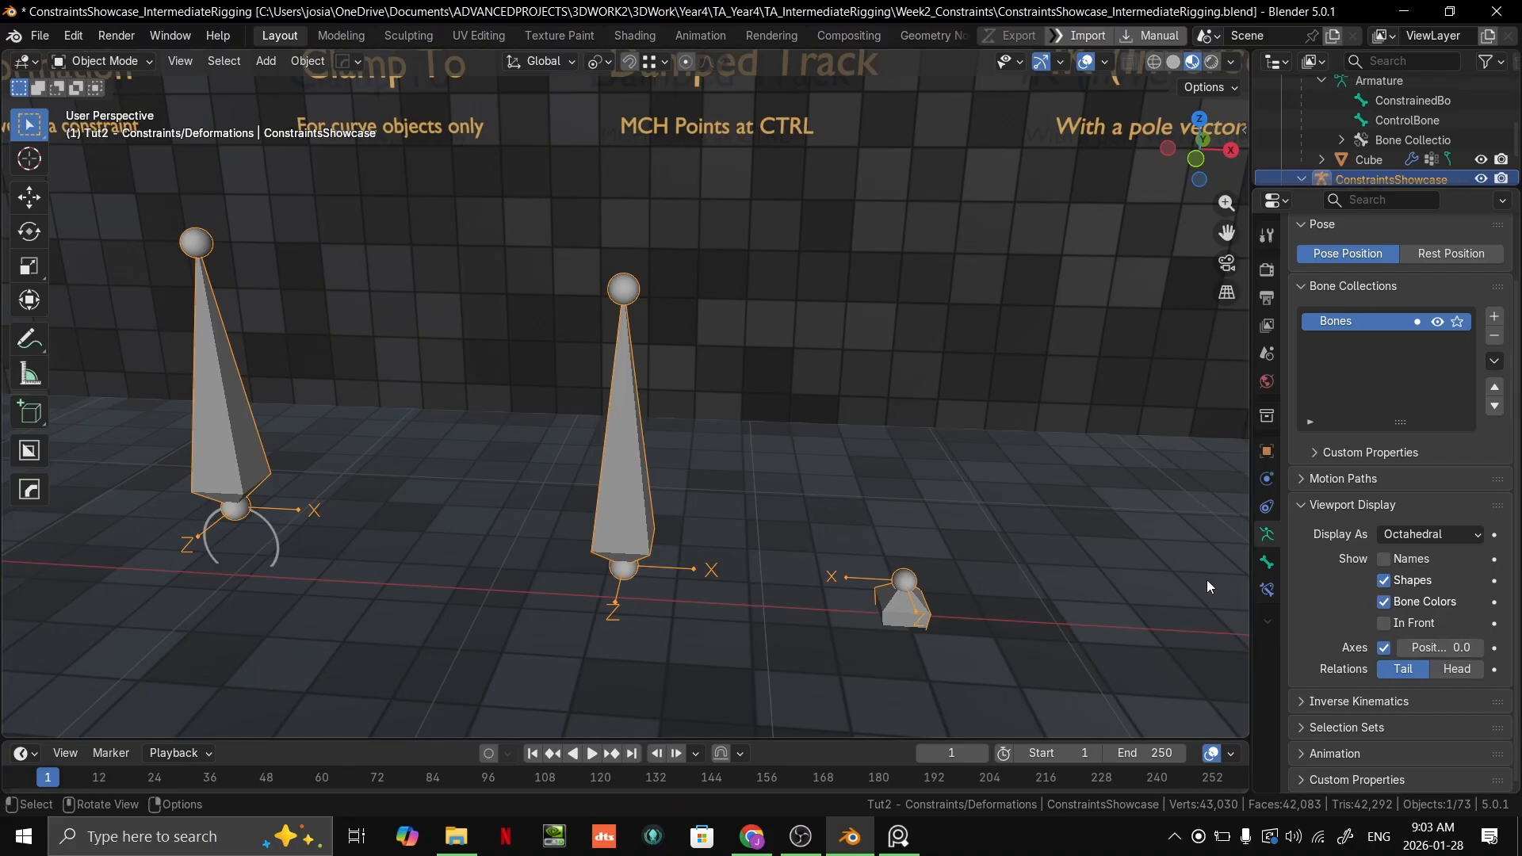
scroll(784, 501, "up", 2)
left_click(1471, 673)
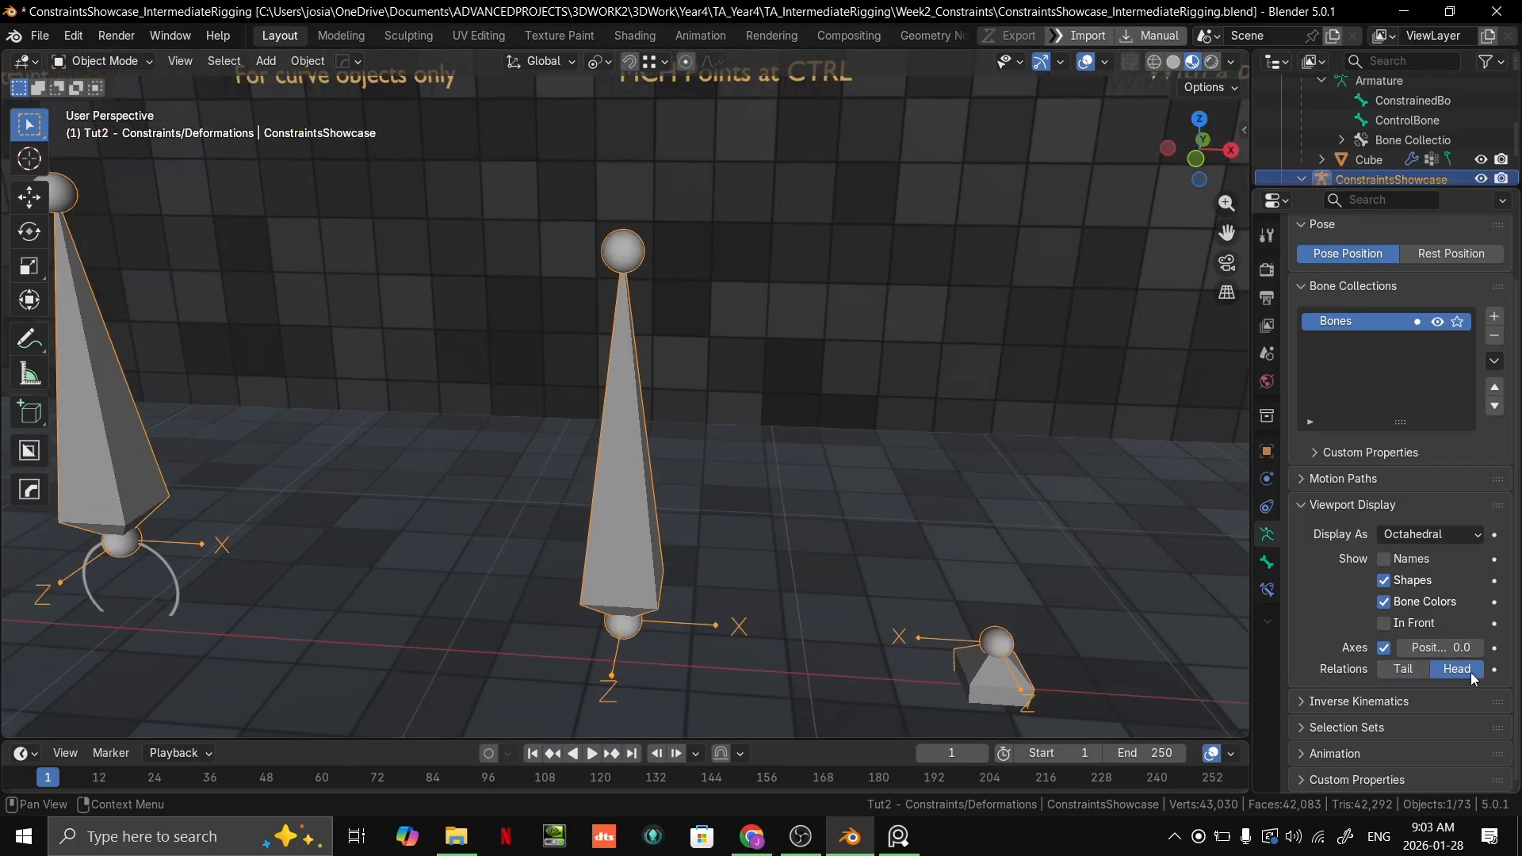
left_click(1411, 671)
Step: Enter Pose Mode, select the green bone under the Damped Track label and show its bone constraints
middle_click_drag(645, 454, 679, 458)
key("ctrl+Tab")
middle_click_drag(800, 502, 744, 513)
scroll(869, 419, "down", 3)
left_click(831, 593)
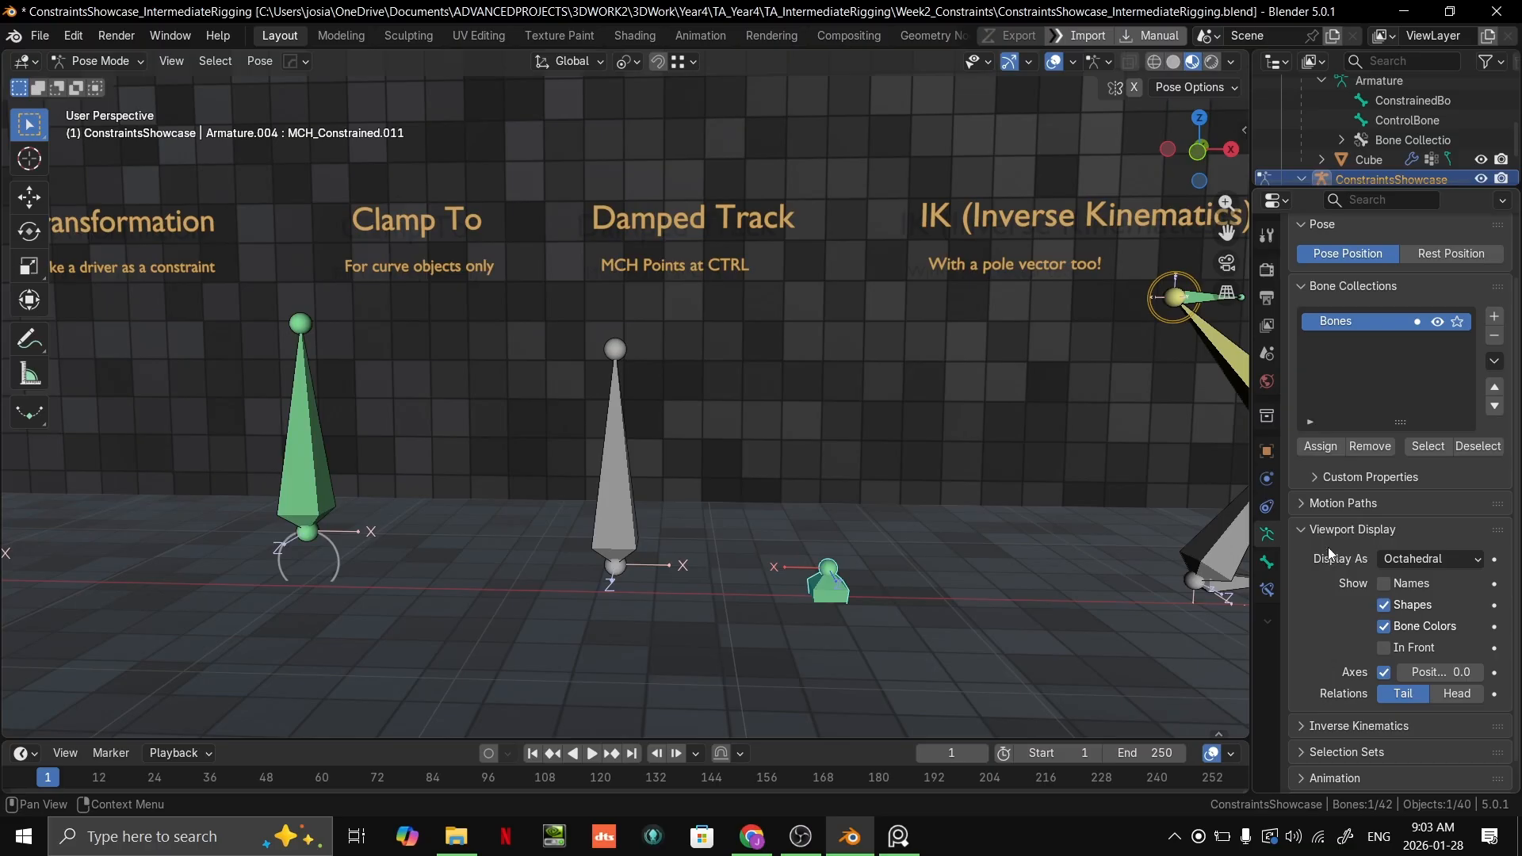
left_click(1267, 590)
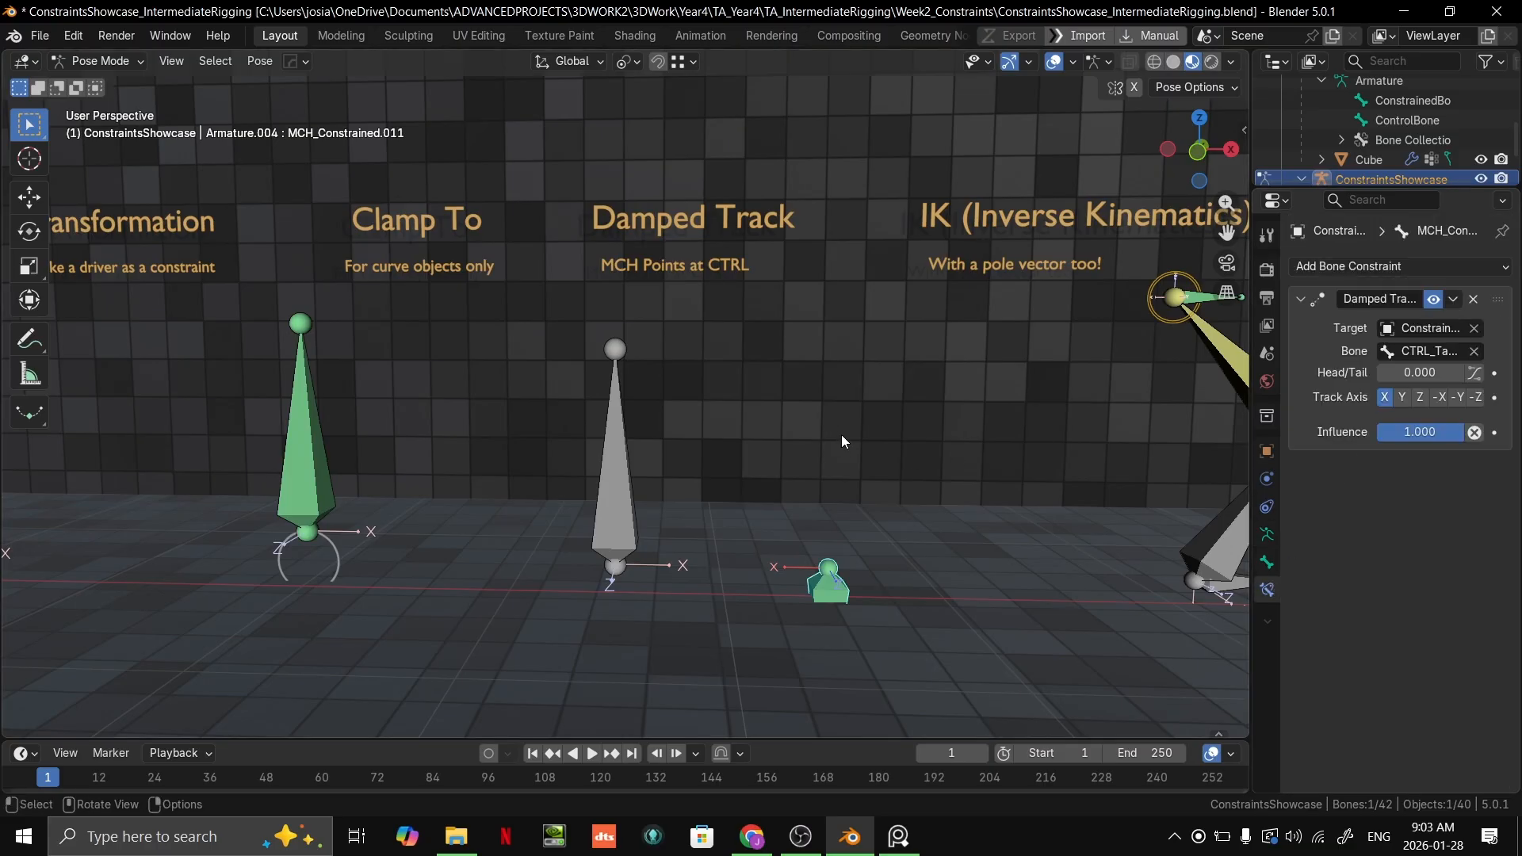
Step: Try the Z track axis on the green bone's Damped Track constraint by moving the grey control bone, cancelling the move
left_click(1421, 398)
middle_click_drag(1149, 539, 668, 518)
left_click(621, 516)
key("g")
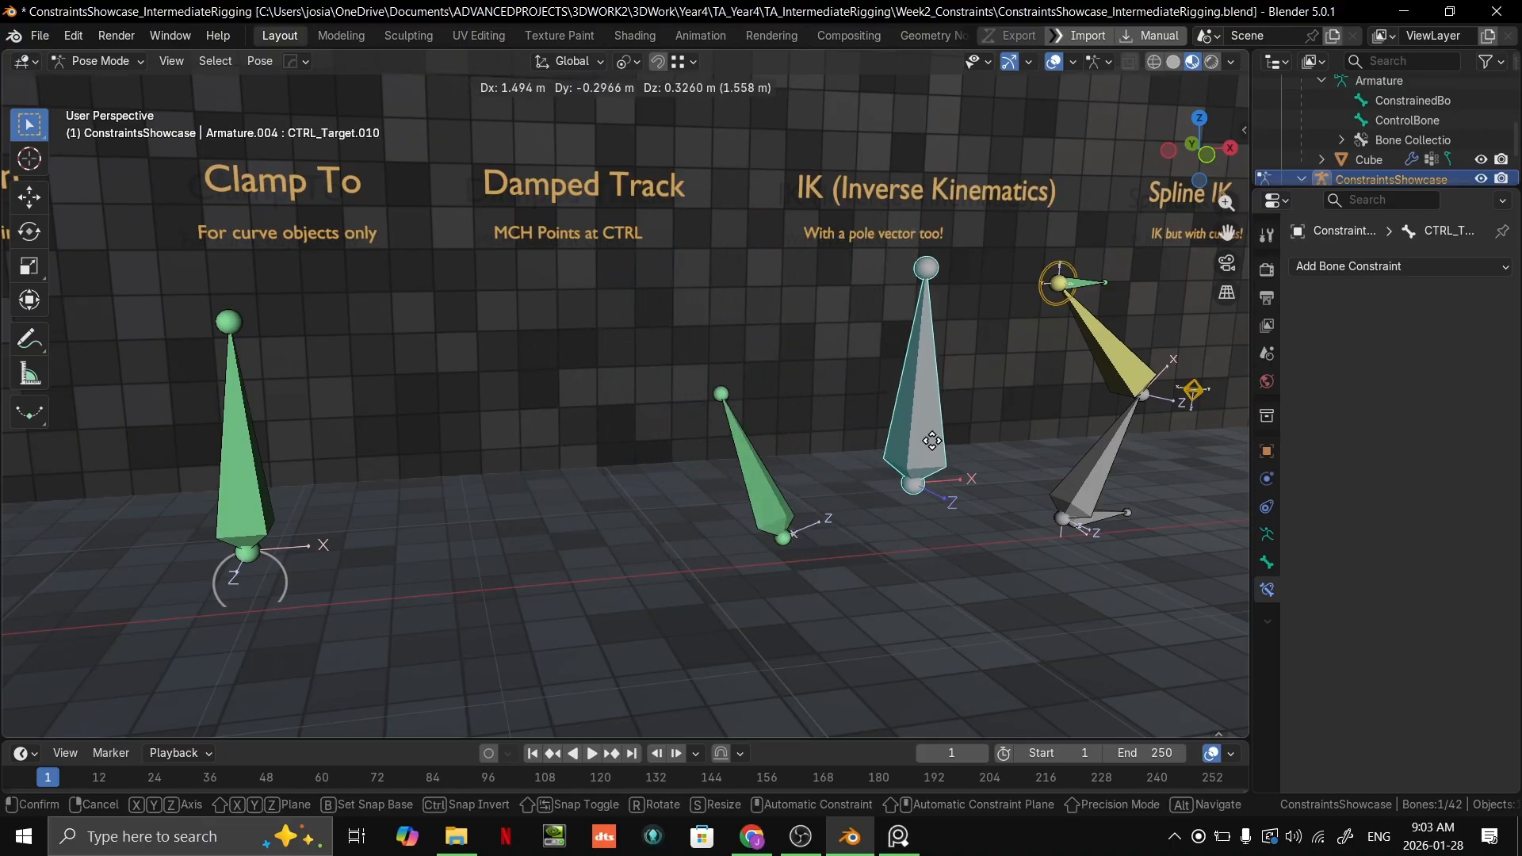
right_click(544, 539)
Step: Set the Damped Track axis to Y and try moving the grey control bone, cancelling the move
left_click(795, 514)
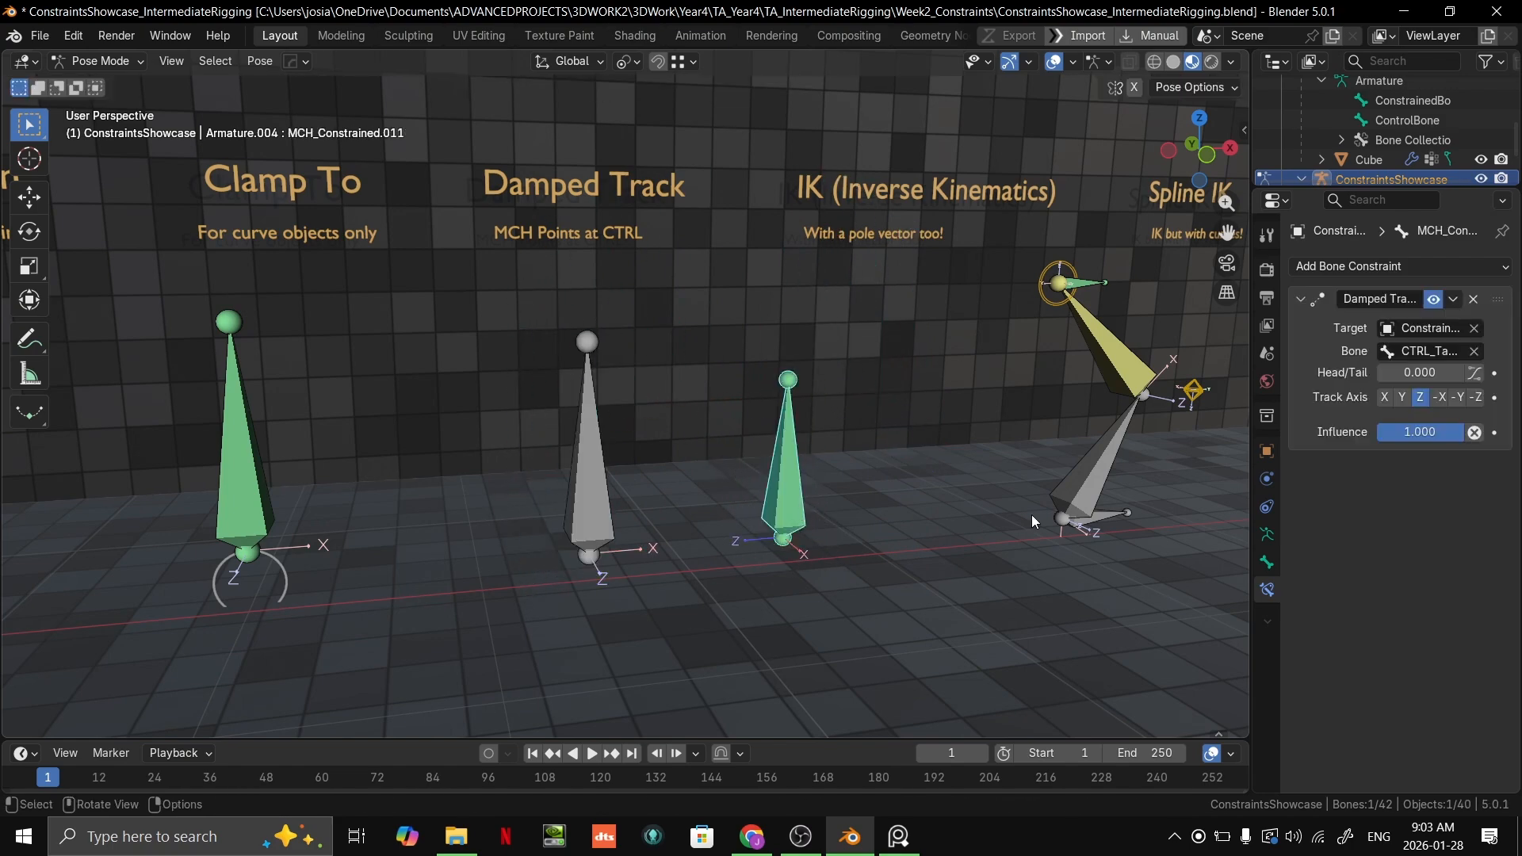
left_click(1402, 397)
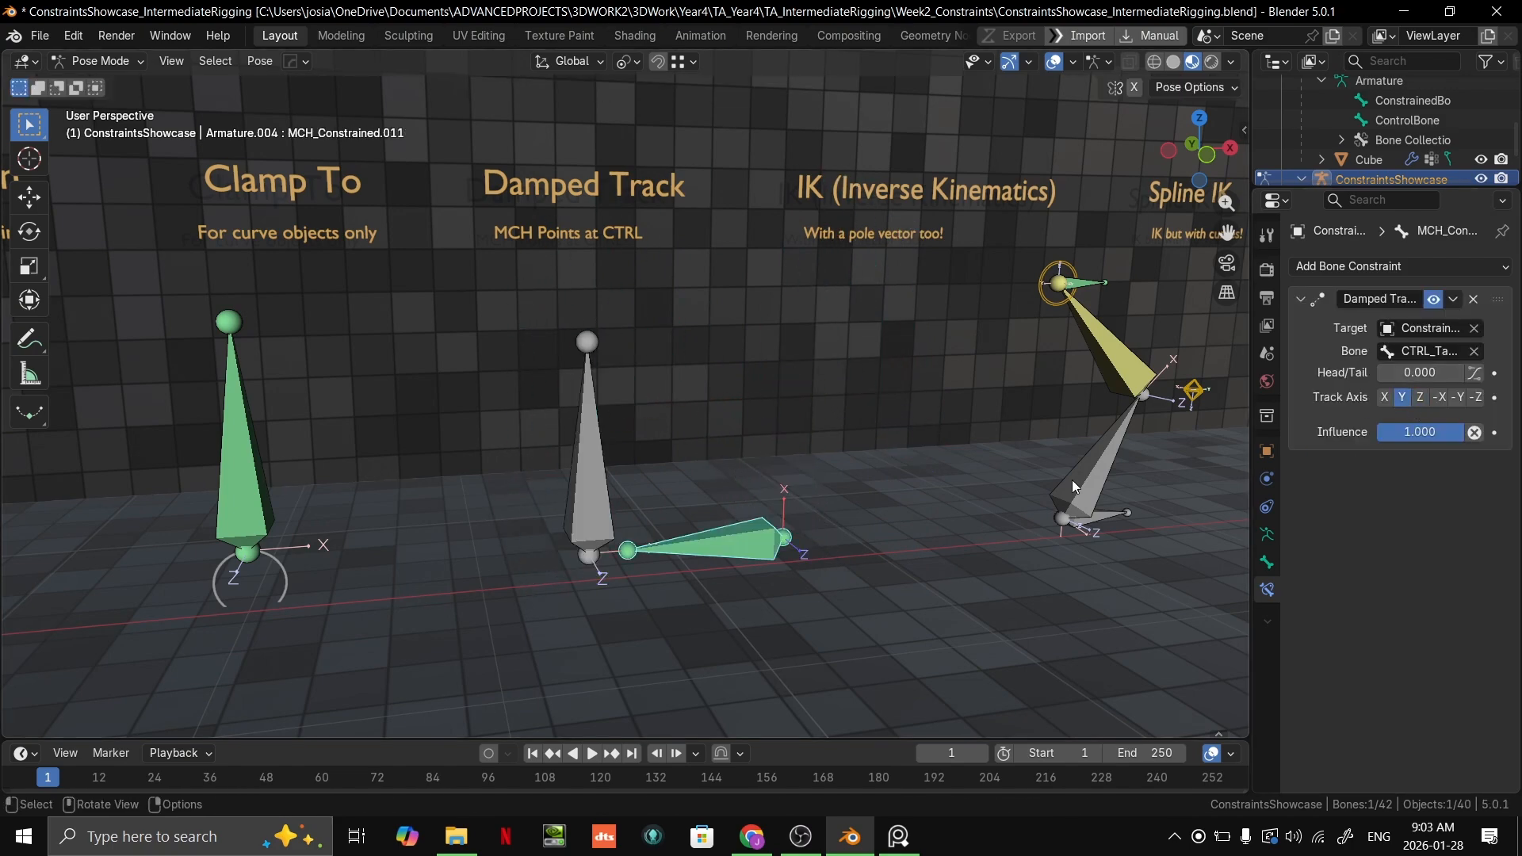
left_click(604, 480)
key("g")
key("Escape")
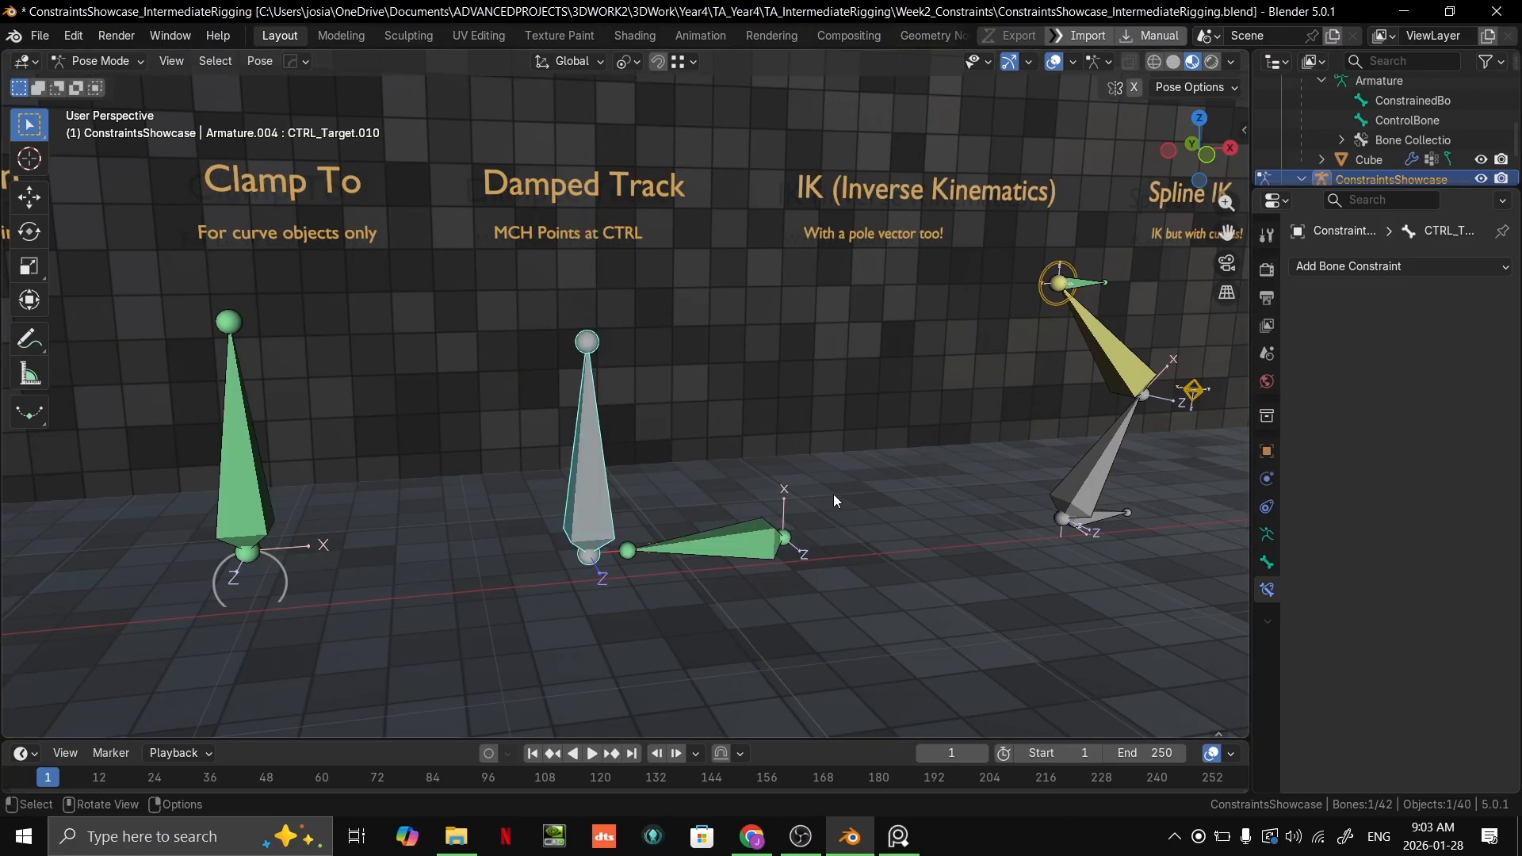
Step: Try the negative track axes on the green bone's Damped Track constraint, and set the axis back to Y
left_click(793, 524)
left_click(1463, 398)
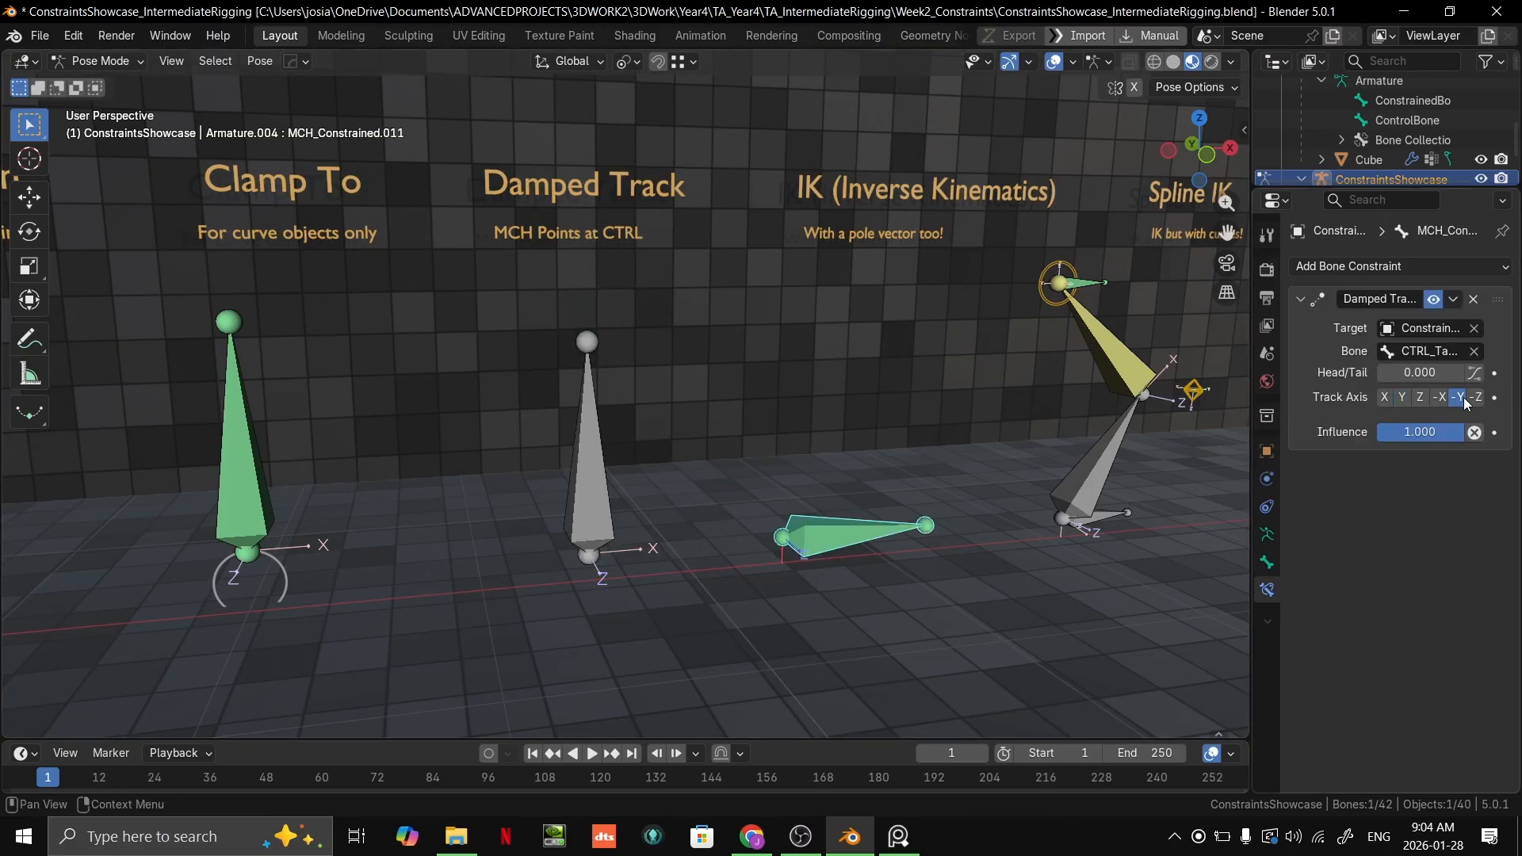
left_click(1477, 398)
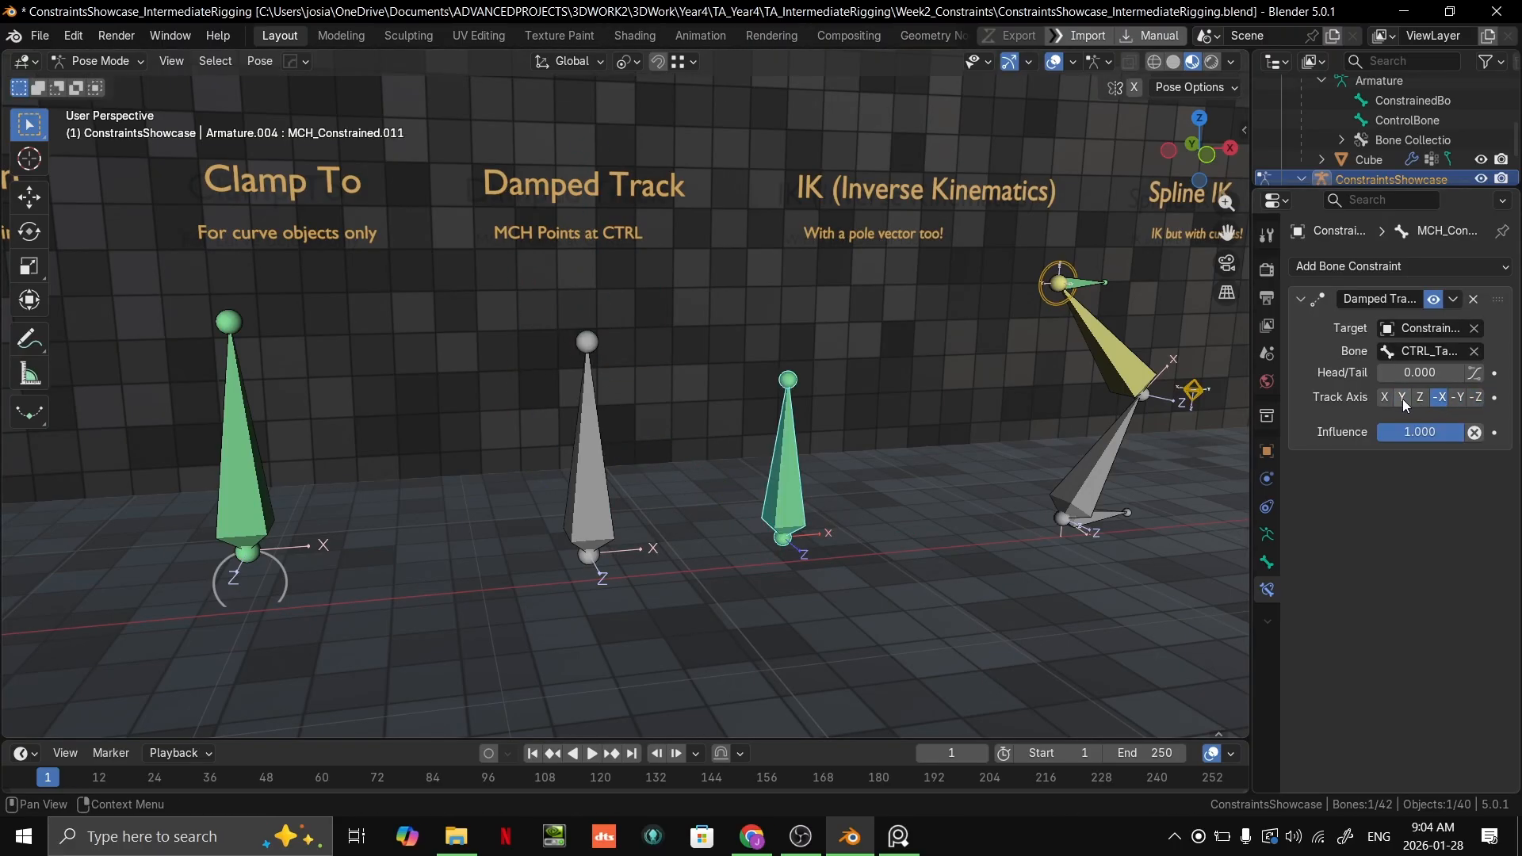
left_click(1403, 397)
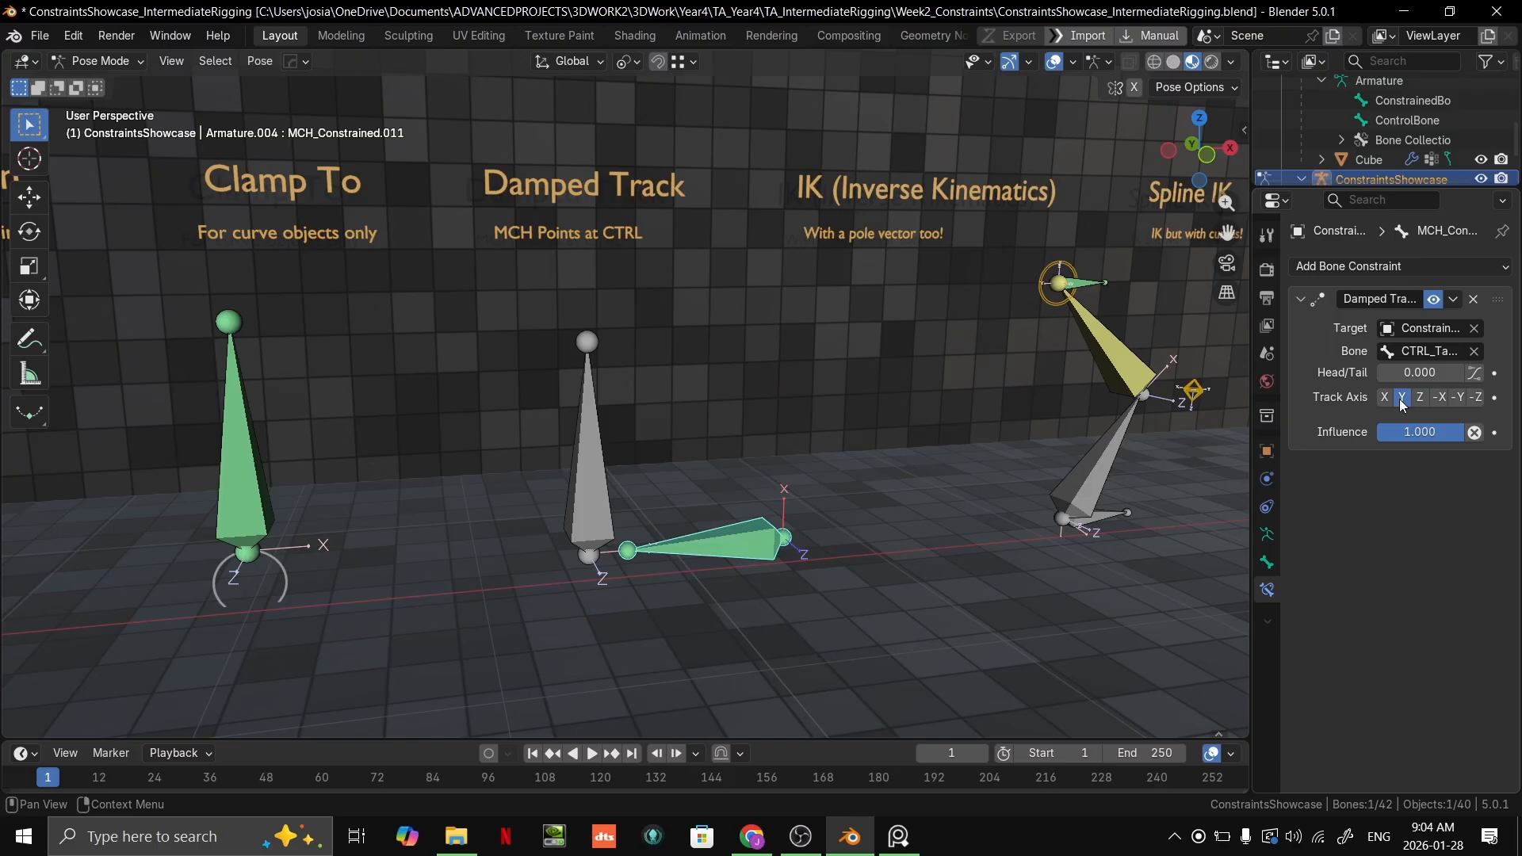
Step: Try moving the grey control bone again with the green bone tracking on Y, and cancel the move
left_click(577, 508)
key("g")
right_click(753, 405)
Step: Reposition the grey control bone freely around the green Damped Track bone in two moves, ending slightly above it
middle_click_drag(781, 401, 714, 333)
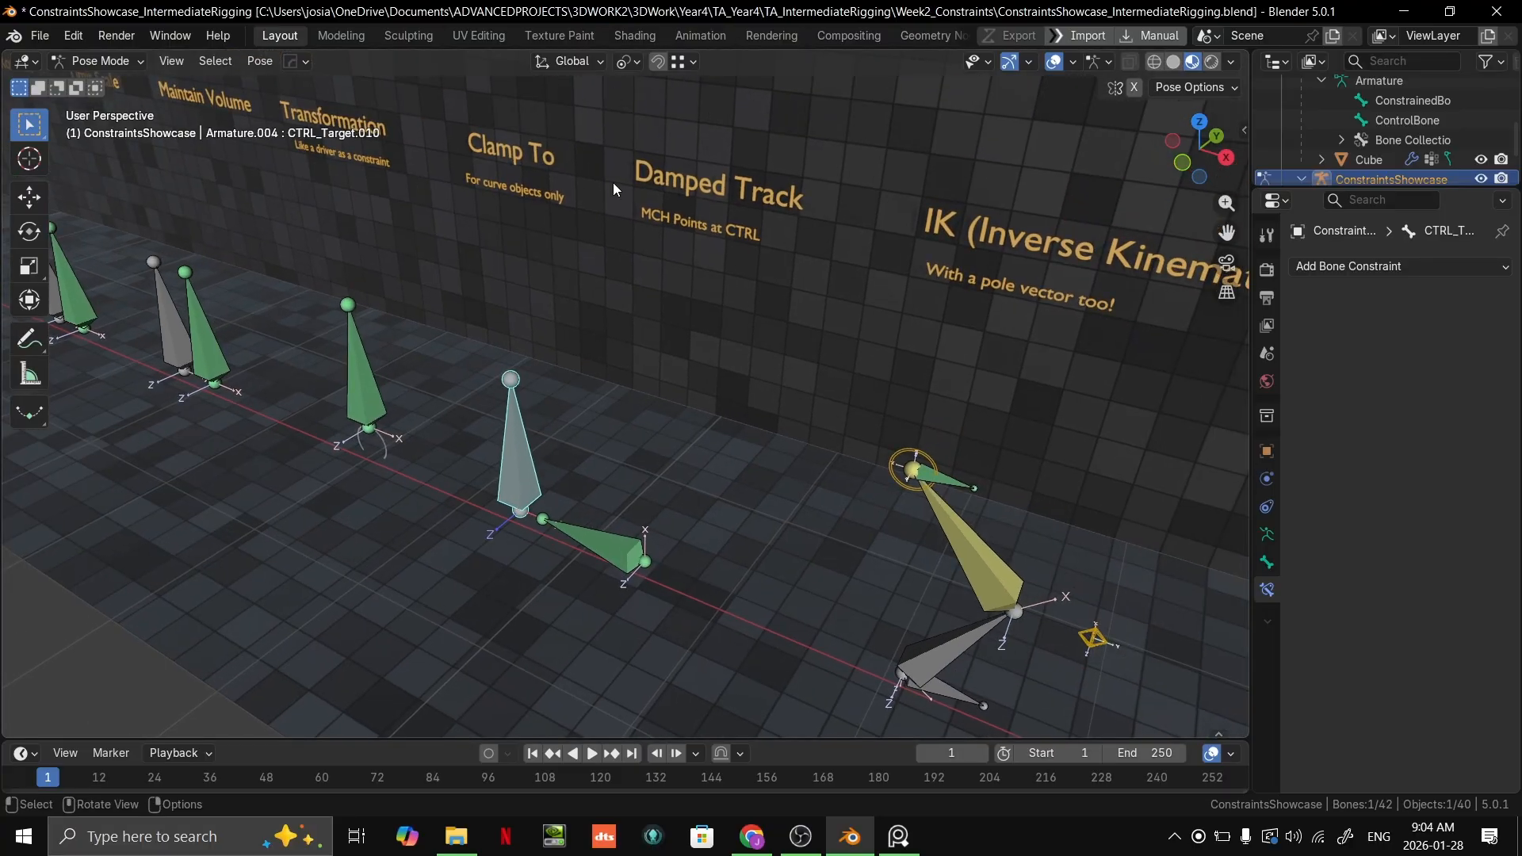
middle_click_drag(568, 398, 761, 412)
middle_click_drag(536, 364, 713, 507)
key("g")
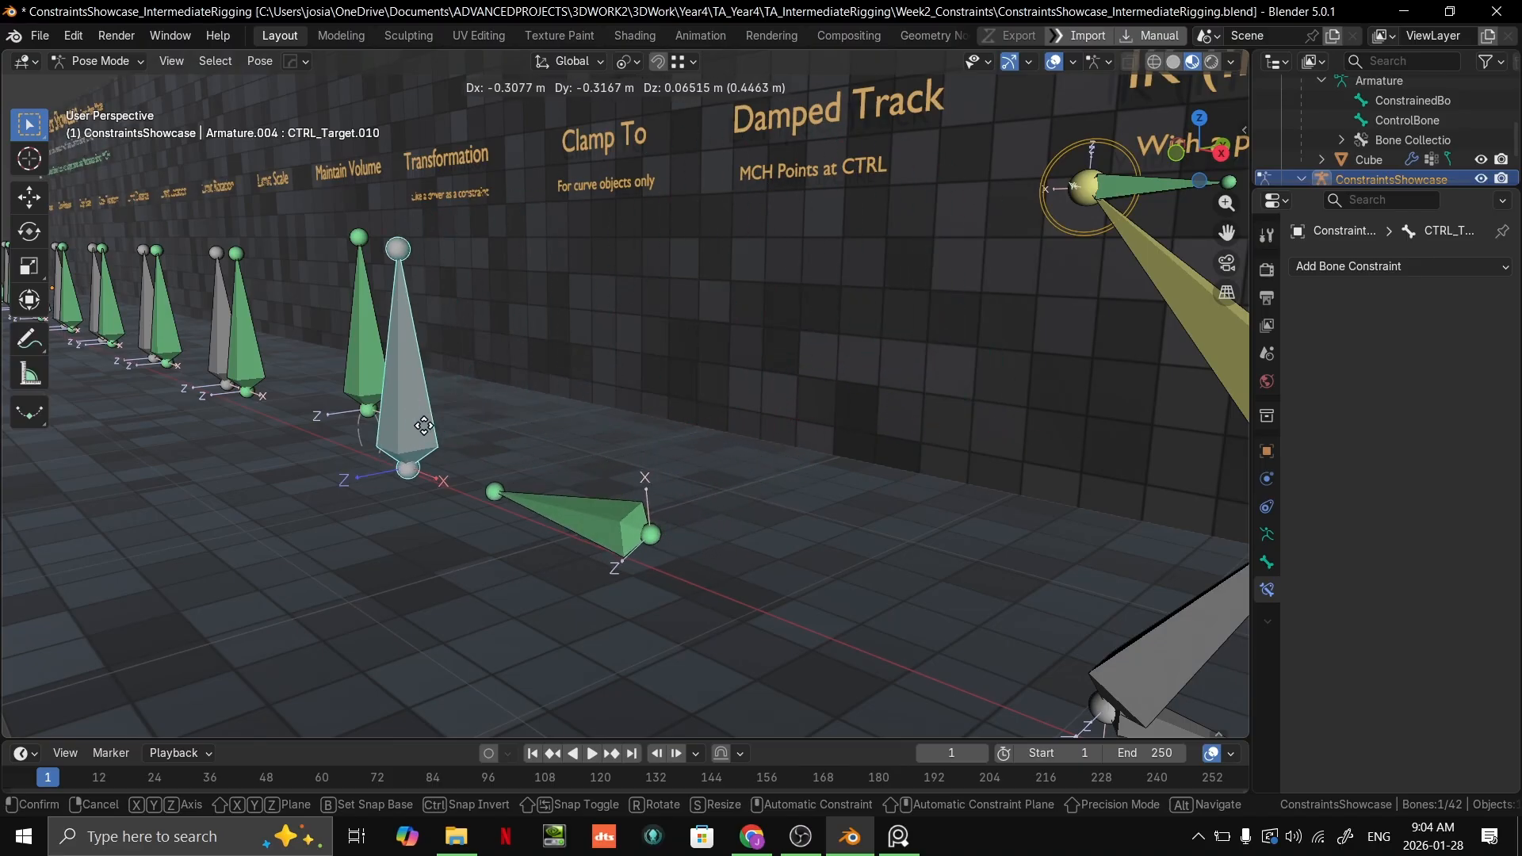
left_click(890, 365)
middle_click_drag(890, 365, 813, 338)
key("g")
left_click(655, 386)
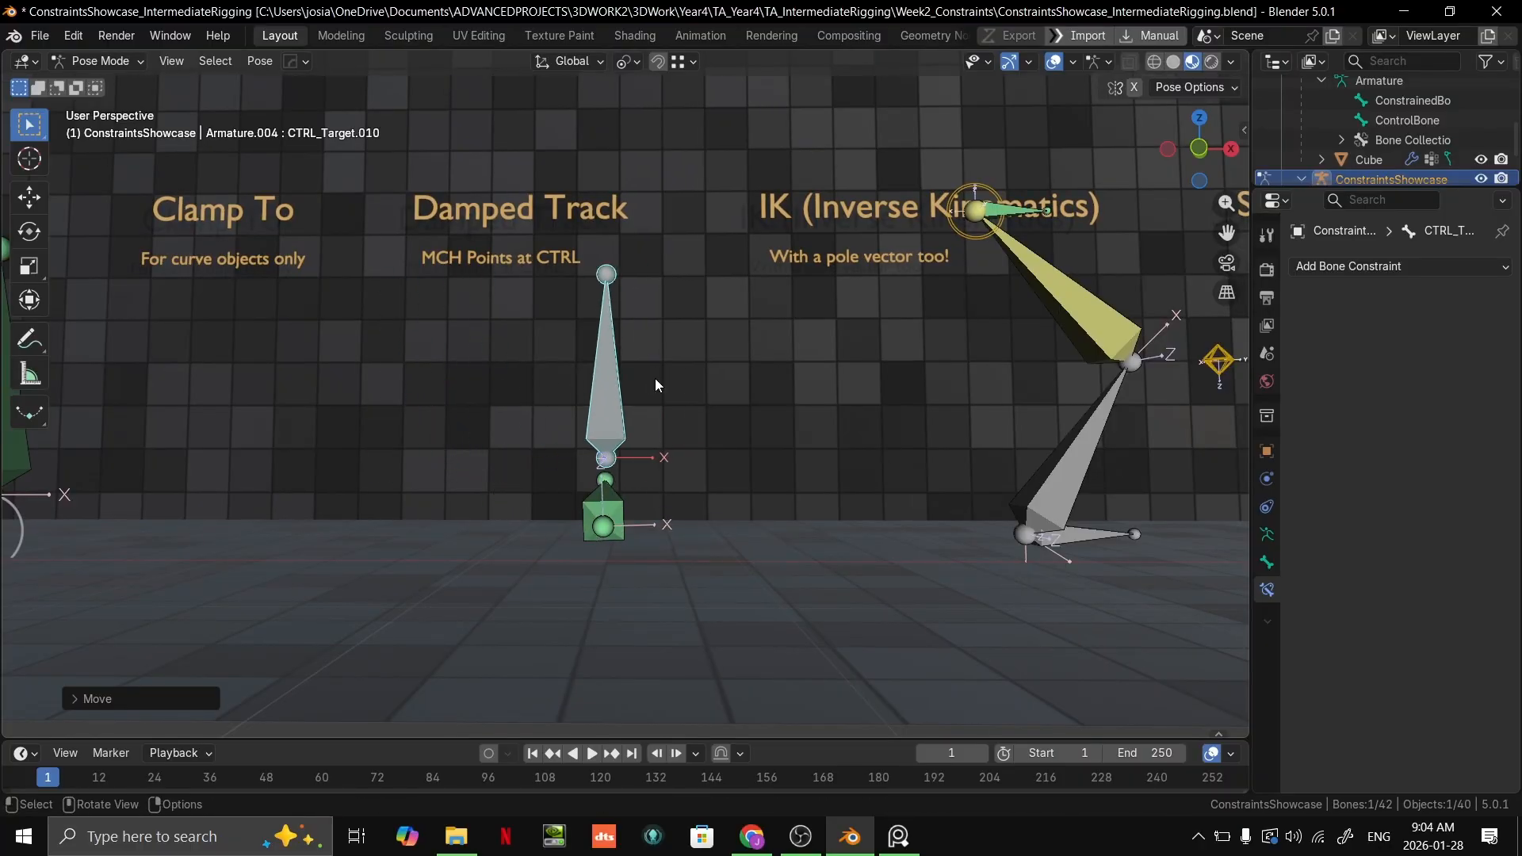
Step: Move the grey control bone freely around the green Damped Track bone in two moves
scroll(655, 386, "up", 2)
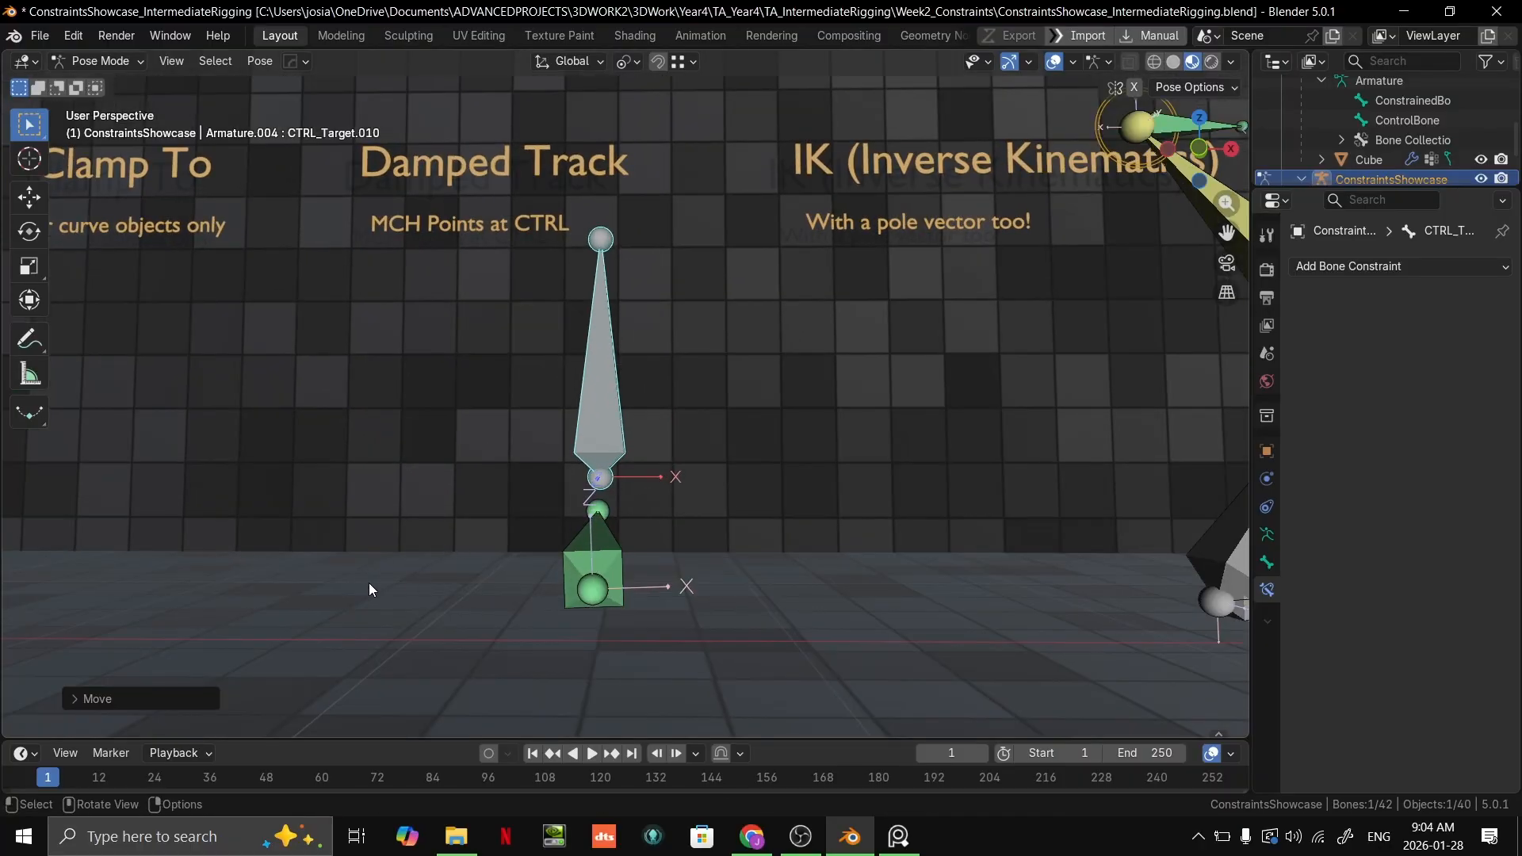
scroll(733, 510, "up", 1)
middle_click_drag(734, 514, 665, 535)
key("g")
left_click(170, 567)
middle_click_drag(170, 568, 569, 563)
middle_click_drag(604, 455, 743, 509)
key("g")
left_click(729, 444)
Step: Try one cancelled move of the grey control bone, and place it above the green tracking bone with a second move
middle_click_drag(729, 444, 913, 435)
key("g")
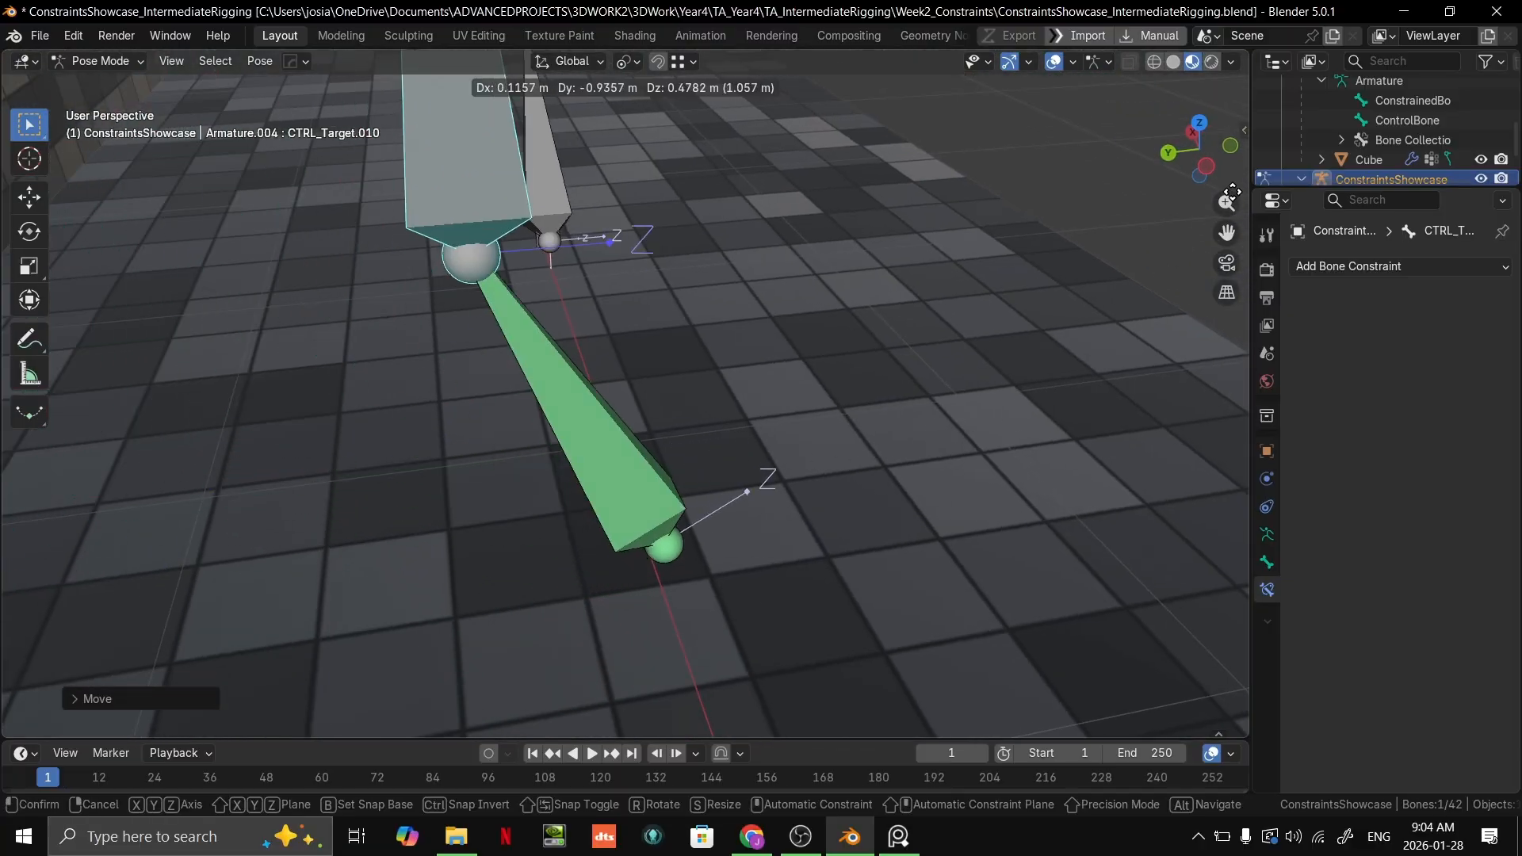
right_click(940, 302)
middle_click_drag(941, 301, 748, 371)
key("g")
left_click(102, 389)
middle_click_drag(101, 388, 378, 256)
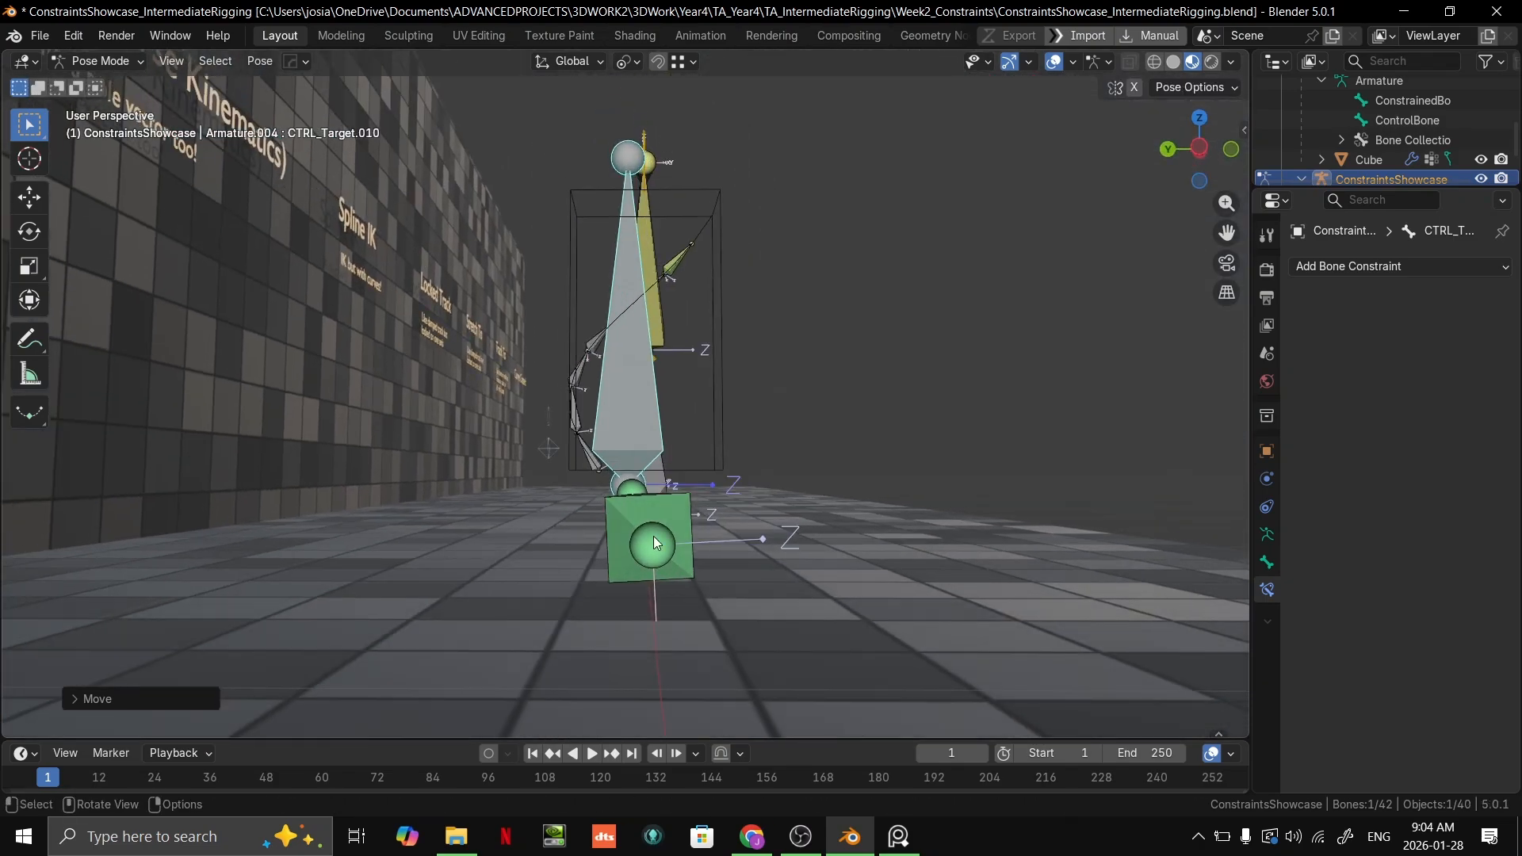
Step: Move the grey control bone horizontally within the XY plane, cancelling two tries and placing it in front of the green bone
middle_click_drag(652, 488, 674, 580)
key("g")
key("shift+z")
key("shift+z")
right_click(774, 549)
key("g")
key("shift+z")
key("shift+z")
right_click(822, 363)
key("g")
key("shift+z")
left_click(1031, 469)
Step: Move the grey control bone to both sides of the green Damped Track bone in three free moves
middle_click_drag(959, 477, 781, 507)
key("g")
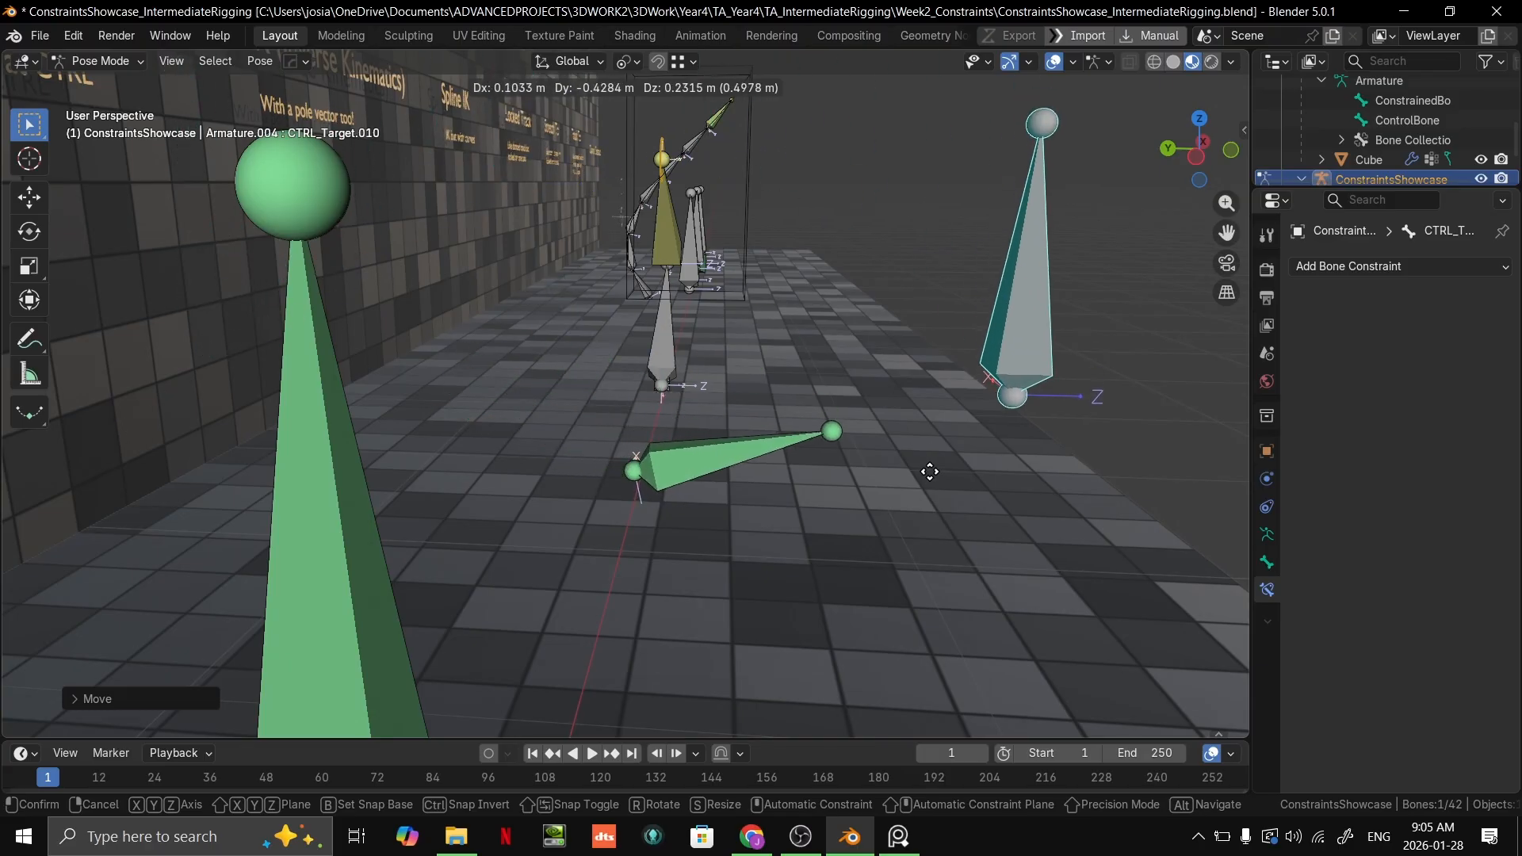
left_click(813, 472)
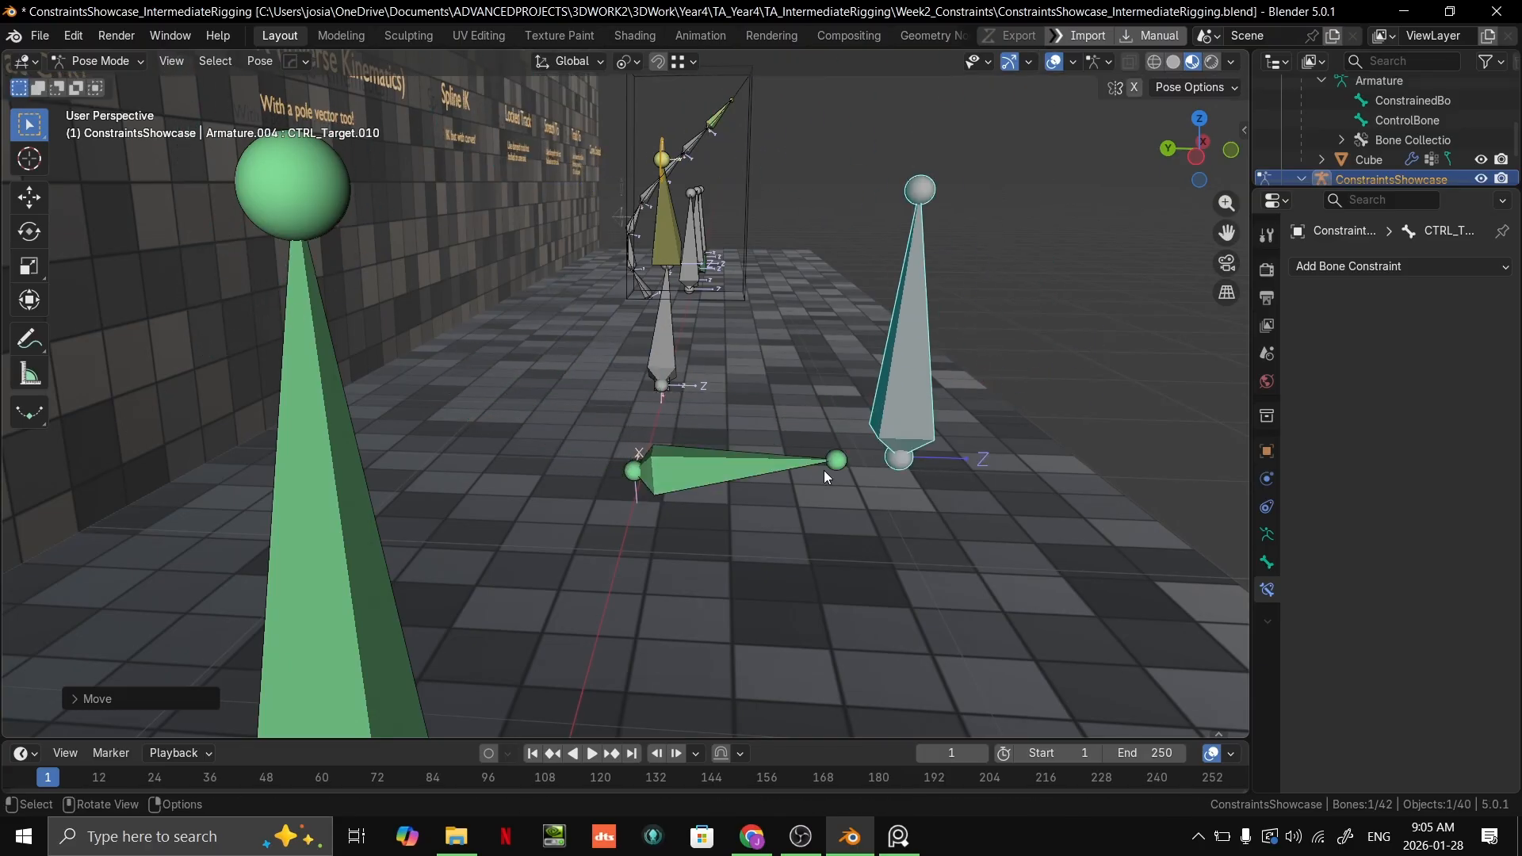
middle_click_drag(252, 666, 801, 489)
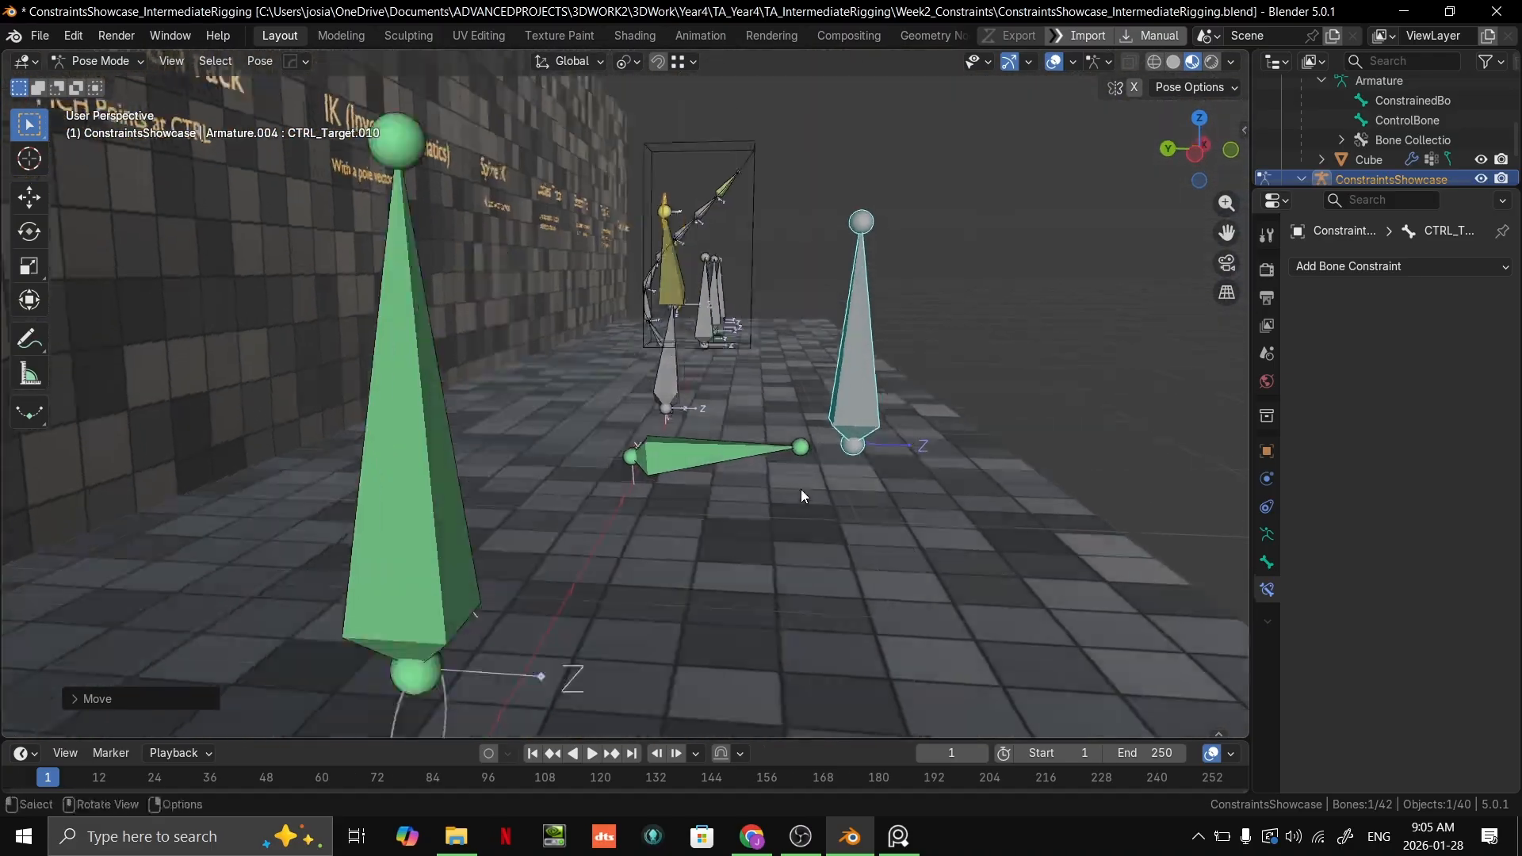
key("g")
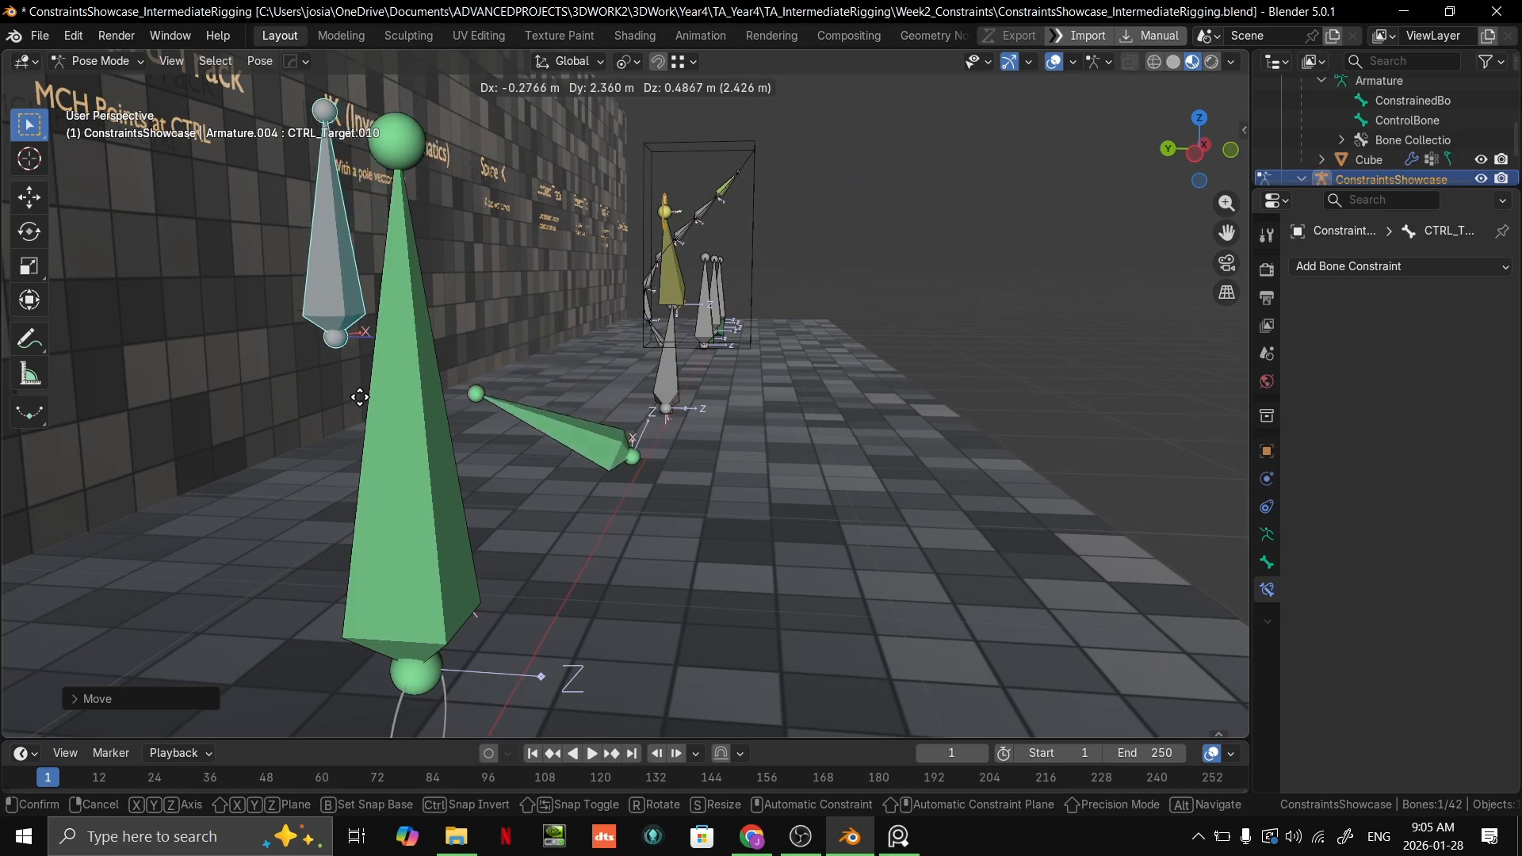
left_click(375, 539)
middle_click_drag(421, 533, 260, 513)
key("g")
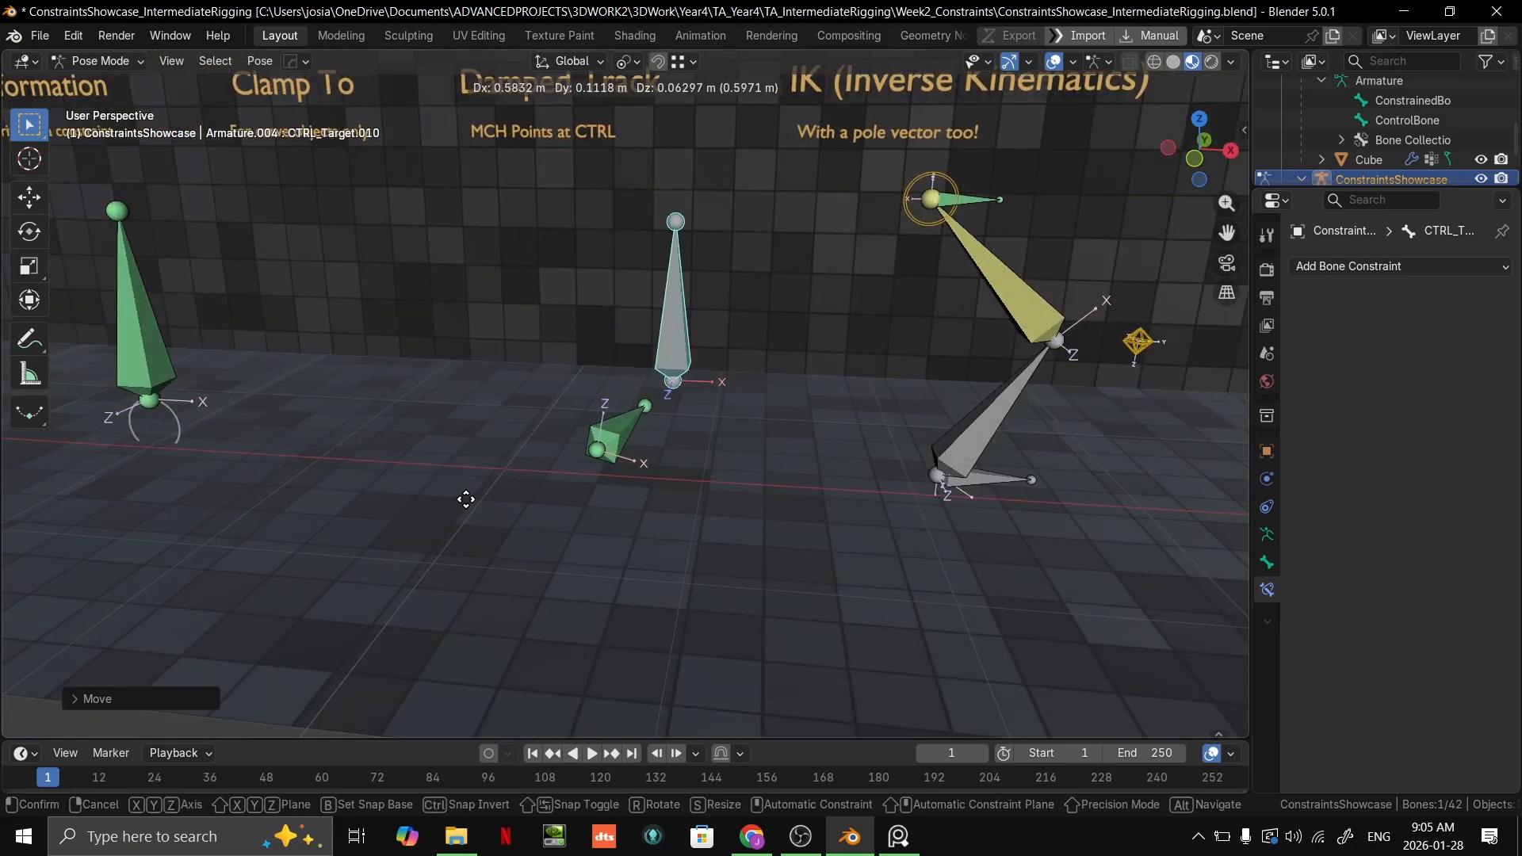
left_click(428, 516)
Step: Reposition the grey control bone four more times, viewing the green bone's tracking from different angles
middle_click_drag(643, 460, 673, 516)
key("g")
left_click(955, 458)
middle_click_drag(956, 458, 559, 444)
key("g")
left_click(454, 345)
middle_click_drag(454, 346, 609, 274)
key("g")
left_click(468, 377)
middle_click_drag(468, 377, 764, 417)
key("g")
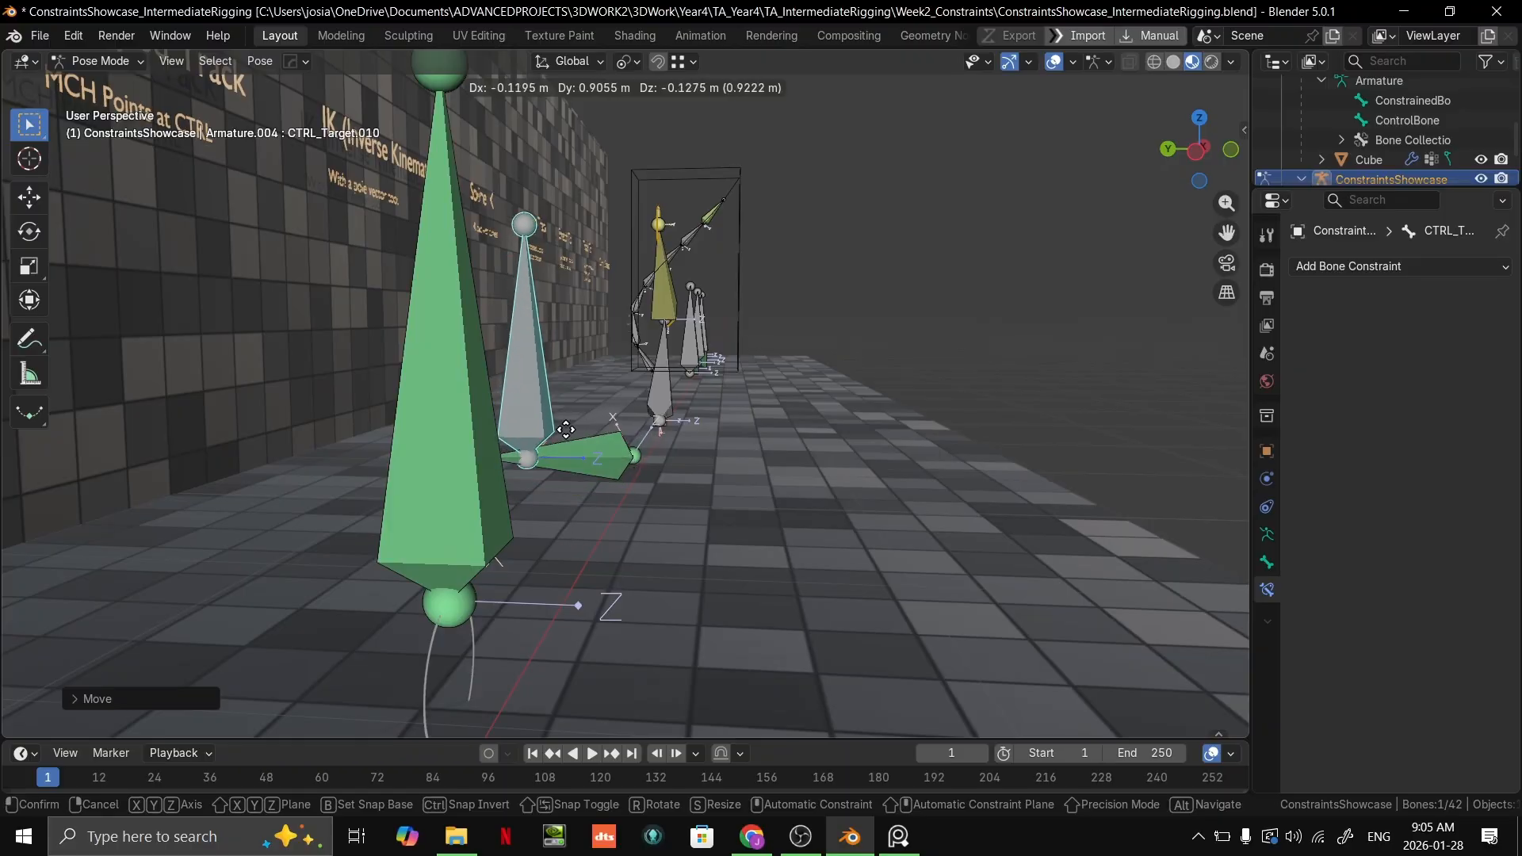
left_click(735, 381)
middle_click_drag(735, 380, 638, 395)
Step: Undo the grey control bone's moves back to when the green Damped Track bone was selected
middle_click_drag(1134, 333, 650, 333)
scroll(660, 444, "up", 5)
key("ctrl+z")
key("ctrl+z")
key("ctrl+z")
key("ctrl+z")
key("ctrl+z")
key("ctrl+z")
key("ctrl+z")
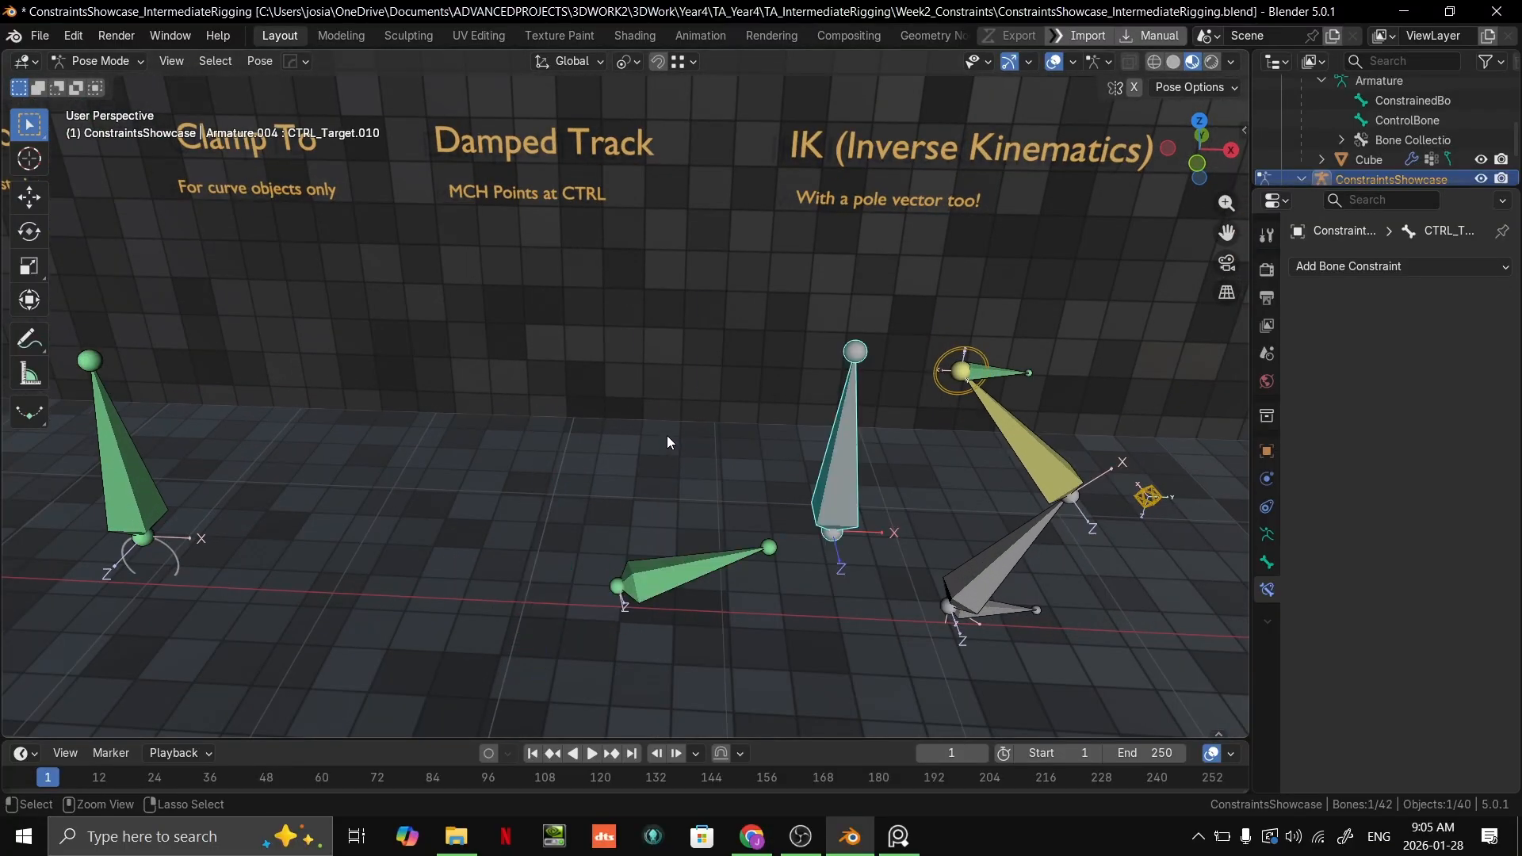
key("ctrl+z")
key("ctrl+z")
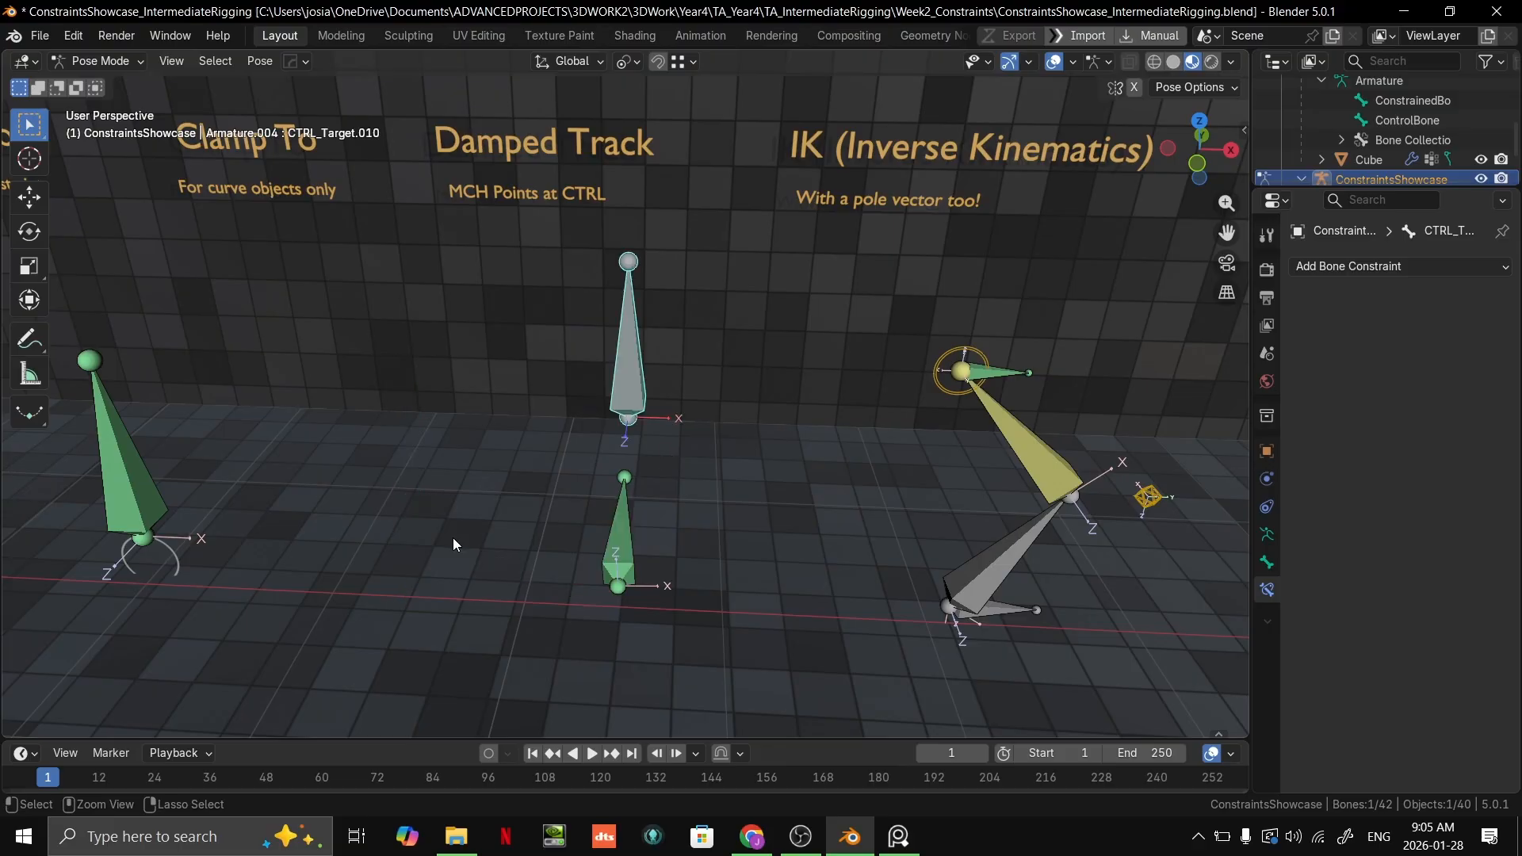
key("ctrl+z")
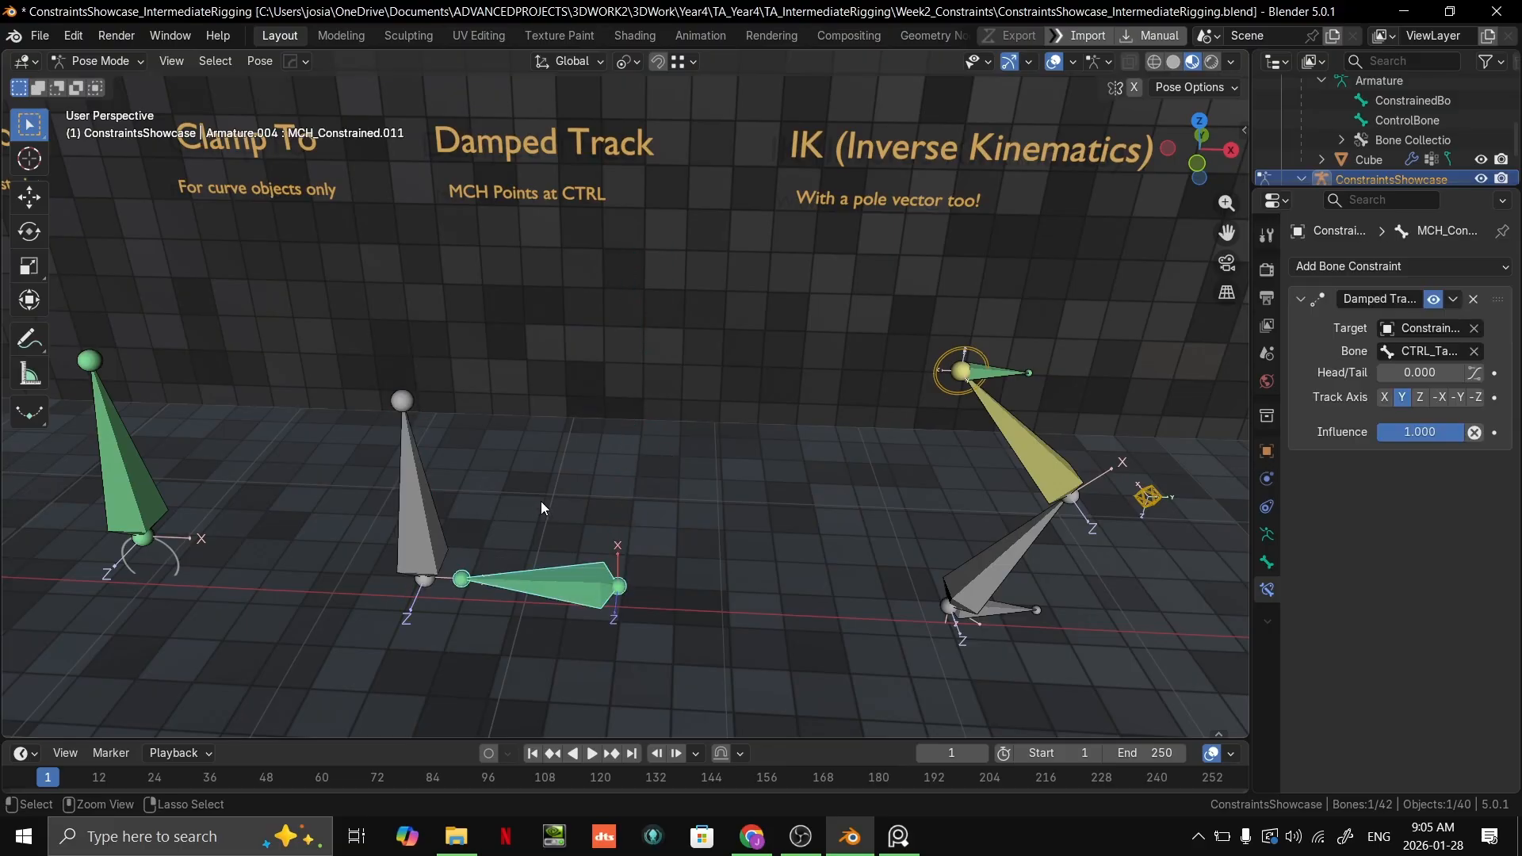
Step: Show the IK (Inverse Kinematics) setup in front view and select its circular IK handle bone
scroll(547, 496, "down", 5)
scroll(682, 424, "up", 2)
middle_click_drag(688, 411, 697, 386)
scroll(685, 406, "up", 3)
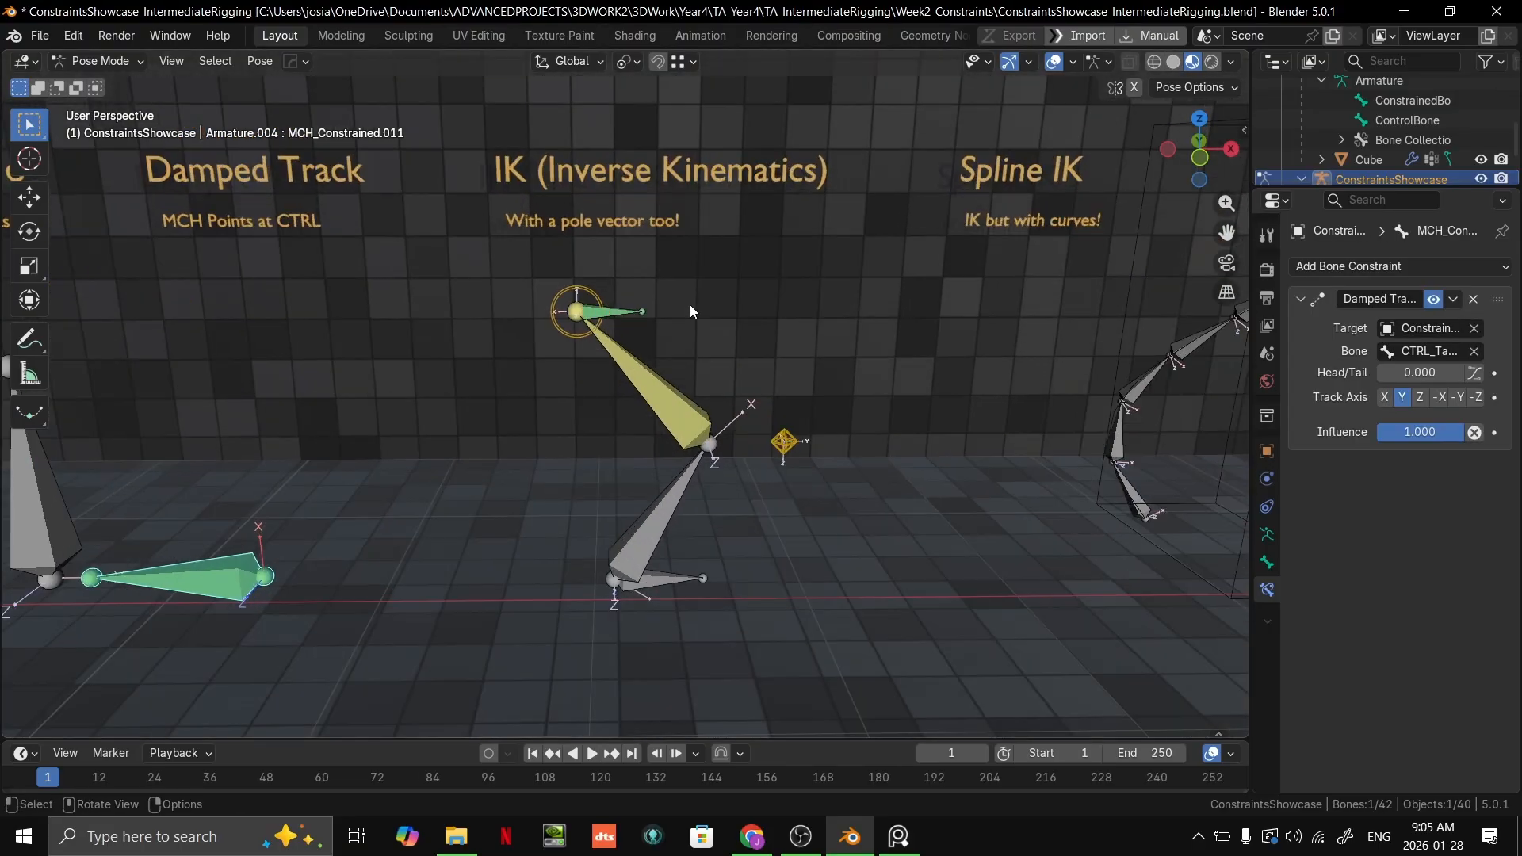
scroll(697, 367, "up", 2)
middle_click_drag(732, 296, 746, 394)
key("grave")
left_click(689, 329)
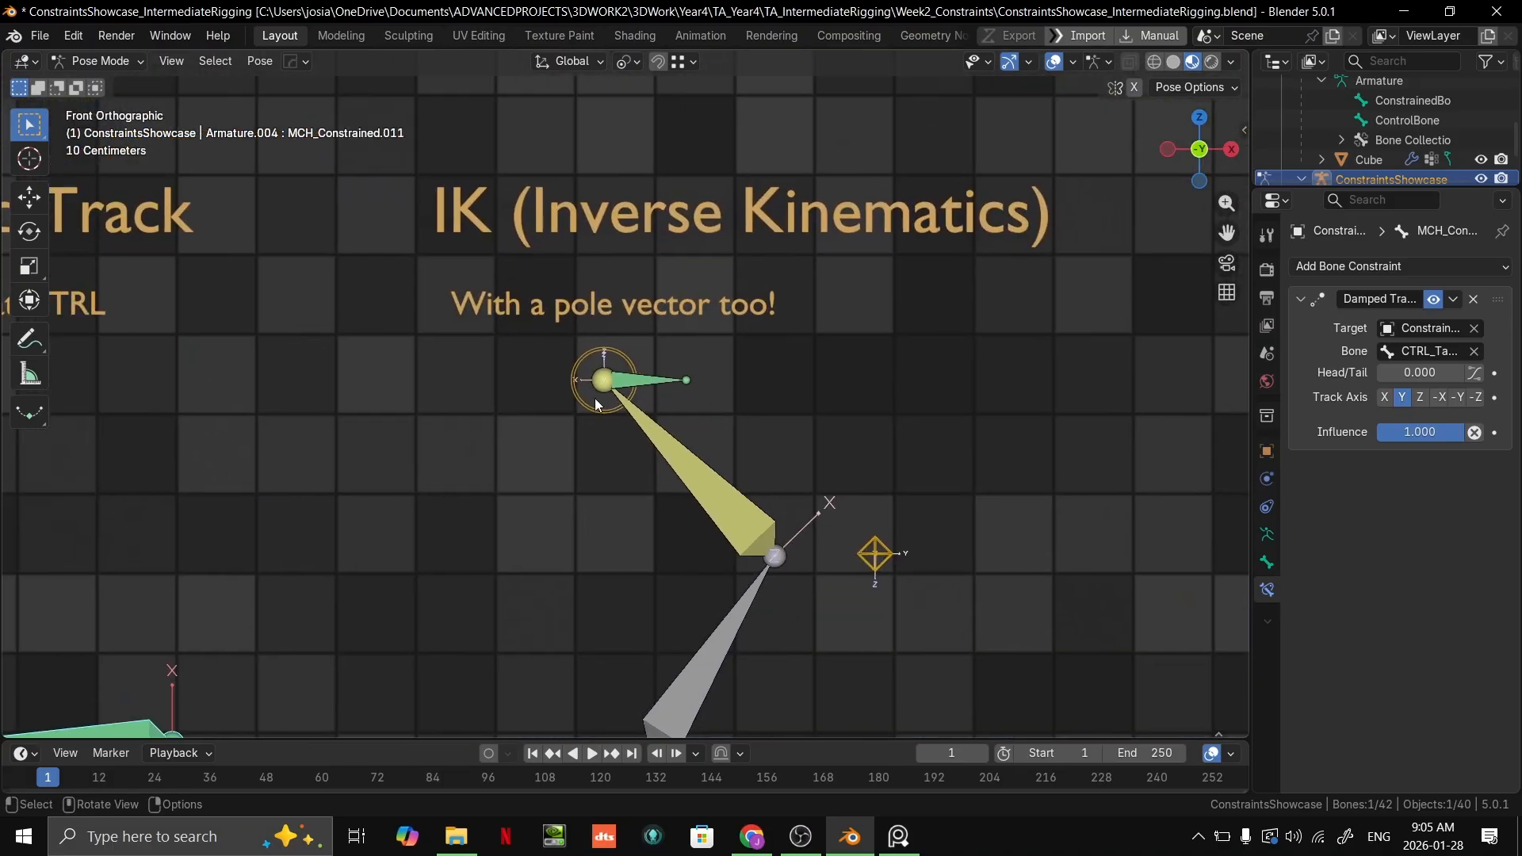
left_click(602, 412)
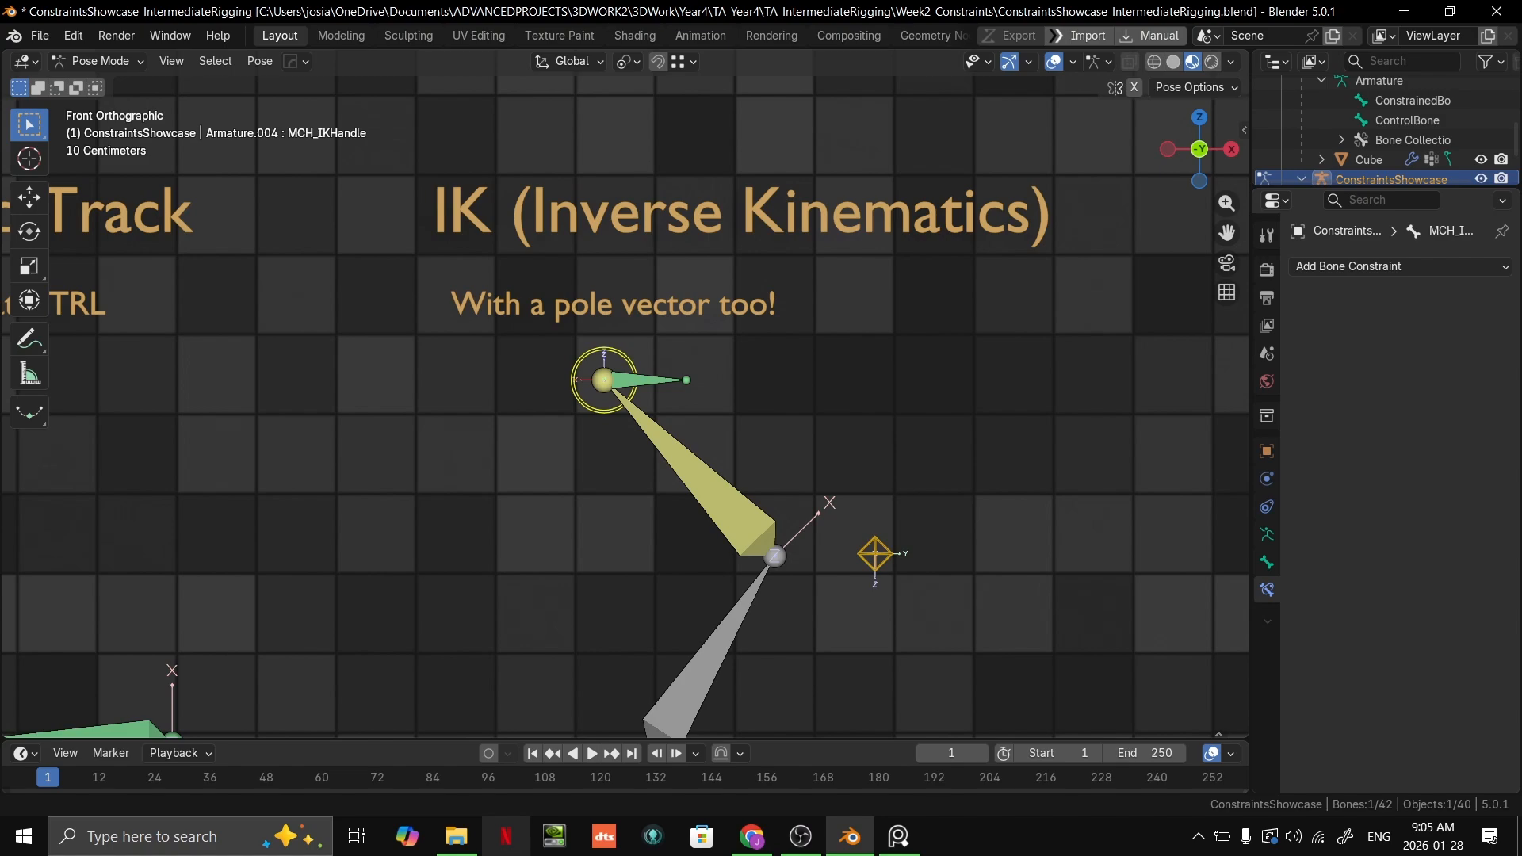
Step: Try moving the circular IK handle bone and cancel the move
left_click(313, 853)
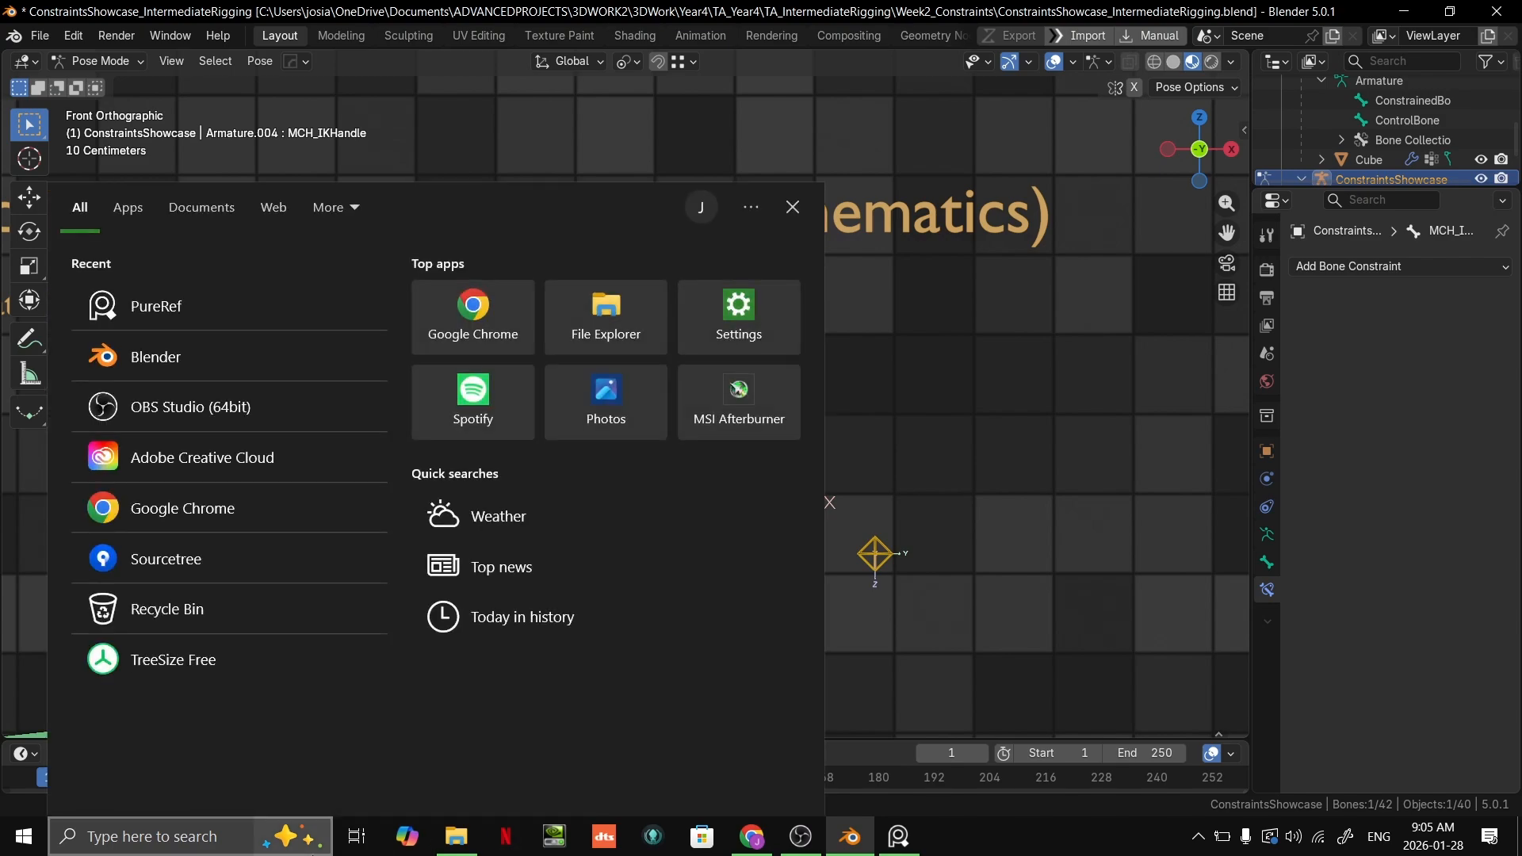
left_click(1325, 713)
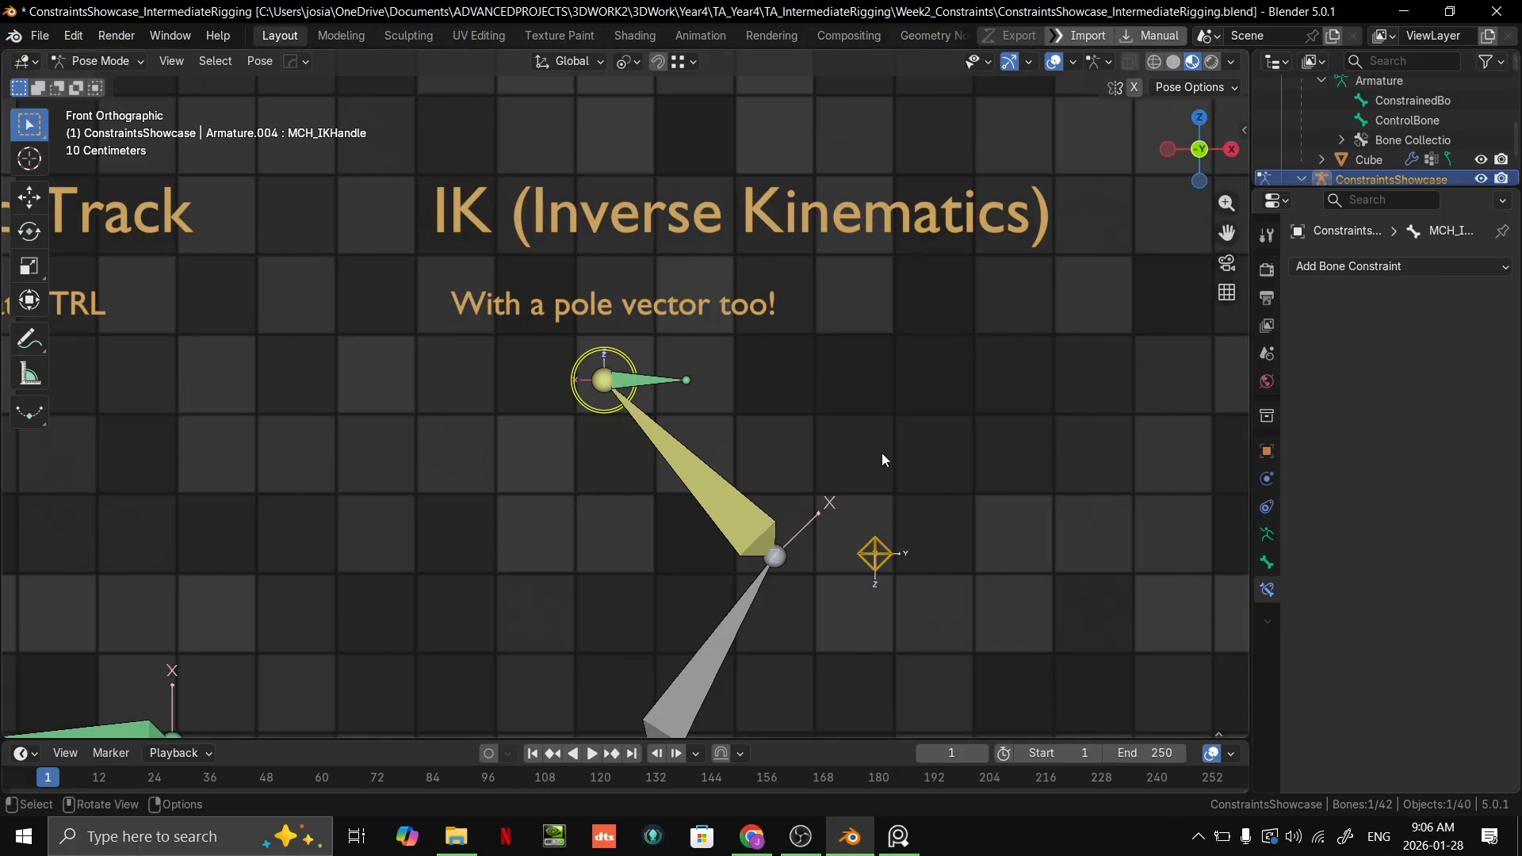
scroll(920, 539, "up", 3)
scroll(928, 559, "down", 2)
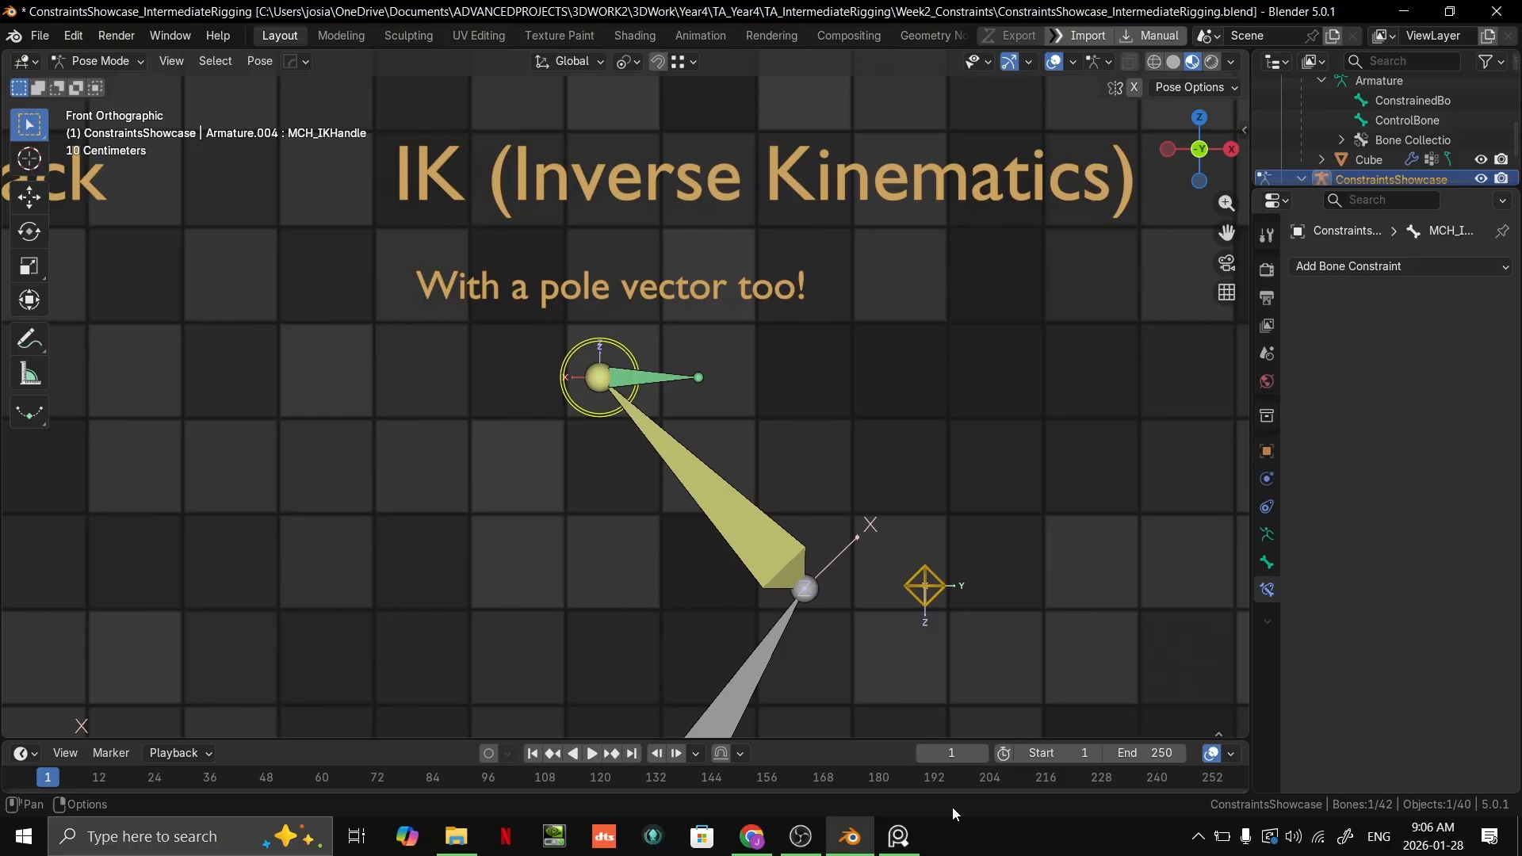
scroll(901, 374, "down", 2)
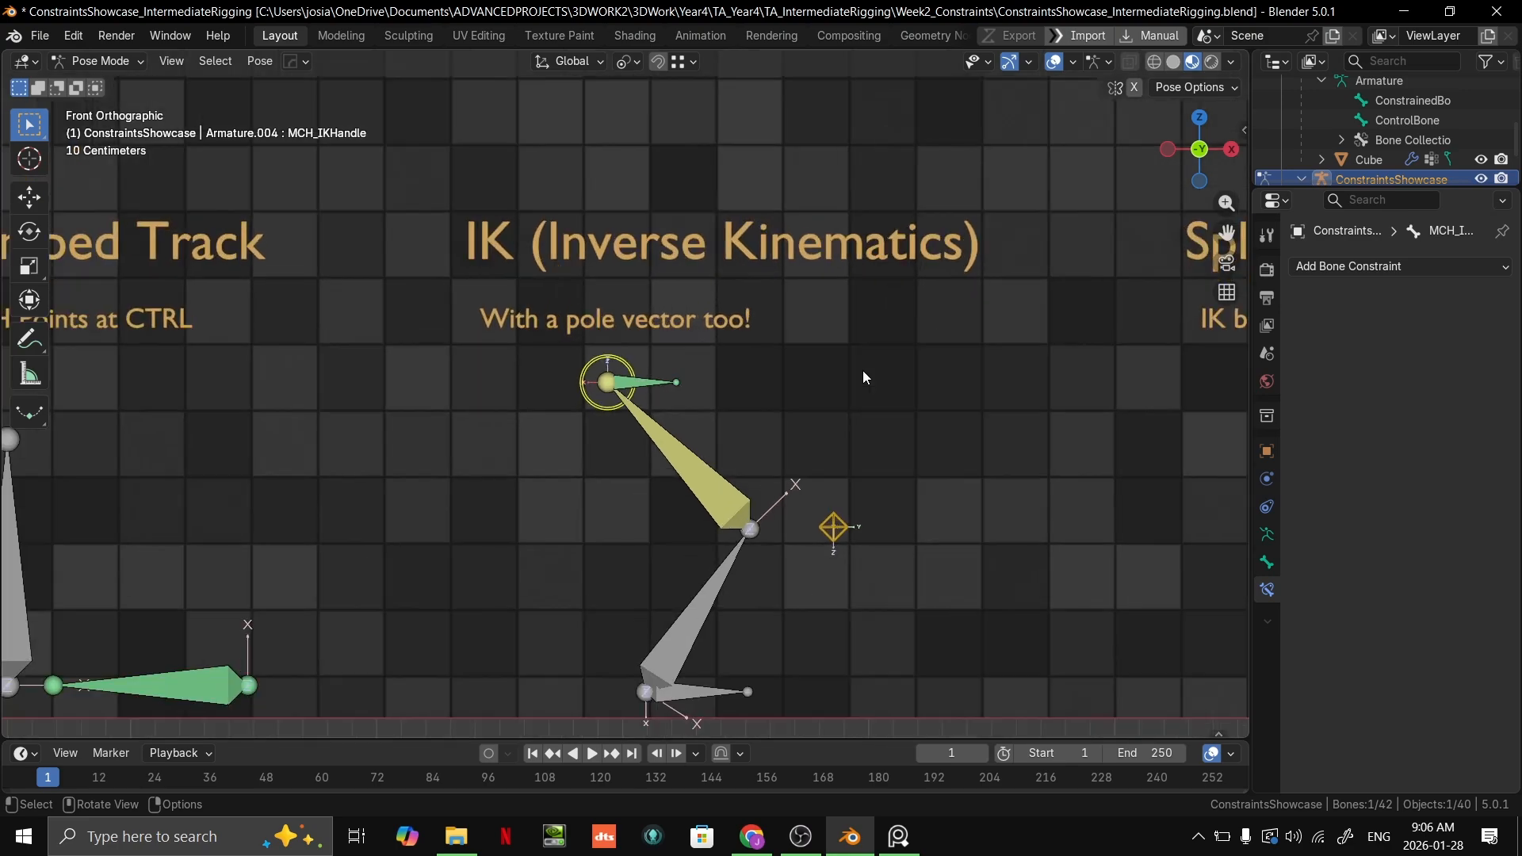
key("g")
key("Escape")
Step: Reveal the selected IK handle bone in the Outliner and enlarge the Outliner's area
scroll(599, 403, "up", 4)
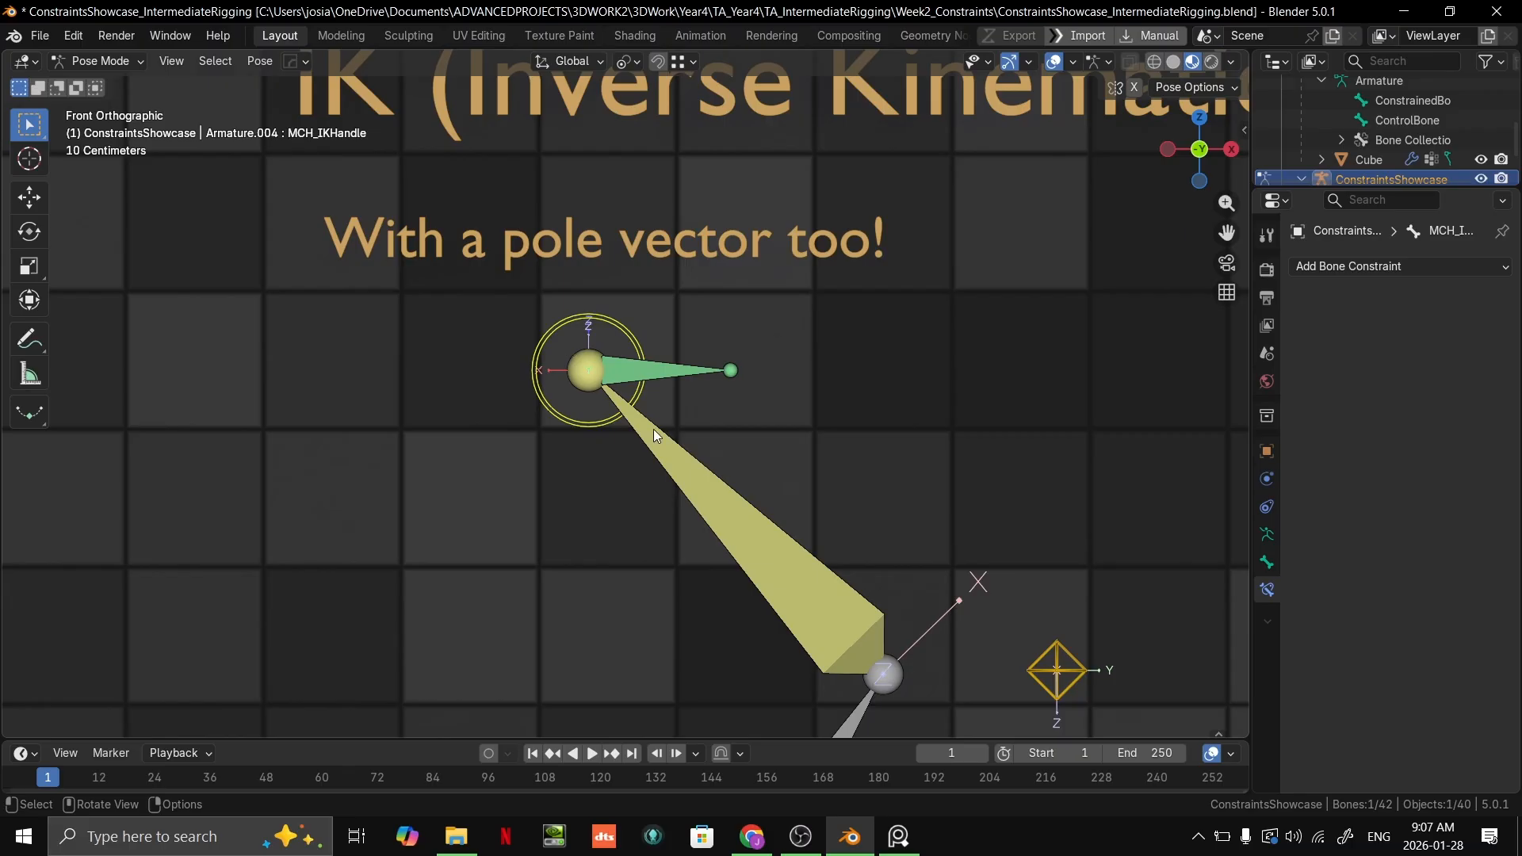
middle_click_drag(660, 424, 655, 401, "shift")
key("KP_Decimal")
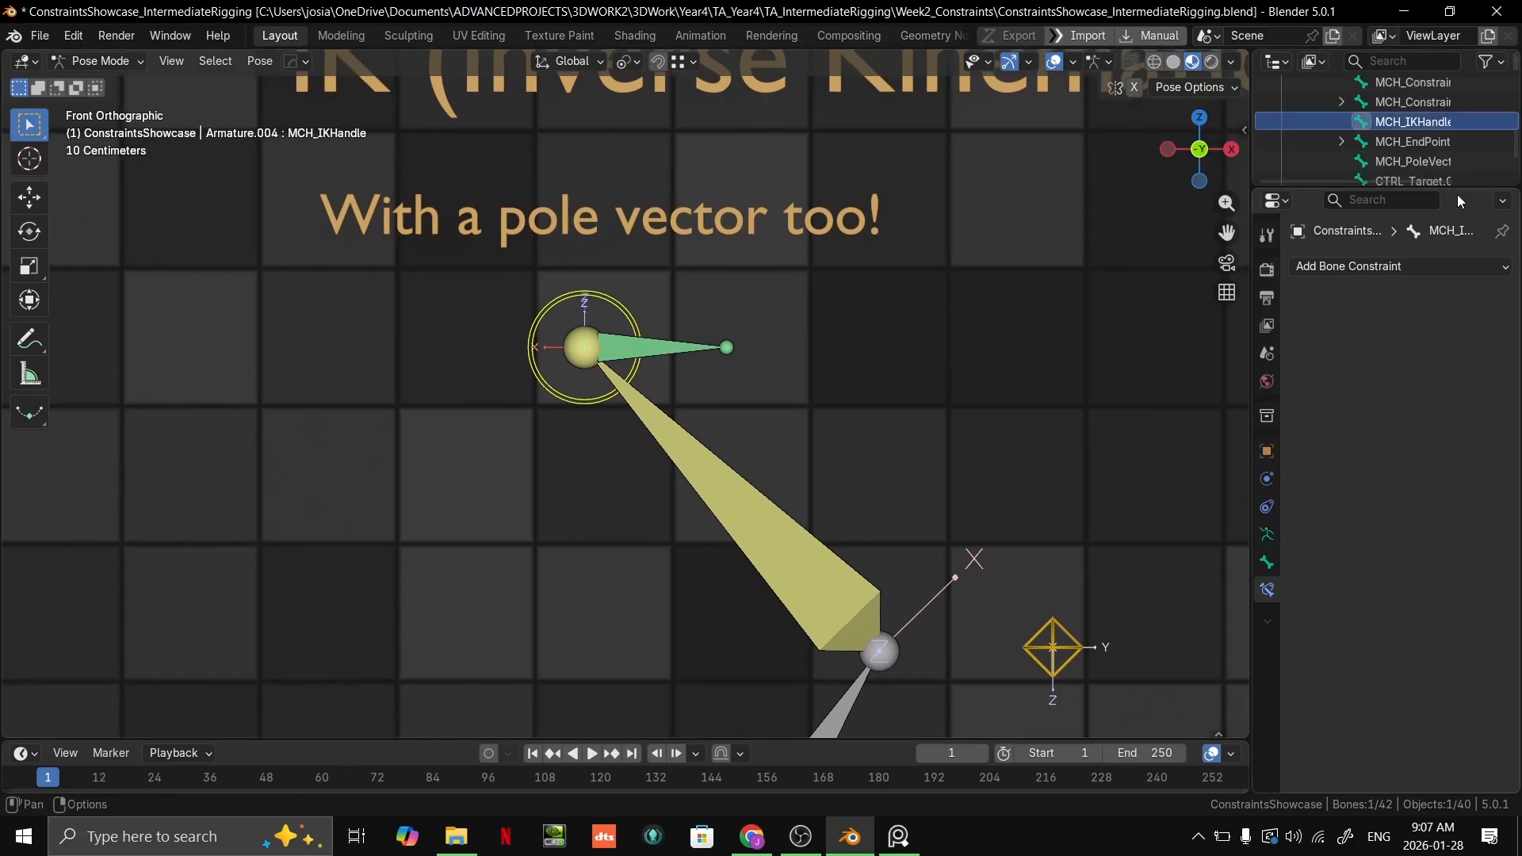
left_click_drag(1457, 192, 1427, 546)
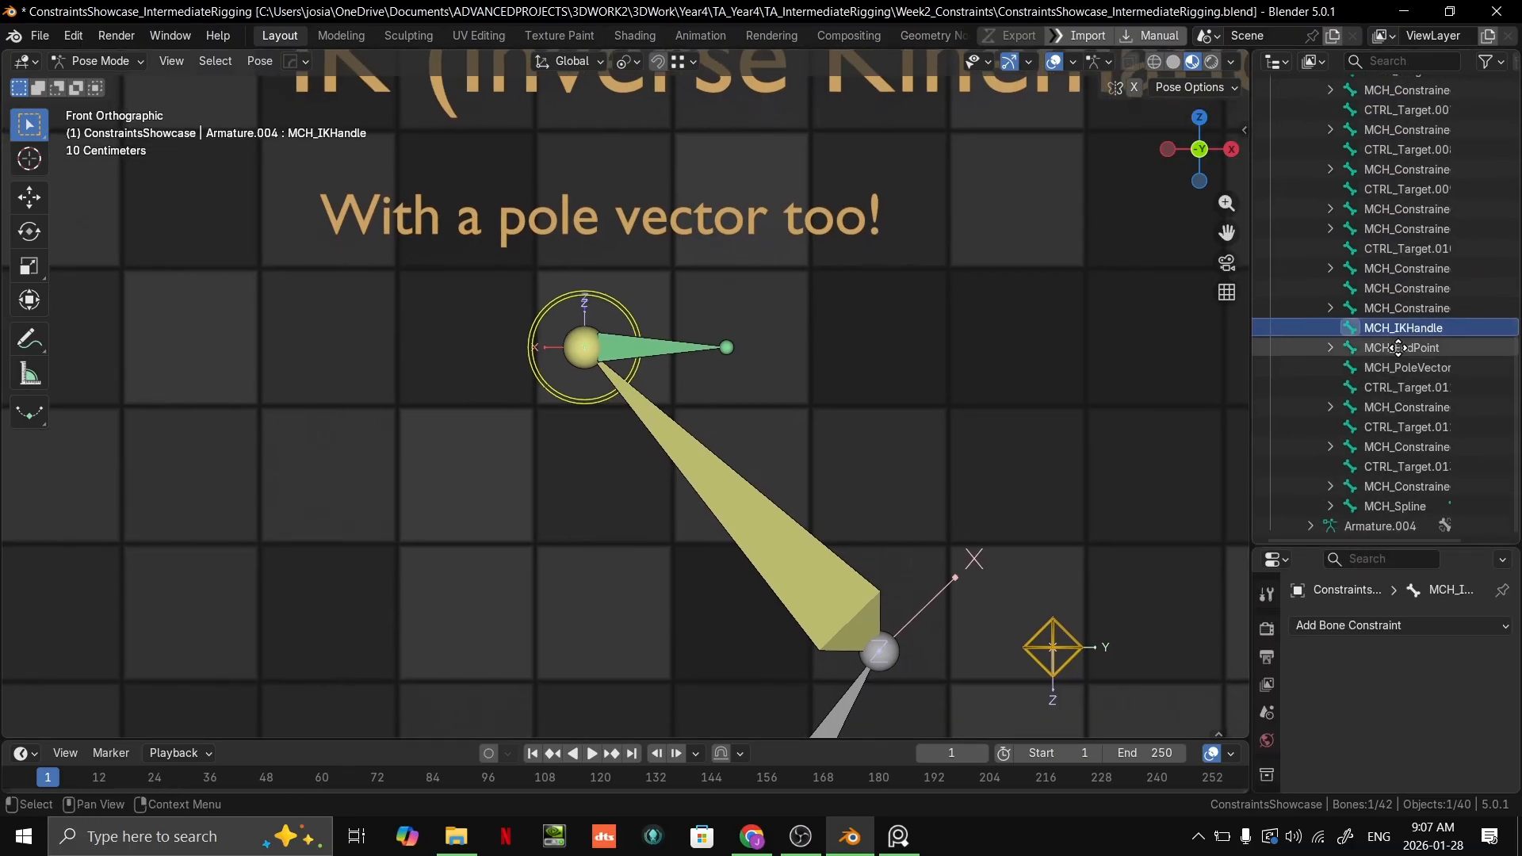
scroll(714, 327, "down", 3)
scroll(711, 325, "up", 1)
Step: Rename the circular IK handle bone as CTRL_IKHandle
key("g")
right_click(724, 313)
middle_click_drag(607, 309, 546, 331)
left_click(583, 307)
left_click(538, 327)
double_click(1388, 327)
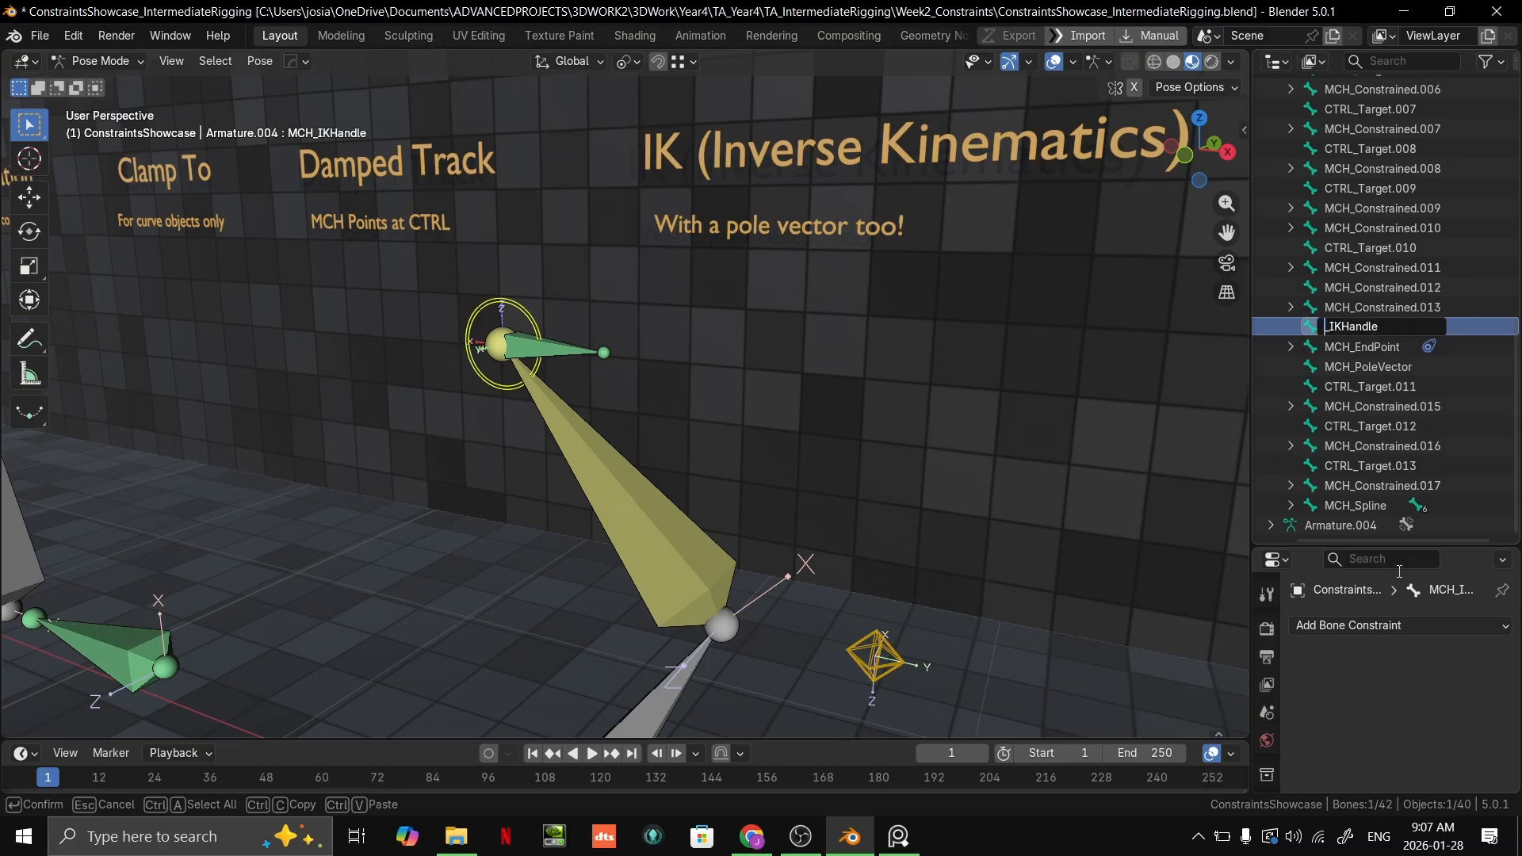
type("CTRL")
key("Return")
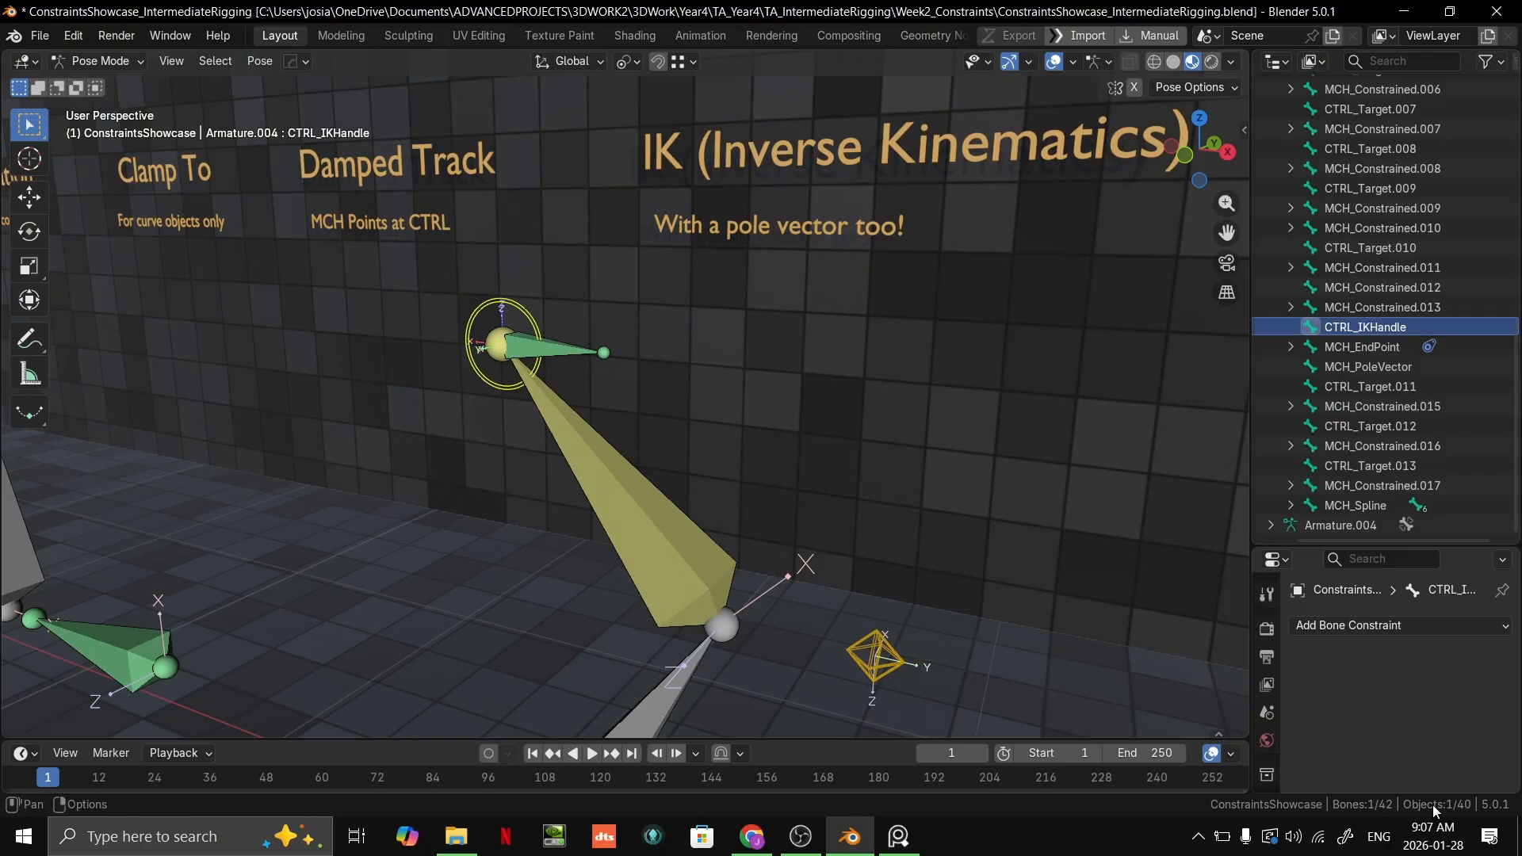
Step: Move CTRL_IKHandle freely once in front view and once in perspective view to bend and extend the IK chain
key("KP_1")
scroll(766, 369, "down", 3)
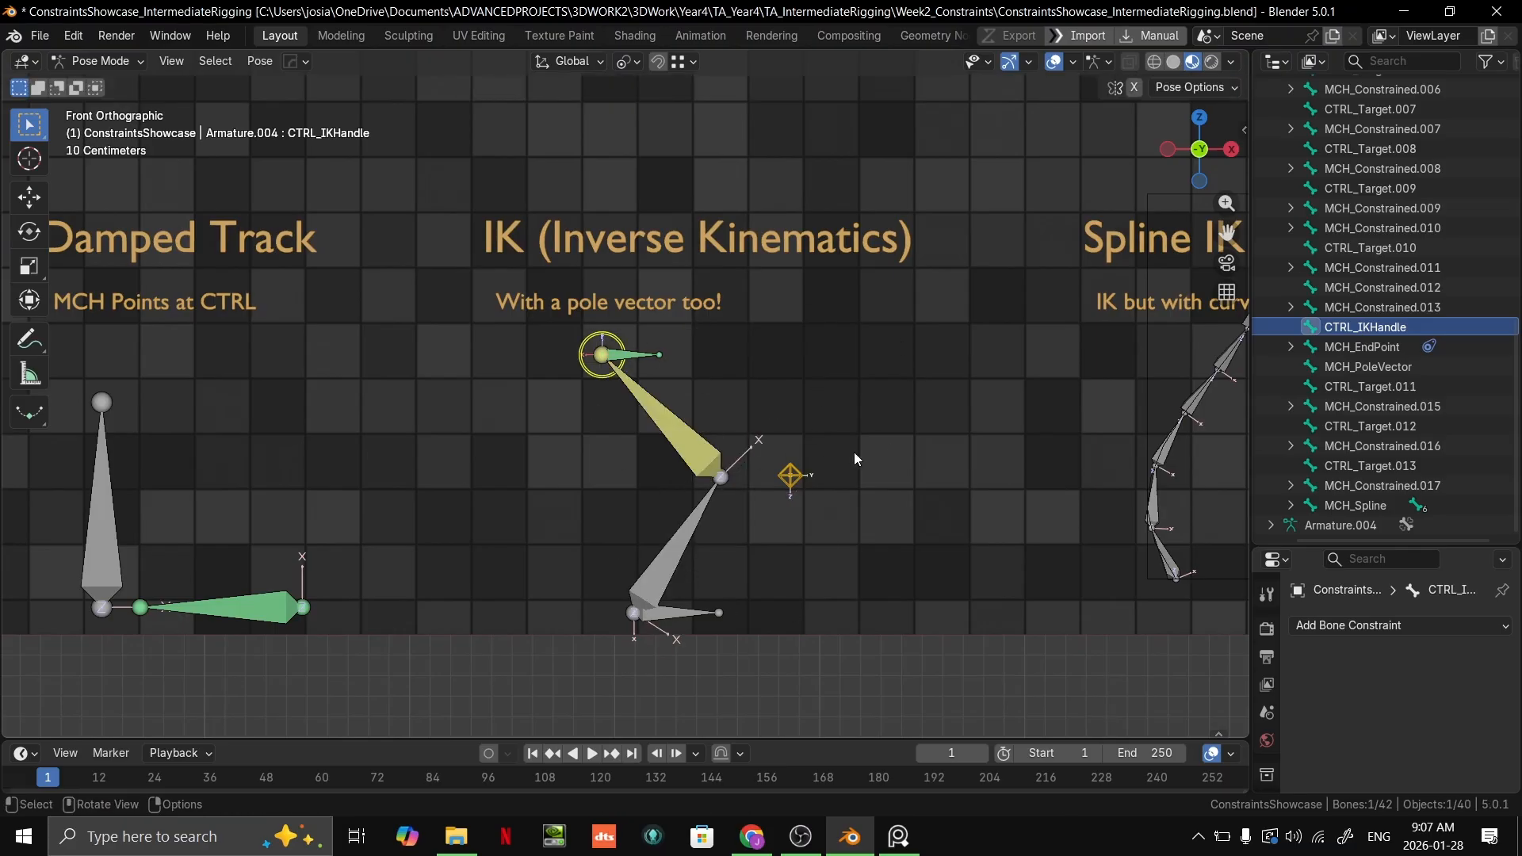
scroll(775, 432, "up", 2)
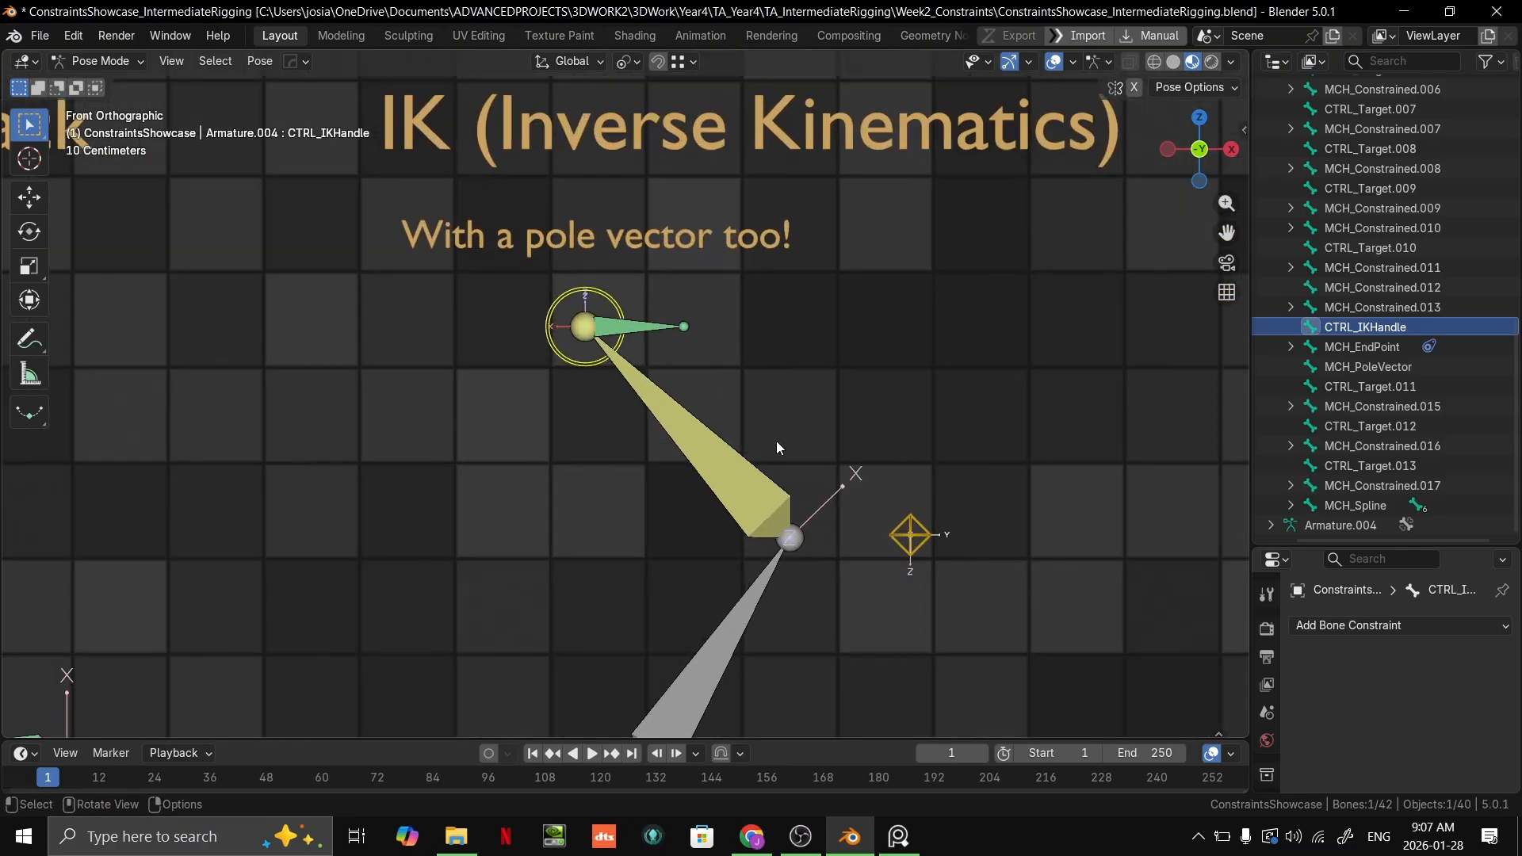
middle_click_drag(845, 391, 842, 369, "shift")
key("g")
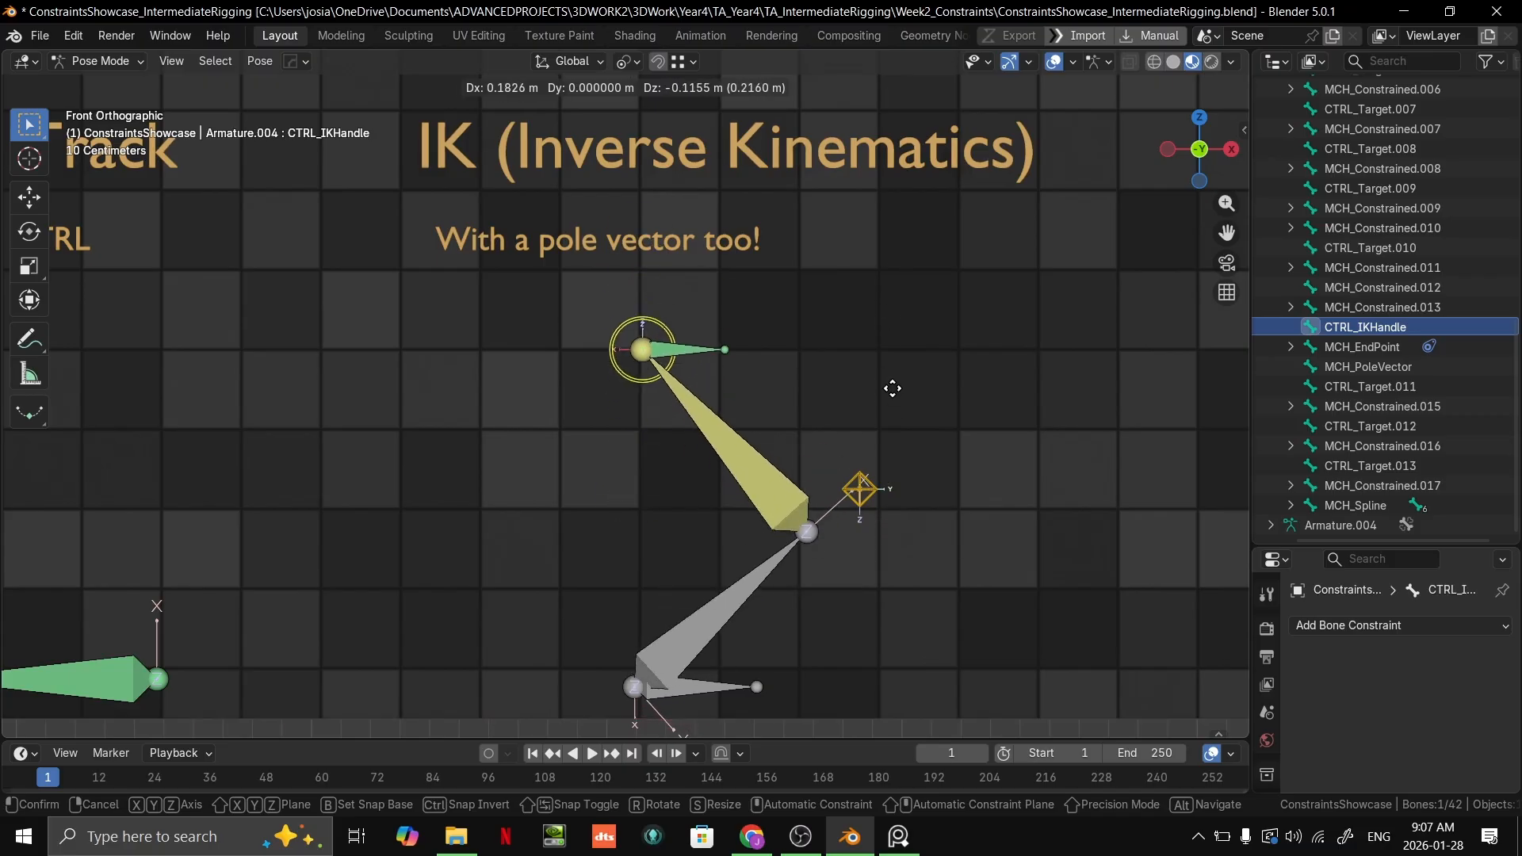
left_click(872, 336)
middle_click_drag(870, 339, 773, 341)
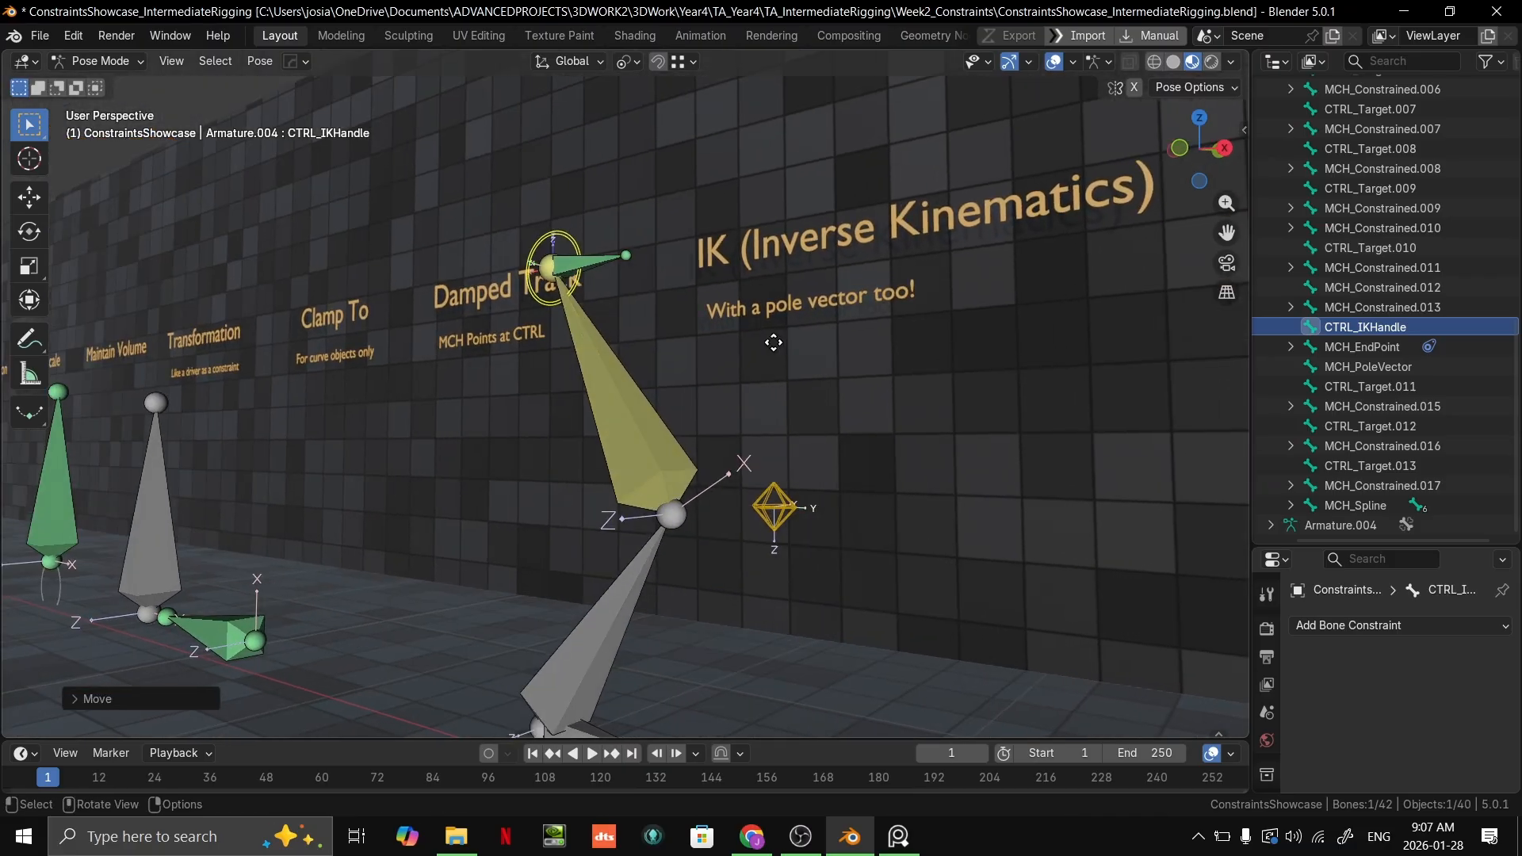
key("g")
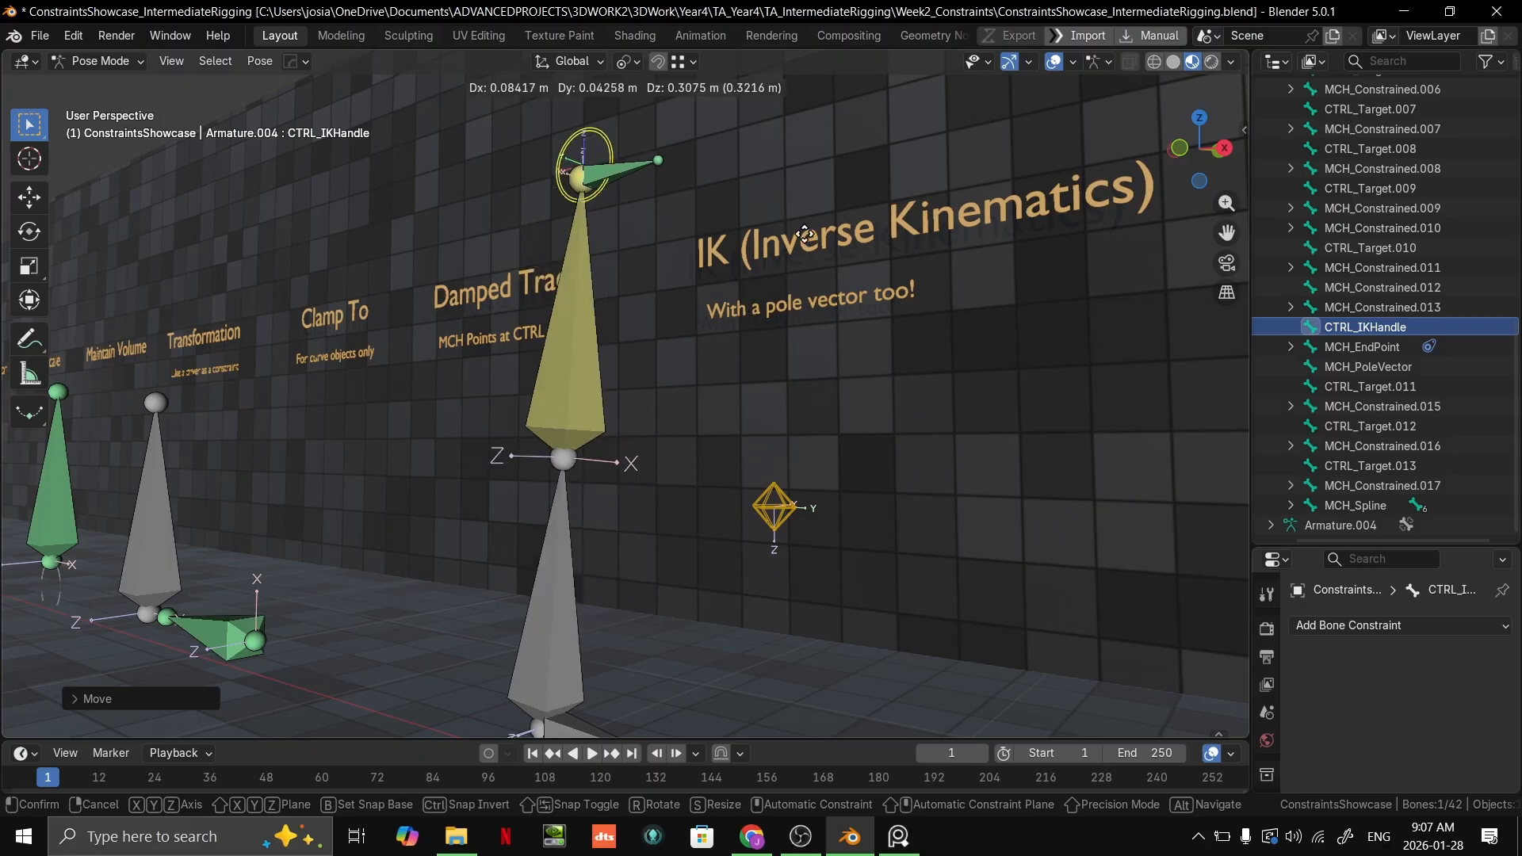
left_click(752, 183)
Step: Move CTRL_IKHandle upward in front view, past the IK chain's full reach and above the IK heading
middle_click_drag(749, 174, 775, 349)
key("grave")
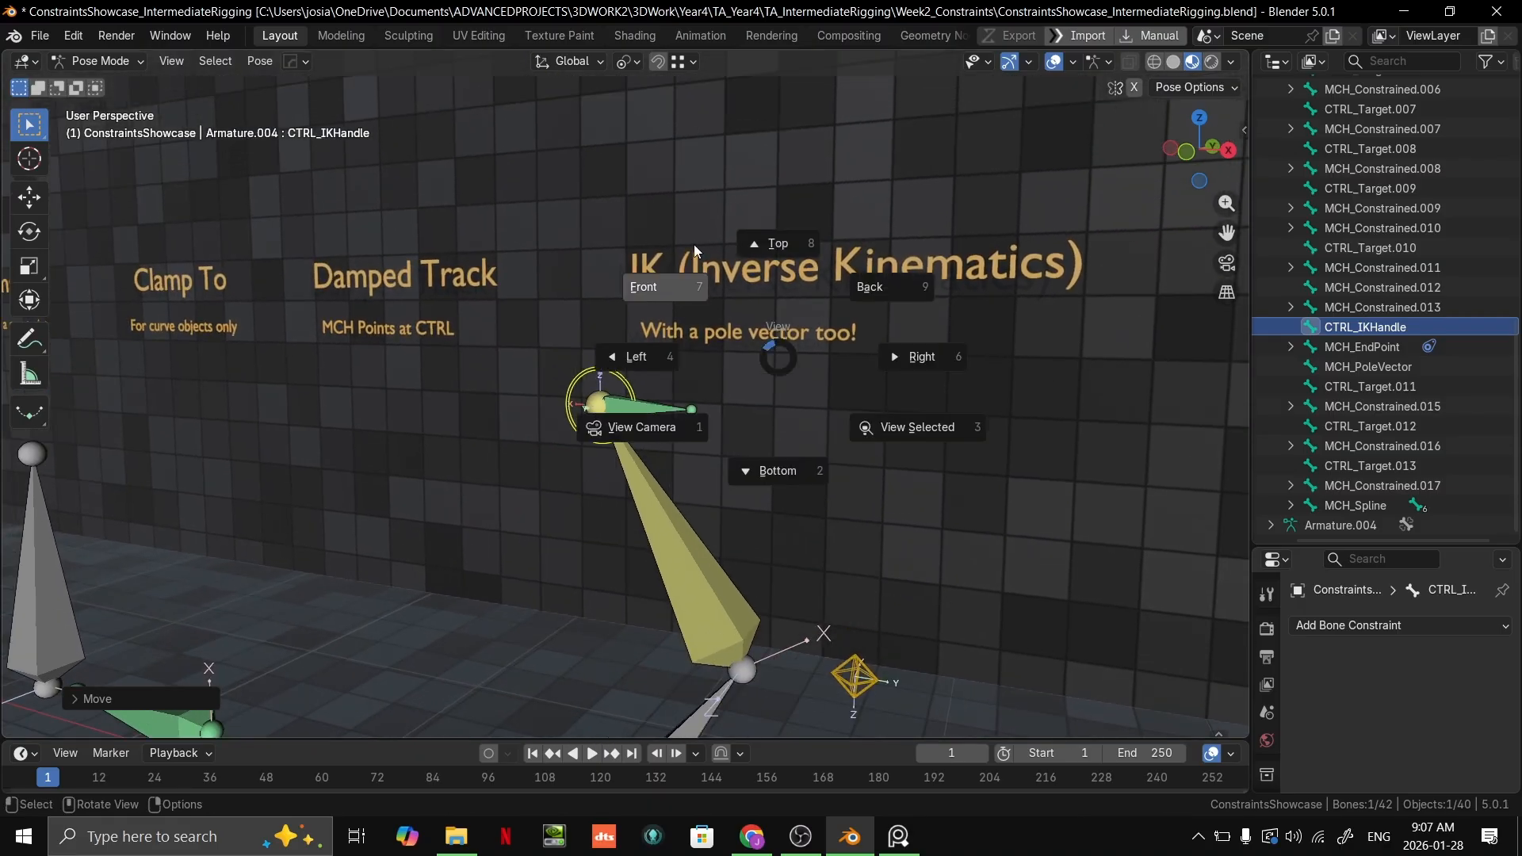
left_click(682, 273)
key("g")
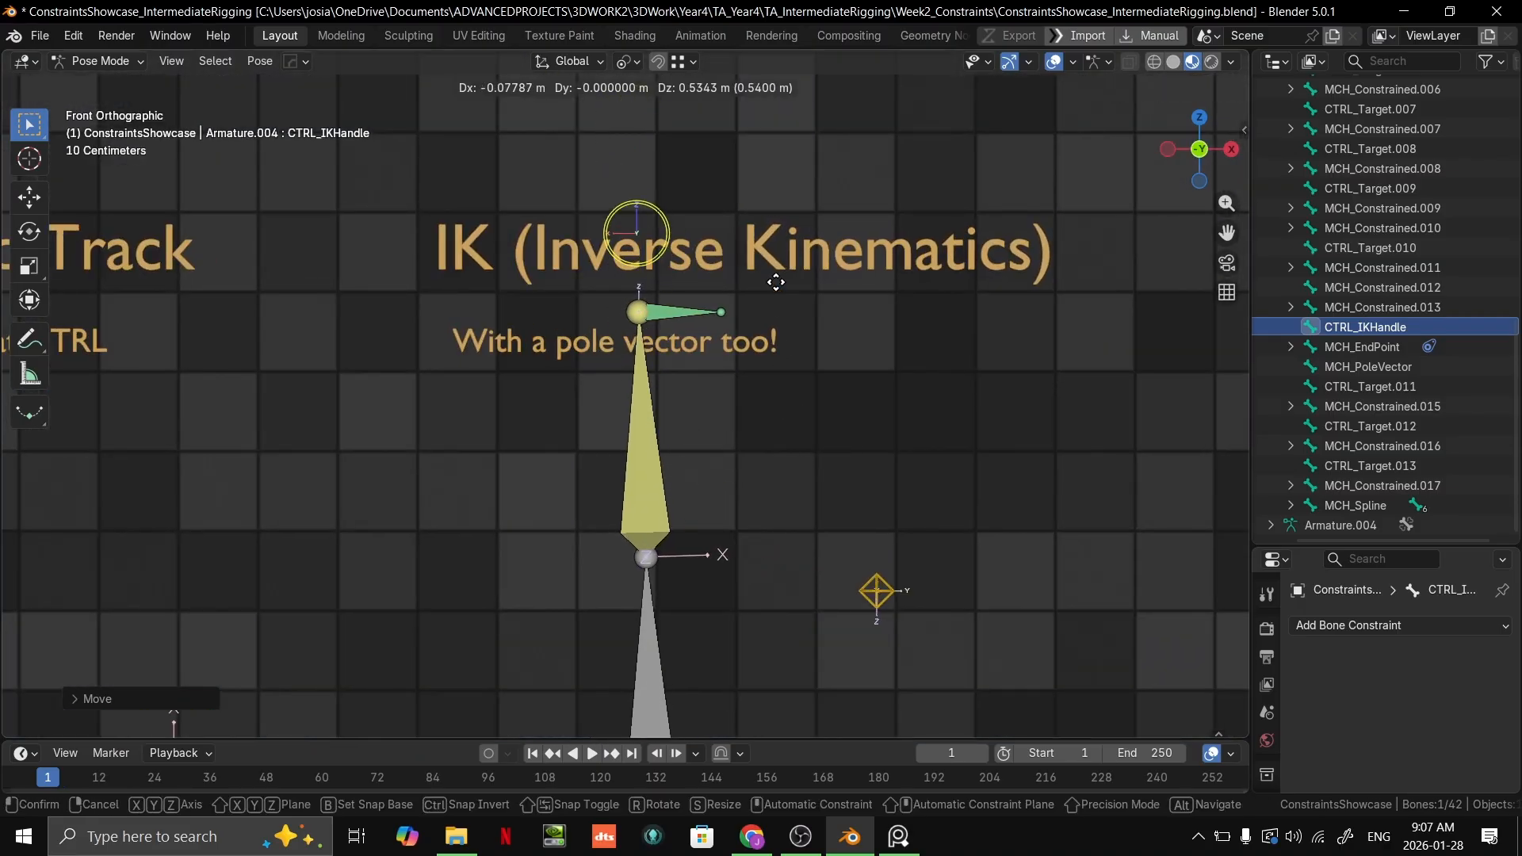
scroll(702, 347, "down", 4, "alt")
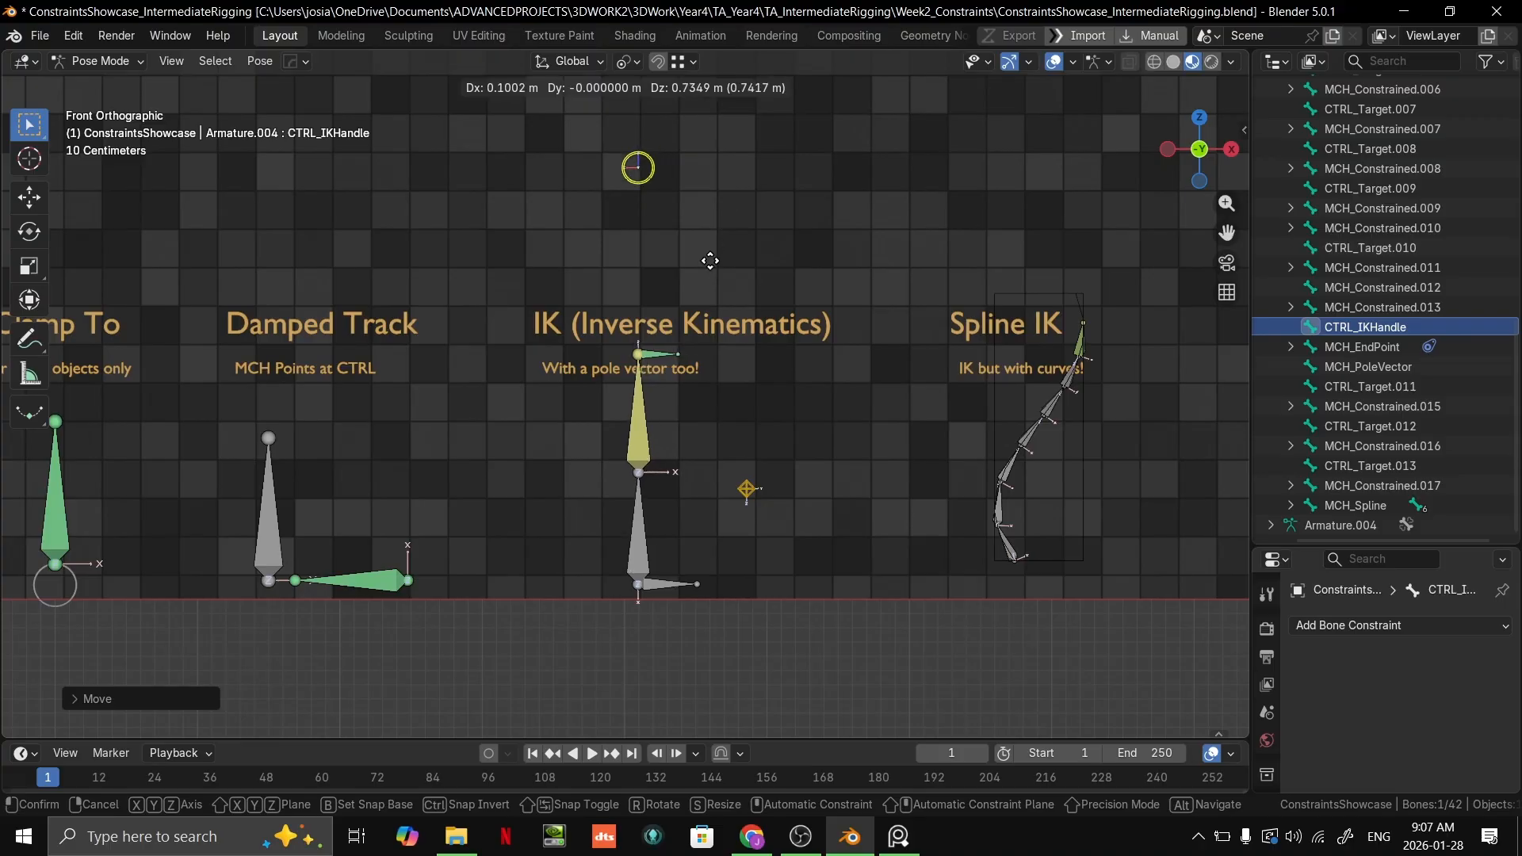
left_click(693, 297)
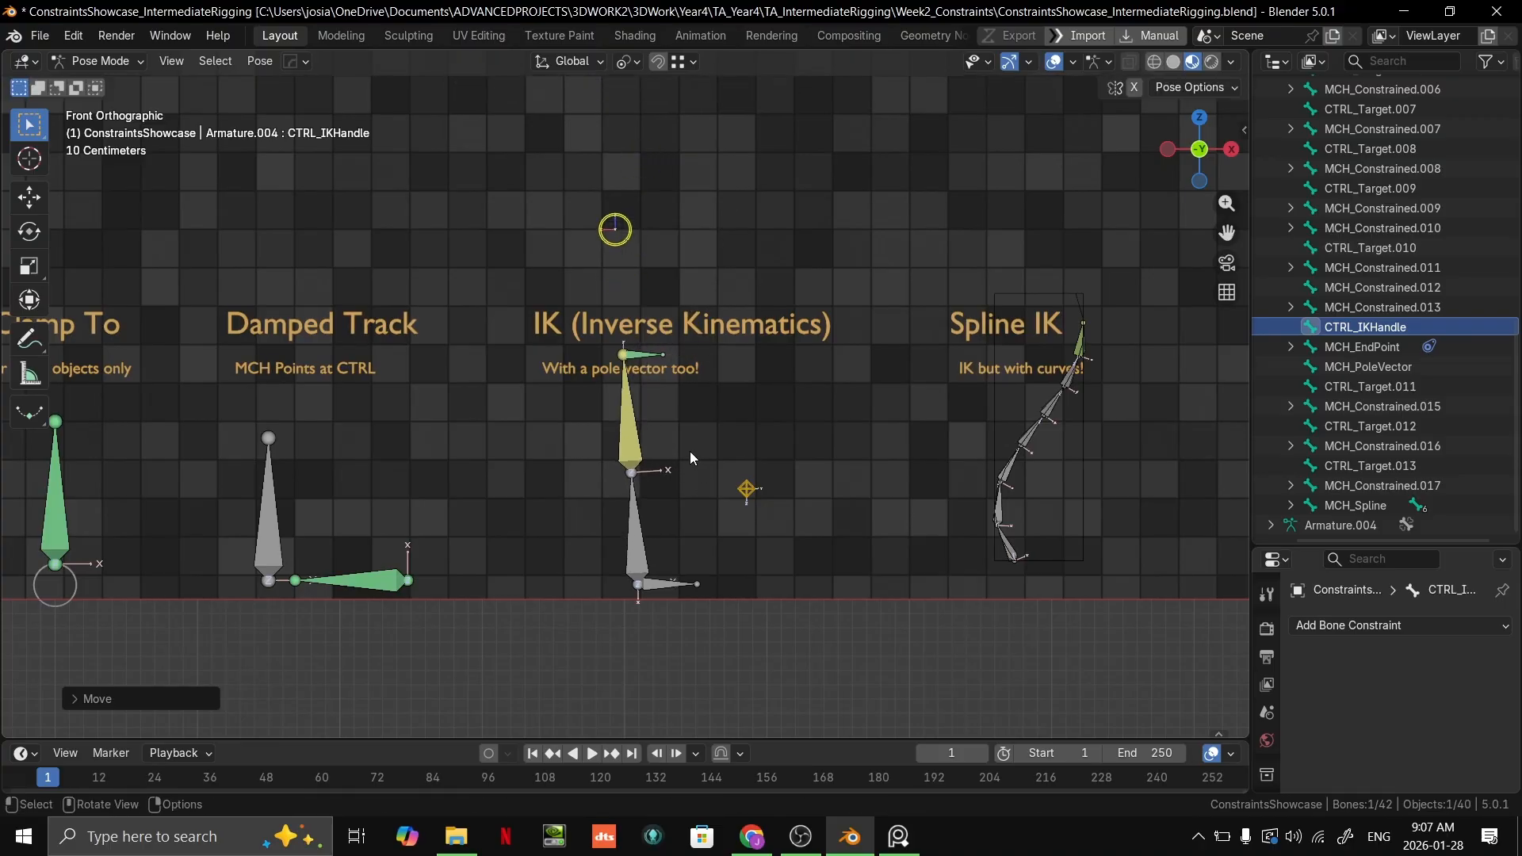
Step: Select the yellow upper bone of the IK chain that carries the IK constraint
scroll(680, 382, "up", 4)
scroll(427, 509, "down", 5)
middle_click_drag(475, 500, 936, 435, "shift")
scroll(707, 481, "down", 4)
middle_click_drag(707, 480, 587, 434, "shift")
middle_click_drag(761, 424, 634, 420)
scroll(825, 416, "up", 2)
mouse_move(634, 421)
middle_mouse_down()
mouse_move(695, 412)
mouse_move(625, 412)
mouse_move(606, 432)
middle_mouse_up()
left_click(602, 440)
Step: Enlarge the Properties editor and add a Stretch To constraint to the yellow IK bone
scroll(1388, 642, "down", 3)
scroll(1387, 642, "down", 2)
left_click_drag(1387, 547, 1359, 197)
left_click(1359, 270)
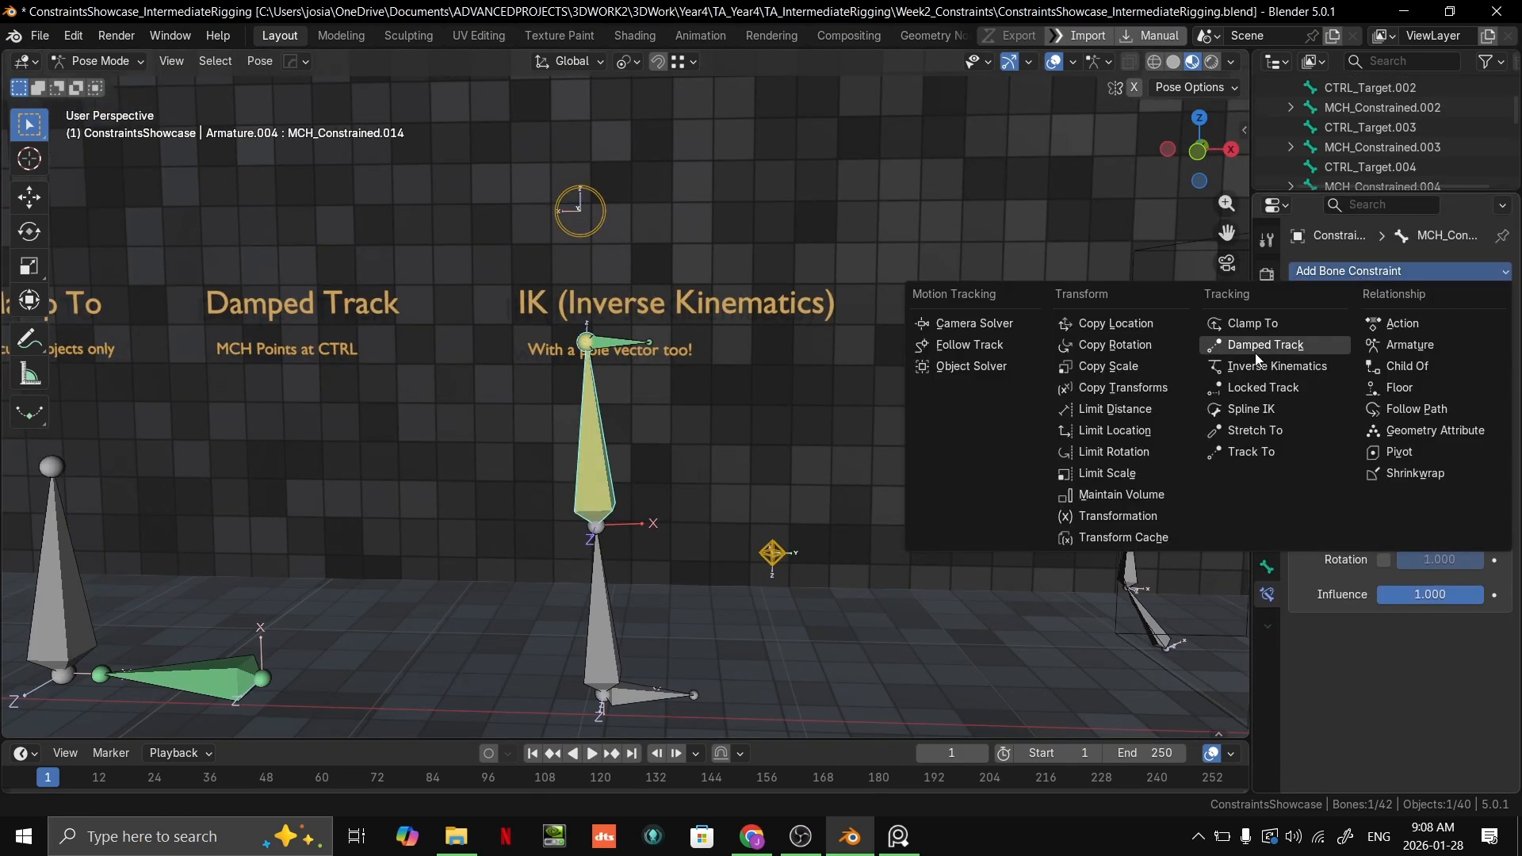
left_click(1280, 428)
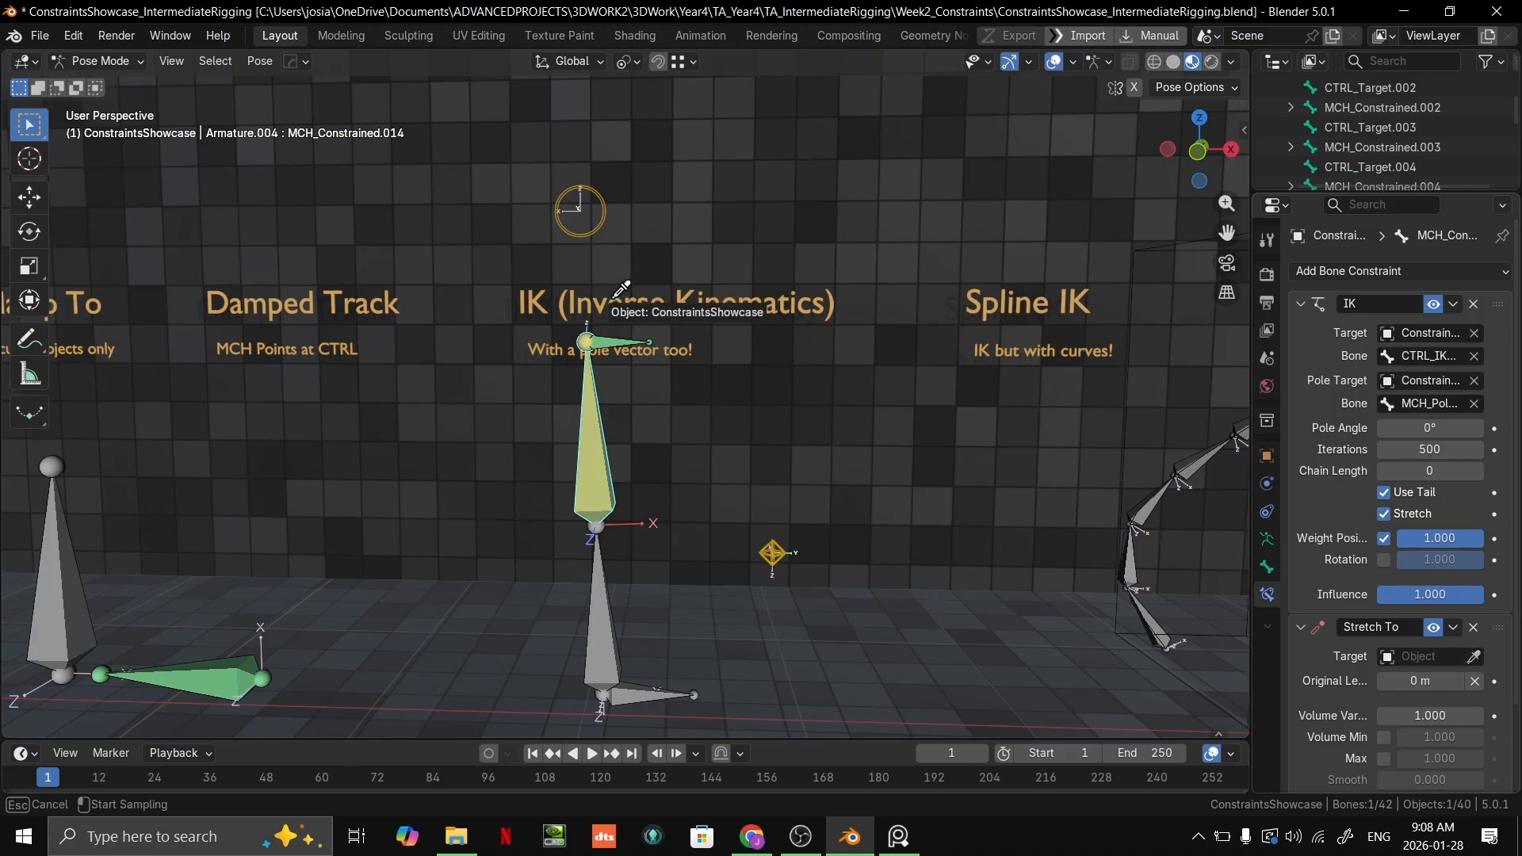
Step: Set the Stretch To constraint's target to ConstraintsShowcase with bone CTRL_IKHandle, and try moving the handle
left_click(584, 208)
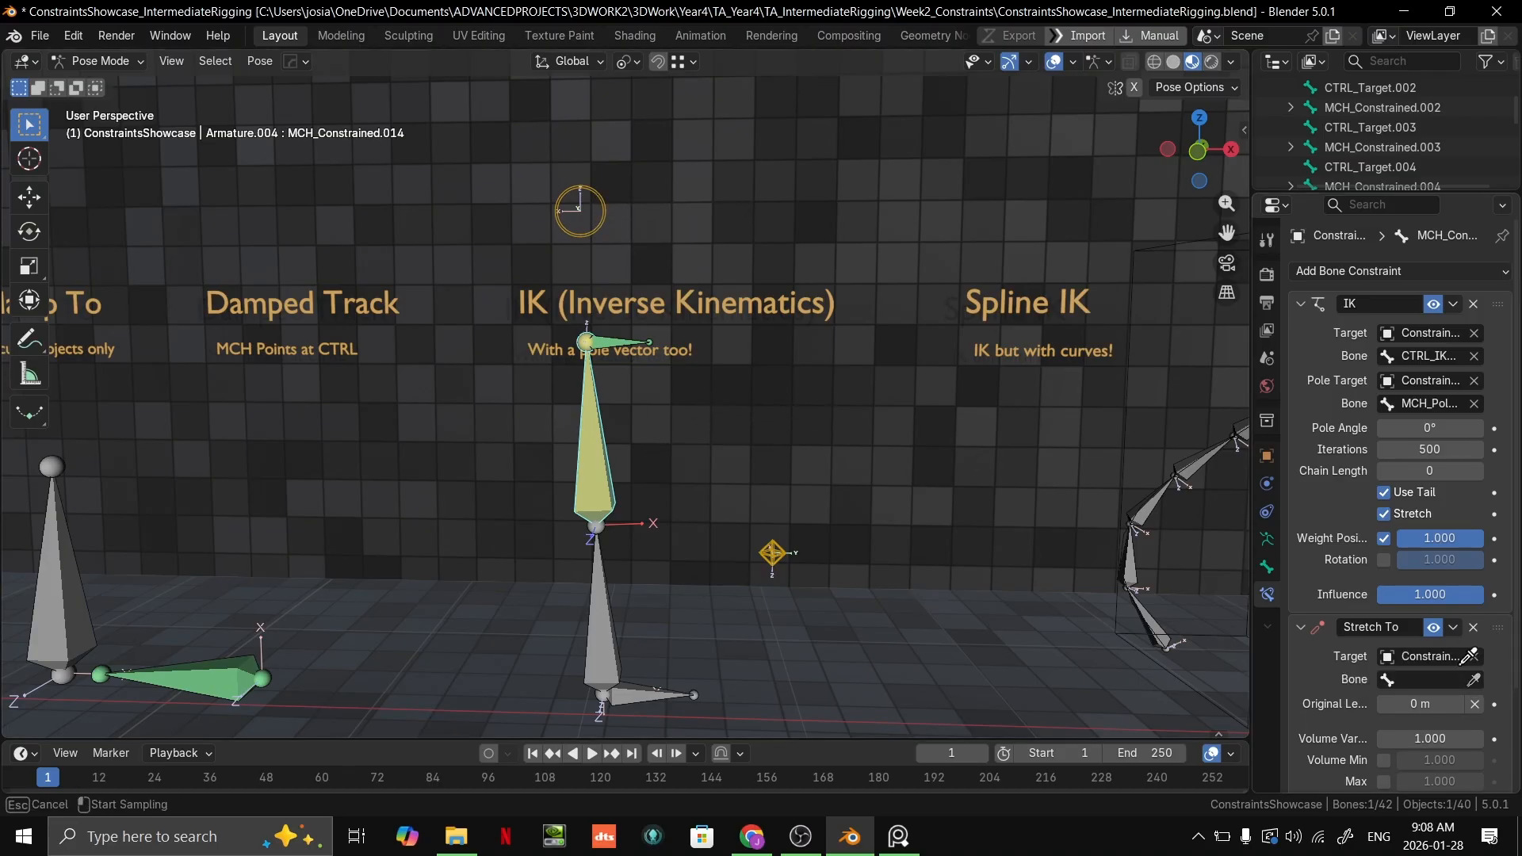
left_click(578, 211)
scroll(1448, 702, "down", 3)
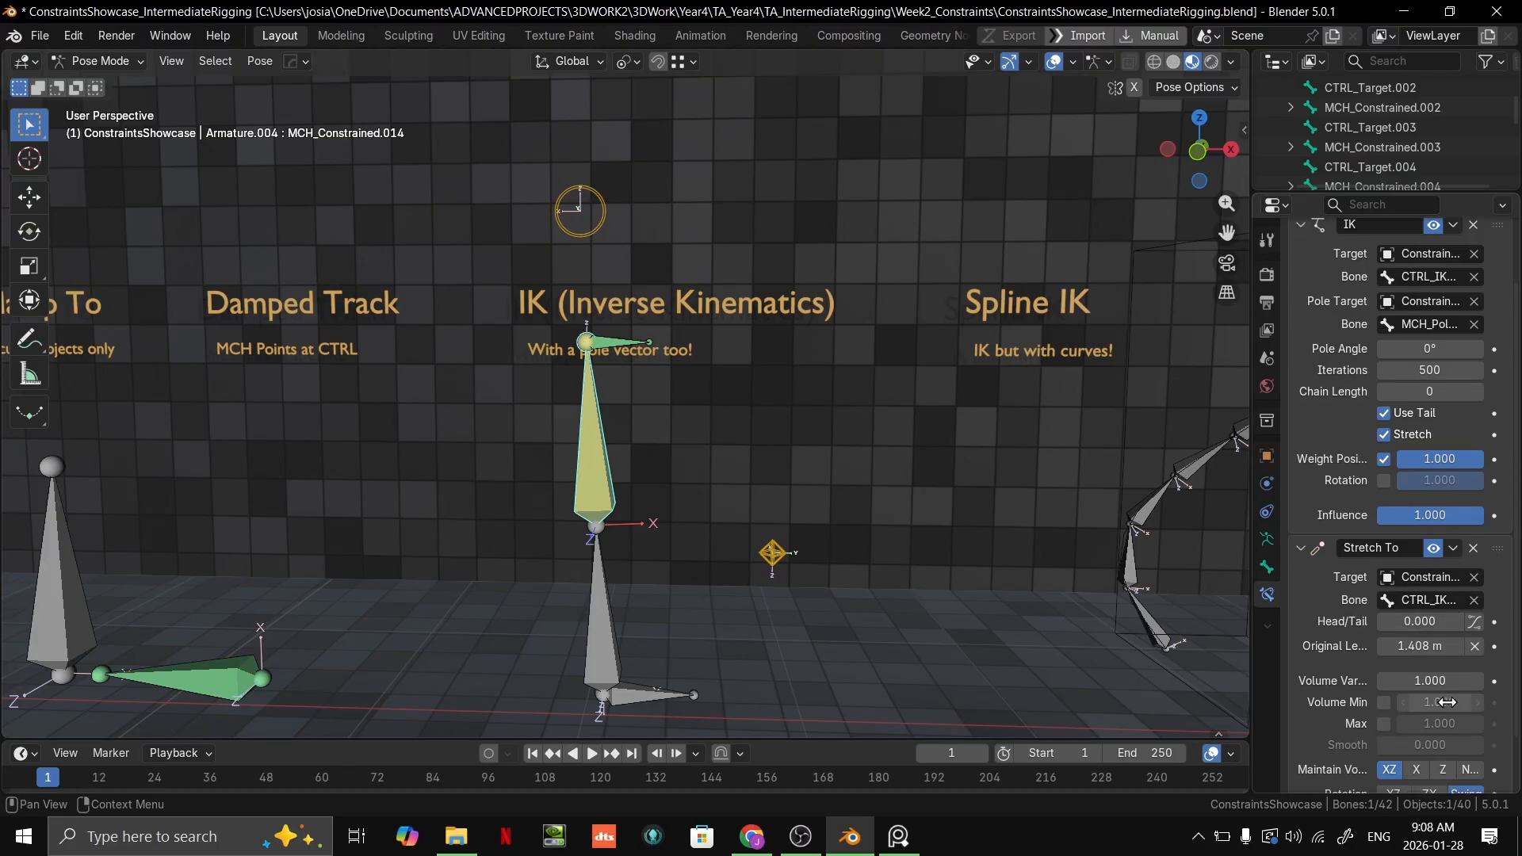
left_click(593, 234)
key("g")
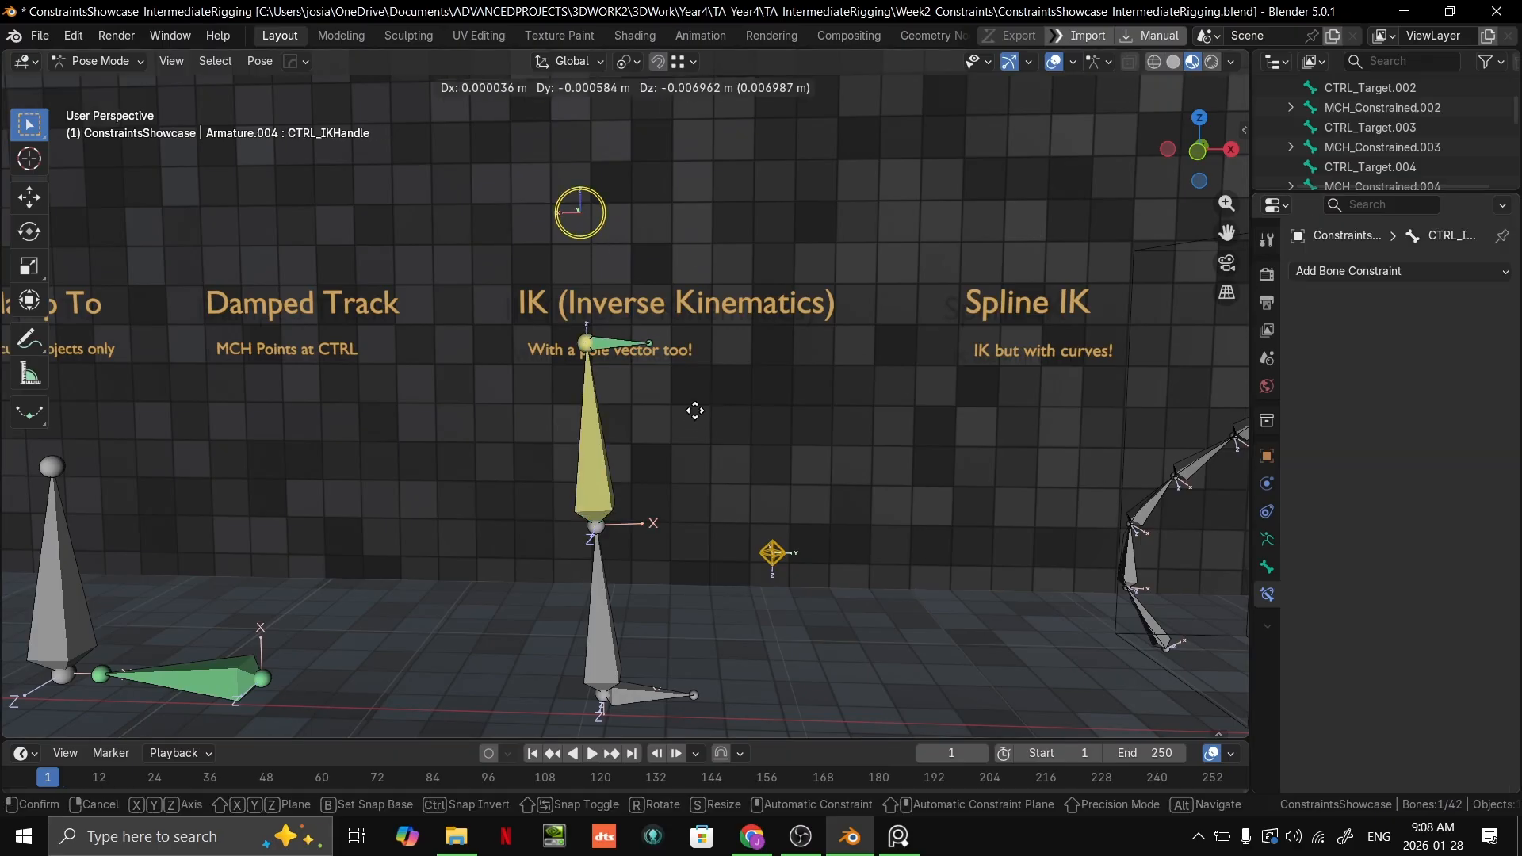
right_click(678, 511)
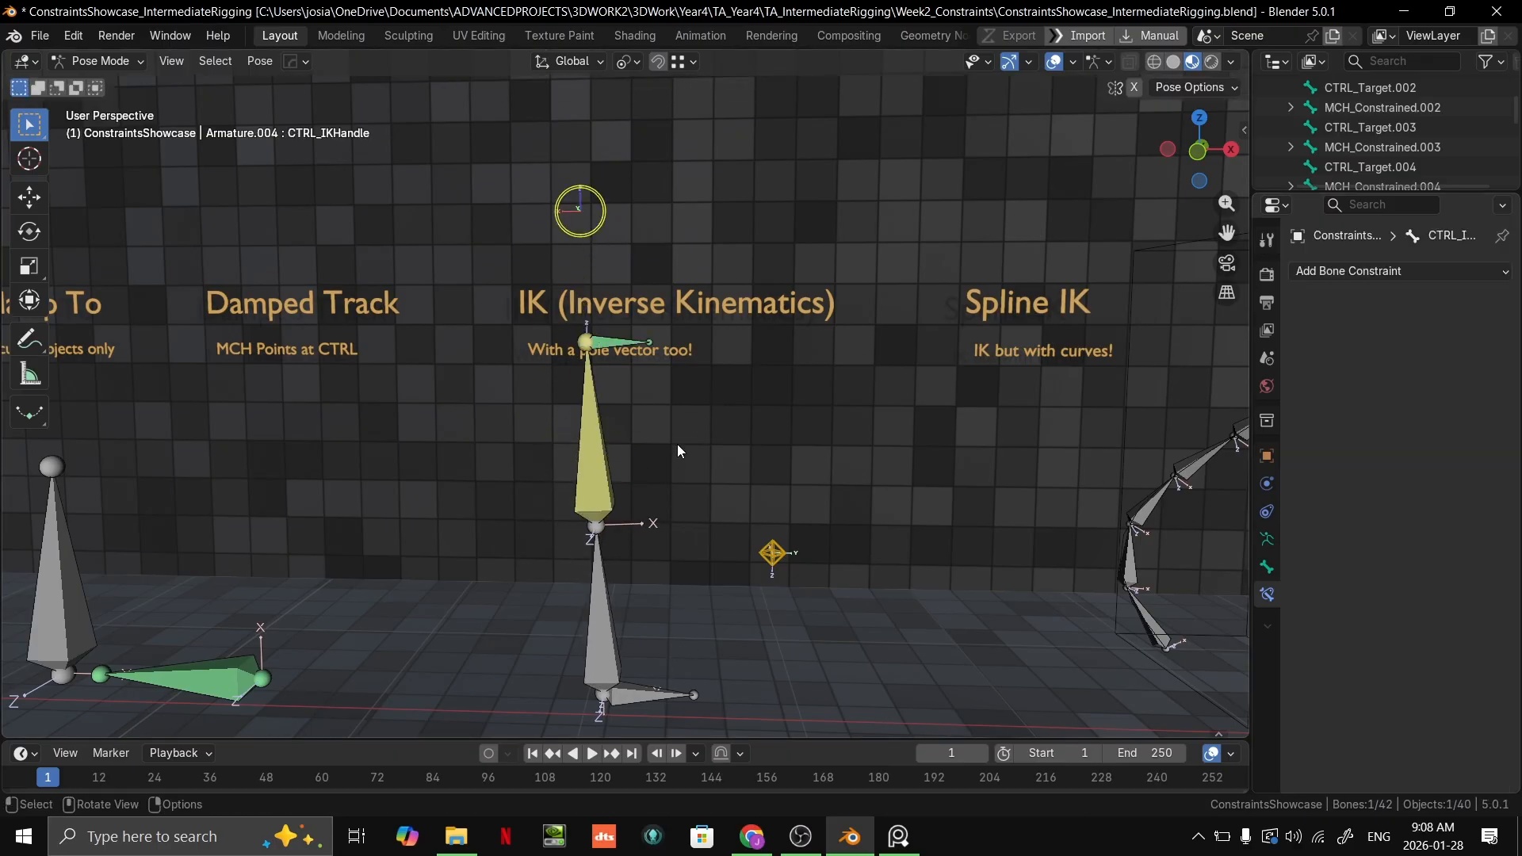
Step: Undo the Stretch To constraint and the last CTRL_IKHandle moves, stepping back to a bent IK chain below the heading
scroll(676, 446, "up", 1)
key("ctrl+z")
key("ctrl+z")
key("ctrl+z")
key("ctrl+z")
key("ctrl+z")
key("ctrl+z")
key("ctrl+z")
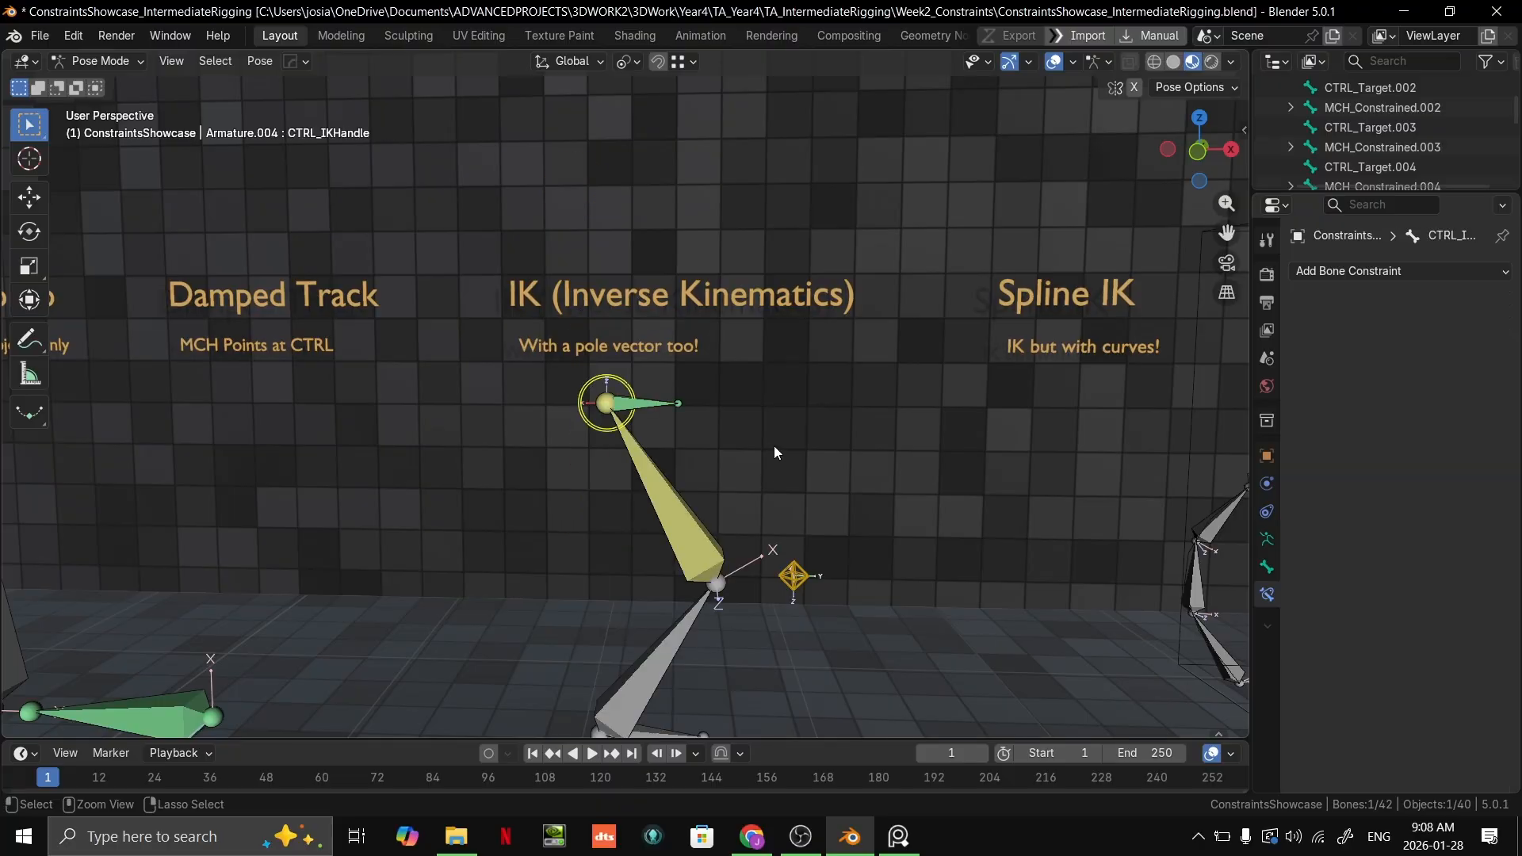
key("ctrl+shift+z")
key("ctrl+shift+z")
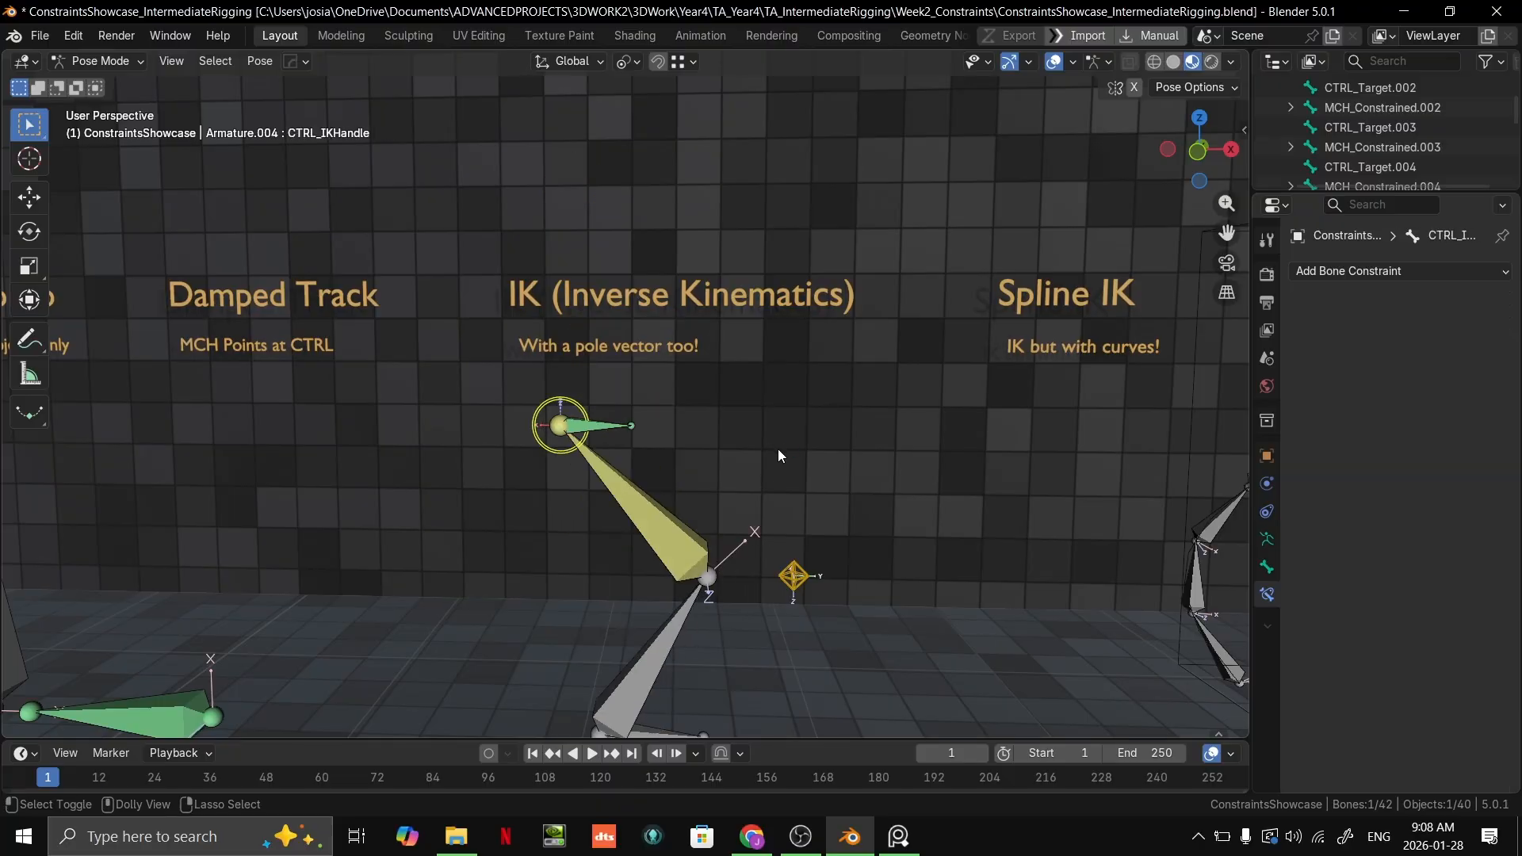
key("ctrl+z")
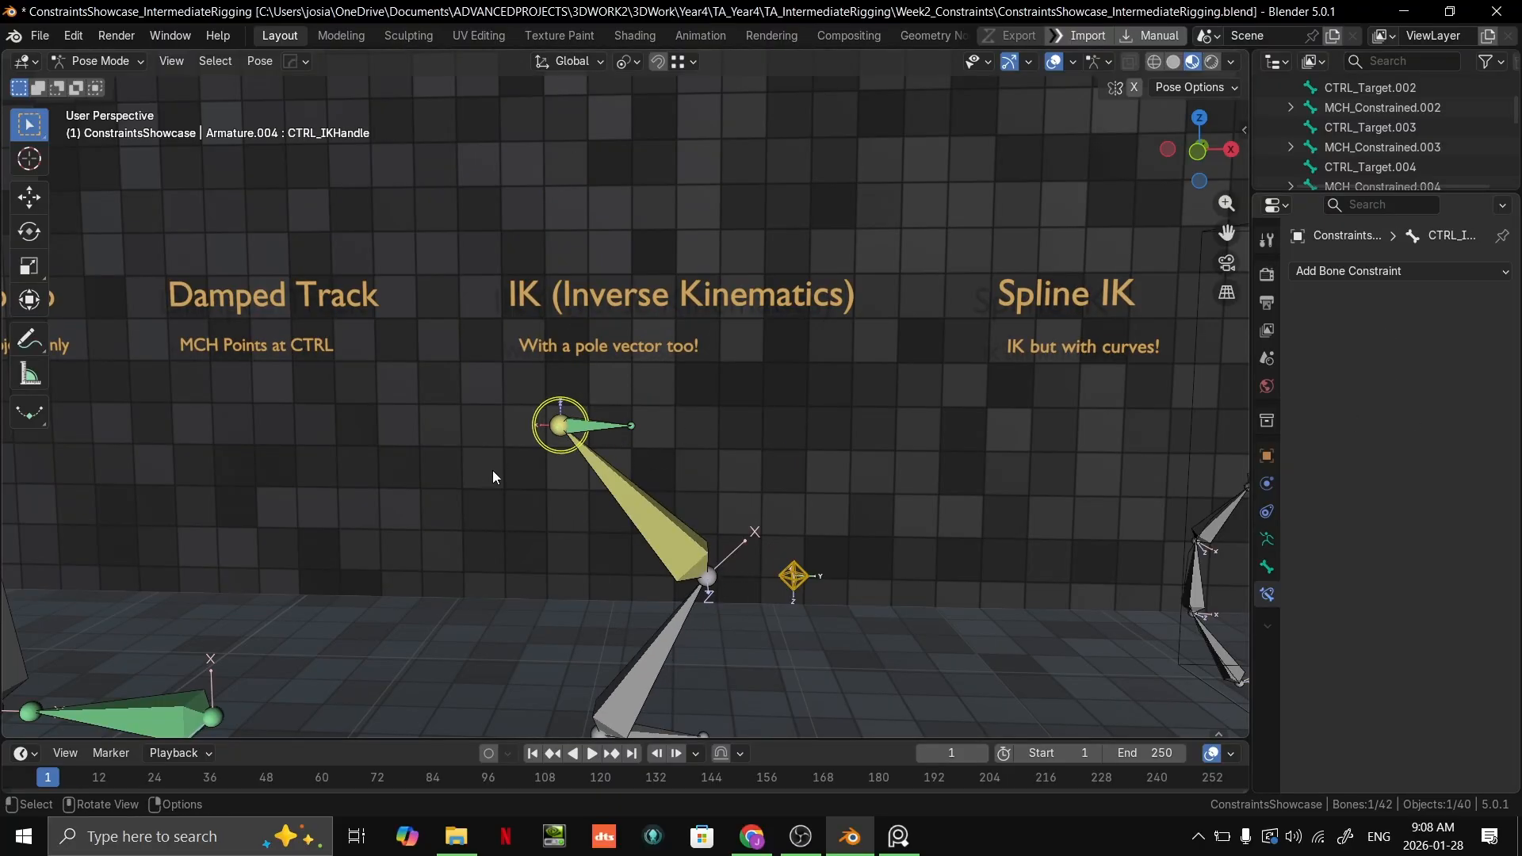
Step: Add a Stretch To constraint to the yellow upper bone of the bent IK chain
left_click(666, 514)
scroll(793, 536, "up", 4)
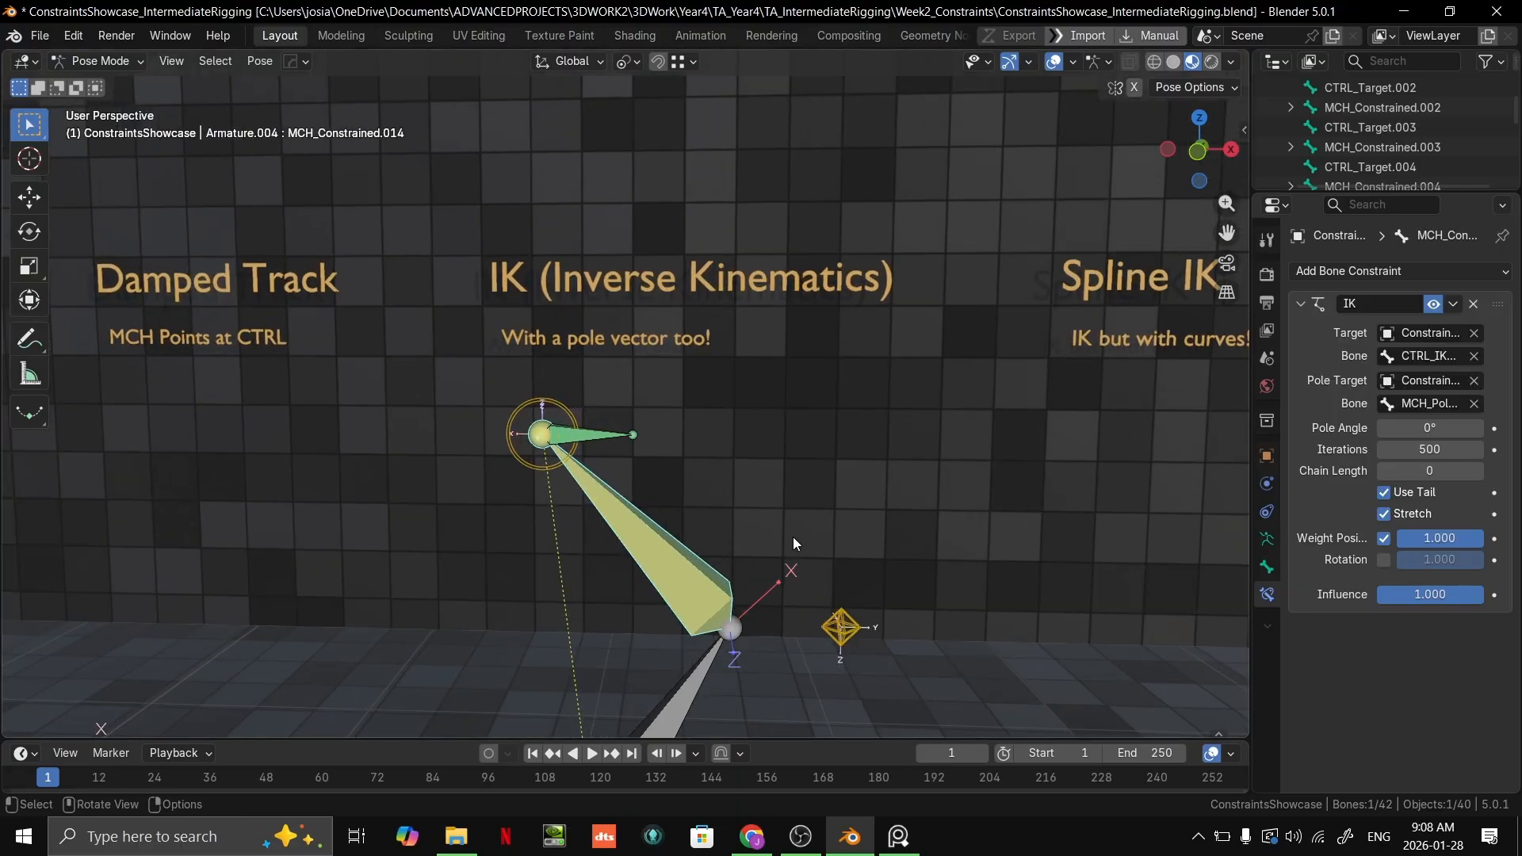
middle_click_drag(793, 536, 800, 525)
middle_click_drag(666, 555, 717, 440, "shift")
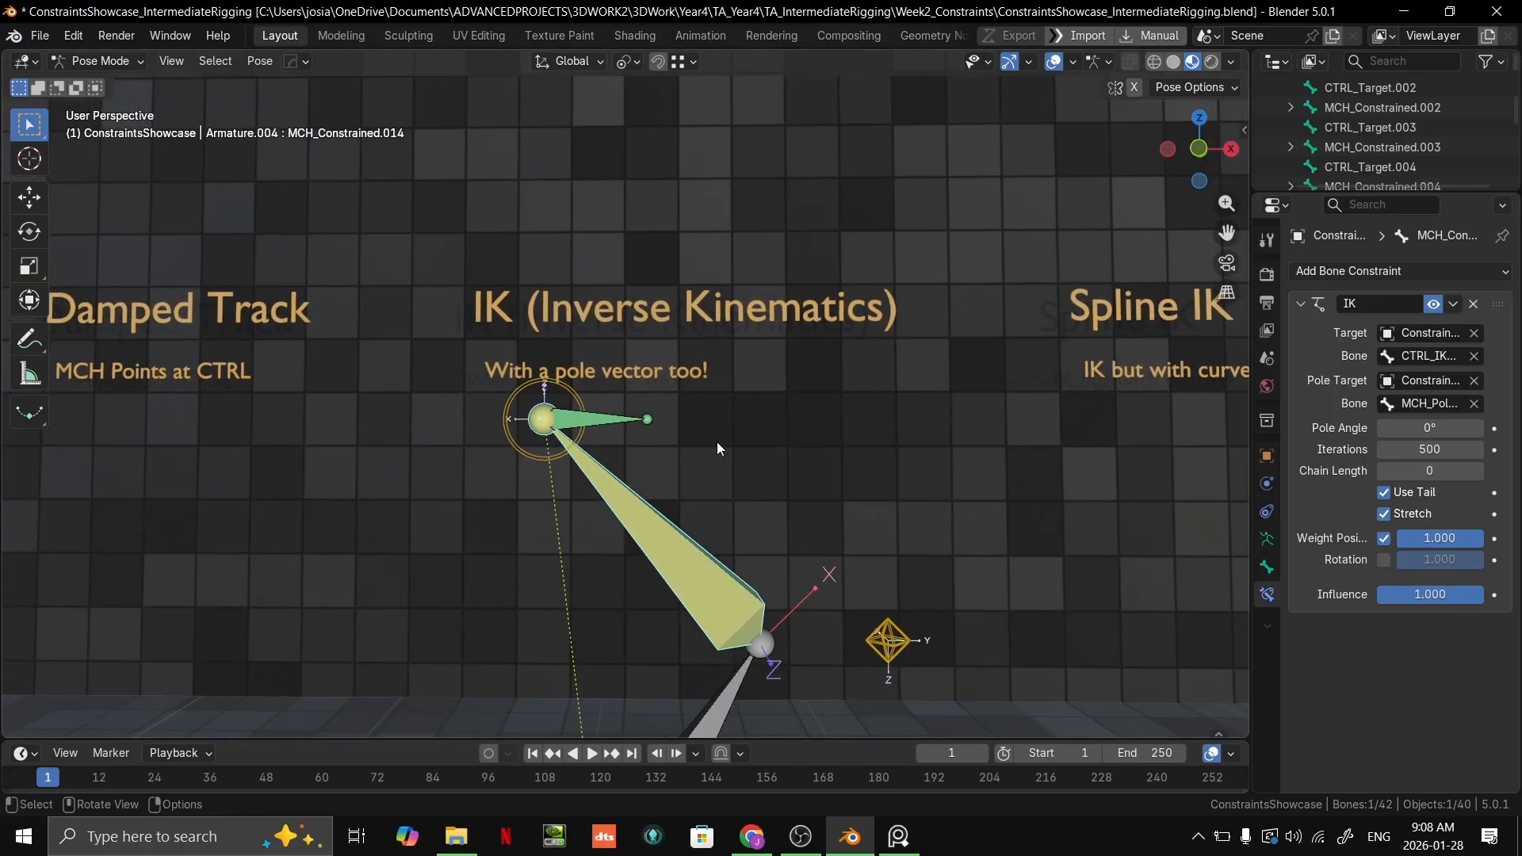
left_click(1386, 271)
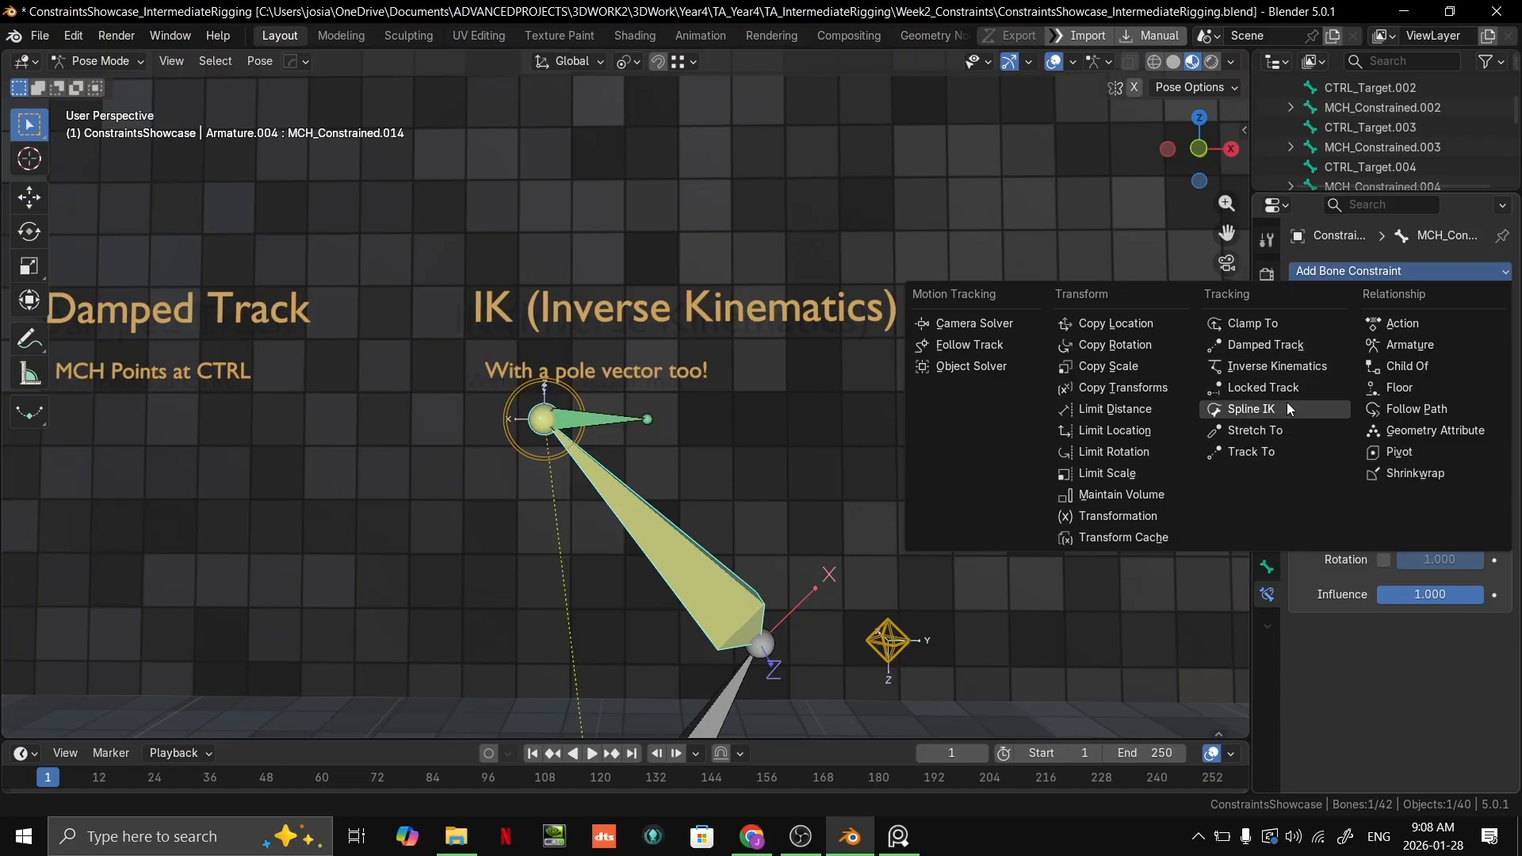
left_click(1275, 432)
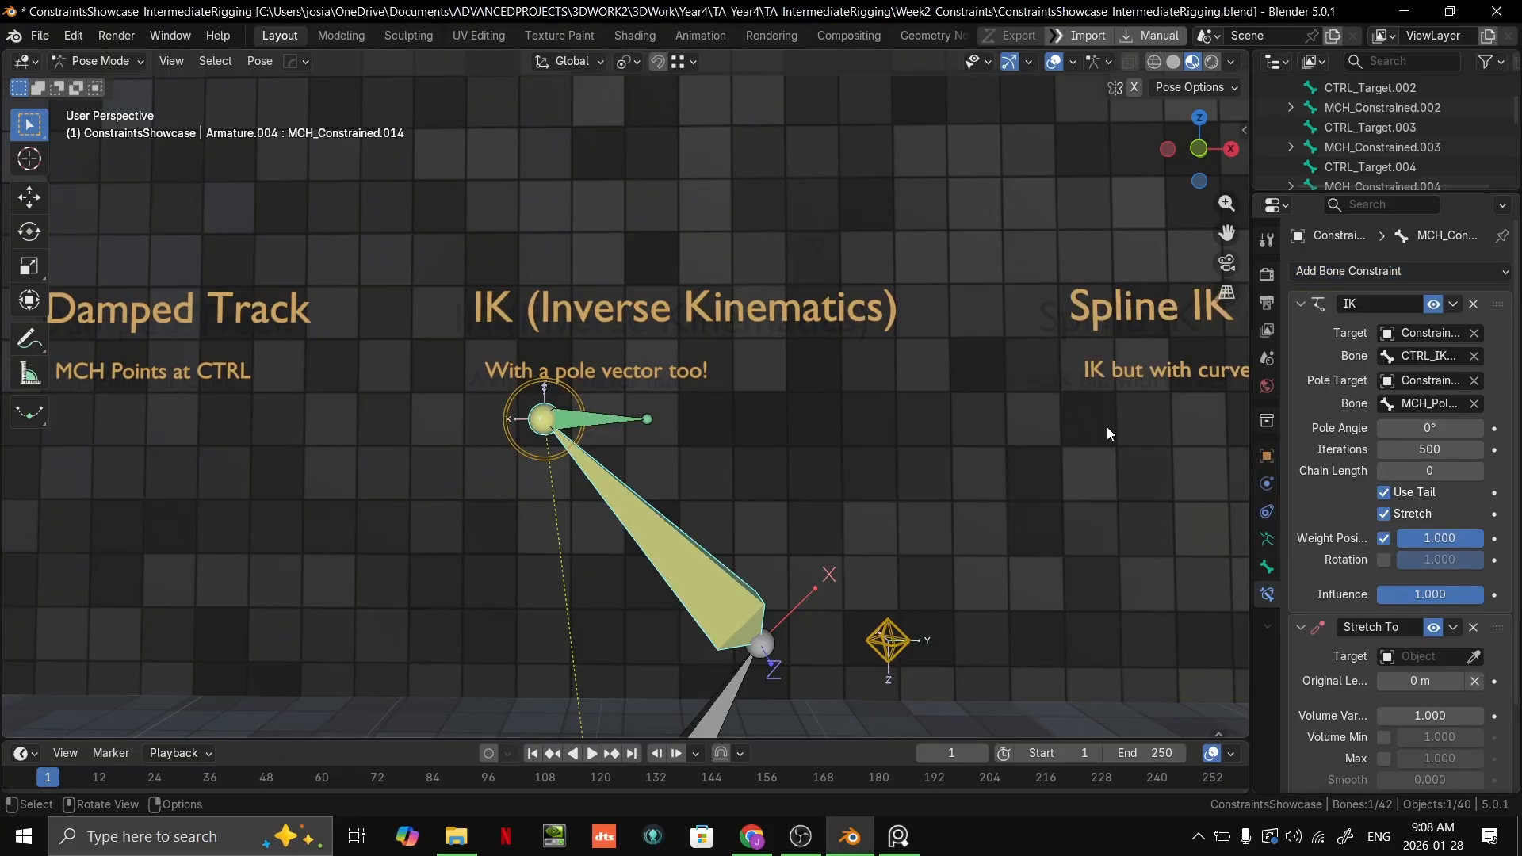
Step: Assign ConstraintsShowcase as the Stretch To target and CTRL_IKHandle as its bone
scroll(1434, 549, "down", 3)
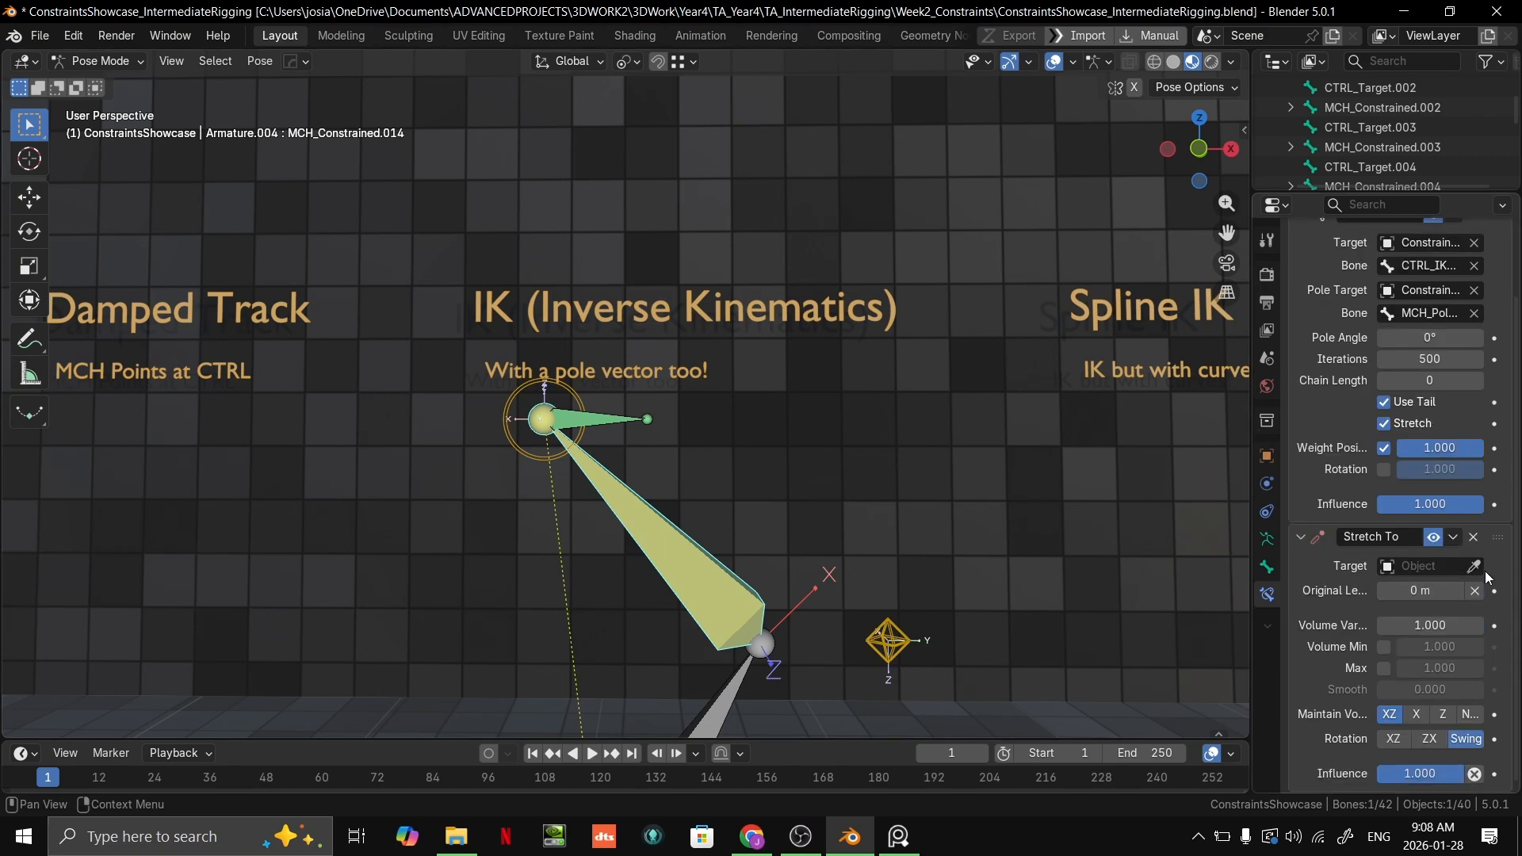
left_click(544, 420)
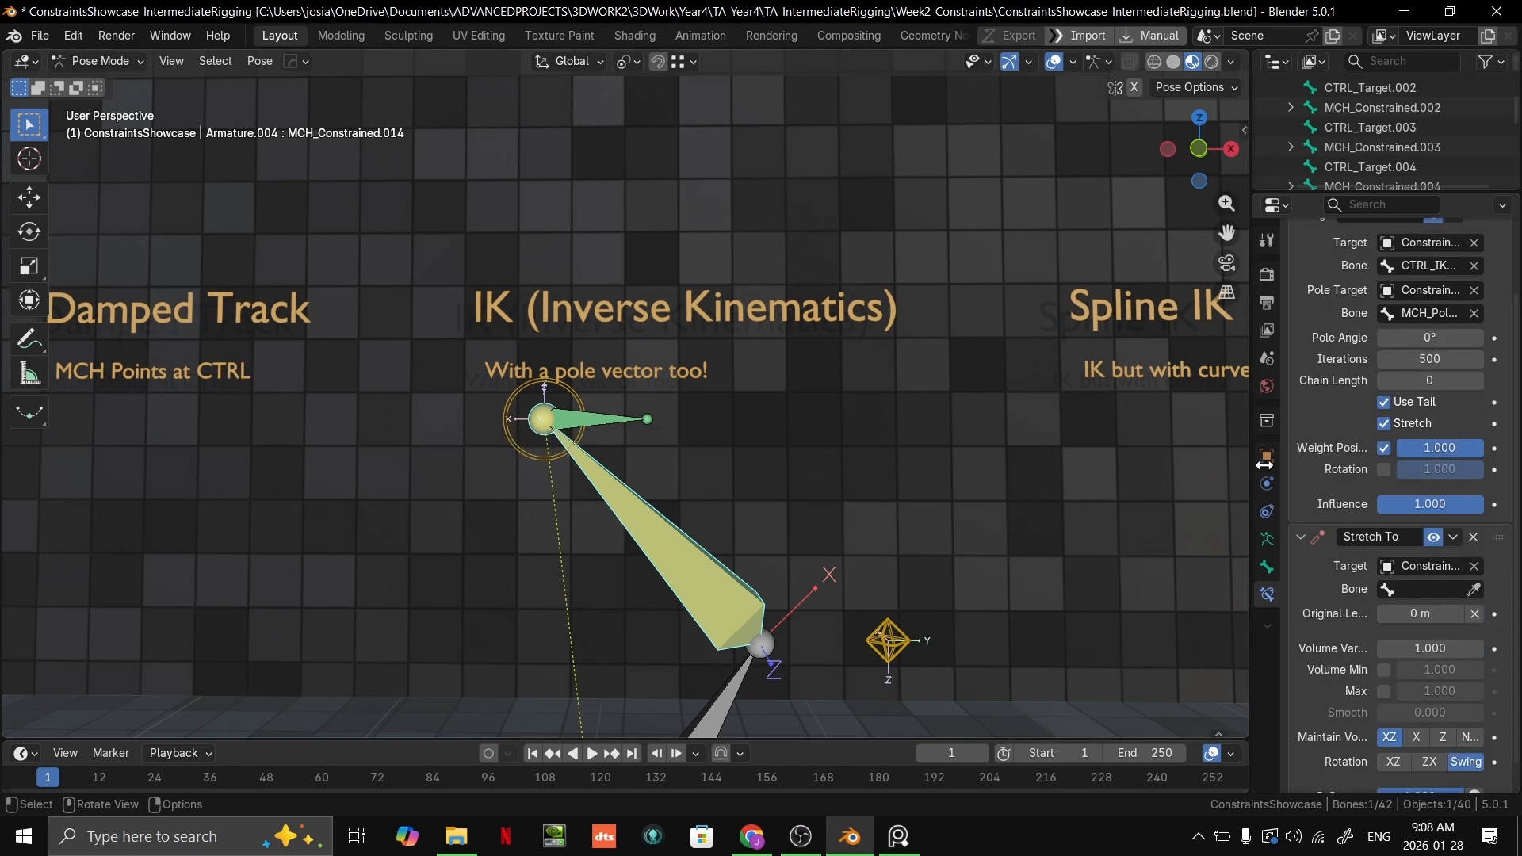
left_click(1467, 591)
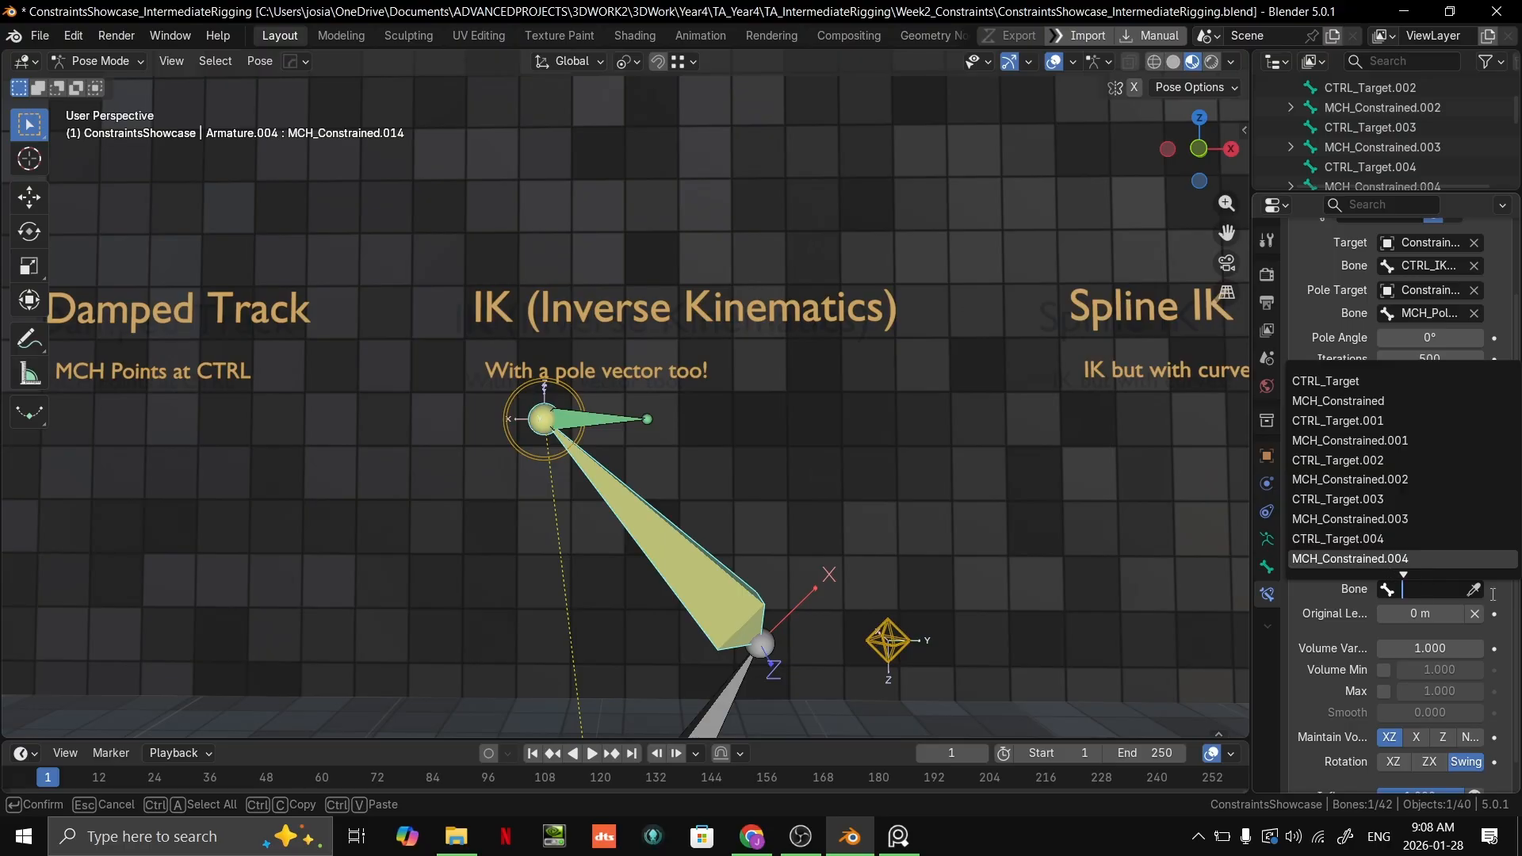
left_click(545, 424)
Step: Try moving CTRL_IKHandle above the IK heading in front view to test the Stretch To constraint, then cancel the move
left_click(531, 458)
key("KP_1")
scroll(698, 425, "down", 3)
key("g")
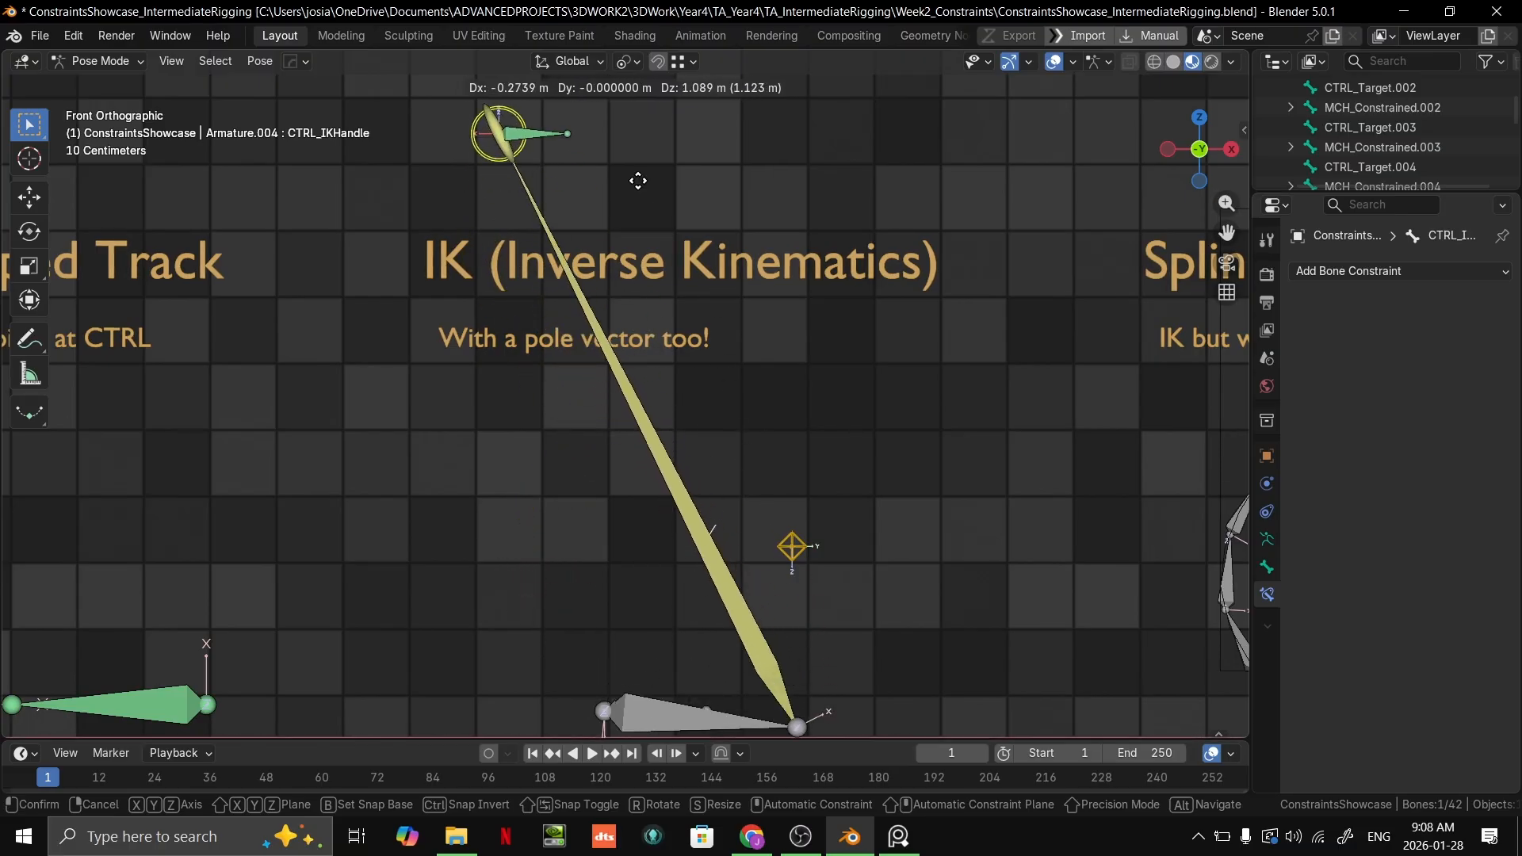
key("Escape")
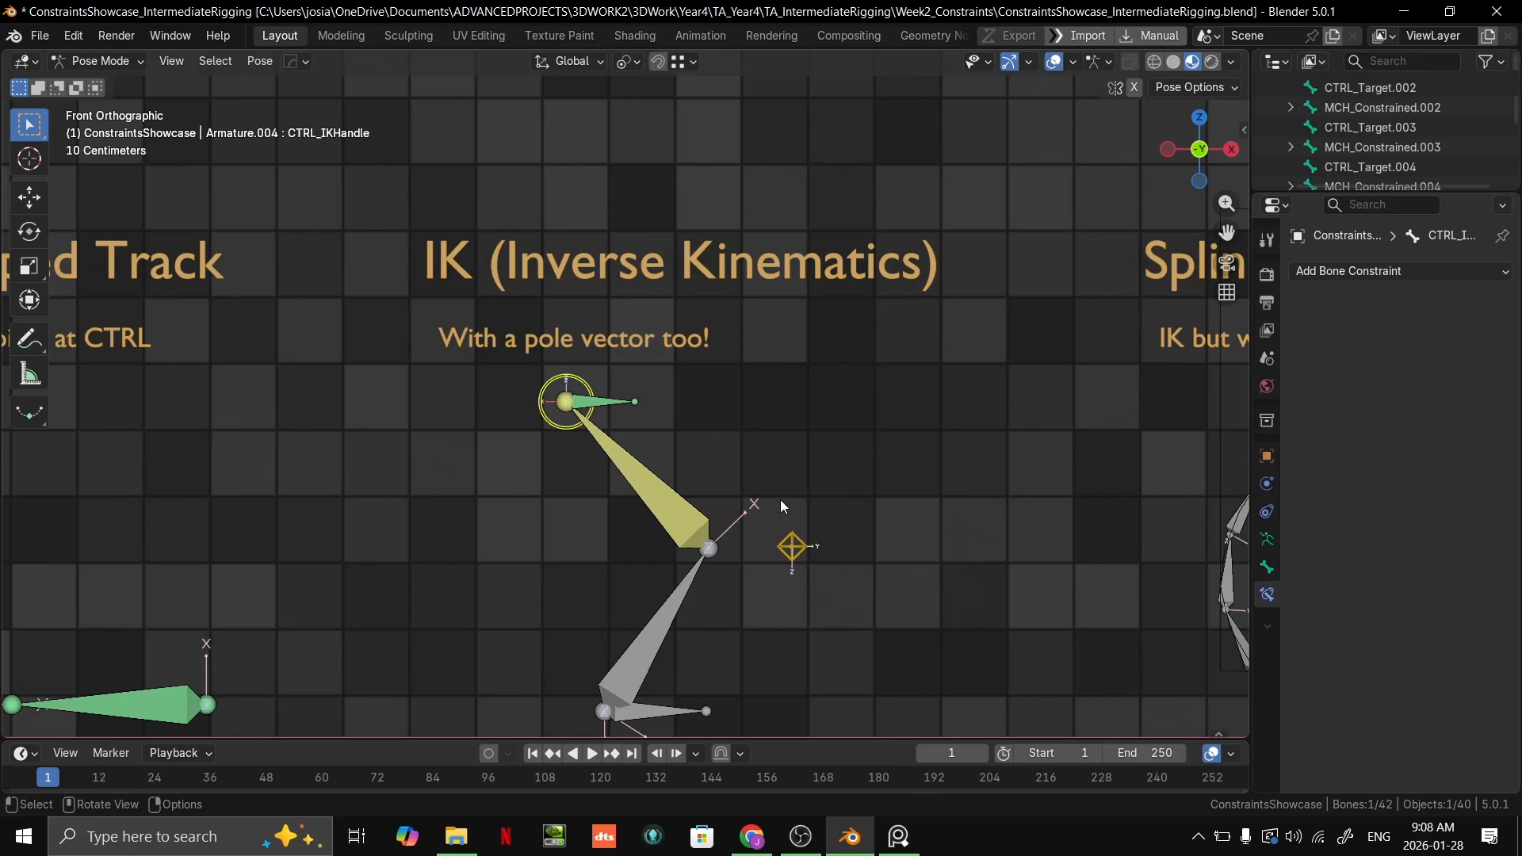
Step: Set Maintain Volume to X in the yellow bone's Stretch To constraint and test it with a cancelled CTRL_IKHandle move
left_click(703, 522)
scroll(1348, 560, "down", 4)
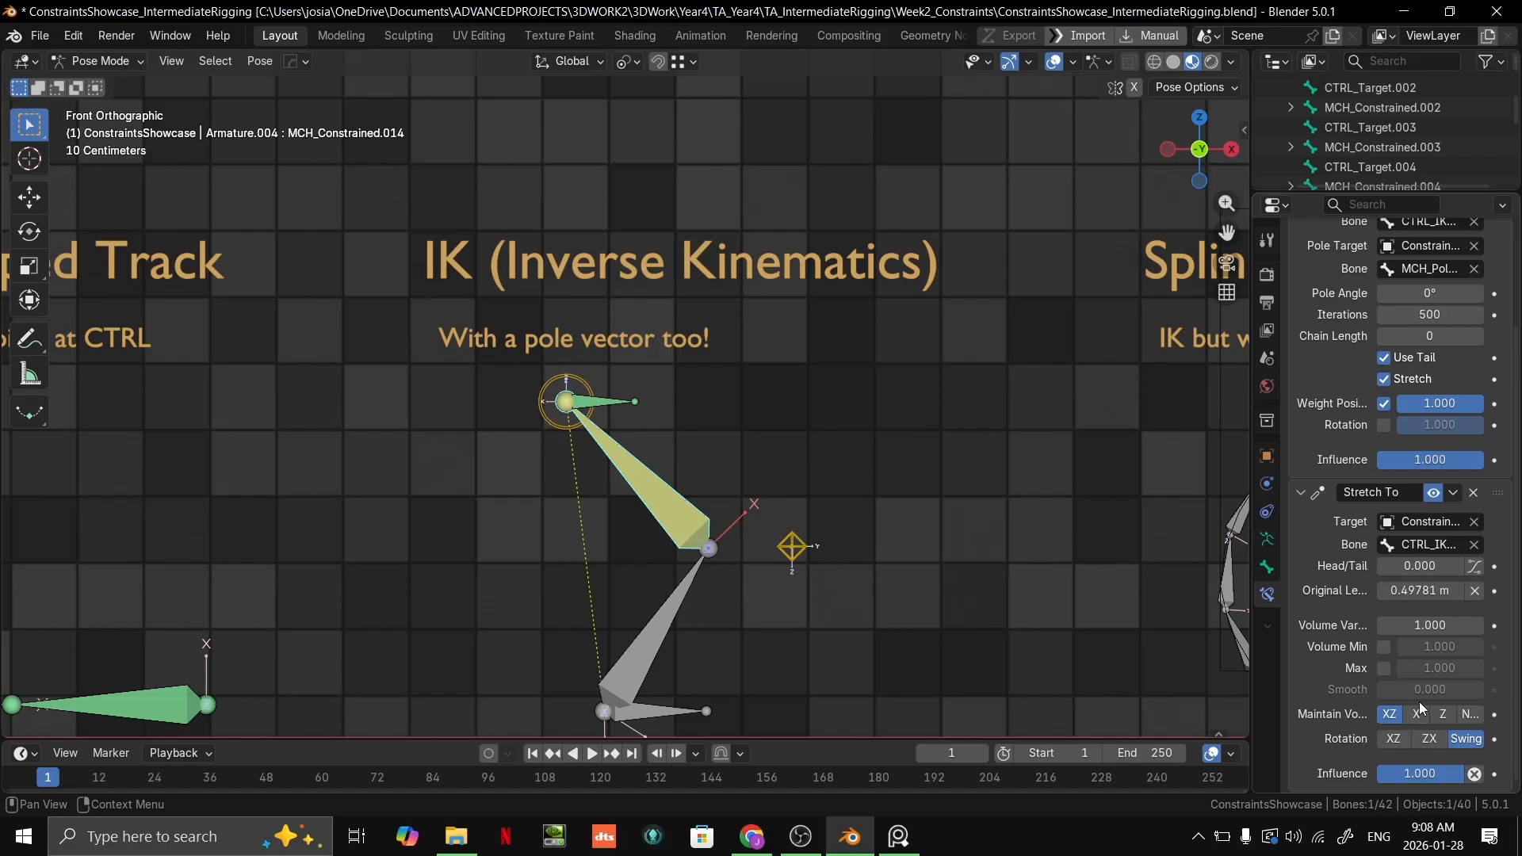
key("r")
right_click(575, 403)
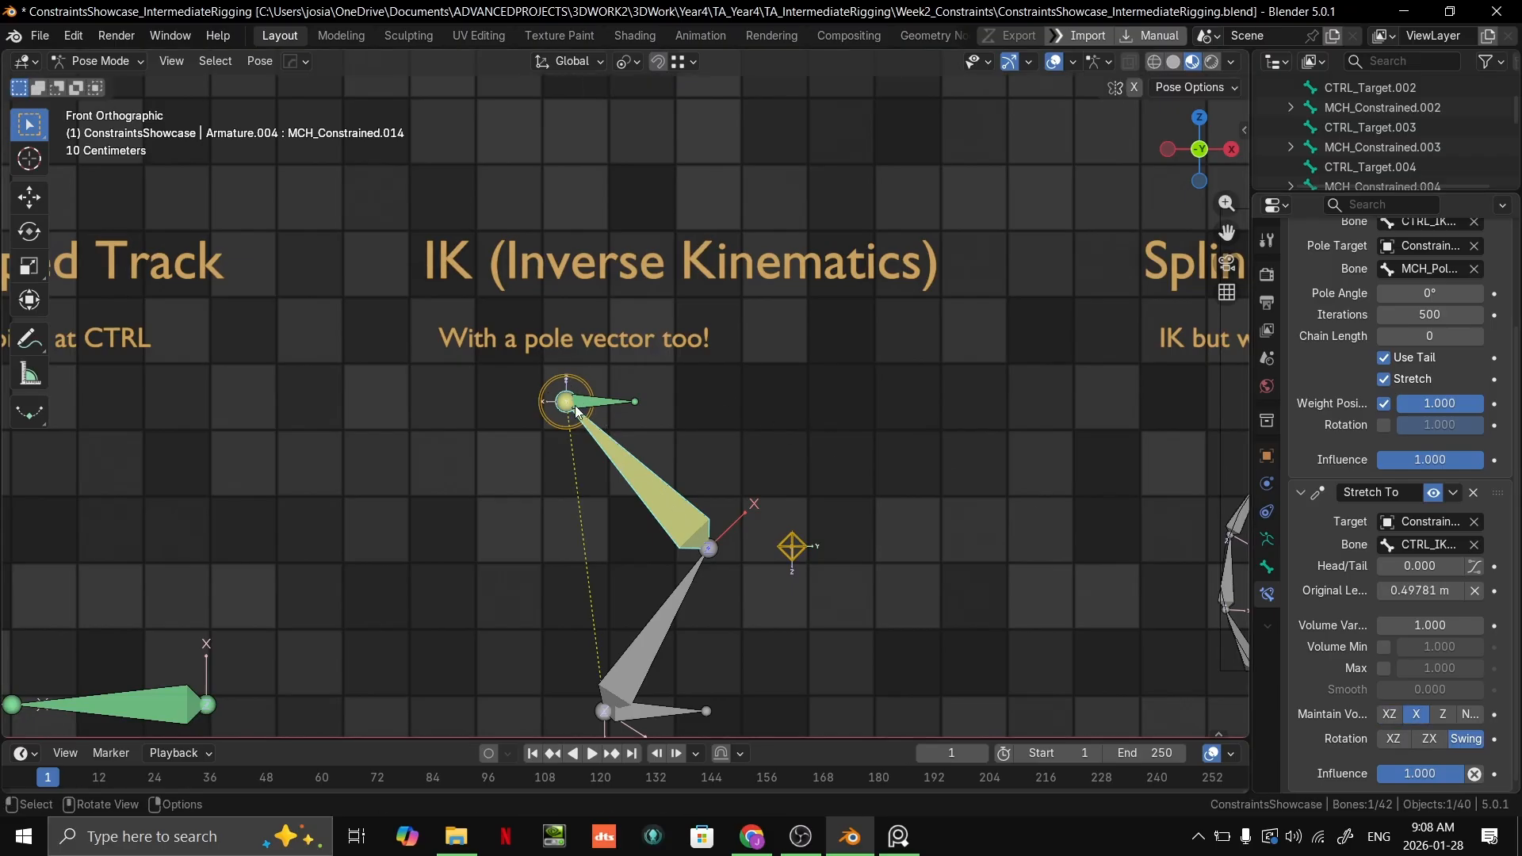
left_click(578, 433)
key("g")
right_click(552, 381)
Step: Reorder the yellow bone's Stretch To constraint above IK and test it with a cancelled upward move of CTRL_IKHandle
left_click(668, 490)
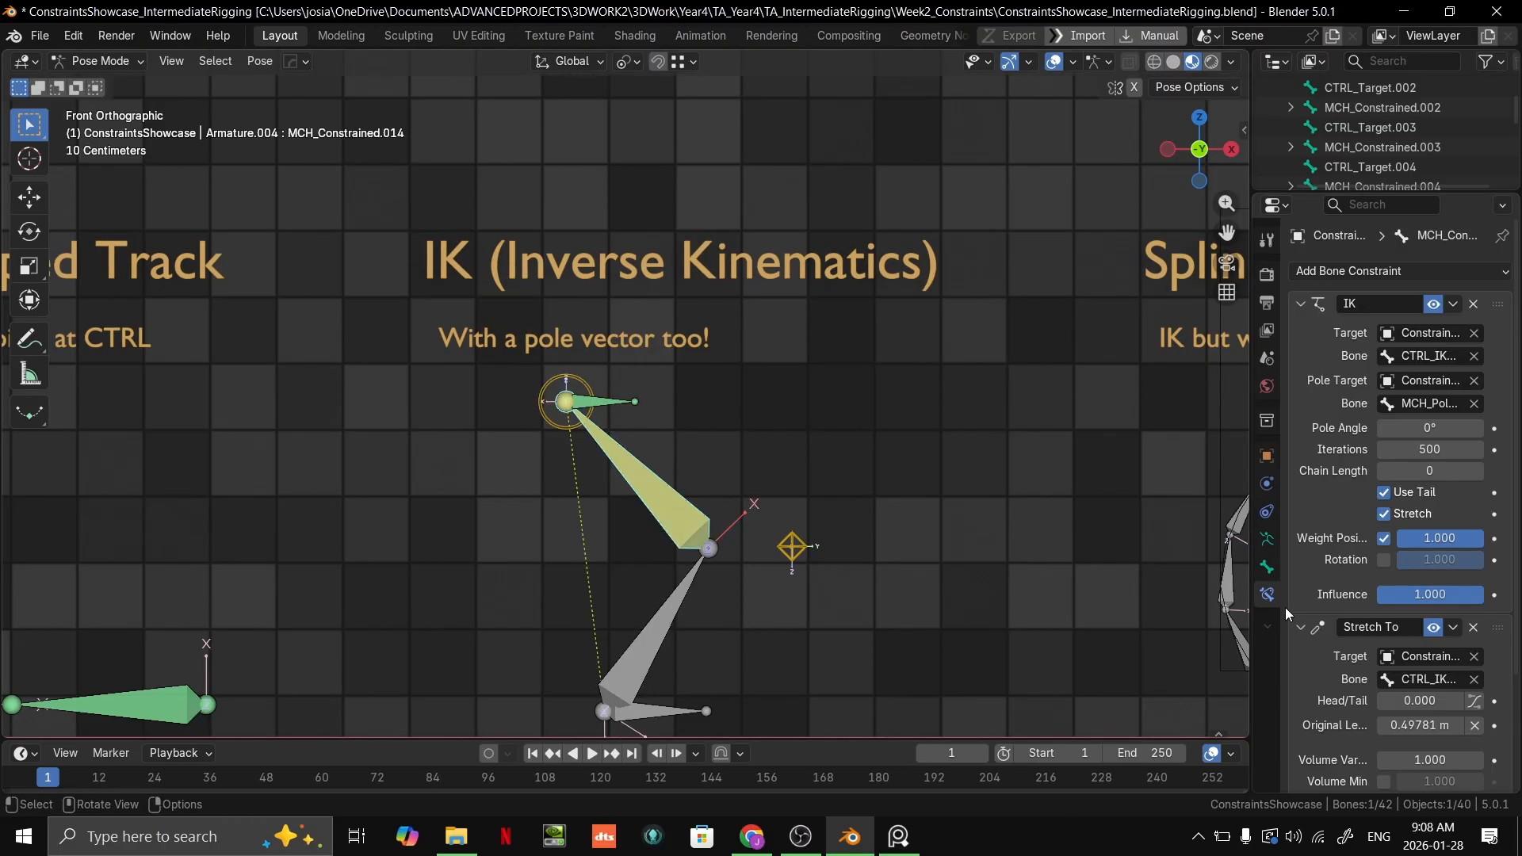
scroll(1418, 637, "down", 2)
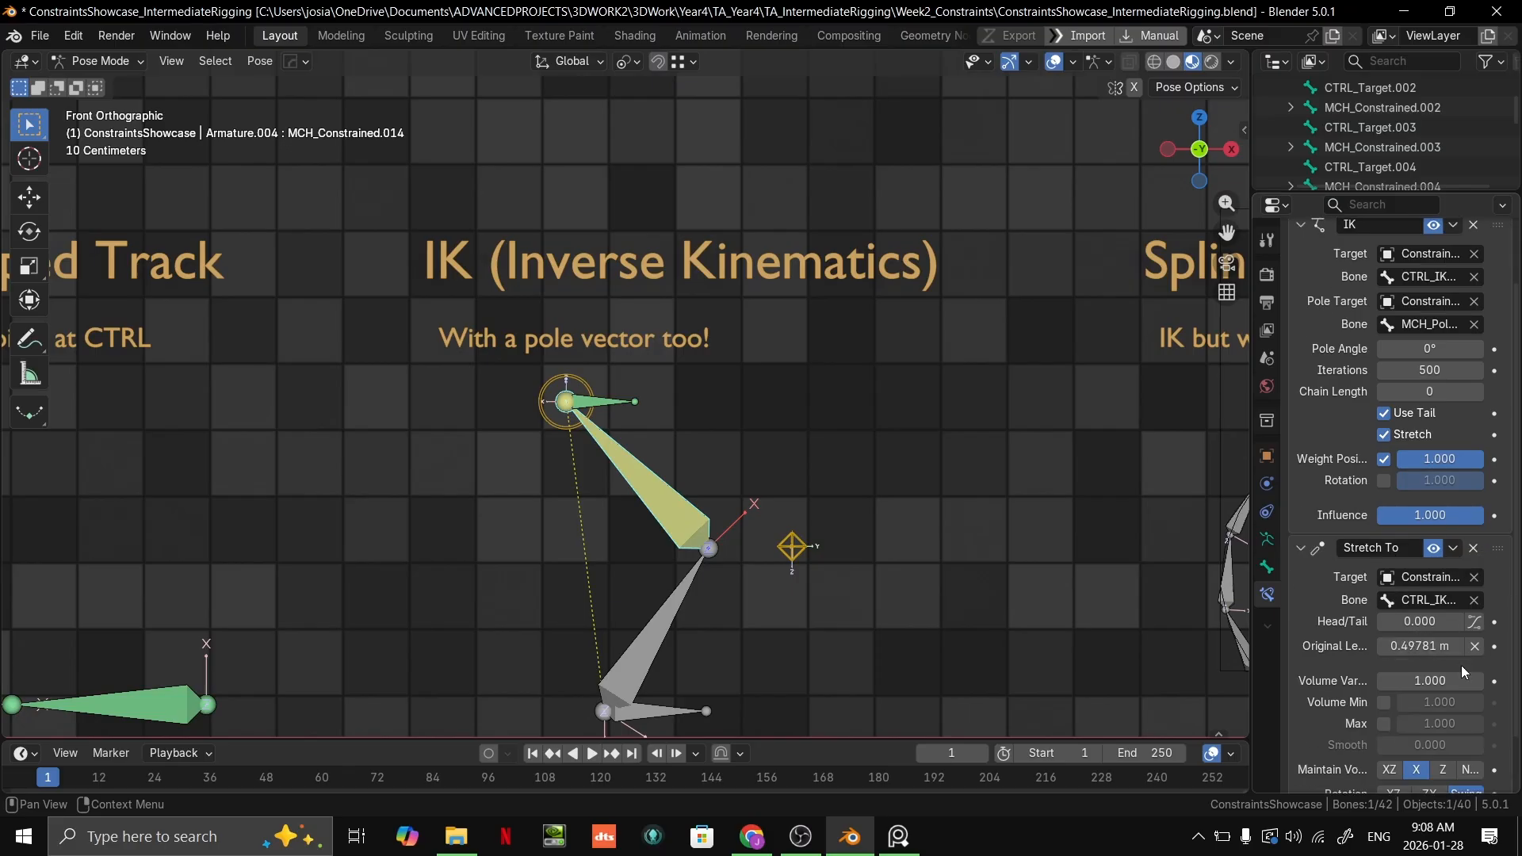
left_click_drag(1504, 551, 1498, 226)
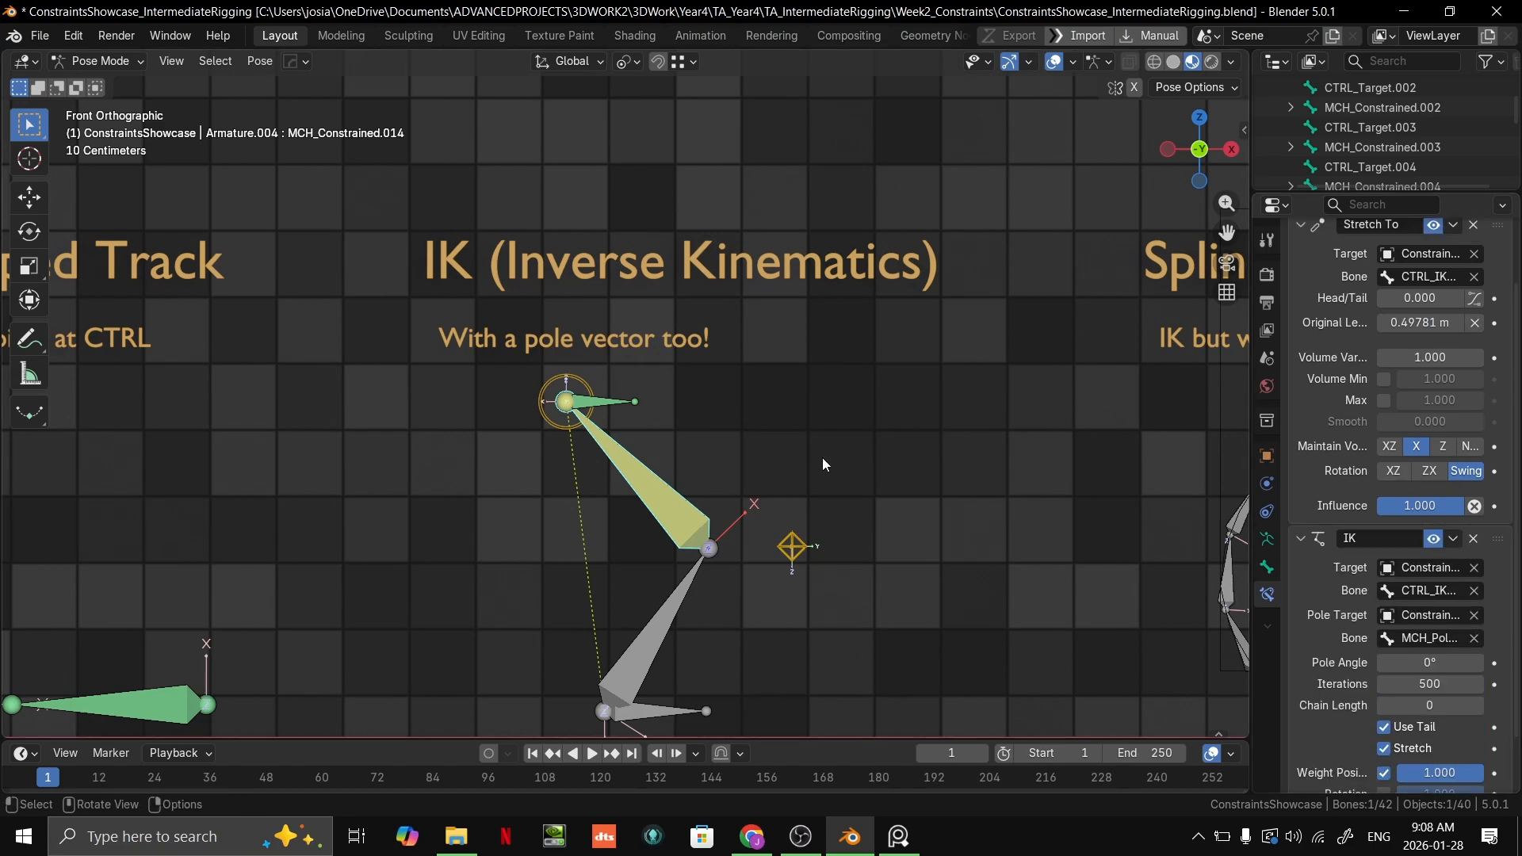
left_click(568, 428)
key("g")
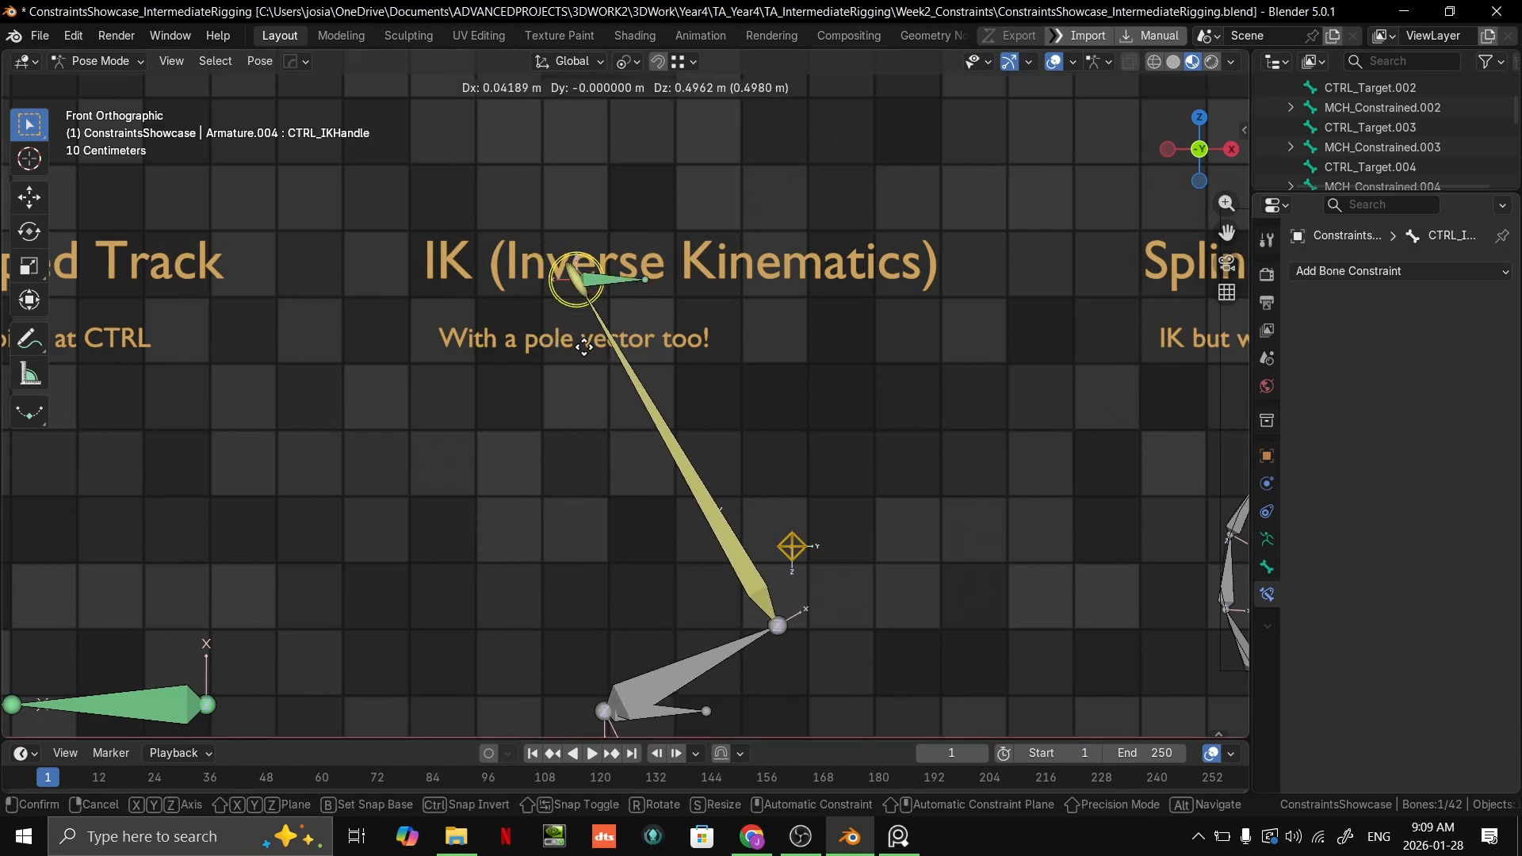
key("Escape")
Step: Delete the Stretch To constraint from the yellow upper bone, leaving only the IK constraint
left_click(606, 452)
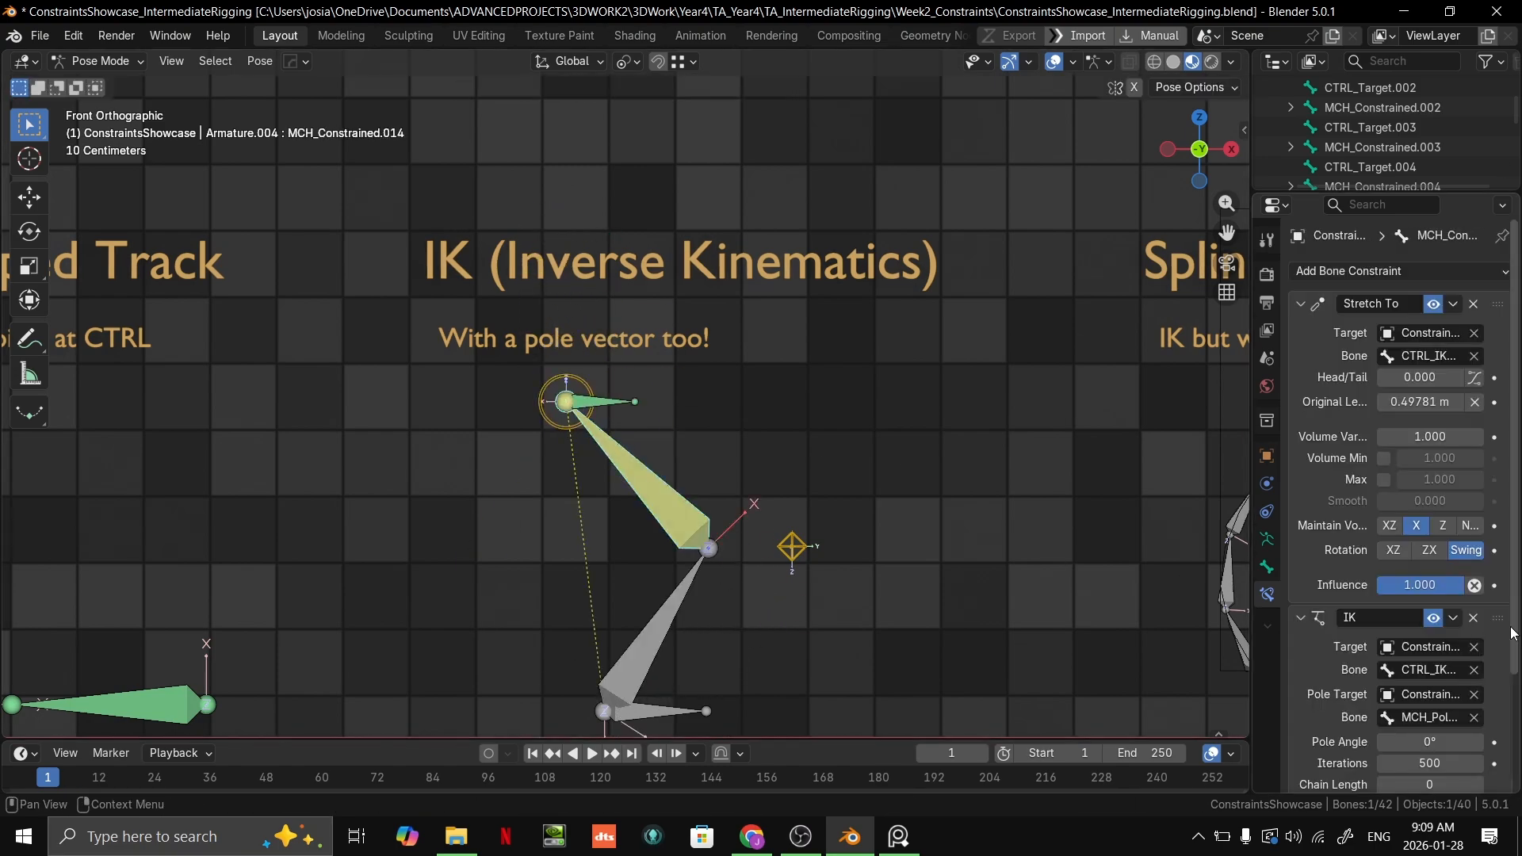
scroll(1448, 460, "down", 4)
scroll(1448, 460, "up", 4)
scroll(1447, 459, "up", 1)
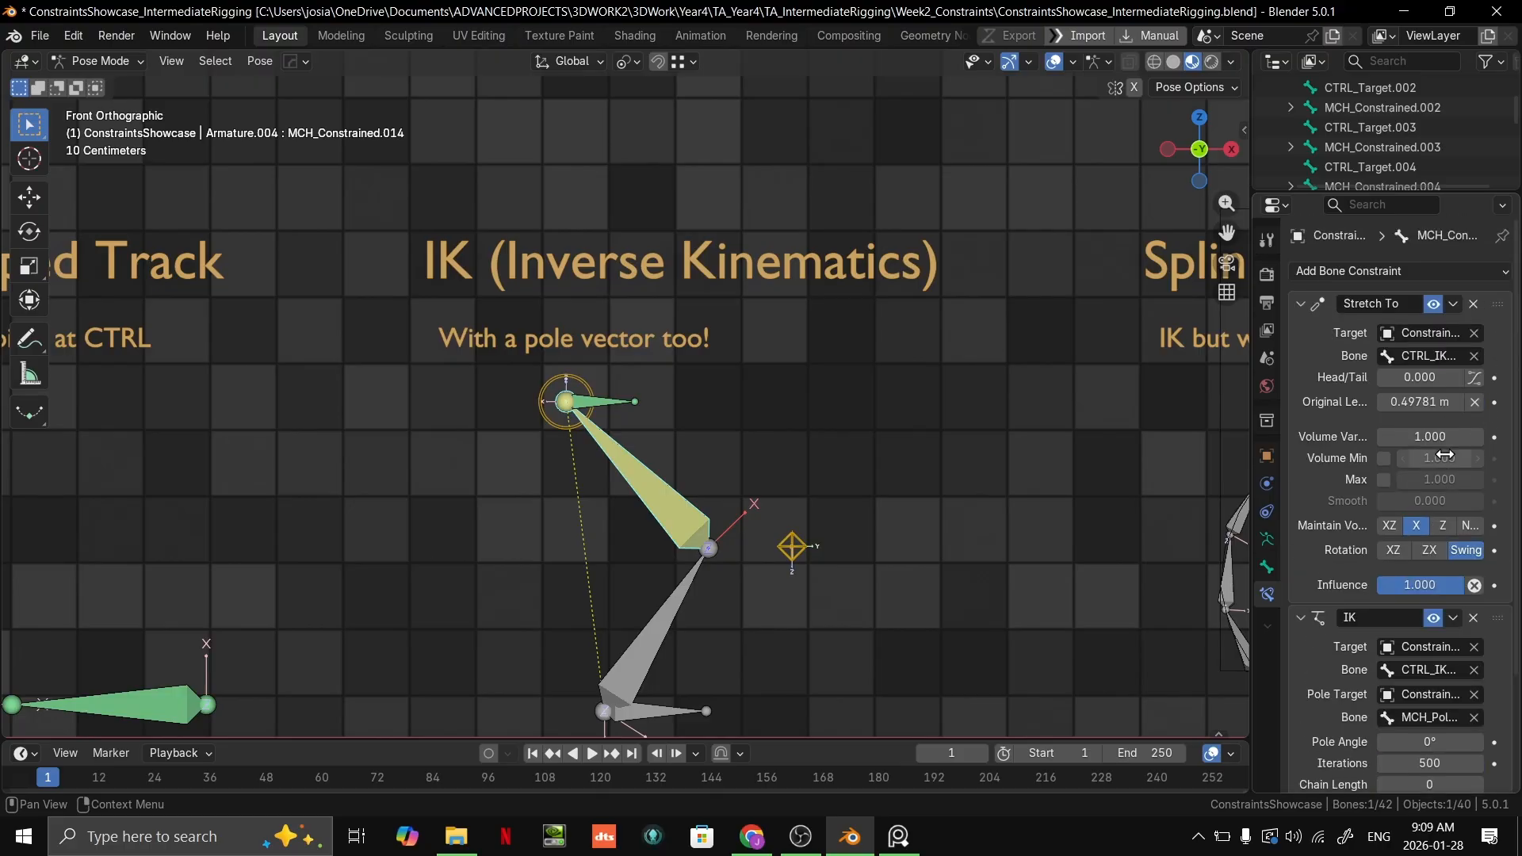
left_click(1474, 305)
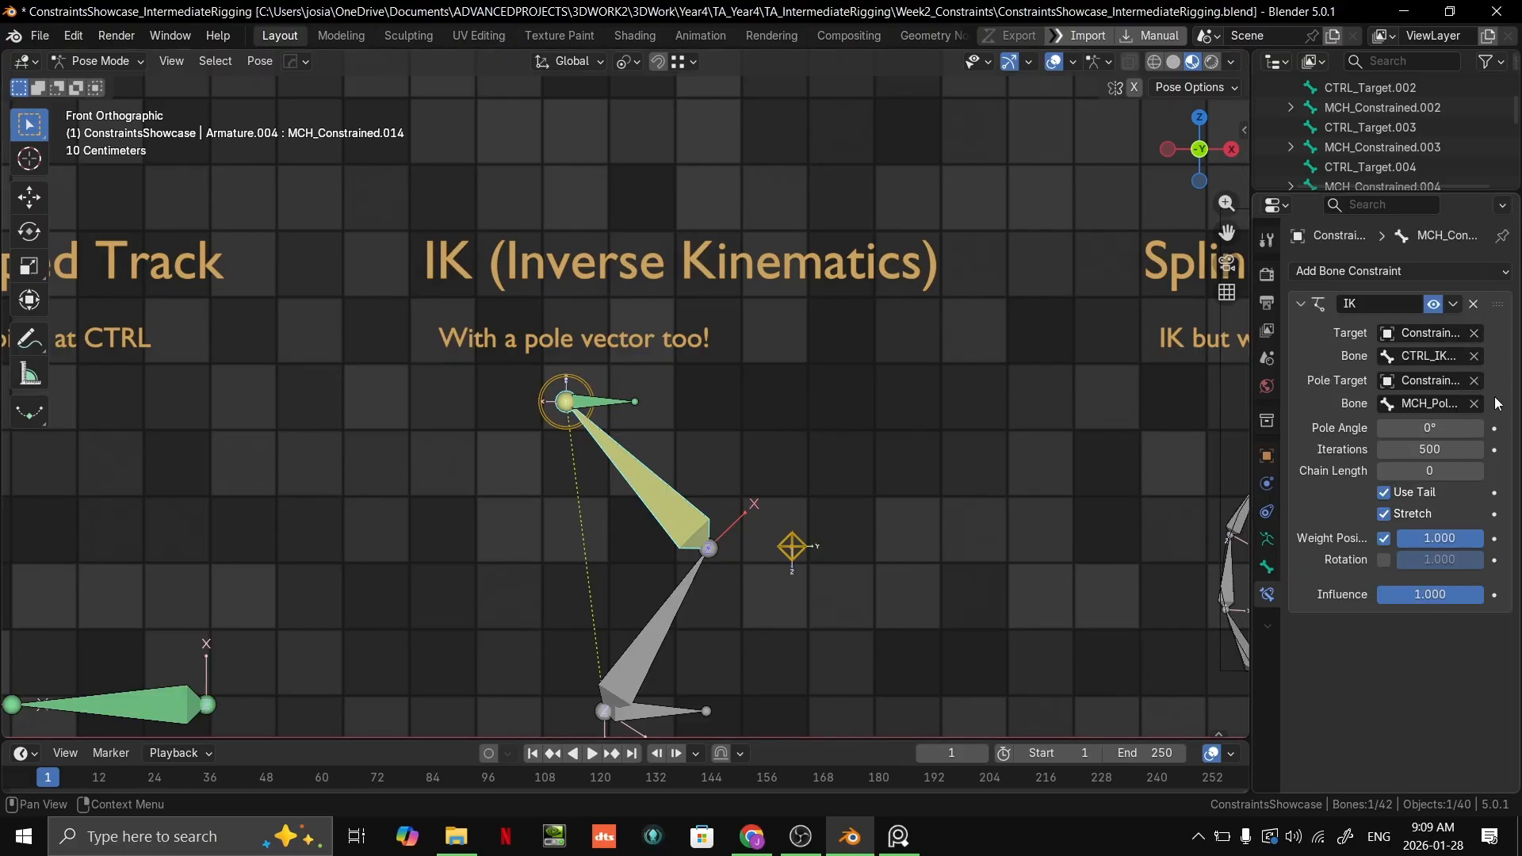
Step: Select and frame MCH_PoleVector, then move it sideways across the IK chain to swing the bend direction
mouse_move(735, 534)
middle_mouse_down()
mouse_move(634, 591)
mouse_move(730, 536)
middle_mouse_up()
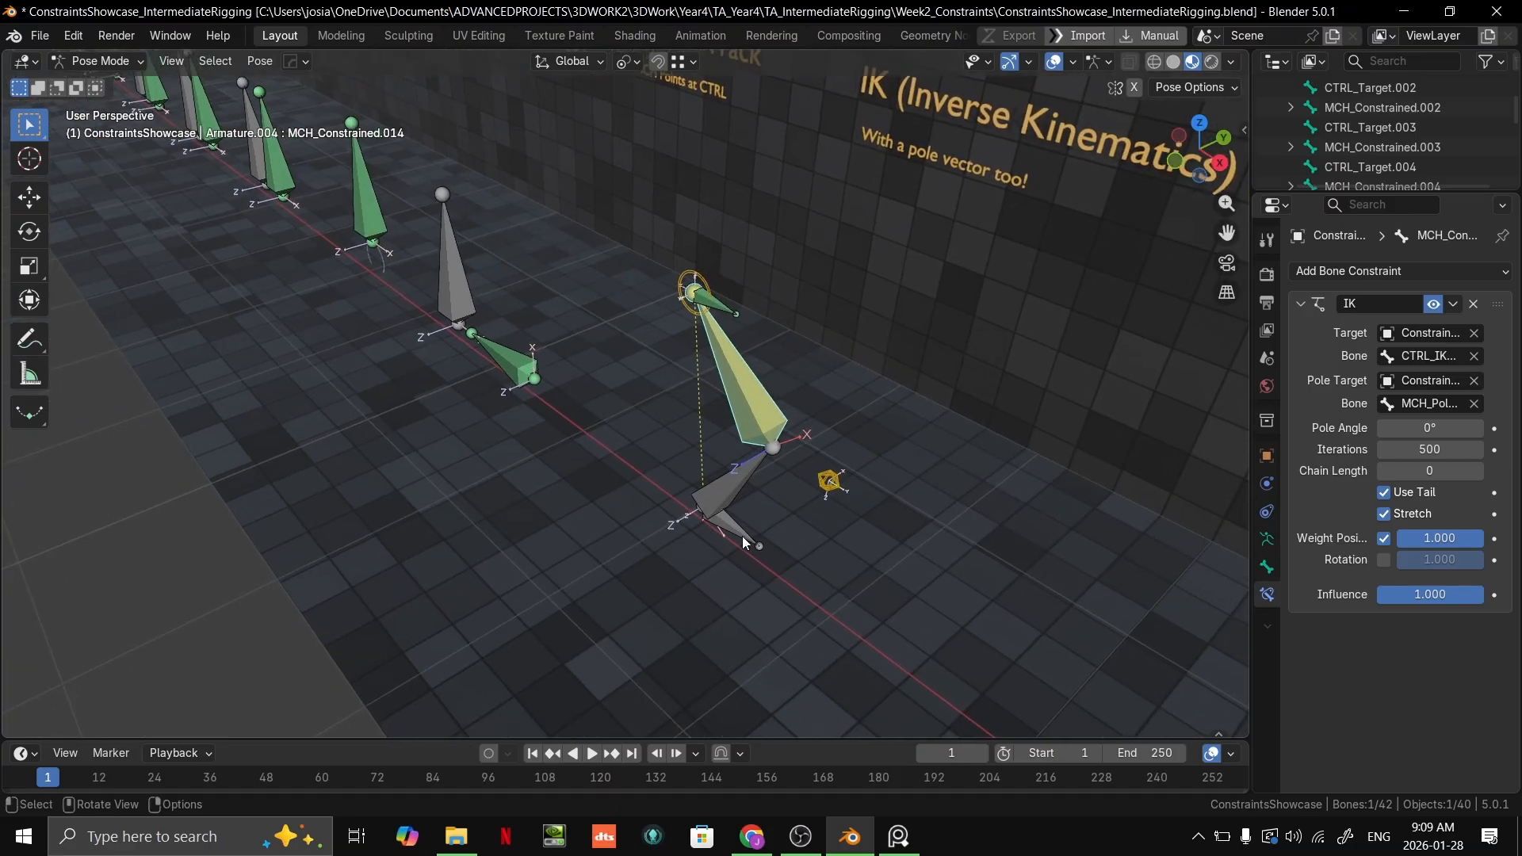
left_click(825, 493)
key("KP_Decimal")
middle_click_drag(873, 497, 812, 488)
middle_click_drag(748, 491, 753, 558, "shift")
key("g")
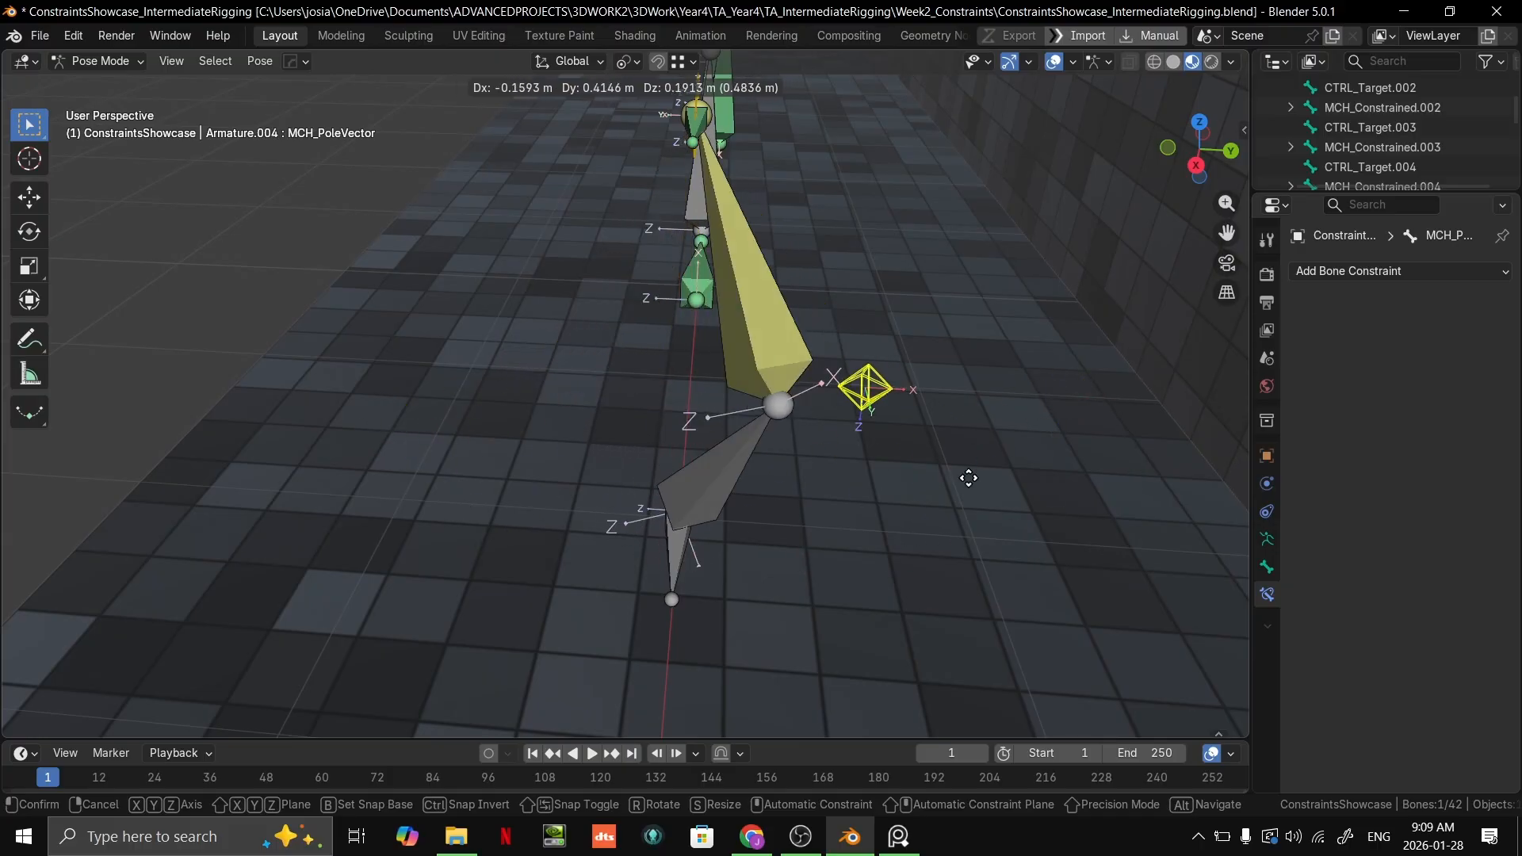
left_click(525, 517)
Step: Reposition MCH_PoleVector freely from a high view so it sits in front of the chain's middle joint
middle_click_drag(525, 517, 688, 474)
scroll(804, 460, "up", 3)
middle_click_drag(578, 380, 896, 547)
scroll(521, 333, "down", 4)
key("g")
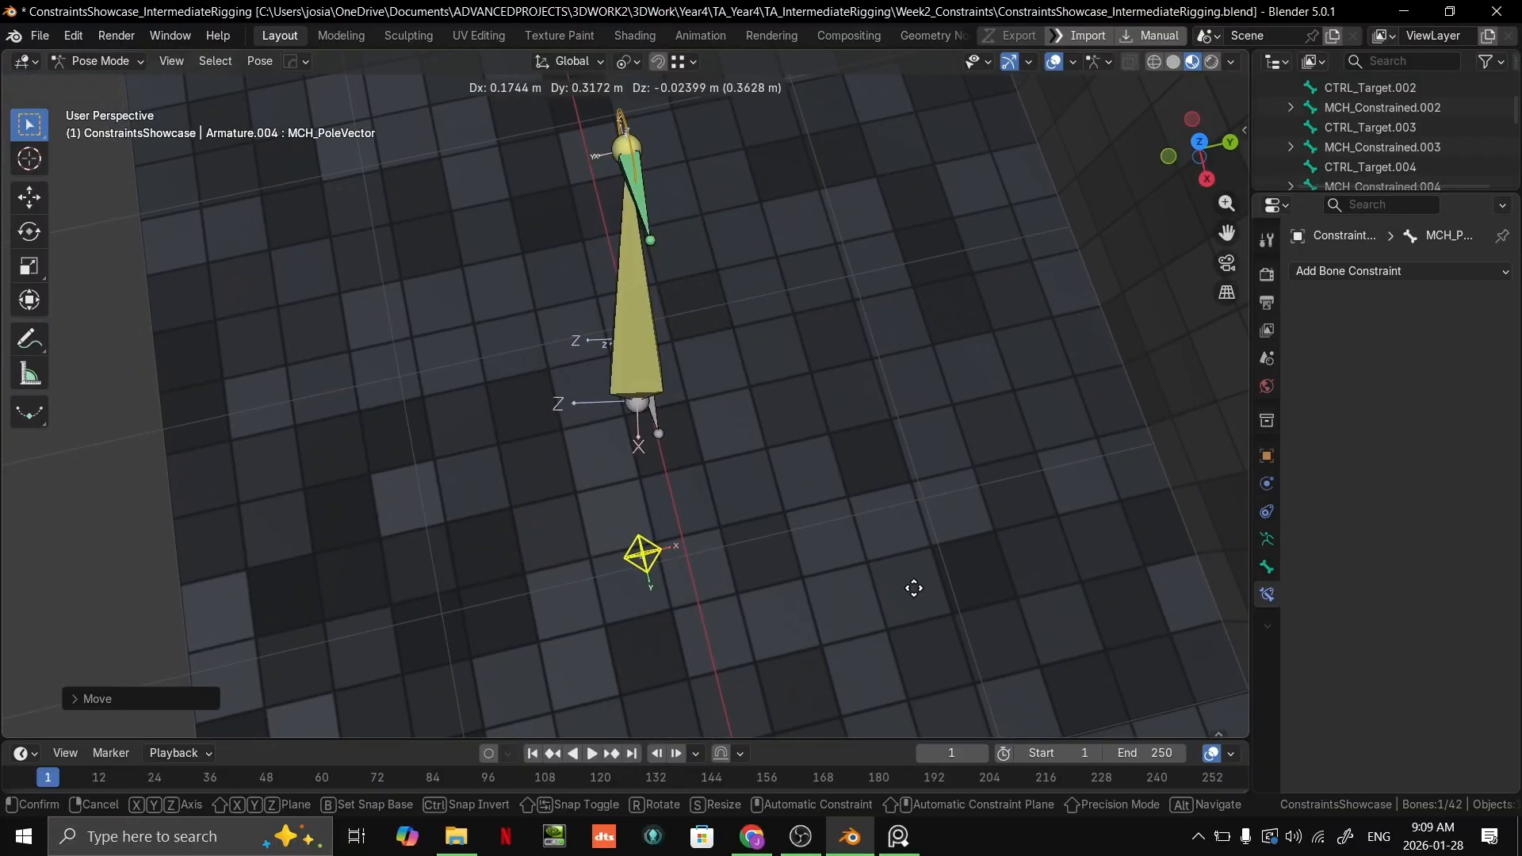
left_click(789, 593)
Step: Move CTRL_IKHandle freely in front view to extend and bend the IK chain, placing it just below the pole vector caption
middle_click_drag(790, 593, 860, 486)
scroll(783, 601, "up", 2)
key("KP_1")
left_click(524, 284)
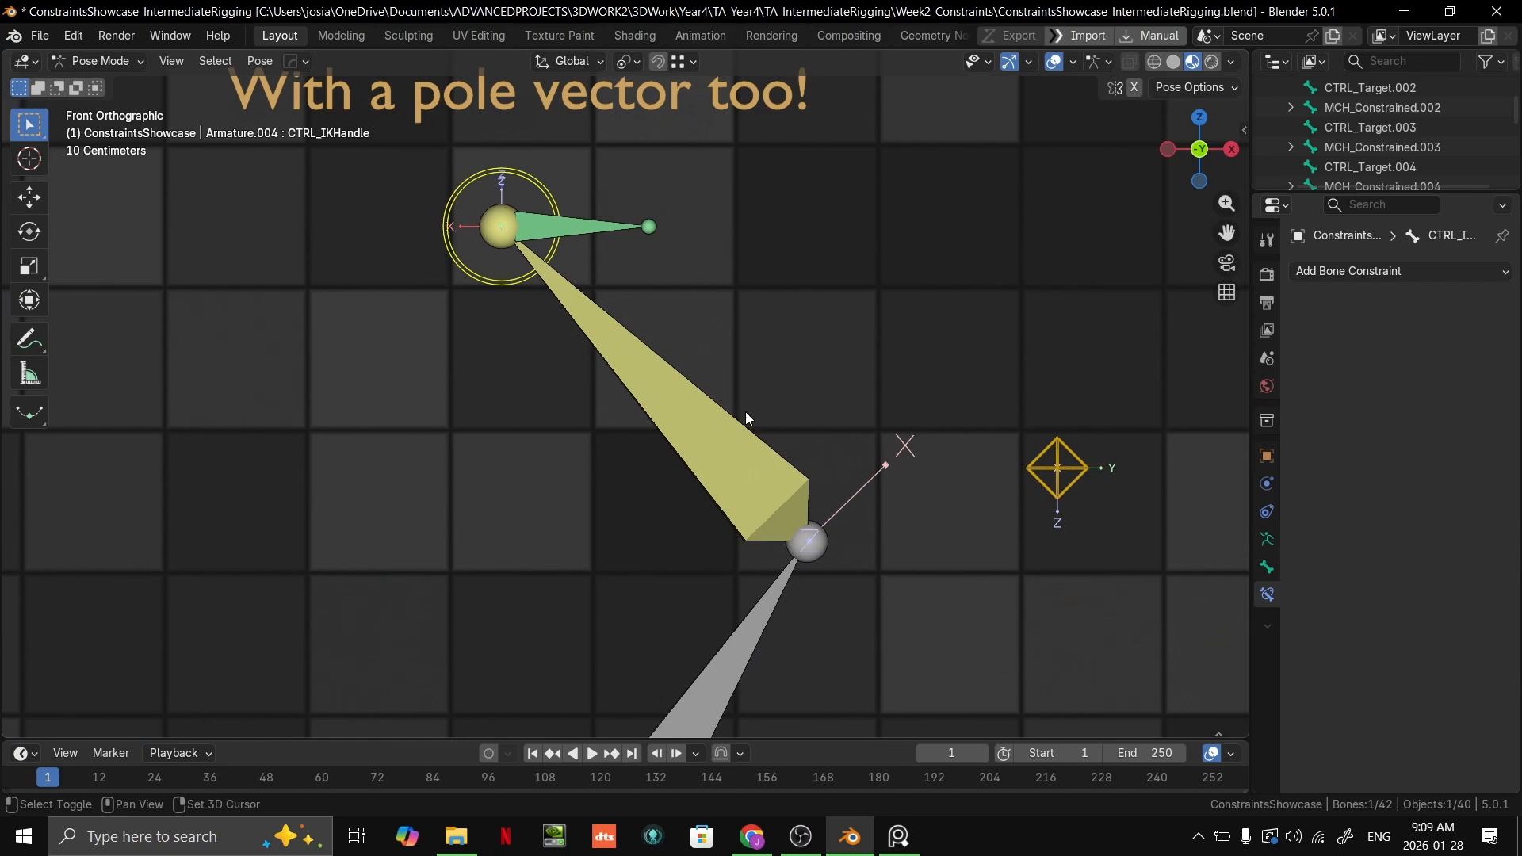
scroll(526, 293, "down", 3)
key("g")
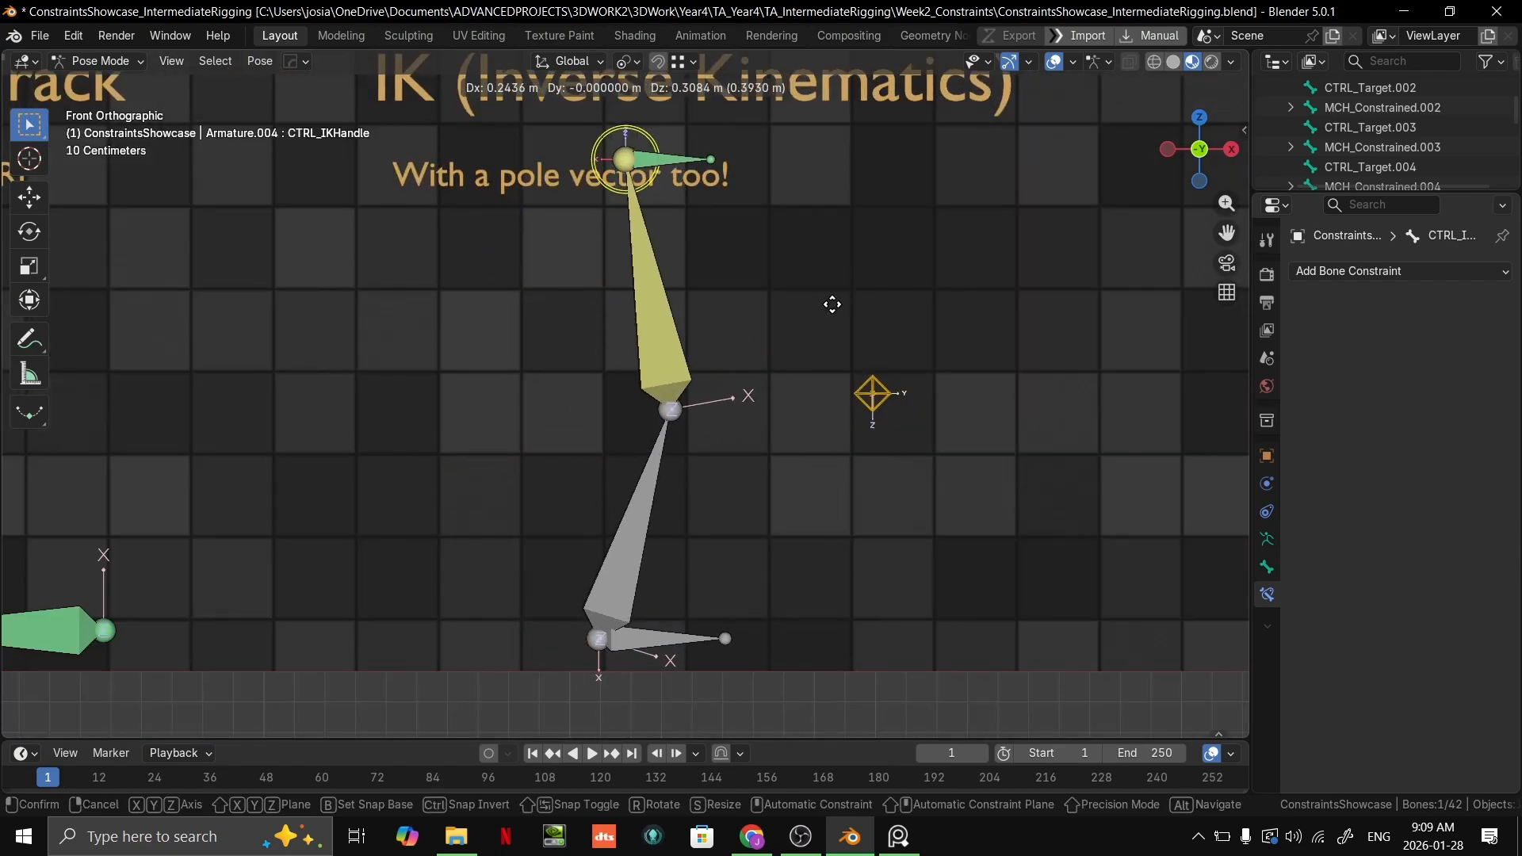
left_click(726, 288)
Step: Try moving and rotating the green MCH_EndPoint bone at the chain's tip, cancelling both transforms
left_click(701, 274)
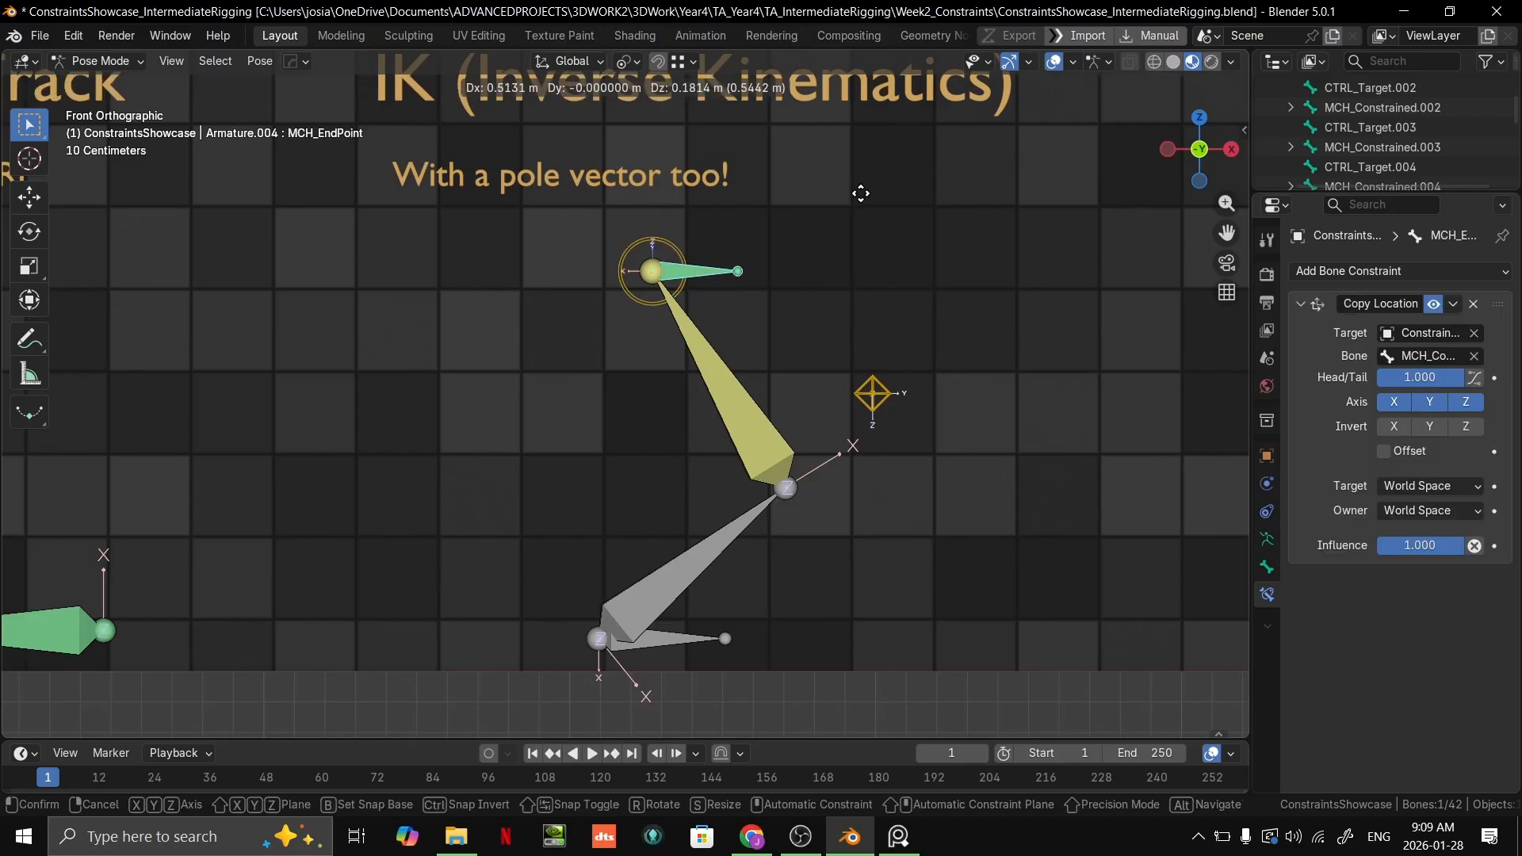
key("r")
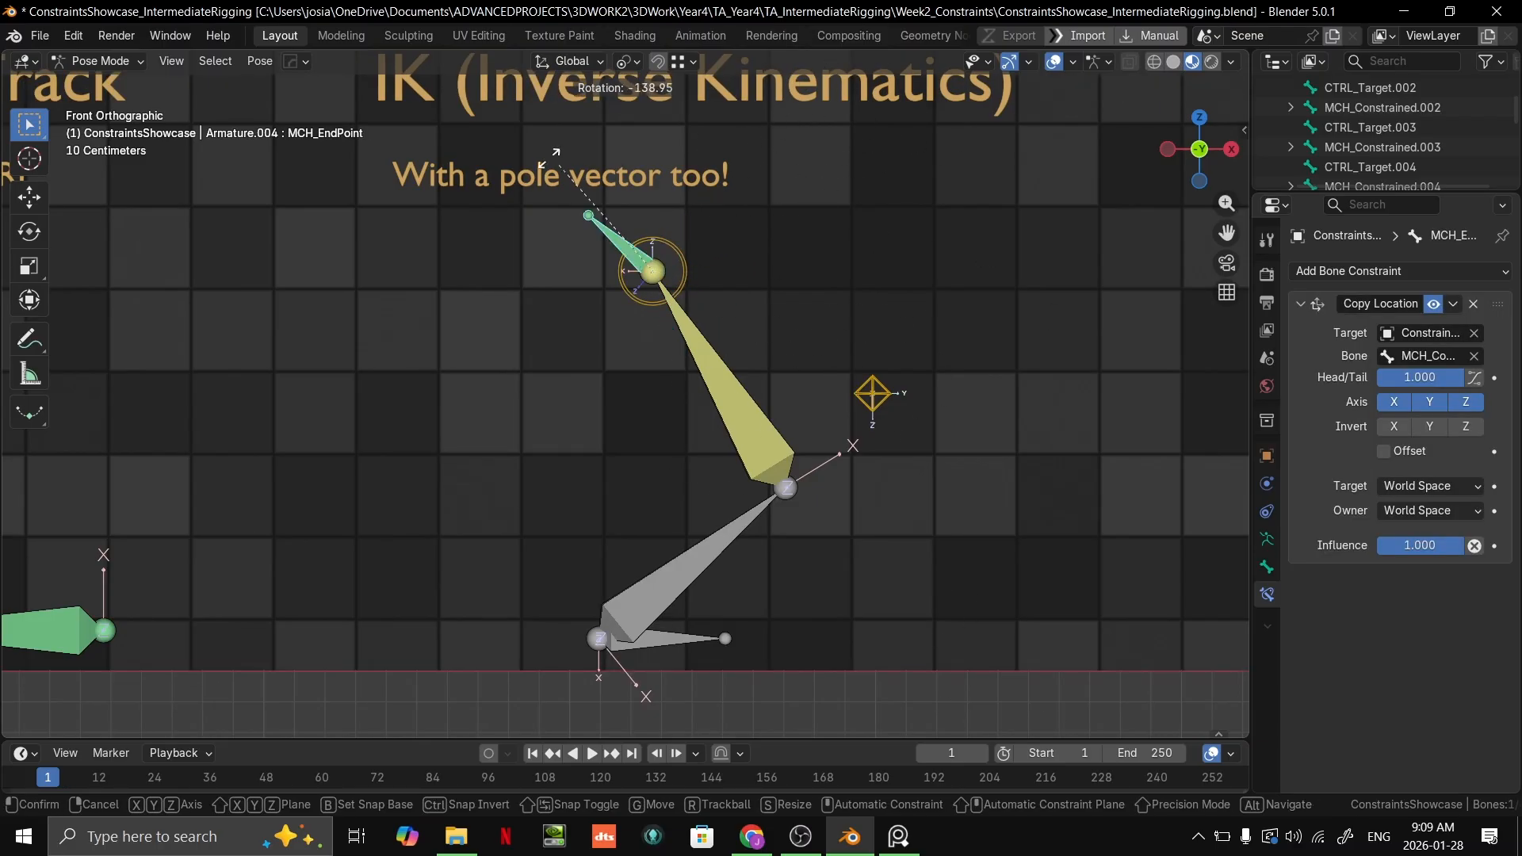
key("Escape")
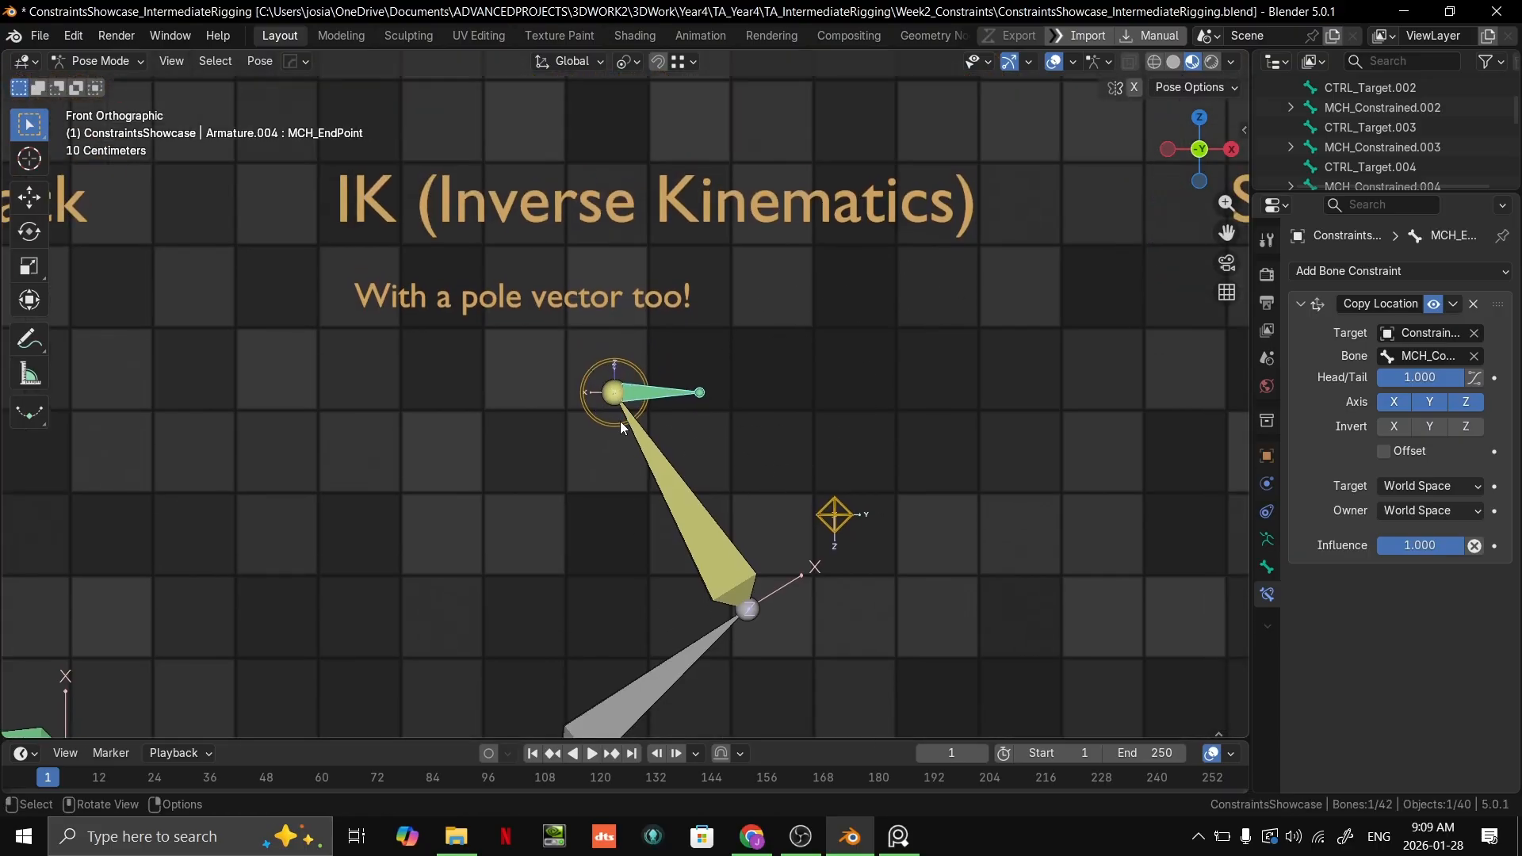
Step: Move CTRL_IKHandle above the IK heading, past the chain's full reach, and select the yellow upper bone
left_click(620, 421)
left_click(657, 394)
scroll(619, 475, "down", 2)
left_click_drag(613, 417, 608, 216)
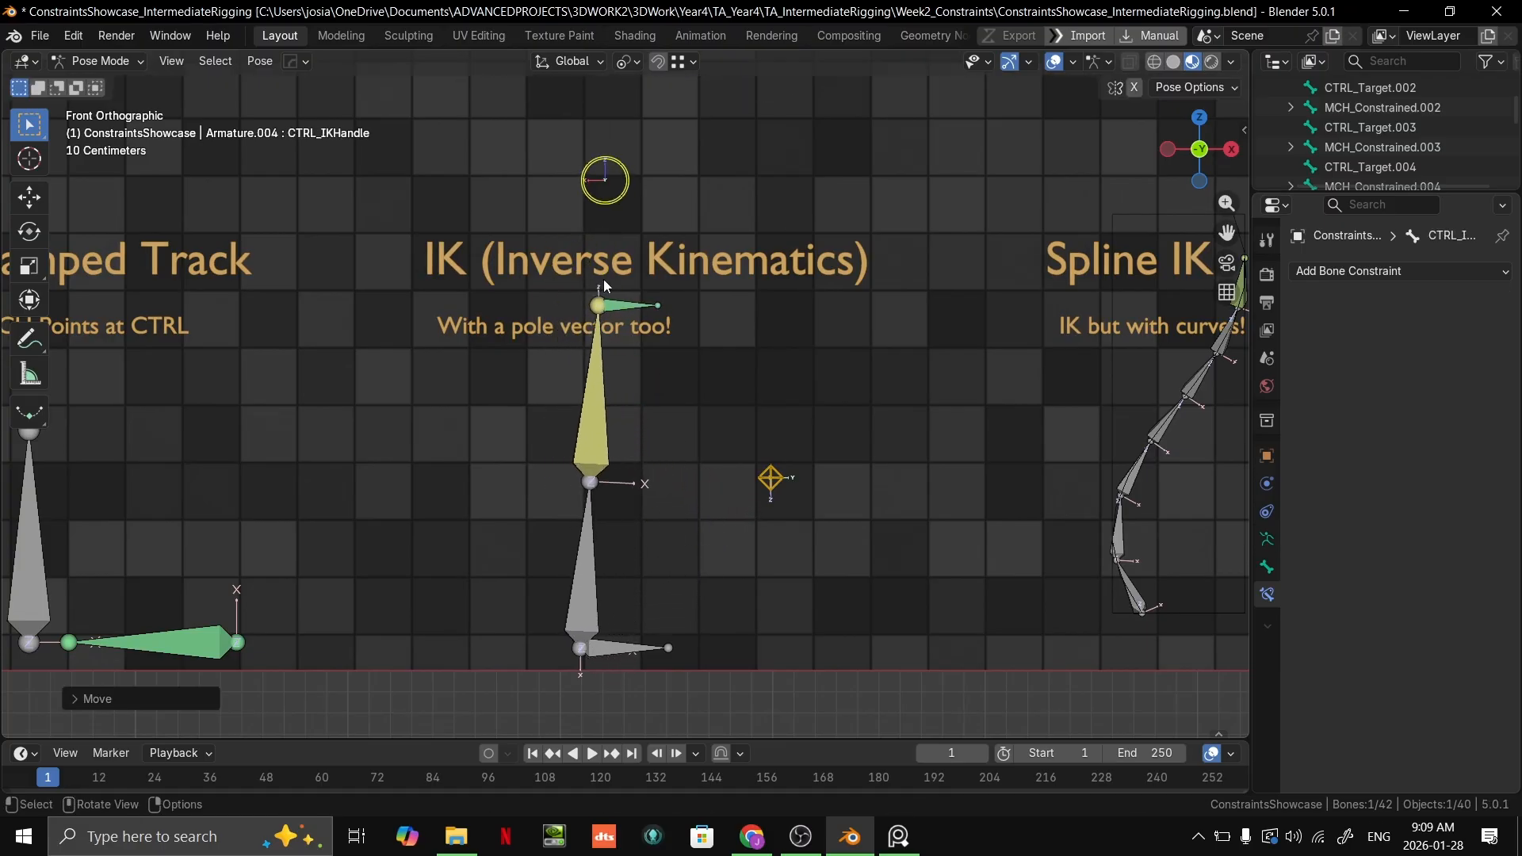
left_click(601, 320)
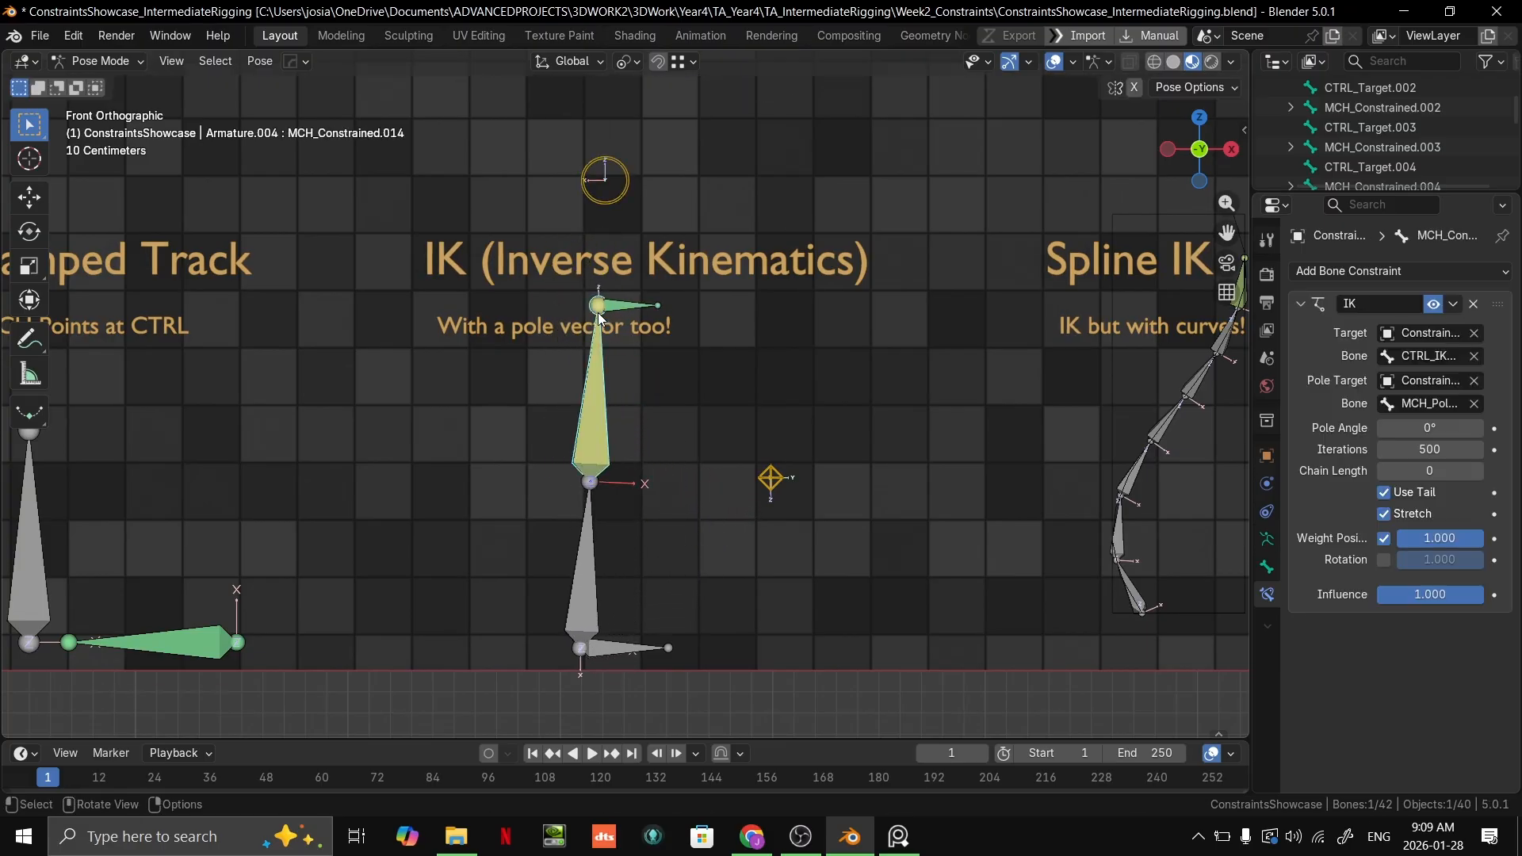
Step: Move CTRL_IKHandle freely down to just below the IK caption in front view, bending the chain again
left_click(623, 212)
key("g")
left_click(587, 384)
middle_click_drag(658, 499, 579, 567)
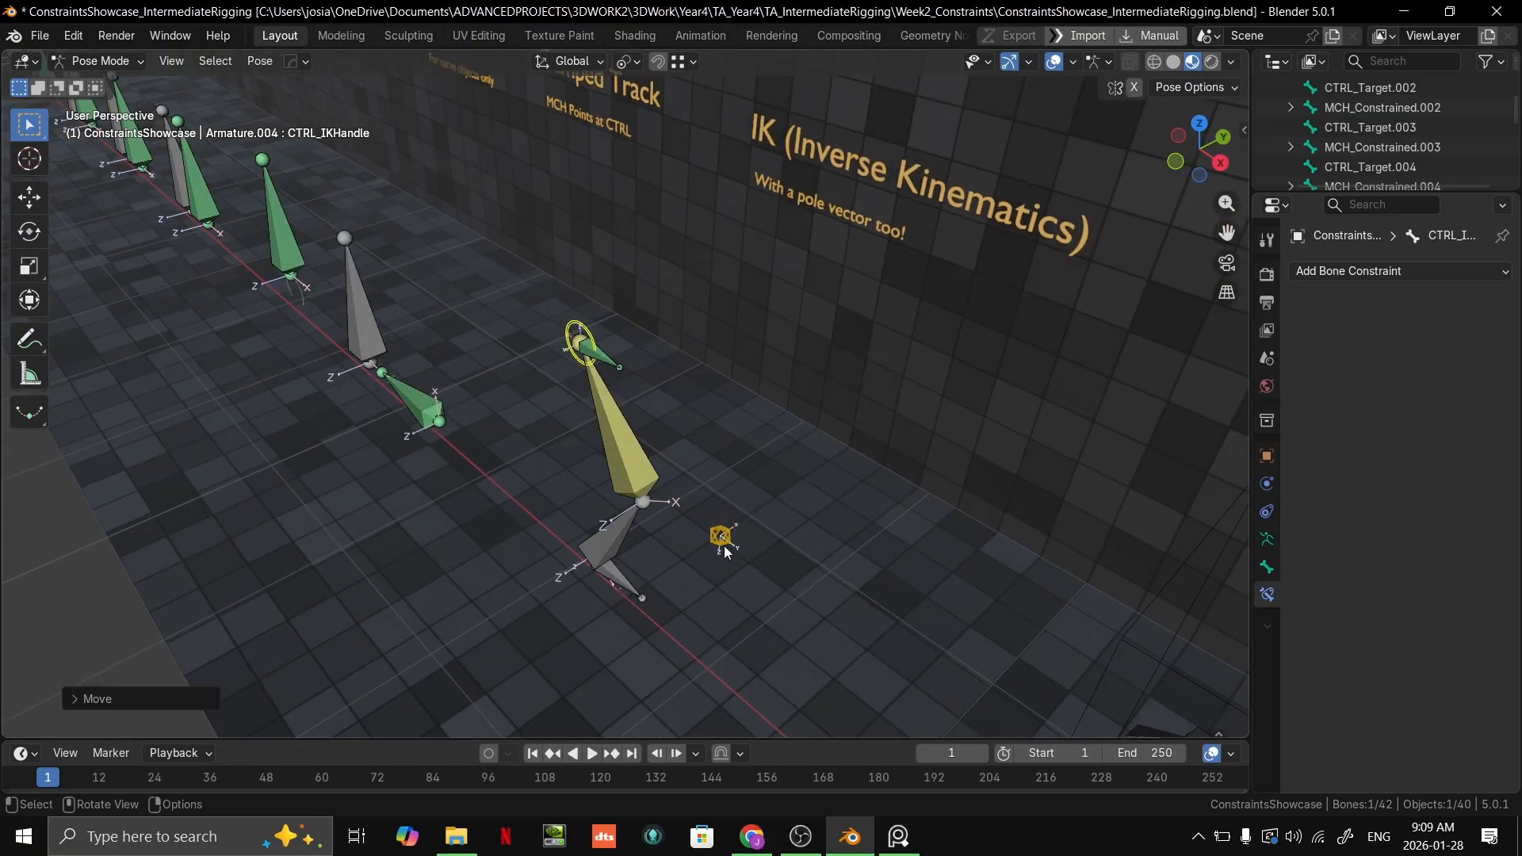
Step: Reposition MCH_PoleVector freely in two moves around the IK chain, placing it beside the bent middle joint
left_click(723, 548)
key("g")
left_click(706, 593)
middle_click_drag(702, 597, 535, 647)
key("g")
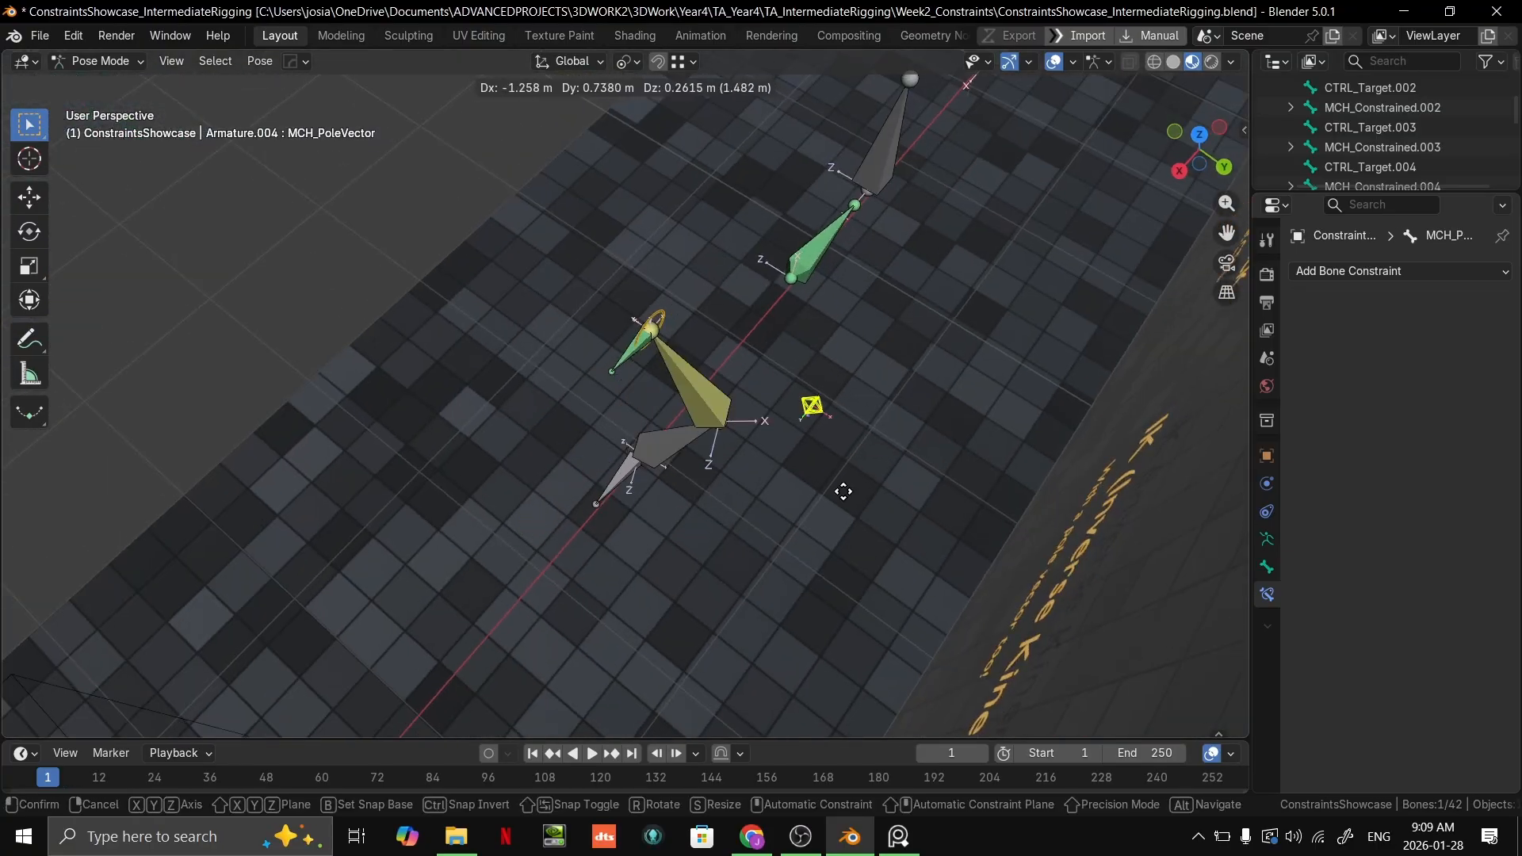
left_click(788, 387)
middle_click_drag(788, 387, 870, 517)
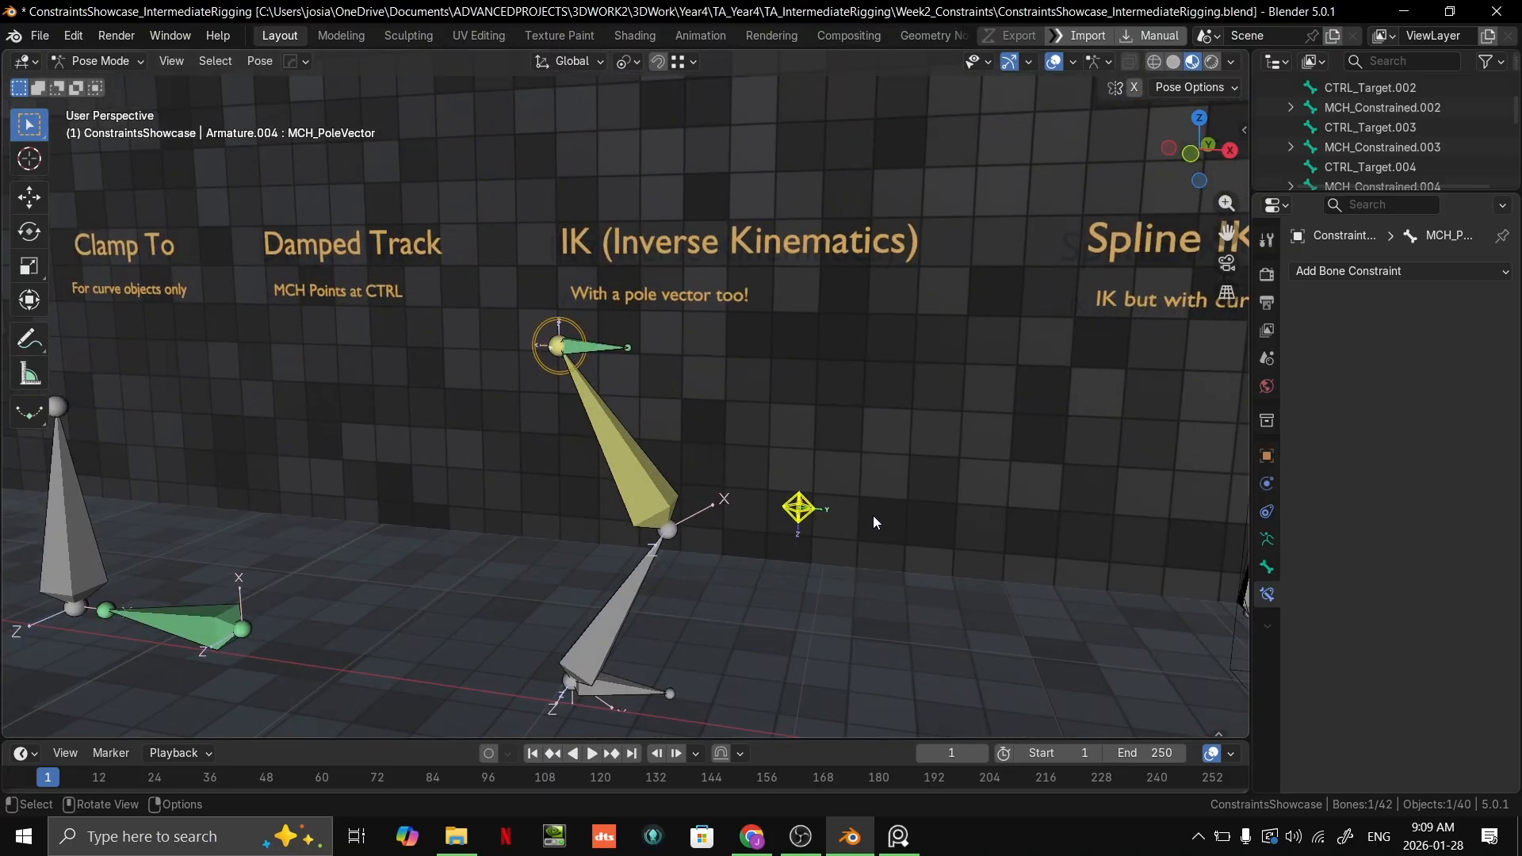
Step: Examine the Spline IK bone chain and its caption from the top, in front view and close up
scroll(871, 517, "down", 4)
middle_click_drag(949, 476, 1007, 487)
key("KP_7")
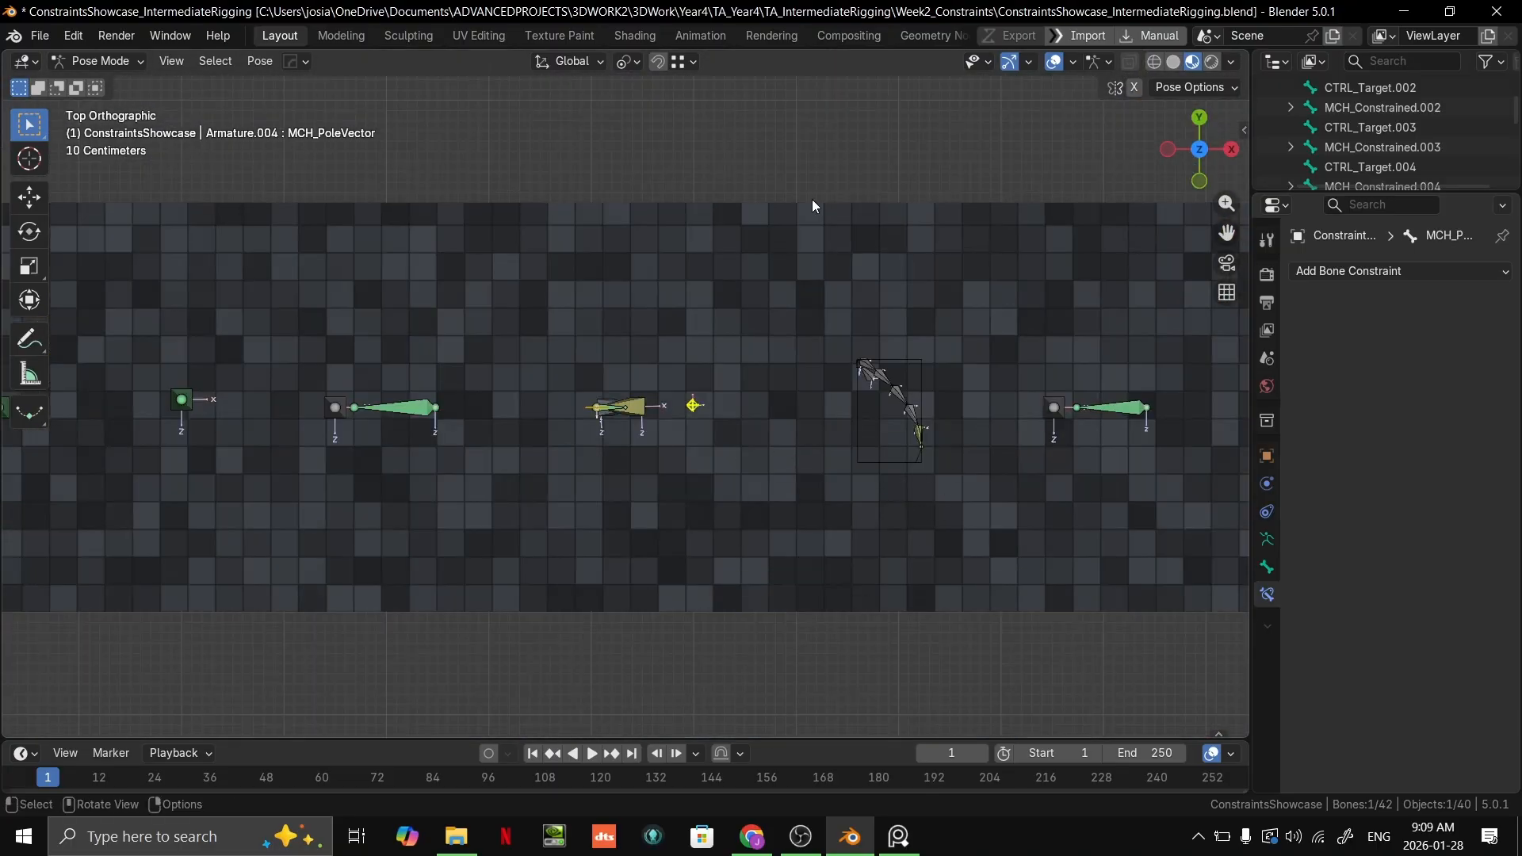
key("KP_1")
scroll(829, 387, "up", 4)
middle_click_drag(733, 325, 769, 176, "shift")
scroll(804, 183, "up", 1)
middle_click_drag(990, 299, 446, 435, "shift")
scroll(806, 274, "down", 2)
scroll(446, 435, "up", 5)
middle_click_drag(526, 498, 1199, 335, "shift")
scroll(1199, 335, "down", 4)
scroll(743, 393, "up", 3)
middle_click_drag(922, 488, 512, 541, "shift")
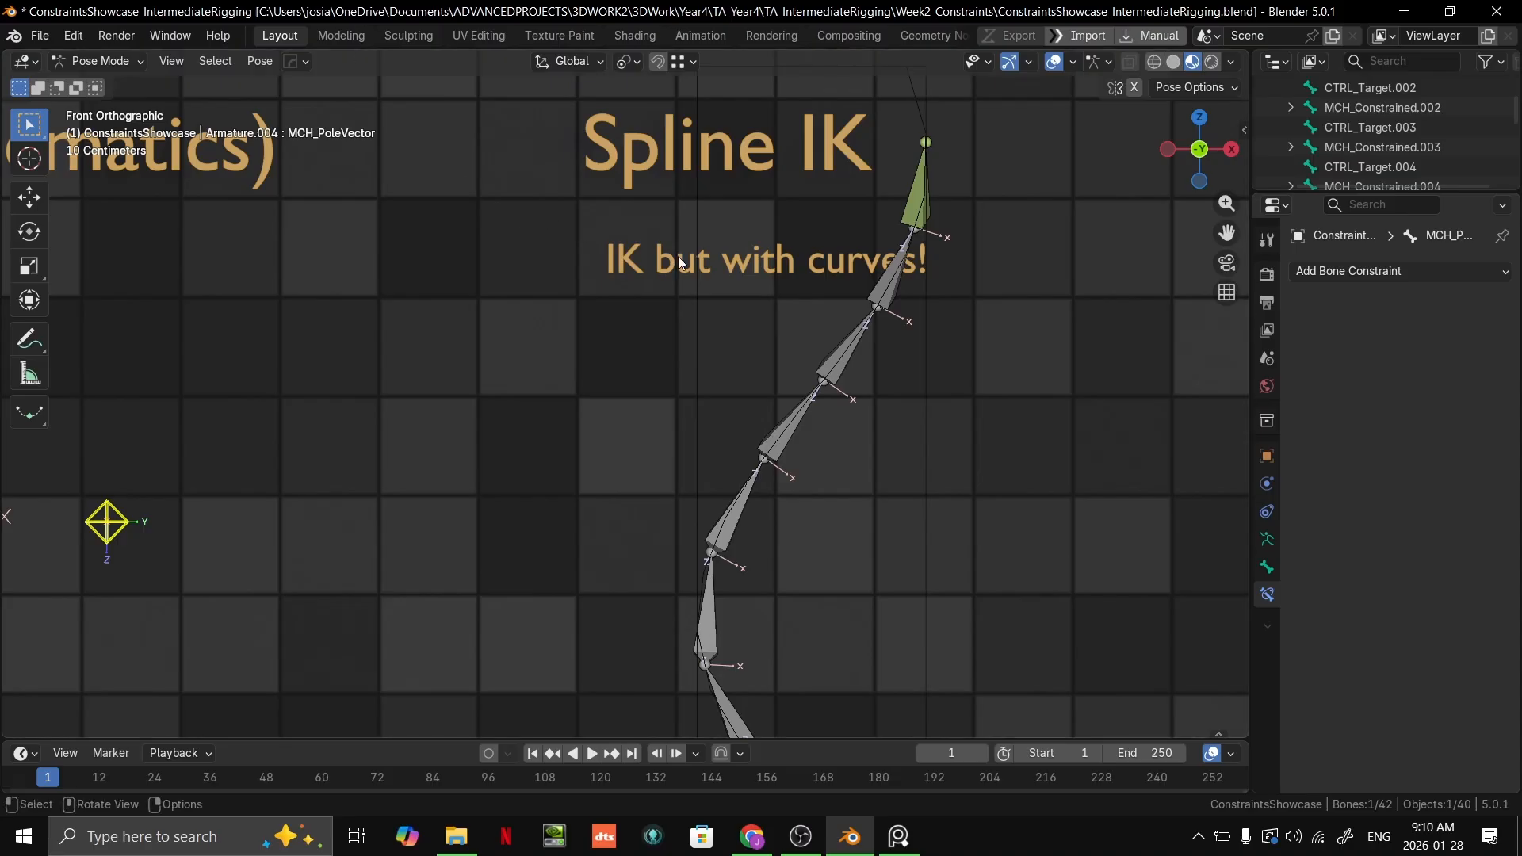
scroll(671, 254, "down", 3)
middle_click_drag(785, 303, 802, 341)
scroll(802, 346, "down", 2)
Step: Switch the armature to Object Mode and select the BézierCurve that guides the Spline IK chain
key("ctrl+Tab")
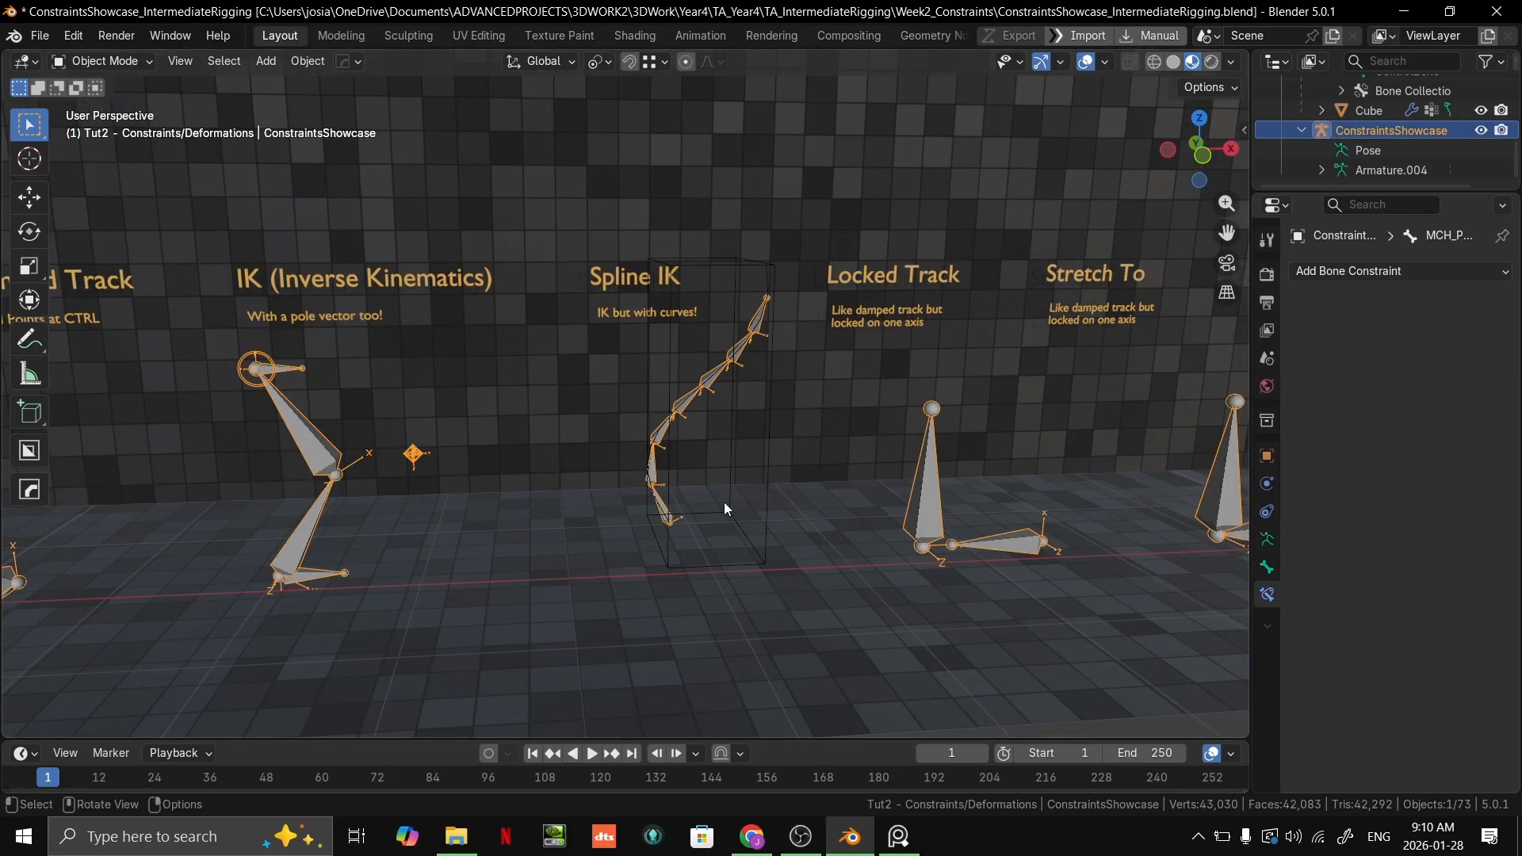
scroll(704, 404, "up", 4)
mouse_move(704, 404)
middle_mouse_down("shift")
mouse_move(678, 435)
mouse_move(826, 388)
mouse_move(613, 503)
mouse_move(712, 398)
middle_mouse_up("shift")
scroll(678, 434, "down", 2)
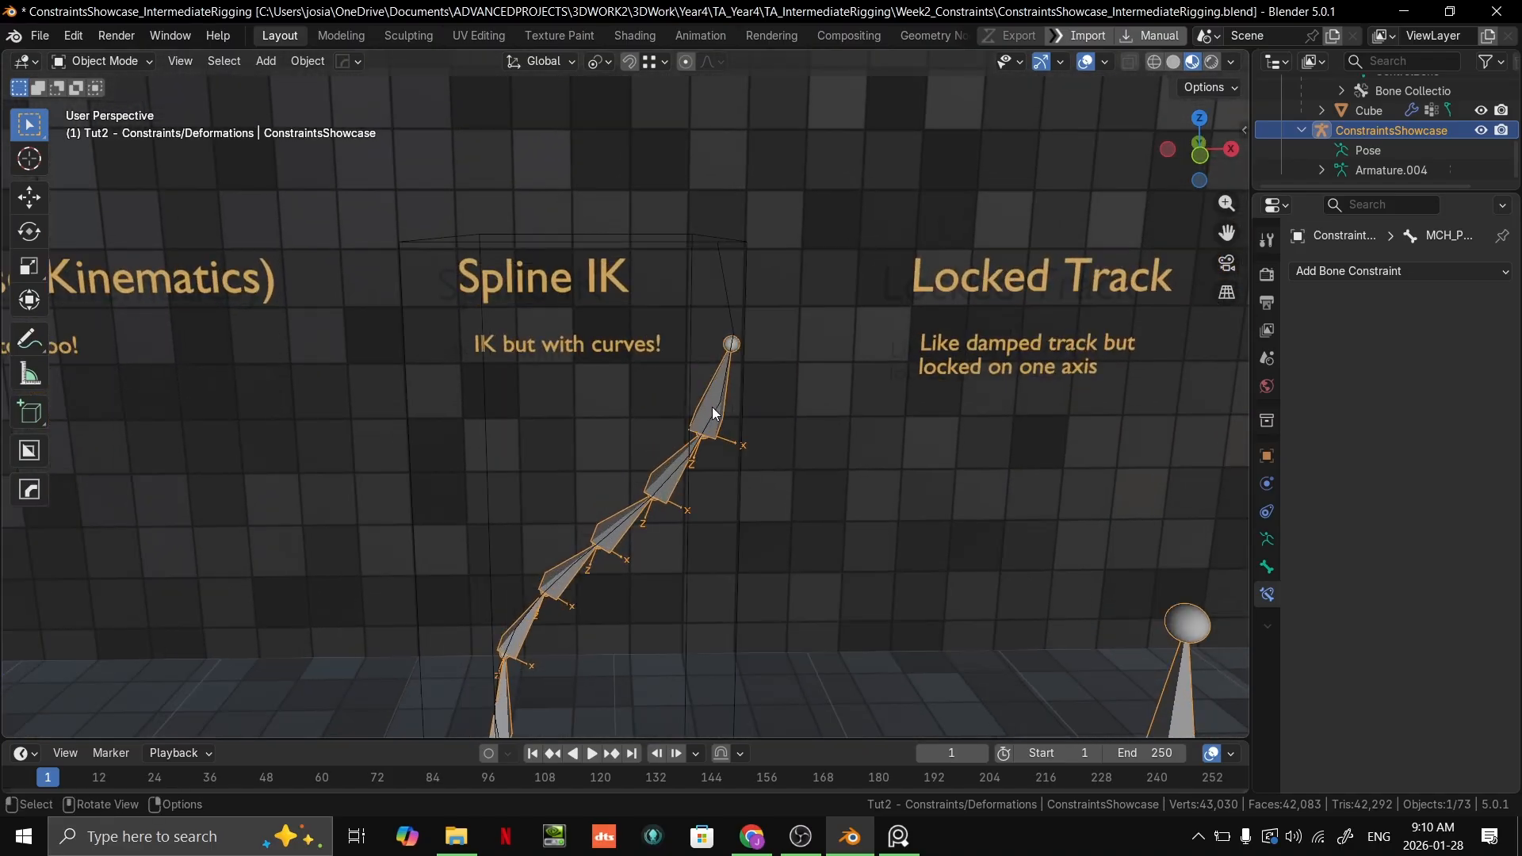
left_click(725, 298)
middle_click_drag(724, 312, 759, 294, "shift")
key("ctrl+Tab")
key("Escape")
scroll(763, 370, "down", 4)
middle_click_drag(762, 370, 594, 460)
left_click(586, 125)
middle_click_drag(731, 460, 658, 341)
left_click(704, 281)
Step: Move the BézierCurve's end control point freely in Edit Mode to reshape the Spline IK chain
key("Tab")
key("g")
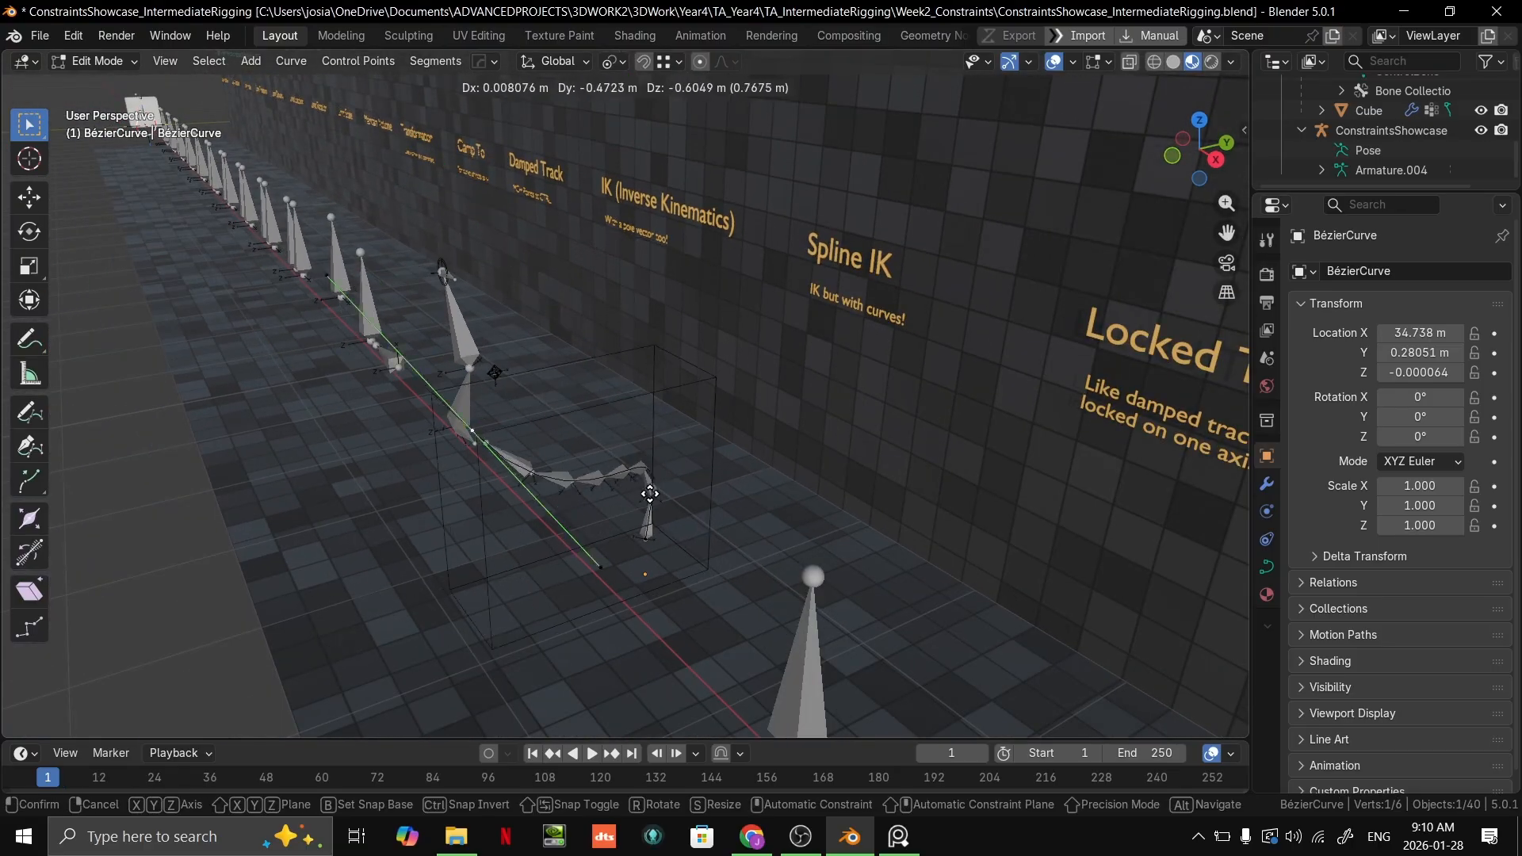
left_click(777, 468)
scroll(781, 470, "down", 2)
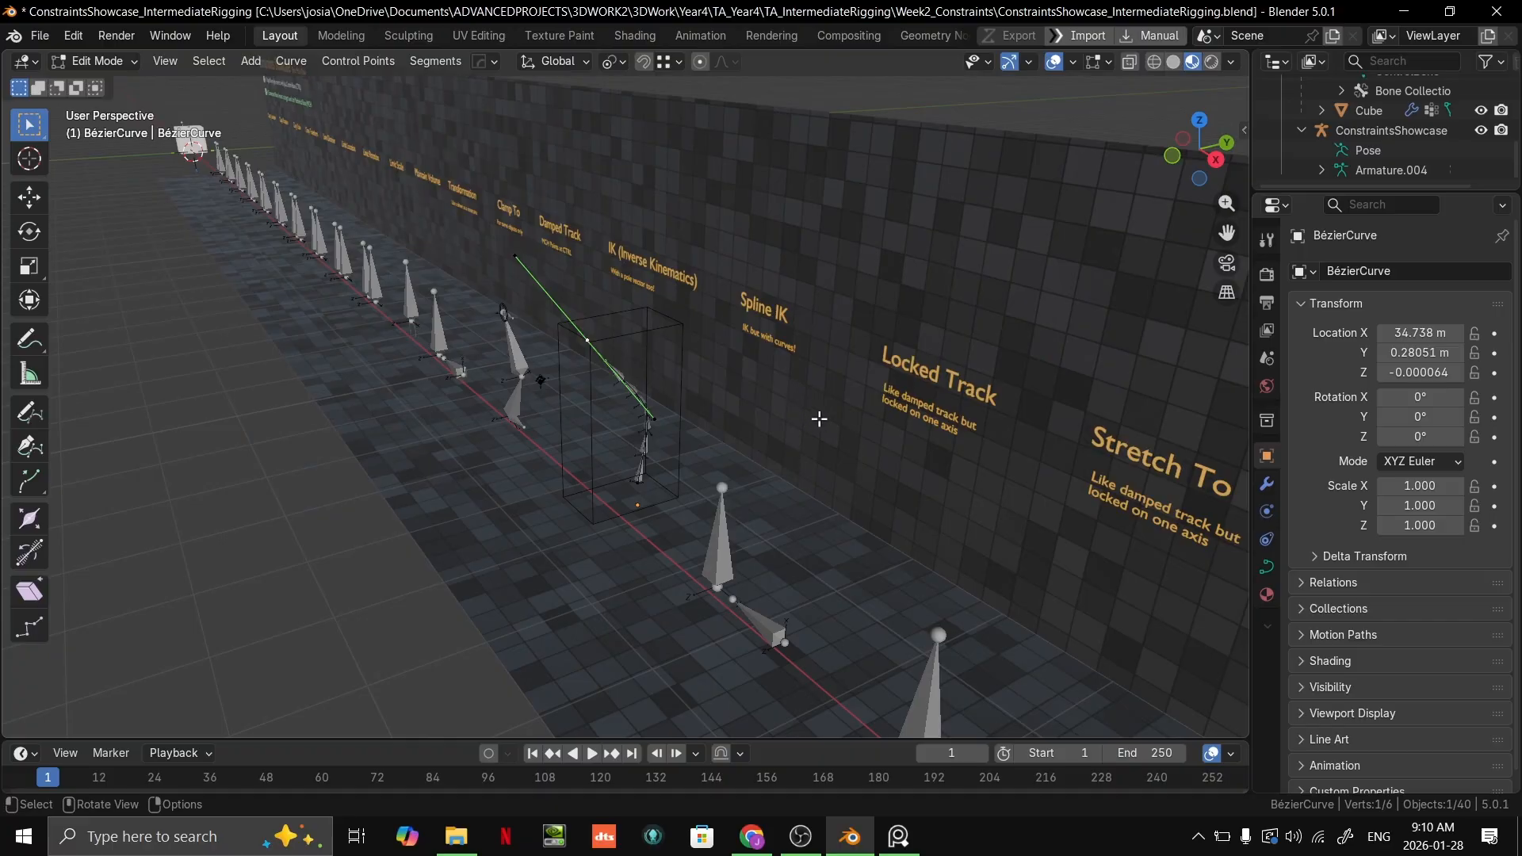
Step: Move the curve's end control point freely once more from a low view, and cancel a further move
middle_click_drag(740, 483, 745, 353)
key("g")
left_click(763, 419)
key("g")
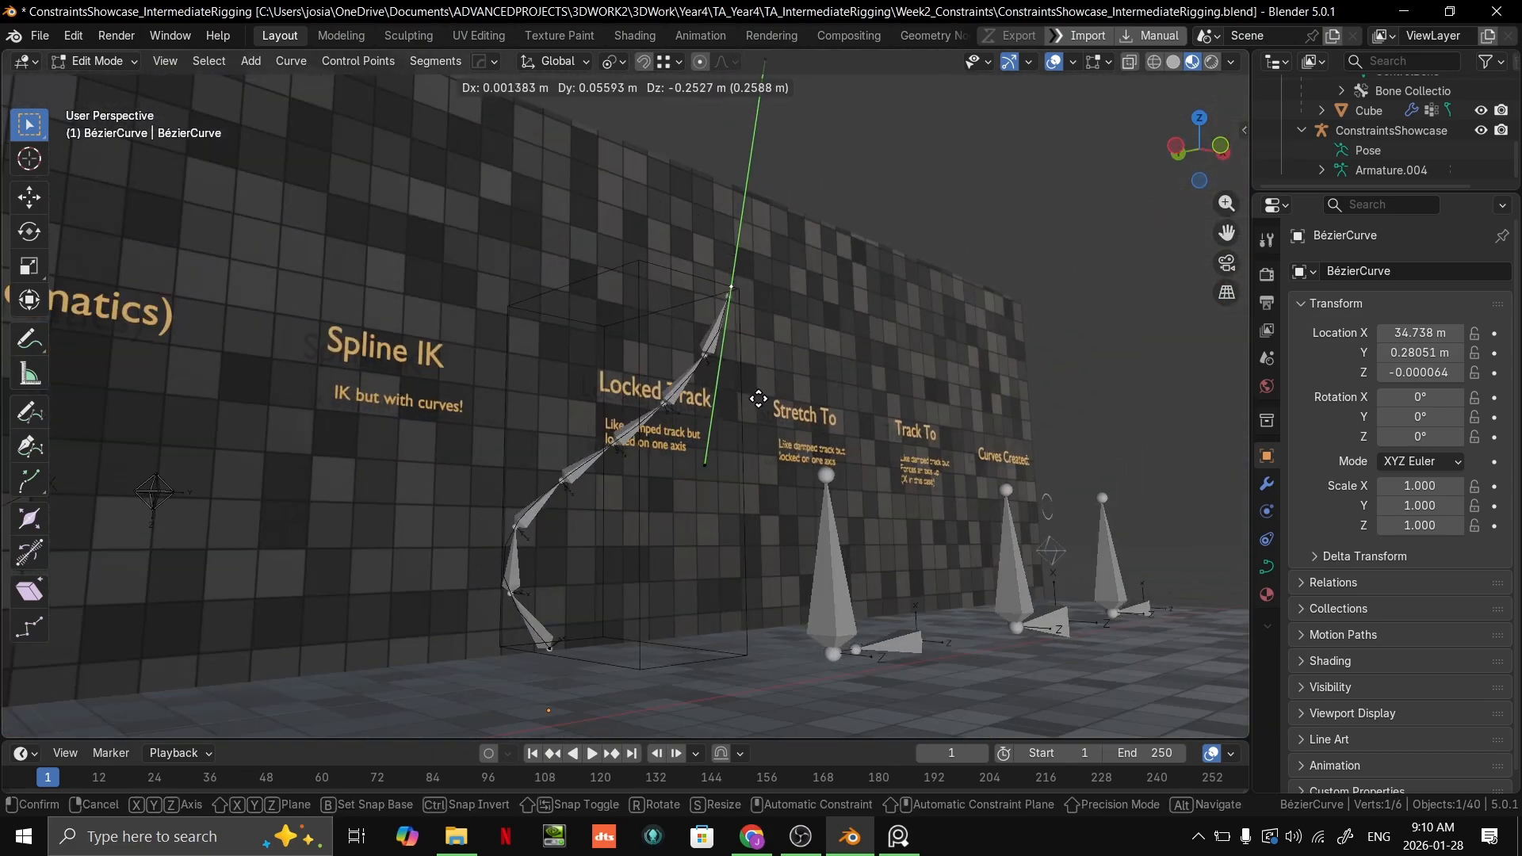
right_click(664, 360)
scroll(655, 403, "down", 3)
middle_click_drag(655, 402, 628, 485)
Step: Leave Edit Mode on the curve, add a new Bézier curve object and move it freely away from the showcase floor
key("Tab")
key("shift+a")
mouse_move(601, 340)
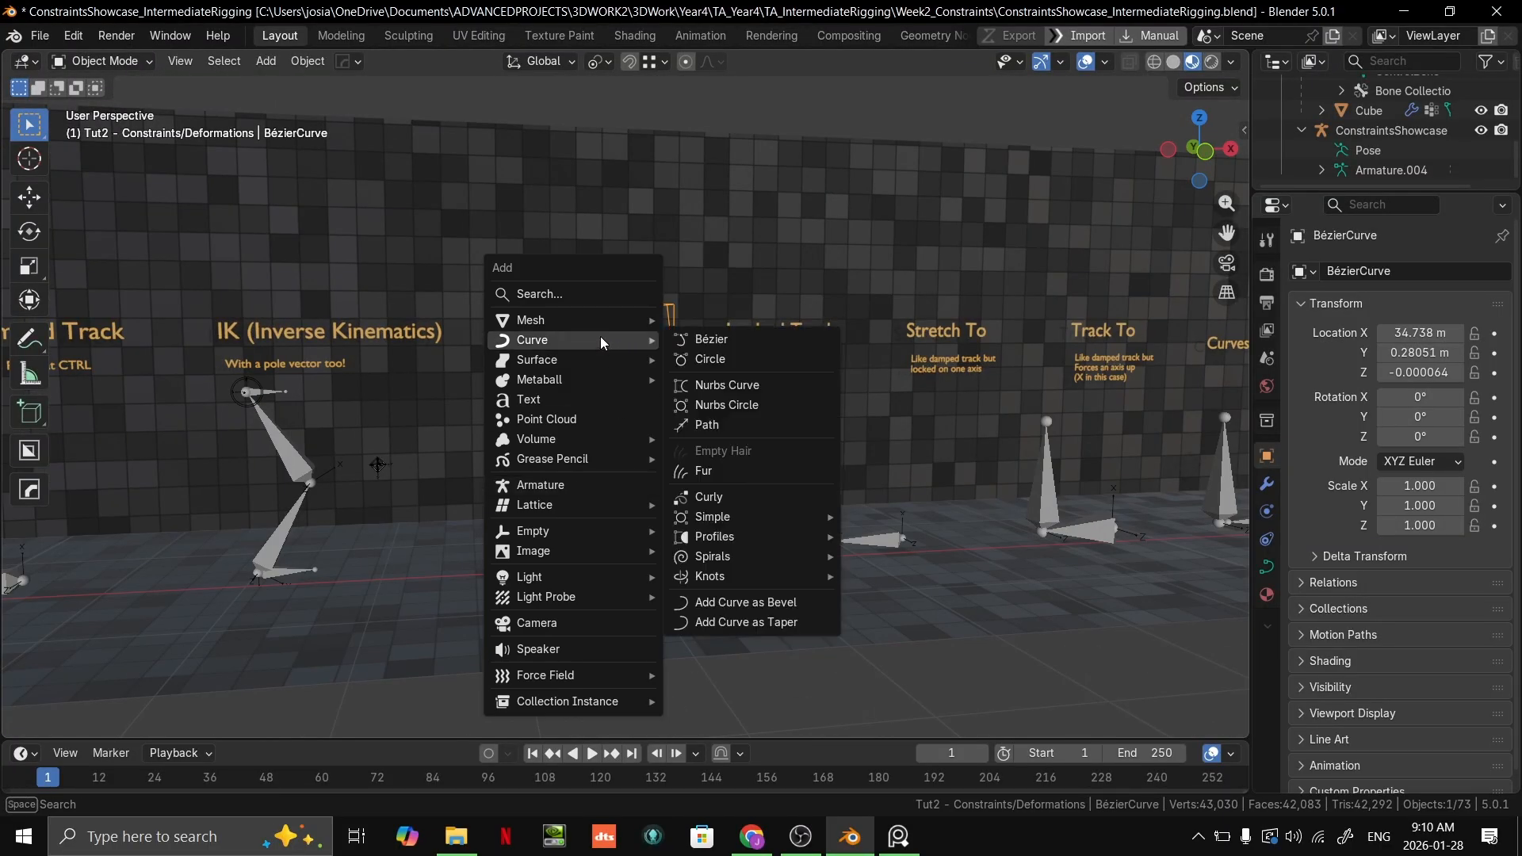
left_click(698, 344)
scroll(677, 385, "down", 5)
middle_click_drag(677, 385, 756, 425)
scroll(824, 545, "down", 5)
middle_click_drag(825, 546, 617, 440)
key("g")
left_click(922, 480)
scroll(1014, 611, "up", 8)
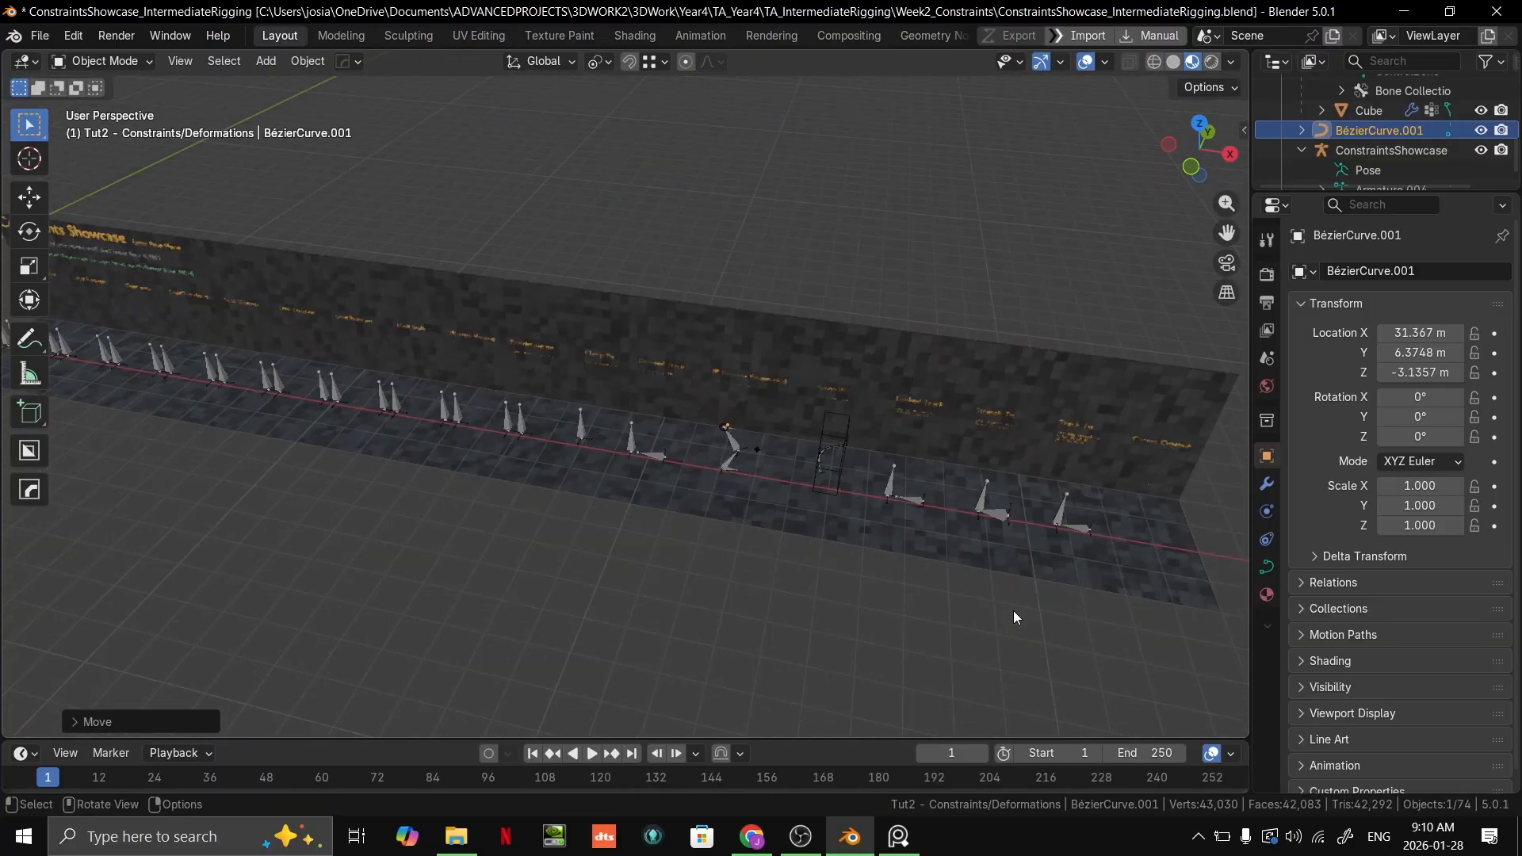
Step: Snap the new Bézier curve to the 3D cursor and move it freely to the lower part of the Spline IK chain
key("shift+s")
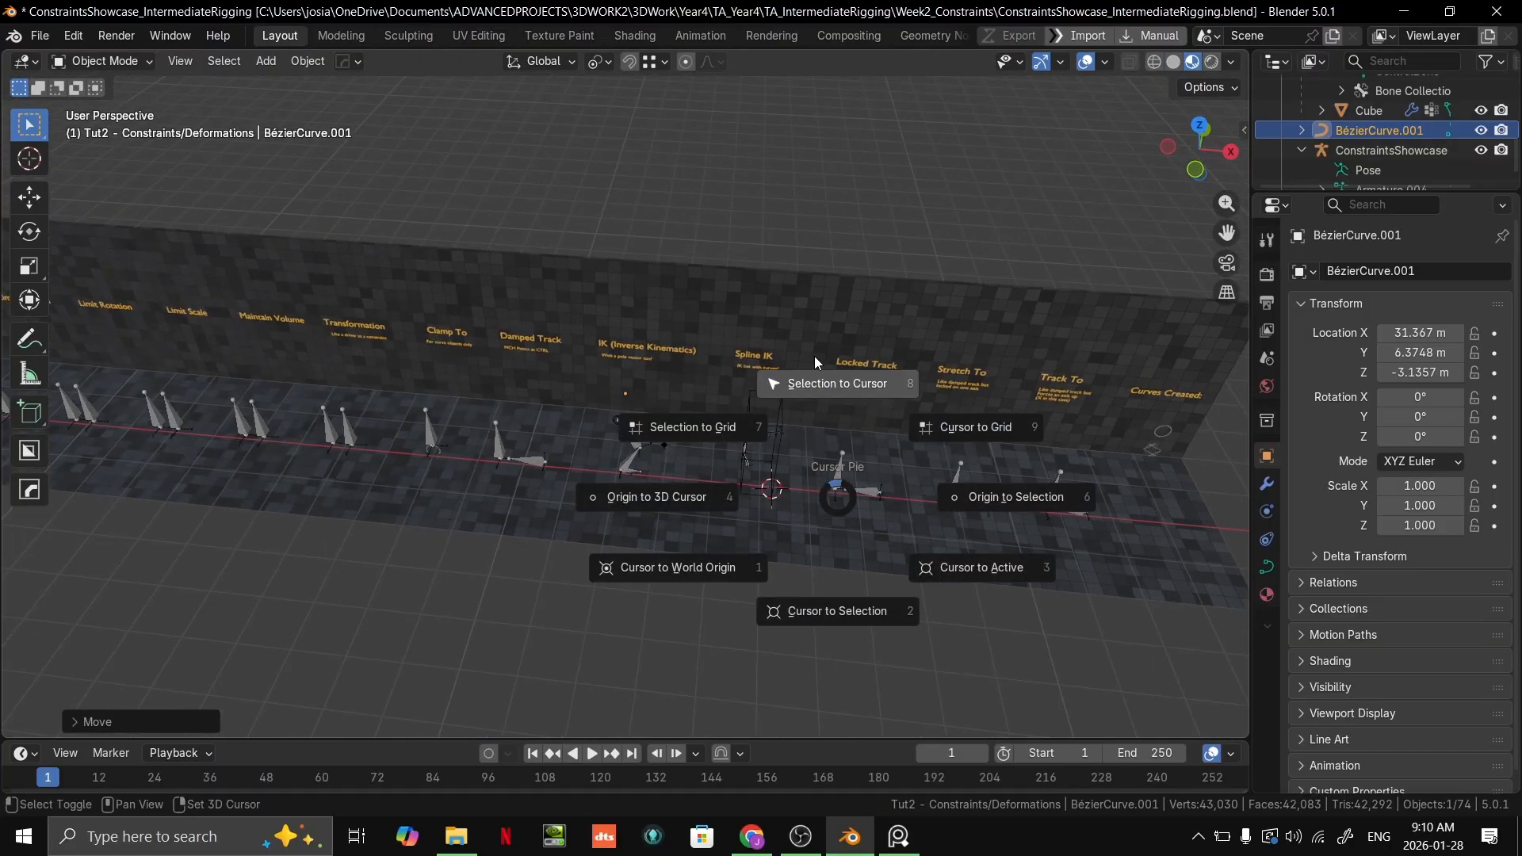
left_click(815, 356)
scroll(749, 498, "up", 4)
middle_click_drag(749, 497, 737, 456)
scroll(702, 395, "up", 5)
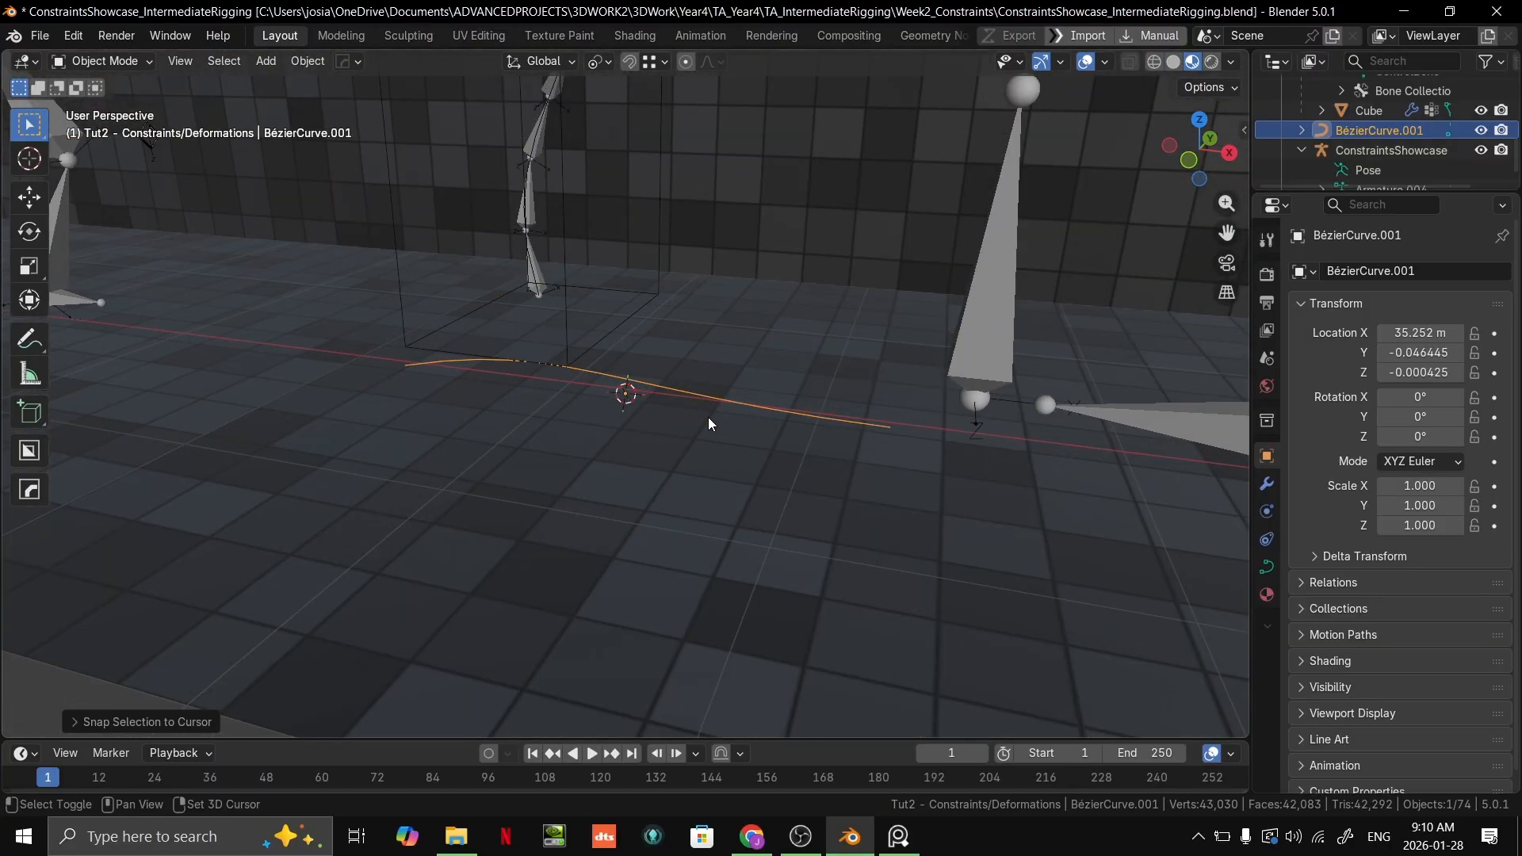
middle_click_drag(702, 394, 722, 519, "shift")
key("g")
left_click(570, 290)
scroll(673, 514, "up", 1)
middle_click_drag(537, 387, 688, 505, "shift")
Step: Enter and leave Edit Mode on the new Bézier curve and delete the object
key("Tab")
key("Tab")
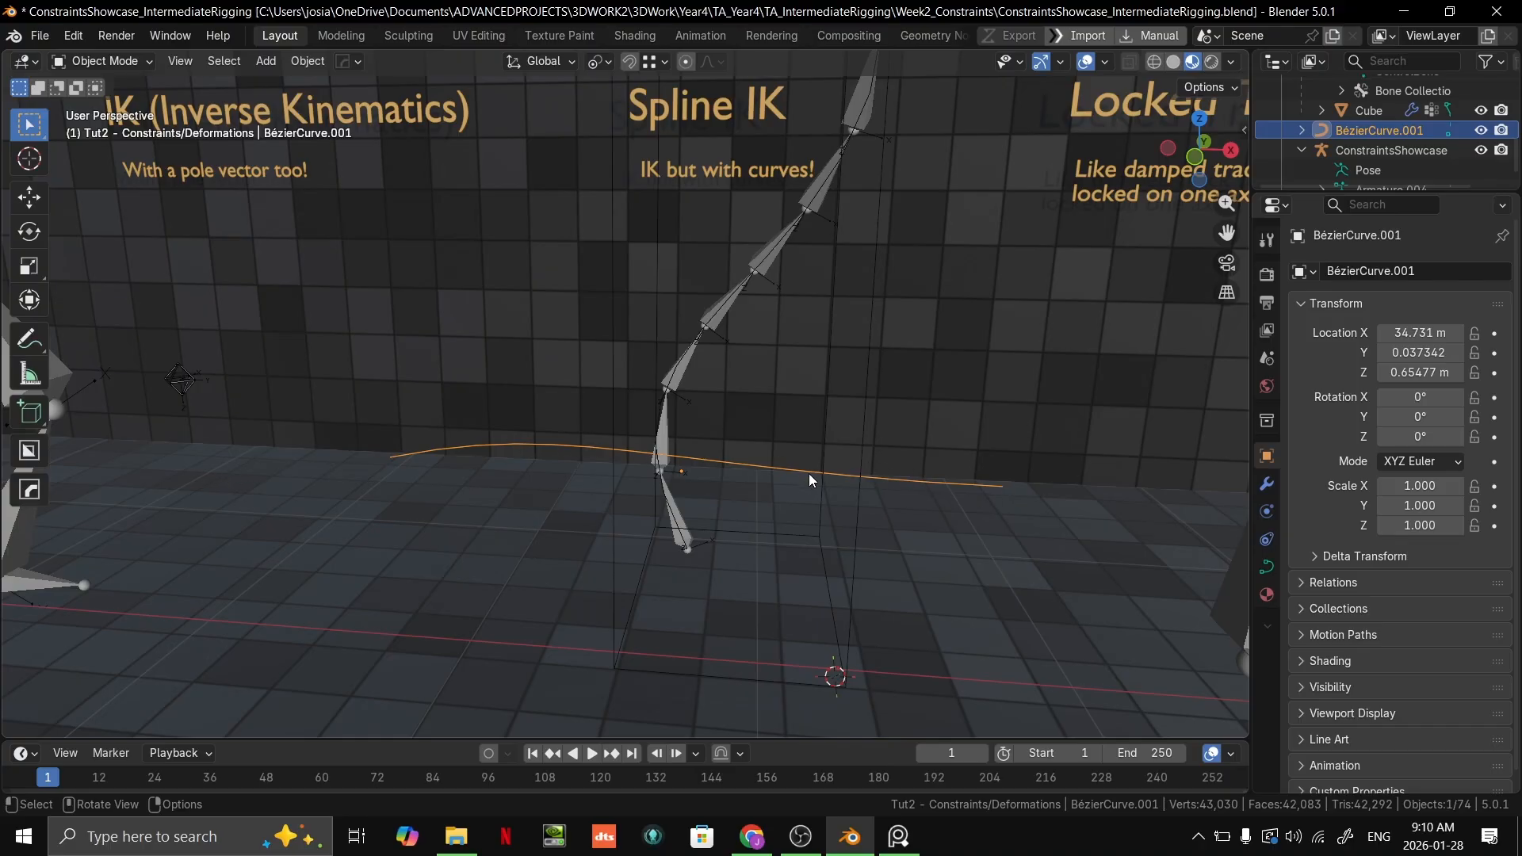
key("Delete")
Step: Return the ConstraintsShowcase armature to Pose Mode and select the end bone MCH_Spline.006 to examine its Spline IK constraint settings
middle_click_drag(790, 279, 797, 379, "shift")
left_click(745, 219)
middle_click_drag(949, 305, 996, 202, "shift")
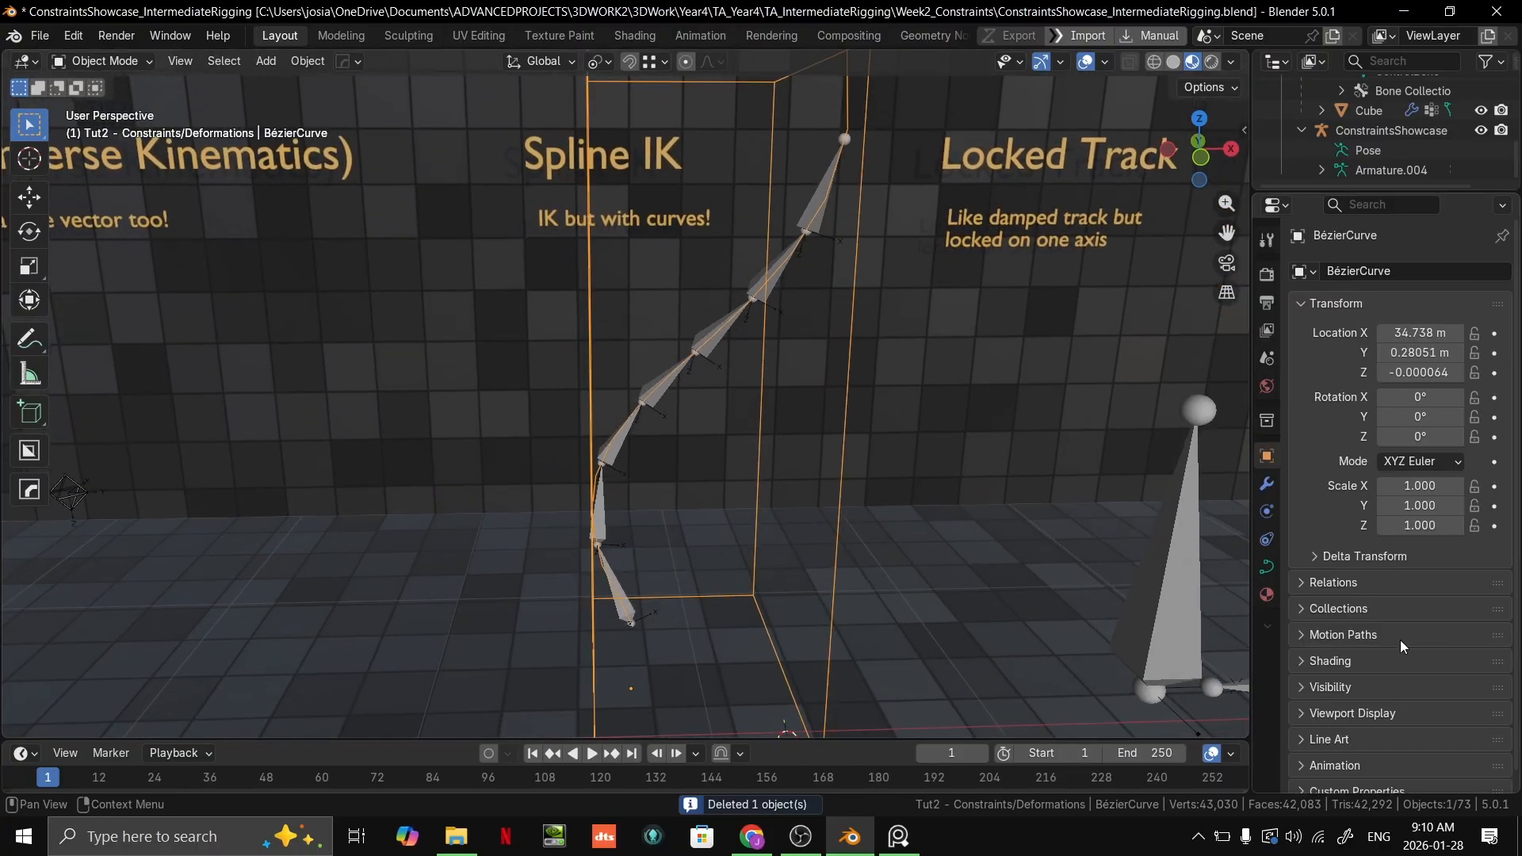
left_click(710, 328)
key("ctrl+Tab")
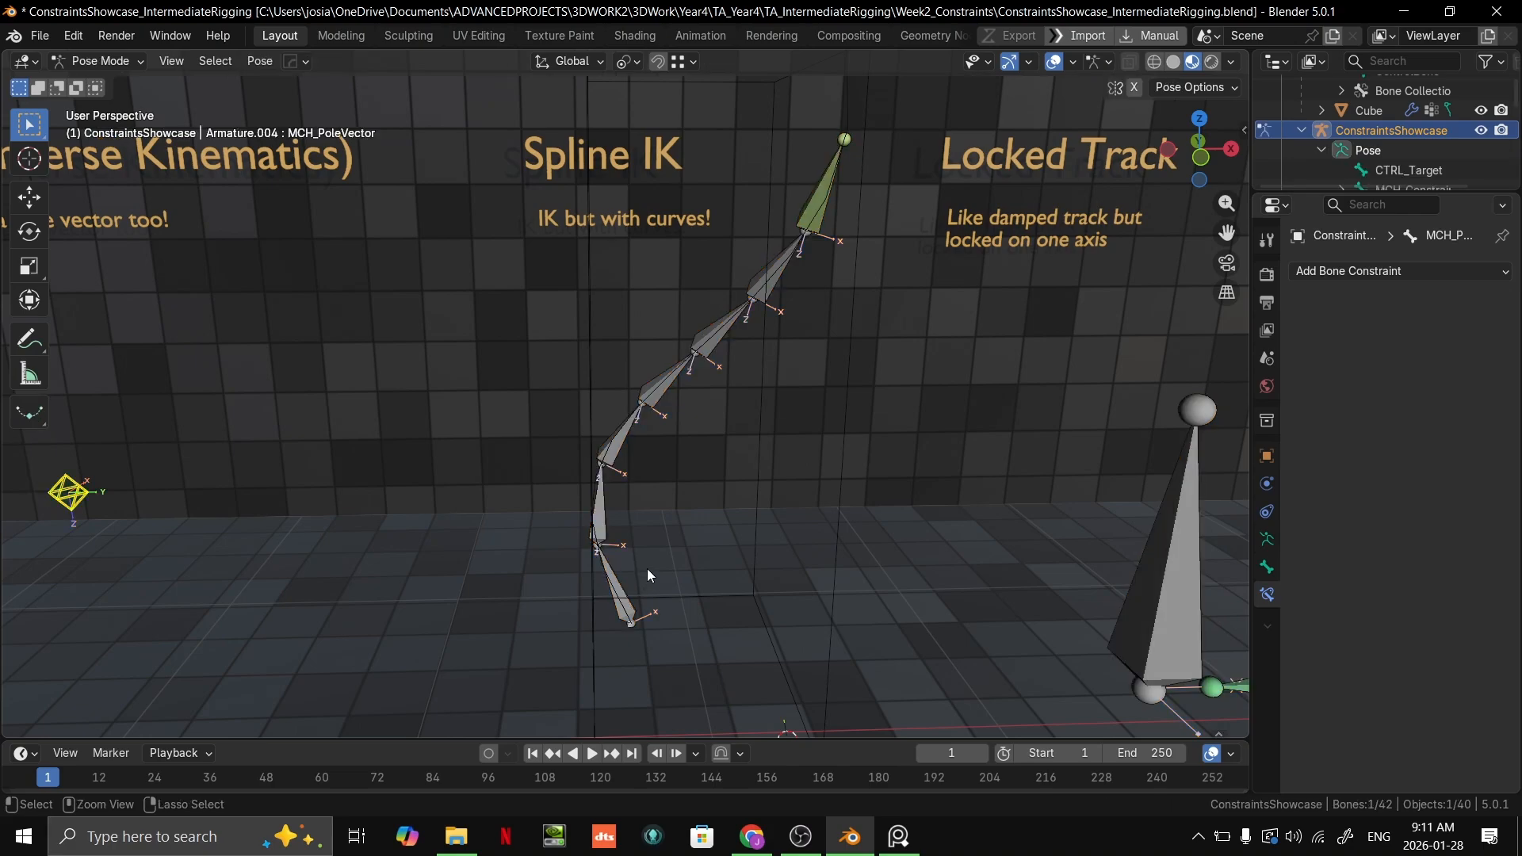
left_click(824, 201)
middle_click_drag(824, 201, 725, 360)
scroll(787, 342, "down", 3)
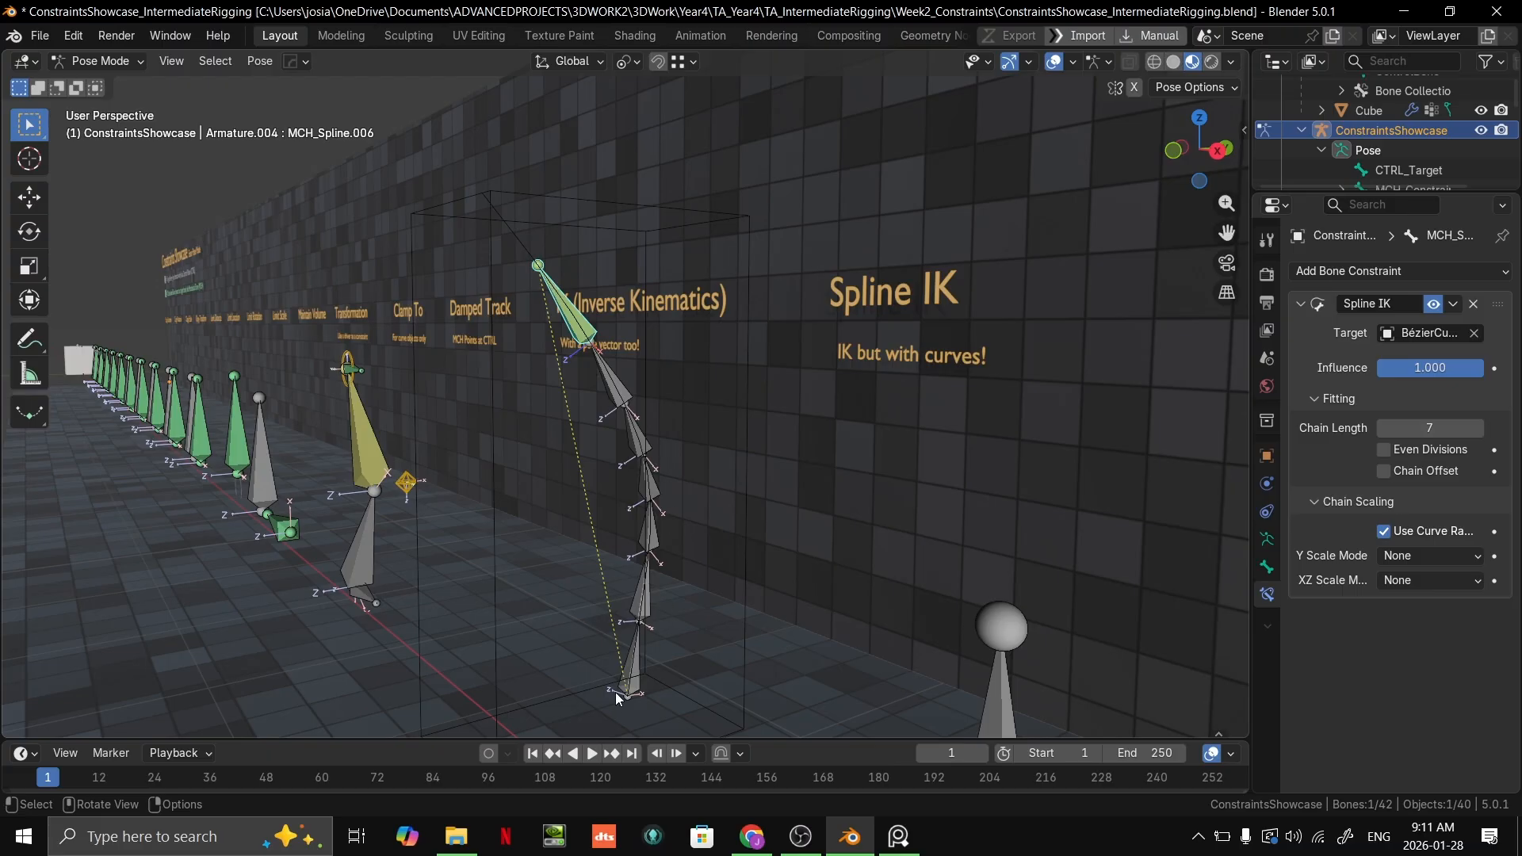
middle_click_drag(626, 403, 797, 221)
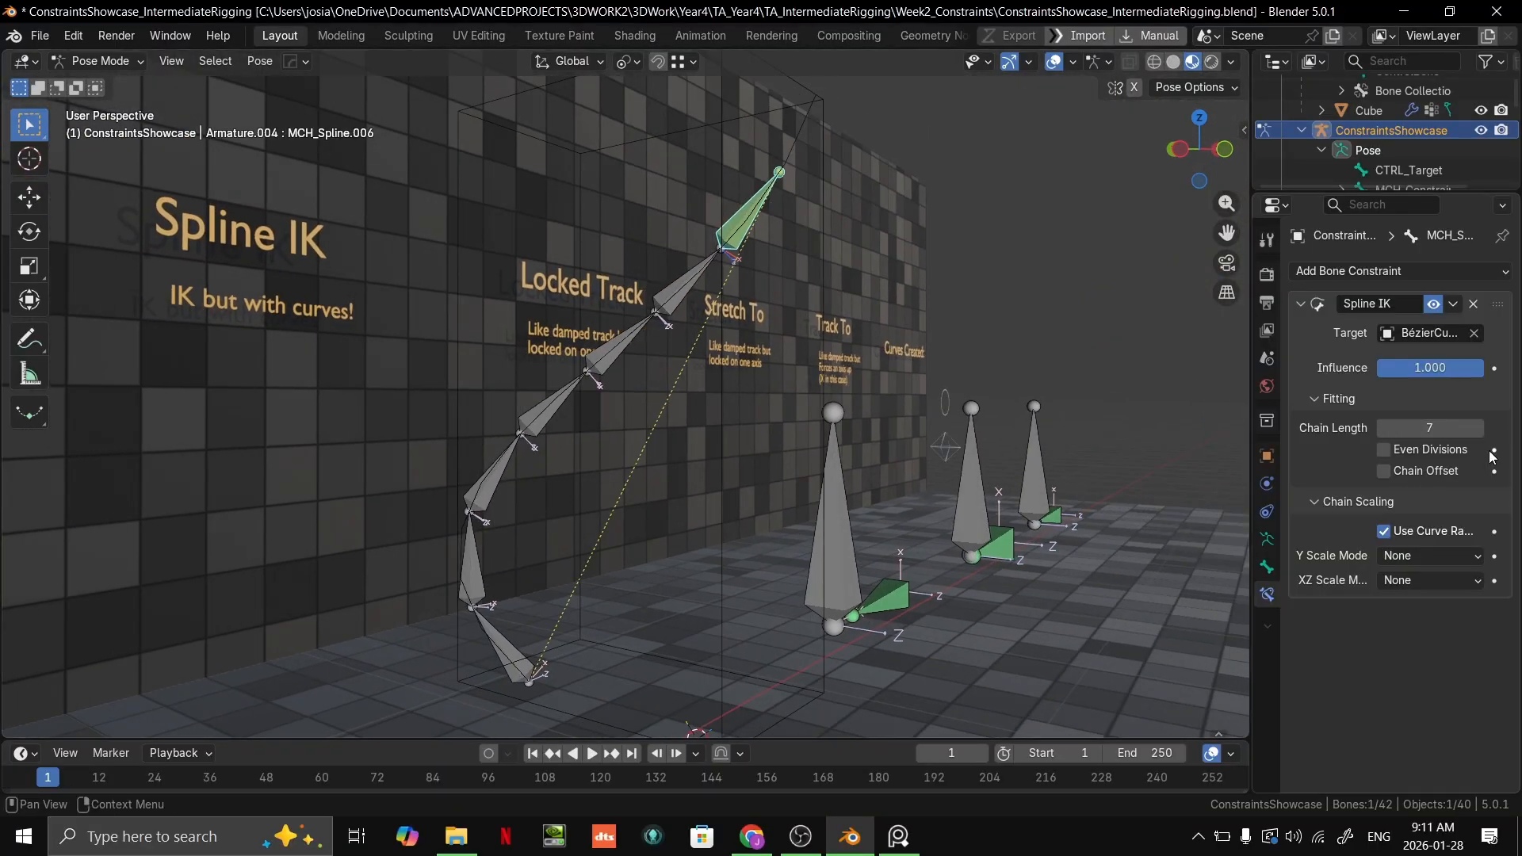
middle_click_drag(298, 407, 851, 279)
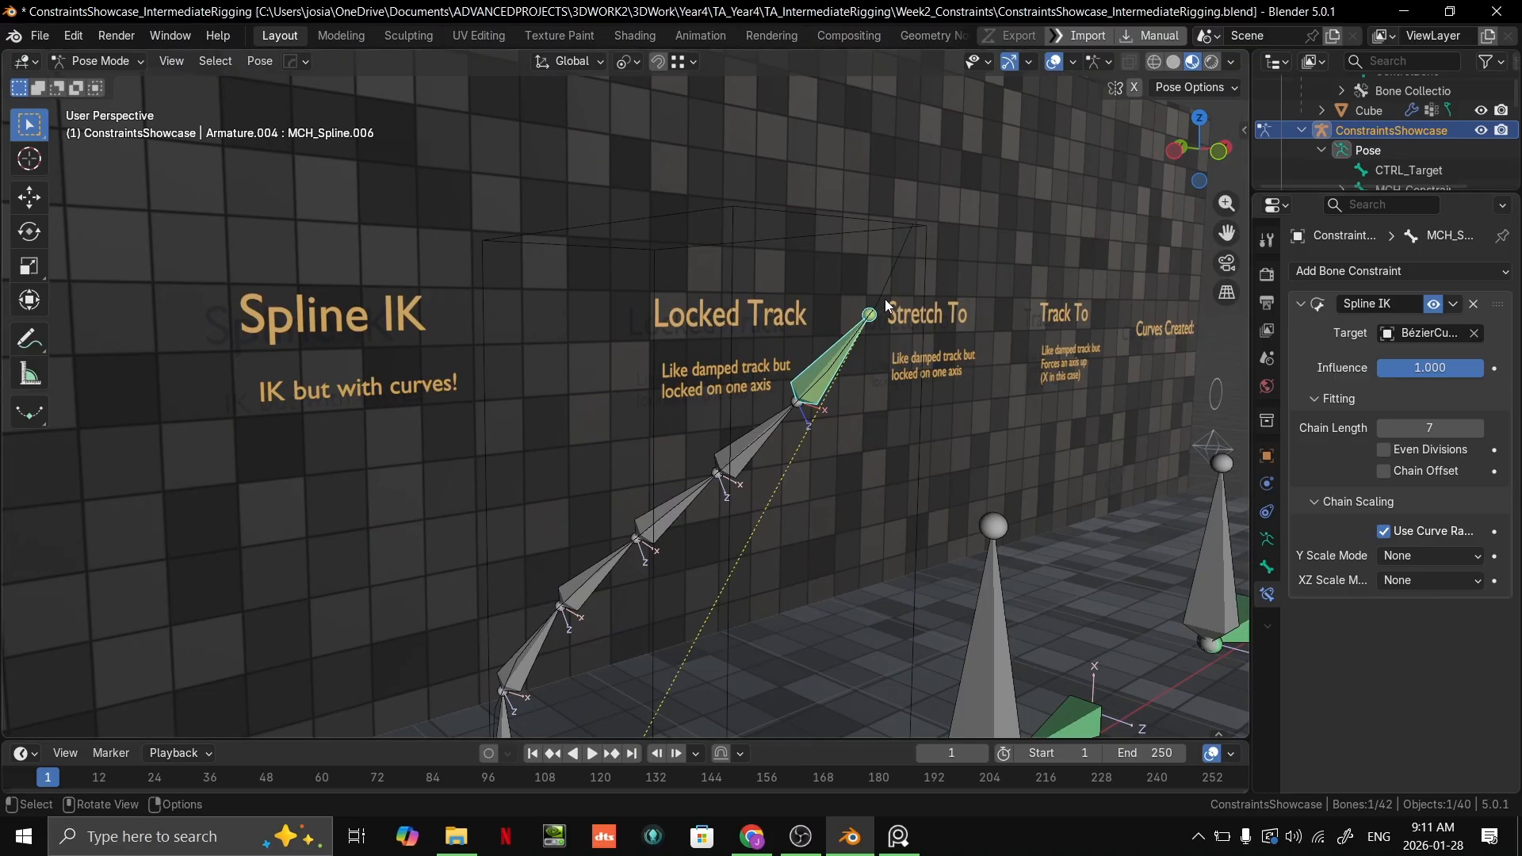
Step: Open the BézierCurve in Edit Mode and move its end control point freely down towards the IK chain
middle_click_drag(892, 294, 864, 240)
key("ctrl+Tab")
left_click(907, 344)
key("Tab")
scroll(859, 236, "down", 4)
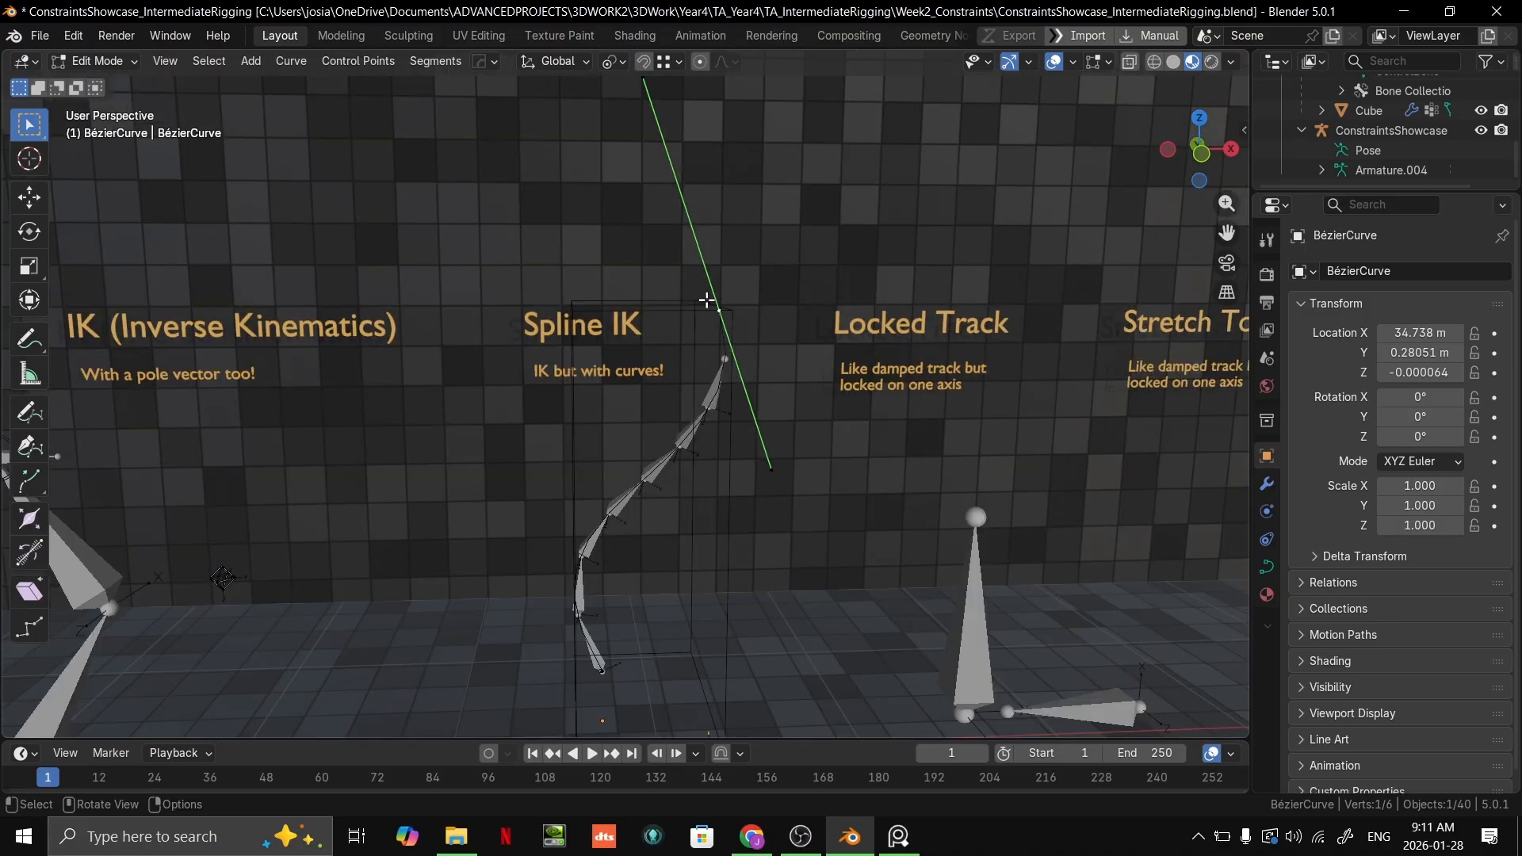
key("g")
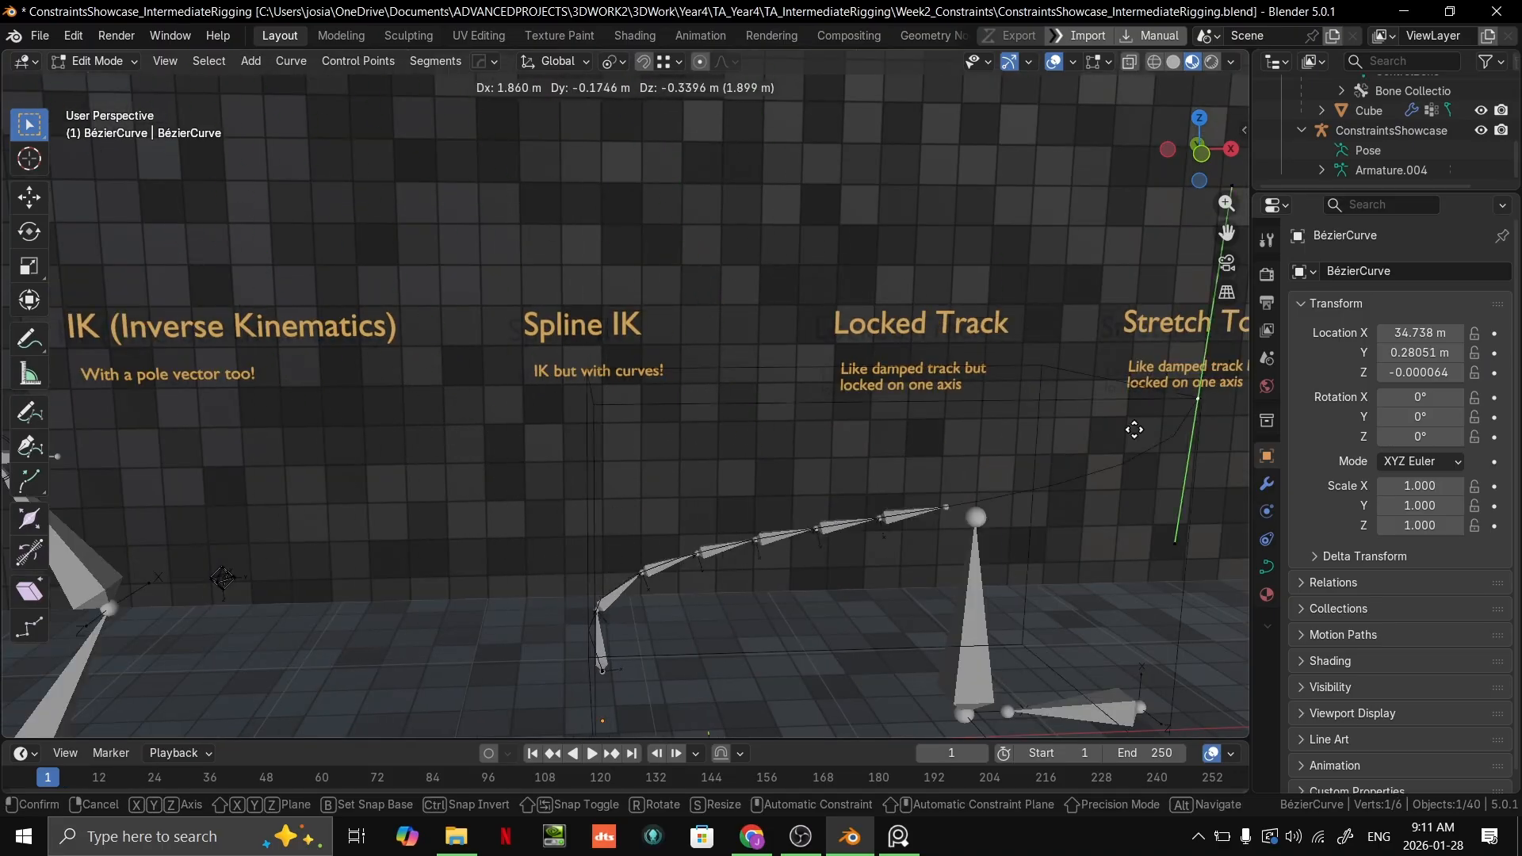
left_click(516, 591)
middle_click_drag(516, 590, 668, 488)
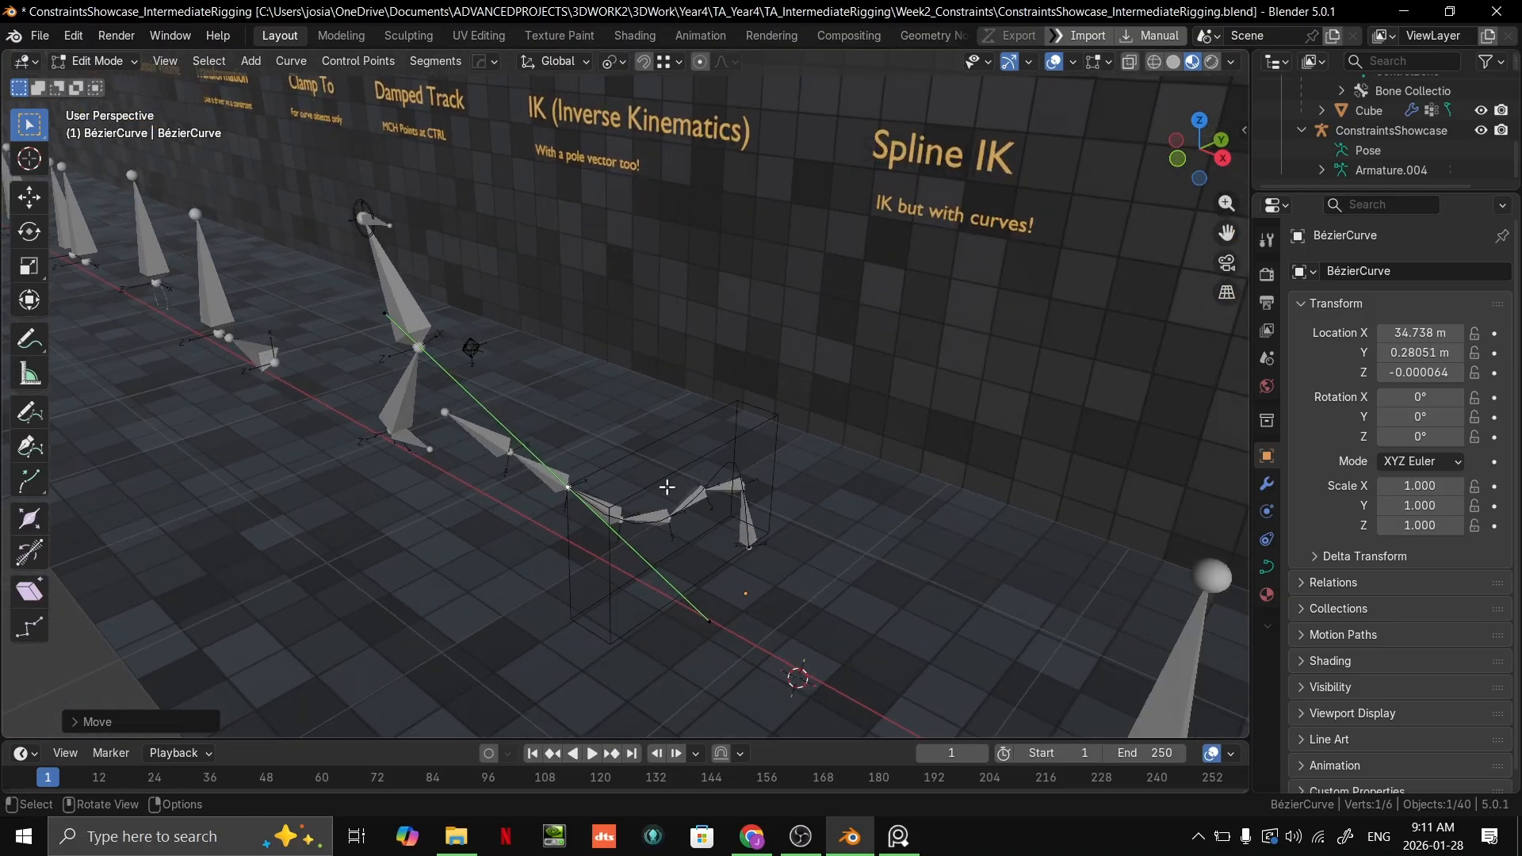
Step: Rotate the curve's end control point freely and move it to a new position
key("s")
key("r")
left_click(470, 429)
middle_click_drag(473, 427, 603, 388)
key("g")
left_click(769, 445)
middle_click_drag(769, 445, 781, 460)
Step: Move the curve's end control point low in front of the wall so the Spline IK chain bends into an arch
key("g")
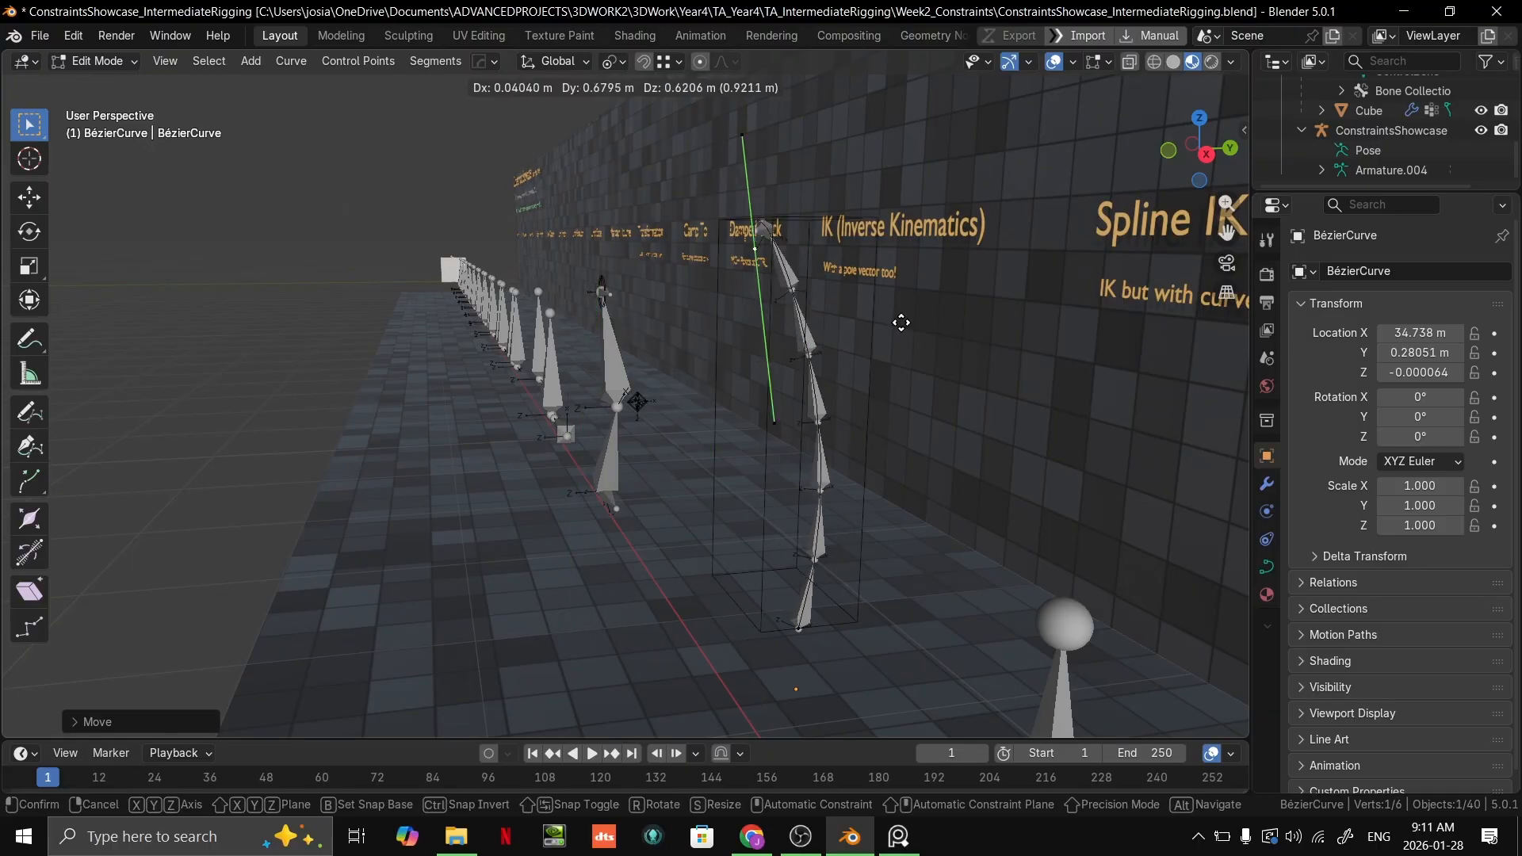
left_click(784, 473)
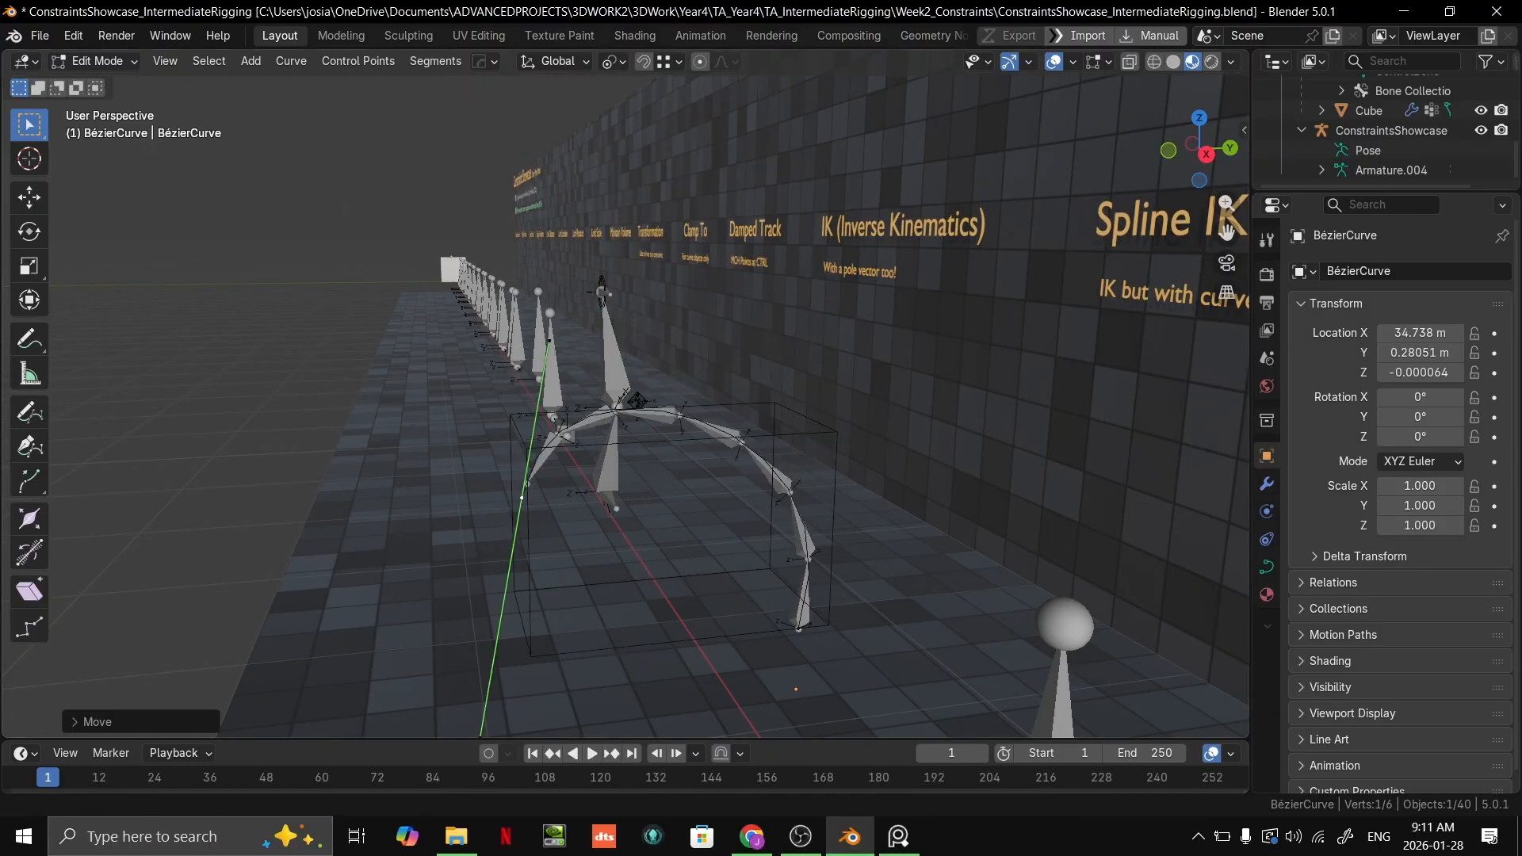
middle_click_drag(615, 444, 697, 472)
scroll(663, 414, "up", 3)
mouse_move(520, 432)
middle_mouse_down()
mouse_move(608, 449)
mouse_move(524, 444)
middle_mouse_up()
scroll(724, 411, "down", 2)
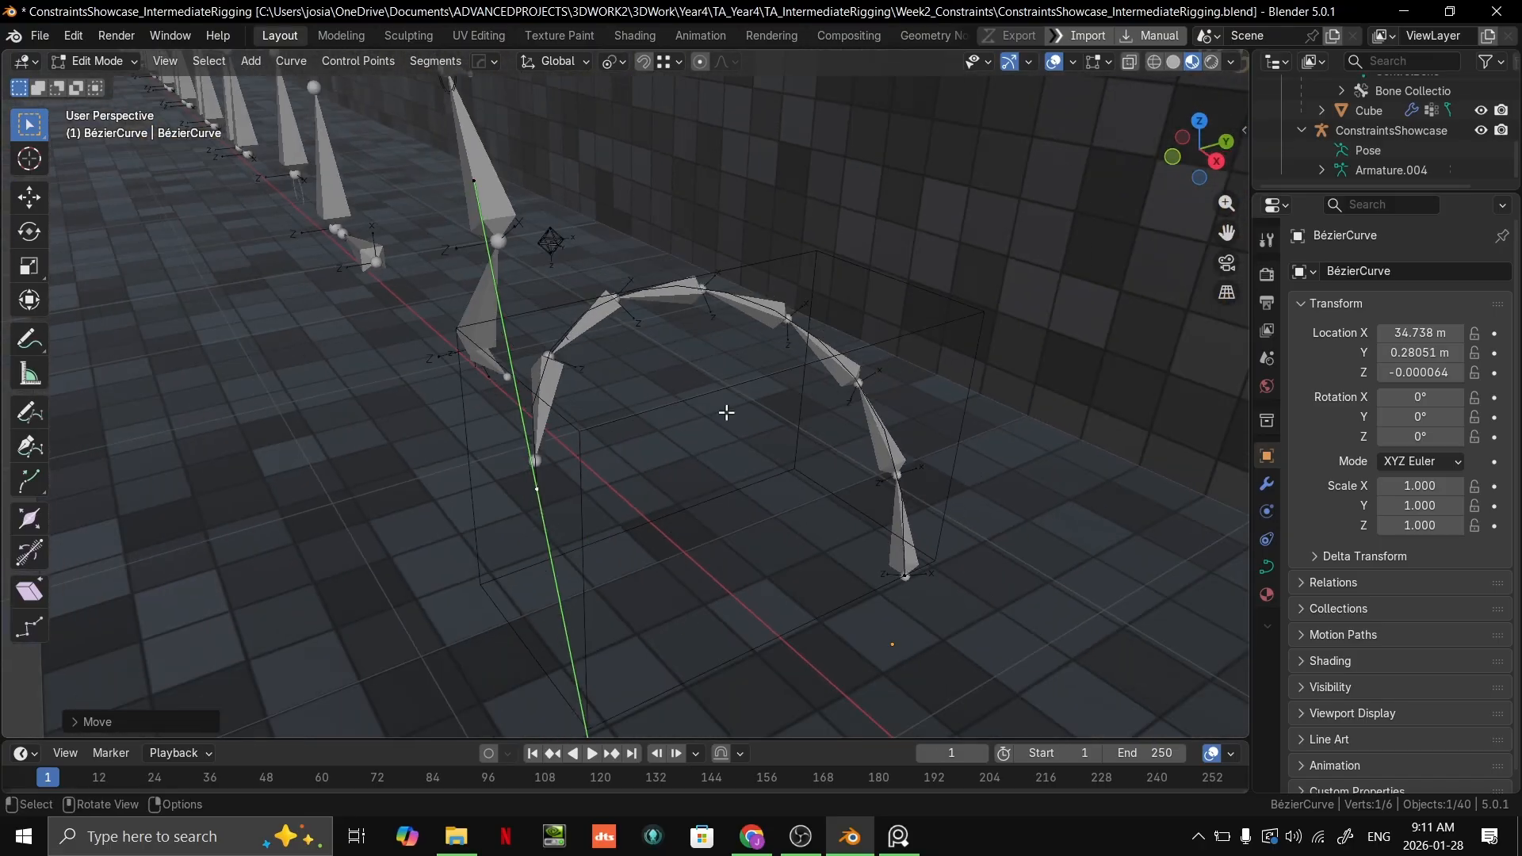
scroll(682, 456, "down", 2)
Step: Return to Pose Mode on MCH_Spline.006, try Even Divisions and turn off Use Curve Radius in its Spline IK constraint
key("ctrl+Tab")
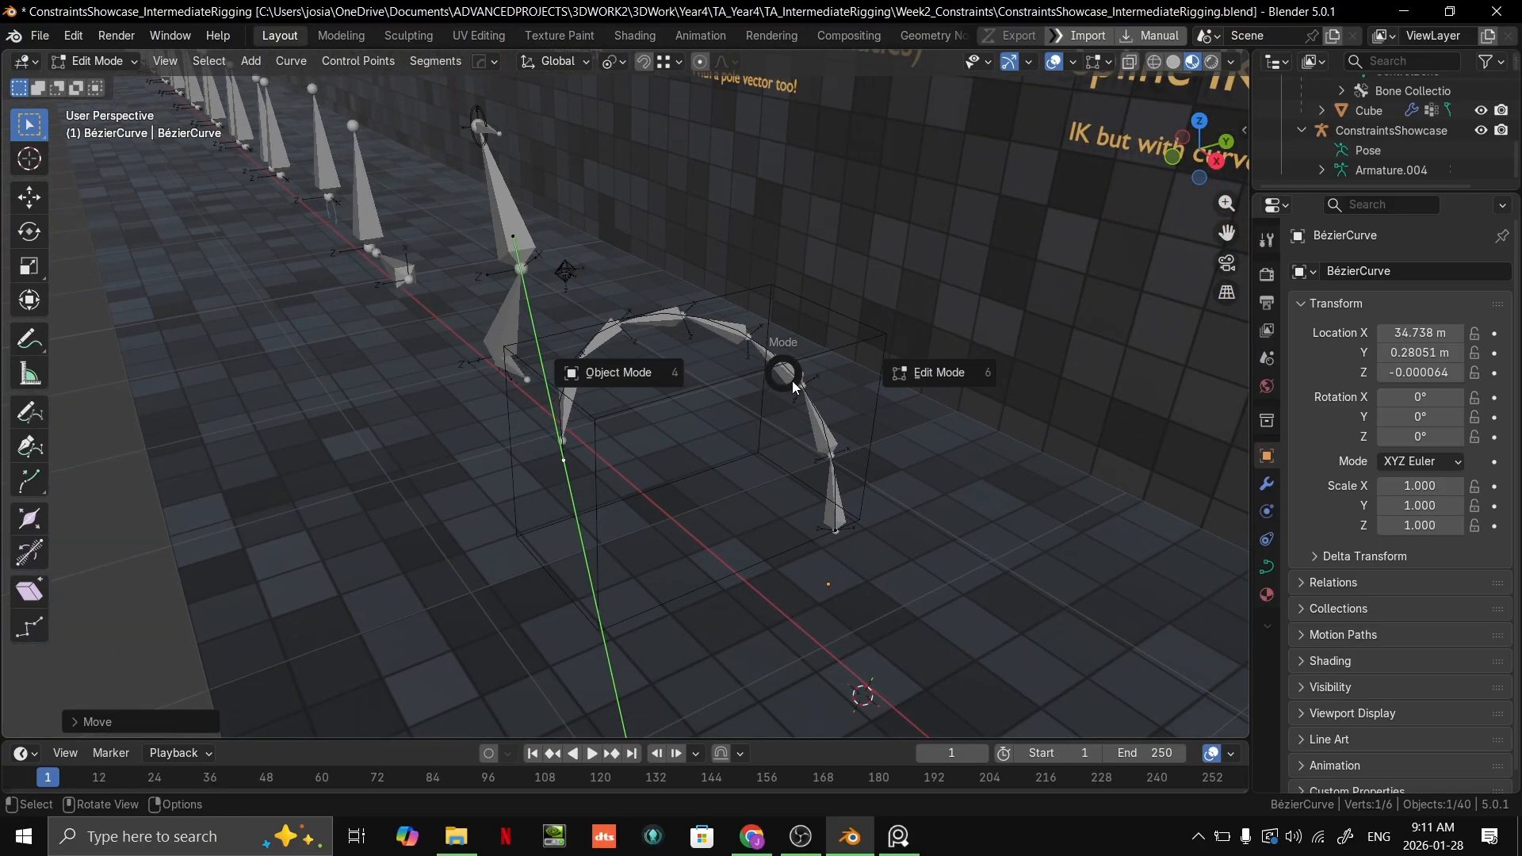
left_click(631, 380)
key("ctrl+z")
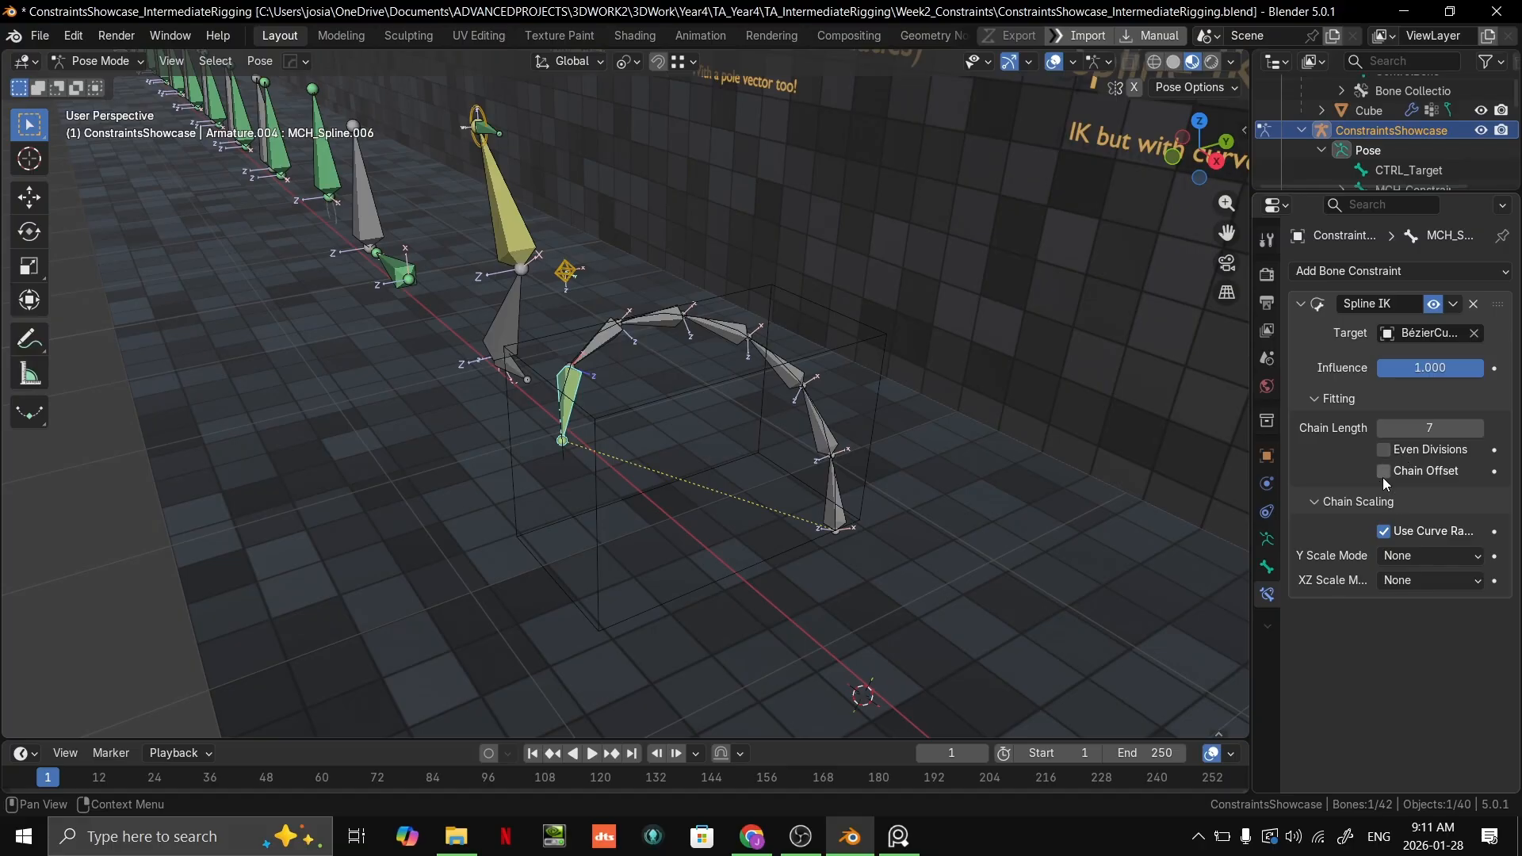
left_click(1385, 450)
left_click(1385, 532)
middle_click_drag(783, 435, 674, 422)
Step: Reopen the BézierCurve in Edit Mode and move its end control point far beyond the bone chain's reach
key("ctrl+Tab")
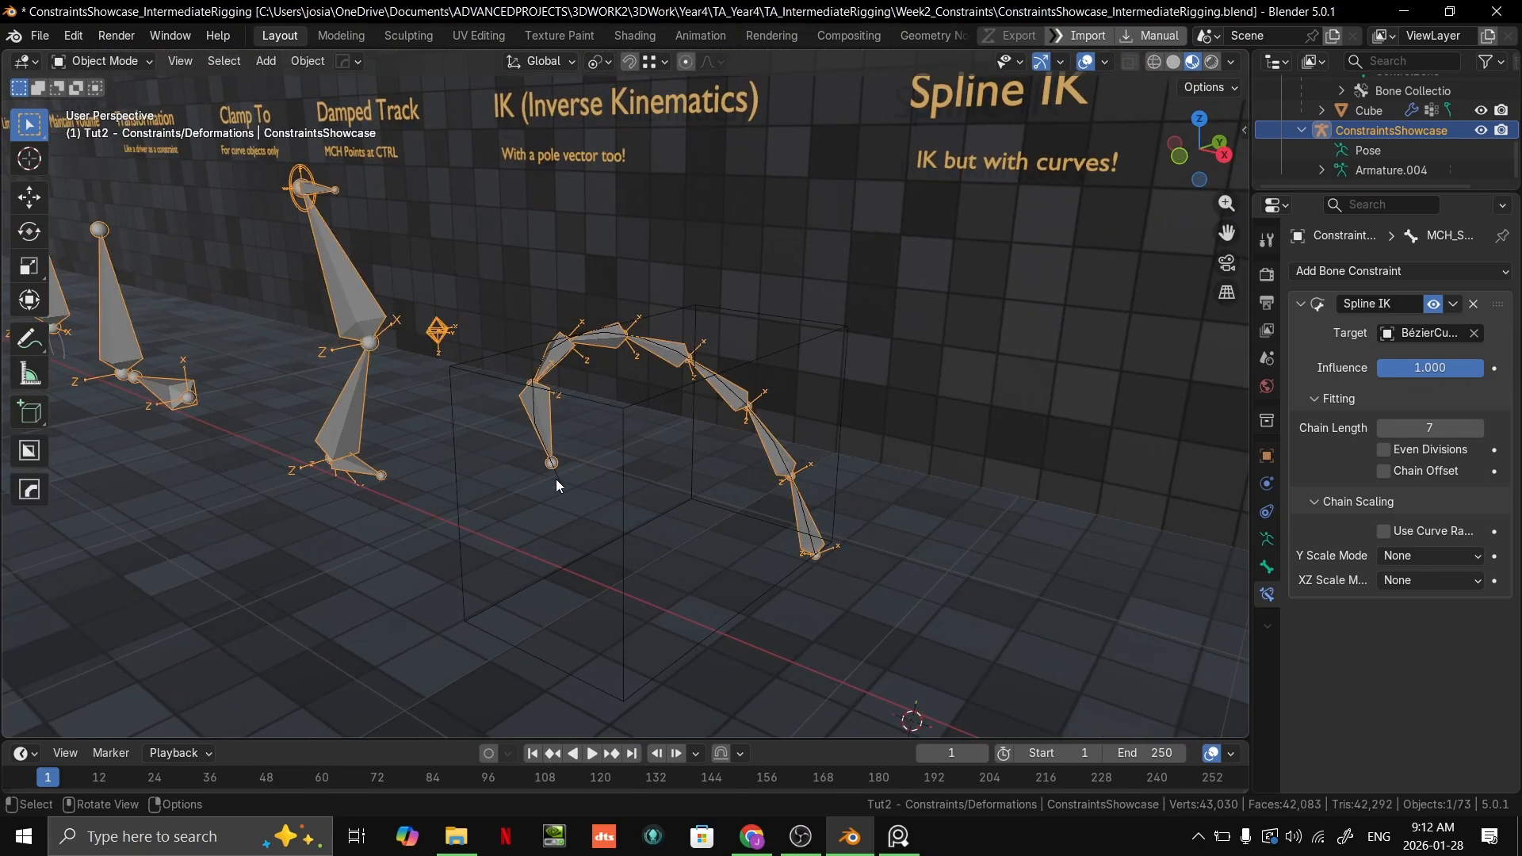
left_click(555, 479)
middle_click_drag(555, 479, 579, 502)
key("Tab")
left_click(553, 475)
scroll(555, 476, "down", 1)
key("g")
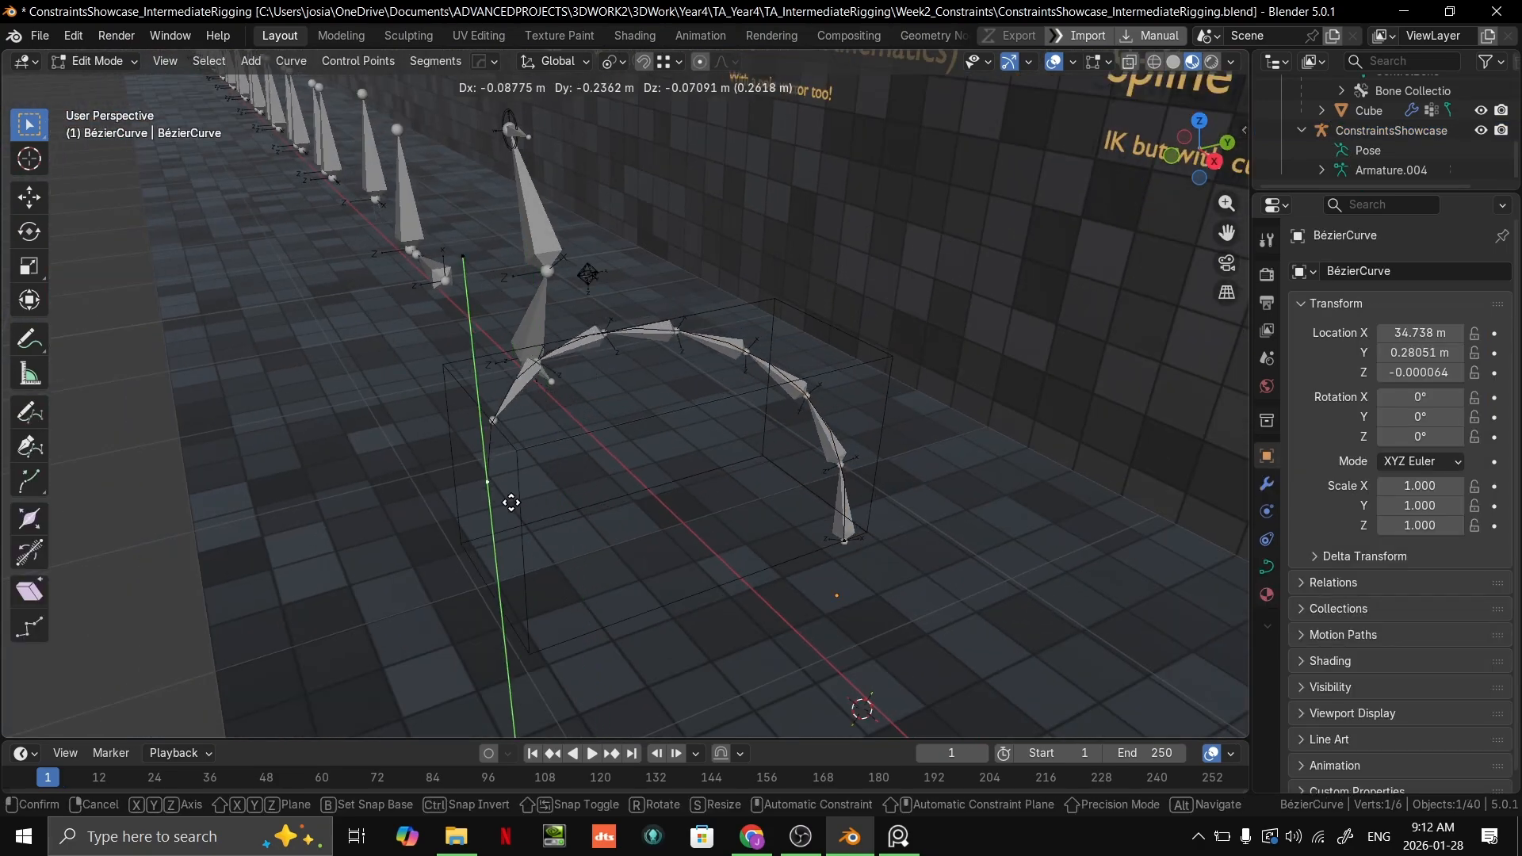
left_click(297, 179)
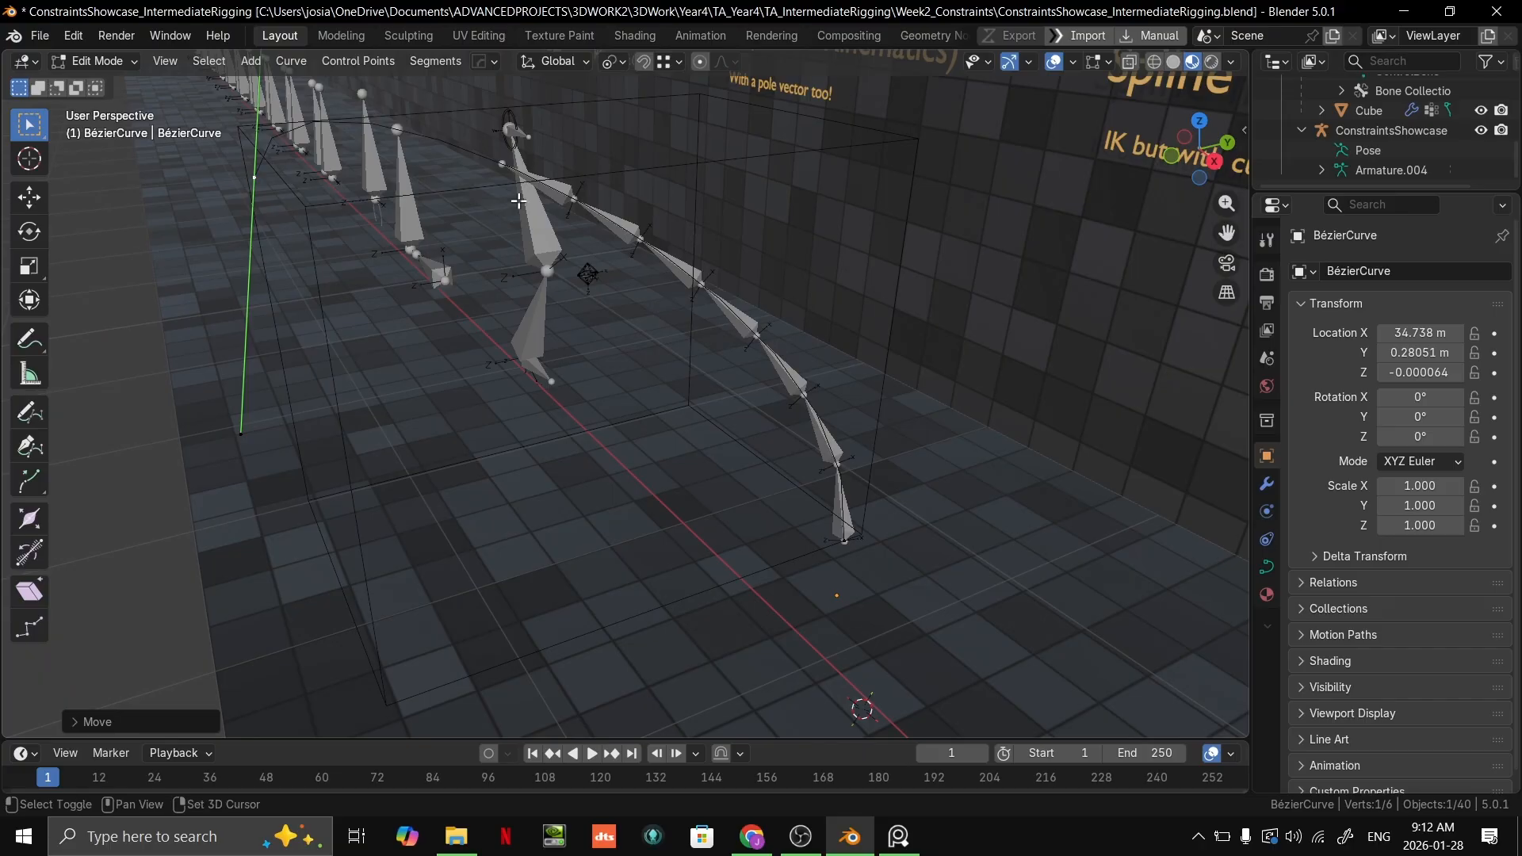
middle_click_drag(633, 269, 714, 399, "shift")
Step: Select the ConstraintsShowcase armature, check the spline bones' rest position in Edit Mode and leave Edit Mode
key("ctrl+Tab")
left_click(541, 388)
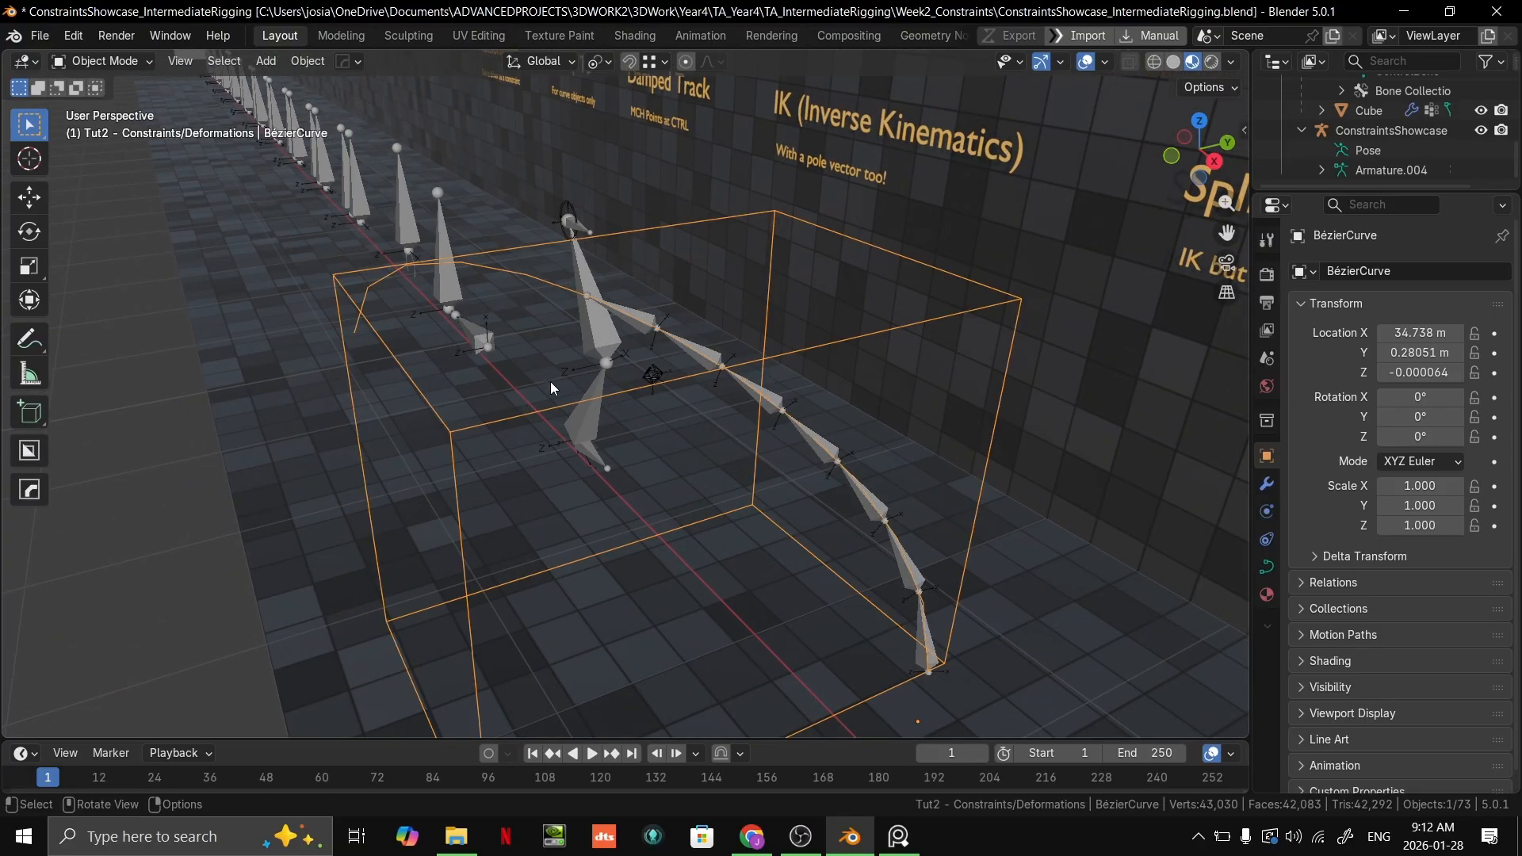
left_click(638, 311)
key("Tab")
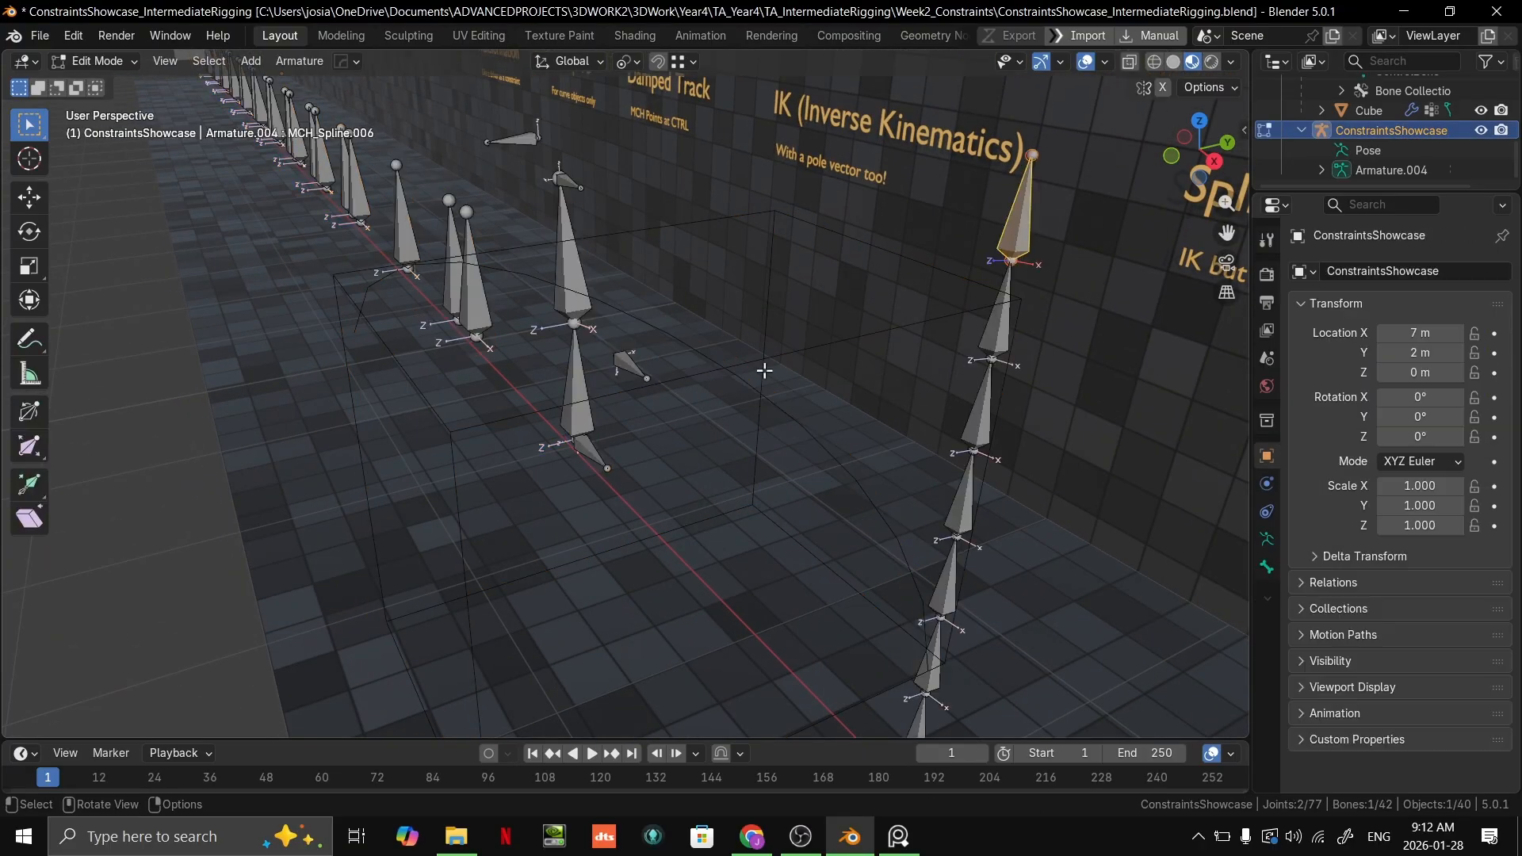
left_click(997, 588)
key("ctrl+Tab")
key("ctrl+Tab")
key("ctrl+Tab")
key("ctrl+Tab")
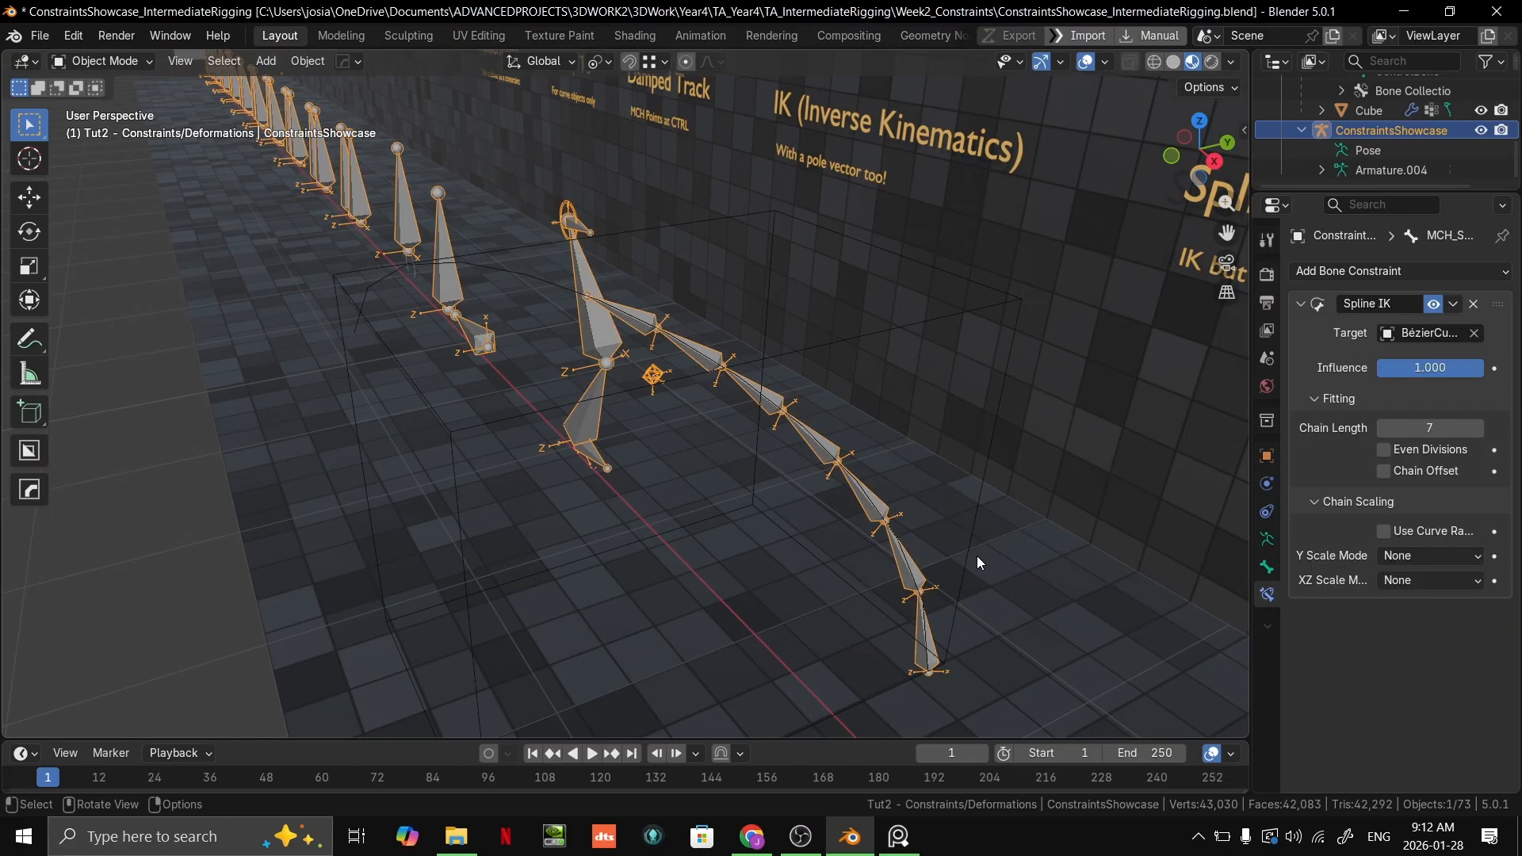
Step: Put the armature in Pose Mode and select the chain's end bone MCH_Spline.006 to show its Spline IK constraint
middle_click_drag(787, 458, 744, 377, "shift")
left_click(870, 526)
middle_click_drag(840, 444, 847, 511, "shift")
left_click(609, 315)
left_click(656, 328)
left_click(602, 296)
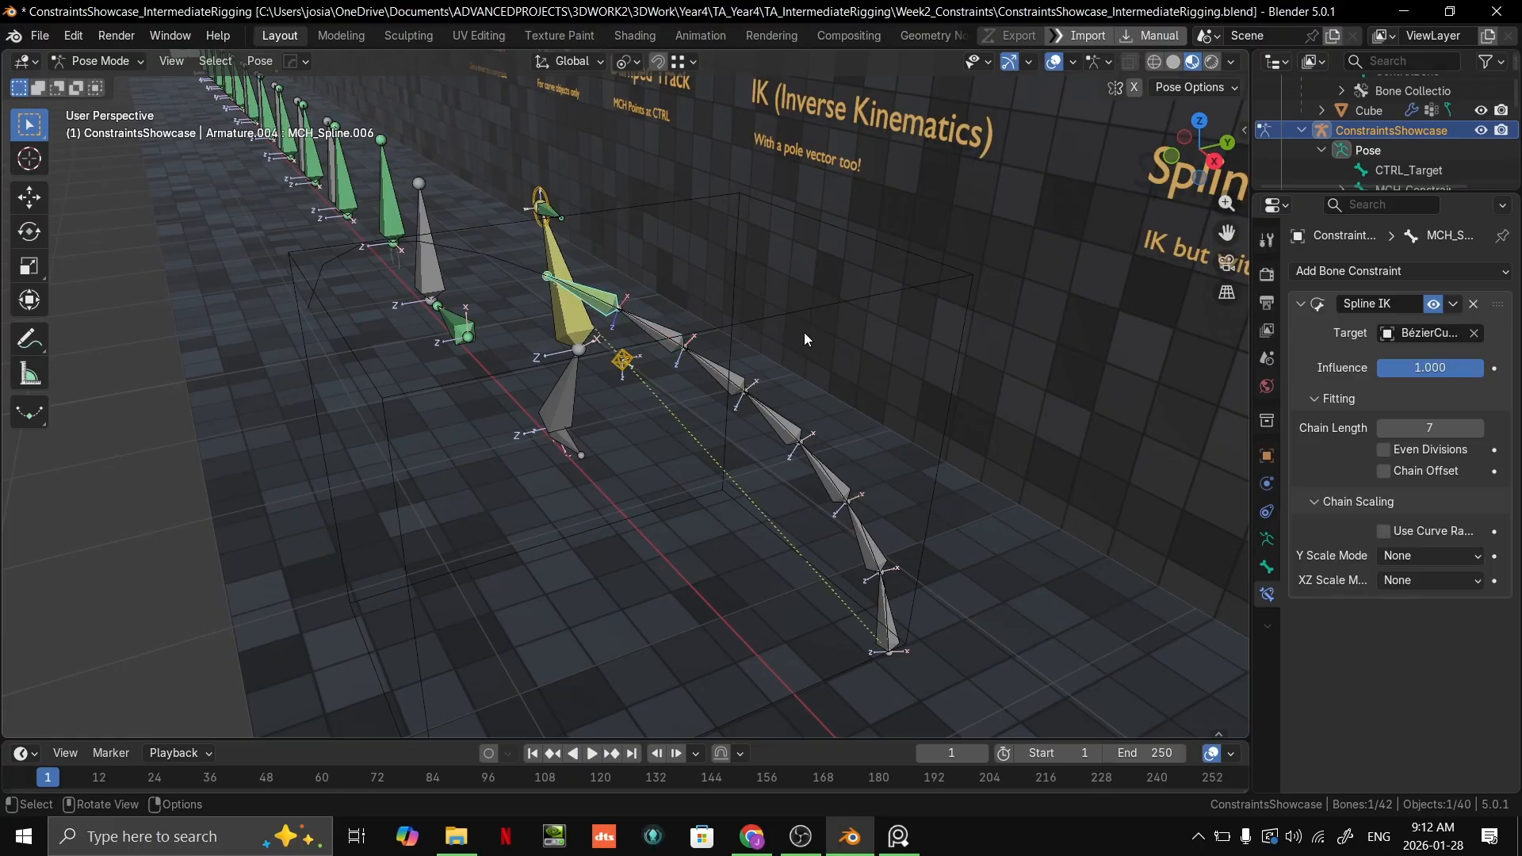
Step: Turn on Use Curve Radius and set the Y Scale Mode to Fit Curve in MCH_Spline.006's Spline IK constraint
left_click(1394, 531)
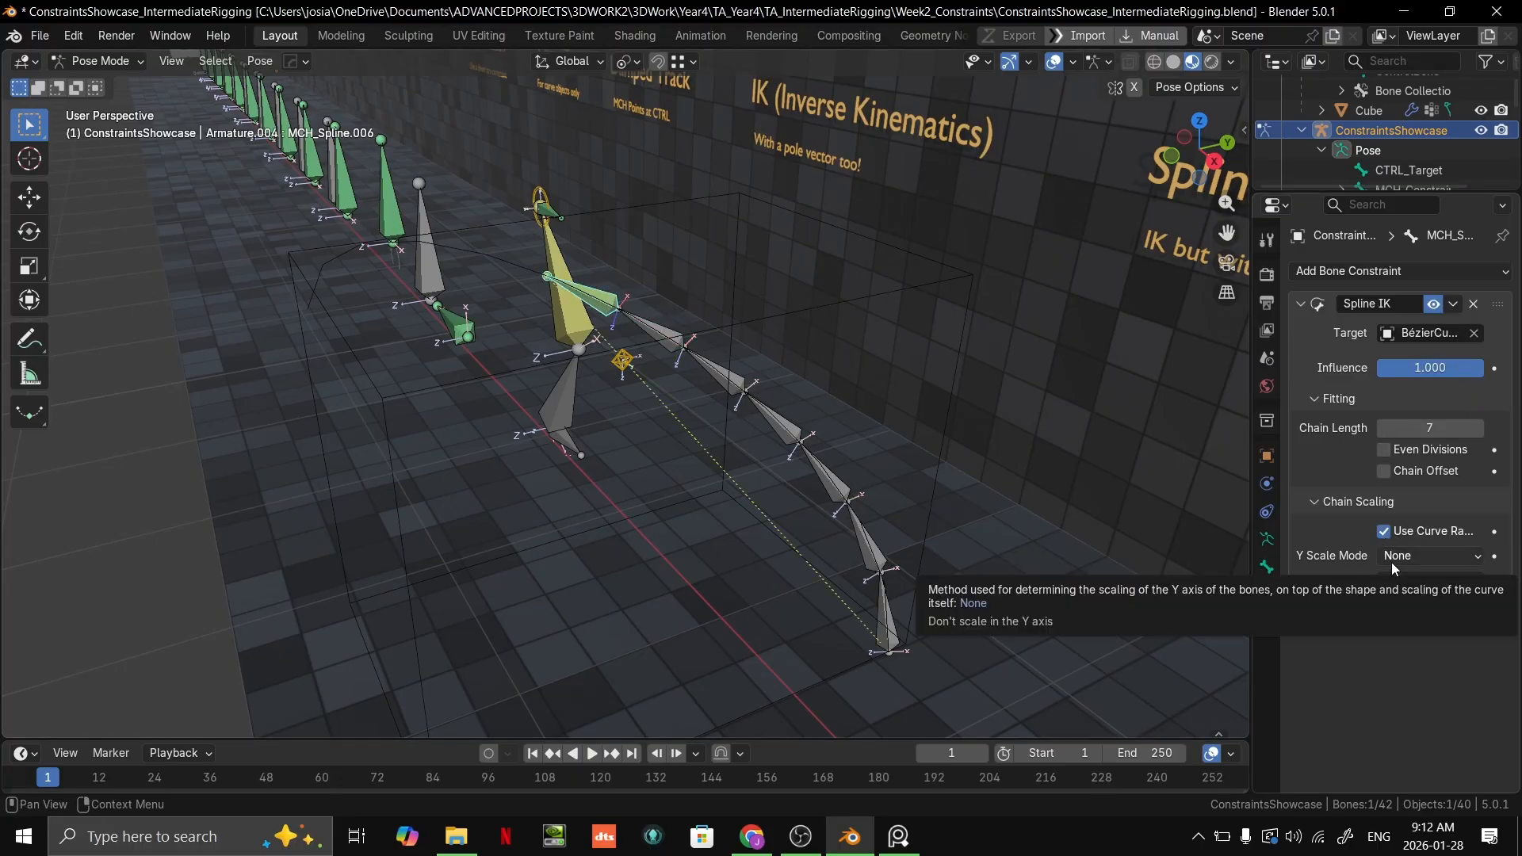
left_click(1393, 565)
left_click(1408, 556)
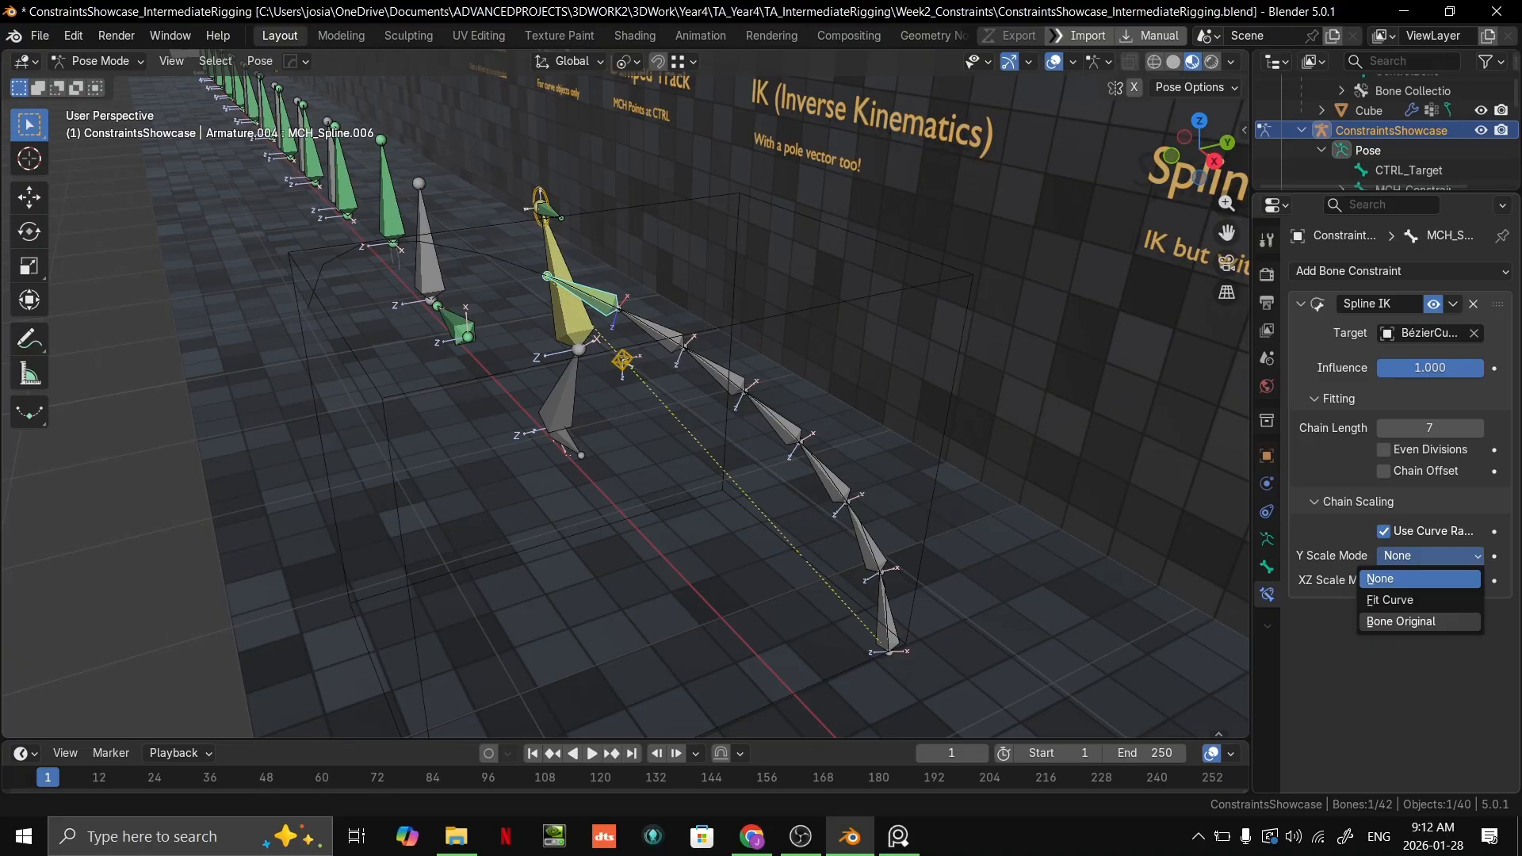
left_click(1444, 608)
Step: Leave Pose Mode on the armature and open the BézierCurve in Edit Mode
middle_click_drag(547, 393, 600, 375)
left_click(517, 357)
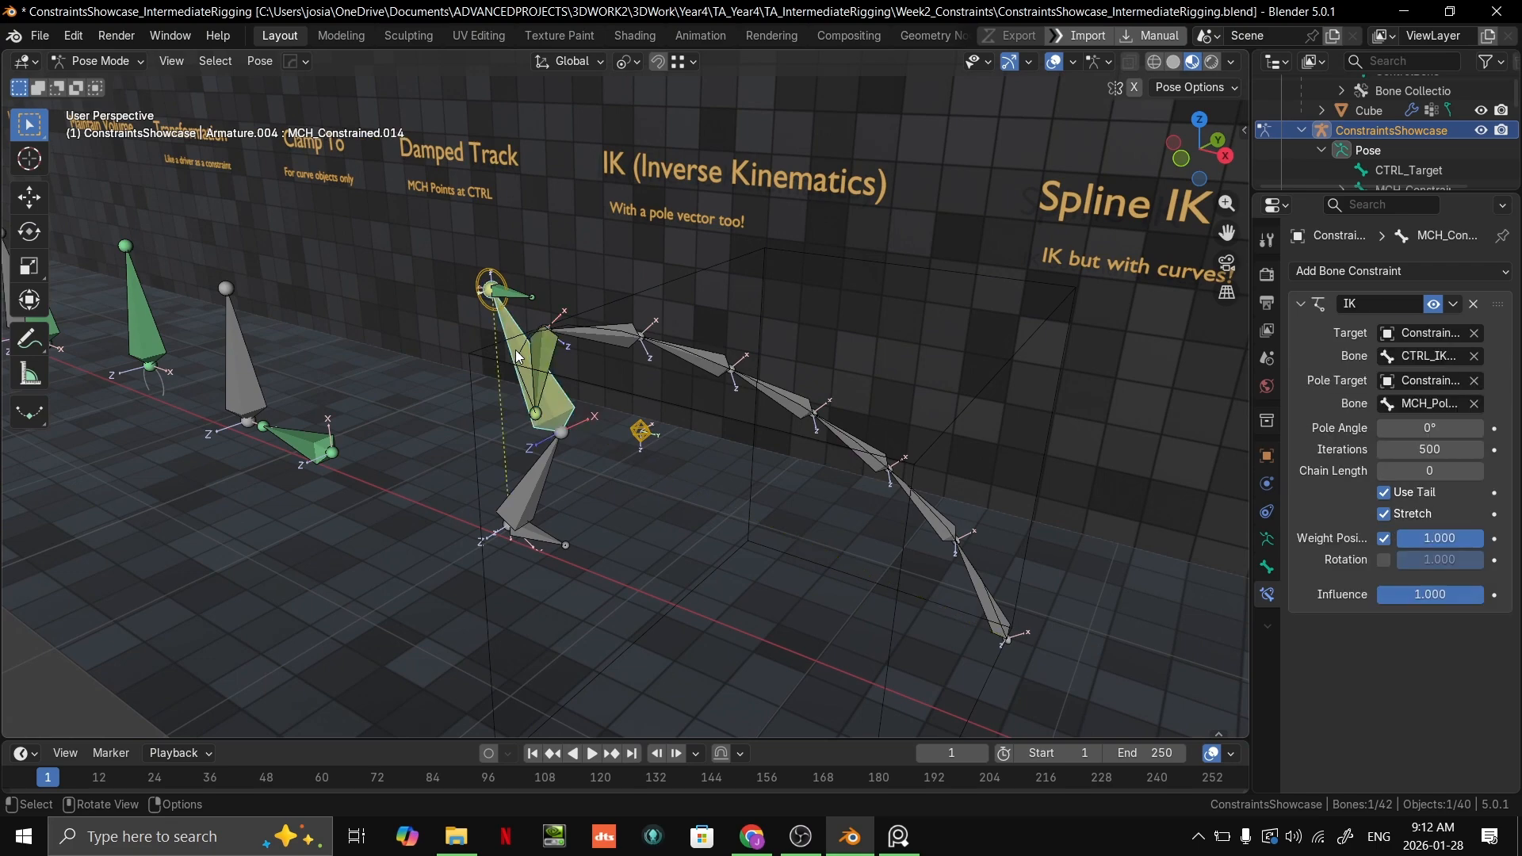
mouse_move(519, 354)
middle_mouse_down()
mouse_move(472, 401)
mouse_move(508, 351)
middle_mouse_up()
key("ctrl+Tab")
left_click(507, 361)
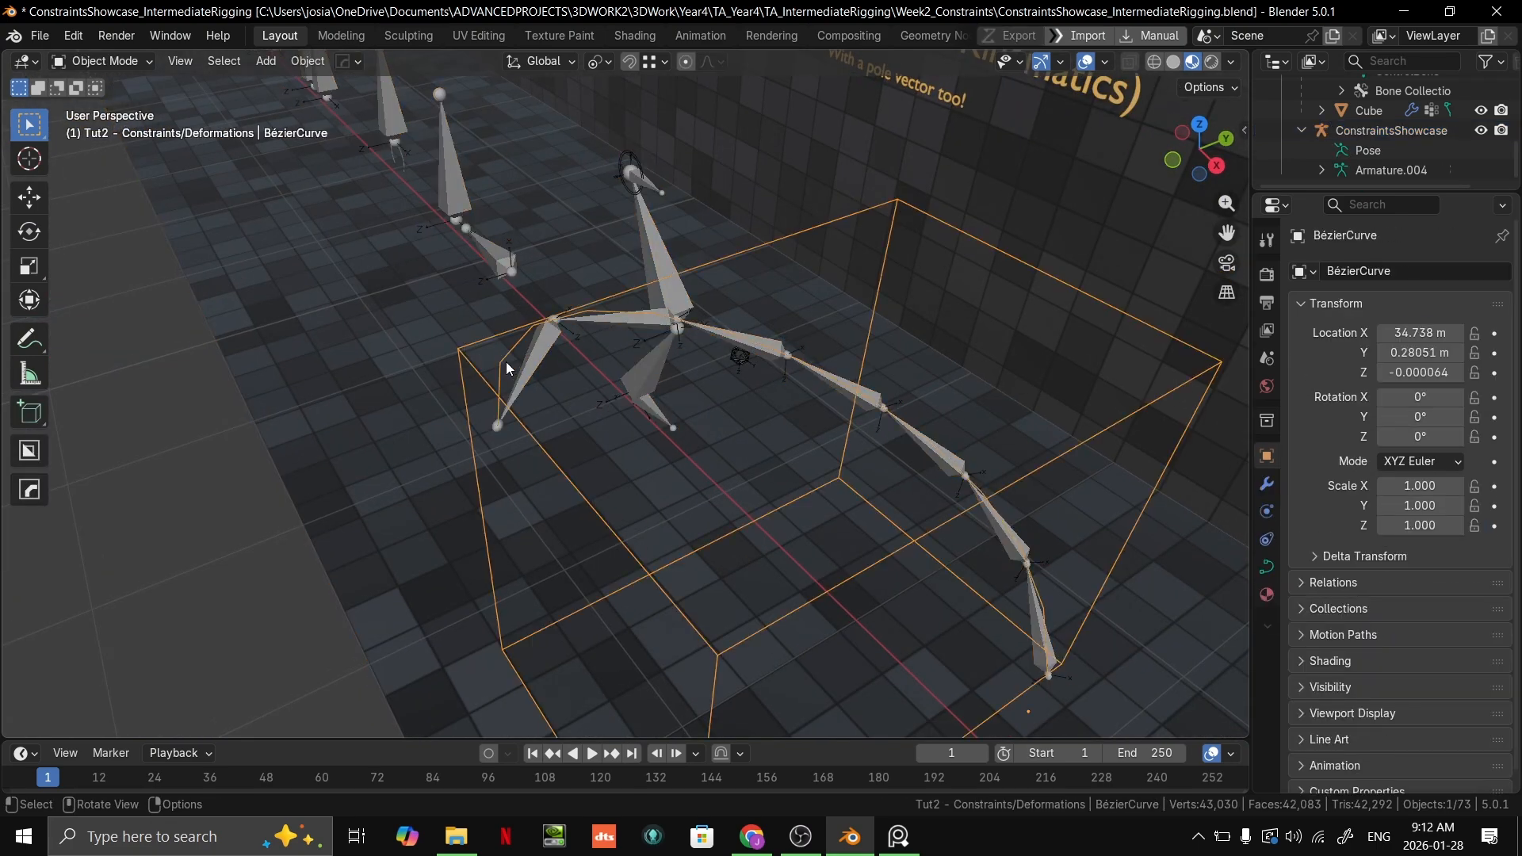
key("Tab")
Step: Move the curve's end control point in close to the start of the bone chain and rotate its handles
scroll(601, 431, "down", 2)
middle_click_drag(601, 431, 576, 413, "shift")
key("g")
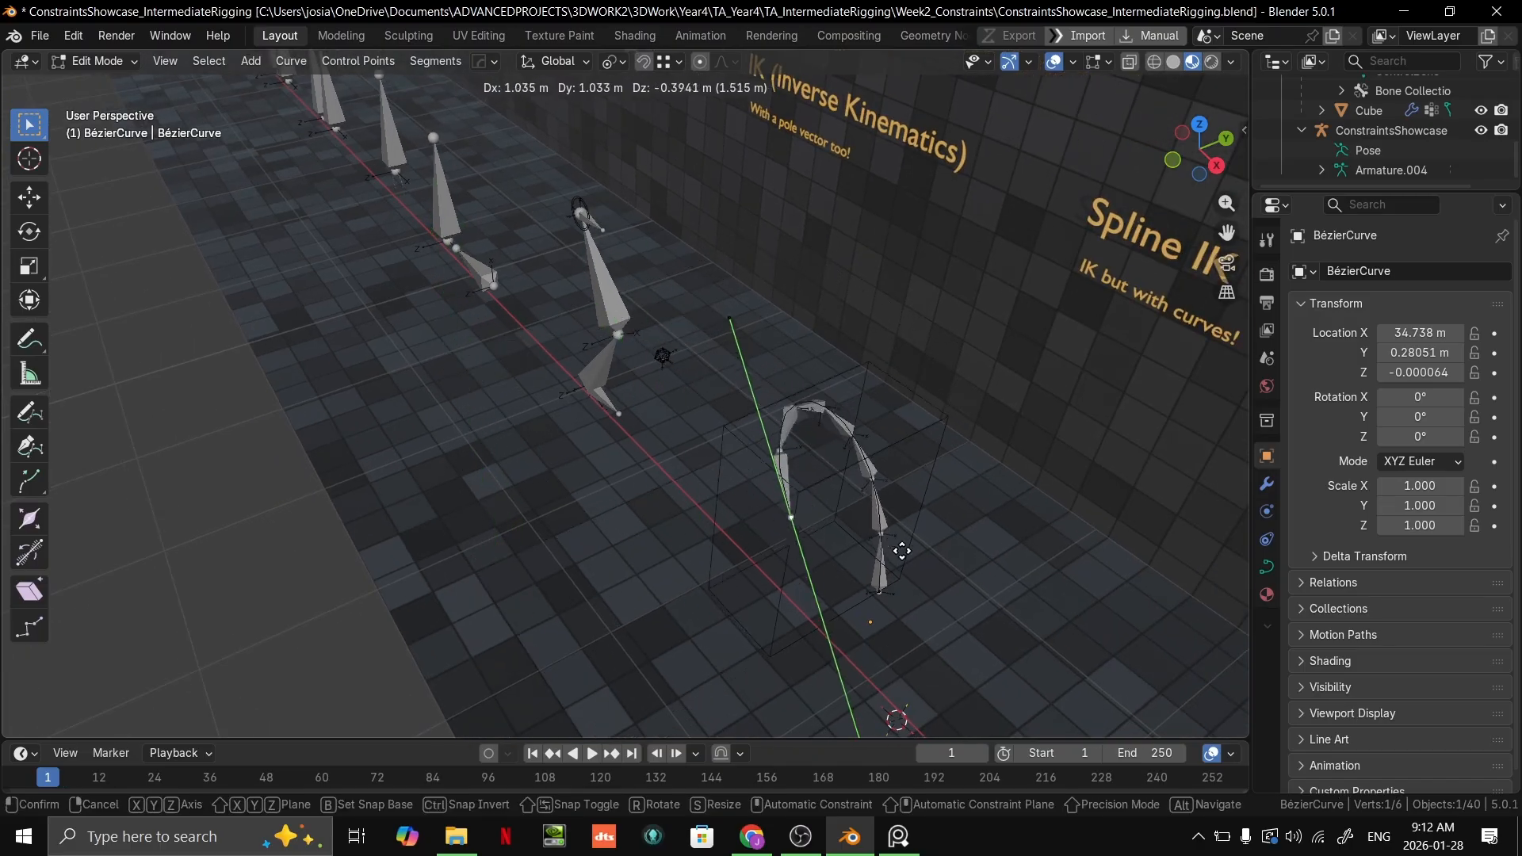
left_click(893, 534)
middle_click_drag(894, 534, 801, 483)
key("g")
left_click(868, 533)
key("r")
left_click(797, 478)
Step: Select the curve's start control point at the chain's base and scale down its handles
left_click(820, 530)
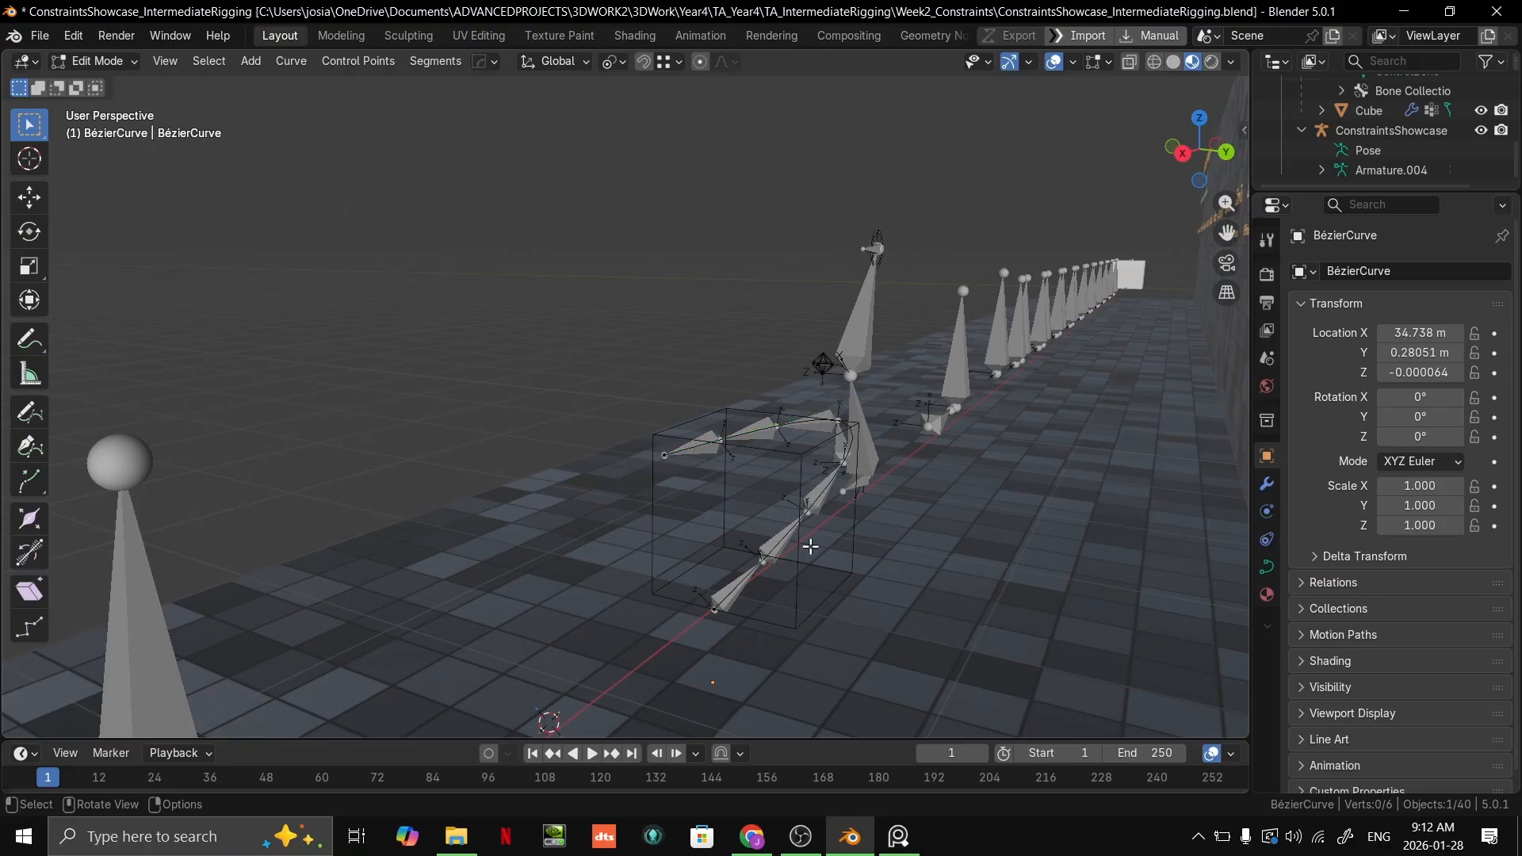
key("s")
left_click(772, 587)
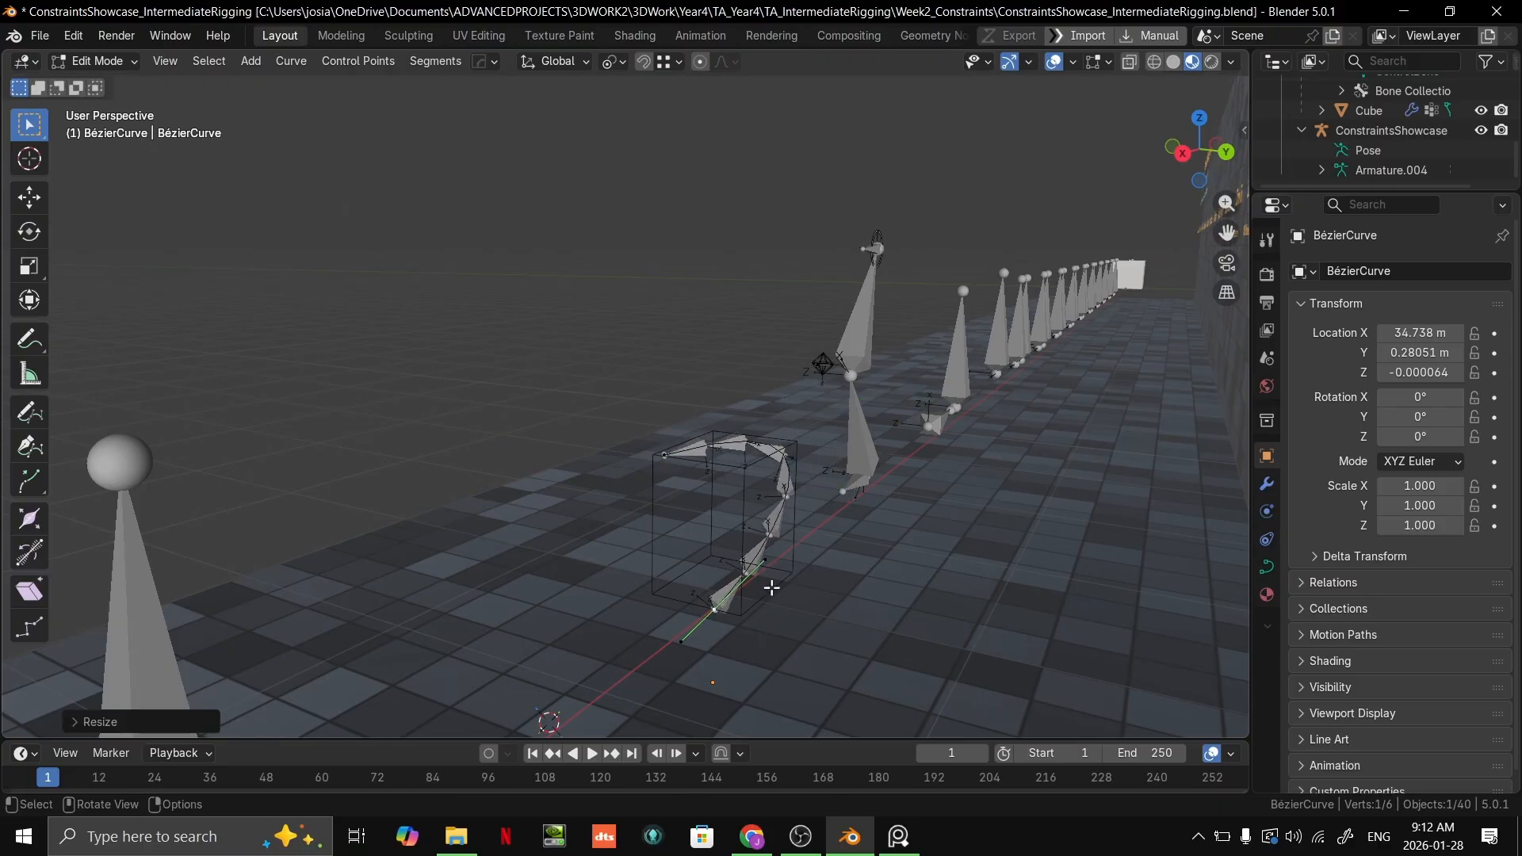
Step: Move the curve's end control point lower towards the wall, then rotate and resize its handles
left_click(672, 445)
key("g")
left_click(840, 473)
key("r")
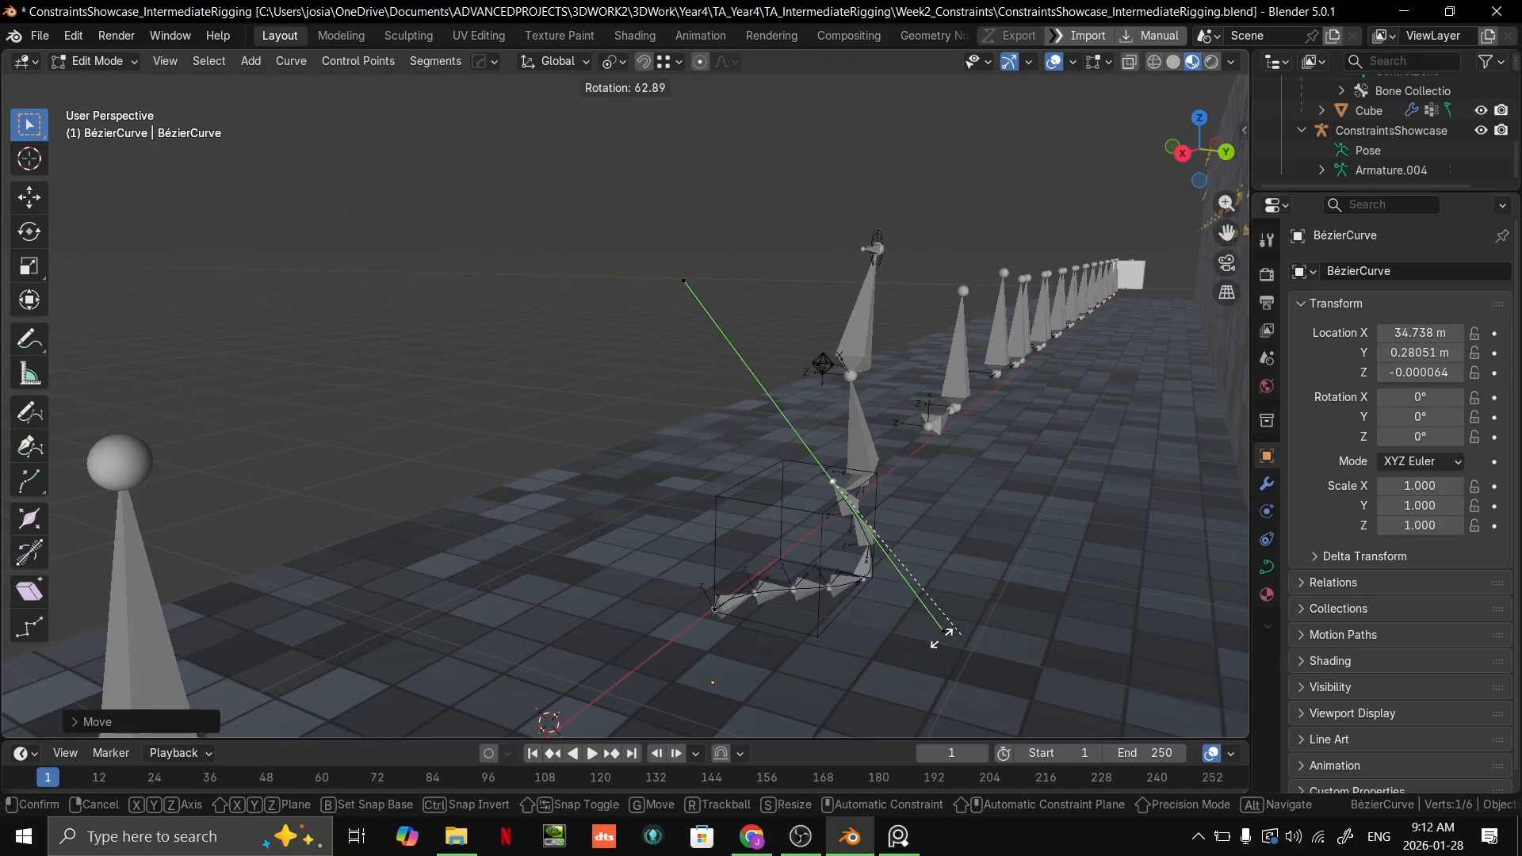
left_click(780, 551)
middle_click_drag(785, 547, 943, 543)
key("s")
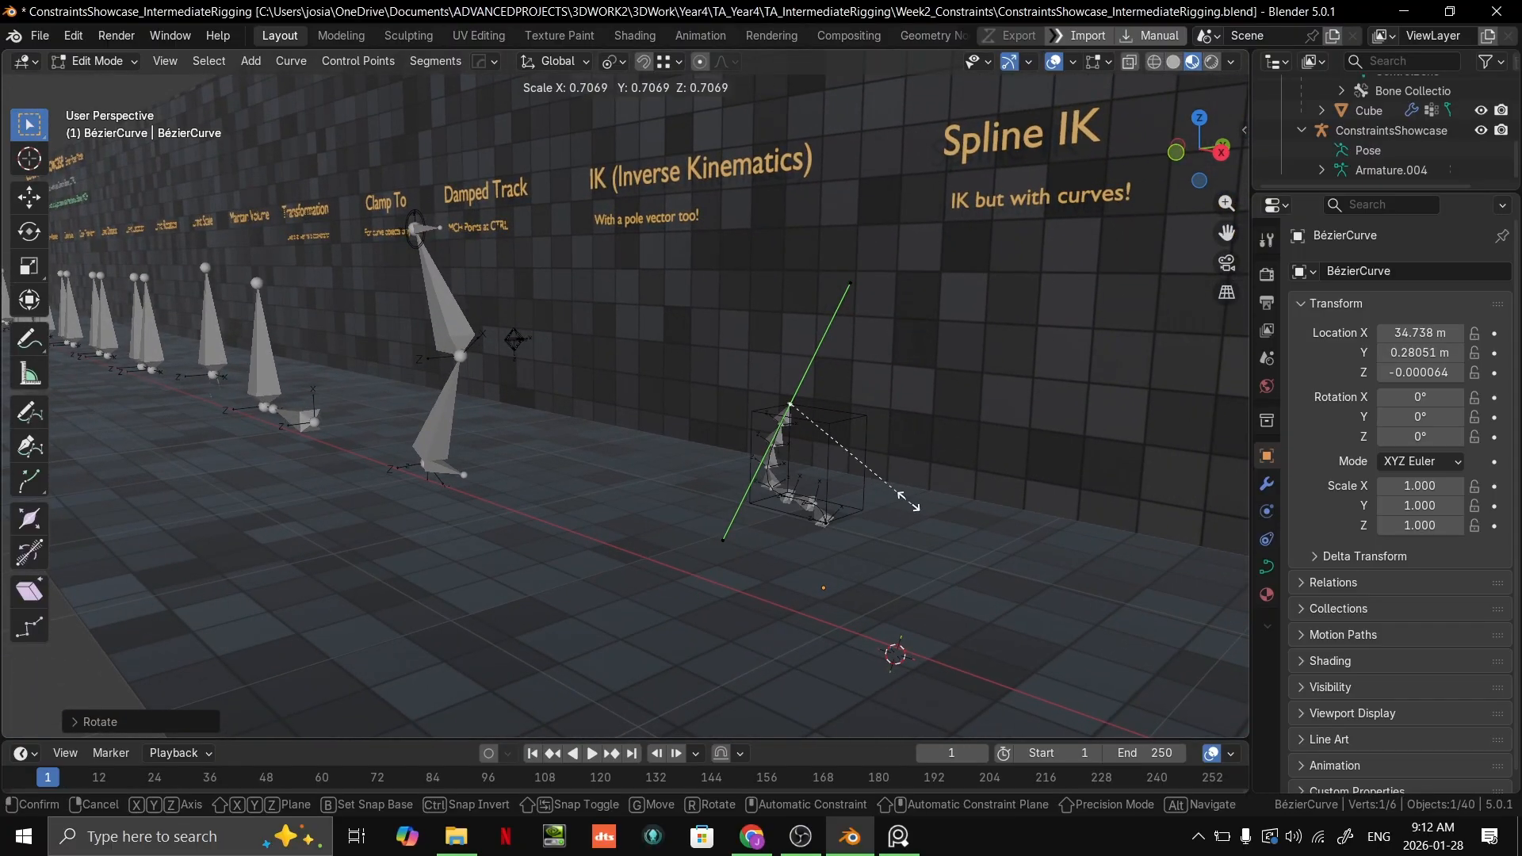
left_click(856, 437)
Step: Raise the curve's end control point high above the floor to stretch the chain and rescale its handles
middle_click_drag(829, 511, 820, 541)
scroll(819, 544, "down", 4)
key("g")
left_click(707, 146)
middle_click_drag(749, 306, 739, 590, "shift")
key("g")
left_click(725, 373)
scroll(753, 385, "down", 1)
key("s")
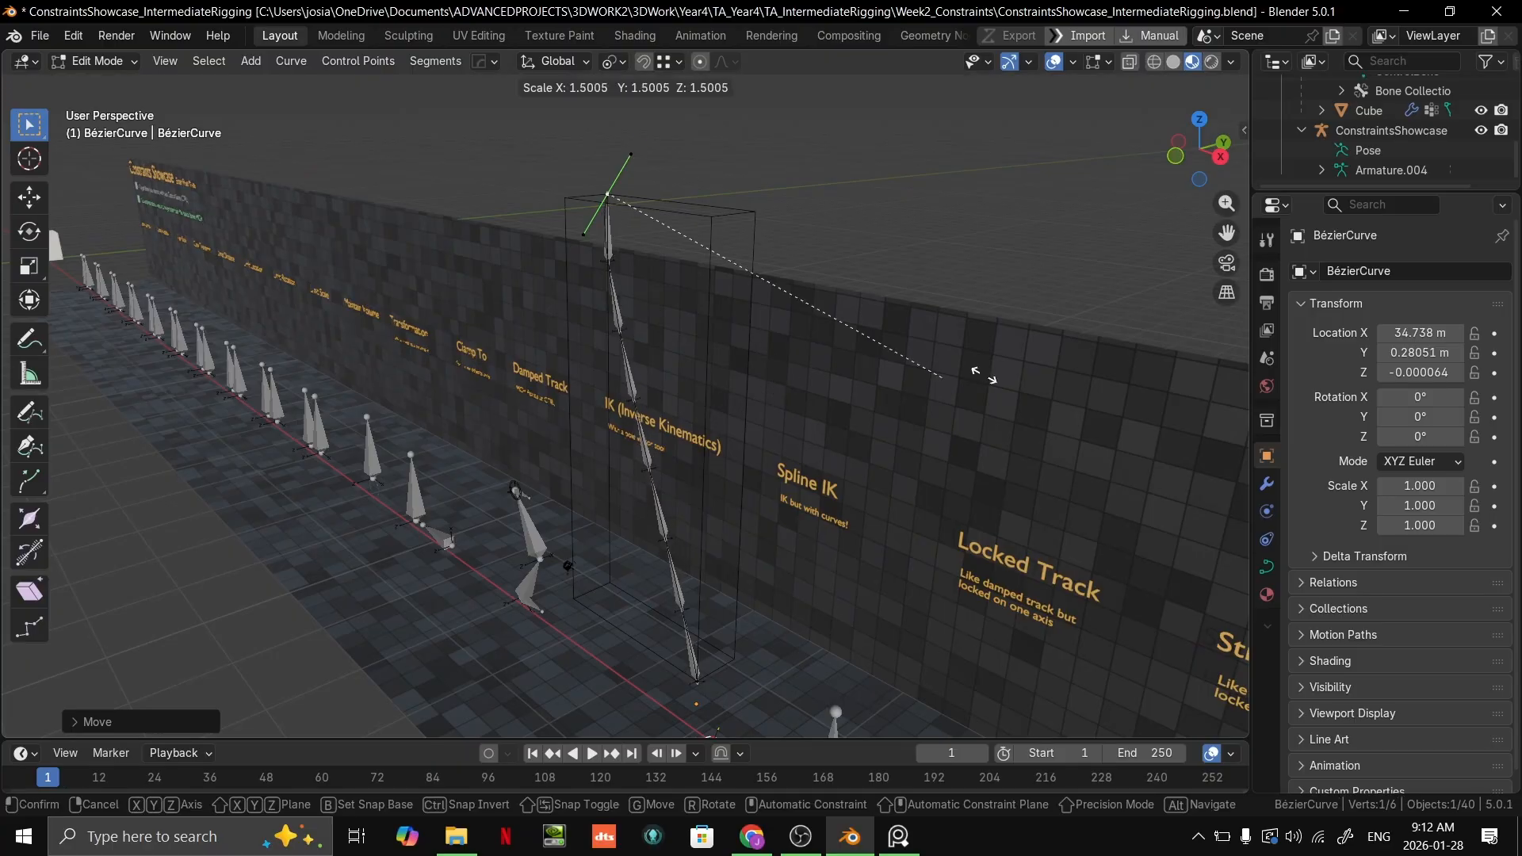
left_click(664, 183)
Step: Reposition the raised end control point and rotate its handles to bend the stretched bone chain
middle_click_drag(667, 184, 1079, 453)
scroll(801, 482, "down", 3)
middle_click_drag(728, 450, 702, 493)
key("g")
left_click(727, 539)
key("r")
left_click(561, 647)
key("g")
left_click(619, 697)
middle_click_drag(744, 547, 766, 501)
scroll(766, 501, "up", 2)
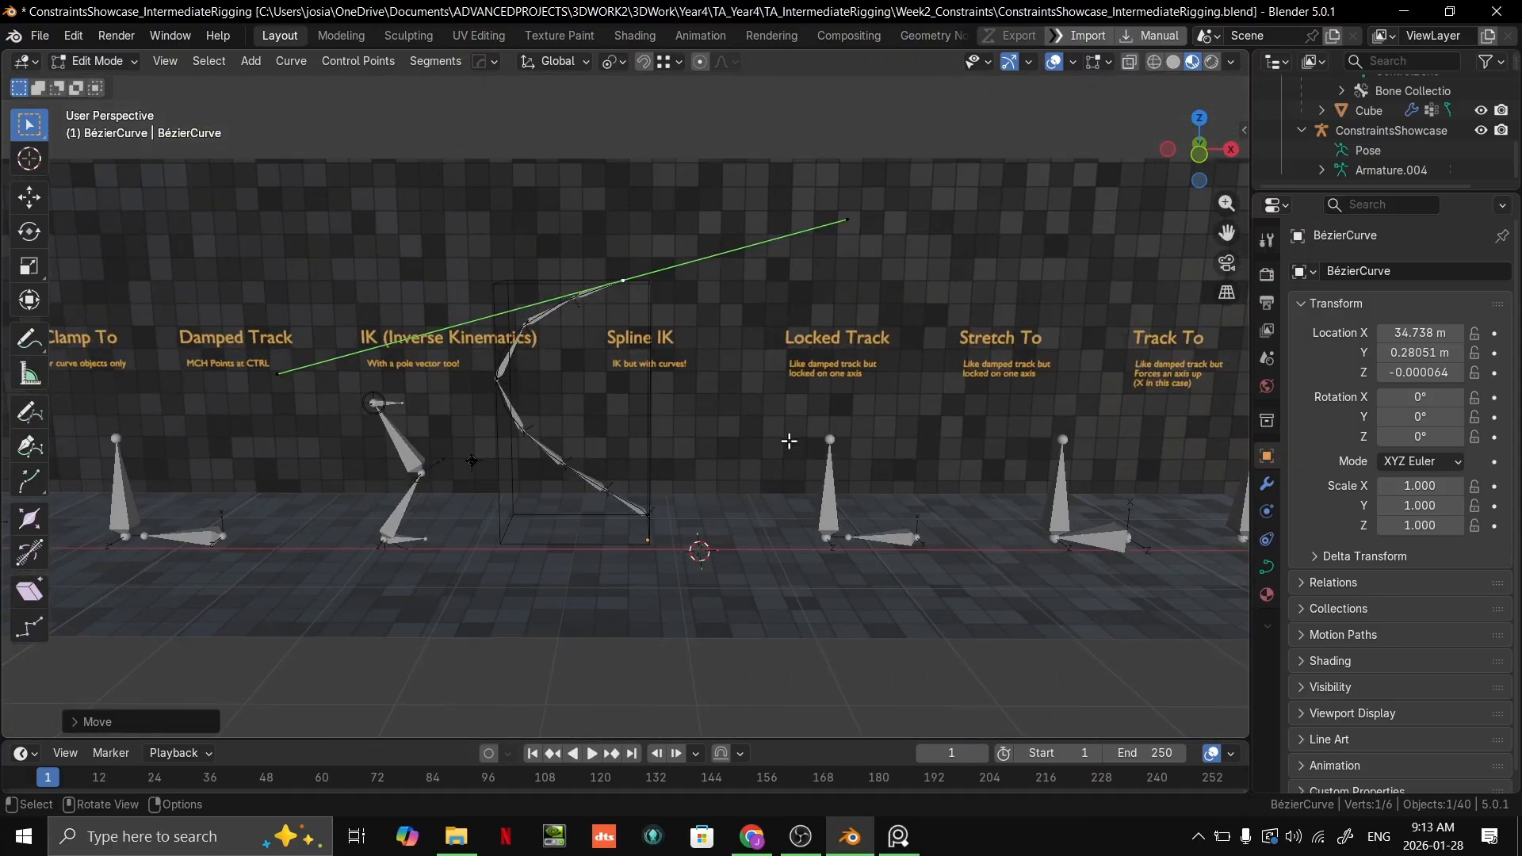
Step: Undo the BézierCurve edits back to the armature in Pose Mode
middle_click_drag(755, 436, 729, 476)
key("ctrl+z")
key("ctrl+z")
key("ctrl+z")
key("ctrl+z")
key("ctrl+z")
key("ctrl+z")
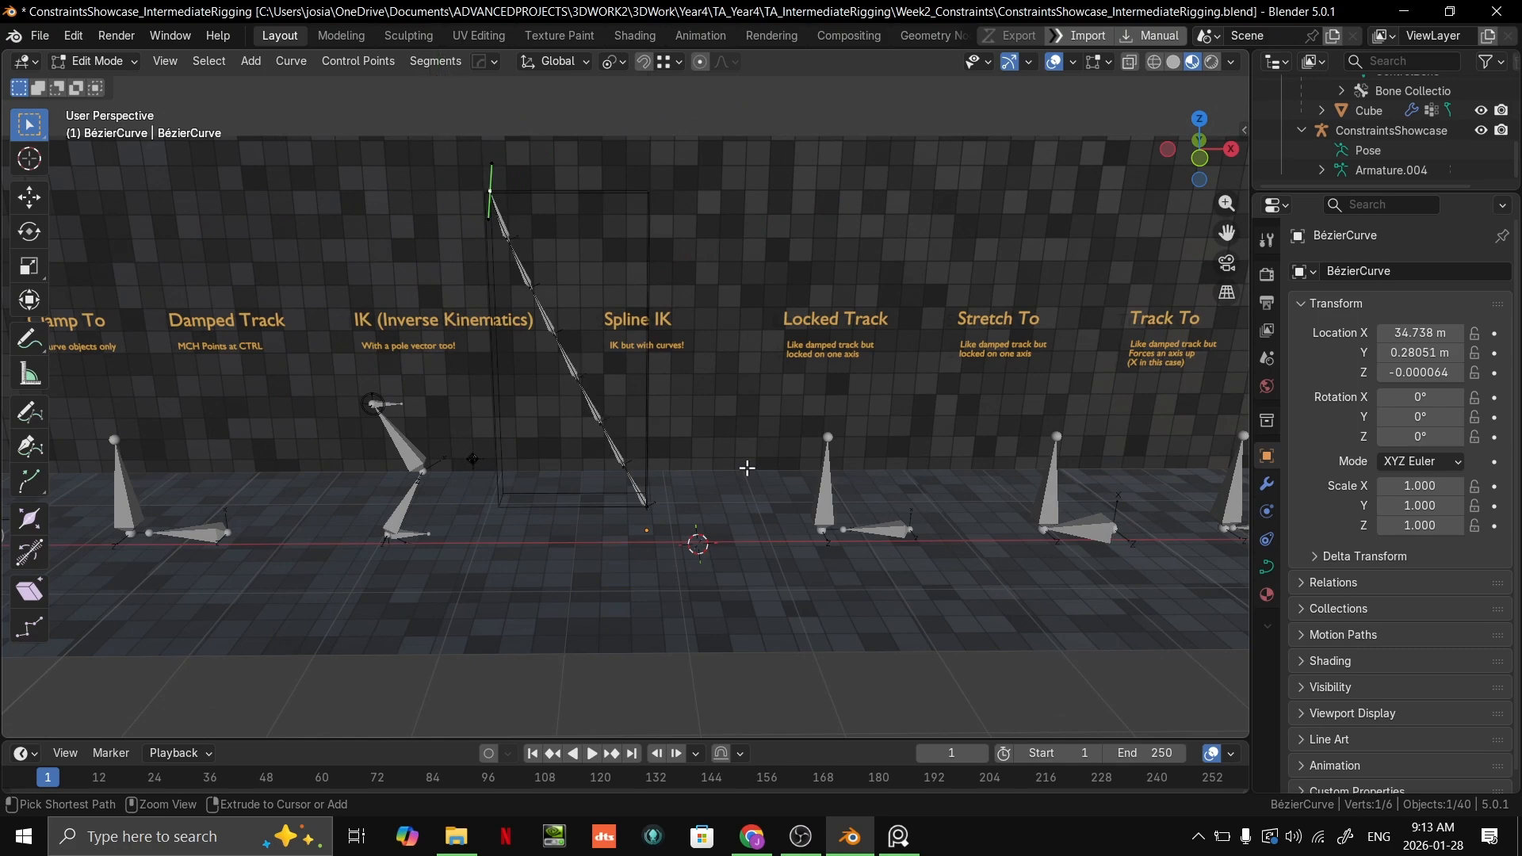
key("ctrl+z")
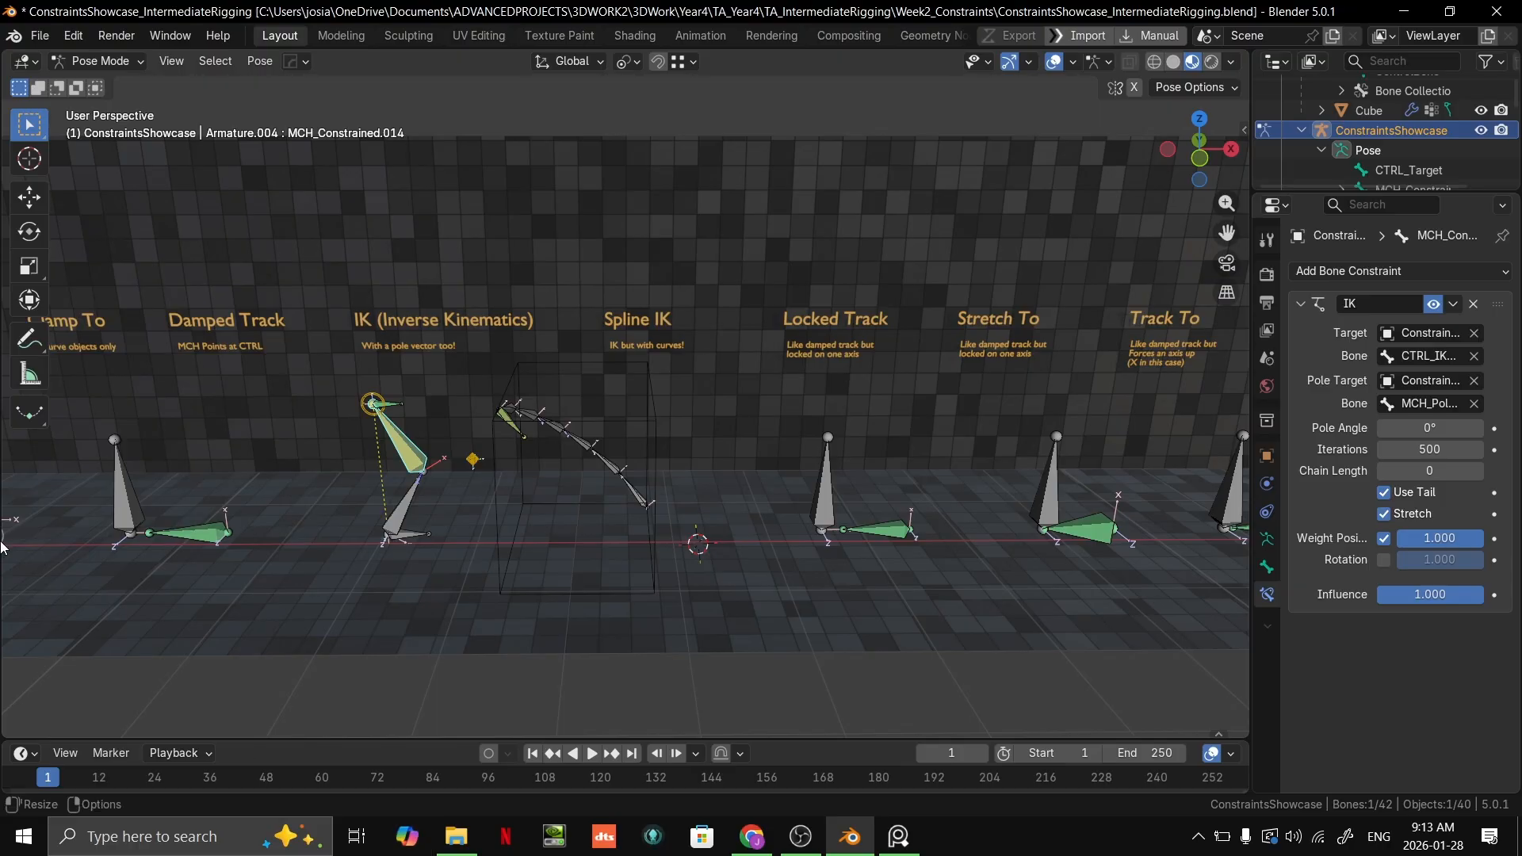
Step: Inspect the spline chain and undo the Spline IK scaling changes, back to MCH_Spline.006 as the active bone
scroll(701, 546, "up", 6)
middle_click_drag(683, 539, 756, 514)
scroll(777, 539, "down", 3)
left_click(756, 513)
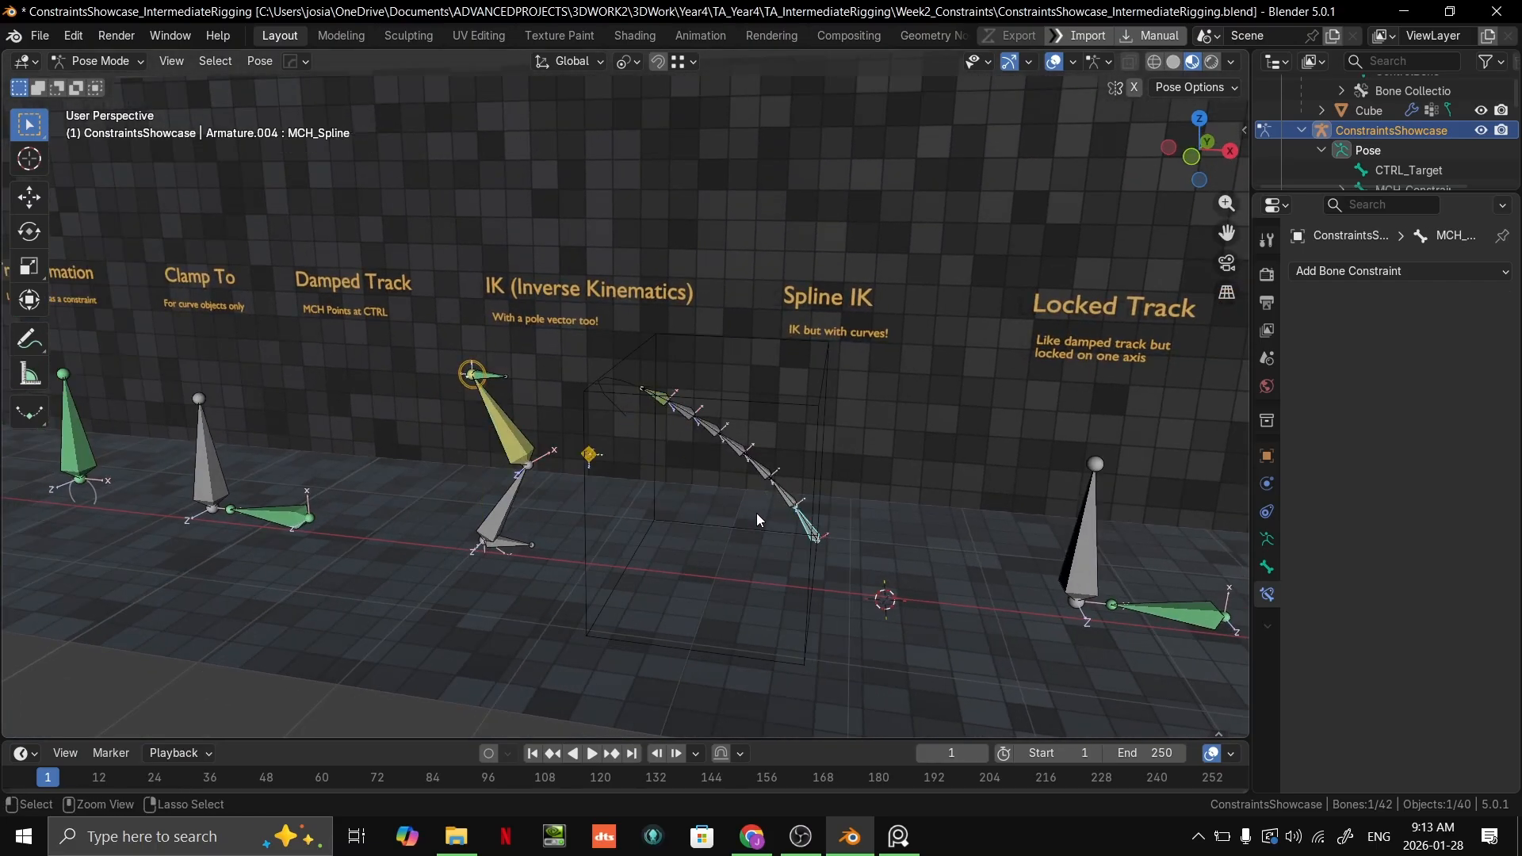
scroll(755, 512, "down", 3)
middle_click_drag(735, 512, 682, 501)
scroll(698, 529, "up", 3)
key("ctrl+shift+z")
key("ctrl+z")
scroll(737, 521, "up", 1)
scroll(682, 501, "up", 1)
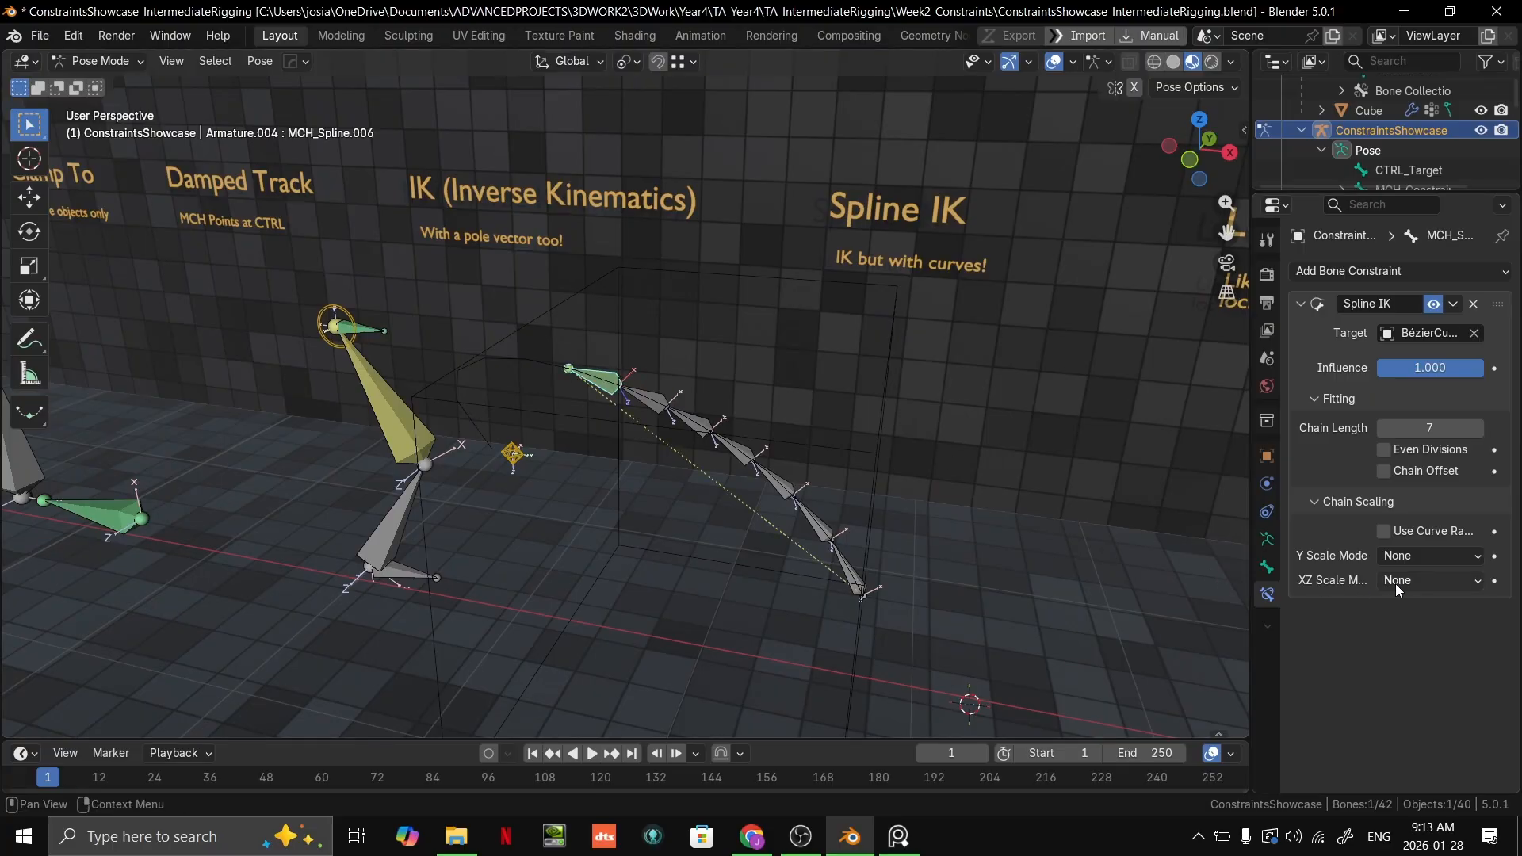
Step: Set the Spline IK's XZ Scale Mode to Bone Original and open the BézierCurve in Edit Mode
left_click(1423, 581)
left_click(1379, 626)
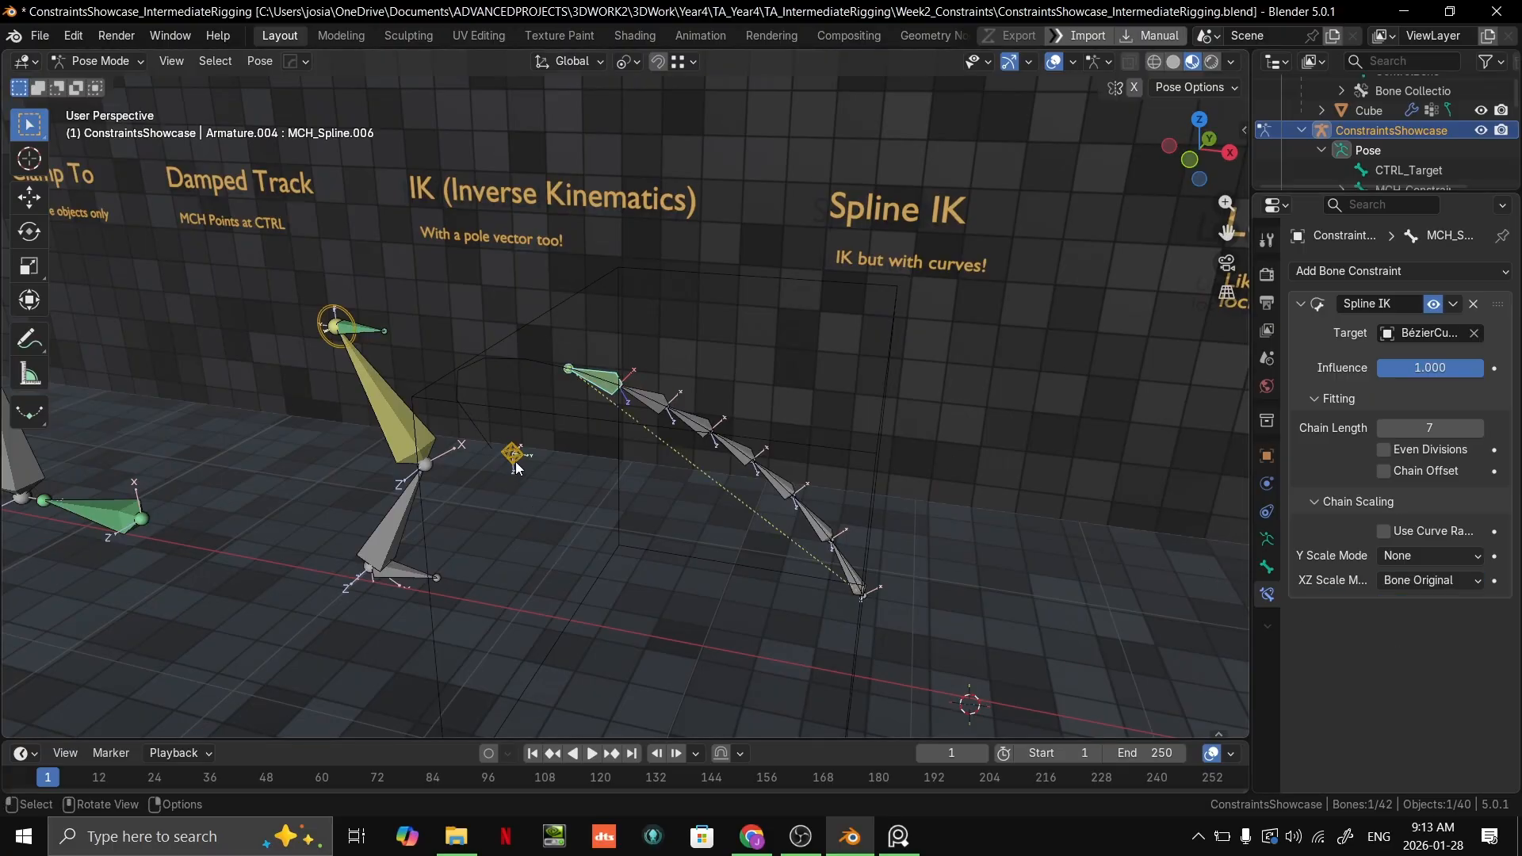
left_click(487, 446)
key("ctrl+Tab")
left_click(469, 425)
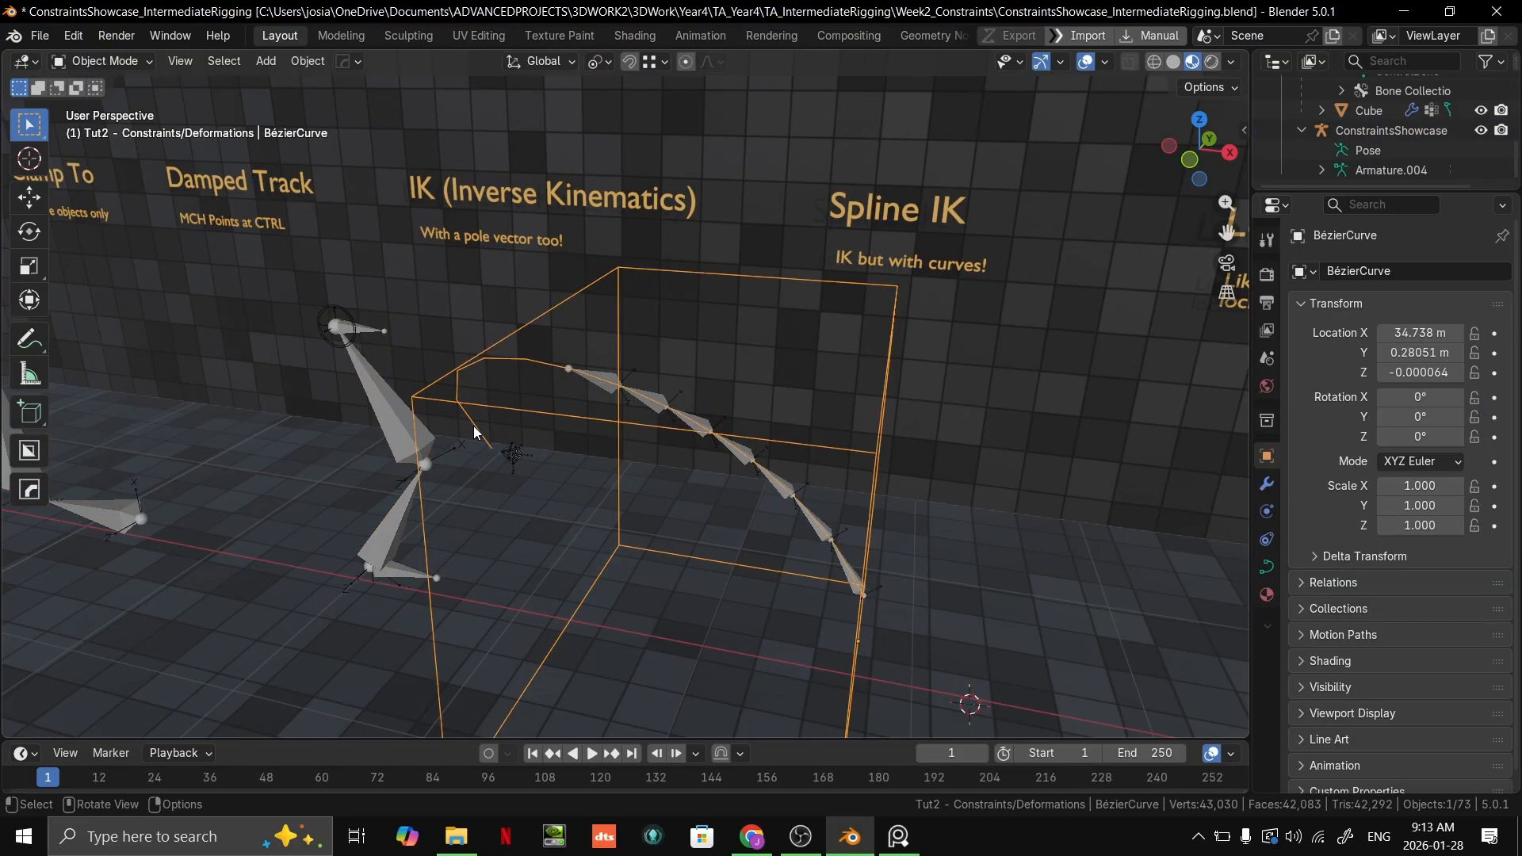
key("Tab")
Step: Try moving the curve's end control point and rotate its handles to reshape the bone chain's arc
middle_click_drag(478, 434, 555, 404)
key("g")
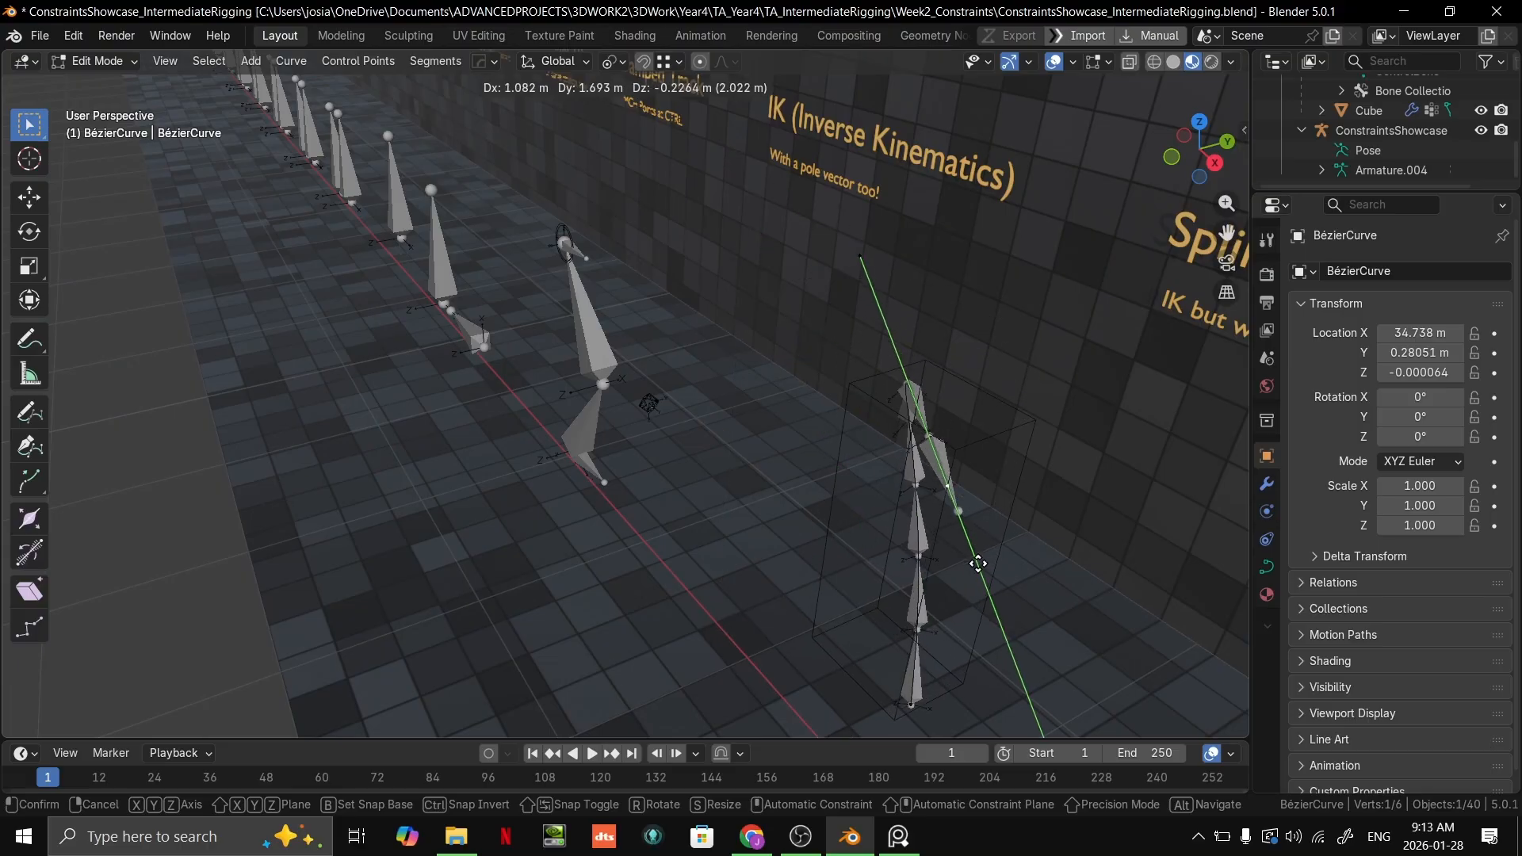
right_click(858, 695)
key("r")
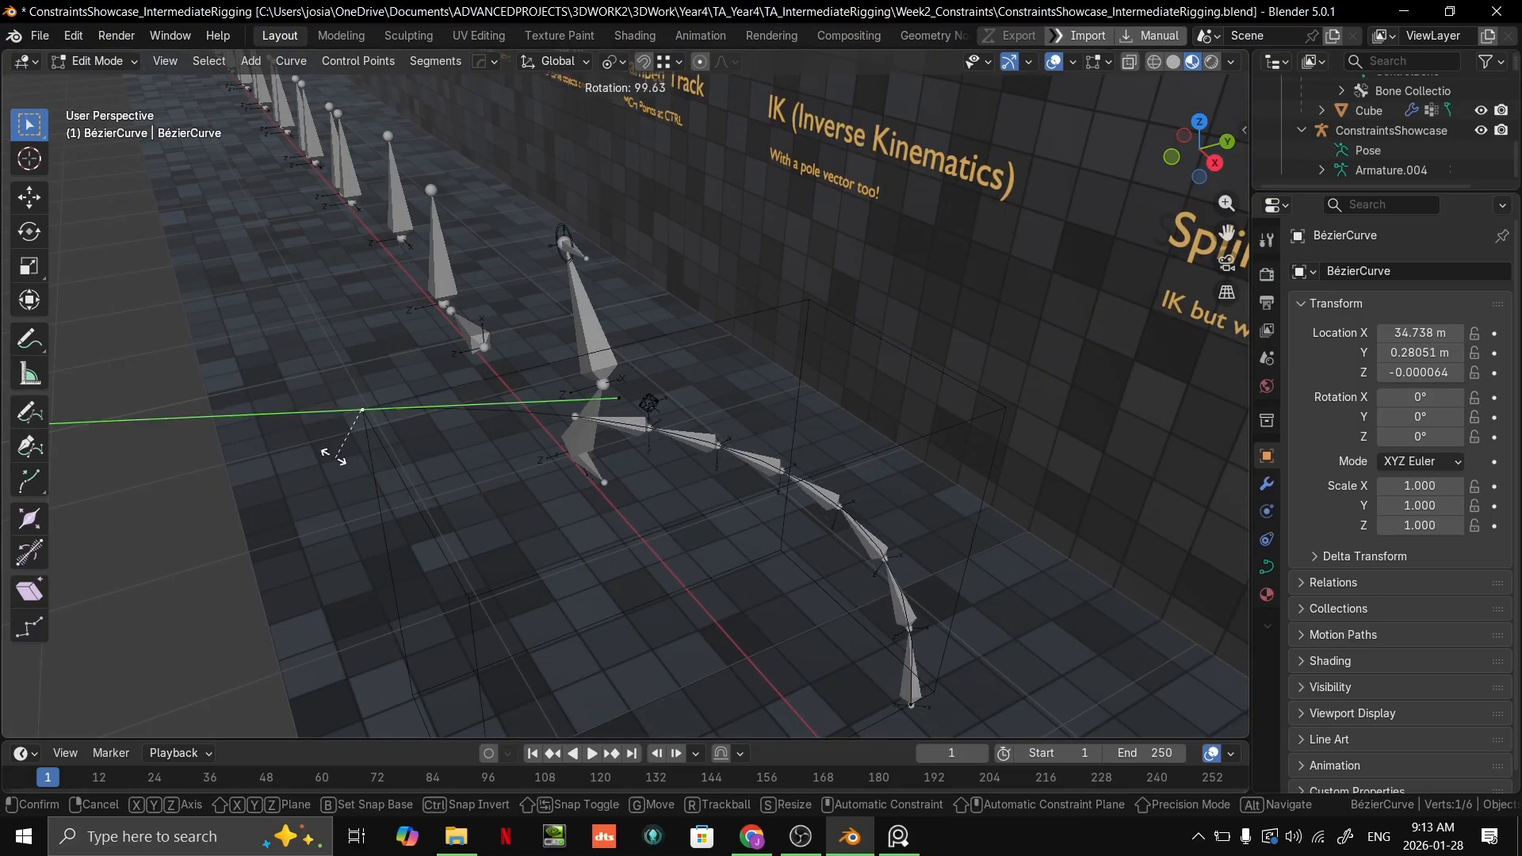
left_click(351, 453)
key("g")
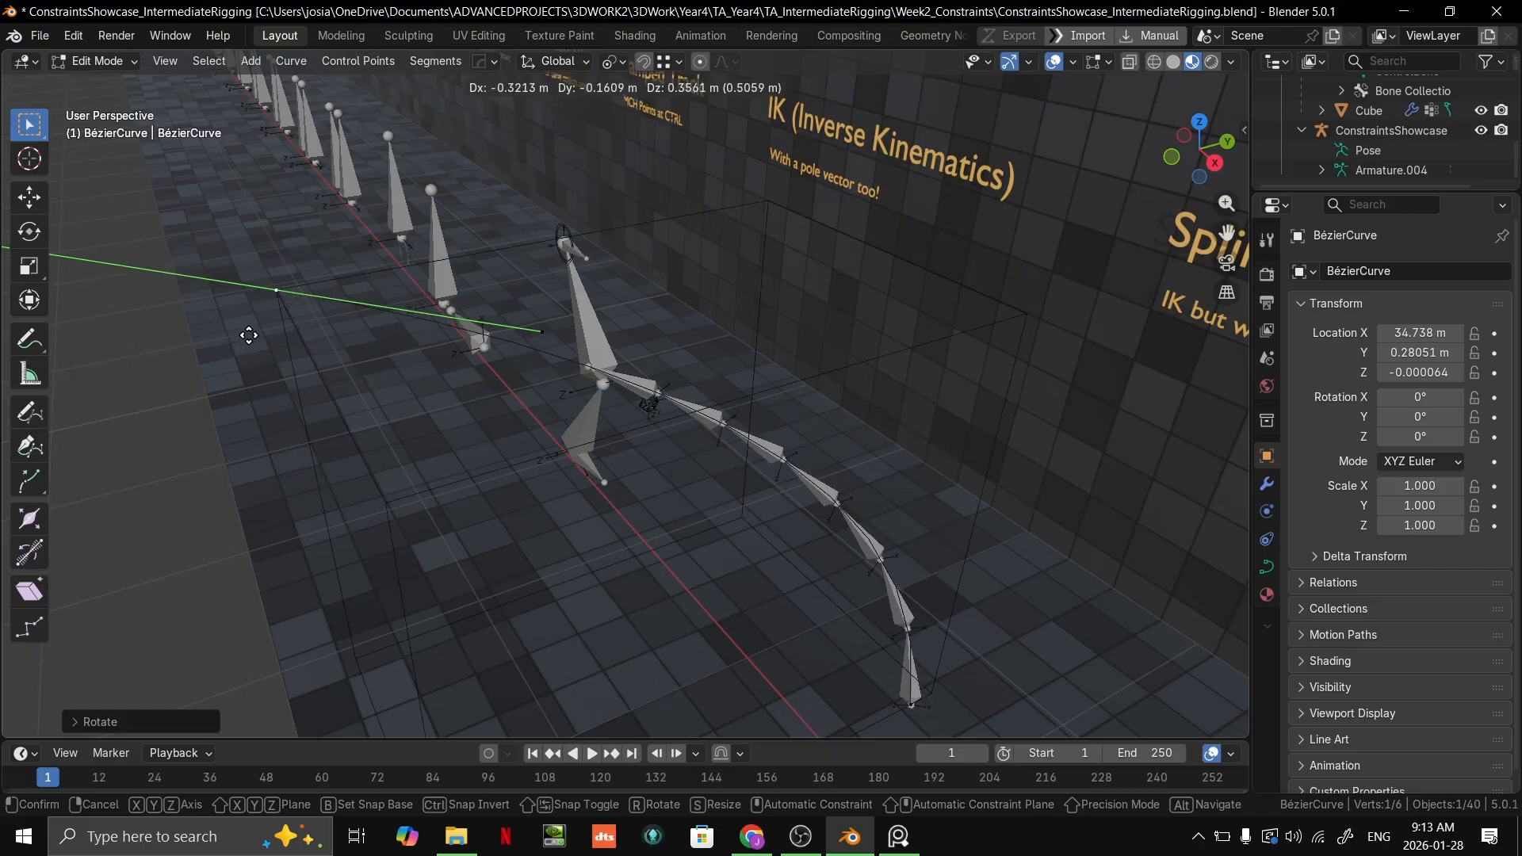
left_click(600, 367)
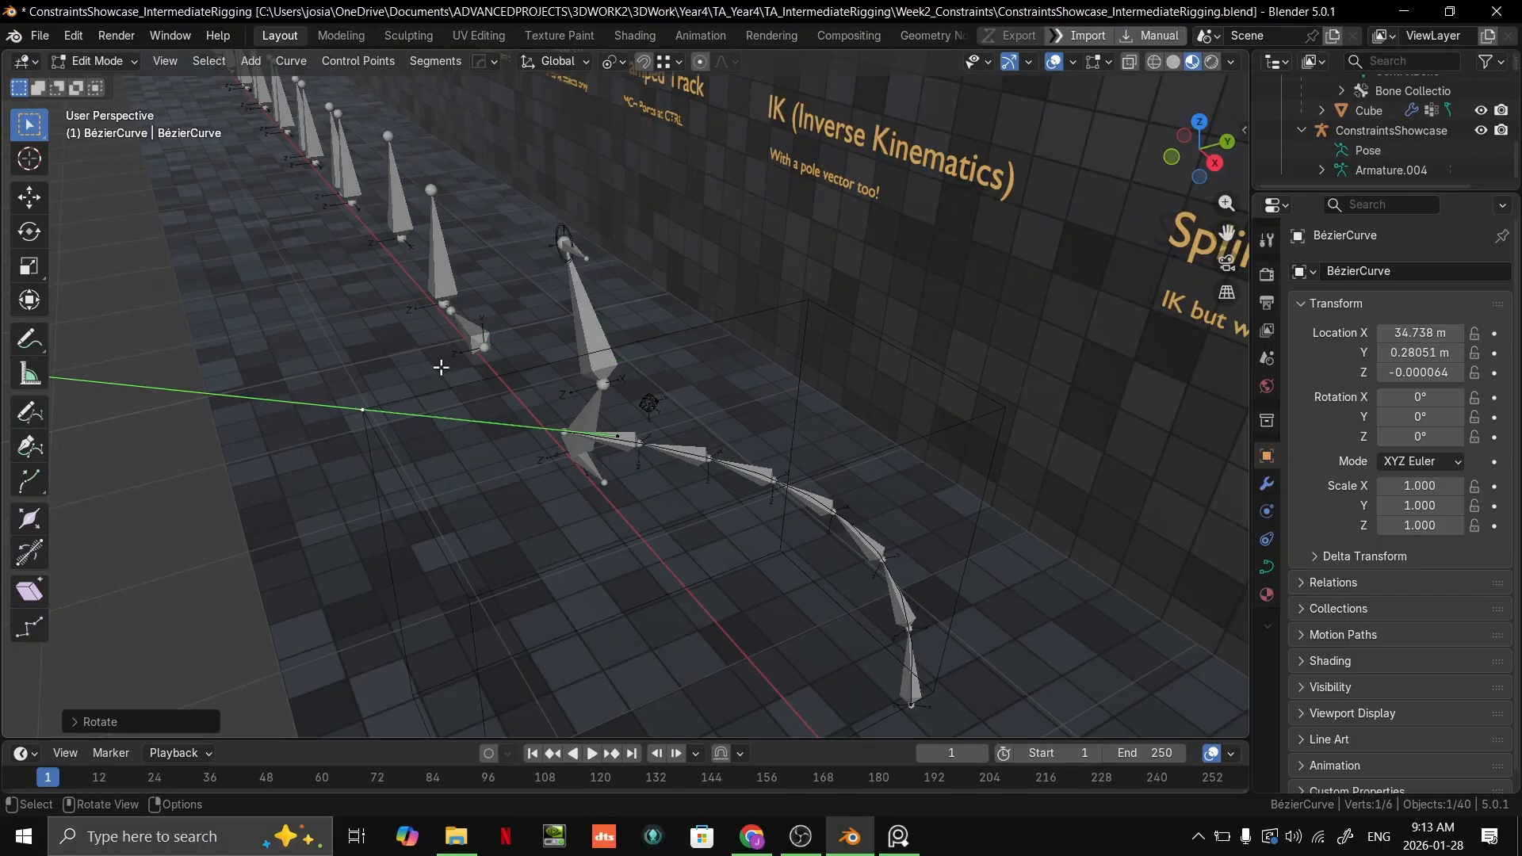
middle_click_drag(732, 373, 479, 434)
middle_click_drag(669, 411, 673, 467)
Step: Leave the curve's Edit Mode and return the ConstraintsShowcase armature to Pose Mode with MCH_Spline.006 selected
key("Tab")
left_click(675, 436)
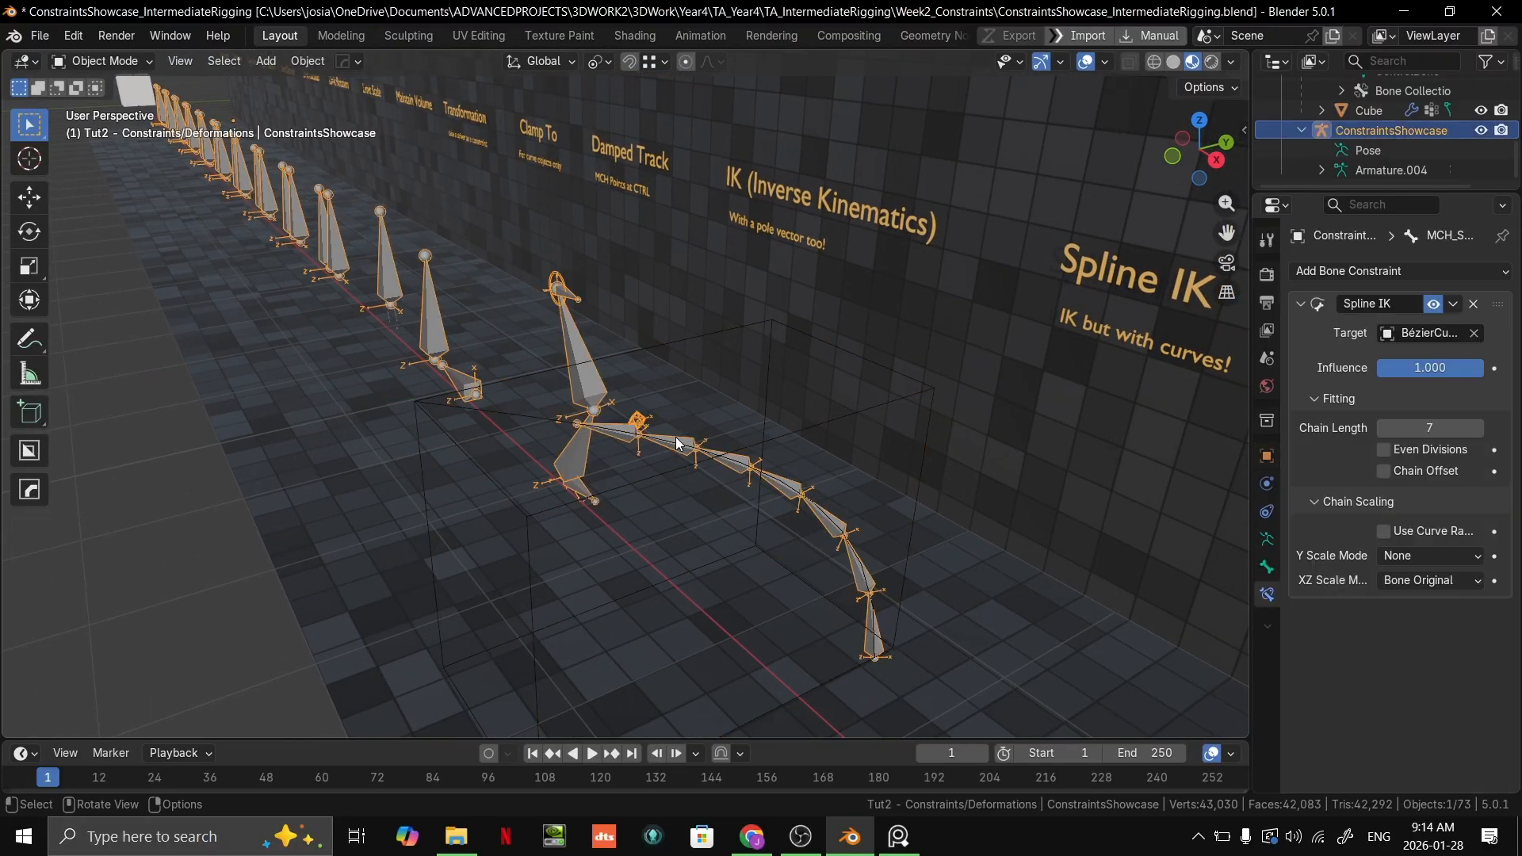
key("ctrl+Tab")
left_click(694, 445)
left_click(618, 442)
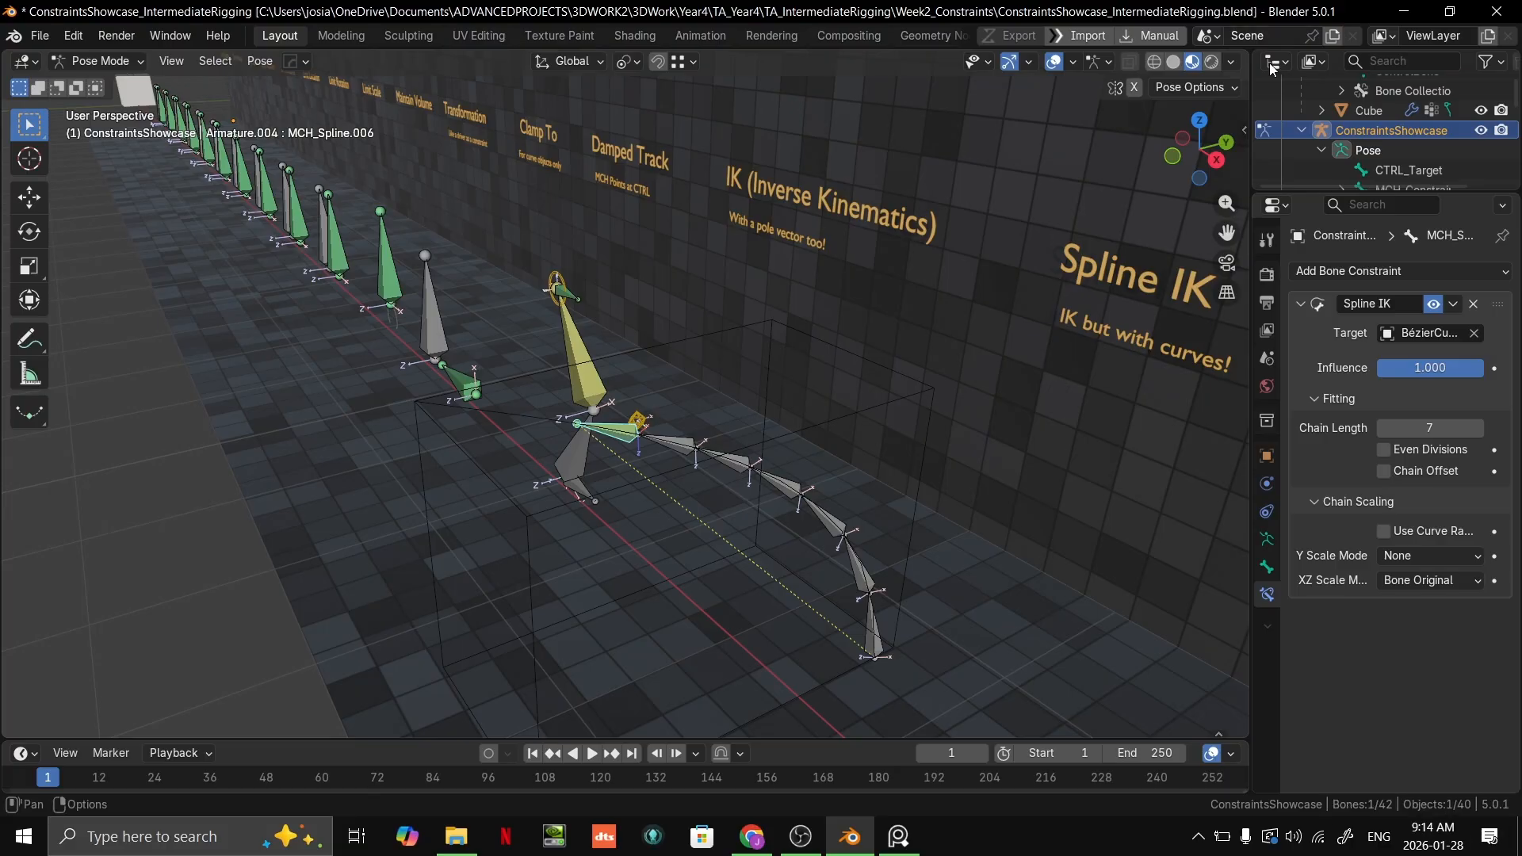
Step: Reset the XZ Scale Mode to None, review the Y scale choices and set XZ Scale Mode to Volume Preservation
left_click(1452, 580)
left_click(1421, 604)
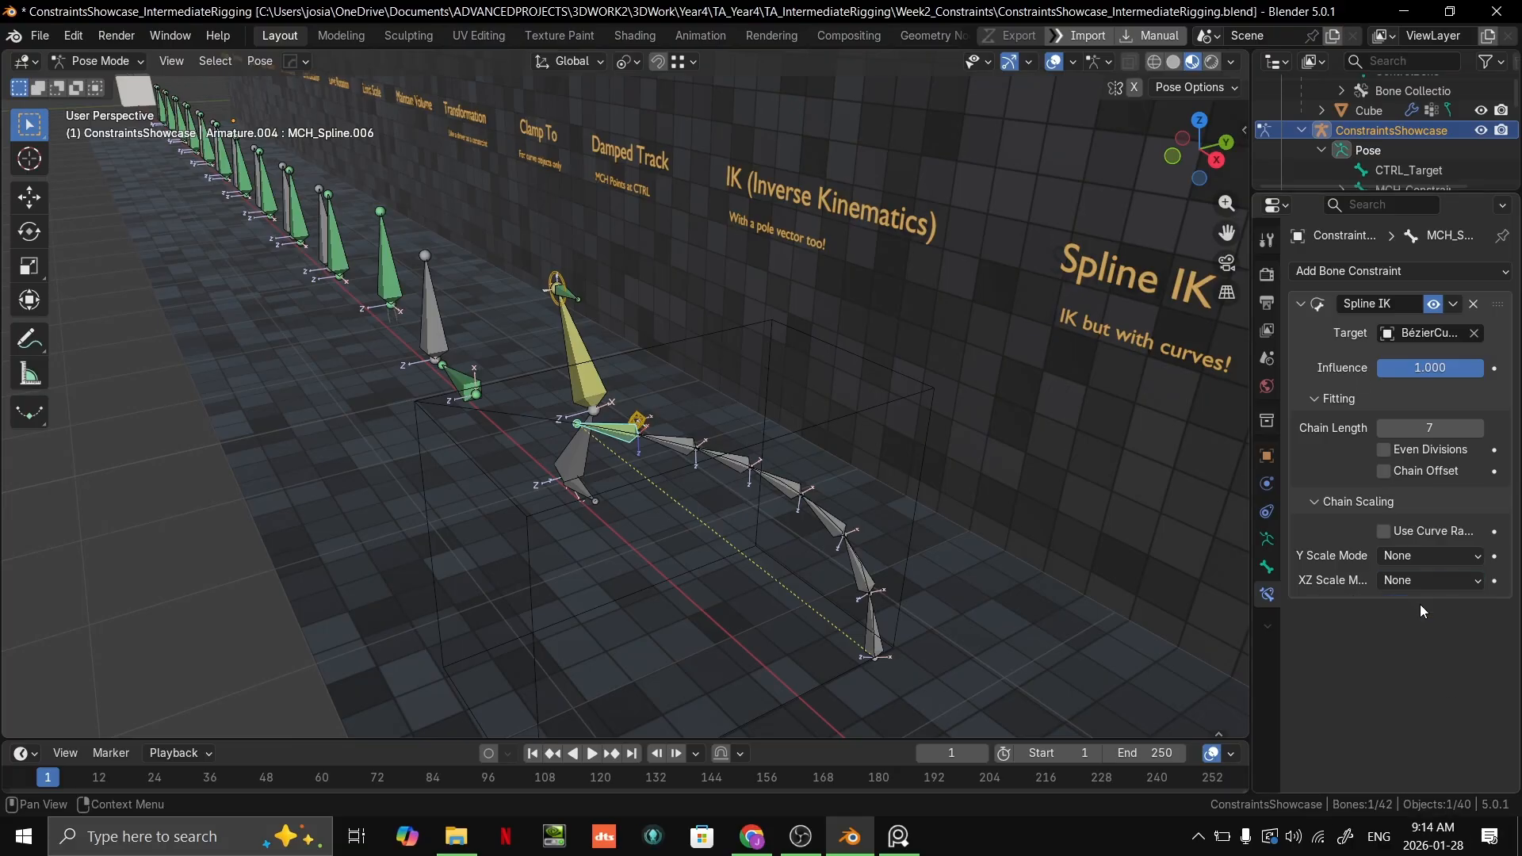
left_click(1444, 556)
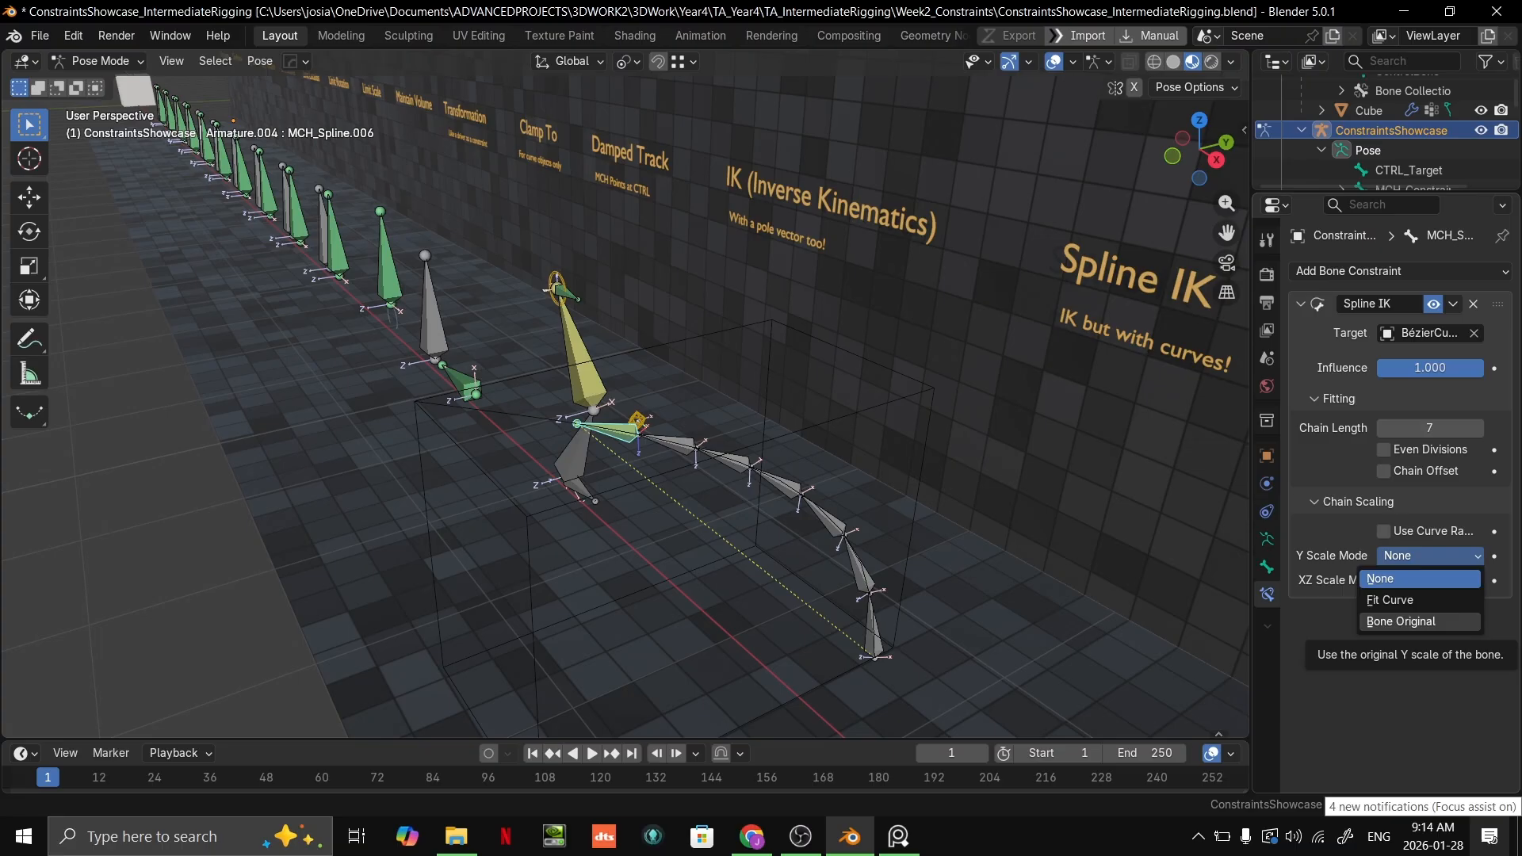
left_click(1457, 577)
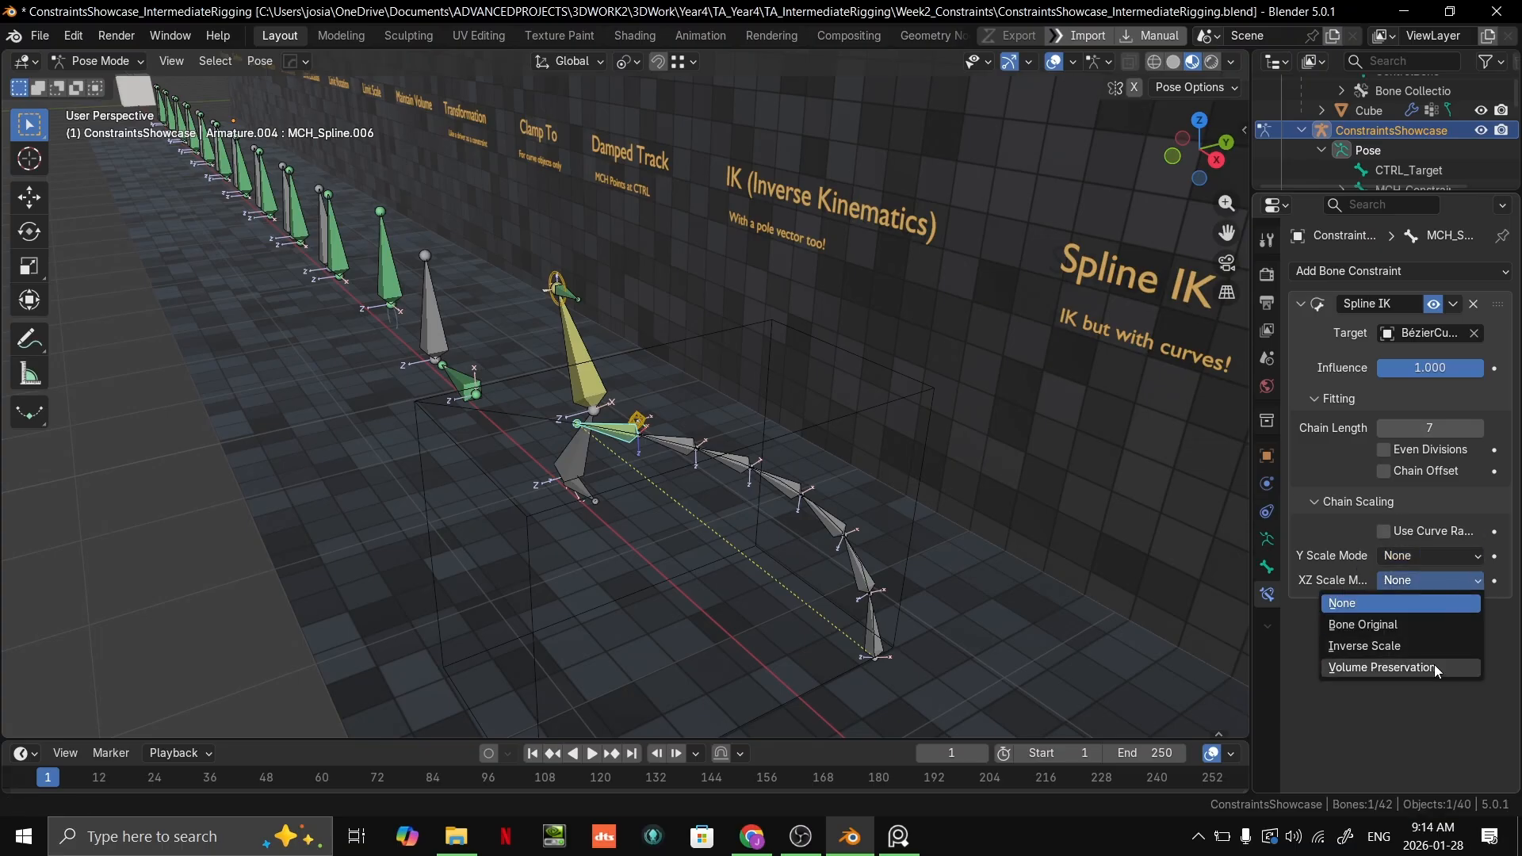
left_click(1434, 664)
scroll(864, 482, "up", 5)
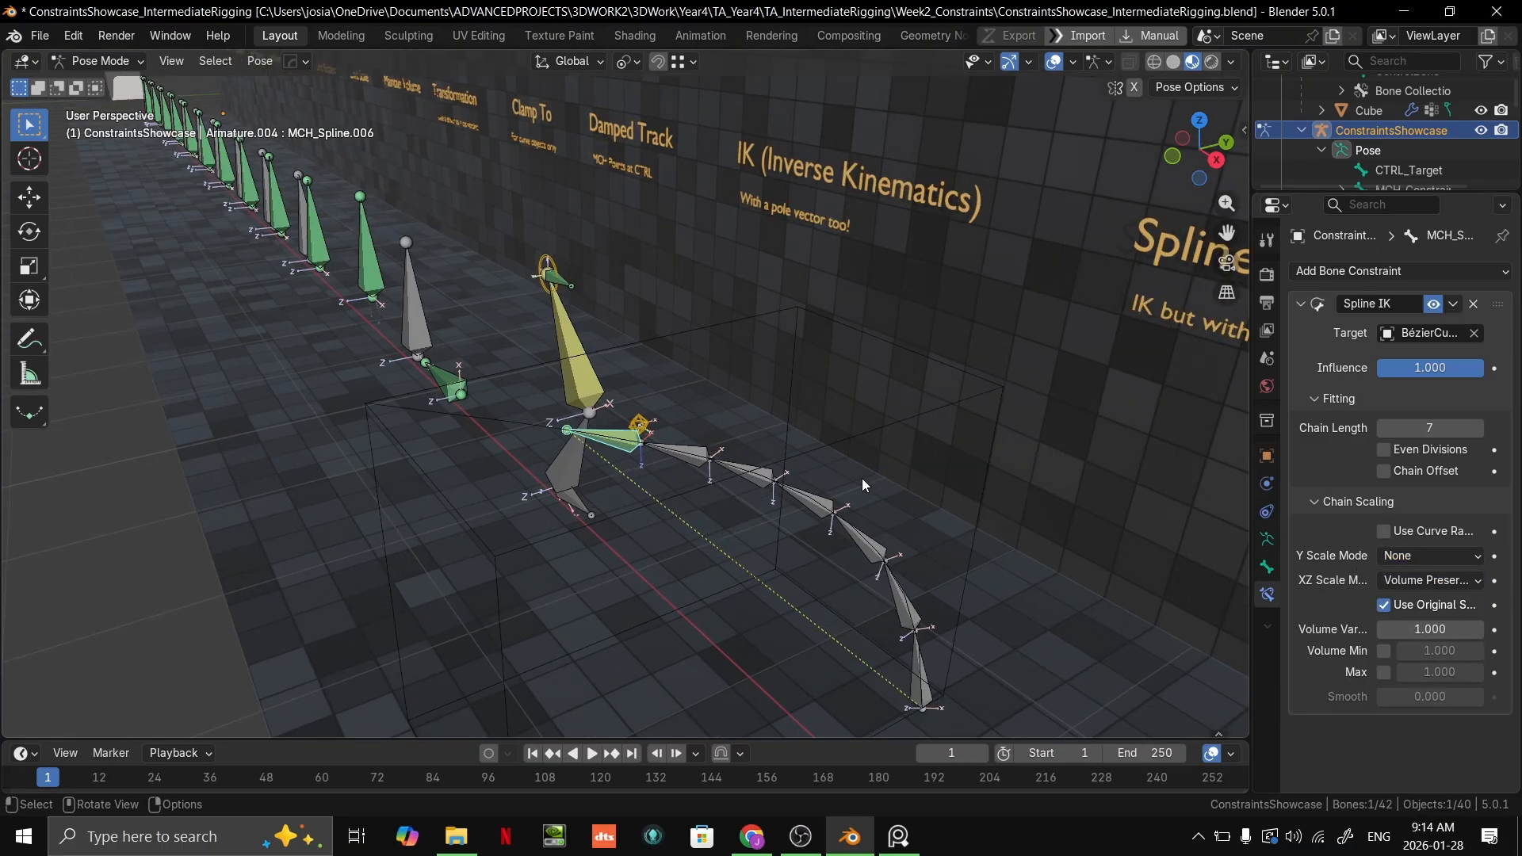
Step: Open the BézierCurve in Edit Mode, test moving its end control point with volume preservation and leave Edit Mode
scroll(920, 531, "down", 5)
key("ctrl+Tab")
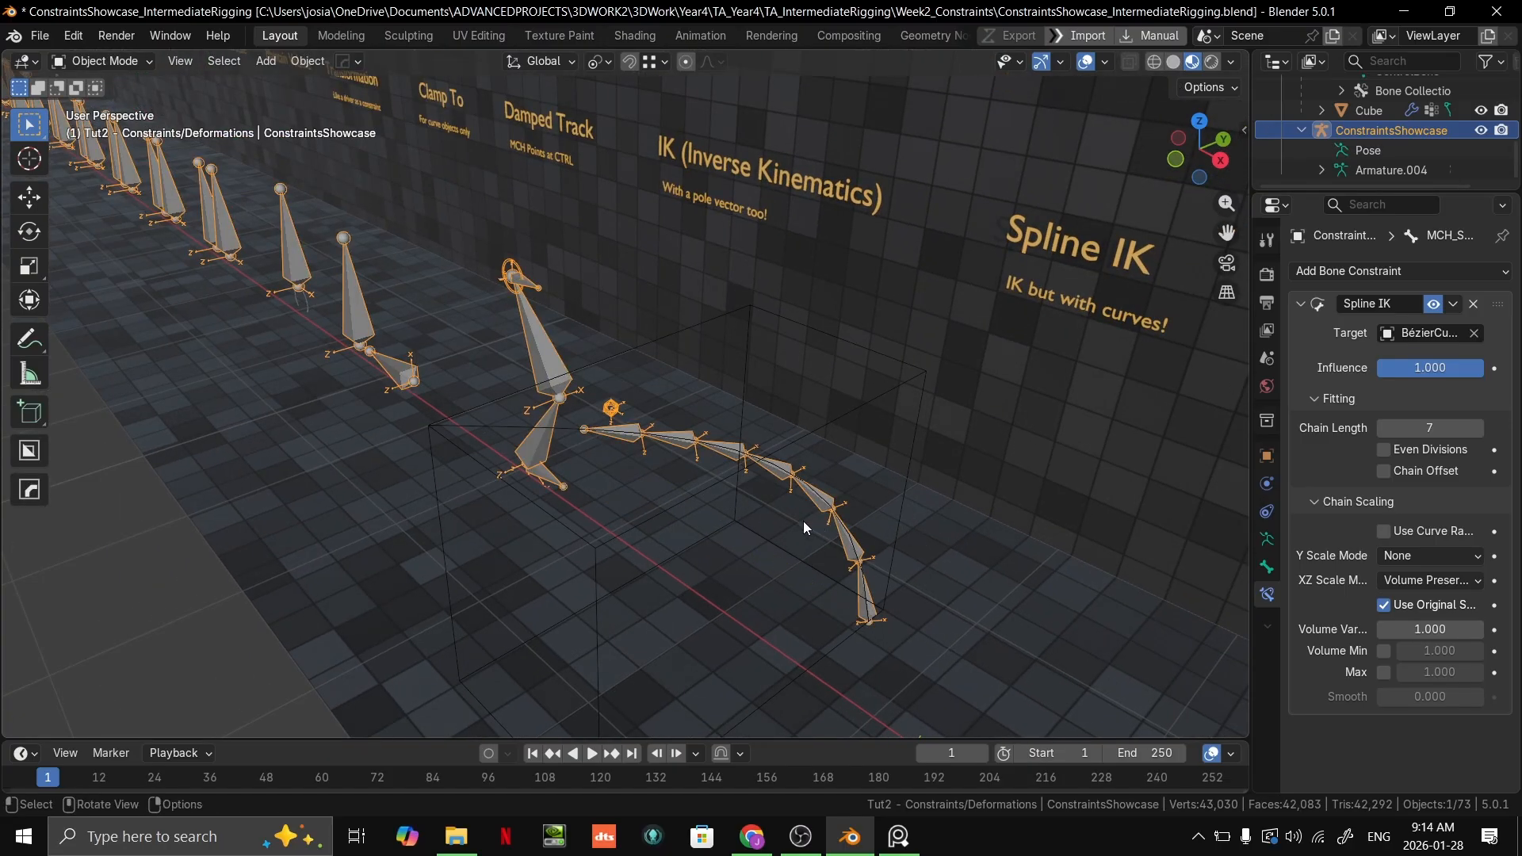
left_click(497, 425)
key("Tab")
key("g")
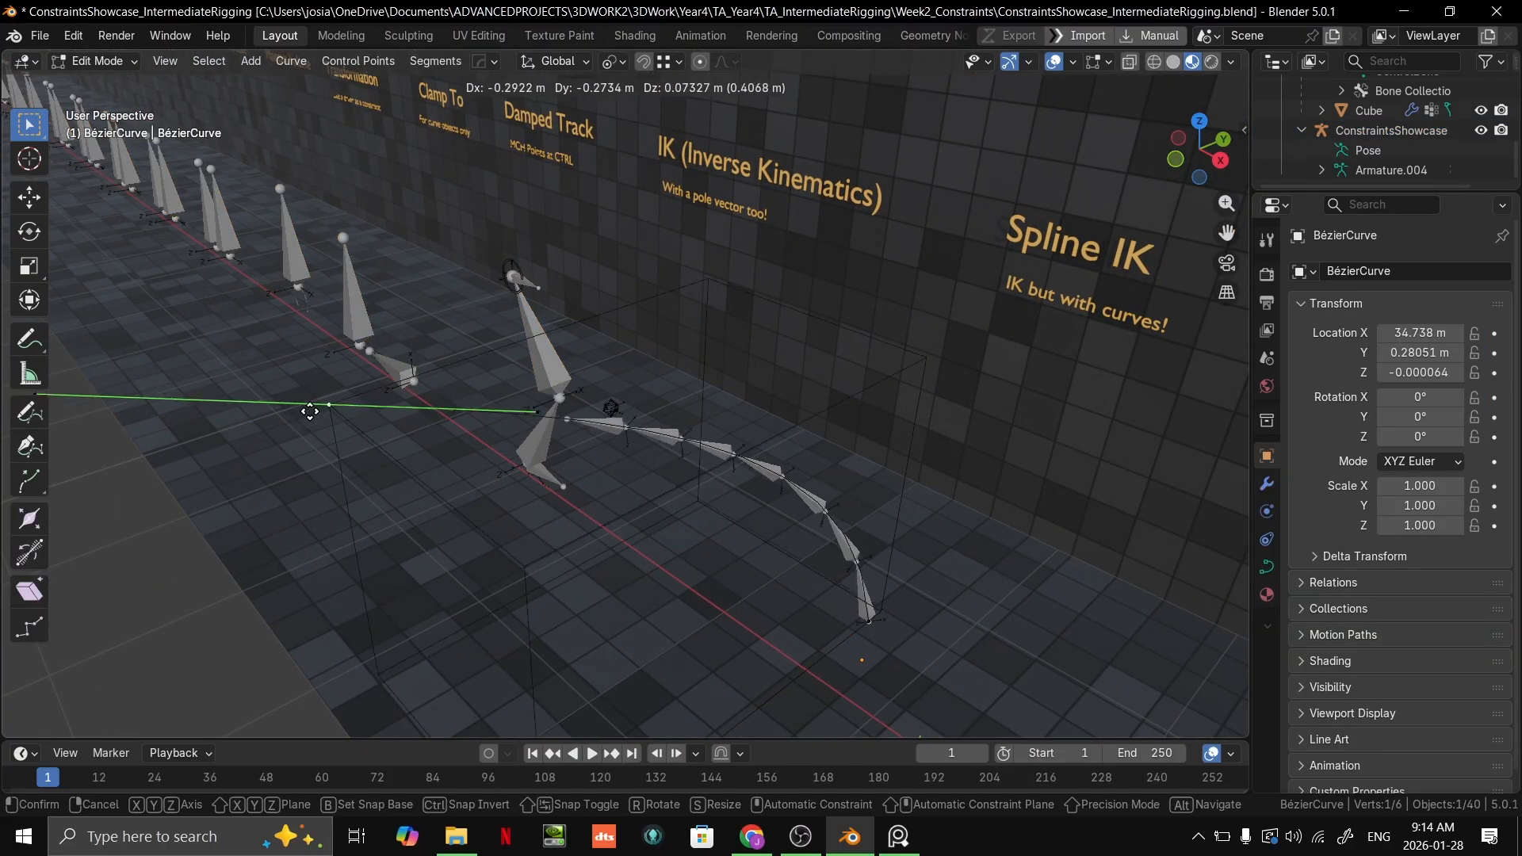
left_click(688, 429)
key("Tab")
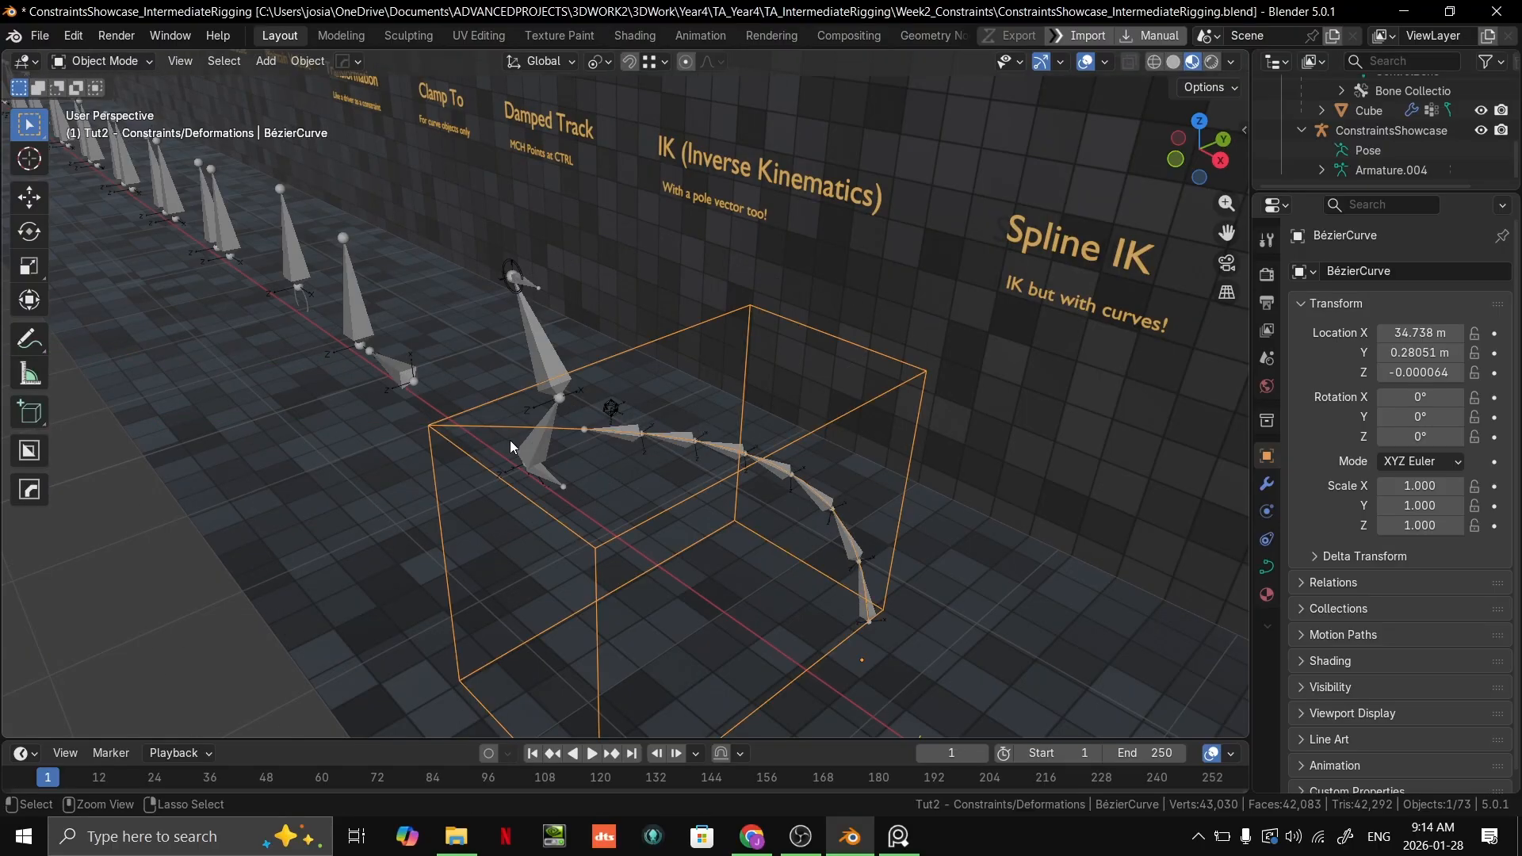
Step: Put the armature back in Pose Mode and set MCH_Spline.006's Y Scale Mode to Fit Curve
left_click(622, 441)
key("ctrl+Tab")
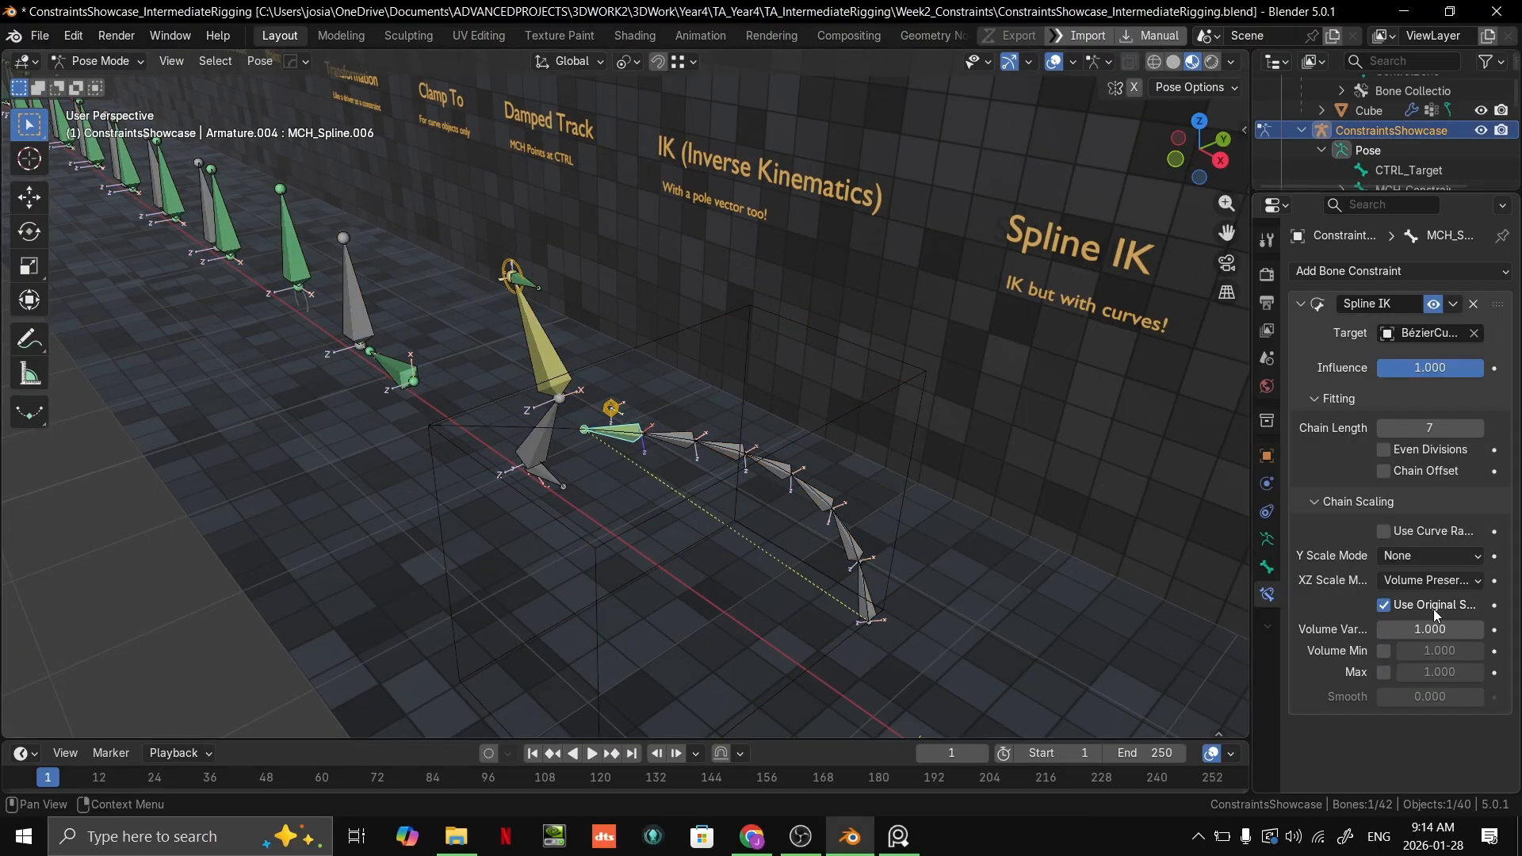
left_click(1413, 555)
left_click(1412, 598)
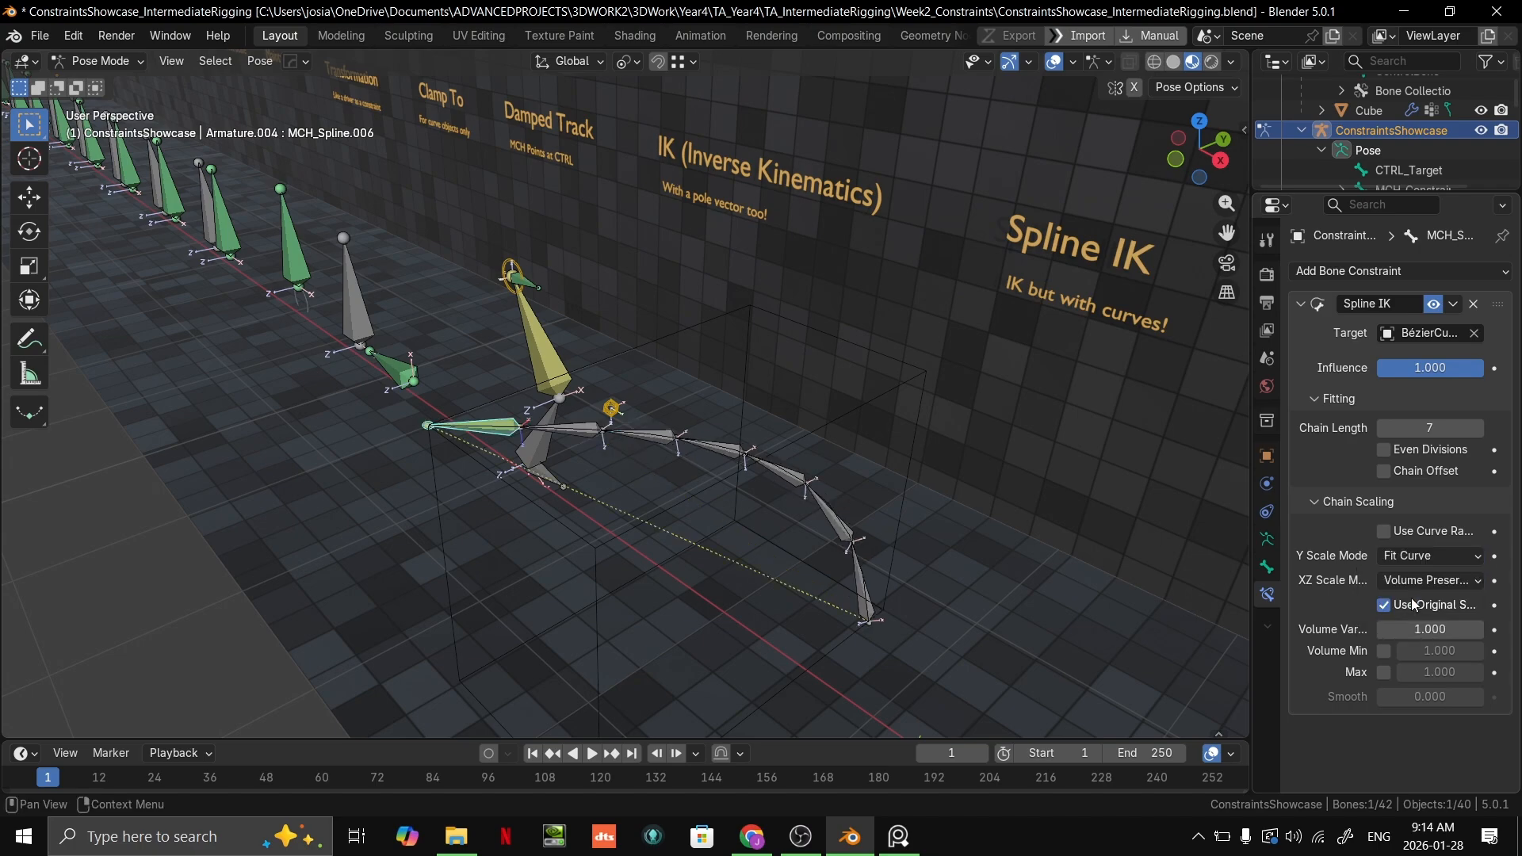
middle_click_drag(880, 519, 801, 496)
scroll(772, 506, "up", 3)
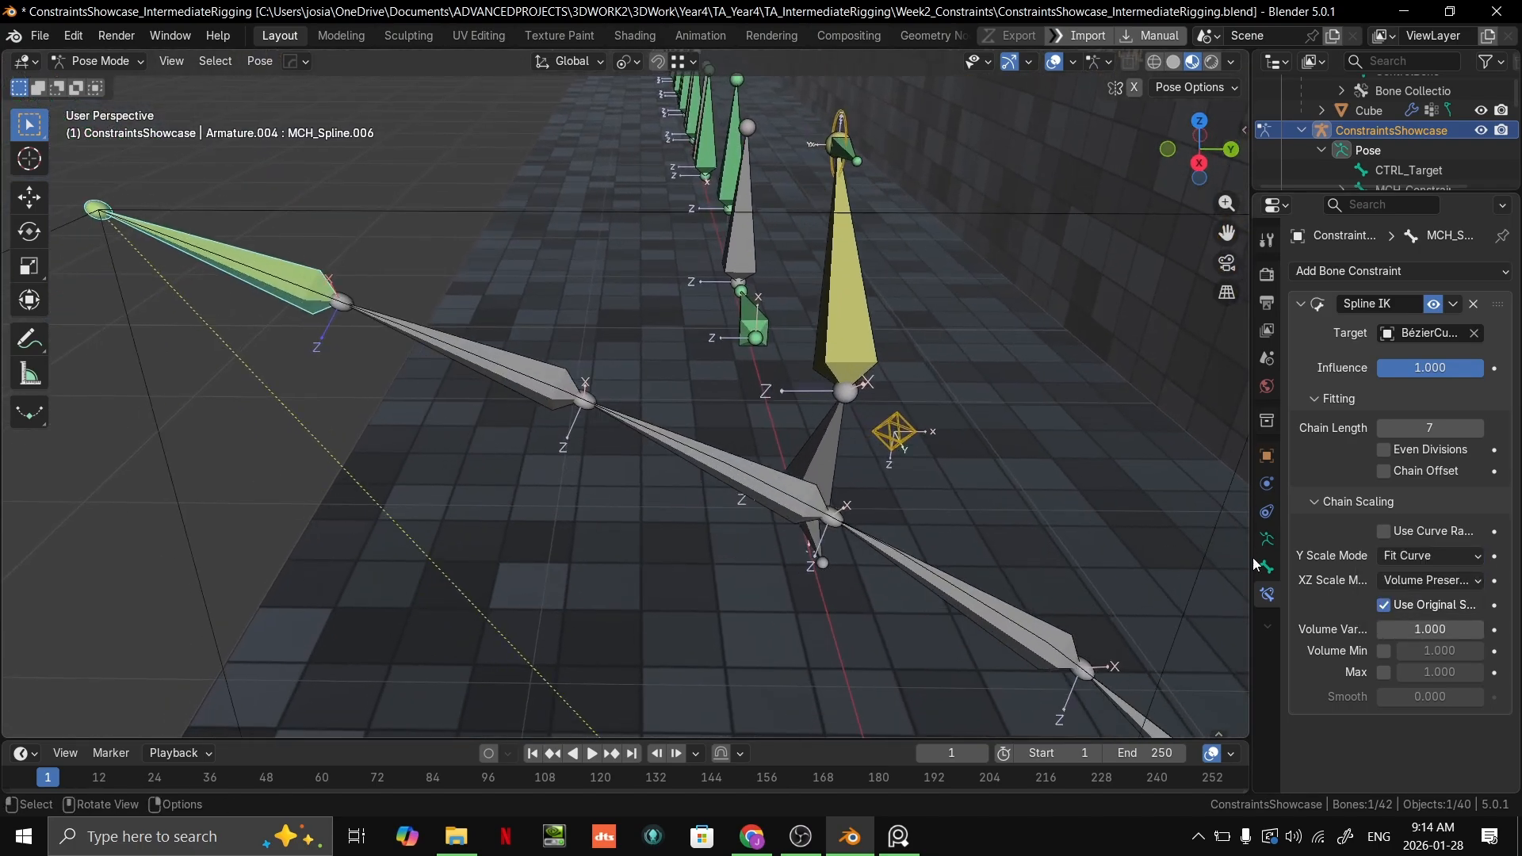
Step: Try Bone Original as the Spline IK's Y Scale Mode and undo that change
left_click(1384, 560)
left_click(1398, 624)
middle_click_drag(964, 580, 1211, 577)
key("ctrl+z")
scroll(969, 601, "up", 2)
scroll(1072, 574, "up", 2)
Step: Adjust the Volume Variation, then try Inverse Scale as the XZ Scale Mode
left_click_drag(1430, 628, 1395, 629)
left_click(1425, 582)
left_click(1398, 652)
Step: Switch the XZ Scale Mode of MCH_Spline.006's Spline IK from Inverse Scale to Bone Original
left_click(1425, 582)
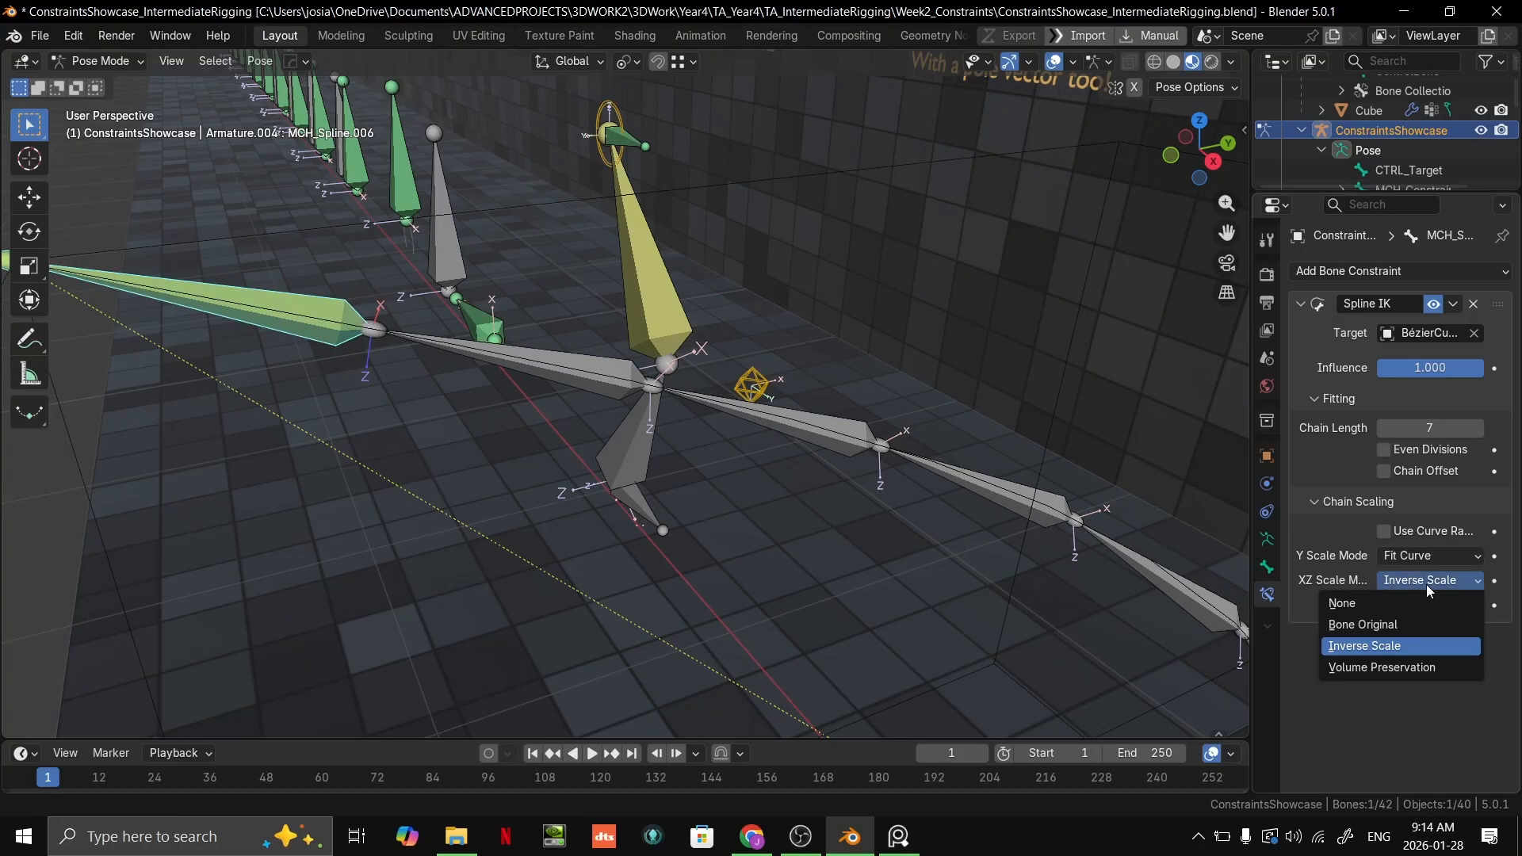
left_click(1413, 627)
scroll(720, 577, "down", 2)
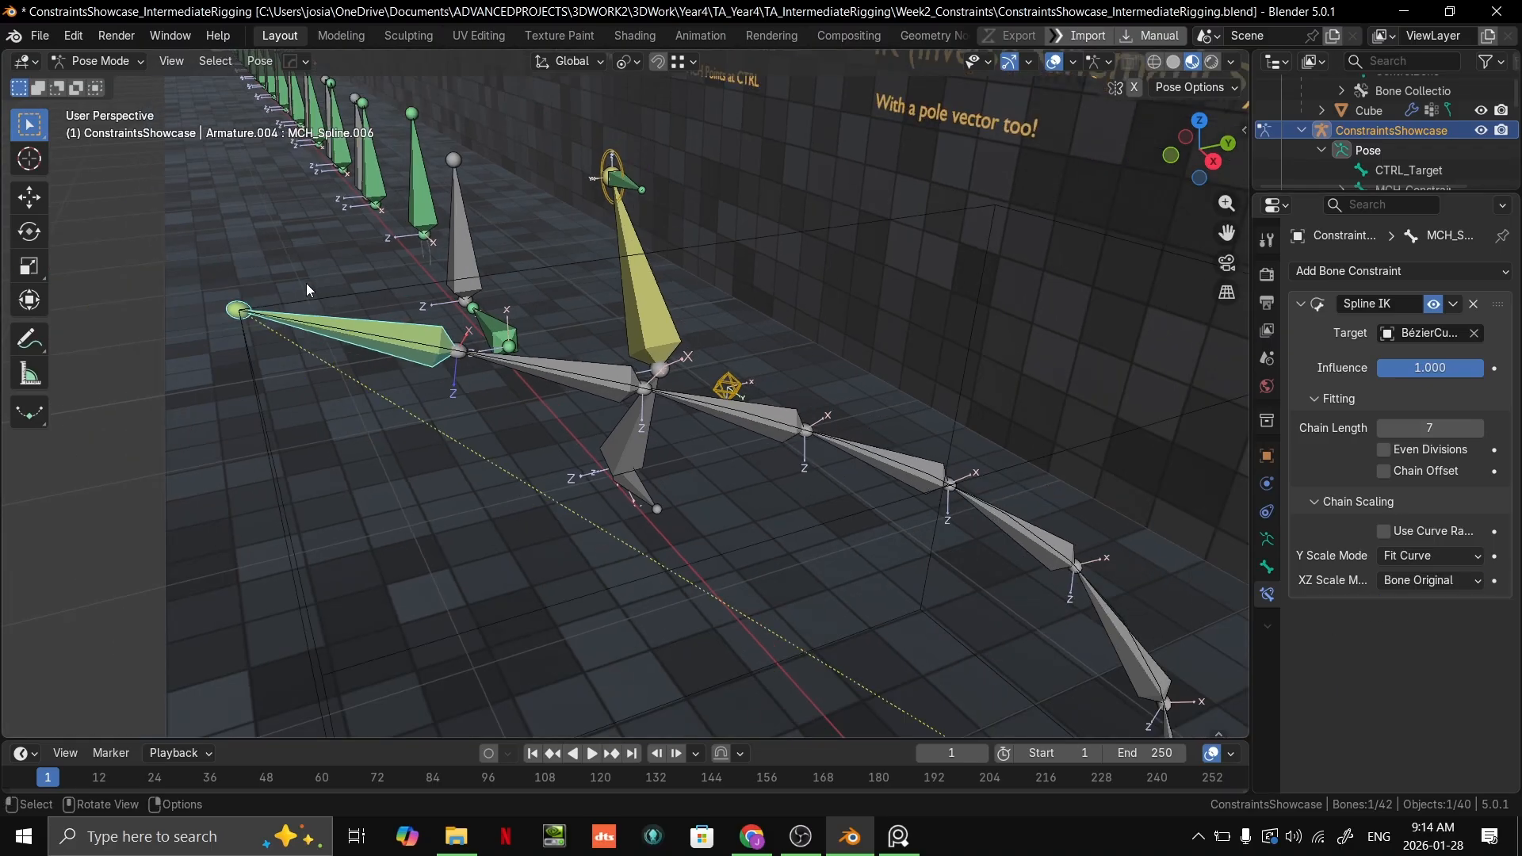
Step: Put the Bézier curve in Edit Mode and try moving its end control point to stretch the spline chain
left_click(241, 337)
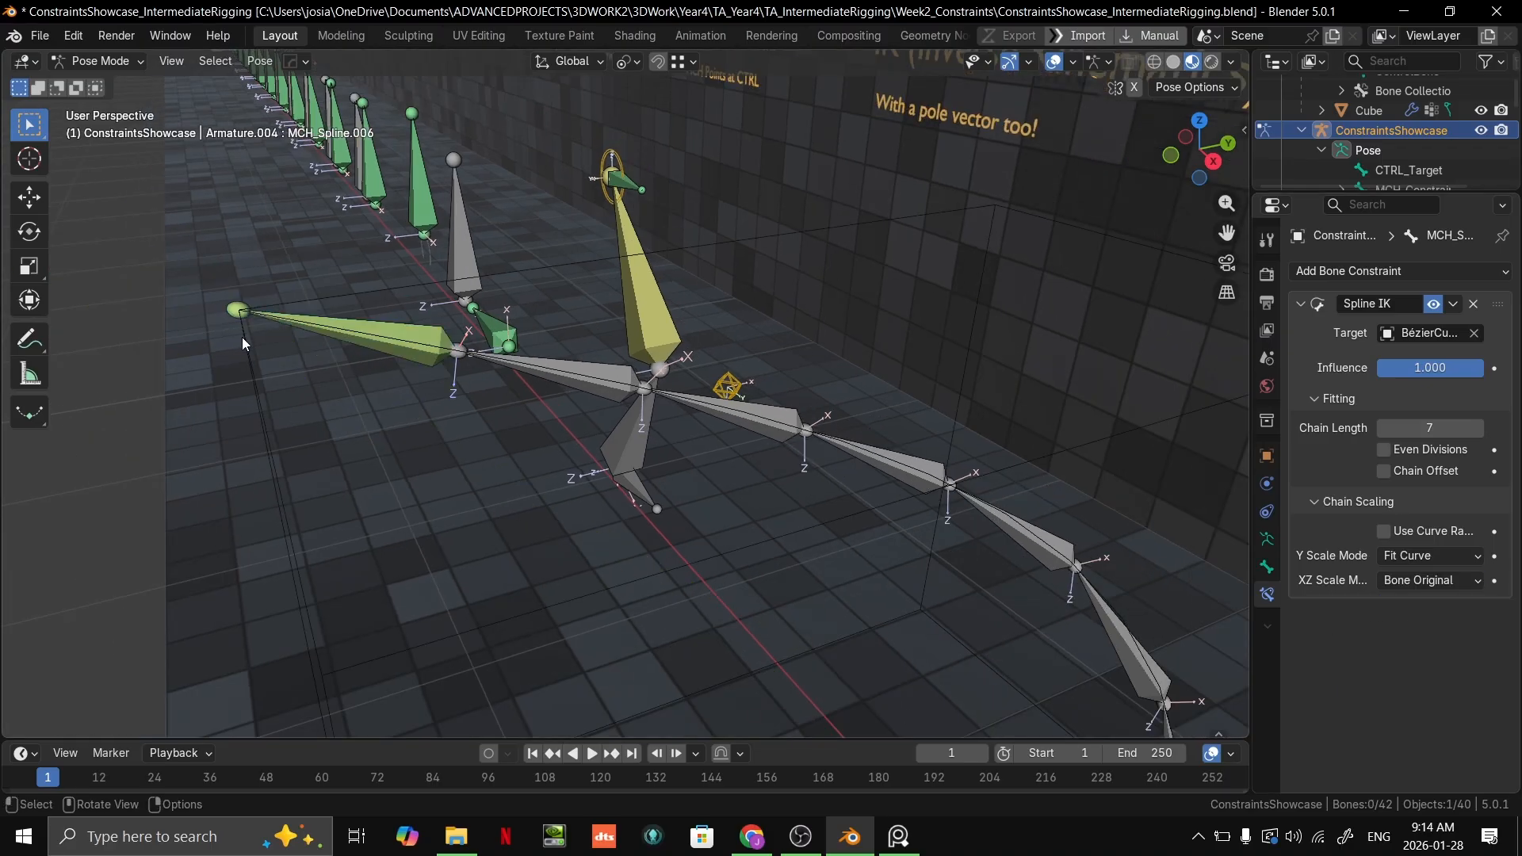
left_click(247, 329)
key("ctrl+Tab")
left_click(245, 332)
key("Tab")
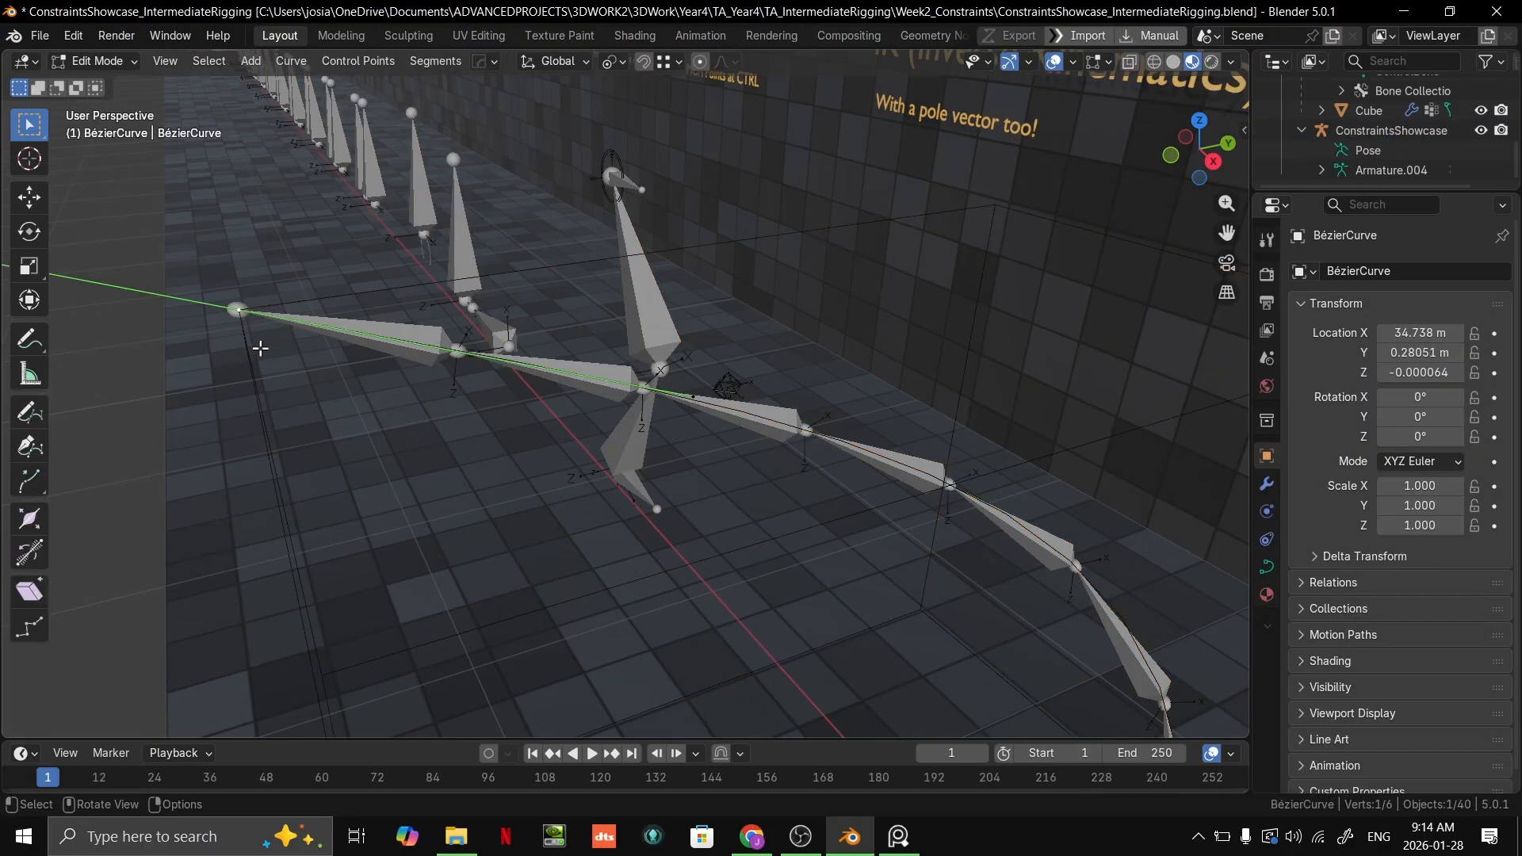
scroll(258, 341, "down", 3)
key("g")
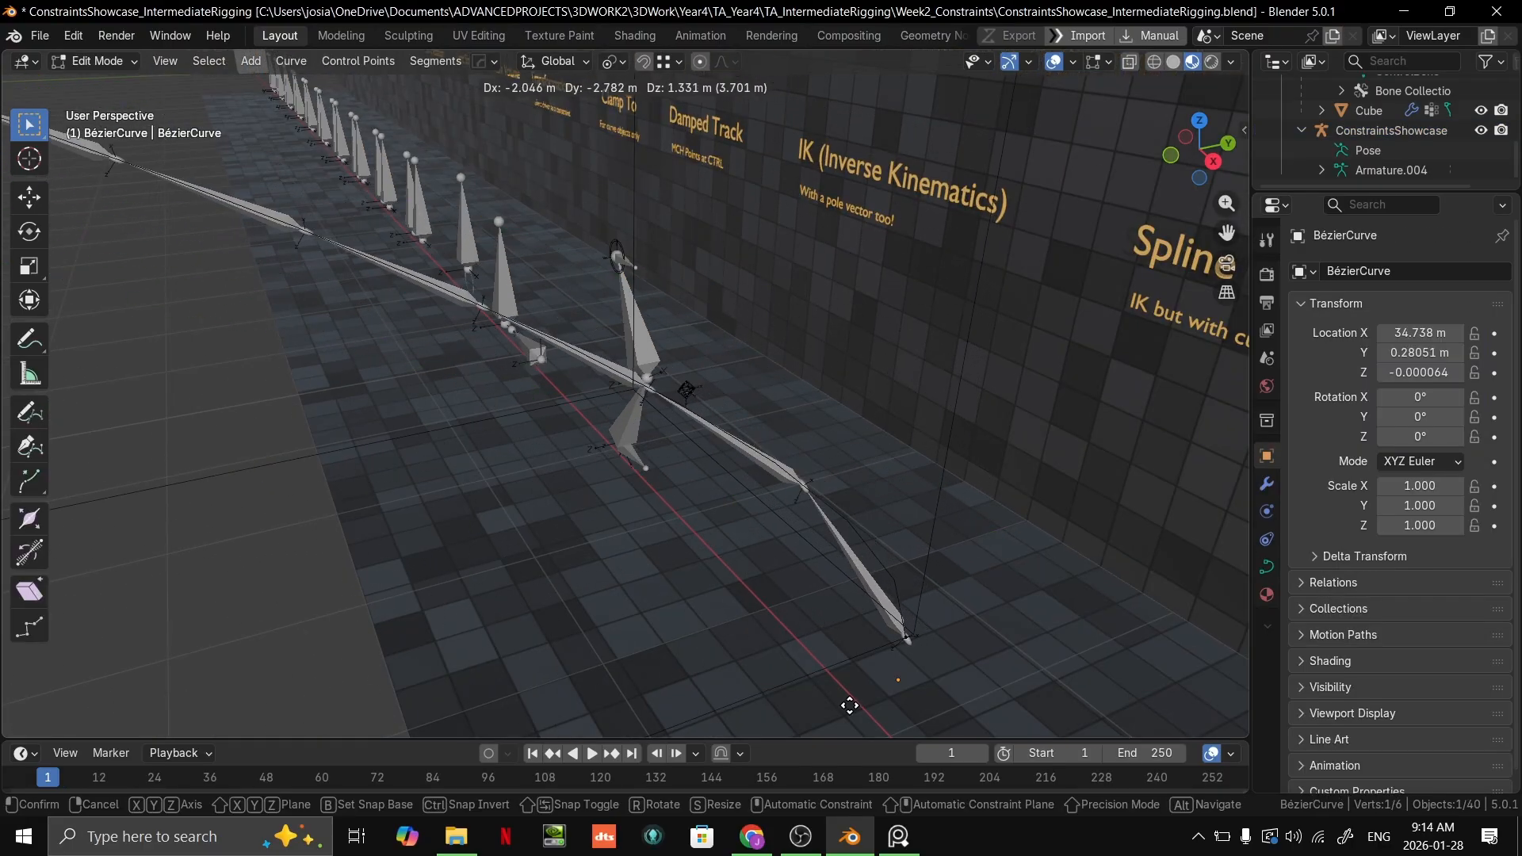
left_click(700, 479)
scroll(860, 502, "up", 2)
scroll(499, 391, "up", 2)
Step: Return the armature to Pose Mode and set the XZ Scale Mode of MCH_Spline.006's Spline IK to None
key("ctrl+Tab")
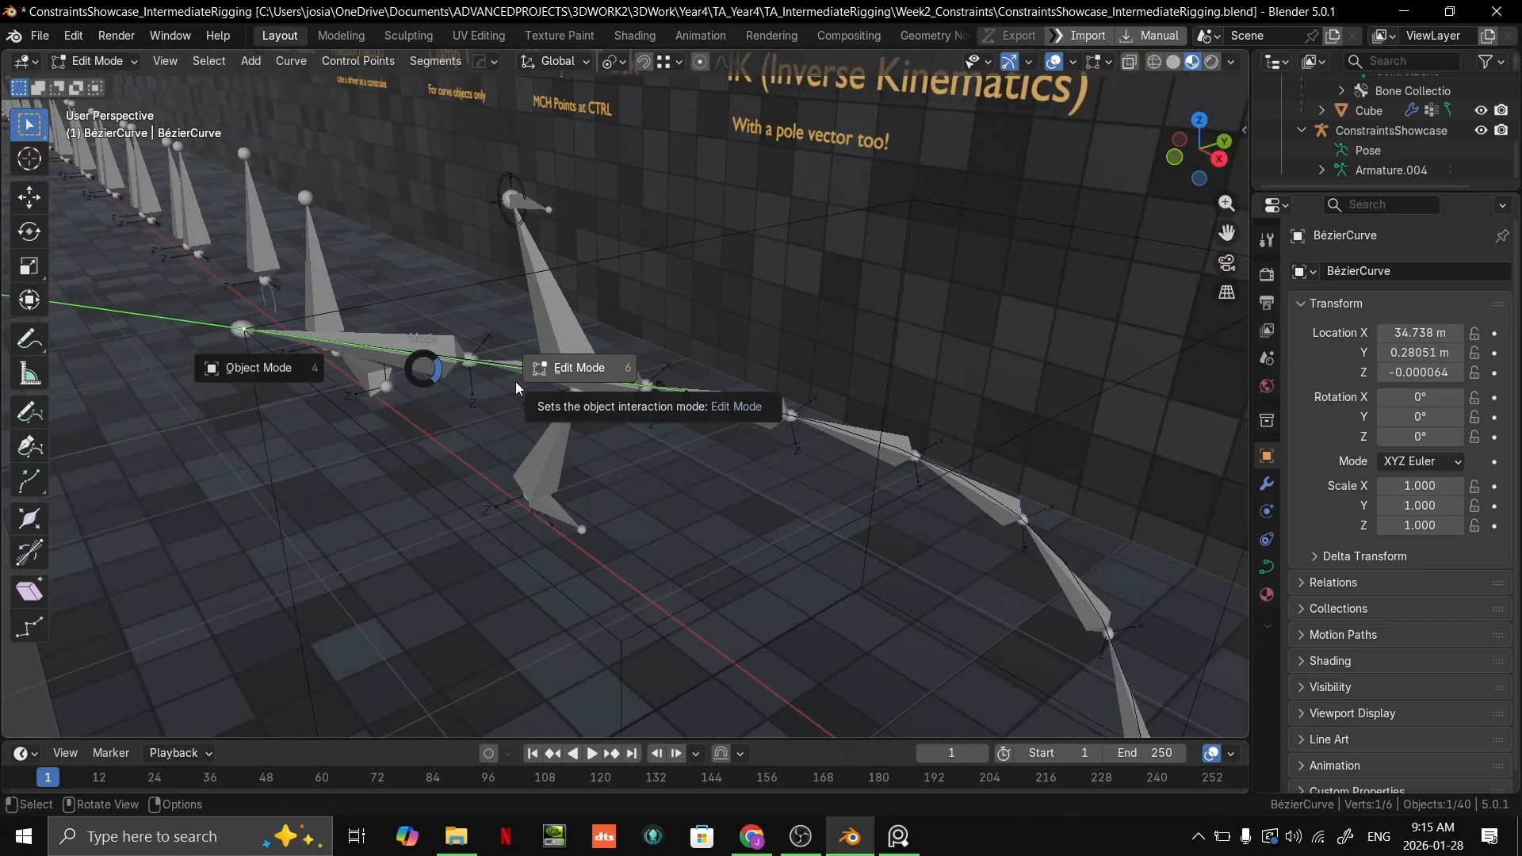
left_click(411, 368)
left_click(507, 378)
key("ctrl+Tab")
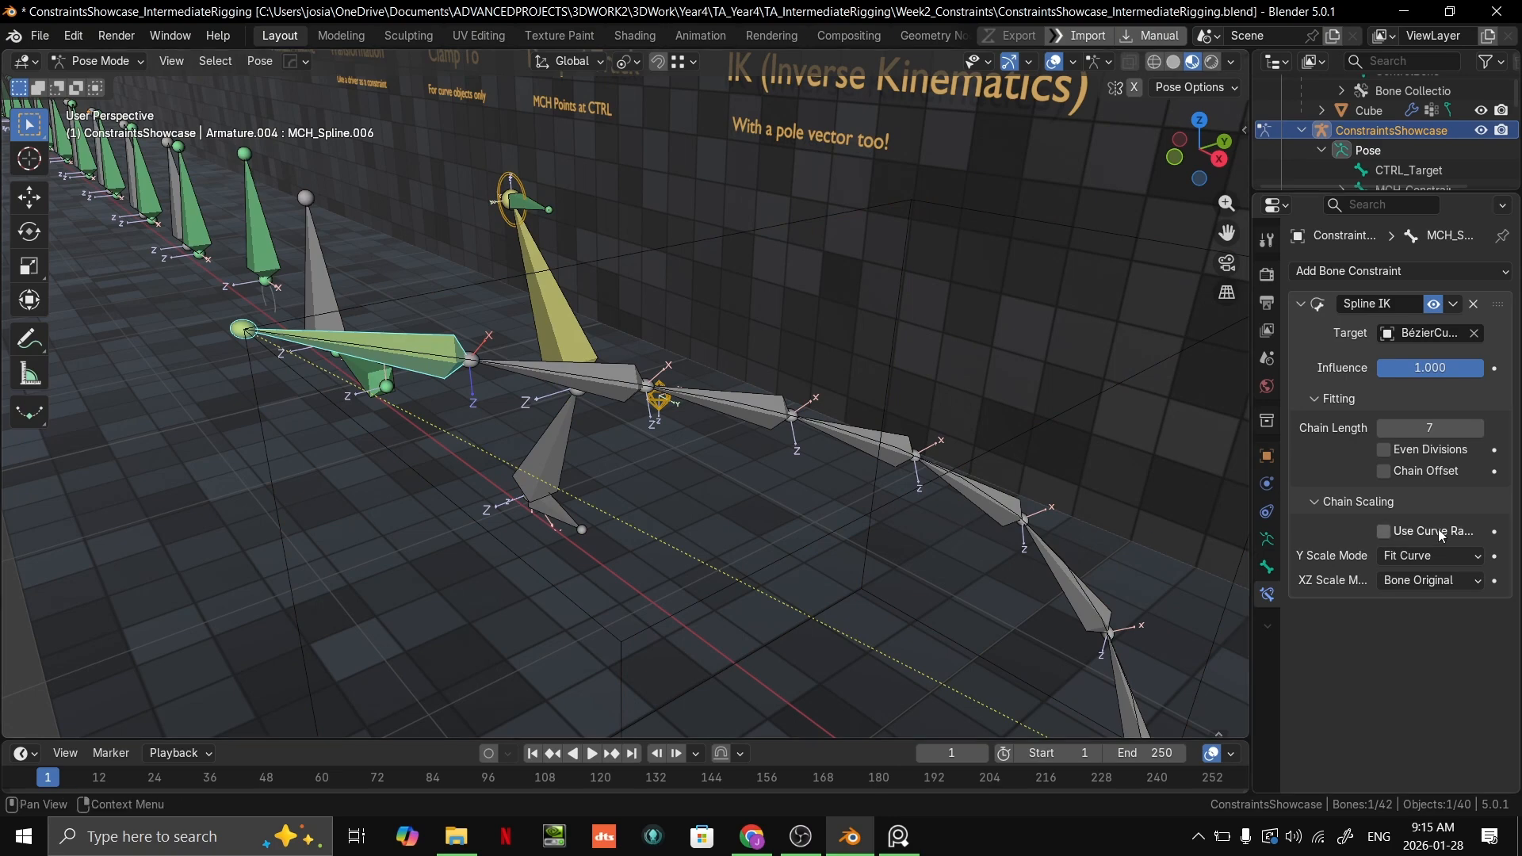
left_click(1451, 583)
left_click(1397, 604)
left_click(1435, 557)
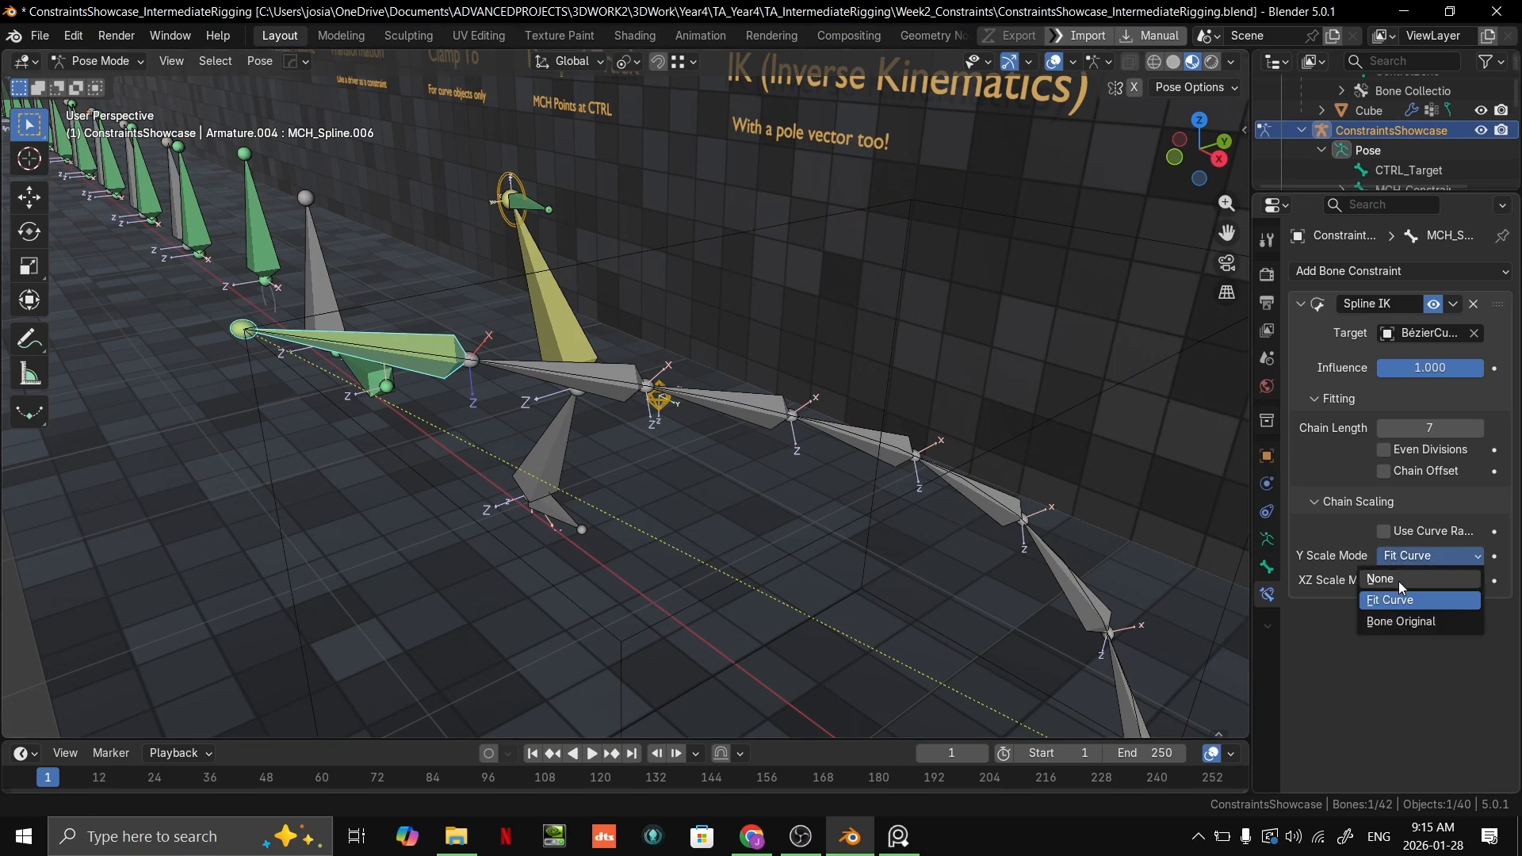
Step: Add a Maintain Volume constraint to MCH_Spline.006 and collapse both constraints' settings
left_click(1367, 278)
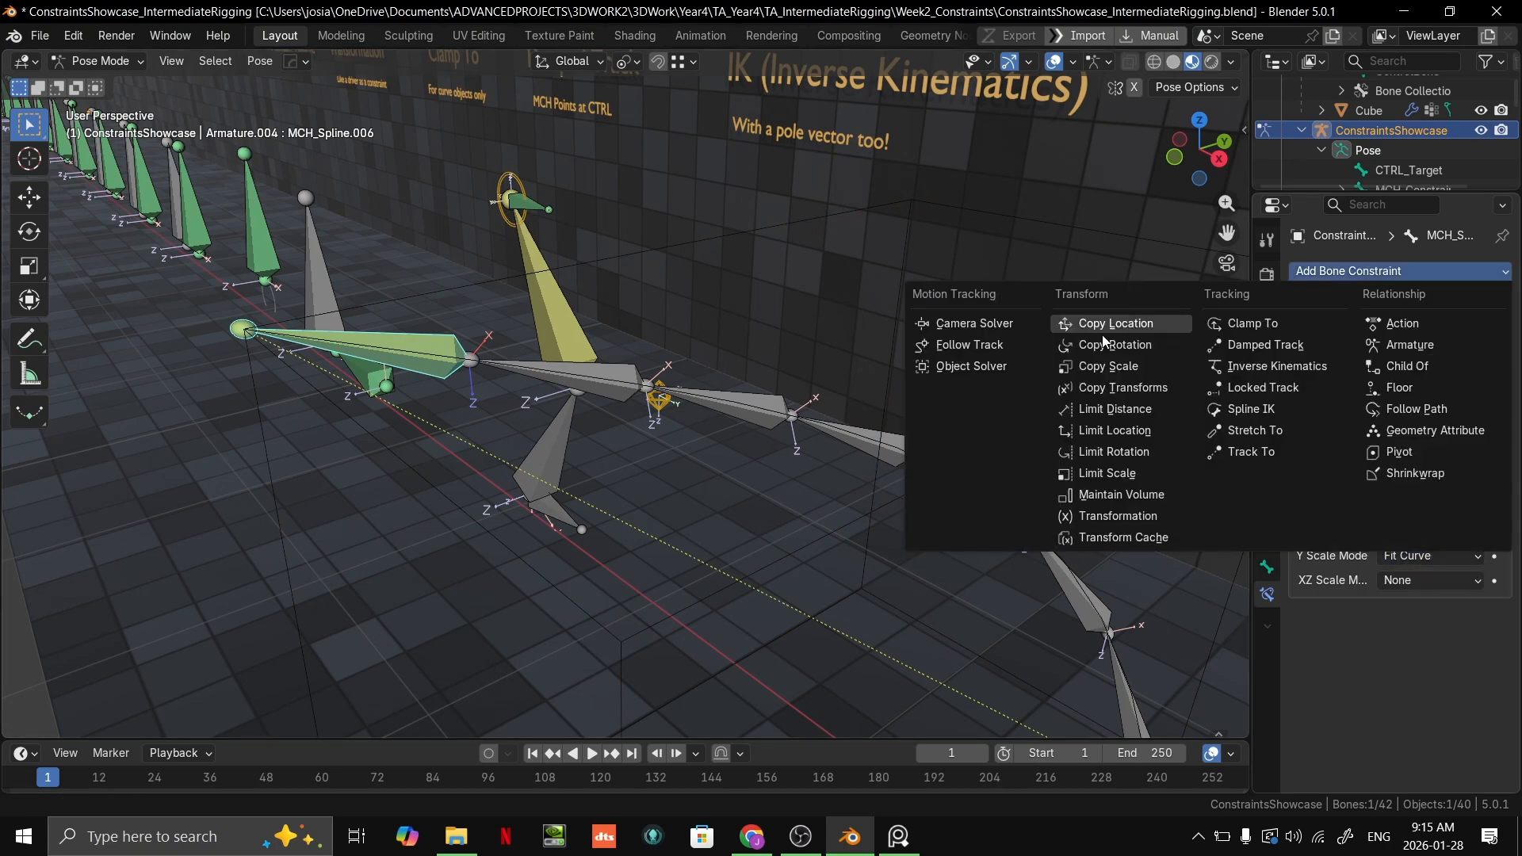
left_click(1120, 495)
scroll(1137, 491, "down", 1)
scroll(1213, 634, "up", 1)
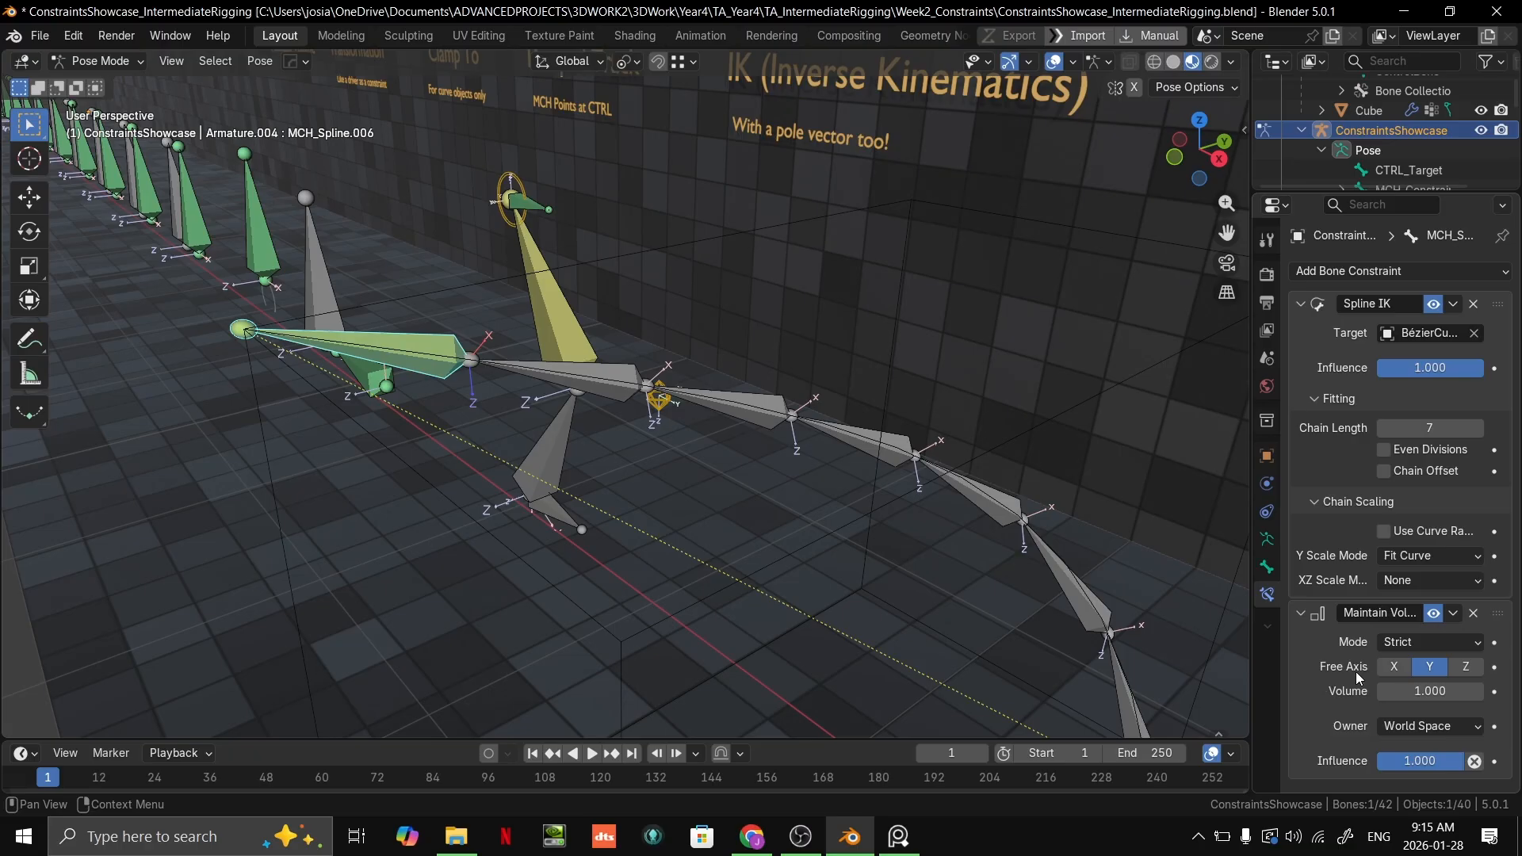
middle_click_drag(770, 587, 1097, 583)
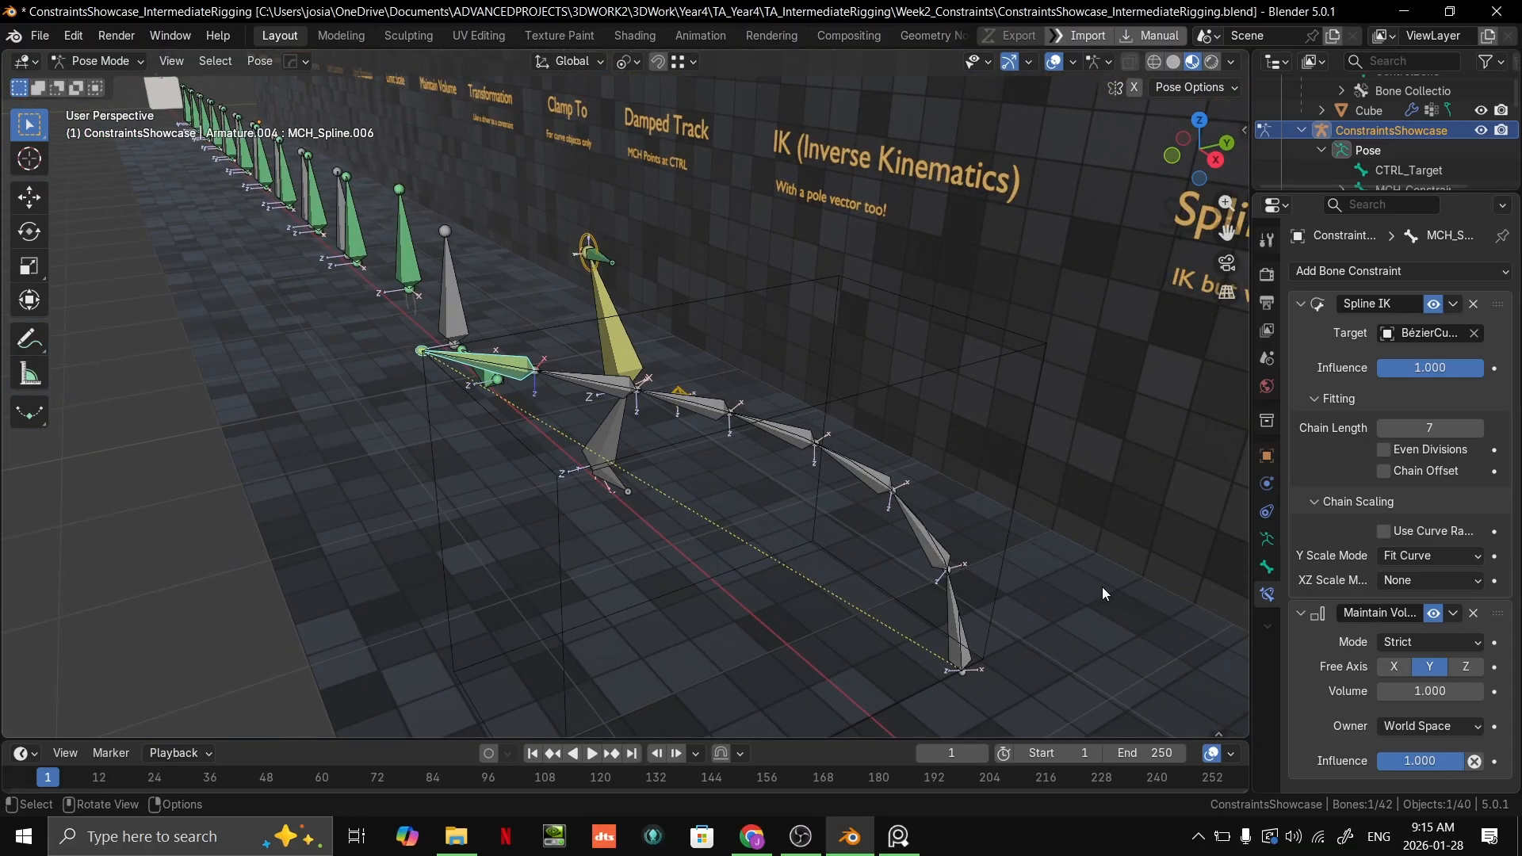
left_click(1301, 304)
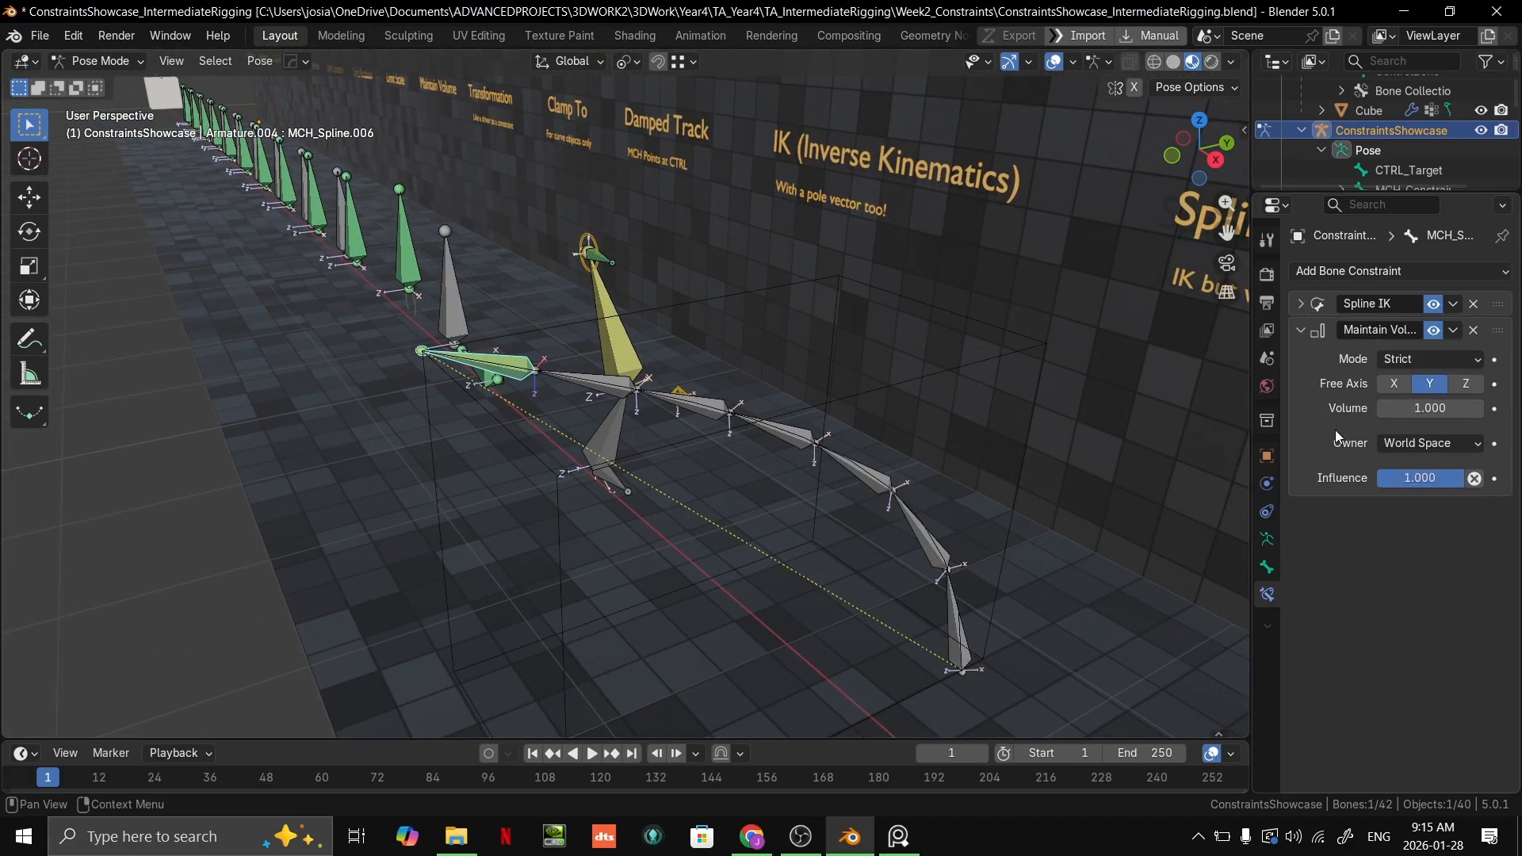
left_click(1299, 331)
left_click(456, 383)
middle_click_drag(458, 387, 492, 450)
scroll(476, 396, "up", 3)
left_click(432, 342)
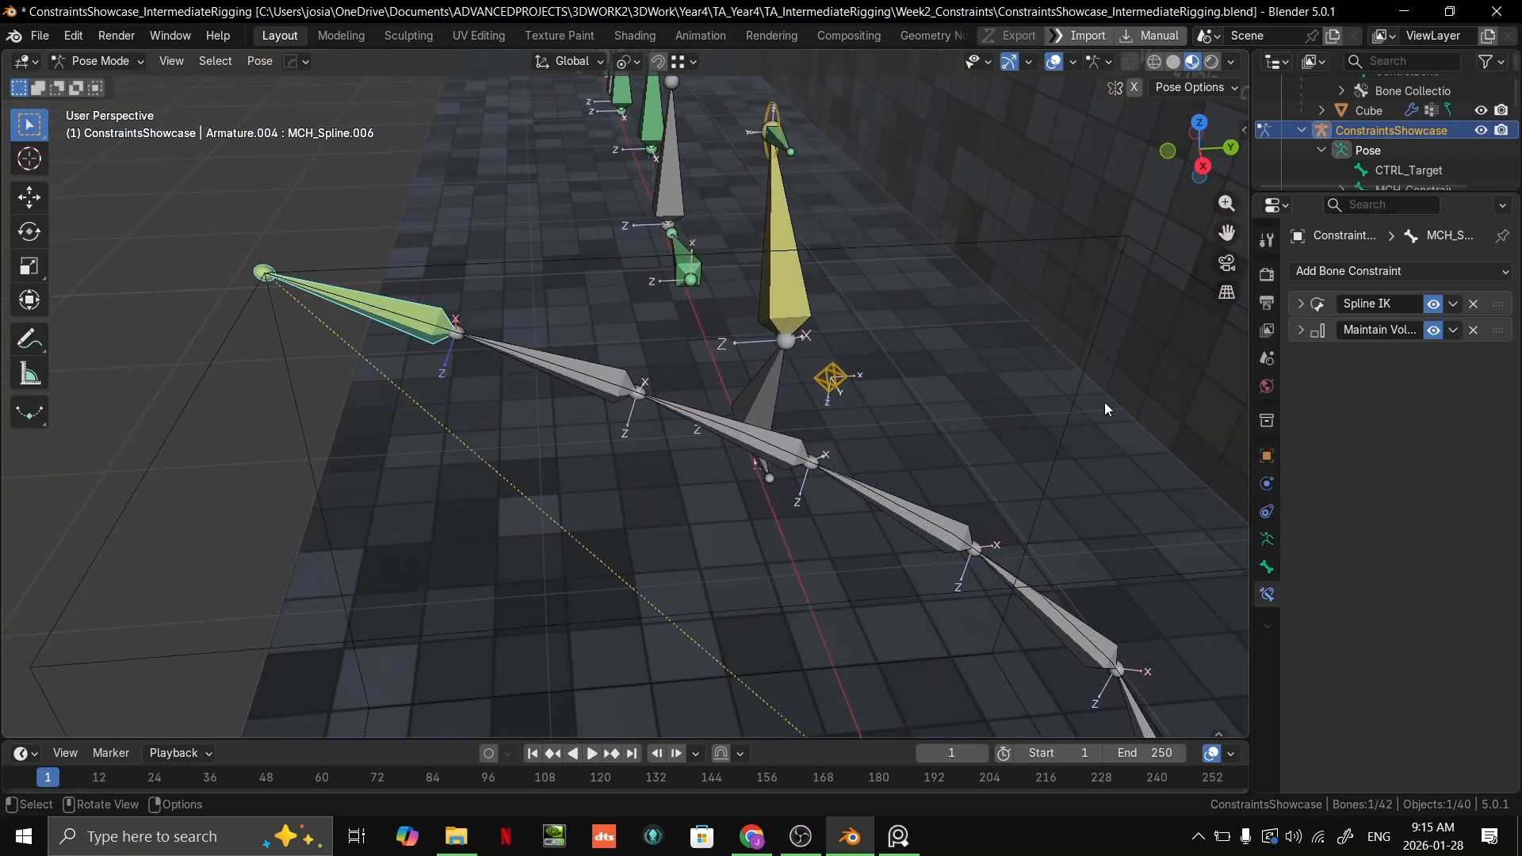
Step: Expand Maintain Volume, try its Free Axis options and Local Space as Owner, and undo the owner change
left_click(1299, 331)
left_click(1392, 383)
left_click(1478, 383)
left_click(1436, 384)
mouse_move(1431, 408)
left_mouse_down()
mouse_move(1491, 408)
mouse_move(1431, 408)
left_mouse_up()
left_click(1431, 443)
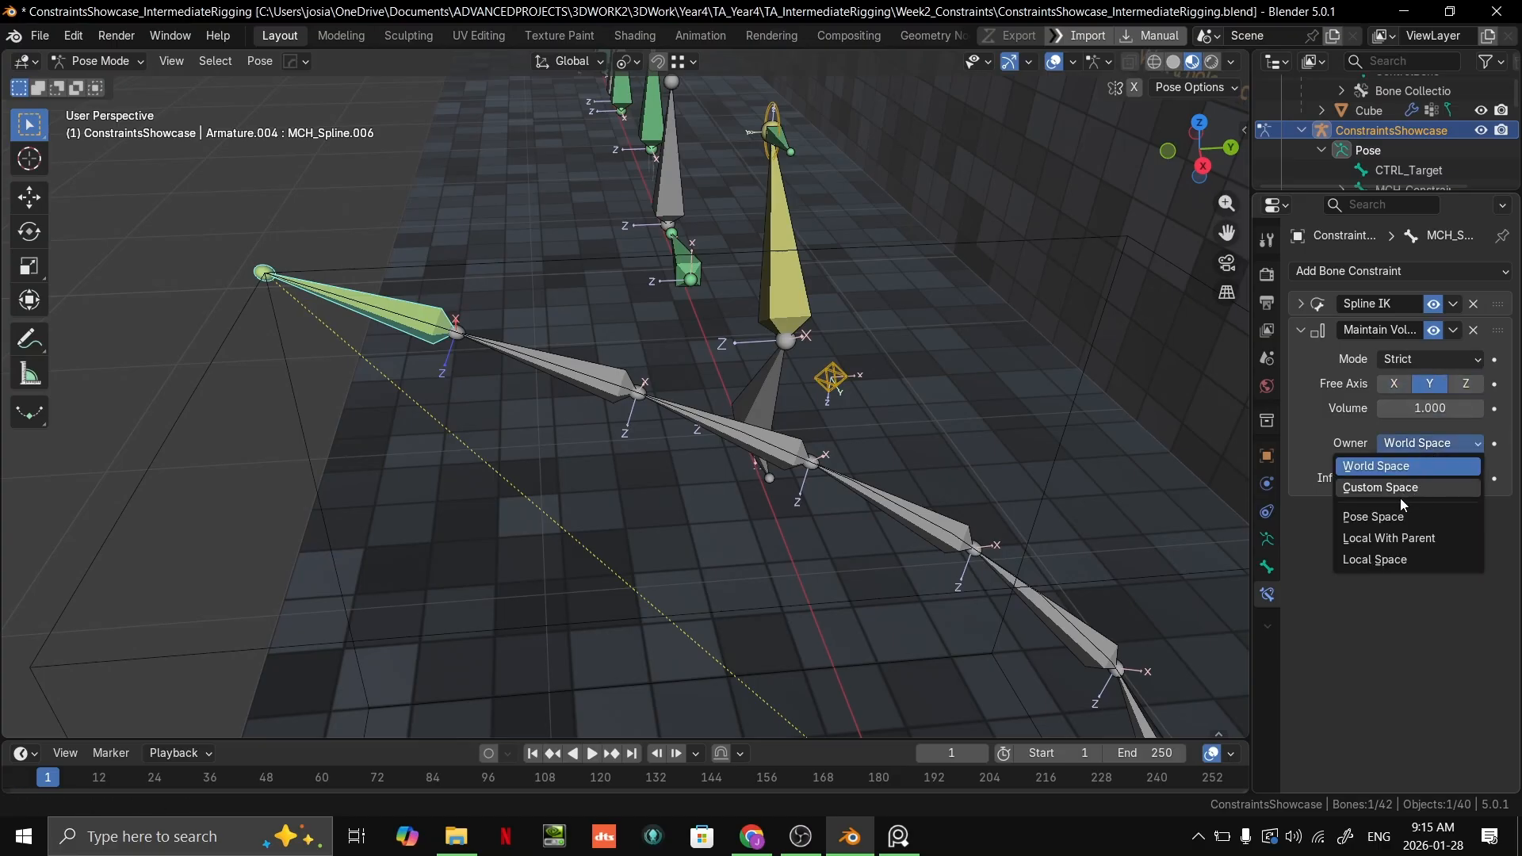
left_click(1382, 560)
key("ctrl+z")
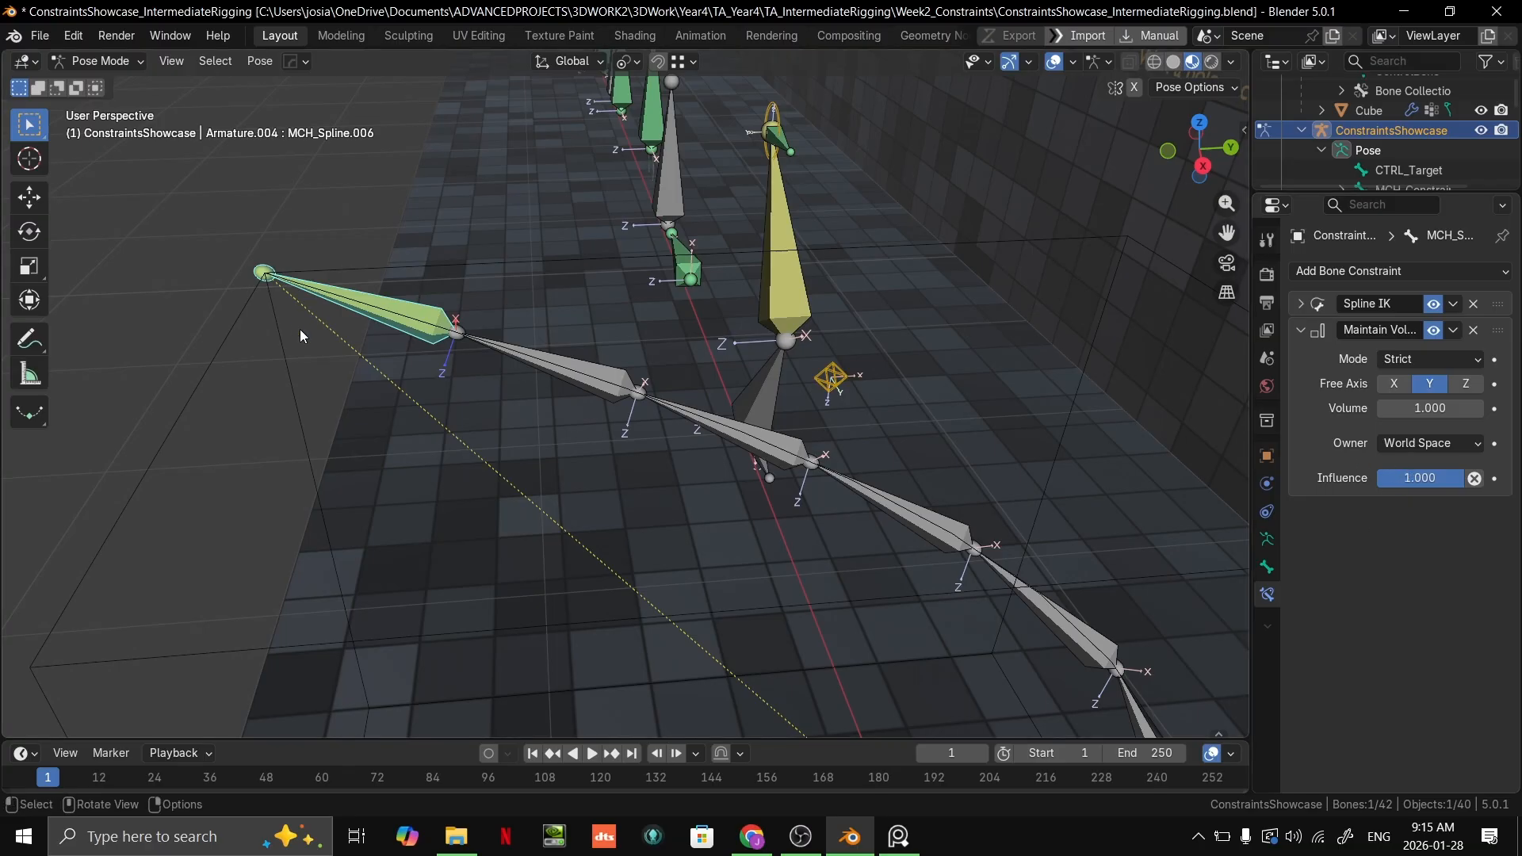
Step: Put the Bézier curve in Edit Mode and try moving its end point to test the chain with Maintain Volume
key("ctrl+Tab")
left_click(228, 329)
key("ctrl+Tab")
left_click(358, 329)
key("g")
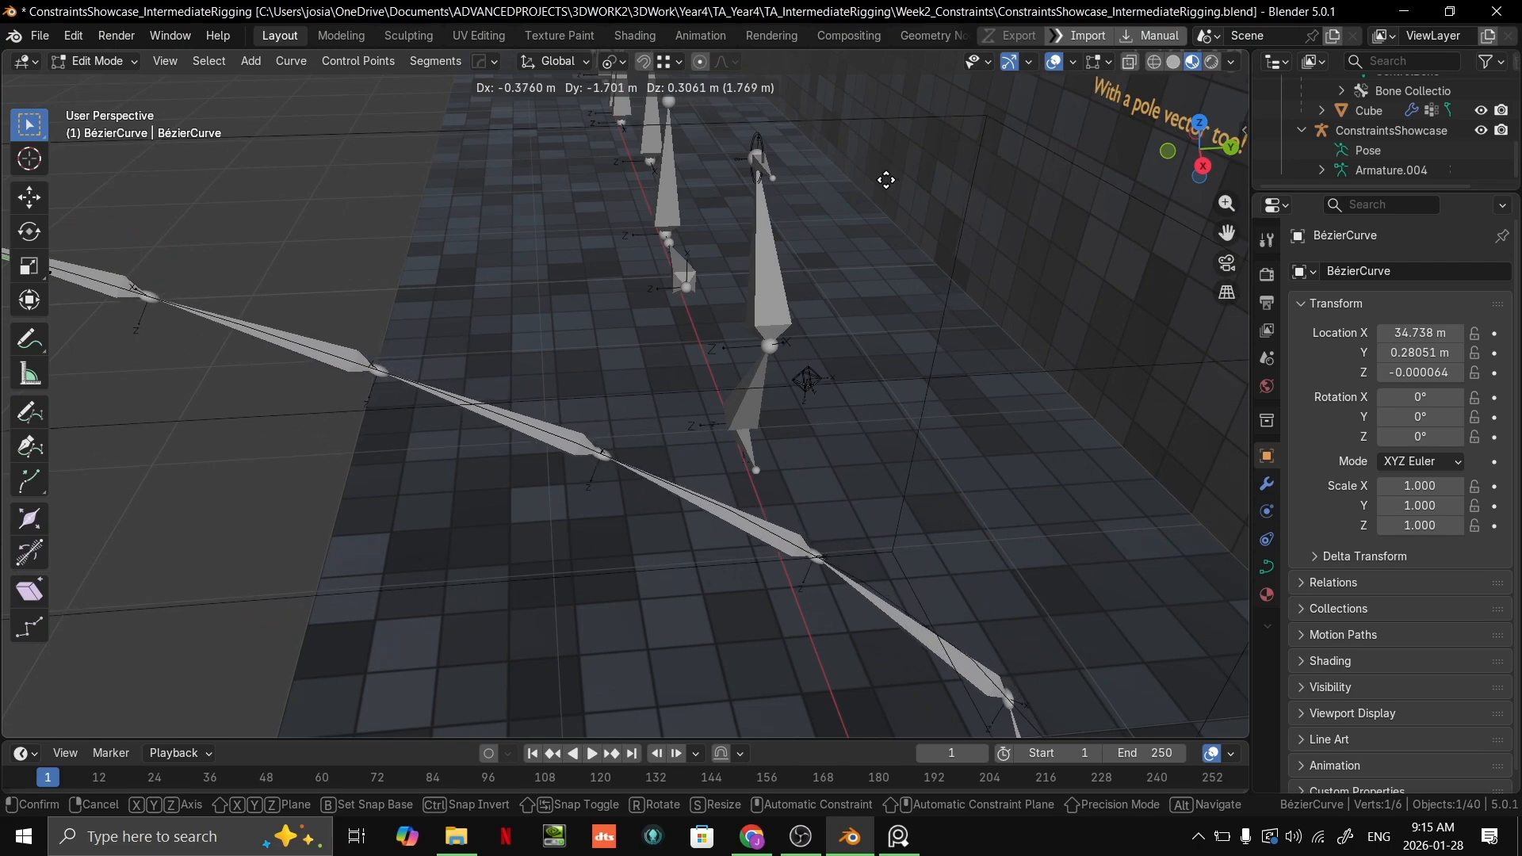
right_click(1007, 526)
middle_click_drag(1005, 525, 754, 400, "shift")
scroll(754, 400, "down", 3)
key("g")
right_click(882, 513)
scroll(882, 513, "down", 2)
Step: Undo the added Maintain Volume constraint and the recent Spline IK scale mode changes
key("ctrl+z")
key("ctrl+z")
key("ctrl+z")
scroll(526, 478, "up", 1)
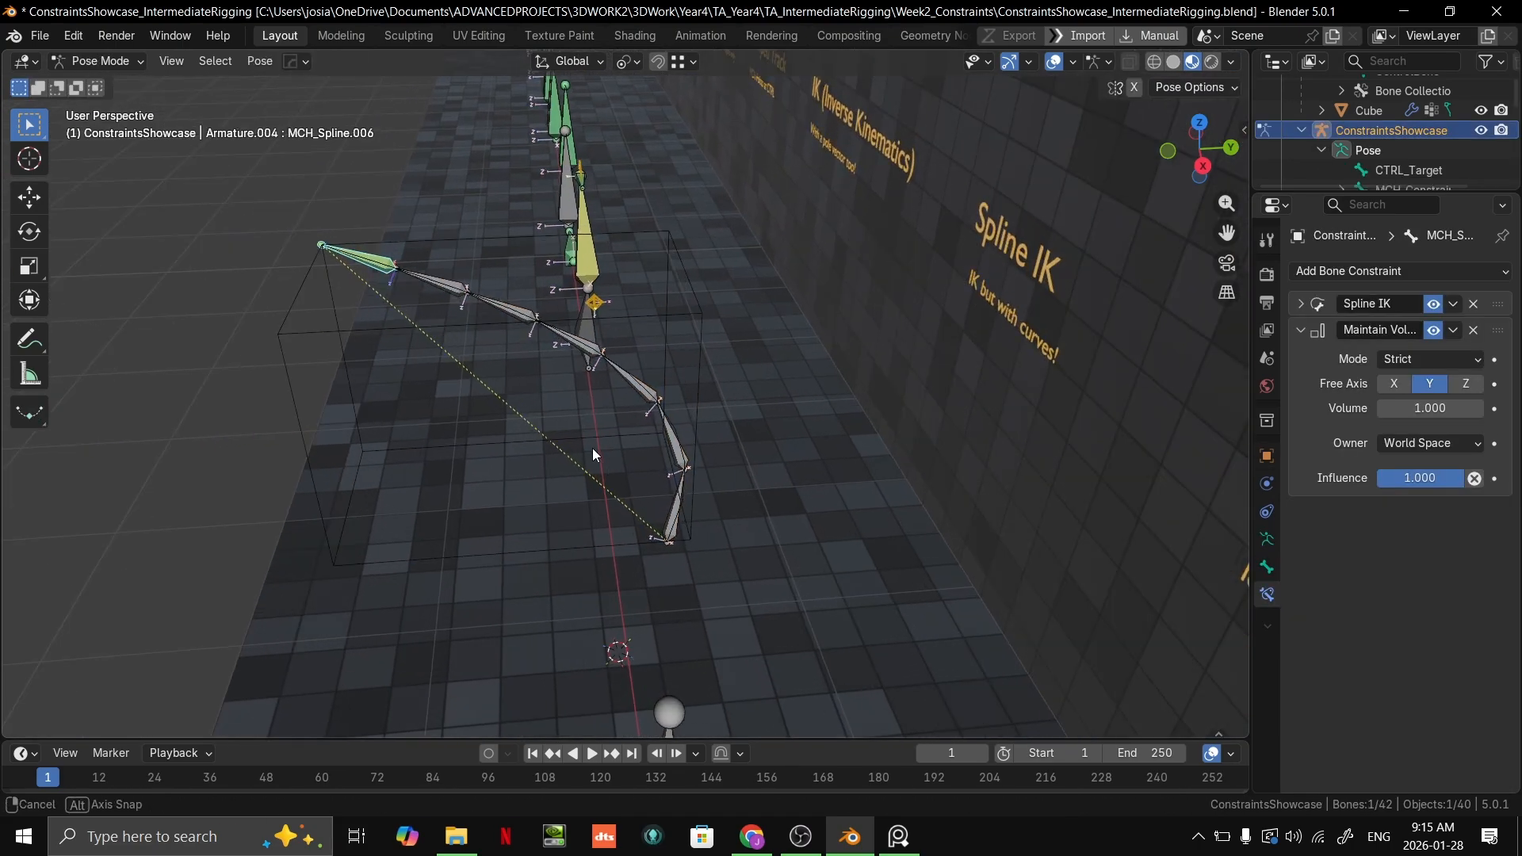
middle_click_drag(591, 449, 742, 431)
key("ctrl+z")
key("ctrl+z")
key("ctrl+z")
key("ctrl+z")
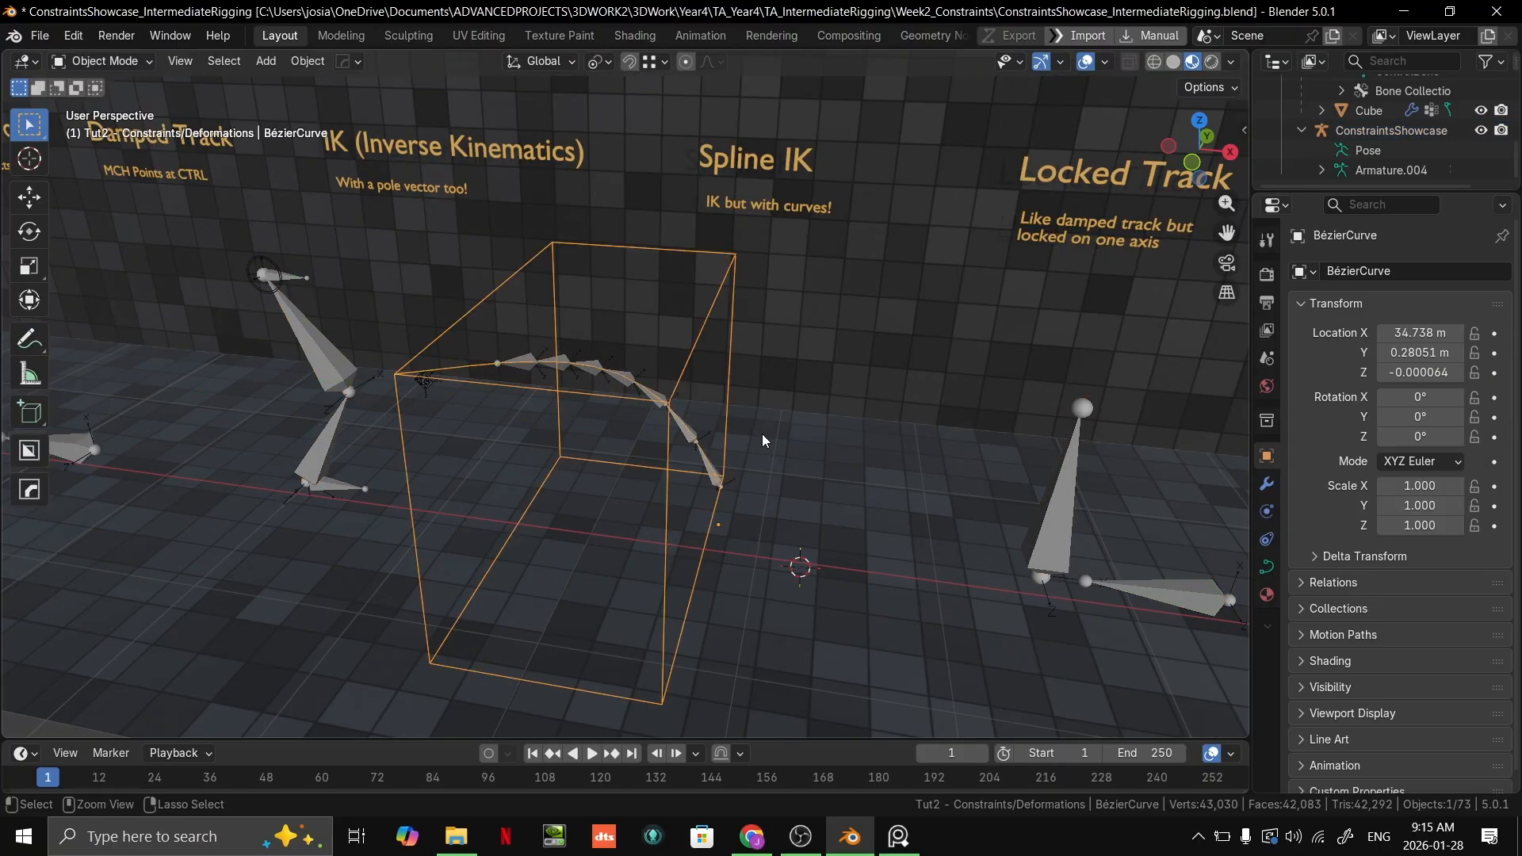
Step: Deselect the Bézier curve and examine the Locked Track example in front view
middle_click_drag(786, 478, 809, 450)
scroll(749, 501, "down", 2)
left_click(744, 612)
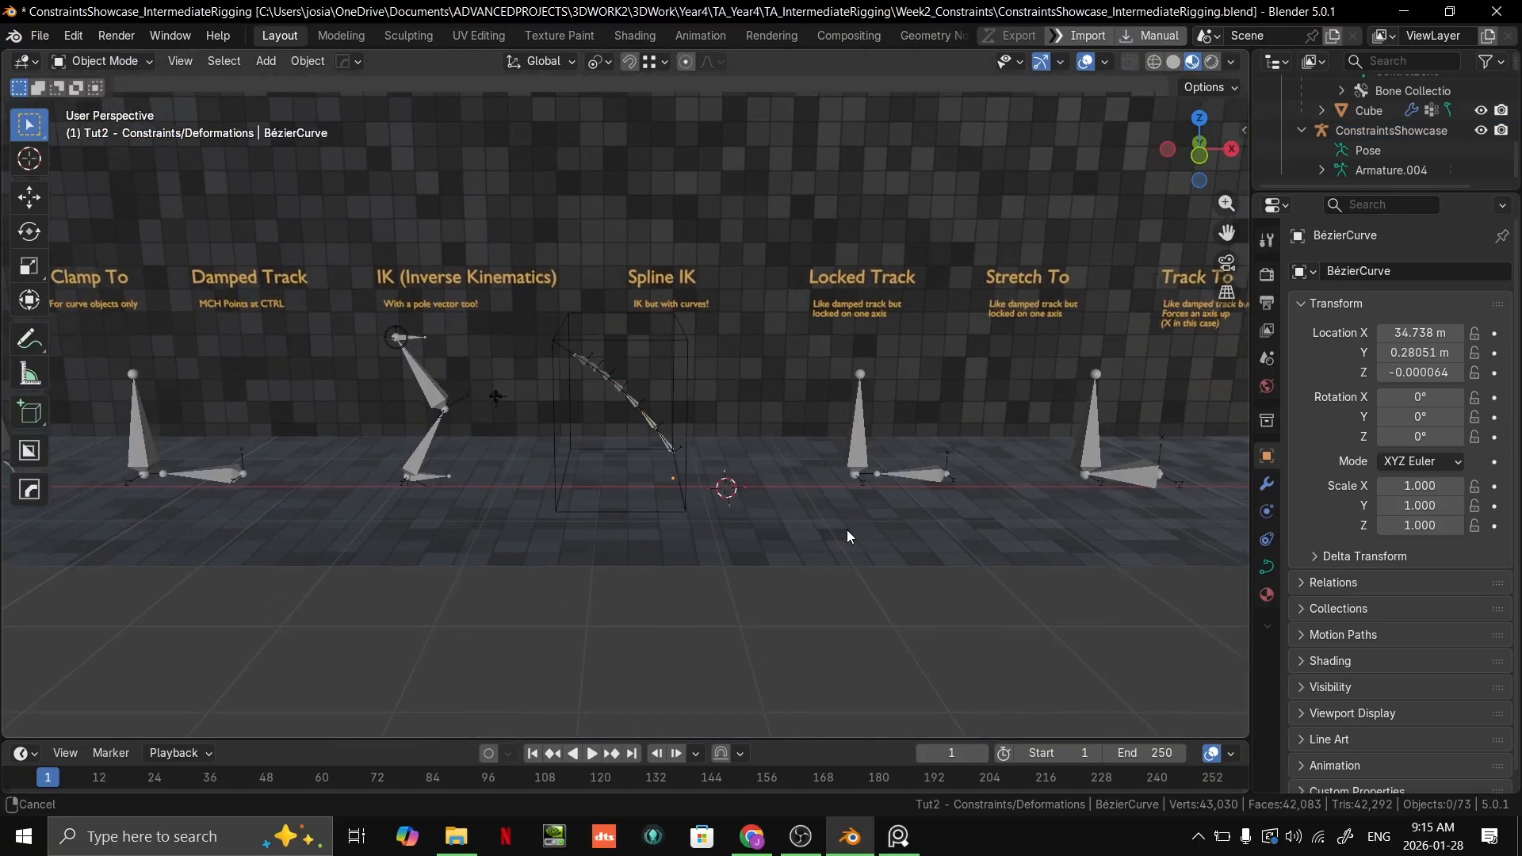
scroll(691, 554, "down", 3)
middle_click_drag(694, 559, 767, 578)
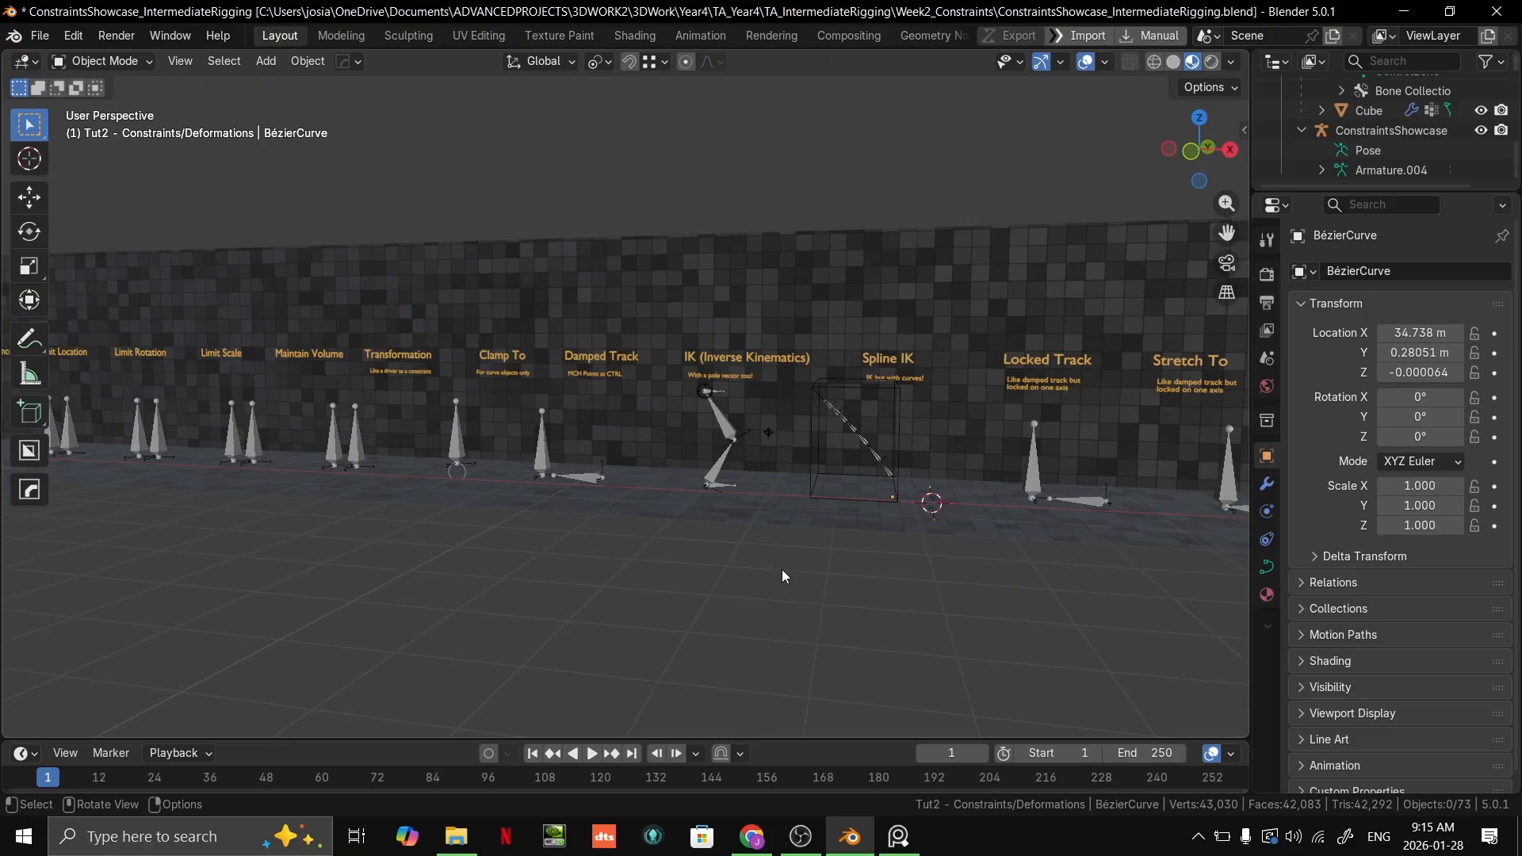
scroll(777, 571, "up", 2)
key("KP_1")
scroll(785, 467, "up", 5)
middle_click_drag(865, 450, 513, 433, "shift")
scroll(666, 460, "down", 3)
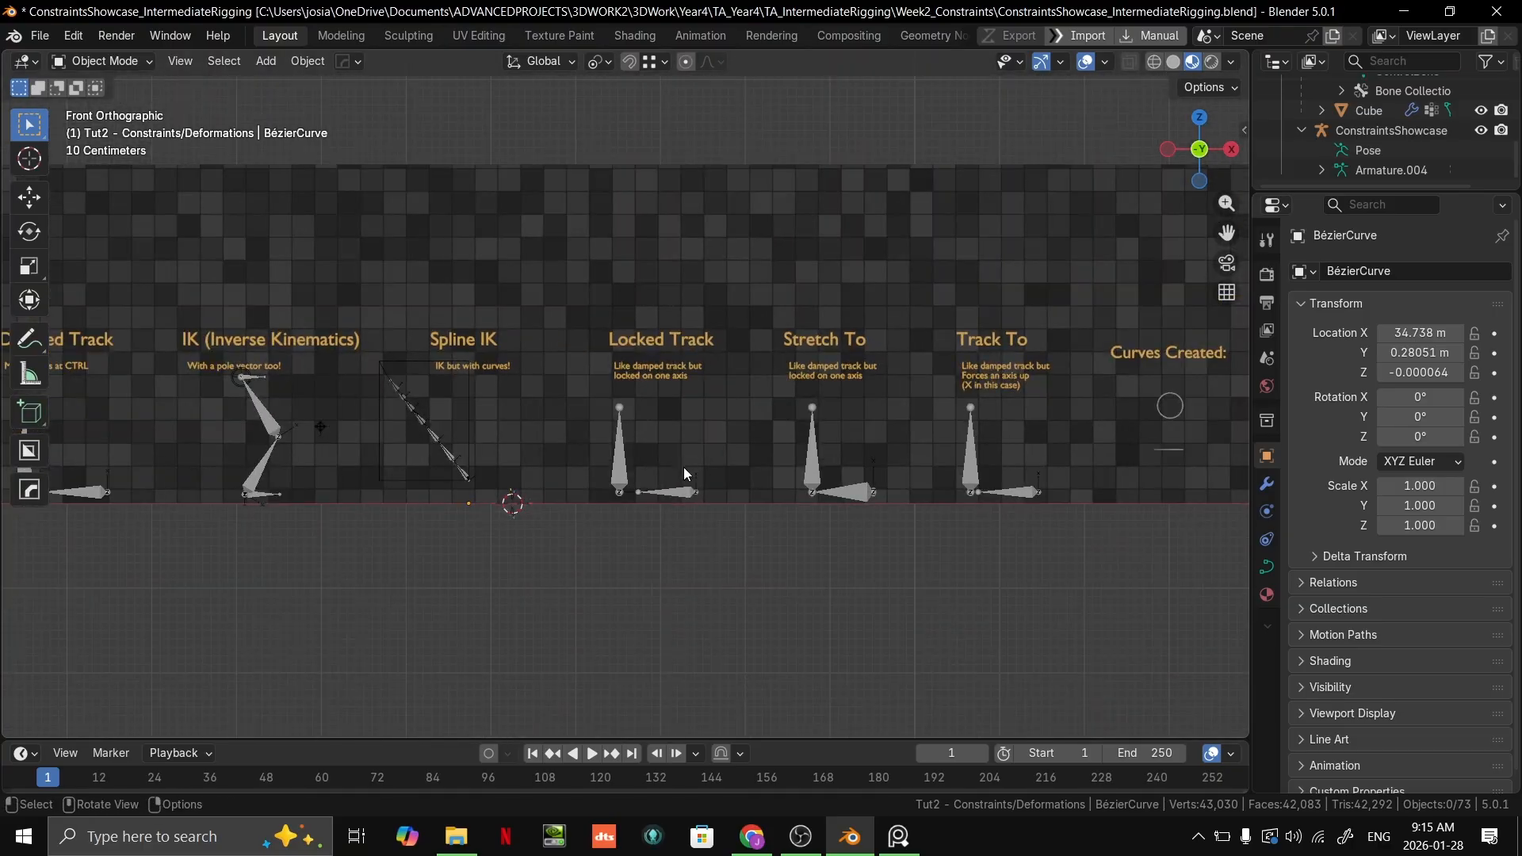
middle_click_drag(692, 507, 692, 611)
scroll(706, 479, "up", 2)
key("KP_1")
scroll(602, 370, "up", 4)
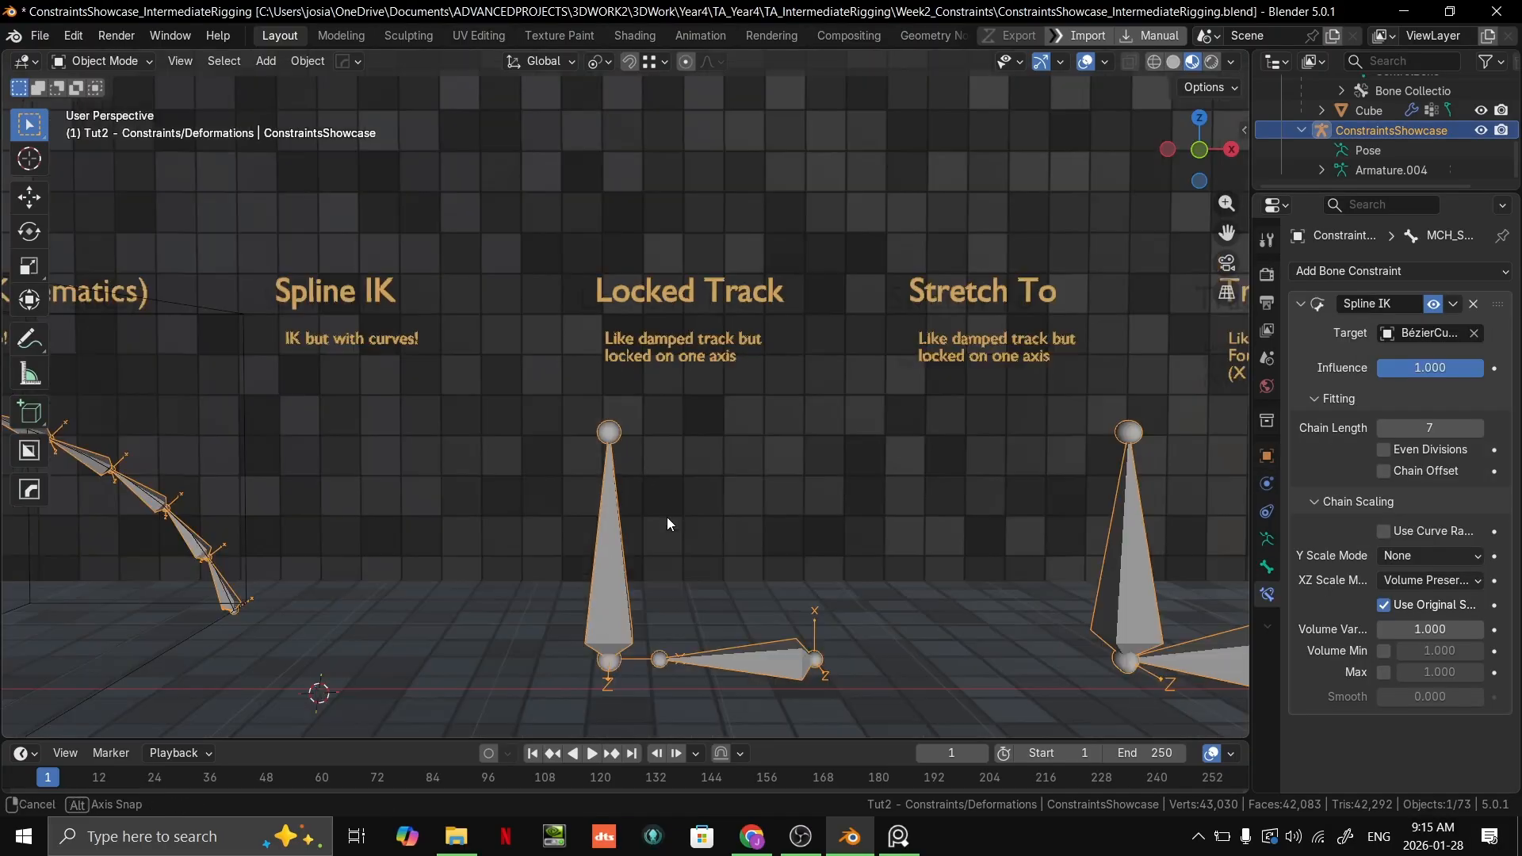
Step: Select the ConstraintsShowcase armature in Object Mode
middle_click_drag(668, 517, 658, 568)
key("ctrl+Tab")
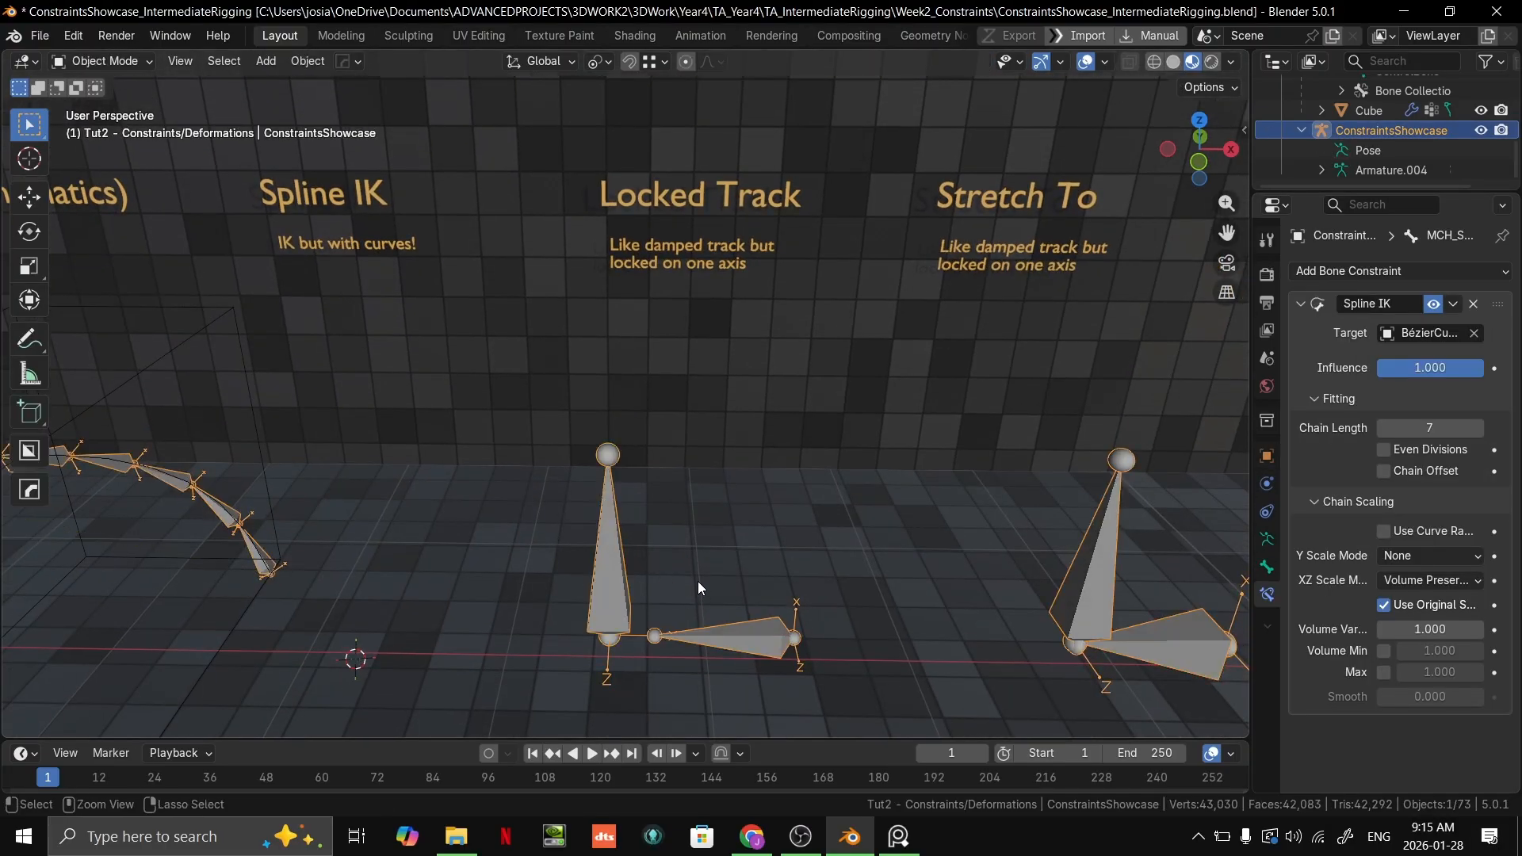
scroll(700, 508, "down", 5)
middle_click_drag(679, 445, 575, 368)
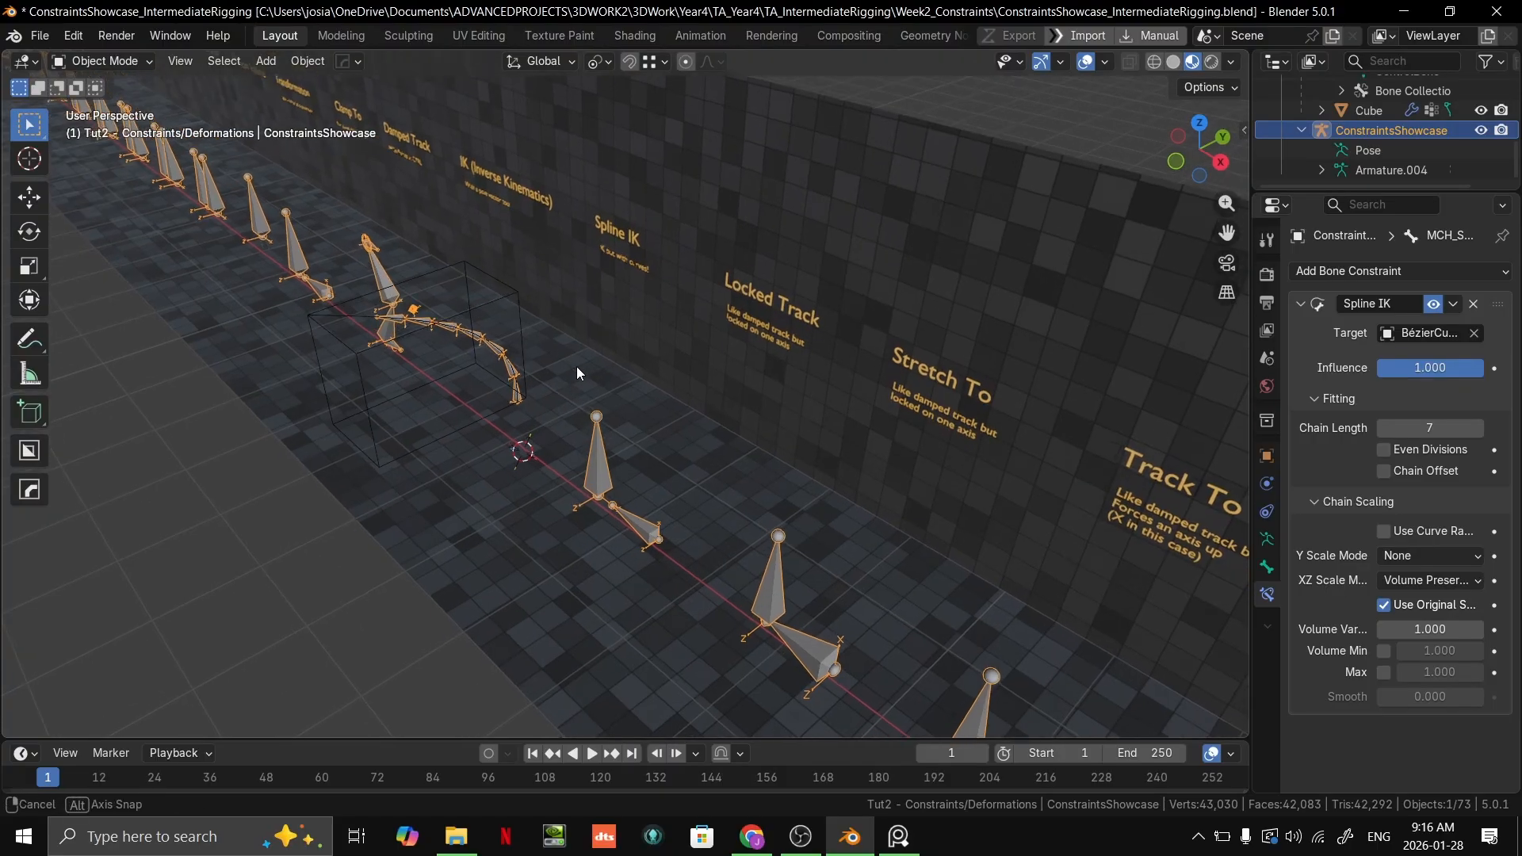
Step: Try switching the armature into Edit Mode and back to Object Mode
key("ctrl+Tab")
key("ctrl+Tab")
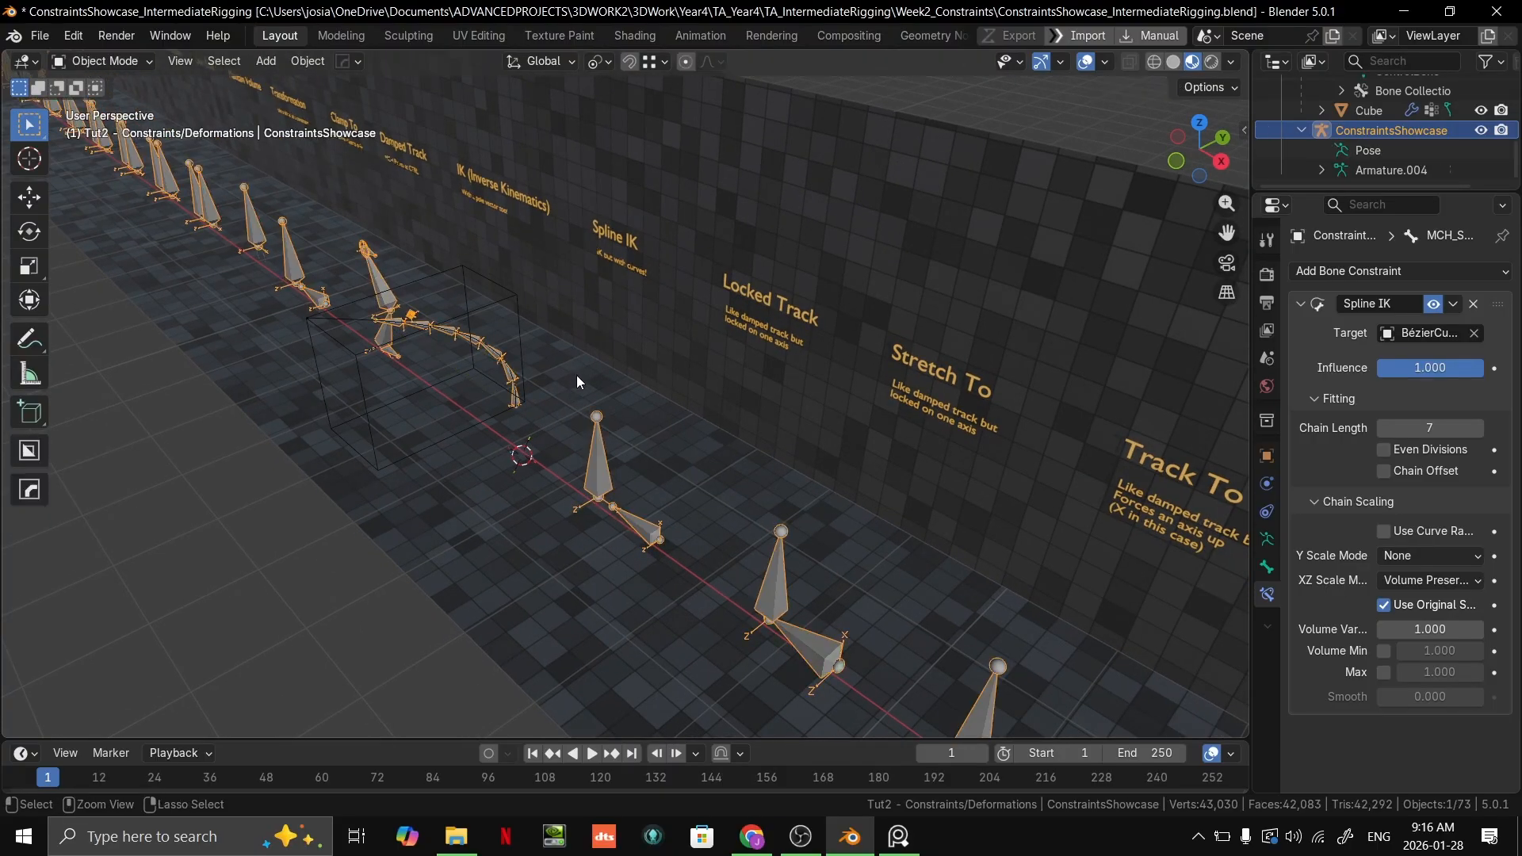
key("ctrl+Tab")
key("ctrl+Tab")
key("ctrl+Tab")
key("ctrl+Tab")
key("ctrl+Tab")
key("ctrl+Tab")
key("ctrl+Tab")
key("ctrl+Tab")
key("ctrl+Tab")
key("ctrl+Tab")
key("ctrl+Tab")
key("ctrl+Tab")
key("ctrl+Tab")
key("ctrl+Tab")
key("ctrl+Tab")
key("ctrl+Tab")
key("Tab")
key("ctrl+Tab")
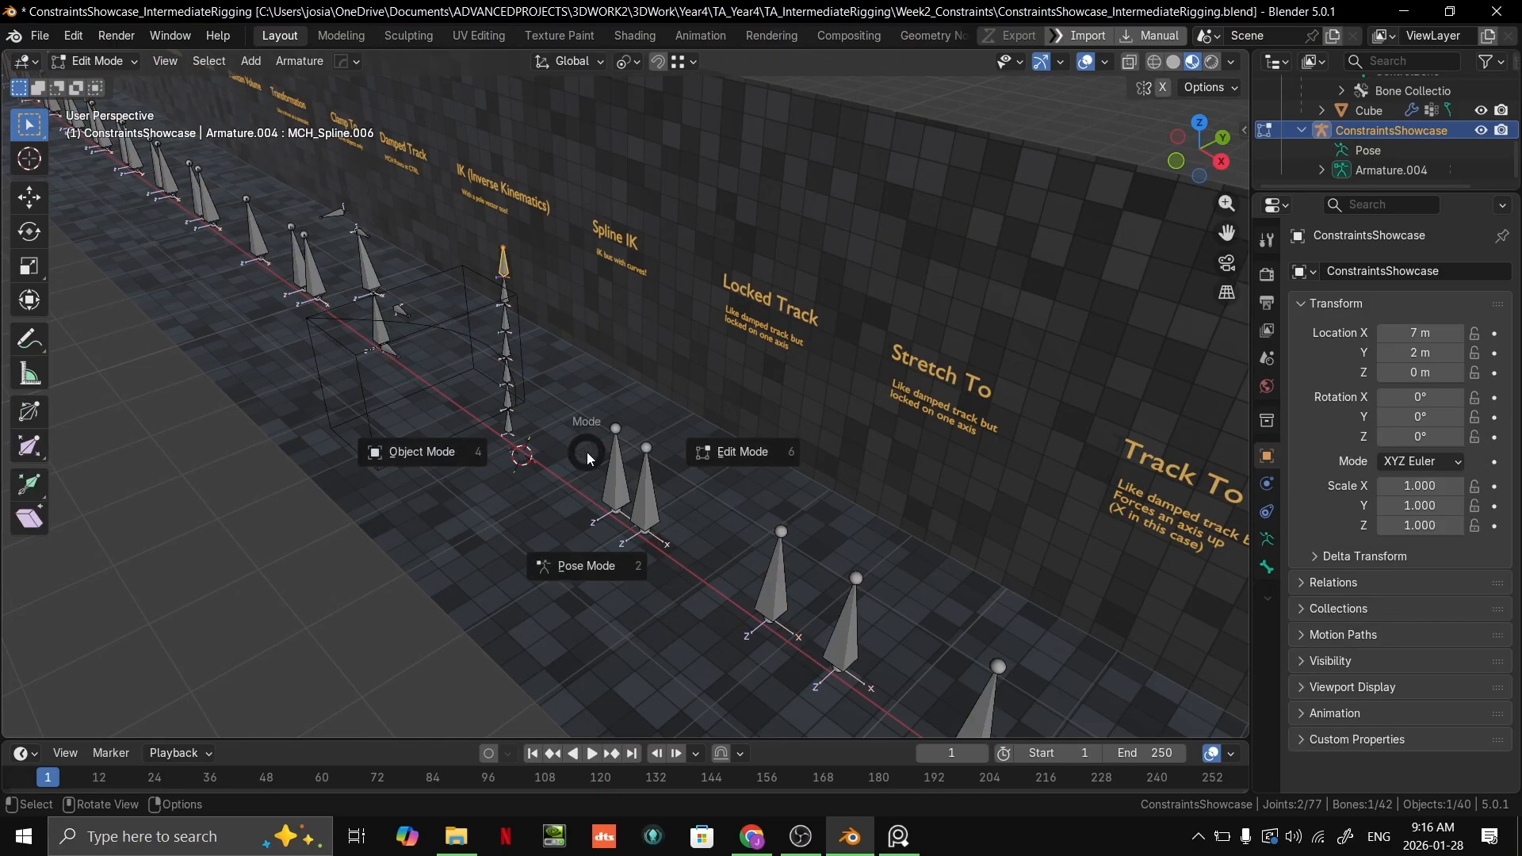
key("ctrl+Tab")
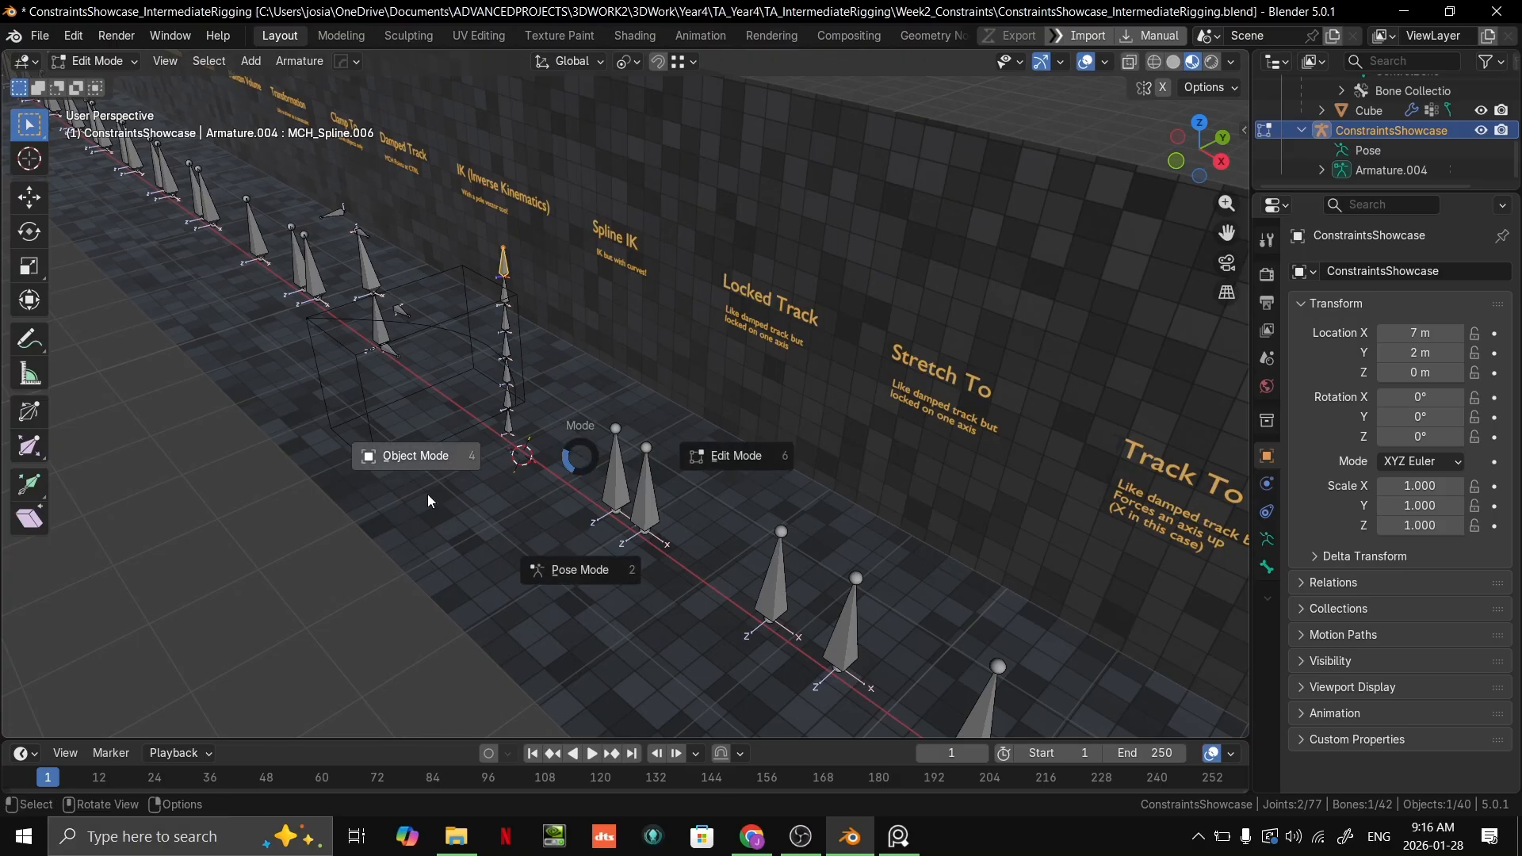
left_click(464, 421)
Step: Put the ConstraintsShowcase armature in Pose Mode
middle_click_drag(626, 418, 637, 368)
key("ctrl+Tab")
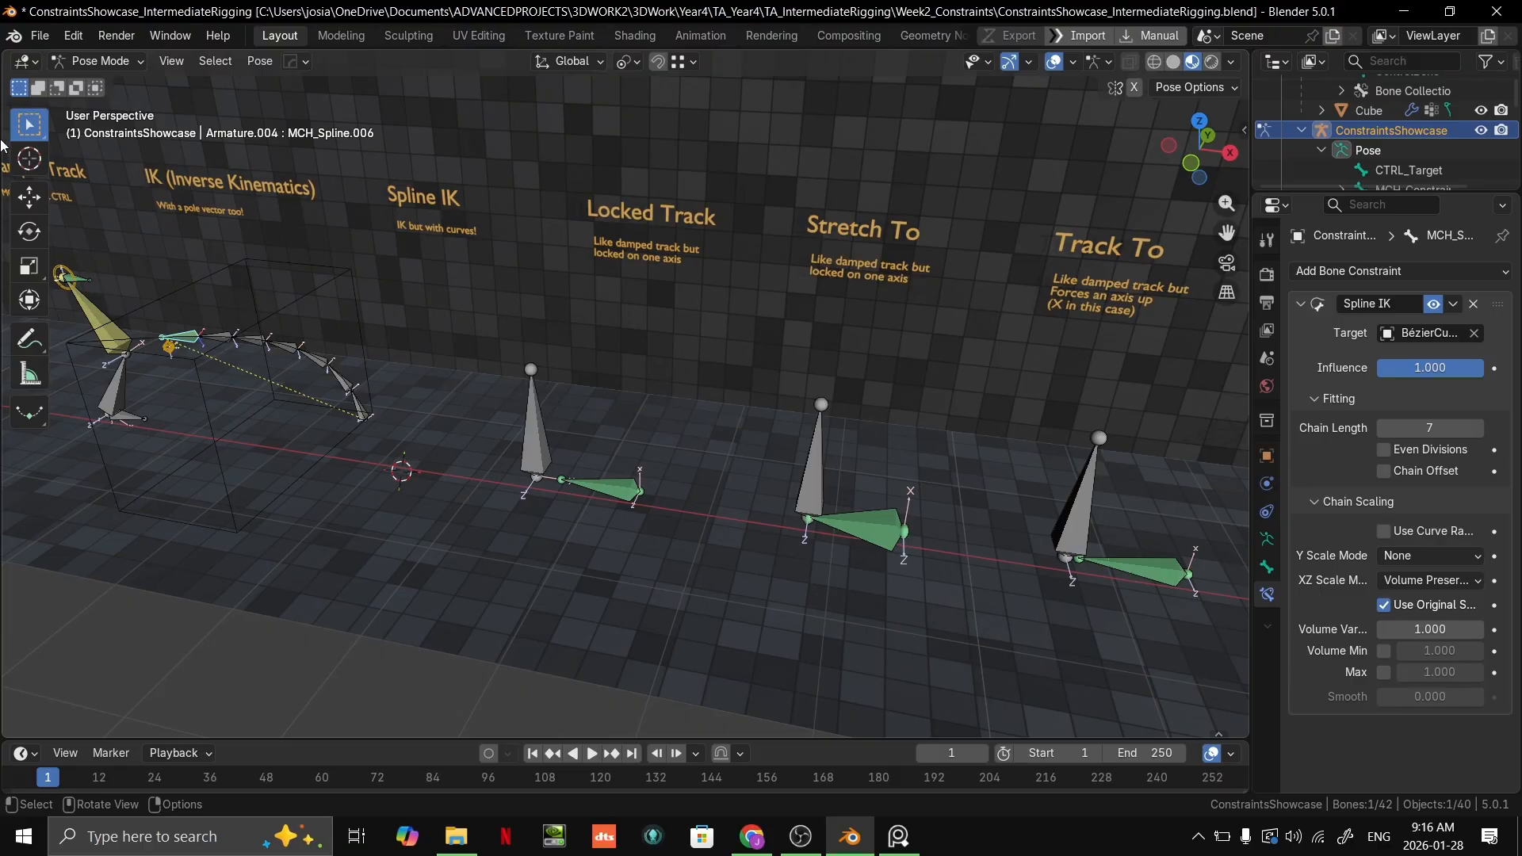
middle_click_drag(640, 384, 721, 358, "ctrl")
middle_click_drag(687, 260, 827, 404, "shift")
Step: Select the Locked Track target CTRL_Target.011 and try moving it in front and angled views, cancelling each move
left_click(672, 509)
key("KP_1")
scroll(726, 430, "down", 1)
key("g")
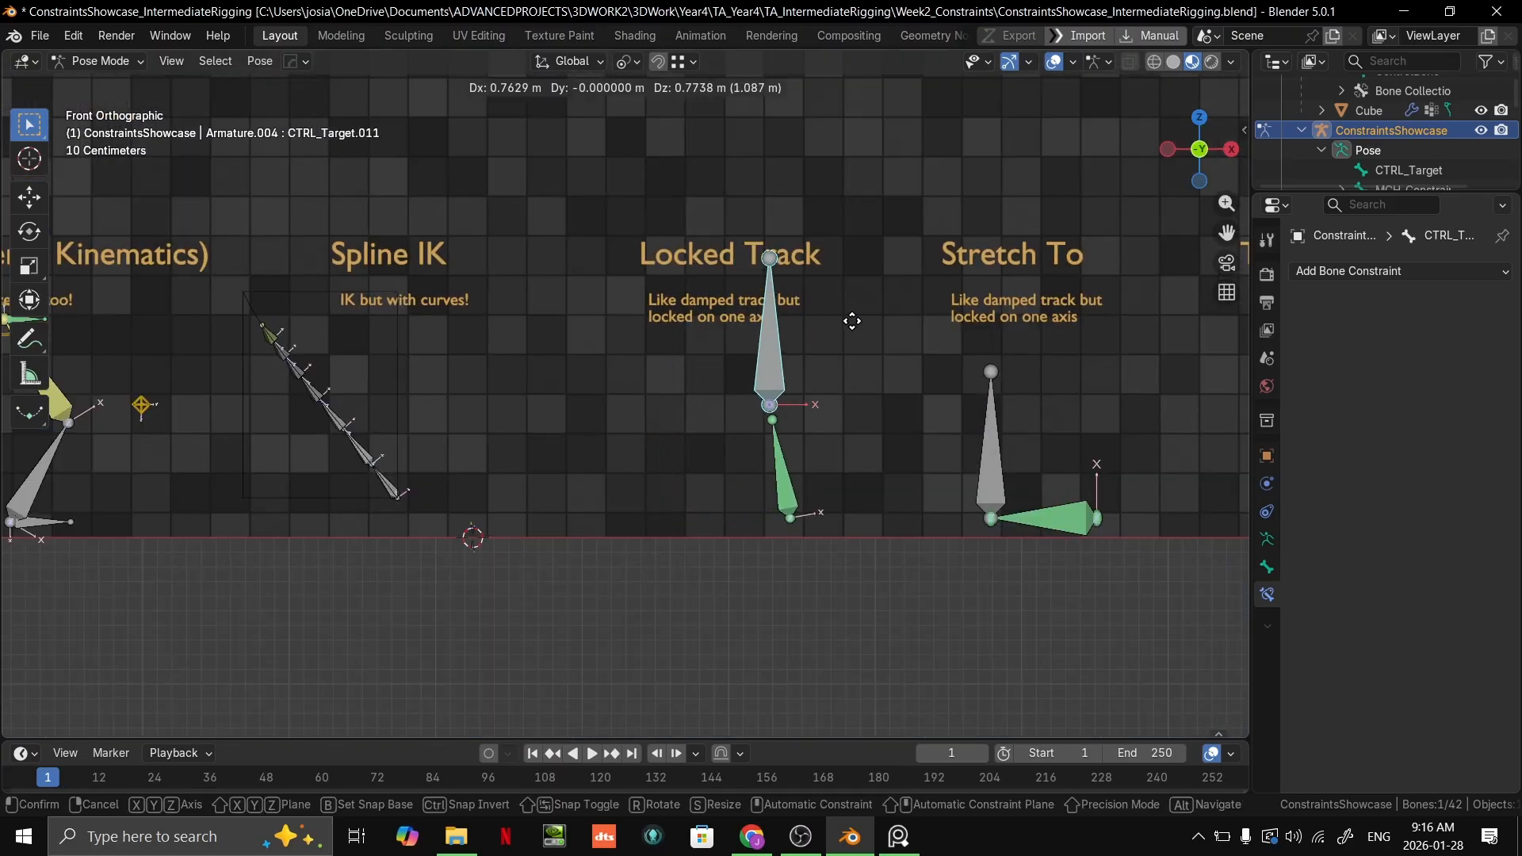
right_click(682, 354)
mouse_move(682, 353)
middle_mouse_down()
mouse_move(554, 434)
mouse_move(718, 383)
mouse_move(661, 376)
middle_mouse_up()
key("g")
right_click(565, 402)
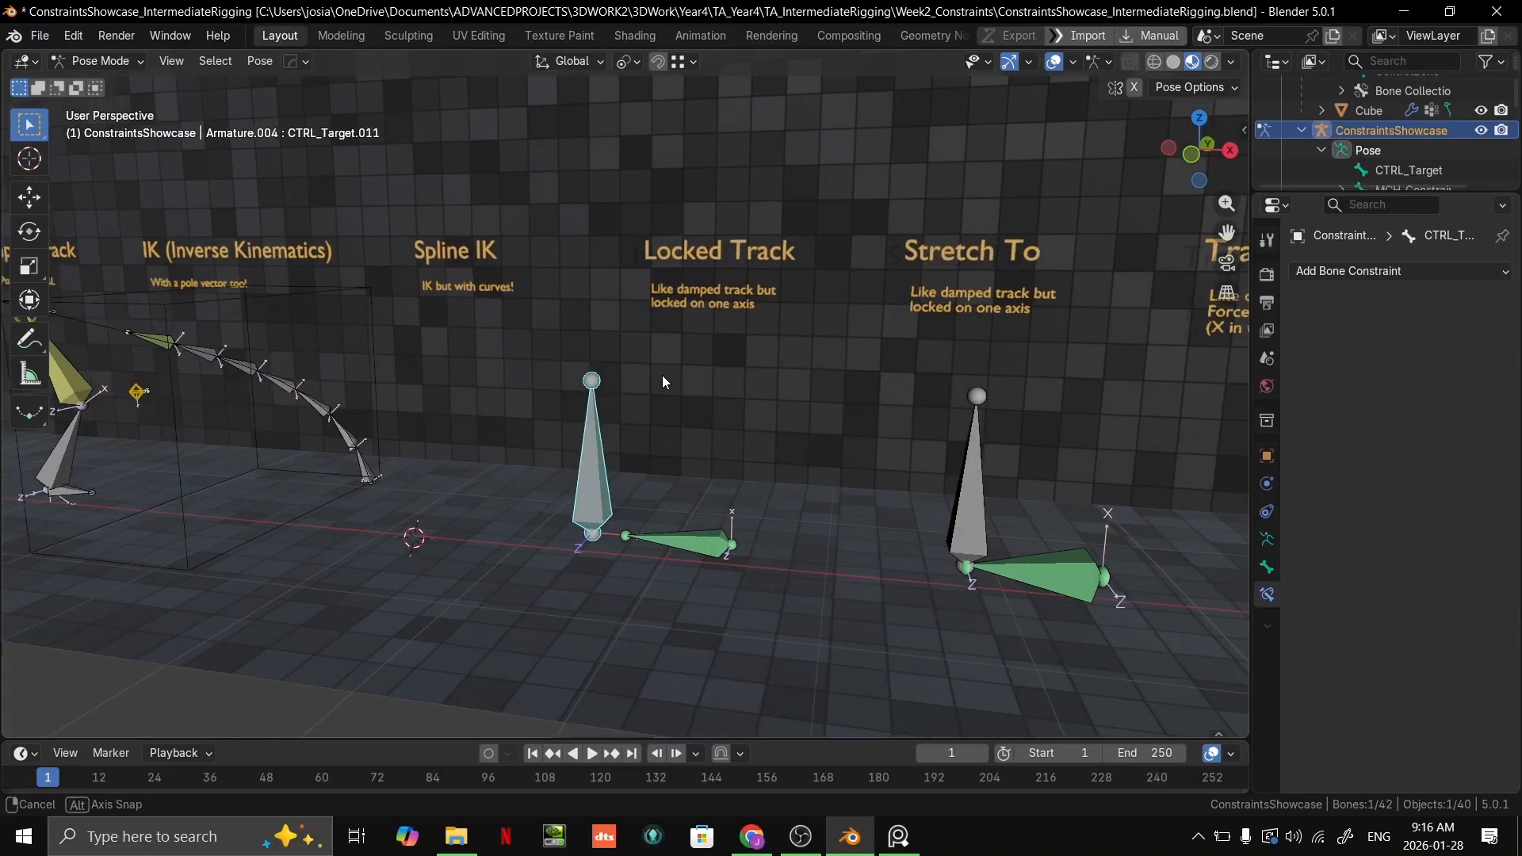
key("g")
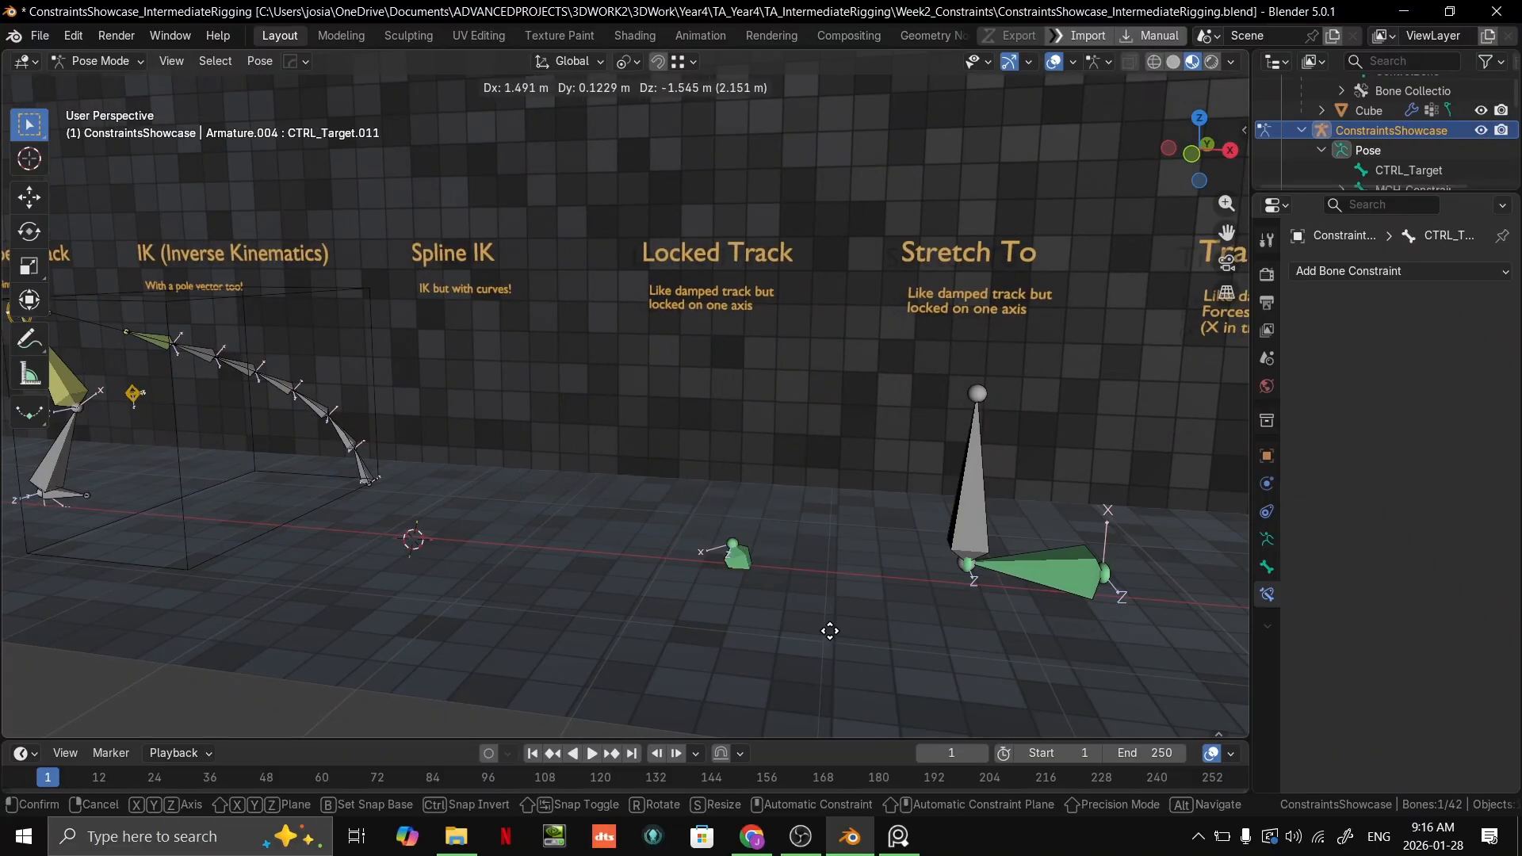
right_click(797, 521)
Step: Set the Locked Track axis of MCH_Constrained.015 to X and test it with cancelled moves of CTRL_Target.011
left_click(696, 552)
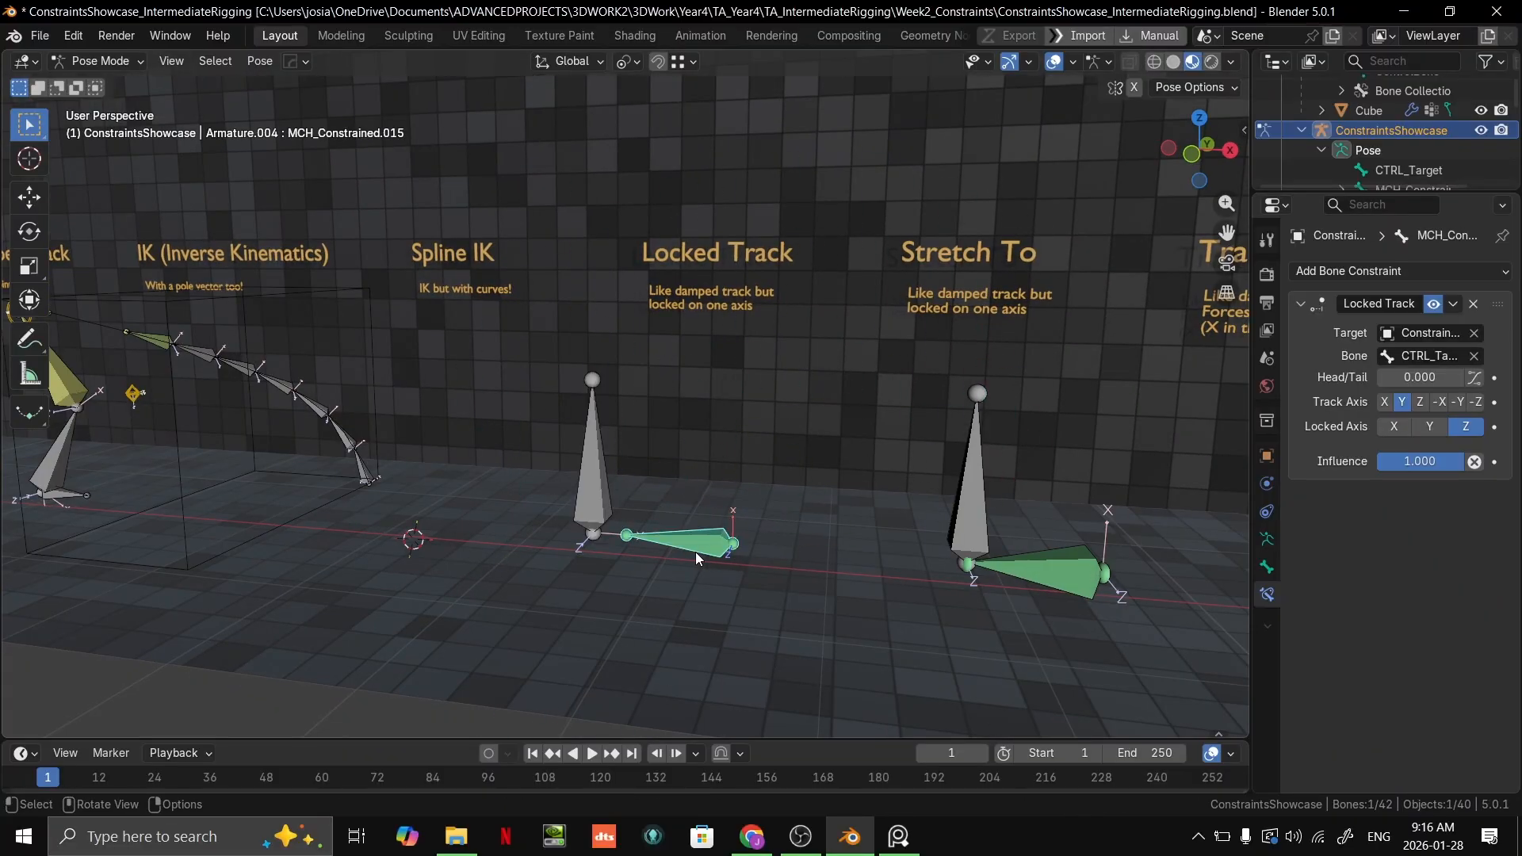
left_click(1384, 402)
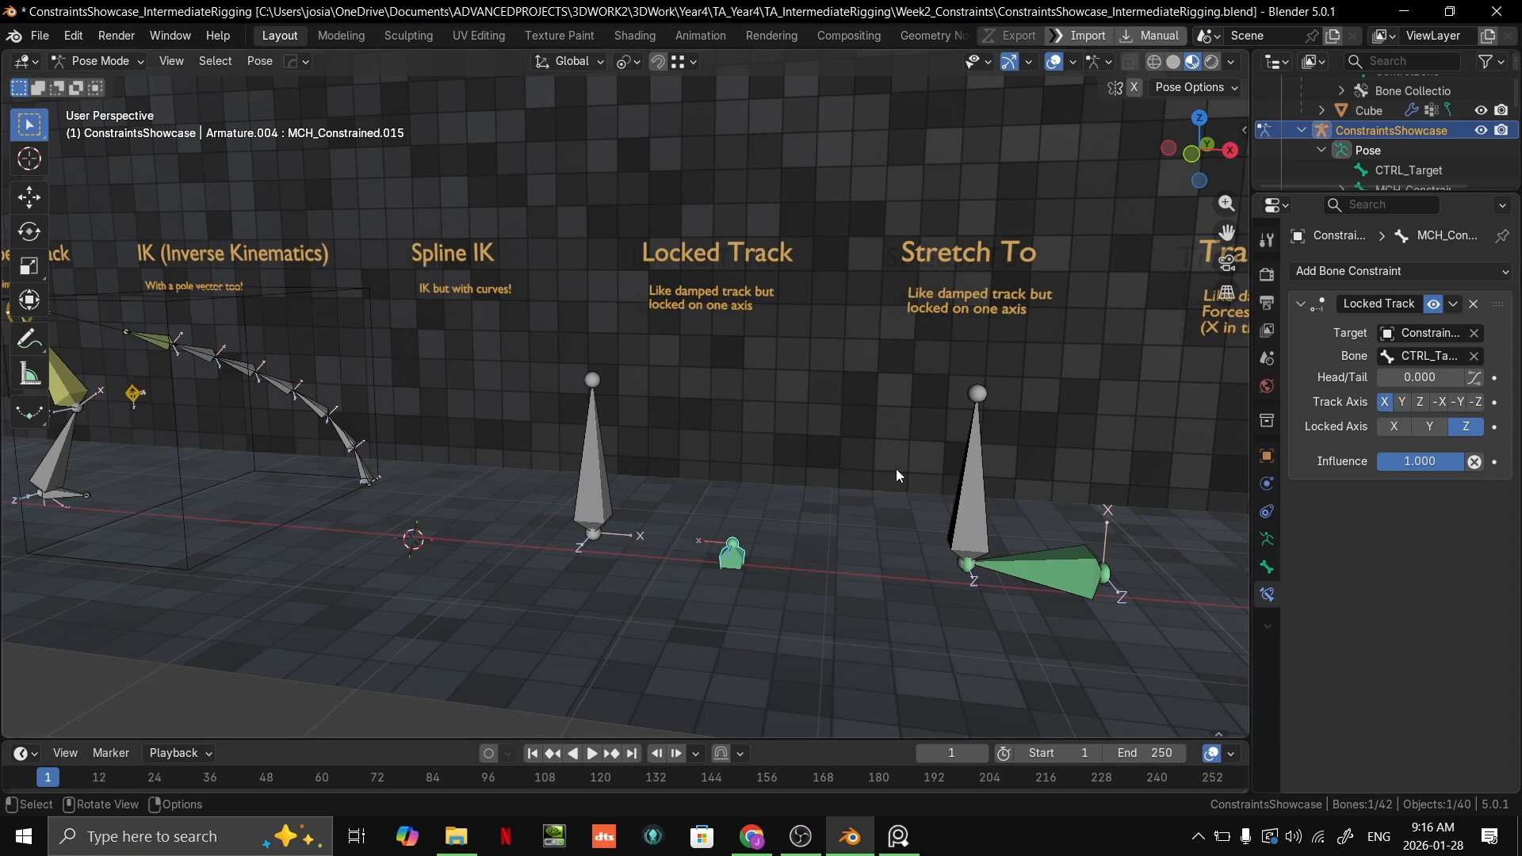
left_click(598, 475)
key("g")
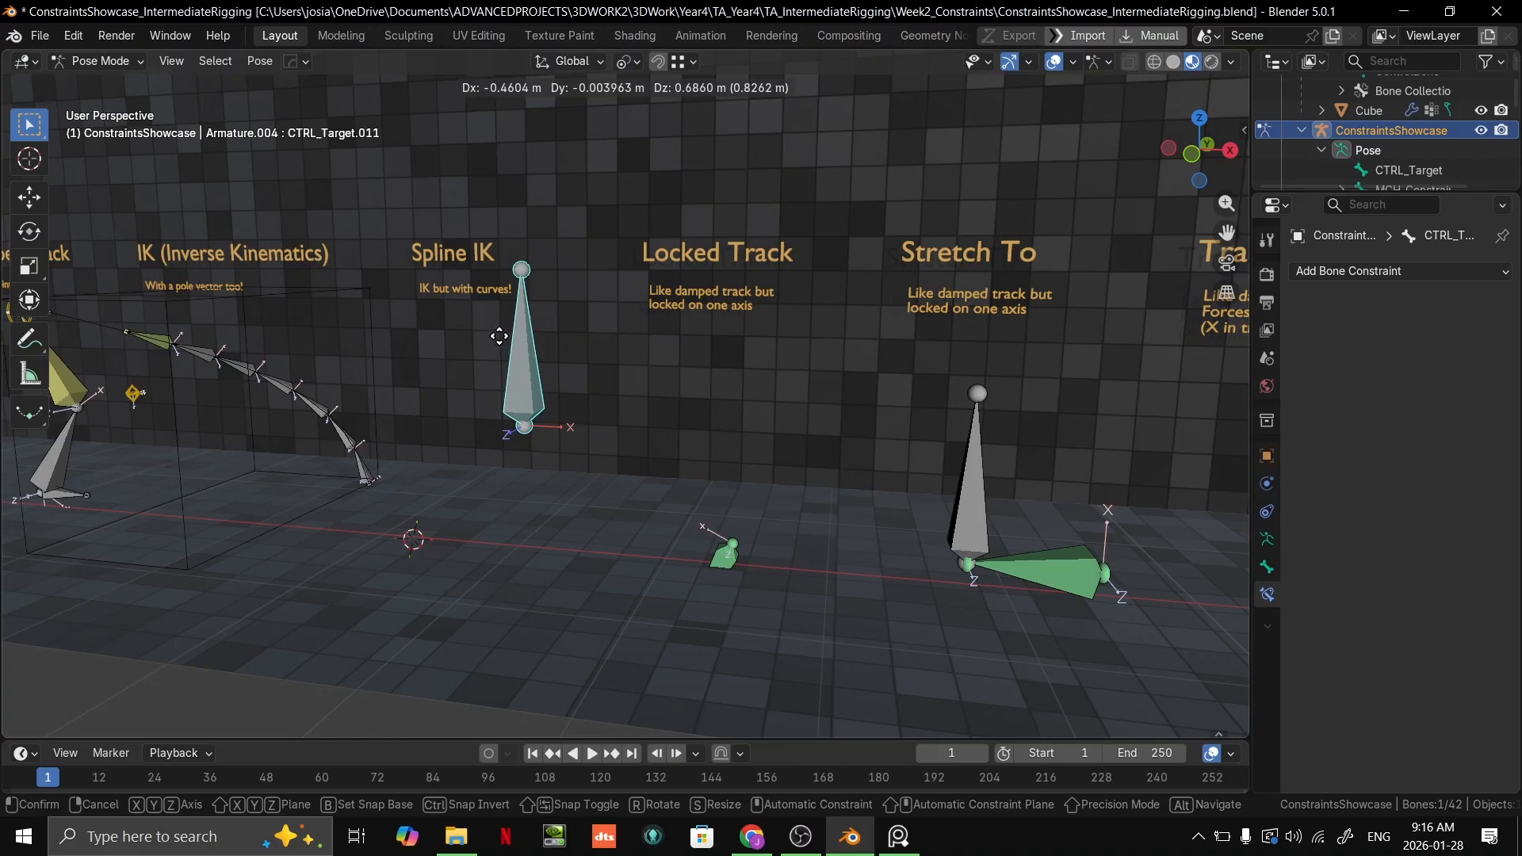
right_click(696, 485)
middle_click_drag(763, 541, 603, 369)
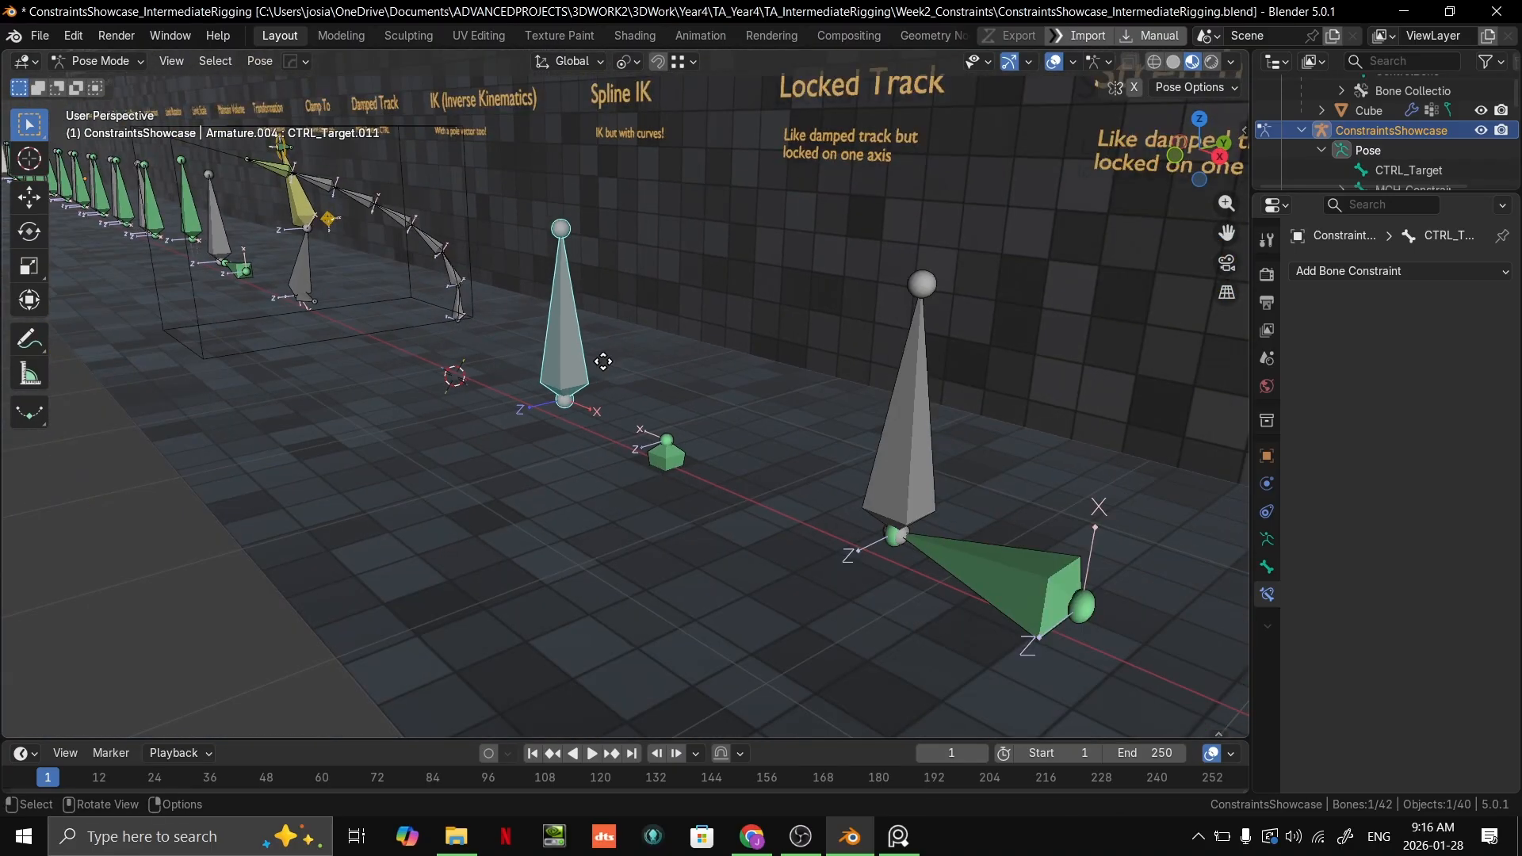
key("g")
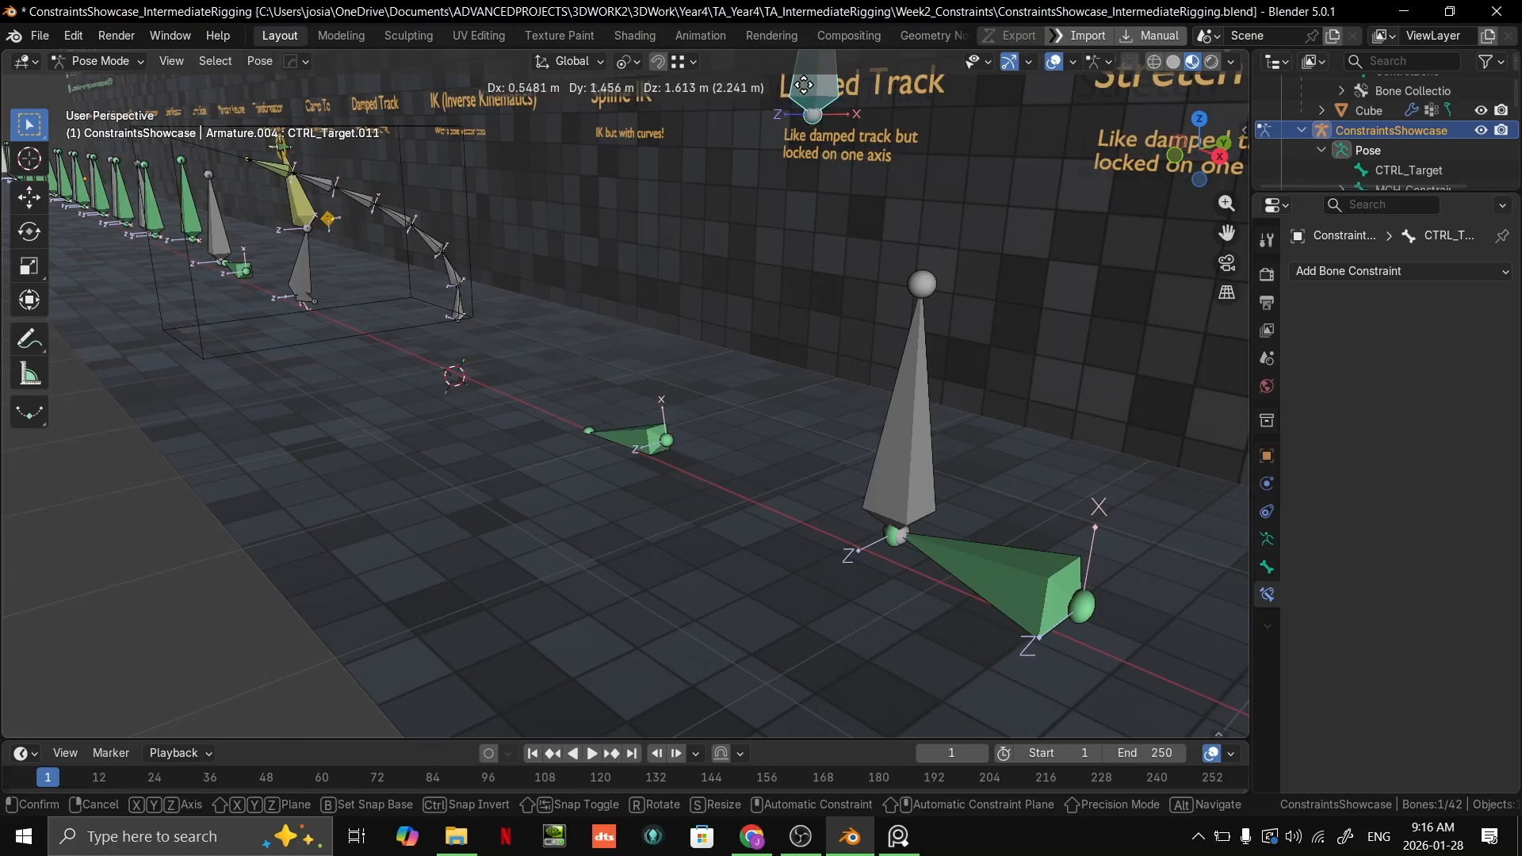
right_click(952, 384)
Step: Set the Locked Track's Track Axis on MCH_Constrained.015 to Y and test it by moving CTRL_Target.011
left_click(668, 464)
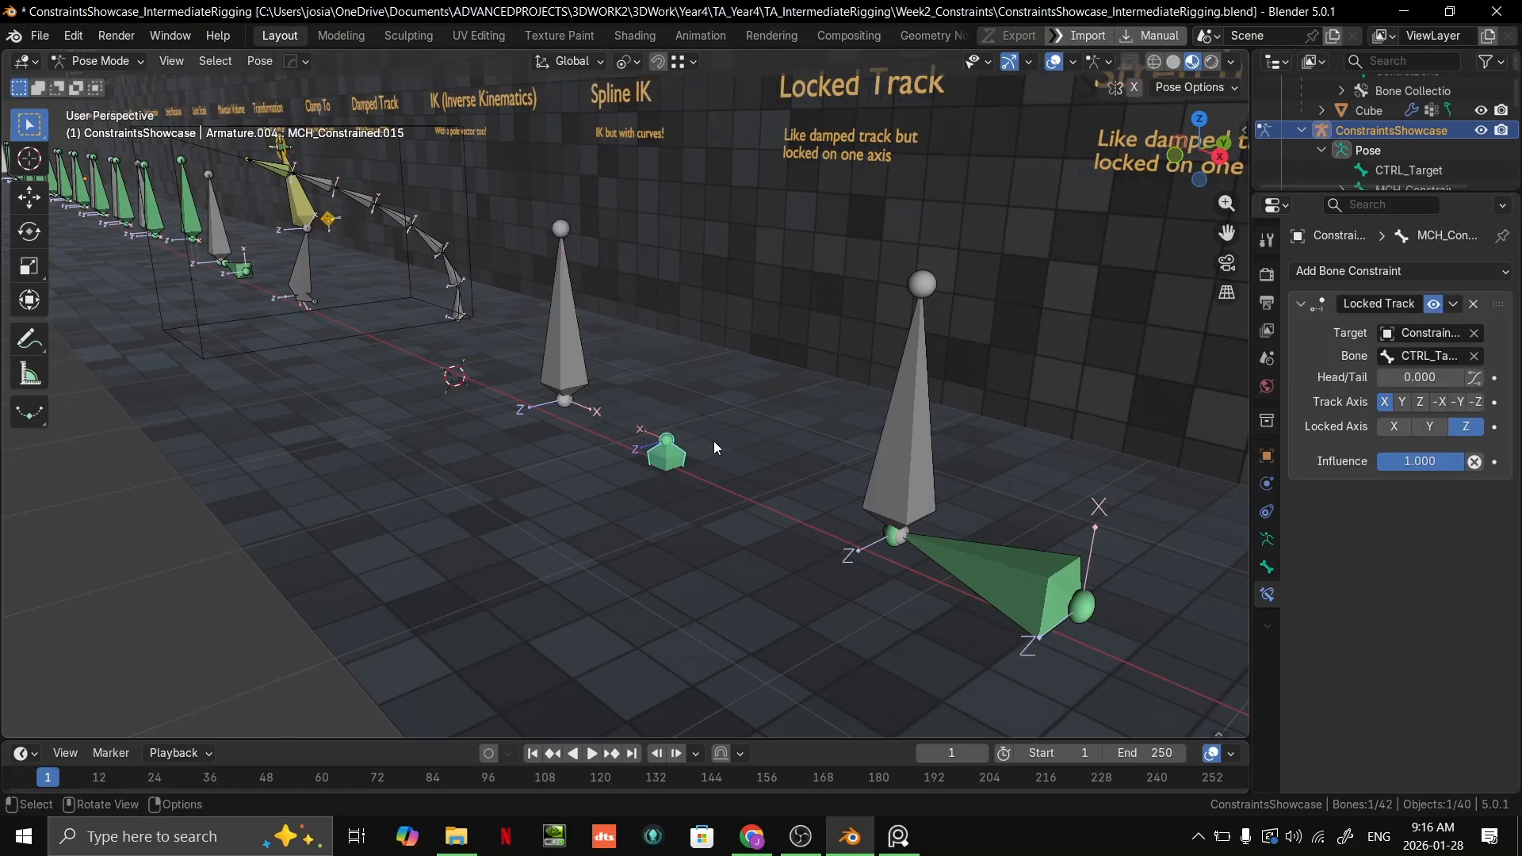
left_click(1402, 402)
left_click(541, 357)
key("g")
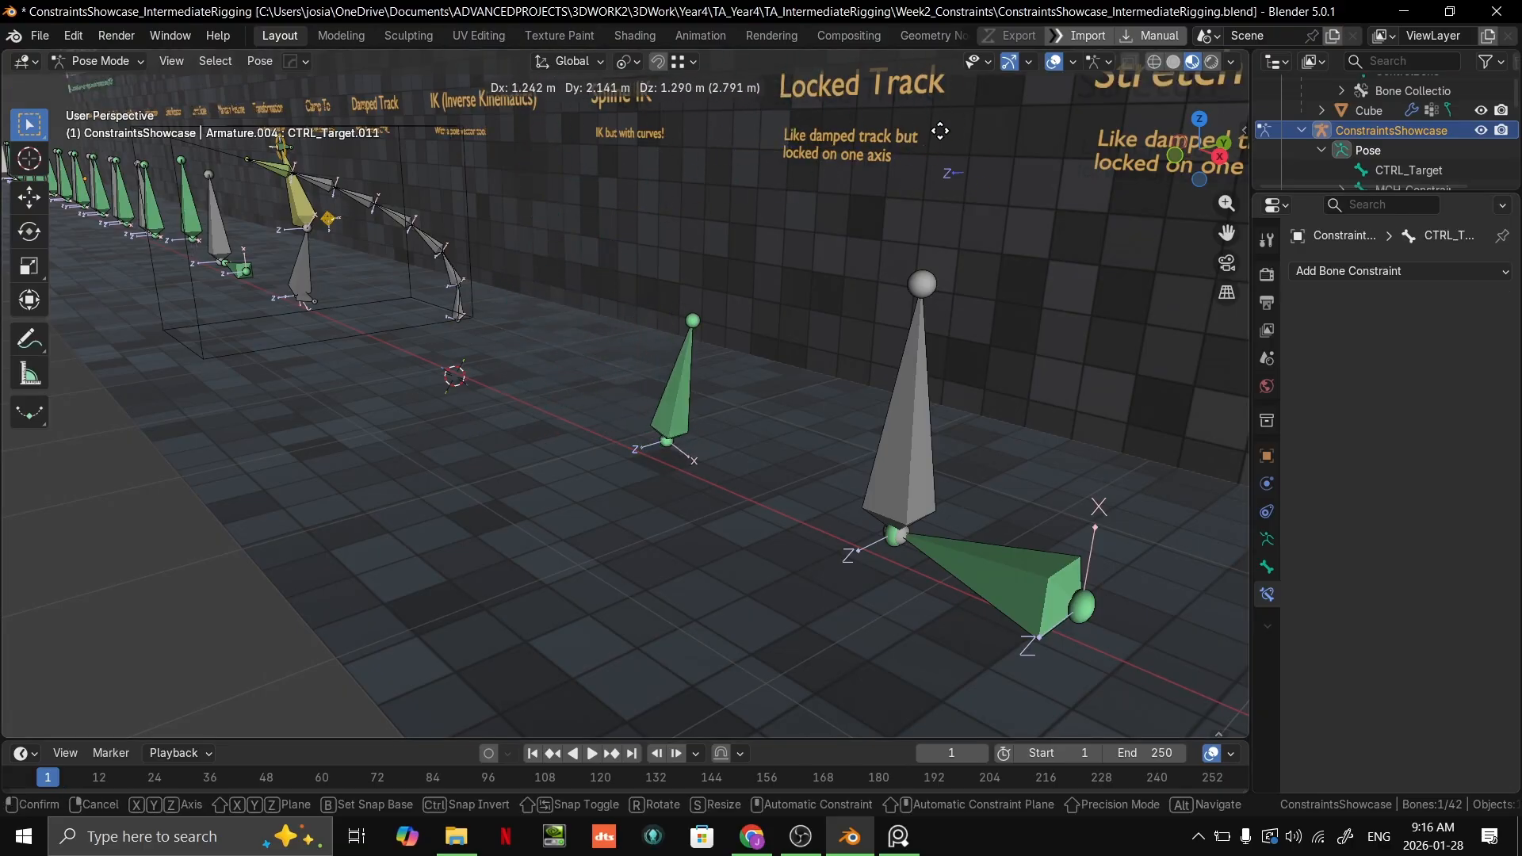
left_click(552, 323)
left_click(652, 444)
key("ctrl+z")
key("ctrl+shift+z")
Step: Set the Locked Axis of MCH_Constrained.015 to X and try moving CTRL_Target.011 to test it
left_click(1408, 429)
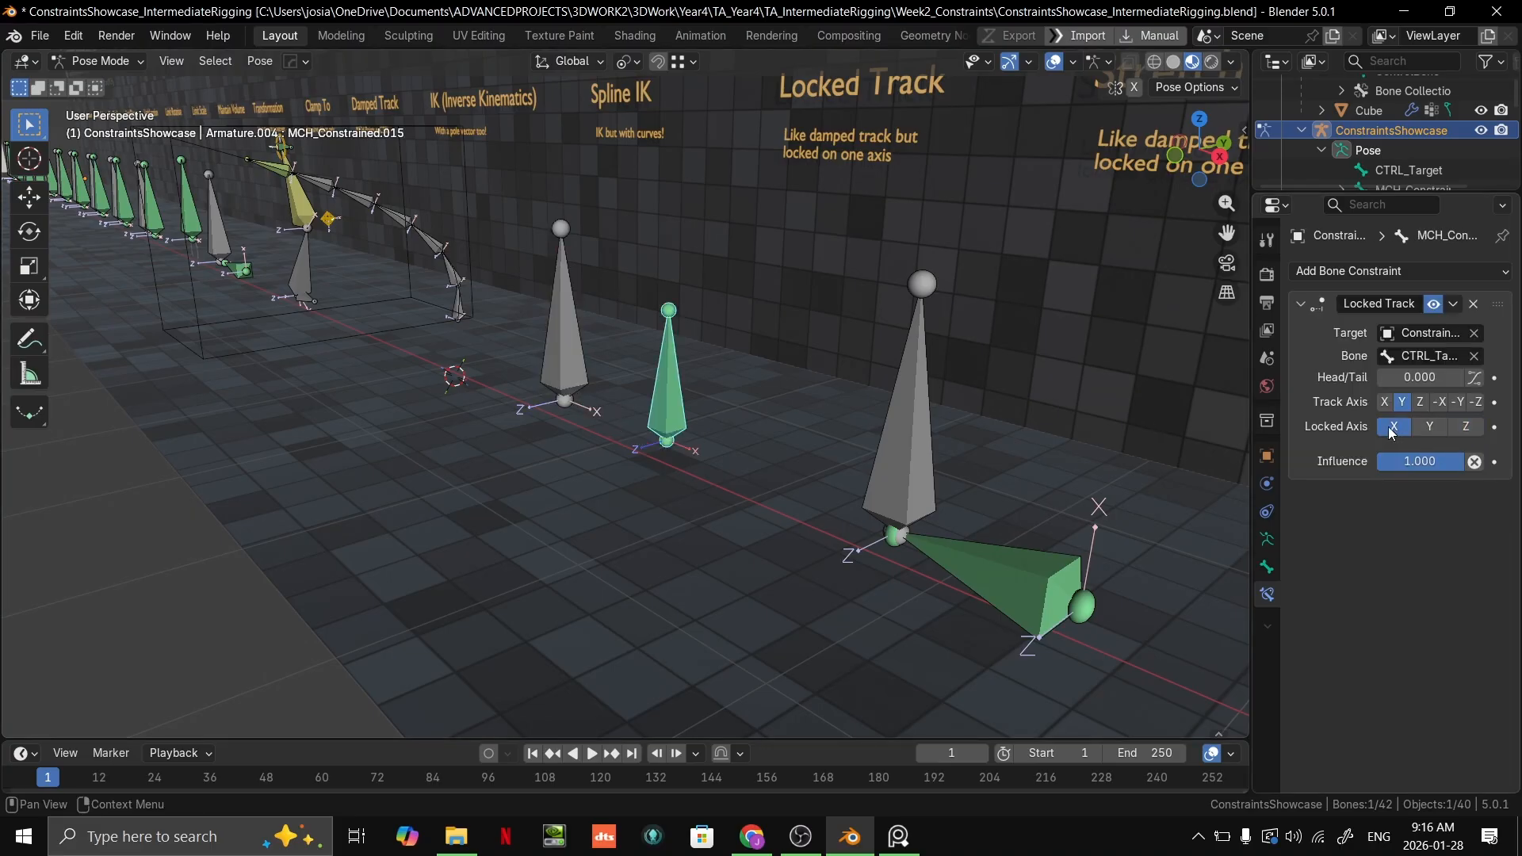
left_click(610, 374)
key("g")
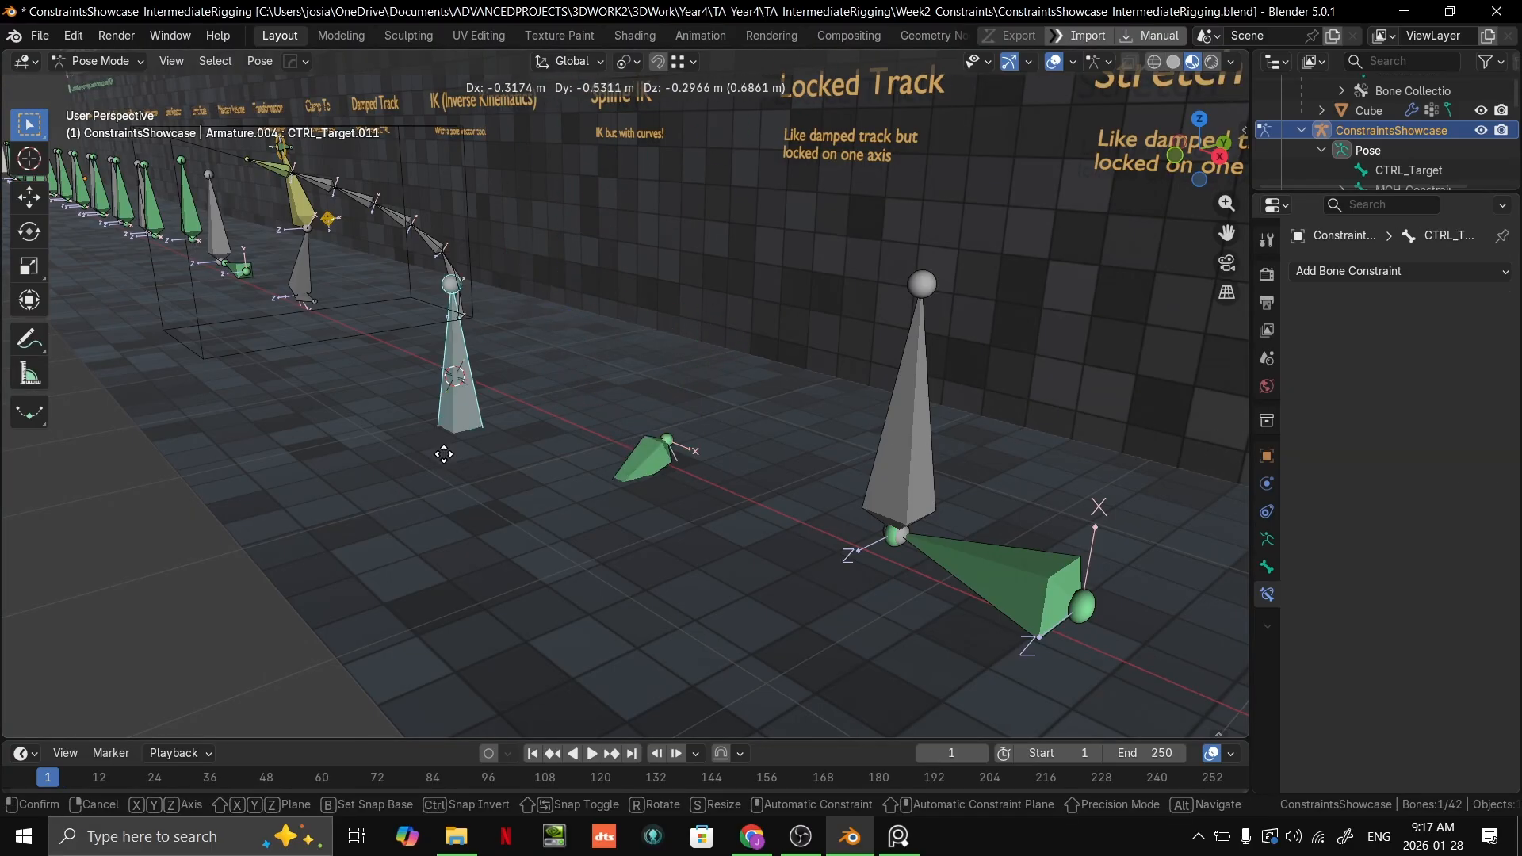
right_click(591, 304)
key("ctrl+z")
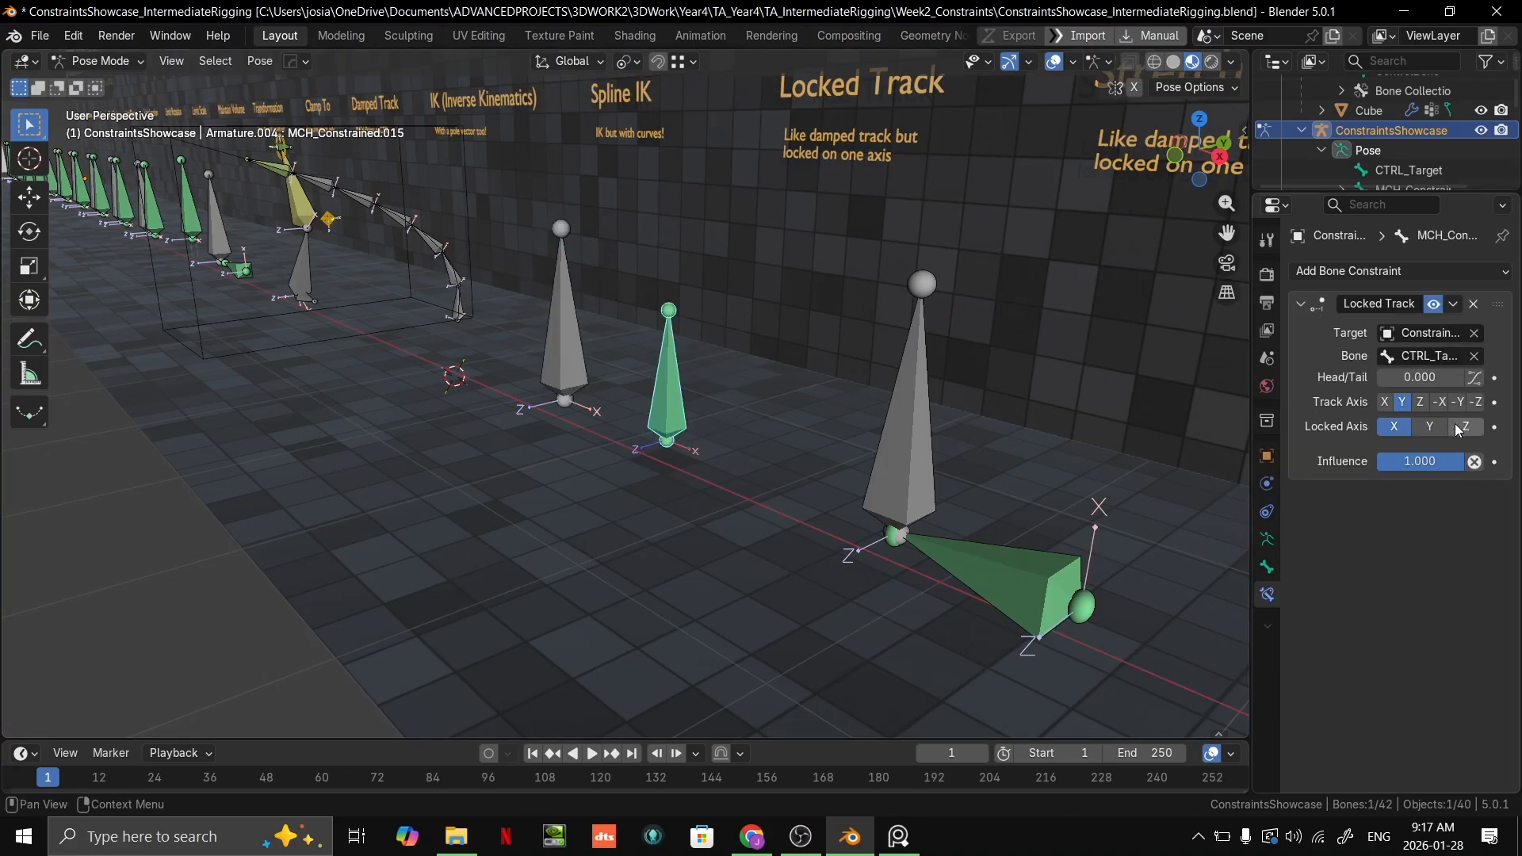
Step: Try moving CTRL_Target.011 from several viewing angles and rotating it about Z to test the Locked Track, cancelling each transform
left_click(552, 331)
key("g")
right_click(774, 166)
middle_click_drag(717, 293, 809, 360)
key("g")
right_click(726, 342)
key("g")
middle_click_drag(710, 343, 796, 355)
right_click(769, 287)
key("r")
key("z")
right_click(655, 308)
scroll(699, 448, "up", 2)
Step: Set the Locked Track of MCH_Constrained.015 to Locked Axis Y and Track Axis X, and test it with cancelled moves of CTRL_Target.011
left_click(802, 427)
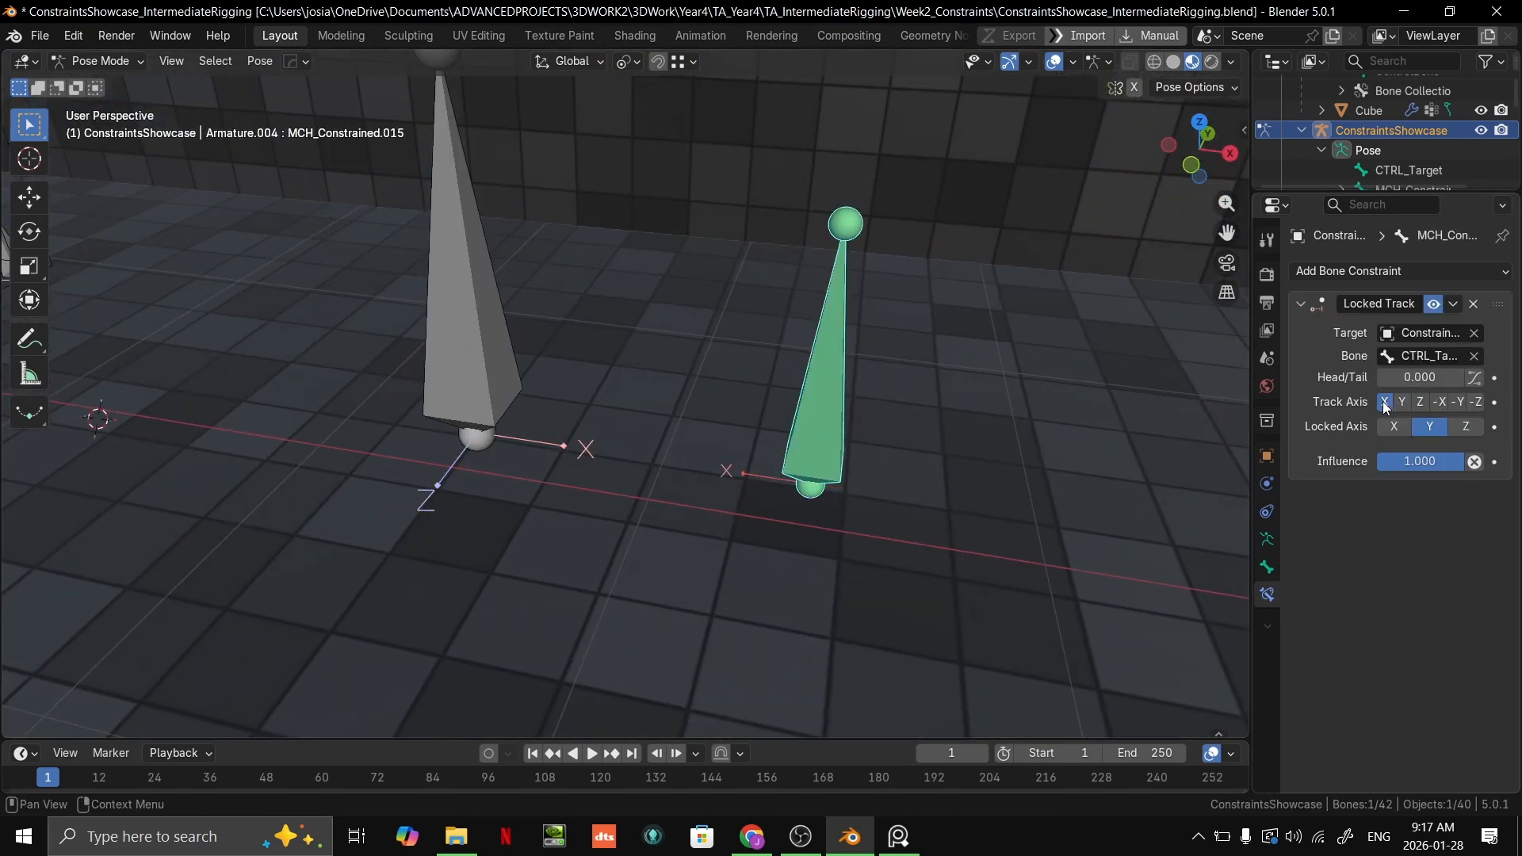
left_click(467, 373)
key("g")
right_click(611, 184)
scroll(547, 201, "down", 4)
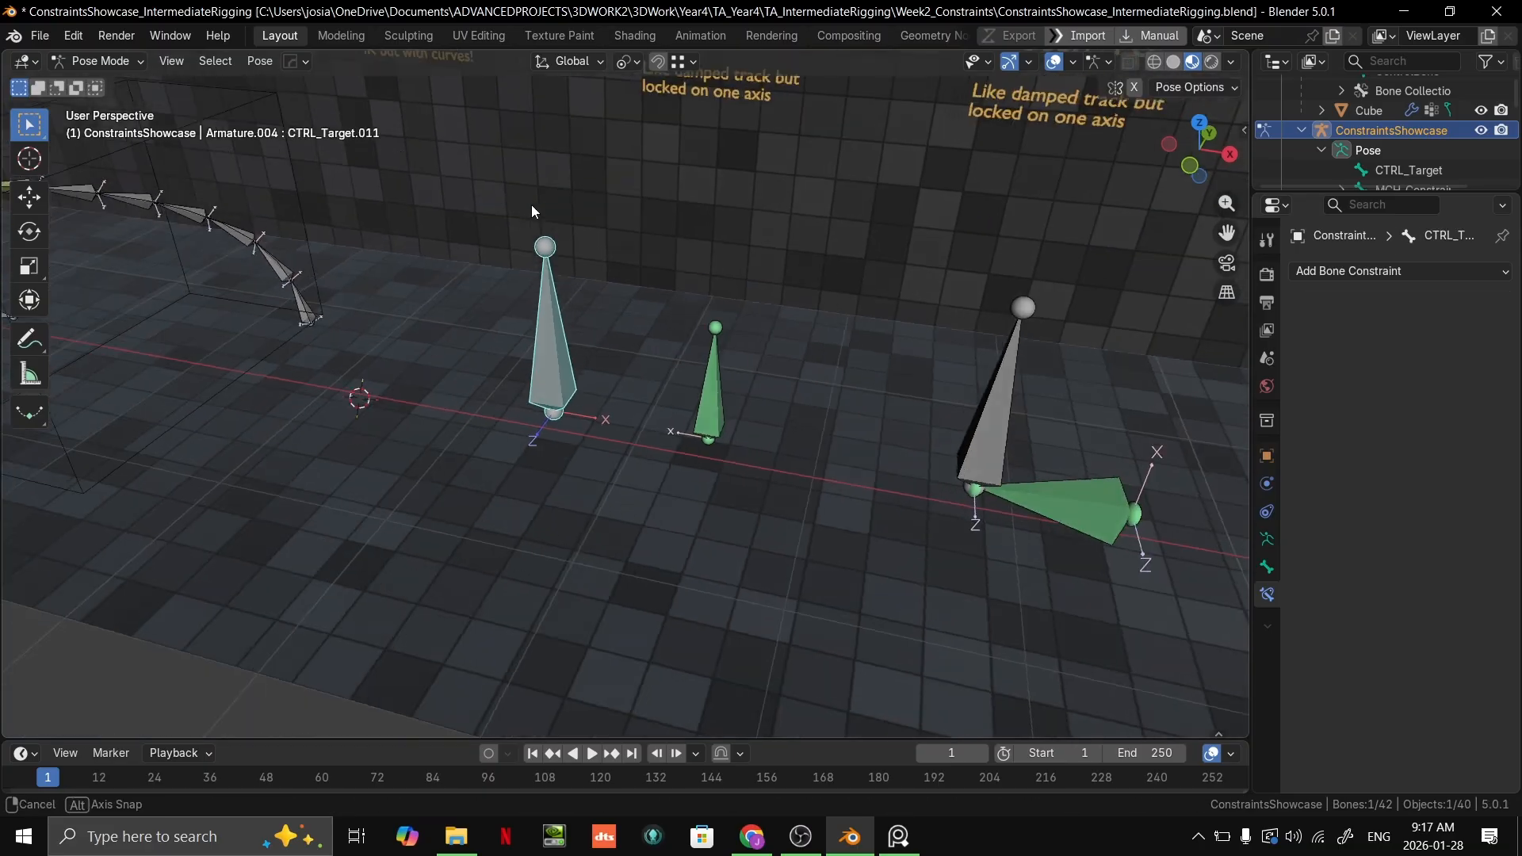
middle_click_drag(546, 203, 424, 245)
key("g")
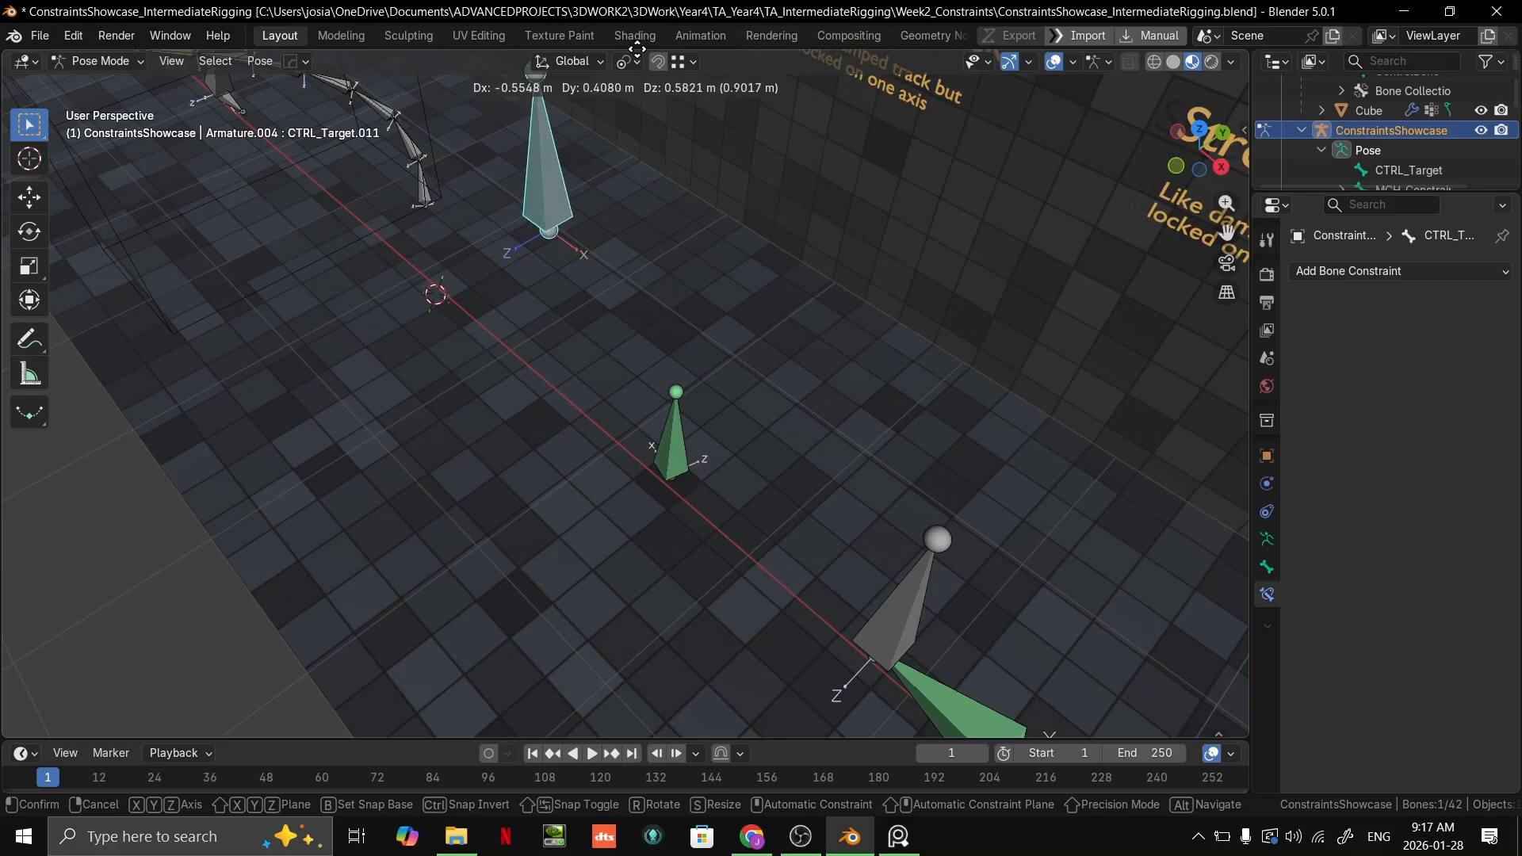
right_click(1077, 599)
Step: Try moving CTRL_Target.011 around the constrained bone from an overhead and a low angle with the Y axis locked
scroll(860, 418, "down", 4)
middle_click_drag(860, 418, 782, 498)
key("g")
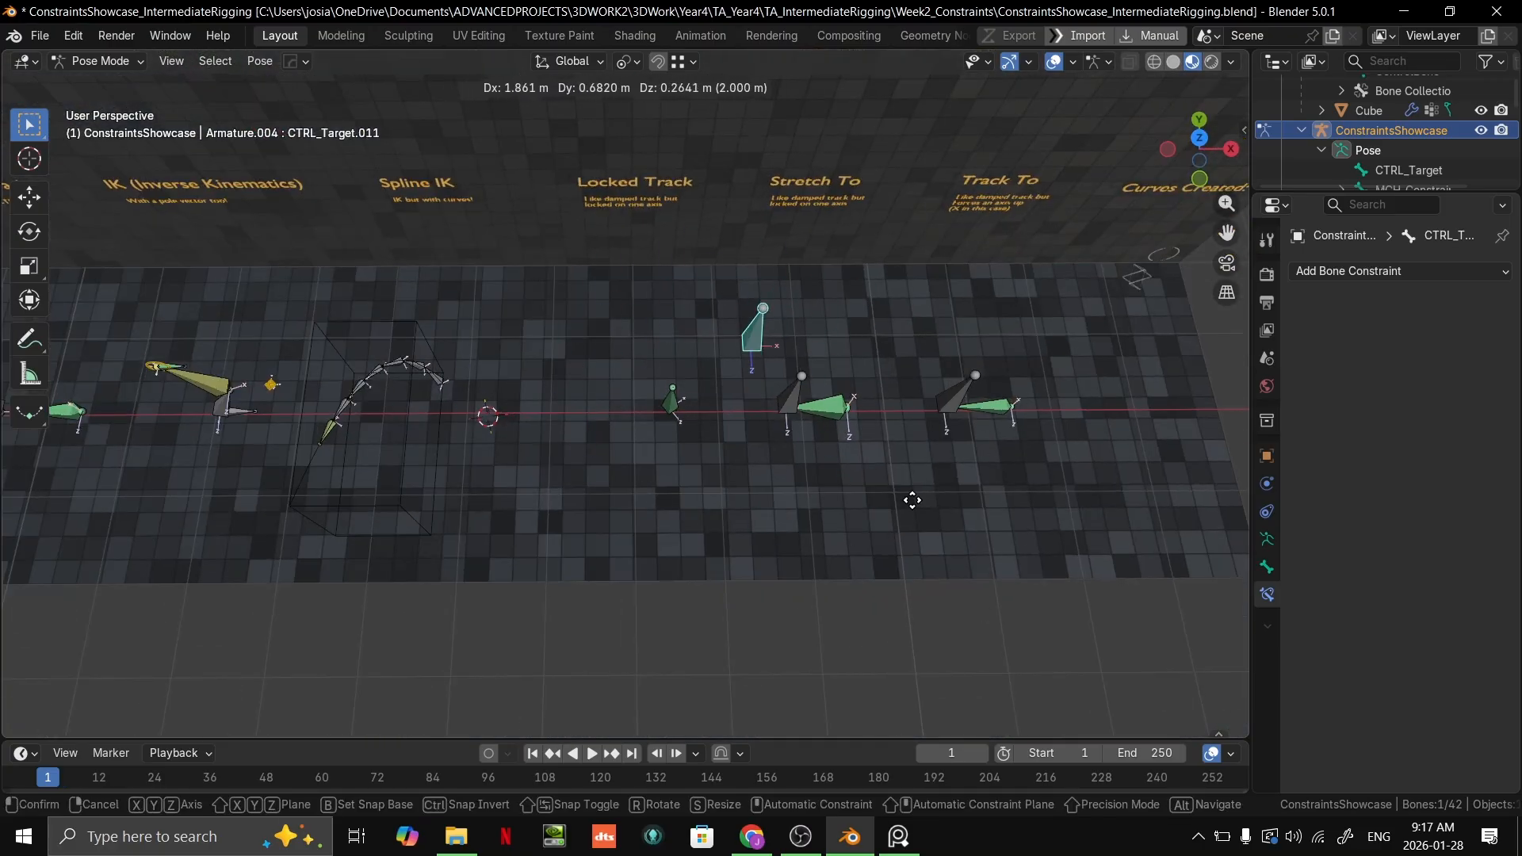
left_click(804, 543)
middle_click_drag(804, 539, 634, 388)
scroll(715, 414, "up", 2)
key("g")
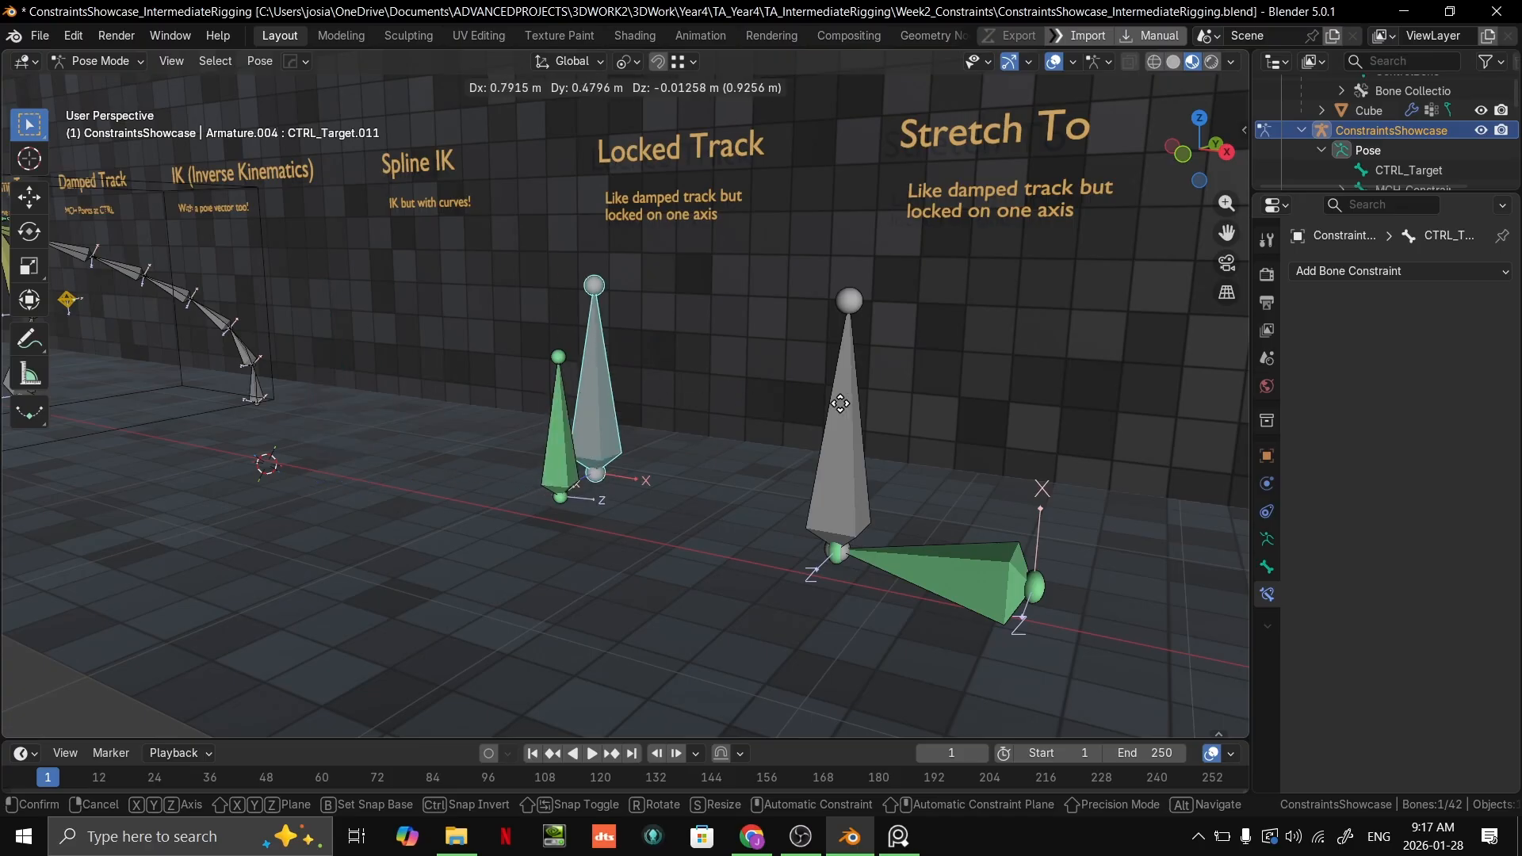
left_click(863, 431)
left_click(628, 463)
Step: Undo the recent Locked Track axis changes on MCH_Constrained.015
key("ctrl+z")
key("ctrl+z")
key("ctrl+z")
key("ctrl+z")
key("ctrl+z")
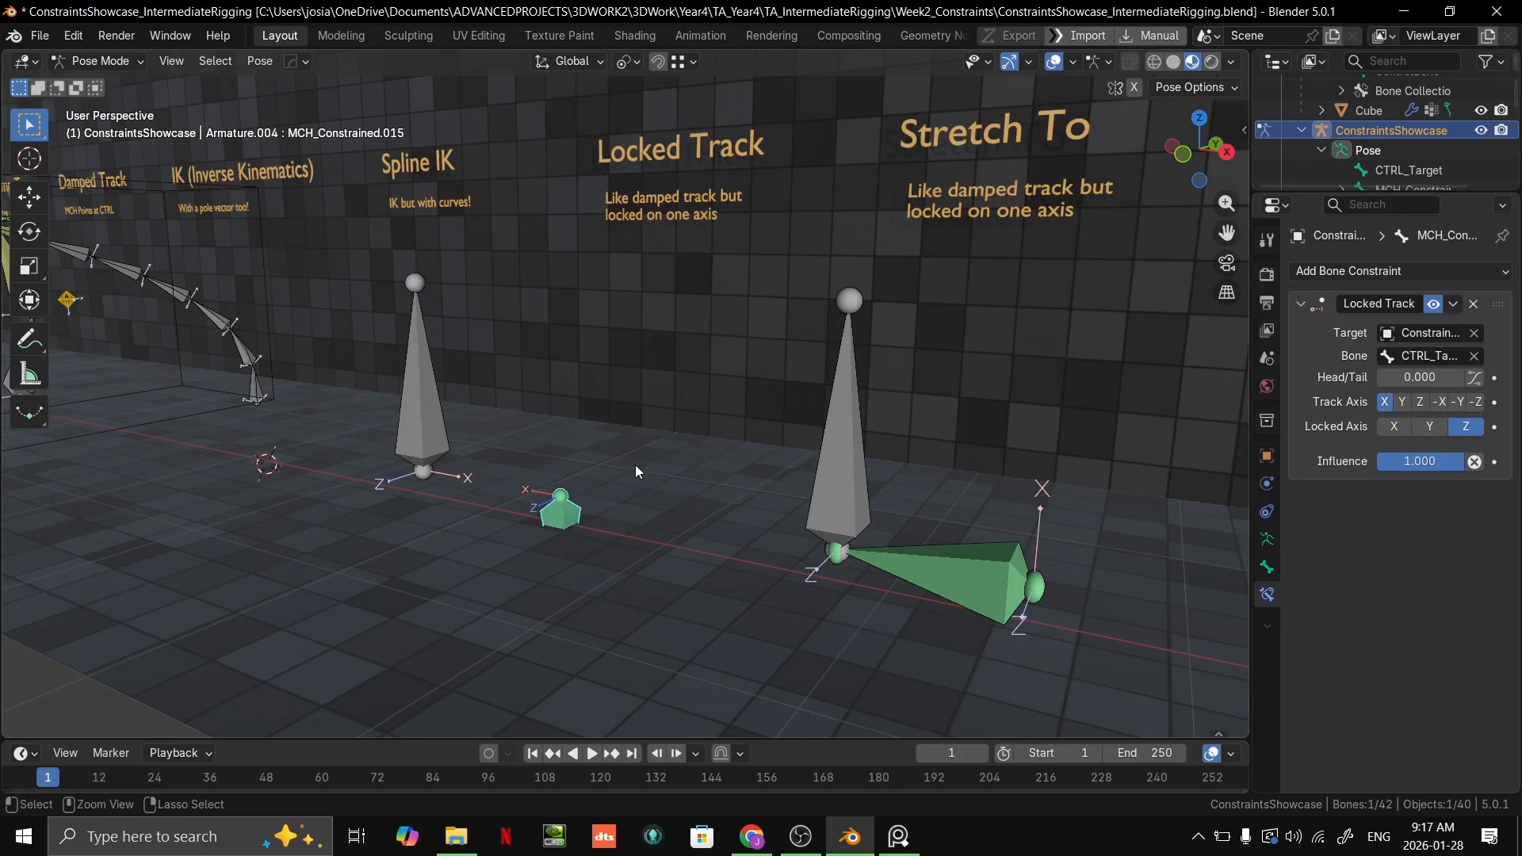
key("ctrl+z")
key("ctrl+z")
key("ctrl+z")
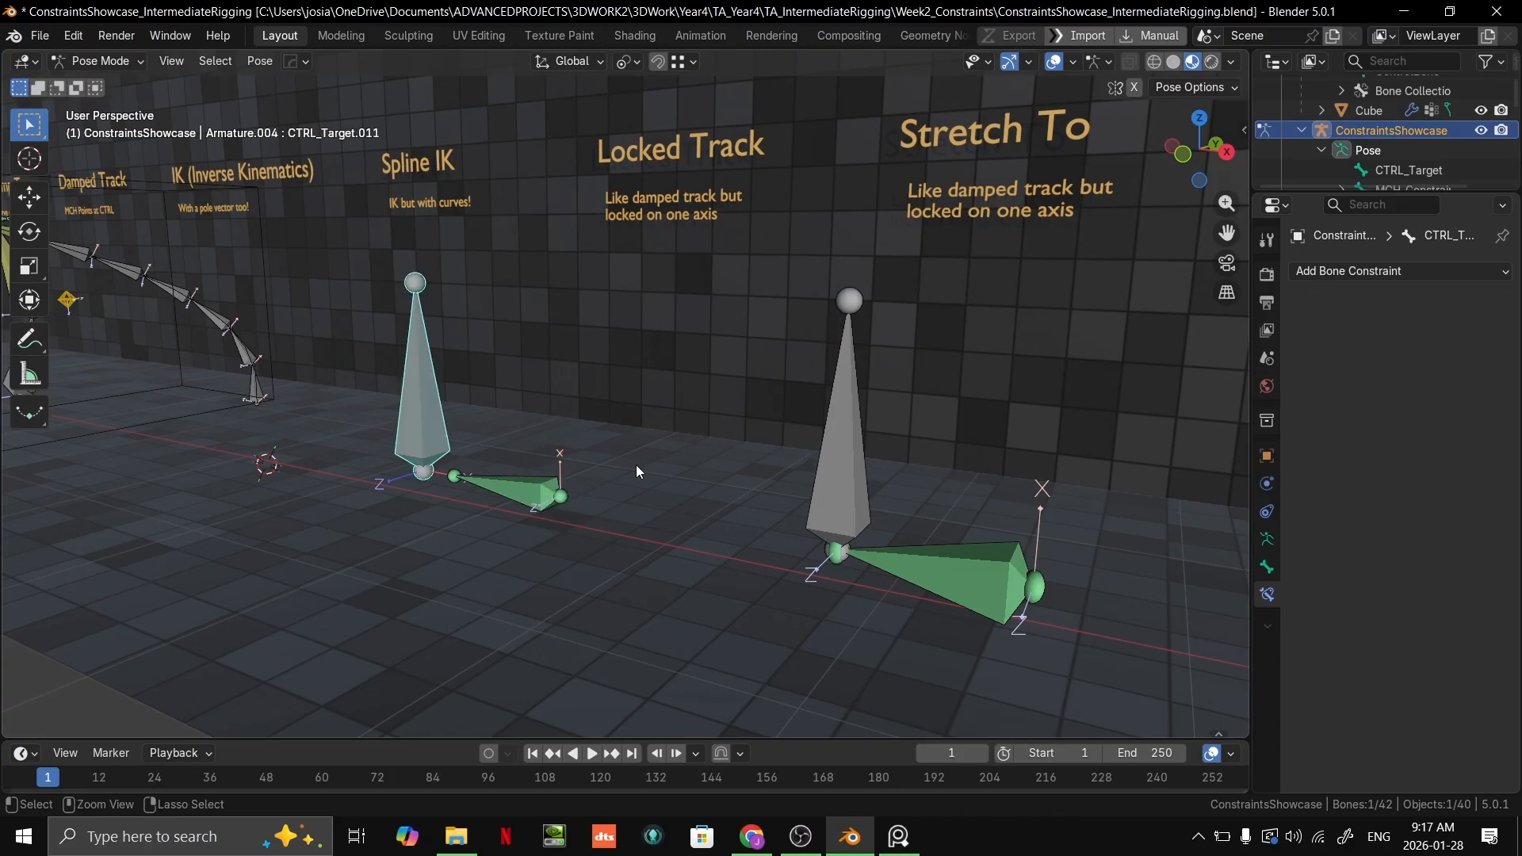
key("ctrl+shift+z")
Step: Try moving CTRL_Target.011 in a near-front view and rotating it to test the restored Locked Track
middle_click_drag(636, 463, 684, 440)
key("g")
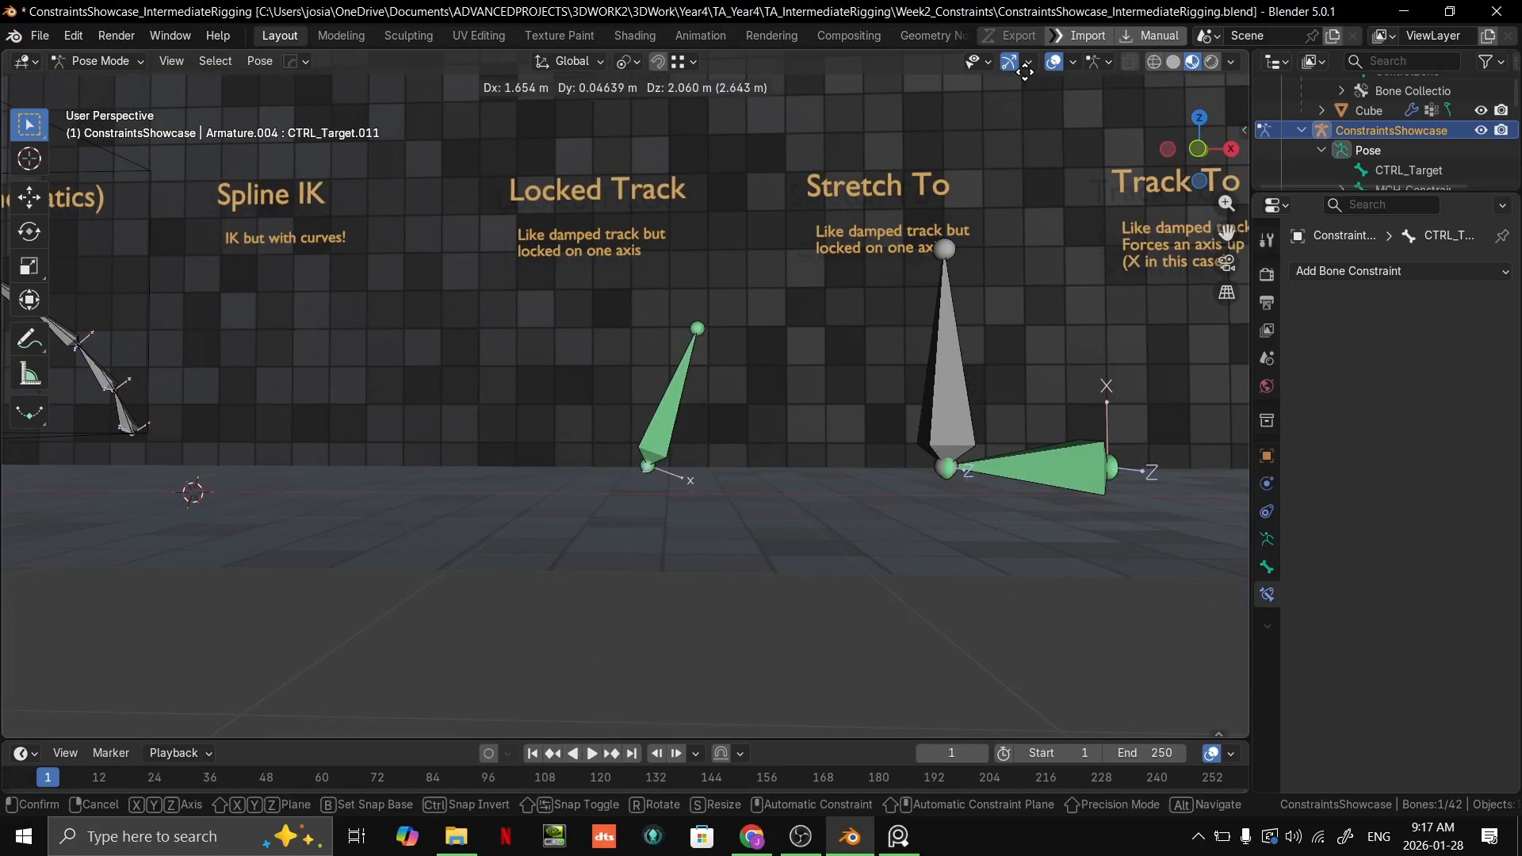
left_click(485, 482)
scroll(485, 478, "down", 6)
scroll(625, 530, "up", 4)
mouse_move(674, 393)
middle_mouse_down("shift")
mouse_move(625, 530)
mouse_move(692, 390)
middle_mouse_up("shift")
key("r")
right_click(1118, 284)
Step: Select the Stretch To target CTRL_Target.012 and try moving it, cancelling the move
scroll(1027, 379, "up", 2)
middle_click_drag(1027, 379, 920, 343)
scroll(862, 387, "up", 2)
scroll(863, 387, "down", 1)
middle_click_drag(863, 387, 679, 375, "shift")
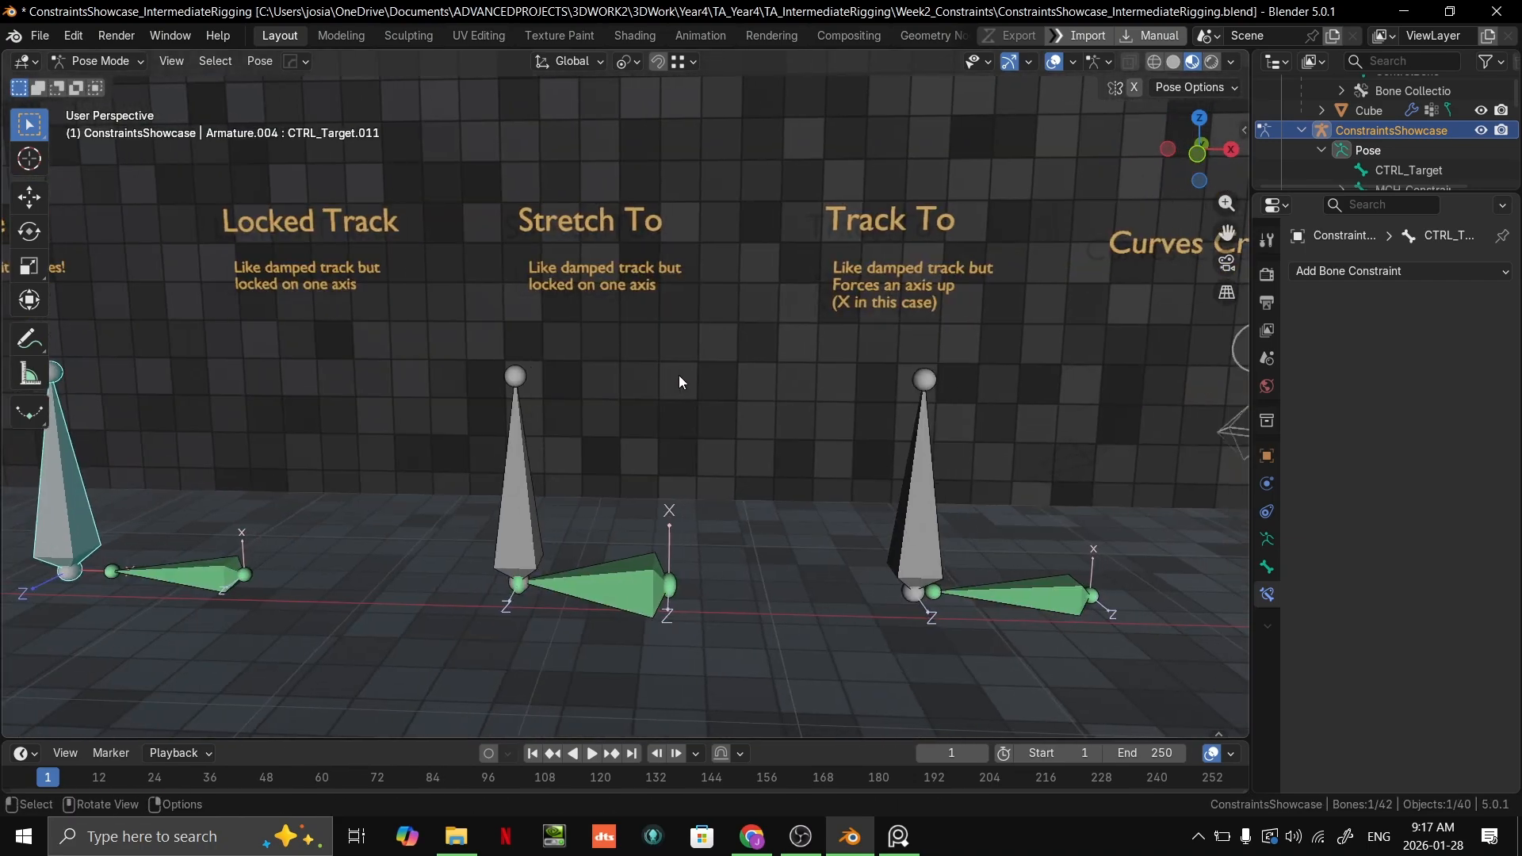
left_click(505, 494)
scroll(555, 508, "down", 2)
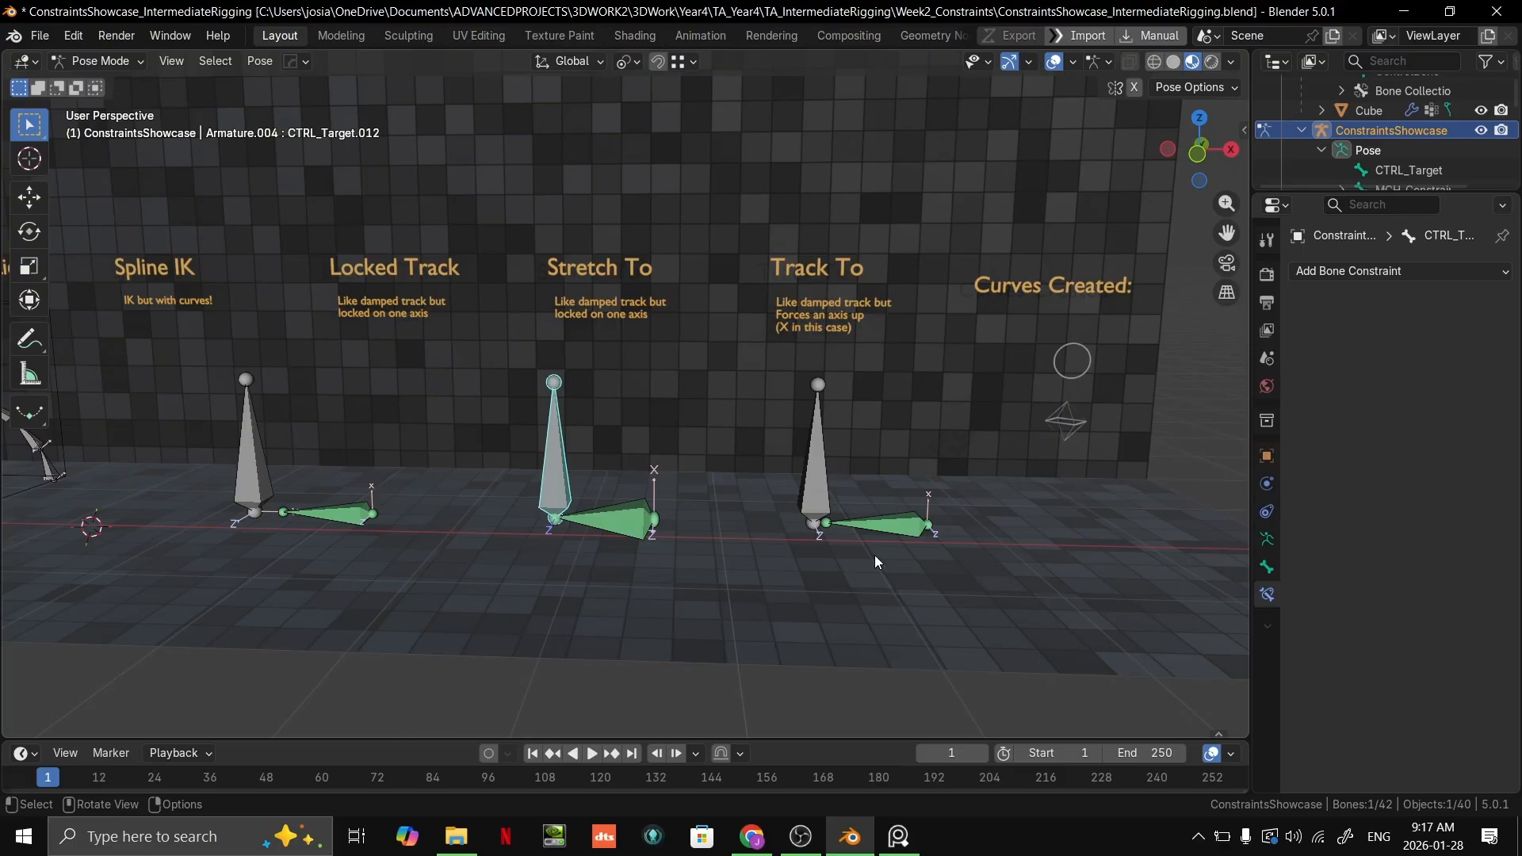
key("g")
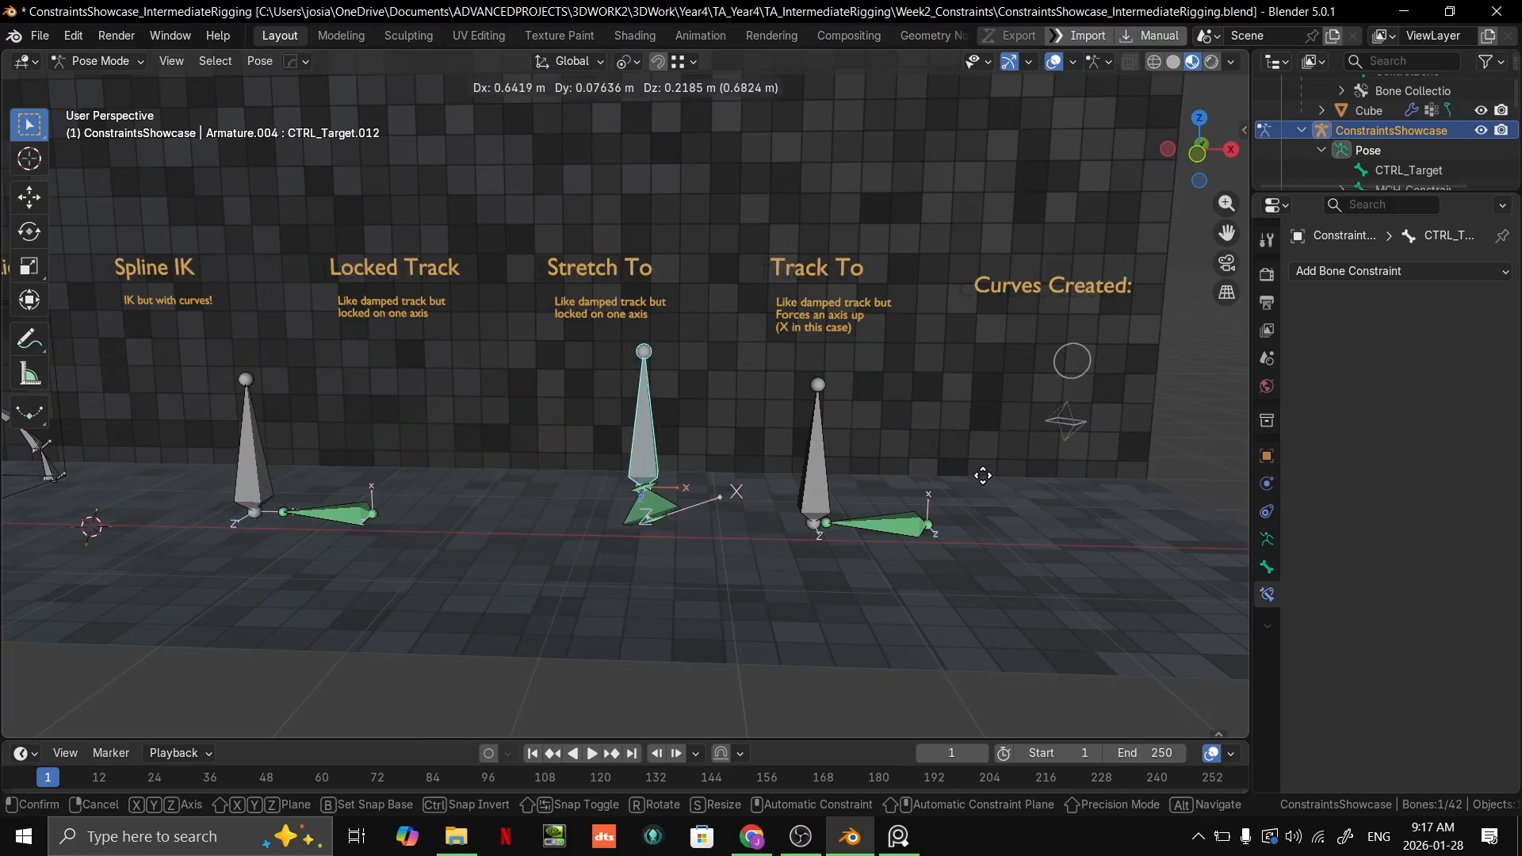
right_click(1014, 485)
Step: Test the Stretch To constraint with cancelled moves of CTRL_Target.012 from several angled views
middle_click_drag(785, 463, 691, 486)
key("g")
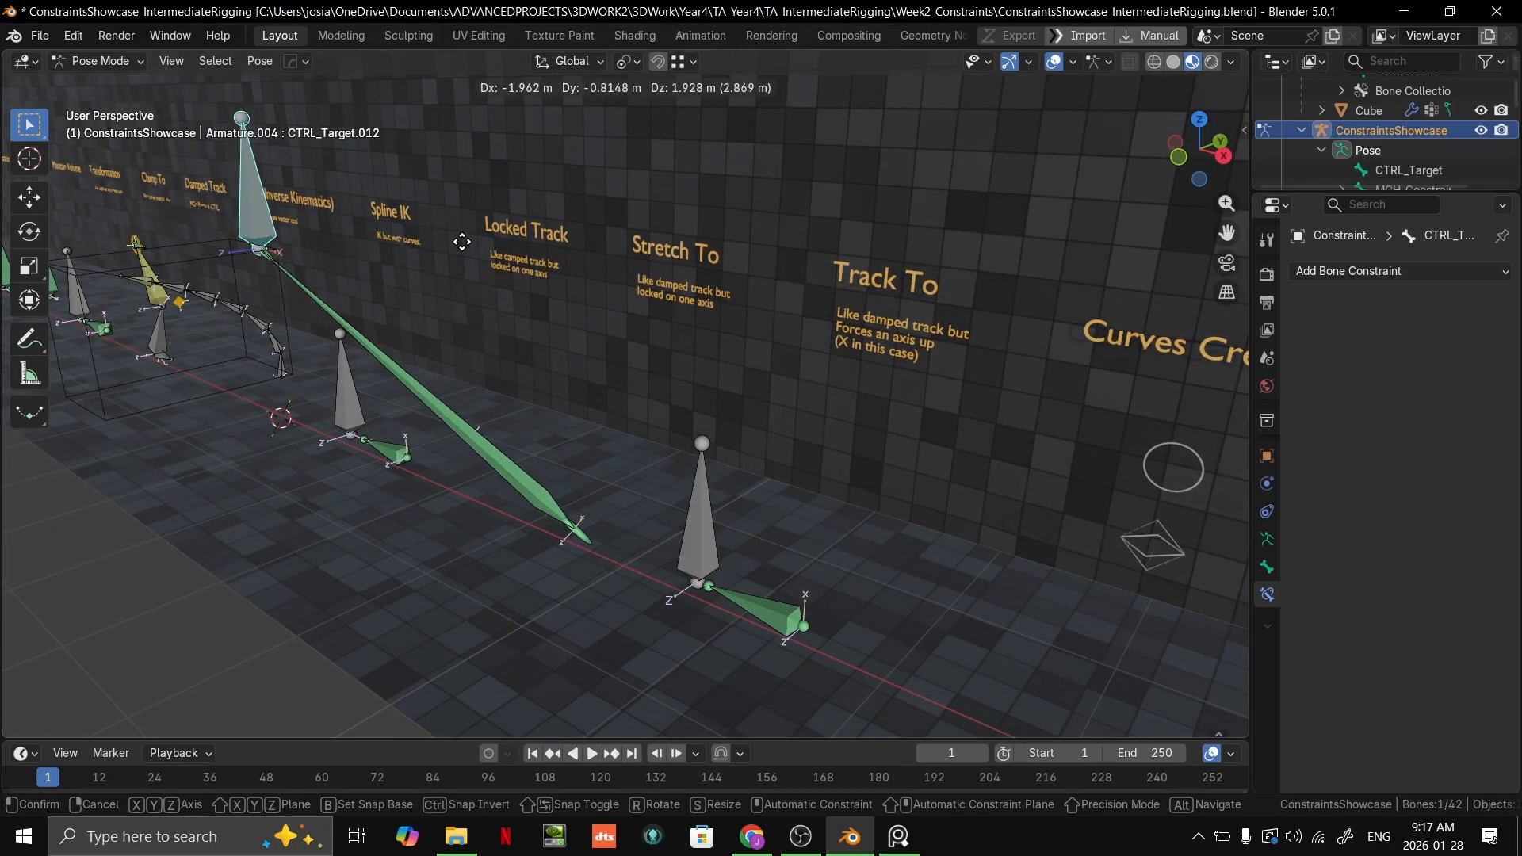
right_click(714, 457)
middle_click_drag(711, 458, 798, 490)
key("g")
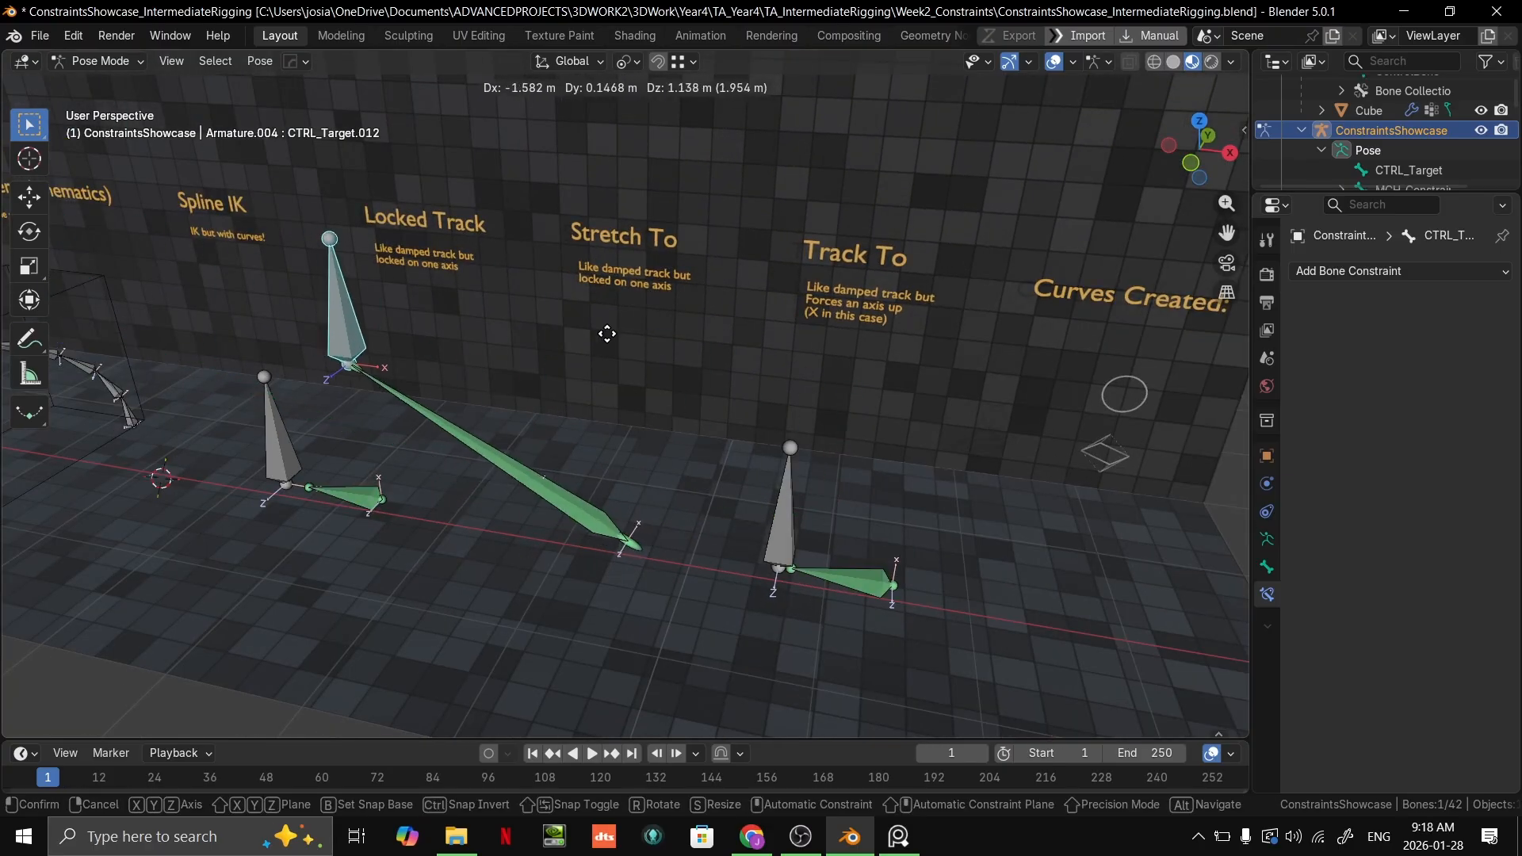
right_click(809, 395)
middle_click_drag(809, 395, 653, 455)
key("g")
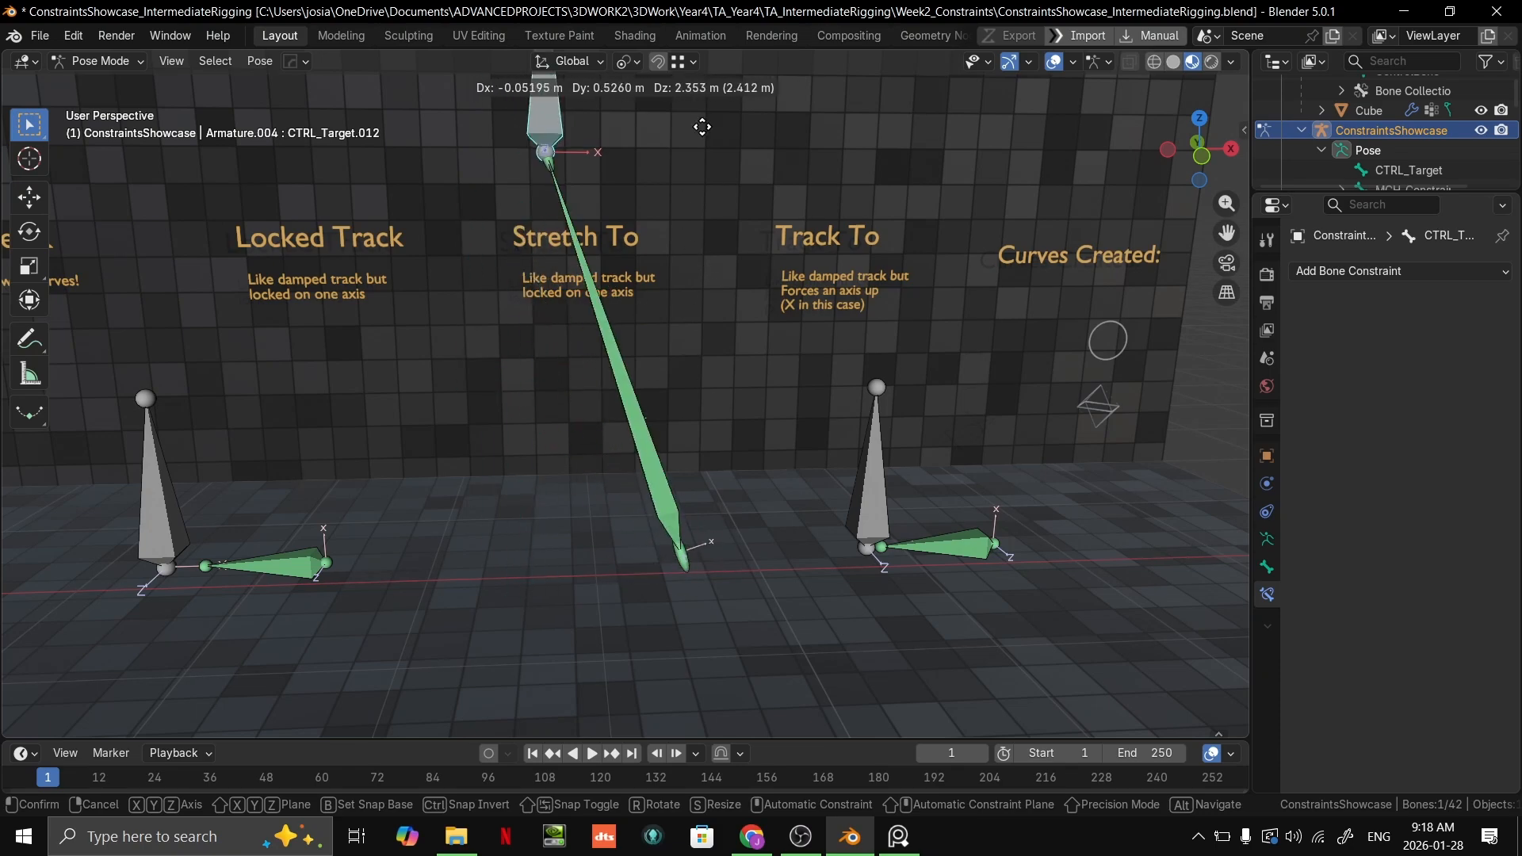
right_click(768, 403)
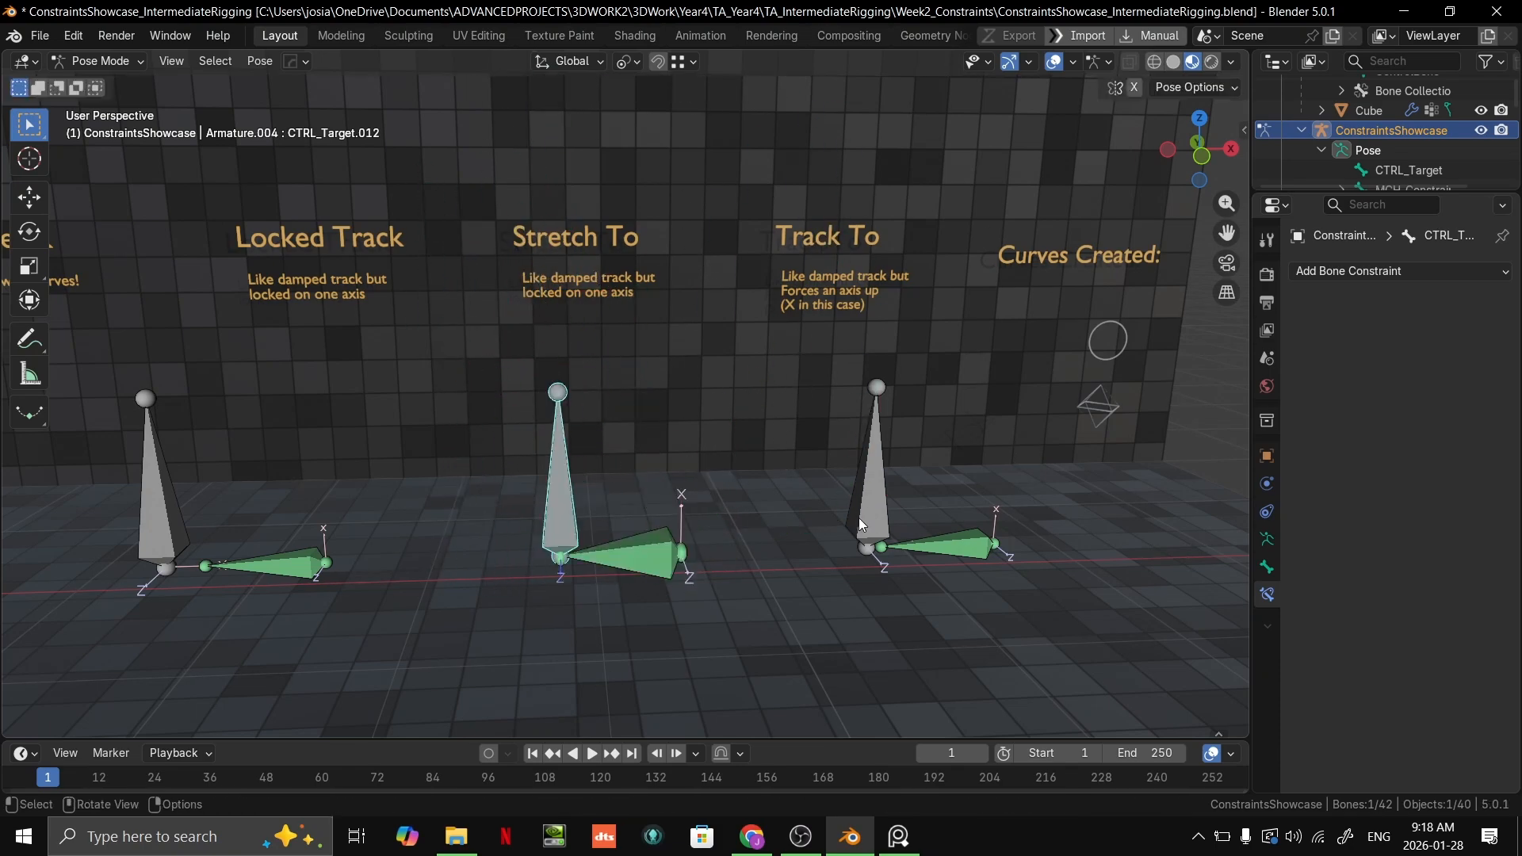
Step: Move CTRL_Target.012 up and toward the Locked Track label to stretch the Stretch To bone
scroll(809, 555, "up", 3)
scroll(783, 564, "down", 4)
middle_click_drag(783, 583, 684, 487, "shift")
scroll(783, 376, "up", 5)
scroll(745, 416, "down", 3)
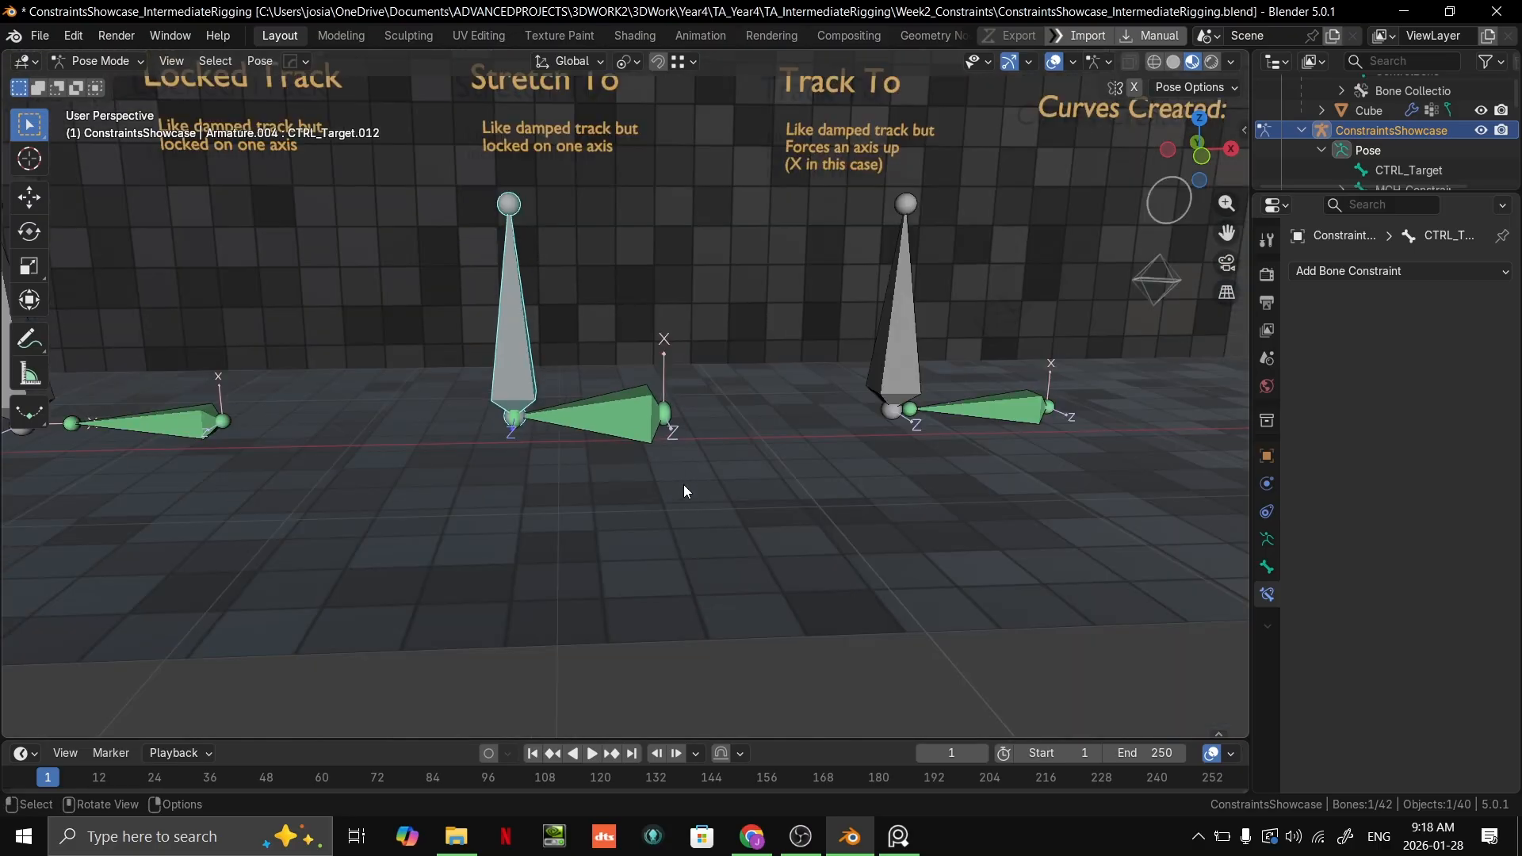
key("g")
left_click(428, 203)
middle_click_drag(499, 244, 777, 587, "shift")
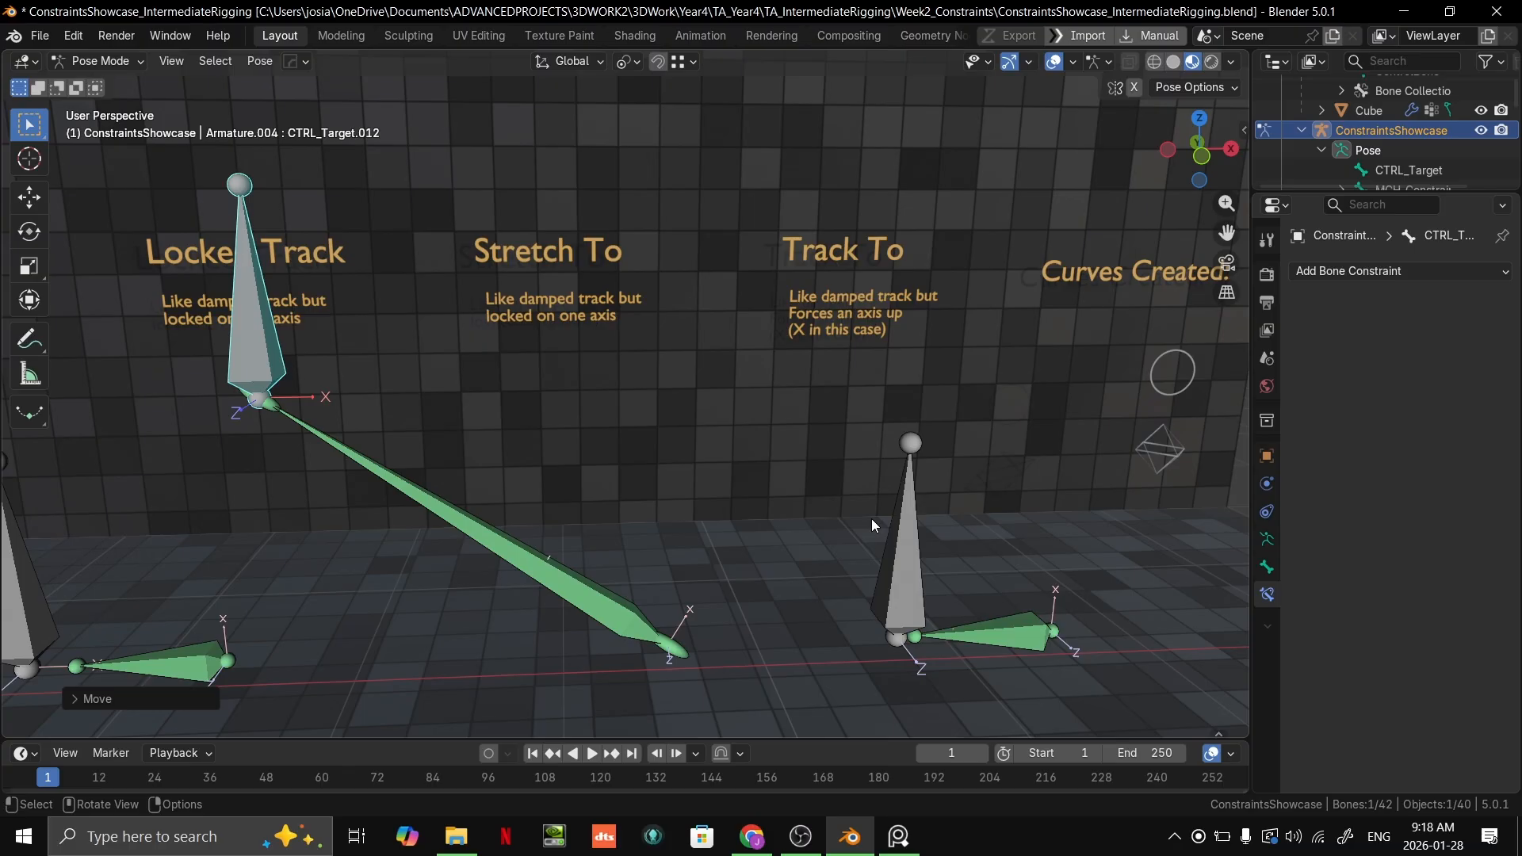
Step: Undo the CTRL_Target.012 move that stretched the Stretch To bone, and try one more move of that target
middle_click_drag(691, 441, 748, 398)
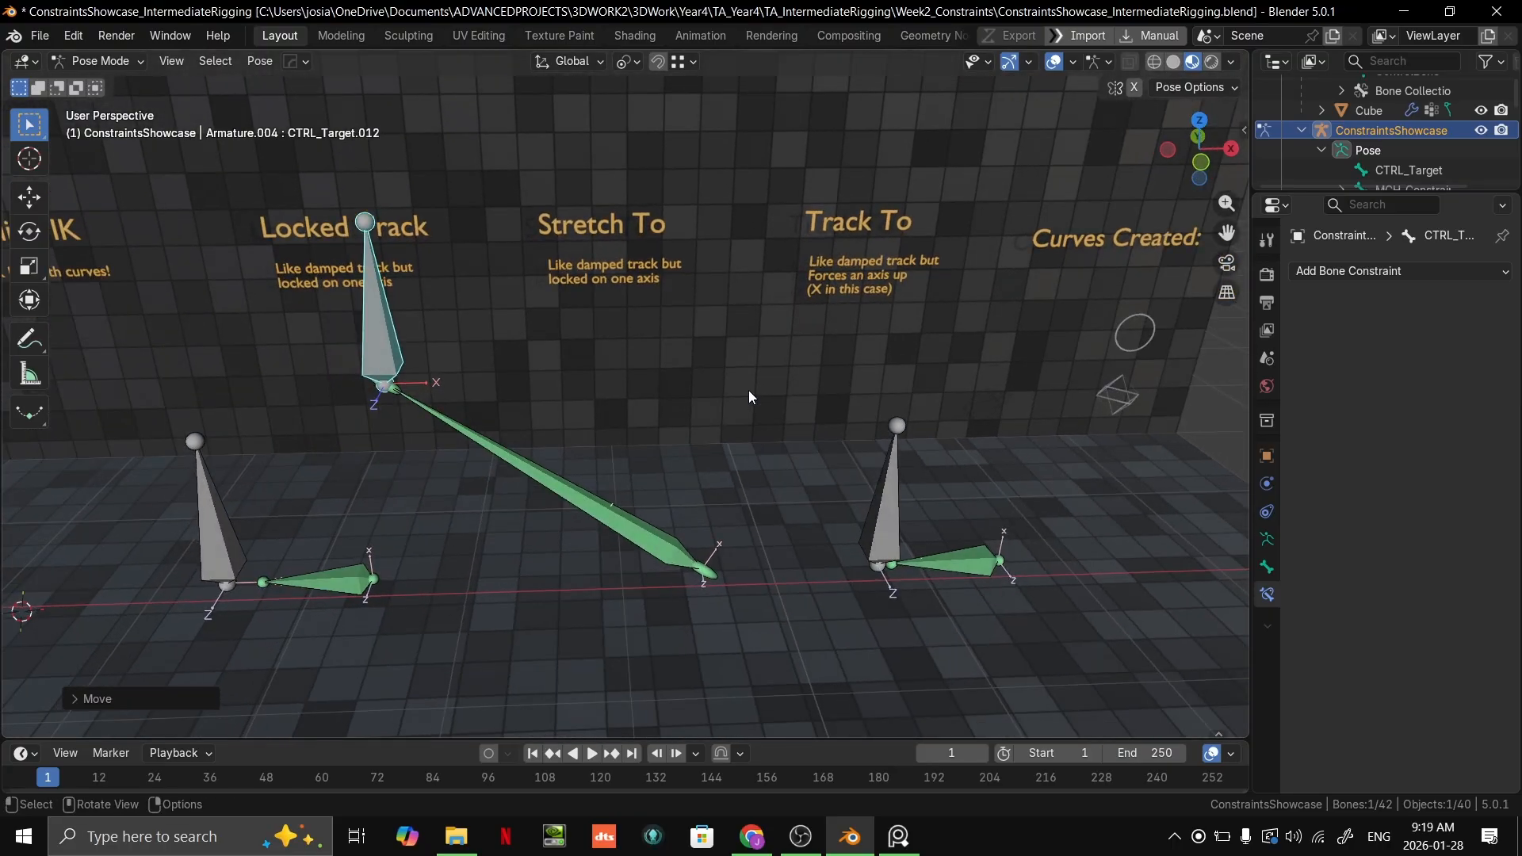
middle_click_drag(749, 337, 597, 478)
key("ctrl+z")
key("g")
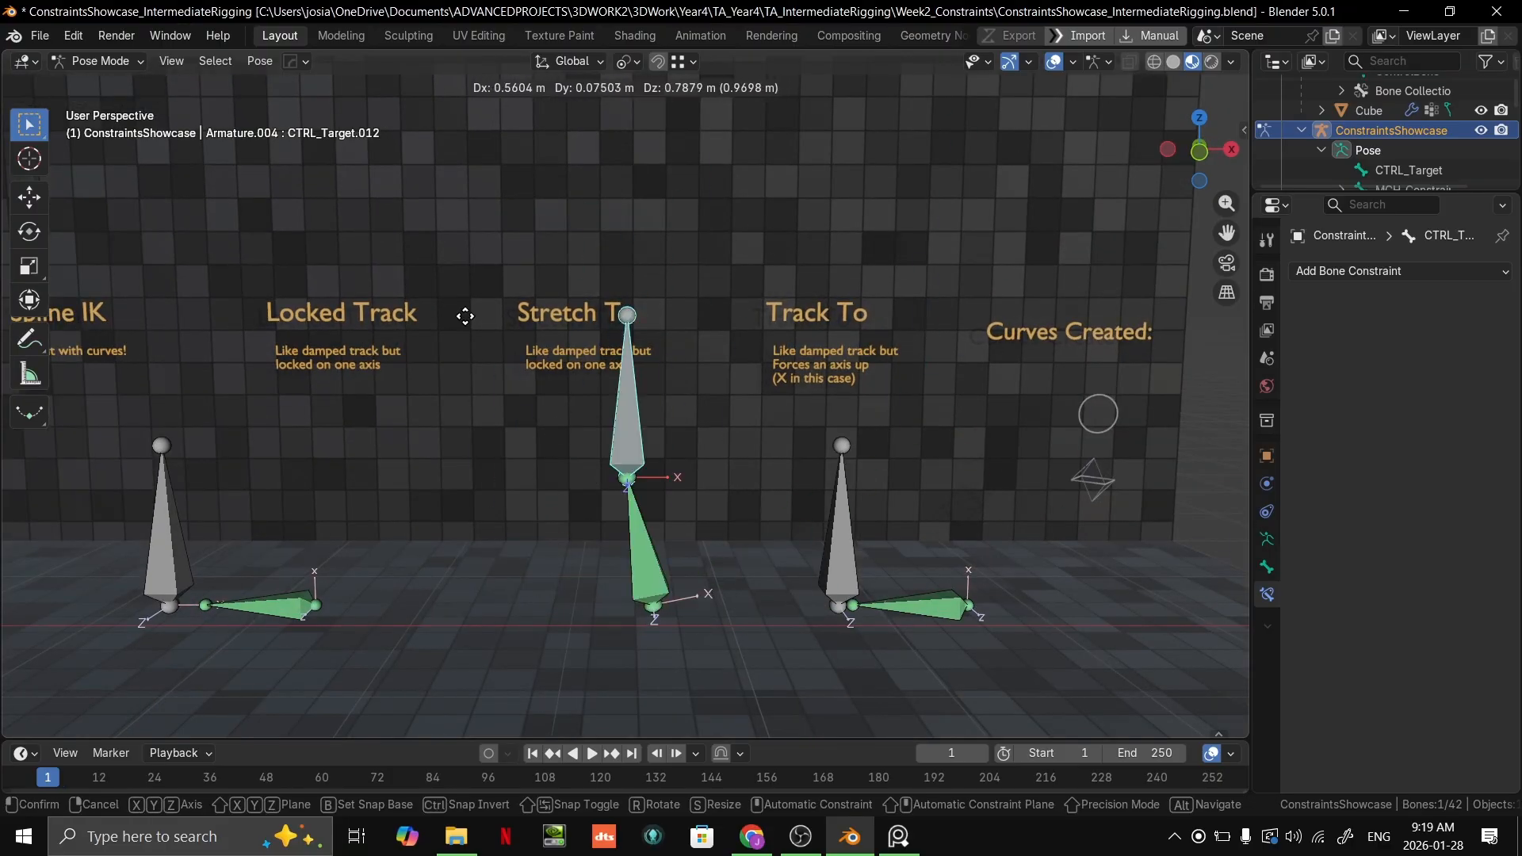
right_click(590, 341)
scroll(644, 357, "down", 3)
scroll(661, 293, "up", 3)
Step: Select the Track To target bone CTRL_Target.013 and examine the Track To example with its label
mouse_move(644, 356)
middle_mouse_down("shift")
mouse_move(662, 294)
mouse_move(635, 359)
middle_mouse_up("shift")
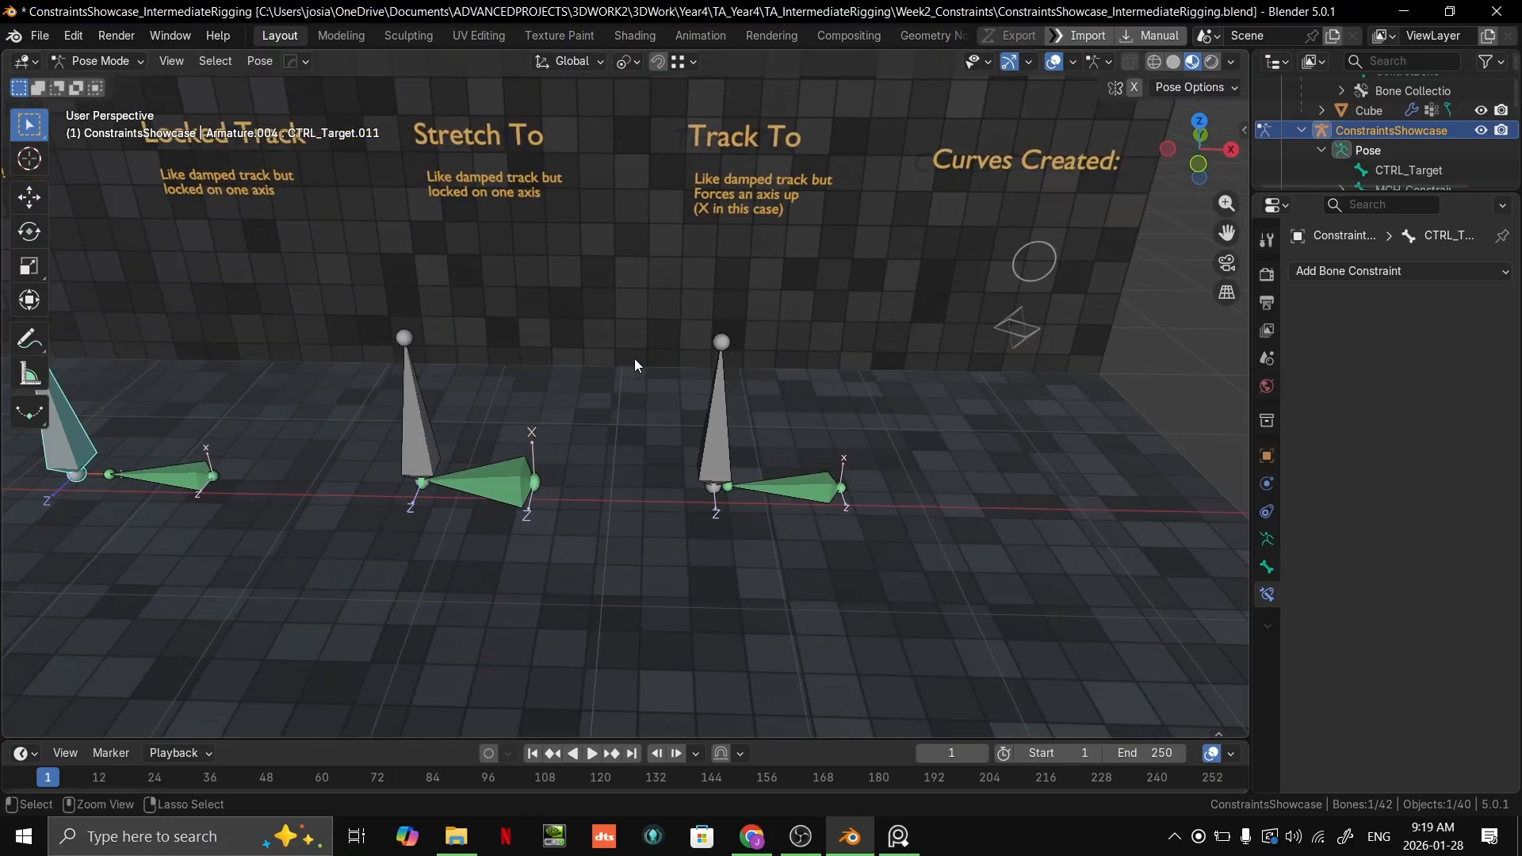
left_click(738, 457)
middle_click_drag(812, 347, 817, 523)
scroll(813, 517, "up", 2)
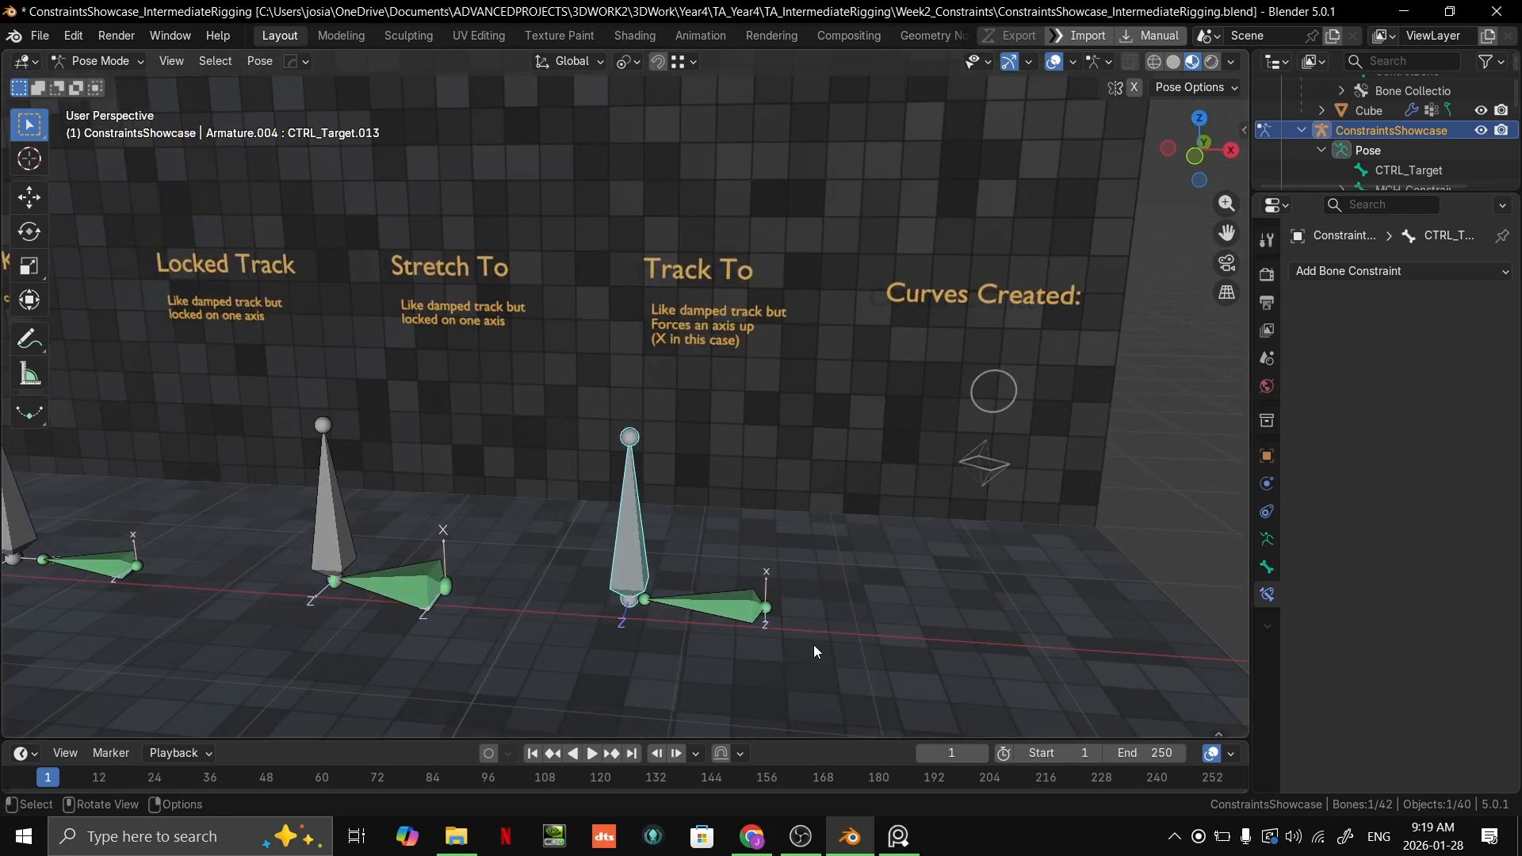
mouse_move(800, 836)
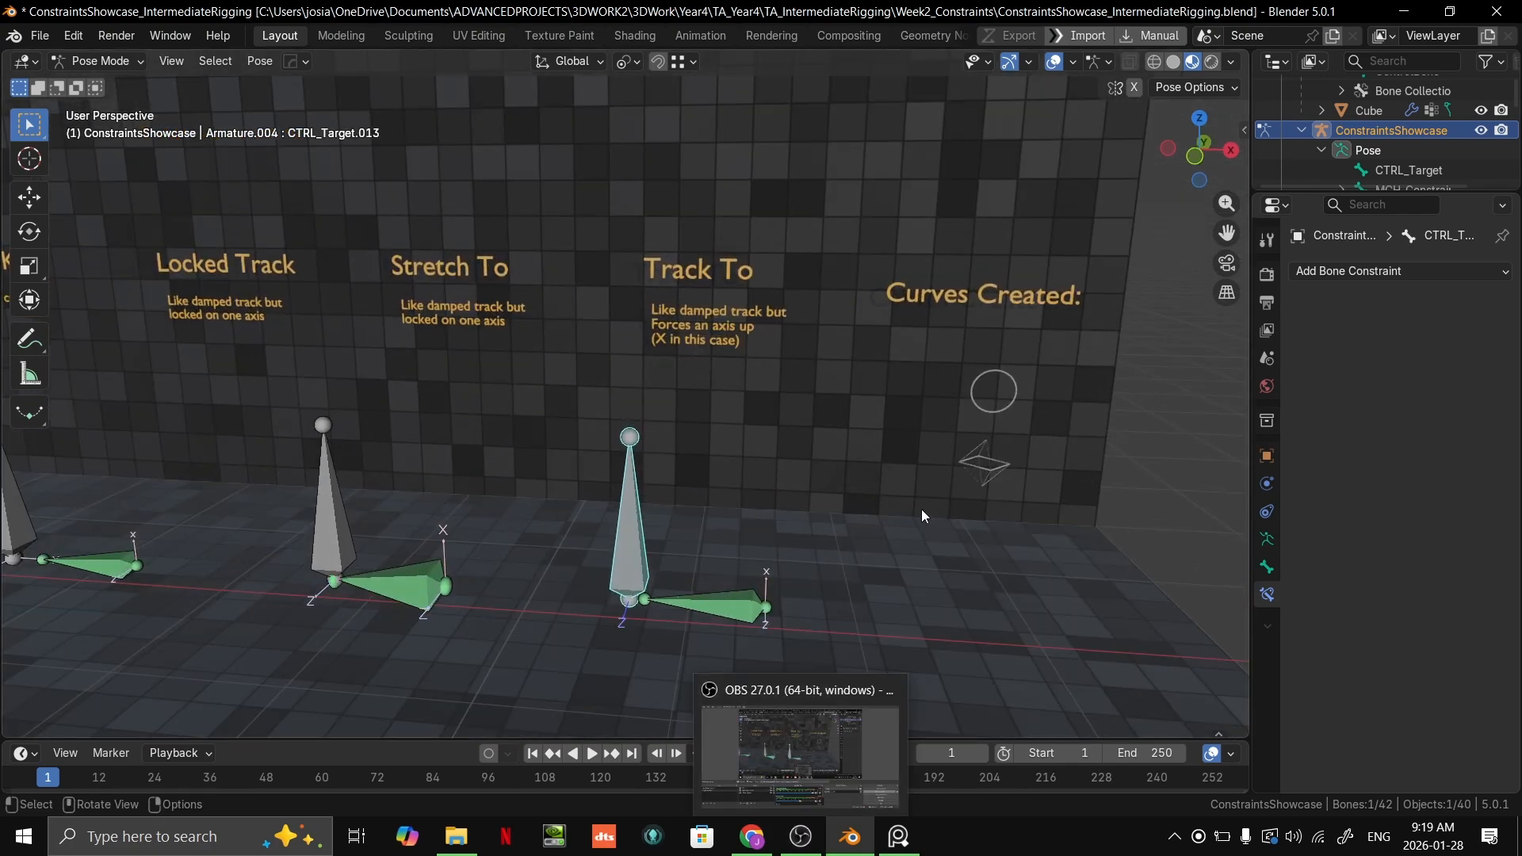
scroll(926, 509, "up", 2)
middle_click_drag(925, 495, 900, 485, "shift")
scroll(972, 544, "up", 1)
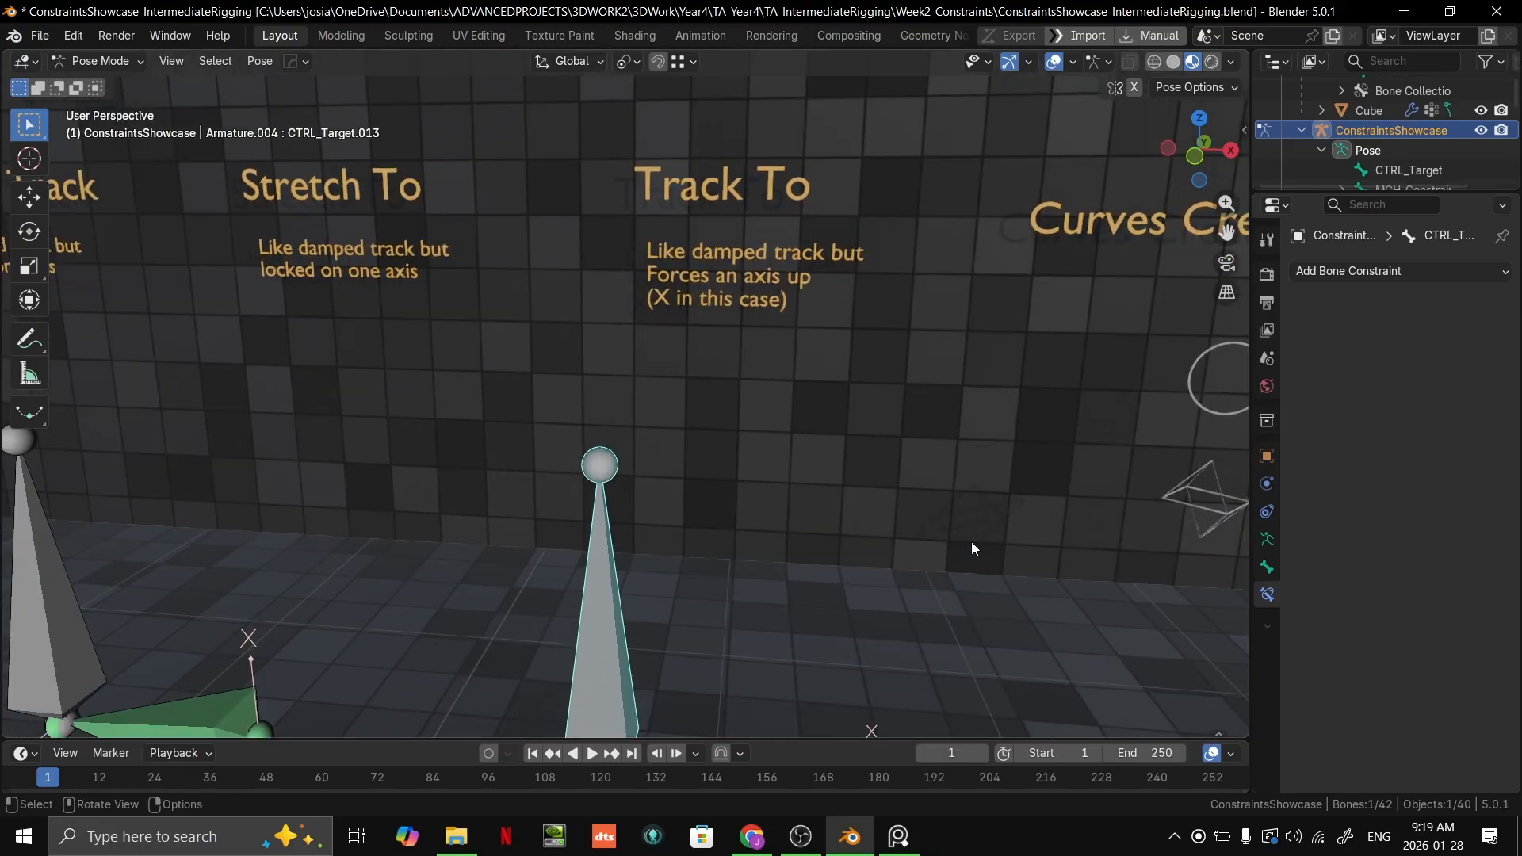
scroll(969, 539, "down", 1)
scroll(992, 525, "down", 2)
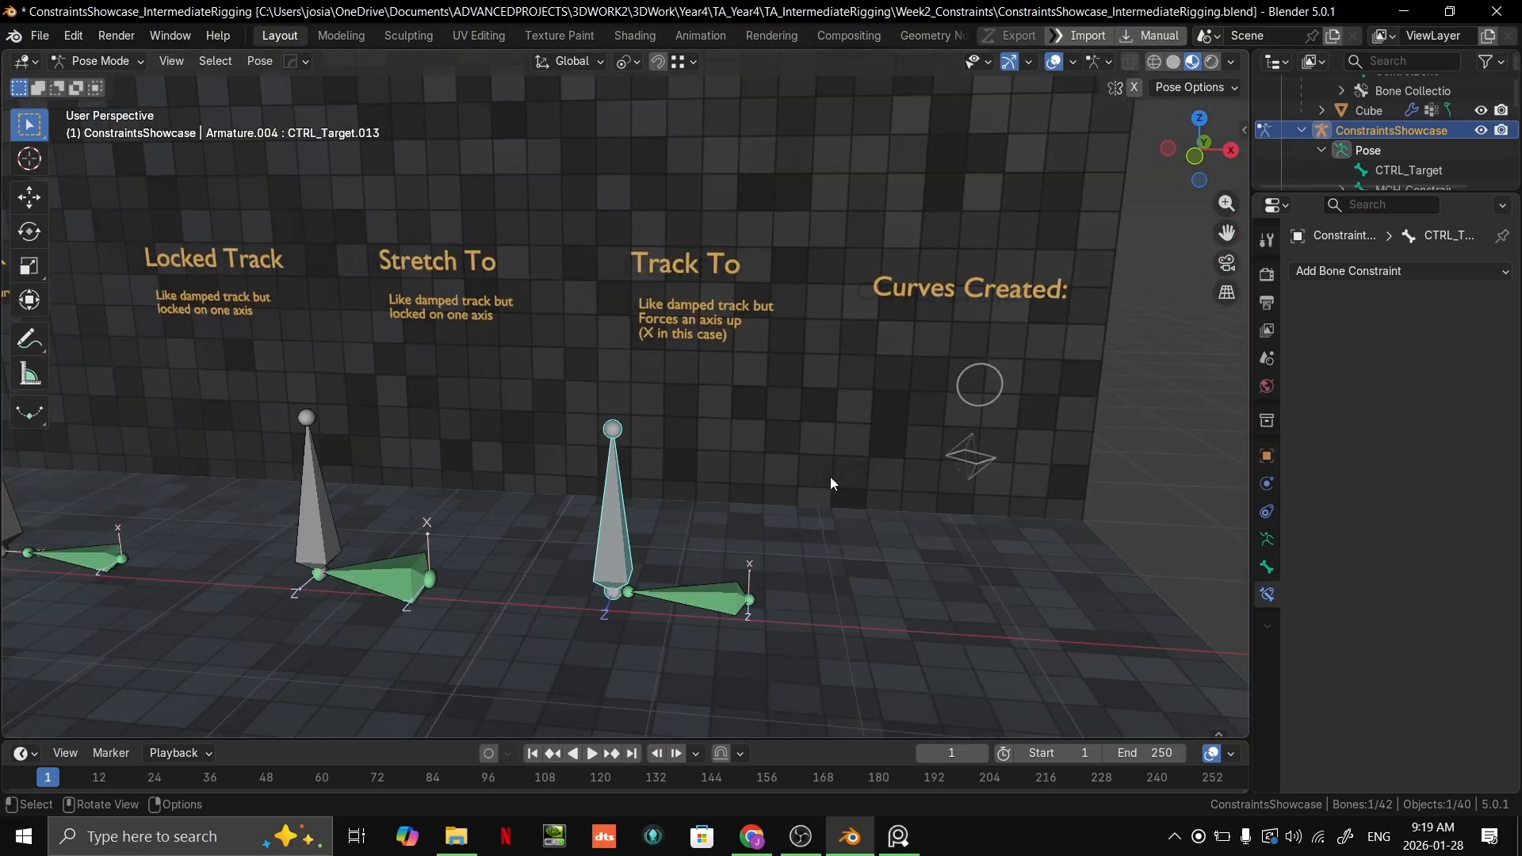
scroll(763, 478, "up", 1)
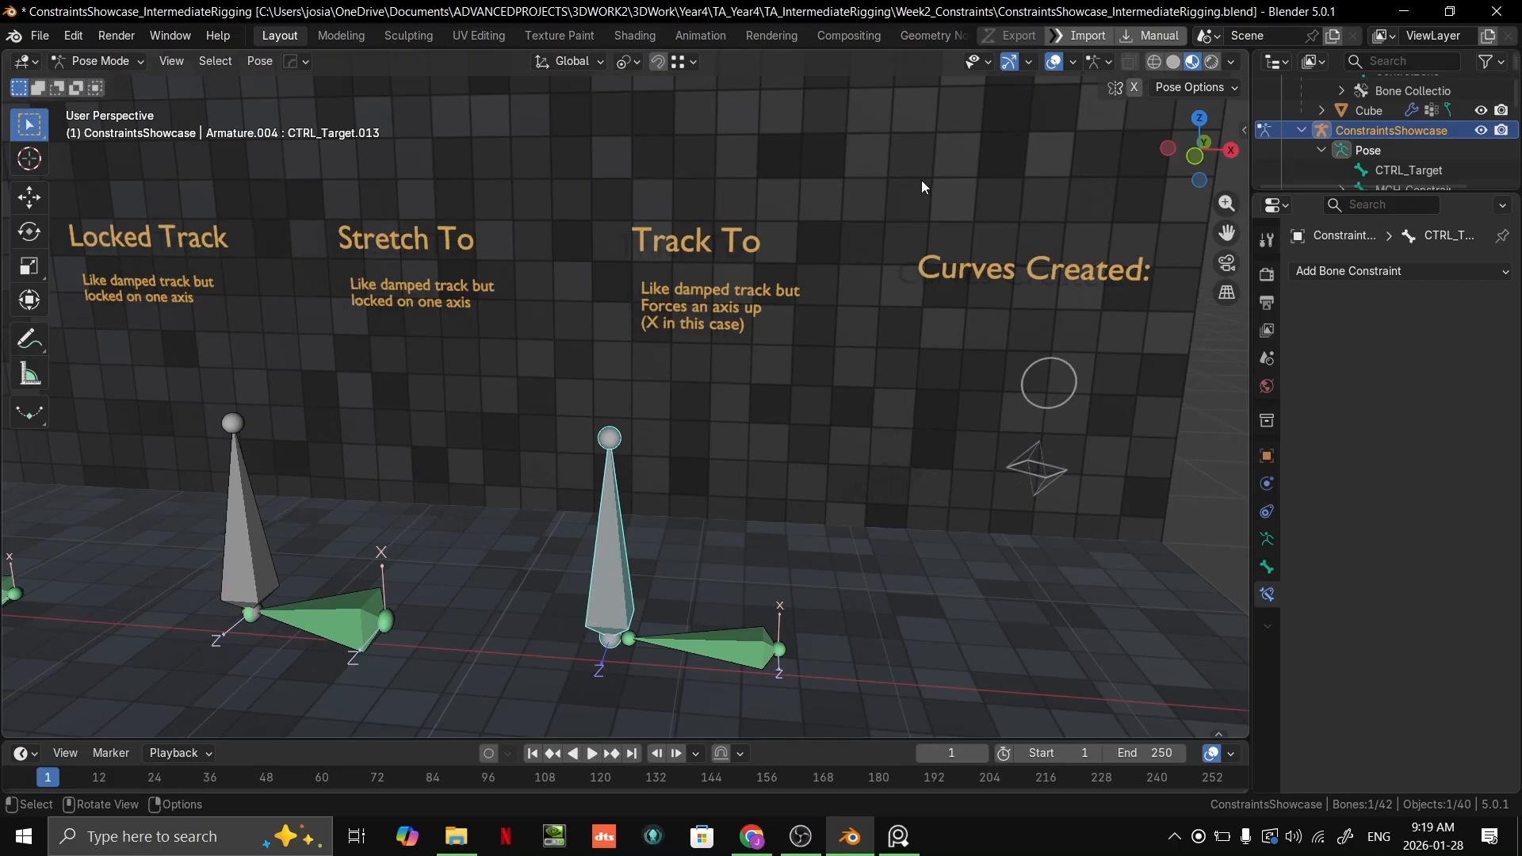
scroll(789, 571, "down", 1)
Step: Test the Track To constraint by trying free moves of CTRL_Target.013, above the floor and from an end-on angle
key("g")
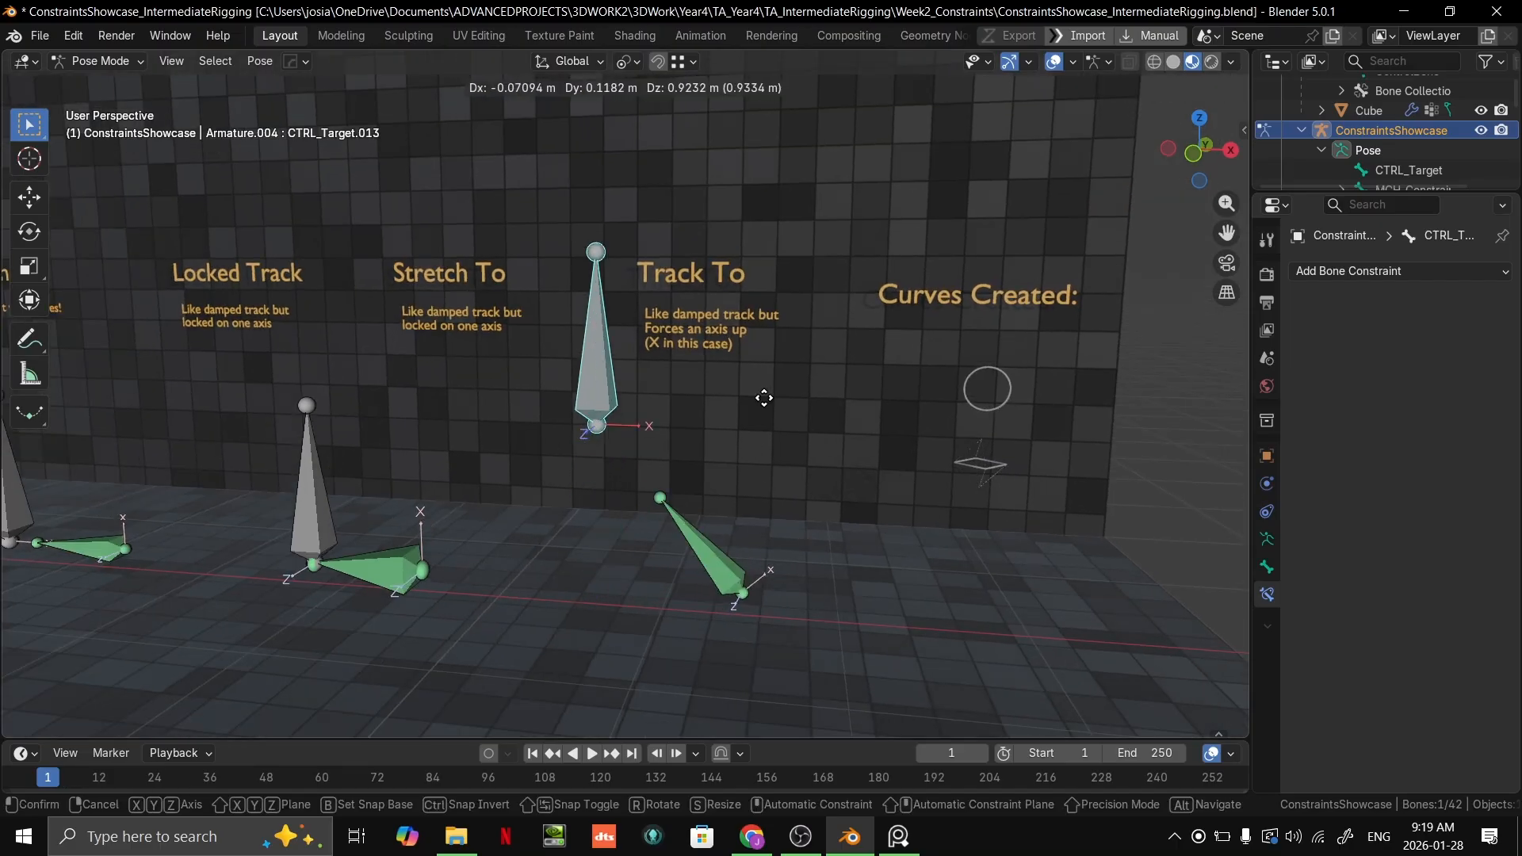
right_click(820, 432)
scroll(760, 511, "up", 2)
middle_click_drag(774, 622, 625, 480, "shift")
key("g")
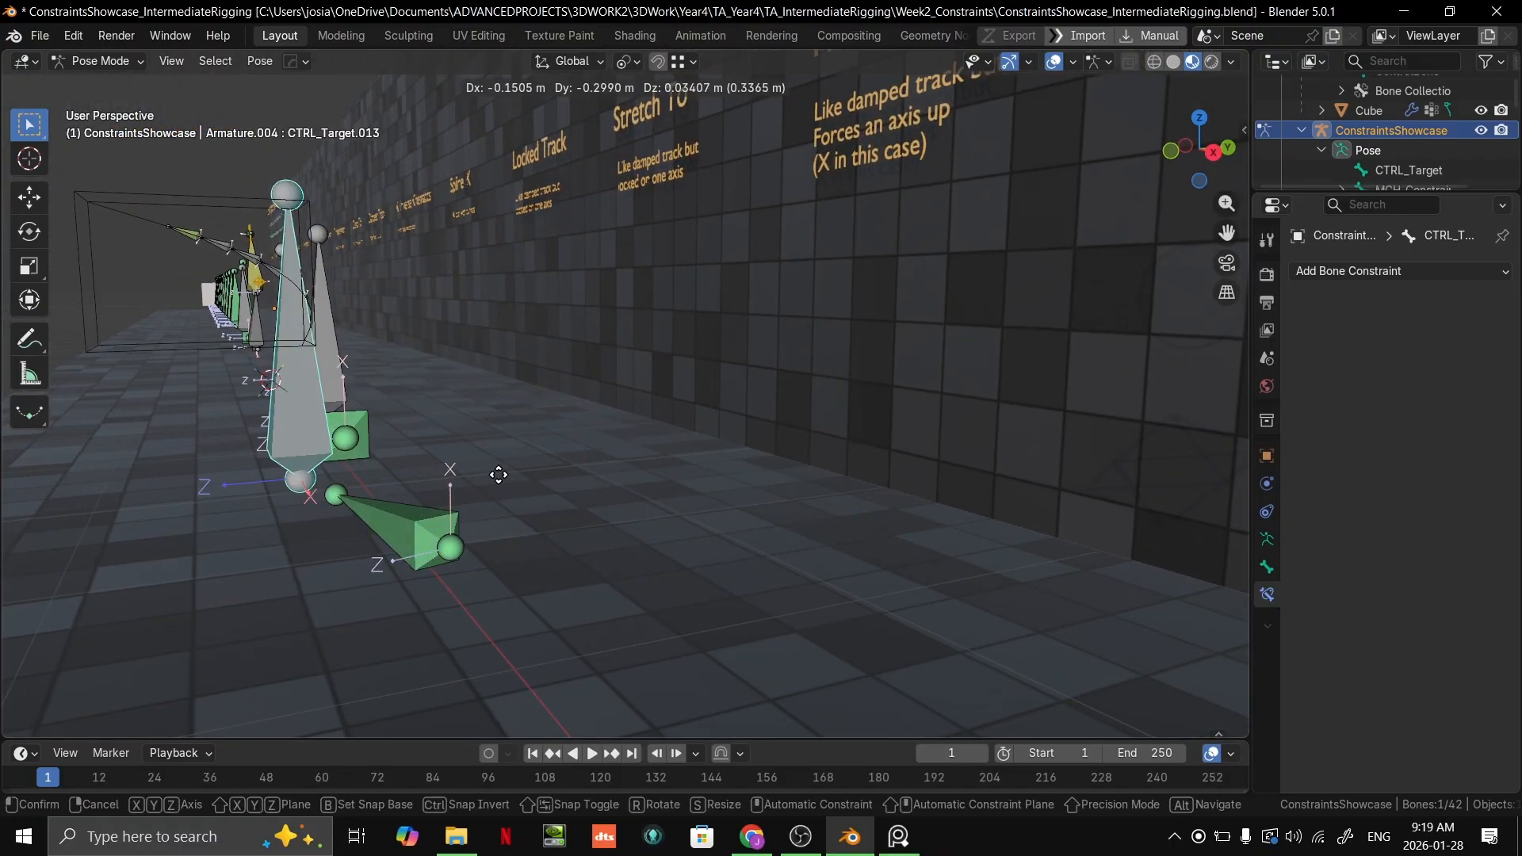
right_click(695, 495)
Step: Try moving CTRL_Target.013 around the Track To bone parallel to the floor, with global Z locked
key("g")
key("shift+z")
right_click(858, 458)
middle_click_drag(842, 460, 805, 424)
middle_click_drag(804, 424, 843, 381)
key("g")
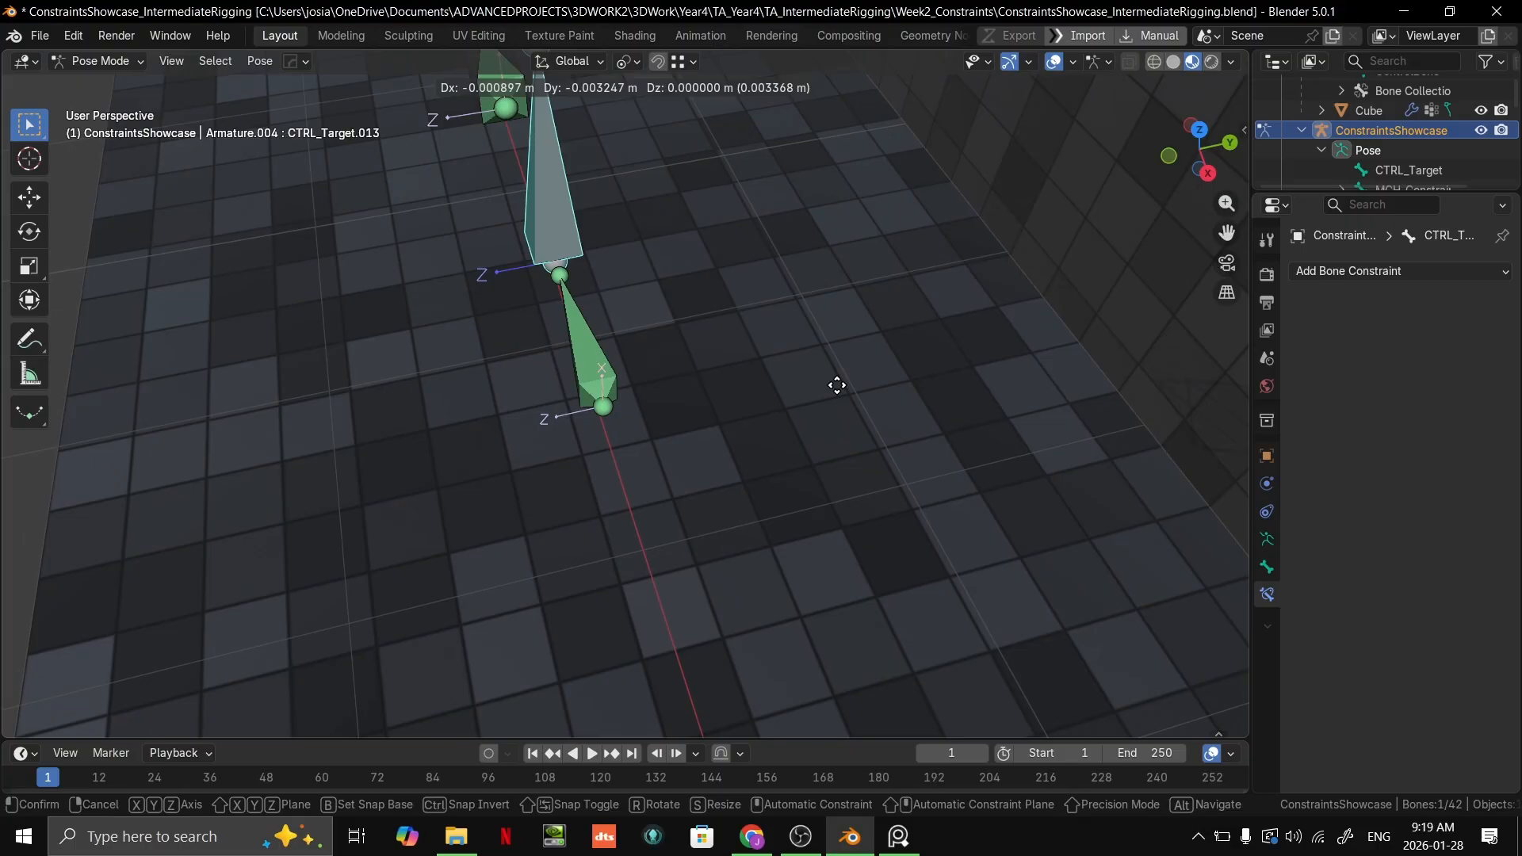
key("shift+z")
key("shift+z")
right_click(766, 390)
key("g")
key("shift+z")
right_click(752, 379)
key("shift+z")
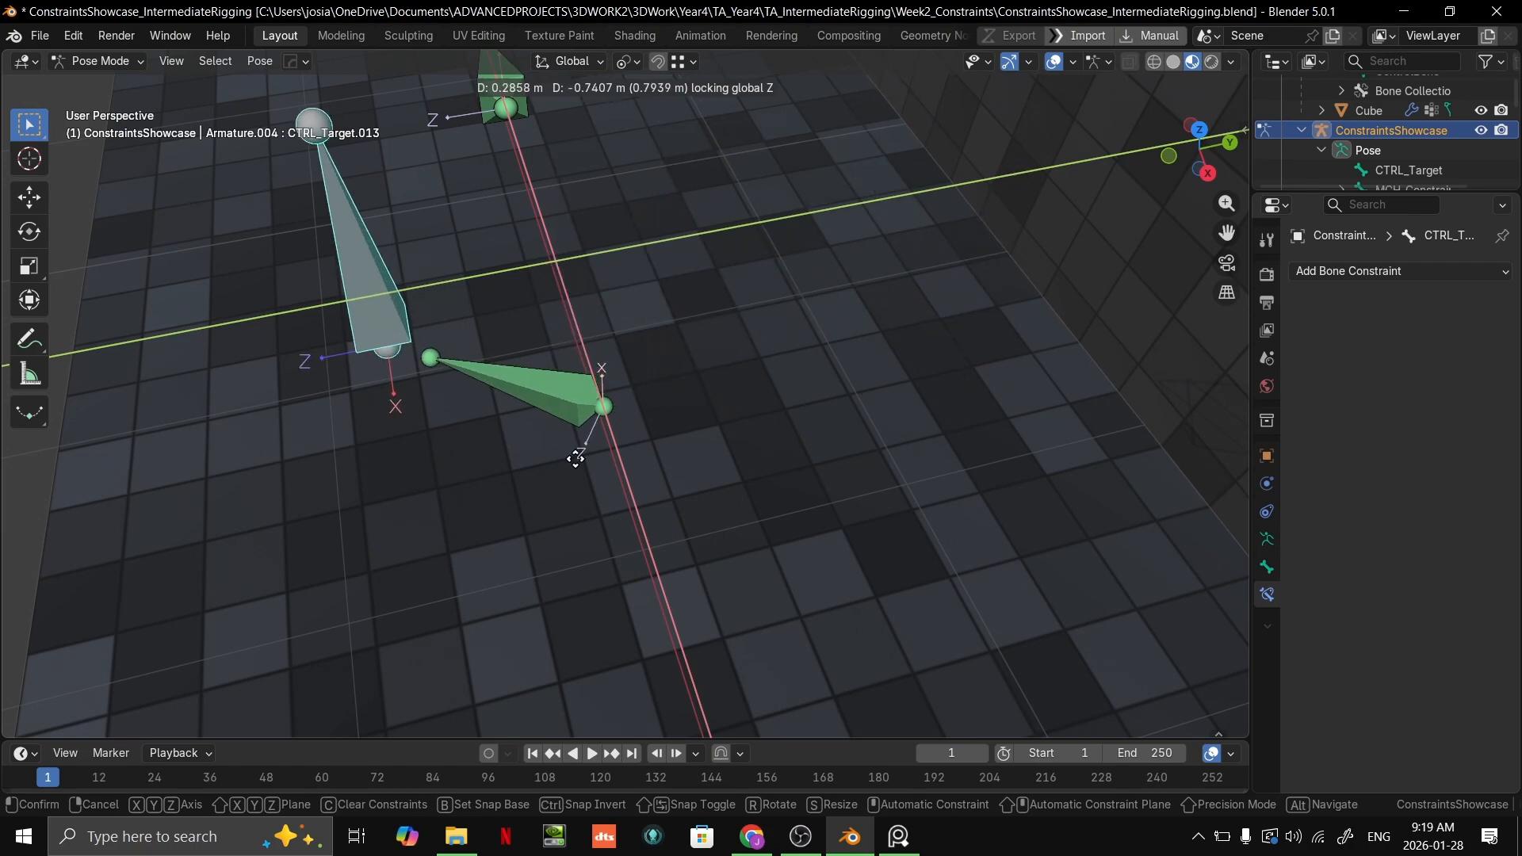
right_click(930, 424)
Step: Try raising CTRL_Target.013 above the Track To bone from a low, floor-level angle
middle_click_drag(930, 424, 1022, 332)
middle_click_drag(923, 458, 927, 387)
key("g")
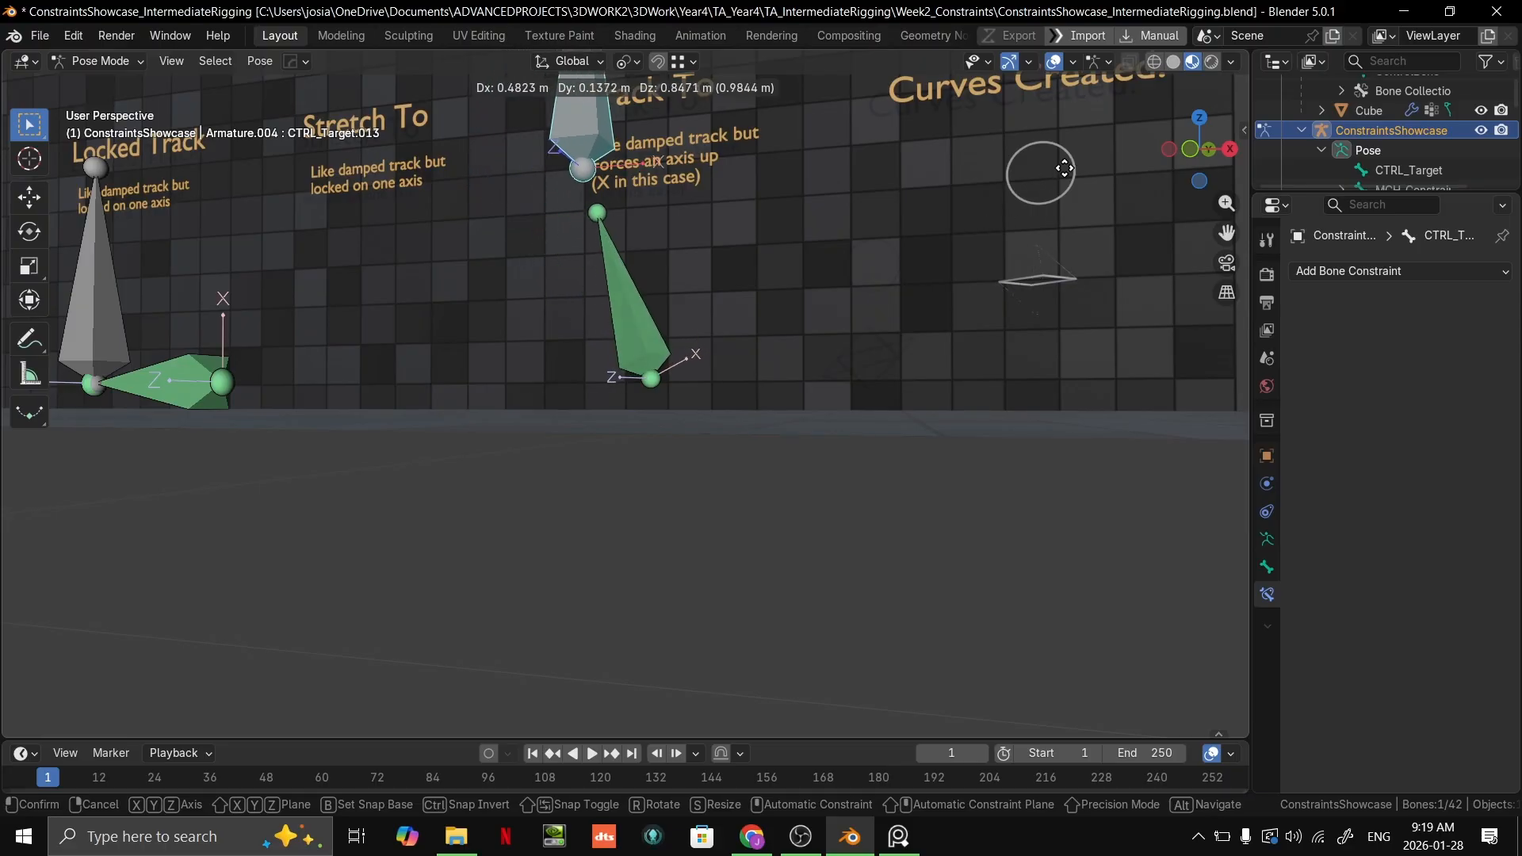
key("Escape")
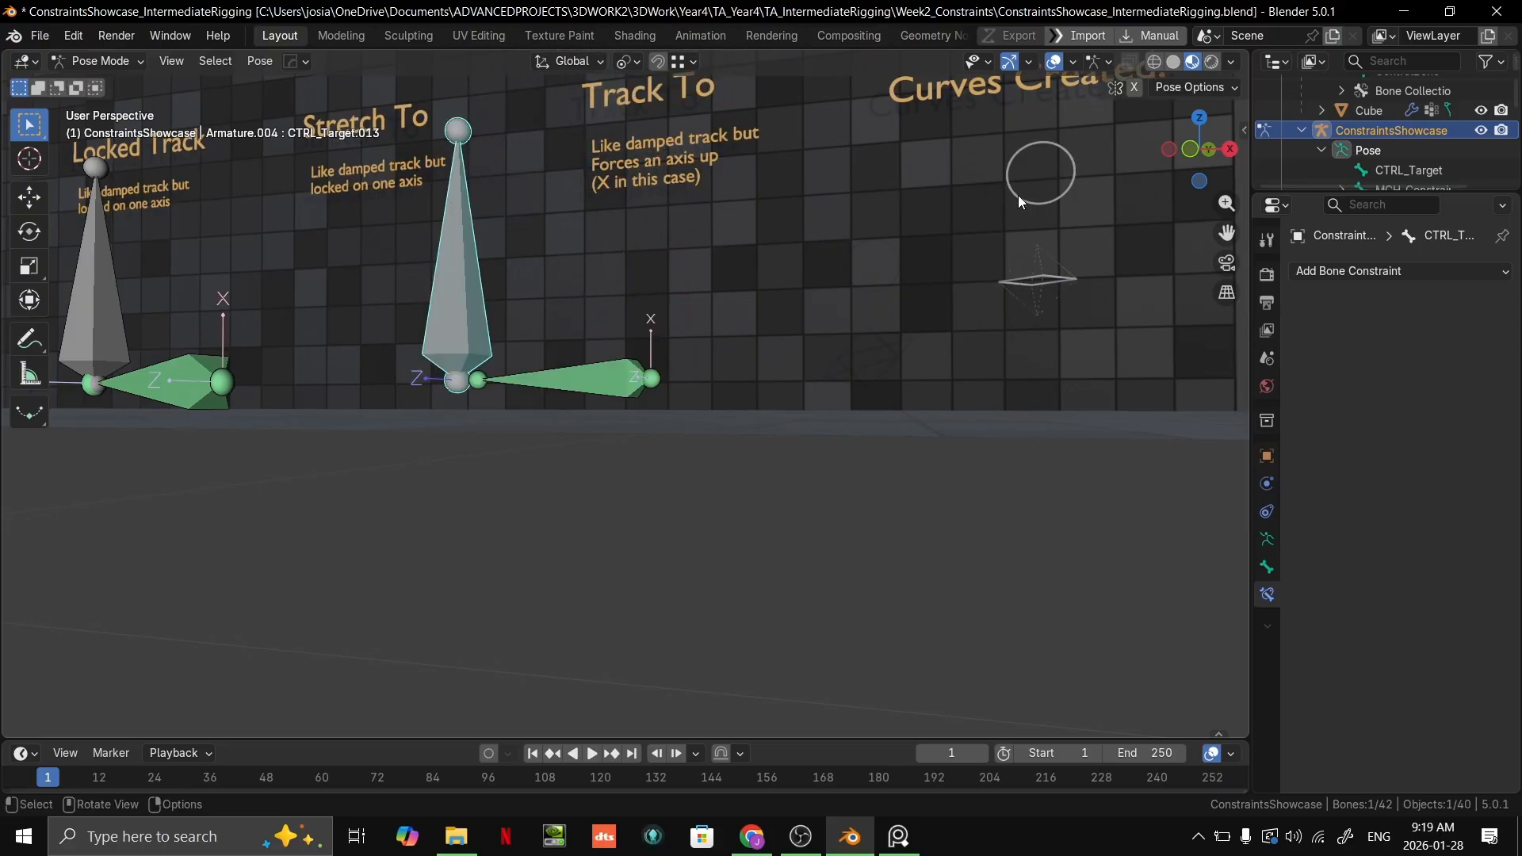
Step: Try moving CTRL_Target.013 far below the Track To bone in front orthographic view and again in an angled perspective
key("KP_1")
key("g")
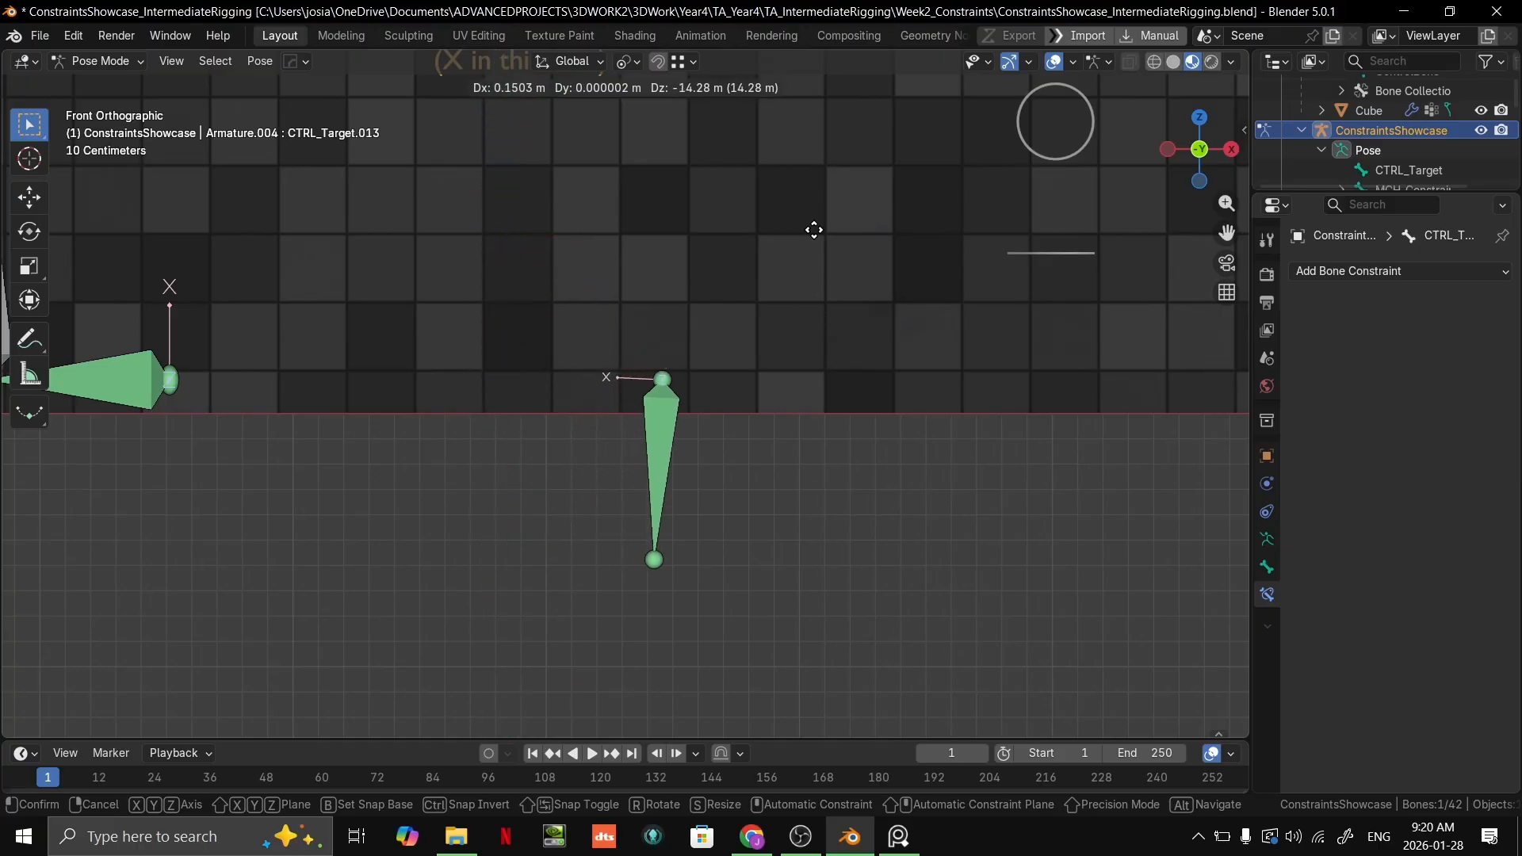
key("Escape")
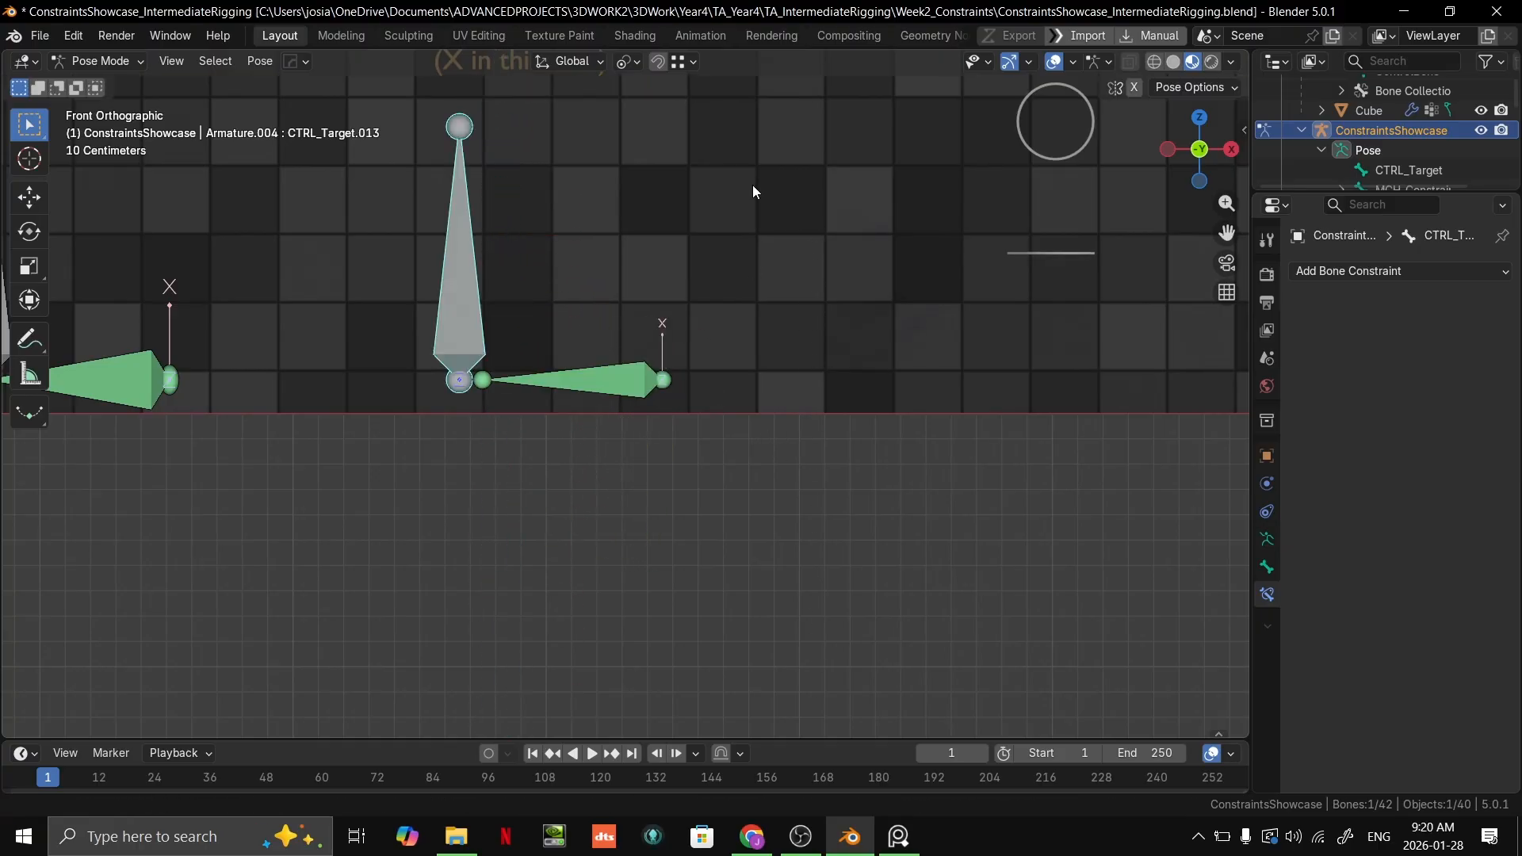
middle_click_drag(775, 211, 674, 238)
key("g")
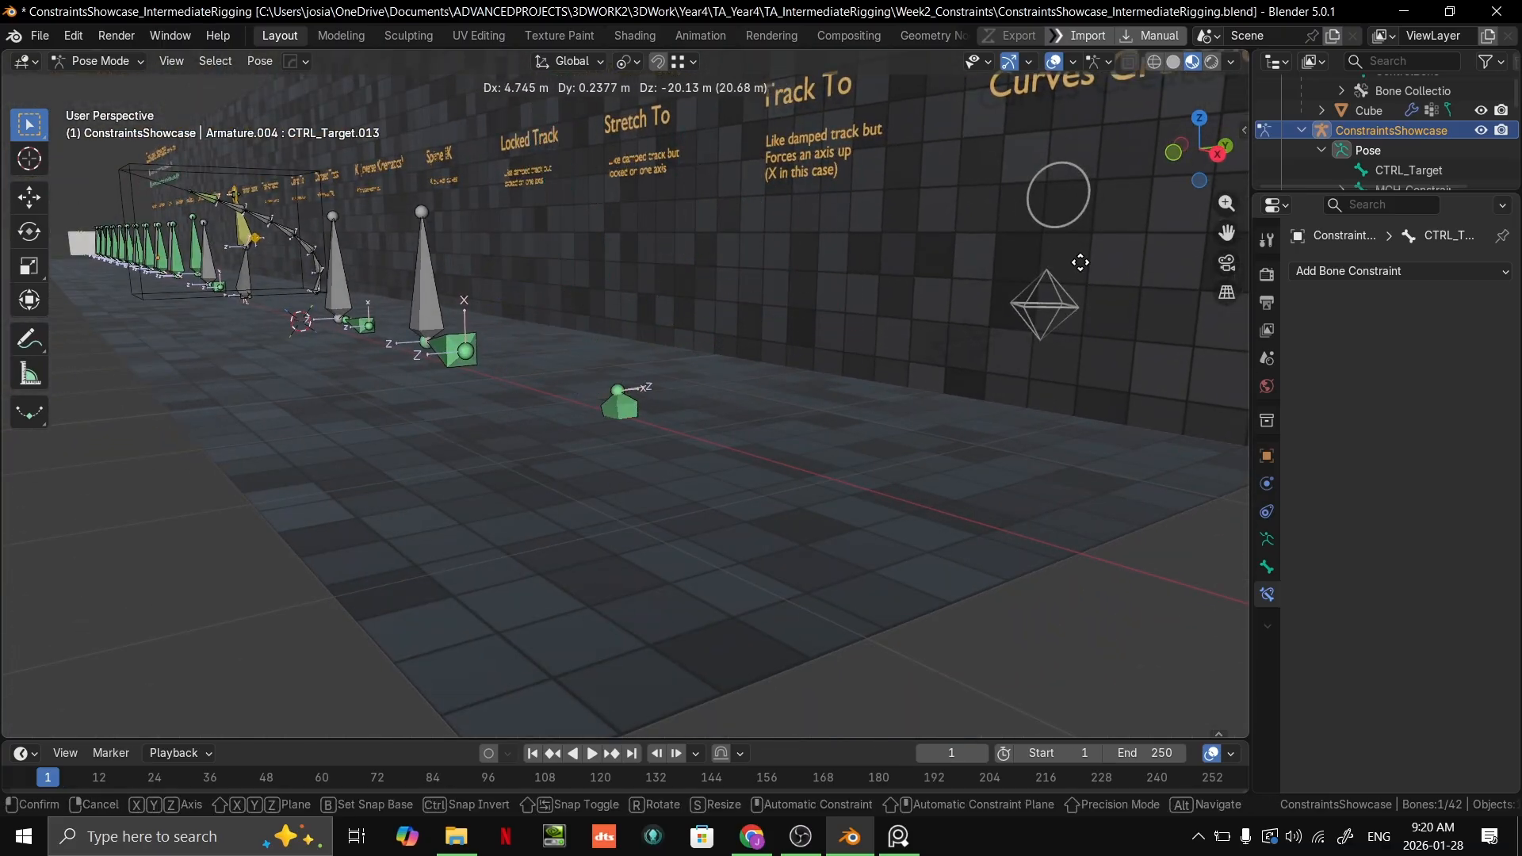
left_click(863, 232)
middle_click_drag(716, 322, 760, 382)
scroll(737, 388, "up", 2)
key("ctrl+Tab")
key("ctrl+Tab")
key("ctrl+Tab")
key("ctrl+Tab")
key("ctrl+Tab")
key("ctrl+Tab")
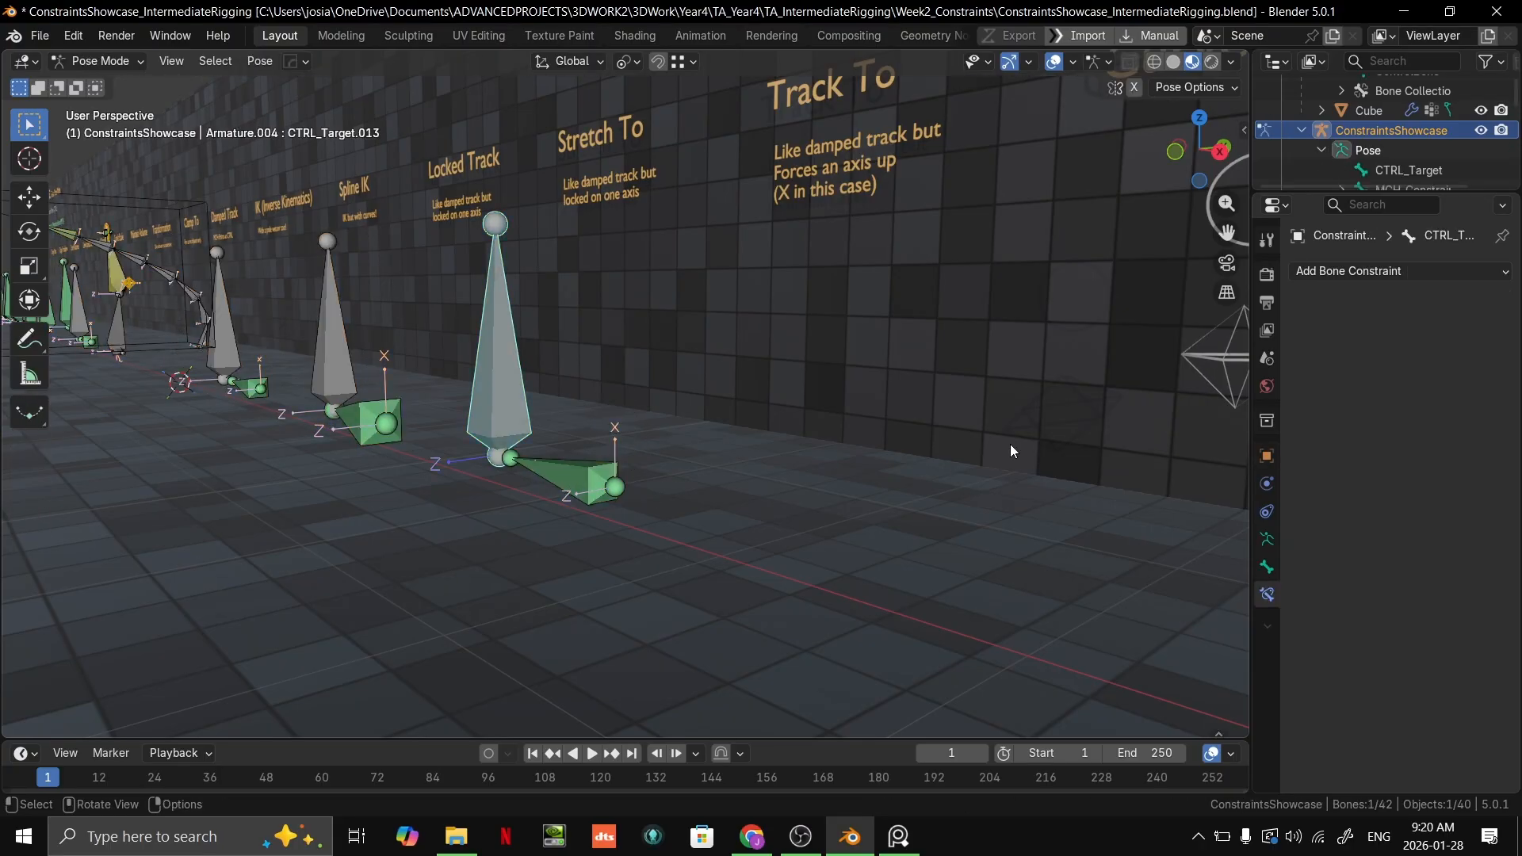
Step: Select the Track To bone MCH_Constrained.017 and look through the list of available bone constraints
left_click(582, 474)
left_click(1428, 274)
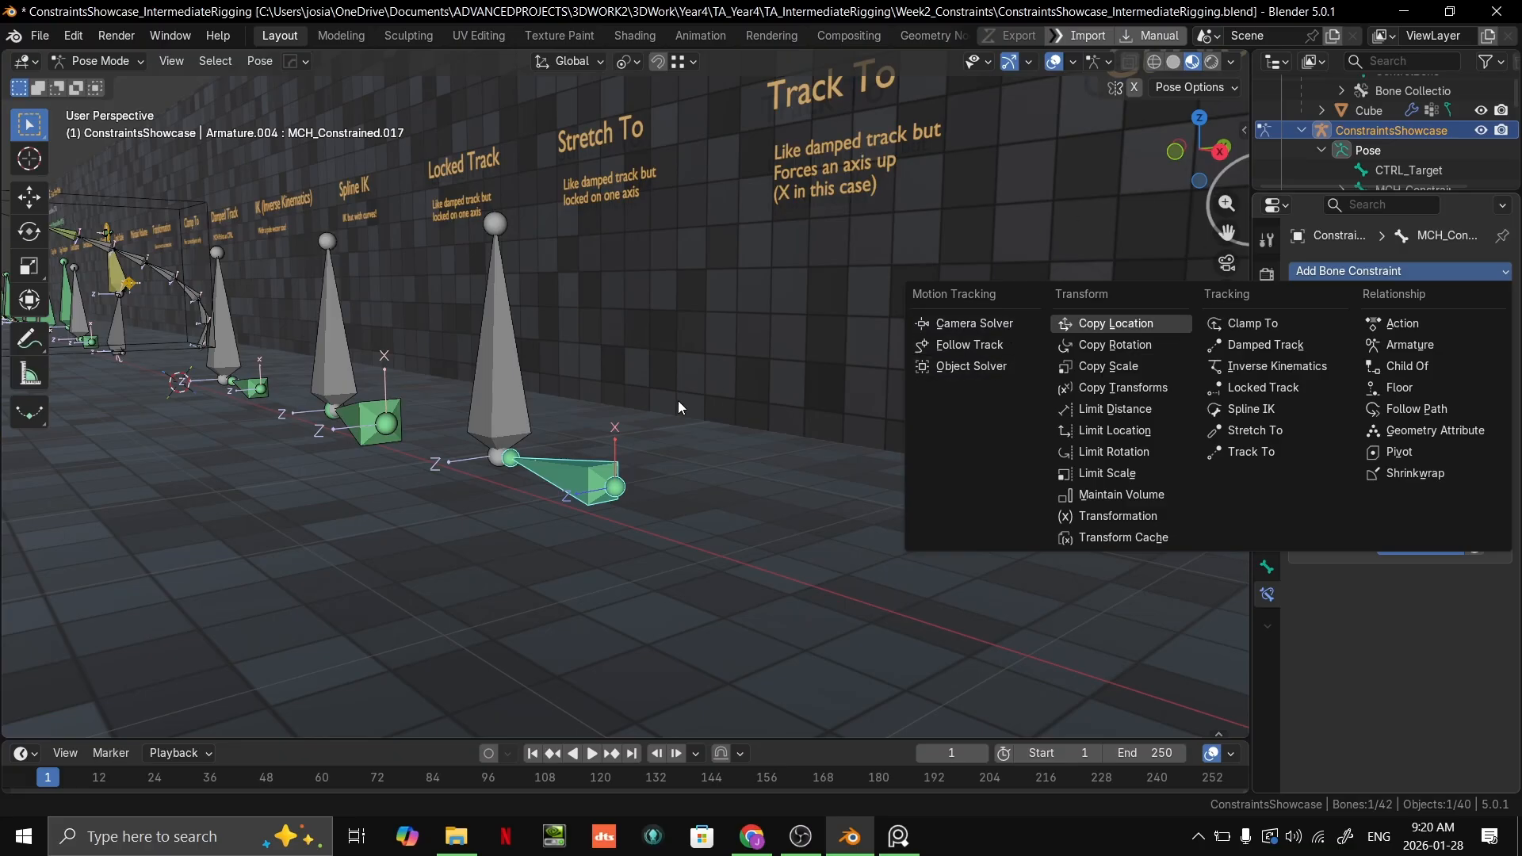
scroll(796, 442, "up", 2)
Step: Reselect the Track To target CTRL_Target.013 and try moving it up and toward the wall
middle_click_drag(710, 406, 811, 398)
left_click_drag(458, 376, 454, 377)
left_click(425, 384)
middle_click_drag(425, 384, 479, 378)
key("g")
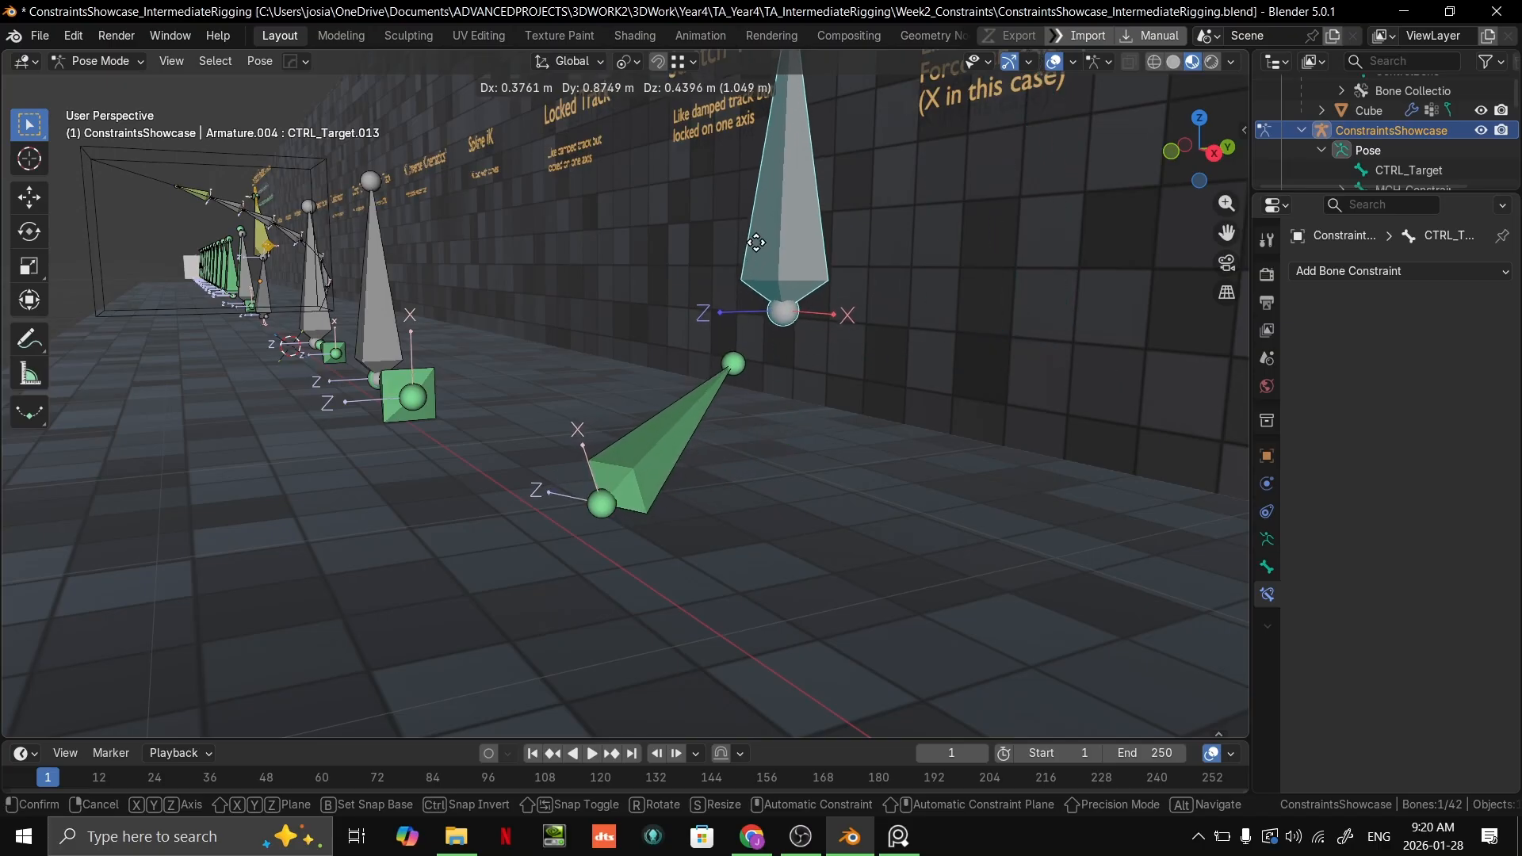
right_click(759, 244)
middle_click_drag(759, 244, 825, 245)
Step: Go back to the Damped Track example, select its target CTRL_Target.010 in Pose Mode and try moving it with local Z locked
key("ctrl+Tab")
scroll(601, 284, "down", 5)
middle_click_drag(601, 284, 1229, 377)
middle_click_drag(353, 392, 287, 418)
scroll(411, 425, "down", 5)
middle_click_drag(411, 425, 641, 404, "shift")
scroll(641, 404, "up", 3)
middle_click_drag(414, 391, 345, 430, "shift")
scroll(586, 398, "up", 2)
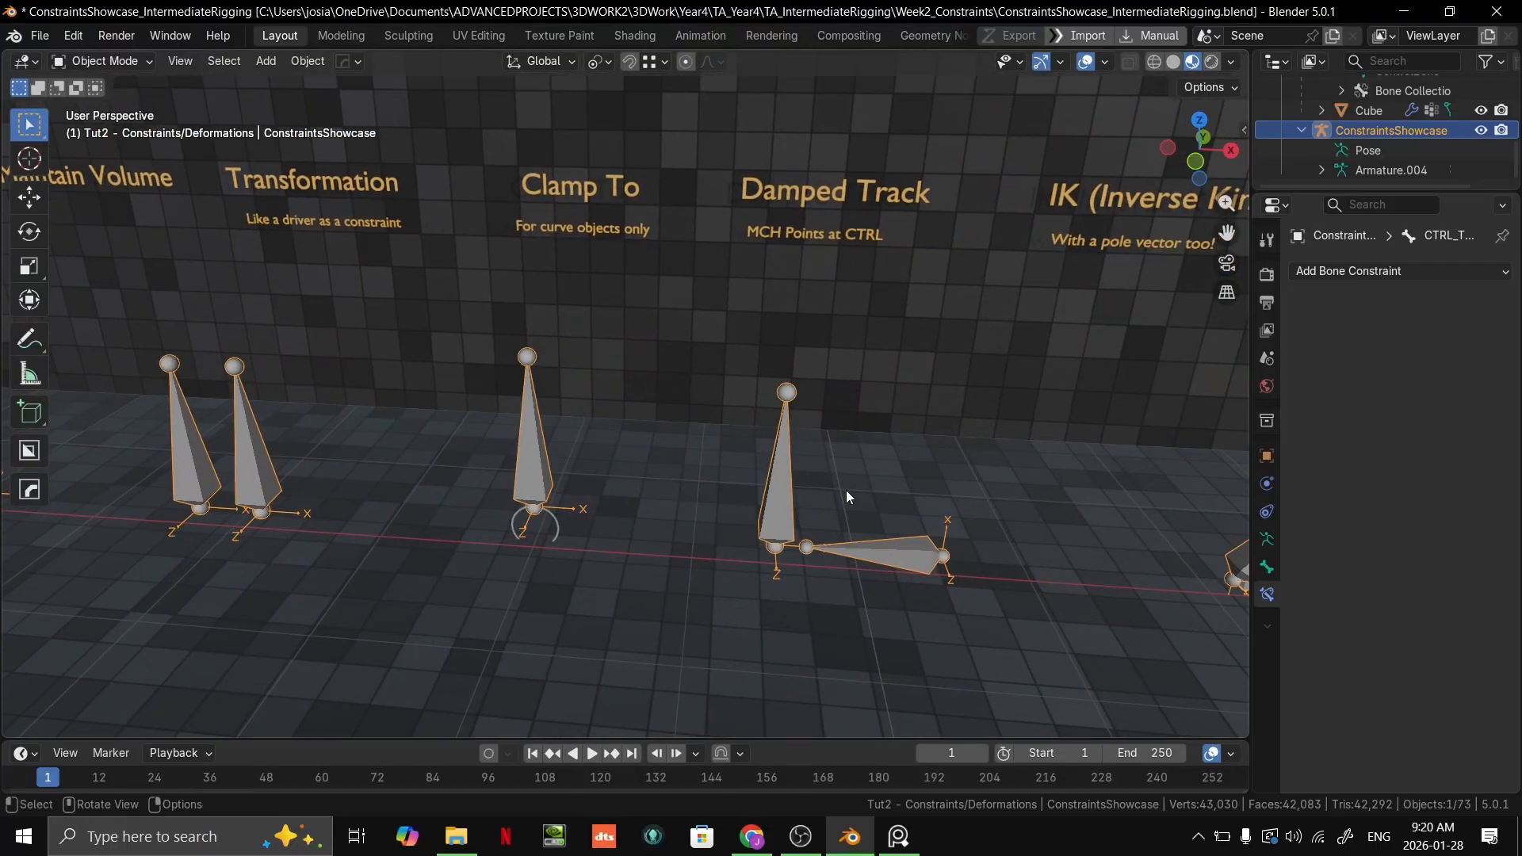
key("ctrl+Tab")
scroll(840, 523, "up", 6)
scroll(841, 524, "down", 5)
middle_click_drag(840, 519, 559, 448)
scroll(551, 446, "up", 1)
key("g")
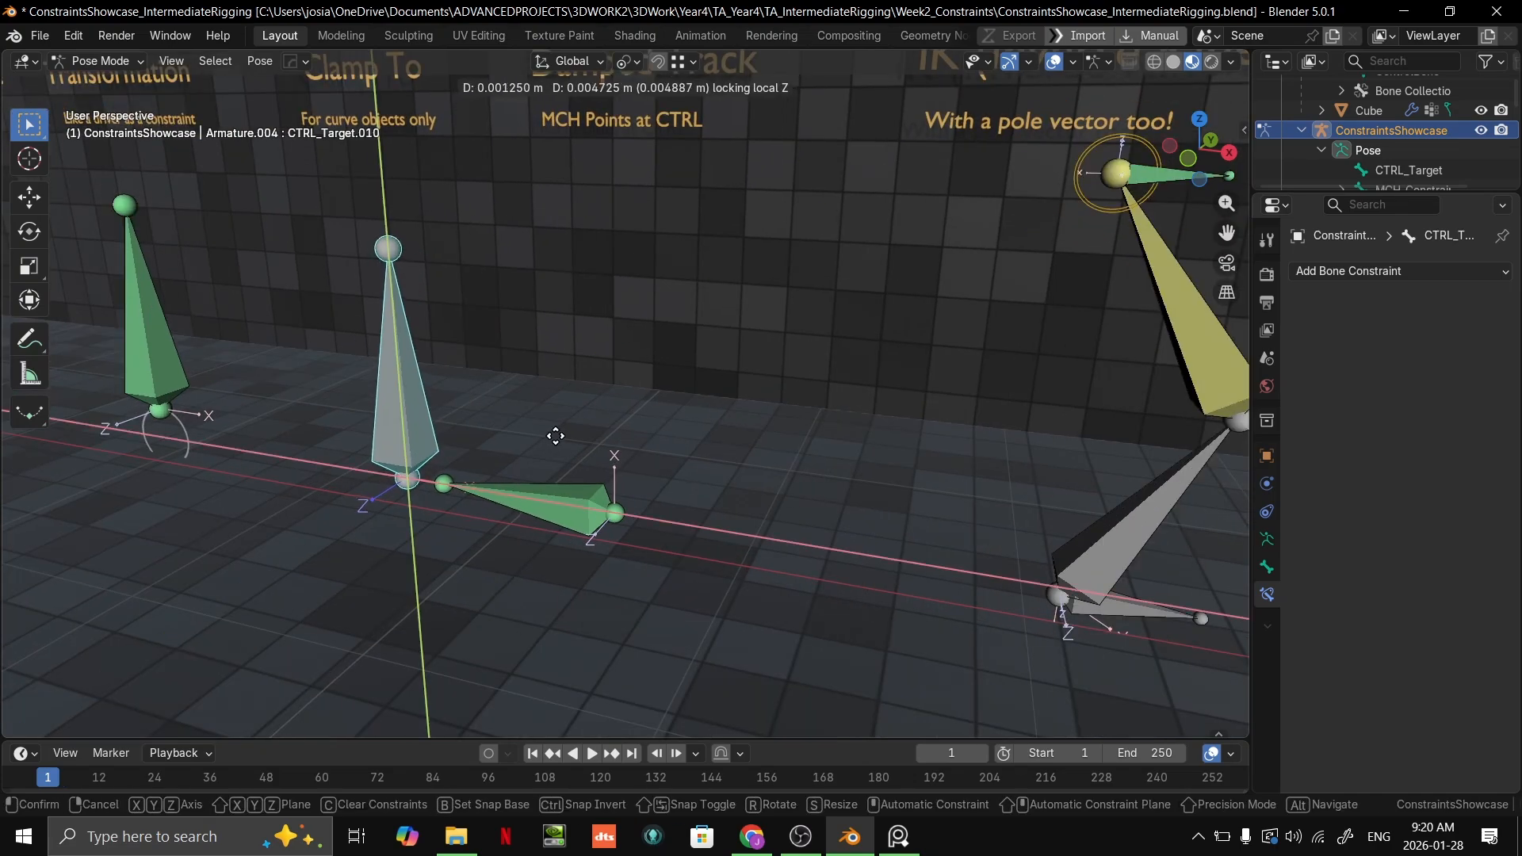
left_click(595, 394)
Step: Try sliding CTRL_Target.010 past the Damped Track bone with global Z locked
middle_click_drag(595, 395, 583, 398)
key("g")
key("shift+z")
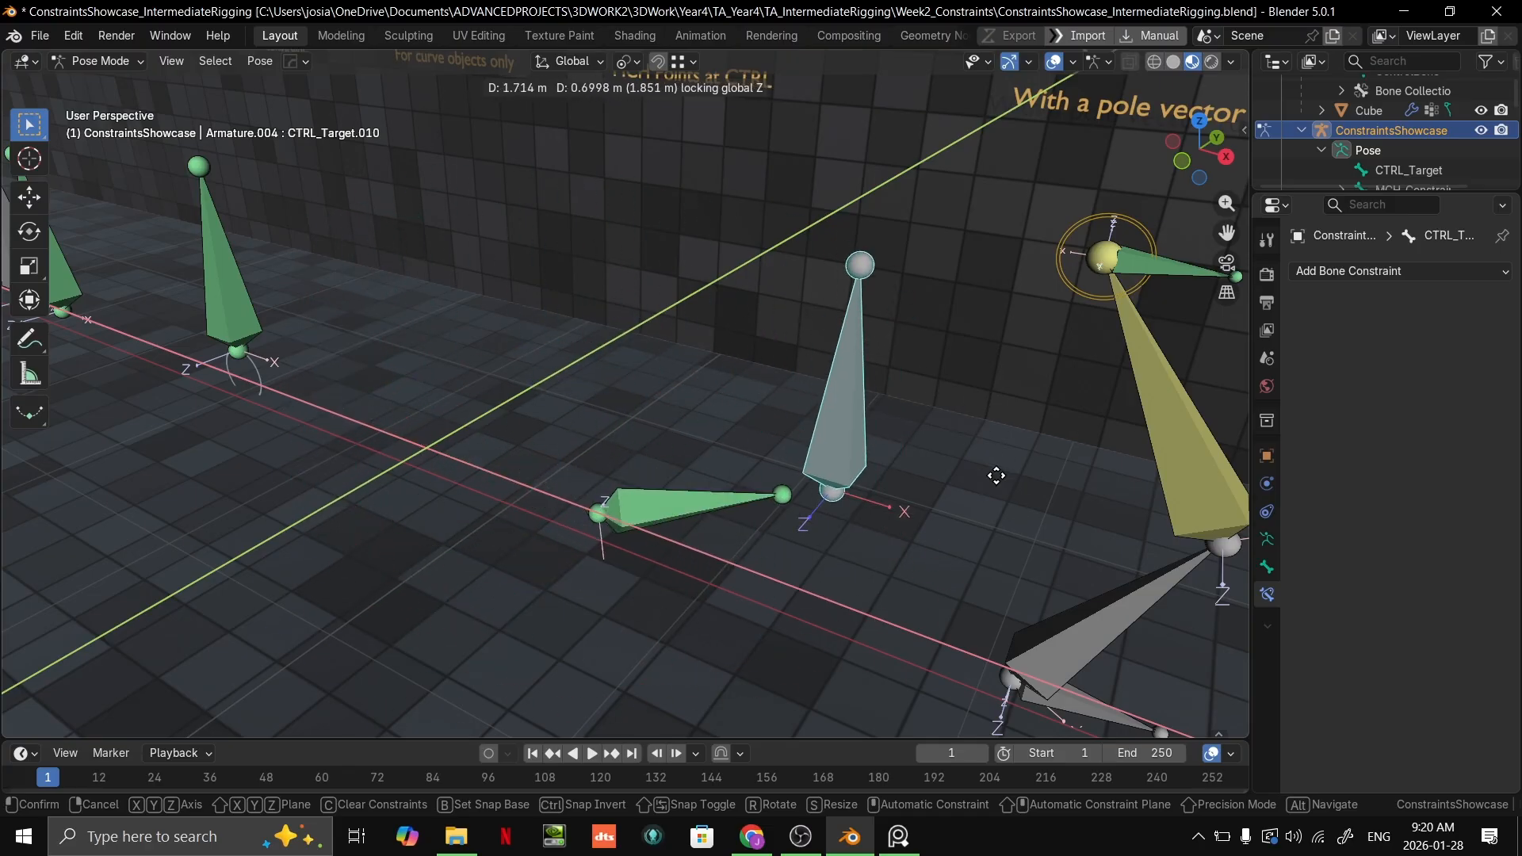
right_click(830, 448)
Step: Return to the Track To example, select CTRL_Target.013 in Pose Mode and try moving it toward the wall
scroll(829, 447, "down", 4)
middle_click_drag(834, 438, 910, 412)
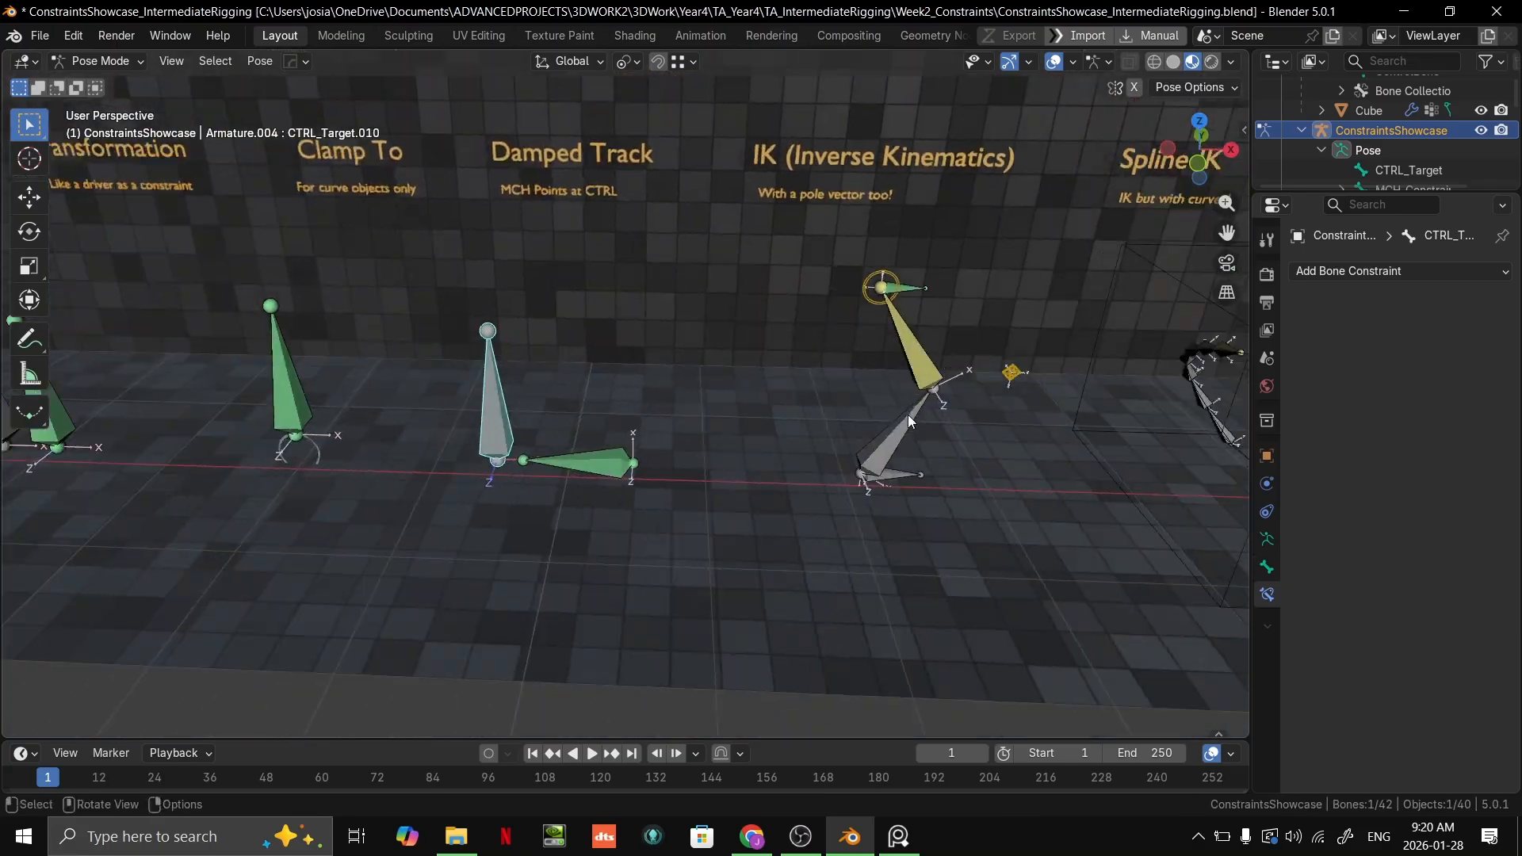
key("ctrl+Tab")
middle_click_drag(1010, 384, 374, 453, "shift")
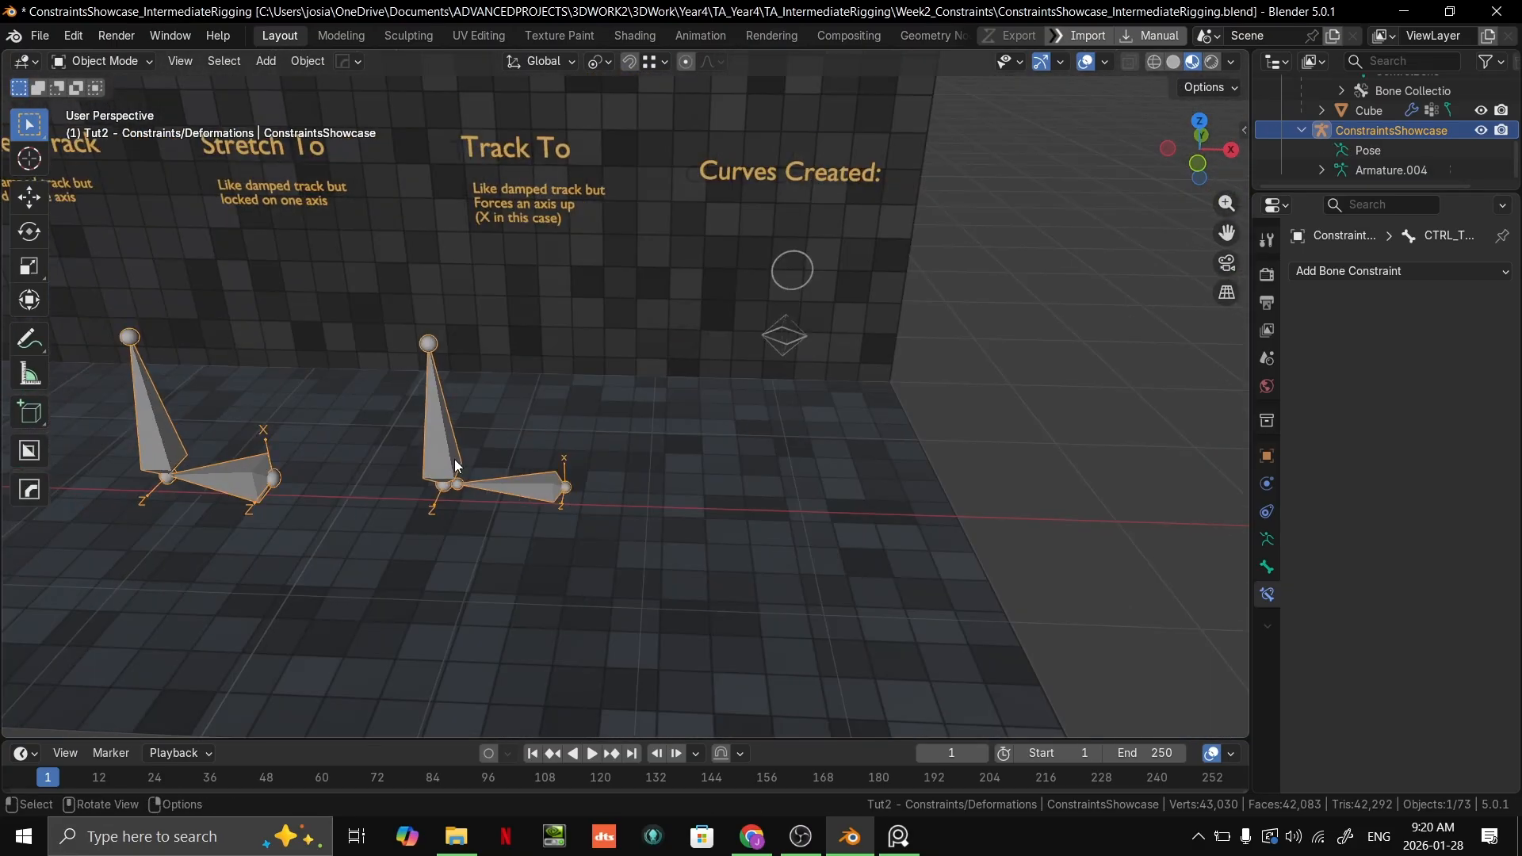
key("ctrl+Tab")
left_click(445, 424)
middle_click_drag(521, 444, 415, 415)
key("g")
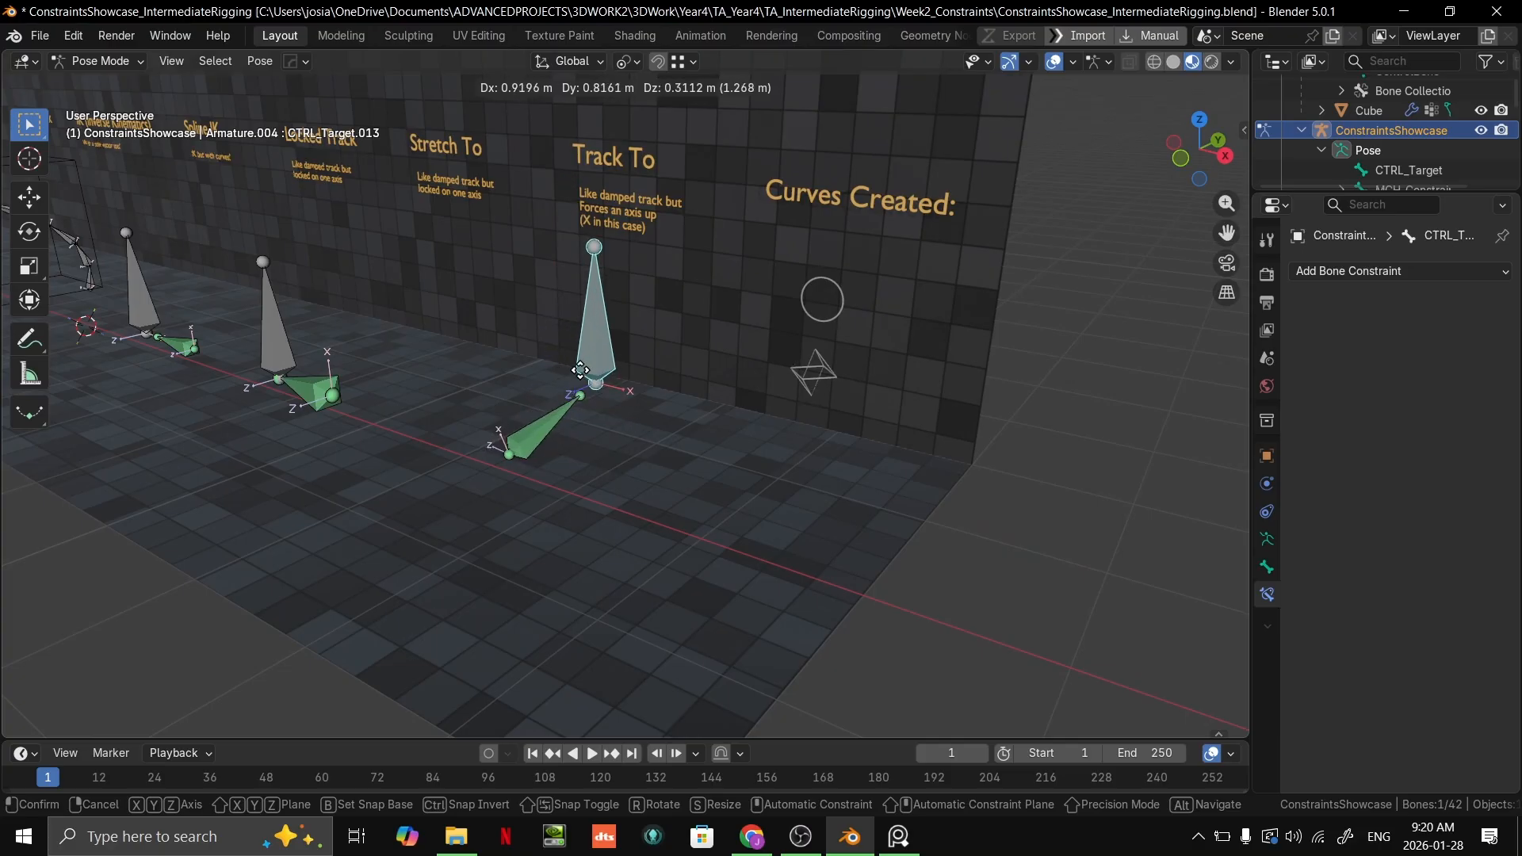
right_click(577, 375)
Step: Try moving CTRL_Target.013 below and across the base of the Track To bone in front orthographic view
key("KP_1")
scroll(499, 355, "up", 5)
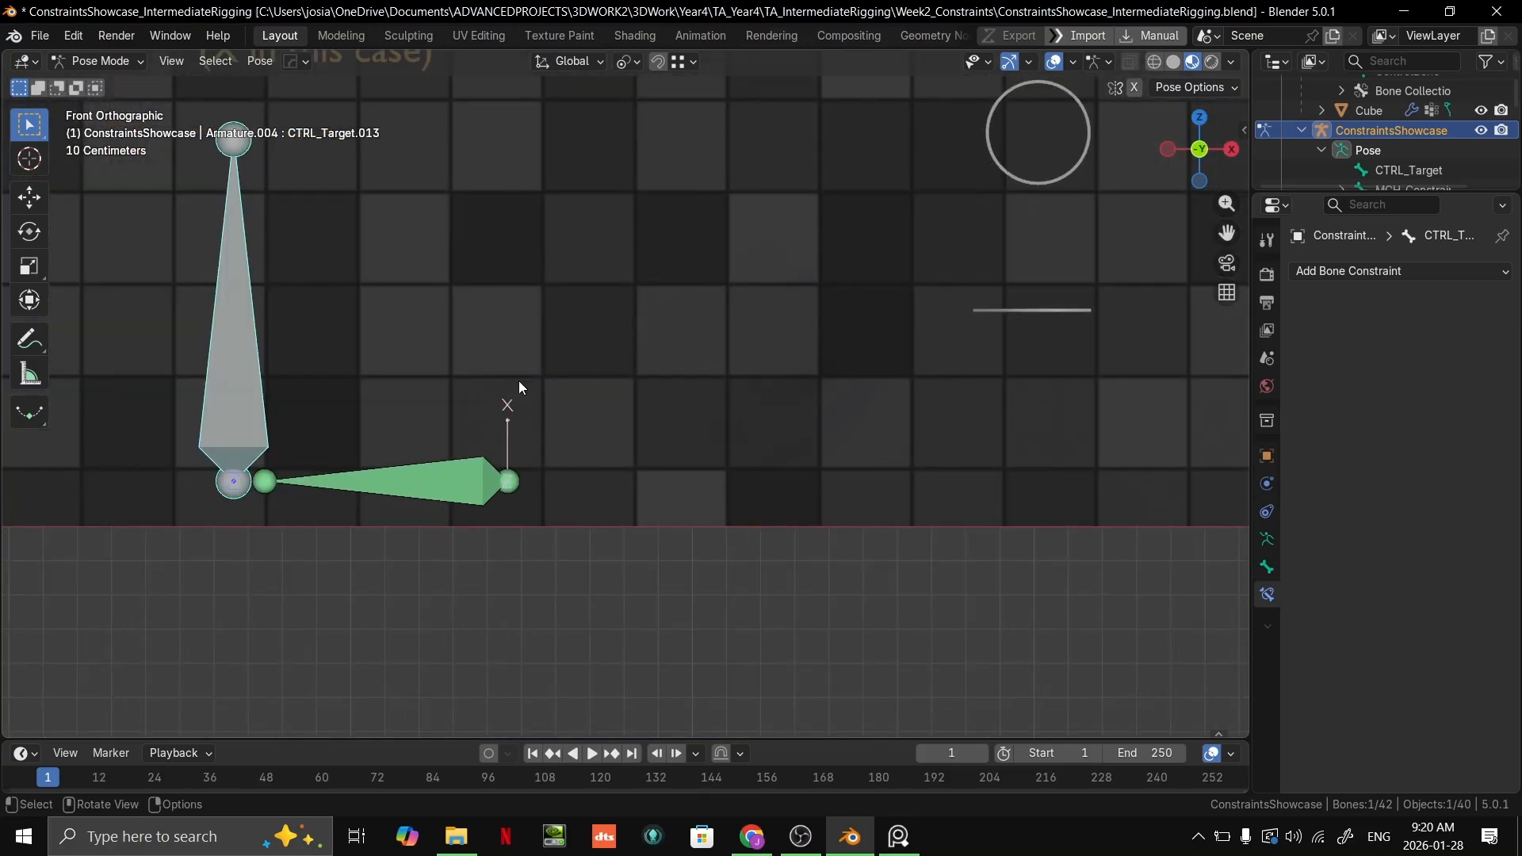
key("g")
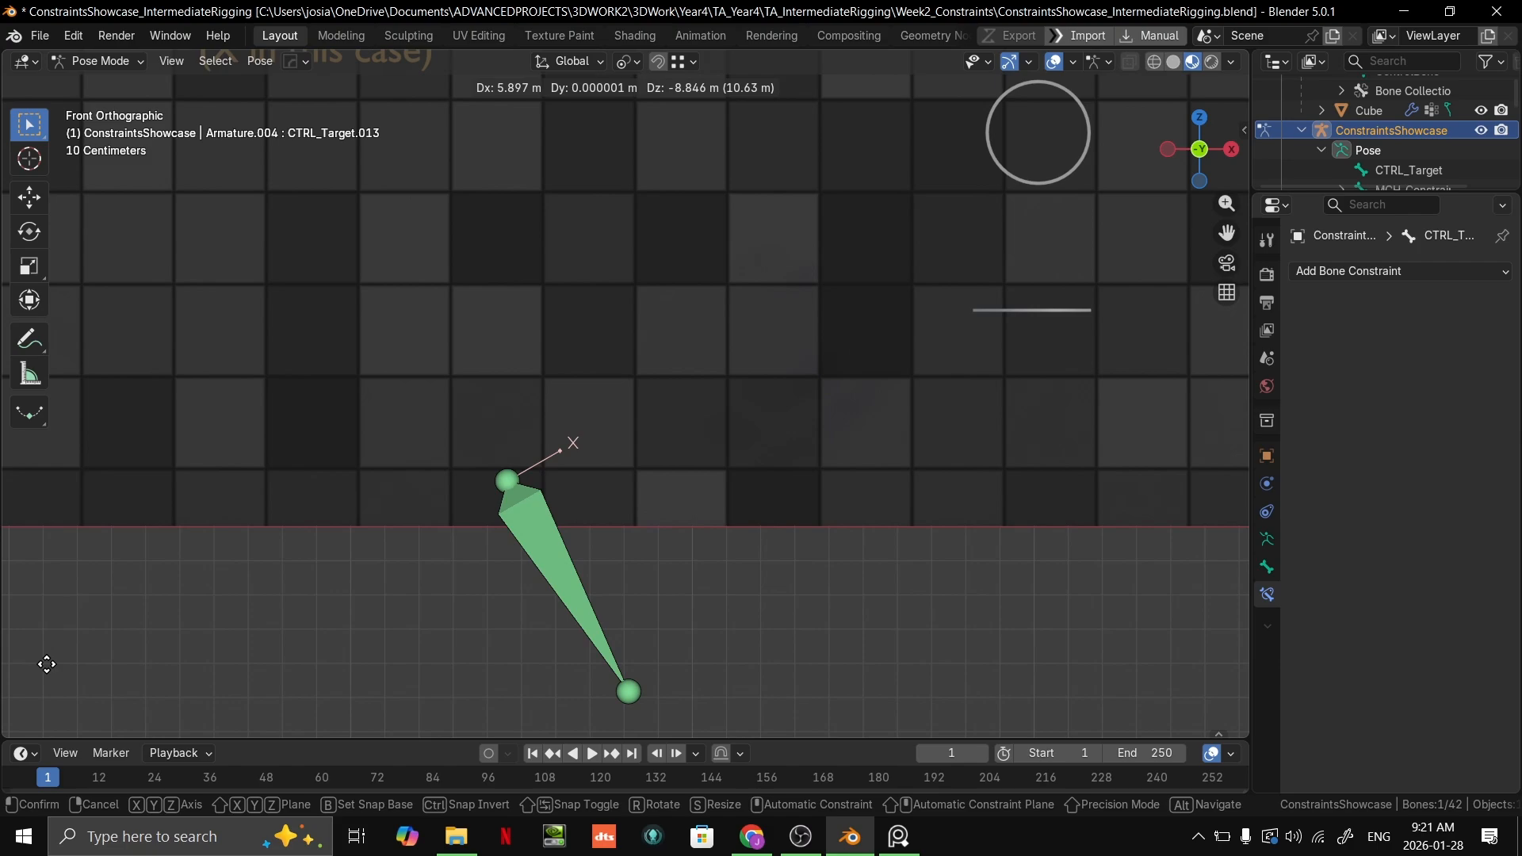
key("Escape")
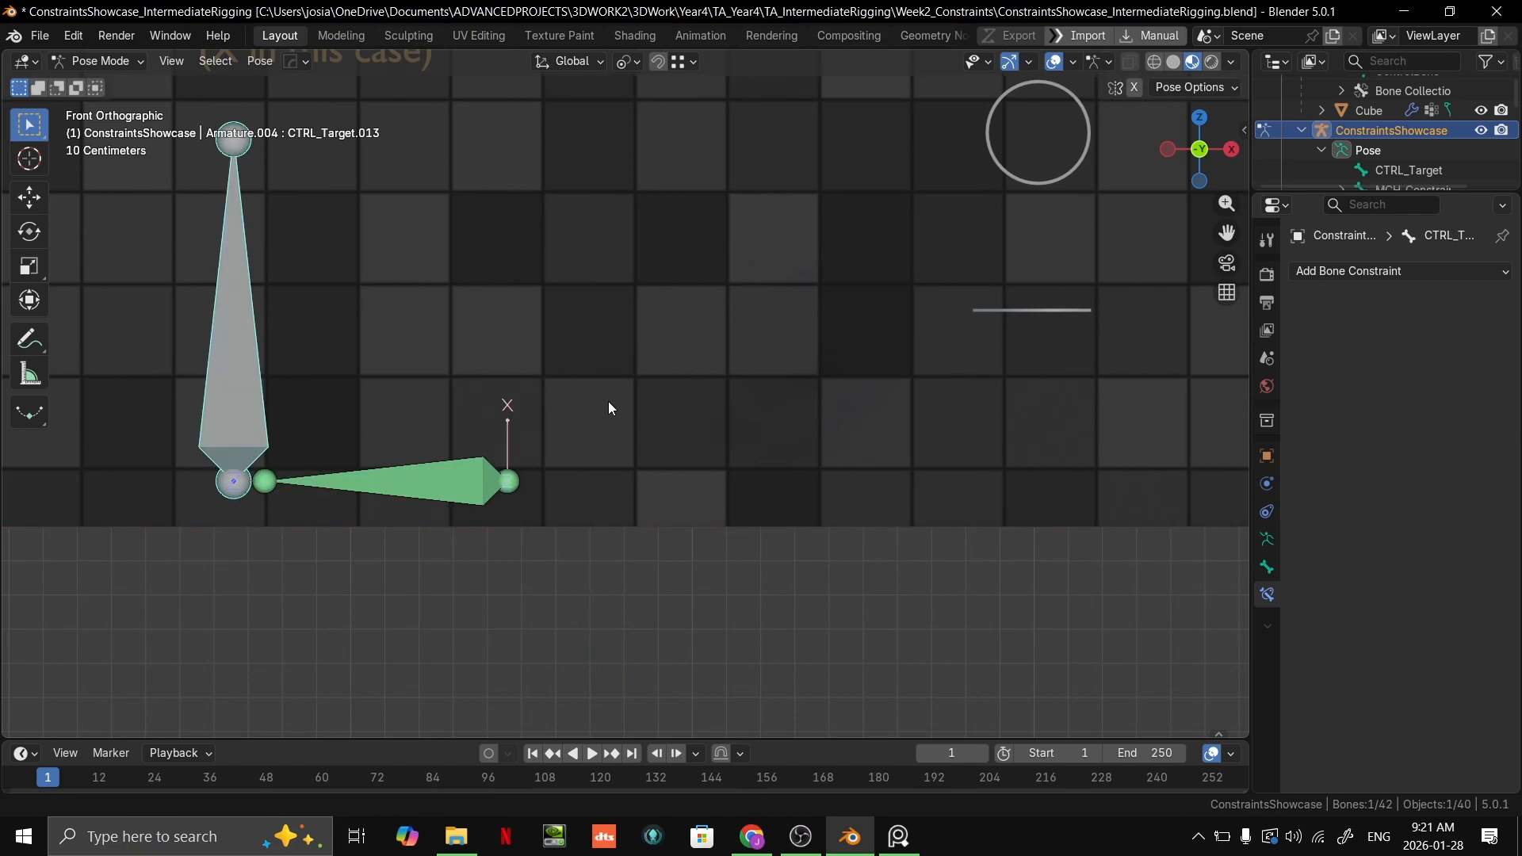
key("g")
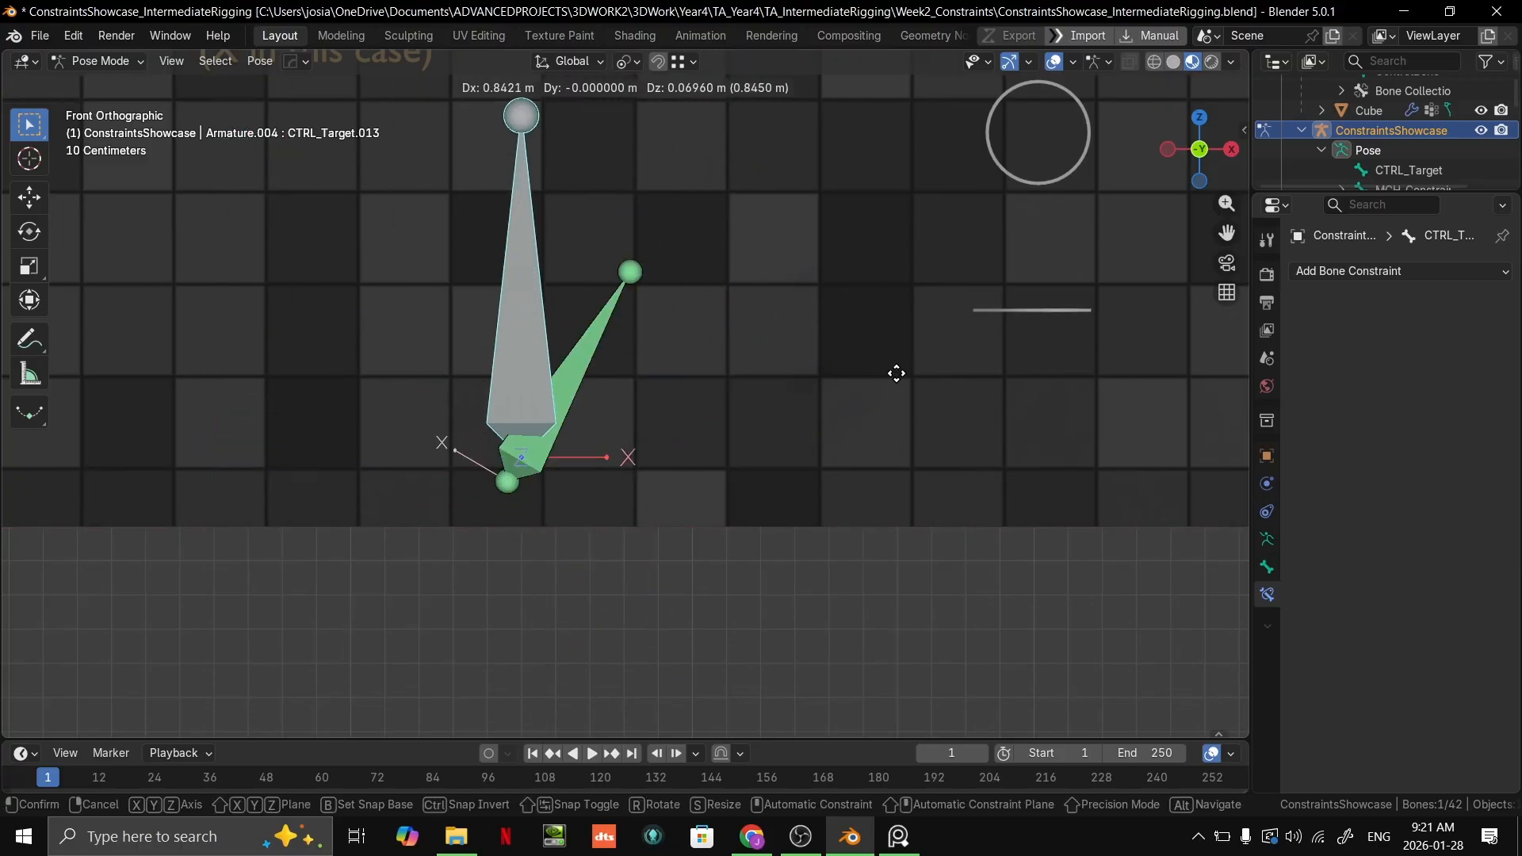
right_click(972, 431)
scroll(450, 446, "up", 2)
scroll(548, 421, "down", 3)
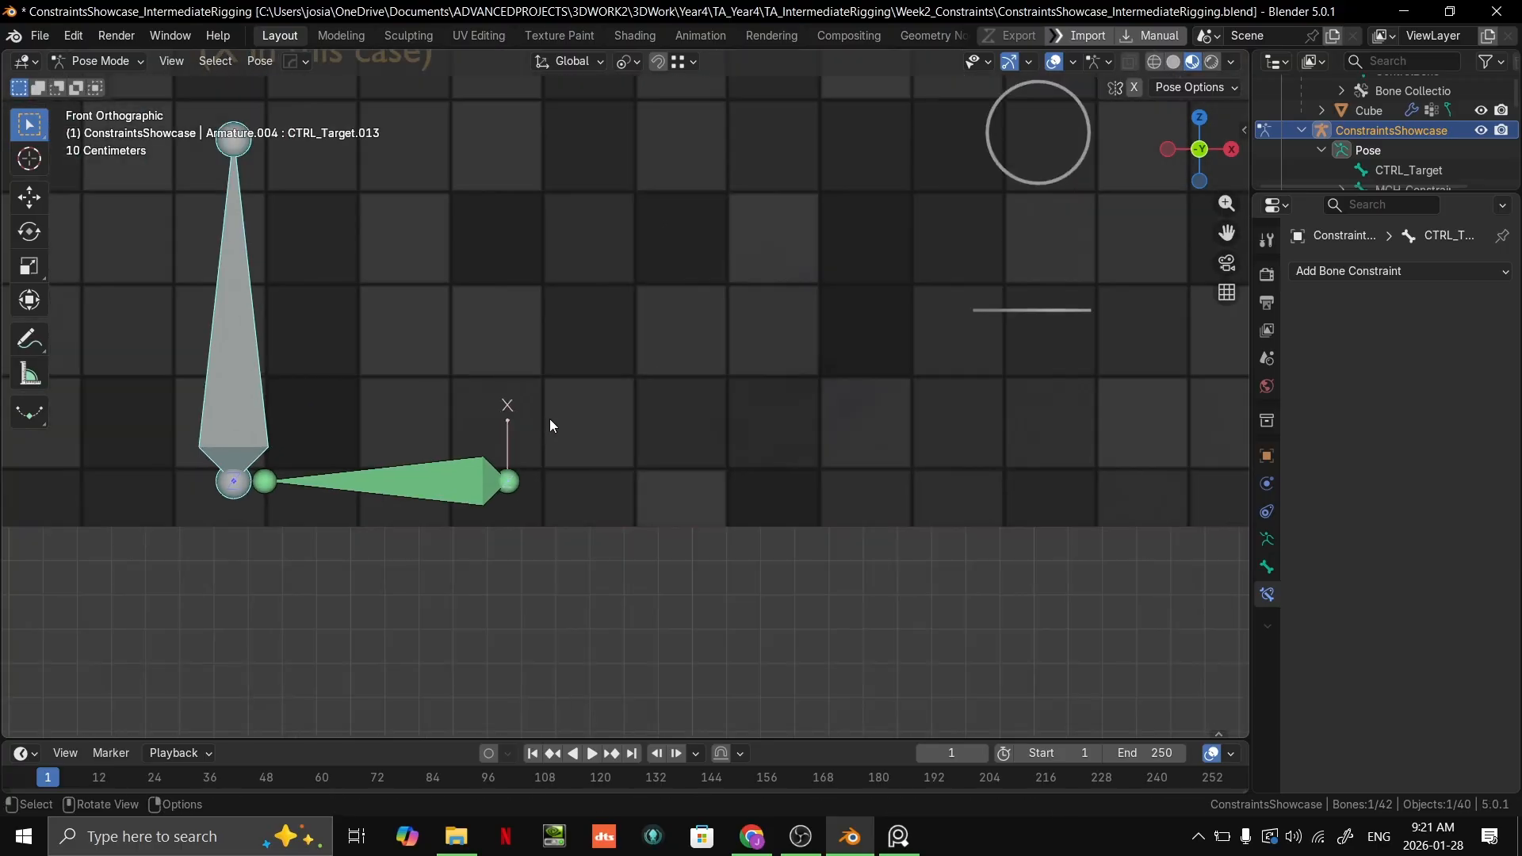
key("g")
right_click(1040, 326)
Step: Restore the front orthographic view with the whole Track To setup framed, and try lowering CTRL_Target.013 beneath the floor line
scroll(547, 504, "up", 4)
middle_click_drag(485, 510, 907, 558)
key("KP_1")
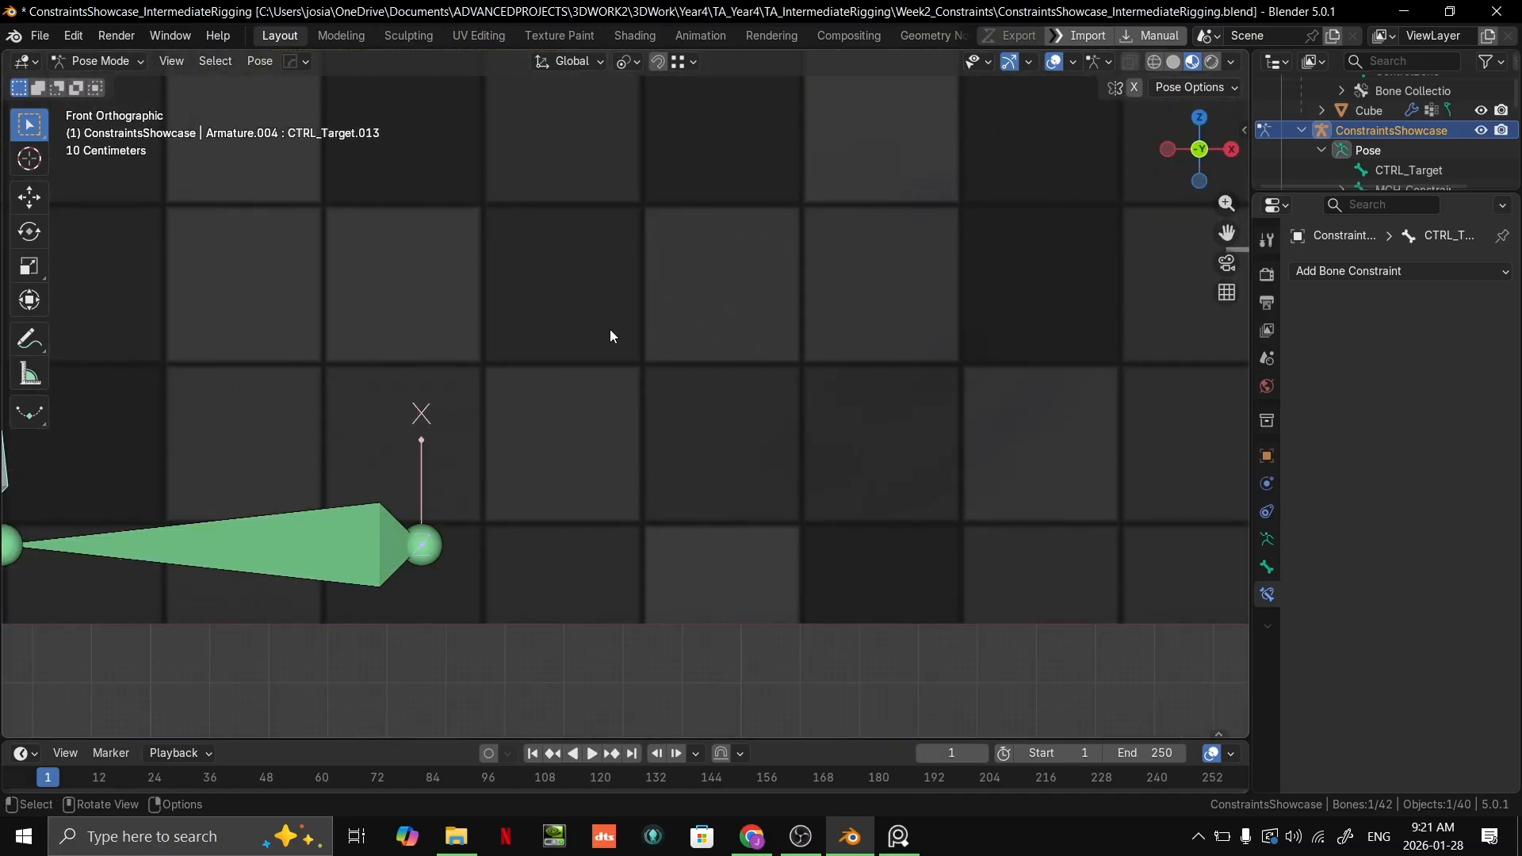
middle_click_drag(516, 361, 706, 314, "shift")
scroll(706, 314, "down", 5)
key("g")
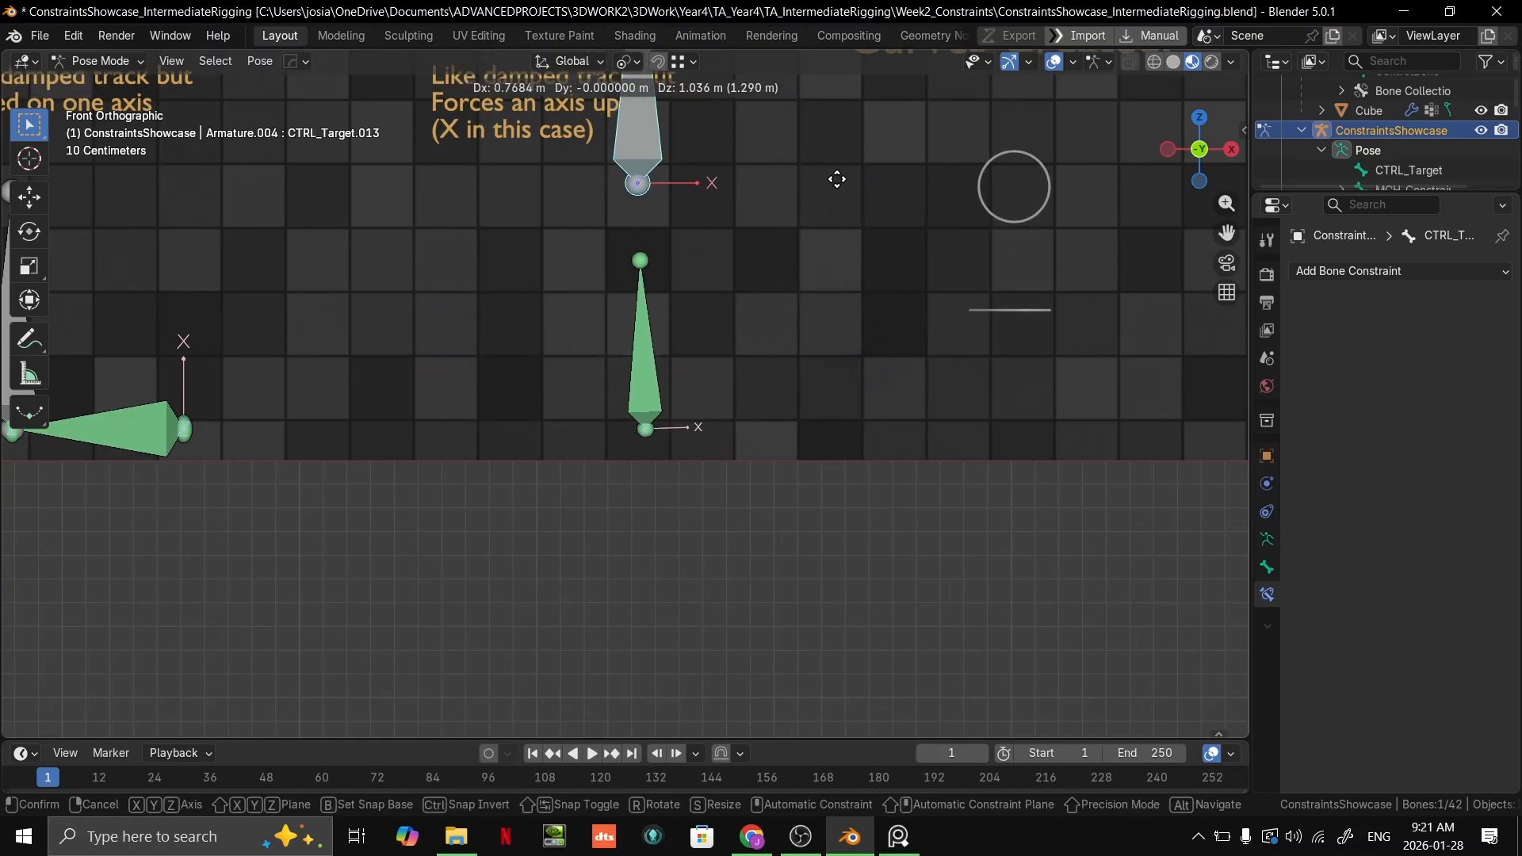
left_click(587, 401)
Step: Try lifting CTRL_Target.013 over the Track To bone toward the wall from an angled perspective
middle_click_drag(587, 401, 560, 397)
key("g")
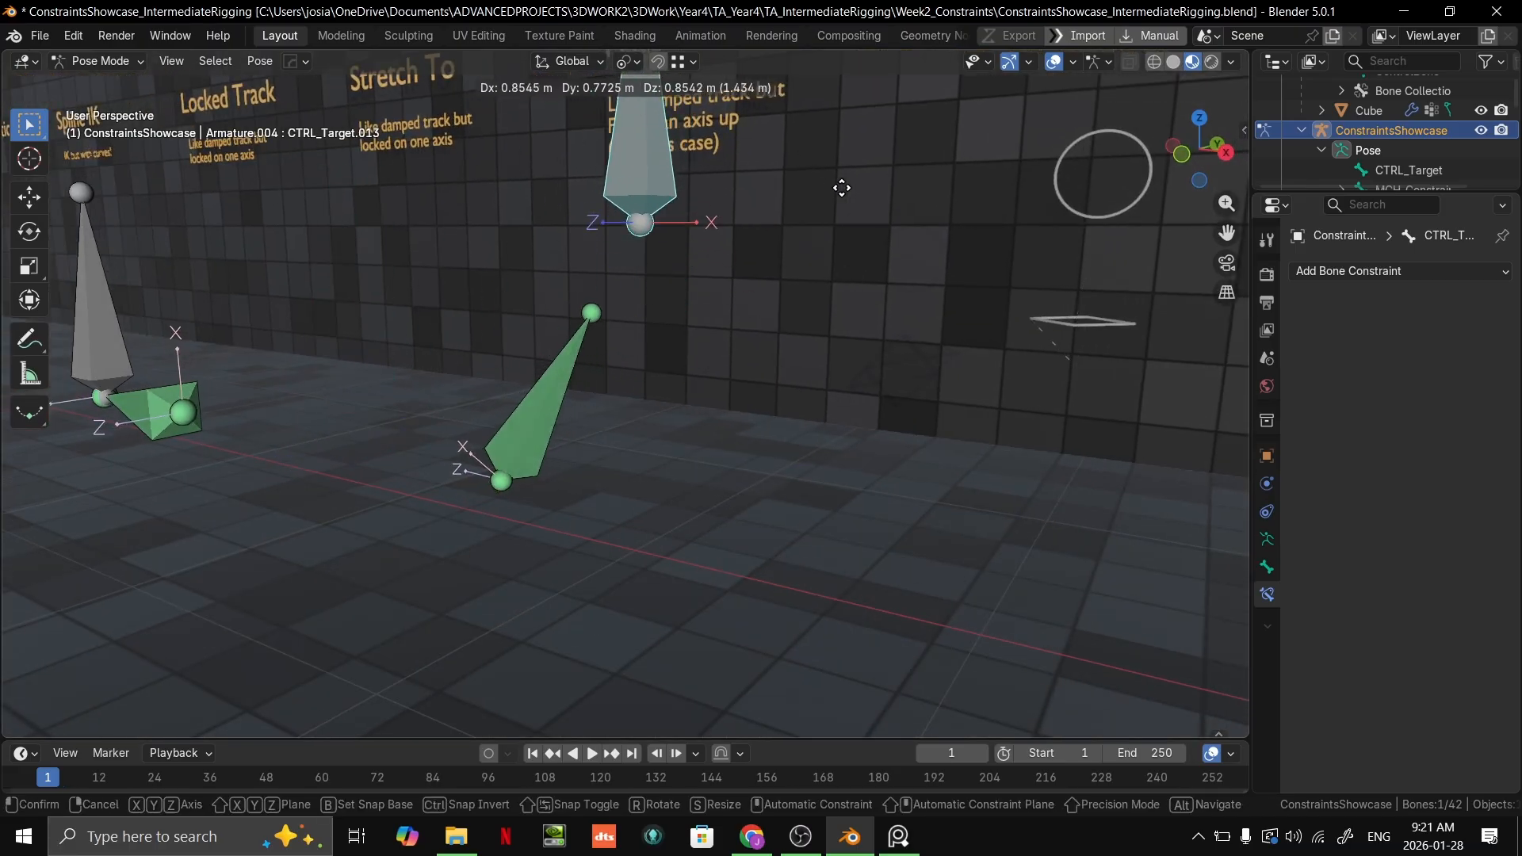
left_click(565, 382)
Step: Switch the ConstraintsShowcase armature from Pose Mode to Object Mode
scroll(696, 406, "down", 5)
middle_click_drag(568, 382, 658, 451)
scroll(696, 406, "up", 5)
scroll(706, 436, "down", 6)
scroll(658, 448, "up", 5)
key("ctrl+Tab")
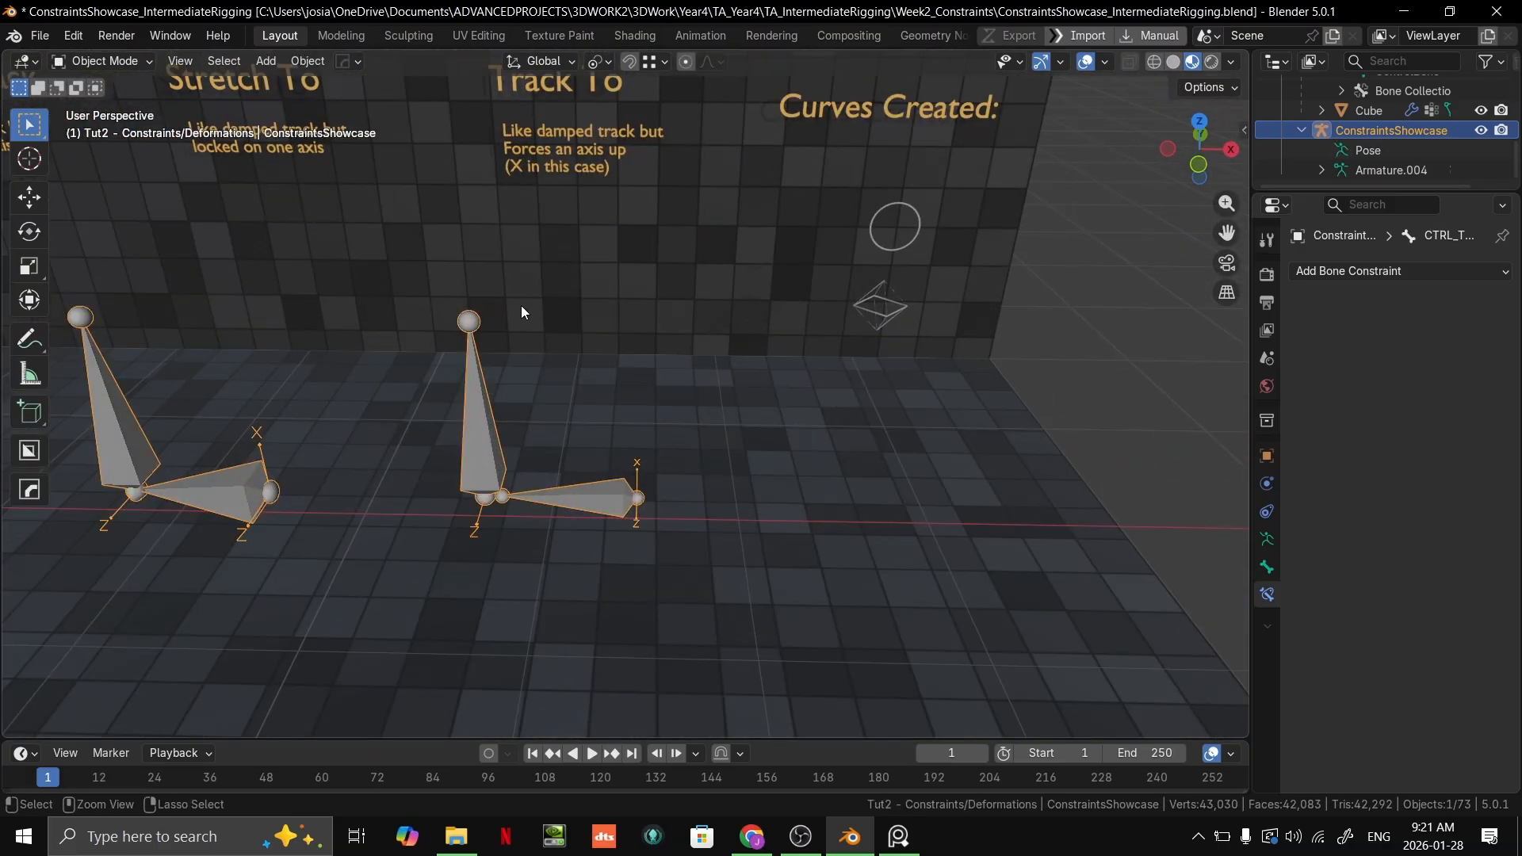
Step: Put the ConstraintsShowcase armature back into Pose Mode and open the list of bone constraints that can be added
scroll(555, 325, "down", 6)
middle_click_drag(625, 344, 796, 384, "shift")
scroll(680, 373, "down", 4)
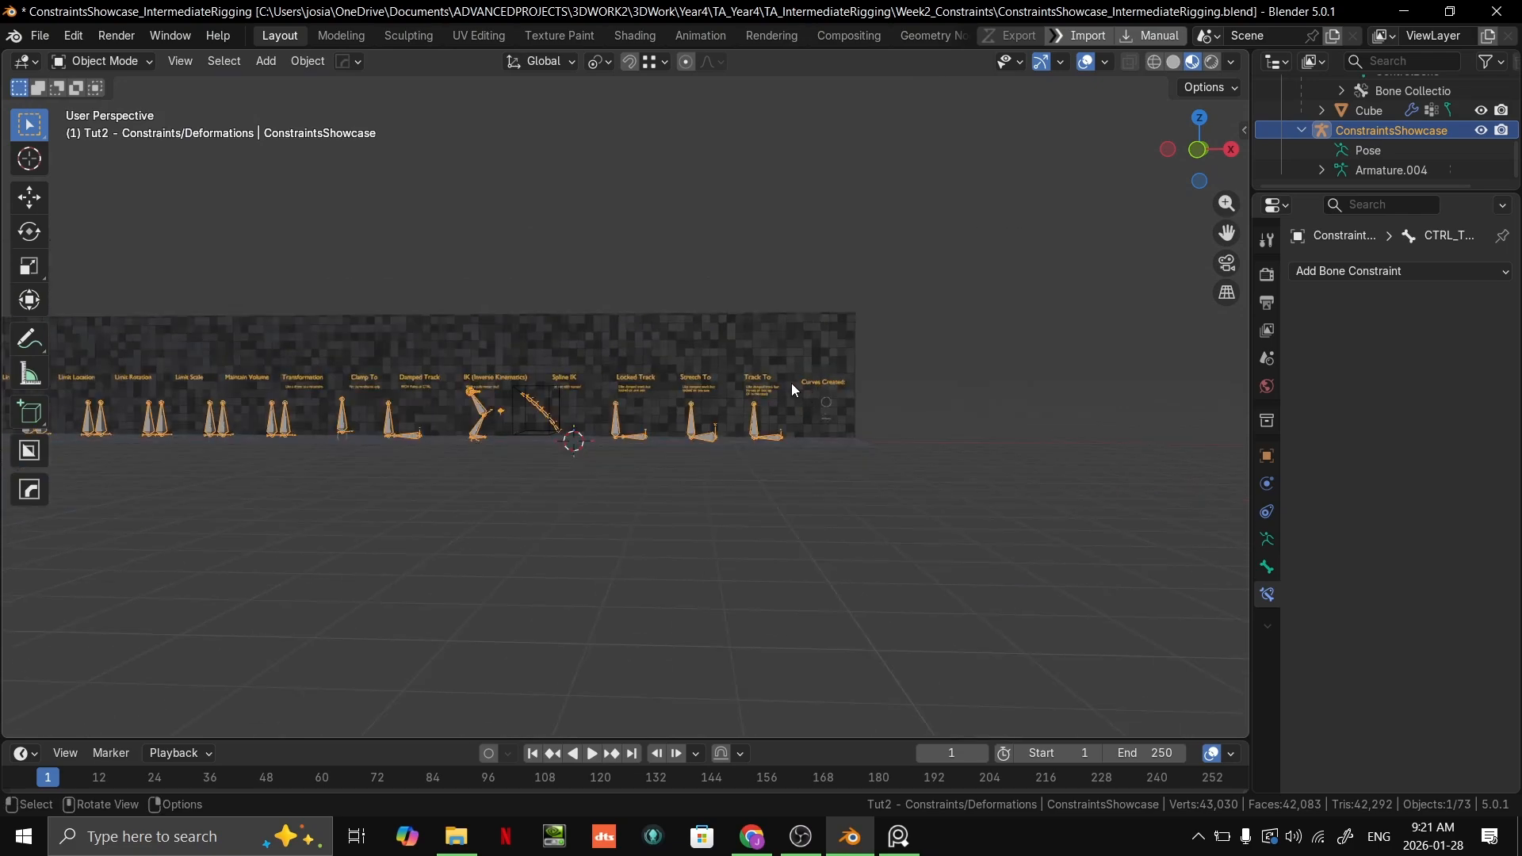
middle_click_drag(590, 422, 512, 381, "shift")
scroll(597, 413, "up", 3)
left_click(1409, 272)
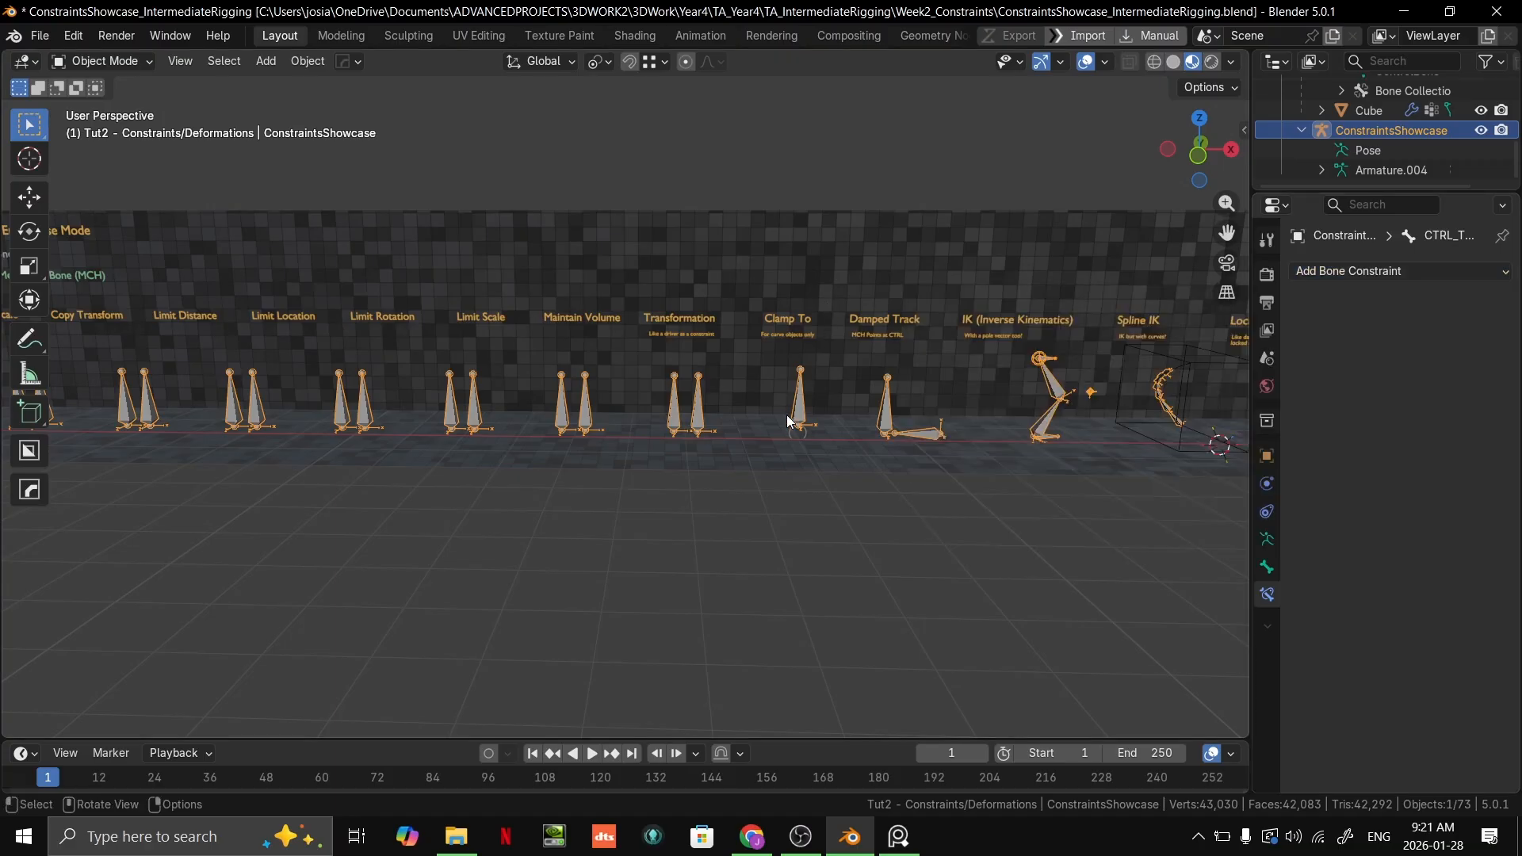
key("ctrl+Tab")
left_click(1364, 271)
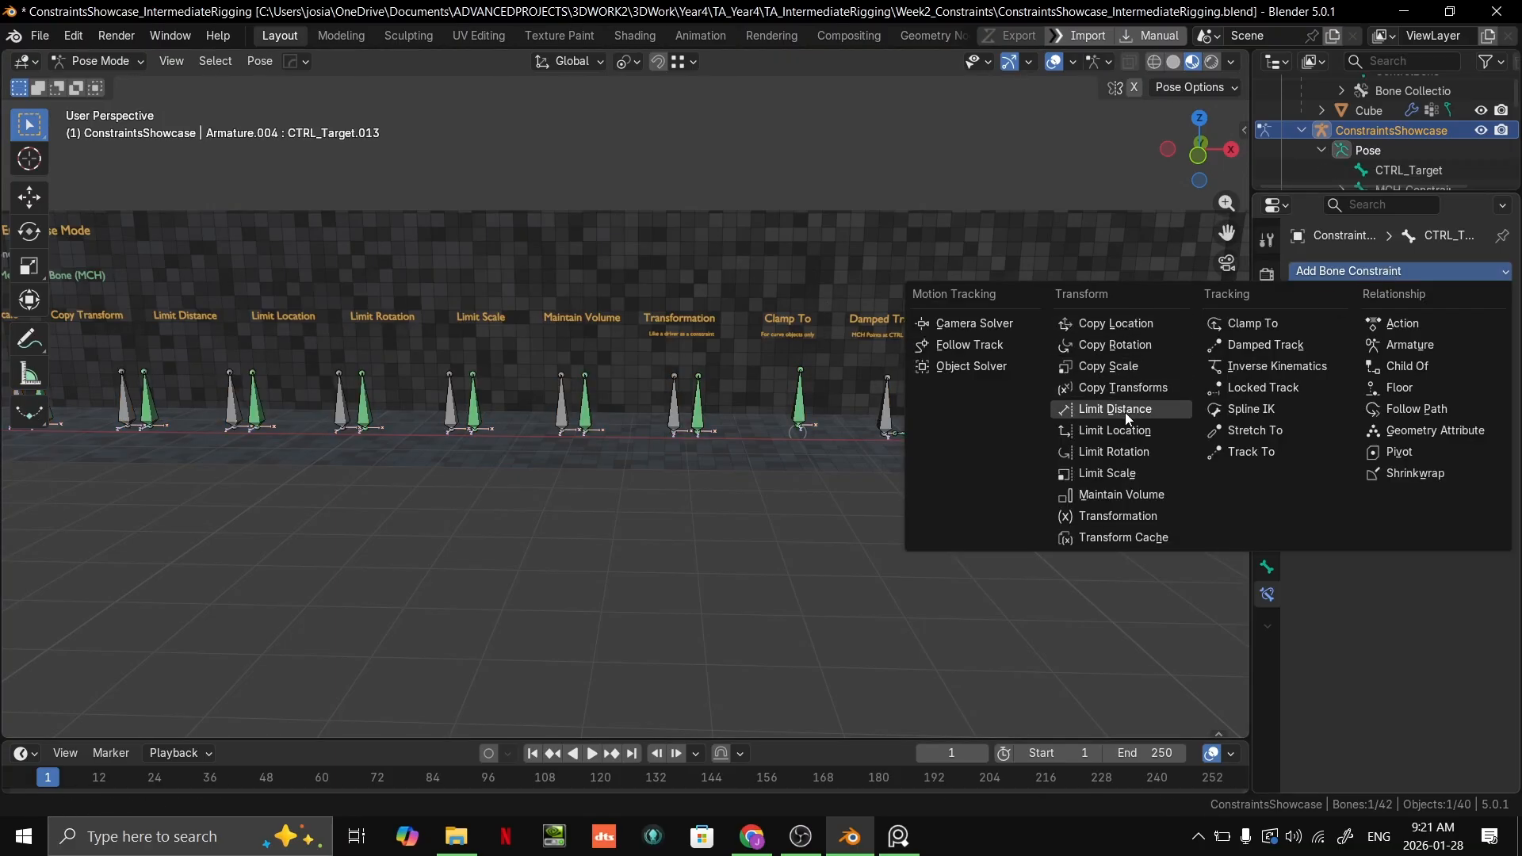
Step: Check the slide listing the constraint categories in the Google Slides presentation, and return to Blender
key("alt+Tab")
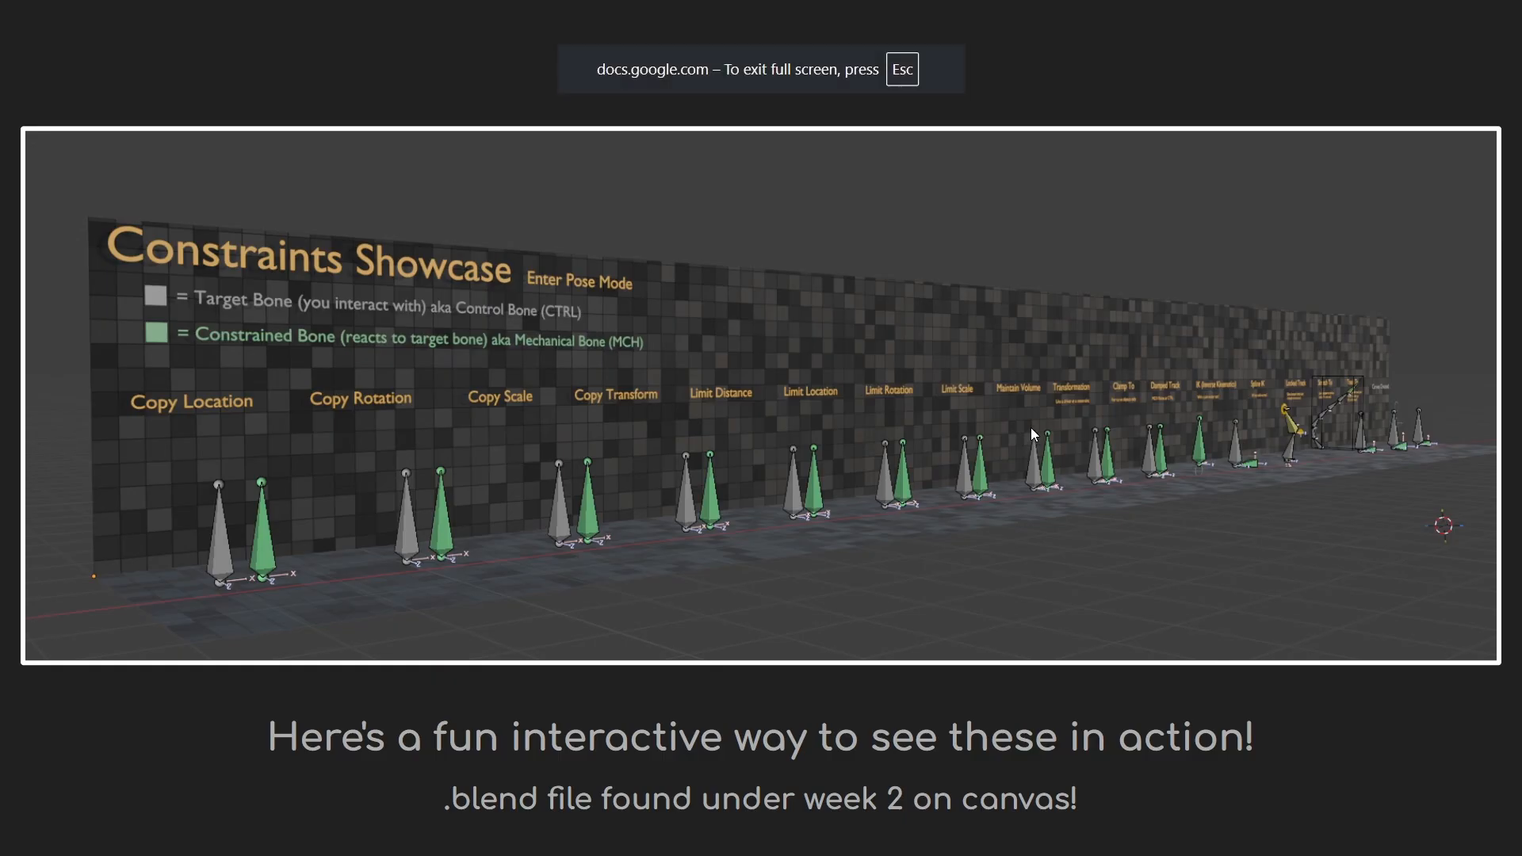
key("Right")
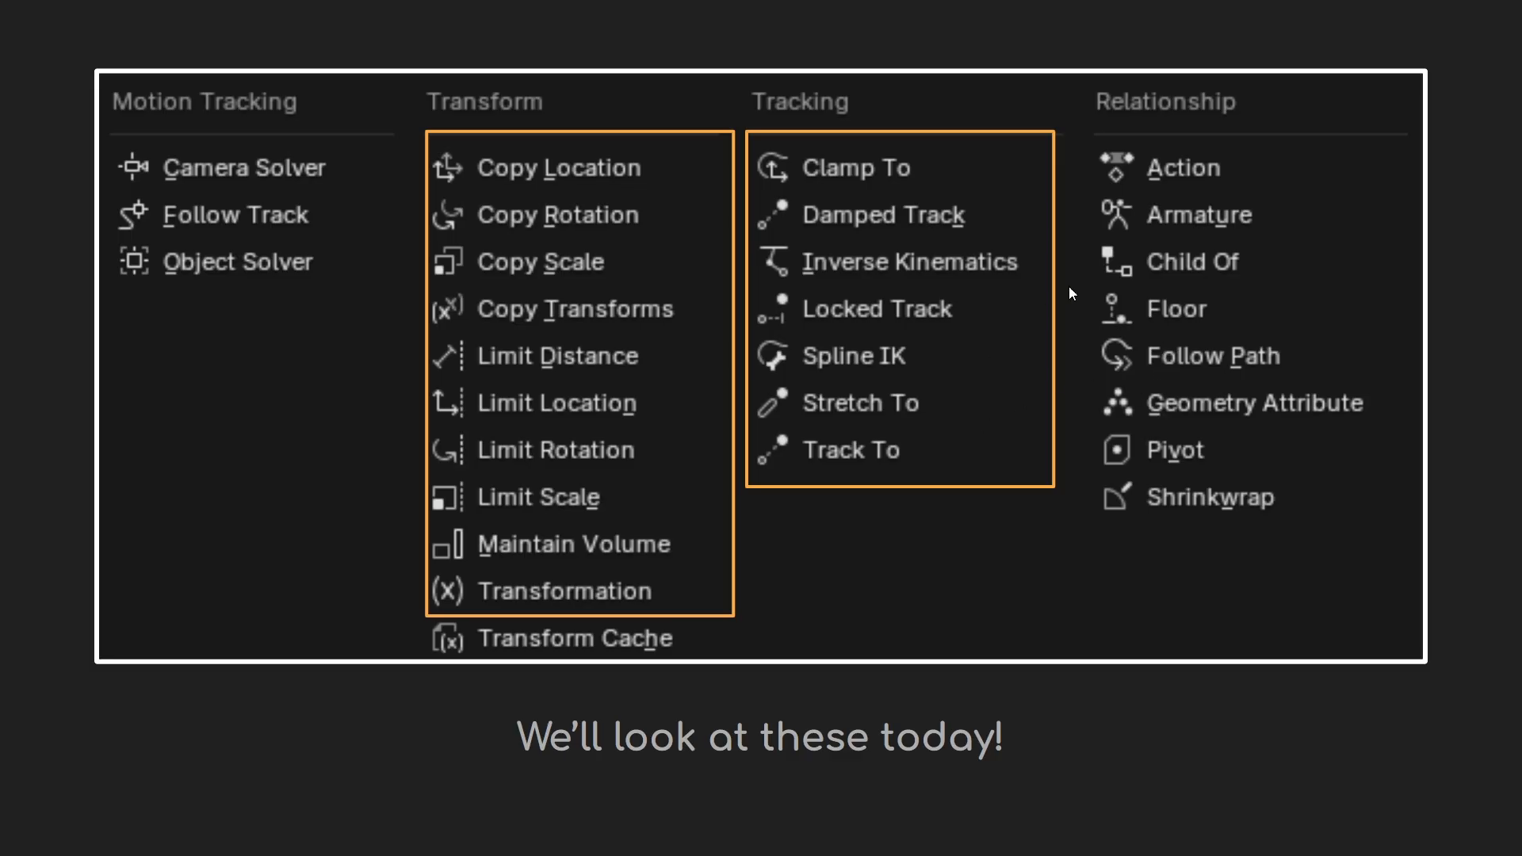
key("alt+Tab")
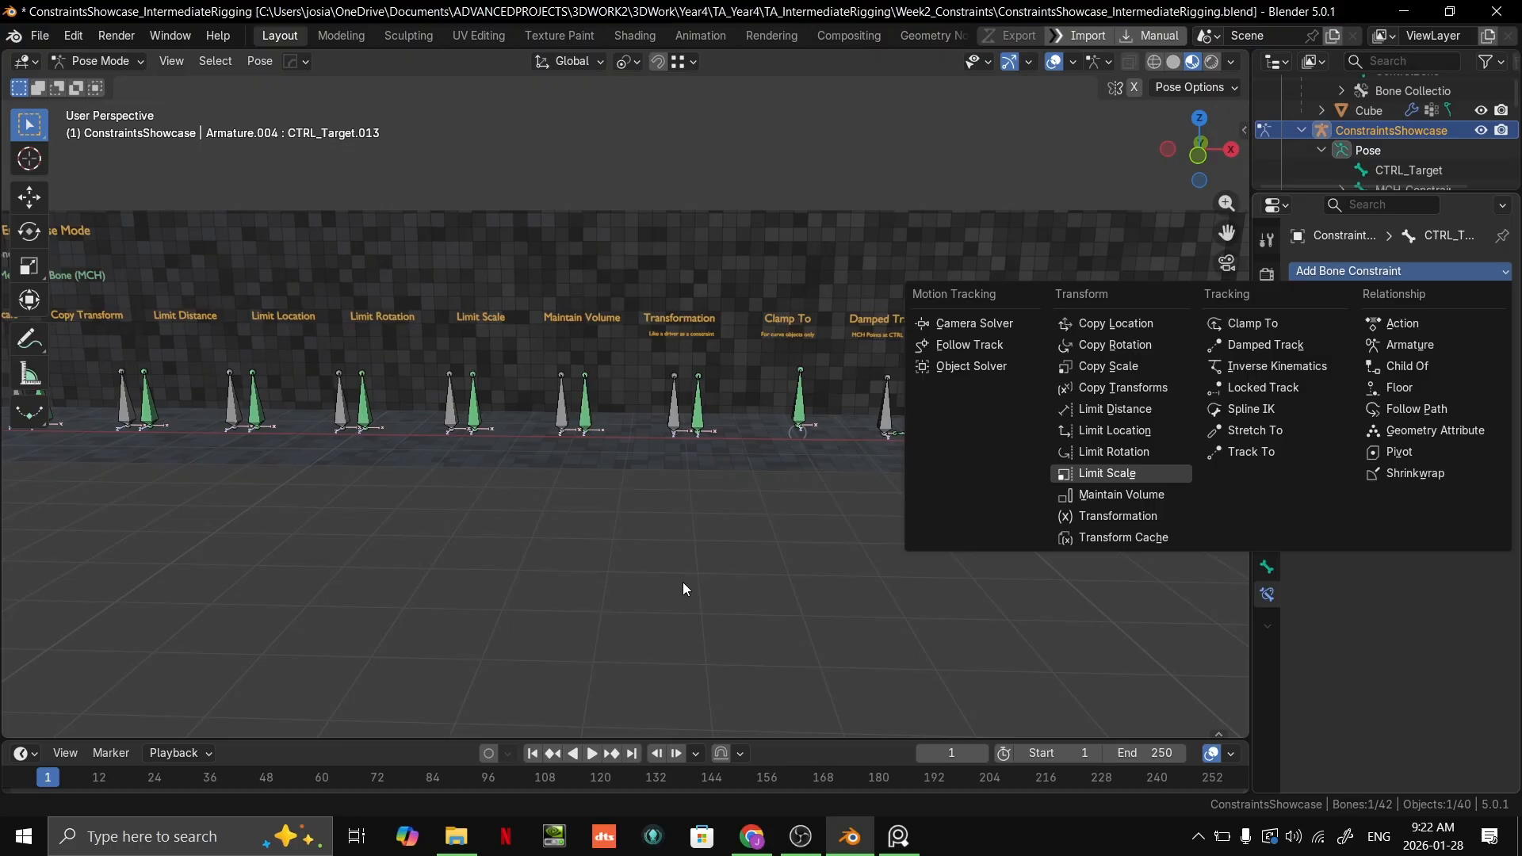
Step: Leave Pose Mode and select the circle curve beneath the Curves Created heading at the end of the wall
scroll(975, 506, "down", 1)
middle_click_drag(976, 506, 678, 444, "shift")
scroll(378, 459, "up", 3)
scroll(662, 492, "up", 3)
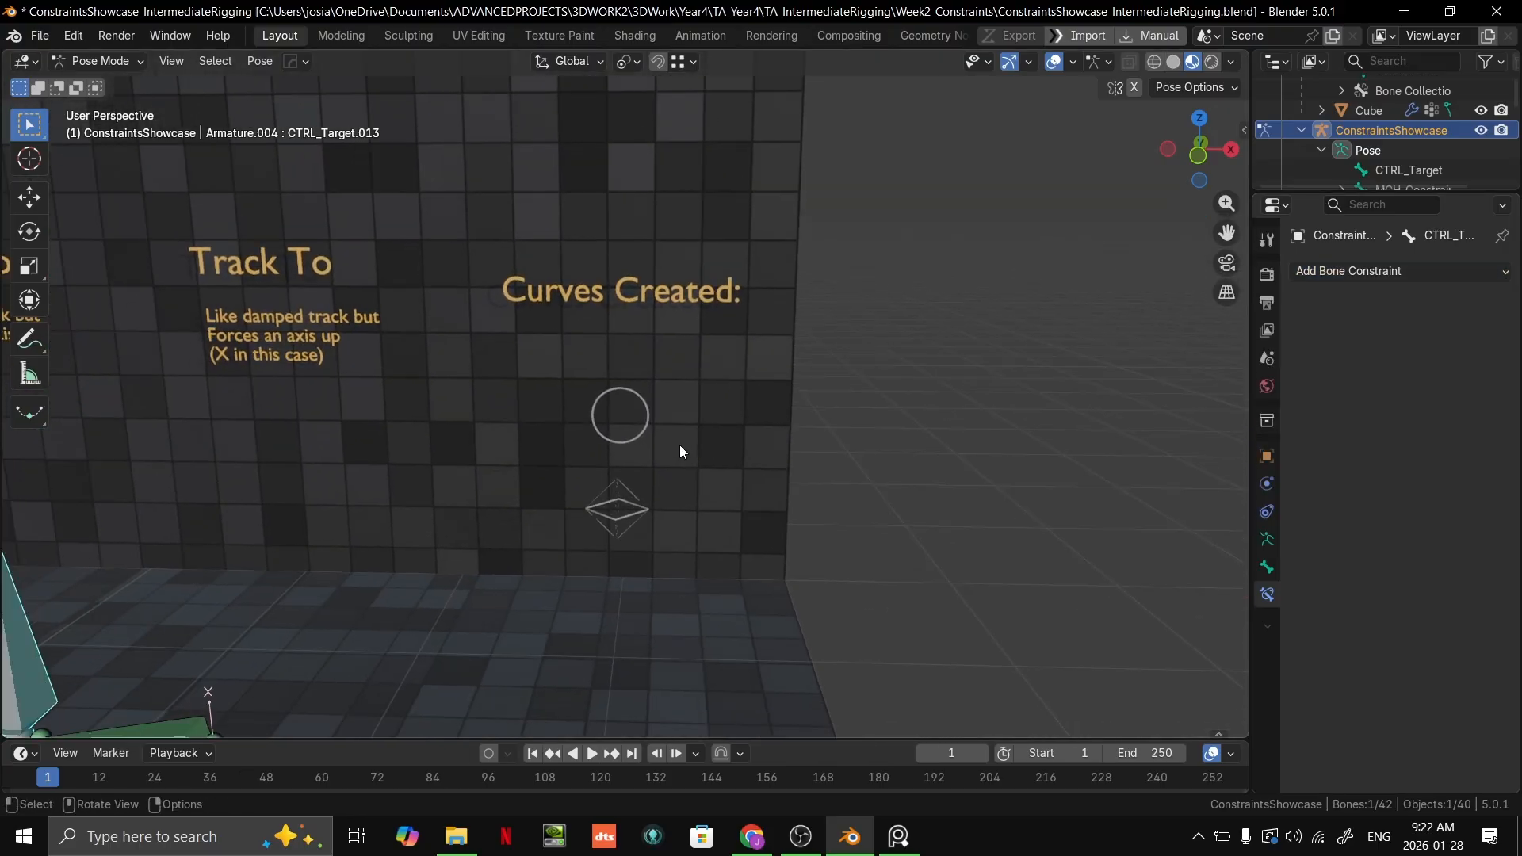
middle_click_drag(650, 497, 754, 474)
scroll(750, 406, "up", 2)
middle_click_drag(753, 410, 663, 382)
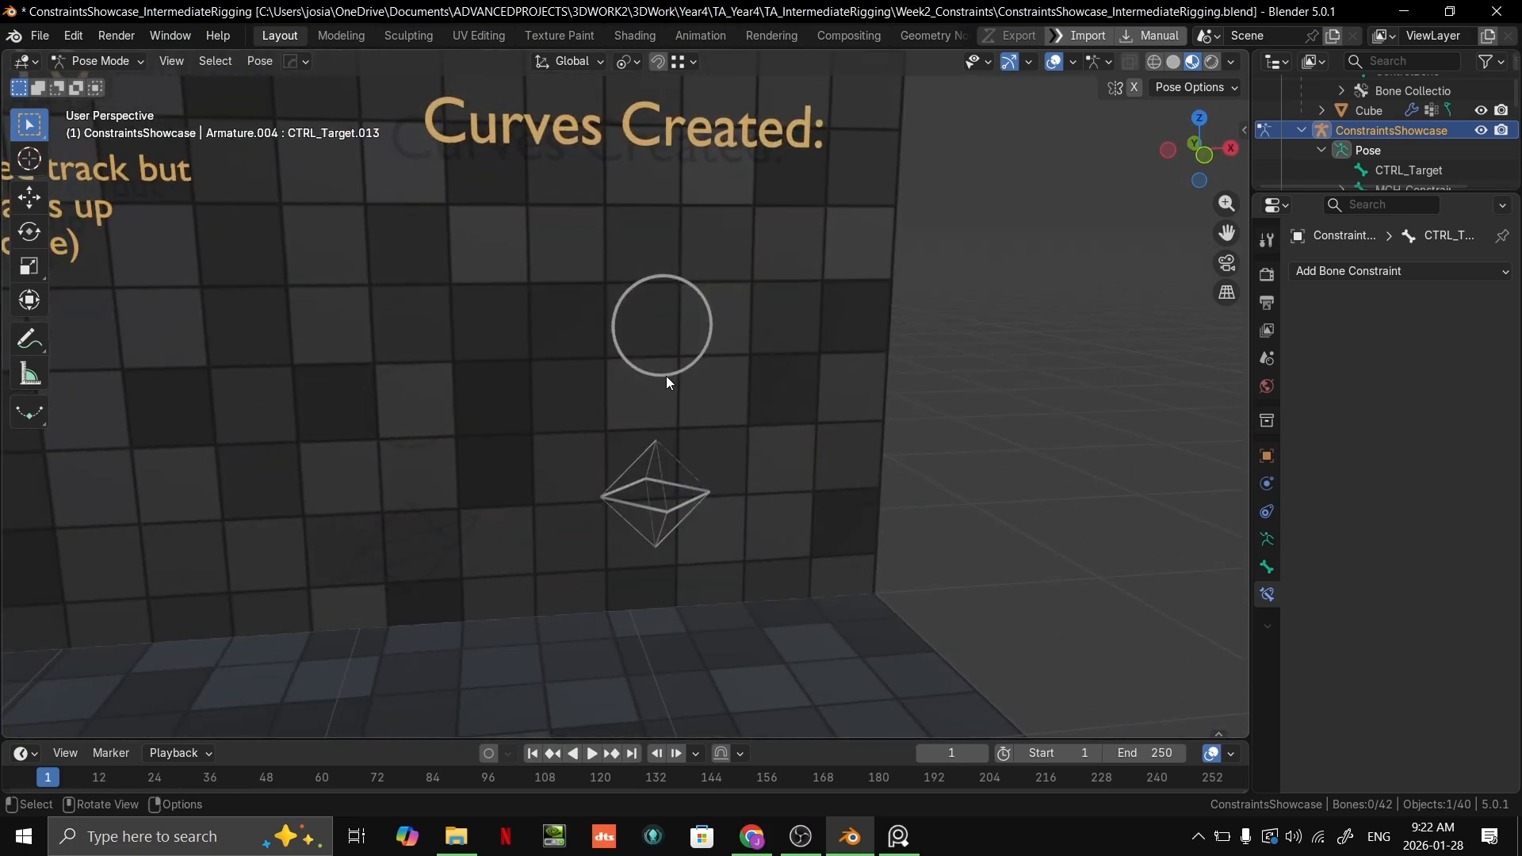
key("ctrl+Tab")
left_click(674, 370)
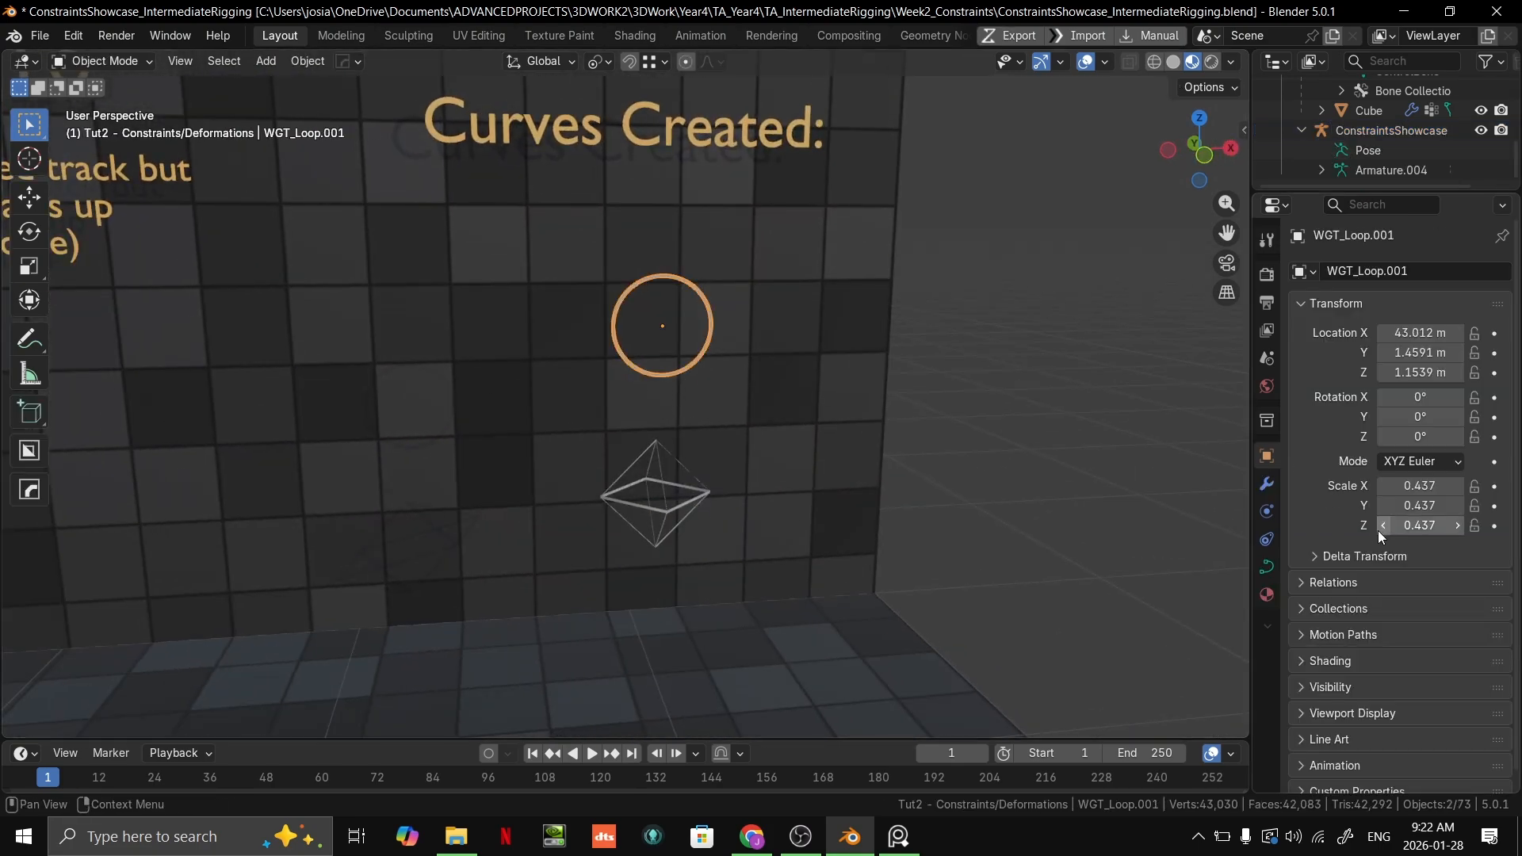
Step: Examine the extrusion setting in the circle curve's Geometry data properties
left_click(1267, 566)
scroll(1348, 567, "down", 1)
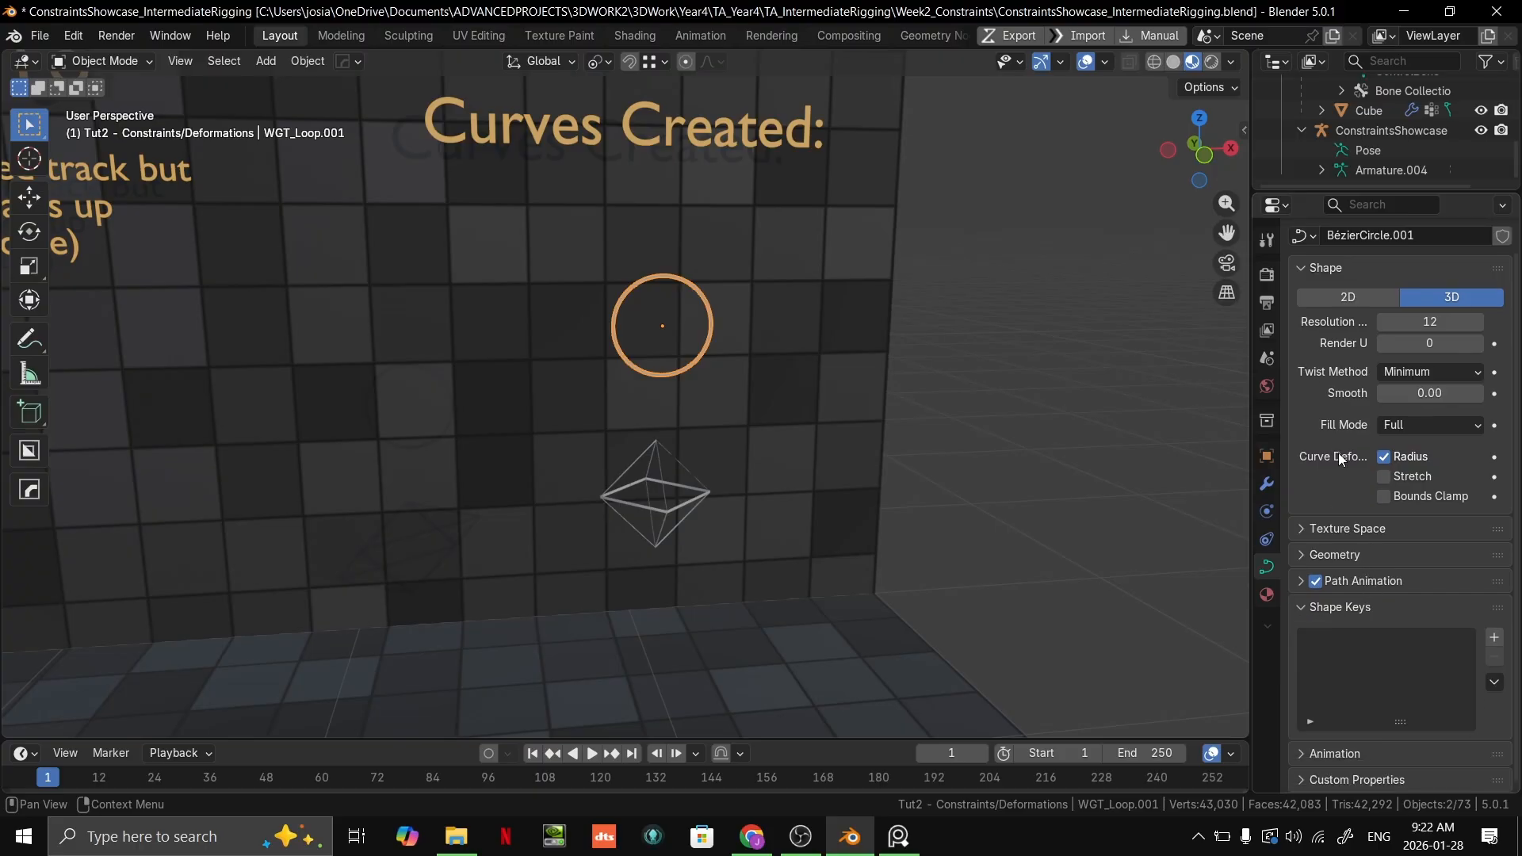
left_click(1300, 554)
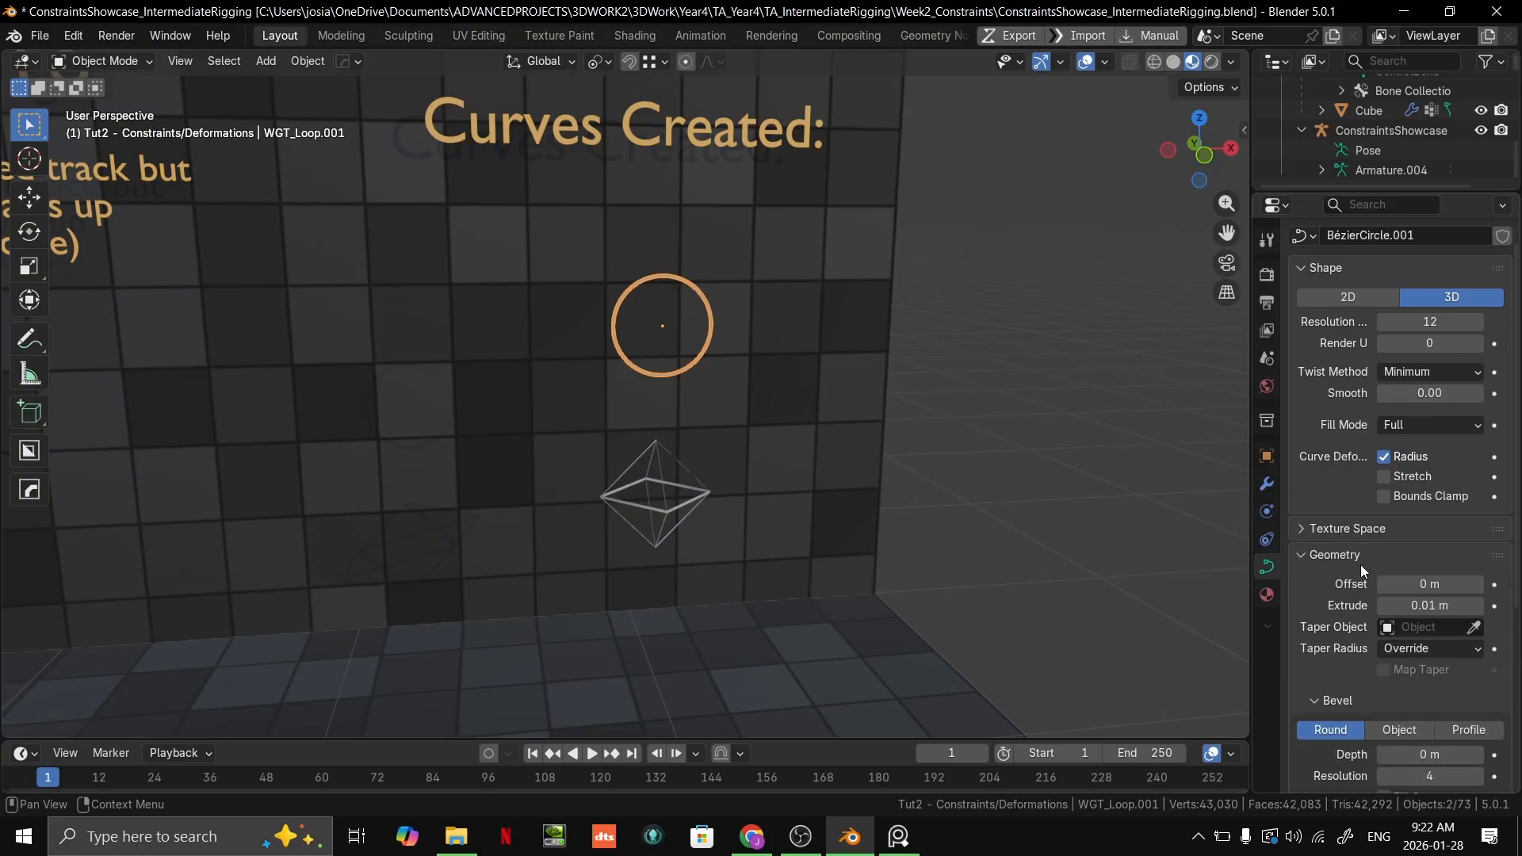
mouse_move(1431, 606)
left_mouse_down()
mouse_move(1506, 606)
mouse_move(1426, 606)
left_mouse_up()
Step: Try moving the topmost control point and handle of the circle curve in Edit Mode
key("Tab")
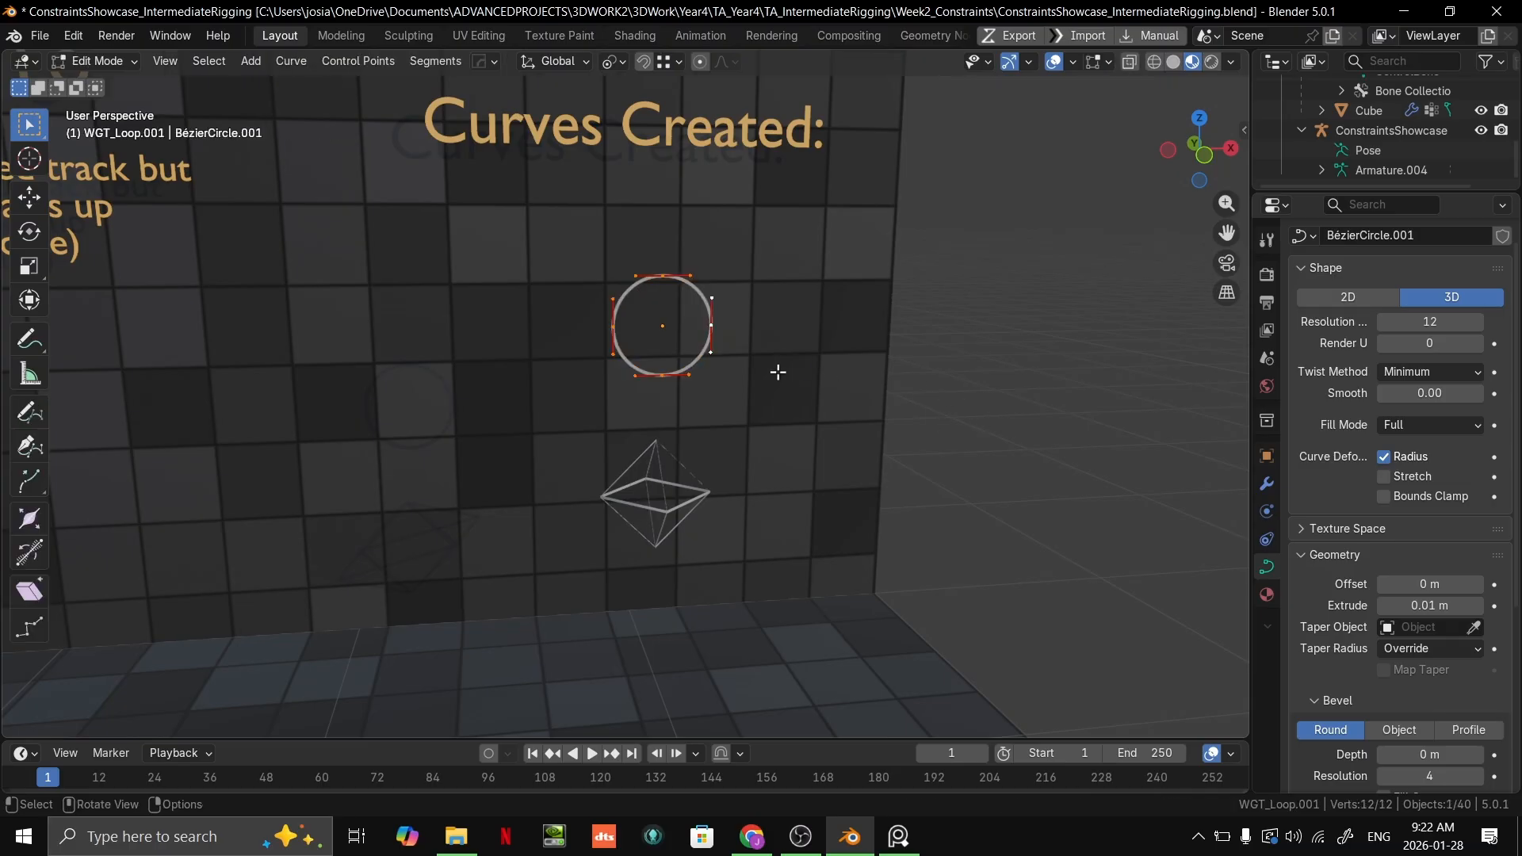
key("g")
left_click(671, 283)
right_click(688, 268)
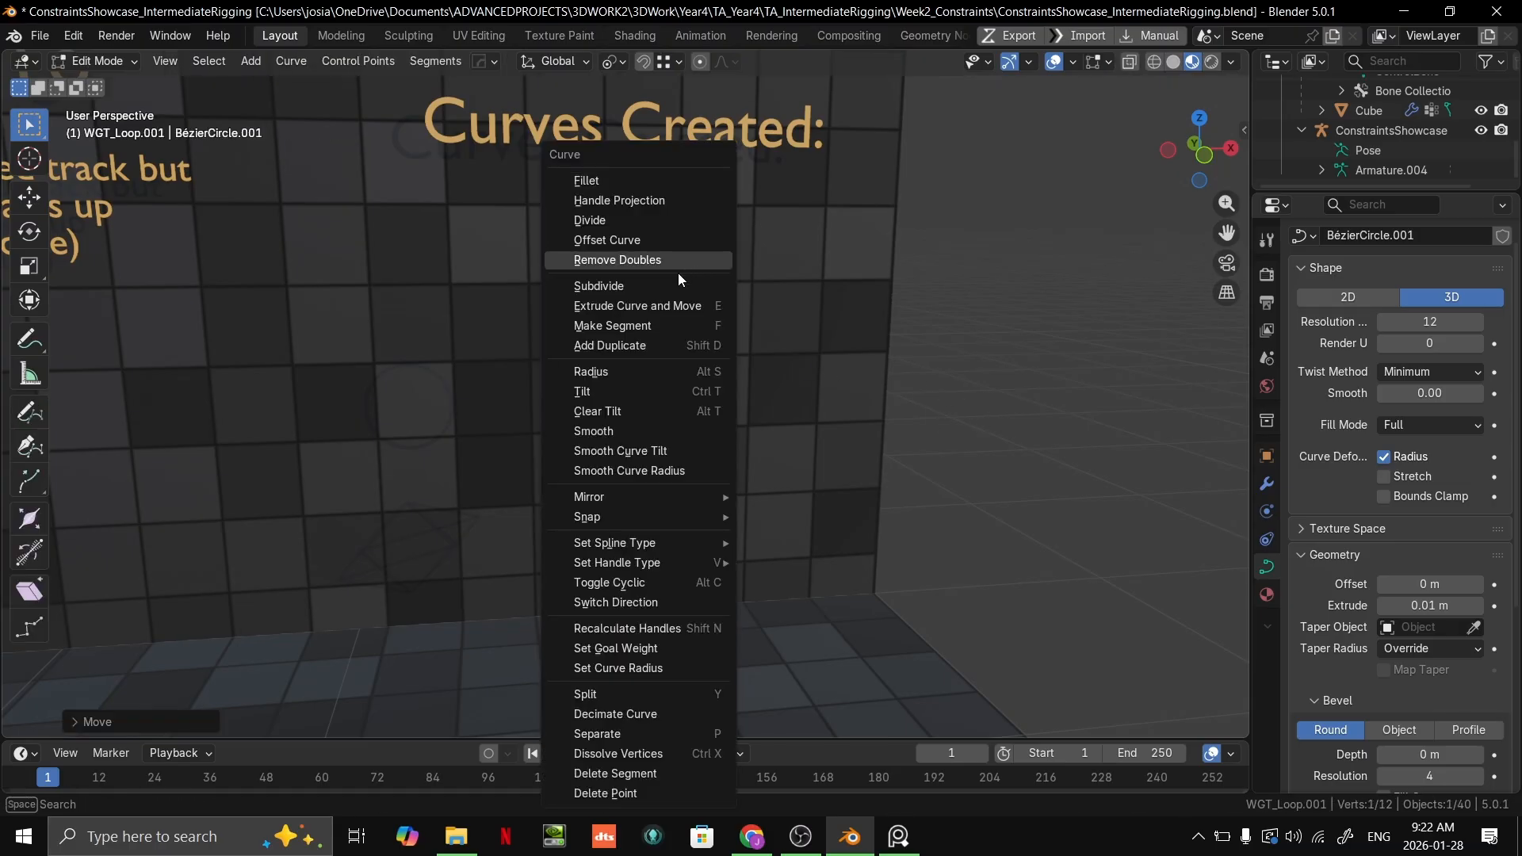
left_click(666, 281)
key("g")
left_click(721, 257)
Step: Undo the control point moves on the circle curve and return WGT_Loop.001 to Object Mode
key("ctrl+z")
key("ctrl+z")
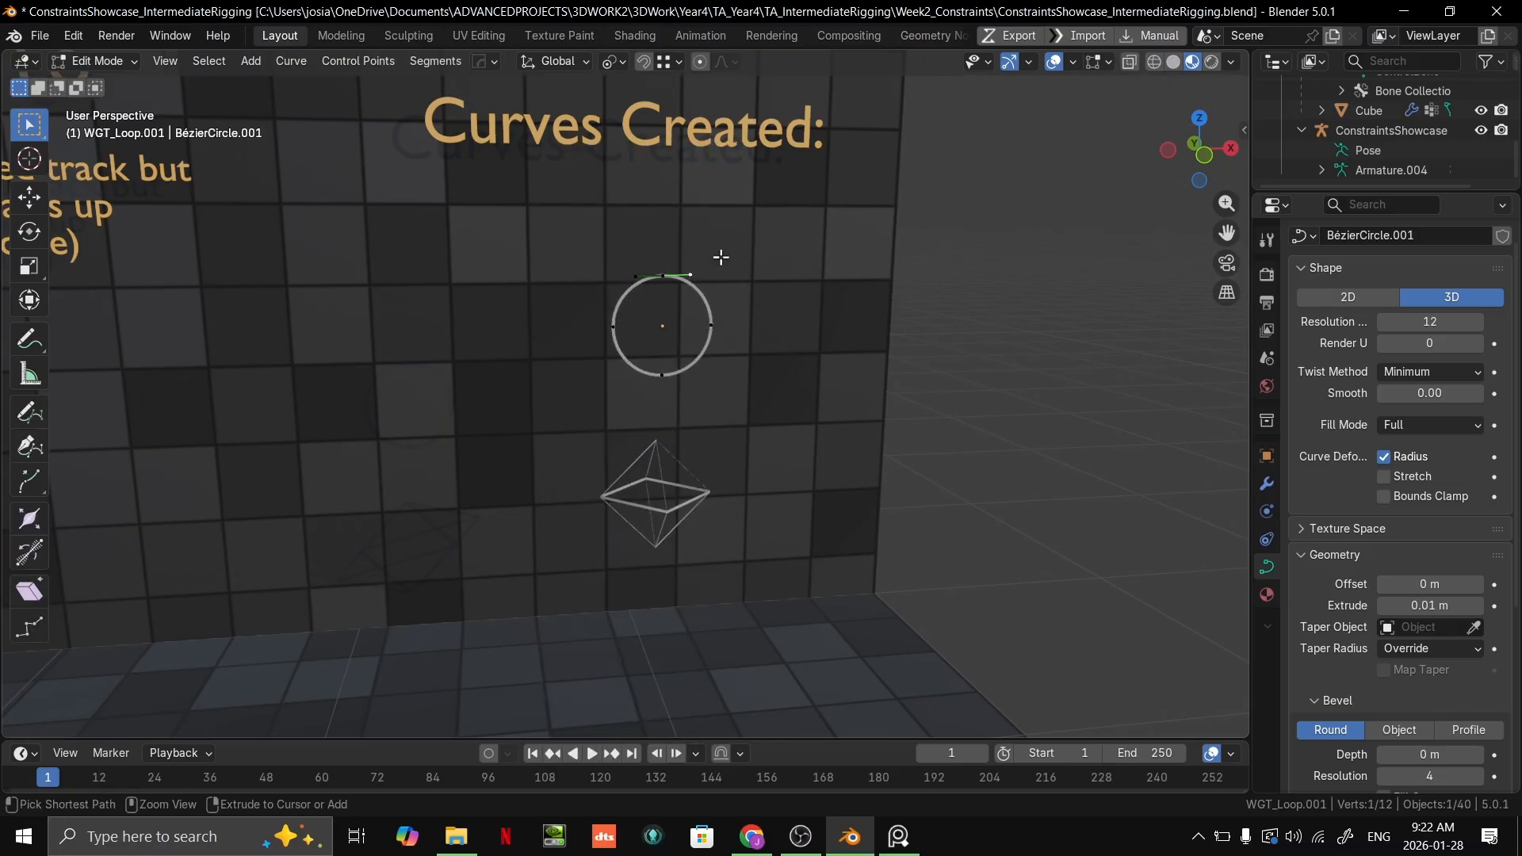
key("Tab")
key("Tab")
key("Tab")
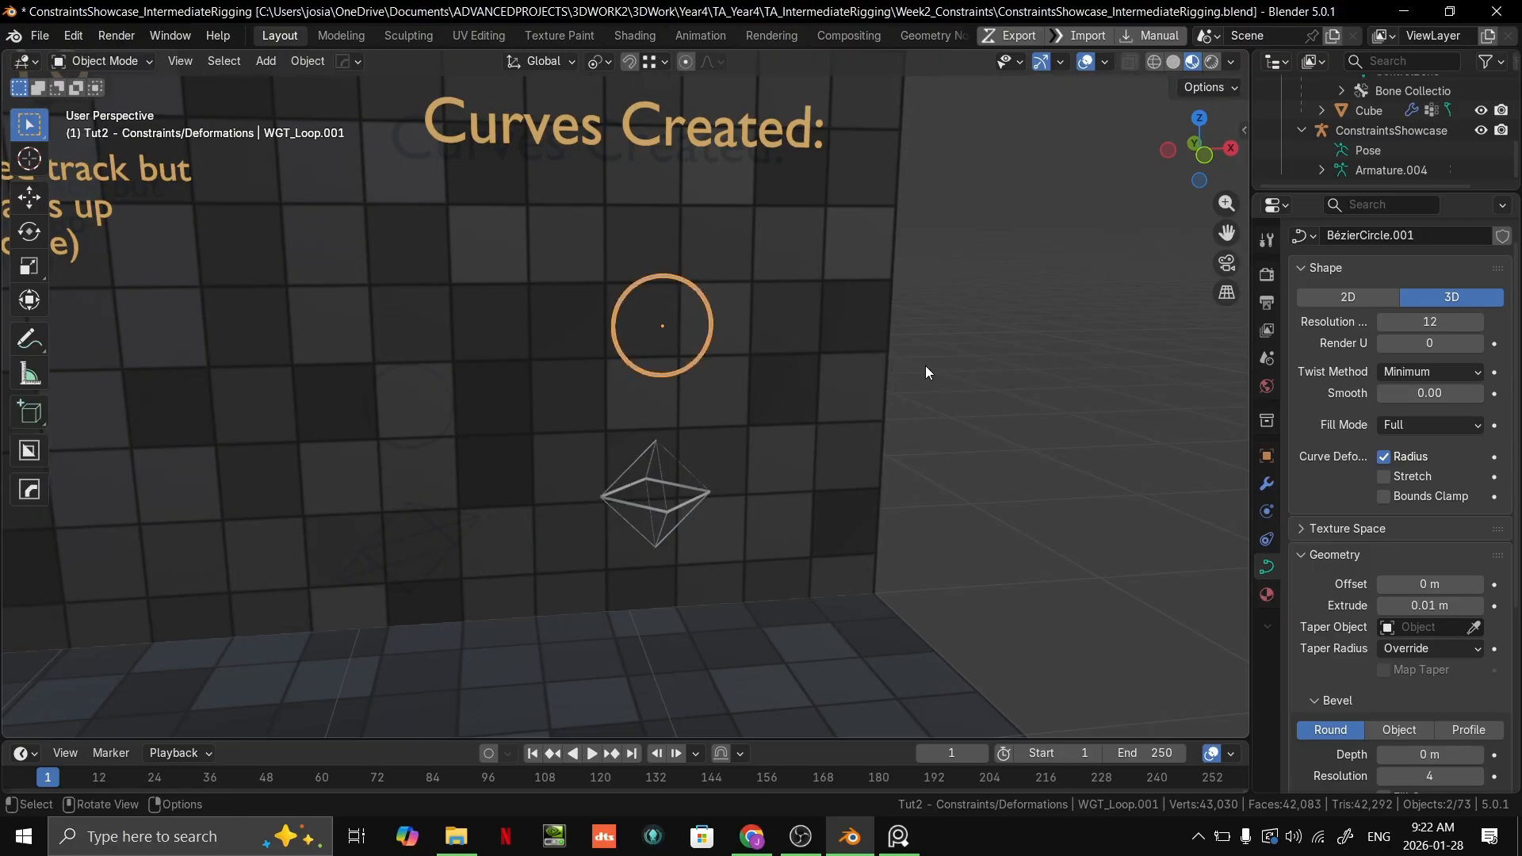
Step: Select the diamond-shaped WGT_Star curve, frame it in the view, and try moving it
middle_click_drag(952, 384, 917, 387)
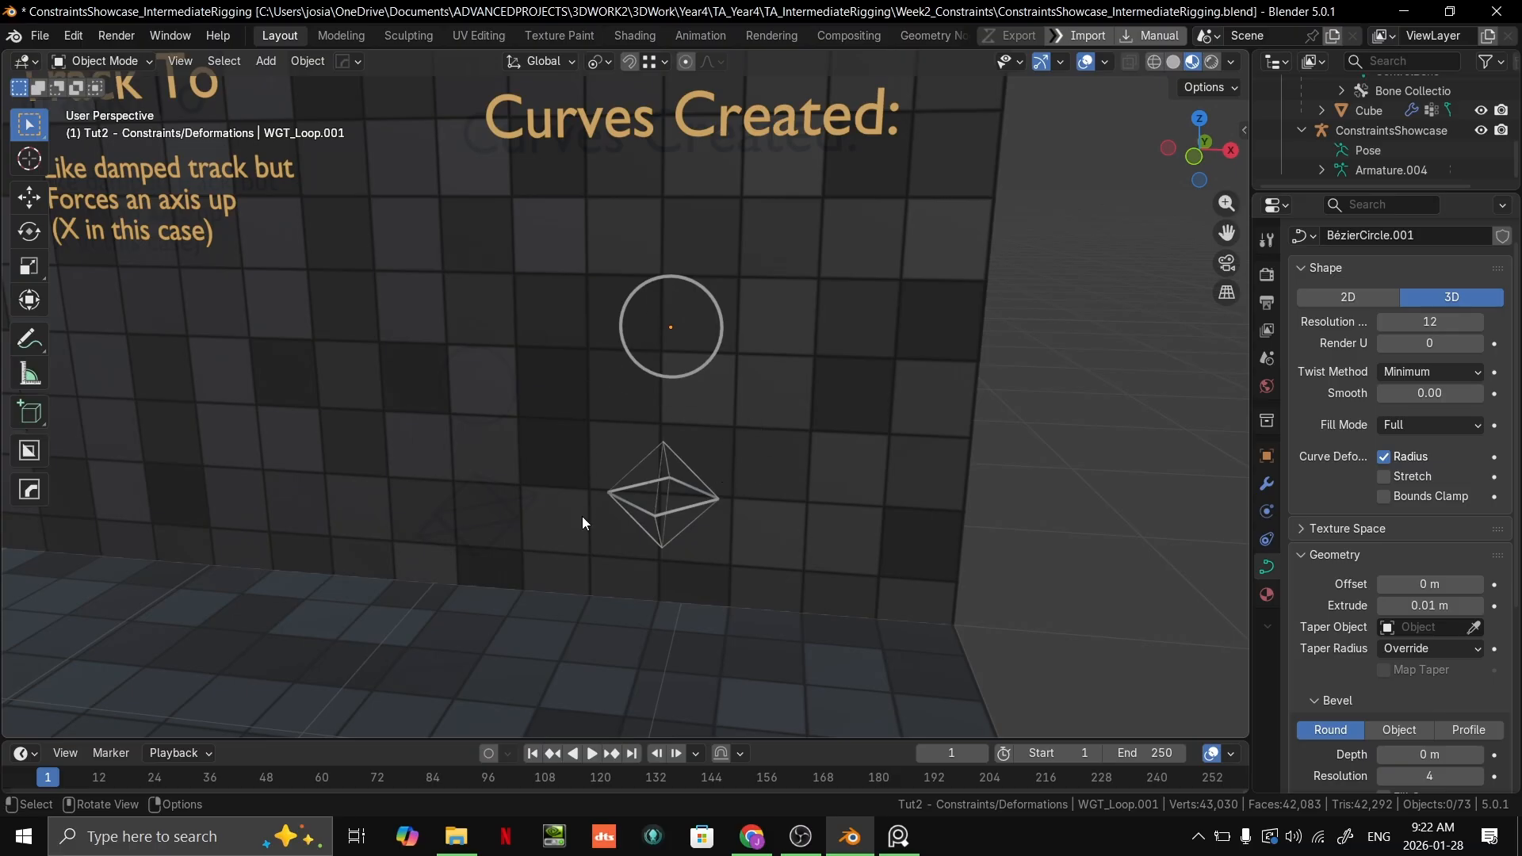
mouse_move(769, 853)
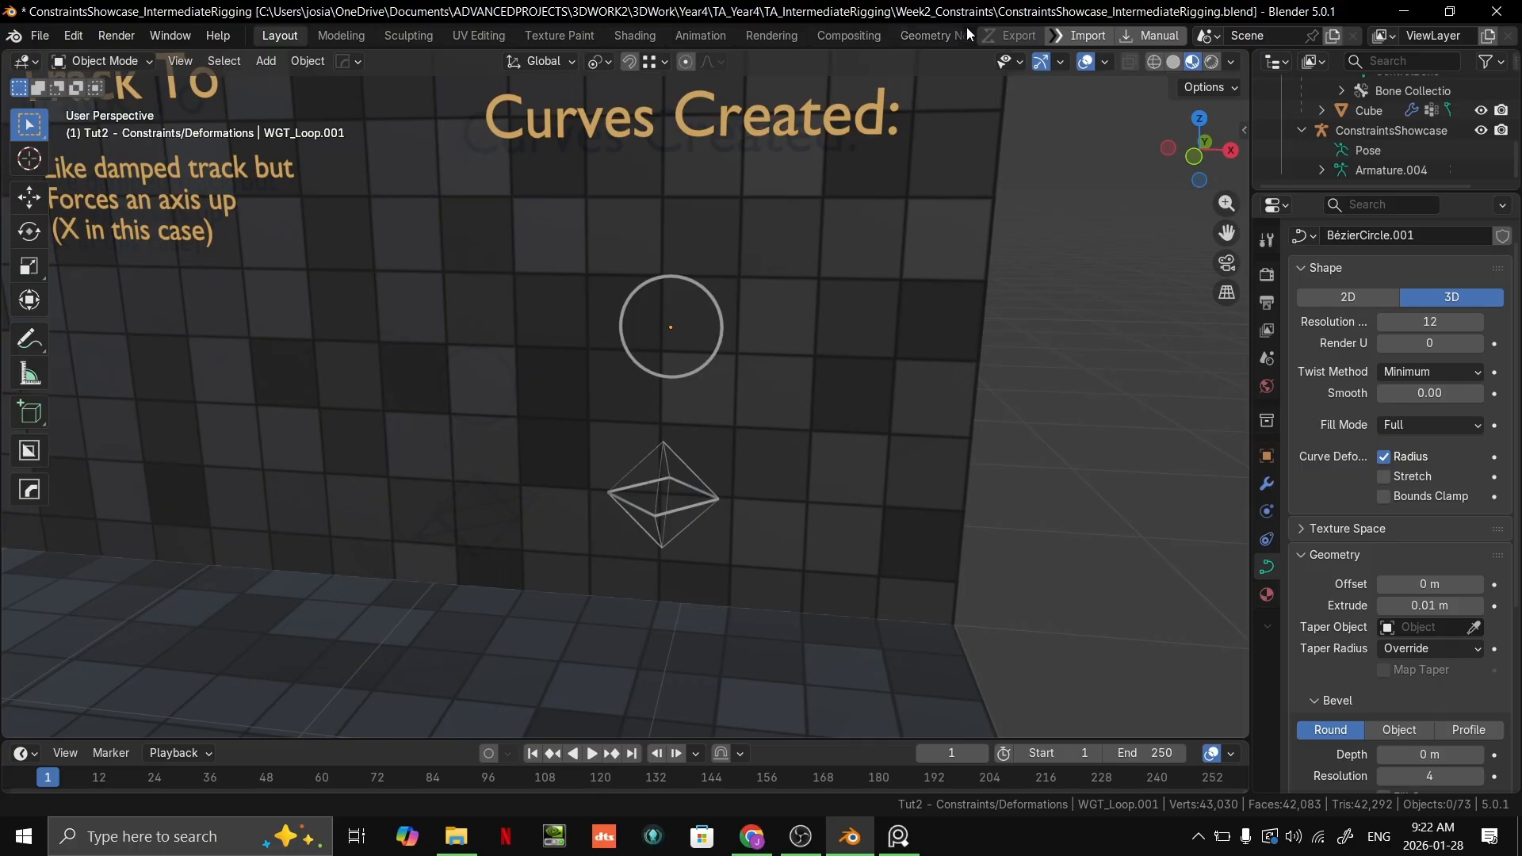
middle_click_drag(697, 509, 630, 441)
key("KP_Decimal")
scroll(850, 620, "down", 3)
middle_click_drag(832, 468, 686, 469)
scroll(921, 502, "down", 2)
key("g")
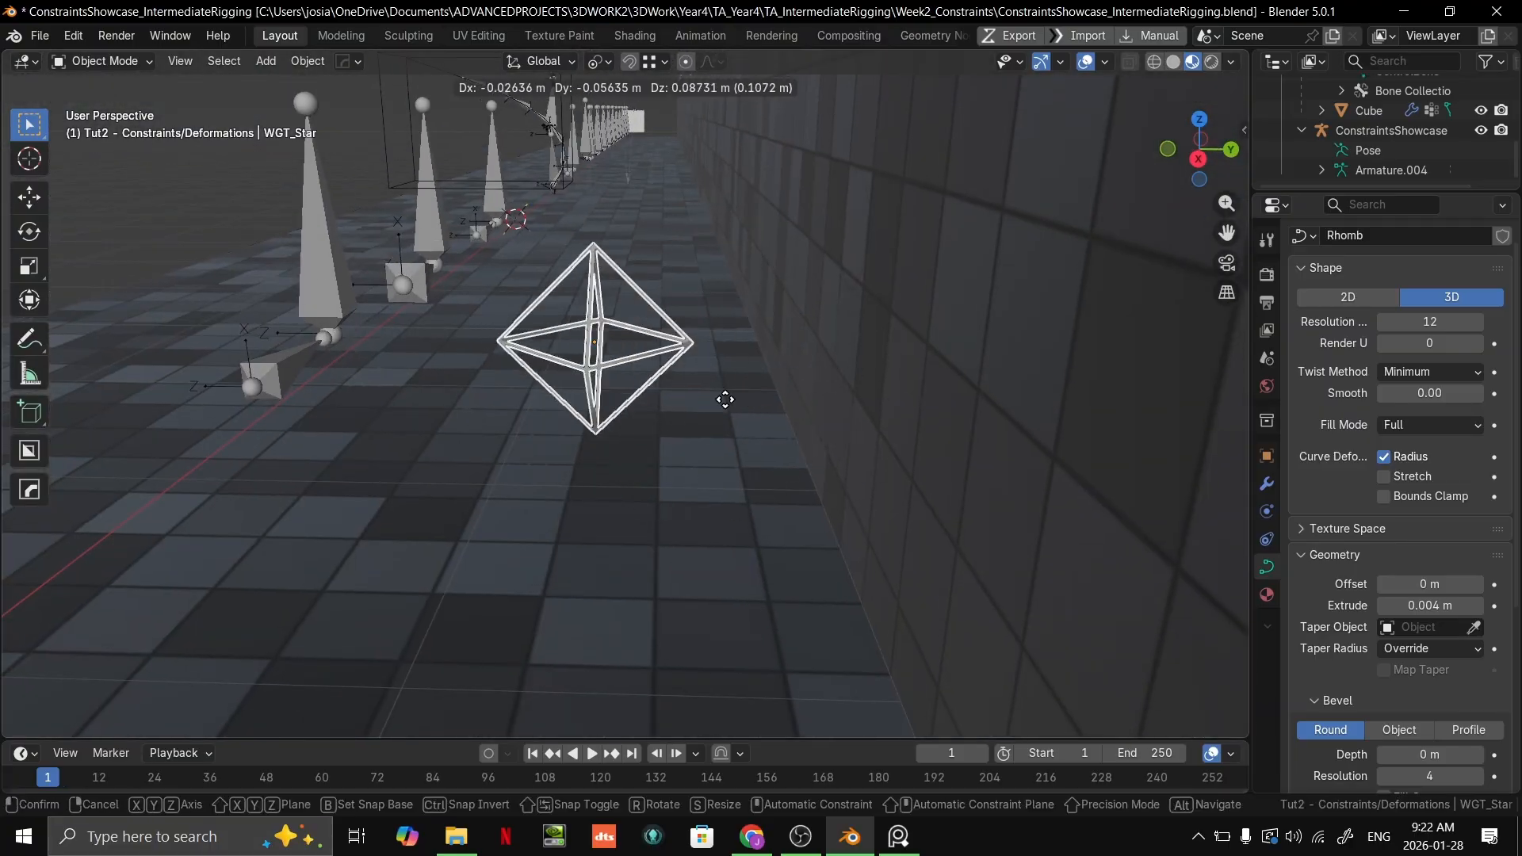
right_click(759, 394)
Step: Select the ConstraintsShowcase armature at the Inverse Kinematics setup and enter Pose Mode
middle_click_drag(753, 396, 907, 387)
scroll(793, 411, "down", 4)
middle_click_drag(713, 429, 720, 279)
scroll(724, 317, "down", 5)
middle_click_drag(476, 444, 953, 382, "shift")
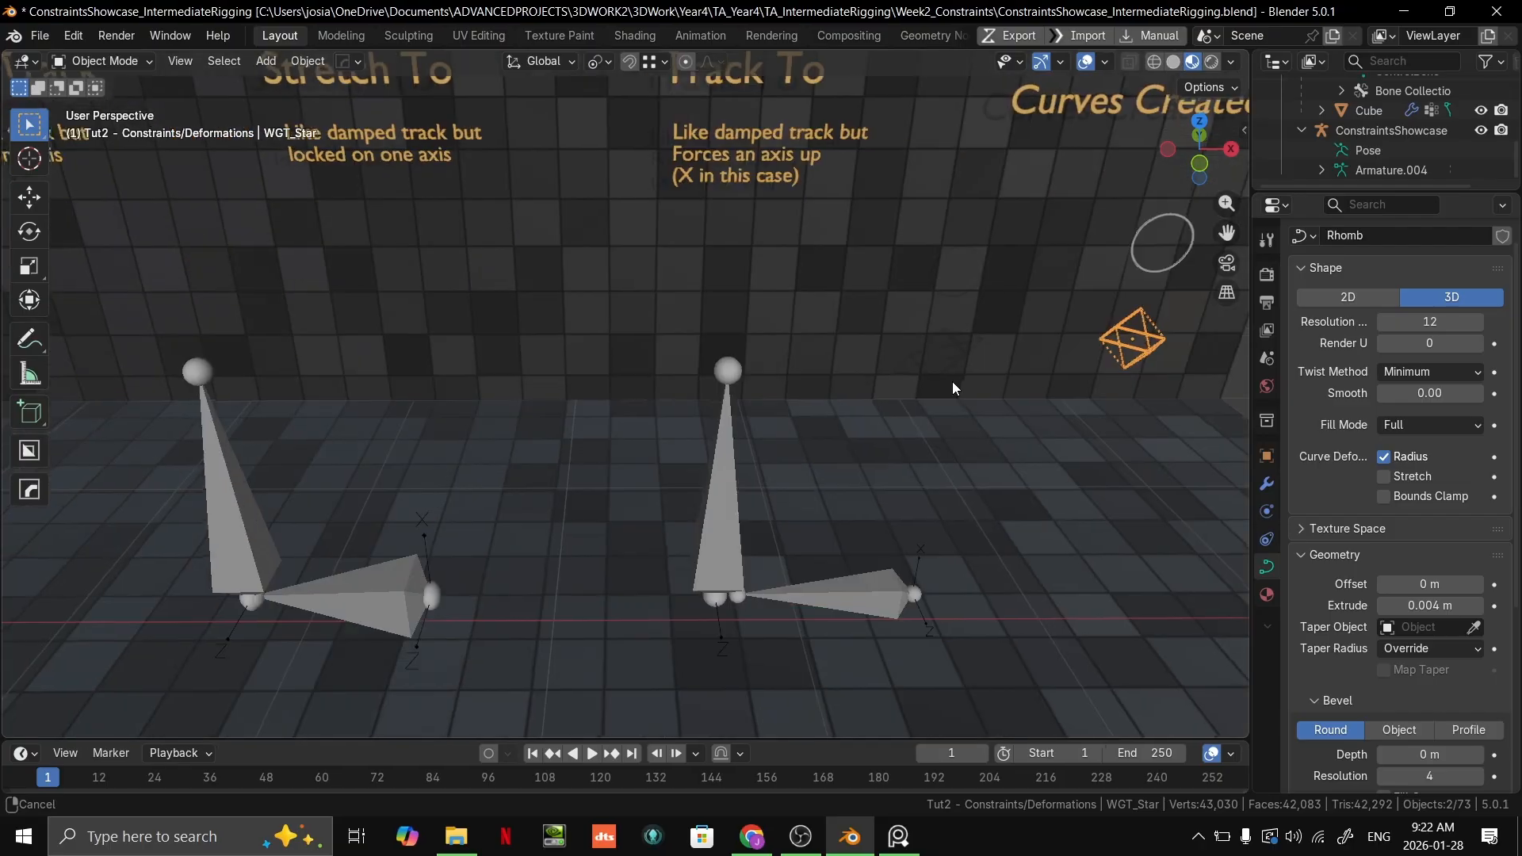
scroll(947, 384, "down", 4)
middle_click_drag(246, 419, 1155, 389, "shift")
middle_click_drag(602, 391, 754, 369, "shift")
middle_click_drag(936, 339, 677, 356, "shift")
scroll(677, 356, "up", 4)
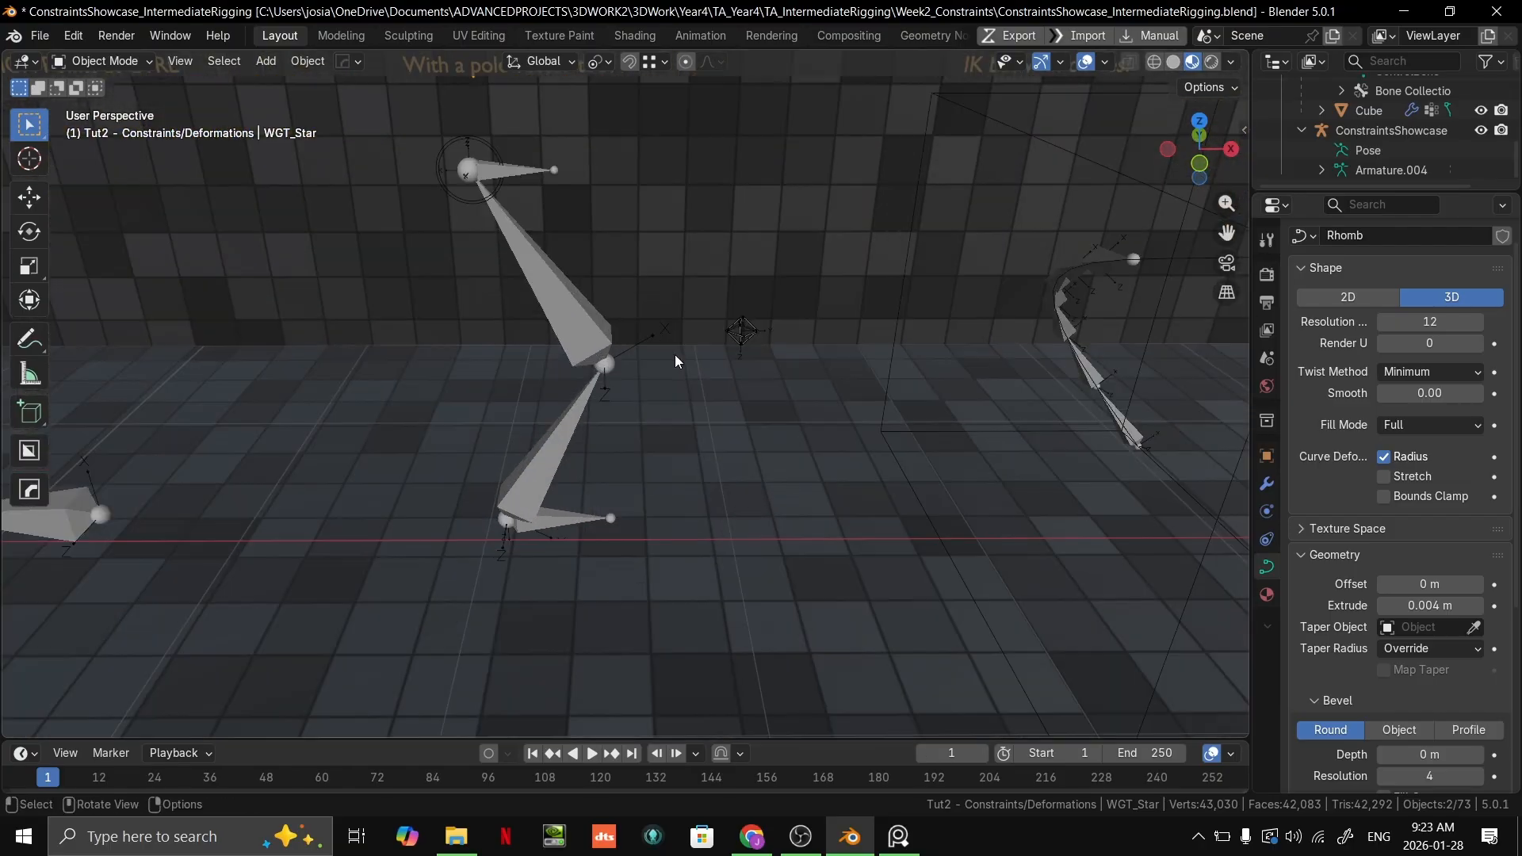
left_click(728, 341)
left_click(740, 332)
key("ctrl+Tab")
Step: Select and frame the diamond-shaped MCH_PoleVector bone beside the IK chain, and try moving it
scroll(664, 287, "up", 7)
middle_click_drag(888, 290, 670, 337, "shift")
left_click(870, 181)
key("KP_Decimal")
middle_click_drag(846, 366, 567, 428)
key("g")
right_click(911, 340)
middle_click_drag(674, 516, 549, 607)
key("g")
right_click(574, 476)
middle_click_drag(574, 474, 640, 381)
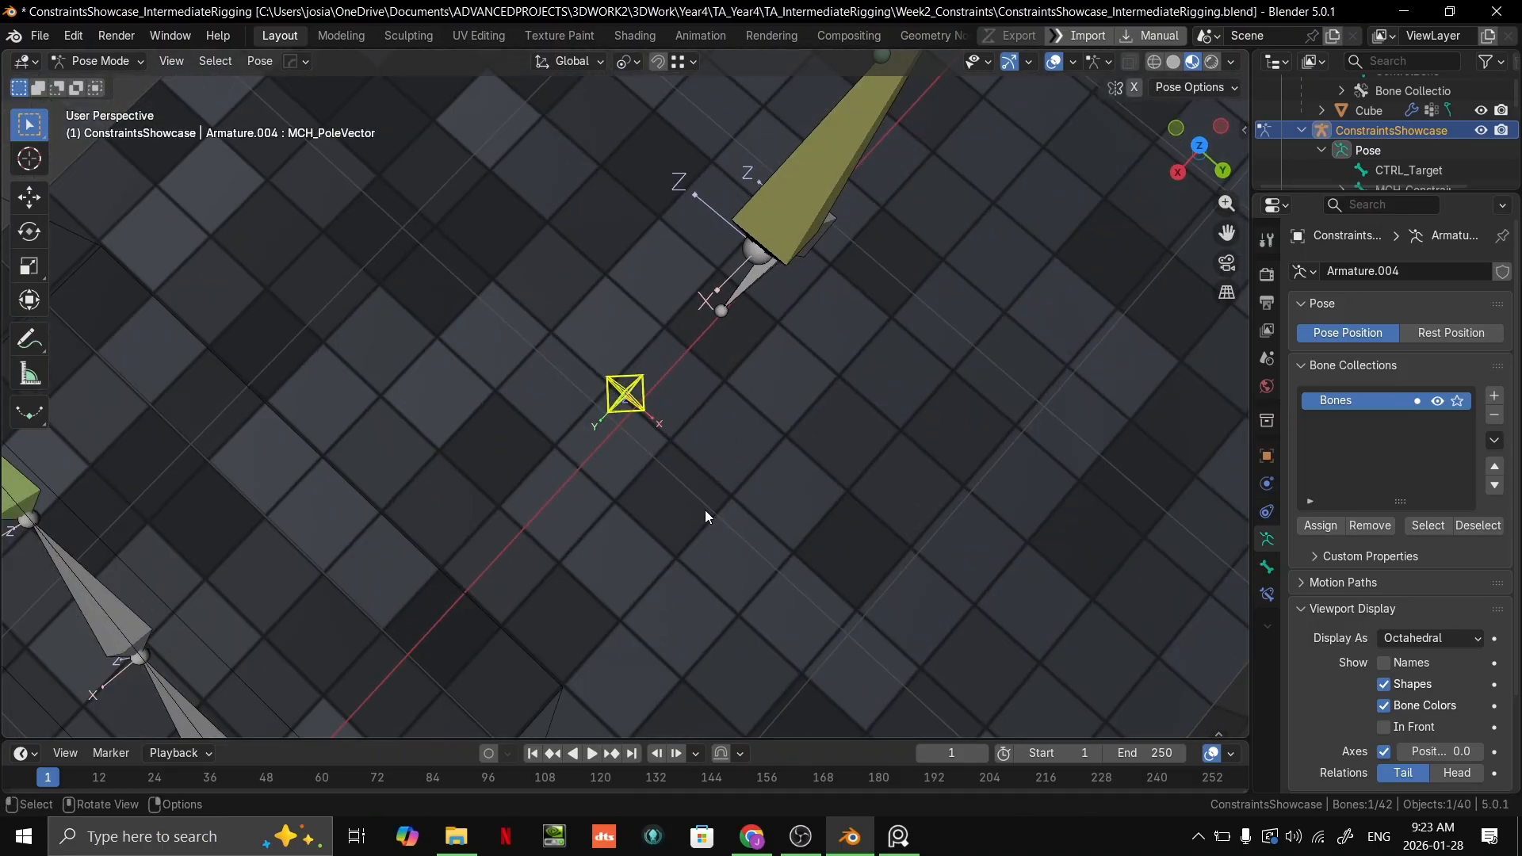
Step: Try moving MCH_PoleVector around the IK chain in top orthographic view
middle_click_drag(711, 512, 728, 458)
key("grave")
left_click(754, 46)
key("g")
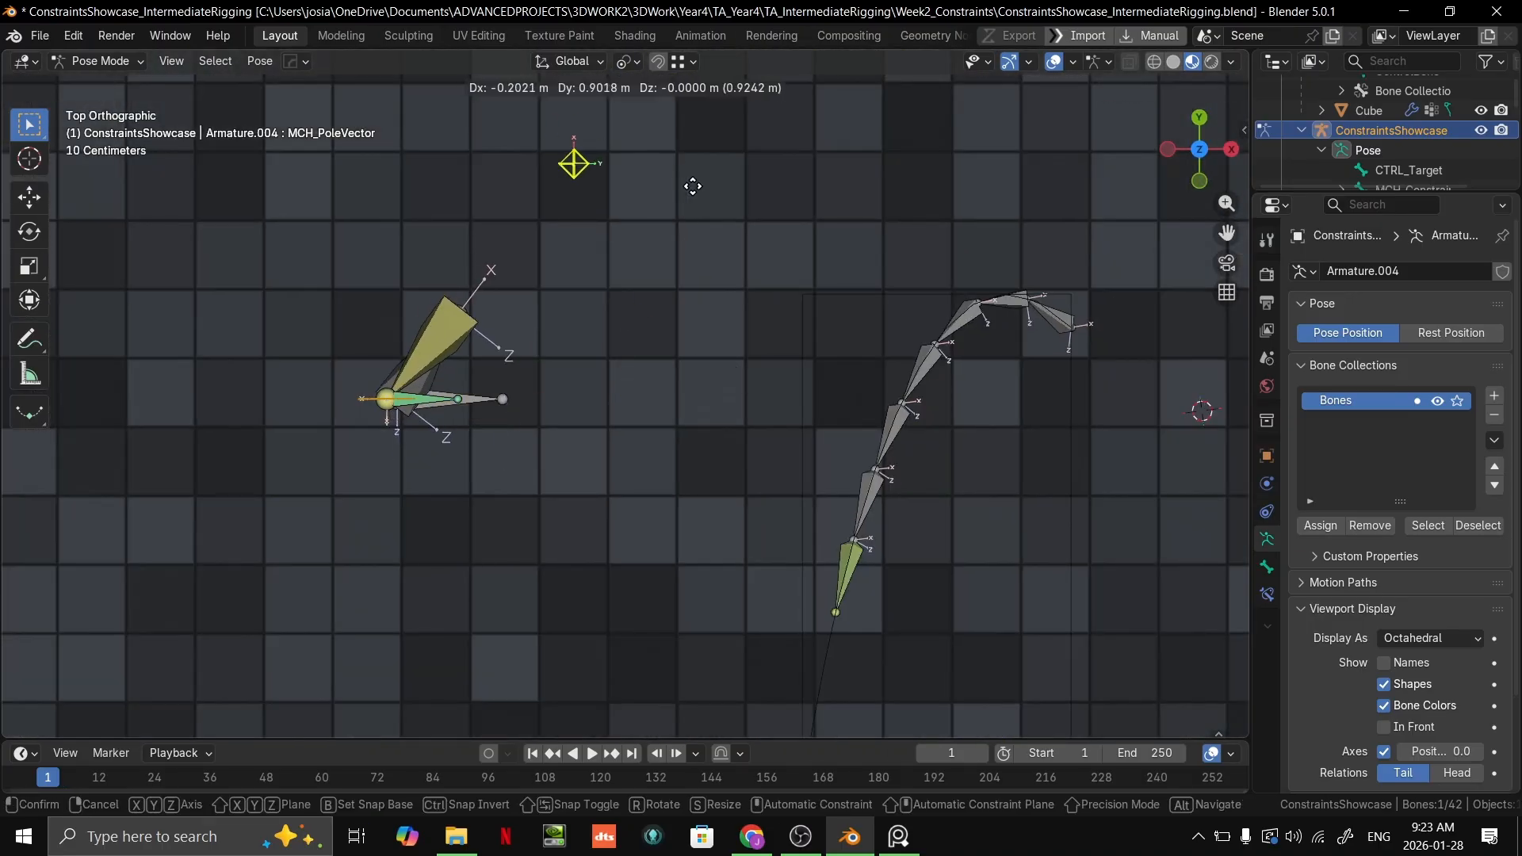
left_click(698, 240)
Step: Select the circular CTRL_IKHandle bone at the upper end of the IK chain and try moving it
middle_click_drag(697, 239, 687, 270)
left_click(258, 157)
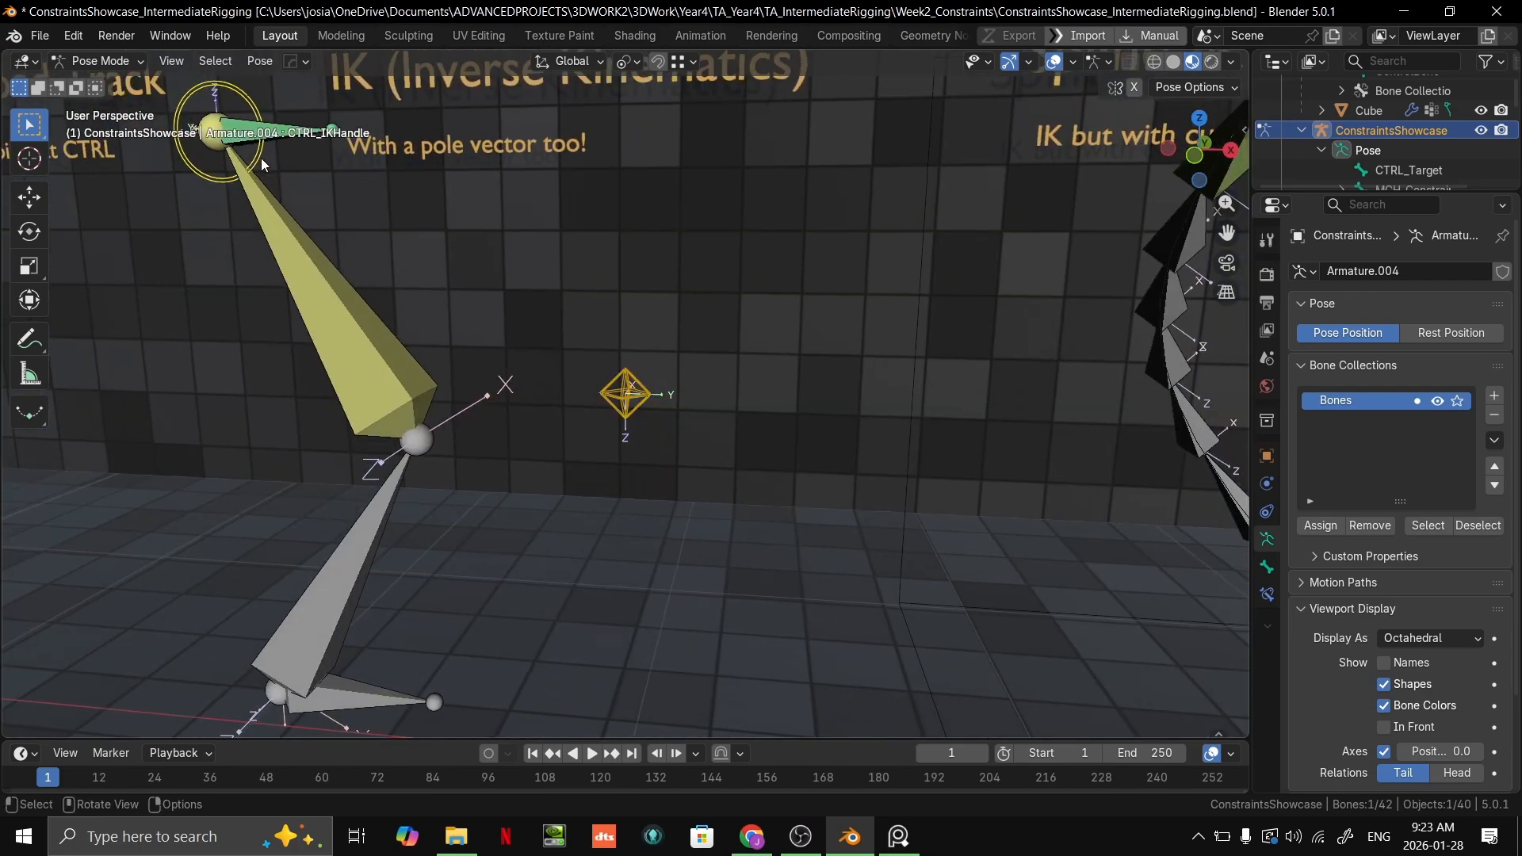
middle_click_drag(258, 157, 650, 394, "shift")
key("g")
right_click(767, 353)
Step: Return the ConstraintsShowcase armature to Object Mode
scroll(761, 339, "down", 6)
middle_click_drag(1148, 454, 806, 432, "shift")
key("ctrl+Tab")
Step: Select the WGT_Star diamond curve beneath the Curves Created heading and clear the selection
middle_click_drag(1133, 437, 385, 418, "shift")
scroll(728, 448, "up", 3)
scroll(702, 388, "down", 4)
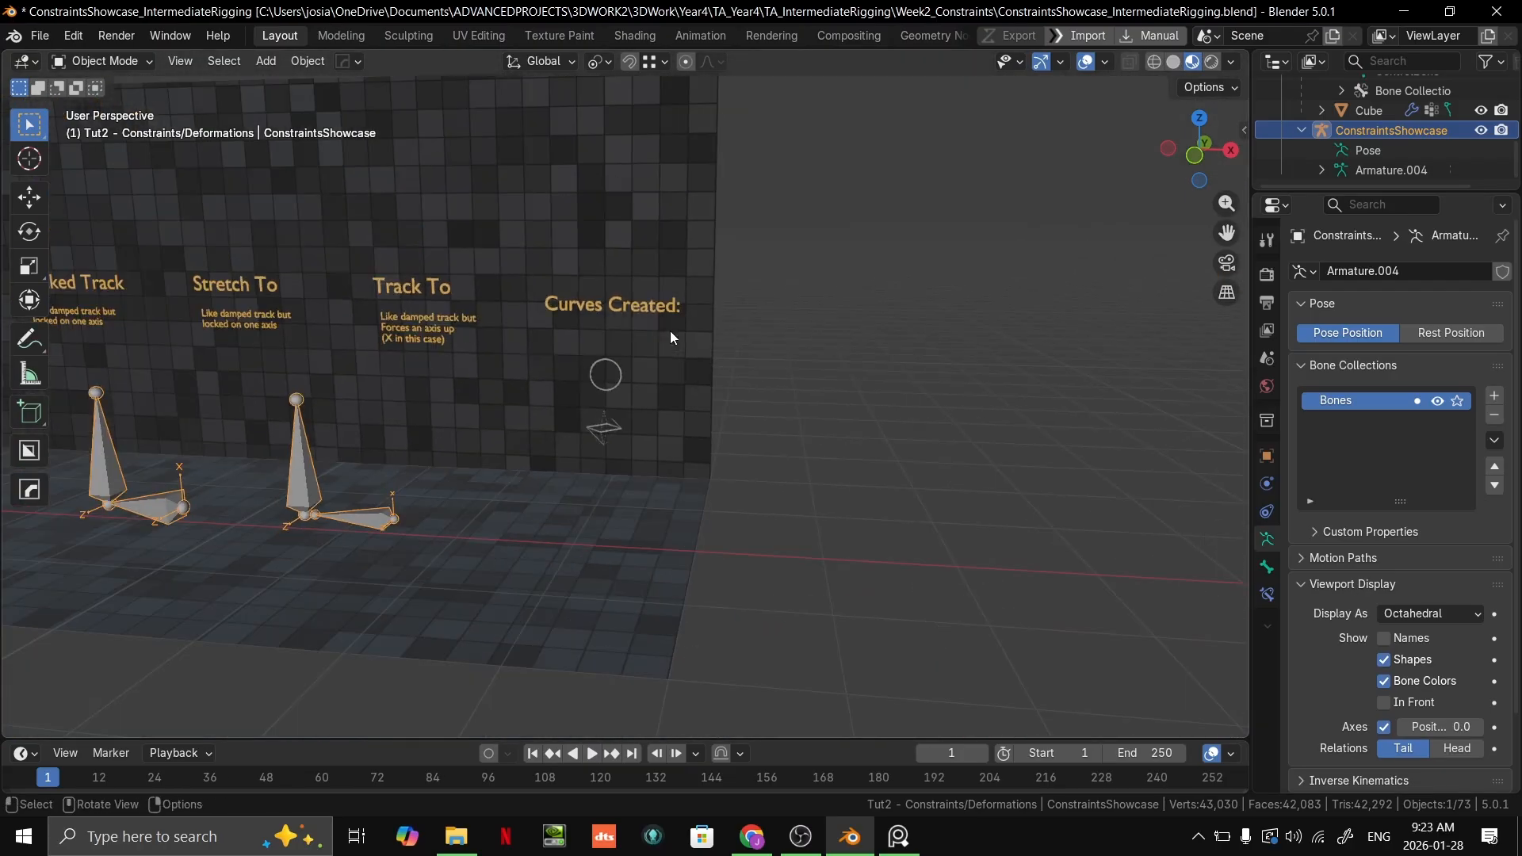
middle_click_drag(714, 348, 871, 363, "shift")
scroll(871, 370, "up", 2)
middle_click_drag(834, 489, 741, 375, "shift")
left_click(736, 381)
left_click(1033, 396)
Step: Switch to the Google Slides presentation in Chrome and advance to the "Work on" section slide
key("alt+Tab")
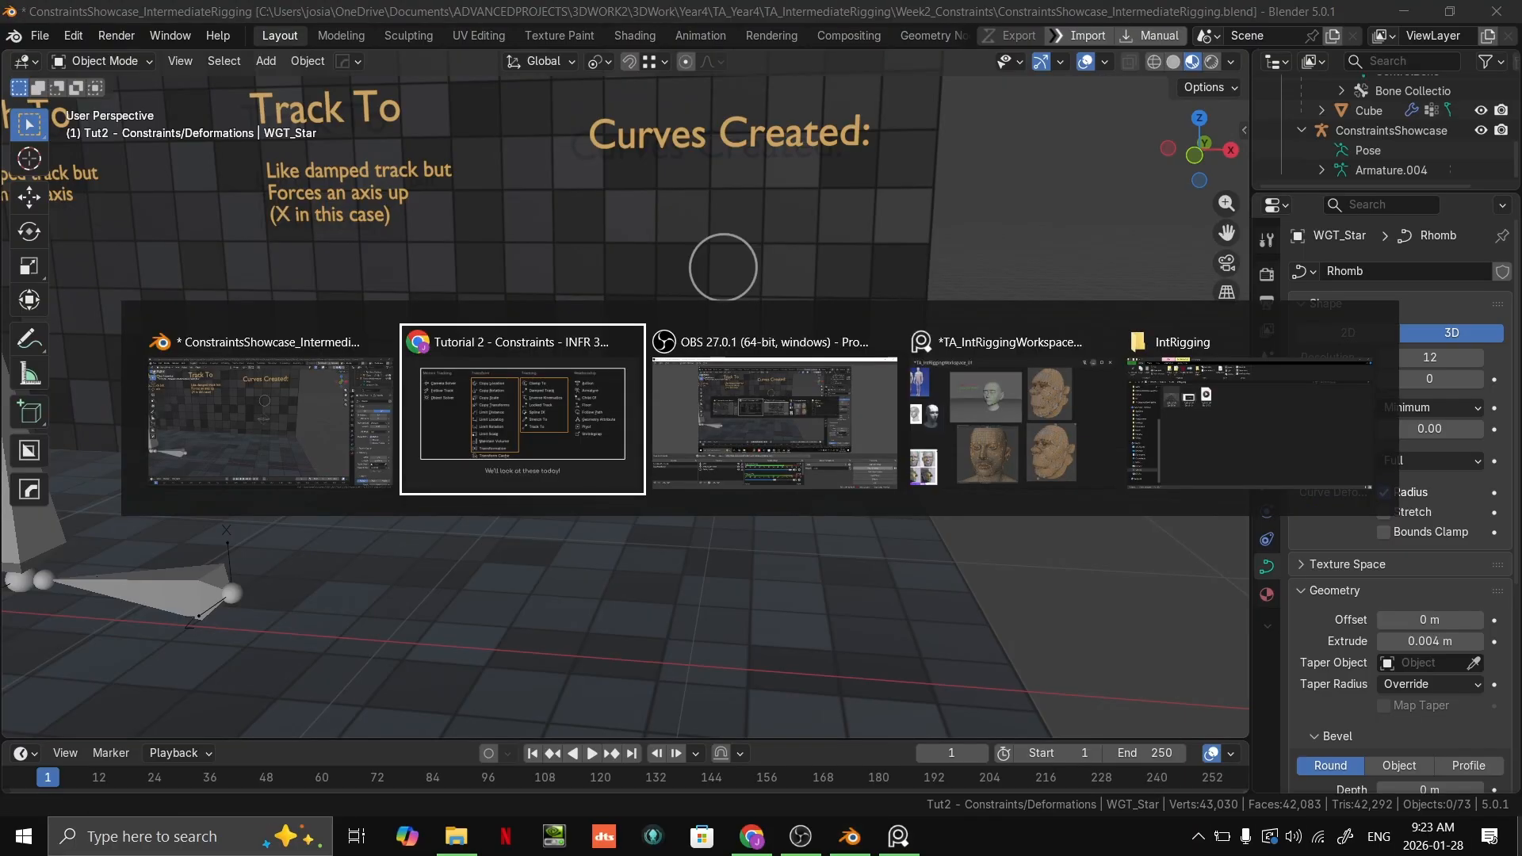
key("alt+Tab")
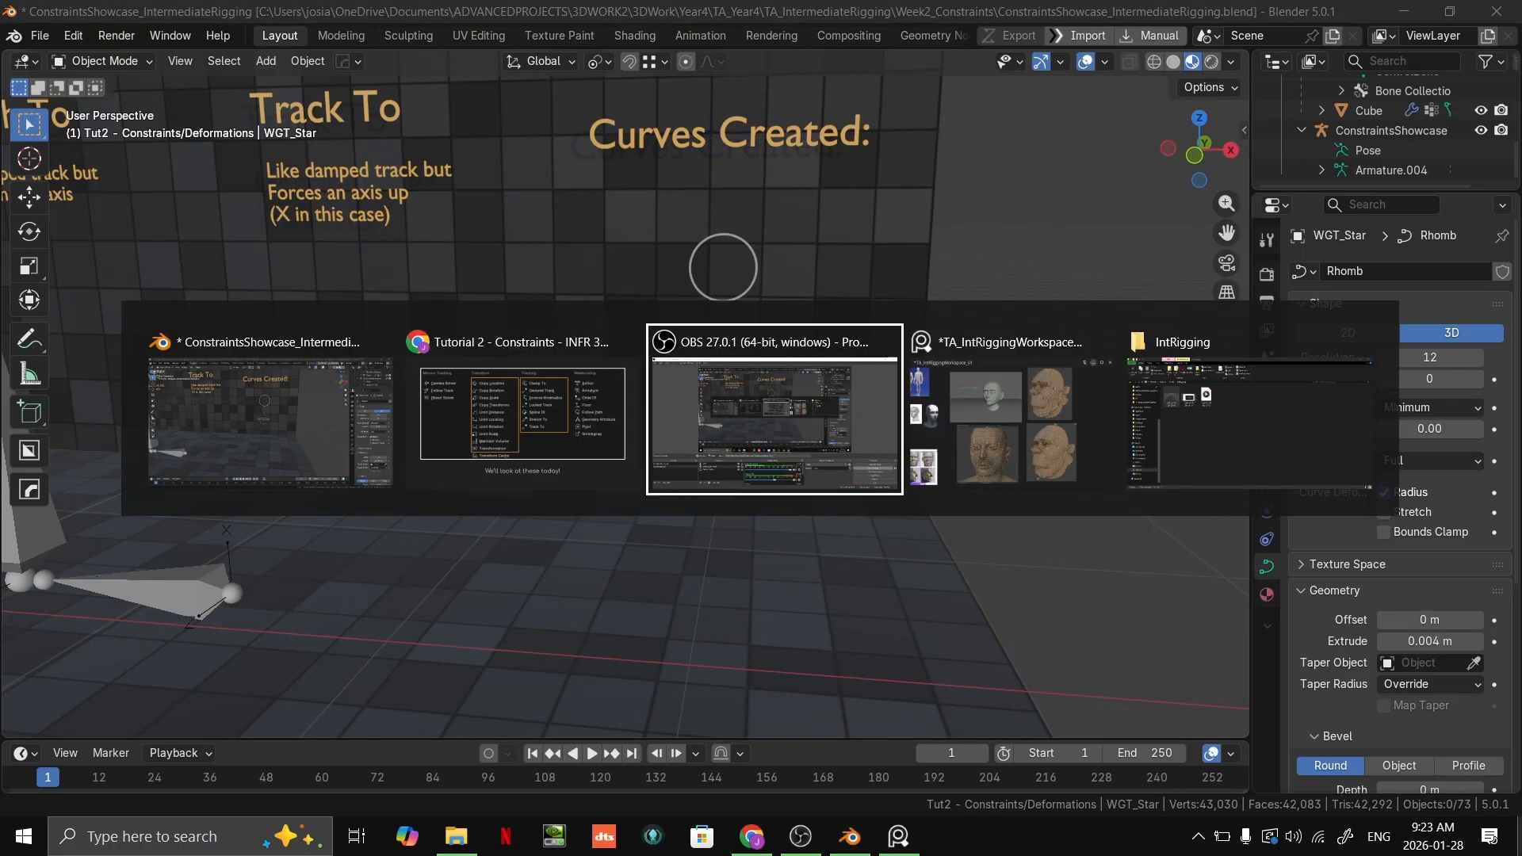
left_click(578, 460)
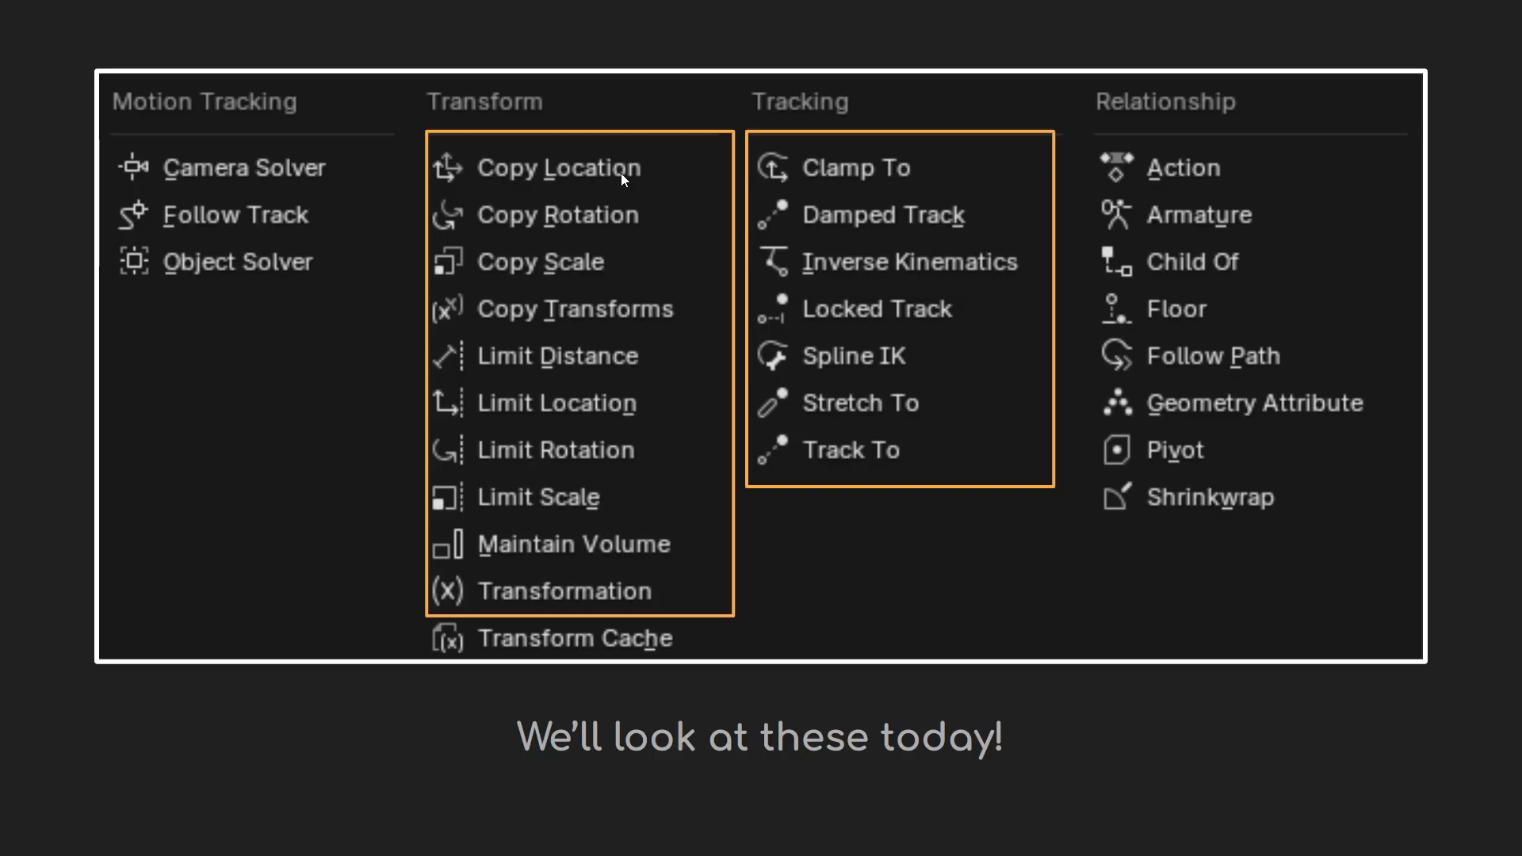
key("Right")
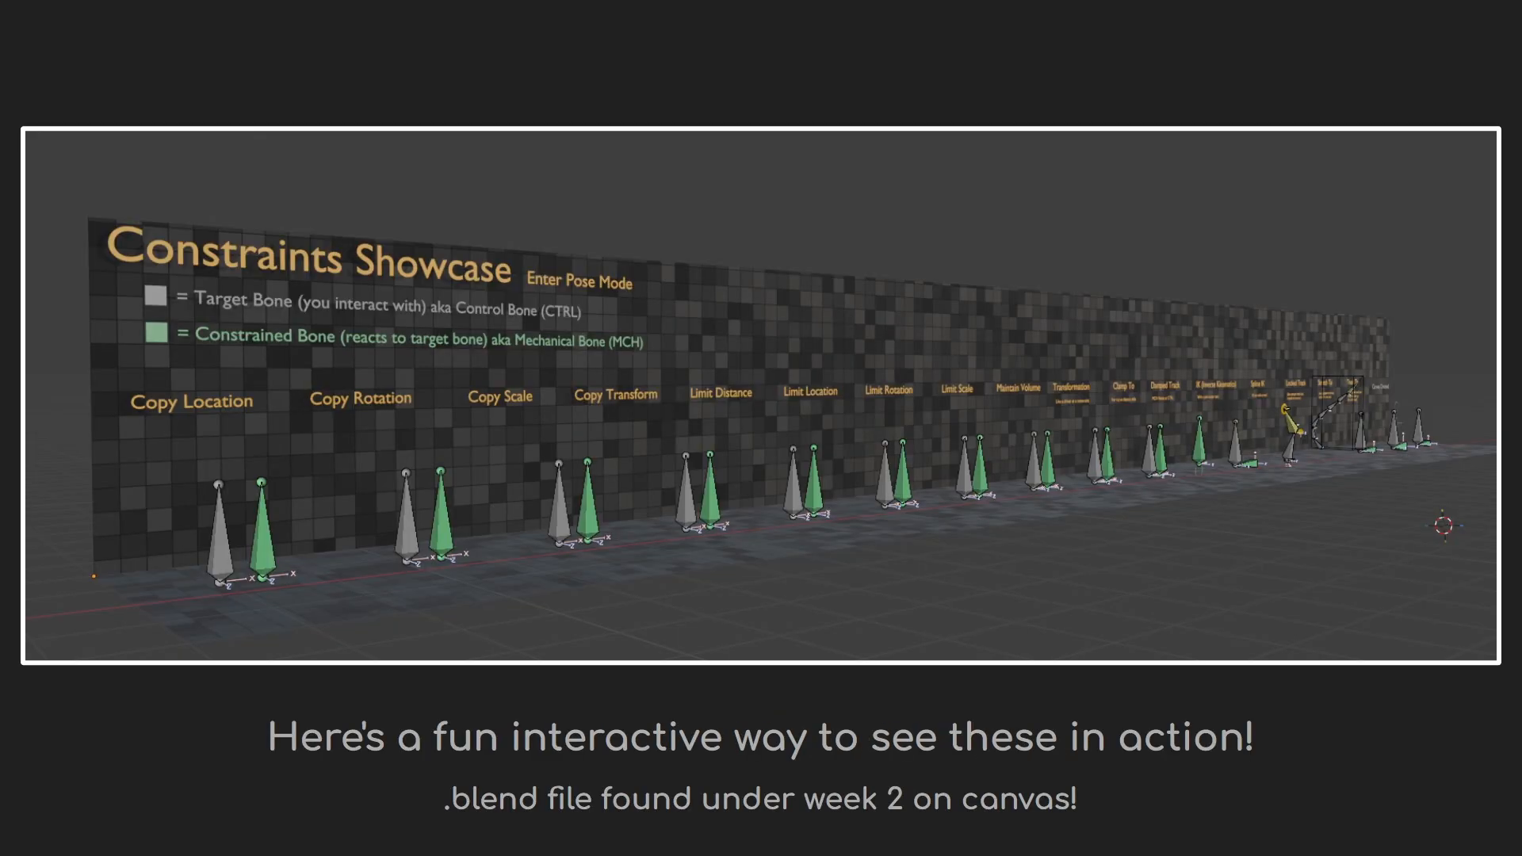
key("Right")
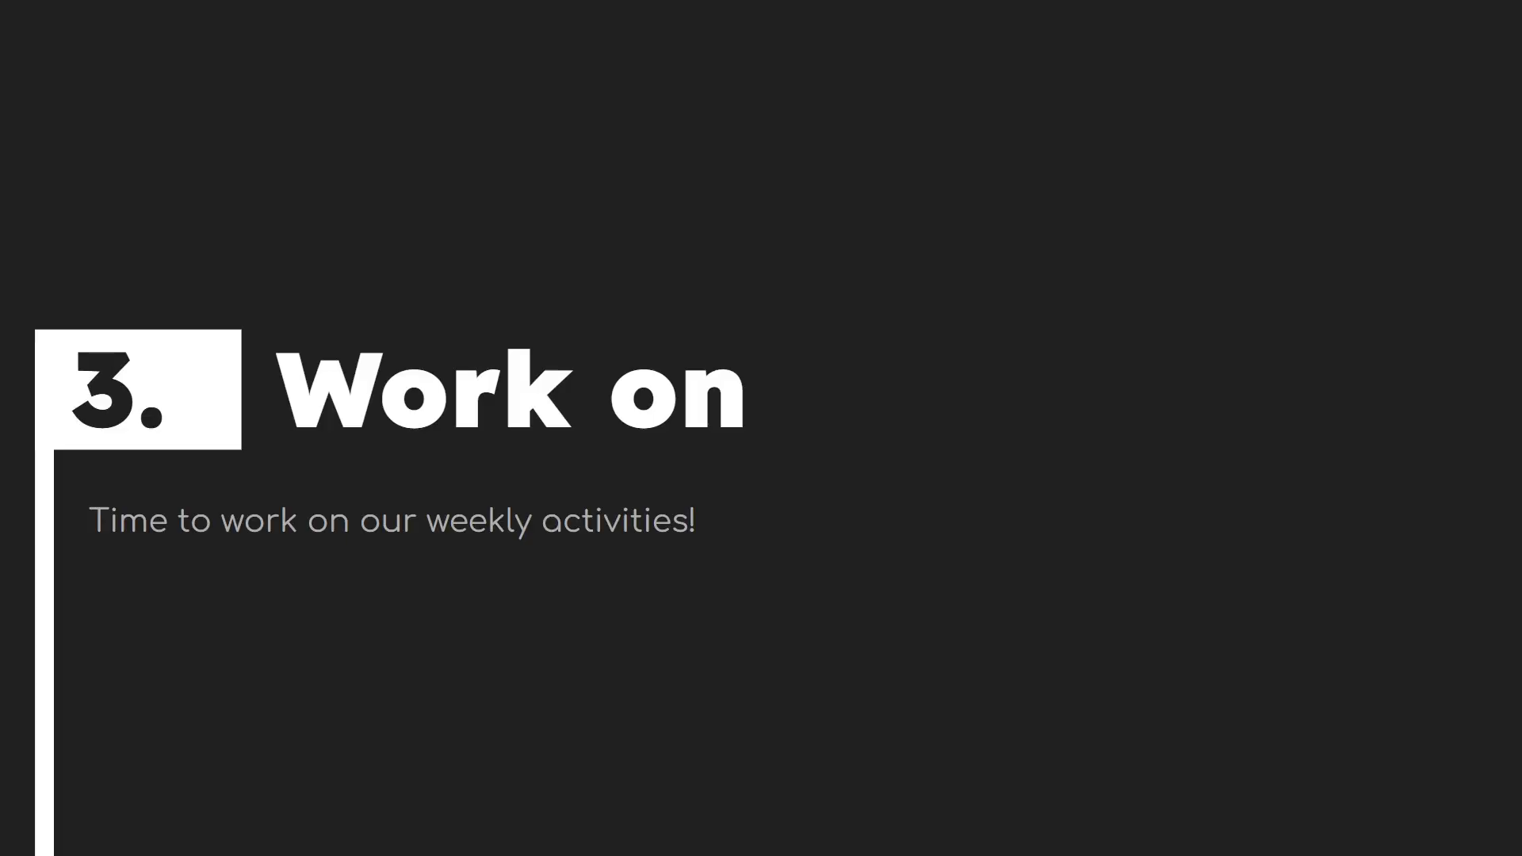
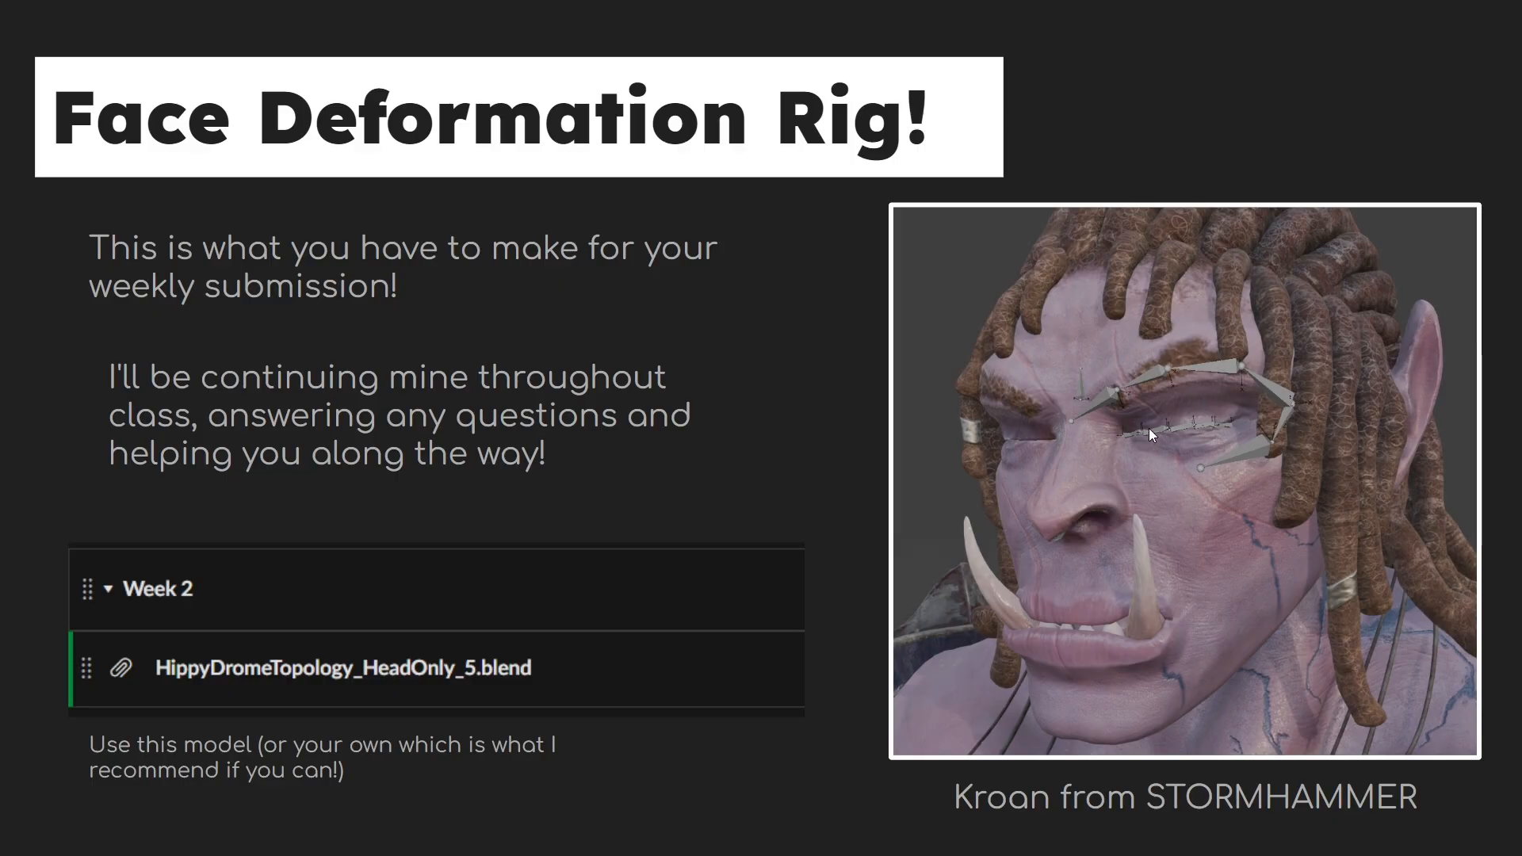
Step: Switch to Blender and open the recent file TA_IntRiggingWorkspace_03.blend without saving the changes to the constraints showcase
key("alt+Tab")
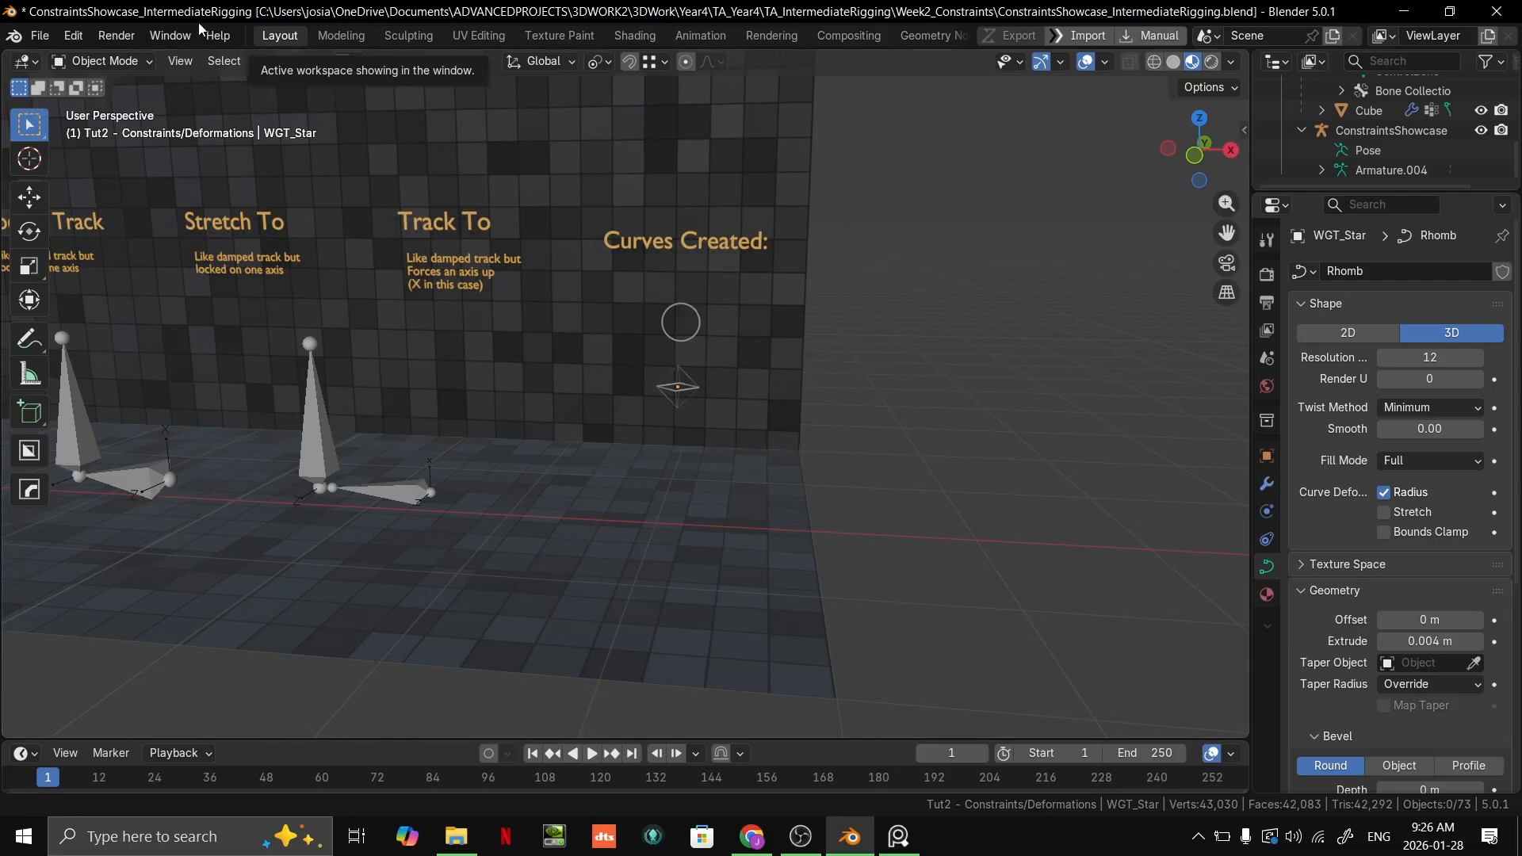
left_click(39, 36)
mouse_move(100, 97)
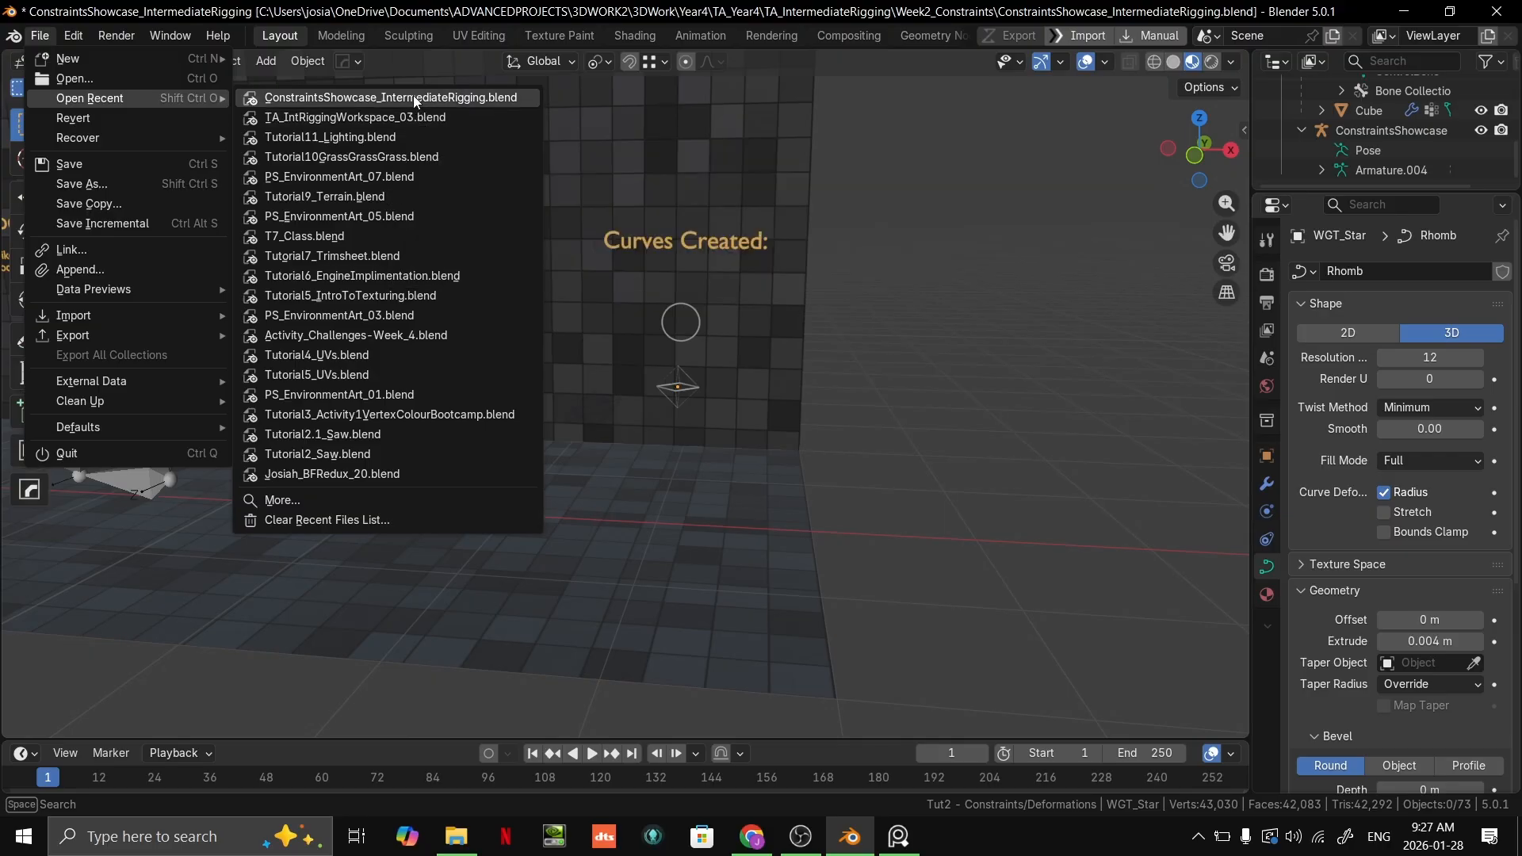
left_click(407, 118)
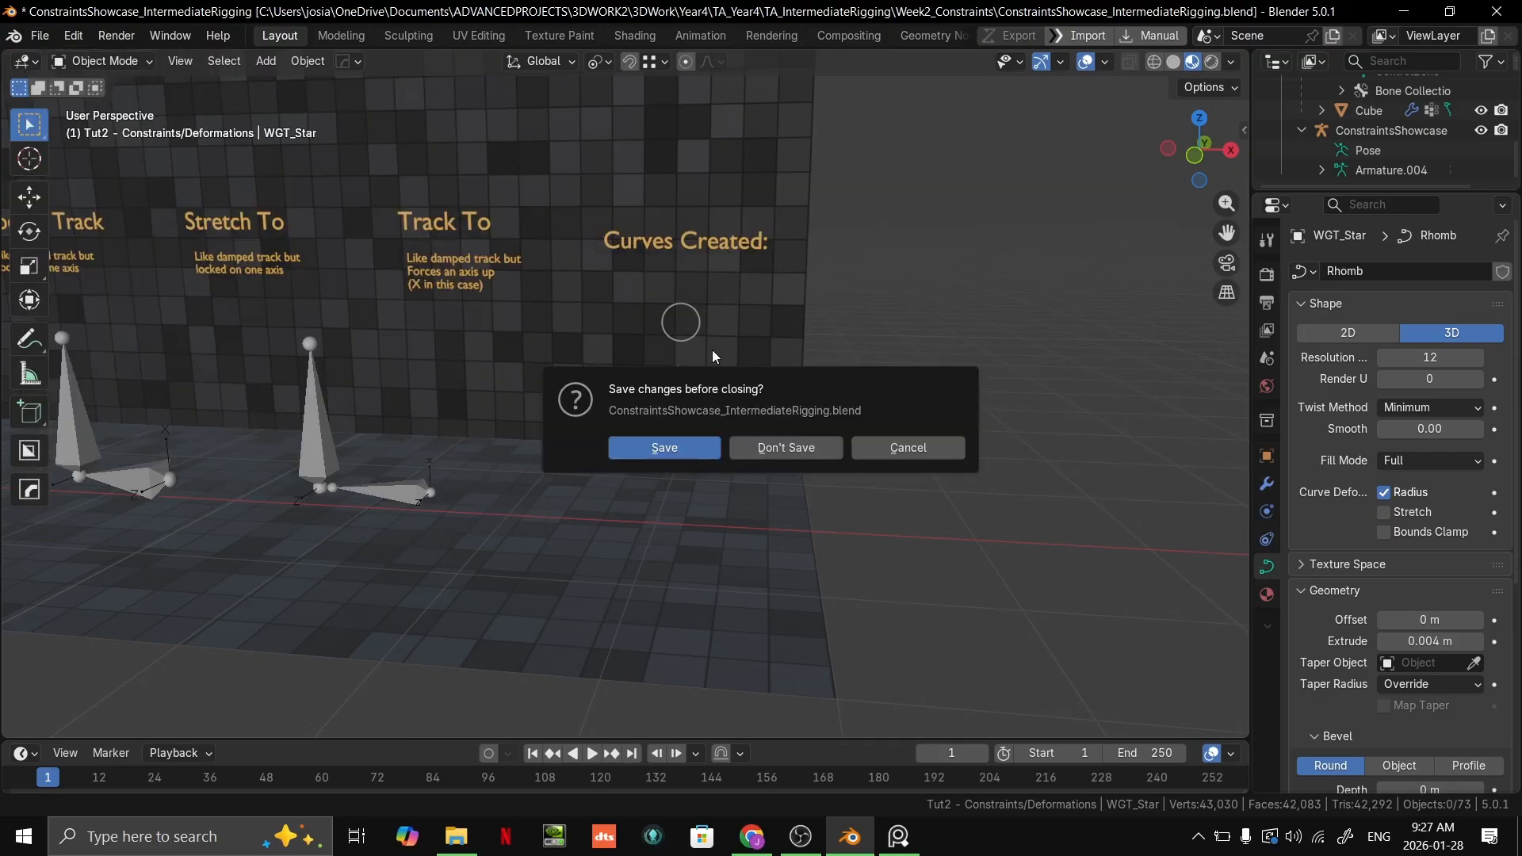
left_click(797, 441)
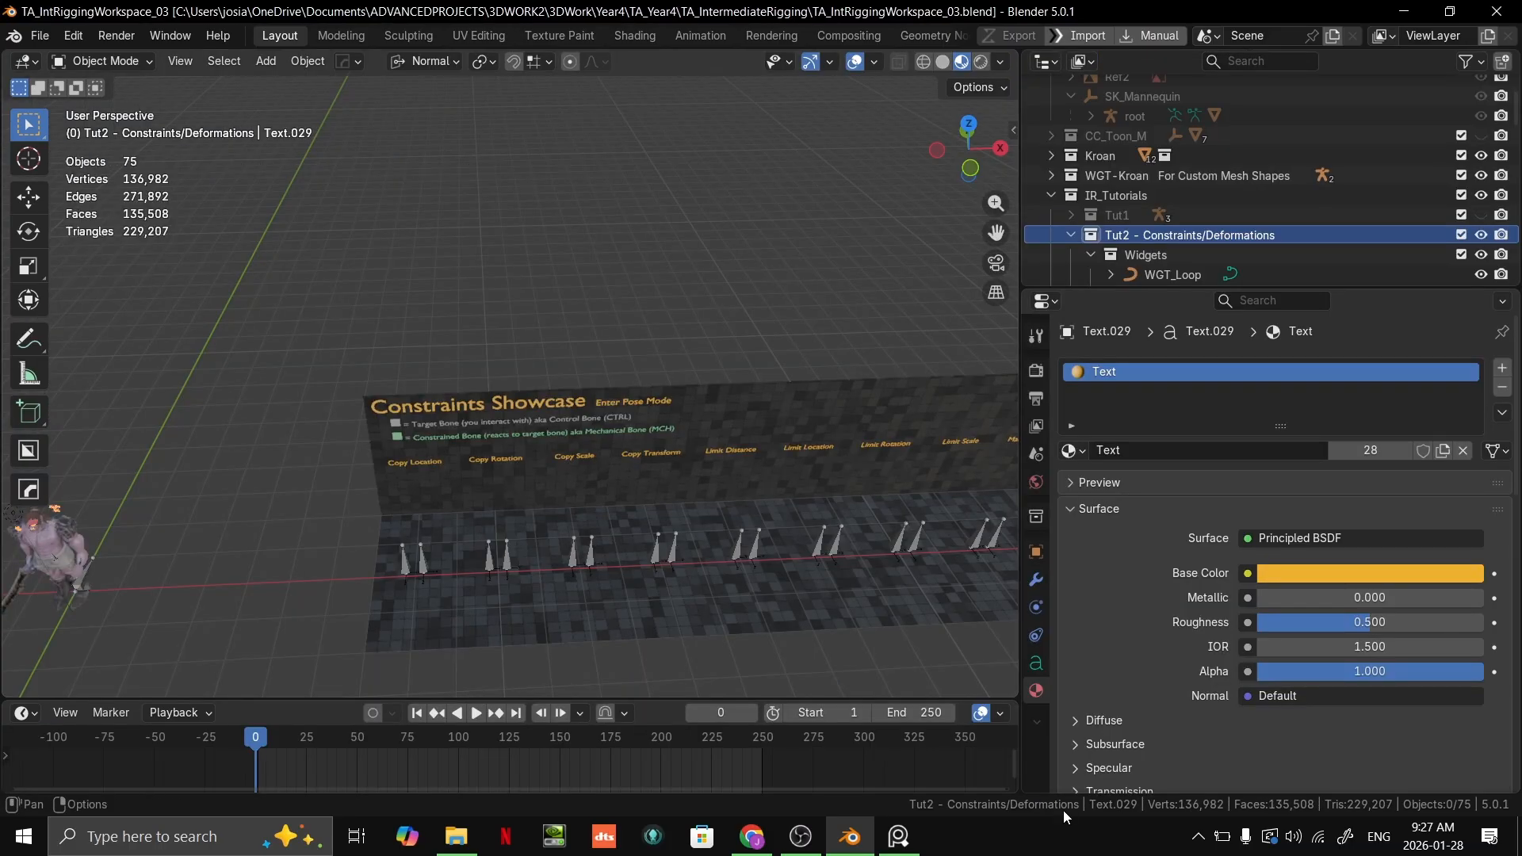
Step: View the Kroan character's head from the front and widen the 3D viewport
middle_click_drag(714, 372, 685, 556, "shift")
scroll(793, 314, "up", 3)
scroll(788, 314, "up", 3)
key("KP_1")
scroll(686, 562, "up", 12)
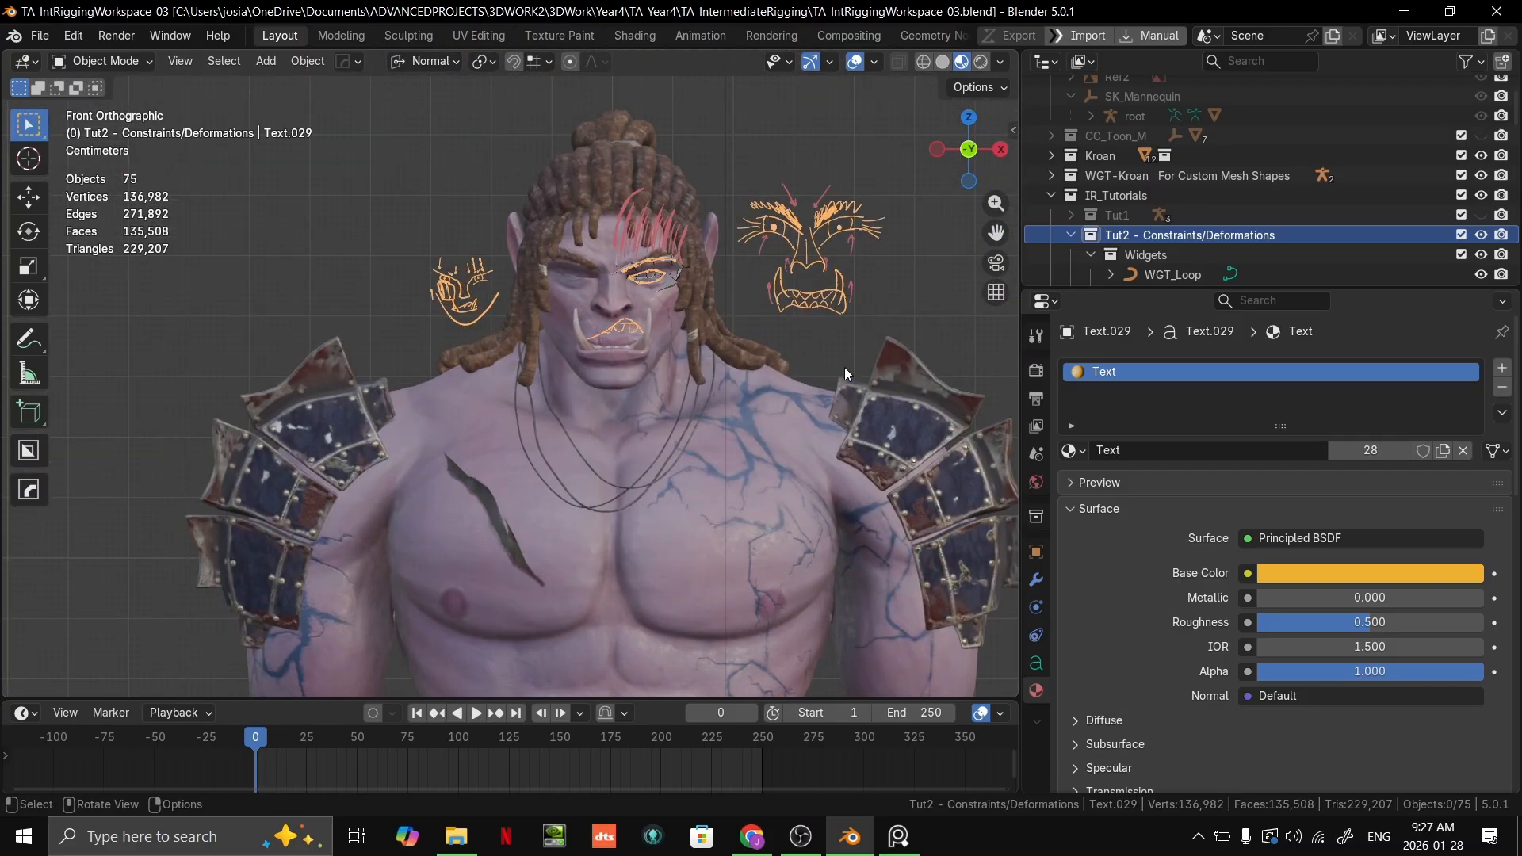
scroll(803, 363, "up", 3)
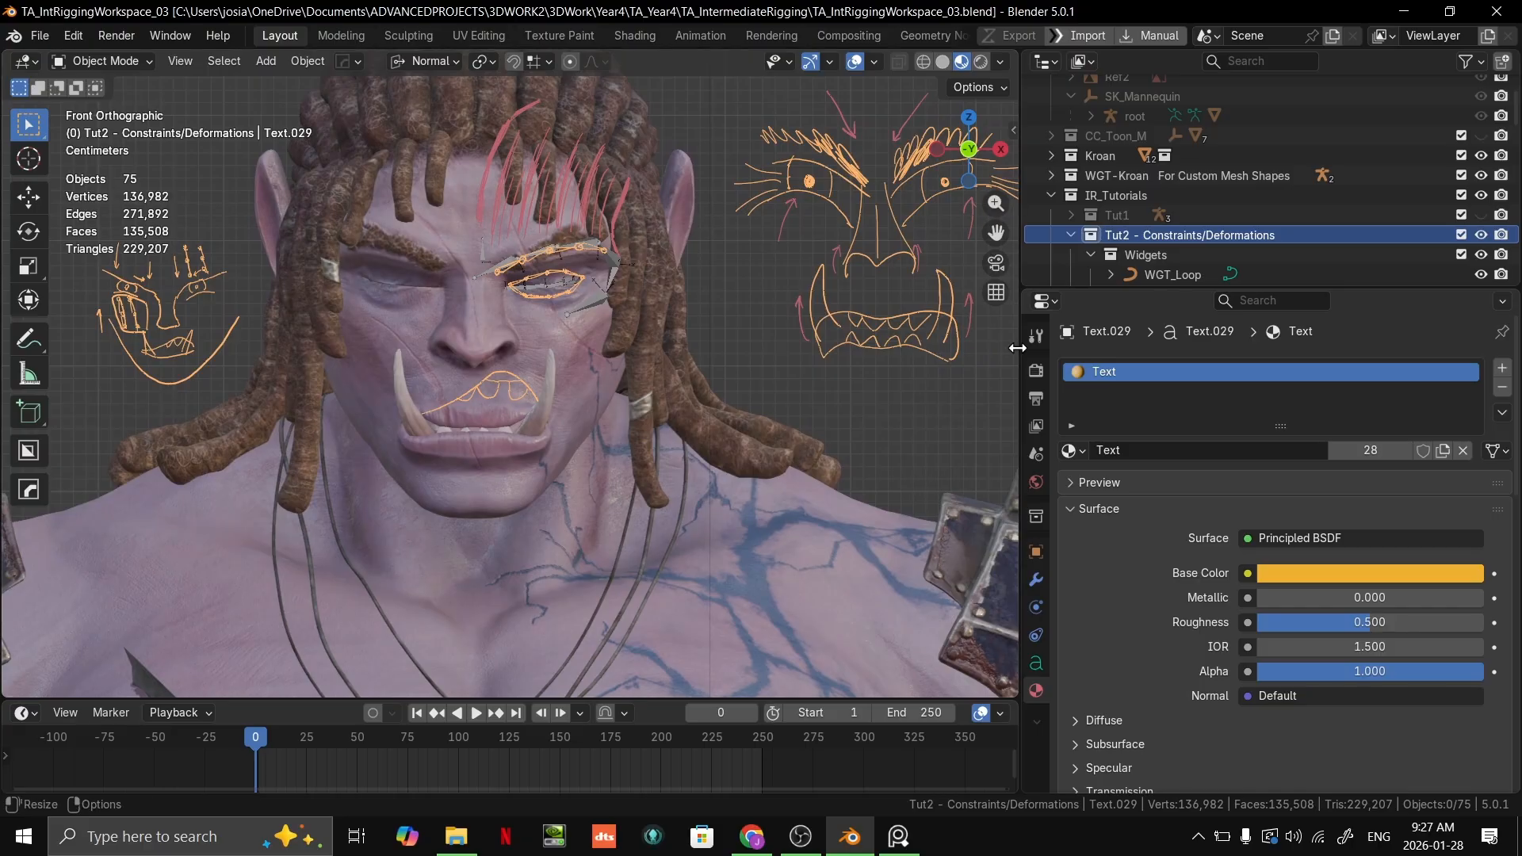
left_click_drag(1019, 347, 1257, 346)
scroll(878, 372, "down", 3)
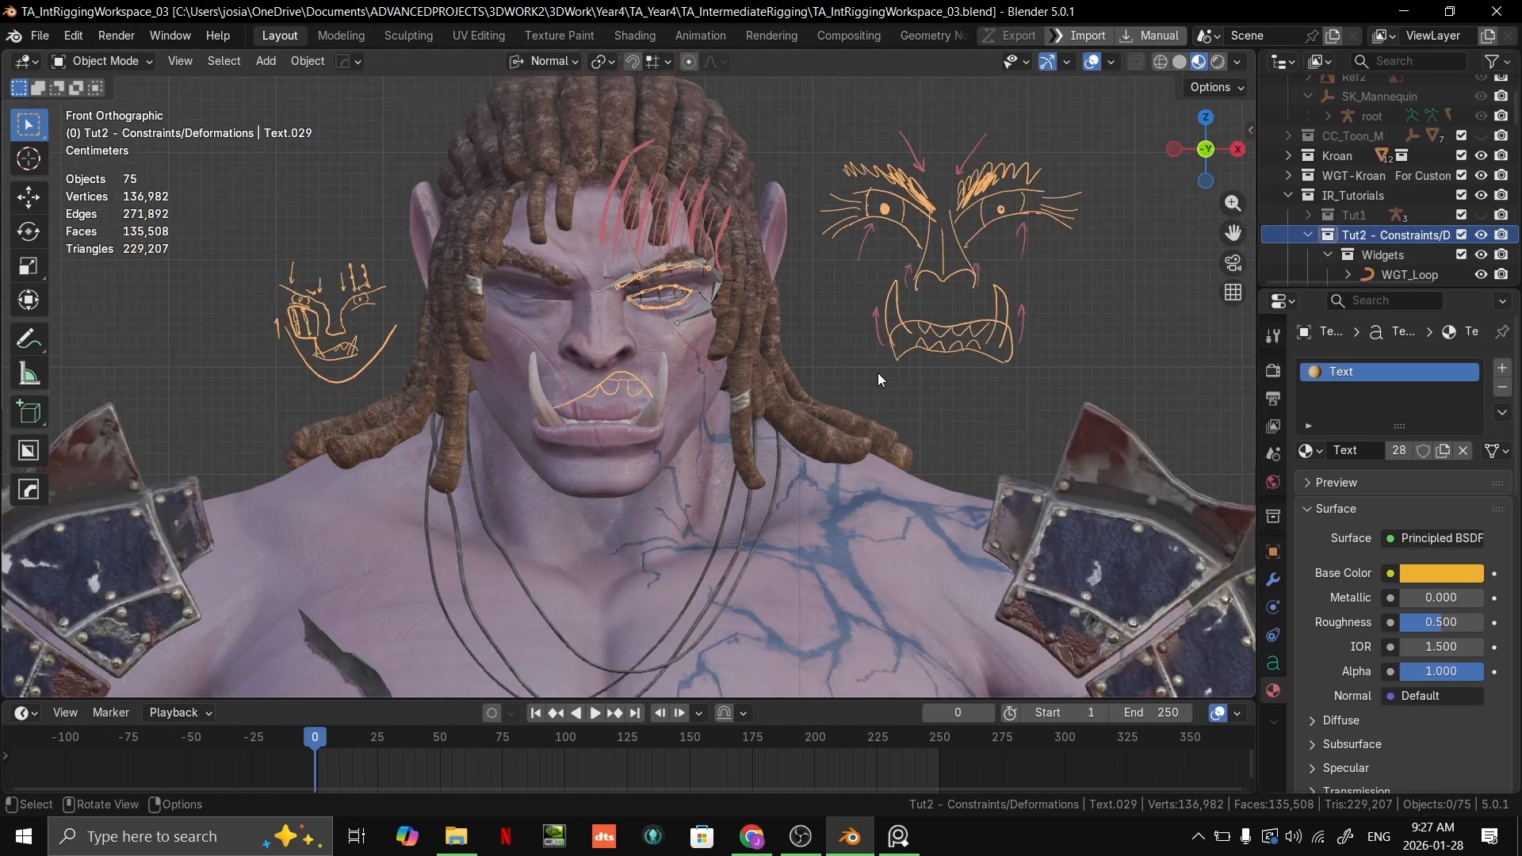
Step: Select the Kroan character mesh and frame its head in front orthographic view
middle_click_drag(878, 372, 679, 446)
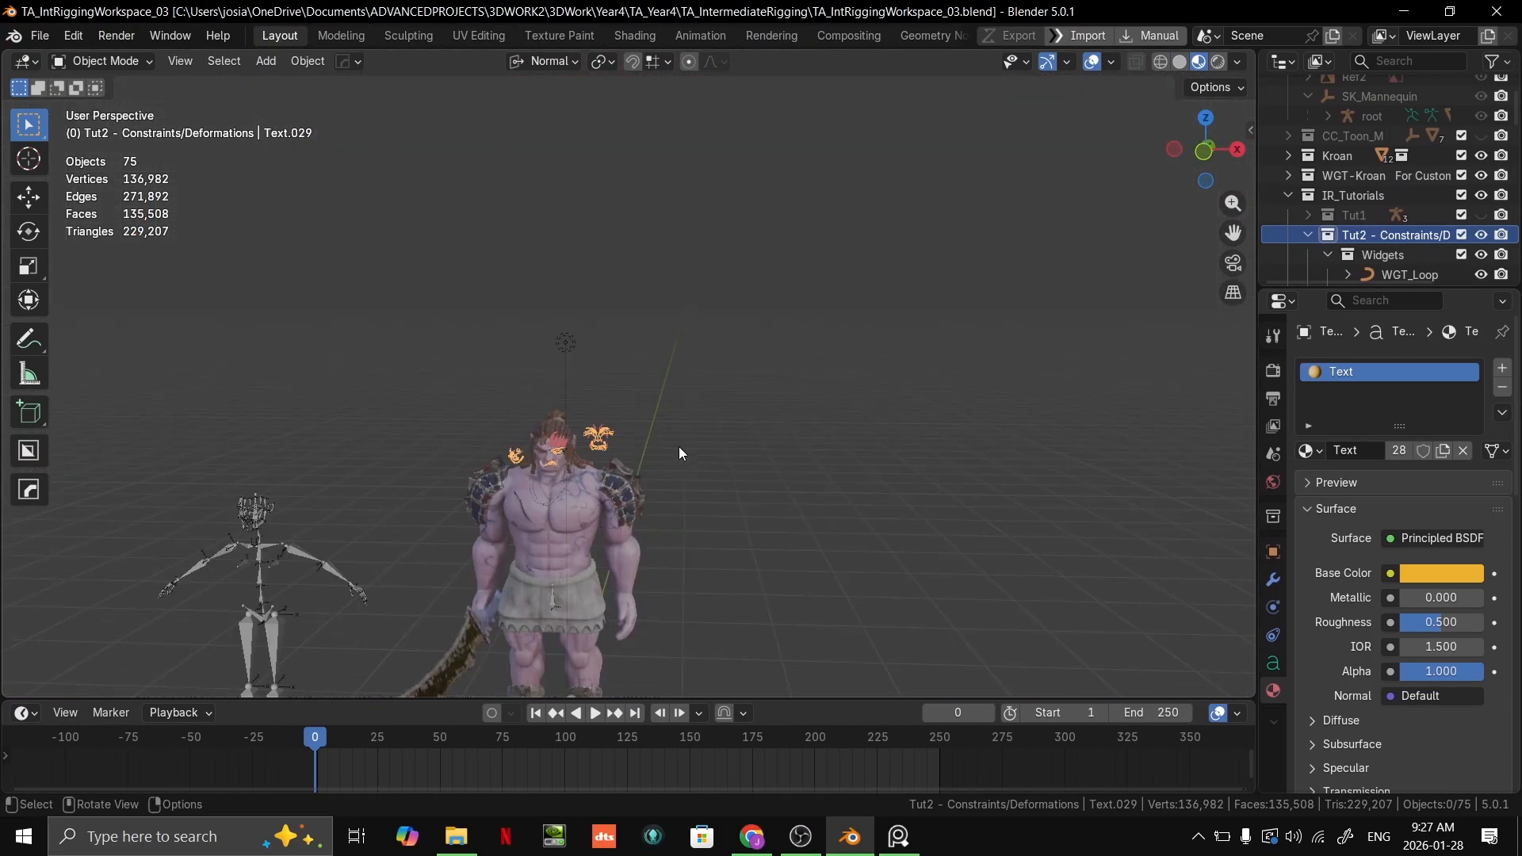
left_click(575, 460)
key("KP_Decimal")
scroll(840, 508, "up", 1)
middle_click_drag(830, 391, 816, 567, "shift")
scroll(766, 452, "up", 4)
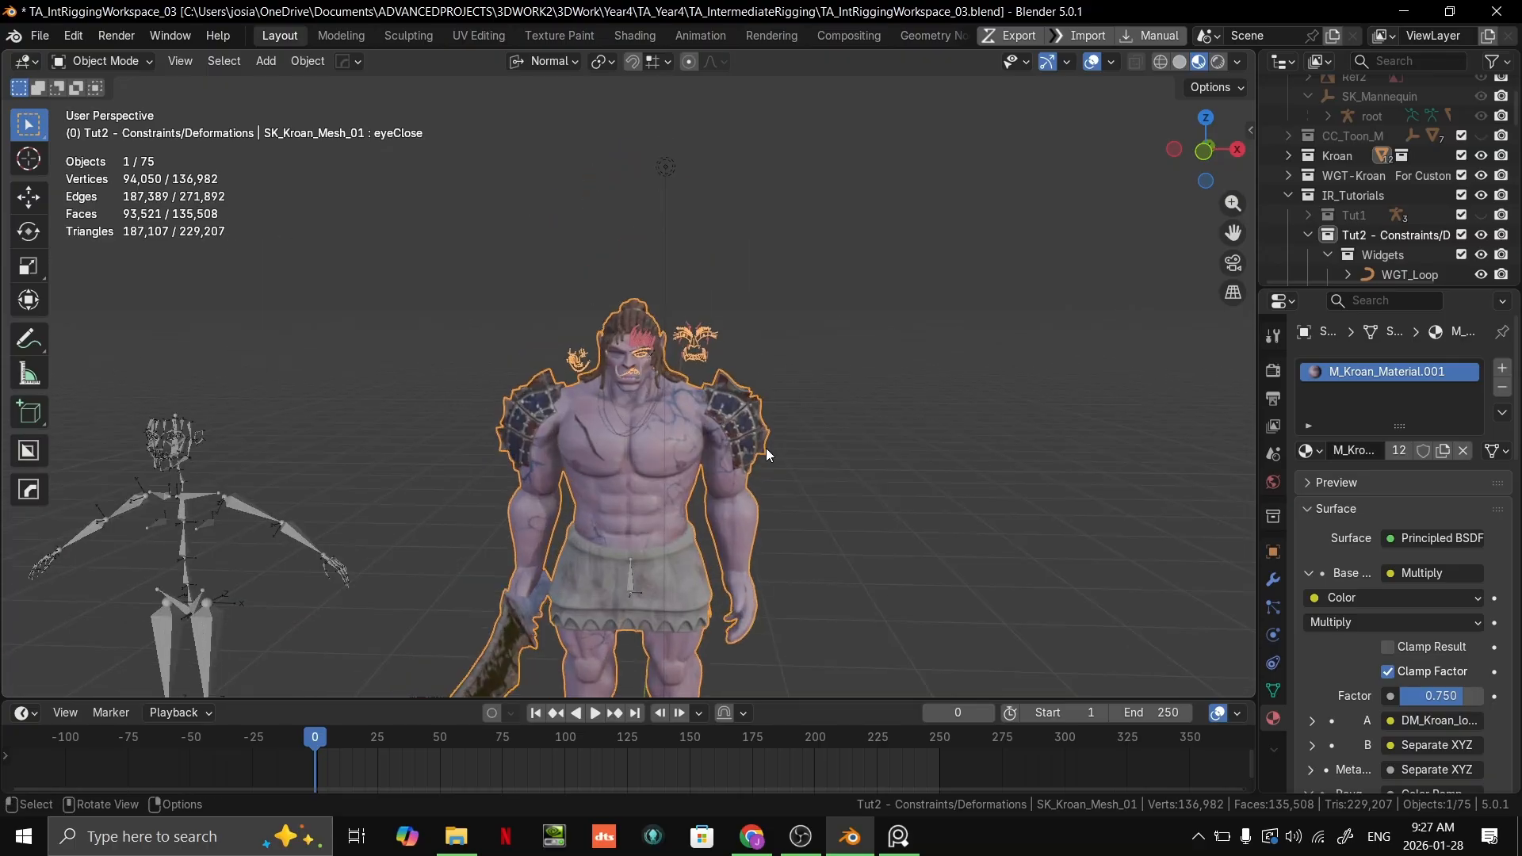
key("KP_1")
scroll(663, 355, "up", 4)
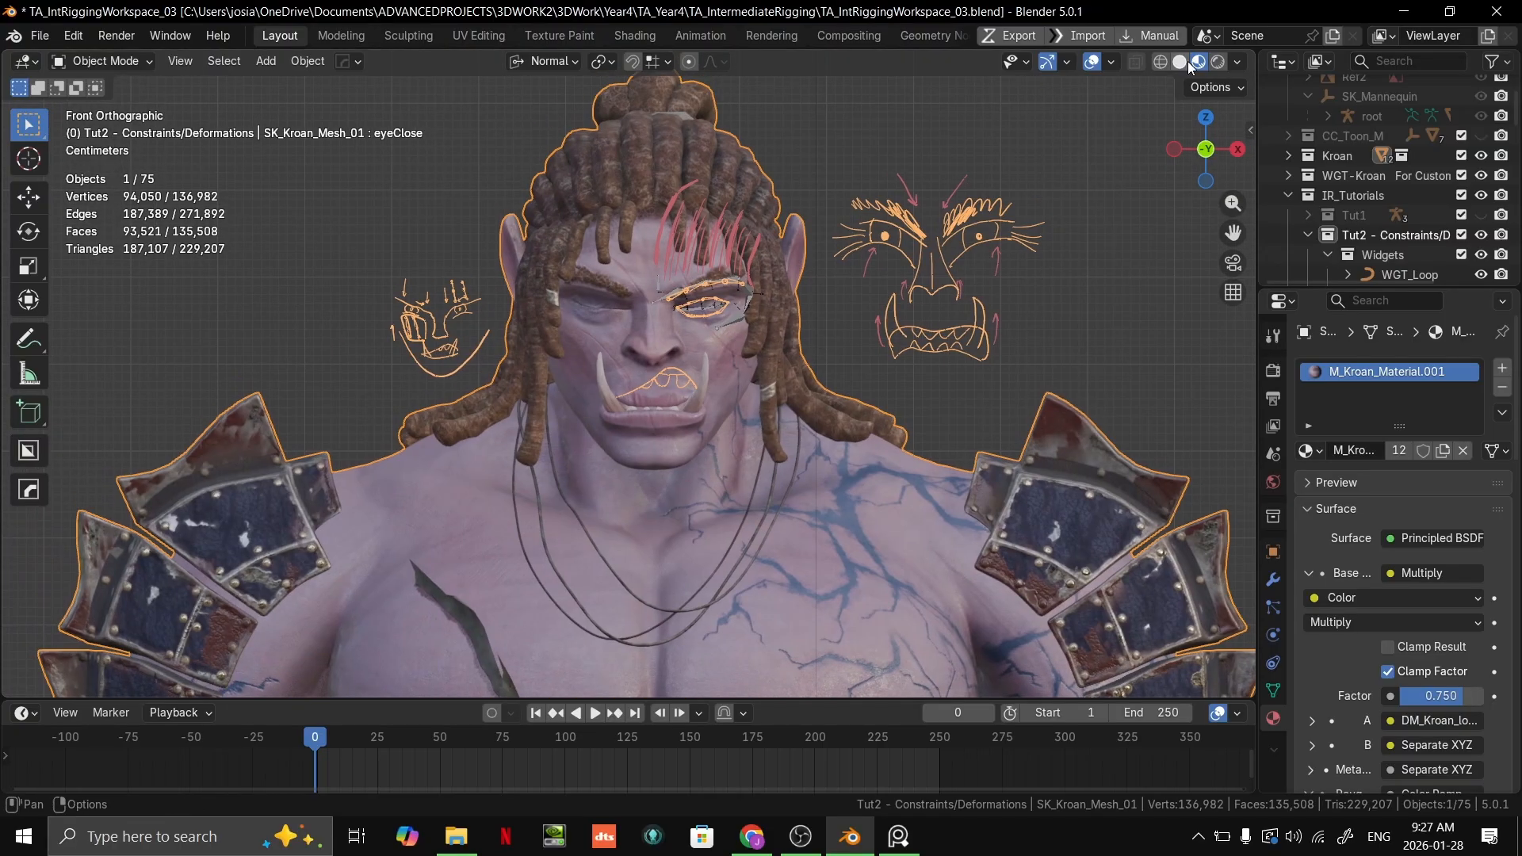
Step: Set the viewport to solid shading and examine the eye and brow bones on Kroan's face
left_click(1180, 62)
middle_click_drag(888, 353, 800, 436)
key("KP_1")
scroll(755, 226, "up", 1)
scroll(758, 399, "up", 1)
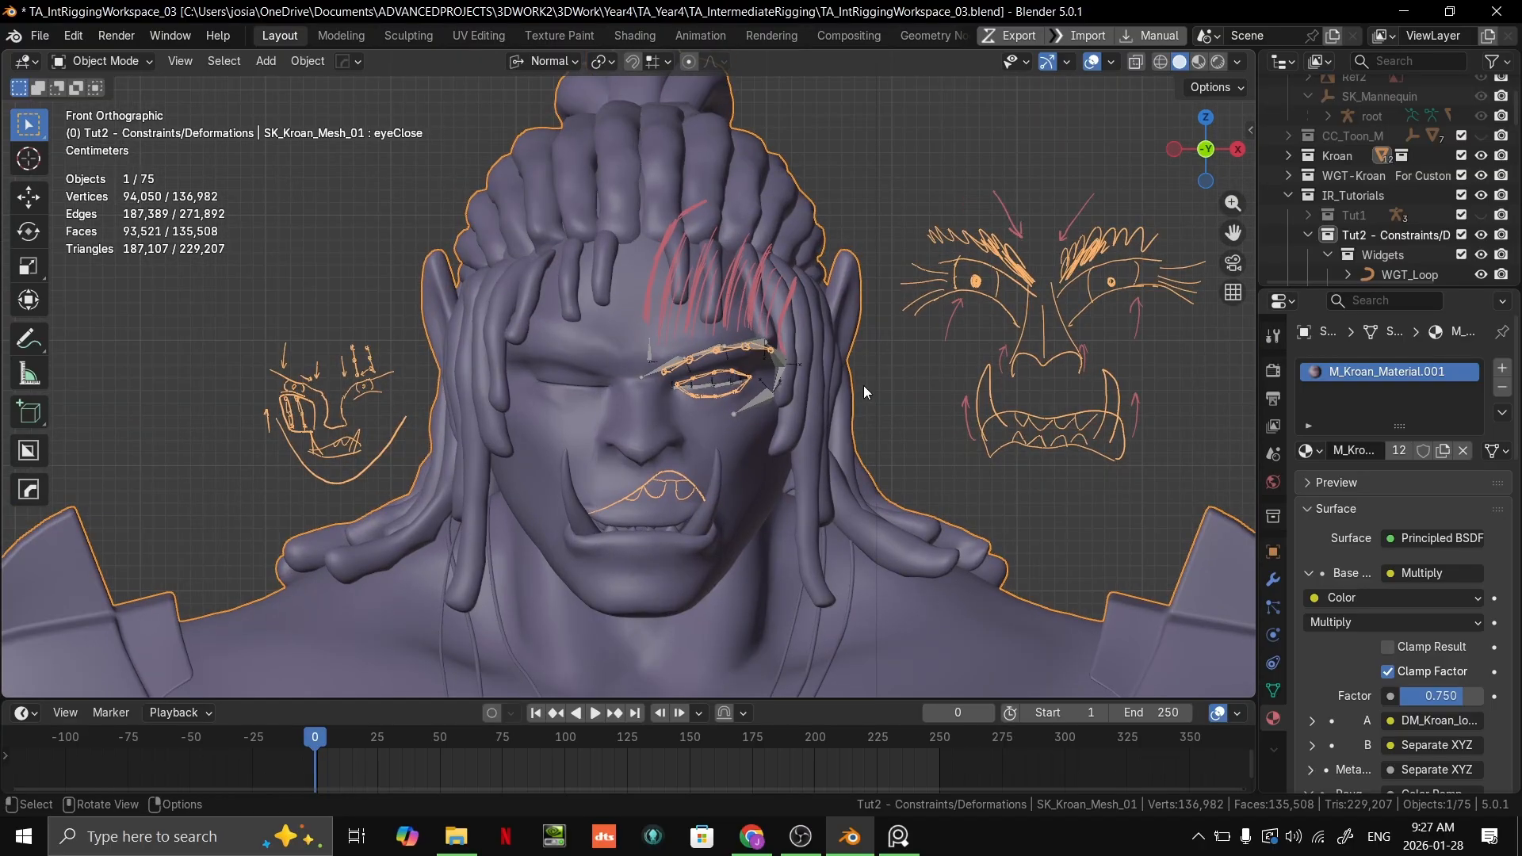
scroll(809, 343, "up", 1)
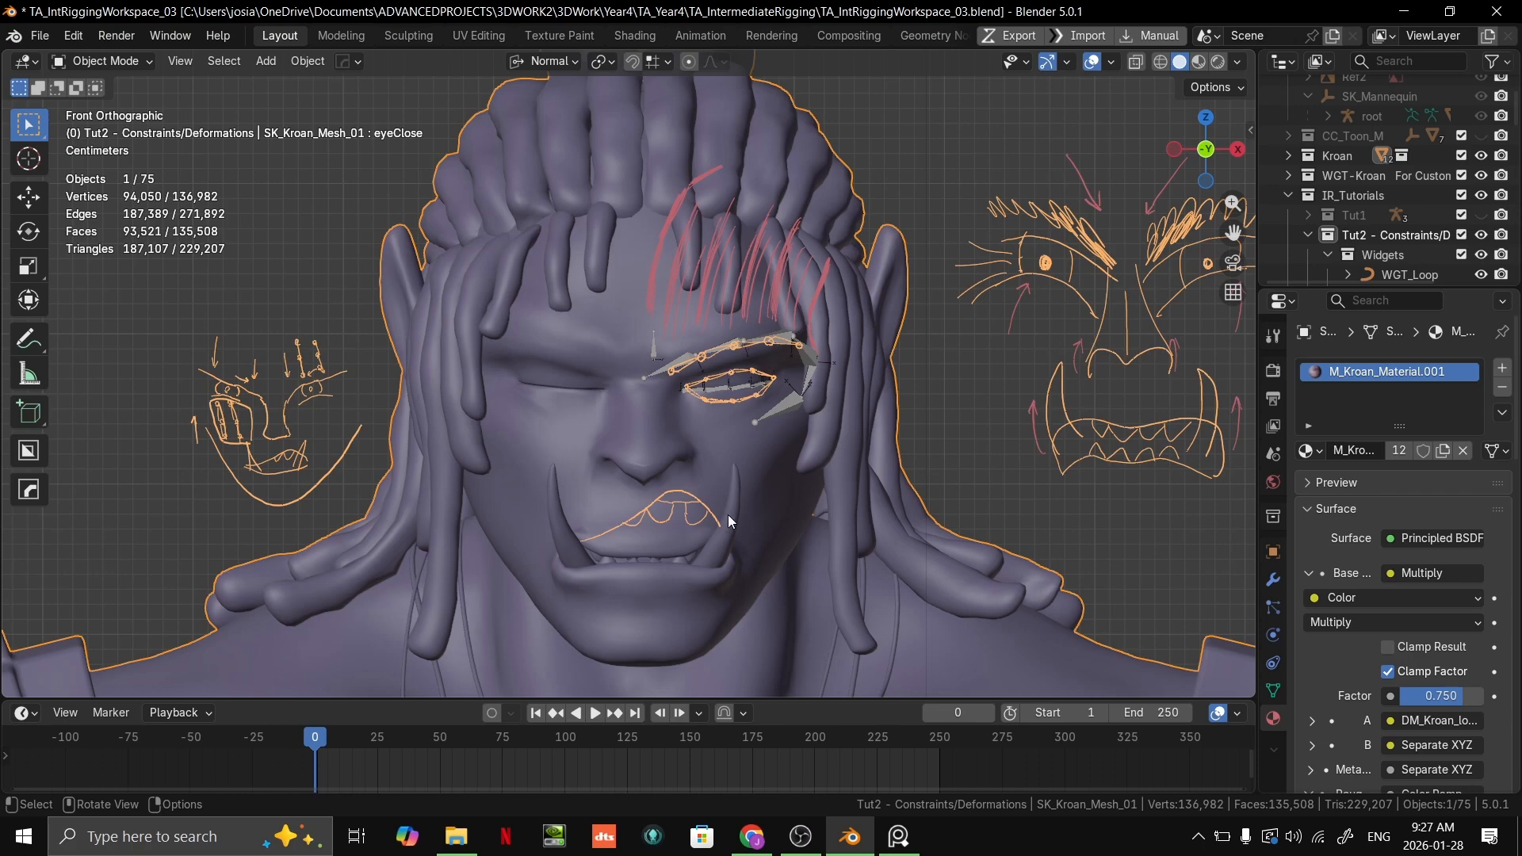
scroll(674, 425, "down", 5)
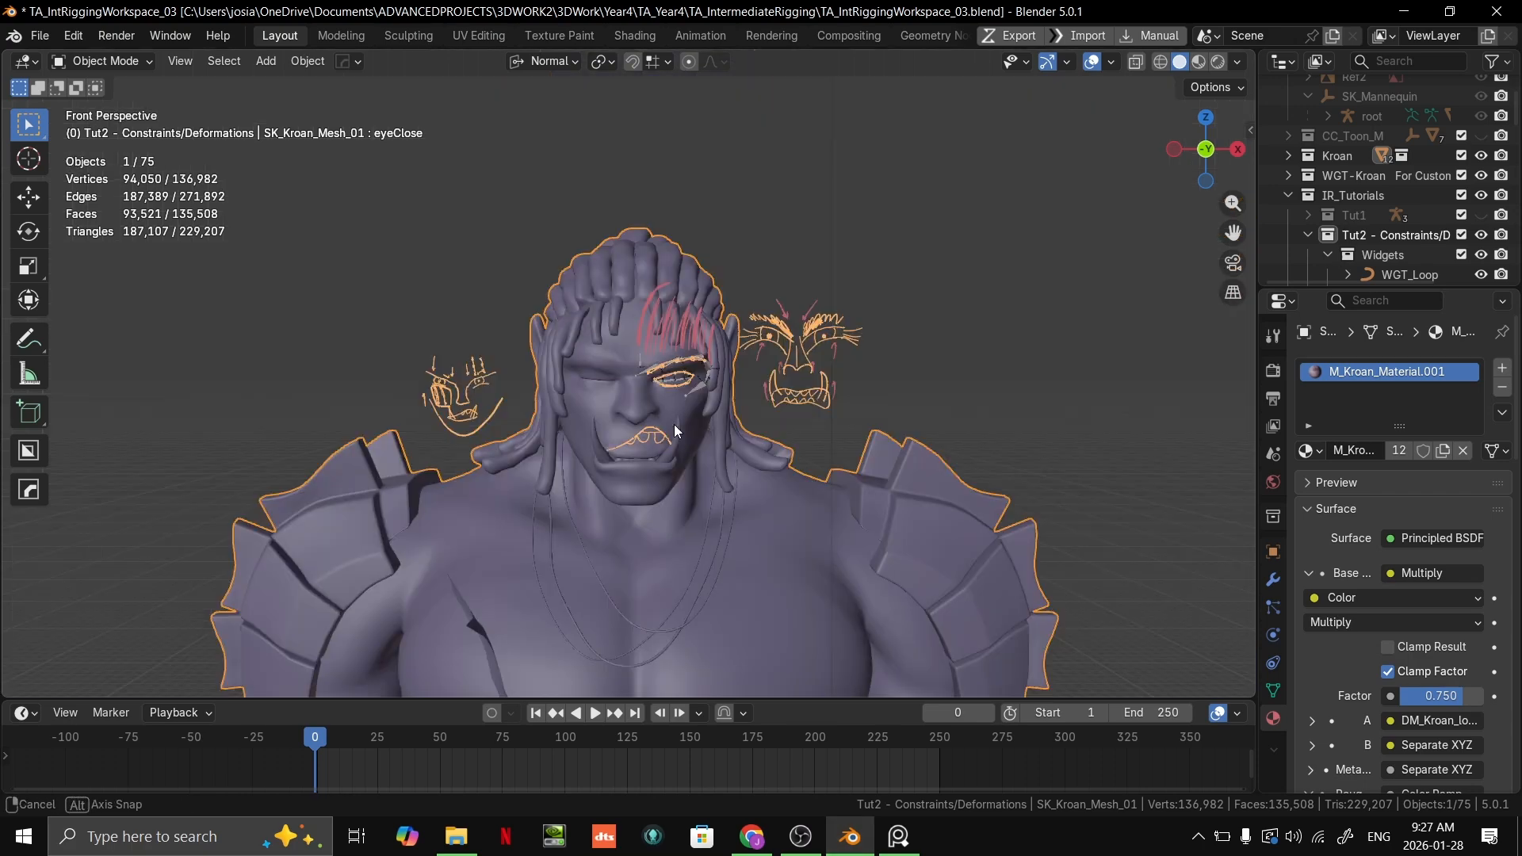
Step: Inspect Kroan's full-body wireframe in Edit Mode, return to Object Mode and face the head from the front
middle_click_drag(708, 425, 680, 262)
scroll(993, 585, "down", 6)
middle_click_drag(698, 344, 691, 203, "shift")
key("Tab")
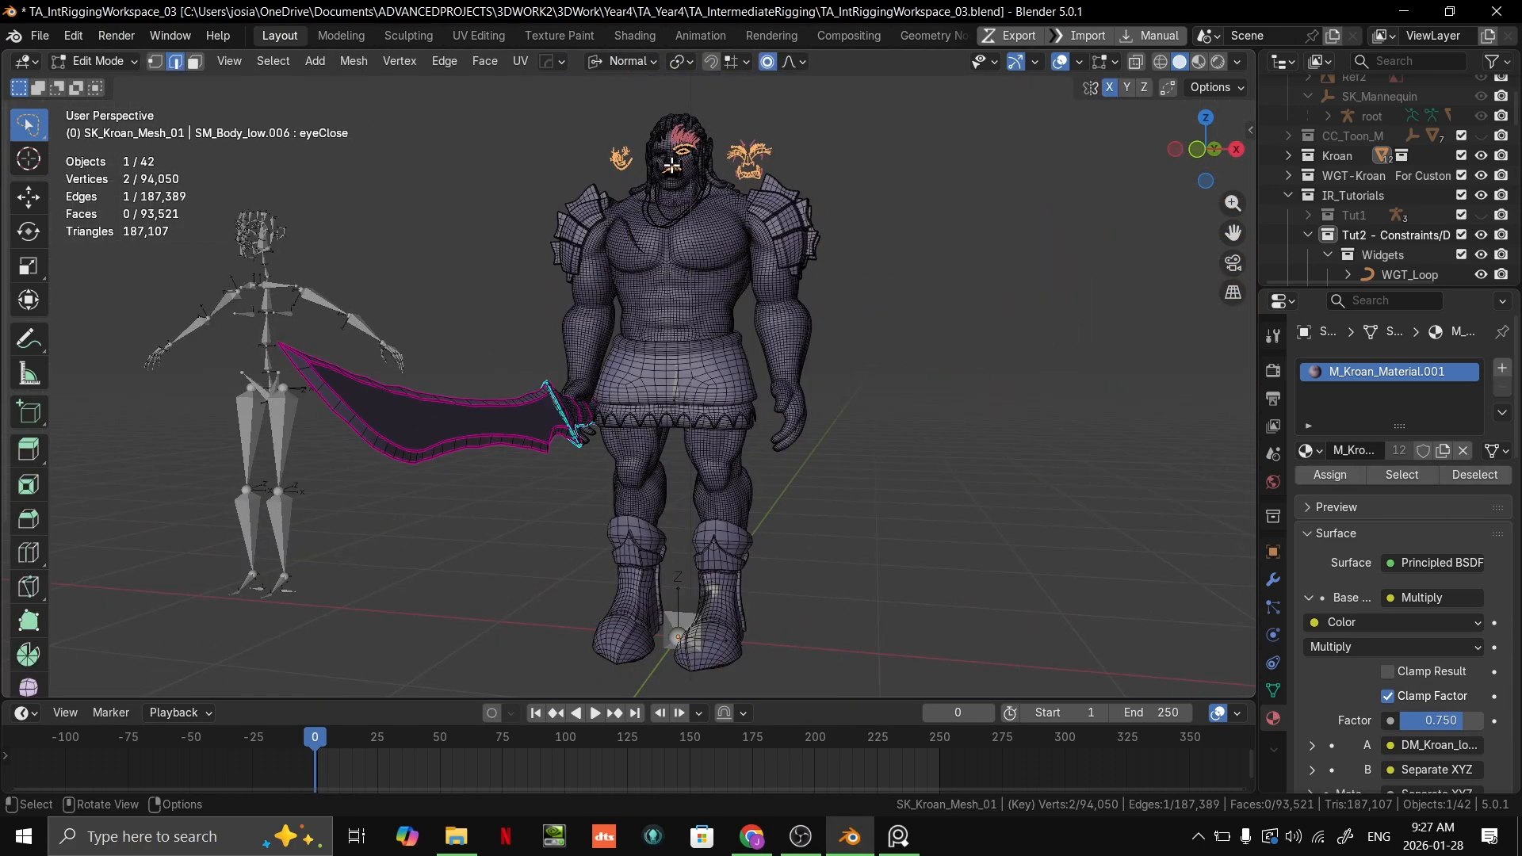
key("KP_Decimal")
scroll(849, 432, "down", 18)
key("Tab")
middle_click_drag(849, 430, 843, 524)
key("KP_1")
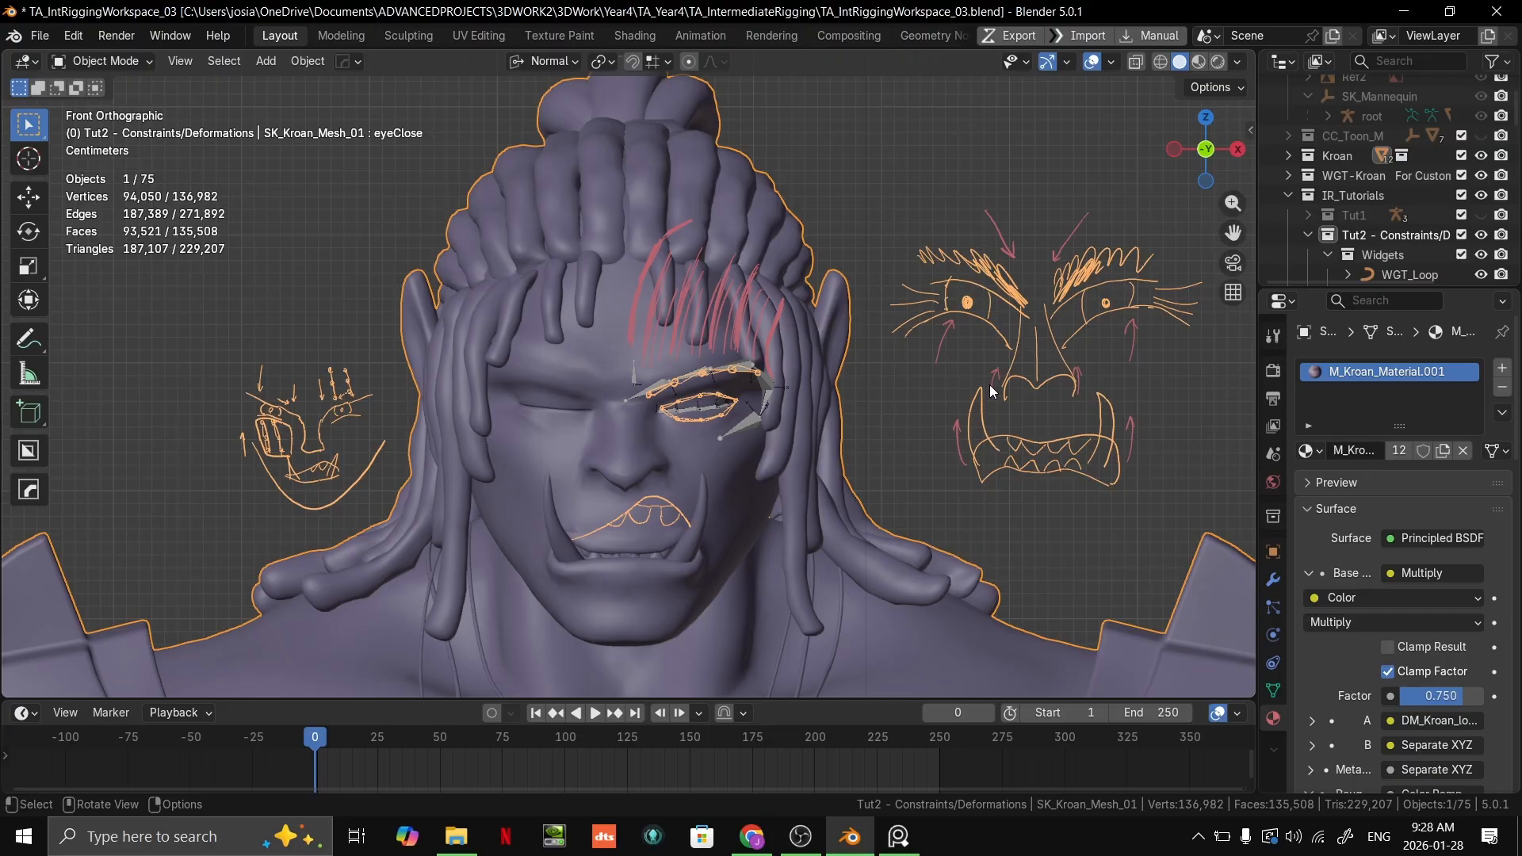
Step: Examine the large angry-face sketch beside the head and compare it with the brow and eyelid bones
scroll(1077, 381, "up", 2)
mouse_move(1077, 360)
middle_mouse_down("shift")
mouse_move(669, 365)
mouse_move(686, 340)
middle_mouse_up("shift")
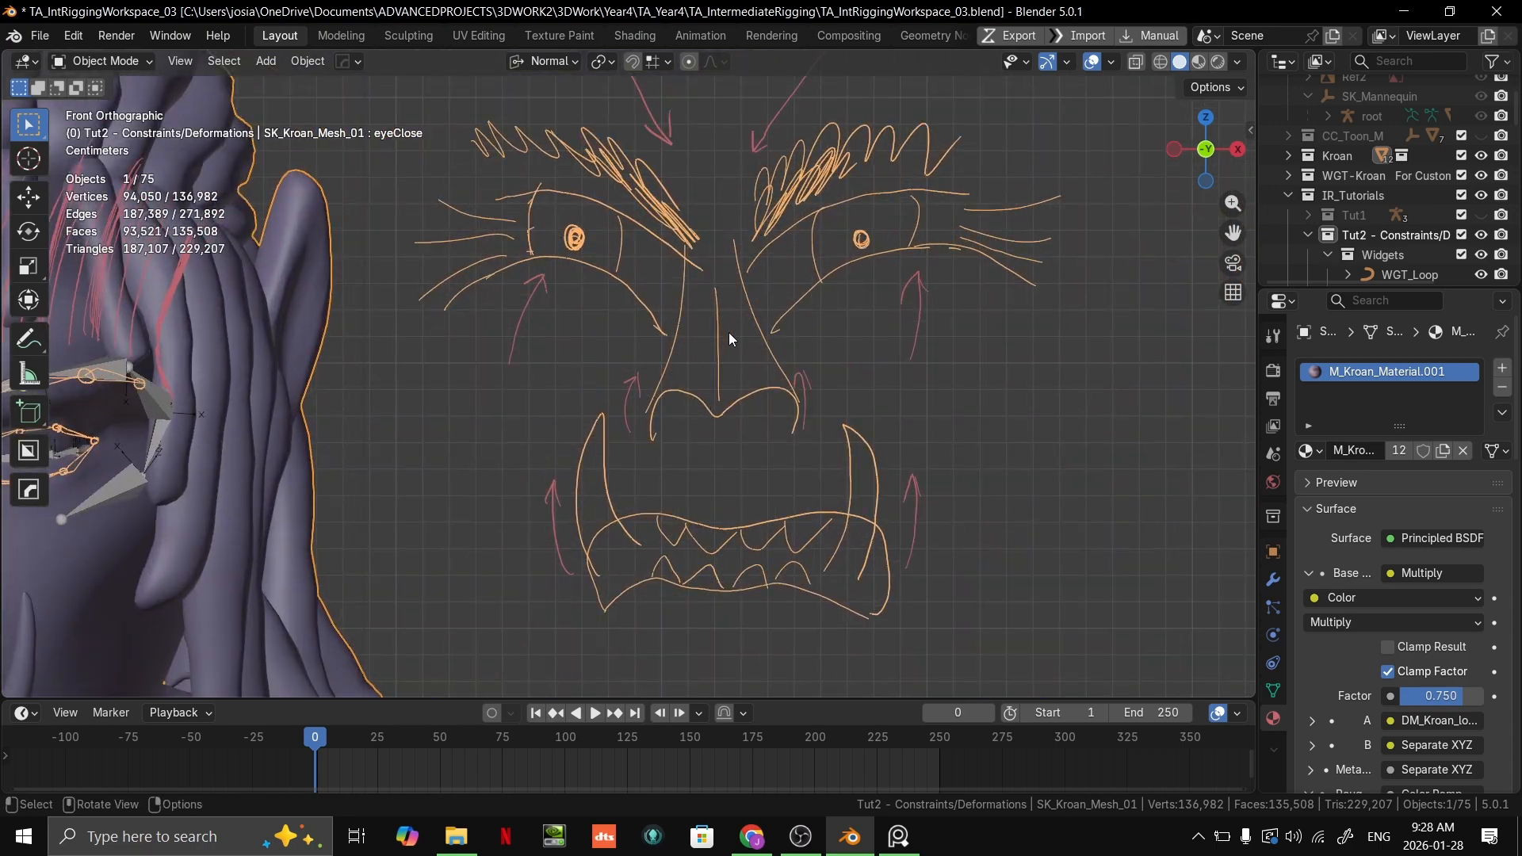
scroll(730, 331, "down", 2)
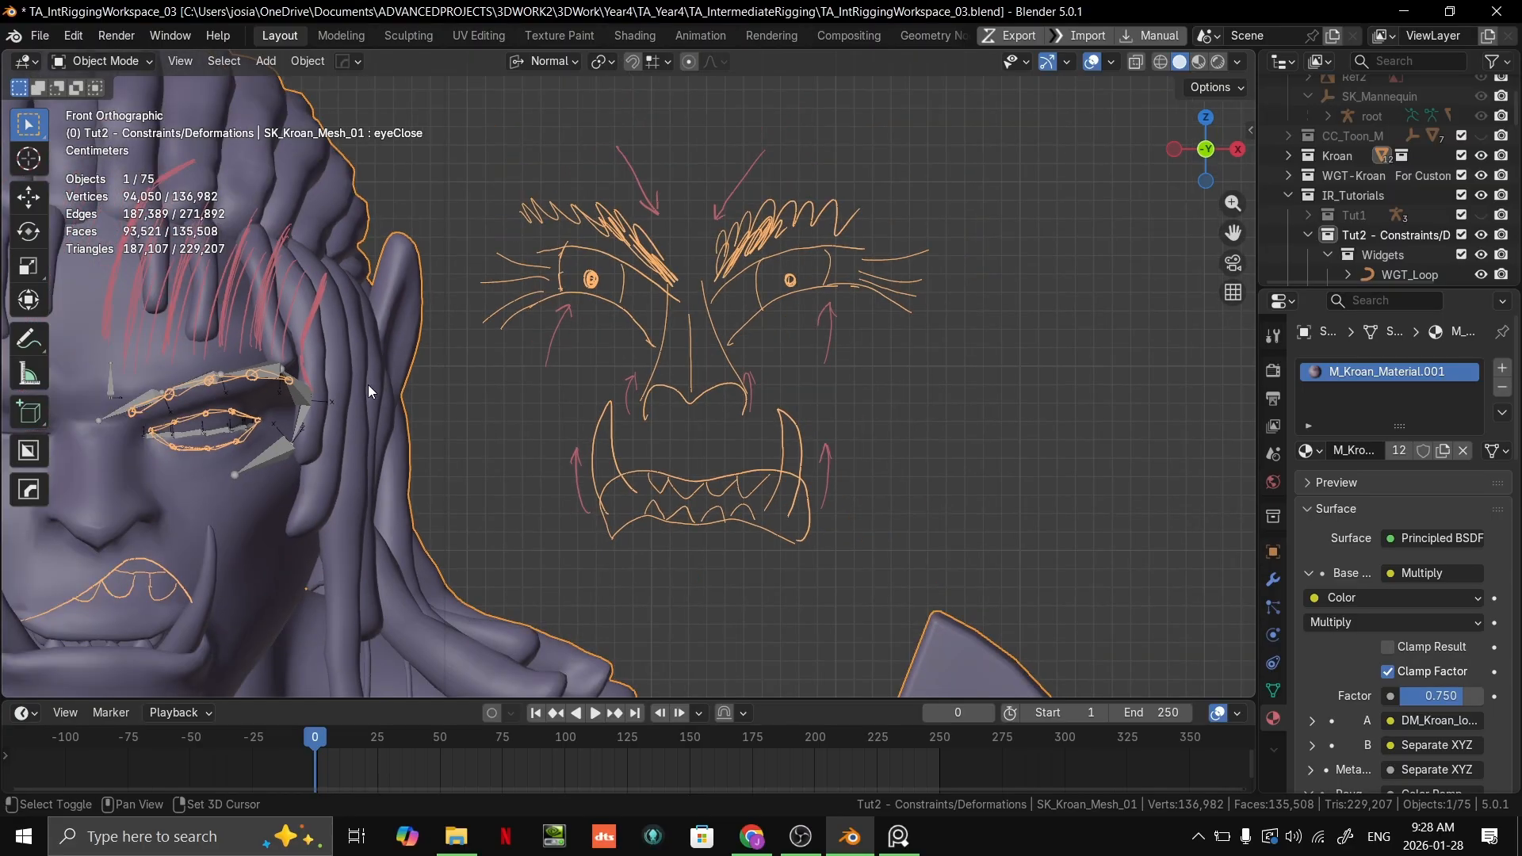
middle_click_drag(368, 384, 792, 413, "shift")
scroll(763, 421, "up", 3)
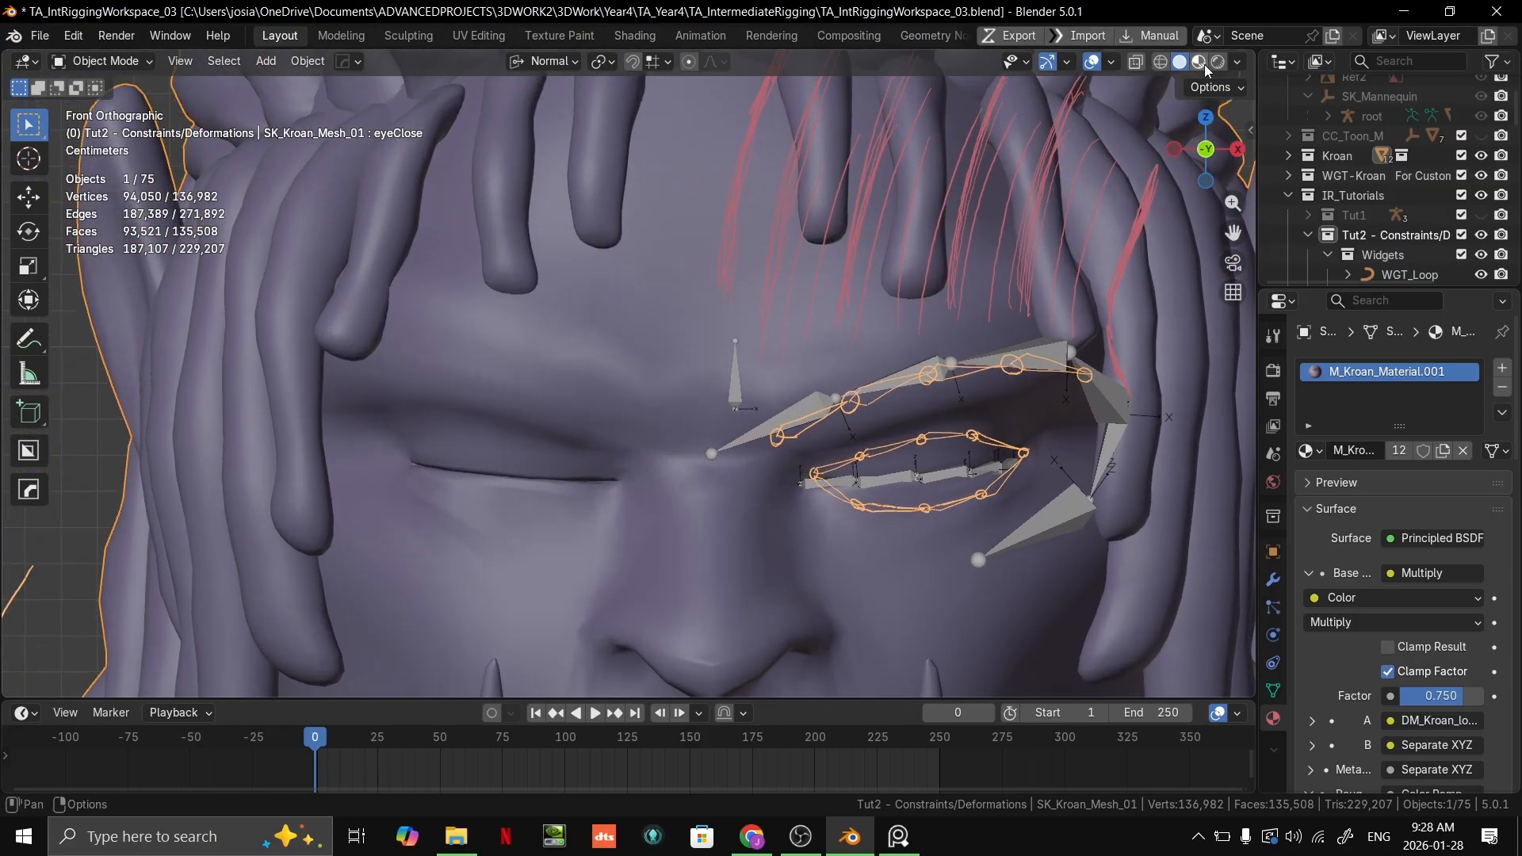
Step: Set the viewport to Material Preview shading and look over Kroan's mouth and the small face sketch
left_click(1203, 66)
middle_click_drag(933, 330, 879, 58, "shift")
scroll(717, 474, "down", 2)
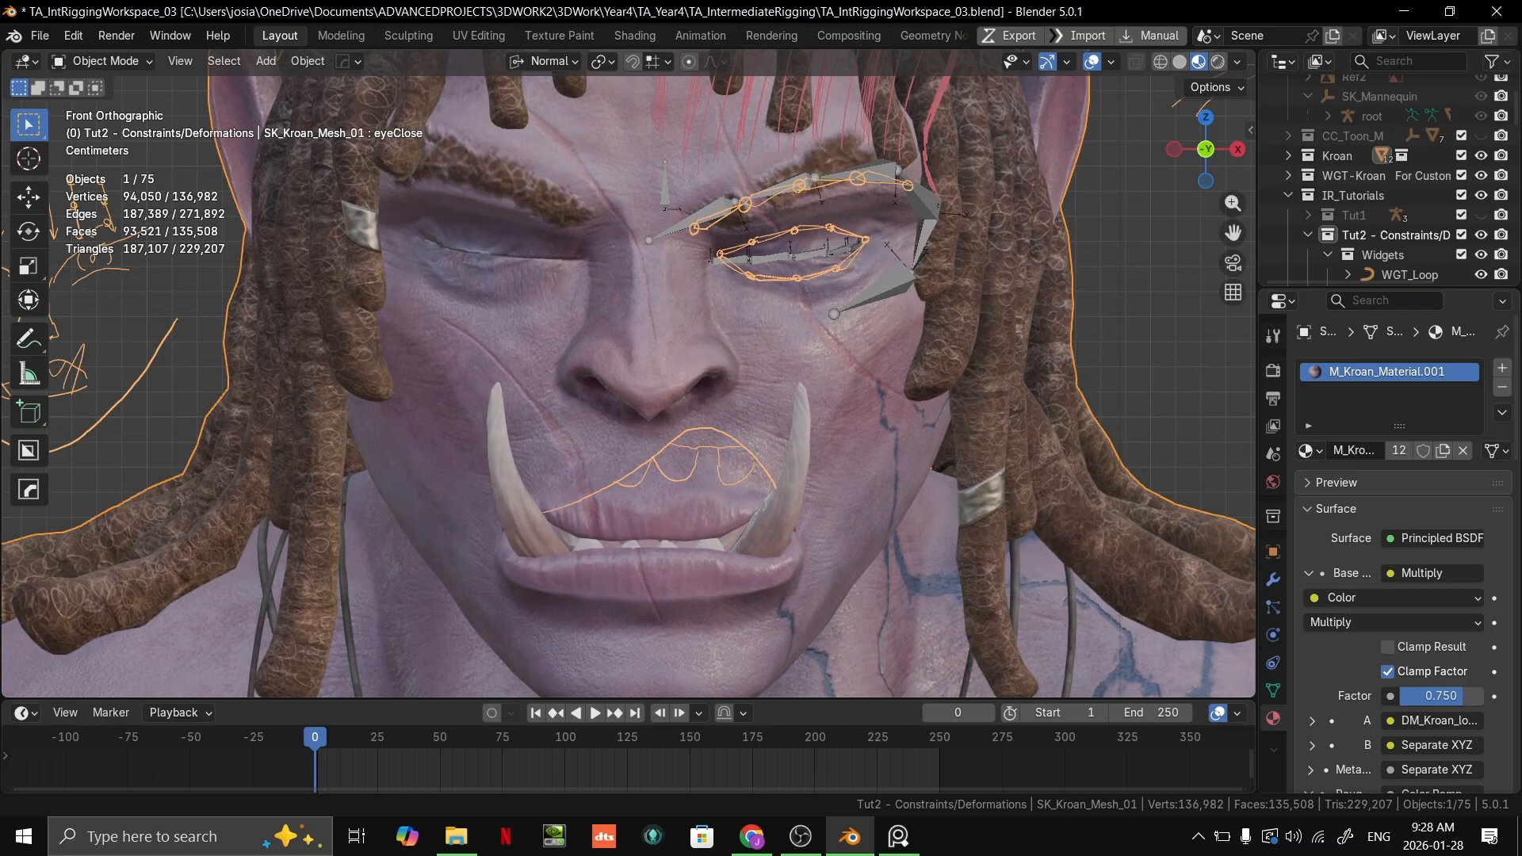
scroll(948, 492, "down", 8)
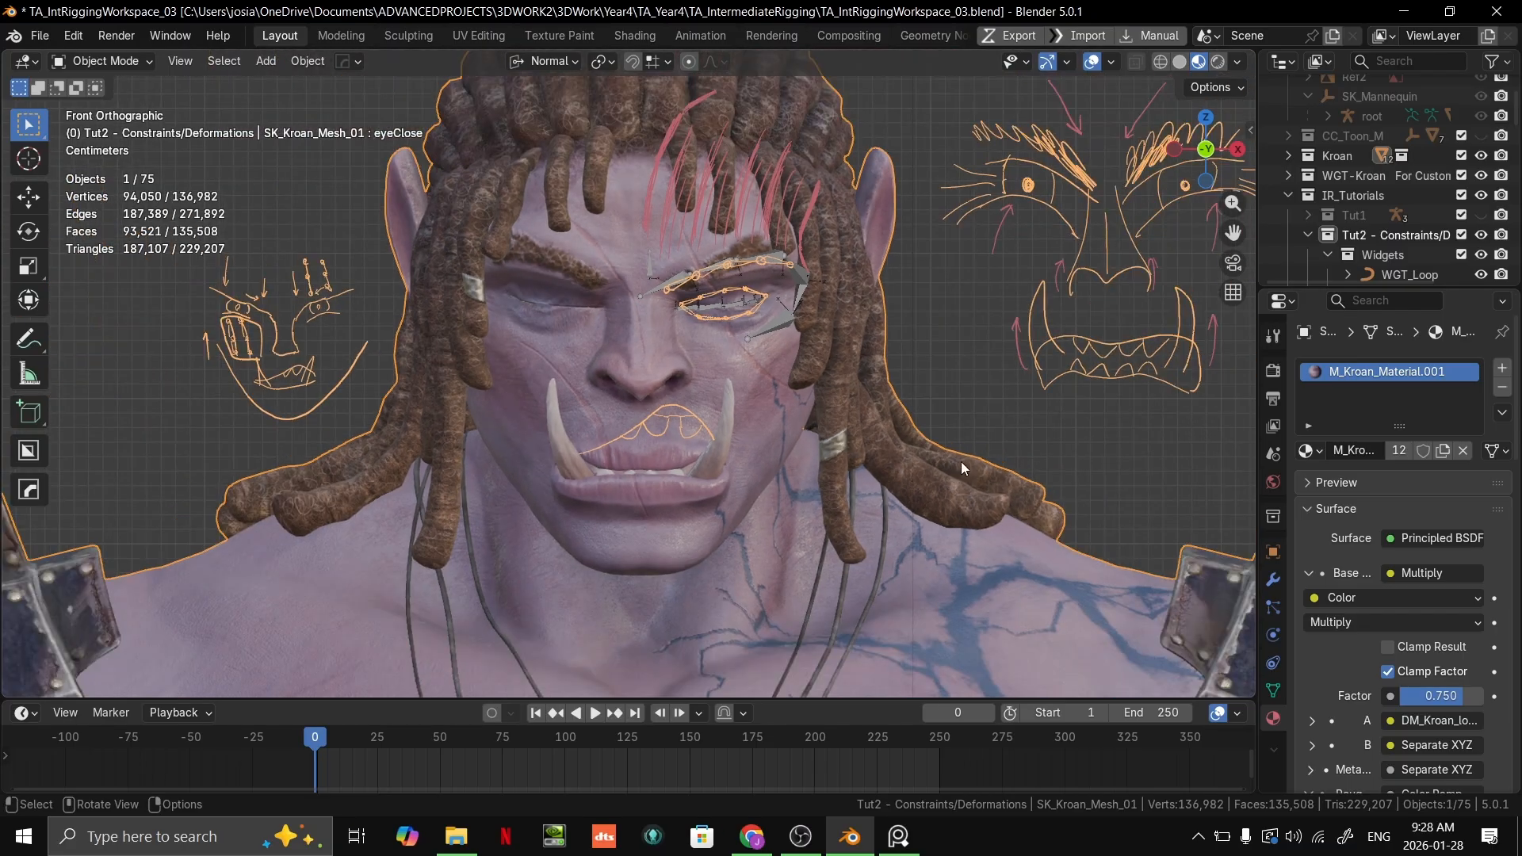
mouse_move(959, 461)
middle_mouse_down("shift")
mouse_move(789, 499)
mouse_move(743, 529)
middle_mouse_up("shift")
scroll(789, 499, "up", 2)
middle_click_drag(420, 547, 800, 412, "shift")
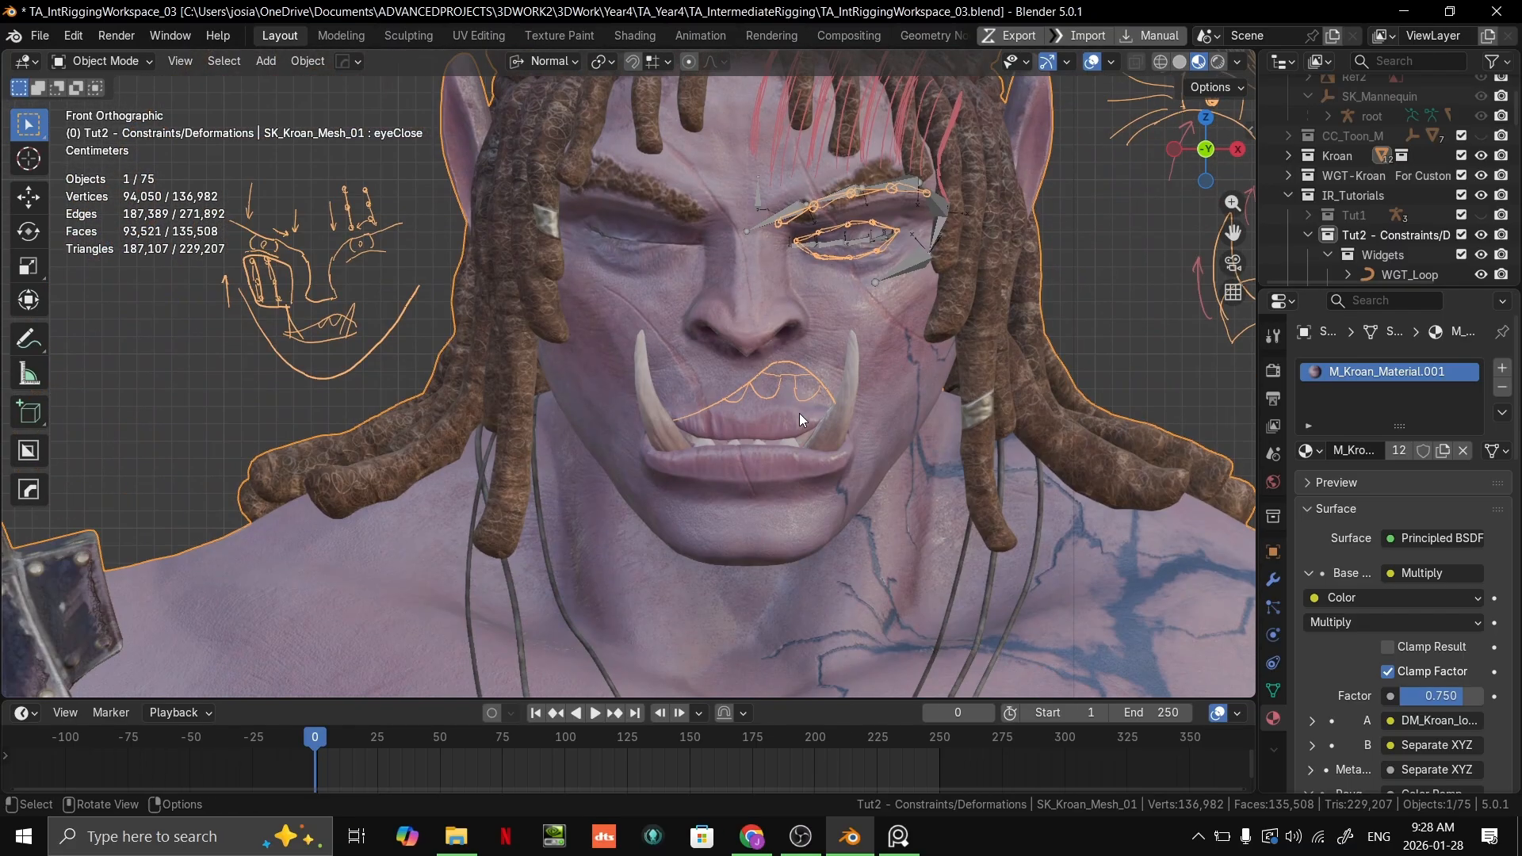
Step: Examine the movement arrows around the eyes, nose and mouth in the large angry-face sketch
scroll(936, 373, "up", 1)
middle_click_drag(944, 369, 324, 546, "shift")
scroll(840, 479, "up", 1)
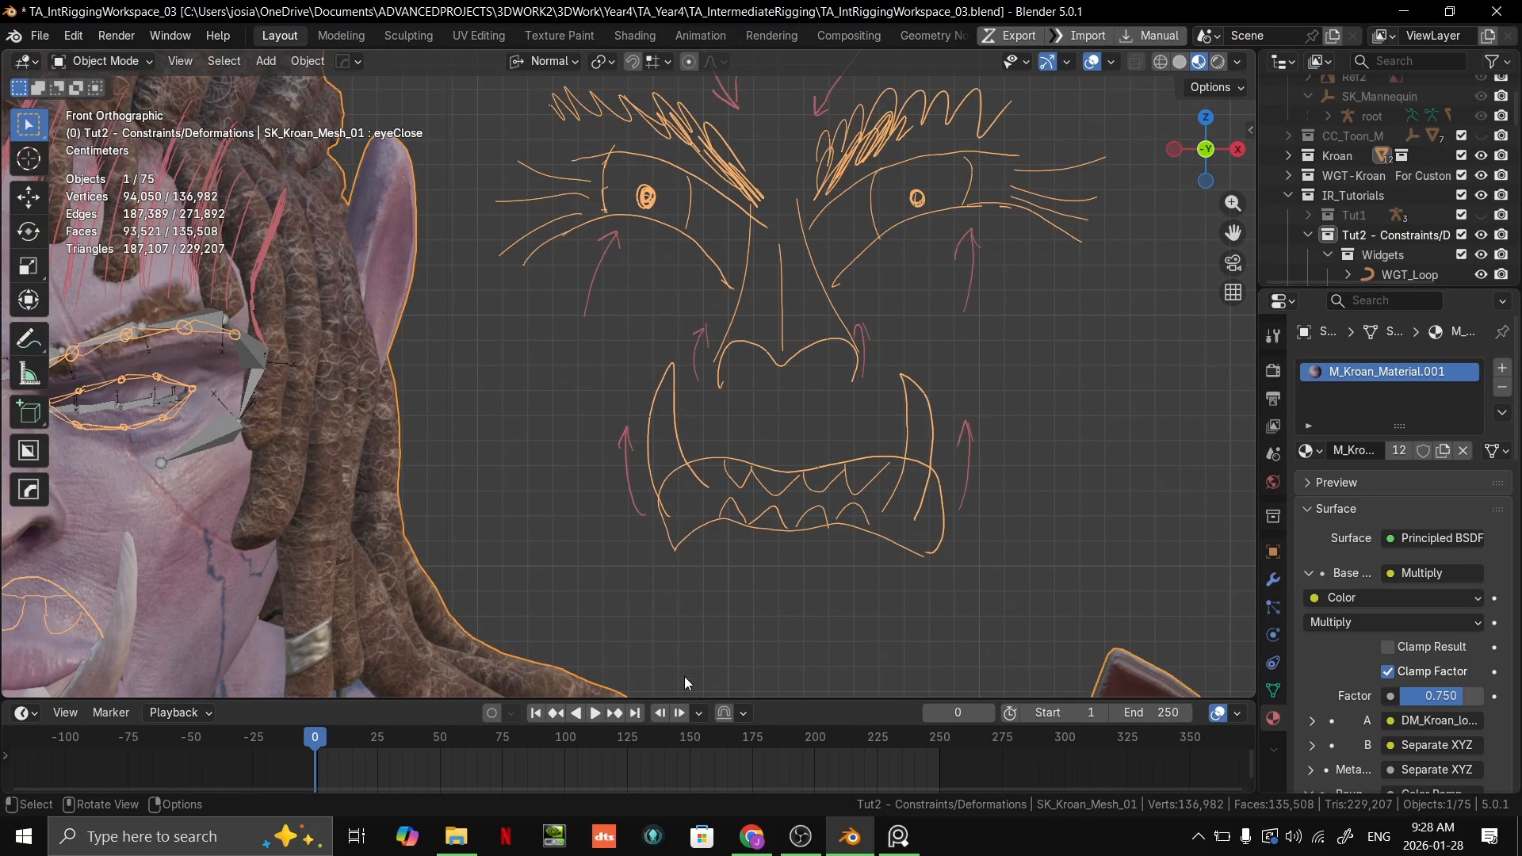
scroll(644, 255, "up", 2)
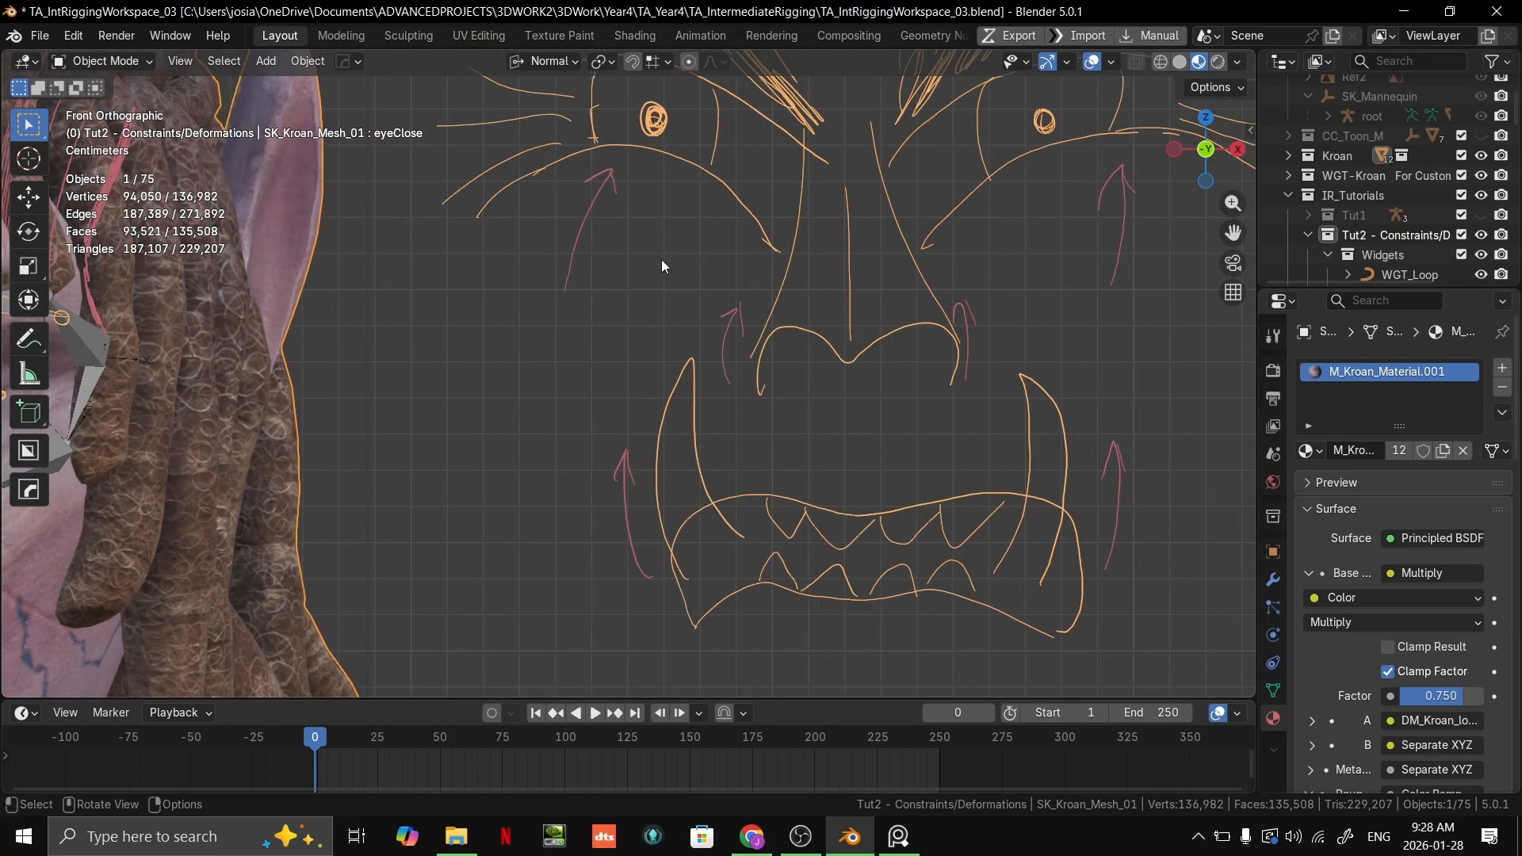
middle_click_drag(705, 248, 564, 482, "shift")
mouse_move(653, 367)
middle_mouse_down("shift")
mouse_move(636, 392)
mouse_move(680, 326)
middle_mouse_up("shift")
scroll(476, 487, "up", 2)
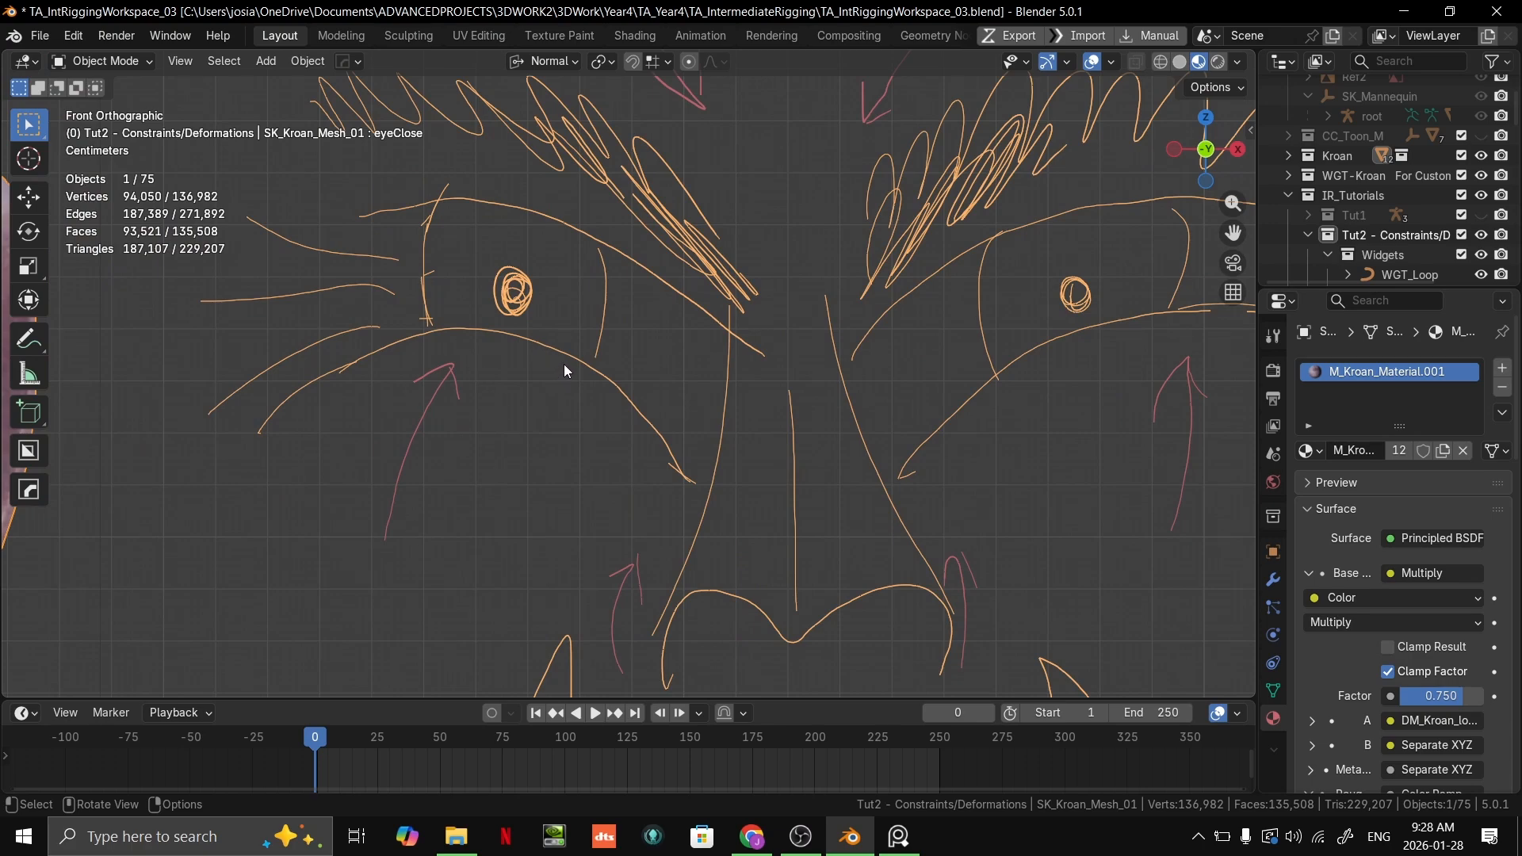
scroll(673, 163, "down", 4)
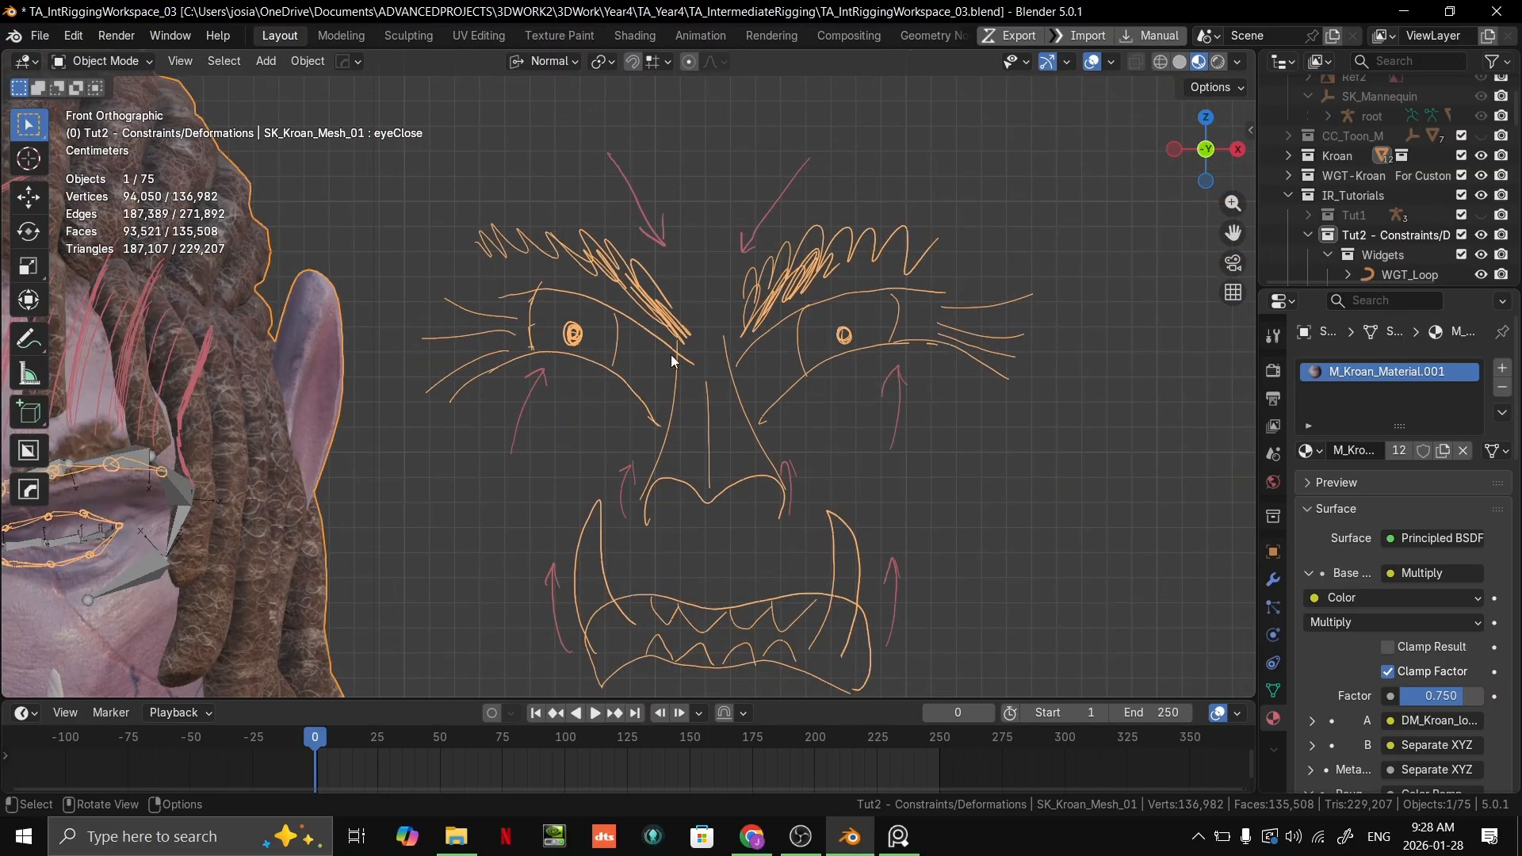
scroll(671, 354, "up", 2)
mouse_move(693, 581)
middle_mouse_down("shift")
mouse_move(678, 404)
mouse_move(569, 514)
middle_mouse_up("shift")
scroll(677, 406, "up", 2)
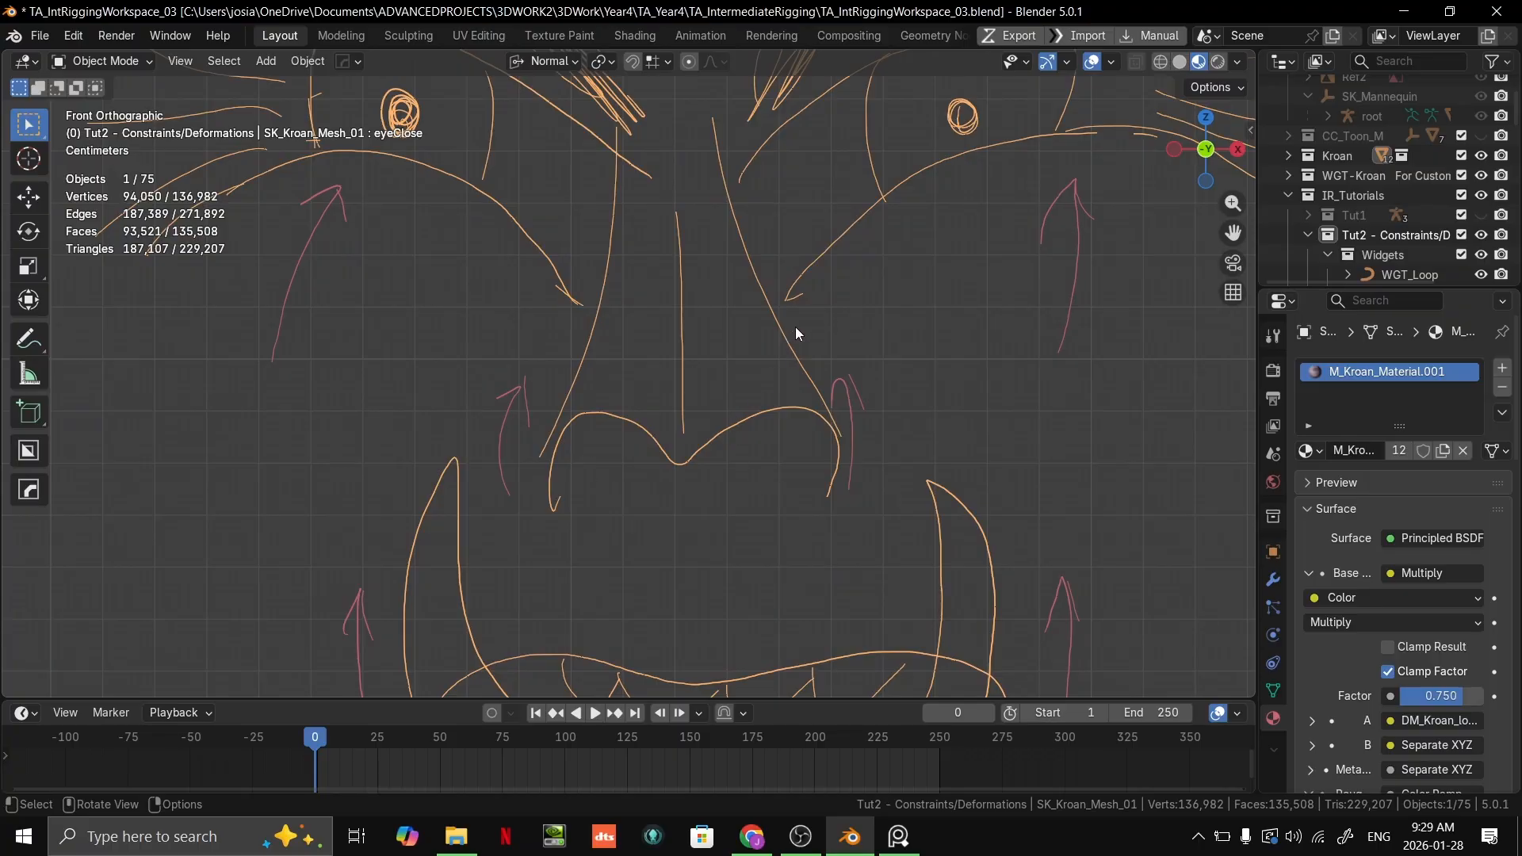
scroll(810, 294, "down", 3)
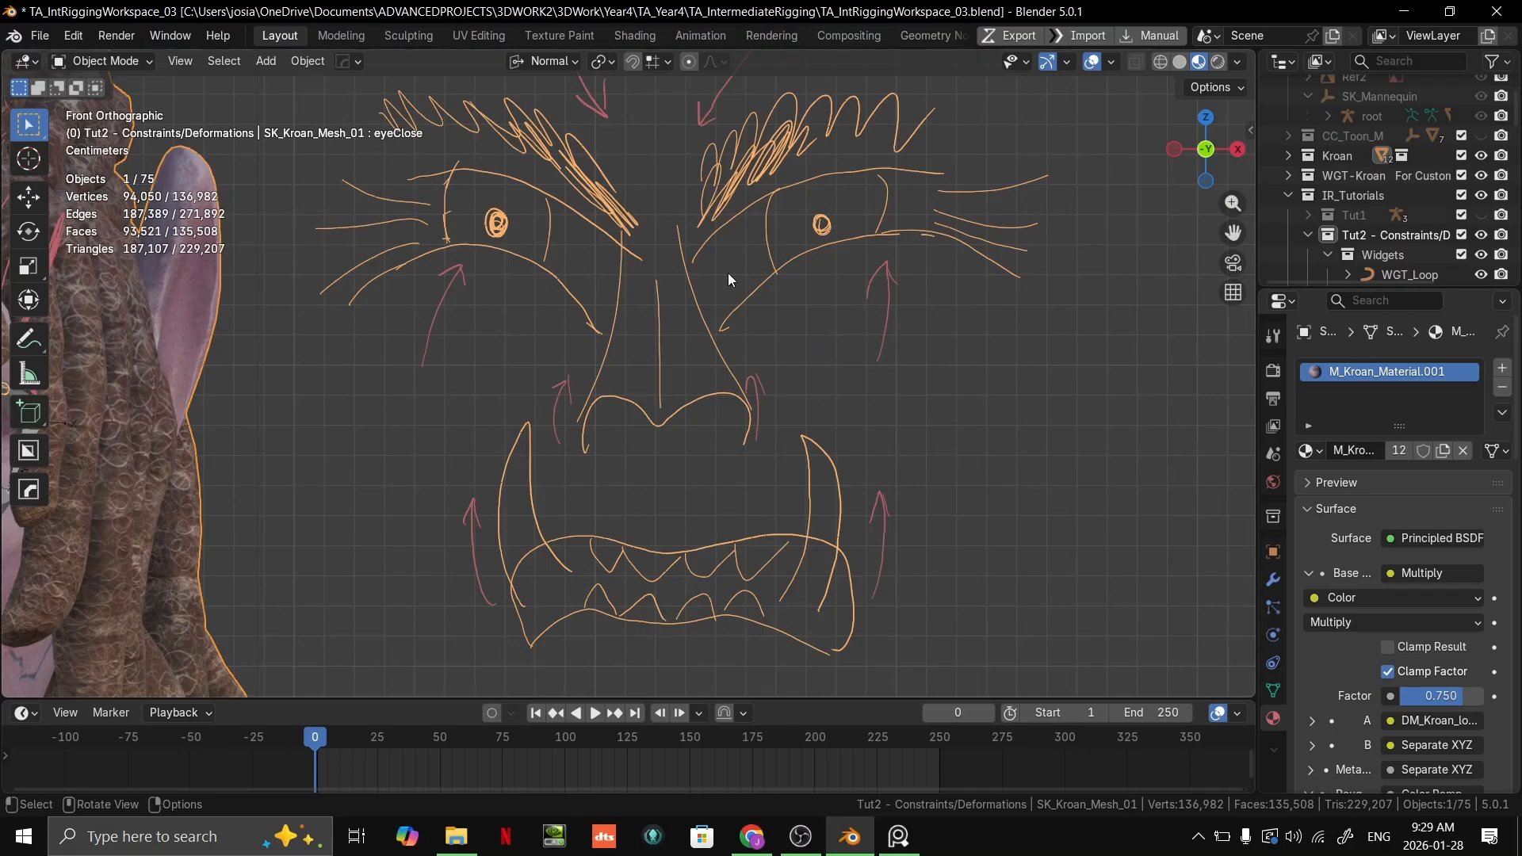
scroll(669, 170, "down", 6)
scroll(936, 323, "up", 6)
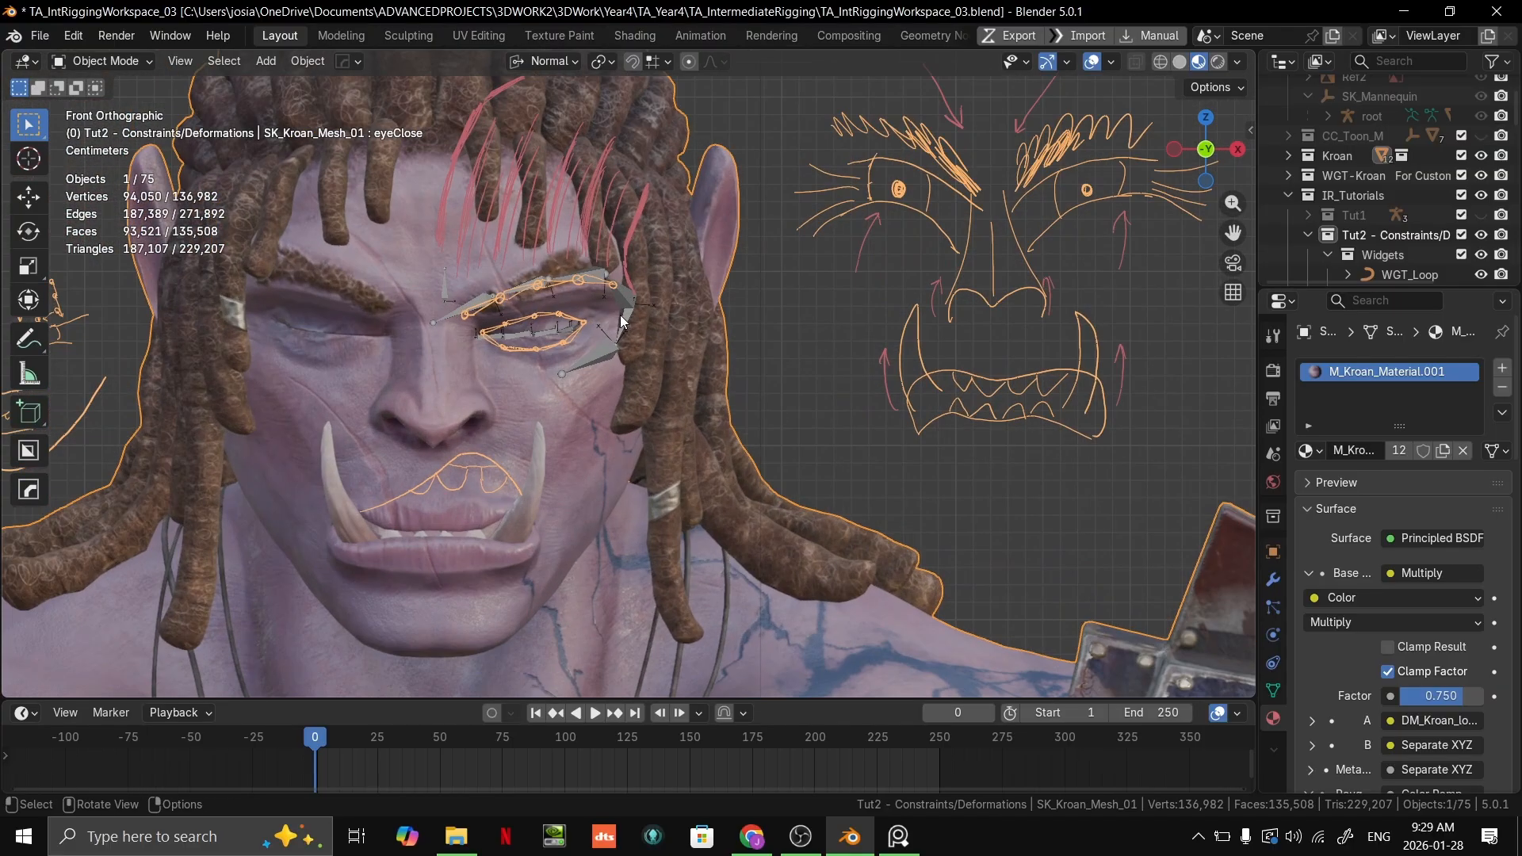
Step: Examine the brow and eyelid bones and the lip sketch drawn over Kroan's mouth up close
scroll(694, 381, "up", 5)
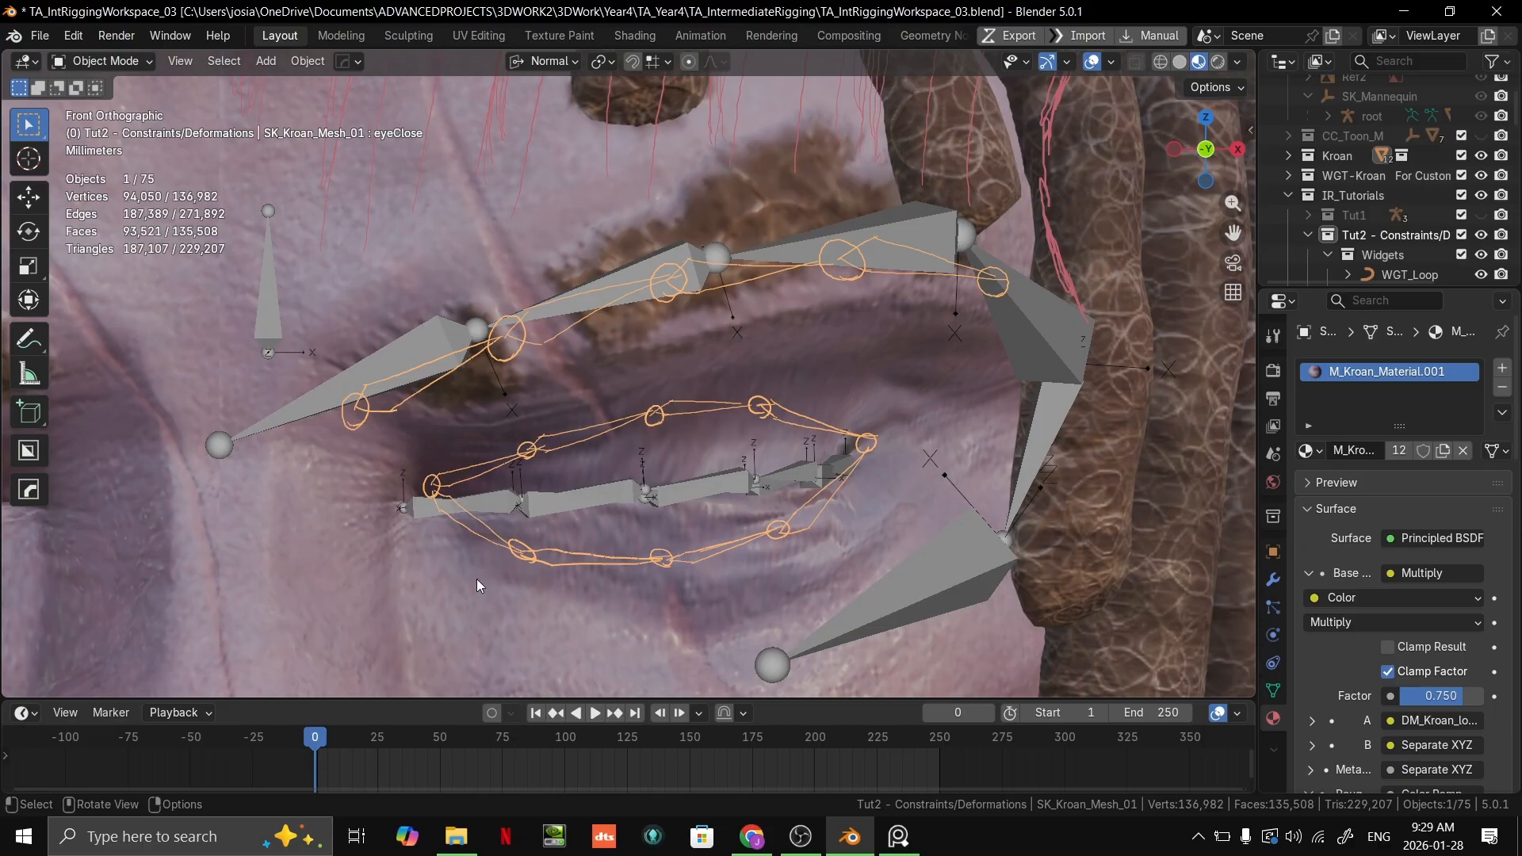
middle_click_drag(500, 465, 899, 357, "shift")
middle_click_drag(742, 384, 728, 431, "shift")
scroll(739, 402, "up", 3)
scroll(740, 406, "down", 6)
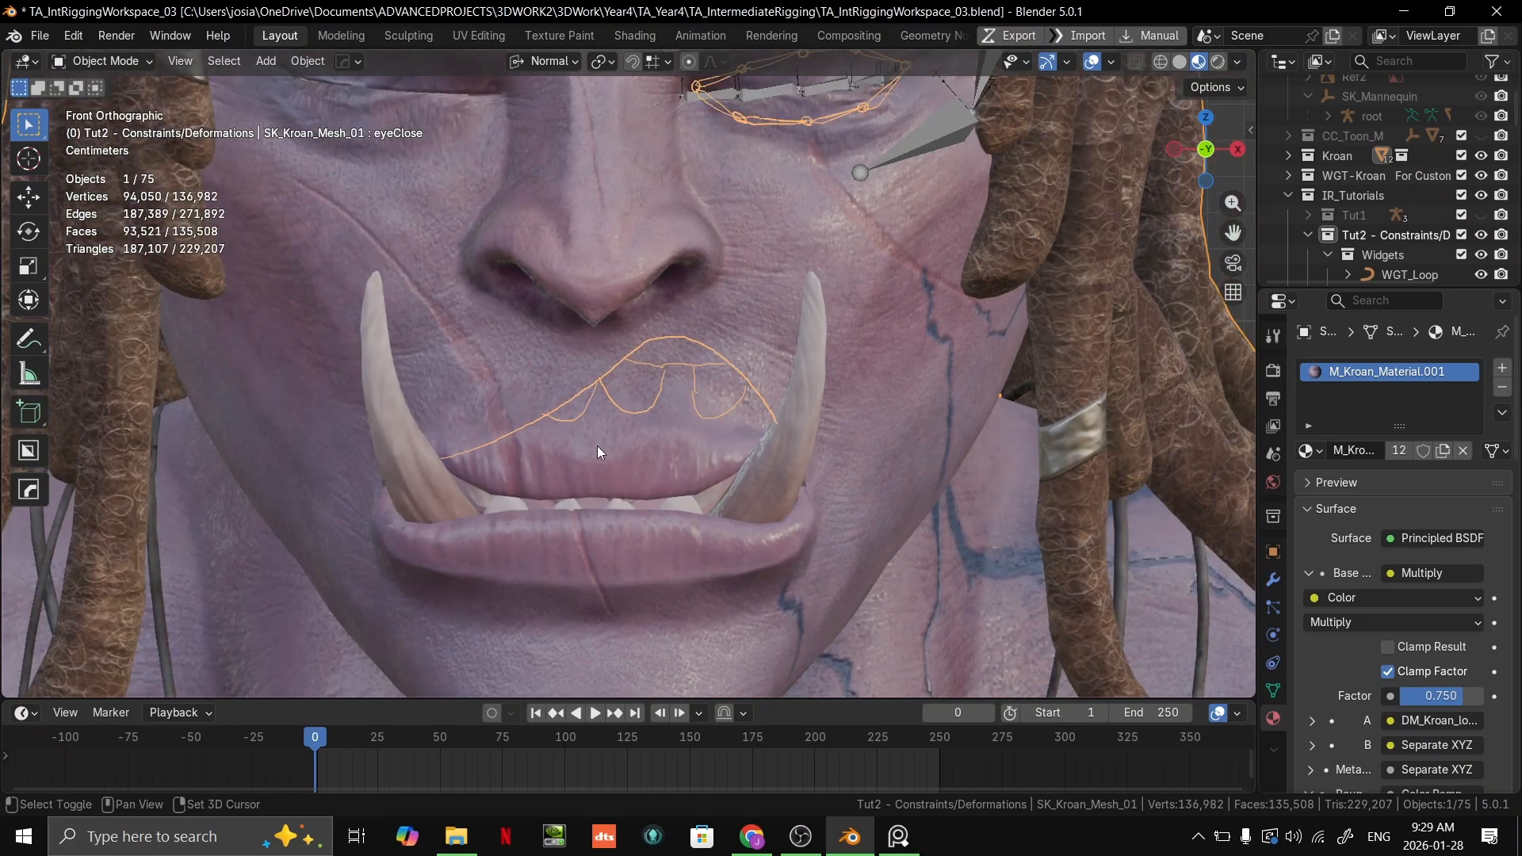
middle_click_drag(597, 446, 1010, 636, "shift")
scroll(987, 531, "down", 6)
middle_click_drag(977, 490, 775, 508, "shift")
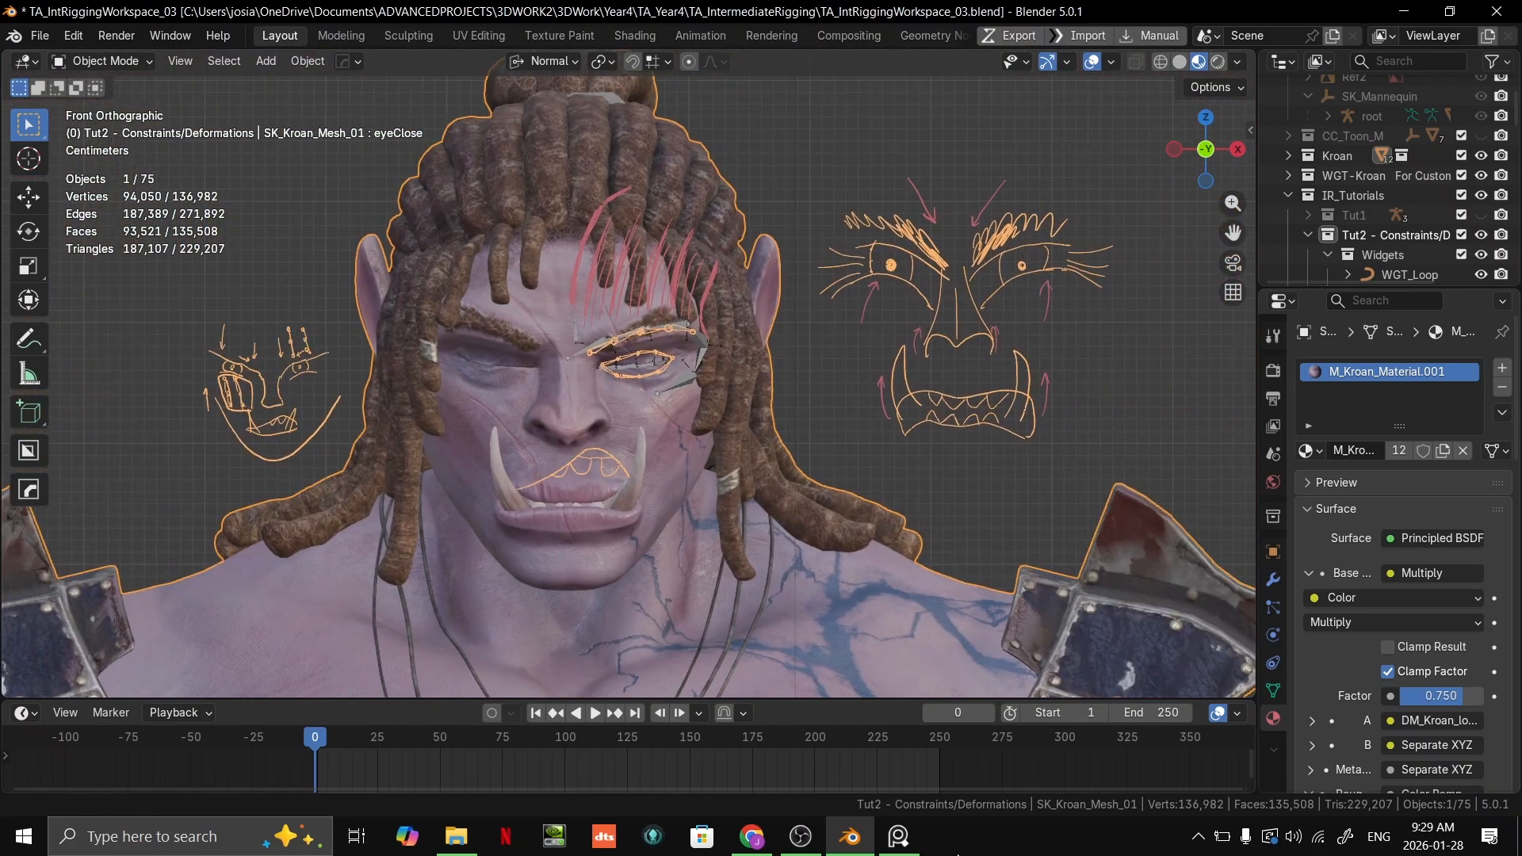
Step: Switch to the reference image board, expand it to full screen and bring the face bone rig references into view
left_click(898, 839)
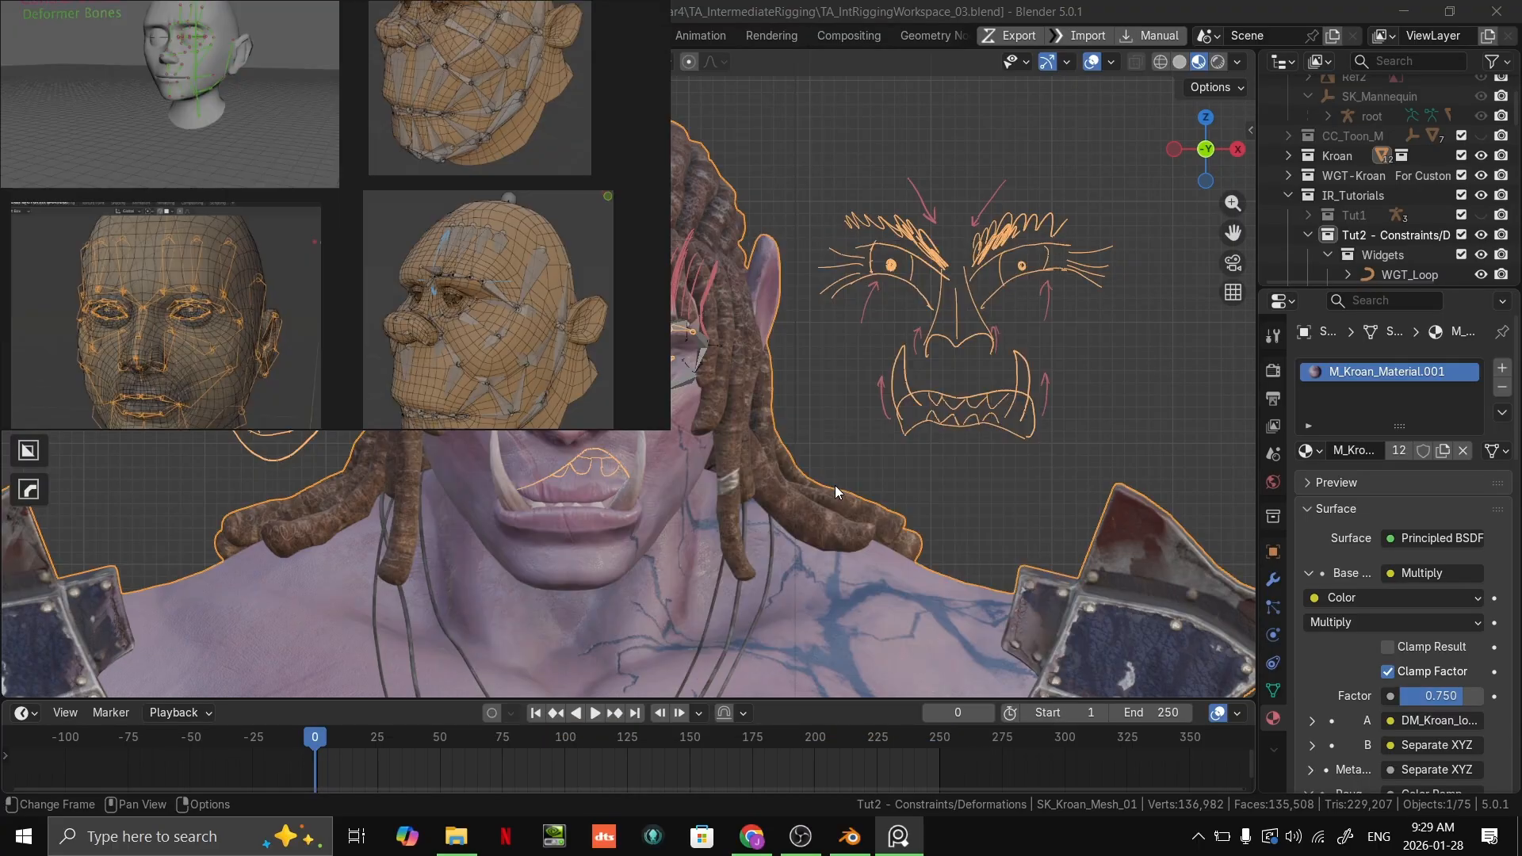
key("ctrl+f")
scroll(850, 487, "up", 2)
middle_click_drag(892, 463, 714, 489)
scroll(930, 388, "down", 1)
left_click_drag(770, 577, 1069, 207)
left_click(1039, 484)
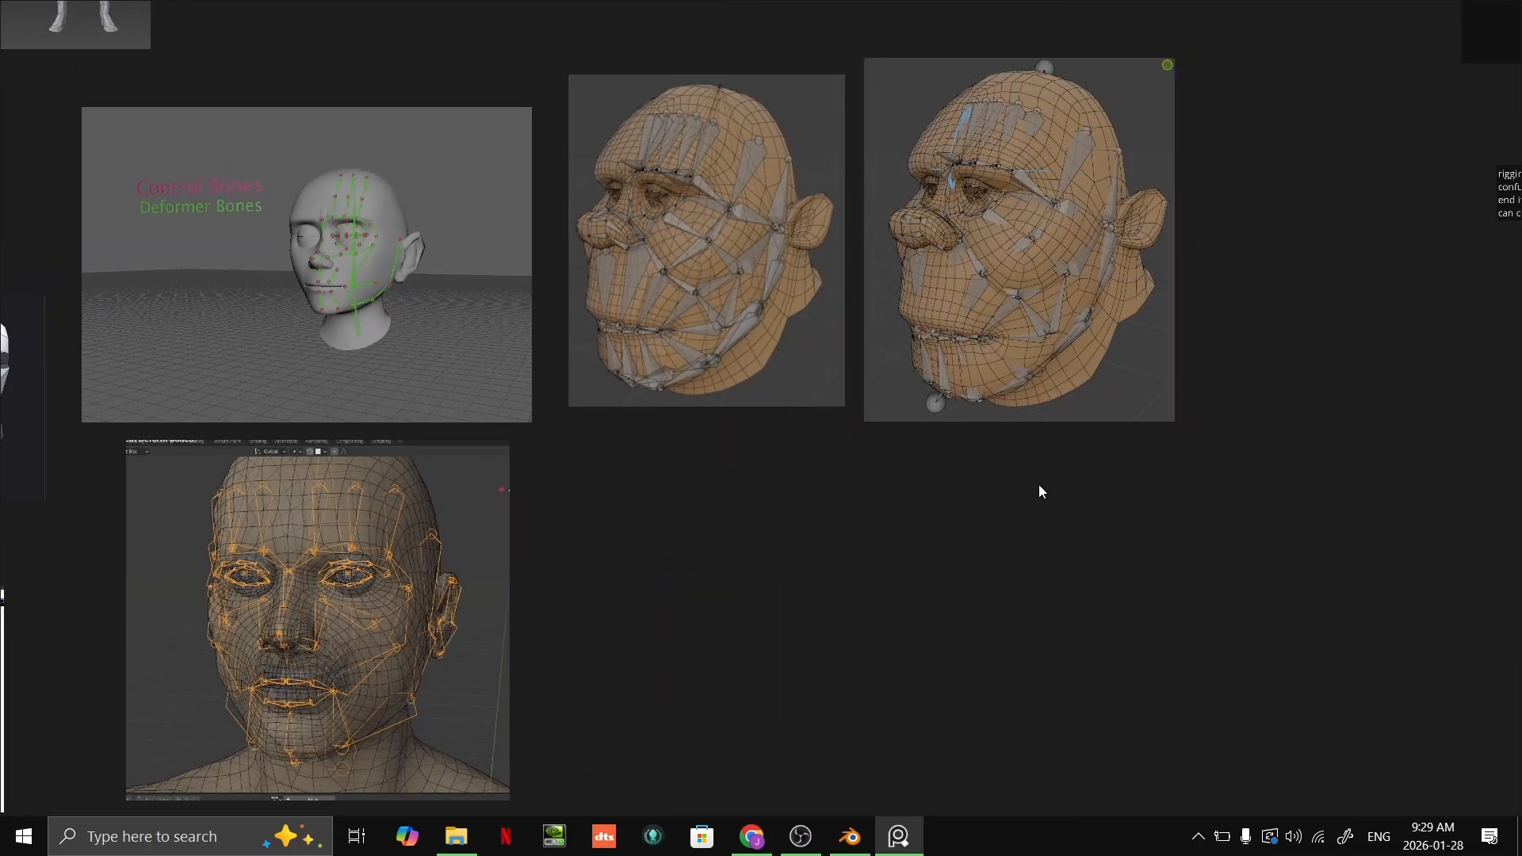
Step: Examine the bone placement around the eye in the two side-by-side bald head rig references
scroll(963, 664, "up", 3)
middle_click_drag(1025, 512, 1051, 749)
middle_click_drag(1023, 565, 1049, 609)
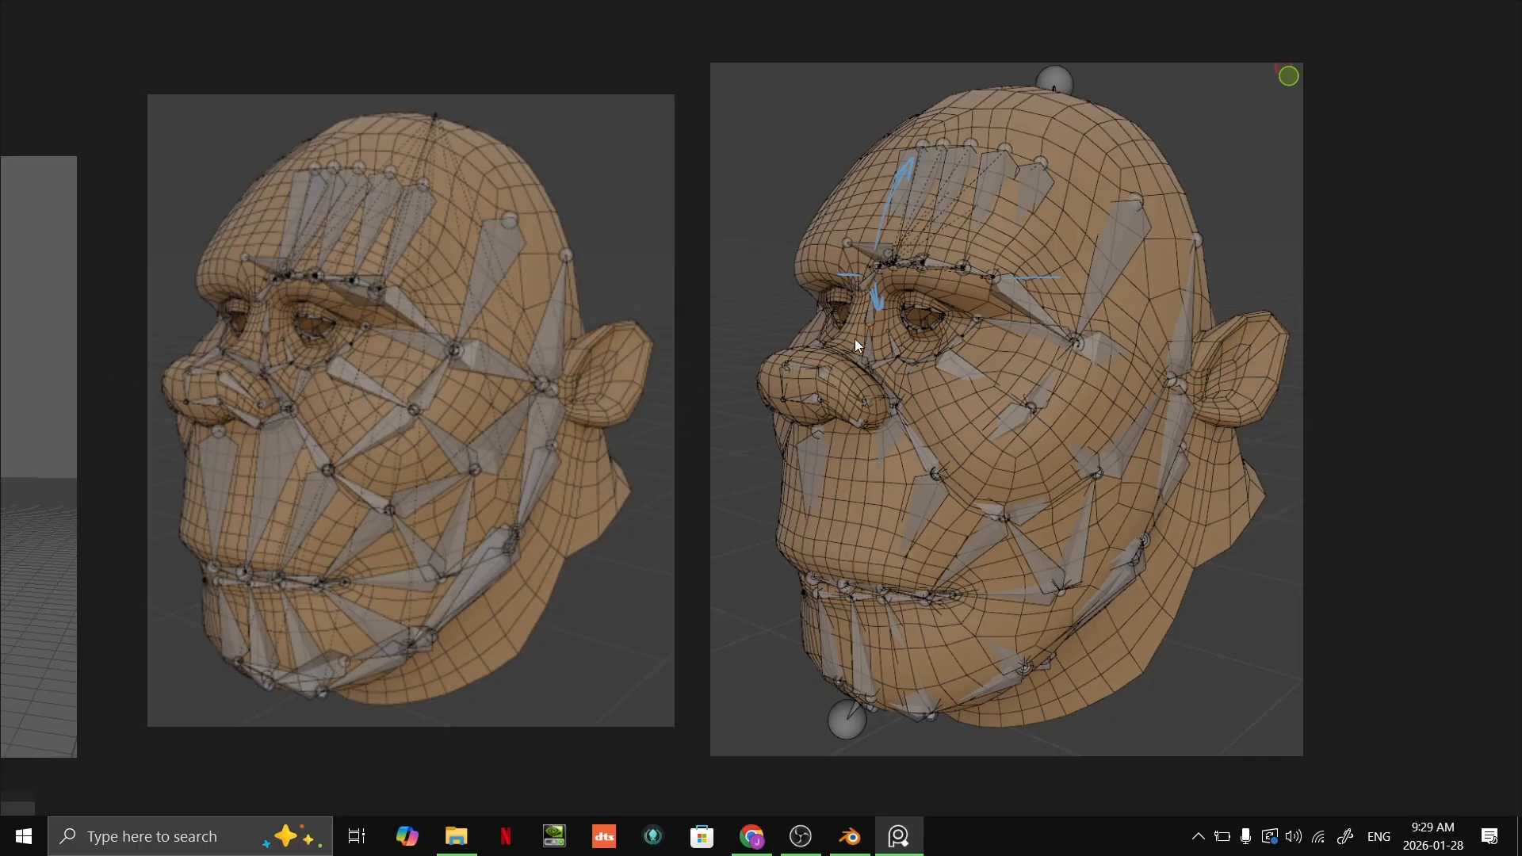
scroll(926, 317, "up", 10)
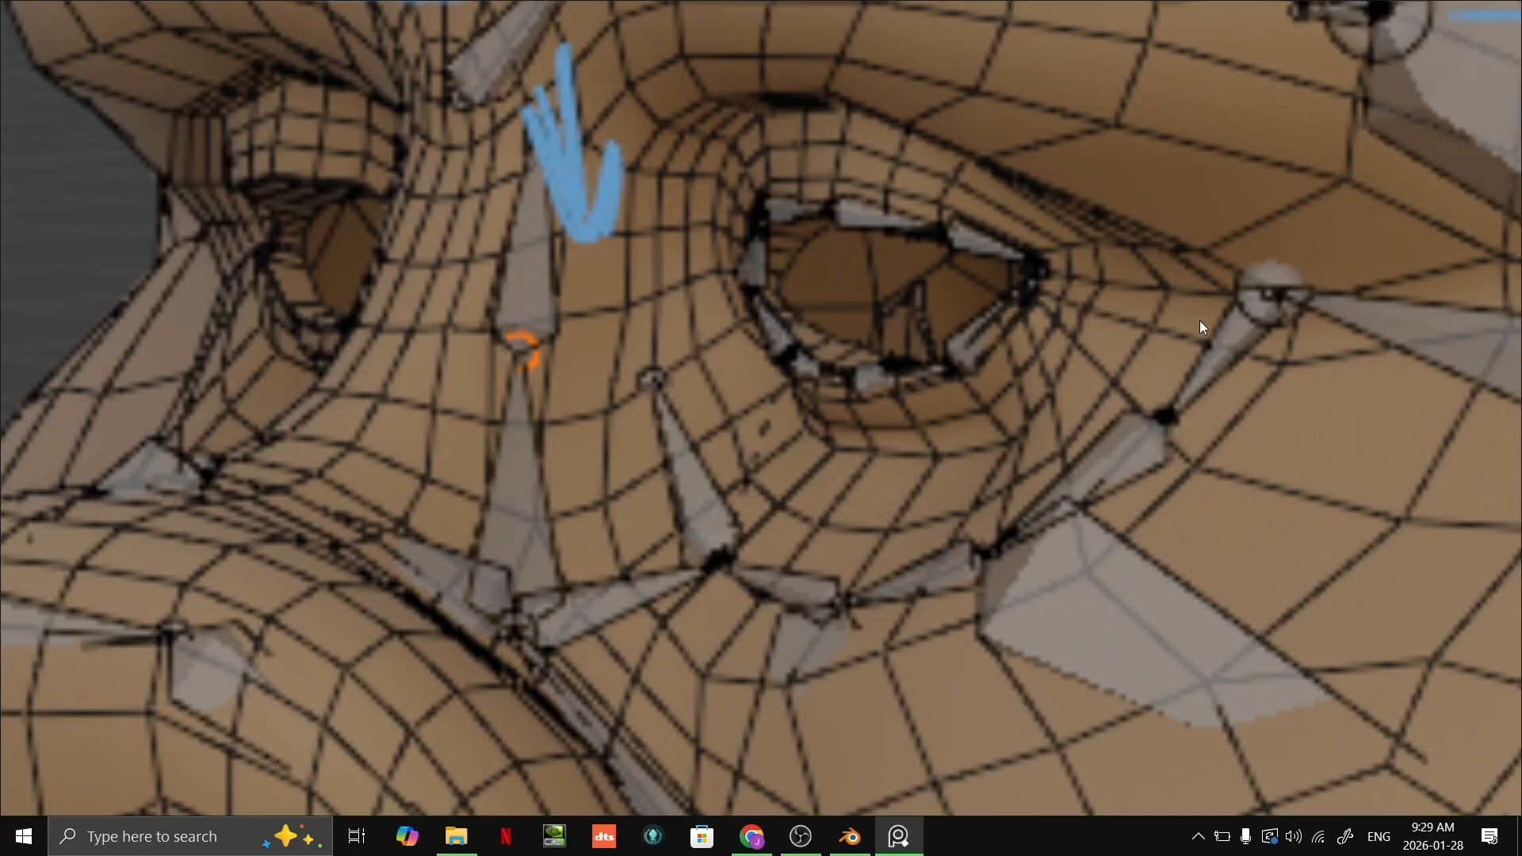
Step: Examine the bone chains under the eye, around the nose and across the cheek in the larger bald head reference
scroll(789, 430, "down", 5)
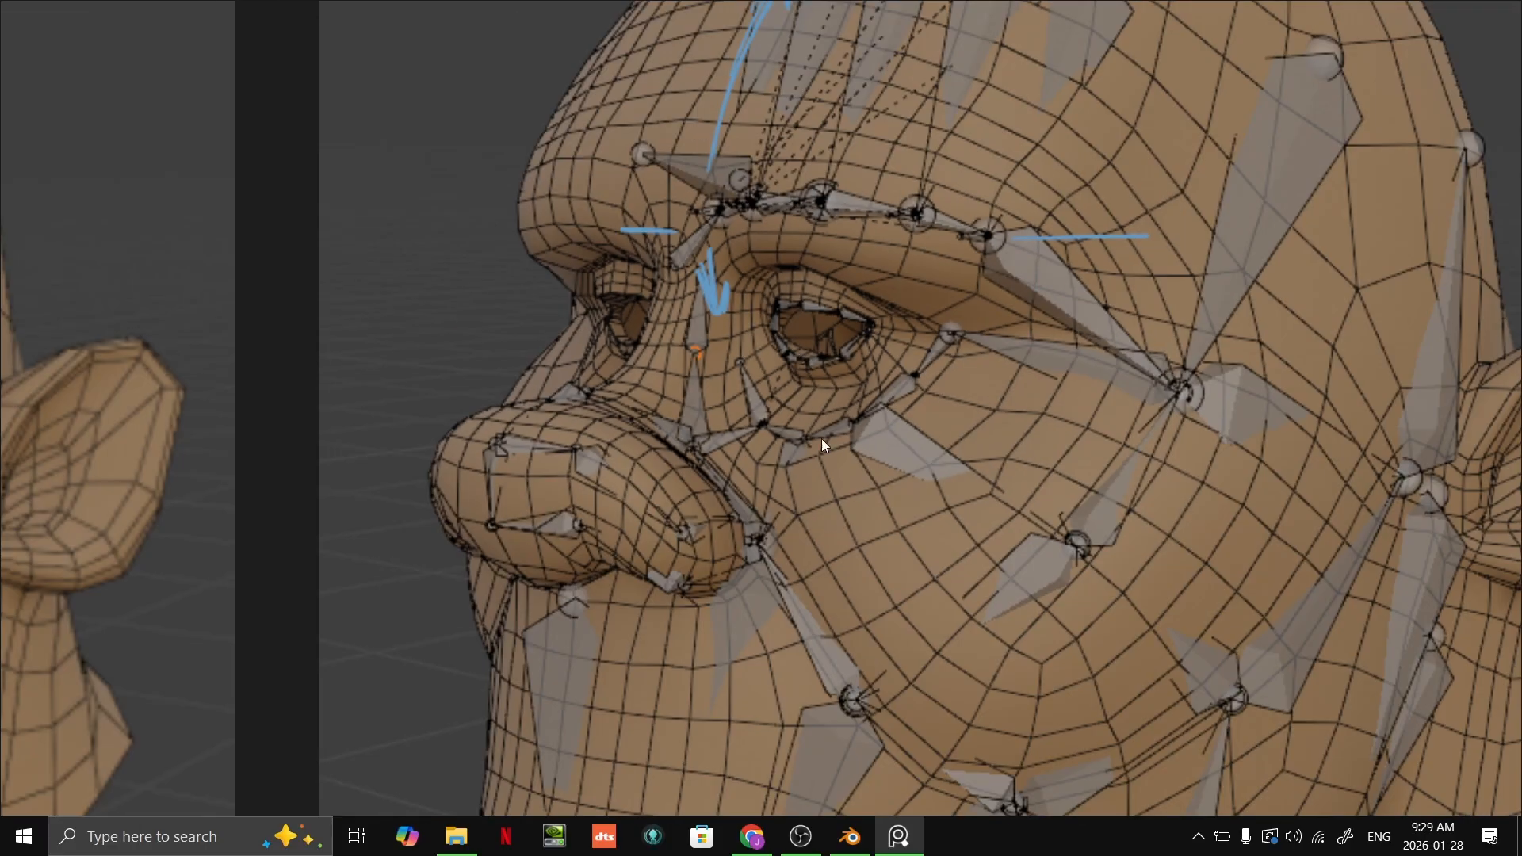
scroll(788, 435, "up", 3)
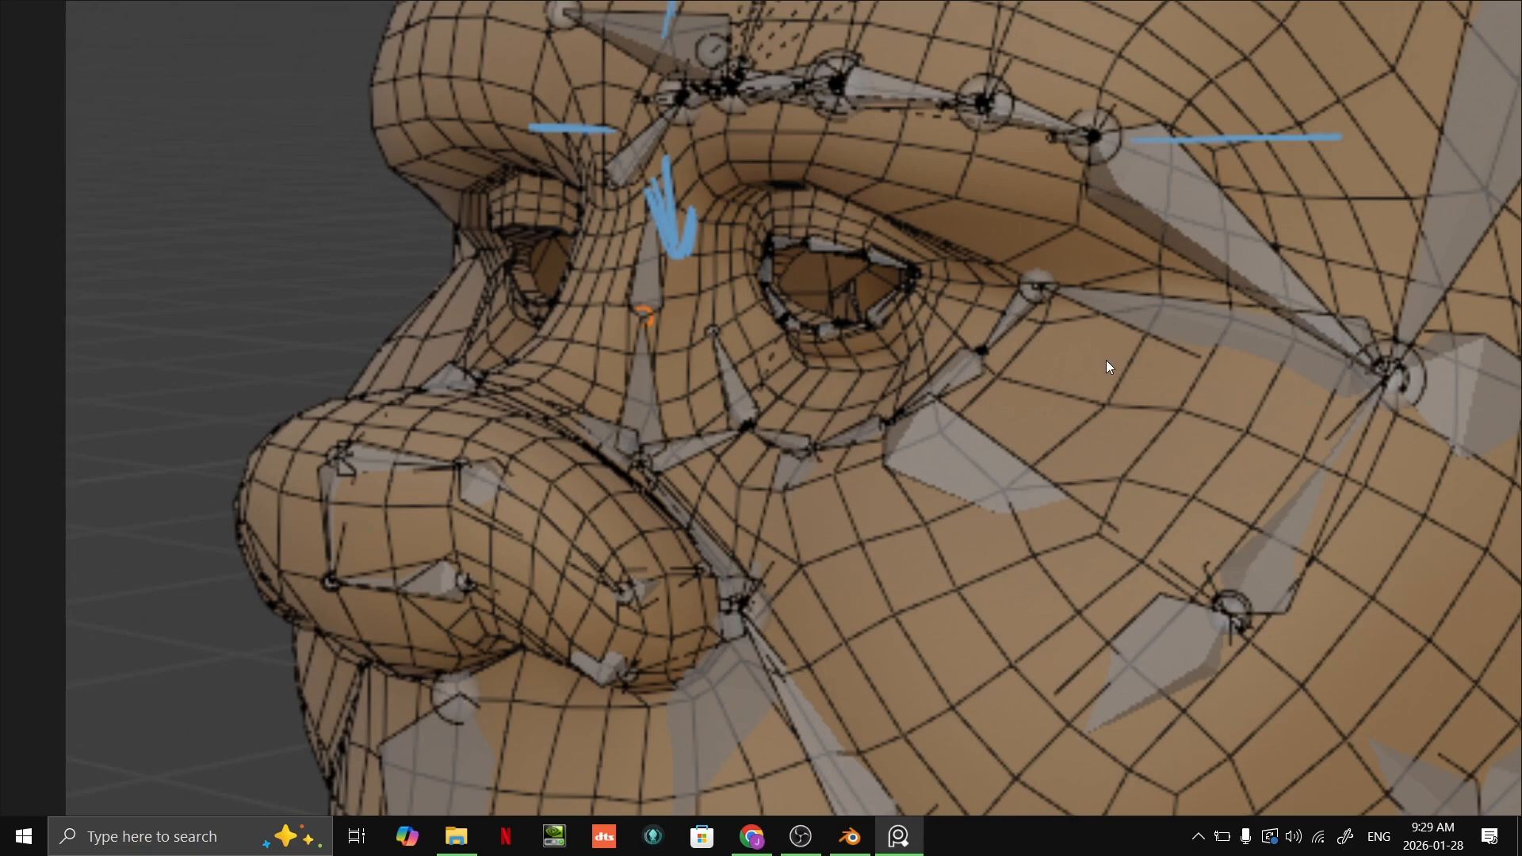
scroll(969, 412, "down", 4)
scroll(835, 666, "up", 2)
middle_click_drag(810, 804, 842, 533)
scroll(881, 635, "down", 1)
middle_click_drag(1209, 580, 918, 792)
middle_click_drag(761, 510, 829, 573)
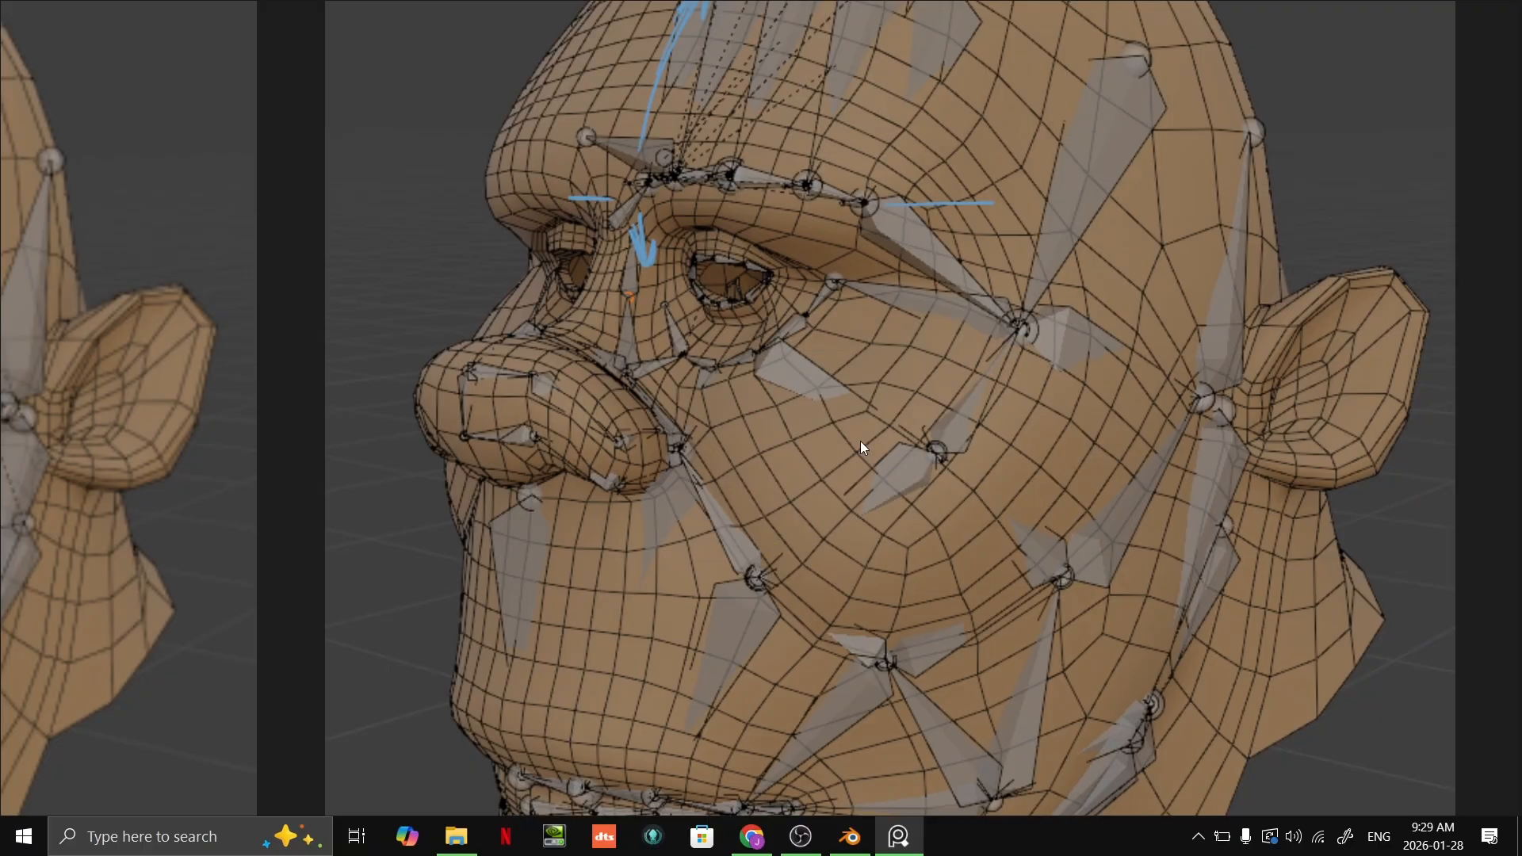
Step: Examine how the brow bones and the vertical forehead bones are laid out on the same bald head reference
scroll(825, 373, "up", 2)
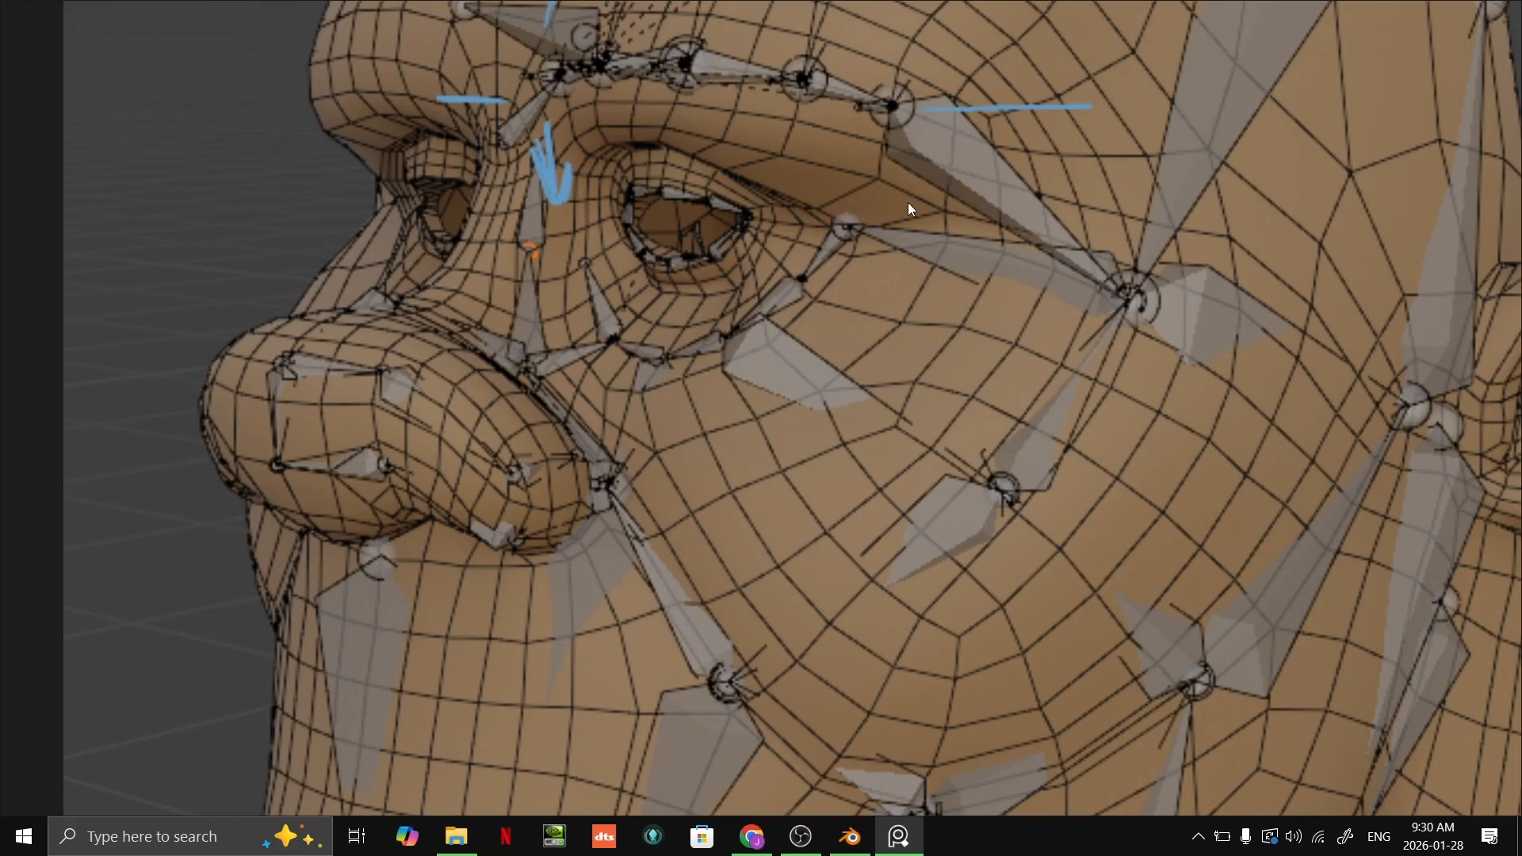
scroll(928, 420, "down", 3)
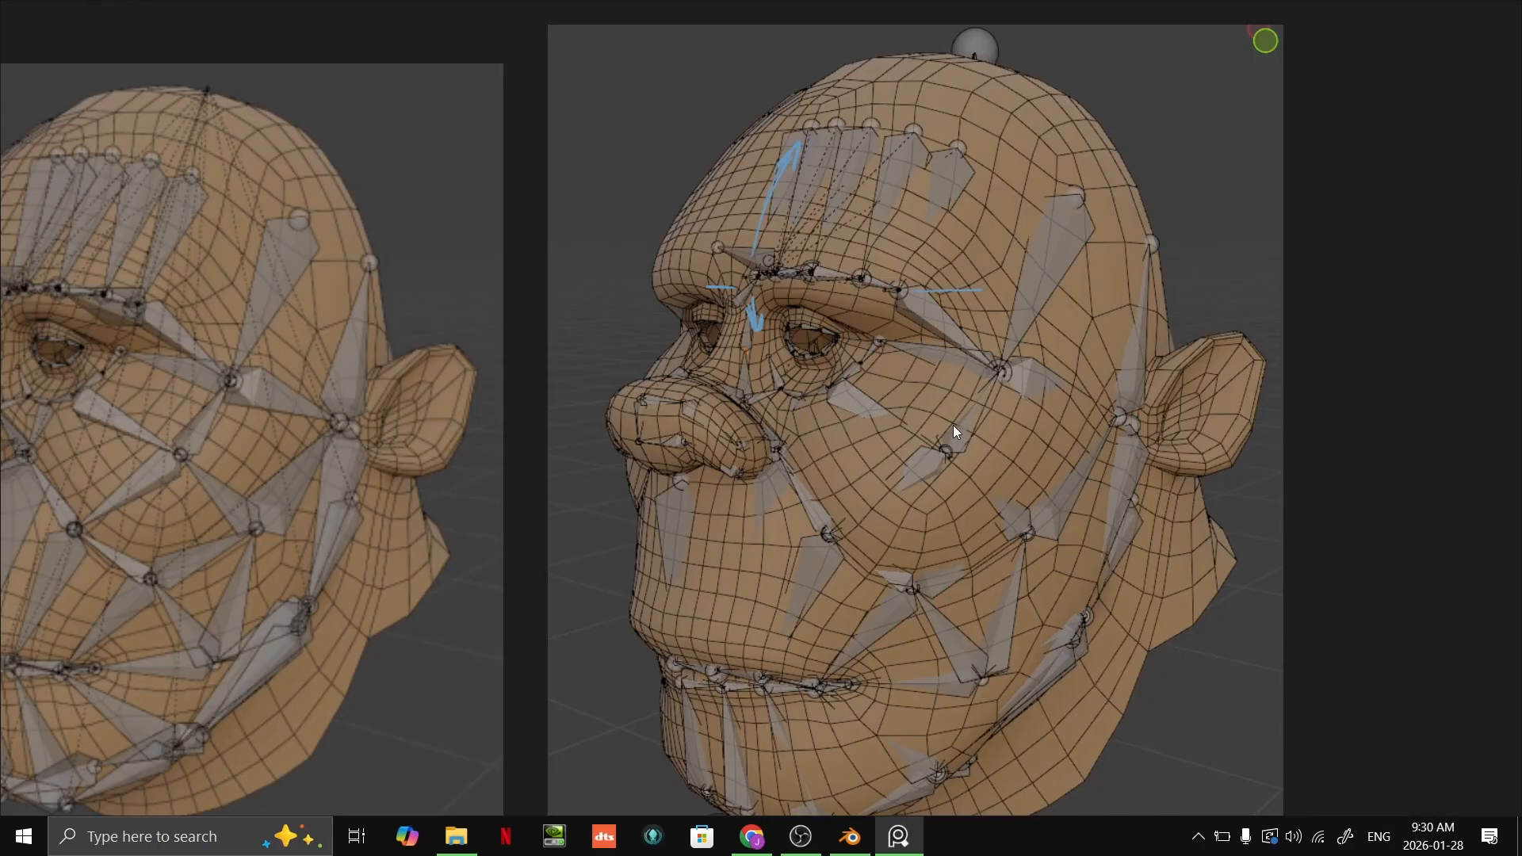
scroll(948, 433, "up", 5)
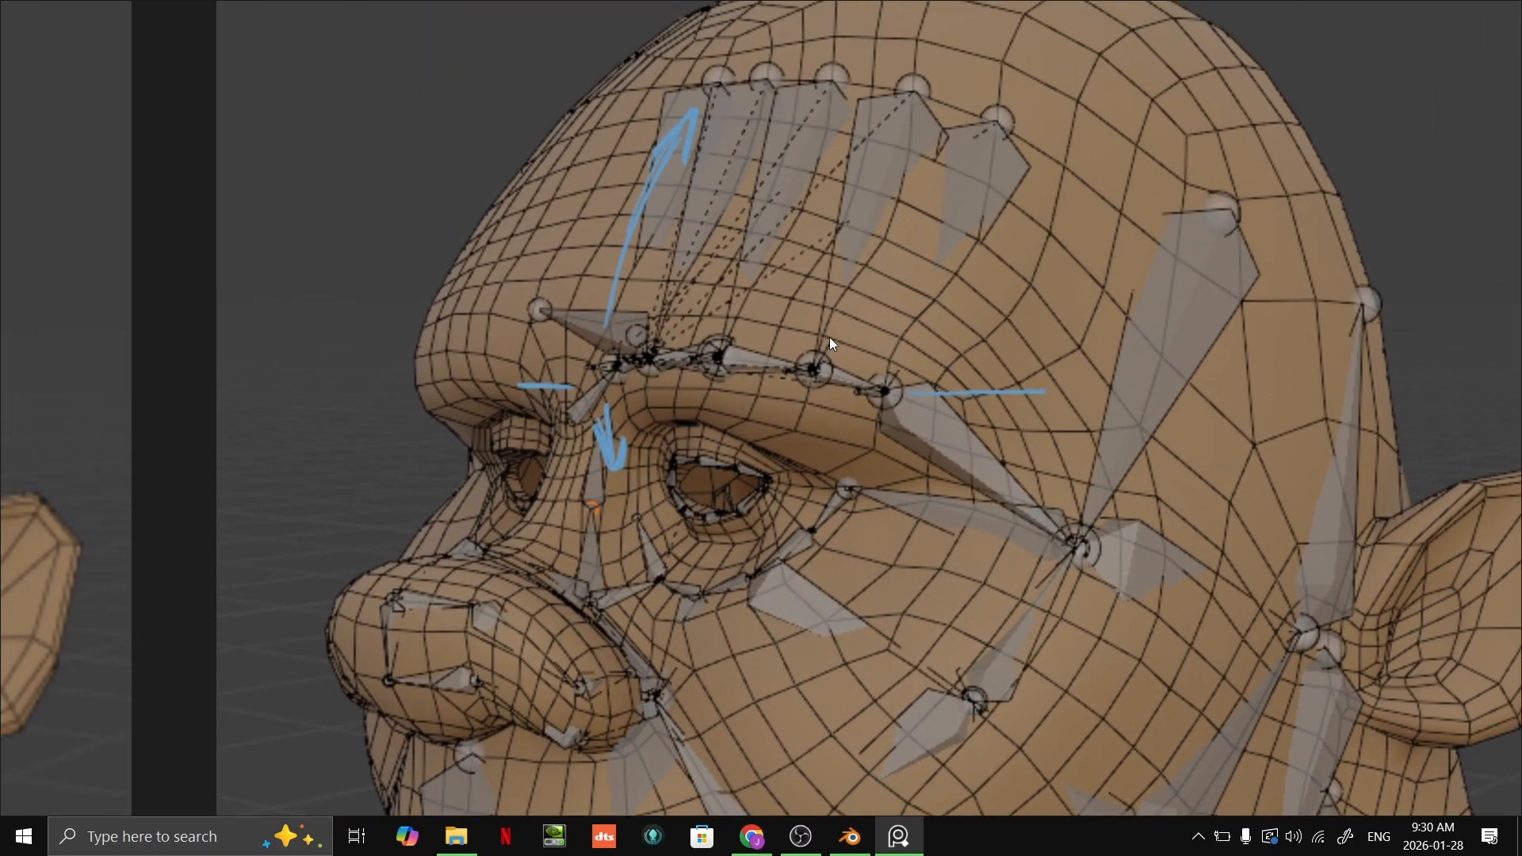
scroll(827, 354, "down", 2)
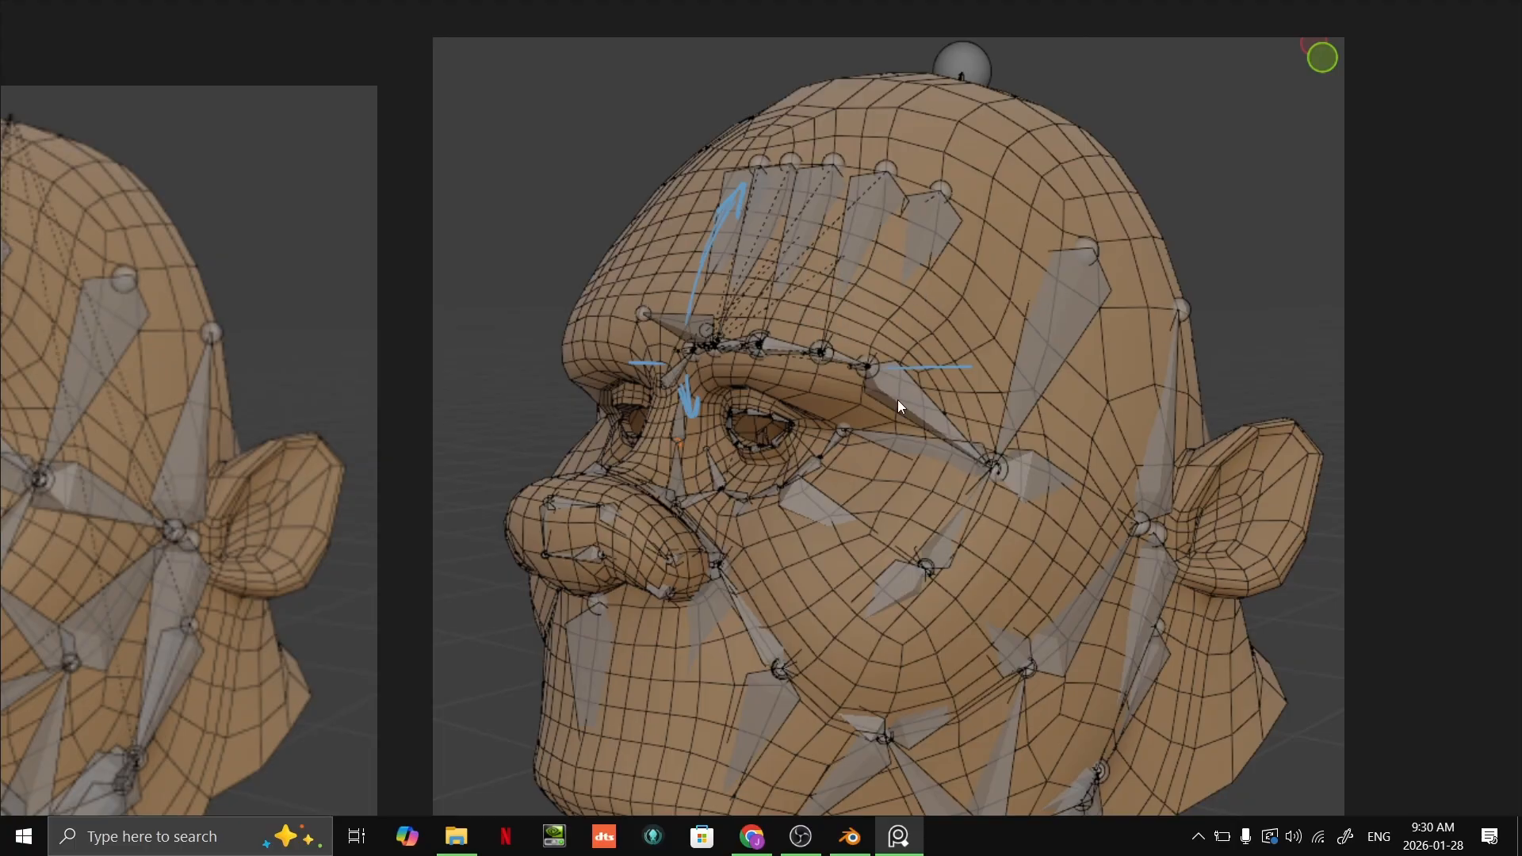
scroll(900, 406, "down", 1)
scroll(905, 370, "up", 2)
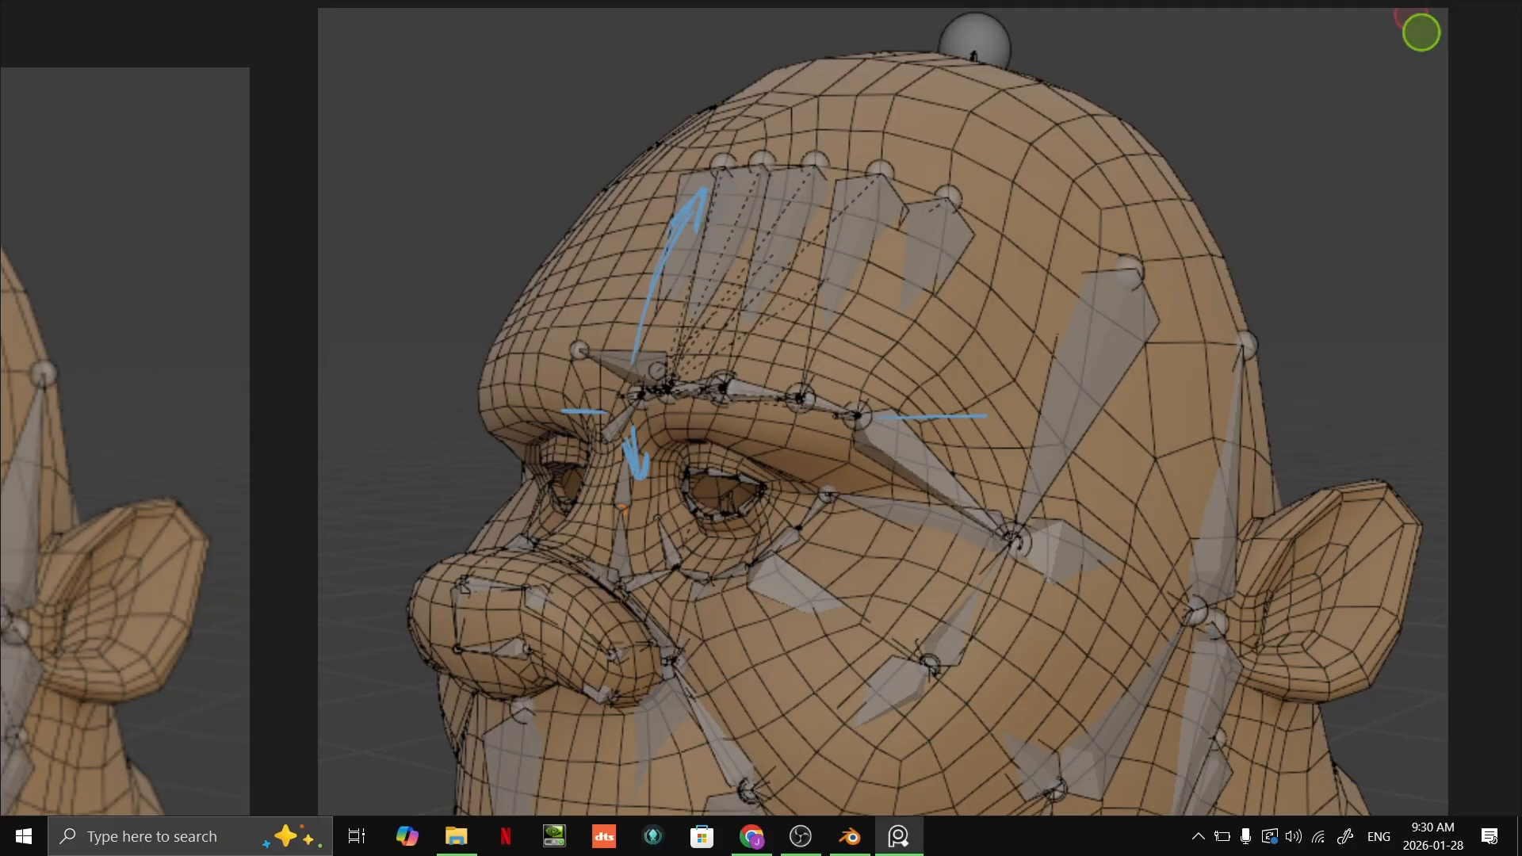
scroll(578, 165, "down", 6)
middle_click_drag(618, 176, 971, 136)
Step: Bring the facial muscle chart on the reference board into view
scroll(971, 136, "down", 4)
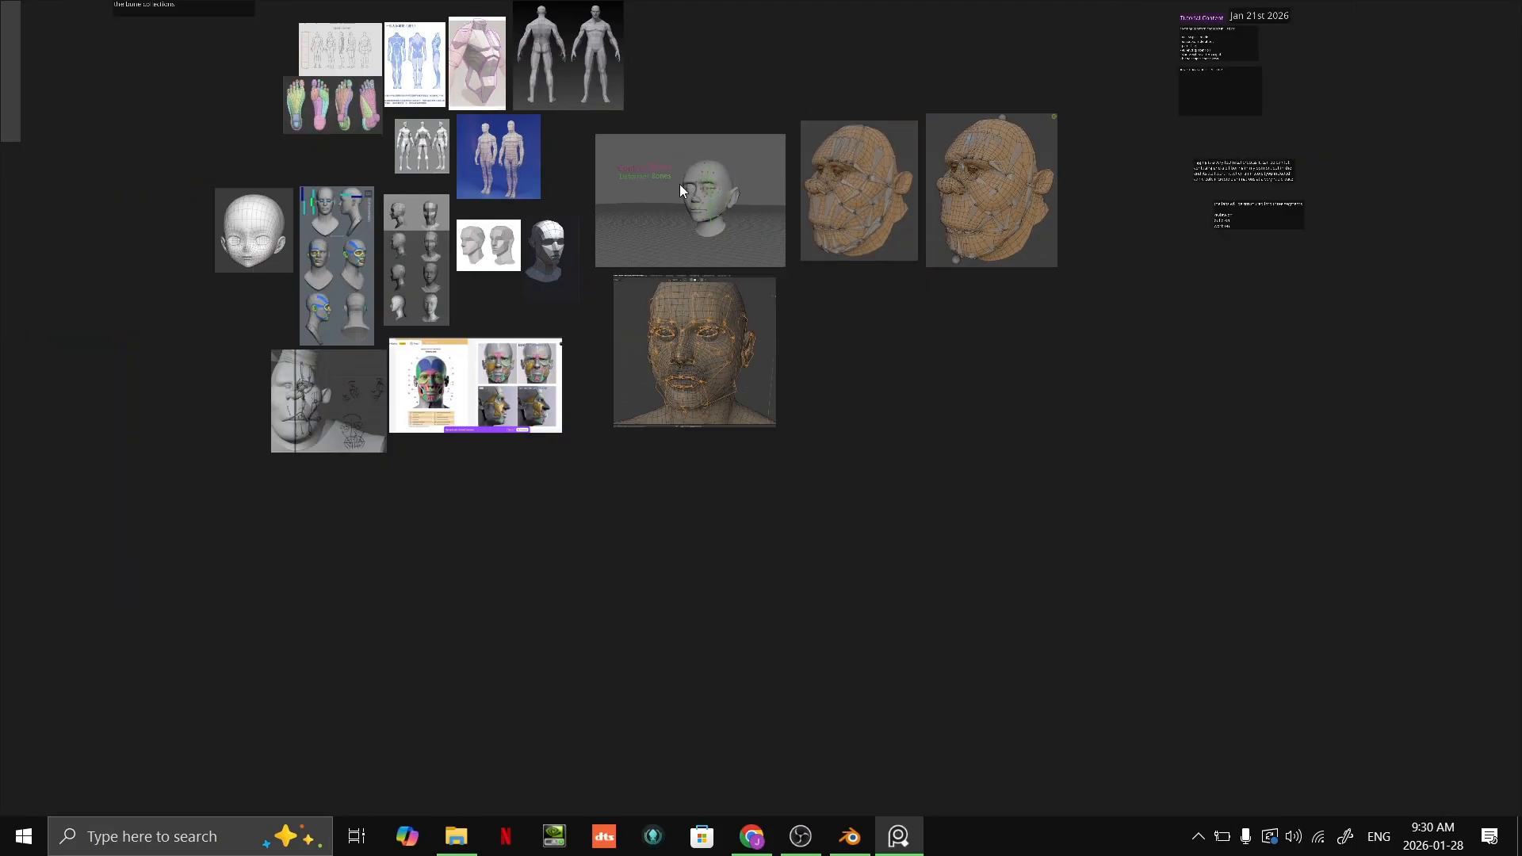
scroll(480, 83, "up", 1)
middle_click_drag(480, 83, 705, 157)
scroll(706, 157, "up", 1)
middle_click_drag(755, 218, 1071, 204)
scroll(1058, 674, "up", 11)
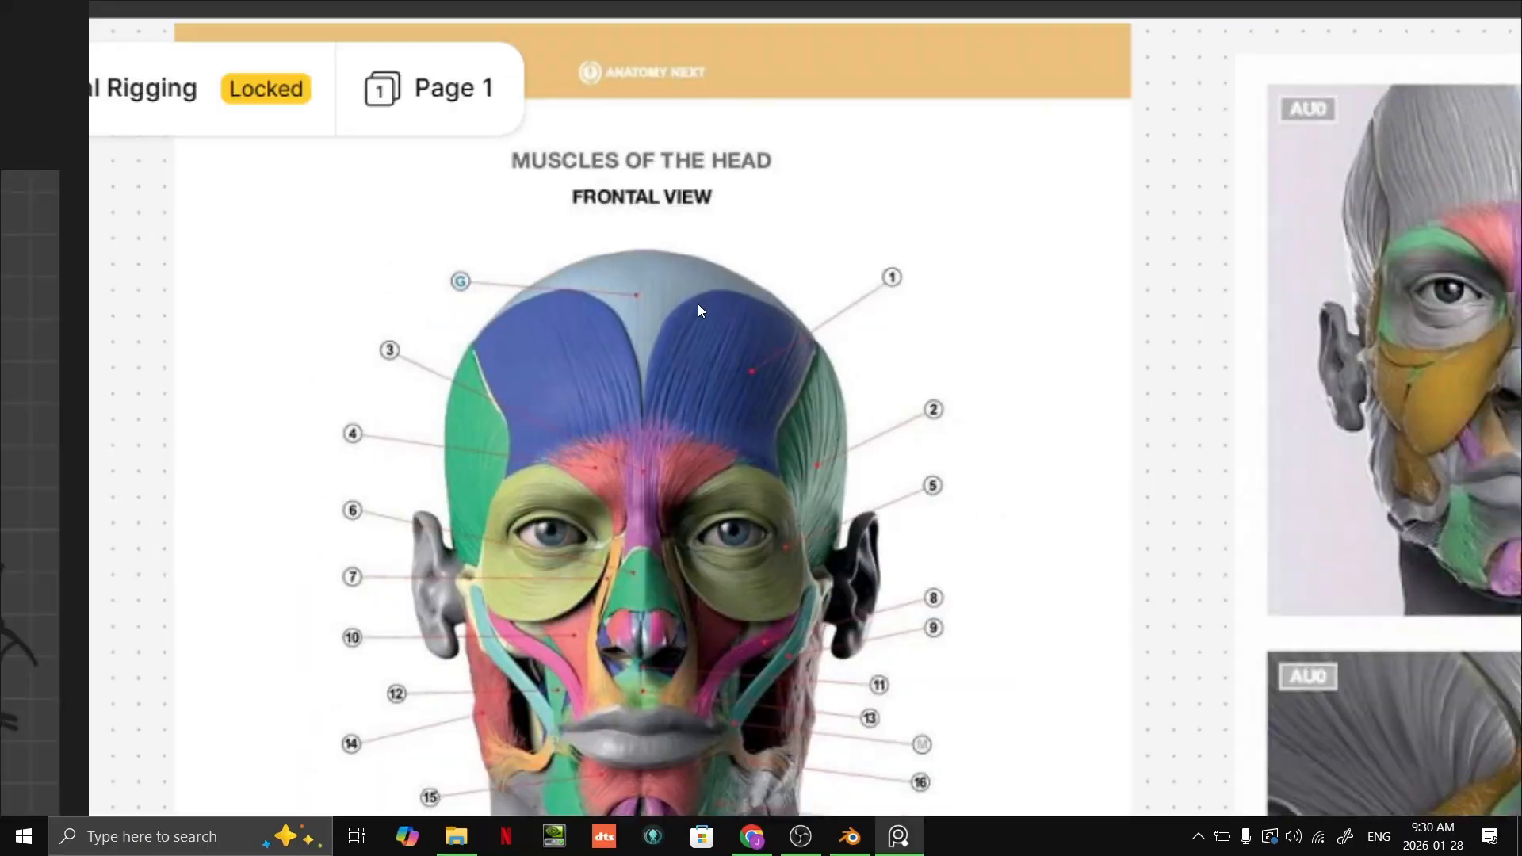
Step: Examine the frontal muscle diagram and the neighbouring expression comparison images, focusing on the forehead muscles
scroll(701, 277, "down", 3)
middle_click_drag(706, 245, 731, 163)
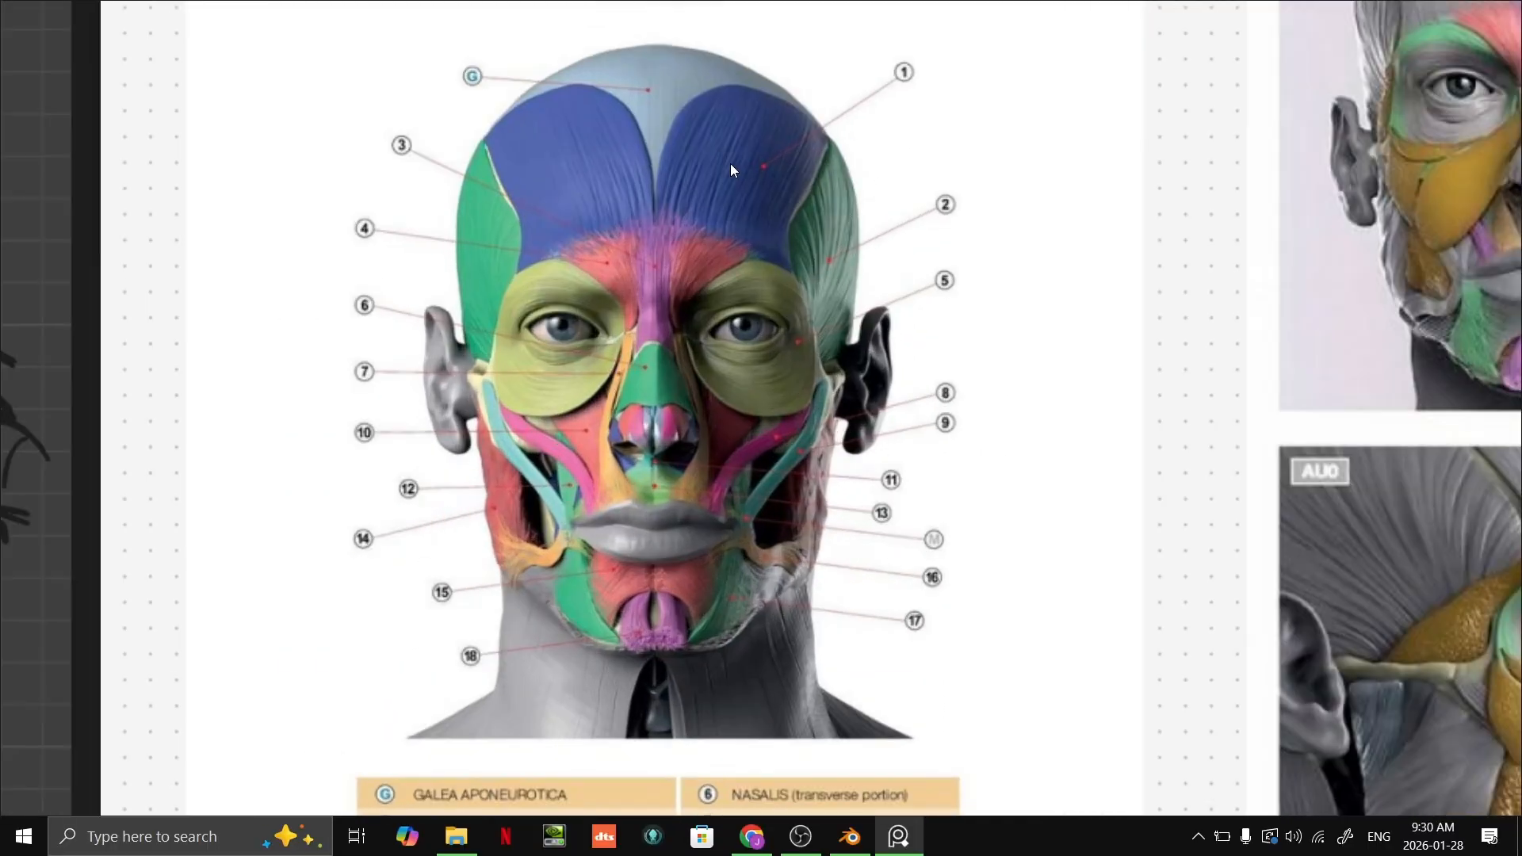
scroll(733, 190, "down", 4)
middle_click_drag(829, 224, 773, 235)
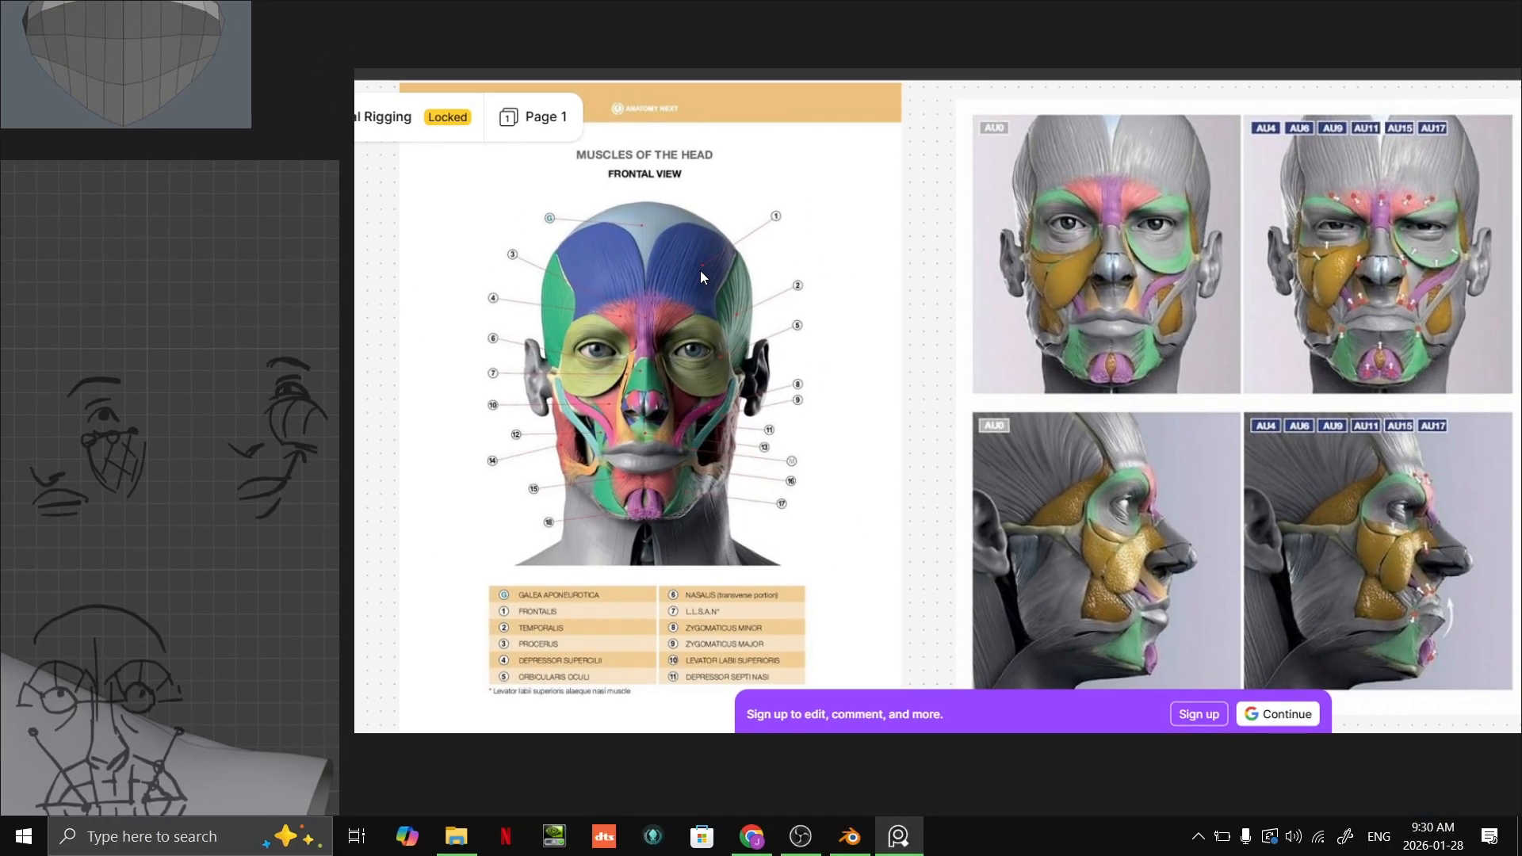
mouse_move(1096, 22)
middle_click_drag(956, 421, 852, 439)
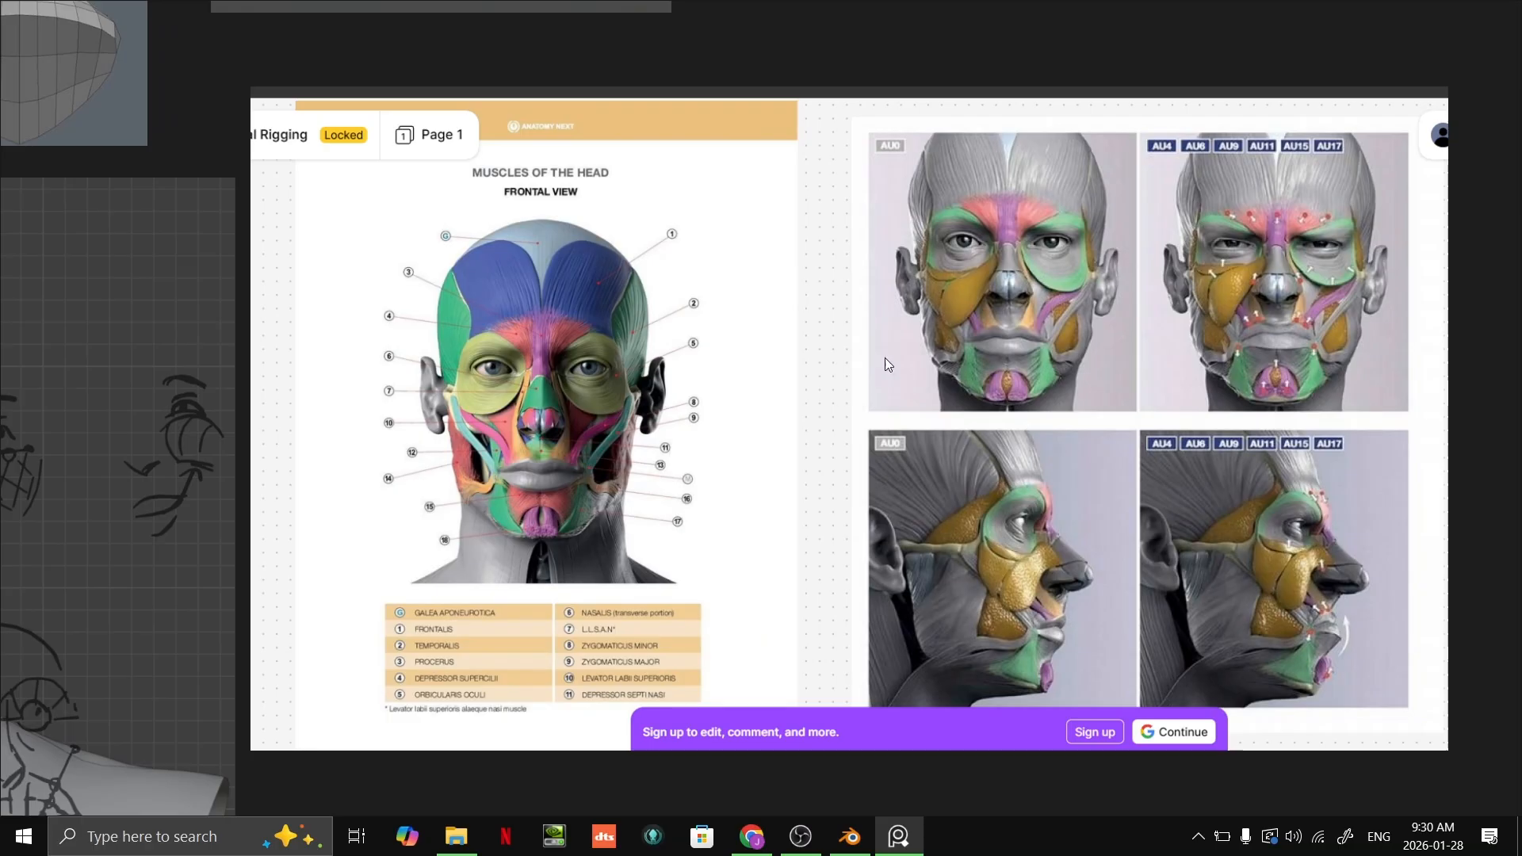
scroll(555, 315, "up", 8)
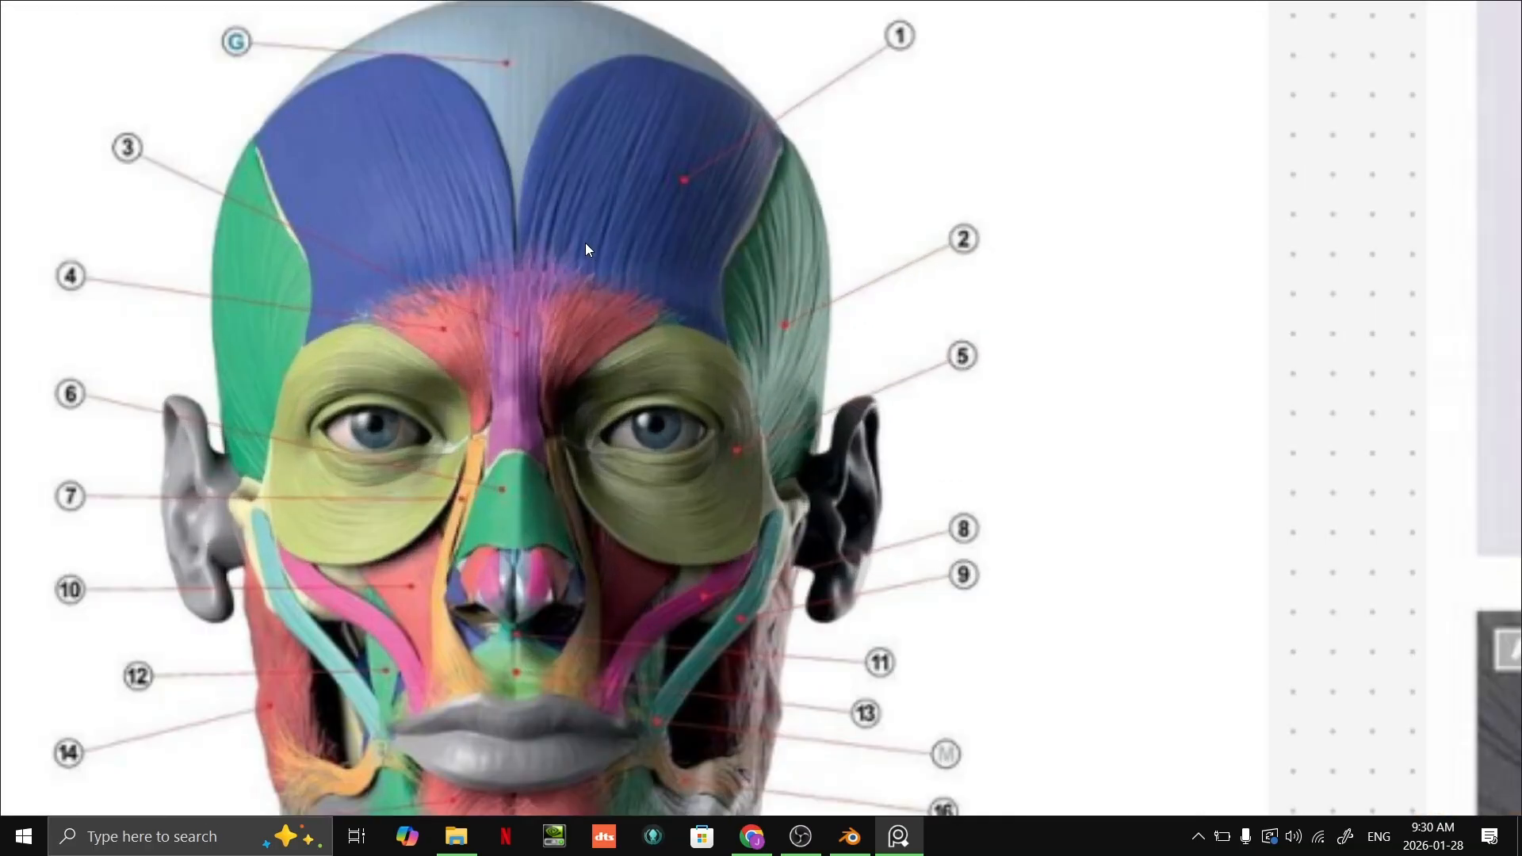
key("ctrl+t")
key("Escape")
key("alt+Tab")
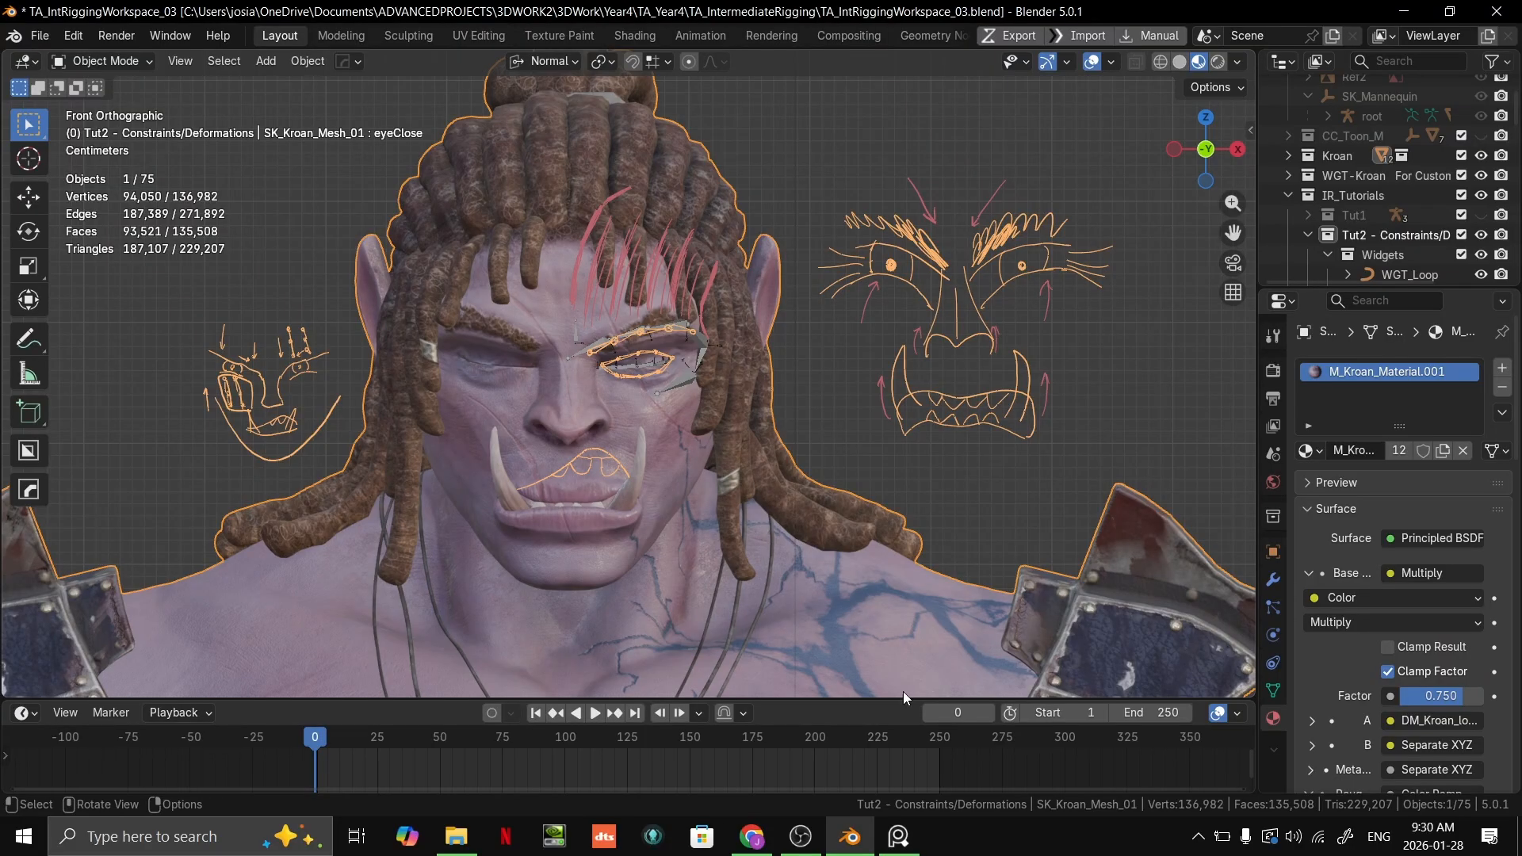
key("alt+Tab")
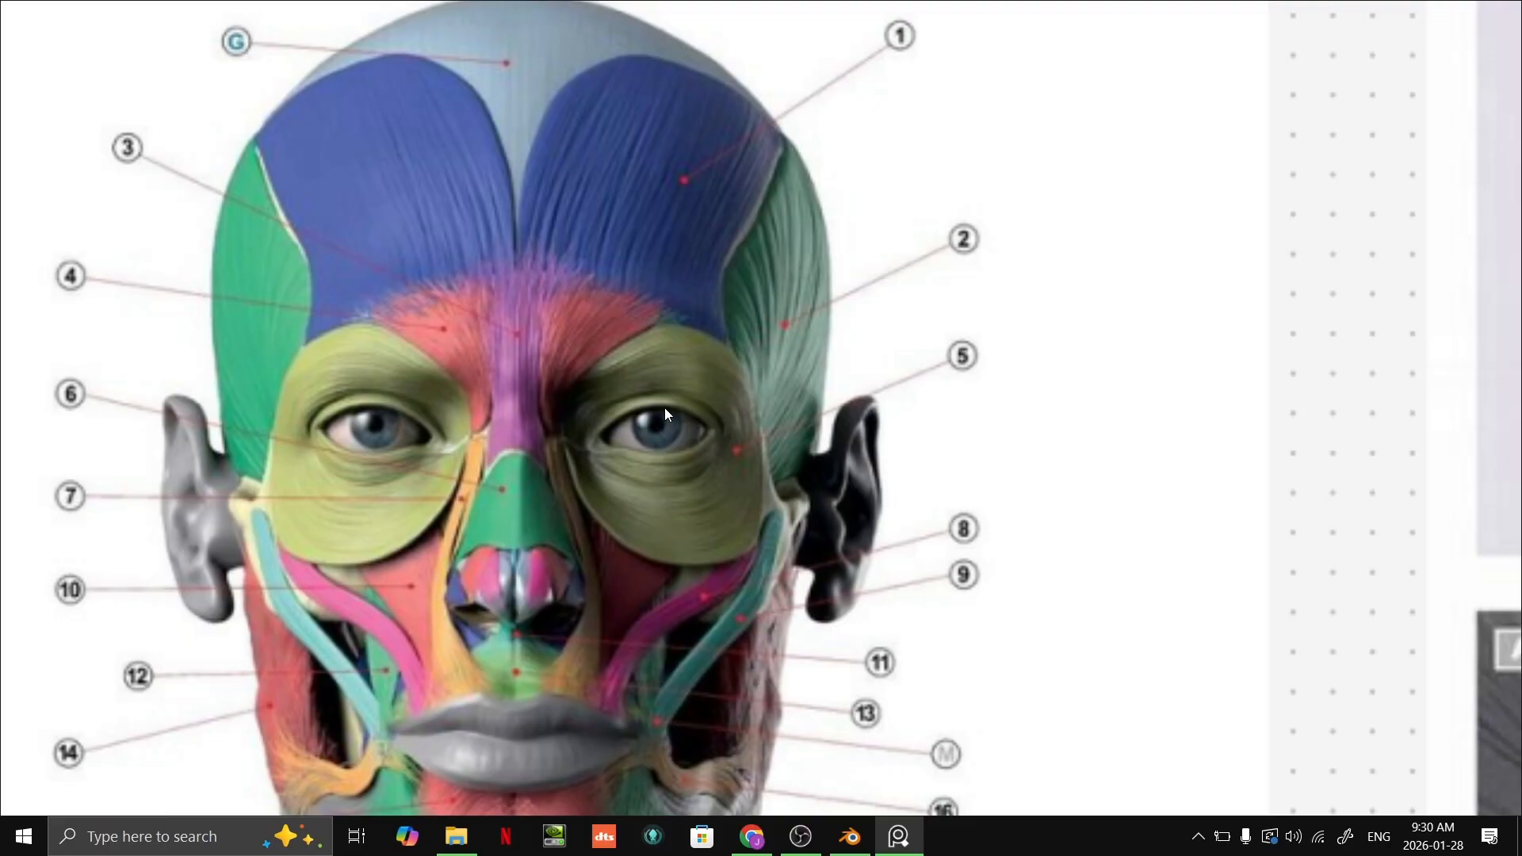
Step: Start drawing over the muscle chart and change the pen color to purple
key("e")
key("d")
left_click_drag(600, 275, 696, 214)
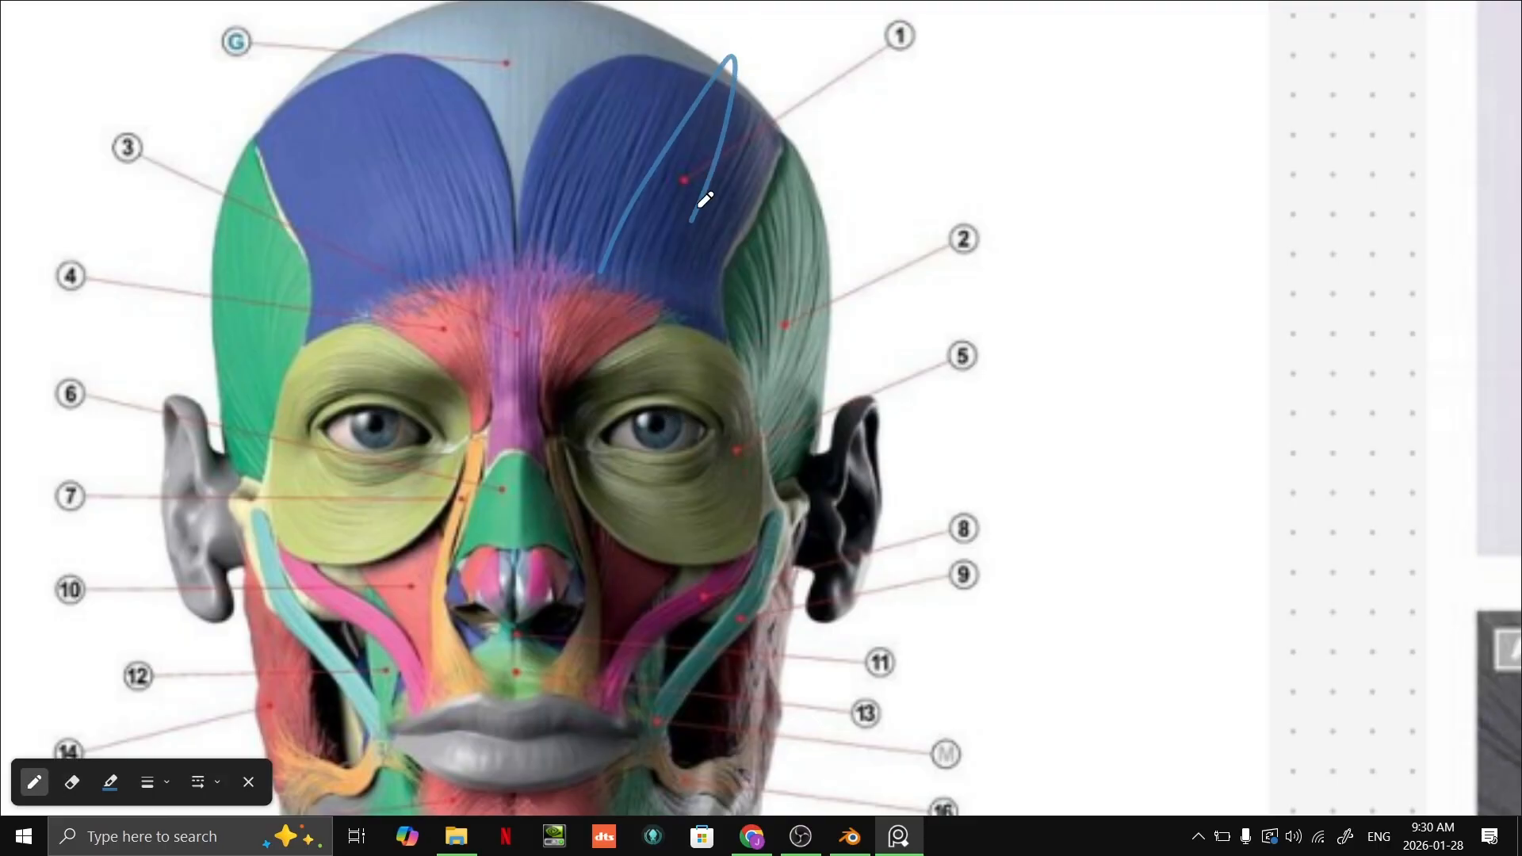
key("ctrl+z")
left_click(119, 791)
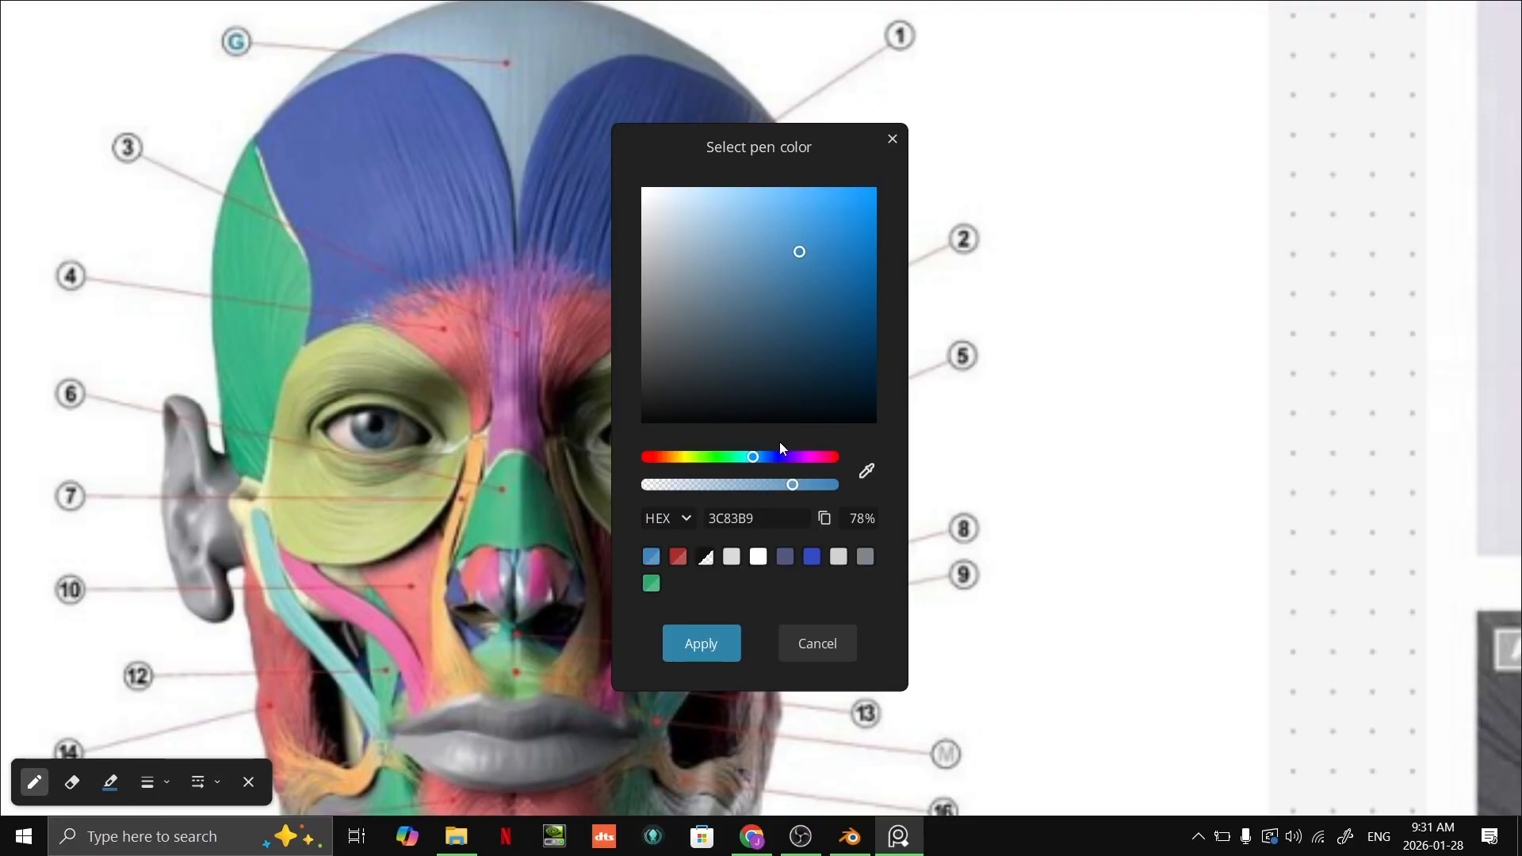
left_click_drag(789, 458, 839, 483)
left_click(702, 643)
Step: Draw five purple lines fanning upward from the brow over the blue forehead muscle labelled 1
left_click_drag(550, 299, 597, 334)
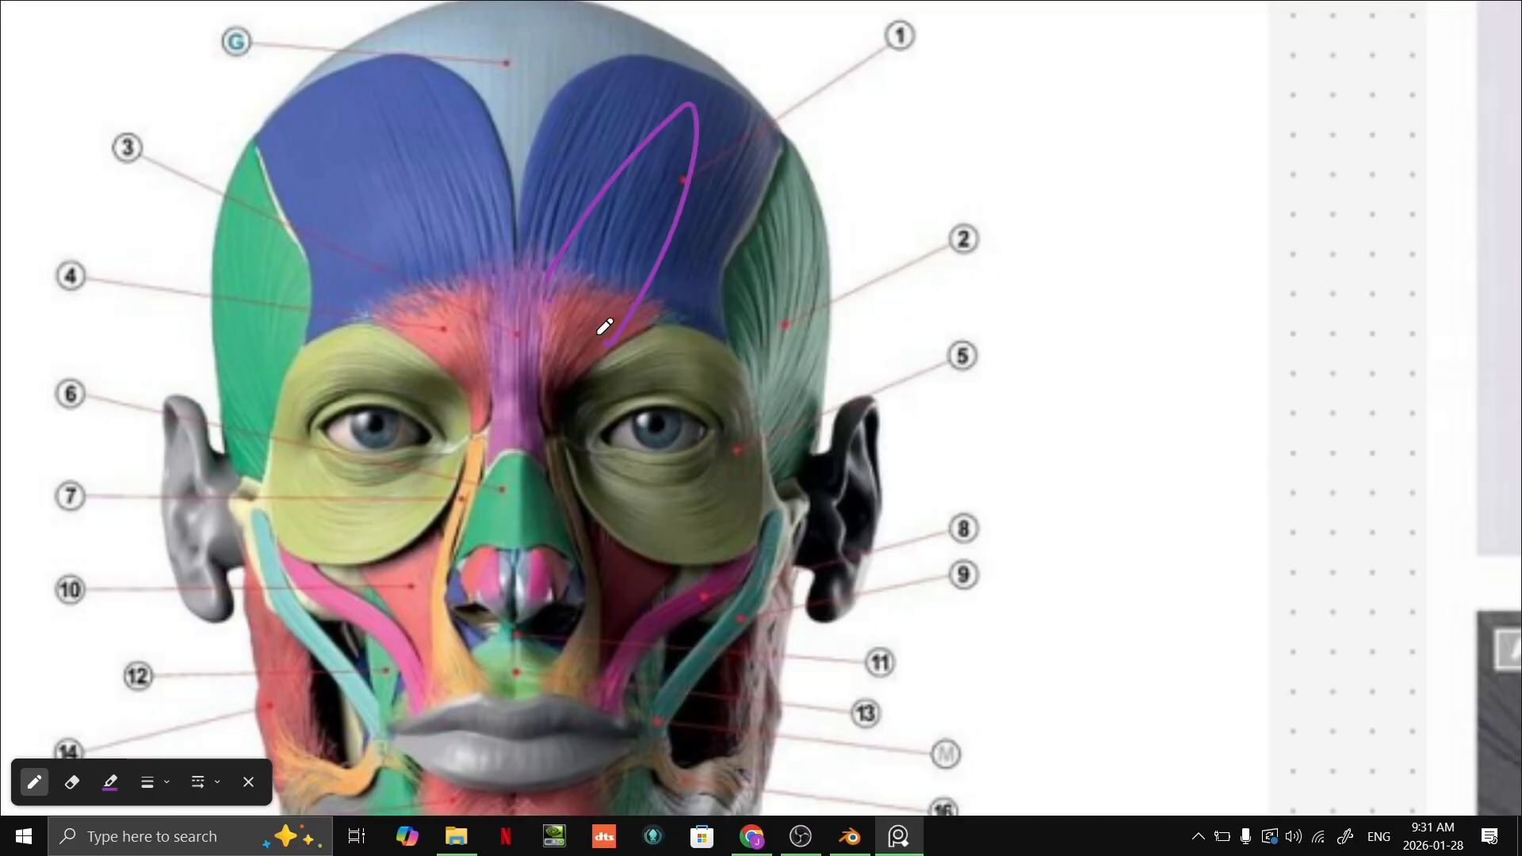
right_click_drag(596, 334, 581, 225)
left_click_drag(533, 241, 636, 56)
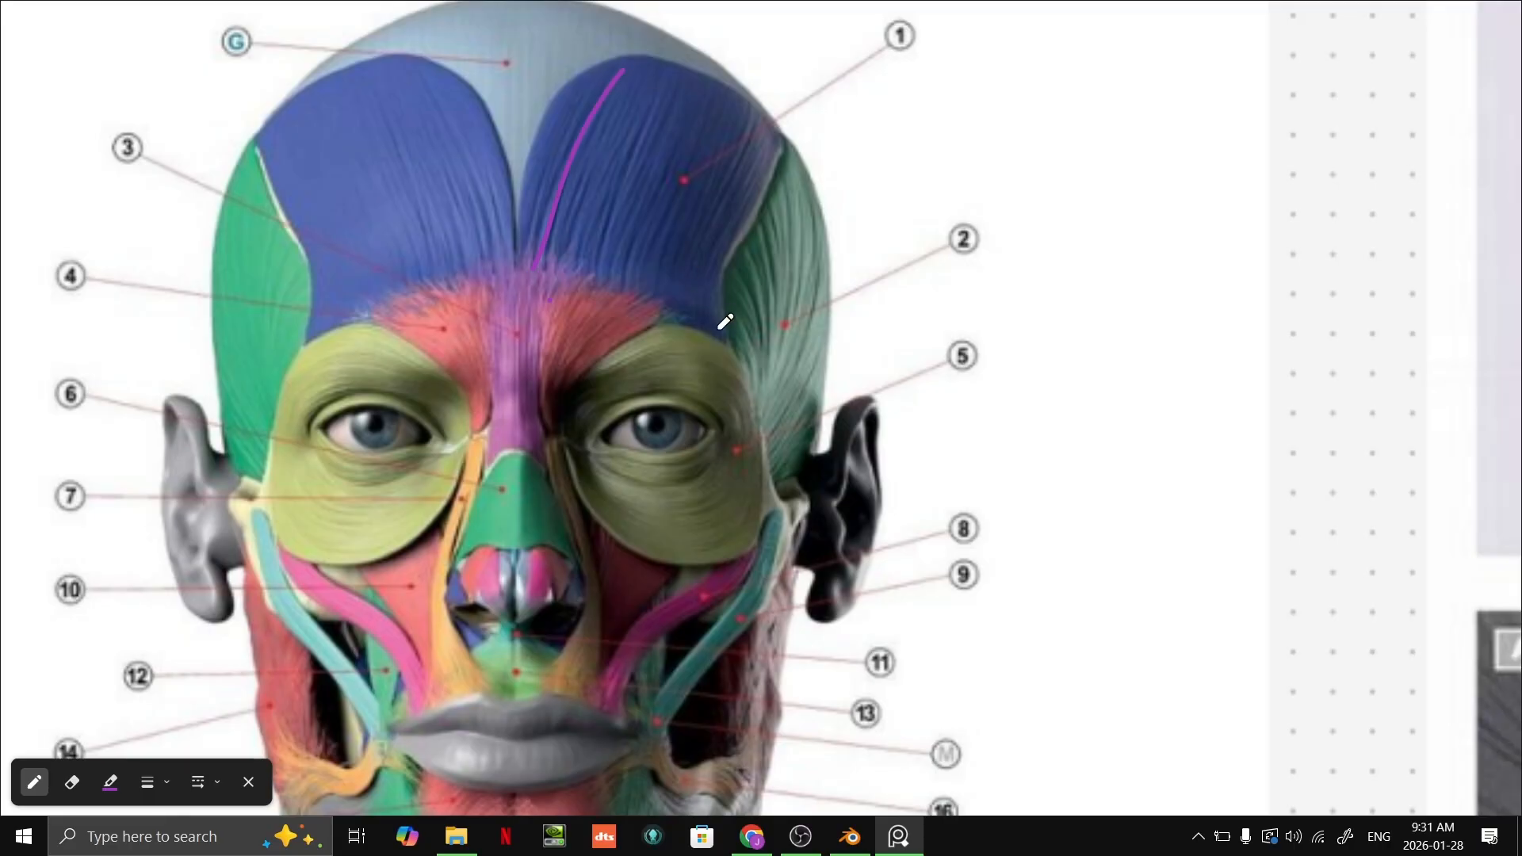
left_click_drag(718, 333, 797, 135)
left_click_drag(583, 282, 682, 79)
left_click_drag(661, 298, 773, 119)
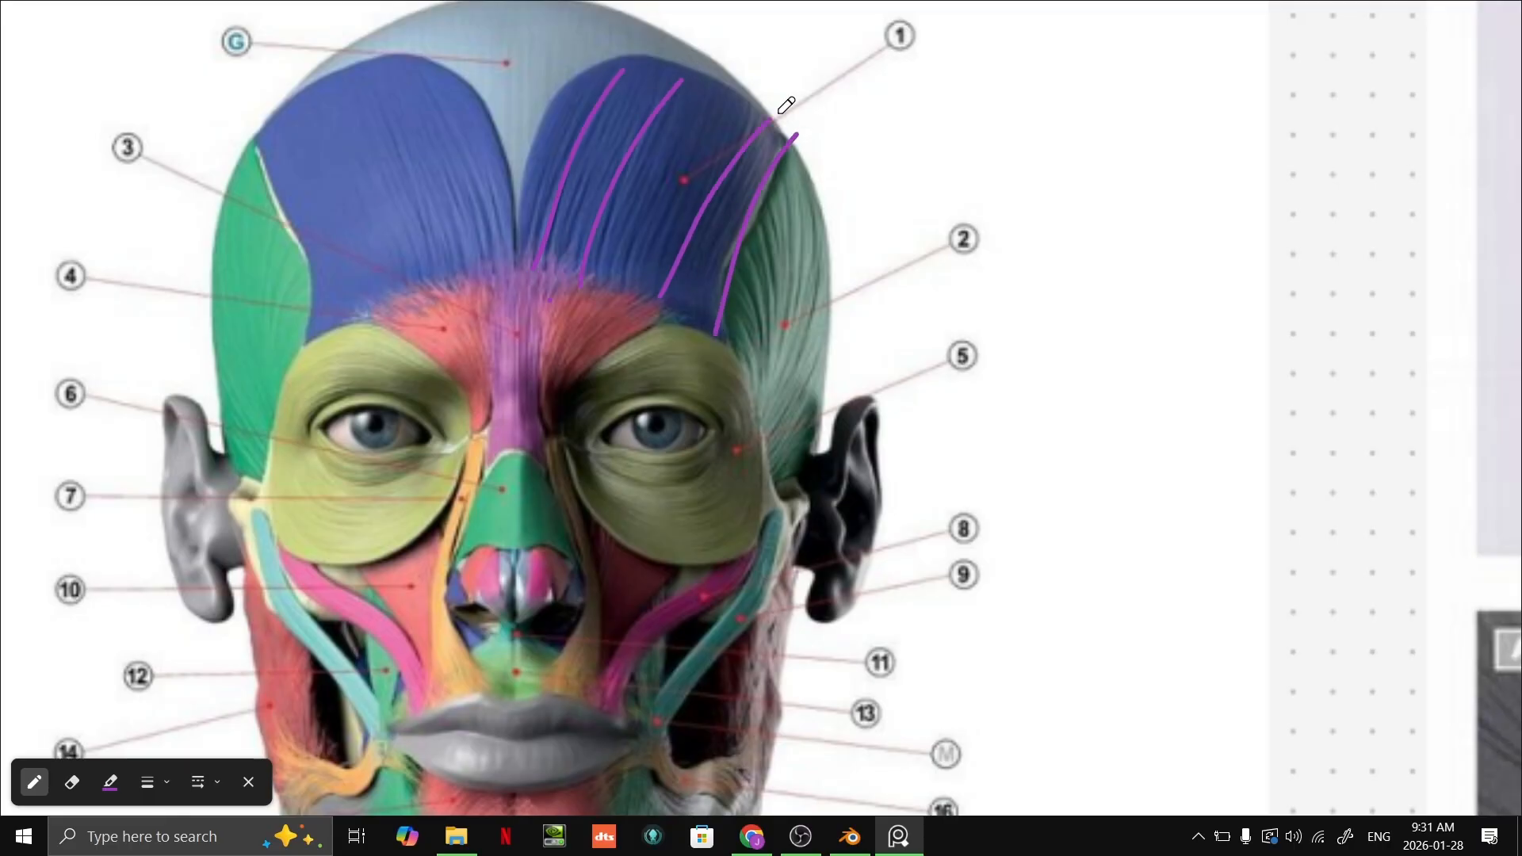
left_click_drag(617, 292, 734, 89)
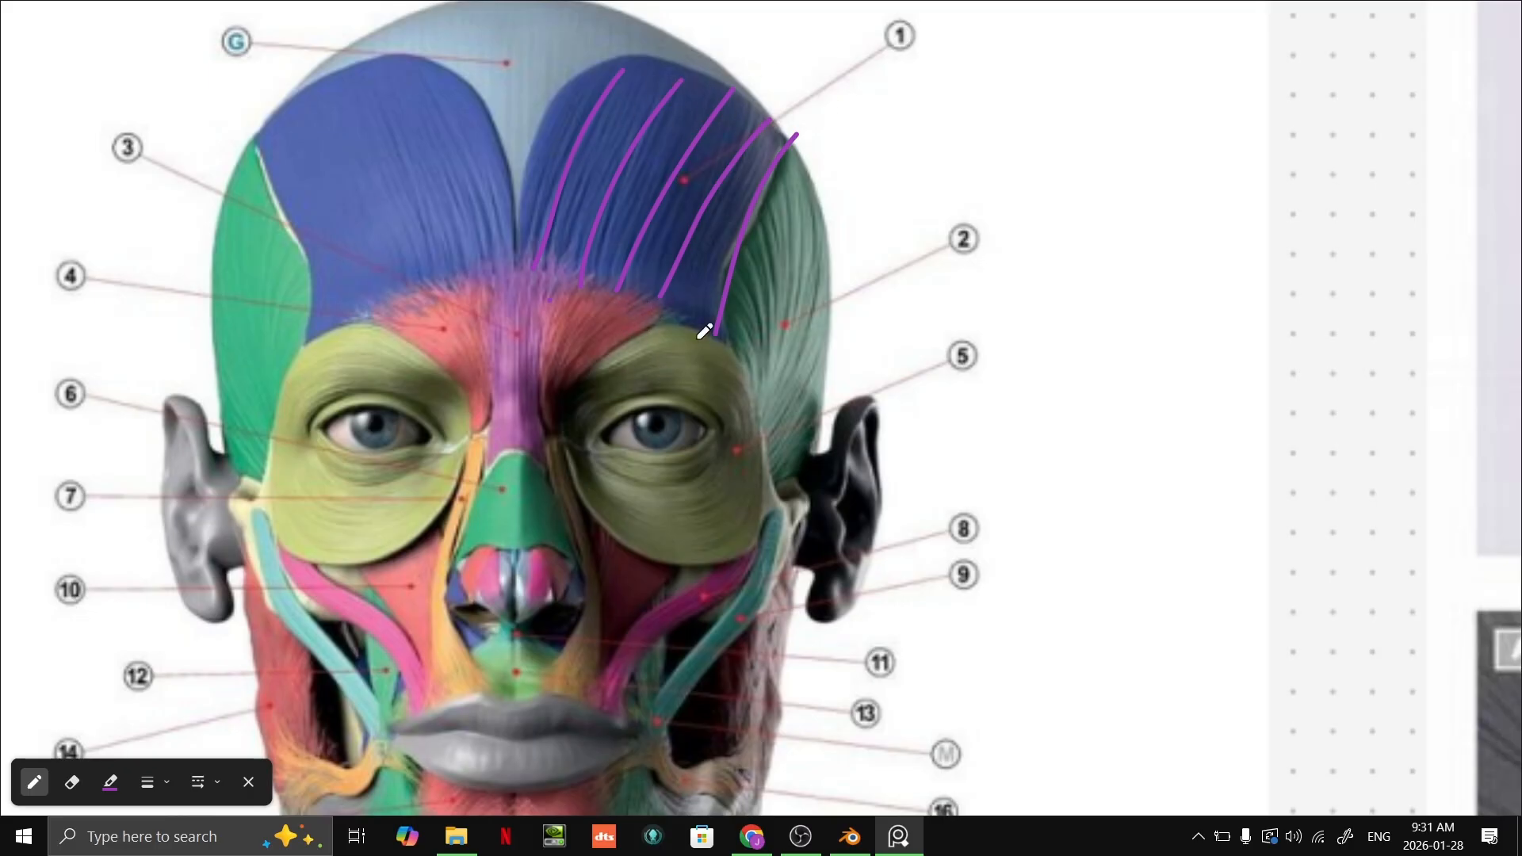
Step: Draw a thick purple line along the brow and a zigzag across the upper ends of the five forehead lines
mouse_move(734, 352)
left_mouse_down()
mouse_move(656, 313)
mouse_move(544, 309)
mouse_move(702, 332)
left_mouse_up()
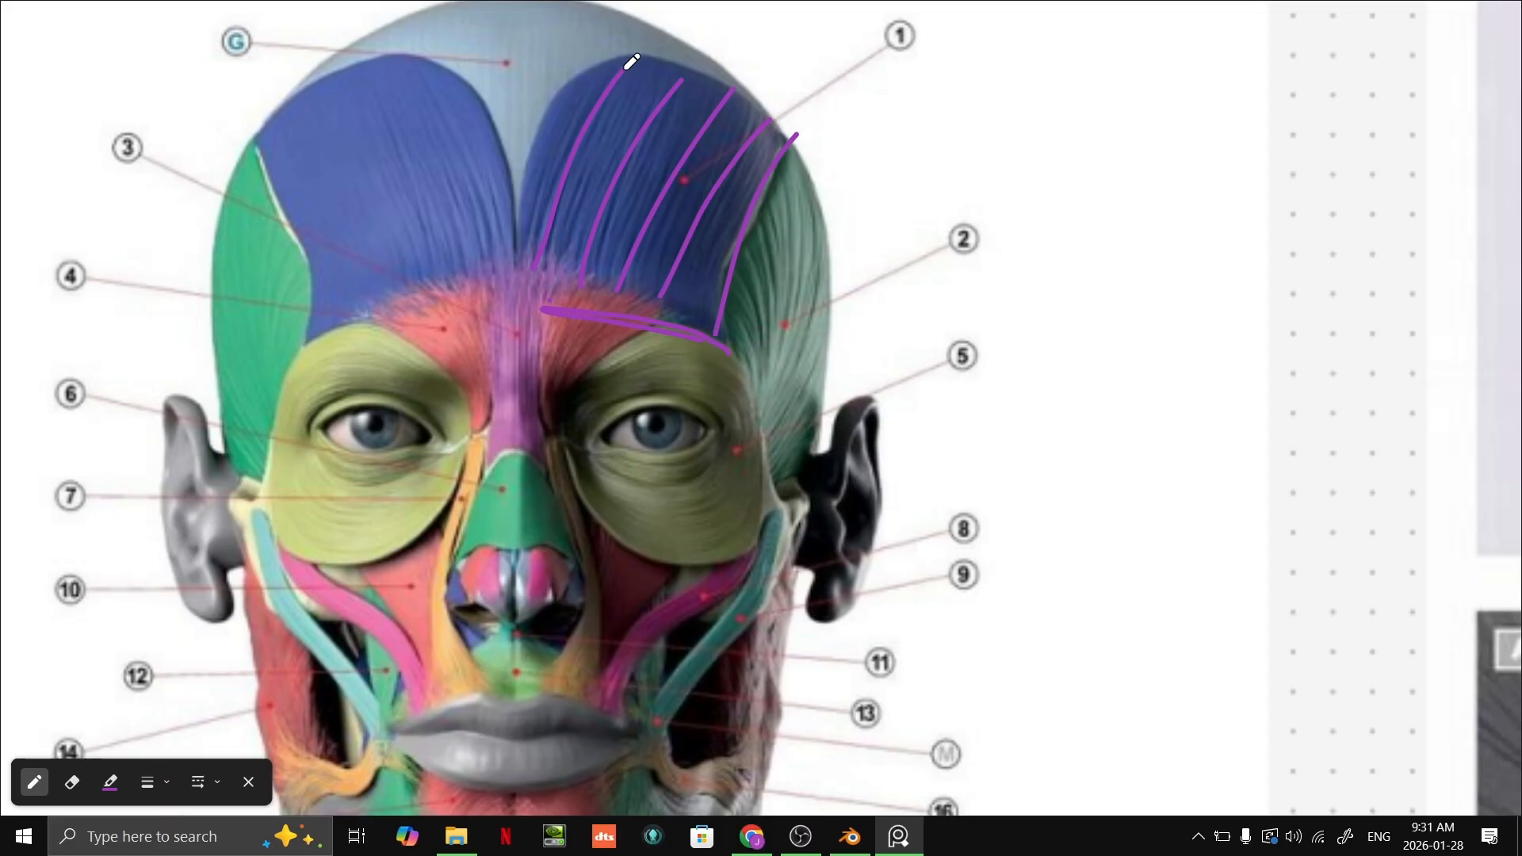
mouse_move(561, 116)
left_mouse_down()
mouse_move(634, 70)
mouse_move(773, 146)
mouse_move(793, 175)
mouse_move(789, 158)
left_mouse_up()
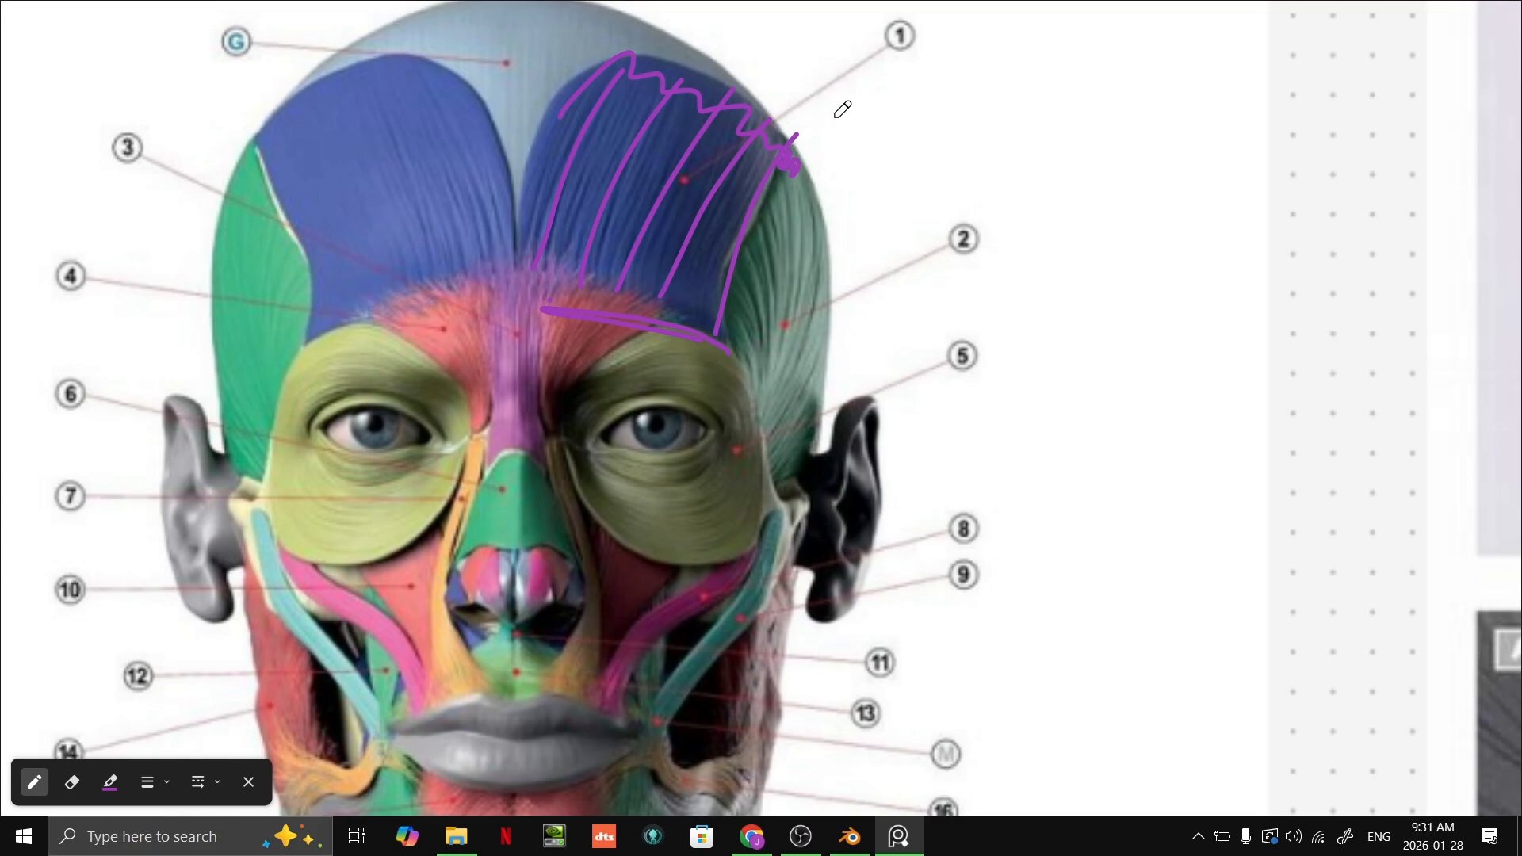
scroll(728, 278, "down", 2)
scroll(716, 279, "up", 4)
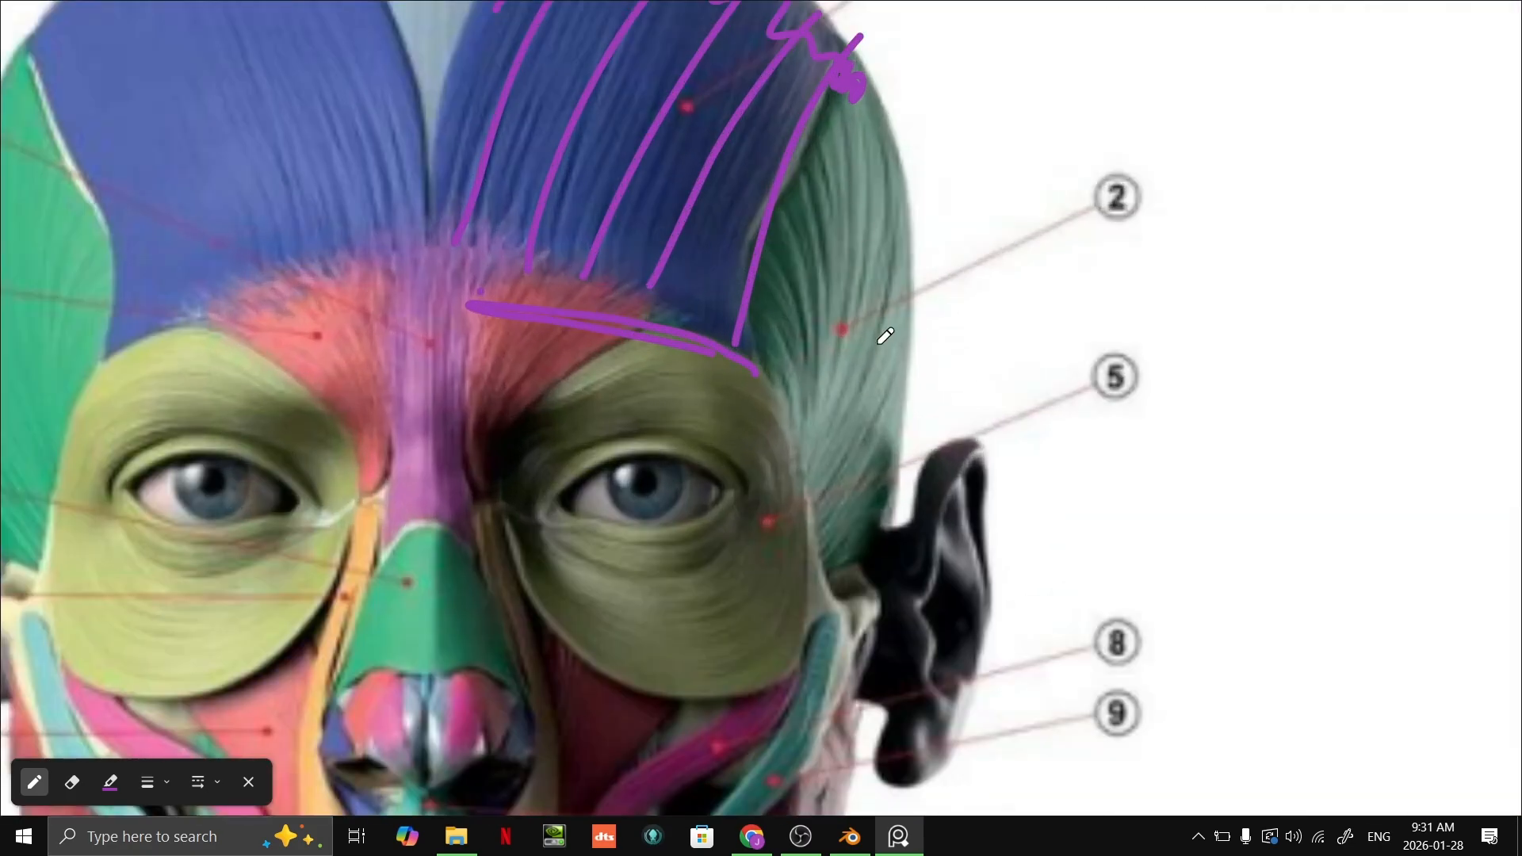
scroll(872, 345, "down", 3)
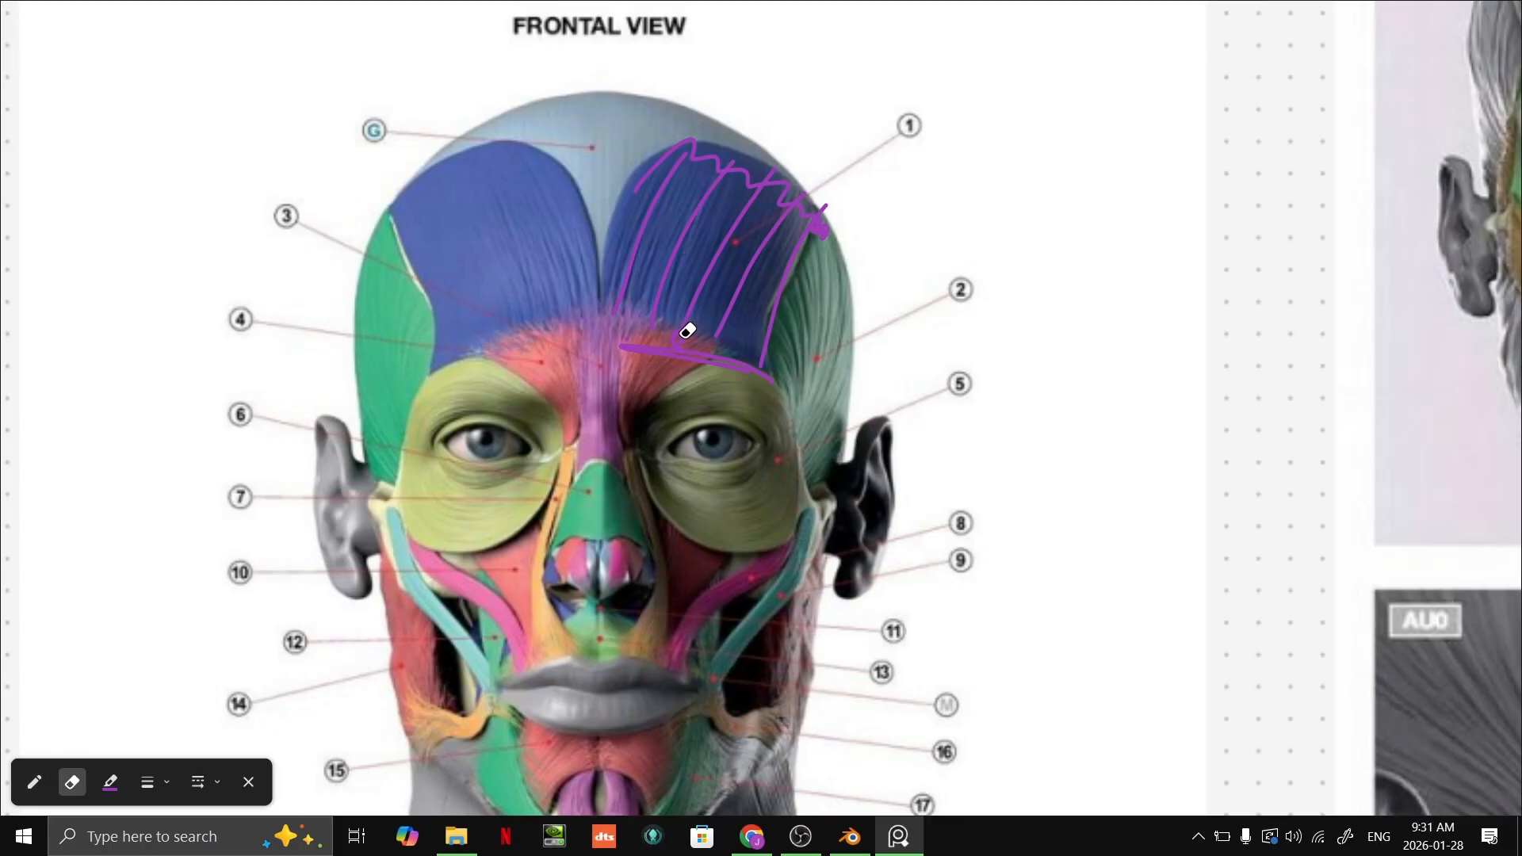
Step: Move across the reference board from the muscle chart to the grey sculpted head with the sketched face bones
key("alt+Tab")
key("alt+Tab")
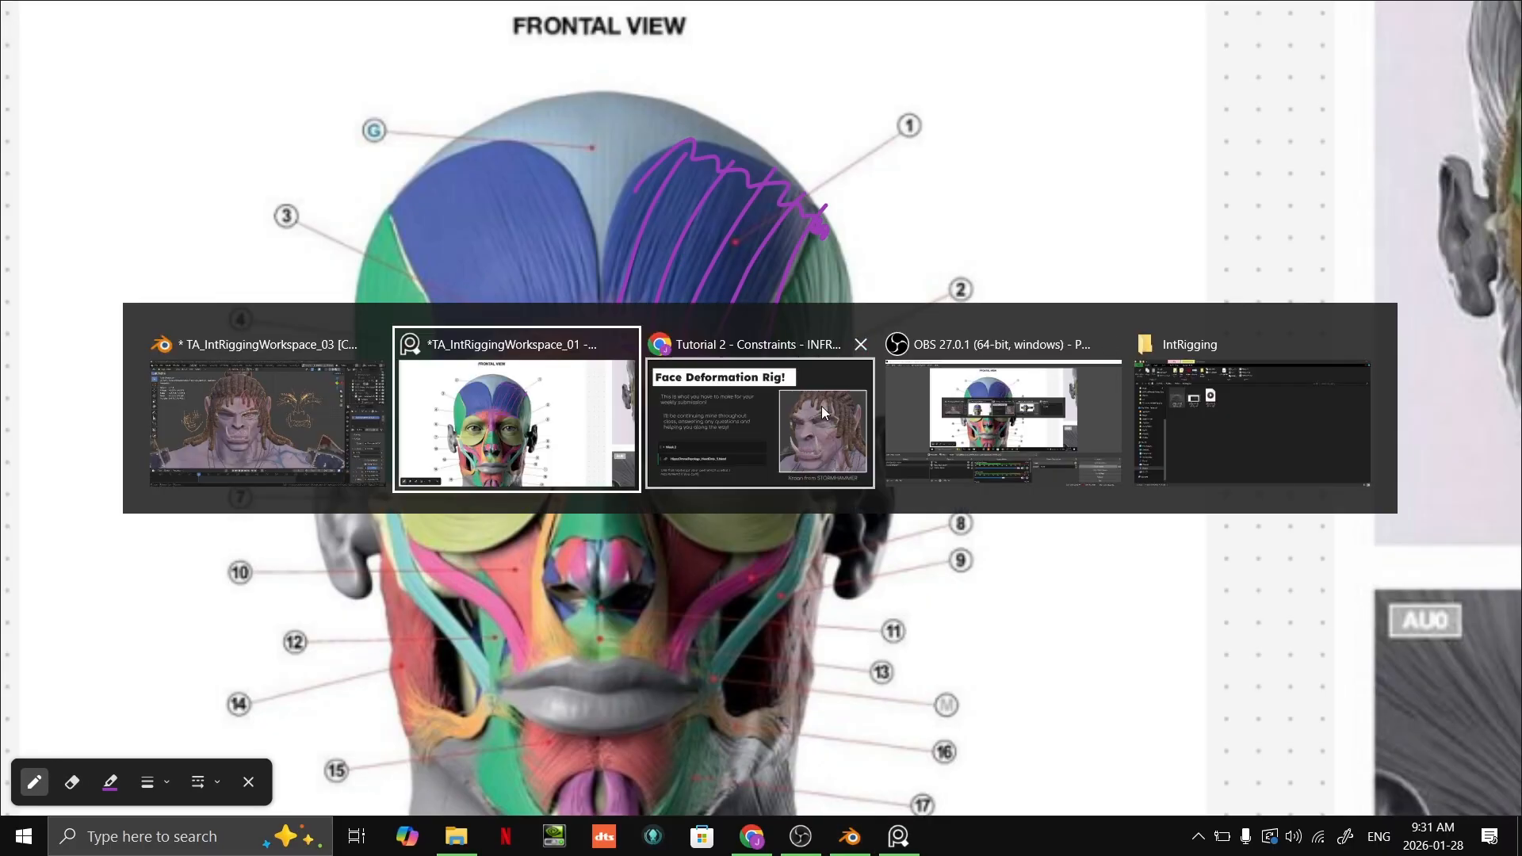
scroll(959, 147, "down", 9)
mouse_move(1419, 183)
middle_mouse_down()
mouse_move(721, 309)
mouse_move(984, 300)
mouse_move(192, 445)
middle_mouse_up()
scroll(868, 254, "up", 2)
middle_click_drag(979, 339, 529, 737)
middle_click_drag(647, 593, 552, 708)
middle_click_drag(552, 624, 1143, 386)
middle_click_drag(331, 546, 1277, 349)
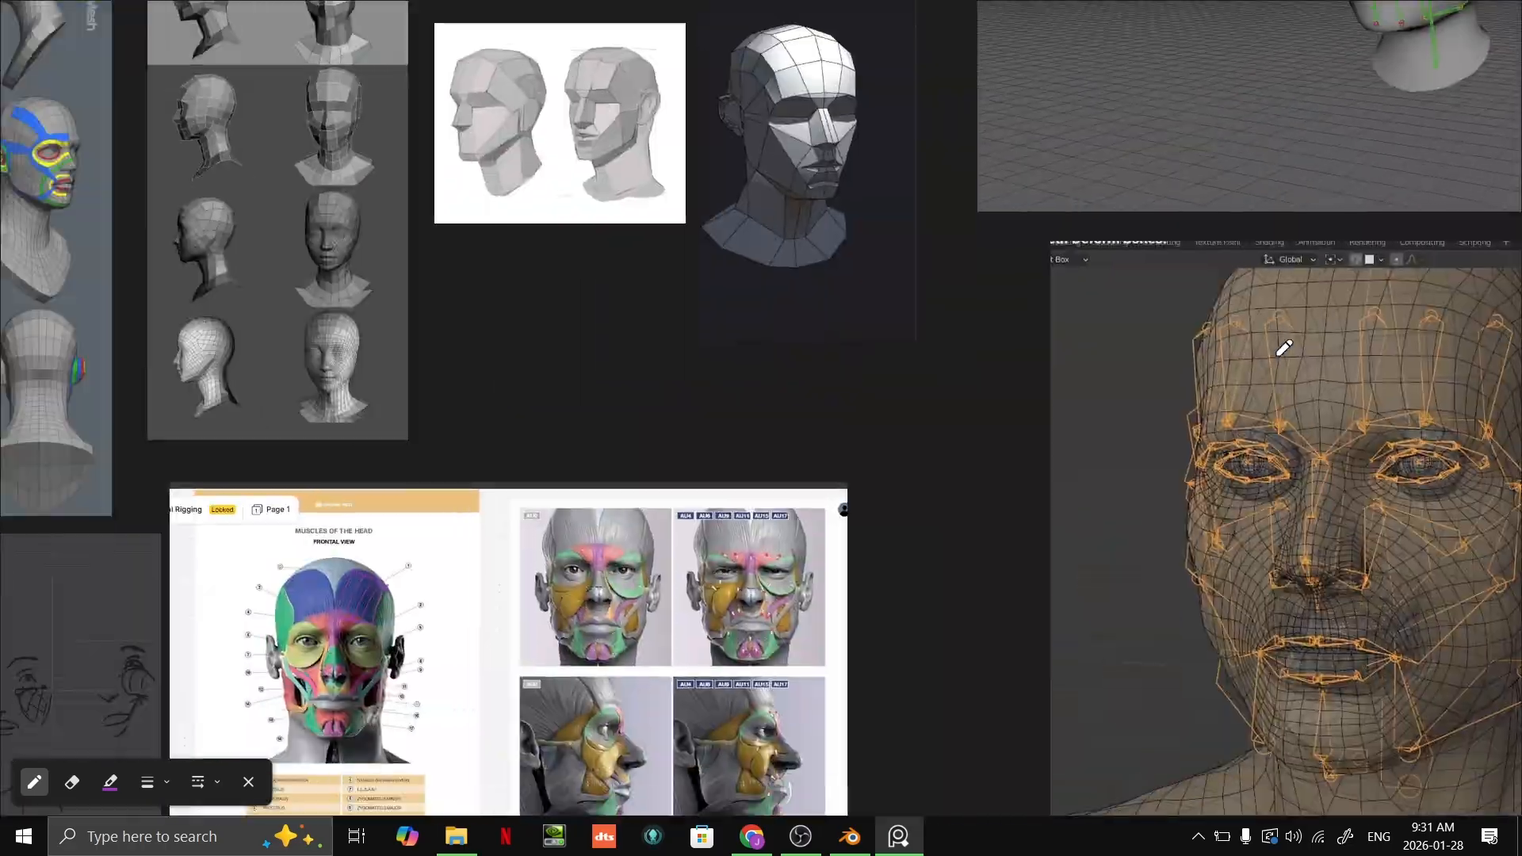
mouse_move(25, 543)
middle_mouse_down()
mouse_move(715, 447)
mouse_move(914, 343)
middle_mouse_up()
scroll(676, 472, "up", 1)
middle_click_drag(1061, 163, 758, 537)
scroll(693, 606, "up", 1)
middle_click_drag(693, 607, 986, 128)
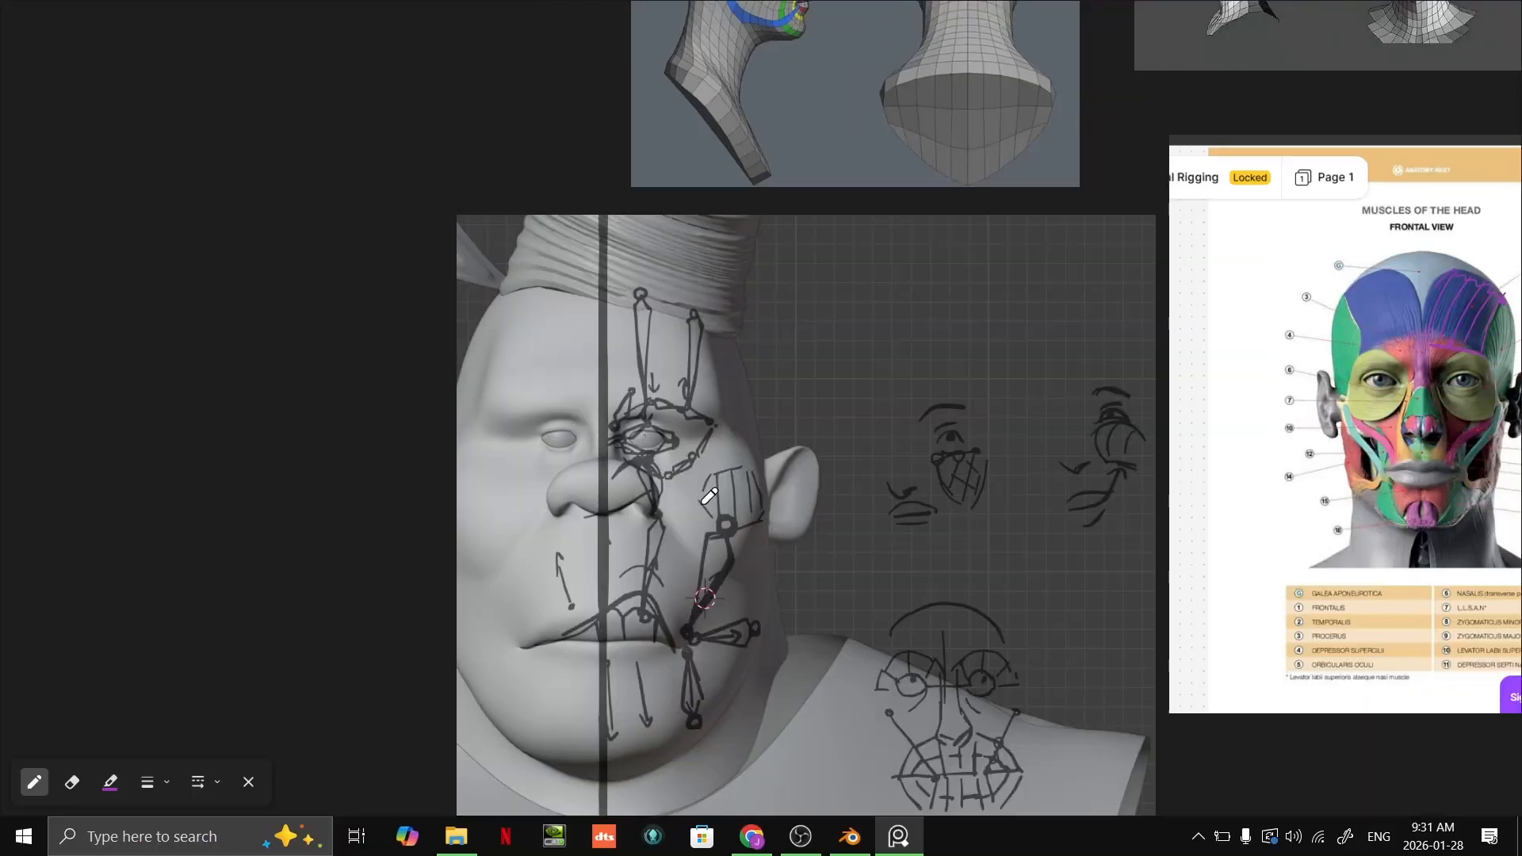
Step: Examine the bones sketched on the grey head's brow, eye and mouth and the small face sketches beside it
middle_click_drag(682, 563, 830, 394)
scroll(830, 394, "up", 1)
scroll(830, 395, "up", 1)
middle_click_drag(1014, 442, 875, 577)
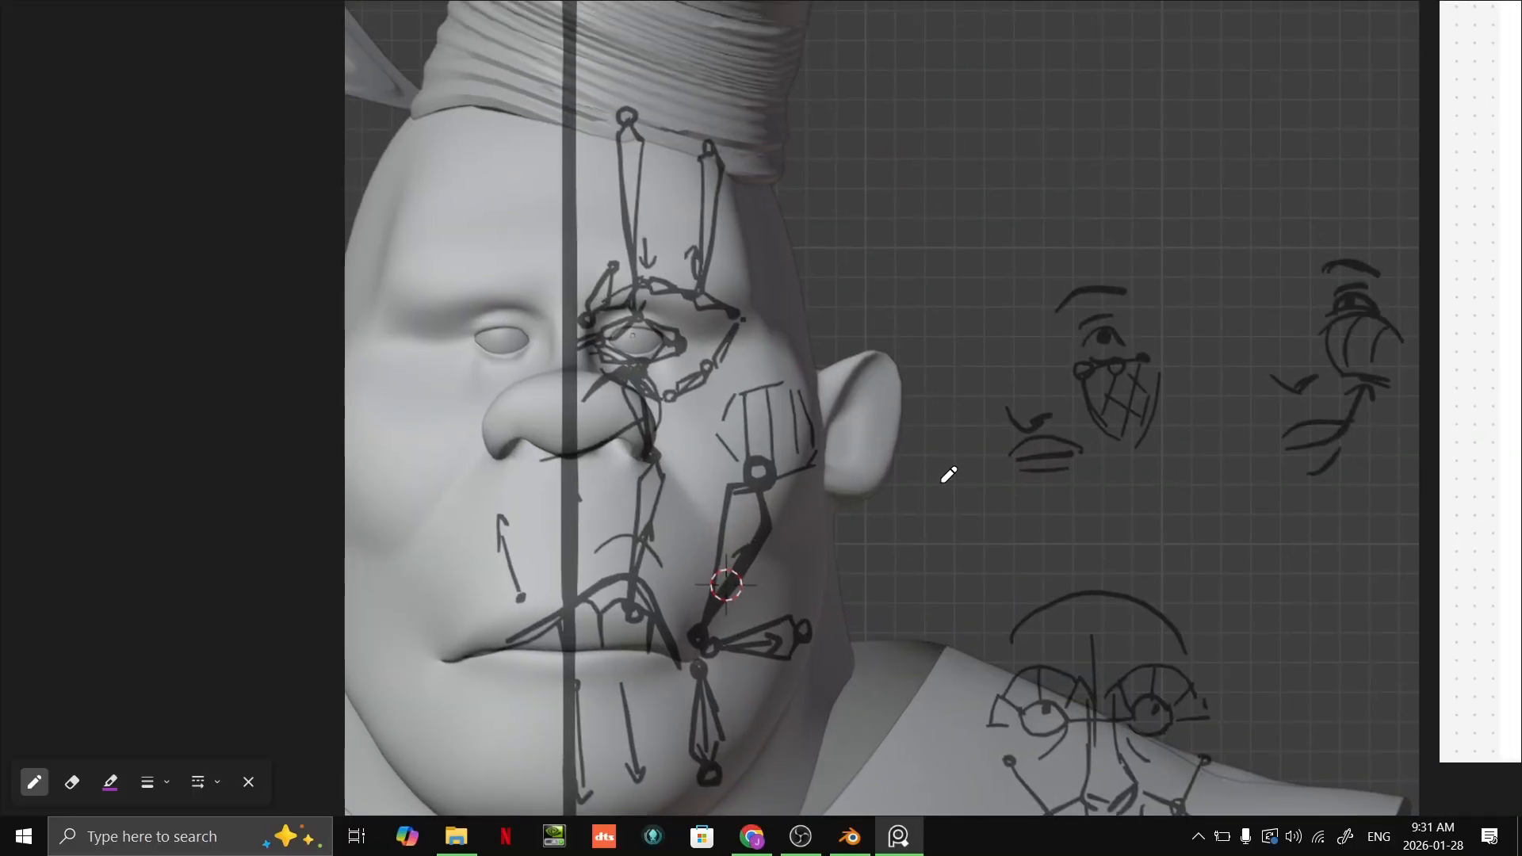
scroll(969, 438, "down", 4)
scroll(743, 456, "up", 4)
middle_click_drag(1141, 425, 737, 480)
scroll(737, 481, "down", 2)
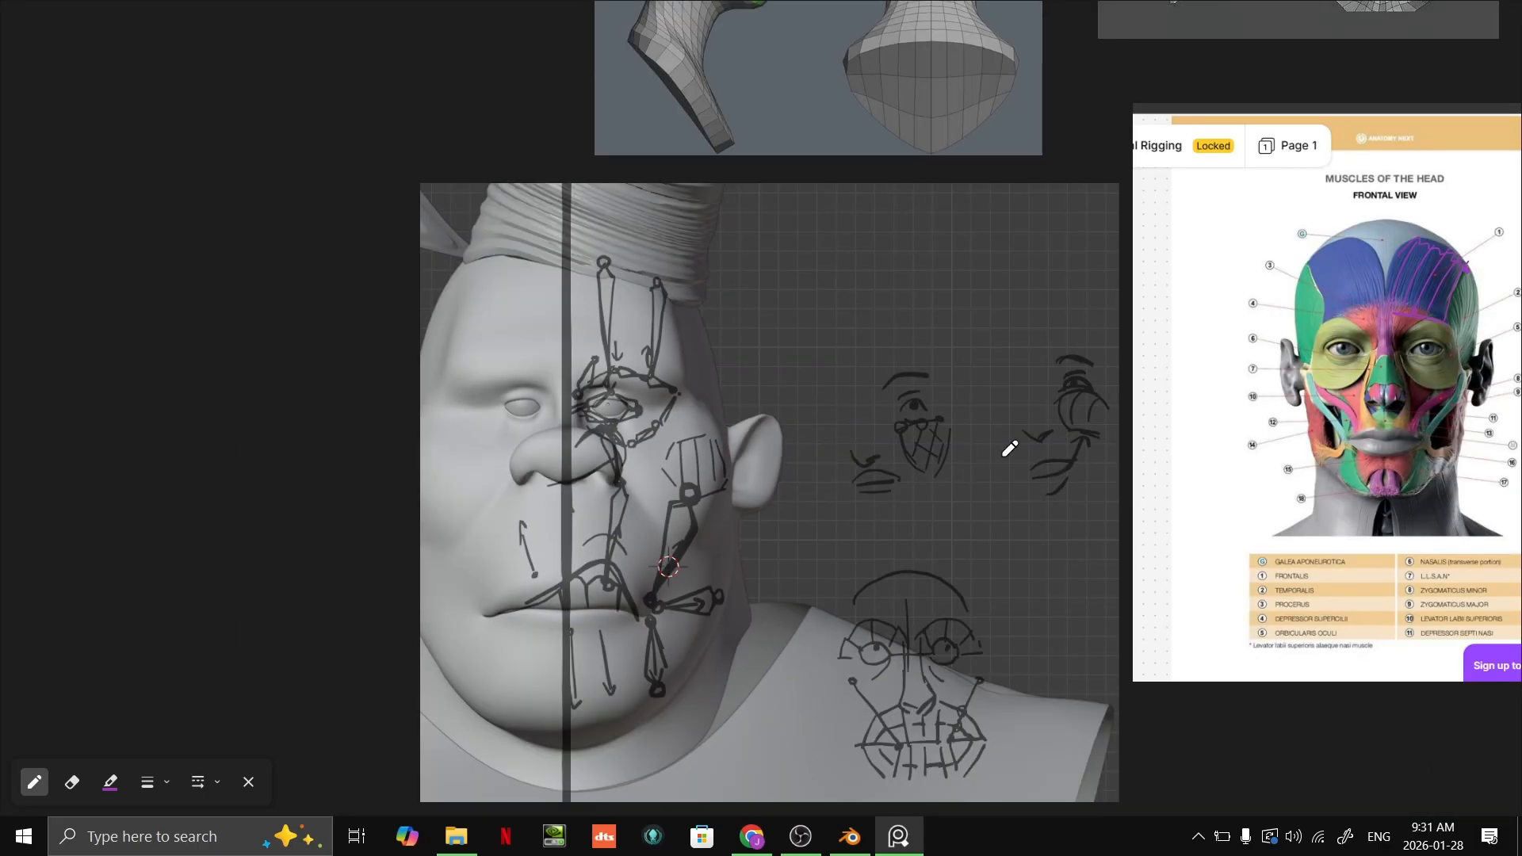
Step: Bring the Control Bones and Deformer Bones head reference into view and examine its forehead, brow and eye bones
middle_click_drag(1010, 449, 629, 537)
scroll(987, 529, "down", 3)
scroll(969, 458, "down", 4)
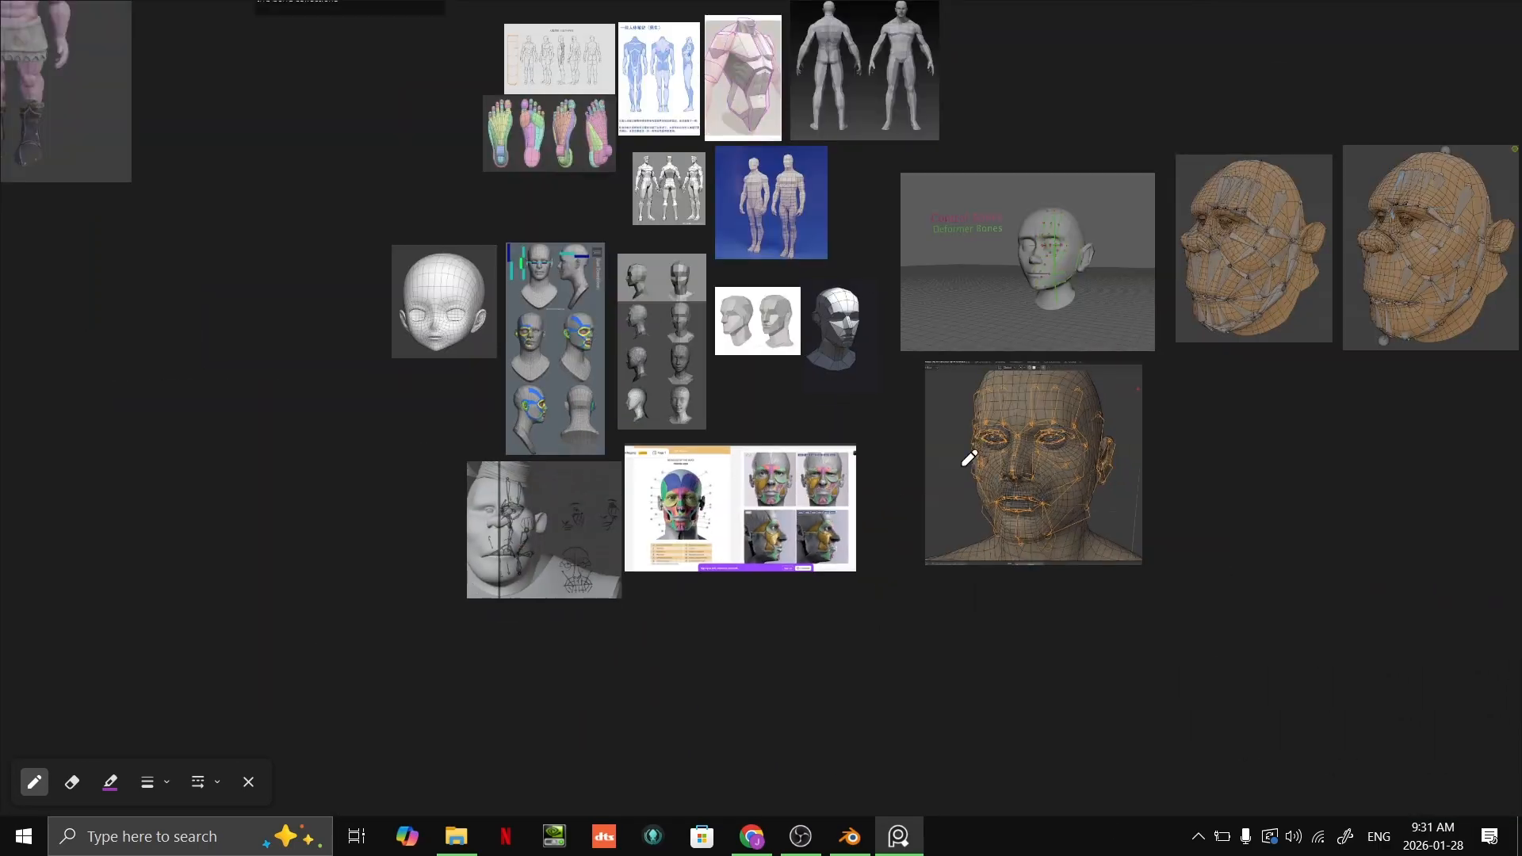
middle_click_drag(969, 458, 985, 598)
scroll(934, 537, "up", 2)
scroll(884, 289, "up", 7)
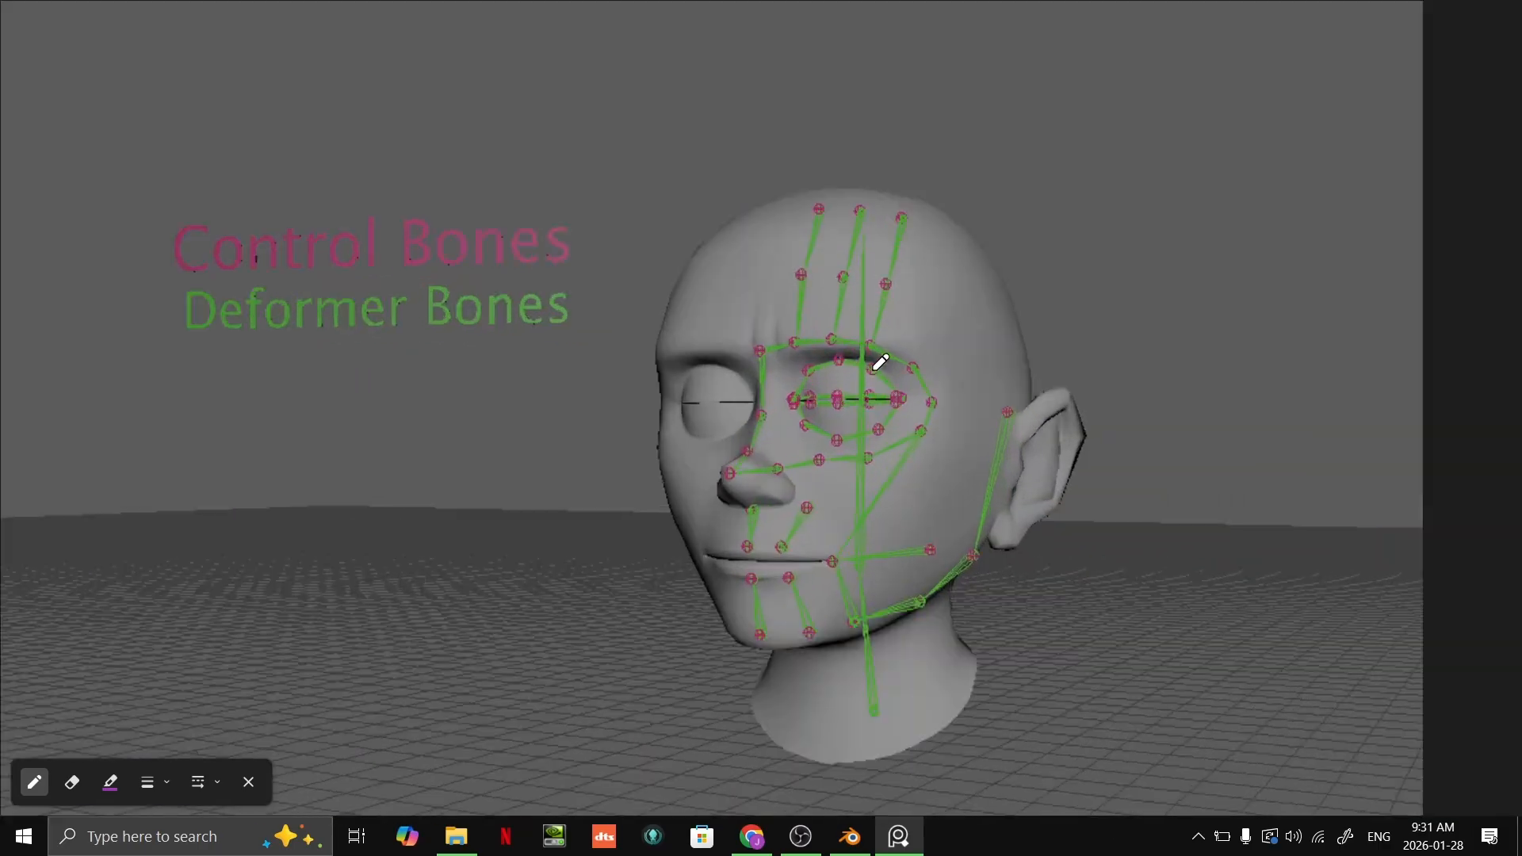
scroll(874, 371, "up", 2)
scroll(939, 329, "down", 2)
middle_click_drag(971, 310, 1162, 267)
scroll(1145, 322, "up", 2)
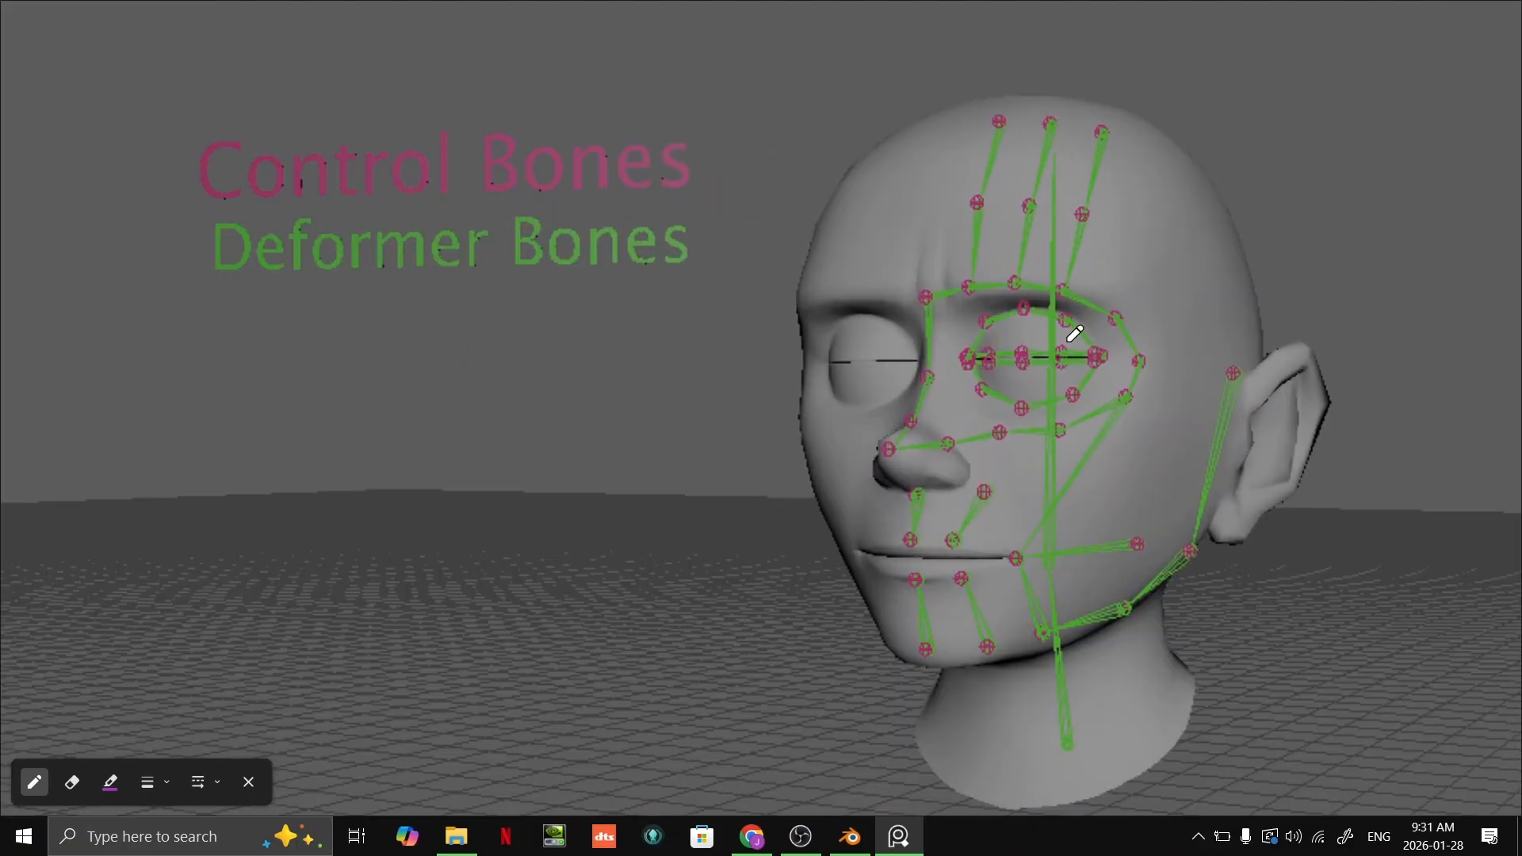
scroll(1120, 348, "down", 2)
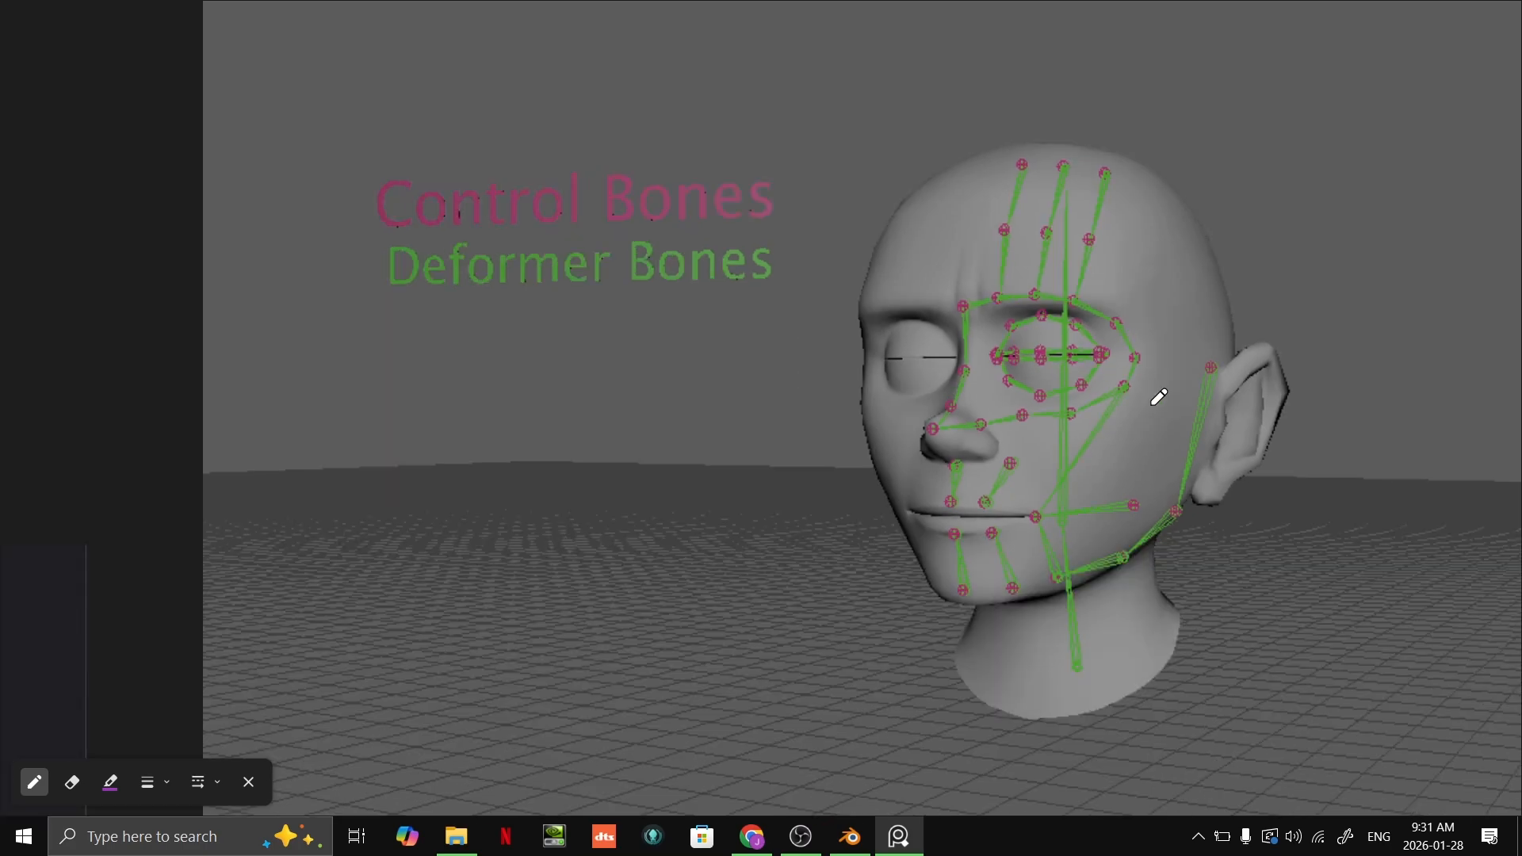
Step: Take the reference board out of its maximized view and examine the brow and eyelid bones on Kroan's face in Blender
middle_click_drag(1150, 405, 964, 429)
scroll(973, 420, "up", 2)
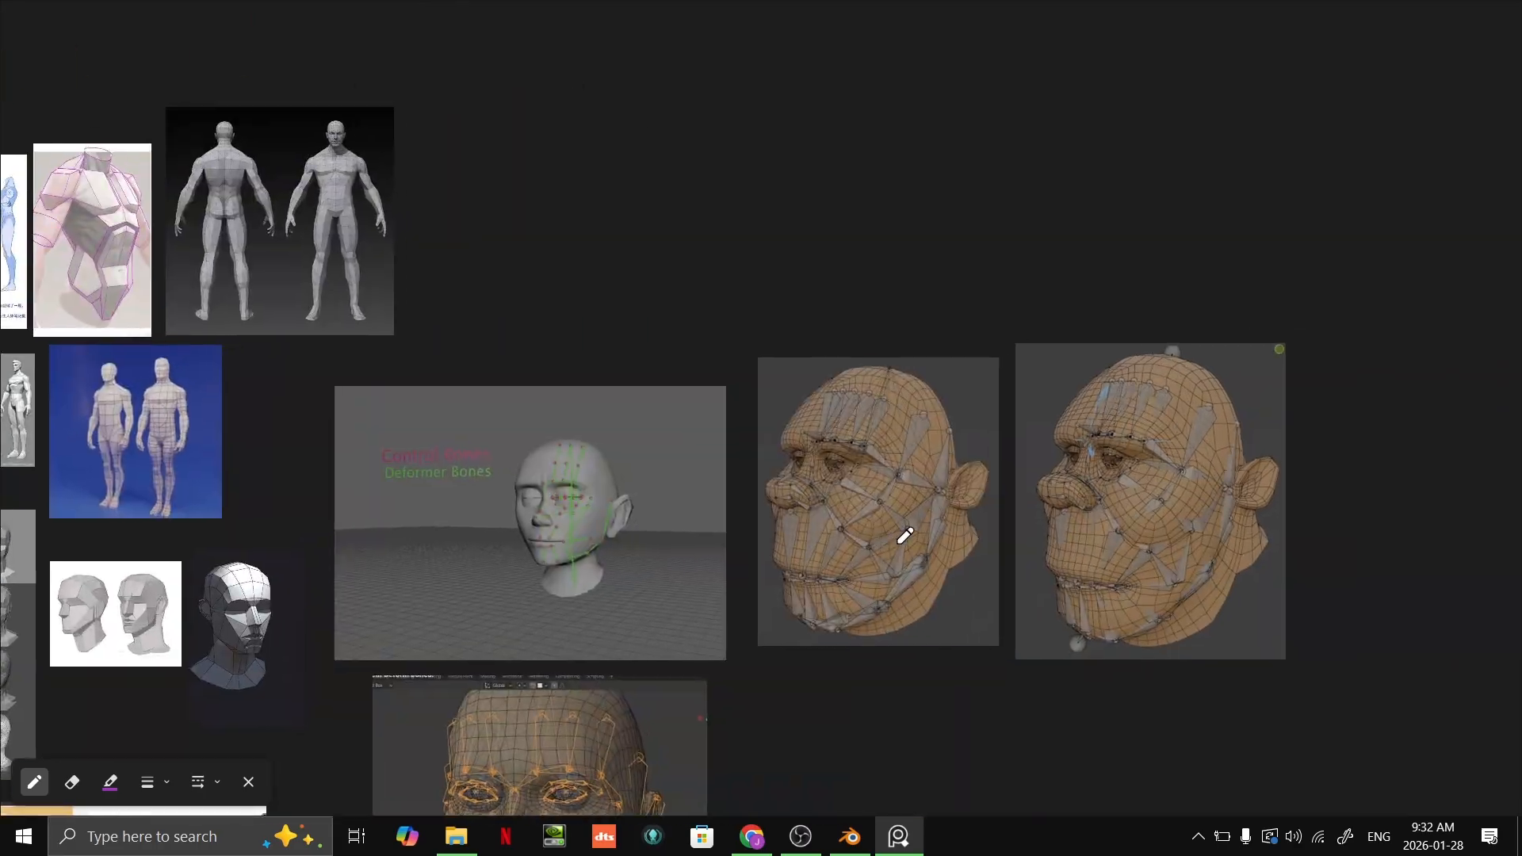
key("alt+Tab")
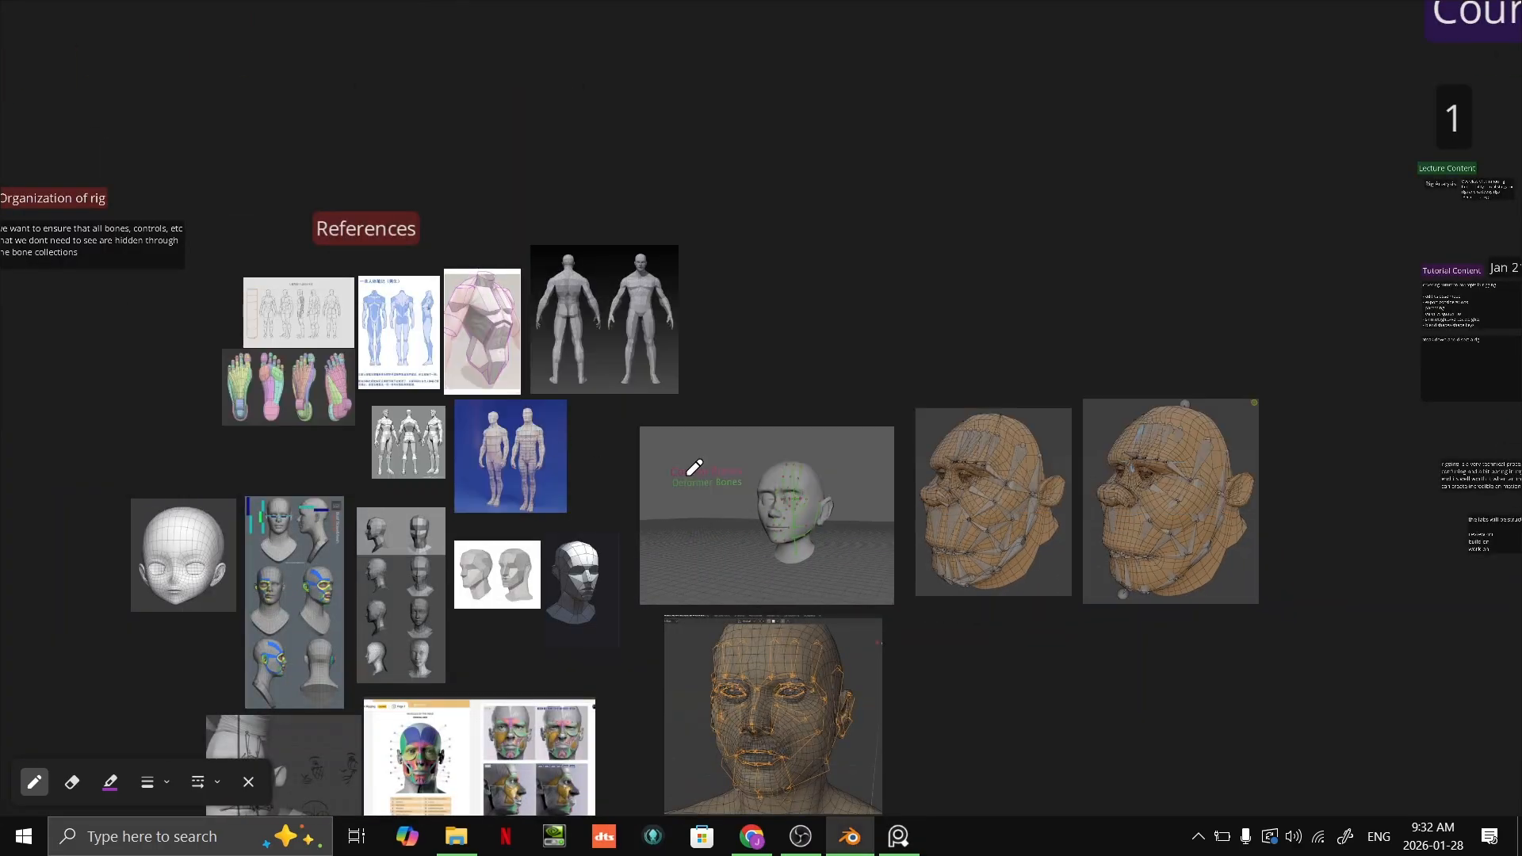
key("ctrl+f")
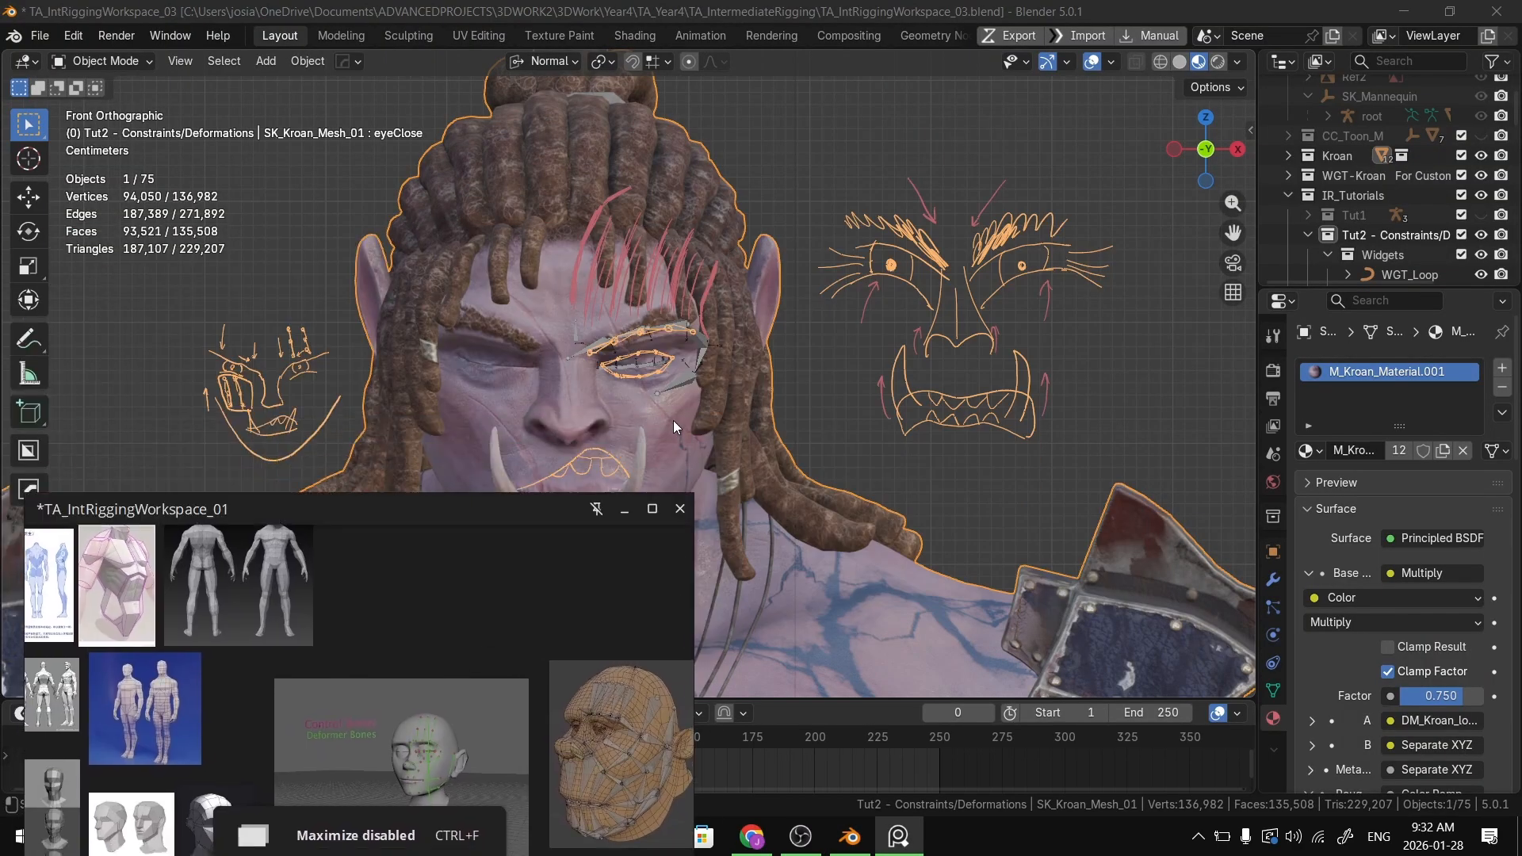
scroll(673, 421, "up", 6)
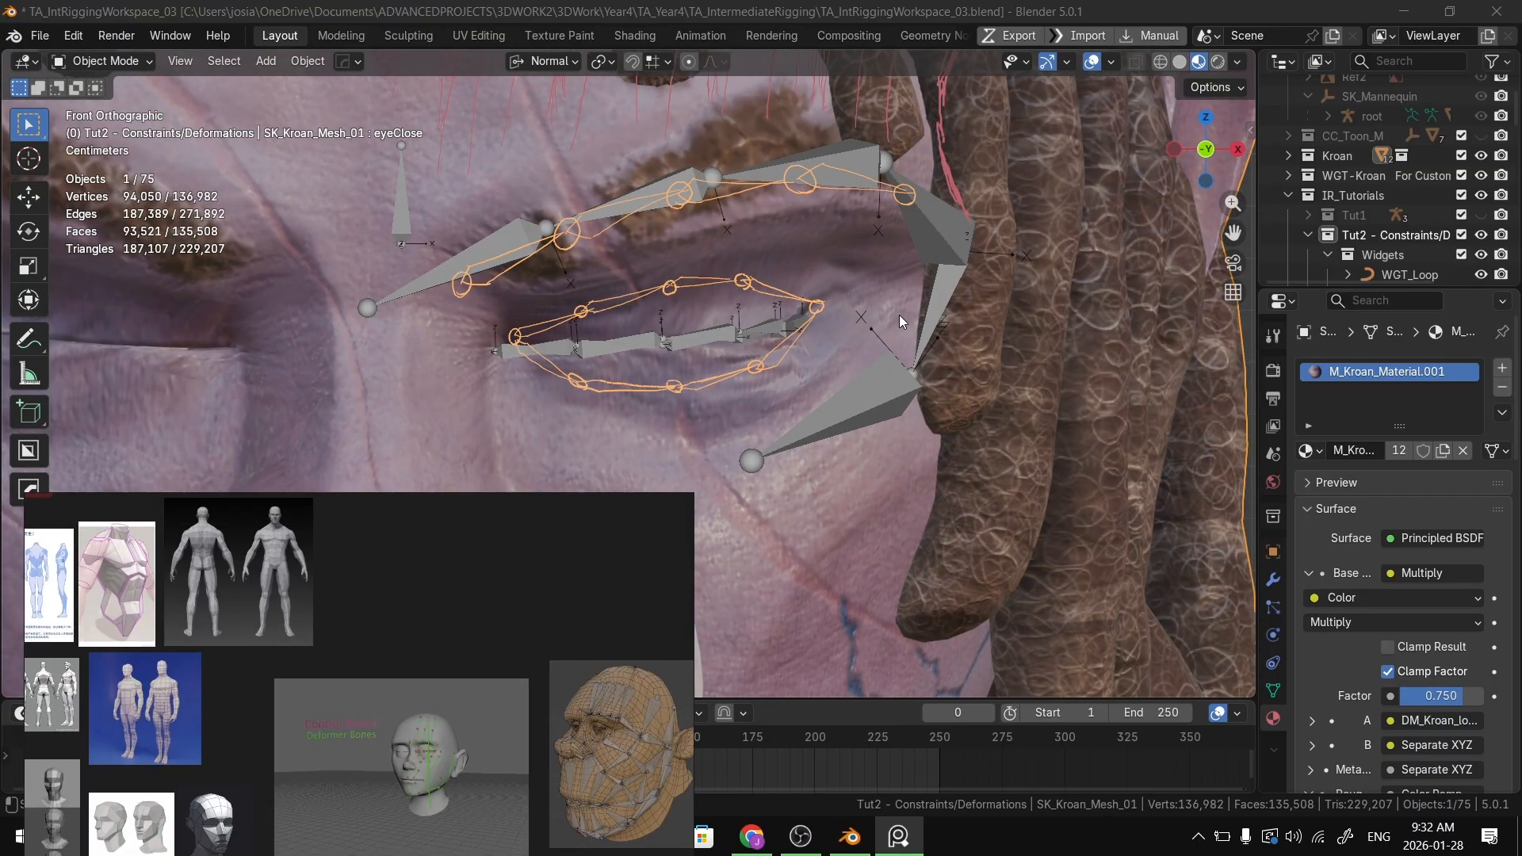
Step: Move the reference board window over the face viewport and maximize it again, out of drawing mode
mouse_move(387, 737)
right_mouse_down()
mouse_move(531, 371)
mouse_move(527, 388)
right_mouse_up()
key("e")
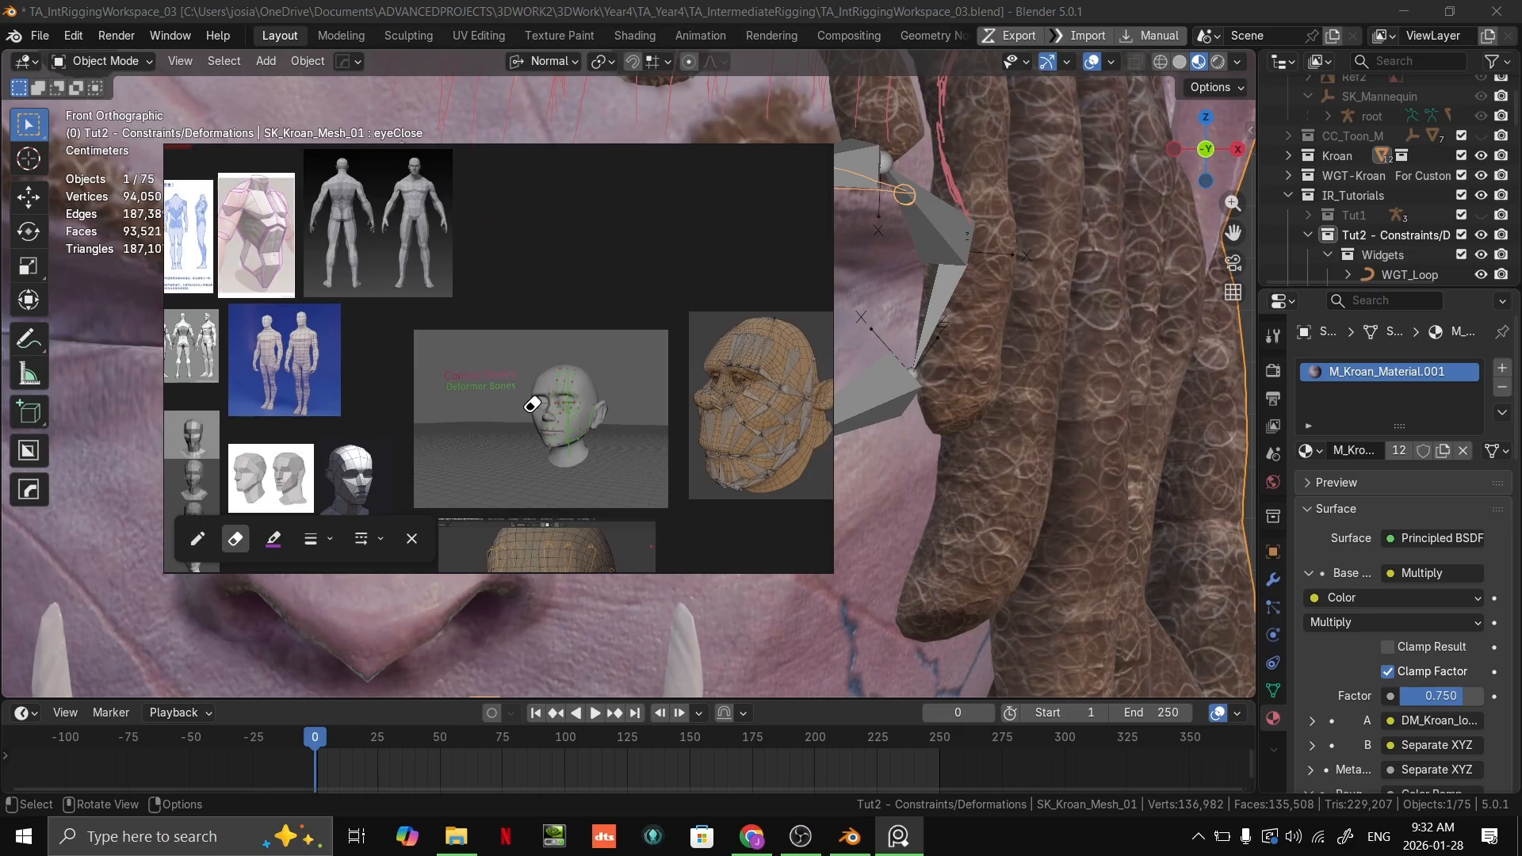
key("ctrl+f")
Step: Examine the brow, eye loop, nose and forehead bones on the Control Bones and Deformer Bones head reference
scroll(507, 417, "up", 5)
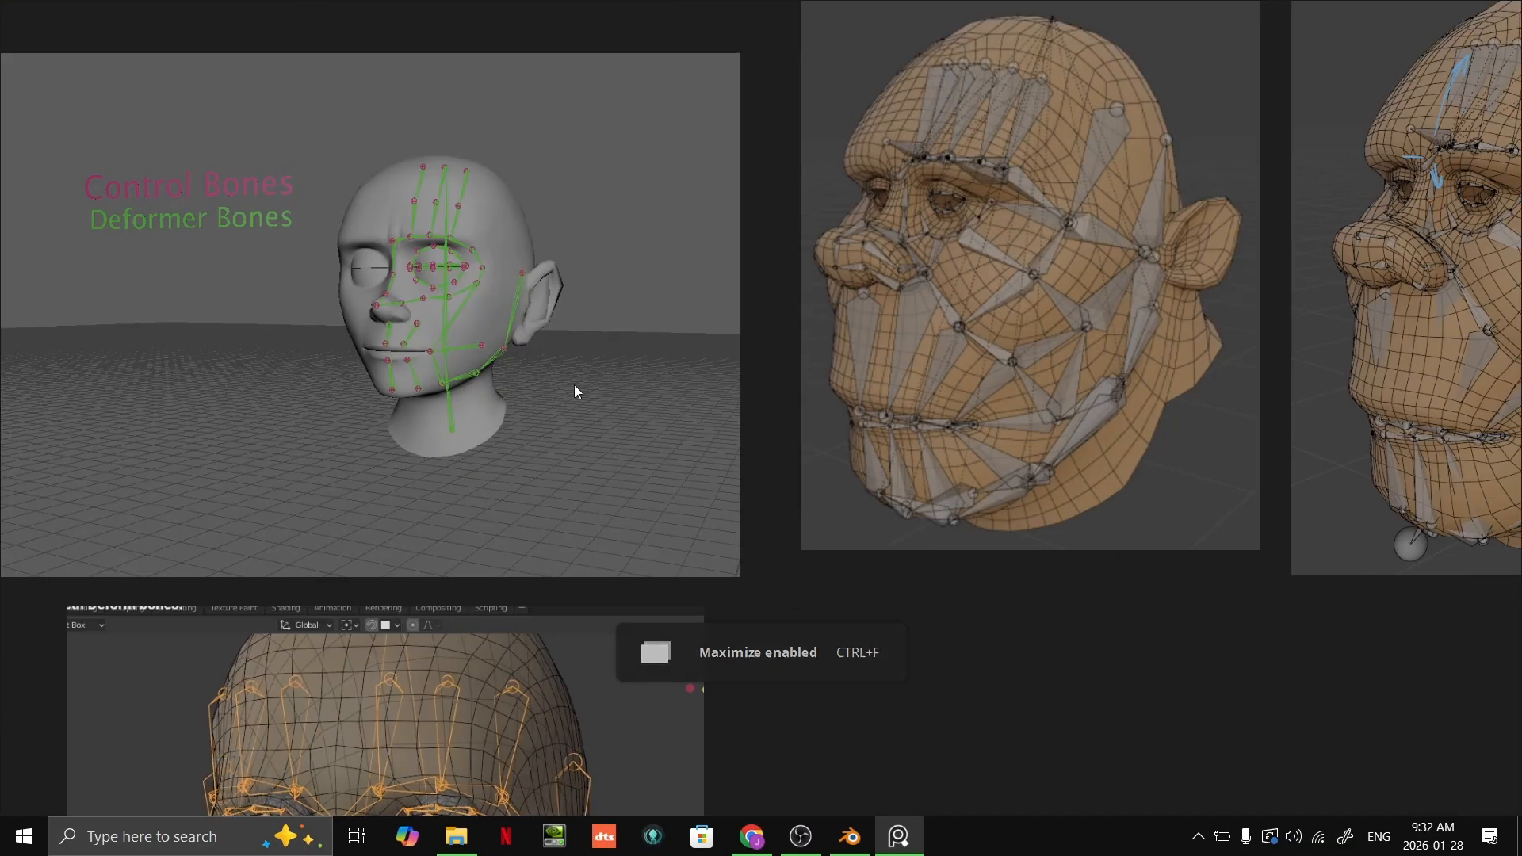
scroll(415, 250, "up", 8)
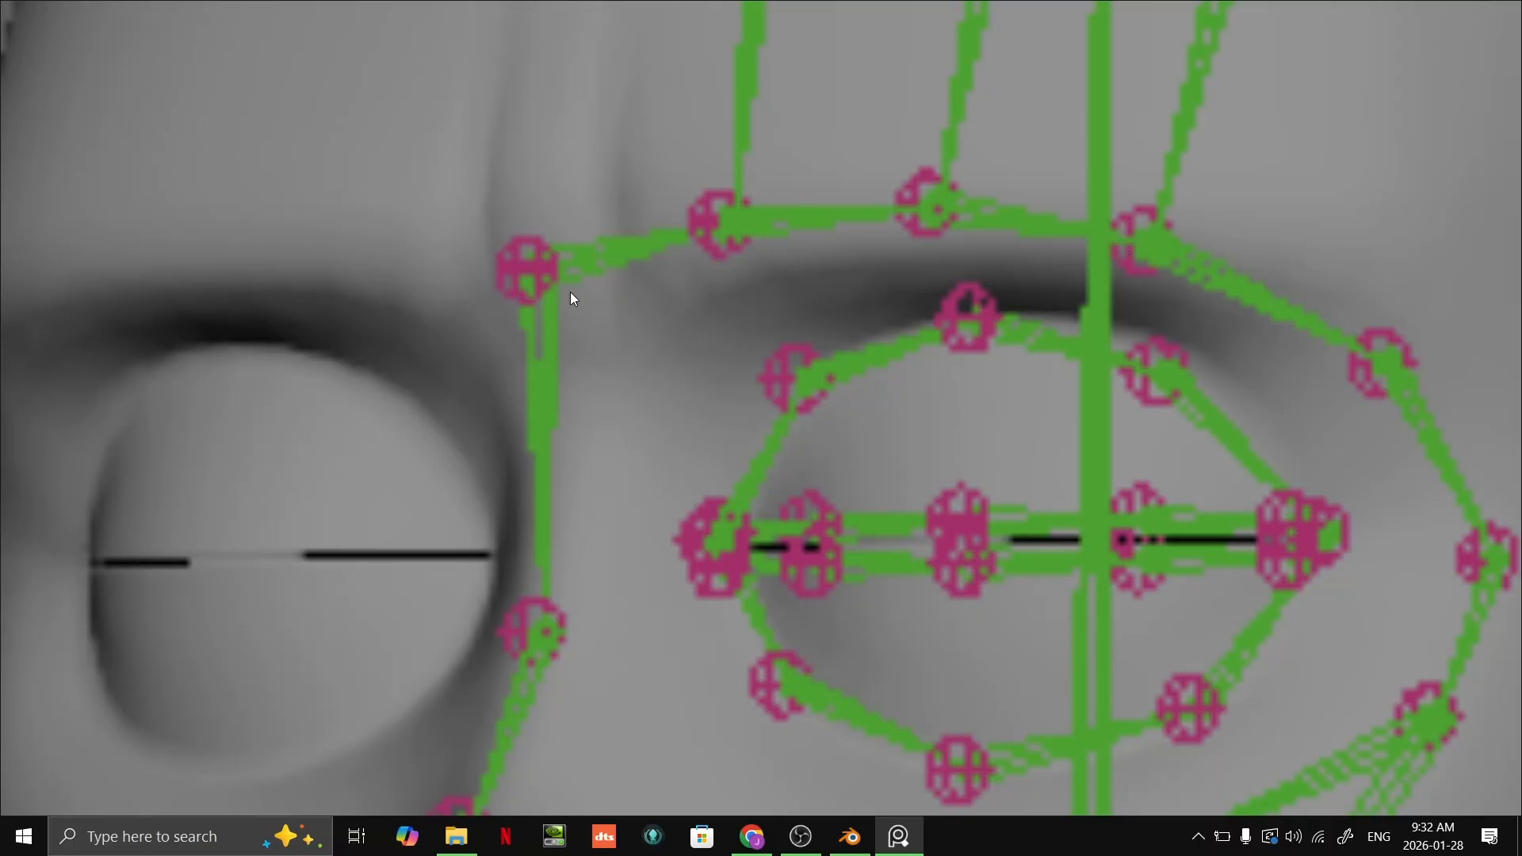
scroll(839, 312, "down", 5)
scroll(693, 340, "up", 5)
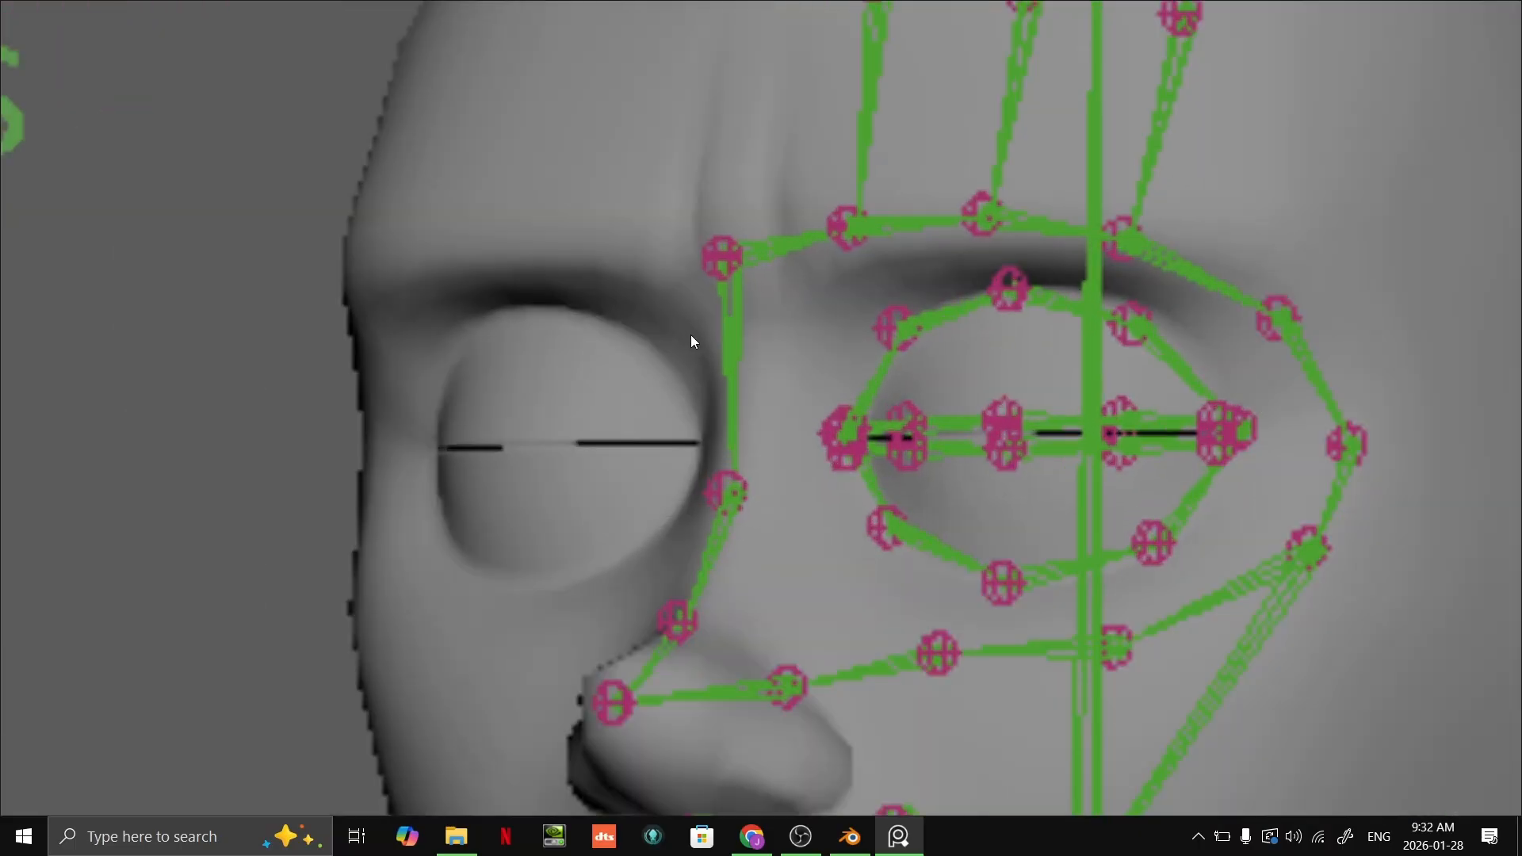
scroll(666, 340, "down", 5)
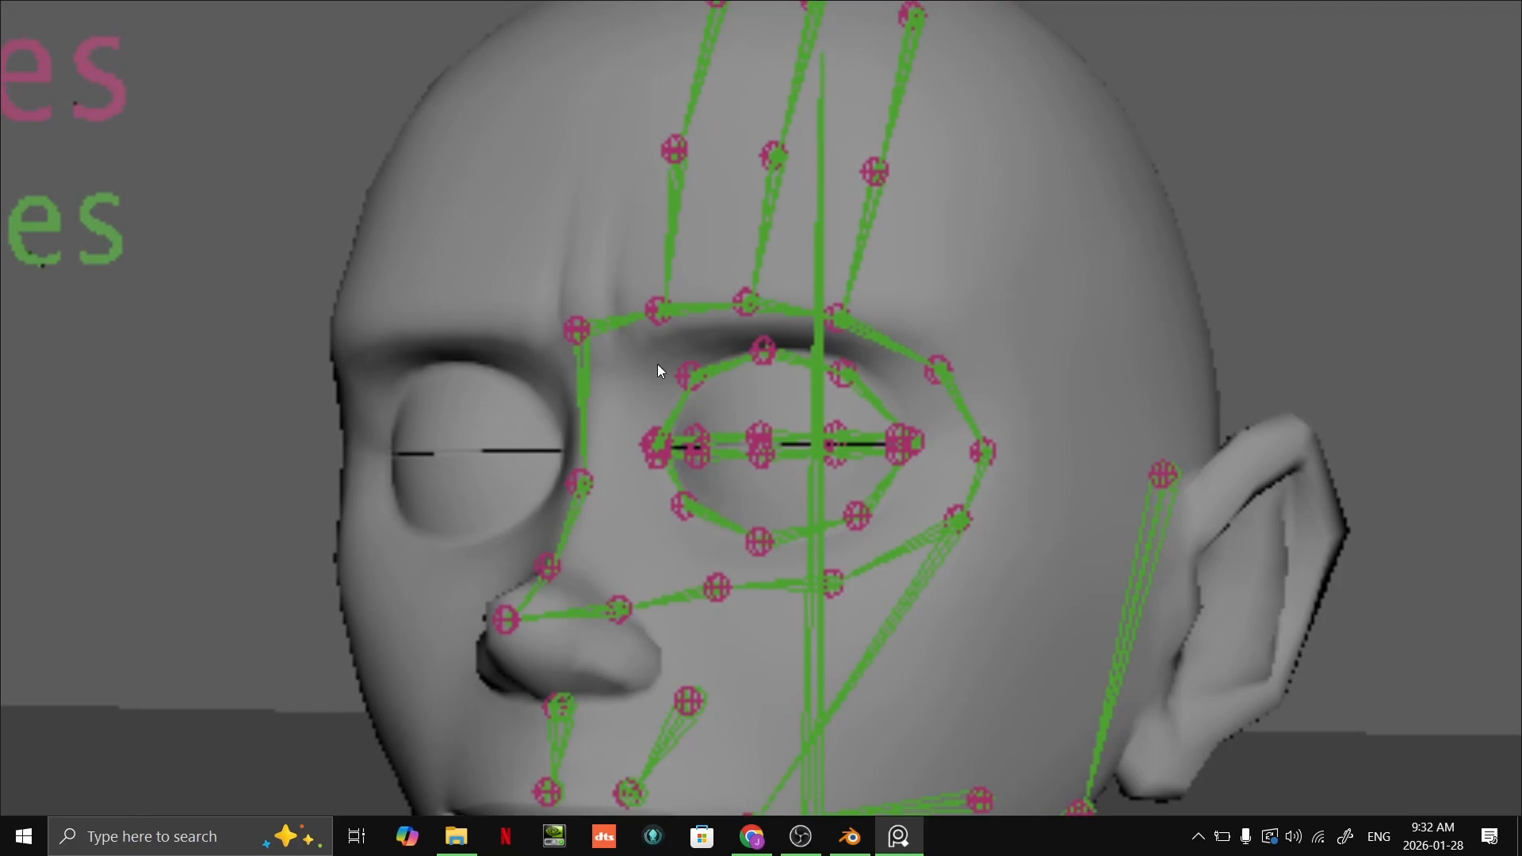
scroll(626, 425, "up", 3)
scroll(774, 361, "down", 3)
scroll(915, 449, "down", 5)
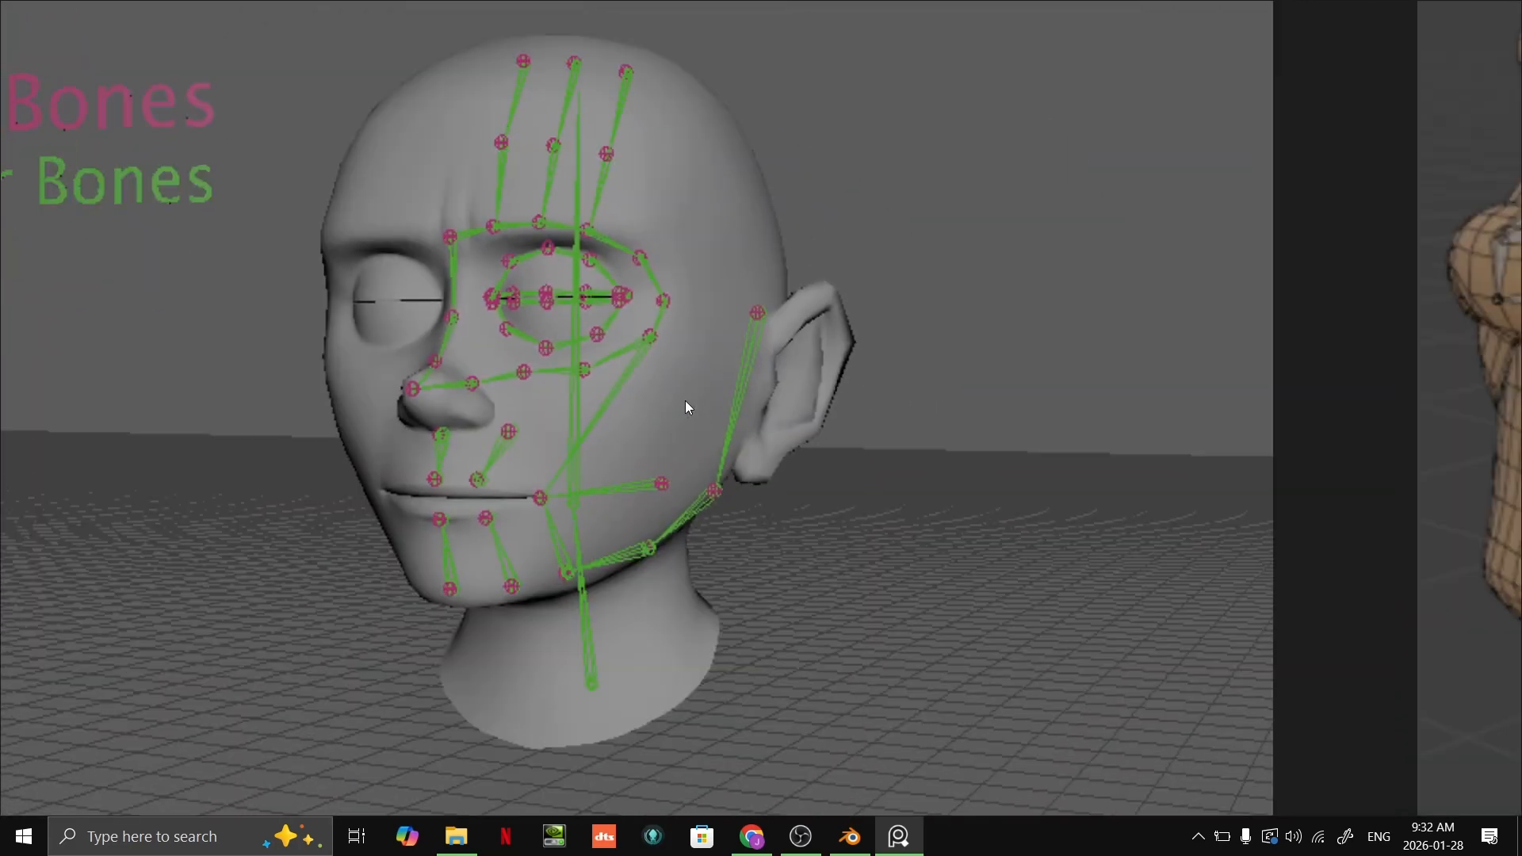
scroll(839, 333, "up", 4)
scroll(1052, 141, "down", 5)
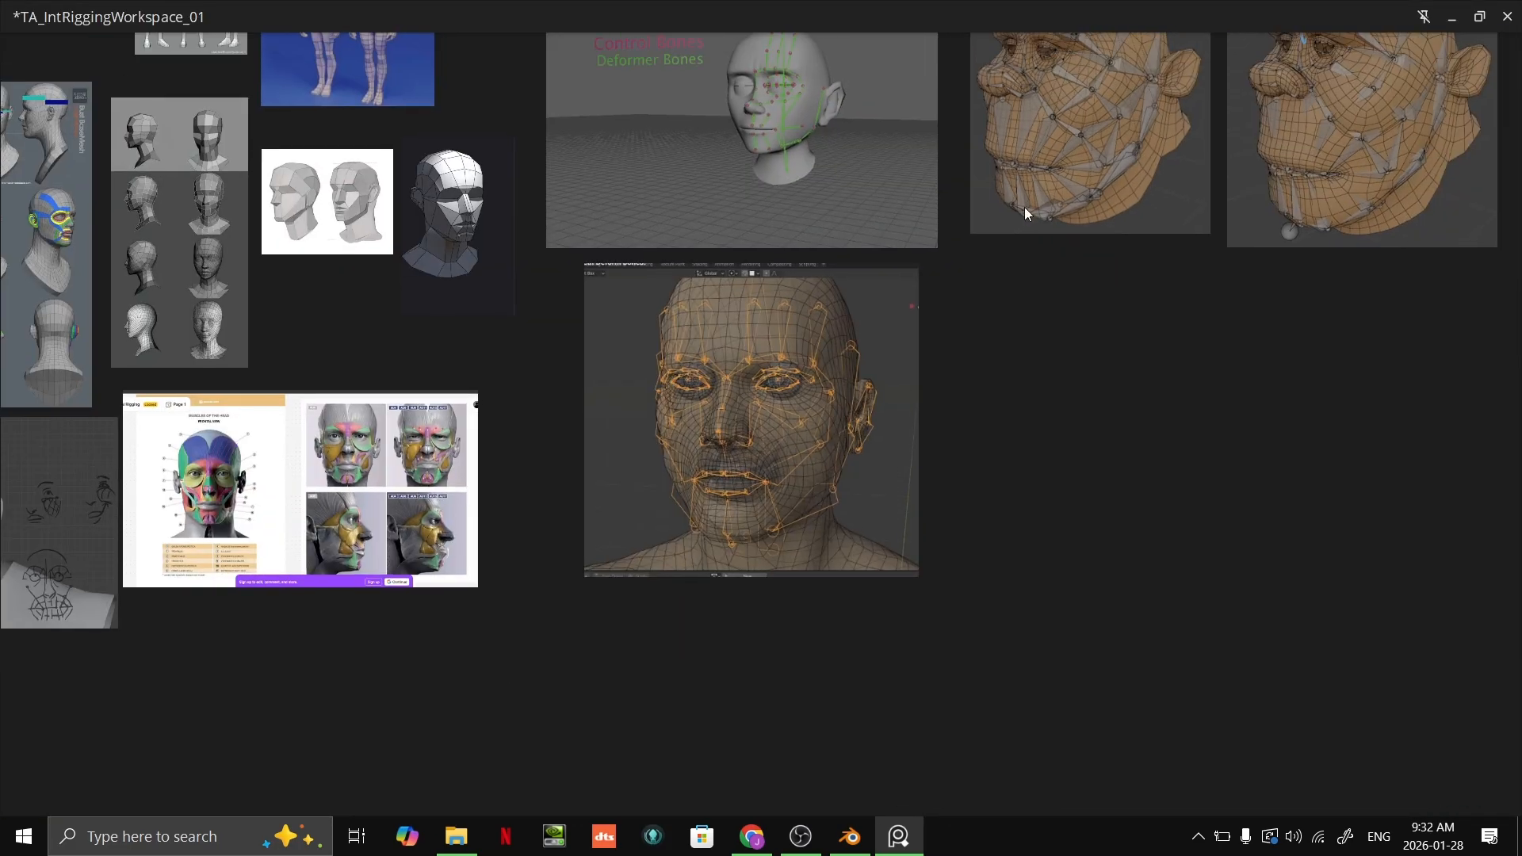
Step: Move the wireframe head reference with the blue arrows directly beneath the facial muscle chart
scroll(1024, 207, "up", 6)
scroll(872, 295, "down", 8)
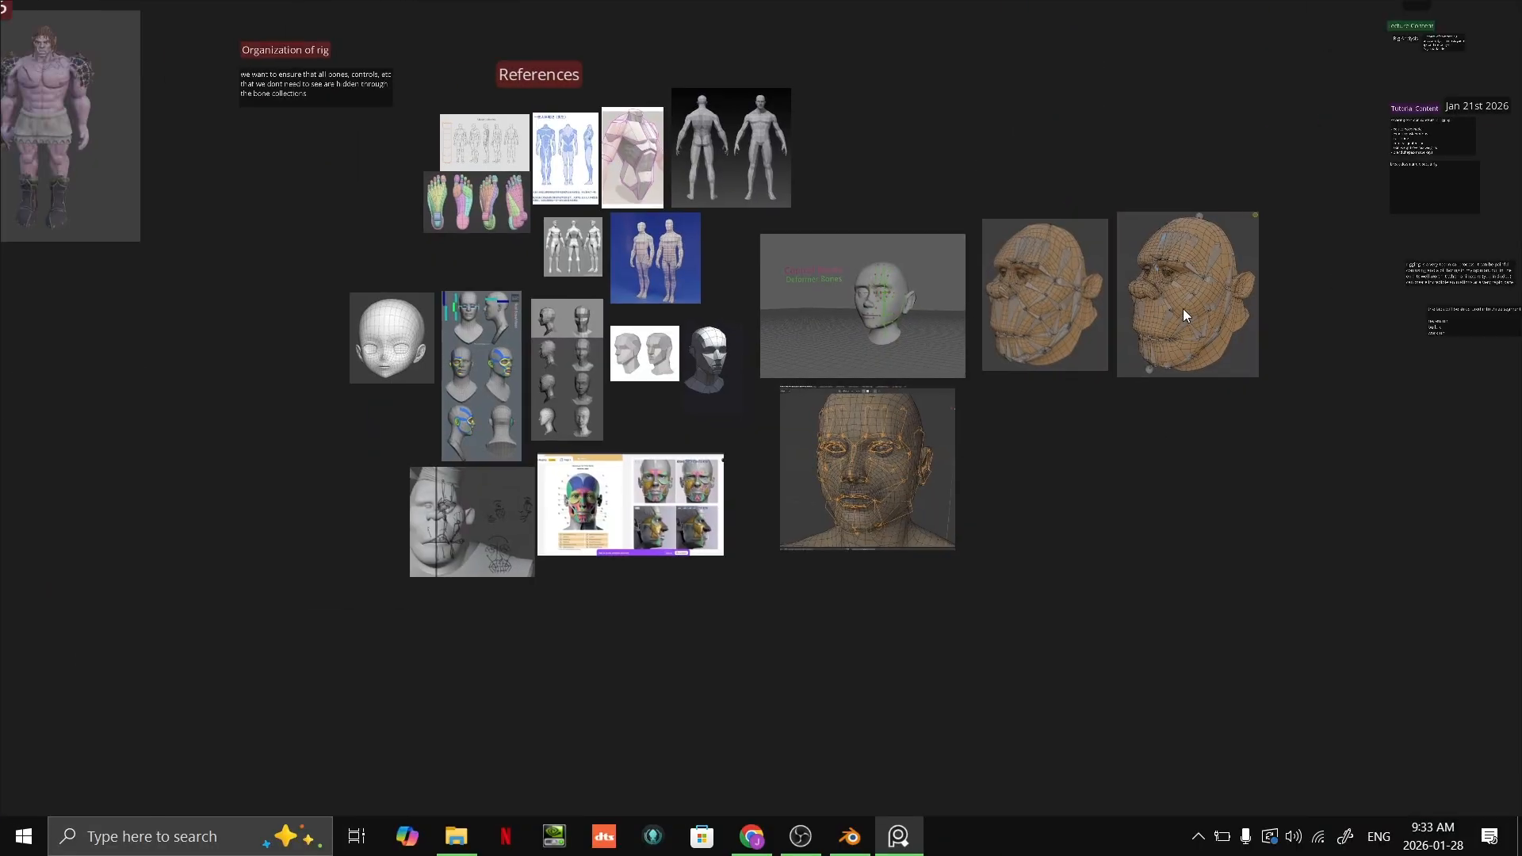
left_click_drag(1225, 299, 647, 631)
scroll(639, 609, "up", 6)
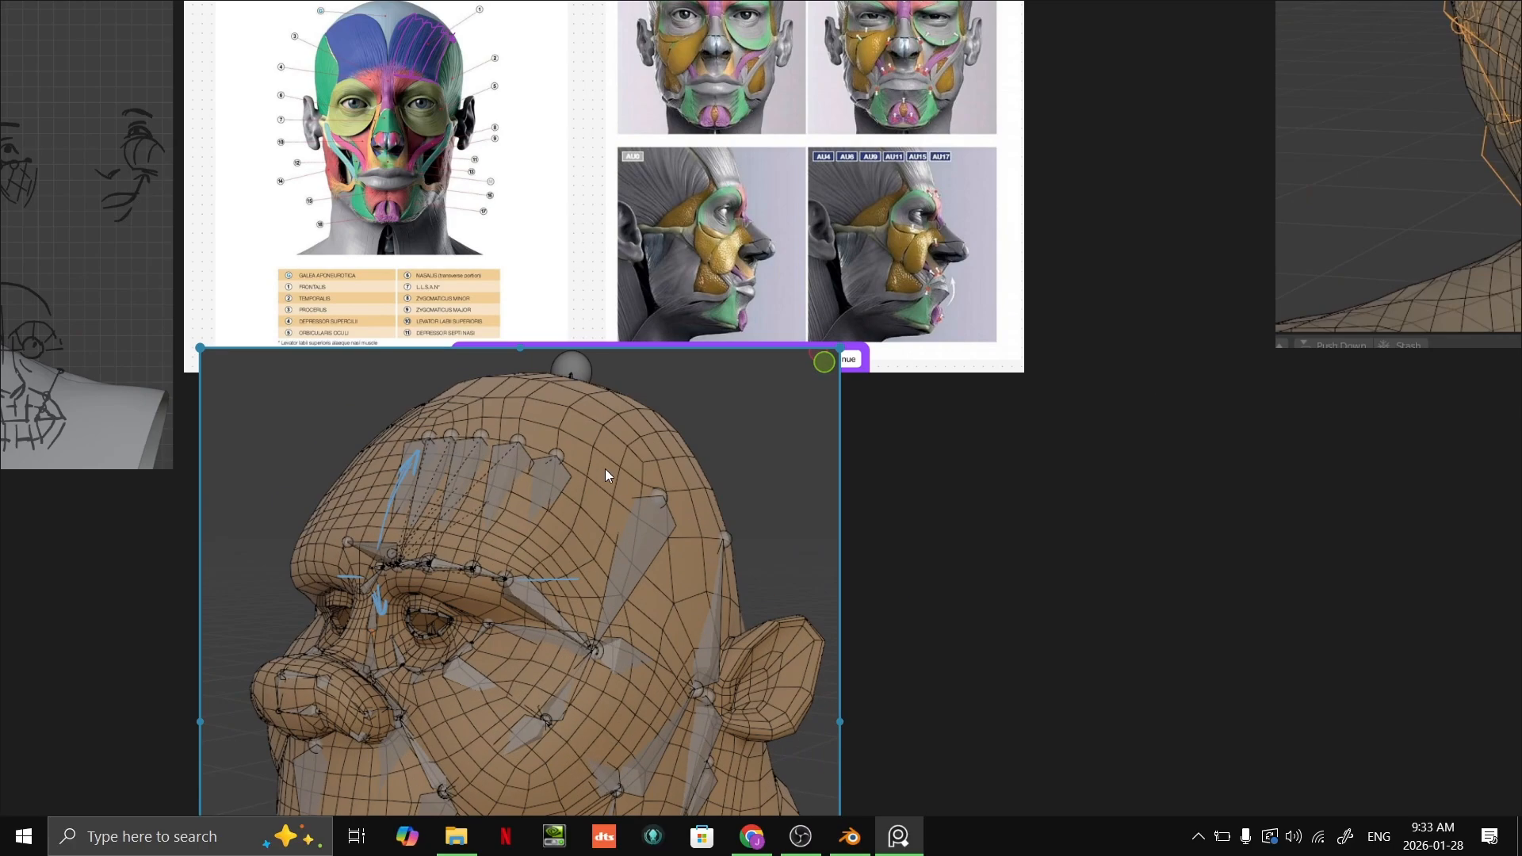
Step: Compare the frontalis muscle on the frontal muscle chart with the forehead and brow bones of the wireframe head
middle_click_drag(606, 470, 751, 579)
scroll(539, 231, "up", 6)
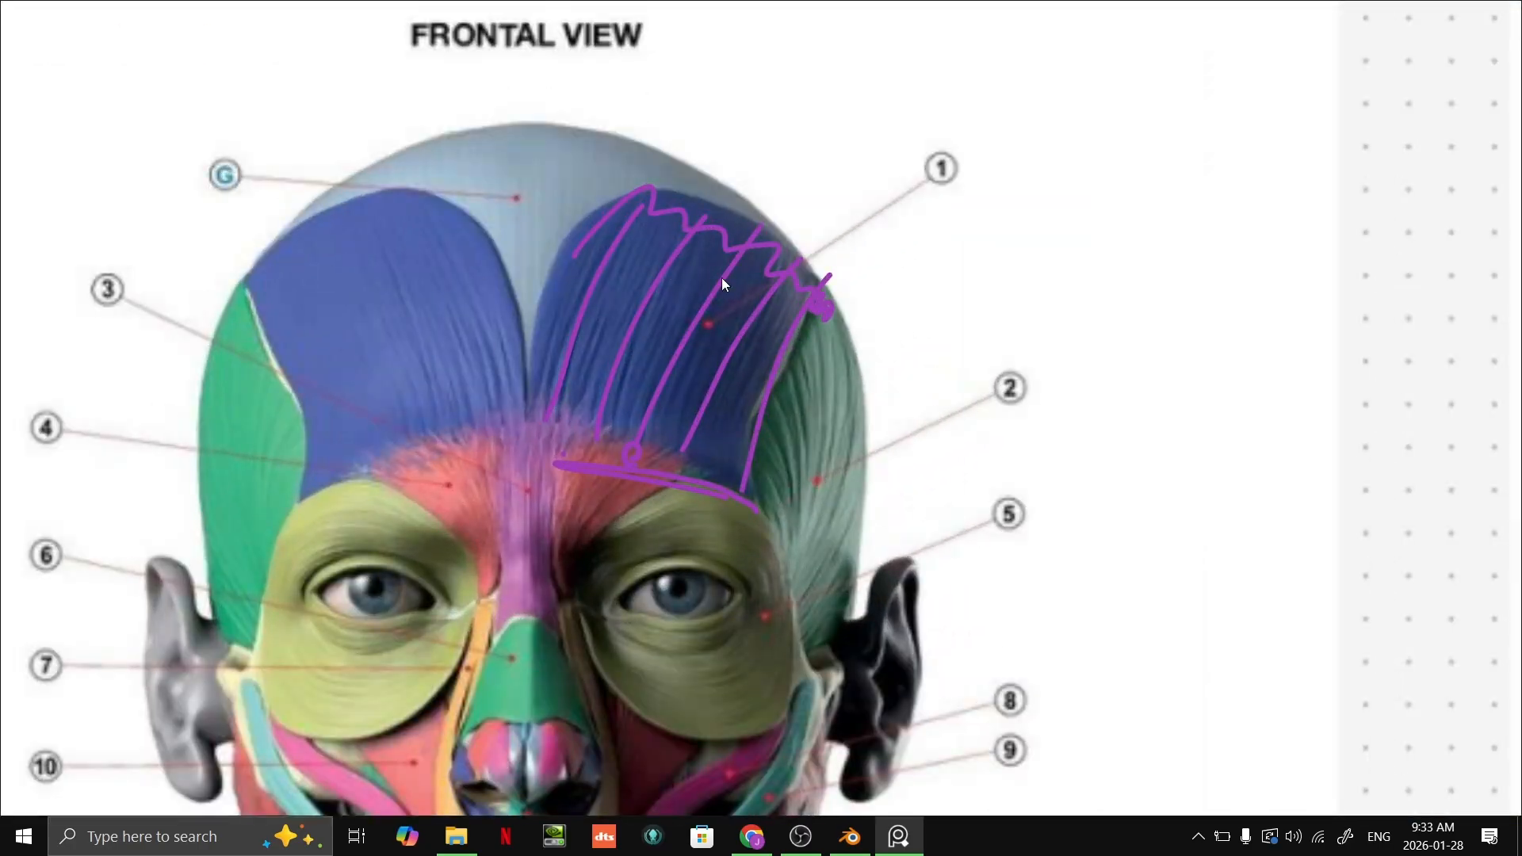
scroll(706, 364, "down", 4)
middle_click_drag(801, 634, 799, 8)
scroll(831, 507, "down", 1)
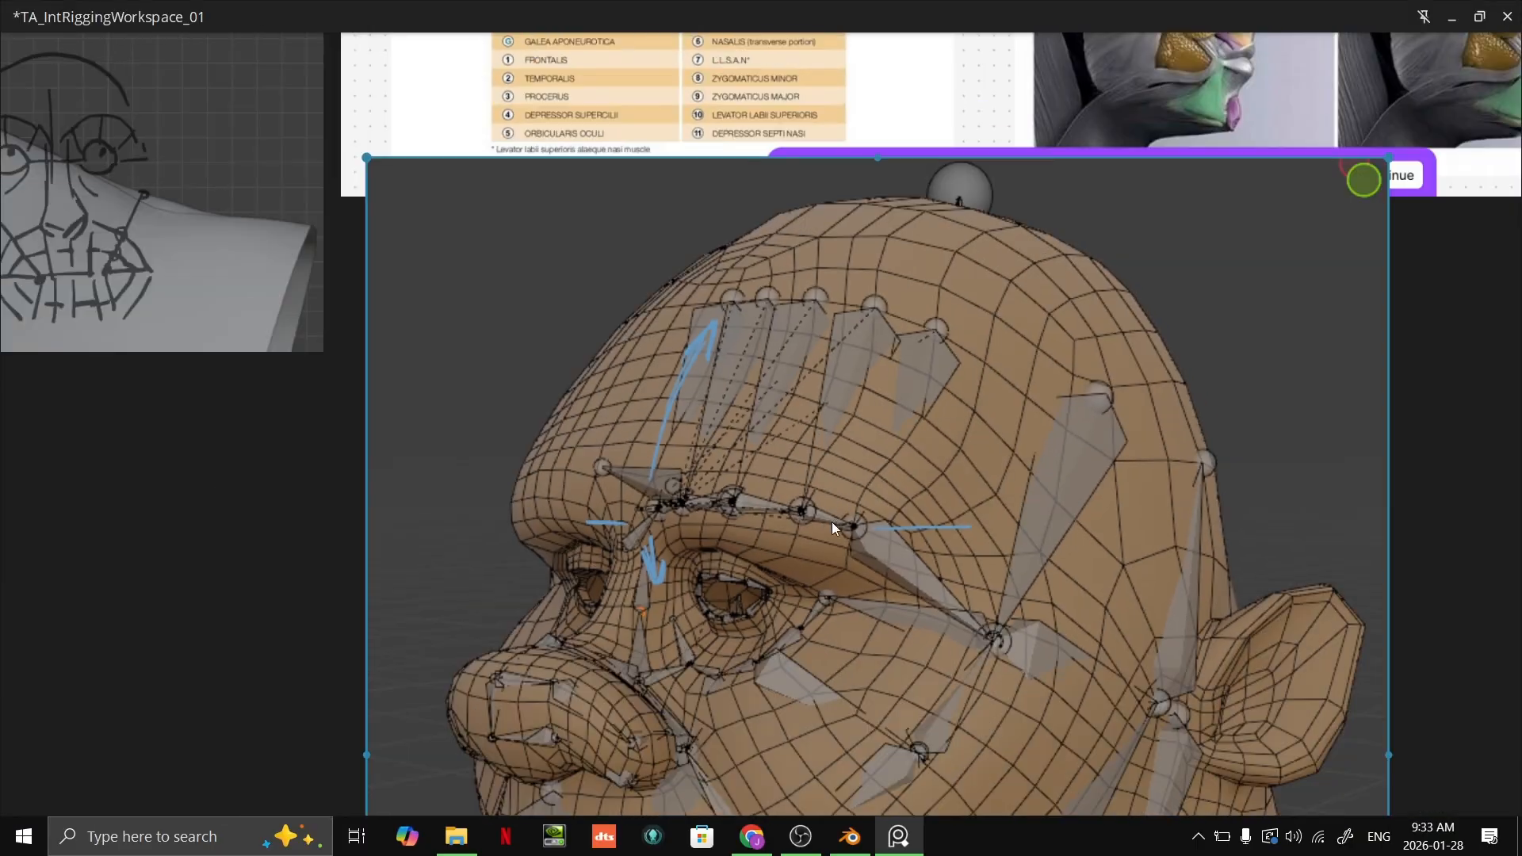
scroll(746, 460, "up", 2)
scroll(1059, 397, "down", 4)
Step: Review the muscle chart's lower face and name table against the cheek and nose bones of the wireframe head
middle_click_drag(1015, 327, 941, 697)
scroll(858, 349, "up", 4)
middle_click_drag(919, 379, 718, 1)
scroll(790, 403, "up", 1)
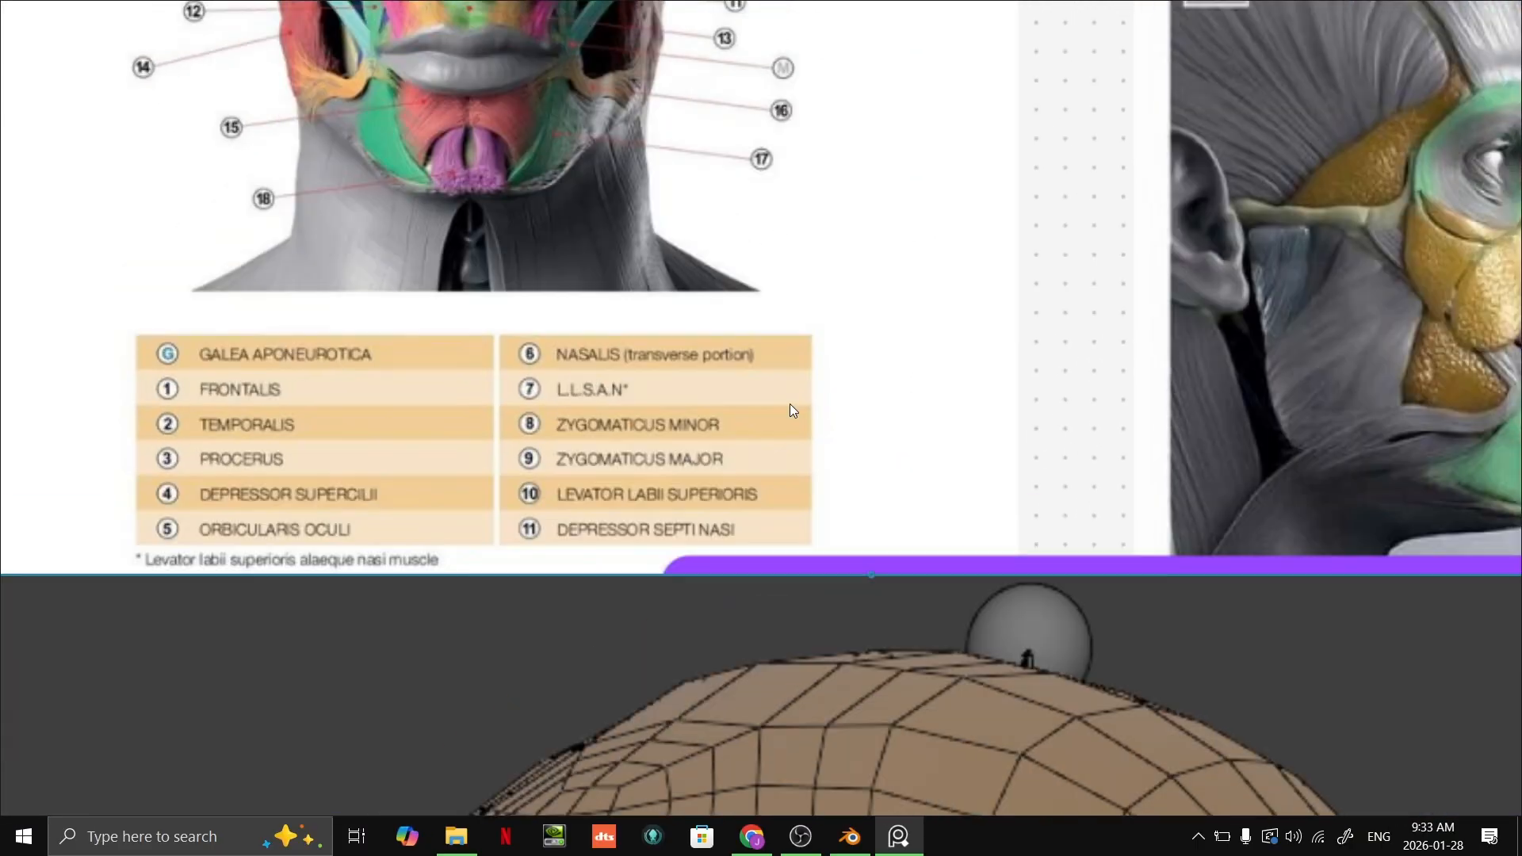
middle_click_drag(841, 612, 832, 5)
scroll(829, 216, "down", 4)
scroll(830, 397, "up", 5)
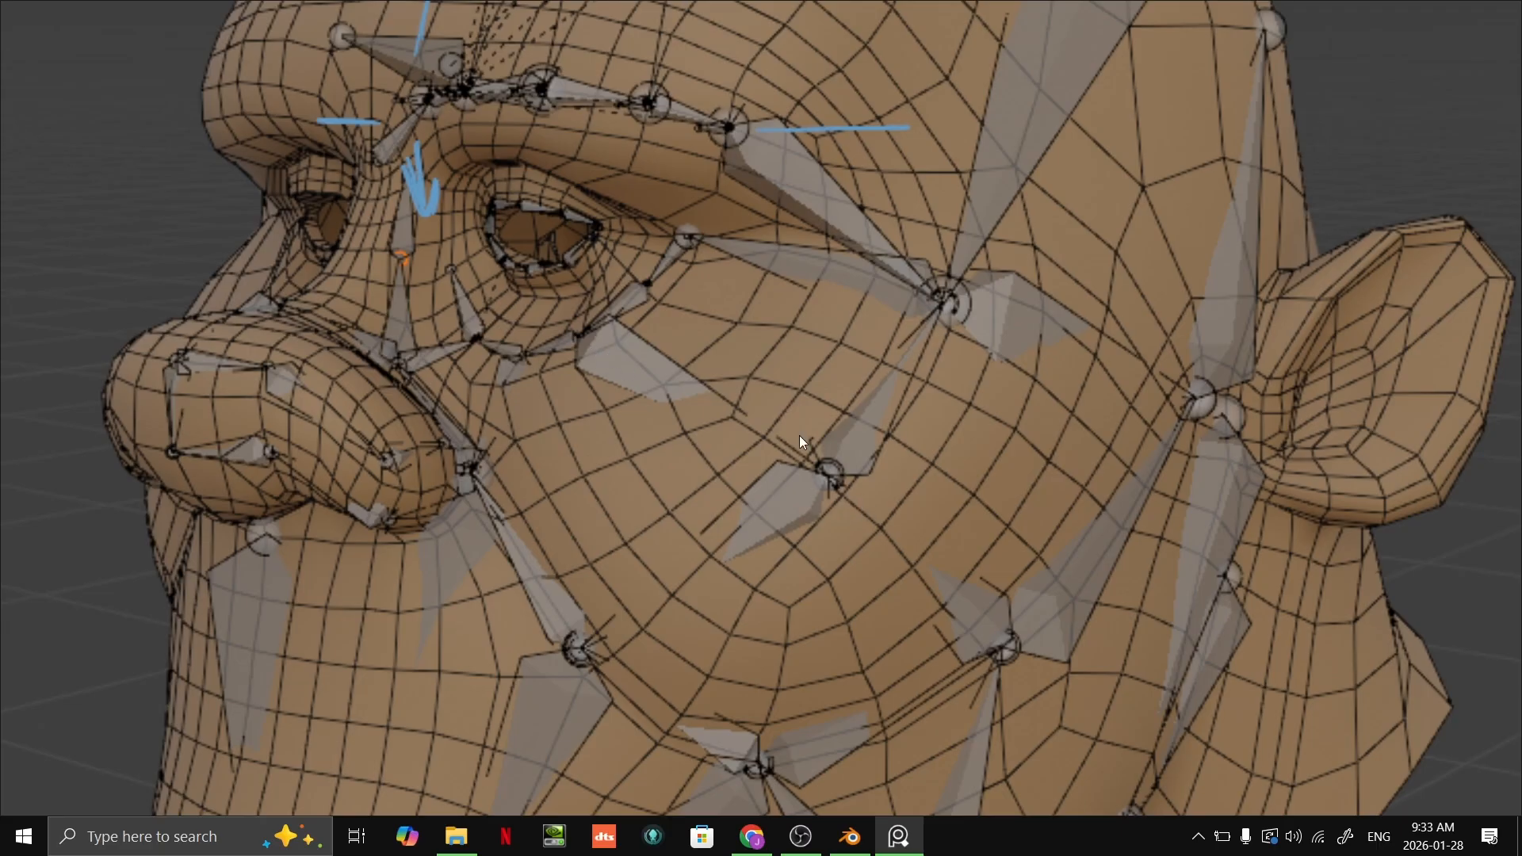
Step: Move the second wireframe head reference below the muscle chart, next to the head with the blue arrows
scroll(685, 404, "down", 5)
middle_click_drag(658, 408, 798, 408)
scroll(1102, 350, "down", 5)
middle_click_drag(1110, 344, 574, 524)
left_click_drag(847, 279, 562, 588)
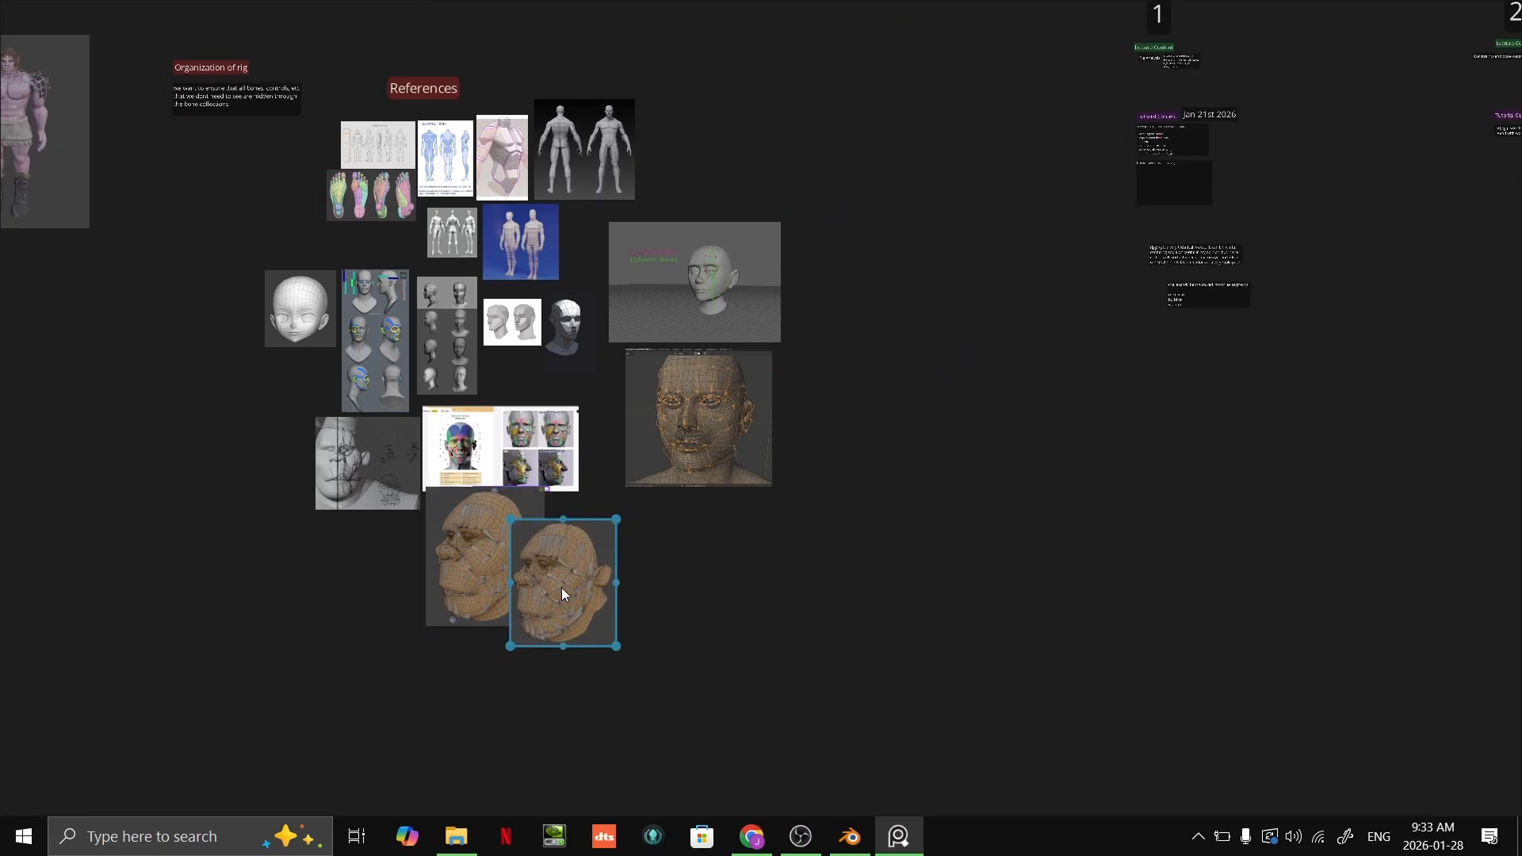
Step: Examine the connected cheek, mouth and jaw bone chains on the second wireframe head
scroll(561, 587, "up", 4)
scroll(584, 559, "up", 4)
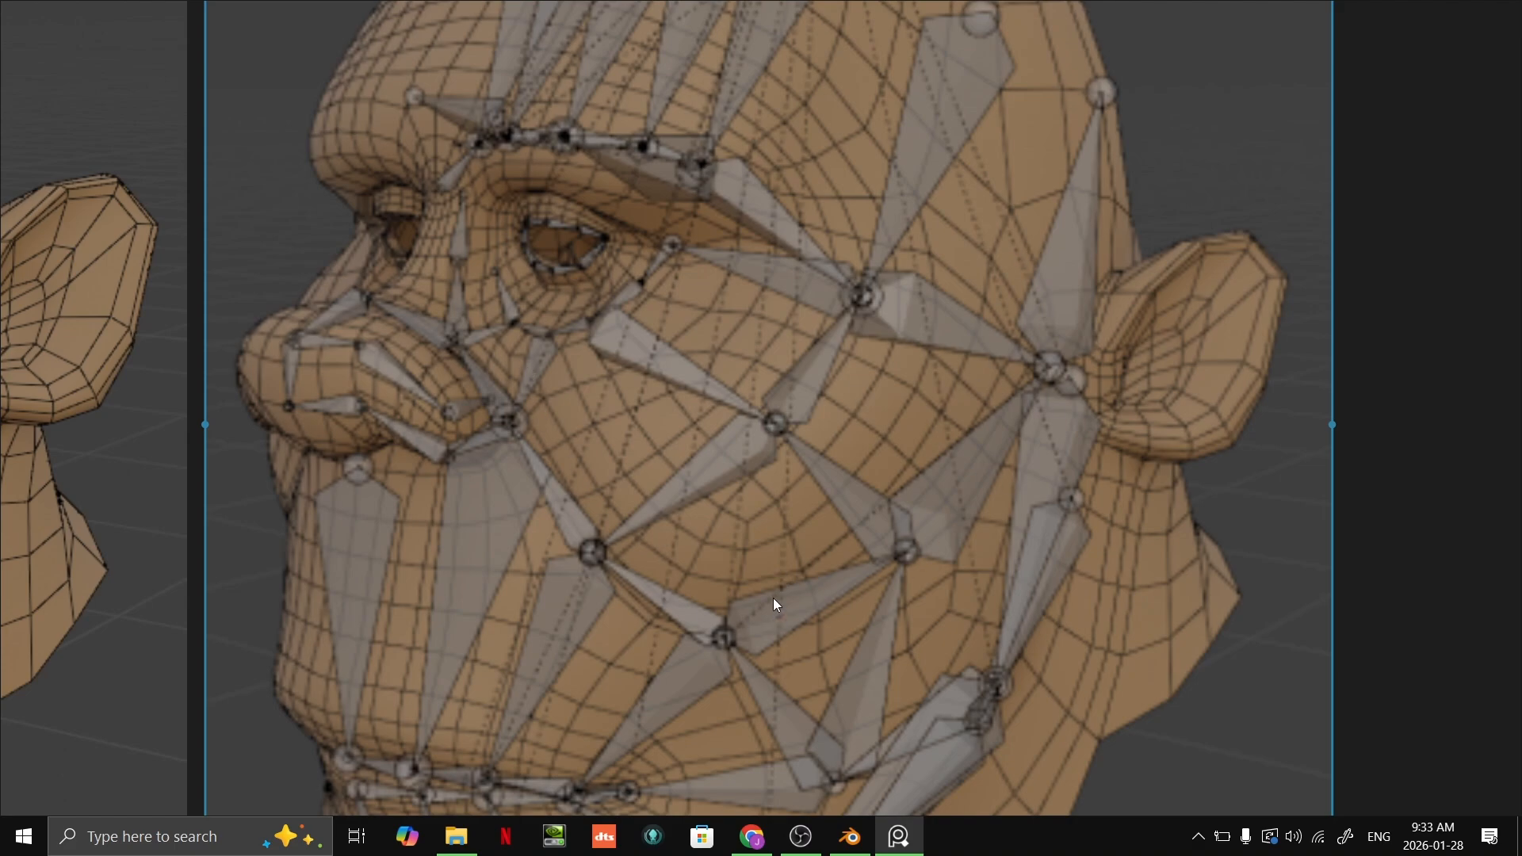
middle_click_drag(570, 402, 606, 222)
scroll(807, 431, "up", 1)
middle_click_drag(832, 441, 786, 492)
scroll(820, 449, "down", 1)
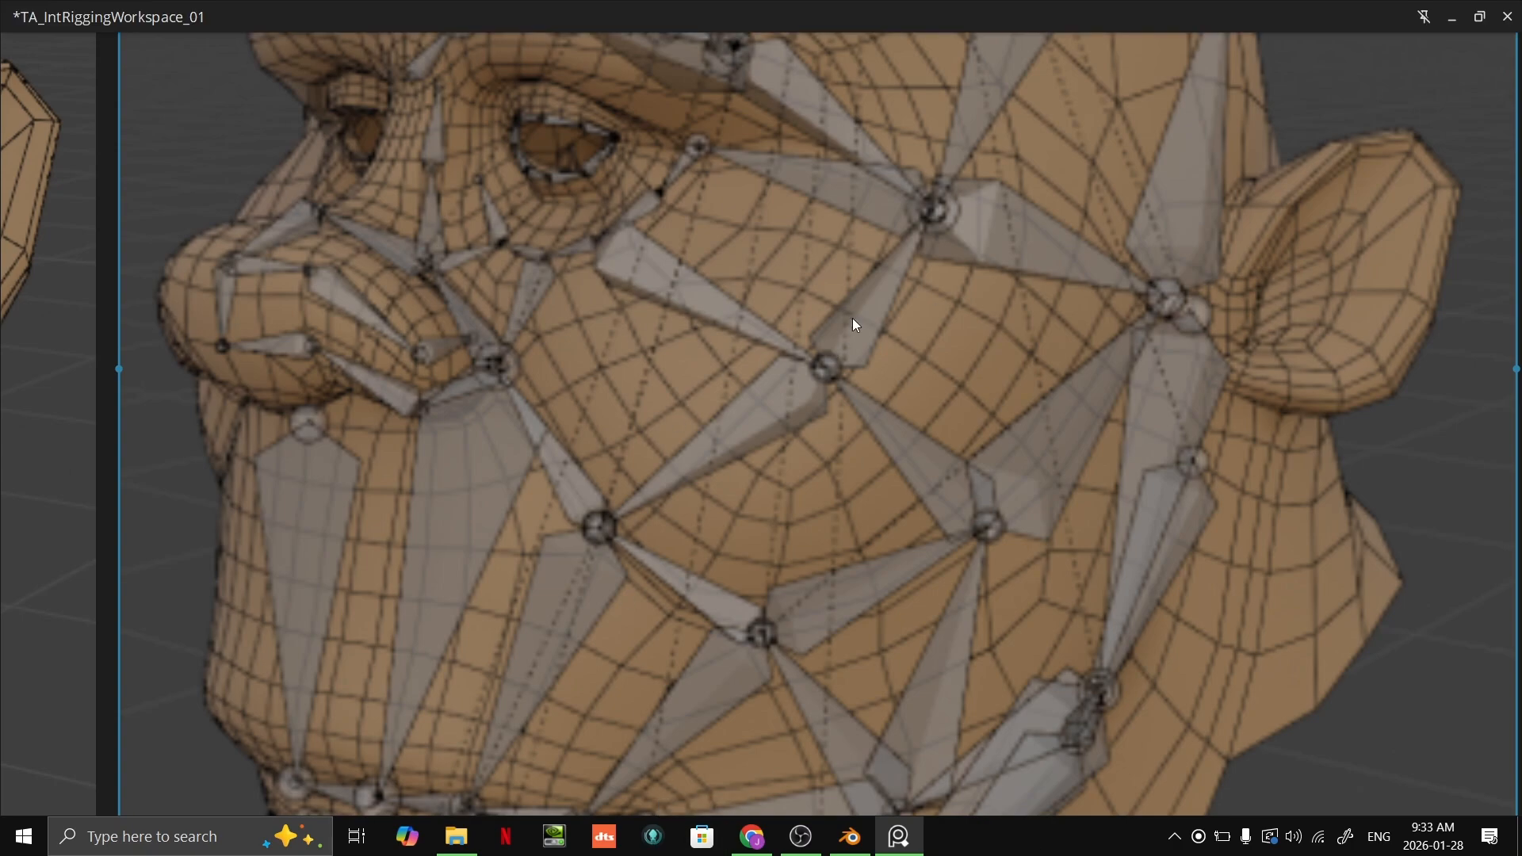
scroll(872, 325, "down", 5)
scroll(881, 327, "up", 3)
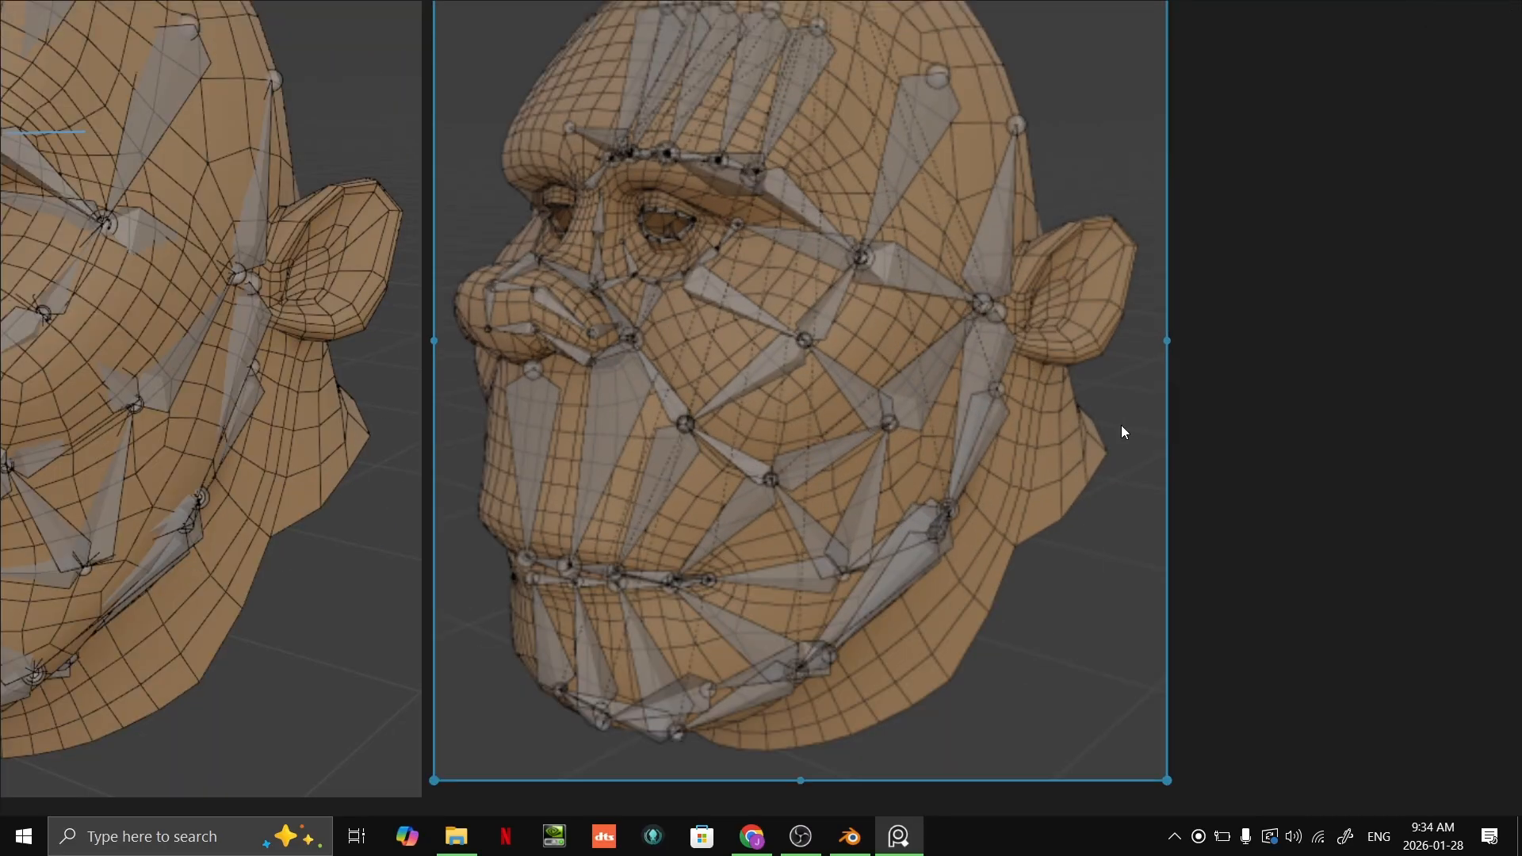
scroll(920, 433, "up", 3)
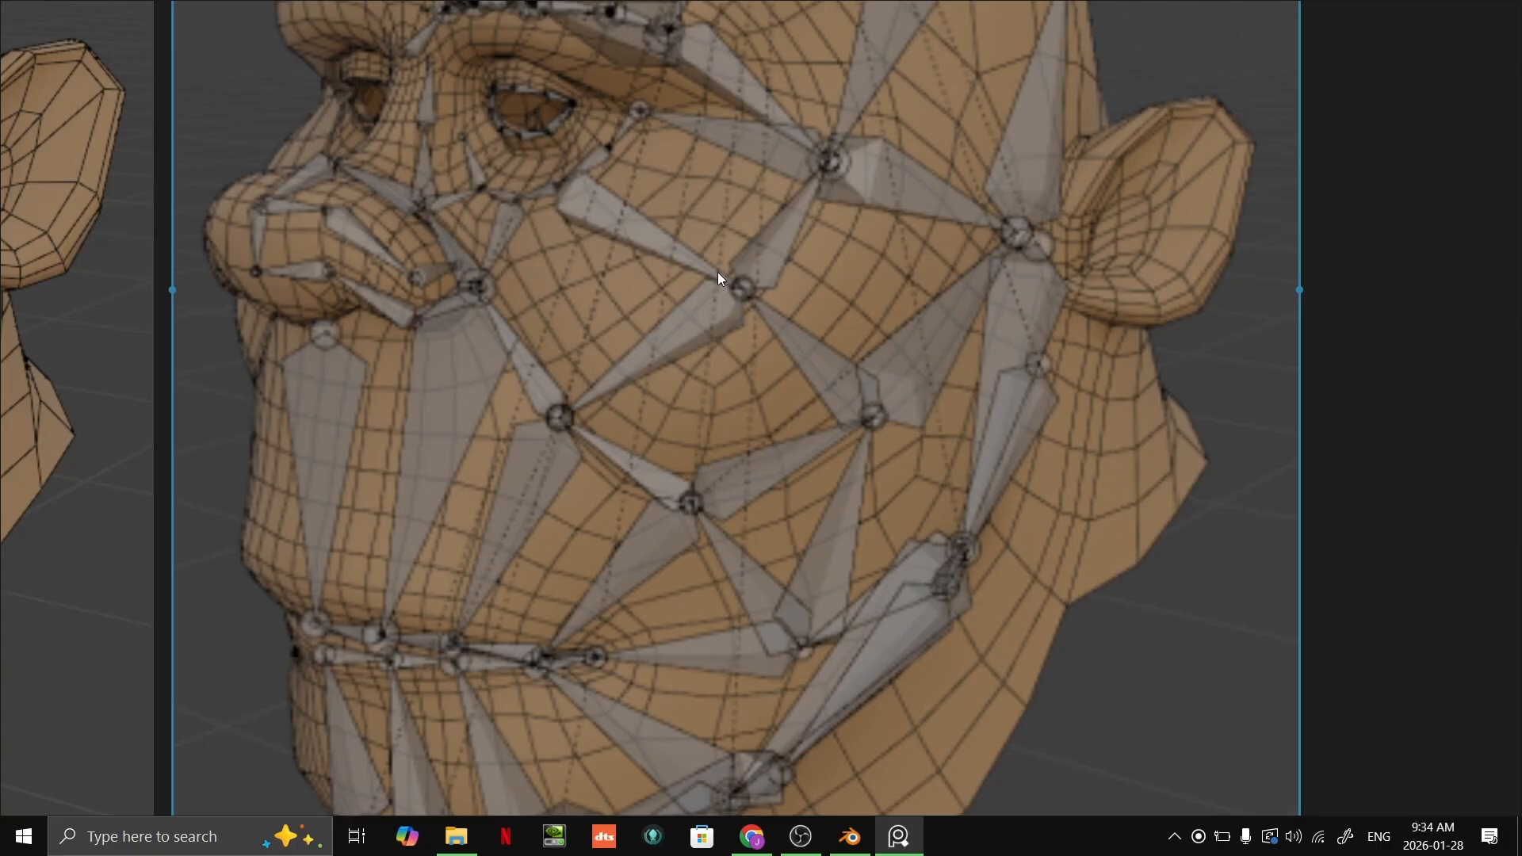
scroll(954, 483, "down", 4)
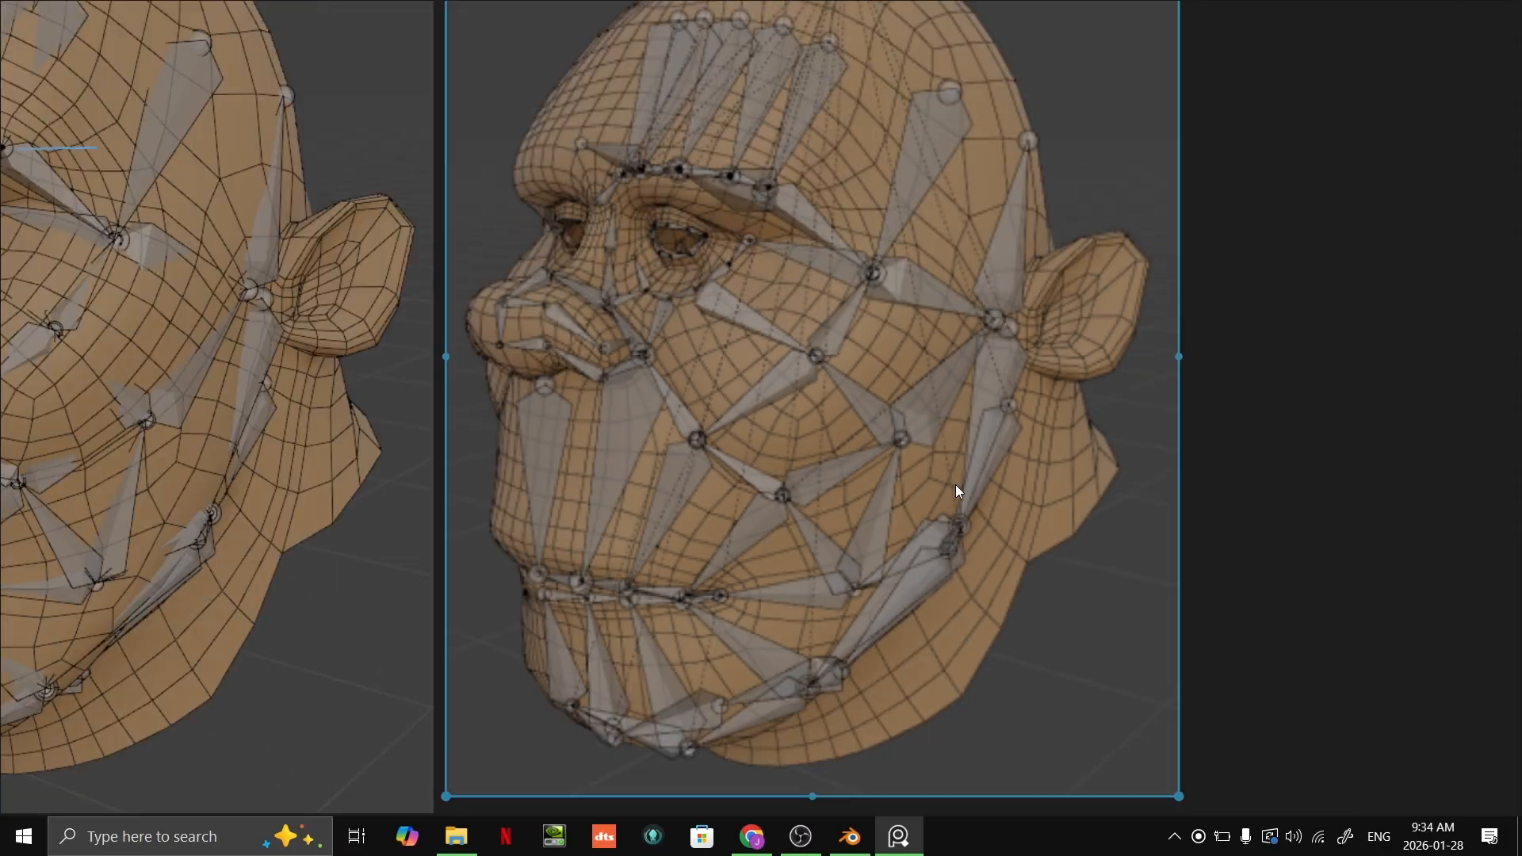
Step: Inspect the nose bones and their links to the cheek and inner eye on the second wireframe head
middle_click_drag(934, 509, 811, 522)
scroll(811, 522, "up", 6)
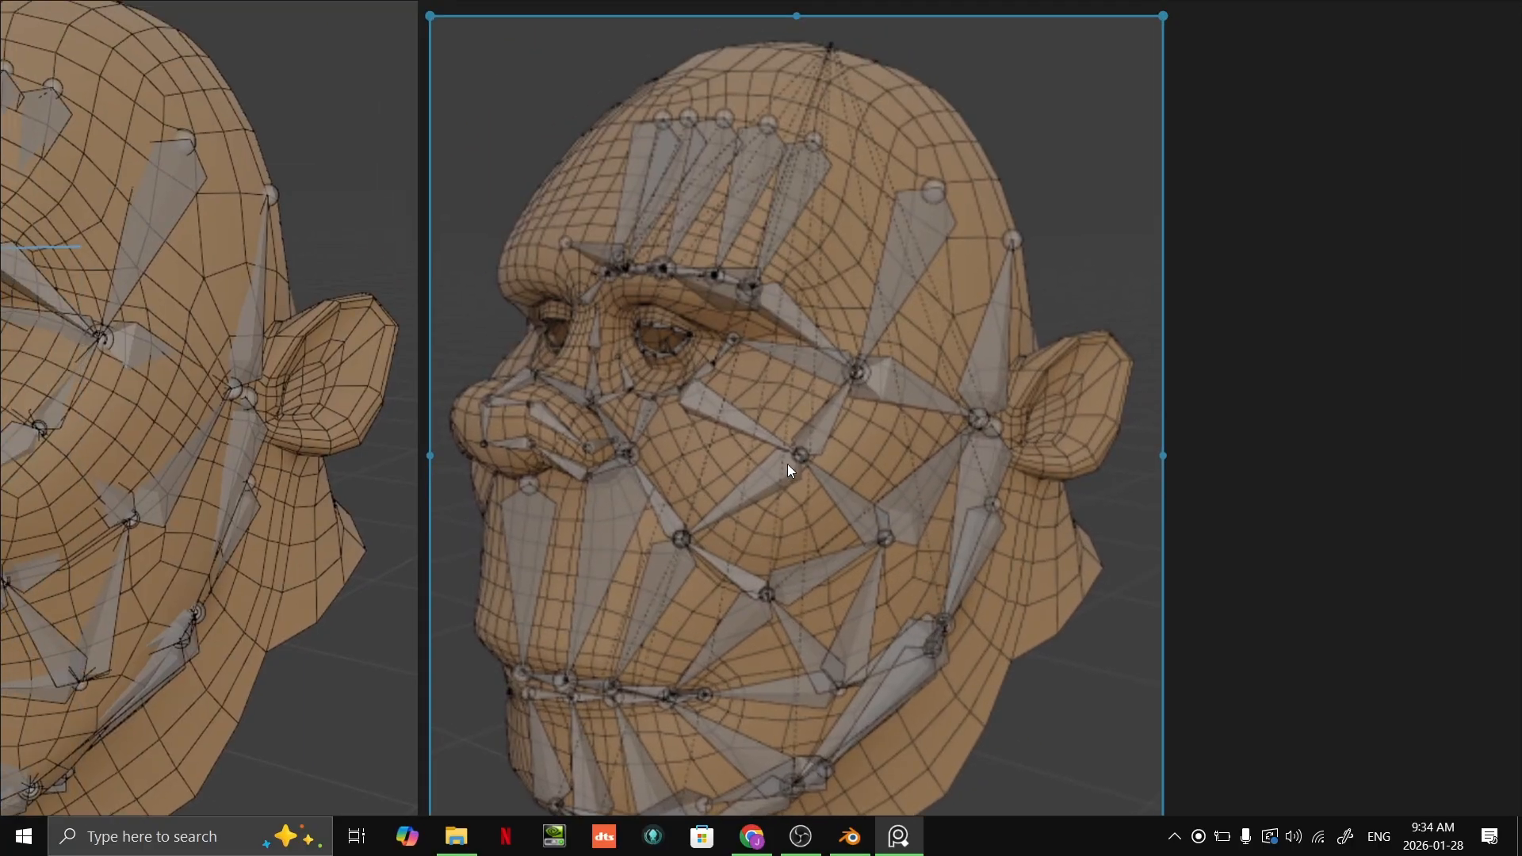
scroll(713, 428, "up", 2)
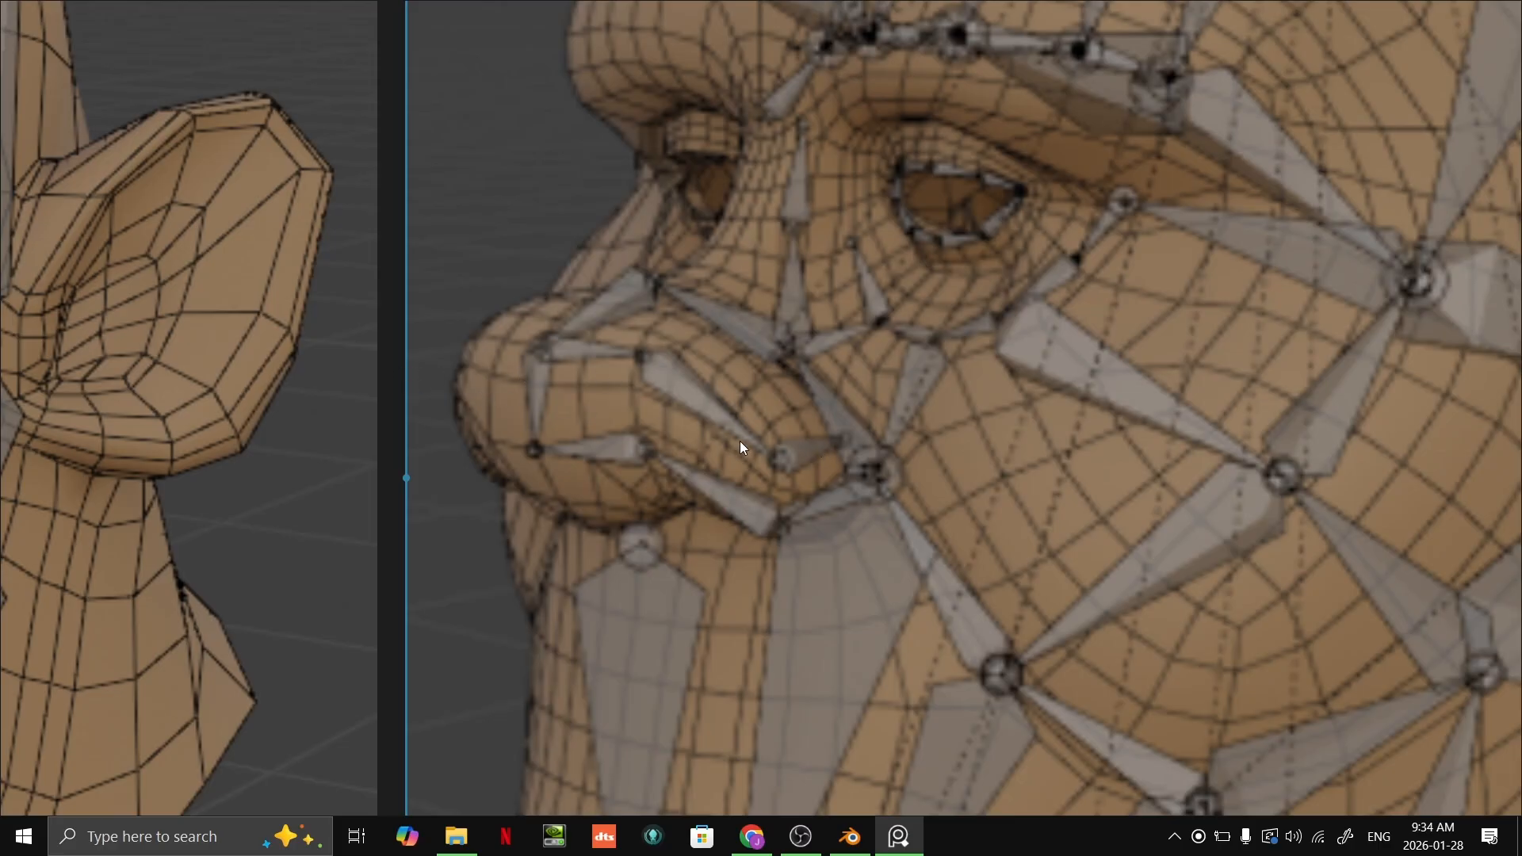
scroll(809, 367, "down", 3)
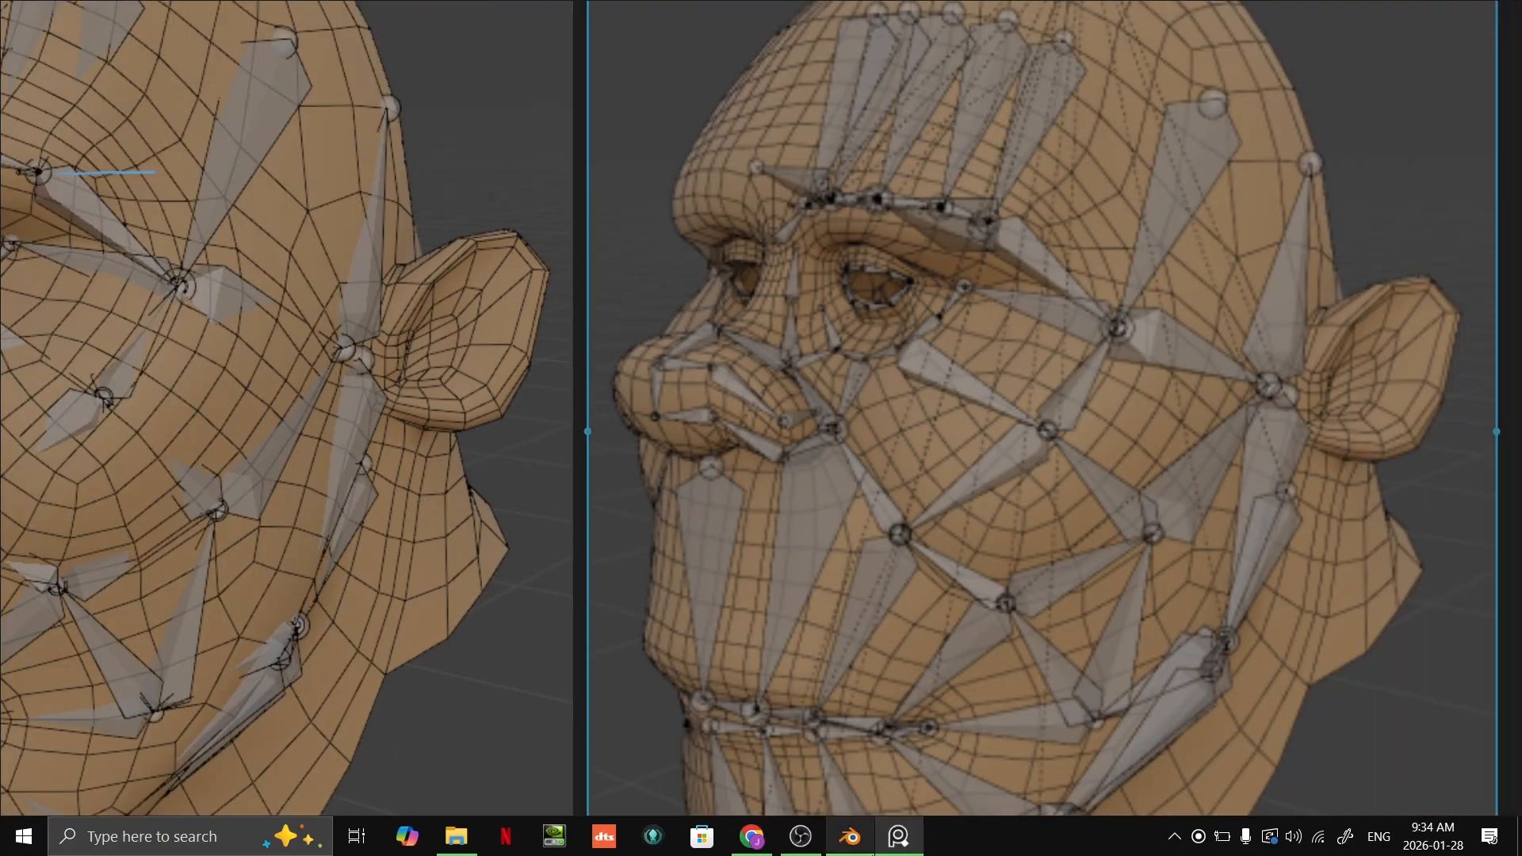
Step: Adjust the second wireframe head so it sits level beside the first with a small gap, and deselect it
mouse_move(912, 850)
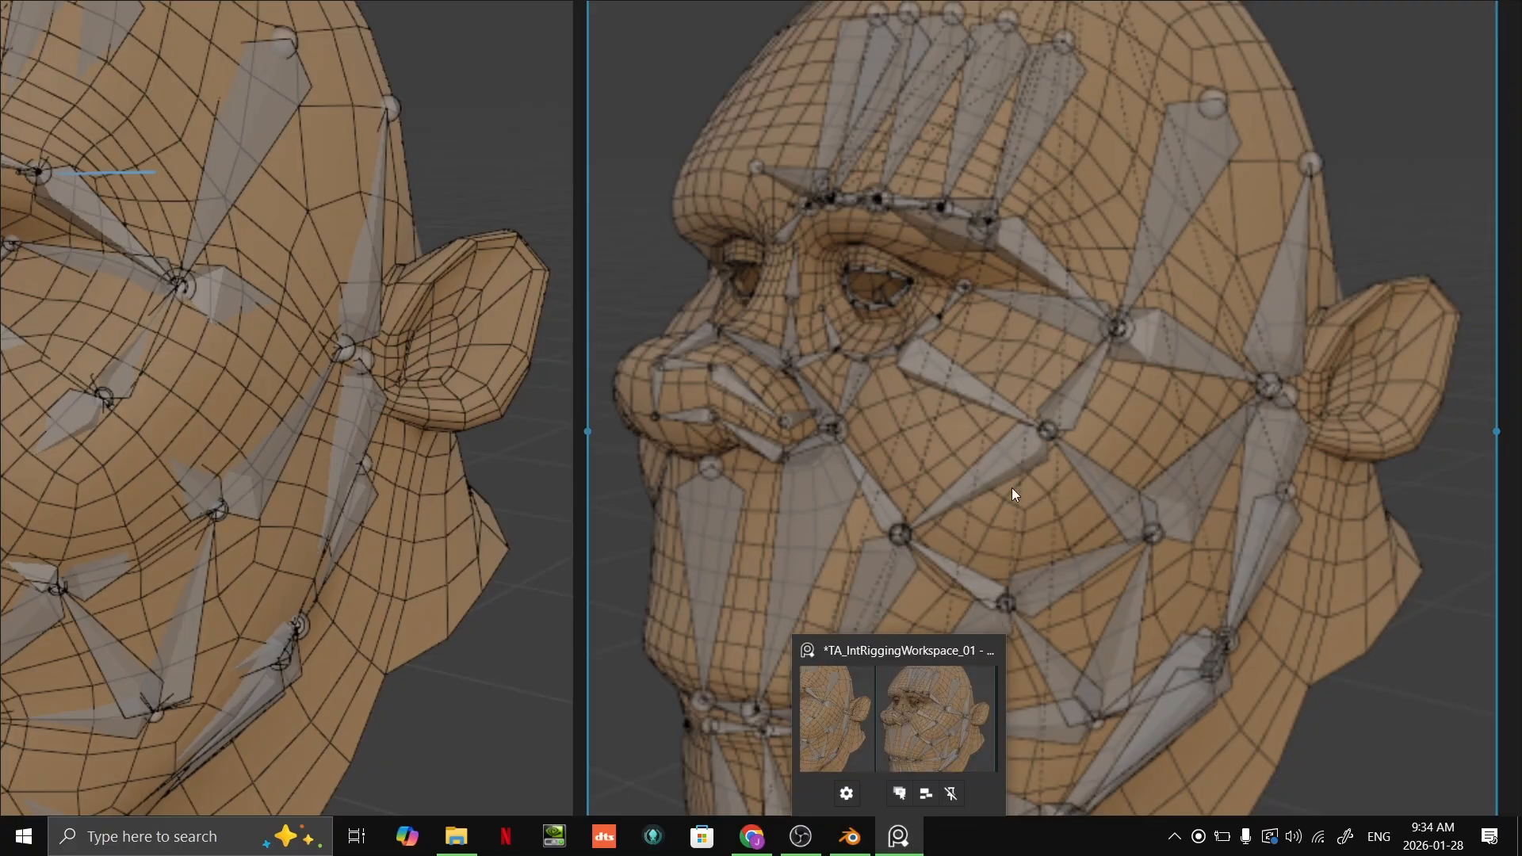
scroll(1212, 416, "down", 3)
scroll(1210, 419, "up", 4)
middle_click_drag(1110, 508, 1200, 514)
left_click_drag(1041, 555, 1052, 539)
left_click_drag(584, 513, 582, 542)
left_click_drag(820, 481, 820, 484)
left_click(1192, 430)
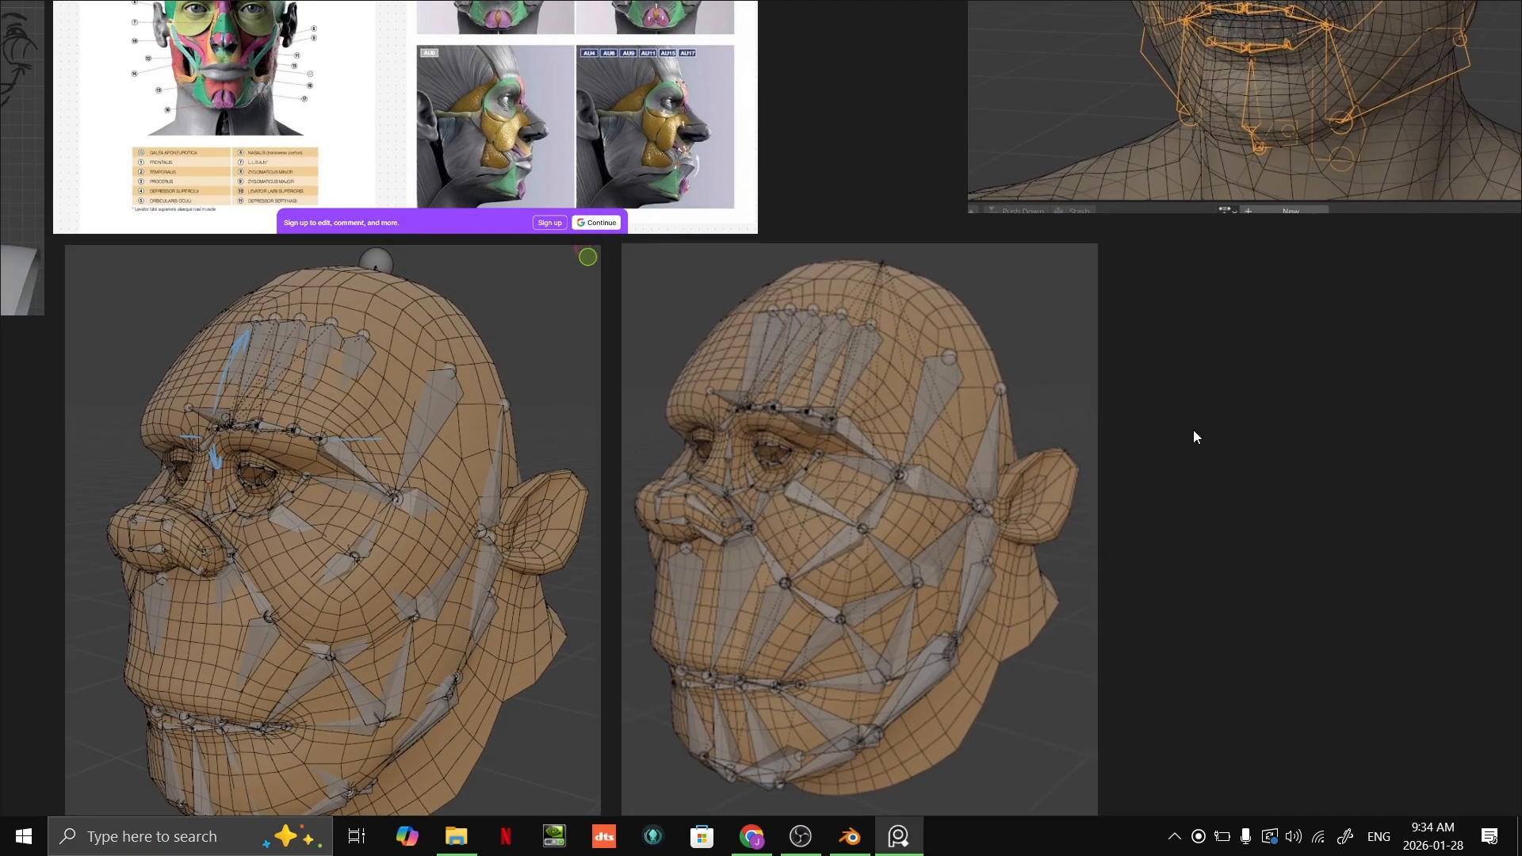
Step: Compare the bone layouts of the two wireframe heads, focusing on the second head's forehead, brow and eyelid bones
scroll(995, 501, "up", 3)
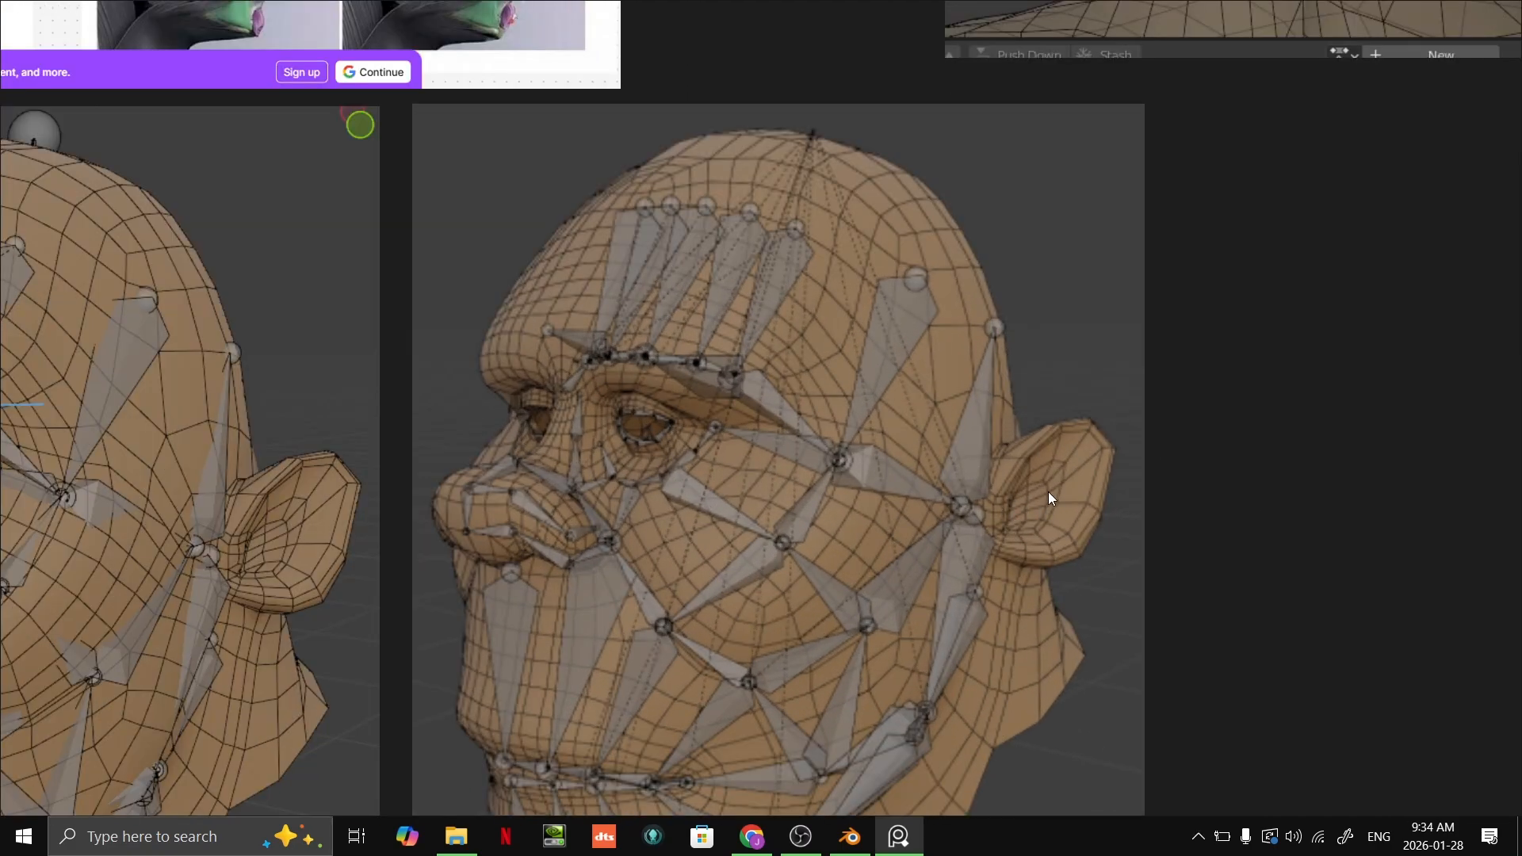
scroll(1038, 549, "down", 5)
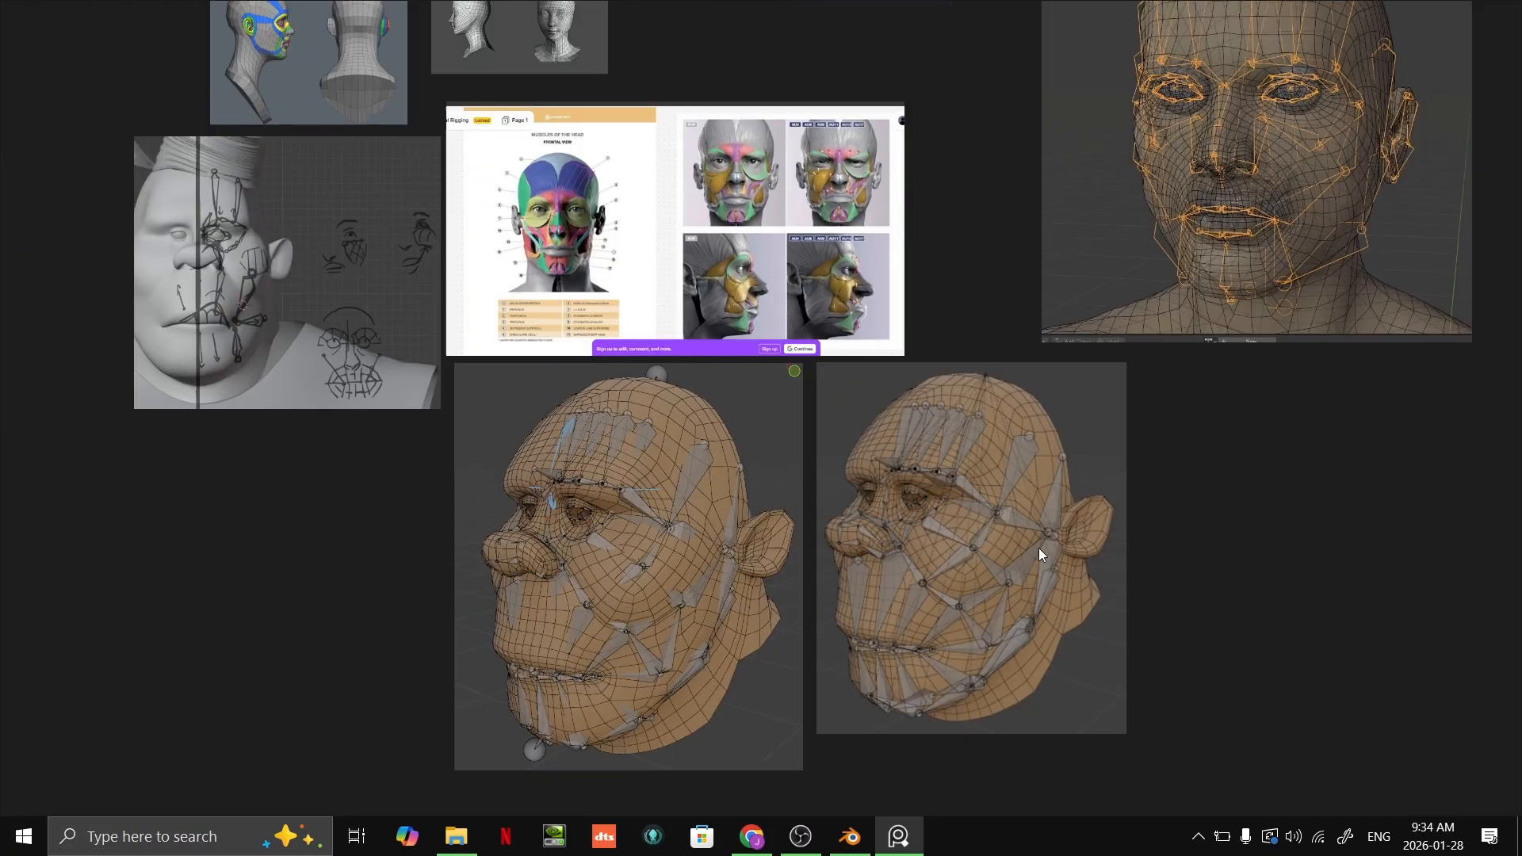
scroll(897, 574, "up", 4)
left_click(1116, 516)
left_click(1414, 480)
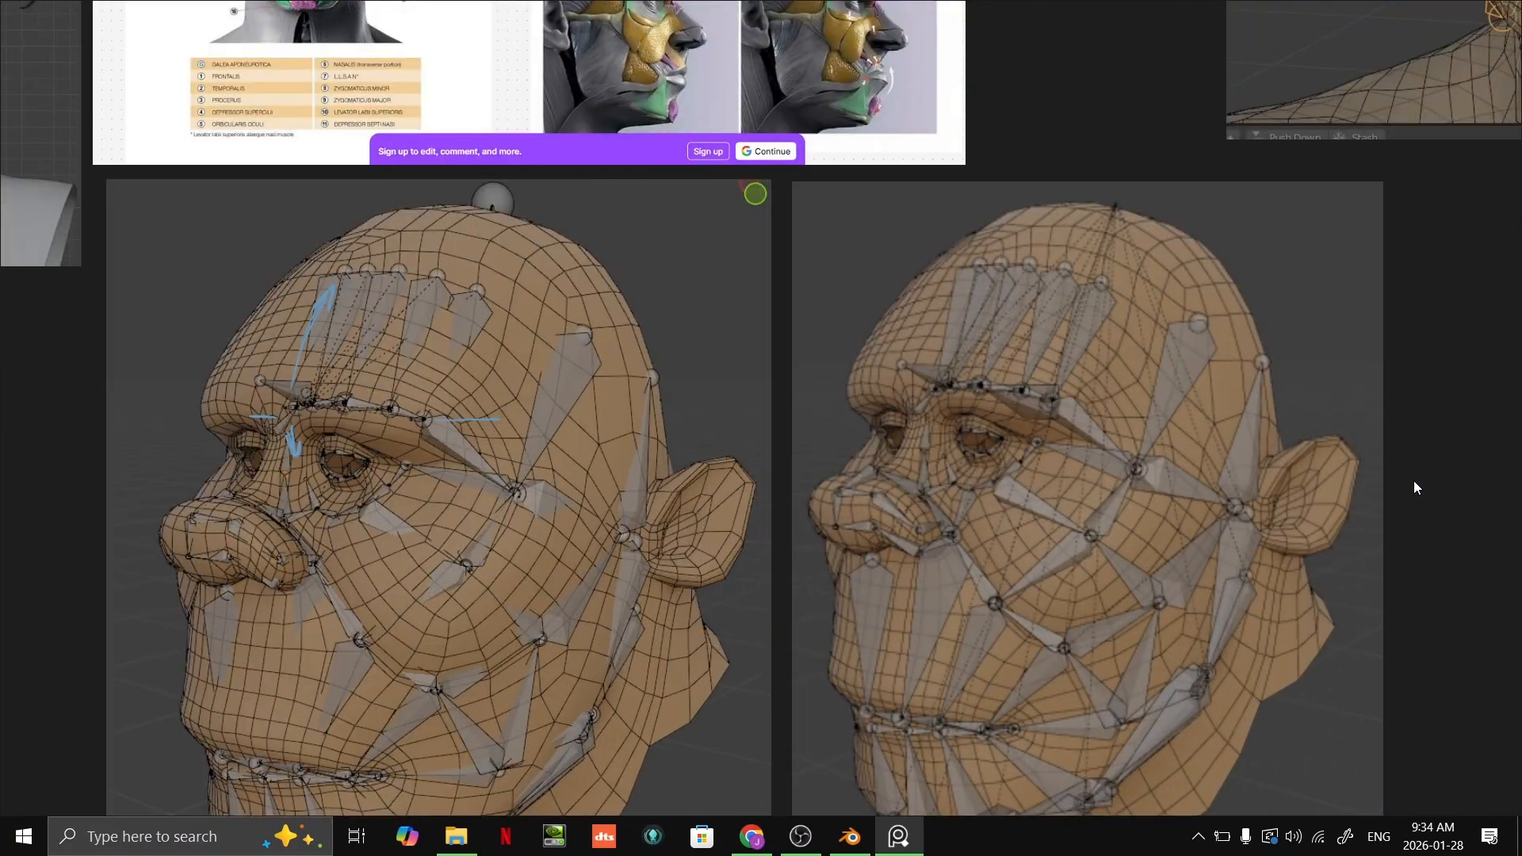
scroll(1186, 517, "up", 3)
scroll(1432, 416, "up", 2)
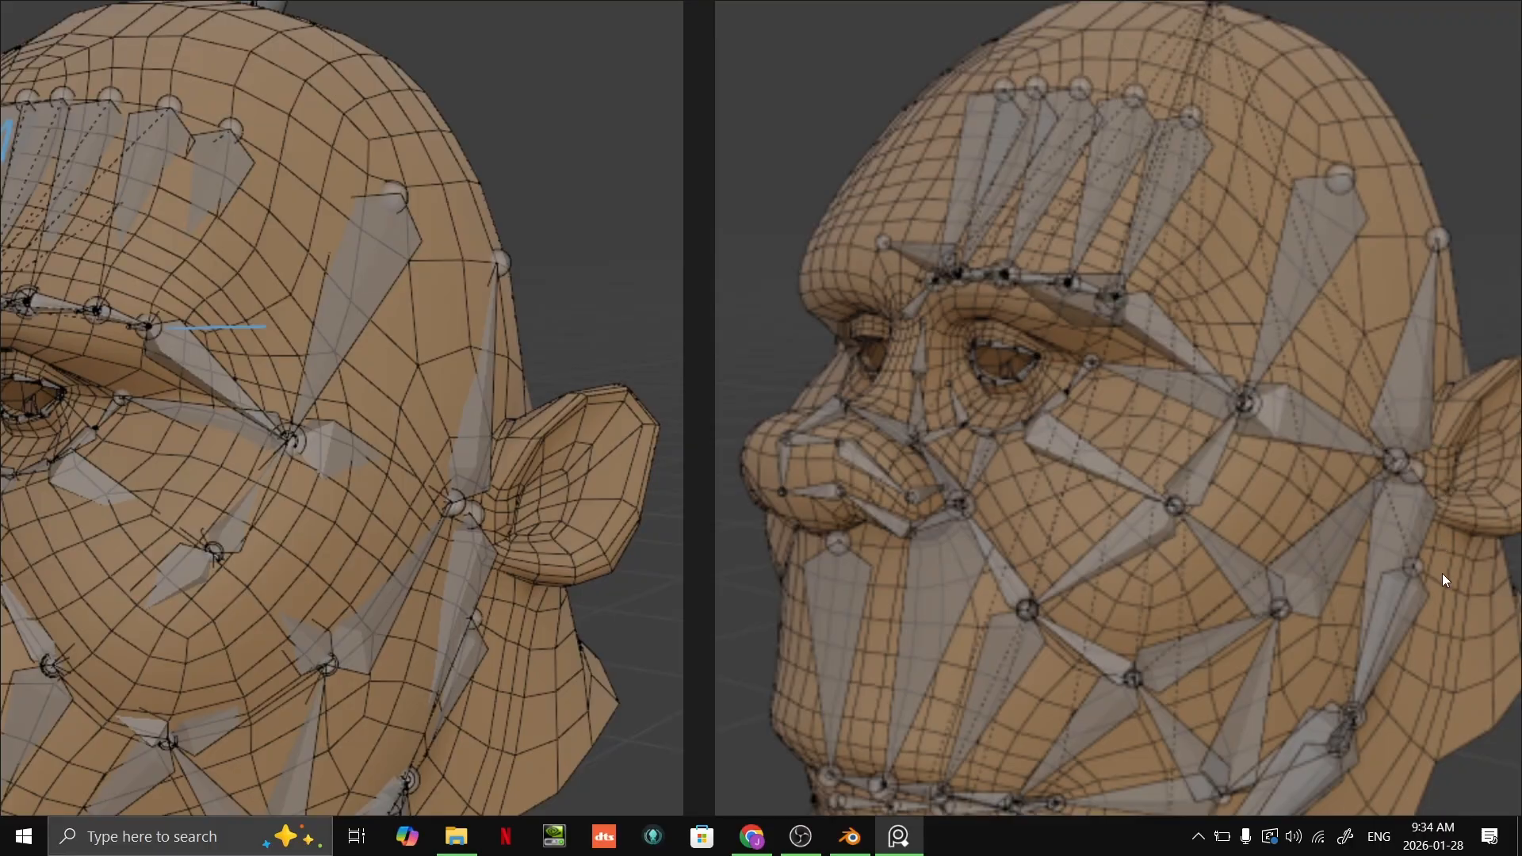
scroll(955, 487, "down", 4)
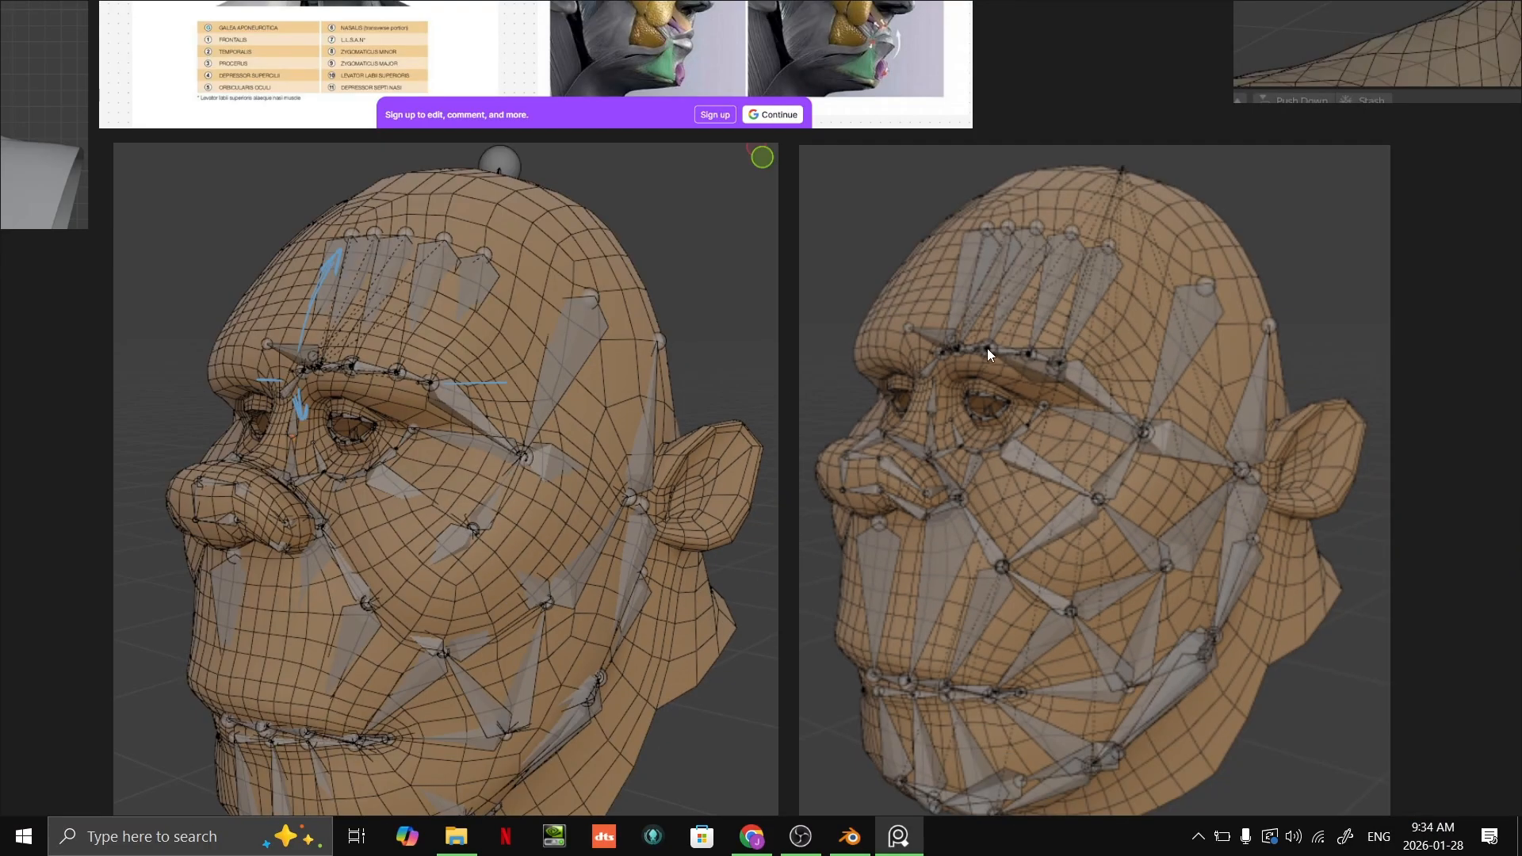
scroll(988, 353, "up", 3)
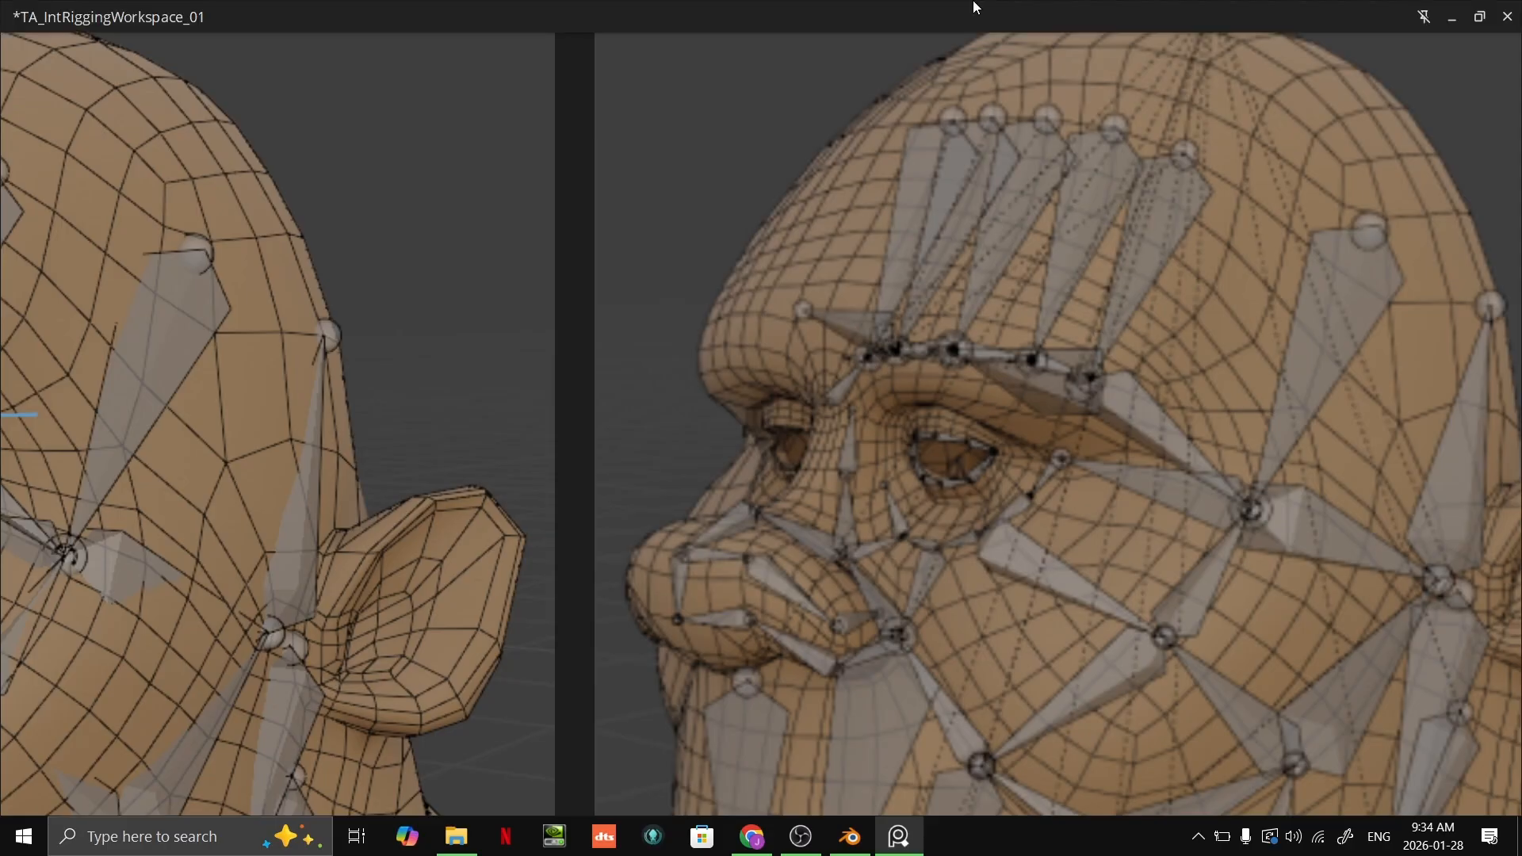
scroll(936, 326, "up", 2)
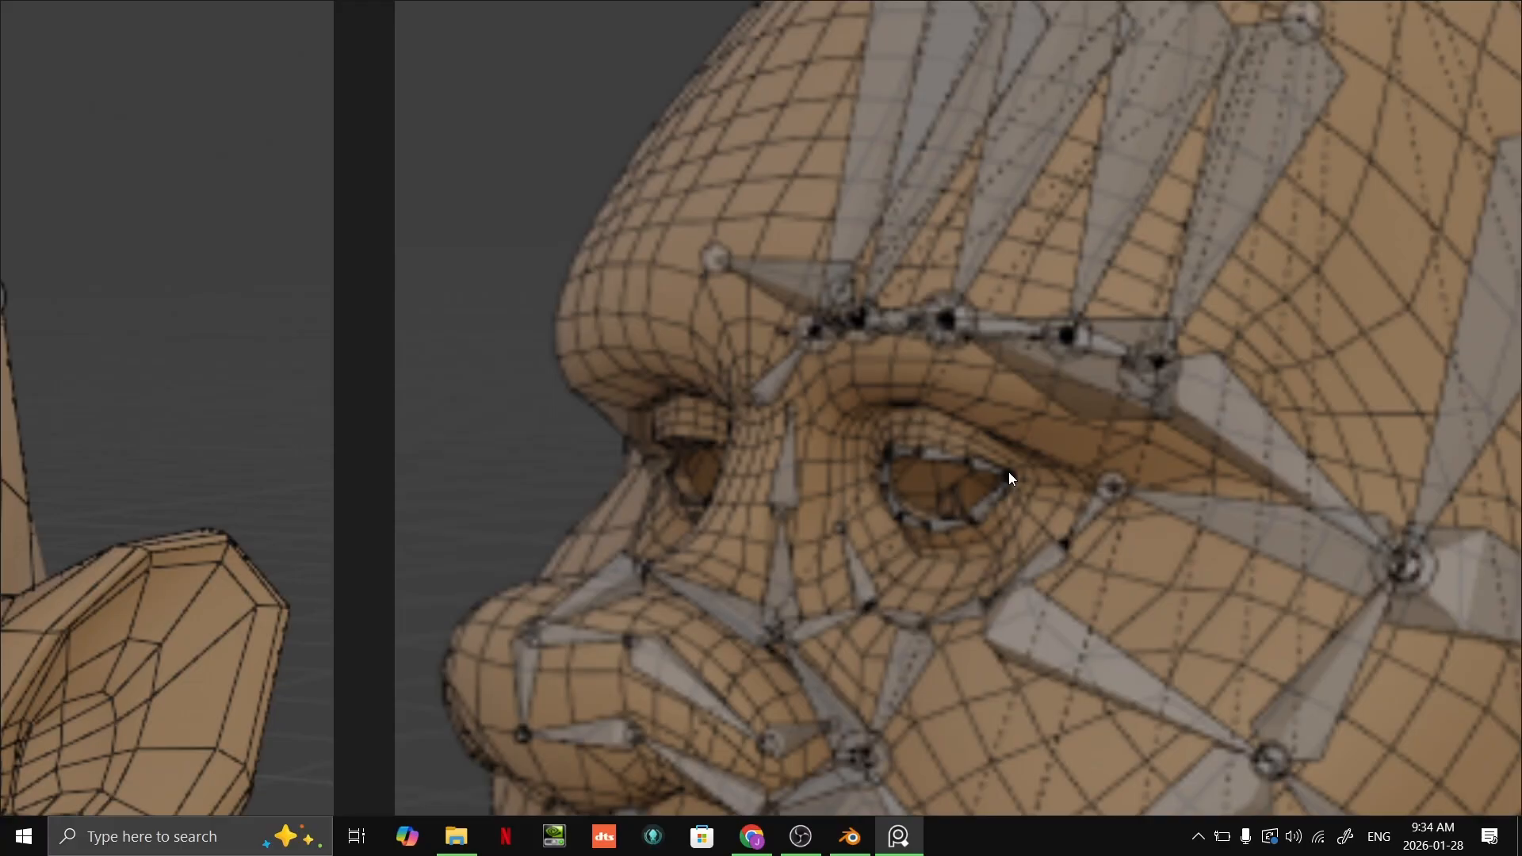
Step: Examine how the lip, cheek and lower-eye bones connect on the second wireframe head
scroll(1009, 460, "down", 5)
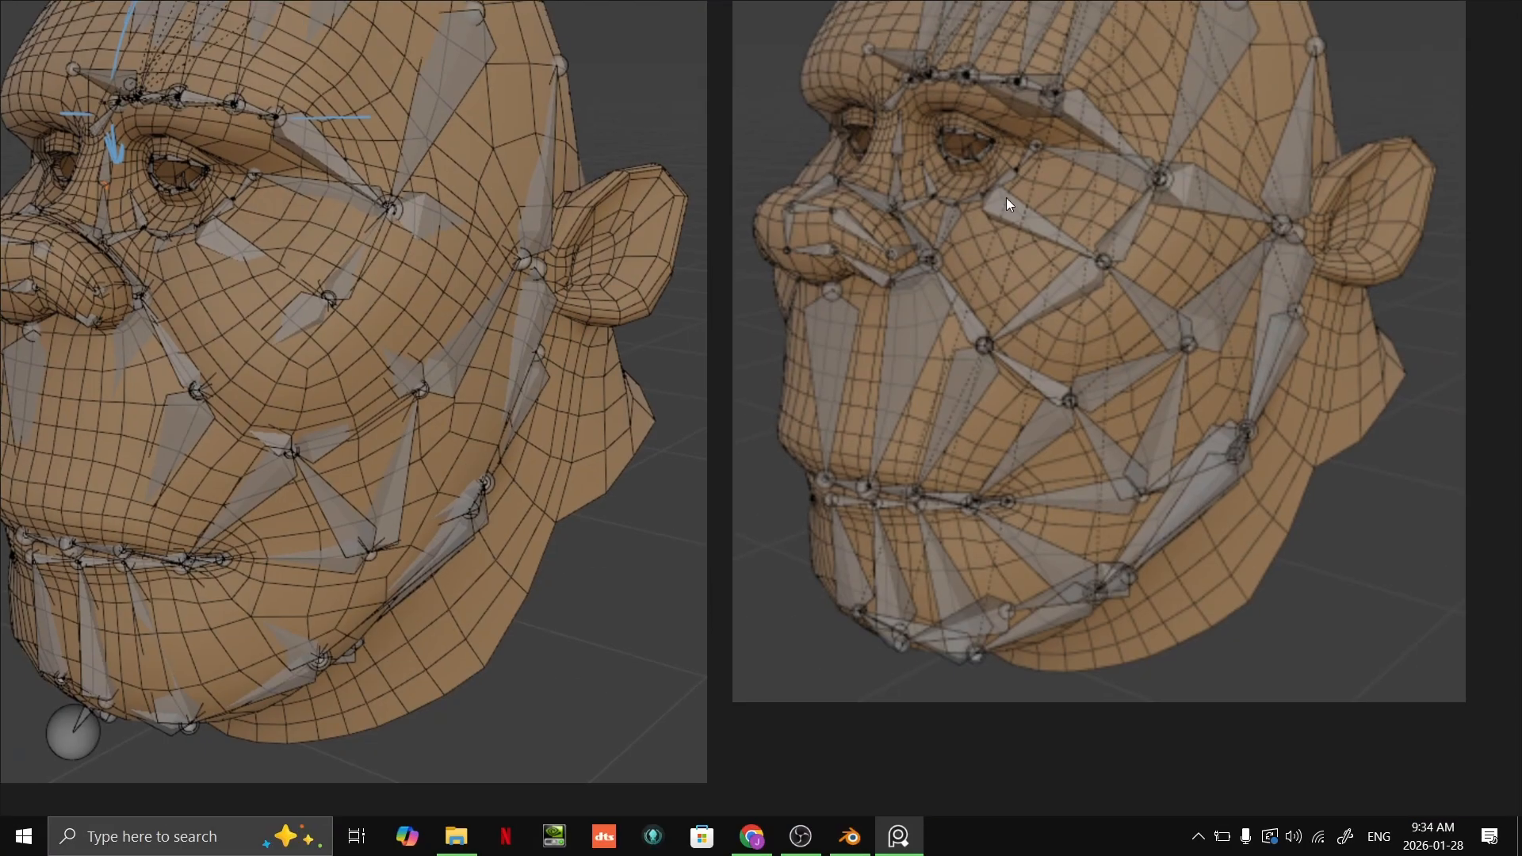
scroll(995, 521, "up", 4)
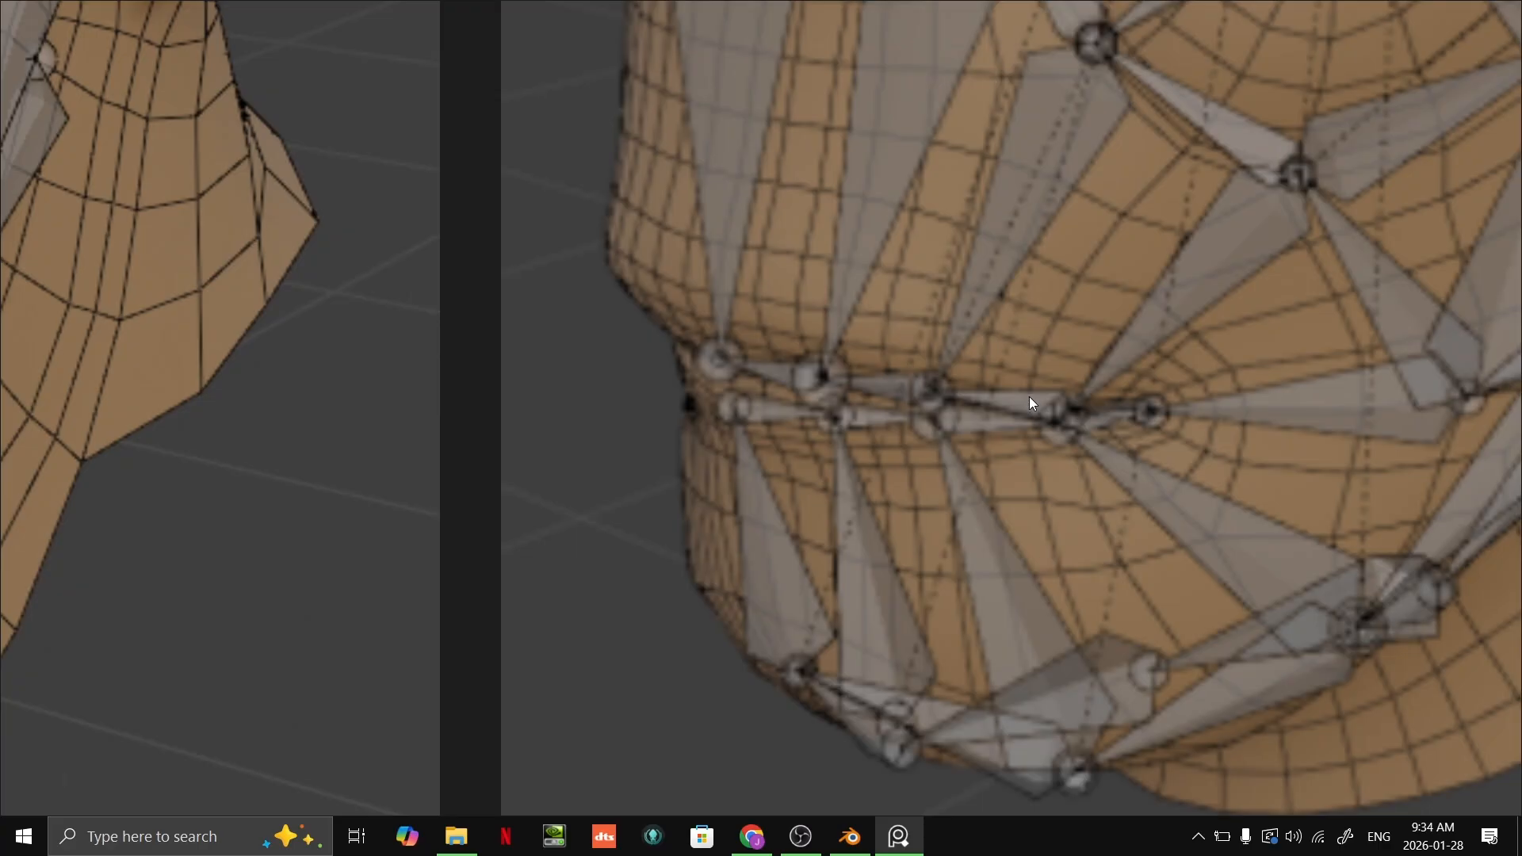
mouse_move(1111, 330)
middle_mouse_down()
mouse_move(1005, 641)
mouse_move(972, 587)
middle_mouse_up()
middle_click_drag(1017, 307, 969, 498)
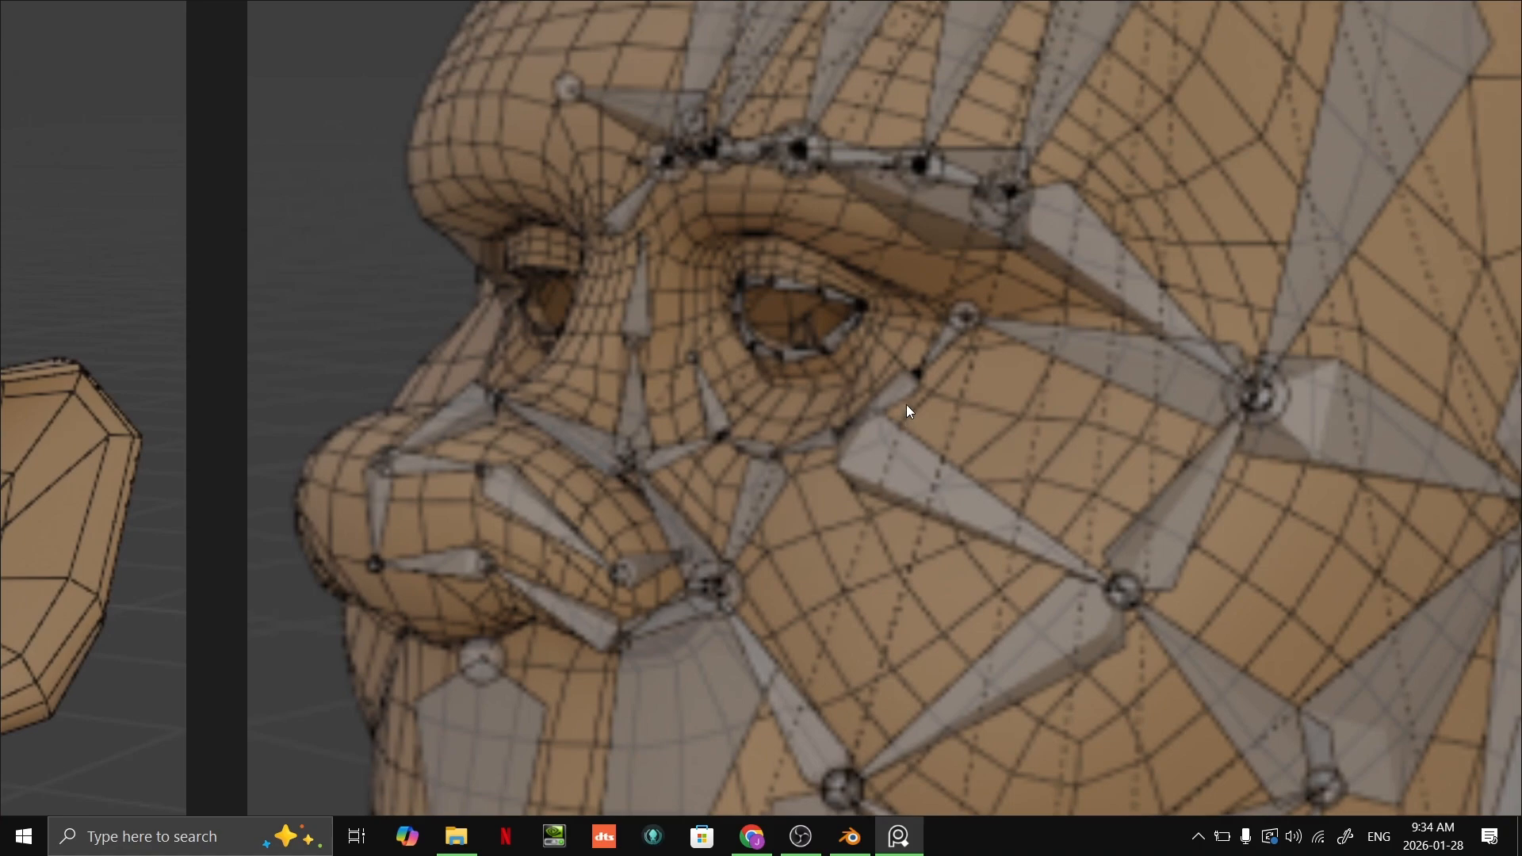
key("alt+Tab")
scroll(931, 326, "up", 3)
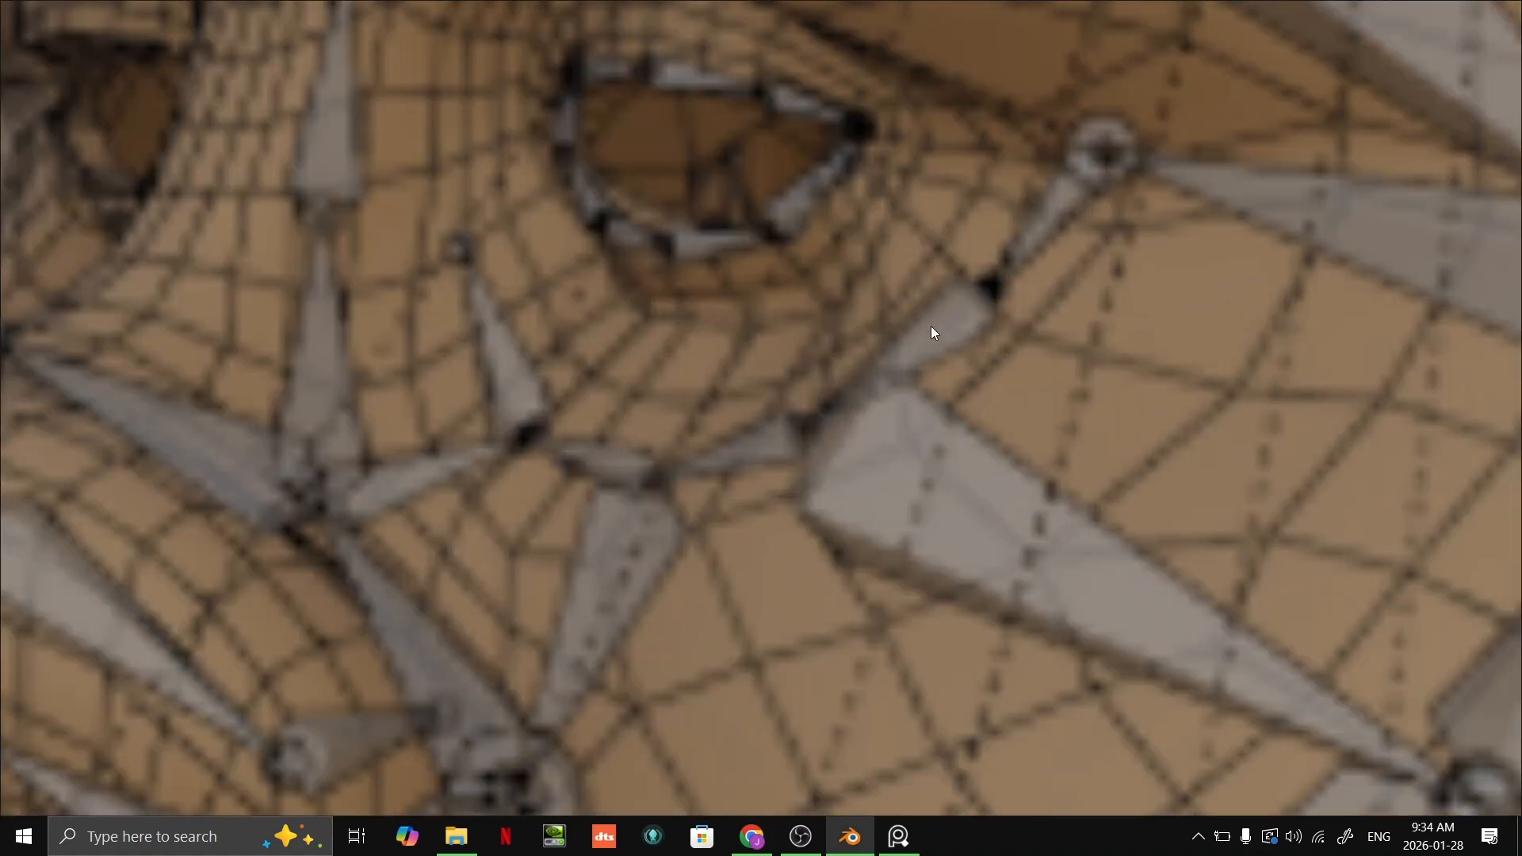
key("alt+Tab")
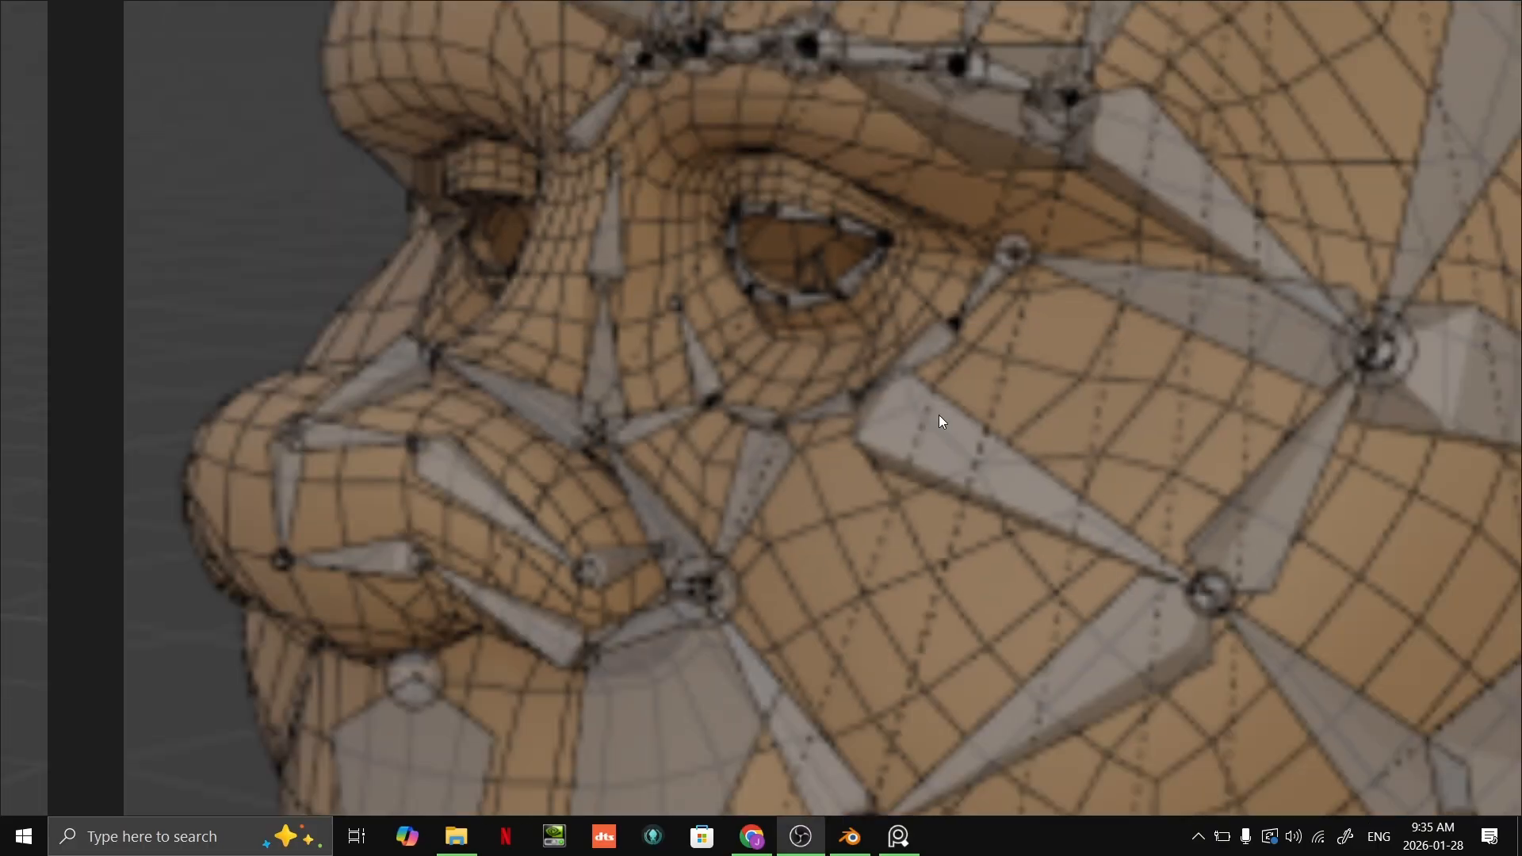
Step: Switch to Blender and select the face armature around Kroan's closed eye
key("alt+Tab")
left_click_drag(939, 364, 1330, 734)
right_click_drag(1330, 734, 1174, 855)
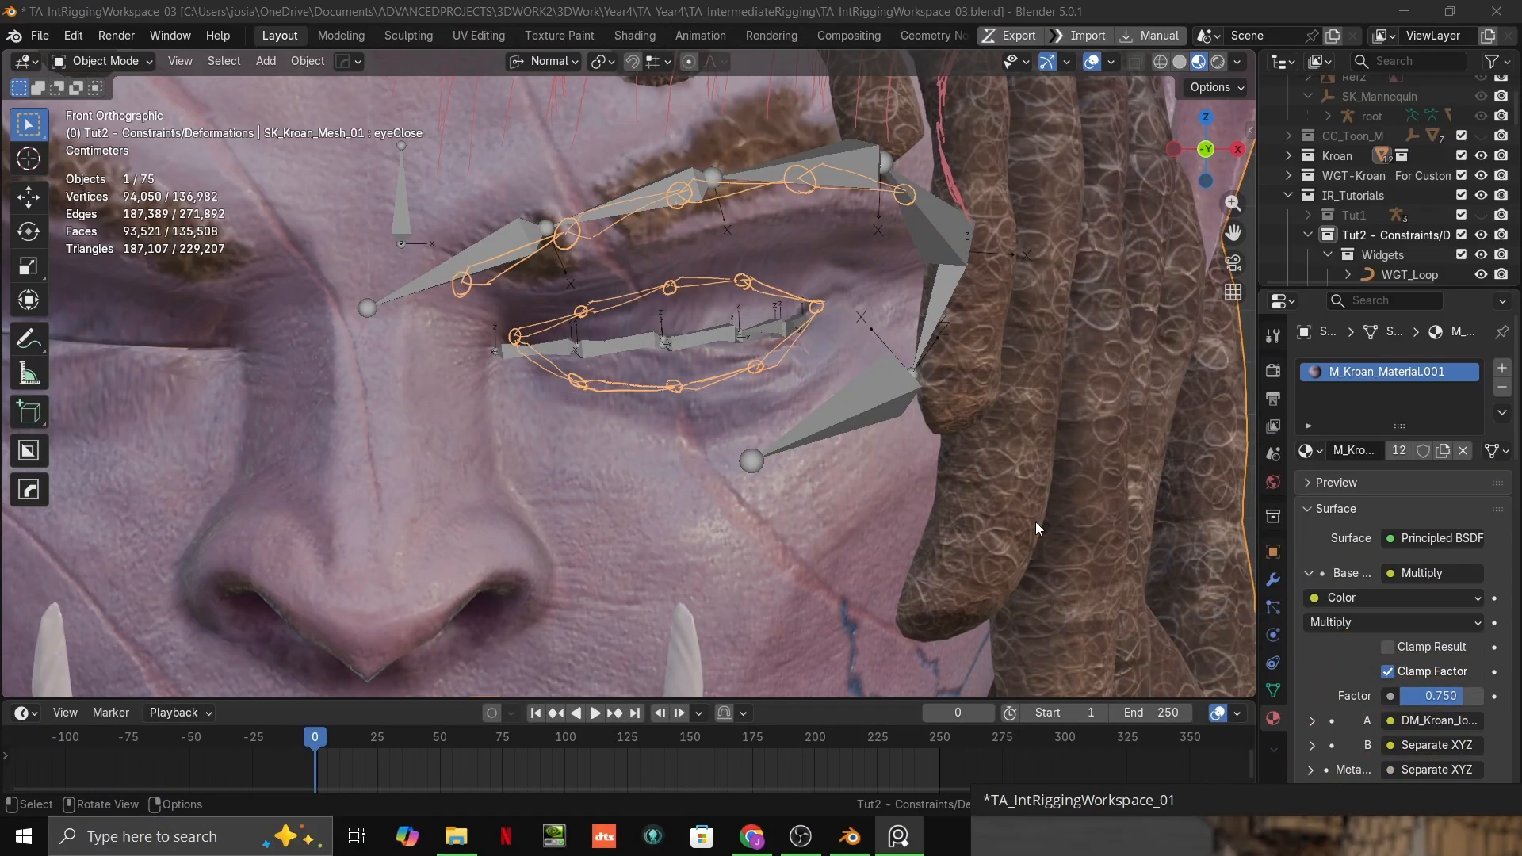
scroll(901, 330, "up", 3)
middle_click_drag(900, 331, 186, 102)
scroll(707, 401, "up", 2)
left_click(759, 410)
Step: Hide the tut2-headplanBones and tut2-muscle annotation layers so only the bones show over the face
left_click(30, 341)
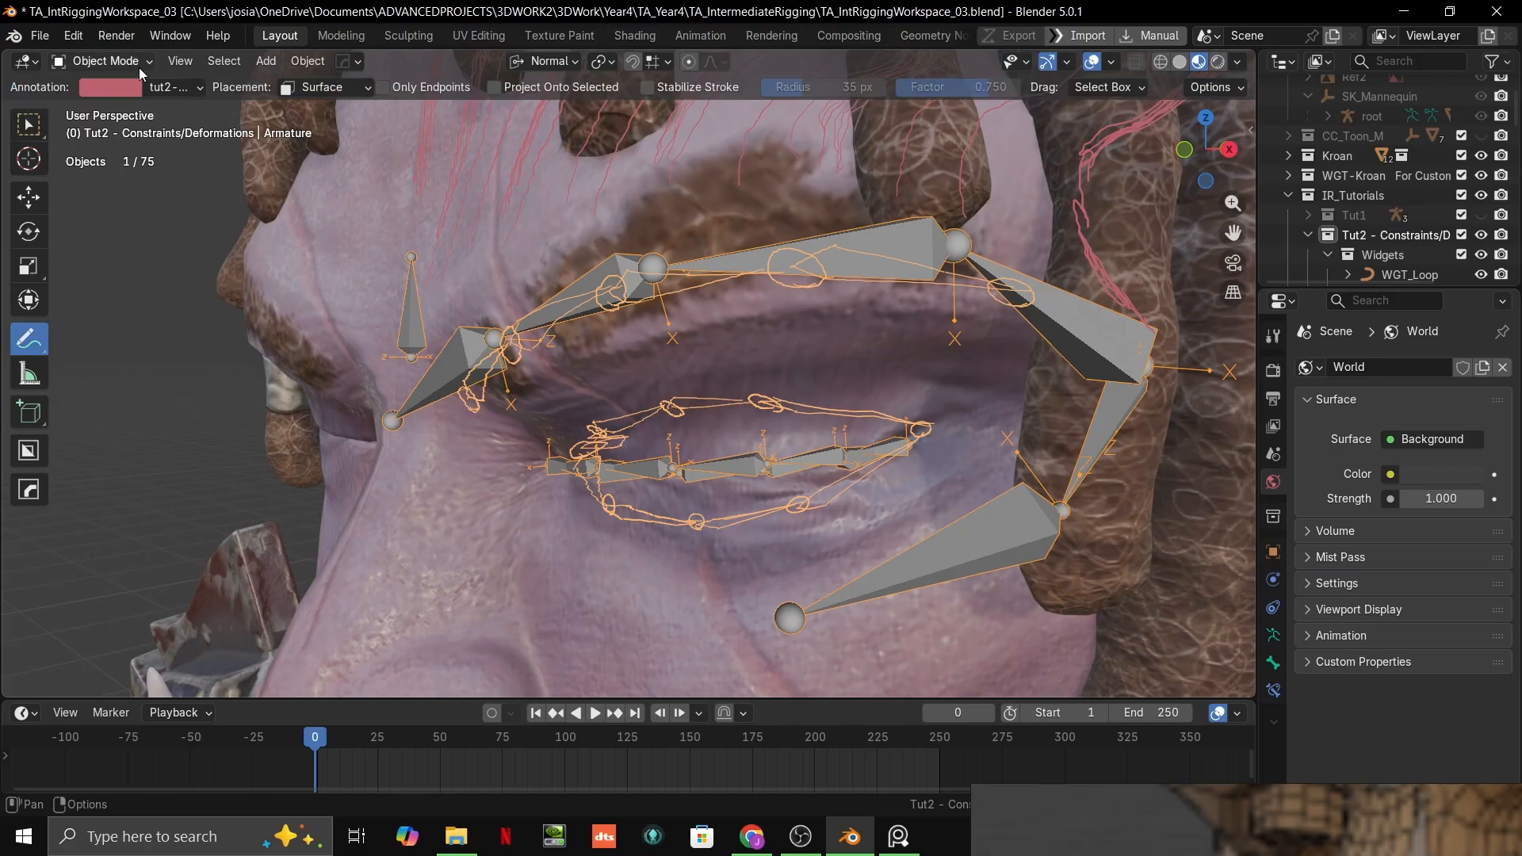
left_click(173, 87)
left_click(264, 174)
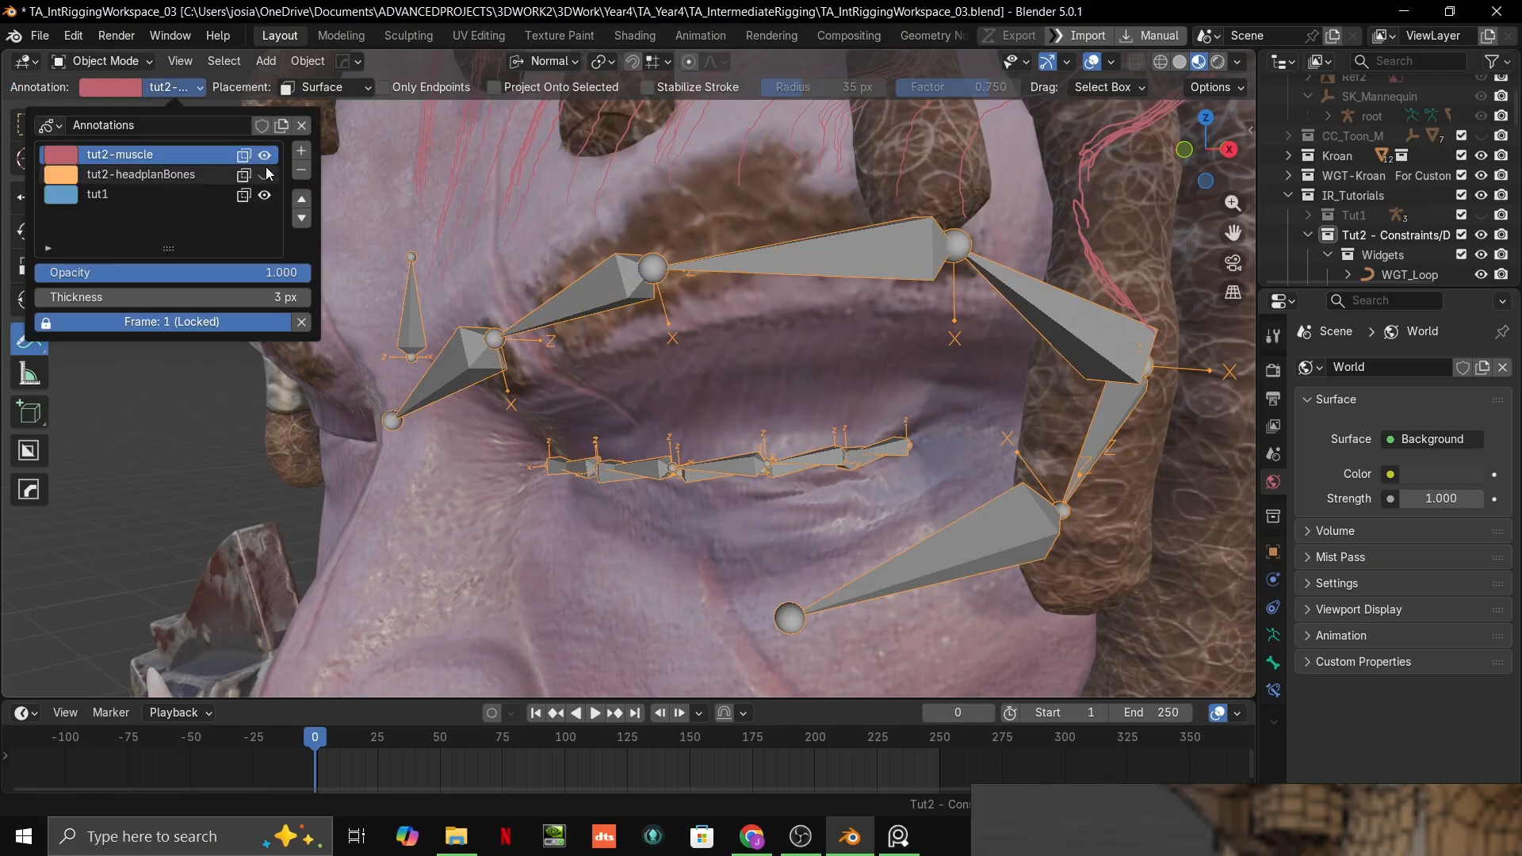
left_click(264, 155)
mouse_move(670, 355)
middle_mouse_down()
mouse_move(777, 279)
mouse_move(759, 328)
middle_mouse_up()
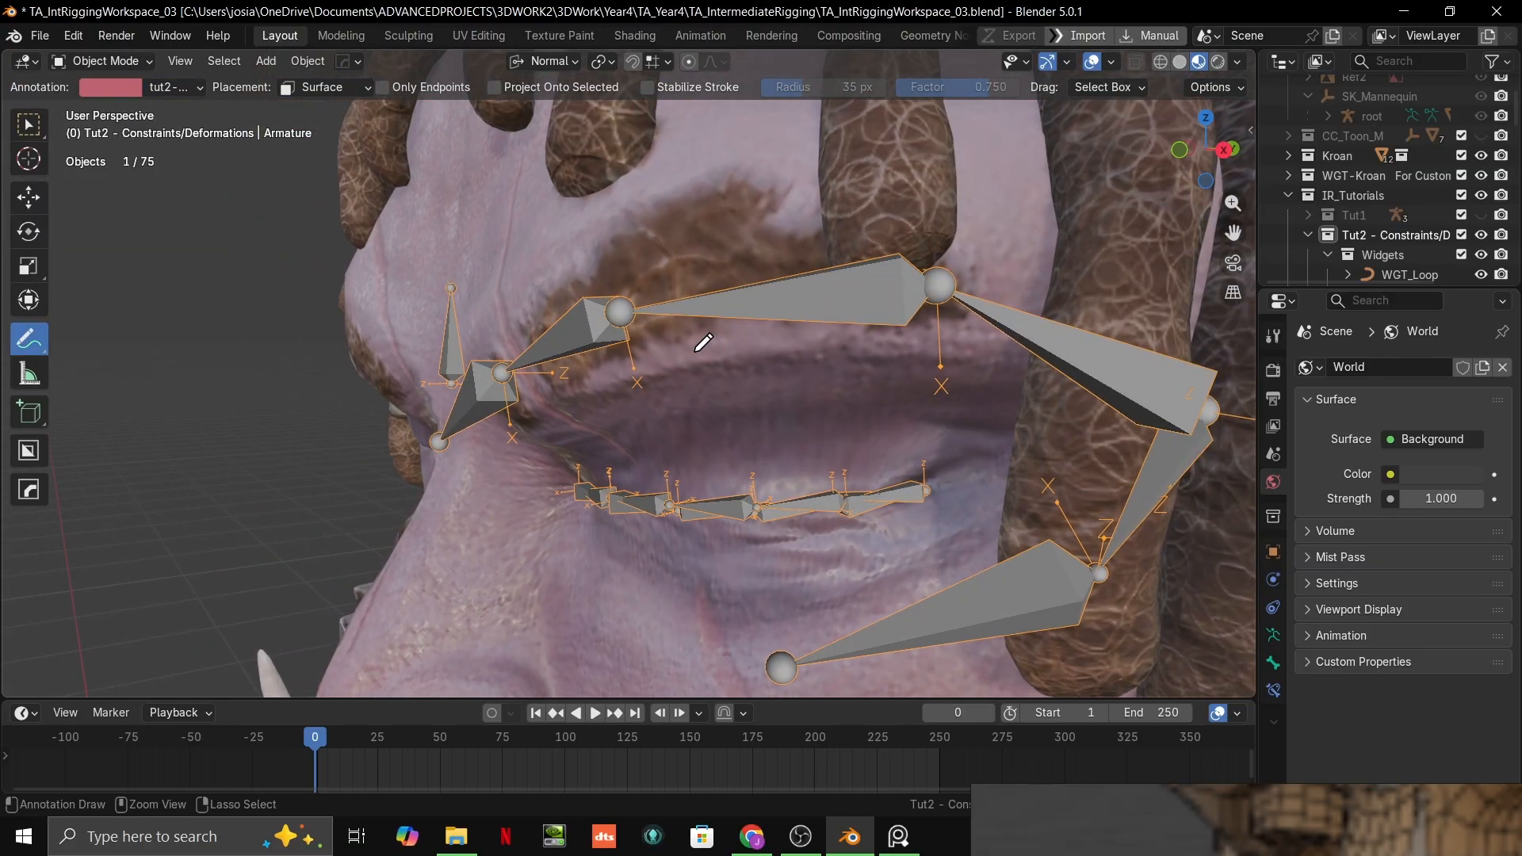
Step: Put the face armature in Pose Mode and select the middle upper eyelid bone
key("ctrl+Tab")
left_click(574, 346)
middle_click_drag(614, 359, 781, 421)
middle_click_drag(781, 420, 740, 392, "shift")
scroll(753, 347, "up", 4)
scroll(701, 330, "up", 1)
left_click(701, 329)
scroll(712, 349, "up", 2)
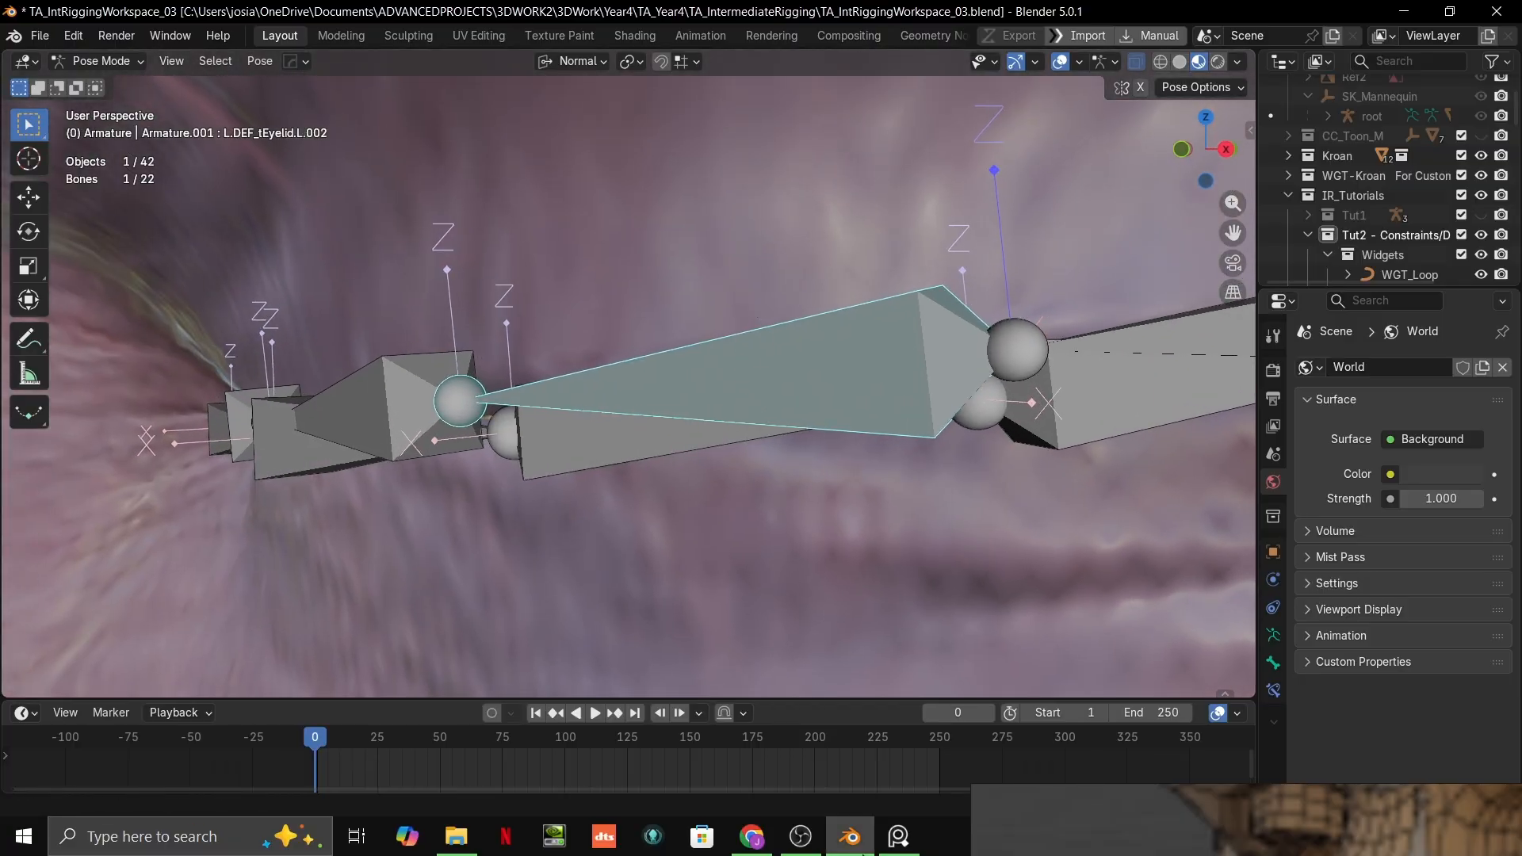
Step: Try moving the outermost upper eyelid bone to test how the connected eyelid chain follows
mouse_move(851, 839)
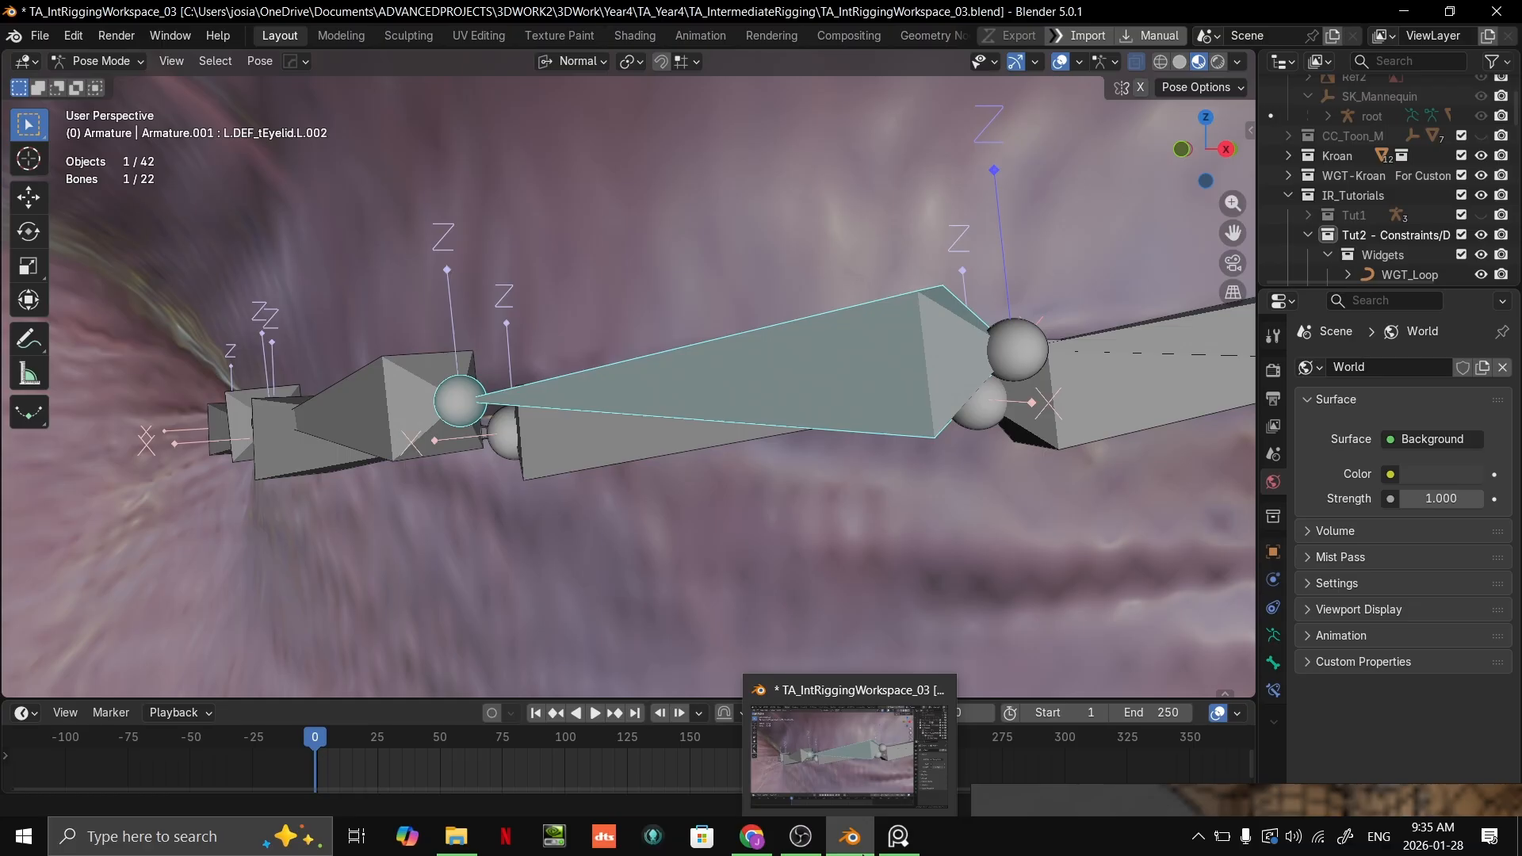
left_click(934, 769)
scroll(827, 182, "down", 7)
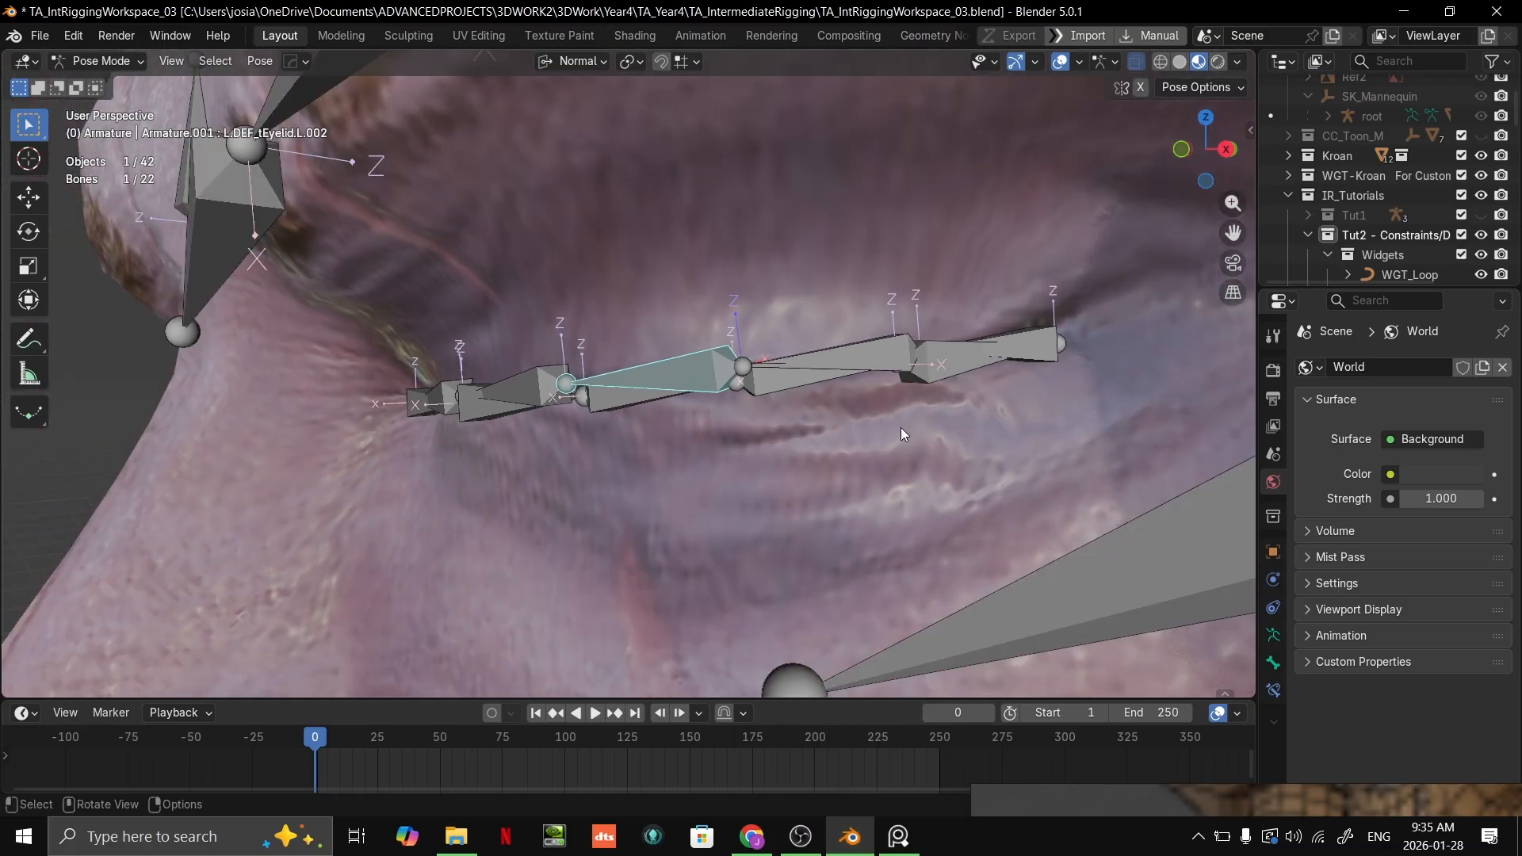
scroll(953, 392, "up", 1)
middle_click_drag(1090, 382, 848, 394, "shift")
left_click(808, 400)
key("g")
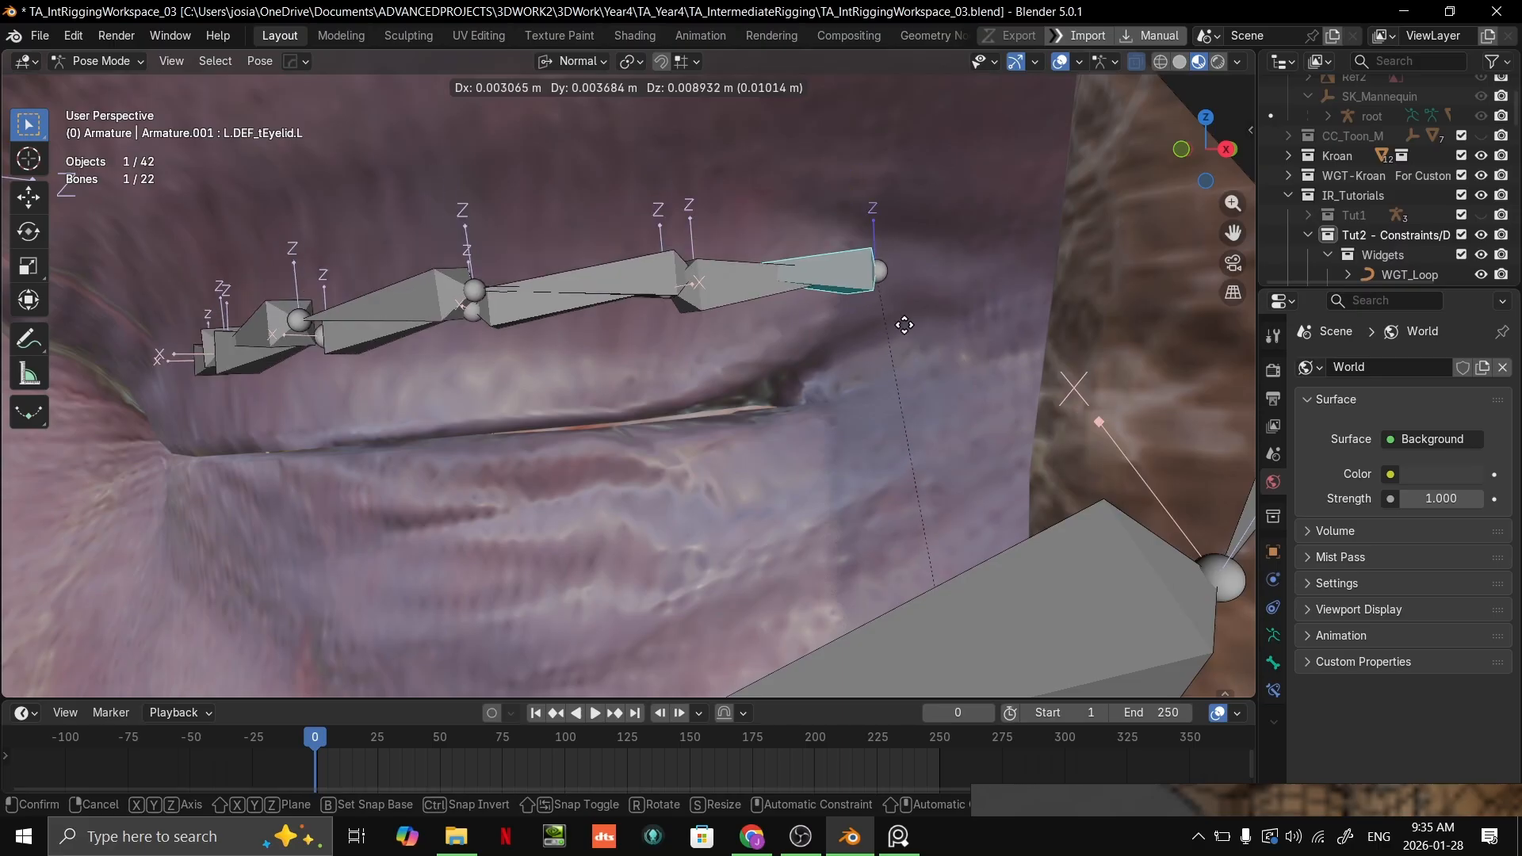
right_click(833, 397)
scroll(831, 381, "up", 2)
scroll(793, 377, "down", 4)
key("g")
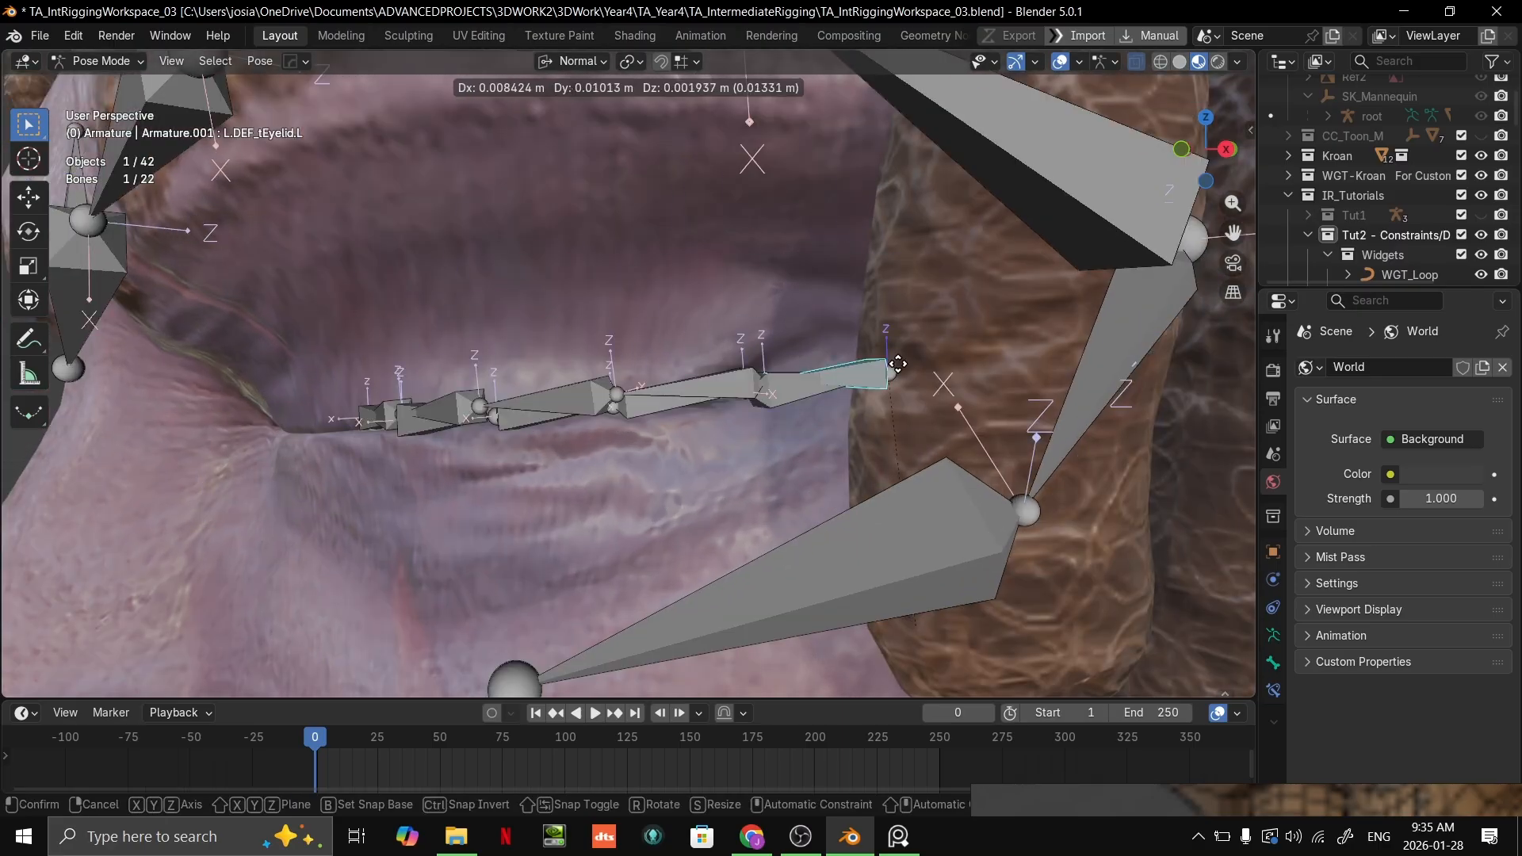
right_click(880, 371)
Step: Switch to PureRef to review the eyelid bone references
middle_click_drag(781, 381, 809, 384)
middle_click_drag(357, 460, 615, 440, "shift")
right_click_drag(615, 439, 704, 430, "alt")
key("alt+Tab")
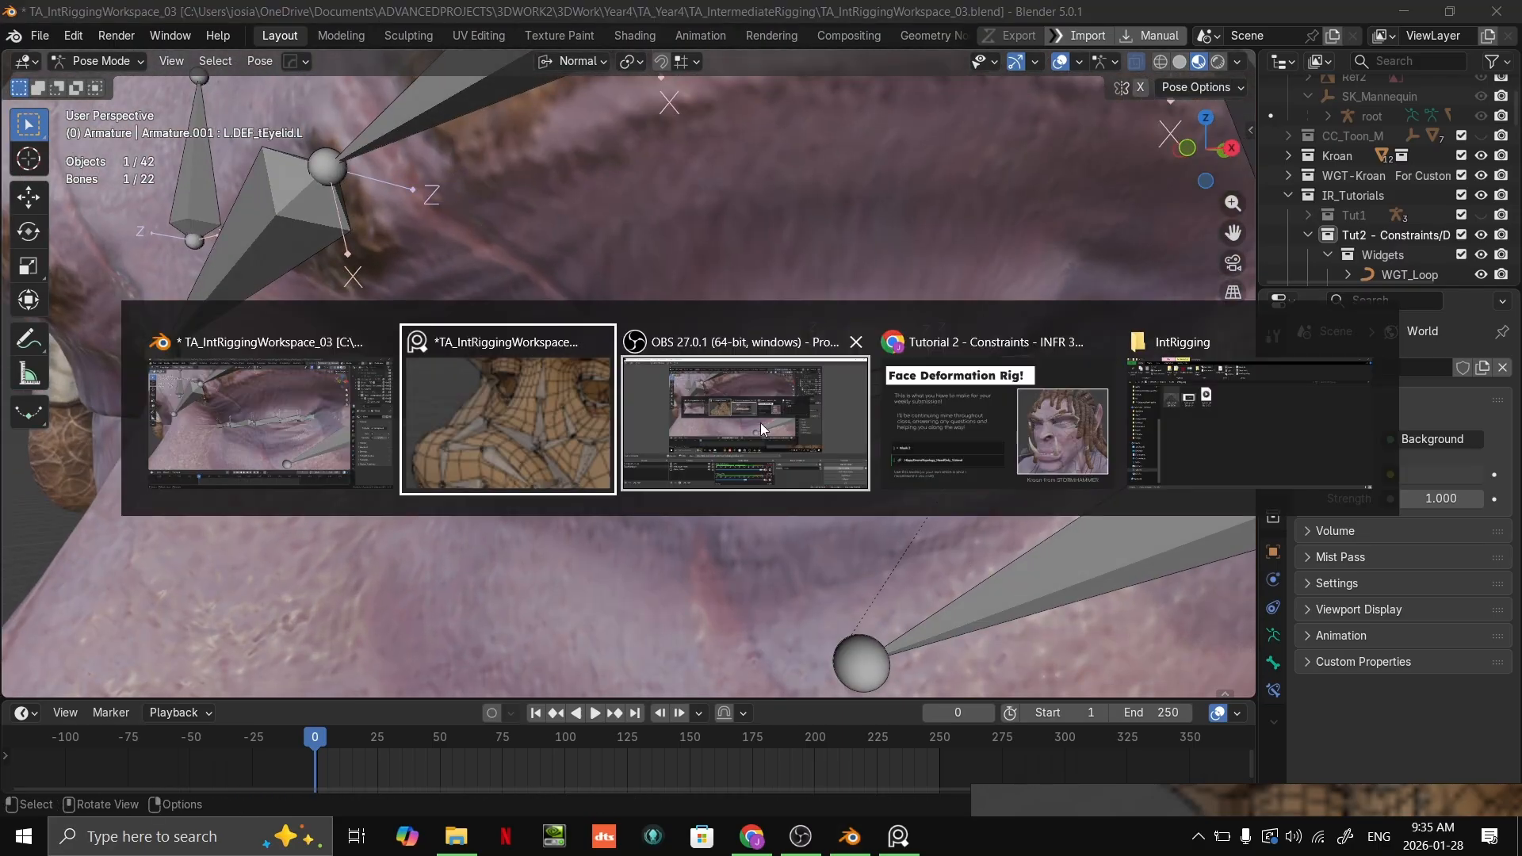
left_click(539, 459)
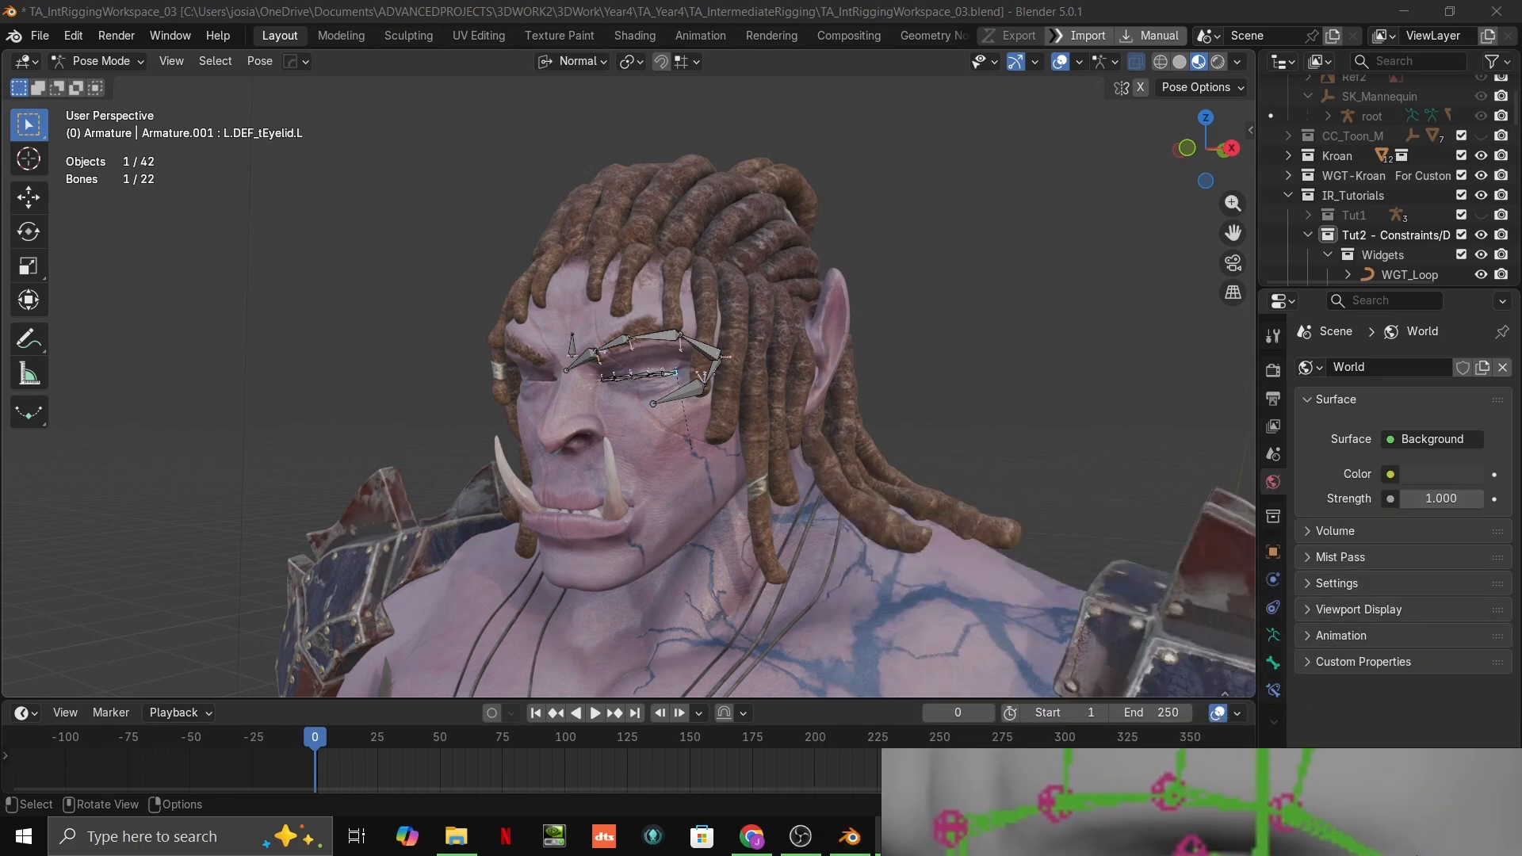
Step: Return to the eyelid bones in Blender and put the armature in Edit Mode
scroll(711, 398, "up", 8)
mouse_move(845, 374)
middle_mouse_down("shift")
mouse_move(797, 279)
mouse_move(737, 432)
middle_mouse_up("shift")
scroll(795, 285, "up", 4)
key("ctrl+Tab")
key("ctrl+Tab")
left_click(96, 61)
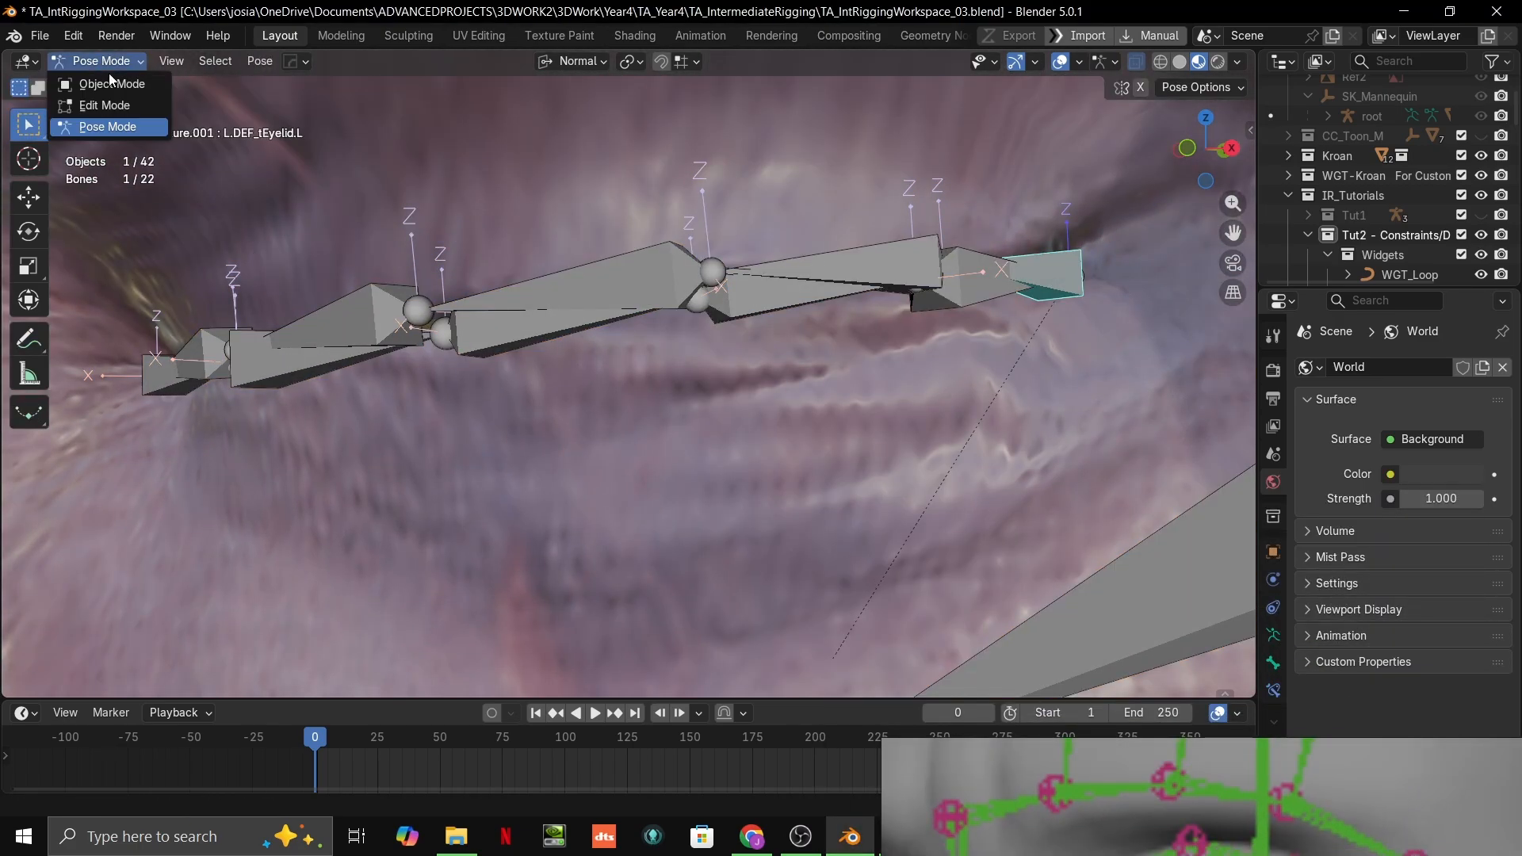
left_click(91, 98)
Step: Examine the upper and lower eyelid bone chains and their joints from the inner to the outer eye corner
middle_click_drag(715, 404, 684, 403)
middle_click_drag(684, 403, 739, 403, "shift")
scroll(720, 391, "up", 1)
scroll(720, 391, "down", 3)
scroll(748, 401, "up", 3)
scroll(823, 383, "down", 2)
middle_click_drag(367, 414, 733, 379)
middle_click_drag(733, 379, 674, 382)
scroll(476, 388, "up", 3)
middle_click_drag(309, 392, 840, 382, "shift")
scroll(527, 386, "down", 3)
mouse_move(840, 382)
middle_mouse_down()
mouse_move(806, 380)
mouse_move(837, 378)
middle_mouse_up()
scroll(806, 380, "down", 3)
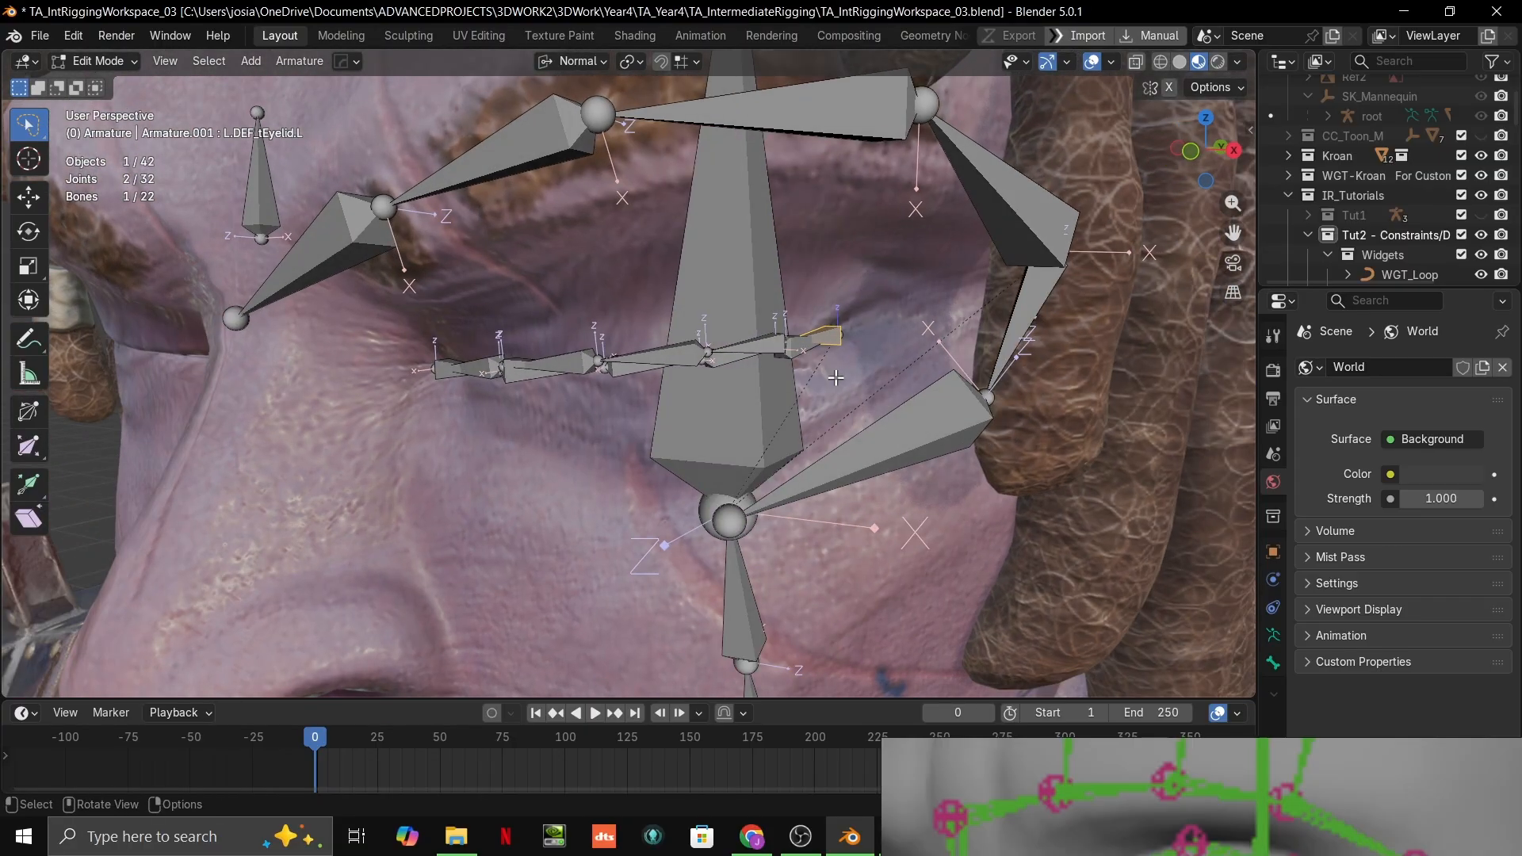
mouse_move(847, 838)
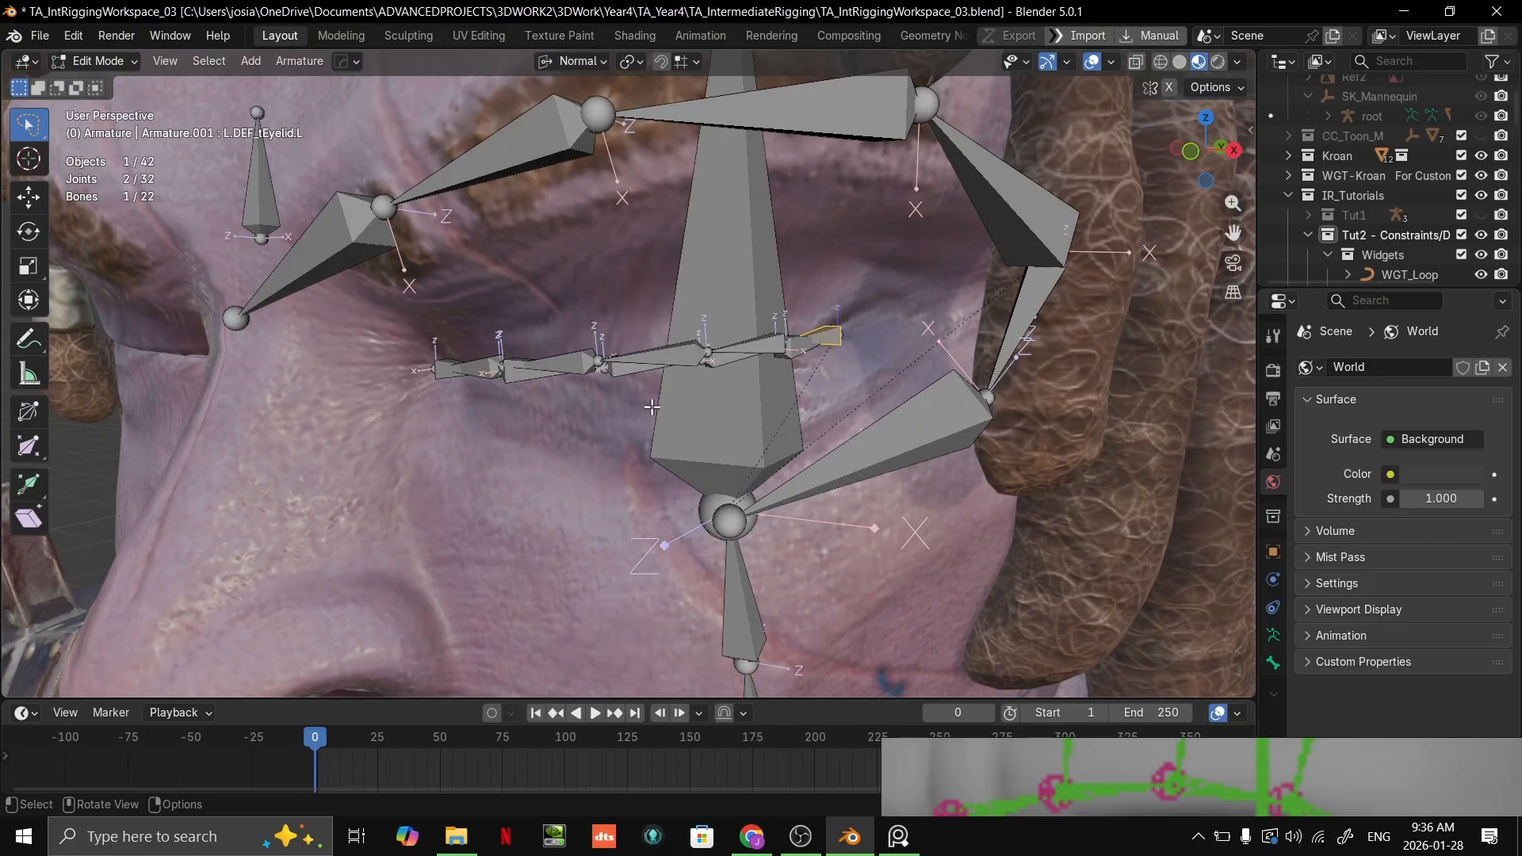
middle_click_drag(694, 389, 634, 386)
scroll(634, 387, "up", 9)
middle_click_drag(640, 333, 587, 413, "shift")
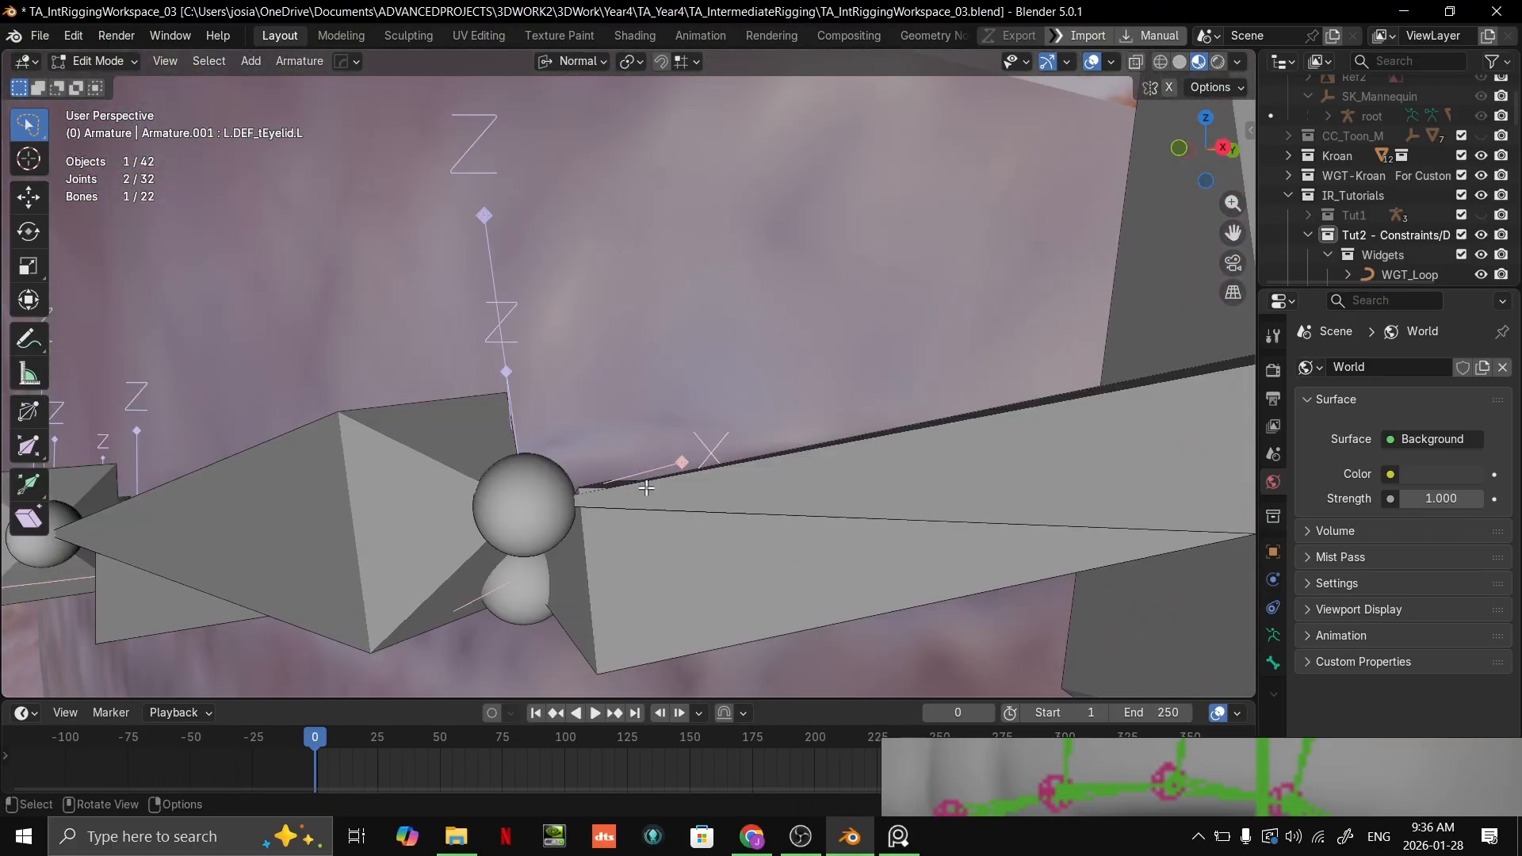
scroll(646, 488, "down", 7)
middle_click_drag(646, 488, 914, 408)
Step: Select a lower eyelid bone and set the armature's viewport display to Stick
left_click(890, 350)
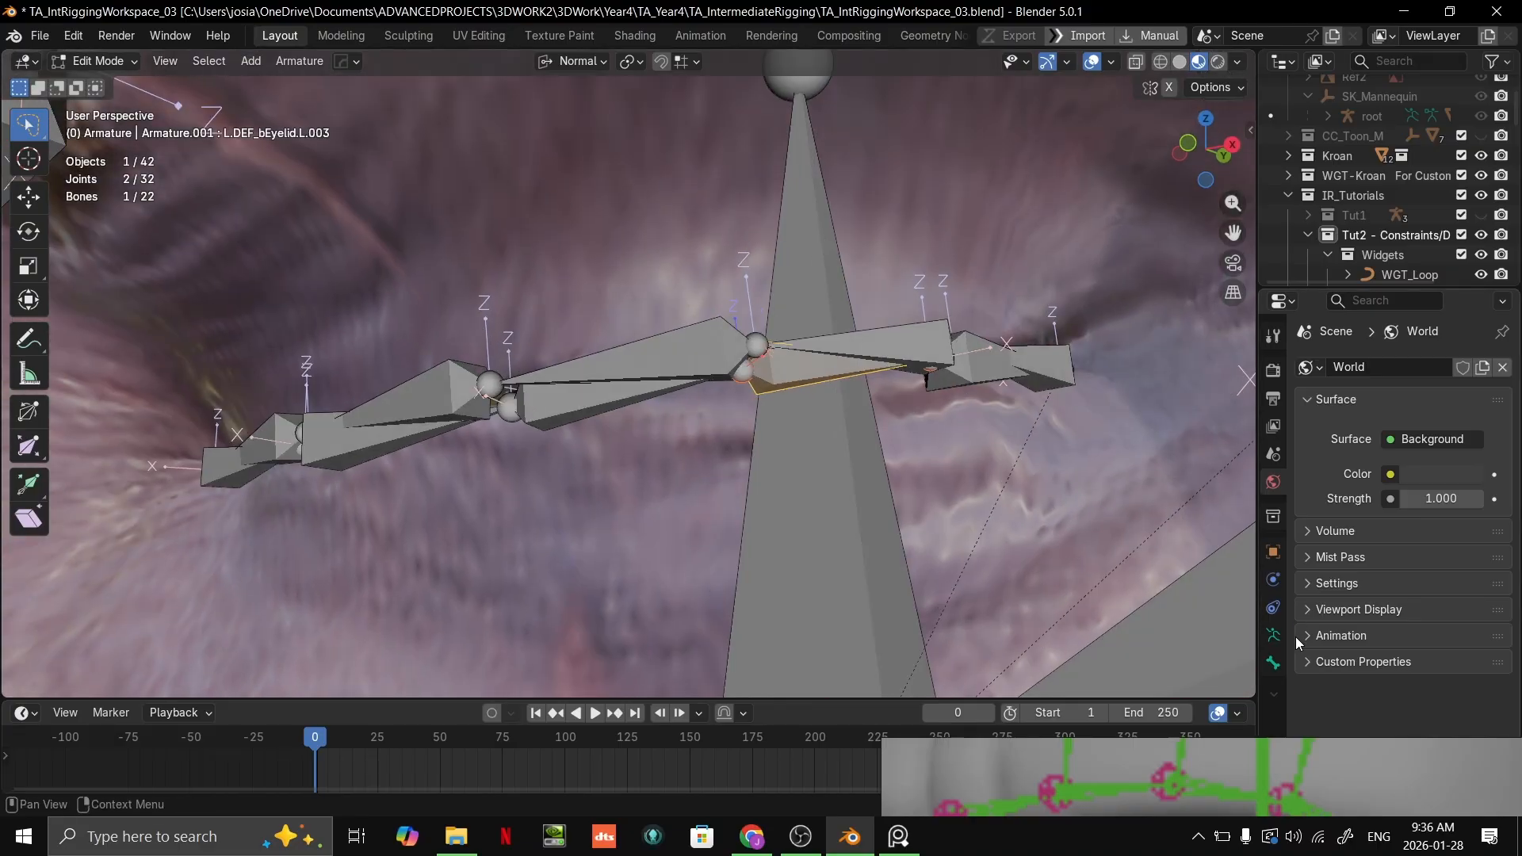
mouse_move(1264, 773)
left_click(1481, 755)
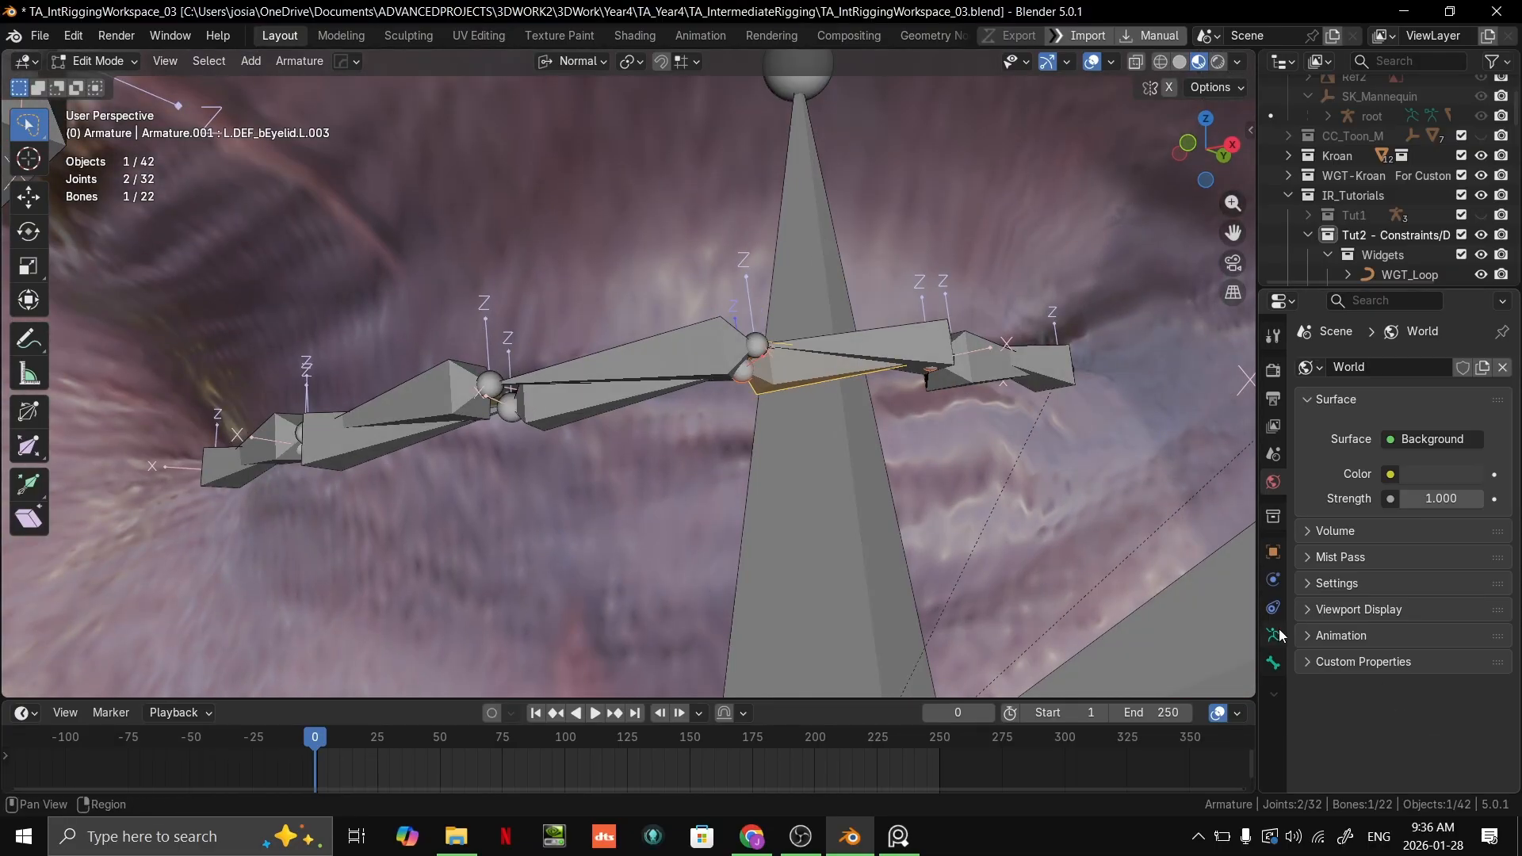
left_click(1273, 644)
scroll(1407, 674, "down", 5)
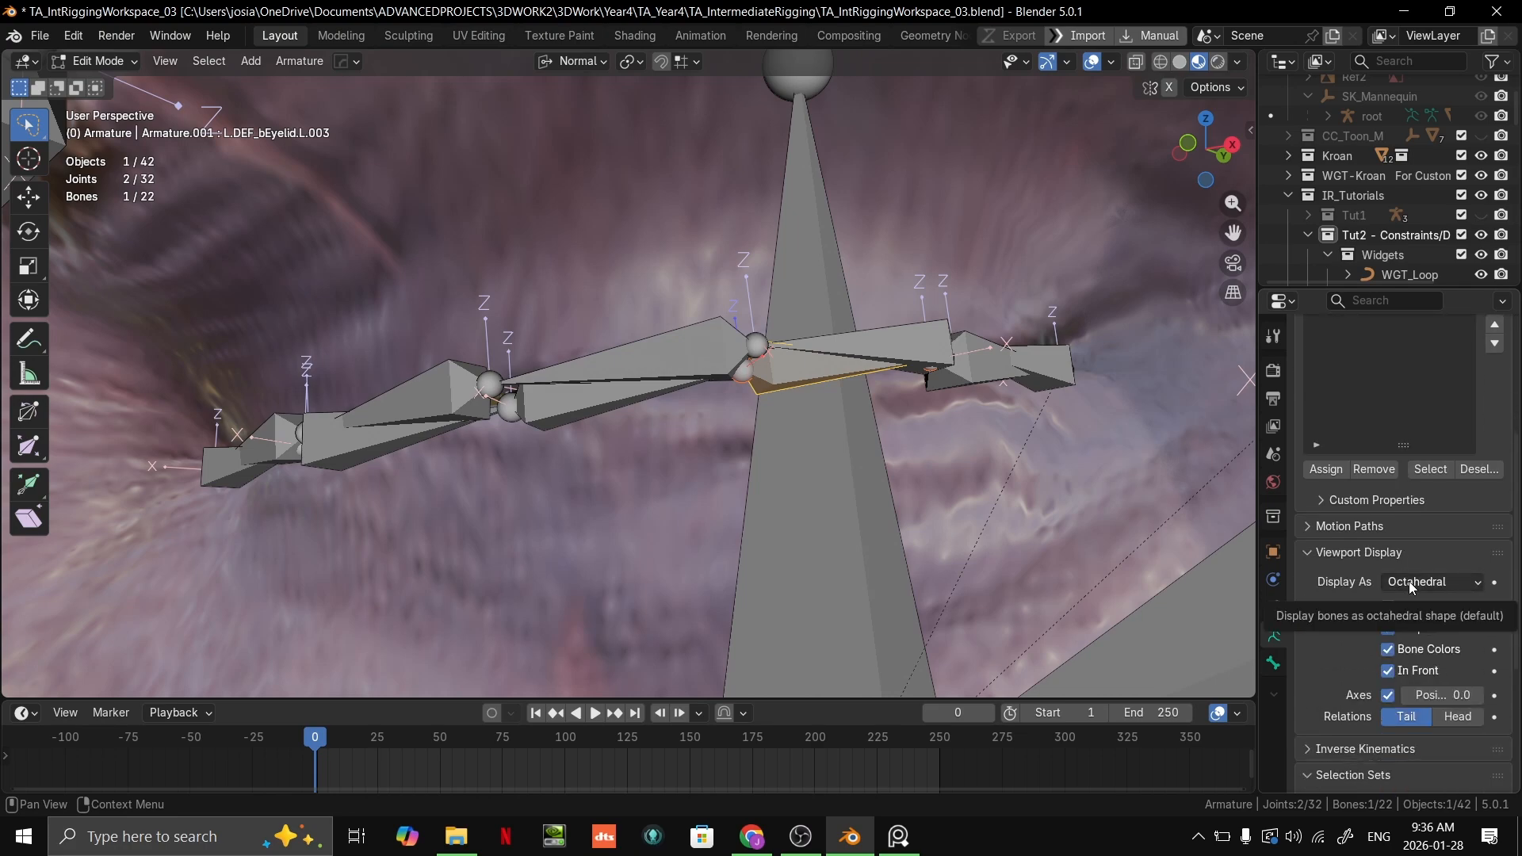
left_click(1413, 584)
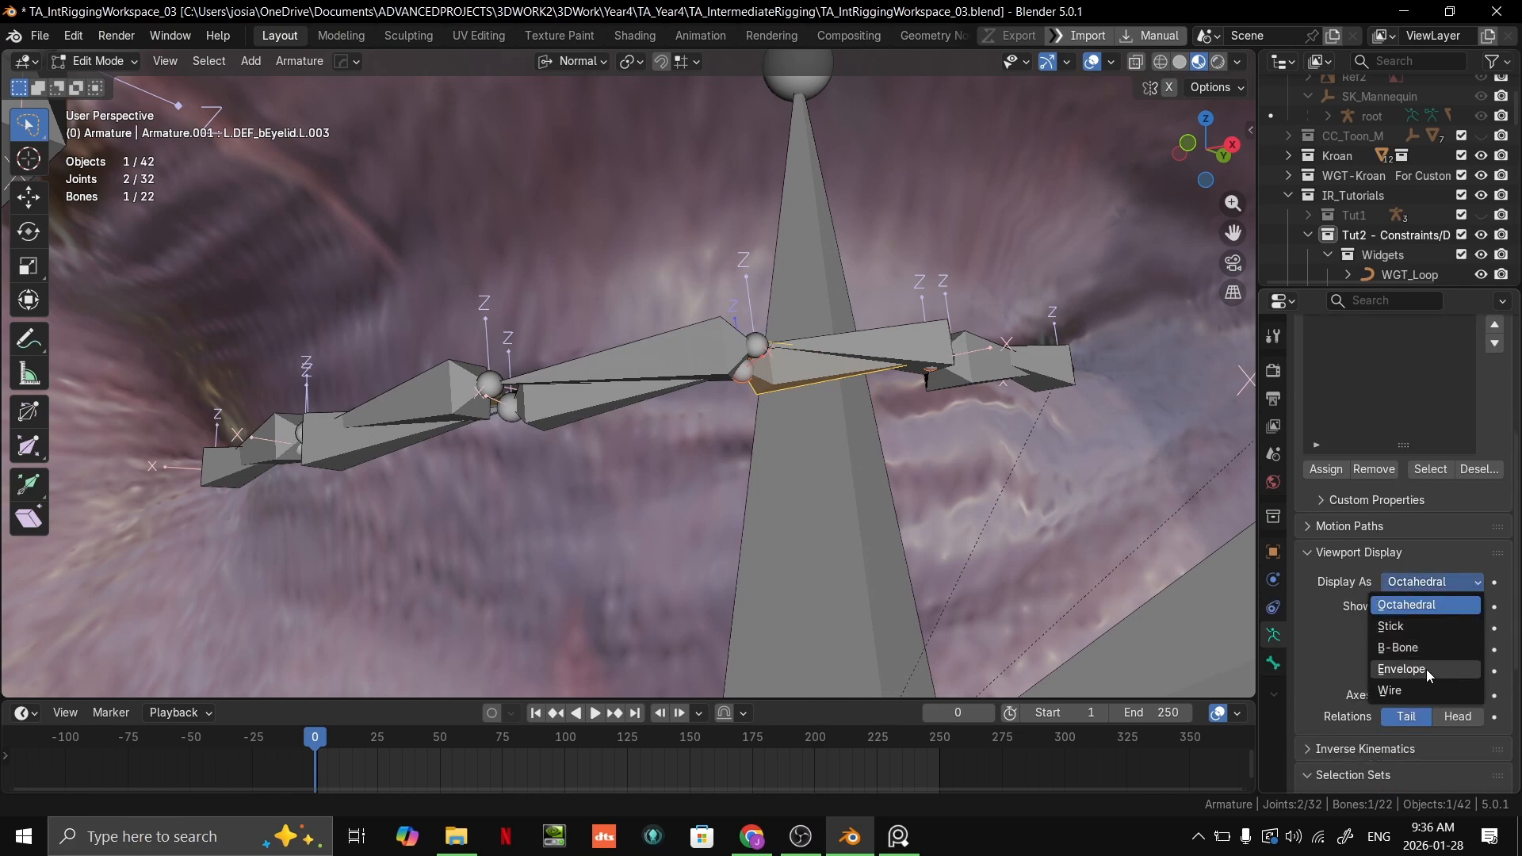
left_click(1396, 627)
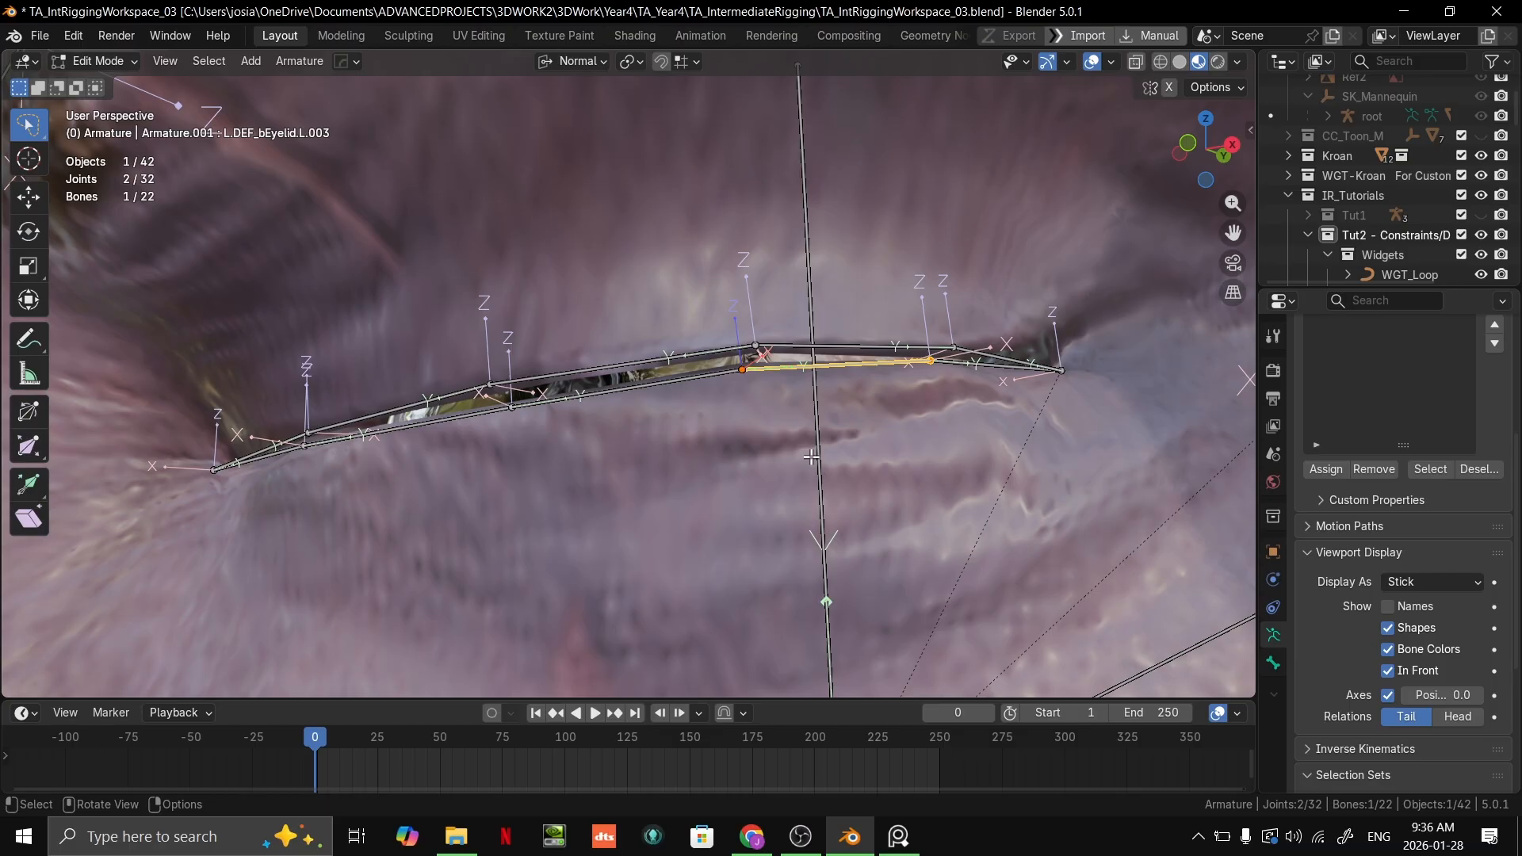
Step: Extrude a new bone from the outer upper eyelid bone's inner end by about -0.005 m in X and -0.010 m in Y
middle_click_drag(758, 306, 623, 295)
middle_click_drag(722, 405, 638, 364)
left_click(842, 391)
scroll(737, 387, "down", 3)
scroll(718, 389, "up", 2)
key("g")
right_click(667, 342)
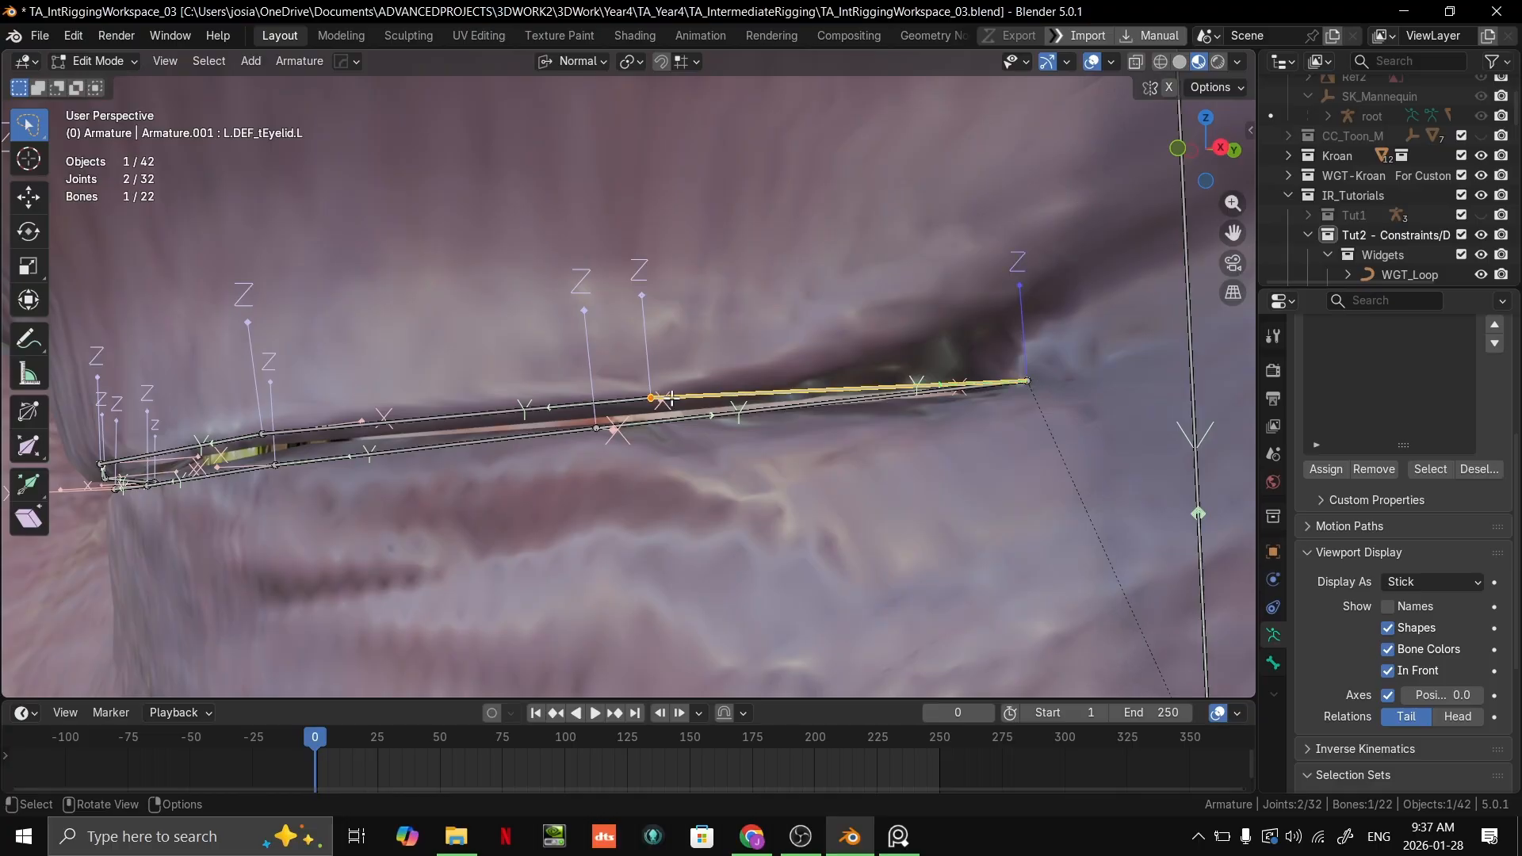
key("e")
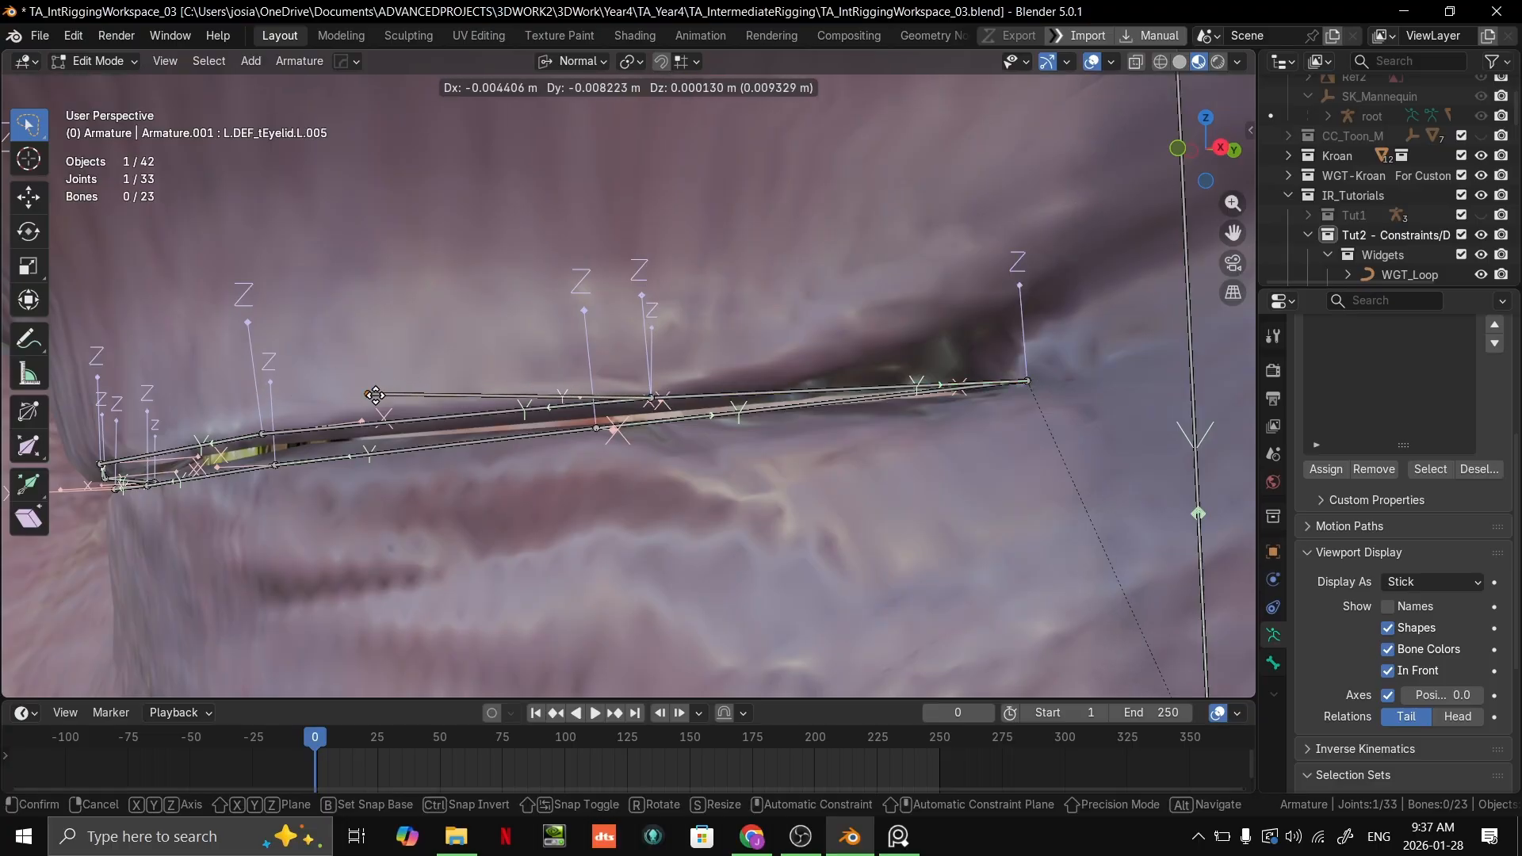
left_click(377, 398)
middle_click_drag(376, 399, 727, 129)
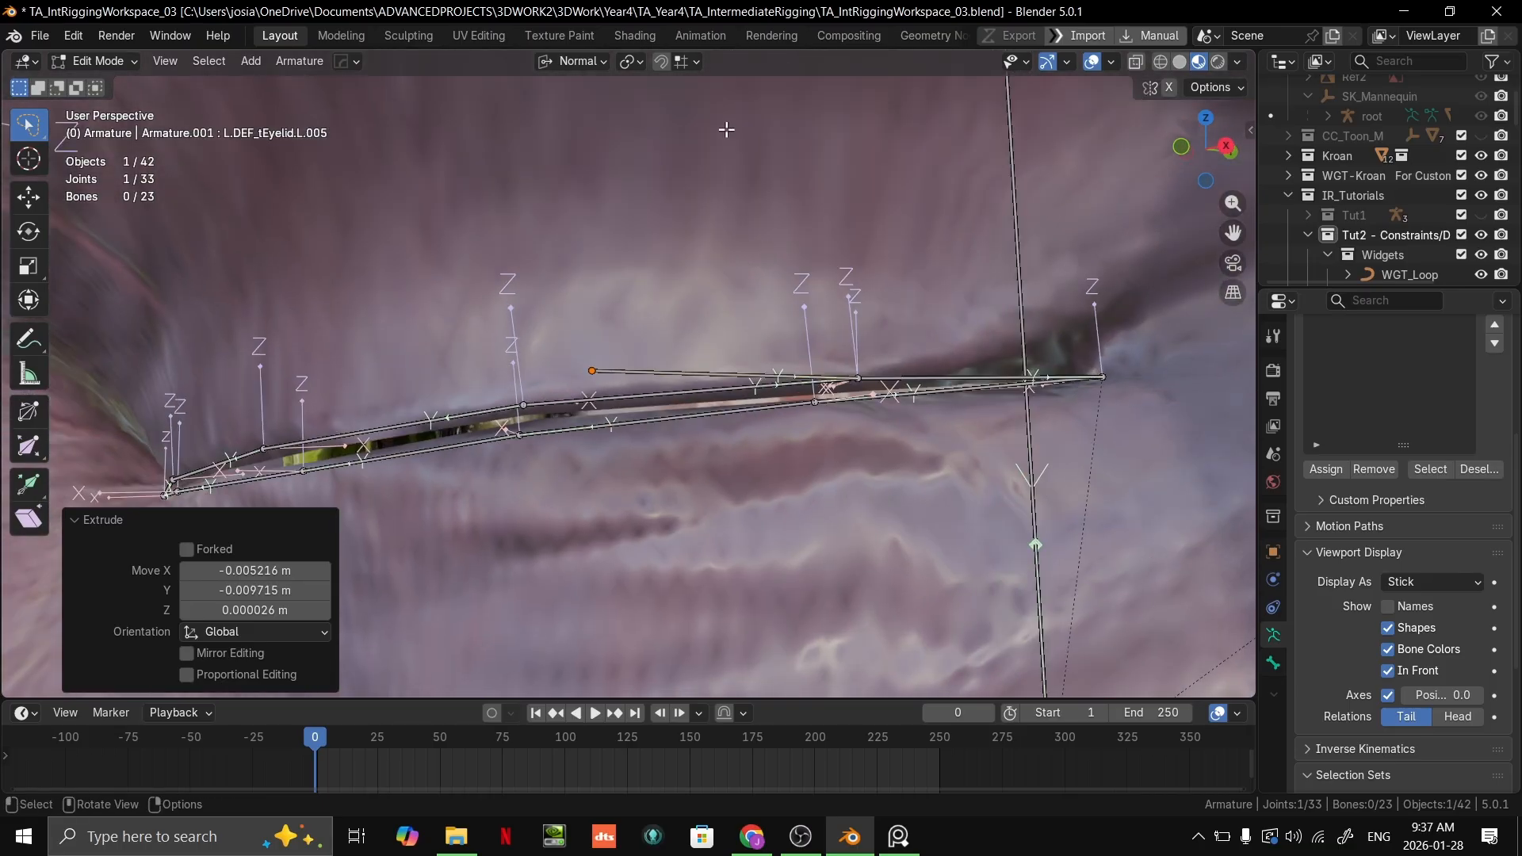
Step: Set the snap target to Face
left_click(635, 66)
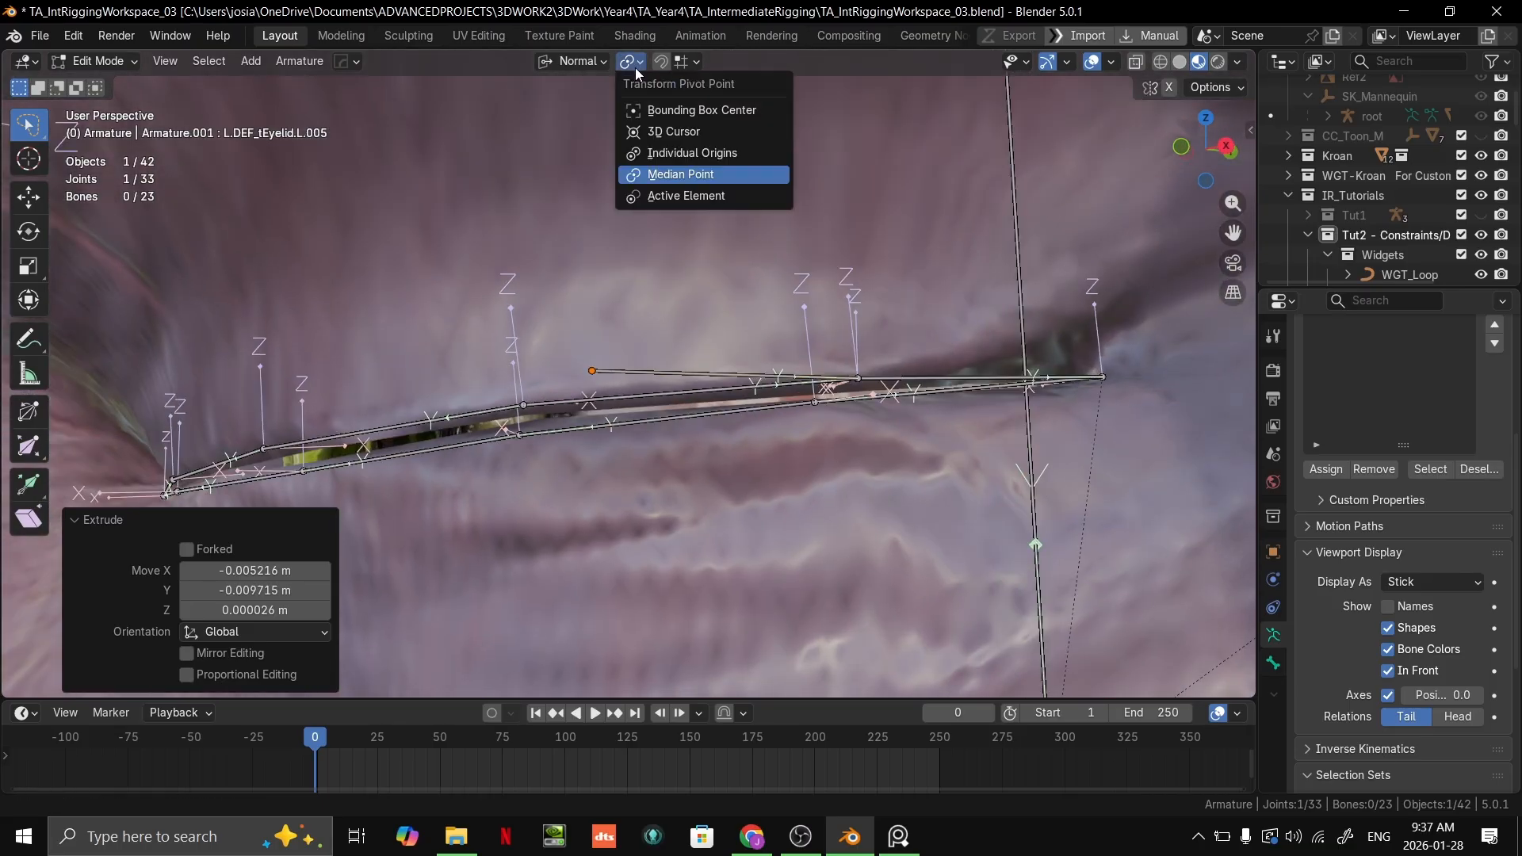
left_click(695, 61)
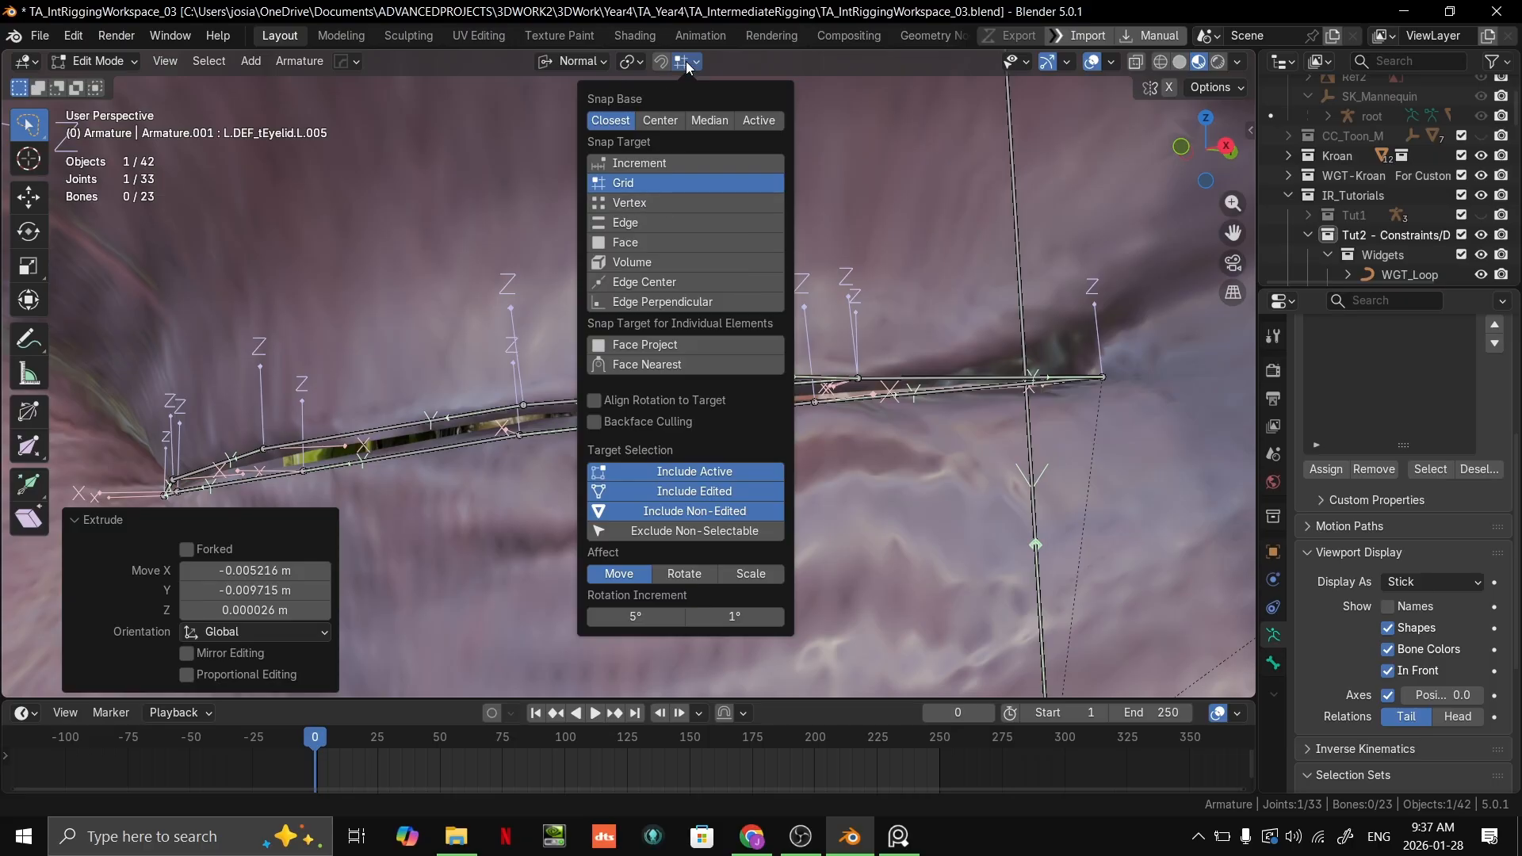
left_click(660, 245)
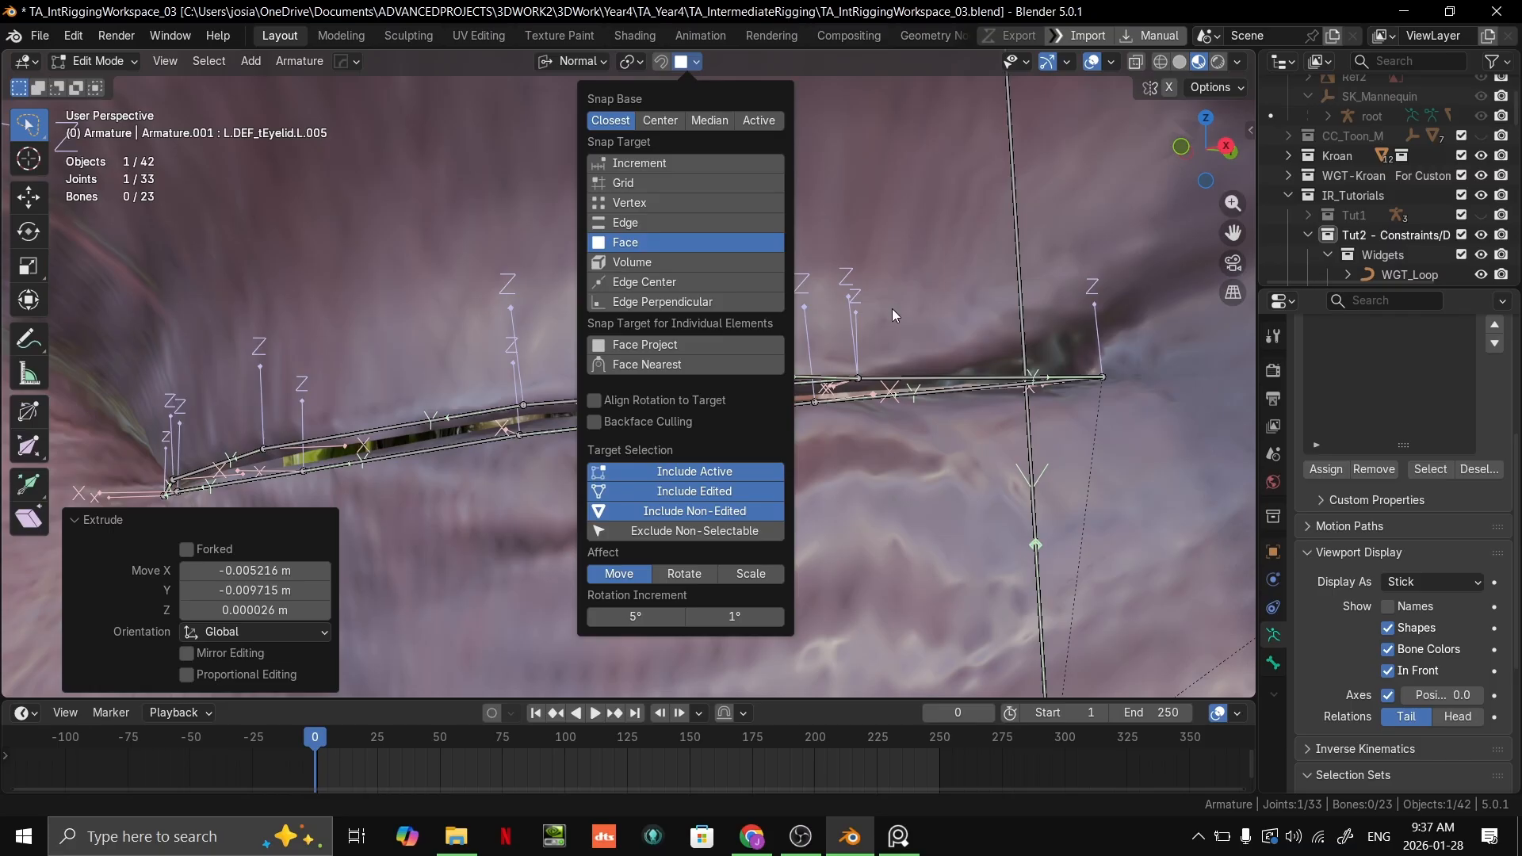
mouse_move(669, 348)
middle_mouse_down()
mouse_move(681, 368)
mouse_move(695, 349)
middle_mouse_up()
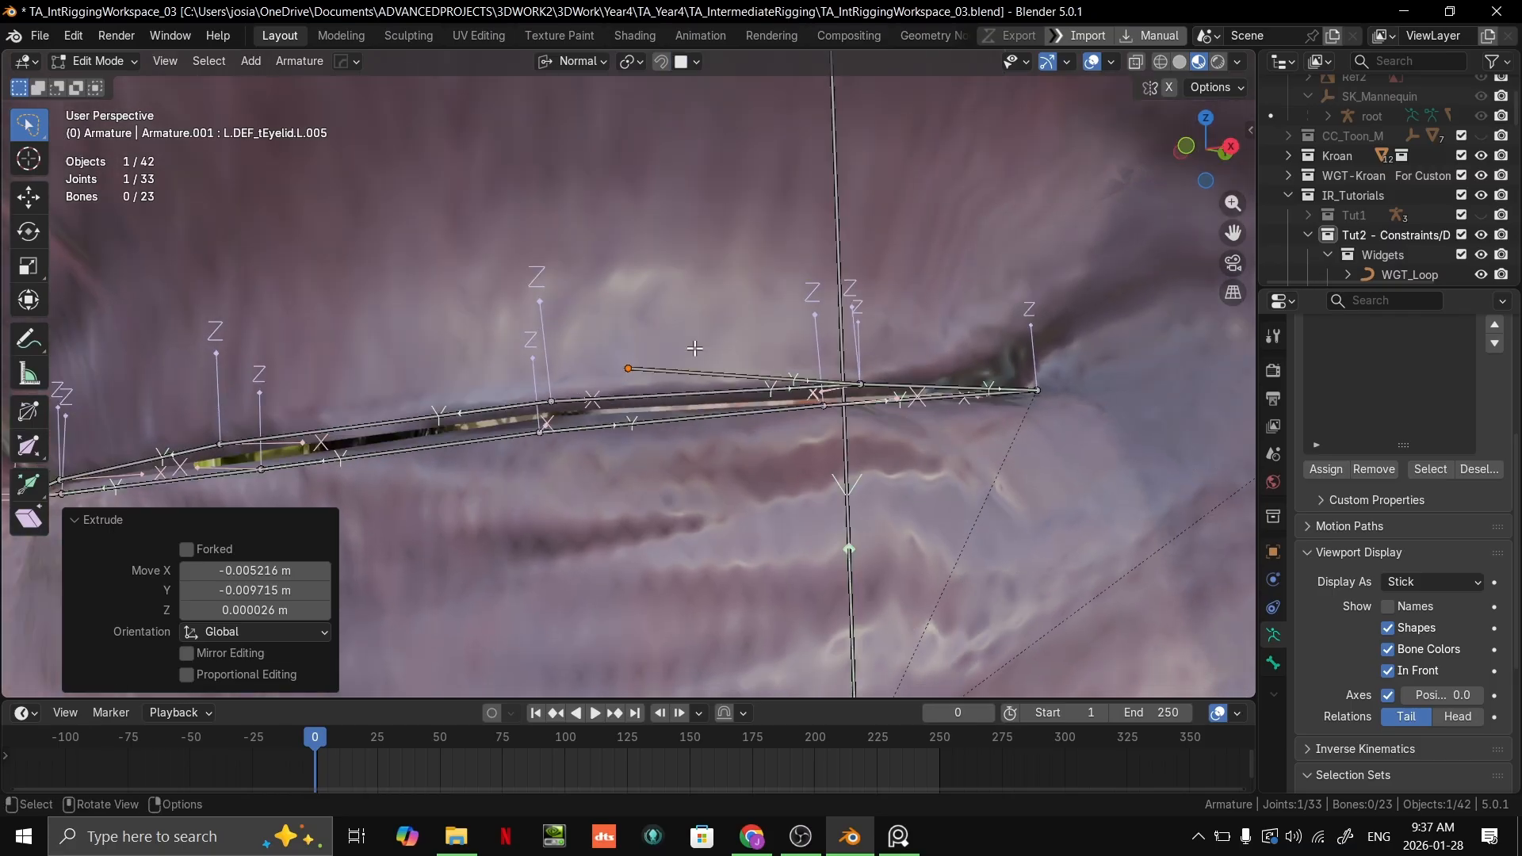
Step: Move the extruded bone's tip beside the next upper eyelid joint, about -0.0026 m in X, -0.0014 m in Y and -0.0009 m in Z
scroll(694, 349, "up", 3)
key("g")
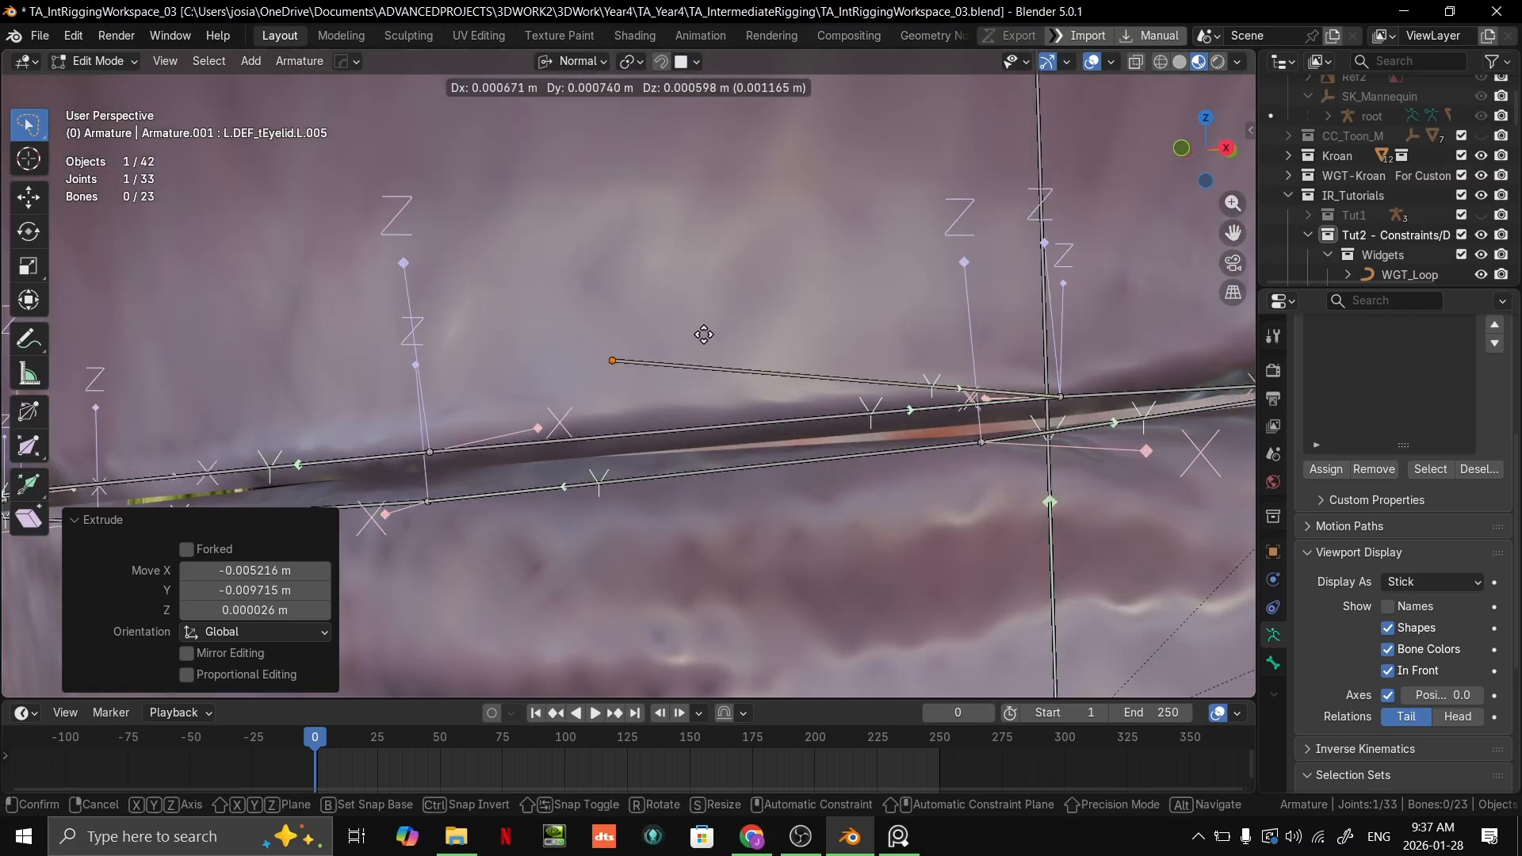
left_click(432, 444)
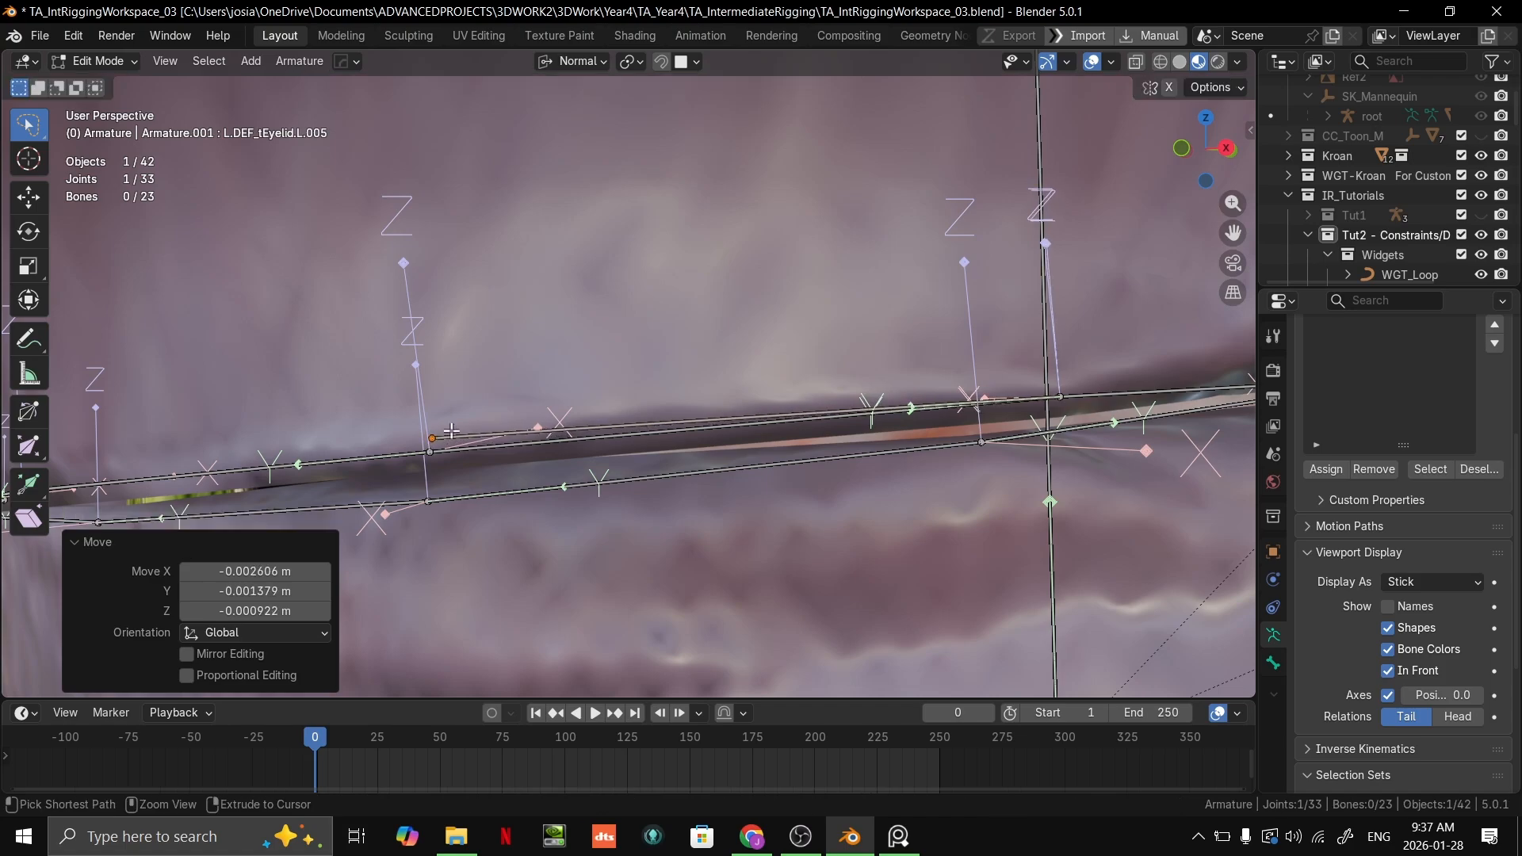
middle_click_drag(433, 444, 579, 399)
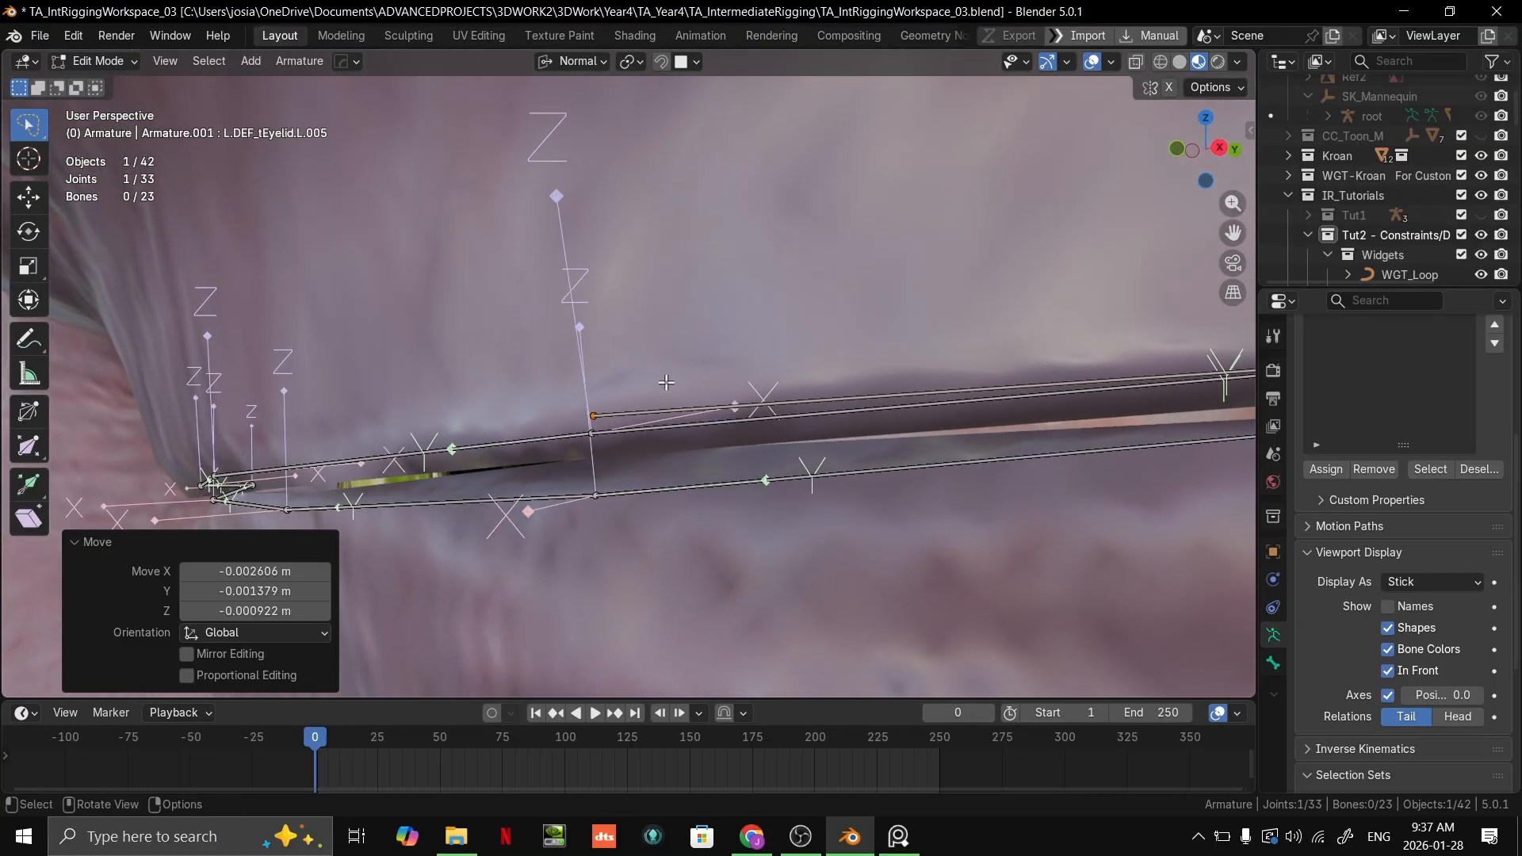
Step: Move the extruded upper eyelid bone's tip by about -0.00007 m in X, 0.00002 m in Y and -0.00012 m in Z
middle_click_drag(667, 382, 658, 365)
key("g")
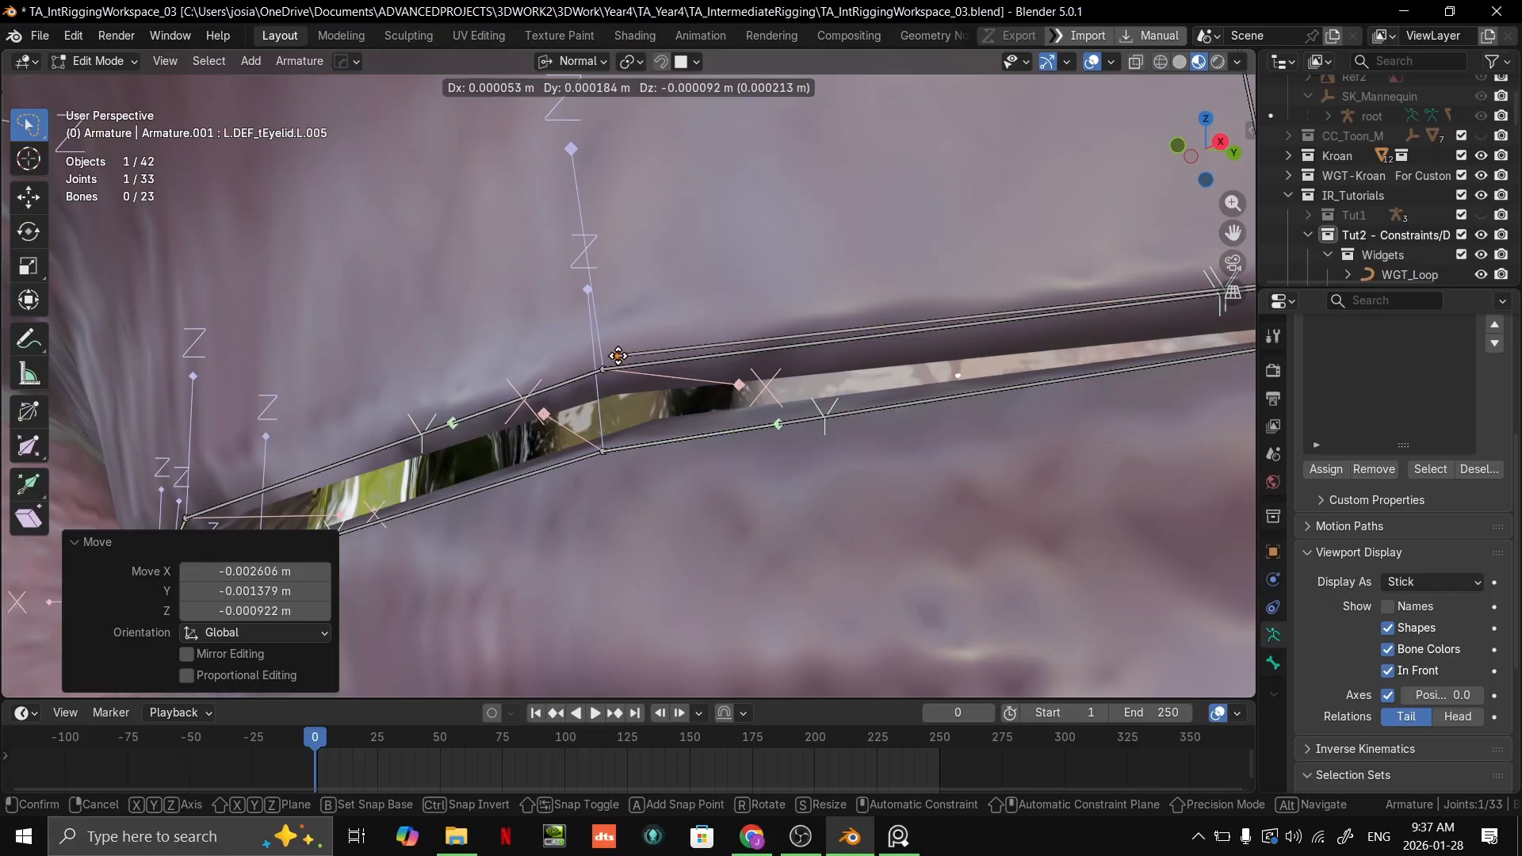
left_click(654, 498)
middle_click_drag(654, 498, 566, 458)
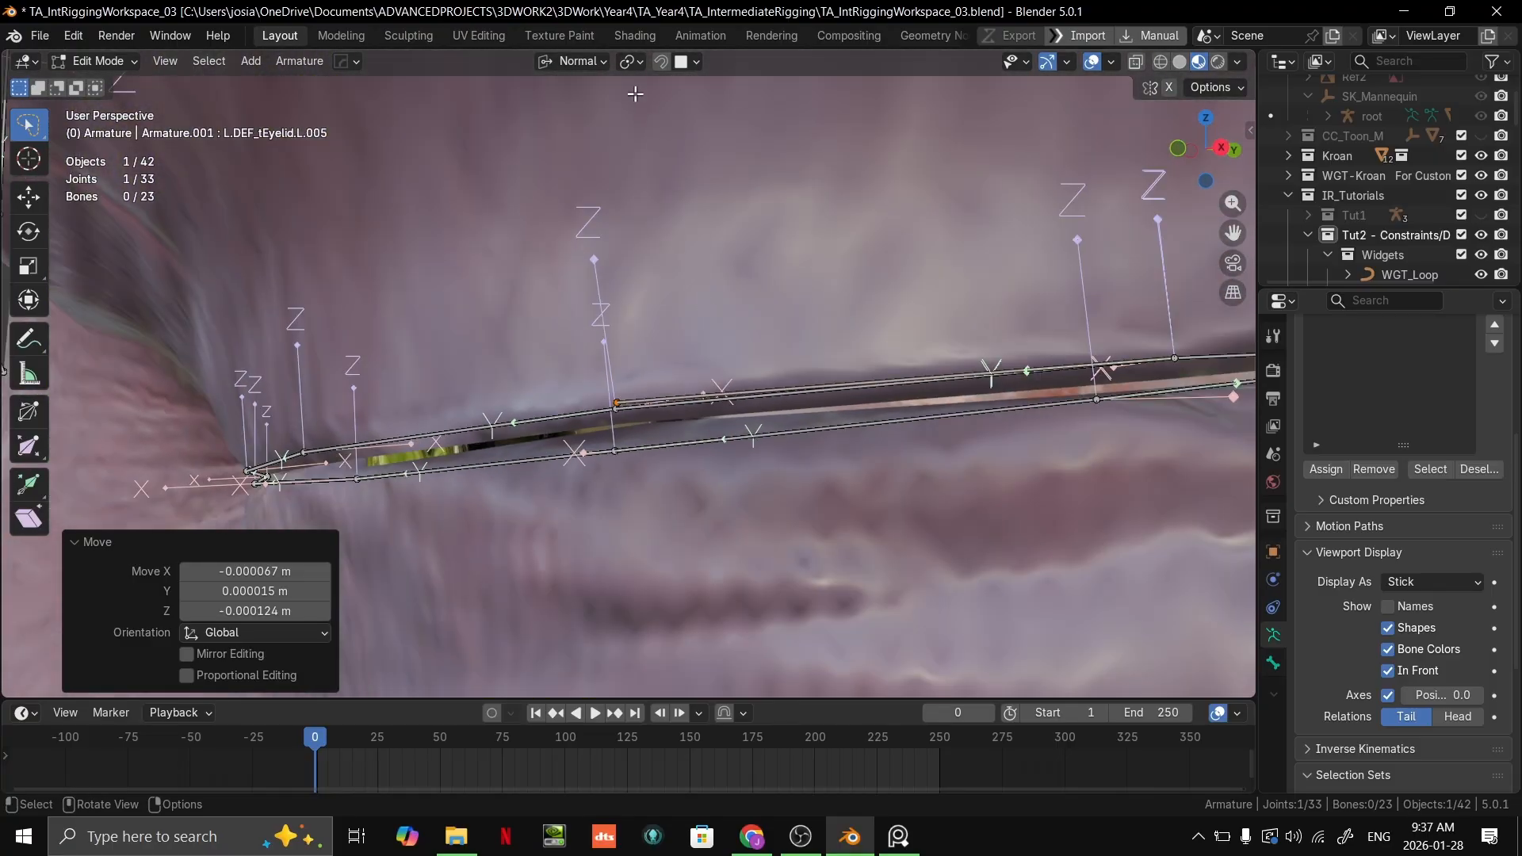
Step: Set the snap target to Volume and move the bone's tip, finishing about 0.0005 m in X, 0.0011 m in Y and 0.0002 m in Z
left_click(681, 64)
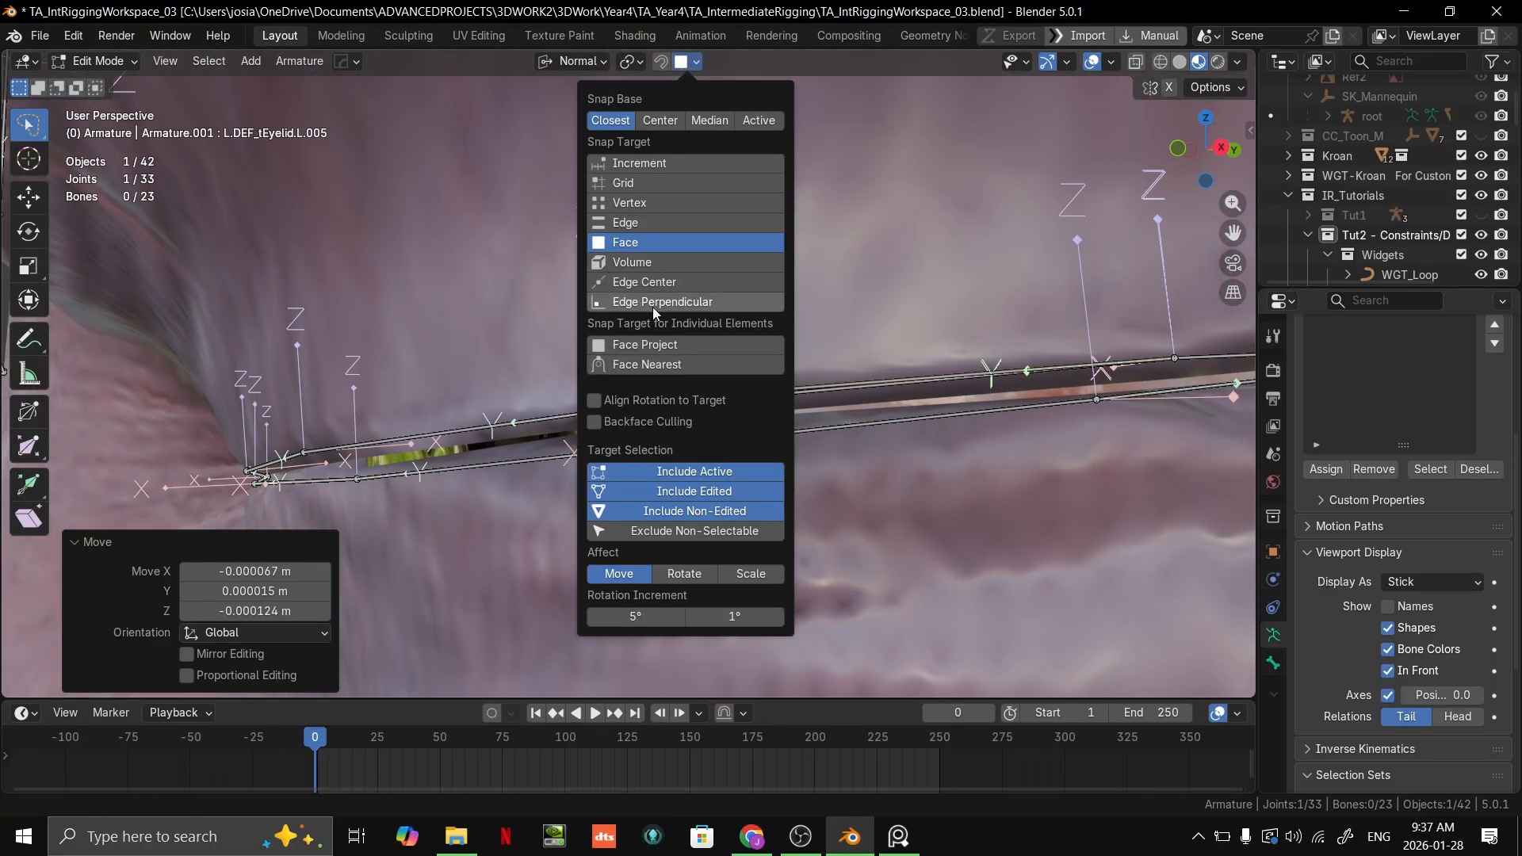
left_click(650, 262)
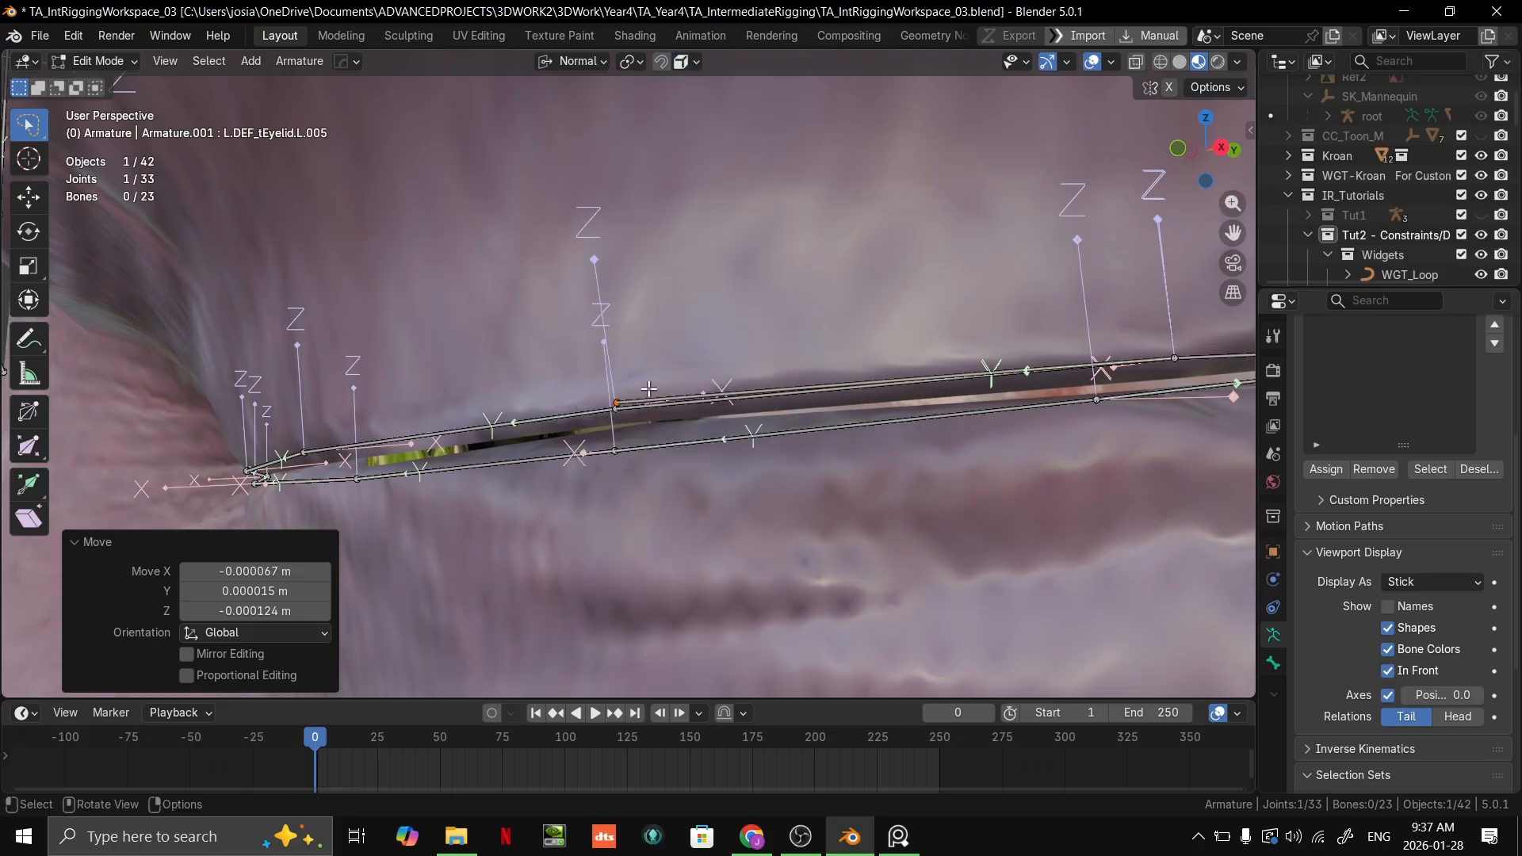
key("g")
left_click(628, 395, "ctrl")
middle_click_drag(628, 394, 664, 344)
key("g")
left_click(674, 391)
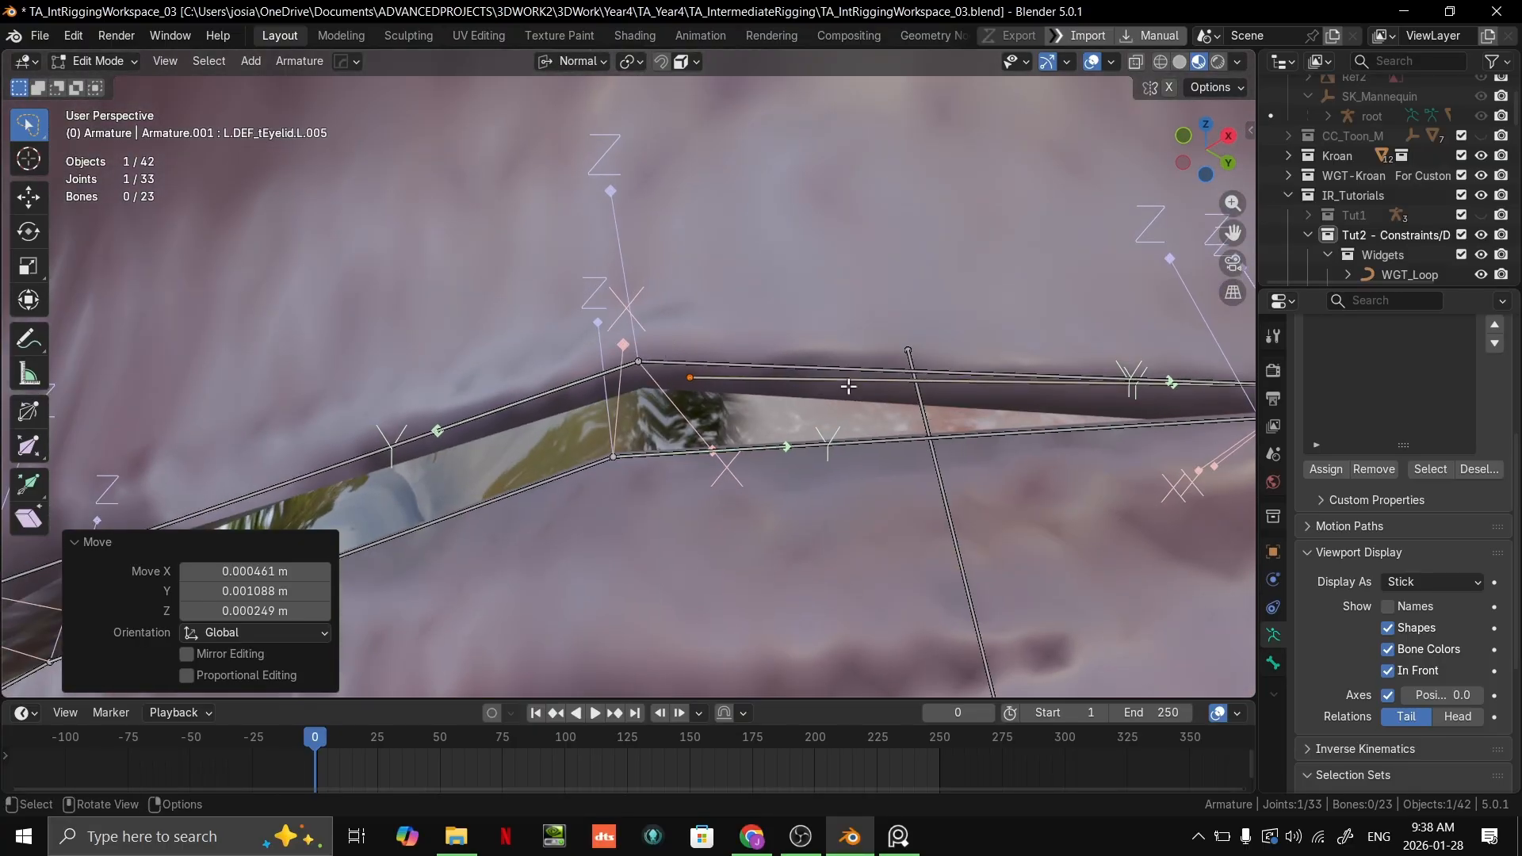
Step: Try another move of the extruded bone's tip with Volume snapping and undo it
scroll(849, 386, "down", 8)
middle_click_drag(773, 467, 603, 444)
key("g")
left_click(693, 523)
scroll(715, 455, "up", 6)
scroll(688, 455, "down", 4)
scroll(691, 456, "up", 4)
key("ctrl+z")
middle_click_drag(753, 434, 774, 240)
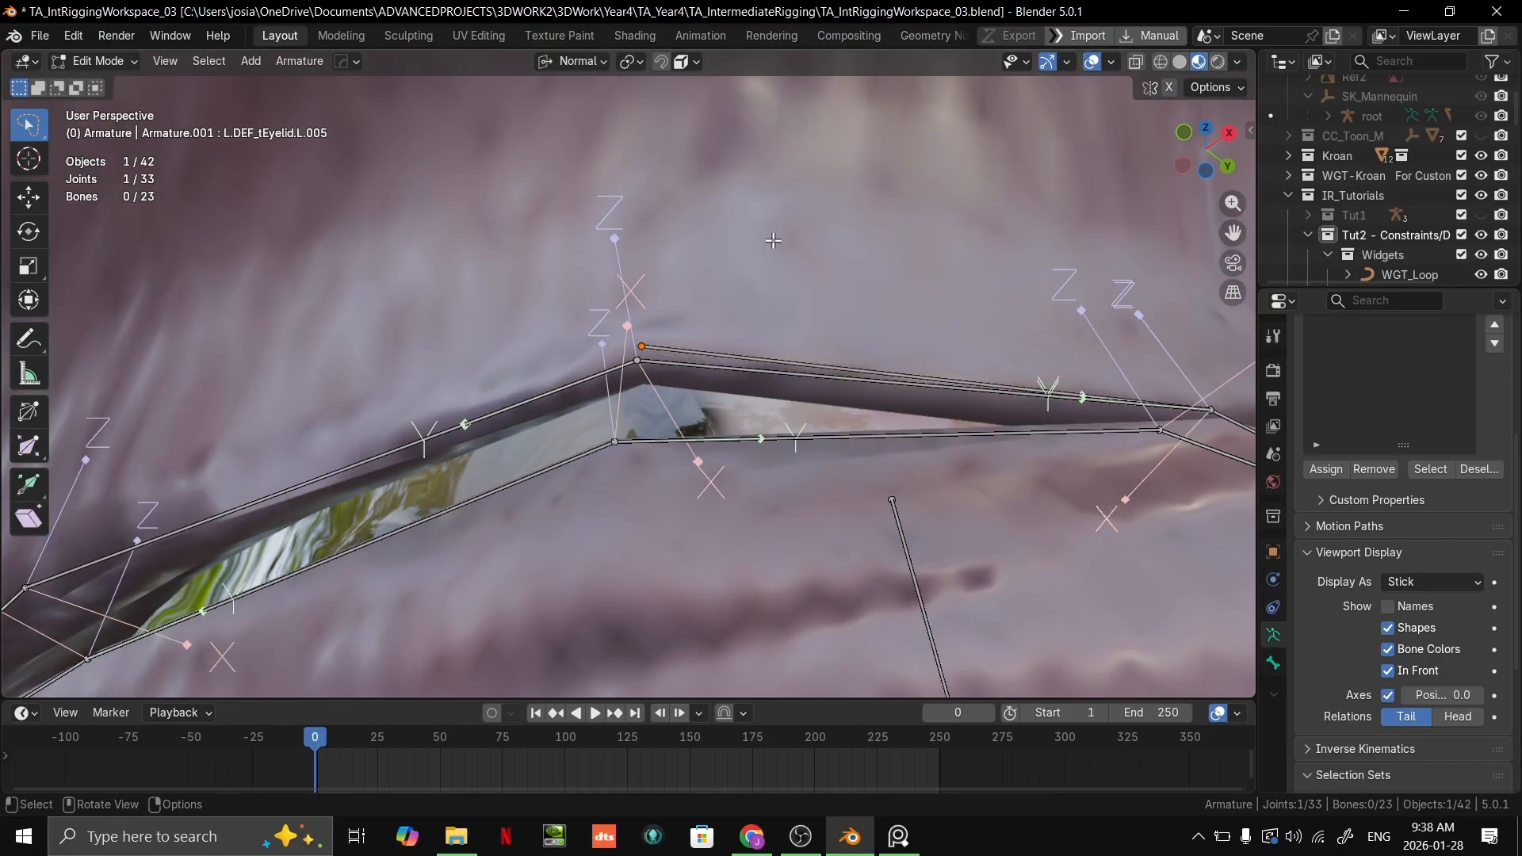
Step: Set the snap target to Face and move the extruded bone's tip near the upper eyelid joint
left_click(696, 62)
left_click(693, 241)
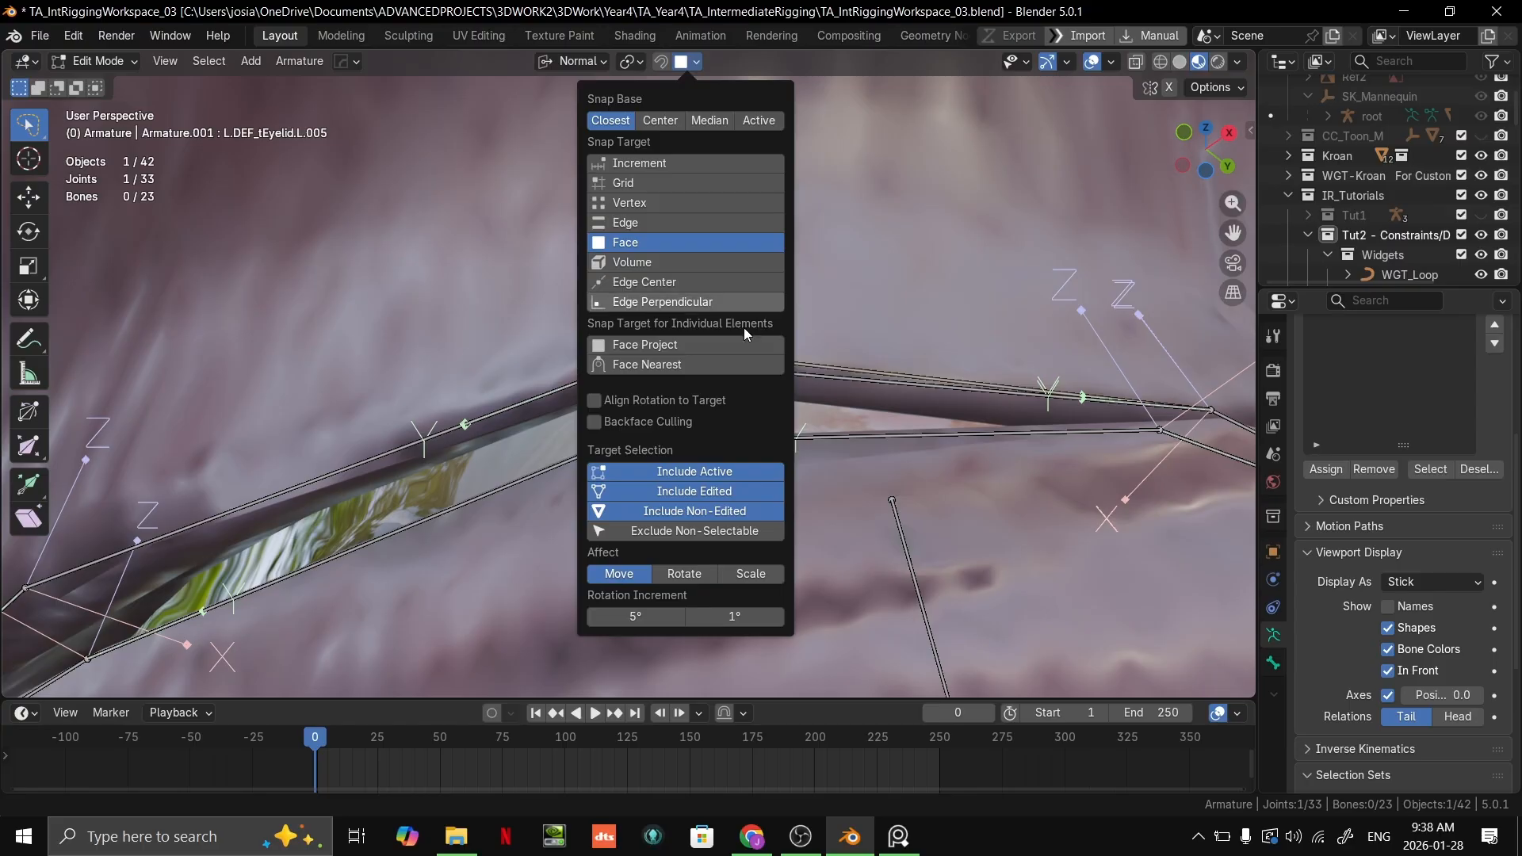
mouse_move(834, 386)
middle_mouse_down()
mouse_move(801, 365)
mouse_move(834, 386)
middle_mouse_up()
key("g")
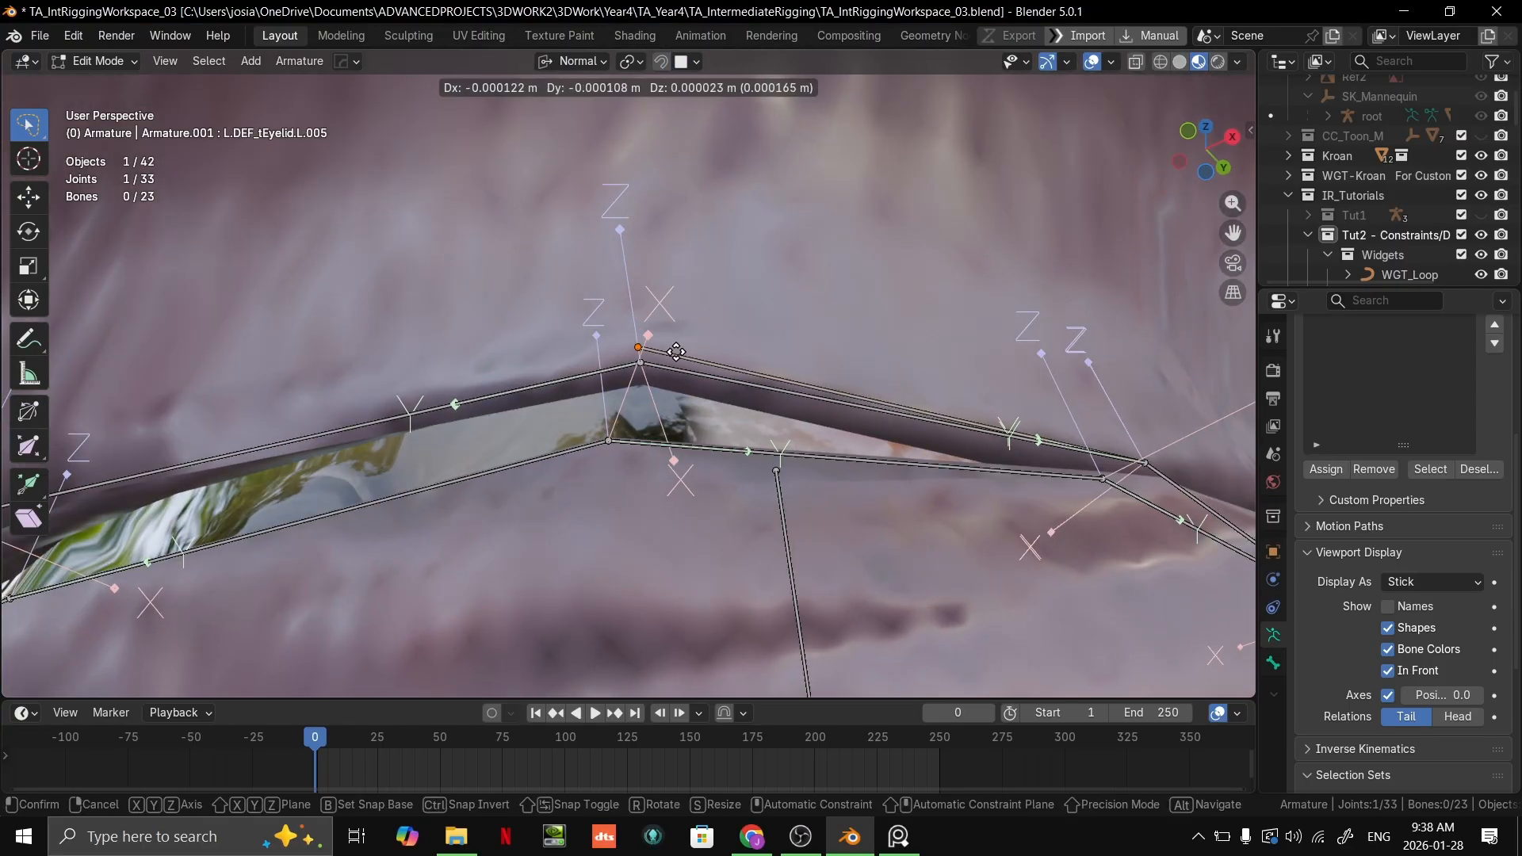
left_click(683, 361)
Step: Undo the tip moves and the extrusion of the extra upper eyelid bone
scroll(943, 353, "down", 5)
key("ctrl+z")
key("ctrl+z")
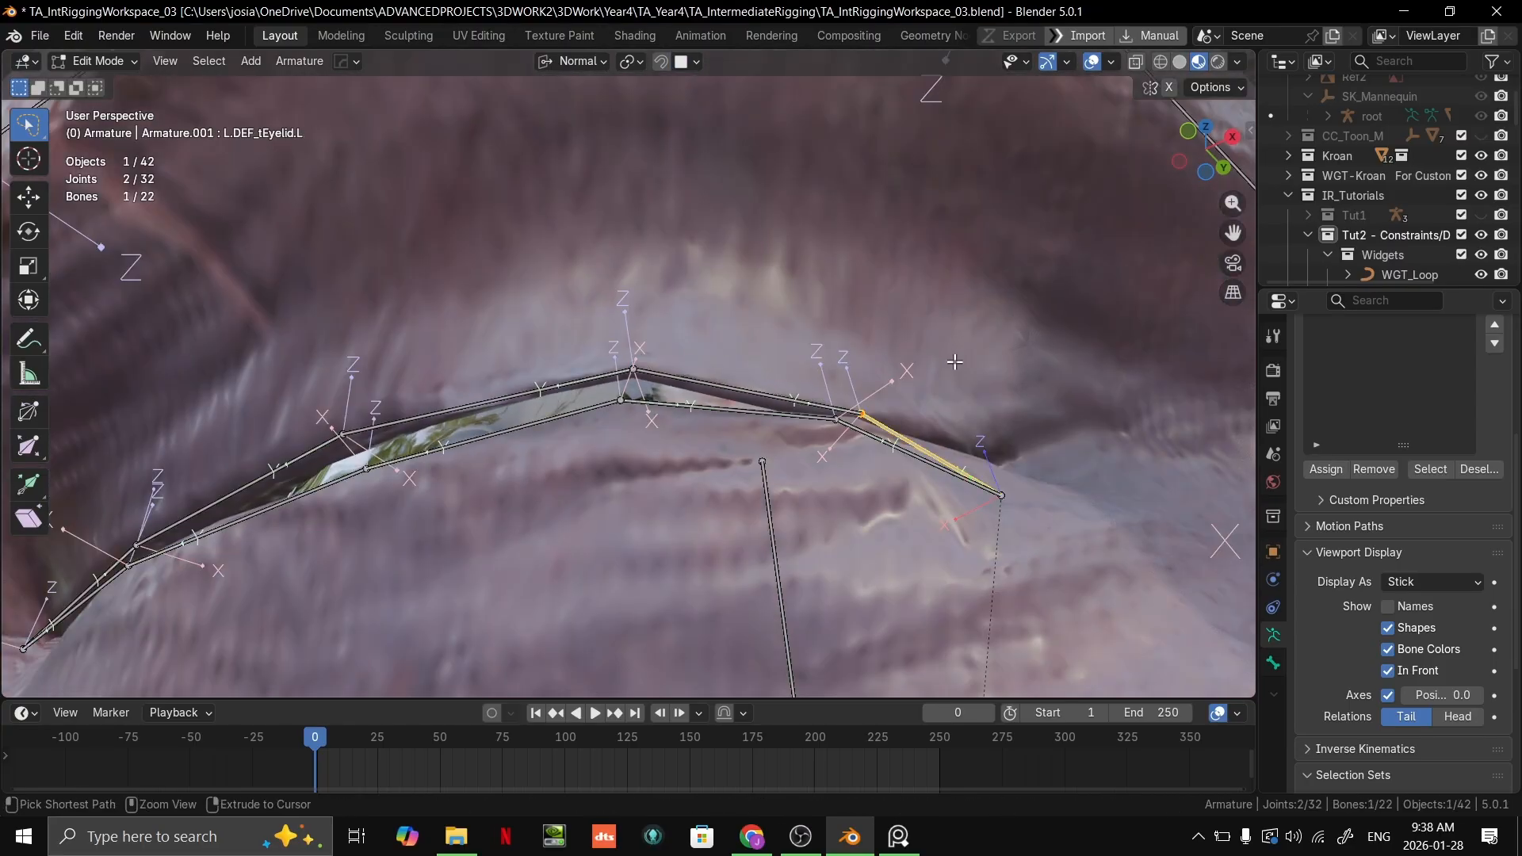
key("ctrl+z")
Step: Examine the eyelid and brow bone chains around the eye from several angles
scroll(952, 357, "down", 2)
middle_click_drag(901, 456, 892, 386)
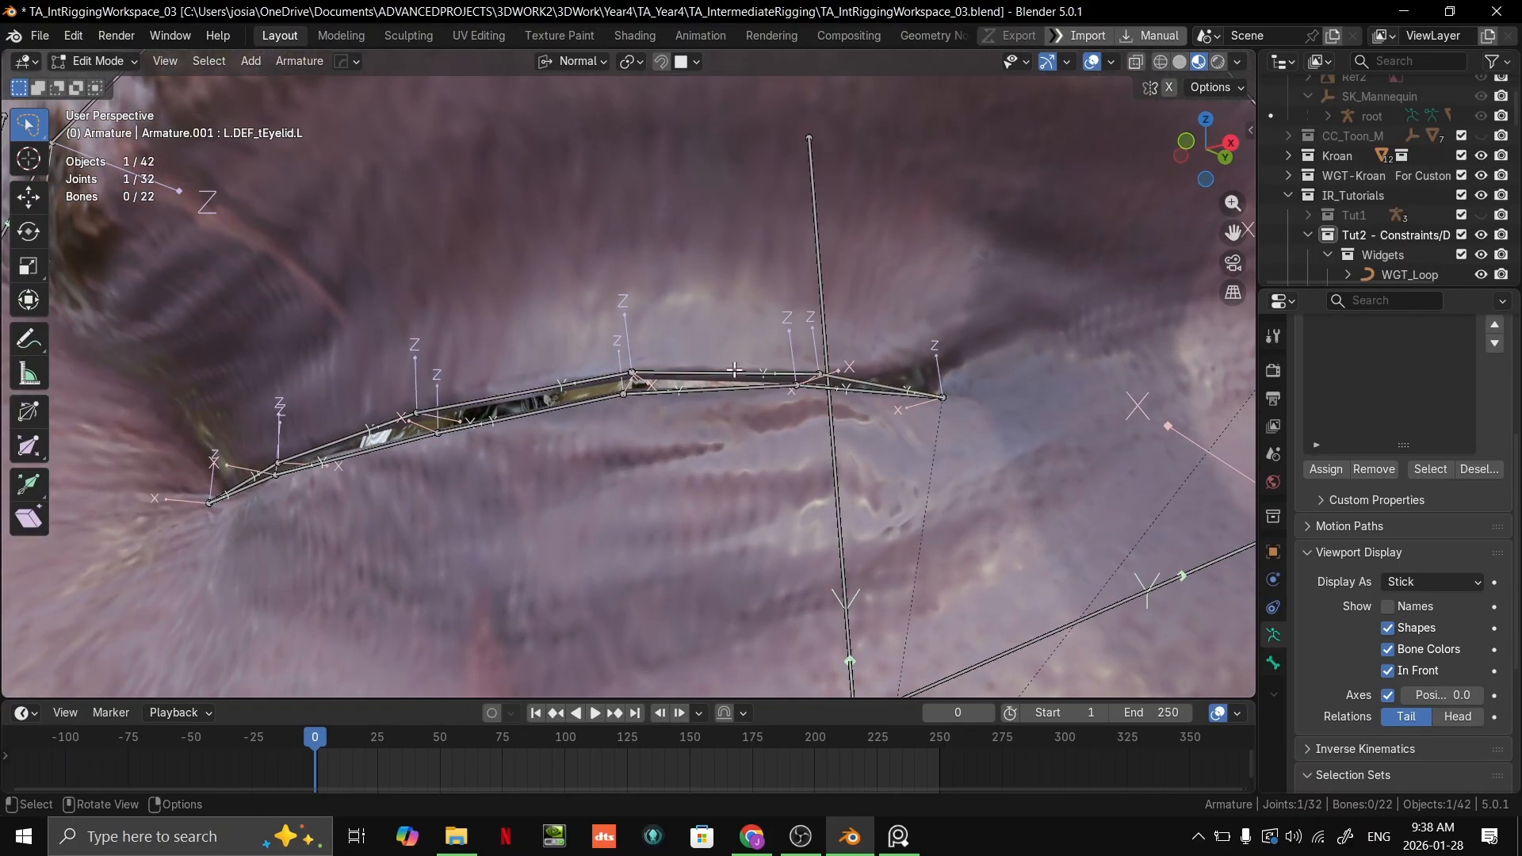
middle_click_drag(490, 410, 827, 417)
scroll(827, 417, "down", 6)
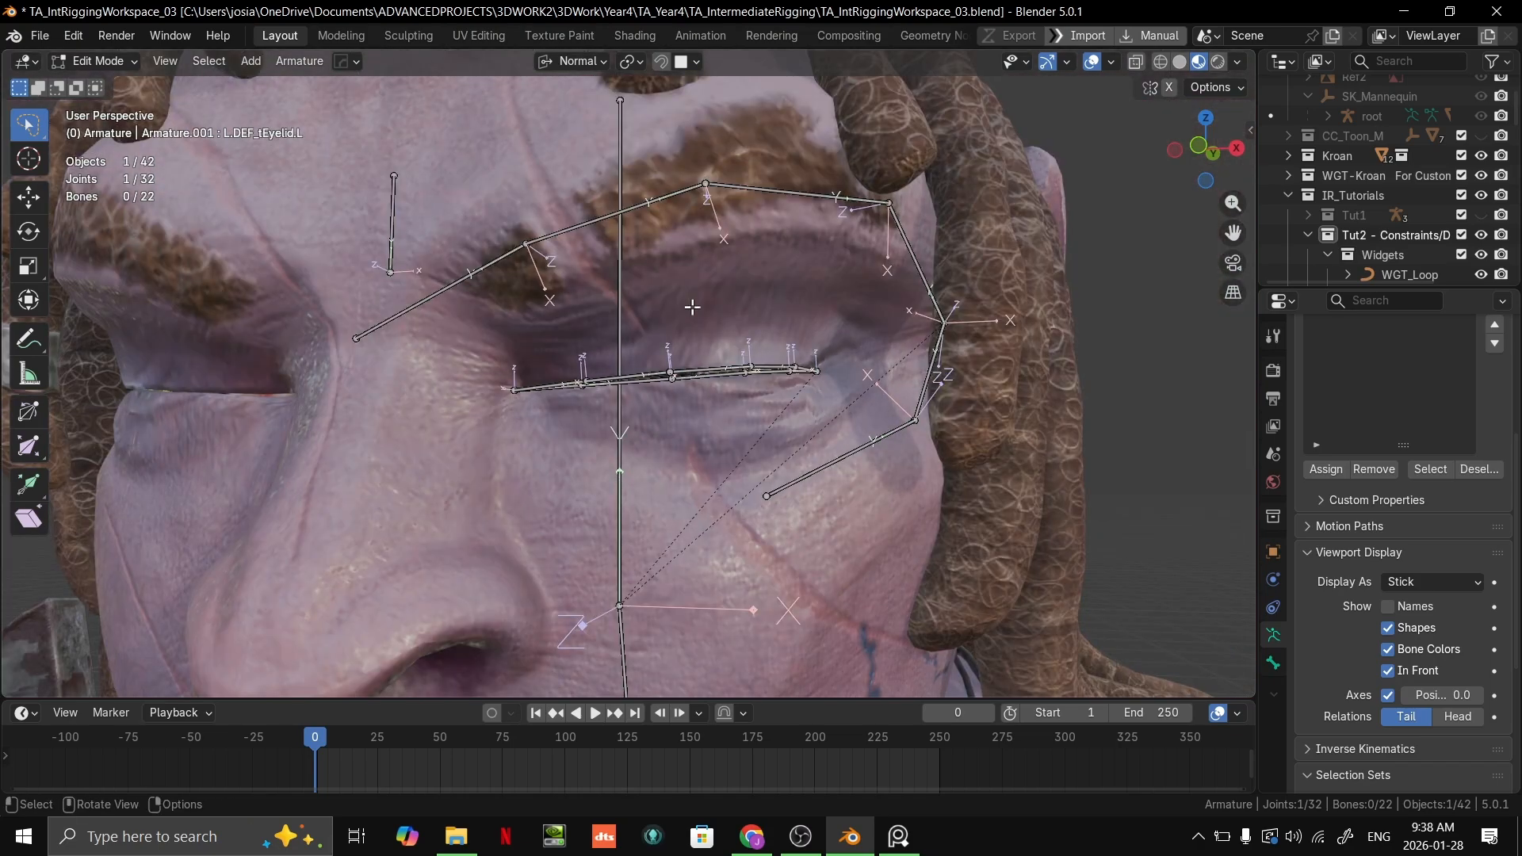
middle_click_drag(692, 307, 617, 473)
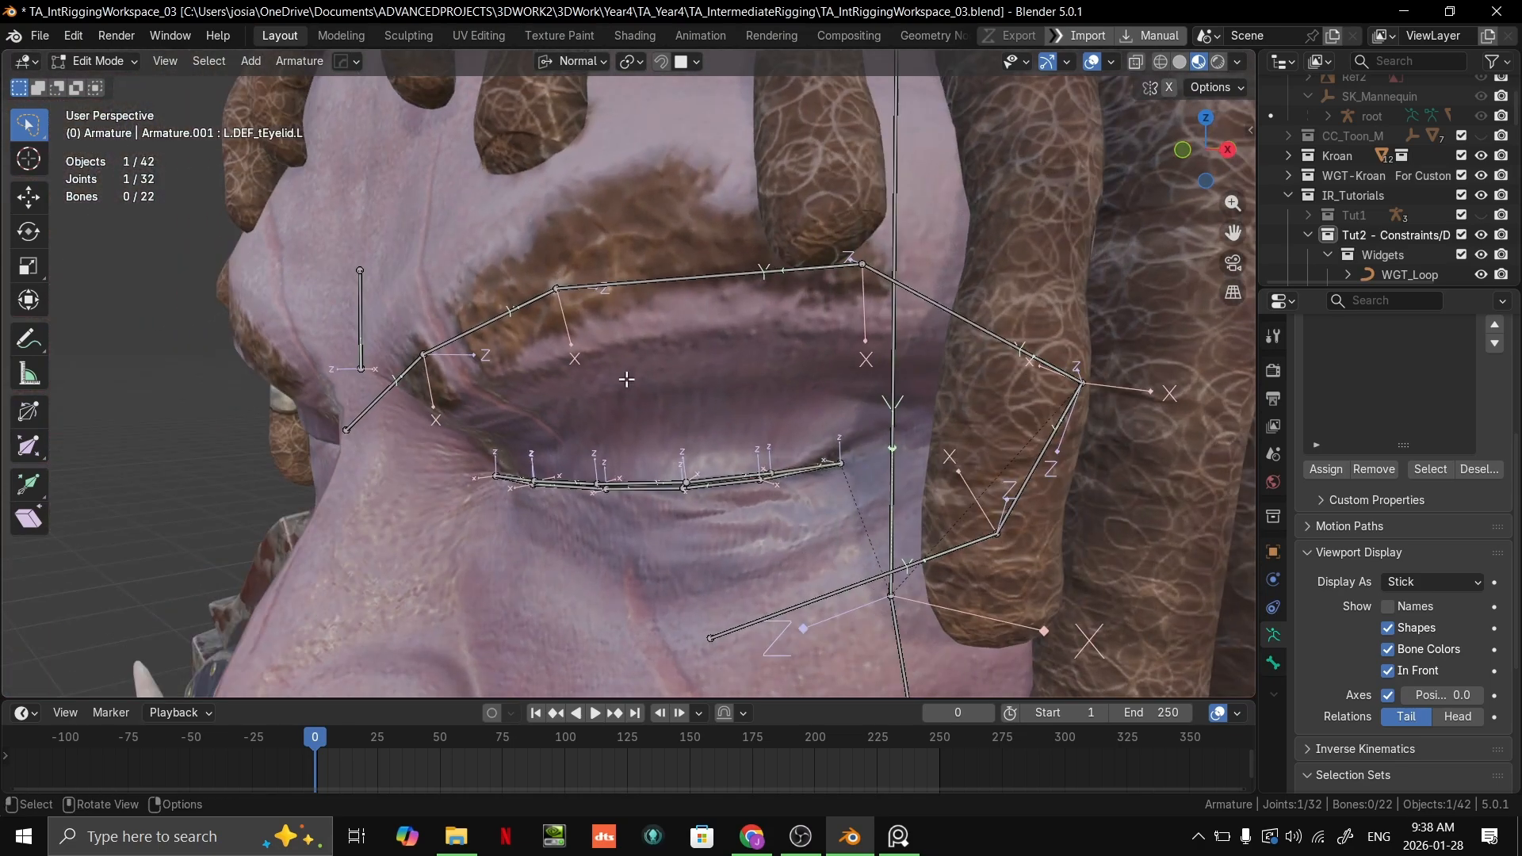
scroll(589, 315, "up", 3)
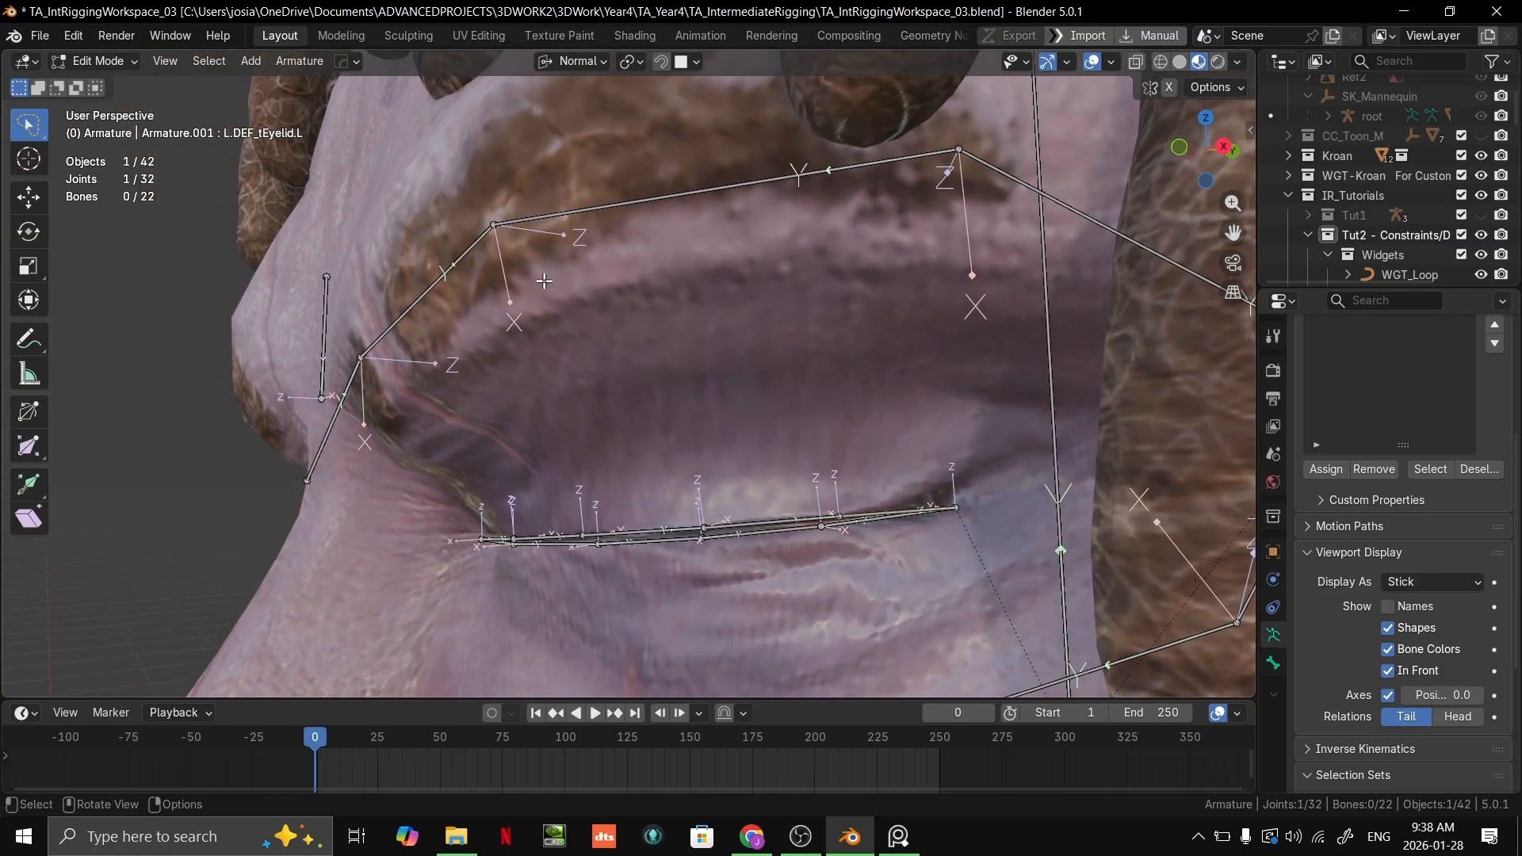
middle_click_drag(511, 241, 545, 349)
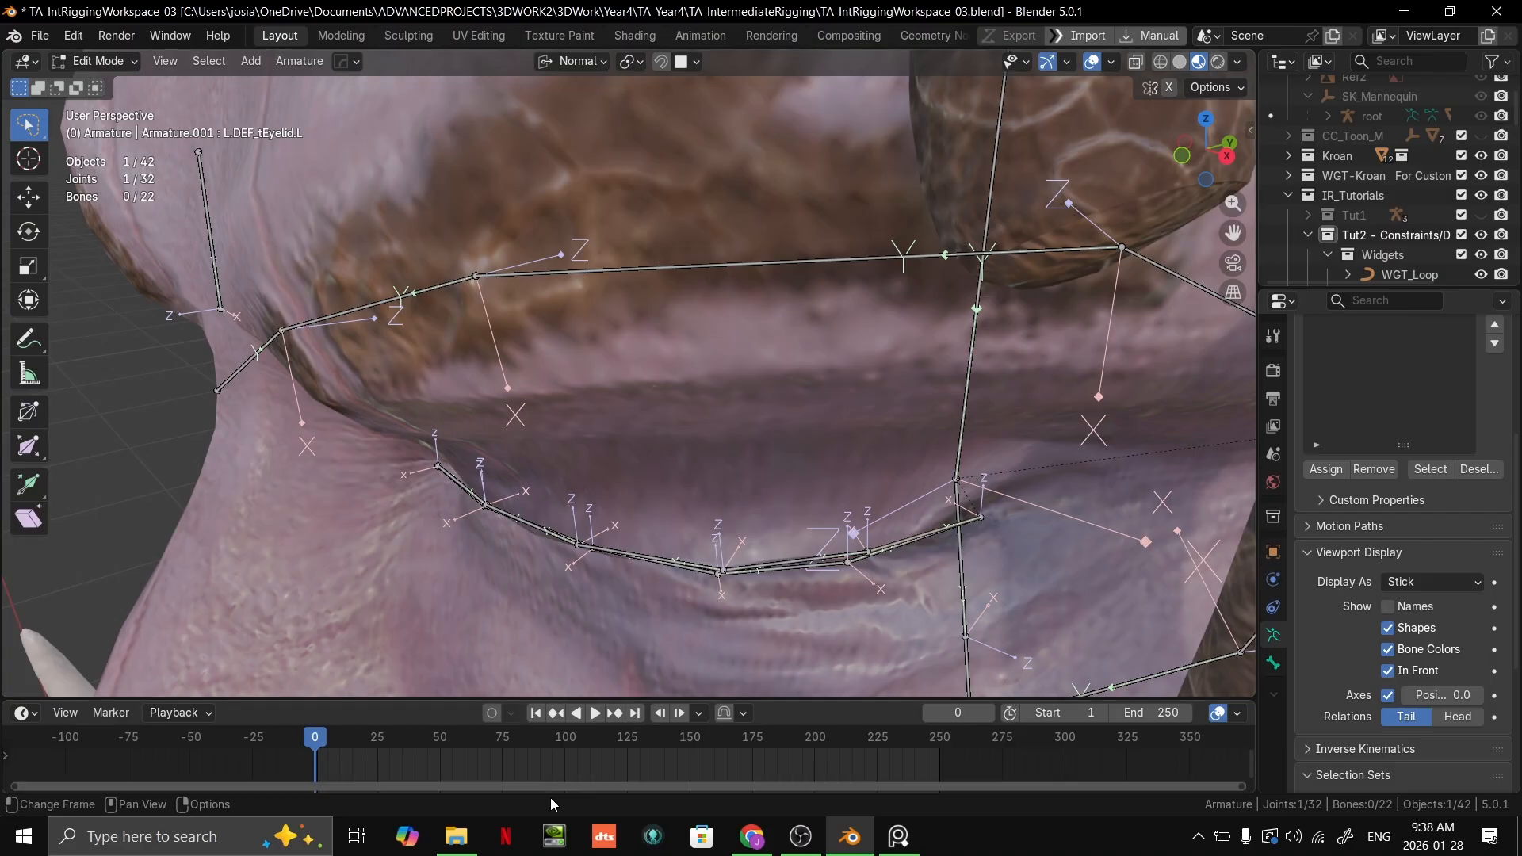
left_click(288, 848)
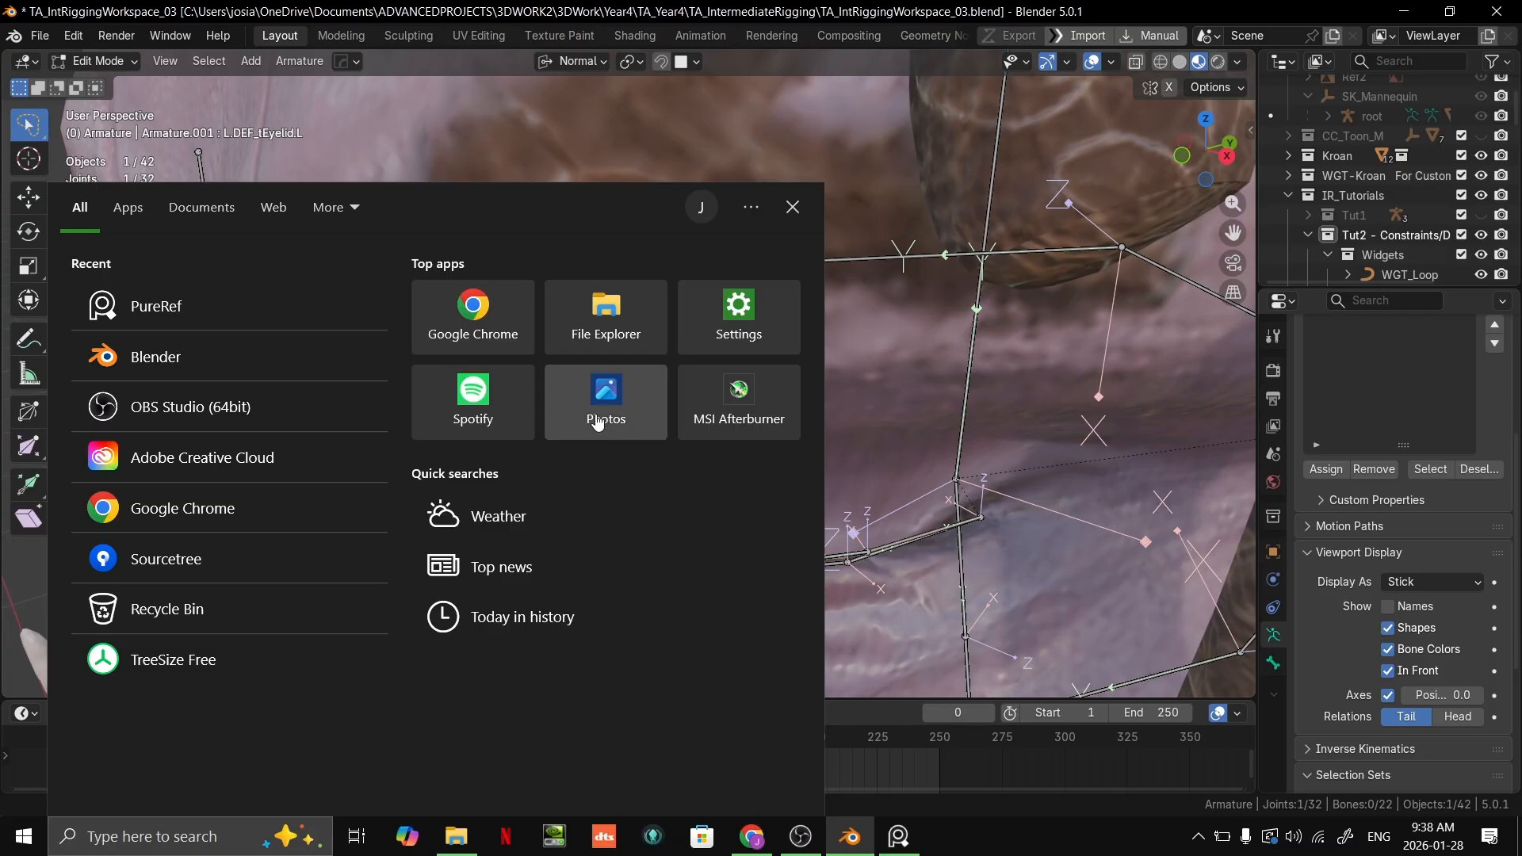
left_click(1078, 268)
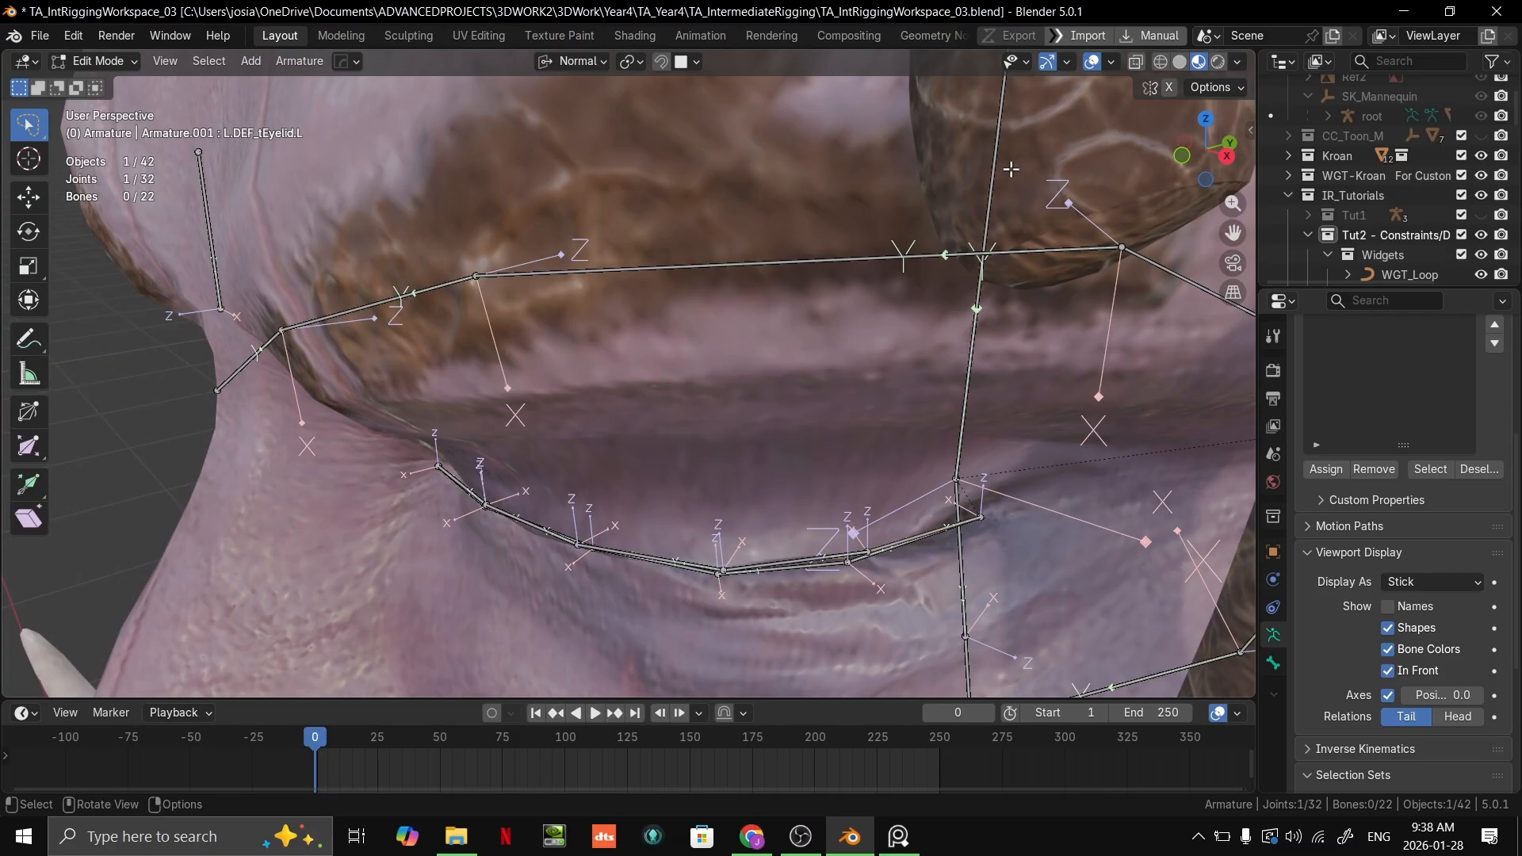
Step: Select the outer eyebrow bone and inspect how the brow and eye socket bones follow the face
middle_click_drag(721, 314, 640, 357)
left_click(698, 369)
middle_click_drag(944, 364, 908, 356)
left_click(904, 321)
scroll(963, 350, "down", 3)
middle_click_drag(908, 356, 1077, 377, "shift")
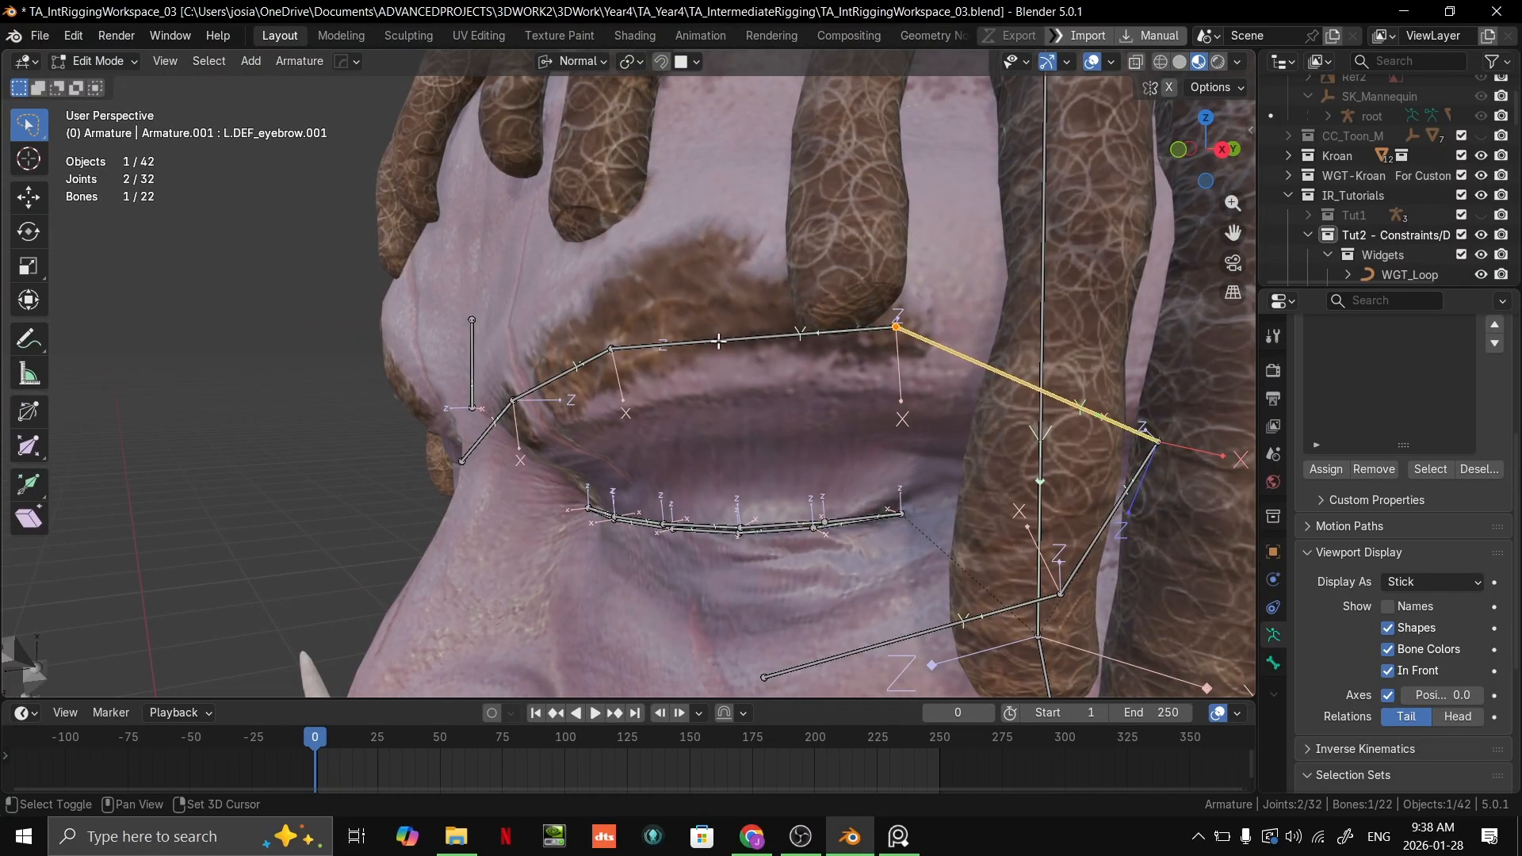
left_click(719, 341, "shift")
left_click(563, 372, "shift")
middle_click_drag(563, 373, 837, 335)
left_click(862, 279)
scroll(907, 528, "down", 2)
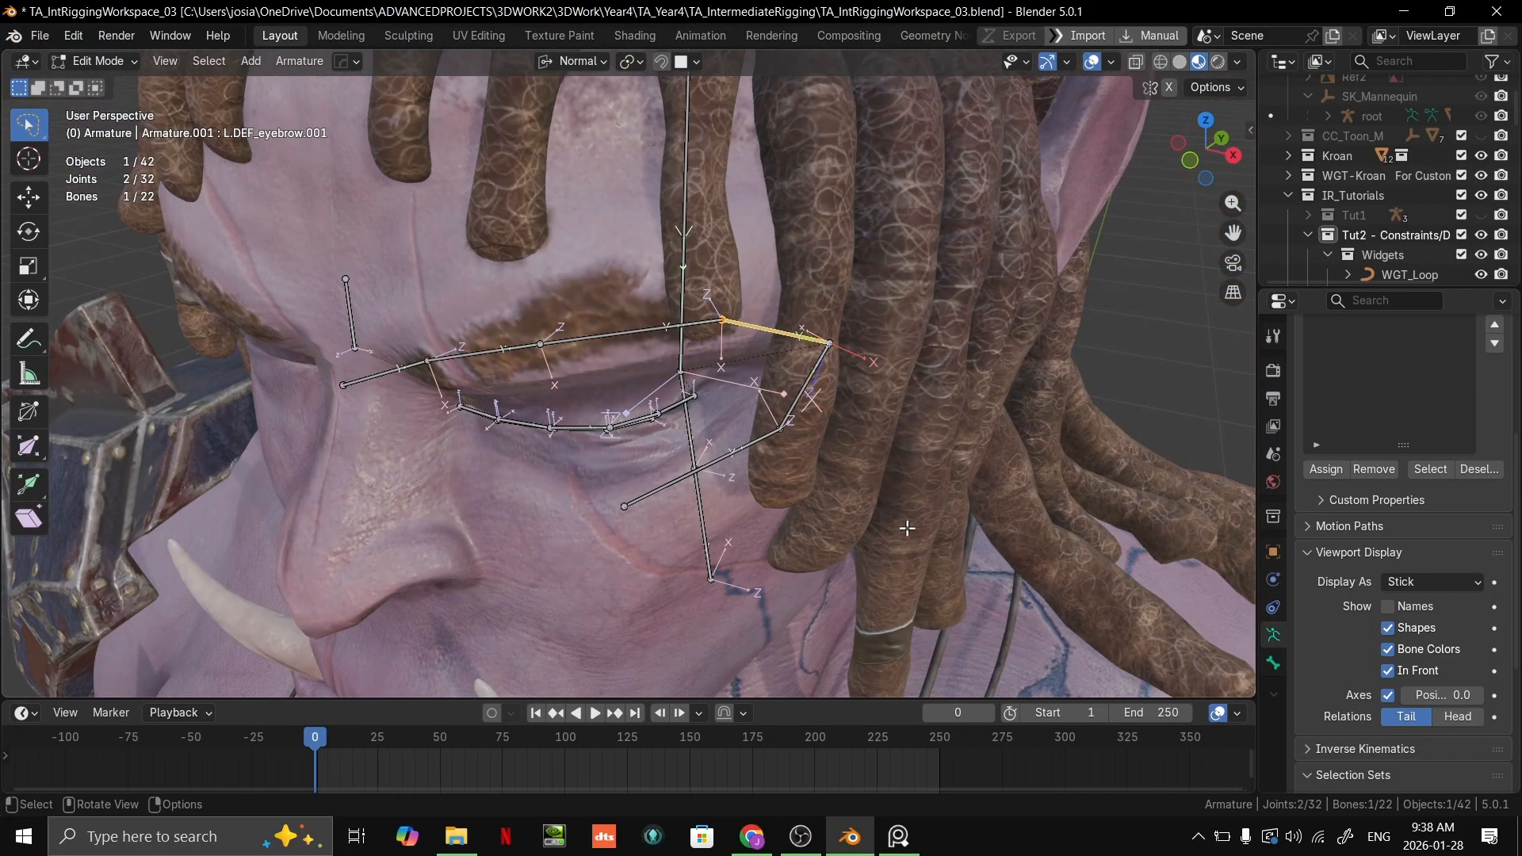
scroll(896, 514, "down", 2)
Step: Switch the armature to Object Mode and activate the Select Box tool
key("ctrl+Tab")
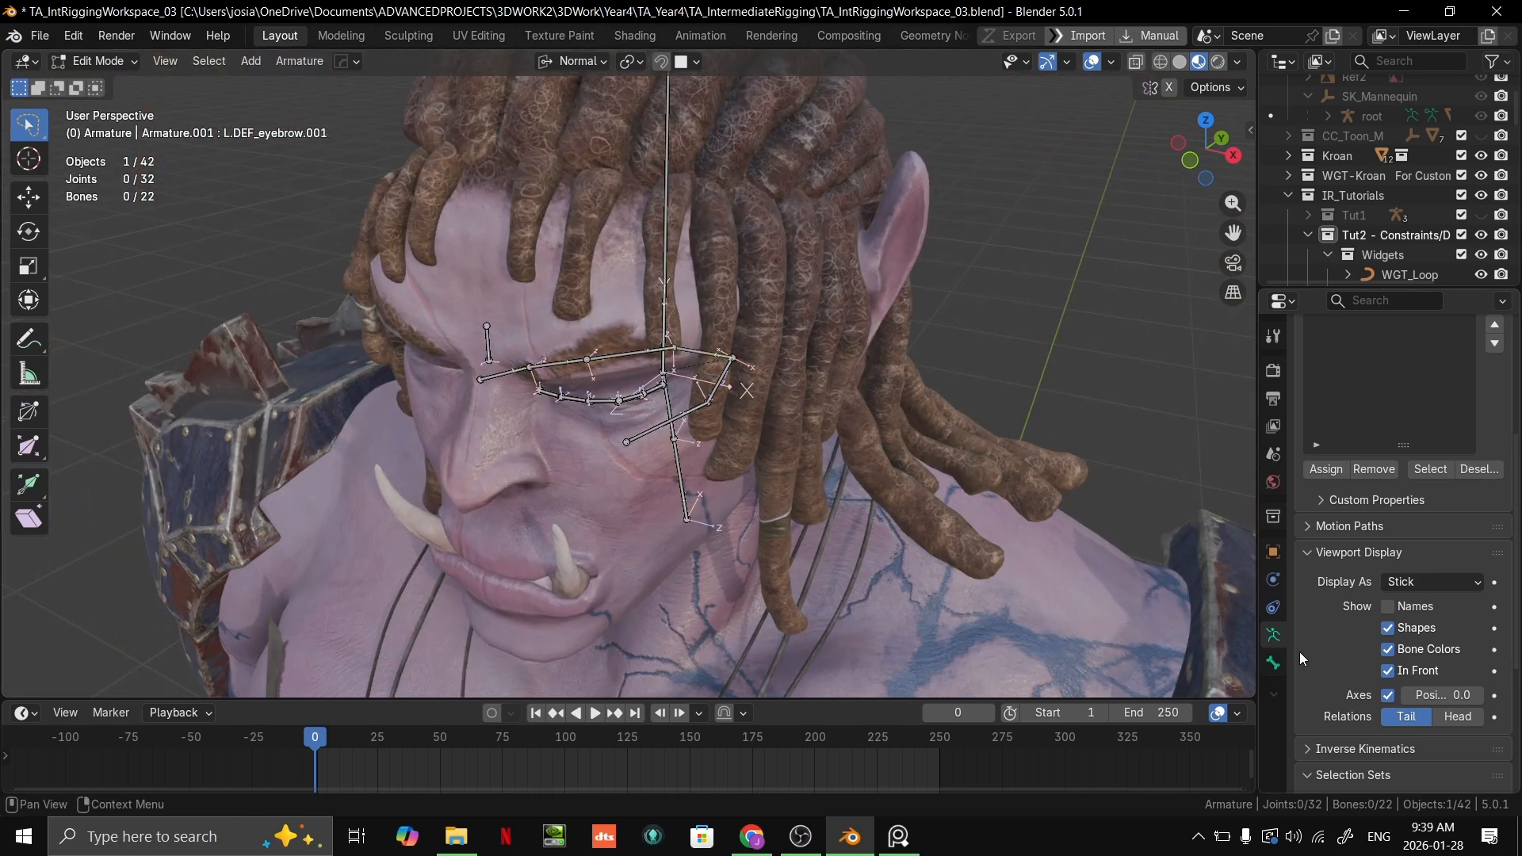
key("ctrl+Tab")
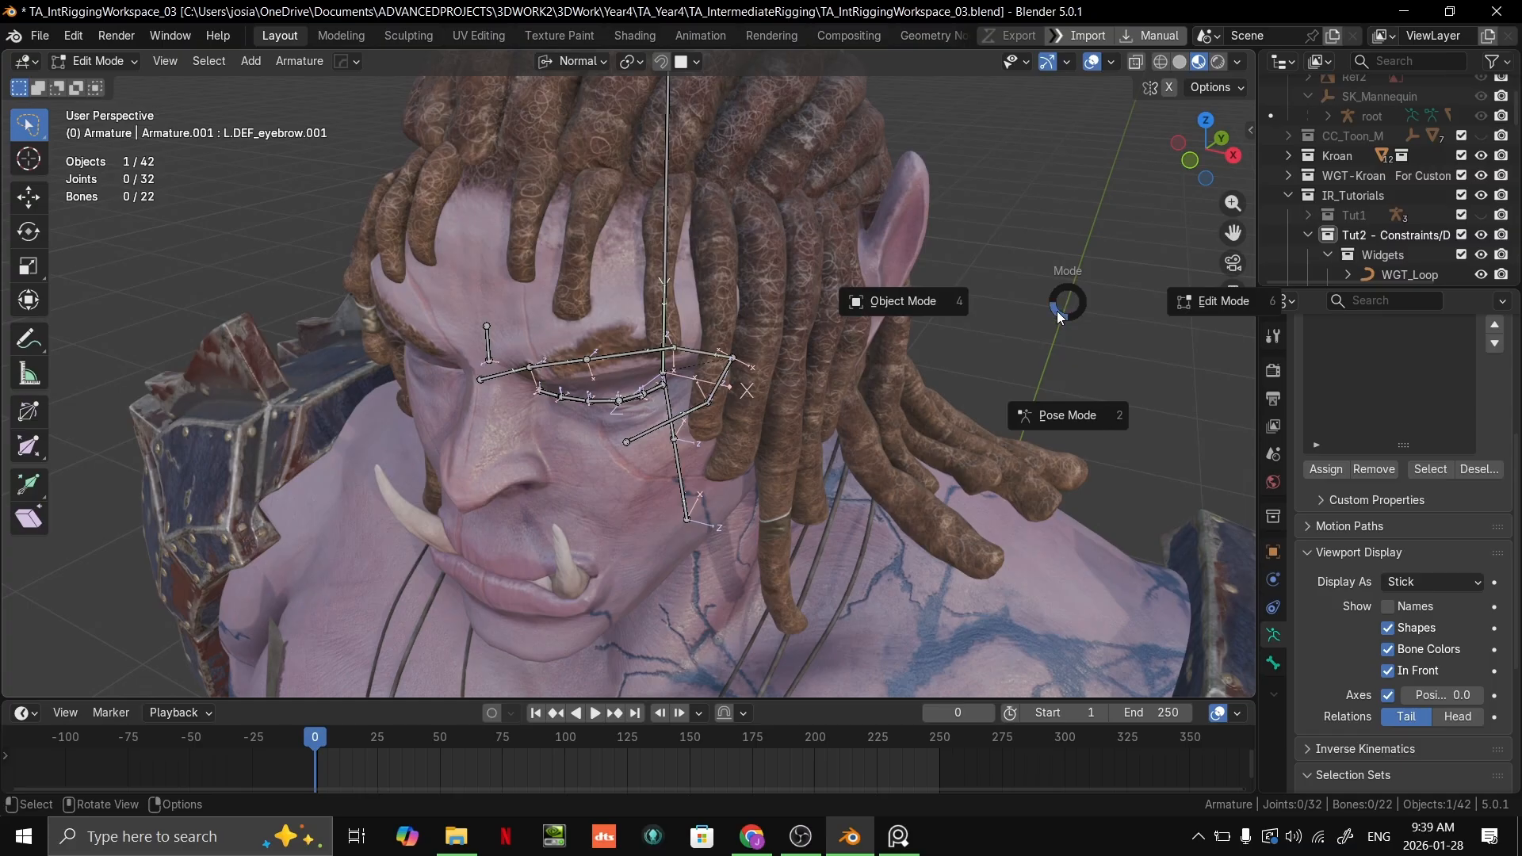
left_click(900, 299)
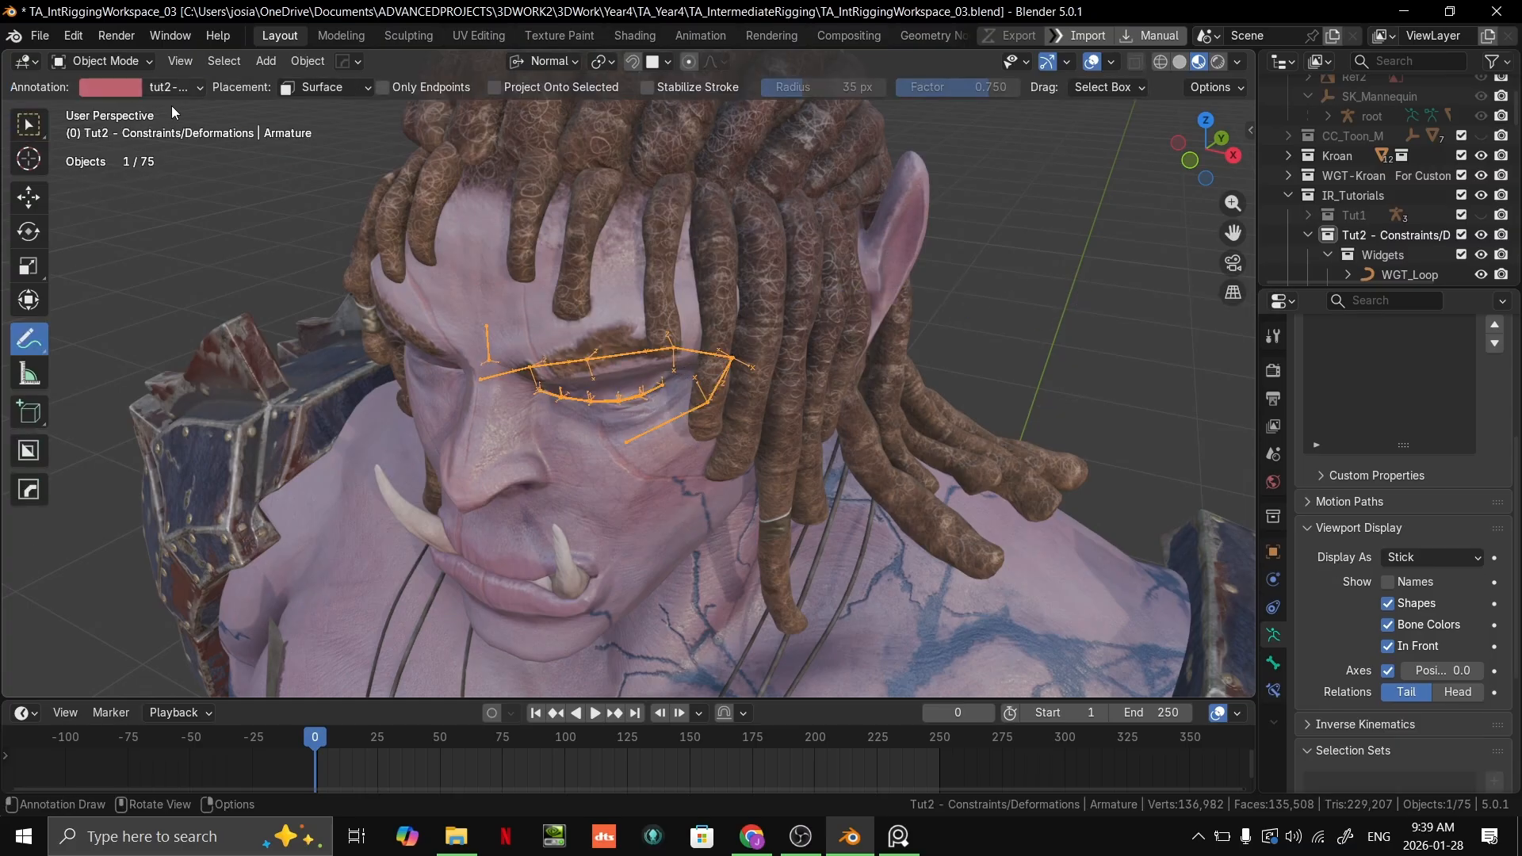
left_click(41, 130)
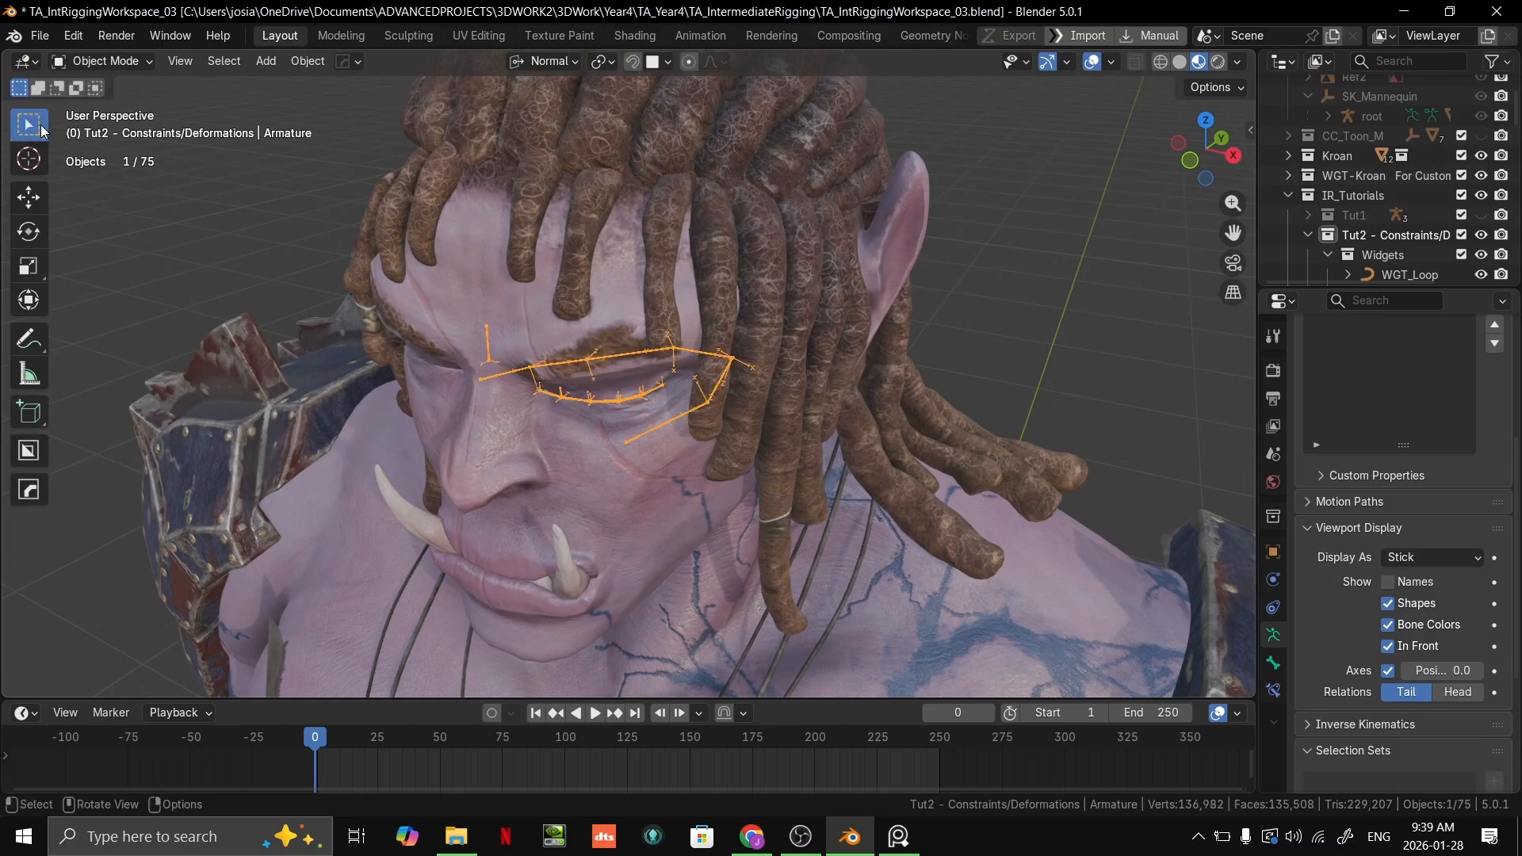
Step: Select Kroan's mesh and set its maskHair modifier's threshold to 0 to hide the hair
left_click(607, 183)
key("g")
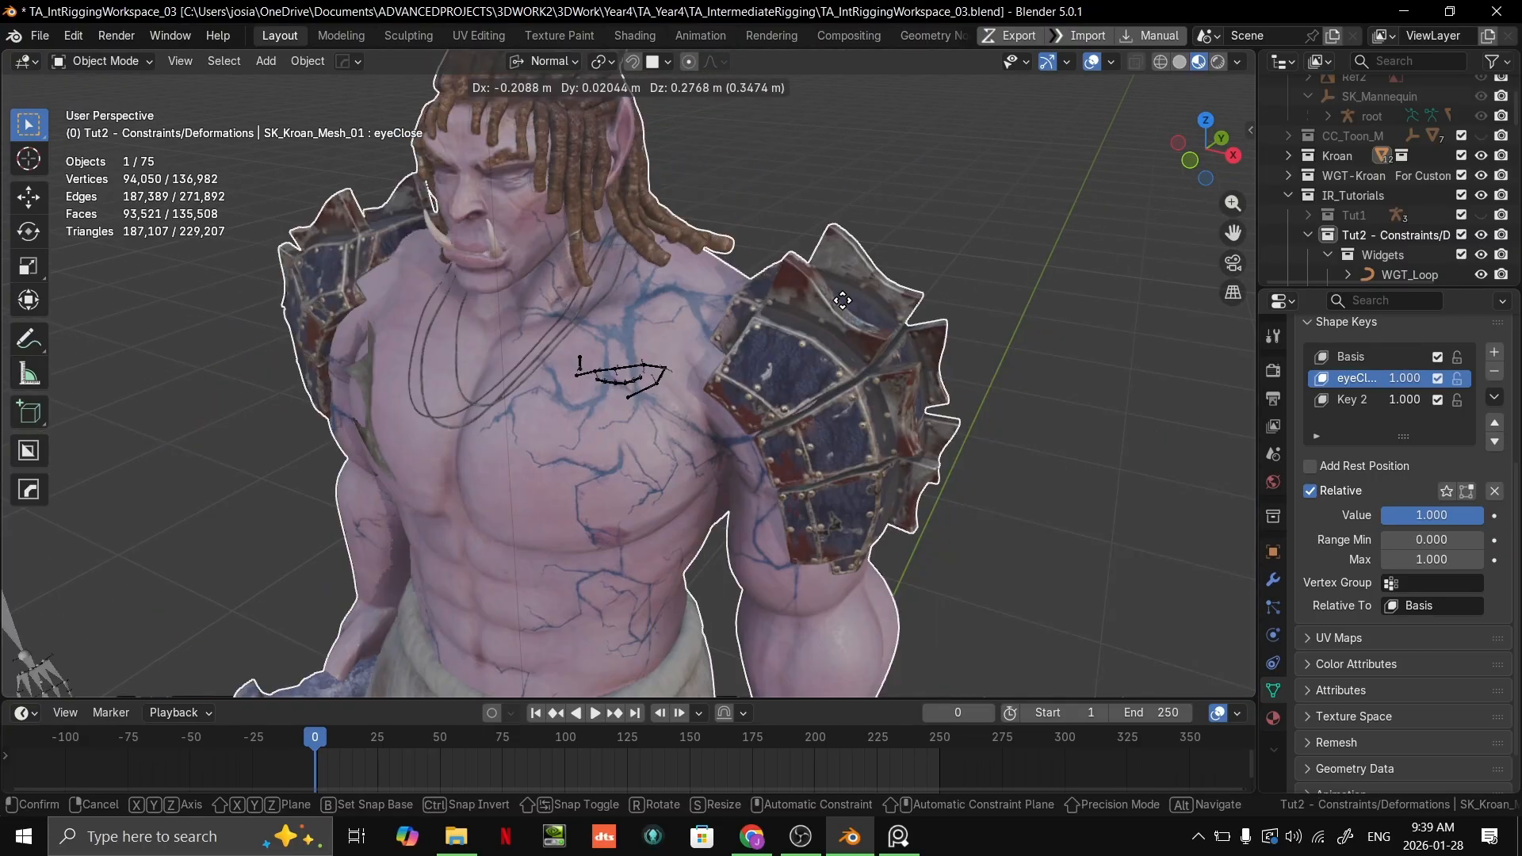
right_click(854, 260)
left_click(1275, 581)
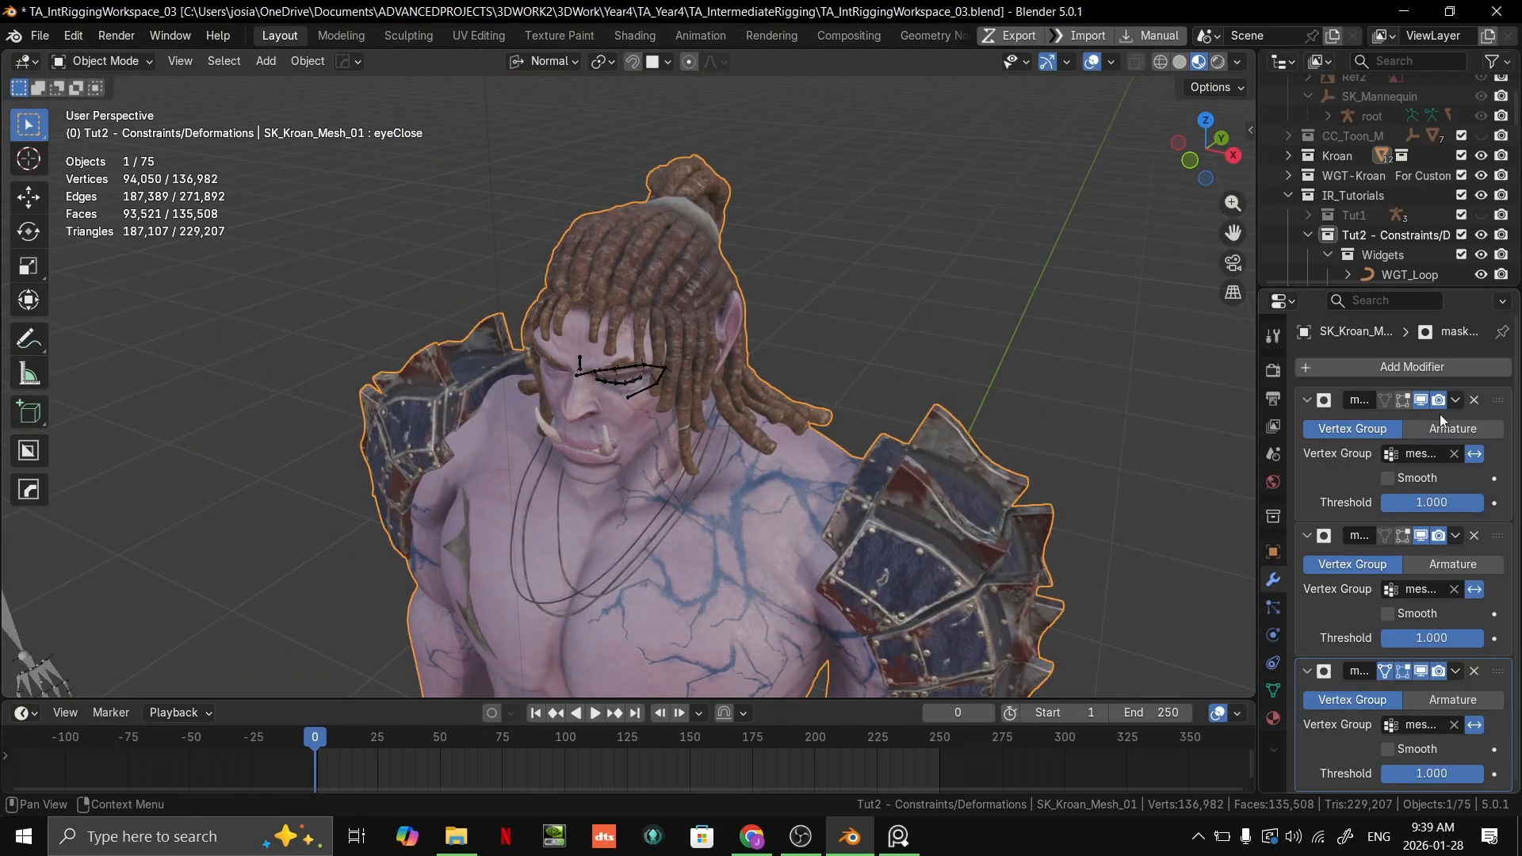
left_click_drag(1260, 448, 1005, 449)
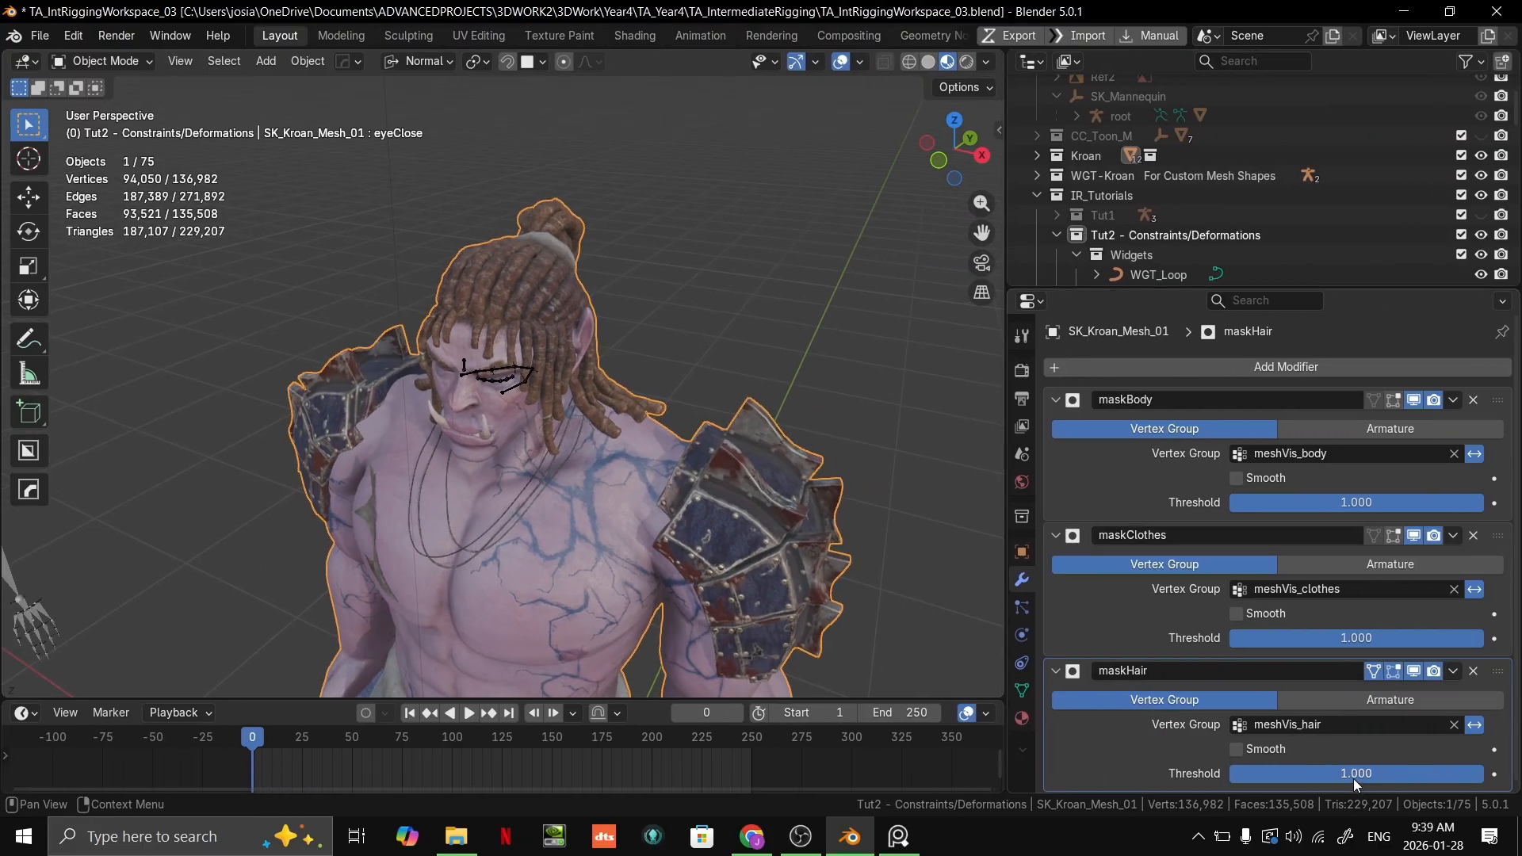
left_click_drag(1356, 781, 1221, 773)
Step: Examine Kroan's uncovered head and the bones around the eye from the front and side
middle_click_drag(357, 183, 655, 391)
scroll(655, 392, "up", 6)
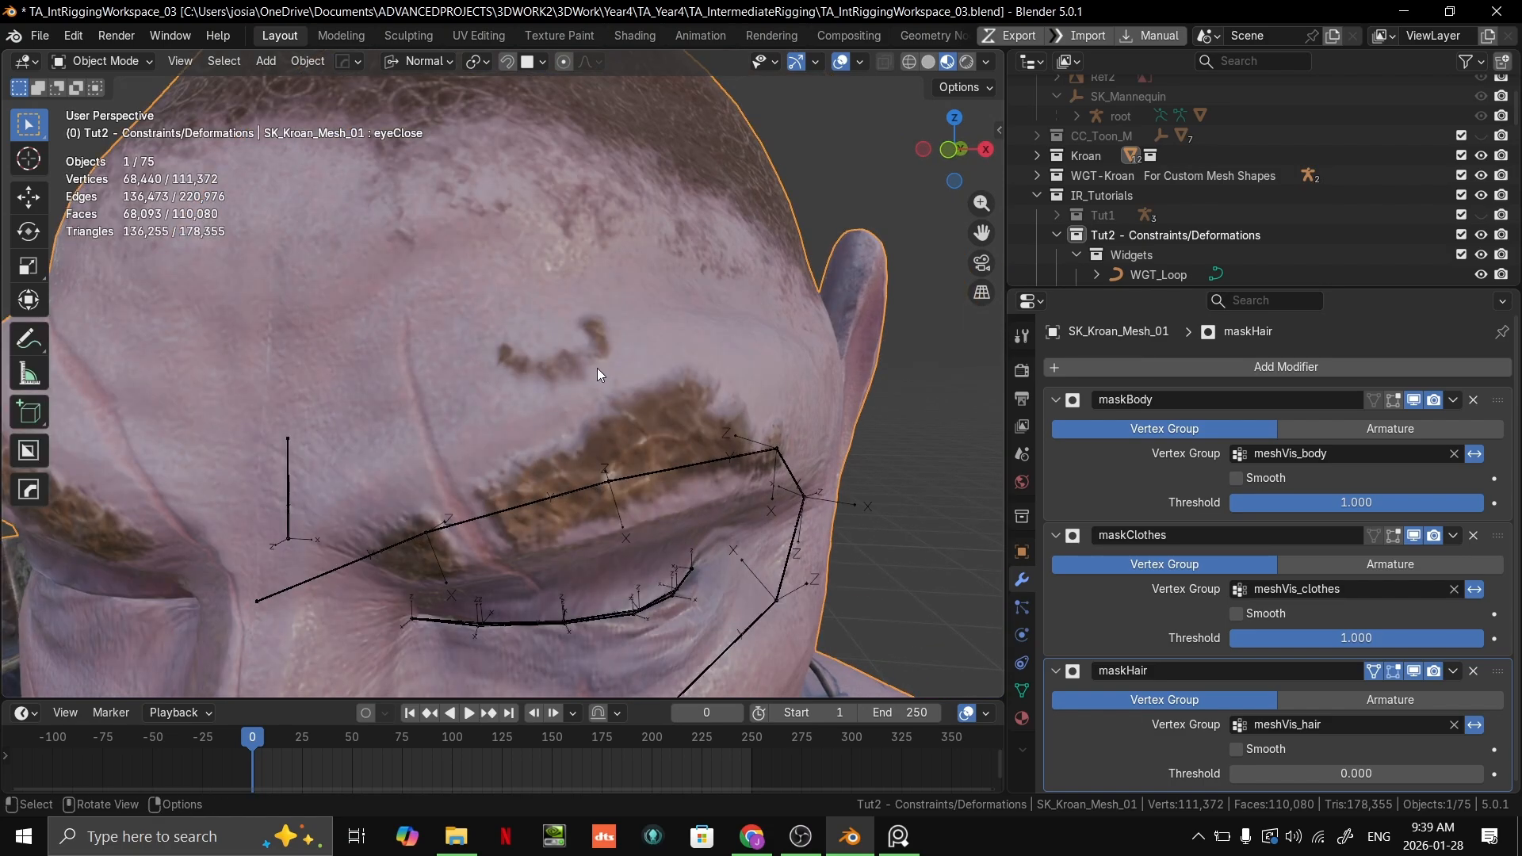
scroll(597, 369, "down", 2)
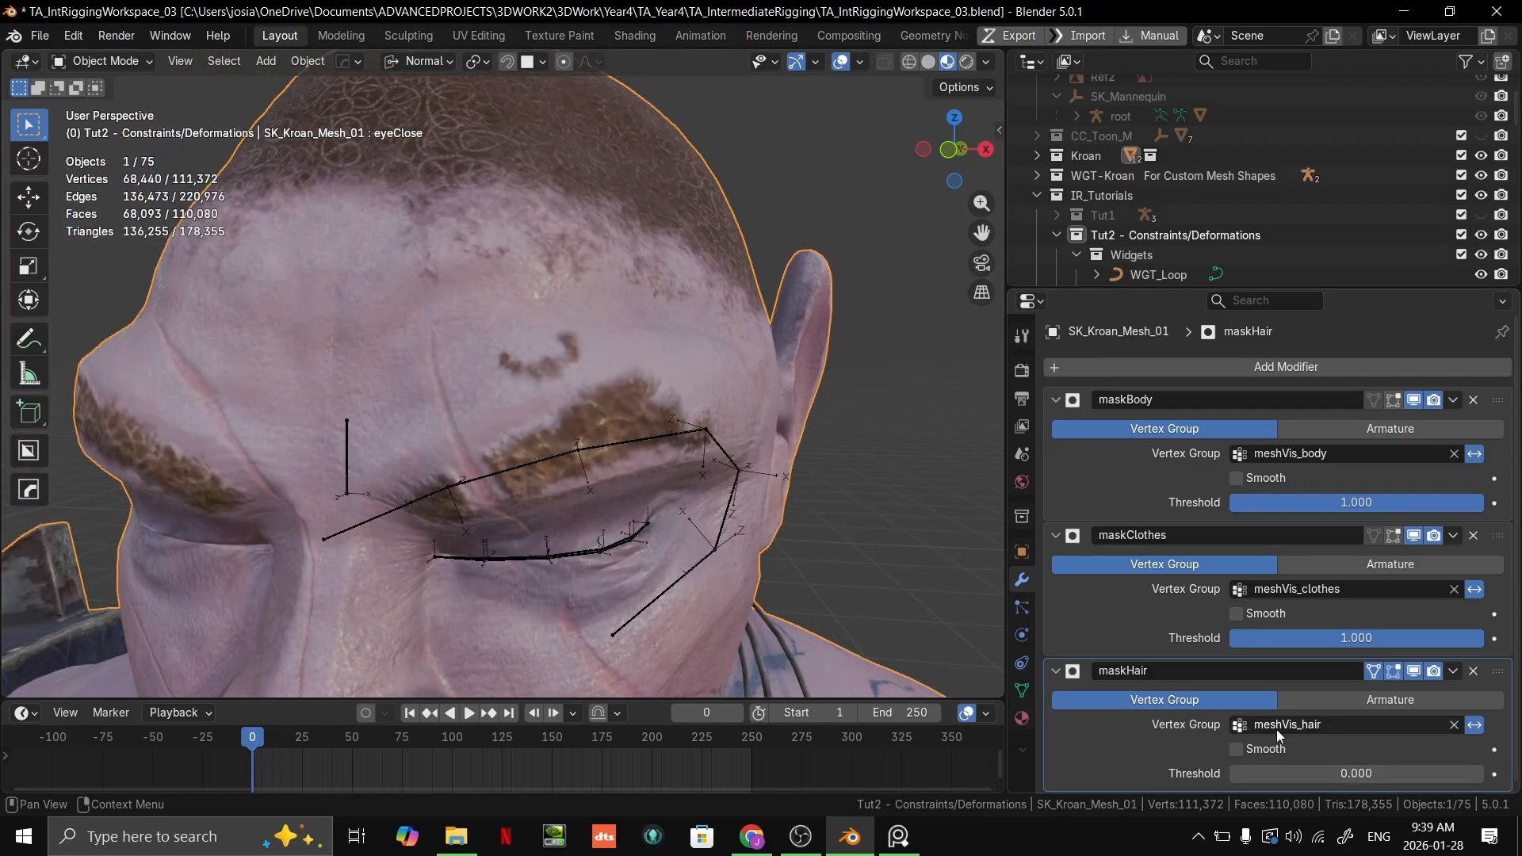
left_click_drag(1311, 776, 1219, 773)
scroll(407, 466, "down", 4)
middle_click_drag(407, 466, 586, 470)
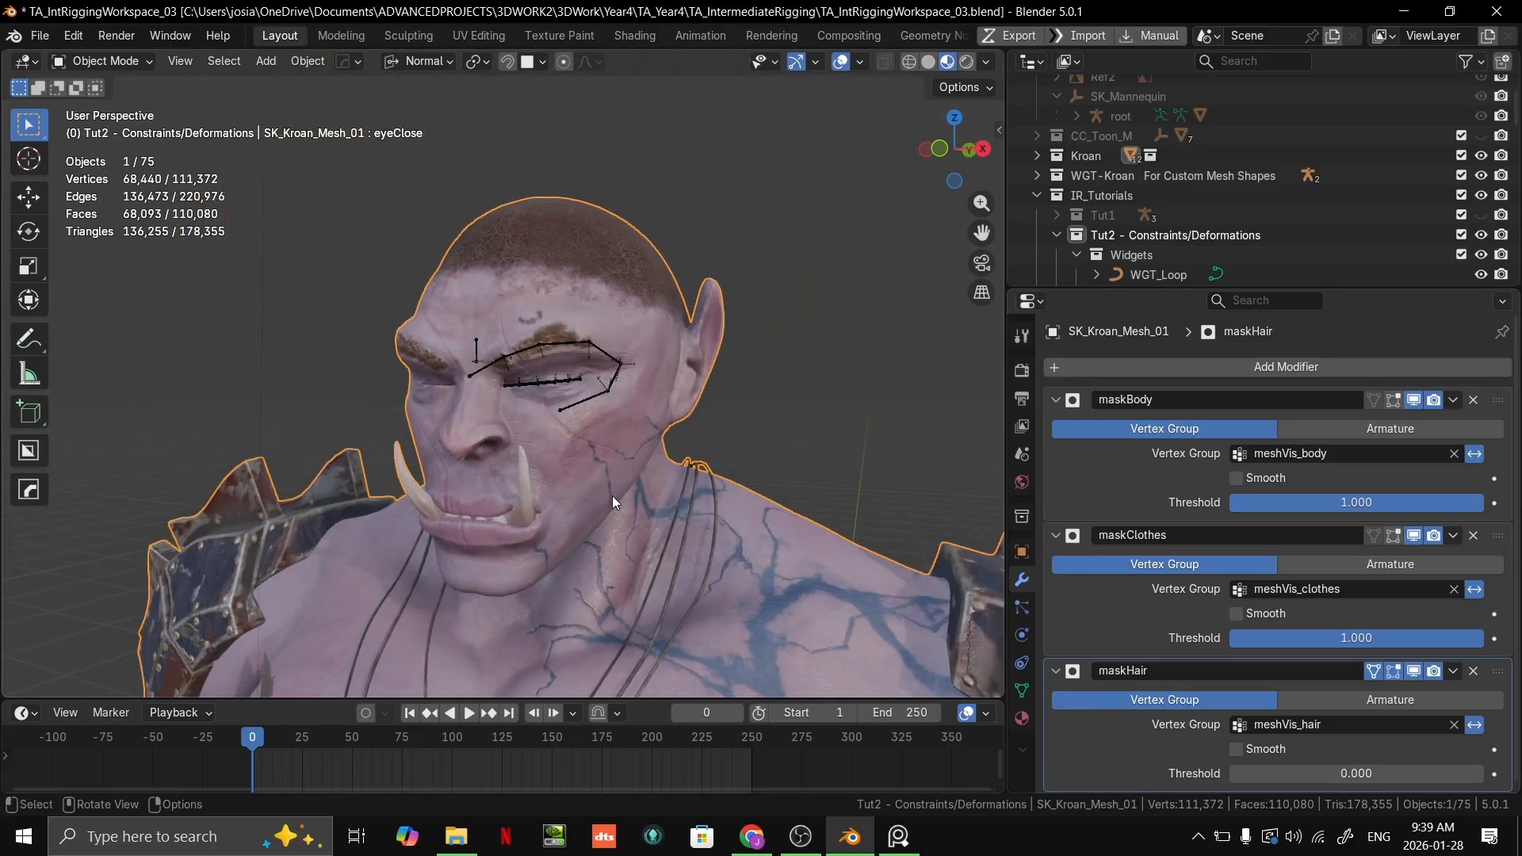
left_click(892, 426)
scroll(712, 311, "up", 4)
scroll(712, 311, "down", 2)
middle_click_drag(712, 311, 710, 334)
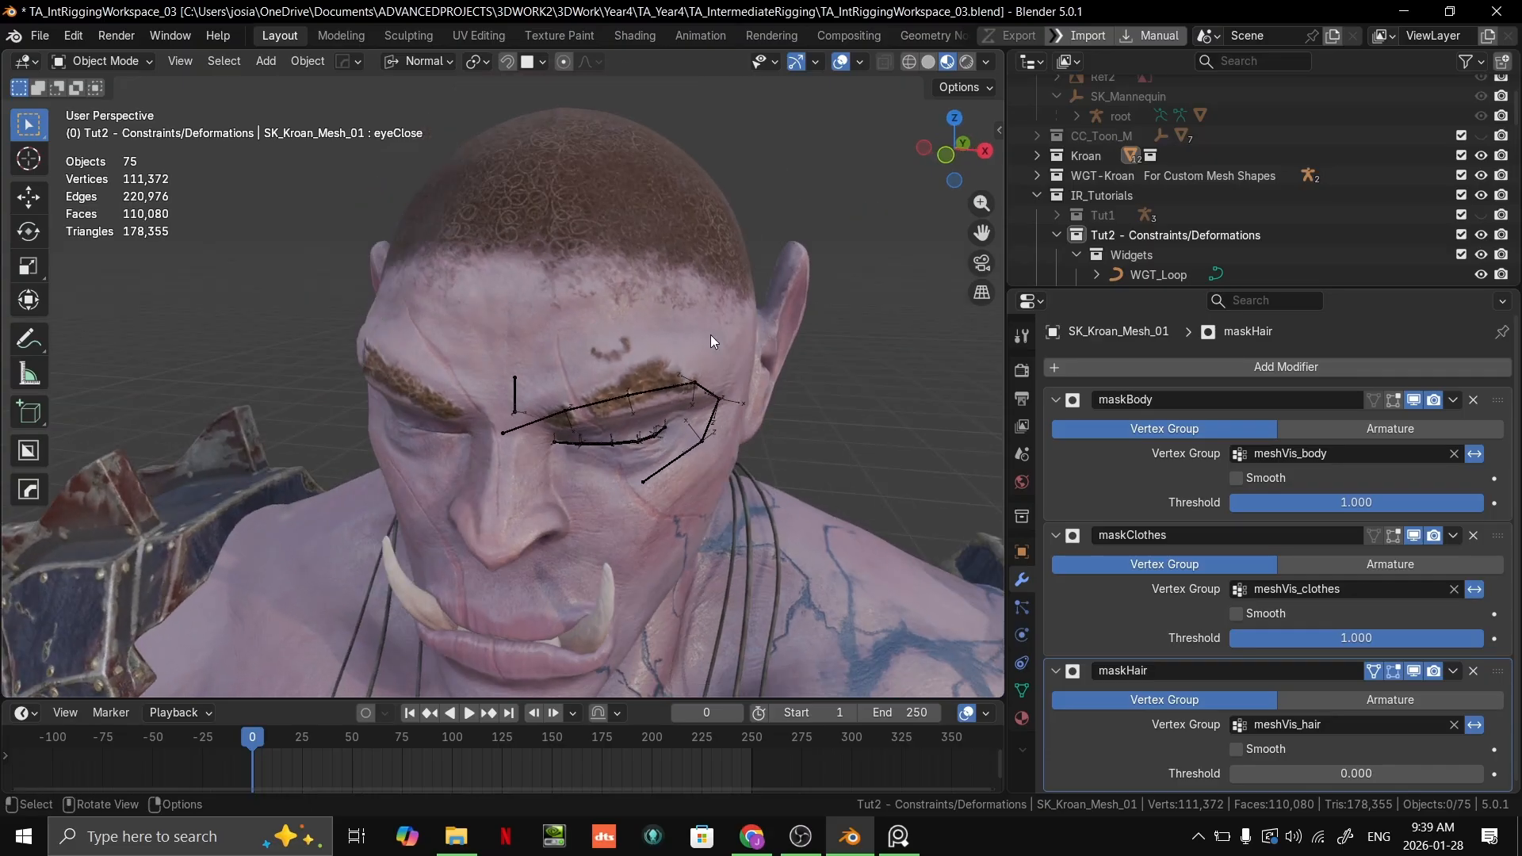
Step: Select Kroan's mesh and enter Edit Mode to inspect the topology around the nose and mouth
left_click(651, 374)
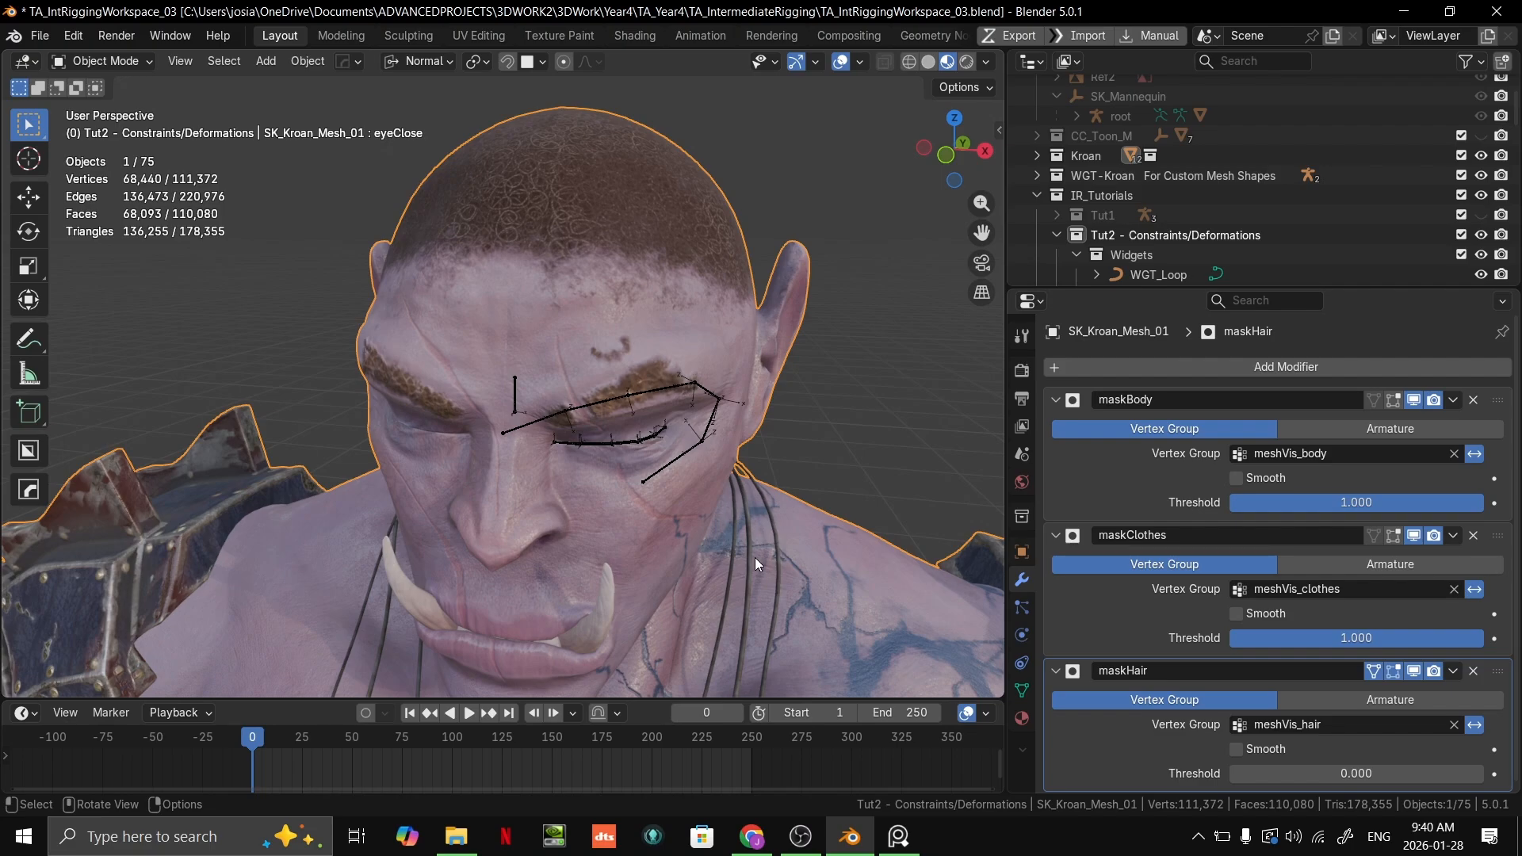
scroll(804, 321, "down", 4)
scroll(805, 317, "up", 8)
middle_click_drag(804, 320, 745, 381)
key("Tab")
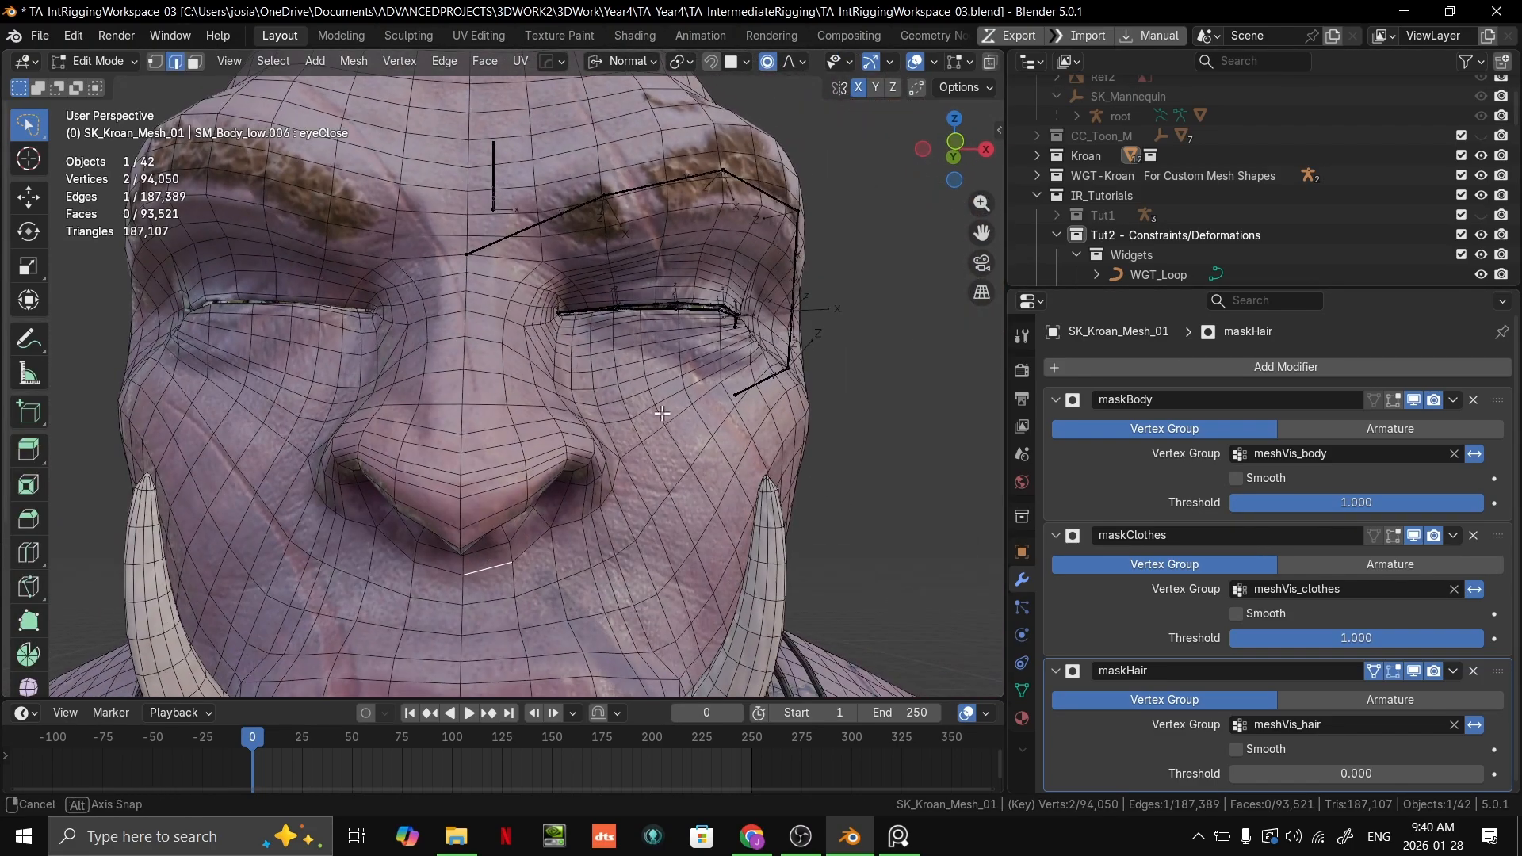
middle_click_drag(678, 476, 705, 239, "shift")
middle_click_drag(590, 543, 597, 486, "shift")
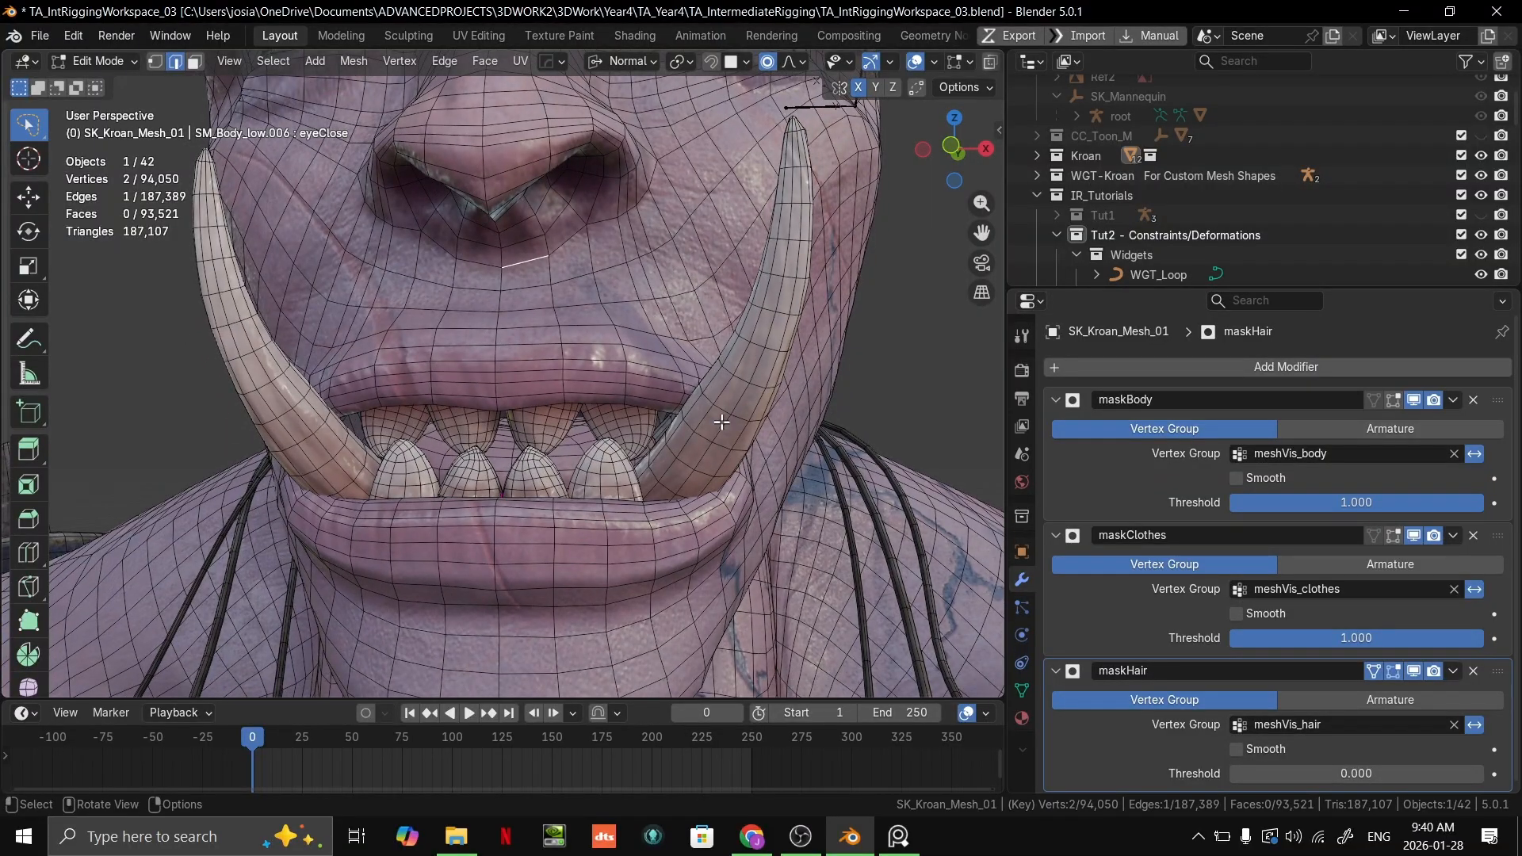
middle_click_drag(722, 421, 603, 476)
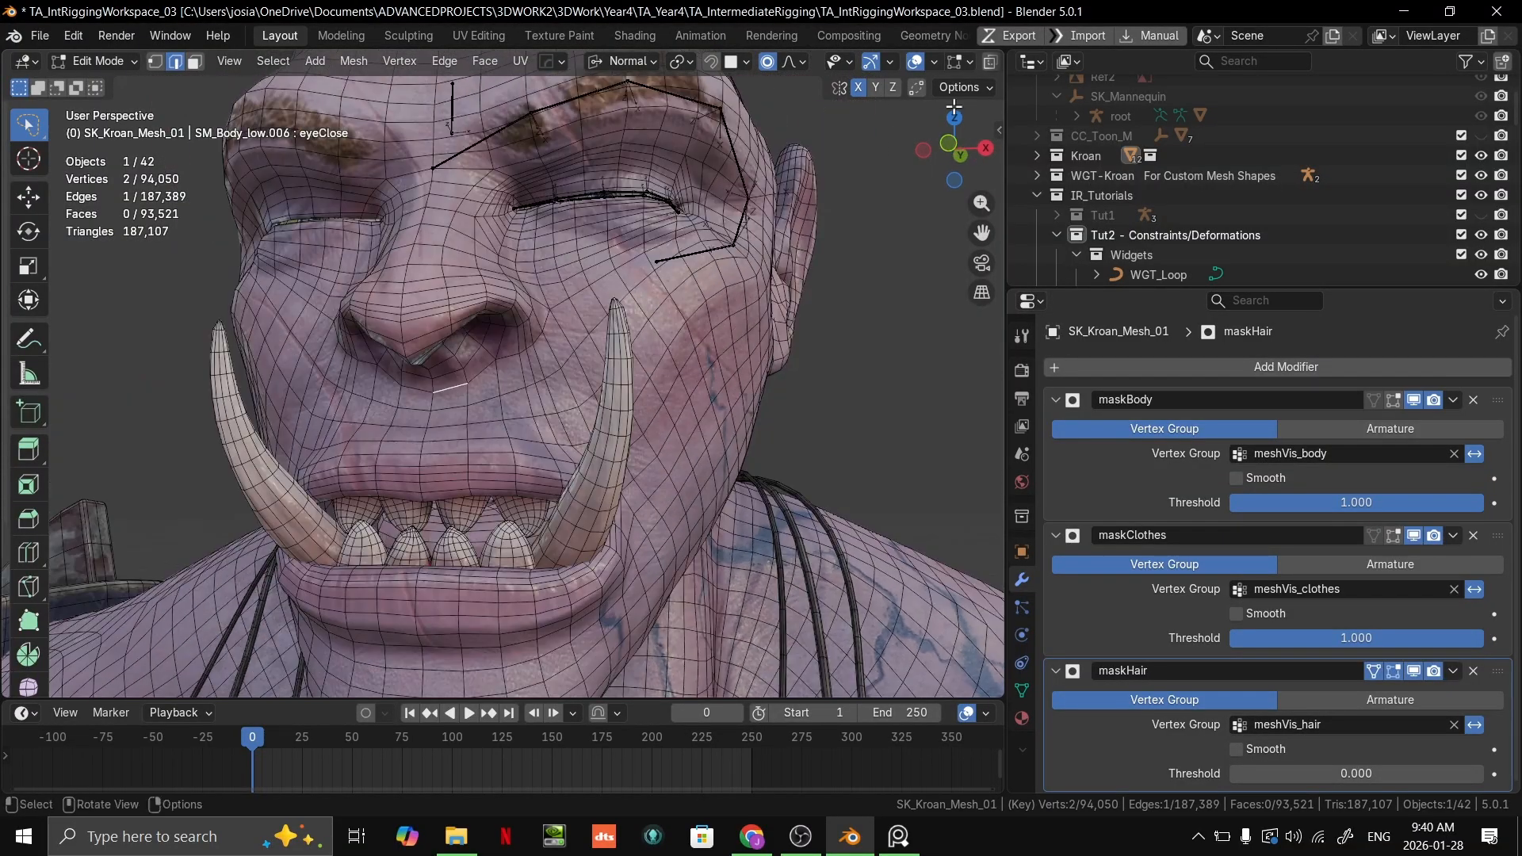
Step: Switch the viewport to Solid shading, clear the edge selection and inspect the head's topology
scroll(939, 57, "down", 3)
left_click(929, 61)
mouse_move(717, 296)
middle_mouse_down()
mouse_move(698, 401)
mouse_move(753, 388)
middle_mouse_up()
scroll(860, 369, "down", 1)
left_click(885, 367)
scroll(885, 367, "up", 3)
middle_click_drag(885, 367, 799, 403)
scroll(798, 404, "down", 3)
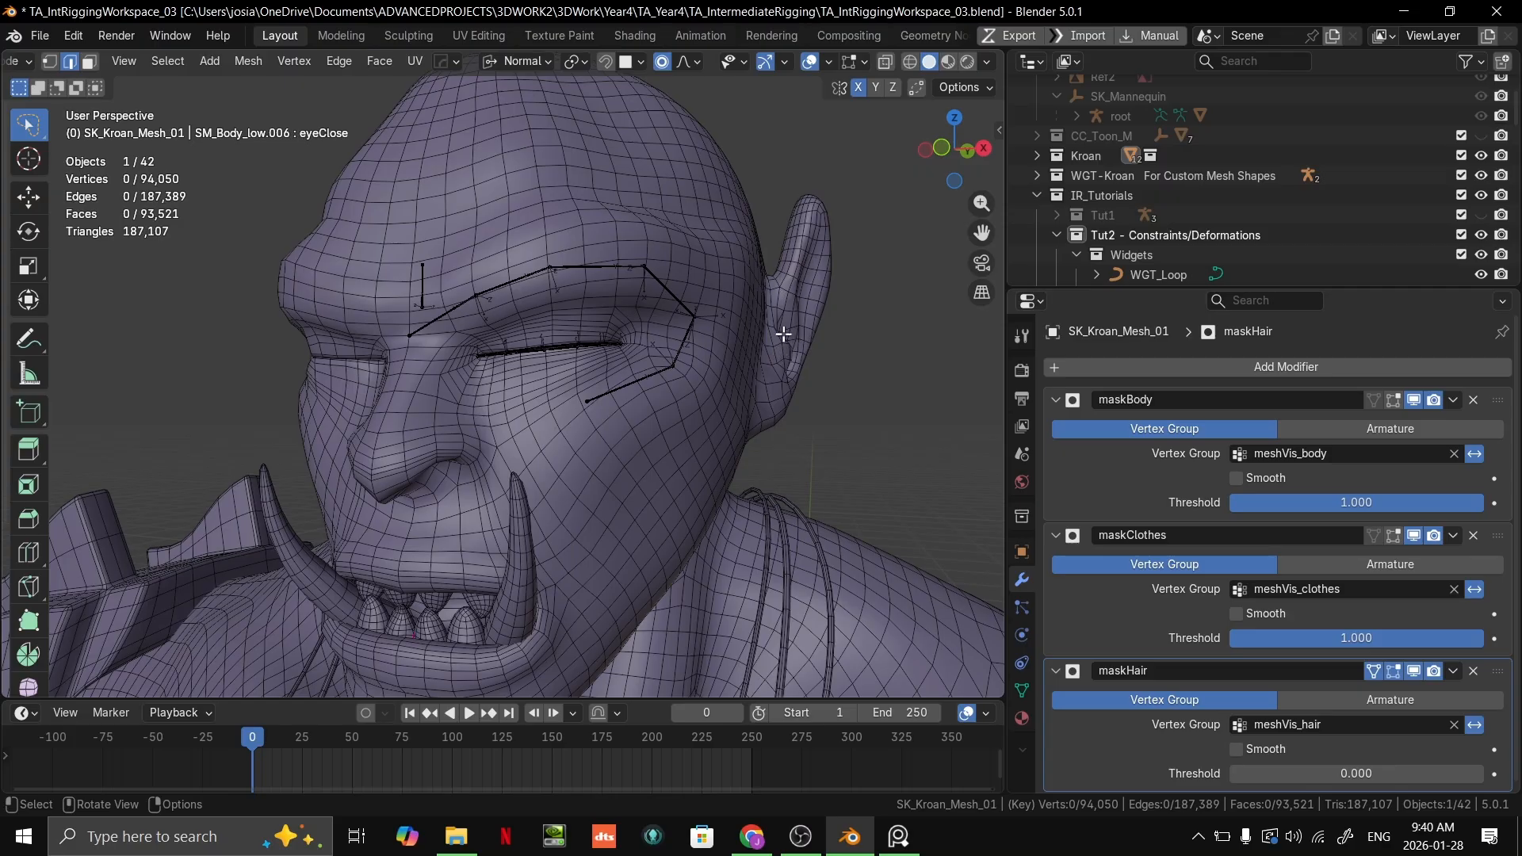
scroll(761, 325, "down", 5)
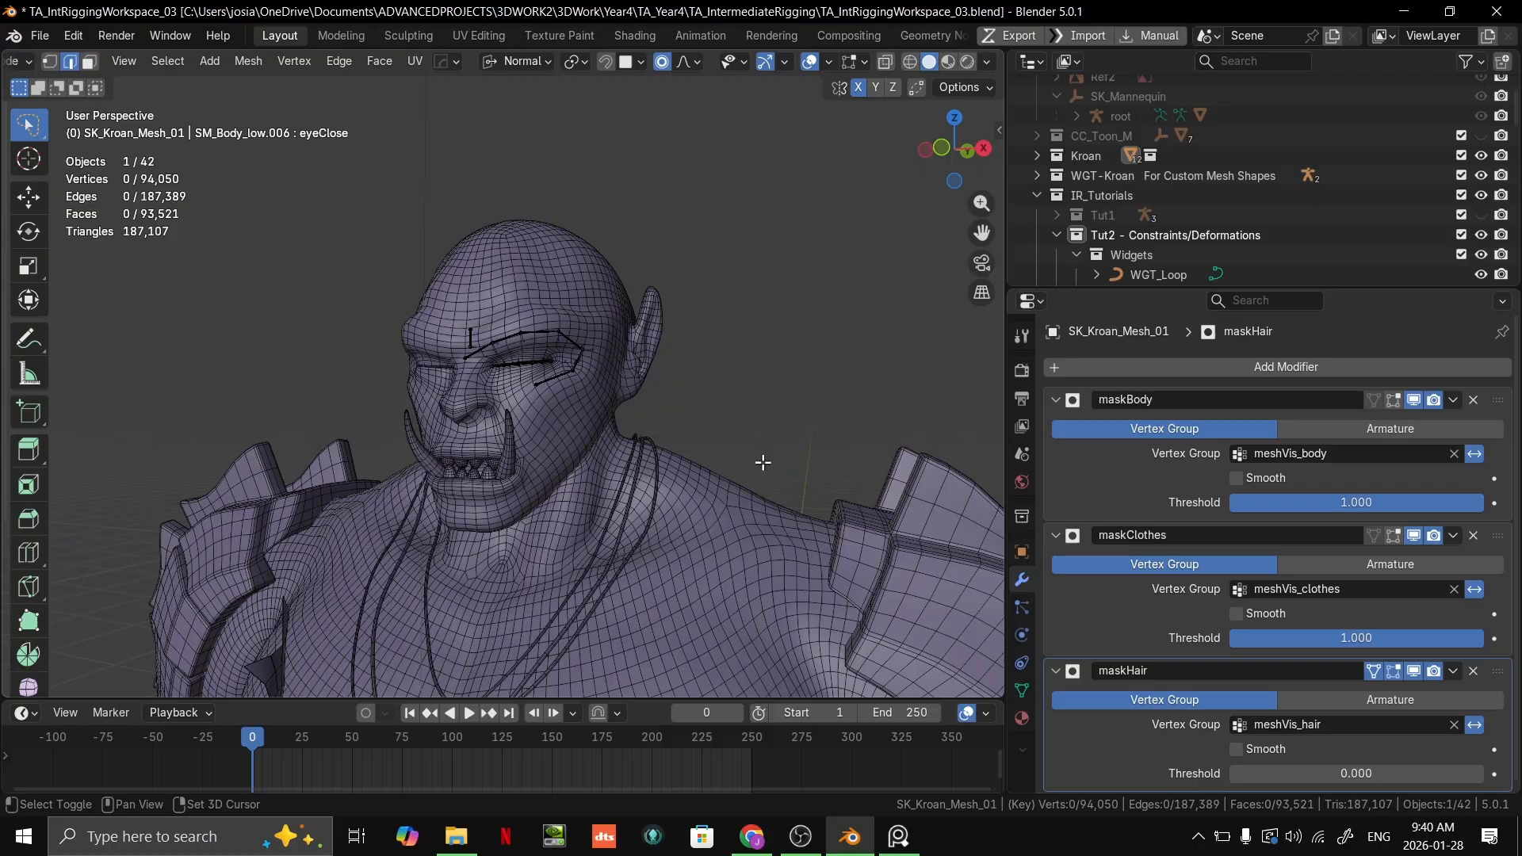
Step: Examine the mesh topology across Kroan's chest, neck and face from several angles
middle_click_drag(794, 446, 648, 430)
scroll(616, 378, "up", 2)
middle_click_drag(627, 254, 712, 449, "shift")
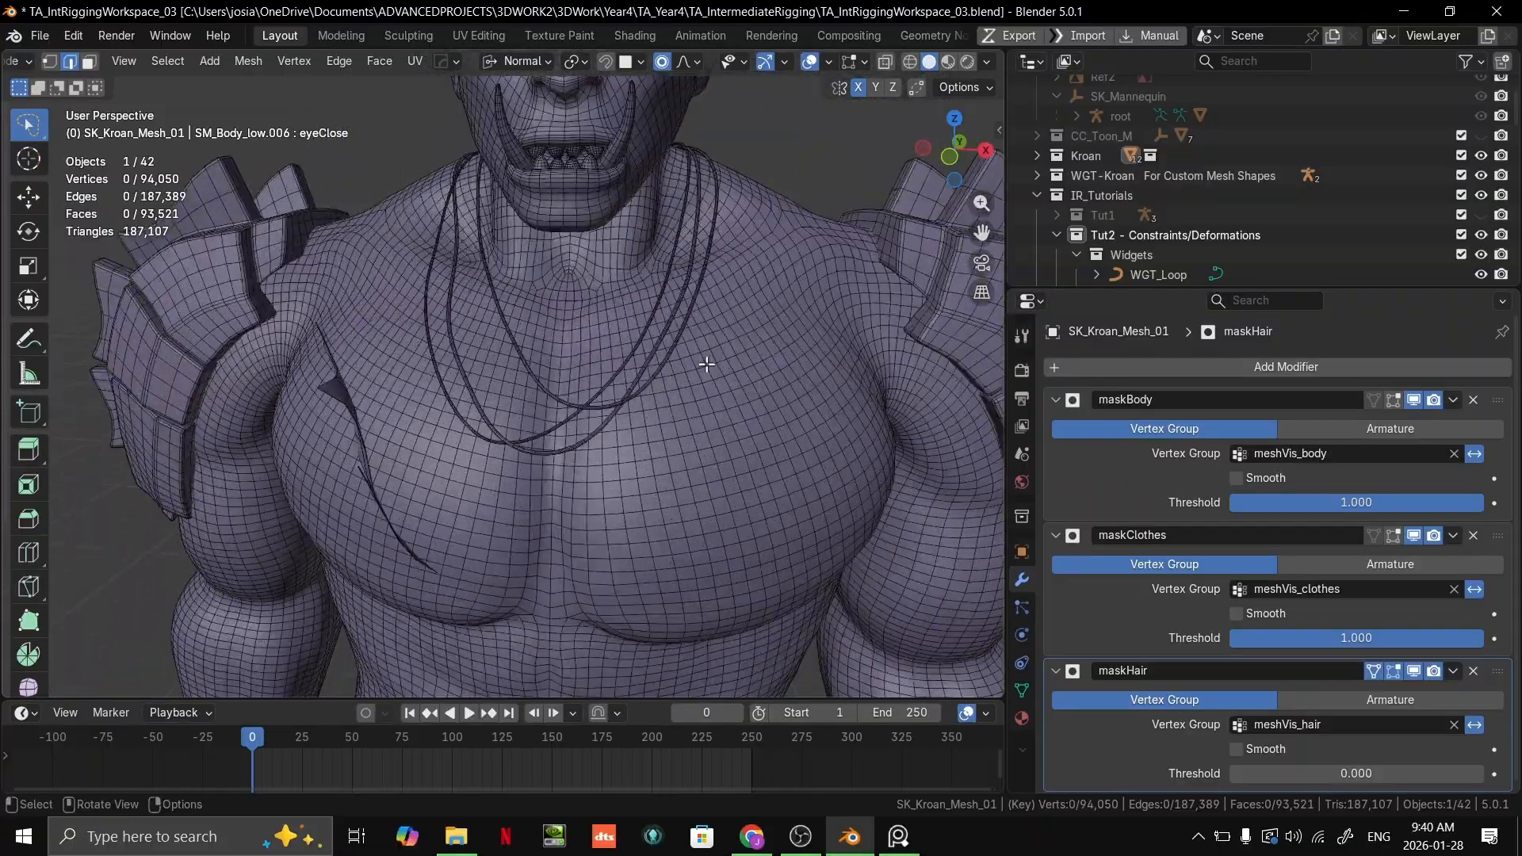
scroll(705, 317, "up", 2)
middle_click_drag(699, 265, 712, 357, "shift")
scroll(702, 338, "up", 1)
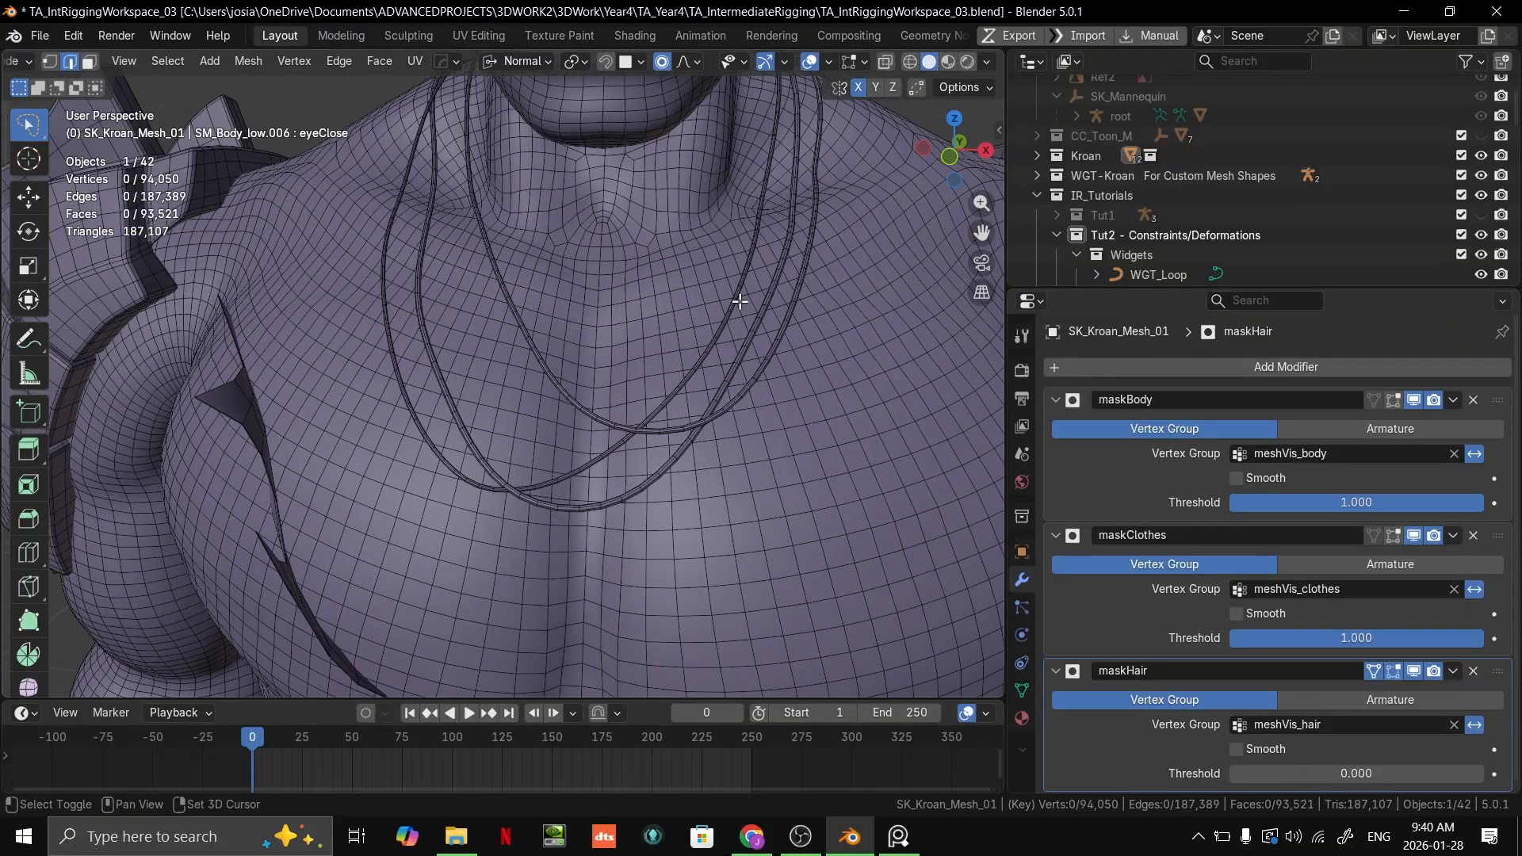
middle_click_drag(720, 294, 713, 484, "shift")
middle_click_drag(738, 344, 703, 428, "shift")
scroll(703, 425, "up", 2)
scroll(703, 419, "down", 3)
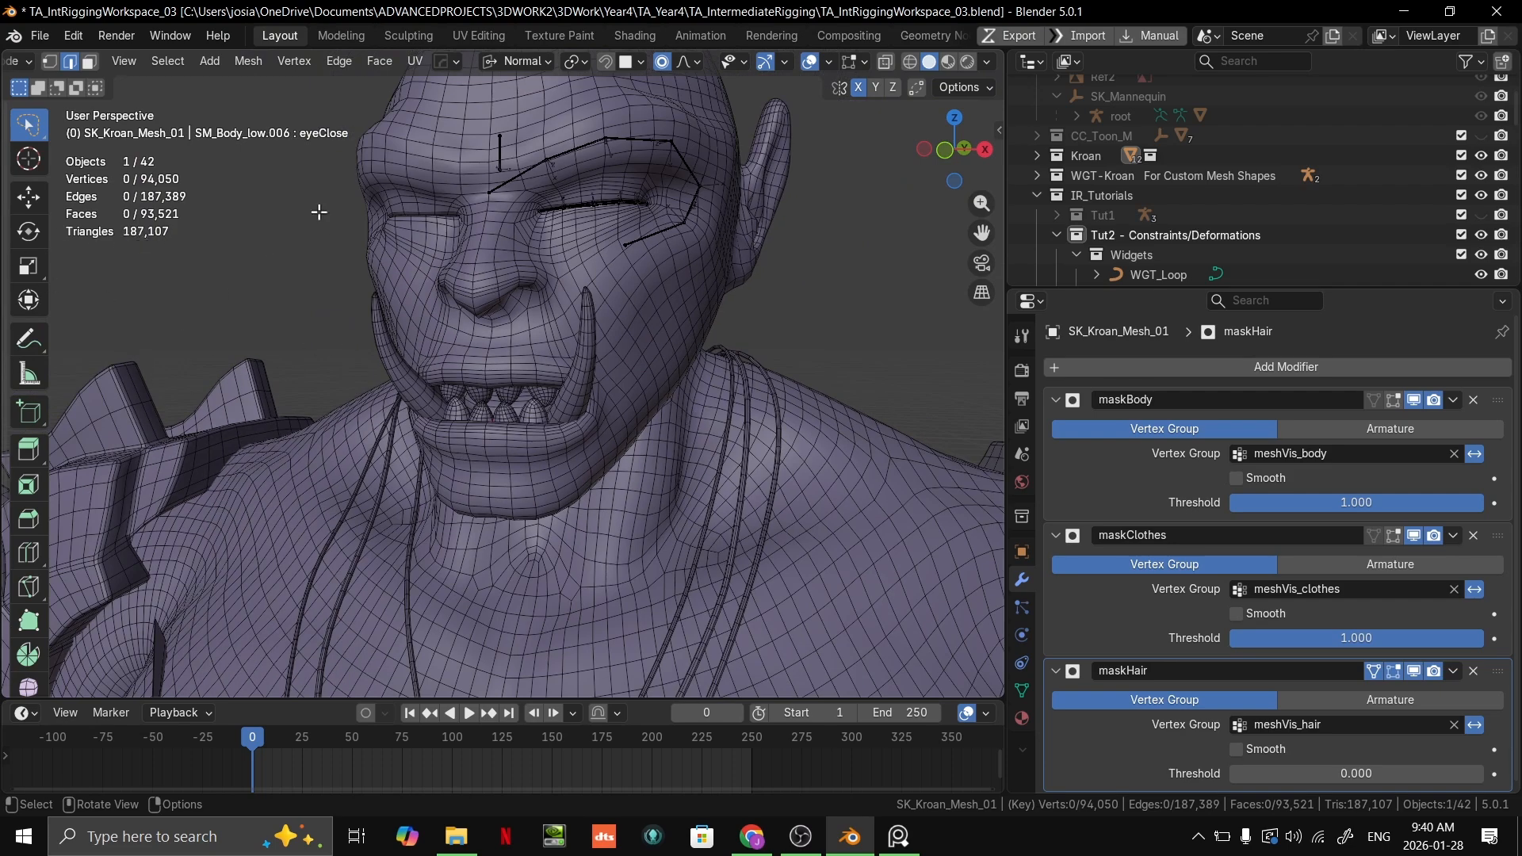
scroll(584, 248, "down", 2)
middle_click_drag(627, 260, 694, 304)
Step: Return to Object Mode, select Kroan's mesh and set its maskHair threshold to 1 to show the hair
key("ctrl+Tab")
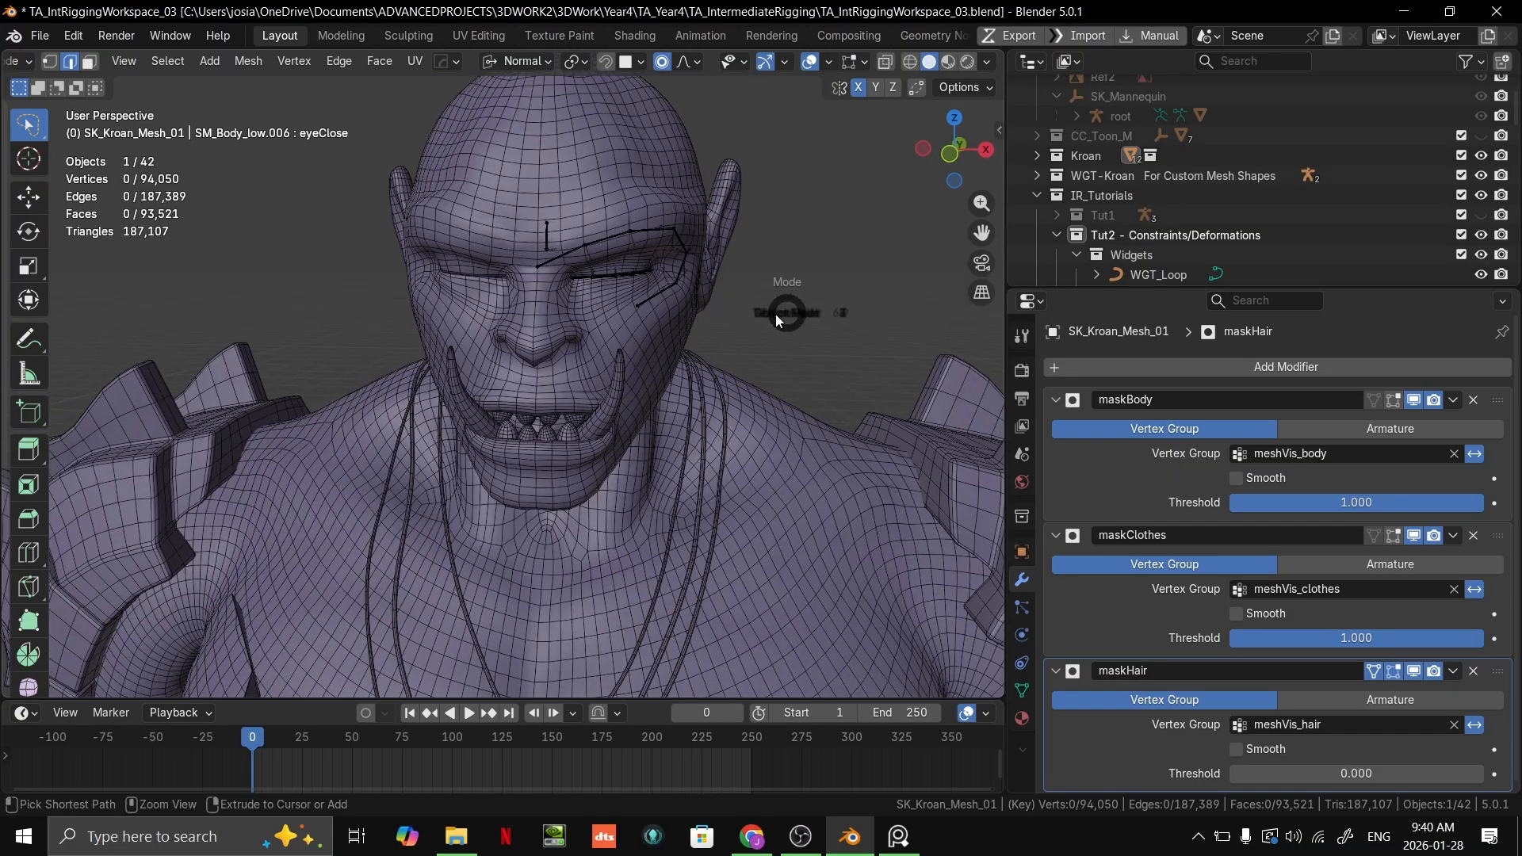
left_click(712, 314)
left_click(620, 277)
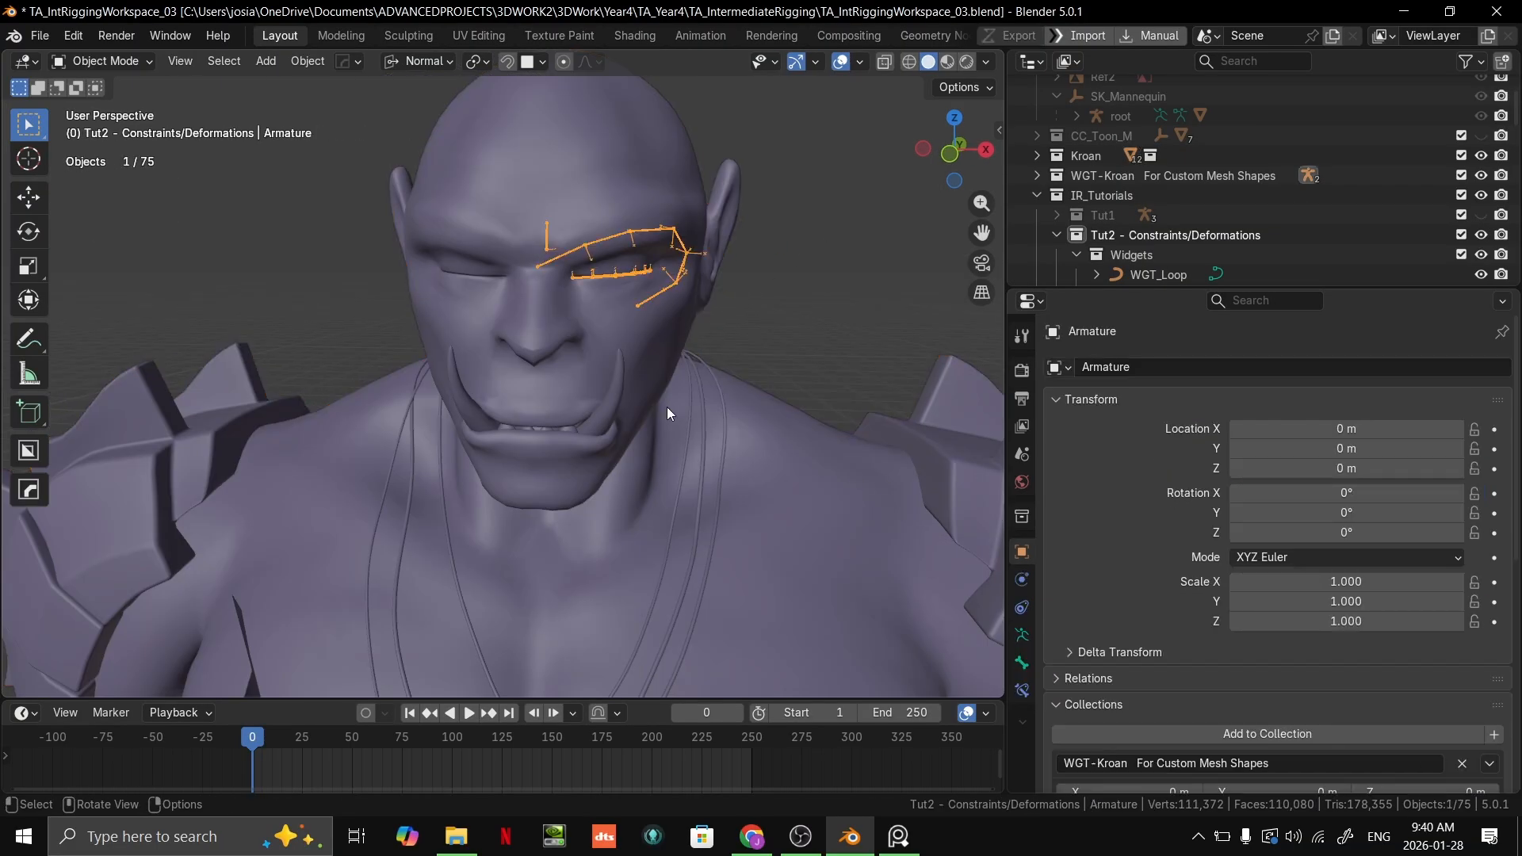
left_click(644, 398)
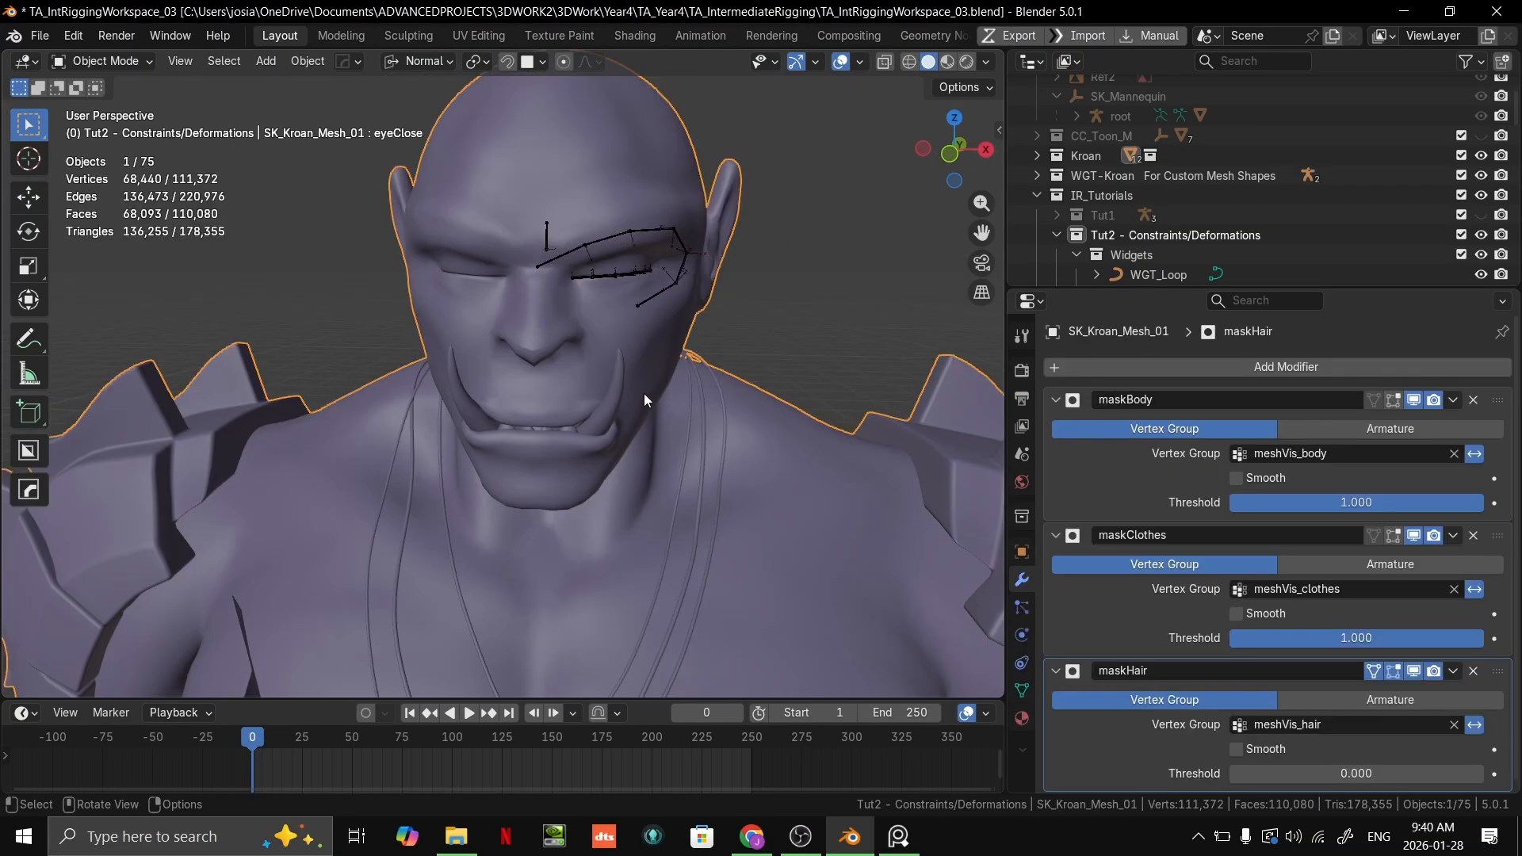
left_click(1291, 784)
type("1")
key("Return")
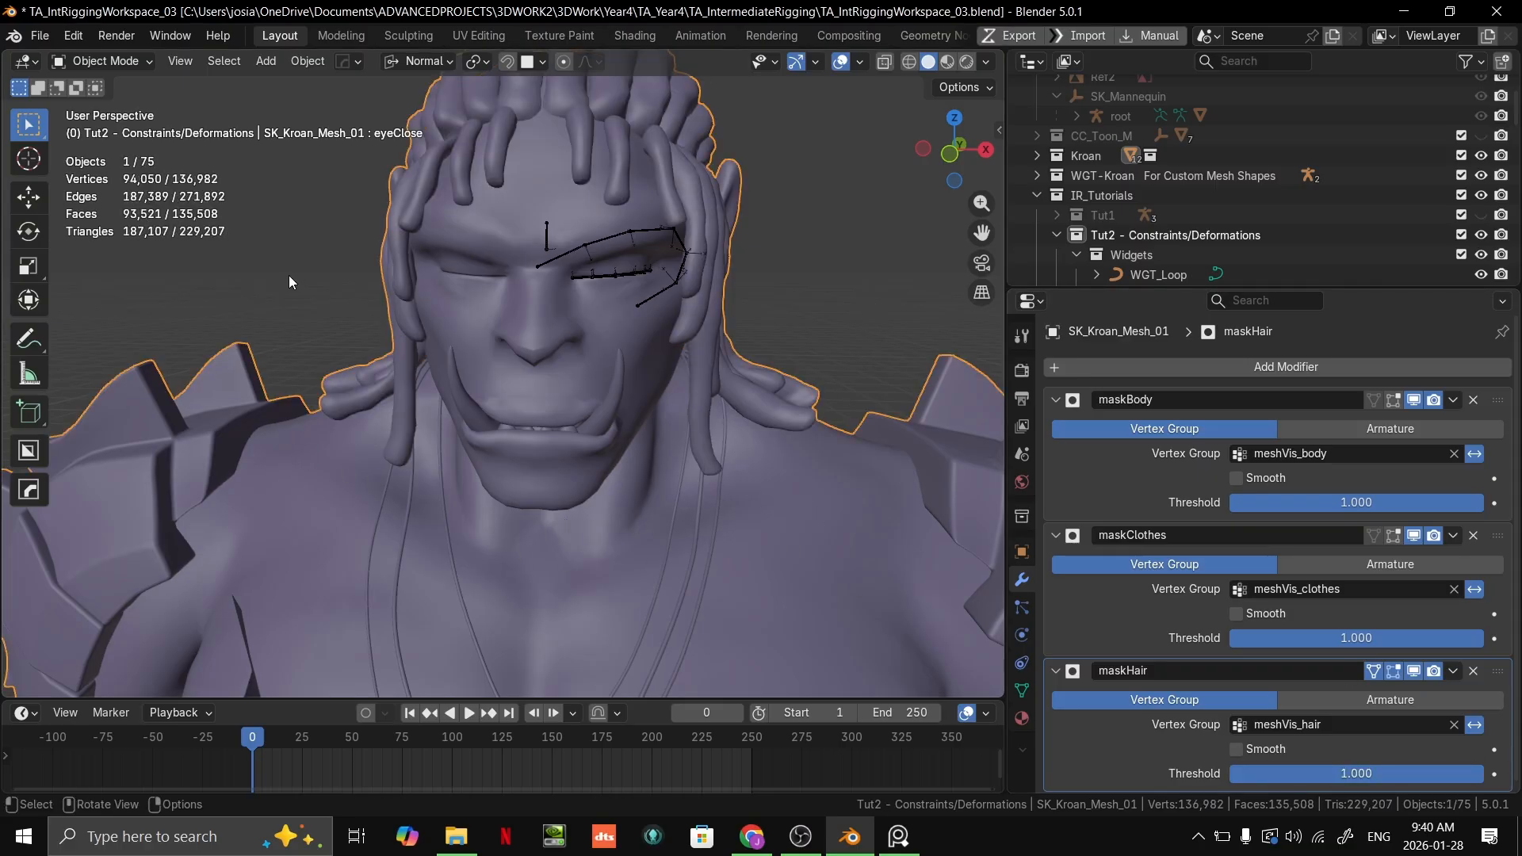
key("g")
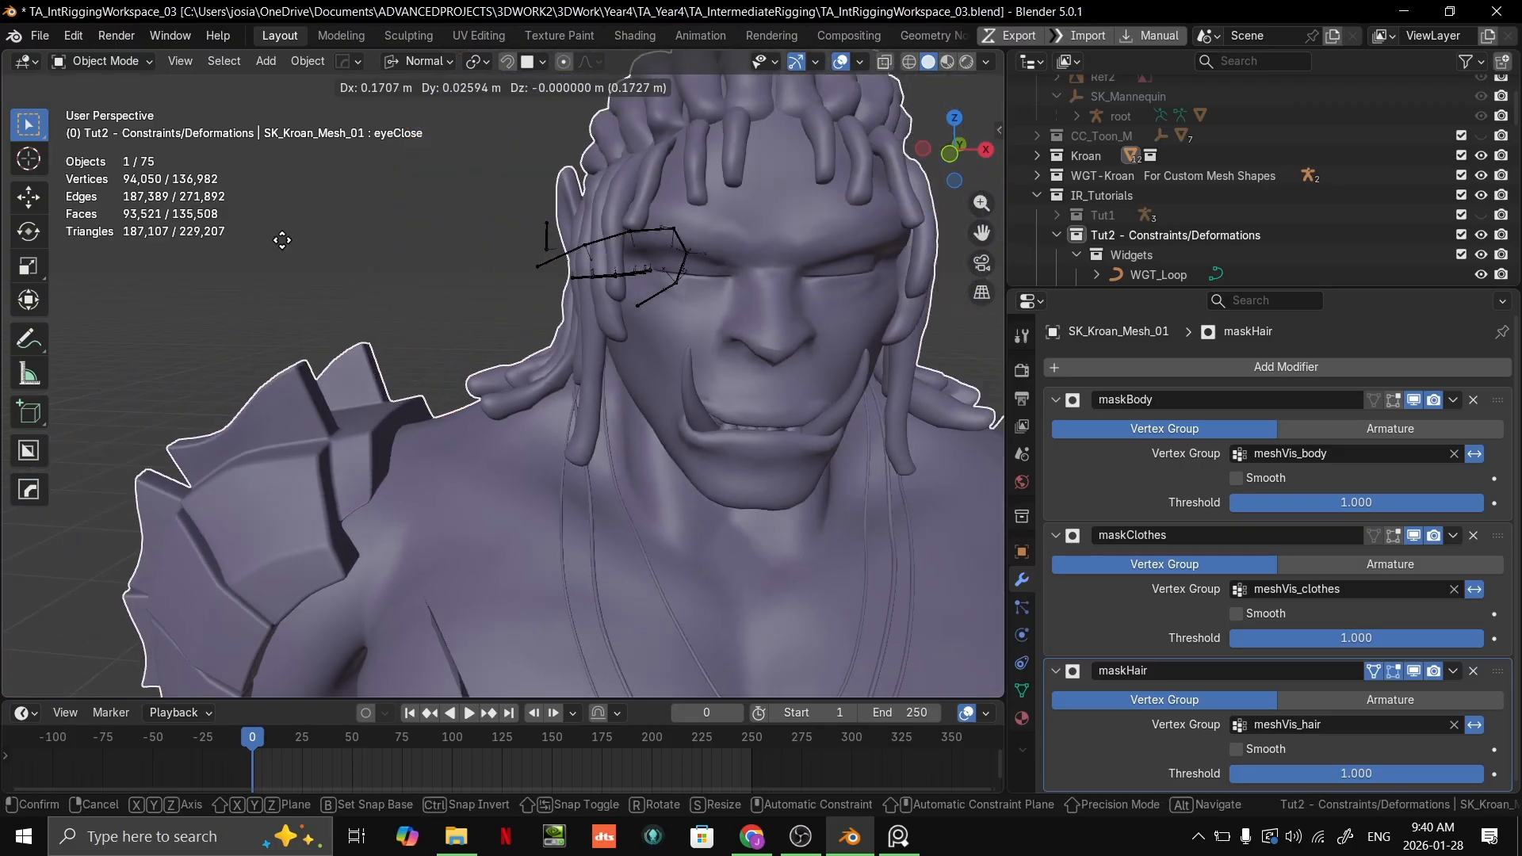
key("Escape")
key("grave")
key("Escape")
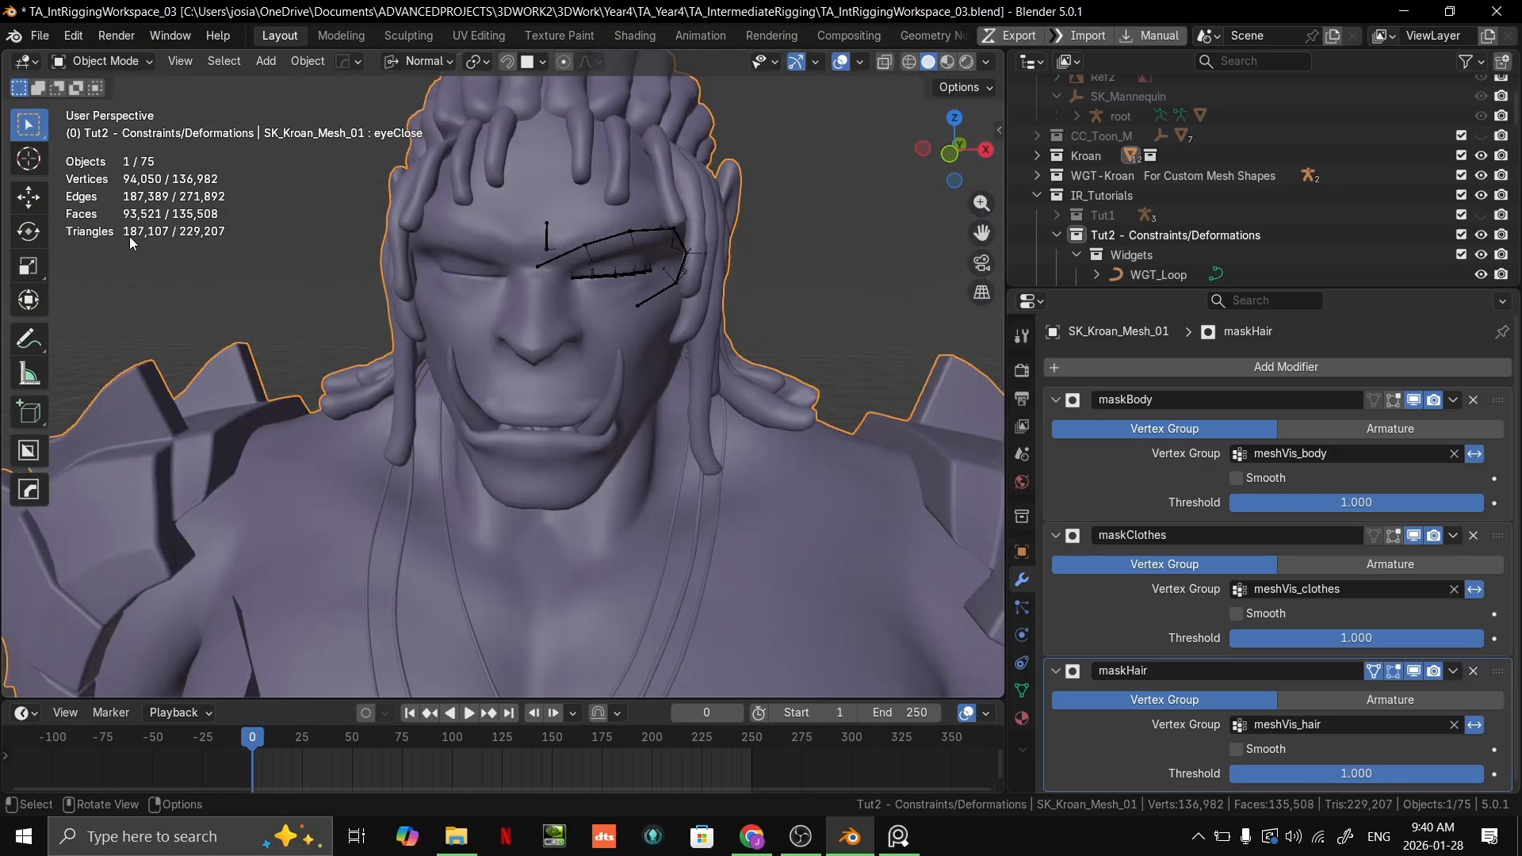
Step: Set the maskHair modifier's threshold to 0 to hide the hair and enter Edit Mode on Kroan's mesh
scroll(793, 360, "down", 5)
left_click_drag(1434, 780, 1165, 778)
scroll(821, 218, "up", 6)
middle_click_drag(821, 218, 649, 391, "shift")
scroll(618, 376, "up", 3)
key("Tab")
scroll(646, 333, "up", 2)
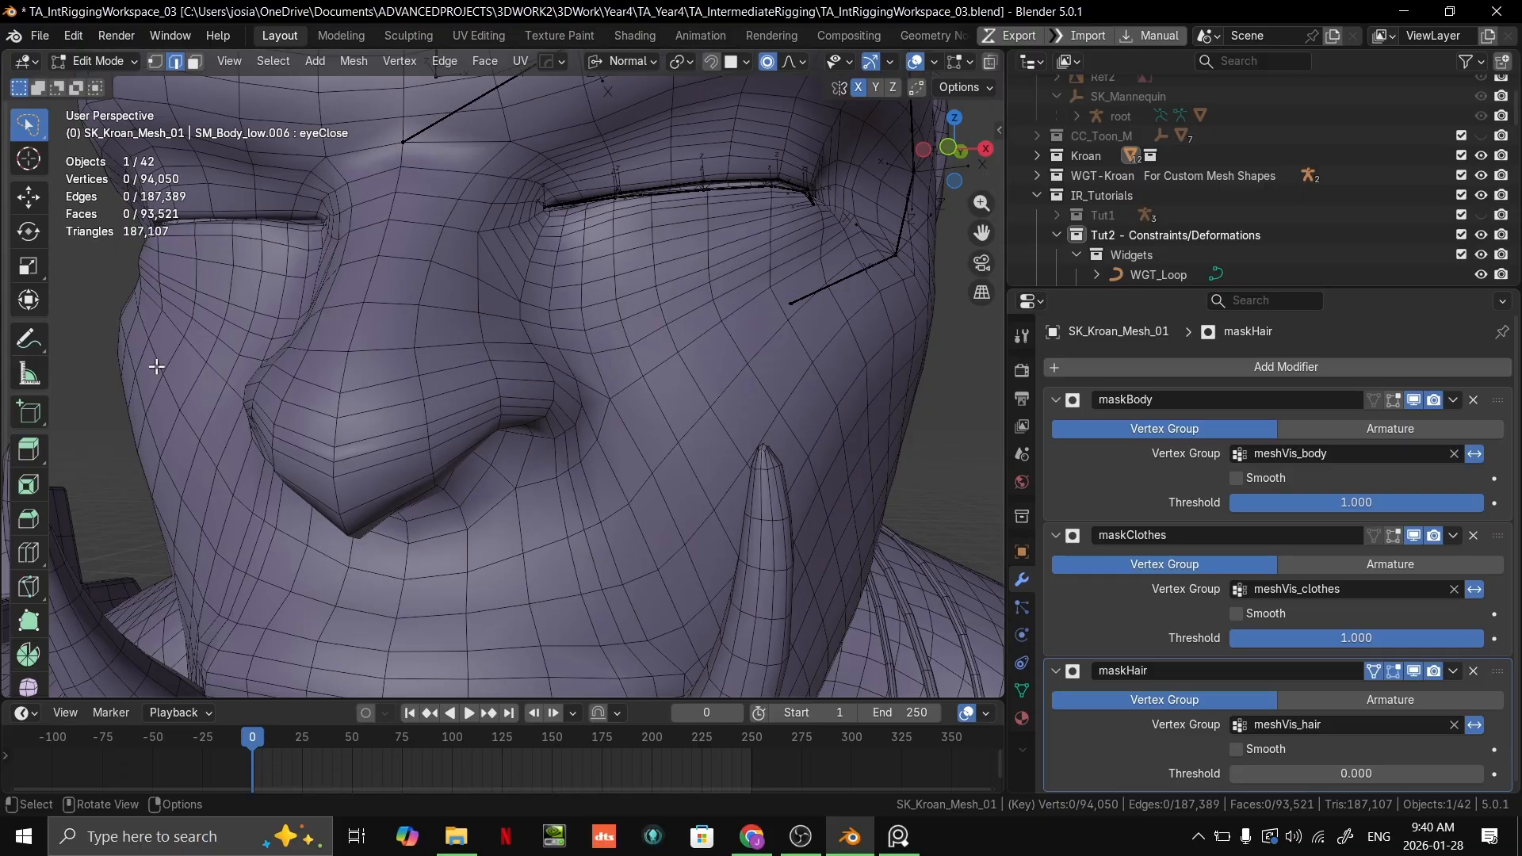
Step: Examine the face topology around the cheek, closed eye, mouth and brow relative to the bones
scroll(475, 340, "down", 5)
middle_click_drag(781, 321, 797, 363)
scroll(674, 325, "up", 7)
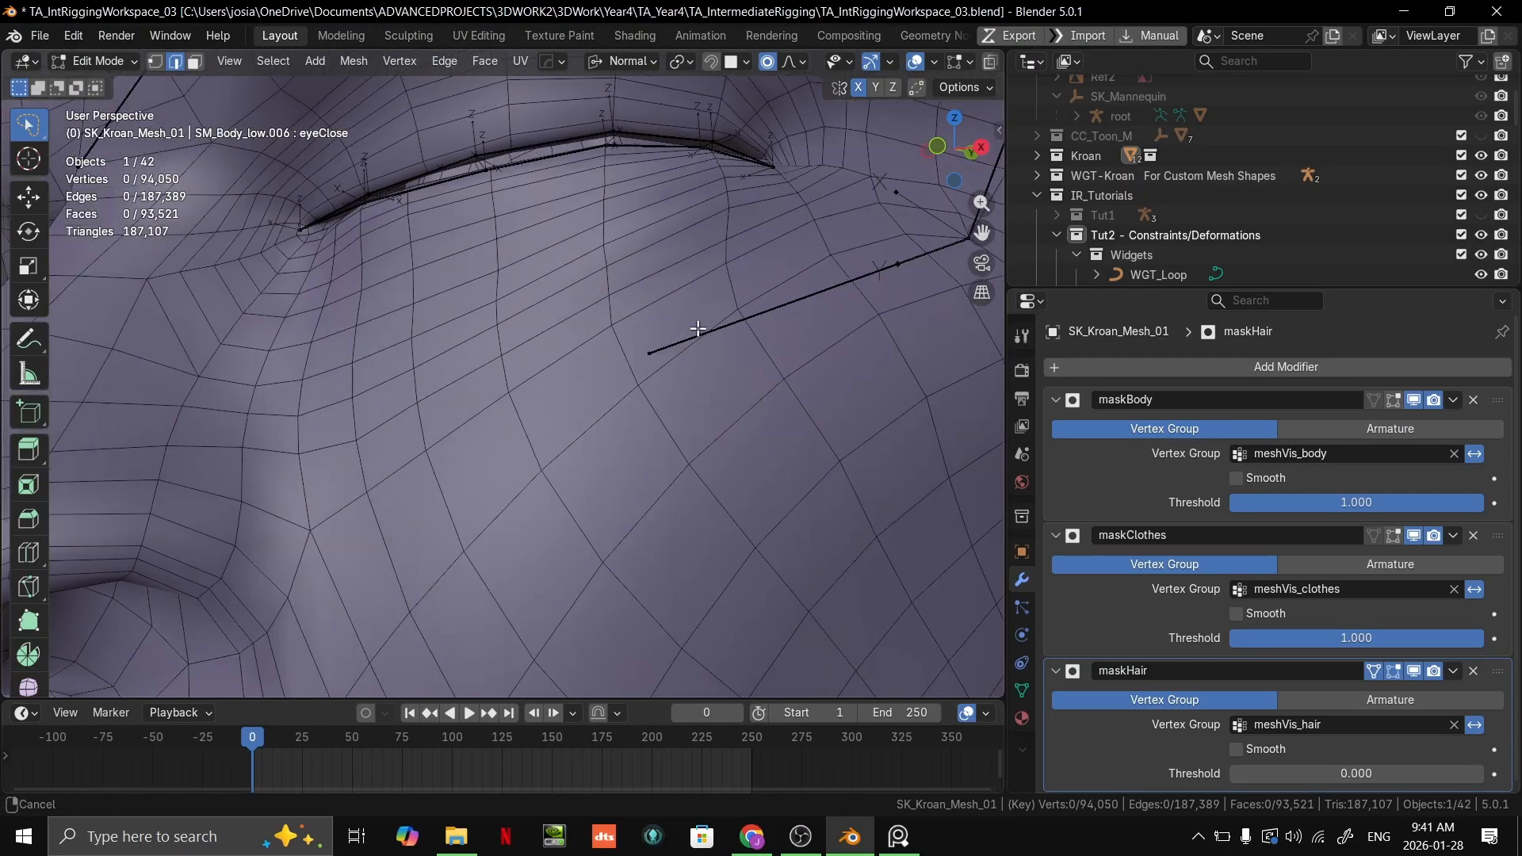
scroll(730, 357, "down", 5)
mouse_move(697, 330)
middle_mouse_down()
mouse_move(729, 357)
mouse_move(728, 317)
mouse_move(714, 350)
middle_mouse_up()
scroll(755, 313, "up", 3)
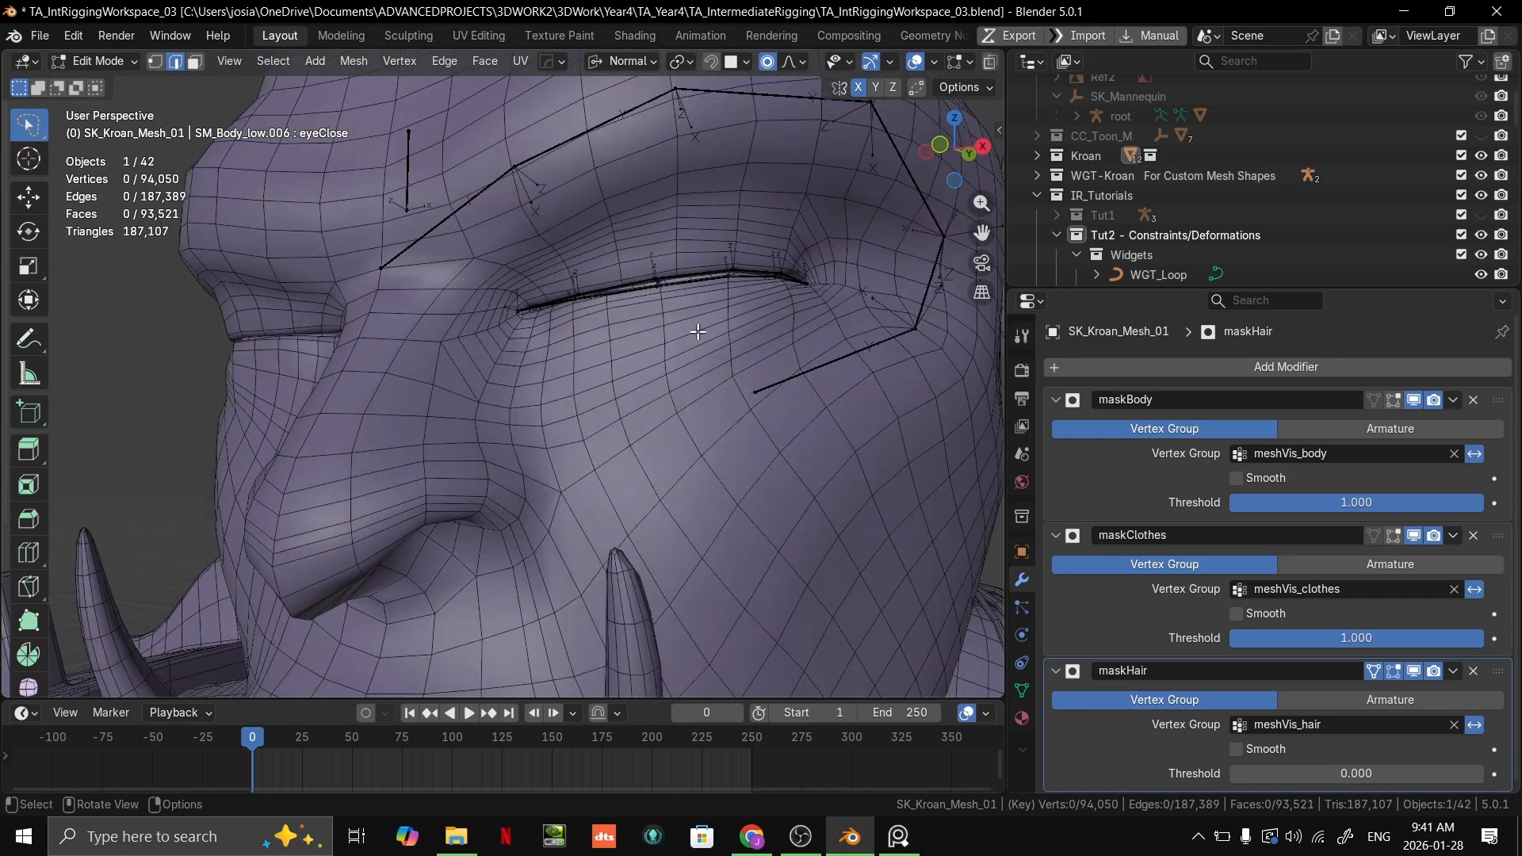
scroll(698, 331, "down", 6)
scroll(544, 602, "up", 7)
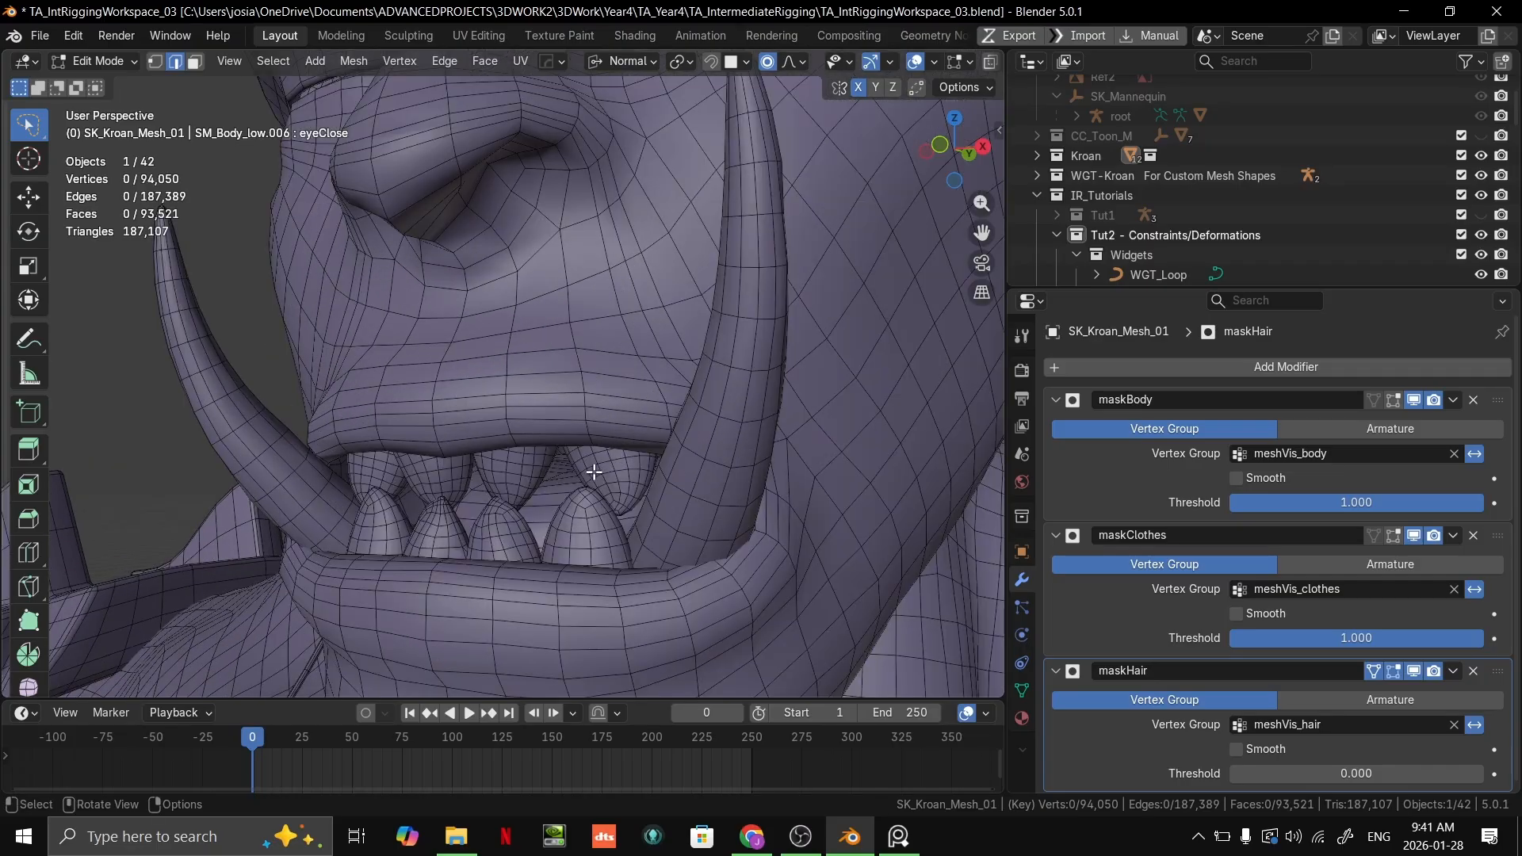
scroll(682, 476, "down", 6)
scroll(679, 425, "up", 7)
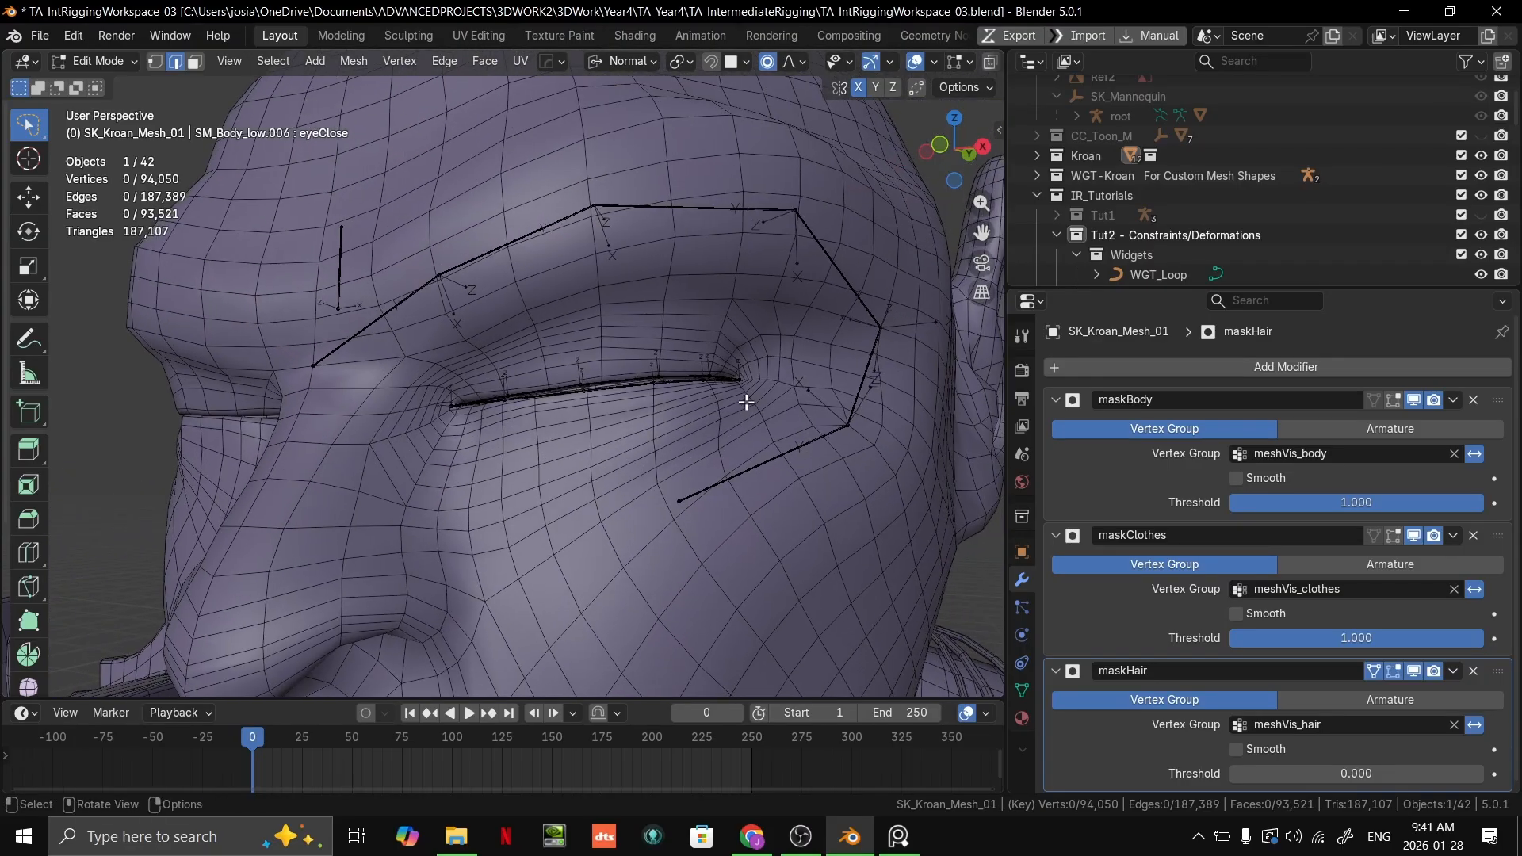
Step: Inspect the edge flow along the closed eyelid up close, comparing it with the placement of the eyelid bones
scroll(735, 411, "up", 2)
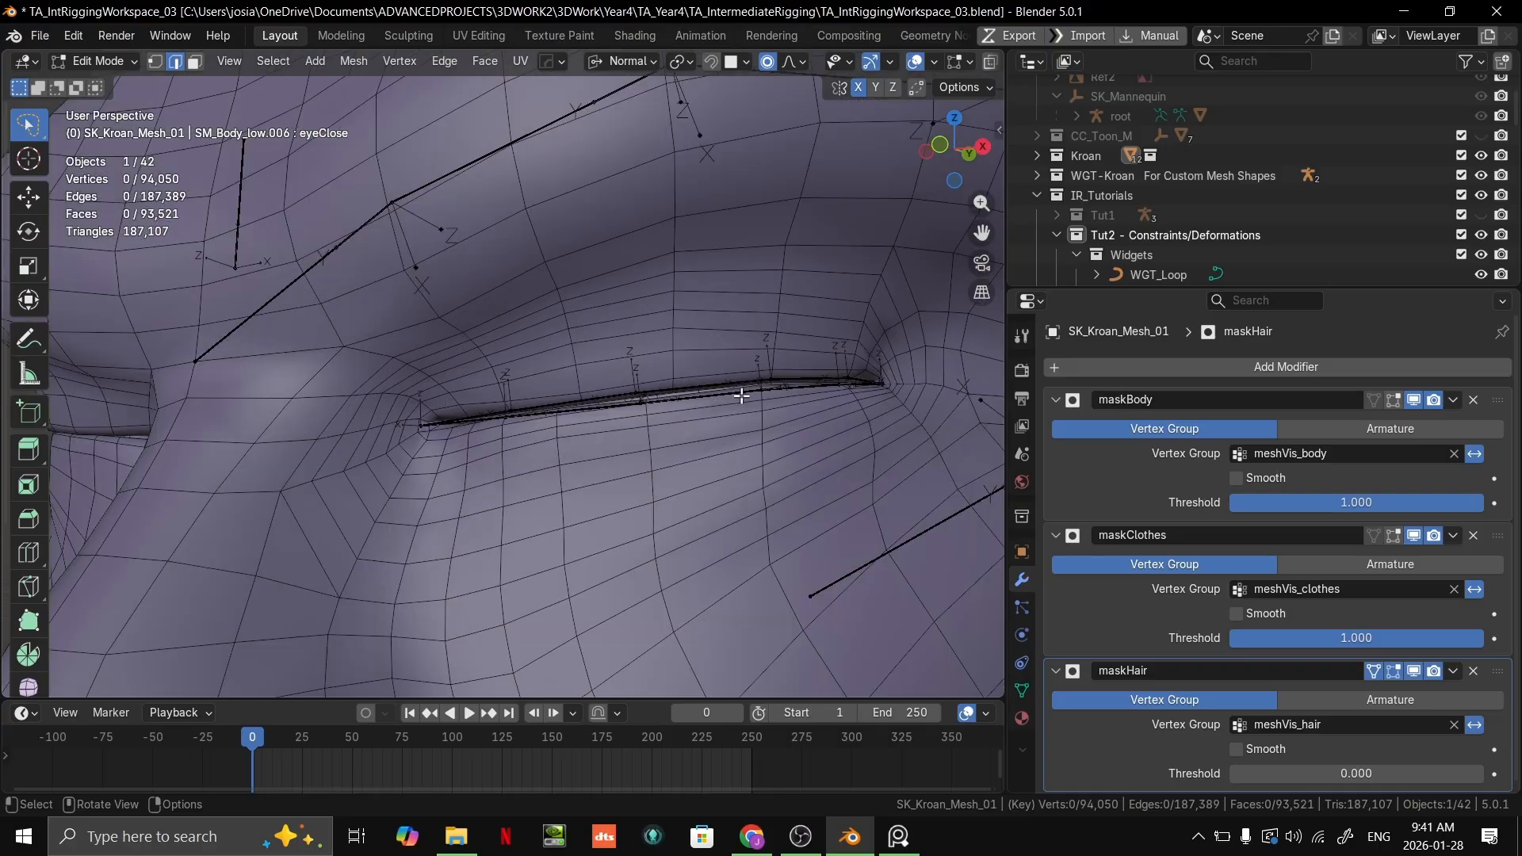
middle_click_drag(569, 421, 598, 411)
scroll(479, 444, "down", 2)
scroll(479, 444, "down", 2)
scroll(575, 369, "up", 2)
scroll(646, 364, "down", 3)
scroll(645, 364, "up", 1)
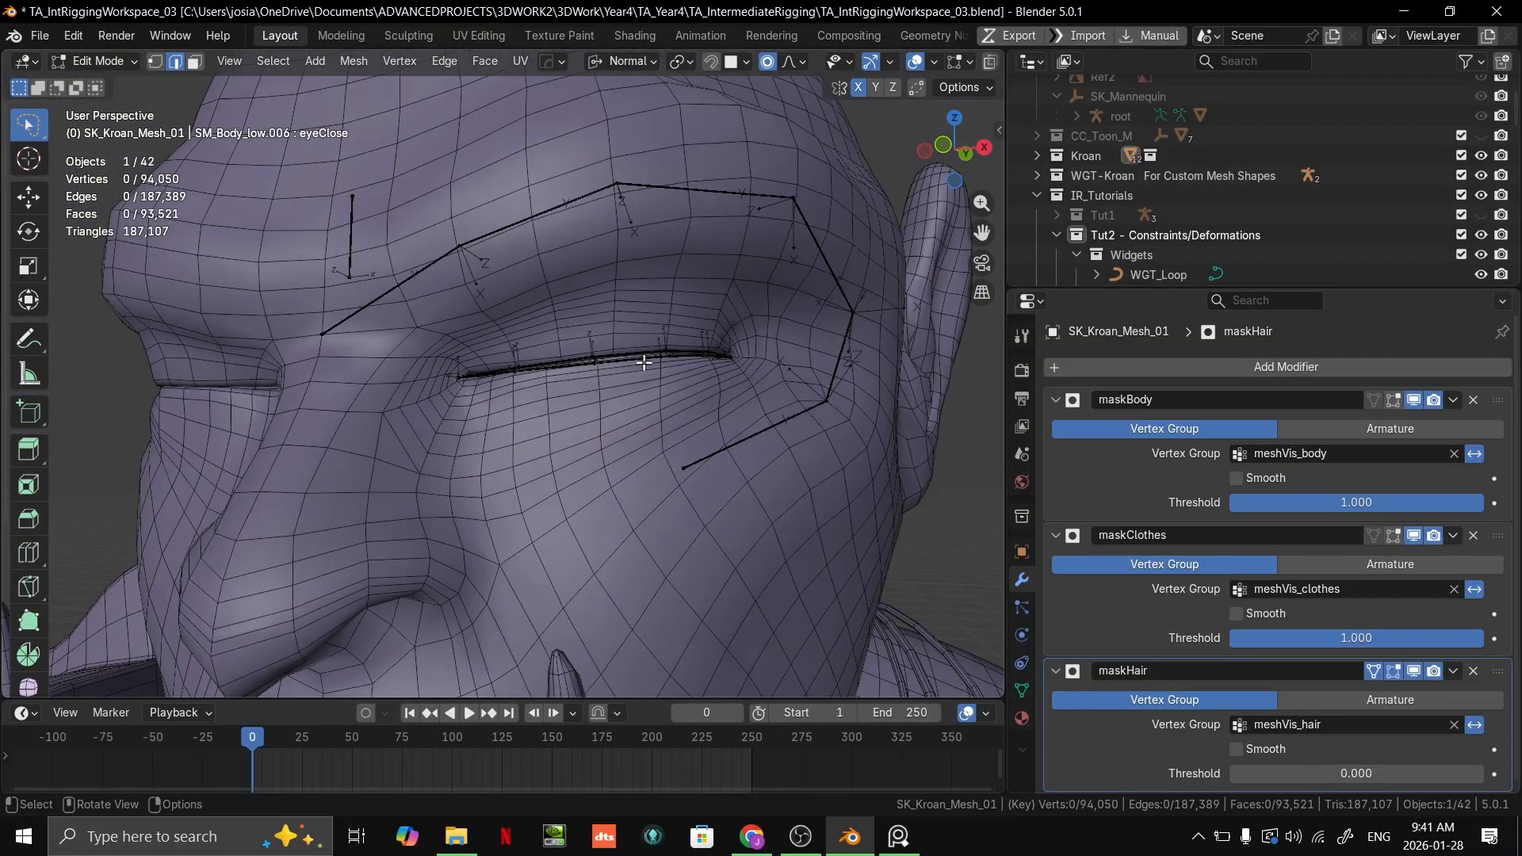
scroll(626, 373, "up", 3)
scroll(601, 365, "down", 2)
scroll(790, 198, "down", 5)
scroll(792, 204, "up", 5)
scroll(827, 305, "up", 3)
scroll(847, 339, "down", 5)
scroll(877, 323, "up", 6)
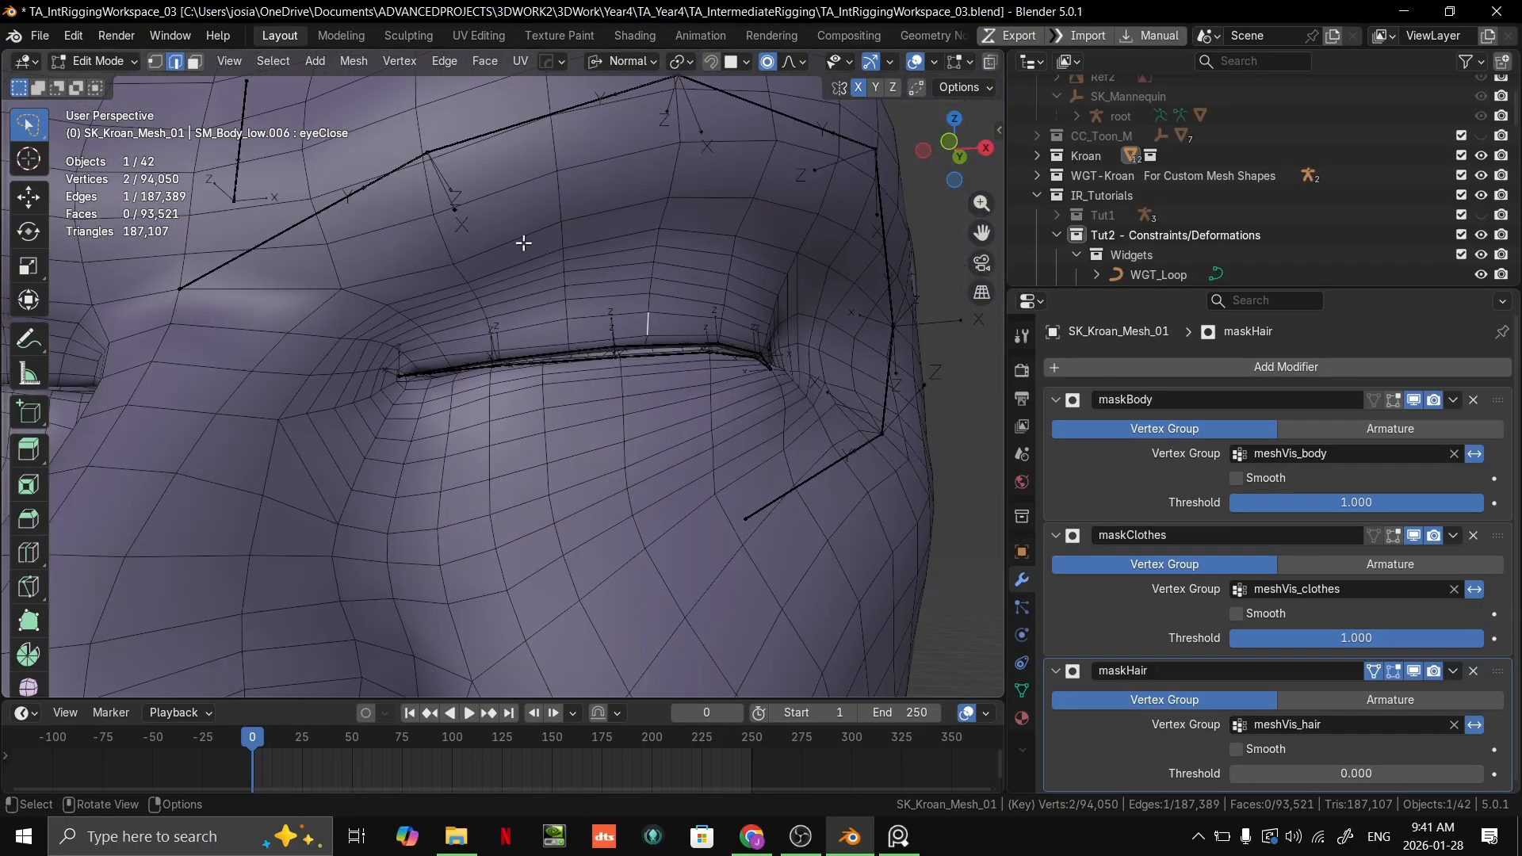
left_click(78, 64)
key("Tab")
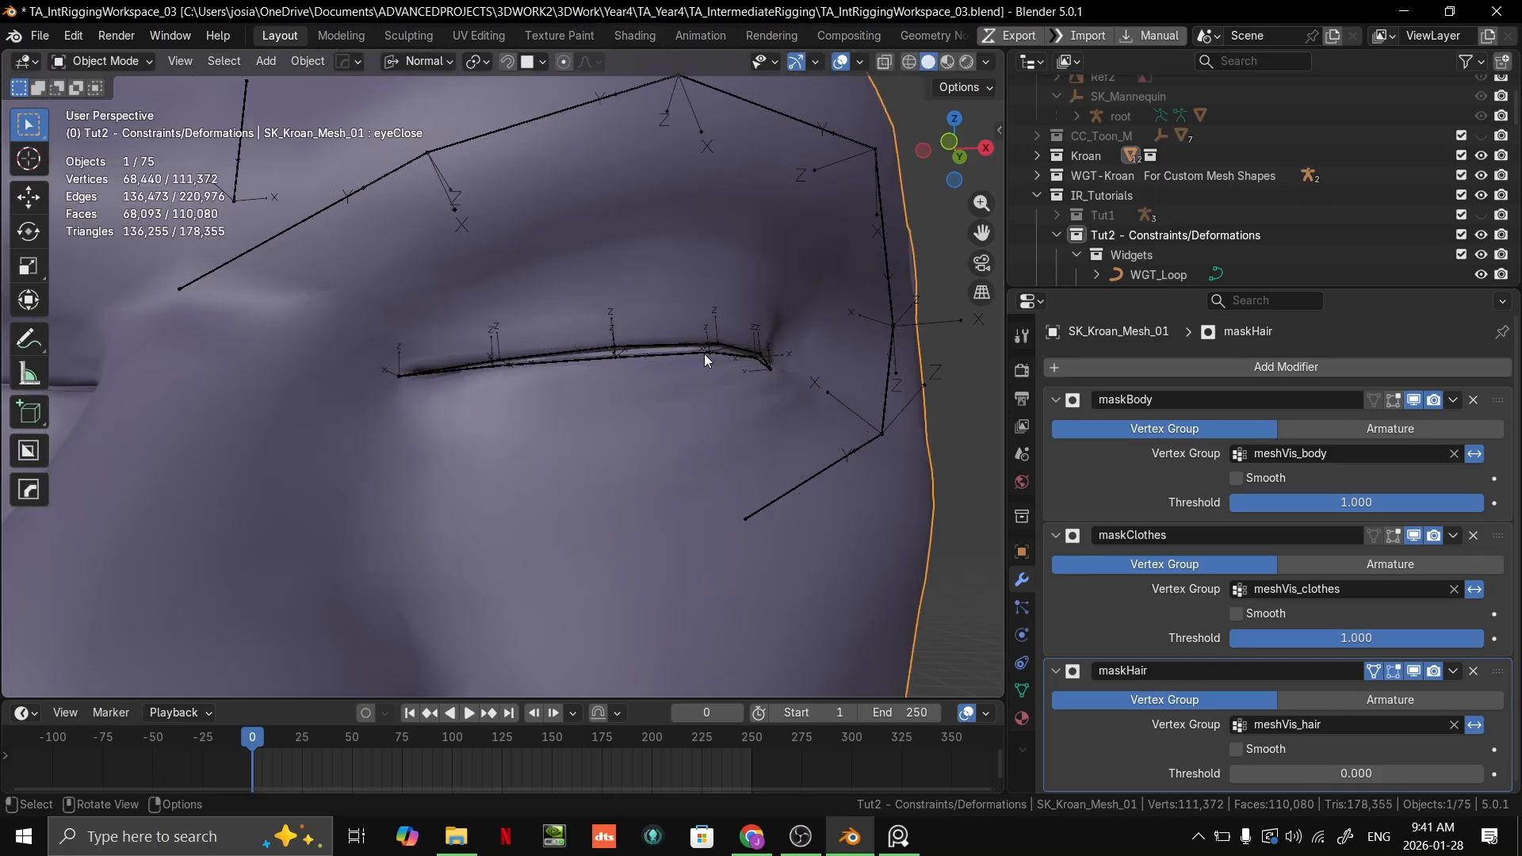
scroll(704, 353, "down", 10)
scroll(620, 280, "up", 2)
key("Tab")
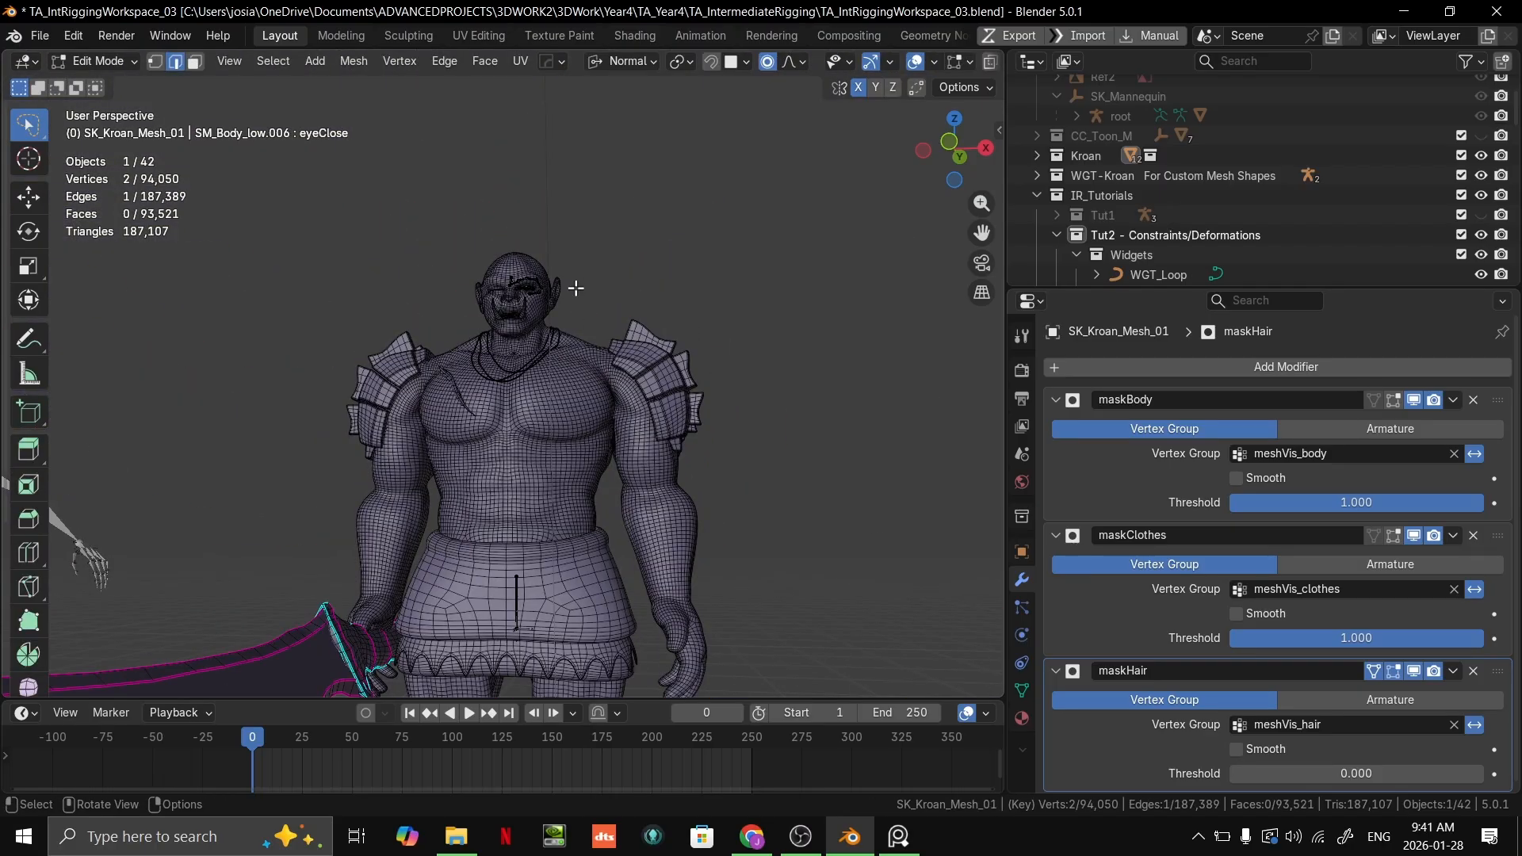
Step: Return to Object Mode, select the eye and brow armature and enter its Edit Mode
scroll(554, 426, "up", 10)
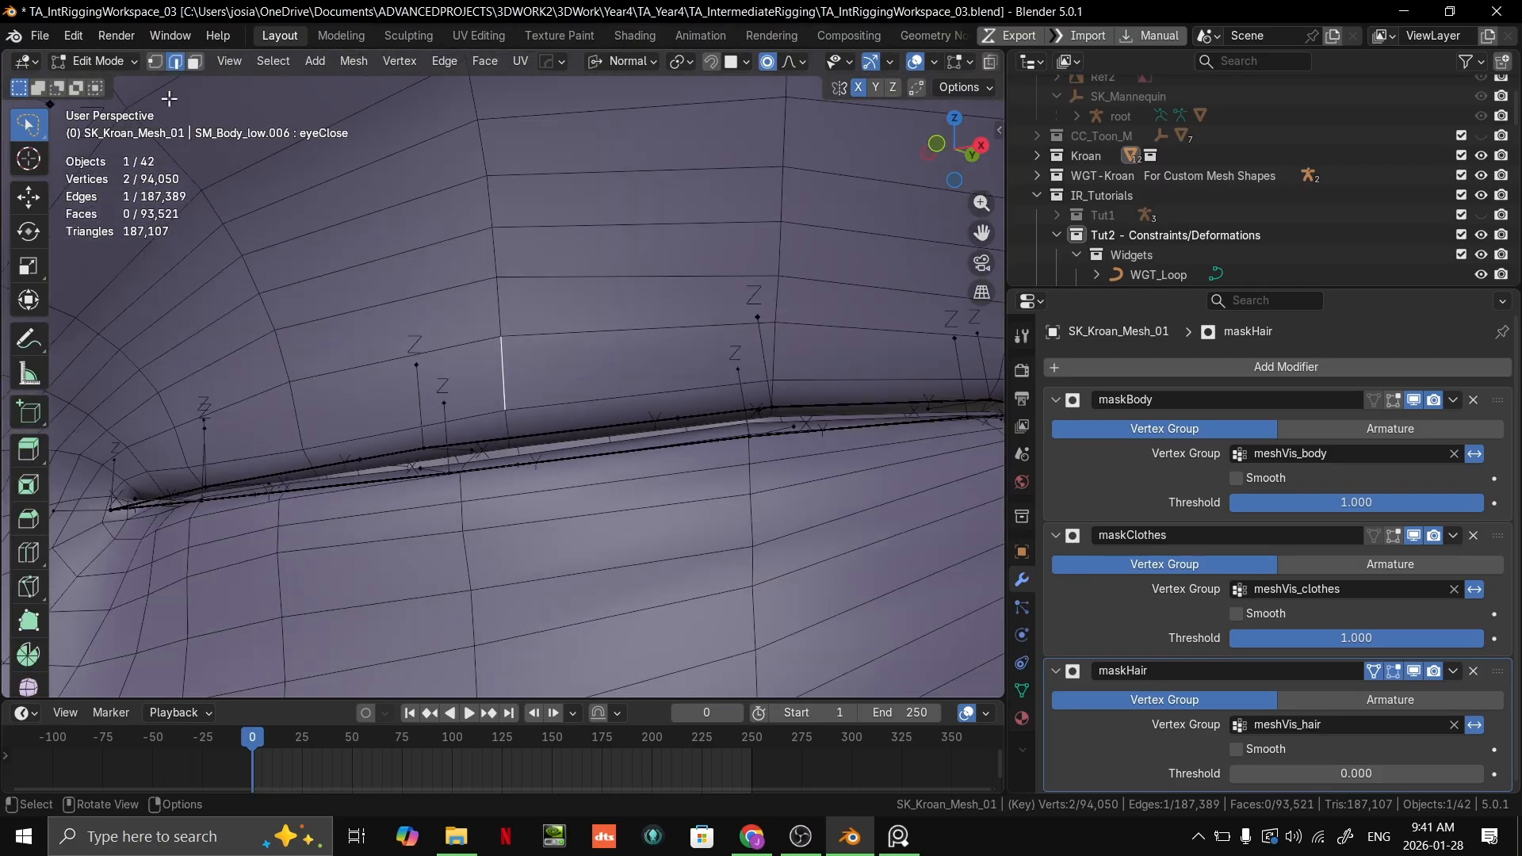
left_click(95, 61)
left_click(120, 86)
middle_click_drag(681, 372, 567, 375)
left_click(531, 402)
scroll(533, 403, "up", 2)
key("Tab")
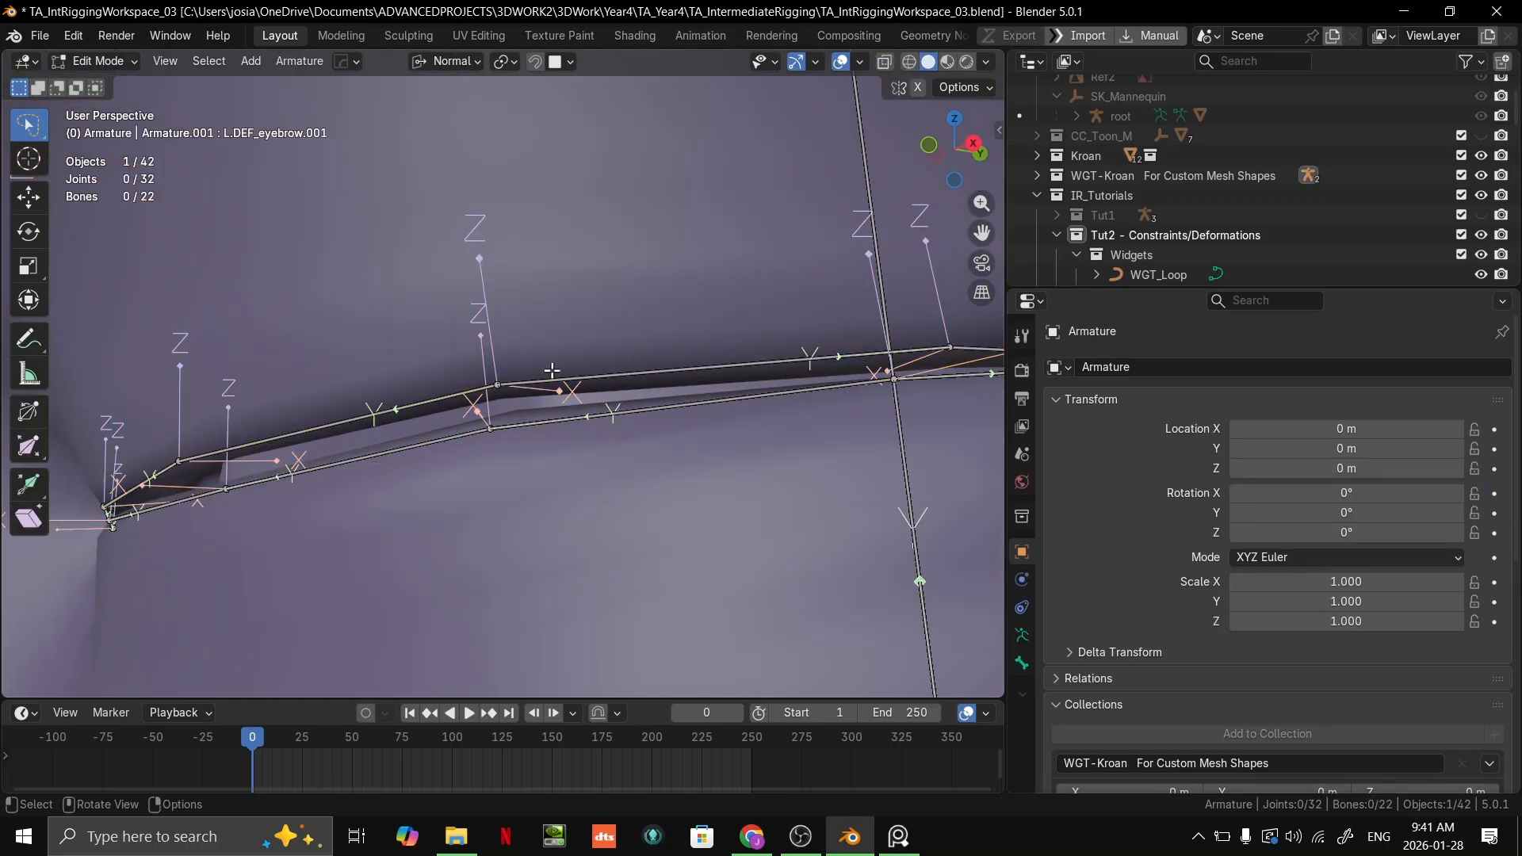
Step: Inspect the eyelid and brow bones from several angles and select the outer eyebrow bone
scroll(552, 370, "down", 1)
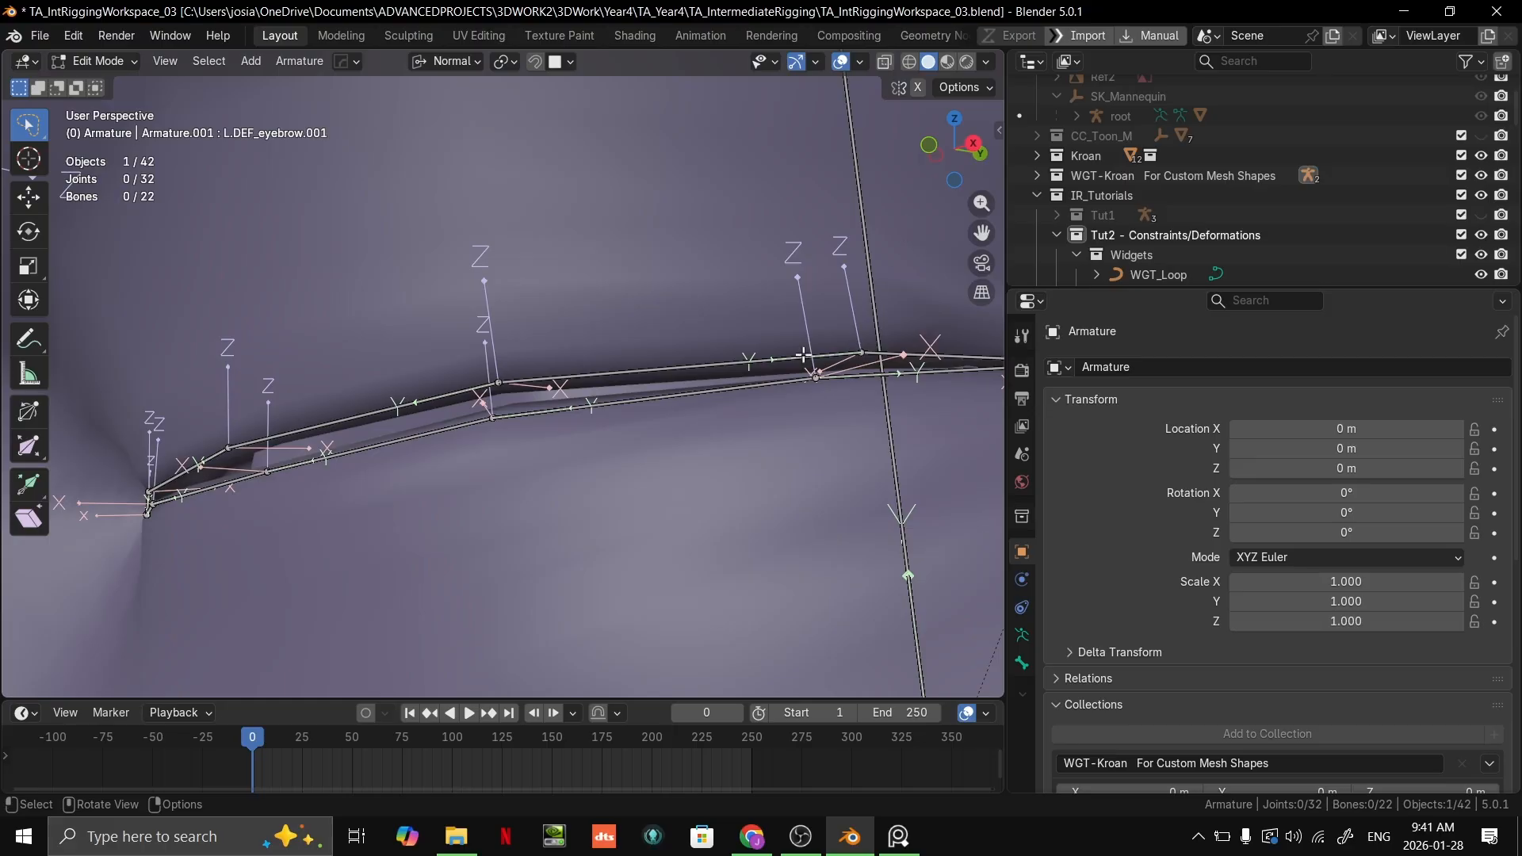
middle_click_drag(612, 463, 806, 430)
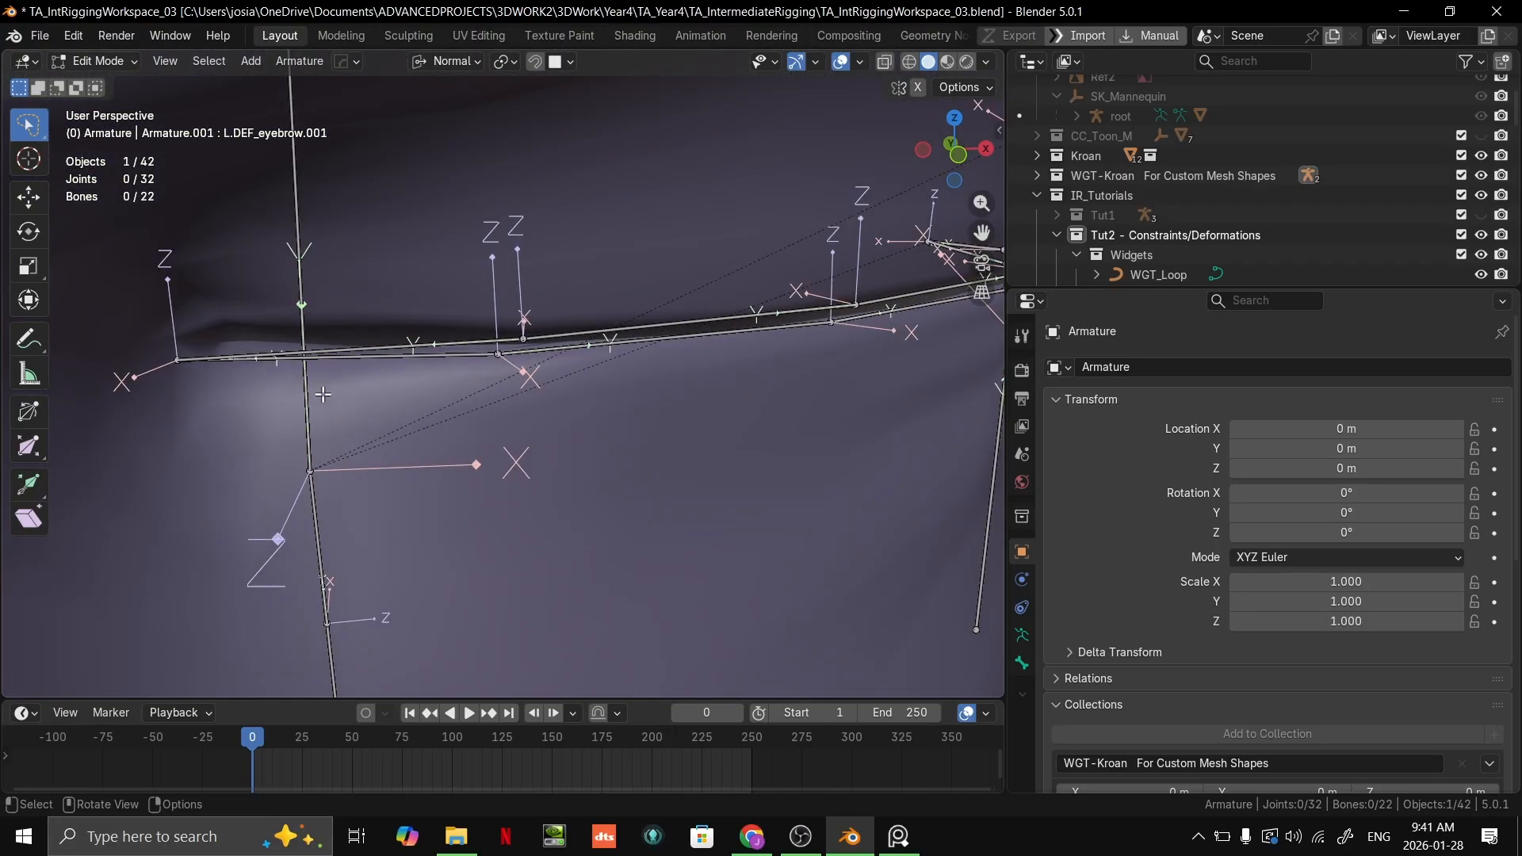
middle_click_drag(626, 344, 507, 381)
middle_click_drag(150, 409, 544, 402)
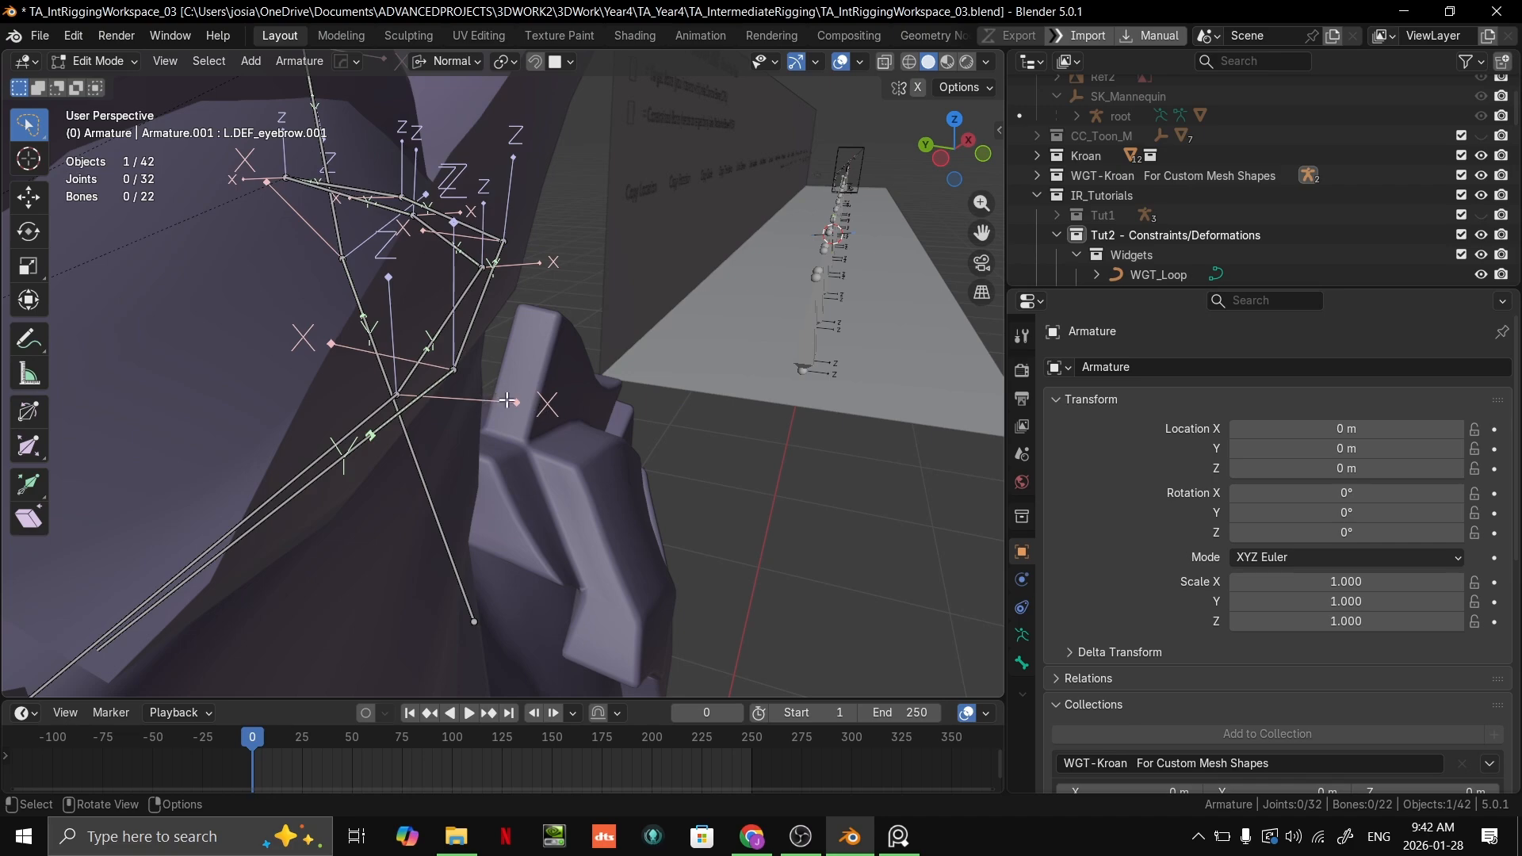
middle_click_drag(572, 394, 437, 354)
middle_click_drag(649, 333, 612, 483)
left_click(720, 356)
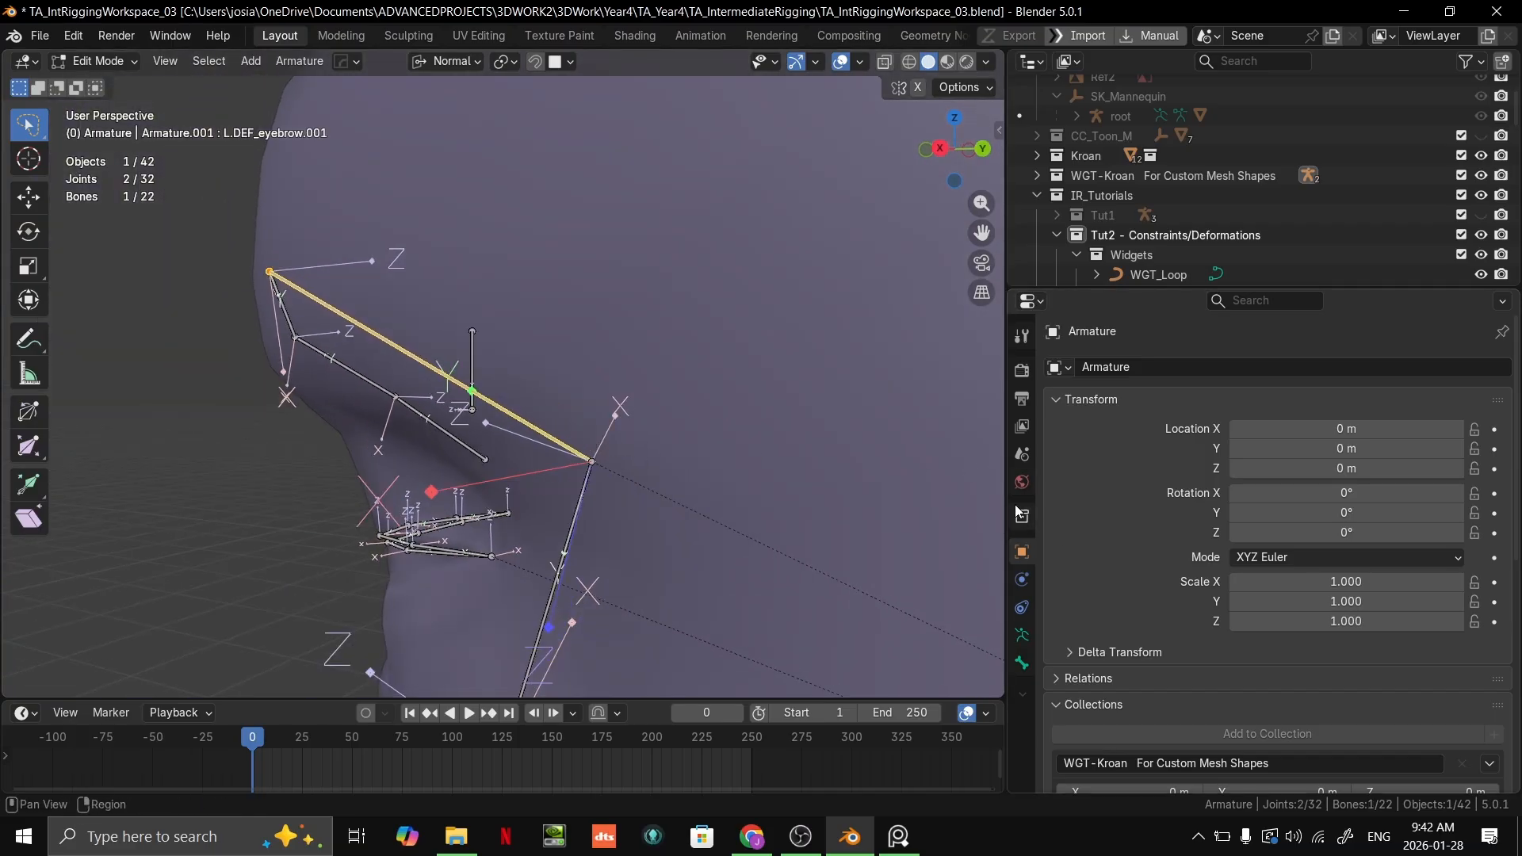
Step: Try to move the selected eyebrow bone in a temporarily widened viewport
left_click_drag(1005, 387, 1439, 388)
middle_click_drag(1189, 415, 872, 420)
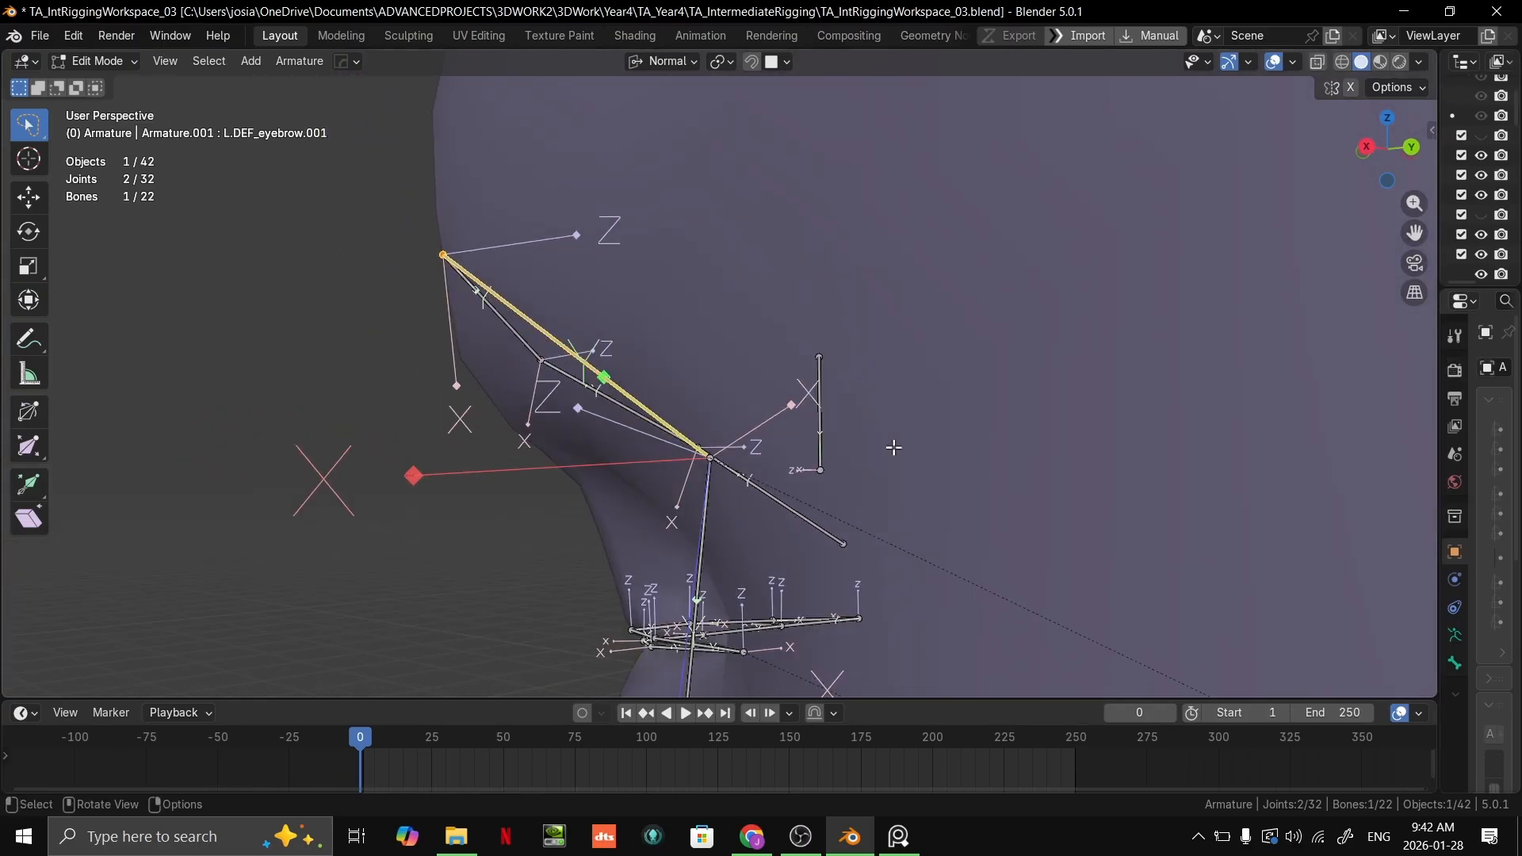
middle_click_drag(711, 475, 720, 364)
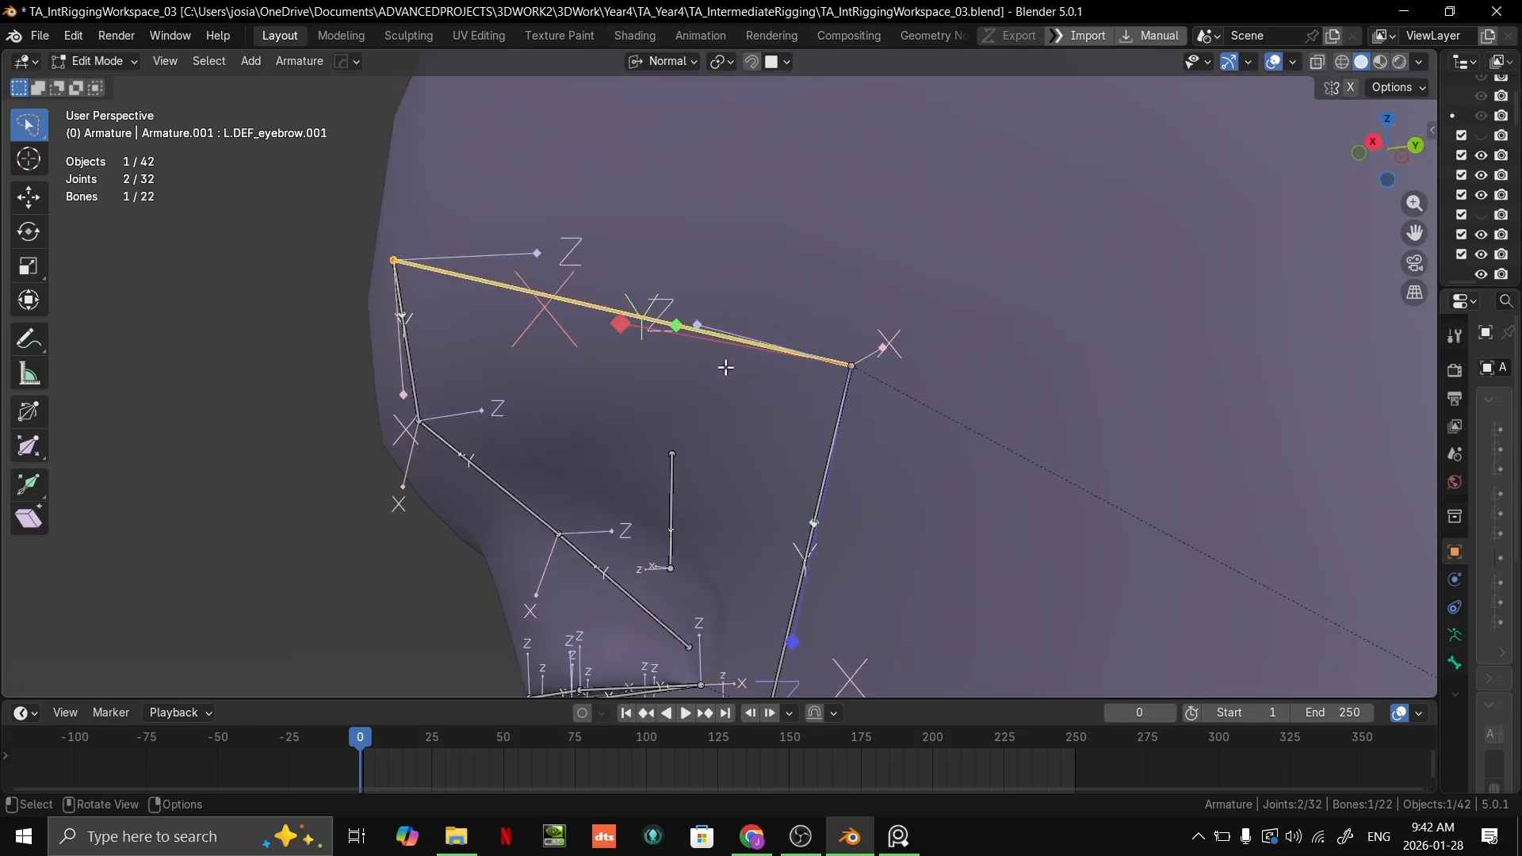
key("g")
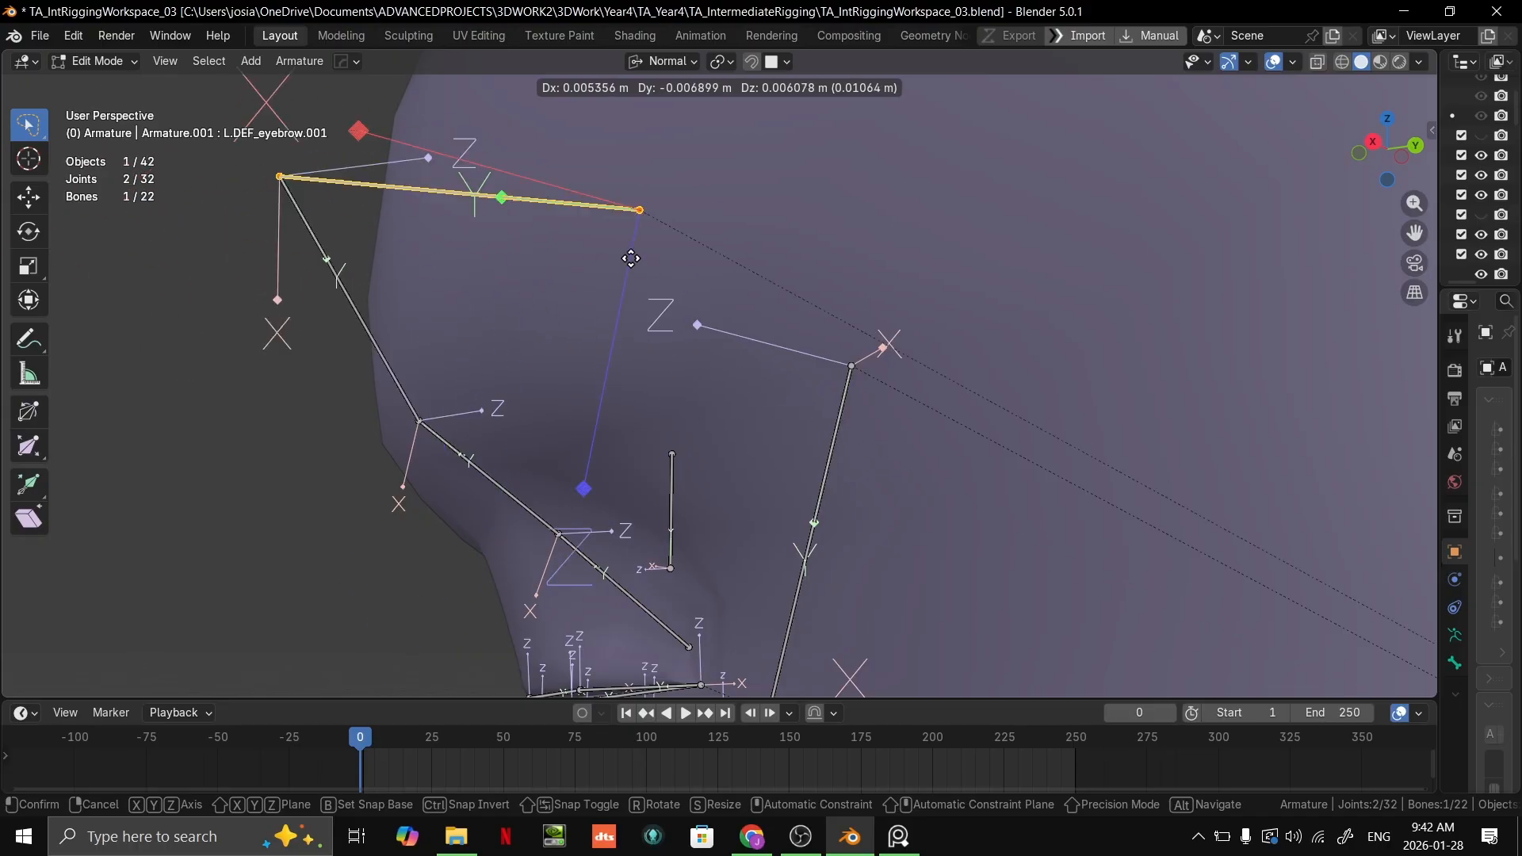
right_click(610, 265)
middle_click_drag(853, 308, 849, 326)
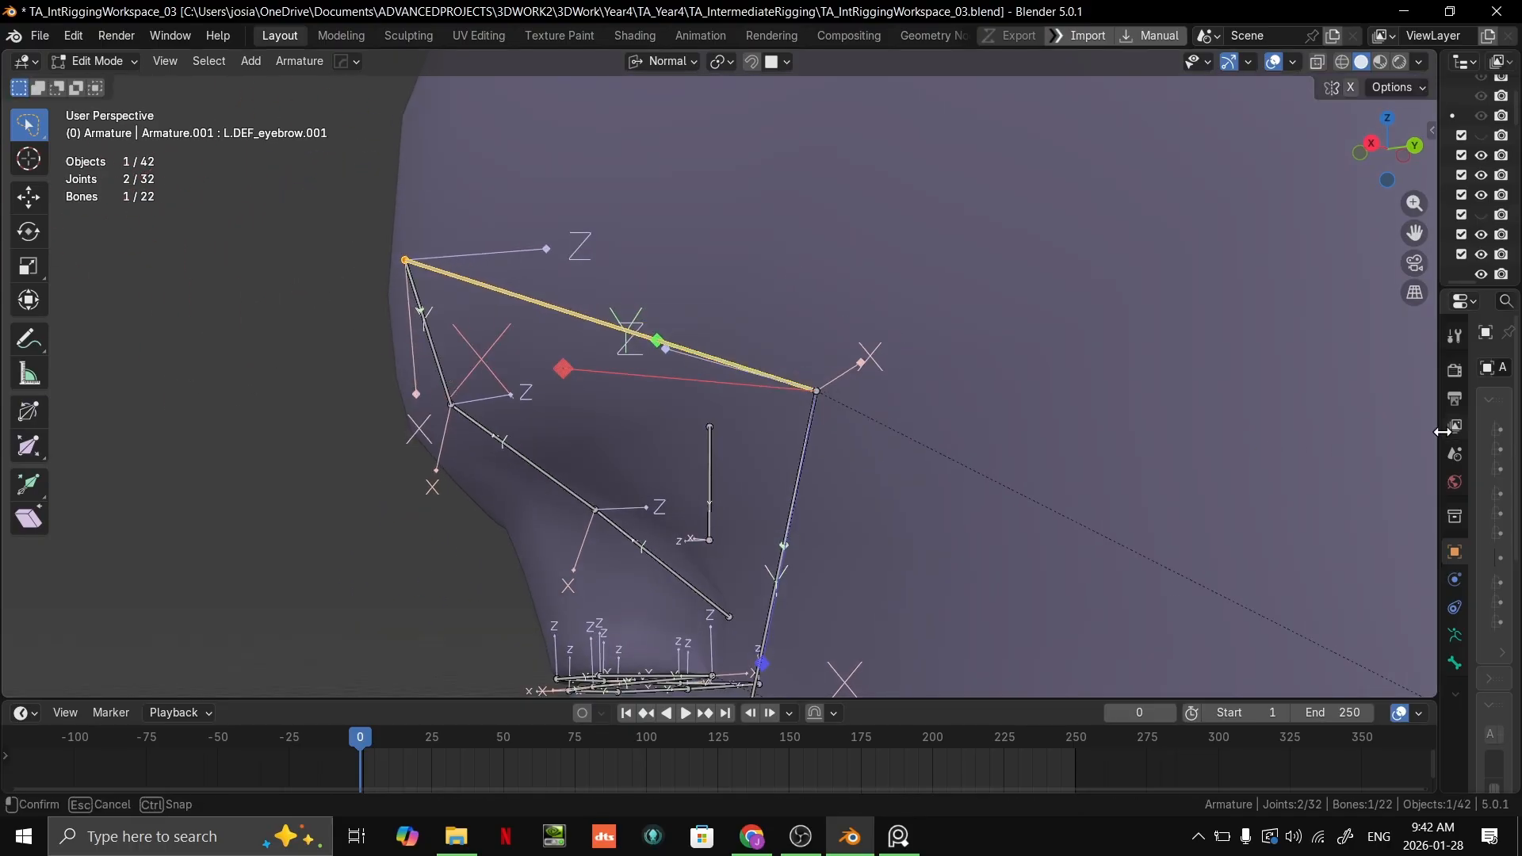
left_click_drag(1442, 432, 990, 650)
middle_click_drag(751, 435, 757, 458)
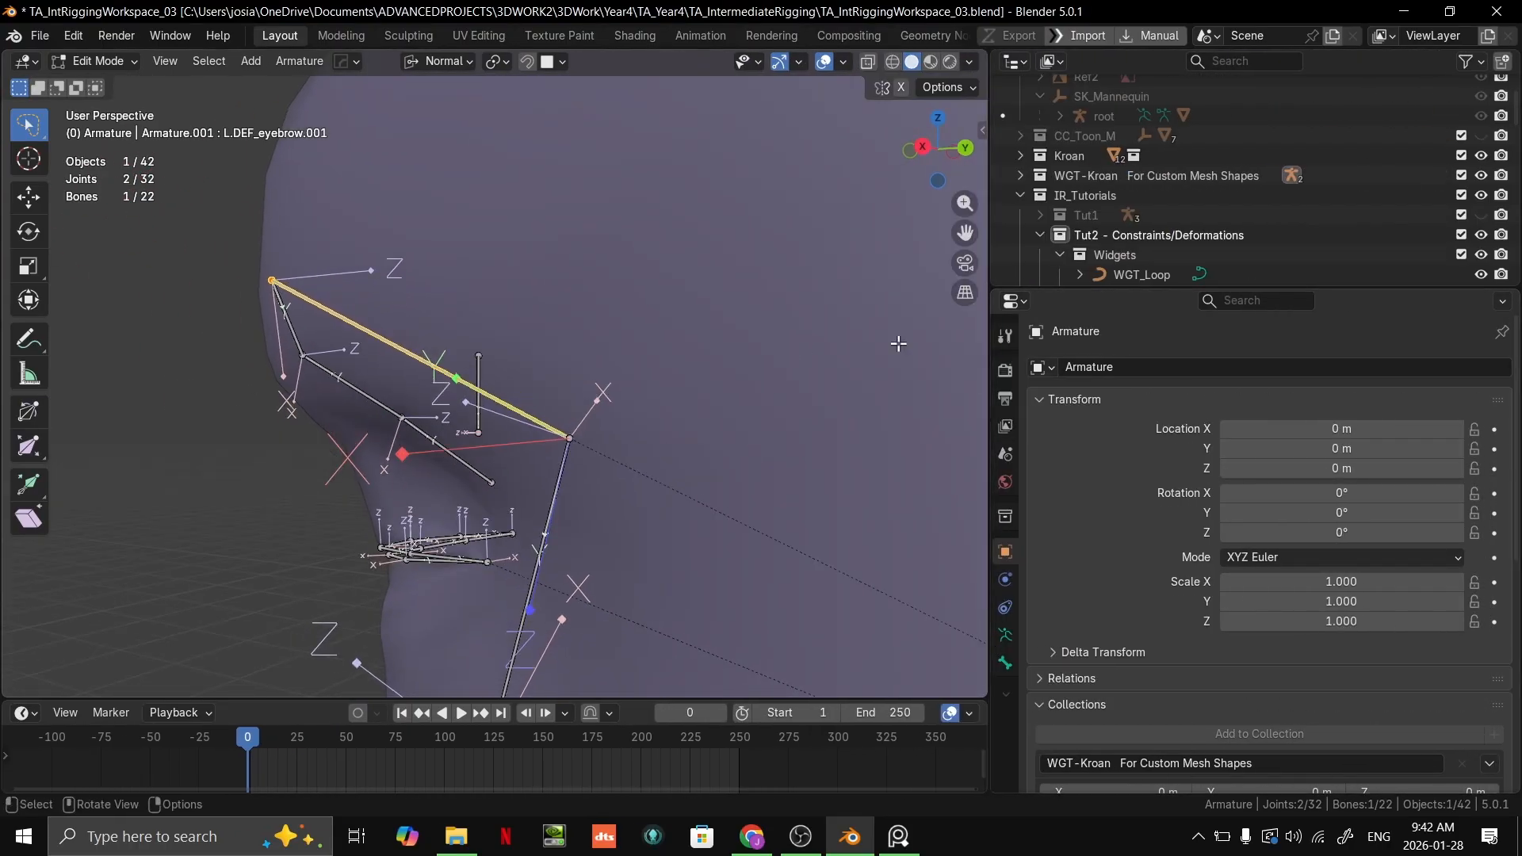
Step: Display the selected eyebrow bone's transform properties and widen the viewport to fit them
key("n")
left_click_drag(988, 346, 1328, 336)
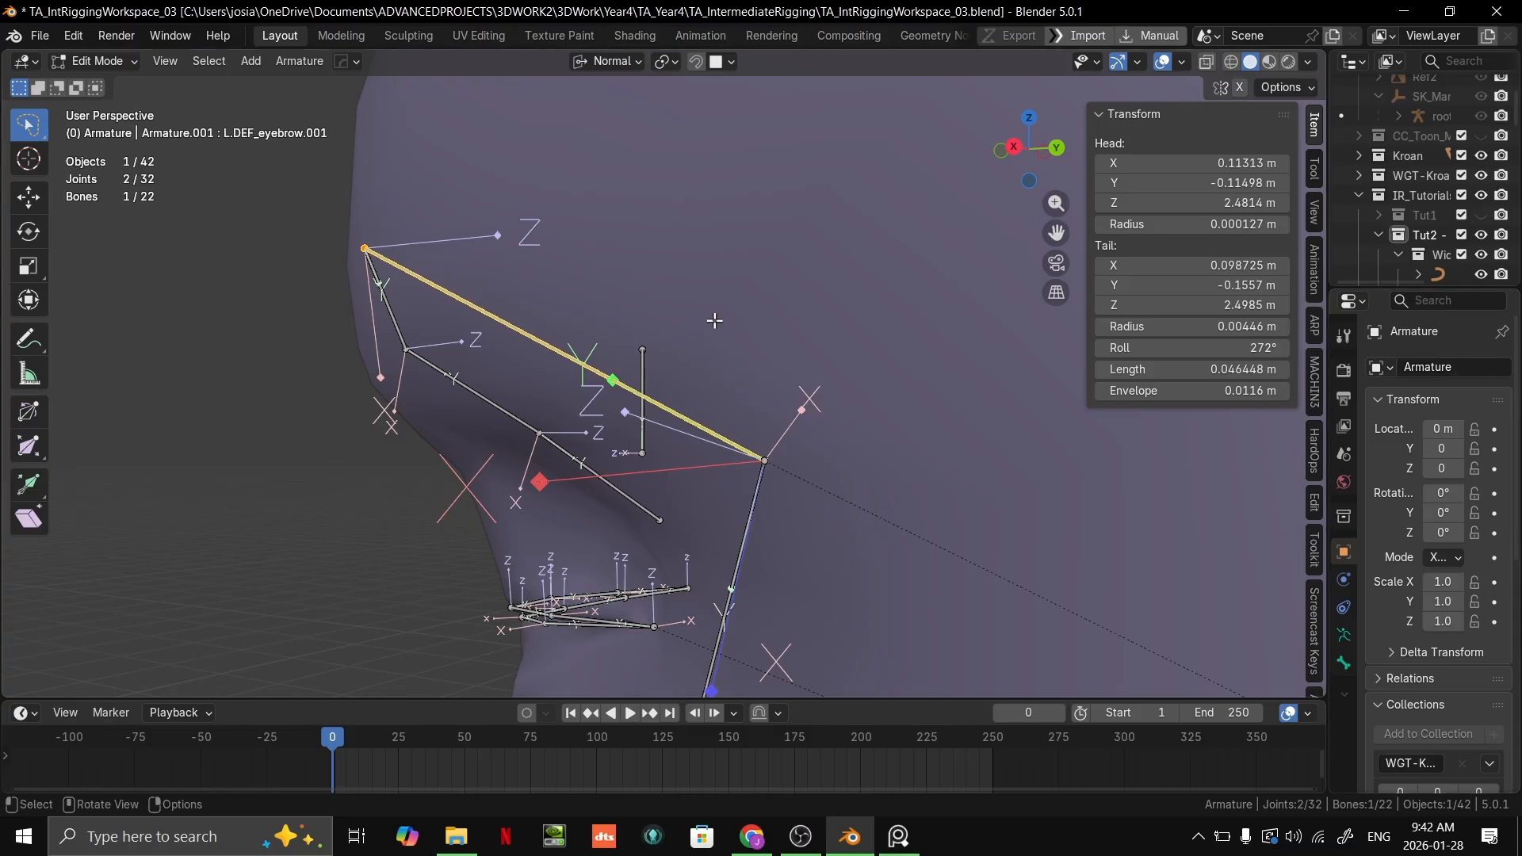
middle_click_drag(715, 320, 771, 417)
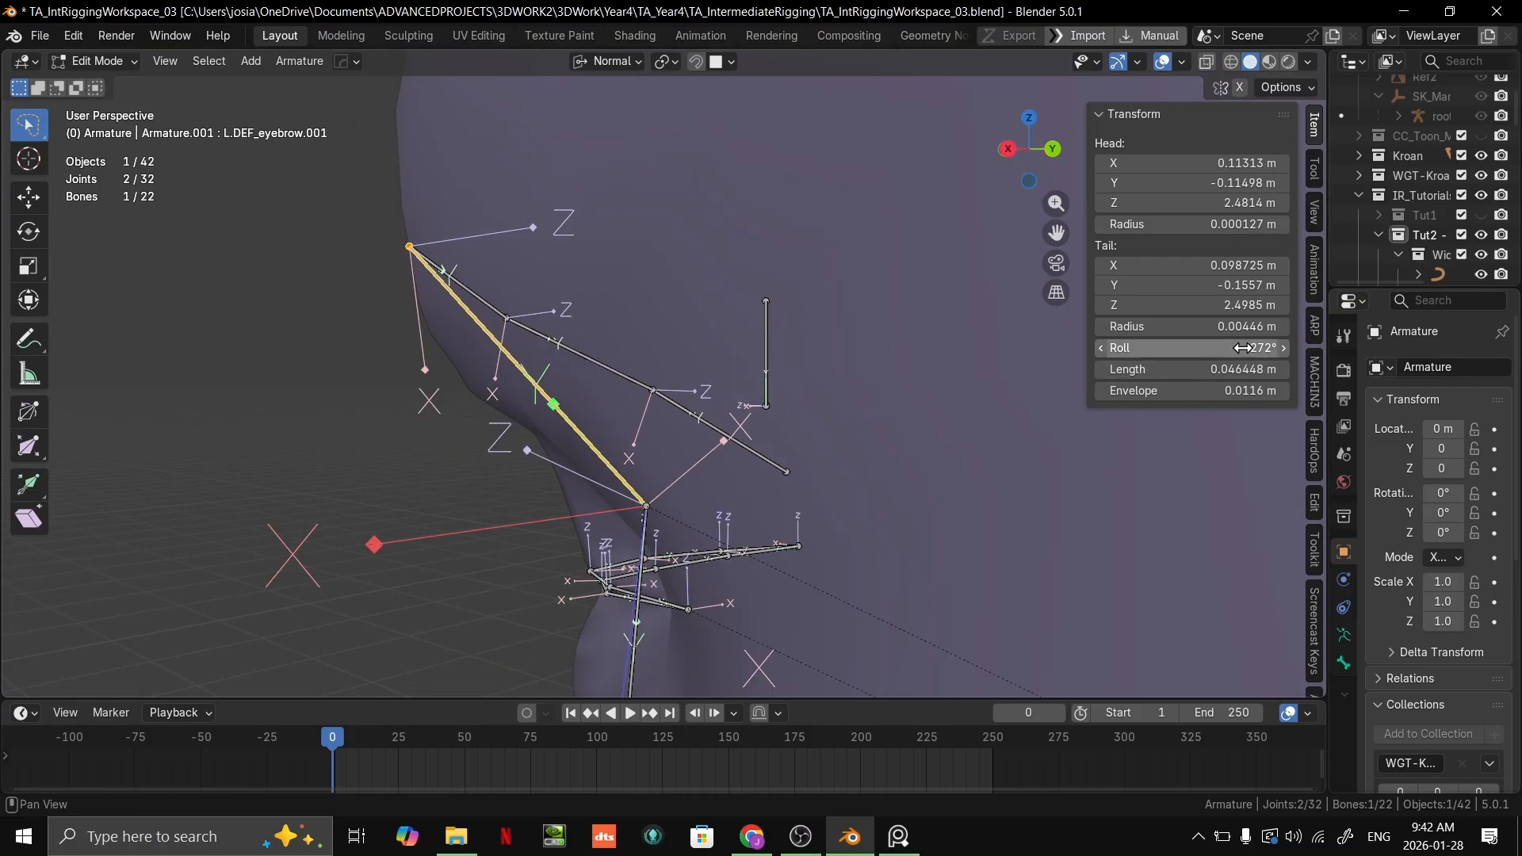
Step: Try different roll angles on the selected eyebrow bone and set its roll to 0°
left_click_drag(1210, 349, 1181, 348)
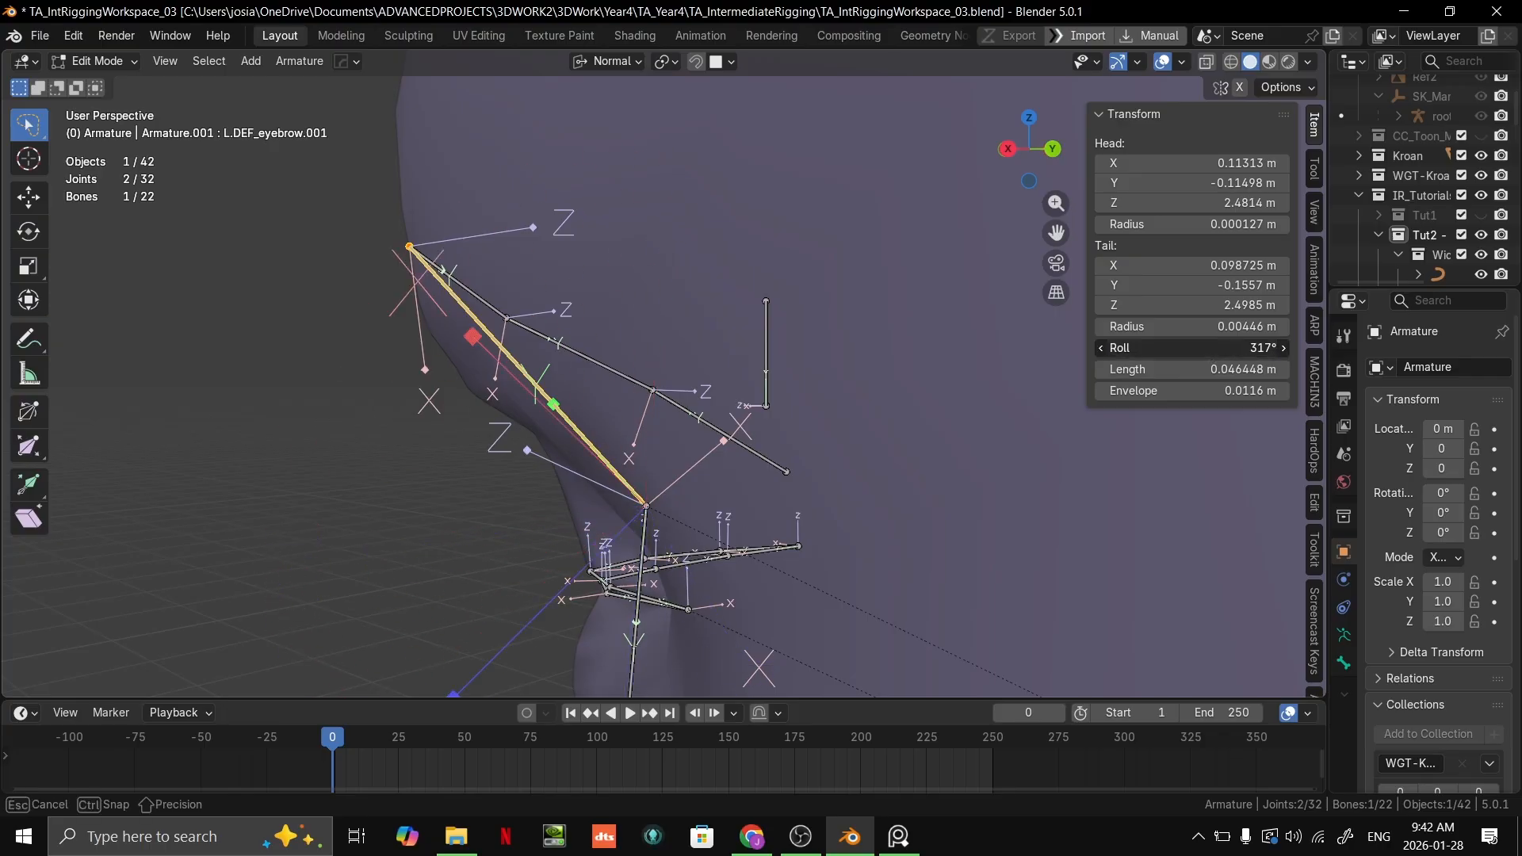
left_click_drag(1209, 349, 1209, 349)
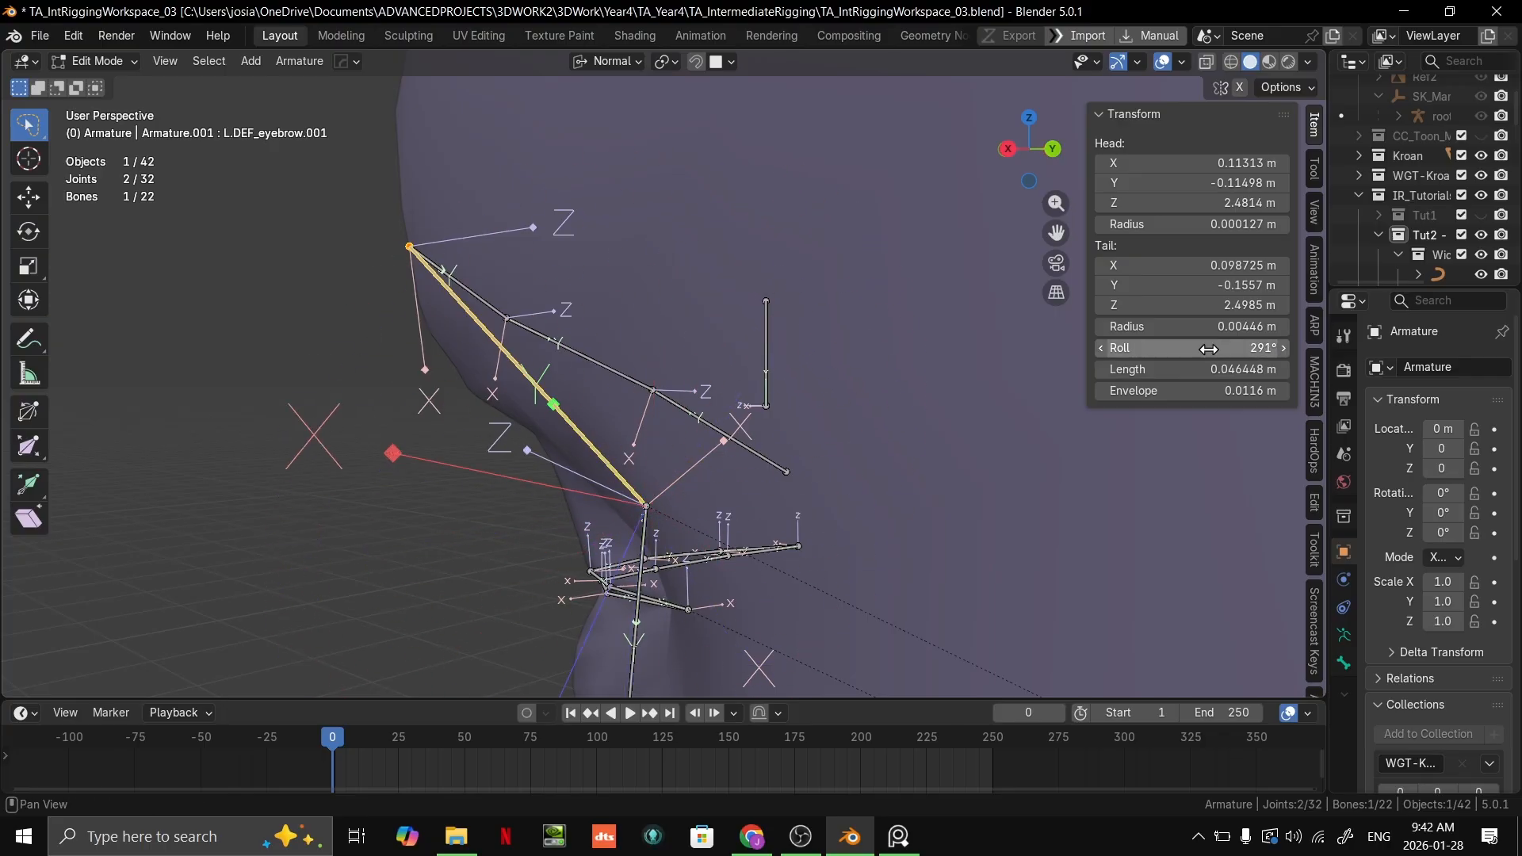
type("0")
key("Return")
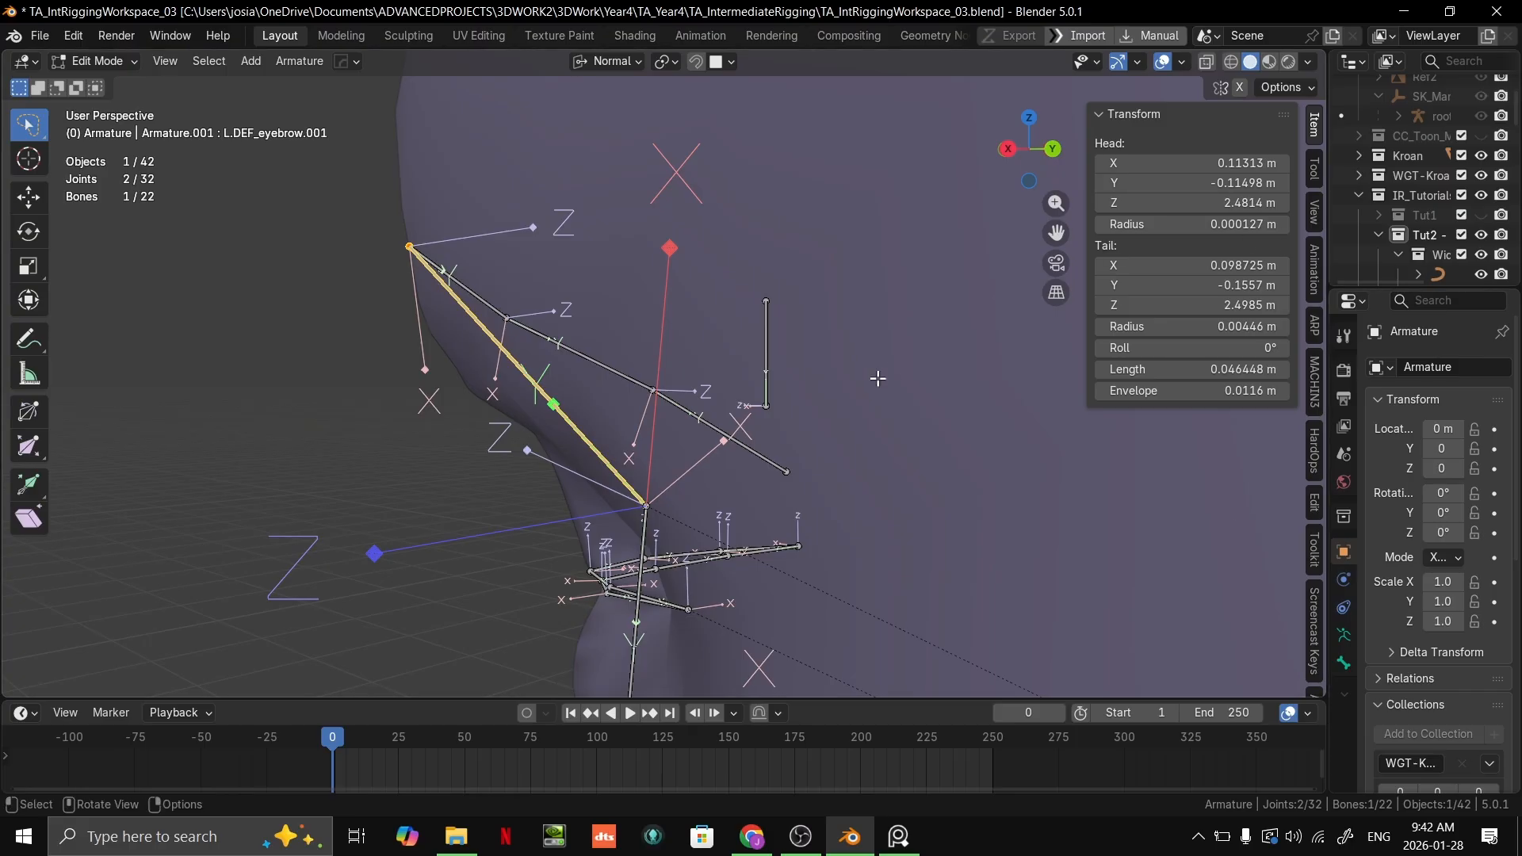
Step: Try different roll angles on the outer eyebrow bone, then set its roll to 90°
middle_click_drag(878, 378, 833, 404)
left_click_drag(1193, 348, 1223, 348)
middle_click_drag(816, 367, 684, 355)
left_click_drag(1201, 353, 1210, 353)
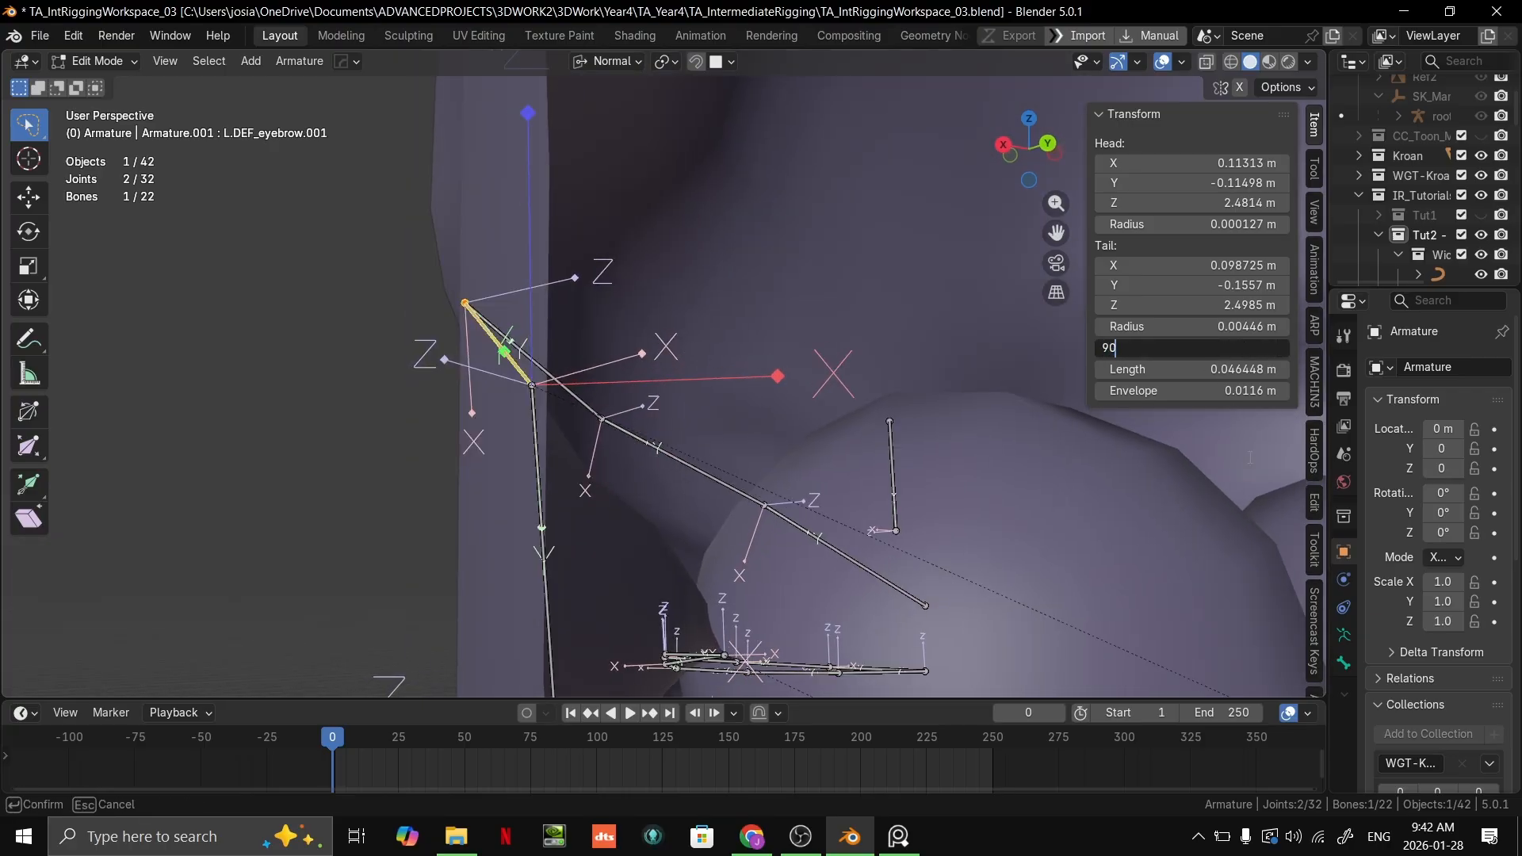
key("Return")
middle_click_drag(590, 275, 728, 416)
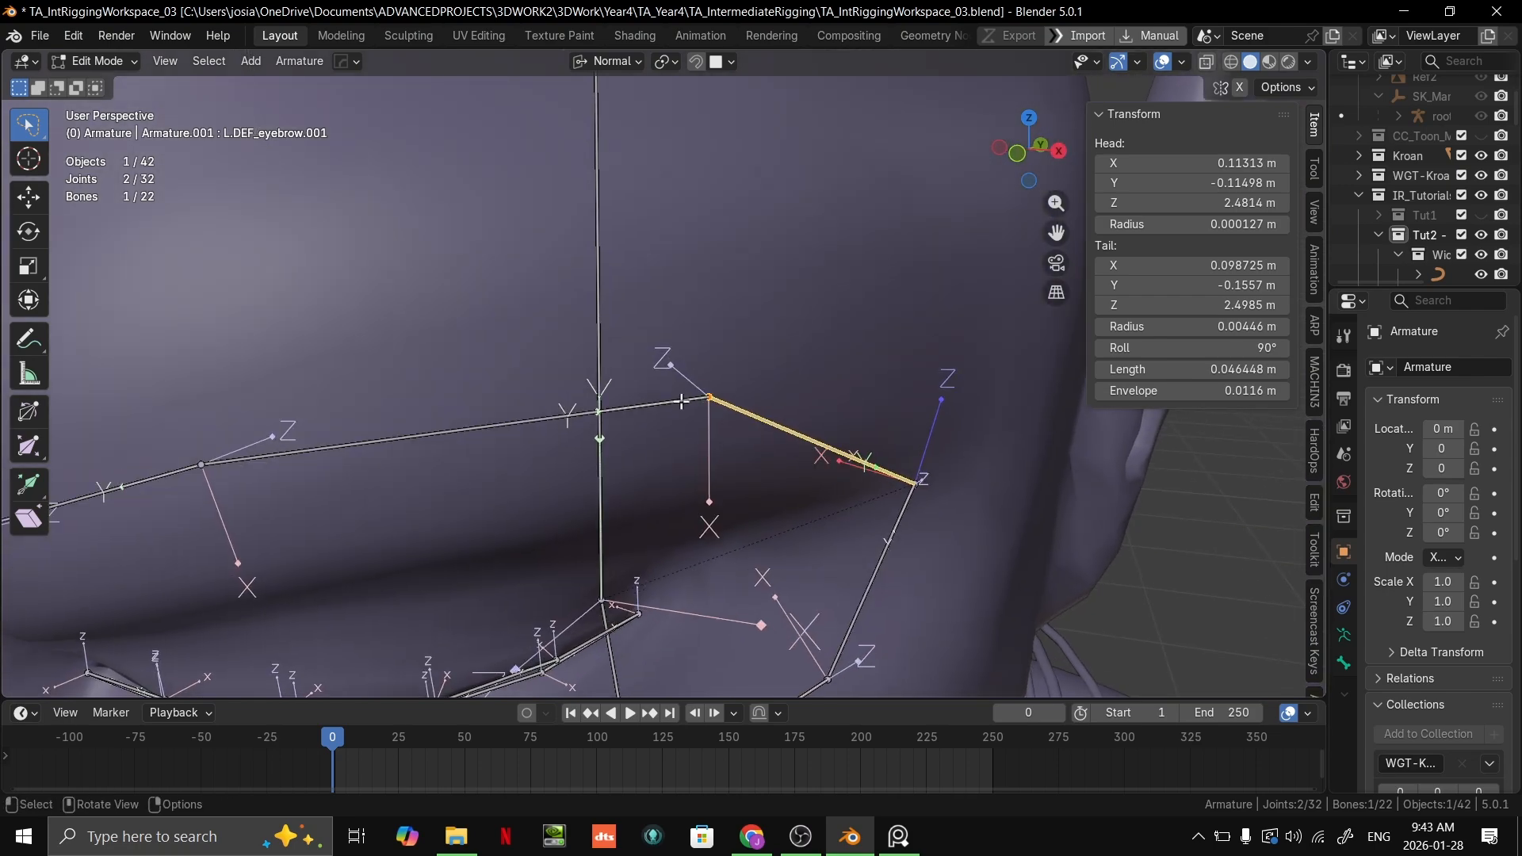
Step: Select the second eyebrow bone and adjust its roll to about -9.6° so its Z axis points upward
left_click(682, 404)
left_click_drag(1190, 347, 1213, 347)
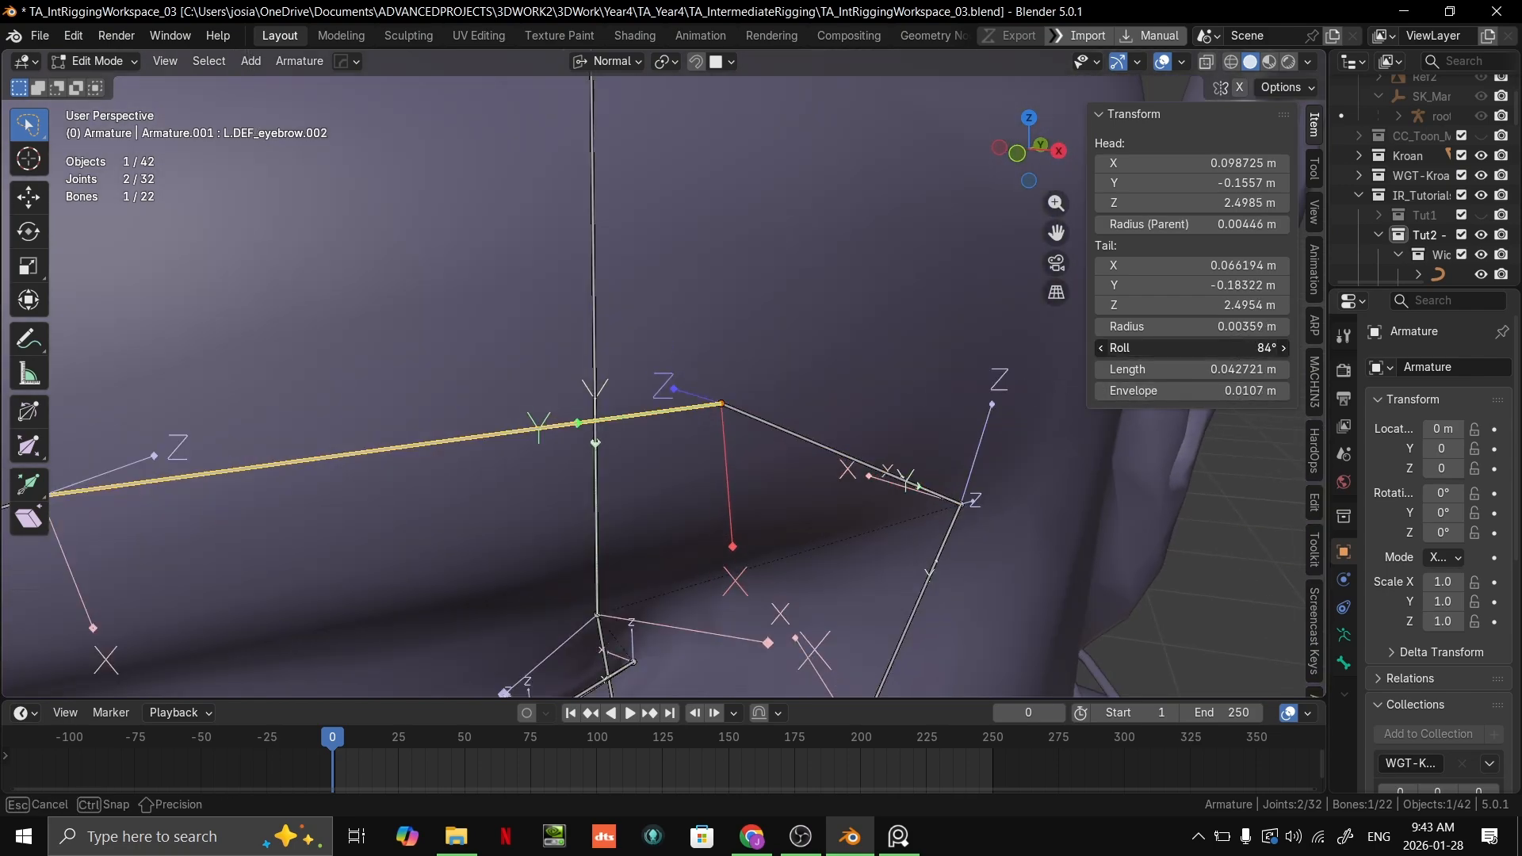
left_click(1251, 343)
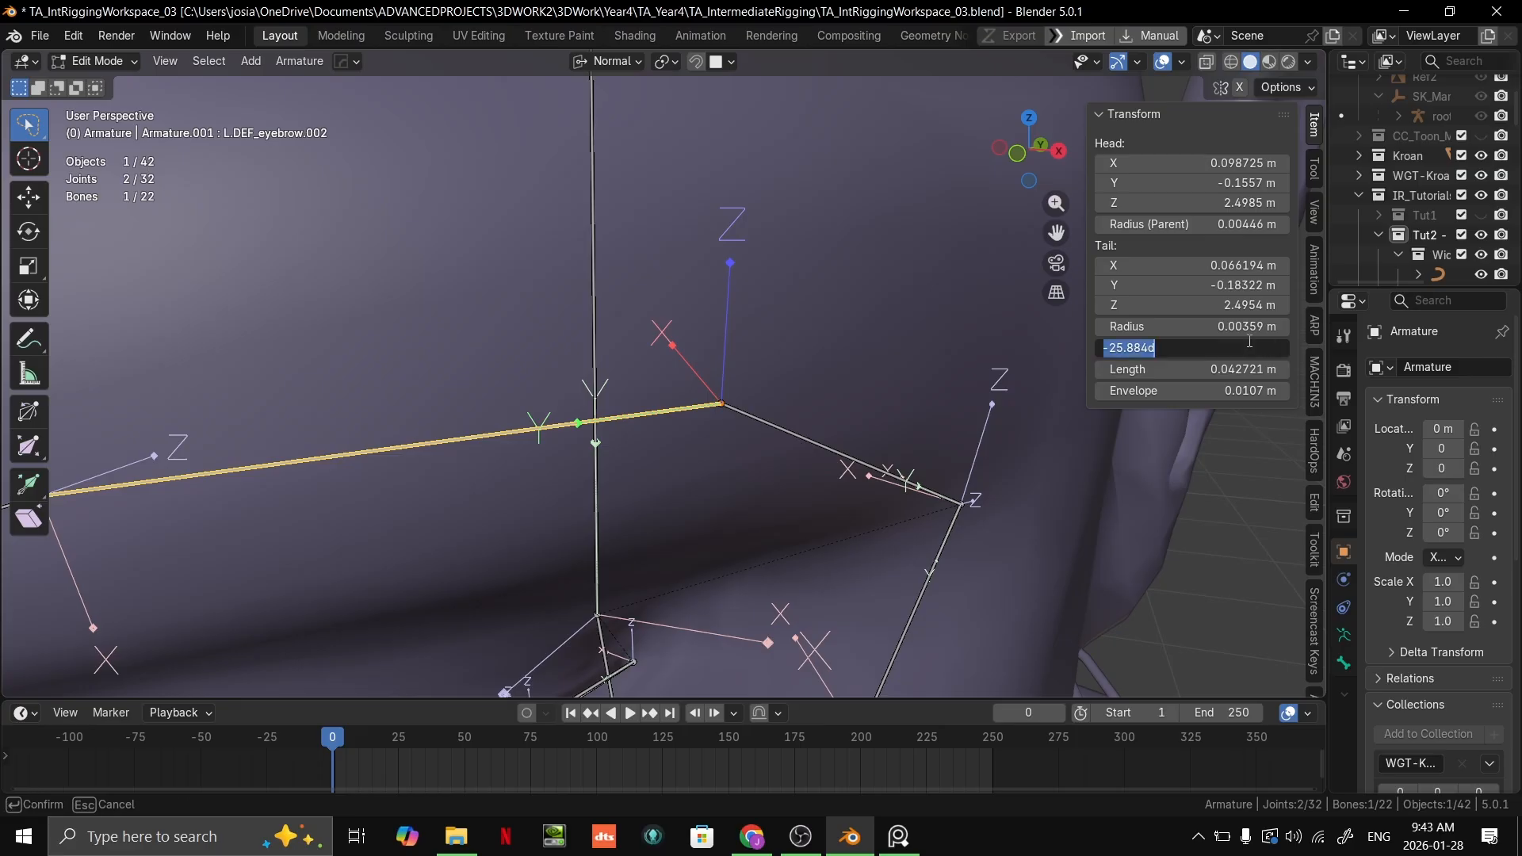
left_click(709, 421)
middle_click_drag(711, 421, 979, 419)
scroll(921, 435, "up", 1)
left_click_drag(1273, 349, 1260, 349)
middle_click_drag(1019, 474, 835, 509)
left_click_drag(1261, 346, 1230, 347)
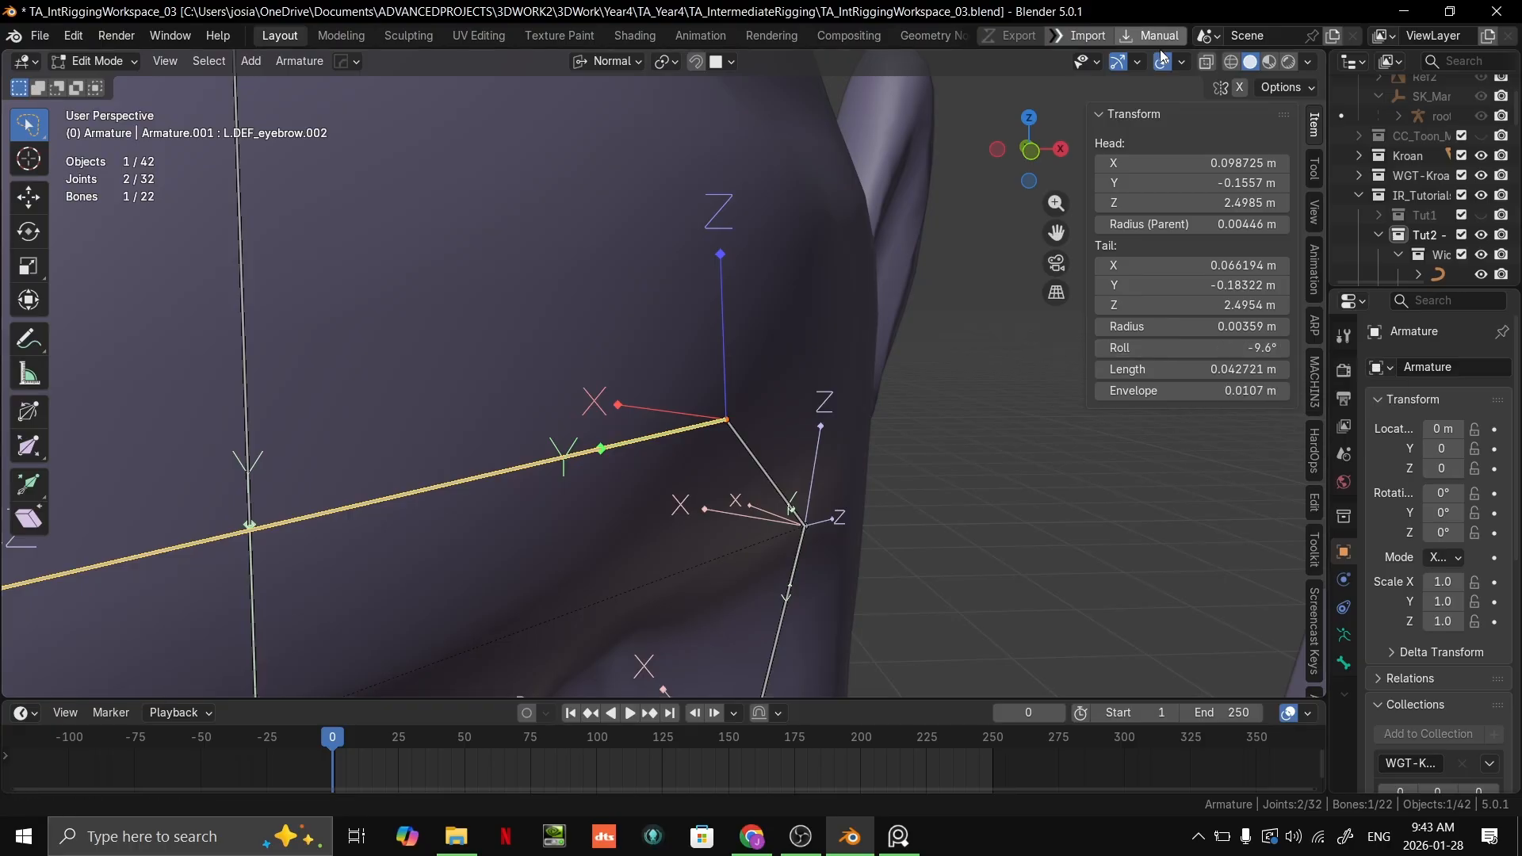
Step: Fine-tune the second eyebrow bone's roll to about -10° while checking its axes from the side
middle_click_drag(864, 305, 951, 344)
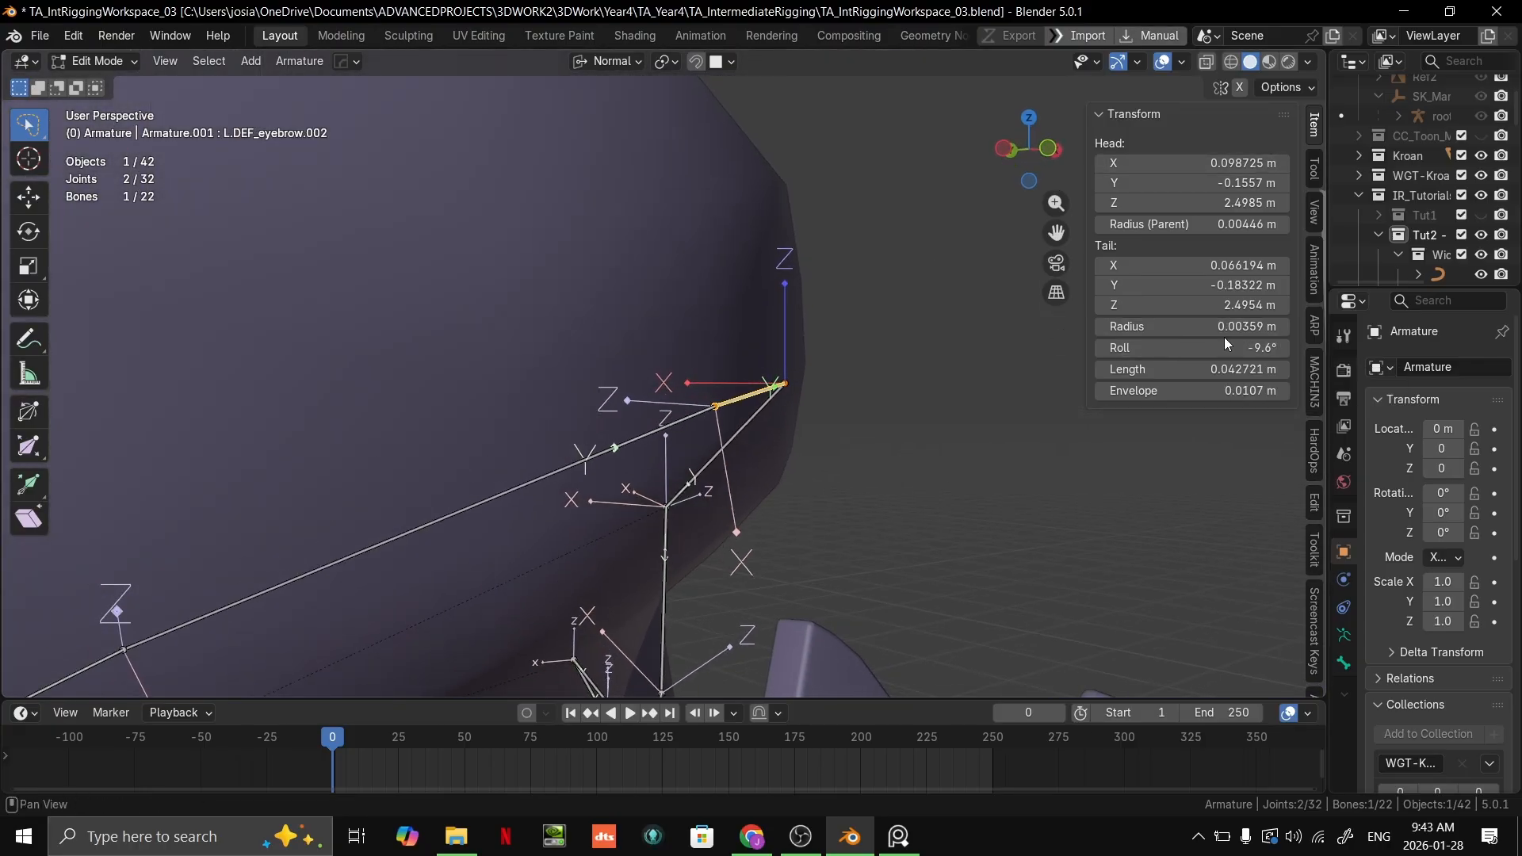
left_click_drag(1227, 344, 1241, 347)
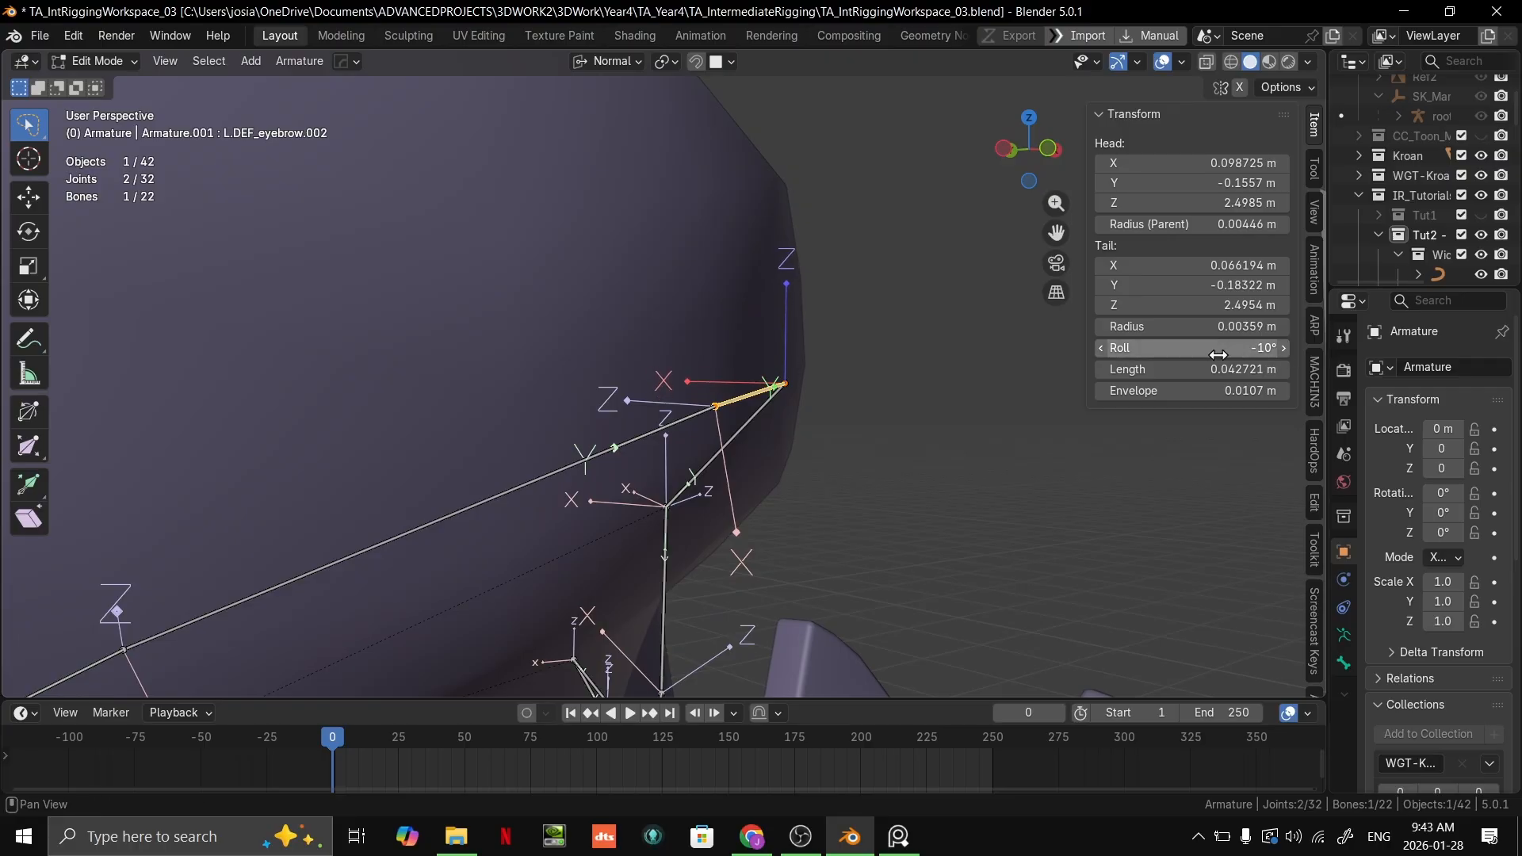
middle_click_drag(666, 406, 652, 413)
left_click(646, 446)
mouse_move(769, 431)
middle_mouse_down()
mouse_move(737, 444)
mouse_move(751, 441)
middle_mouse_up()
left_click(751, 441)
left_click(771, 434)
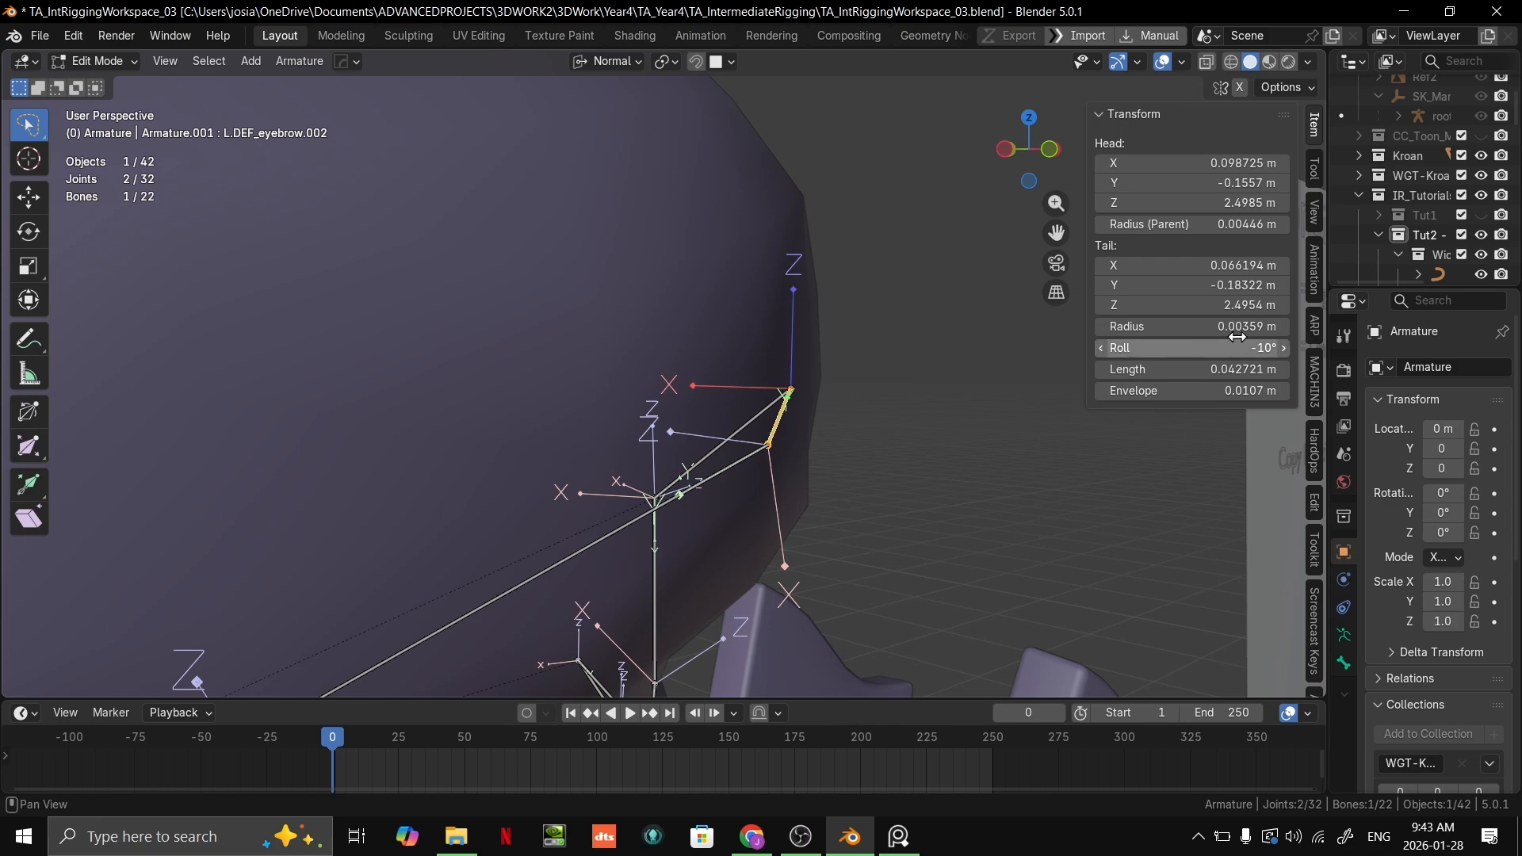
left_click_drag(1228, 348, 1258, 348)
Step: Select the third eyebrow bone and adjust its roll to about -15°, checking its axes from the side
left_click(758, 454)
mouse_move(977, 418)
middle_mouse_down()
mouse_move(1101, 391)
mouse_move(1057, 418)
mouse_move(980, 429)
middle_mouse_up()
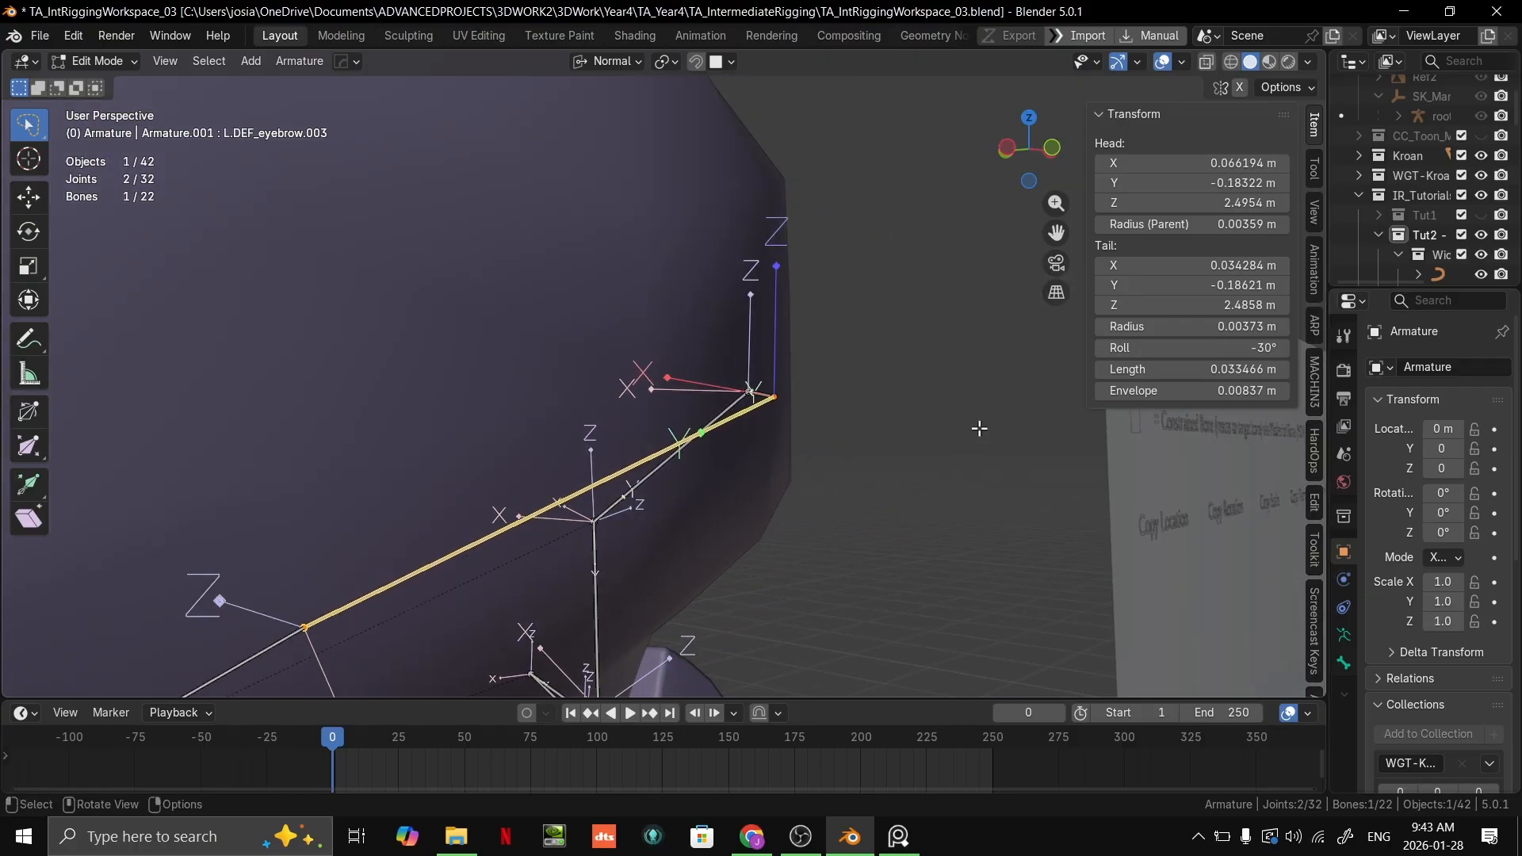
left_click_drag(1227, 356, 1222, 347)
middle_click_drag(893, 421, 766, 378)
left_click_drag(1236, 347, 1243, 348)
middle_click_drag(742, 376, 1055, 397)
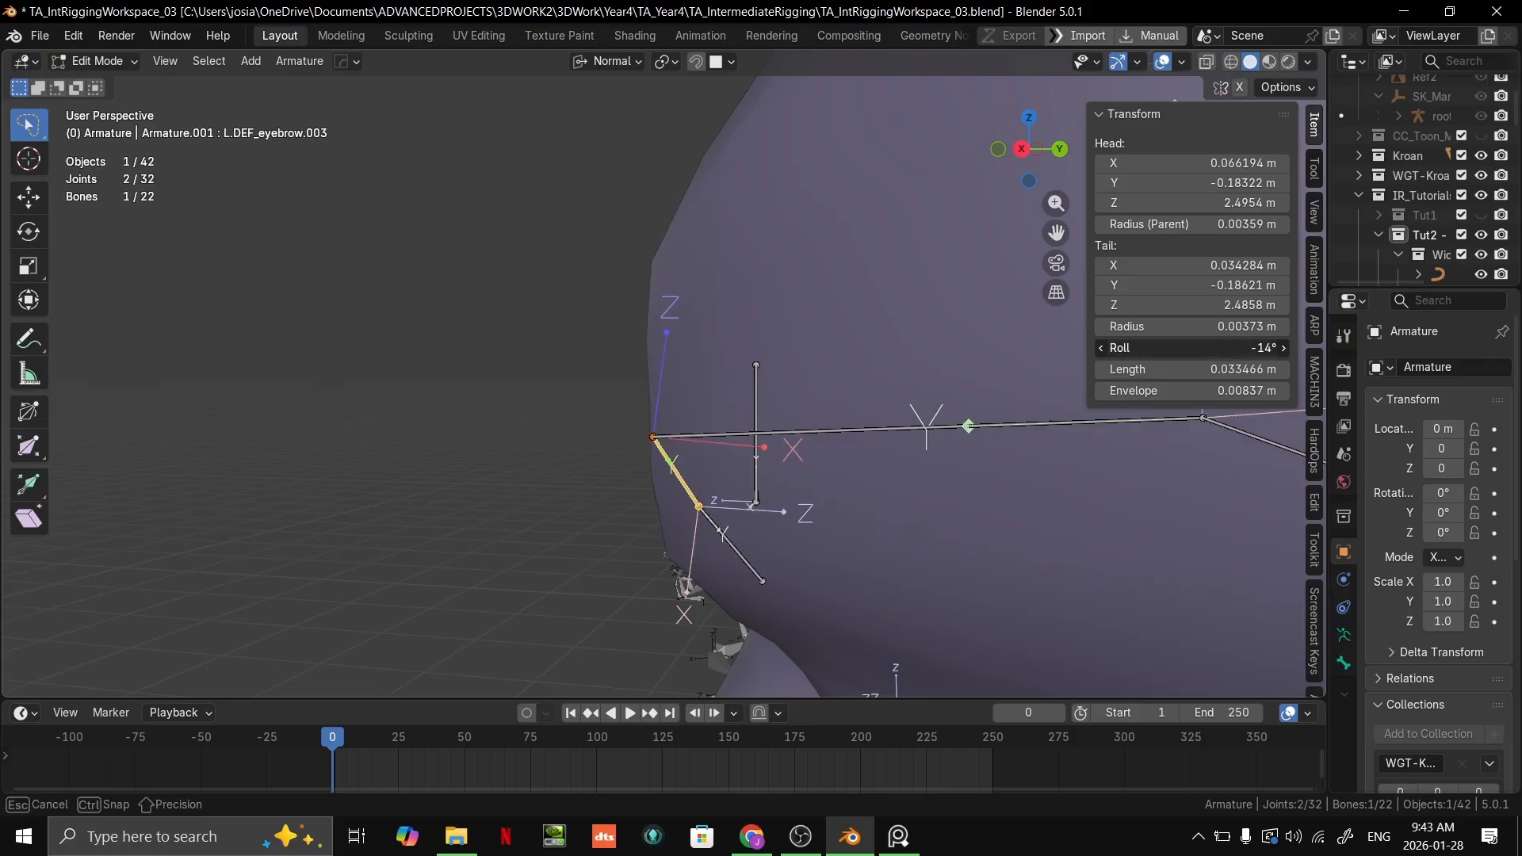
left_click_drag(1241, 347, 1242, 348)
Step: Refine the third eyebrow bone's roll to -21°
scroll(1003, 385, "down", 5)
middle_click_drag(1031, 389, 1003, 385)
scroll(1003, 384, "up", 3)
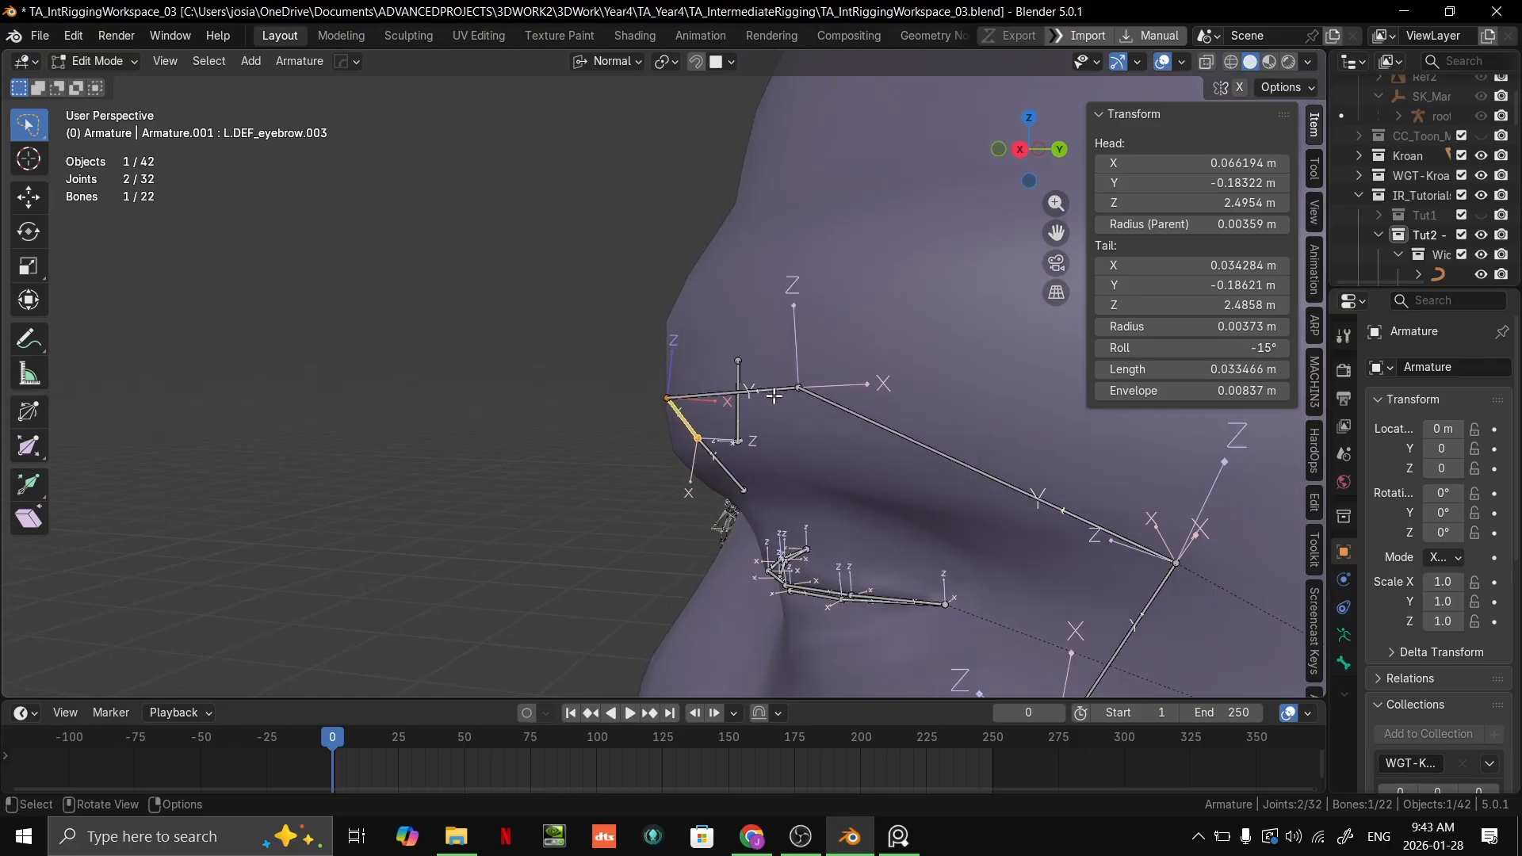
left_click_drag(1242, 347, 1235, 348)
middle_click_drag(962, 262, 657, 286)
Step: Try moving the third eyebrow bone up along the forehead, then discard the trial moves
key("g")
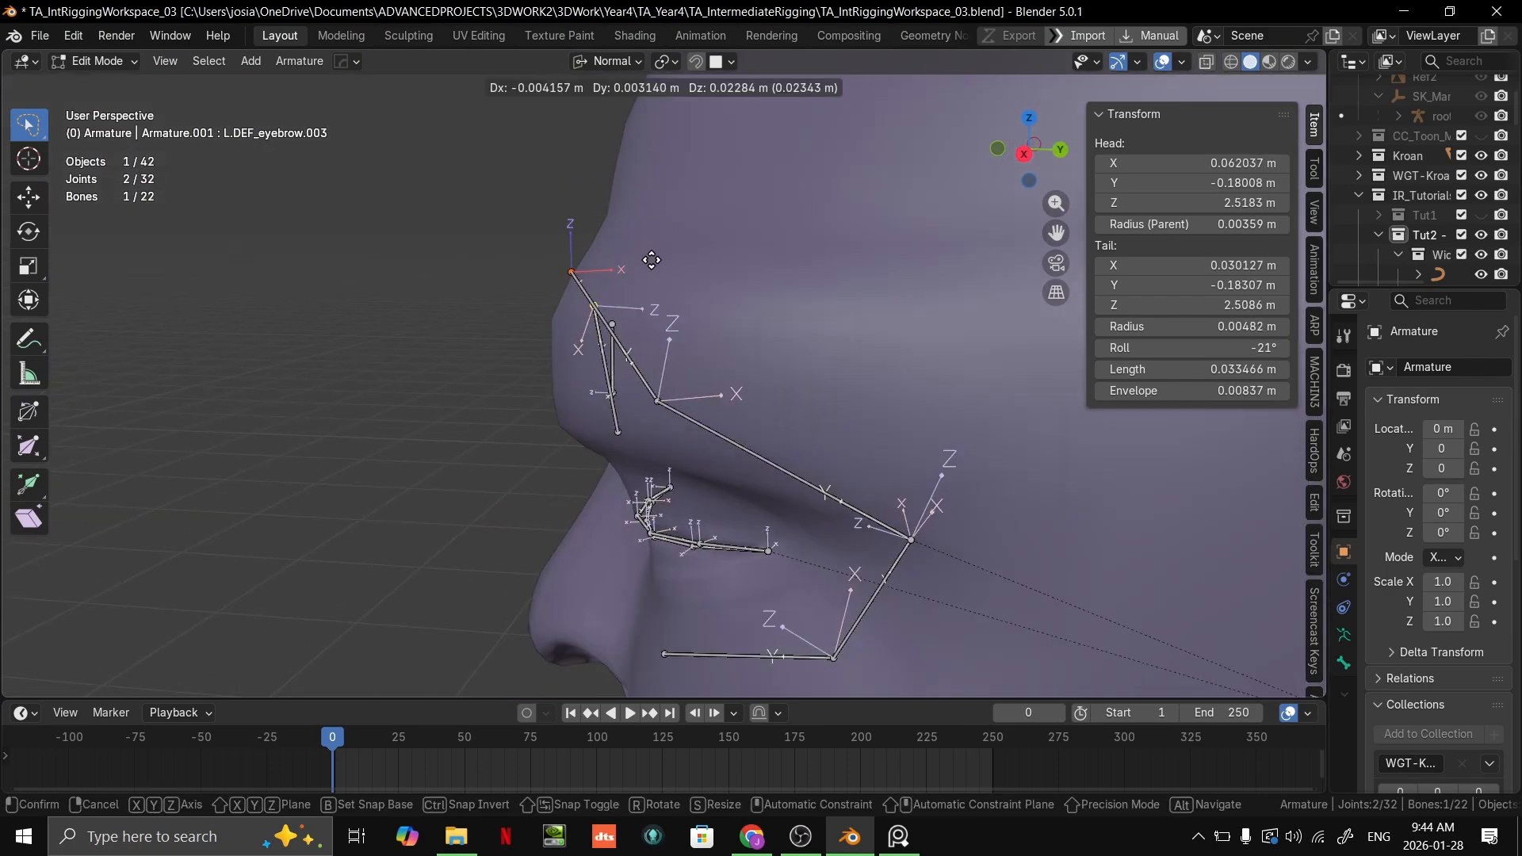
right_click(643, 376)
scroll(649, 377, "down", 2)
middle_click_drag(650, 378, 644, 363)
key("g")
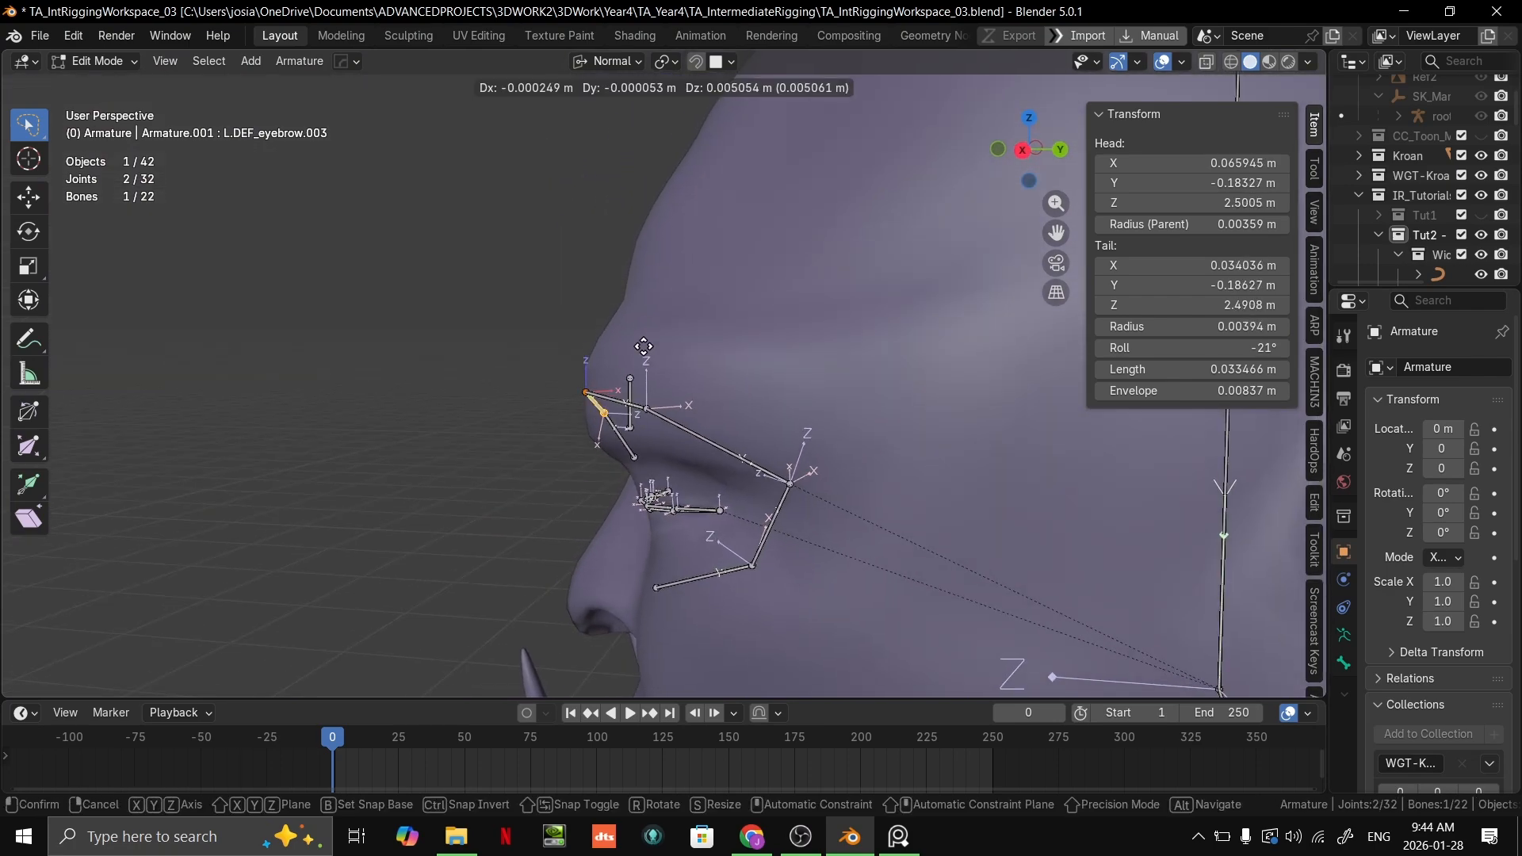
left_click(651, 278)
key("r")
right_click(657, 273)
key("ctrl+z")
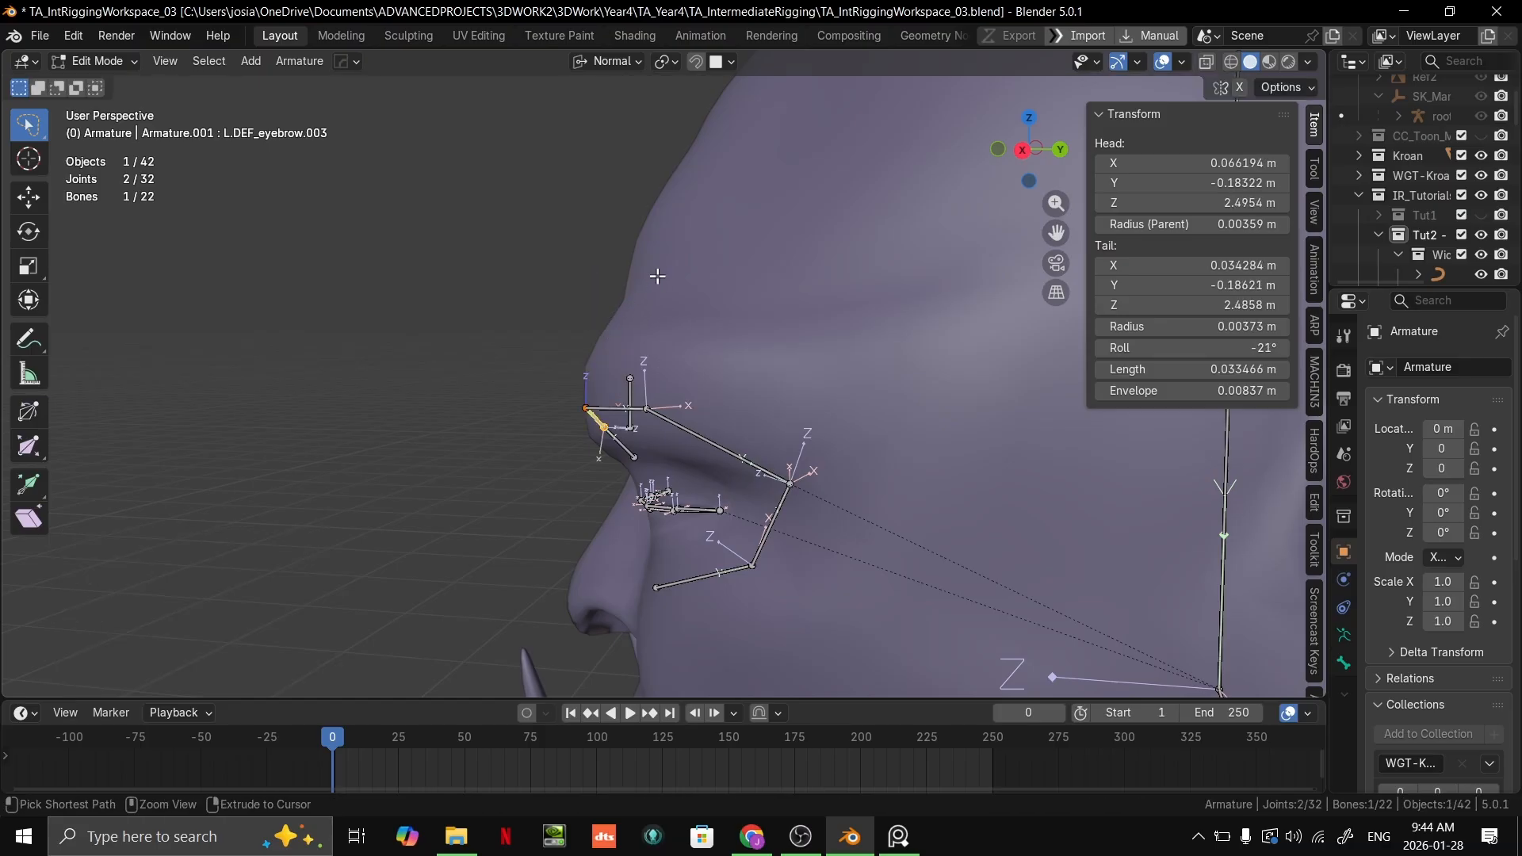
key("g")
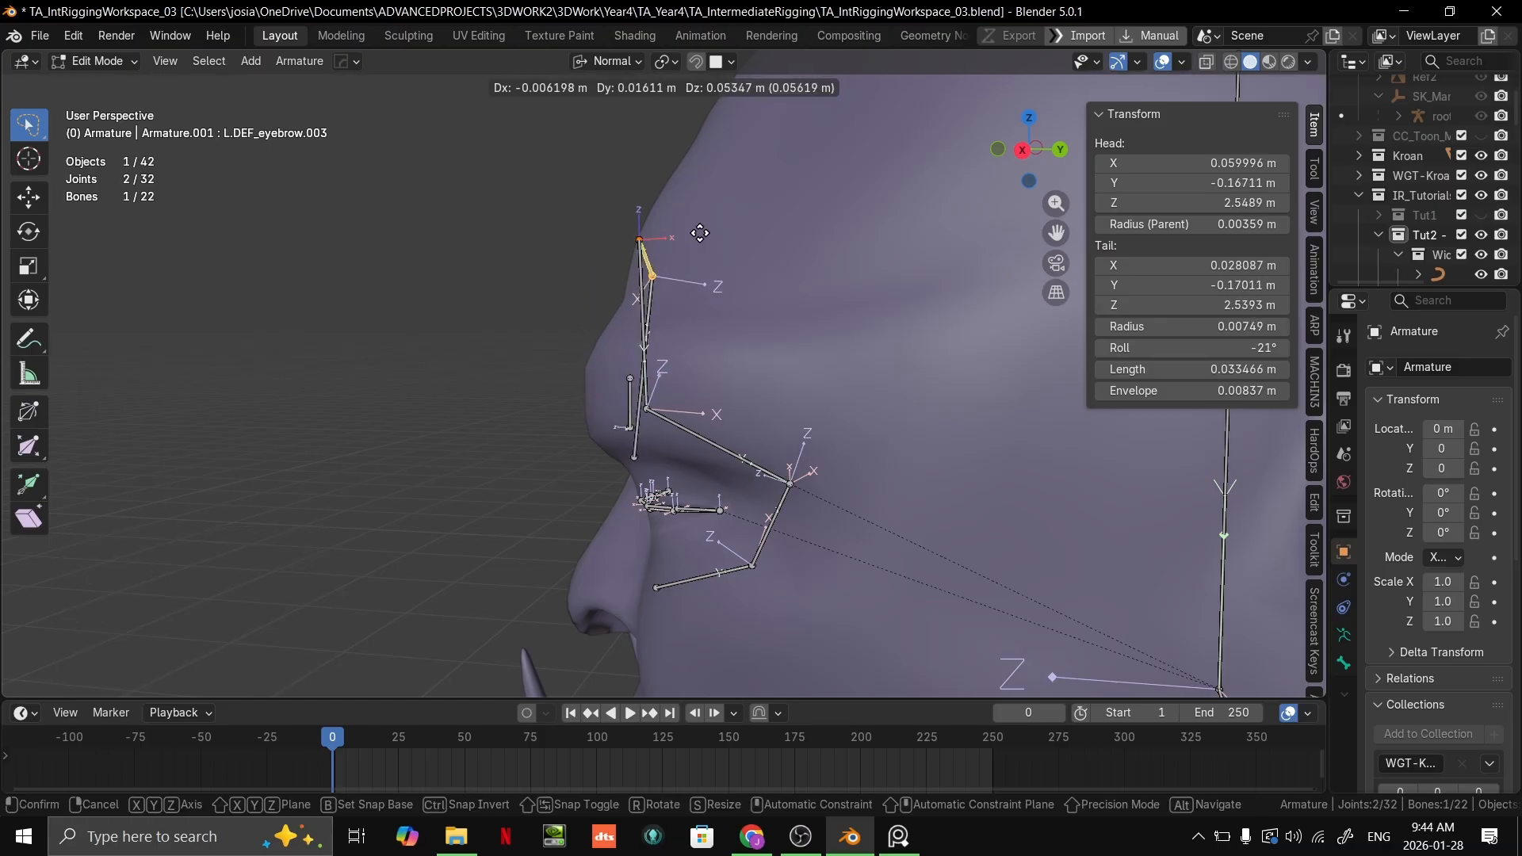
right_click(632, 388)
Step: In the right orthographic view, place the 3D cursor between the eye and ear and make it the pivot point
middle_click_drag(767, 448, 955, 411)
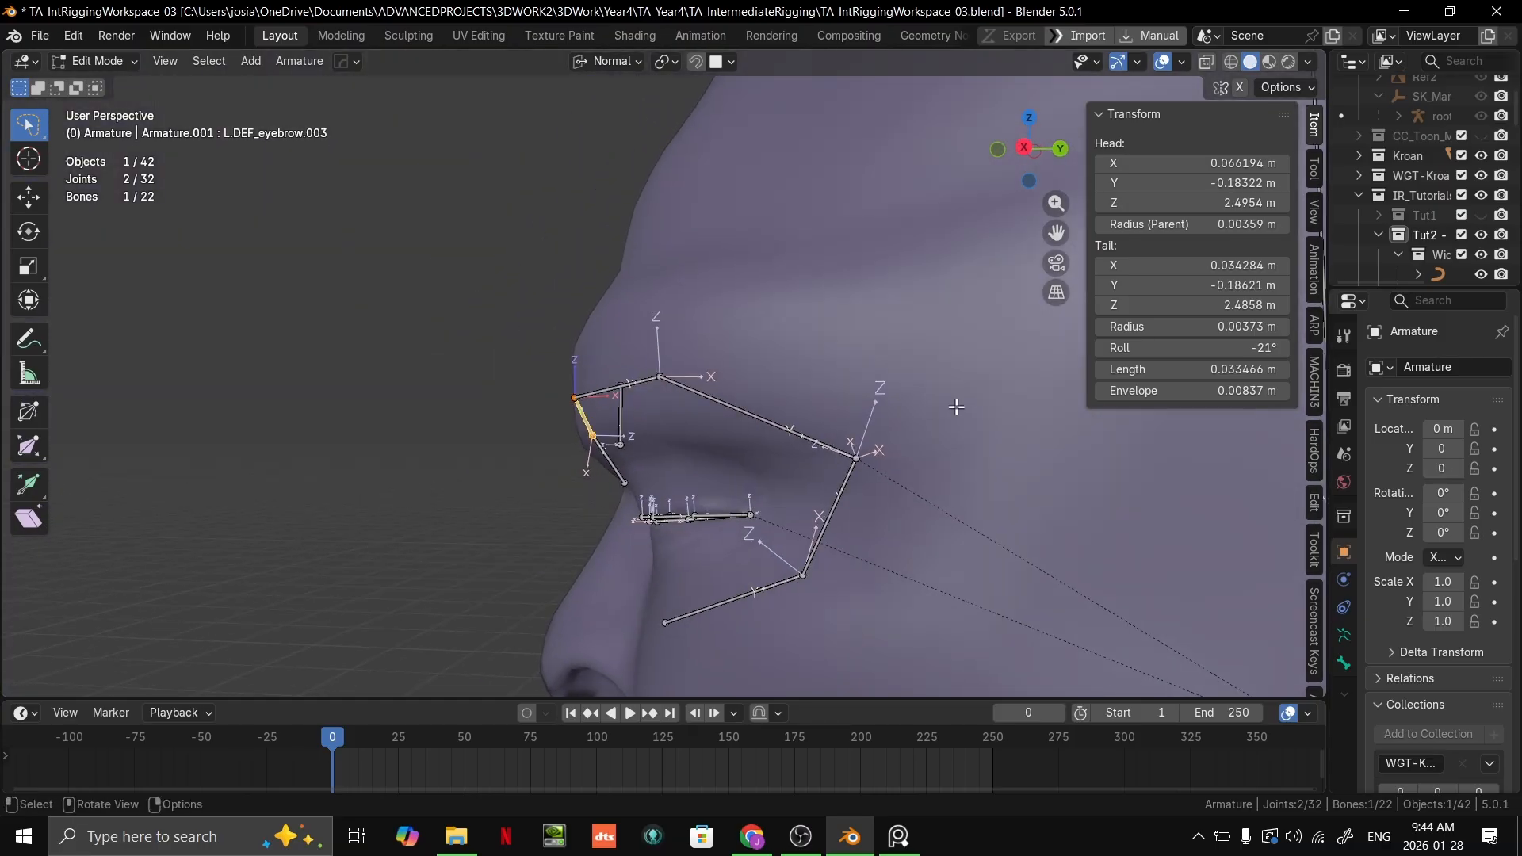
key("grave")
left_click(891, 339)
key("grave")
left_click(1014, 347)
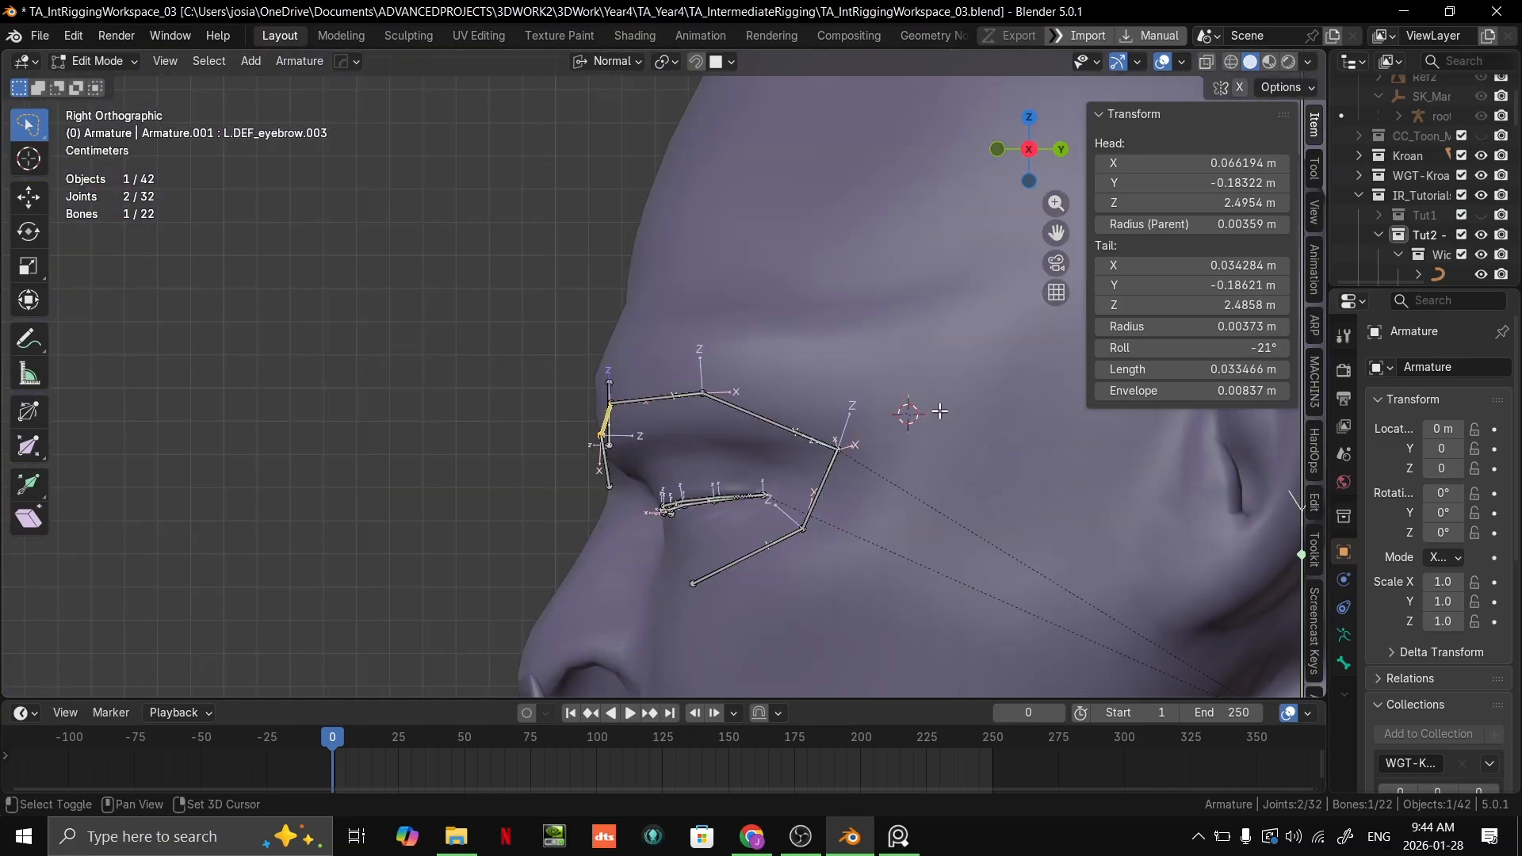
key("g")
left_click(947, 381)
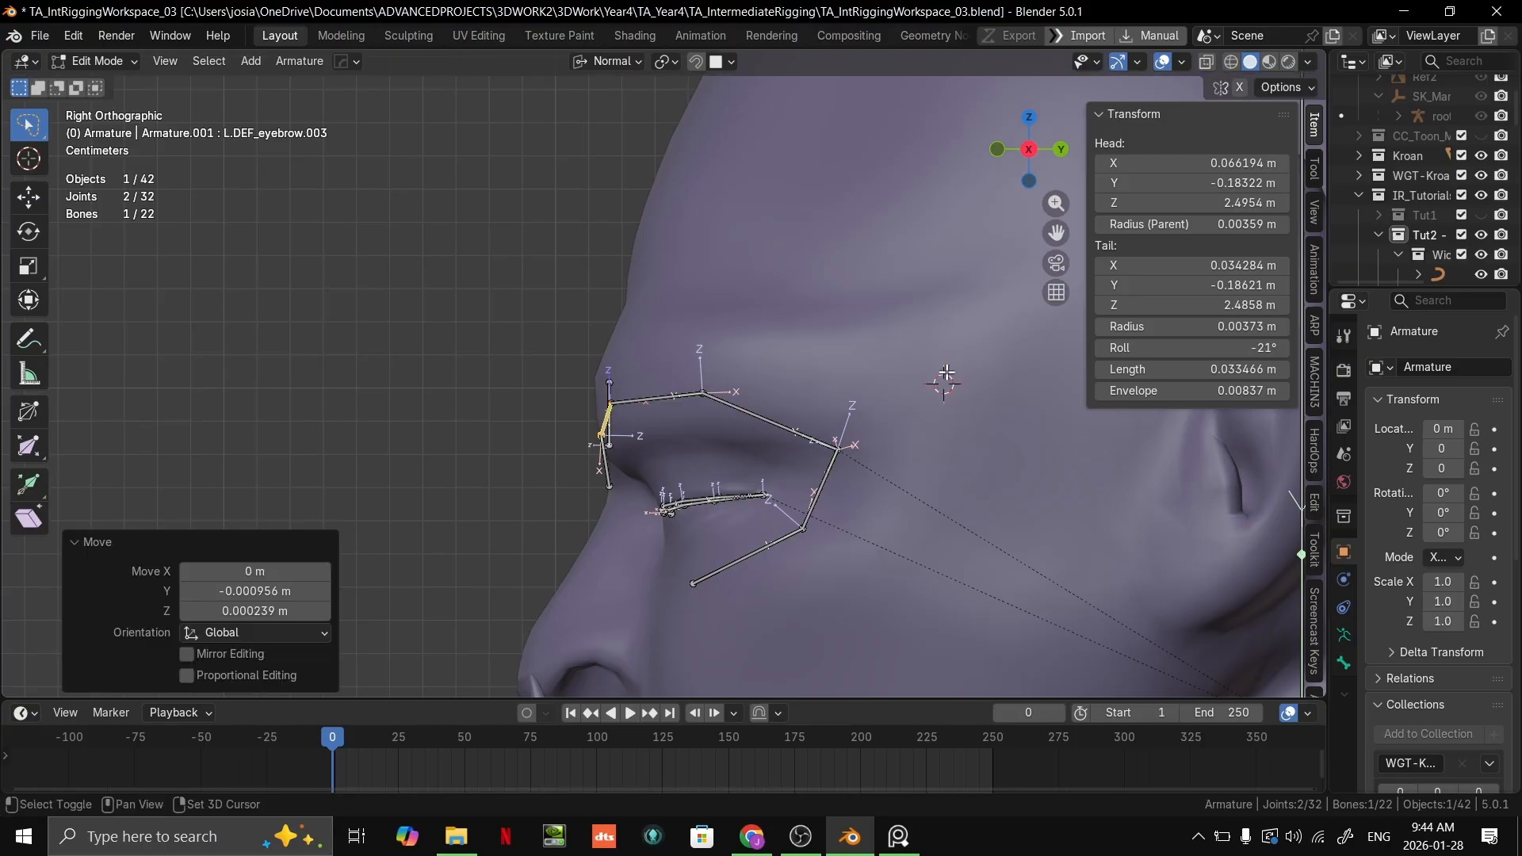
left_click(664, 61)
left_click(706, 131)
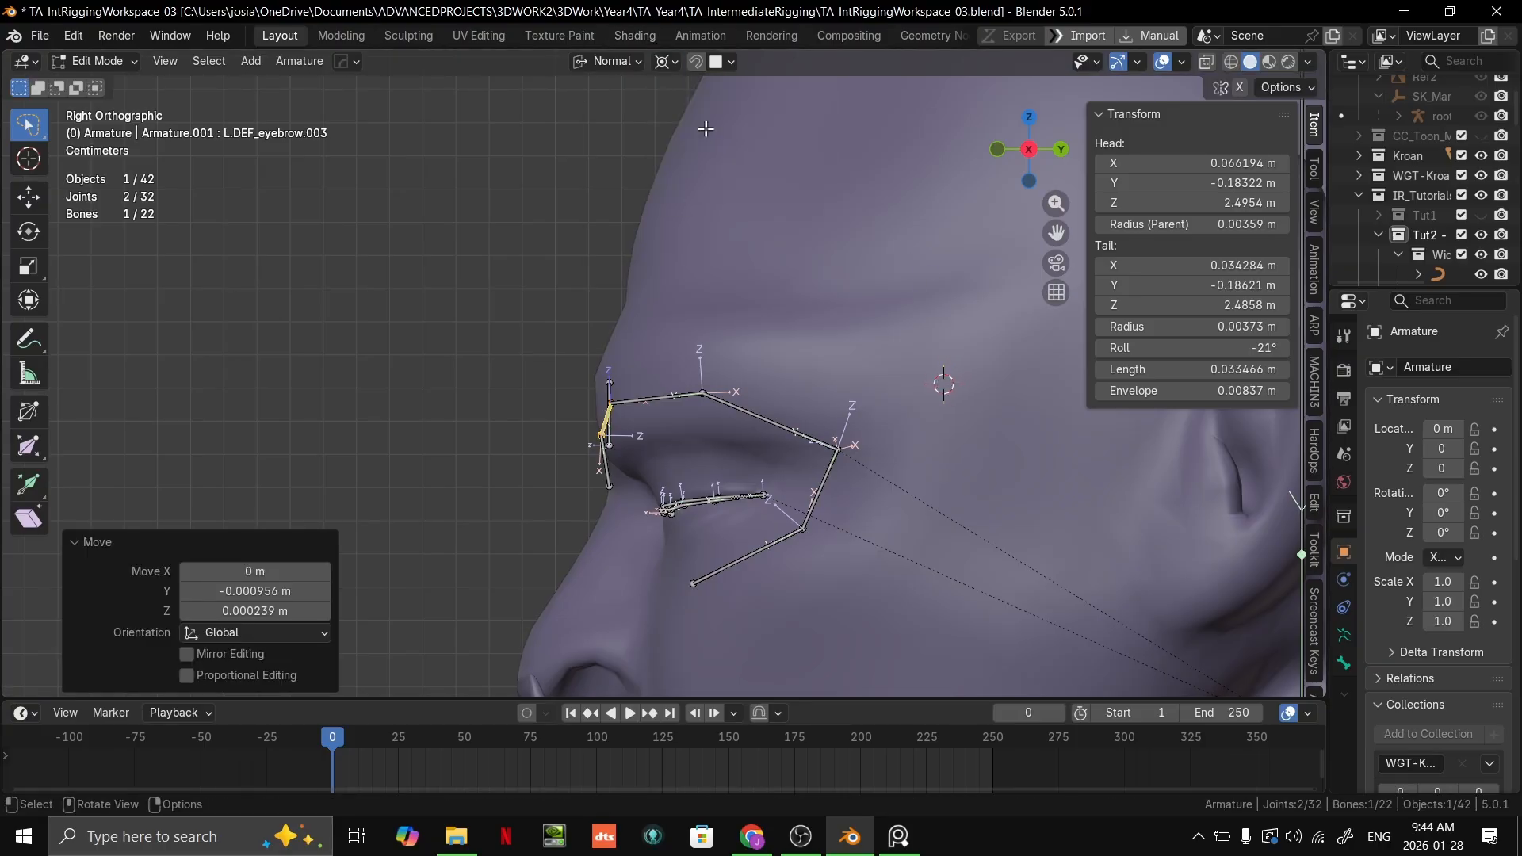
Step: Try rotating the third eyebrow bone, then the three outer eyebrow bones together, around the 3D cursor
scroll(1001, 326, "down", 2)
key("r")
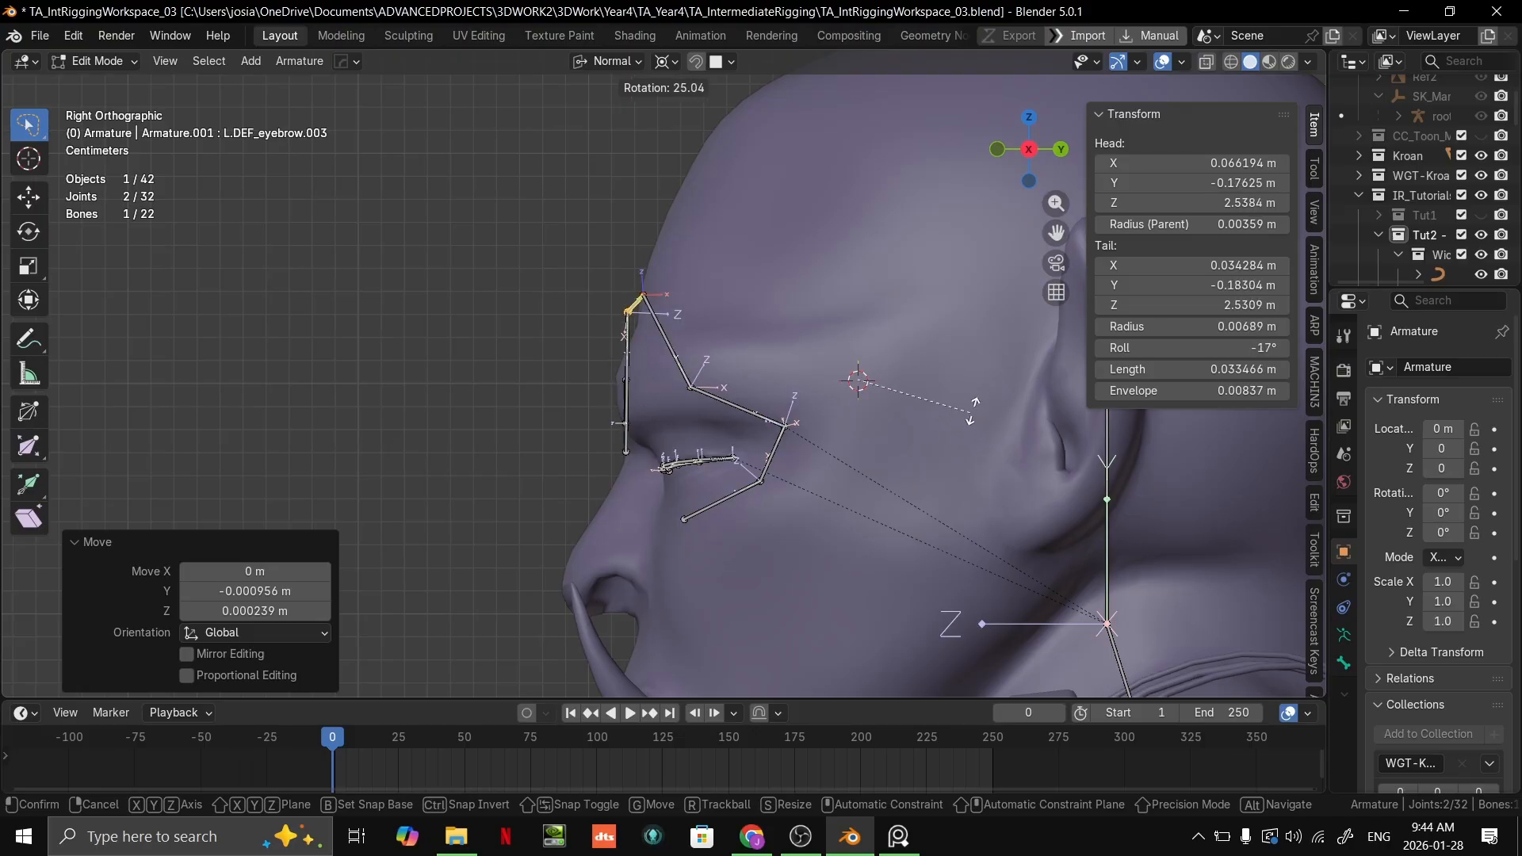
left_click(744, 409)
left_click(657, 389, "shift")
left_click(742, 407, "shift")
key("r")
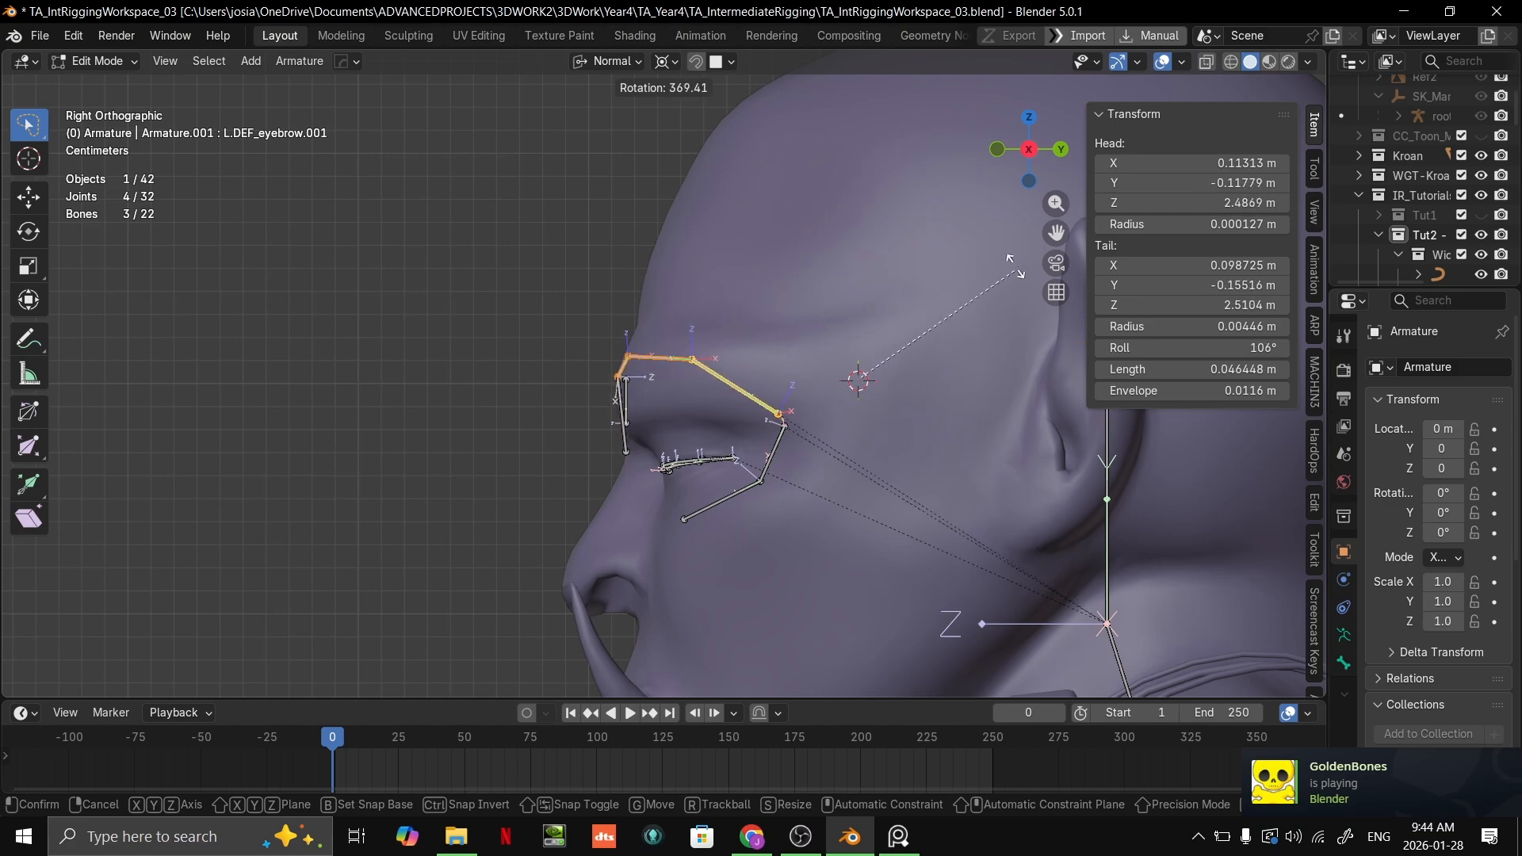
right_click(972, 305)
scroll(901, 377, "up", 1)
scroll(900, 379, "up", 1)
Step: Enter Pose Mode and try rotating the three selected eyebrow bones around the 3D cursor
key("ctrl+Tab")
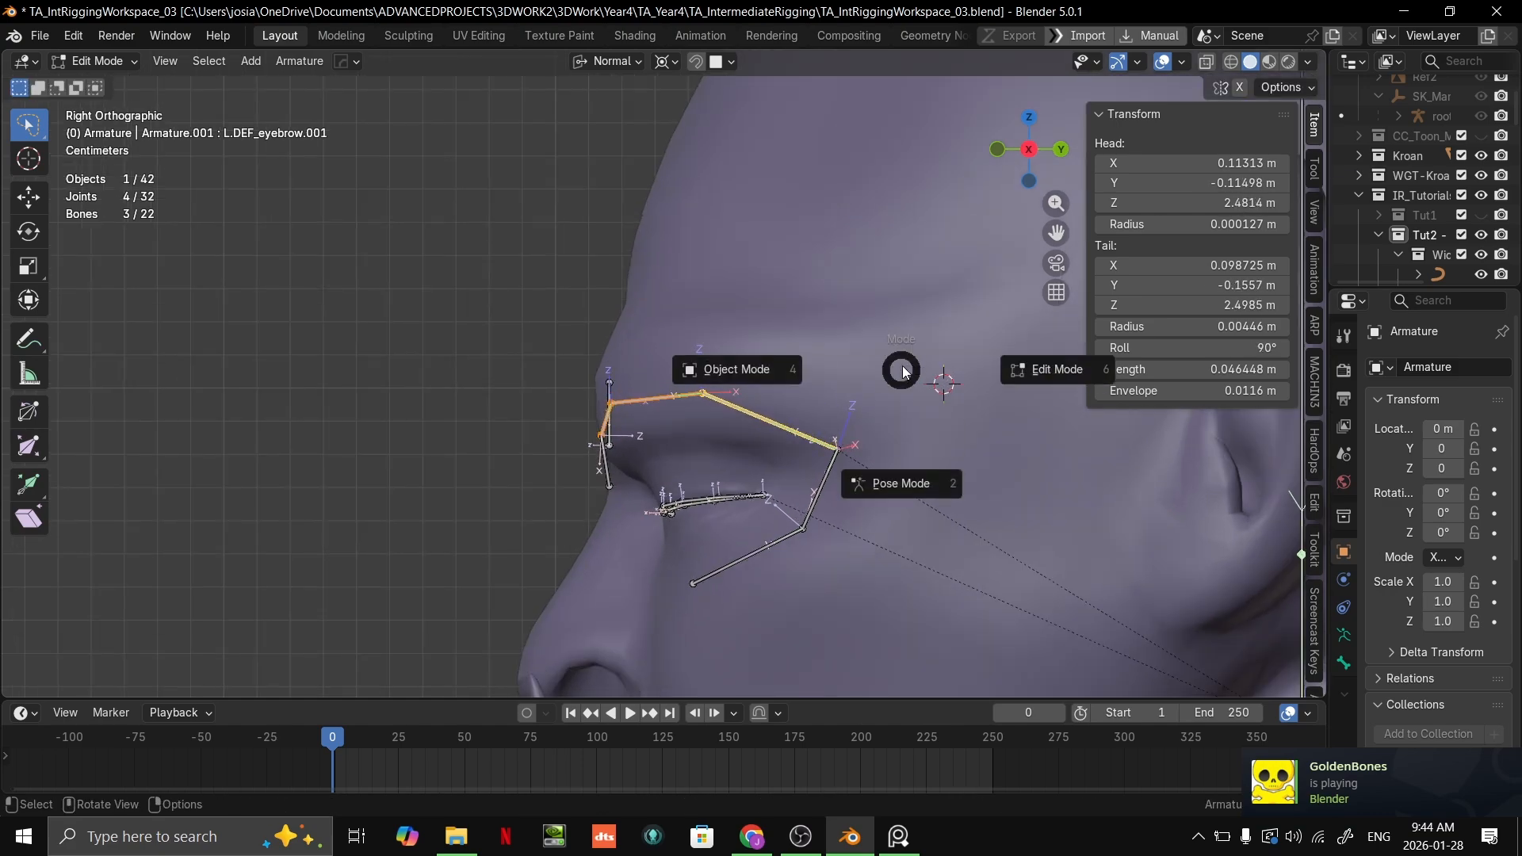
left_click(919, 410)
key("r")
right_click(996, 359)
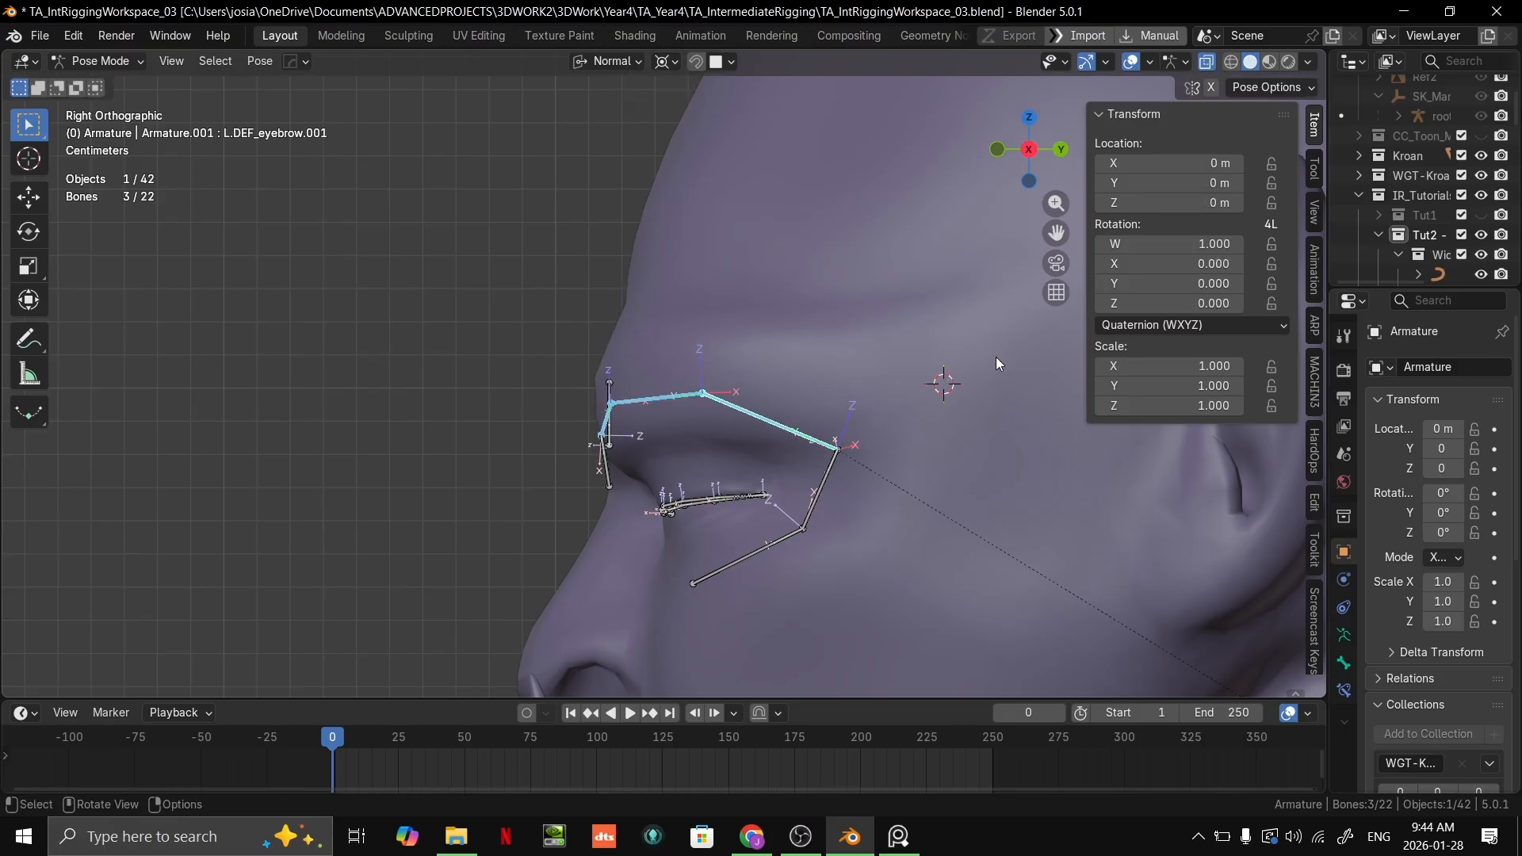
key("r")
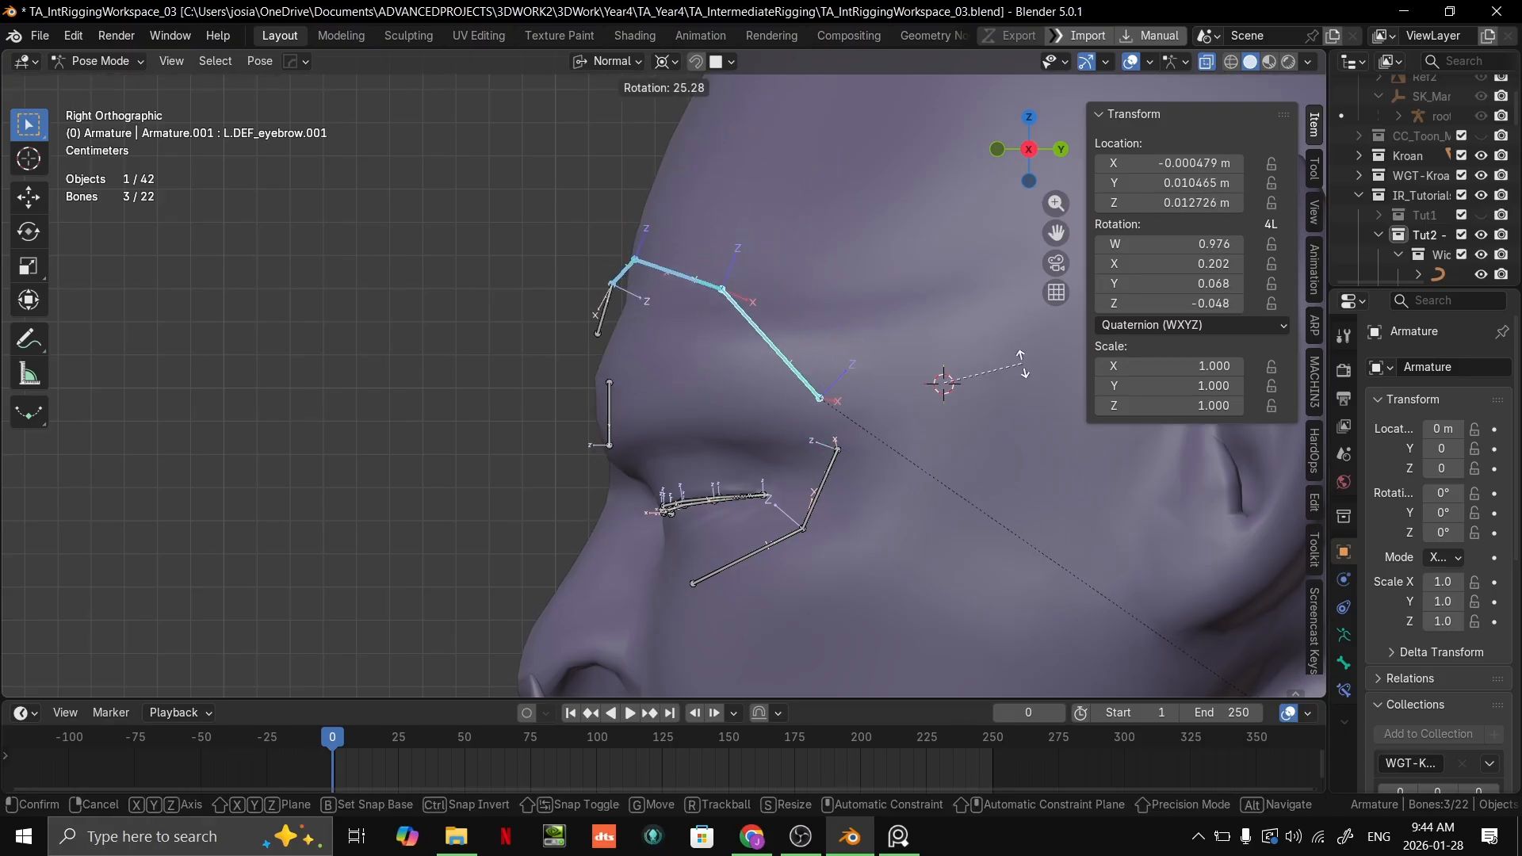
right_click(1025, 344)
middle_click_drag(1023, 344, 952, 397, "shift")
key("r")
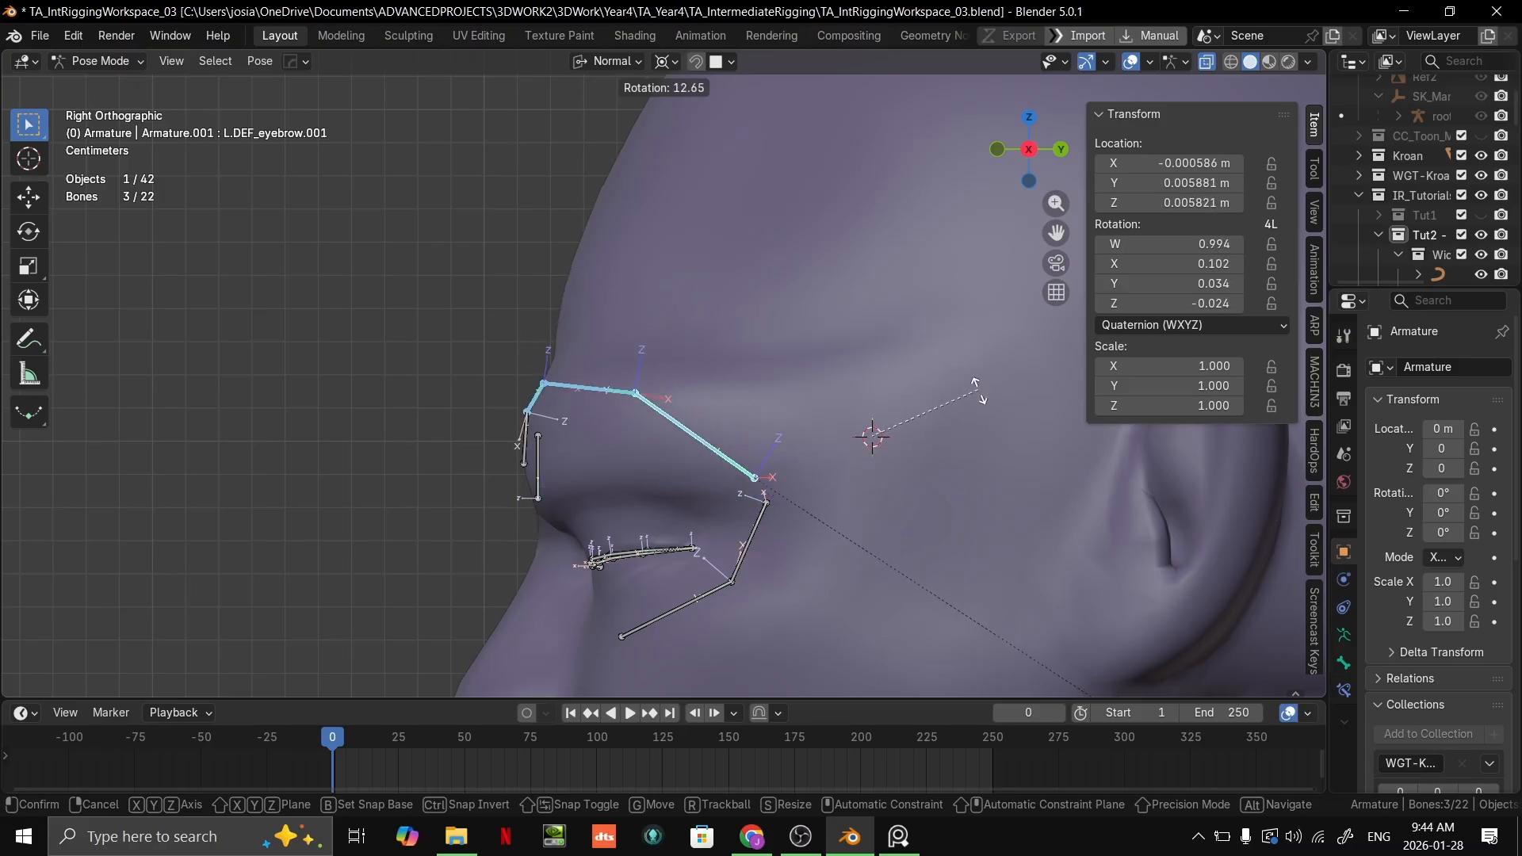
right_click(1040, 412)
Step: Select the innermost eyebrow bone, return to Edit Mode and set its roll to -27°
scroll(895, 411, "down", 1)
middle_click_drag(895, 410, 856, 446, "shift")
scroll(858, 355, "up", 1)
left_click(705, 362)
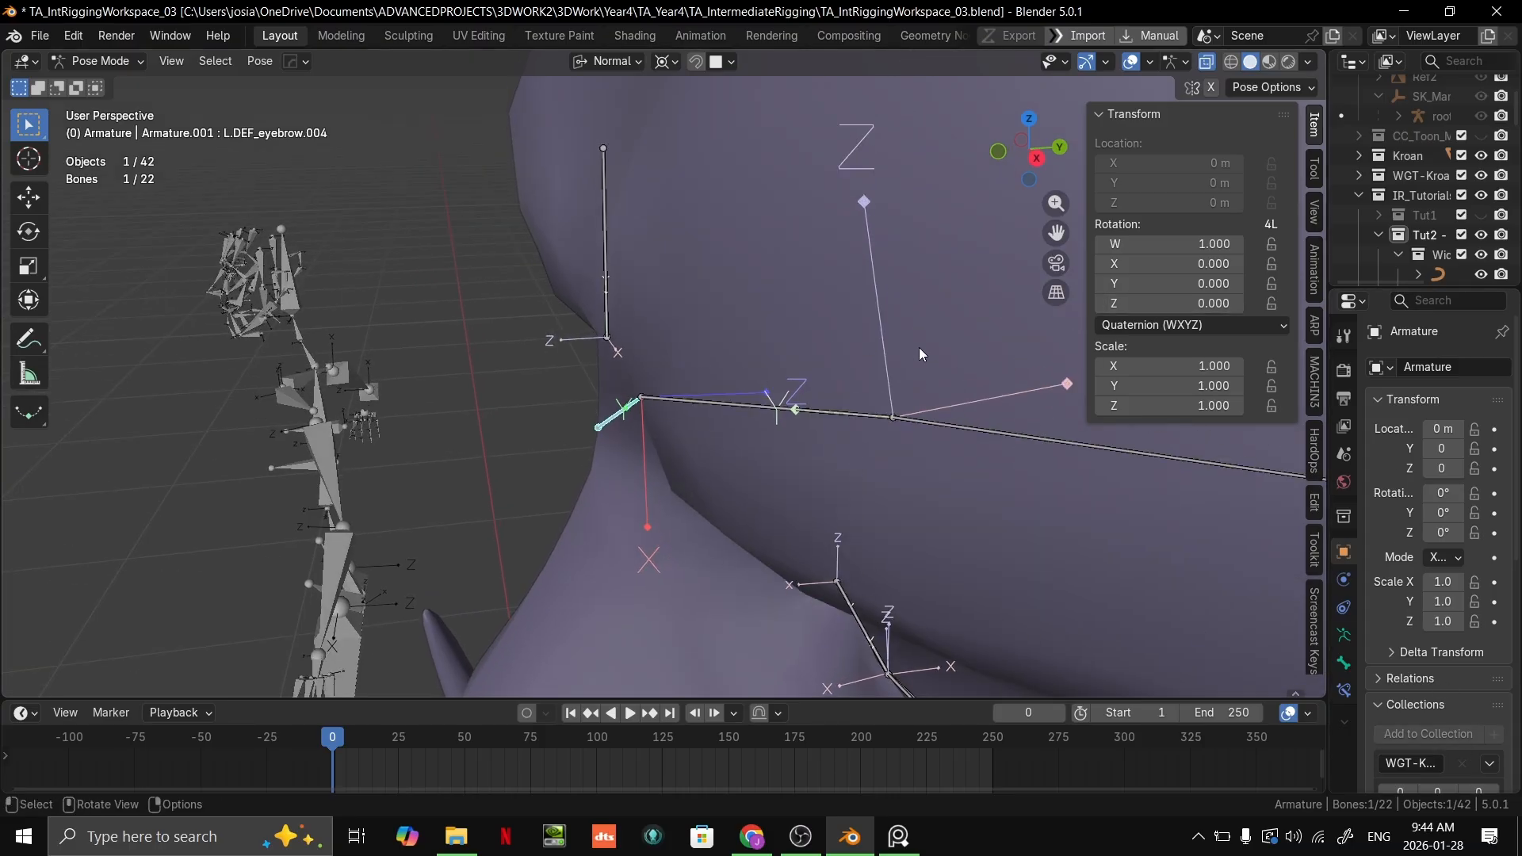
key("Tab")
left_click_drag(1268, 348, 1237, 348)
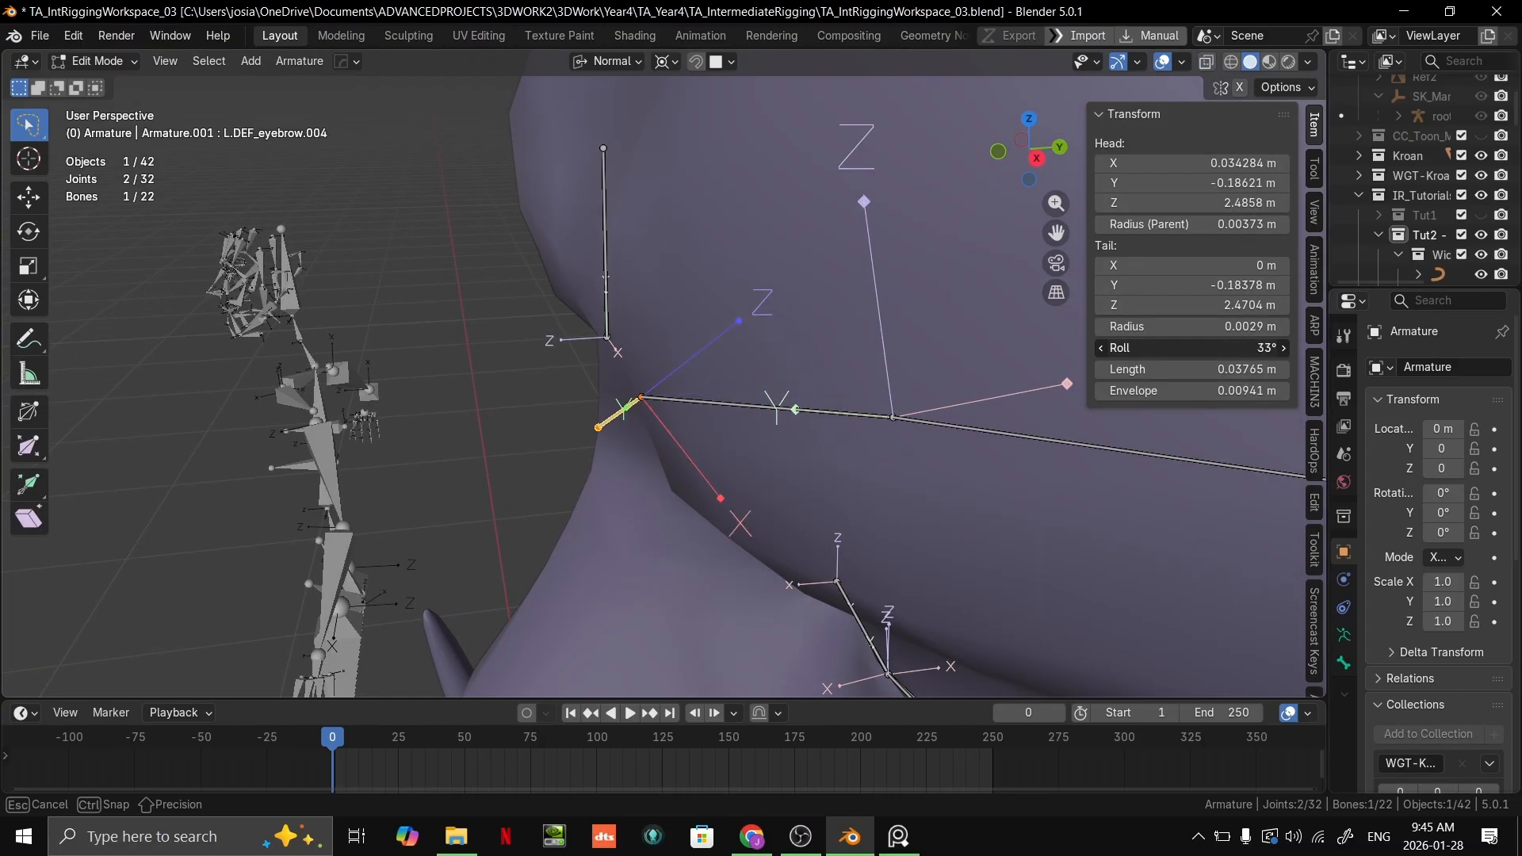
middle_click_drag(1069, 369, 1031, 365)
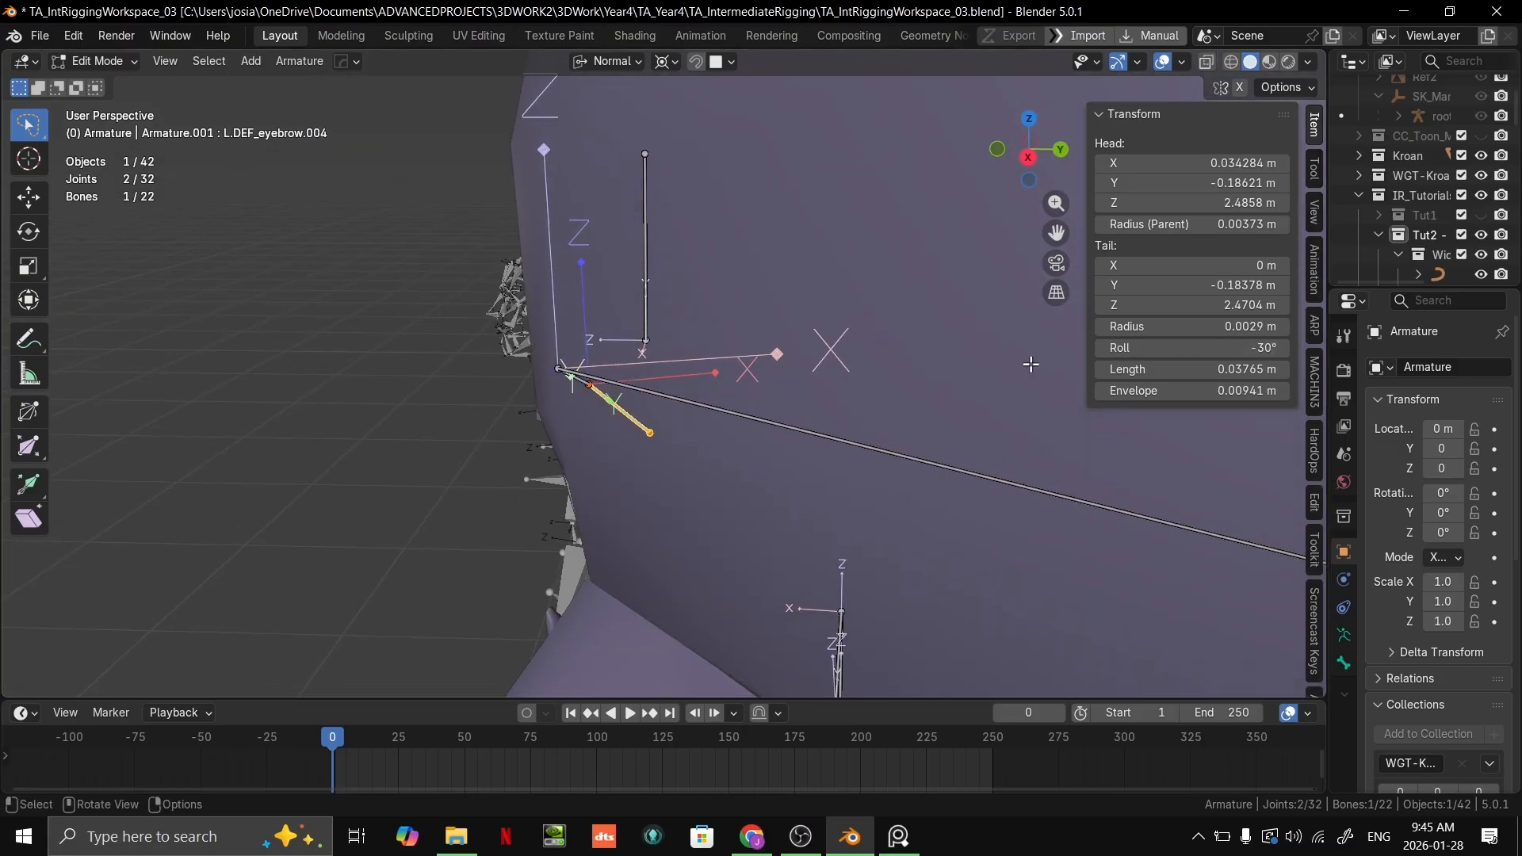
middle_click_drag(812, 400, 844, 406)
left_click_drag(1246, 352, 1251, 352)
Step: Inspect the eyebrow bones and their axes from the front of the face
middle_click_drag(825, 378, 979, 327)
scroll(873, 372, "down", 2)
middle_click_drag(809, 405, 938, 323, "shift")
scroll(721, 381, "up", 2)
scroll(735, 377, "down", 2)
middle_click_drag(737, 380, 771, 382)
scroll(744, 357, "down", 3)
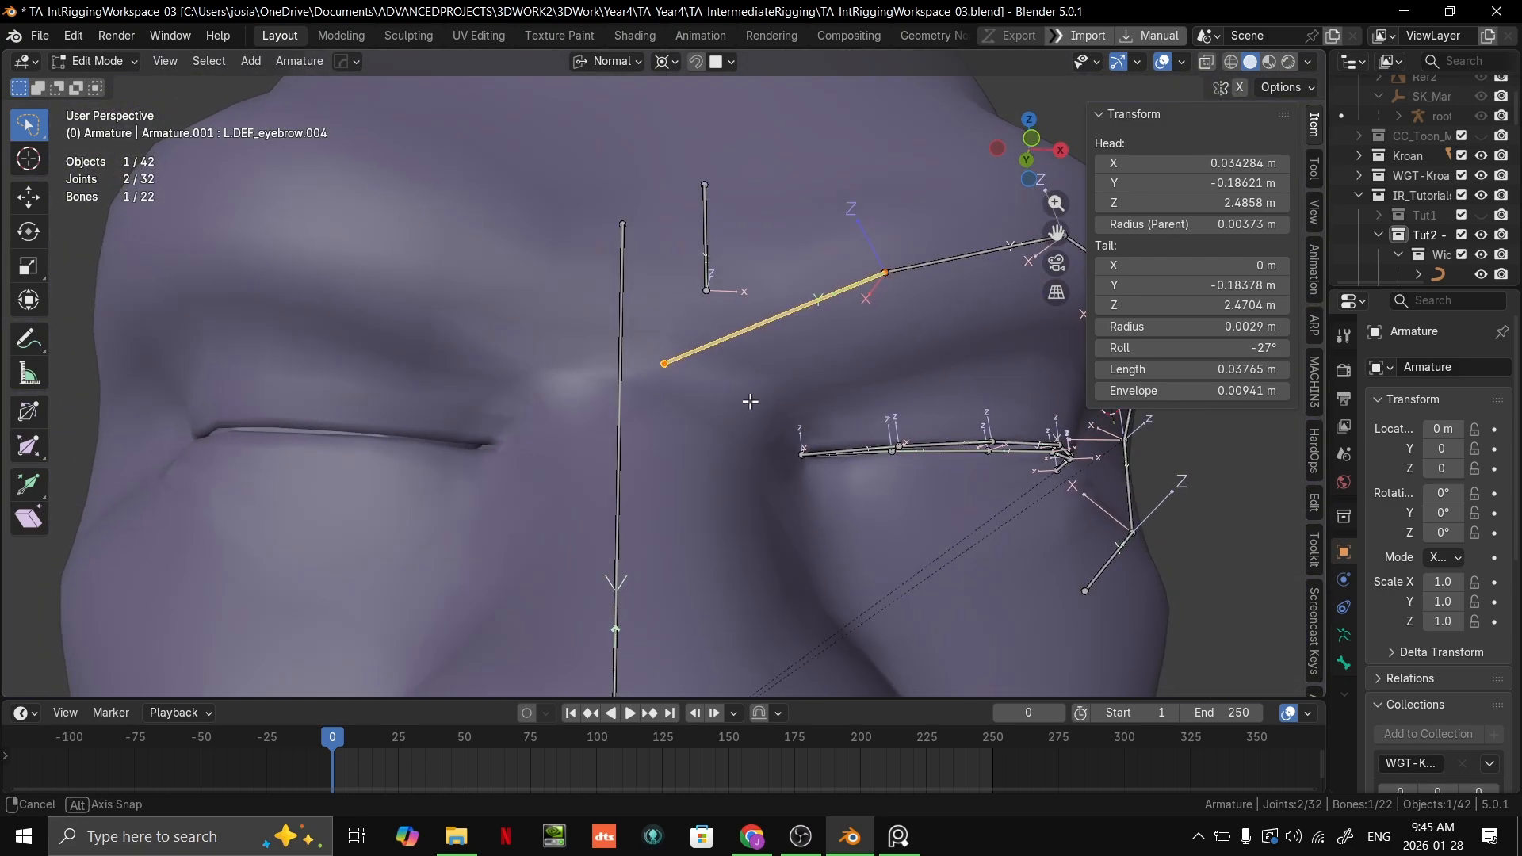
Step: Switch to the reference image board and bring the wireframe head topology images into view
key("alt+Tab")
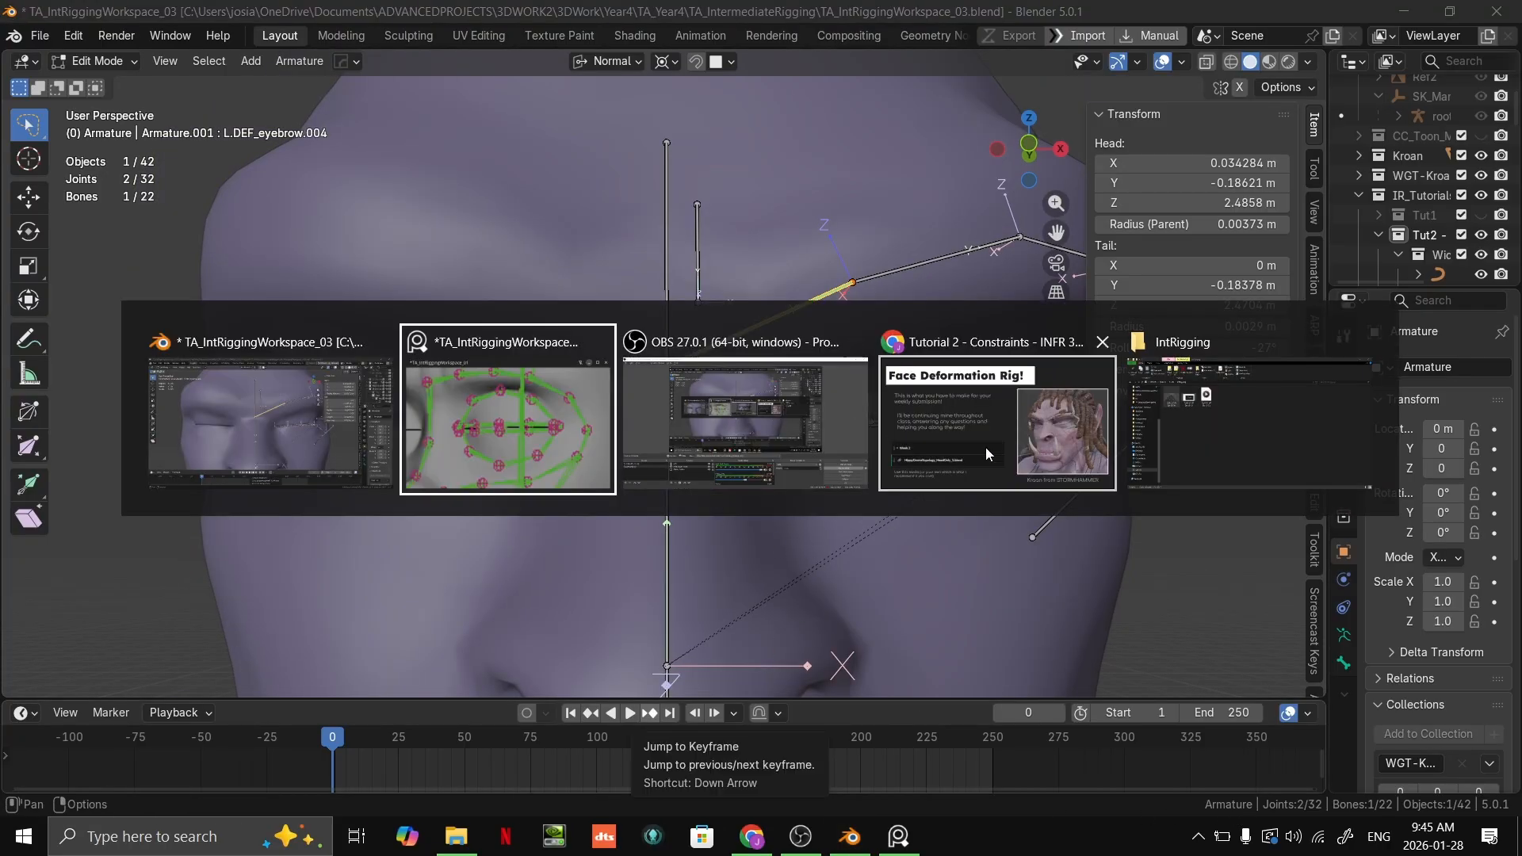
left_click(499, 464)
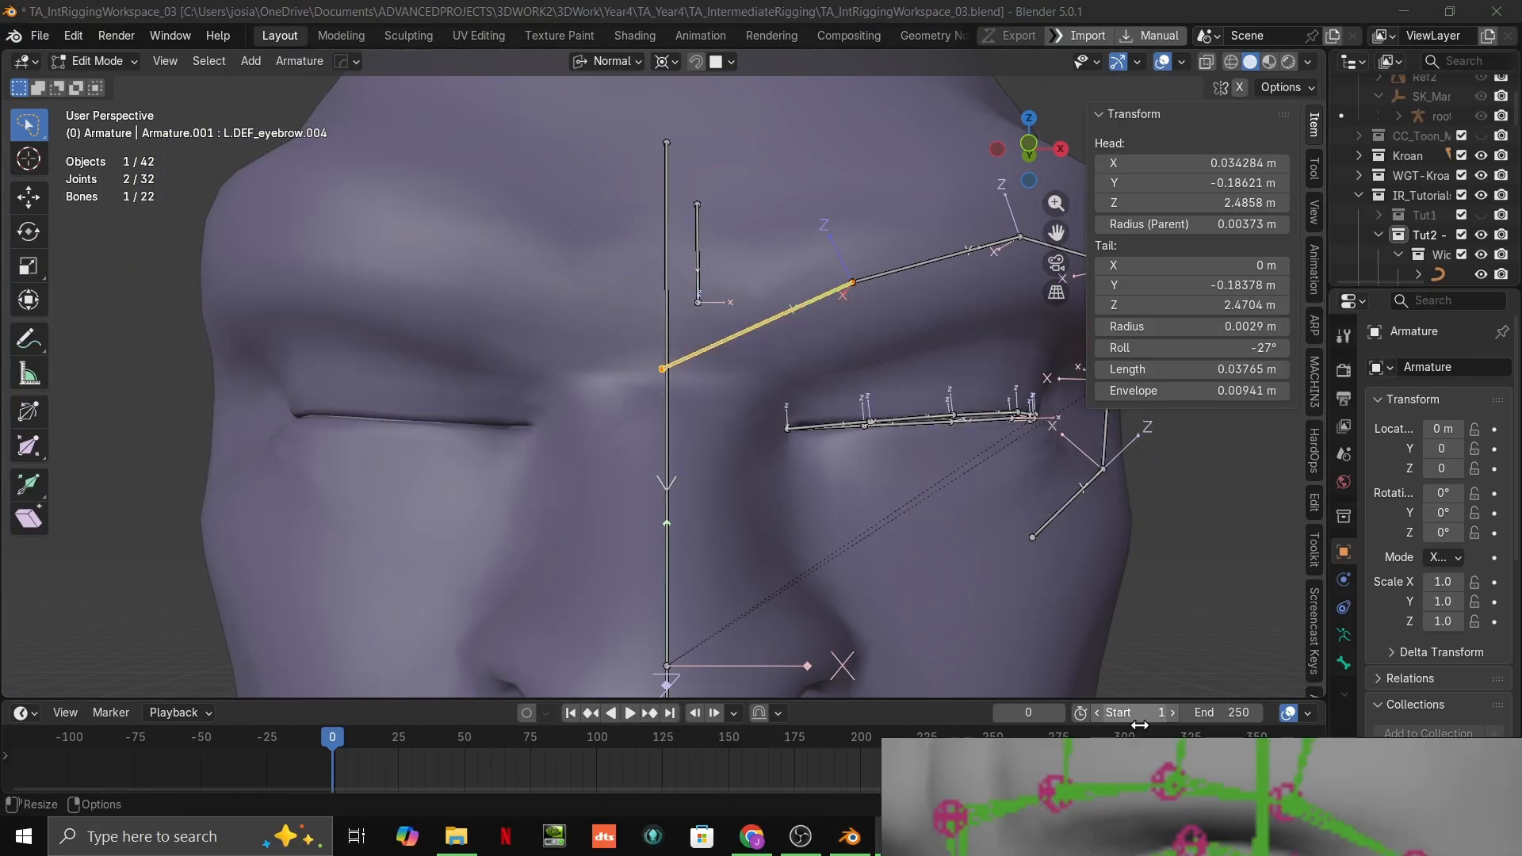
right_click_drag(956, 588, 733, 177)
scroll(760, 223, "down", 10)
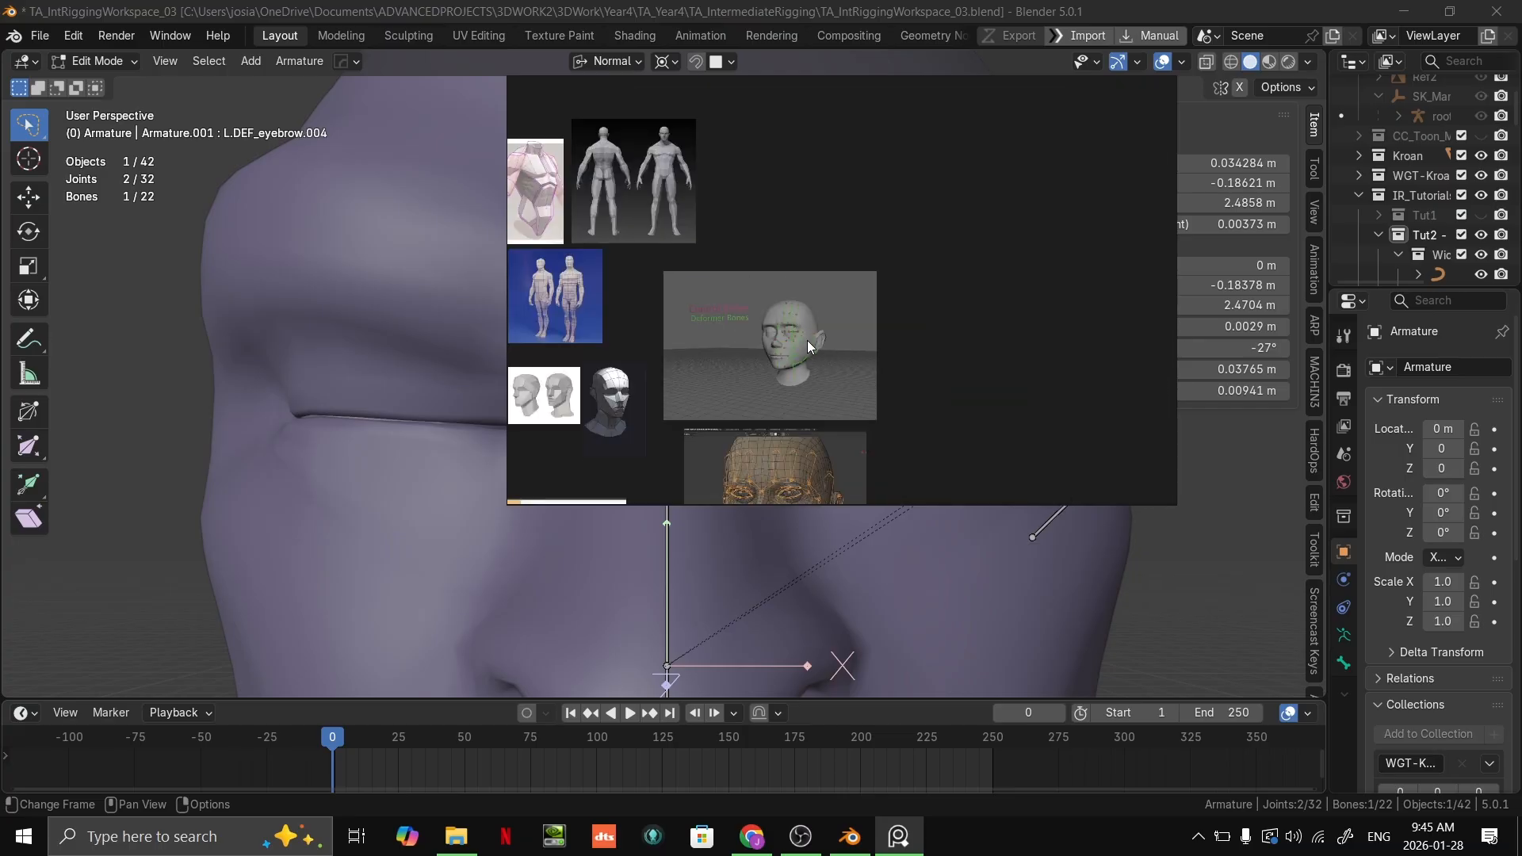
middle_click_drag(807, 341, 829, 226)
middle_click_drag(760, 463, 915, 222)
left_click_drag(956, 195, 999, 363)
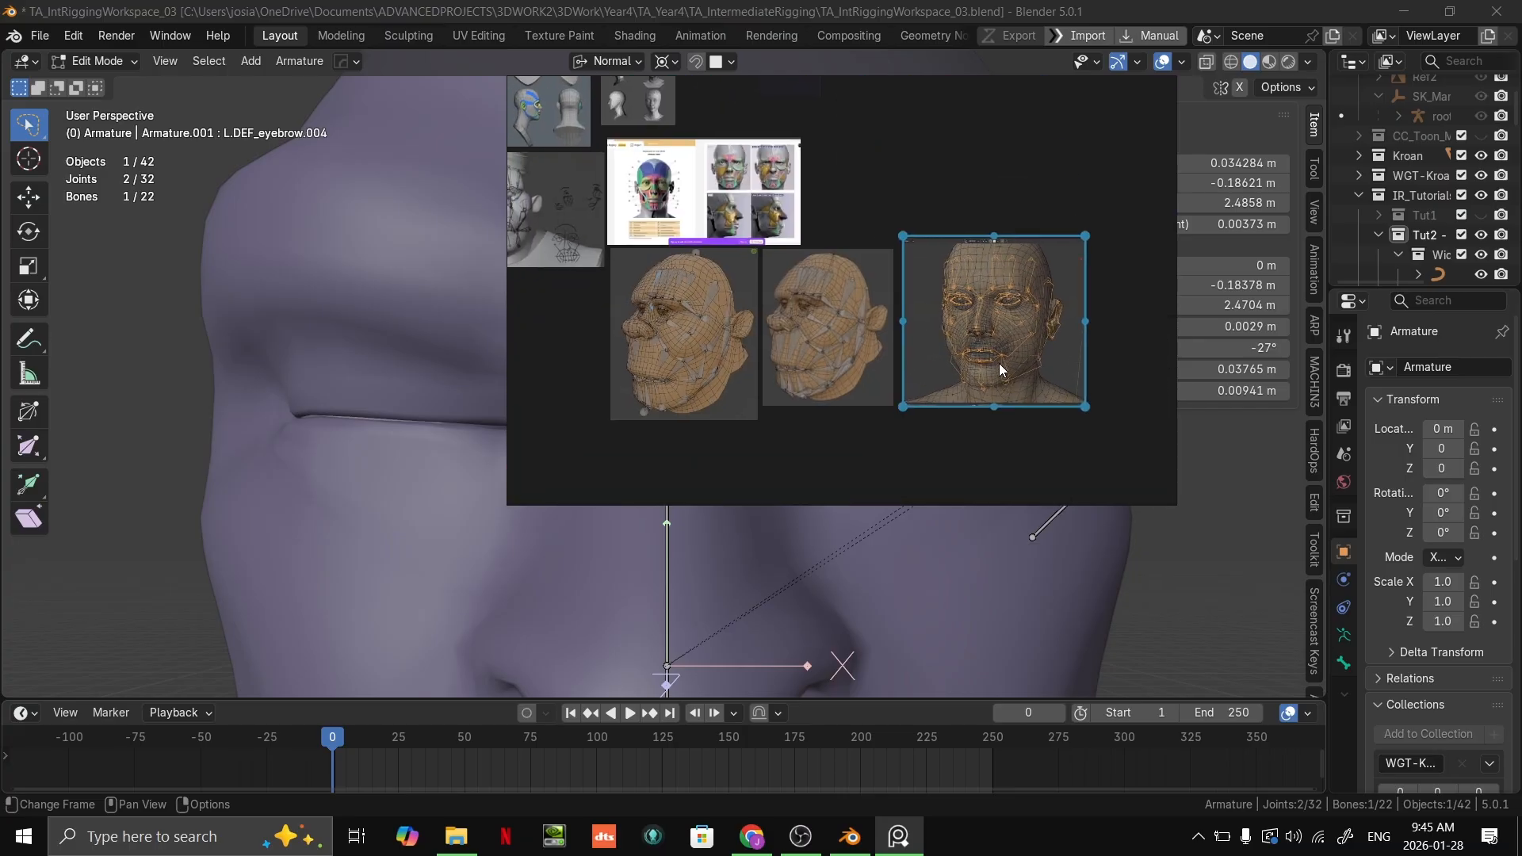
Step: Examine the wireframe head references and shift the middle and front-view images slightly down to line up the row
scroll(991, 329, "up", 2)
middle_click_drag(813, 321, 919, 269)
scroll(737, 299, "down", 2)
left_click_drag(780, 288, 782, 291)
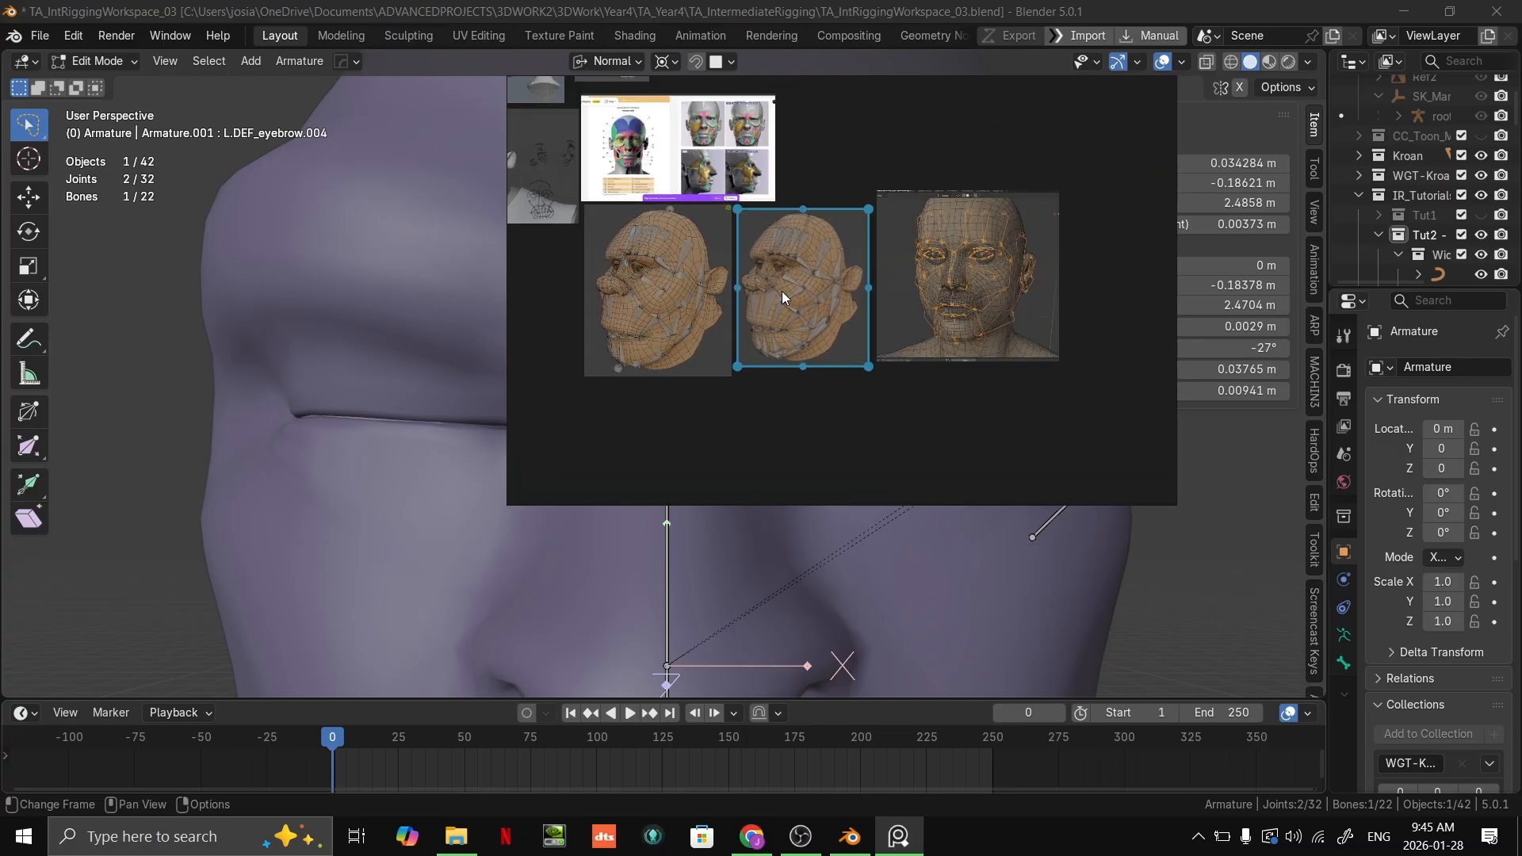
left_click_drag(965, 285, 968, 311)
left_click(765, 319)
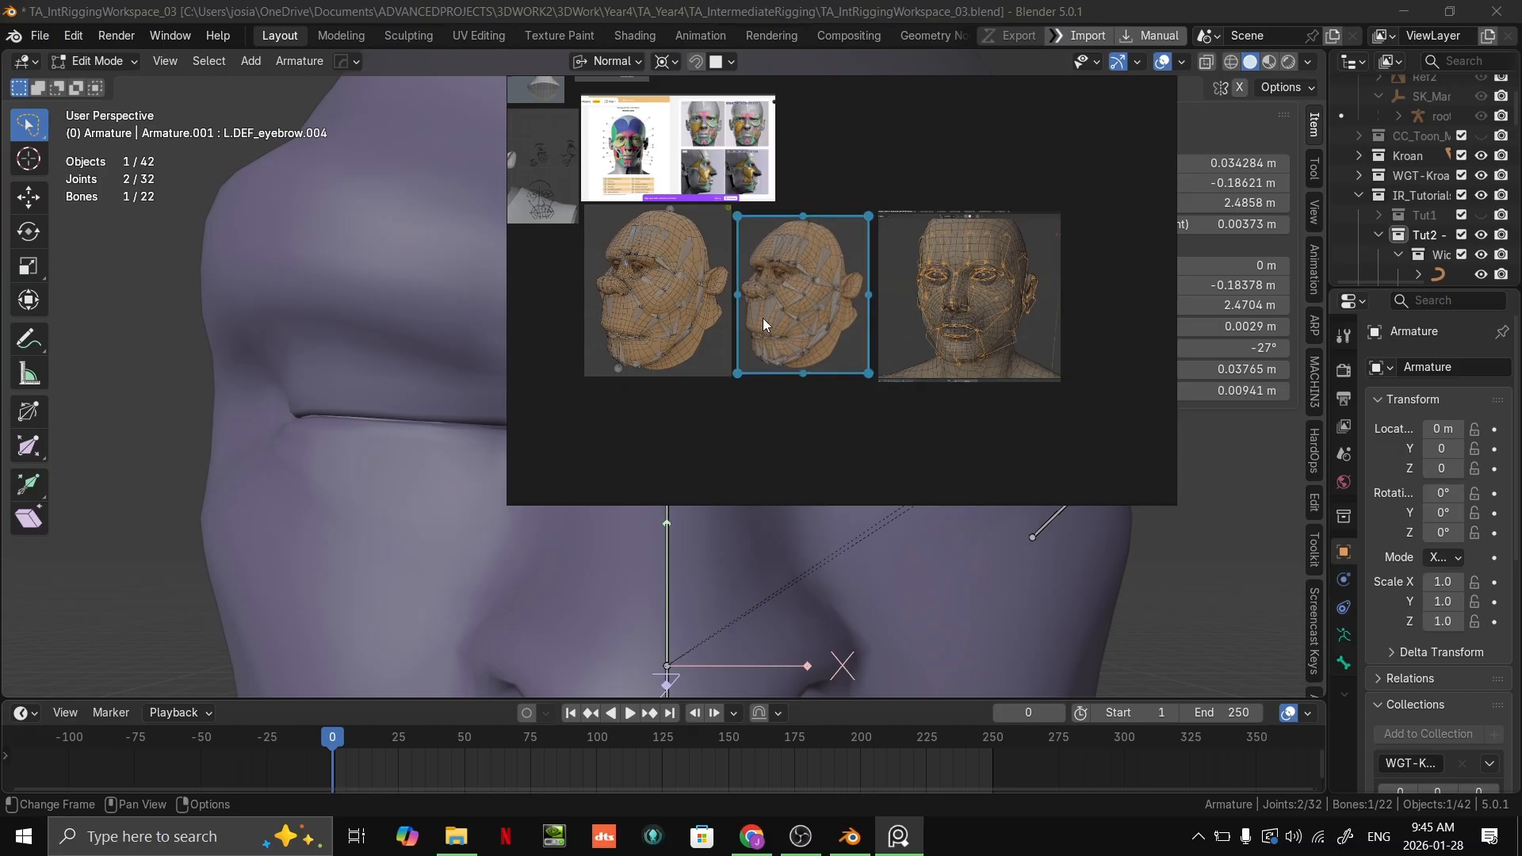
Step: Compare the bone placement across the three wireframe head references on the image board
left_click(836, 417)
scroll(752, 340, "up", 1)
middle_click_drag(752, 339, 791, 387)
scroll(782, 292, "up", 1)
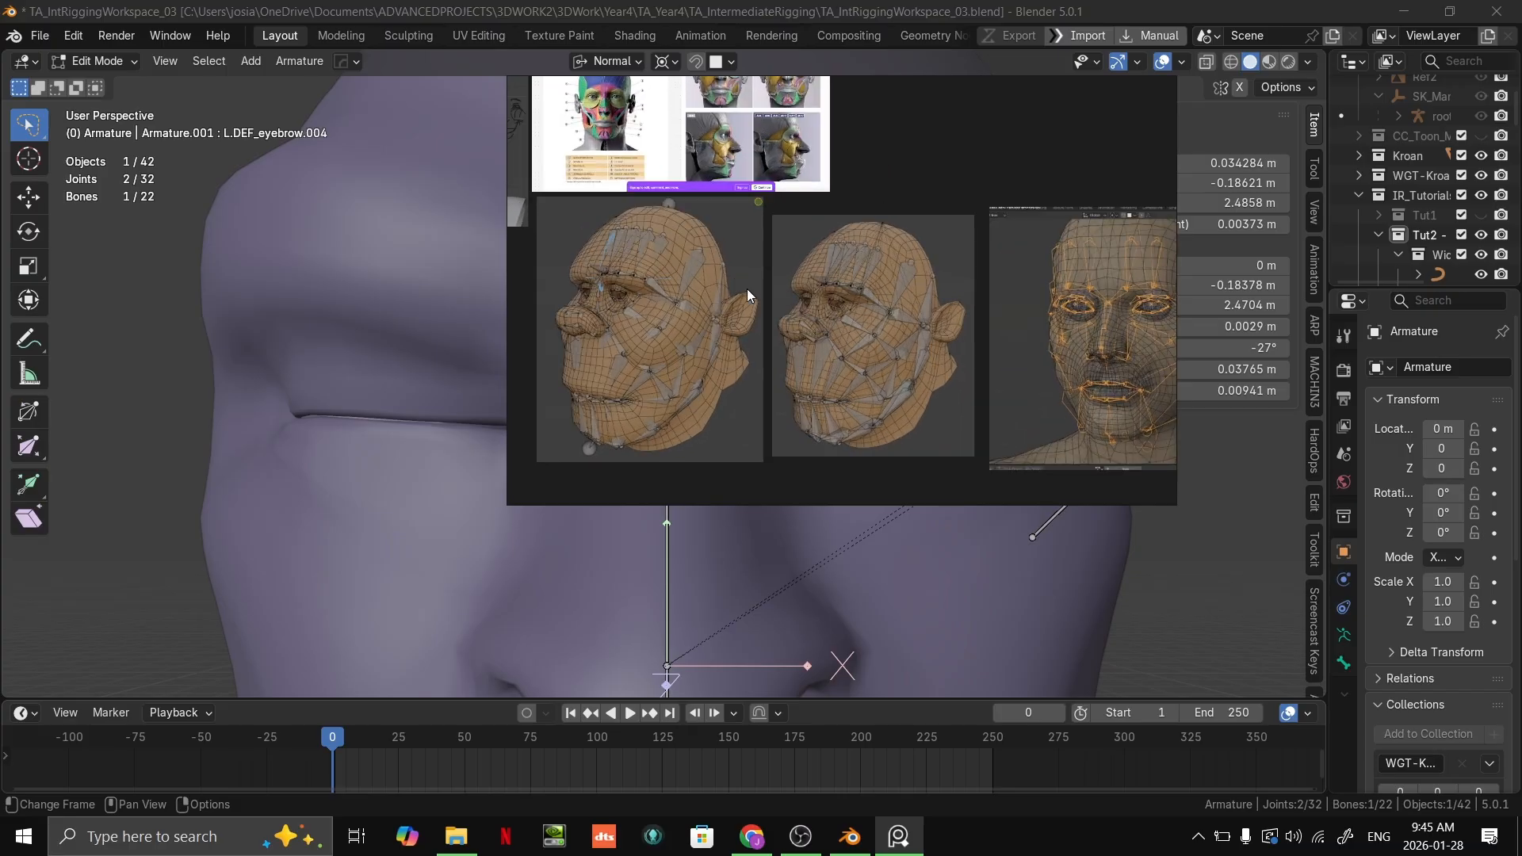
left_click(746, 290)
left_click(988, 179)
scroll(959, 353, "up", 1)
middle_click_drag(550, 358, 765, 321)
scroll(850, 322, "down", 5)
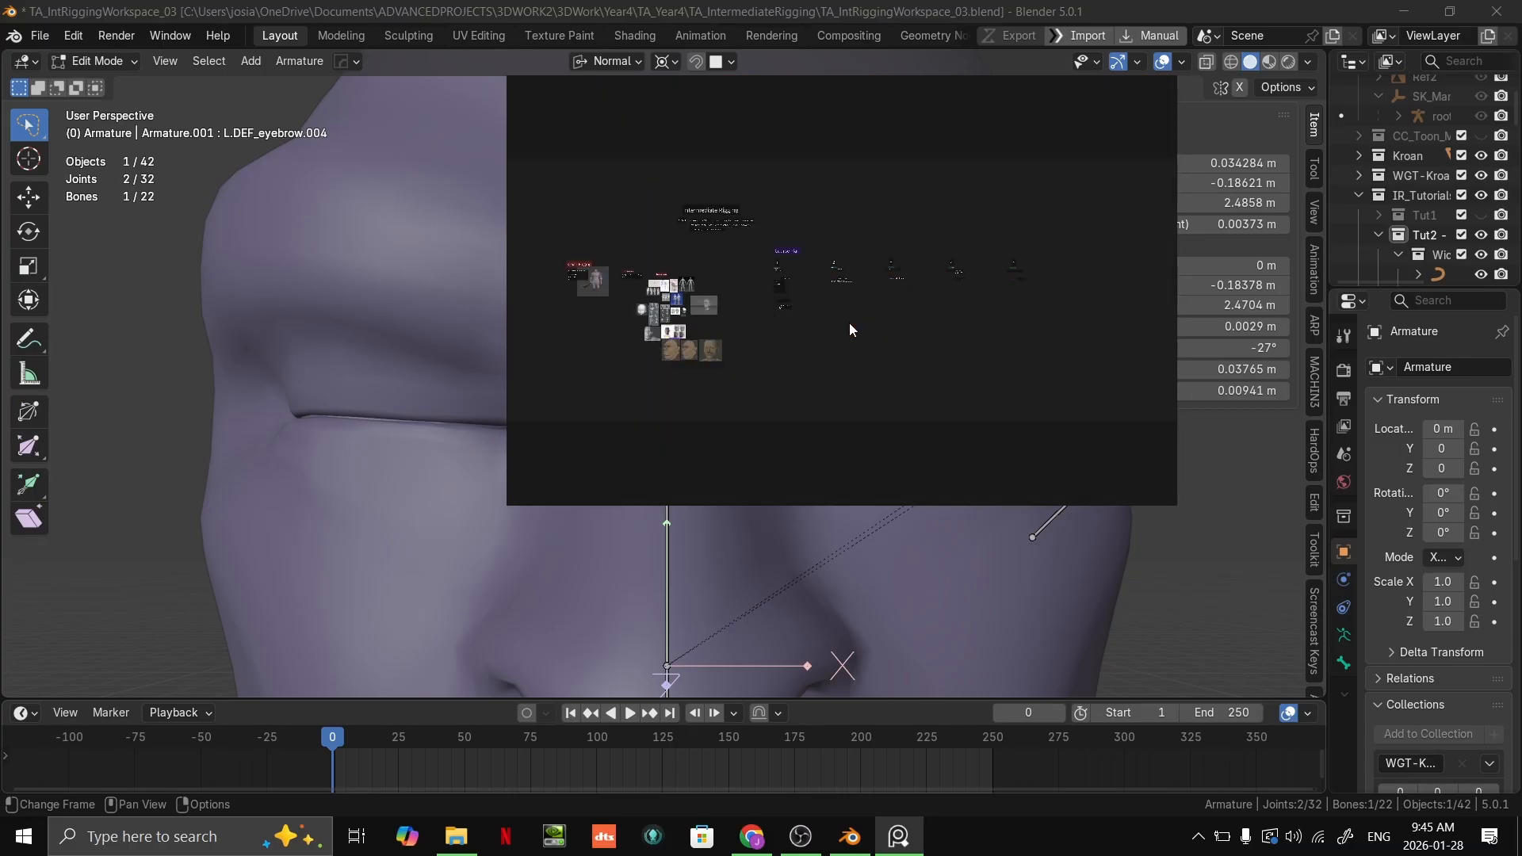
Step: Move the reference board clear of Kroan's brow and enlarge the first wireframe head on it
scroll(747, 308, "up", 5)
middle_click_drag(737, 294, 810, 298)
right_click_drag(911, 272, 1174, 586)
scroll(963, 522, "up", 8)
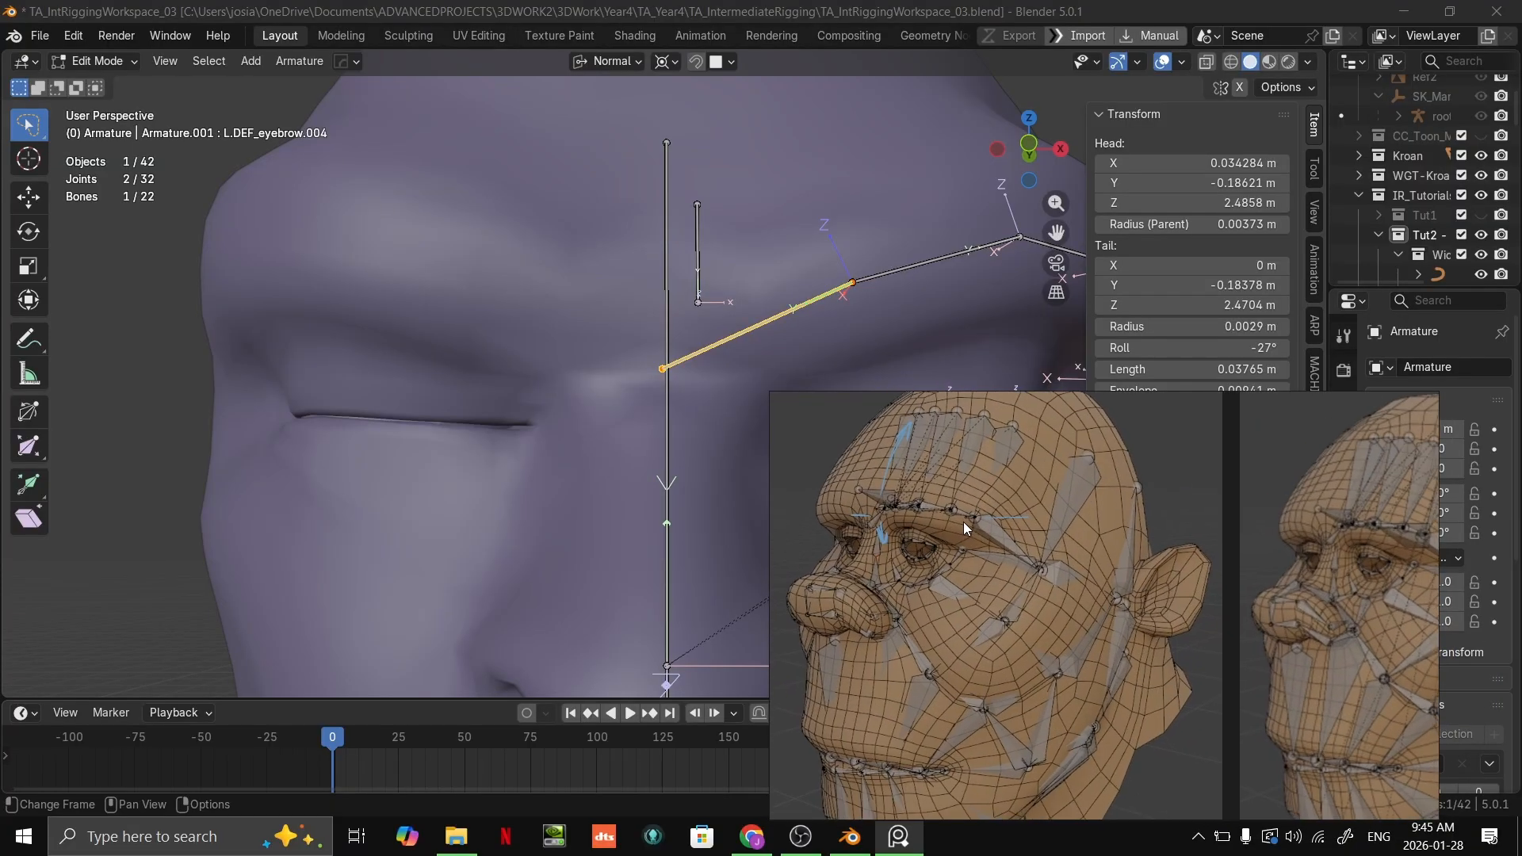
Step: Examine how the bones are laid out around the brow, nose bridge and eyes on the angled and front-view wireframe heads
mouse_move(991, 498)
middle_mouse_down()
mouse_move(1020, 442)
mouse_move(1170, 474)
mouse_move(1045, 496)
mouse_move(1516, 476)
middle_mouse_up()
scroll(1060, 464, "up", 3)
scroll(1045, 497, "down", 4)
mouse_move(820, 520)
middle_mouse_down()
mouse_move(1116, 563)
mouse_move(1168, 593)
middle_mouse_up()
scroll(986, 506, "up", 4)
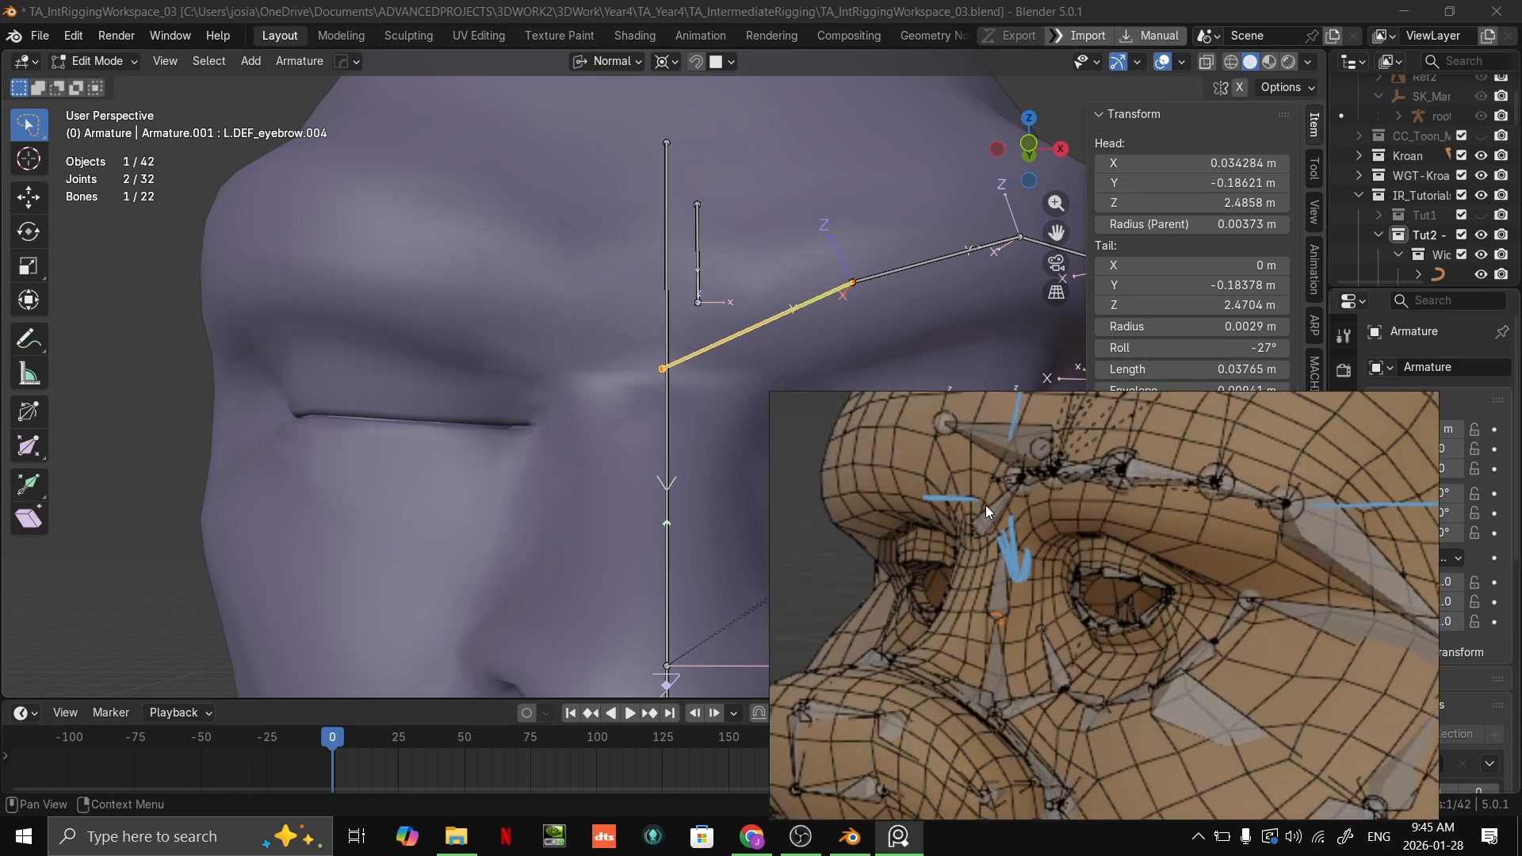
middle_click_drag(987, 534, 1045, 533)
scroll(969, 507, "up", 2)
scroll(969, 509, "down", 4)
scroll(1044, 468, "up", 2)
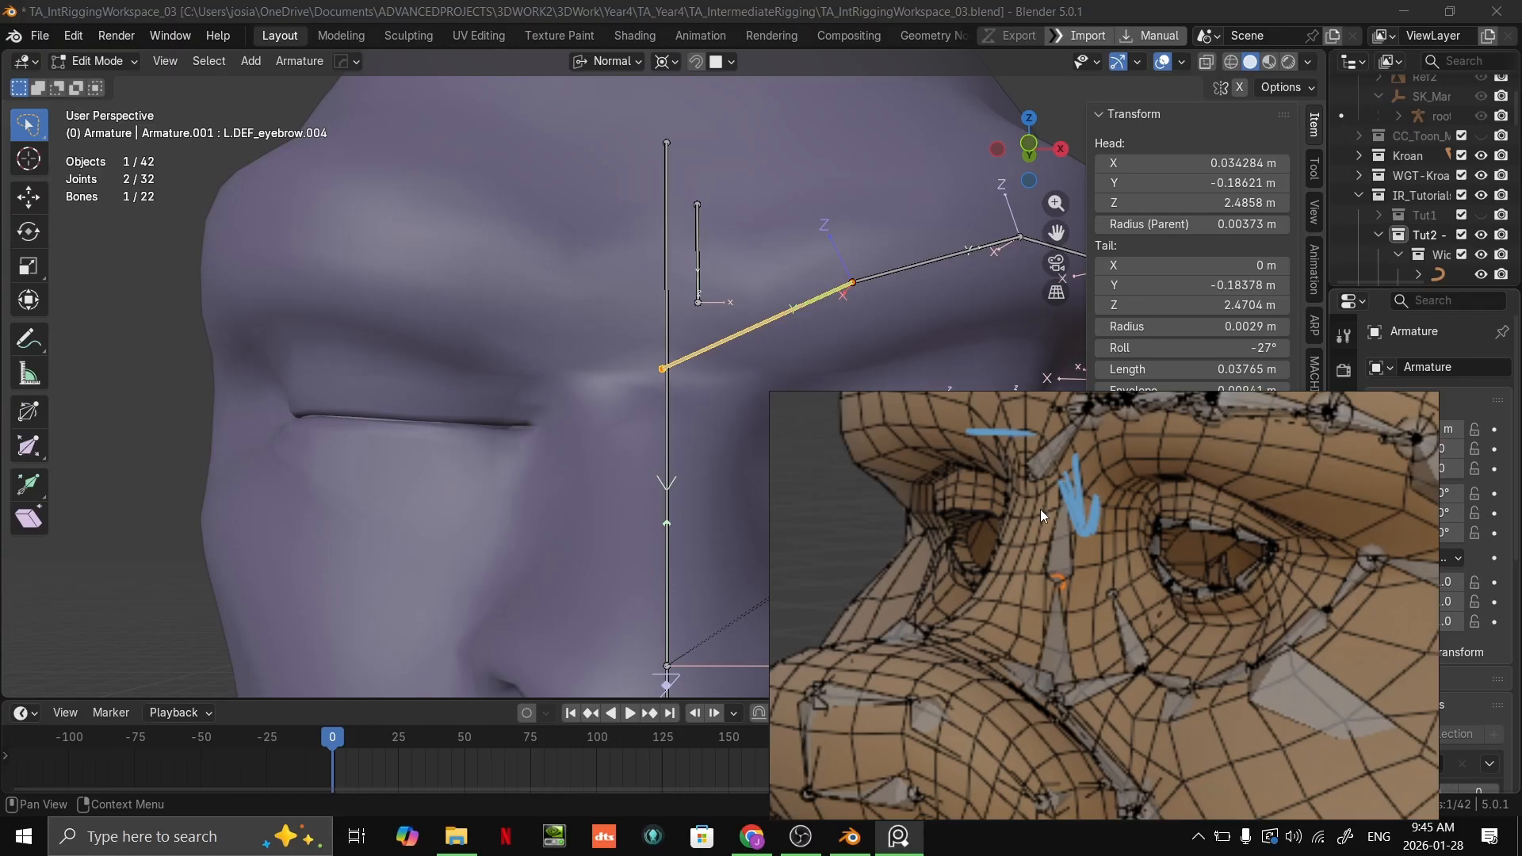
scroll(1012, 592, "down", 5)
scroll(1015, 589, "up", 5)
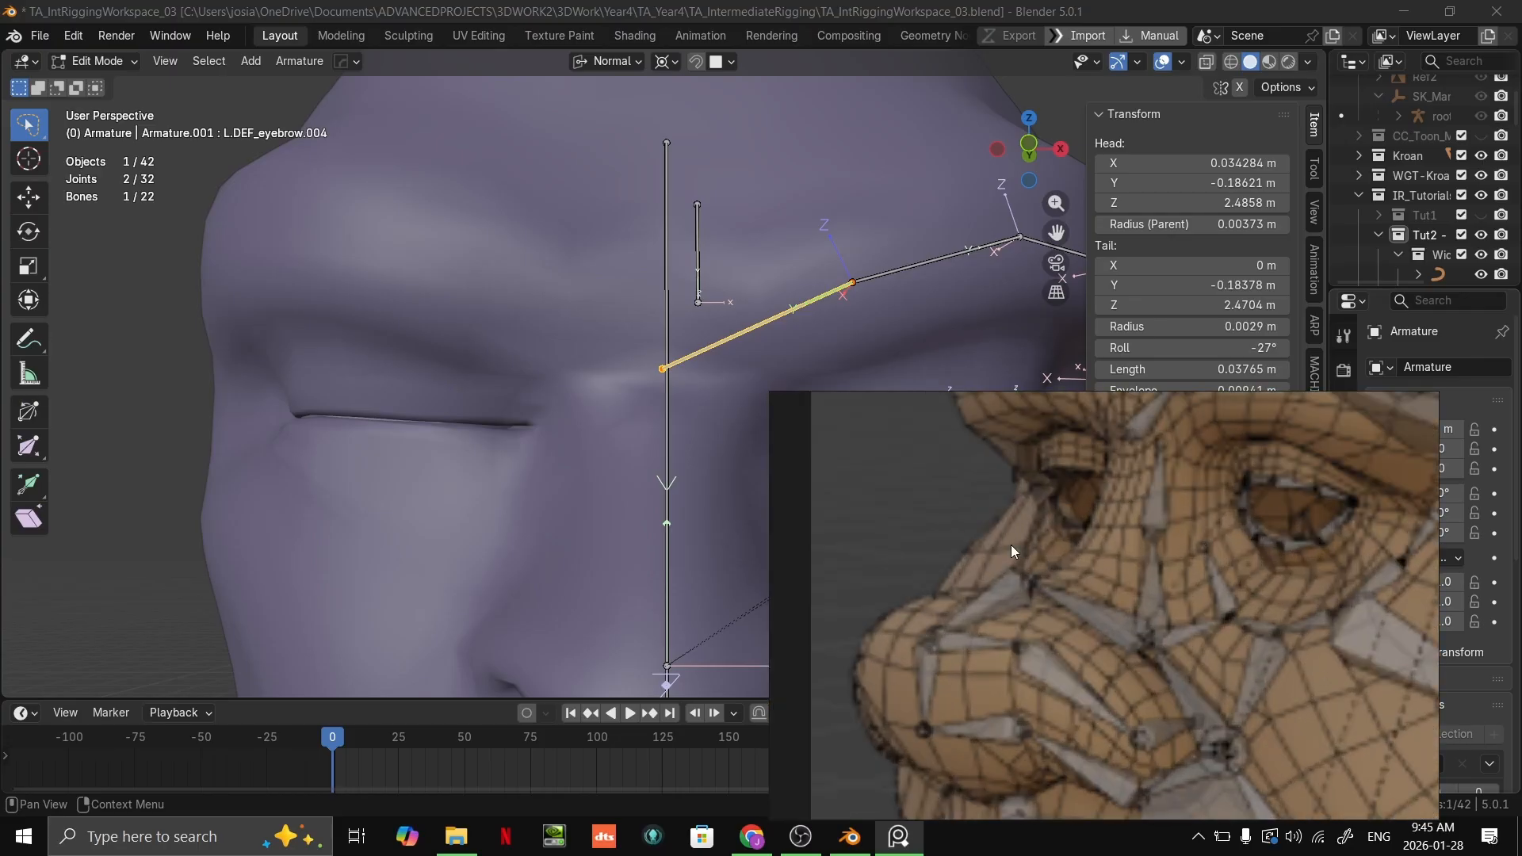
scroll(1139, 501, "down", 1)
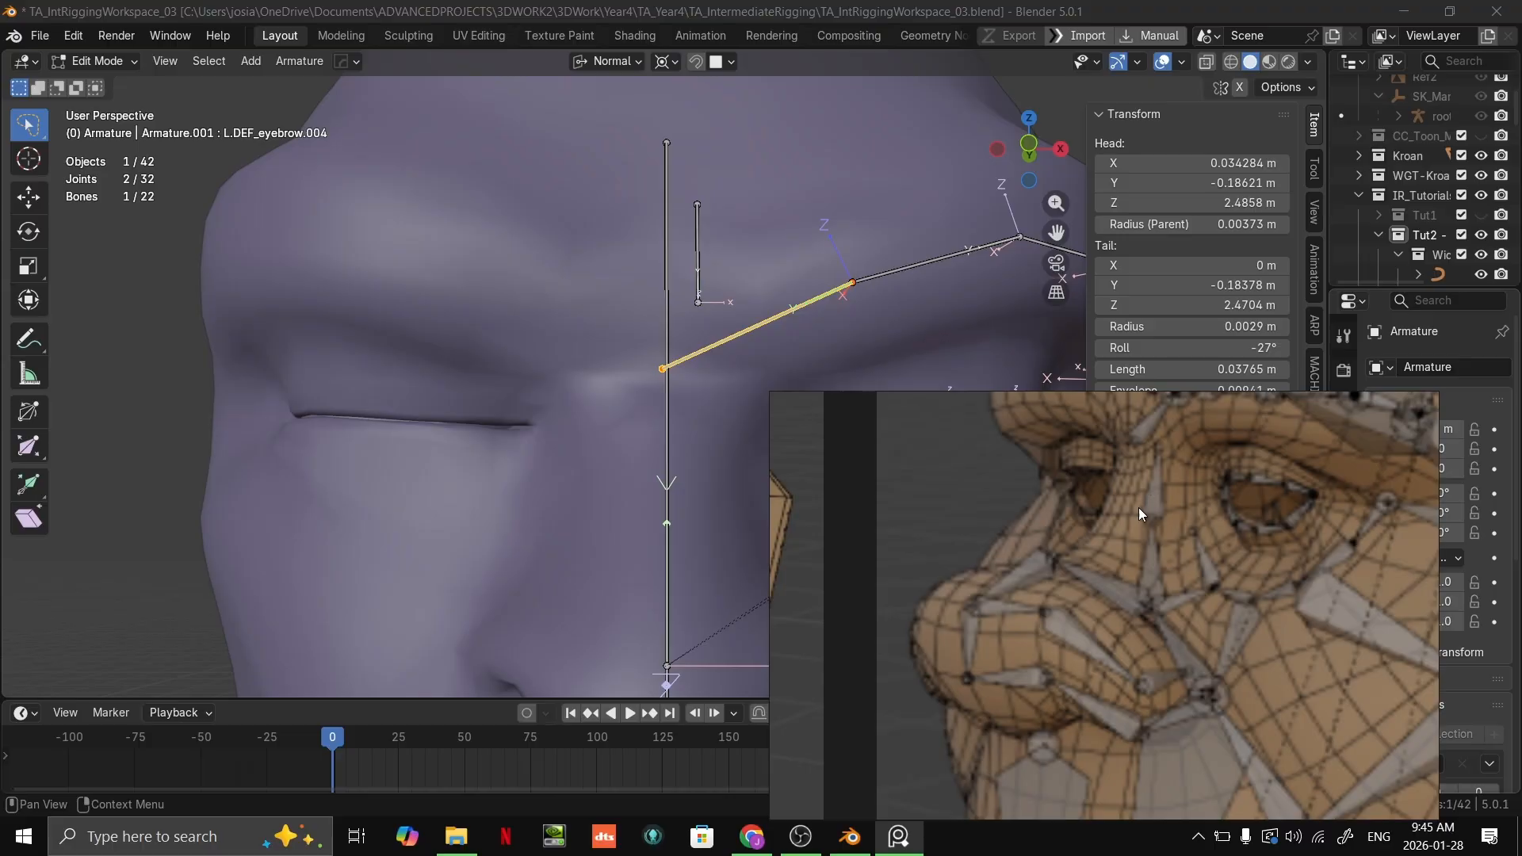
scroll(1038, 522, "down", 2)
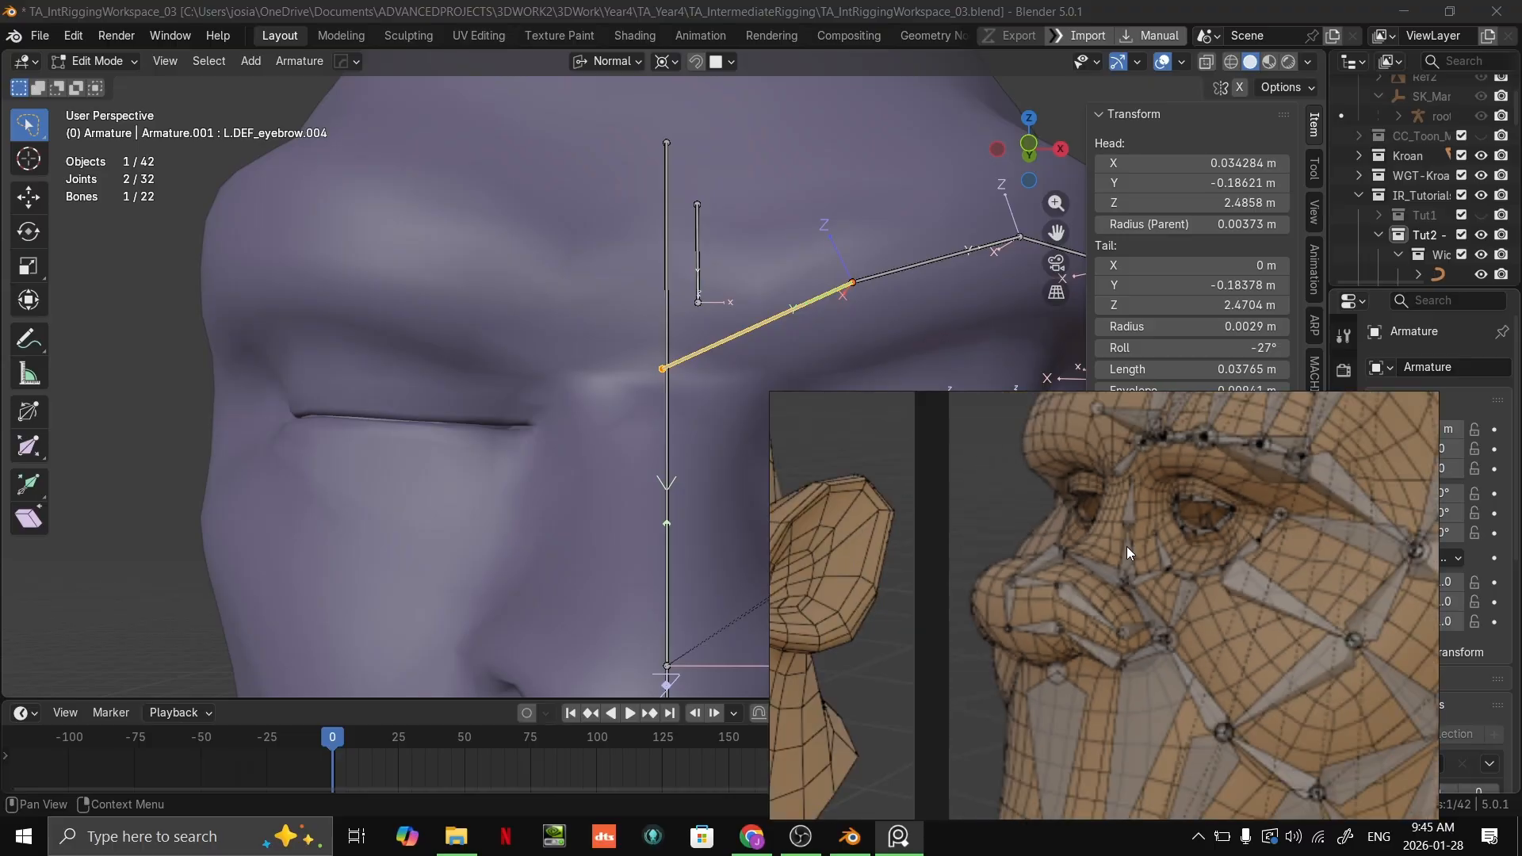
scroll(1103, 535, "up", 2)
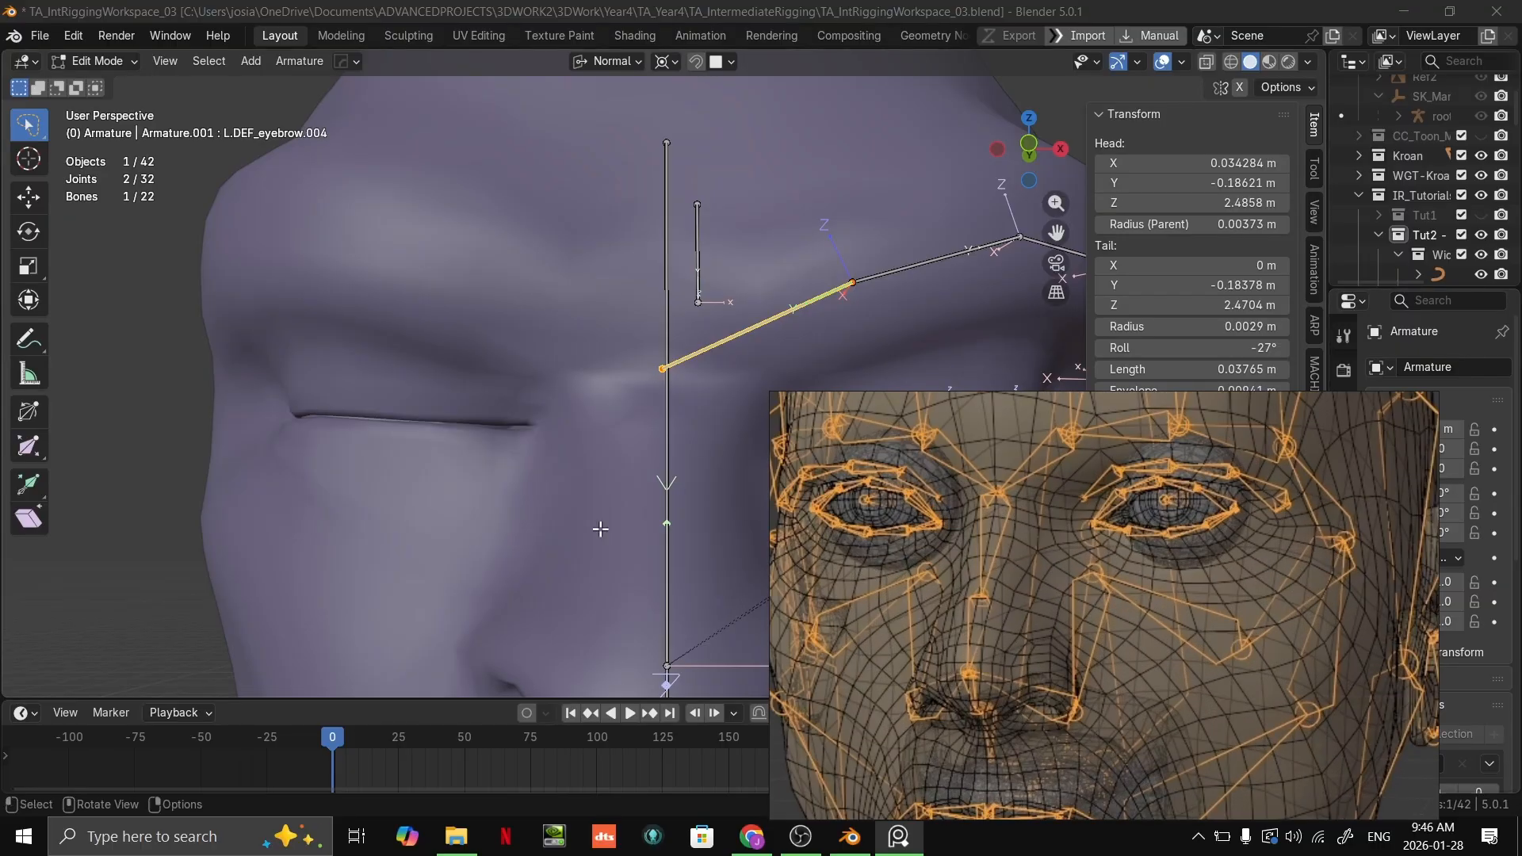
scroll(602, 539, "down", 10)
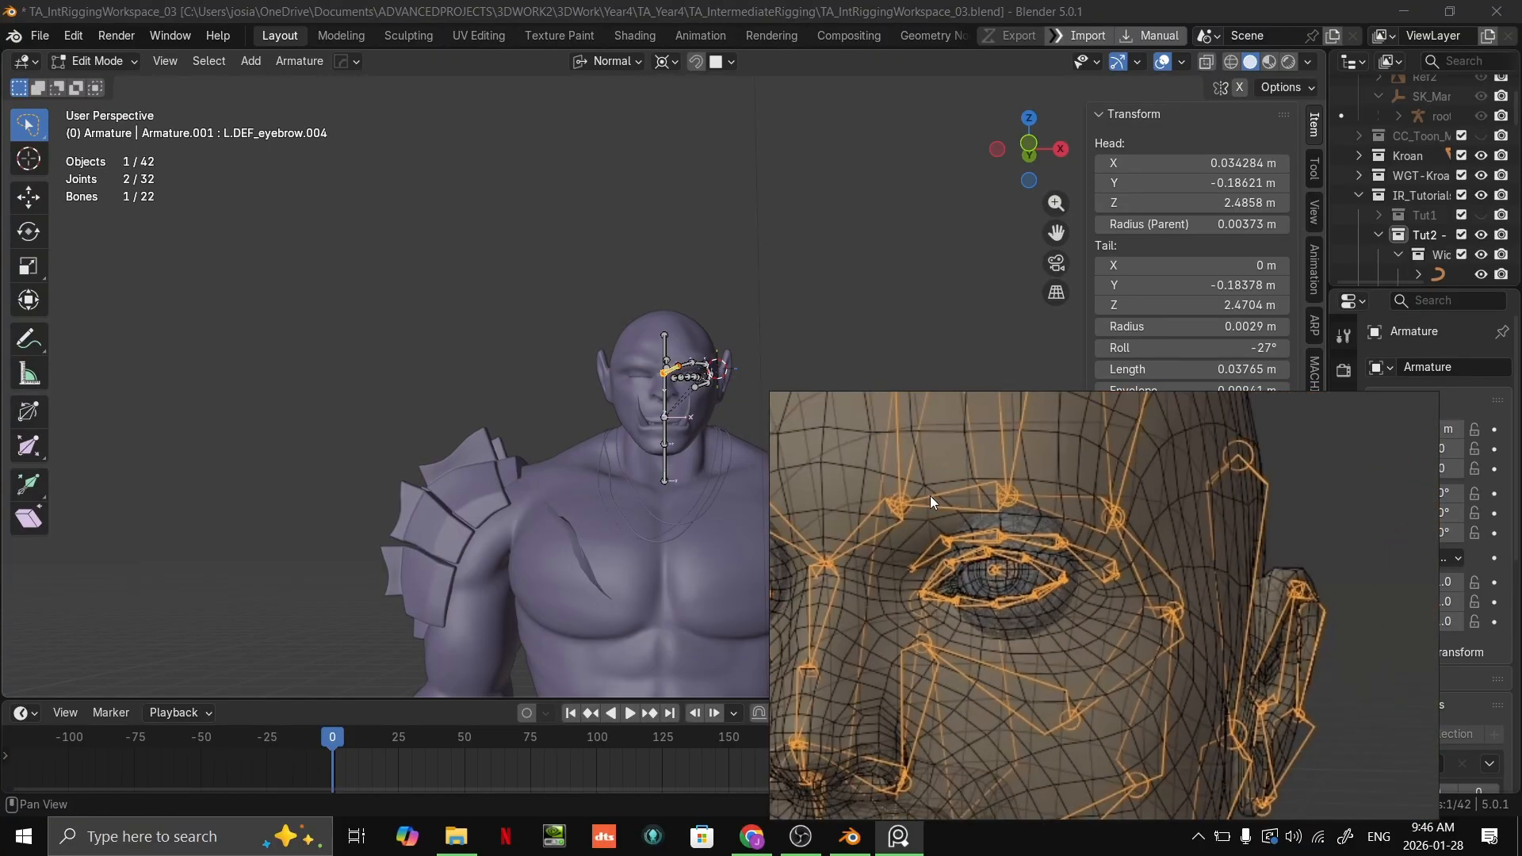
scroll(671, 430, "up", 4)
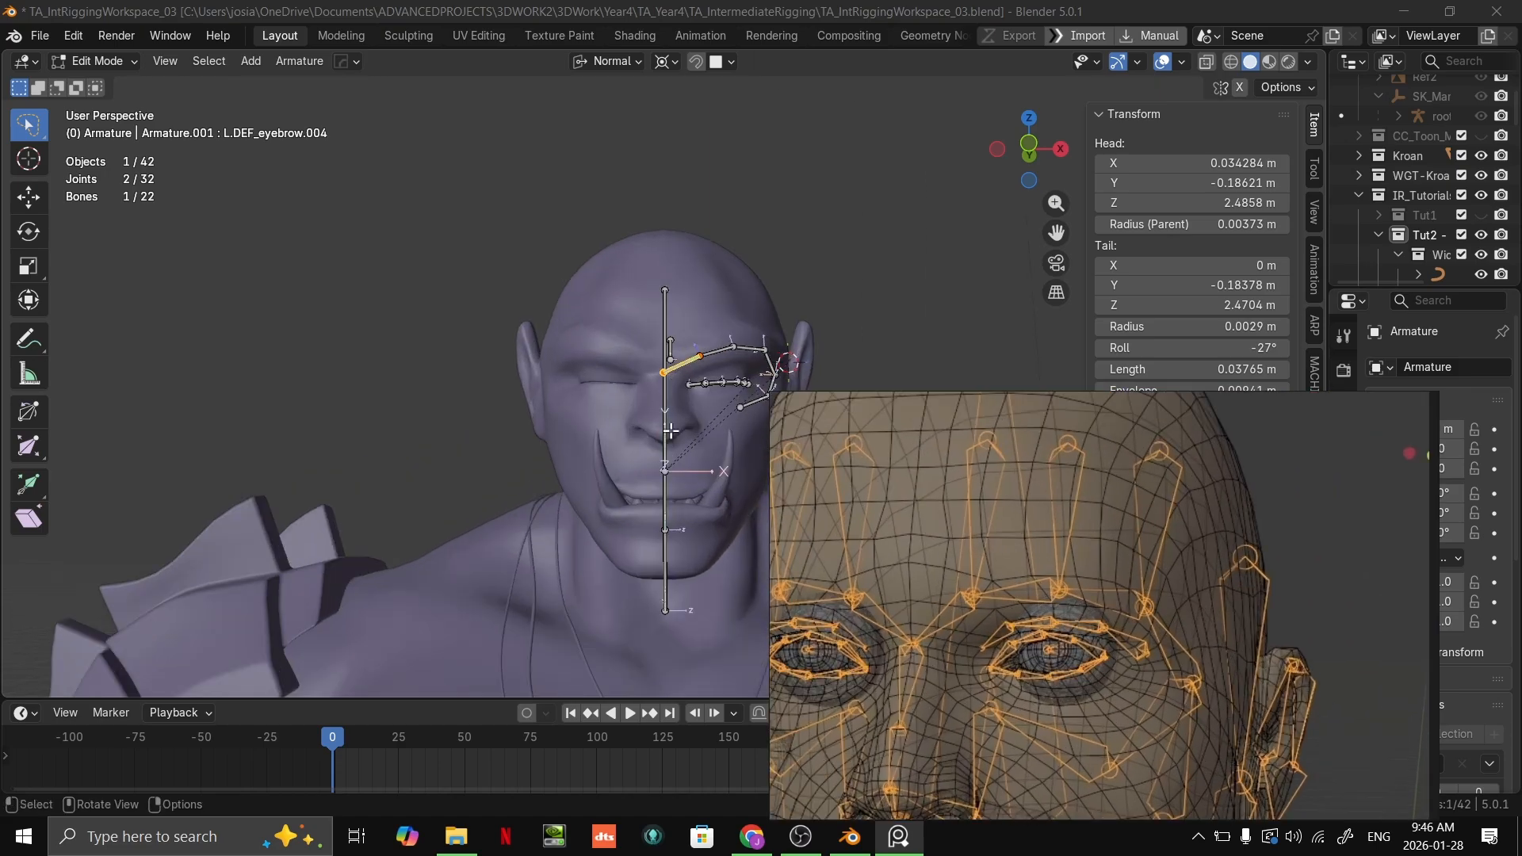
Step: Move the reference board farther off Kroan's face, frame his left cheek and display the textured model in Material Preview
scroll(670, 430, "up", 2)
left_click_drag(950, 497, 1178, 750)
scroll(720, 357, "up", 5)
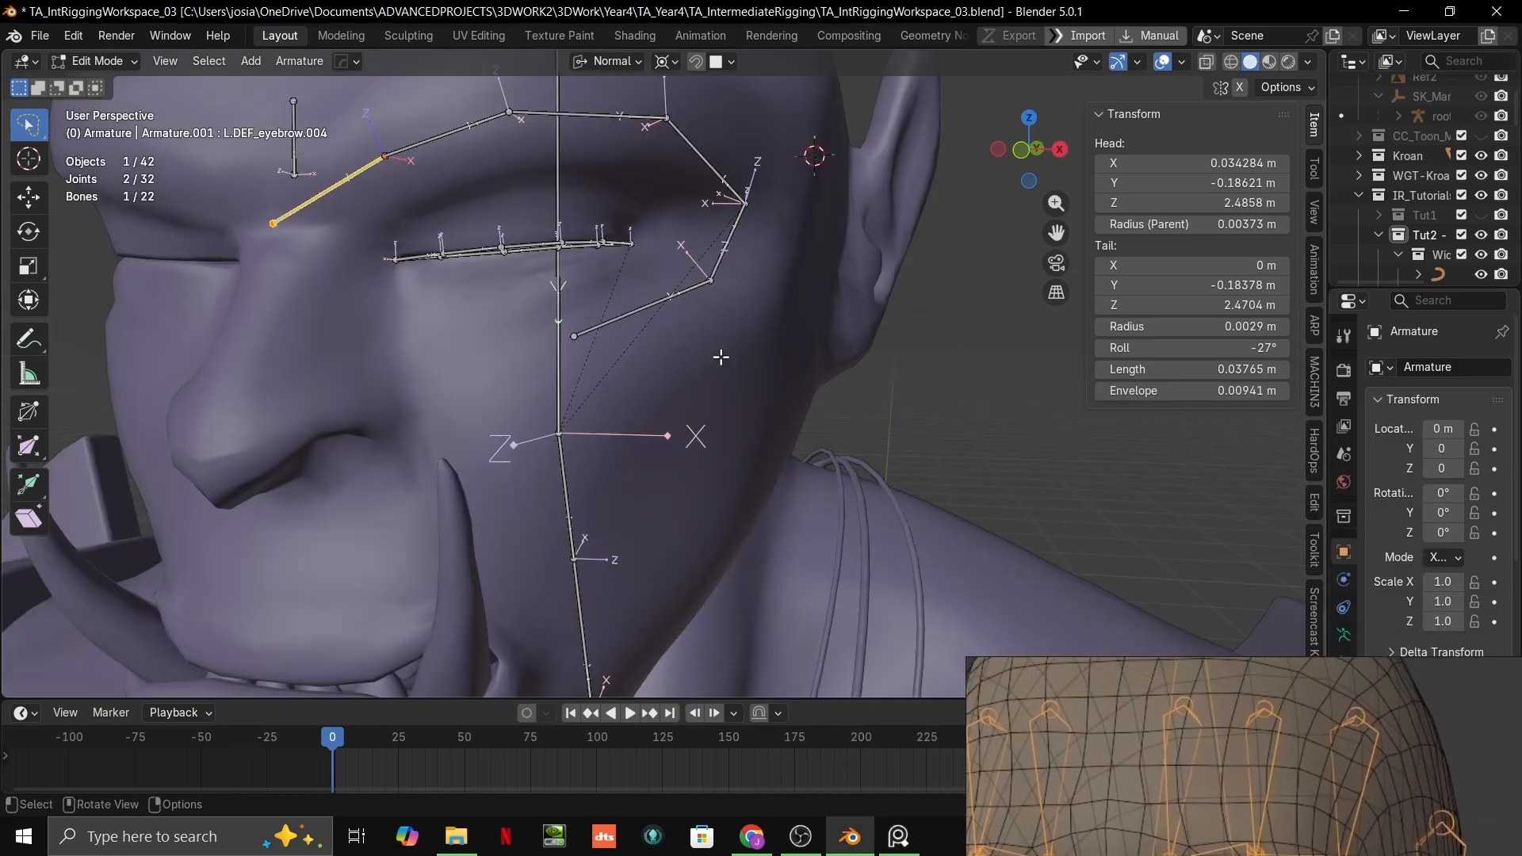
scroll(721, 357, "up", 2)
middle_click_drag(721, 358, 912, 232, "shift")
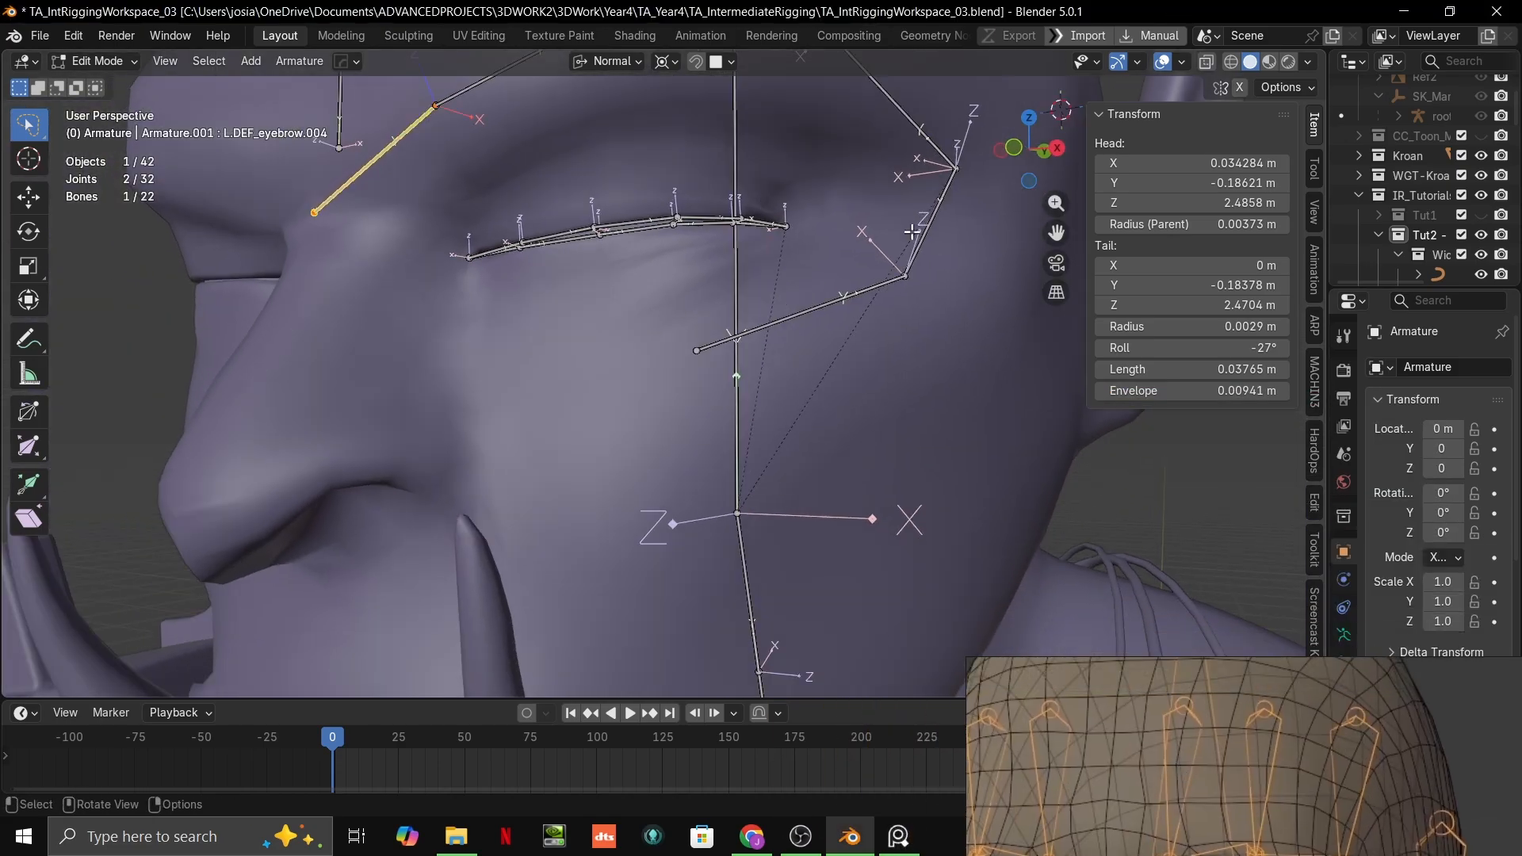
left_click(1277, 63)
middle_click_drag(800, 306, 758, 311)
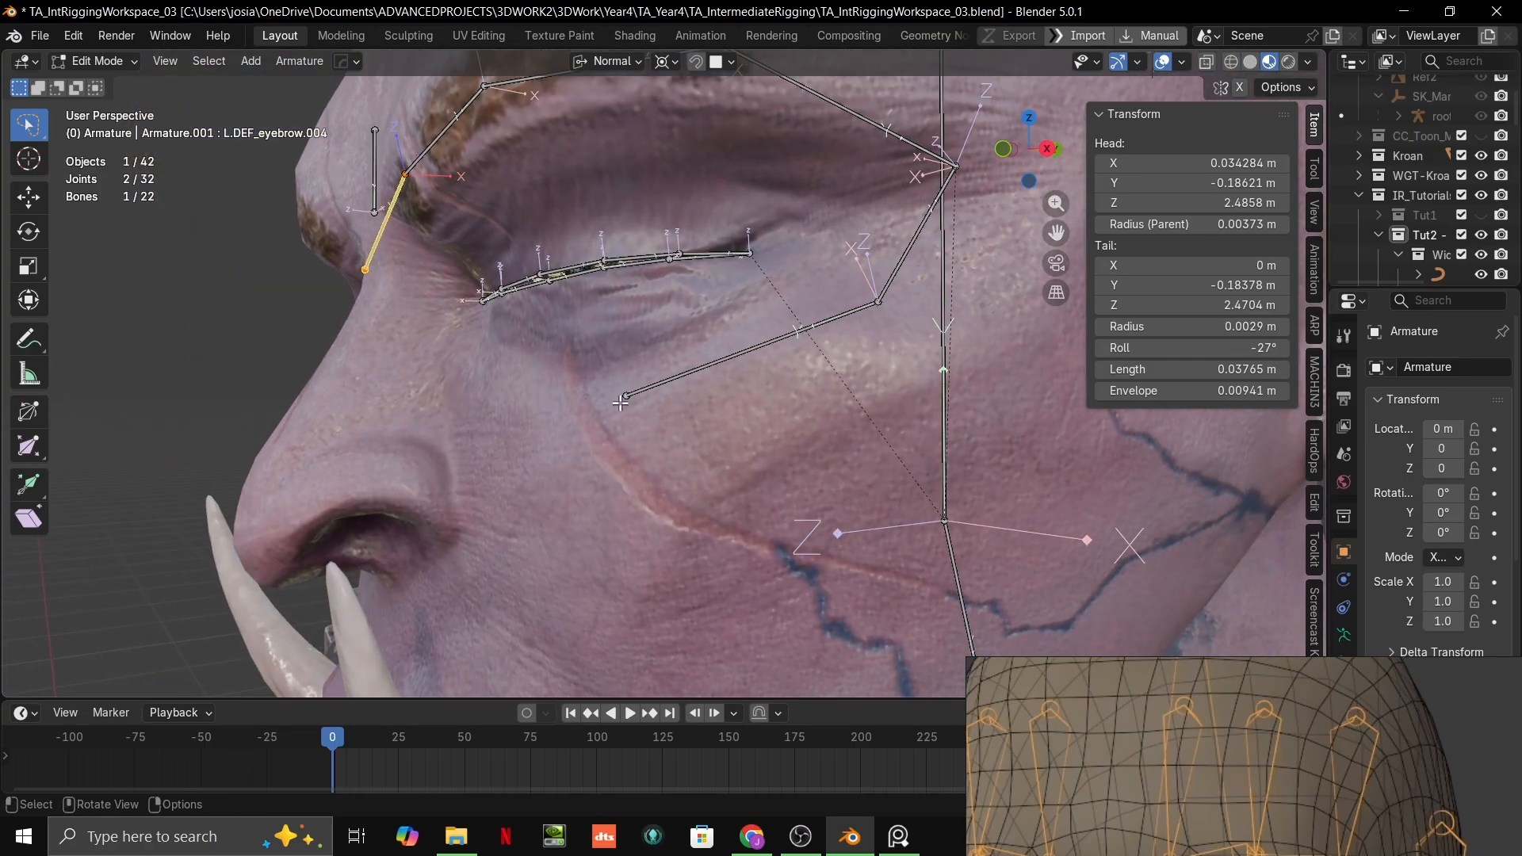
Step: Move the free end of the bone chain under Kroan's left eye outward and slightly up along the cheek
left_click(620, 402)
middle_click_drag(620, 402, 654, 428)
key("g")
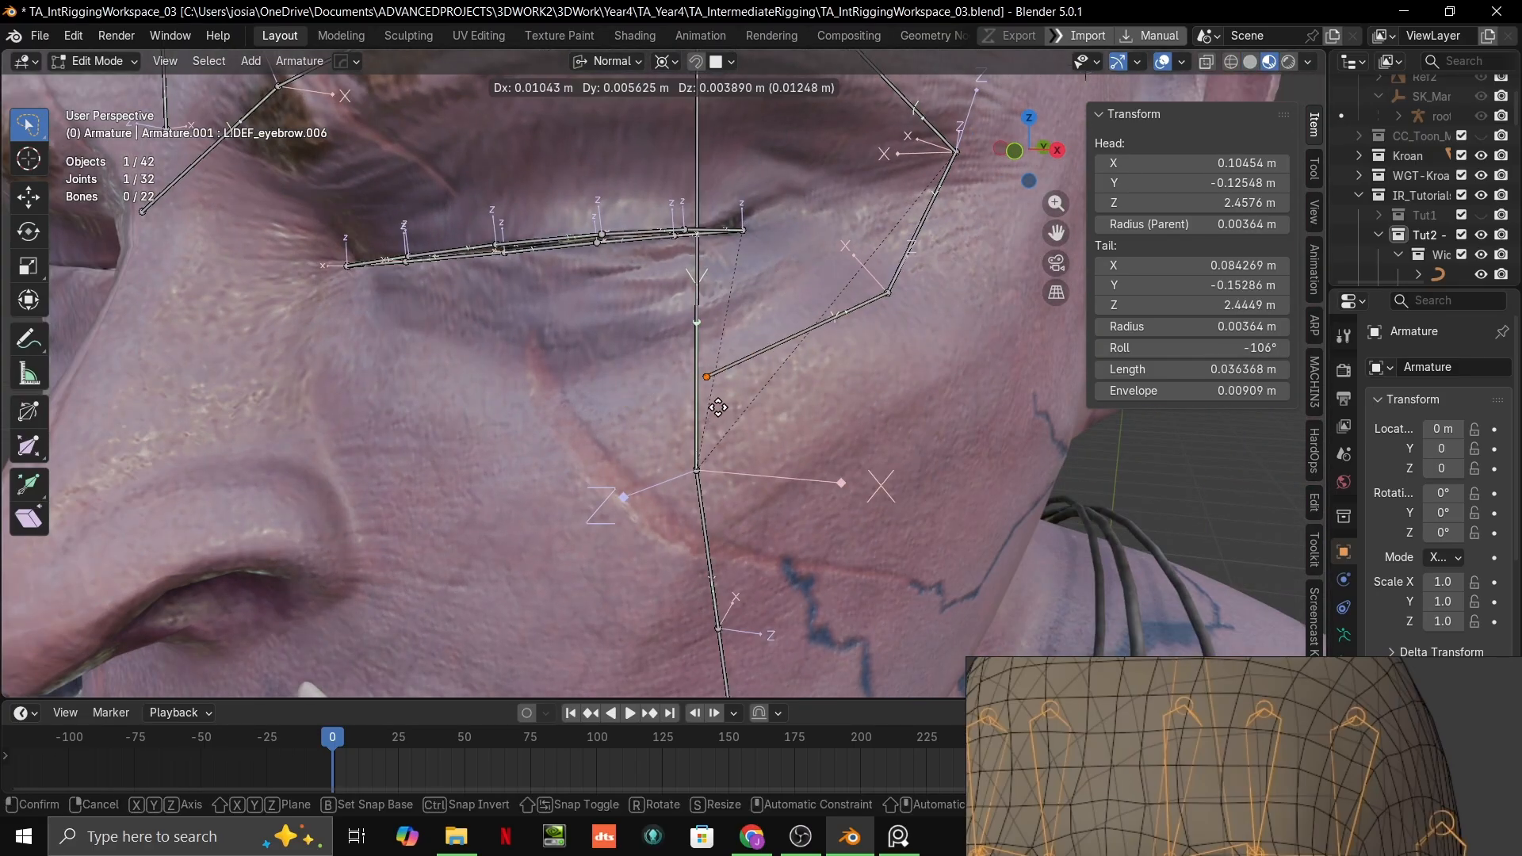
left_click(733, 396)
right_click_drag(1182, 712, 1137, 555)
middle_click_drag(888, 460, 776, 423)
key("g")
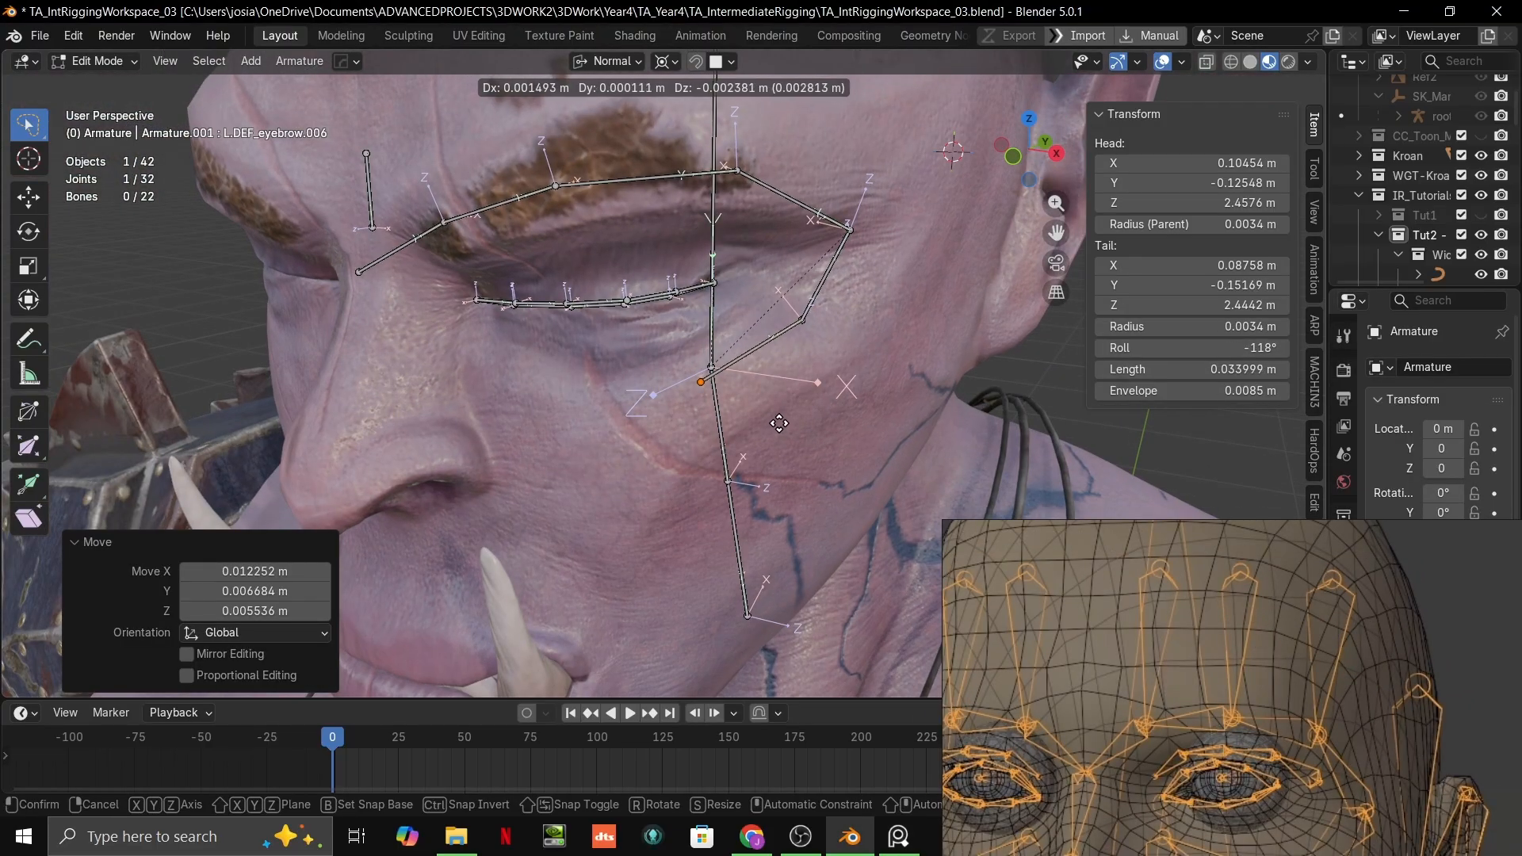
left_click(780, 423)
Step: Switch the transform pivot point away from the 3D Cursor and snap the under-eye chain's free end to the cheek surface
left_click(668, 62)
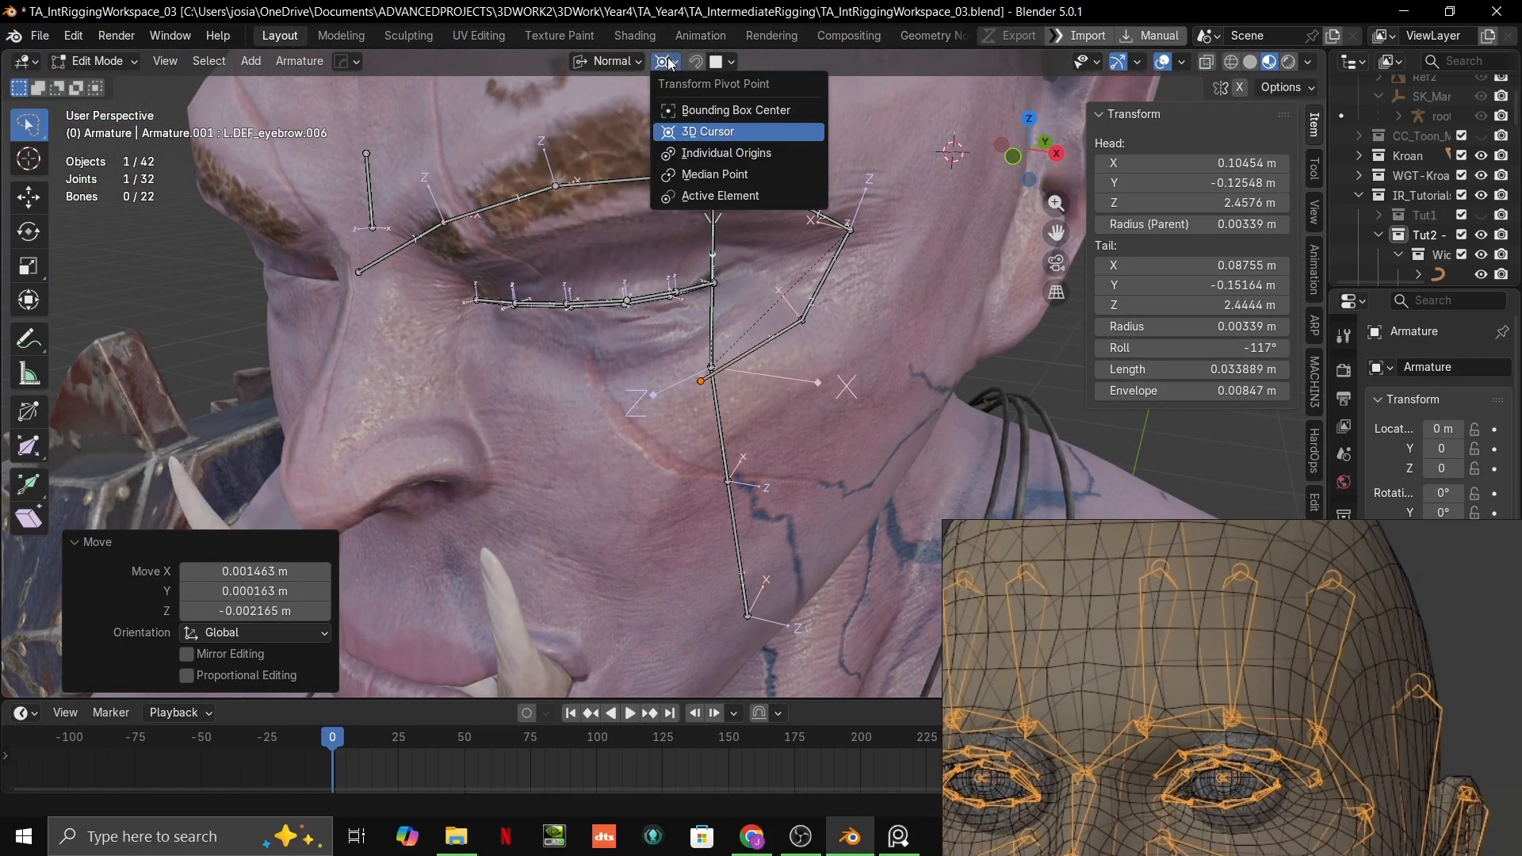
left_click(703, 196)
left_click(727, 63)
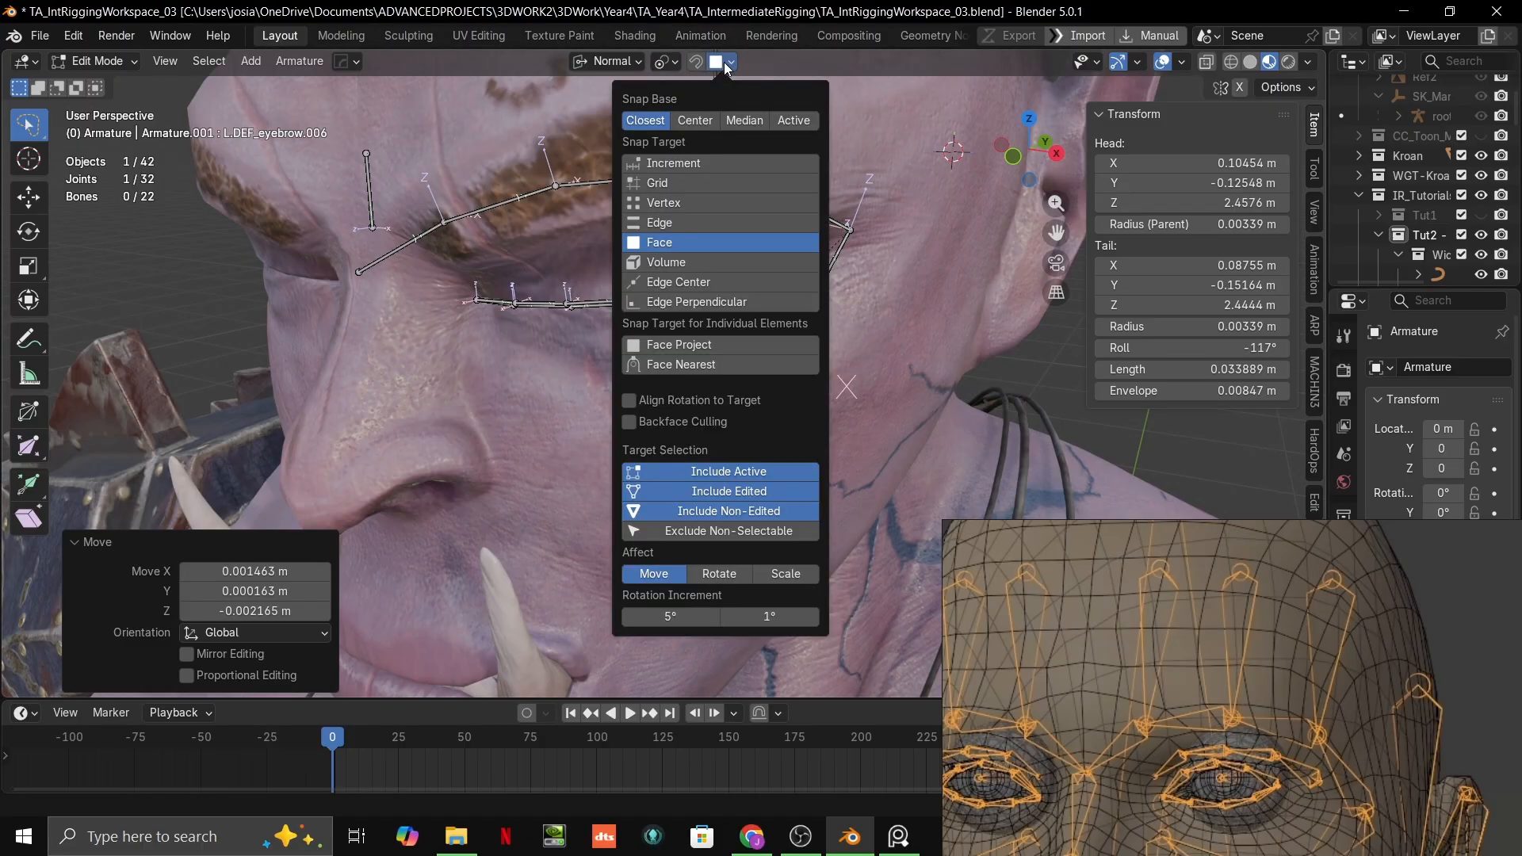
scroll(666, 372, "up", 2)
key("g")
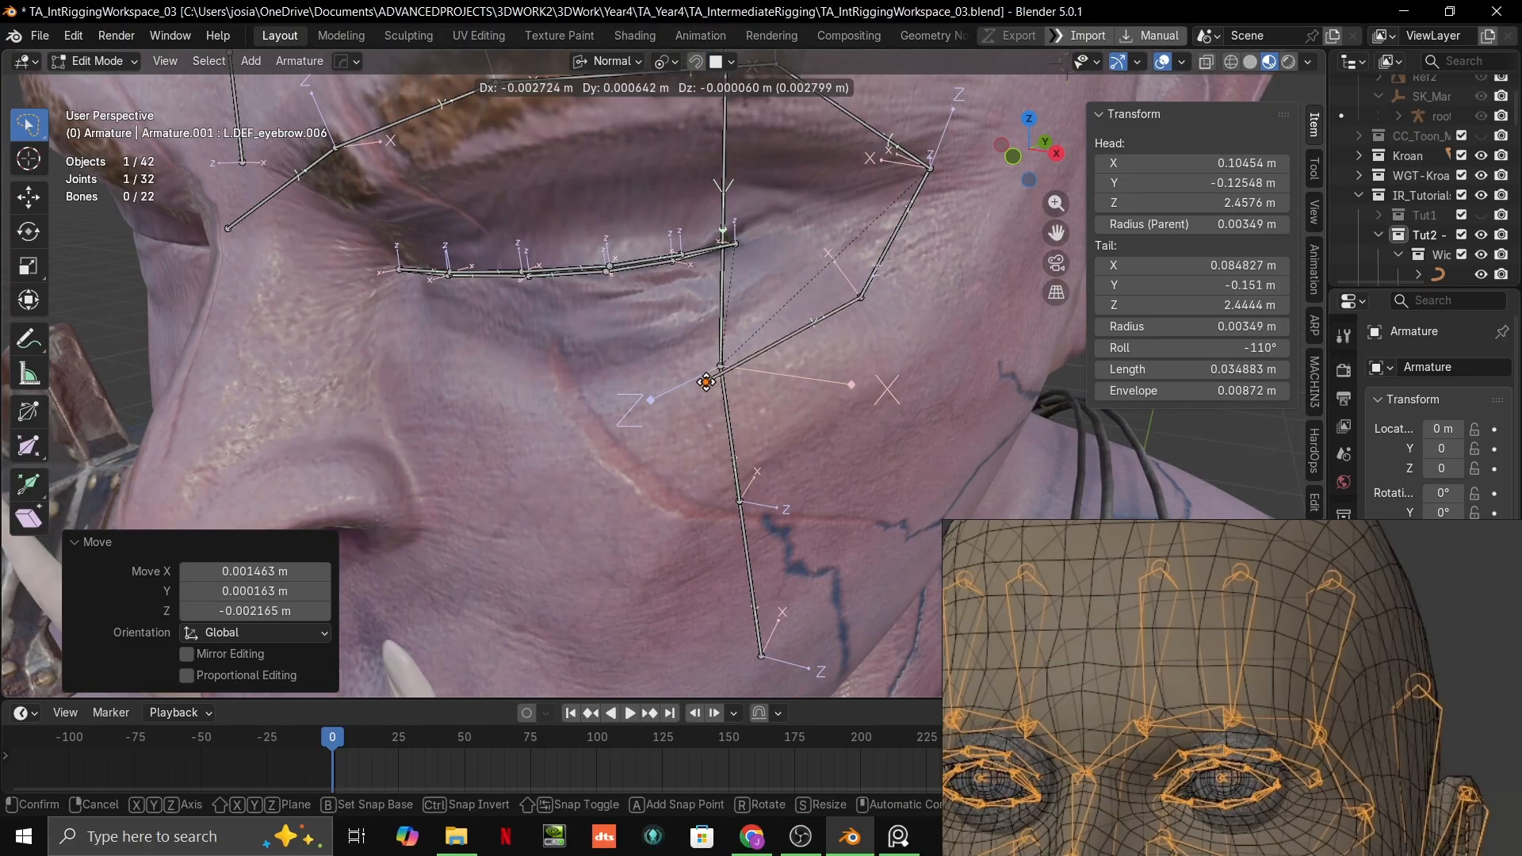
left_click(705, 375)
middle_click_drag(705, 375, 766, 303)
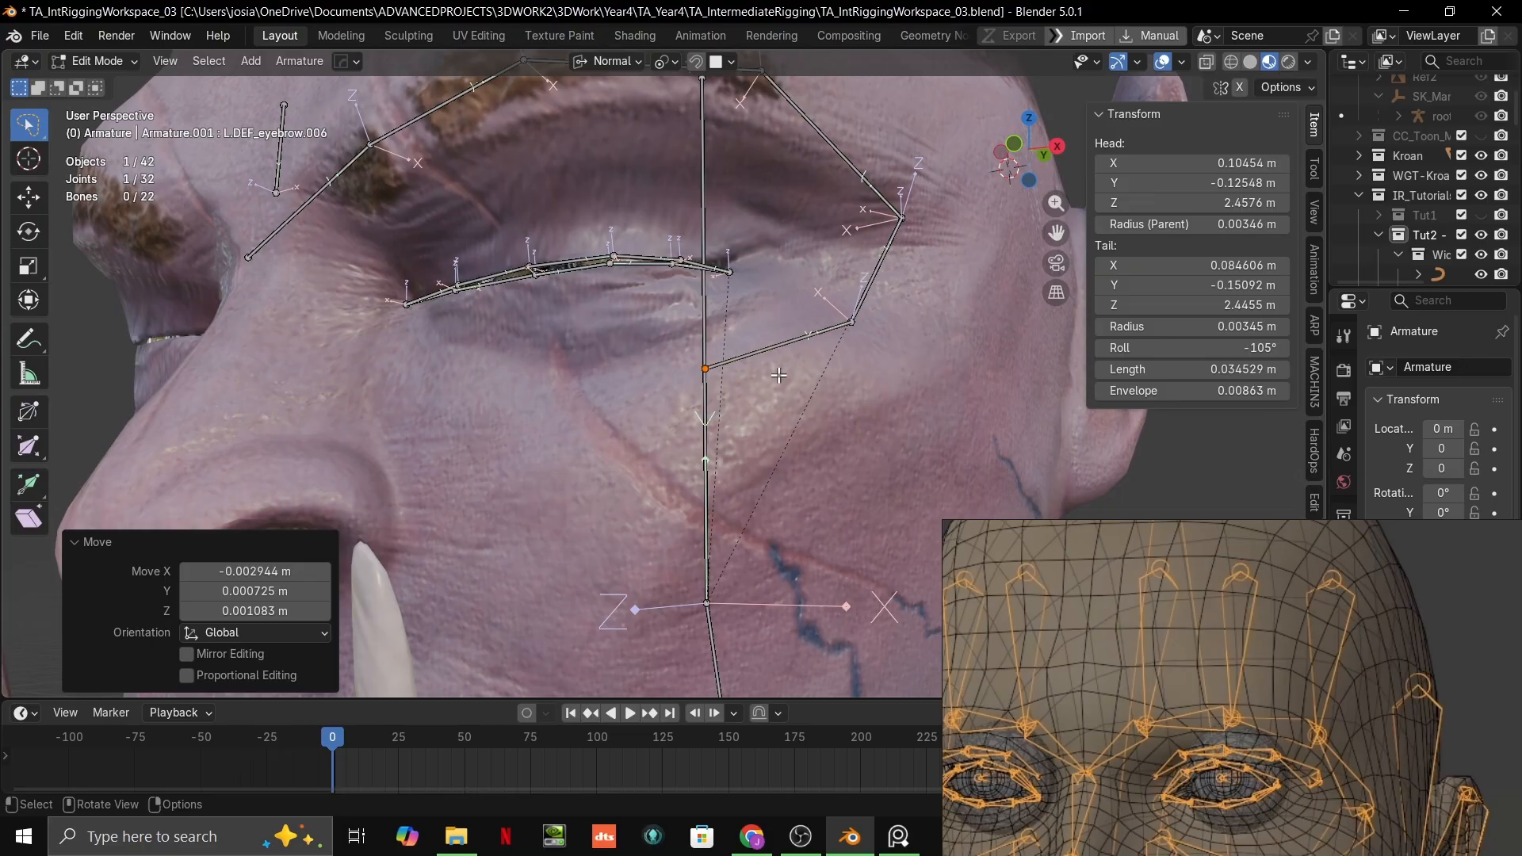
Step: Shorten the last under-eye bone to about 0.030 m by moving its free end back toward the outer eye corner
middle_click_drag(779, 376, 730, 395)
scroll(732, 390, "down", 1)
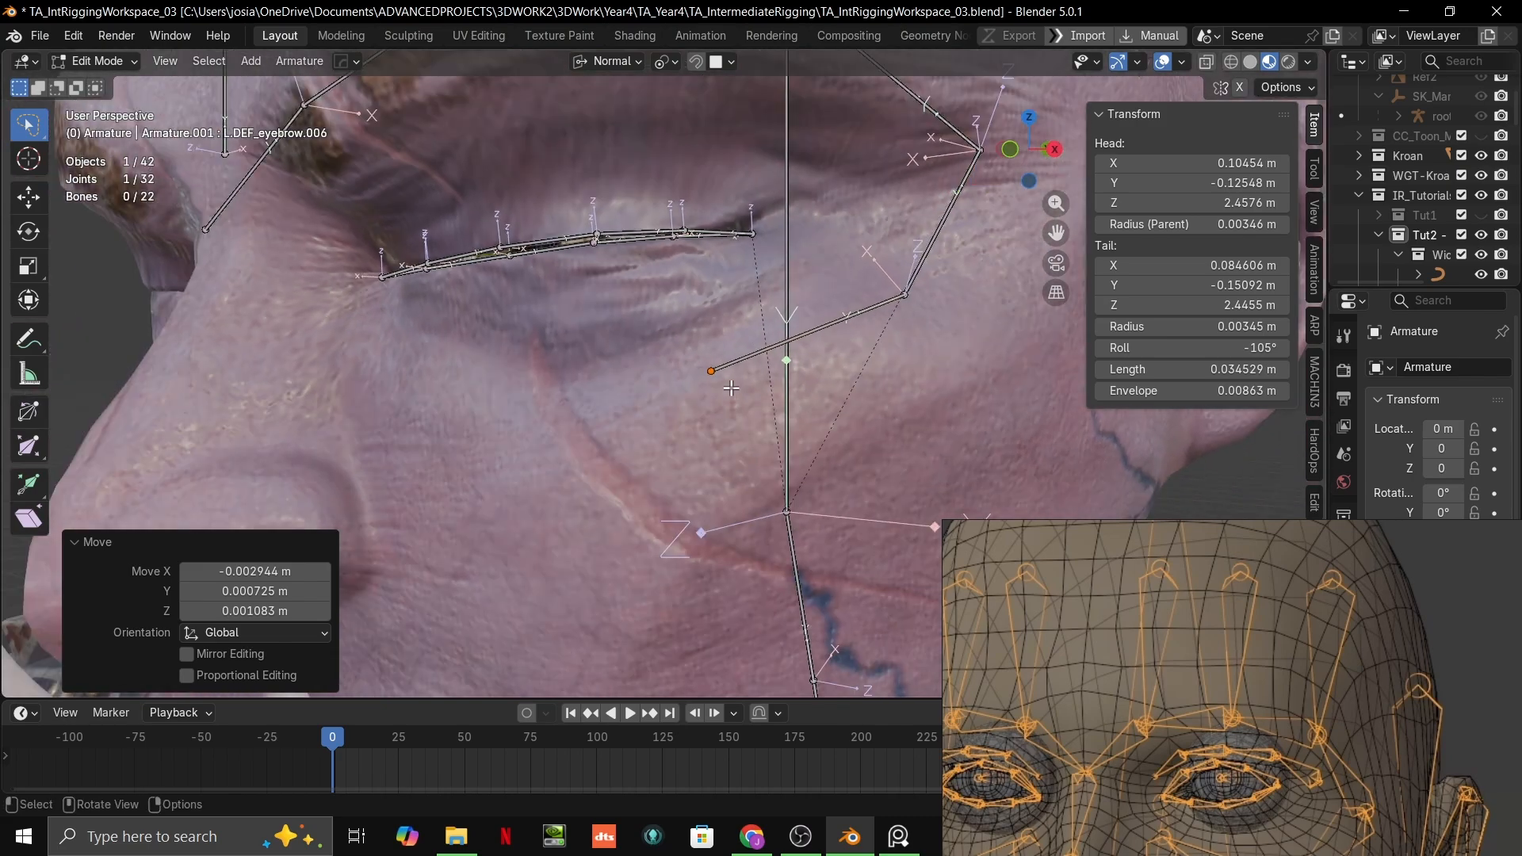
key("g")
left_click(730, 373)
Step: Extrude a bone about 0.032 m long from the under-eye chain's end toward the nose and fine-tune its tip on the cheek
key("e")
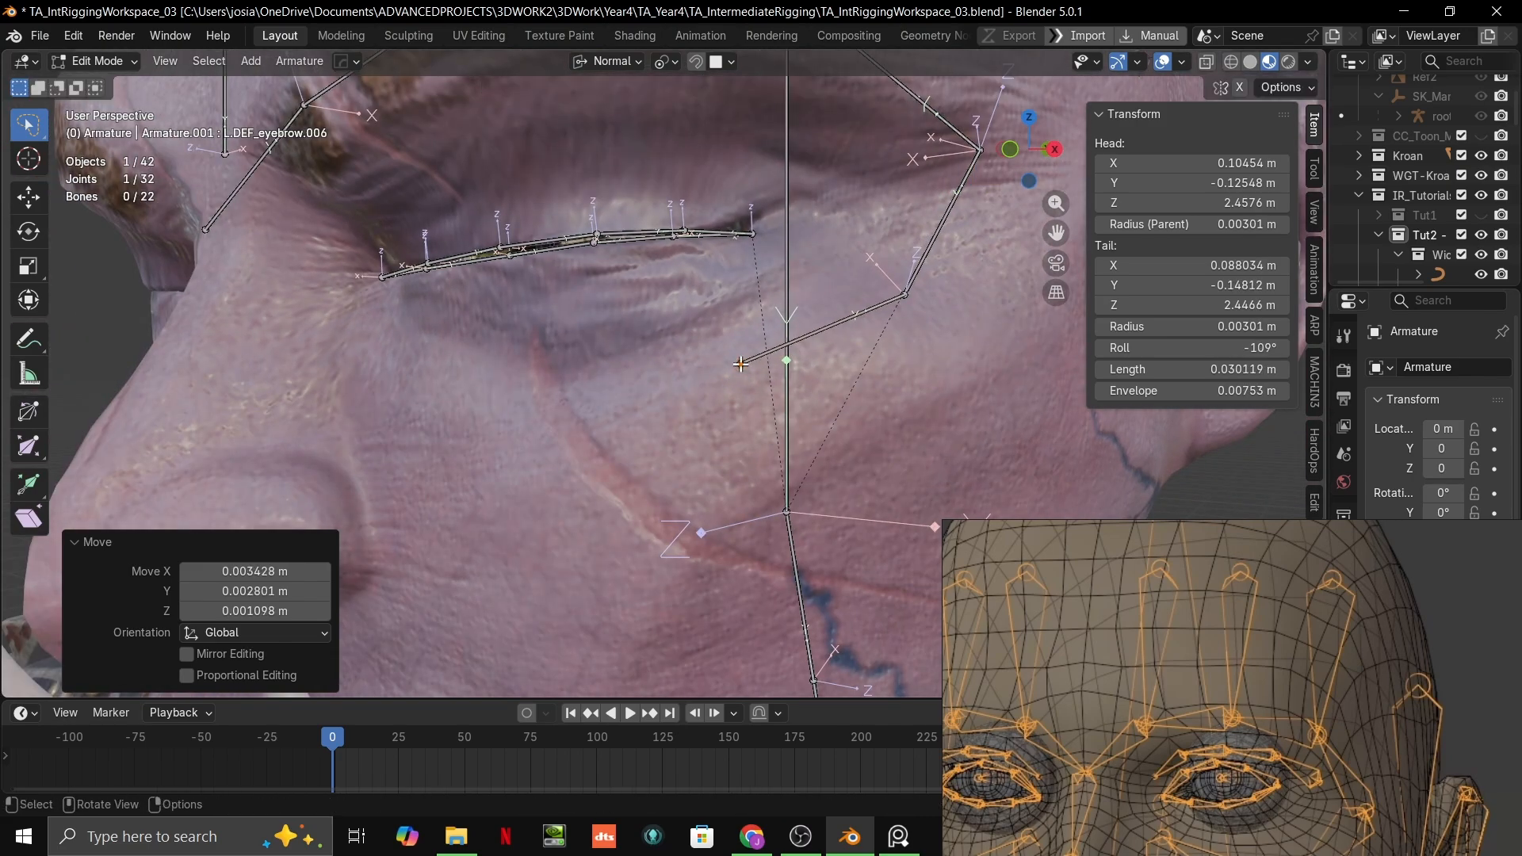
scroll(698, 380, "down", 1)
left_click(561, 428)
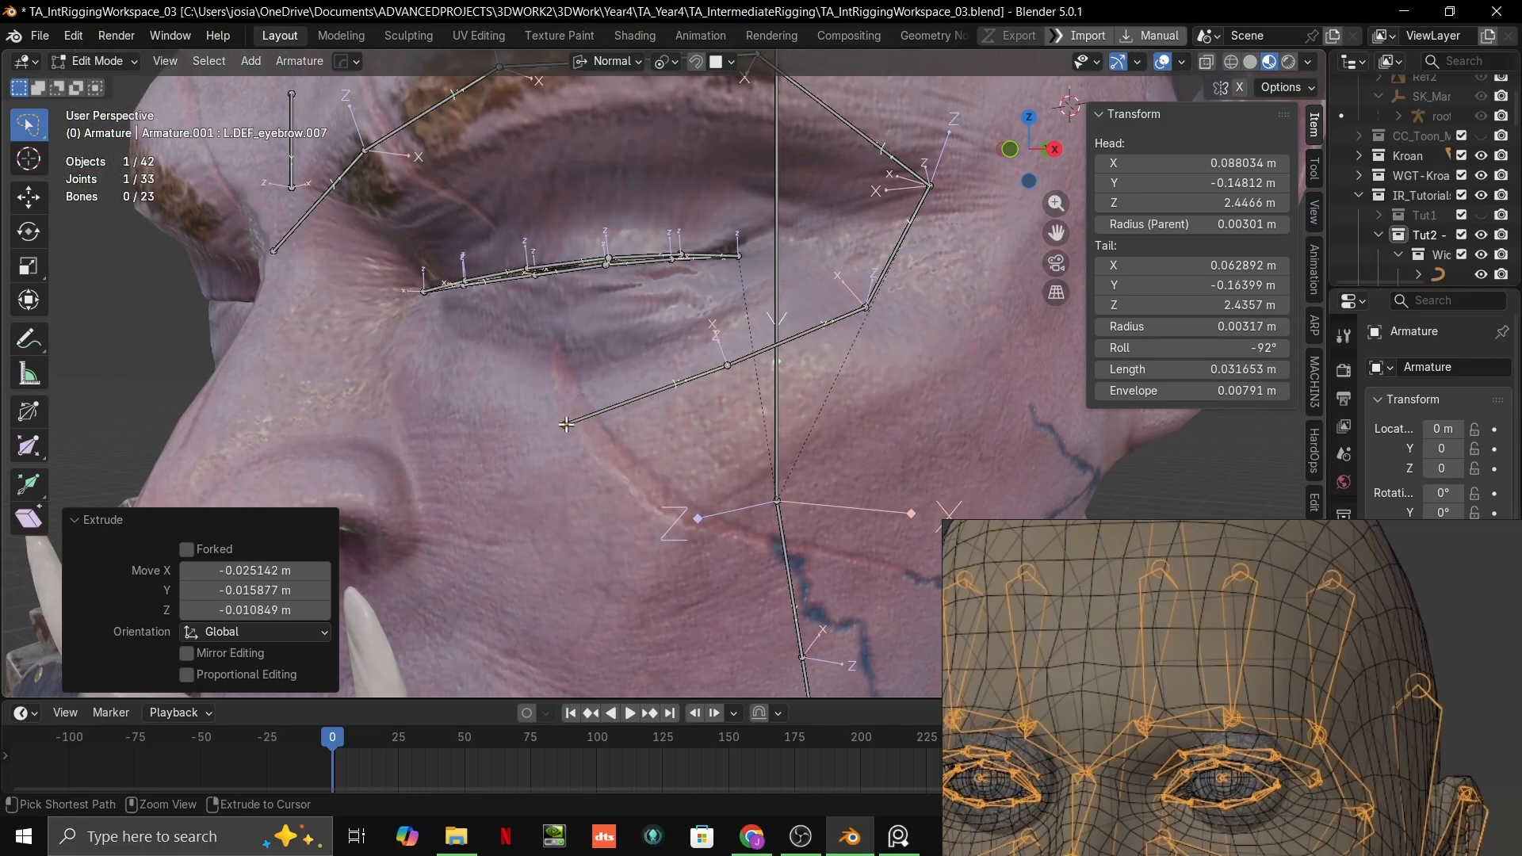
middle_click_drag(561, 429, 793, 175)
key("g")
left_click(670, 387)
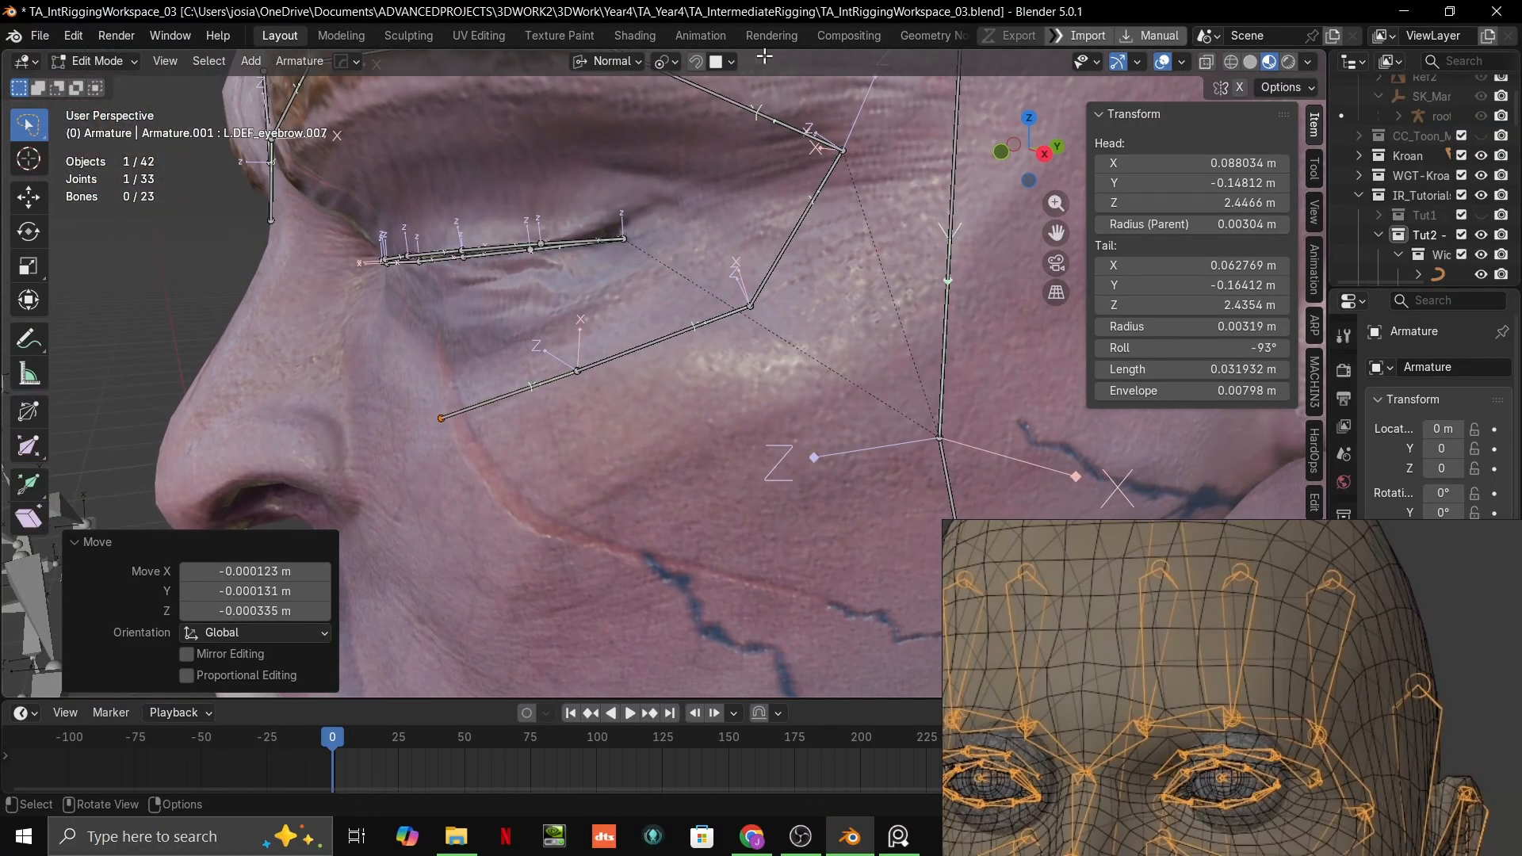
Step: Move the joint just below the outer eye corner inward and up by about 0.003 m to smooth the chain's curve
left_click(721, 61)
middle_click_drag(888, 289, 818, 444, "shift")
middle_click_drag(1297, 735, 1272, 523, "shift")
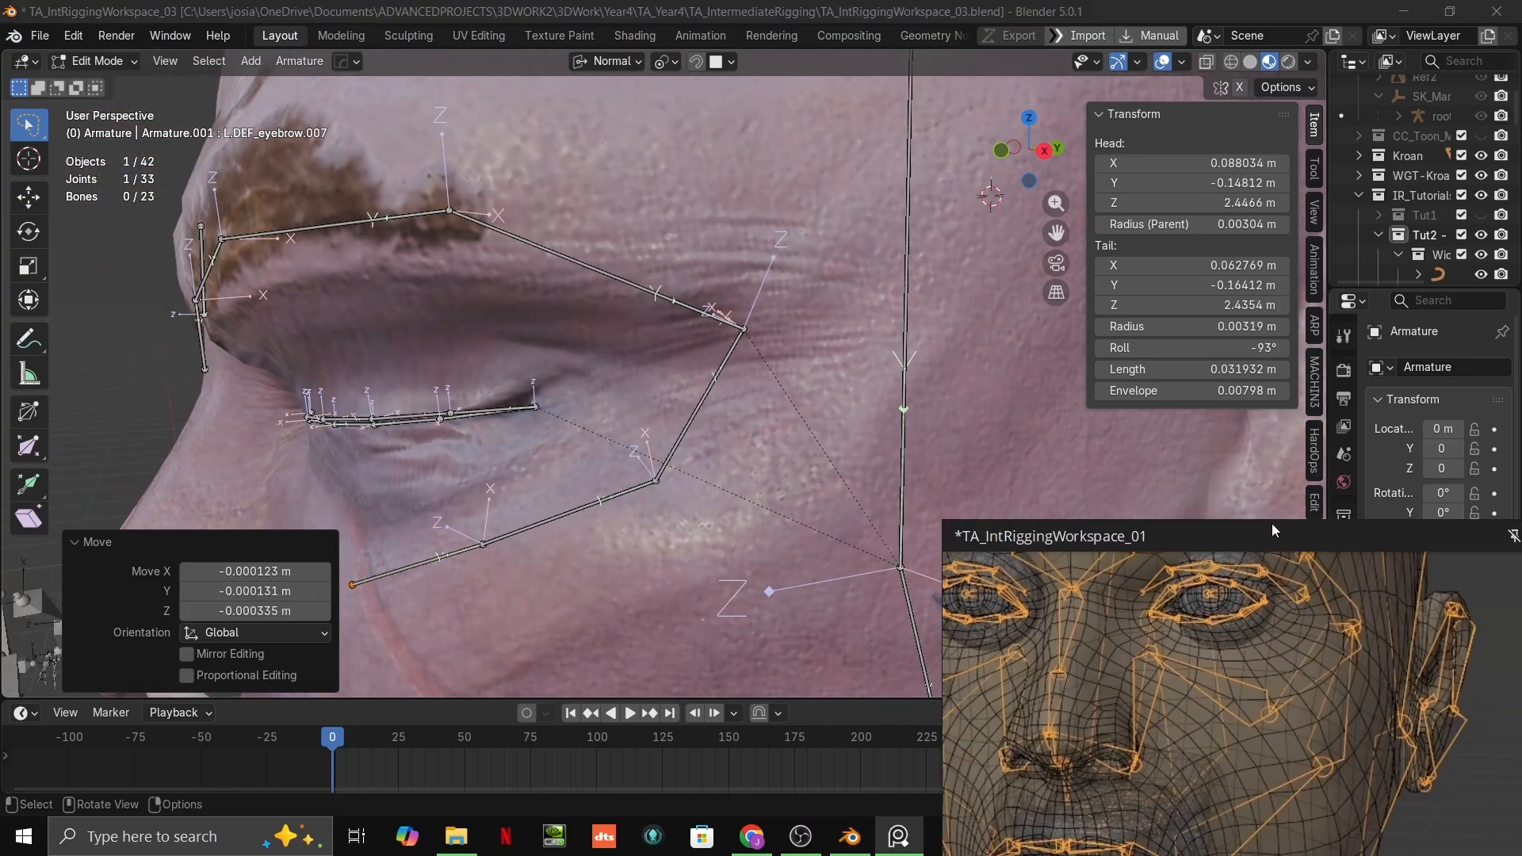
left_click(677, 478)
middle_click_drag(675, 479, 697, 476)
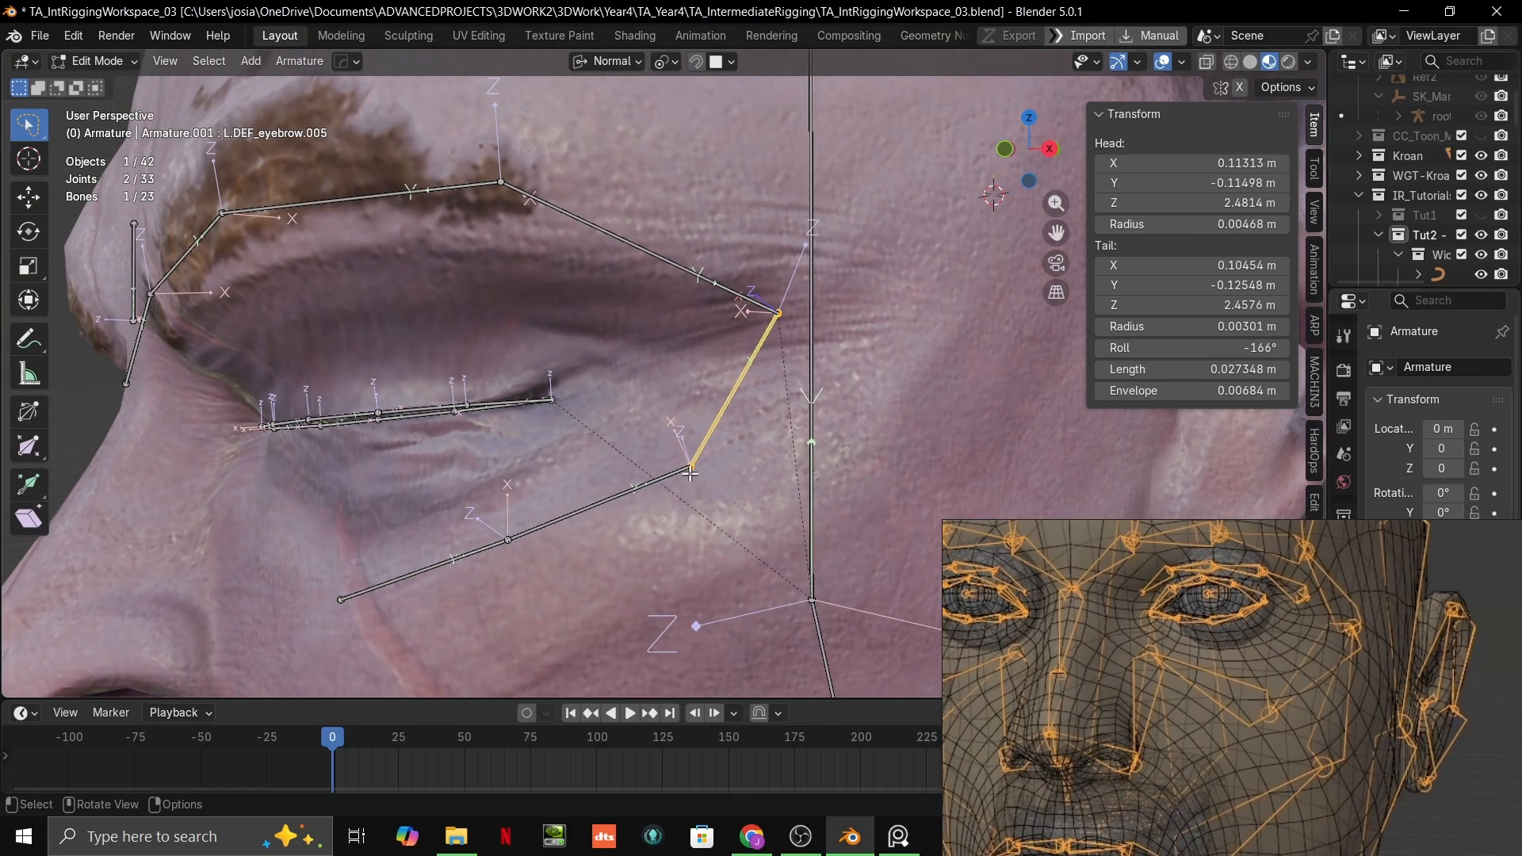
key("g")
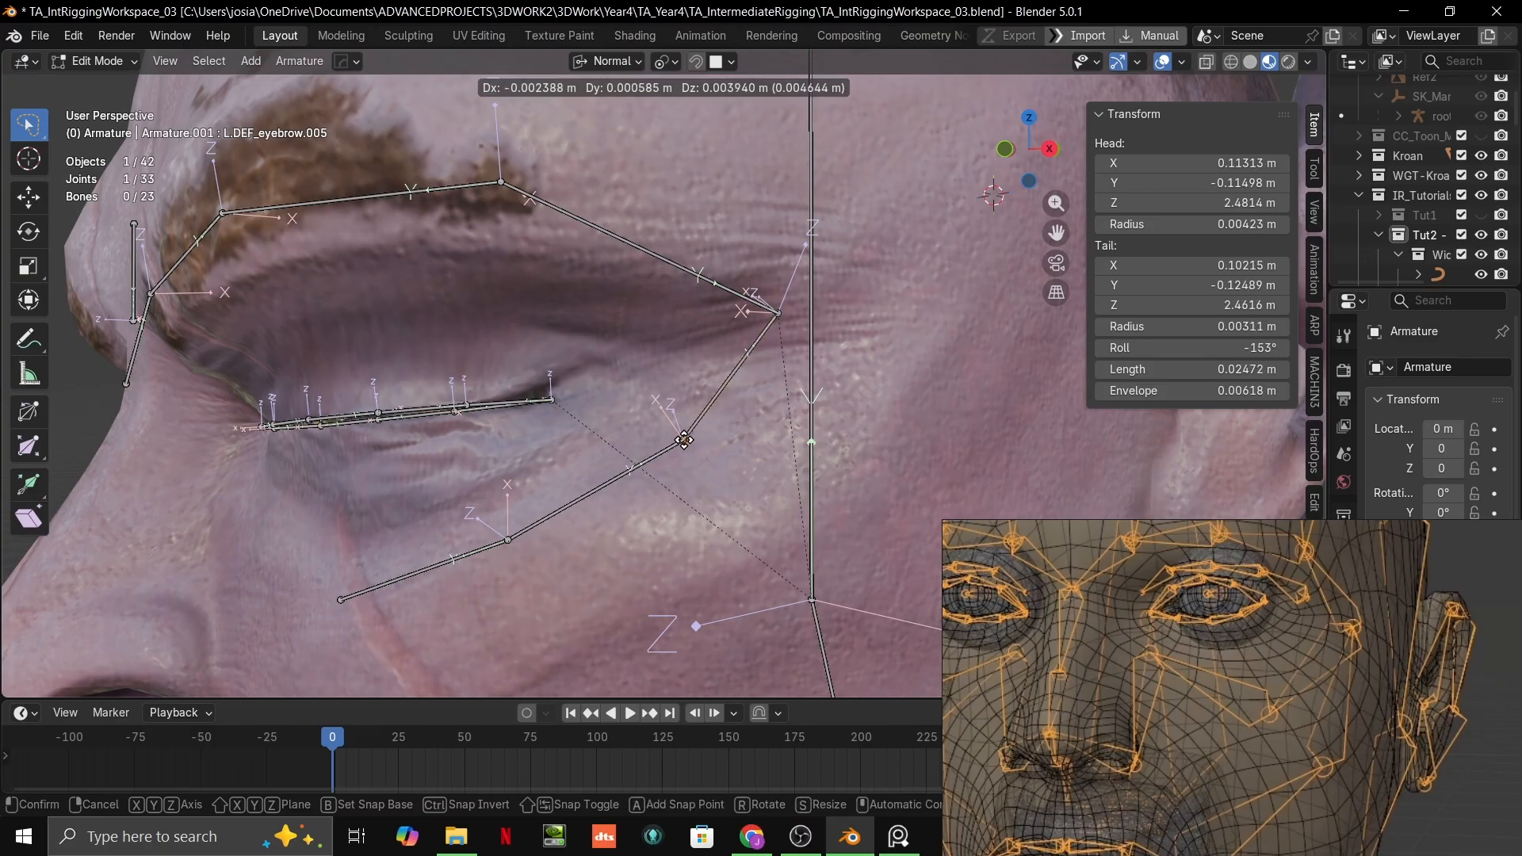
left_click(686, 448)
Step: Lower the middle joint of the under-eye chain by about 0.0012 m
middle_click_drag(685, 448, 825, 536)
left_click(768, 333)
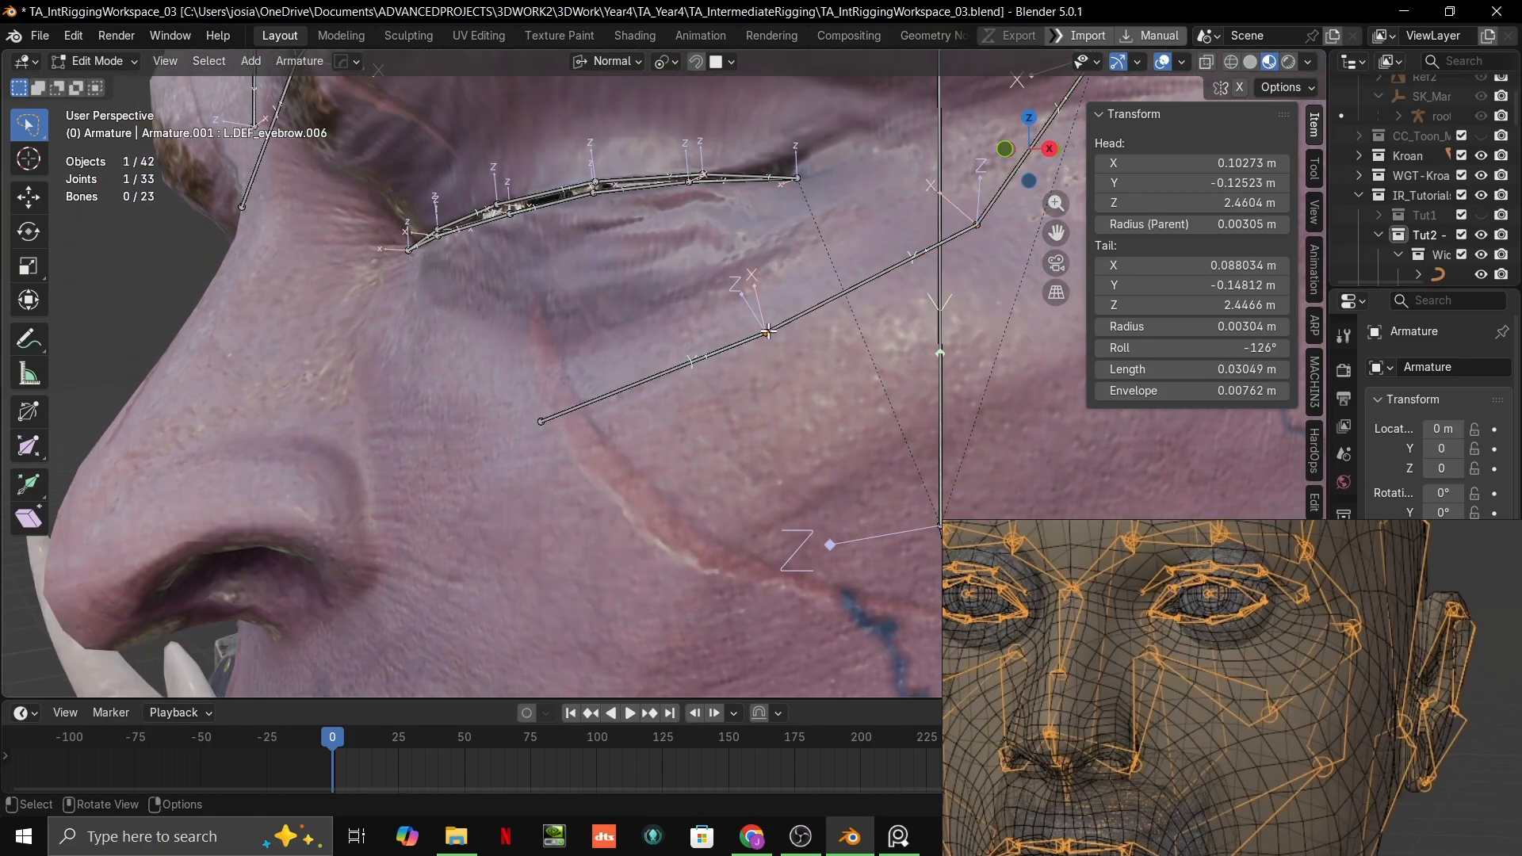
key("g")
left_click(777, 334)
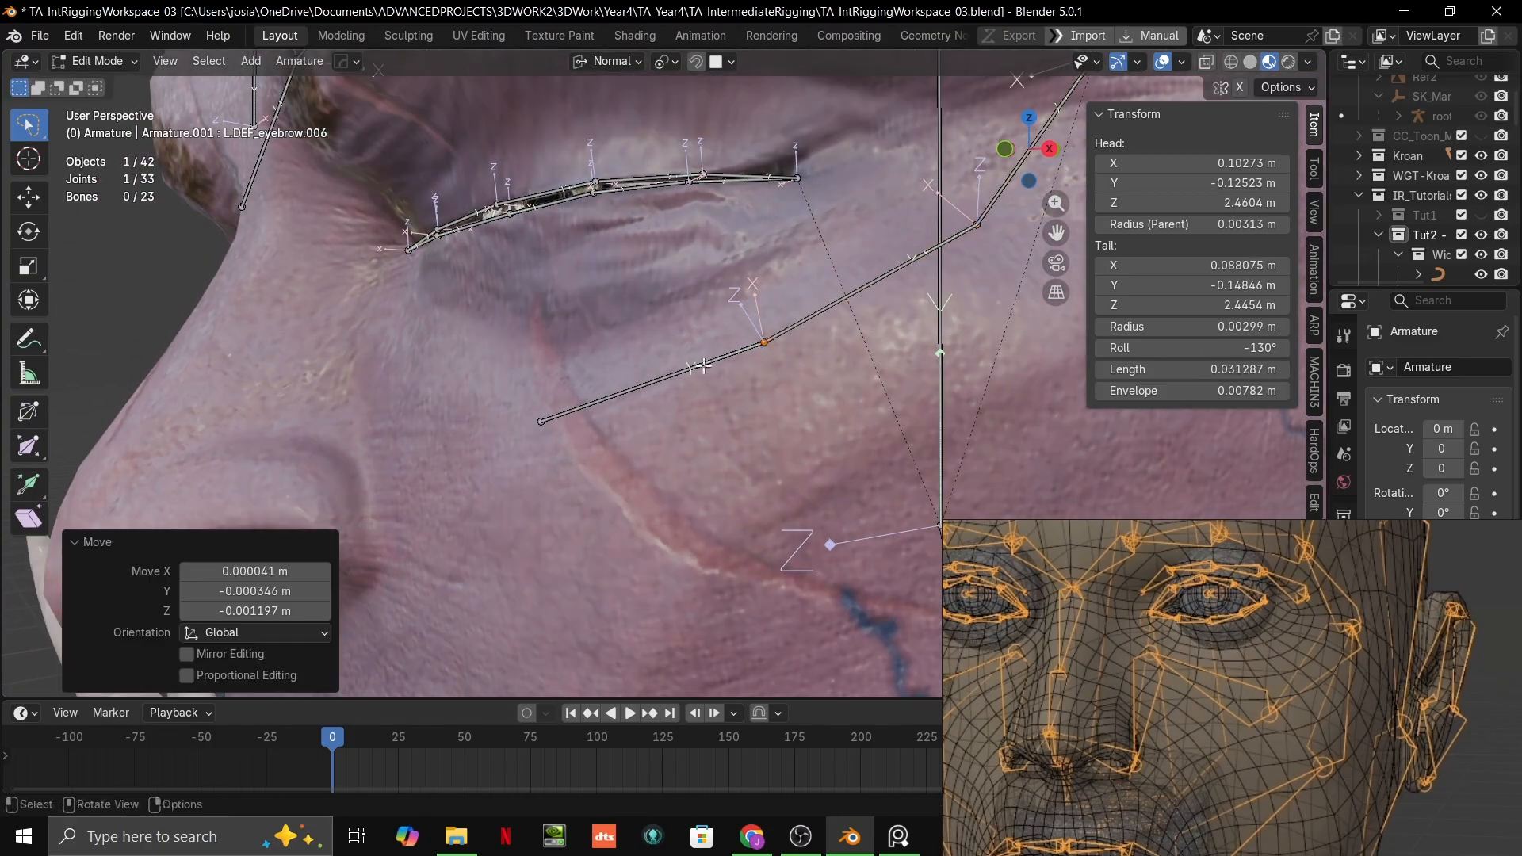
Step: Extrude a bone about 0.041 m long from the under-eye chain's inner end up toward the side of the nose
middle_click_drag(777, 335, 836, 414)
left_click(700, 410)
key("g")
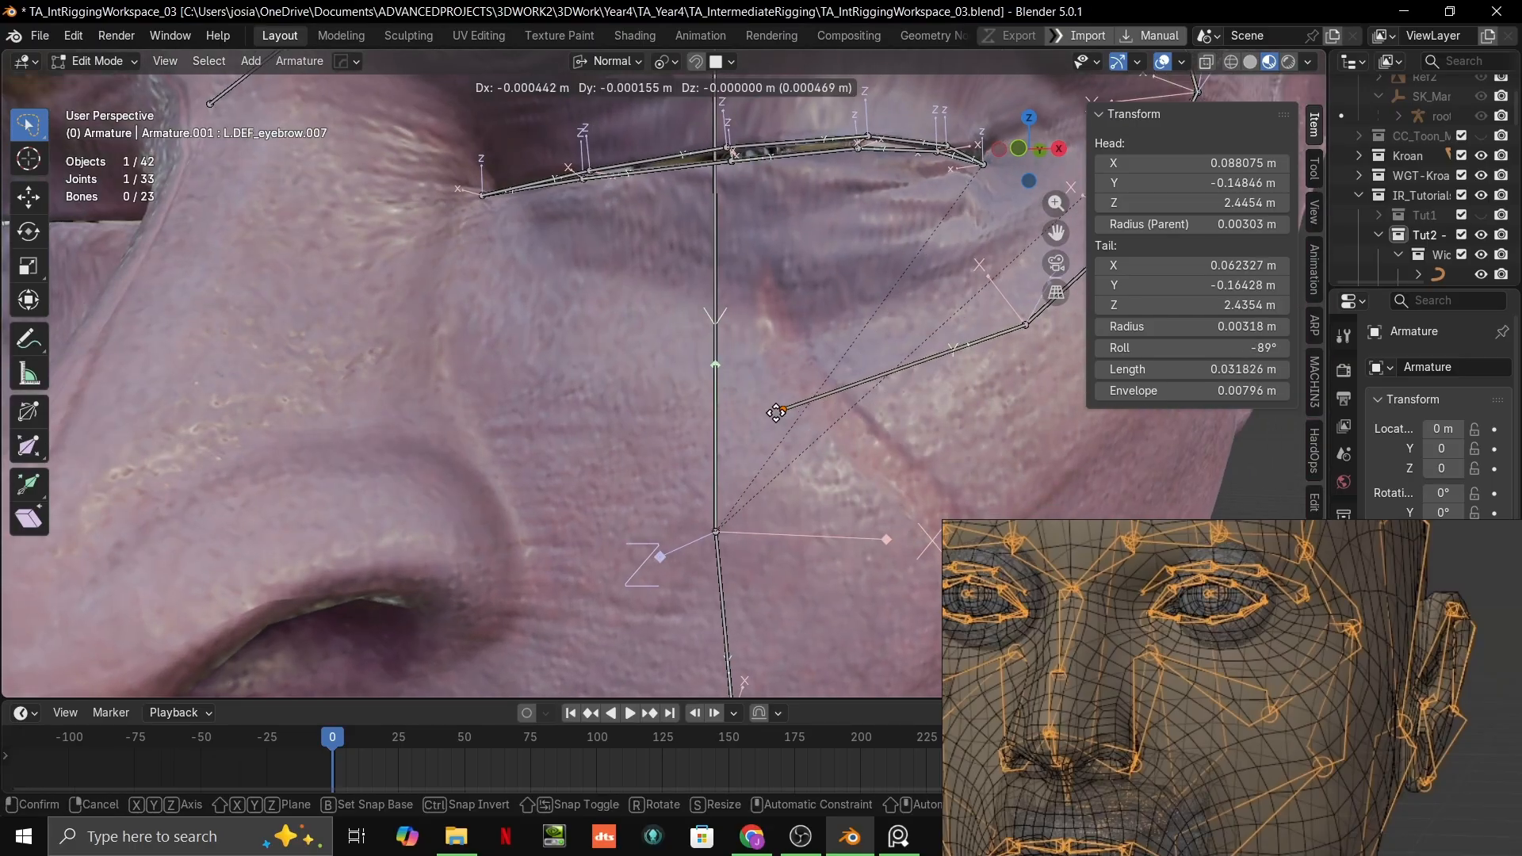
right_click(776, 415)
scroll(781, 420, "down", 3)
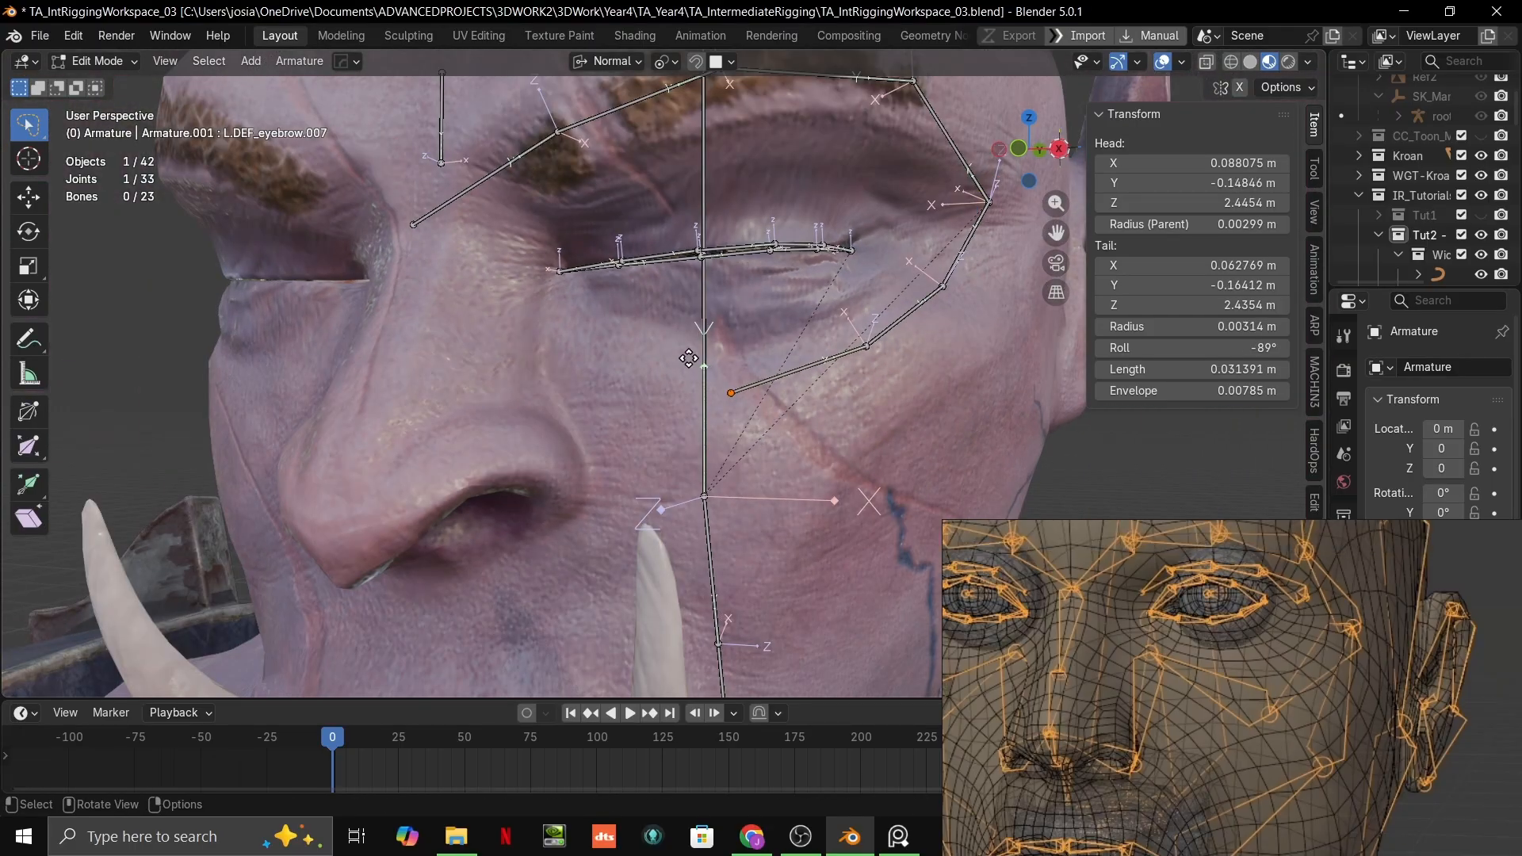
key("e")
left_click(553, 327)
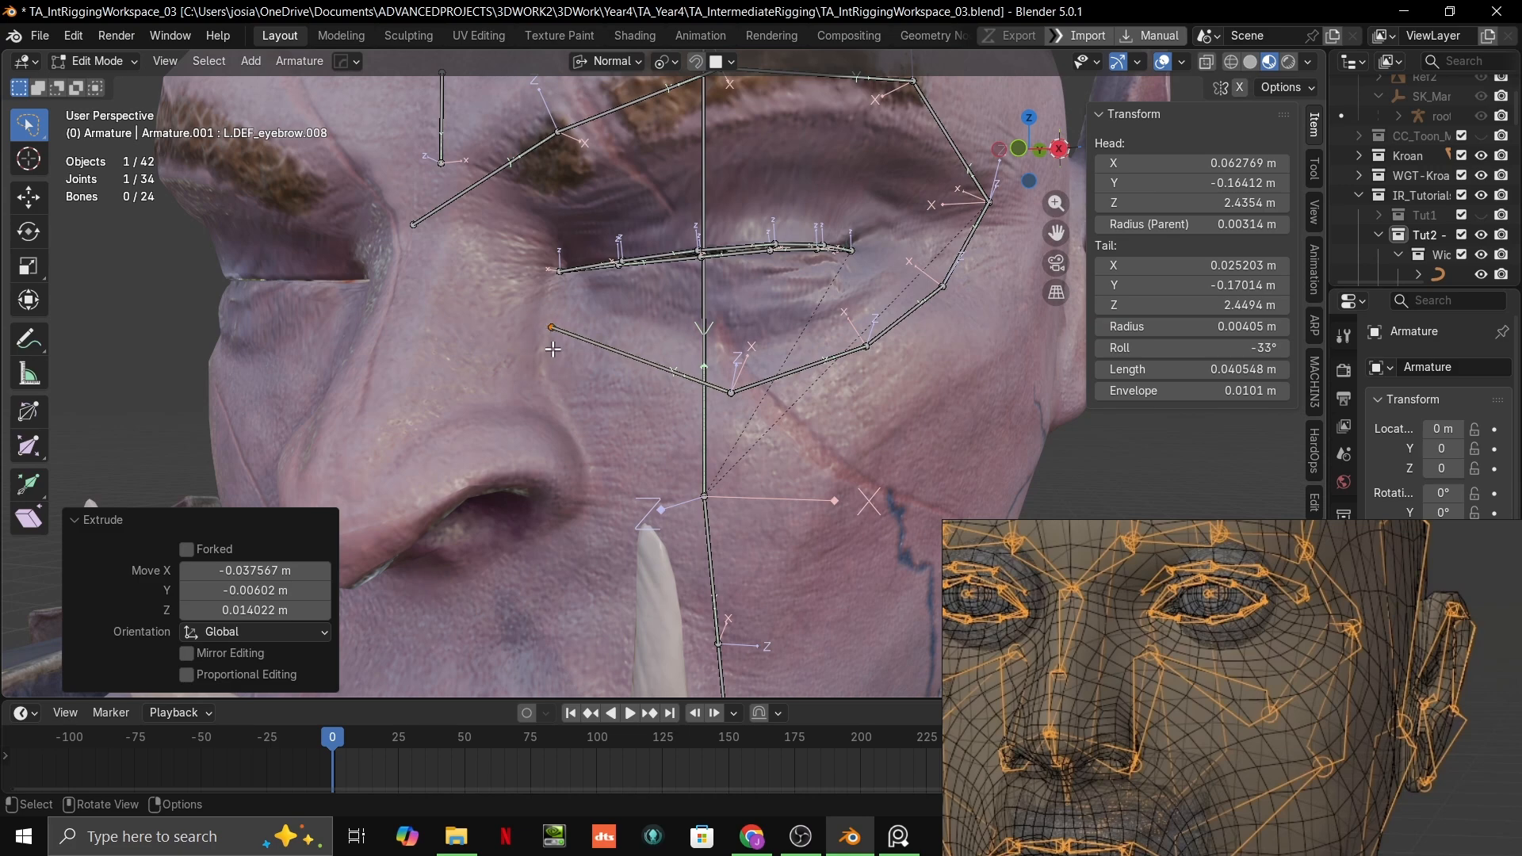
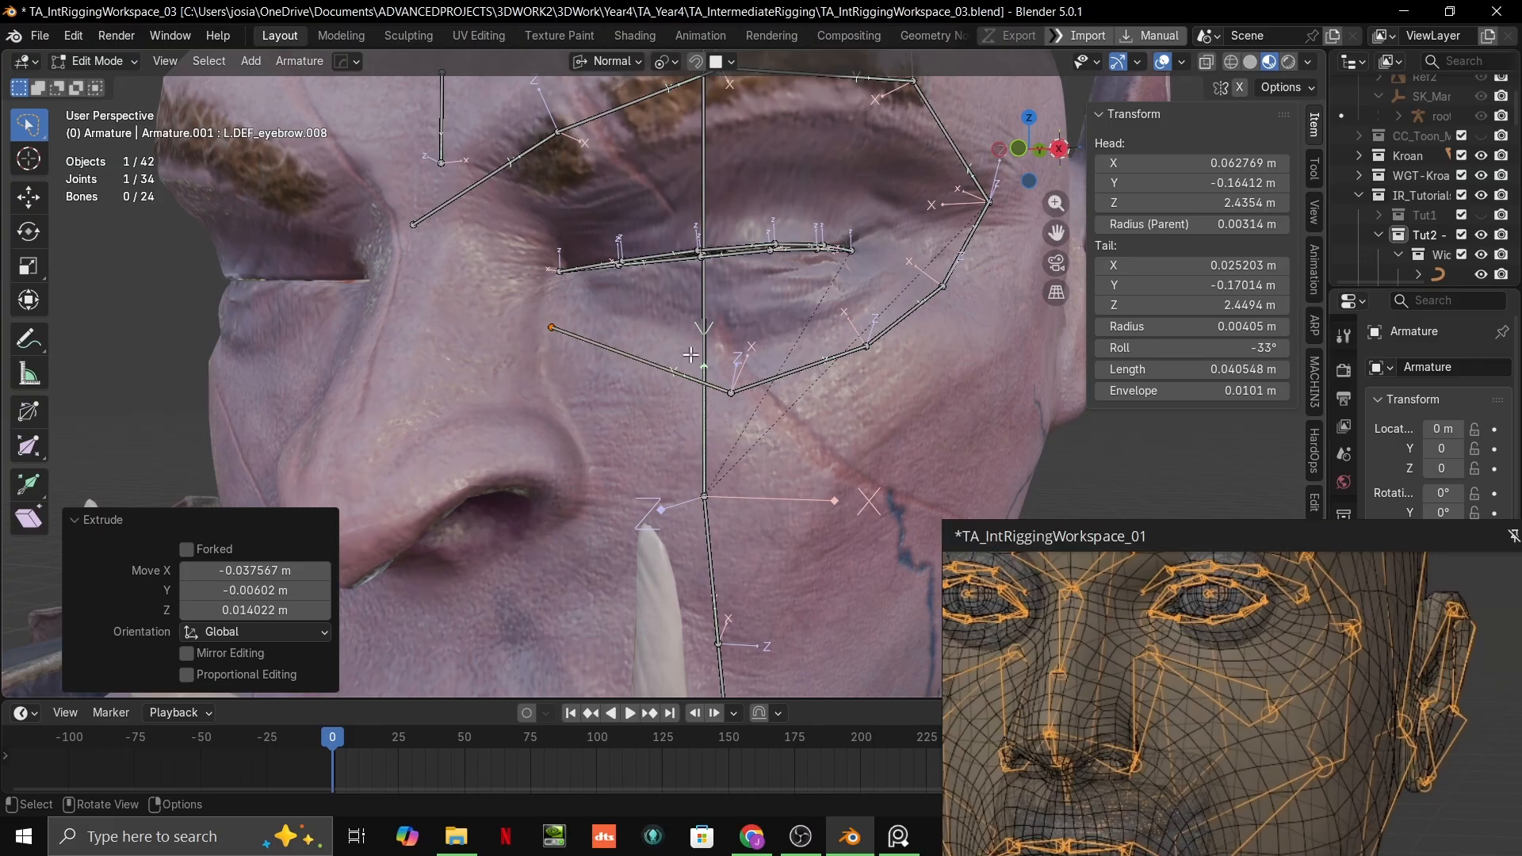
Step: Move the inner end joint of the under-eye bone chain down about 0.0045 m beside the nose
scroll(691, 355, "up", 2)
middle_click_drag(690, 355, 734, 328, "shift")
scroll(662, 298, "up", 3)
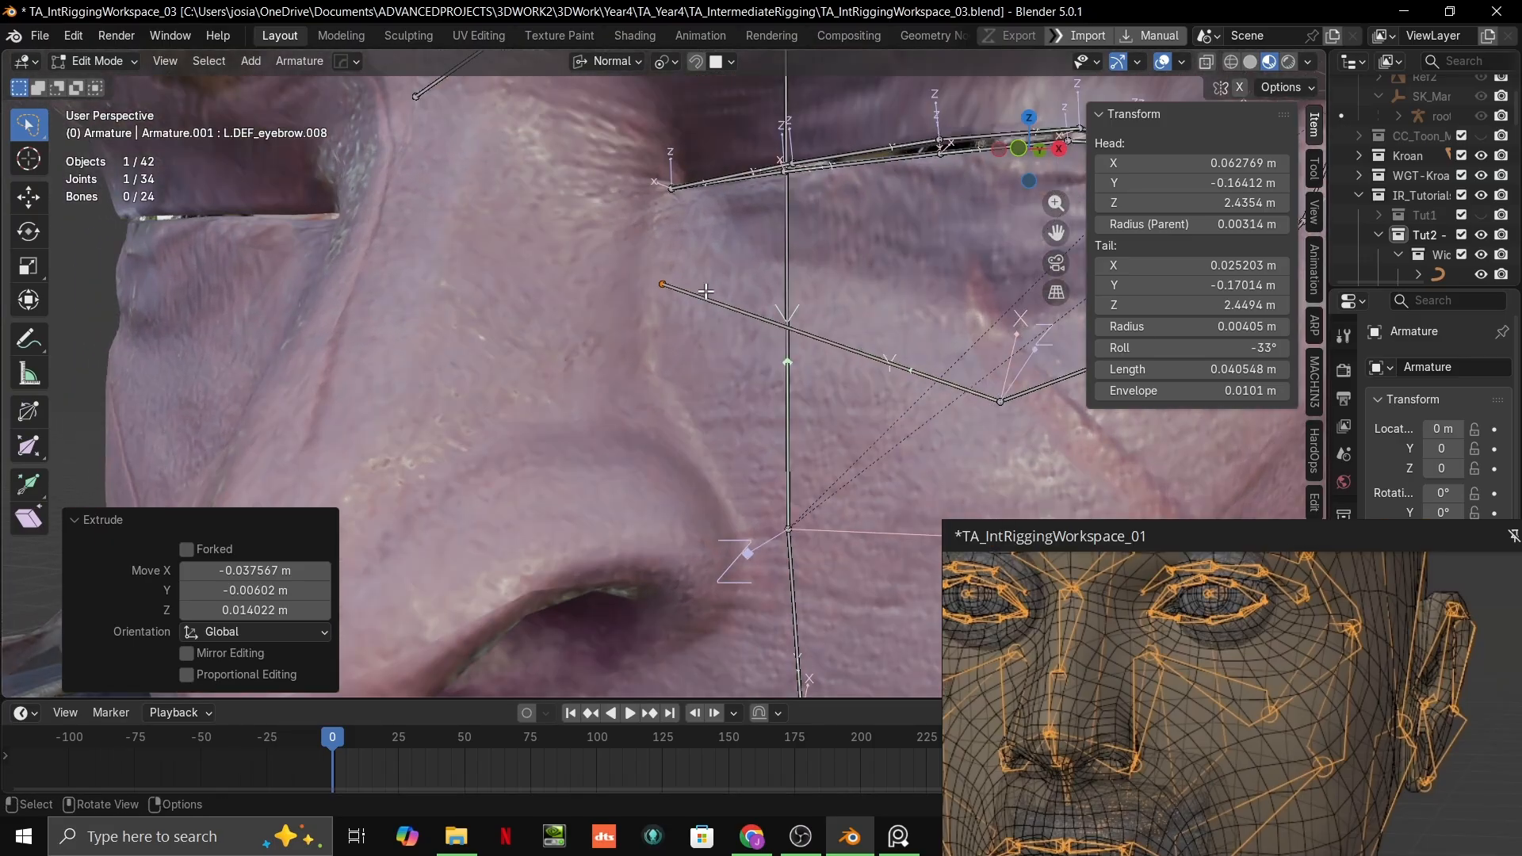
key("g")
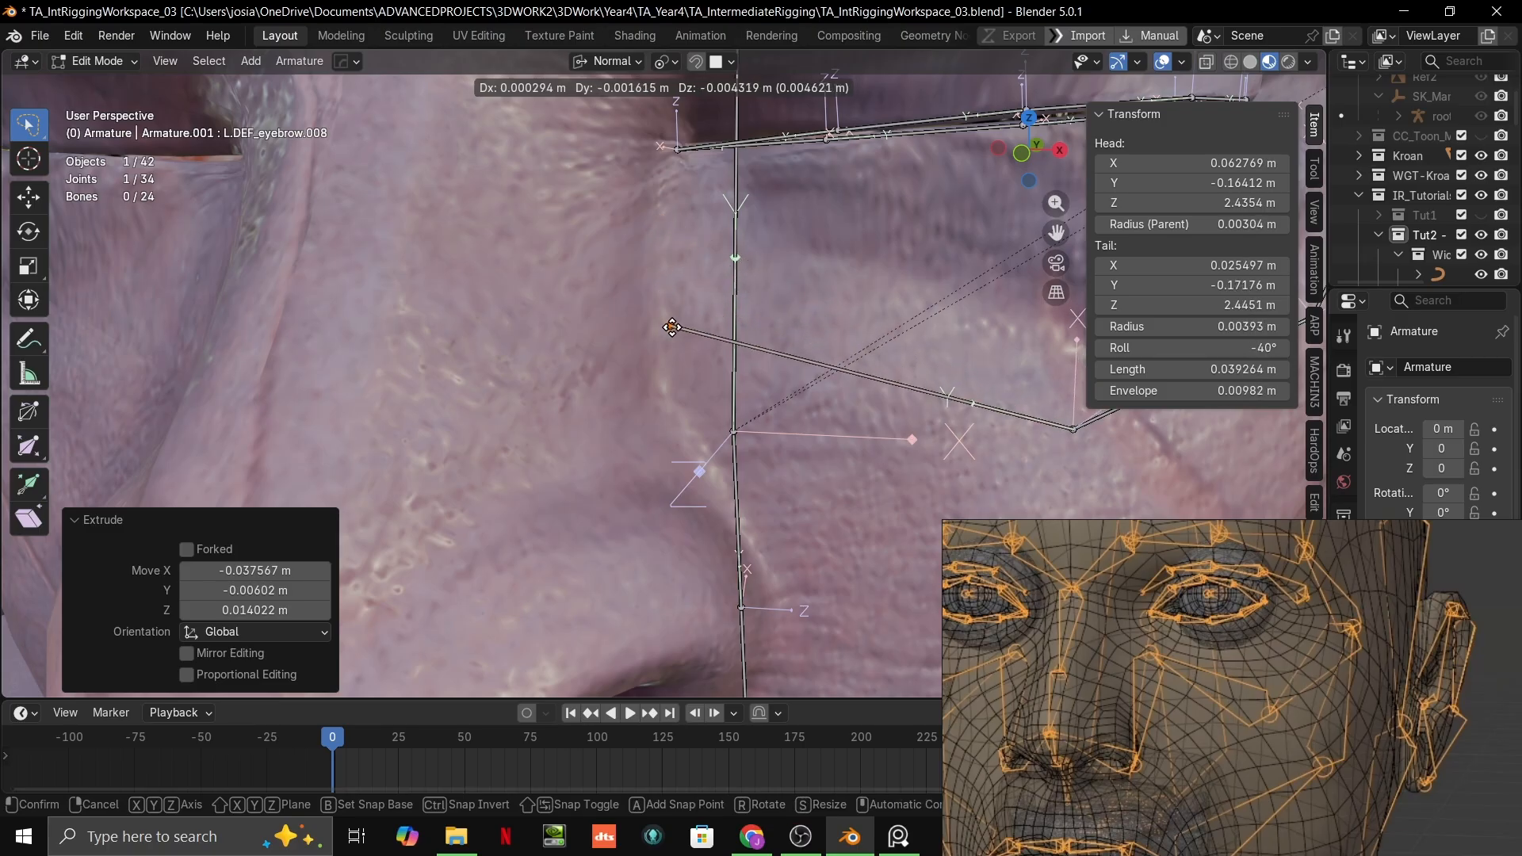
left_click(670, 327)
scroll(672, 329, "down", 6)
mouse_move(737, 379)
middle_mouse_down()
mouse_move(690, 369)
mouse_move(799, 373)
mouse_move(733, 387)
middle_mouse_up()
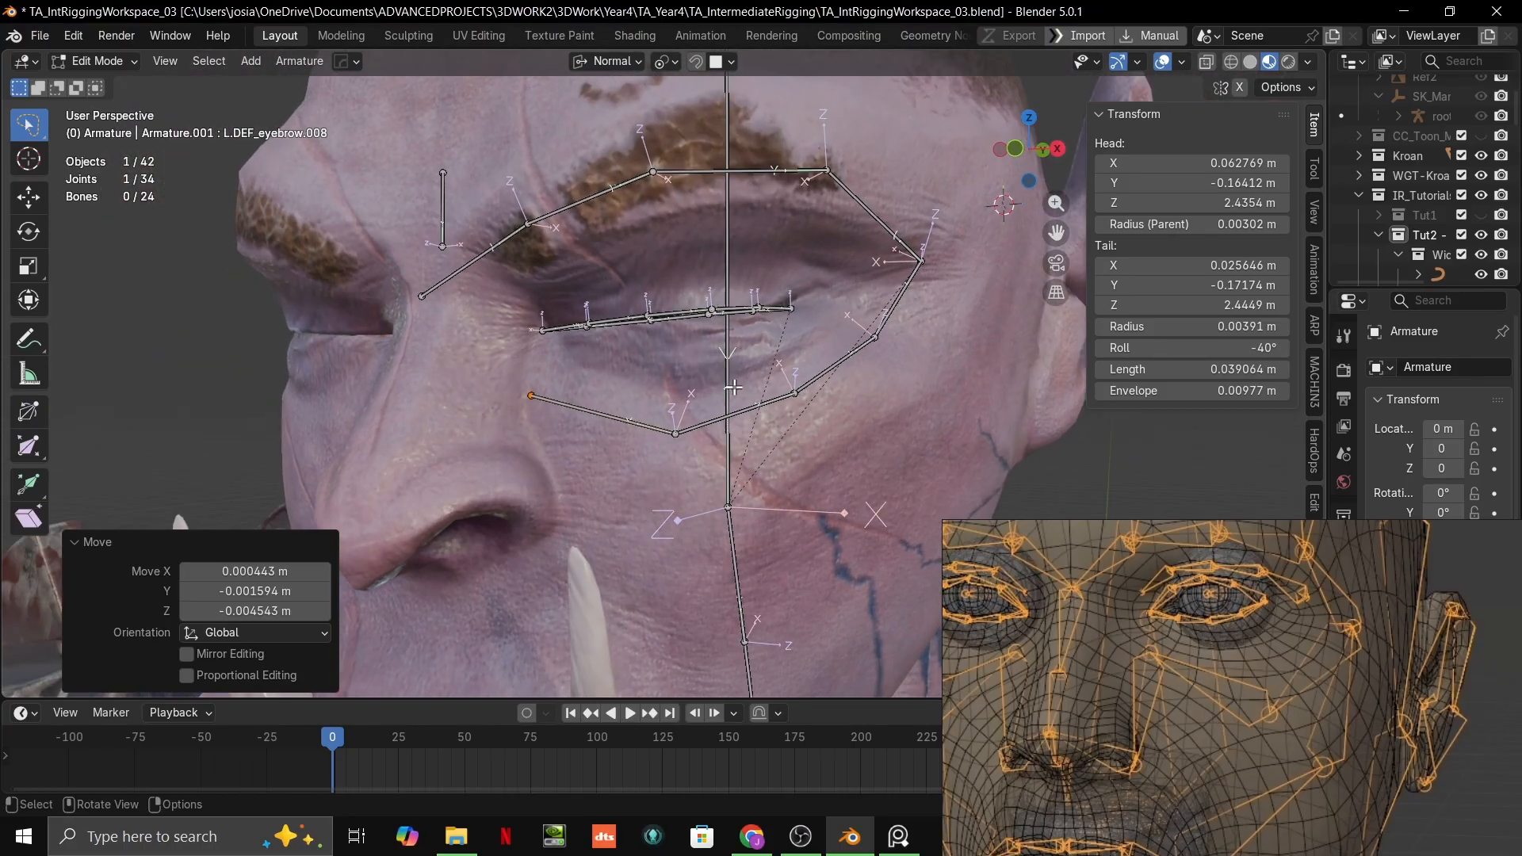
scroll(1194, 614, "down", 2)
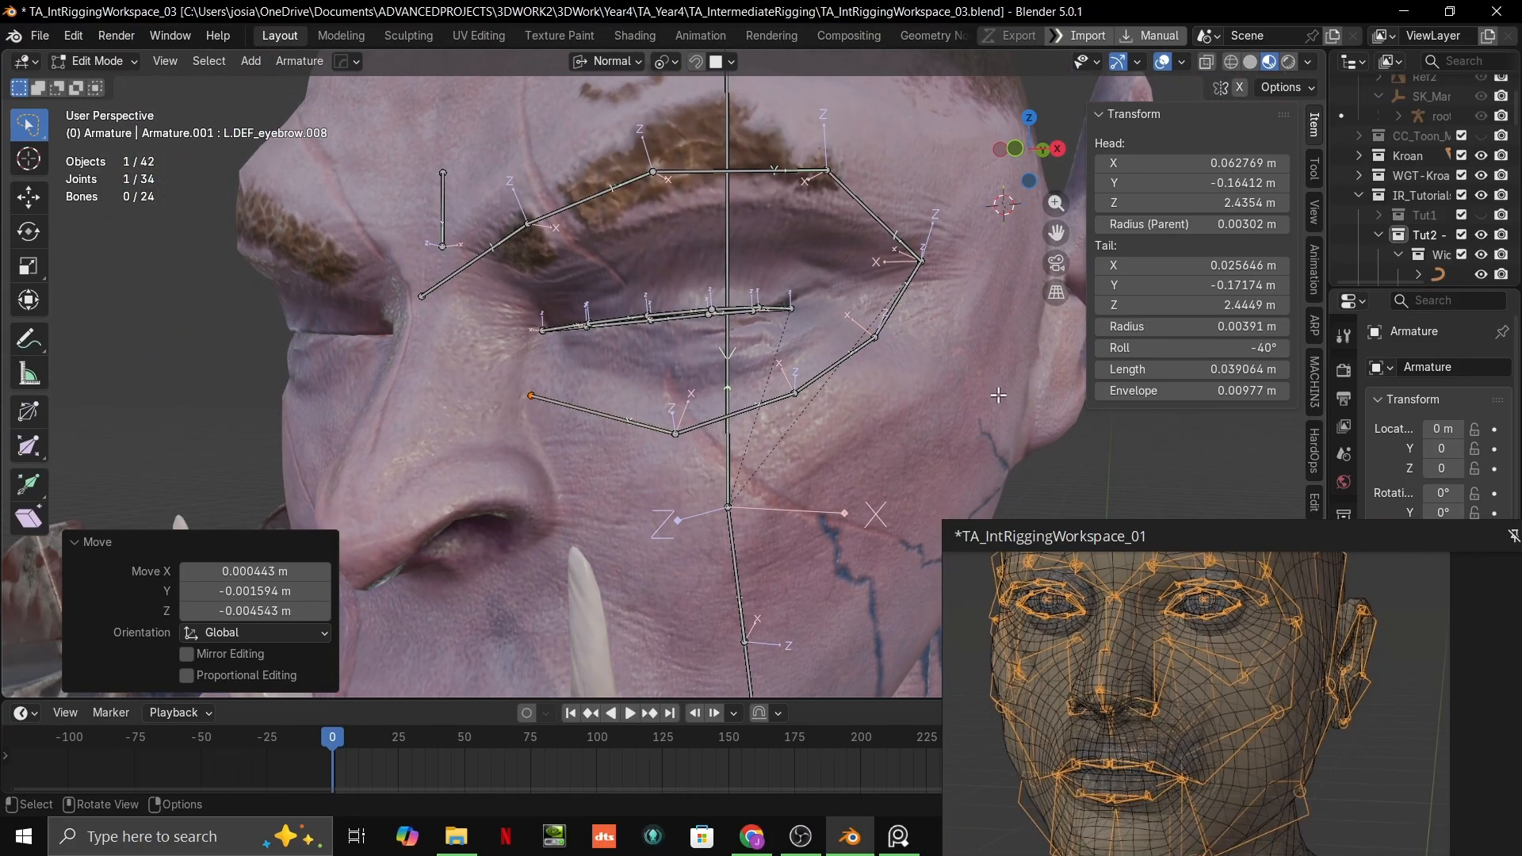
Step: Move the joint between L.DEF_eyebrow.007 and L.DEF_eyebrow.008 toward the nose, to about X 0.0584, Y -0.1652, Z 2.4367 m
middle_click_drag(766, 228, 769, 357, "shift")
left_click(426, 419)
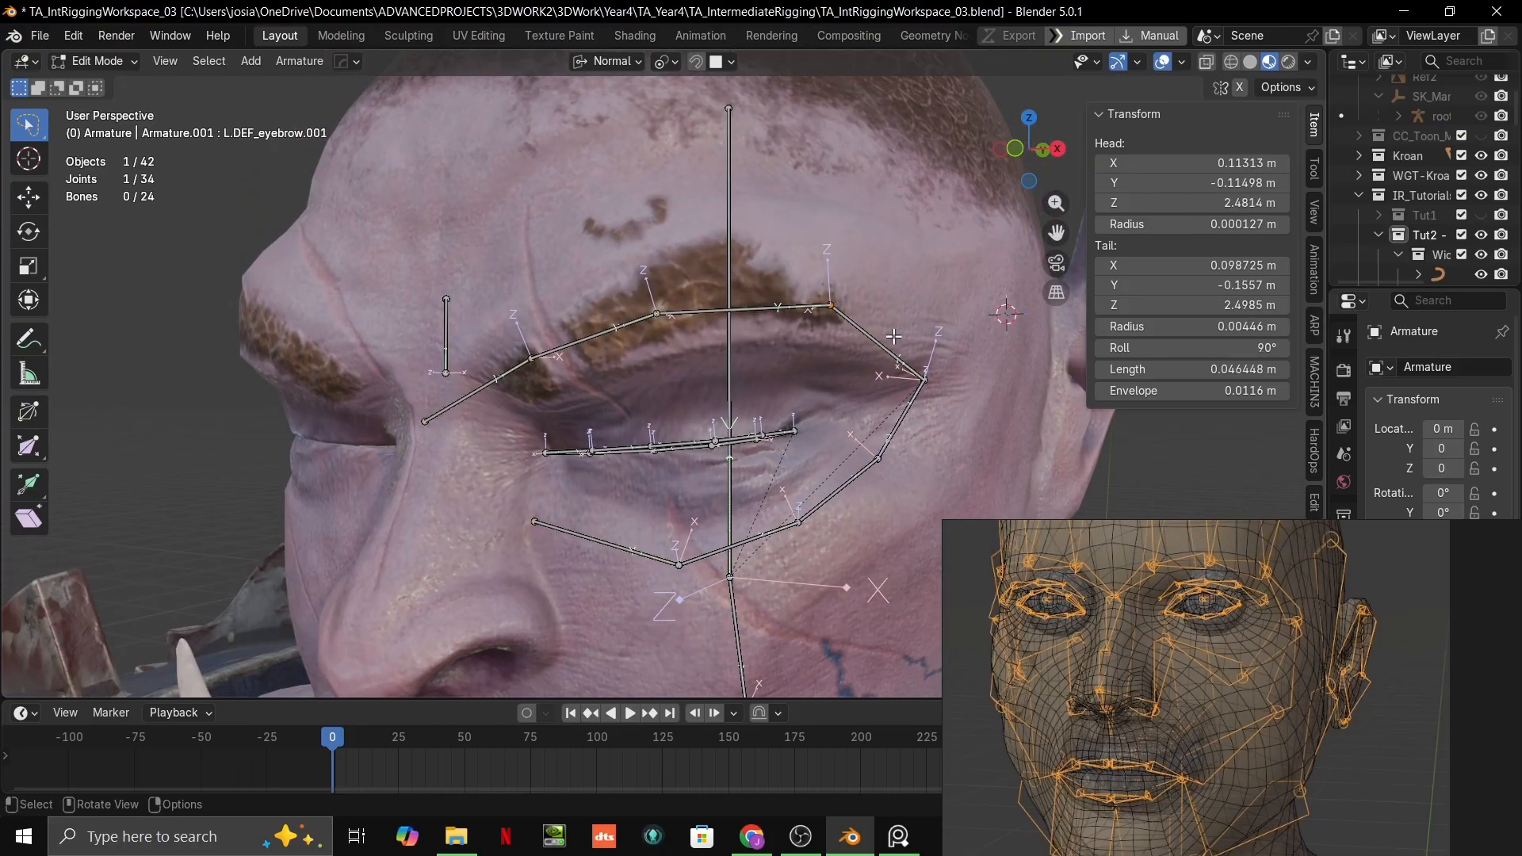
scroll(951, 400, "up", 3)
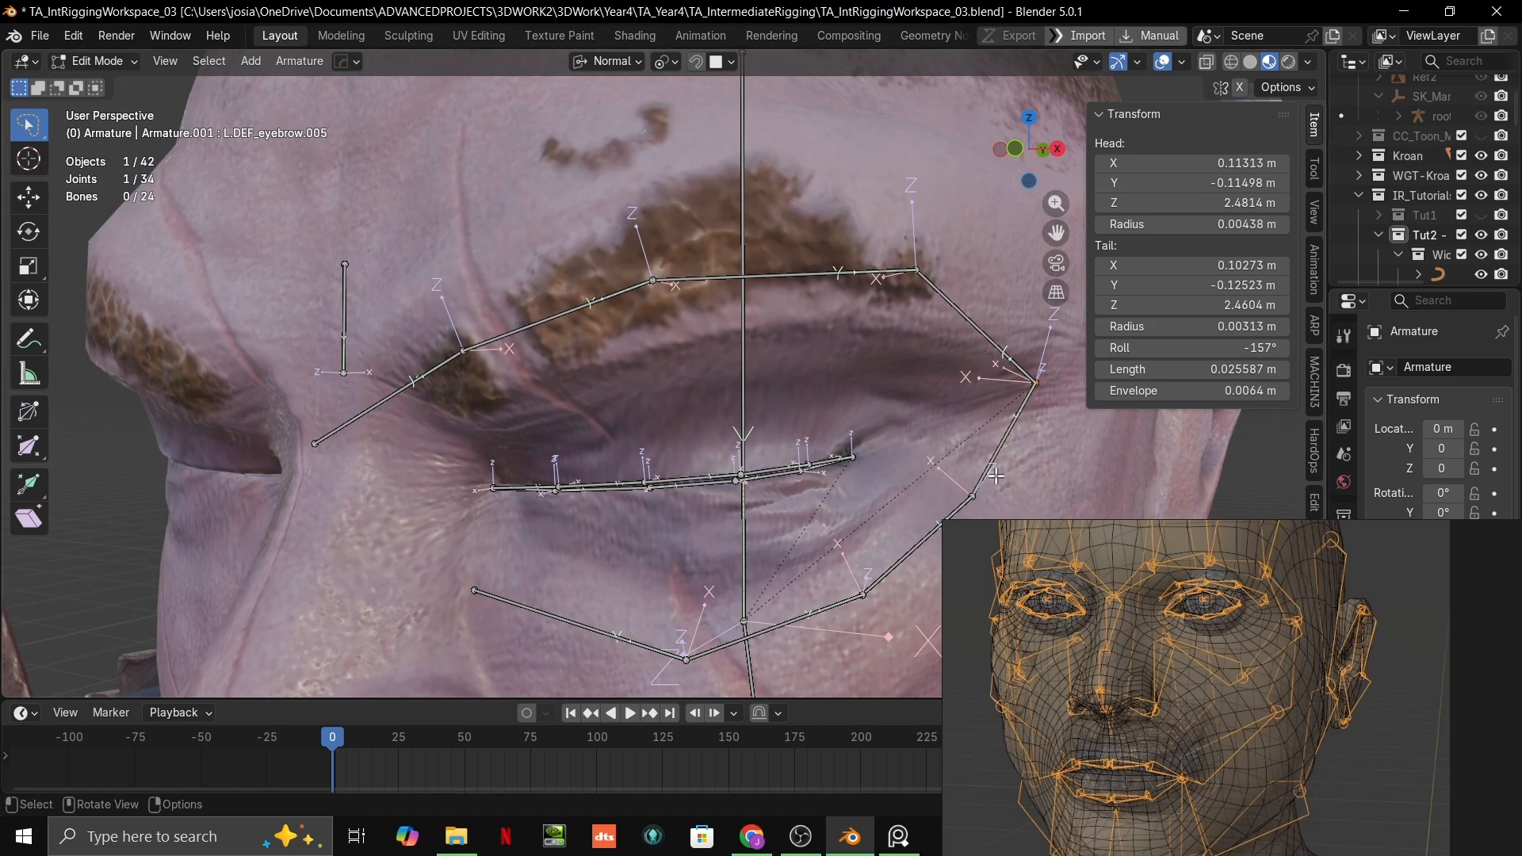
scroll(995, 476, "down", 5)
middle_click_drag(896, 494, 925, 465)
scroll(698, 571, "up", 4)
middle_click_drag(622, 356, 602, 424, "shift")
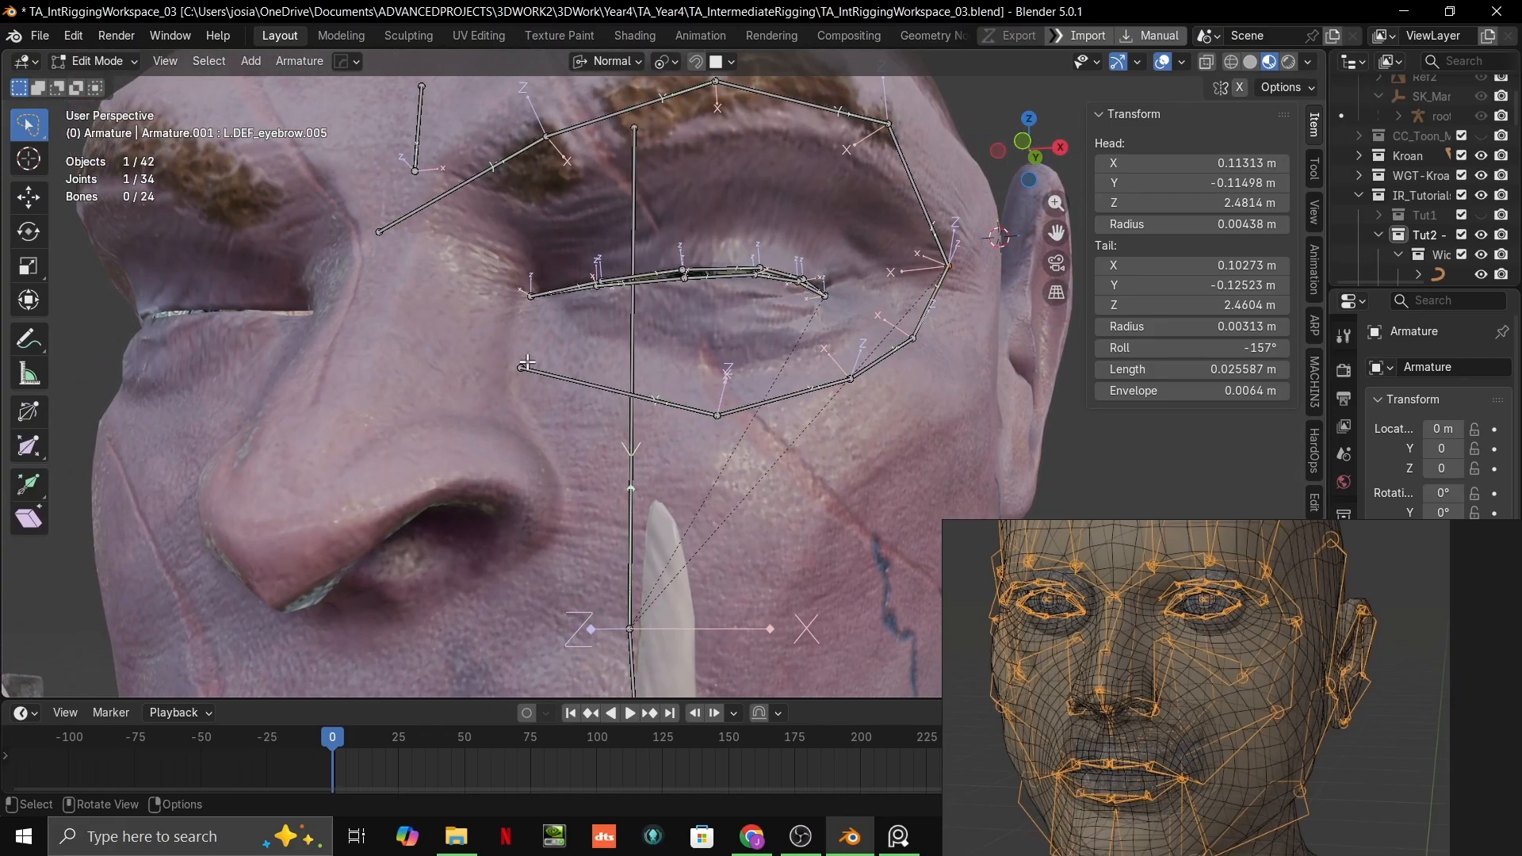
scroll(690, 371, "up", 2)
key("g")
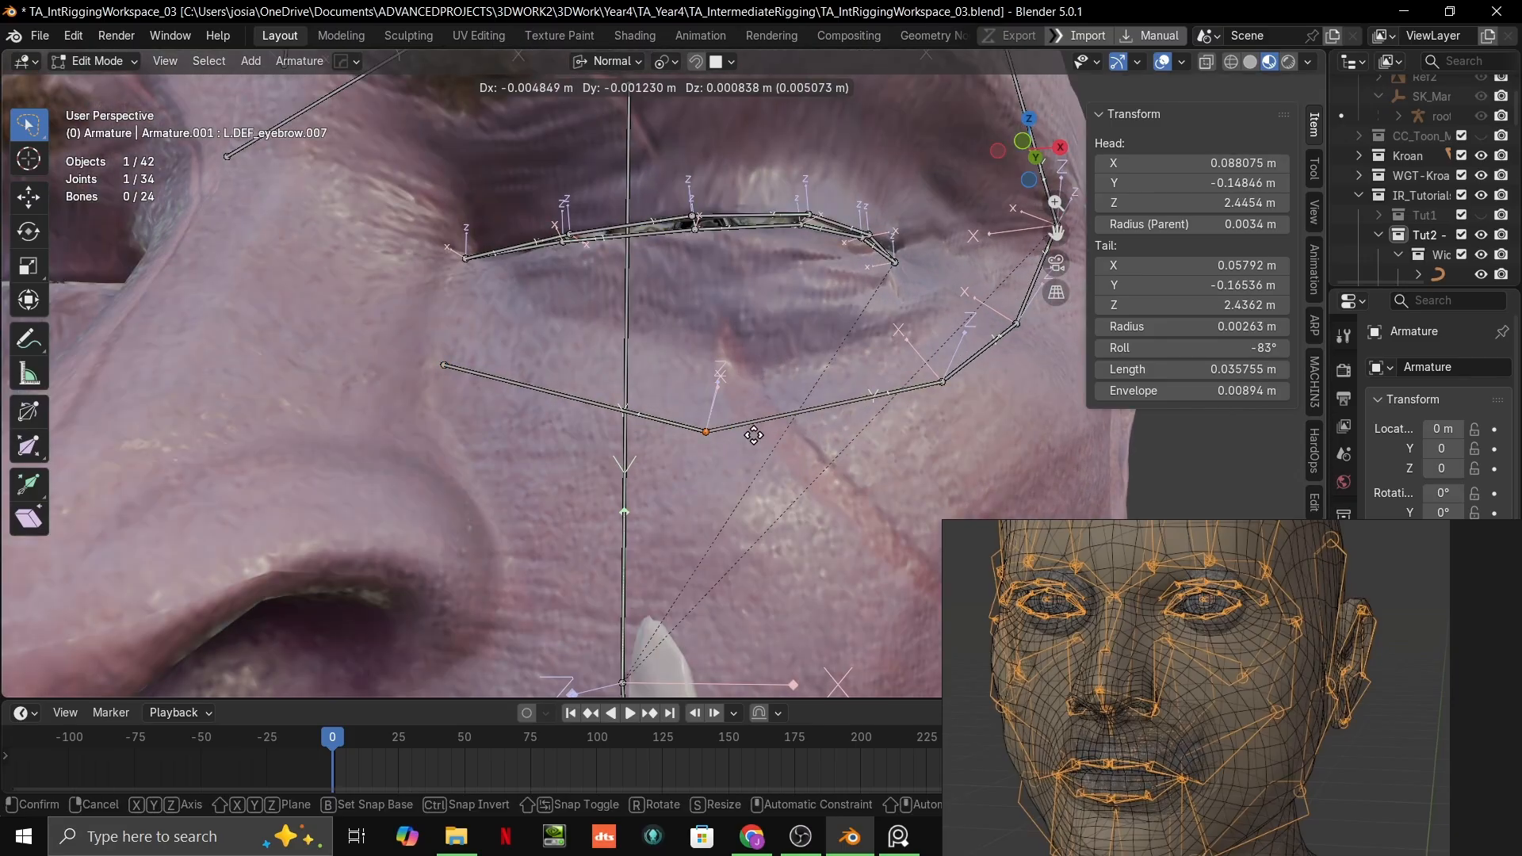
left_click(745, 422)
Step: Move the joint between L.DEF_eyebrow.006 and L.DEF_eyebrow.007 by about X -0.0038, Y -0.0029, Z -0.001 m
left_click(944, 383)
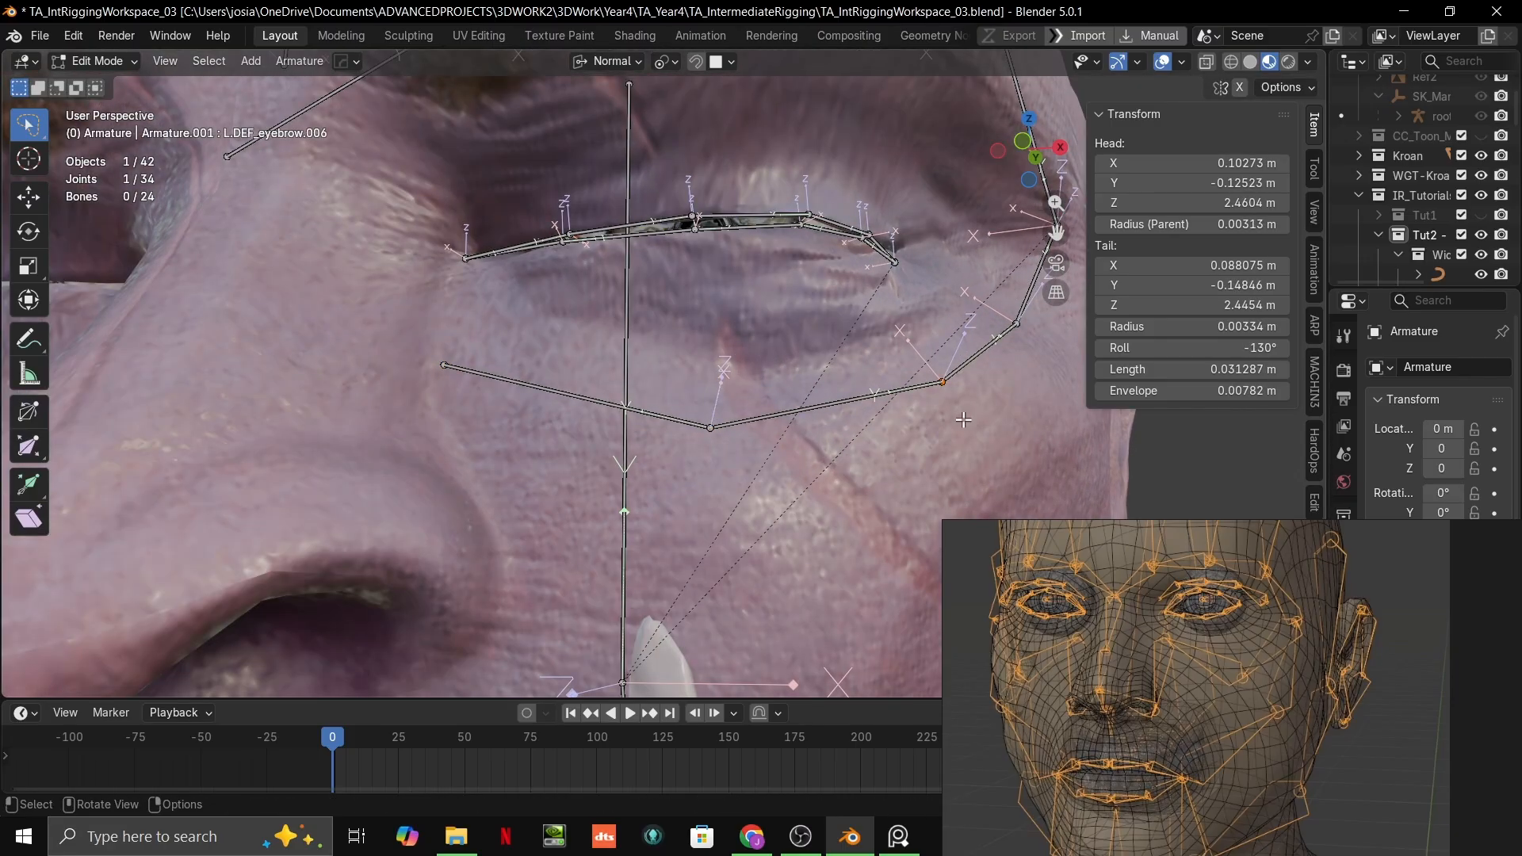
middle_click_drag(964, 420, 771, 443)
key("g")
left_click(751, 414)
Step: Check the under-eye chain from the side and examine the bone layout around the eye and cheek in the reference image
scroll(819, 425, "up", 2)
scroll(747, 436, "up", 1)
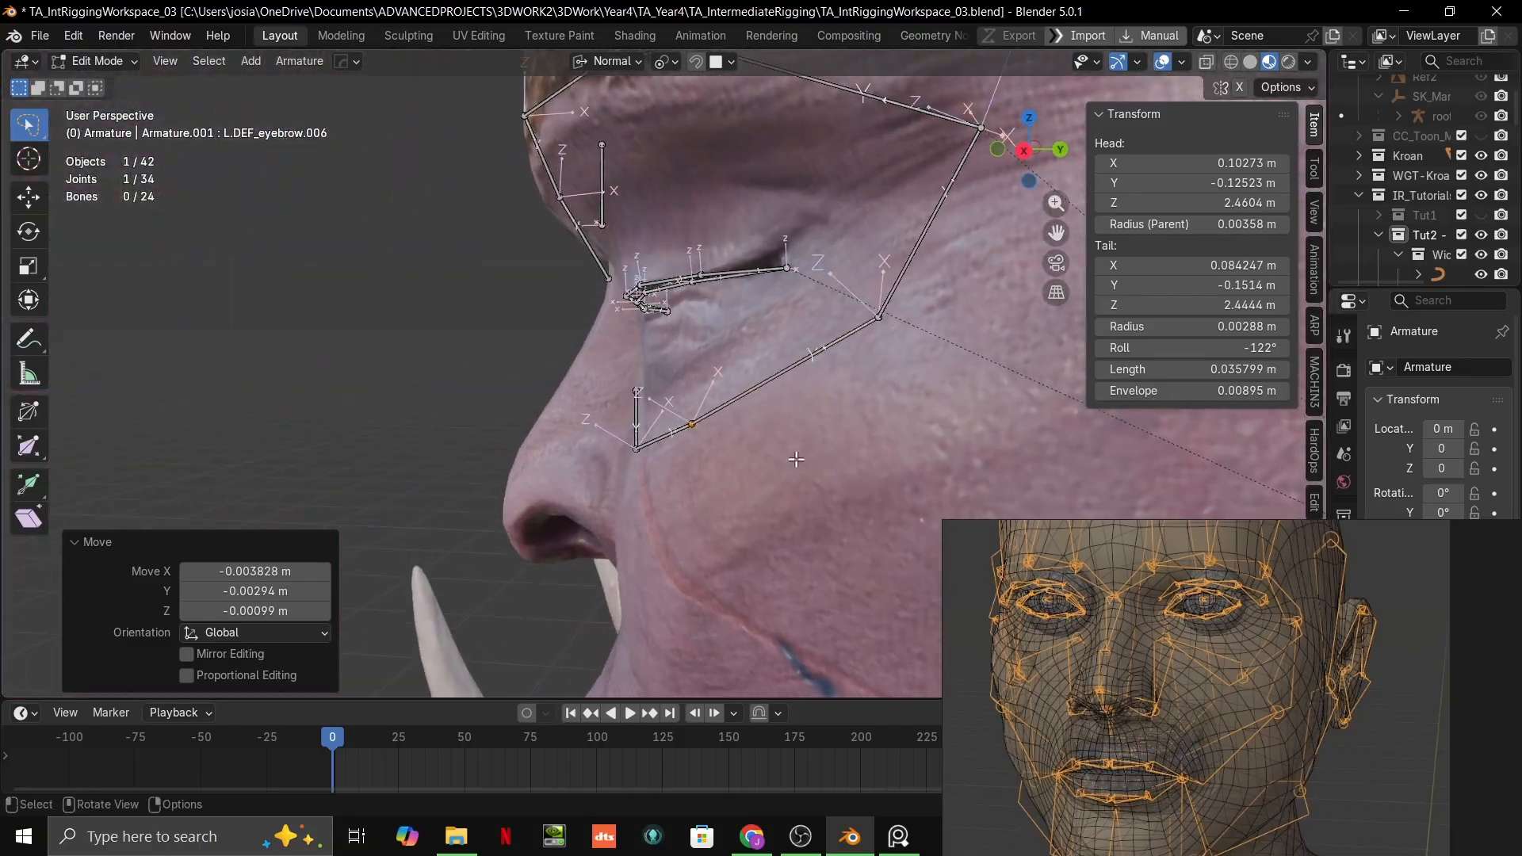
scroll(1275, 760, "up", 3)
scroll(1245, 670, "down", 3)
scroll(896, 627, "down", 2)
scroll(1097, 629, "down", 6)
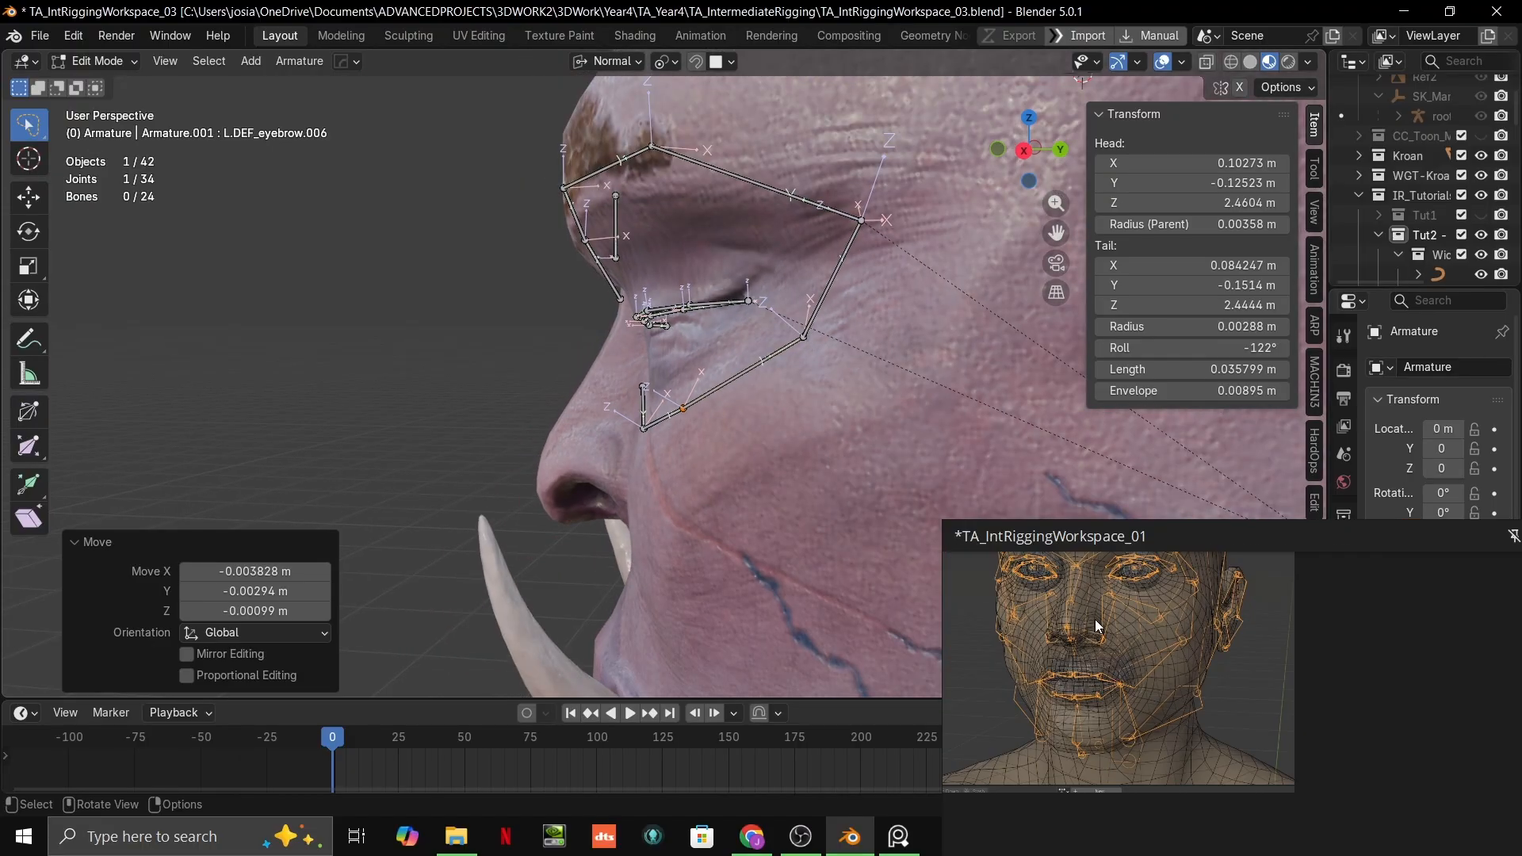
middle_click_drag(1090, 686, 1474, 725)
scroll(1474, 723, "up", 4)
scroll(1259, 674, "up", 6)
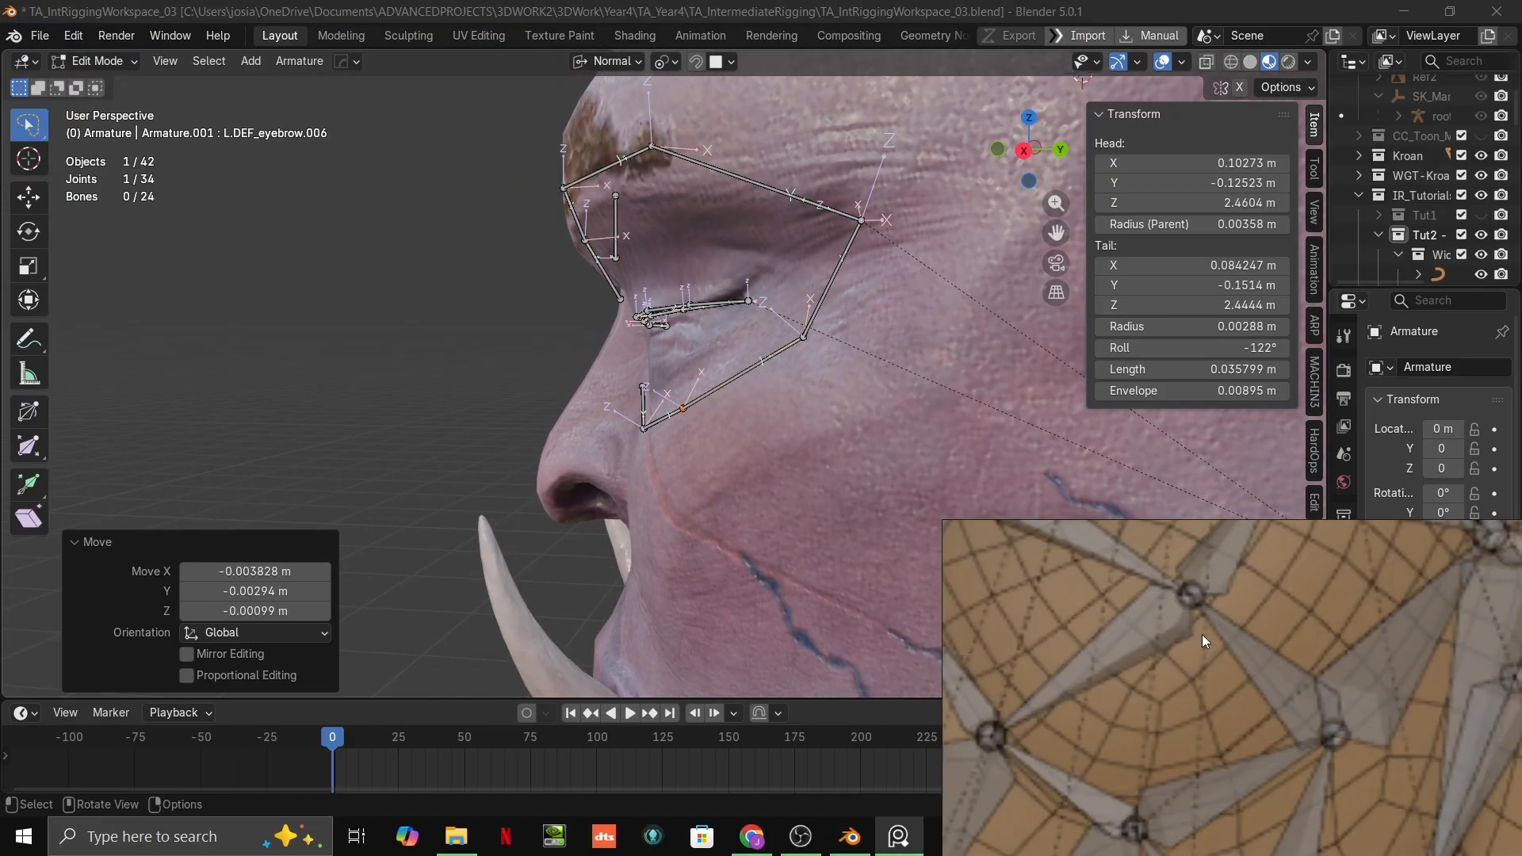
scroll(1357, 853, "up", 2)
scroll(1187, 722, "down", 2)
middle_click_drag(1220, 742, 1267, 806)
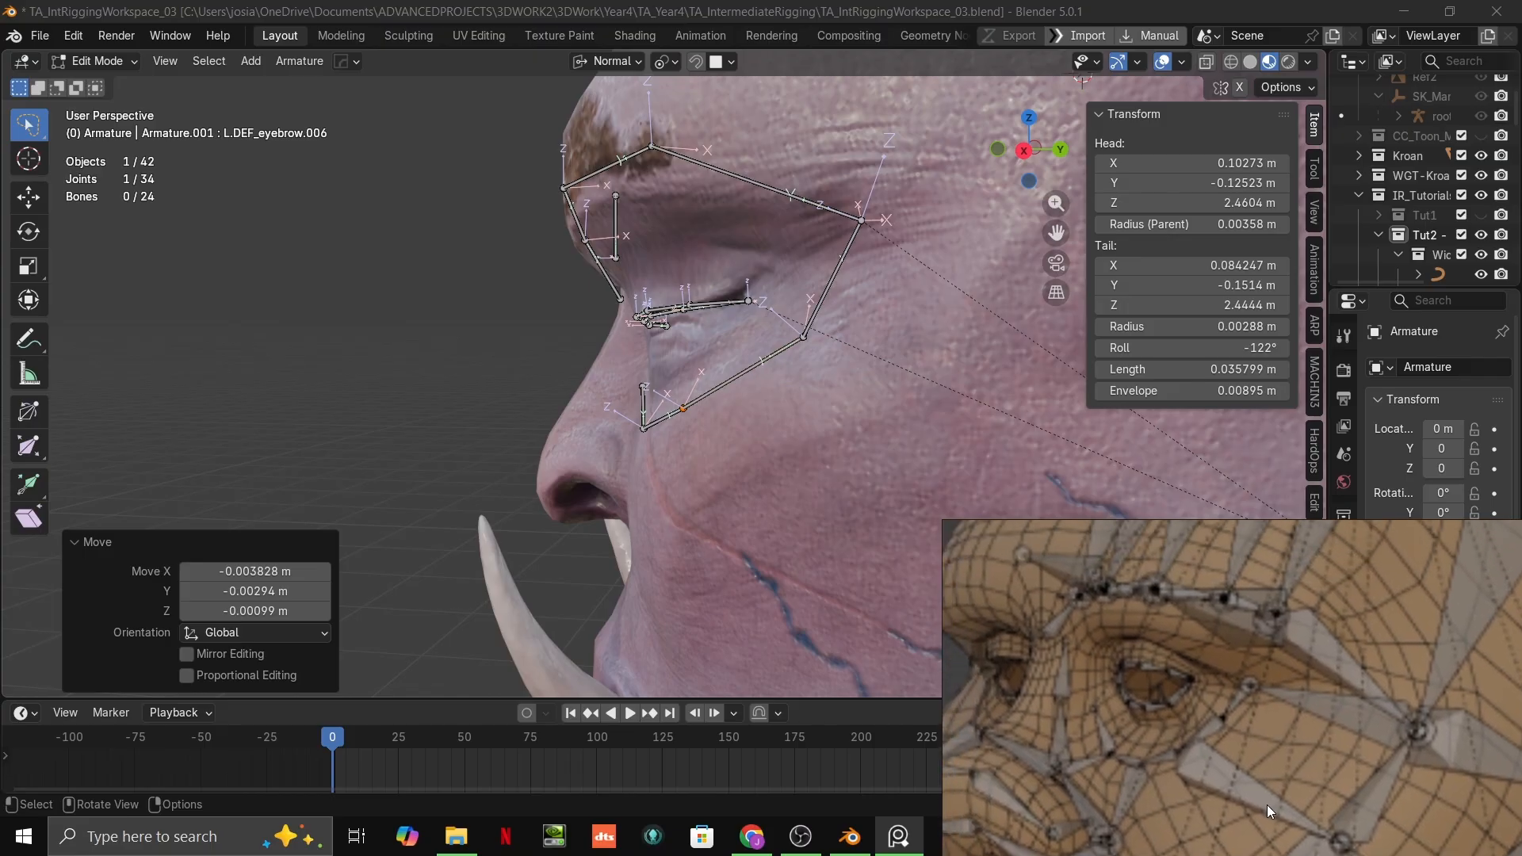
scroll(1227, 744, "down", 3)
scroll(1218, 742, "up", 6)
scroll(1225, 746, "up", 1)
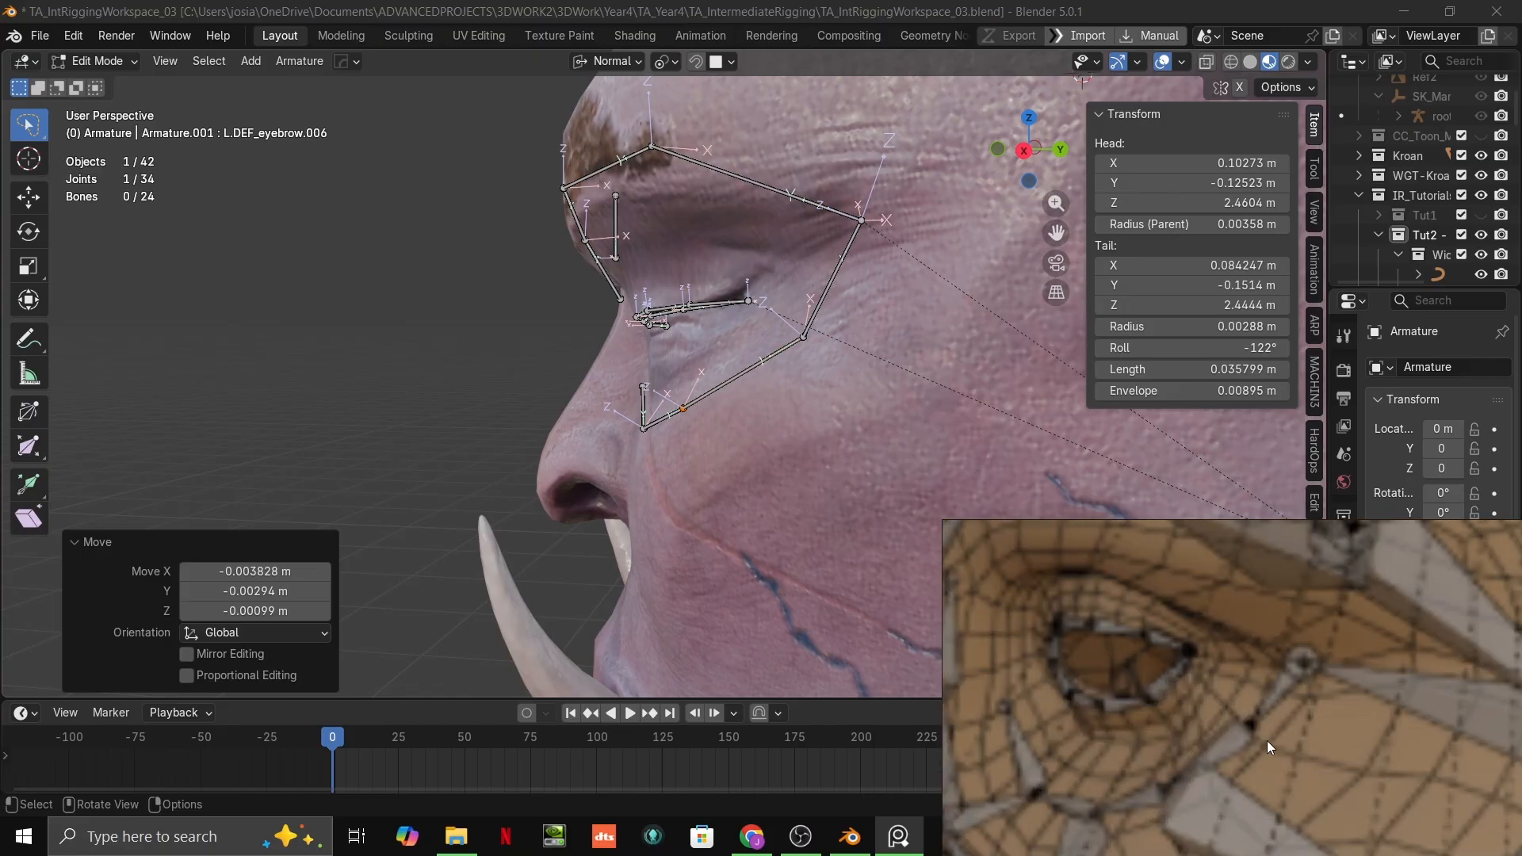
middle_click_drag(1267, 741, 1097, 645)
scroll(1150, 657, "down", 2)
middle_click_drag(1192, 663, 1272, 854)
scroll(1145, 669, "up", 1)
scroll(1166, 684, "up", 1)
scroll(1239, 684, "up", 1)
scroll(1239, 685, "down", 3)
Step: Set the roll of the under-eye bone L.DEF_eyebrow.006 to about -64°
scroll(860, 516, "down", 1)
middle_click_drag(859, 516, 936, 507)
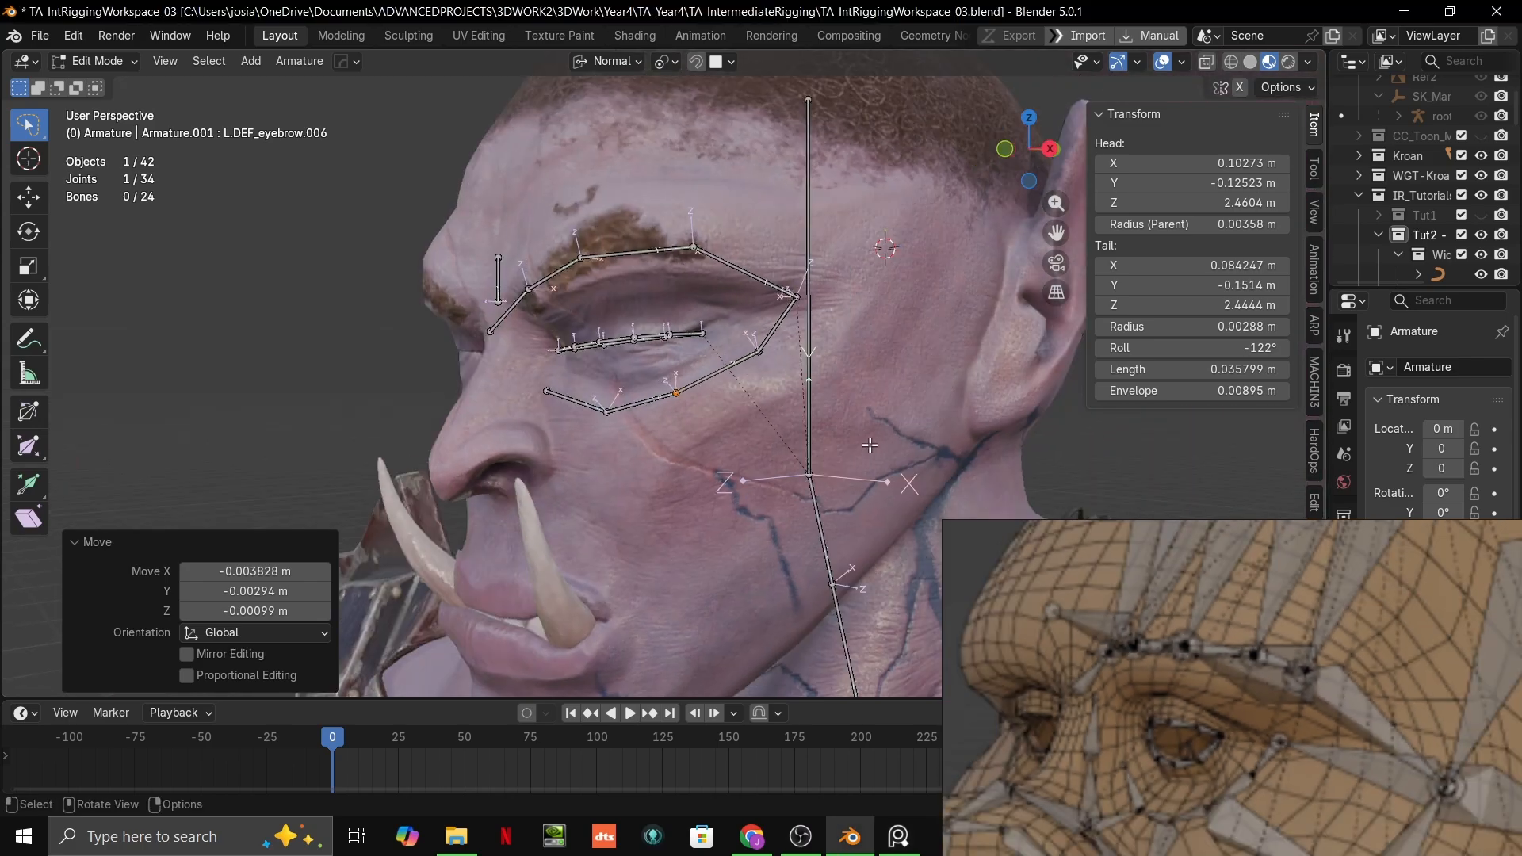
scroll(761, 425, "up", 4)
middle_click_drag(761, 425, 713, 399)
scroll(638, 388, "up", 1)
scroll(713, 399, "down", 1)
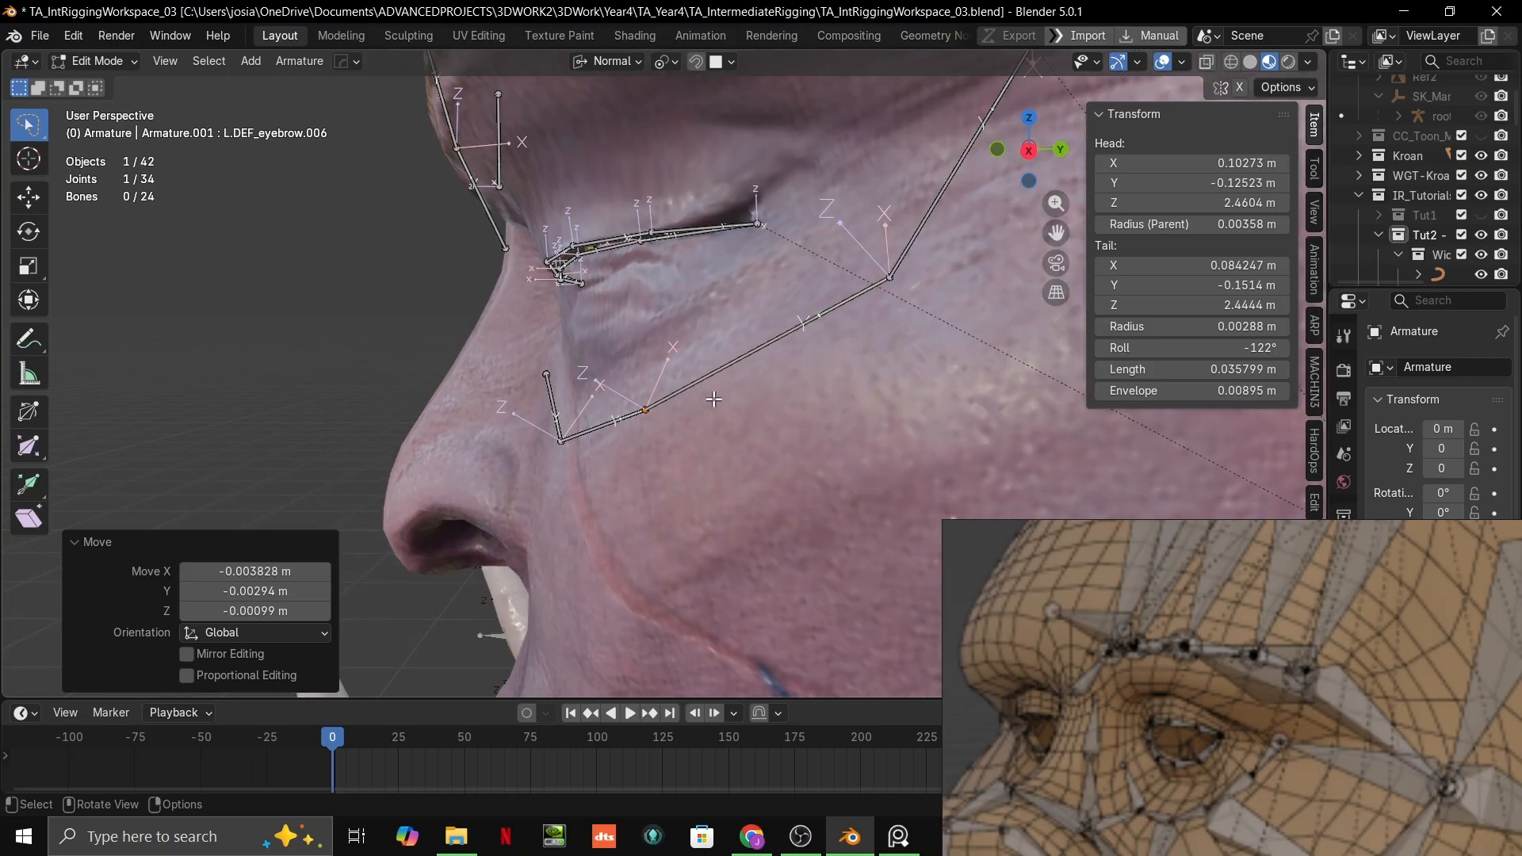
left_click_drag(1189, 347, 1205, 347)
middle_click_drag(773, 396, 649, 473)
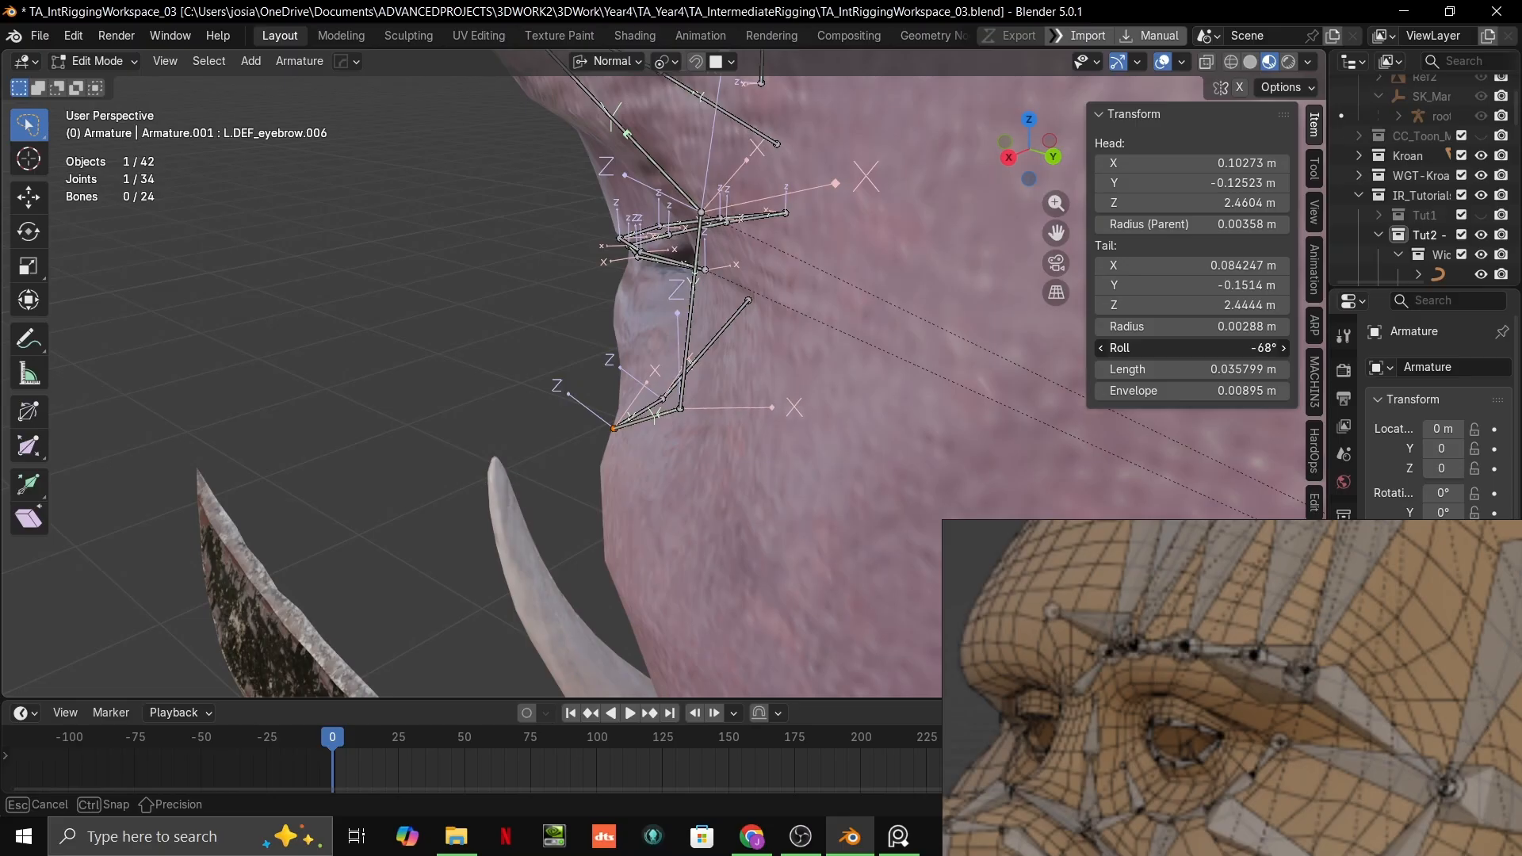
left_click_drag(1203, 349, 1200, 349)
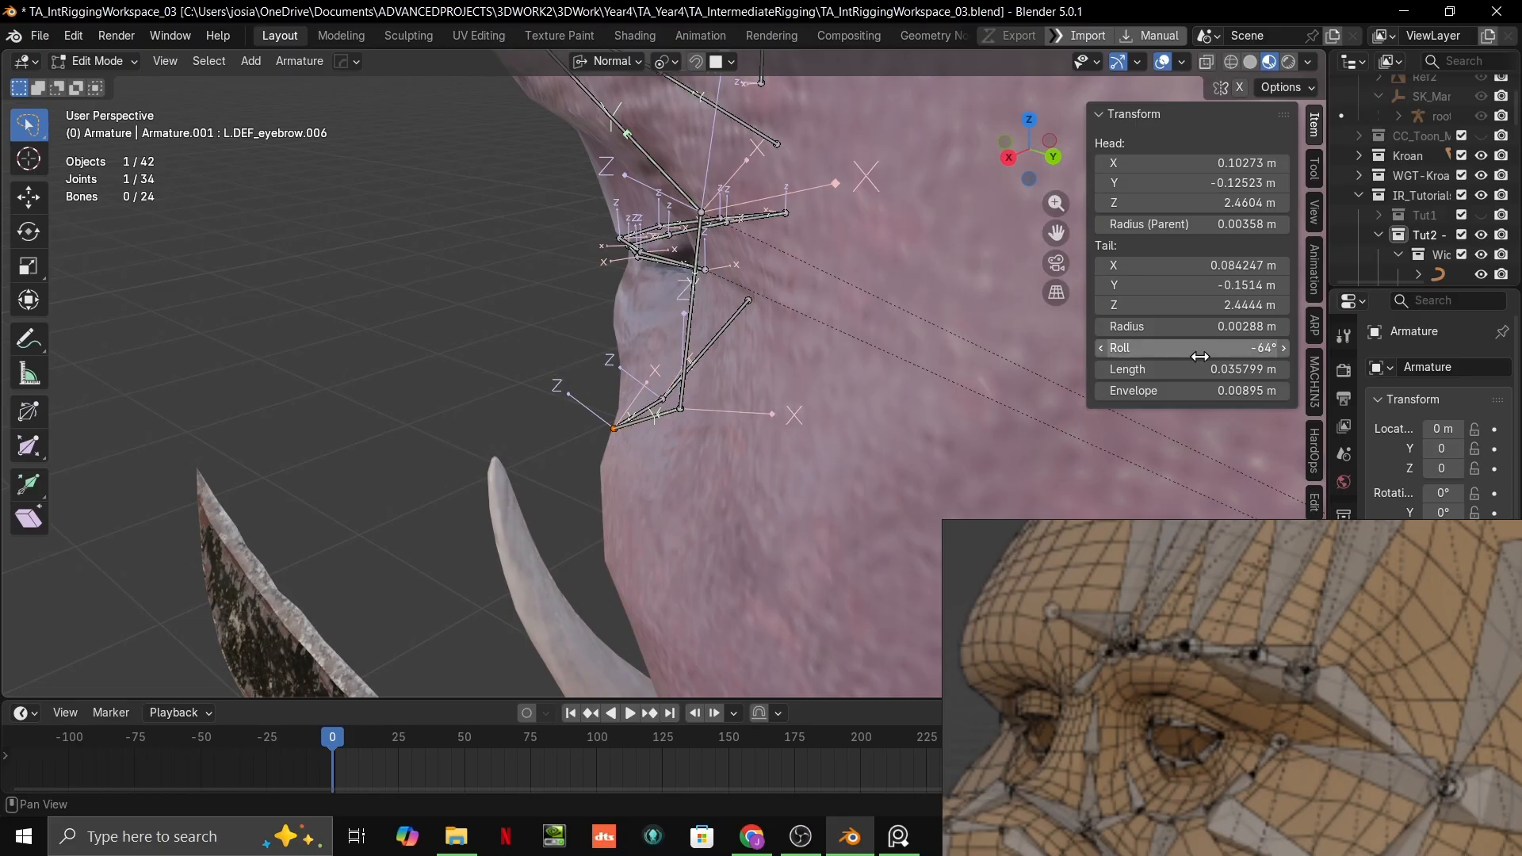
Step: Fine-tune the roll of L.DEF_eyebrow.006 to about -65°
middle_click_drag(690, 468, 741, 421)
scroll(781, 448, "down", 3)
scroll(773, 432, "up", 4)
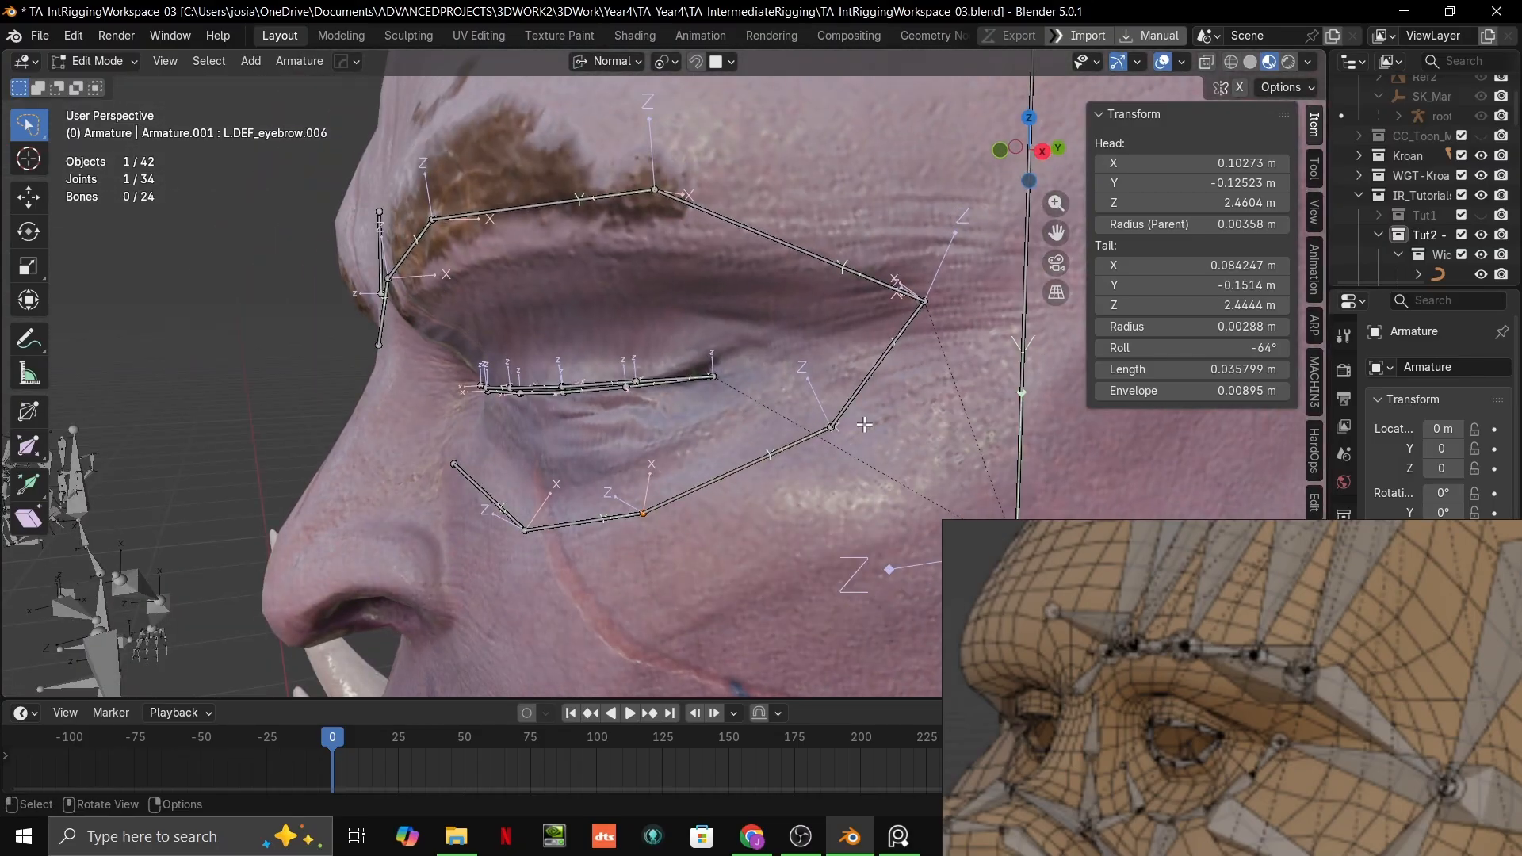
scroll(863, 424, "down", 1)
middle_click_drag(844, 424, 1285, 441)
left_click_drag(1142, 348, 1137, 348)
middle_click_drag(920, 411, 859, 415)
left_click_drag(1236, 348, 1229, 348)
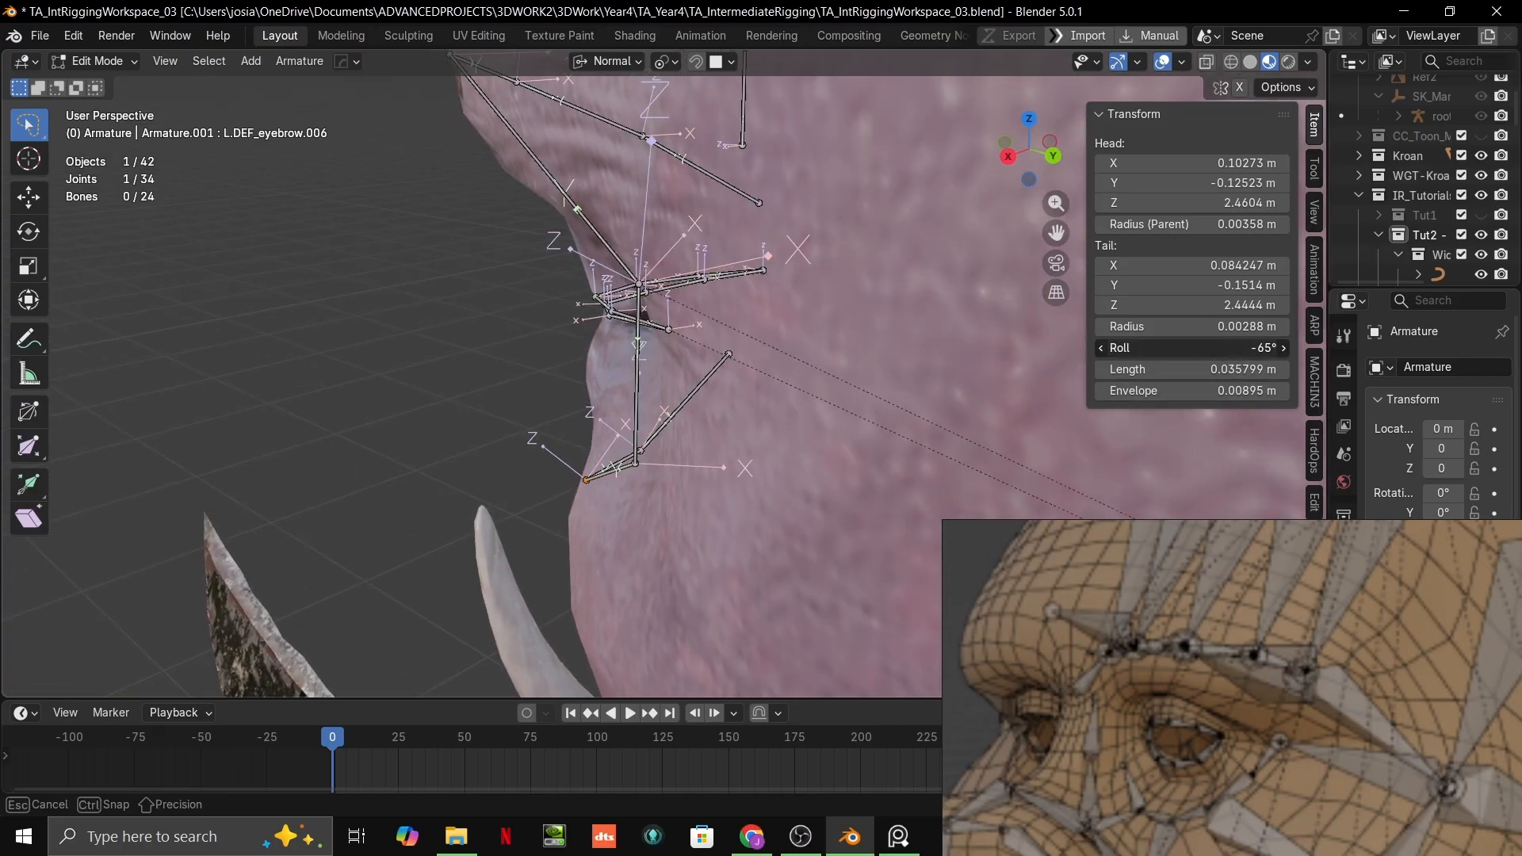
Step: Set the roll of the next under-eye bone, L.DEF_eyebrow.007, to about -30°
middle_click_drag(766, 447, 820, 450)
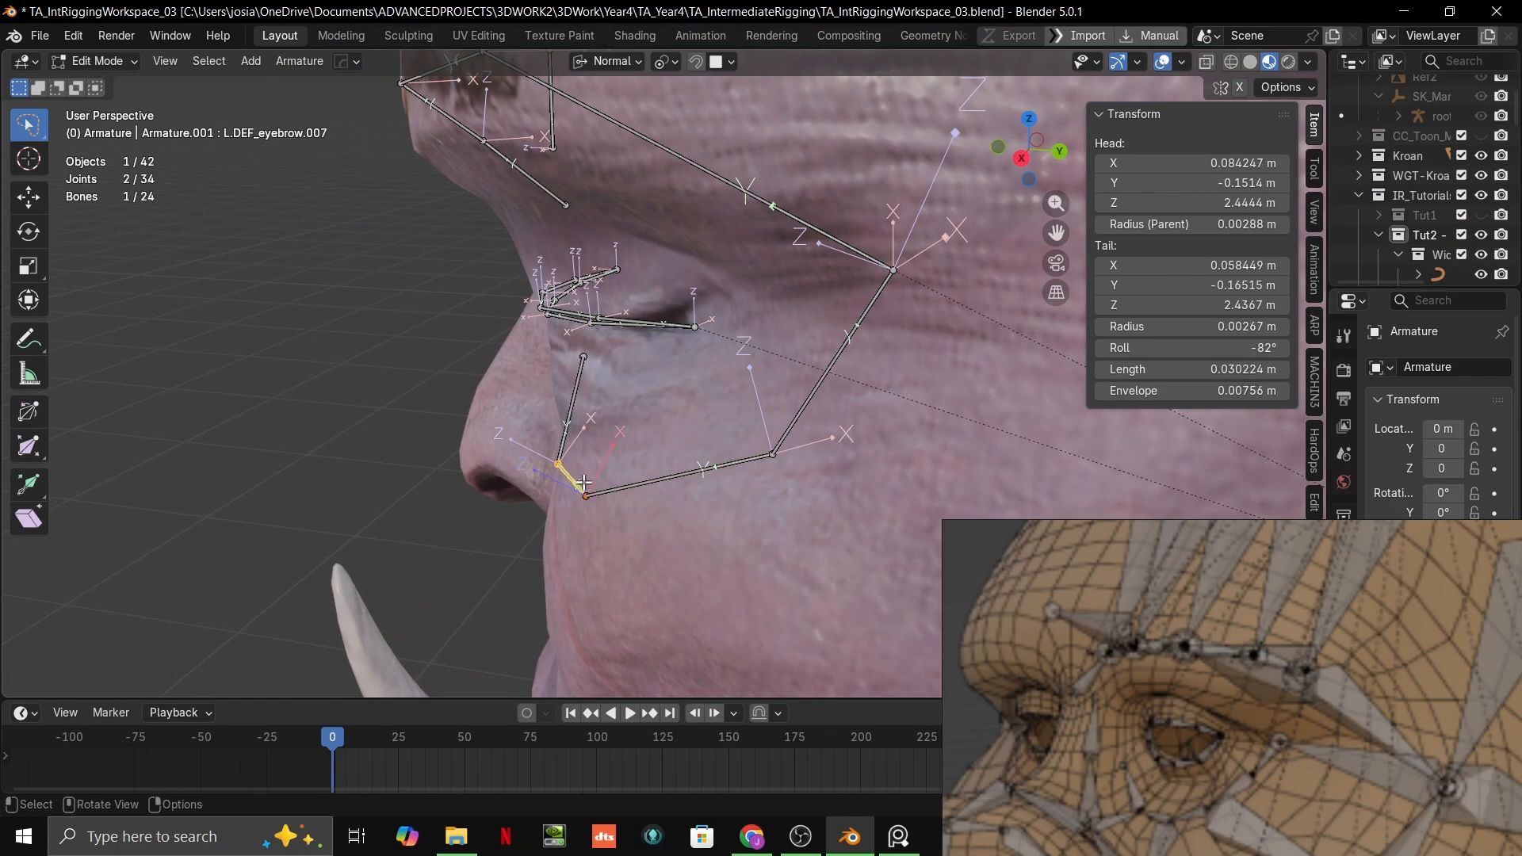
left_click_drag(1222, 348, 1225, 348)
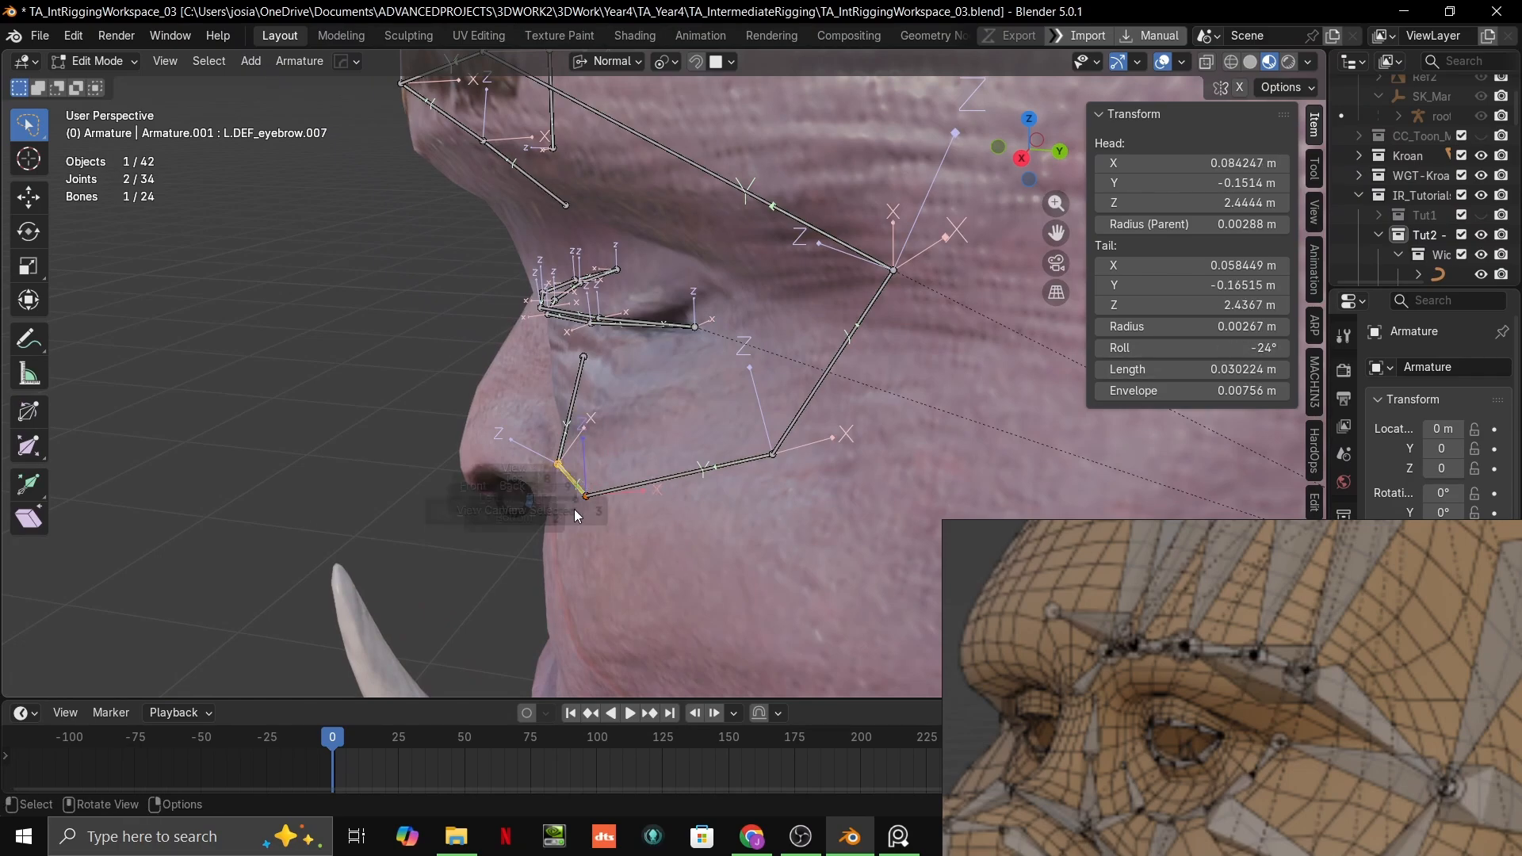
key("KP_3")
key("KP_Decimal")
middle_click_drag(798, 431, 774, 468)
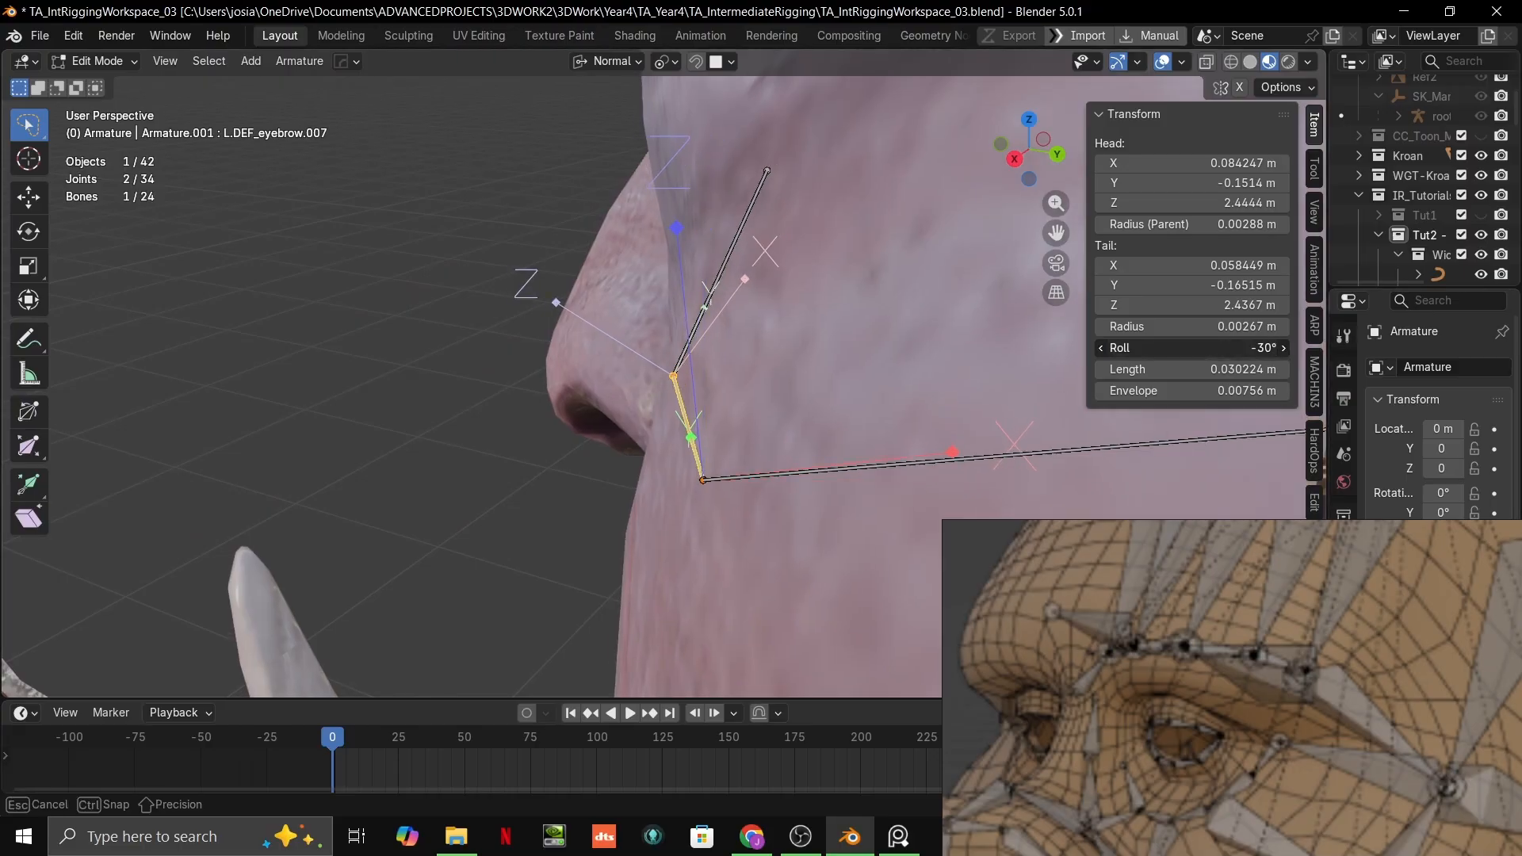
left_click_drag(1222, 348, 1222, 348)
Step: Set the roll of the innermost under-eye bone, L.DEF_eyebrow.008, to 14°
scroll(476, 444, "down", 4)
middle_click_drag(428, 456, 585, 446)
scroll(555, 427, "up", 3)
scroll(590, 413, "up", 1)
key("KP_3")
key("KP_Decimal")
scroll(591, 444, "up", 2)
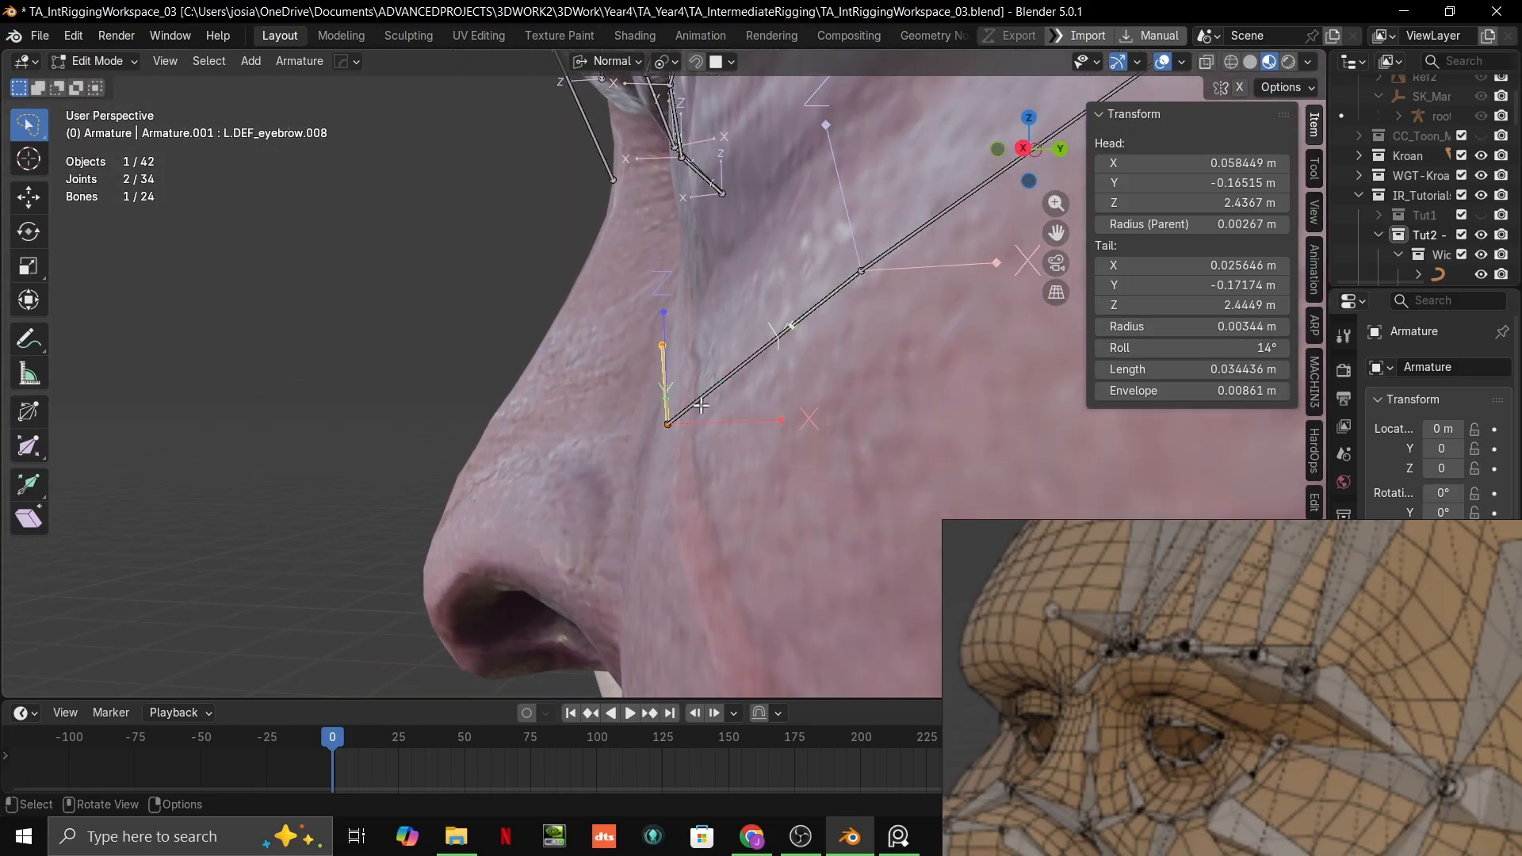
Step: Select the outermost under-eye bone, L.DEF_eyebrow.005, and move the reference image window clear of the object properties
middle_click_drag(701, 405, 626, 348)
scroll(627, 347, "down", 6)
middle_click_drag(920, 377, 698, 333)
scroll(874, 414, "up", 8)
scroll(752, 307, "down", 5)
scroll(699, 333, "up", 5)
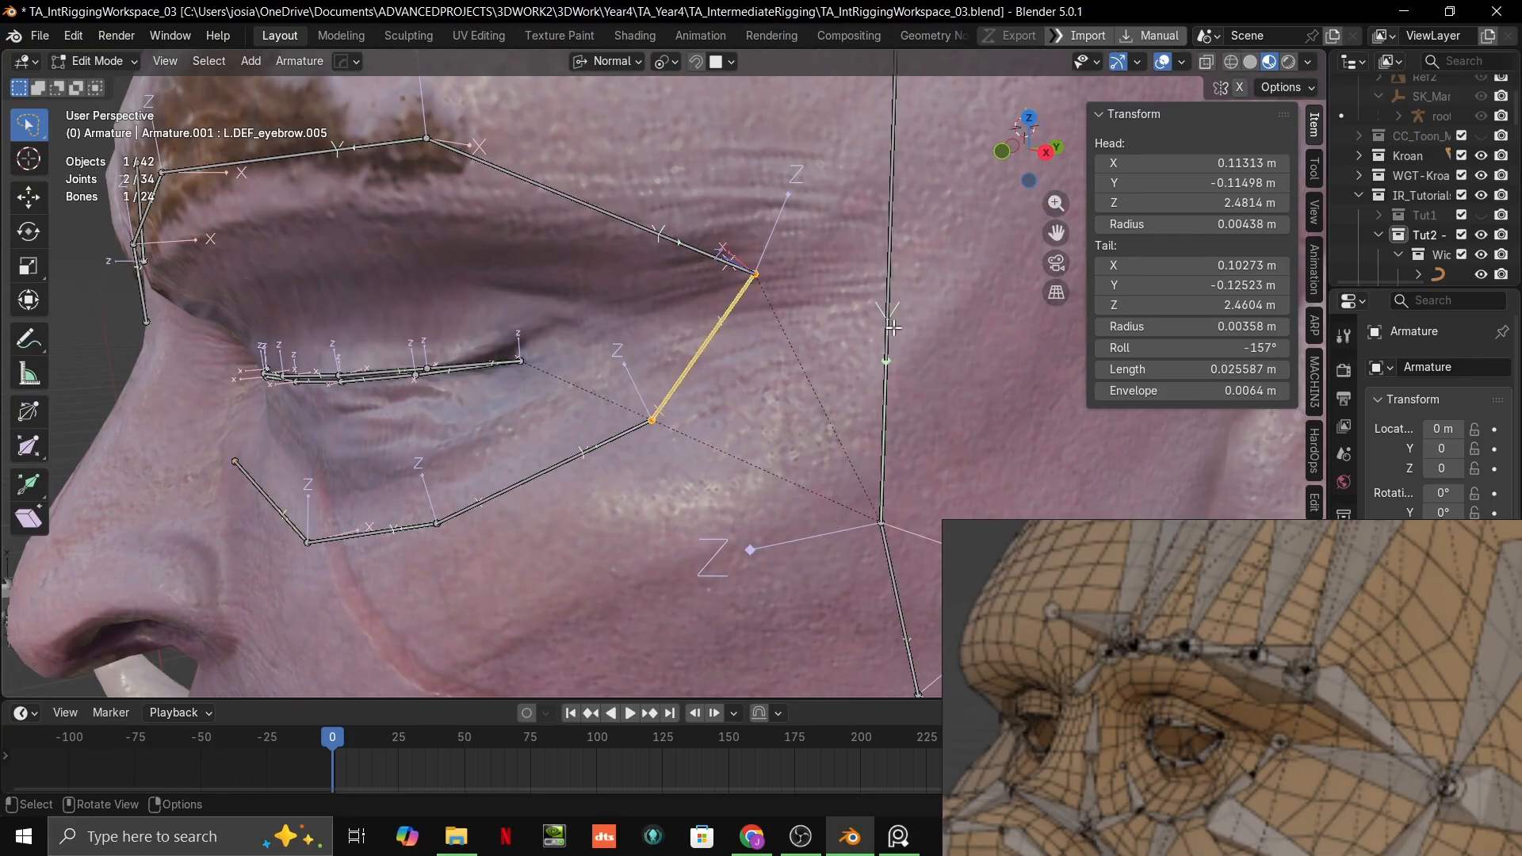
left_click_drag(1396, 527, 892, 612)
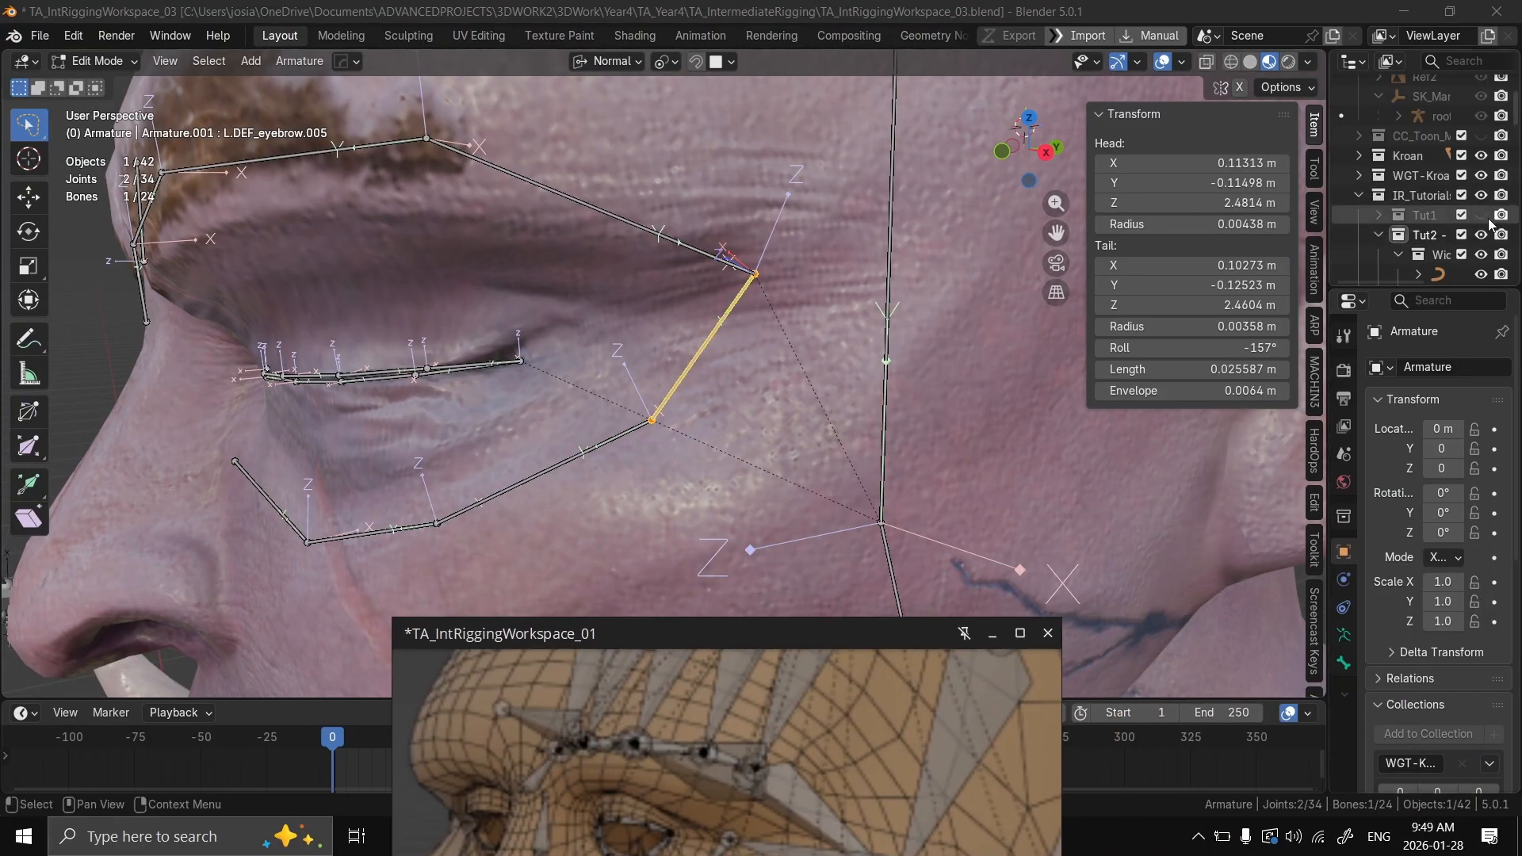
Step: Enlarge the Outliner and reveal the selected bone L.DEF_eyebrow.005 in the armature hierarchy
left_click_drag(1088, 231, 1093, 229)
key("KP_Decimal")
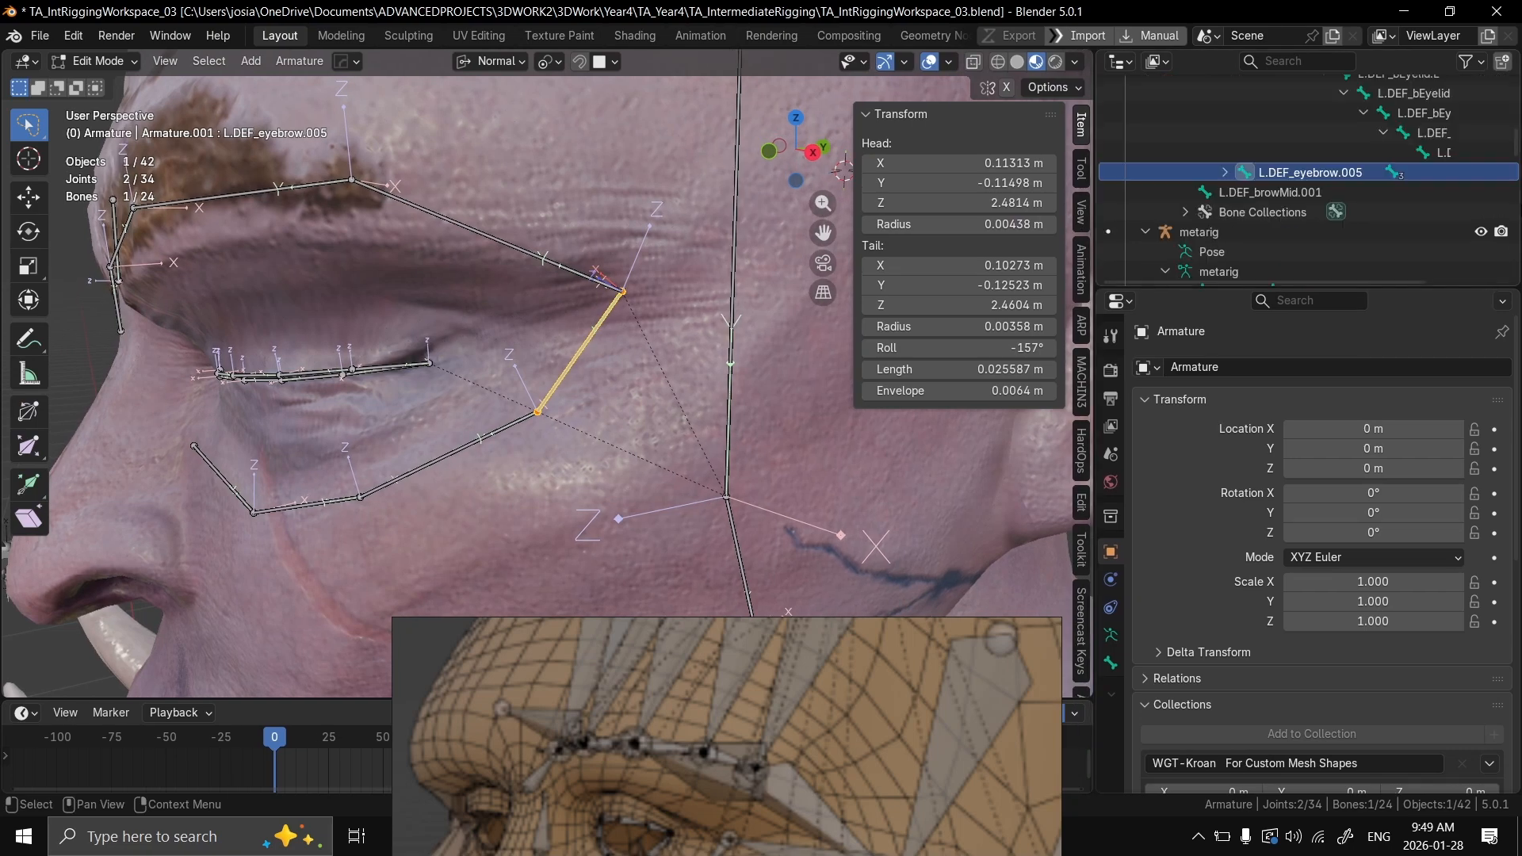
scroll(1391, 209, "up", 4)
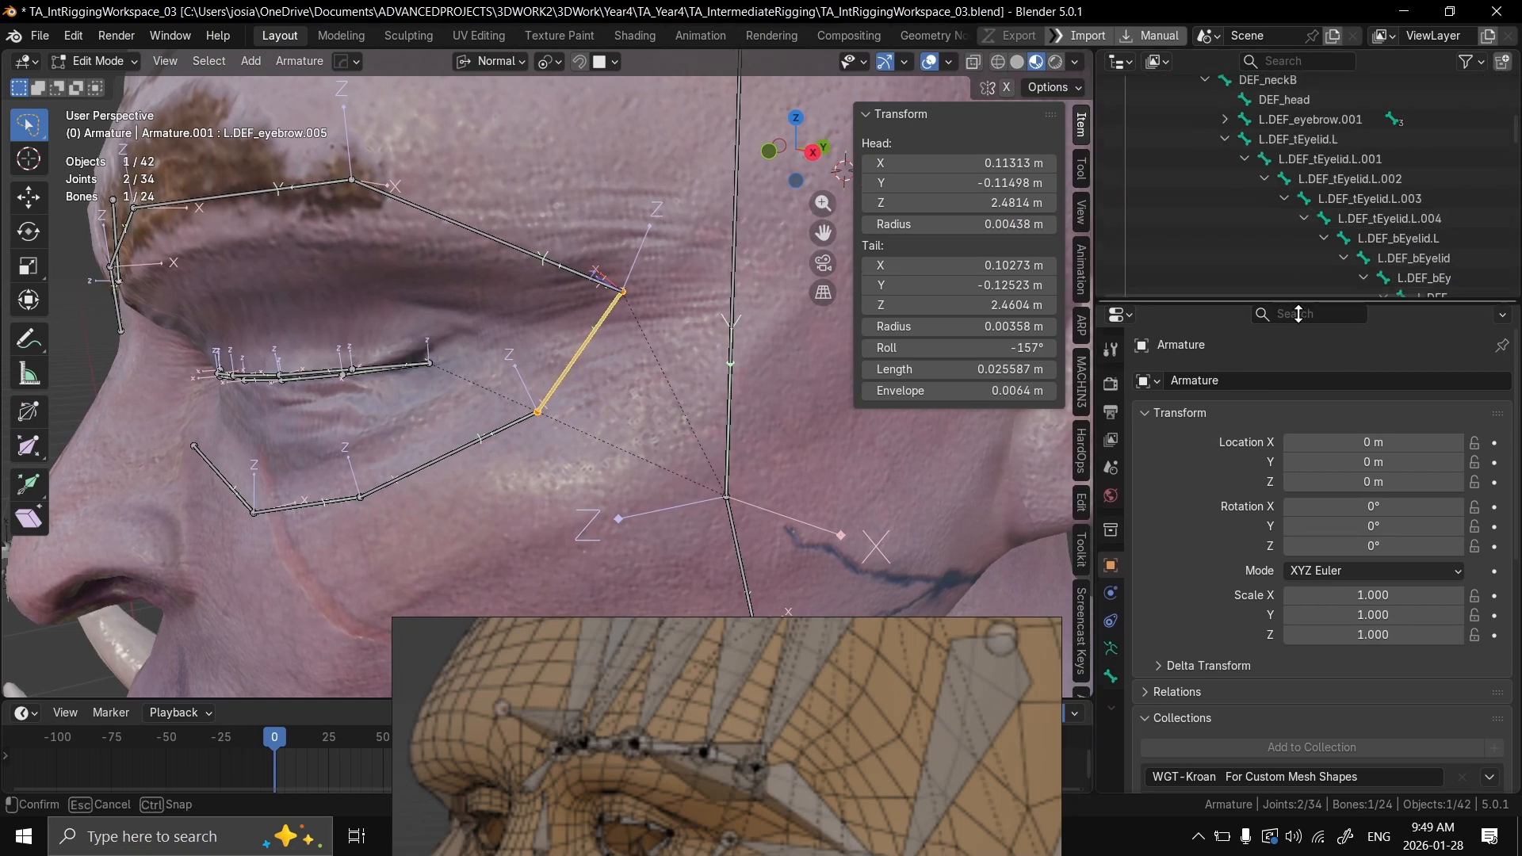
left_click_drag(1284, 279, 1286, 557)
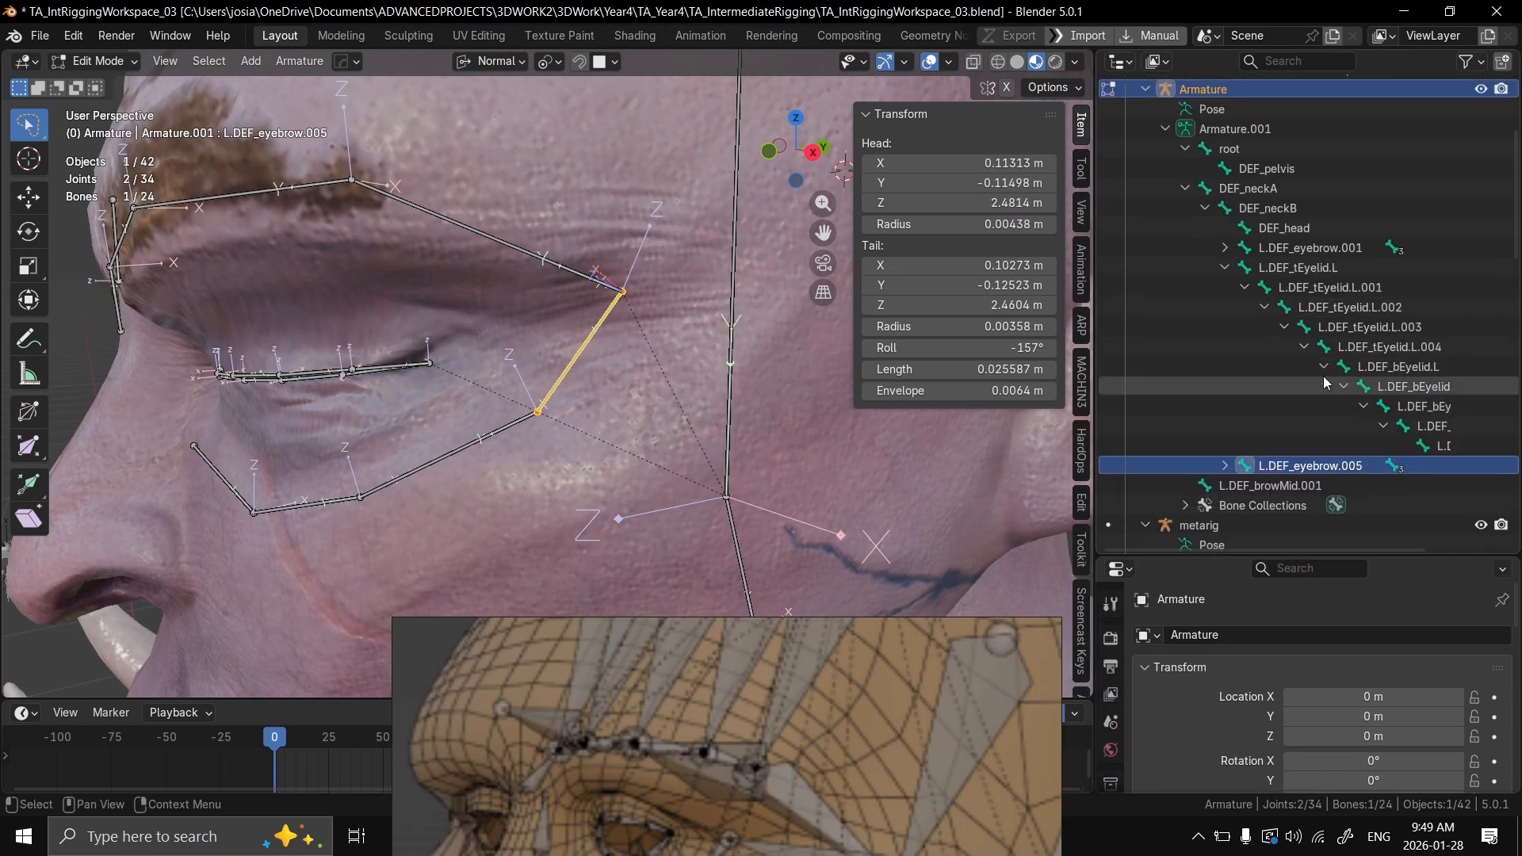
scroll(1316, 372, "down", 4)
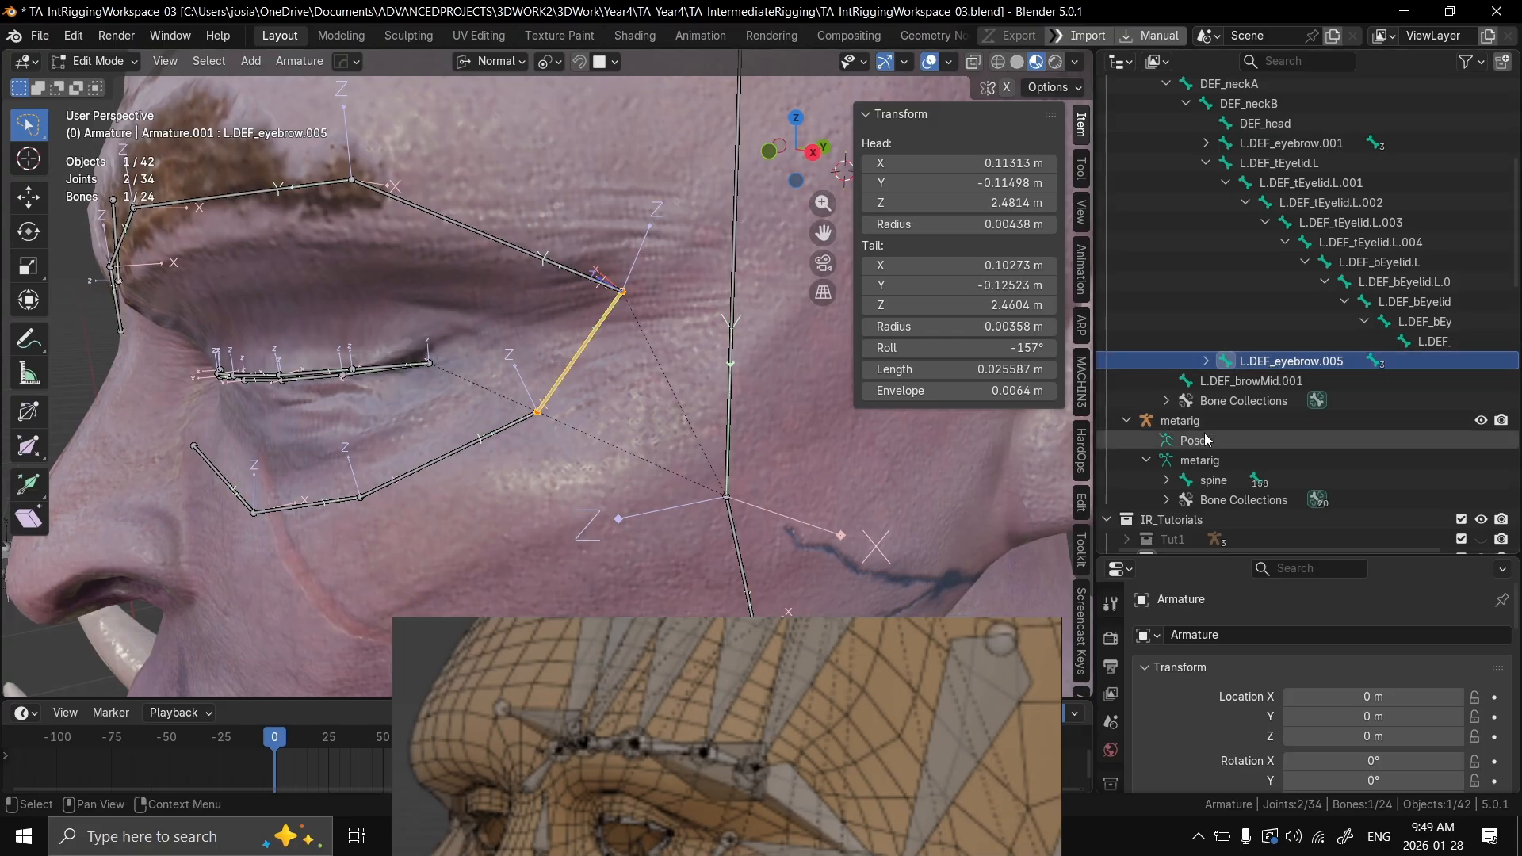
Step: Rename the bone L.DEF_eyebrow.005 as L.DEF_cheek
double_click(1339, 361)
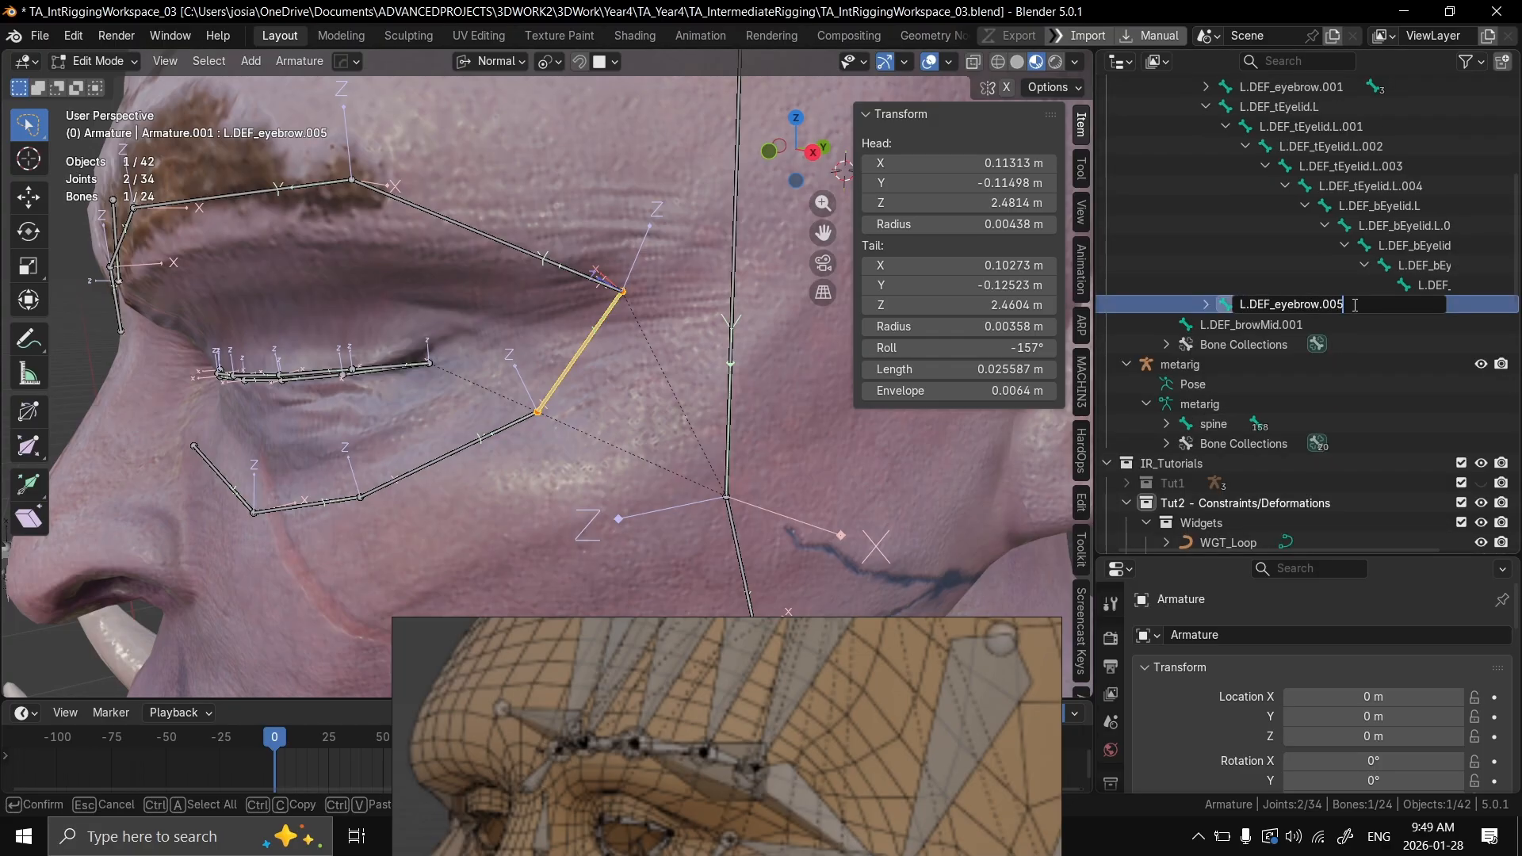
key("BackSpace")
key("BackSpace")
key("BackSpace")
key("BackSpace")
key("BackSpace")
key("BackSpace")
key("BackSpace")
key("BackSpace")
key("BackSpace")
key("BackSpace")
key("Return")
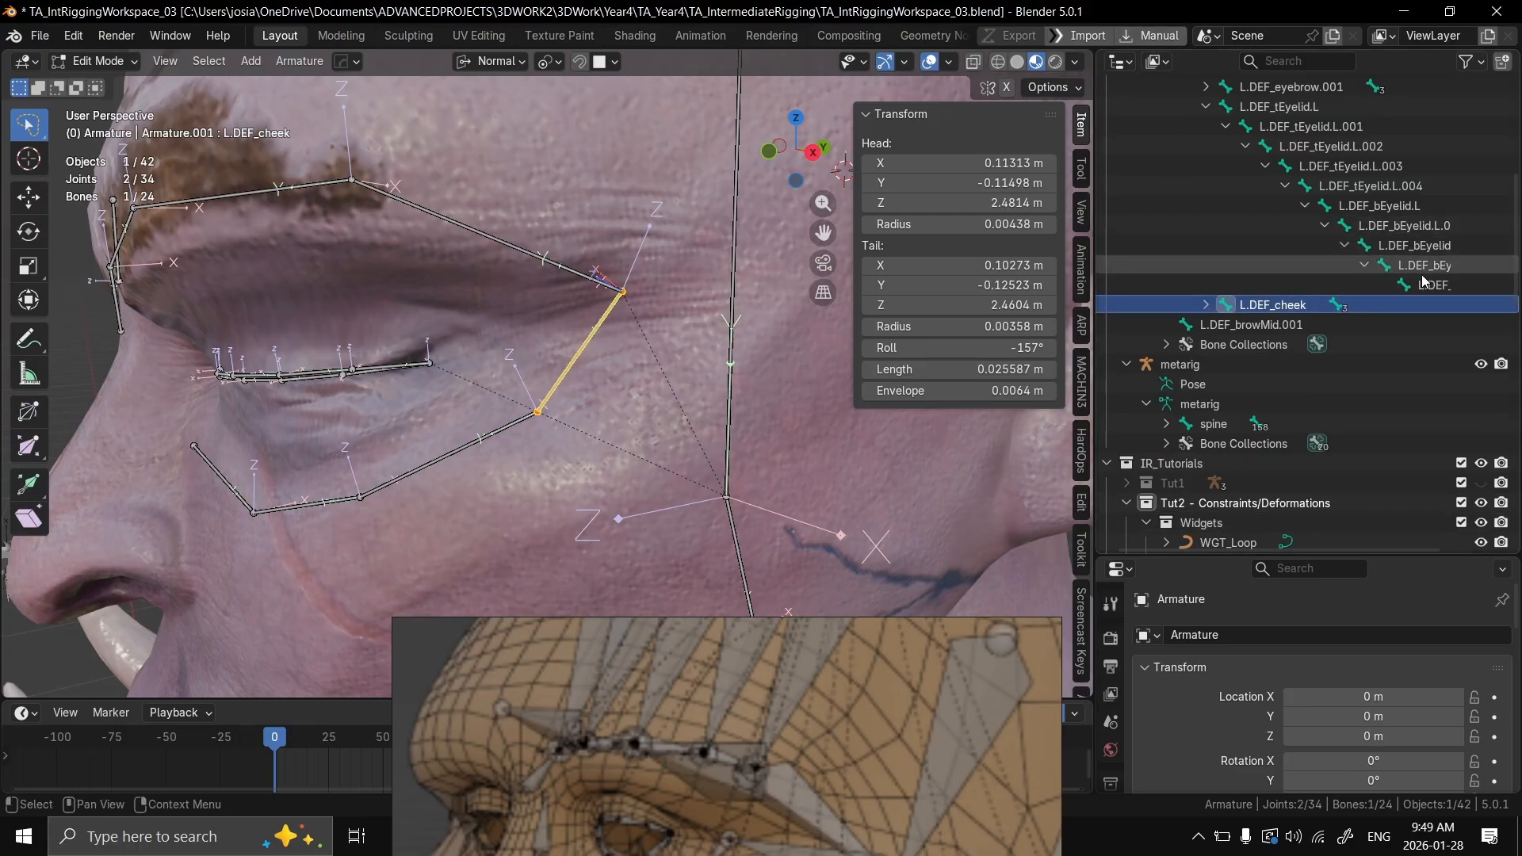
scroll(1424, 240, "down", 2)
middle_click_drag(1440, 169, 1294, 149)
middle_click_drag(1333, 224, 1267, 366)
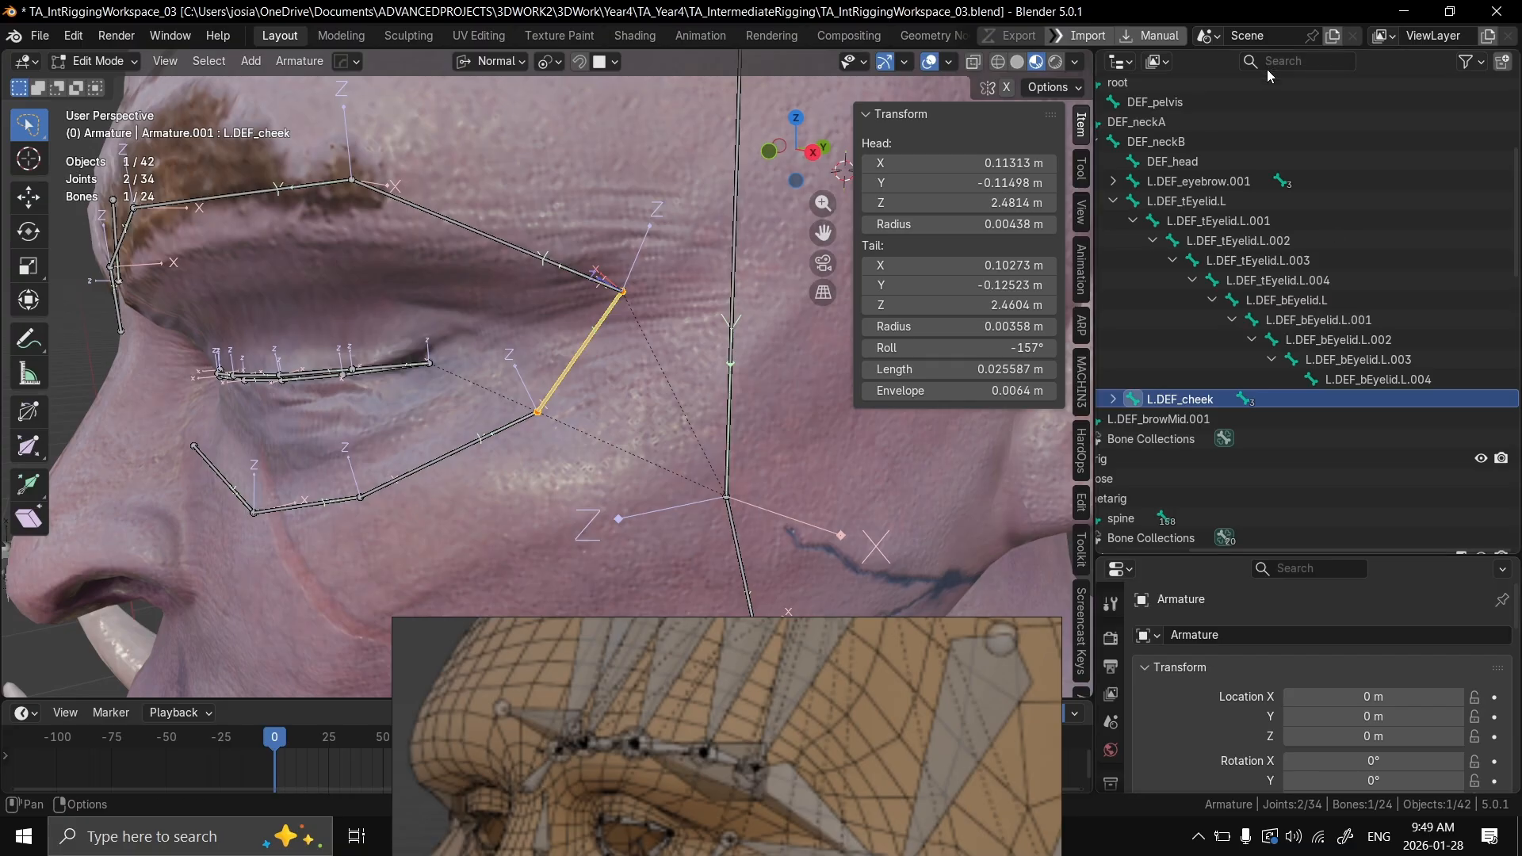
middle_click_drag(569, 331, 665, 308)
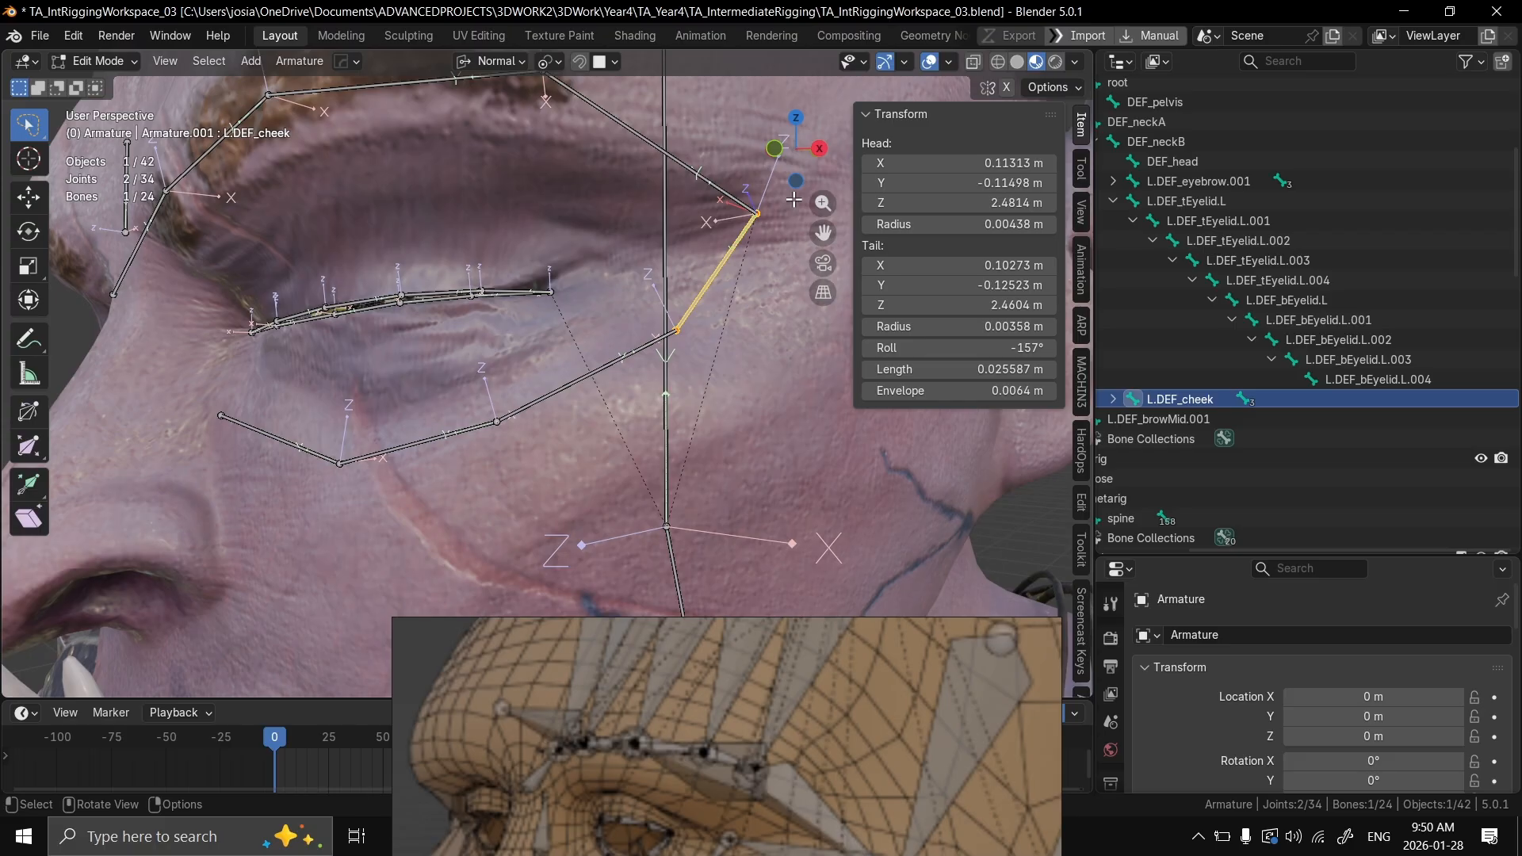
scroll(679, 438, "down", 3)
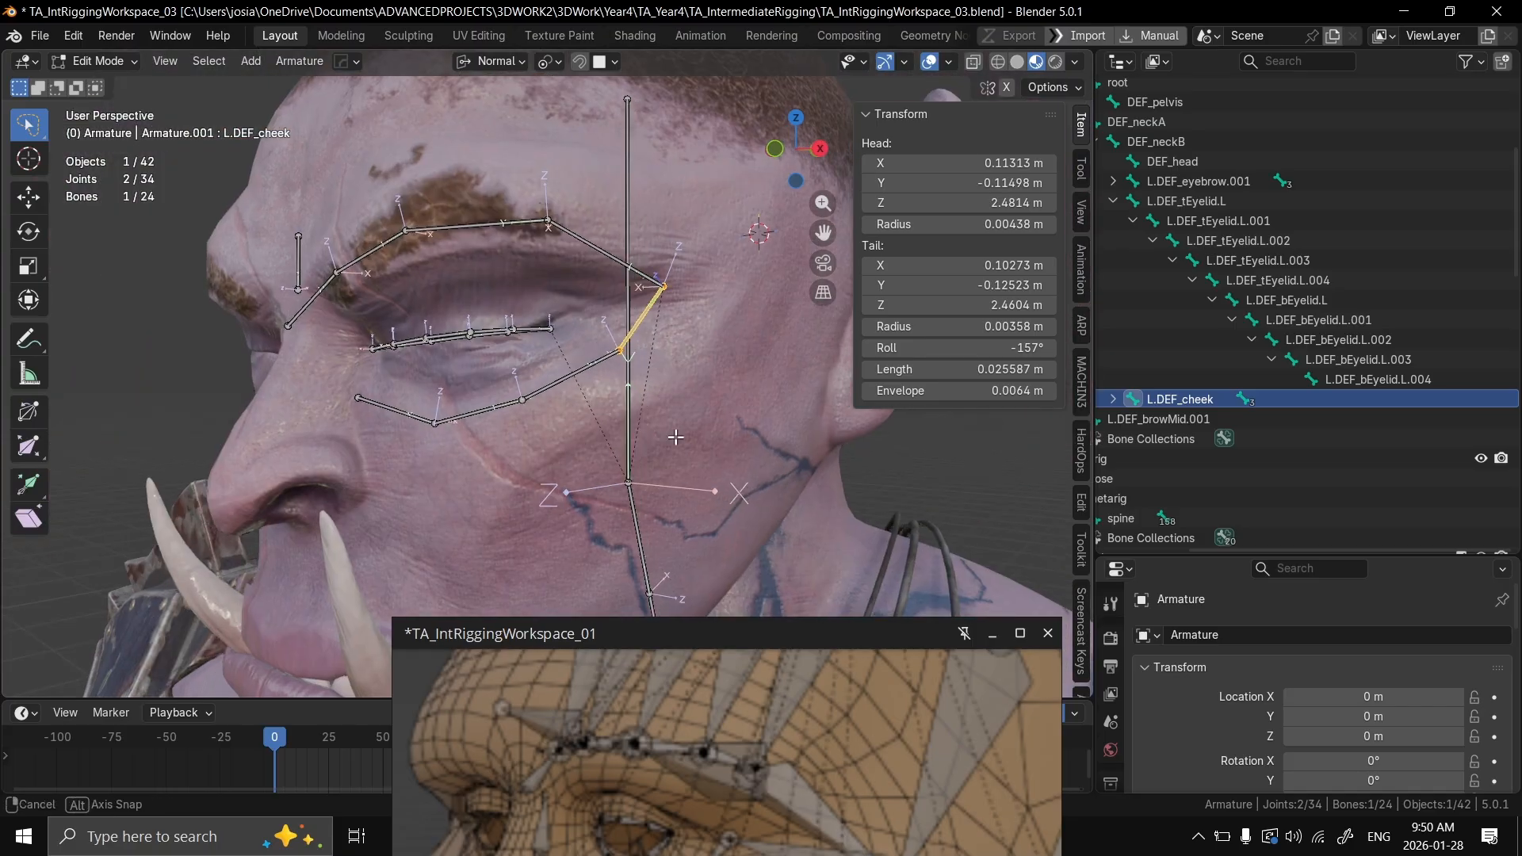
Step: Undo the renaming of the outermost under-eye bone, L.DEF_cheek
scroll(498, 438, "up", 2)
middle_click_drag(474, 429, 549, 418)
key("a")
key("ctrl+z")
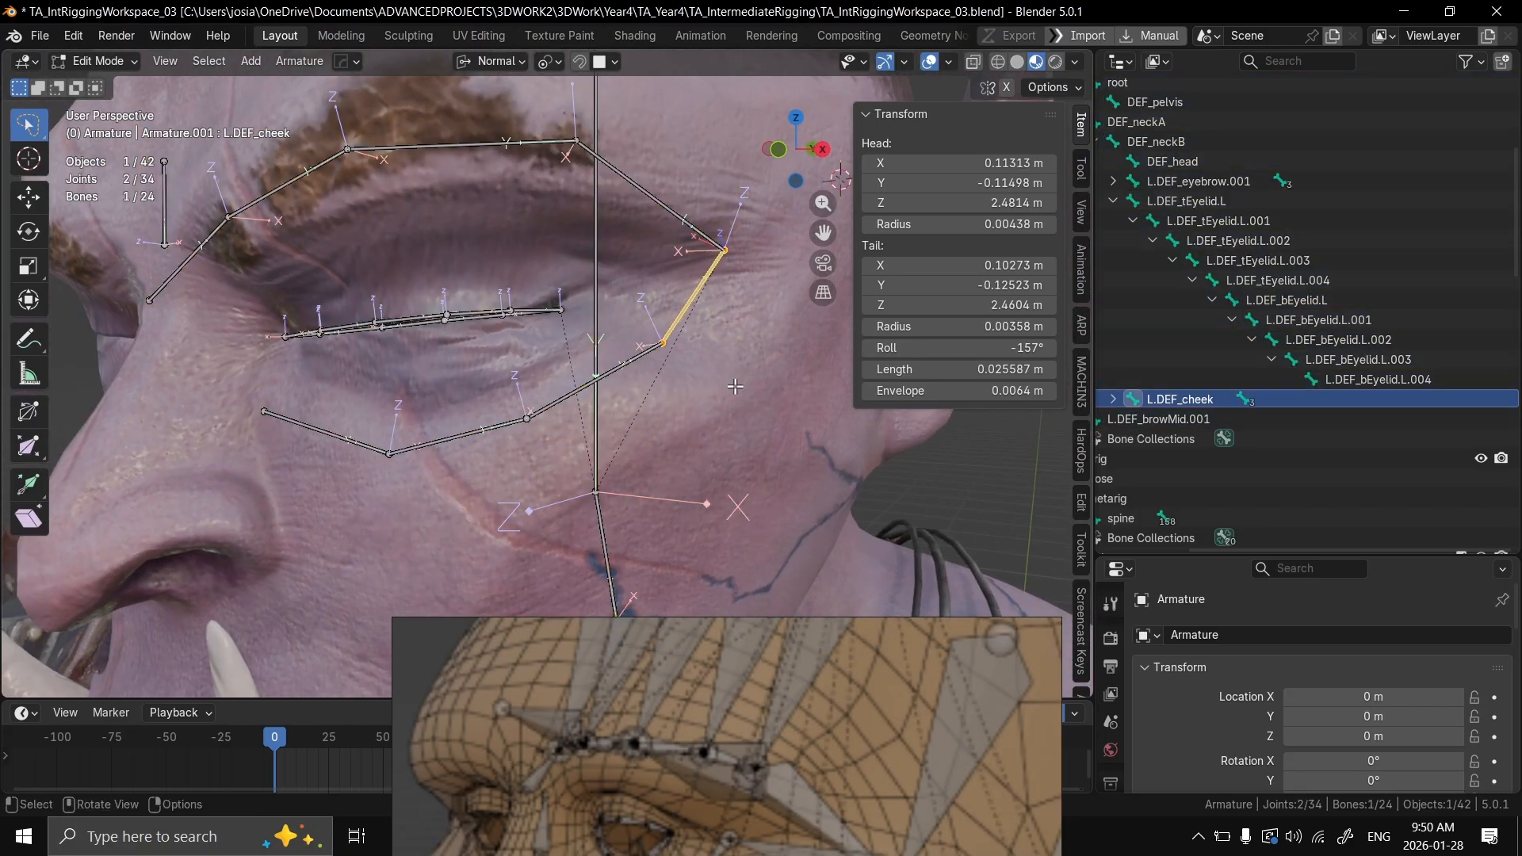
scroll(663, 398, "up", 3)
middle_click_drag(706, 400, 610, 306)
scroll(663, 398, "up", 1)
key("ctrl+z")
scroll(676, 396, "down", 3)
key("ctrl+z")
key("ctrl+shift+z")
Step: Select the outermost under-eye bone, L.DEF_eyebrow.005, and set its roll to -134°
left_click(648, 275)
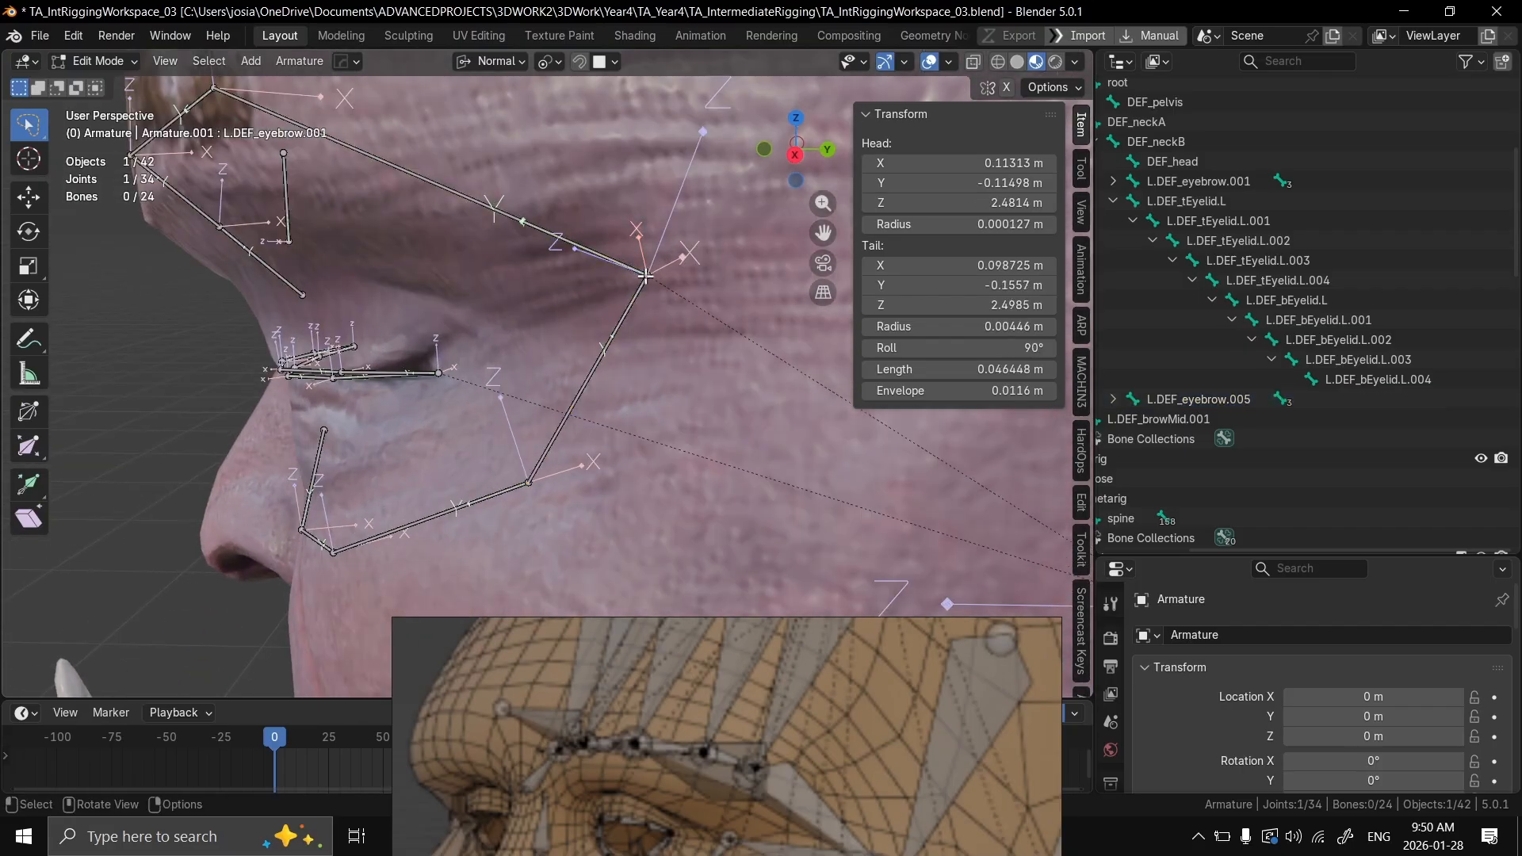
key("g")
left_click(642, 291)
left_click(626, 323)
middle_click_drag(627, 323, 603, 381)
left_click_drag(959, 348, 1001, 348)
mouse_move(761, 357)
middle_mouse_down()
mouse_move(716, 379)
mouse_move(743, 378)
middle_mouse_up()
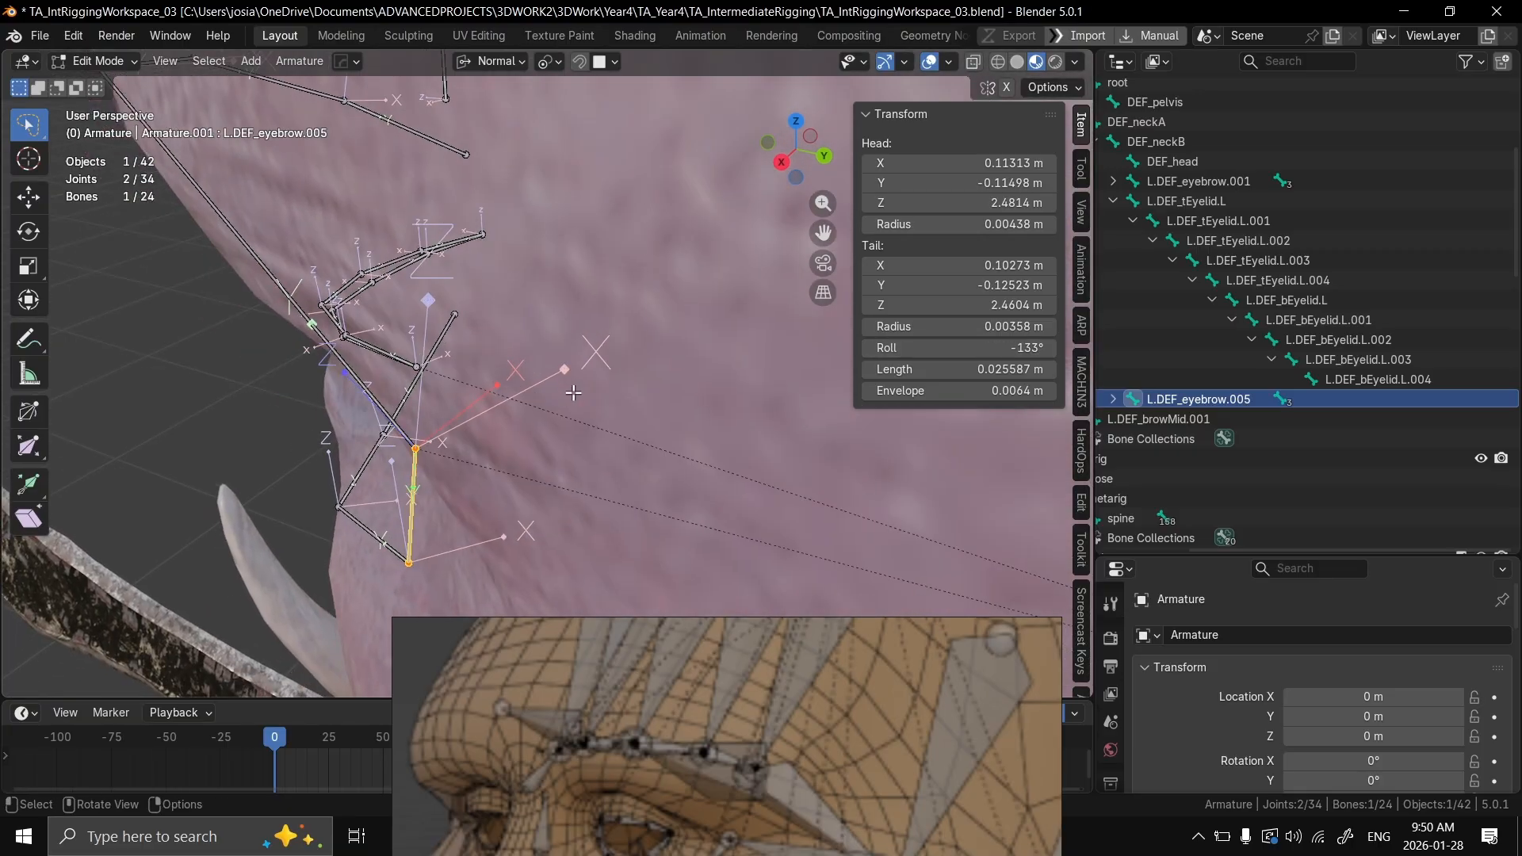
left_click_drag(1024, 349, 1021, 349)
middle_click_drag(588, 405, 410, 322)
left_click(421, 325)
key("KP_Decimal")
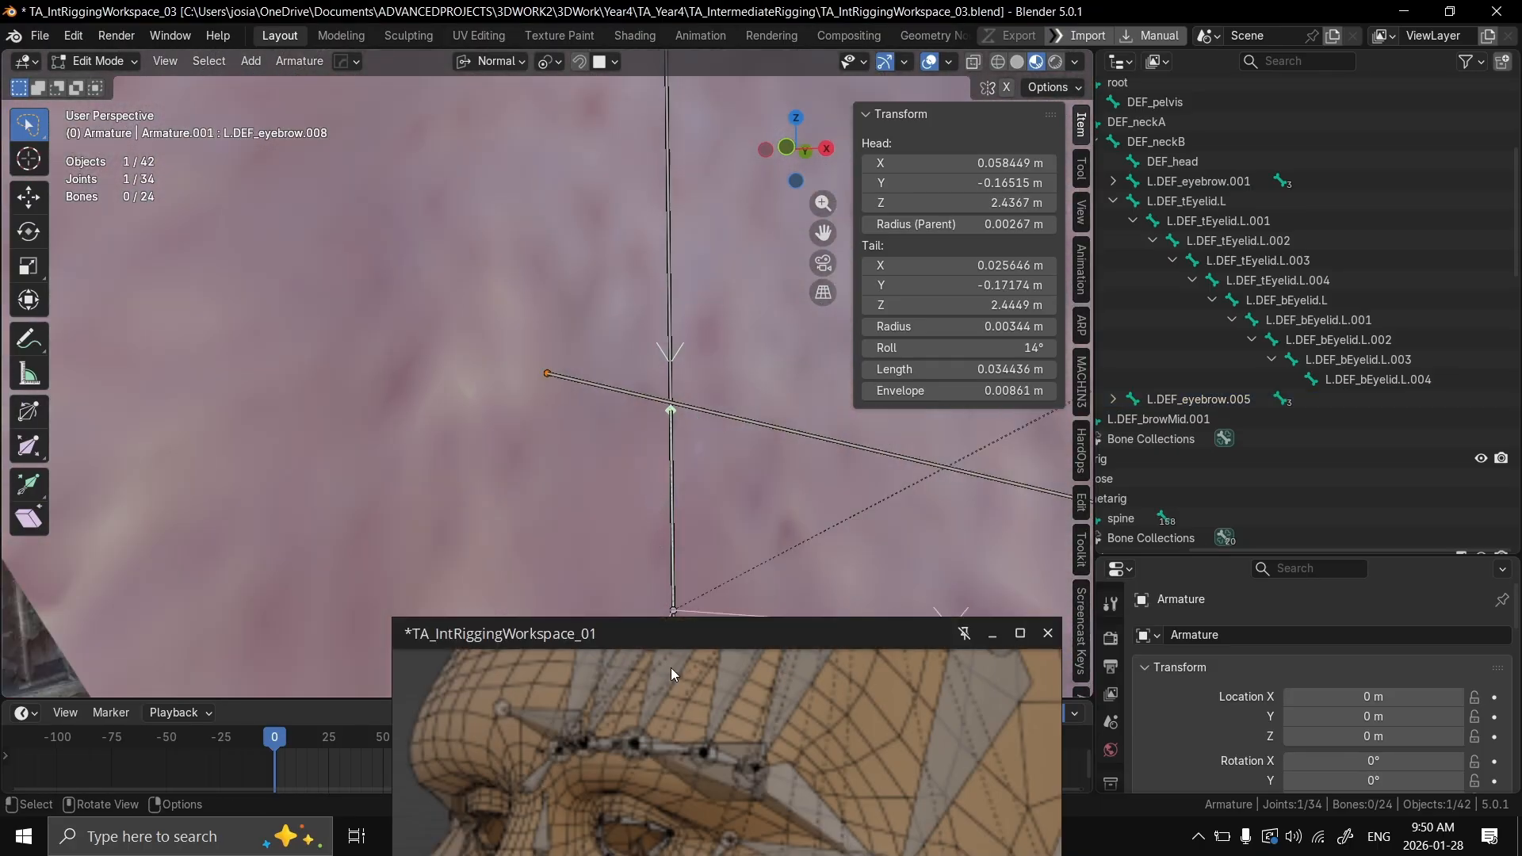
scroll(650, 462, "down", 8)
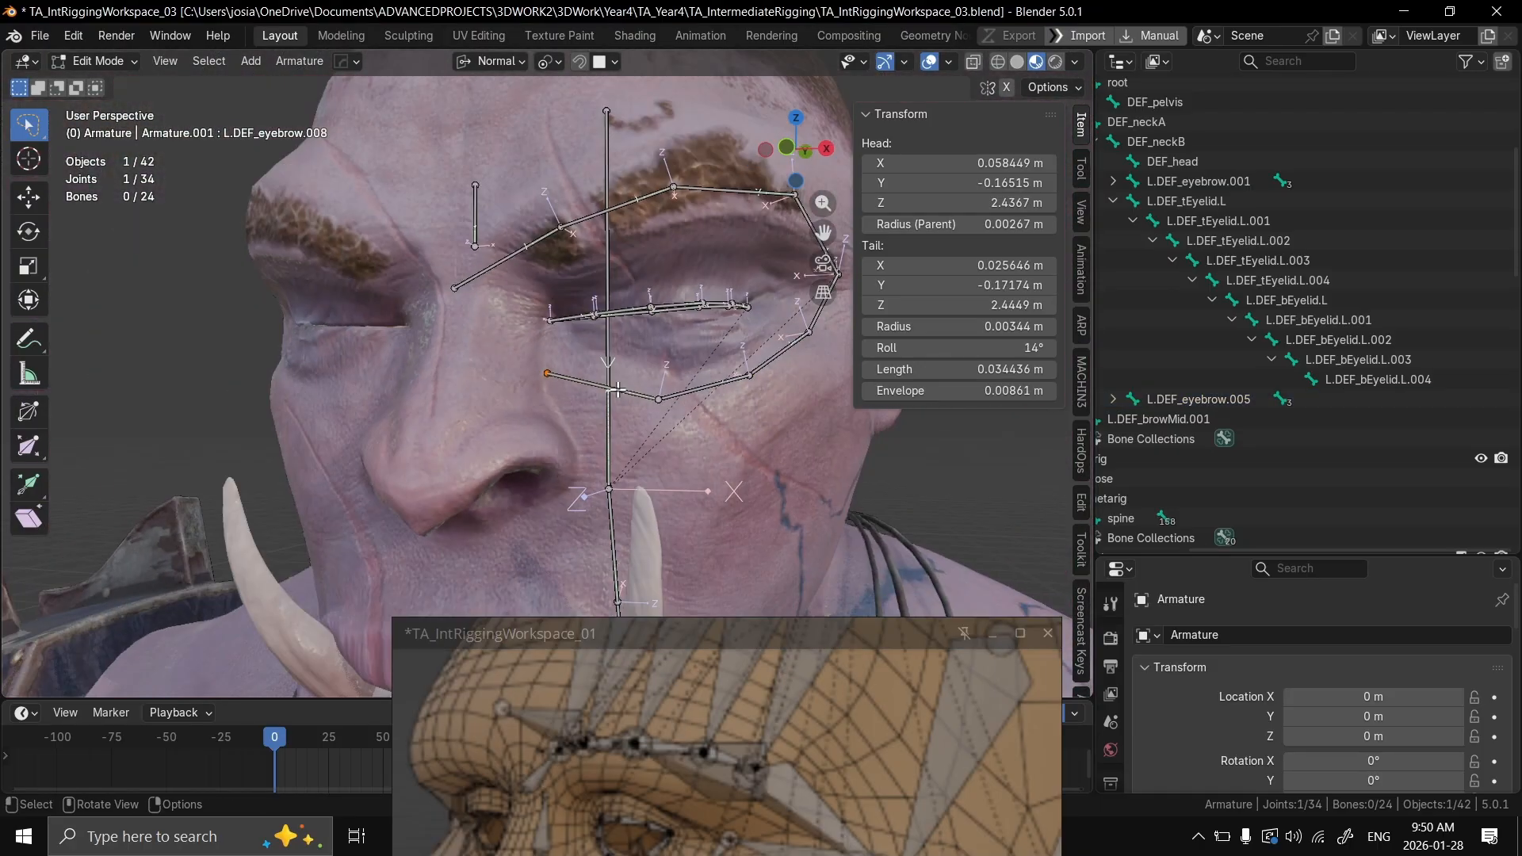
middle_click_drag(605, 418, 726, 336)
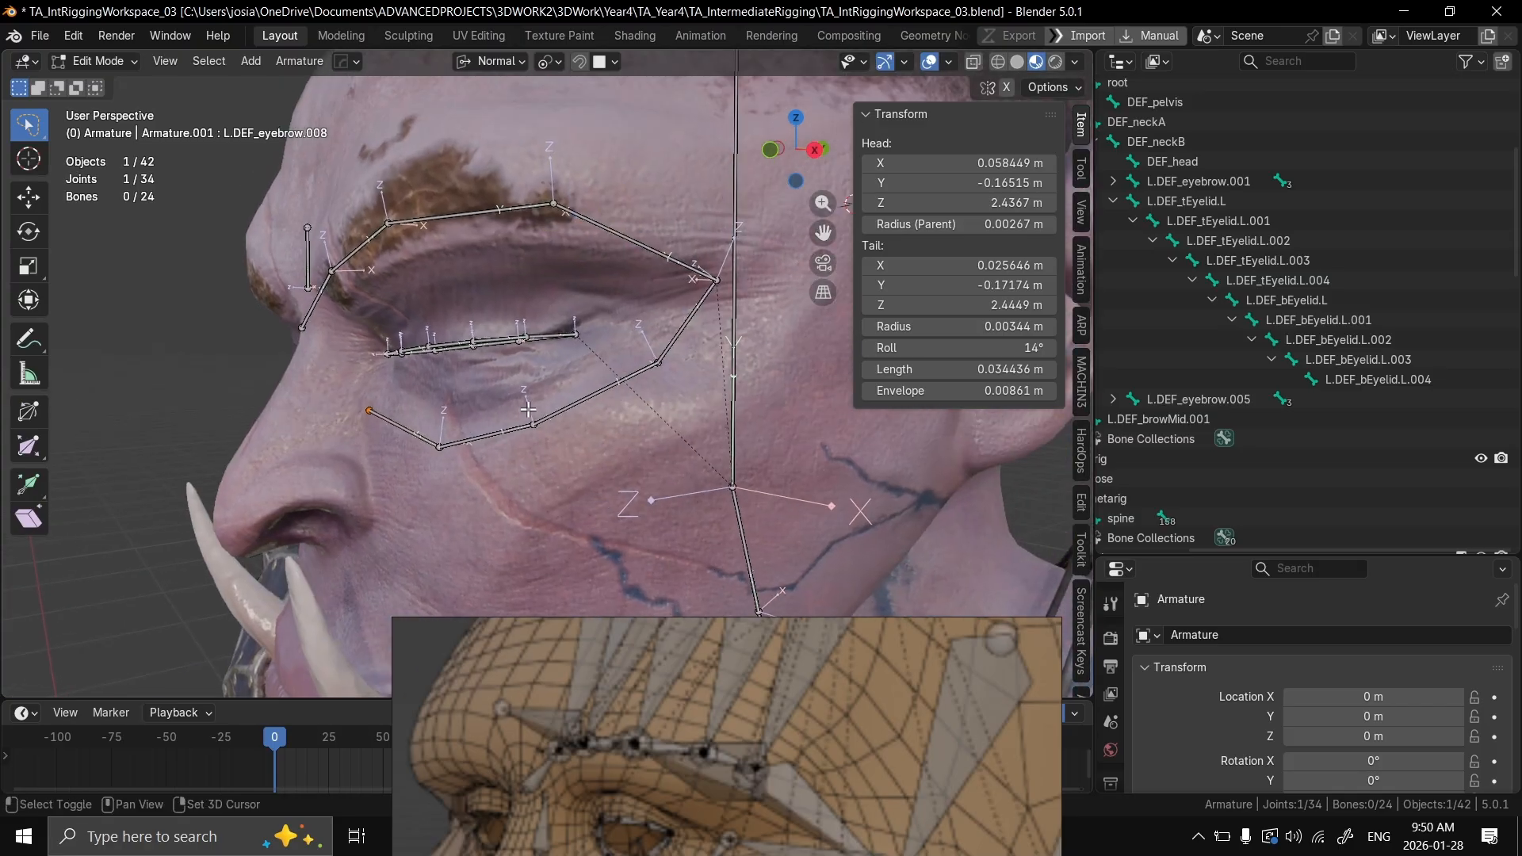
Step: Select the outermost under-eye bone, L.DEF_eyebrow.005, and bring its full name into view in the Outliner
left_click(686, 321)
scroll(1291, 357, "down", 1)
scroll(1292, 357, "down", 1)
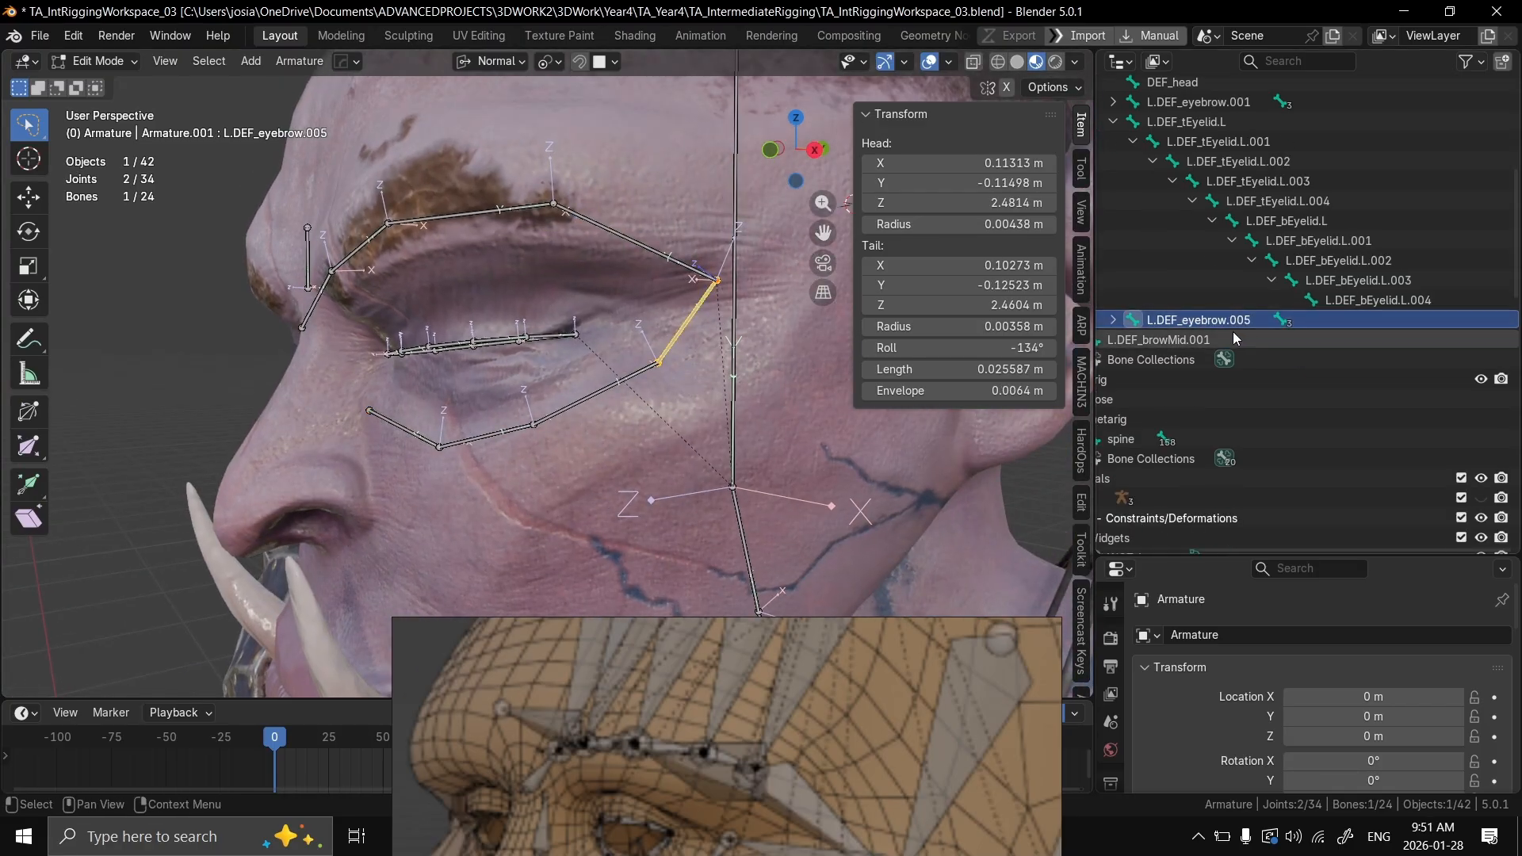
middle_click_drag(1230, 278, 1399, 221)
double_click(1363, 279)
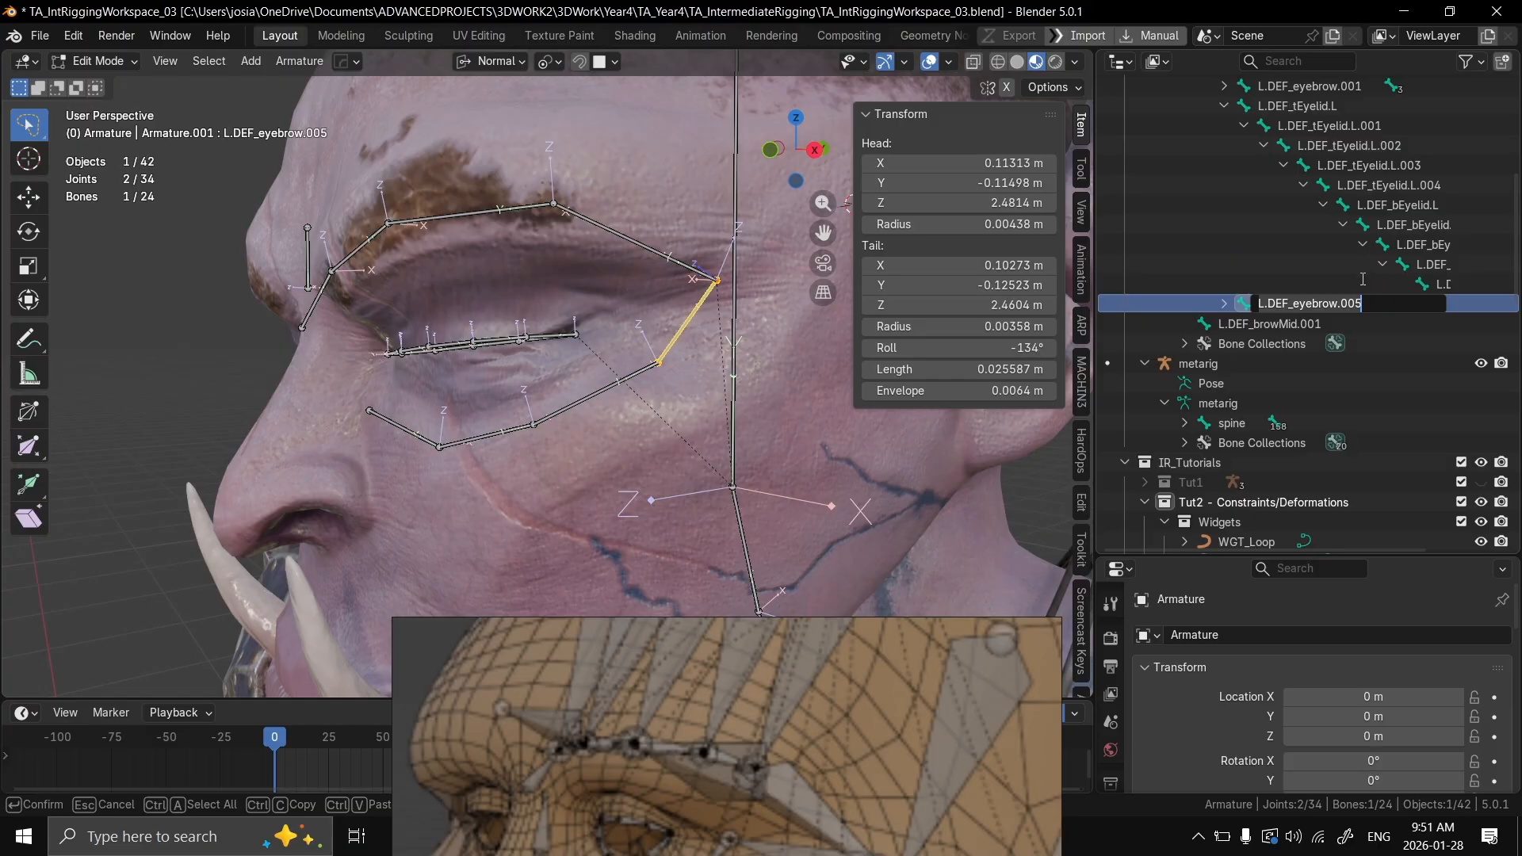
key("BackSpace")
left_click(1302, 285)
key("ctrl+z")
Step: Rename the bone L.DEF_eyebrow.005 as L.DEF_cheek
double_click(1354, 301)
left_click(1367, 303)
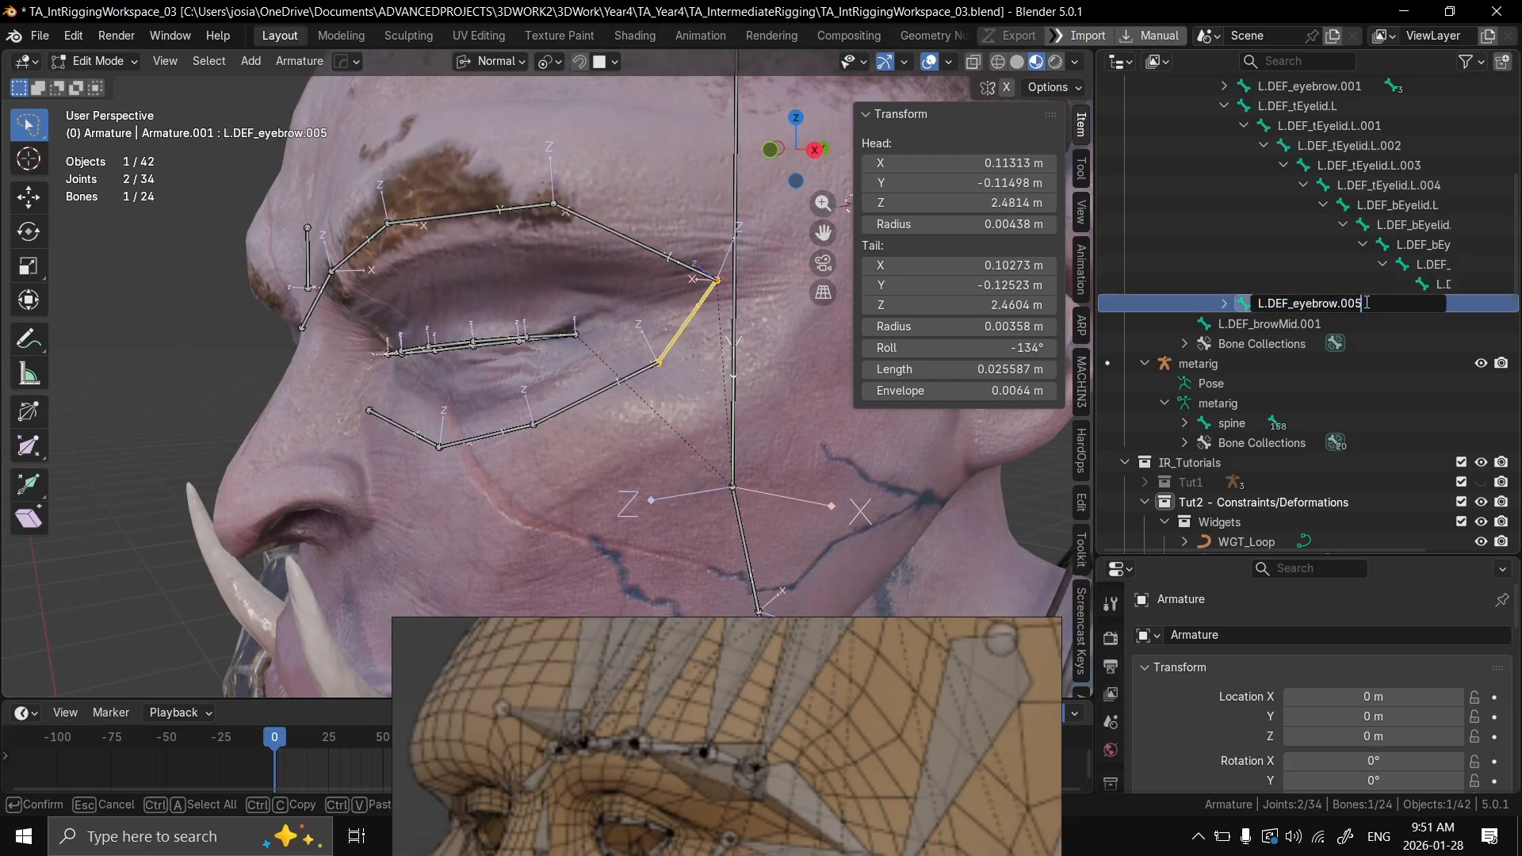
key("BackSpace")
key("BackSpace")
key("BackSpace")
key("BackSpace")
key("BackSpace")
key("BackSpace")
key("BackSpace")
key("BackSpace")
key("BackSpace")
key("BackSpace")
key("BackSpace")
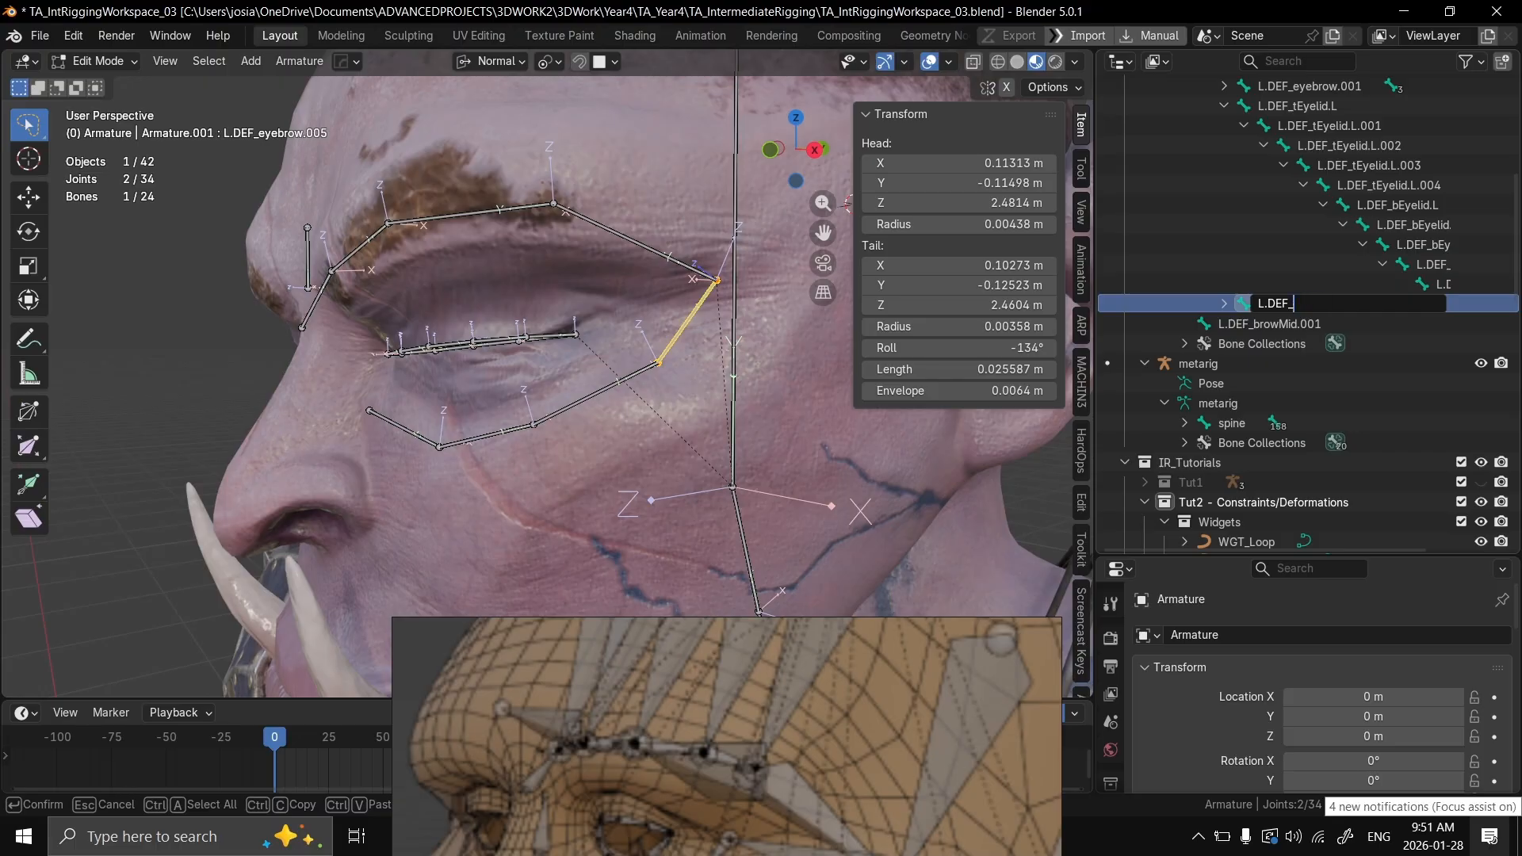
type("cheek")
key("Return")
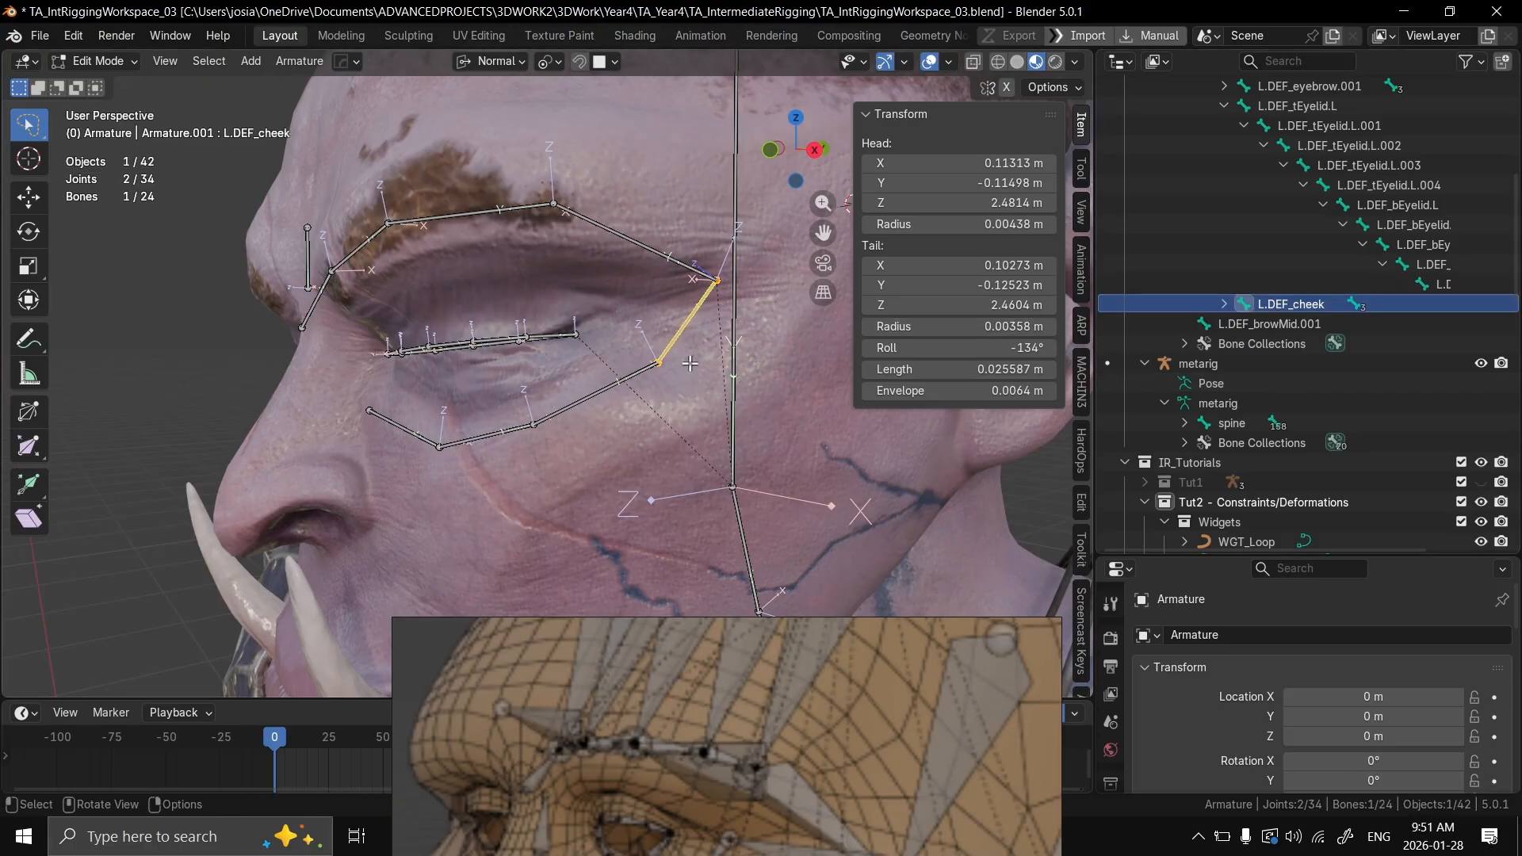
Step: Select the adjoining under-eye bone, L.DEF_eyebrow.006, and collapse the eyelid bone chain beneath L.DEF_tEyelid.L.001 in the Outliner
left_click(634, 375)
key("KP_Decimal")
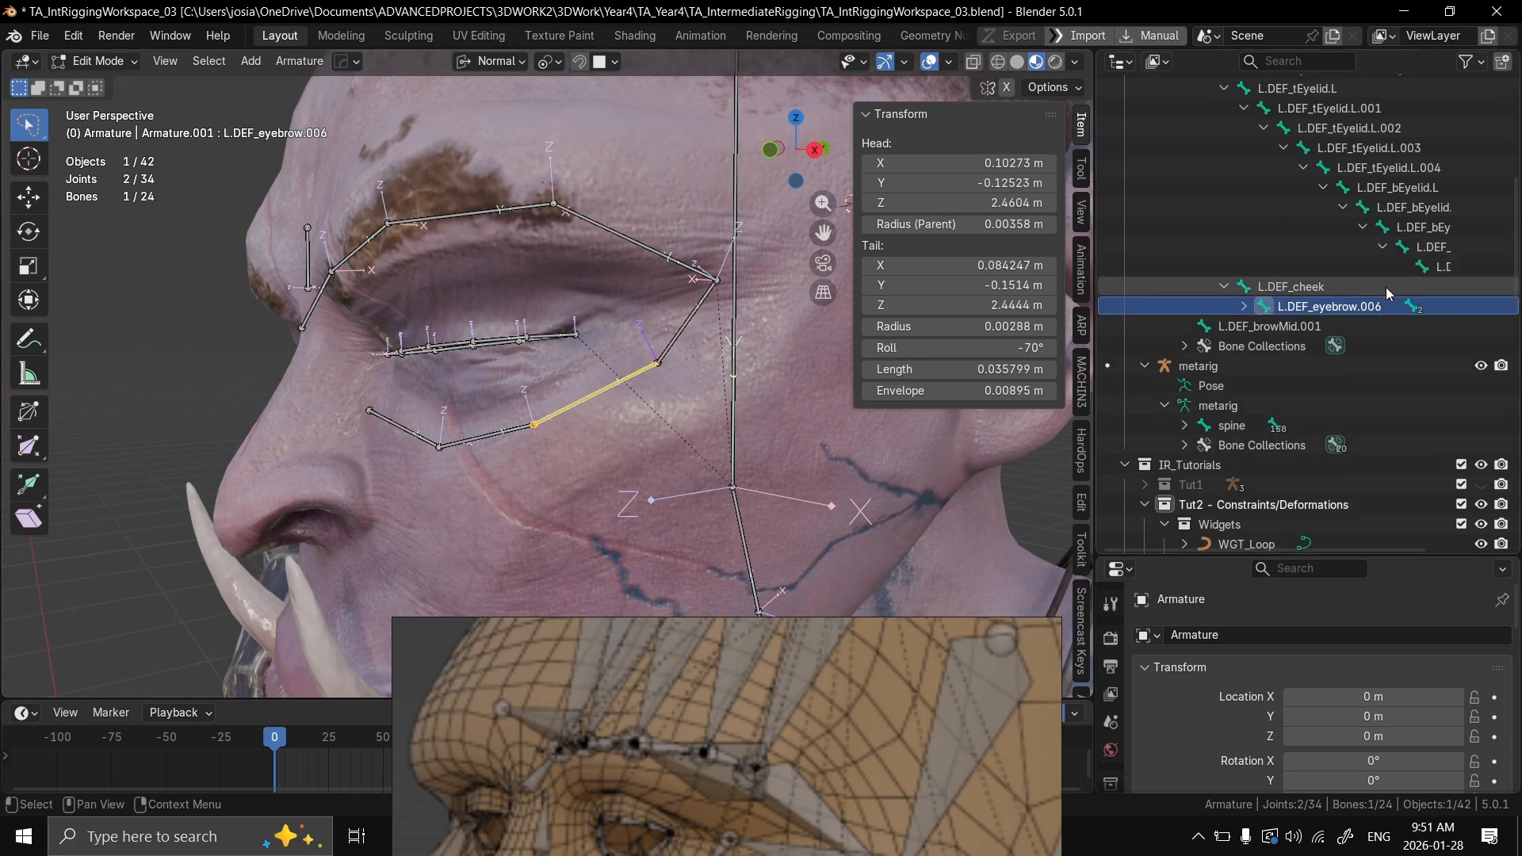
scroll(1300, 333, "down", 5)
scroll(1311, 334, "up", 10)
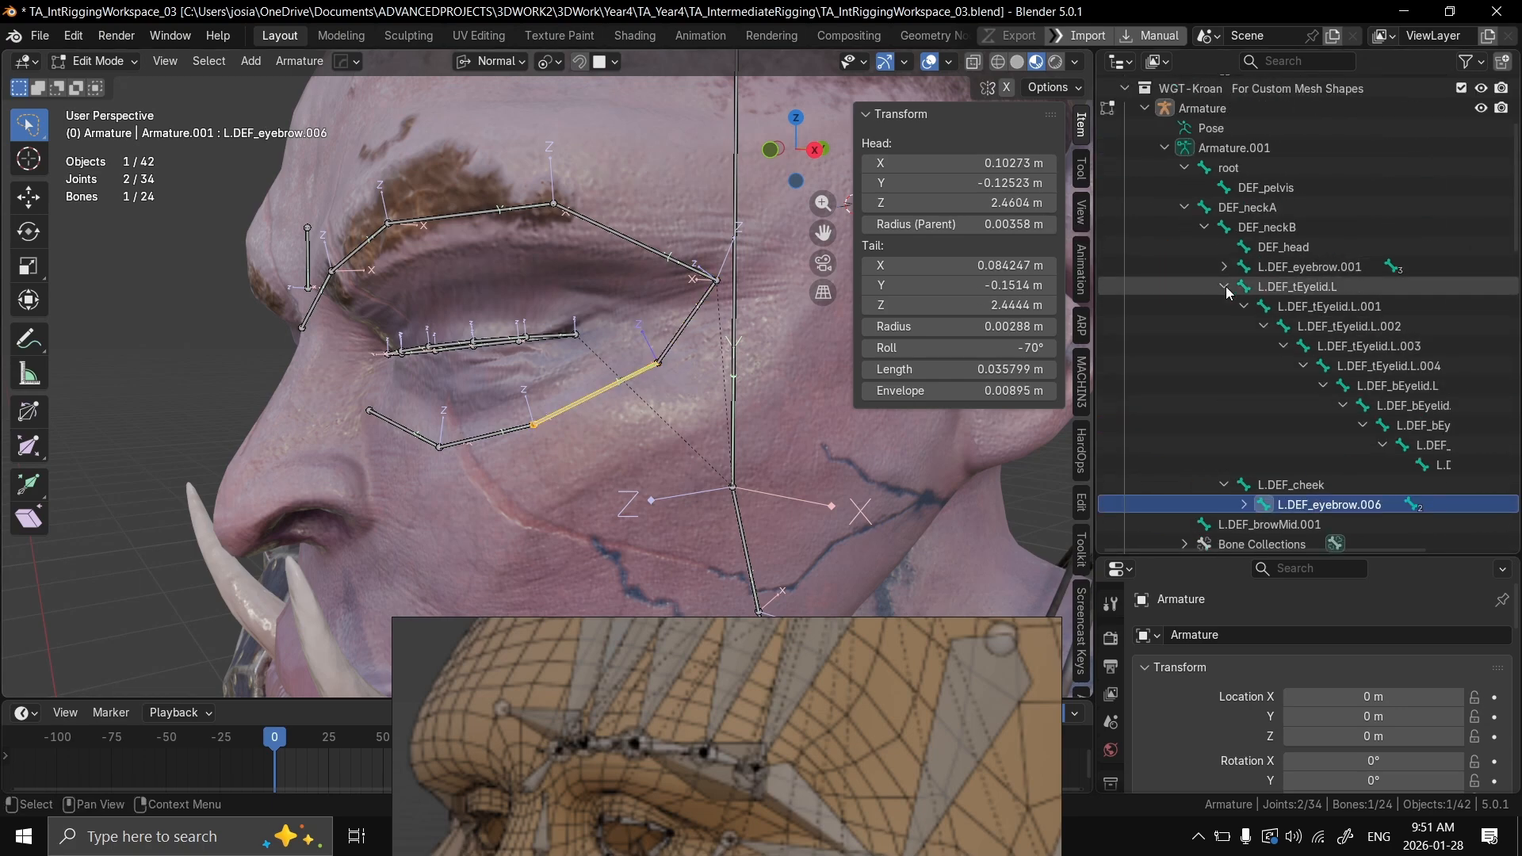
left_click(1243, 305)
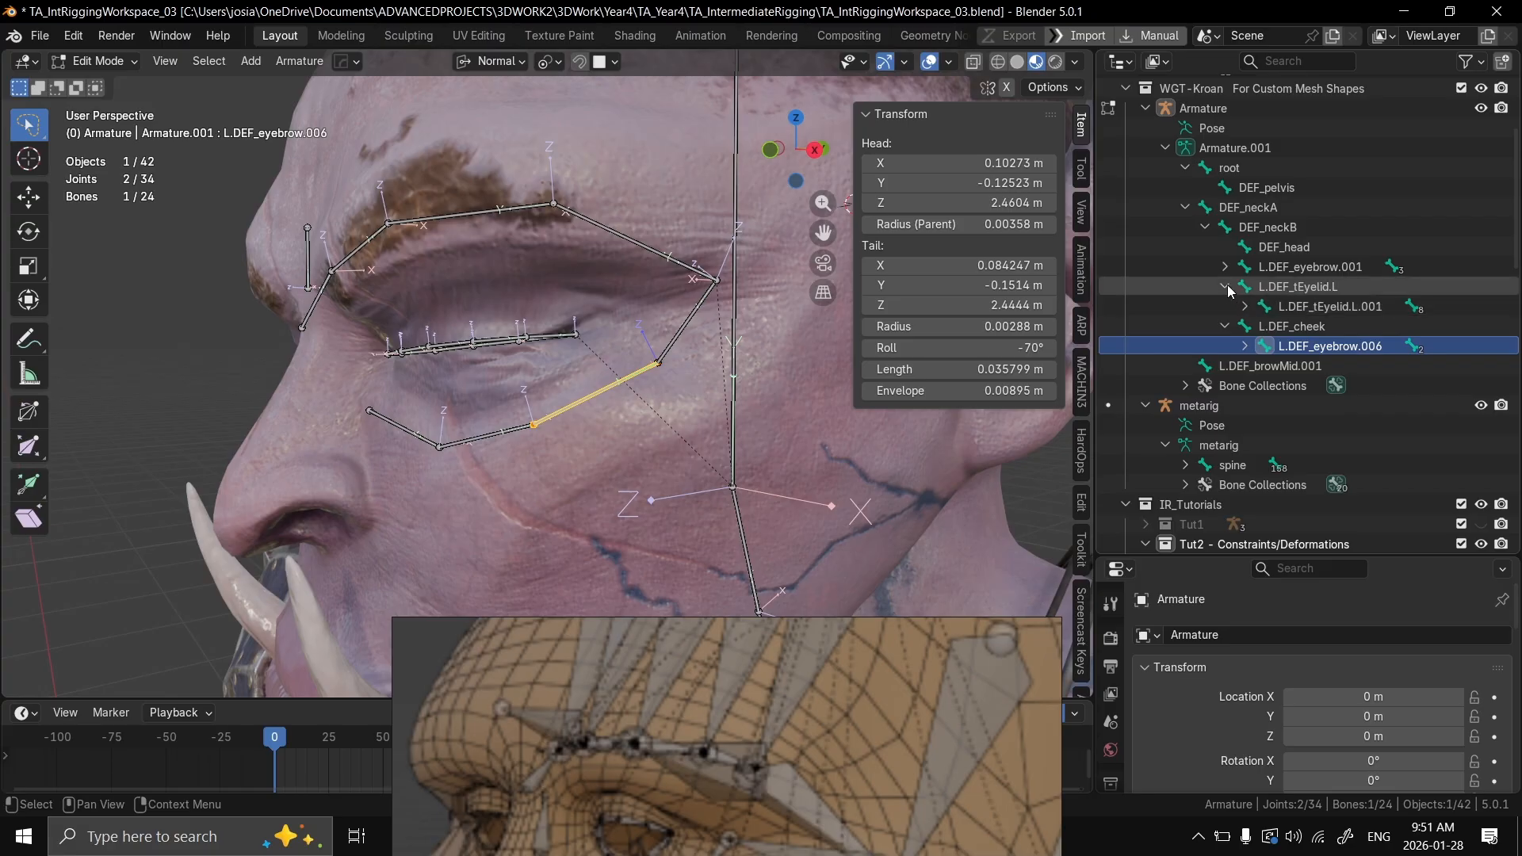
Step: Expand L.DEF_eyebrow.006 and L.DEF_eyebrow.007 in the Outliner to reveal the rest of the under-eye chain
middle_click_drag(777, 349, 736, 360)
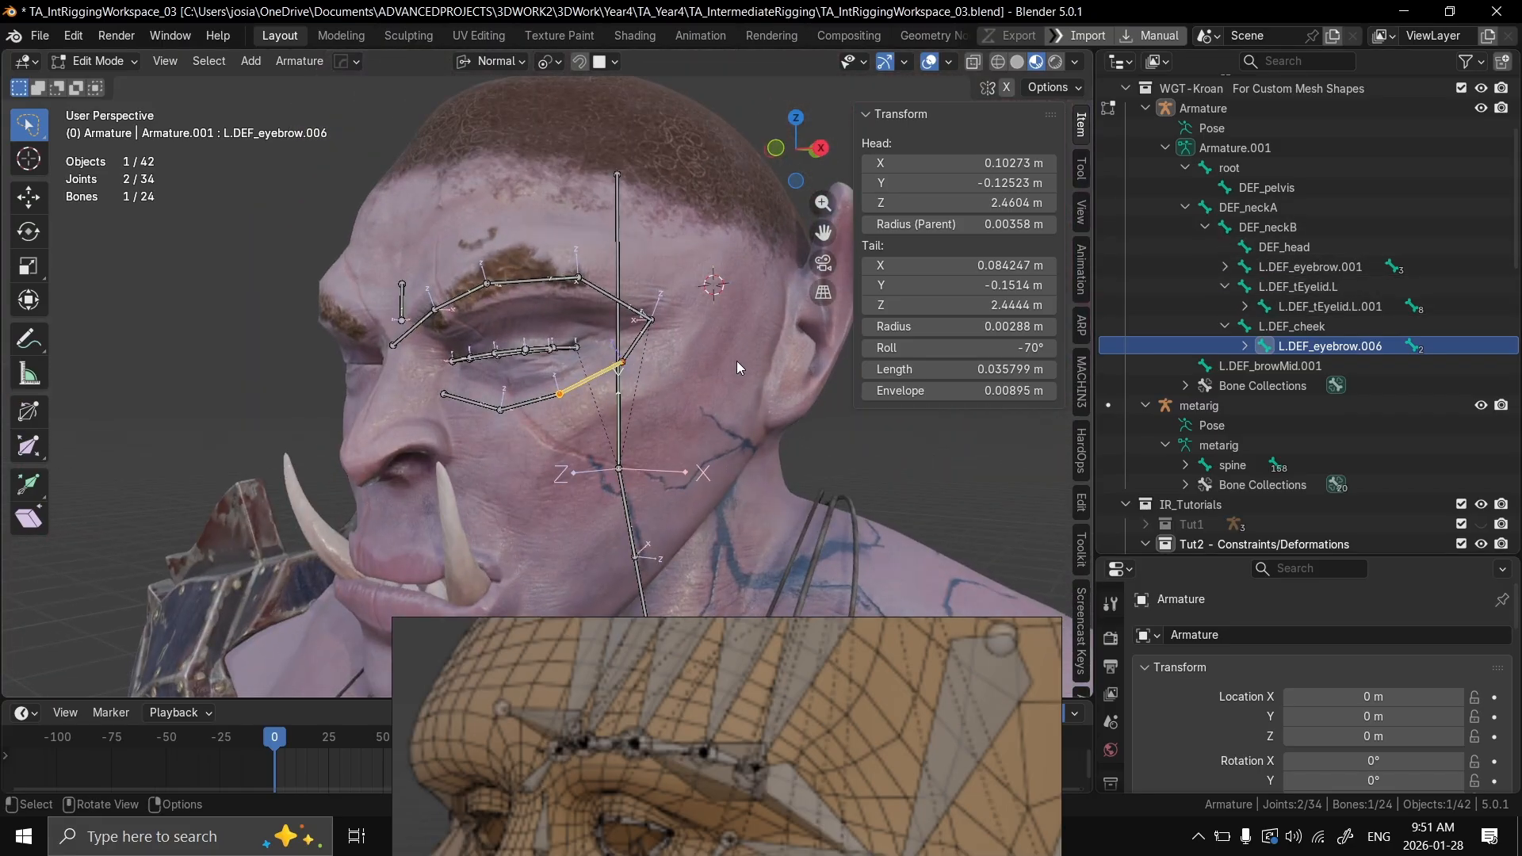
scroll(725, 340, "up", 4)
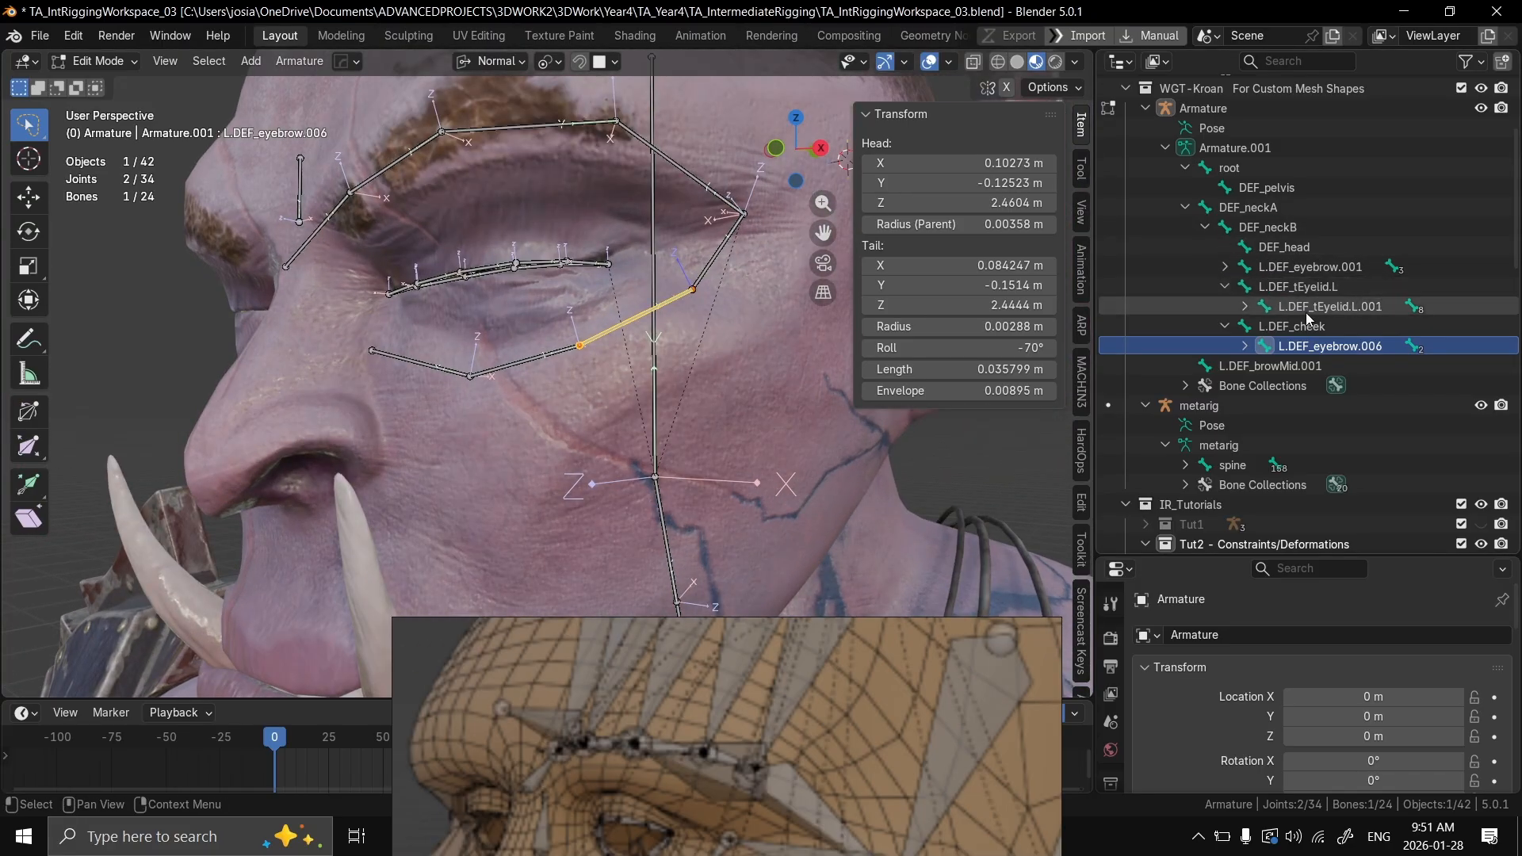
scroll(719, 360, "up", 3)
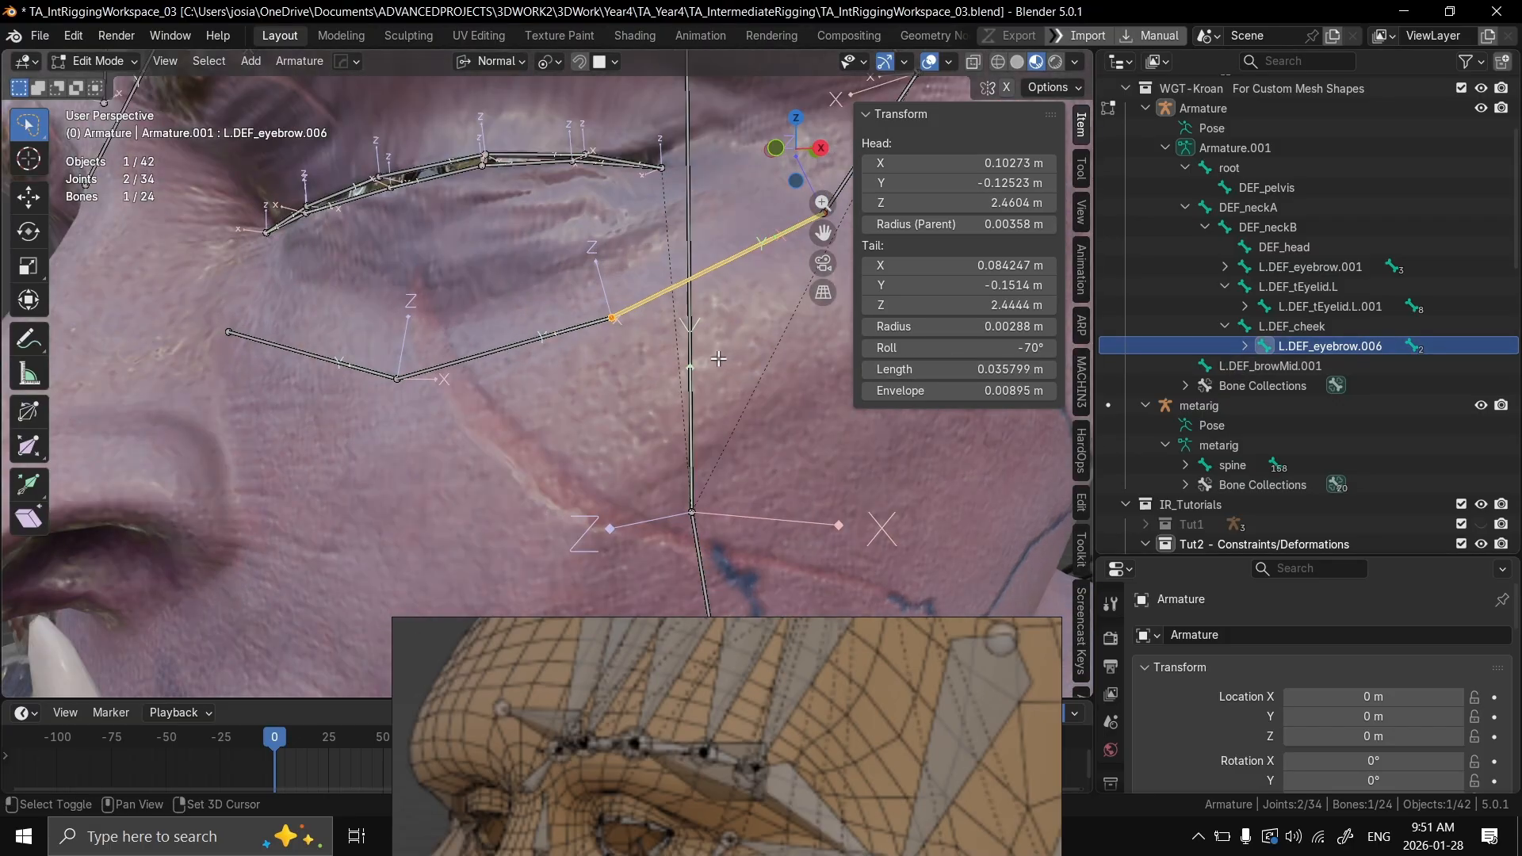
middle_click_drag(718, 359, 692, 308, "shift")
left_click(1245, 346)
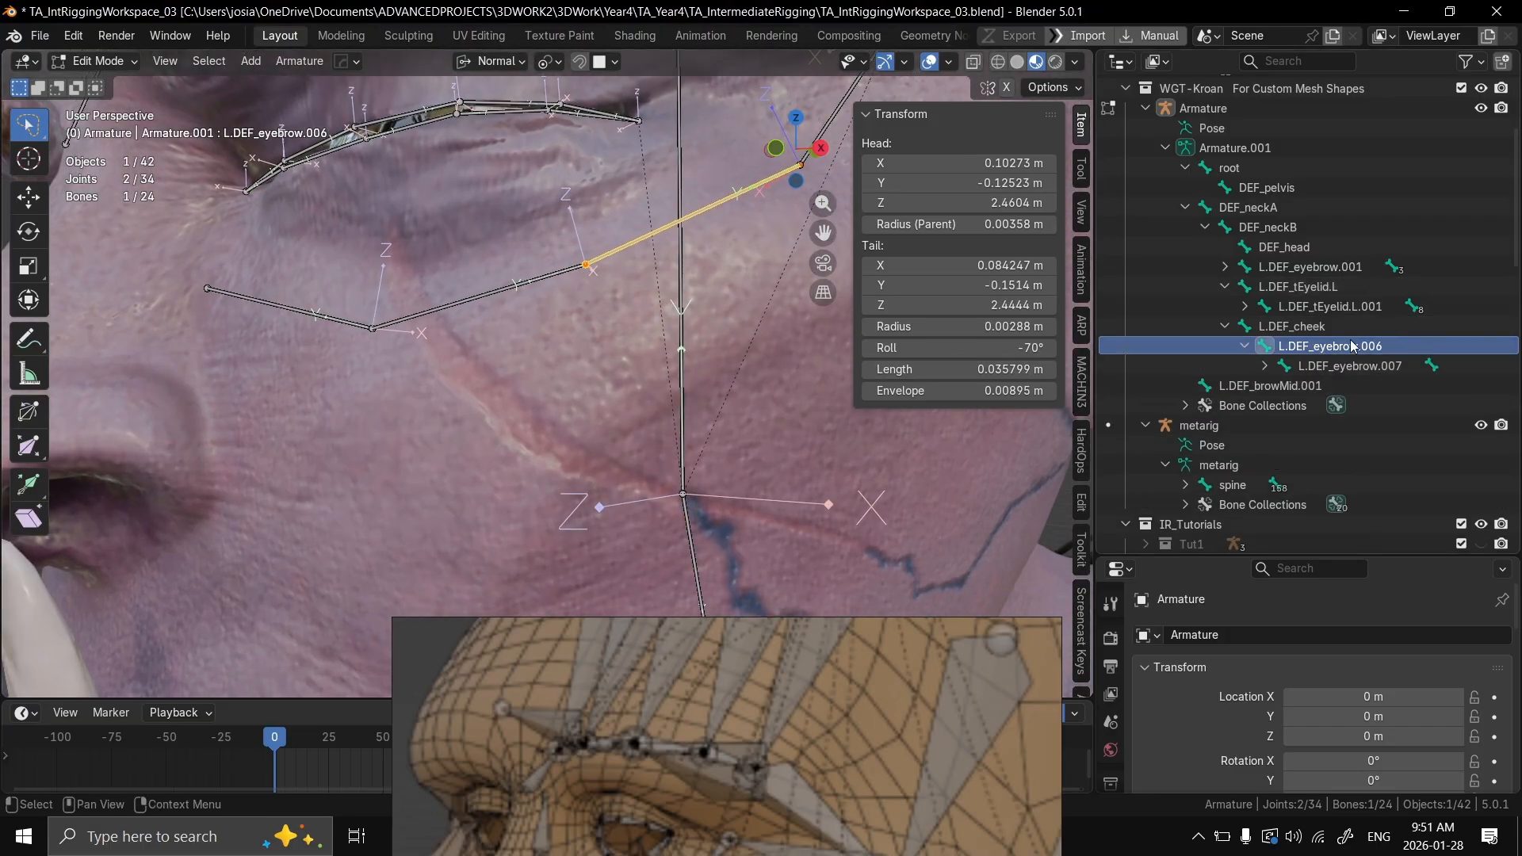
left_click(1264, 365)
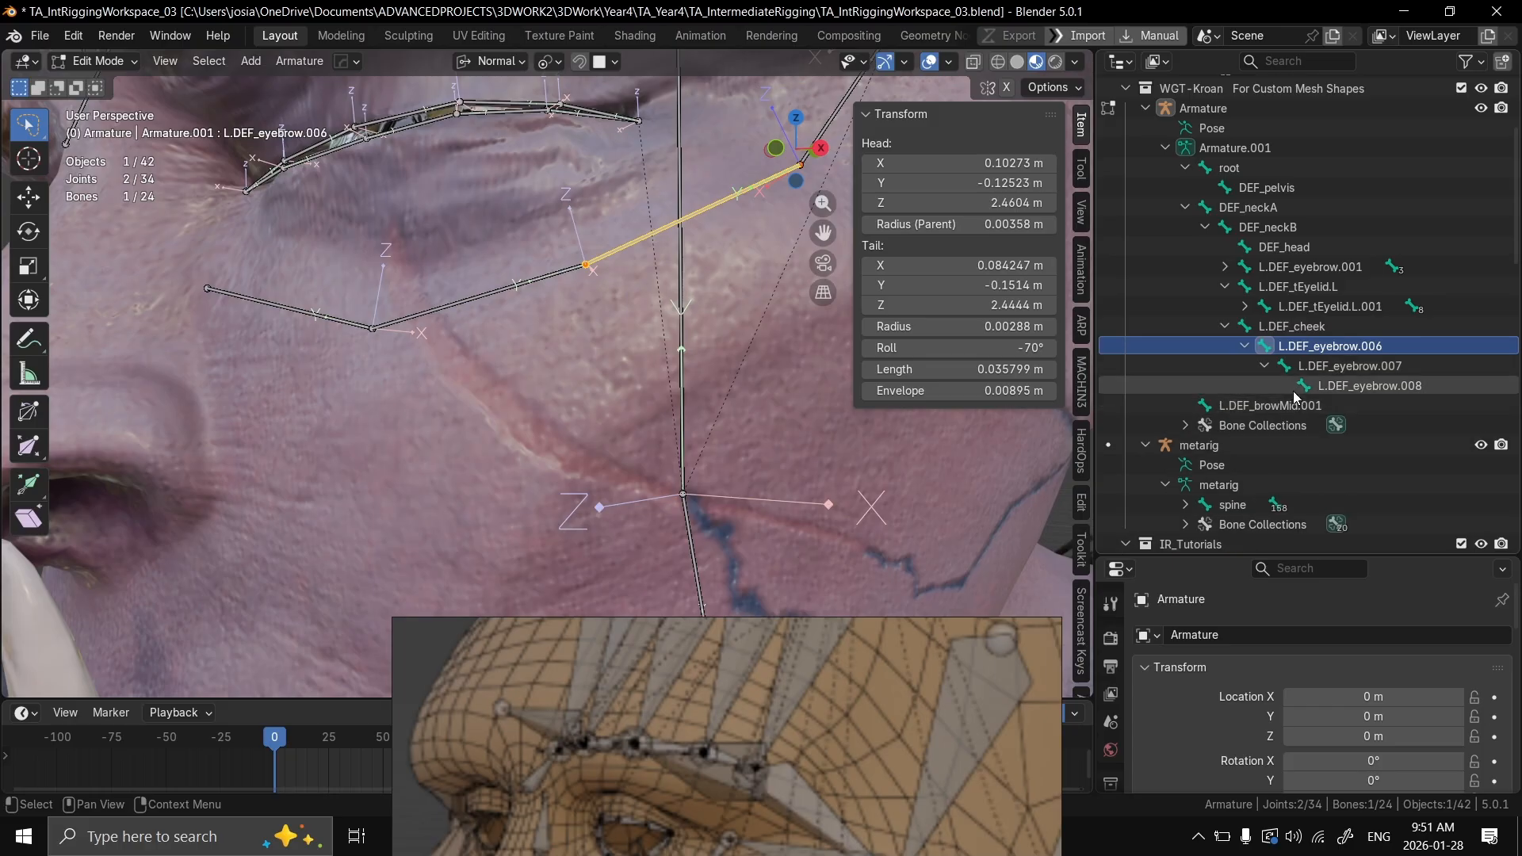
left_click(1344, 370)
left_click(1346, 346)
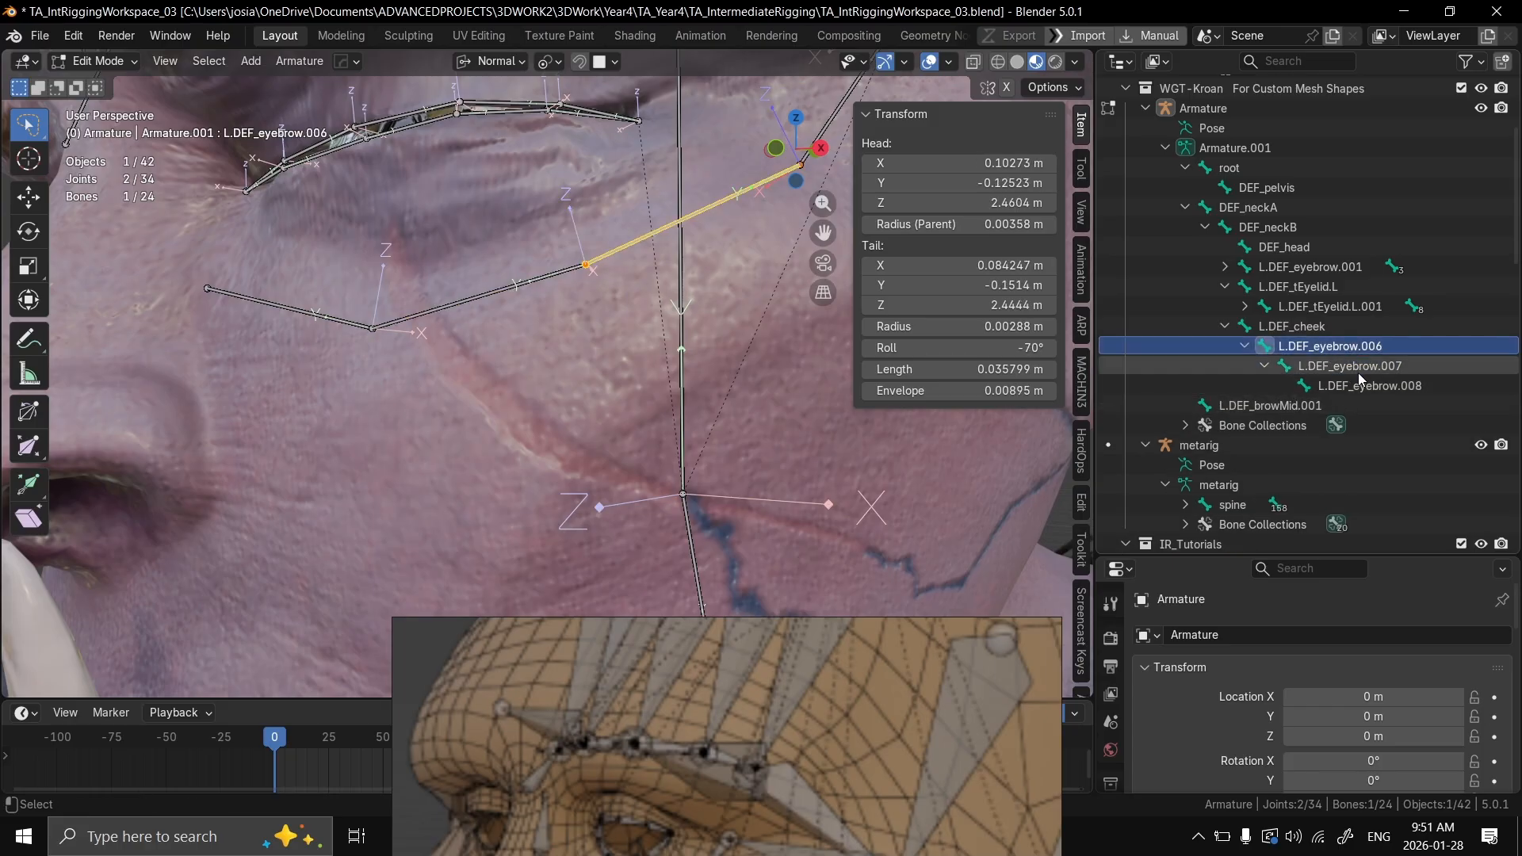
Step: Examine the bone layout around the eye and cheek in the facial rig reference image, and minimise the reference window
scroll(843, 544, "down", 6)
right_click_drag(753, 701, 723, 263)
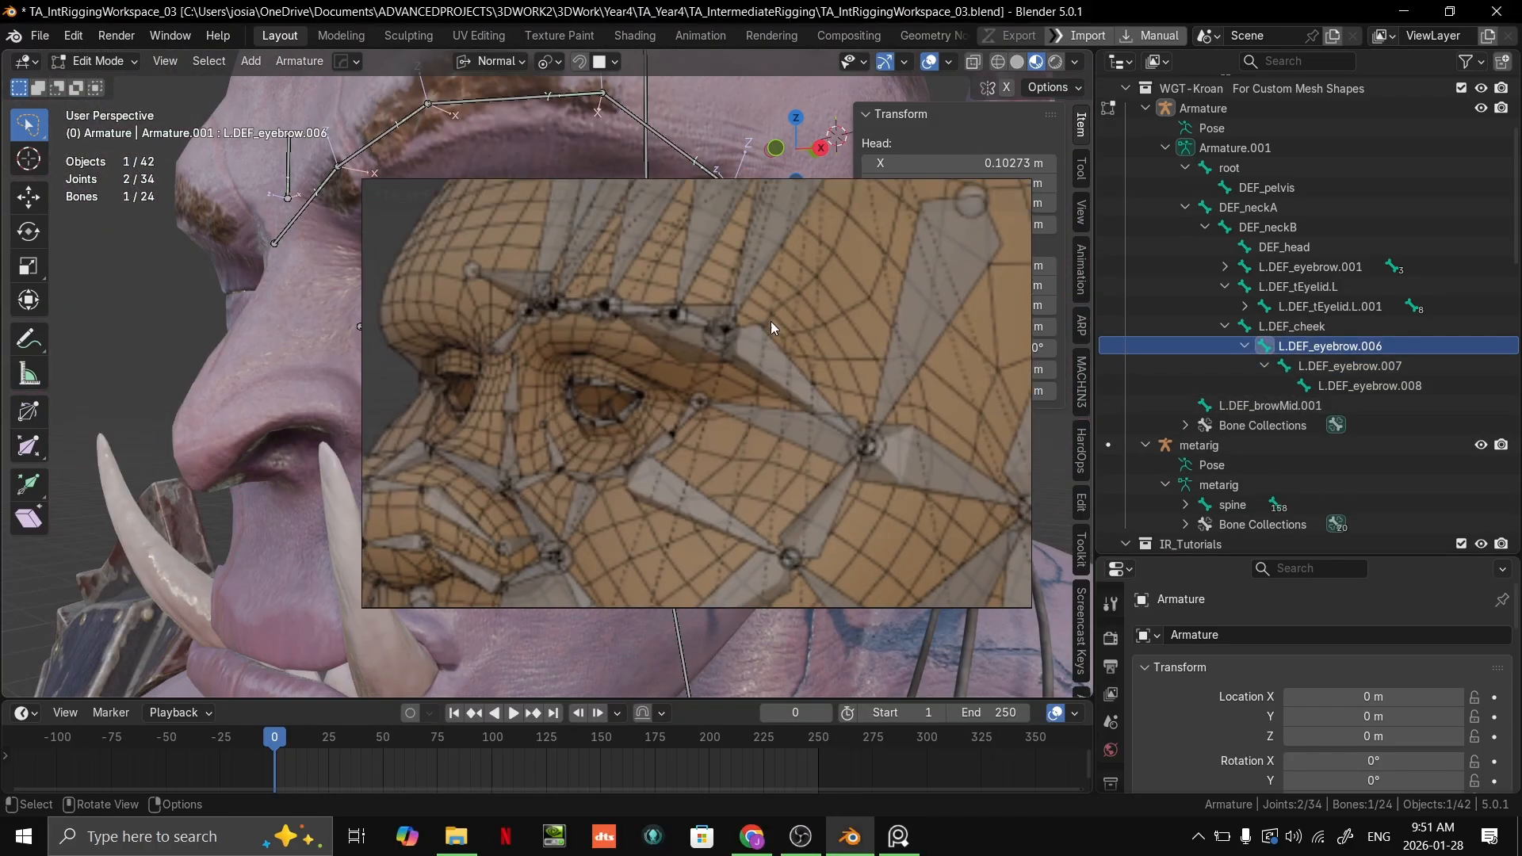
key("alt+Tab")
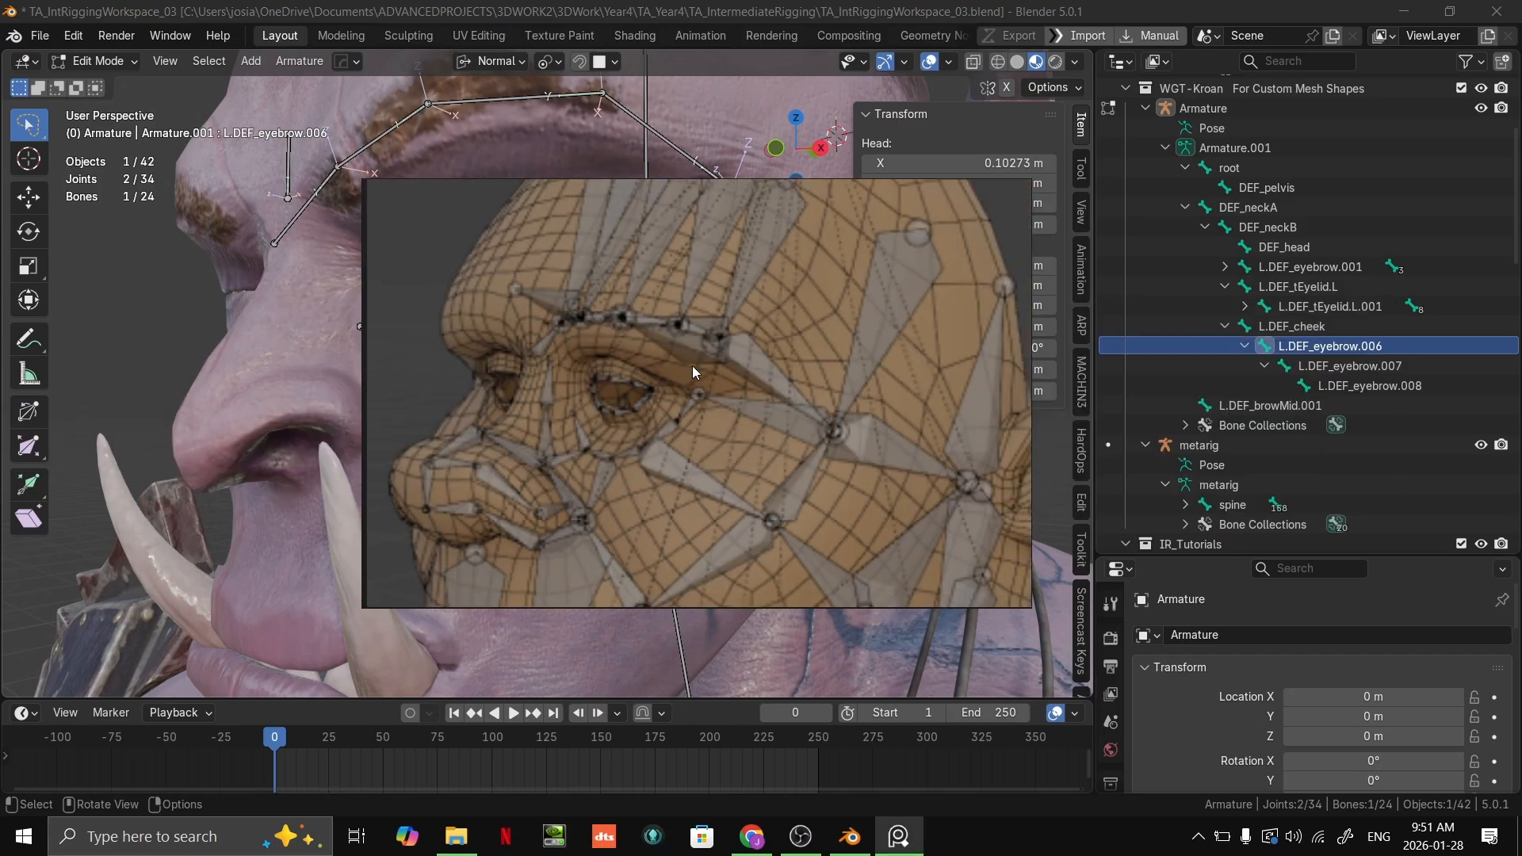
scroll(690, 365, "down", 5)
right_click_drag(743, 320, 799, 649)
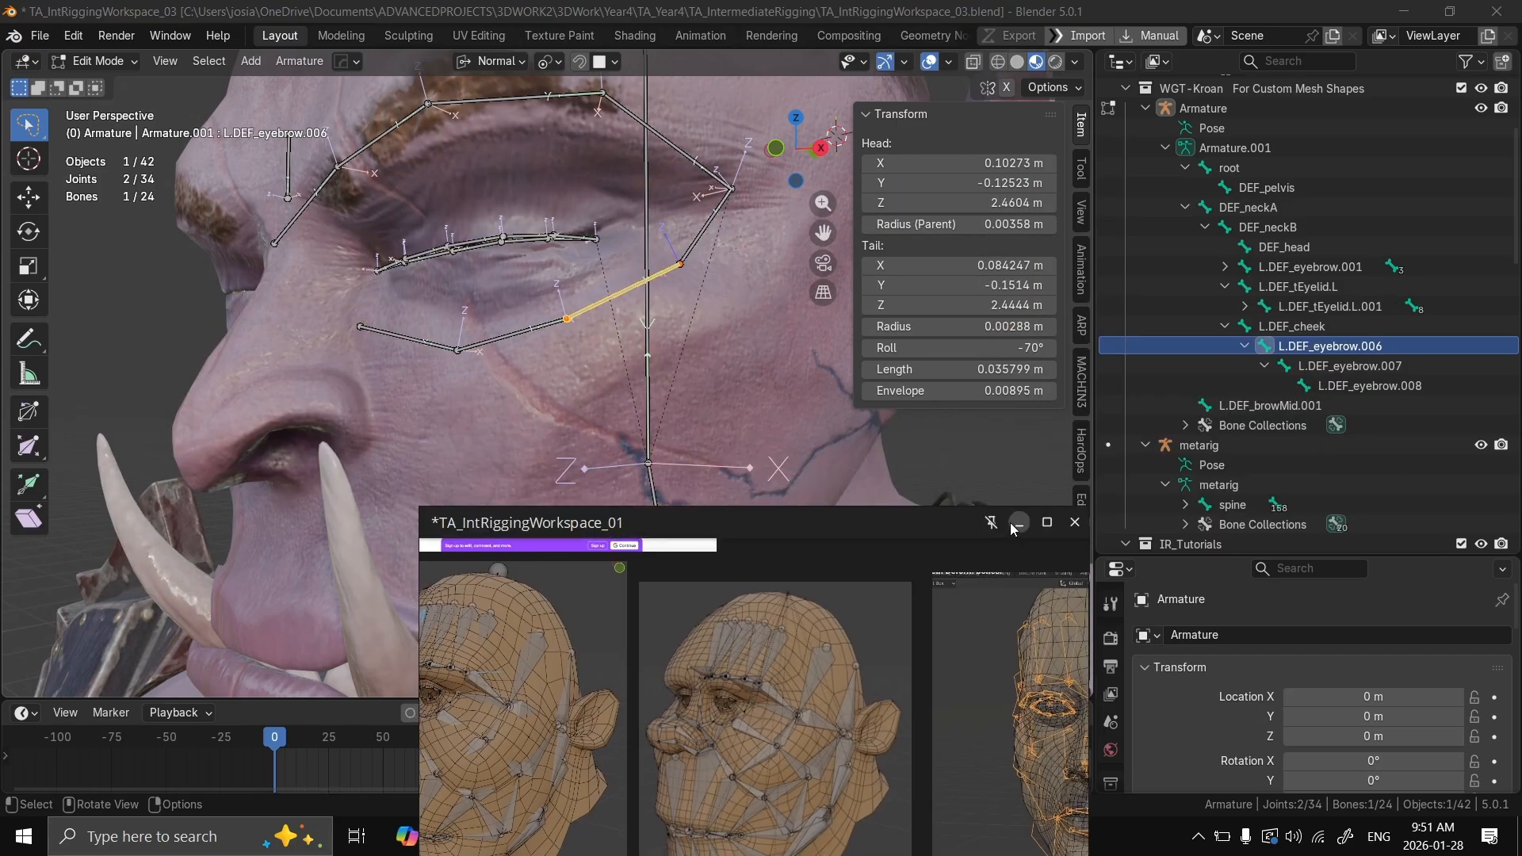
left_click(1019, 521)
Step: Switch the armature to Object Mode and select the metarig skeleton beside the orc
scroll(611, 466, "down", 6)
key("ctrl+Tab")
left_click(505, 456)
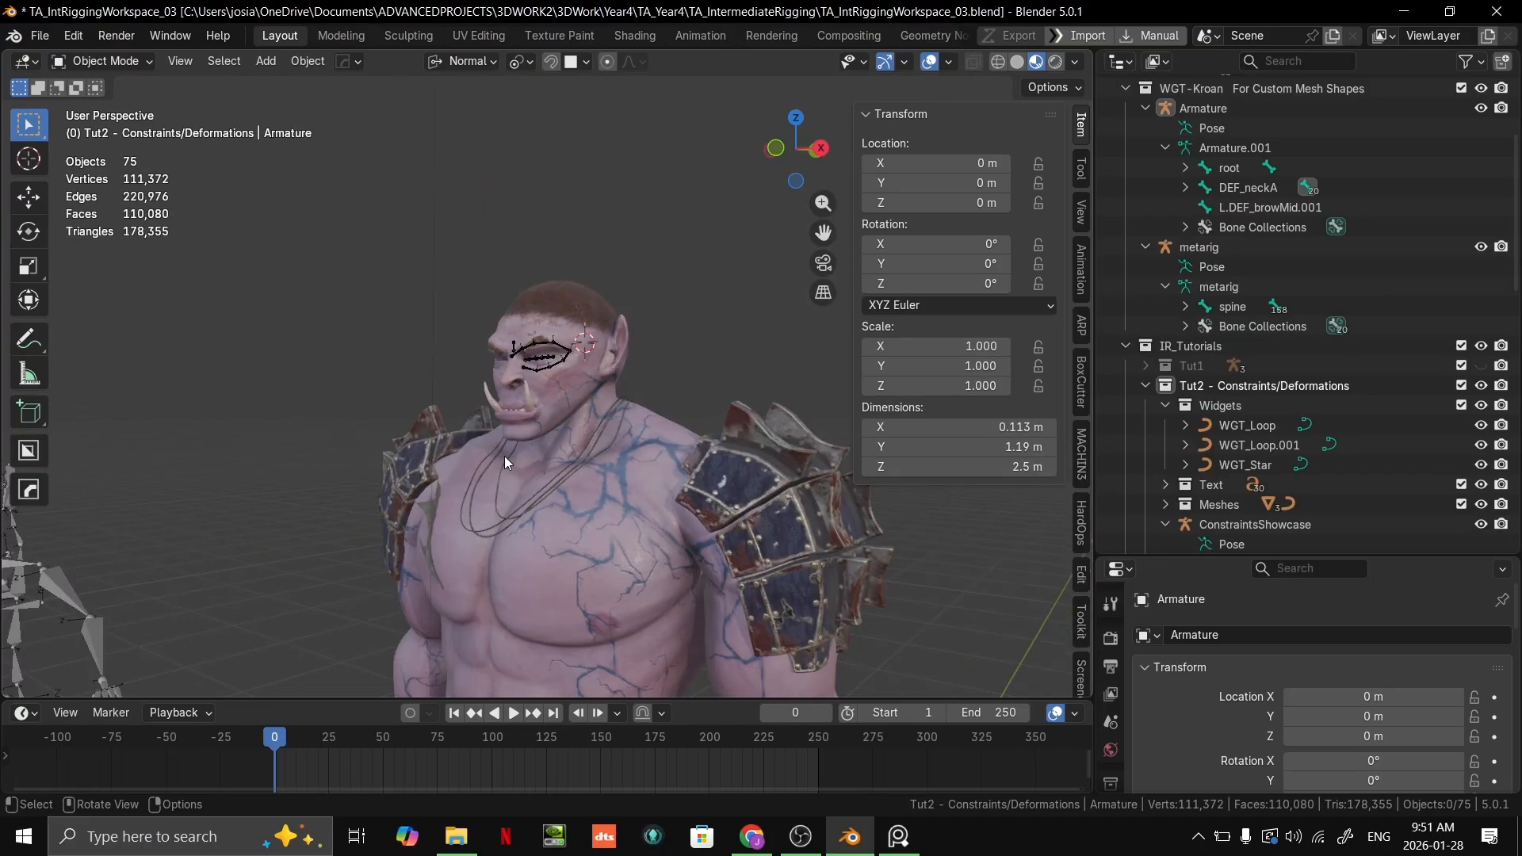
scroll(504, 455, "down", 4)
middle_click_drag(509, 473, 670, 365)
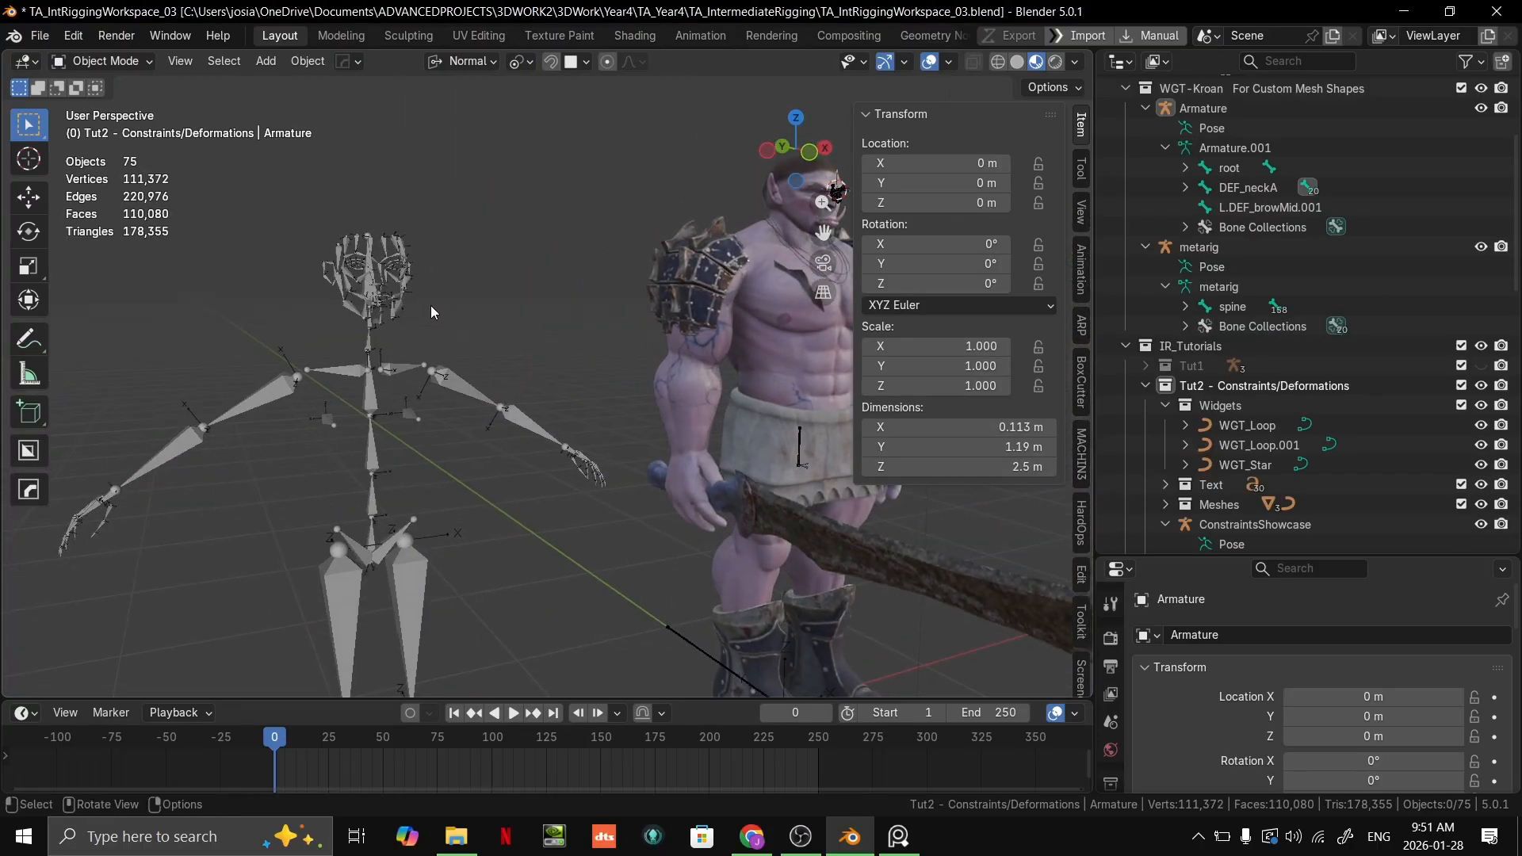
left_click(403, 288)
key("KP_Decimal")
scroll(636, 435, "up", 3)
key("Tab")
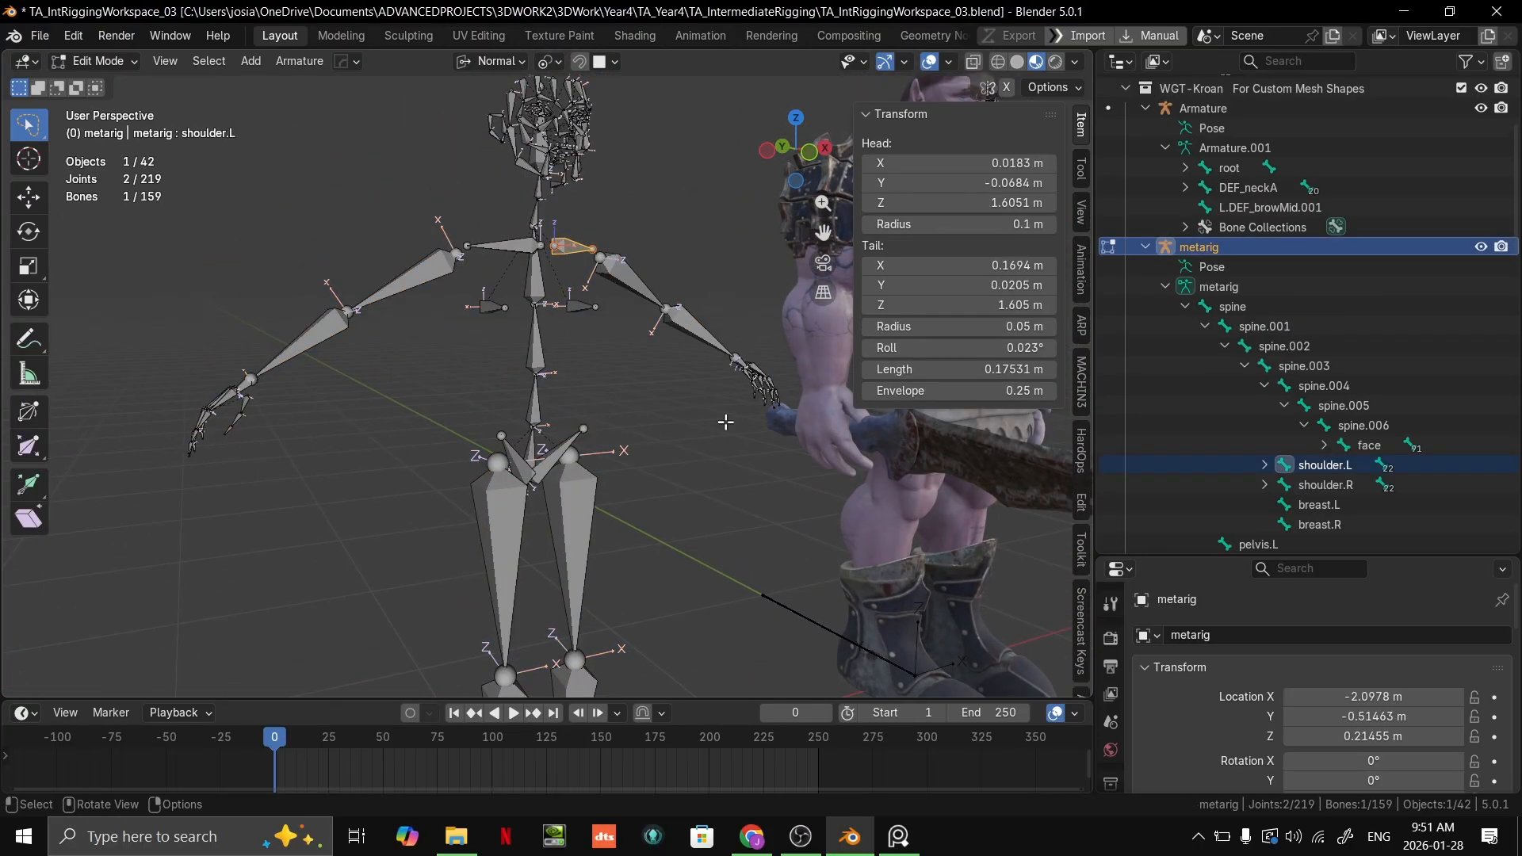
key("Tab")
key("shift+a")
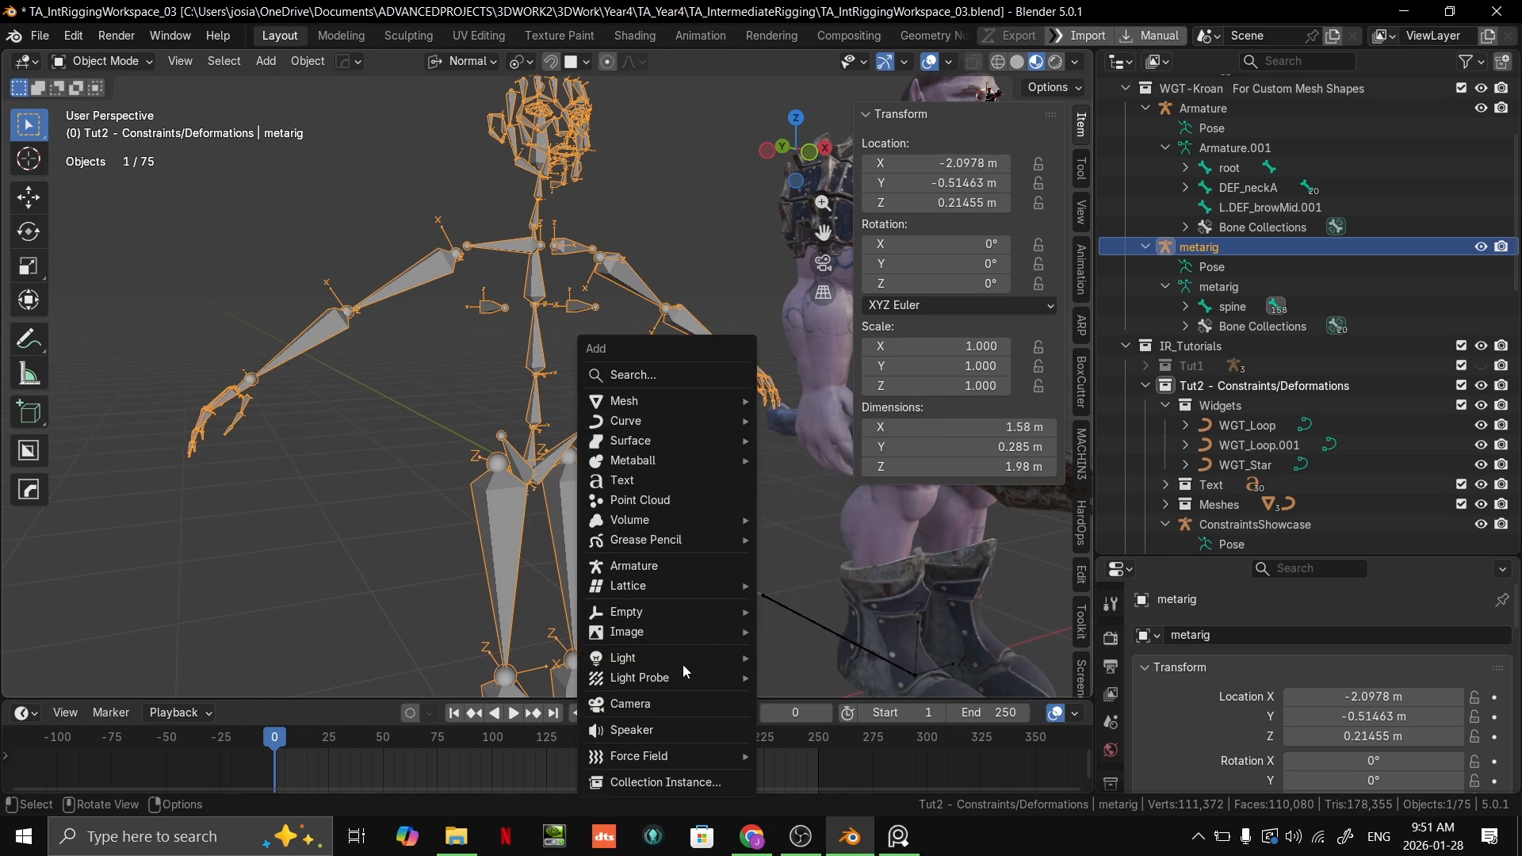
left_click(670, 569)
scroll(691, 483, "down", 3)
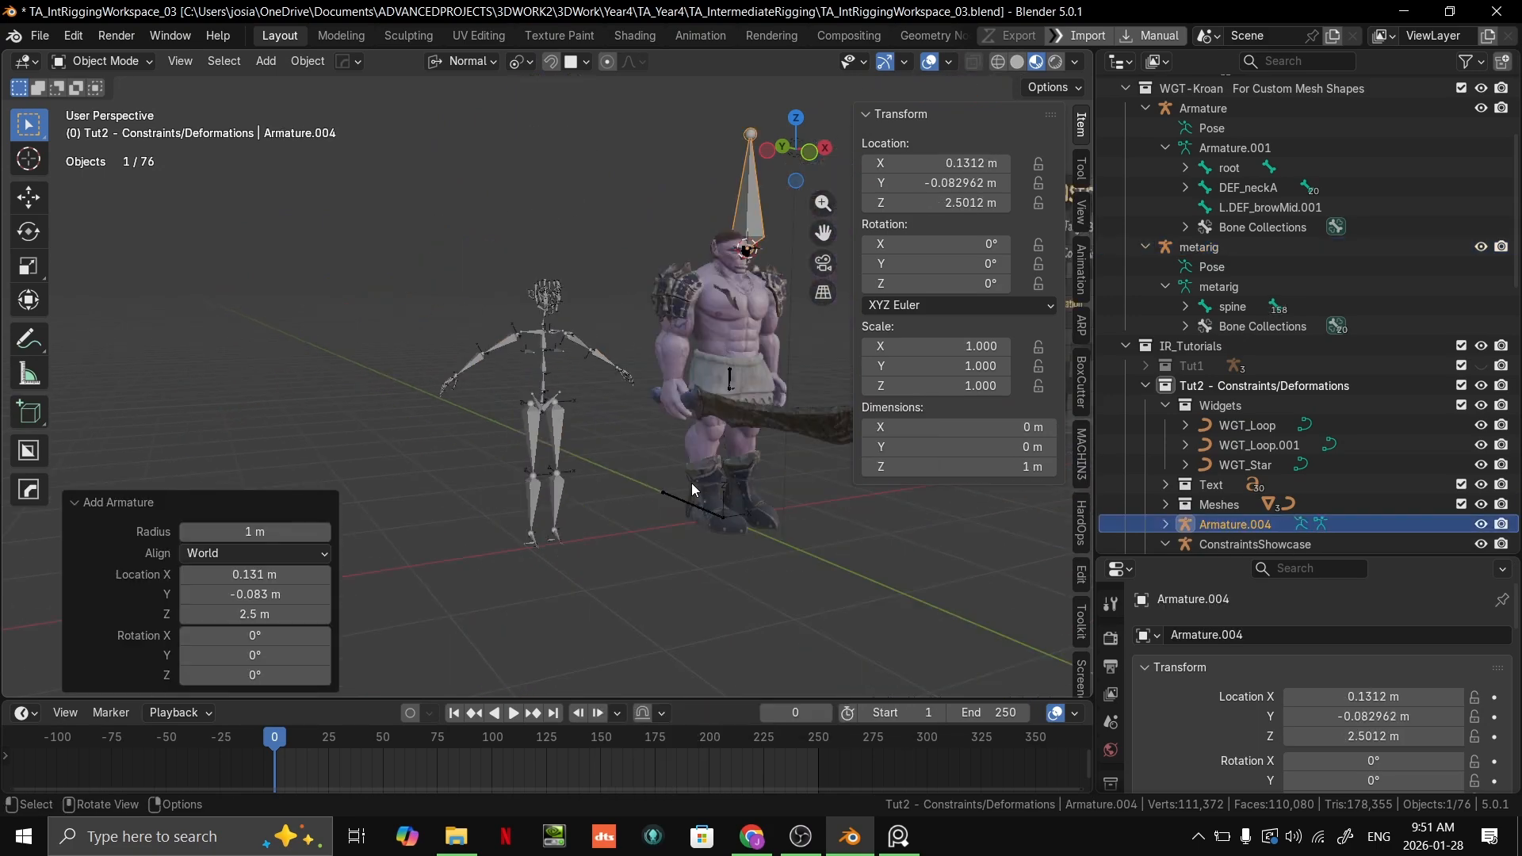
key("ctrl+z")
Step: Open the preferences and search the add-on extensions for "rig"
scroll(670, 501, "up", 4)
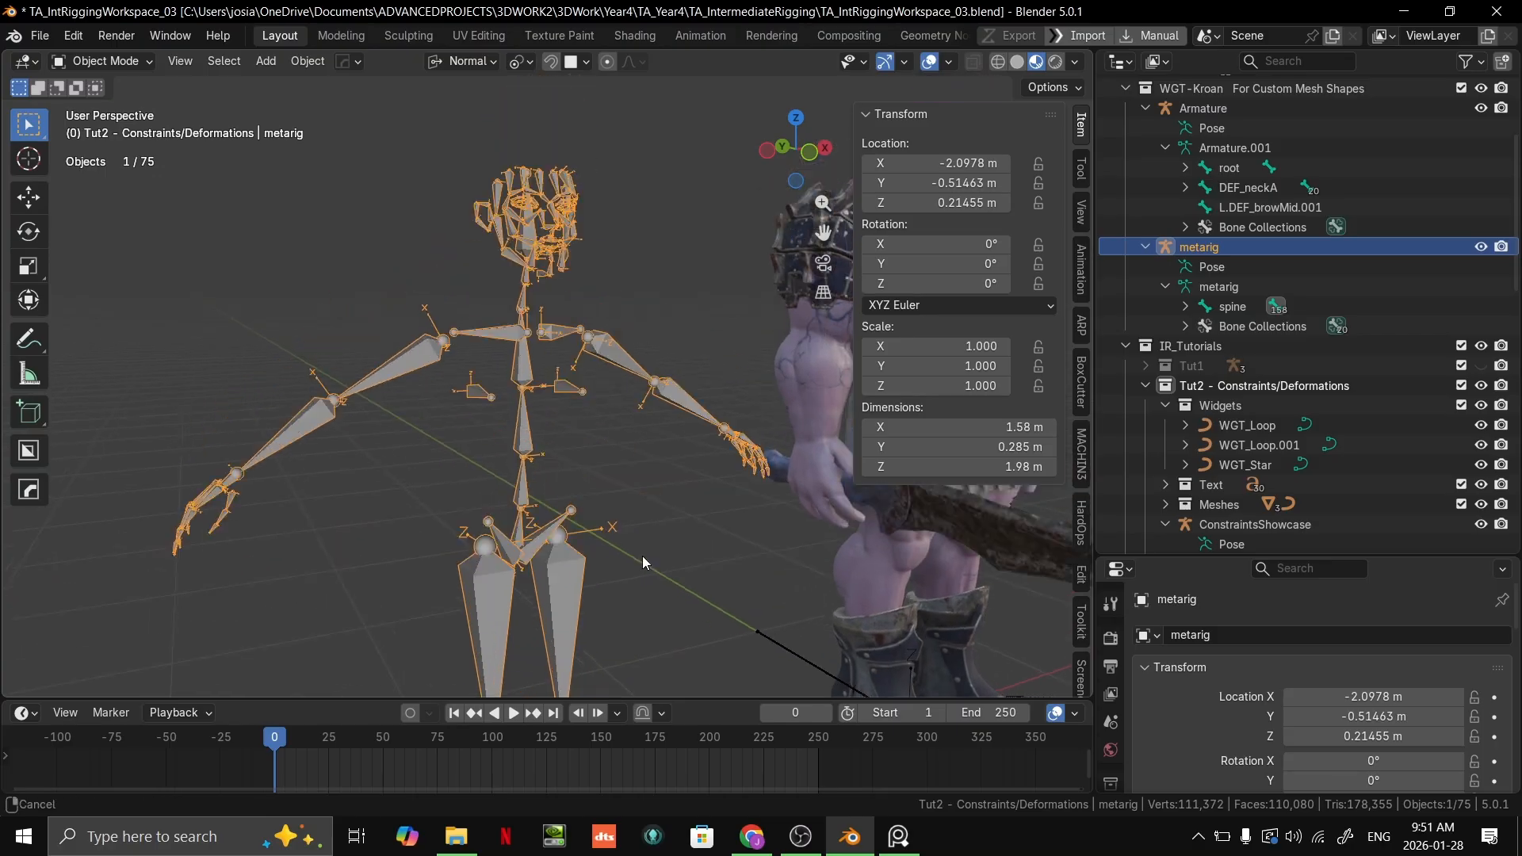
scroll(642, 563, "up", 2)
left_click(80, 35)
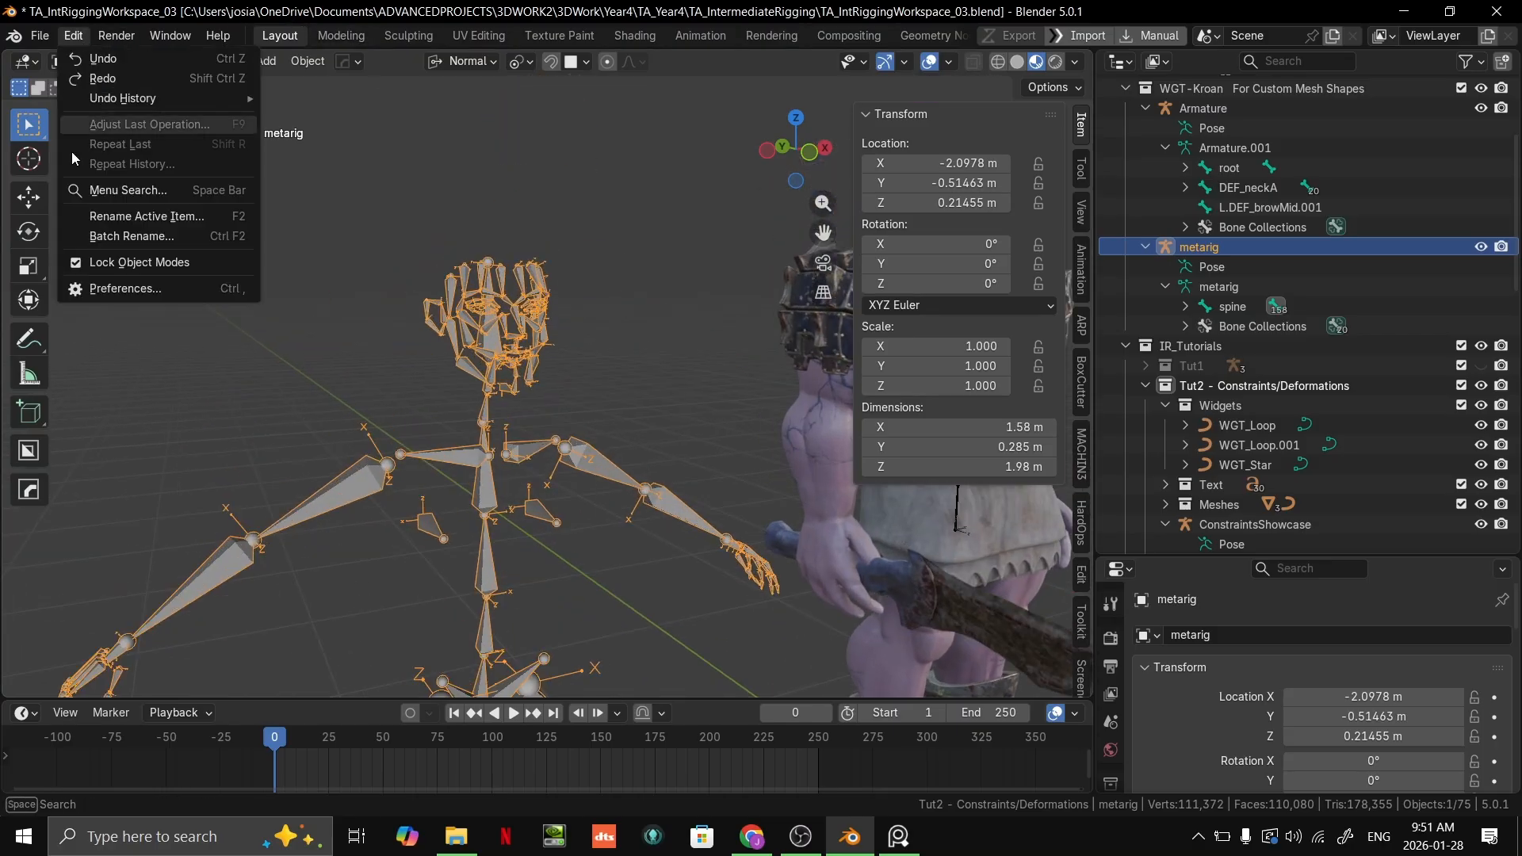
left_click(87, 289)
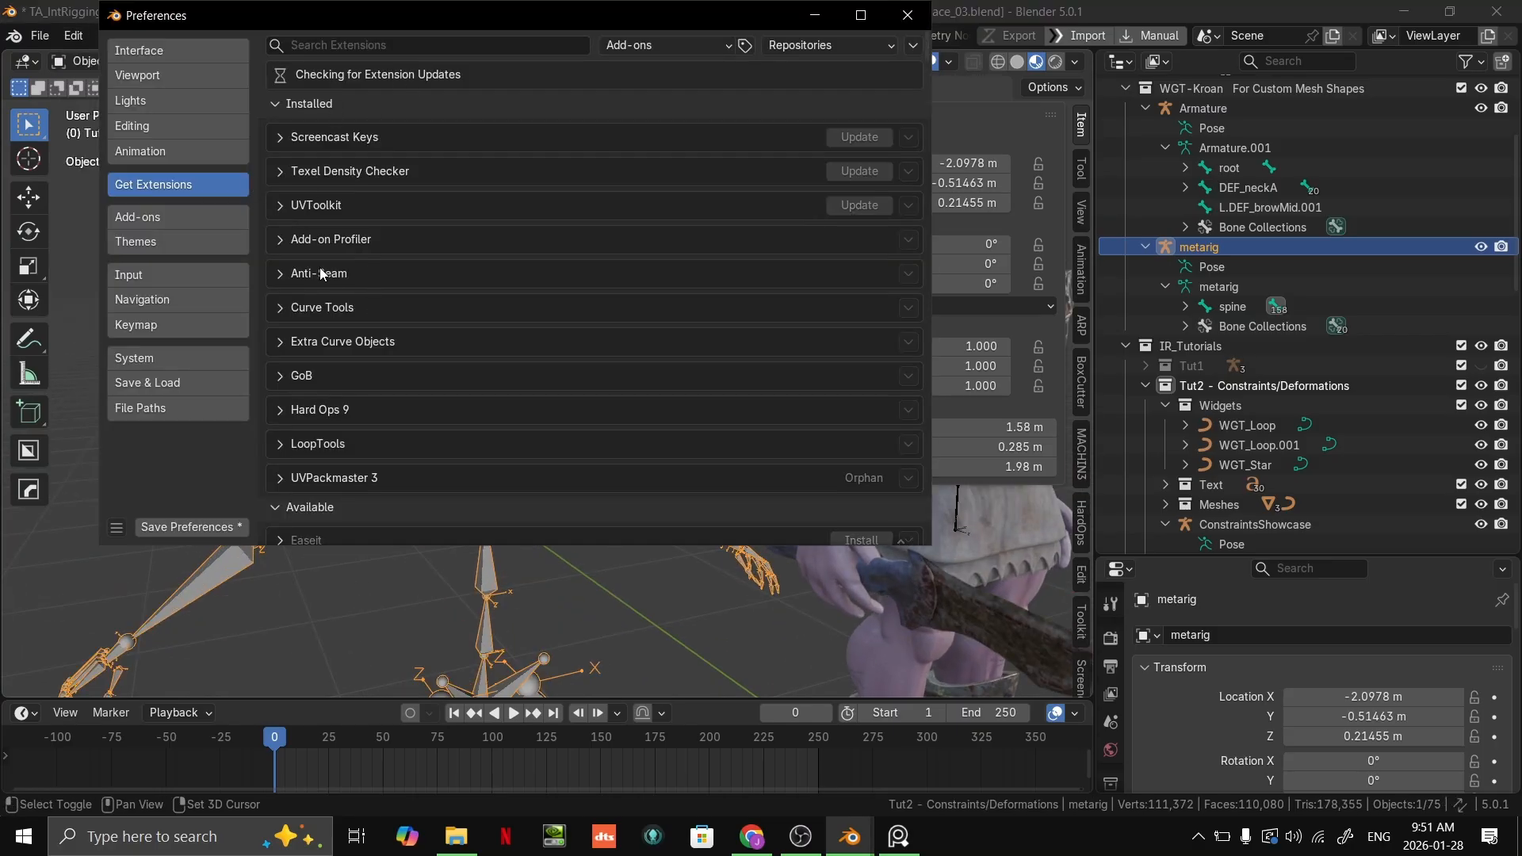
left_click(358, 47)
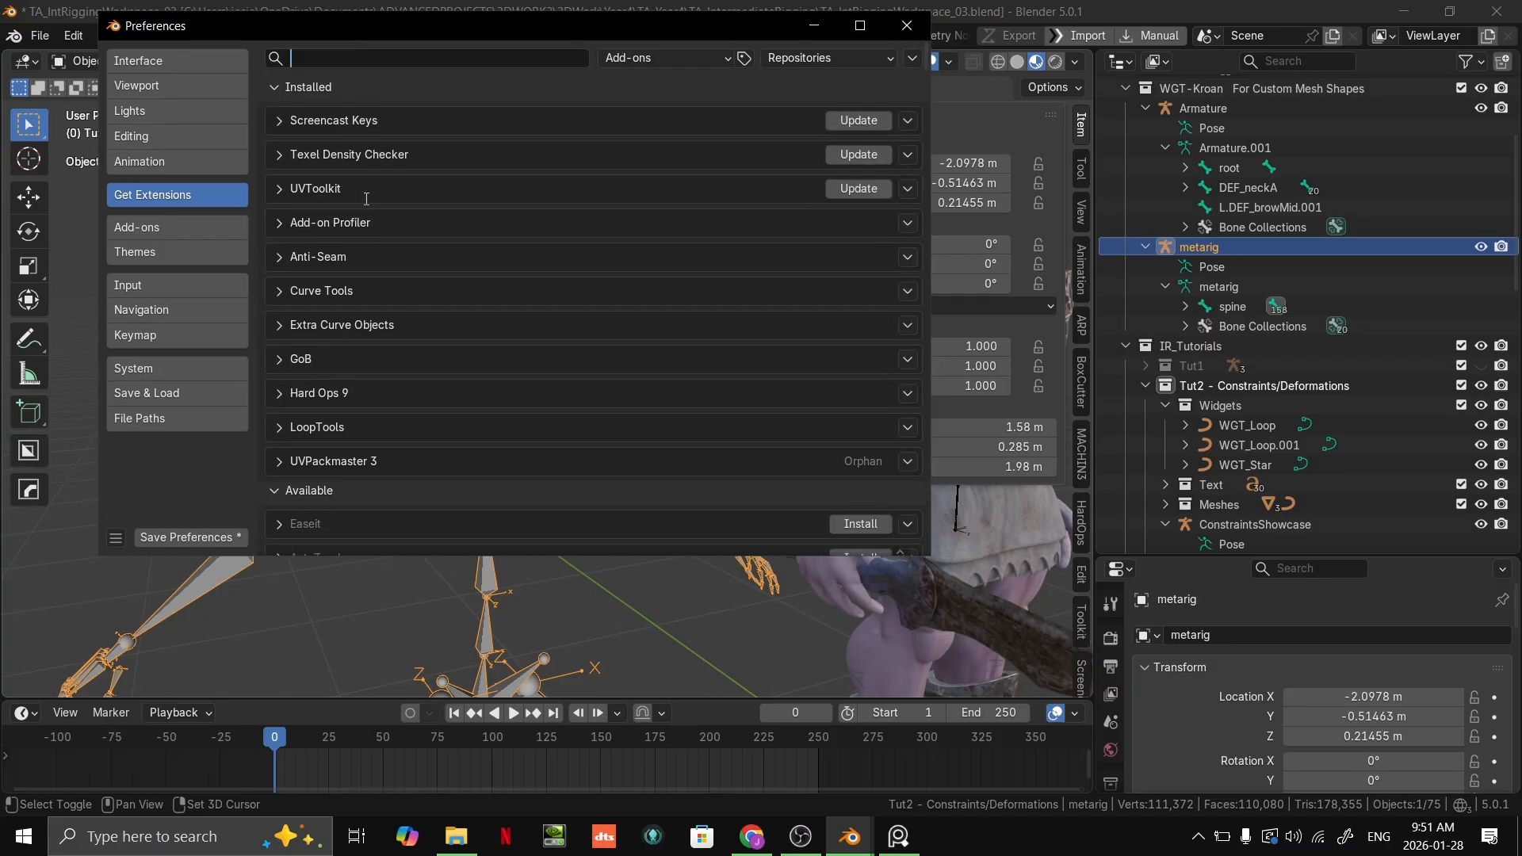
type("rig")
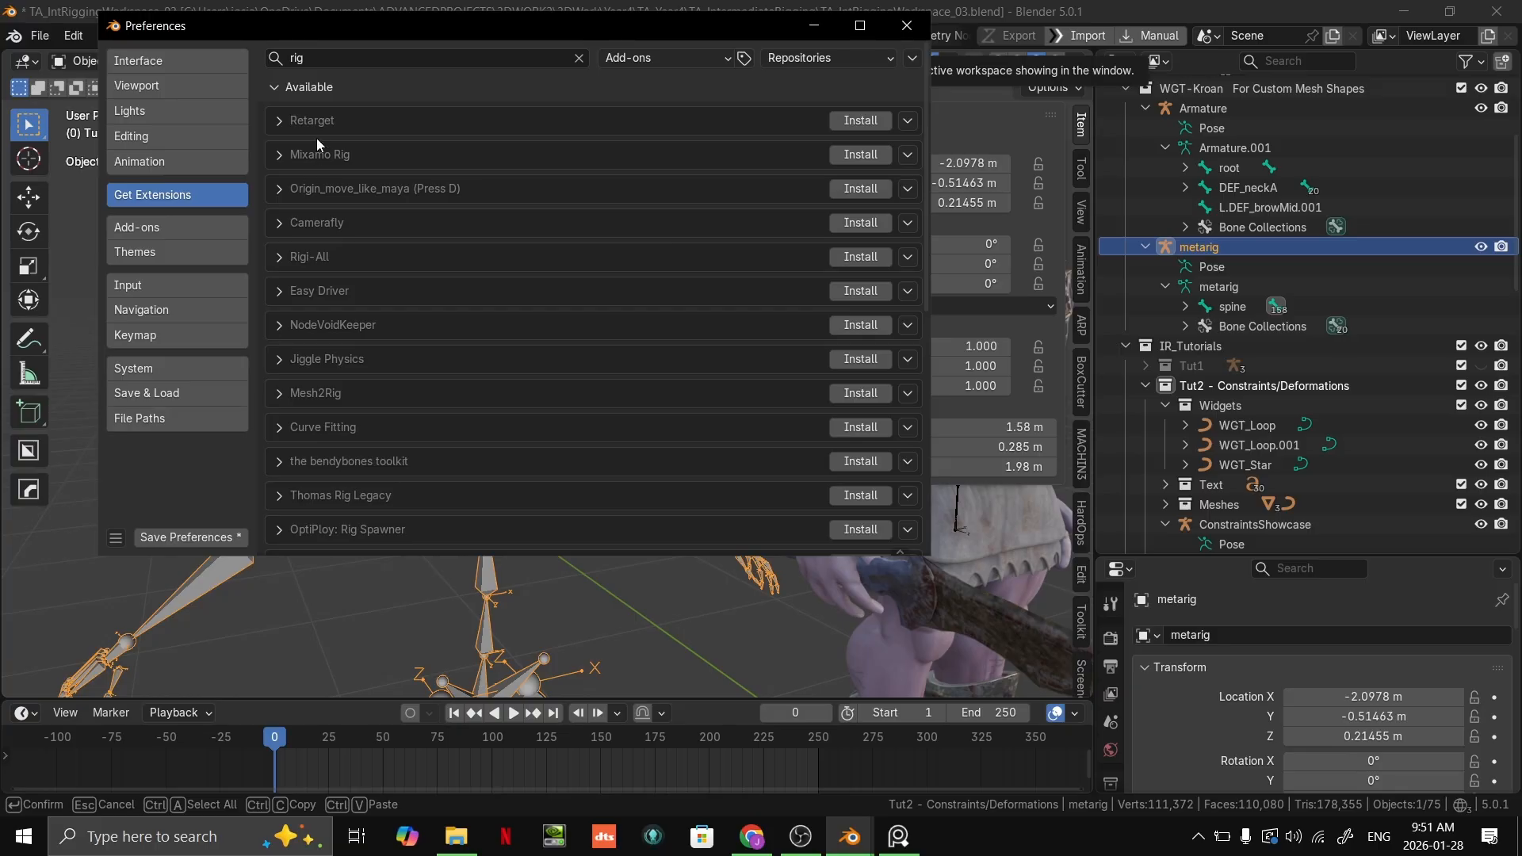
Step: Clear the extension search and update the Screencast Keys add-on
key("BackSpace")
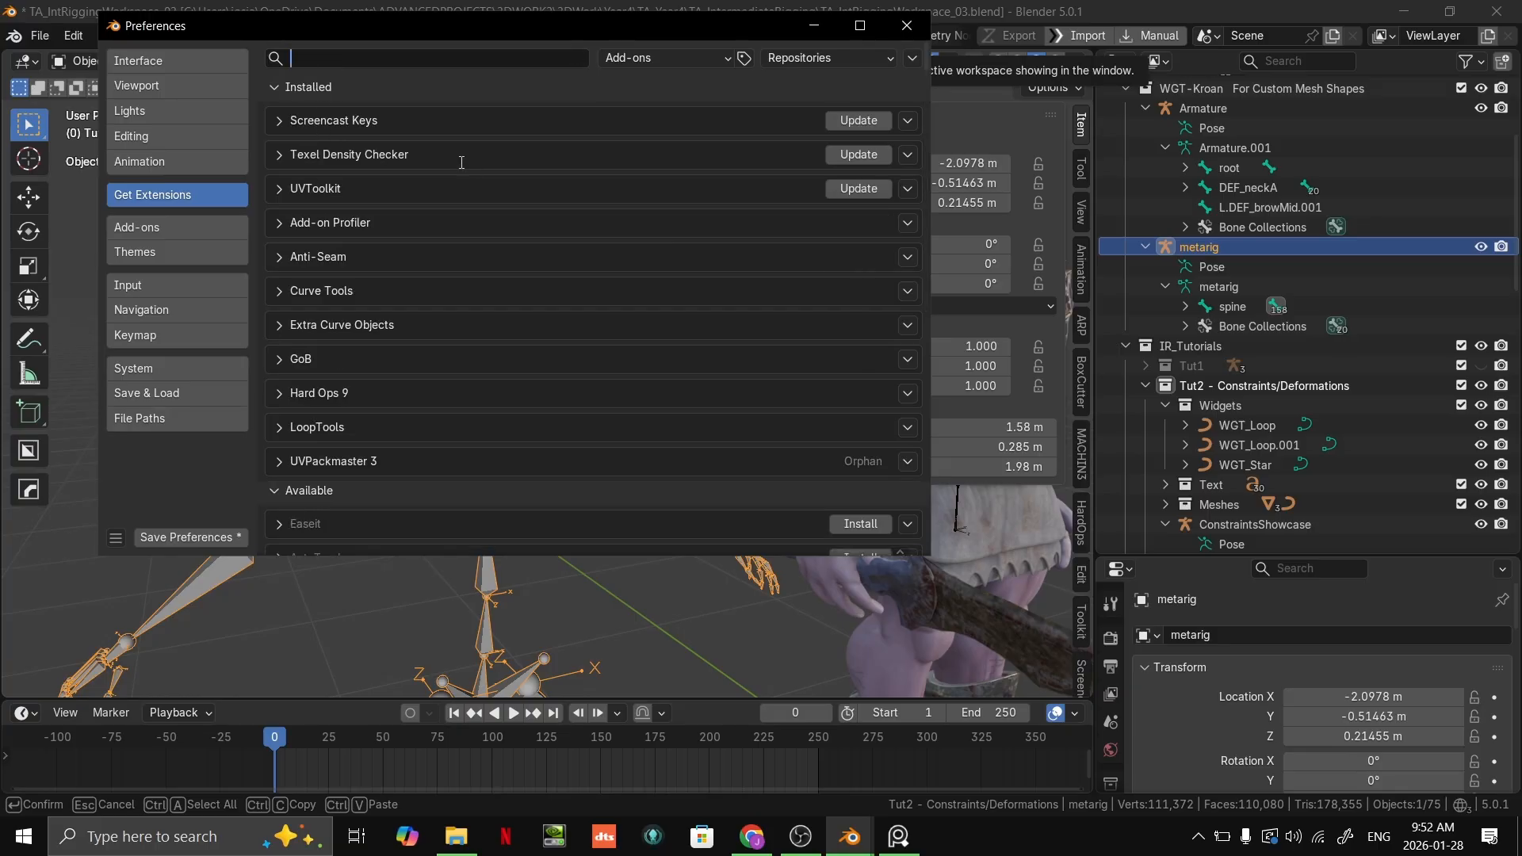
left_click(859, 120)
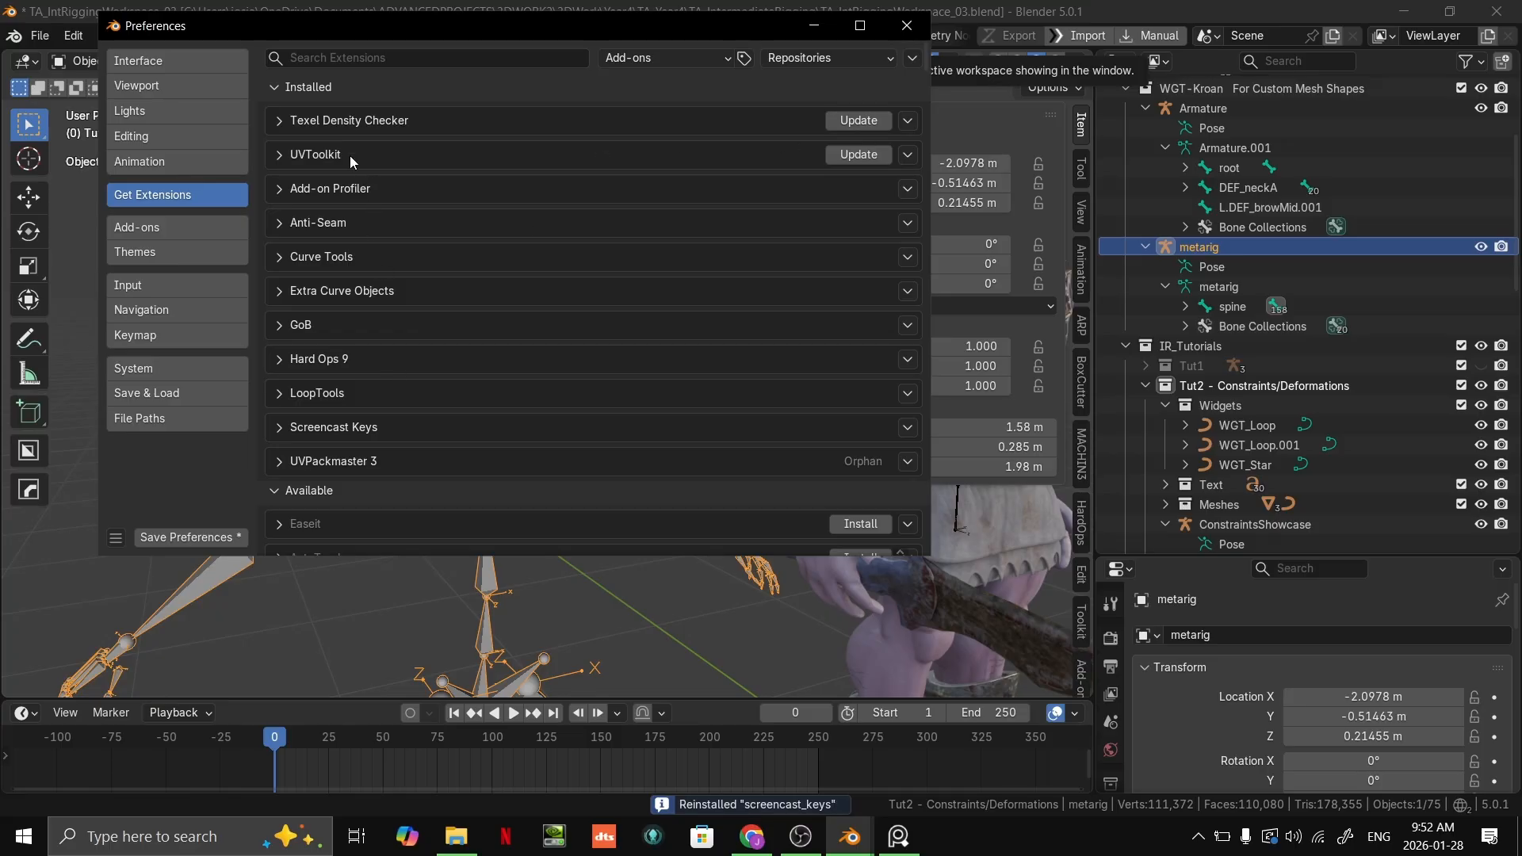
Step: Search the available add-on extensions for "rigif"
scroll(490, 341, "down", 3)
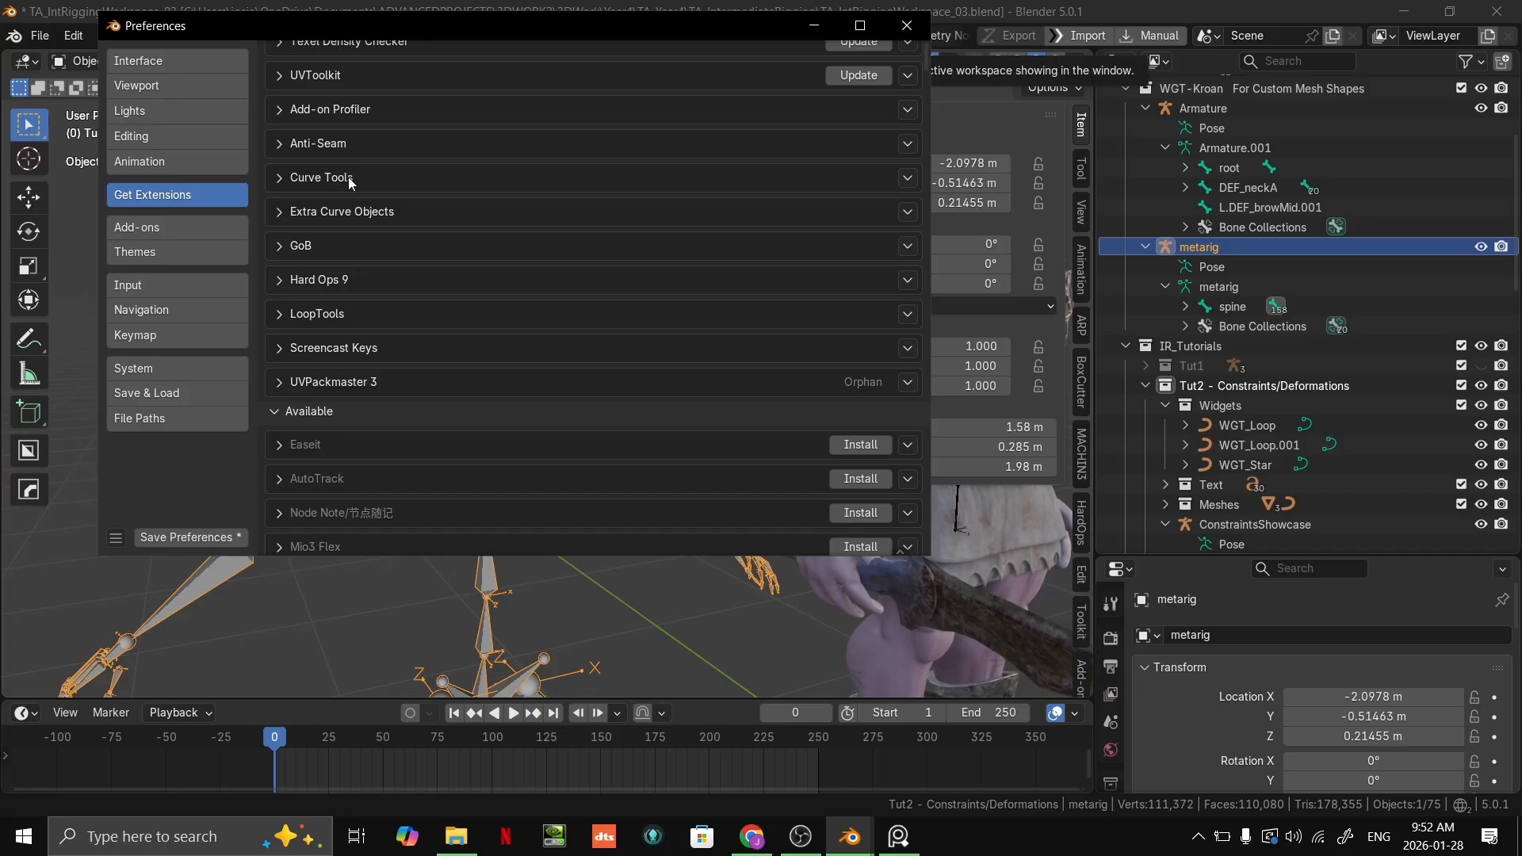
scroll(353, 186, "up", 3)
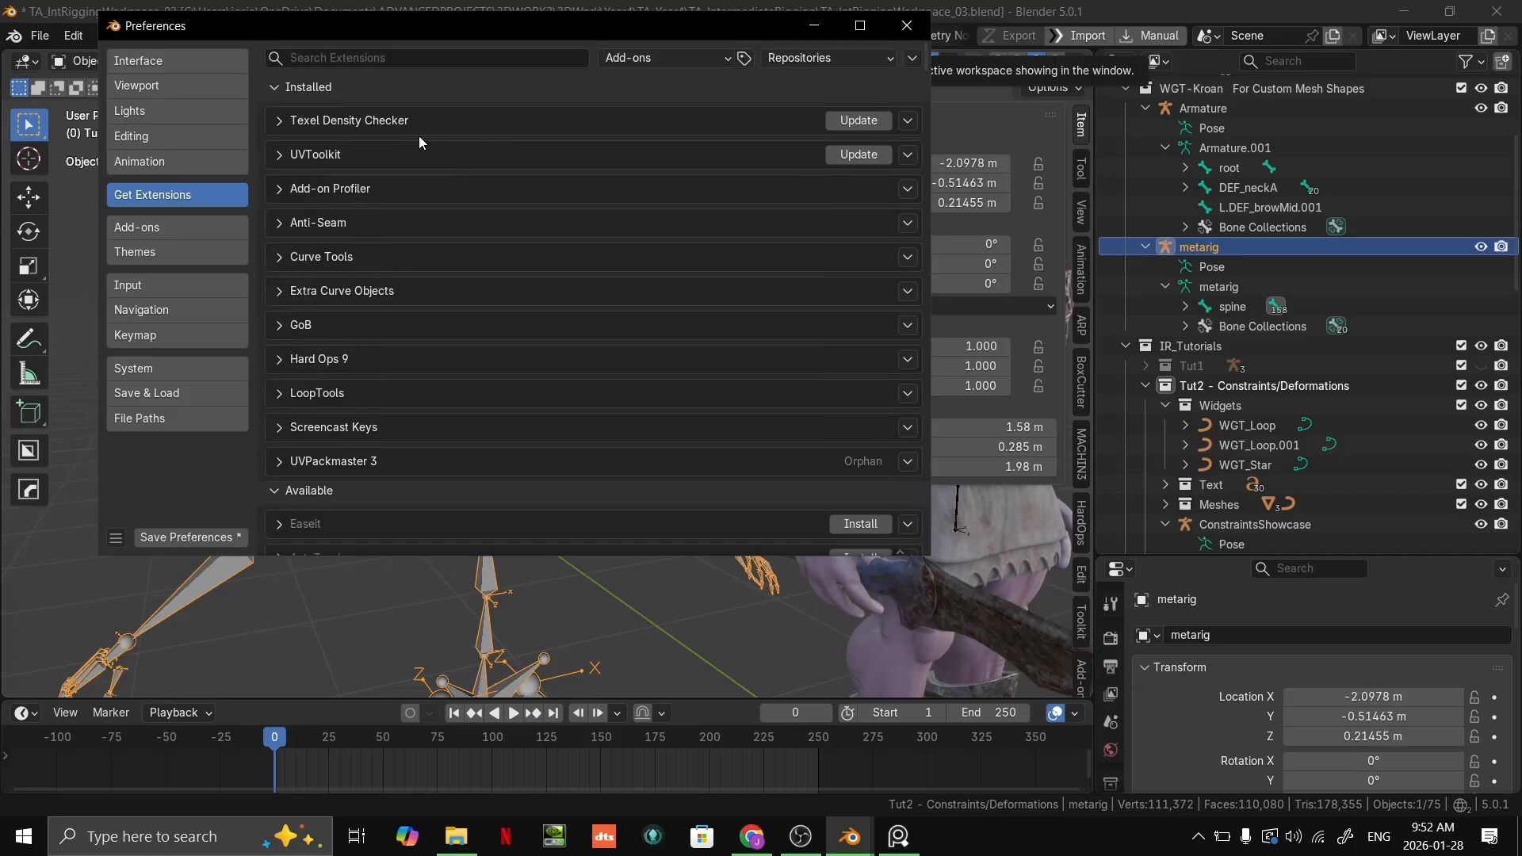
left_click(345, 65)
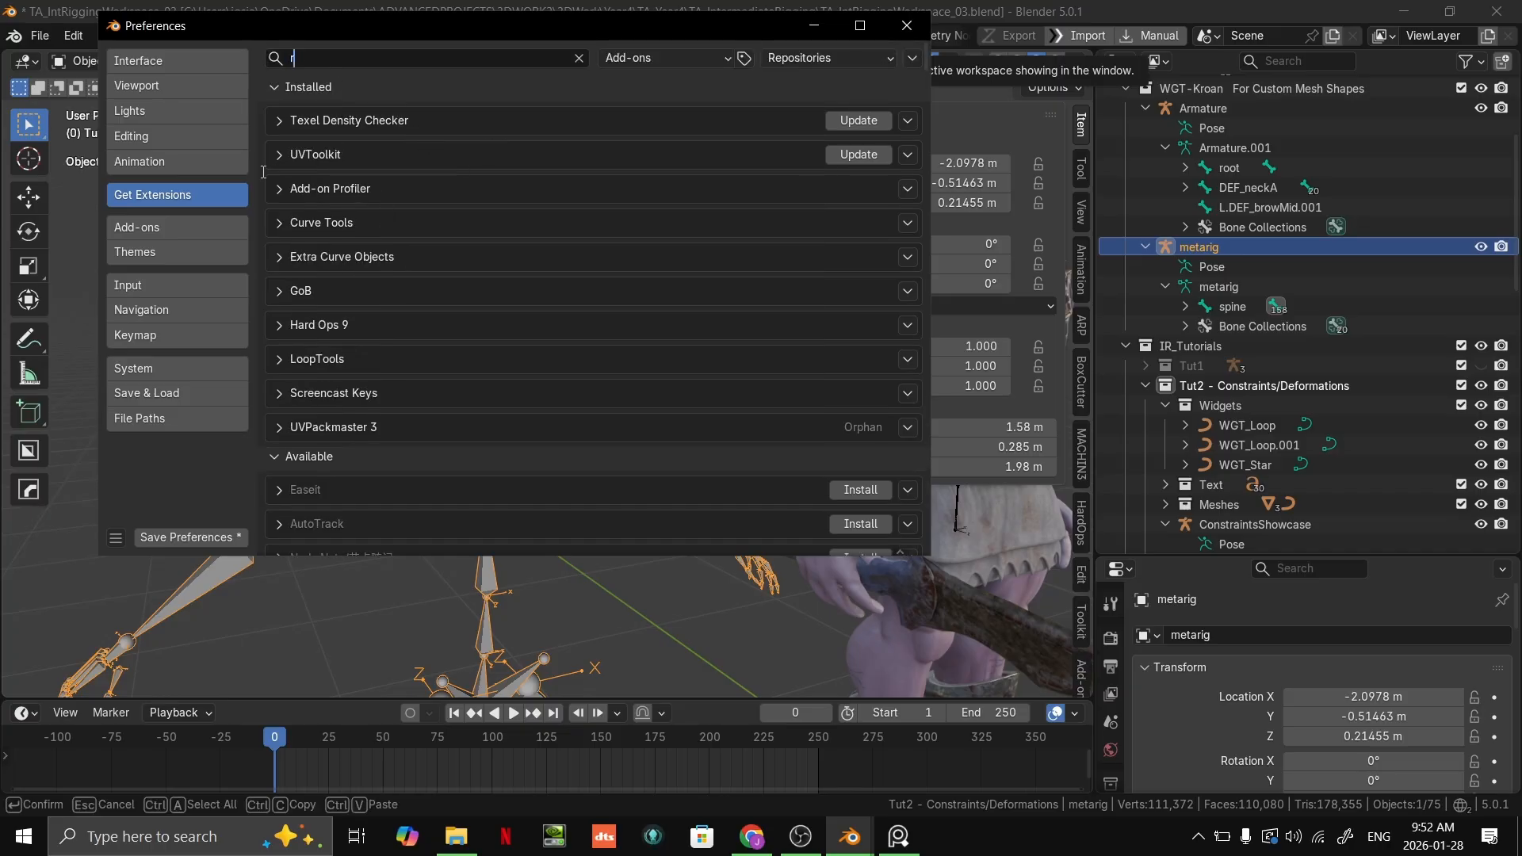
type("rig")
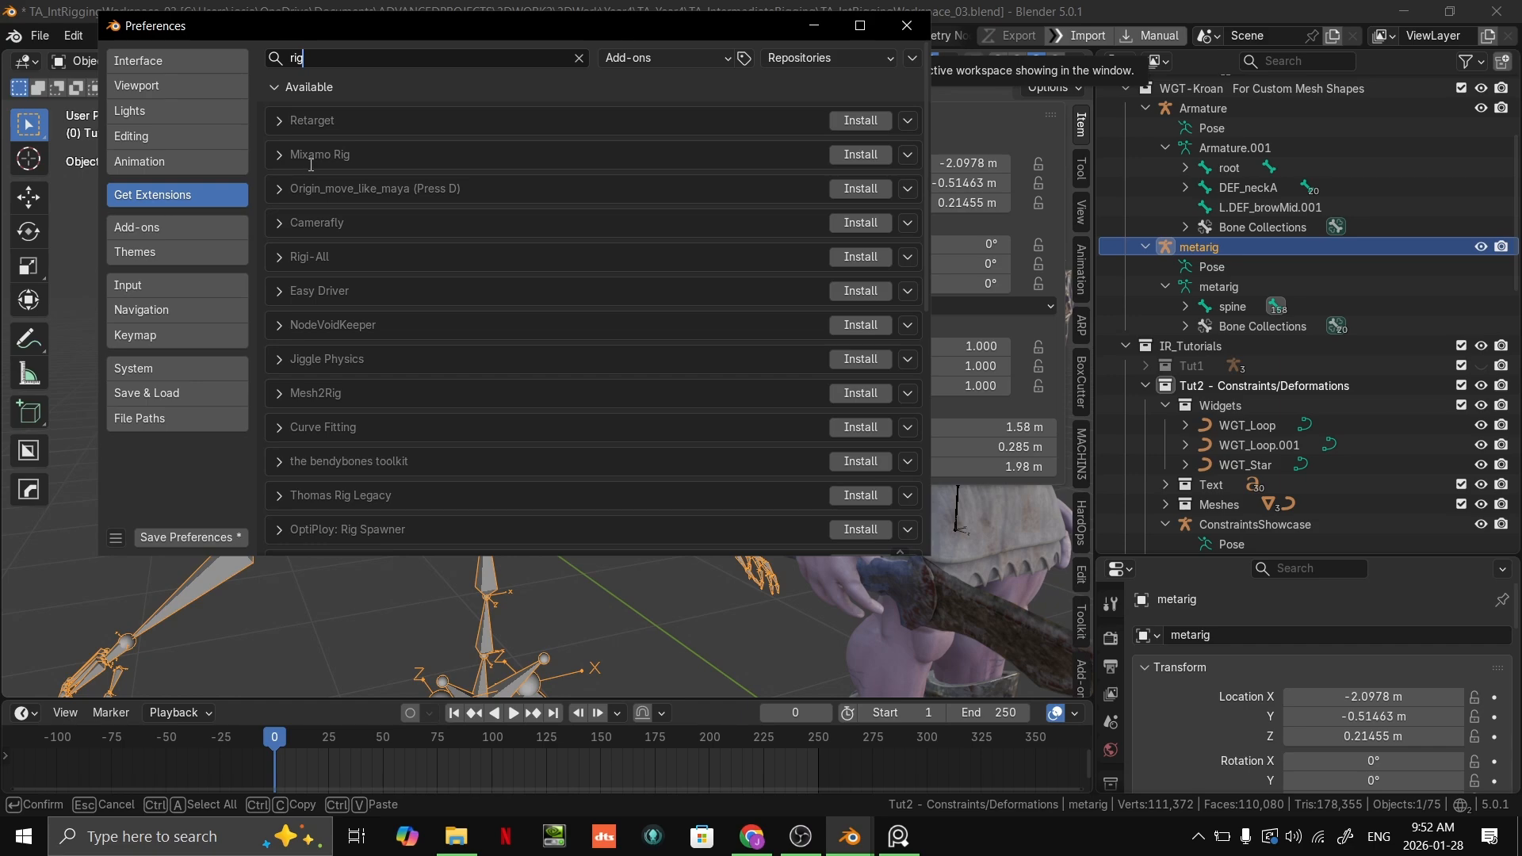
type("if")
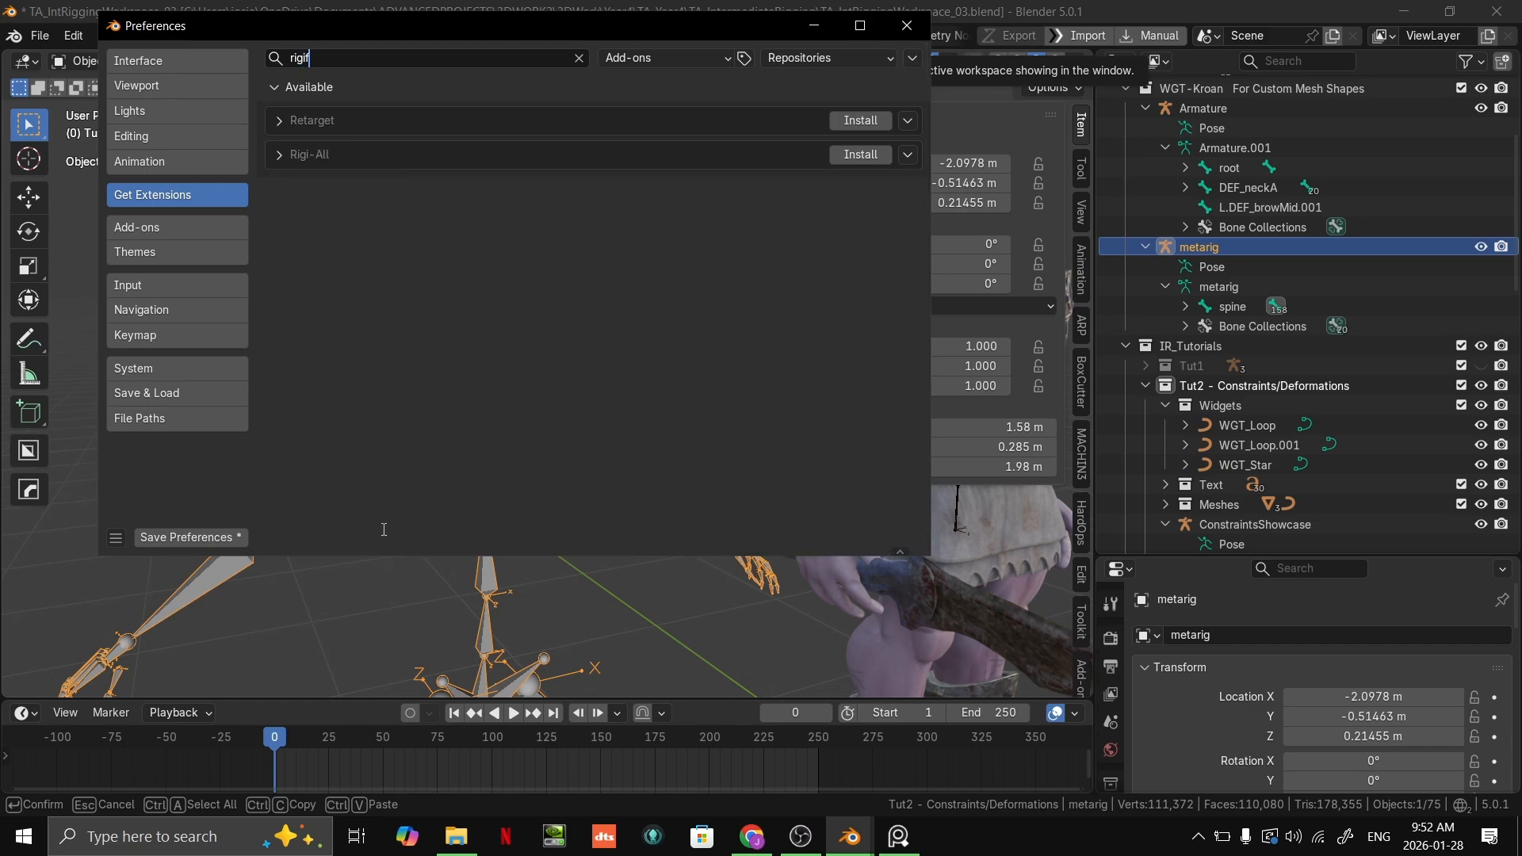
Step: Find Rigify among the installed add-ons by searching "rig", enable it and close the preferences
left_click(209, 227)
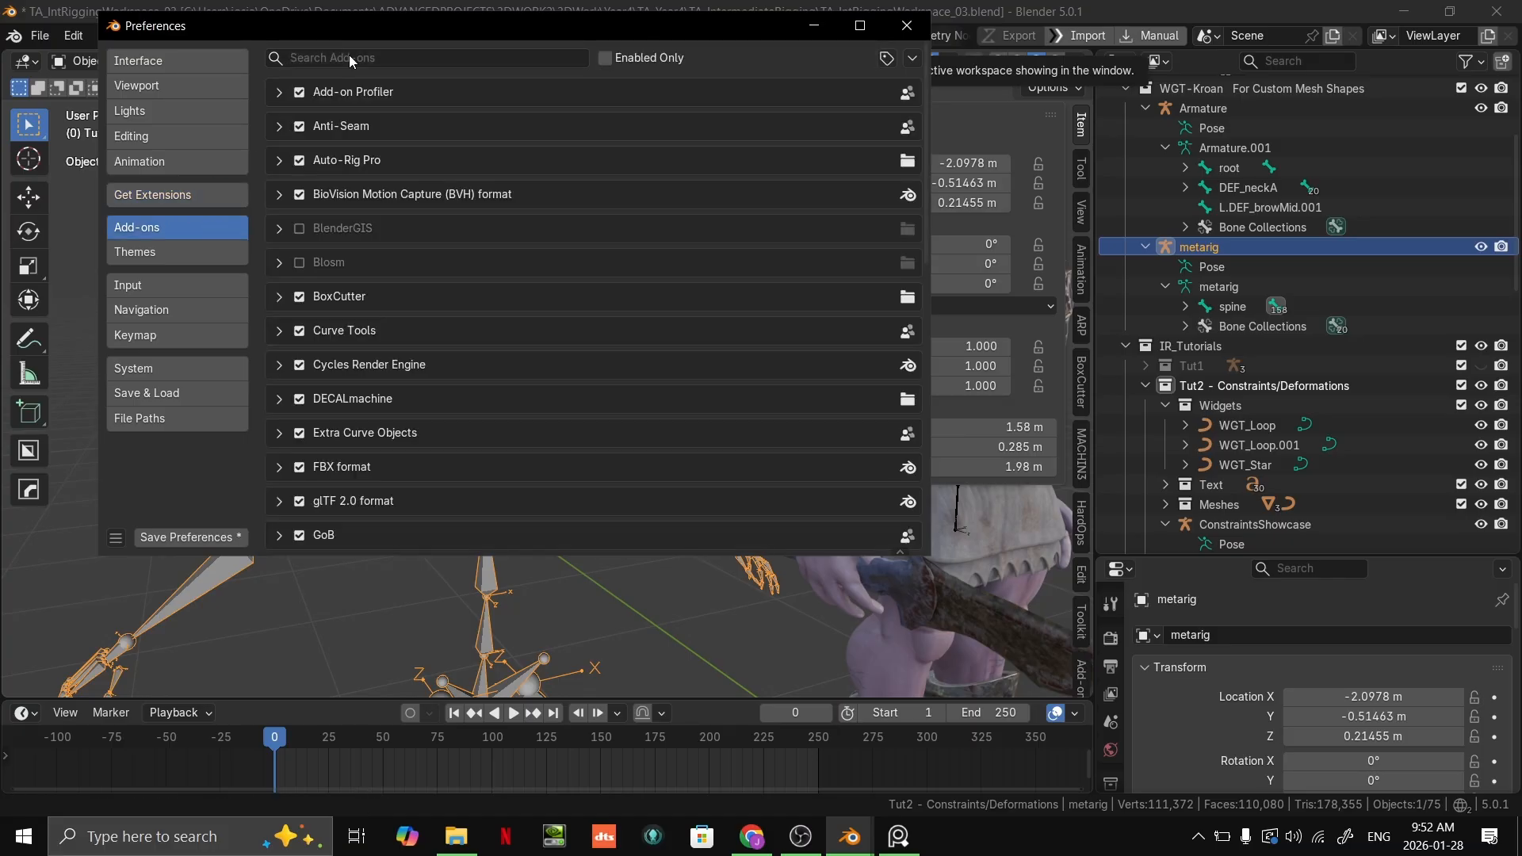
left_click(349, 55)
type("rig")
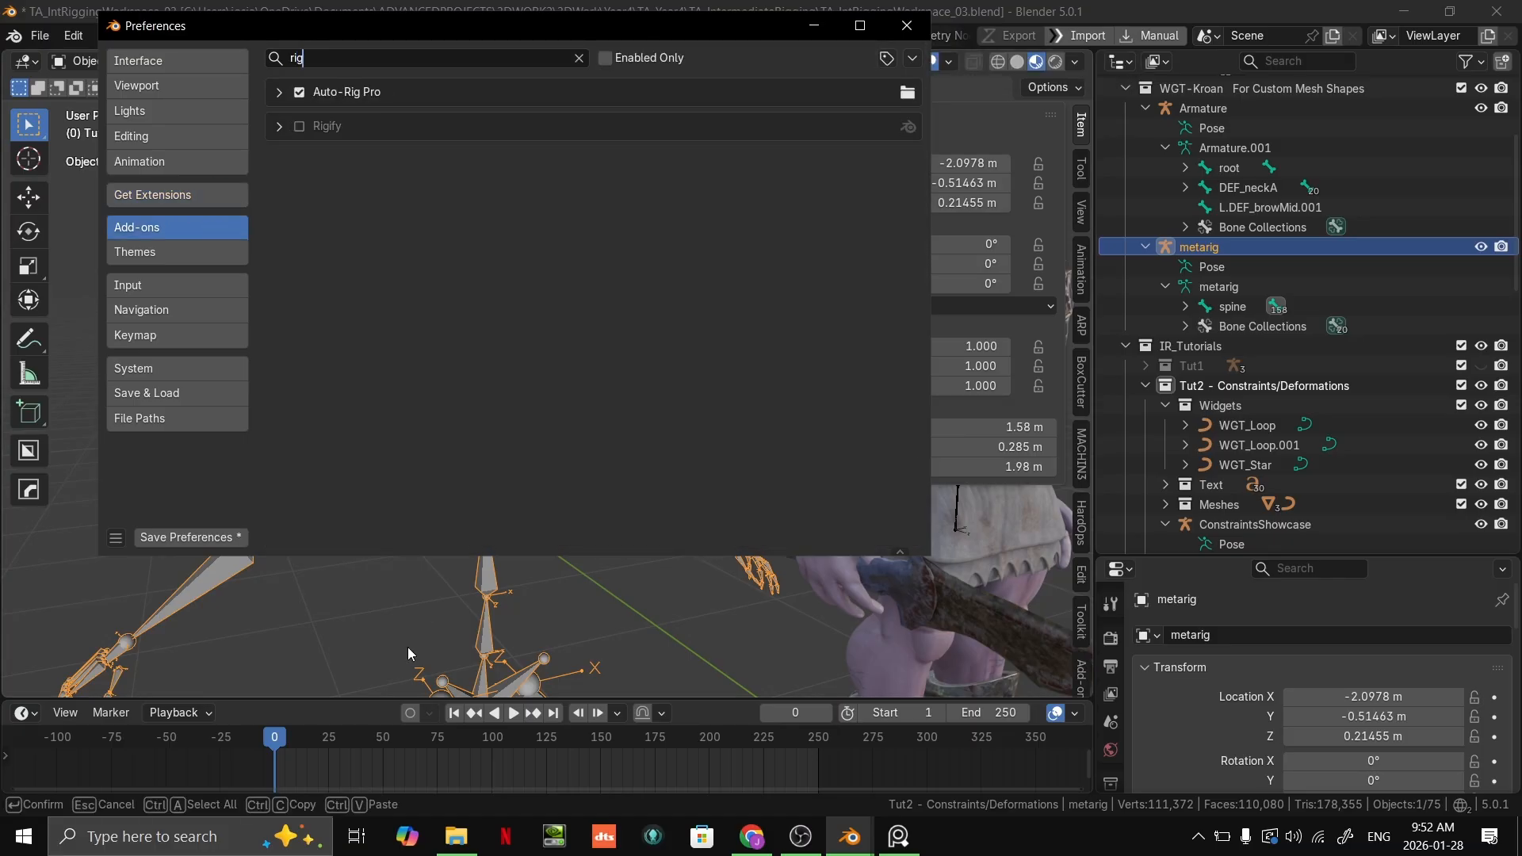
left_click(282, 127)
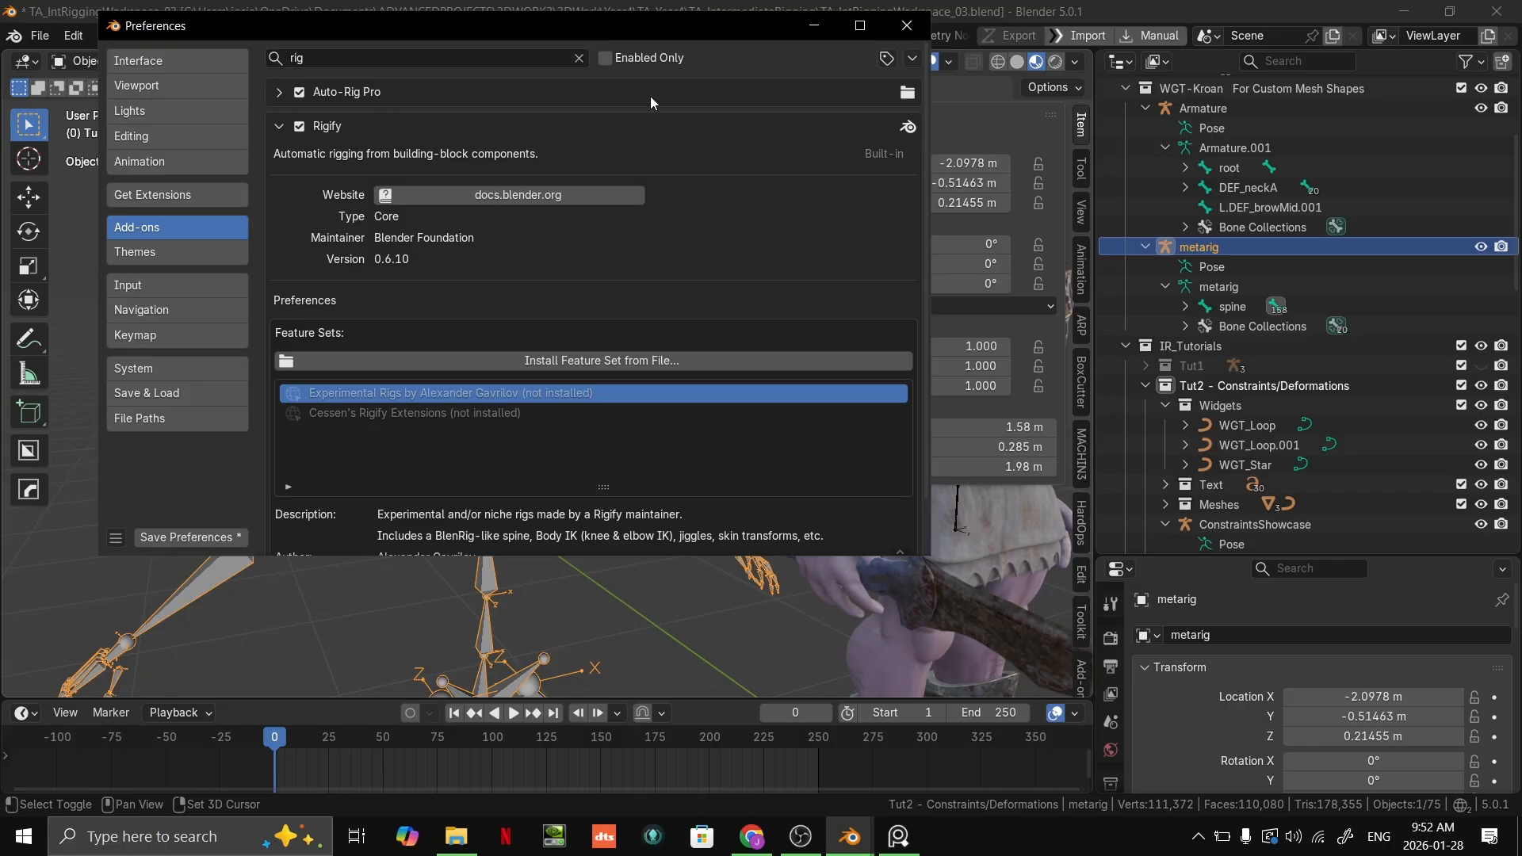
left_click(908, 26)
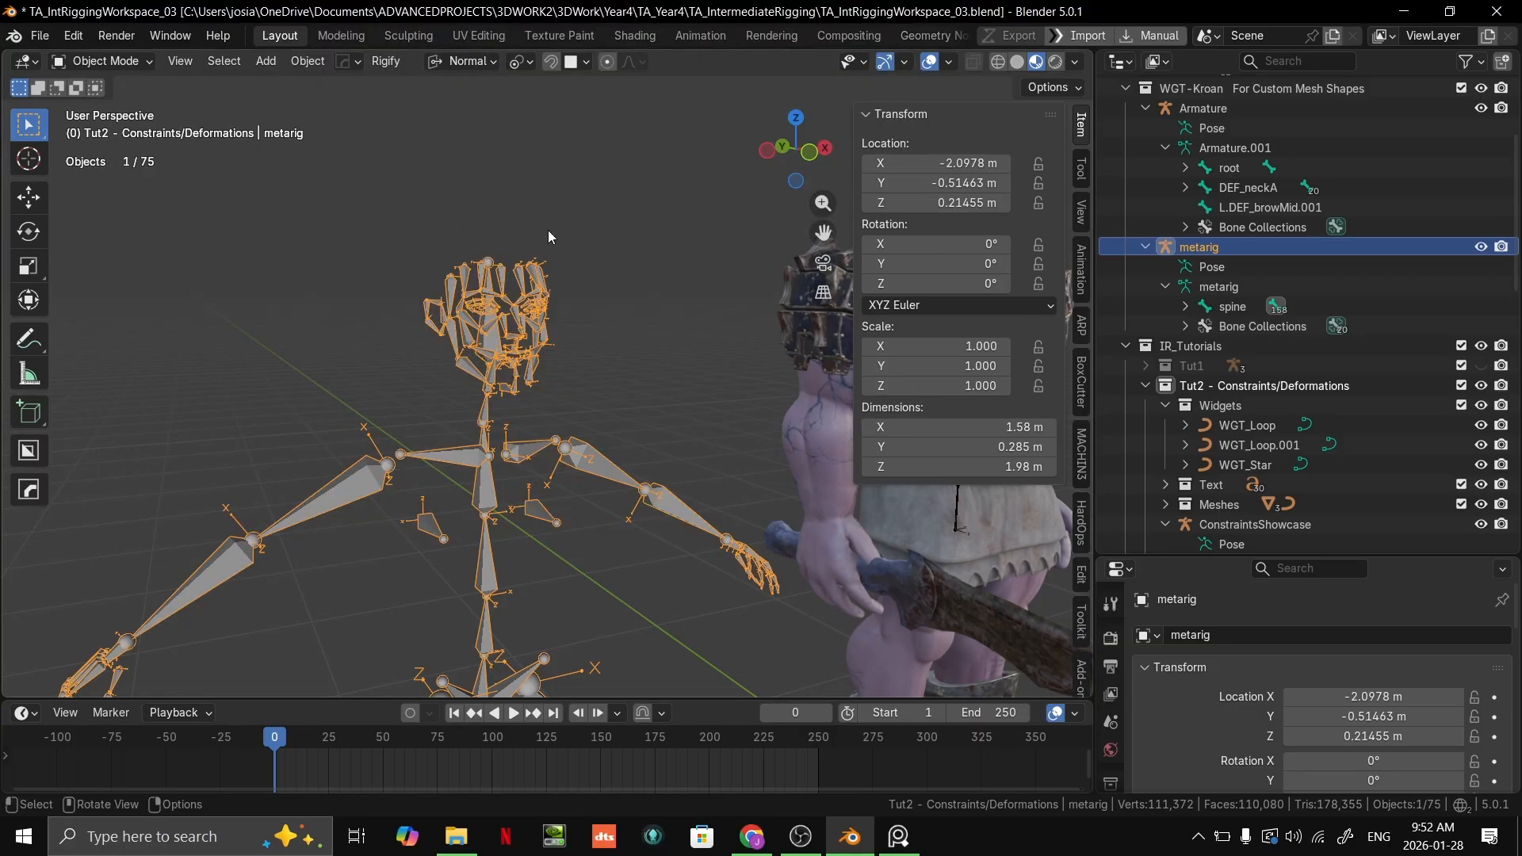
Step: Examine the metarig's head and face bones from several sides and distances
scroll(578, 309, "up", 5)
middle_click_drag(578, 313, 567, 374)
scroll(616, 403, "up", 3)
scroll(645, 322, "up", 5)
scroll(650, 296, "down", 5)
scroll(556, 361, "up", 3)
scroll(521, 431, "down", 3)
scroll(568, 374, "up", 4)
scroll(620, 402, "down", 8)
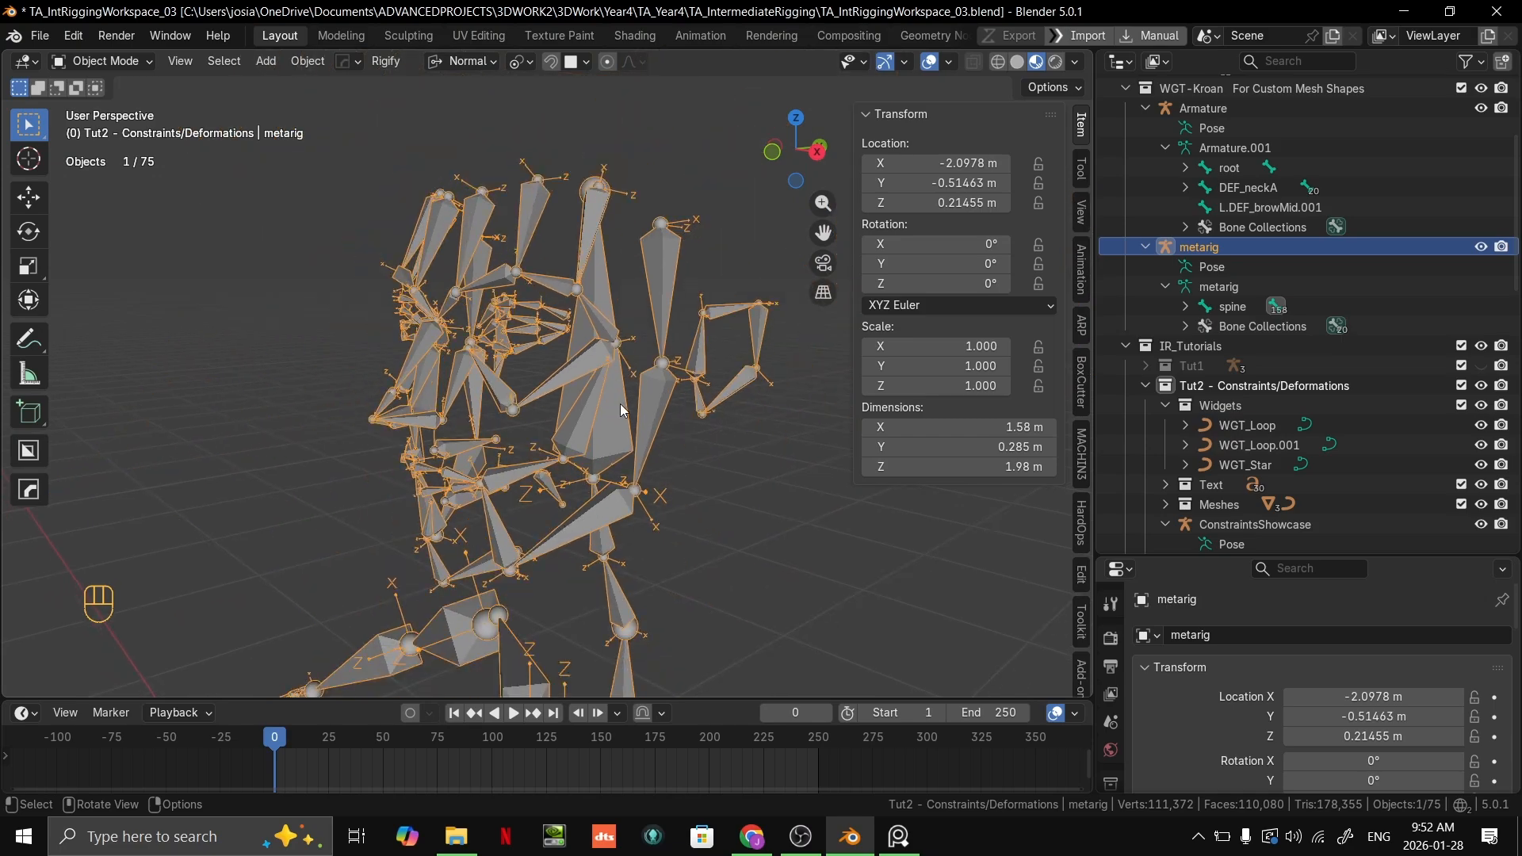
left_click(693, 436)
scroll(671, 430, "down", 2)
scroll(409, 337, "down", 5)
middle_click_drag(672, 428, 611, 370, "shift")
scroll(610, 369, "up", 6)
middle_click_drag(321, 311, 558, 450, "shift")
scroll(578, 488, "up", 4)
scroll(558, 451, "down", 5)
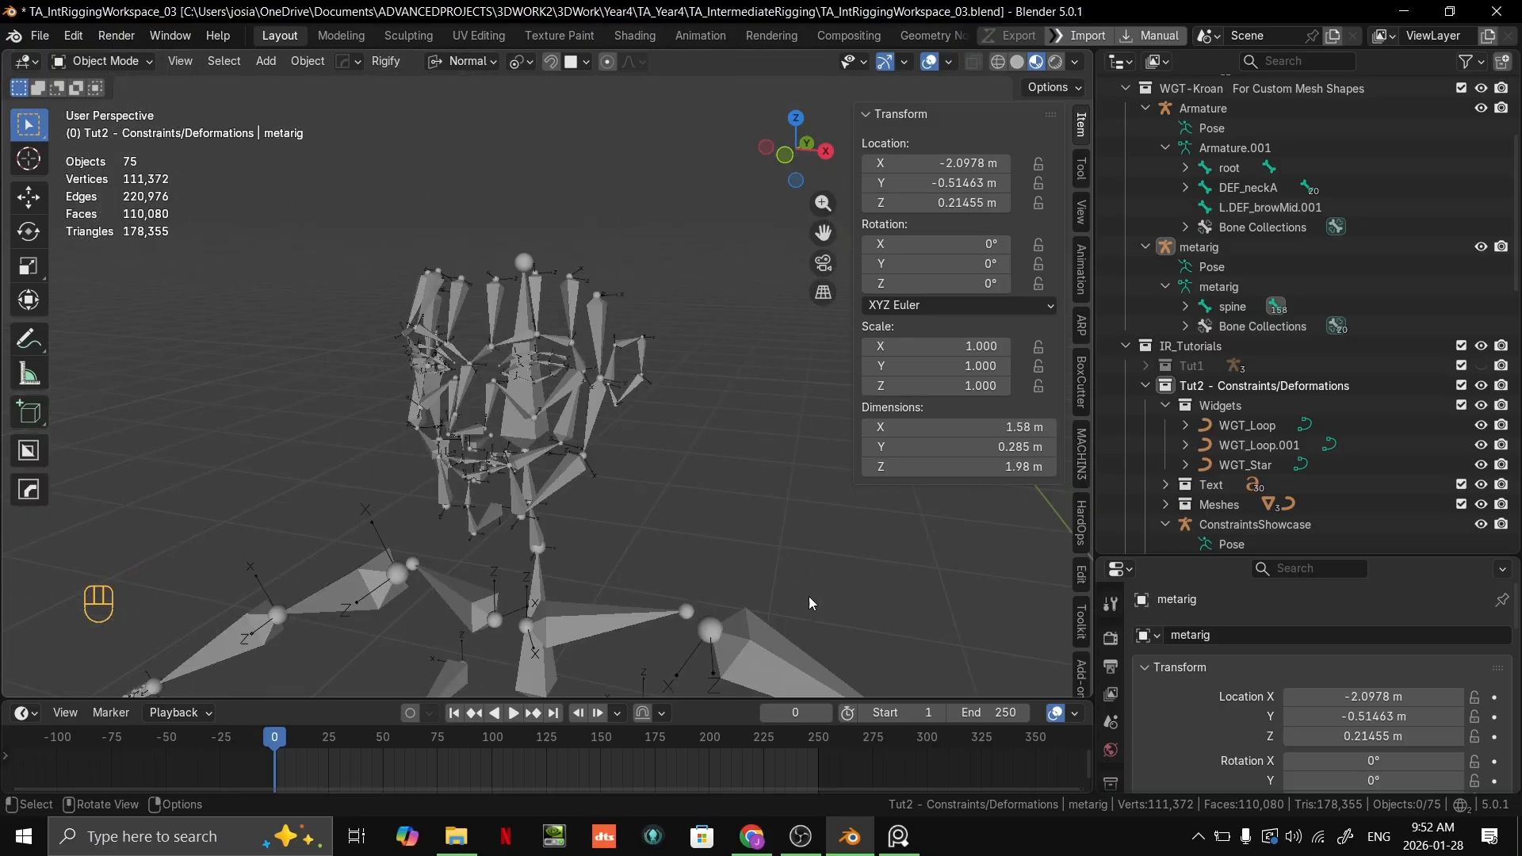
Step: Switch the metarig to Pose Mode and select a lower left eyelid bone
scroll(616, 422, "up", 2)
left_click(601, 401)
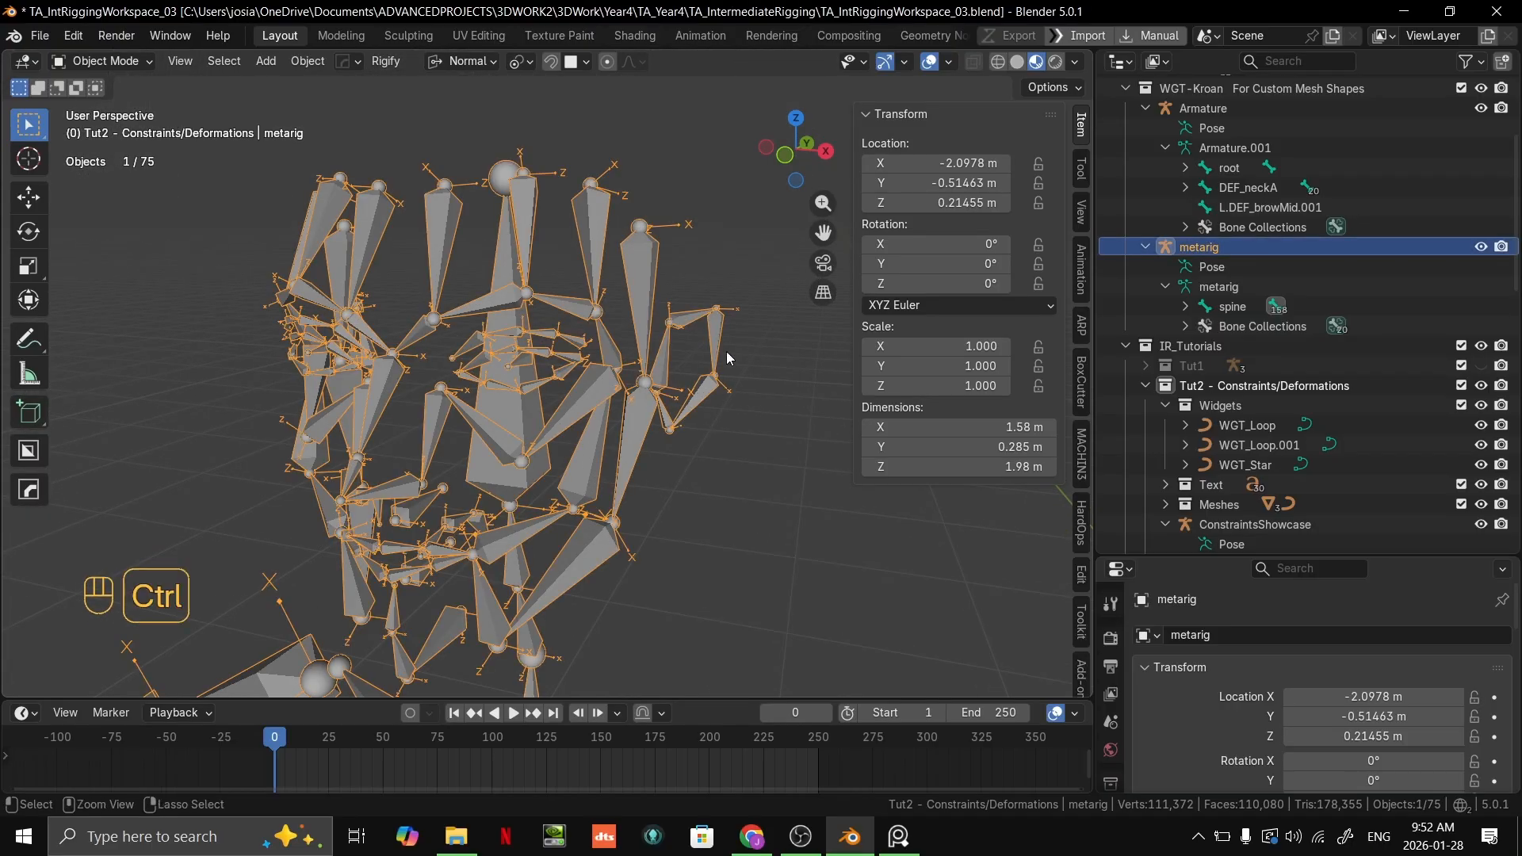
key("ctrl+Tab")
scroll(594, 369, "up", 4)
left_click(546, 396)
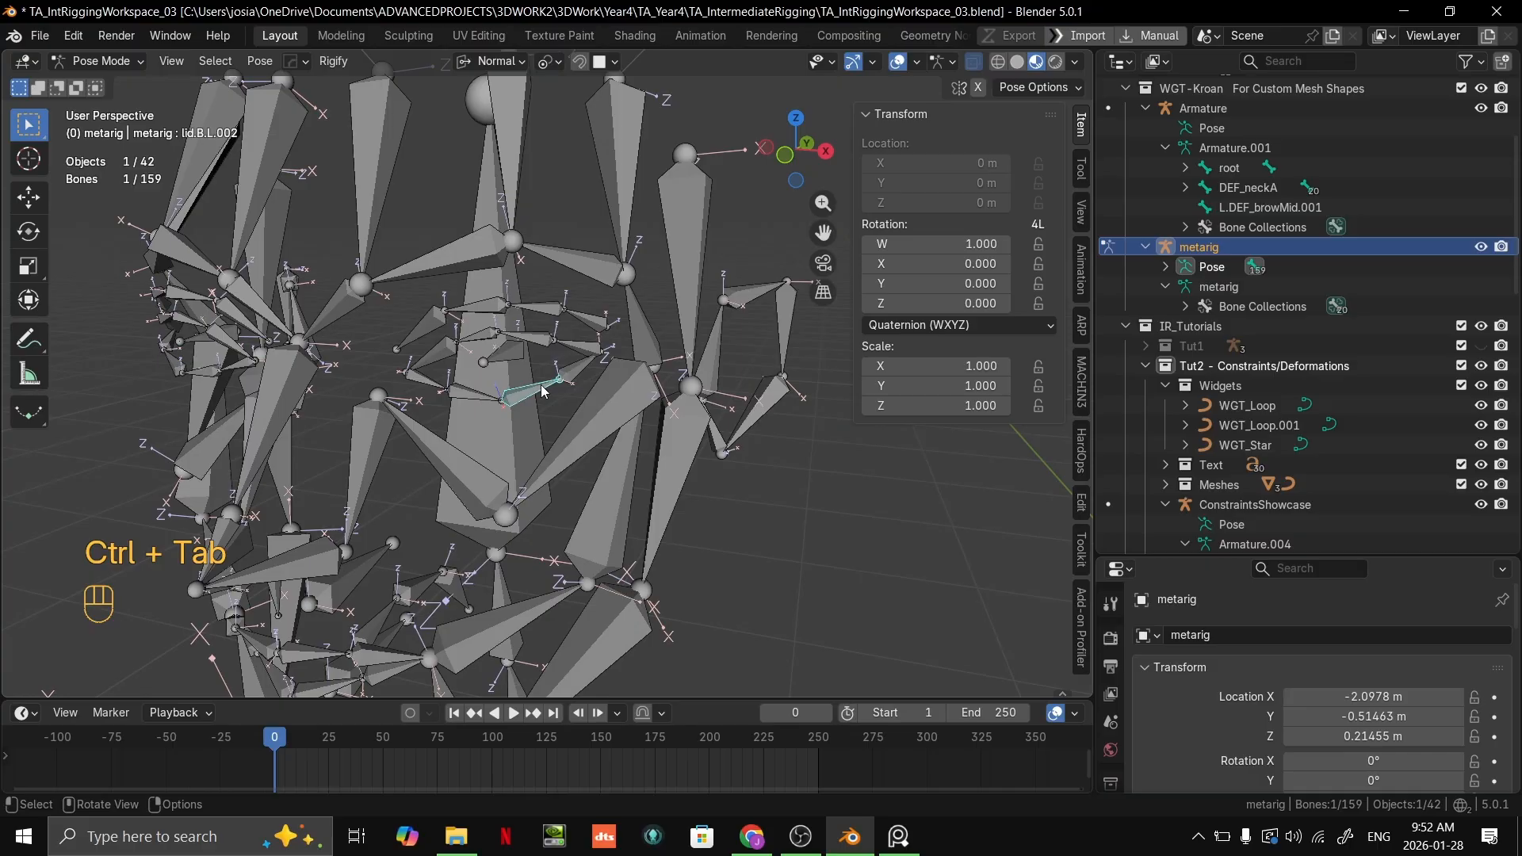
Step: Select the metarig's upper left cheek bone cheek.T.L and locate it in the bone hierarchy
middle_click_drag(622, 327, 390, 551)
scroll(555, 346, "down", 2)
scroll(539, 349, "down", 4)
scroll(544, 408, "up", 1)
middle_click_drag(547, 347, 287, 305, "shift")
scroll(585, 380, "down", 2)
scroll(491, 372, "up", 2)
scroll(696, 456, "down", 3)
middle_click_drag(598, 407, 414, 321, "shift")
scroll(664, 349, "up", 3)
left_click(567, 293)
middle_click_drag(626, 284, 618, 424, "shift")
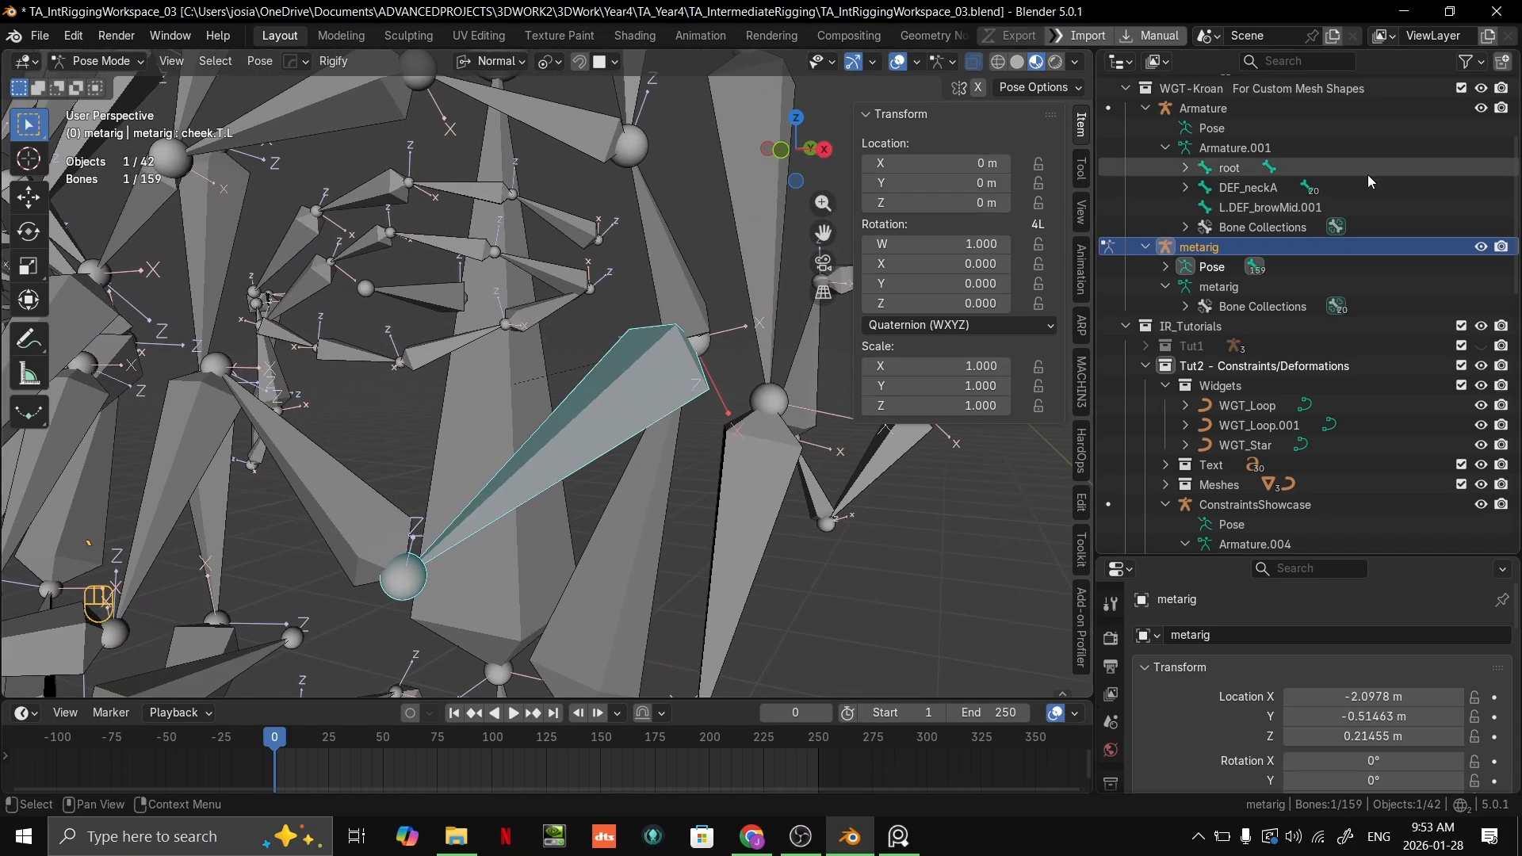
key("period")
key("period")
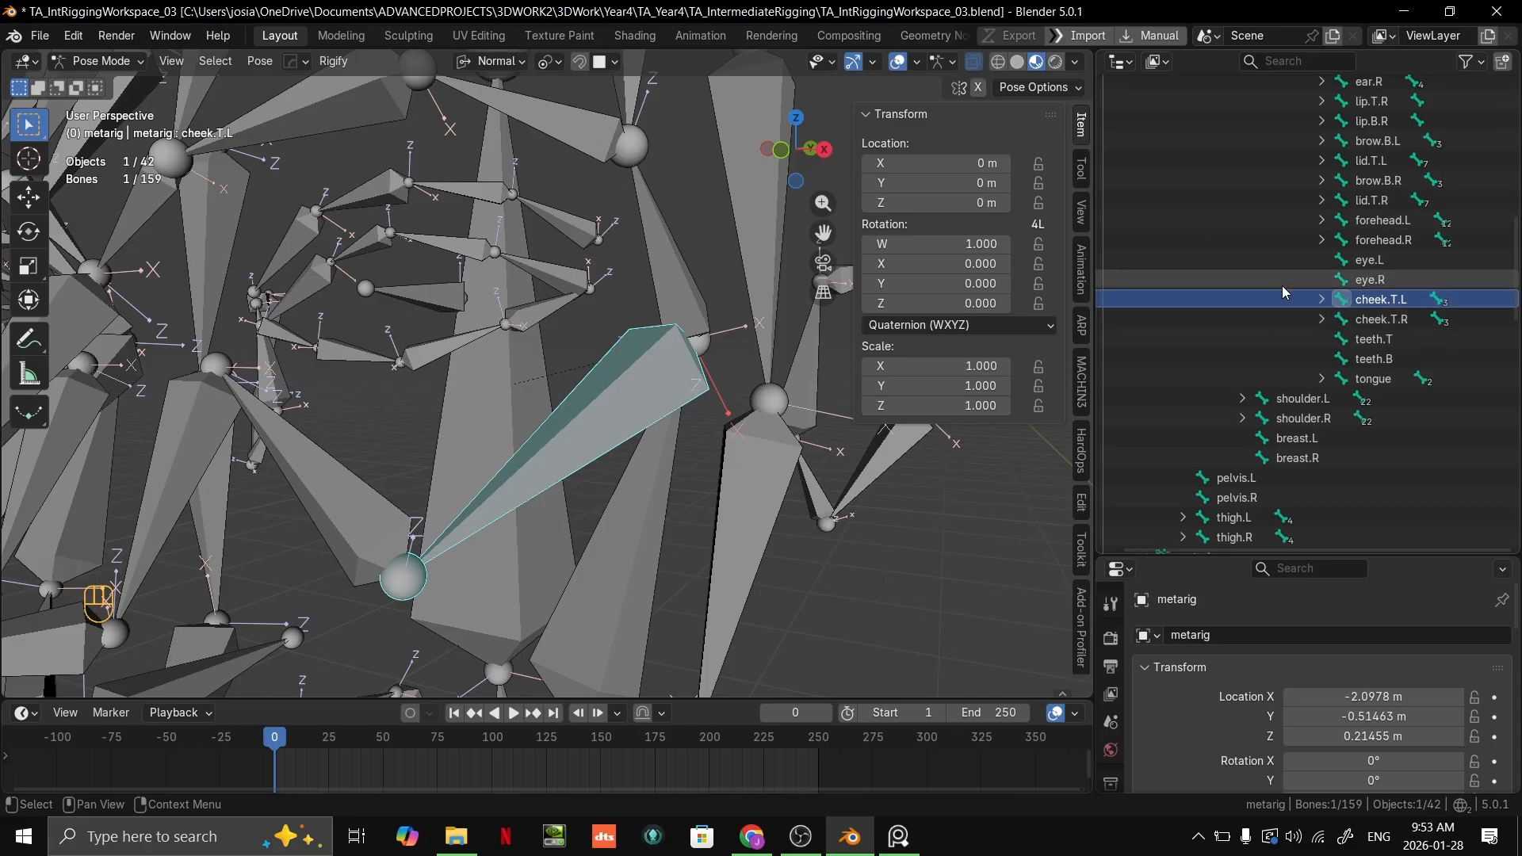
Step: Select the adjoining cheek bone cheek.T.L.001 and locate it in the bone hierarchy
left_click(383, 509)
key("period")
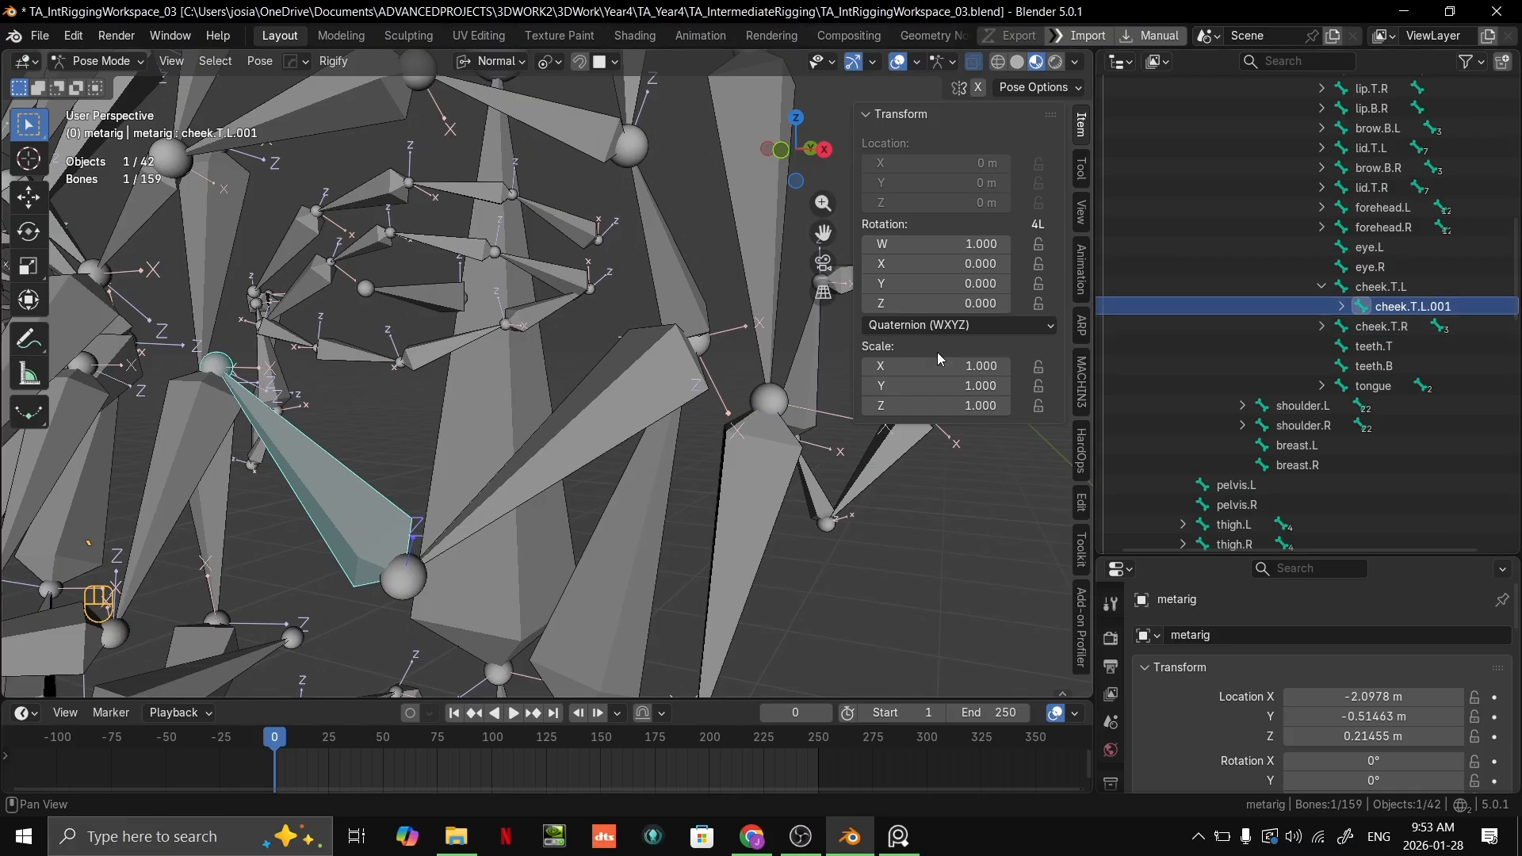
scroll(728, 427, "down", 4)
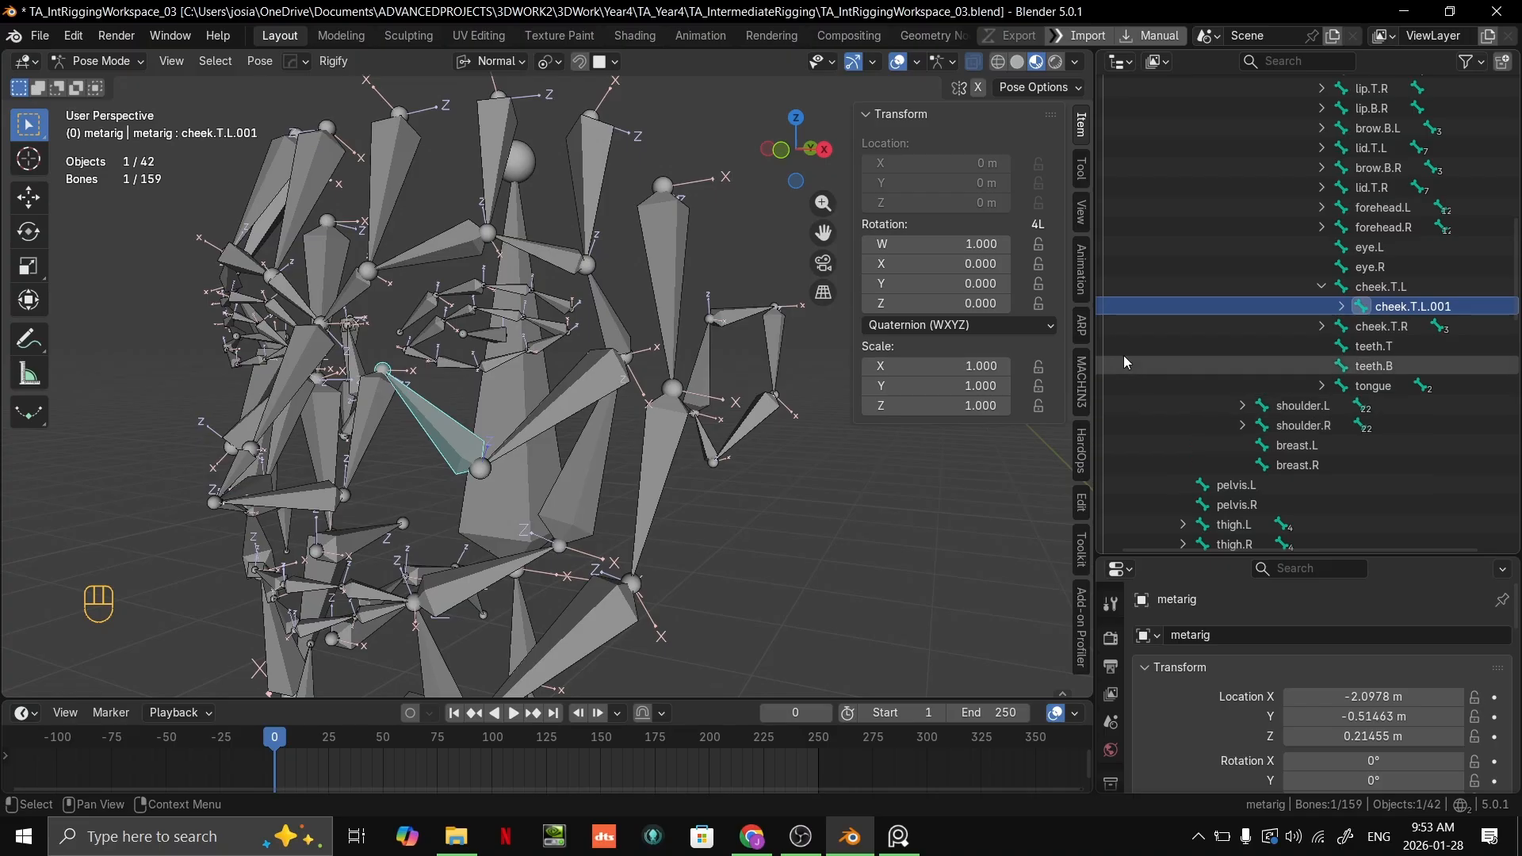
middle_click_drag(679, 515, 333, 381)
scroll(586, 562, "down", 3)
Step: Return the metarig to Object Mode and open the orc's armature in Edit Mode
key("ctrl+Tab")
scroll(728, 545, "down", 4)
scroll(559, 492, "down", 3)
scroll(664, 349, "up", 4)
middle_click_drag(664, 349, 698, 476, "shift")
scroll(727, 274, "up", 3)
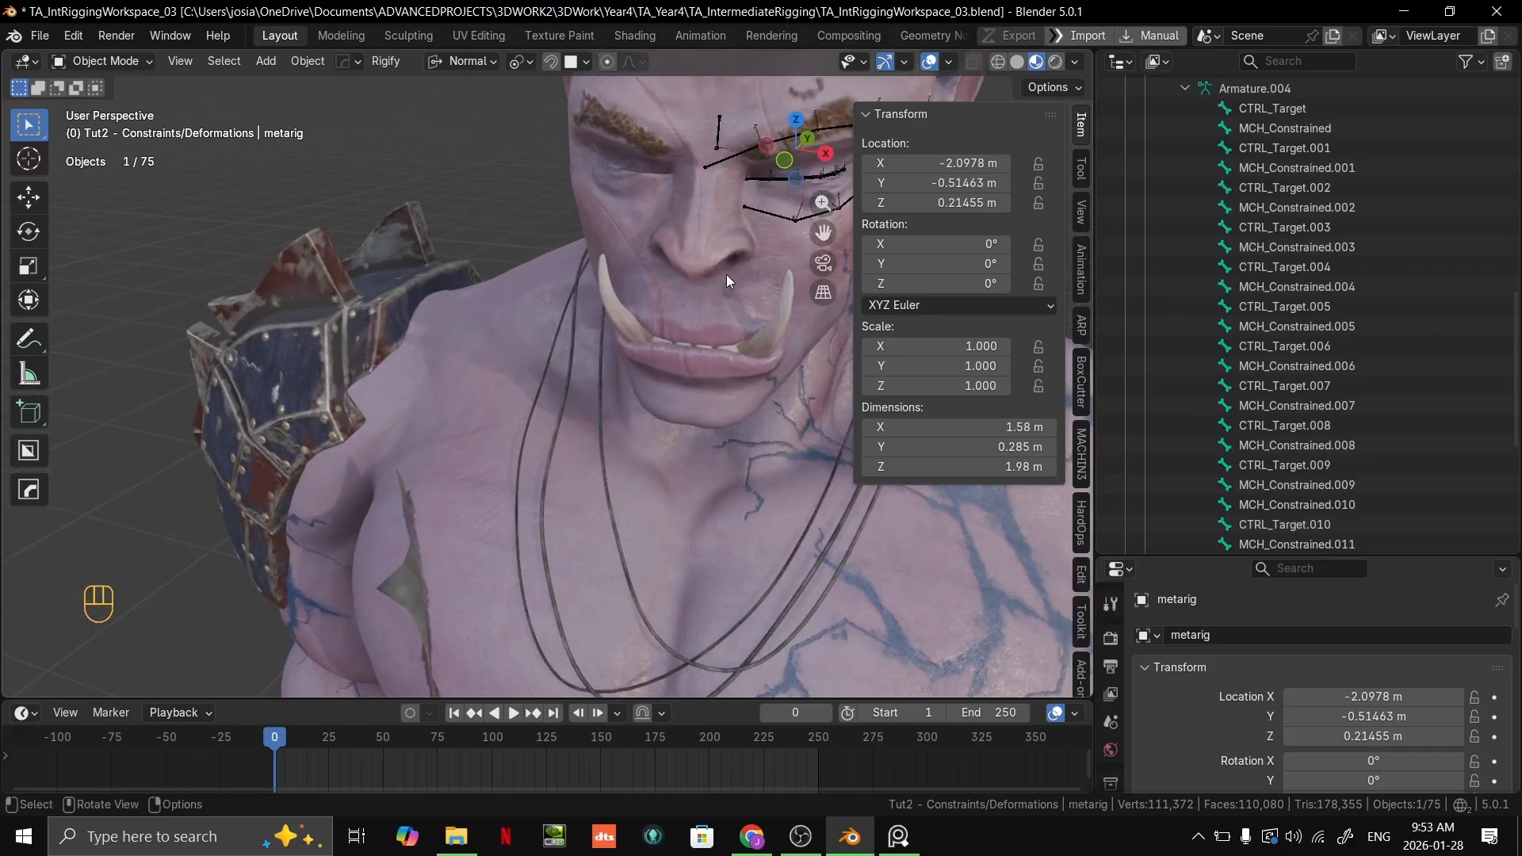
middle_click_drag(726, 274, 535, 412, "shift")
left_click(435, 511)
scroll(664, 510, "down", 4)
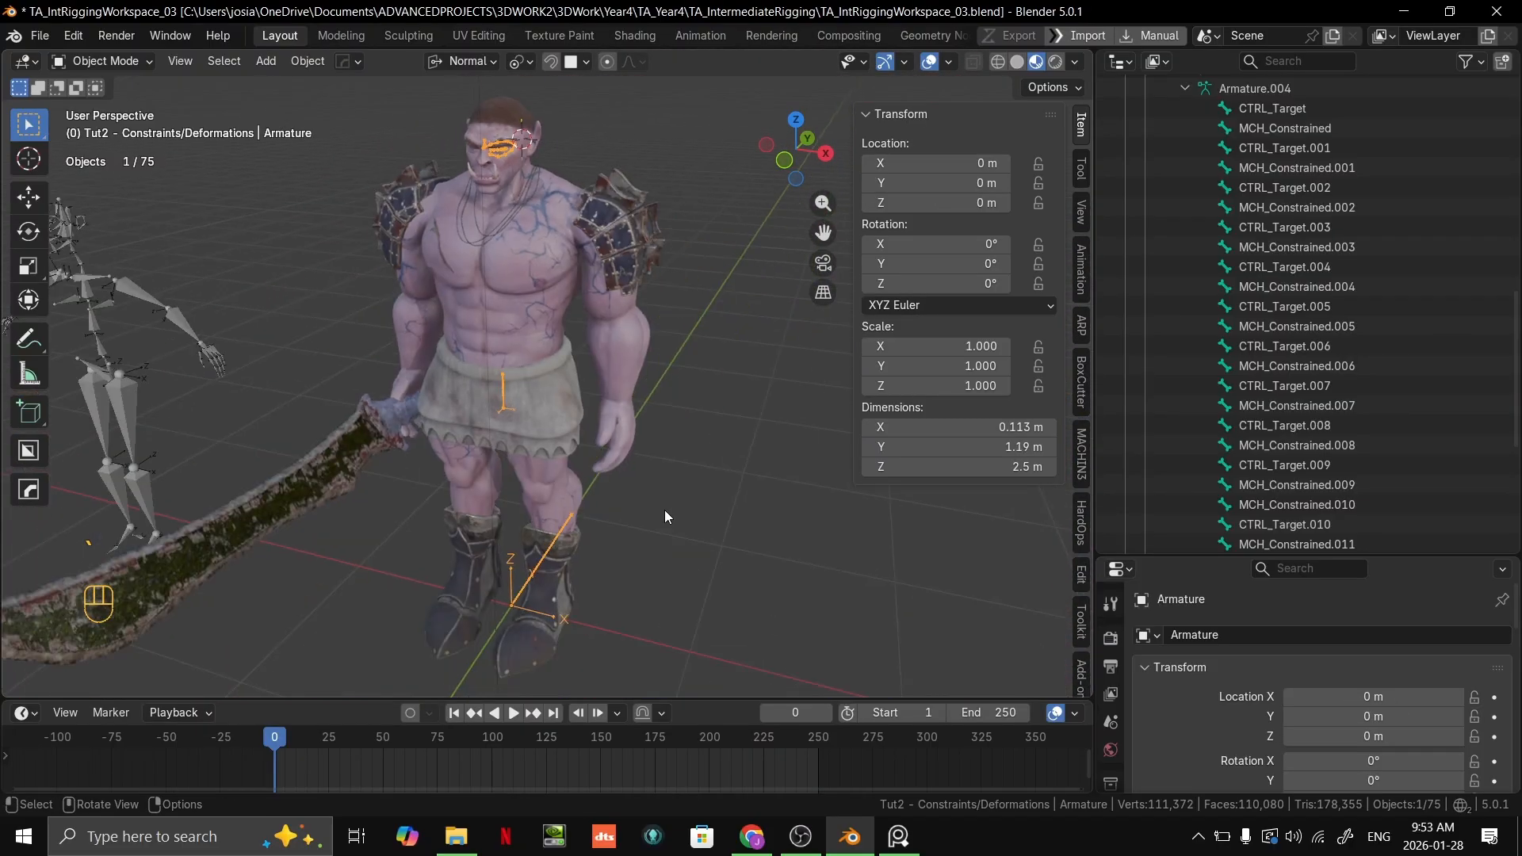
scroll(664, 510, "up", 4)
middle_click_drag(664, 510, 697, 590, "shift")
key("Tab")
key("grave")
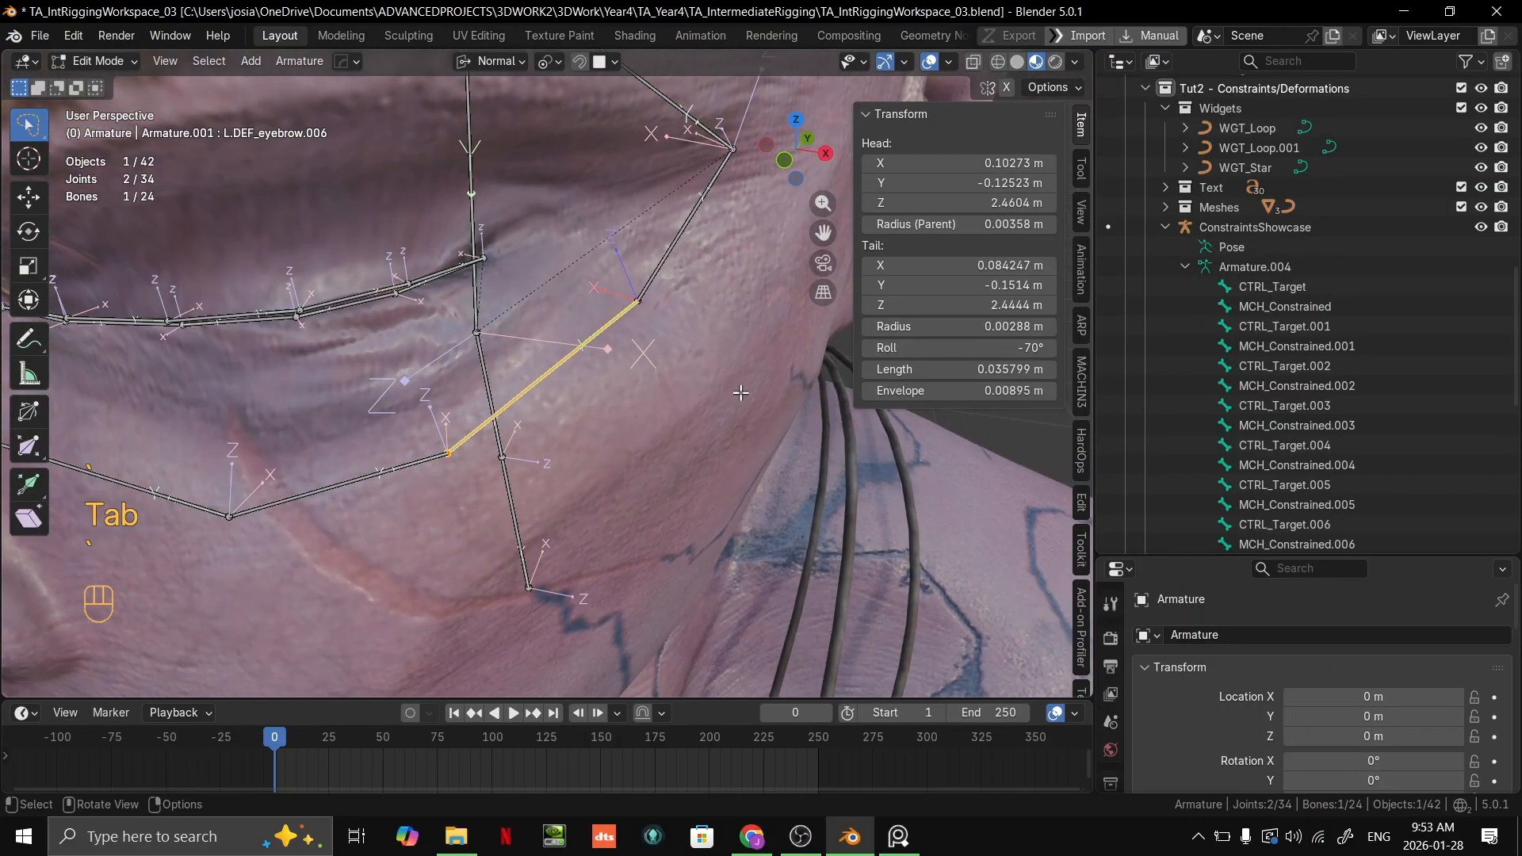
Step: Select the orc's upper cheek bone L.DEF_eyebrow.006 and locate it in the bone hierarchy
middle_click_drag(634, 452, 604, 402)
middle_click_drag(605, 403, 816, 353, "shift")
middle_click_drag(682, 372, 546, 408, "shift")
middle_click_drag(771, 391, 573, 407, "shift")
left_click(573, 407)
middle_click_drag(694, 386, 666, 401, "shift")
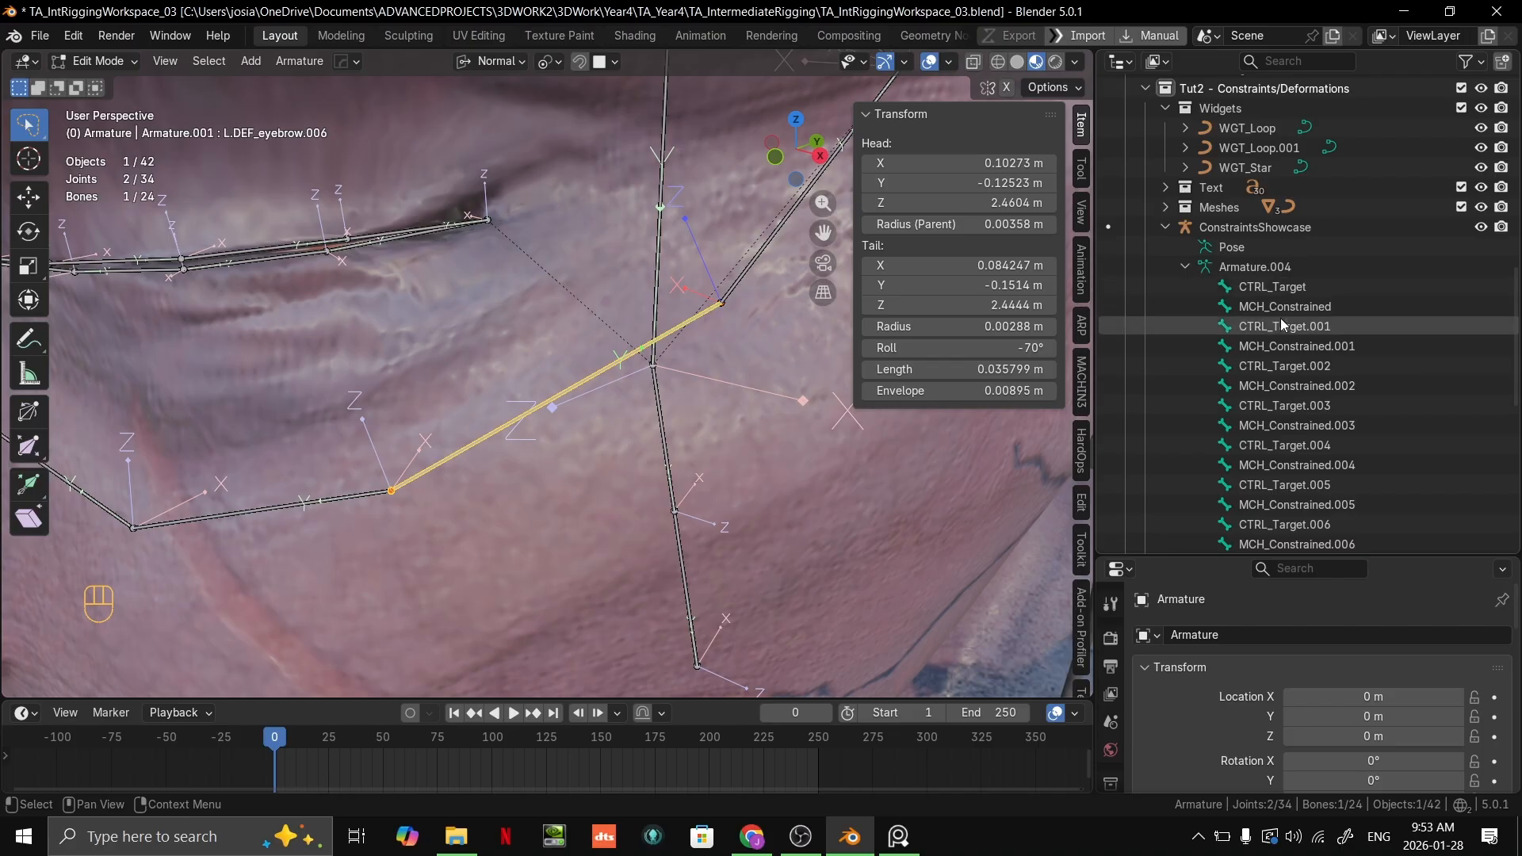
left_click(1252, 288)
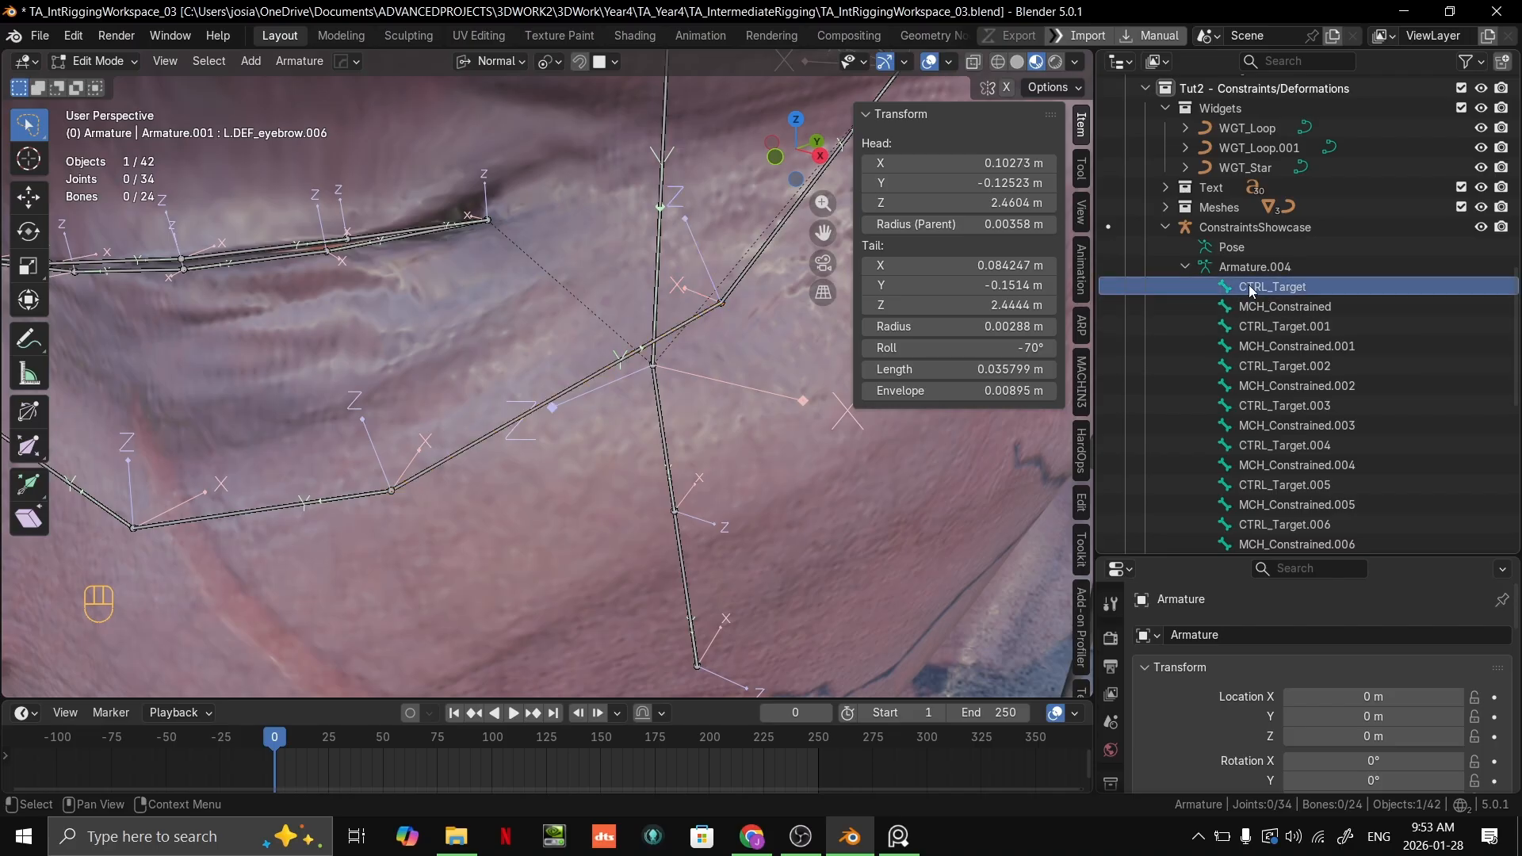
scroll(1269, 311, "down", 5)
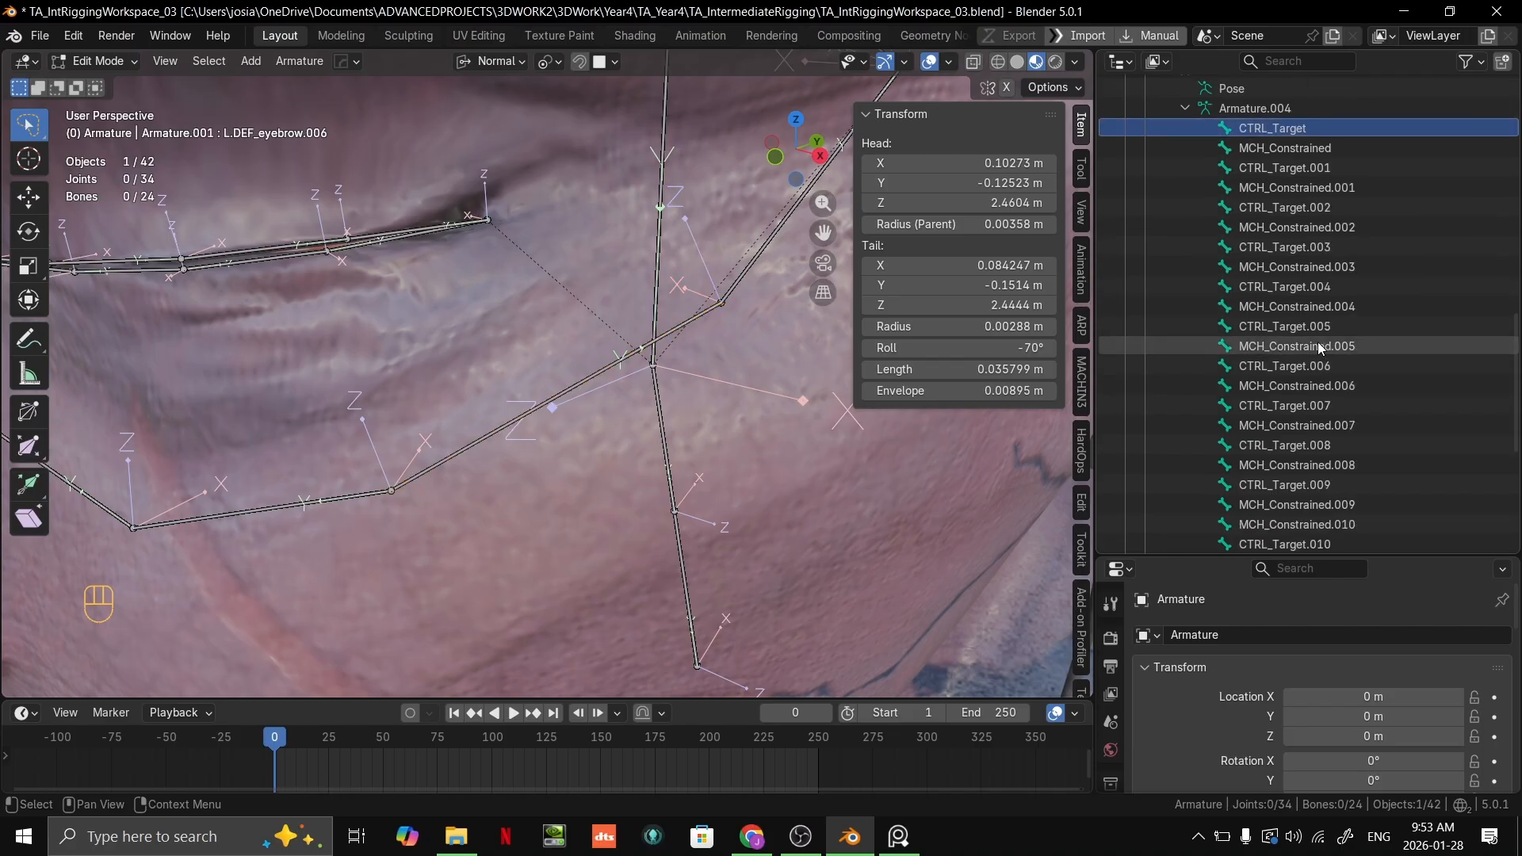
left_click(604, 365)
middle_click_drag(605, 365, 618, 378)
key("grave")
left_click(829, 341)
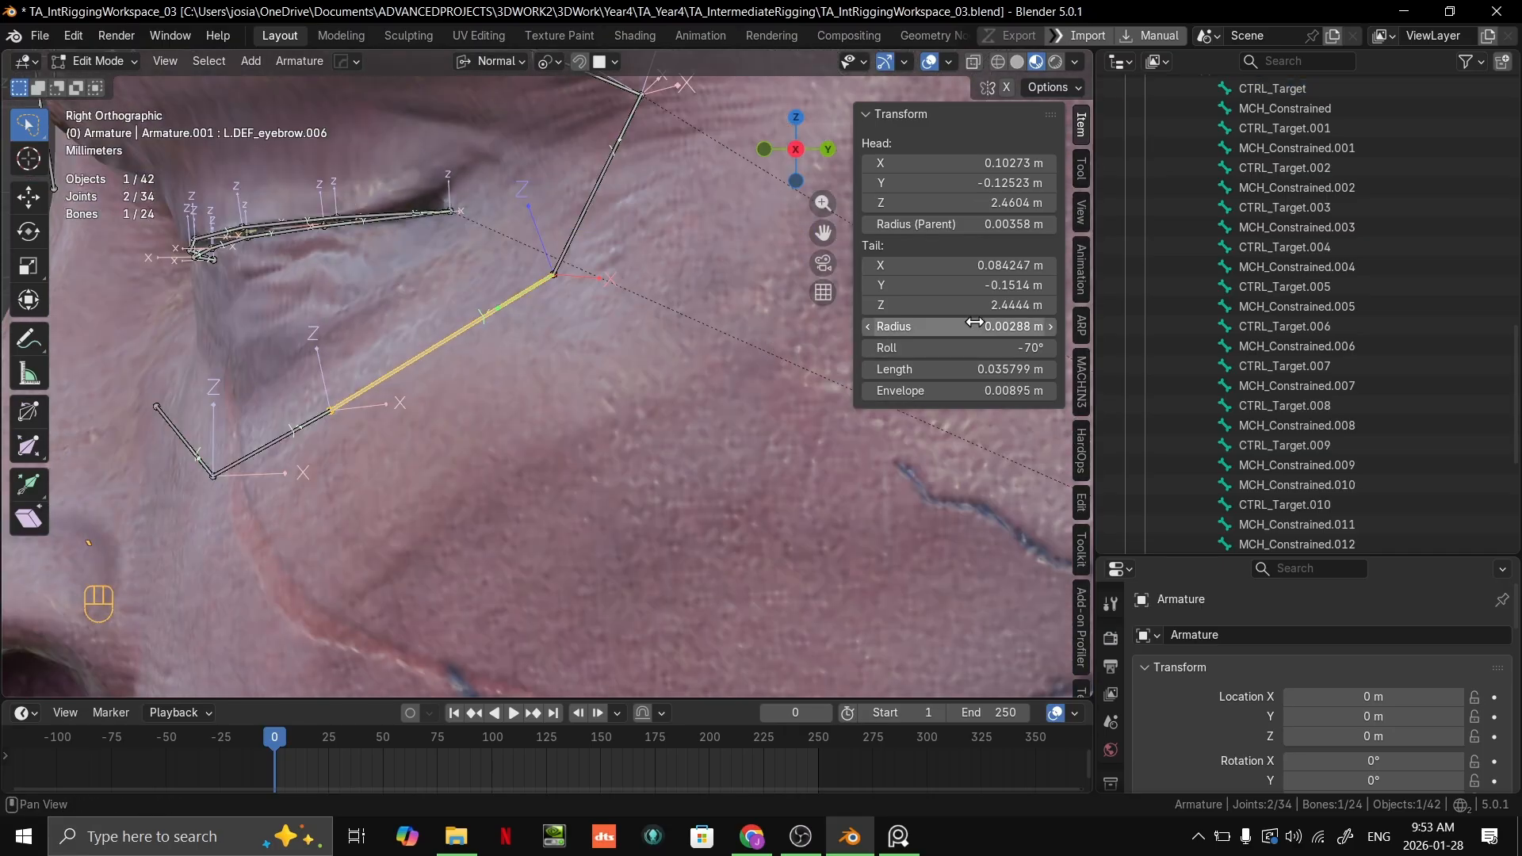
key("grave")
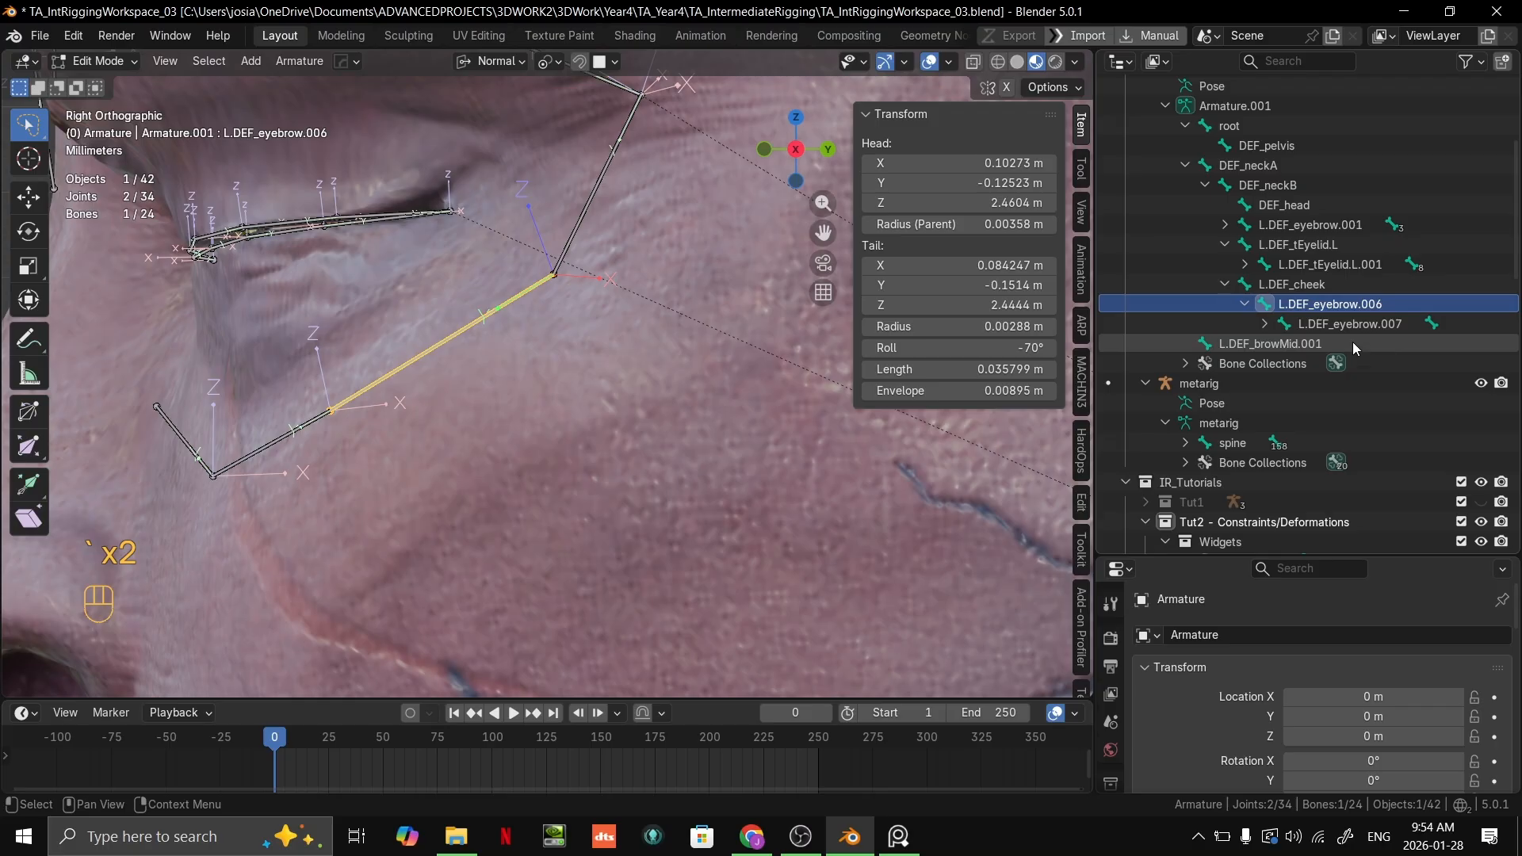
Step: Select the three left cheek bones L.DEF_eyebrow.006, .007 and .008 together and expand their hierarchy
middle_click_drag(469, 348, 727, 380)
left_click(676, 304)
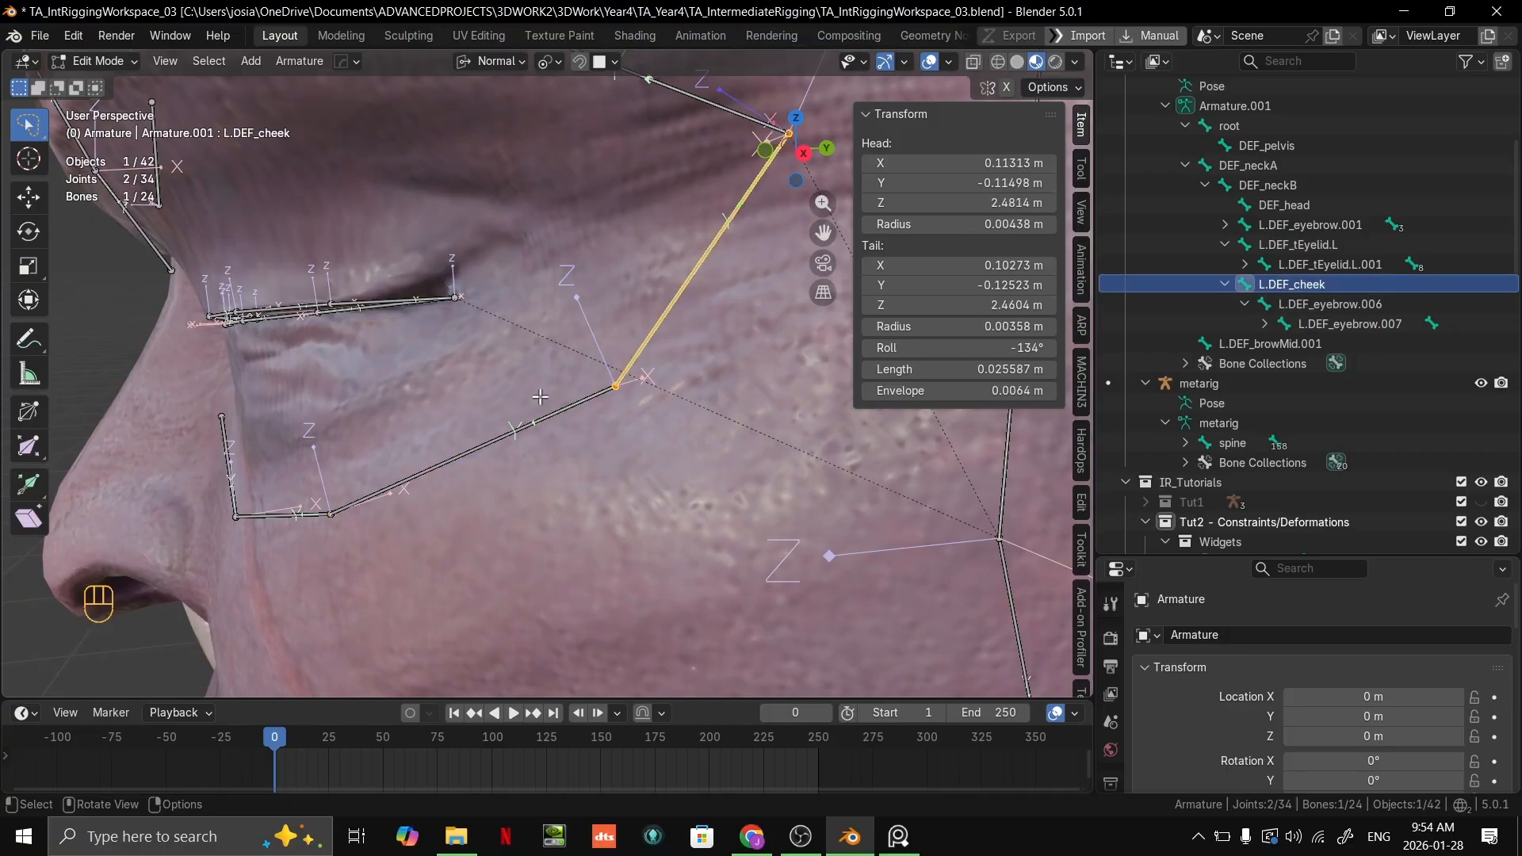
left_click(531, 418)
middle_click_drag(533, 417, 738, 368)
left_click(581, 427, "shift")
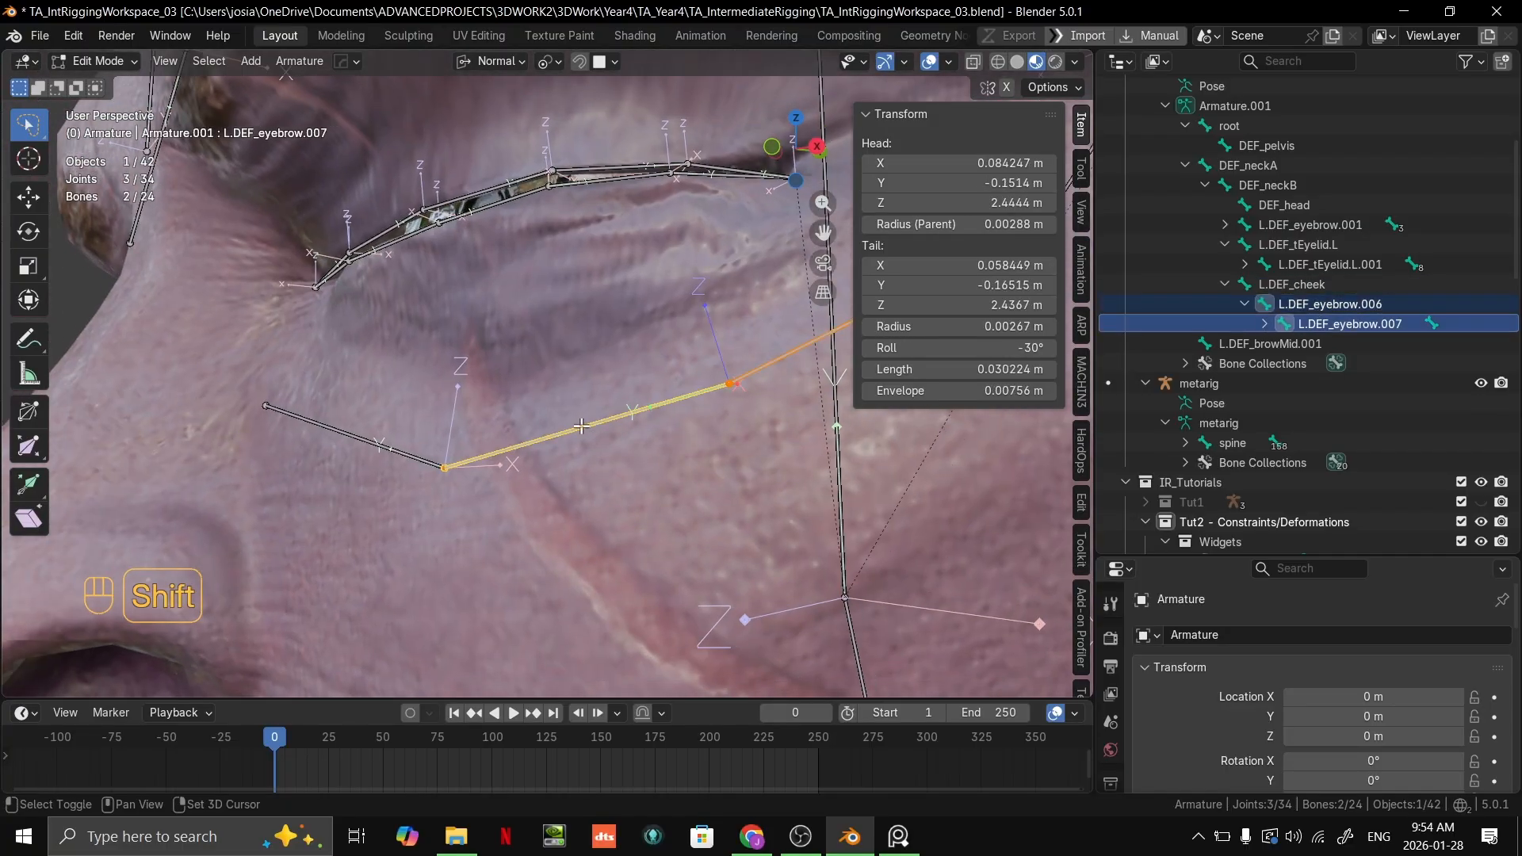
left_click(396, 448, "shift")
scroll(1362, 303, "down", 2)
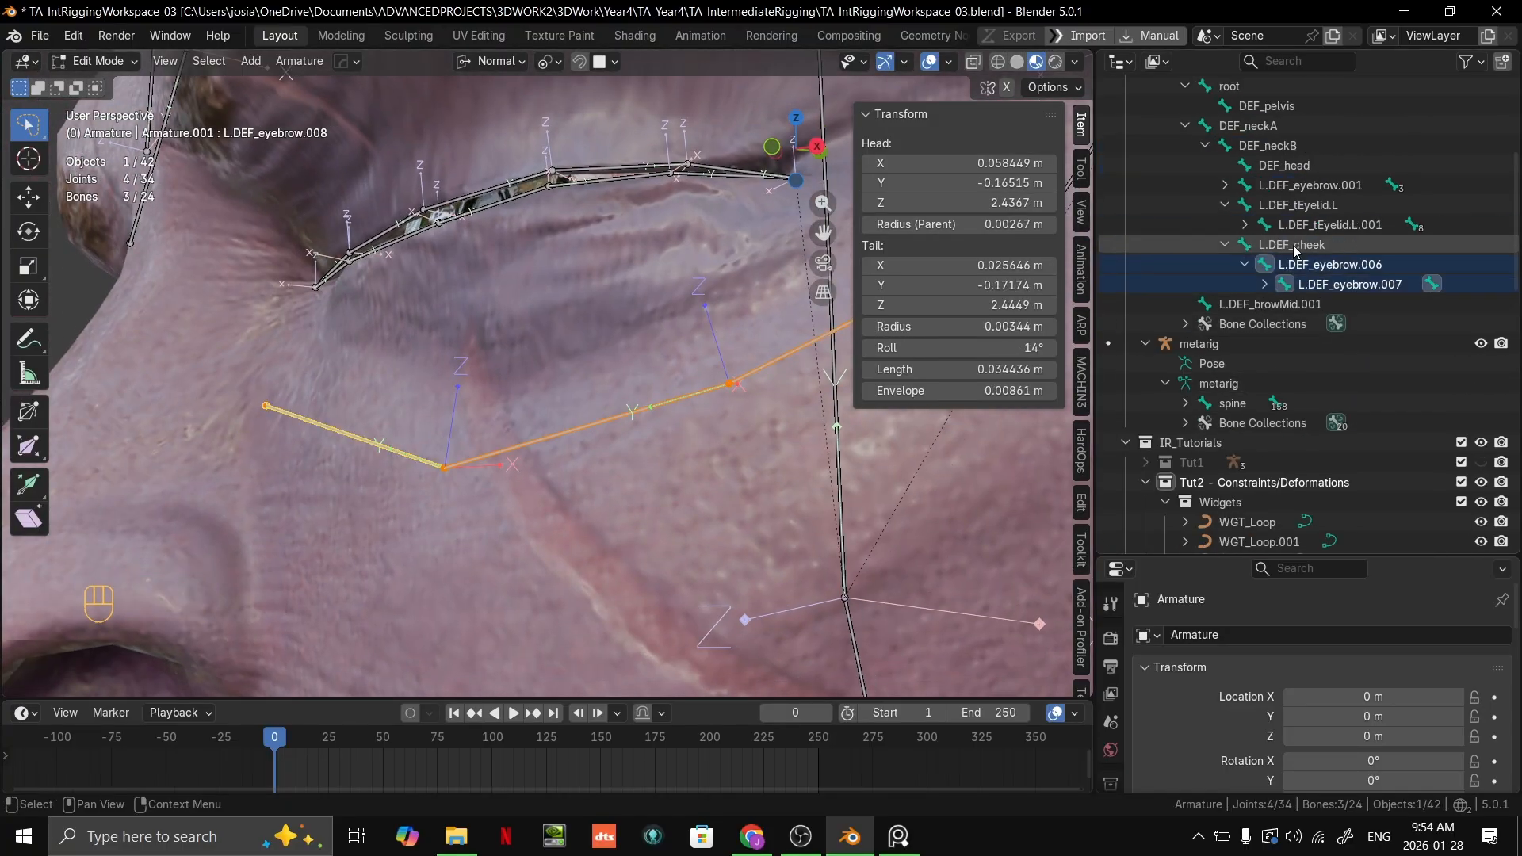
left_click(1264, 284)
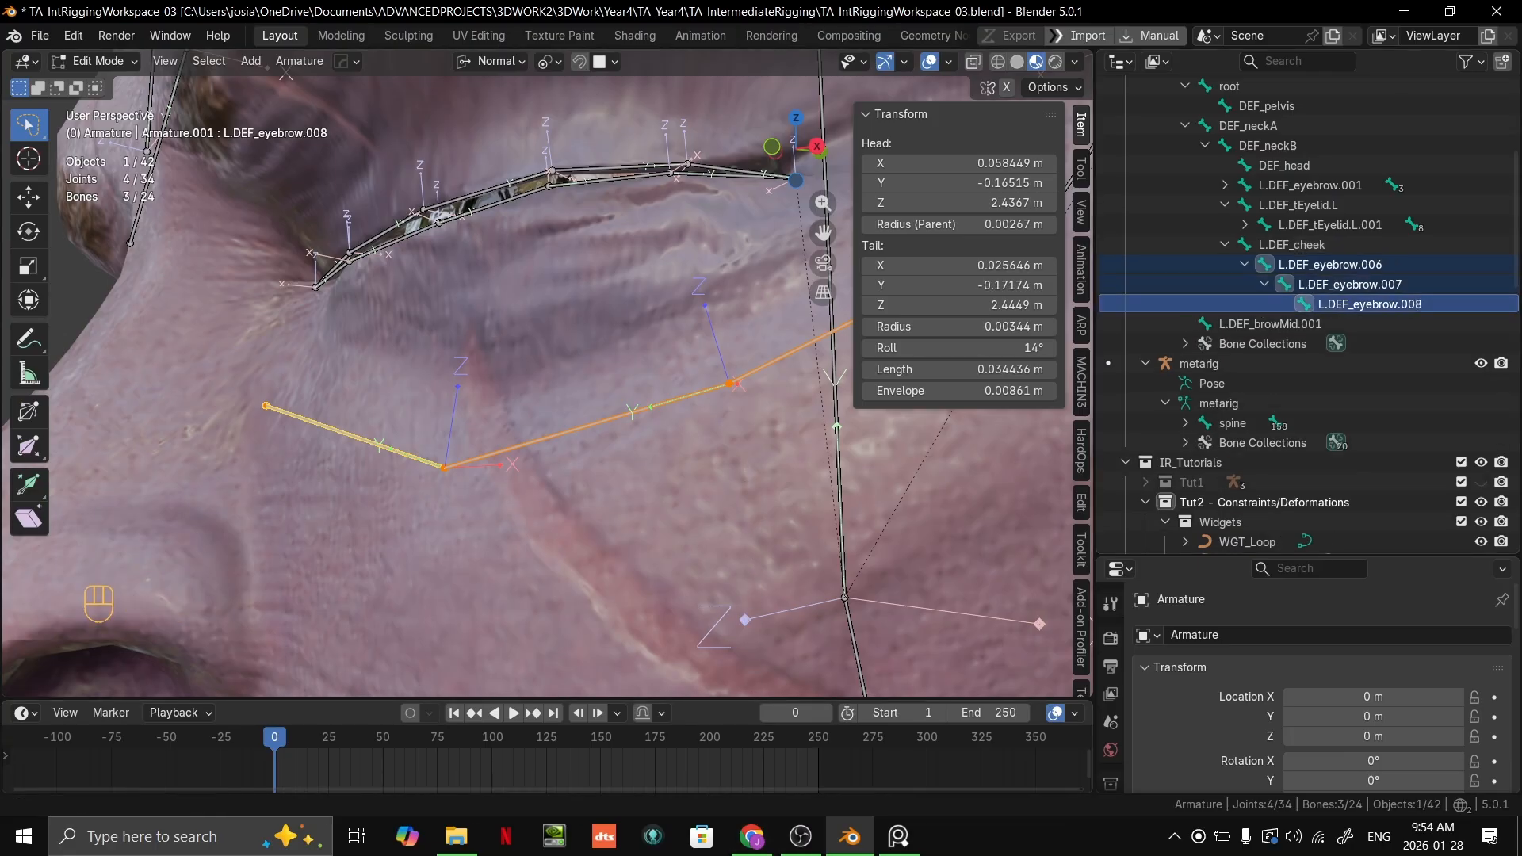
Step: Batch rename the three selected cheek bones, replacing "eyebrow" with "cheek" in their names
key("F2")
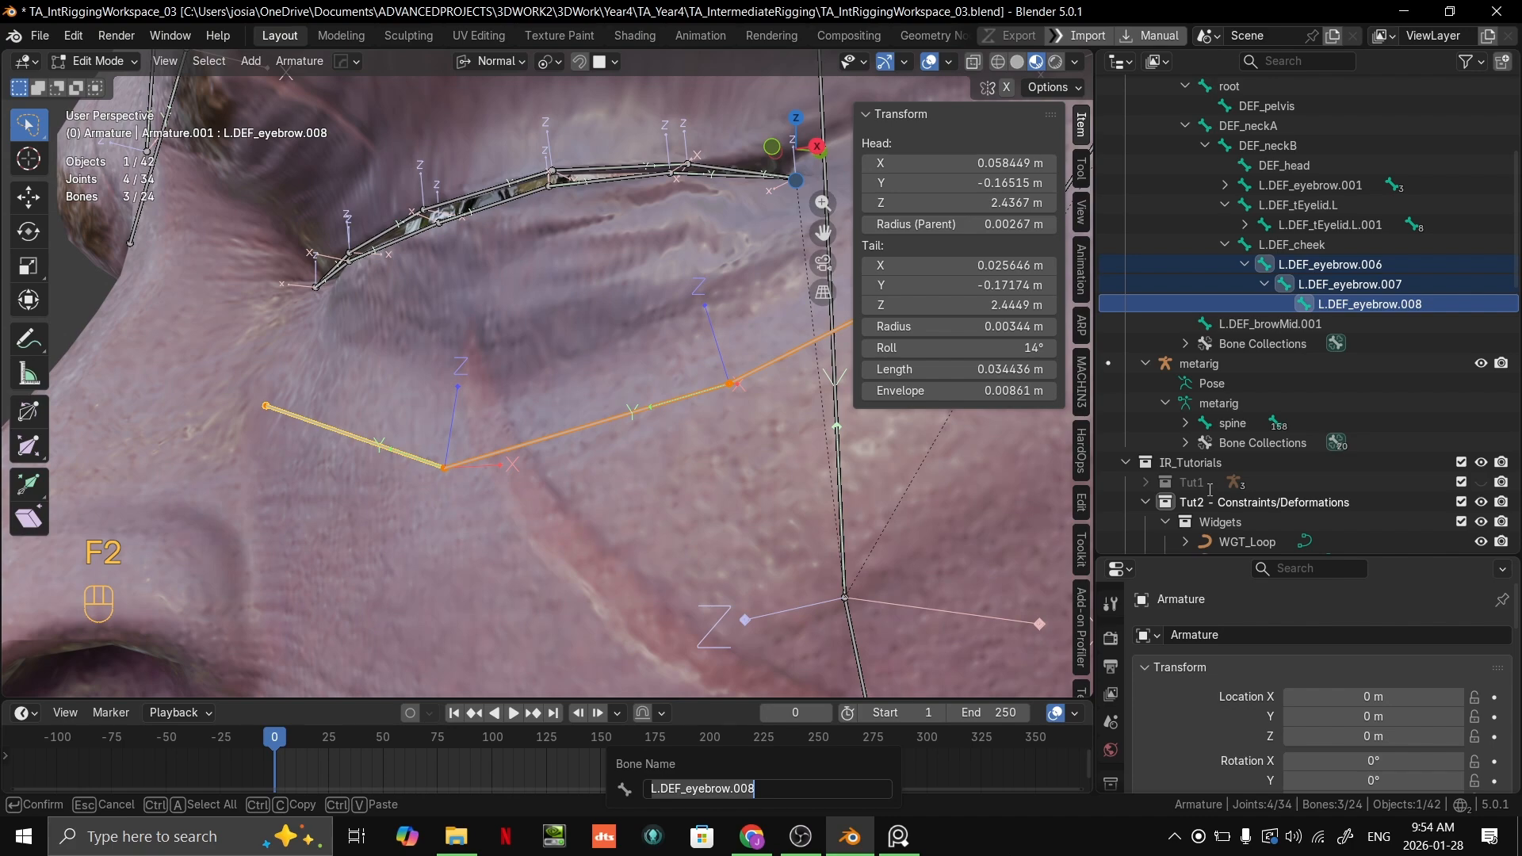
key("Escape")
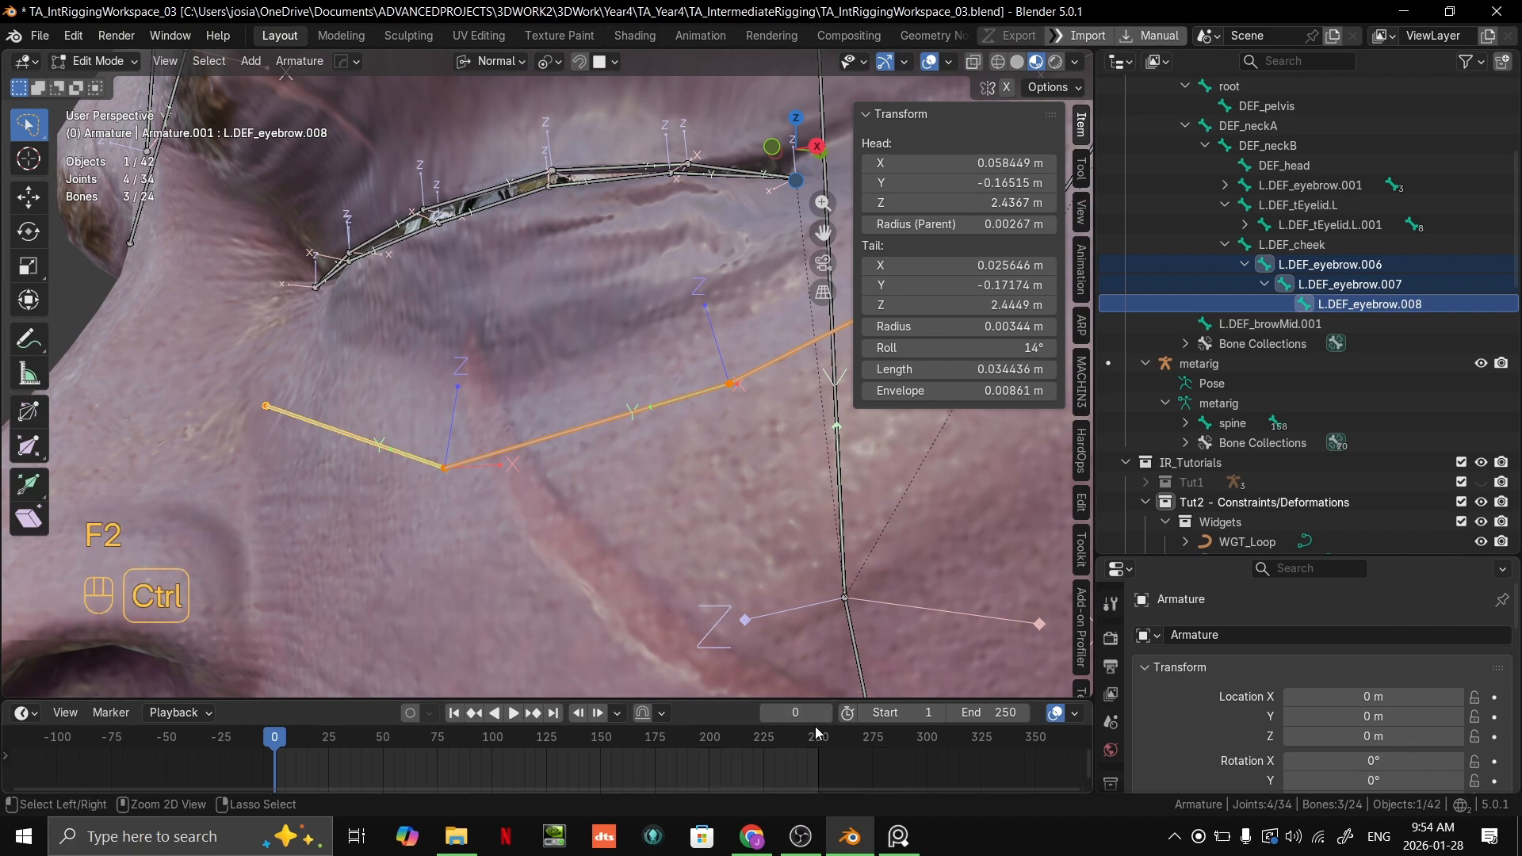
key("ctrl+F2")
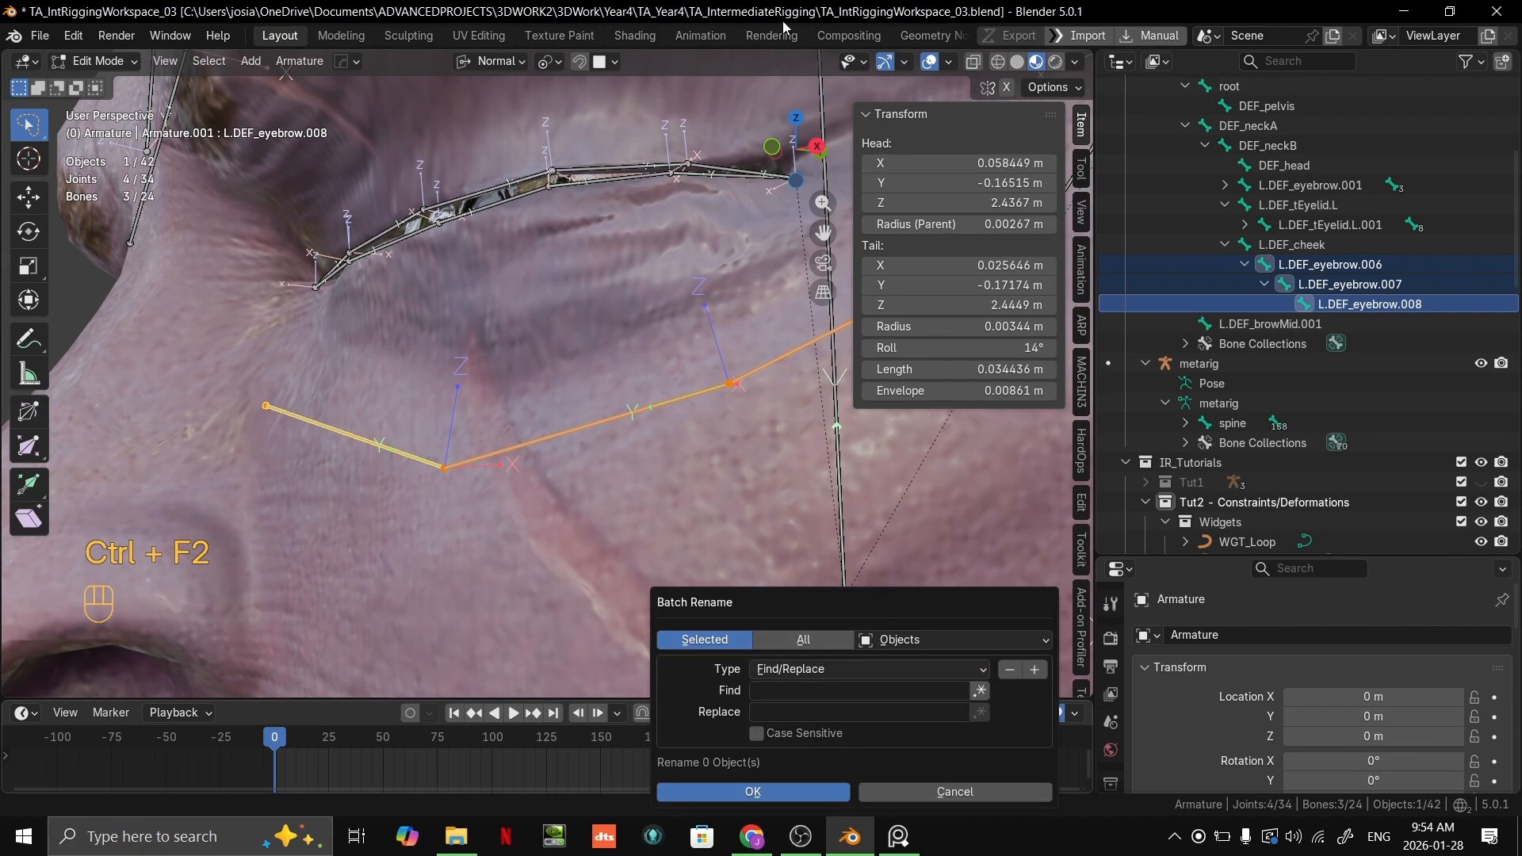
left_click_drag(836, 597, 521, 259)
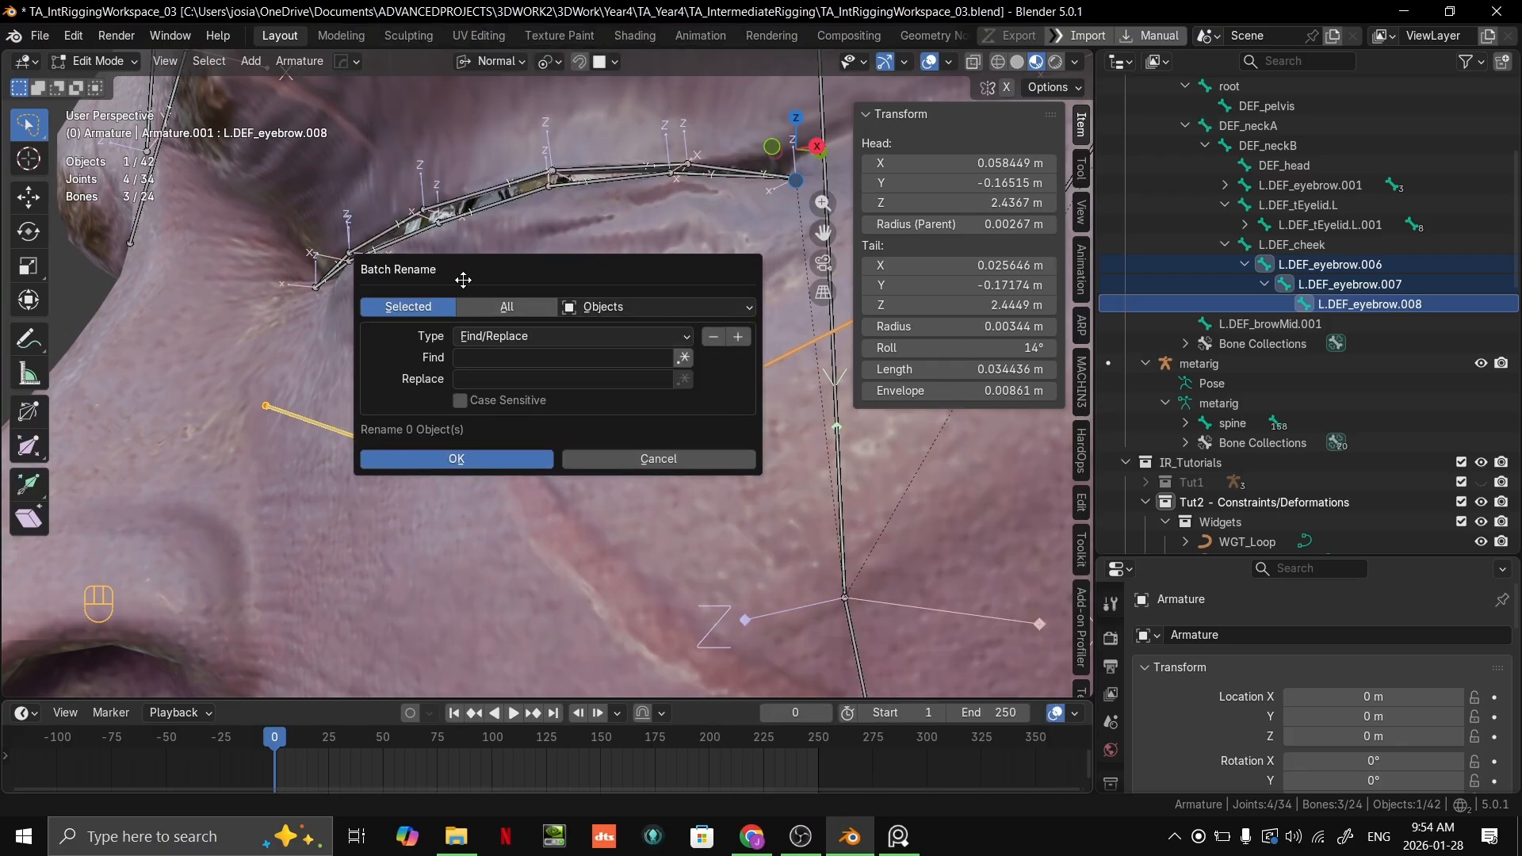
left_click(579, 309)
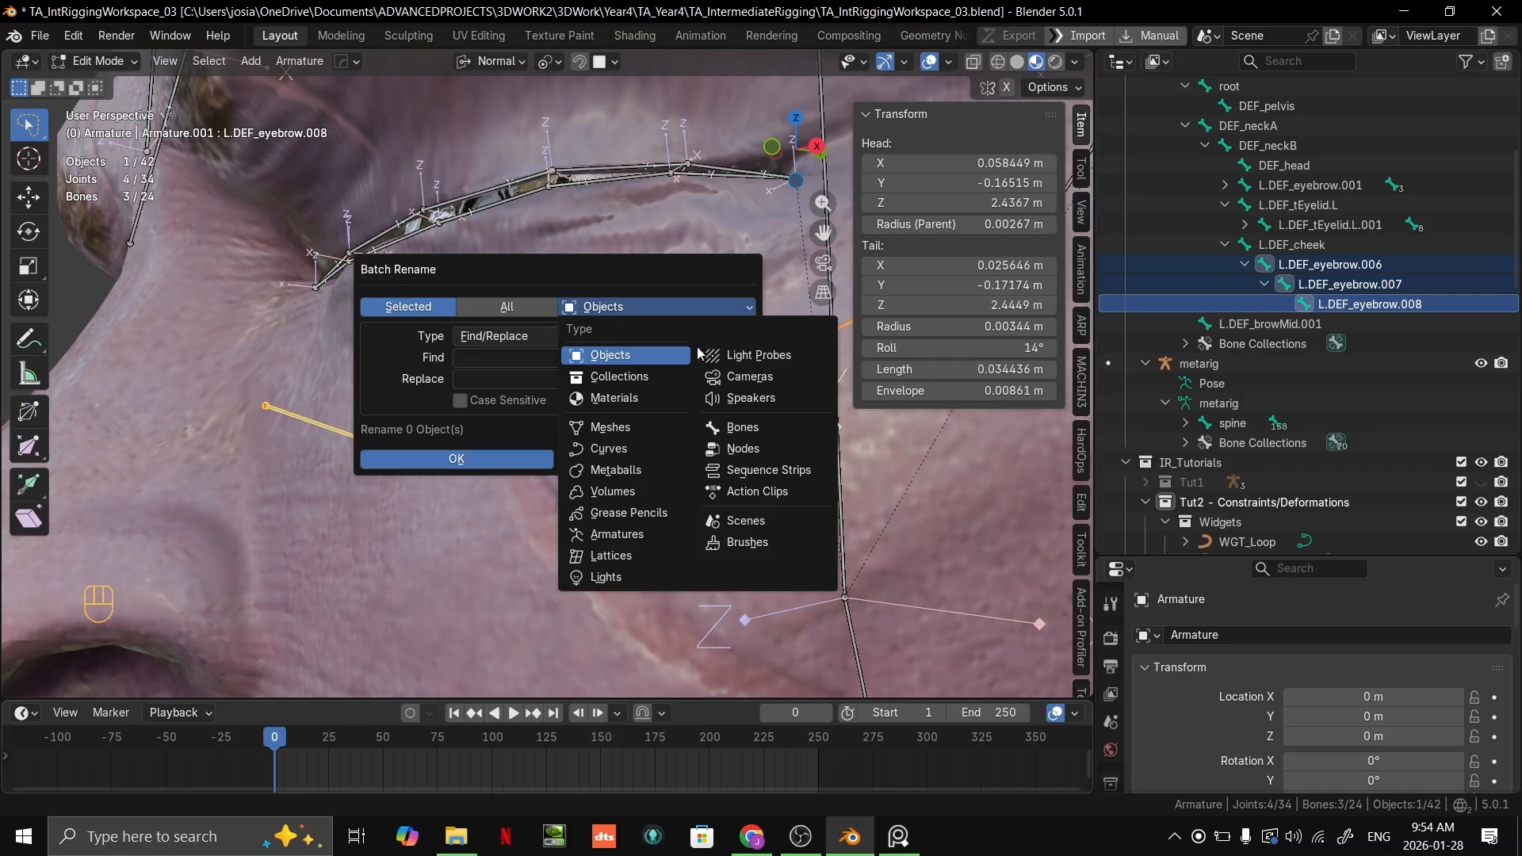
left_click(742, 428)
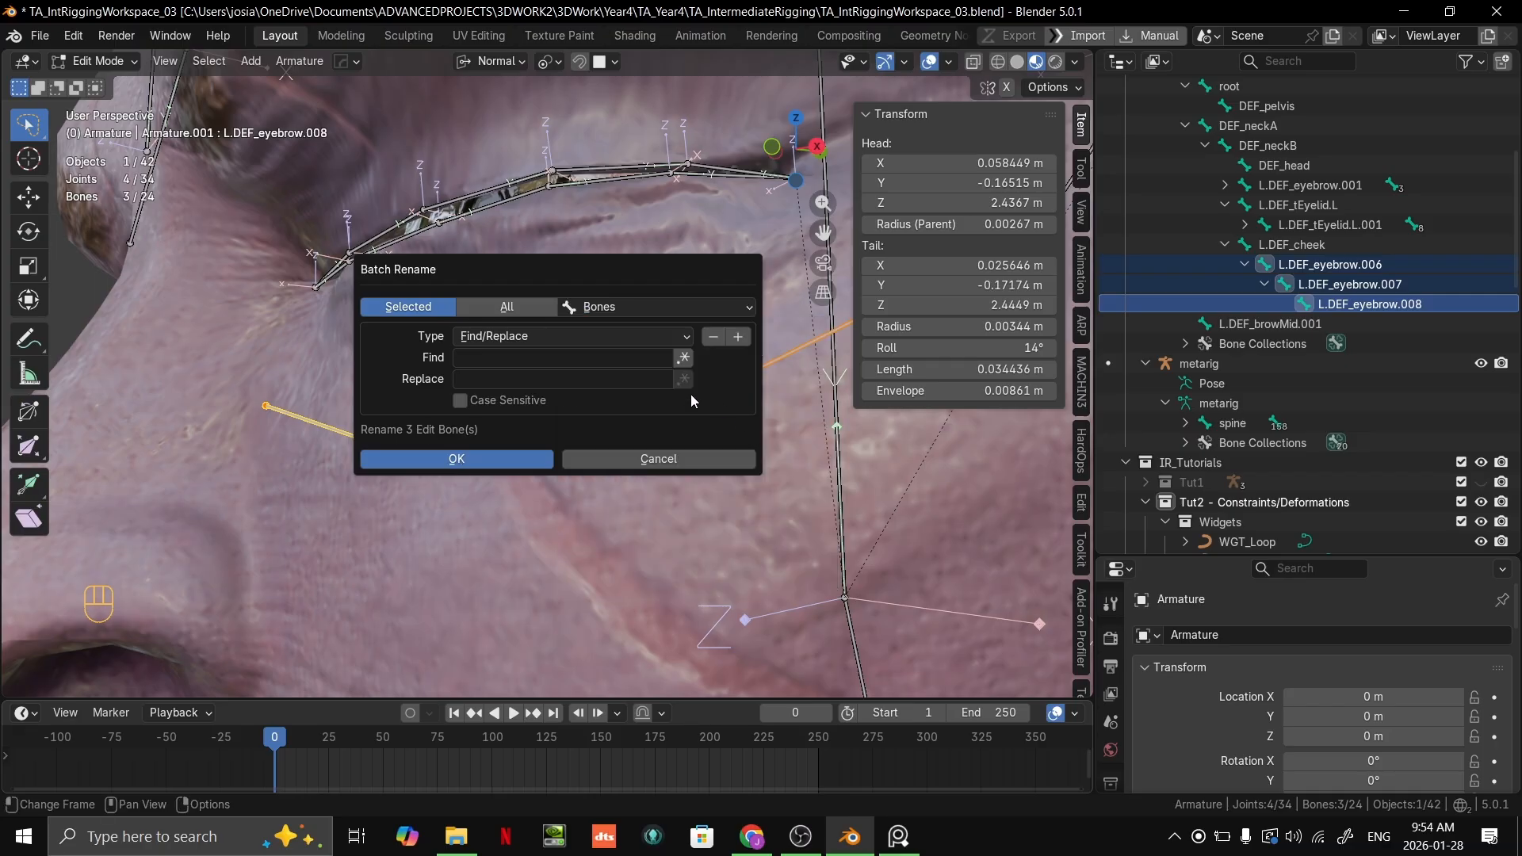
left_click(493, 357)
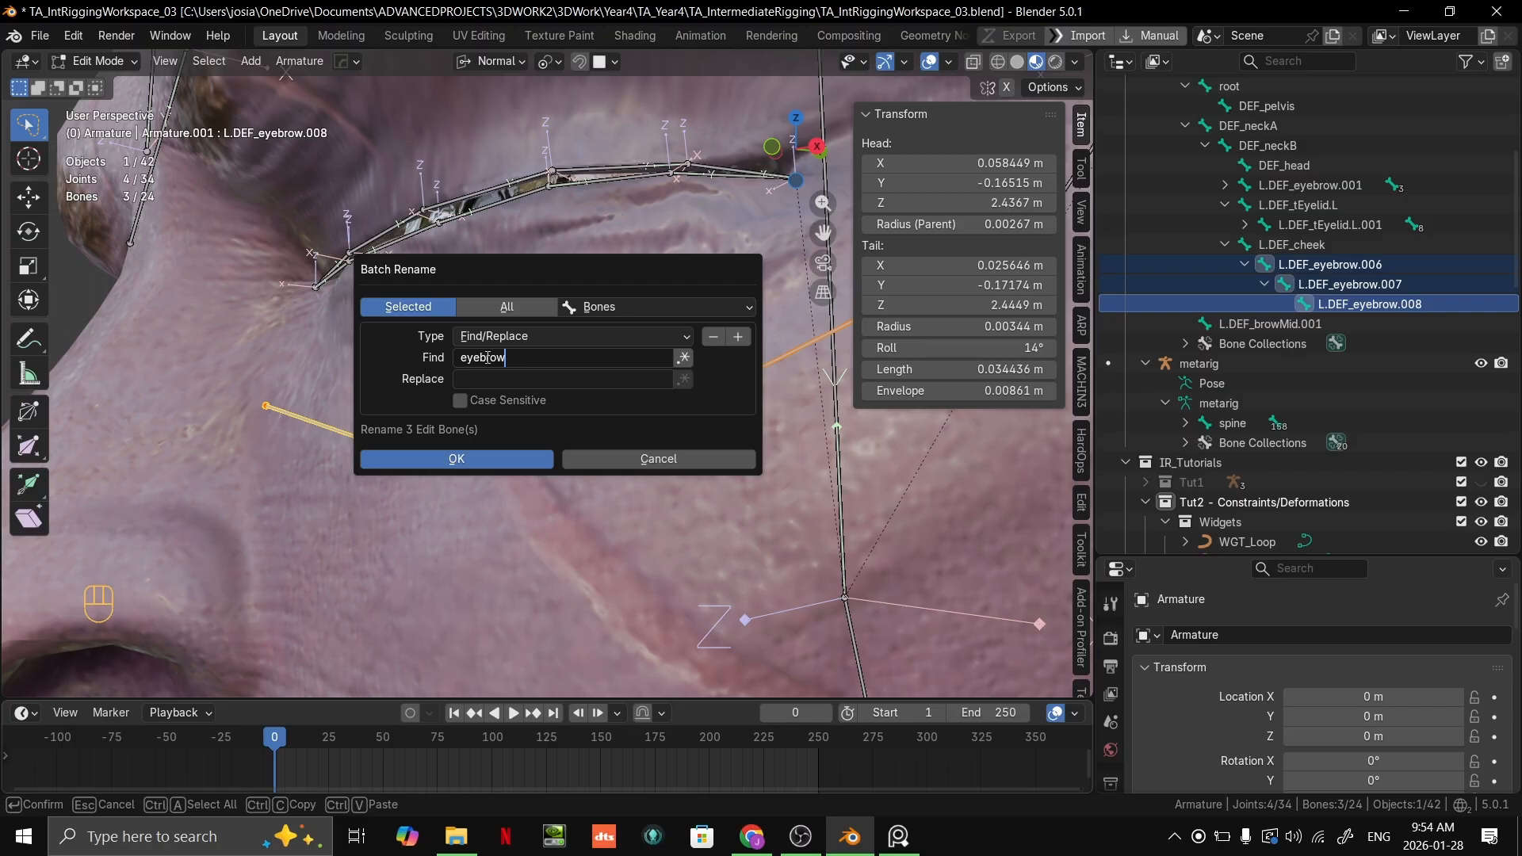
left_click(494, 380)
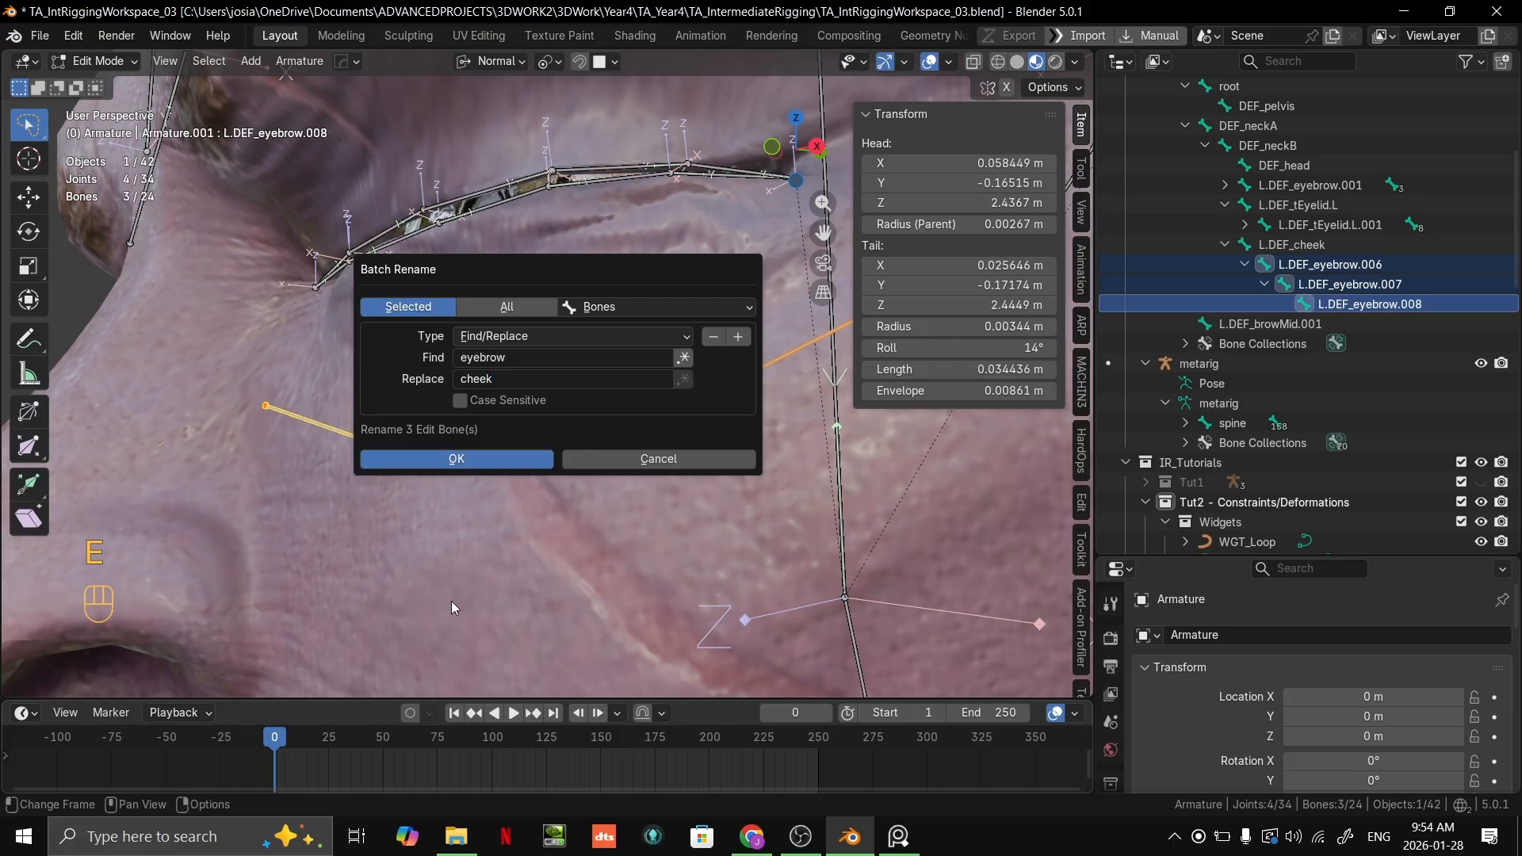
left_click(417, 457)
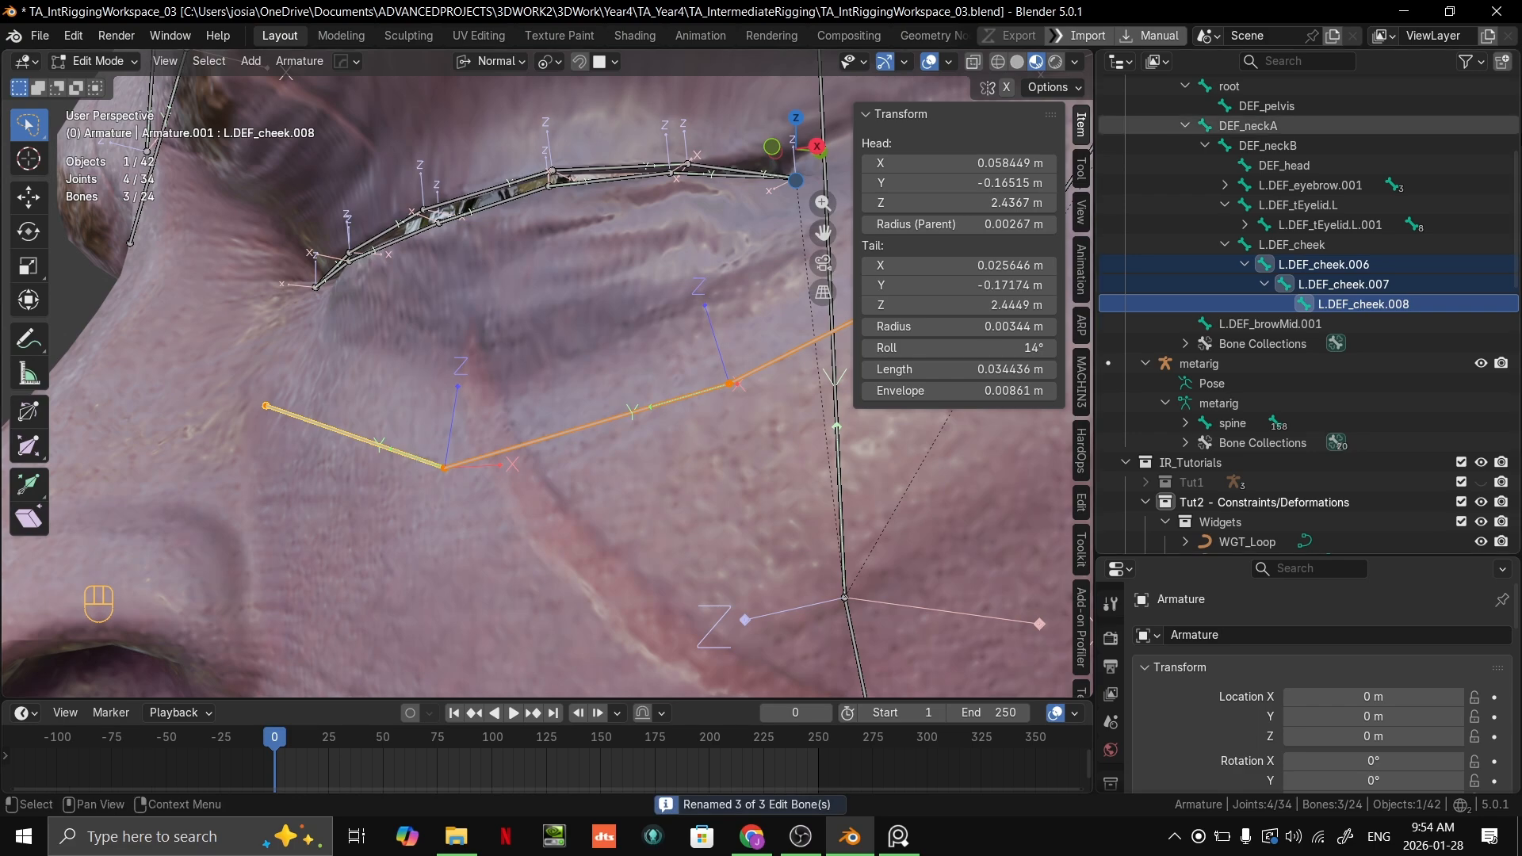
Step: Renumber the left cheek bones down the chain as L.DEF_cheek.001, L.DEF_cheek.002 and L.DEF_cheek.003
double_click(1352, 265)
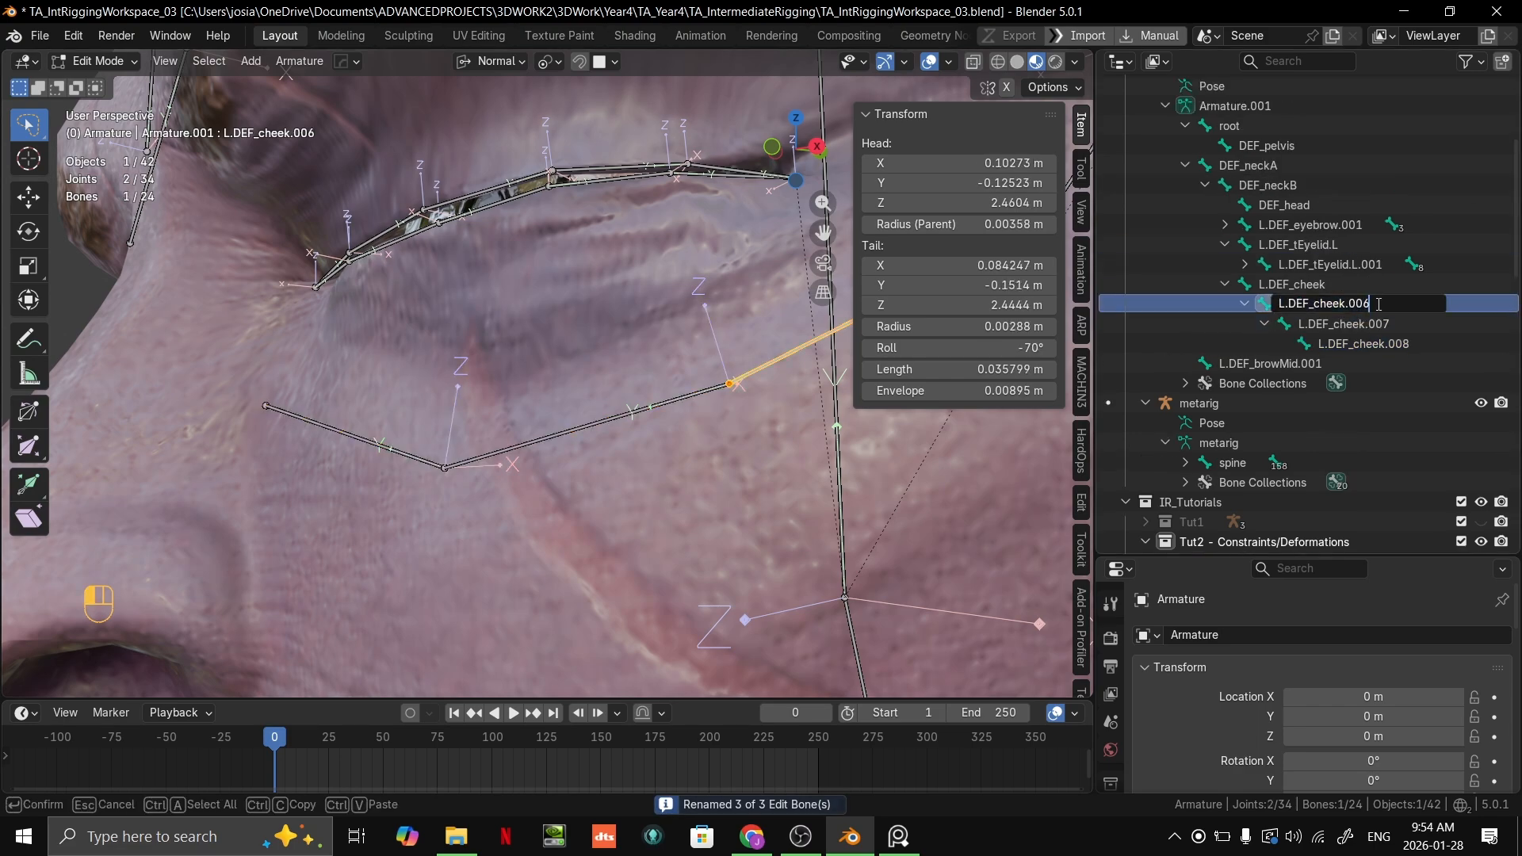
key("Return")
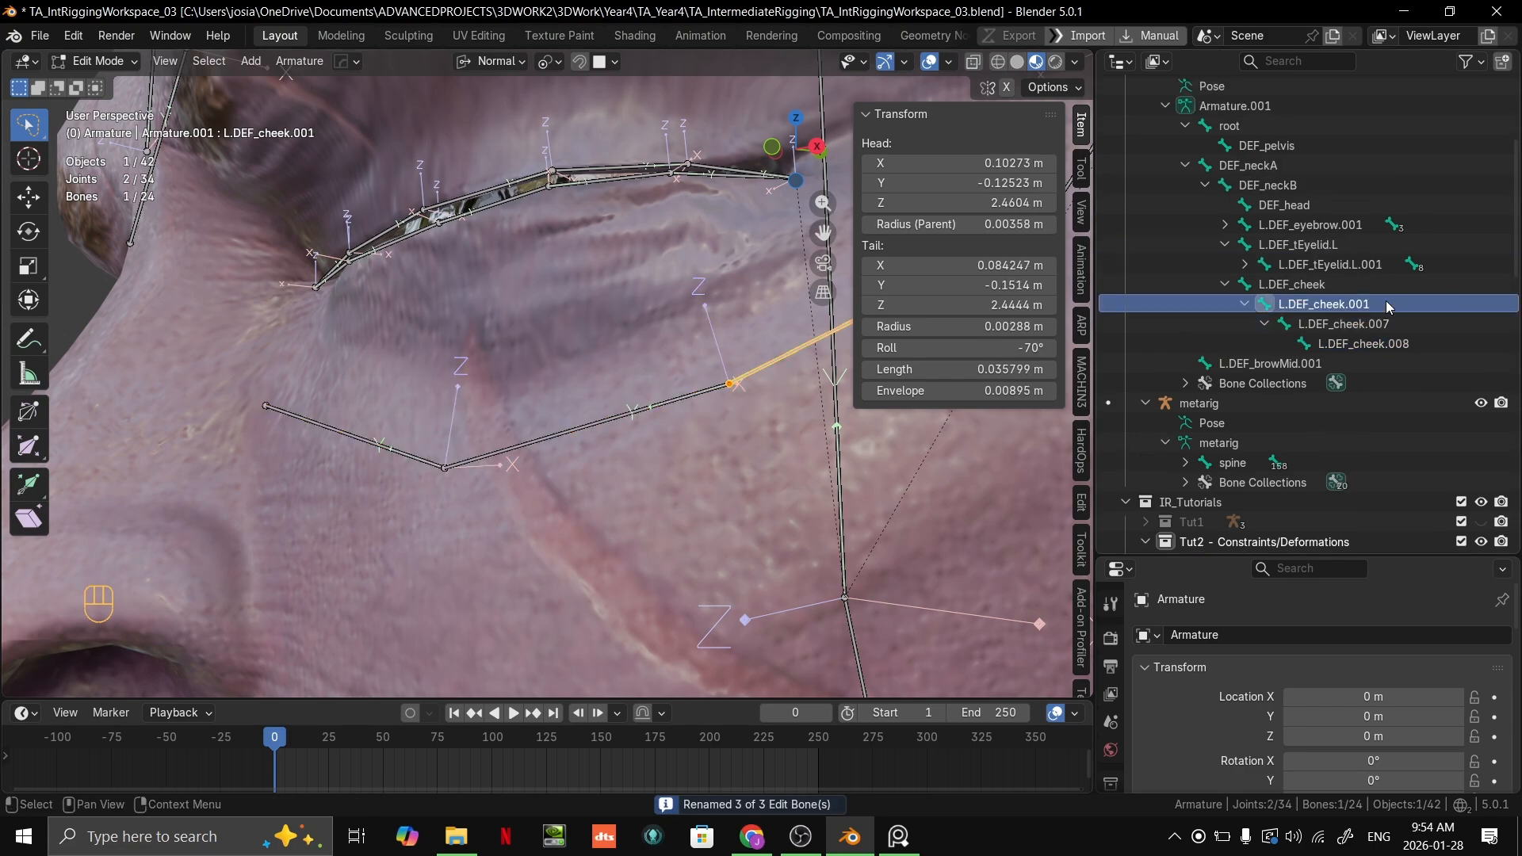
left_click(1431, 325)
double_click(1391, 327)
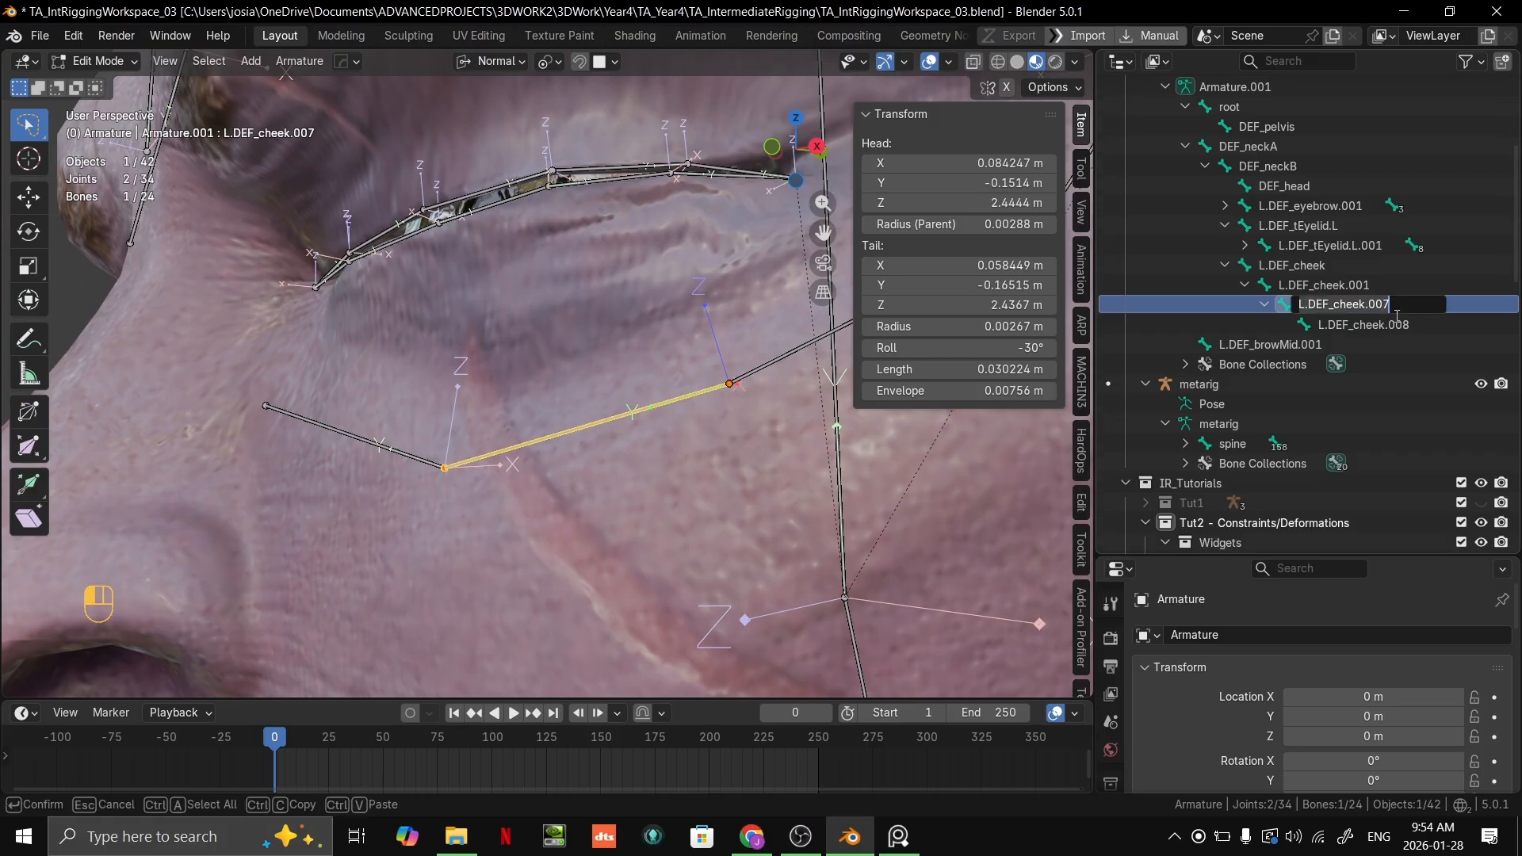
type("2")
key("Return")
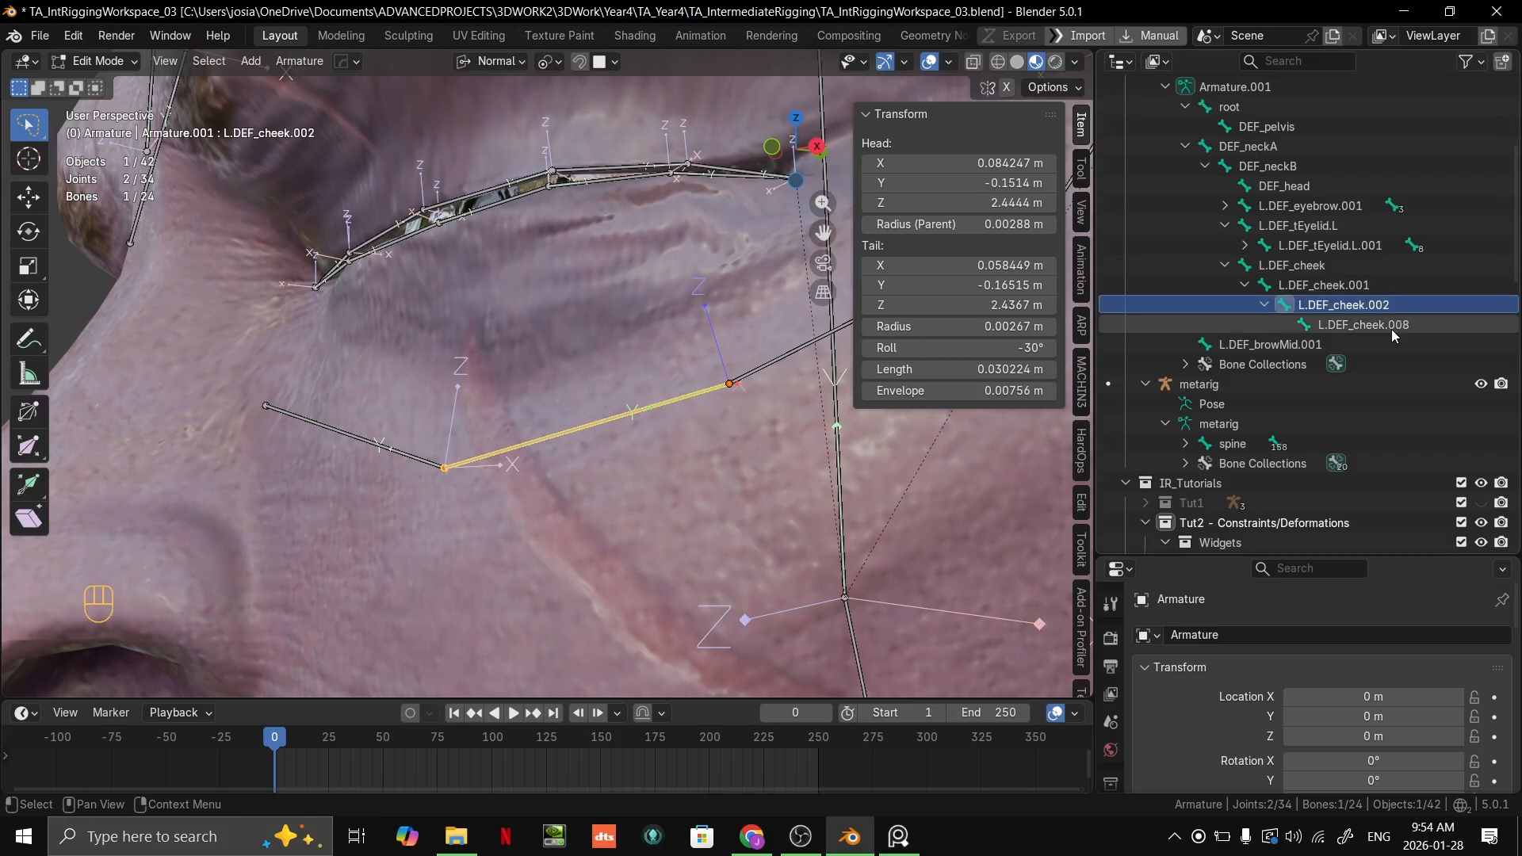
double_click(1406, 325)
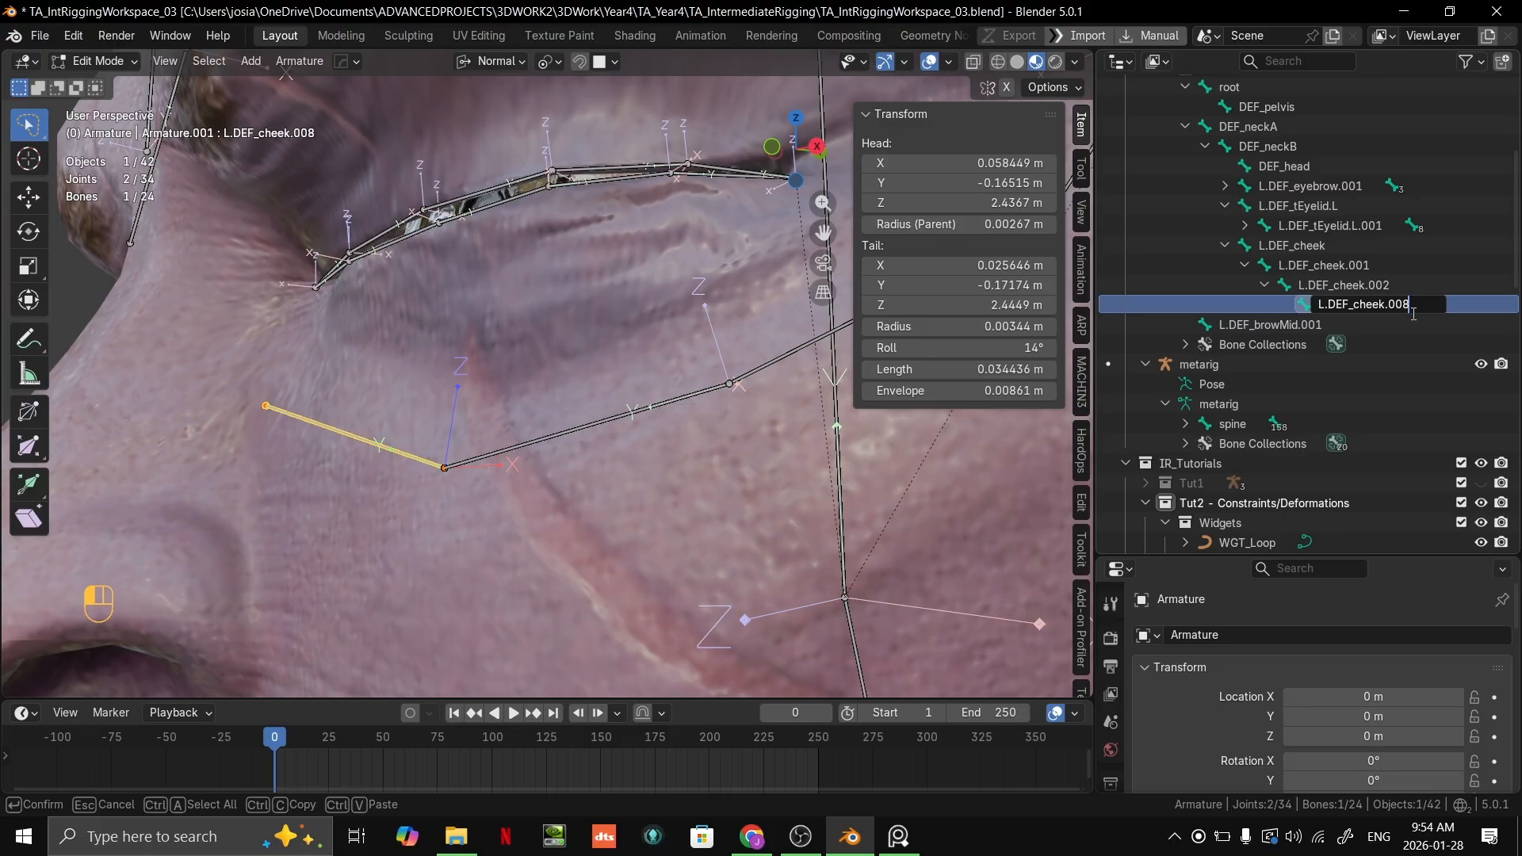
key("Return")
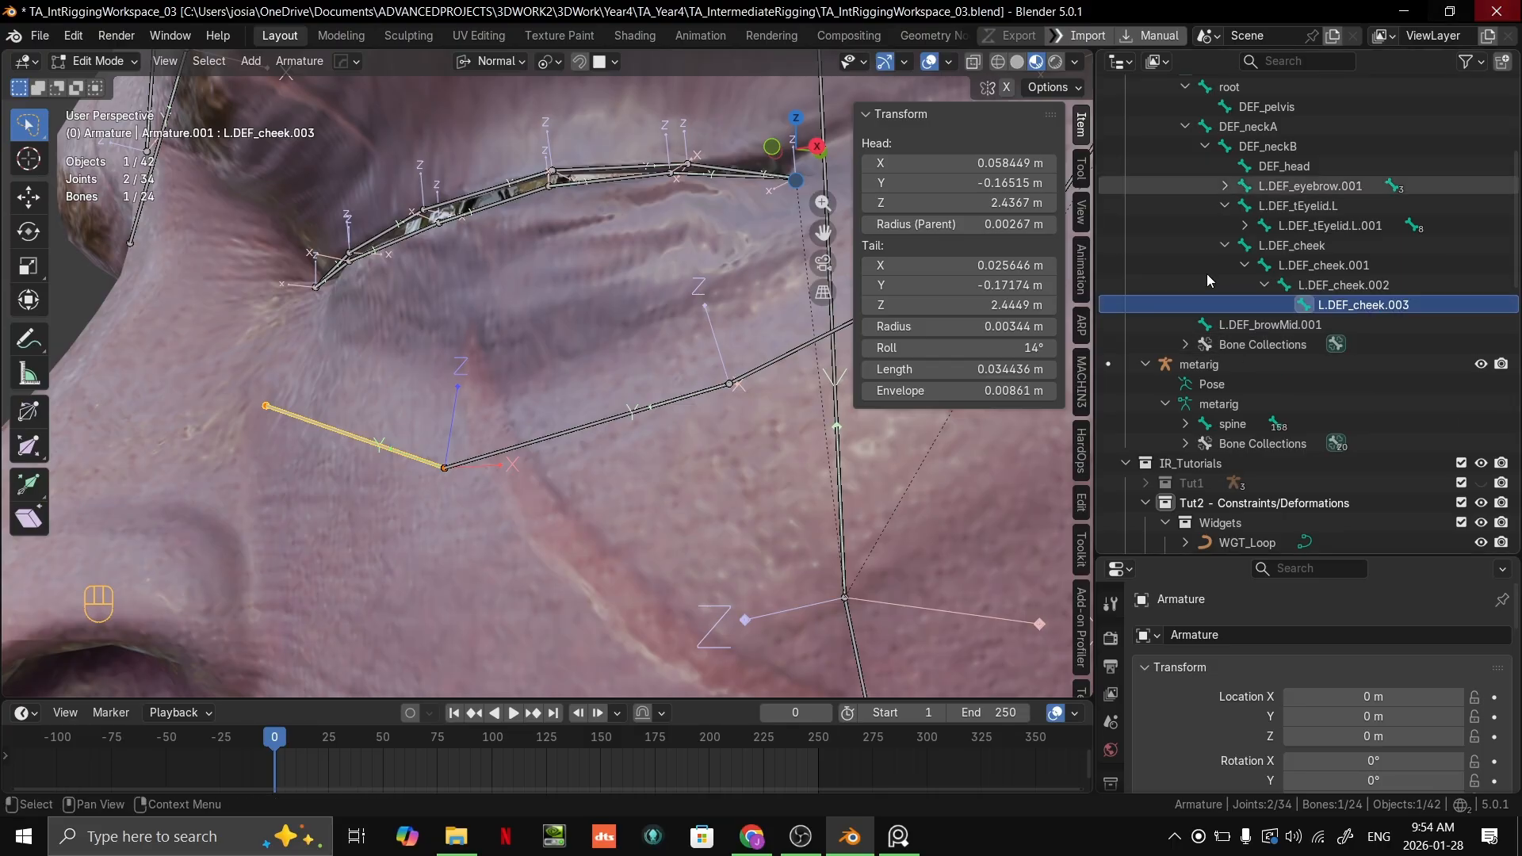
Step: Move the inner end joint of L.DEF_cheek.003 up about 0.0058 m beside the nose, toward the inner eye corner
scroll(602, 429, "down", 2)
middle_click_drag(595, 428, 815, 415)
scroll(727, 444, "up", 1)
scroll(741, 433, "down", 3)
scroll(808, 416, "up", 3)
left_click(523, 418)
middle_click_drag(524, 418, 527, 304)
left_click(508, 422)
key("g")
left_click(512, 383)
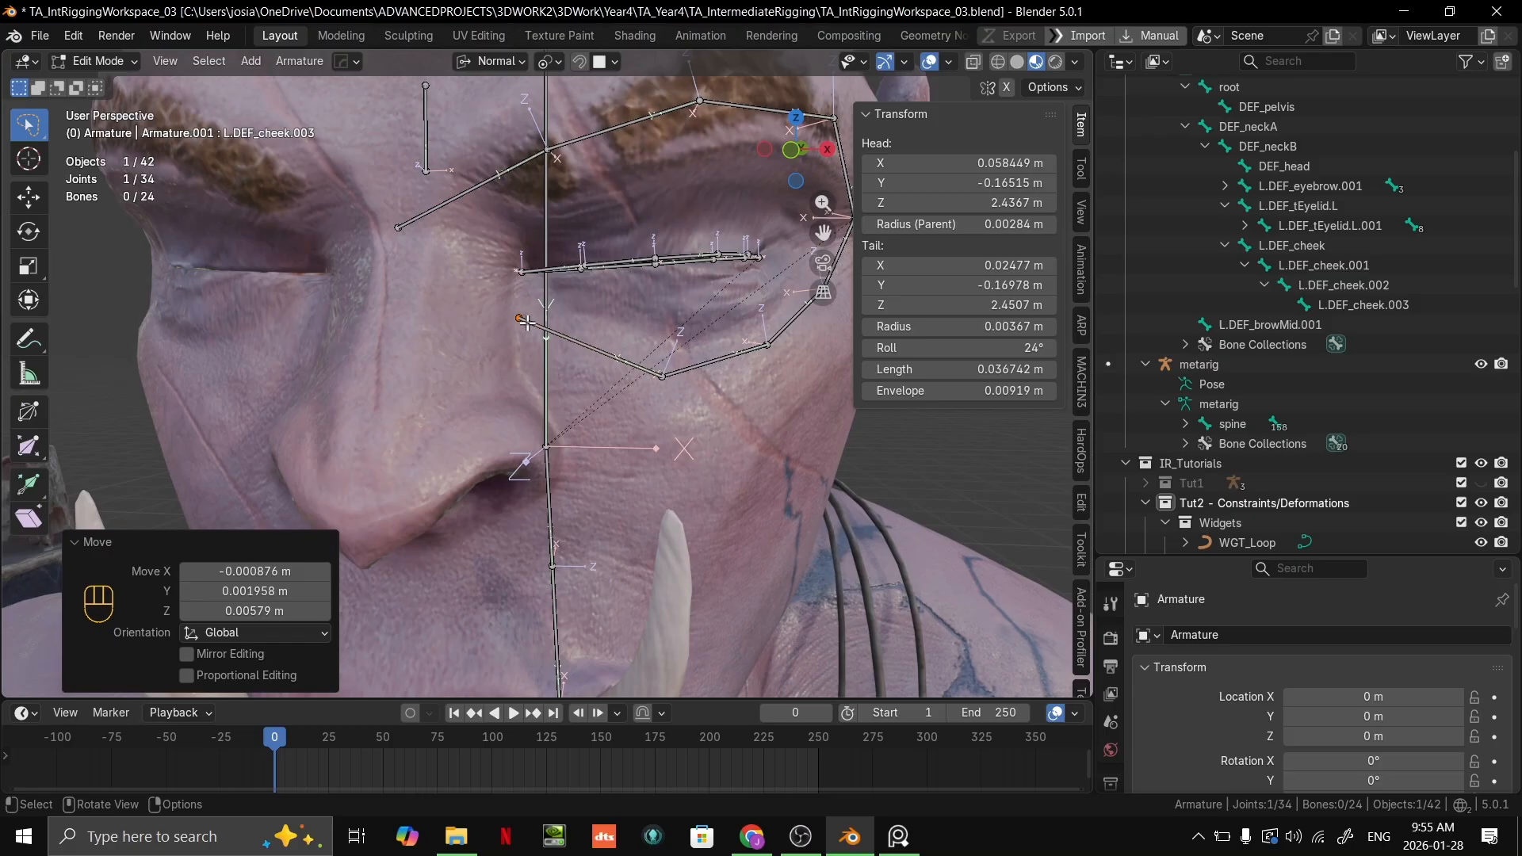
Step: Try to extrude a bone about 0.037 m long from the inner cheek joint down beside the nostril
key("e")
left_click(573, 423)
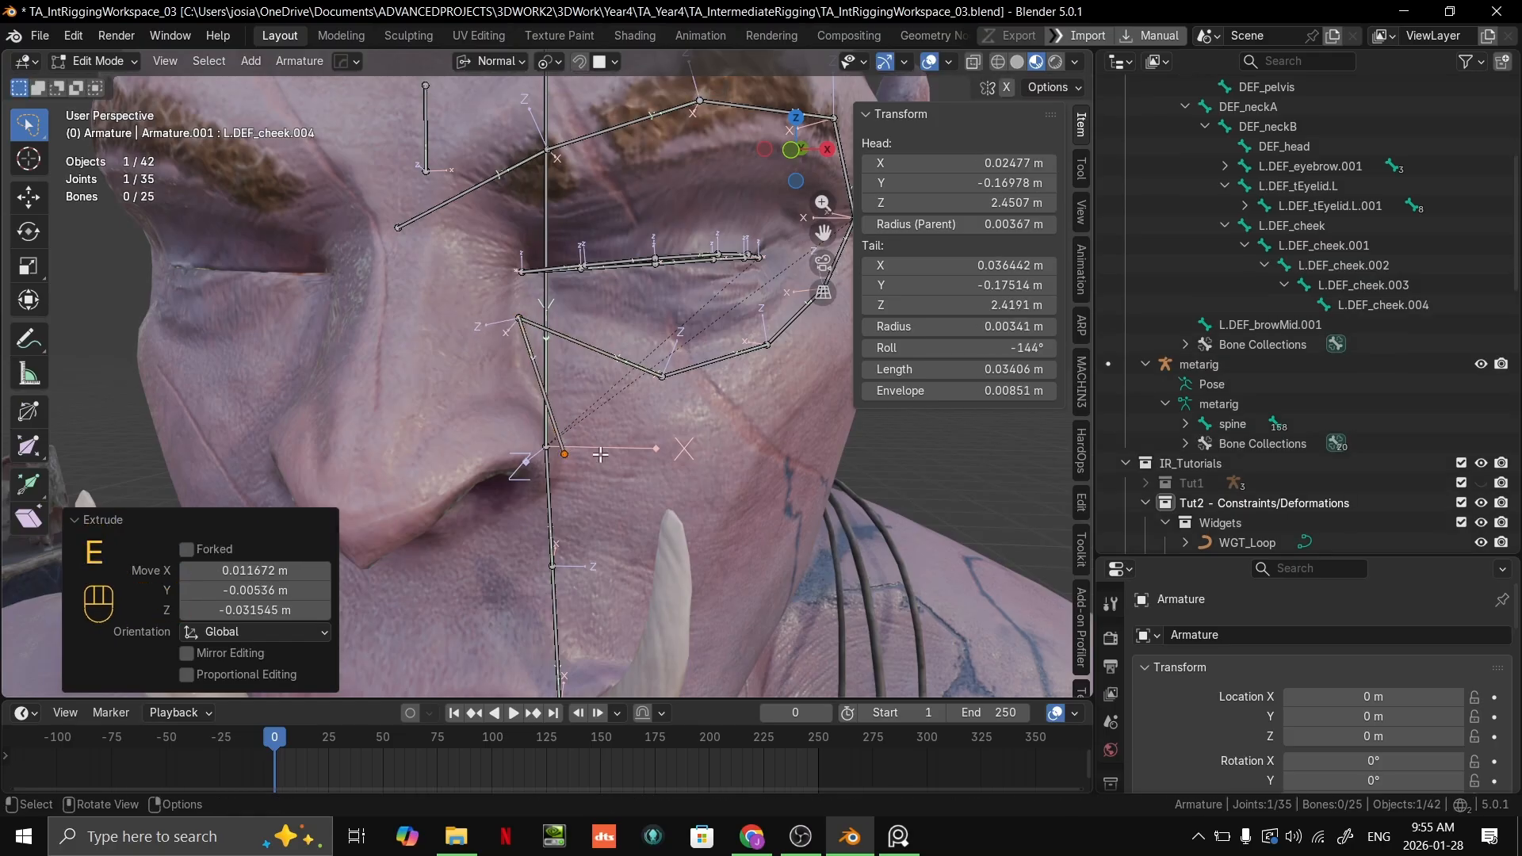
middle_click_drag(572, 423, 521, 414)
middle_click_drag(521, 414, 567, 373, "shift")
scroll(567, 365, "up", 3)
middle_click_drag(565, 246, 539, 341, "shift")
left_click(547, 327)
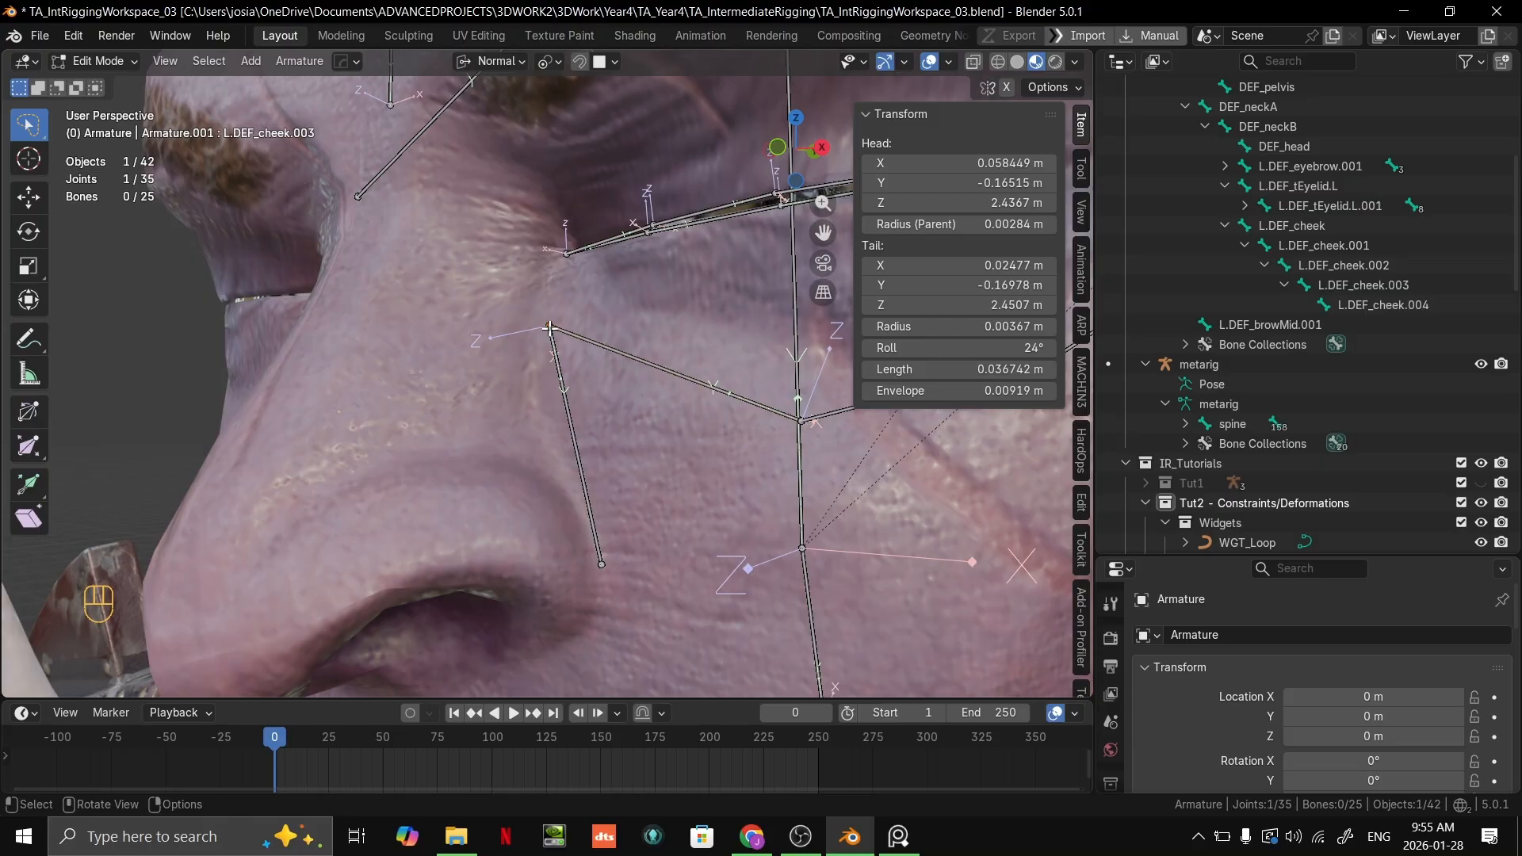
mouse_move(800, 836)
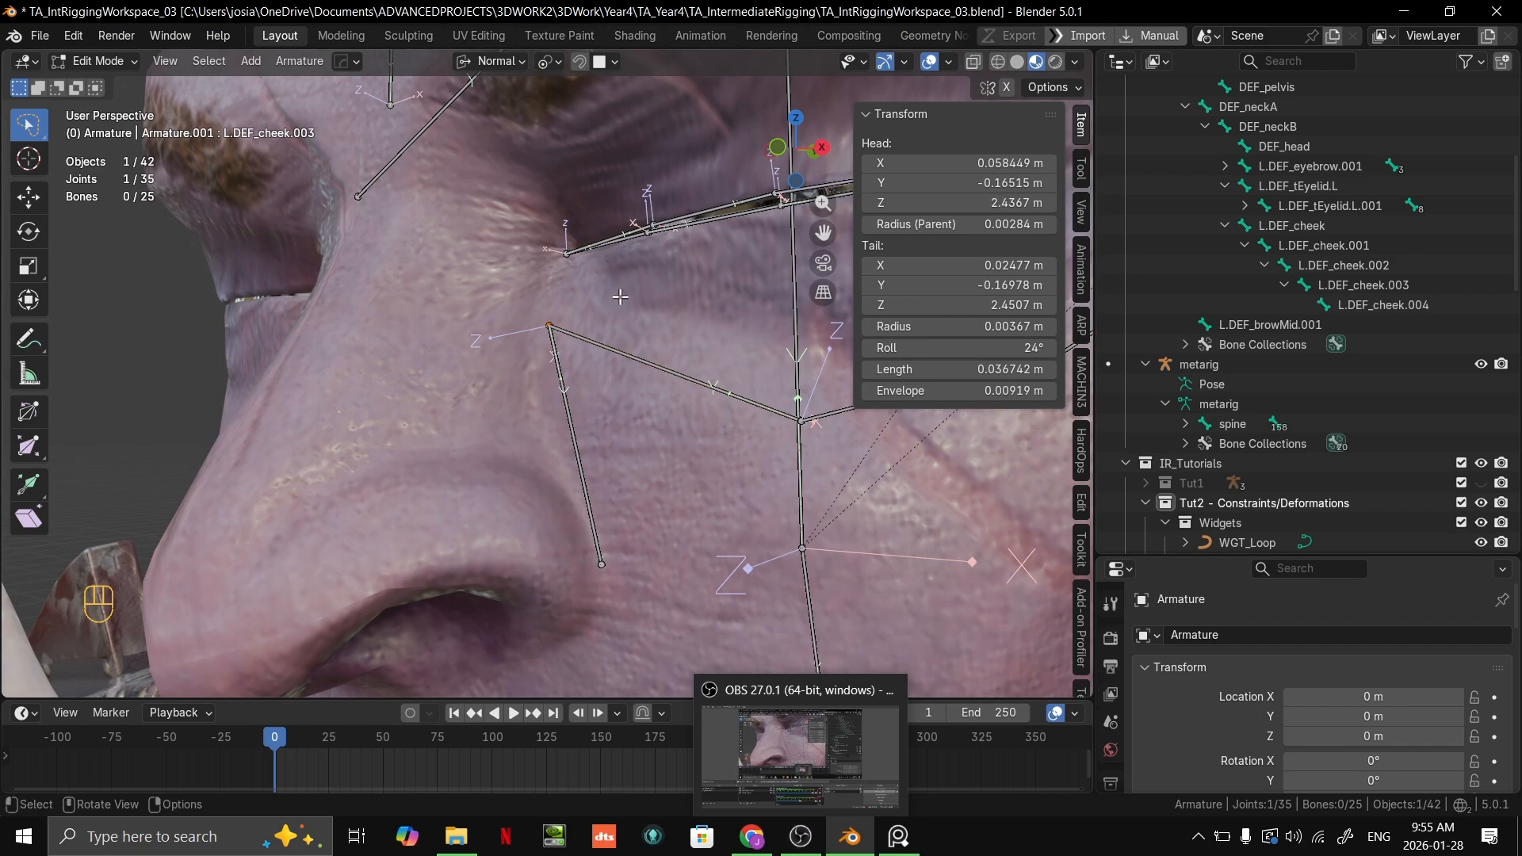
key("g")
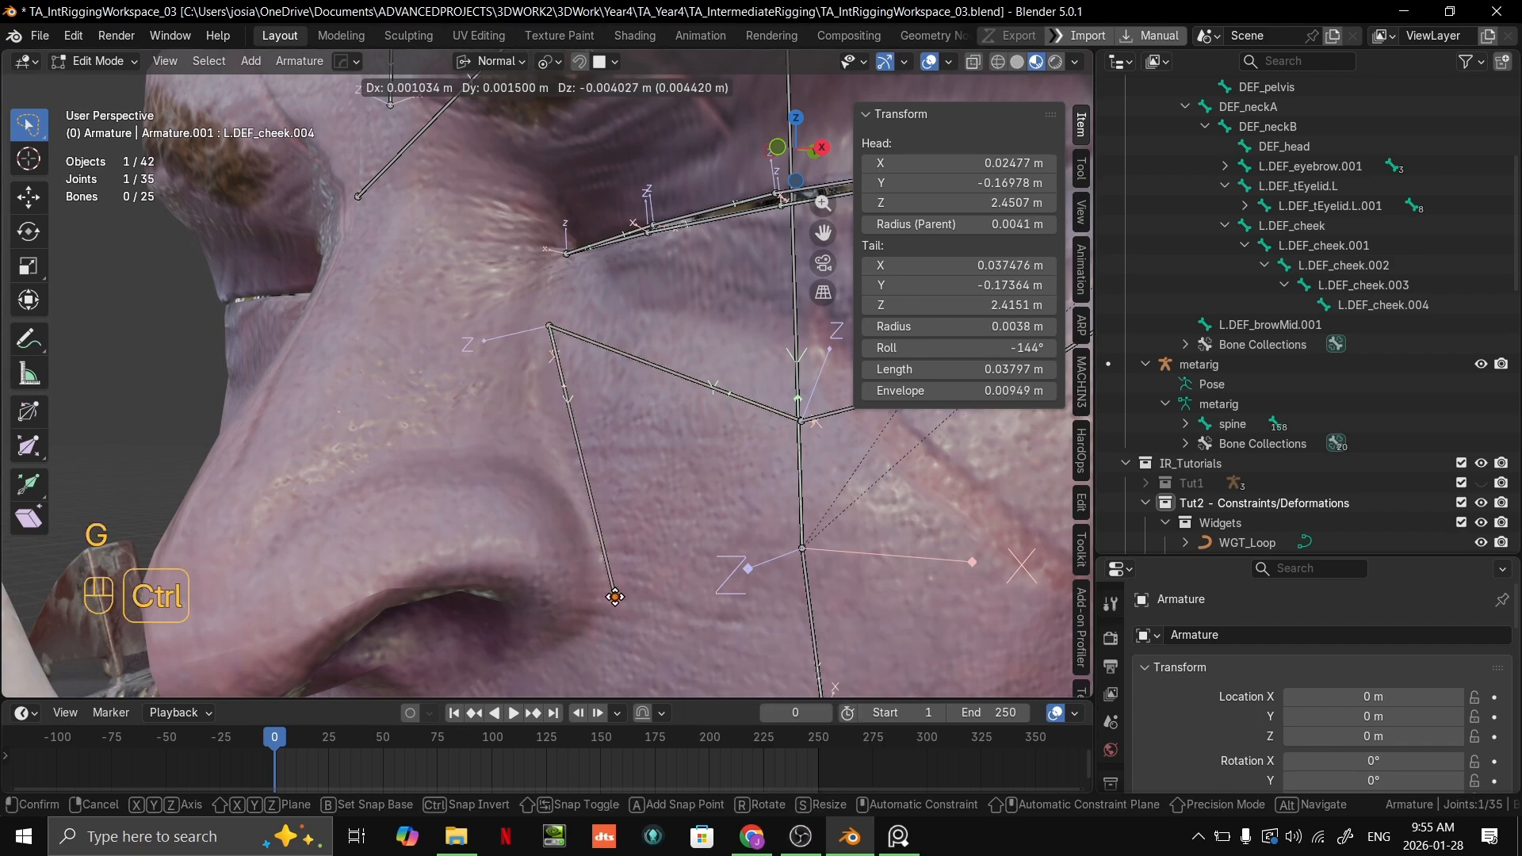
left_click(609, 592)
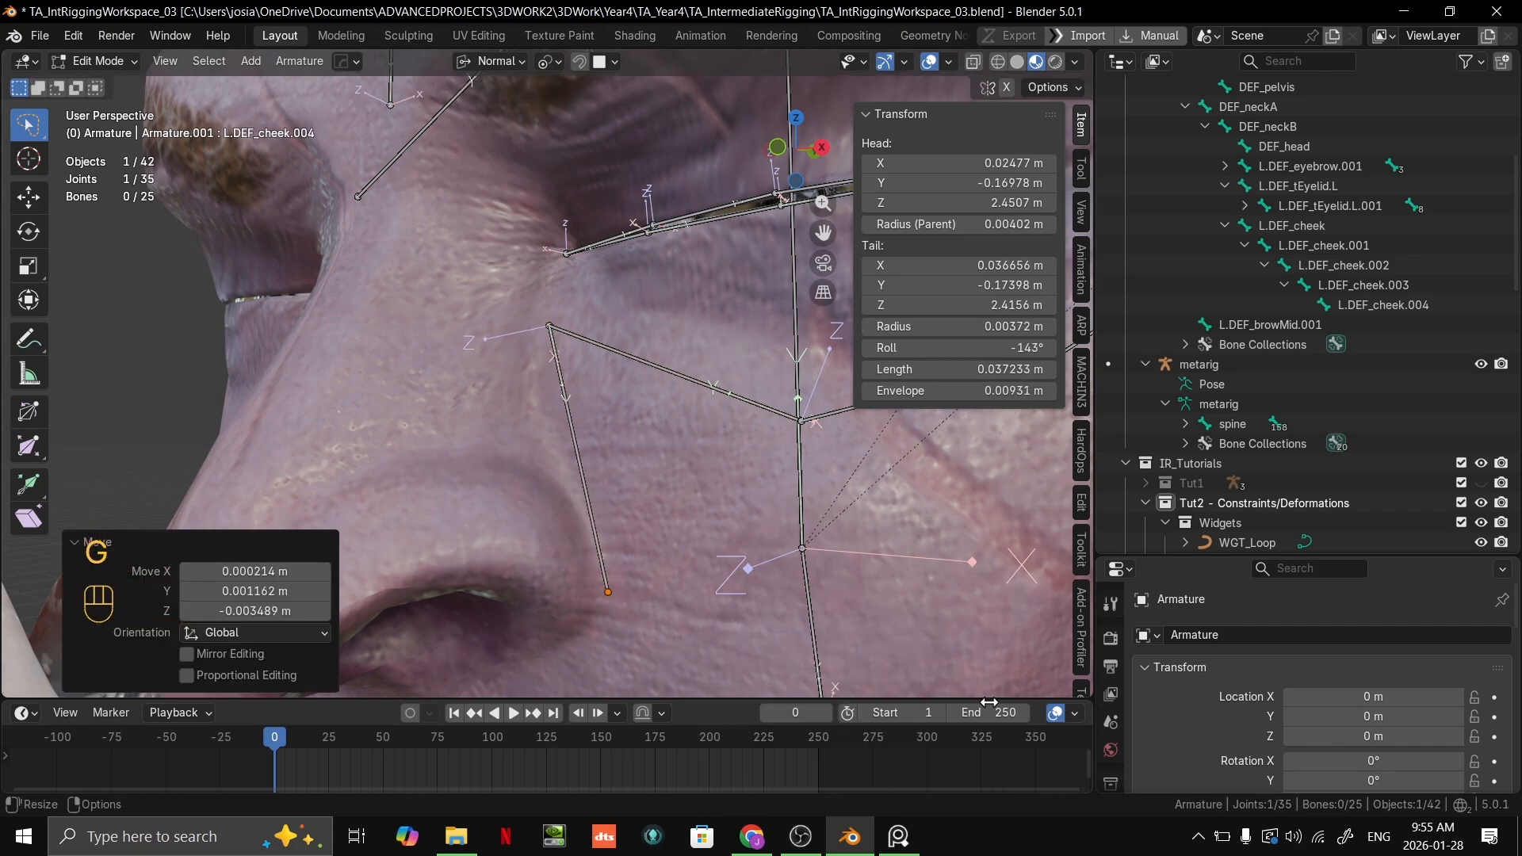
Step: Bring up the face bone-layout reference image, move its window clear of the face, and compare it with the orc's cheek bones
left_click(899, 837)
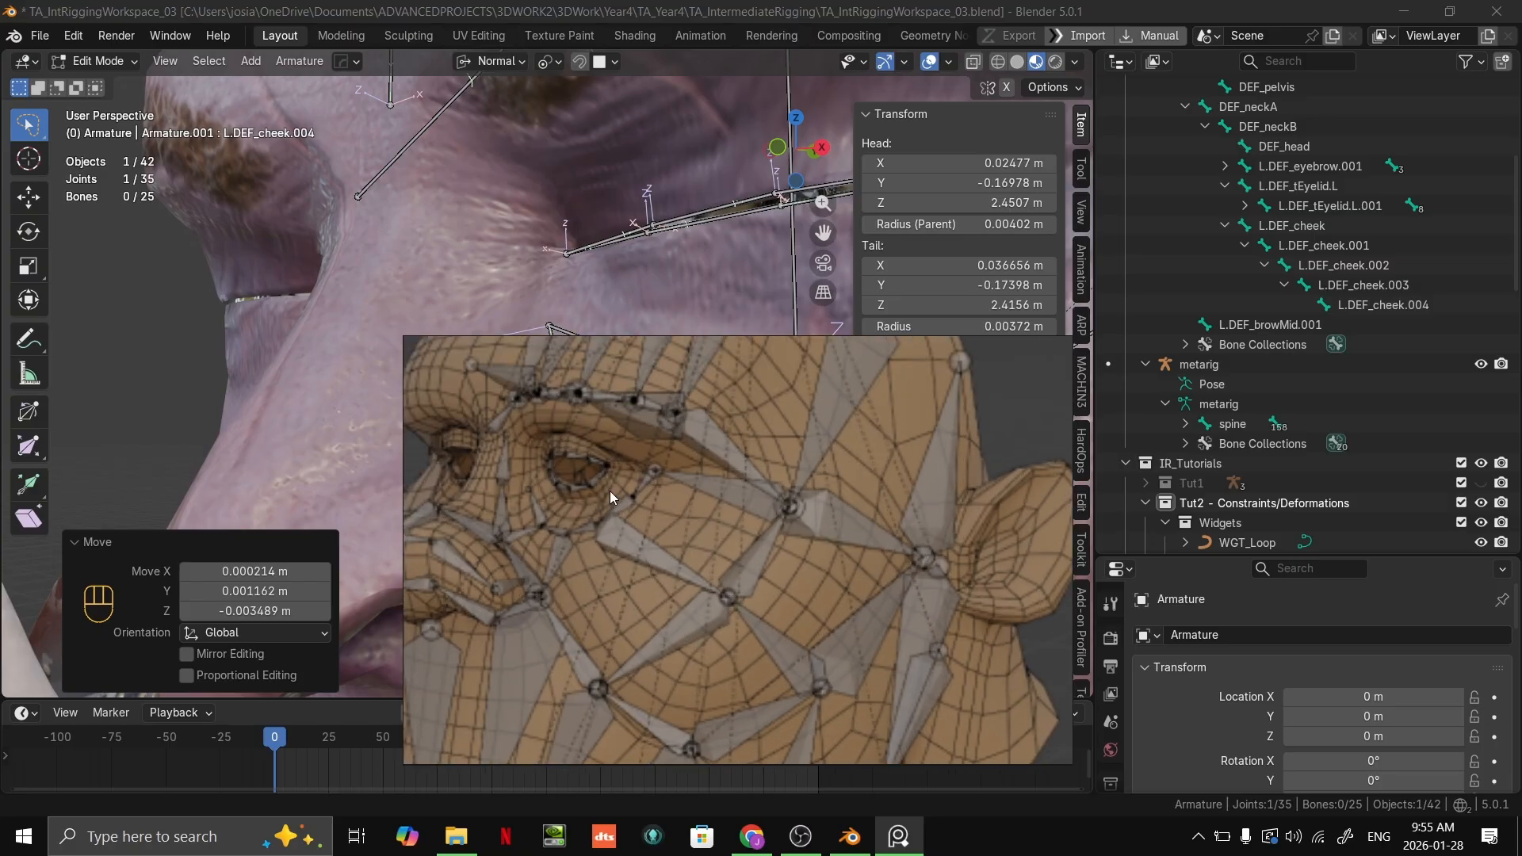
key("alt+Tab")
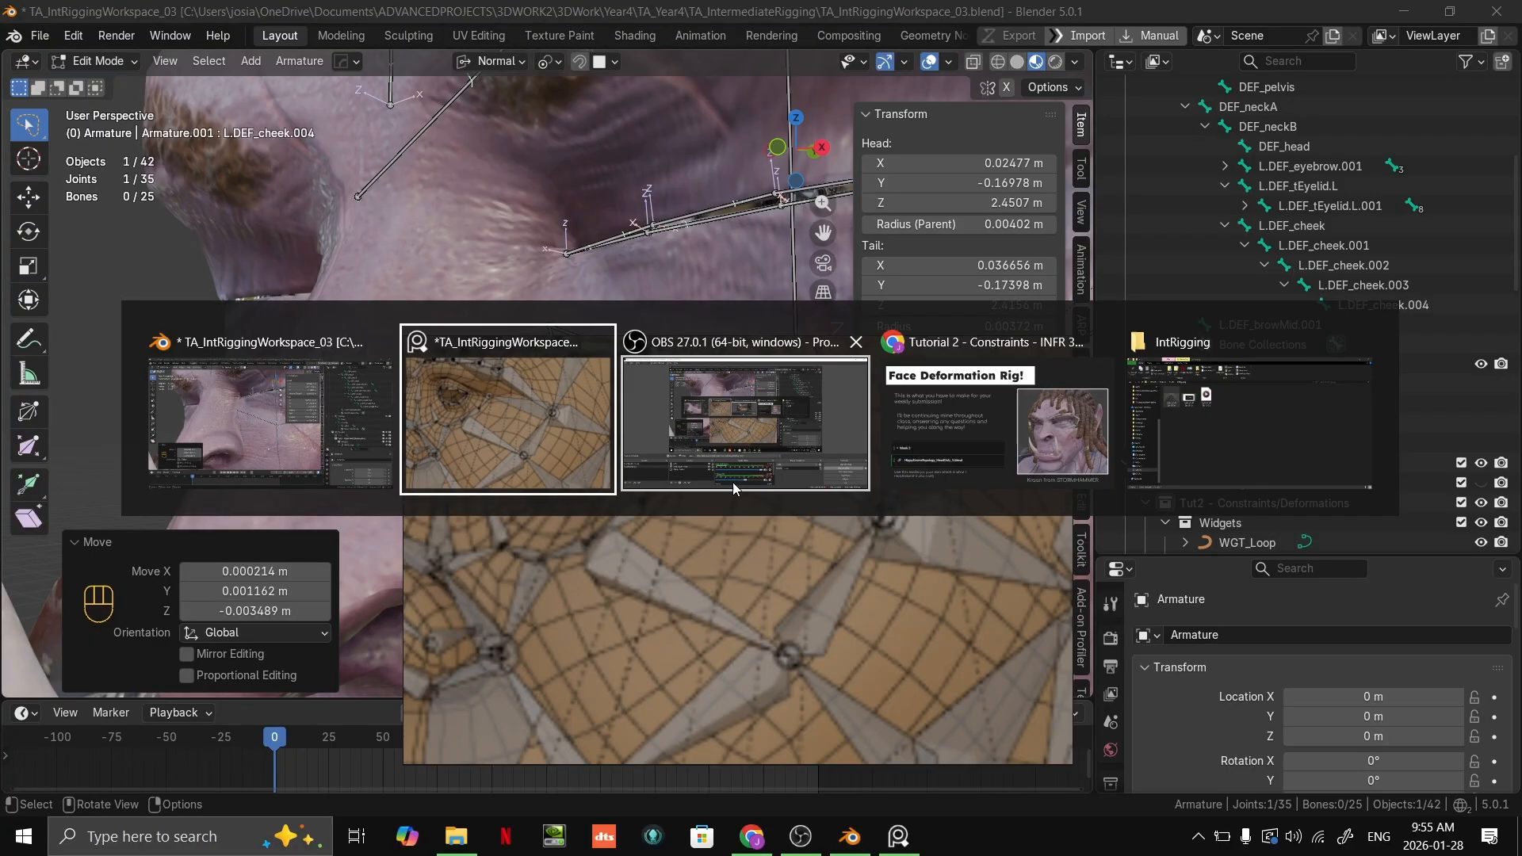
right_click_drag(785, 581, 1364, 681)
key("alt+Tab")
scroll(1210, 811, "down", 2)
scroll(738, 500, "down", 2)
middle_click_drag(729, 500, 683, 475)
scroll(680, 472, "up", 3)
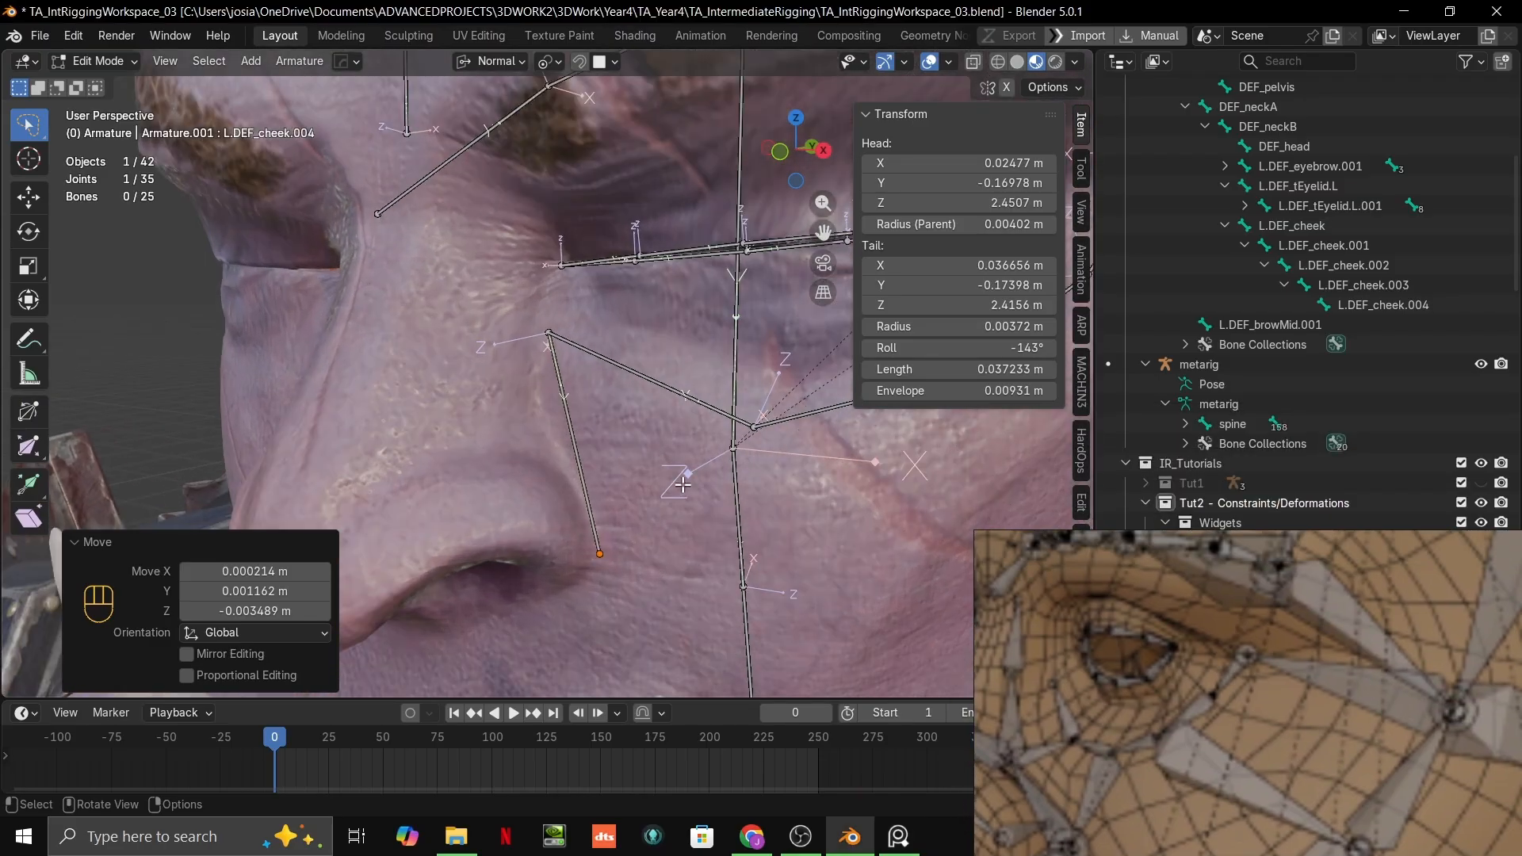
Step: Undo the extruded nostril bone and duplicate L.DEF_cheek.003, placing the copy about 0.031 m across toward the nose bridge
key("ctrl+z")
key("ctrl+z")
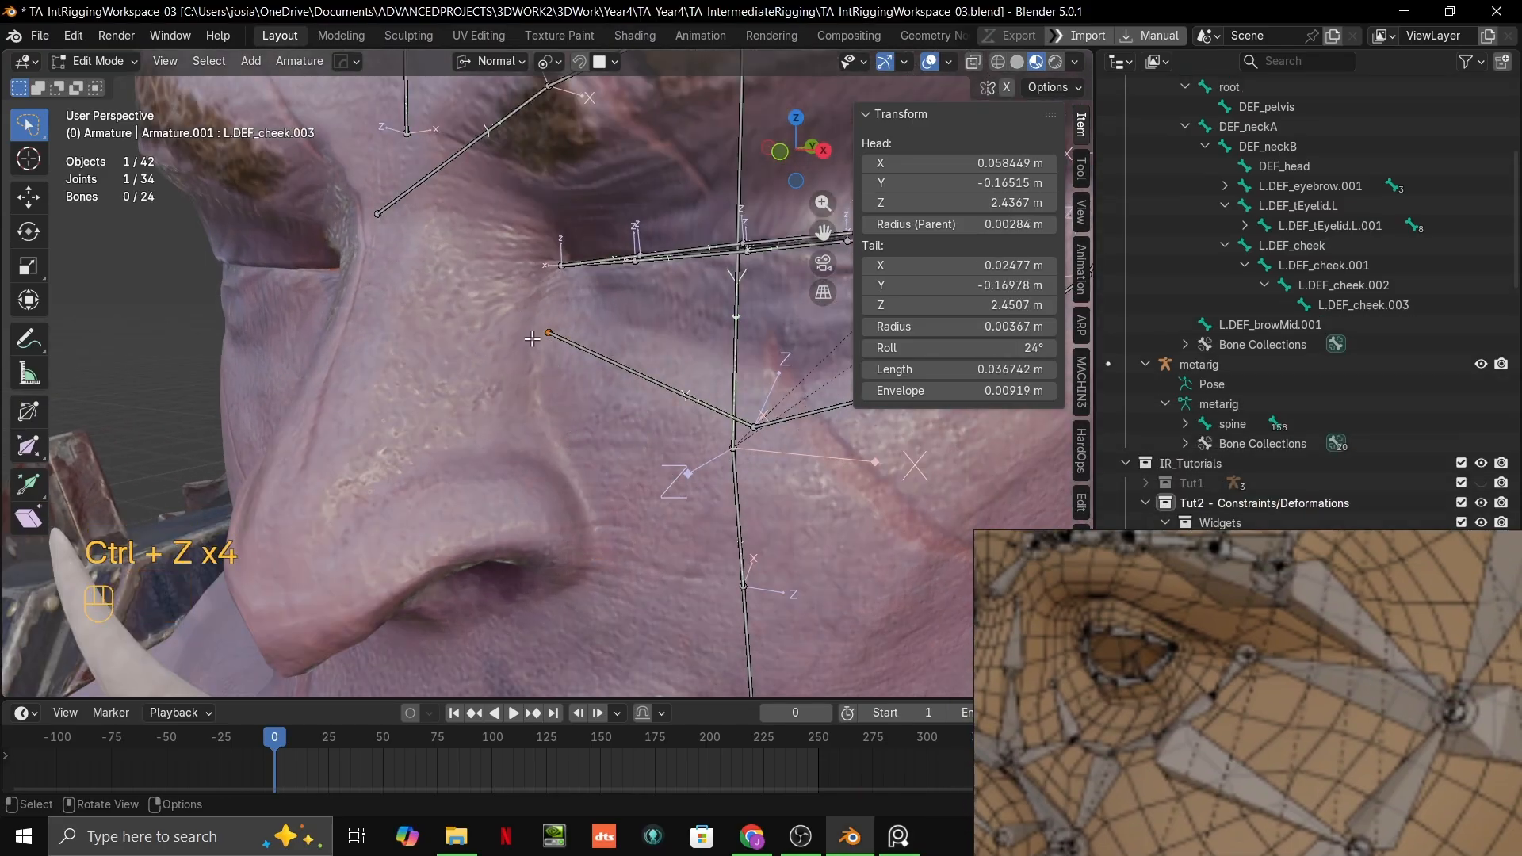
scroll(555, 322, "up", 1)
left_click(584, 332)
scroll(583, 331, "down", 4)
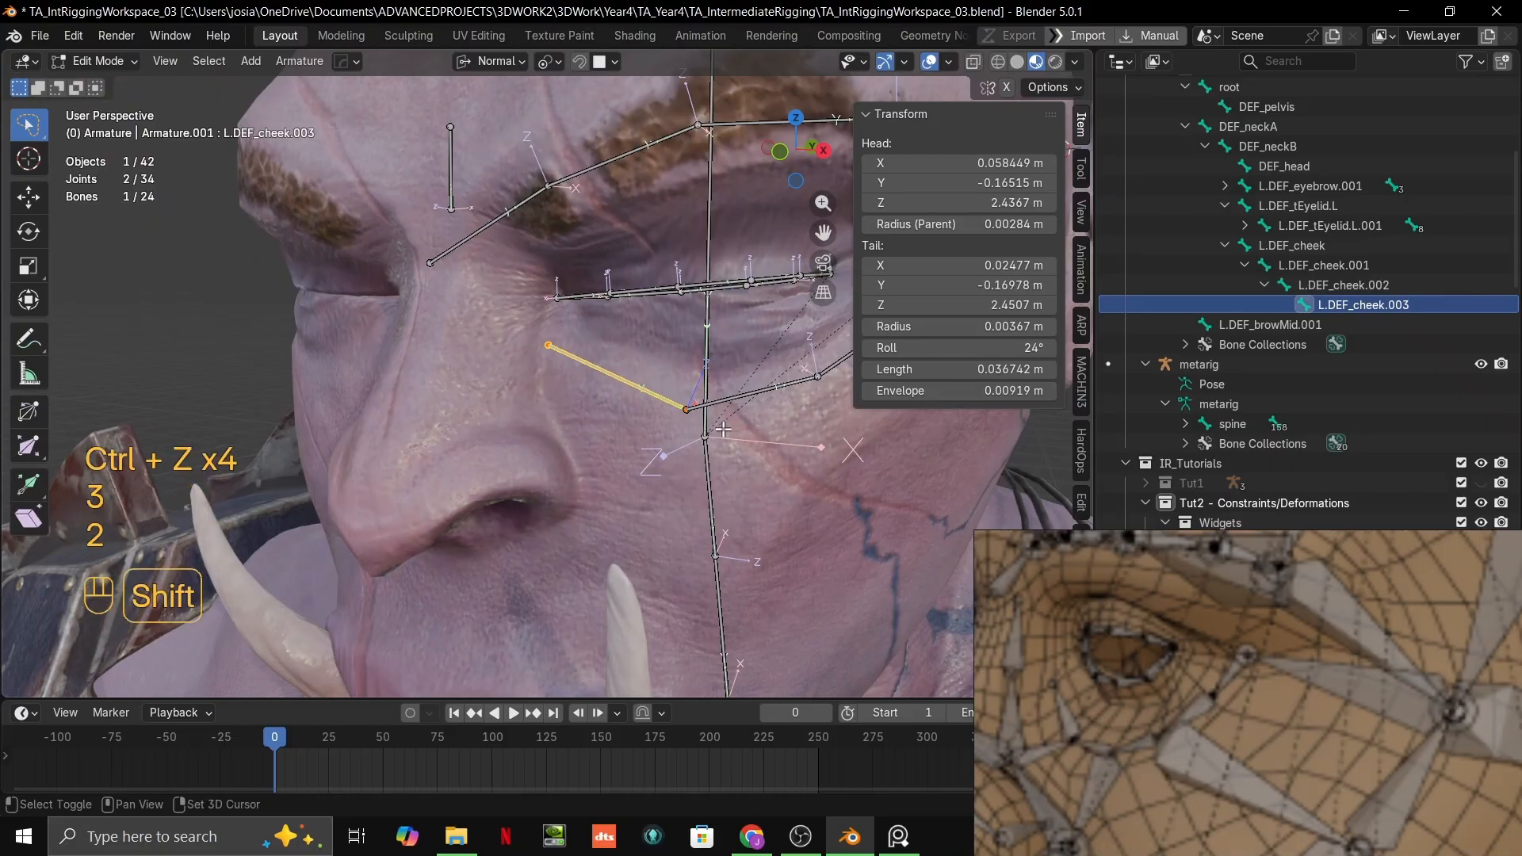
key("shift+d")
left_click(567, 374)
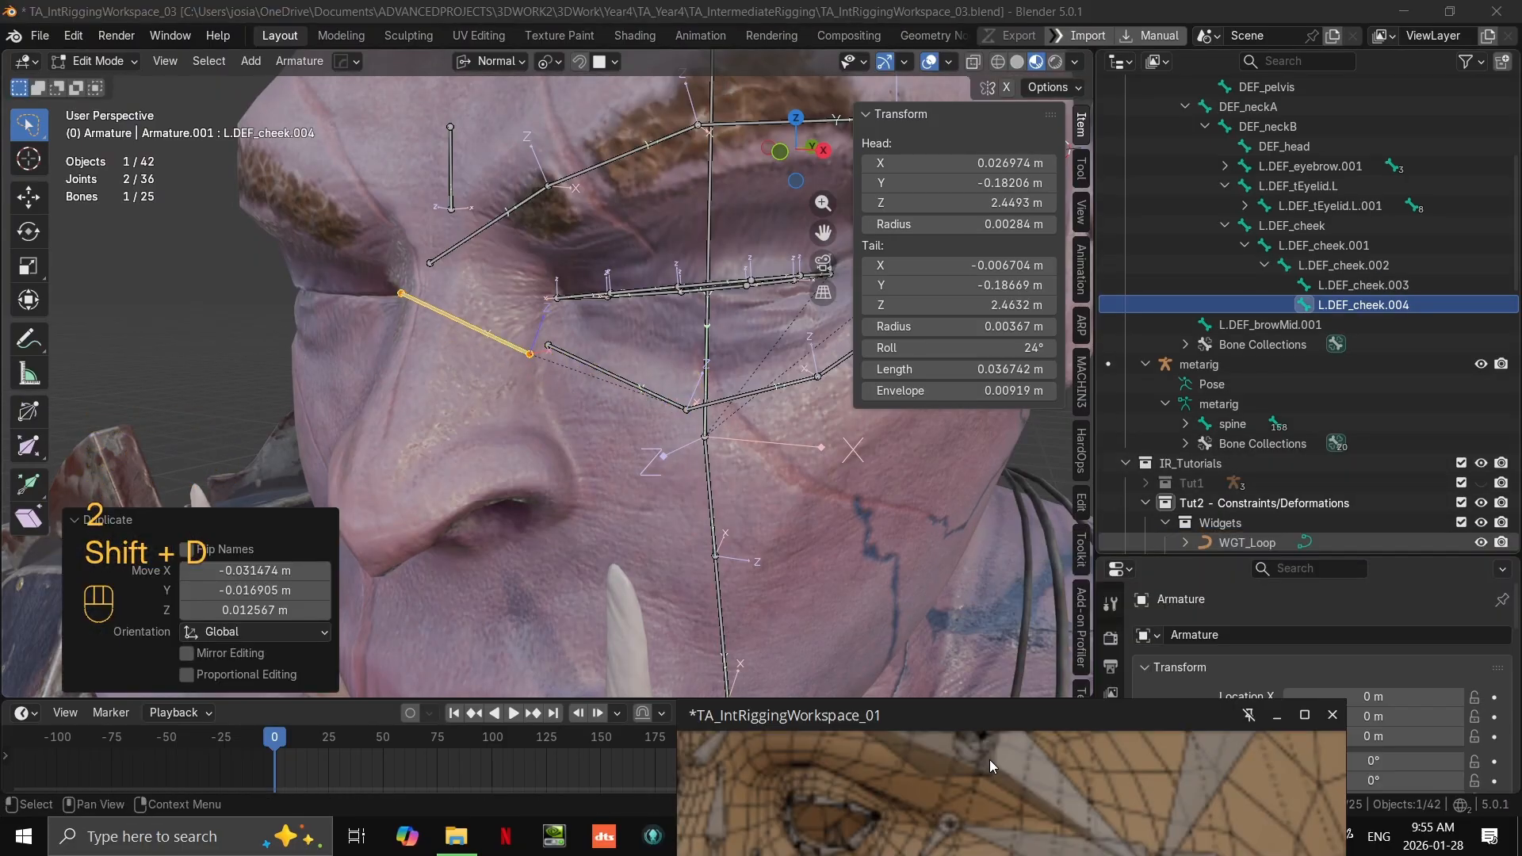
Step: Set the armature's bone display to Octahedral, enlarging the properties area to reach its viewport display settings
scroll(584, 373, "up", 2)
middle_click_drag(584, 373, 606, 460)
scroll(633, 452, "up", 1)
scroll(1329, 703, "down", 7)
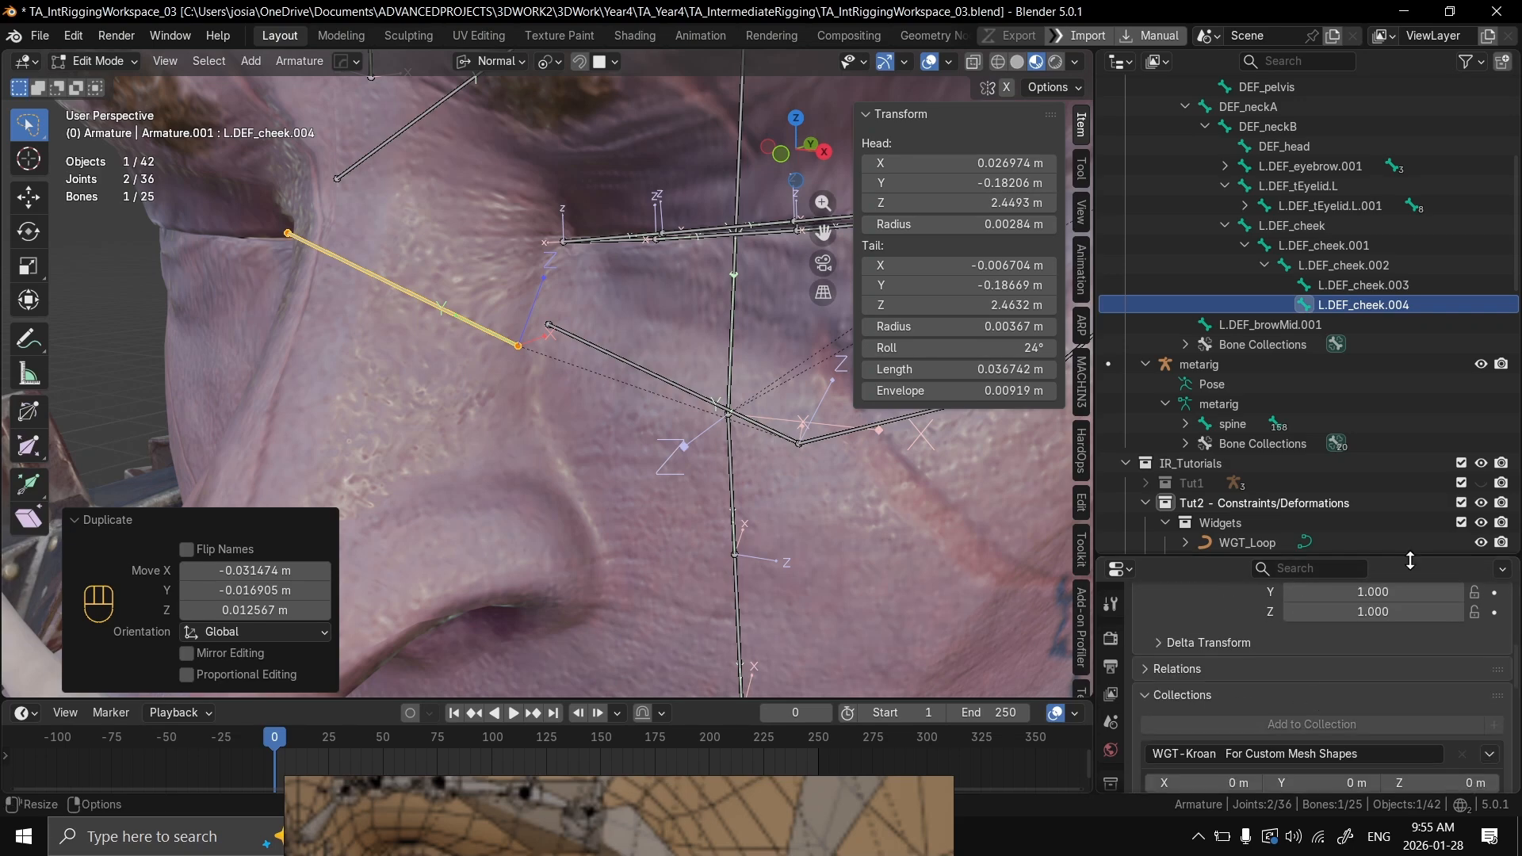
left_click_drag(1411, 561, 1421, 214)
scroll(1374, 402, "up", 7)
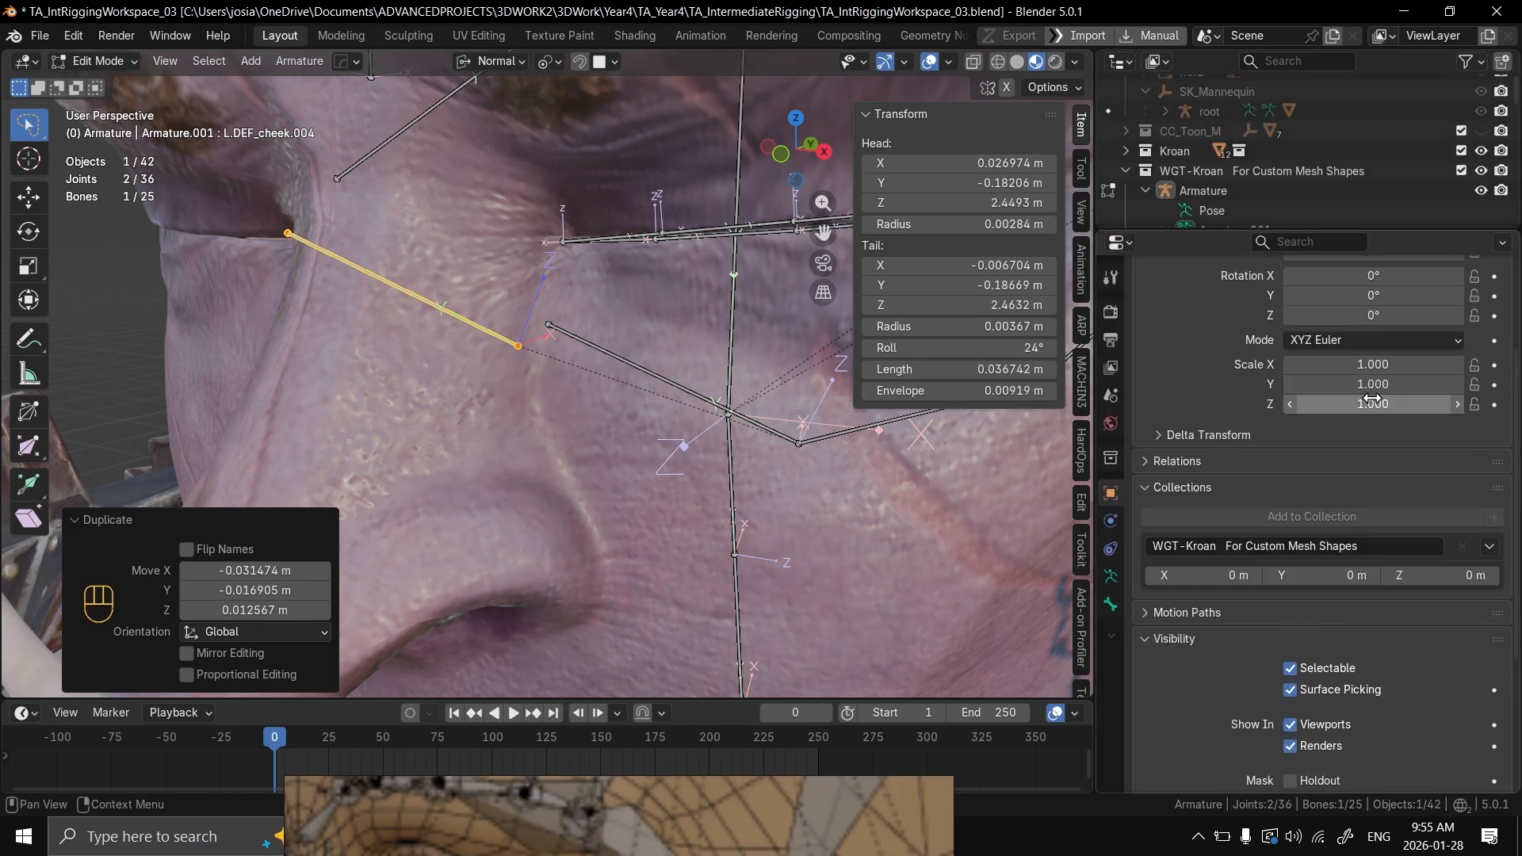
left_click(1112, 577)
scroll(1388, 639, "down", 4)
left_click(1383, 603)
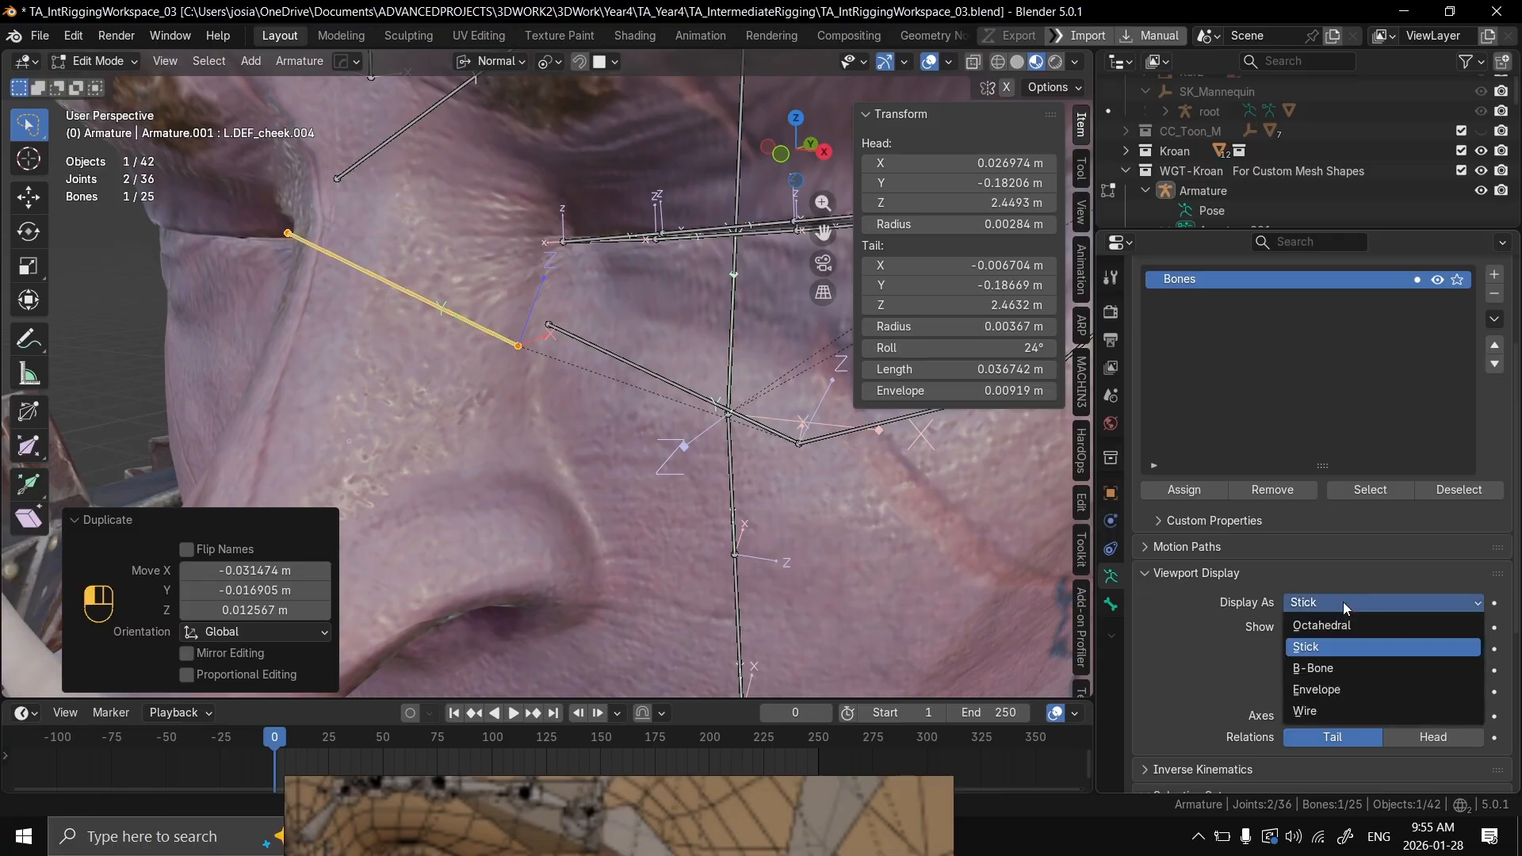
left_click(1340, 627)
Step: Move the head joint of the duplicated bone about 0.009 m down along the side of the nose
middle_click_drag(635, 381, 508, 378)
scroll(547, 366, "up", 4)
left_click(486, 351)
key("g")
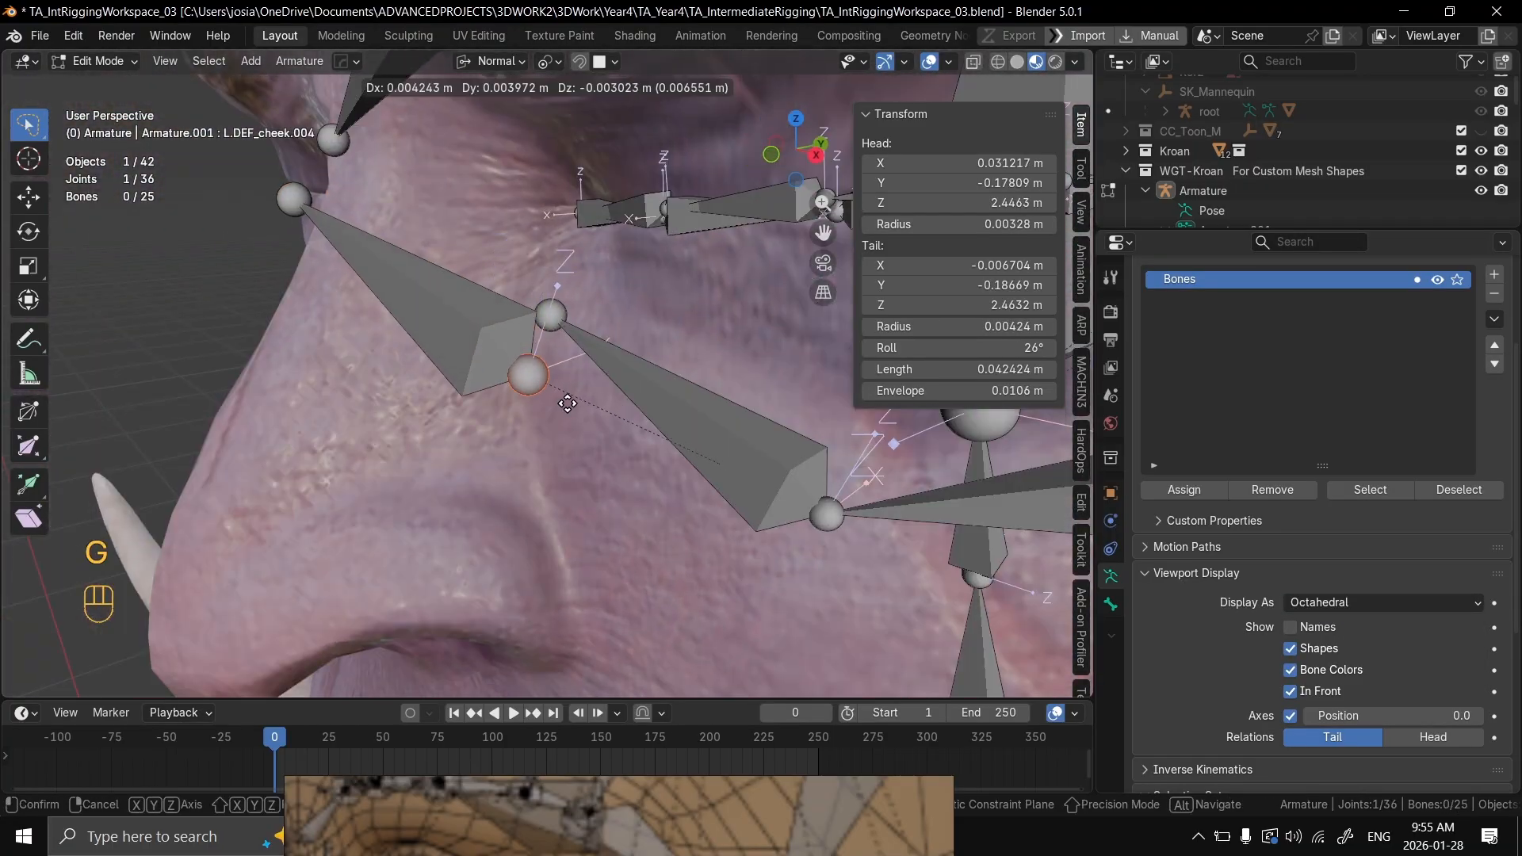
left_click(511, 464)
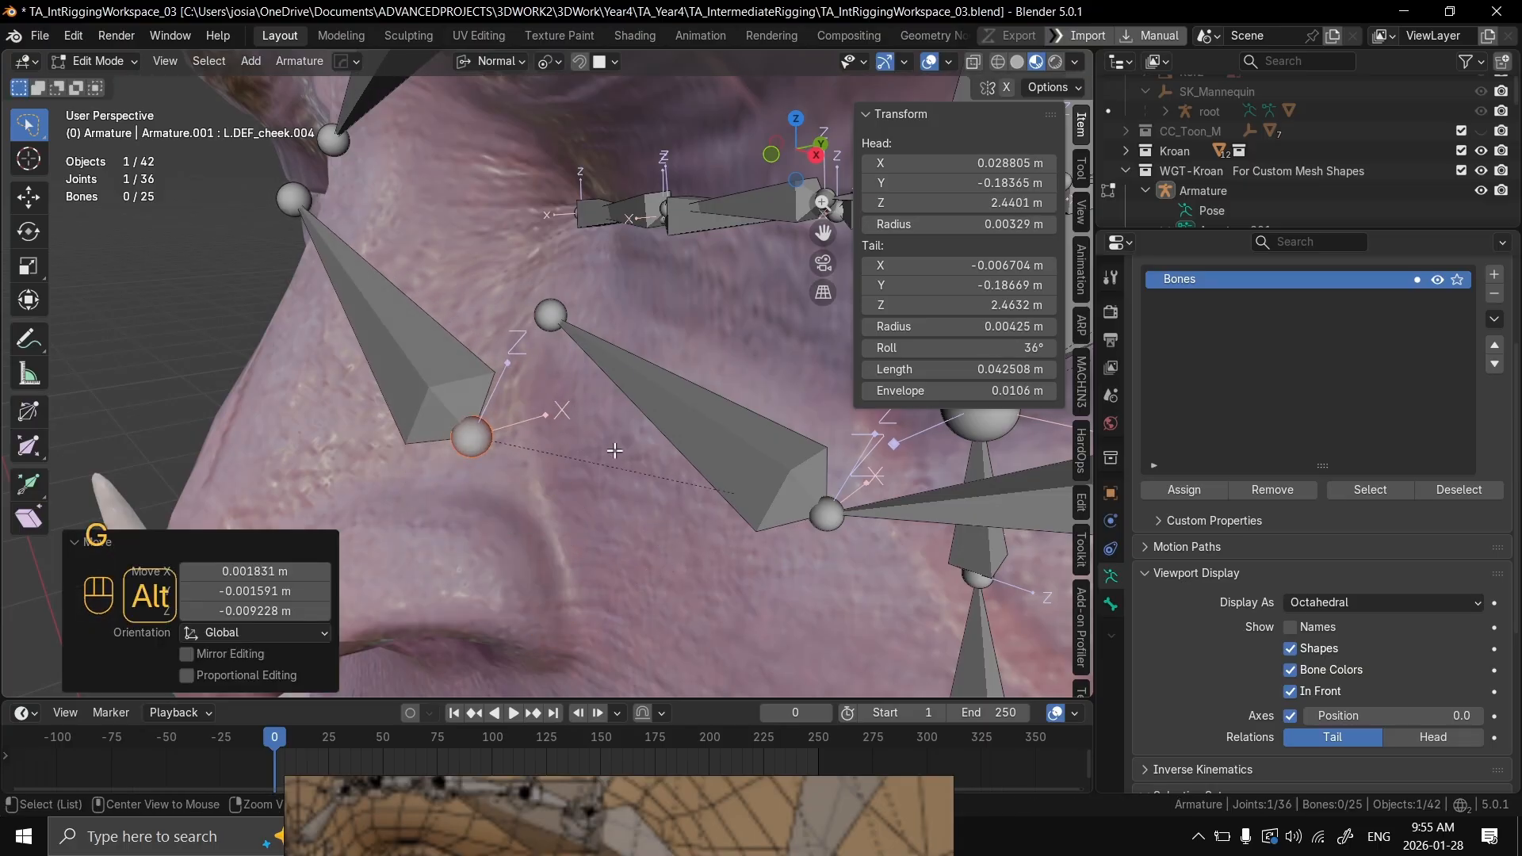
Step: Bring back the reference board and examine how the nose and cheek bones are laid out in the front-view face image
key("alt+Tab")
left_click(296, 441)
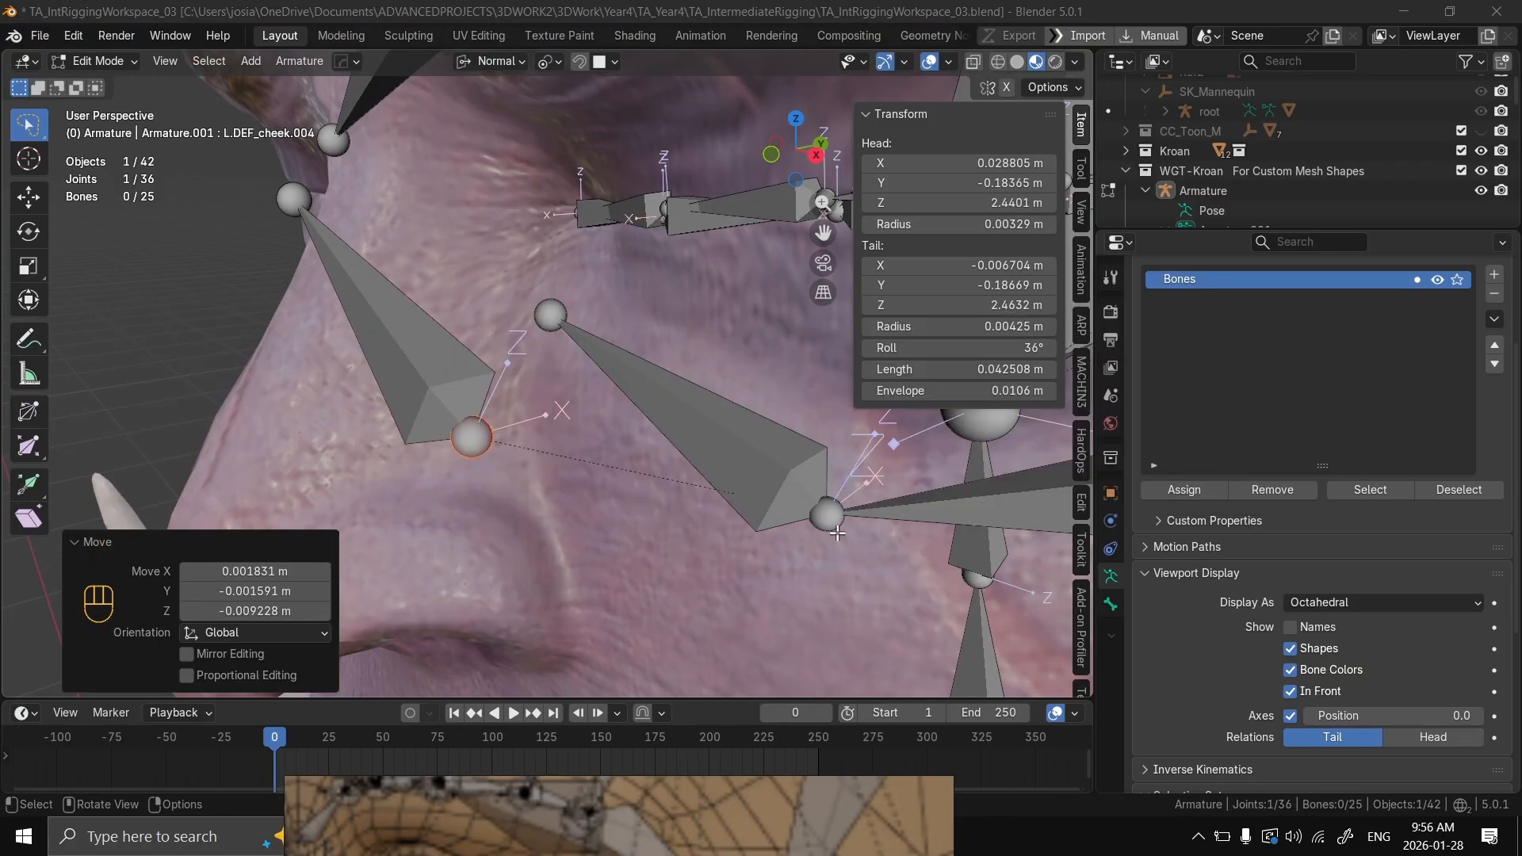
left_click_drag(676, 793, 1013, 103)
middle_click_drag(887, 288, 1261, 265)
scroll(1025, 251, "down", 4)
scroll(896, 291, "down", 8)
middle_click_drag(949, 353, 968, 393)
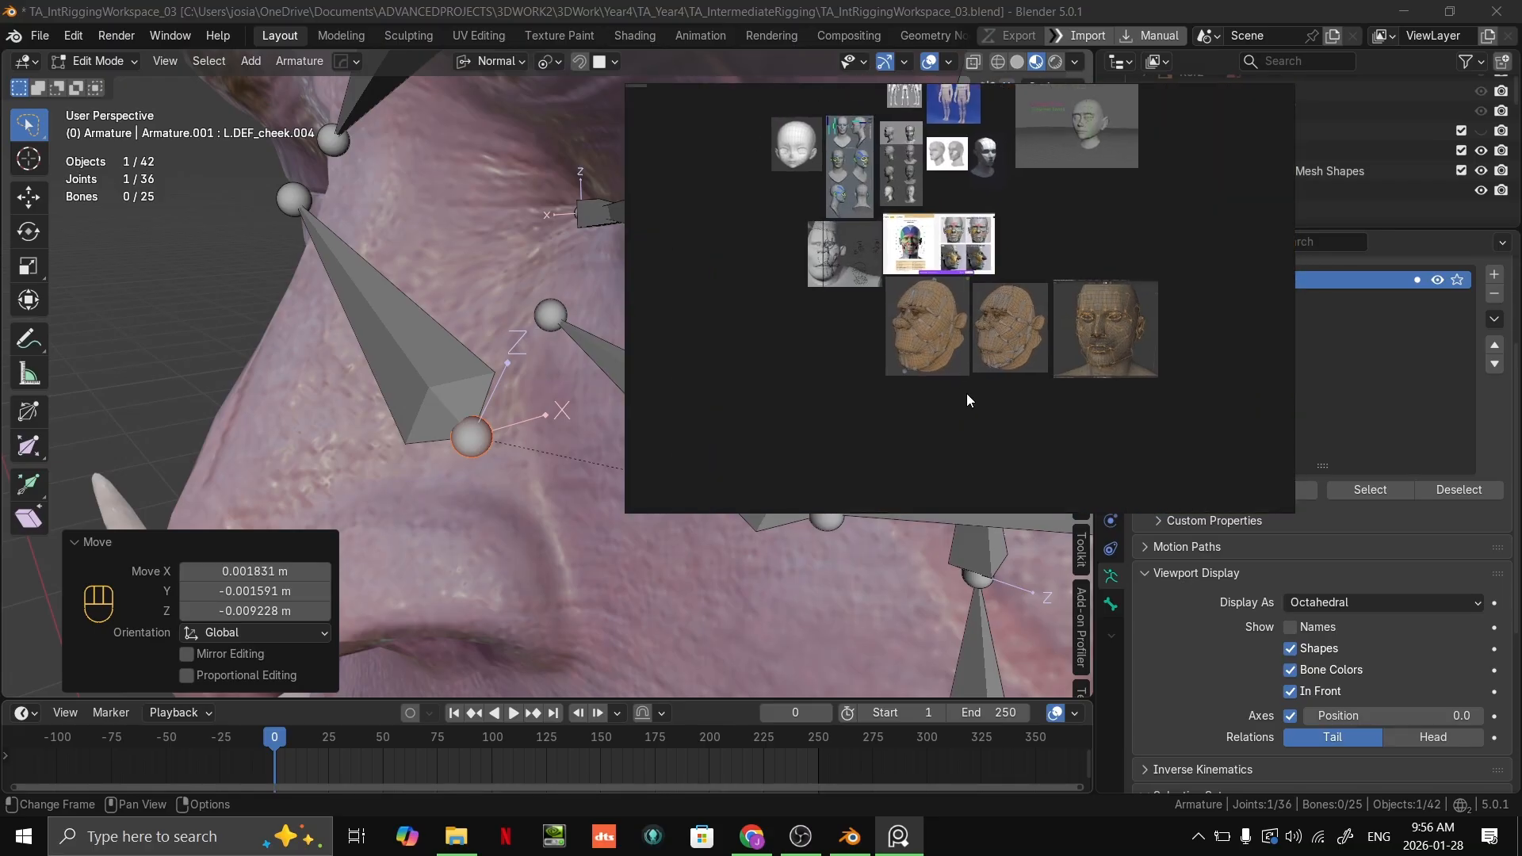
scroll(877, 213, "up", 2)
scroll(1177, 394, "up", 4)
scroll(1112, 278, "up", 3)
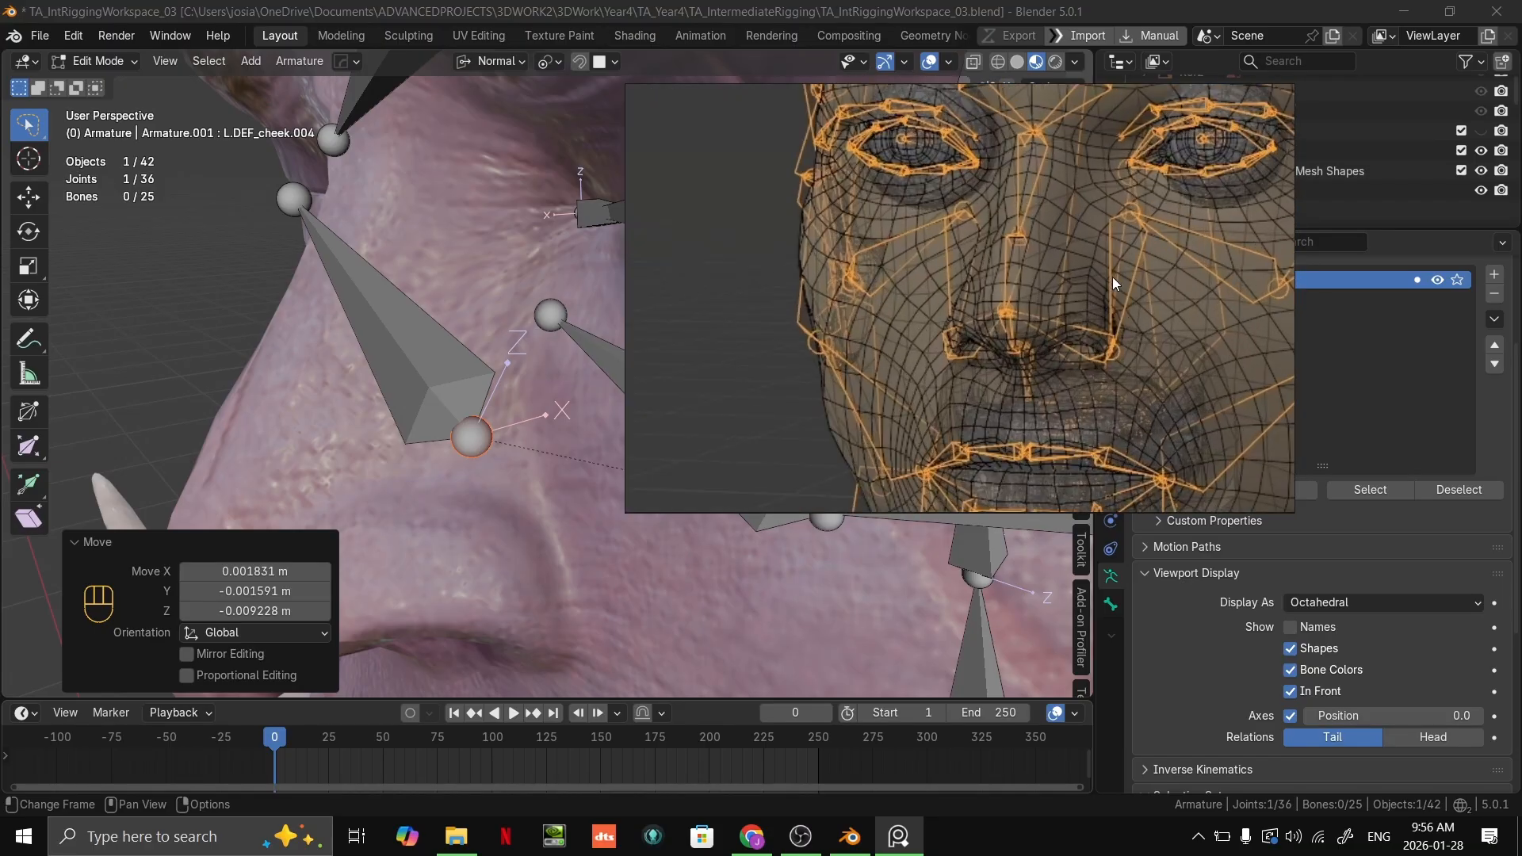
Step: Examine the nose and cheek bone layout in the front-view and three-quarter face reference images, and put the board away
middle_click_drag(1111, 235, 960, 345)
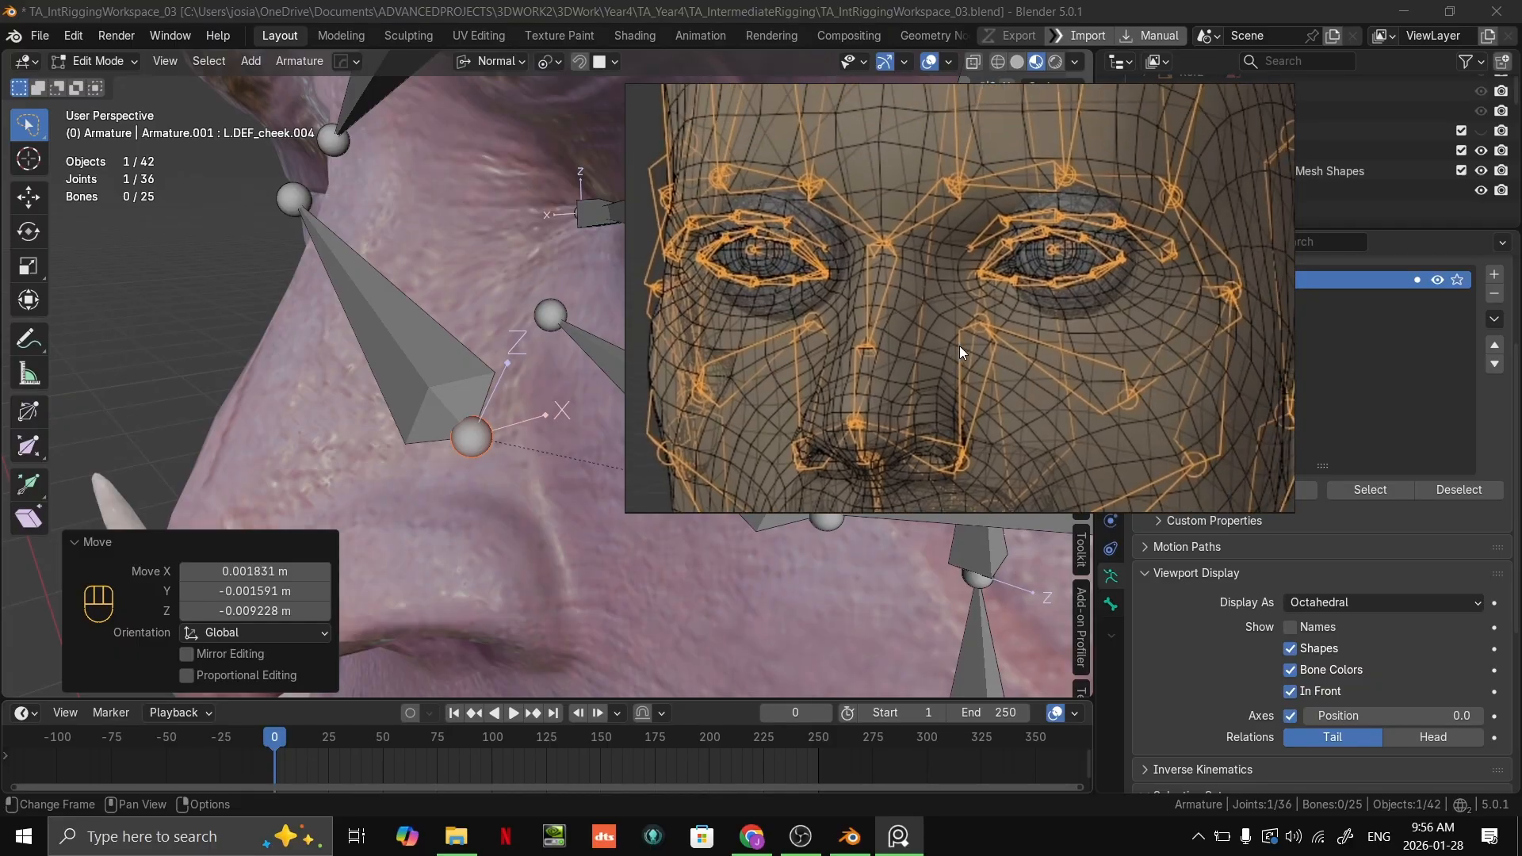
scroll(961, 400, "down", 8)
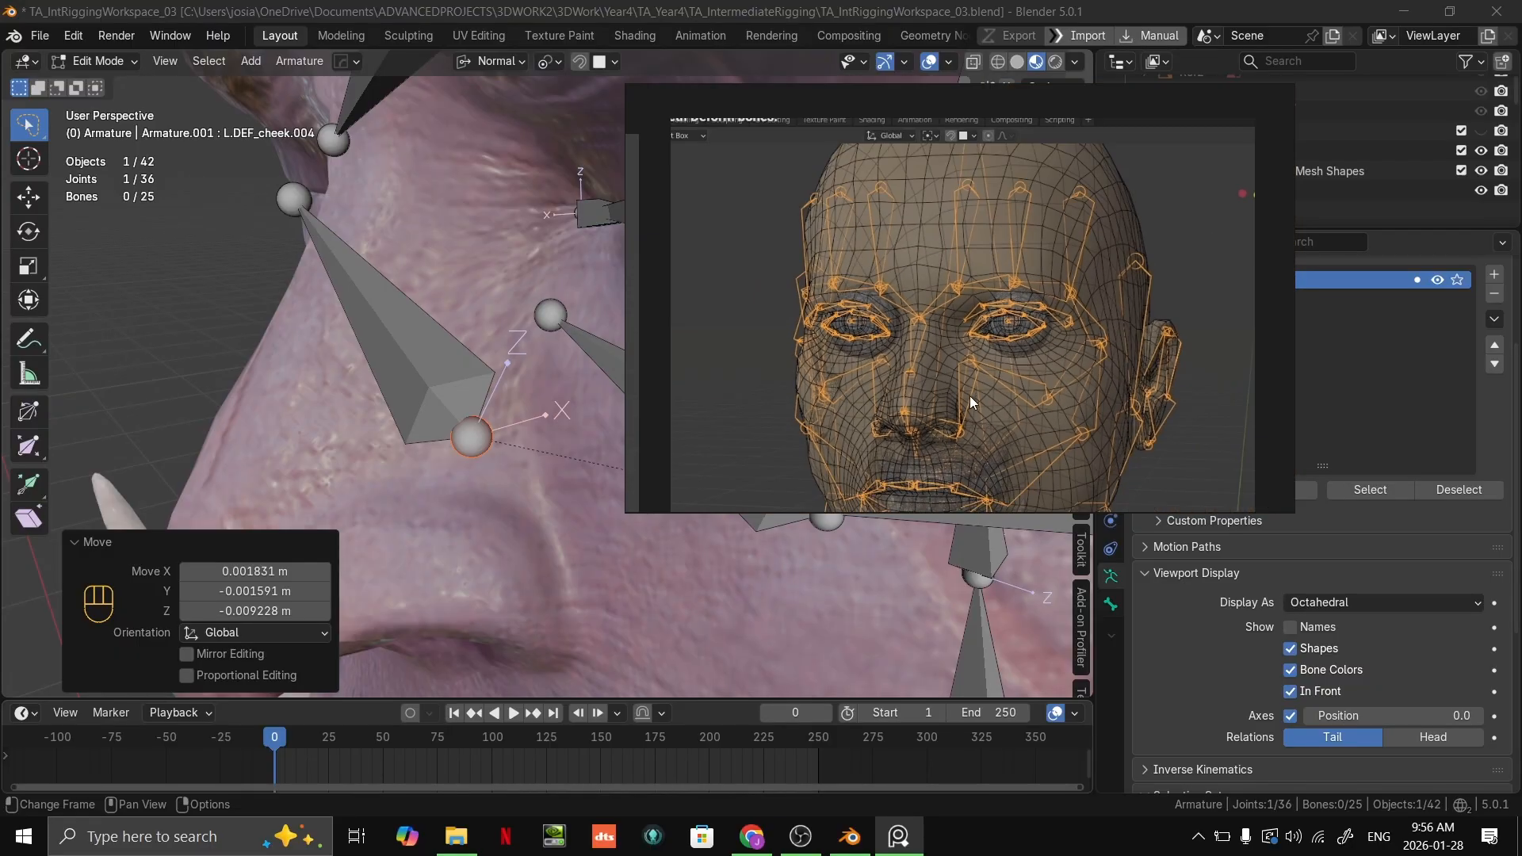
scroll(991, 333, "up", 6)
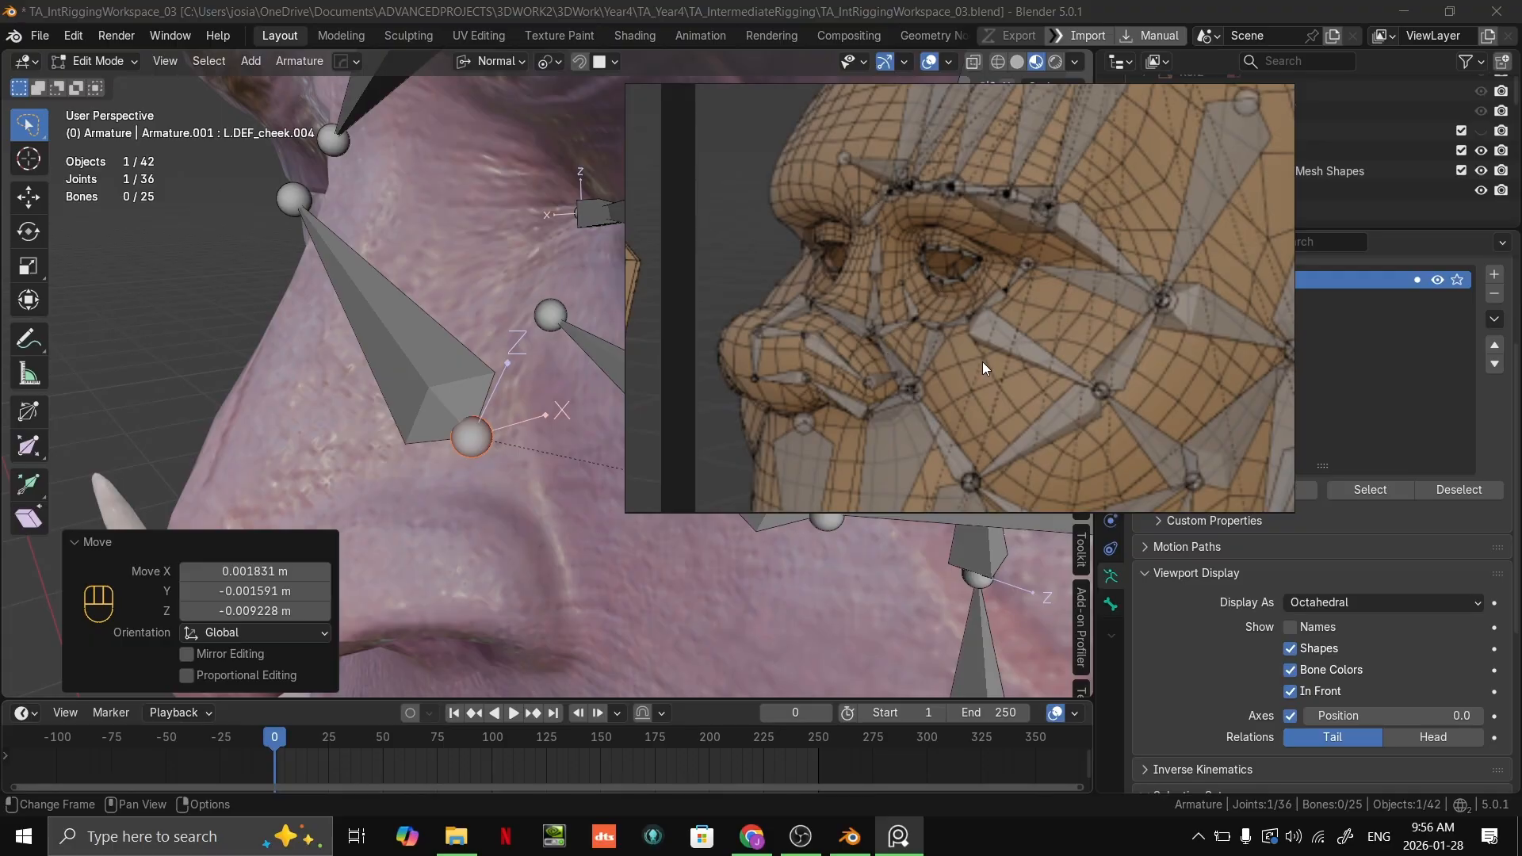
left_click_drag(1001, 346, 936, 593)
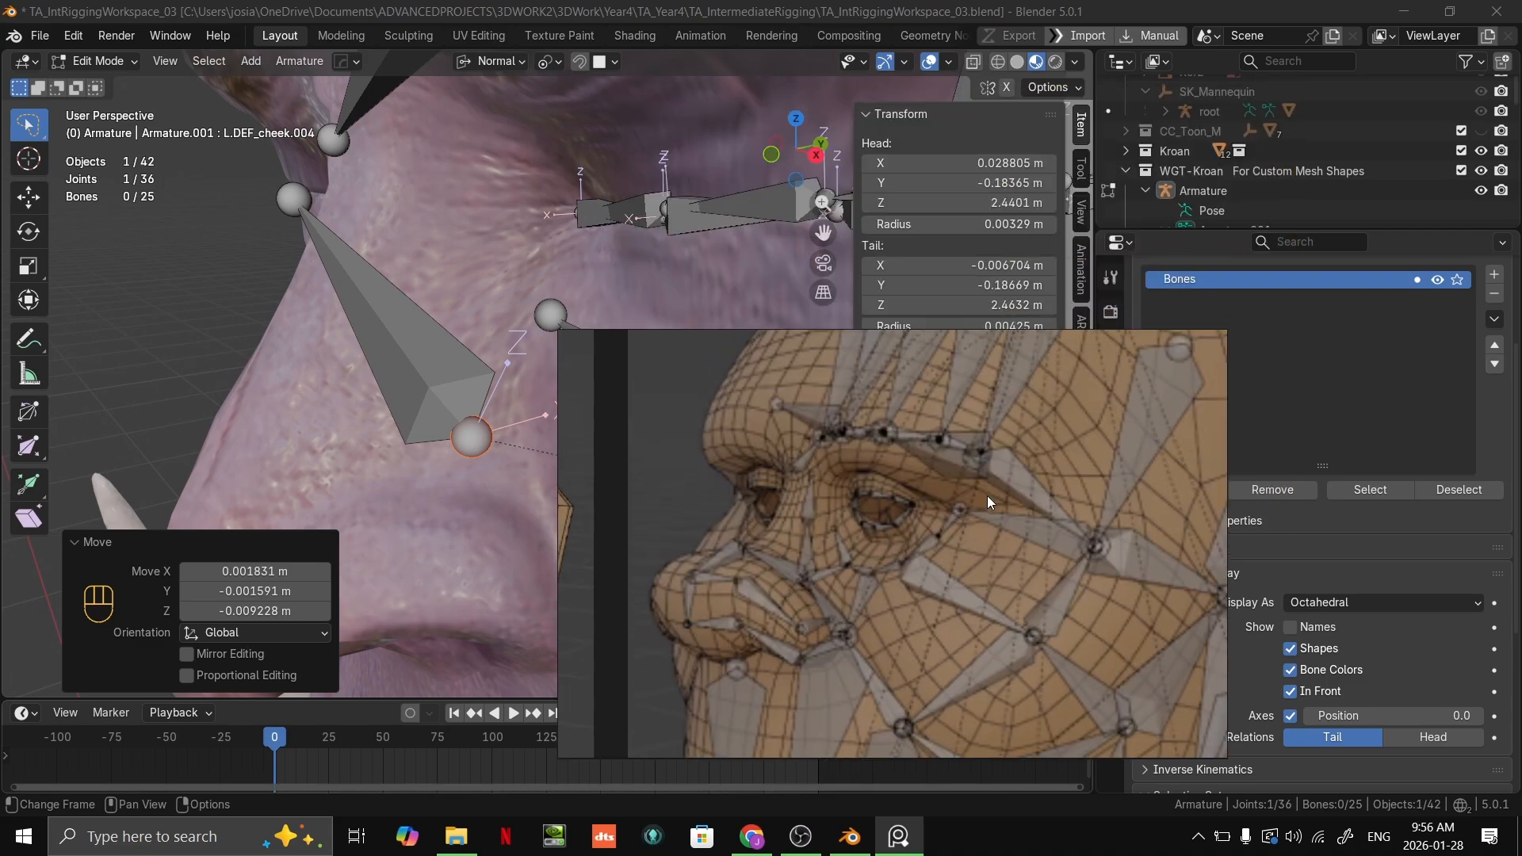
left_click(1129, 348)
Step: Move the head joint of L.DEF_cheek.004 about 0.023 m down to the outer edge of the nostril wing
scroll(534, 379, "down", 4)
left_click(506, 415)
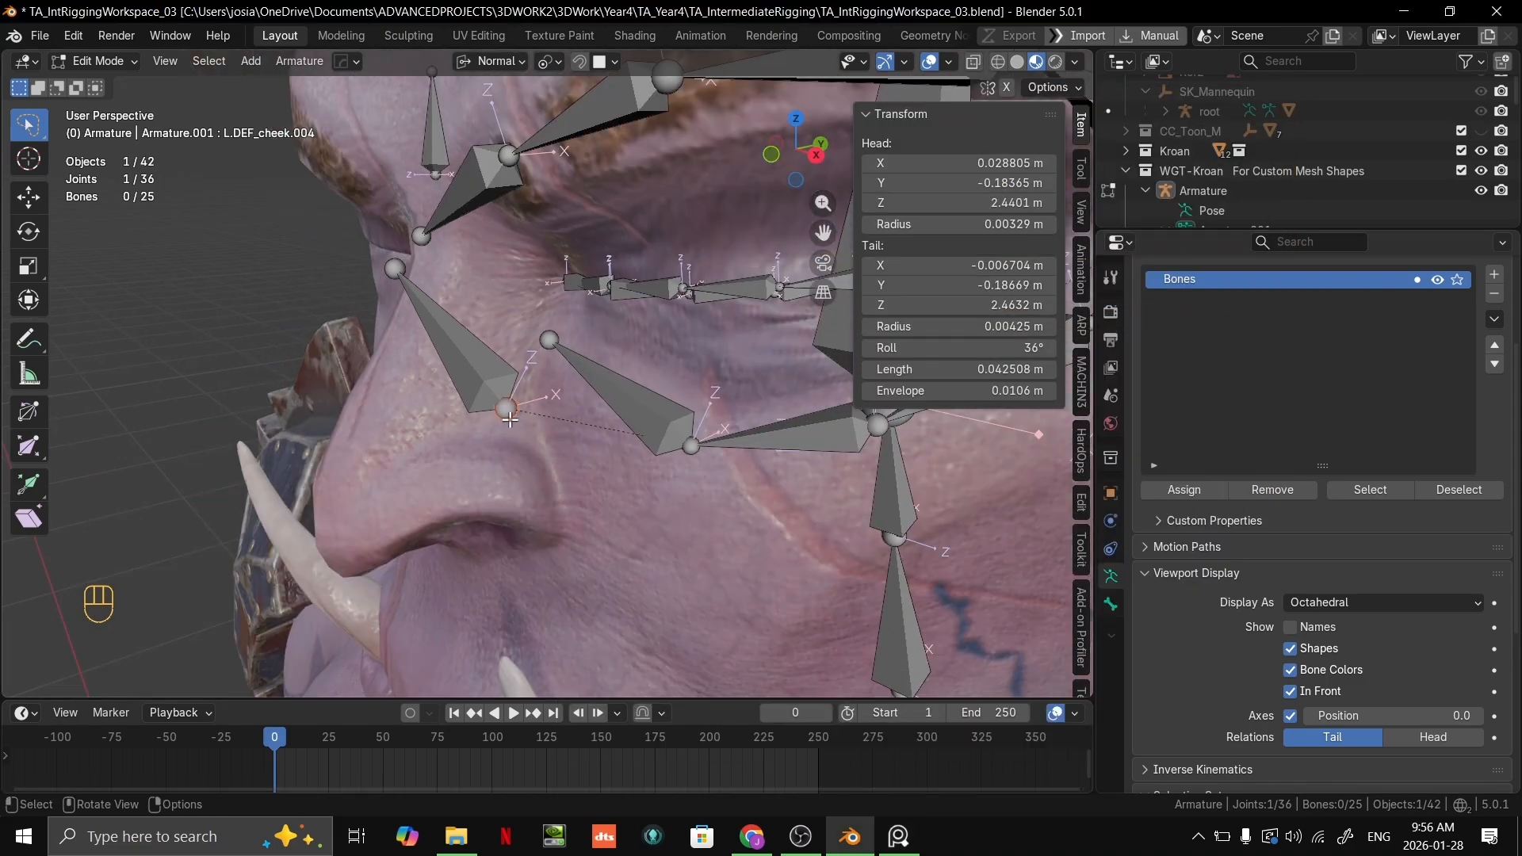
middle_click_drag(504, 414, 527, 402)
key("g")
left_click(597, 514)
scroll(476, 381, "up", 3)
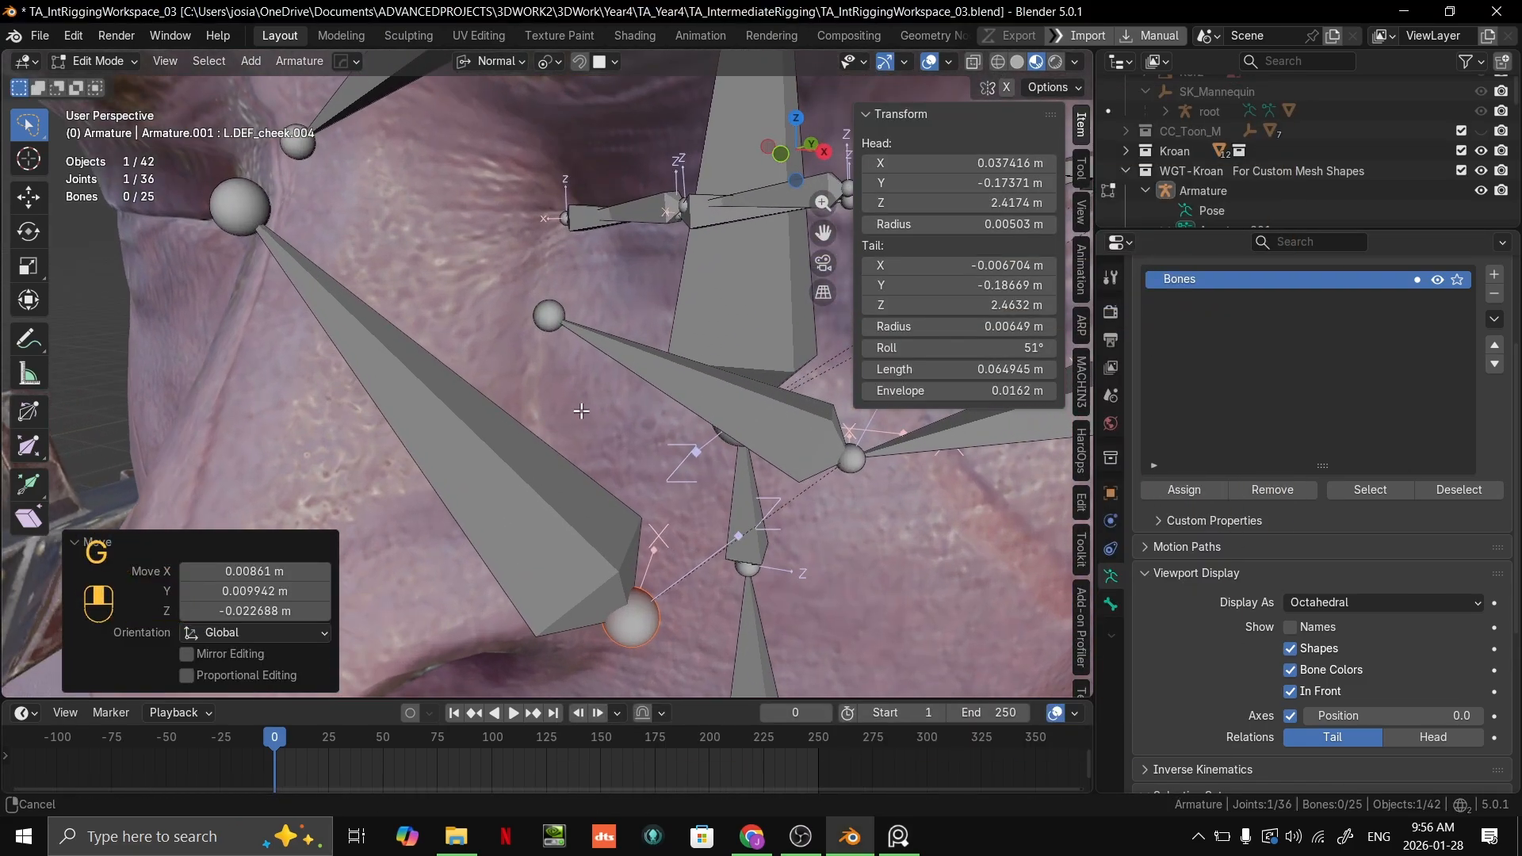
Step: Move the tail joint of L.DEF_cheek.004 down from the nose bridge to the side of the nose, making the bone about 0.026 m long
key("g")
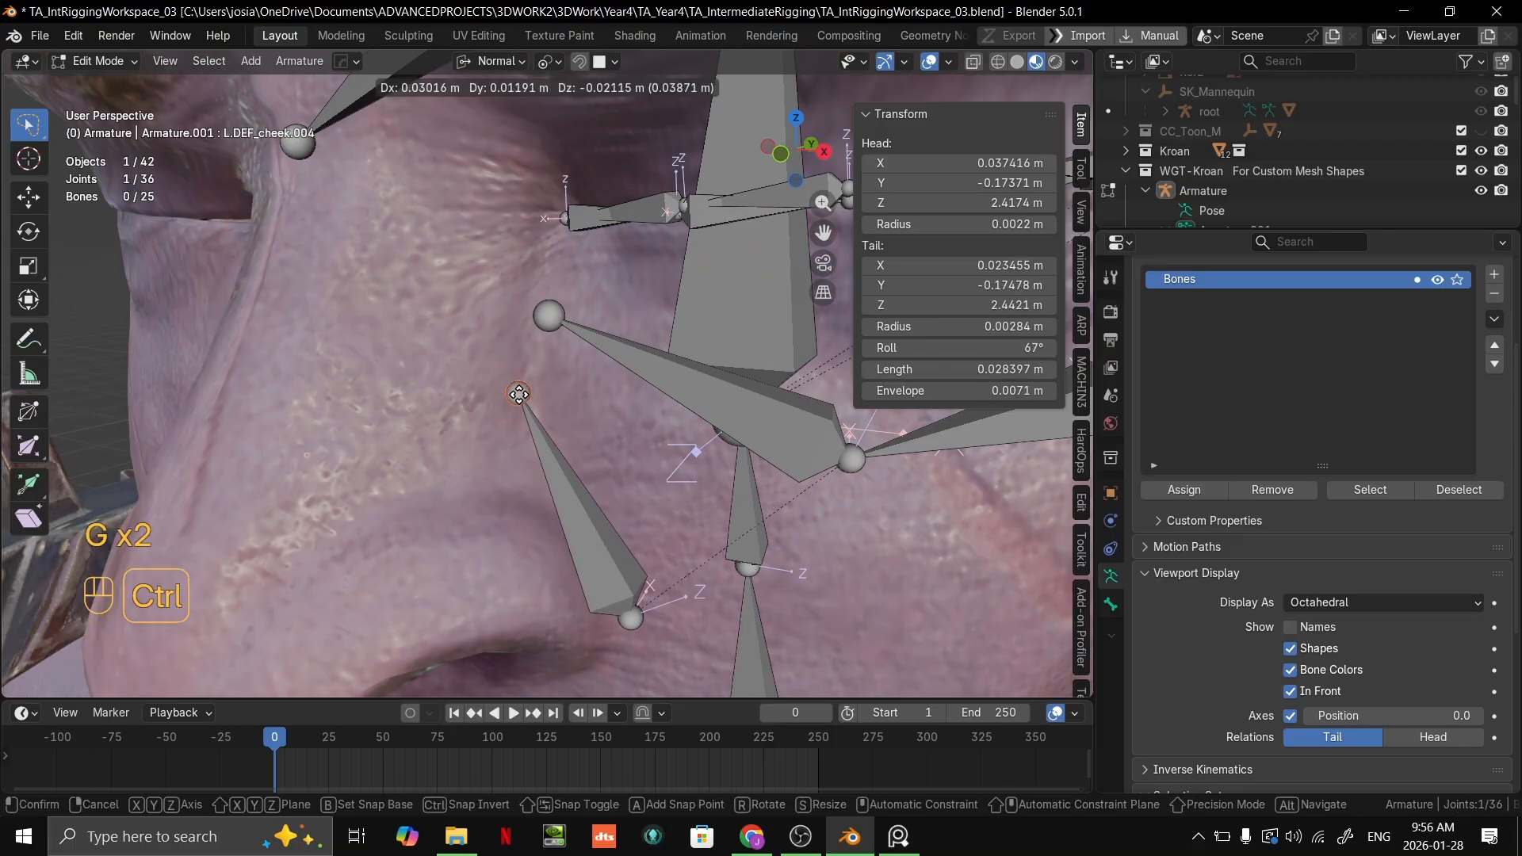
left_click(547, 396, "ctrl")
scroll(548, 390, "down", 3)
mouse_move(551, 387)
middle_mouse_down()
mouse_move(608, 358)
mouse_move(530, 391)
middle_mouse_up()
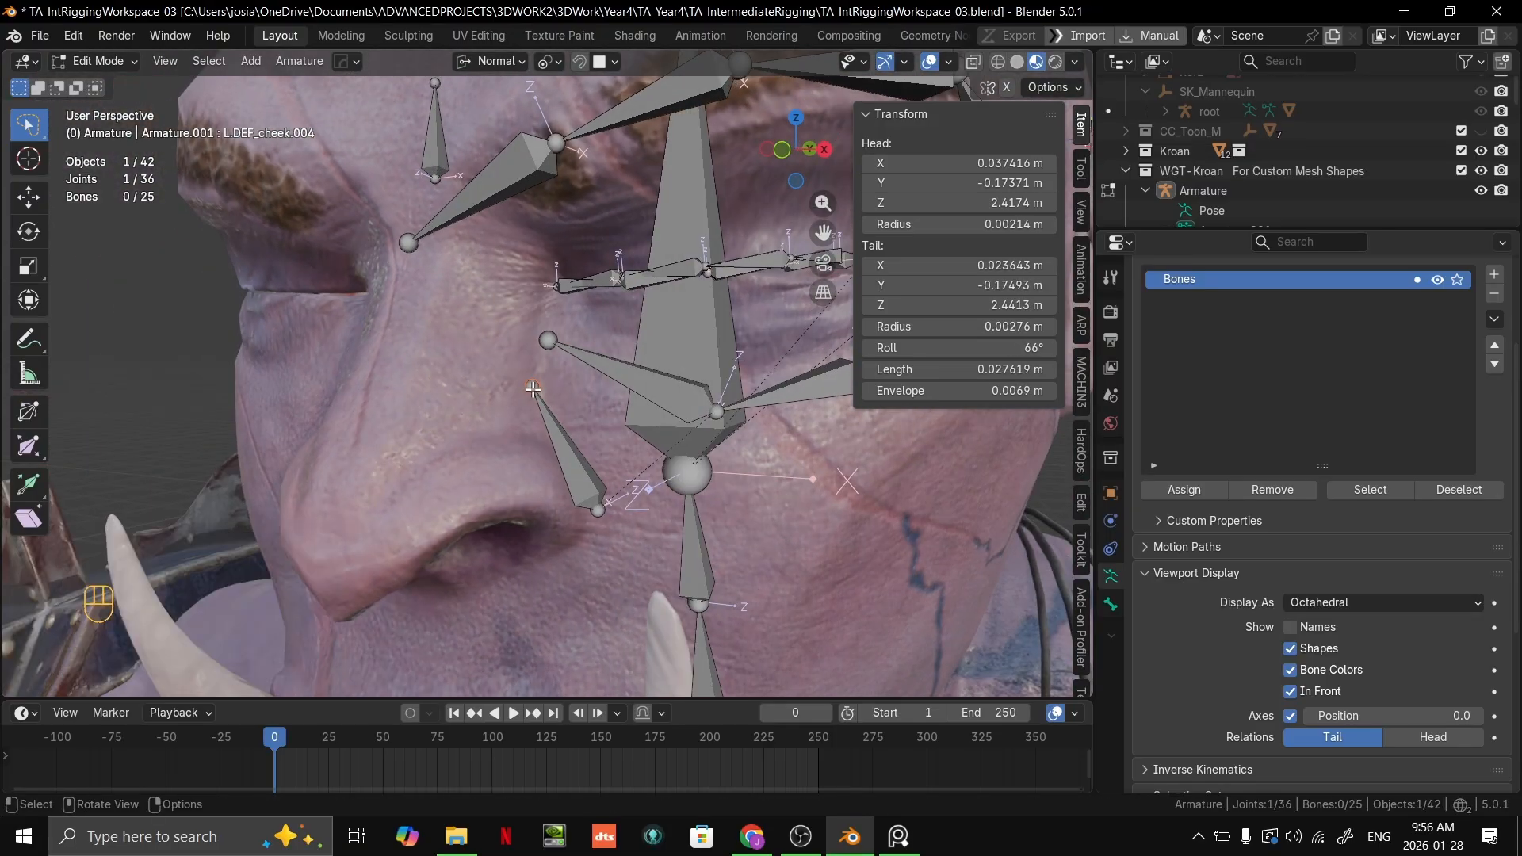
key("g")
left_click(534, 396, "ctrl")
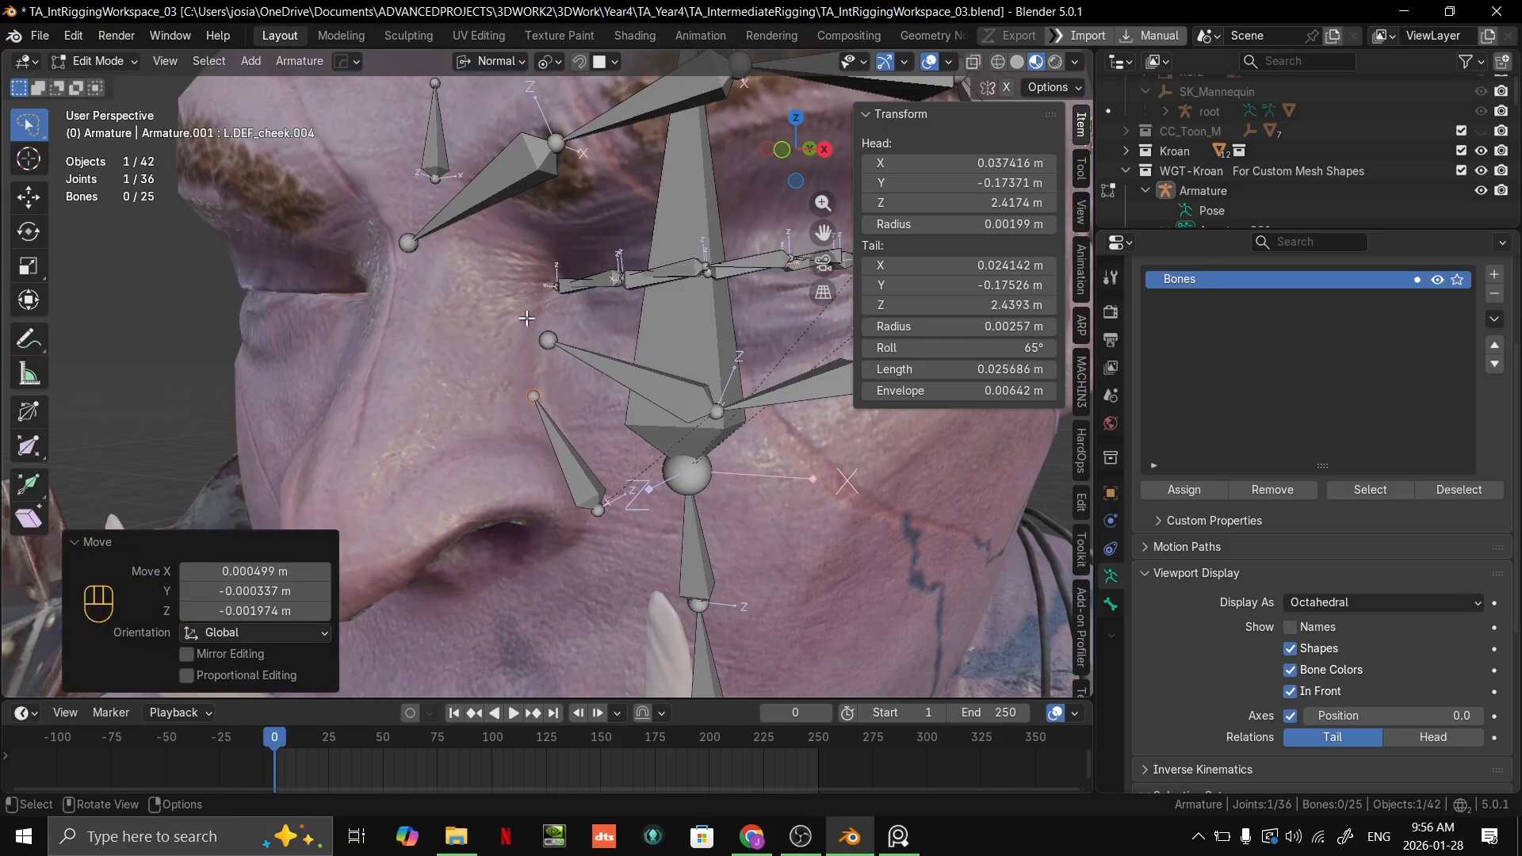
Step: Try placing L.DEF_cheek.004 higher, with its head beside the inner eye corner and its tail about 0.010 m further up the nose
left_click(600, 507)
key("g")
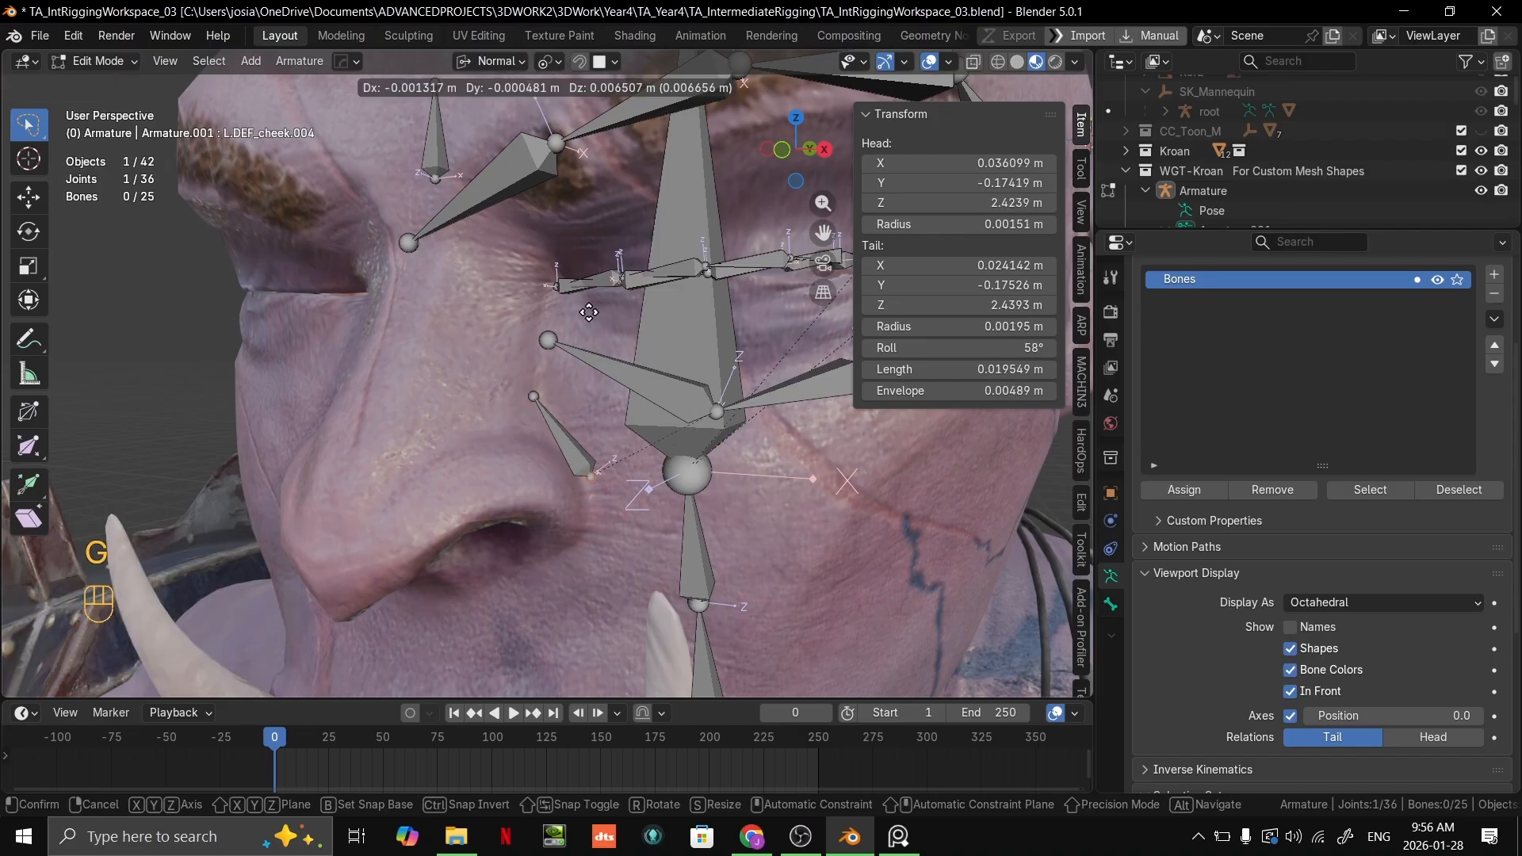
left_click(541, 374, "ctrl")
left_click(533, 396)
key("g")
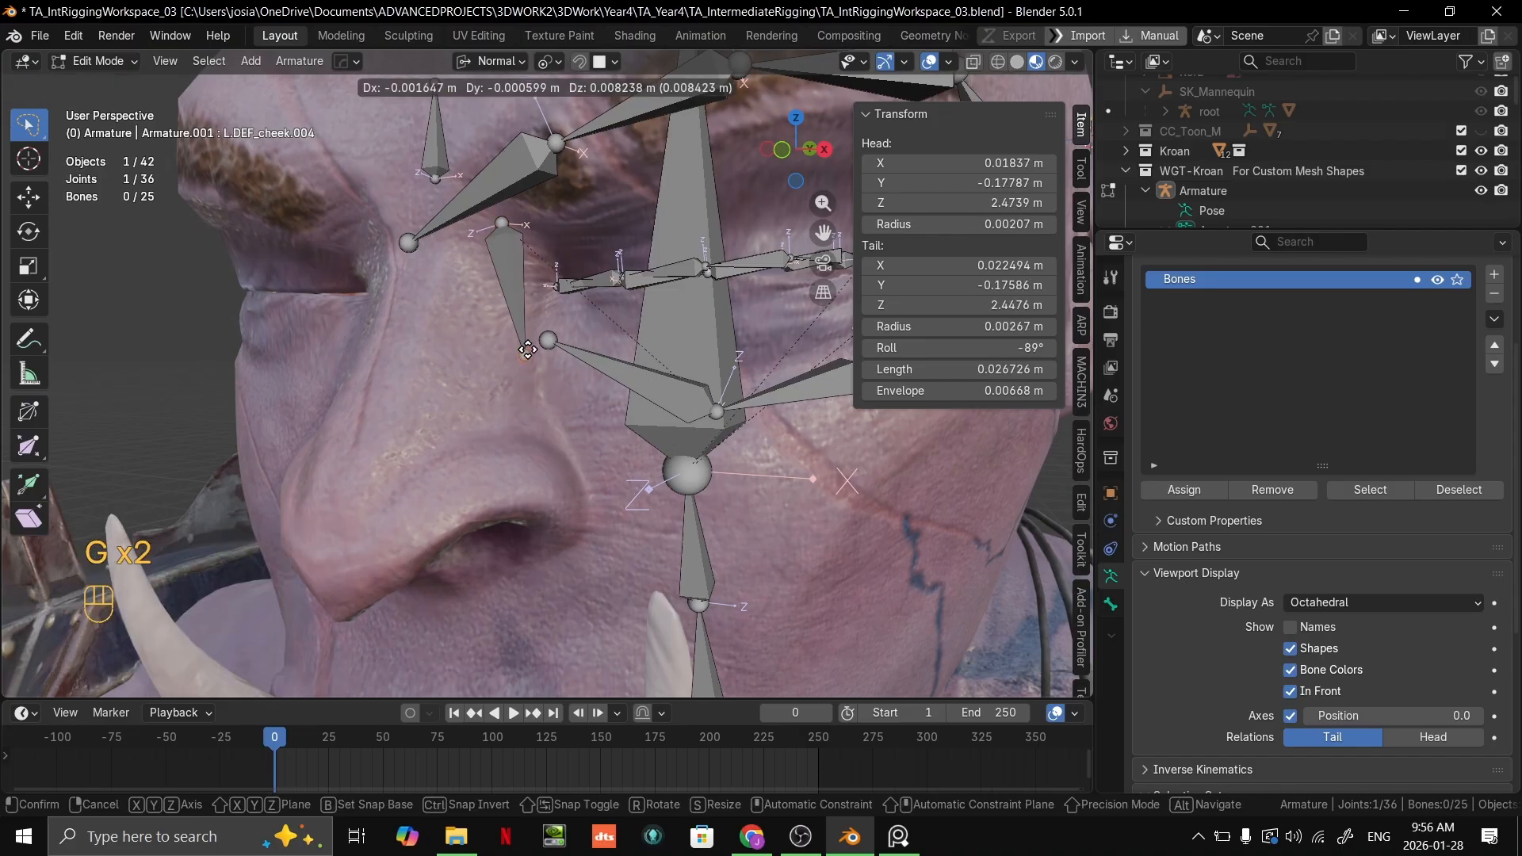
left_click(521, 354, "alt")
Step: Bring back the reference board, check the bones along the side of the nose, and move it clear of the orc's face
key("alt+Tab")
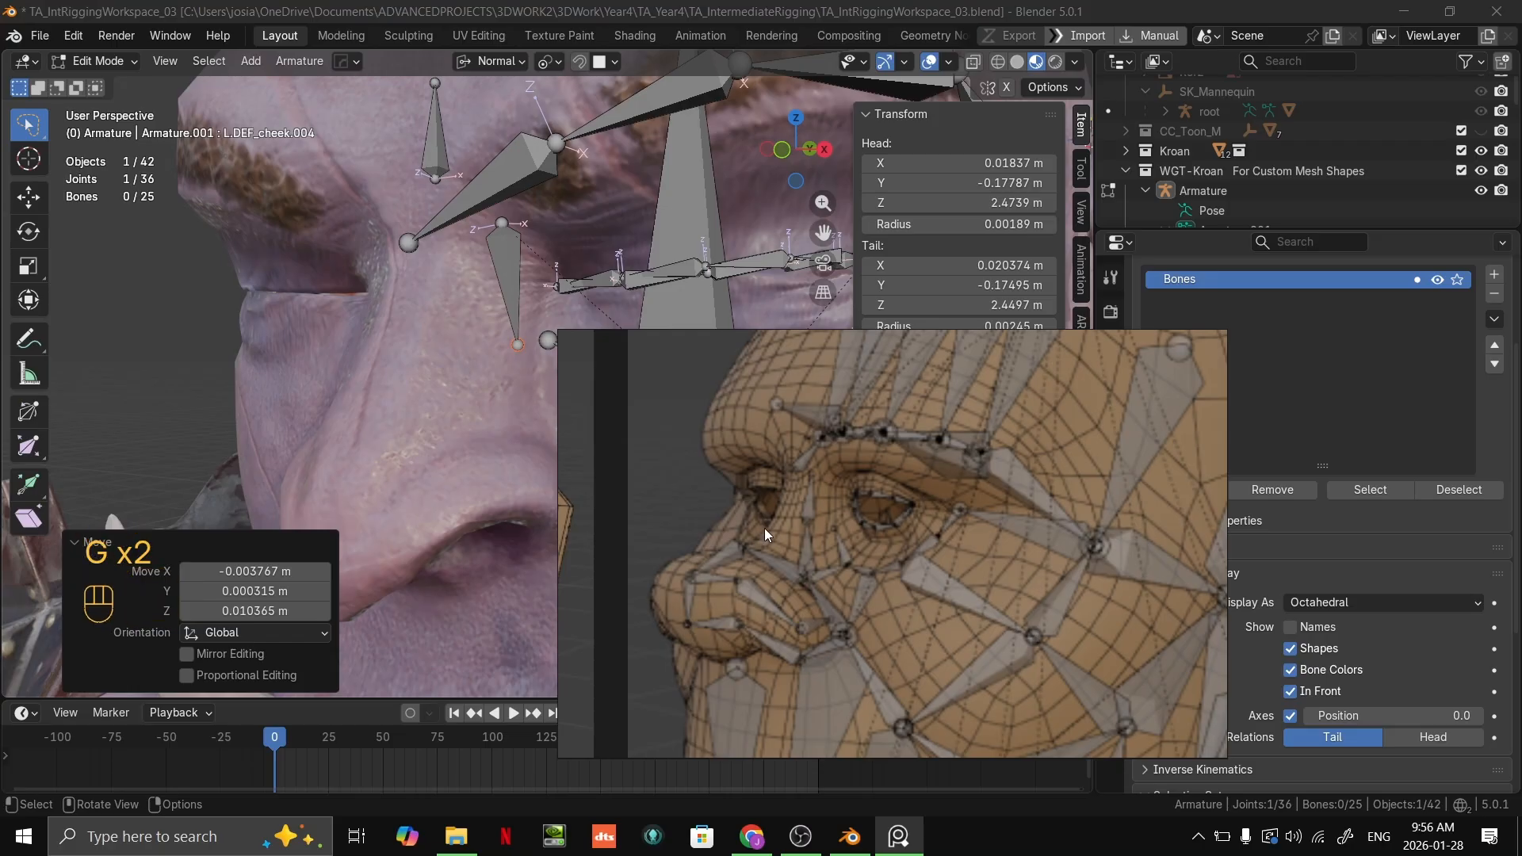
left_click_drag(805, 519, 820, 476)
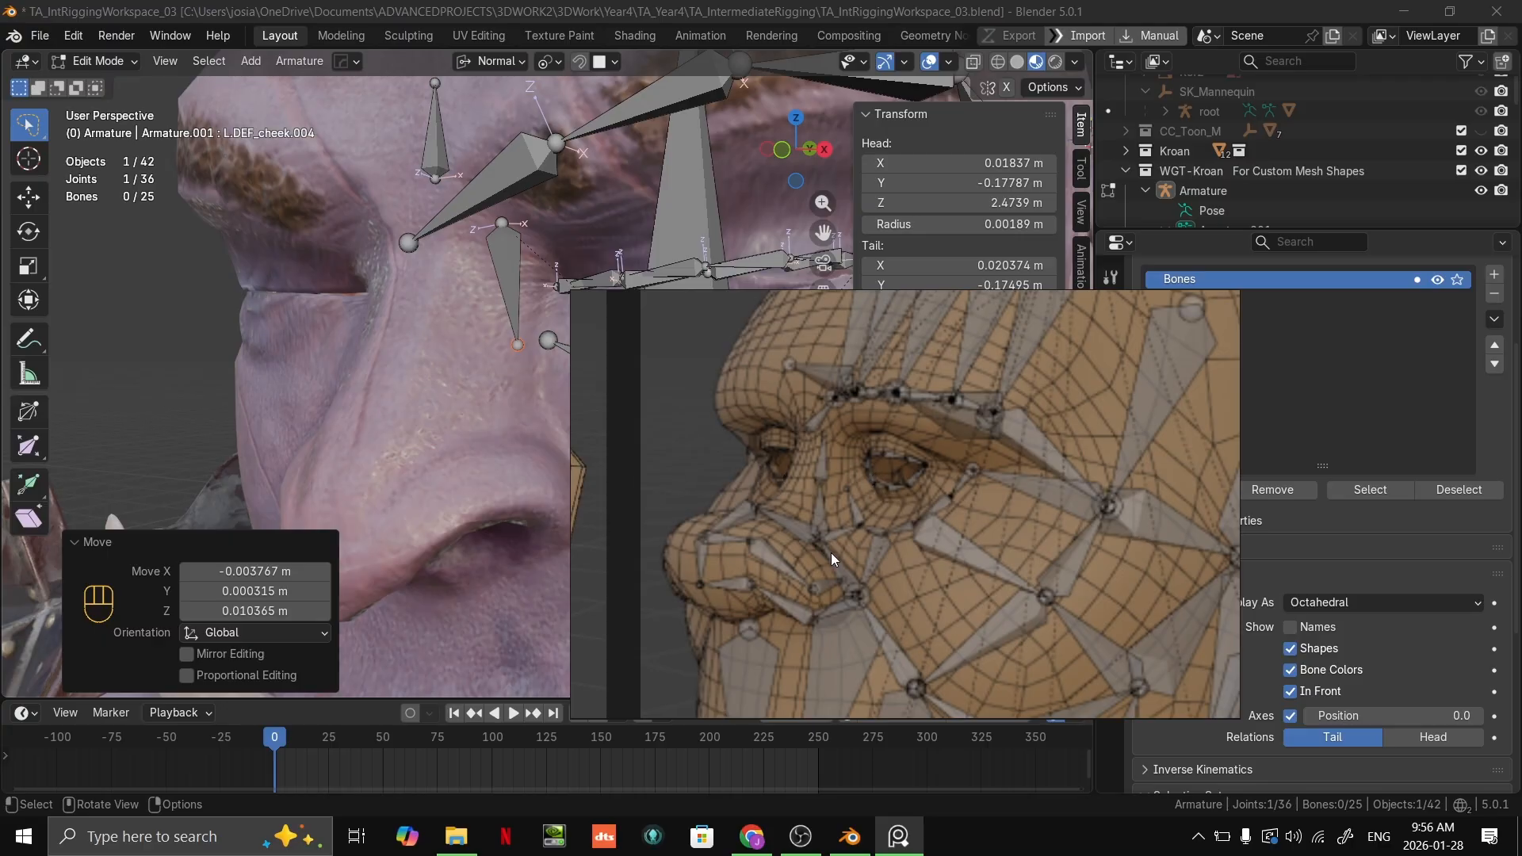
left_click_drag(854, 573, 795, 512)
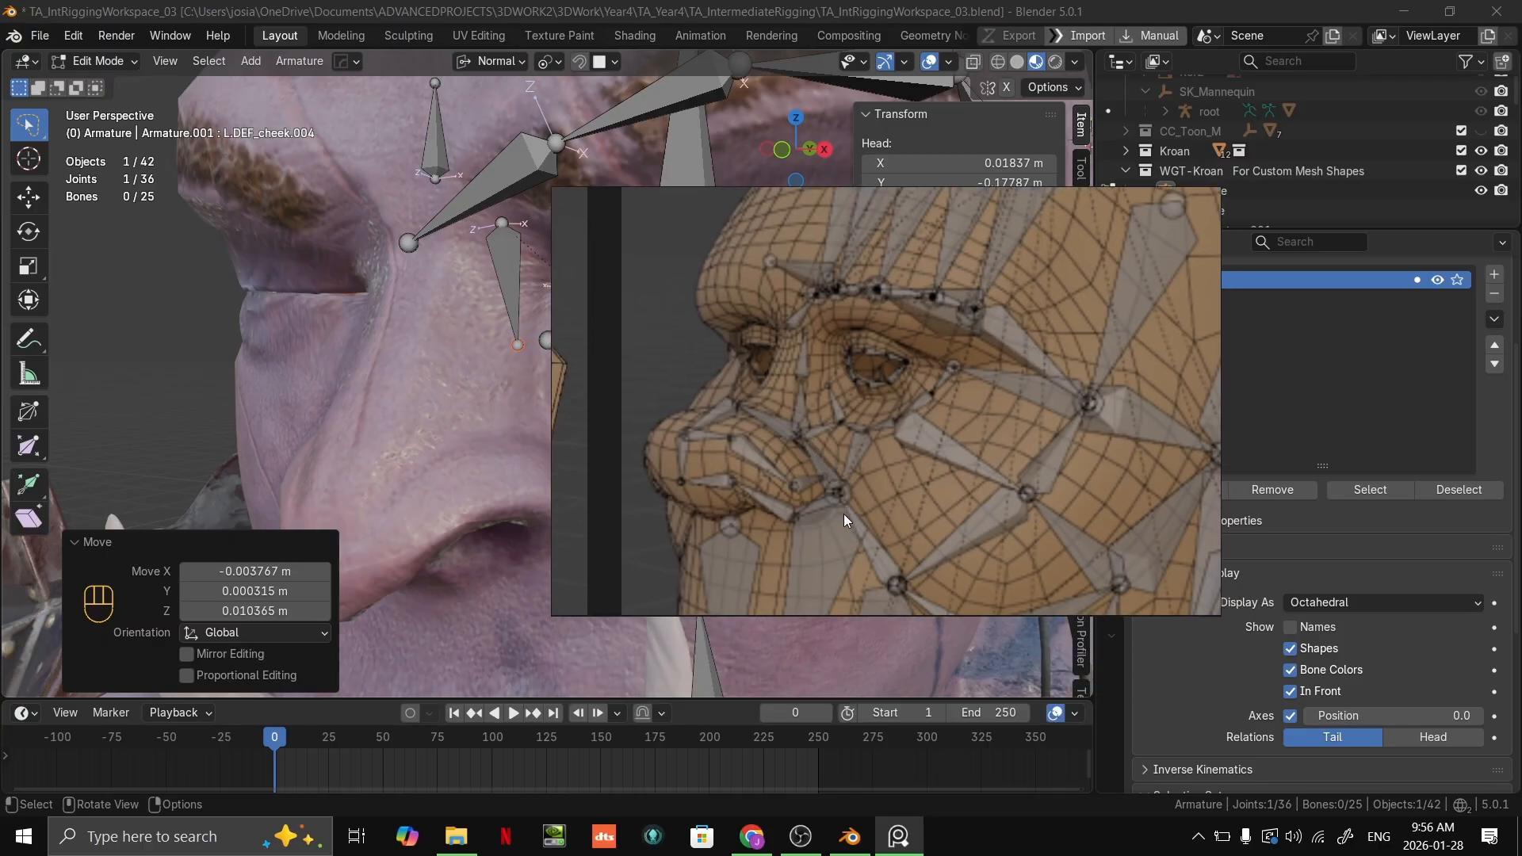
left_click_drag(869, 387, 1136, 799)
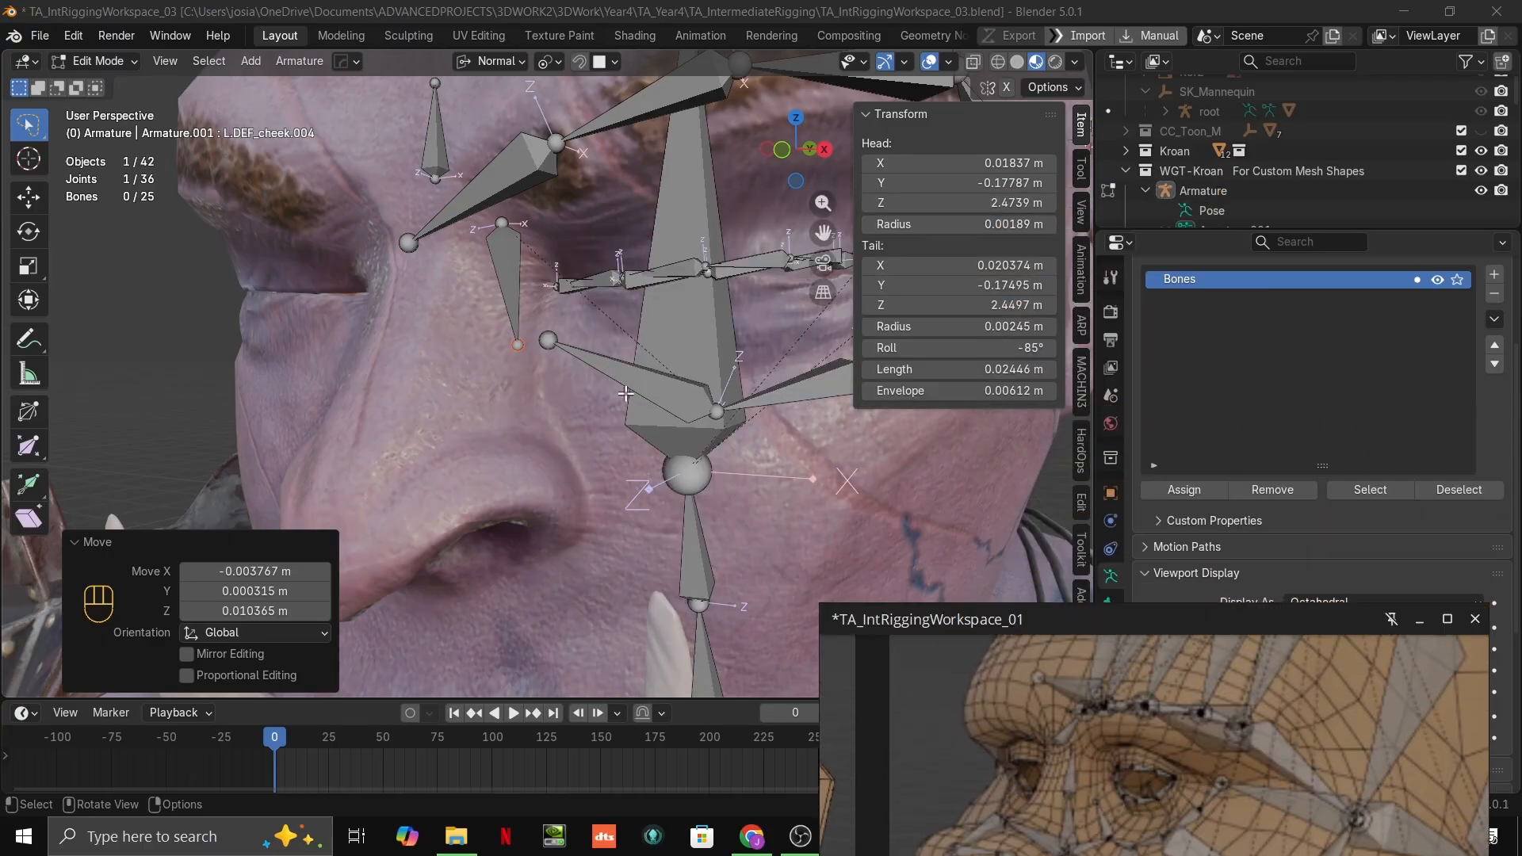
Step: Move the head joint of L.DEF_cheek.004 about 0.056 m down to the nostril wing and its tail about 0.015 m down
left_click(501, 223)
key("g")
left_click(592, 510, "ctrl")
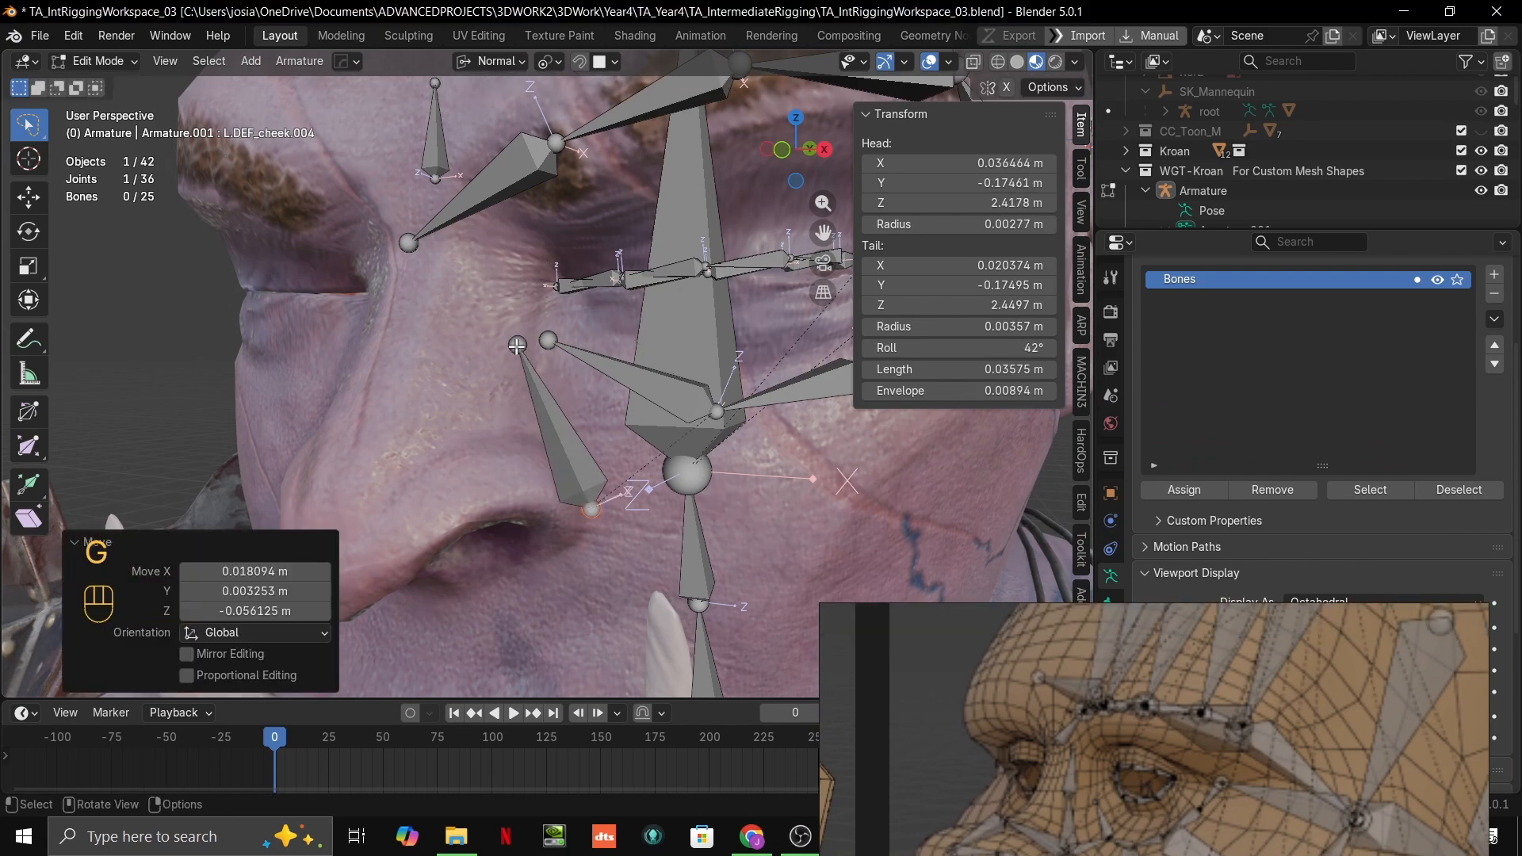
key("g")
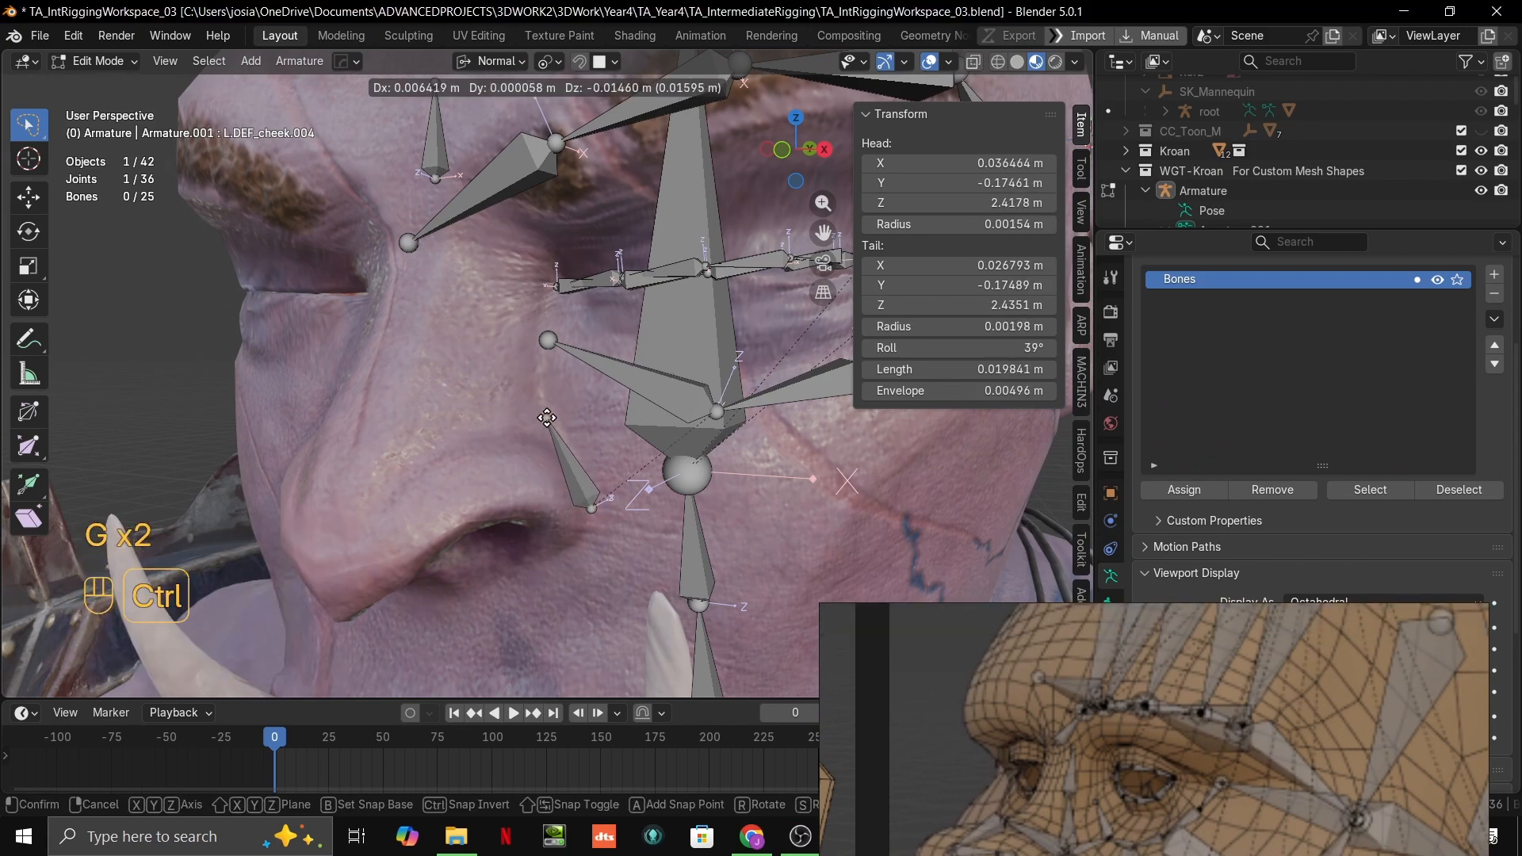
left_click(547, 418, "ctrl")
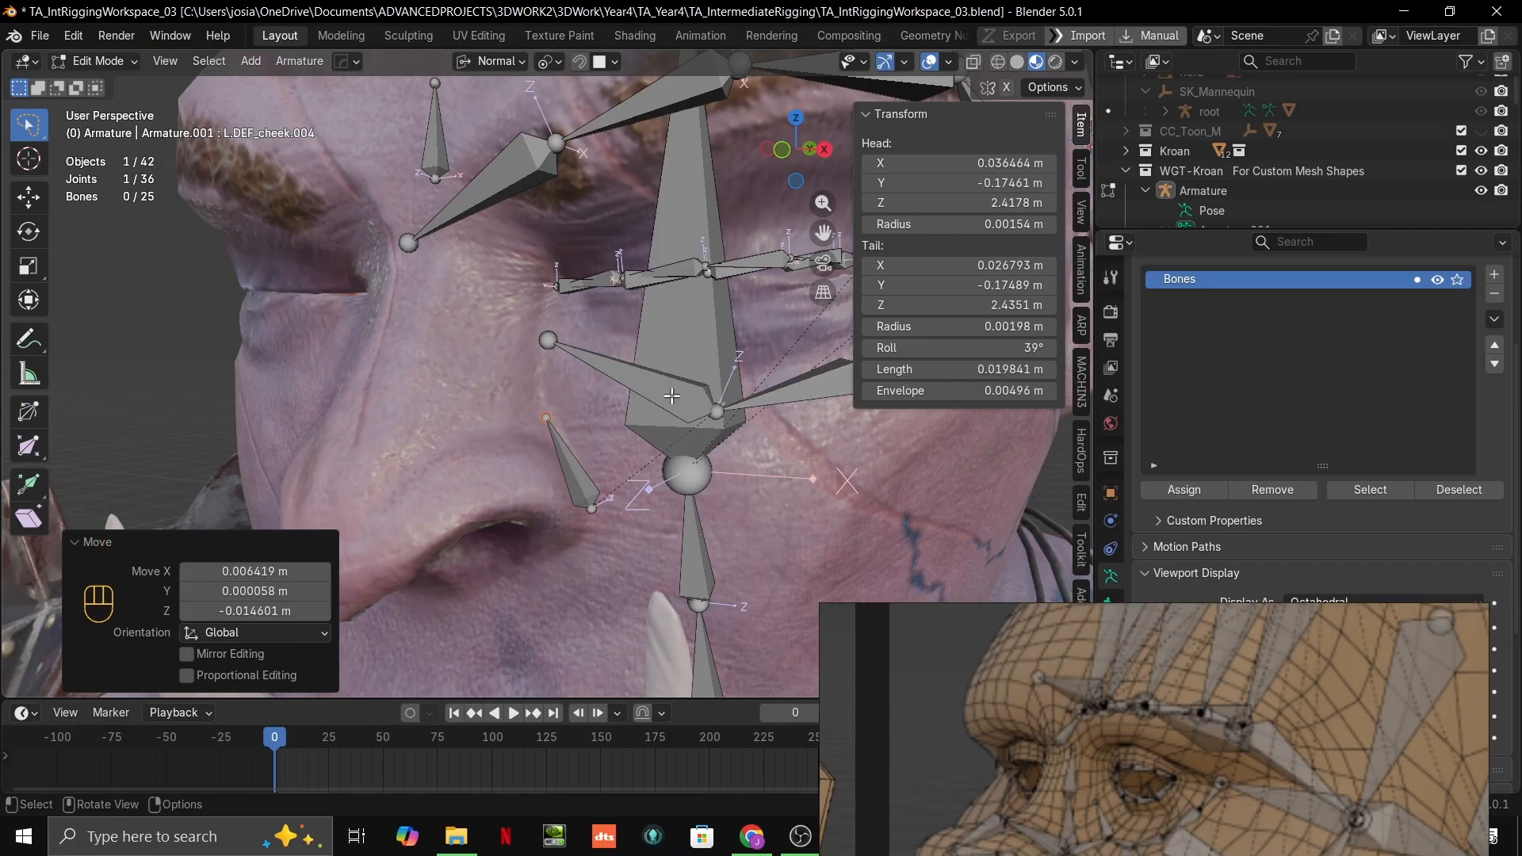
Step: Following the reference board, extrude two bones up the side of the nose toward the inner brow, about 0.023 m and 0.017 m long
mouse_move(672, 395)
middle_mouse_down()
mouse_move(690, 382)
mouse_move(662, 389)
middle_mouse_up()
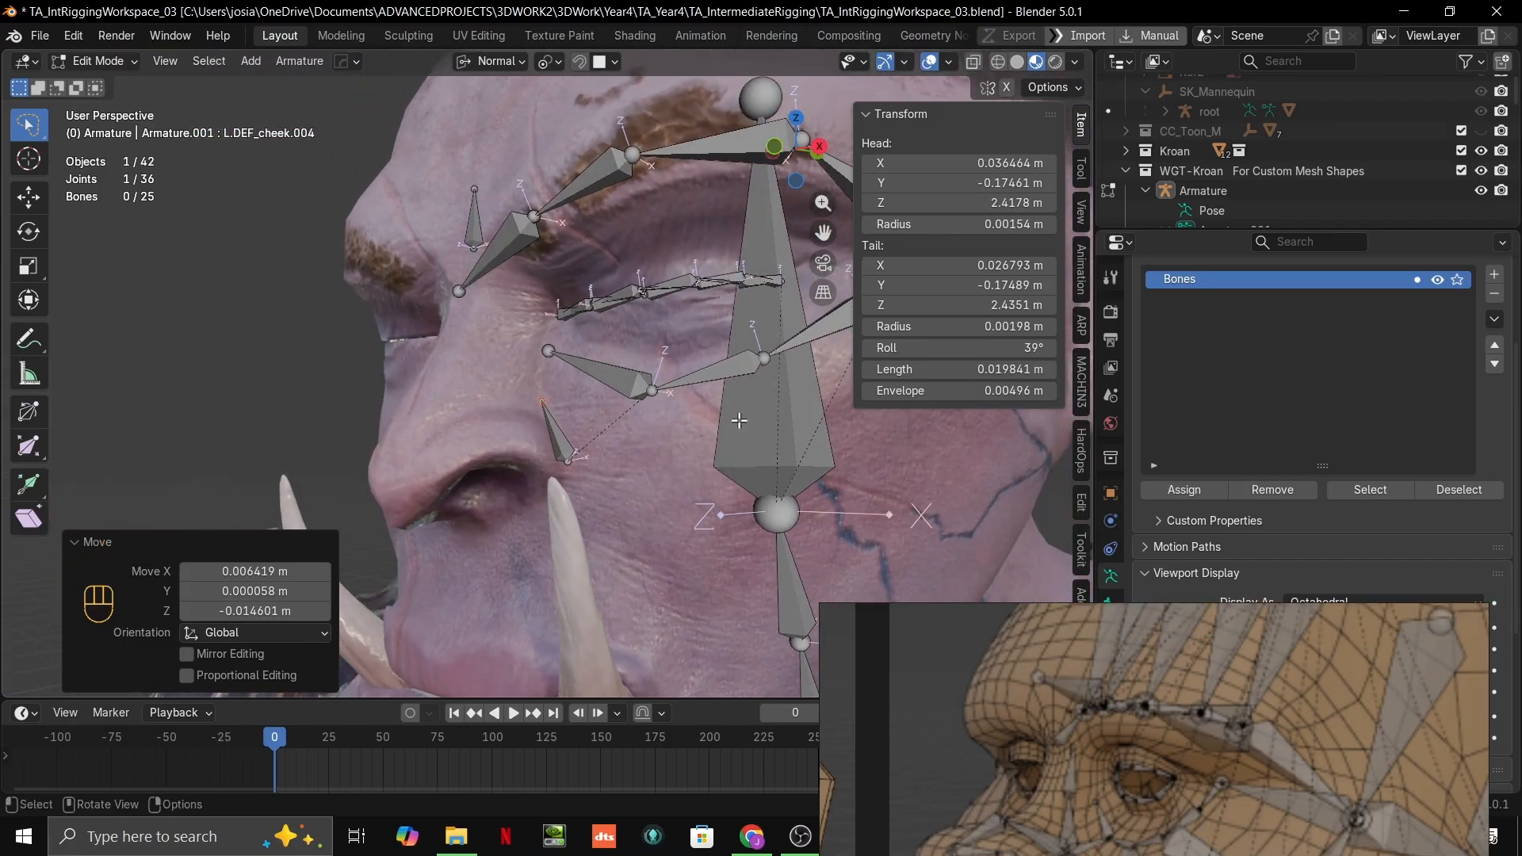
scroll(1213, 787, "up", 2)
middle_click_drag(1213, 786, 1178, 701)
right_click_drag(1171, 710, 1161, 512)
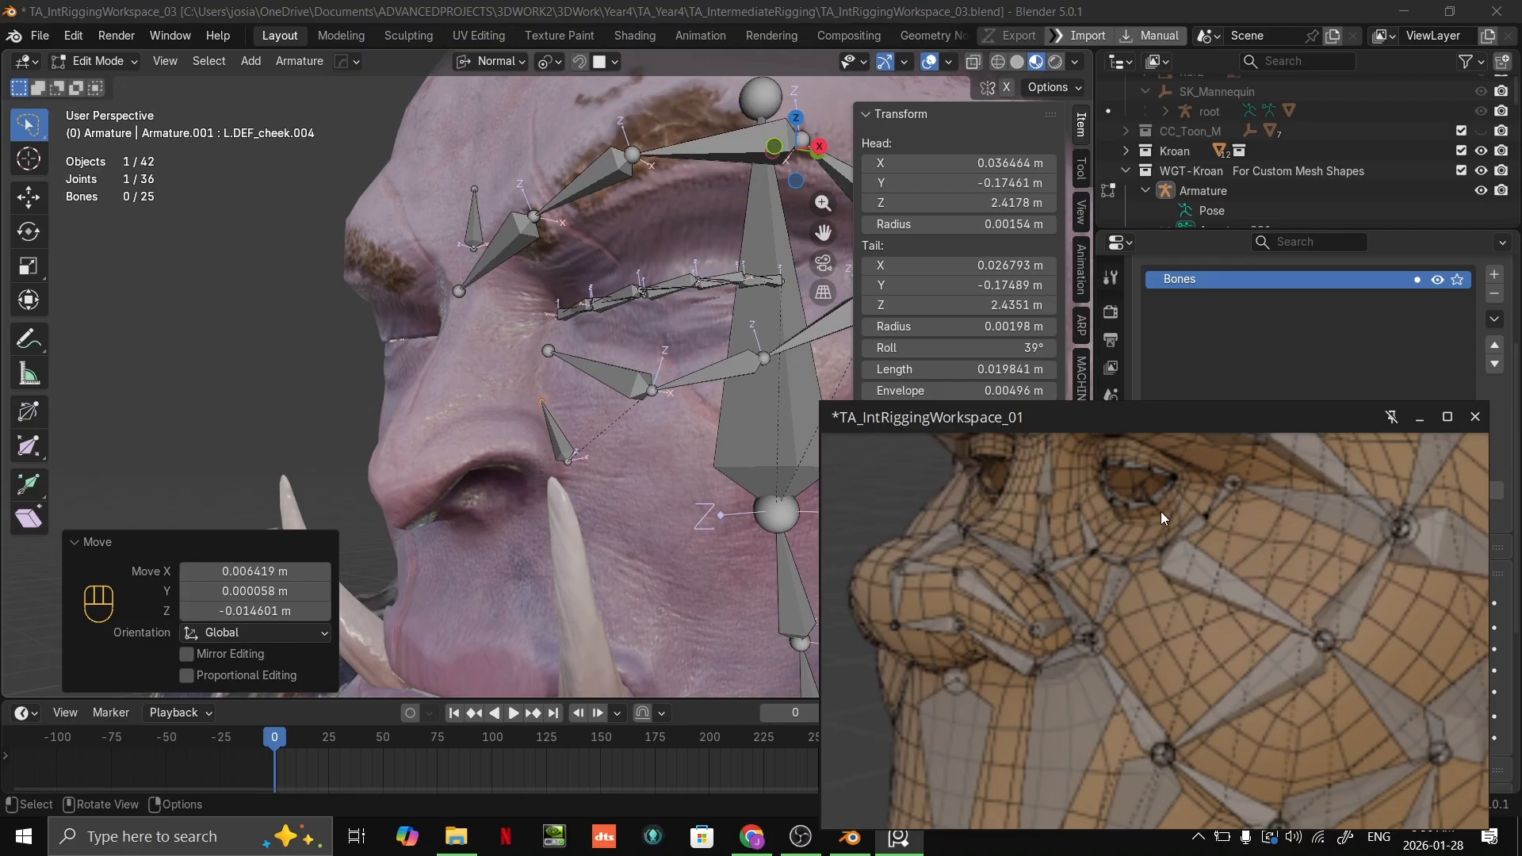
scroll(1161, 511, "up", 2)
scroll(524, 351, "up", 3)
key("e")
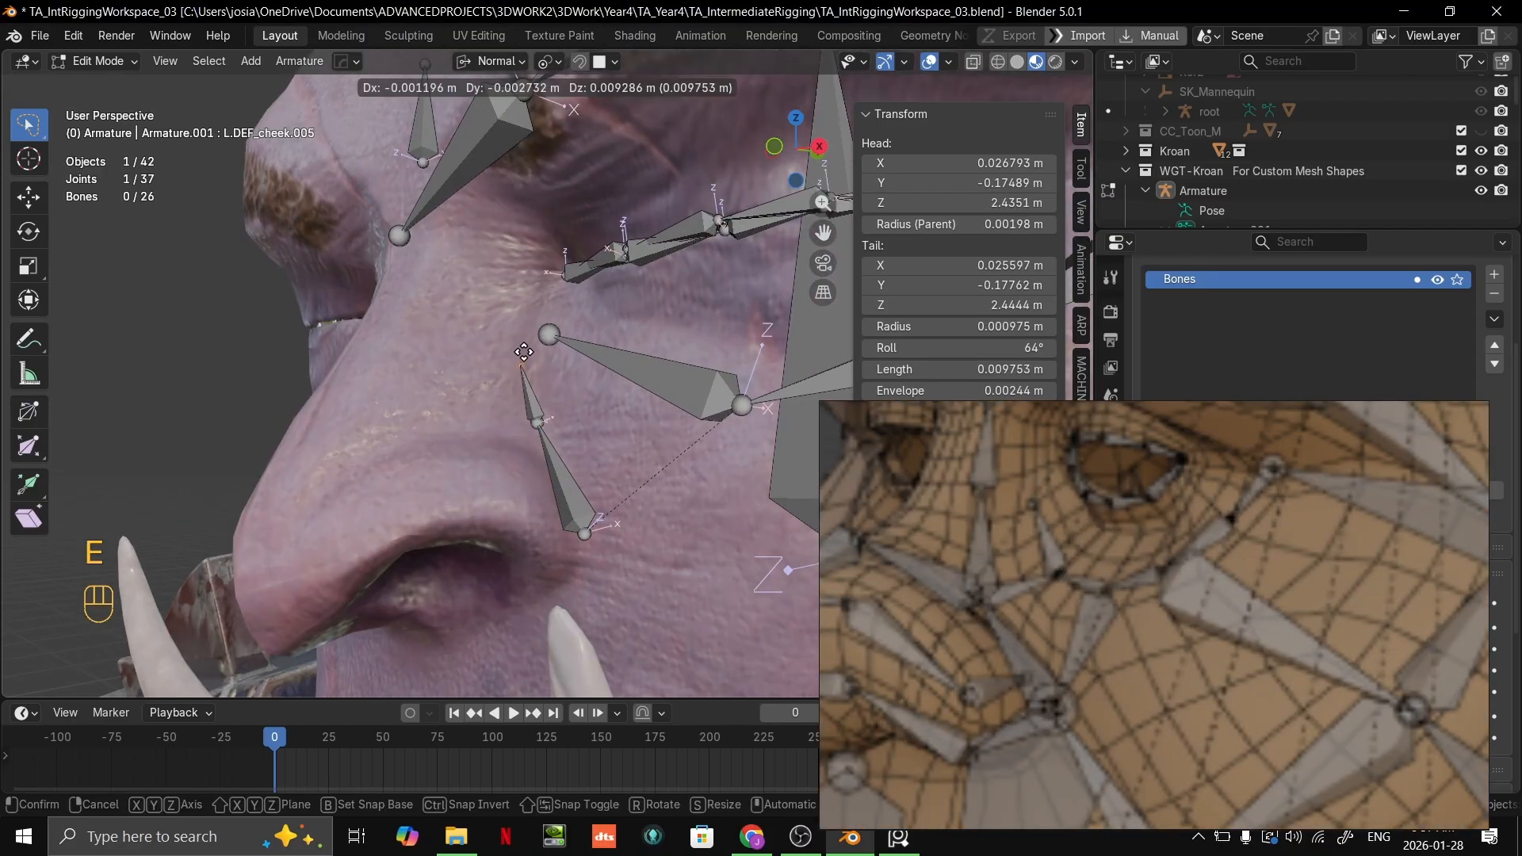
left_click(503, 301)
scroll(977, 522, "down", 3)
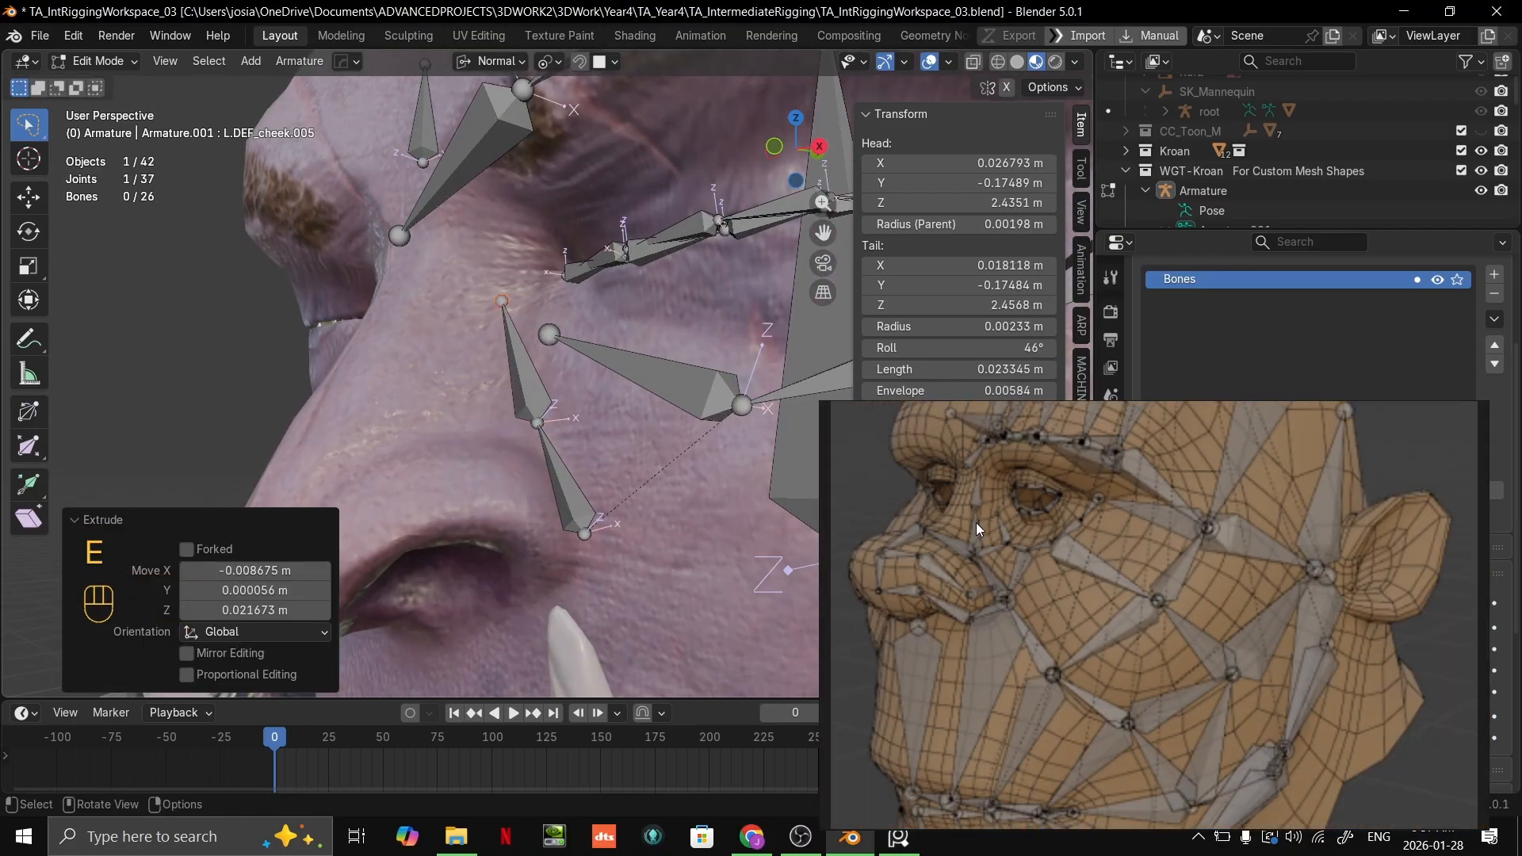
key("e")
left_click(487, 204)
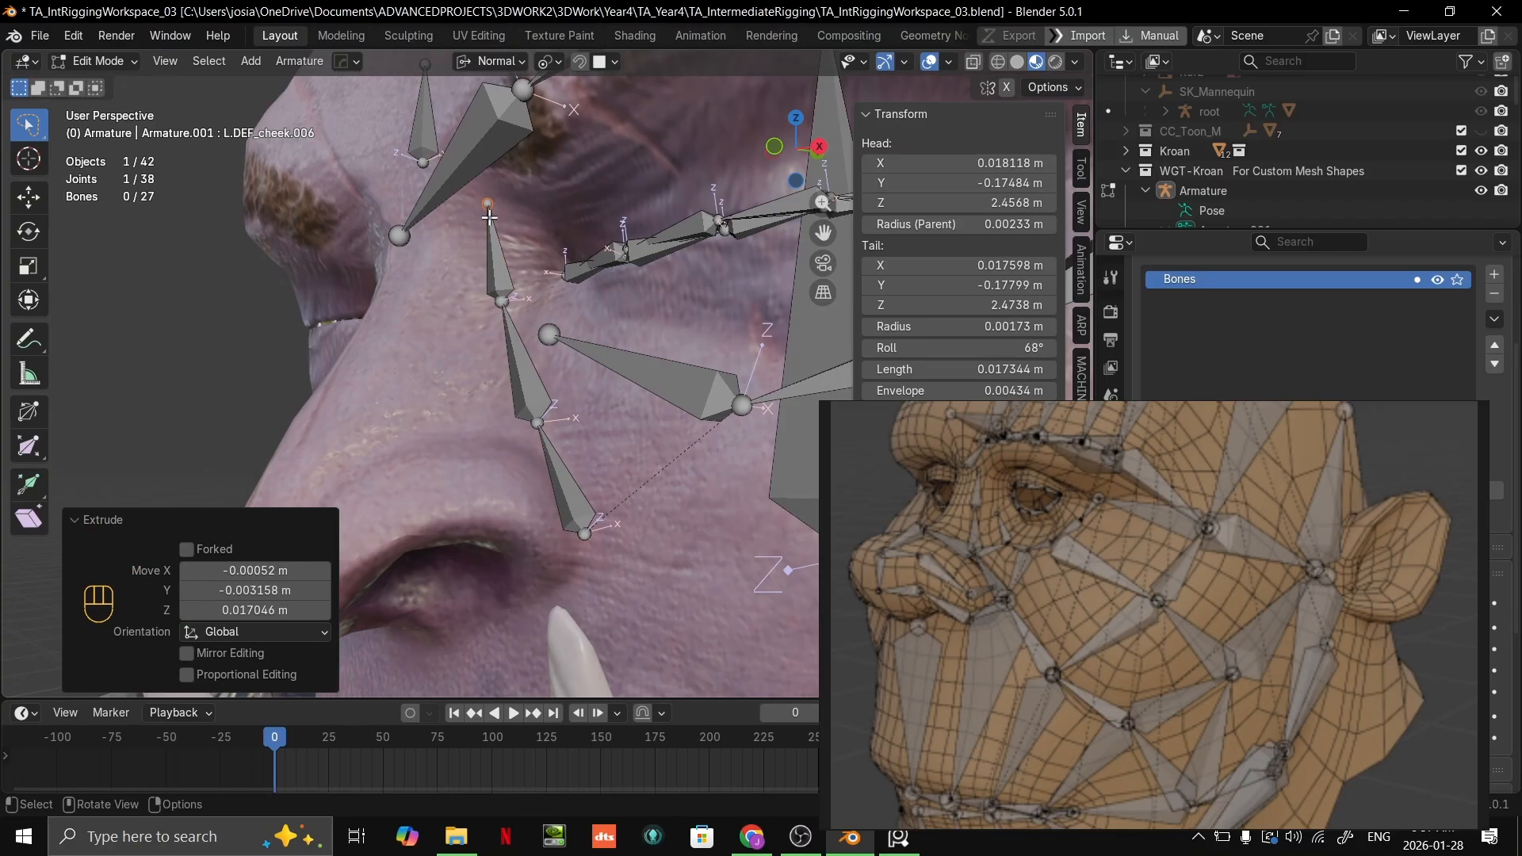
Step: Select the large DEF_head bone and move the reference board clear of the armature's display settings
scroll(503, 236, "up", 1)
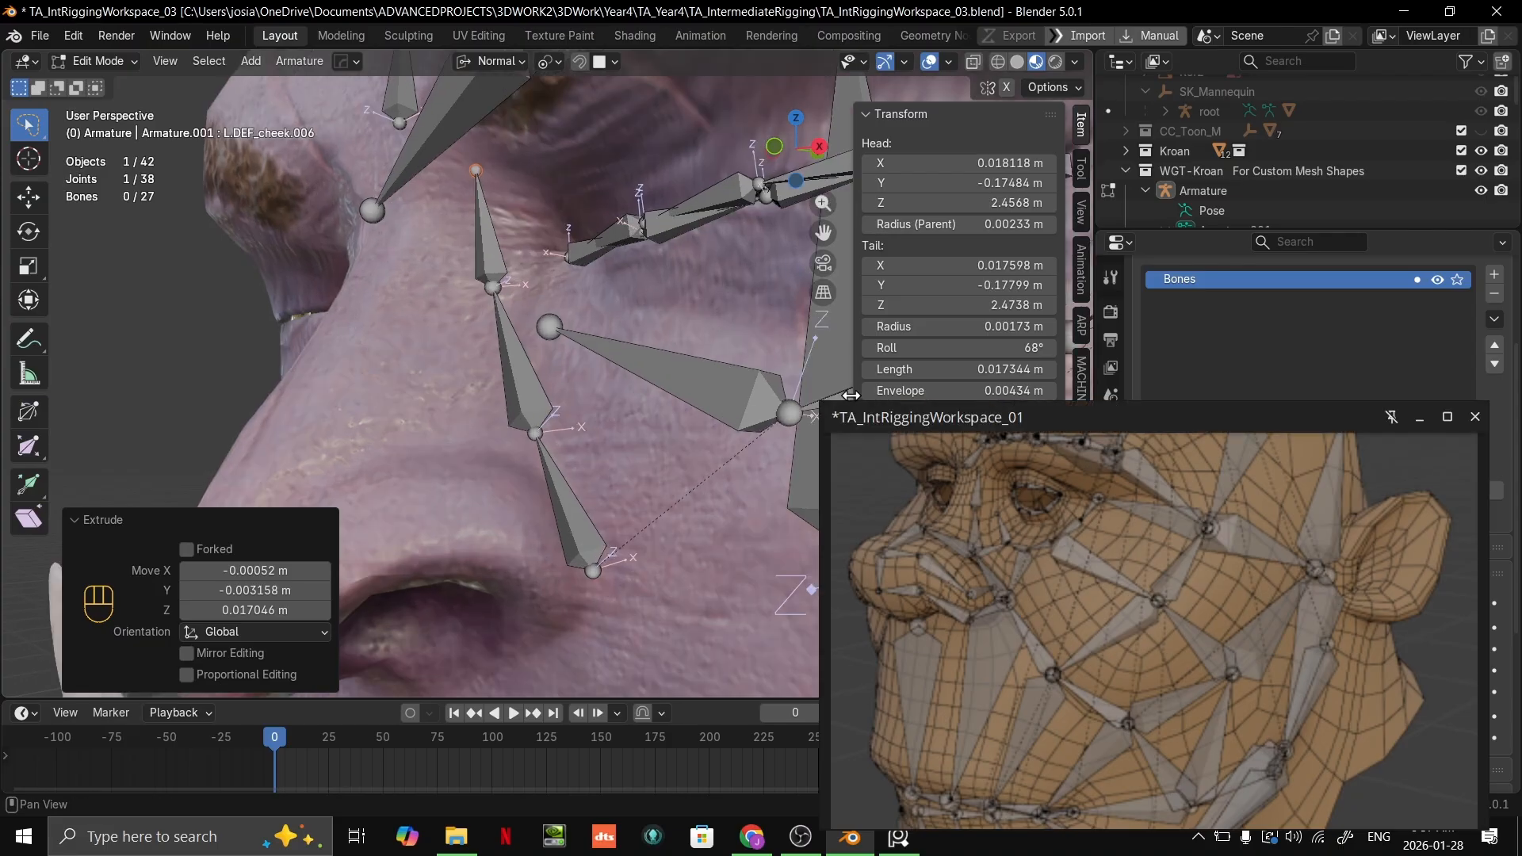
middle_click_drag(553, 326, 618, 331)
scroll(618, 332, "down", 2)
middle_click_drag(618, 331, 593, 399, "shift")
scroll(674, 432, "down", 1)
middle_click_drag(610, 506, 552, 439, "shift")
left_click(602, 448)
scroll(604, 434, "up", 2)
left_click(653, 463)
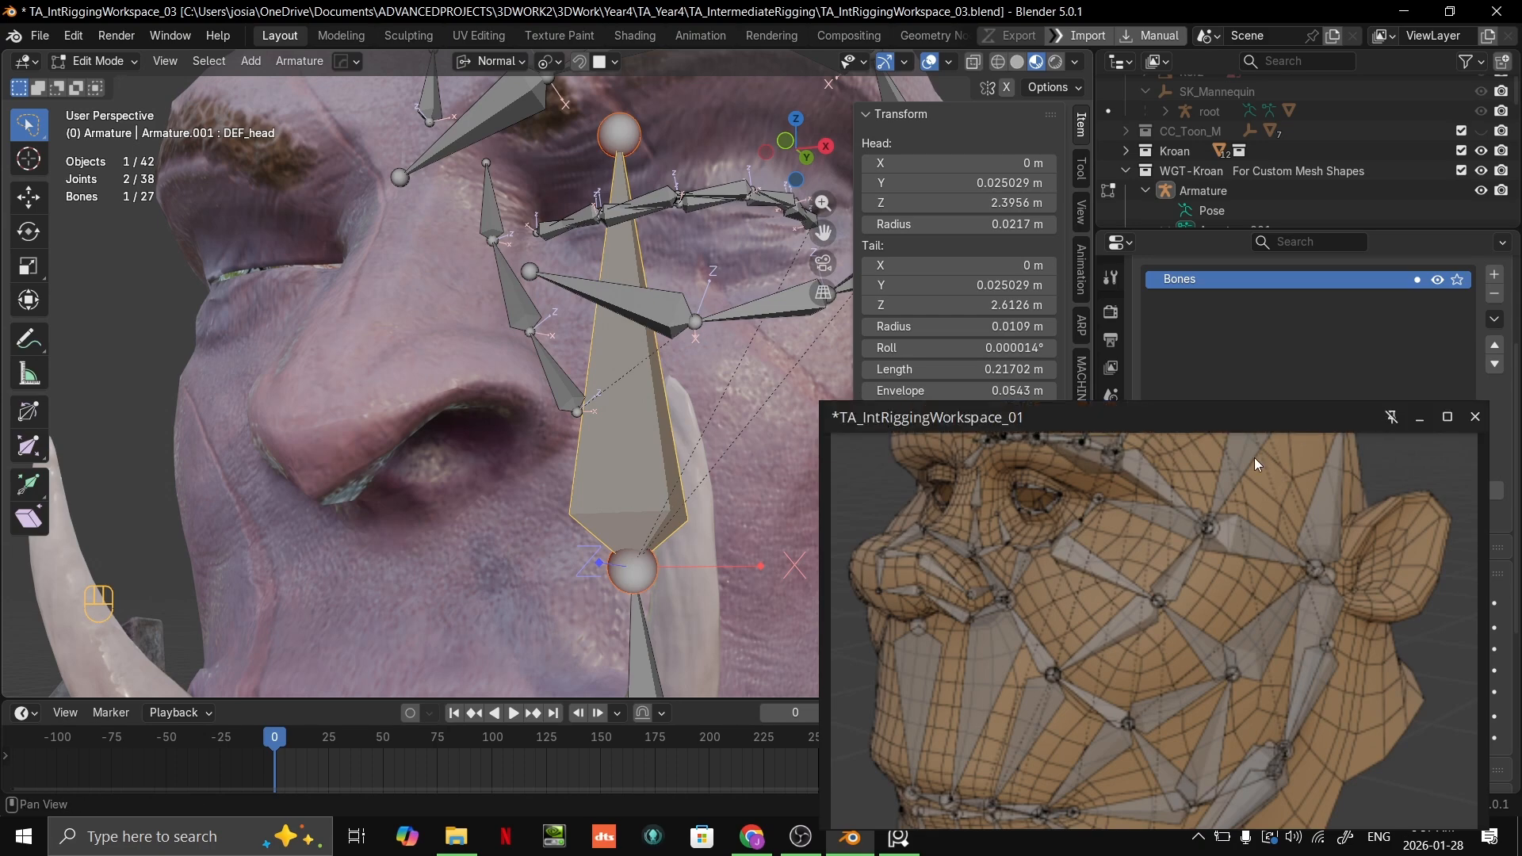
right_click_drag(1257, 465, 1177, 805)
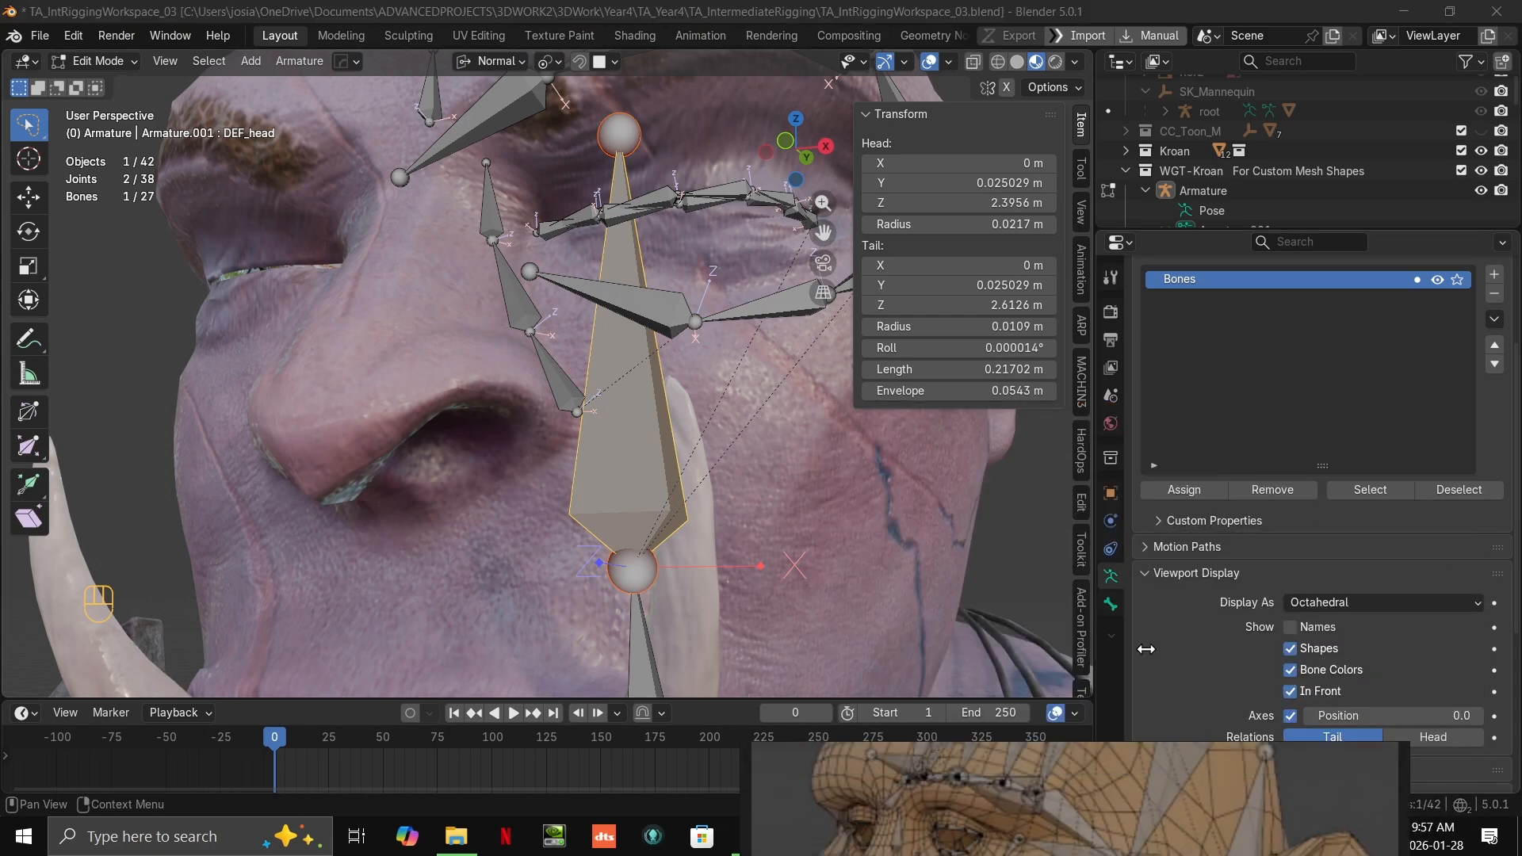
Step: Toggle the armature's In Front display off and on to compare how the bones show against the face
left_click(1297, 696)
left_click(1294, 696)
left_click(1290, 697)
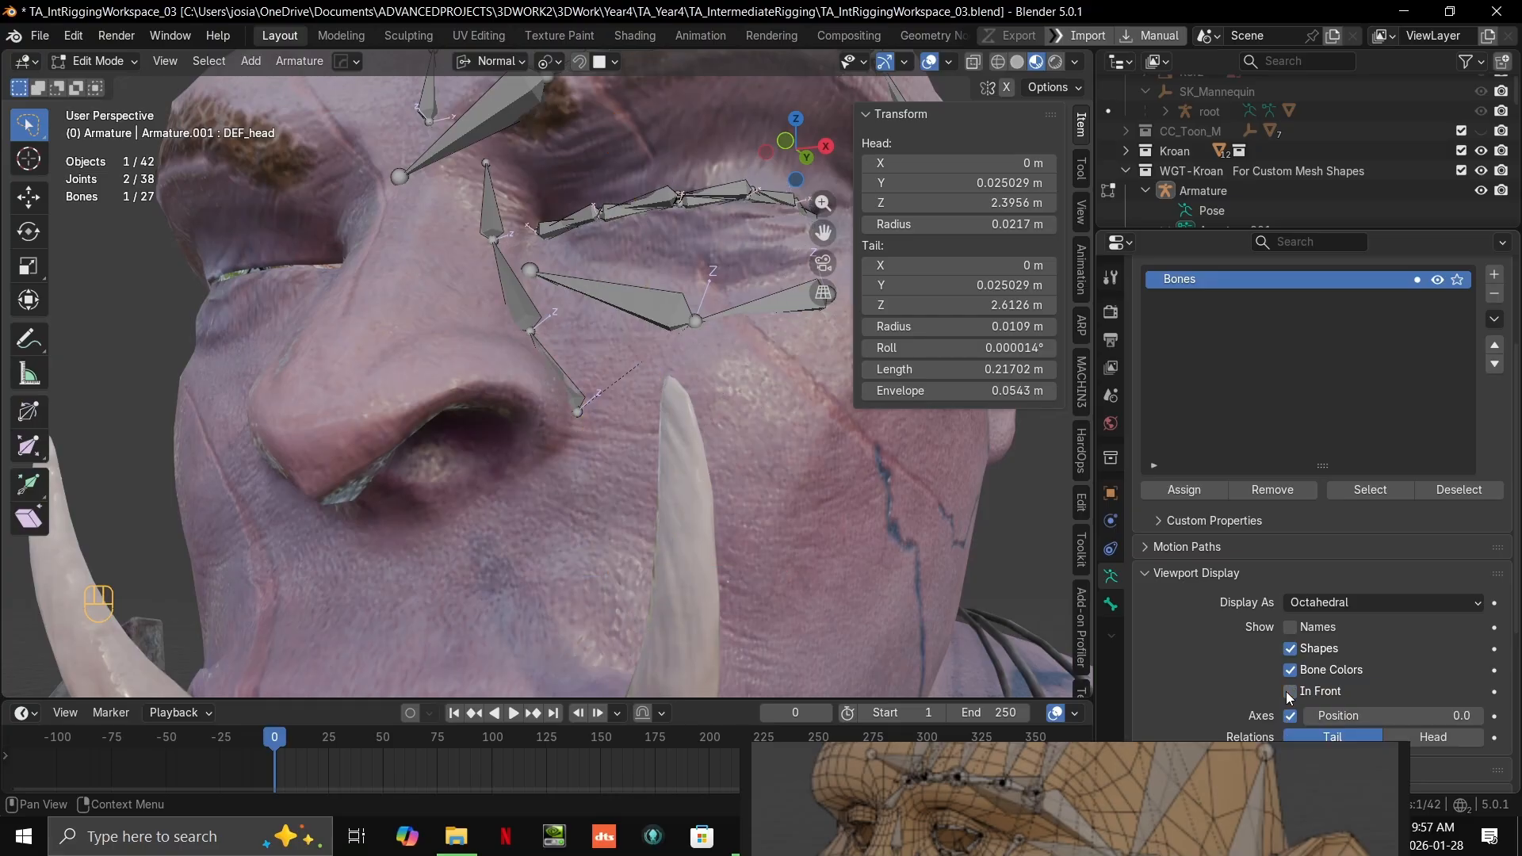
left_click(1289, 697)
left_click(1290, 697)
left_click(1290, 697)
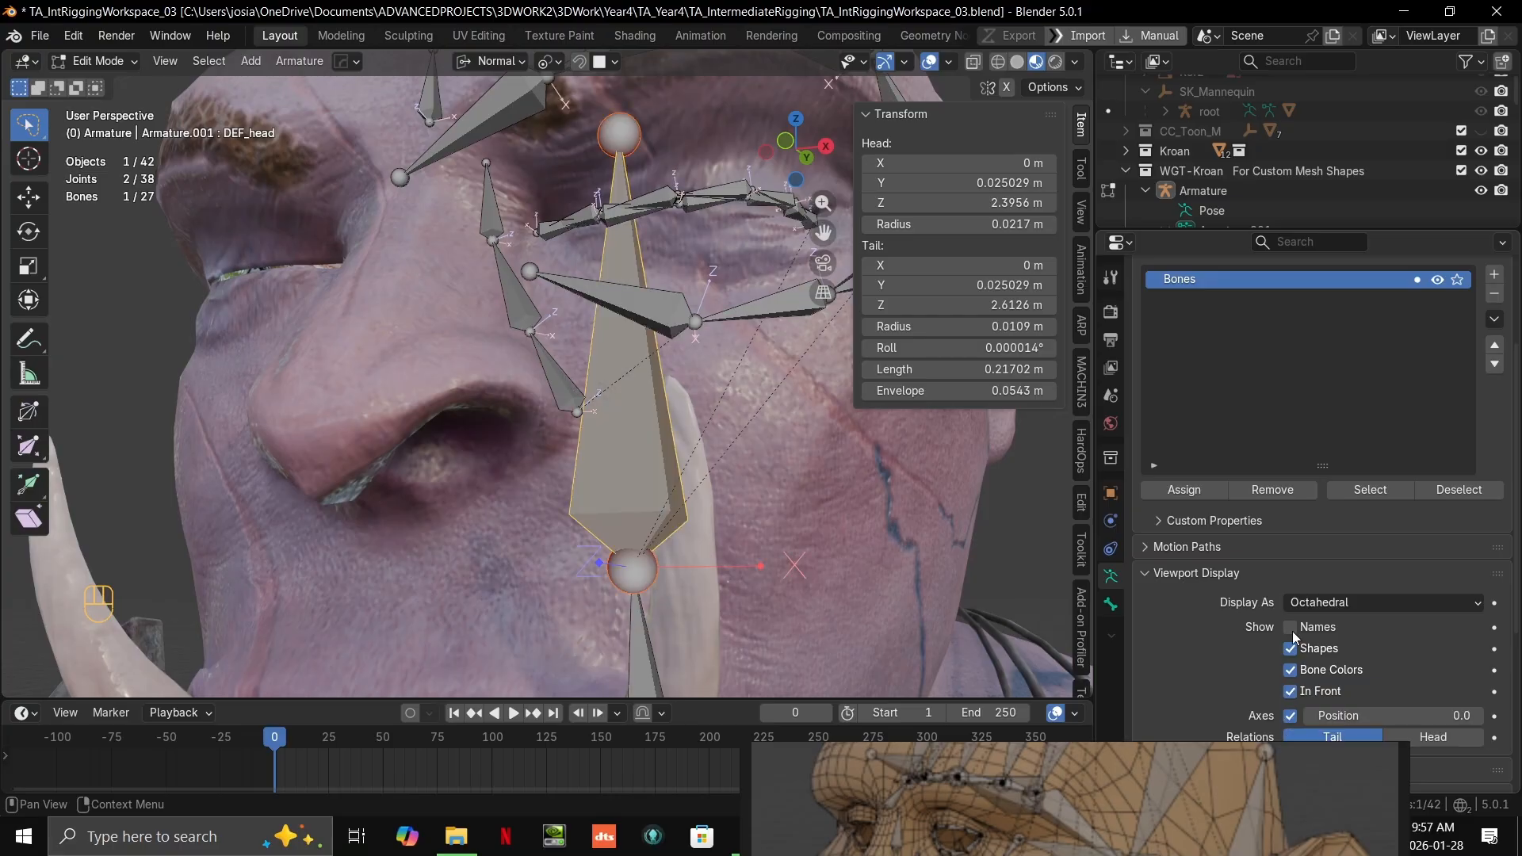
Step: Enlarge the properties area and add a new bone collection named Head
scroll(1254, 438, "up", 5)
left_click_drag(1366, 228, 1396, 118)
left_click(1495, 319)
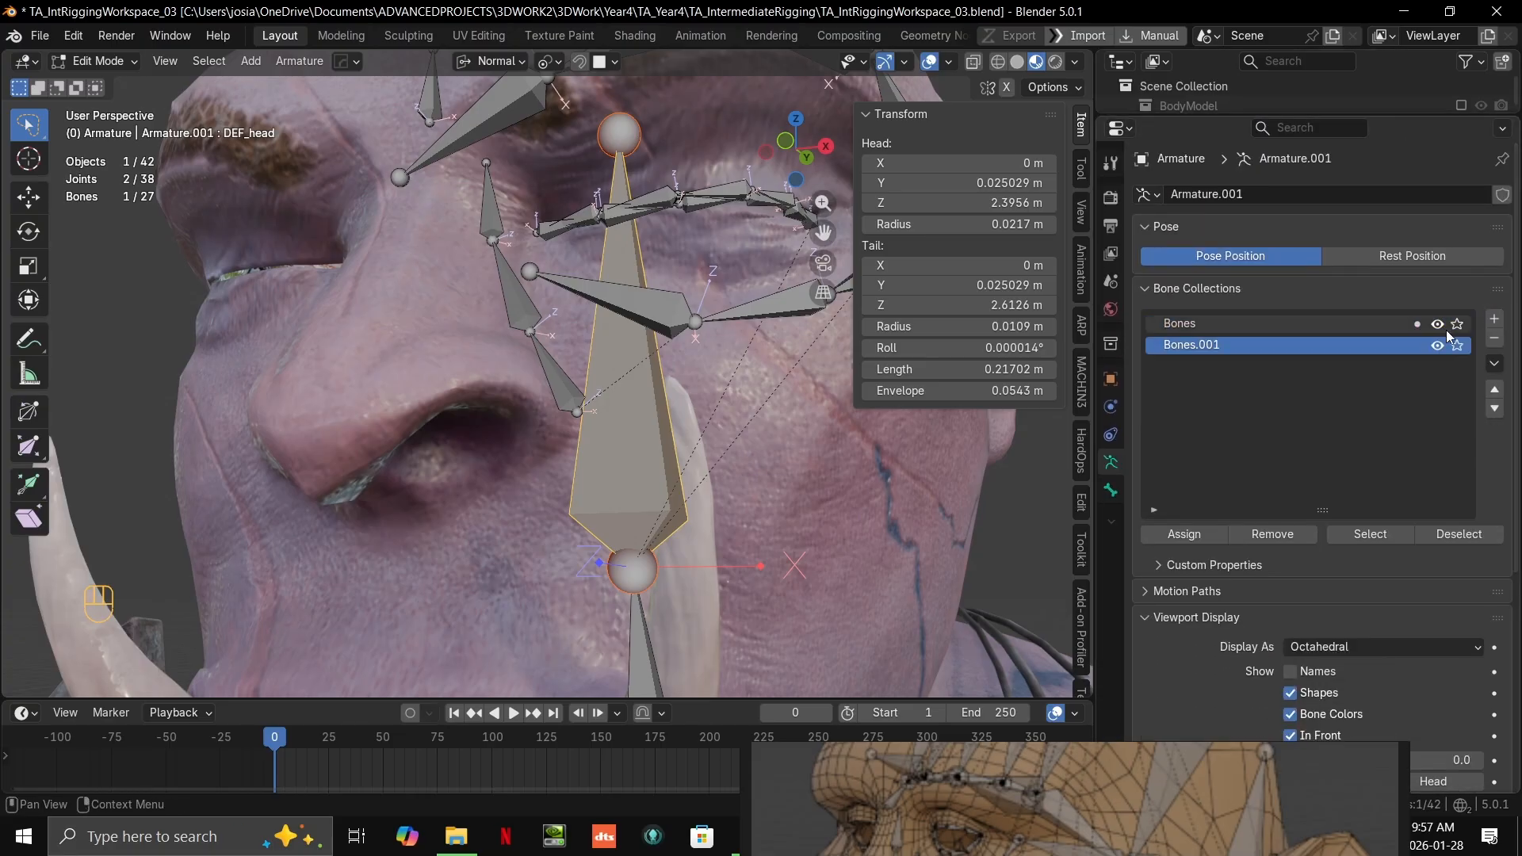
double_click(1190, 354)
type("h")
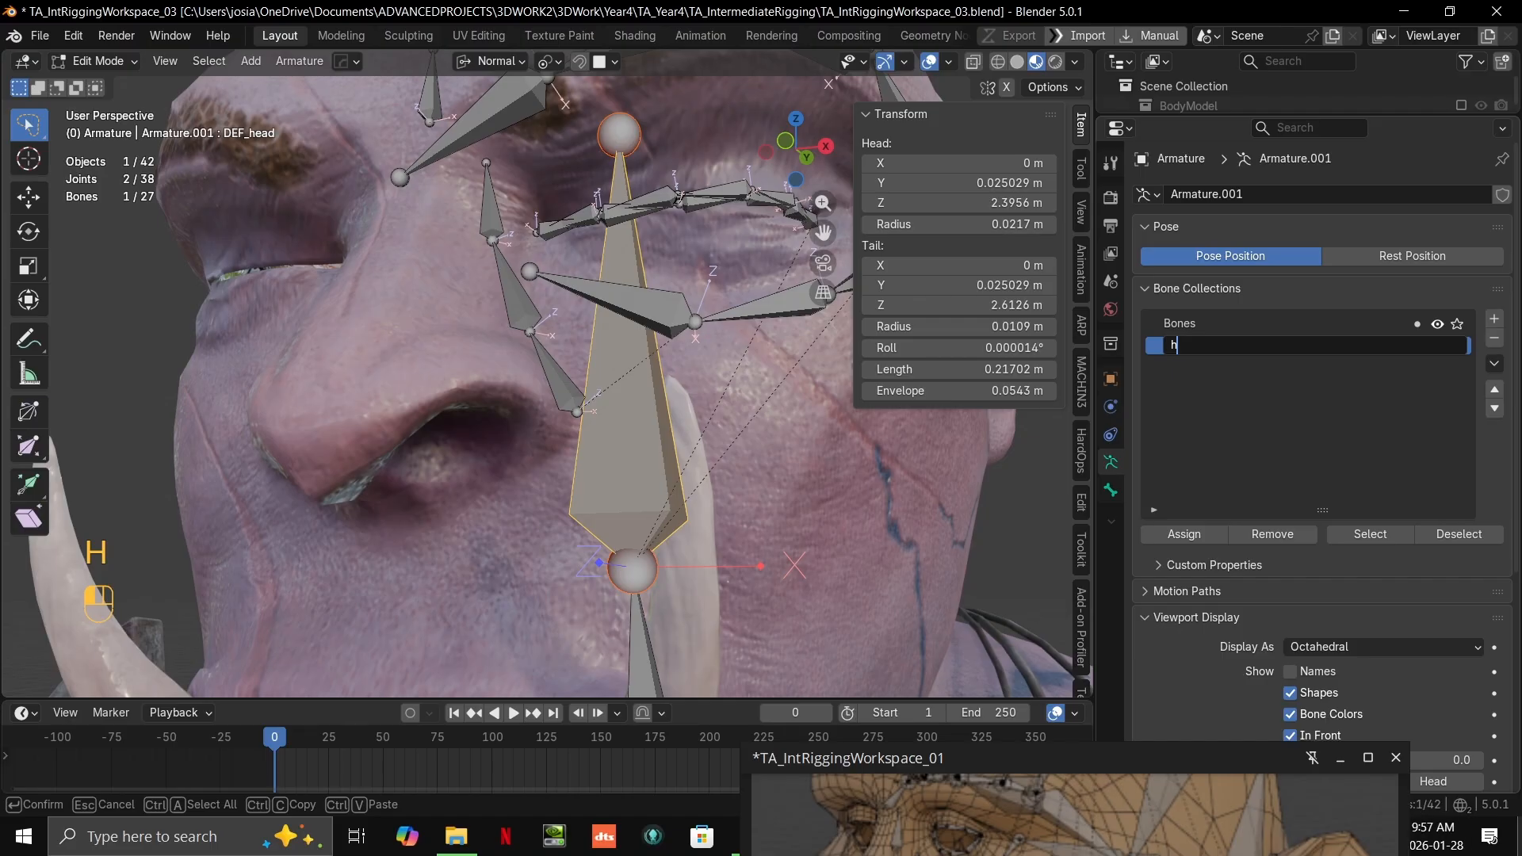
key("BackSpace")
type("H")
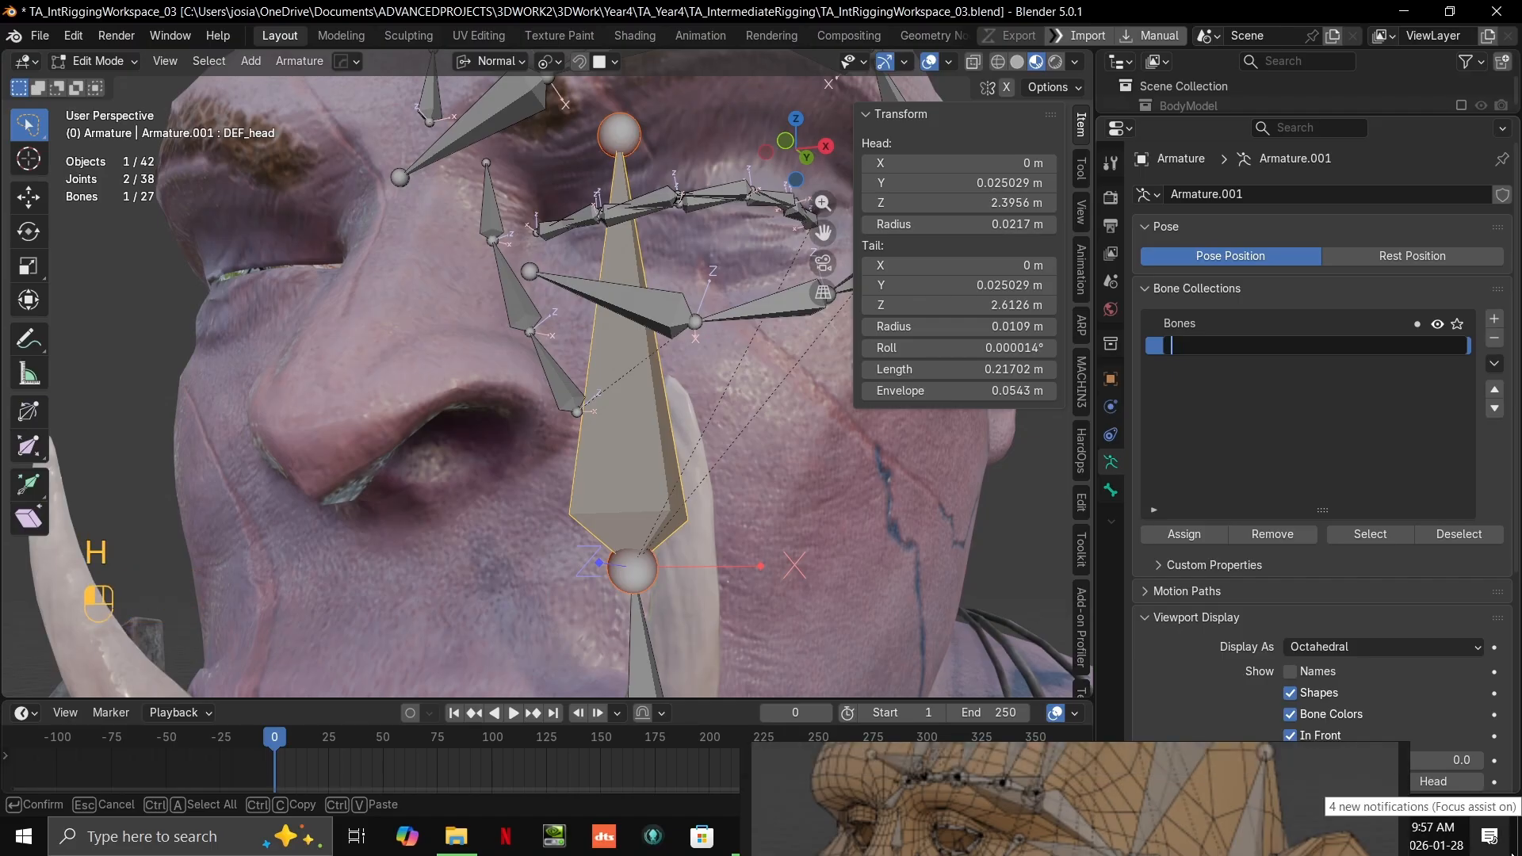
type("Head")
key("Return")
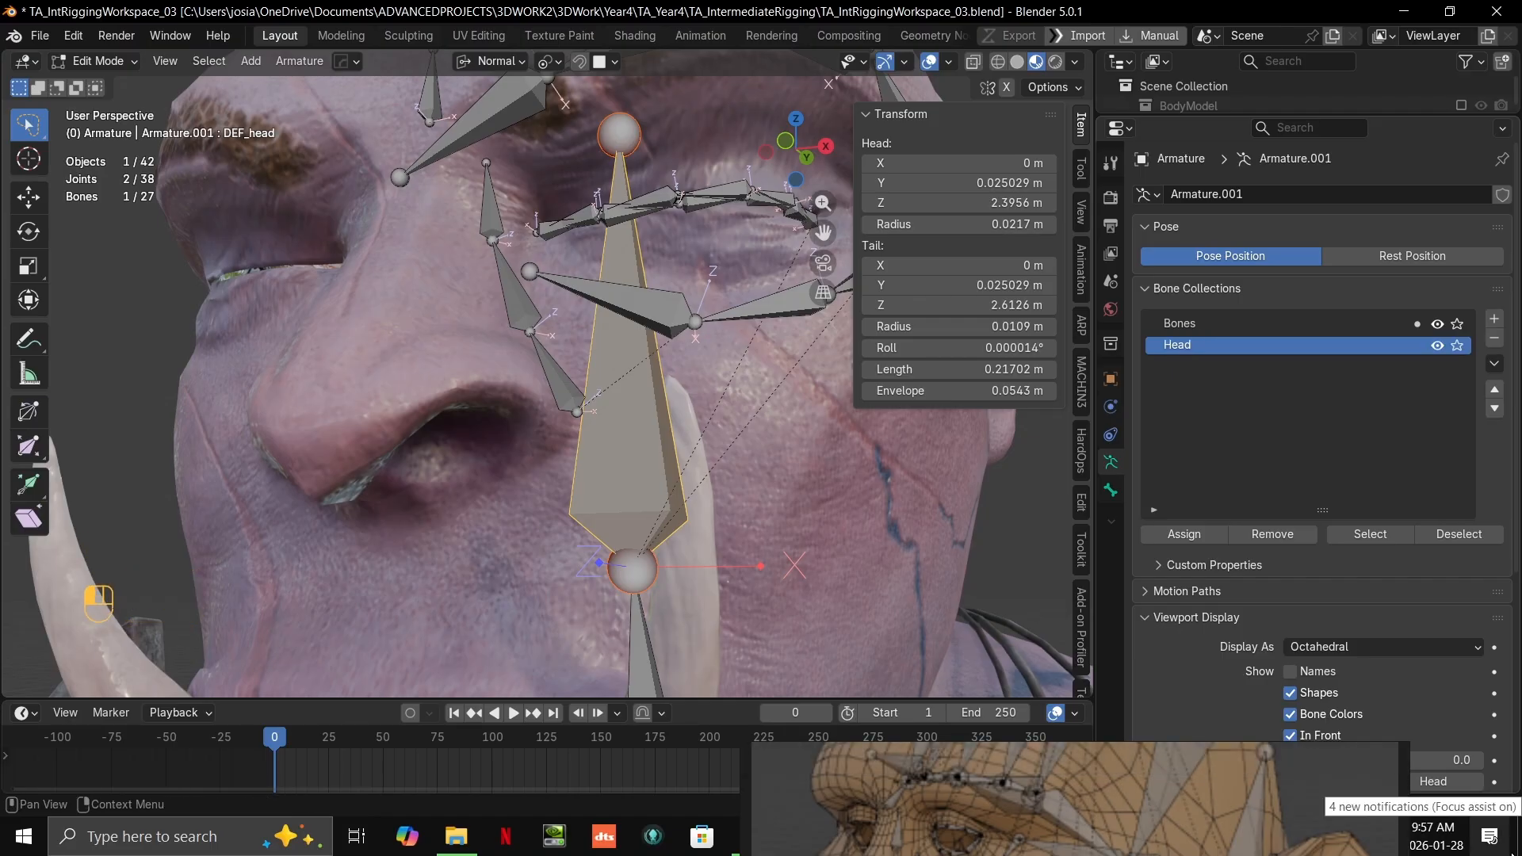
Step: Assign the DEF_head bone to the Head collection and hide that collection
left_click(1184, 533)
scroll(555, 555, "down", 3)
left_click(633, 596, "shift")
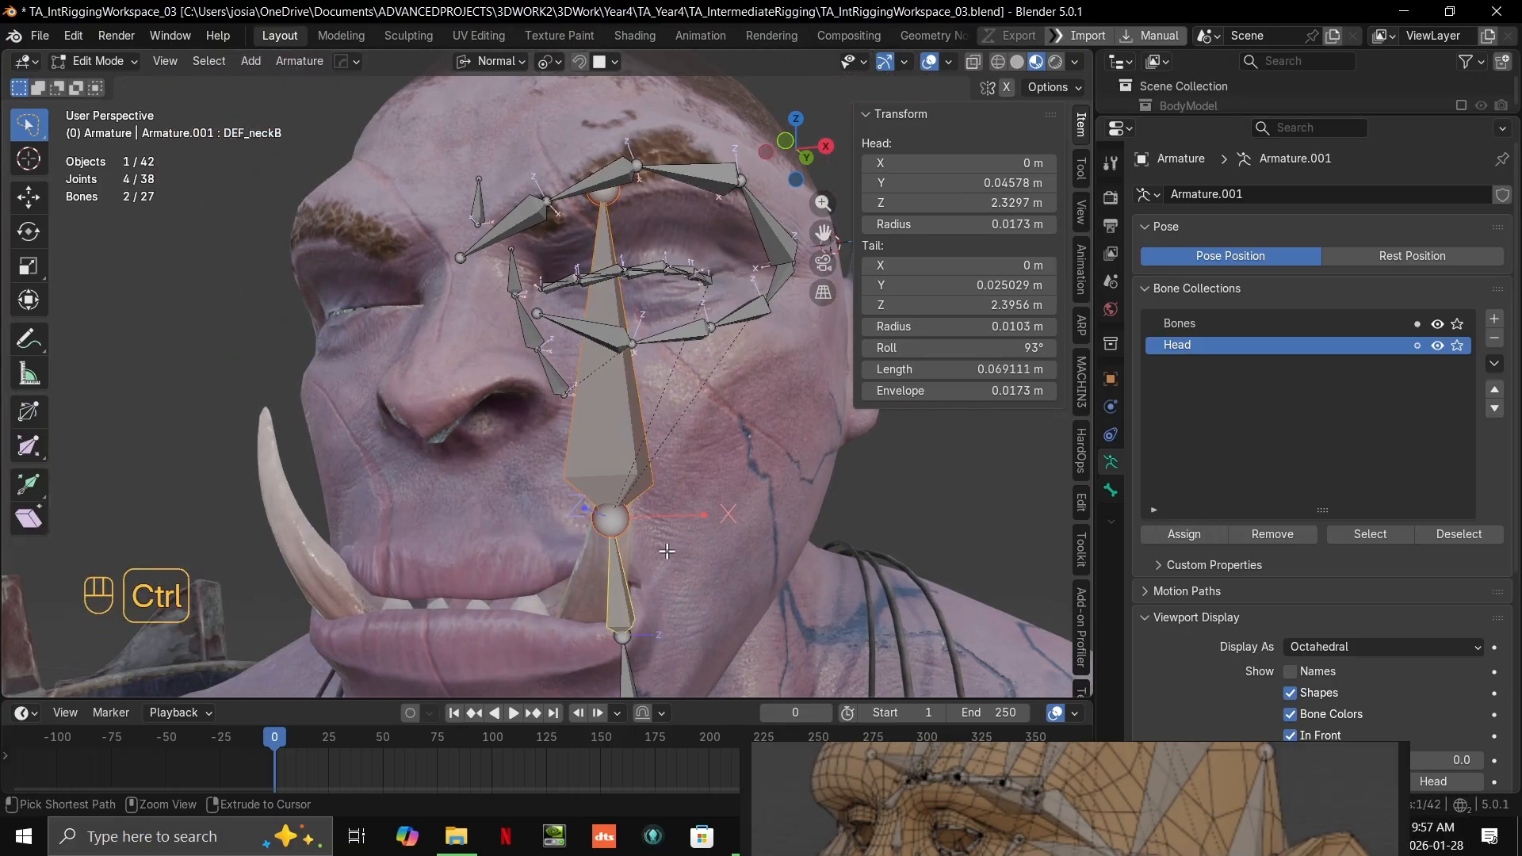
key("ctrl+z")
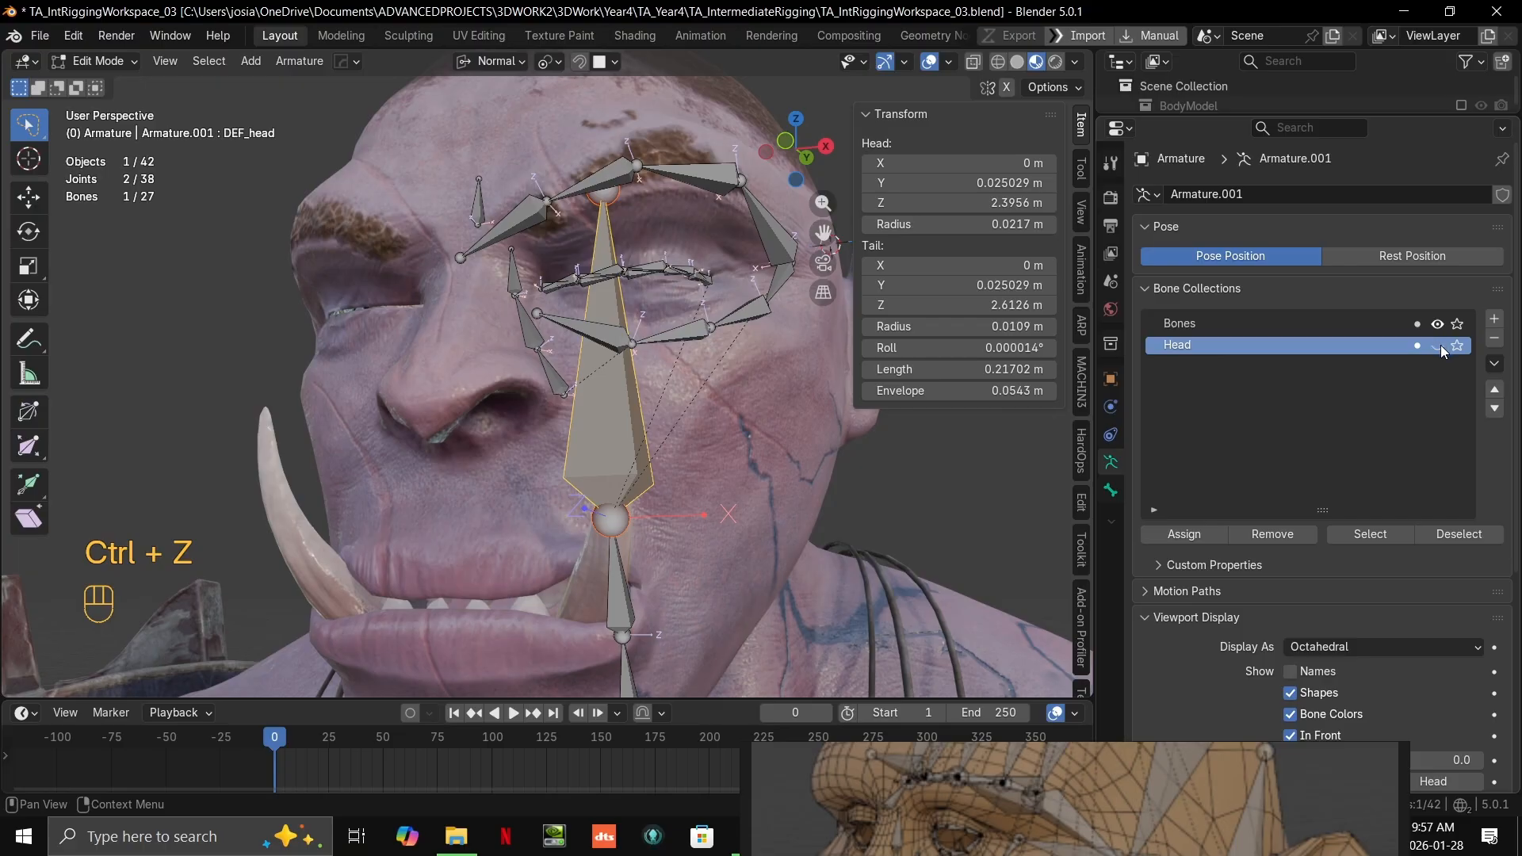
middle_click_drag(858, 435, 827, 463)
left_click(883, 466)
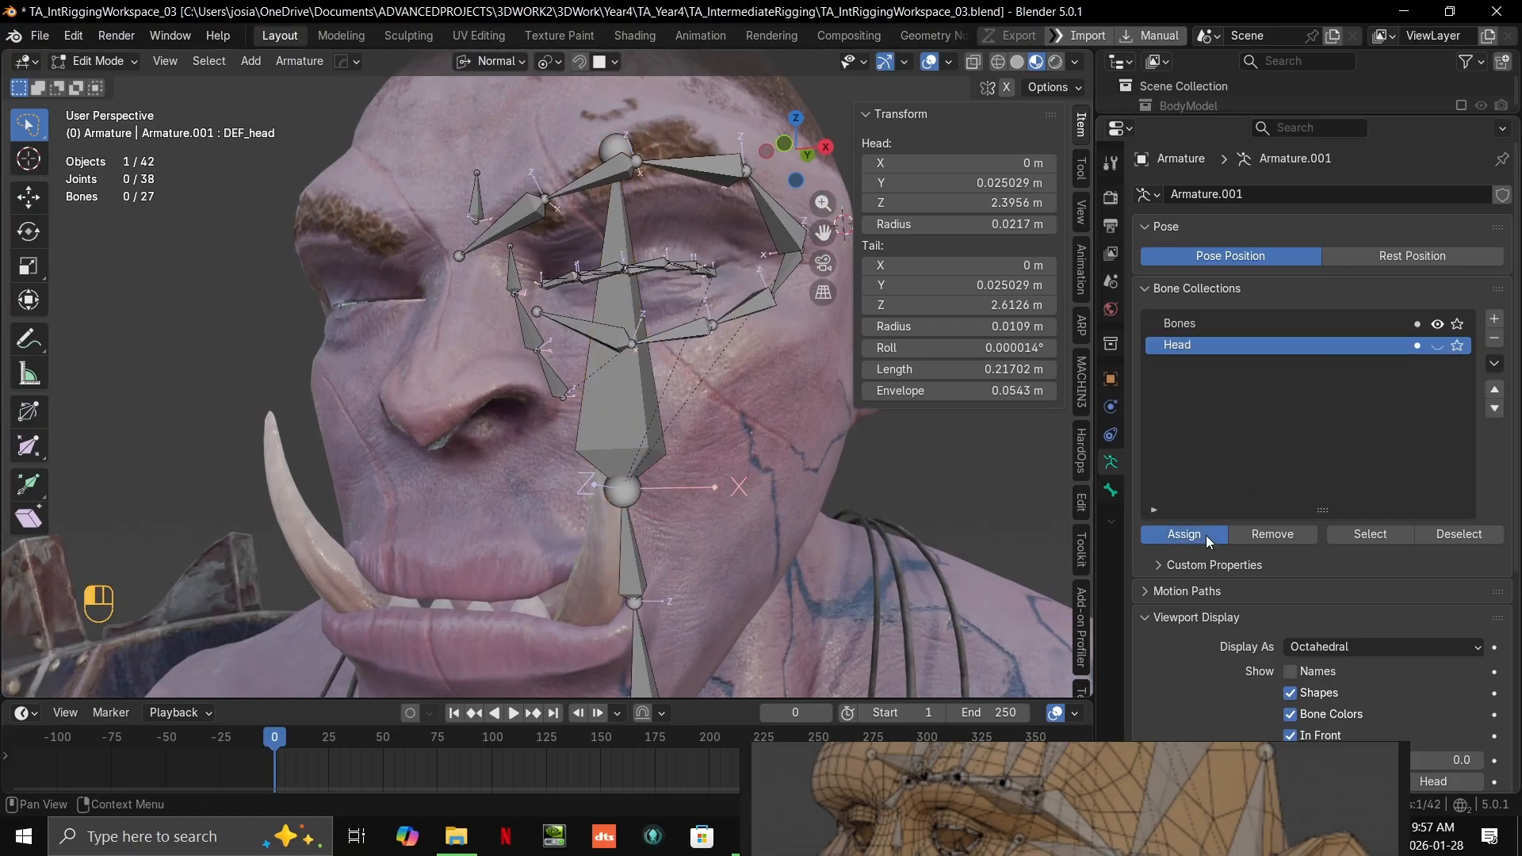
Step: Select the DEF_head bone, switch the armature to Pose Mode and make the Head collection visible again
right_click_drag(1020, 851, 1196, 831)
left_click(640, 393)
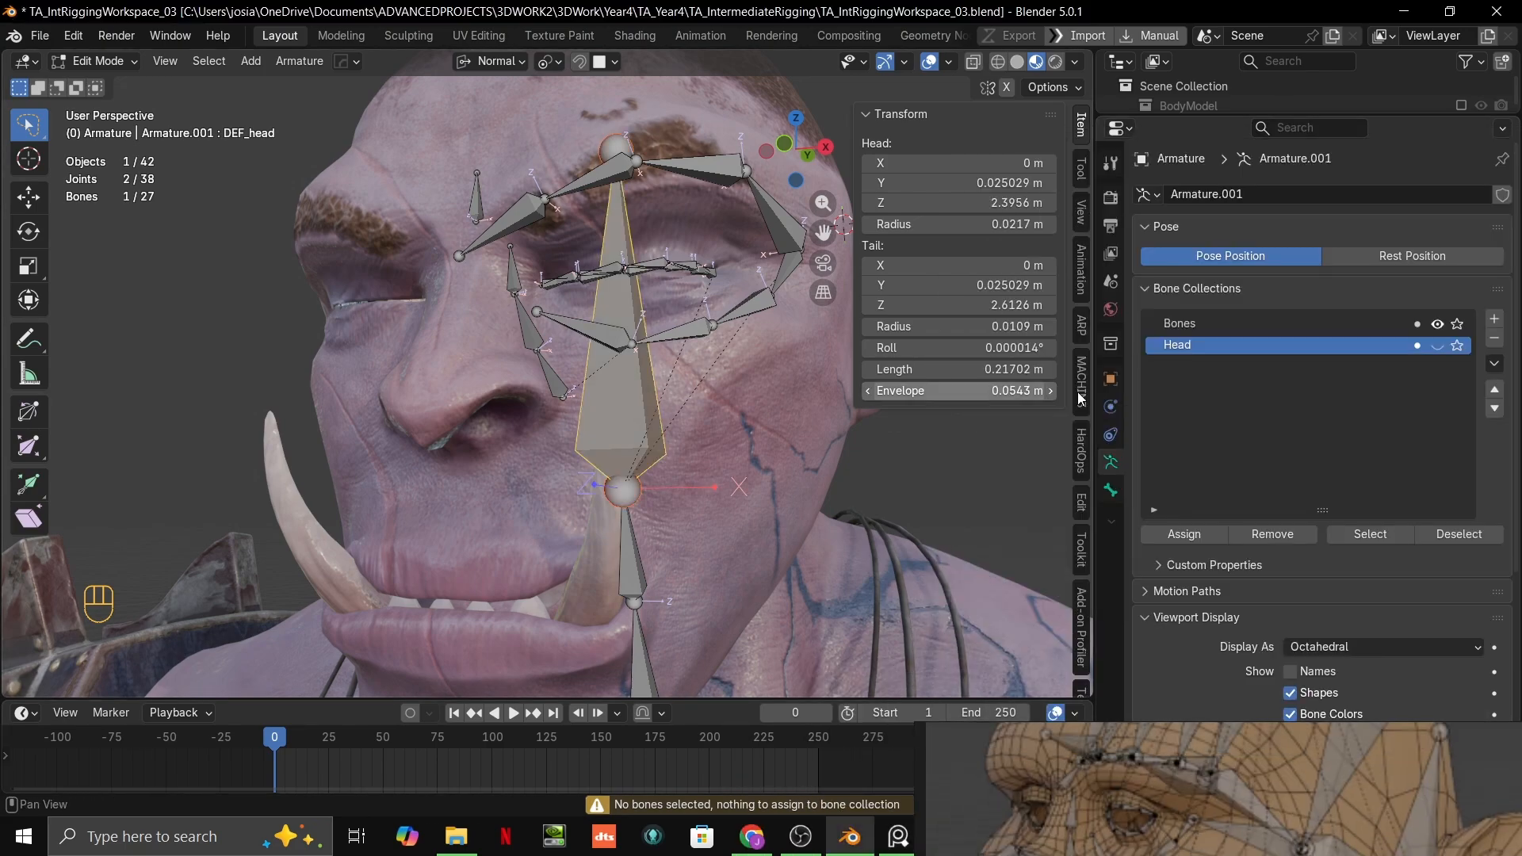
key("ctrl+Tab")
left_click(764, 487)
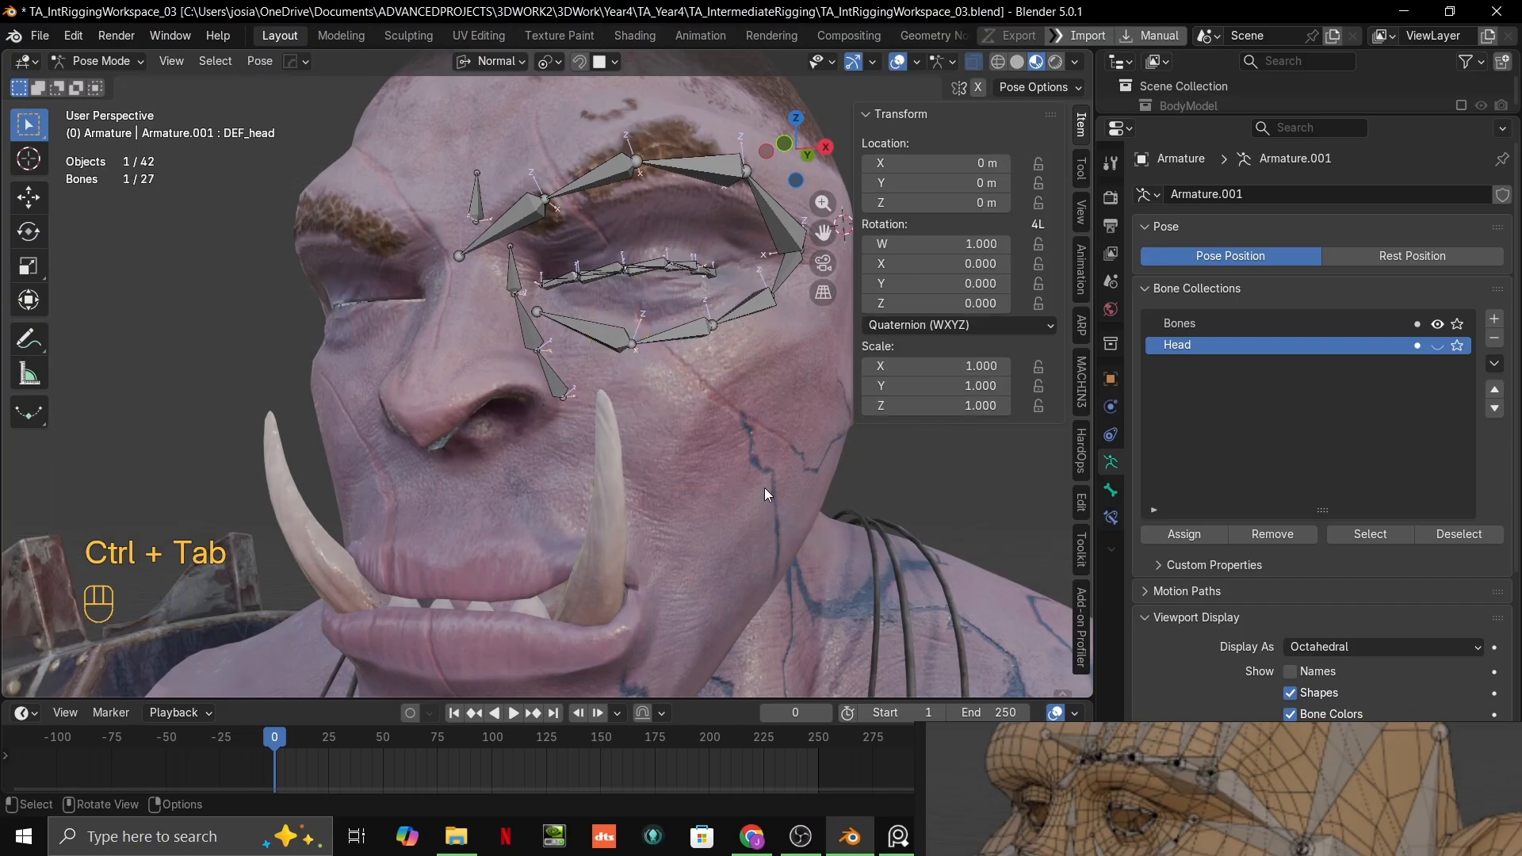
middle_click_drag(734, 406, 820, 500)
left_click(1438, 345)
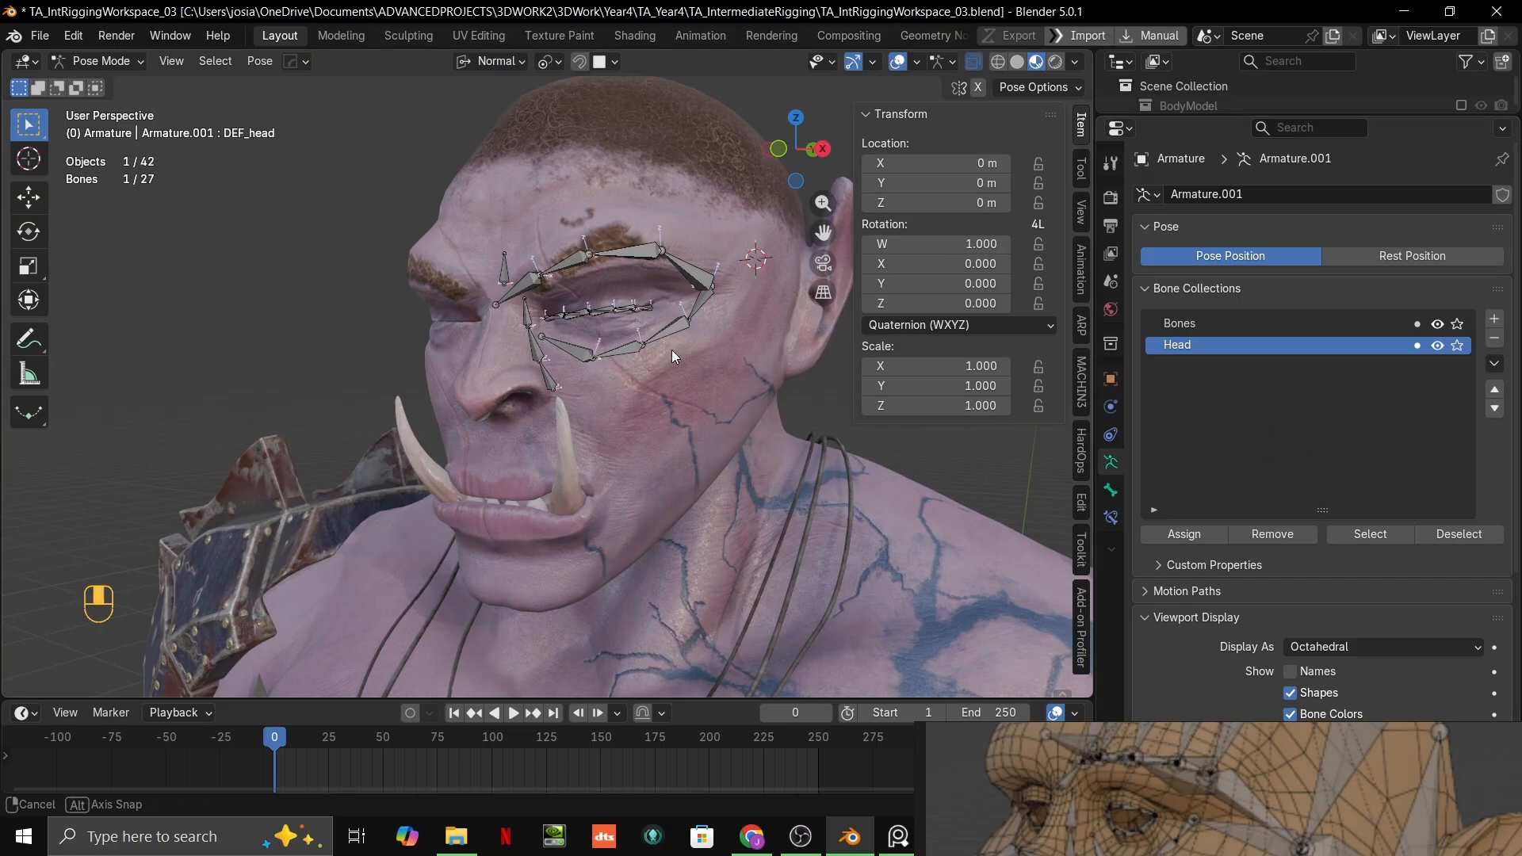
Step: Enlarge the outliner and examine the armature's root and neck hierarchy to locate the hidden DEF_head bone
middle_click_drag(672, 350, 713, 348)
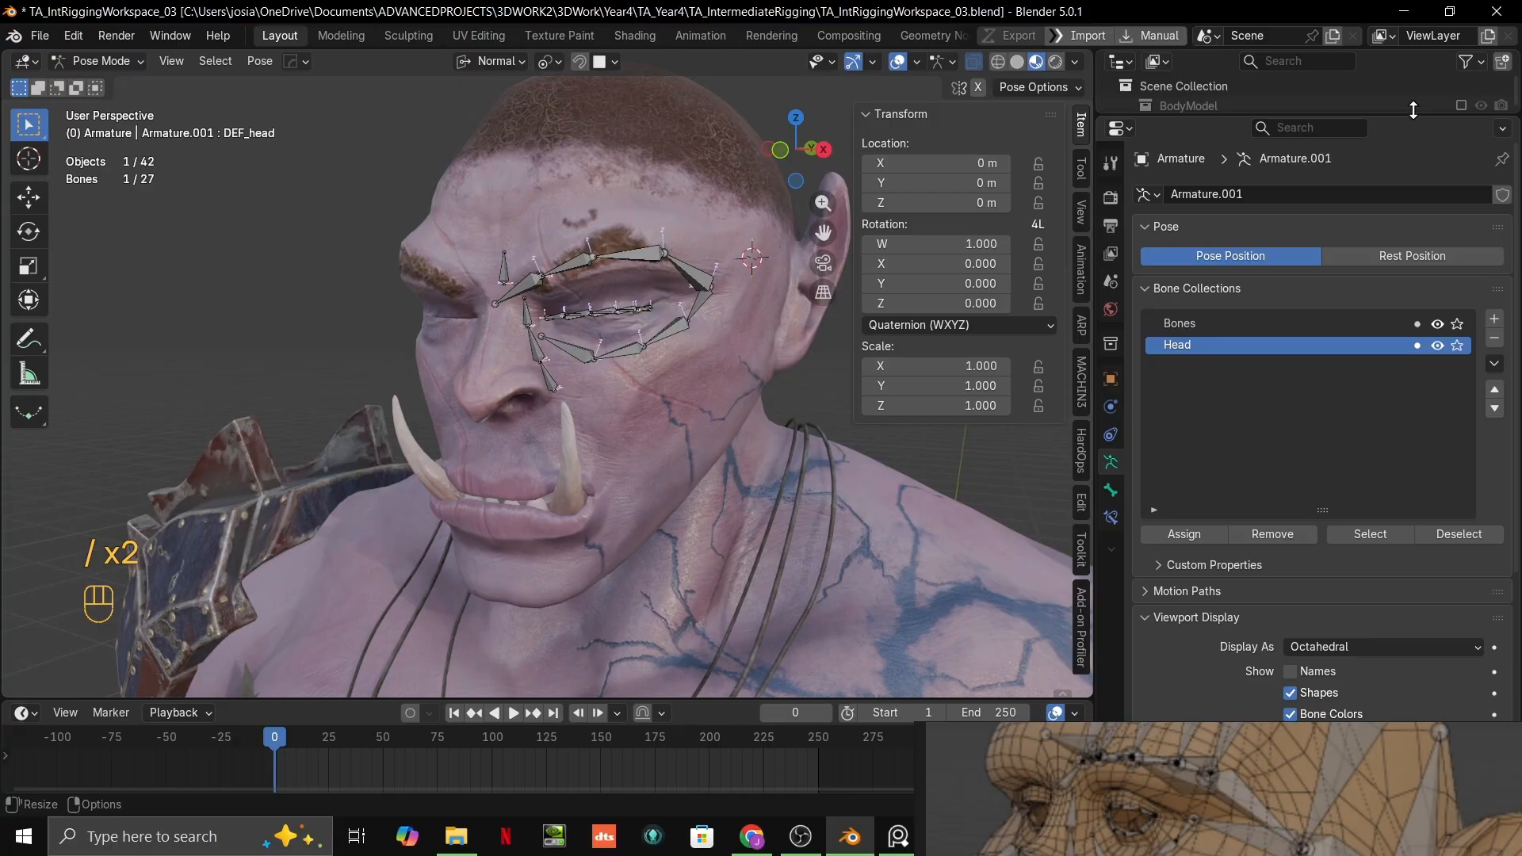
left_click_drag(1414, 111, 1461, 512)
key("grave")
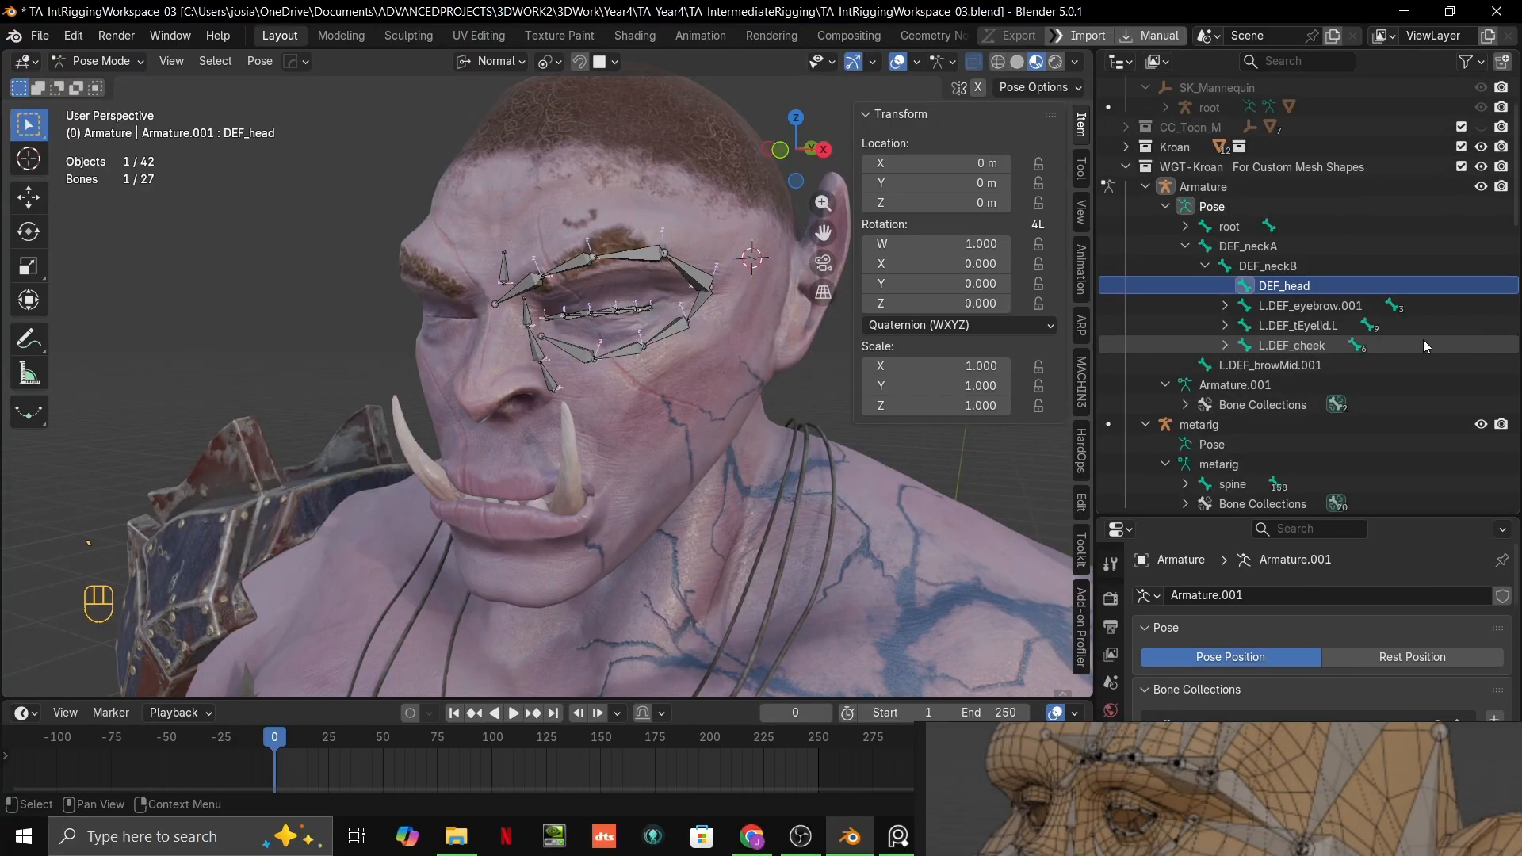
left_click(1186, 226)
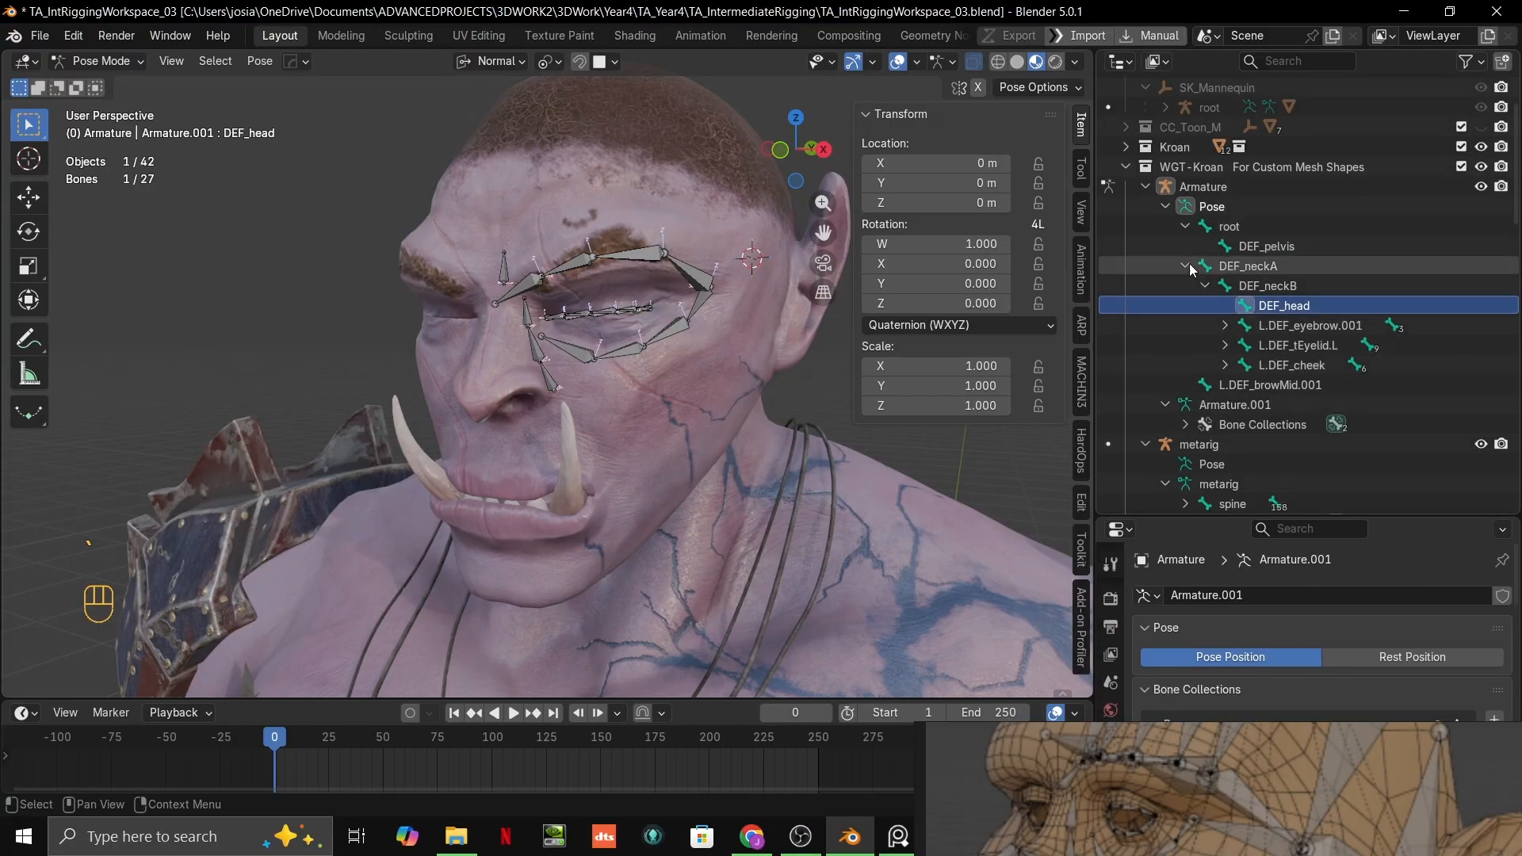
left_click(1186, 265)
left_click(1186, 266)
left_click(1286, 308)
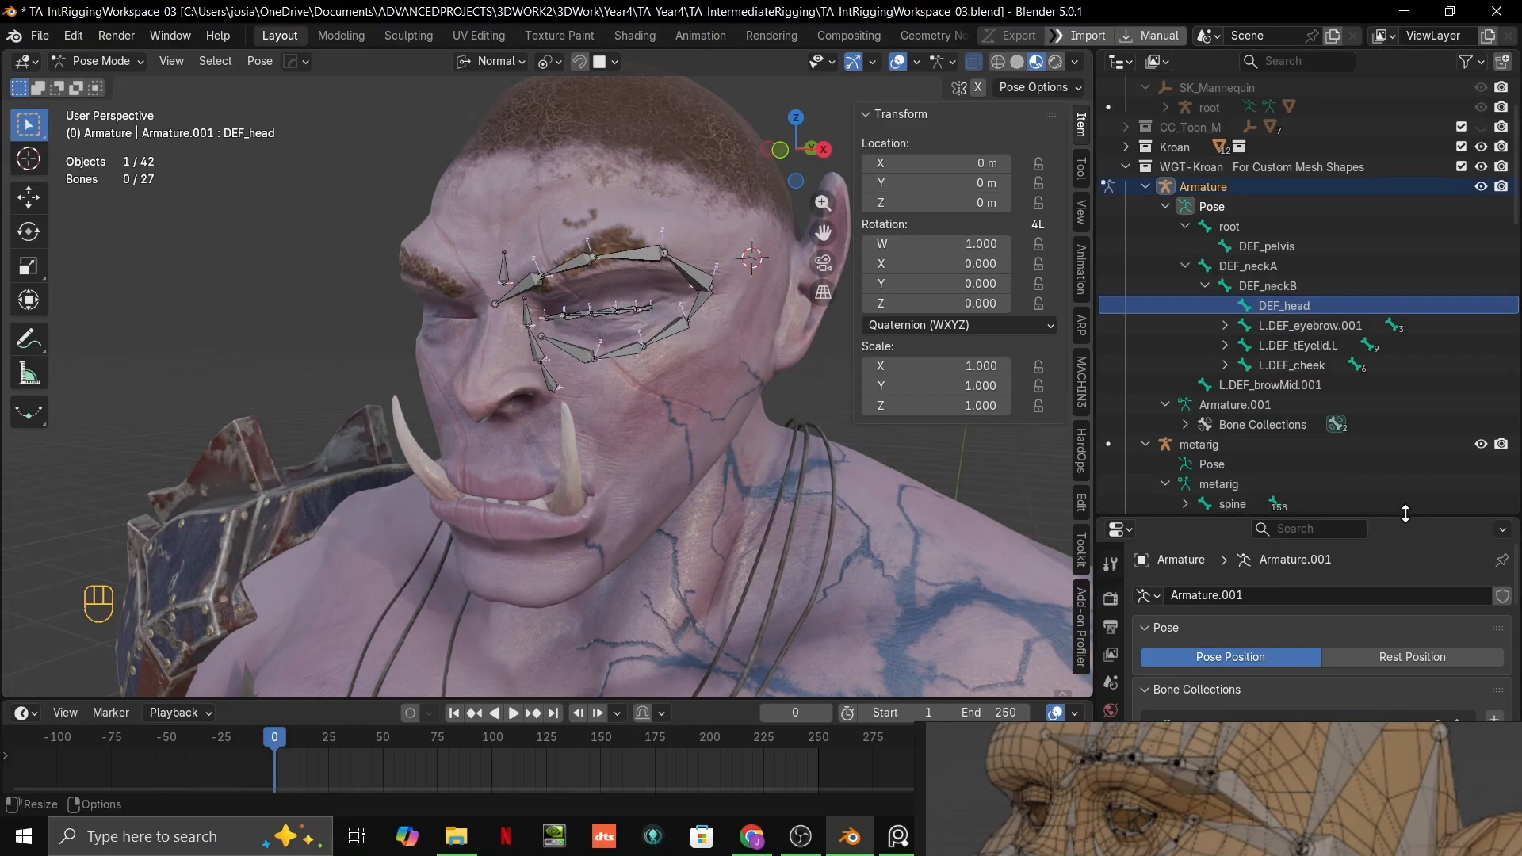
left_click_drag(1401, 517, 1397, 128)
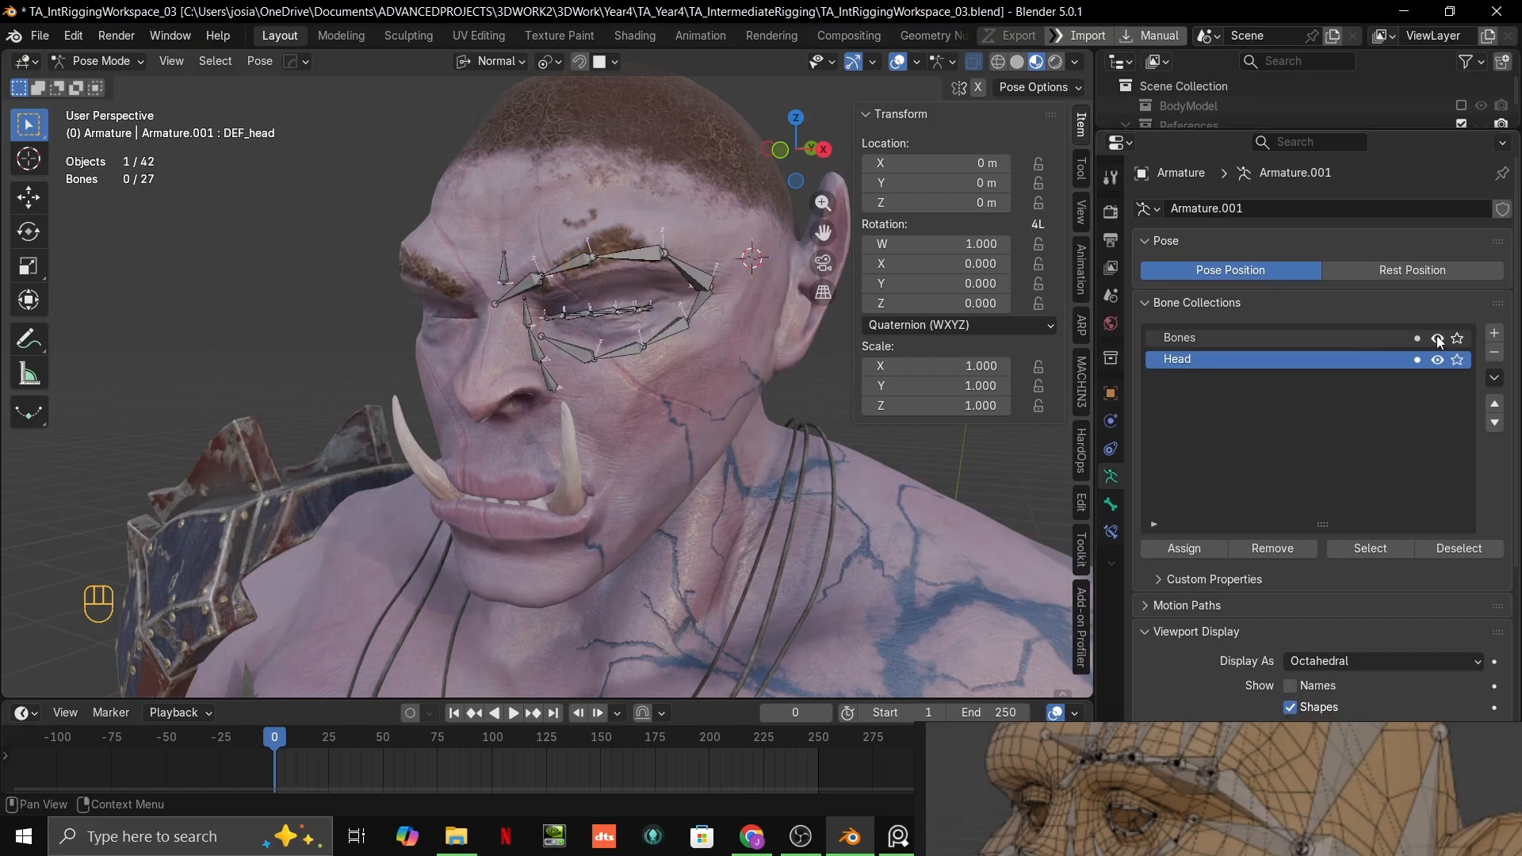
Step: Check the DEF_head bone's collection membership and viewport display settings in its bone properties
left_click(1437, 359)
scroll(1351, 501, "down", 10)
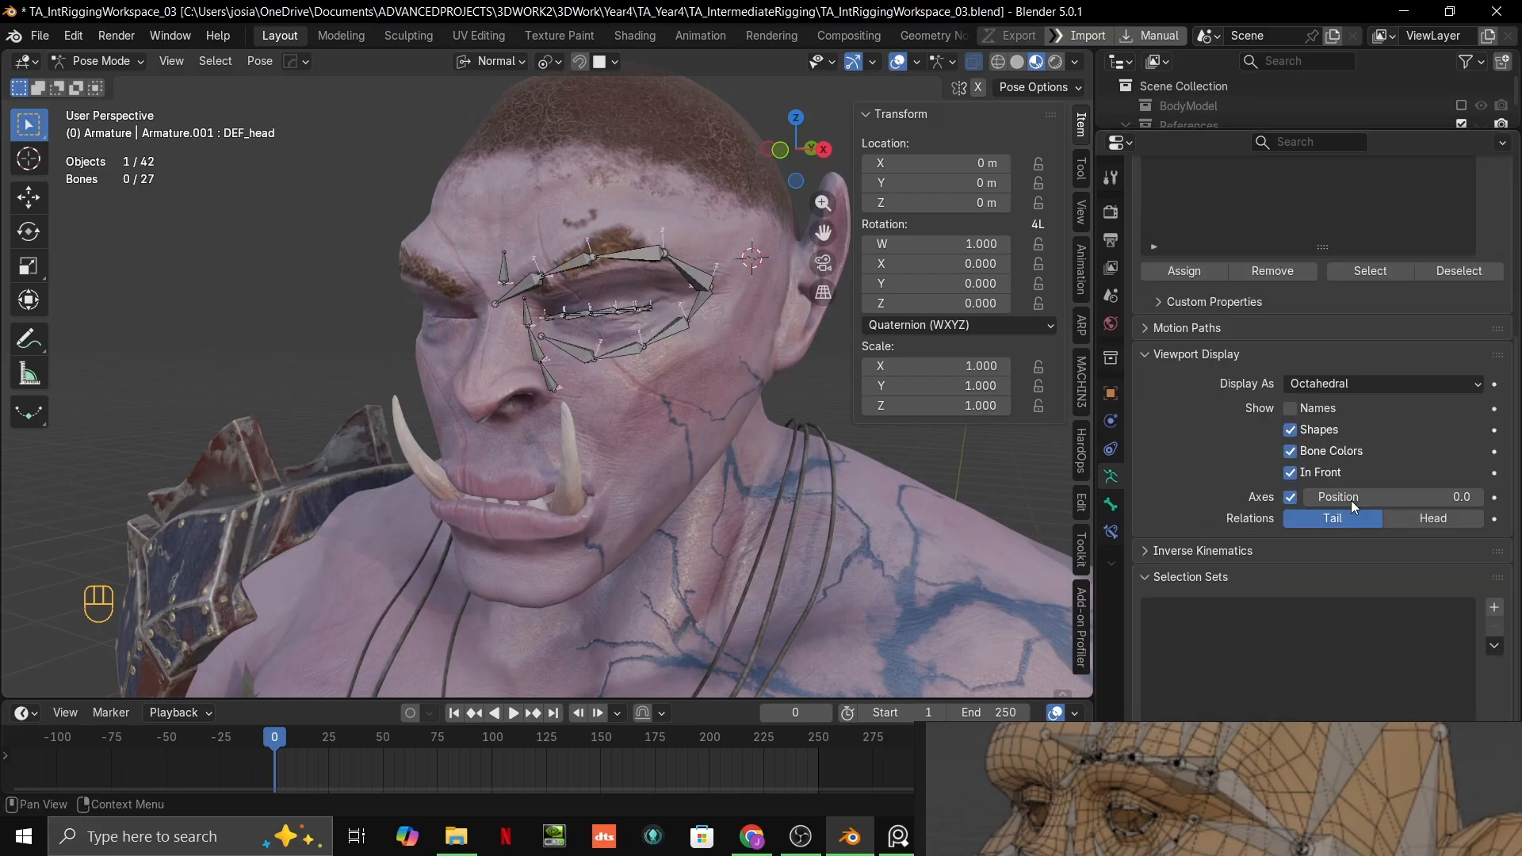
left_click(1111, 504)
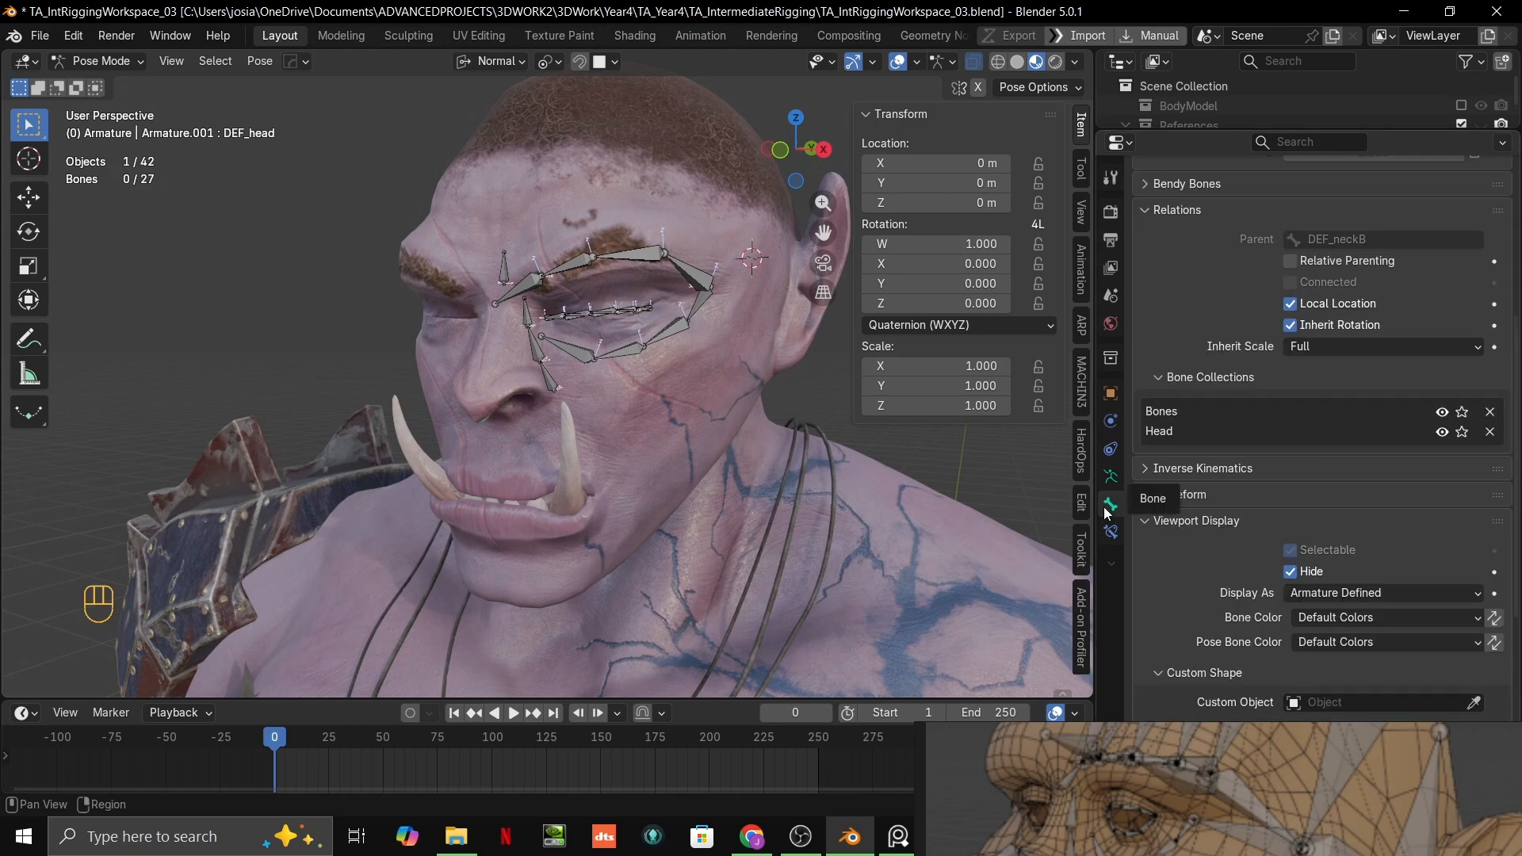
scroll(1258, 432, "up", 7)
left_click(1110, 478)
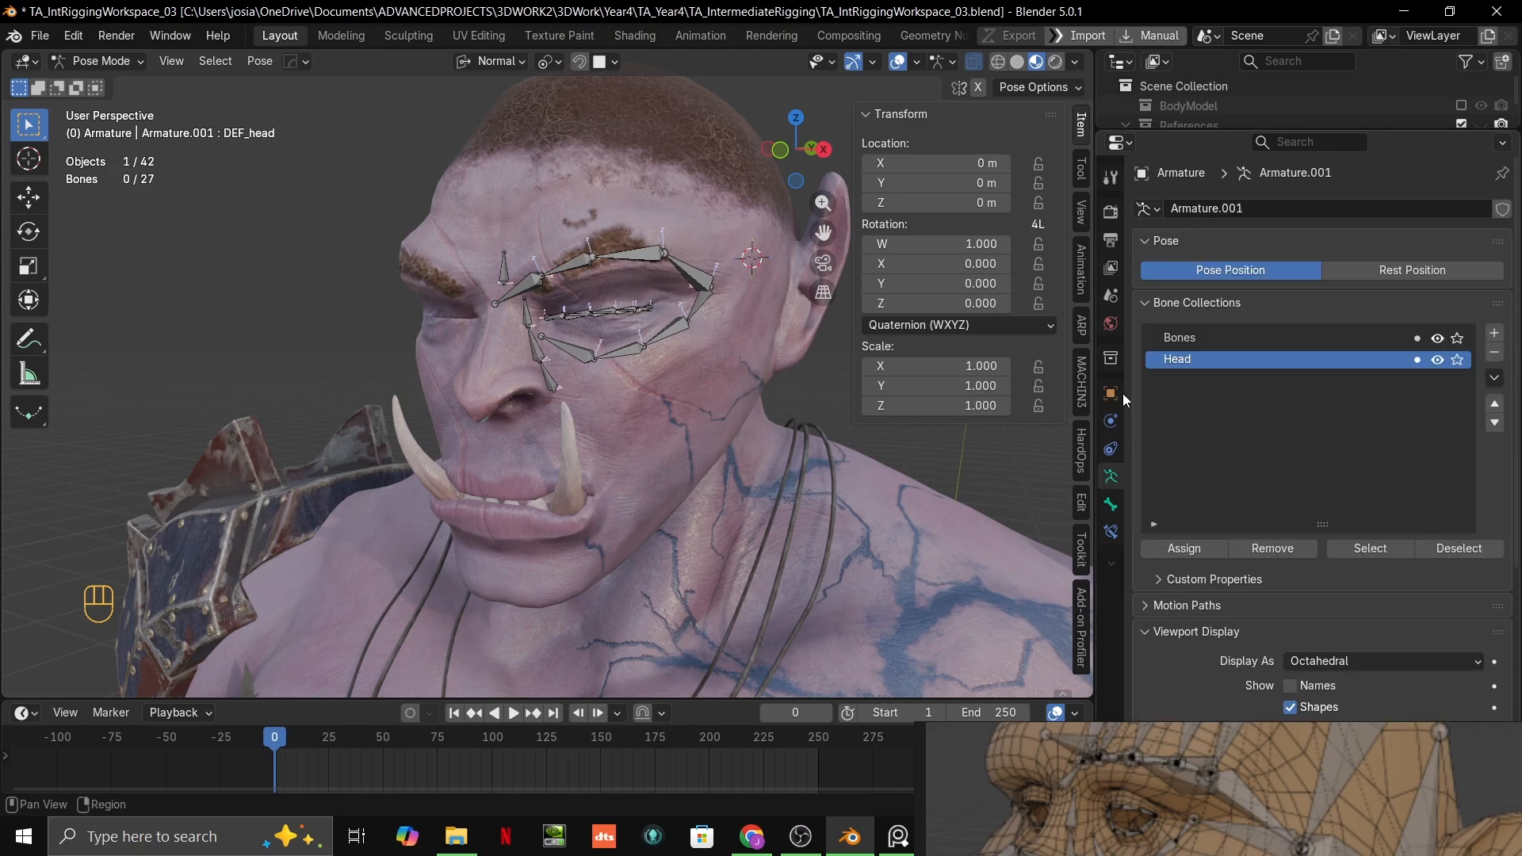
Step: Reveal all hidden bones of the armature in Pose Mode
middle_click_drag(723, 409, 666, 468, "shift")
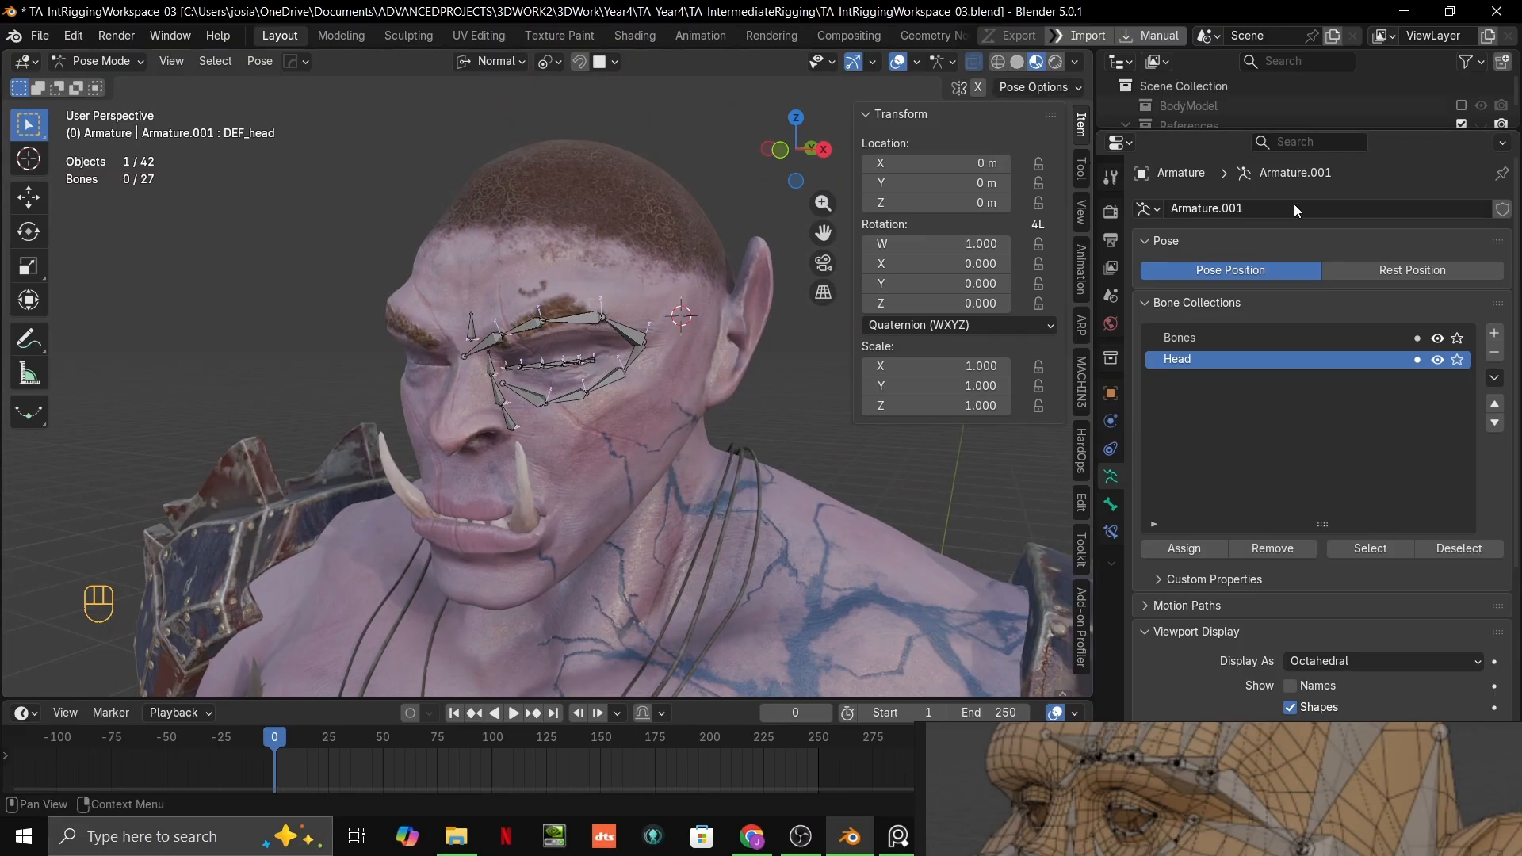
left_click_drag(1231, 131, 1231, 430)
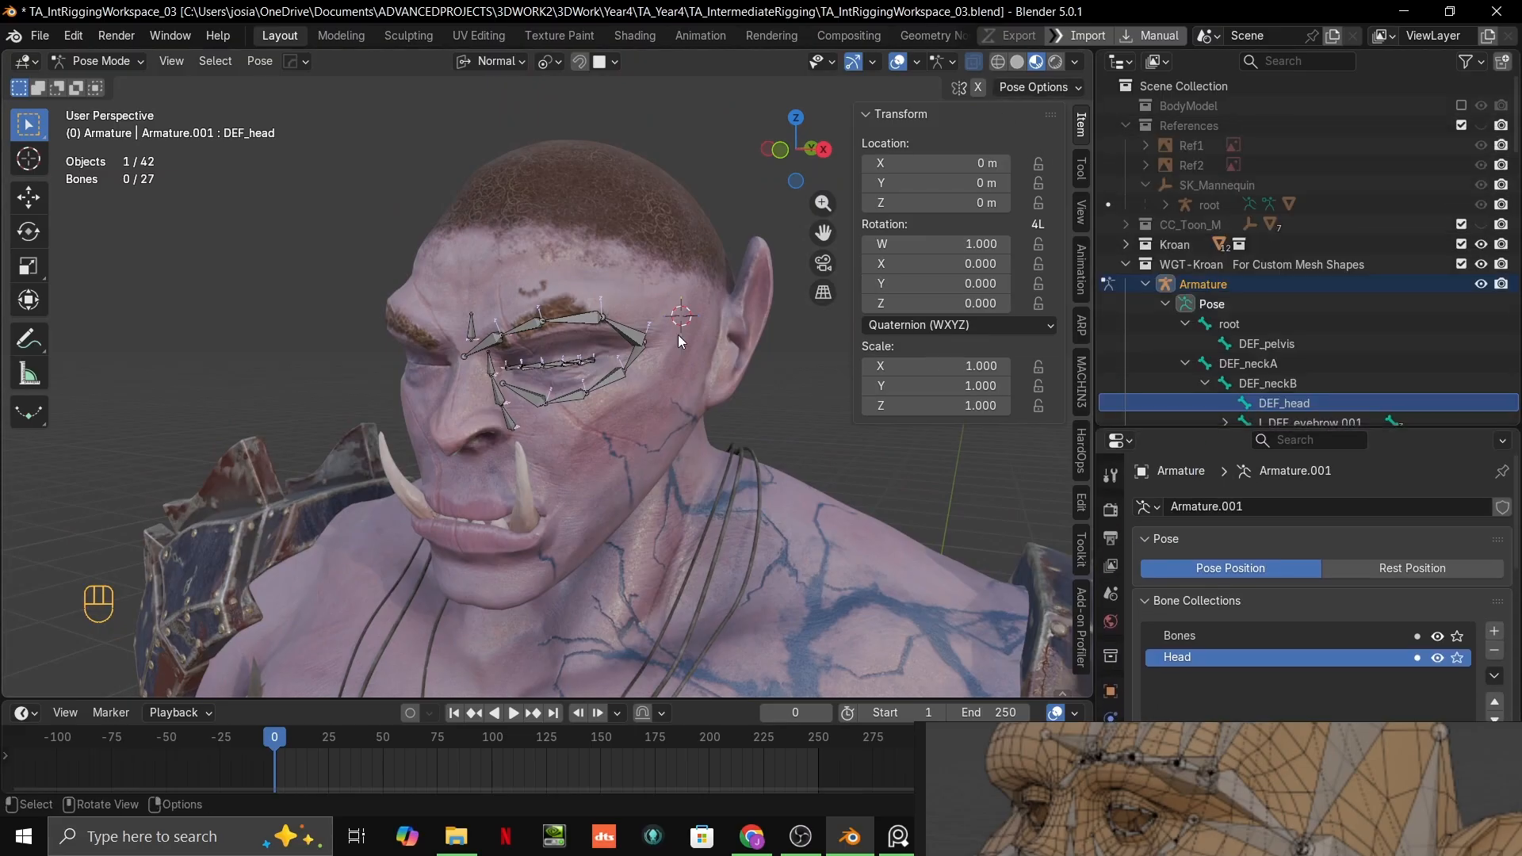
middle_click_drag(678, 335, 694, 389)
key("alt+h")
left_click(758, 374)
scroll(758, 374, "up", 3)
Step: Select the DEF_head, DEF_neckB and DEF_neckA bones and assign them to the Head collection
left_click(699, 389)
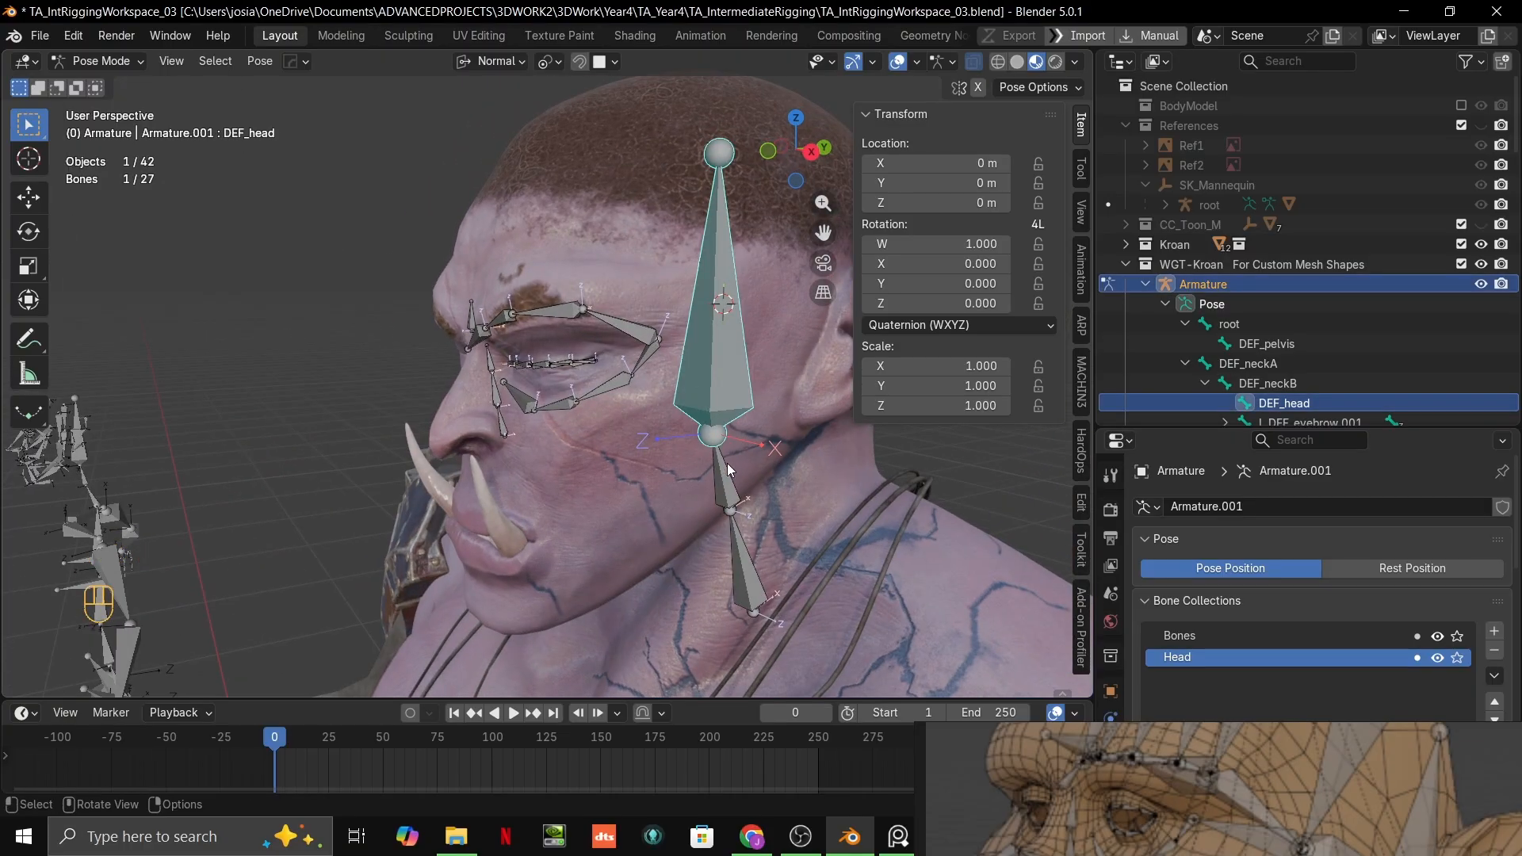
left_click(723, 485, "shift")
left_click(745, 547, "shift")
scroll(748, 530, "down", 3)
middle_click_drag(804, 477, 779, 449, "shift")
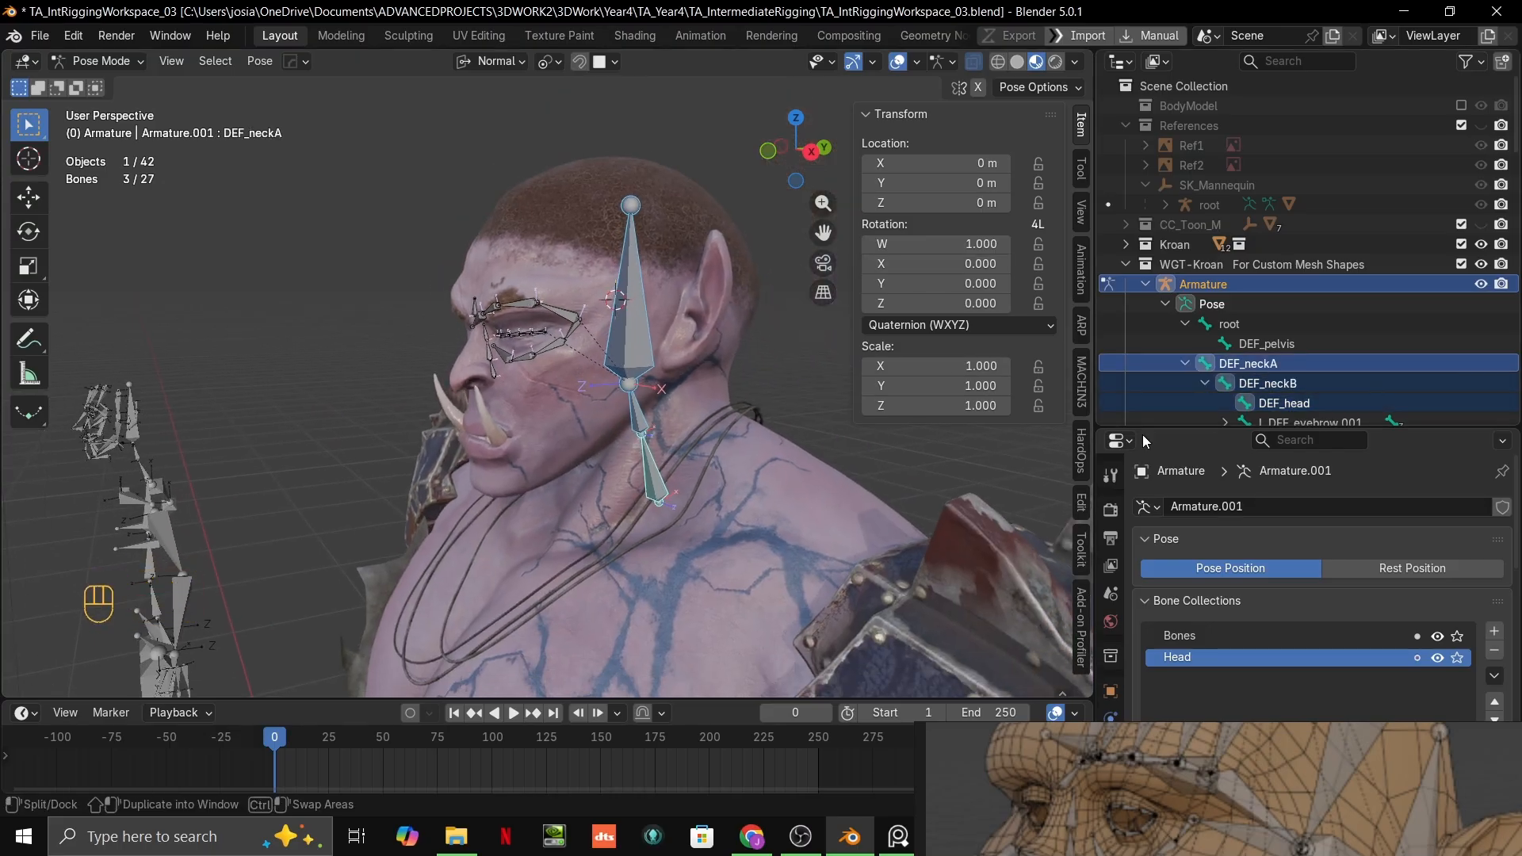
scroll(1373, 545, "down", 2)
left_click_drag(1411, 431, 1411, 302)
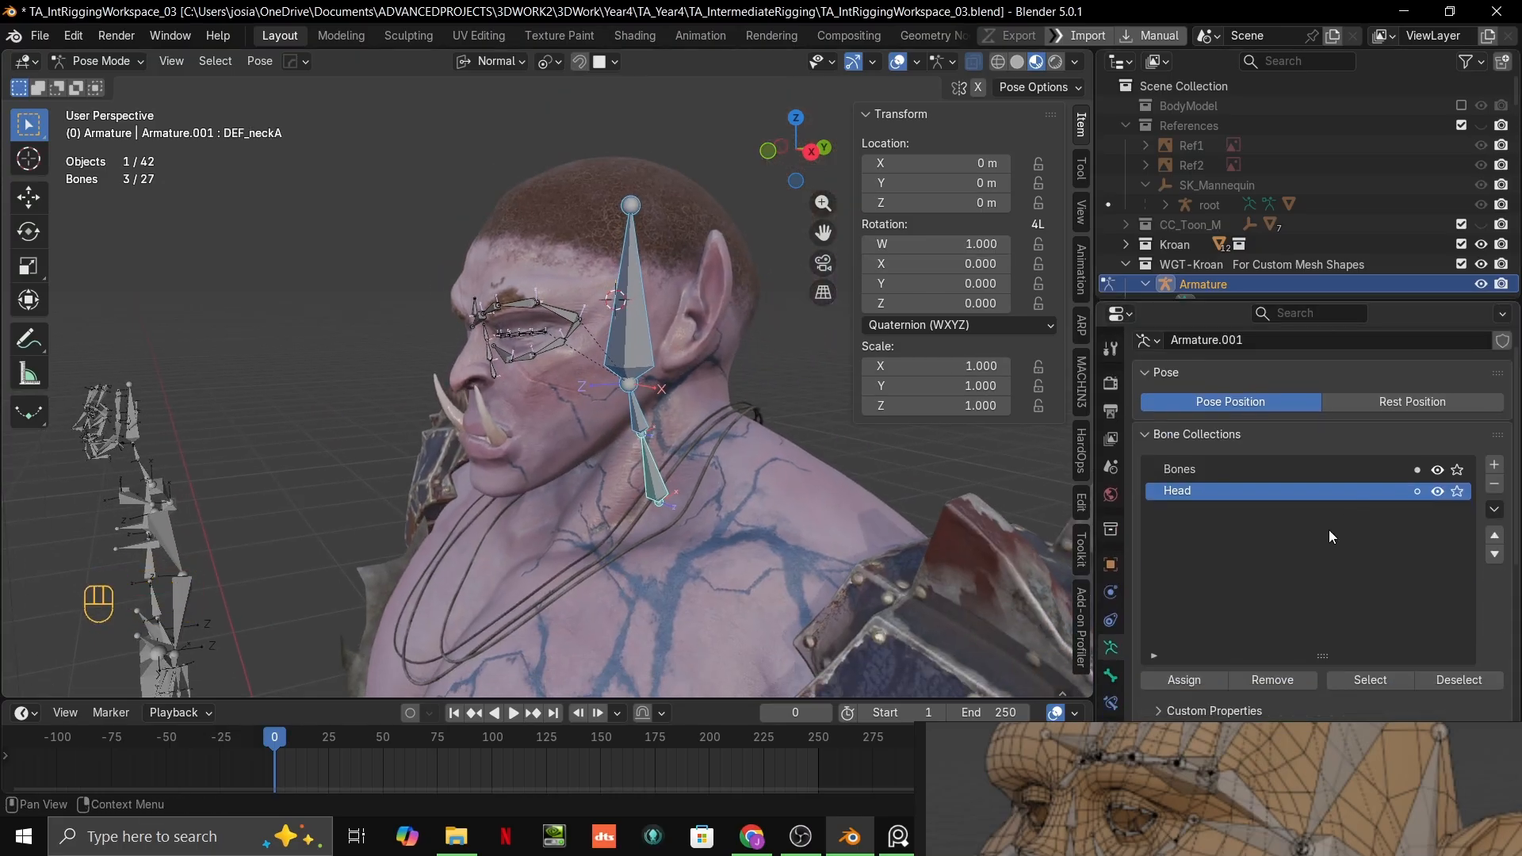
middle_click_drag(800, 468, 1055, 559)
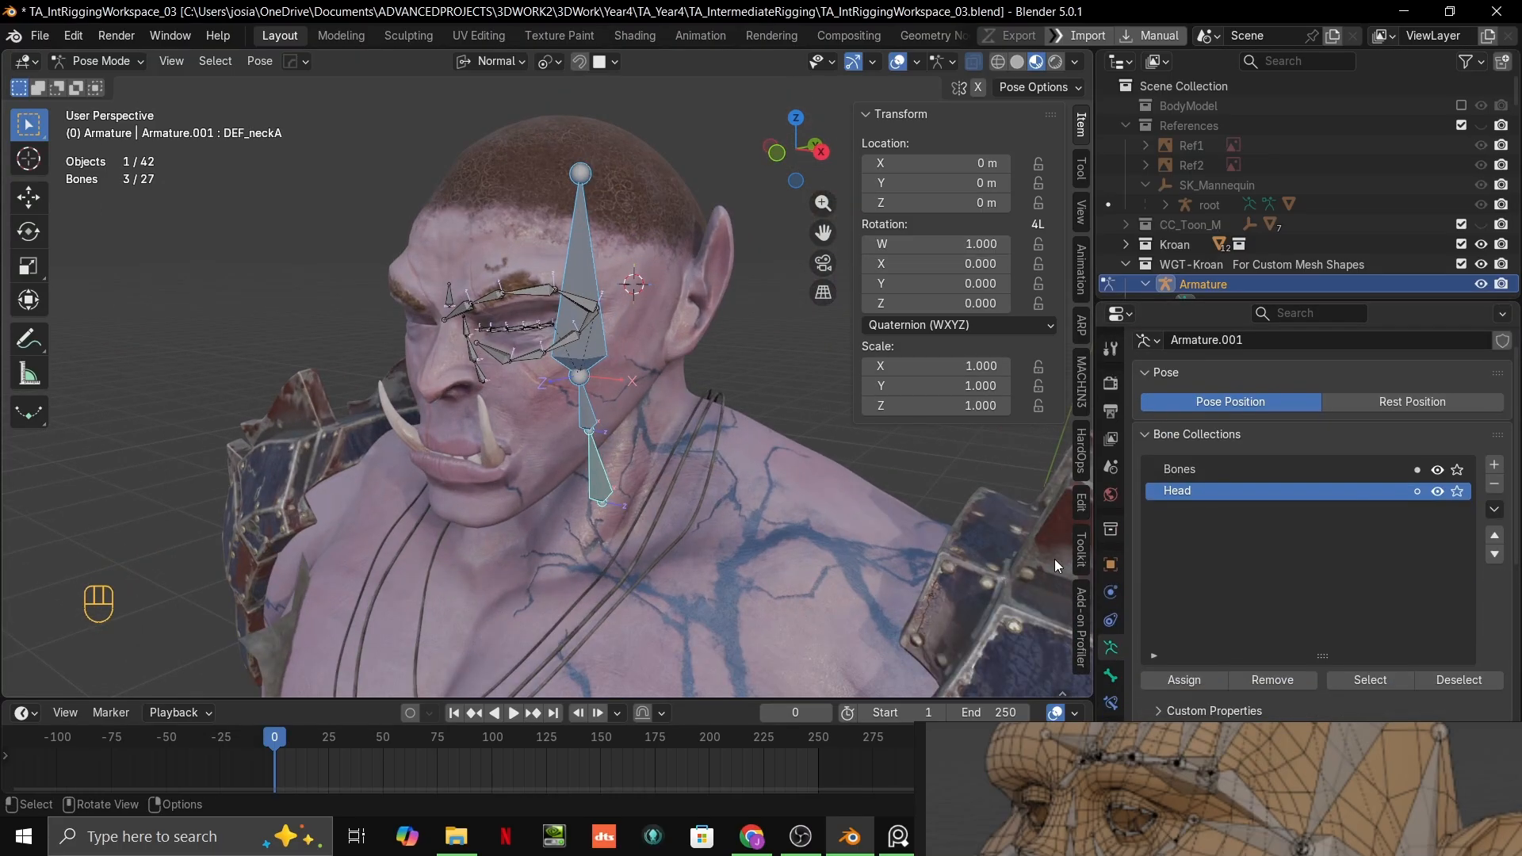
left_click(1219, 682)
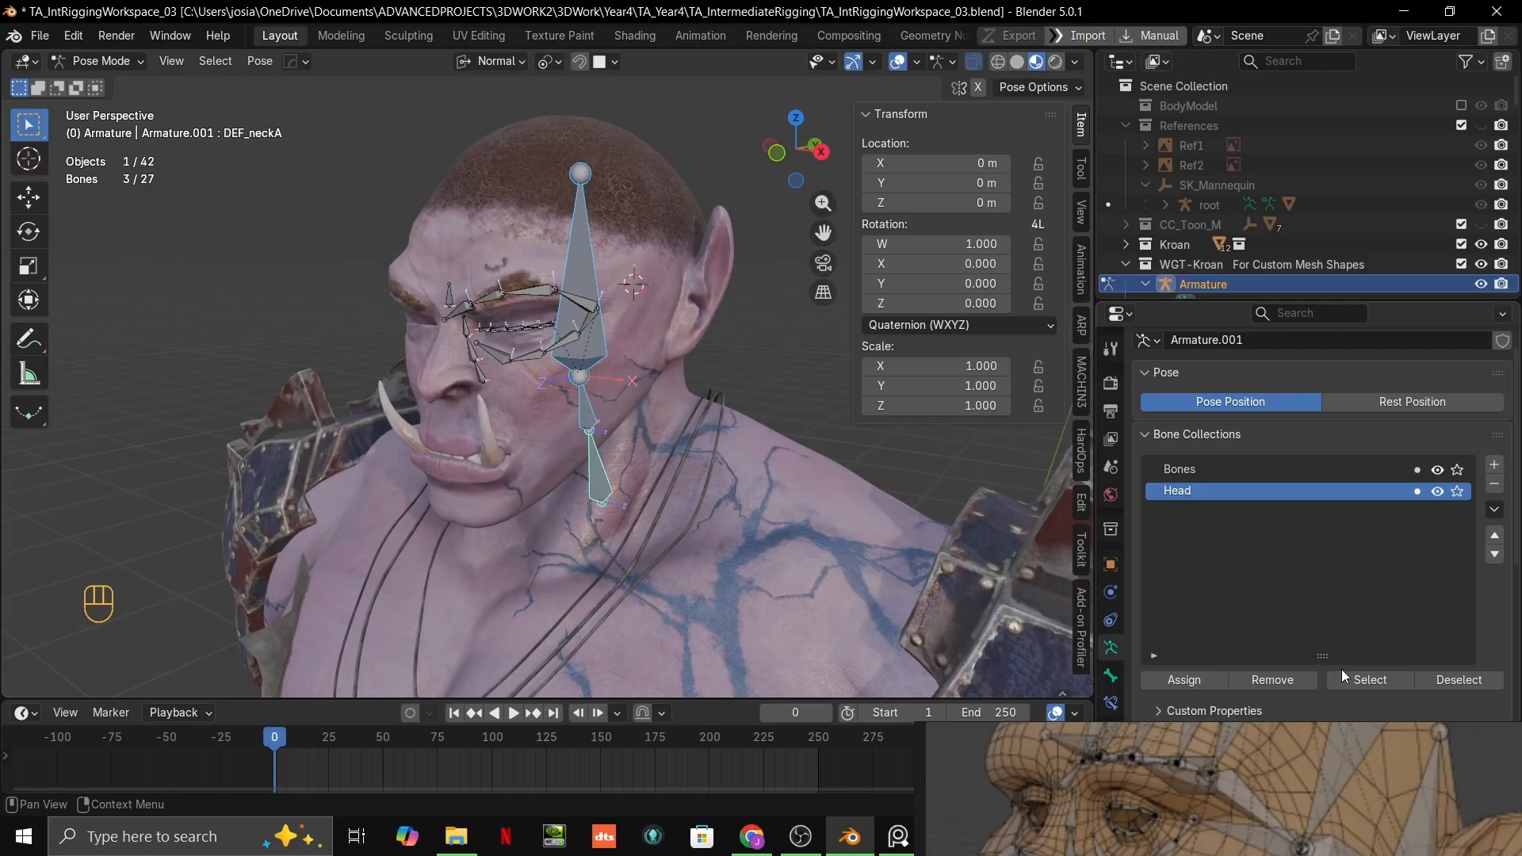
left_click(1175, 679)
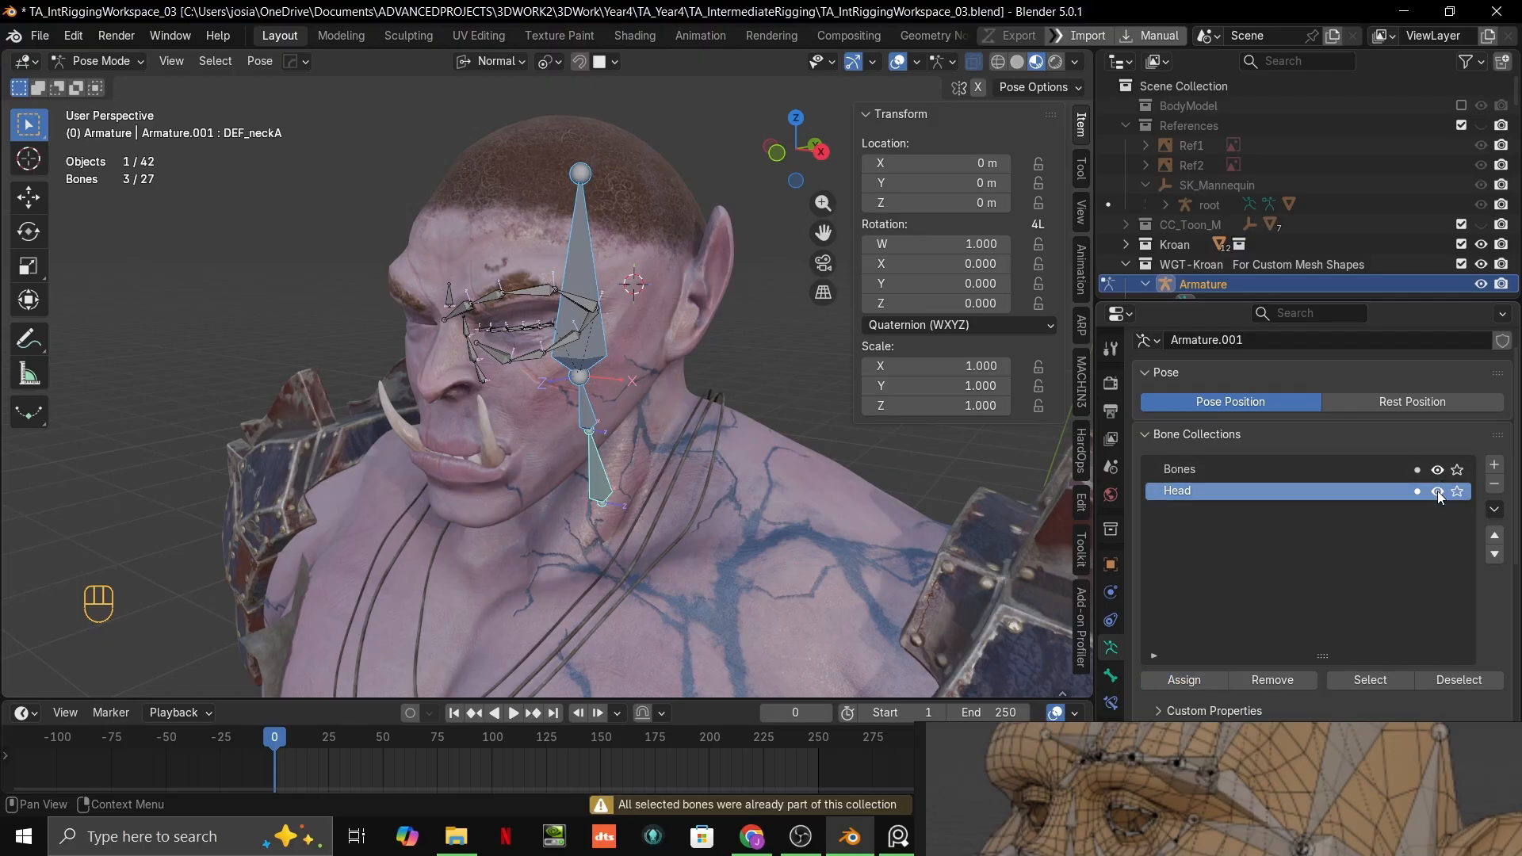
Step: Toggle the Head collection's visibility to test it and switch the armature through Object Mode into Edit Mode
left_click(743, 377)
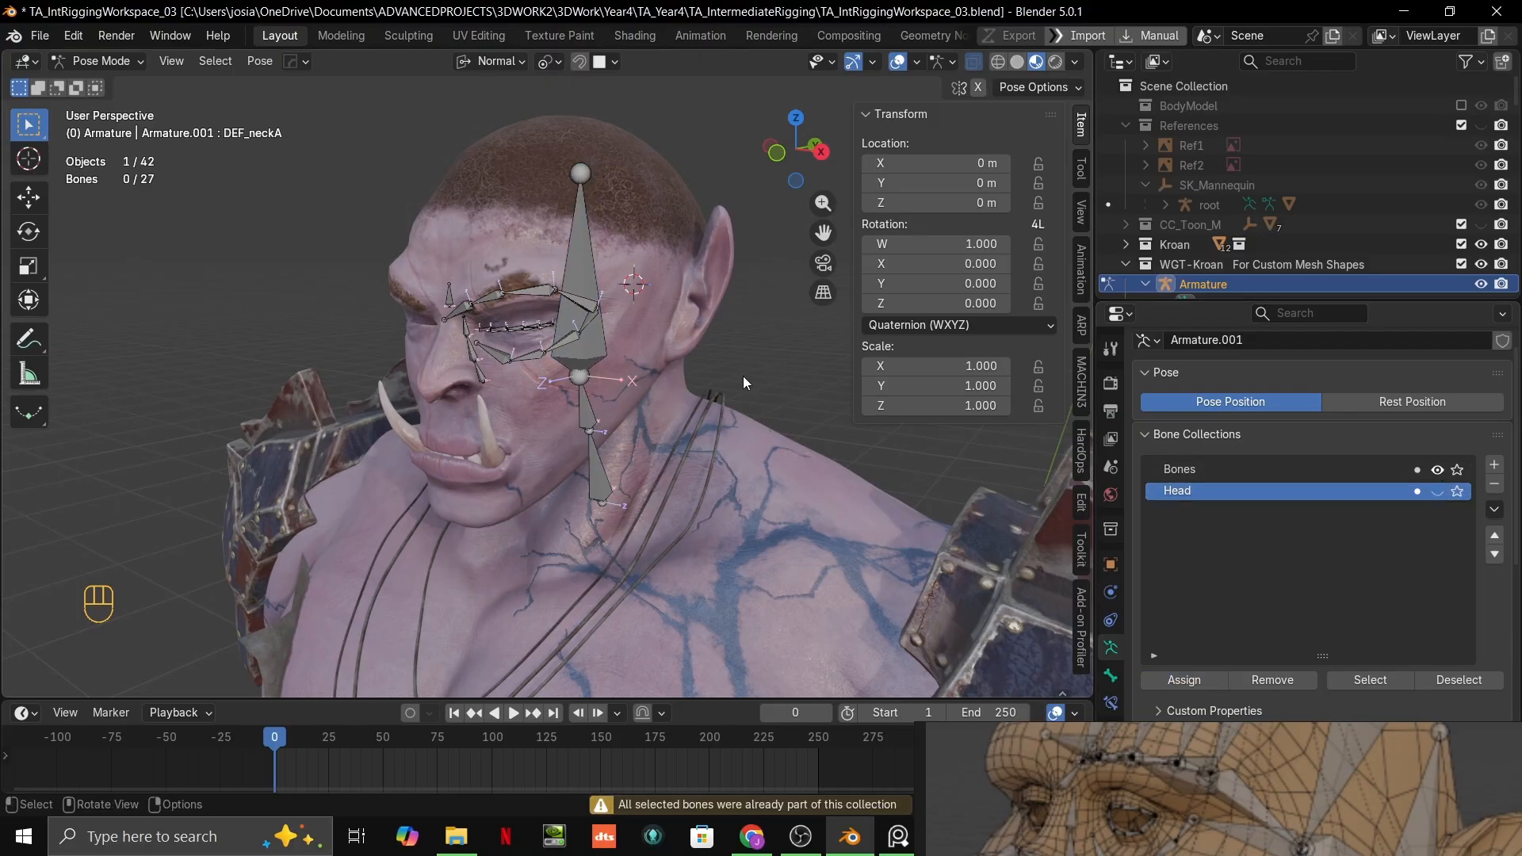
key("shift+grave")
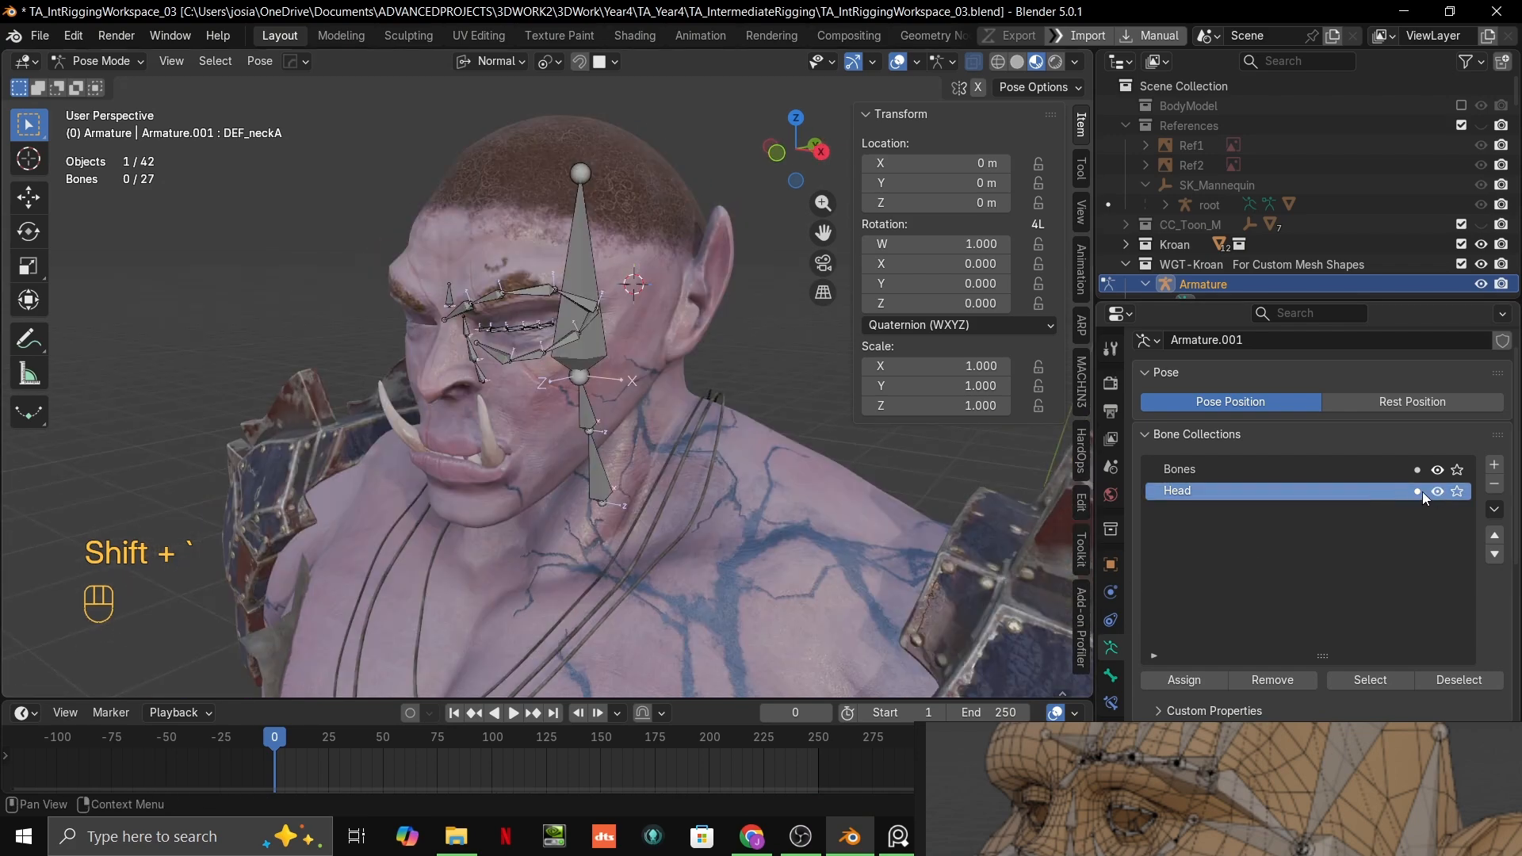
key("ctrl+Tab")
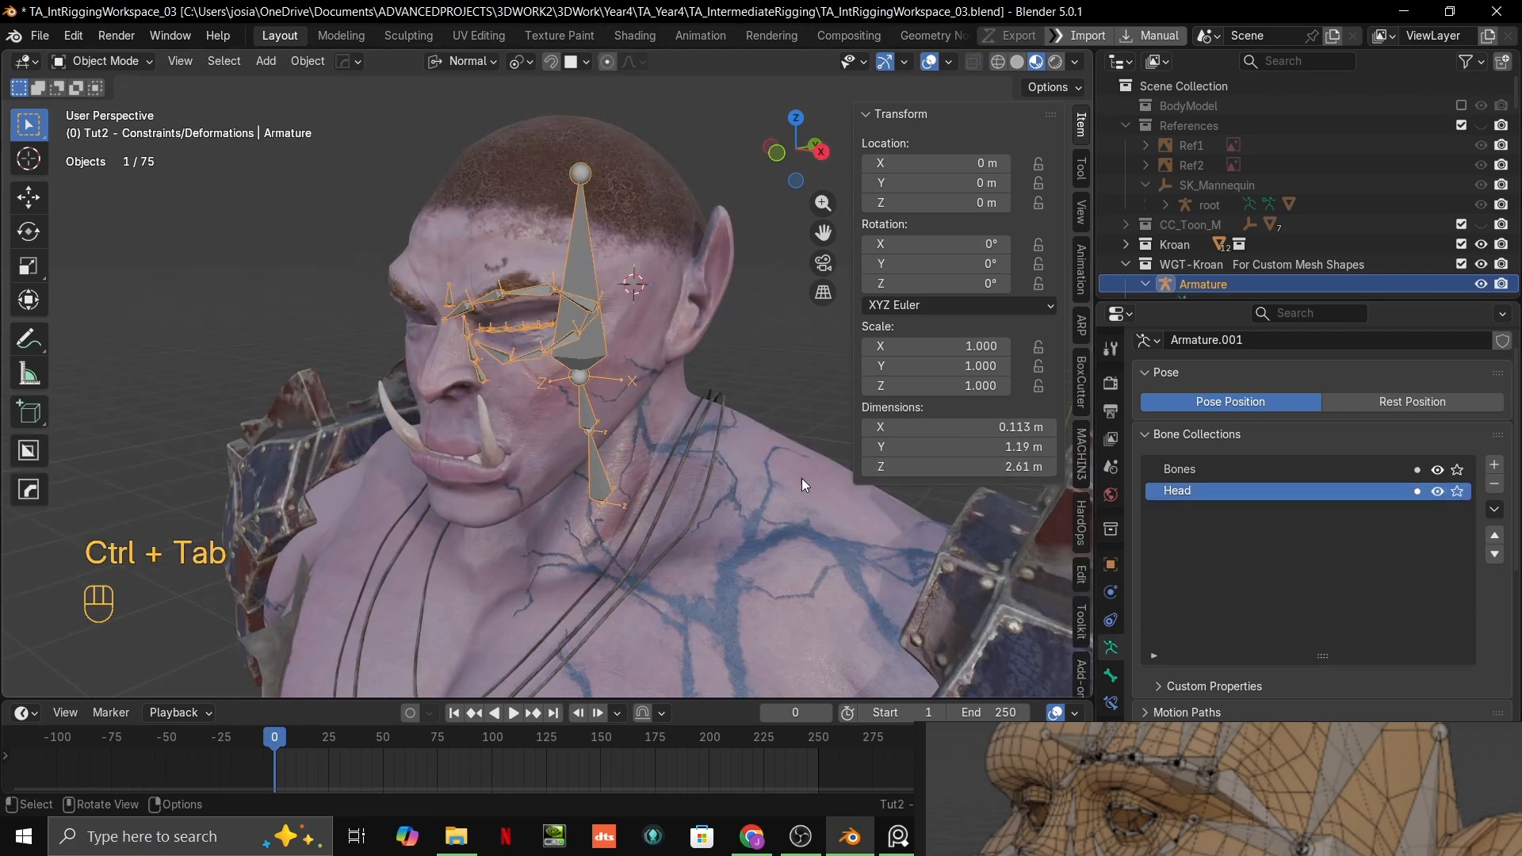
key("ctrl+Tab")
key("Tab")
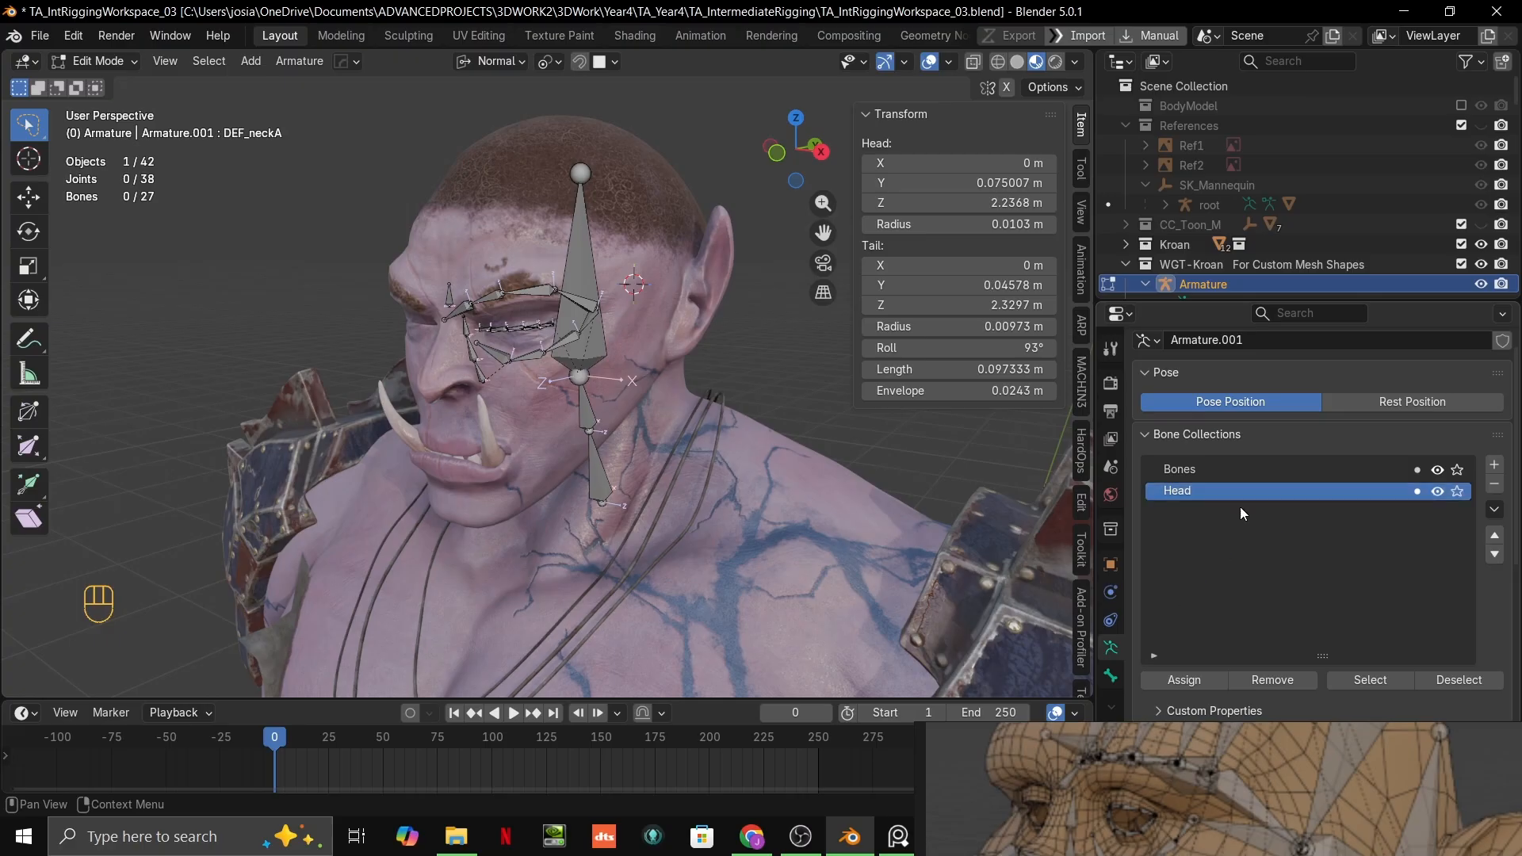
Step: Toggle the Bones and Head collections' visibility one at a time to compare which bones each one controls
left_click(1374, 470)
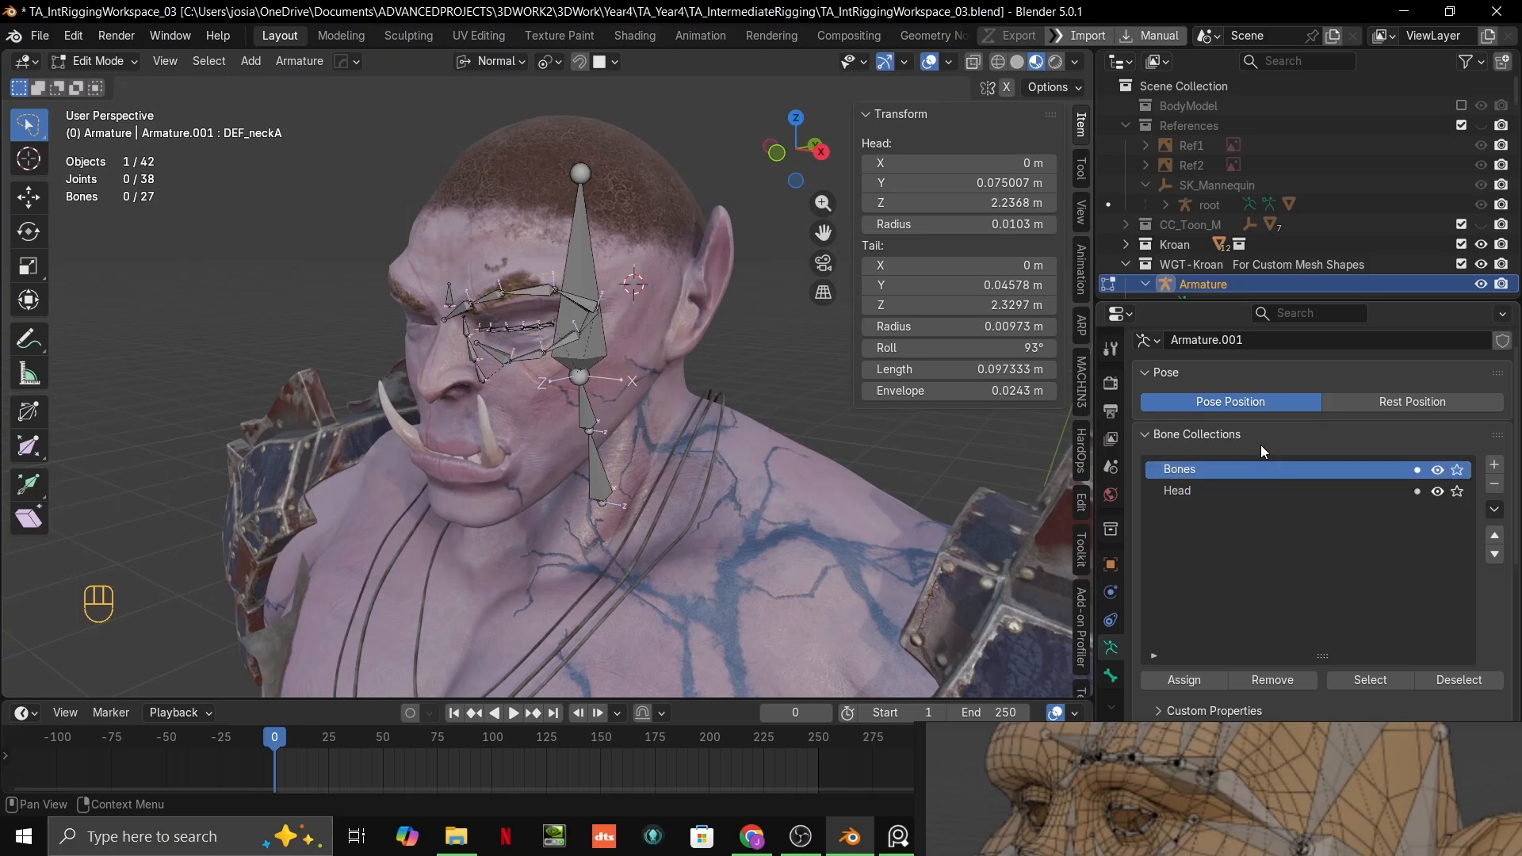
left_click(1437, 492)
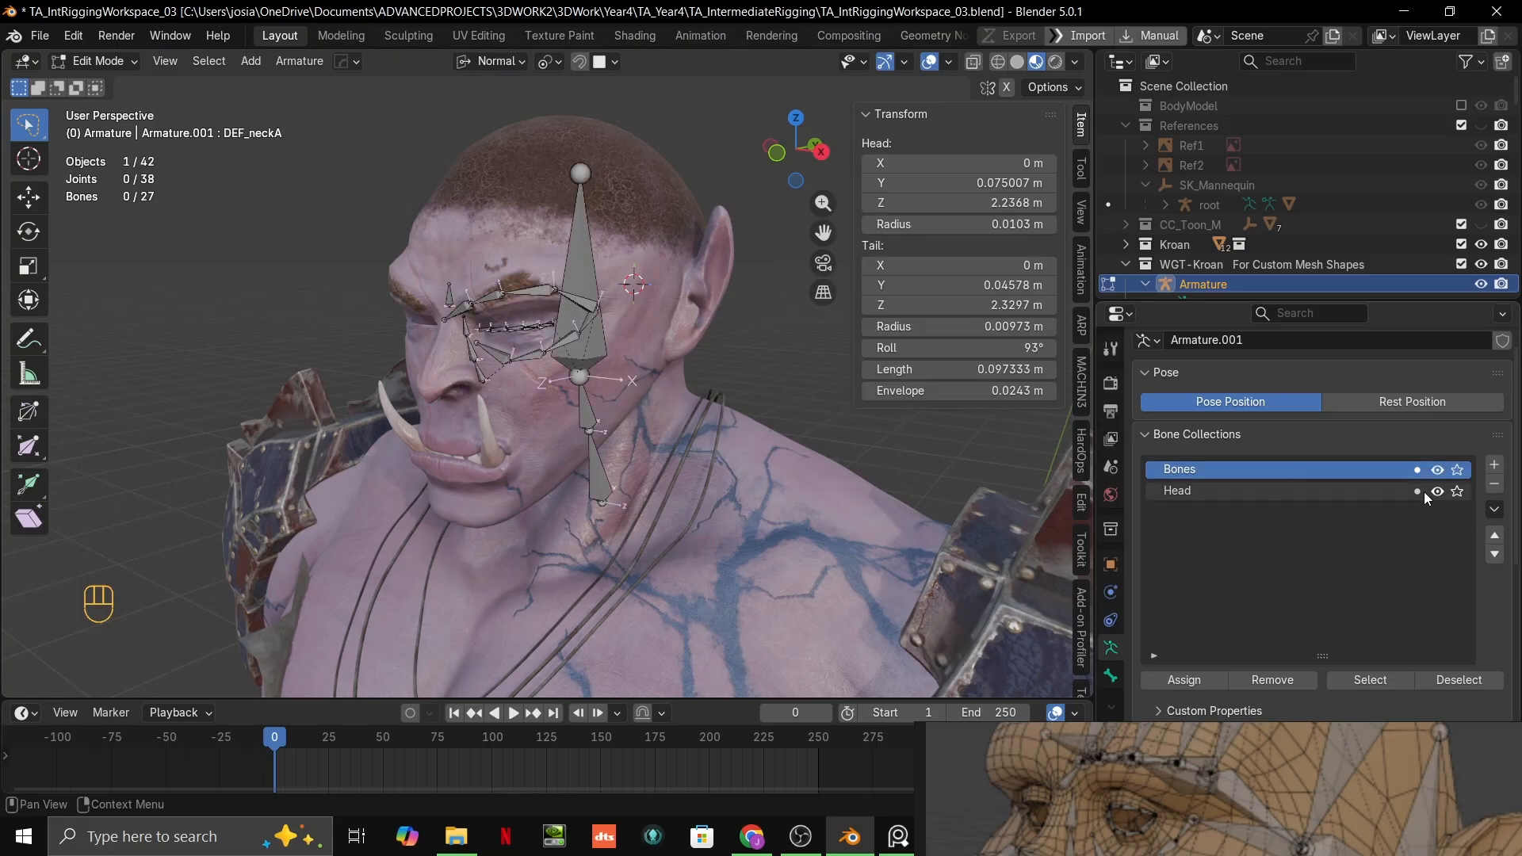
left_click(1438, 491)
left_click(1440, 470)
left_click(1438, 469)
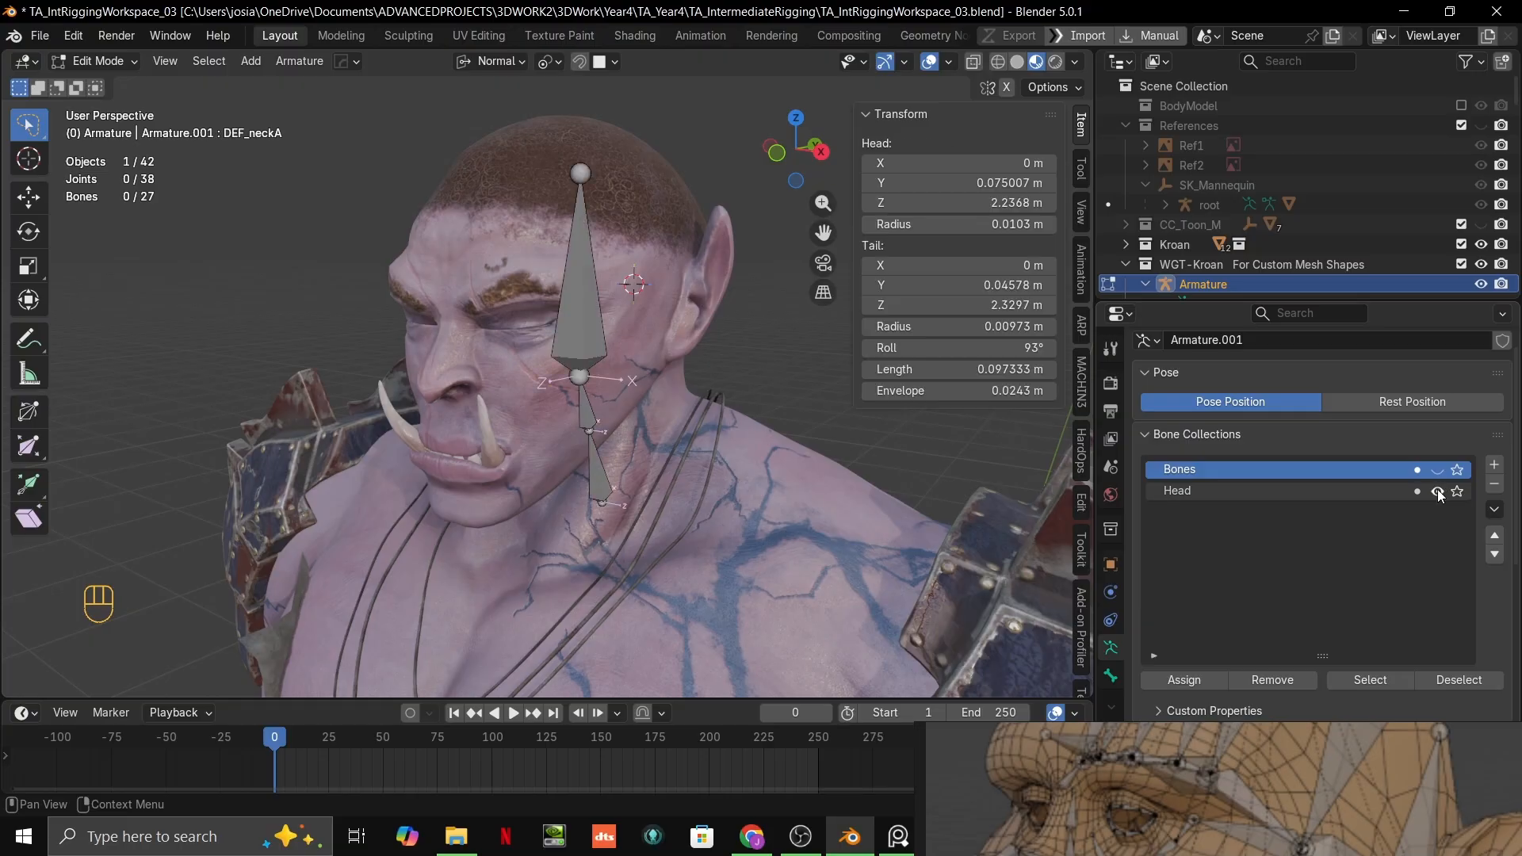
left_click(1437, 491)
scroll(666, 407, "up", 4)
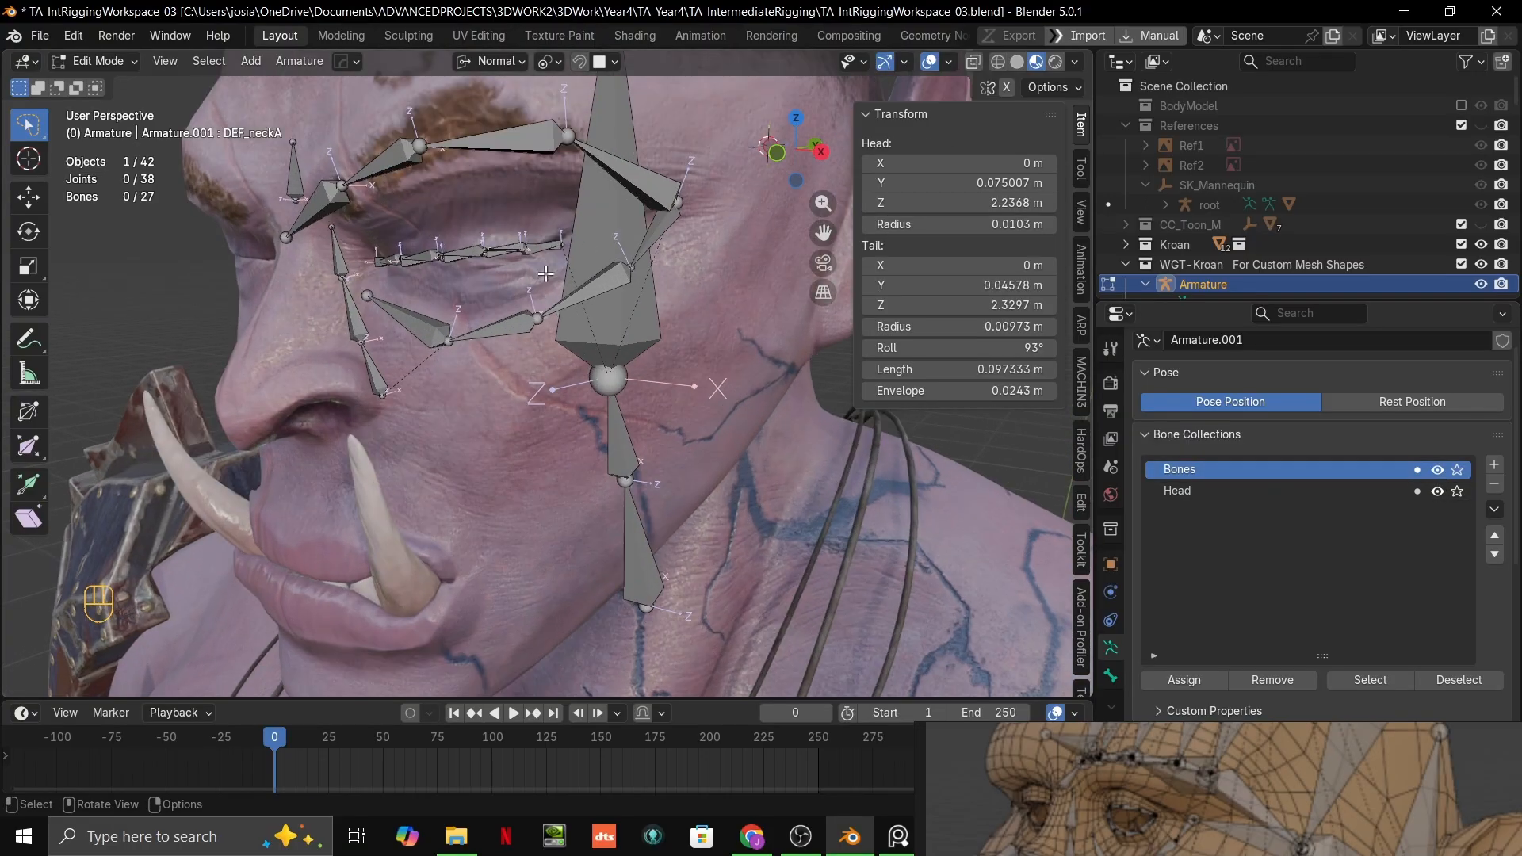
scroll(438, 303, "down", 3)
middle_click_drag(439, 303, 348, 304)
scroll(348, 304, "up", 1)
middle_click_drag(628, 403, 664, 432)
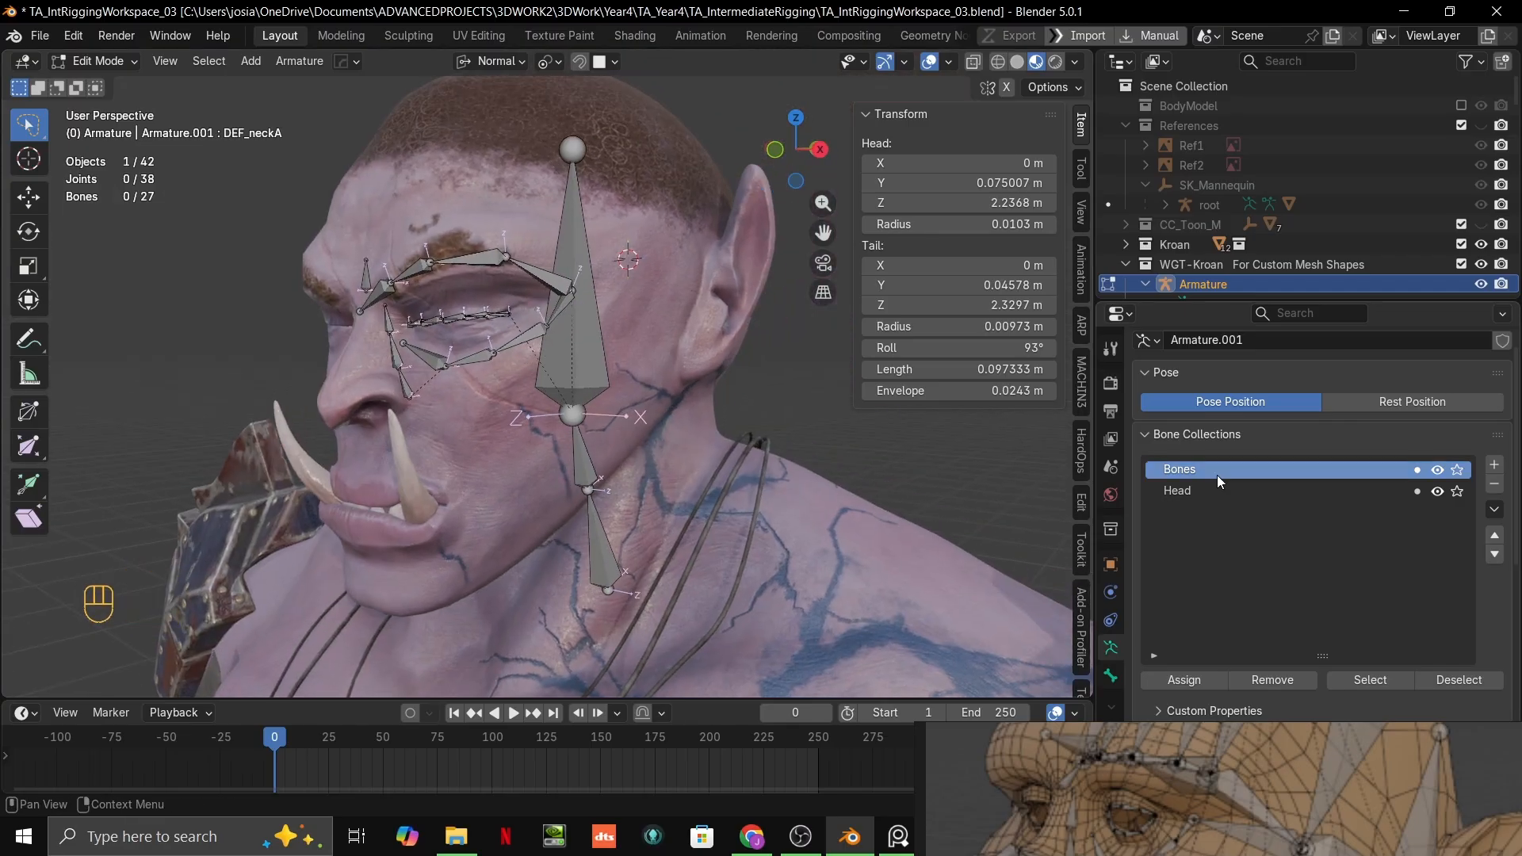
Step: Select the DEF_head, DEF_neckB and DEF_neckA bones in Edit Mode and remove them from the Bones collection
key("Tab")
left_click(582, 377)
key("Tab")
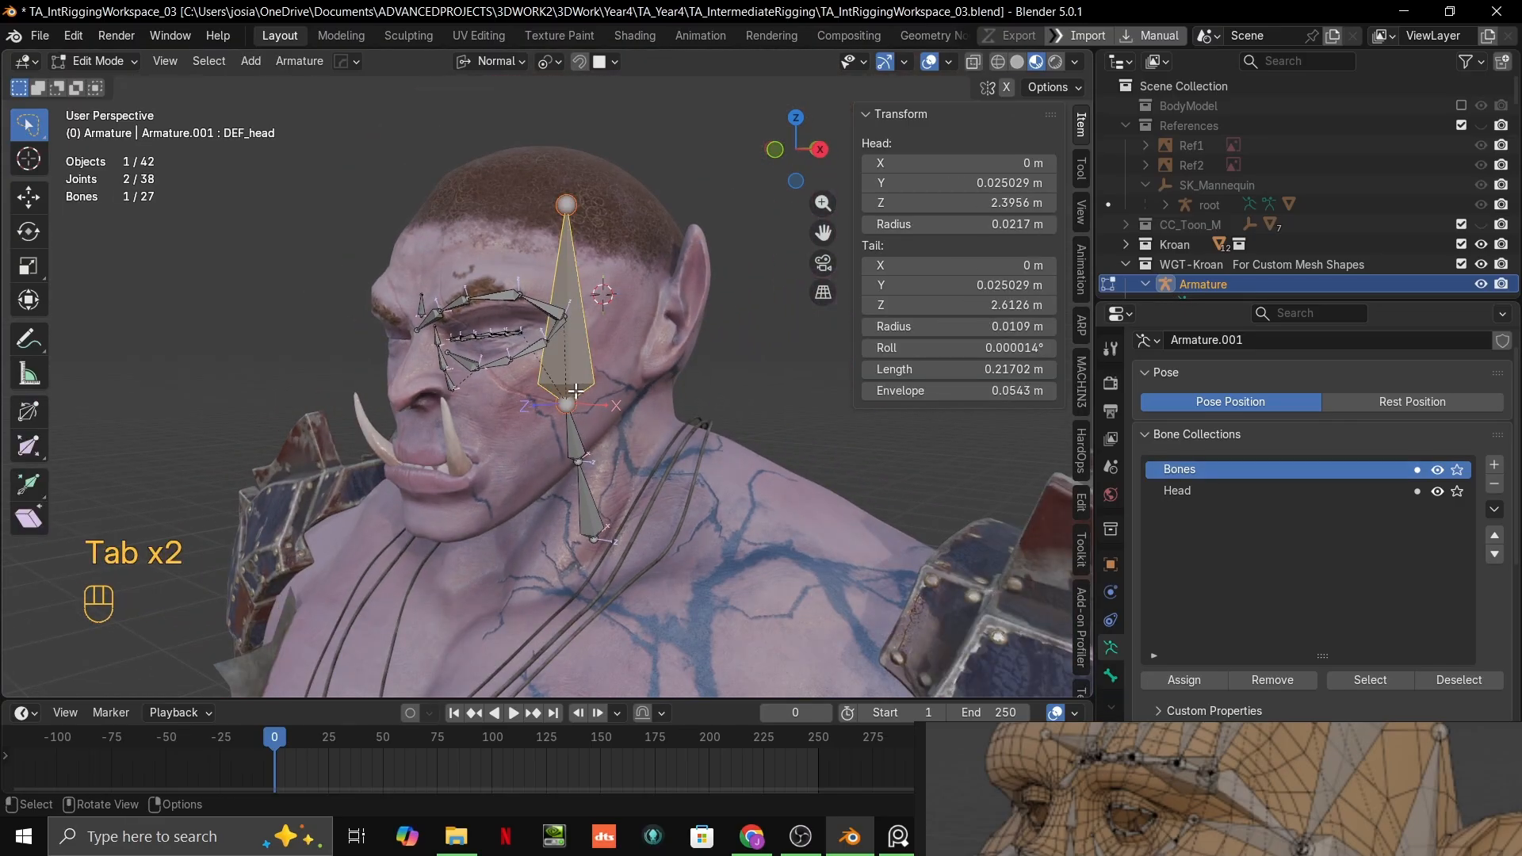
left_click(577, 430, "shift")
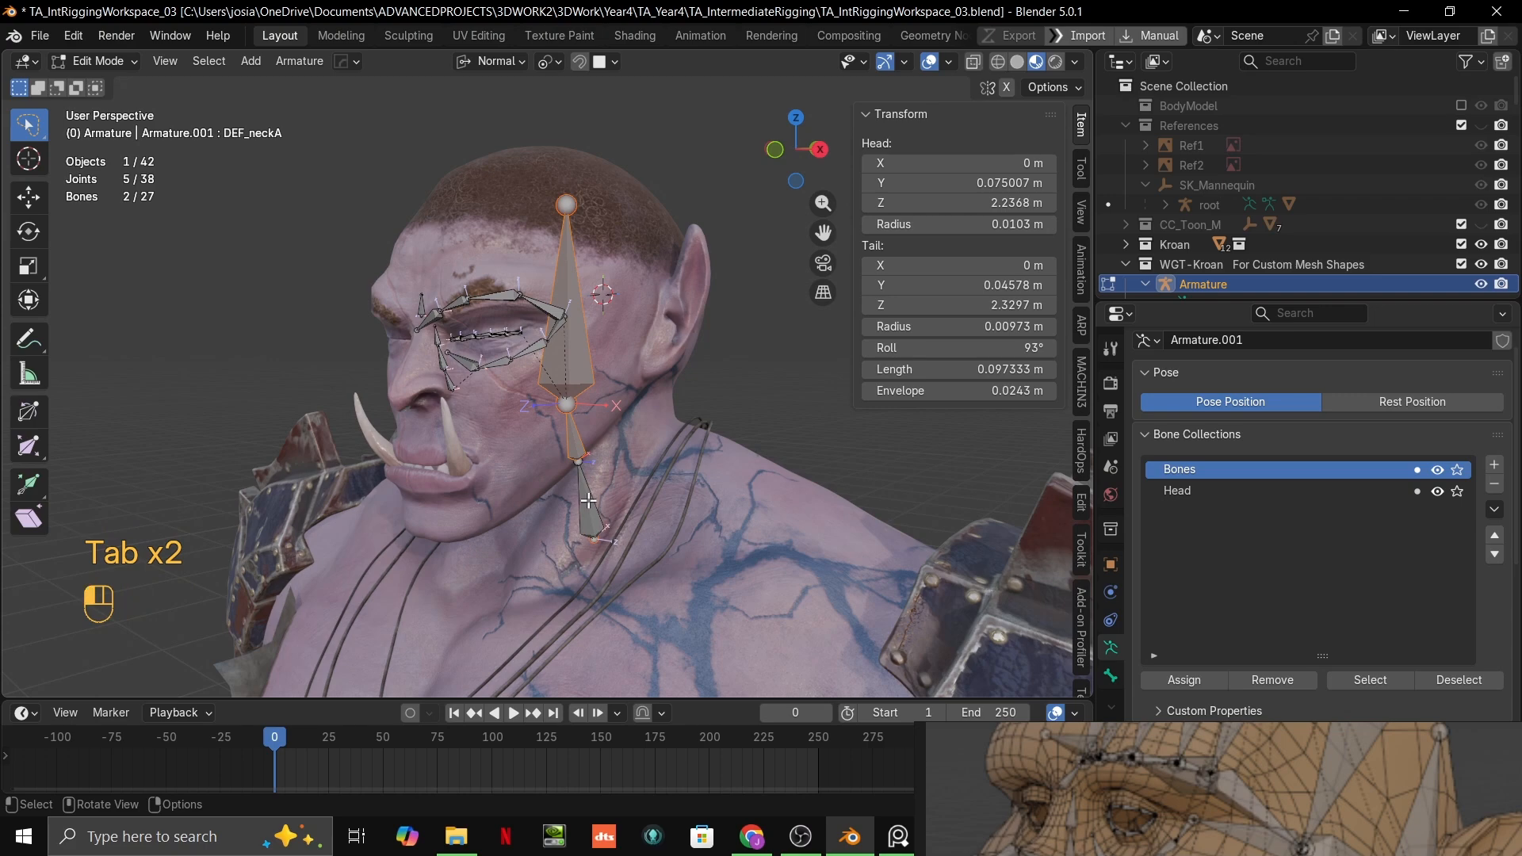
left_click(575, 373, "shift")
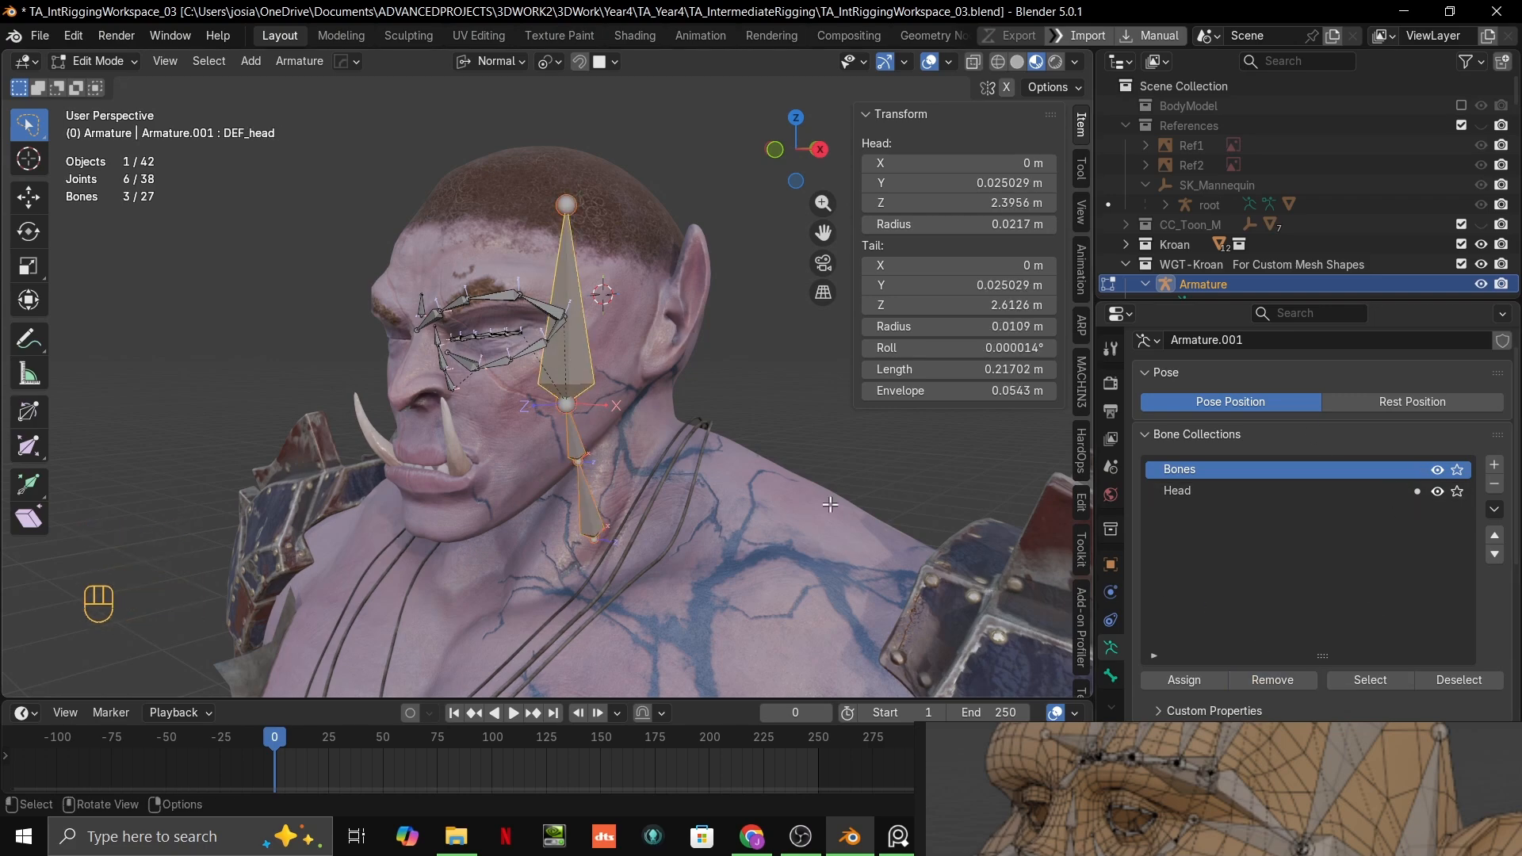
middle_click_drag(830, 505, 840, 477)
left_click(839, 476)
key("ctrl+z")
Step: Switch to Pose Mode and try removing the selected head and neck bones from the Bones collection again
key("ctrl+Tab")
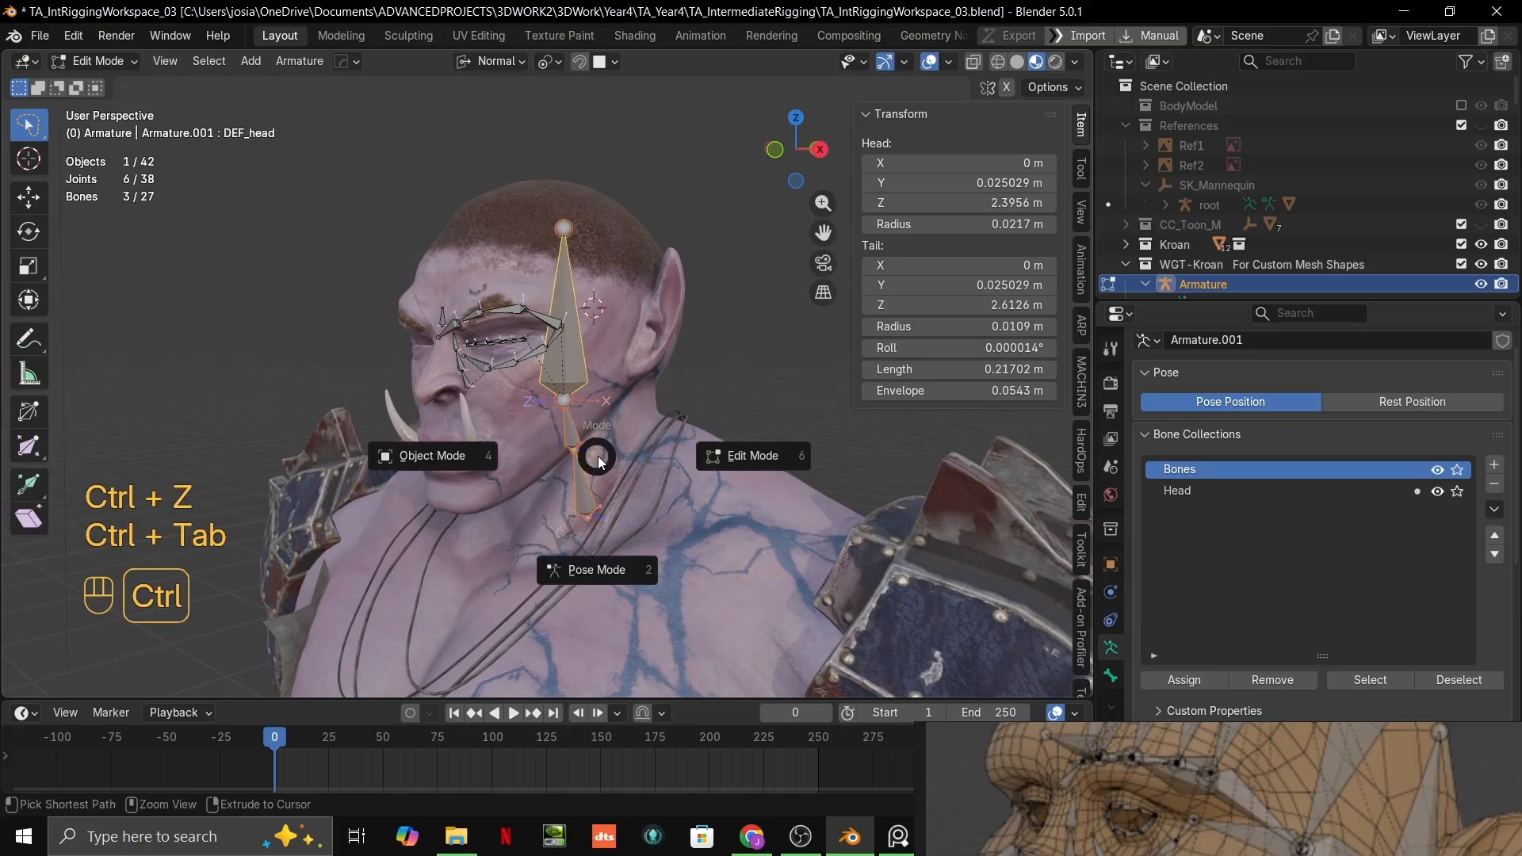
left_click(618, 469)
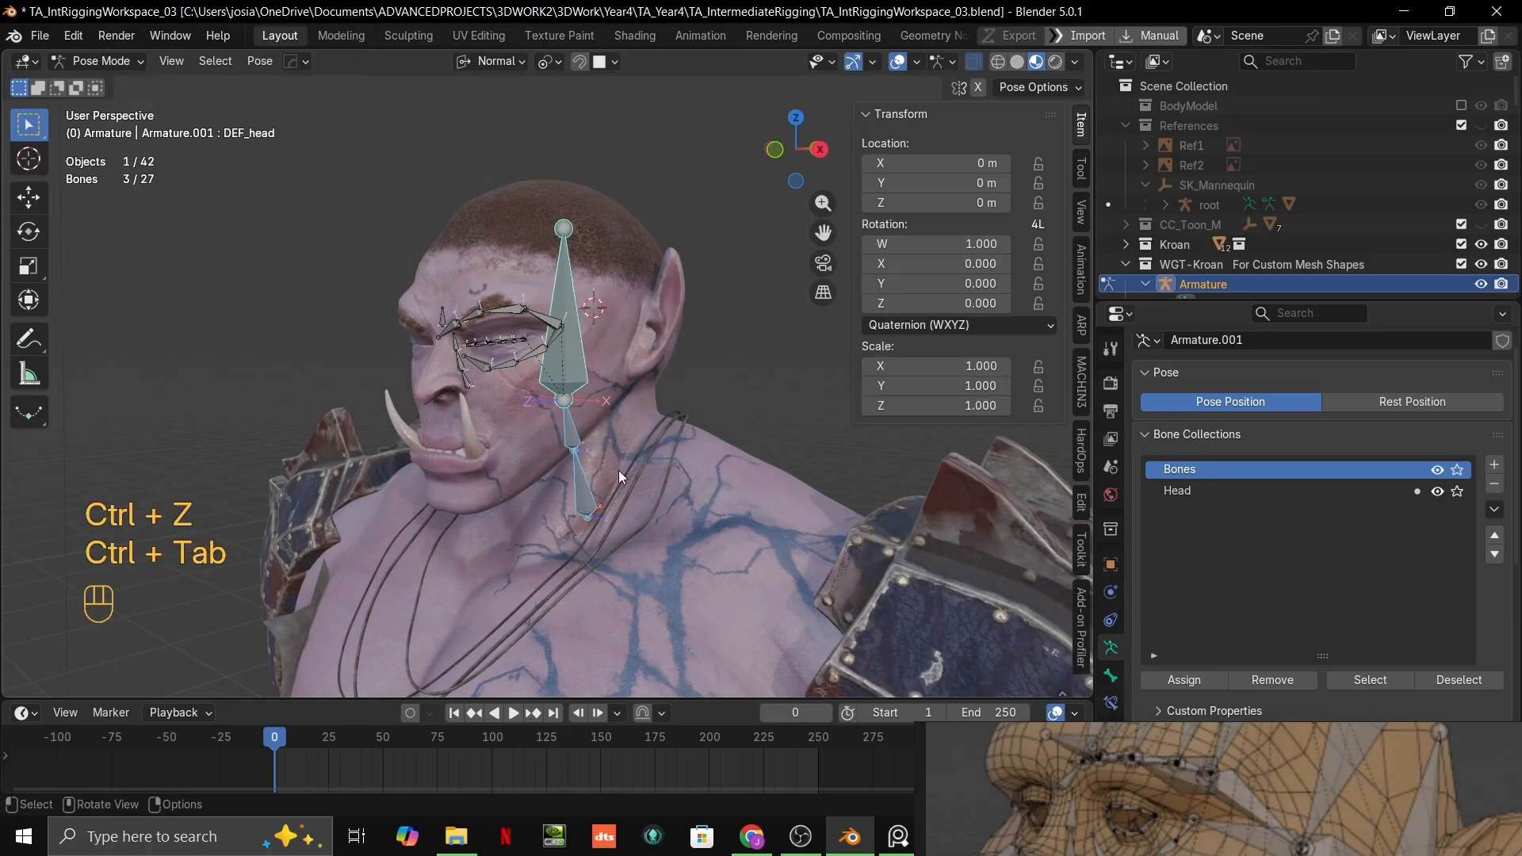
left_click(1295, 680)
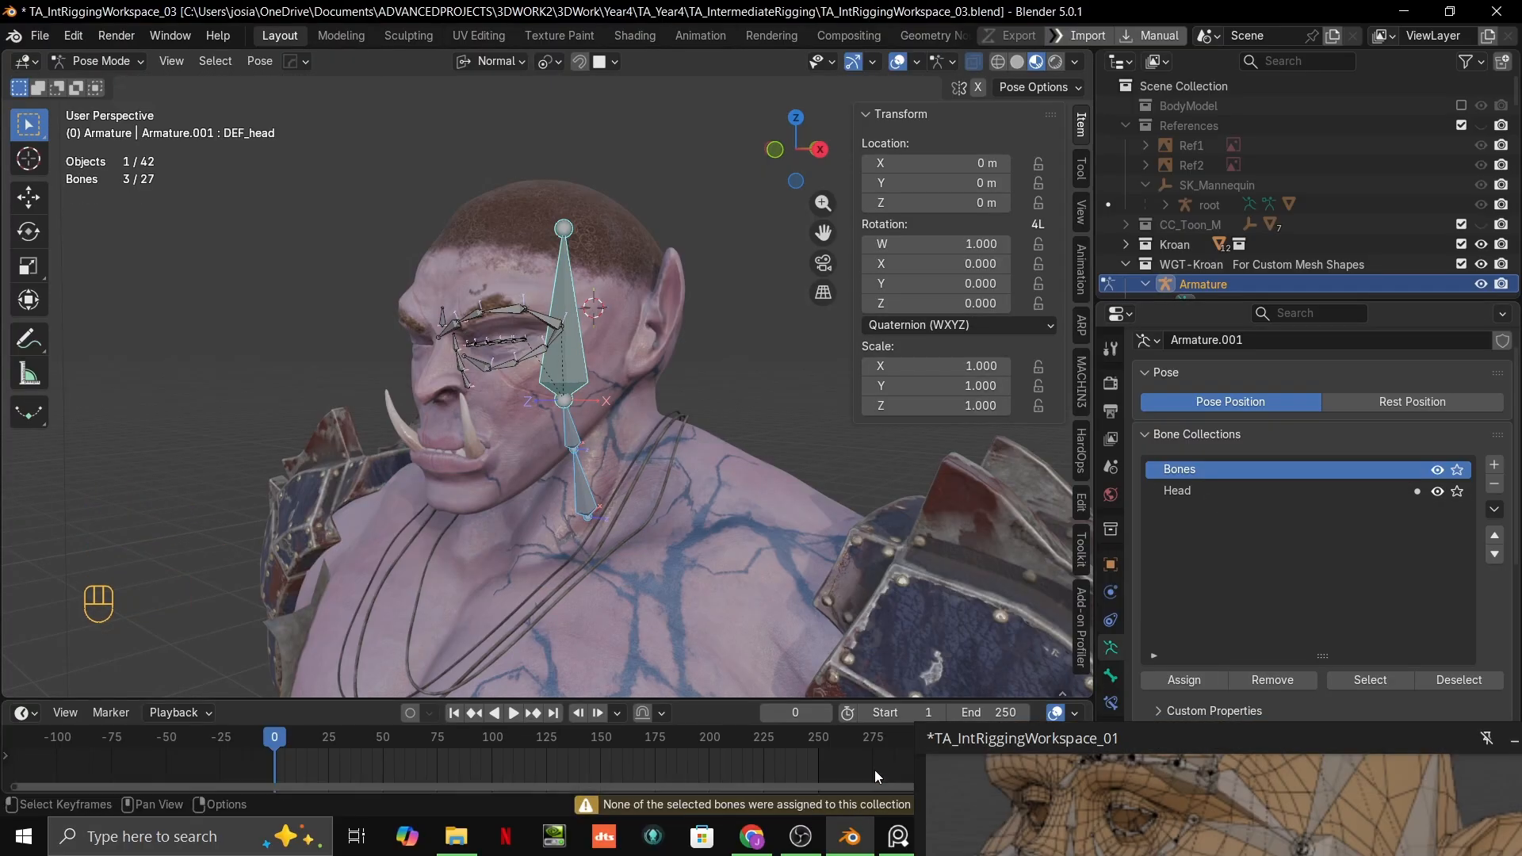
Step: Make Head the active bone collection and hide it, leaving the Bones collection shown
middle_click_drag(831, 576, 850, 552)
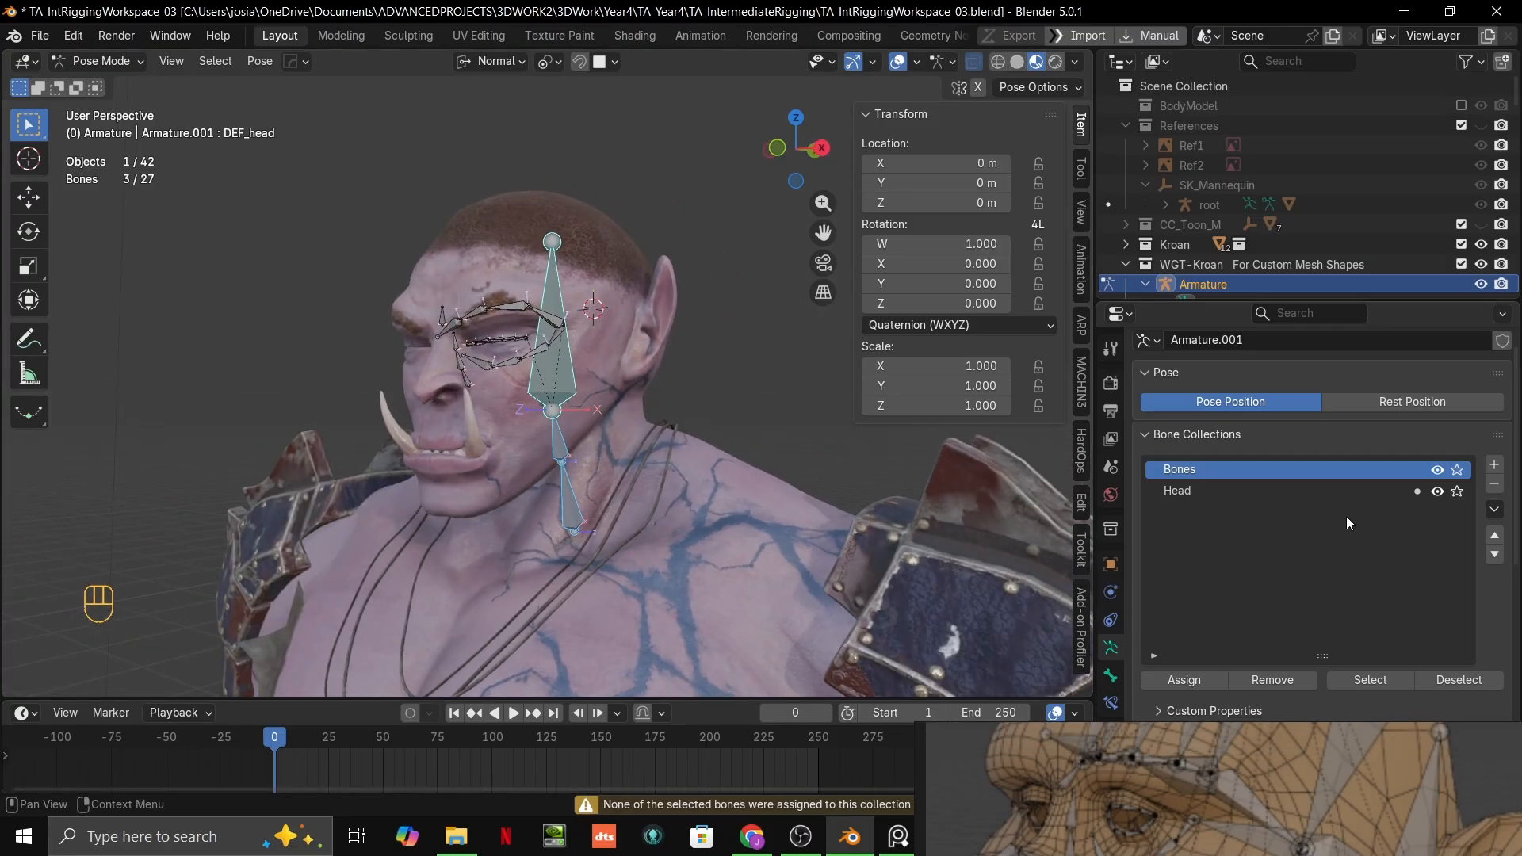
left_click(1366, 492)
left_click(1438, 490)
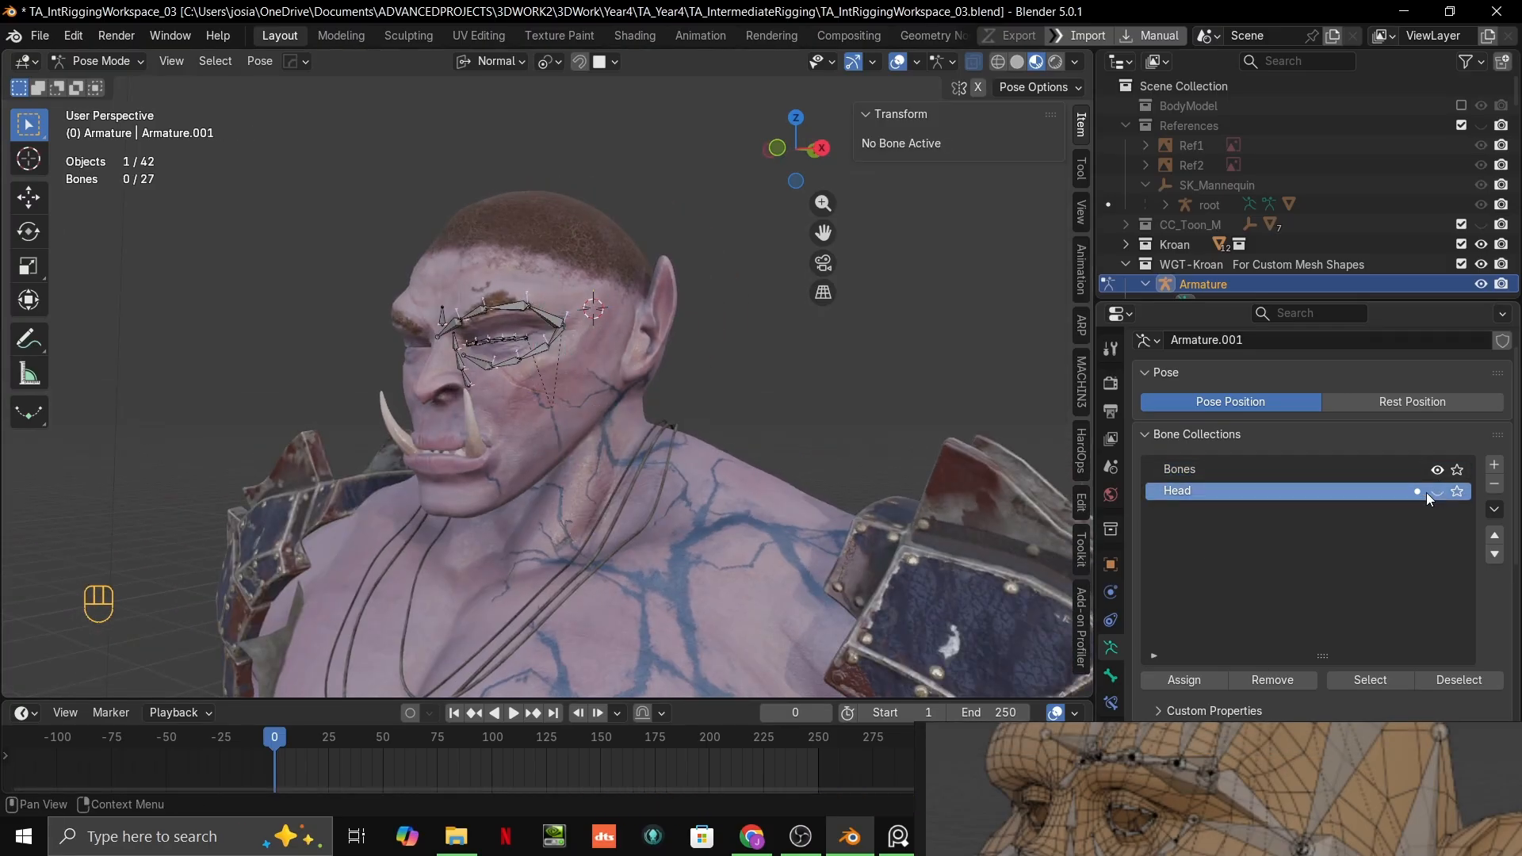
Step: Select the L.DEF_eyebrow.001 bone and assign it to the hidden Head collection in Edit Mode
middle_click_drag(801, 500, 888, 513)
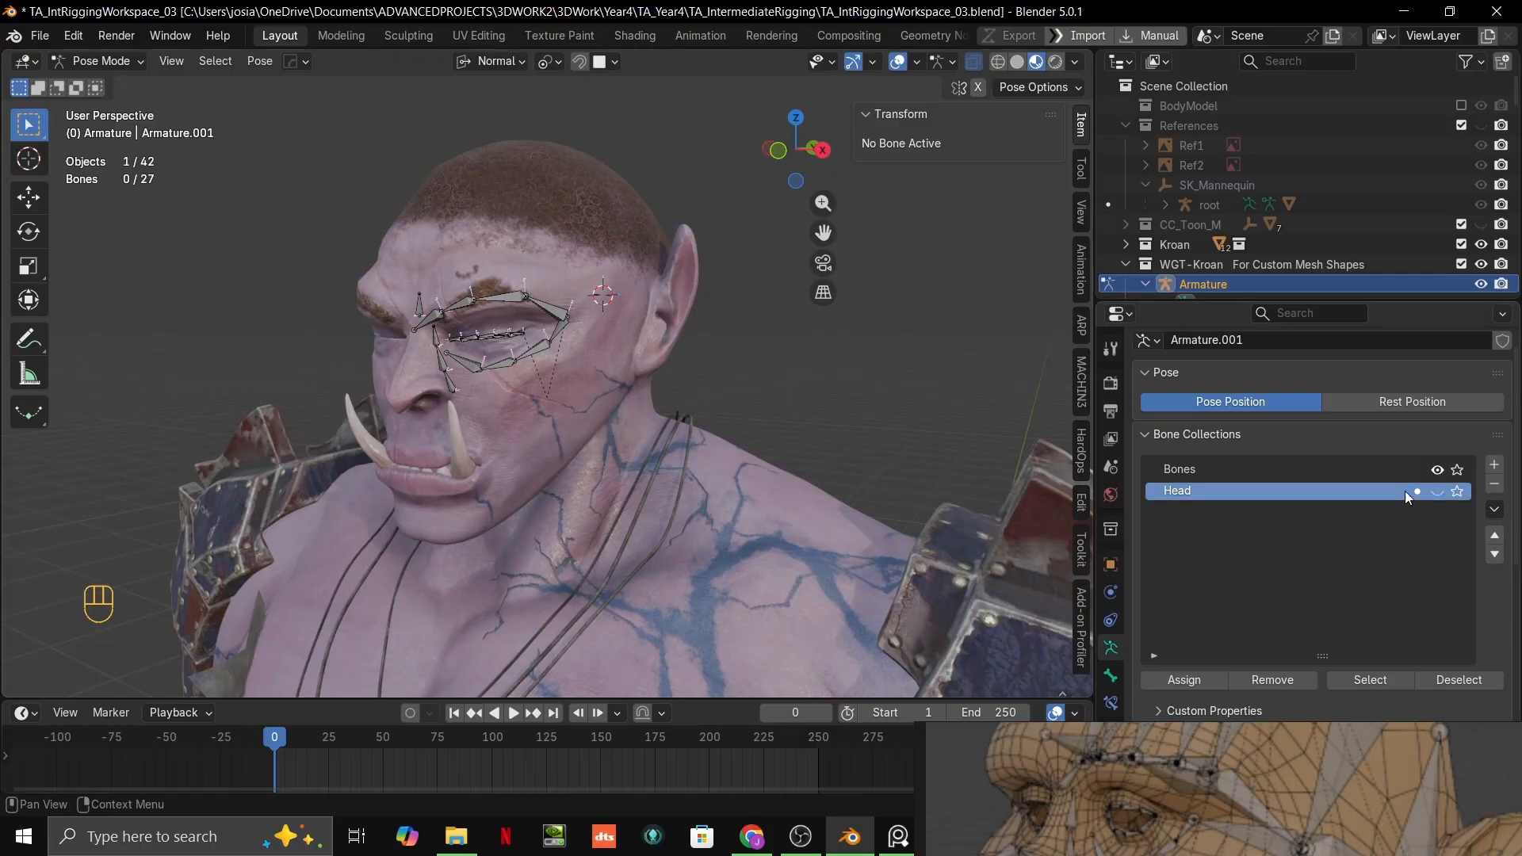
scroll(857, 483, "down", 2)
key("ctrl+Tab")
scroll(611, 397, "up", 4)
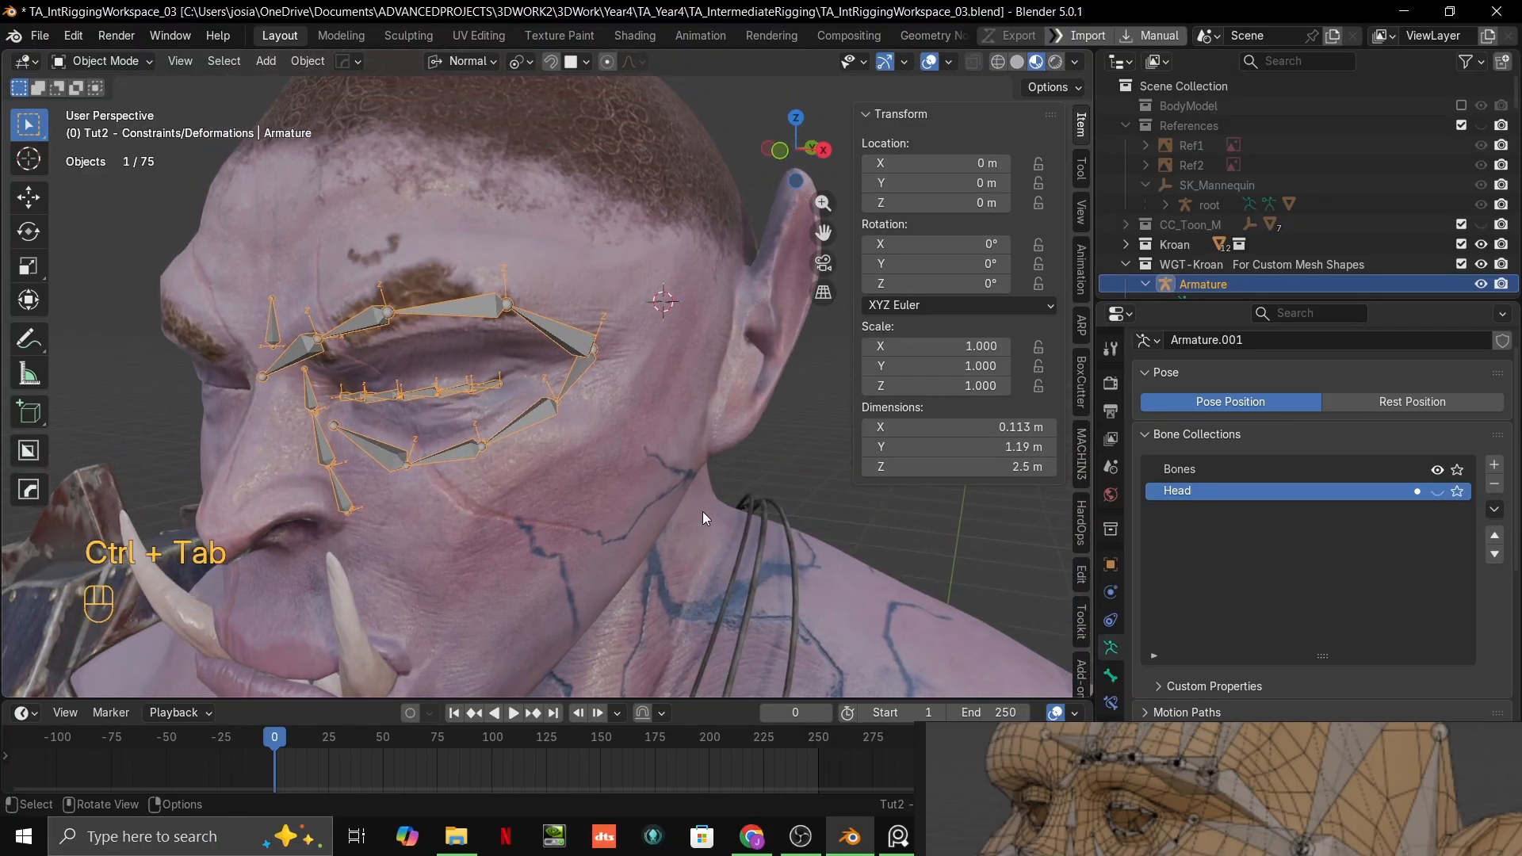
key("ctrl+Tab")
scroll(515, 422, "up", 2)
left_click(550, 315)
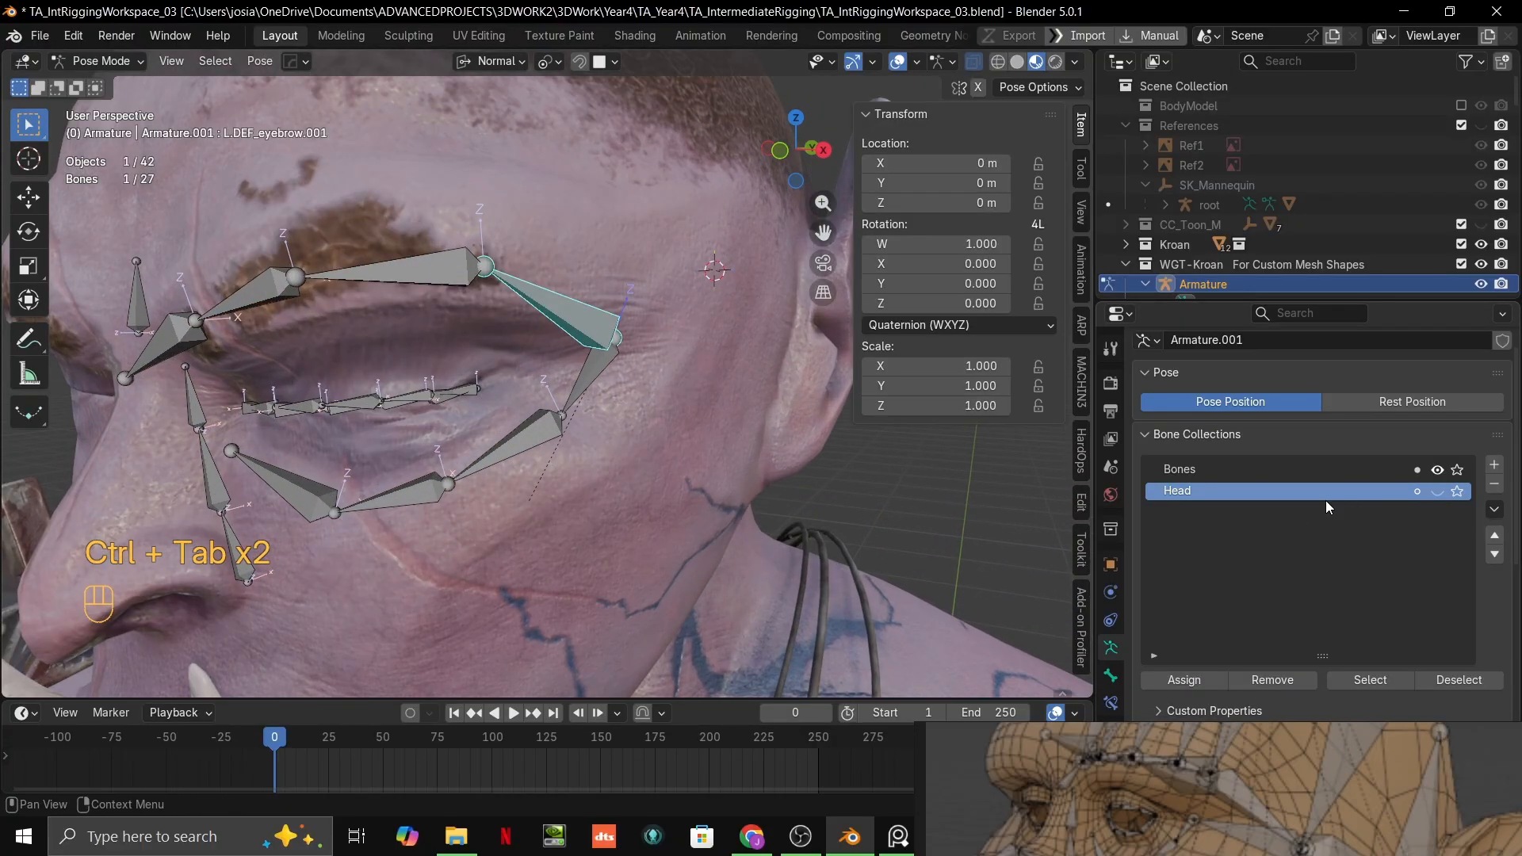
key("Tab")
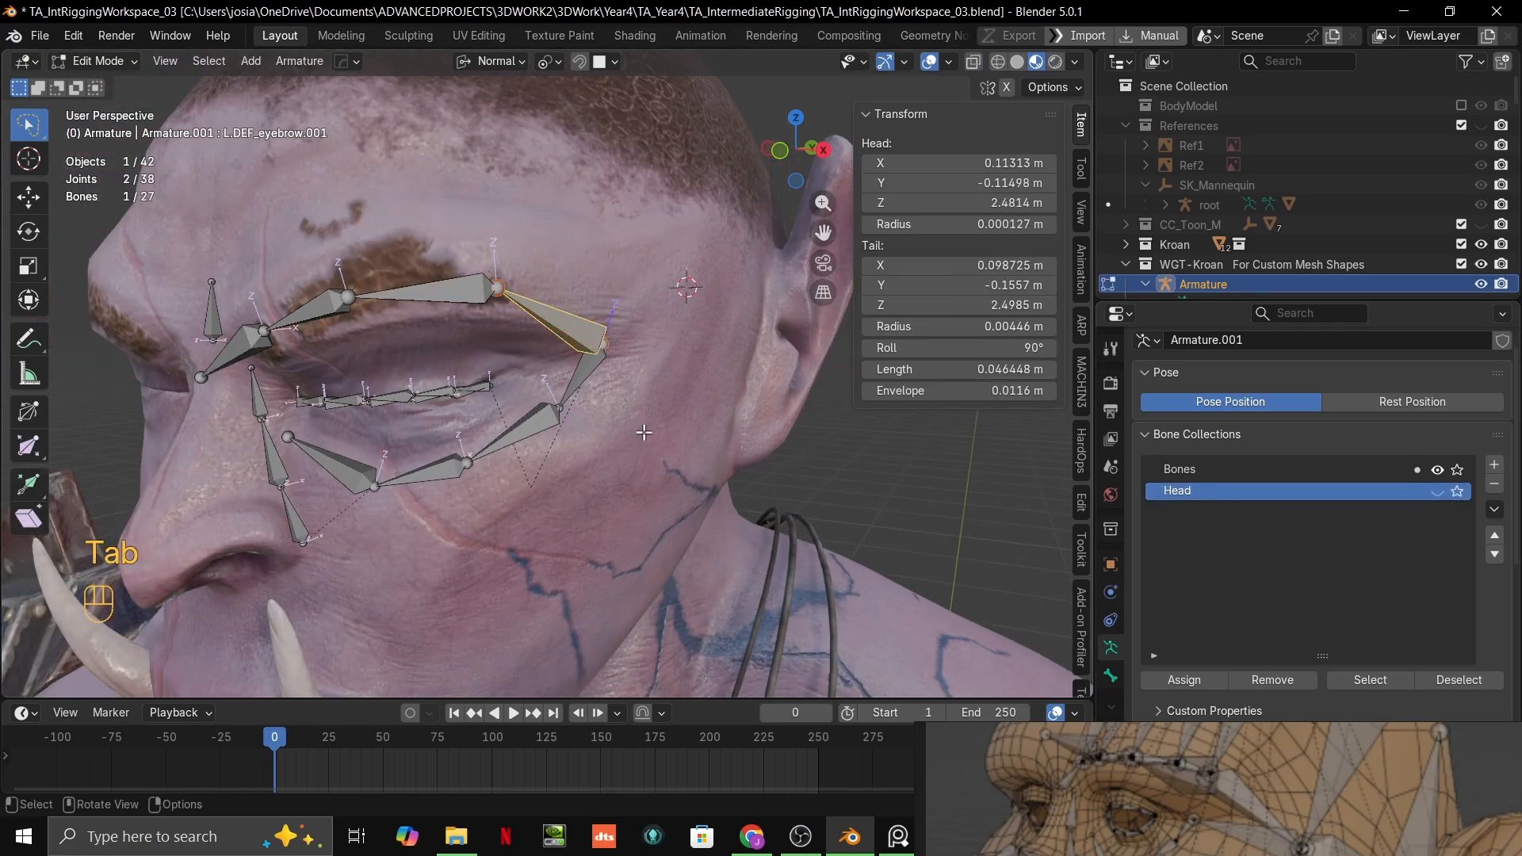
left_click(1207, 682)
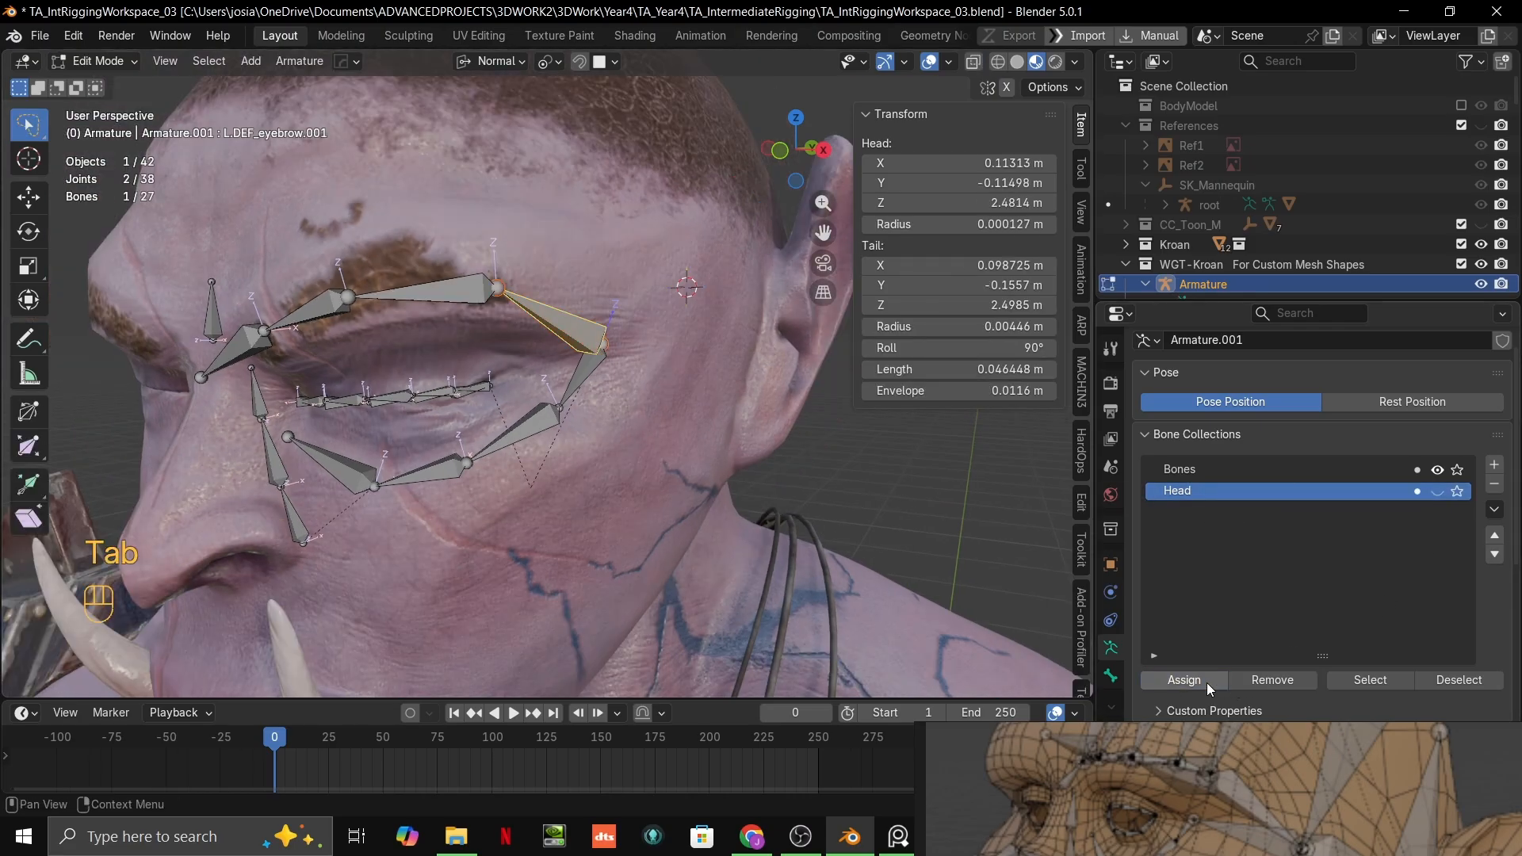
left_click(828, 453)
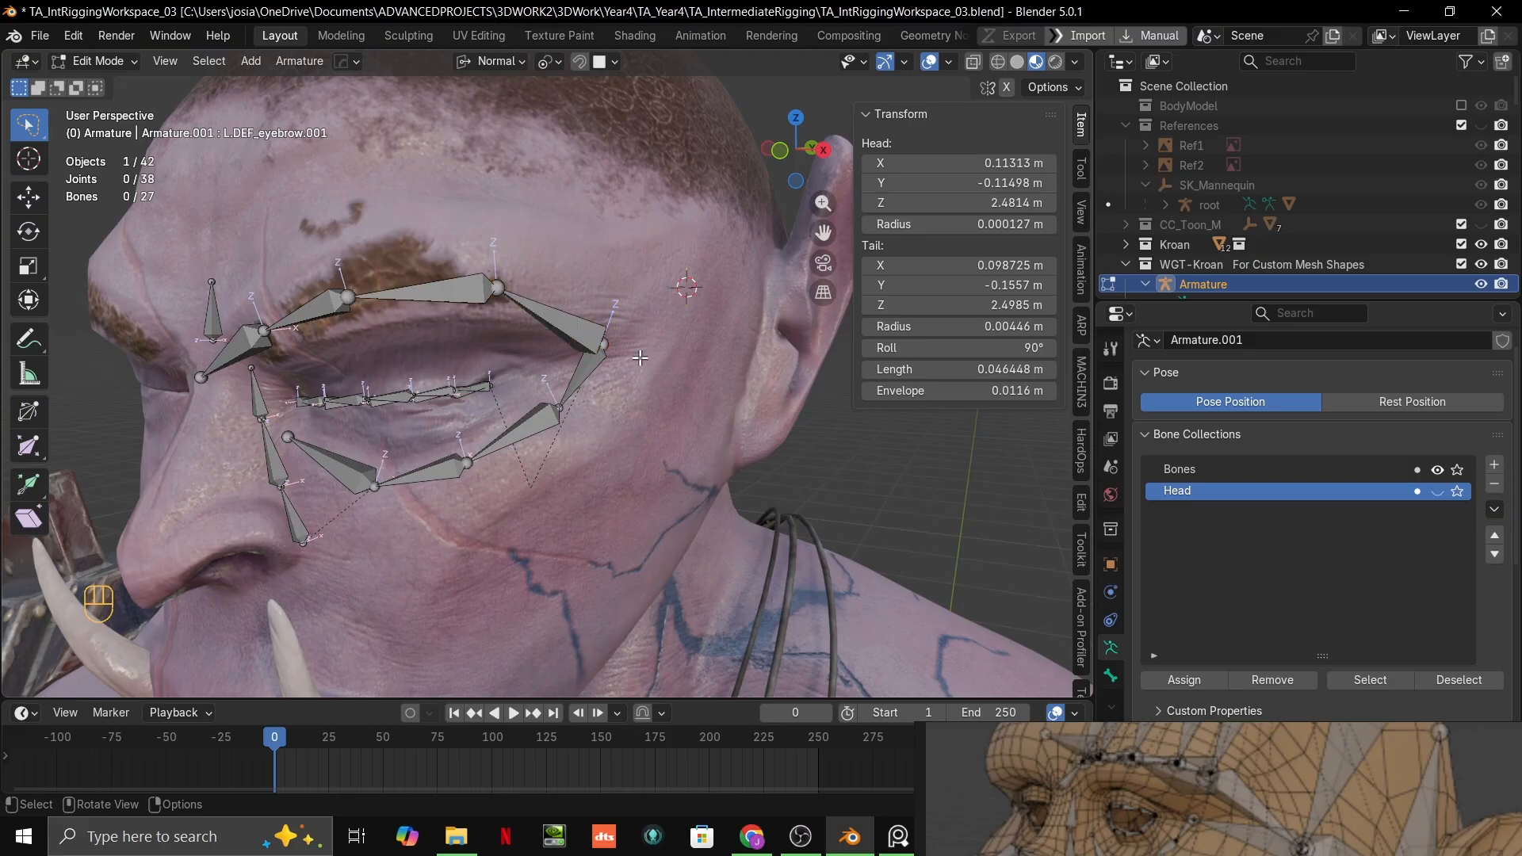
left_click(585, 334)
key("ctrl+Tab")
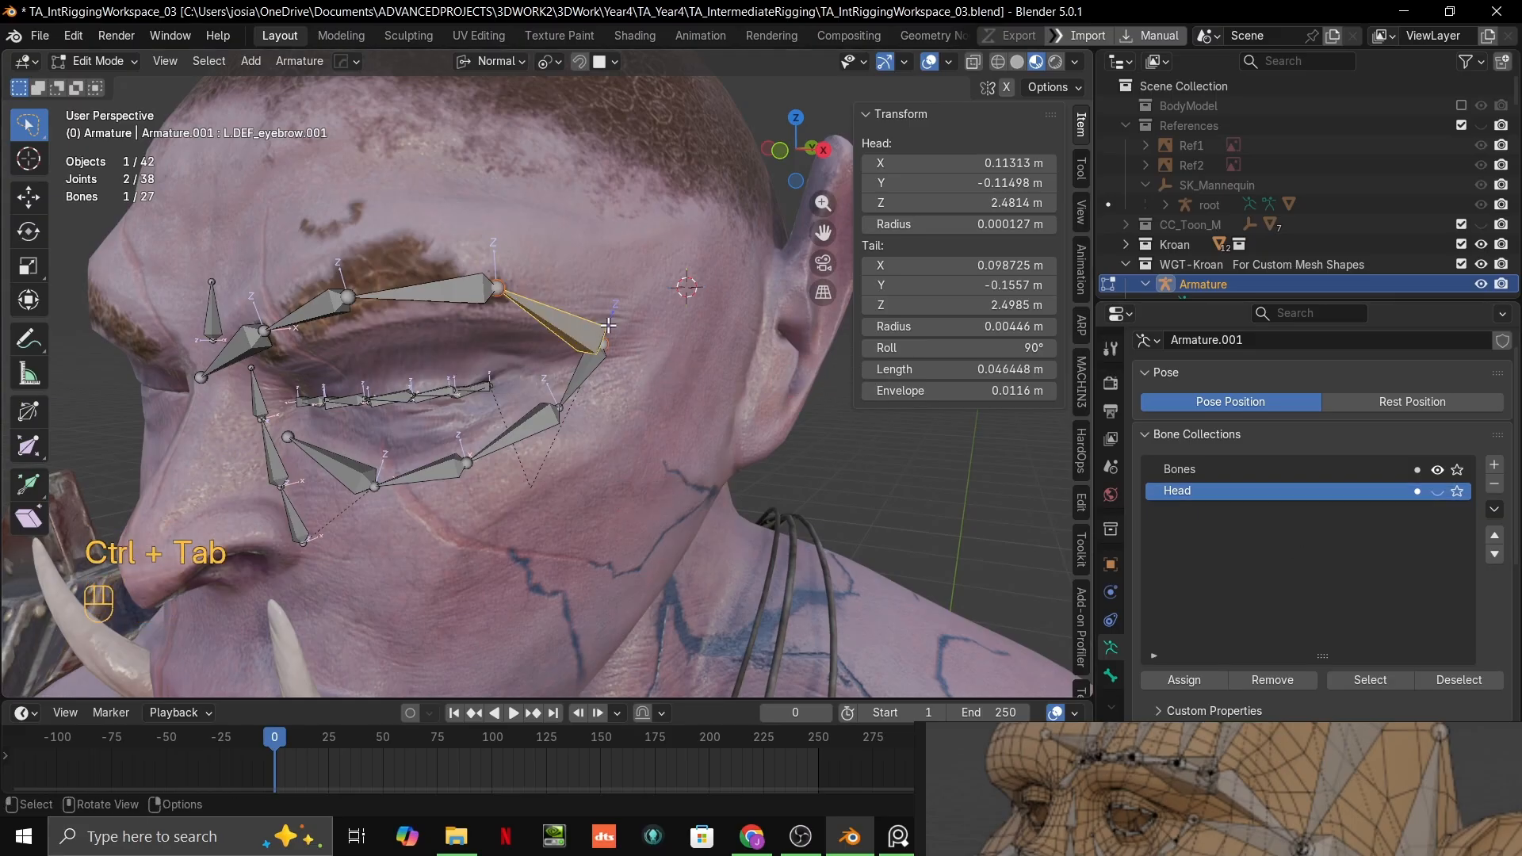
Step: Undo the eyebrow bone's assignment to the Head collection, going back to Pose Mode with no bone selected
key("ctrl+z")
key("ctrl+z")
key("ctrl+z")
key("ctrl+z")
key("ctrl+z")
key("ctrl+z")
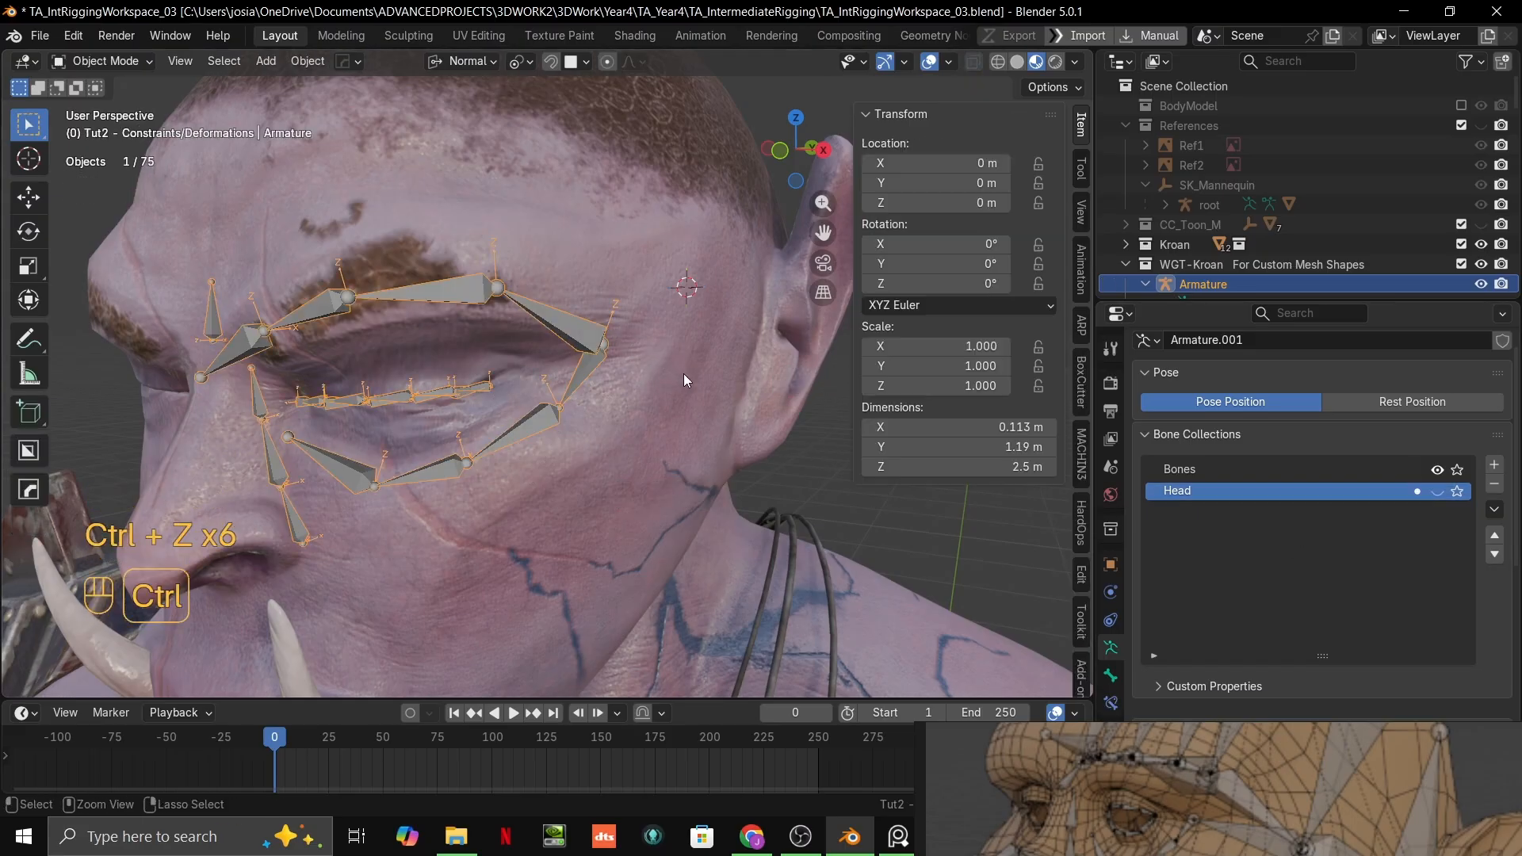
key("ctrl+z")
key("ctrl+shift+z")
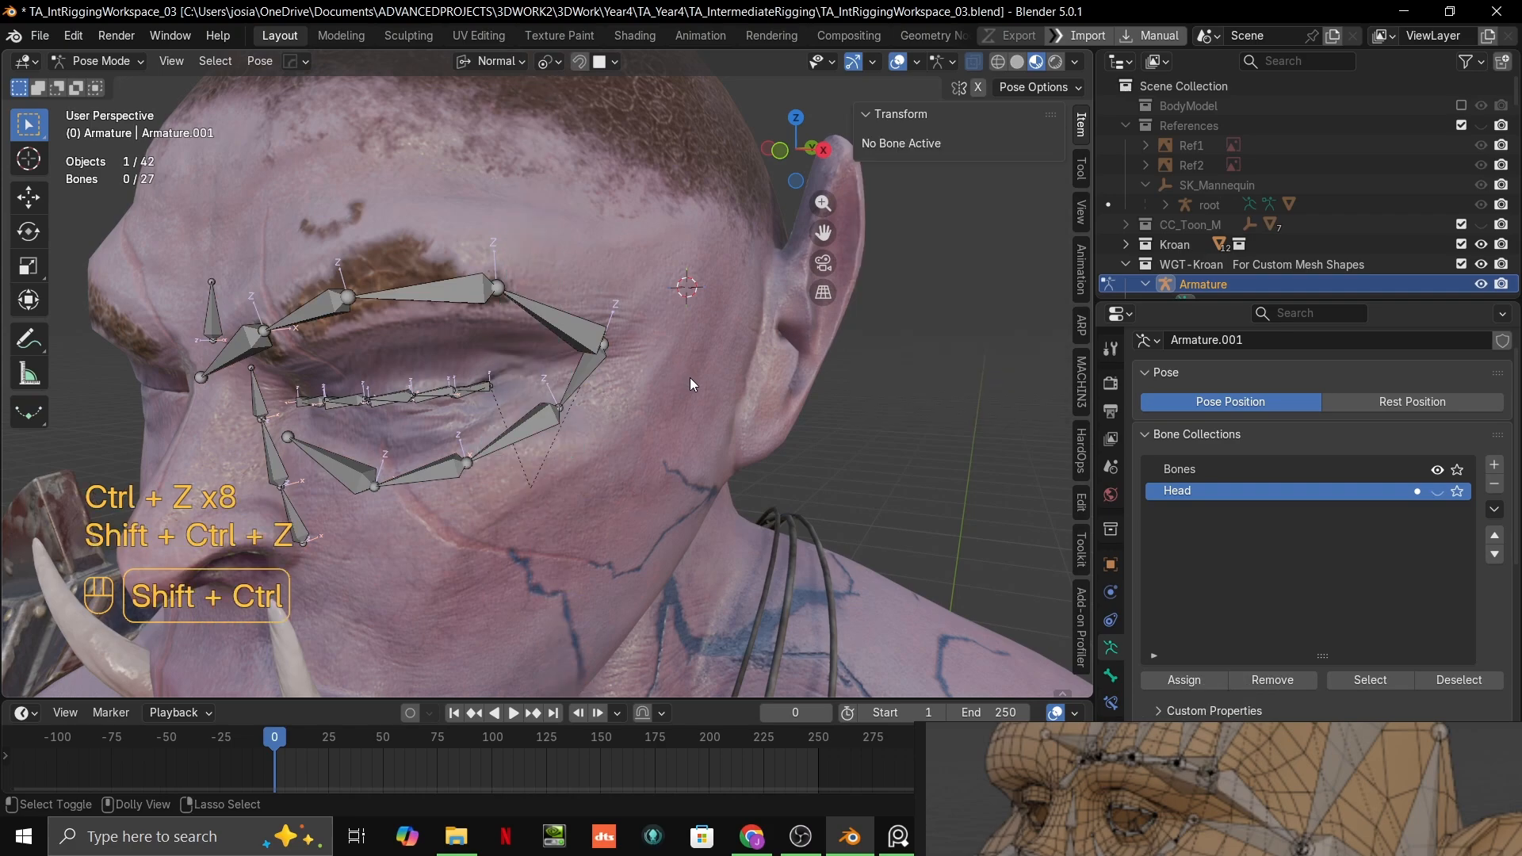
Step: Enter Edit Mode, add a bone while the hidden Head collection is active, and undo the addition
middle_click_drag(690, 377, 820, 380, "ctrl+shift")
scroll(603, 415, "down", 1)
key("shift+a")
scroll(644, 391, "up", 1)
key("Tab")
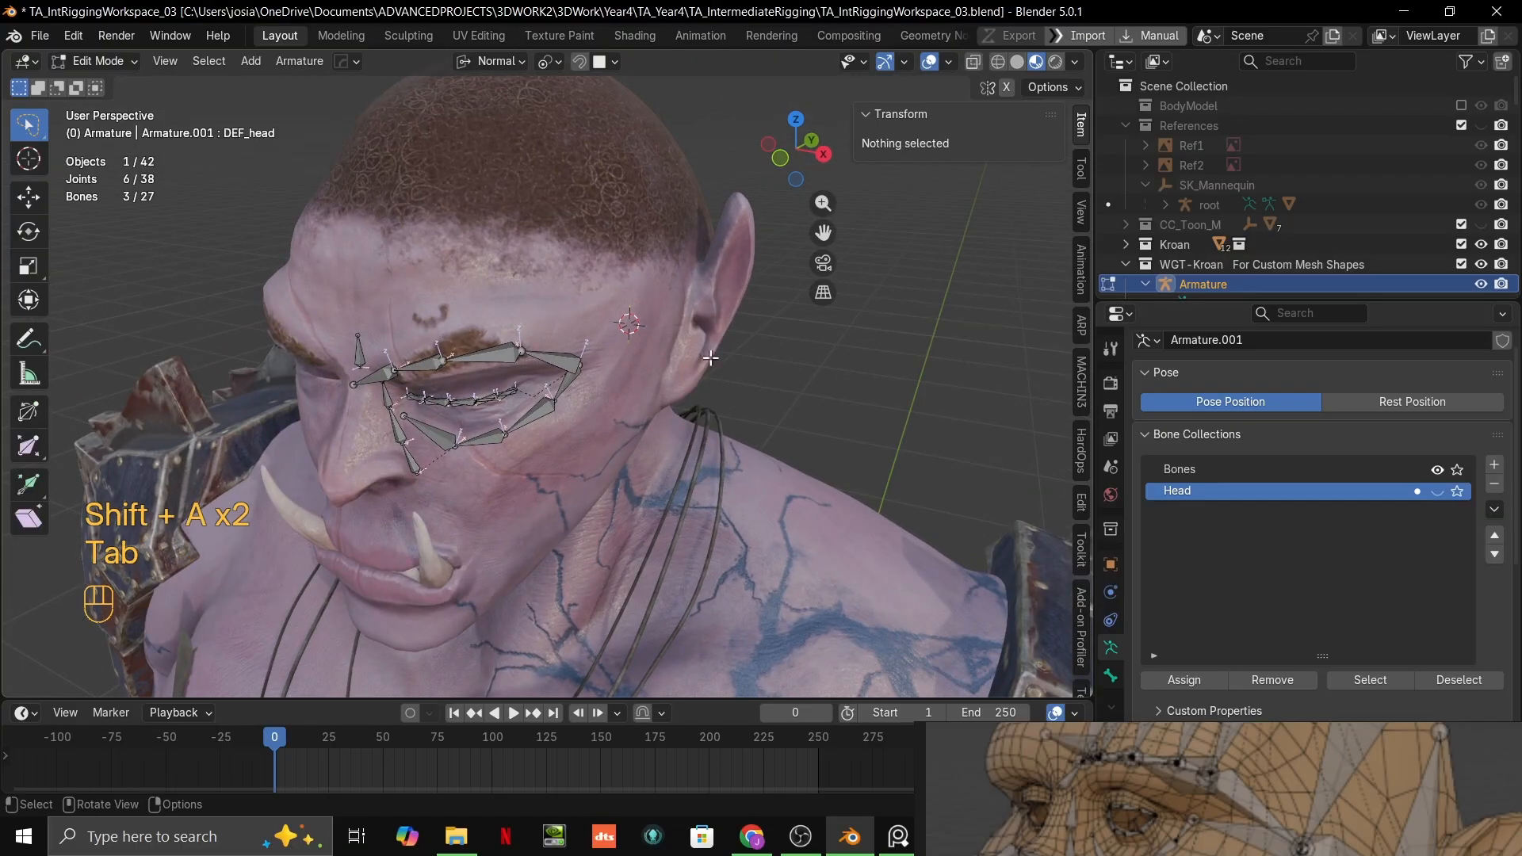
key("shift+a")
scroll(681, 391, "down", 2)
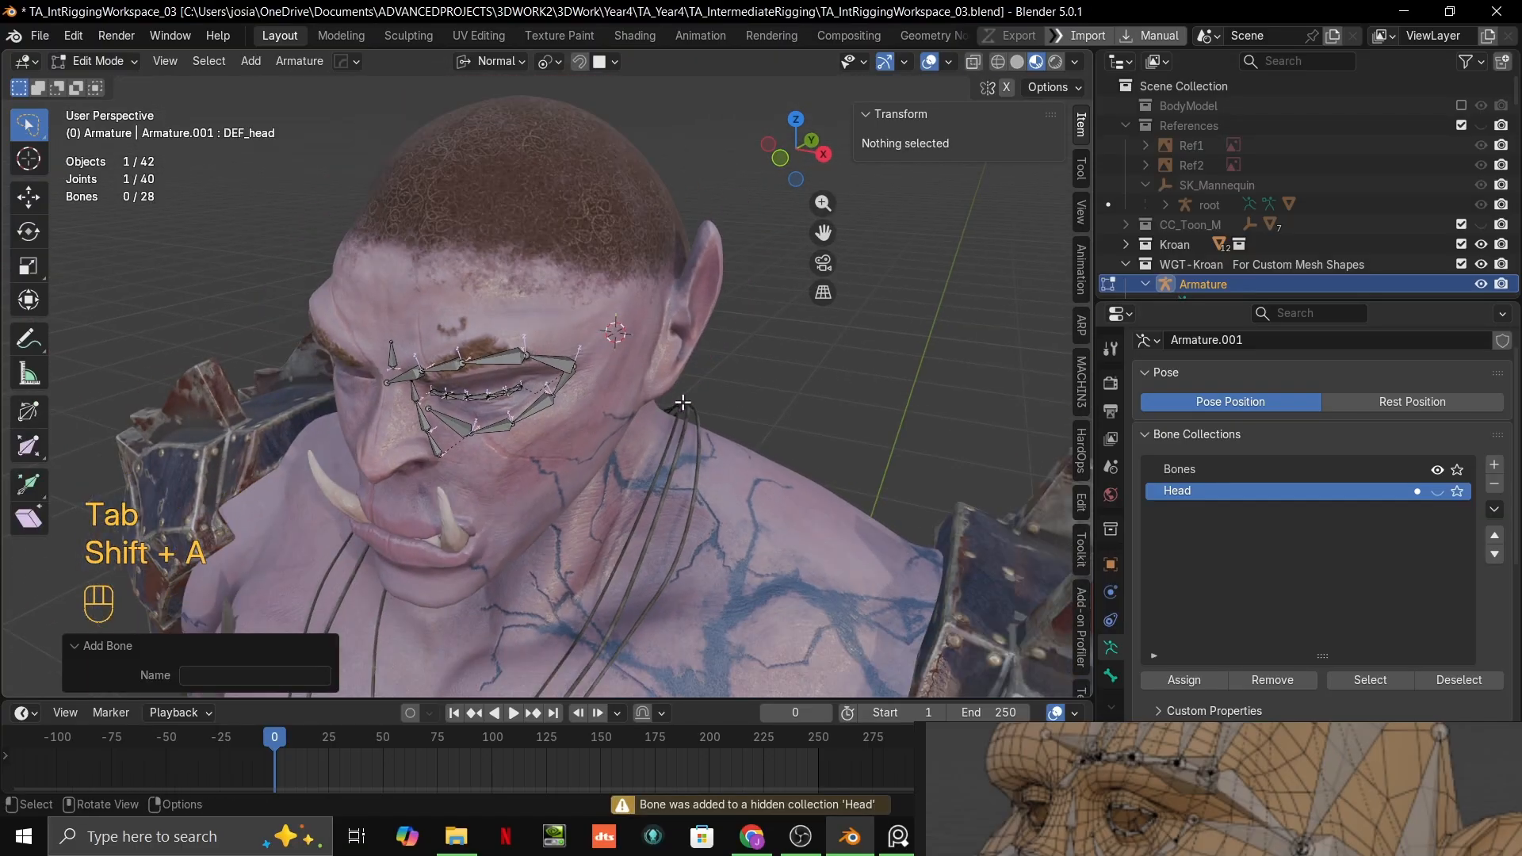
middle_click_drag(683, 413, 655, 347)
key("ctrl+z")
Step: Add a bone to the hidden Head collection again, try to move it, and undo the addition
scroll(706, 432, "down", 8)
scroll(643, 396, "up", 3)
middle_click_drag(634, 416, 567, 464, "shift")
scroll(638, 442, "down", 3)
key("shift+a")
scroll(483, 521, "down", 7)
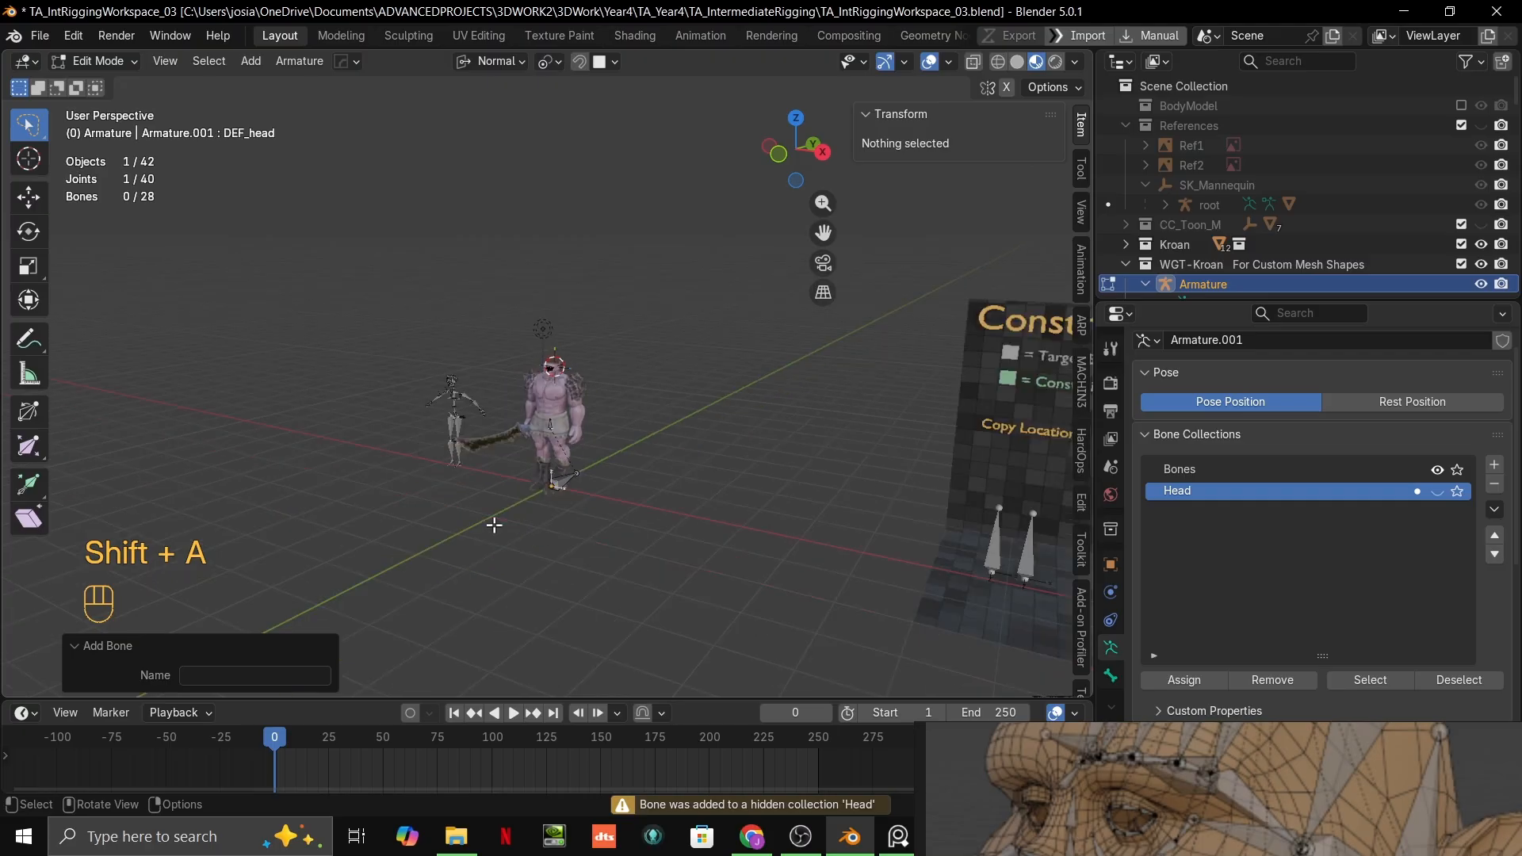
scroll(555, 518, "up", 6)
key("g")
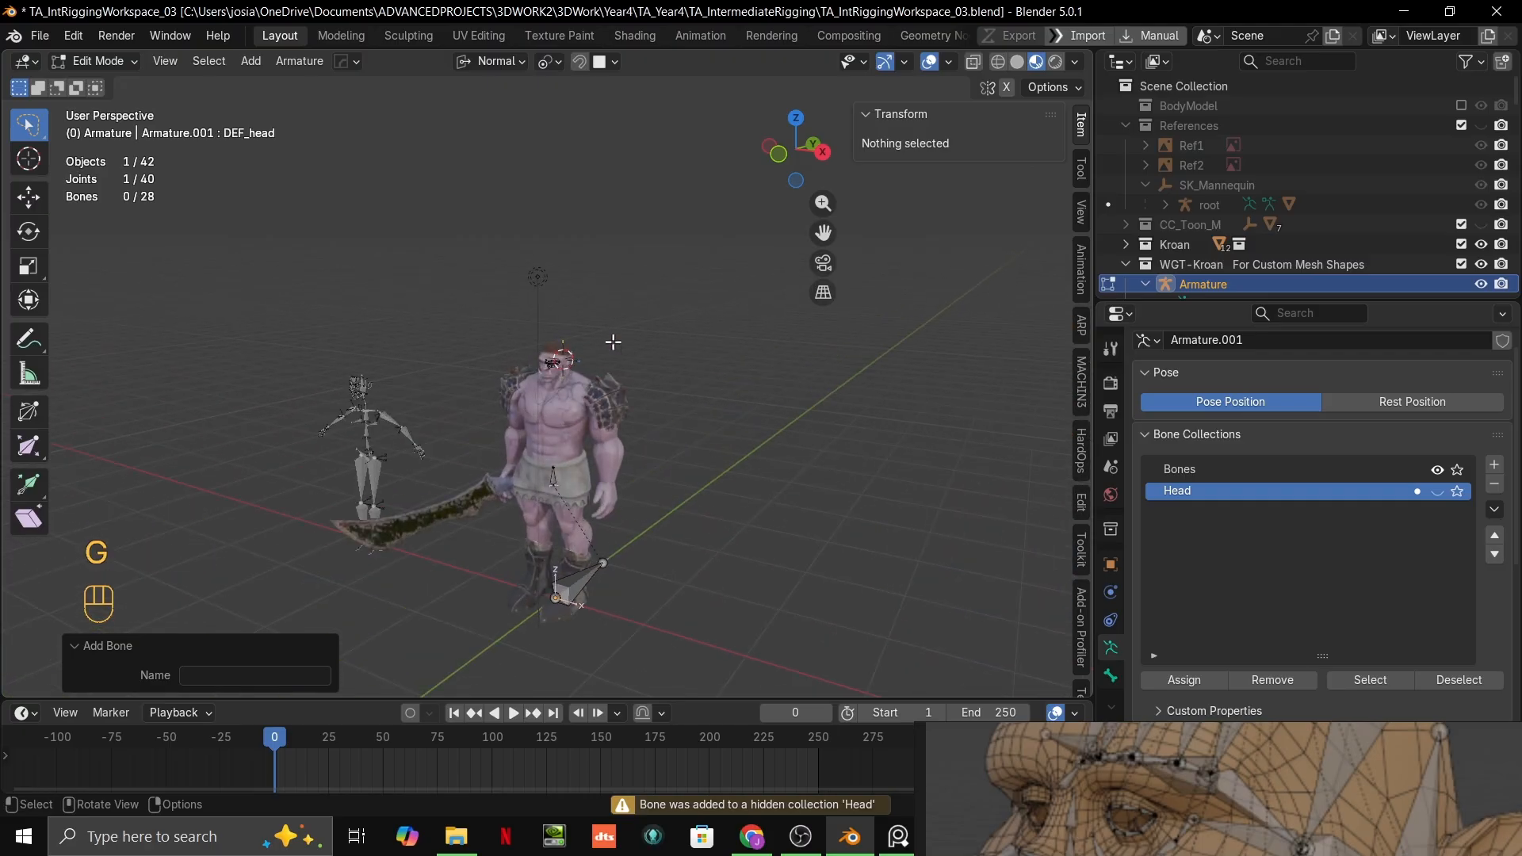
right_click(612, 339)
key("ctrl+z")
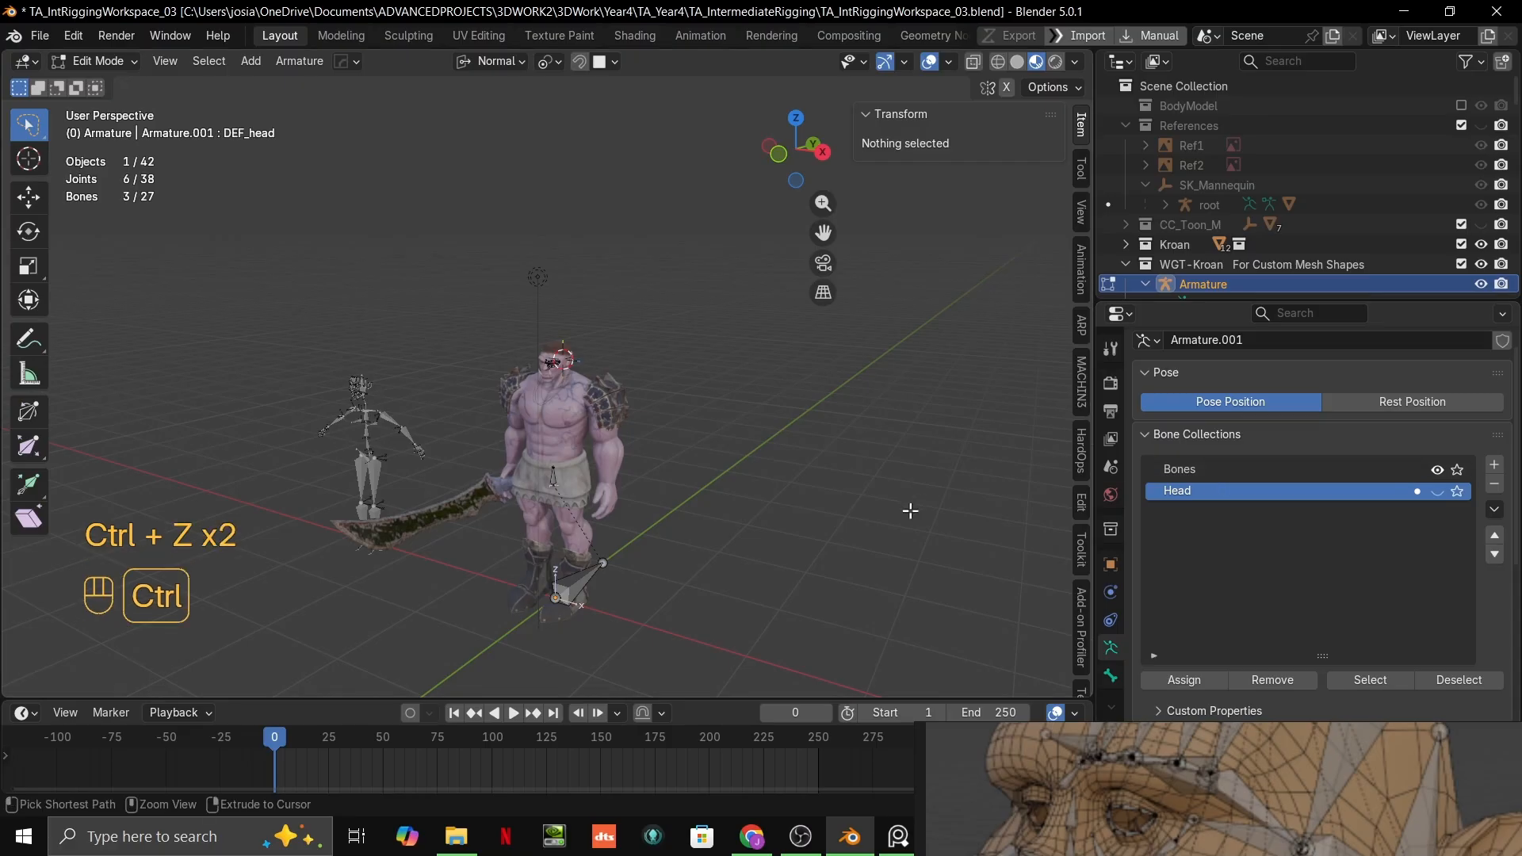
middle_click_drag(910, 510, 735, 412, "ctrl")
key("ctrl+z")
key("ctrl+shift+z")
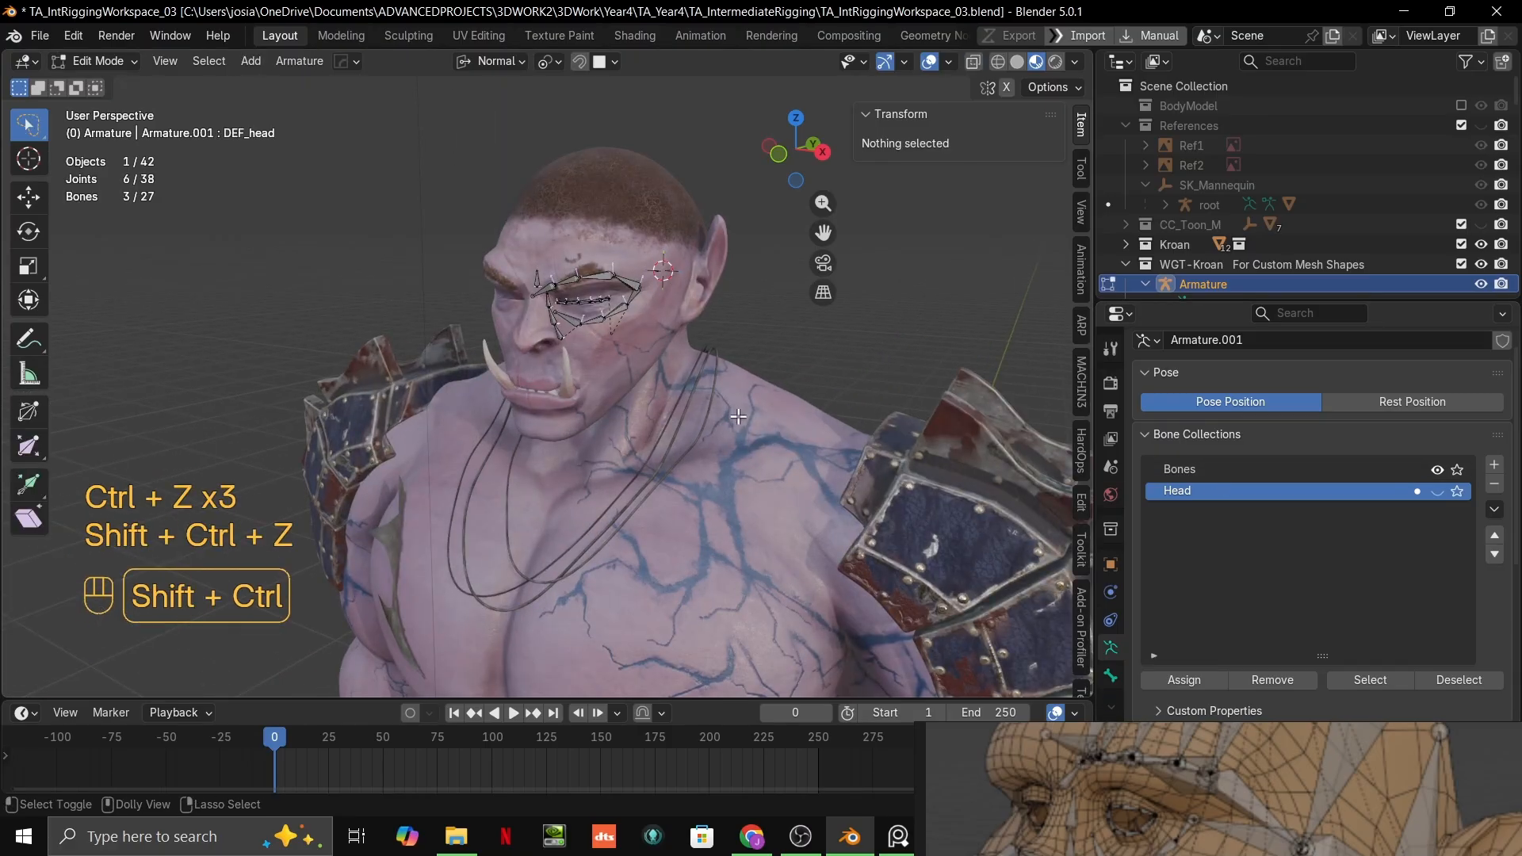
scroll(737, 416, "up", 4)
key("ctrl+shift+z")
key("ctrl+z")
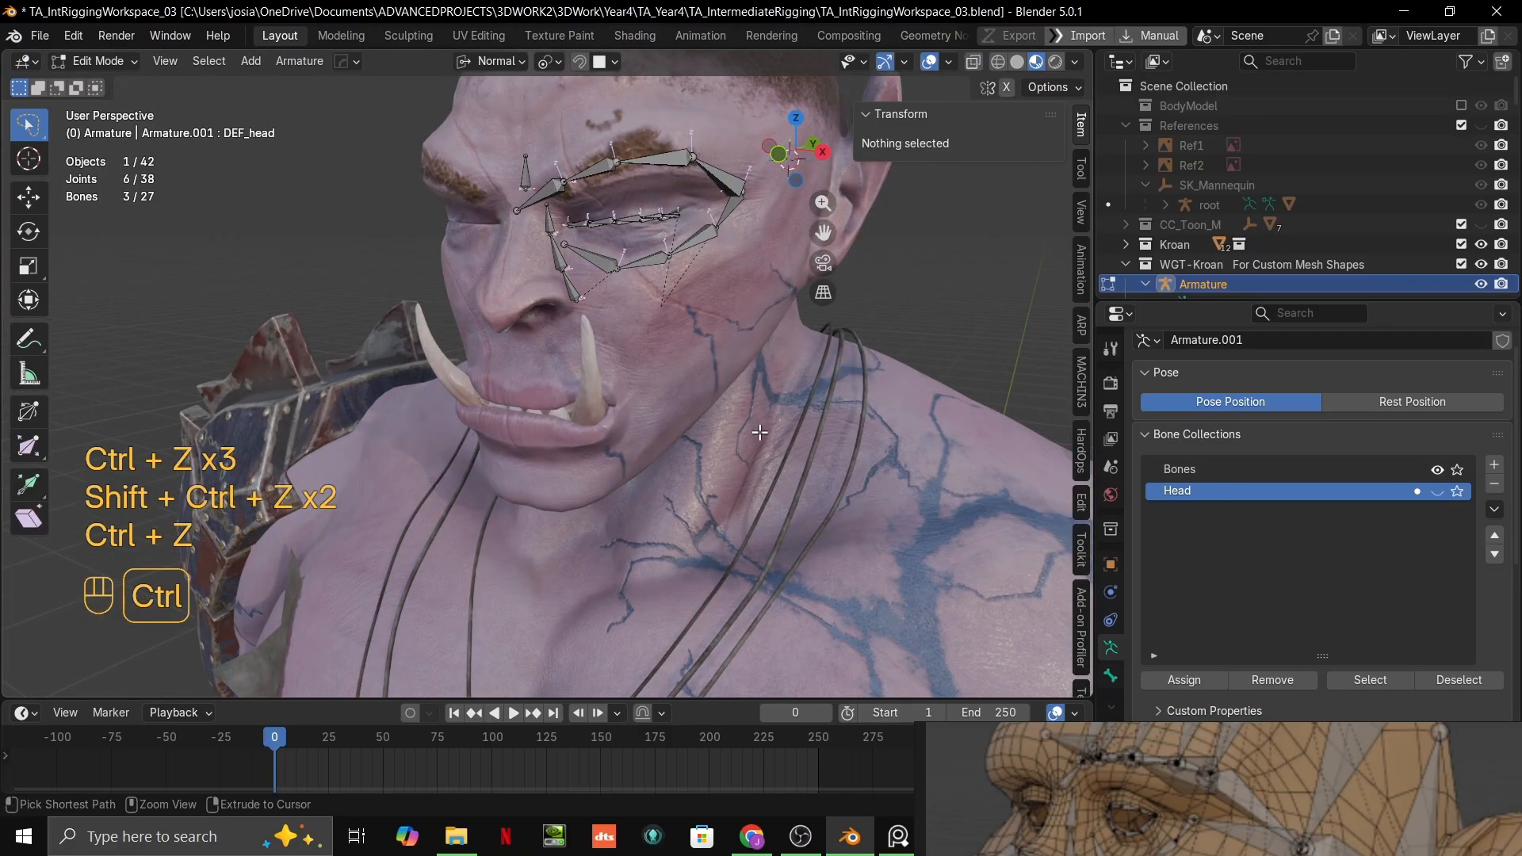
key("ctrl+z")
key("ctrl+shift+z")
Step: Make Bones the active bone collection and add a new bone at the 3D cursor
left_click(1258, 469)
scroll(639, 238, "down", 8)
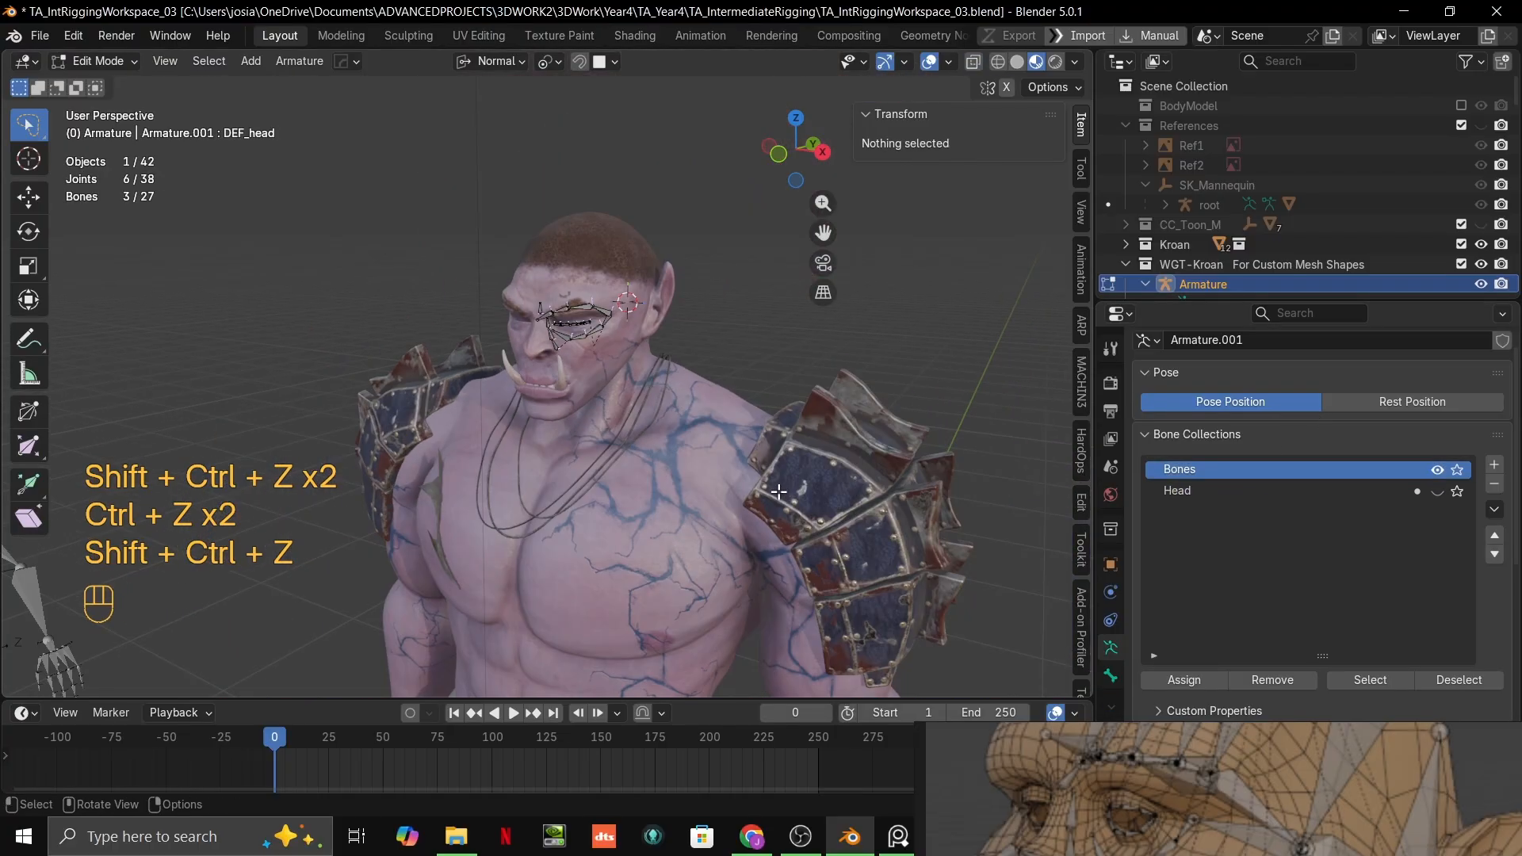
key("shift+a")
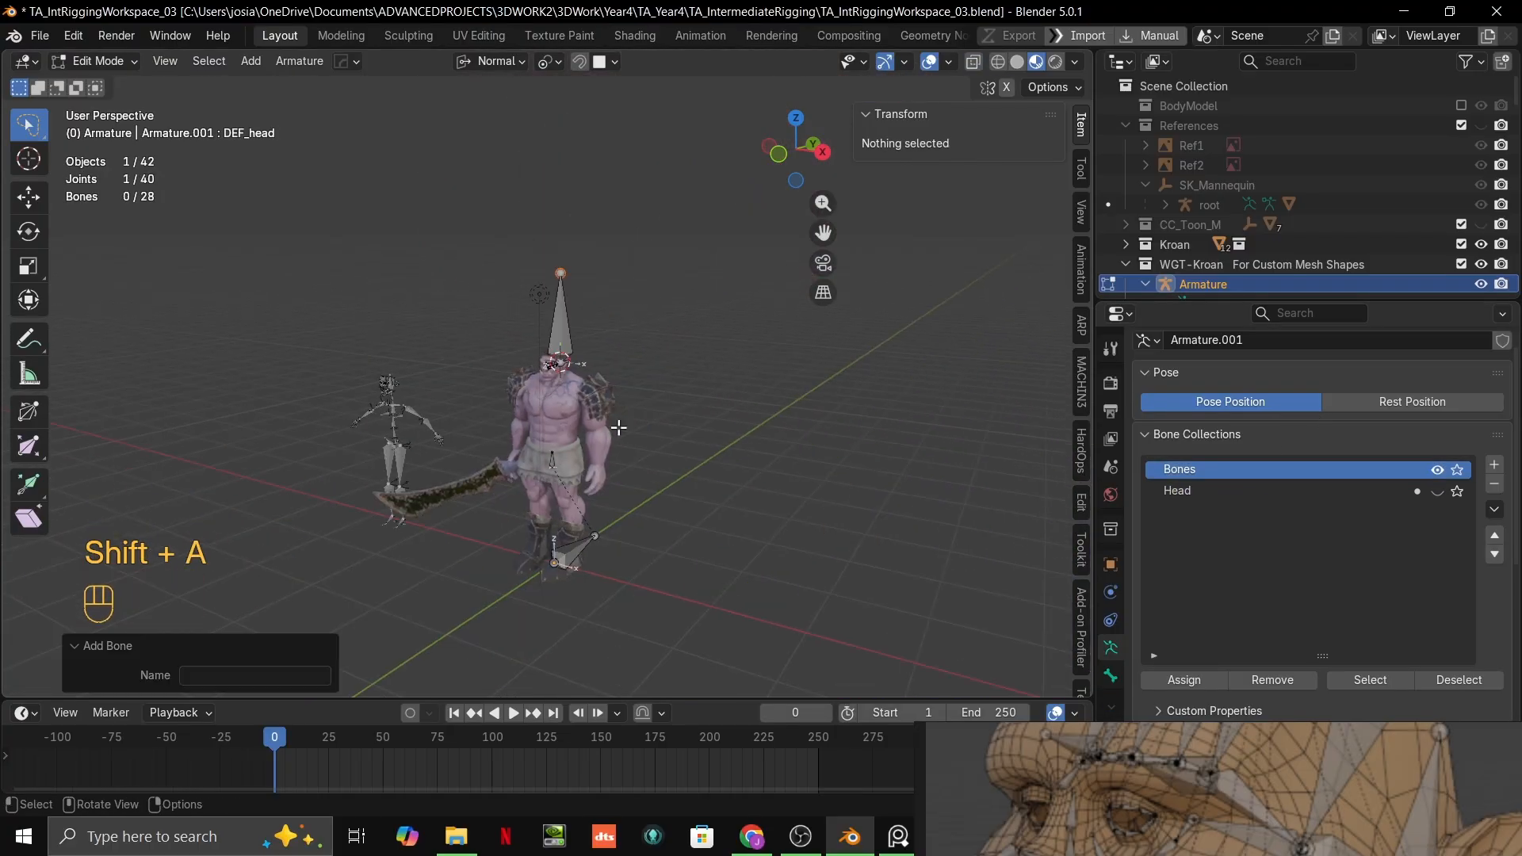
scroll(674, 296, "up", 5)
scroll(666, 333, "up", 6)
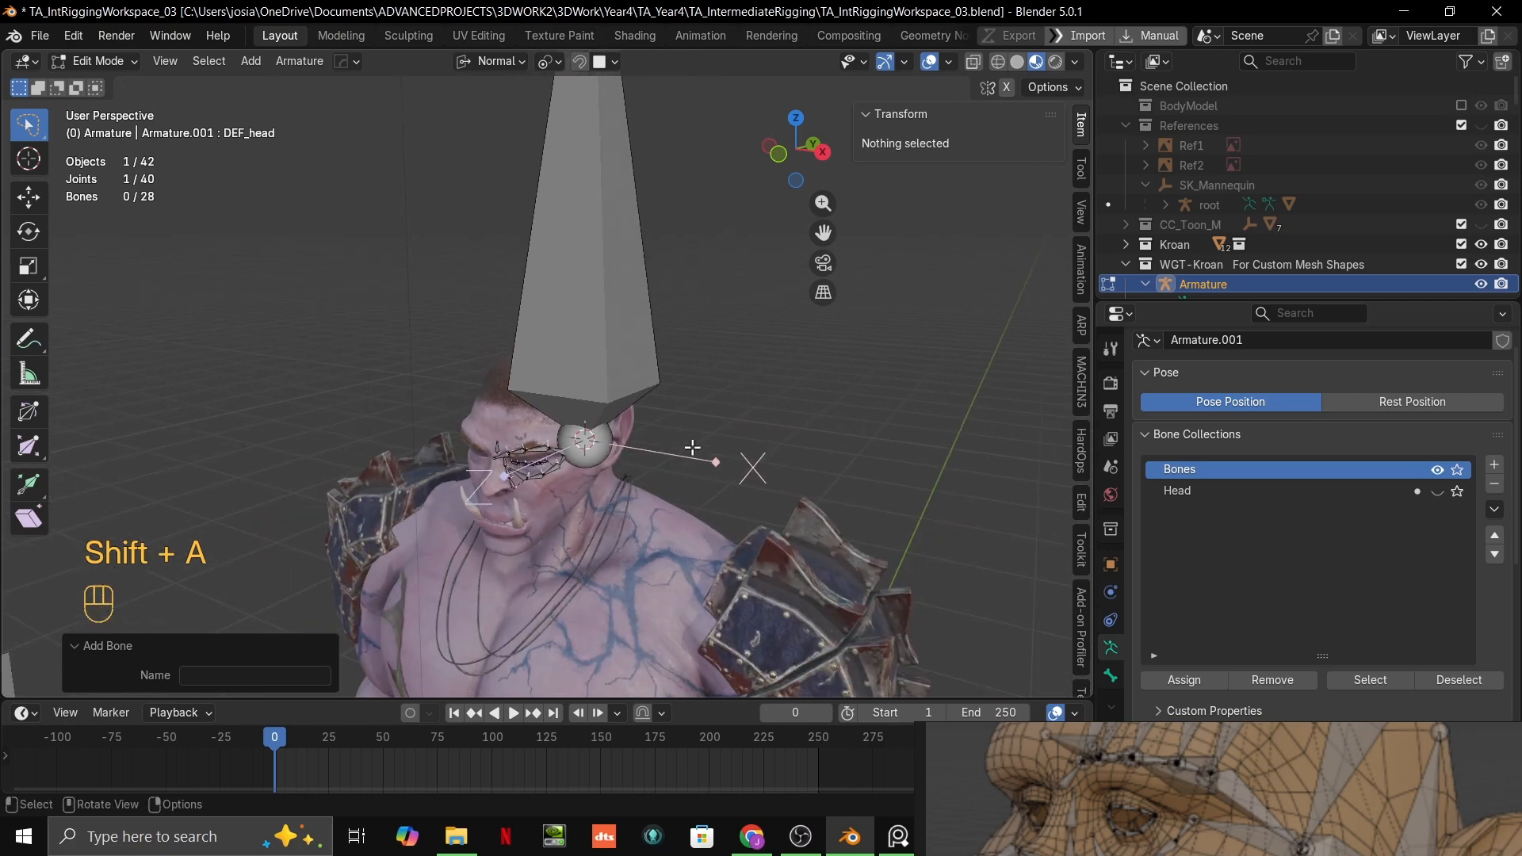
Step: Select the whole new bone and scale it down to about 0.19 m long
key("s")
right_click(645, 450)
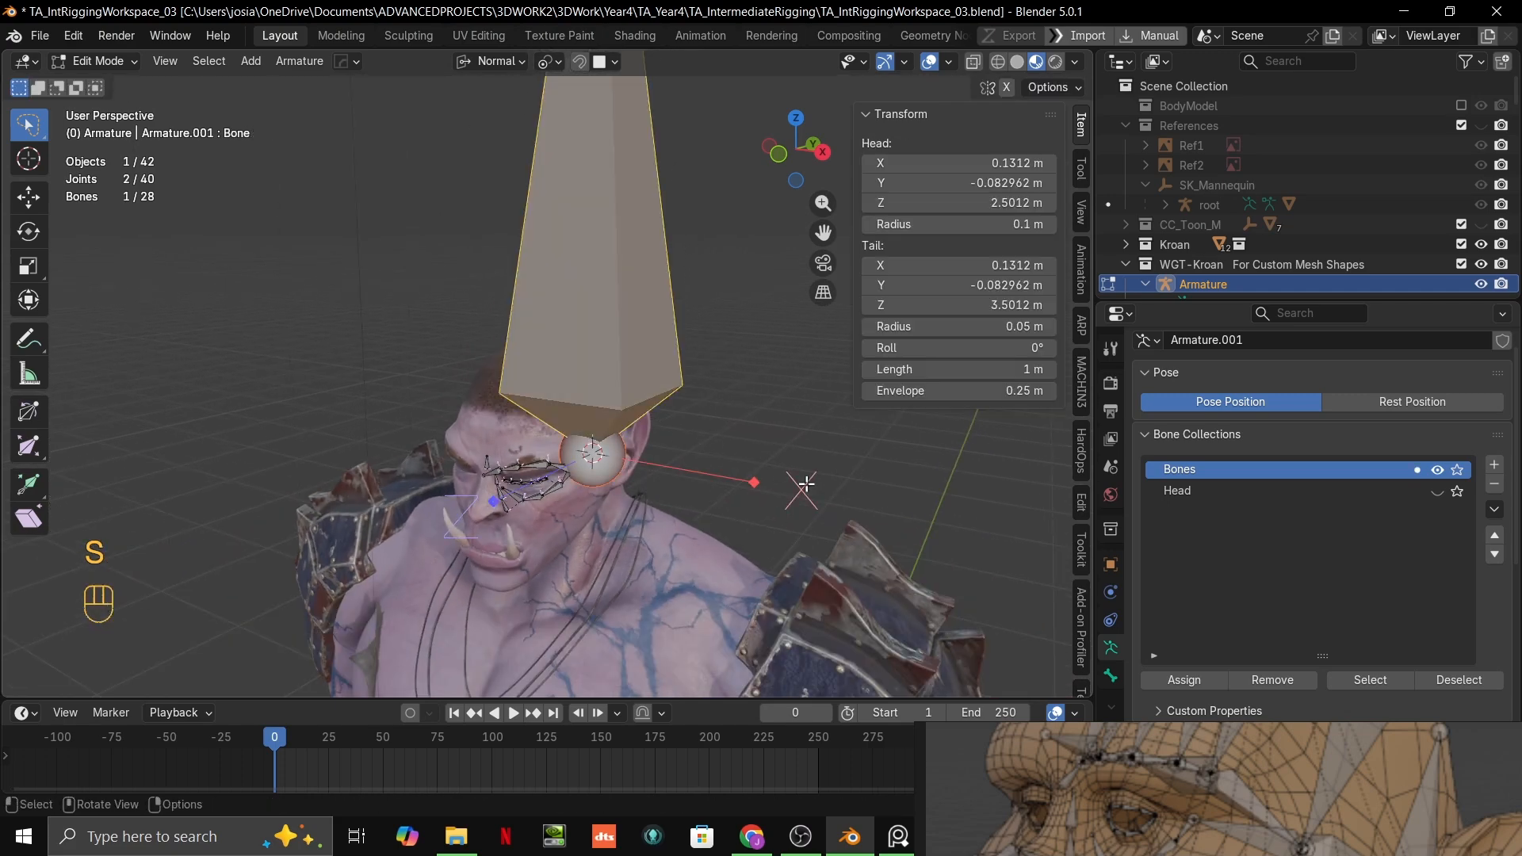
key("s")
left_click(638, 415)
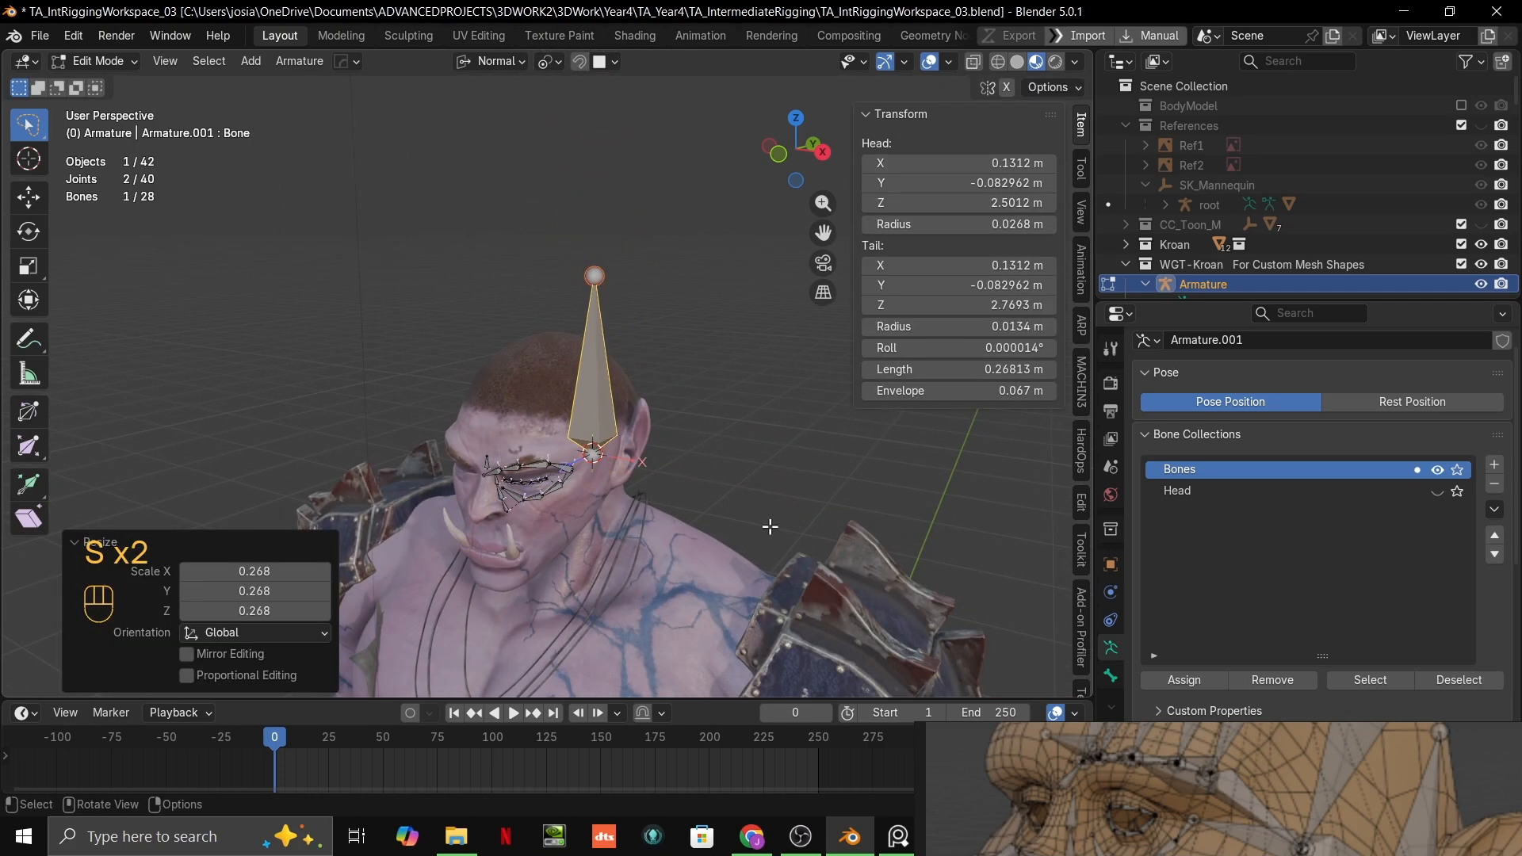
key("s")
left_click(717, 516)
scroll(716, 502, "up", 3)
scroll(716, 502, "down", 3)
middle_click_drag(716, 502, 755, 438, "shift")
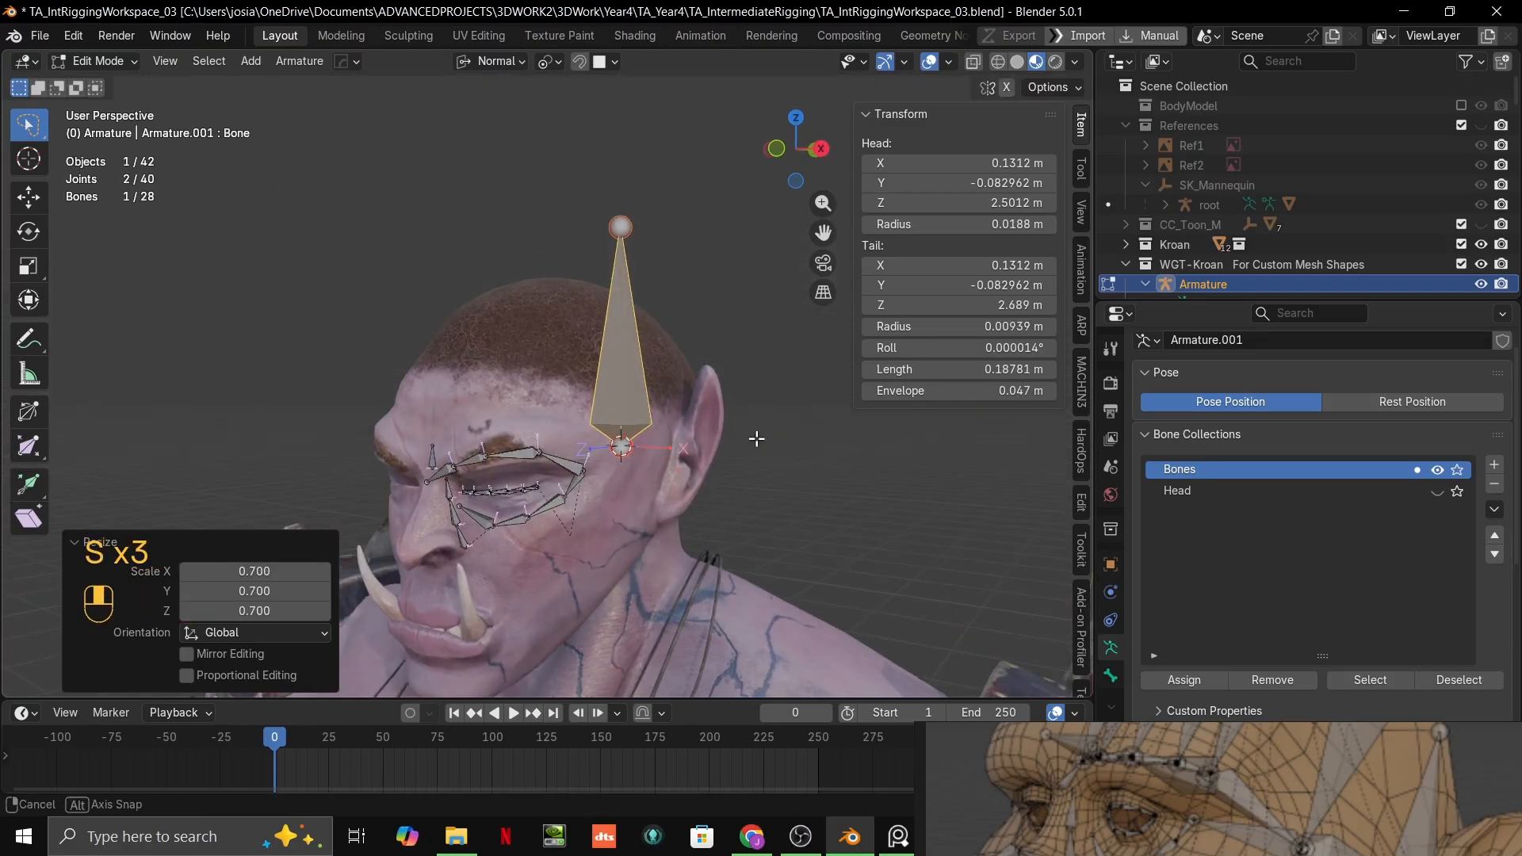
Step: Remove the new bone from the Bones collection and assign it back to Bones
left_click(1281, 682)
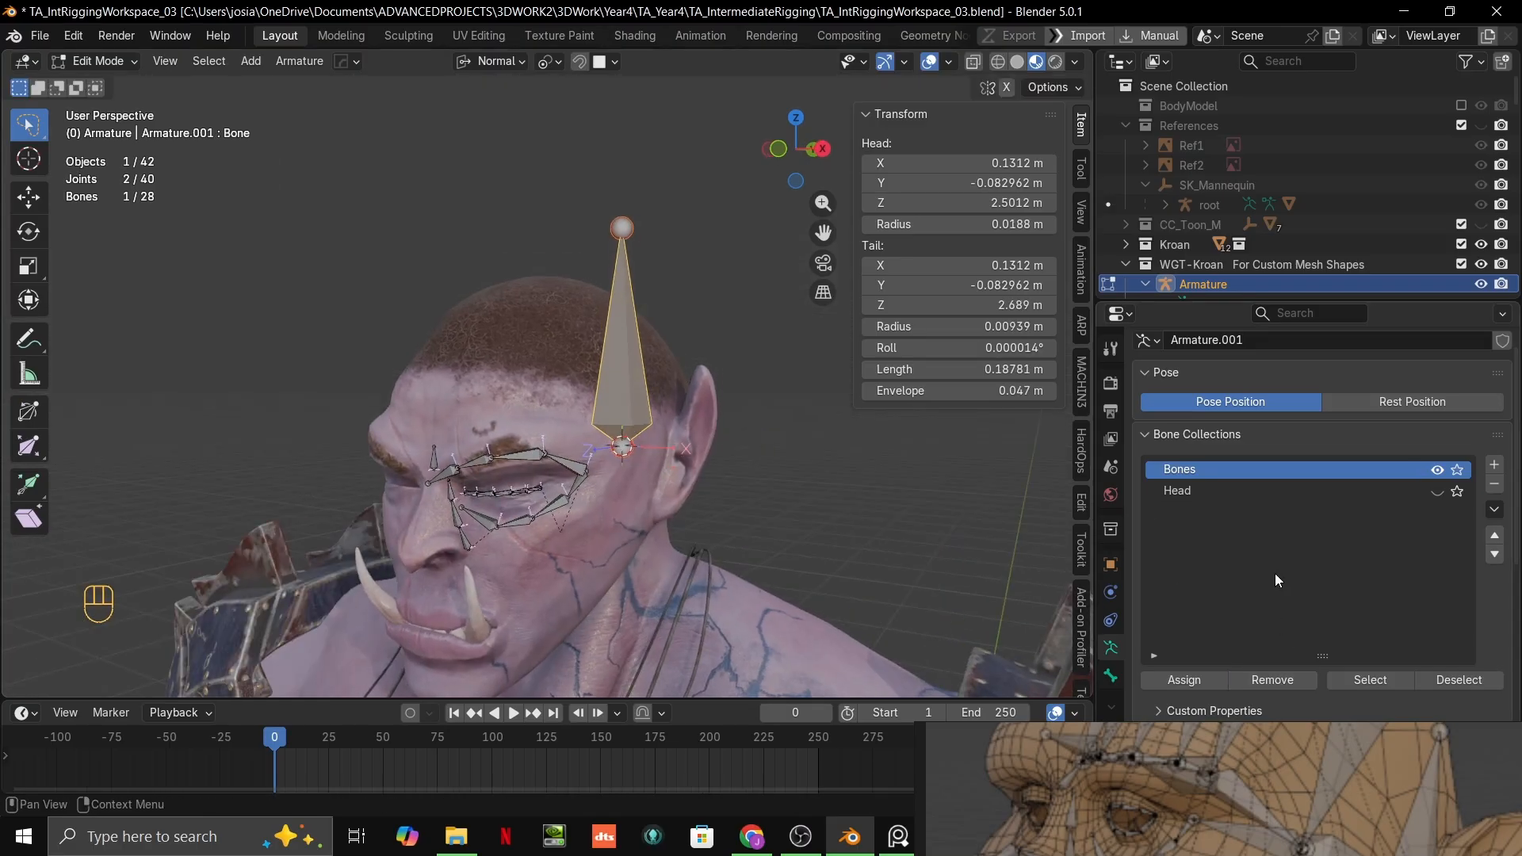
left_click(1285, 491)
left_click(1296, 472)
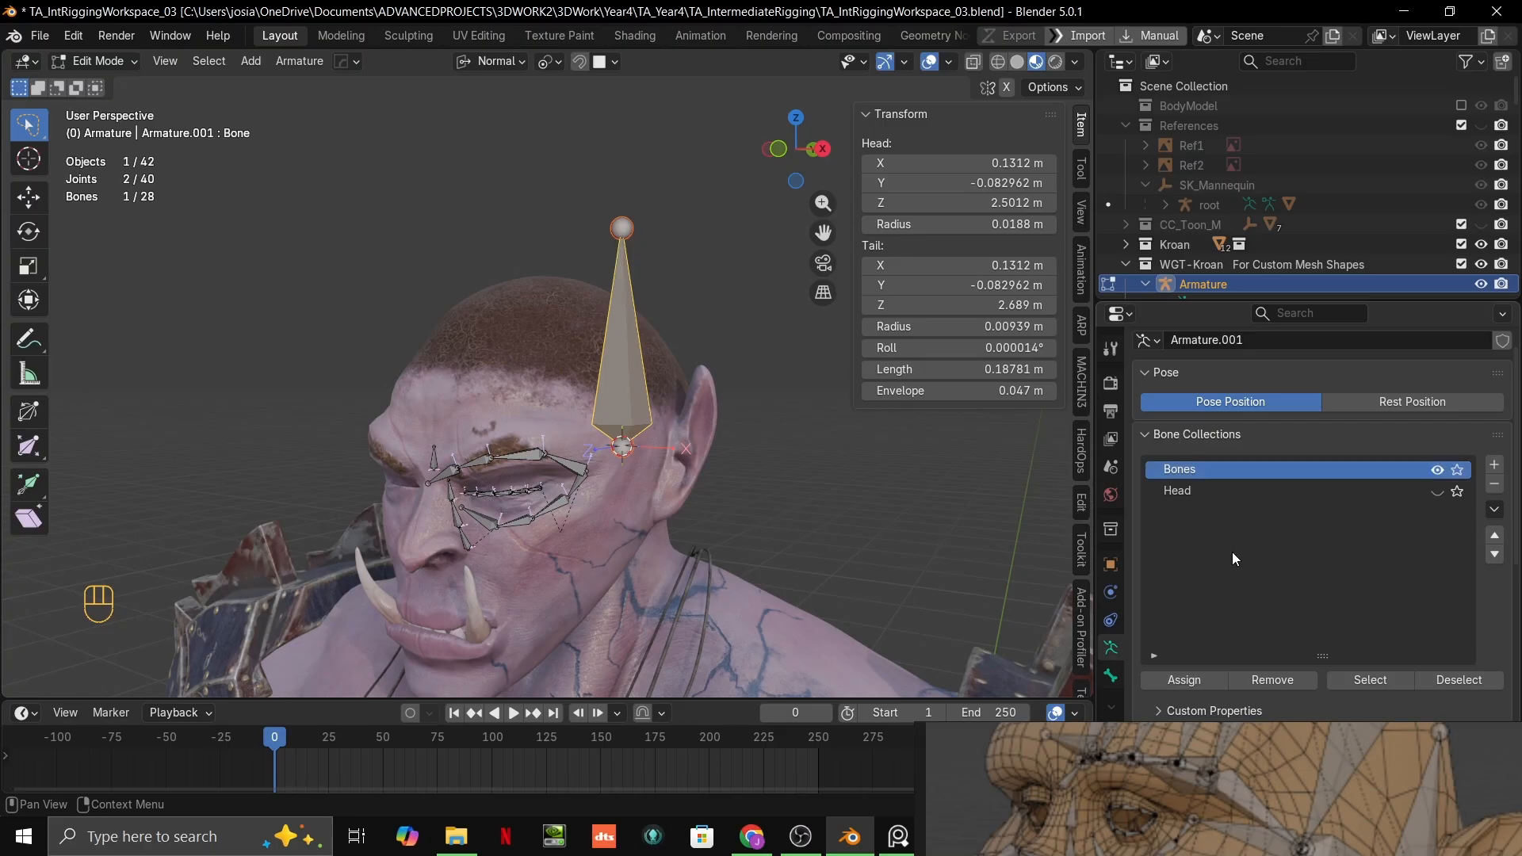
left_click(1189, 681)
Step: Select an eyebrow bone and the L.DEF_cheek.001 bone to check which collection they belong to
left_click(876, 449)
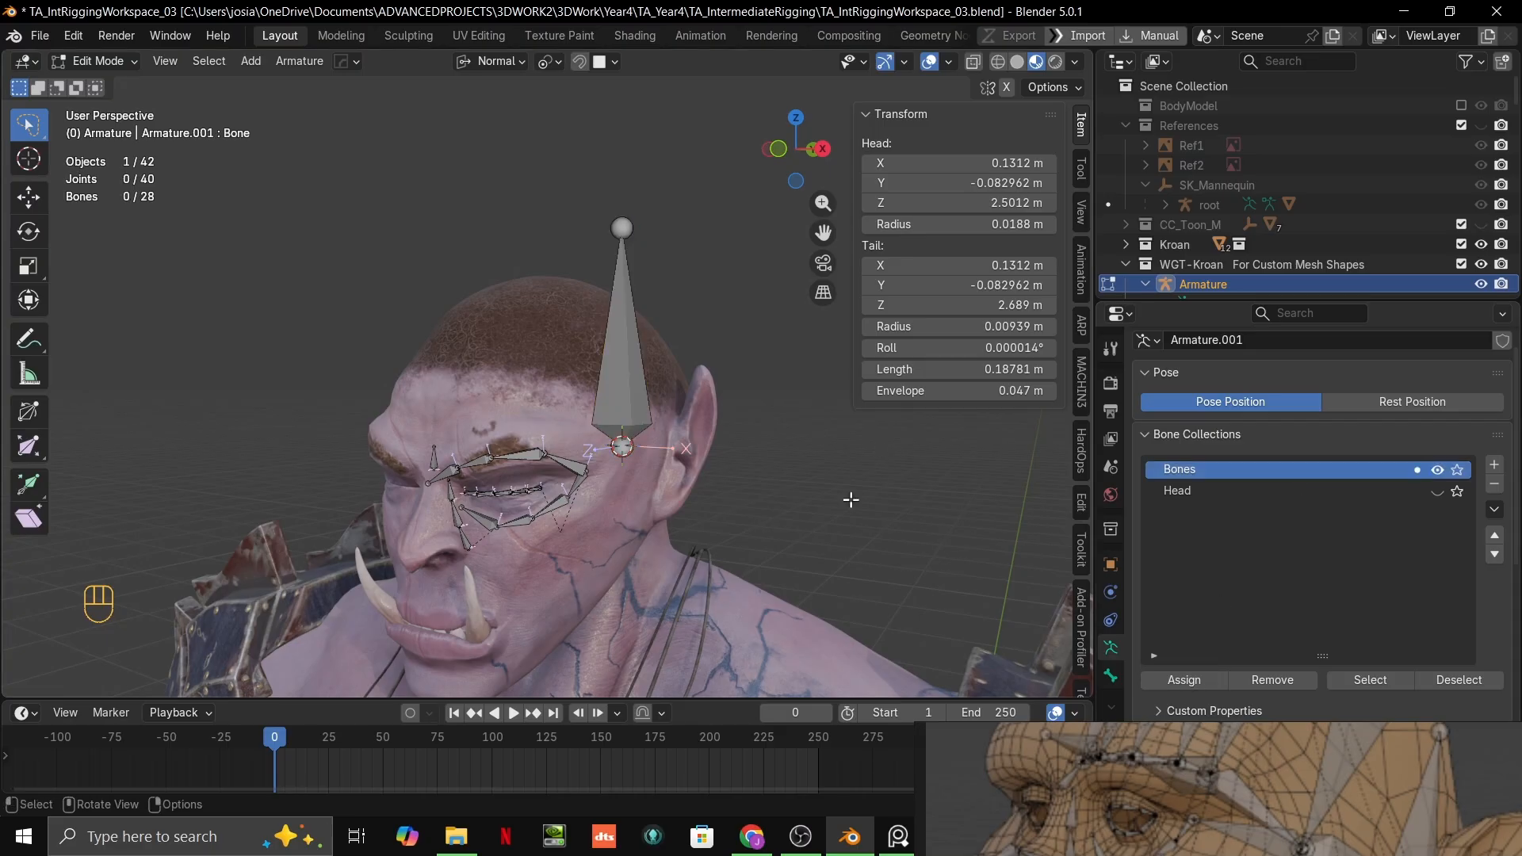
left_click(513, 460)
middle_click_drag(513, 460, 547, 523)
left_click(550, 533)
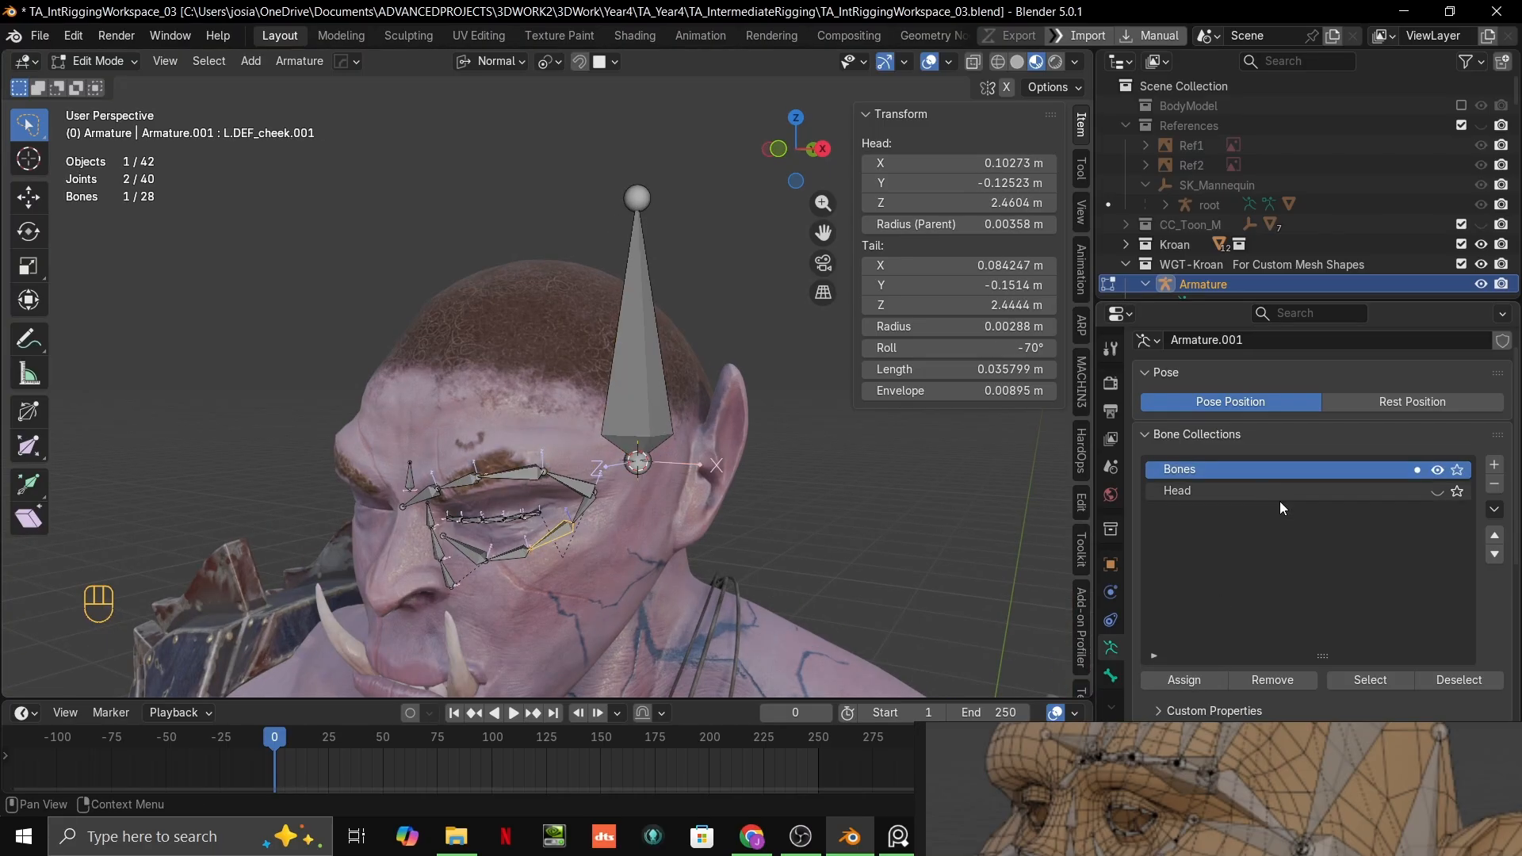
Step: Show the Head collection, make it the active collection, and select the DEF_head bone
left_click(1437, 492)
left_click(1362, 493)
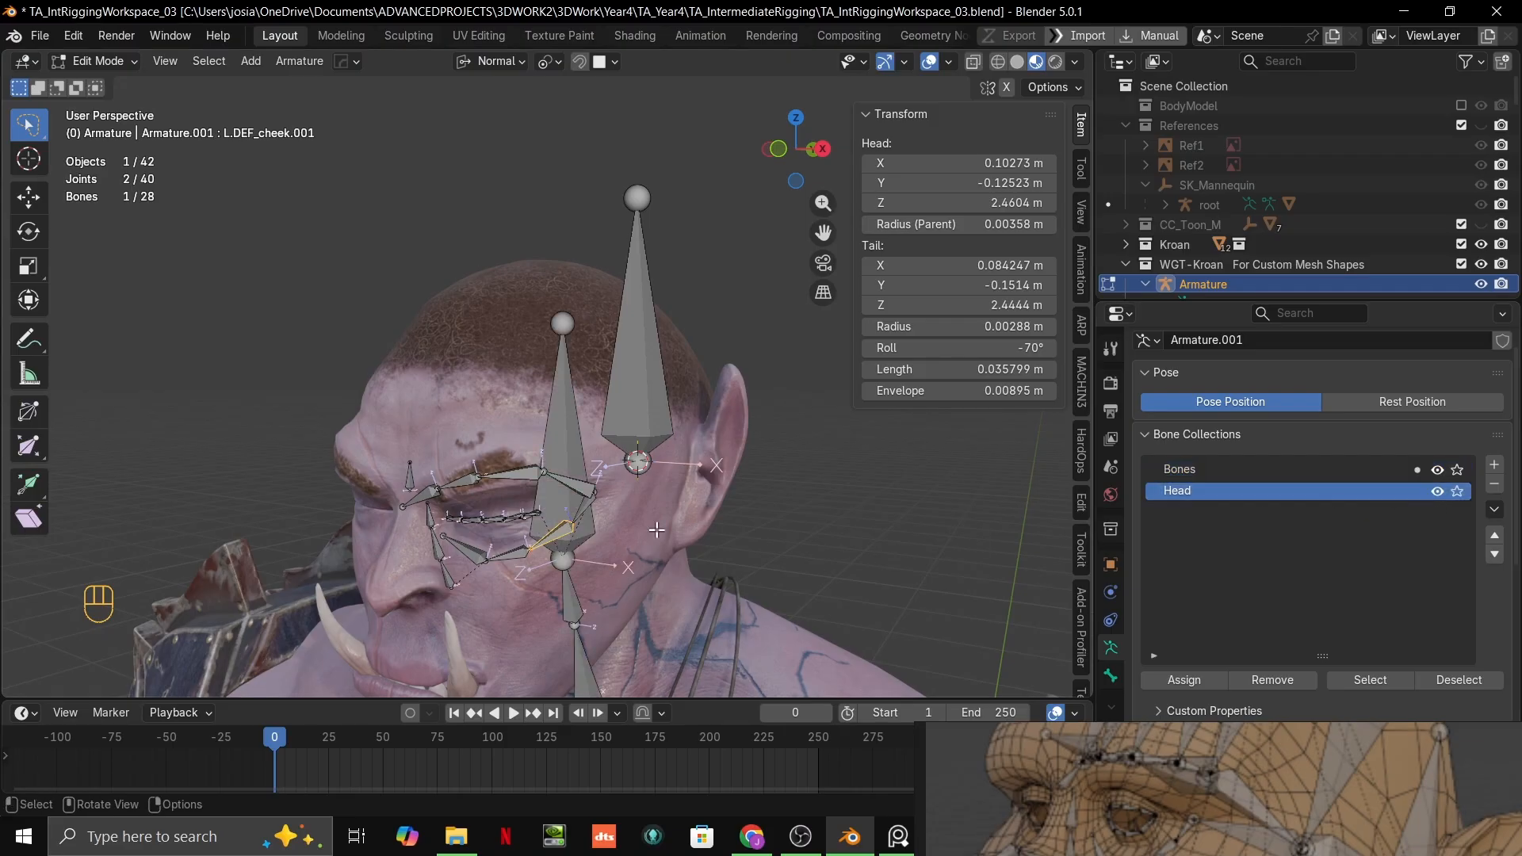
left_click(576, 431)
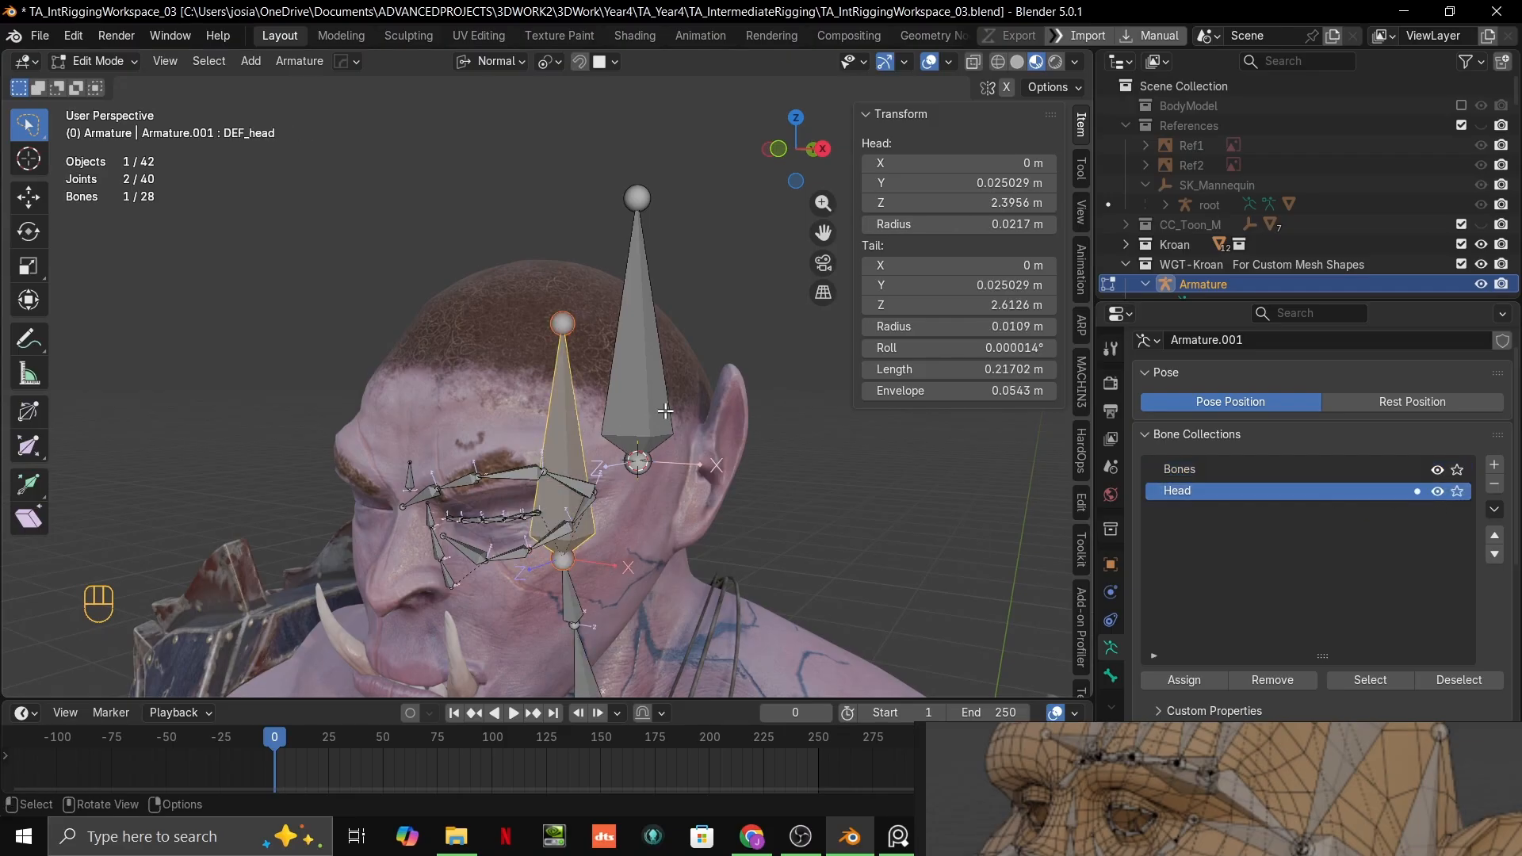
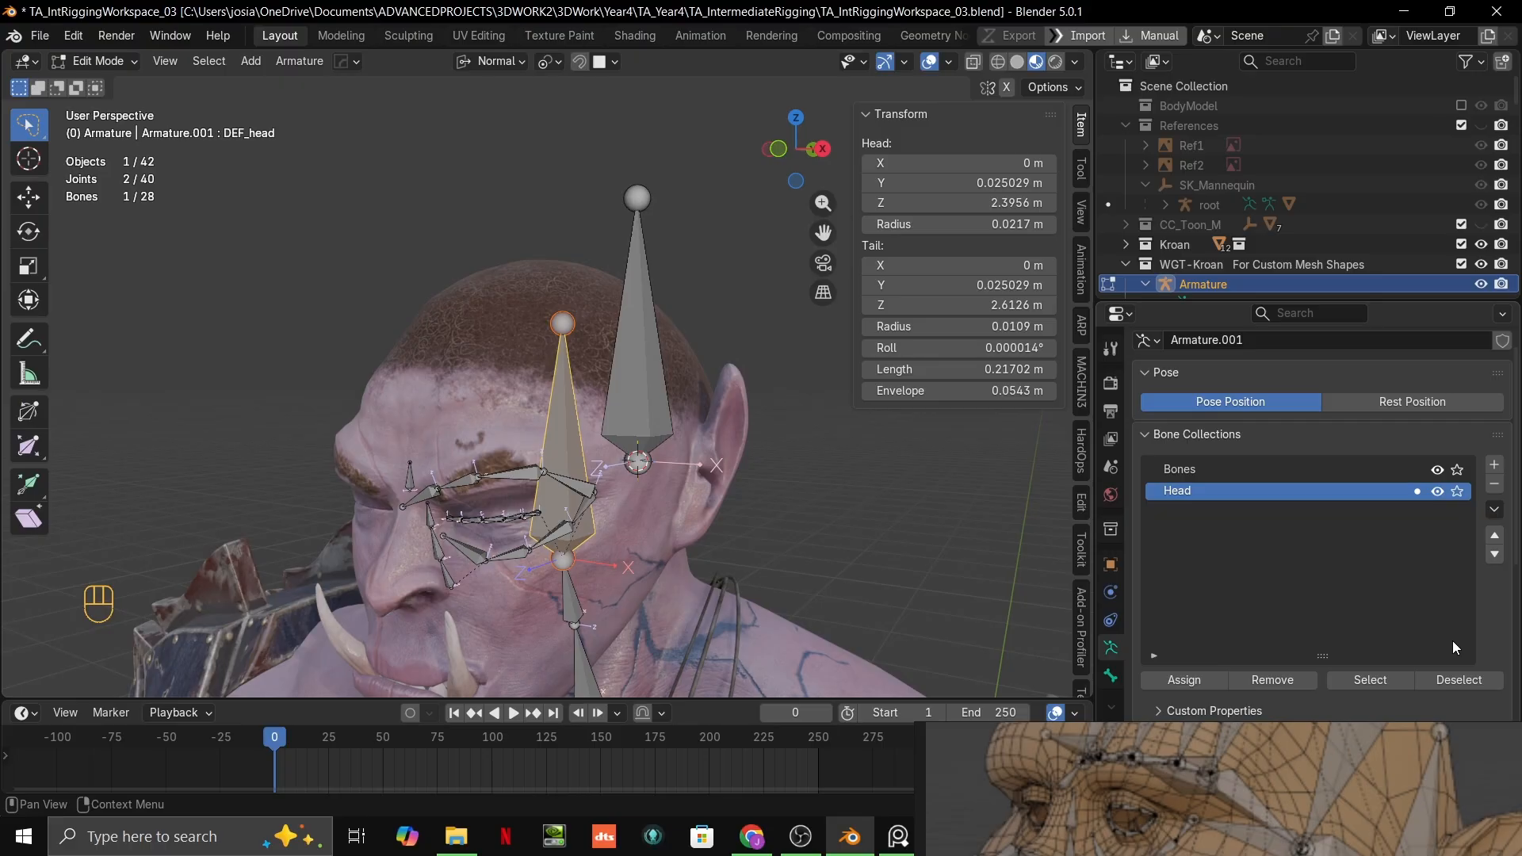
Step: Switch to the PureRef board, examine the face topology, muscle and facial rig references, and return to Blender
key("alt+Tab")
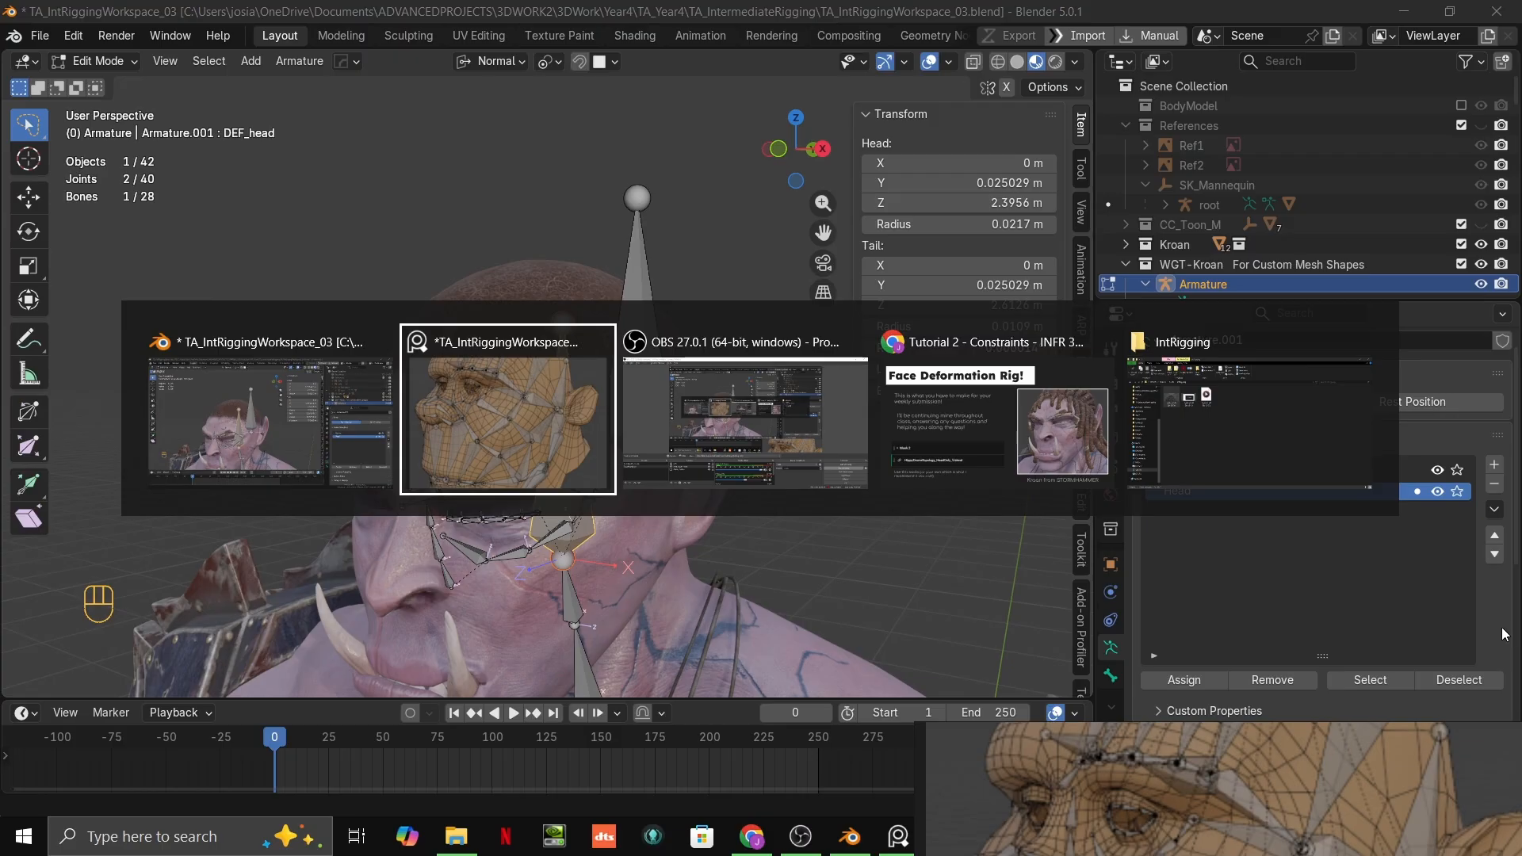
right_click_drag(1348, 852, 742, 349)
key("ctrl+f")
scroll(760, 361, "down", 3)
scroll(793, 363, "up", 3)
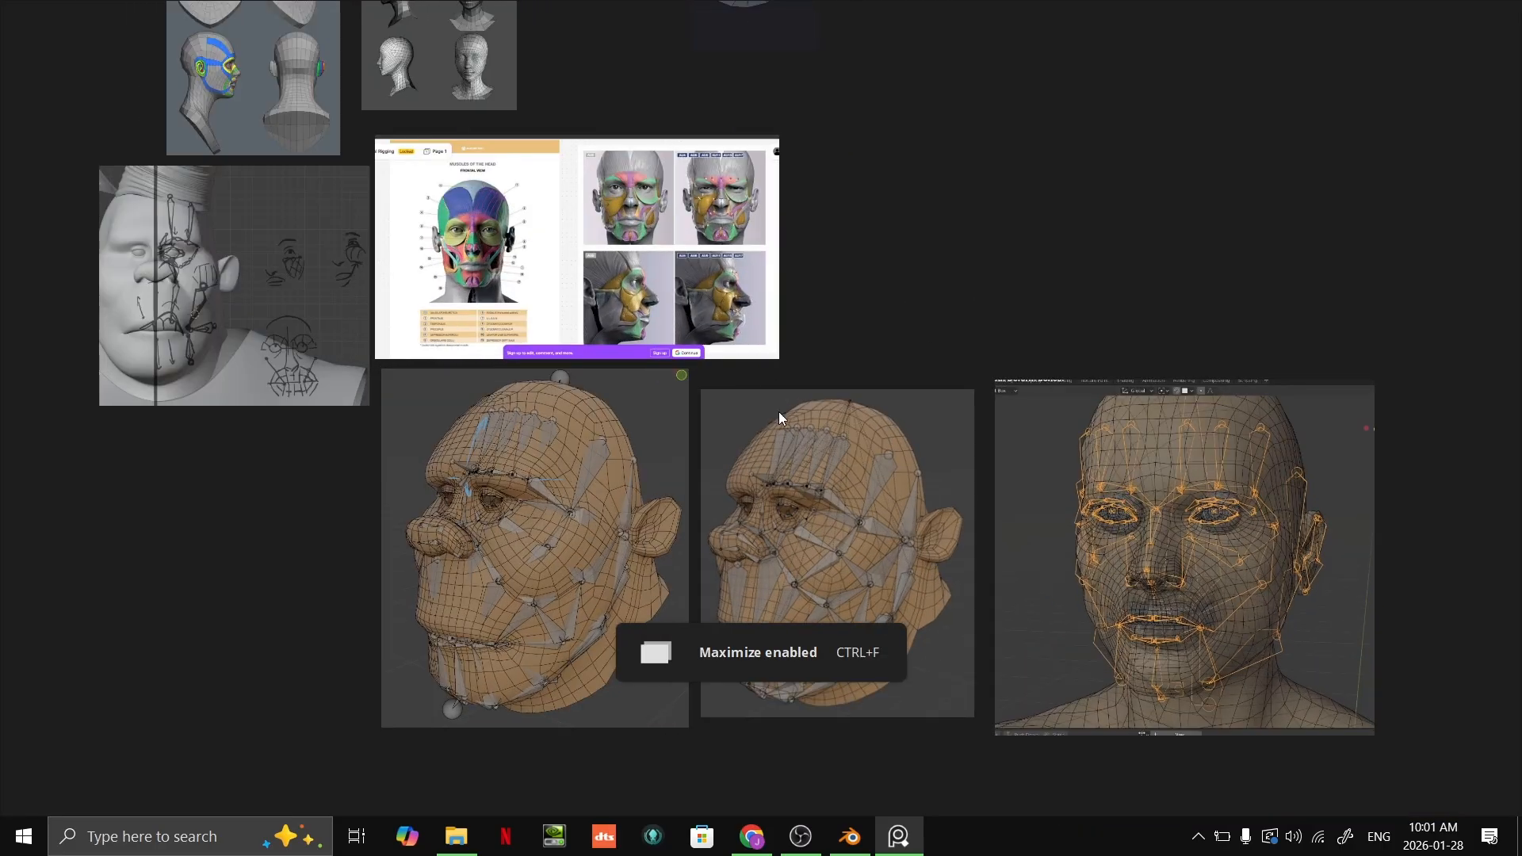
scroll(919, 605, "down", 5)
scroll(982, 558, "up", 2)
middle_click_drag(771, 513, 1002, 530)
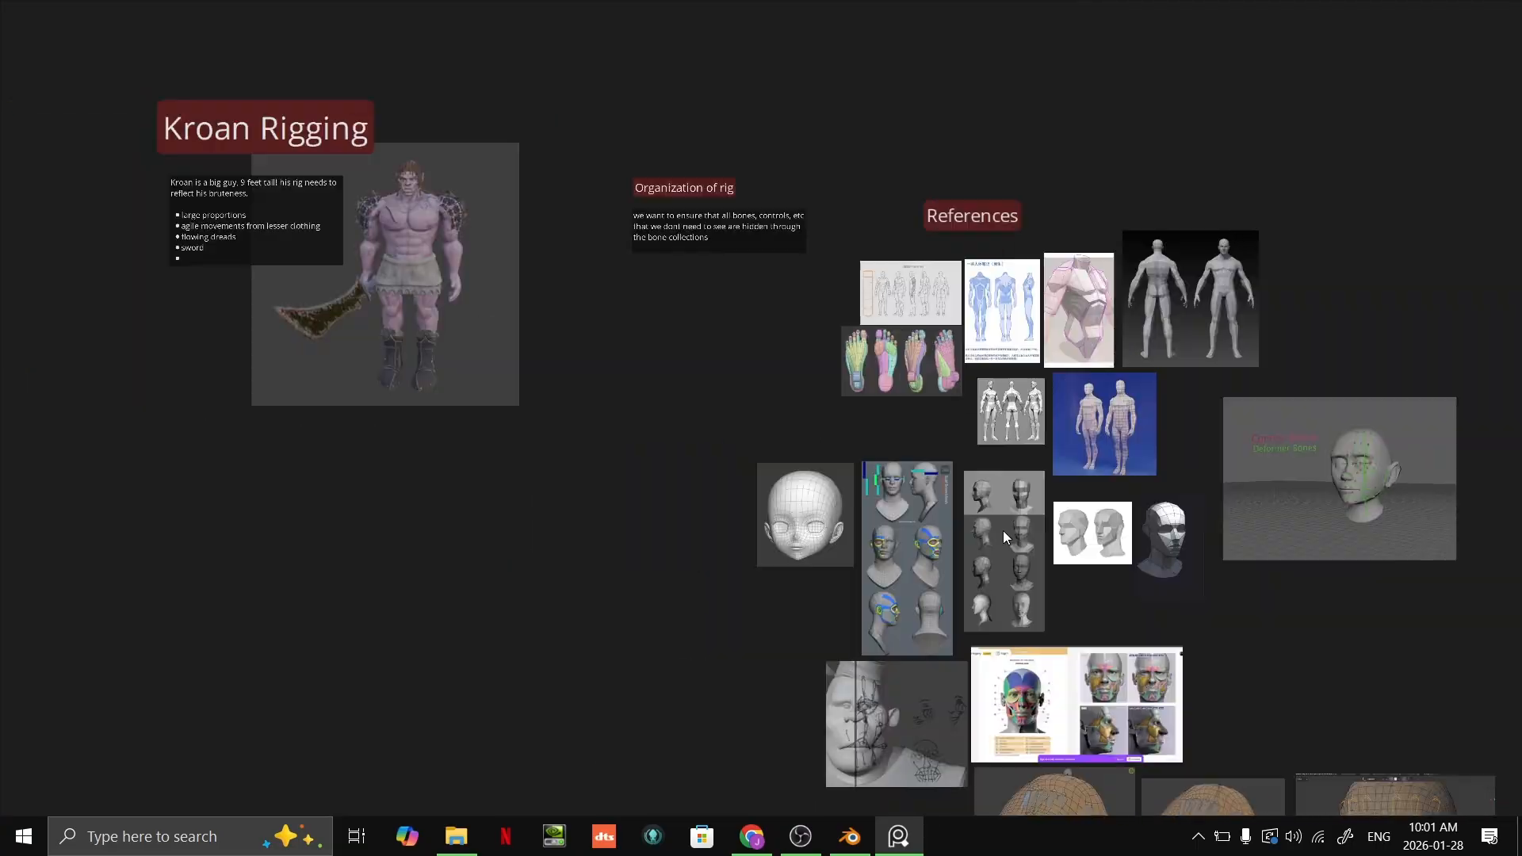
scroll(1002, 530, "down", 4)
middle_click_drag(1135, 520, 1020, 280)
scroll(985, 476, "up", 5)
scroll(985, 476, "down", 2)
scroll(1025, 344, "up", 1)
middle_click_drag(1025, 344, 994, 115)
scroll(1072, 438, "up", 2)
key("alt+Tab")
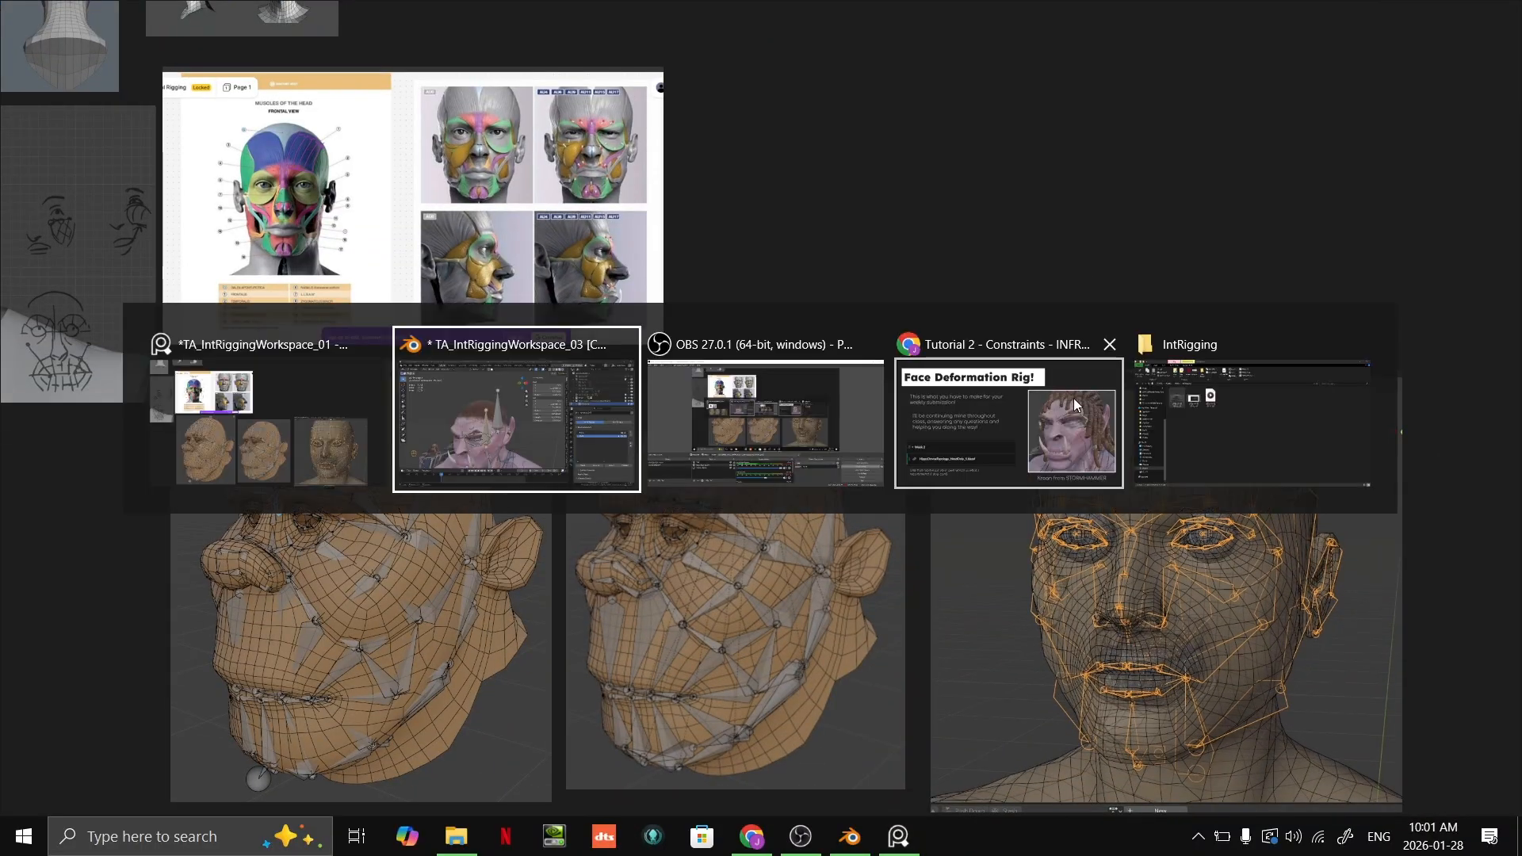
right_click_drag(1042, 420, 1413, 570)
left_click(1478, 545)
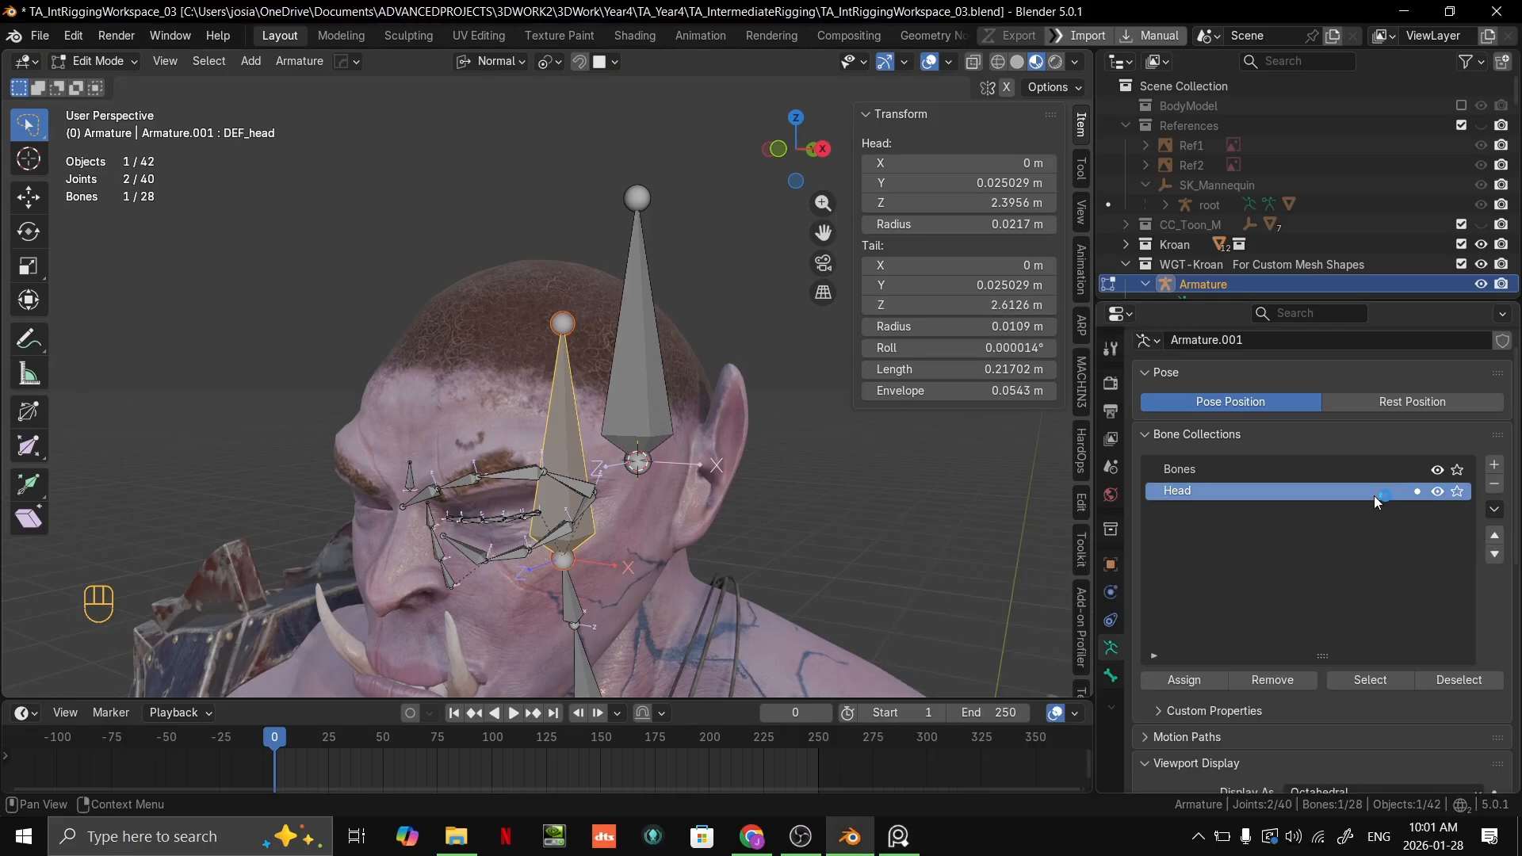
Step: Select the extra bone beside the head and hide the Head bone collection
scroll(623, 398, "up", 2)
middle_click_drag(624, 398, 585, 262, "shift")
middle_click_drag(788, 450, 811, 540)
left_click(767, 462)
left_click(643, 327)
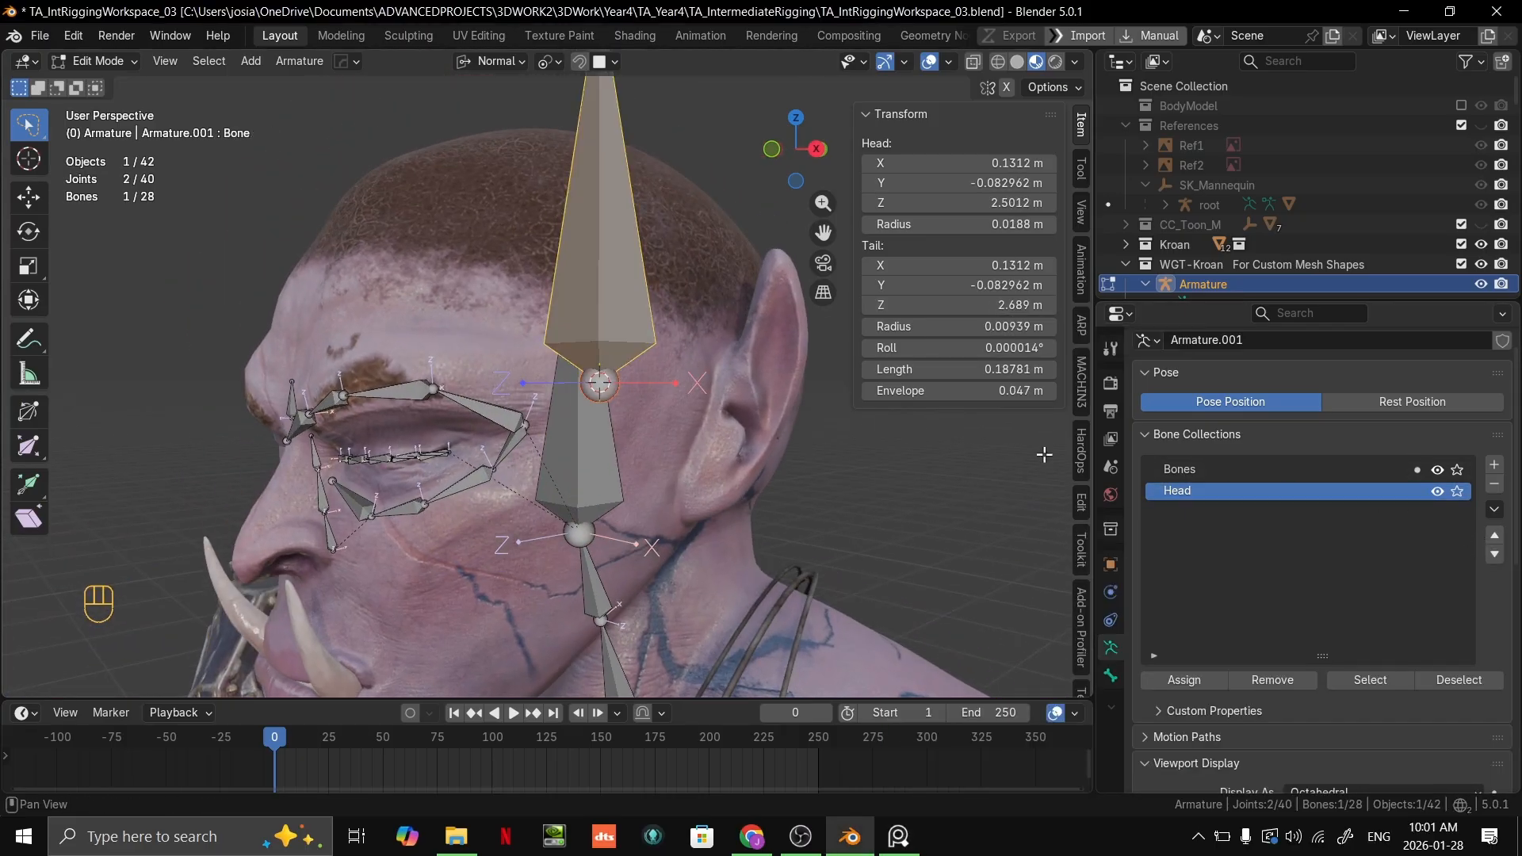
middle_click_drag(718, 444, 724, 491)
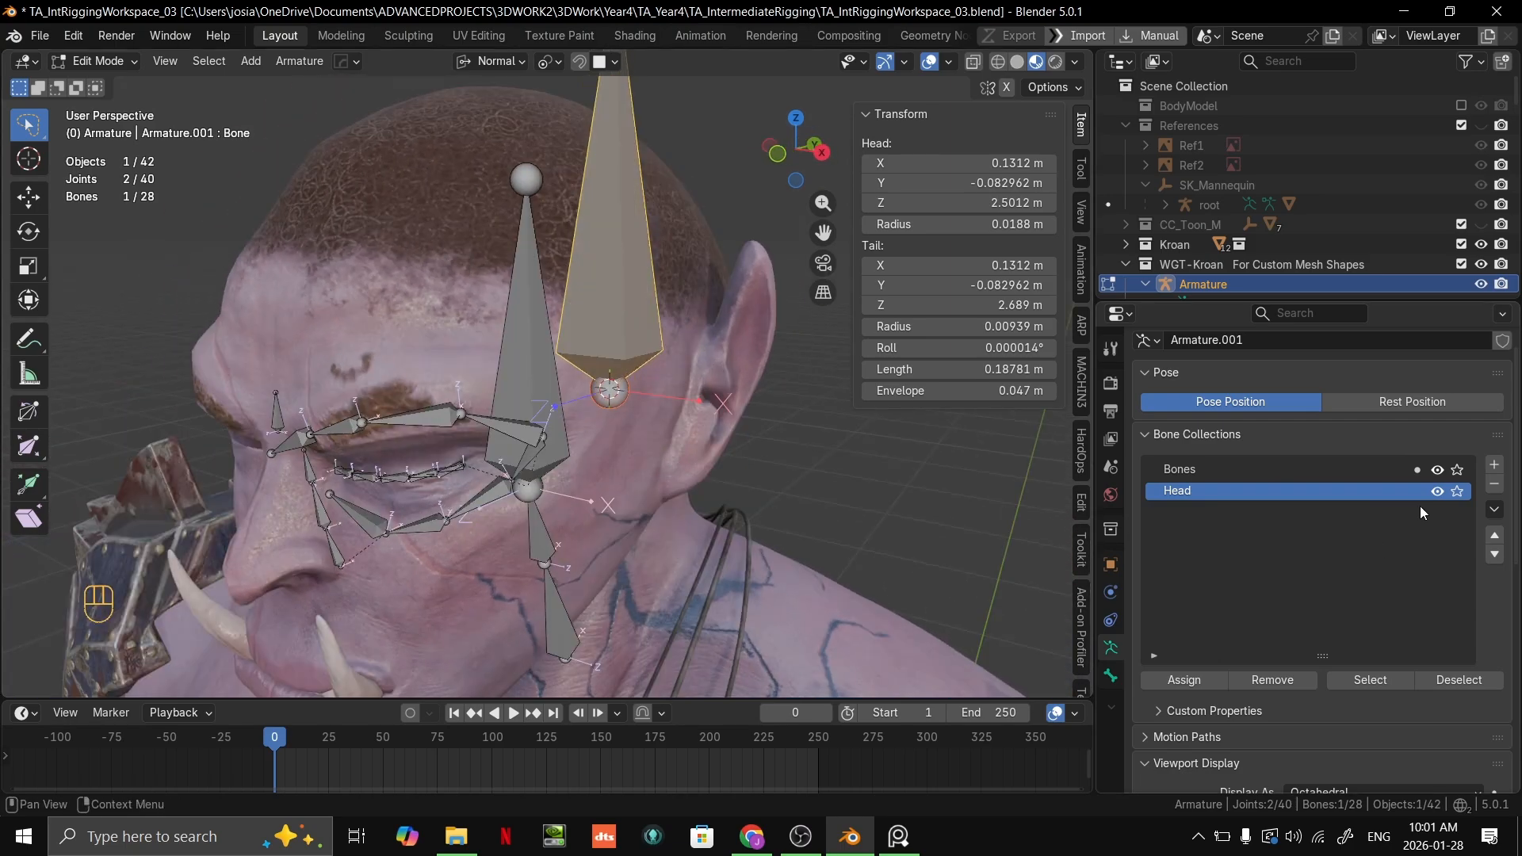
left_click(1436, 490)
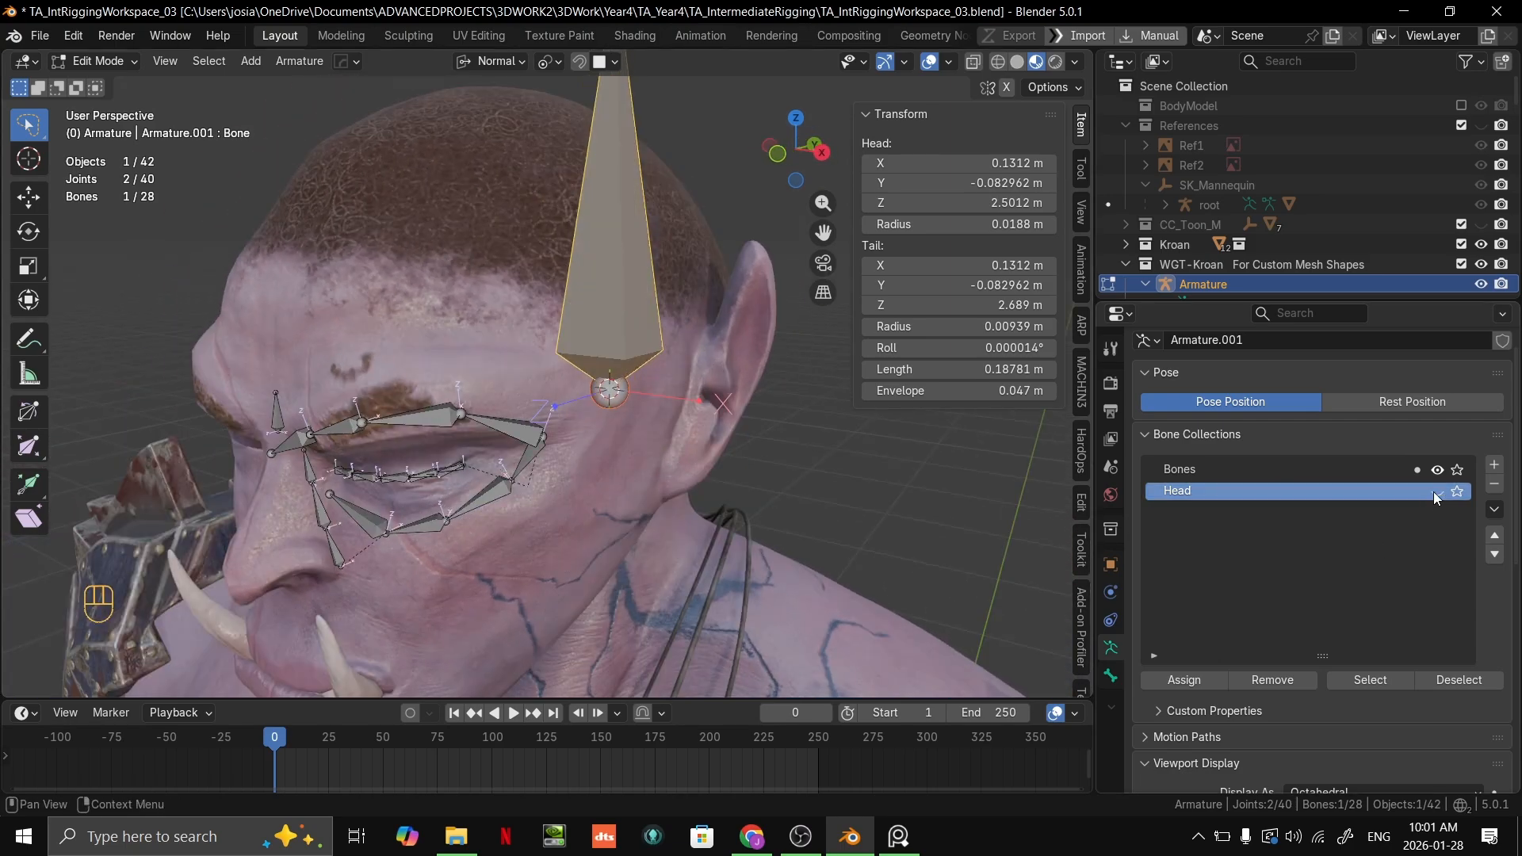
Step: Try to assign the extra bone to the hidden Head collection
left_click(1271, 474)
left_click(1228, 492)
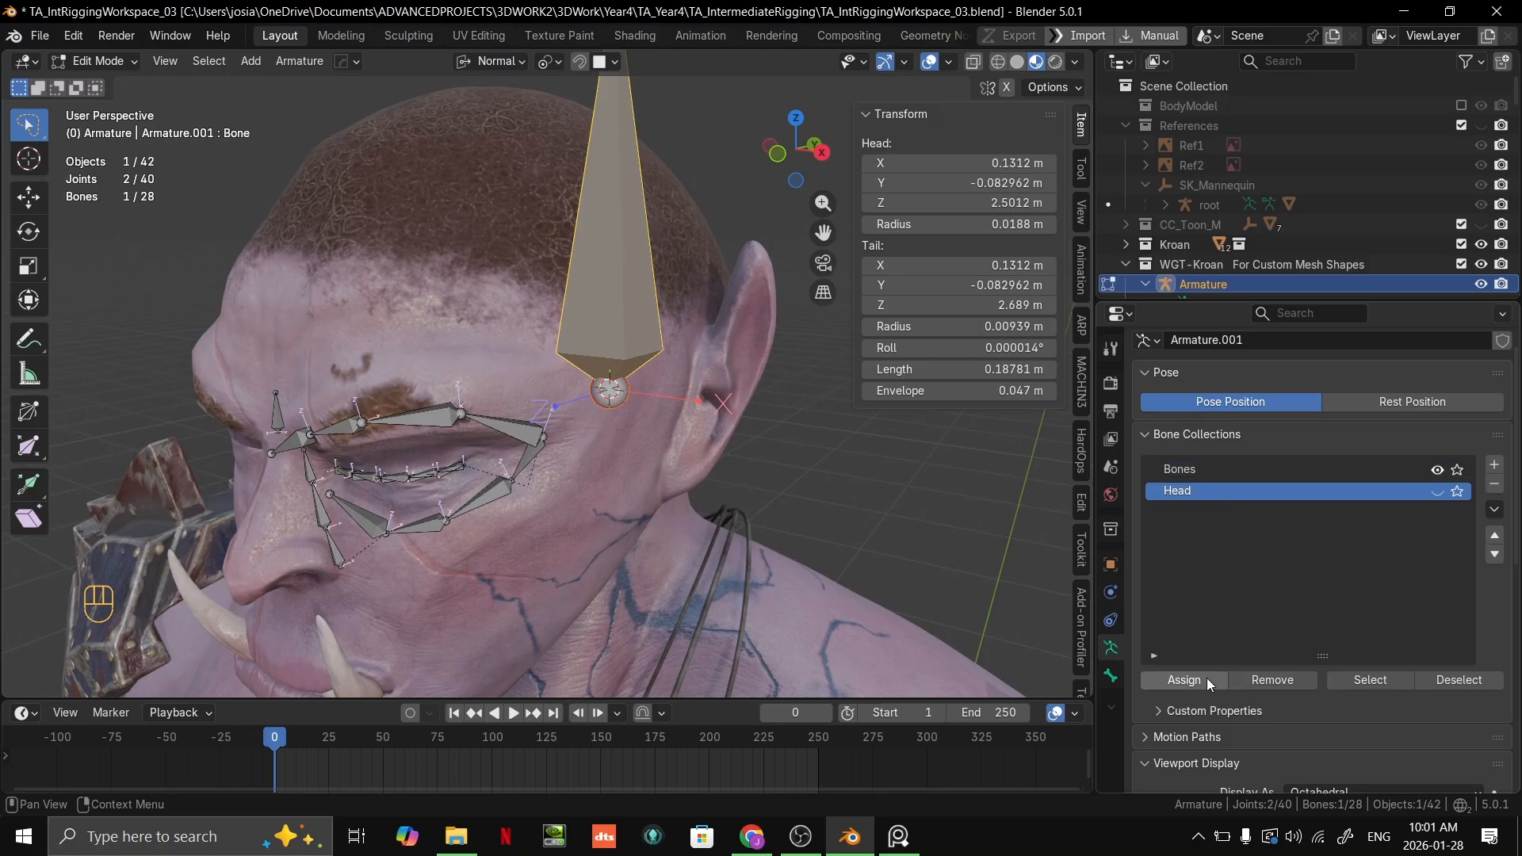
left_click(1207, 678)
middle_click_drag(998, 526, 1030, 476)
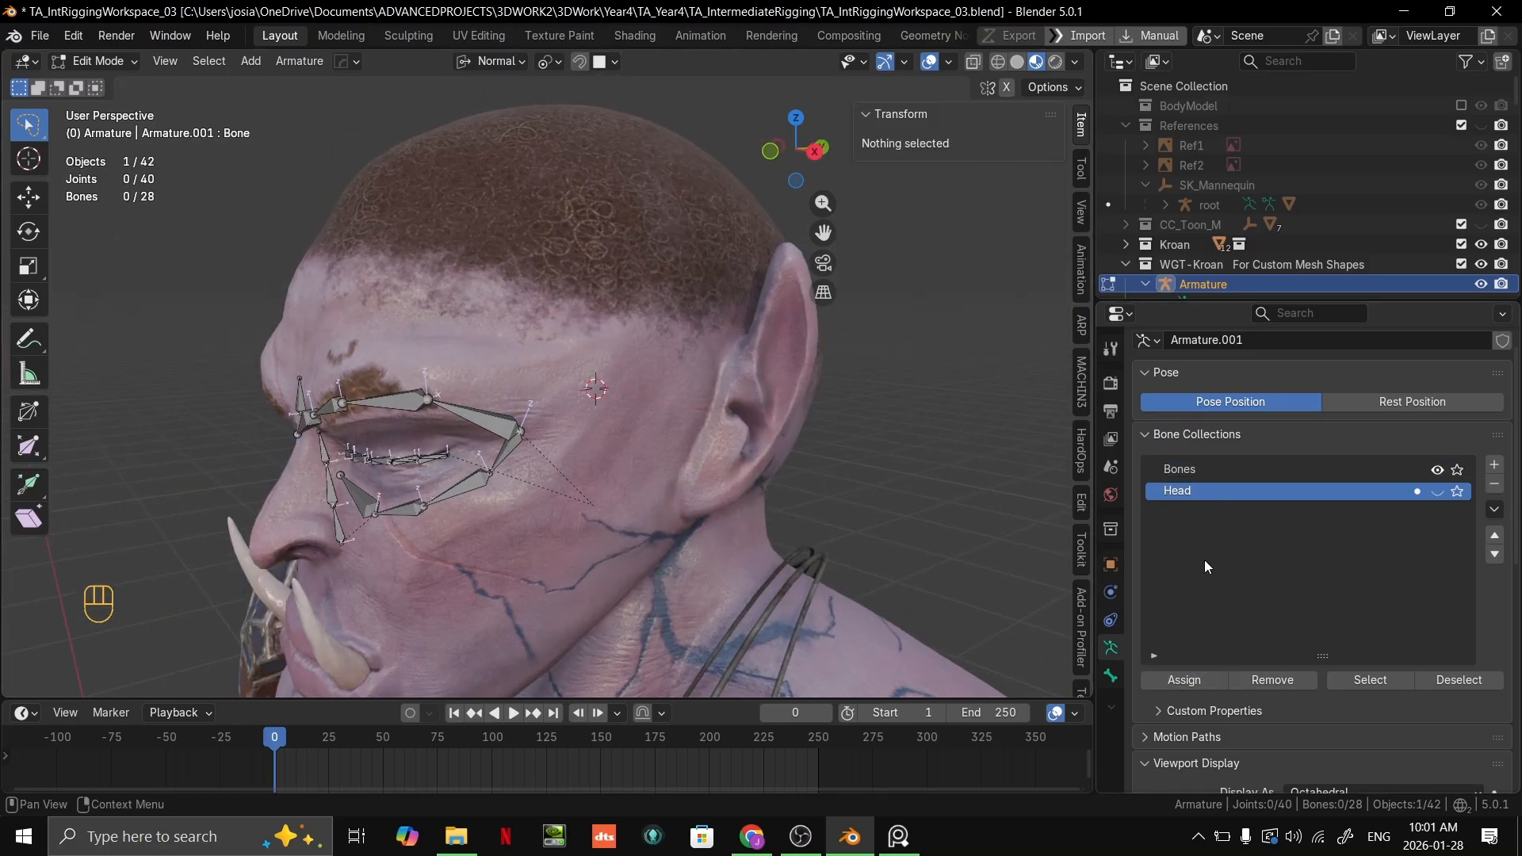
key("ctrl+z")
key("ctrl+z")
Step: Delete the extra bone standing beside the head
left_click(642, 337)
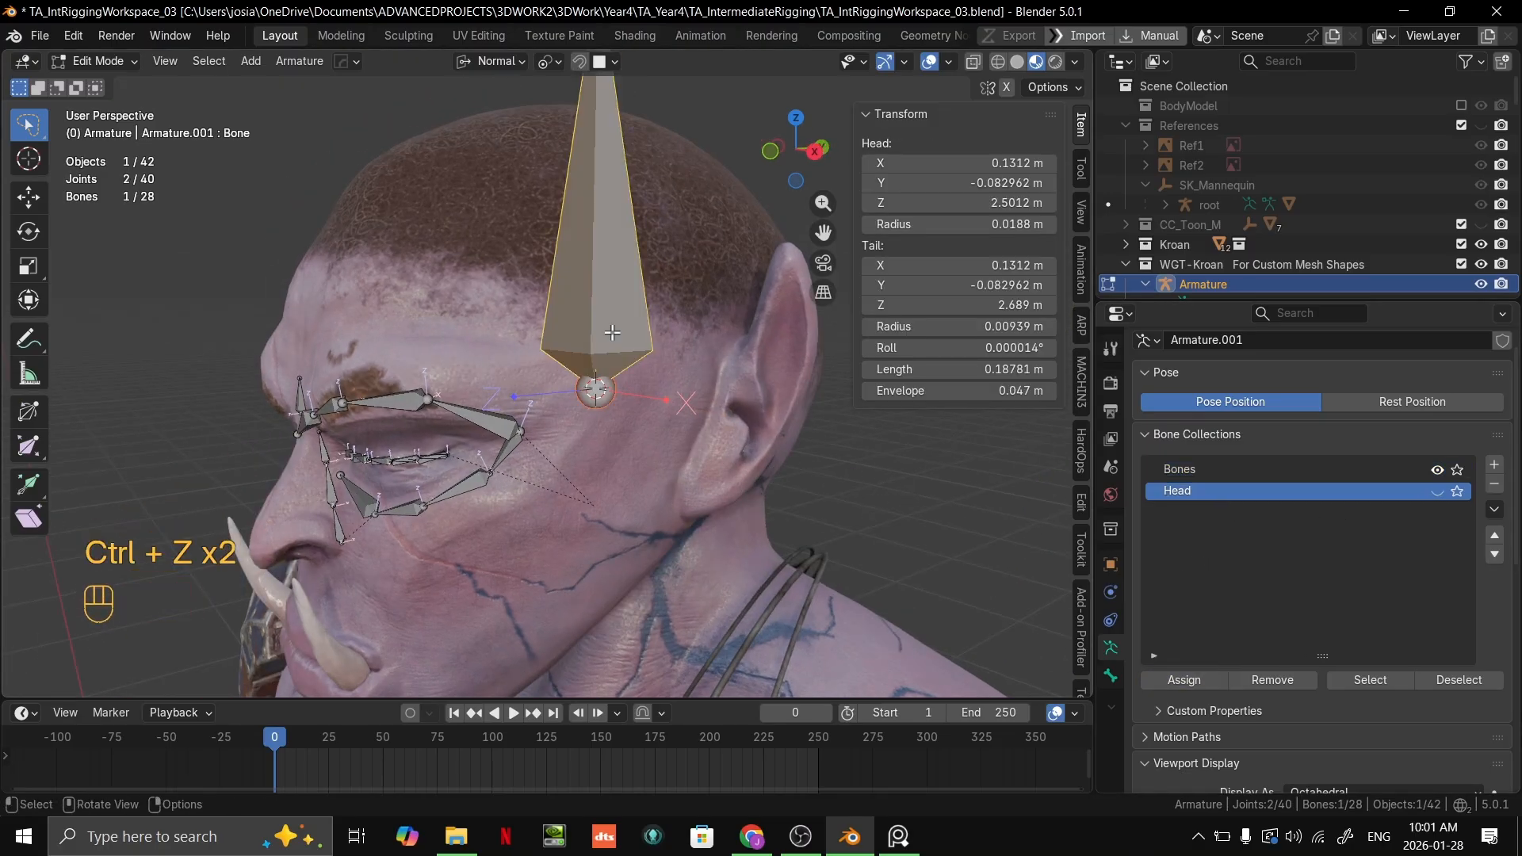
key("Delete")
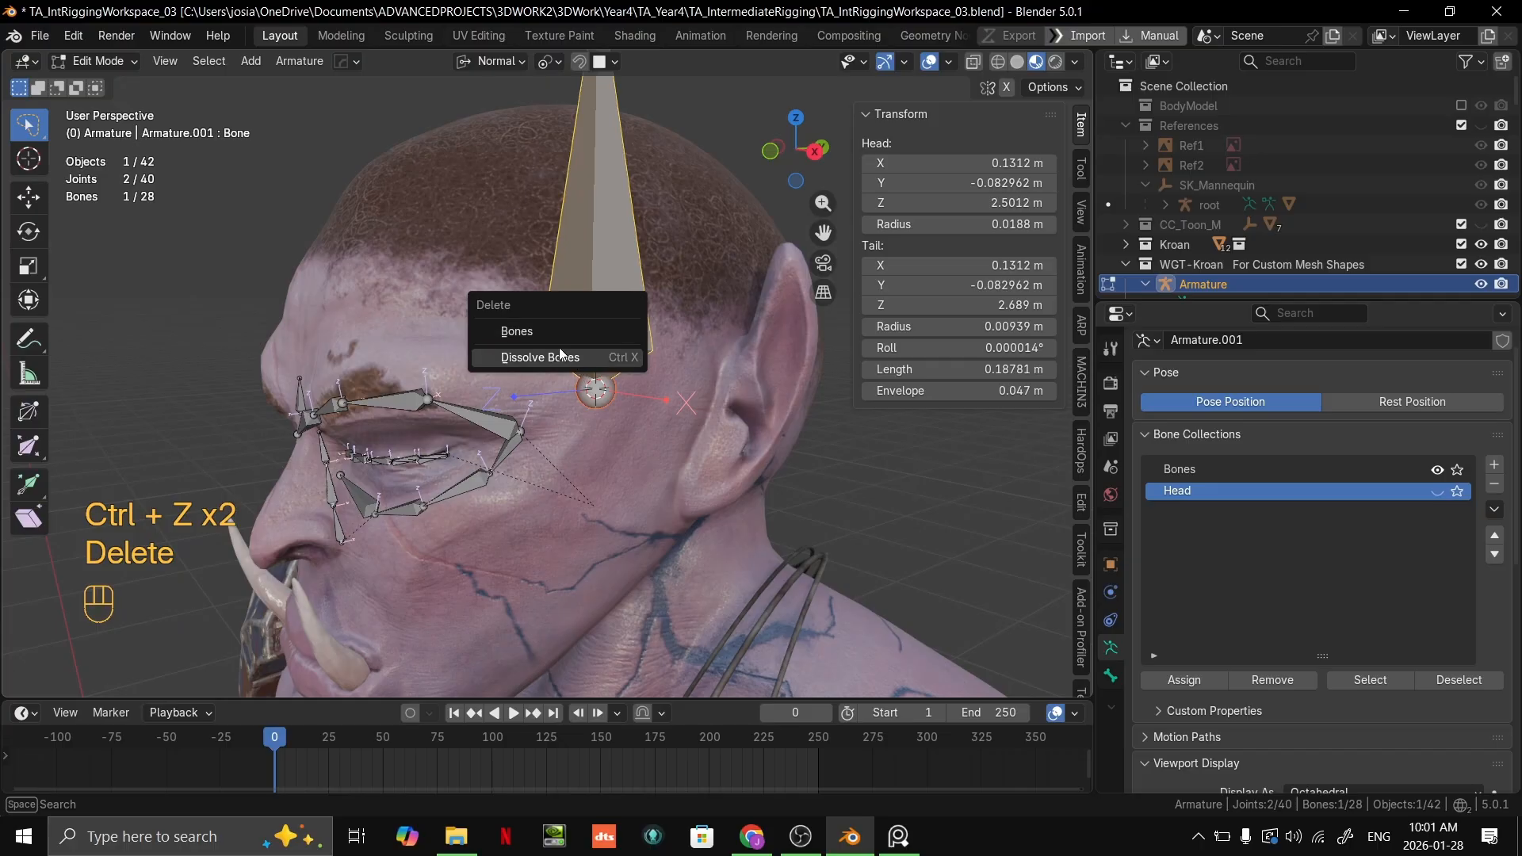
left_click(556, 333)
Step: Extrude a bone about 0.024 m long from the end of the cheek chain beside the nose to below the nostril
scroll(530, 354, "up", 4)
middle_click_drag(368, 469, 607, 360, "shift")
middle_click_drag(587, 381, 632, 333, "shift")
scroll(632, 333, "up", 3)
middle_click_drag(632, 333, 702, 327)
left_click(698, 456)
key("e")
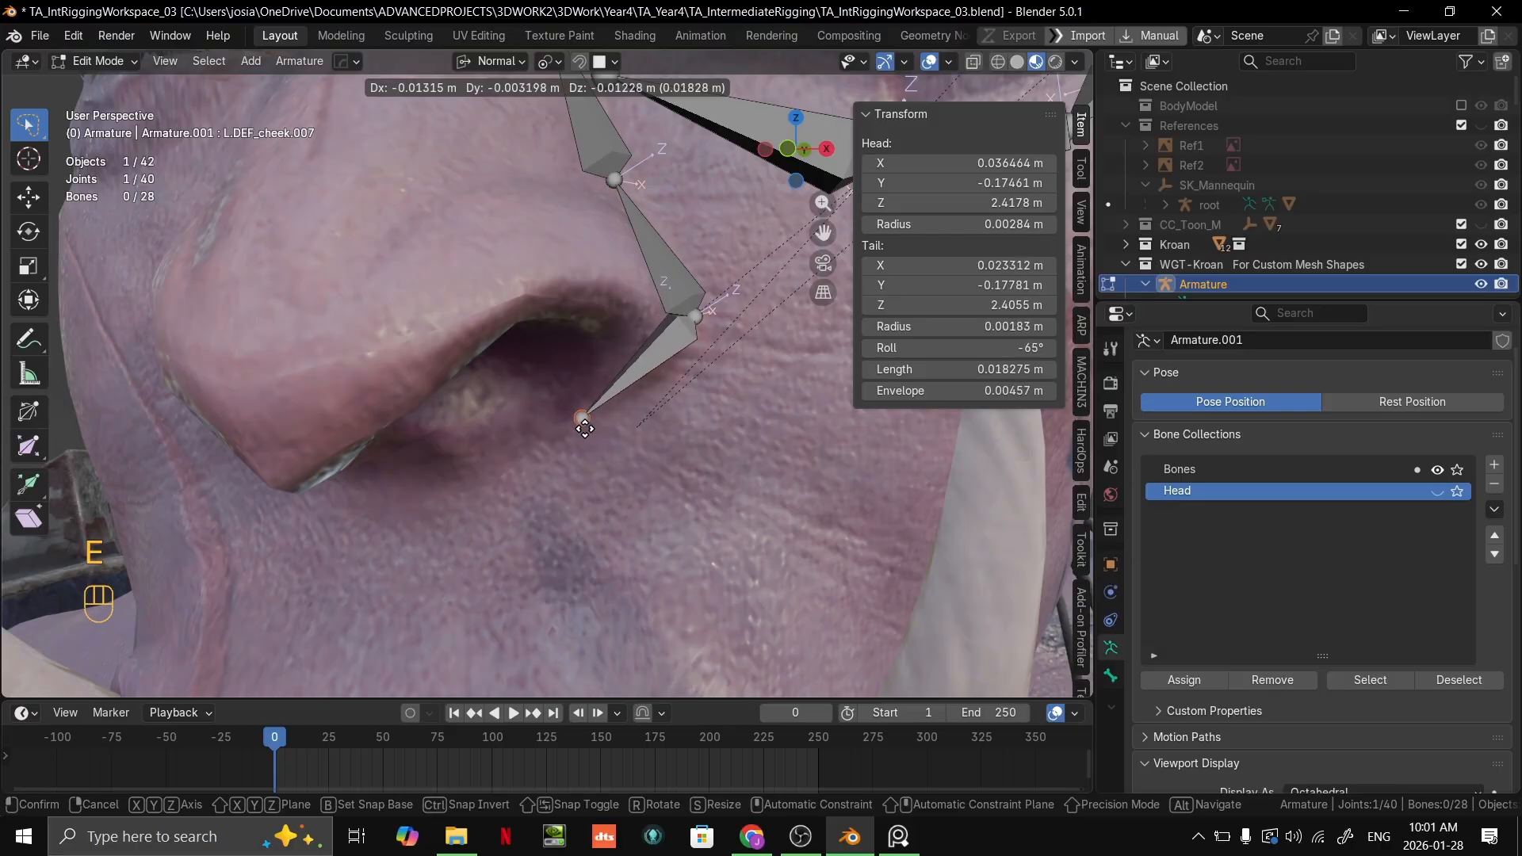
left_click(541, 445)
scroll(547, 441, "down", 4)
middle_click_drag(559, 438, 650, 412)
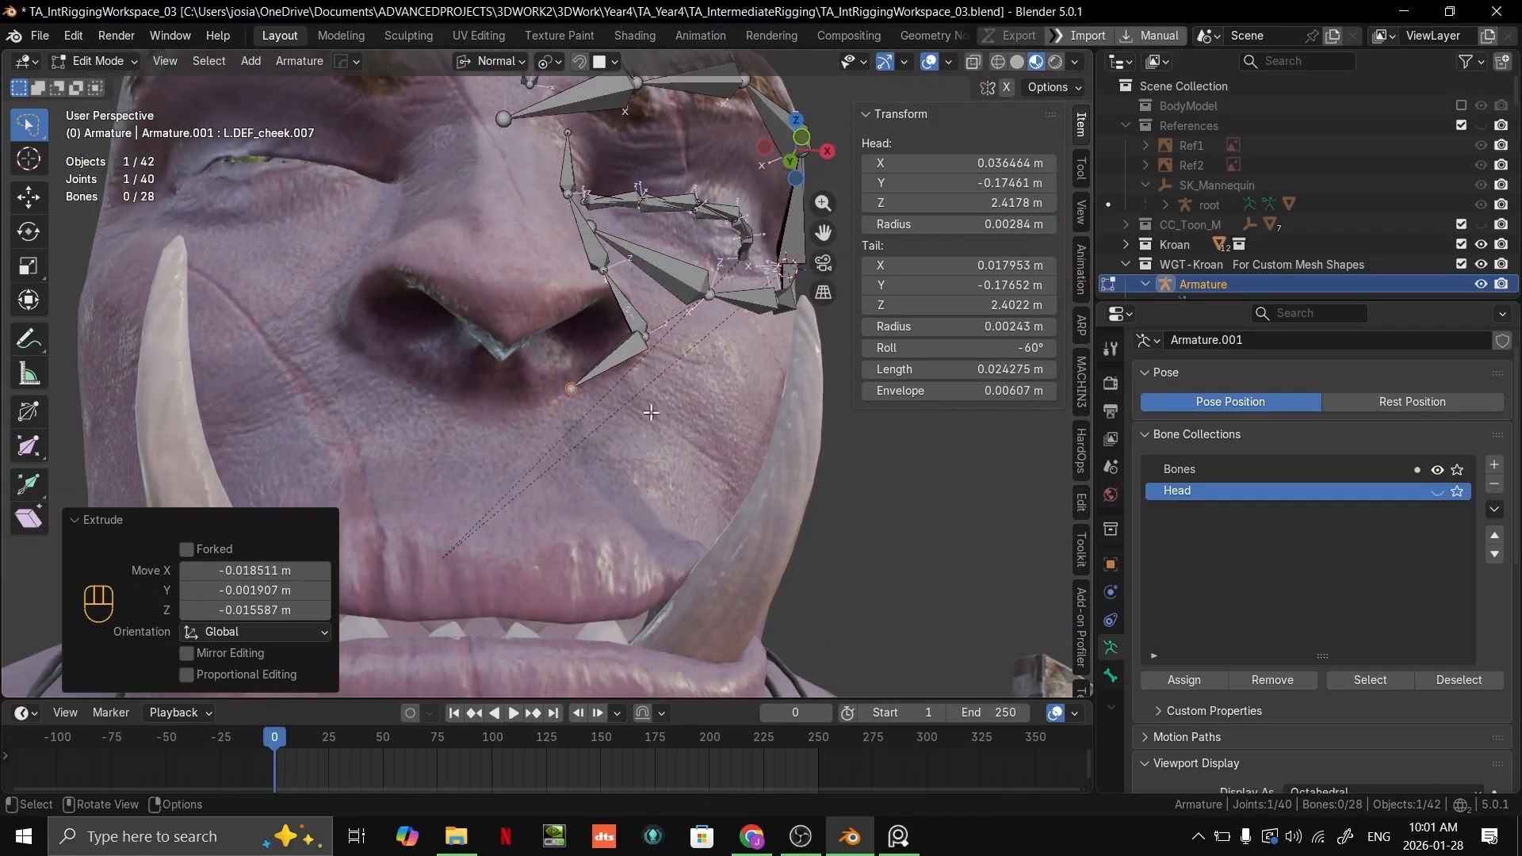
Step: Bring up the PureRef head reference beside the model and compare its nose bone layout with the orc's nose
key("alt+Tab")
key("alt+Tab")
right_click_drag(1289, 744, 1258, 374)
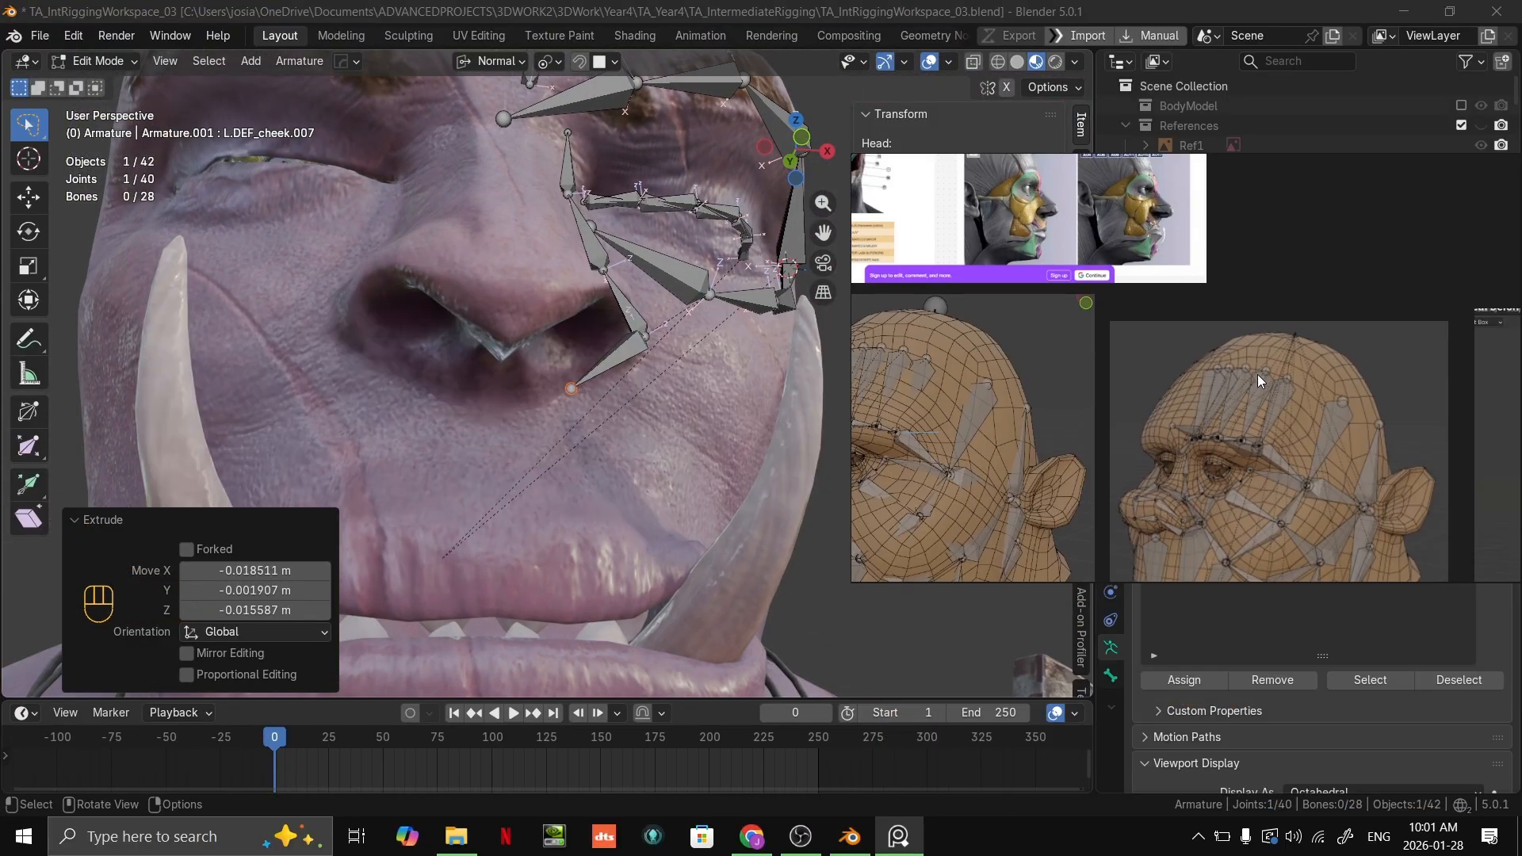
scroll(1257, 374, "up", 5)
key("alt+Tab")
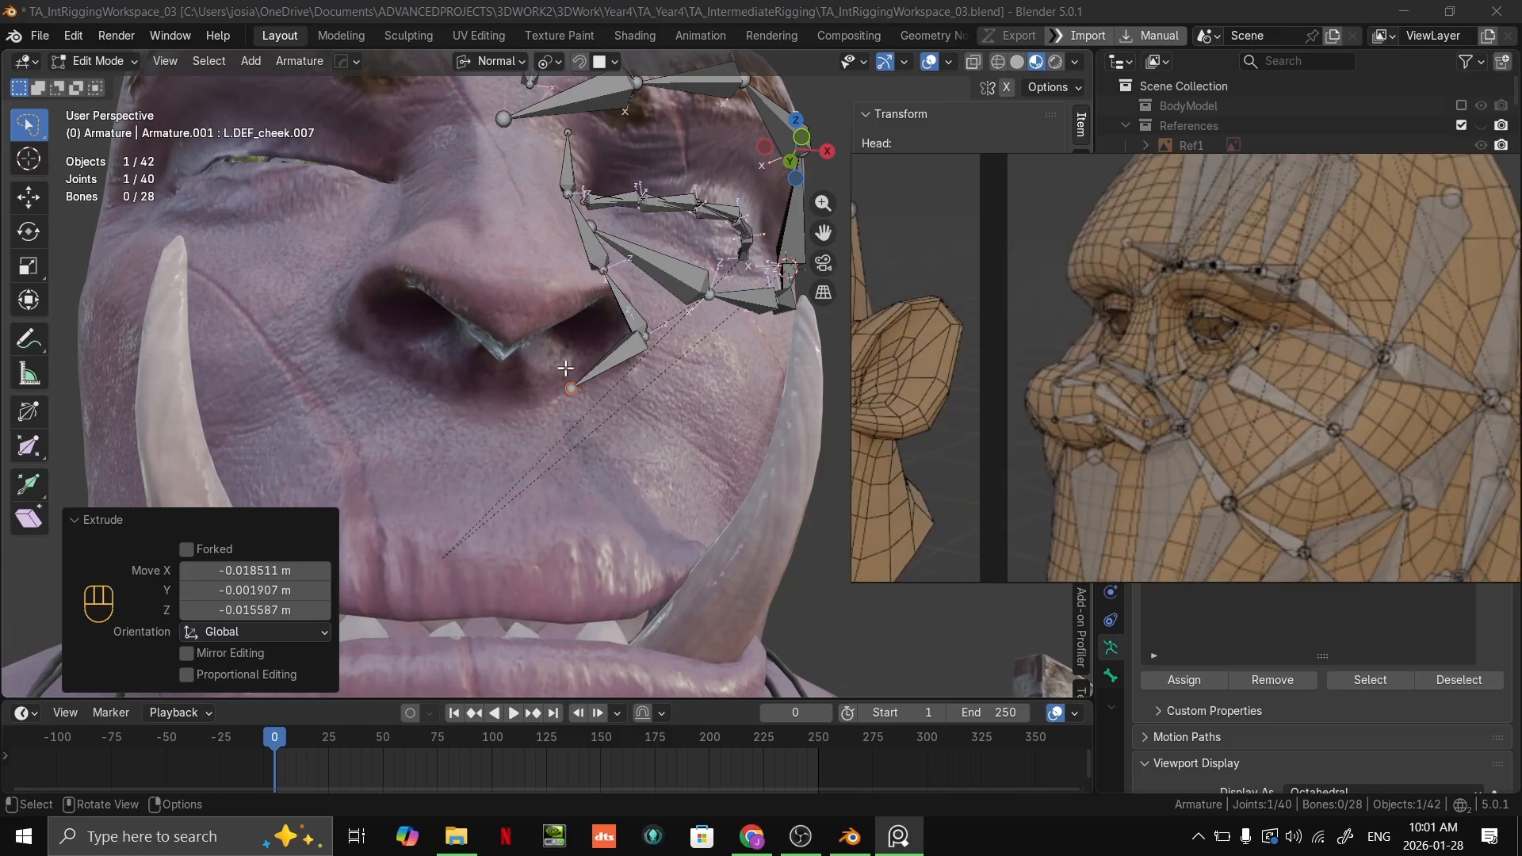
scroll(1154, 448, "up", 1)
scroll(542, 408, "up", 2)
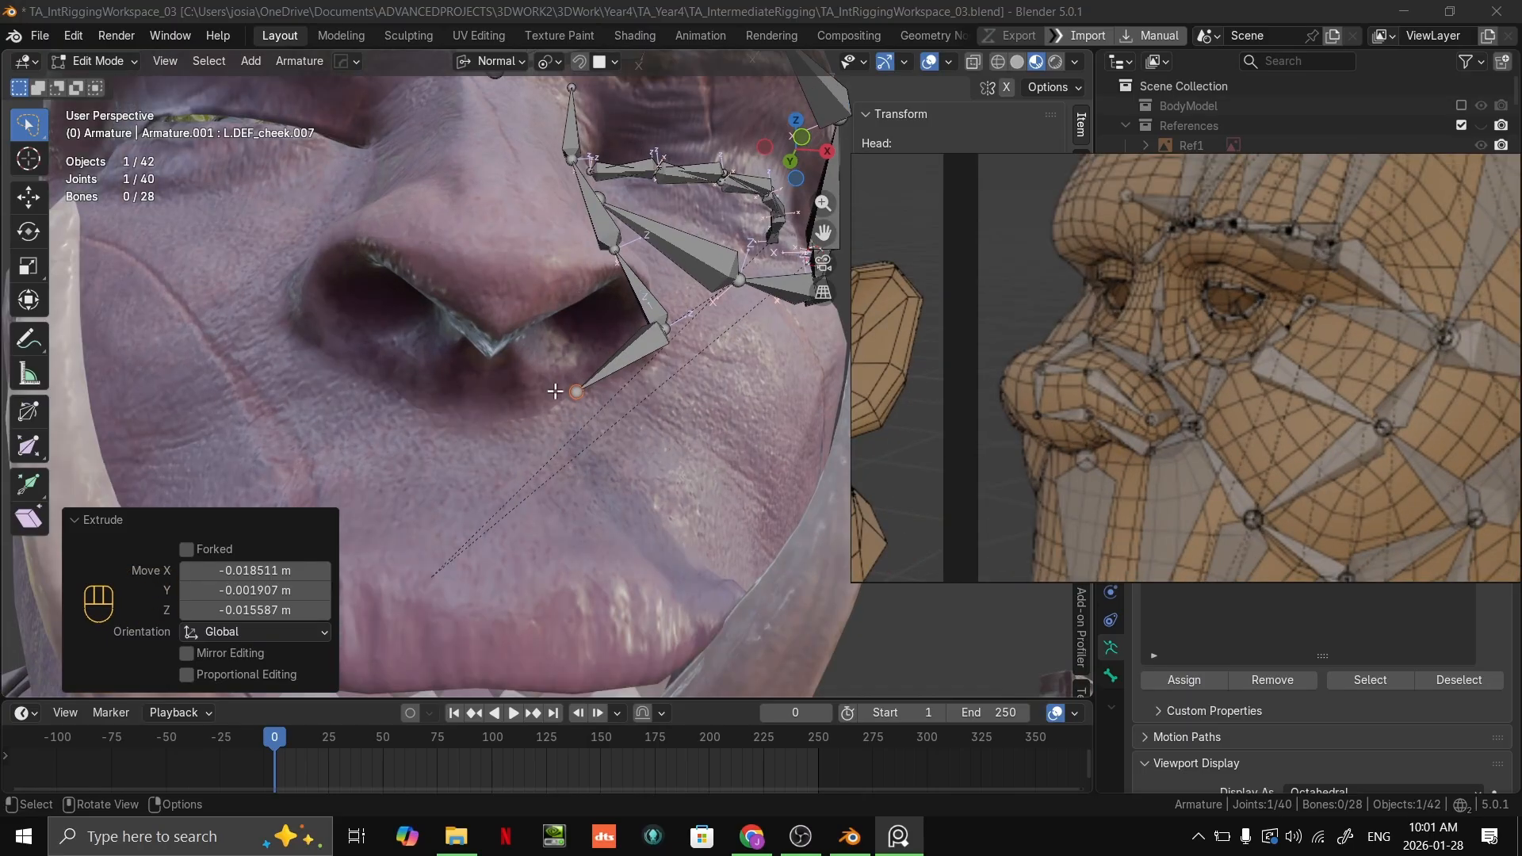
middle_click_drag(573, 430, 774, 326)
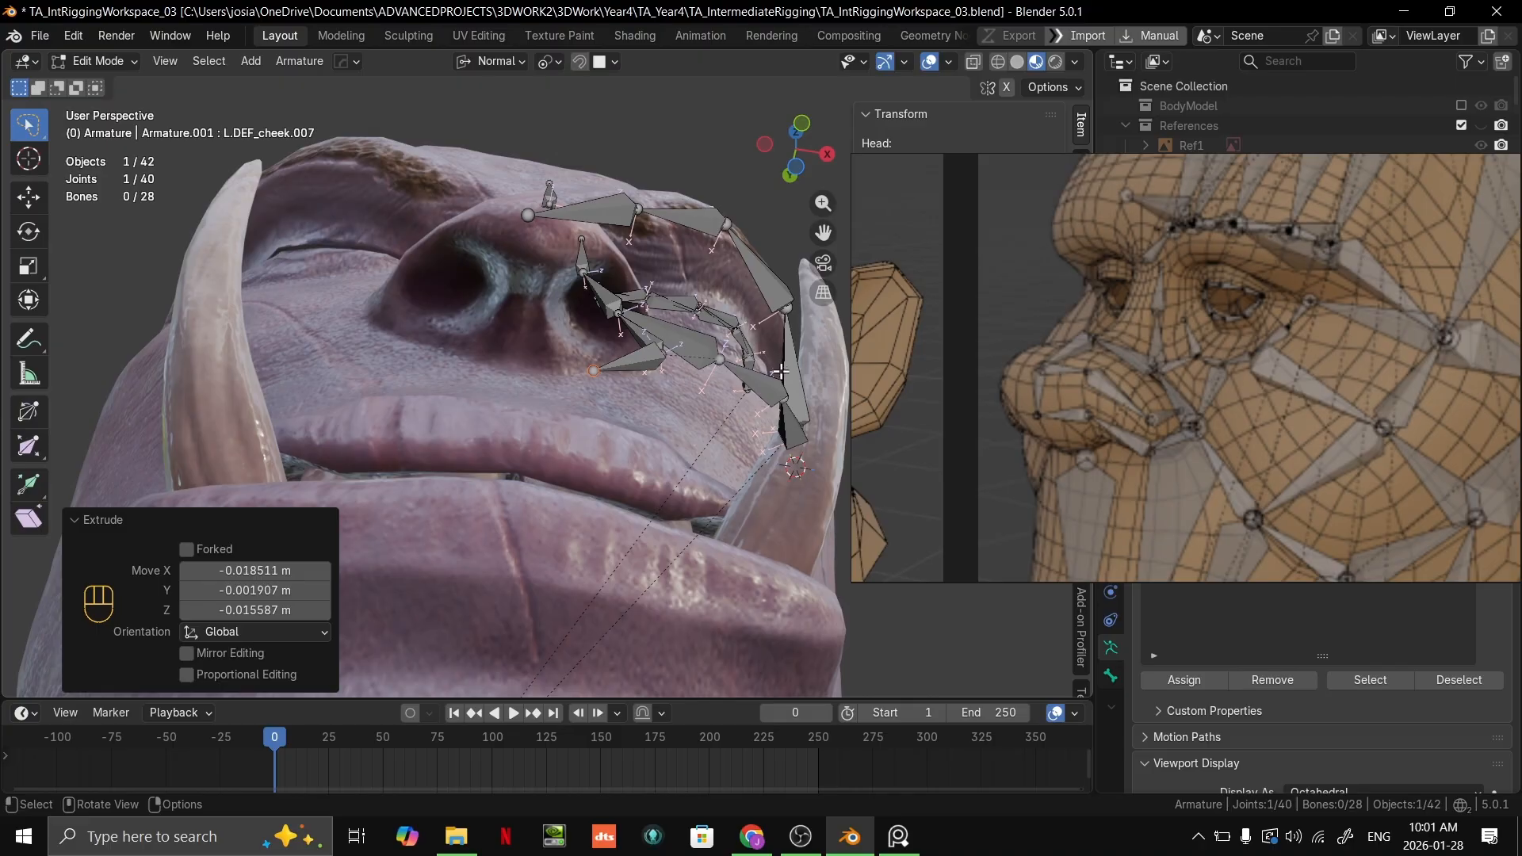
mouse_move(801, 837)
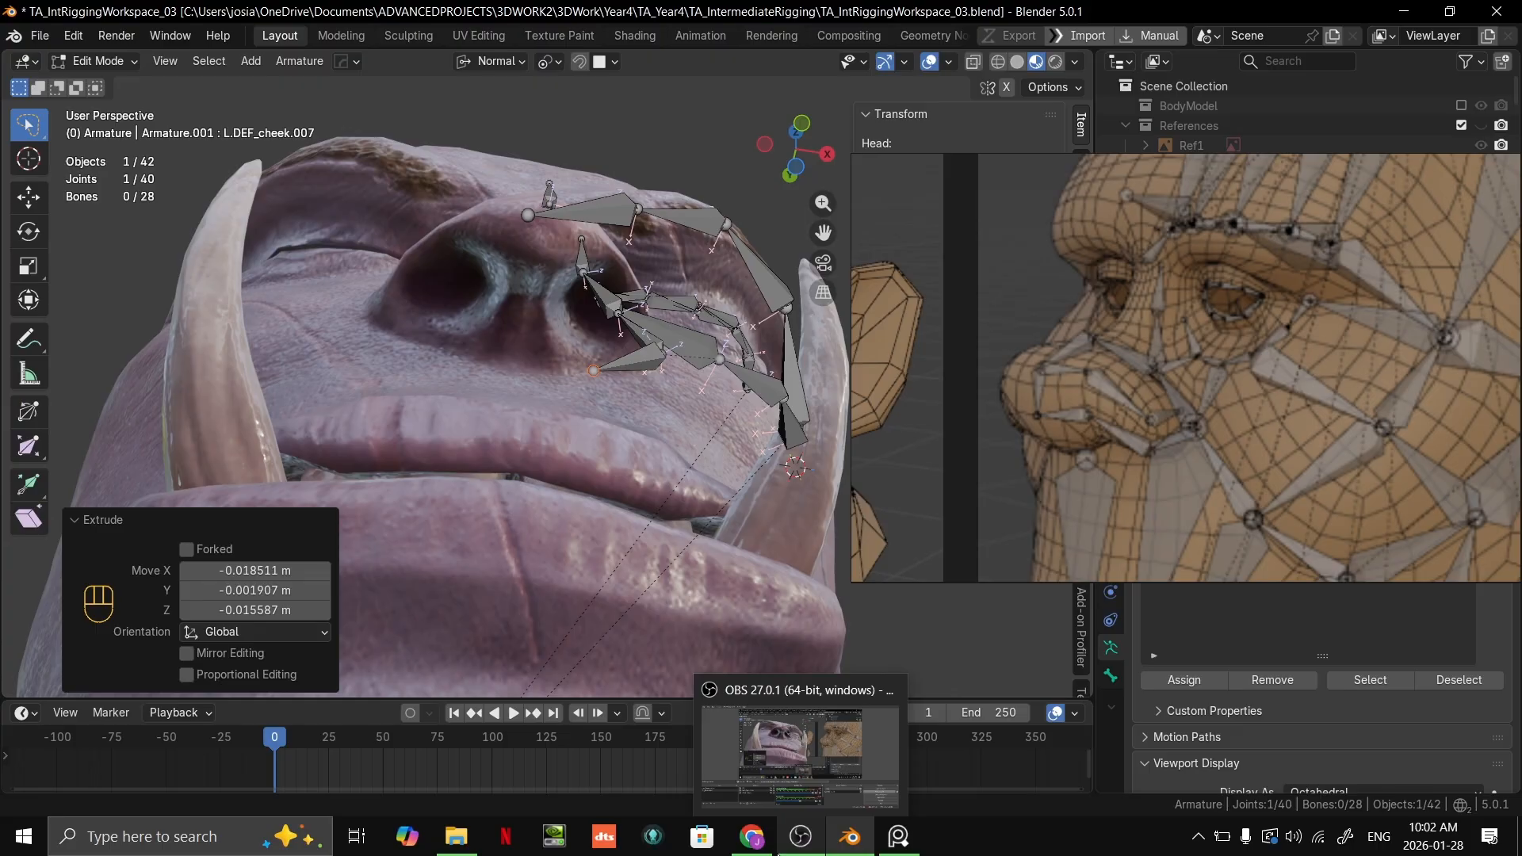
Step: Move the new bone's tip up onto the nostril's upper edge, snapped to the surface, making the bone about 0.024 m long
middle_click_drag(670, 361, 579, 367)
scroll(589, 411, "up", 1)
key("g")
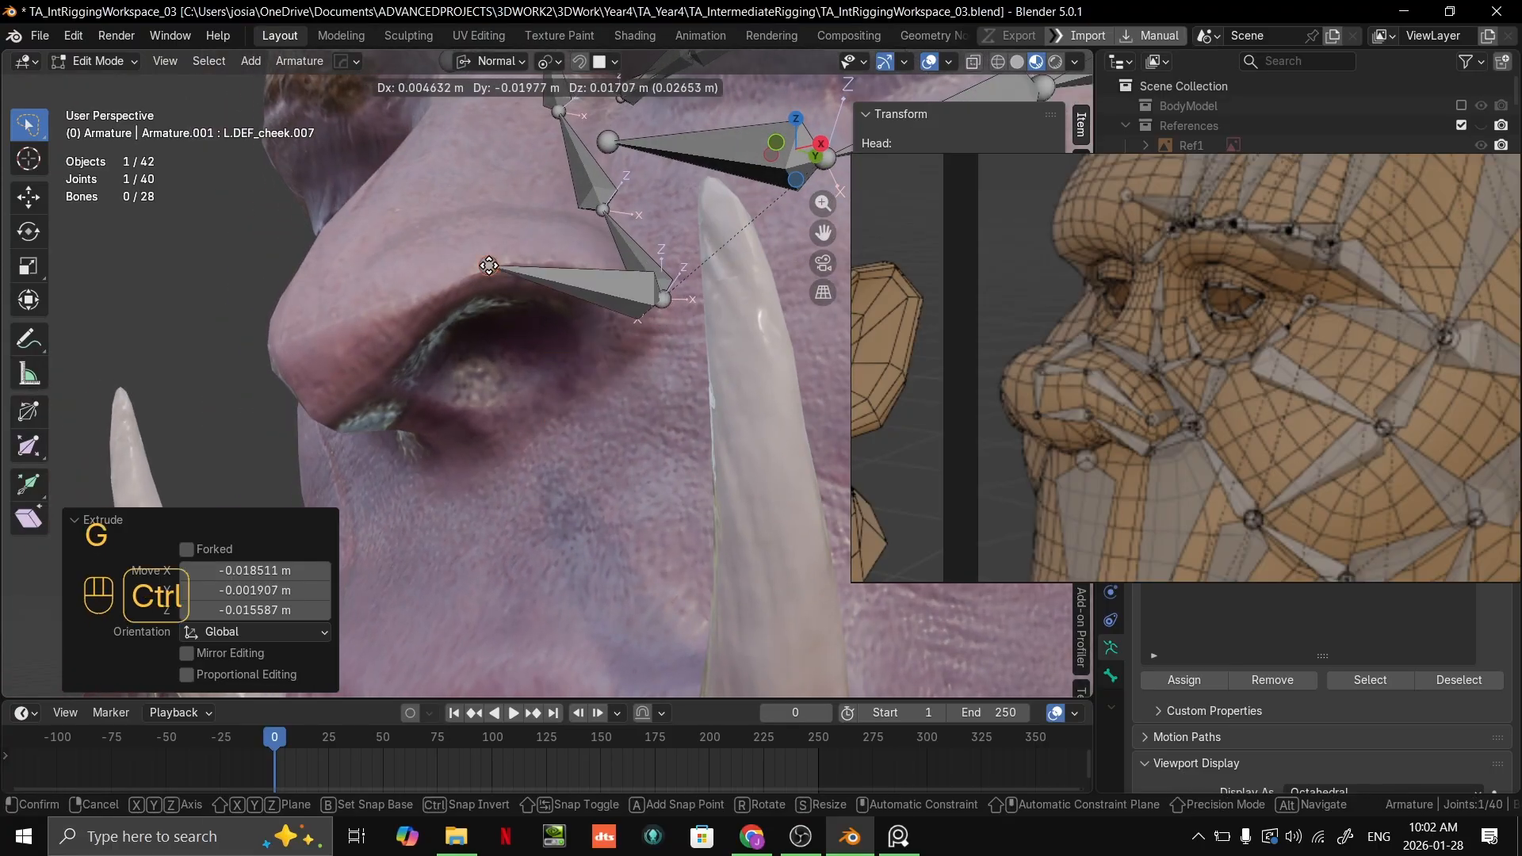
left_click(502, 272)
middle_click_drag(505, 274, 596, 284)
scroll(597, 283, "down", 2)
Step: Extrude a second nose bone from the nostril edge to the side of the nose tip, snapped to the surface
key("e")
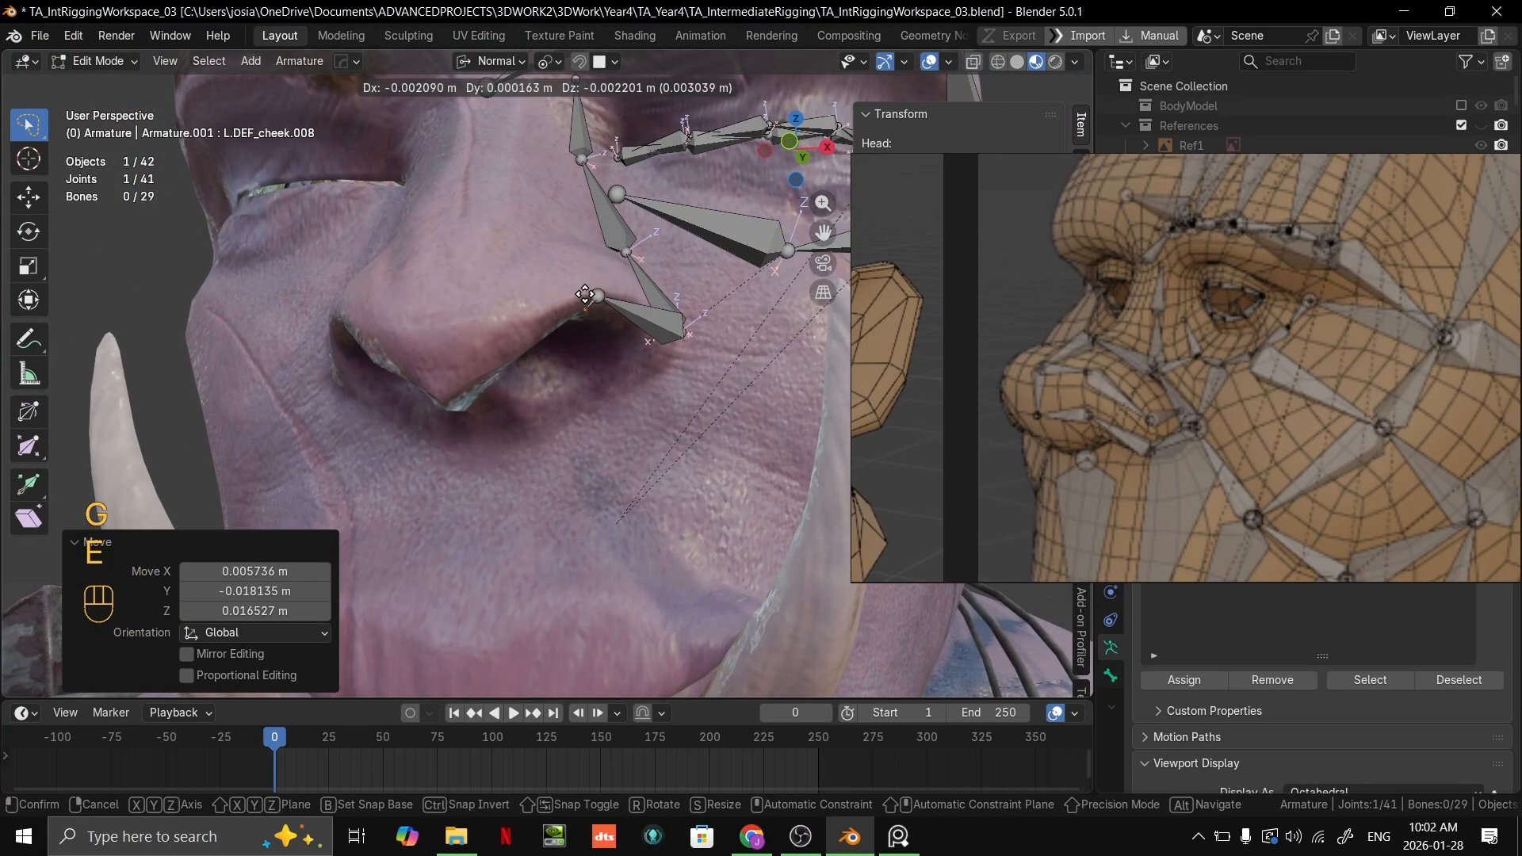
key("ctrl")
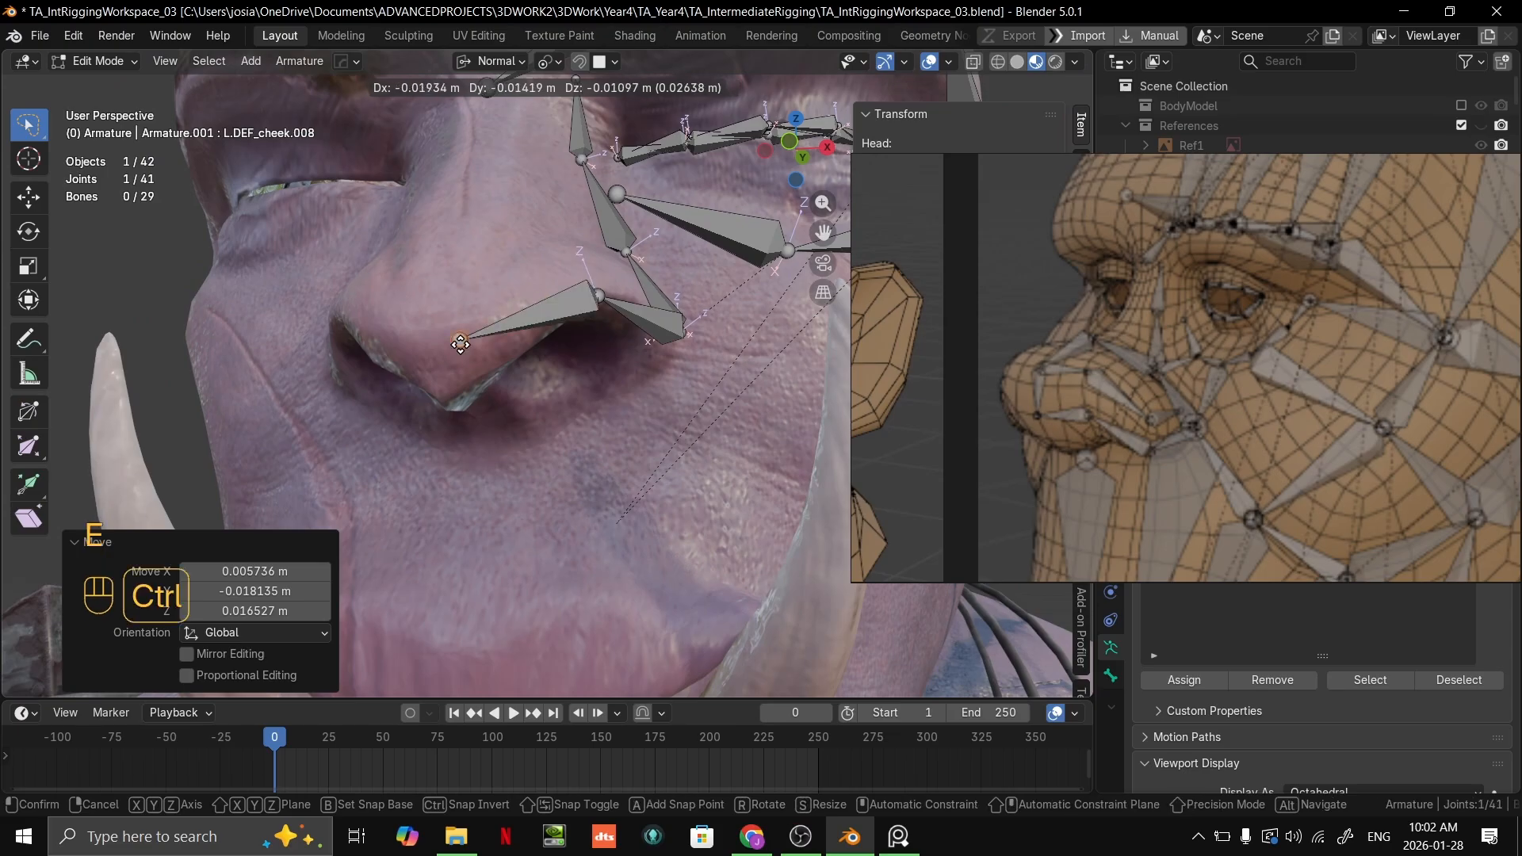
left_click(459, 349)
middle_click_drag(507, 349, 571, 396)
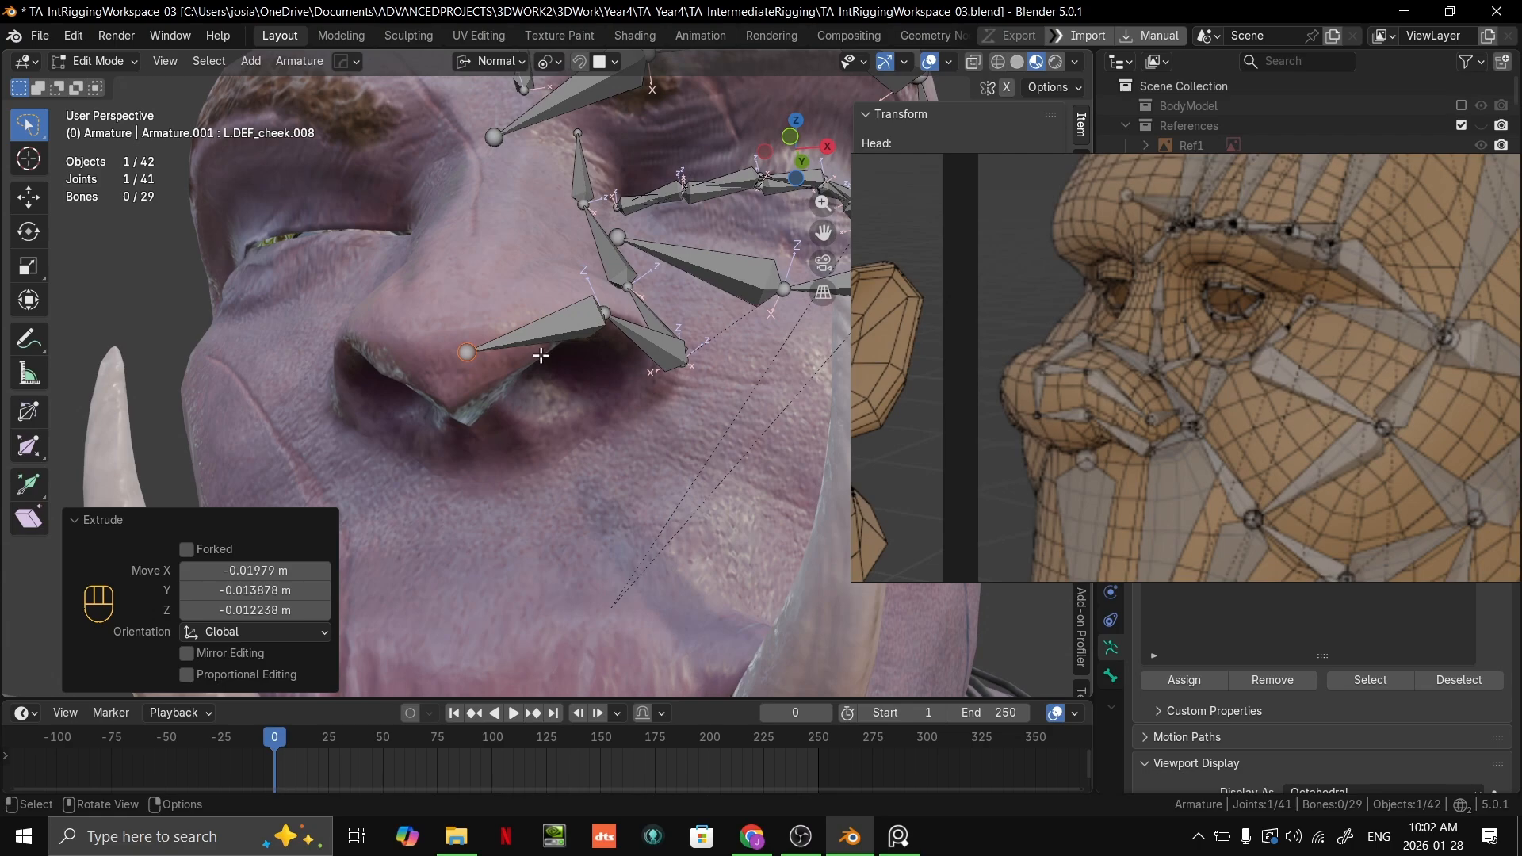
Step: Examine the nose bones in the head reference closely and compare them with the new chain from several angles
mouse_move(538, 341)
middle_mouse_down()
mouse_move(535, 364)
mouse_move(518, 362)
middle_mouse_up()
scroll(519, 357, "down", 4)
scroll(627, 369, "up", 3)
middle_click_drag(637, 370, 590, 387, "shift")
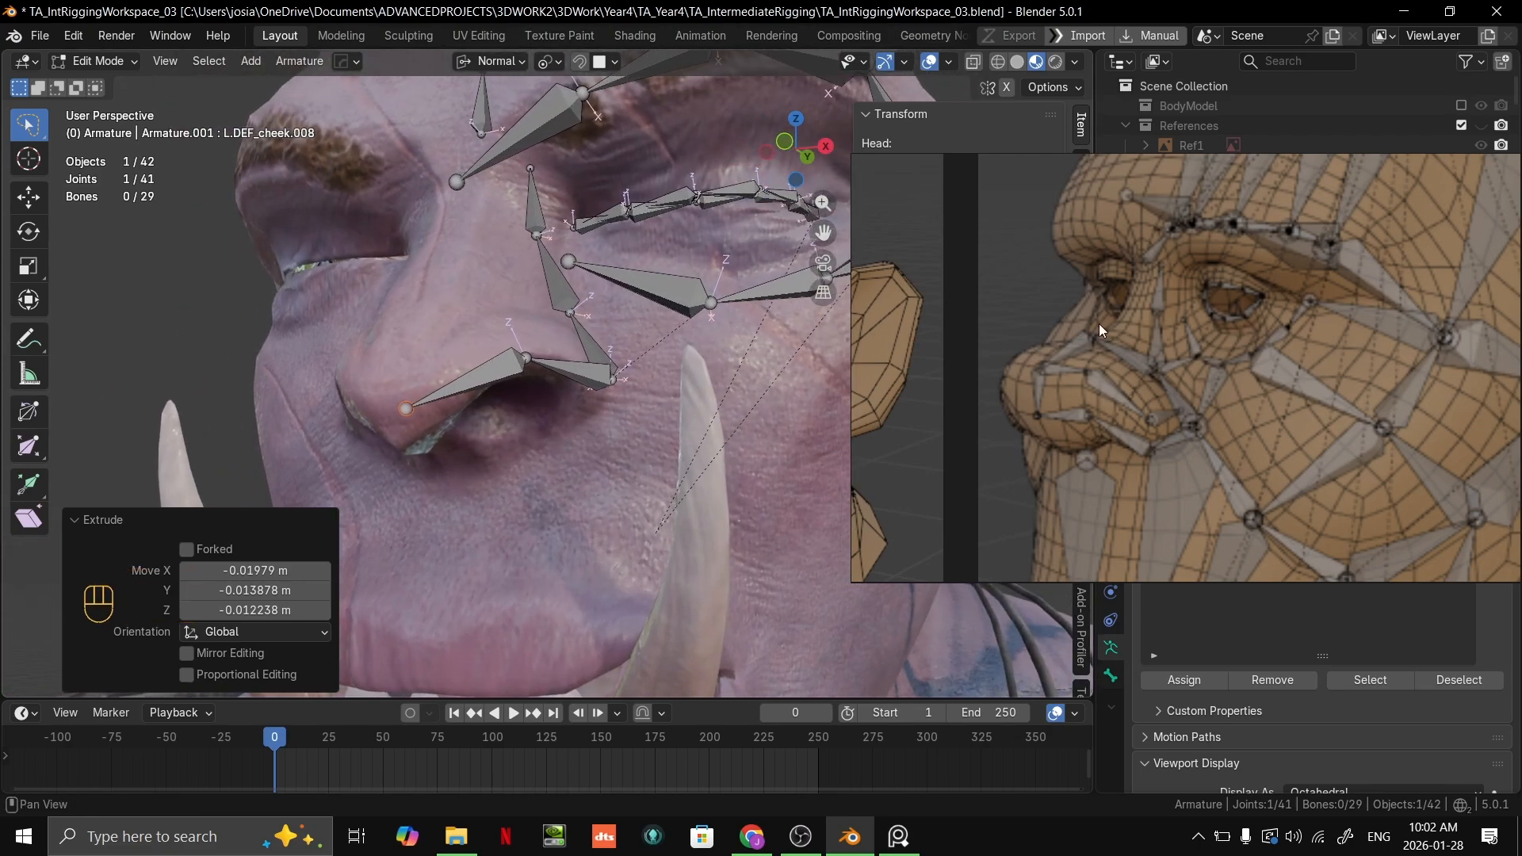
scroll(523, 388, "up", 2)
middle_click_drag(452, 392, 499, 380, "shift")
scroll(1230, 327, "down", 2)
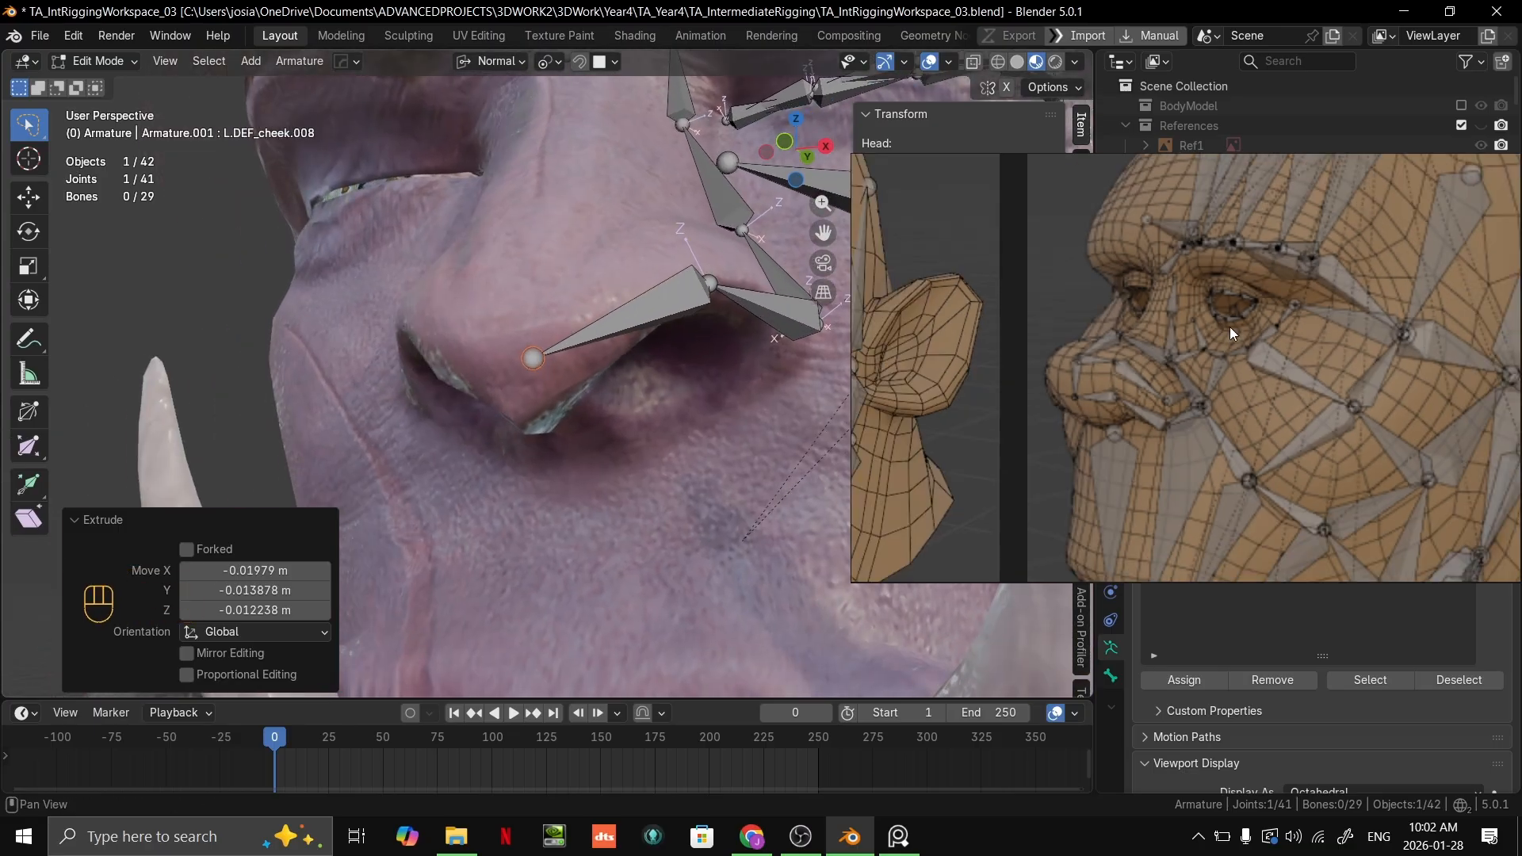
scroll(1061, 383, "up", 5)
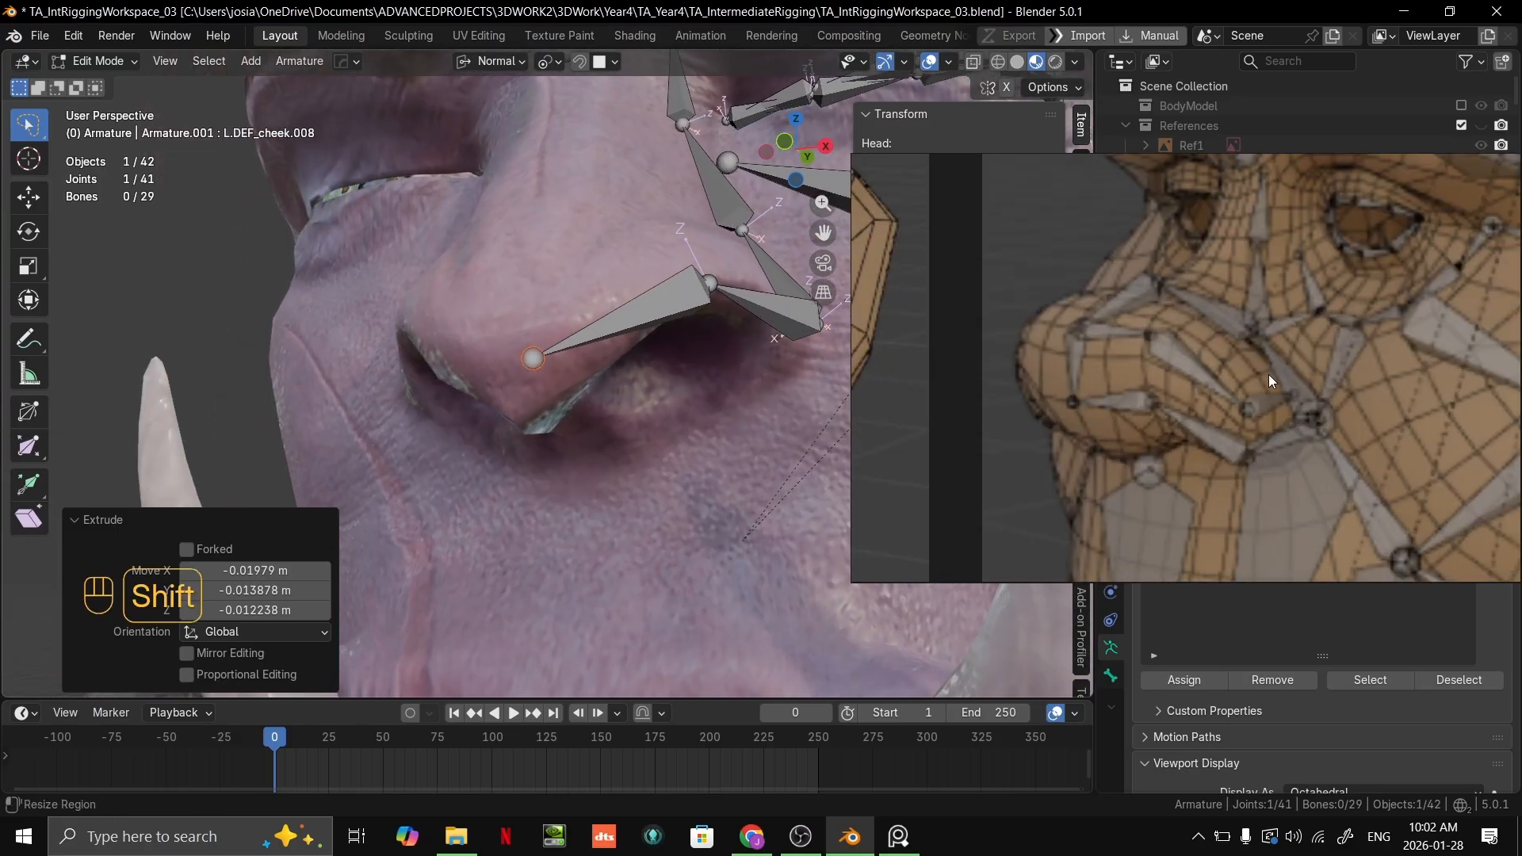
scroll(1301, 411, "down", 6)
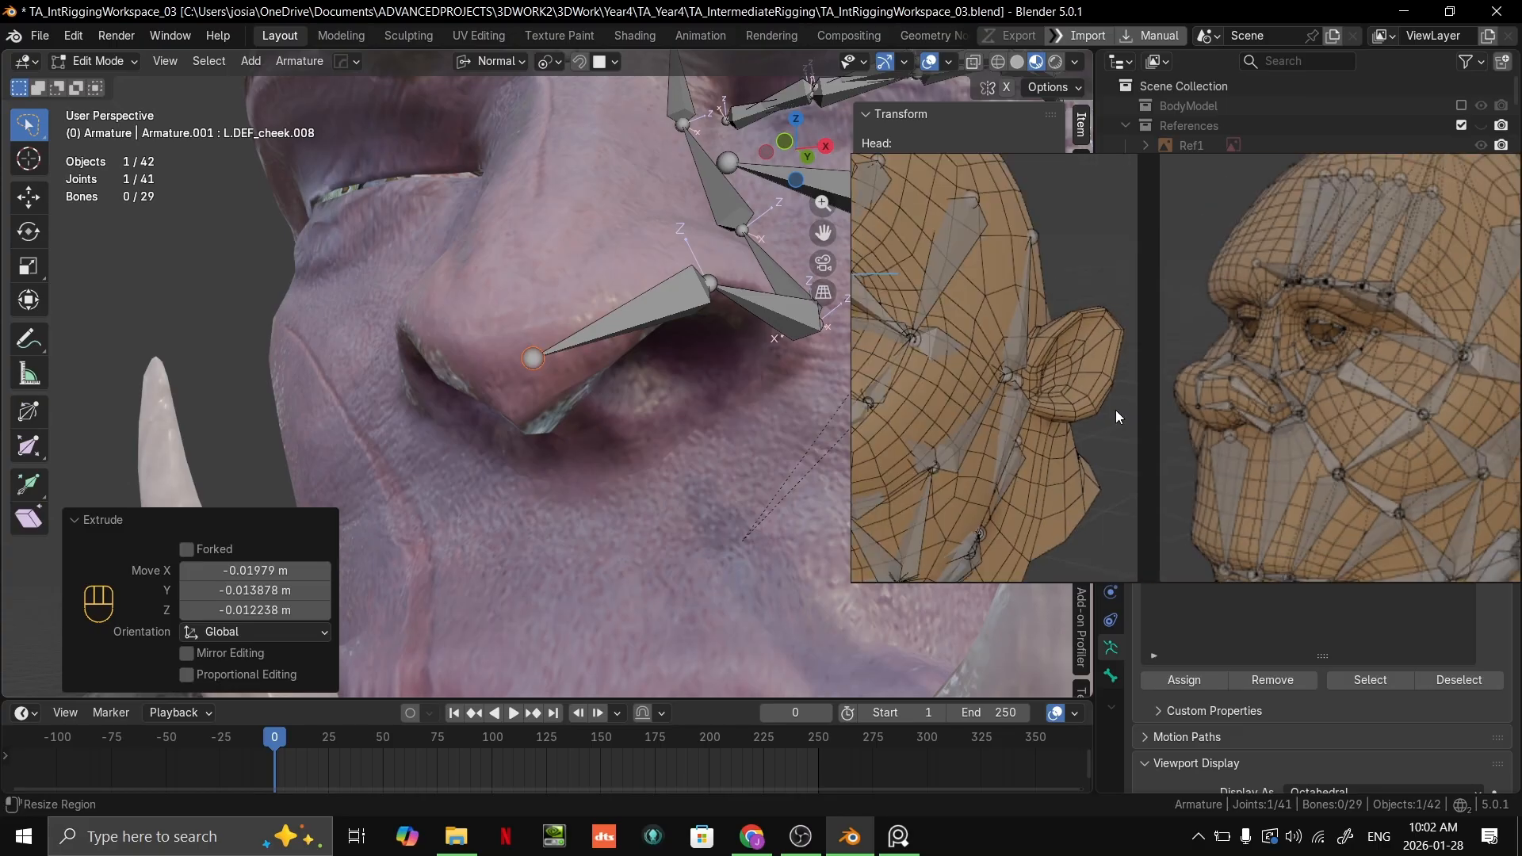
middle_click_drag(1116, 411, 1323, 345)
scroll(1322, 345, "up", 3)
middle_click_drag(995, 367, 1156, 401)
scroll(1083, 352, "up", 5)
scroll(1055, 312, "up", 2)
middle_click_drag(634, 336, 581, 387)
middle_click_drag(683, 371, 690, 329)
scroll(721, 331, "down", 2)
Step: Select the L.DEF_cheek.007 bone along the nostril, move the reference out of the way, and rename the bone L.DEF_Nose
left_click(579, 335)
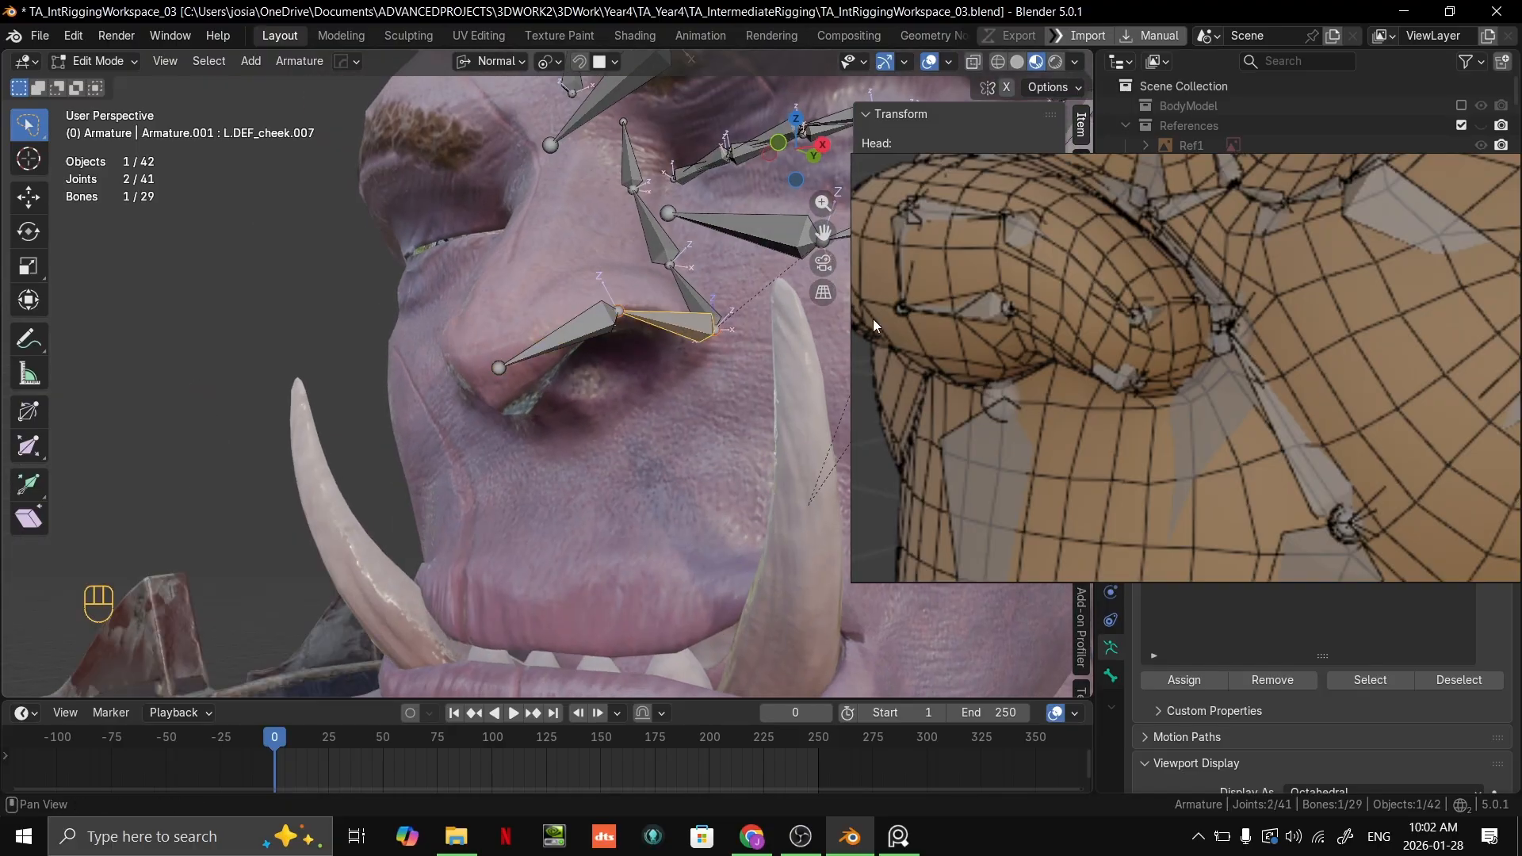
left_click_drag(876, 325, 868, 855)
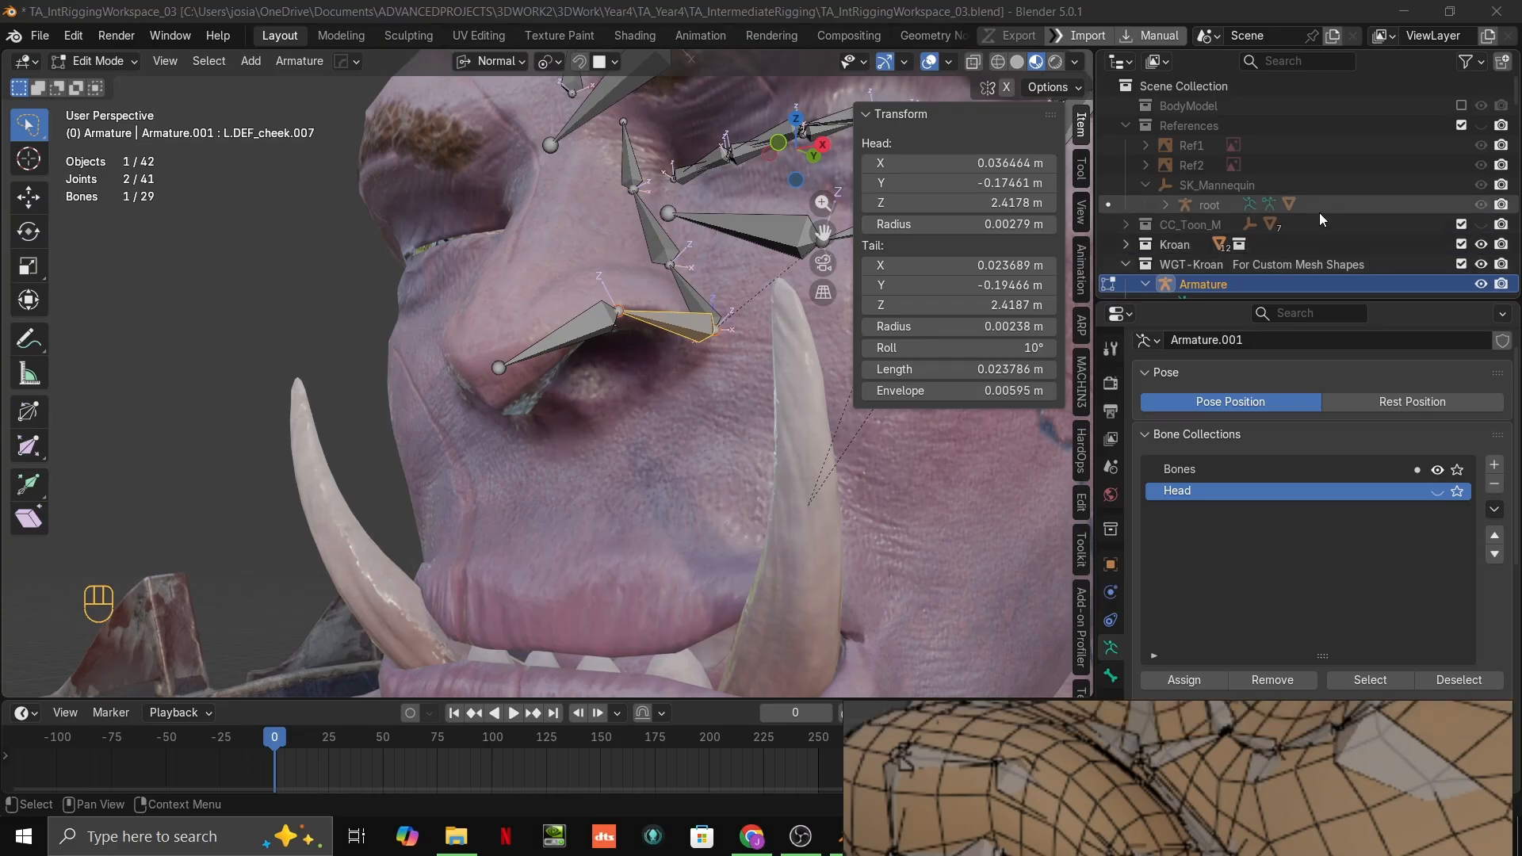
middle_click_drag(1321, 220, 1322, 223)
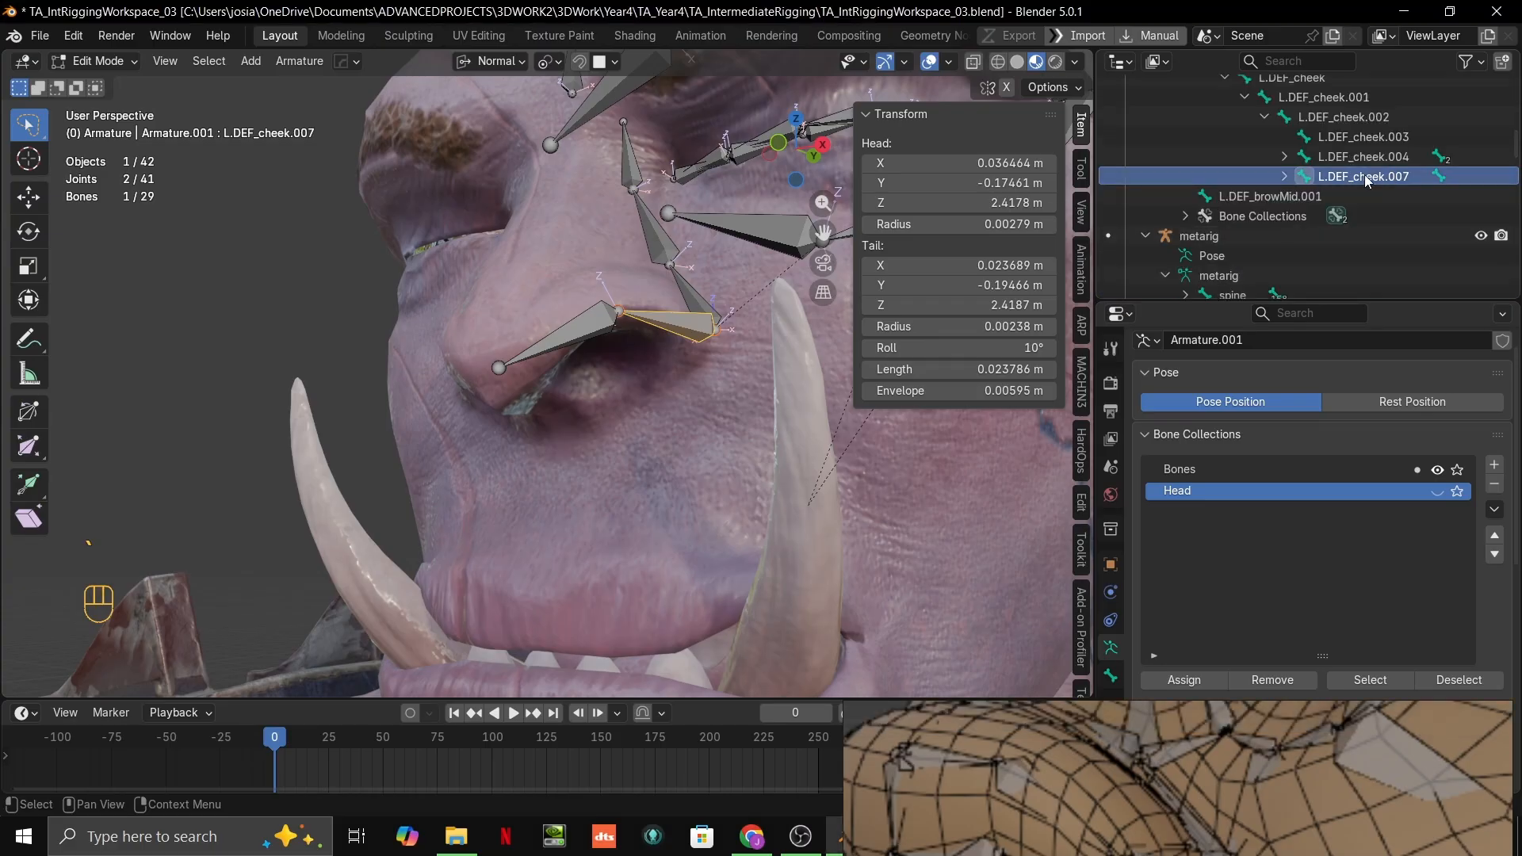
double_click(1365, 176)
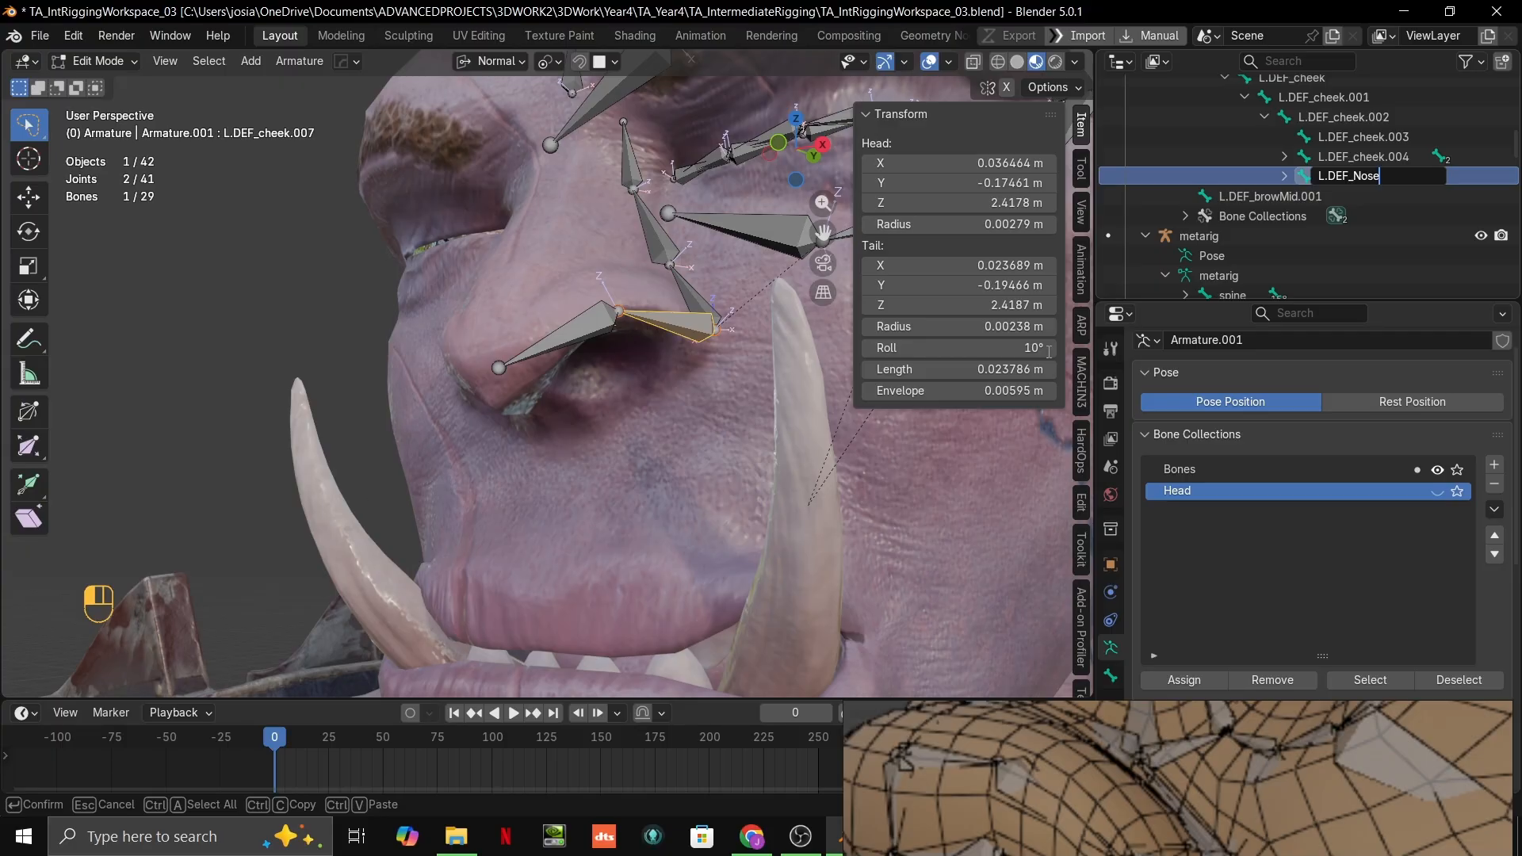
key("Return")
Step: Leave edit mode on the face armature and open the metarig for editing to view its face bones
scroll(555, 357, "down", 8)
key("ctrl+Tab")
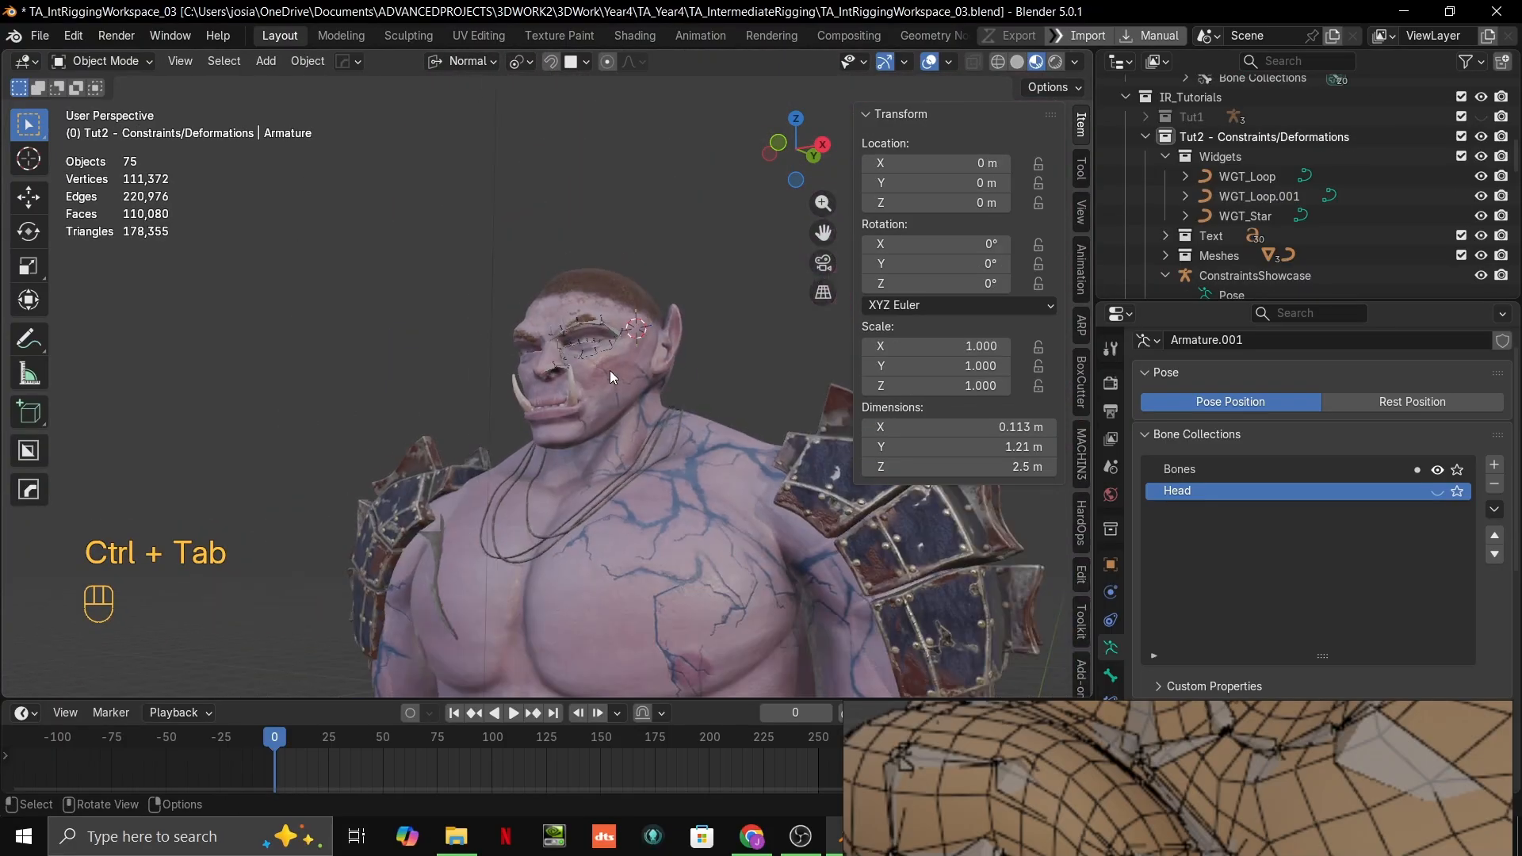
middle_click_drag(610, 369, 421, 357)
scroll(511, 407, "down", 5)
middle_click_drag(420, 357, 531, 263, "shift")
left_click(531, 263)
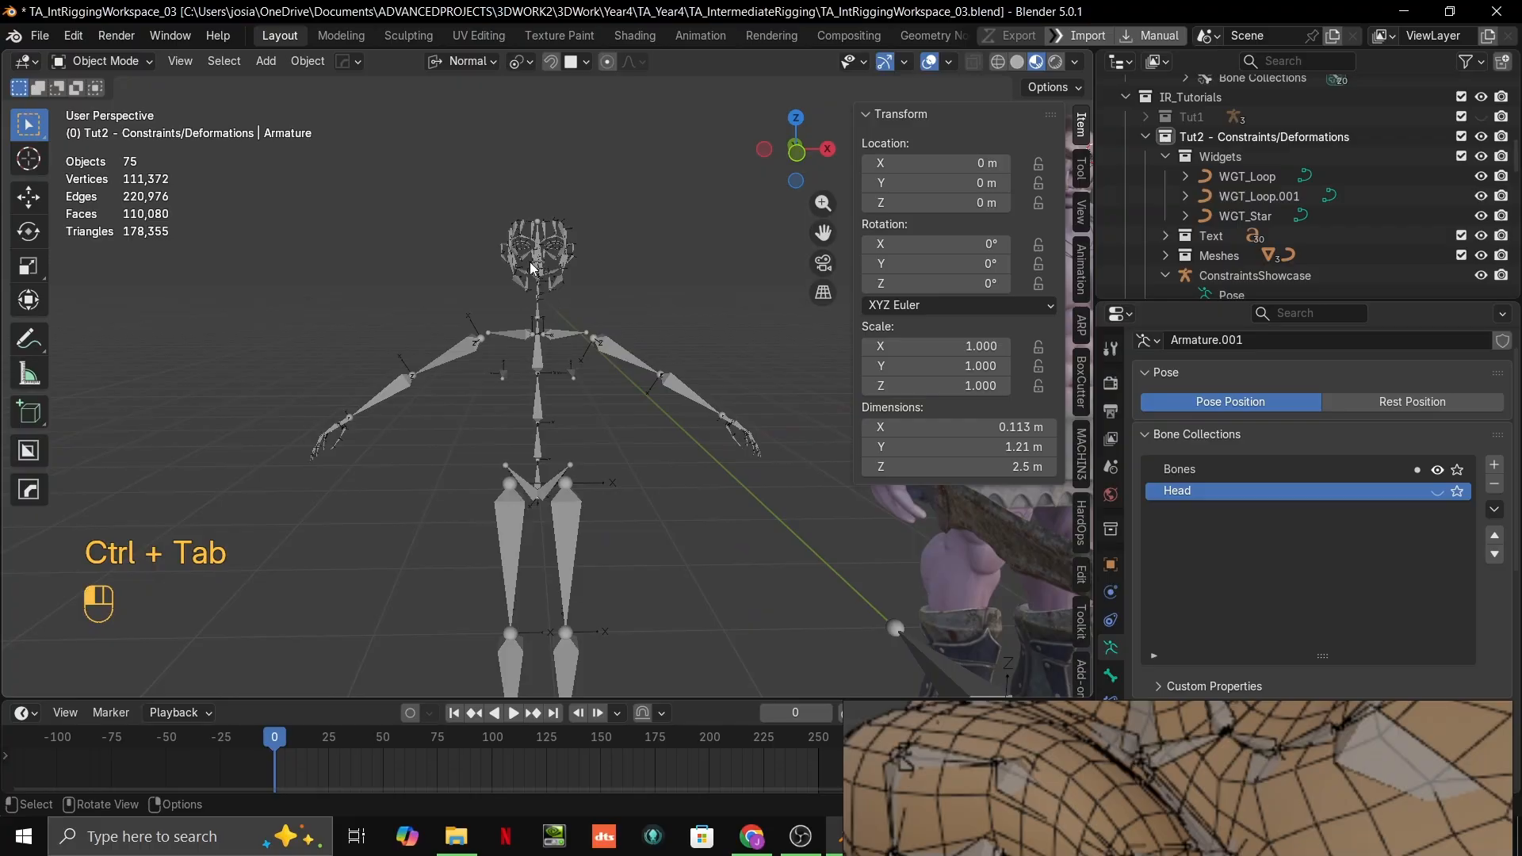
key("Tab")
scroll(539, 270, "up", 10)
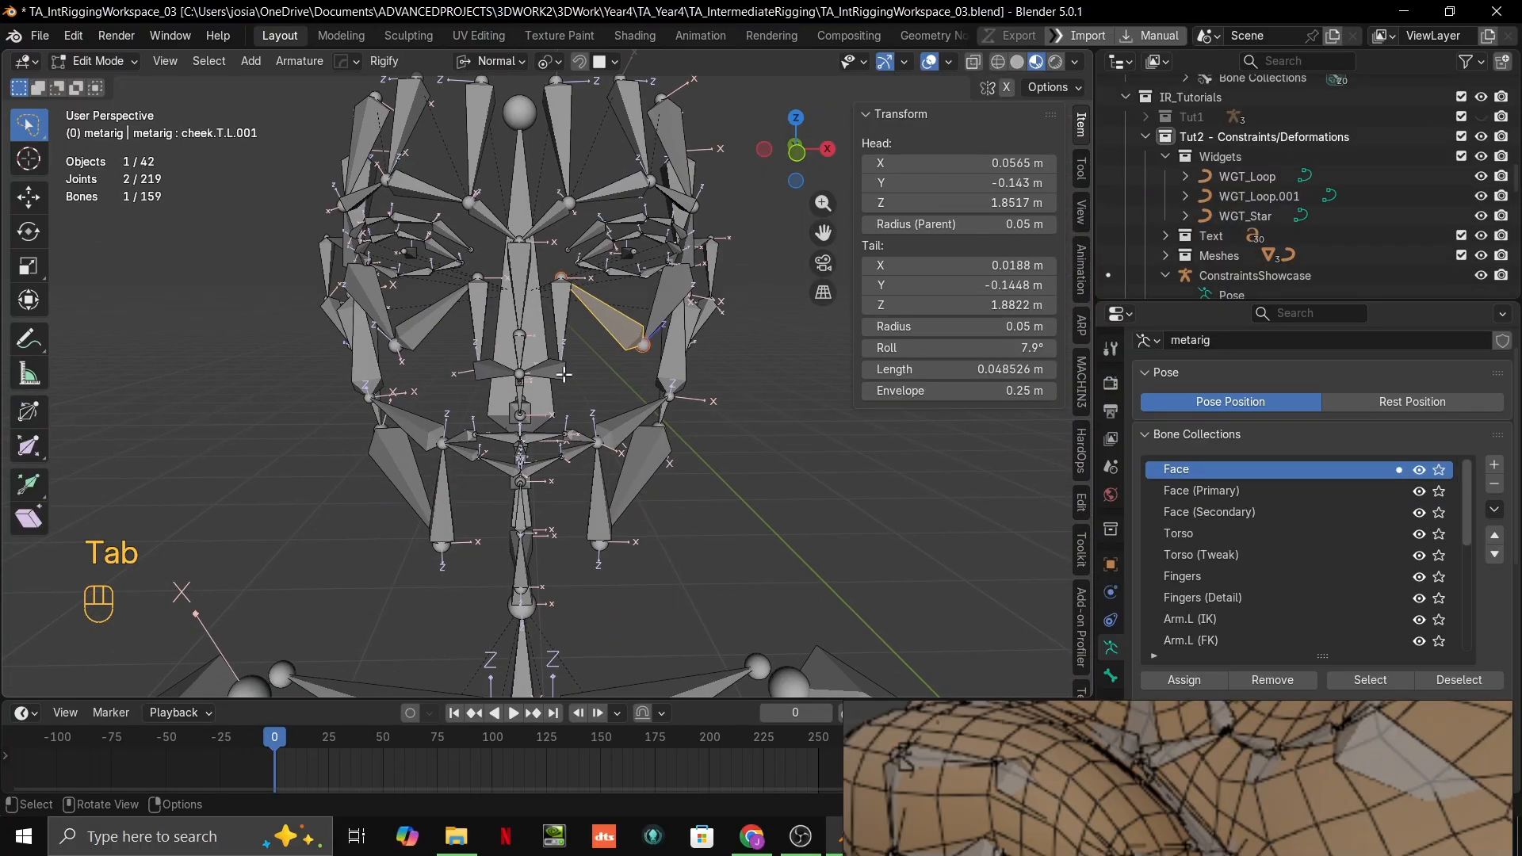
Step: Select the metarig's left nose bones and locate nose.L.001 in the outliner to check the naming
key("grave")
scroll(659, 418, "down", 8)
middle_click_drag(650, 416, 516, 395)
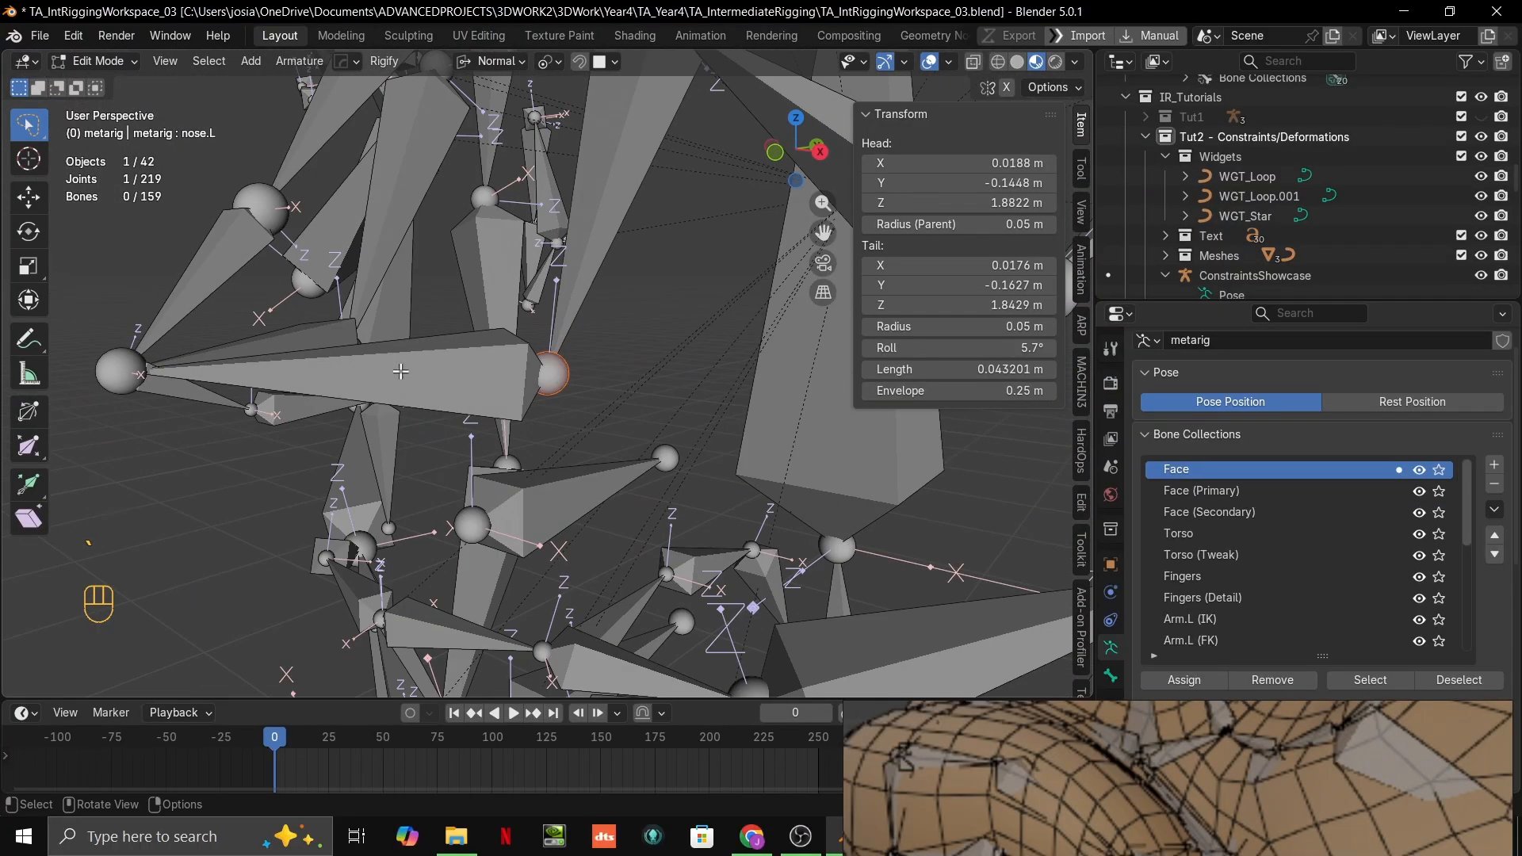
left_click(394, 369)
scroll(394, 370, "down", 4)
middle_click_drag(394, 369, 502, 327)
key("KP_Decimal")
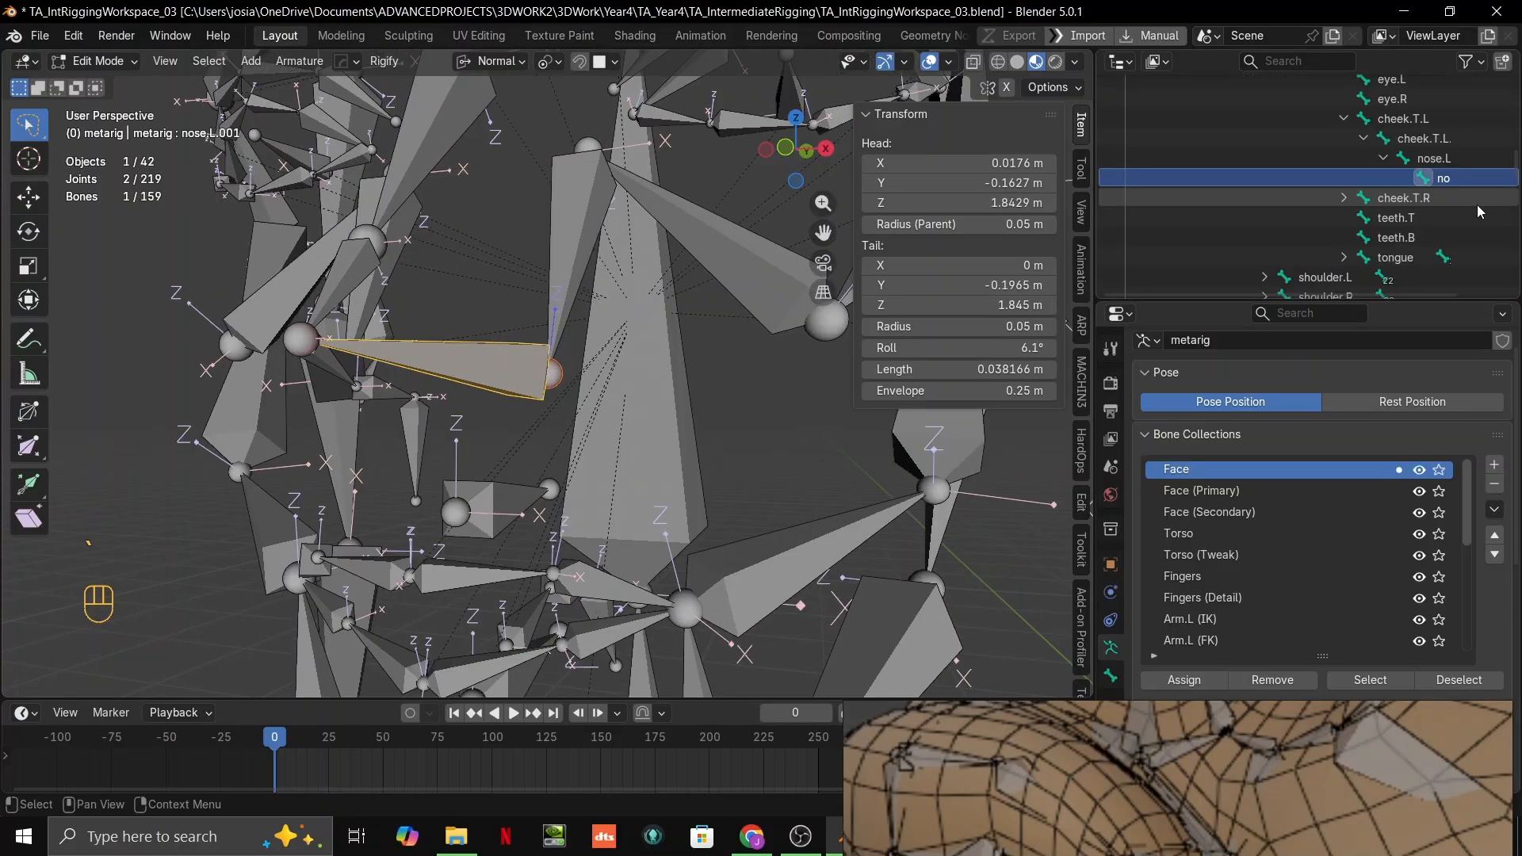
Step: Examine the metarig's nose bones, selecting nose.001 and locating it in the bone hierarchy
middle_click_drag(1471, 194, 1406, 196)
mouse_move(359, 326)
middle_mouse_down()
mouse_move(388, 364)
mouse_move(350, 350)
middle_mouse_up()
left_click(372, 354)
key("grave")
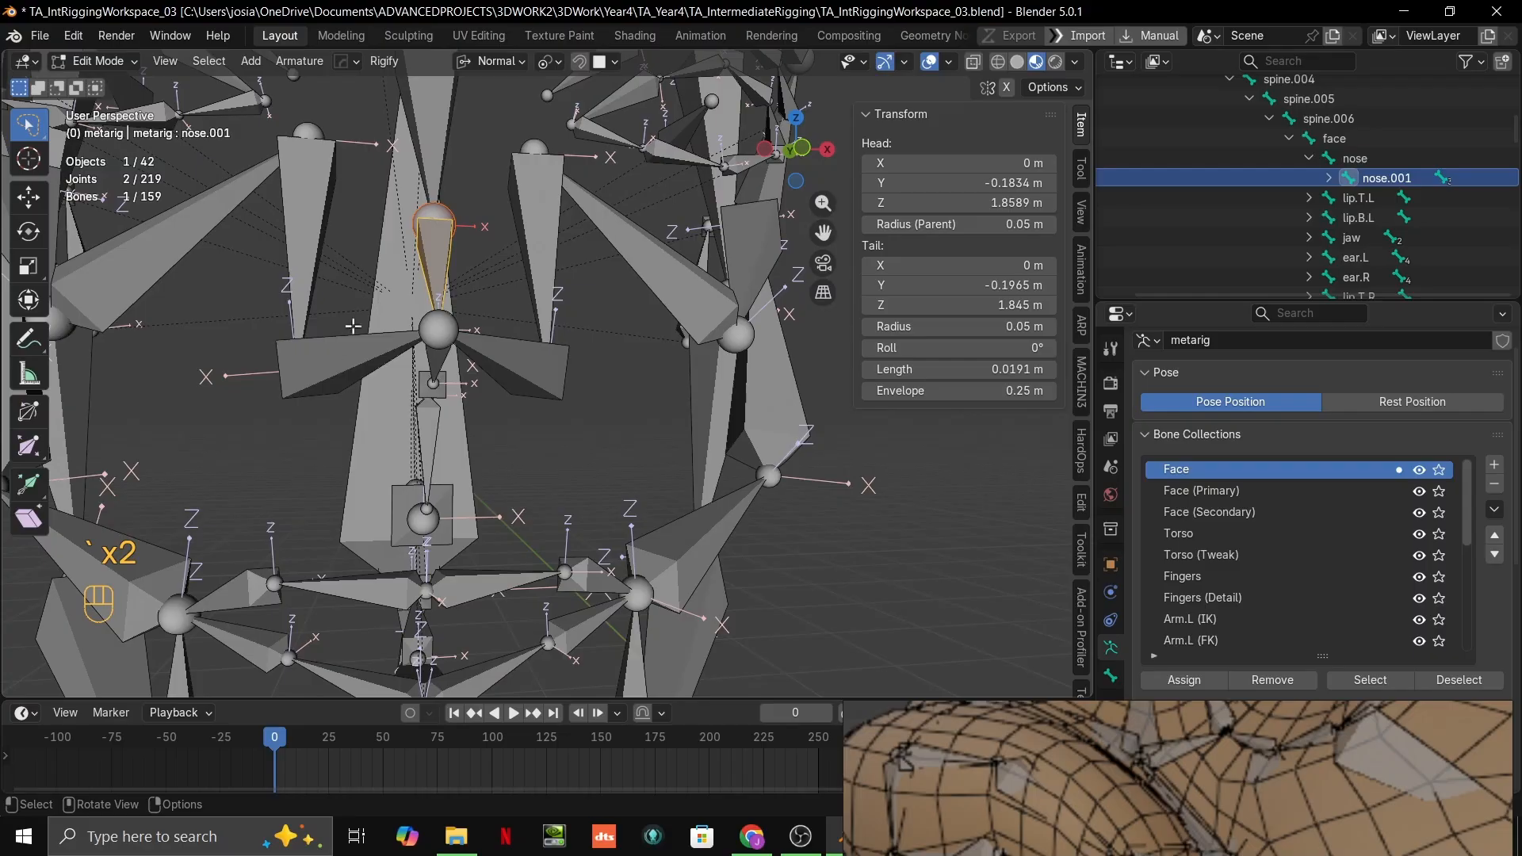
left_click(333, 353)
key("grave")
scroll(764, 431, "down", 4)
mouse_move(764, 431)
middle_mouse_down()
mouse_move(702, 468)
mouse_move(476, 356)
mouse_move(330, 343)
middle_mouse_up()
Step: Leave edit mode on the metarig and widen the 3D viewport for working on the orc's face
key("ctrl+Tab")
scroll(725, 451, "down", 8)
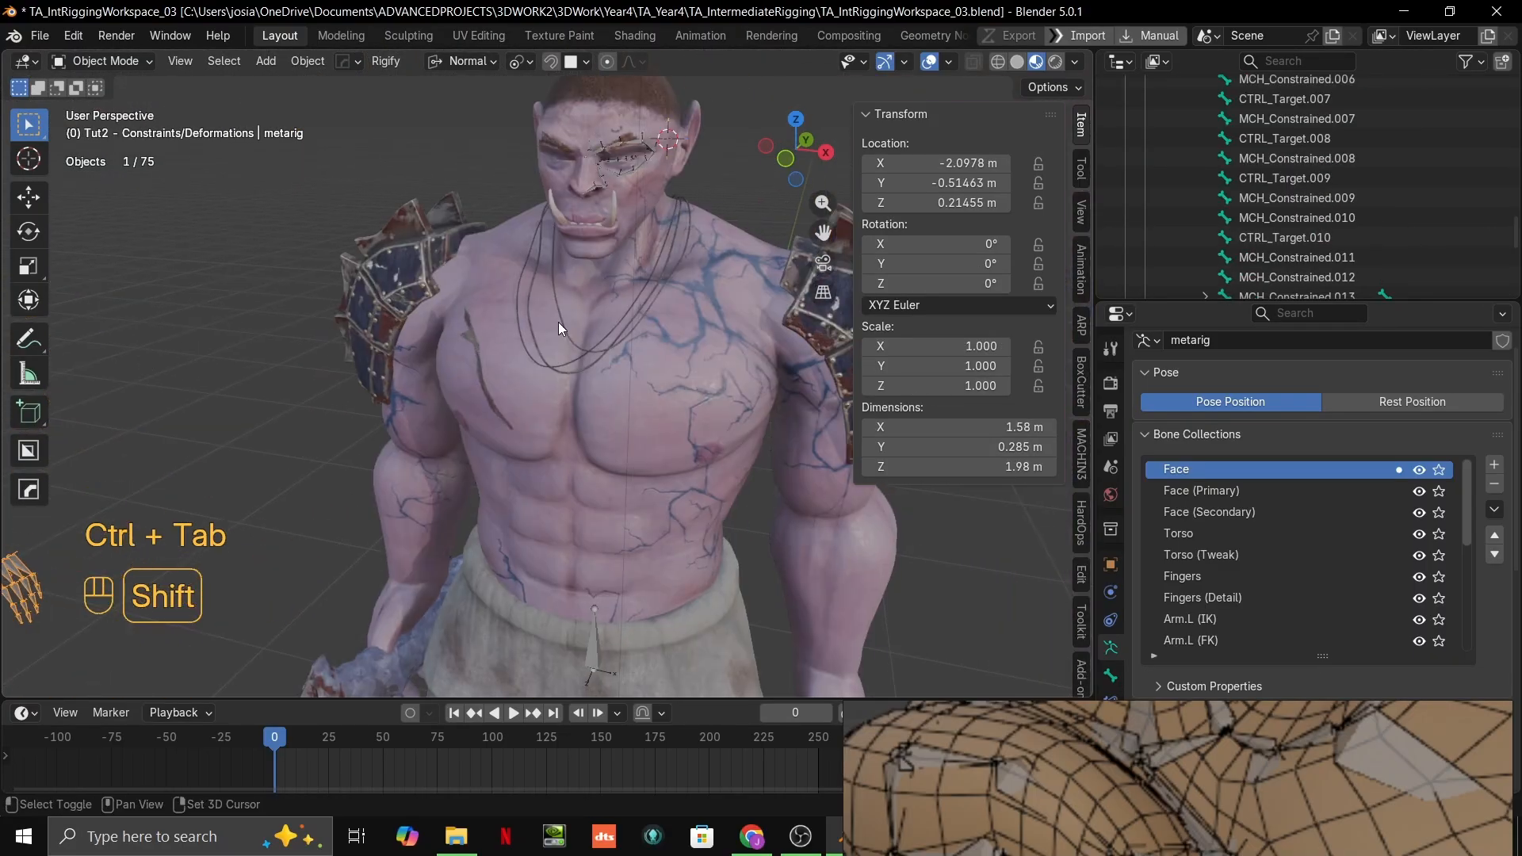
middle_click_drag(558, 323, 525, 414, "shift")
left_click_drag(1095, 278, 1239, 278)
right_click_drag(1247, 741, 1207, 831)
scroll(655, 267, "up", 8)
middle_click_drag(680, 303, 687, 347, "shift")
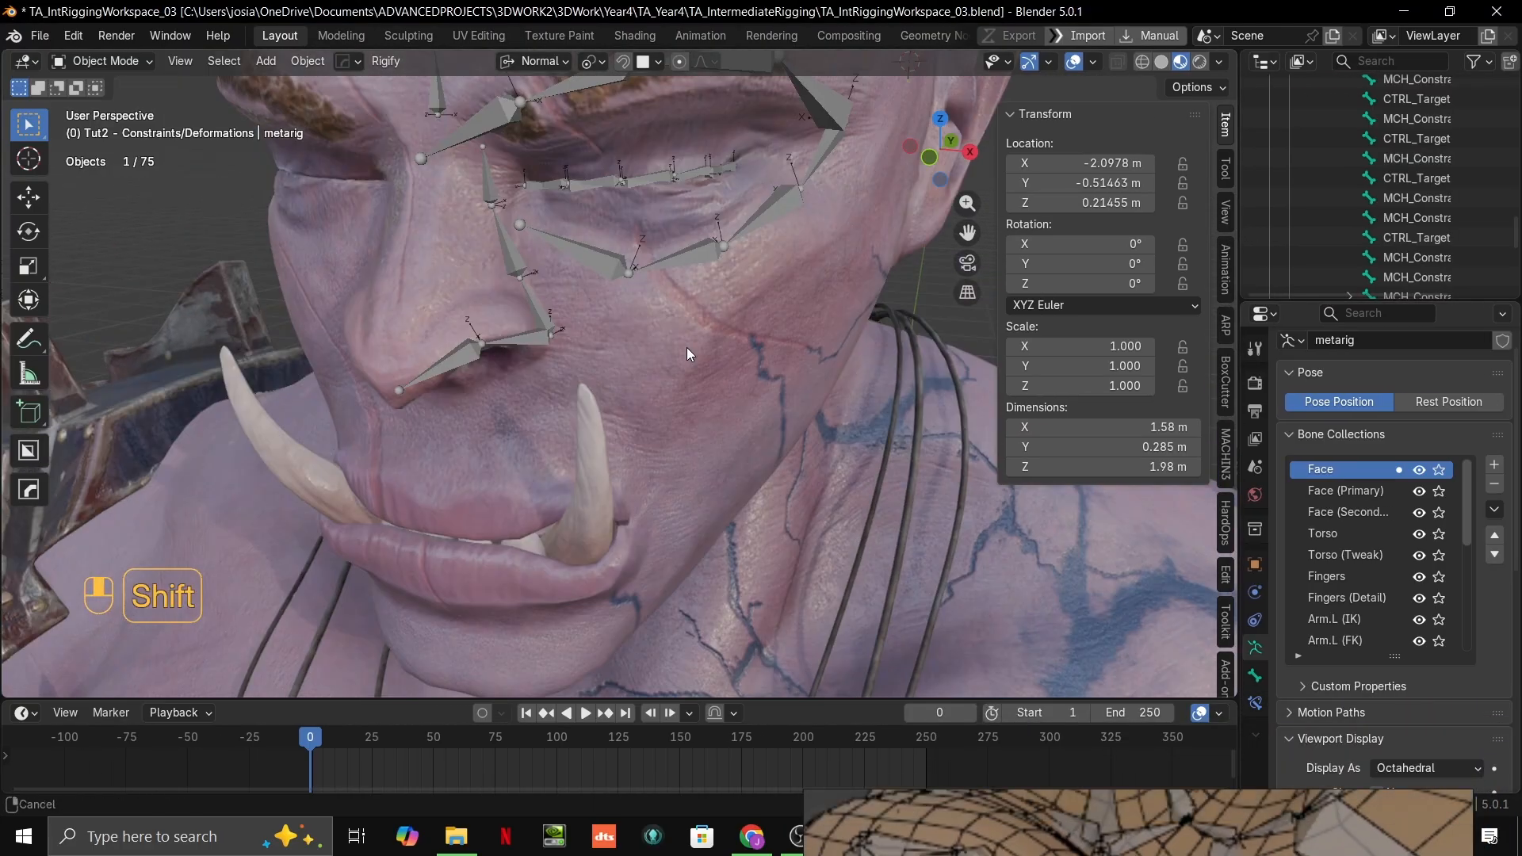
key("grave")
middle_click_drag(688, 246, 574, 393, "shift")
scroll(574, 393, "up", 5)
middle_click_drag(674, 428, 648, 435)
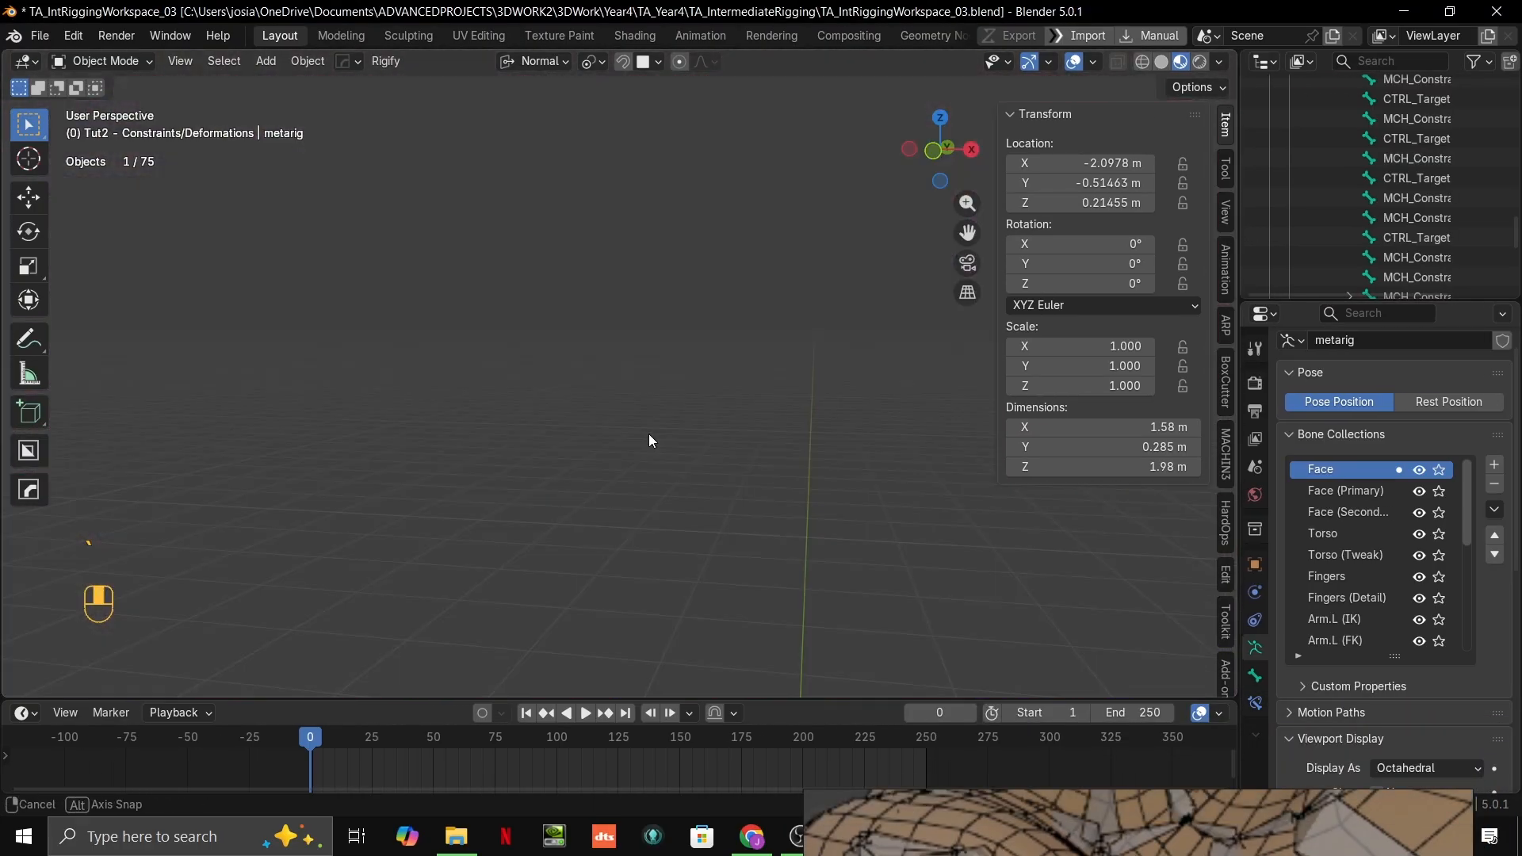
Step: Open the orc's face armature for editing, framed on the L.DEF_Nose bone beside the nostril
scroll(621, 427, "down", 4)
left_click(300, 443)
key("ctrl+Tab")
key("grave")
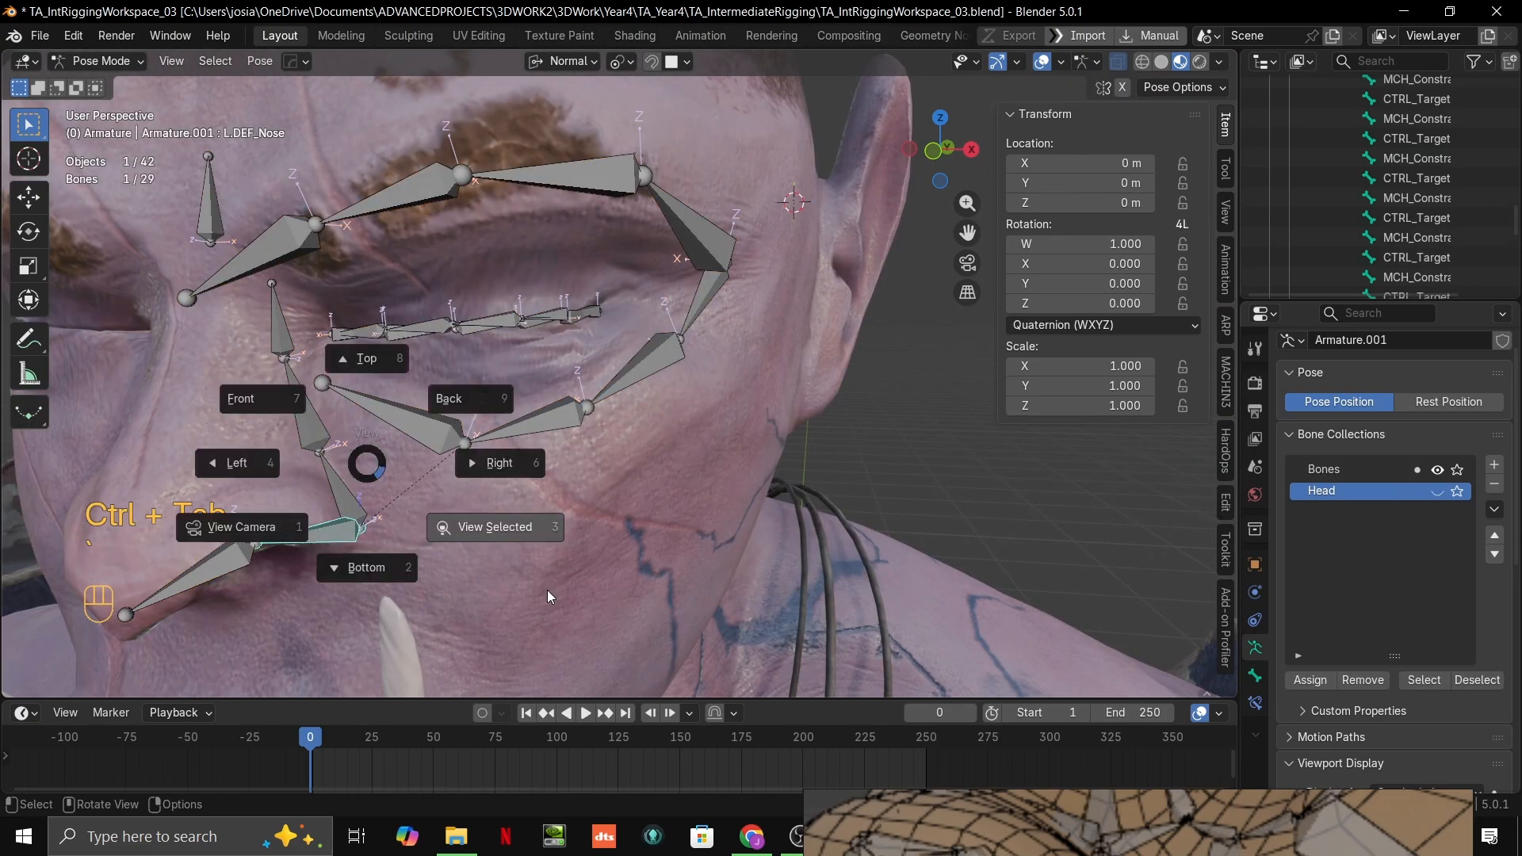
left_click(508, 526)
key("Tab")
middle_click_drag(671, 442, 537, 408)
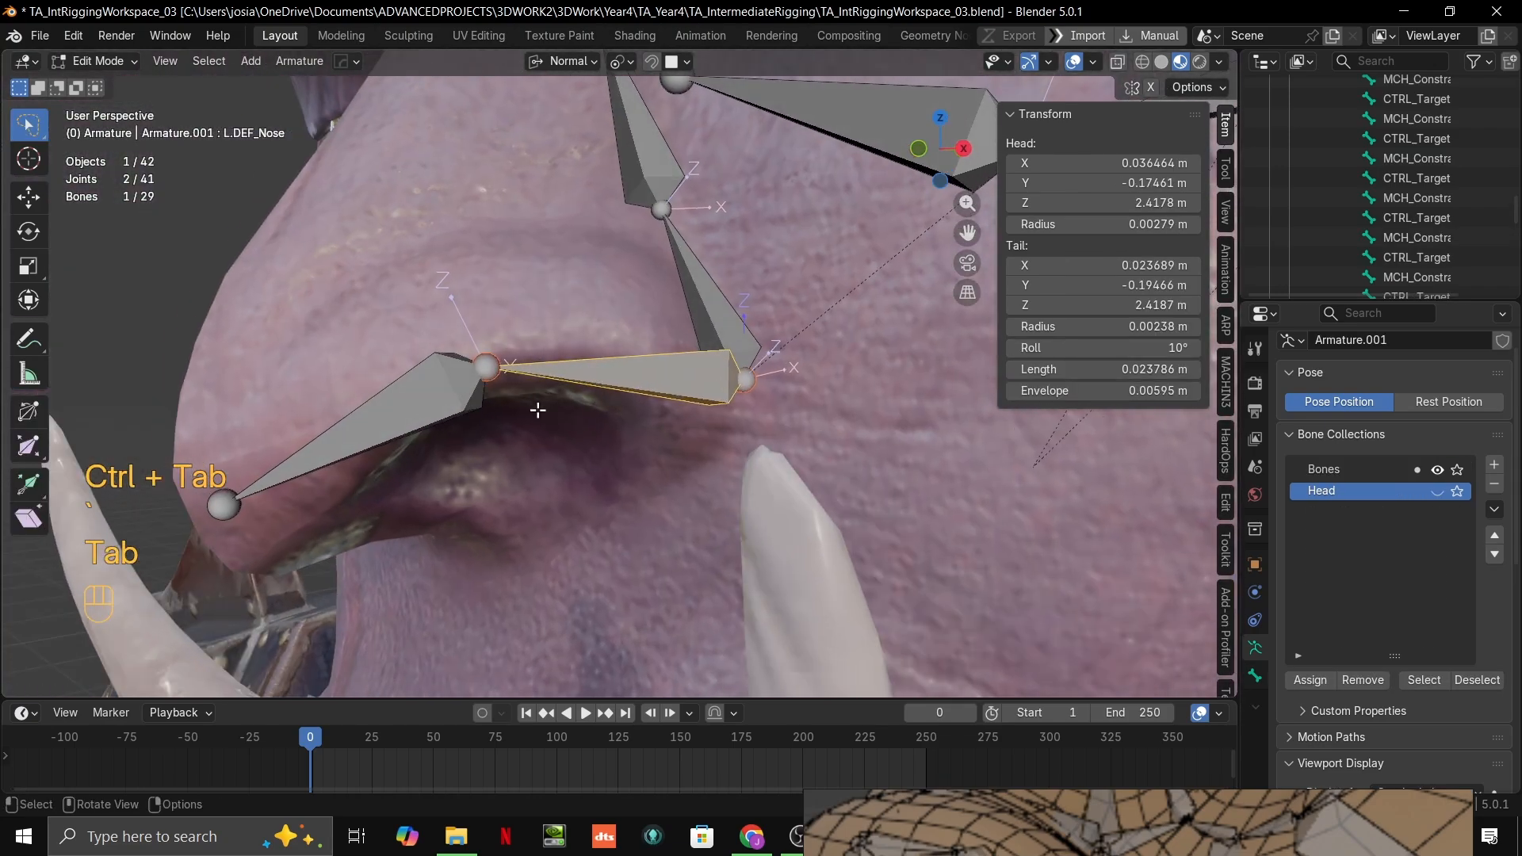
Step: Locate L.DEF_Nose in the bone hierarchy and check its name
key("grave")
left_click(1410, 250)
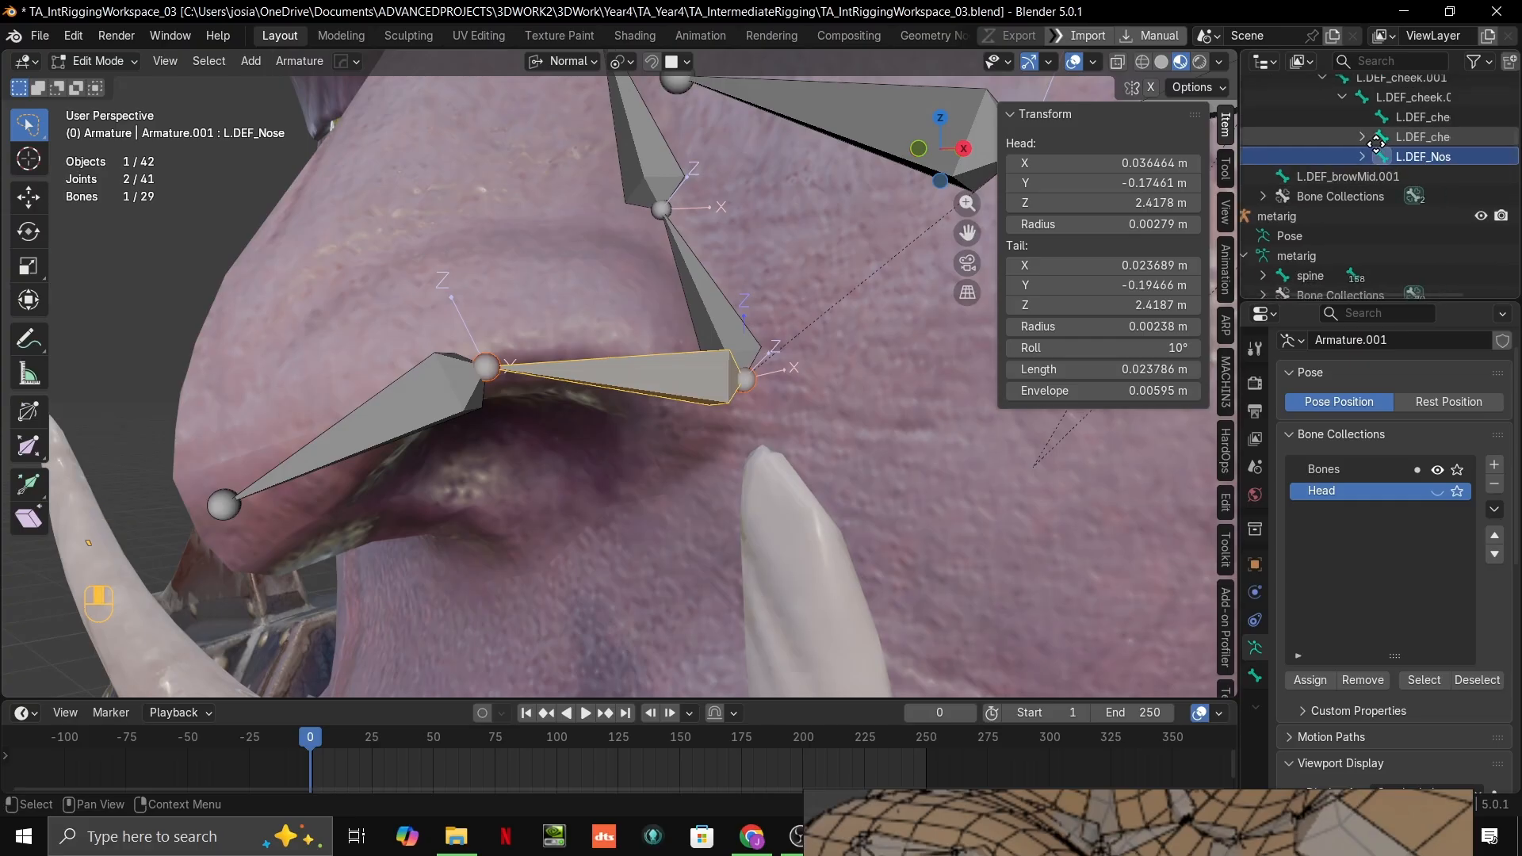
double_click(1381, 218)
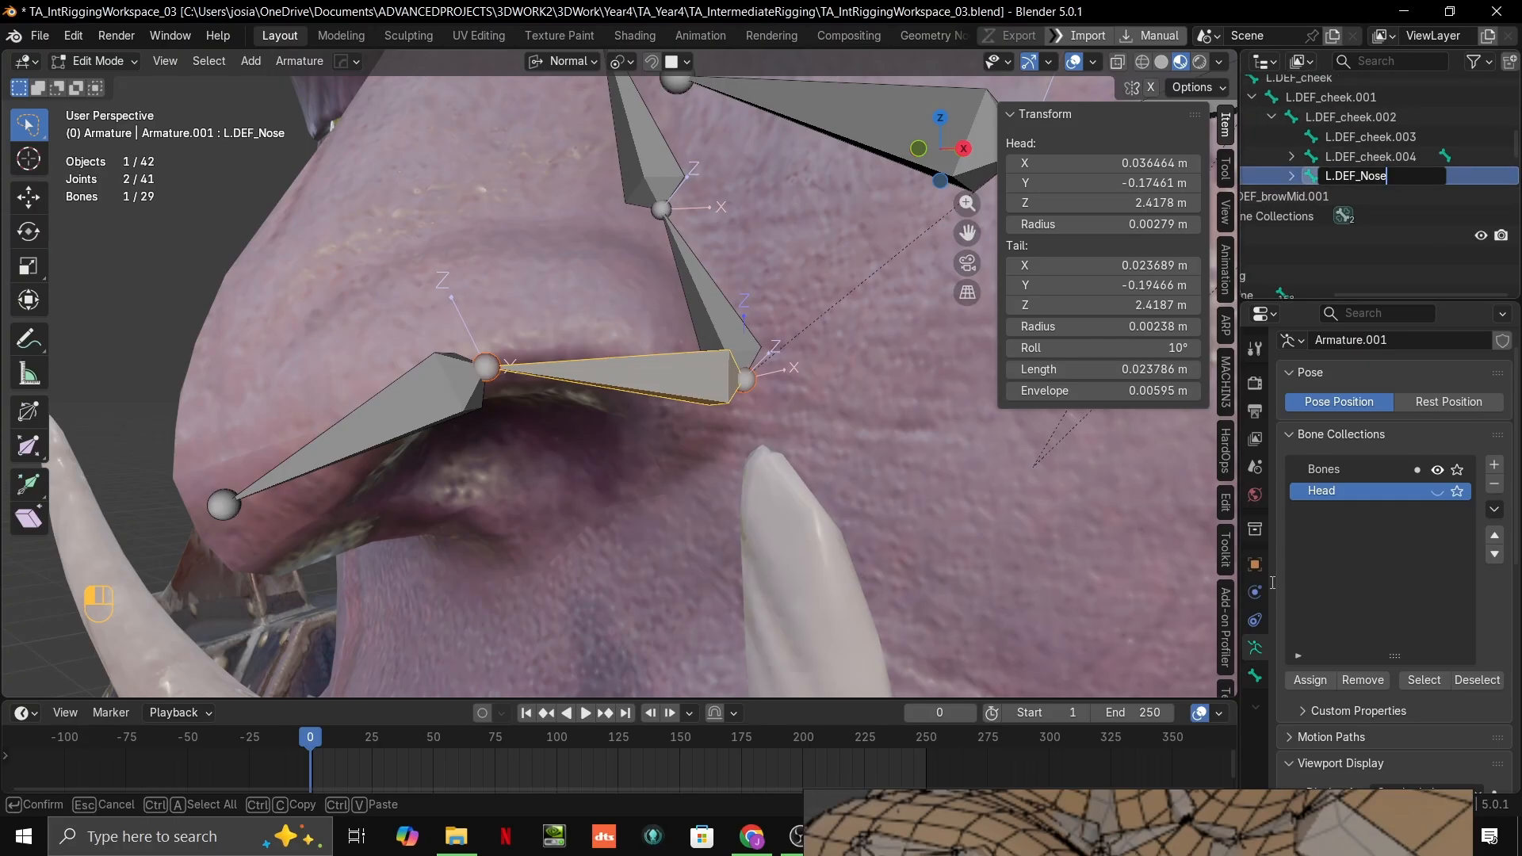
left_click(1323, 479)
scroll(1375, 163, "up", 1)
scroll(1376, 167, "up", 2)
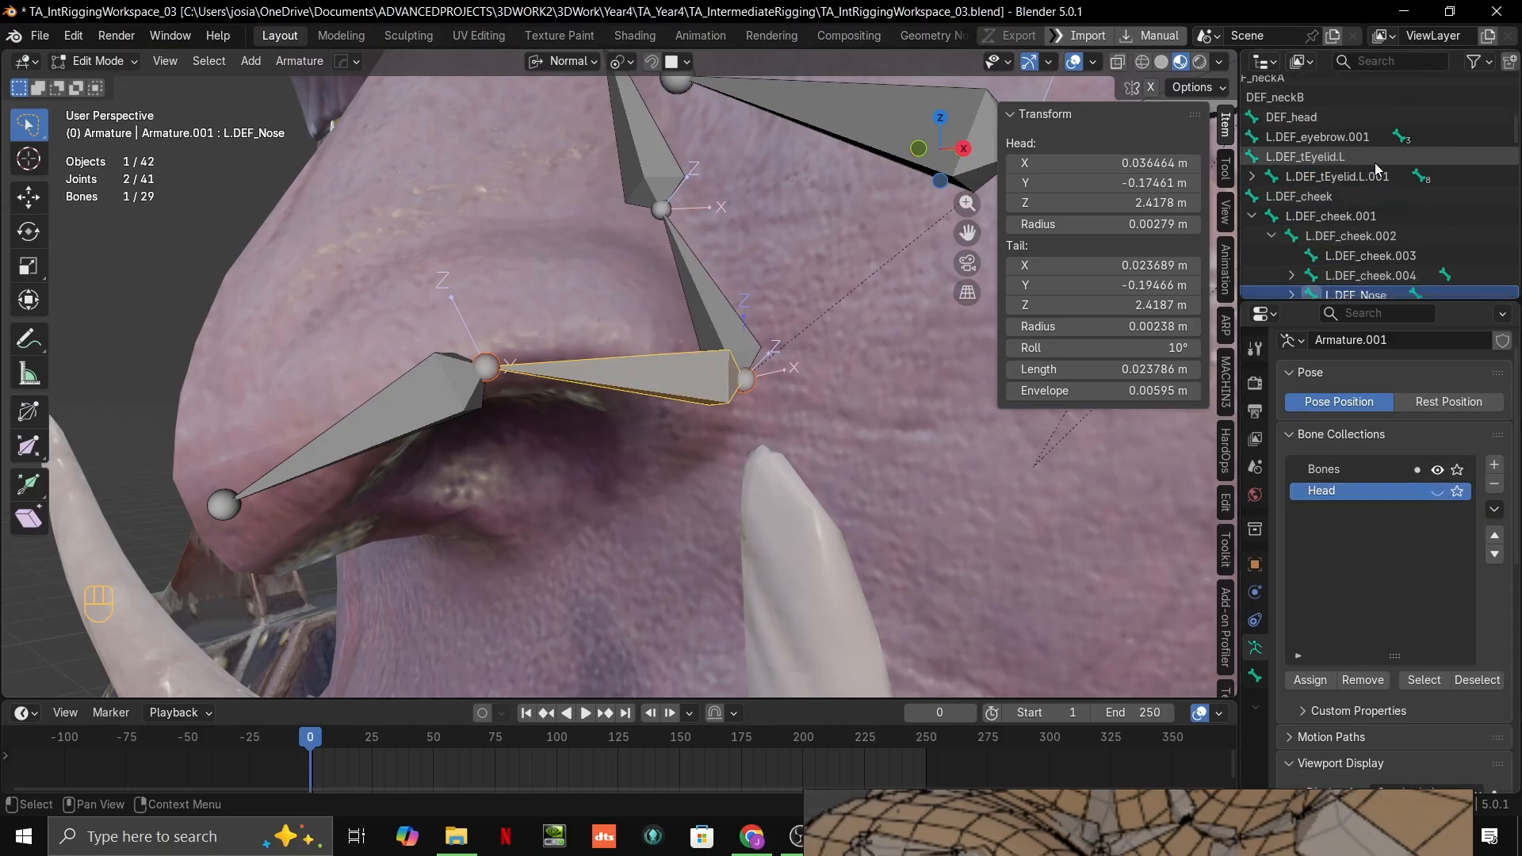
Step: Rename the bone running from L.DEF_Nose to the nose tip as L.DEF_Nose.001
scroll(1375, 164, "up", 1)
middle_click_drag(584, 371, 633, 346)
left_click(421, 365)
key("grave")
left_click(1471, 280)
double_click(1440, 176)
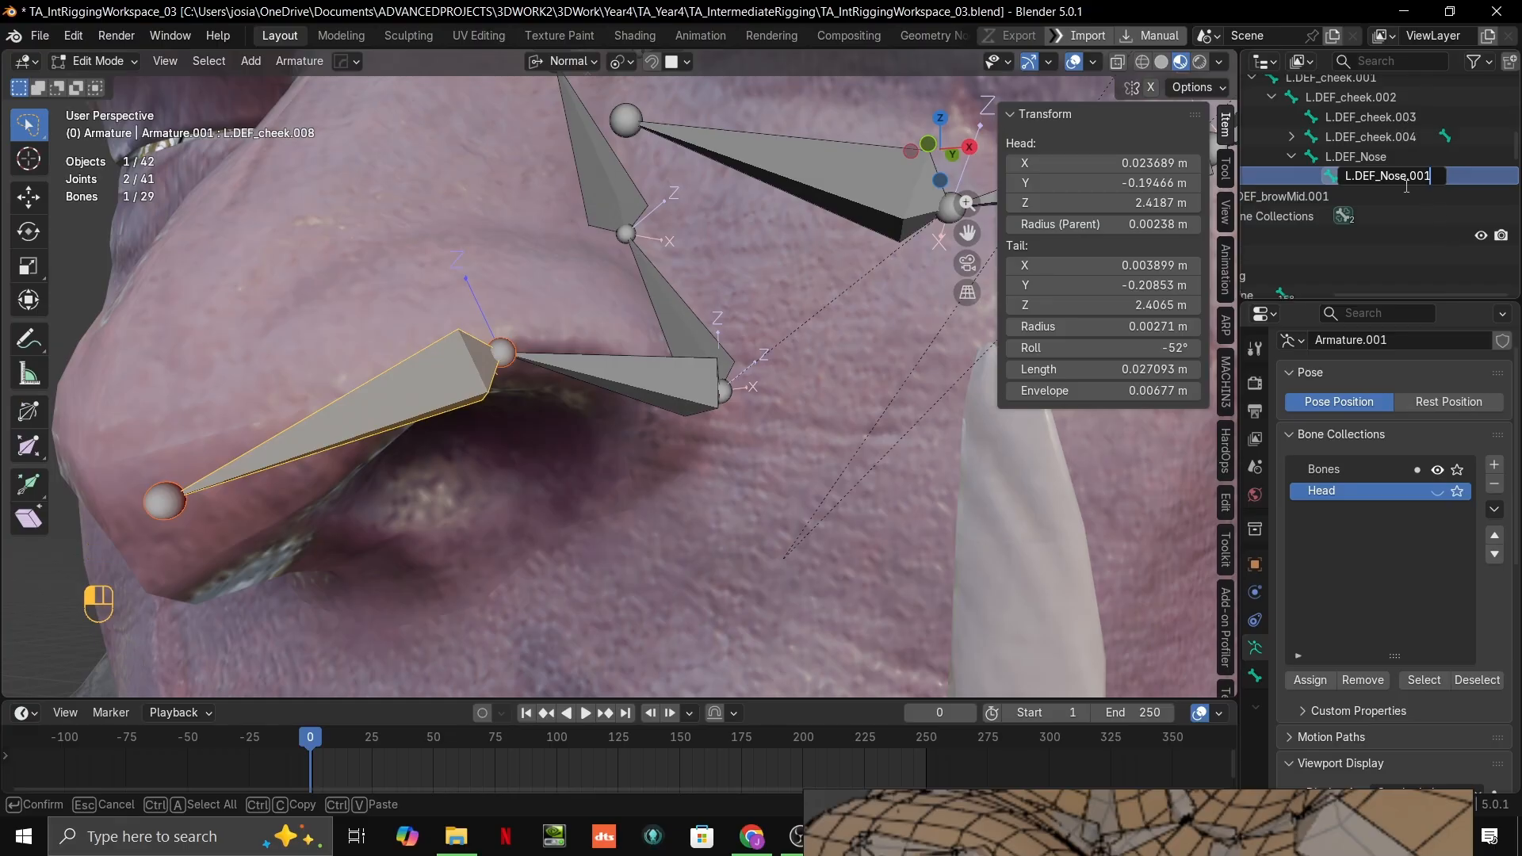
key("Return")
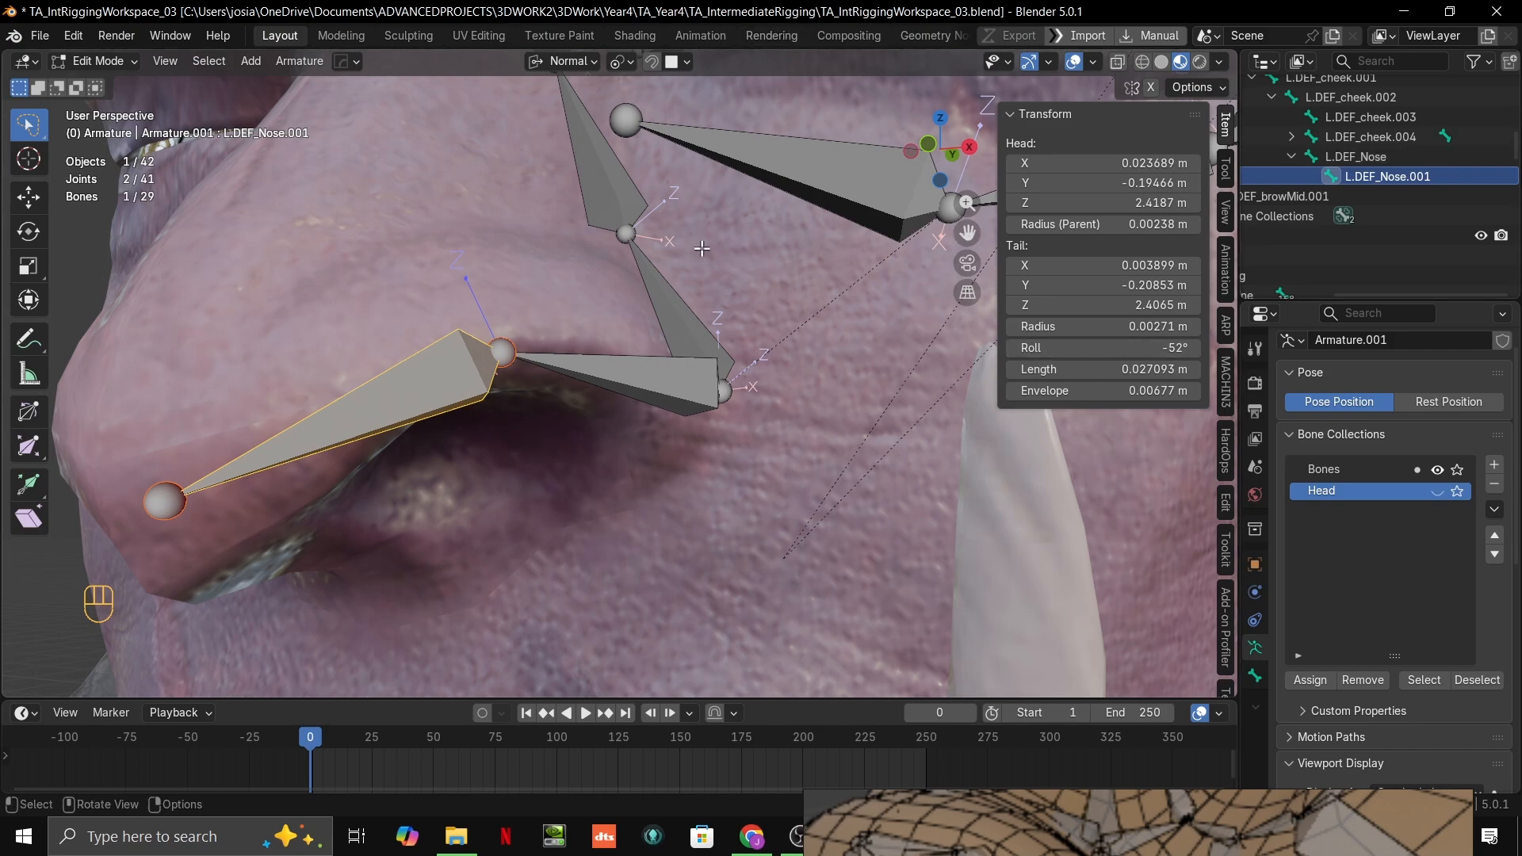
Step: Pull the tail of L.DEF_Nose.001 back from the nose tip and shift its joint with L.DEF_Nose along the nostril
middle_click_drag(682, 354, 632, 356)
middle_click_drag(638, 381, 834, 414)
middle_click_drag(717, 424, 501, 399)
key("alt+Tab")
left_click(472, 449)
key("g")
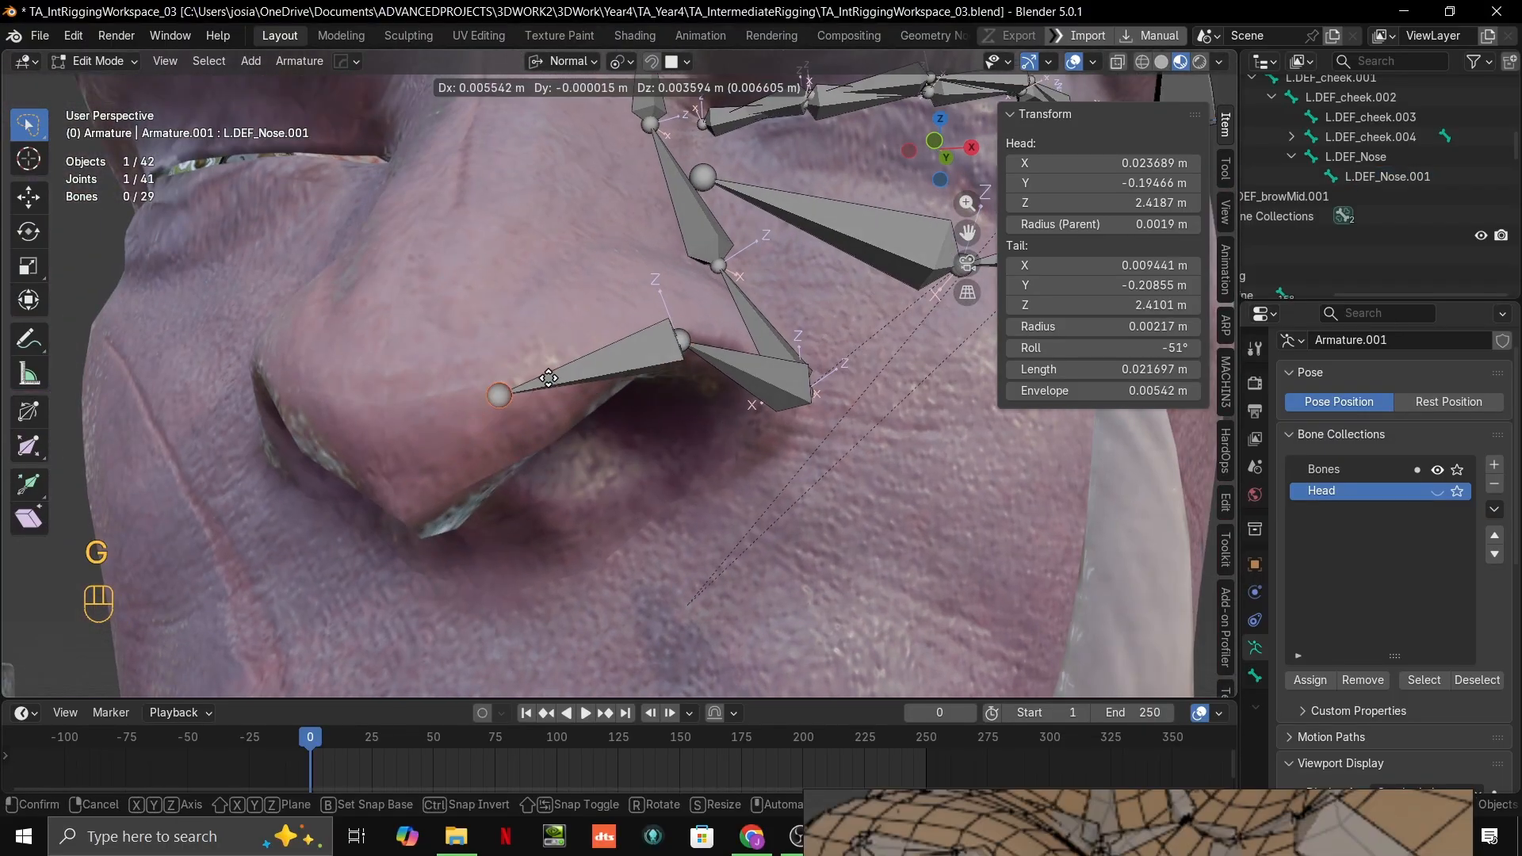
left_click(584, 370)
left_click(681, 341)
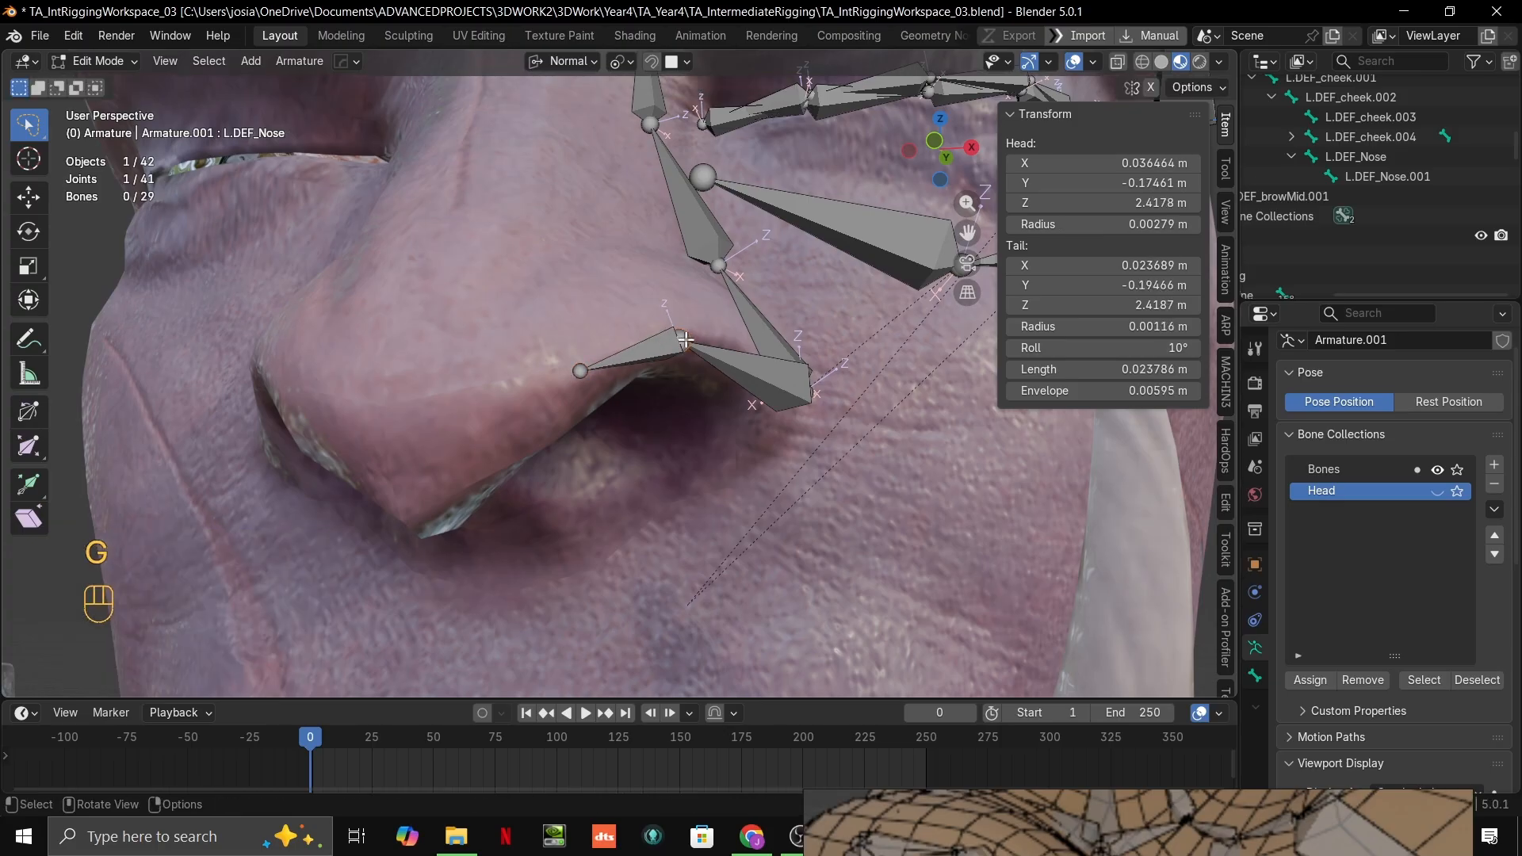
key("g")
left_click(598, 375)
Step: Snap the tail of L.DEF_Nose.001 onto the nostril's upper edge and extrude a bone about 0.019 m long to the nose tip's underside
left_click(581, 372)
key("g")
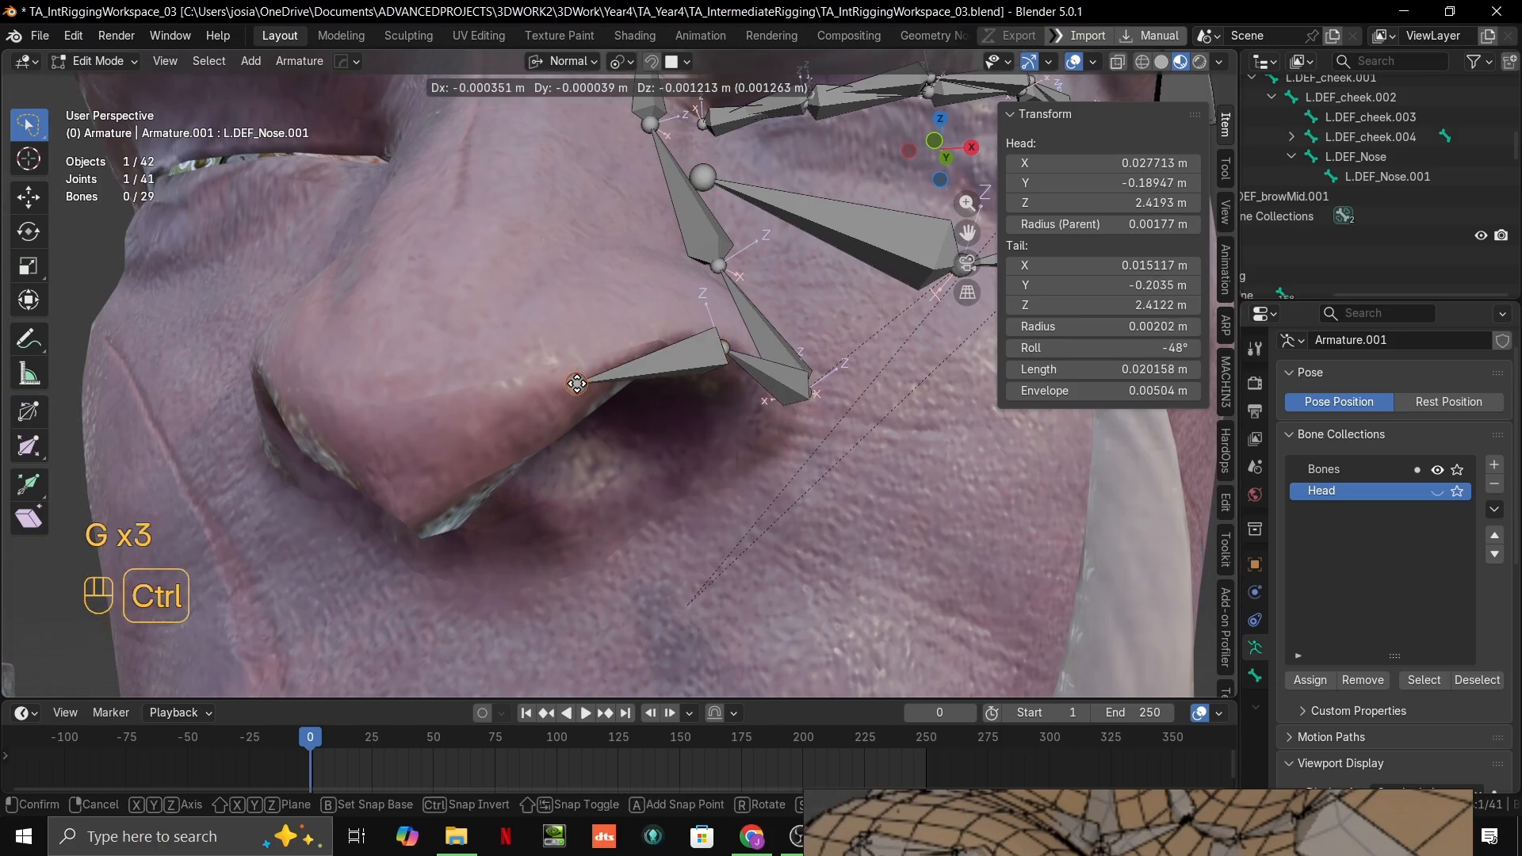
left_click(570, 393)
key("e")
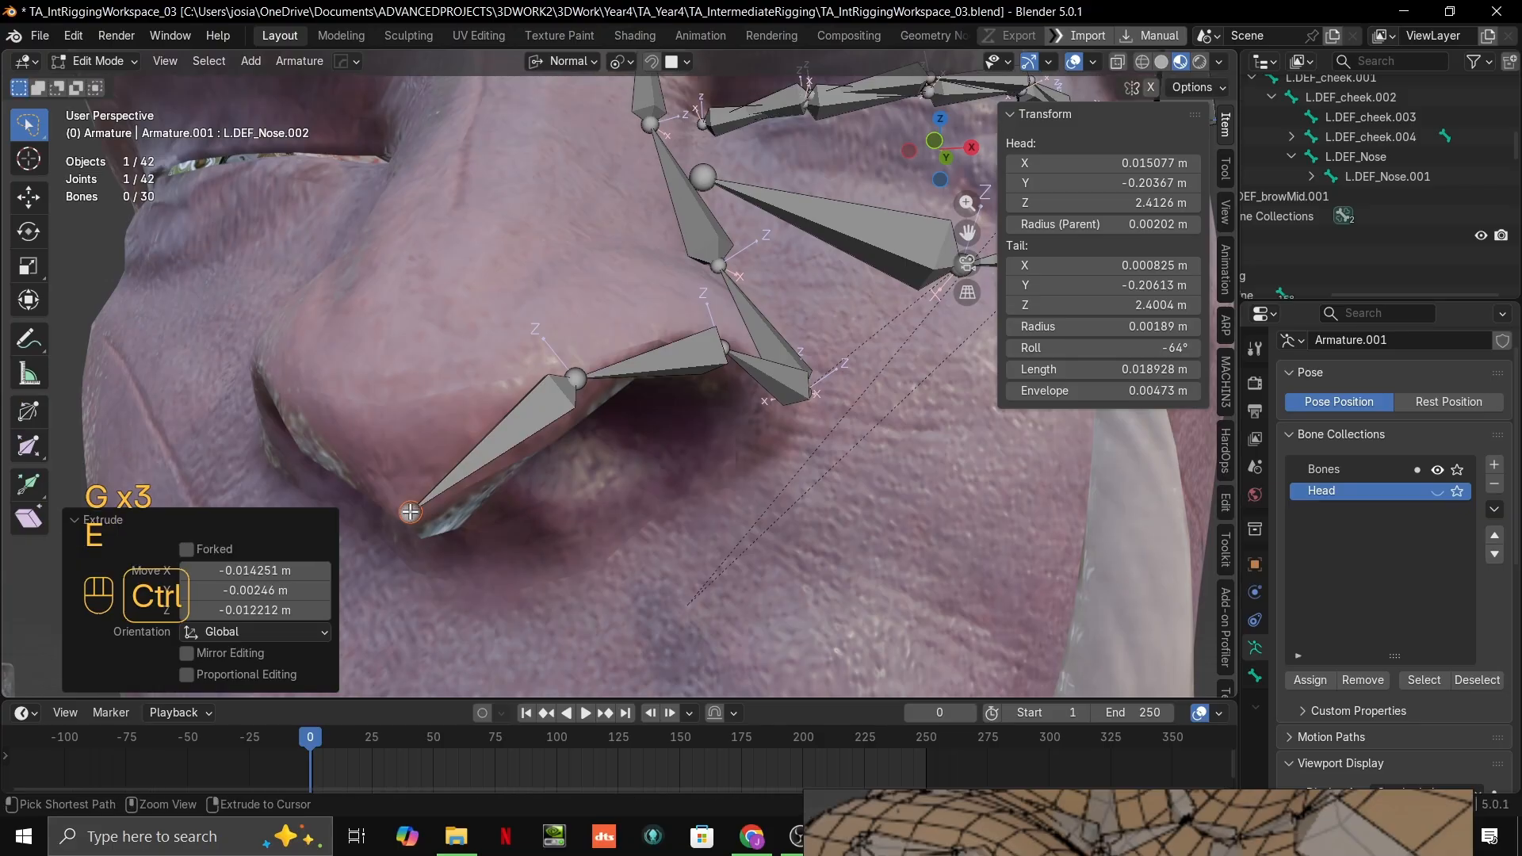
middle_click_drag(408, 508, 732, 486)
Step: Examine the extended nose bone chain against the orc's nostril and face from several angles
scroll(605, 455, "up", 3)
scroll(558, 379, "down", 1)
scroll(558, 379, "down", 1)
middle_click_drag(620, 396, 601, 384)
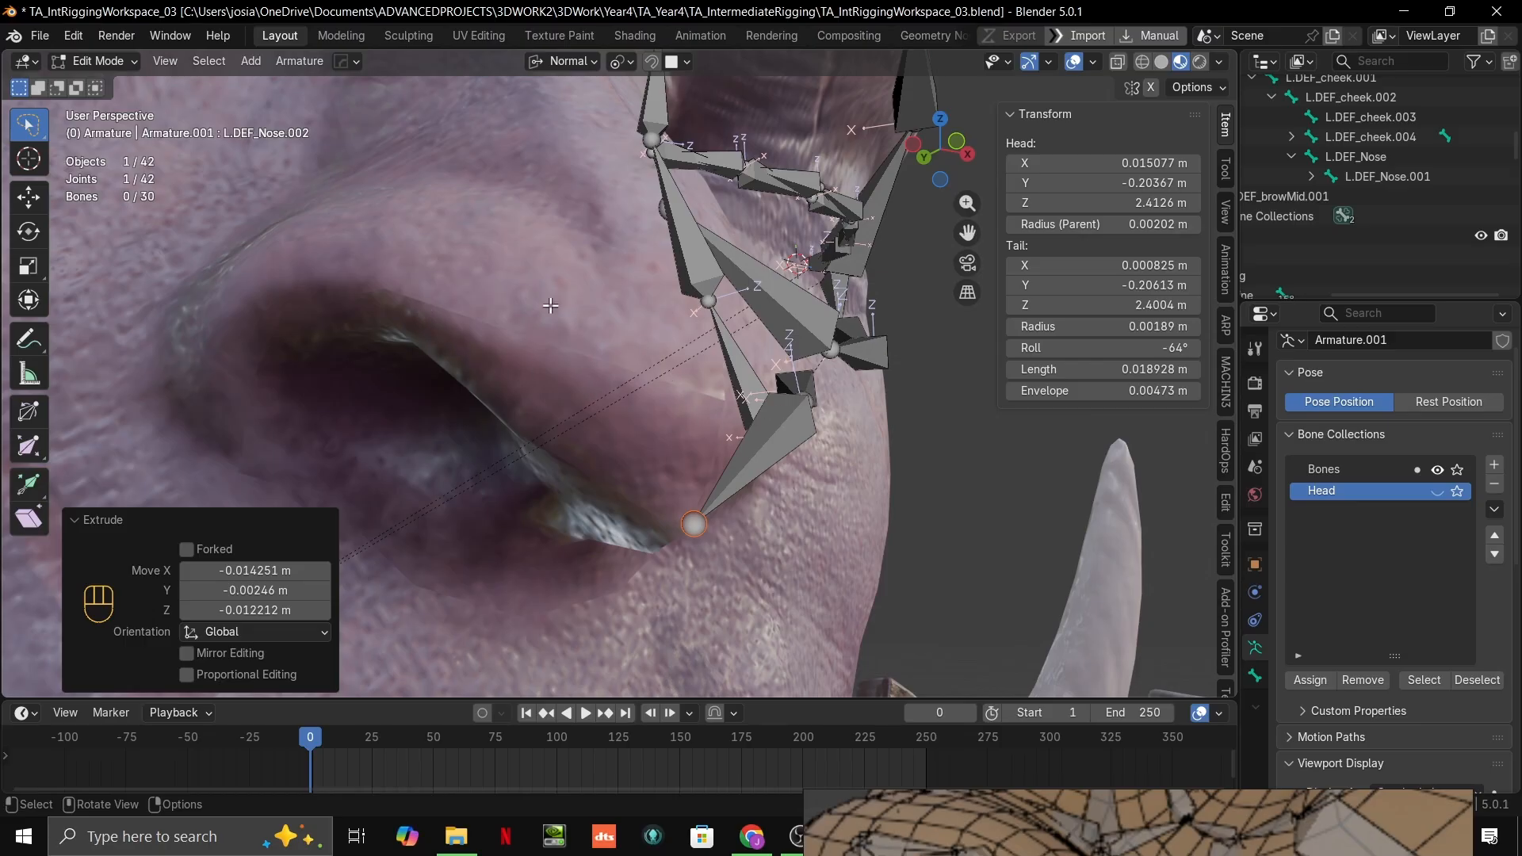
middle_click_drag(643, 393, 635, 436)
scroll(634, 436, "down", 5)
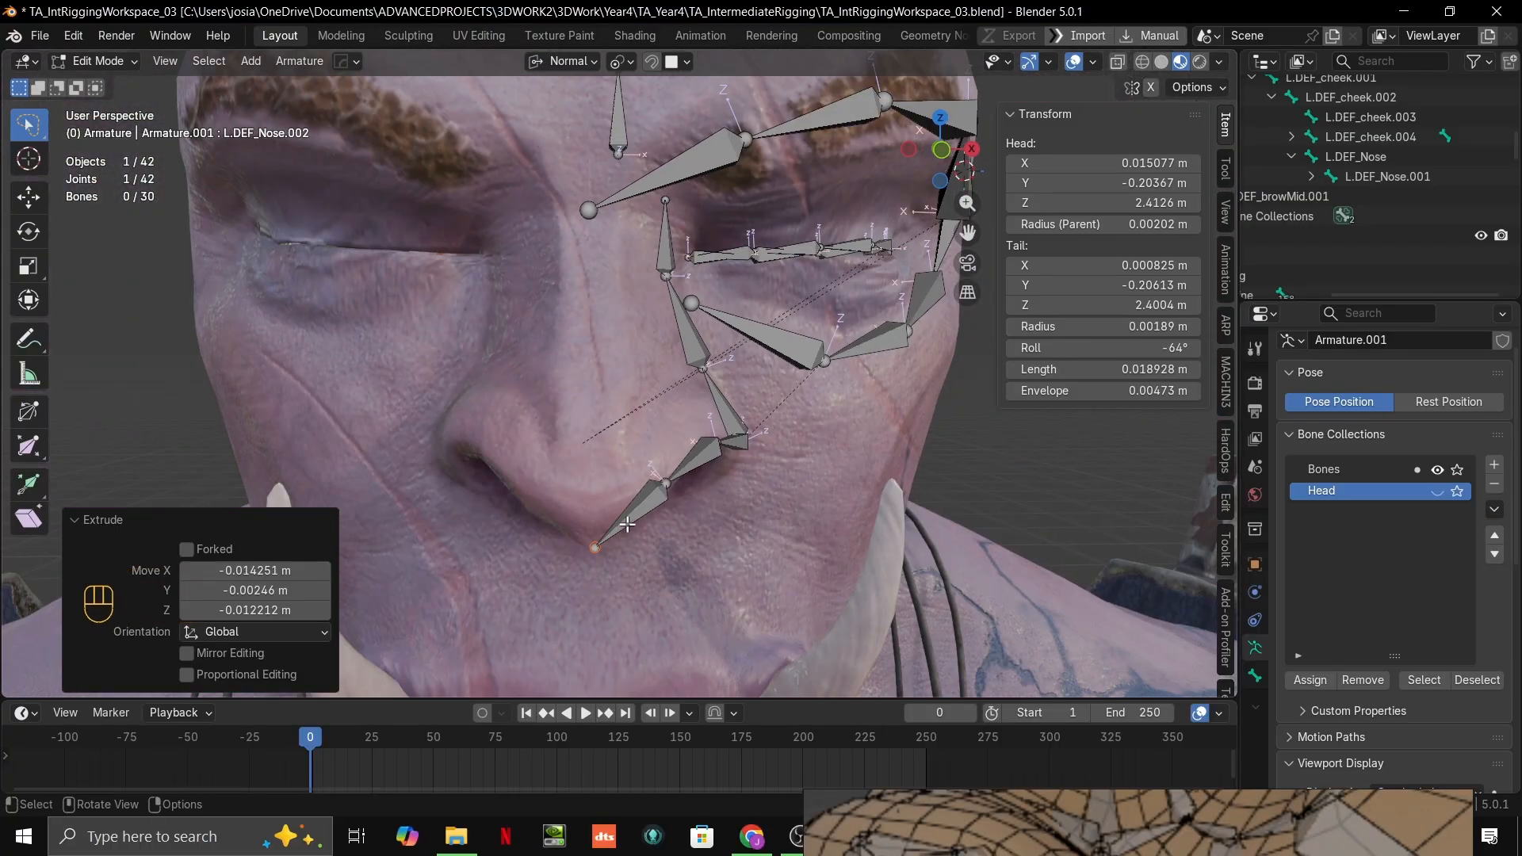
scroll(668, 379, "up", 1)
middle_click_drag(650, 357, 675, 458)
scroll(669, 373, "down", 2)
middle_click_drag(674, 458, 649, 438)
middle_click_drag(649, 438, 663, 349, "shift")
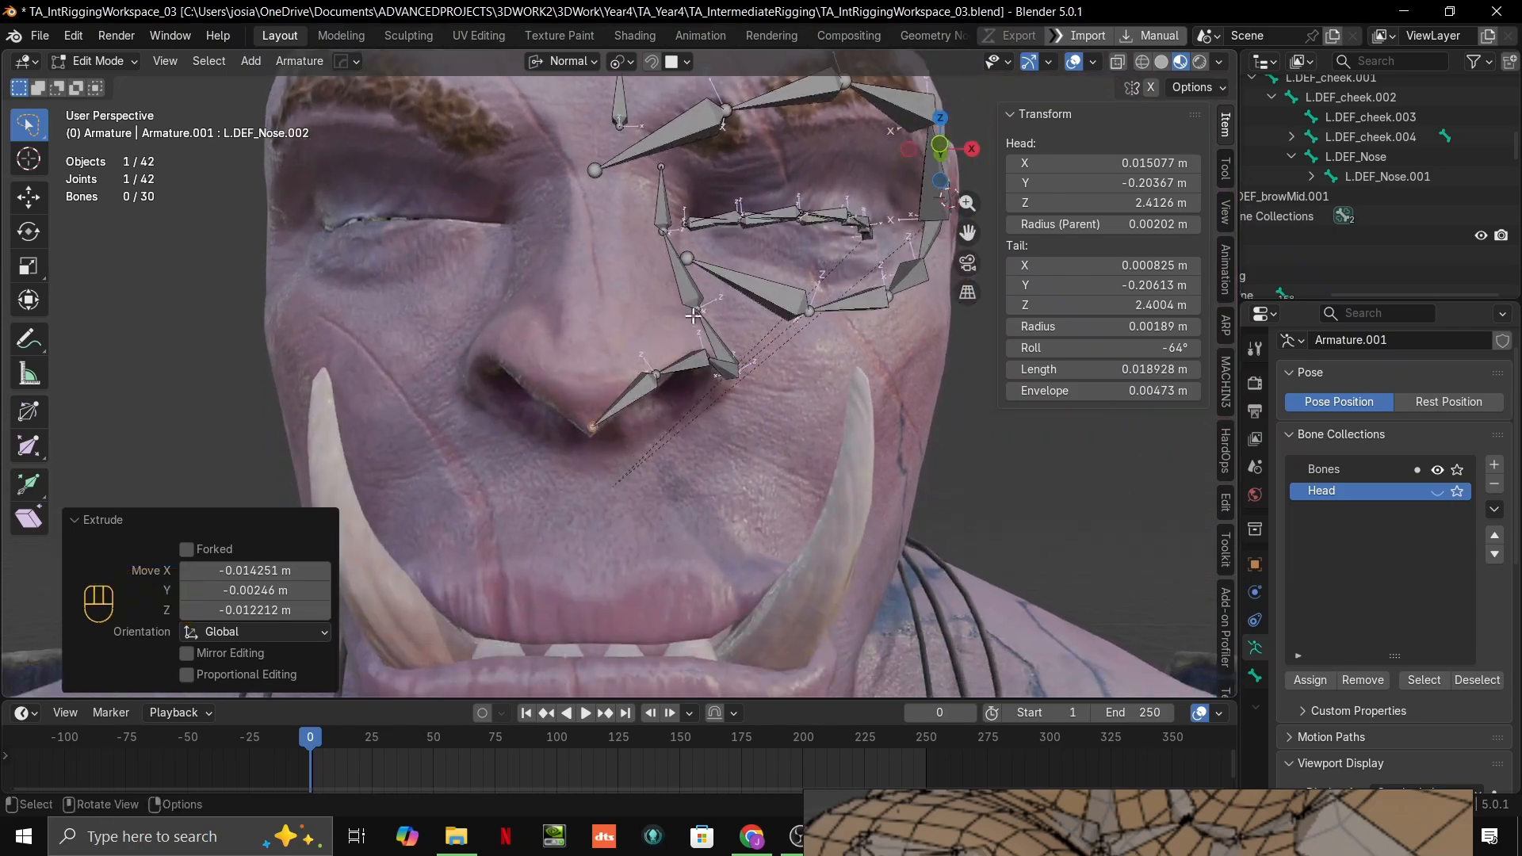
scroll(654, 373, "up", 4)
middle_click_drag(648, 401, 452, 369, "shift")
Step: Snap the tail of L.DEF_Nose.002 up to the front of the nose tip and move its head joint back along the nostril
key("t")
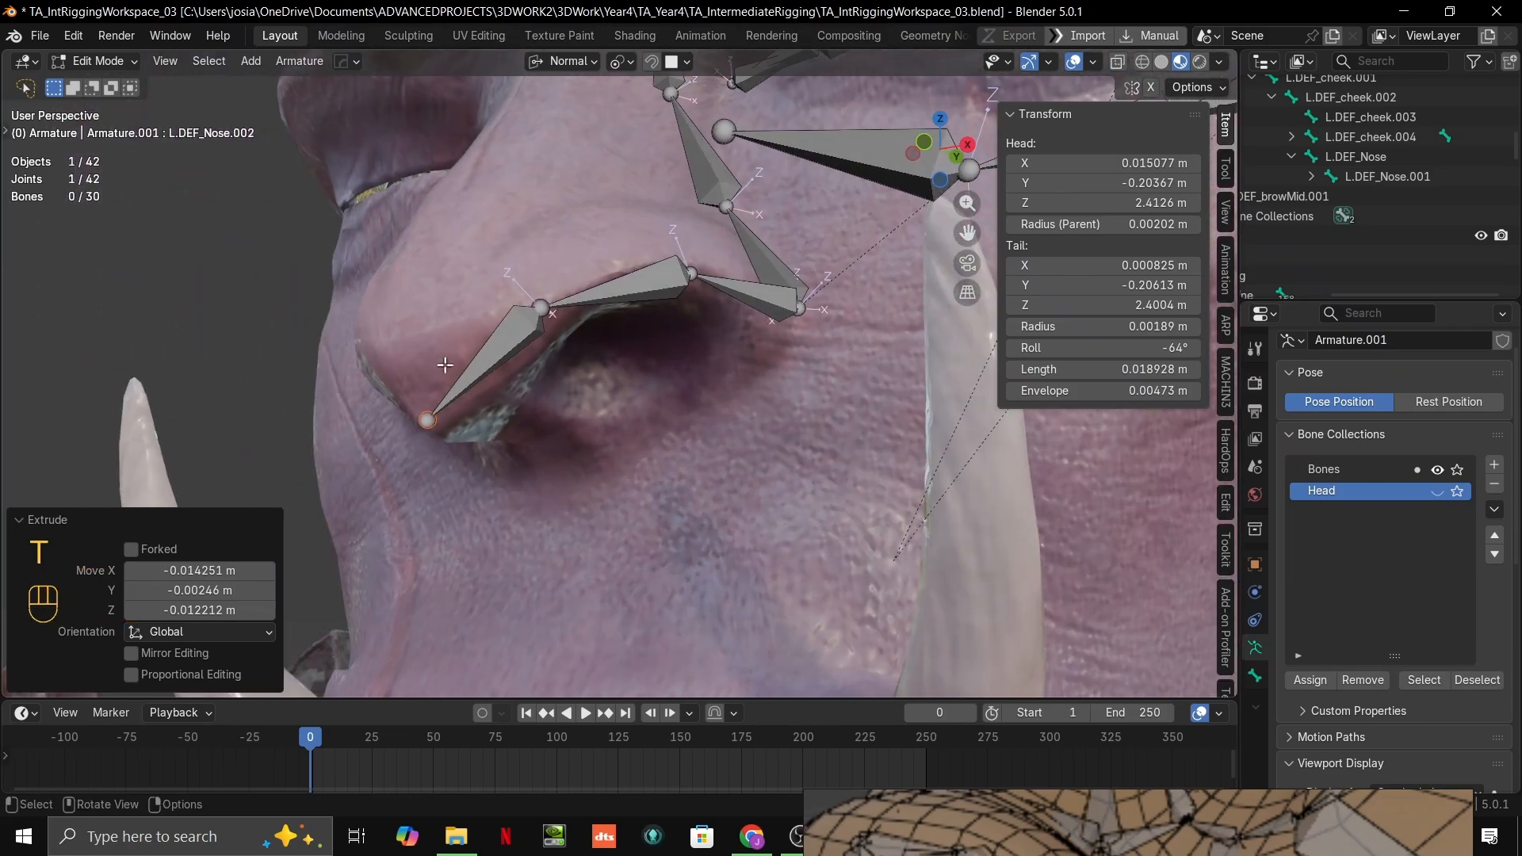
key("t")
key("g")
key("ctrl")
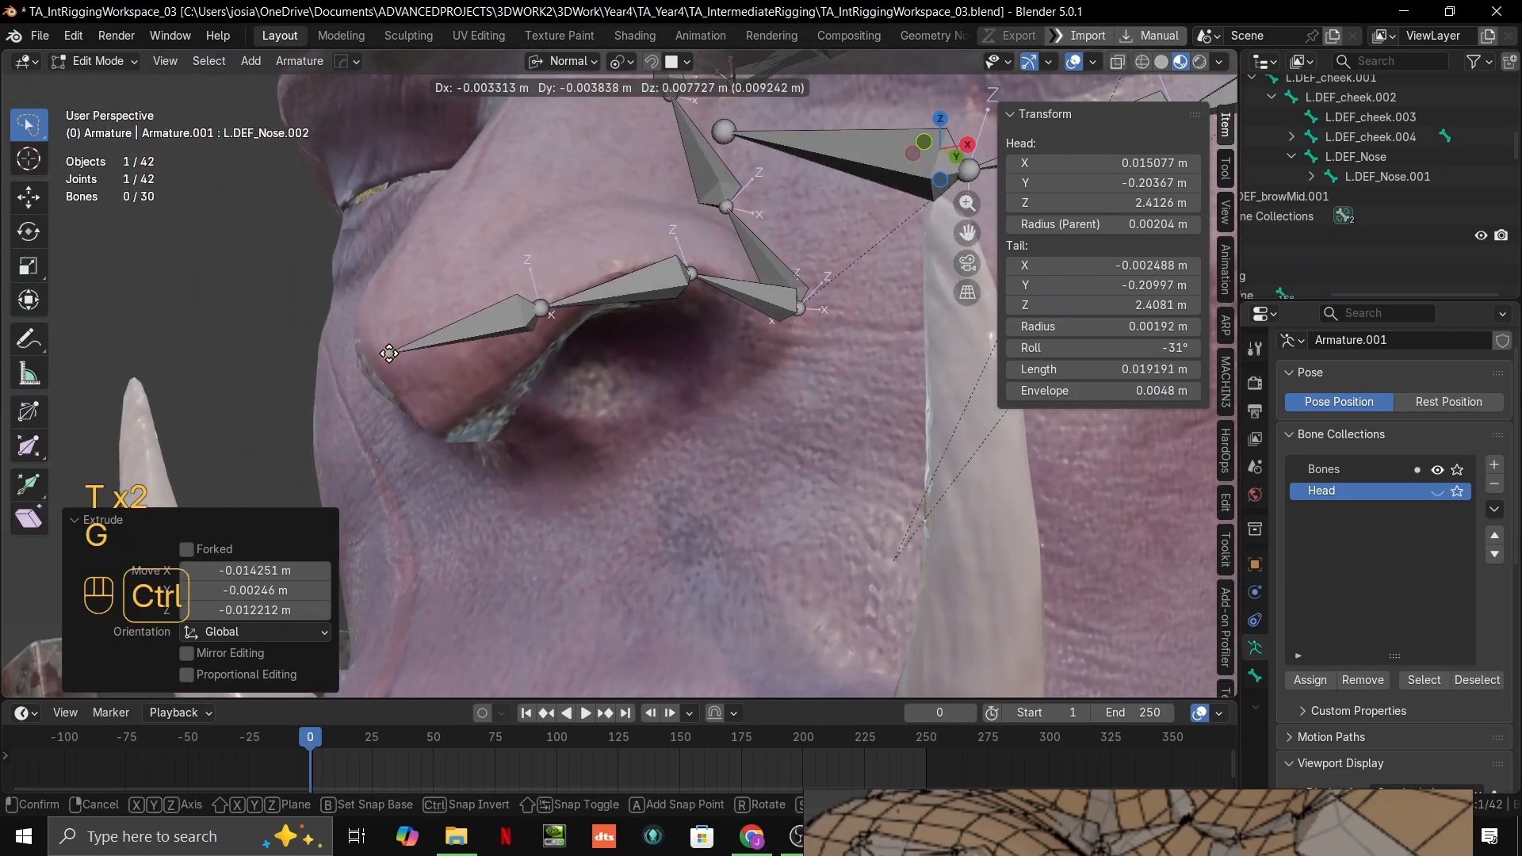
left_click(389, 353)
left_click(542, 309)
key("g")
left_click(646, 273)
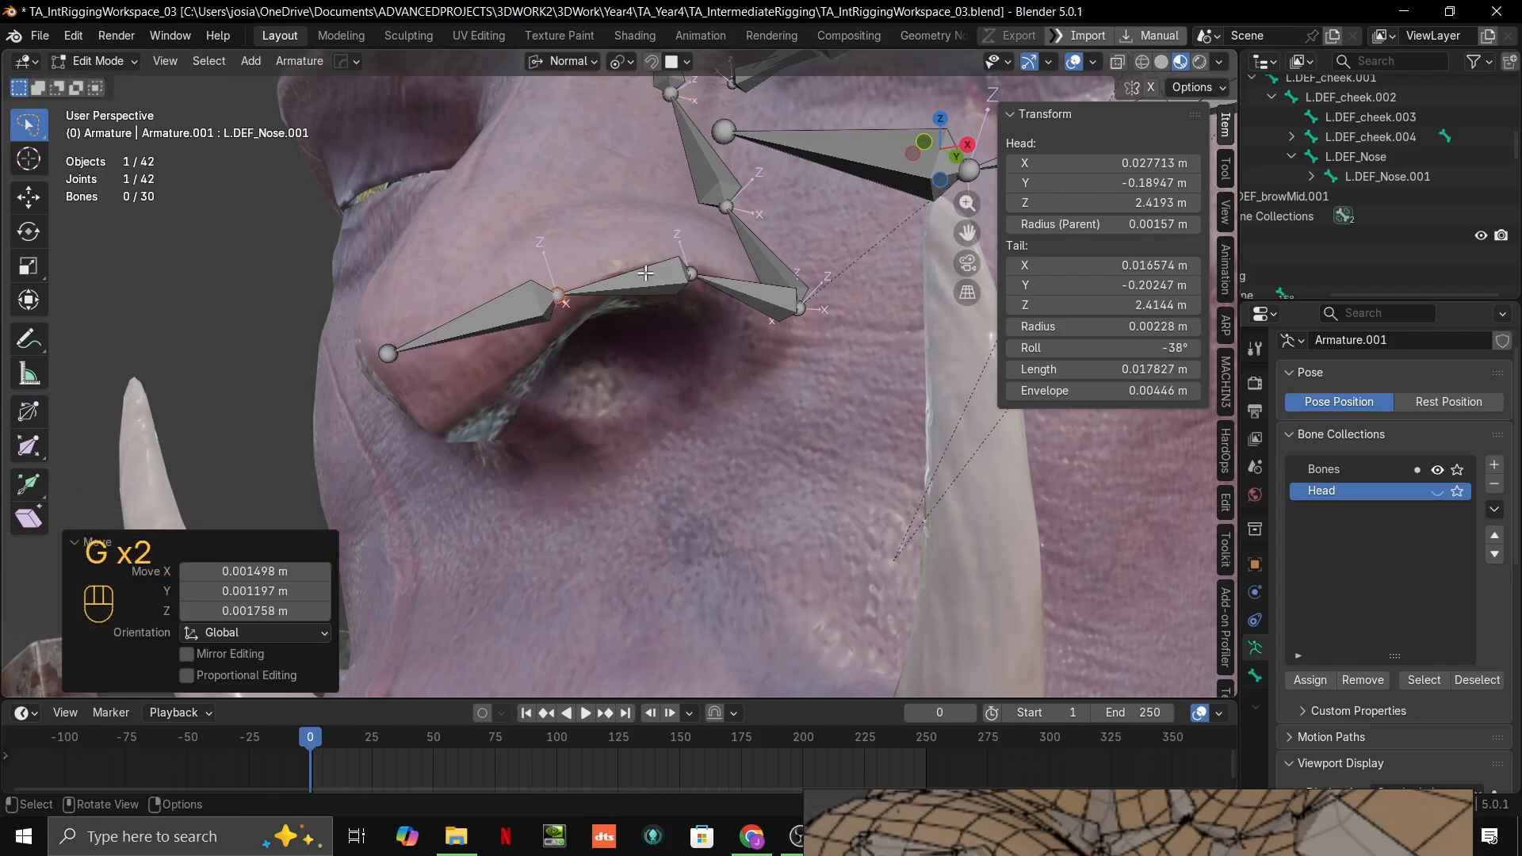
Step: Raise the two middle joints of the nose chain onto the skin above the nostril
left_click(689, 273)
key("ctrl+g")
key("g")
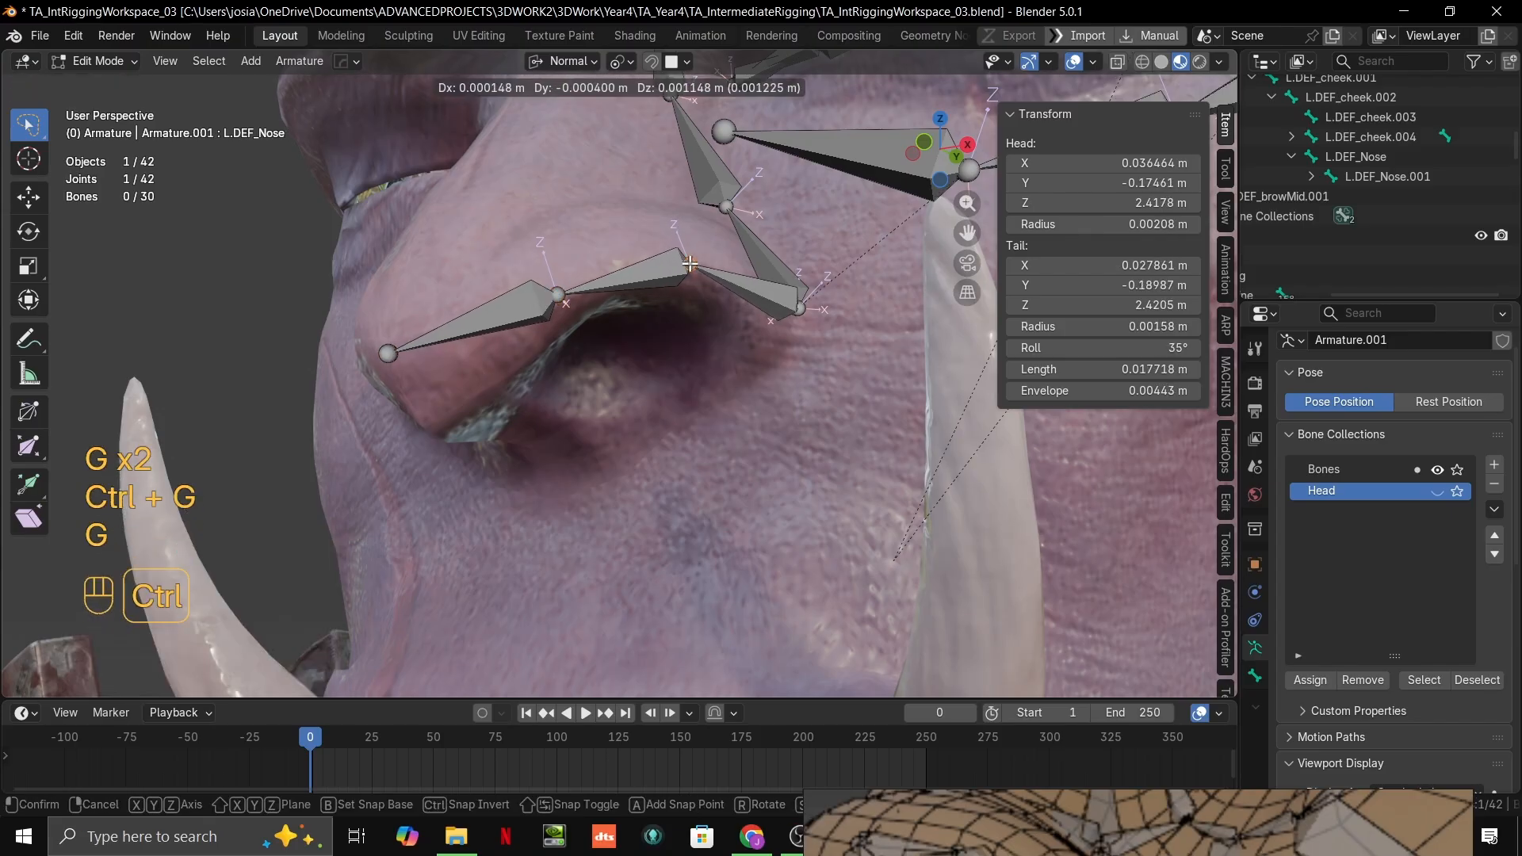
left_click(690, 264, "ctrl")
left_click(568, 300)
key("g")
left_click(558, 281, "ctrl")
middle_click_drag(558, 280, 607, 337)
left_click(556, 281)
Step: Refine the nose chain's joint positions from another angle, including the joint between L.DEF_Nose.001 and L.DEF_Nose.002
middle_click_drag(556, 281, 514, 433)
key("g")
left_click(508, 322, "ctrl")
key("g")
left_click(346, 417, "ctrl")
left_click(559, 466)
left_click(496, 441)
key("g")
left_click(499, 434)
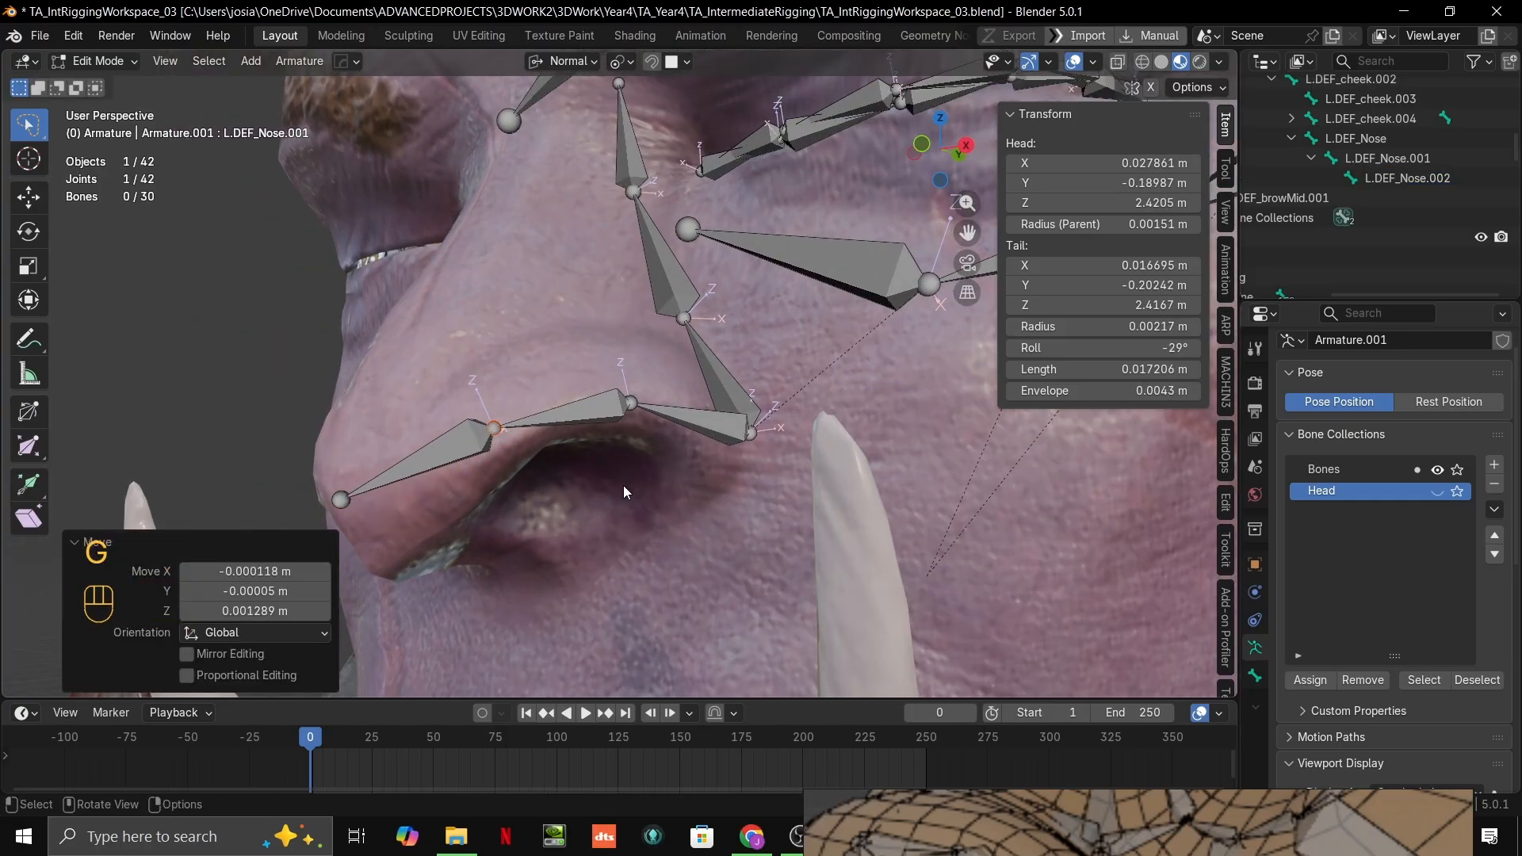
Step: Try extruding a bone about 0.023 m long from the eyebrow chain's inner joint down the nose bridge
middle_click_drag(623, 486, 821, 547)
scroll(821, 547, "up", 1)
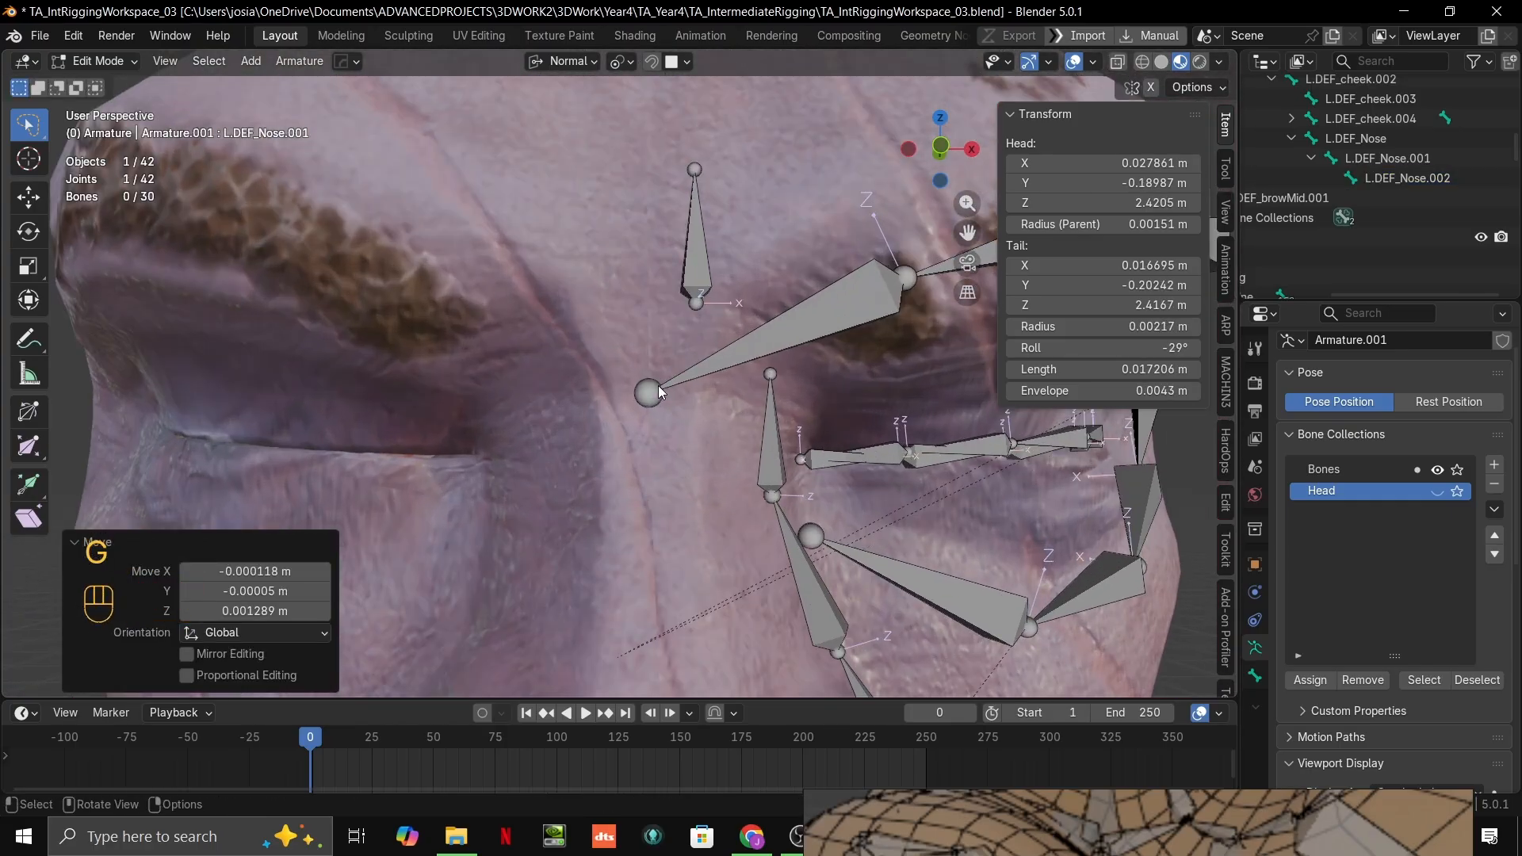
middle_click_drag(690, 388, 625, 377)
left_click(626, 338)
key("e")
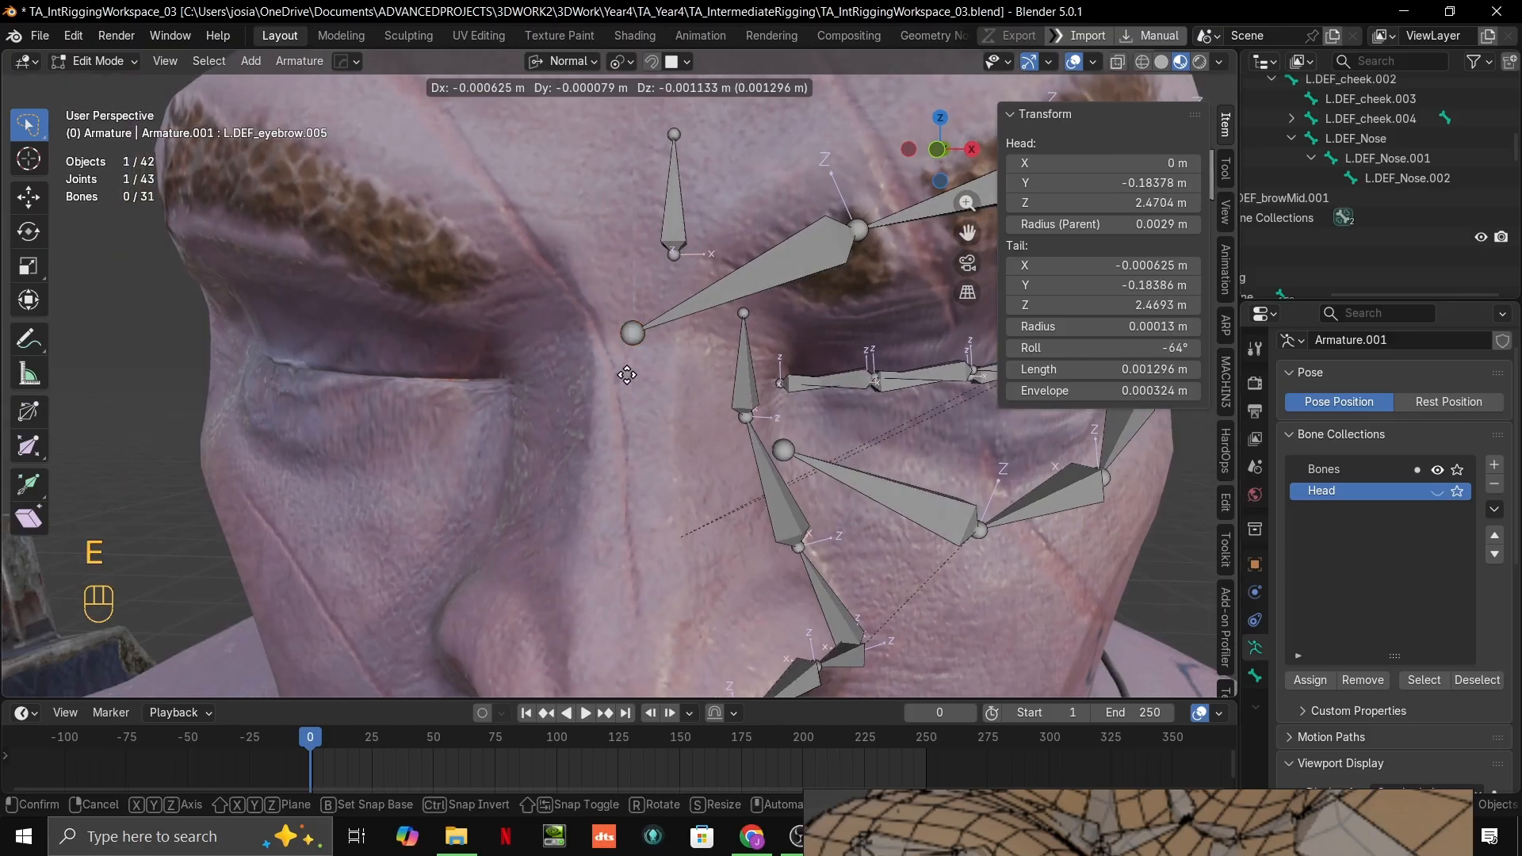
key("ctrl")
right_click(659, 452)
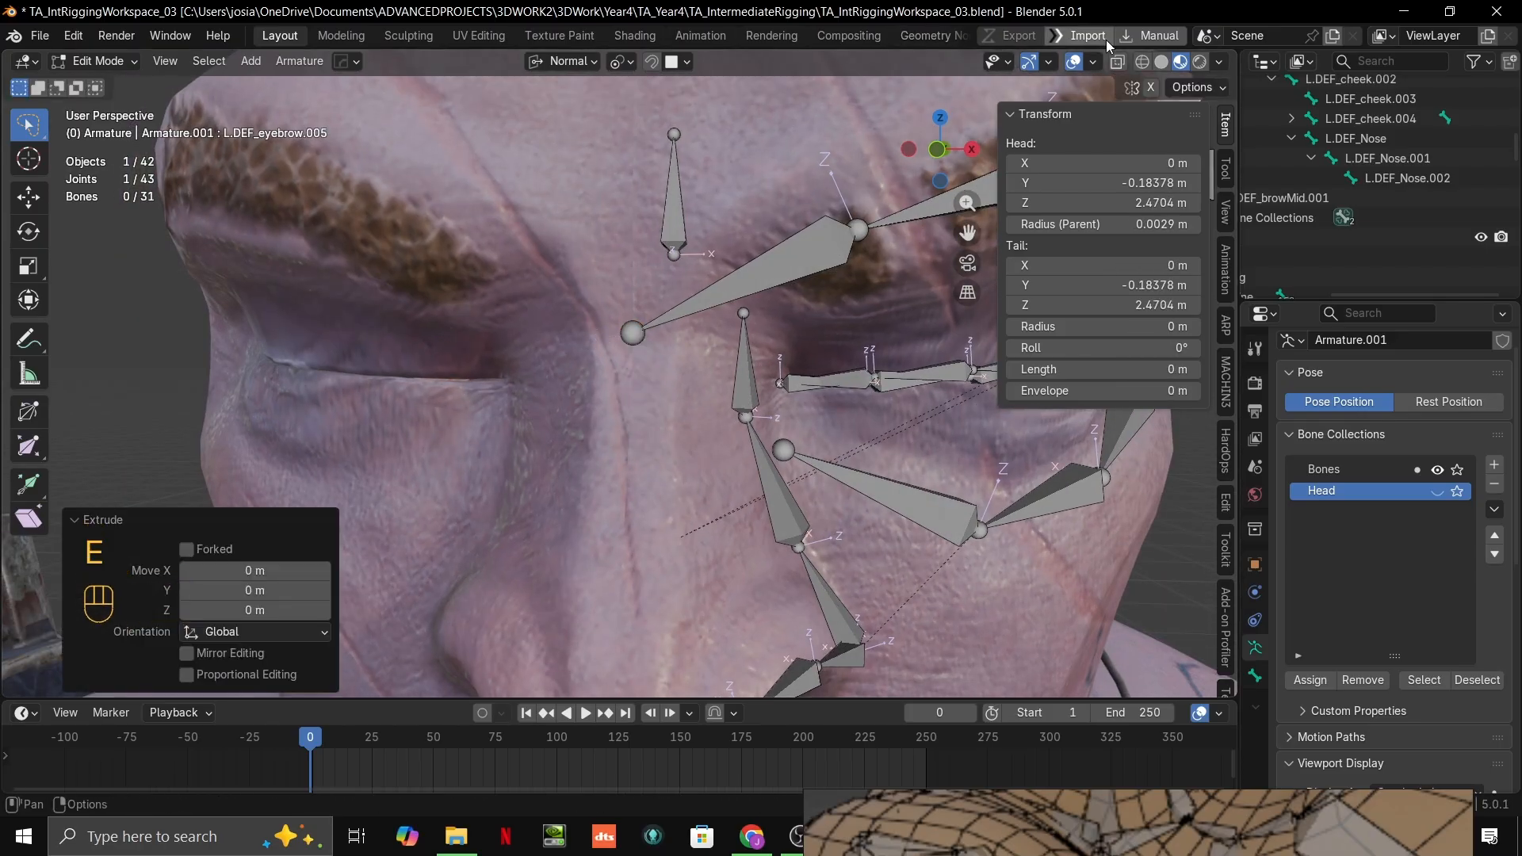
key("g")
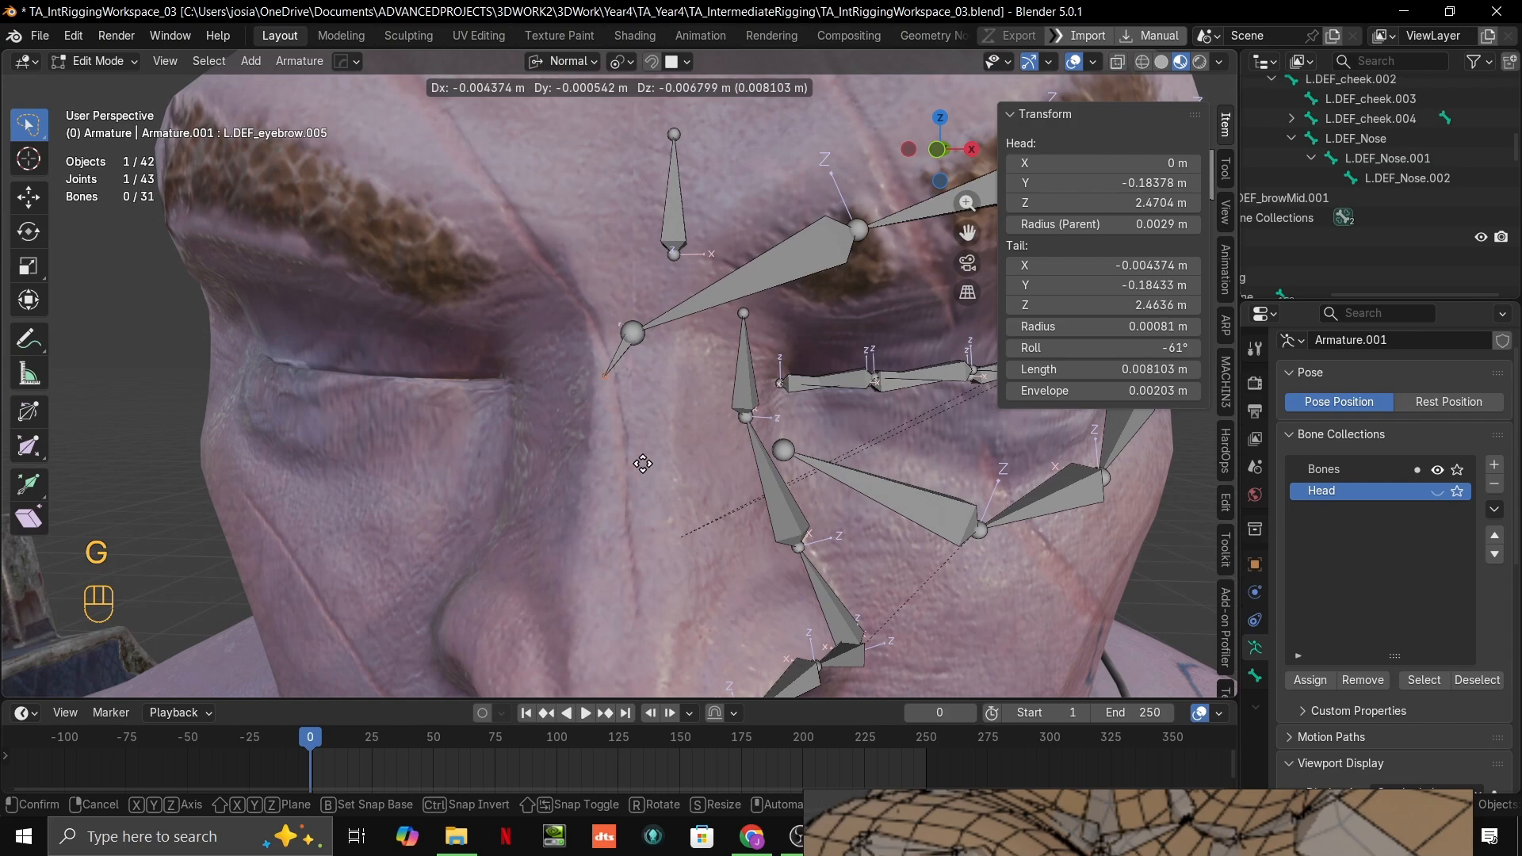
key("ctrl")
left_click(626, 470)
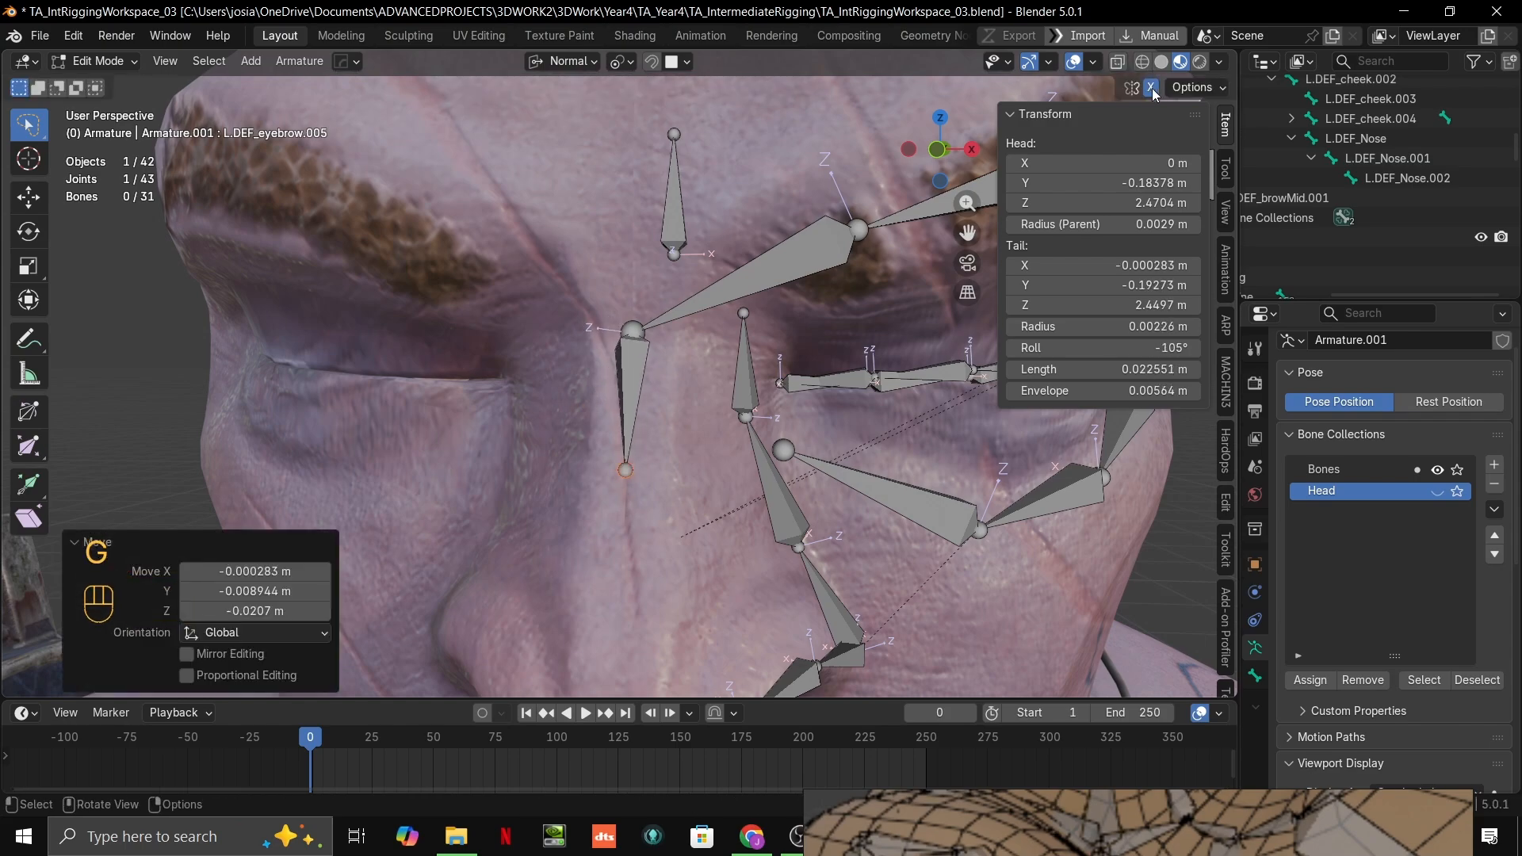
Step: Try extruding a second bone about 0.032 m long down the nose bridge, and undo both bridge bones
middle_click_drag(733, 451, 749, 388, "shift")
middle_click_drag(706, 408, 654, 392)
scroll(694, 444, "down", 2)
key("e")
key("ctrl")
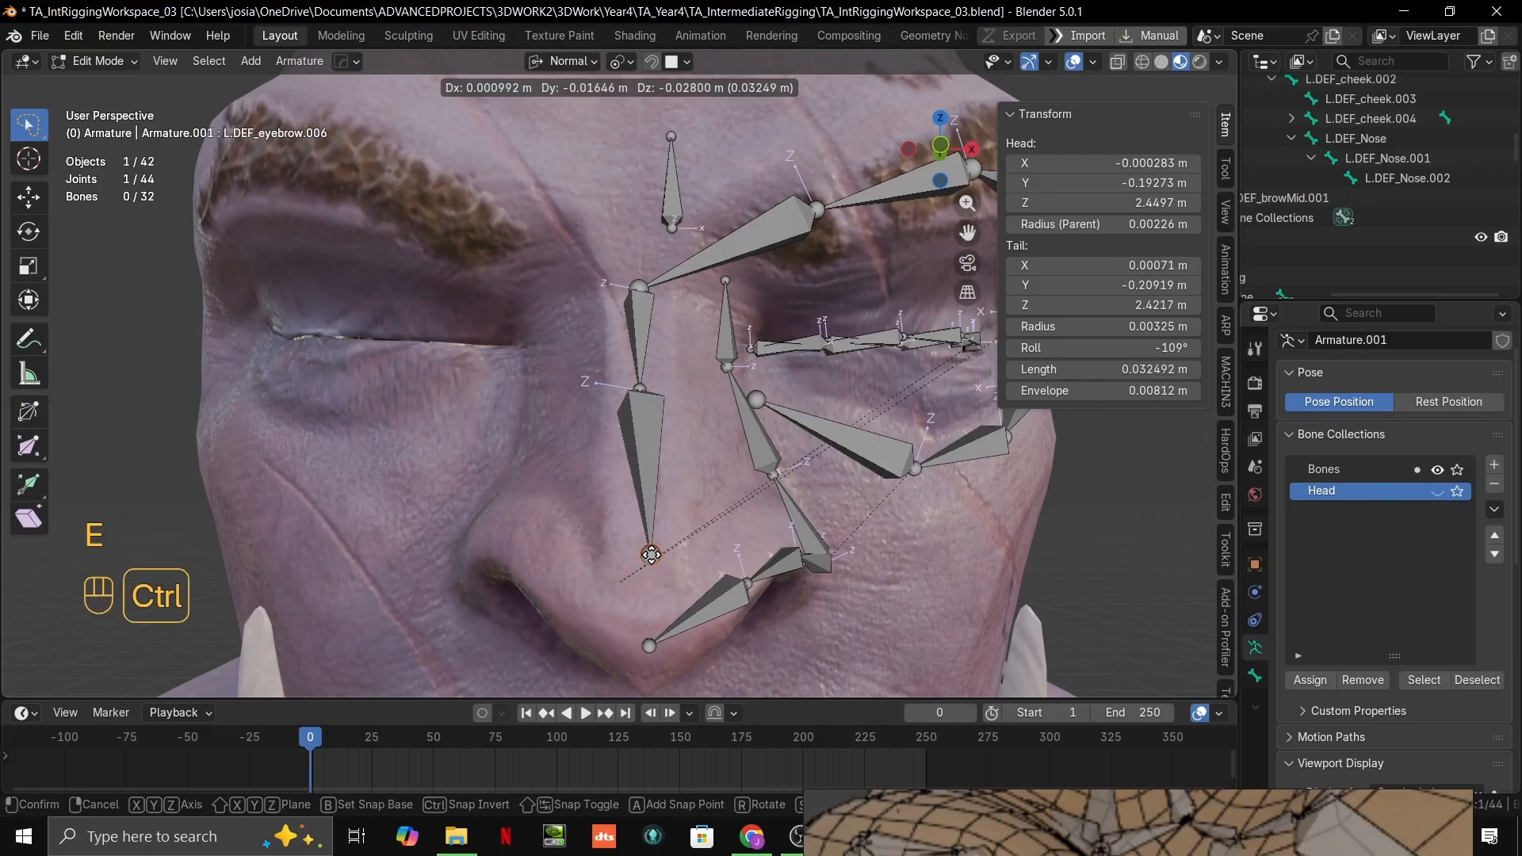
left_click(651, 555)
key("ctrl+z")
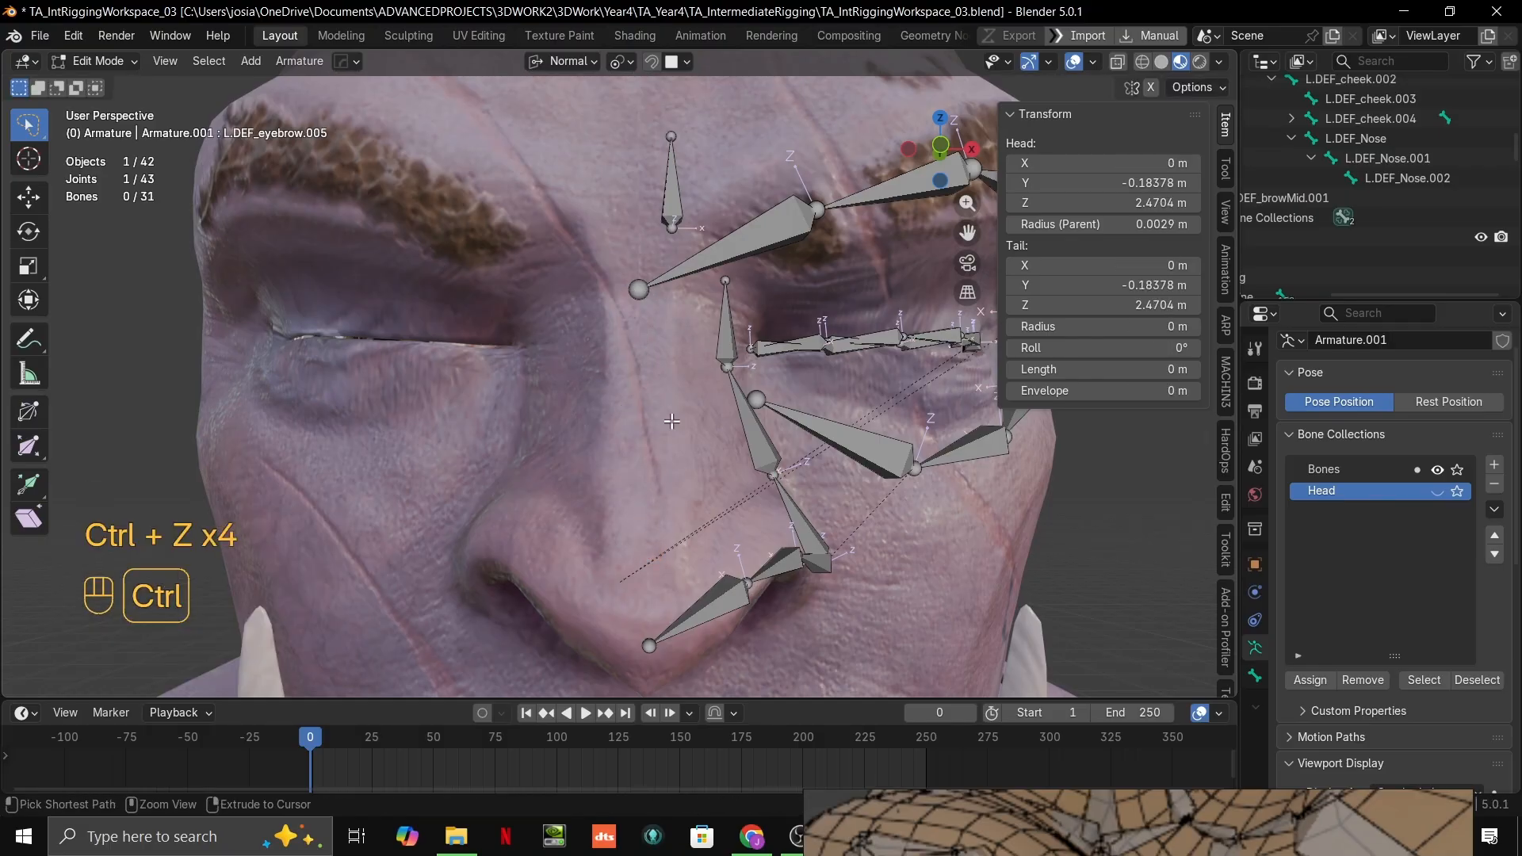
Step: Change the snap target from Face to Grid
scroll(670, 369, "up", 4)
left_click(624, 63)
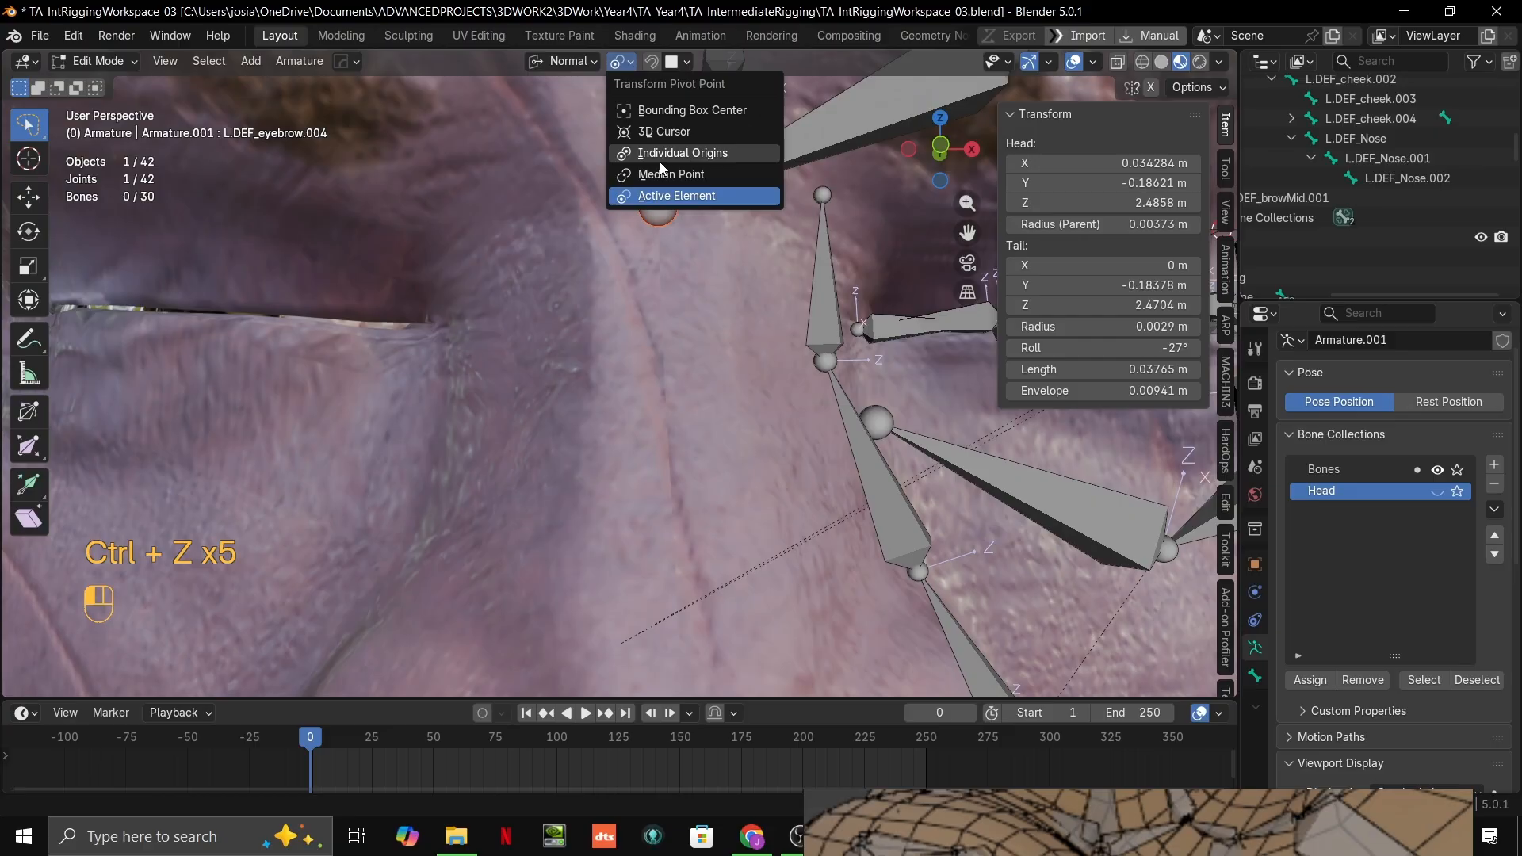
left_click(678, 64)
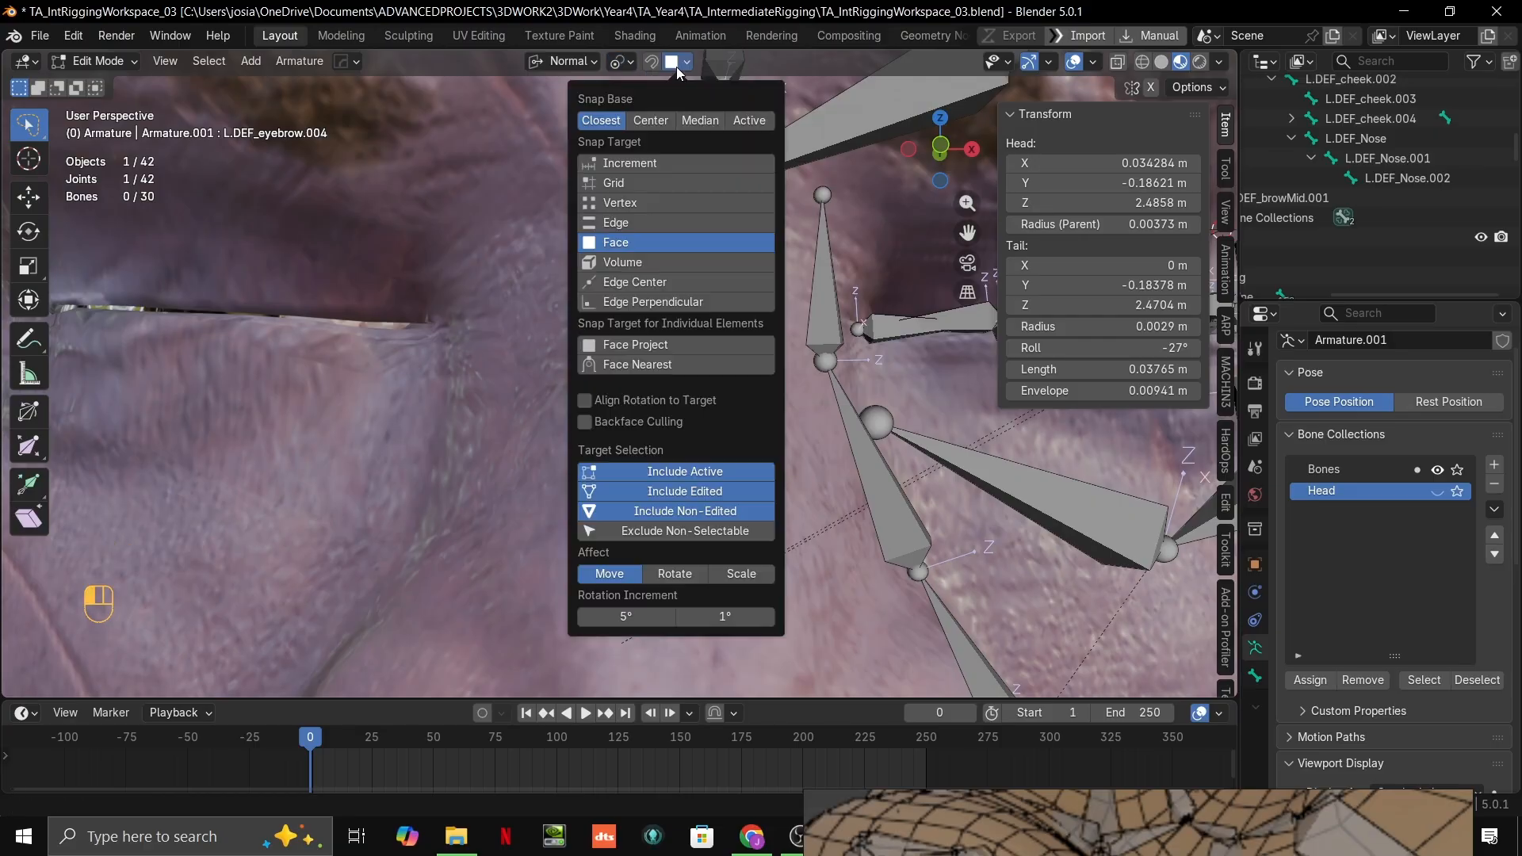
left_click(660, 187)
Step: Align the eyebrow chain's inner joint with the face's centre line along the global X axis in front view
key("grave")
scroll(688, 272, "down", 2)
key("g")
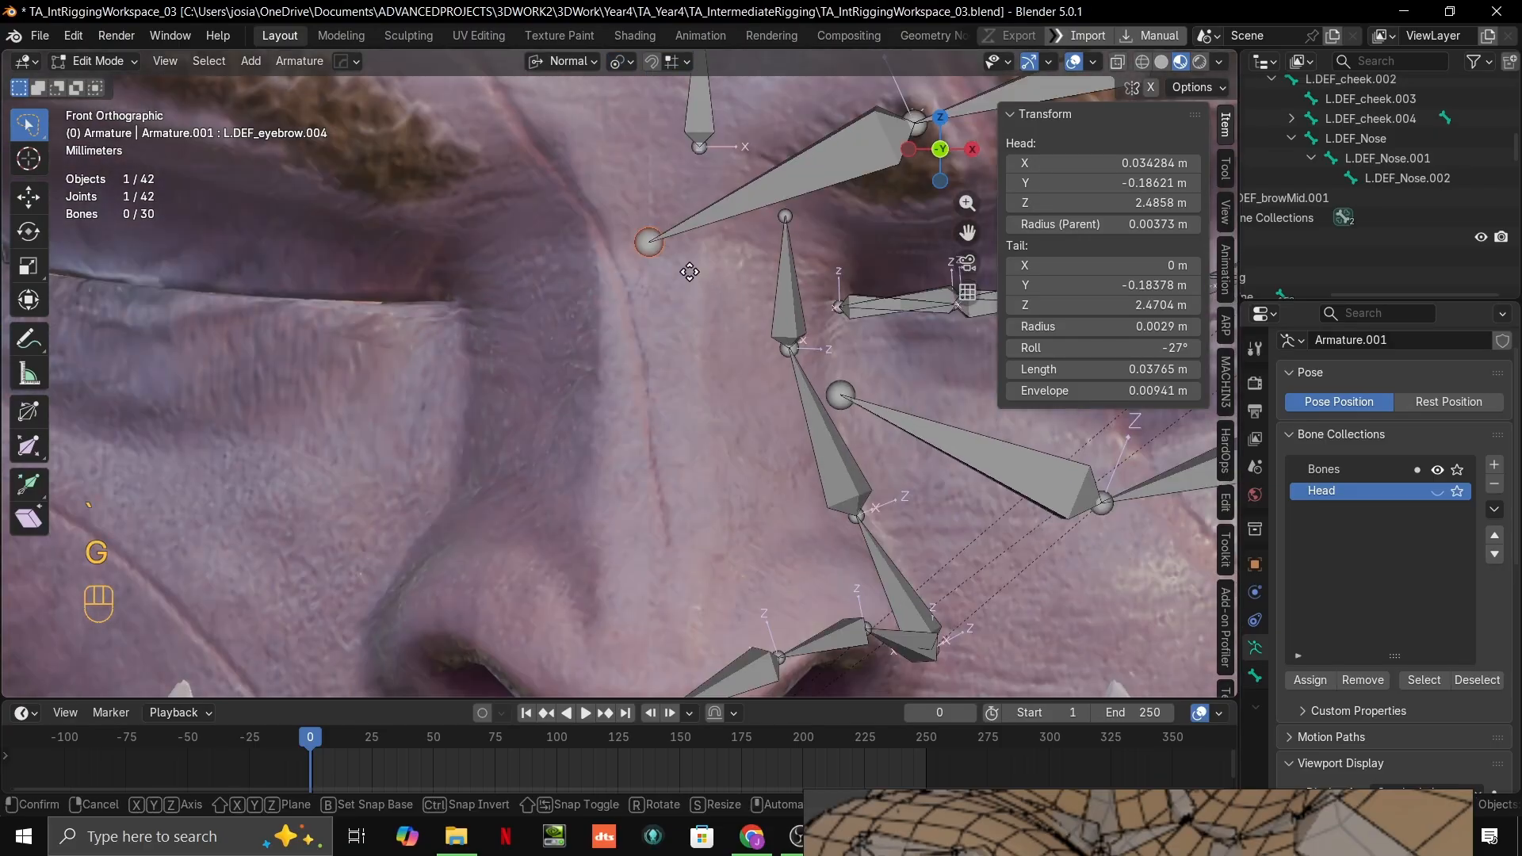
key("x")
right_click(719, 275)
scroll(719, 307, "down", 5)
key("g")
key("x")
key("x")
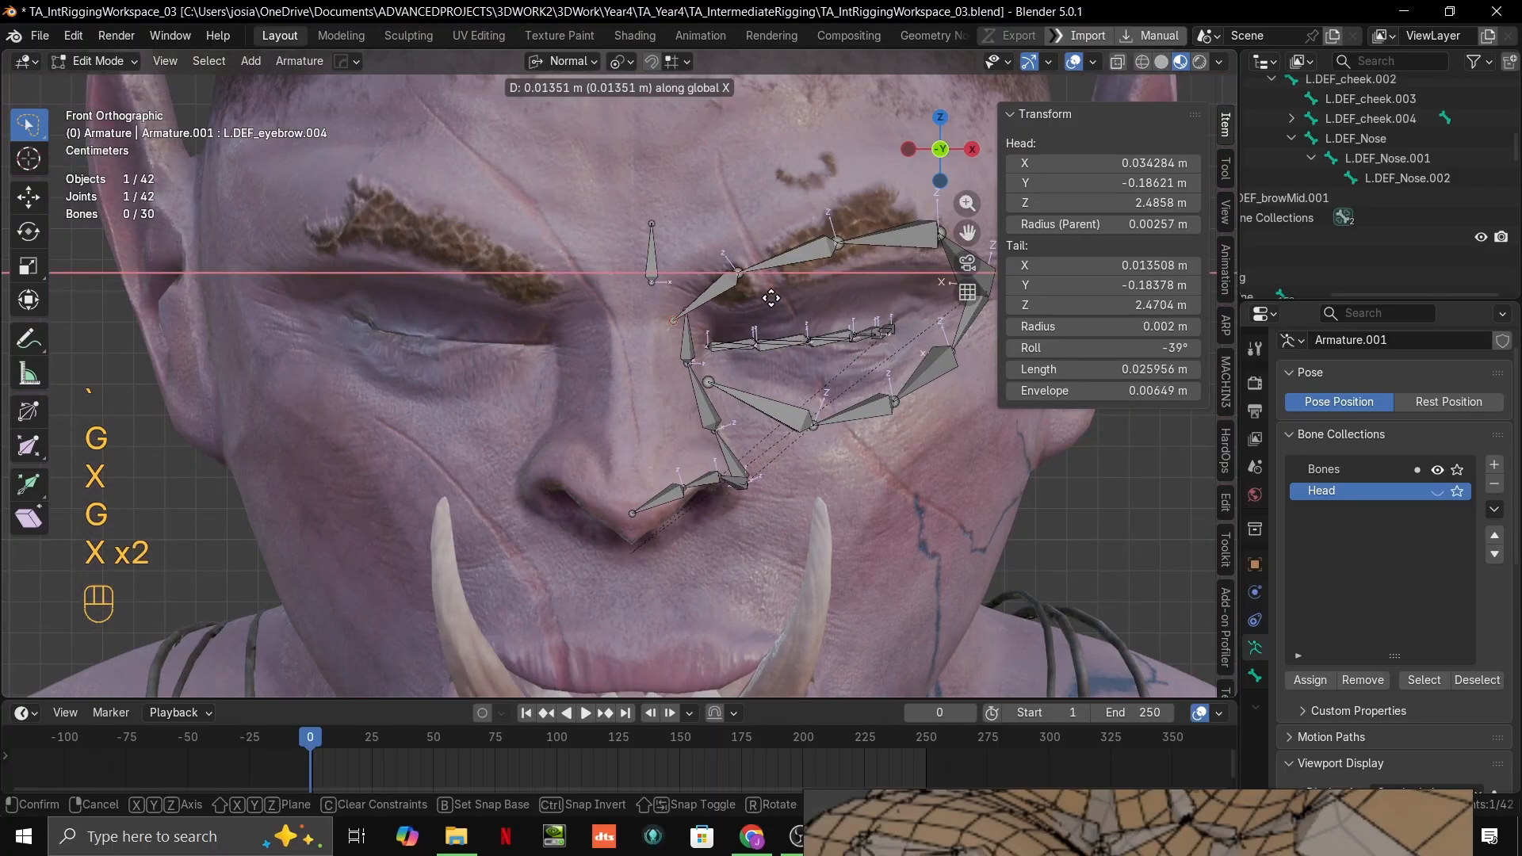
left_click(673, 324, "ctrl")
scroll(670, 263, "up", 6)
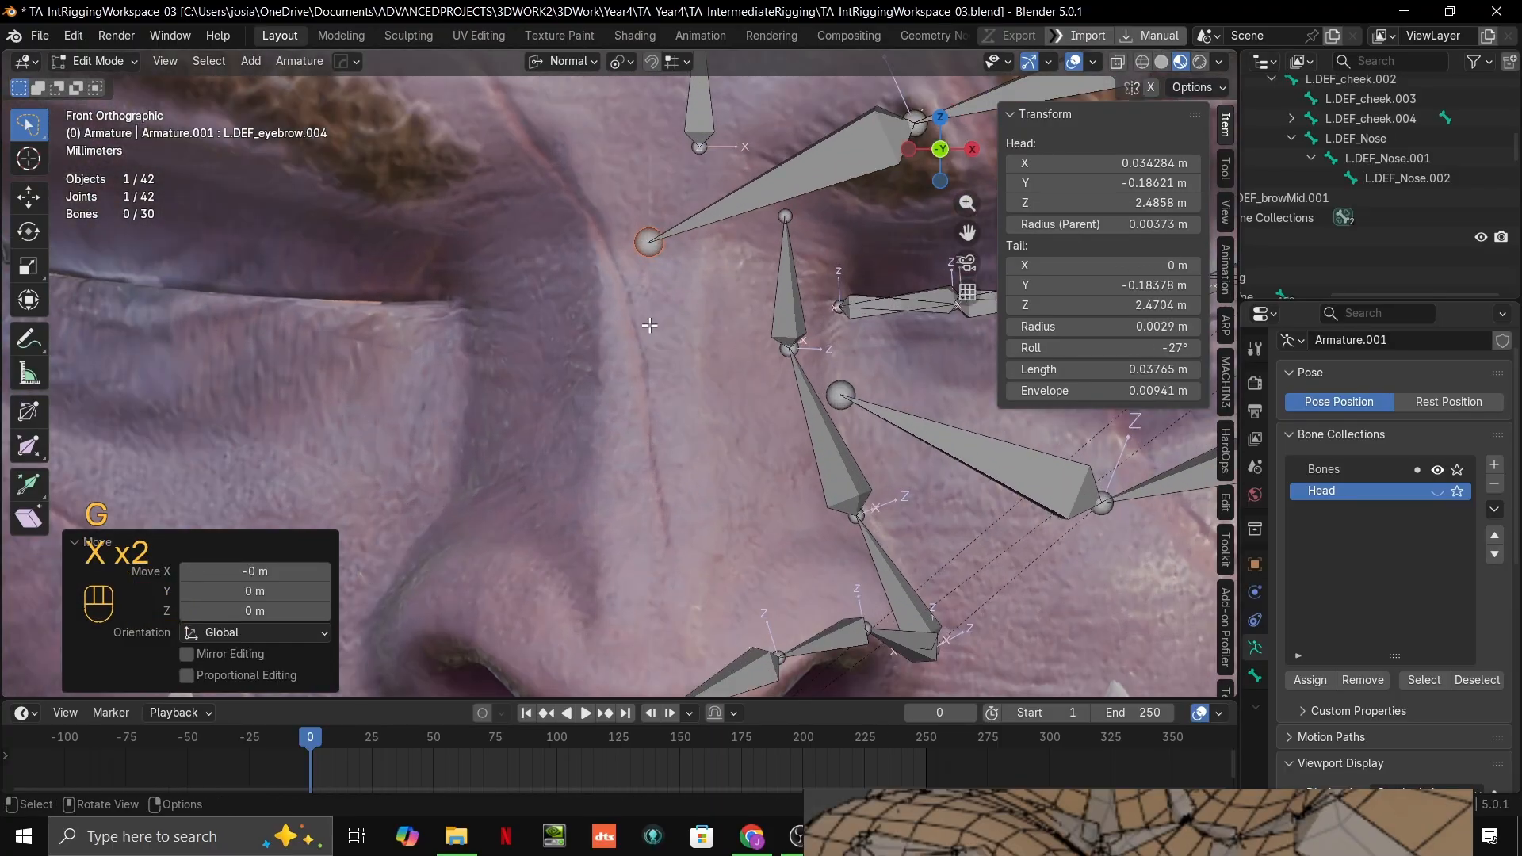
Step: Change the snap target from Grid to Face
middle_click_drag(670, 263, 657, 337, "ctrl")
mouse_move(684, 317)
middle_mouse_down()
mouse_move(668, 313)
mouse_move(699, 314)
middle_mouse_up()
scroll(698, 314, "up", 4)
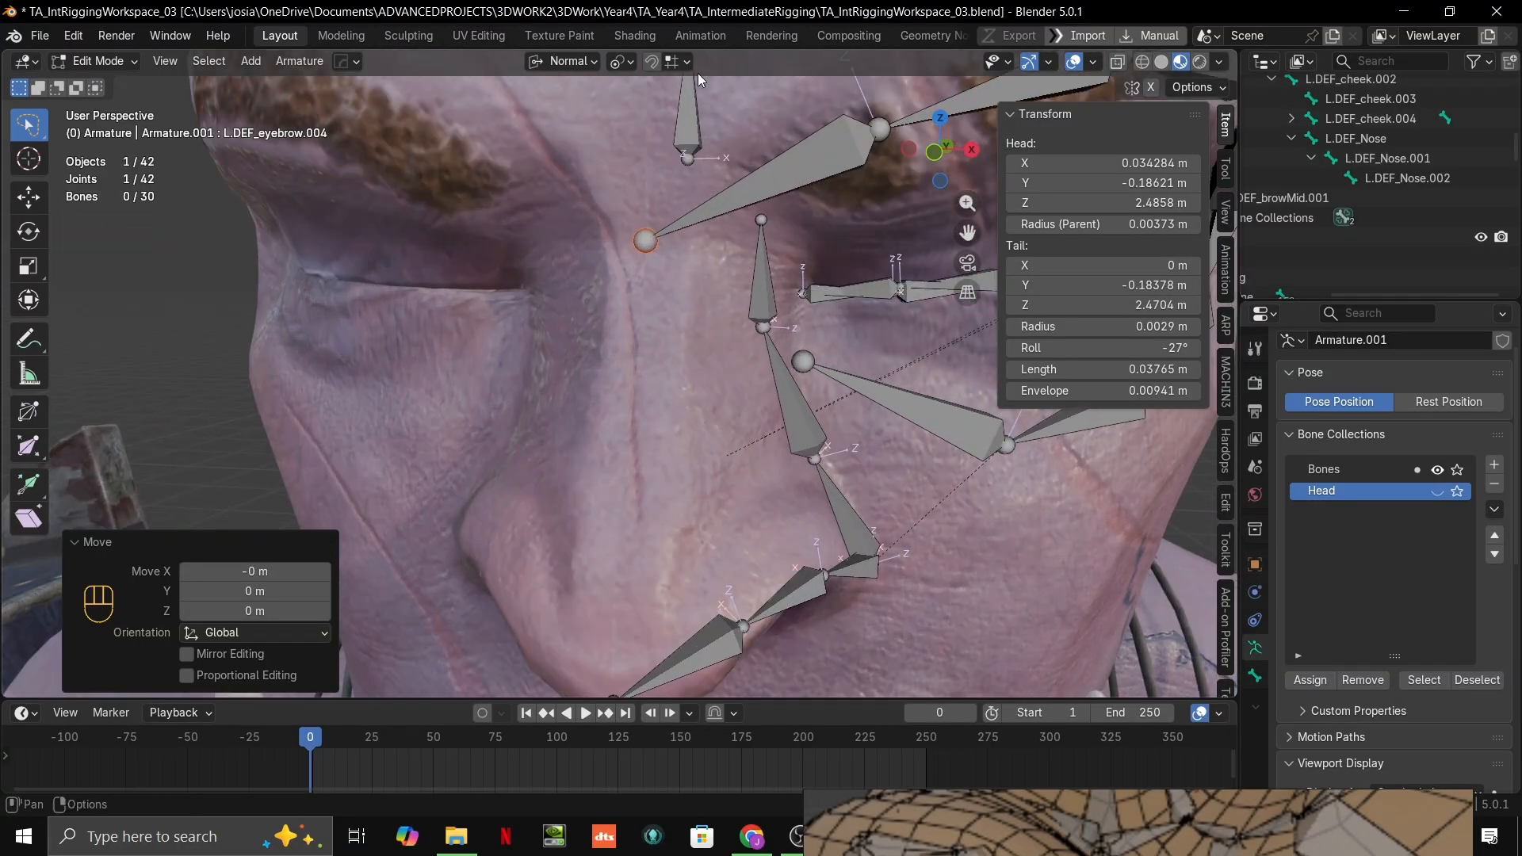
left_click(687, 61)
left_click(635, 245)
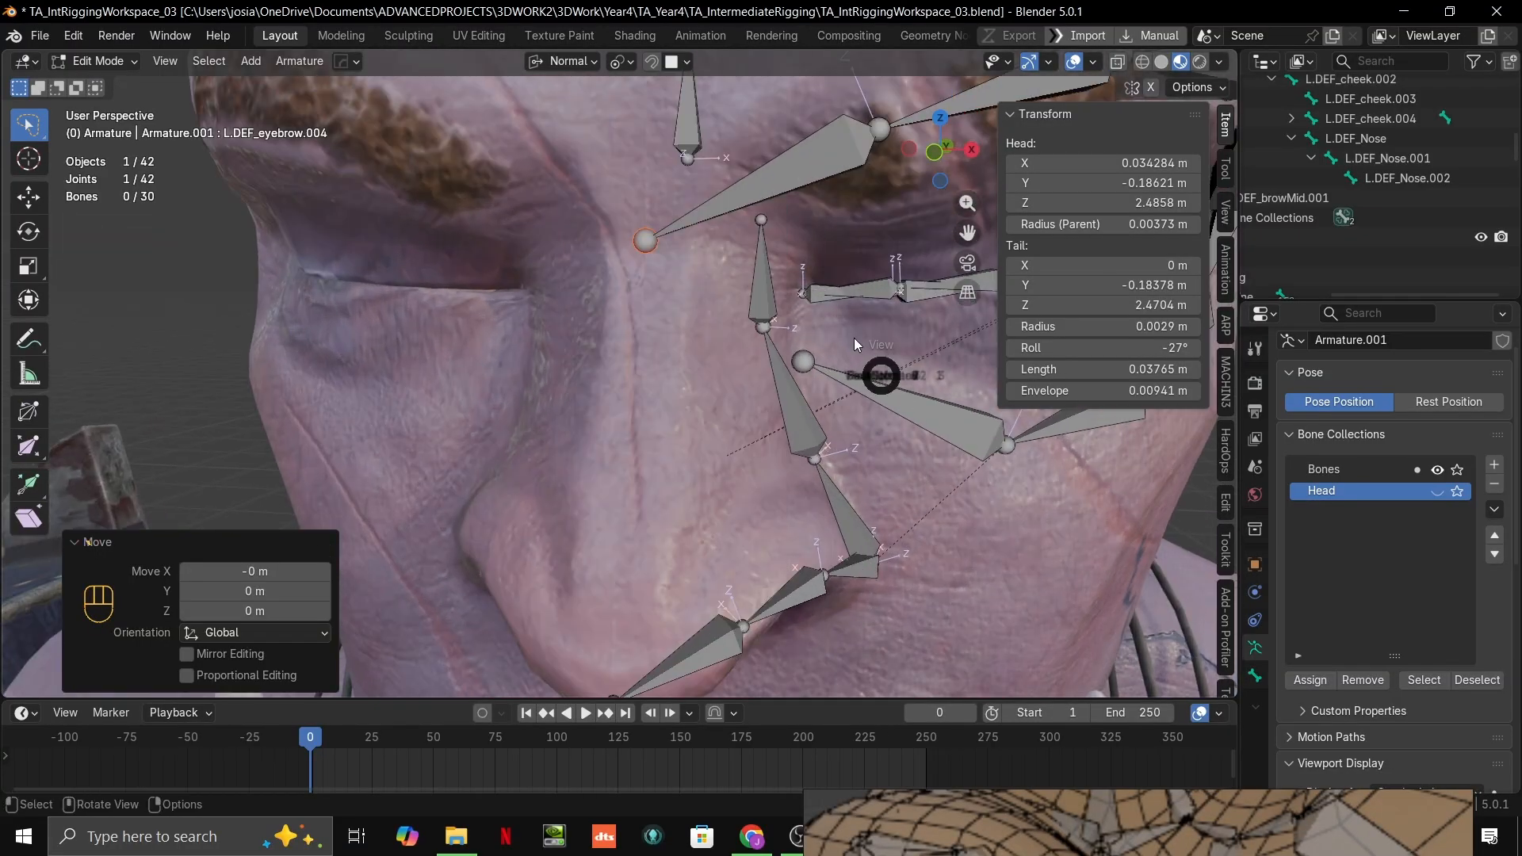
Step: In front view, extrude a bone about 0.007 m long straight down along global Z from the eyebrow chain's inner joint
key("KP_1")
key("e")
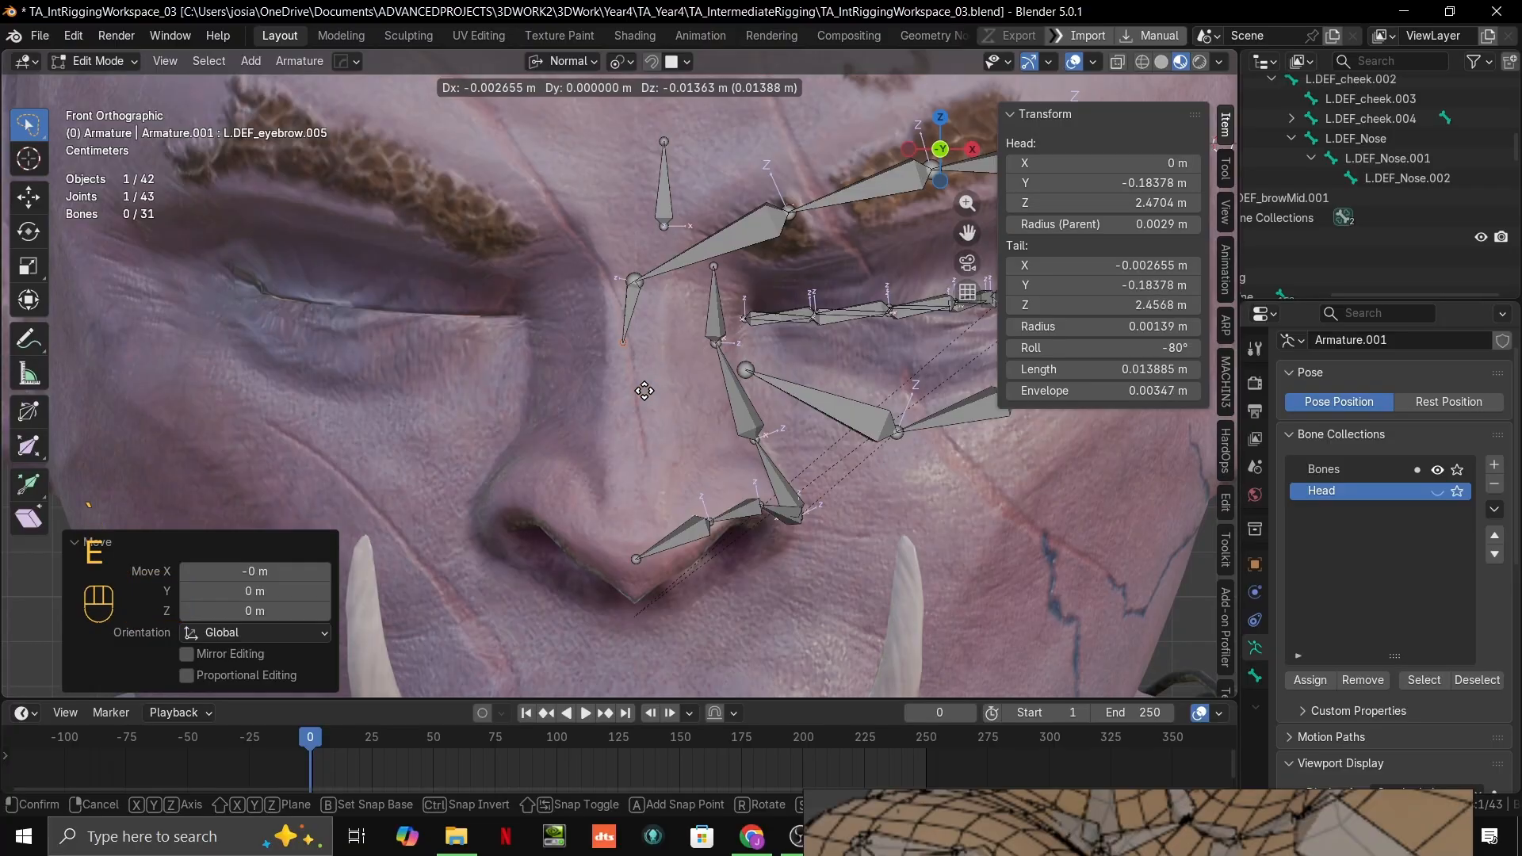
key("z")
key("z")
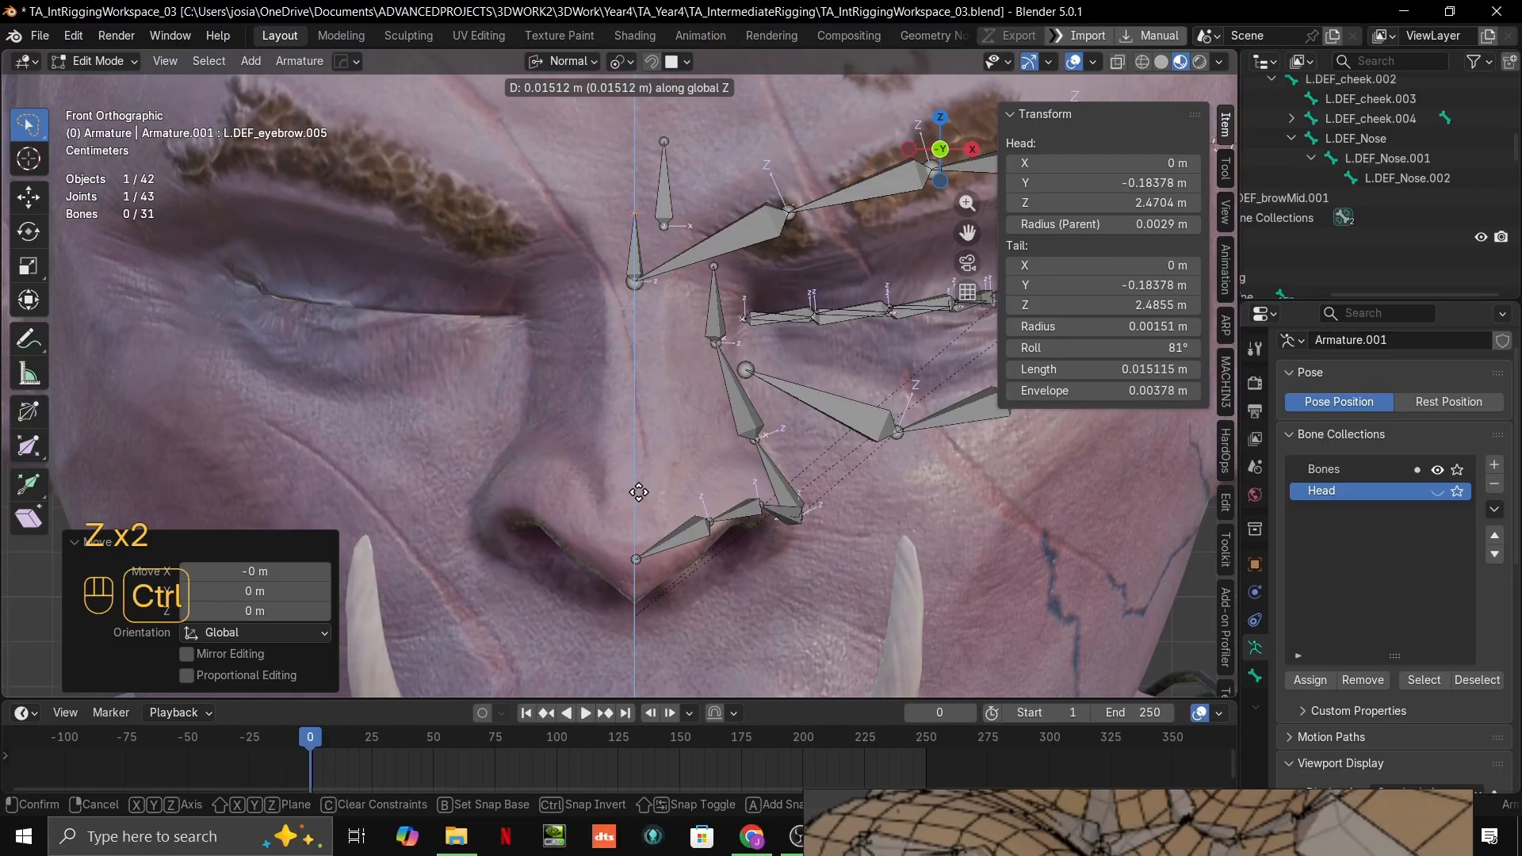
left_click(650, 464)
mouse_move(742, 396)
middle_mouse_down()
mouse_move(657, 402)
mouse_move(732, 402)
middle_mouse_up()
scroll(657, 402, "up", 3)
key("grave")
left_click(586, 213)
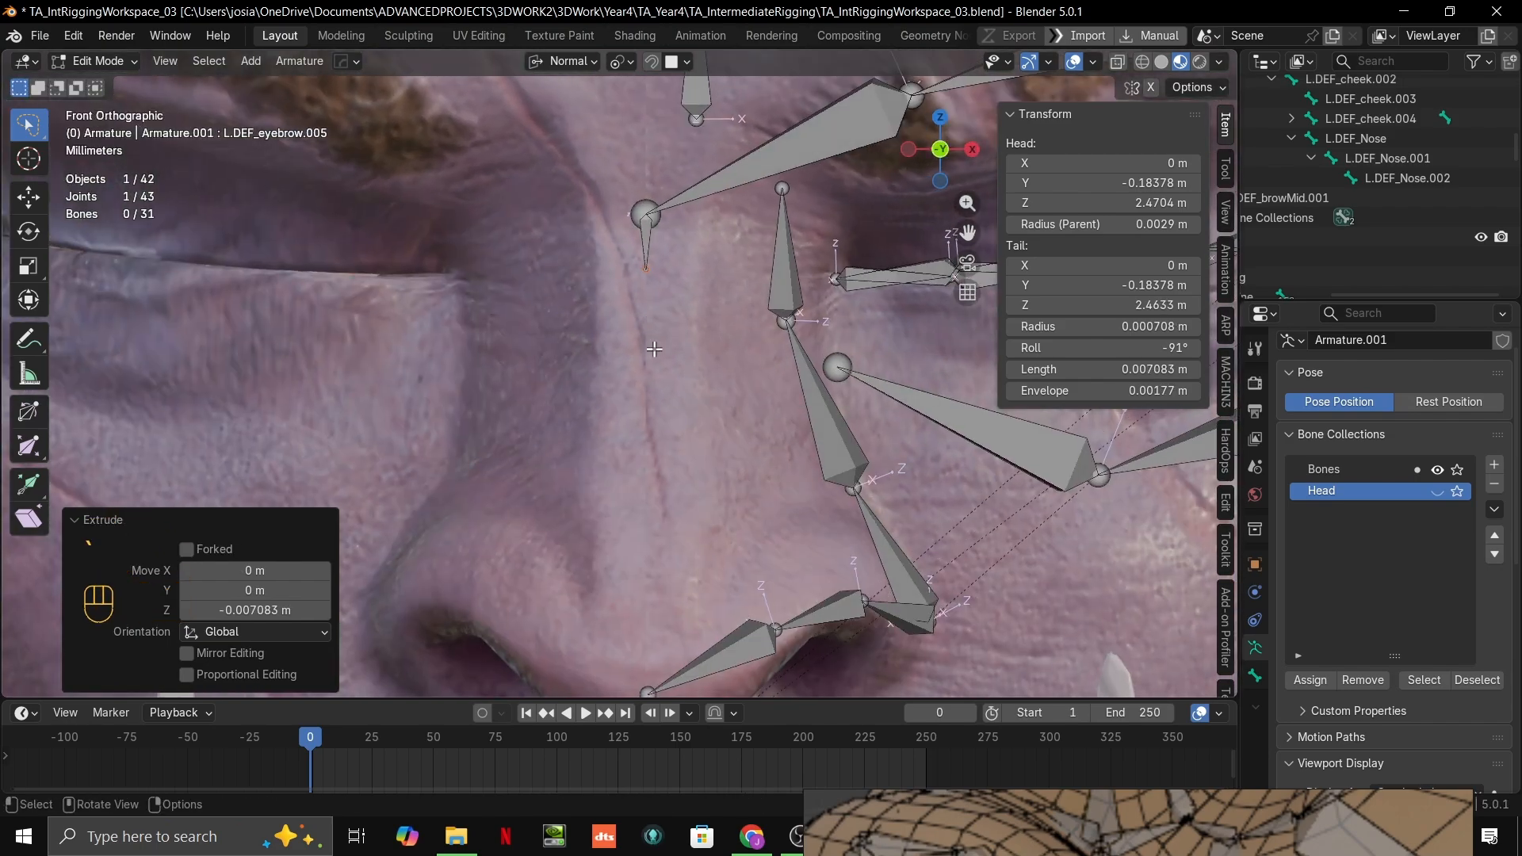
Step: Snap the new bone's tip onto the nose bridge surface so the bone is about 0.030 m long
key("g")
key("ctrl")
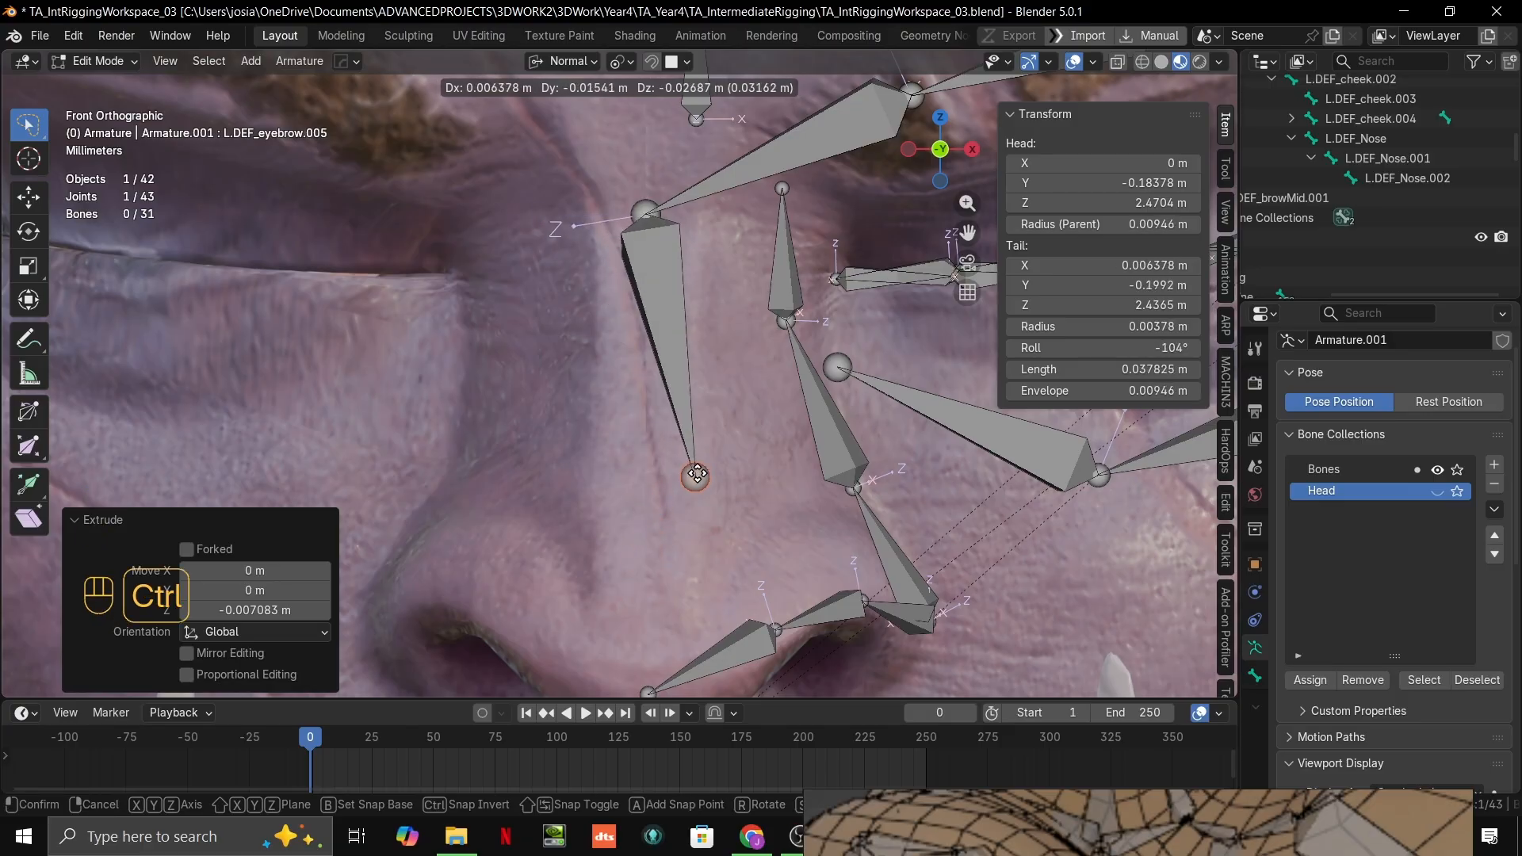
left_click(647, 424)
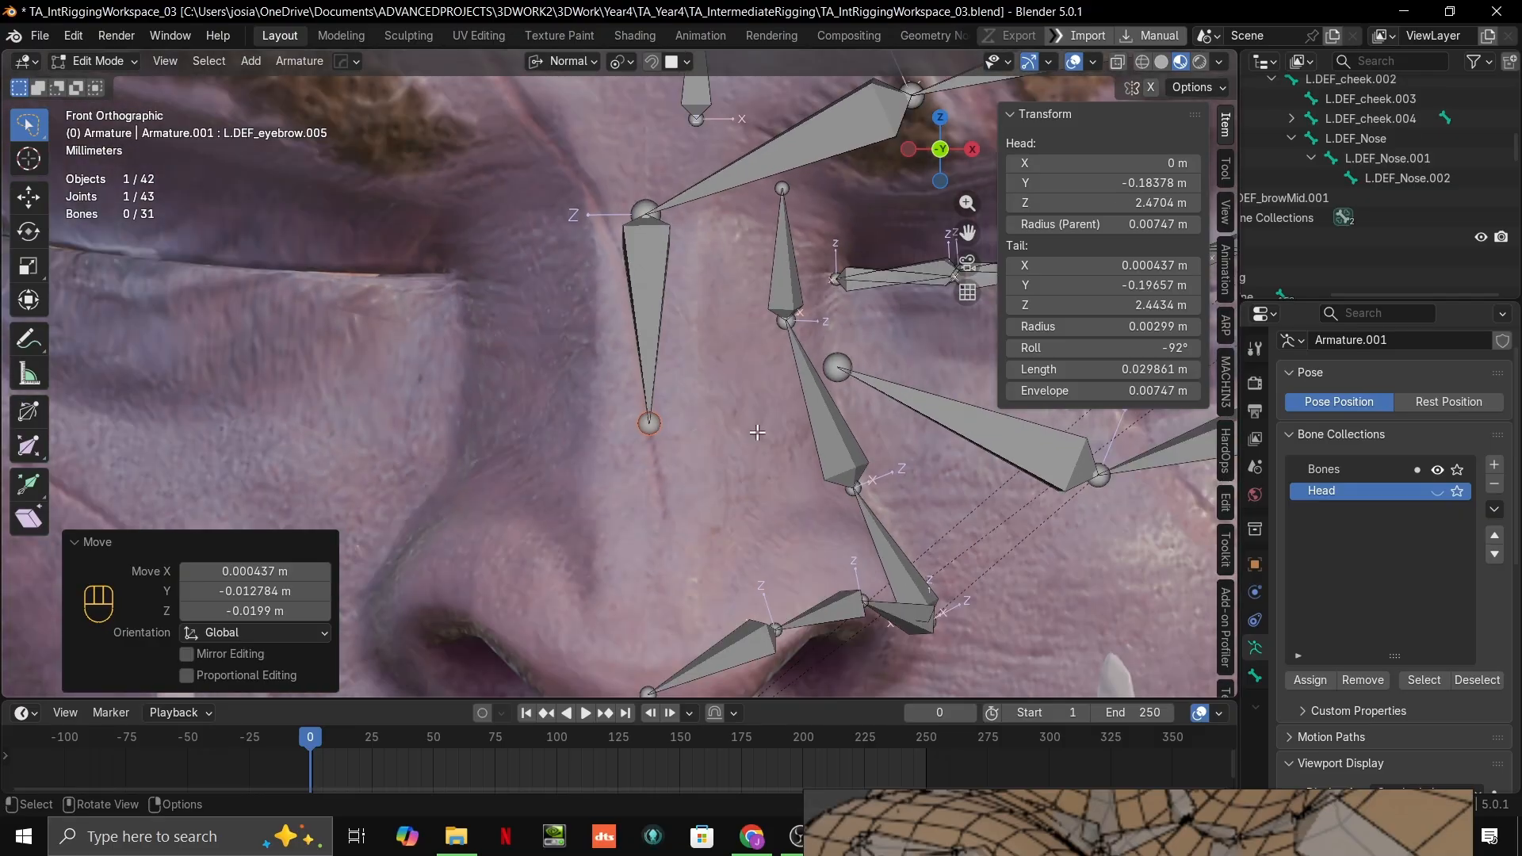
Step: Try extruding a second bone about 0.030 m long down the bridge towards the tip of the nose
middle_click_drag(757, 432, 622, 444)
middle_click_drag(606, 508, 686, 423, "shift")
middle_click_drag(603, 444, 737, 441)
key("e")
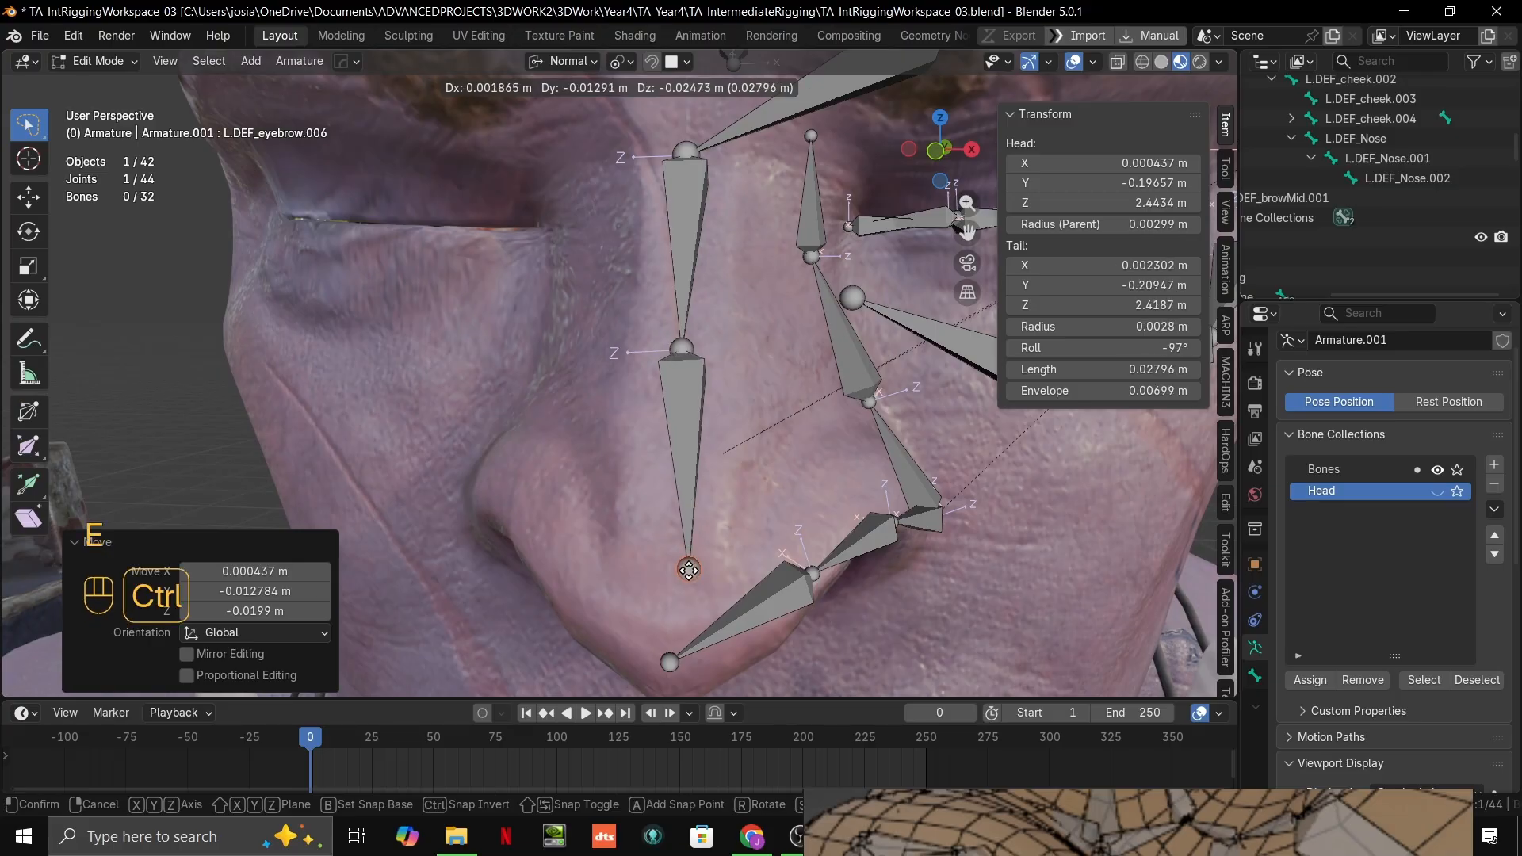
left_click(672, 591)
middle_click_drag(848, 423, 702, 429)
Step: Compare the bridge bones with the wireframe nose in the reference window, and undo the second bridge bone
key("alt+Tab")
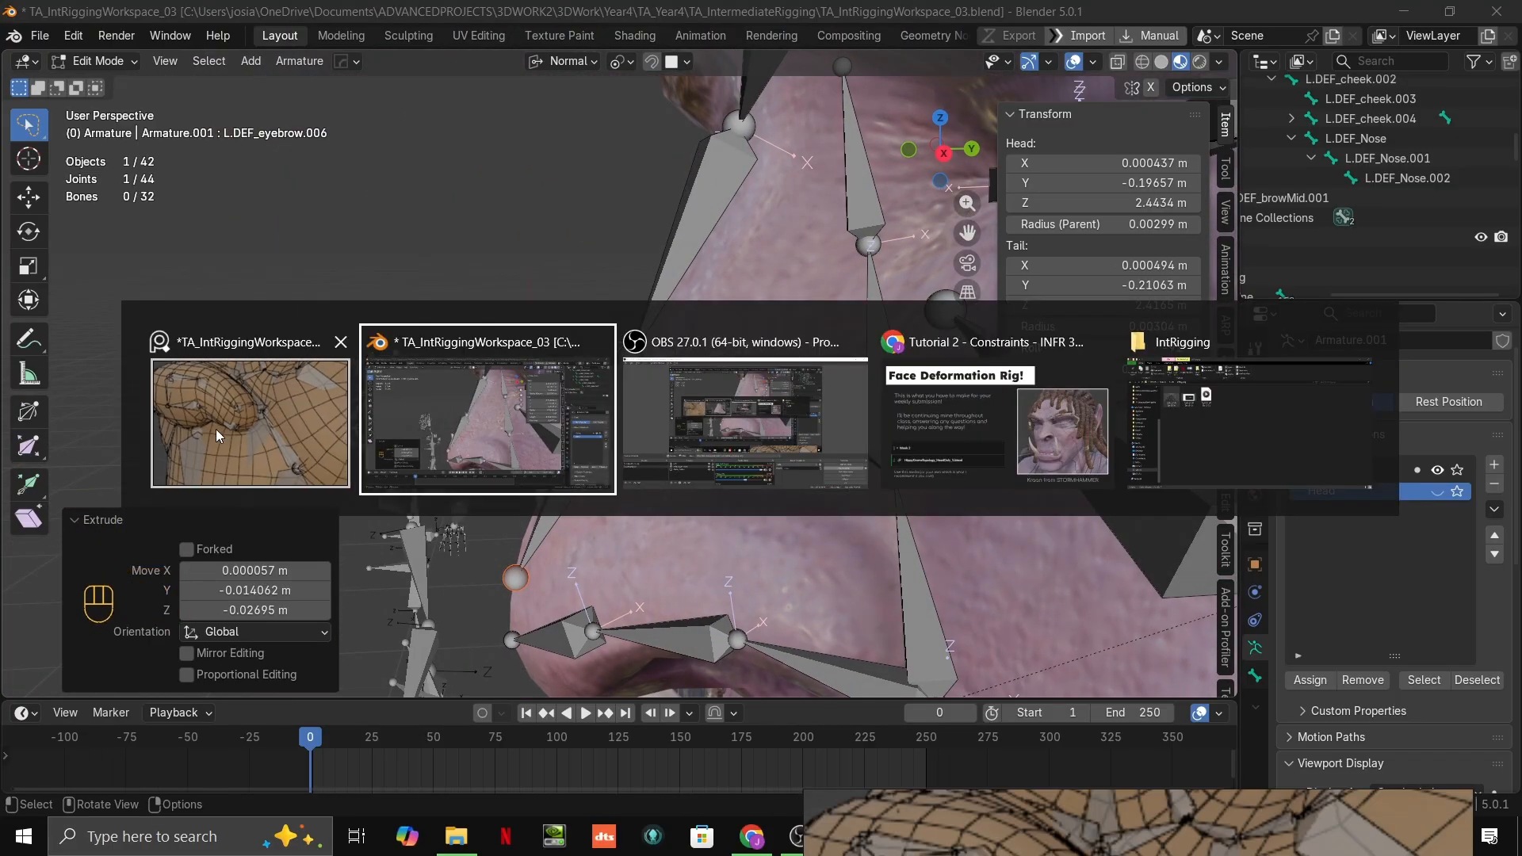
scroll(1023, 432, "down", 5)
middle_click_drag(1006, 430, 1016, 525)
scroll(1016, 526, "up", 5)
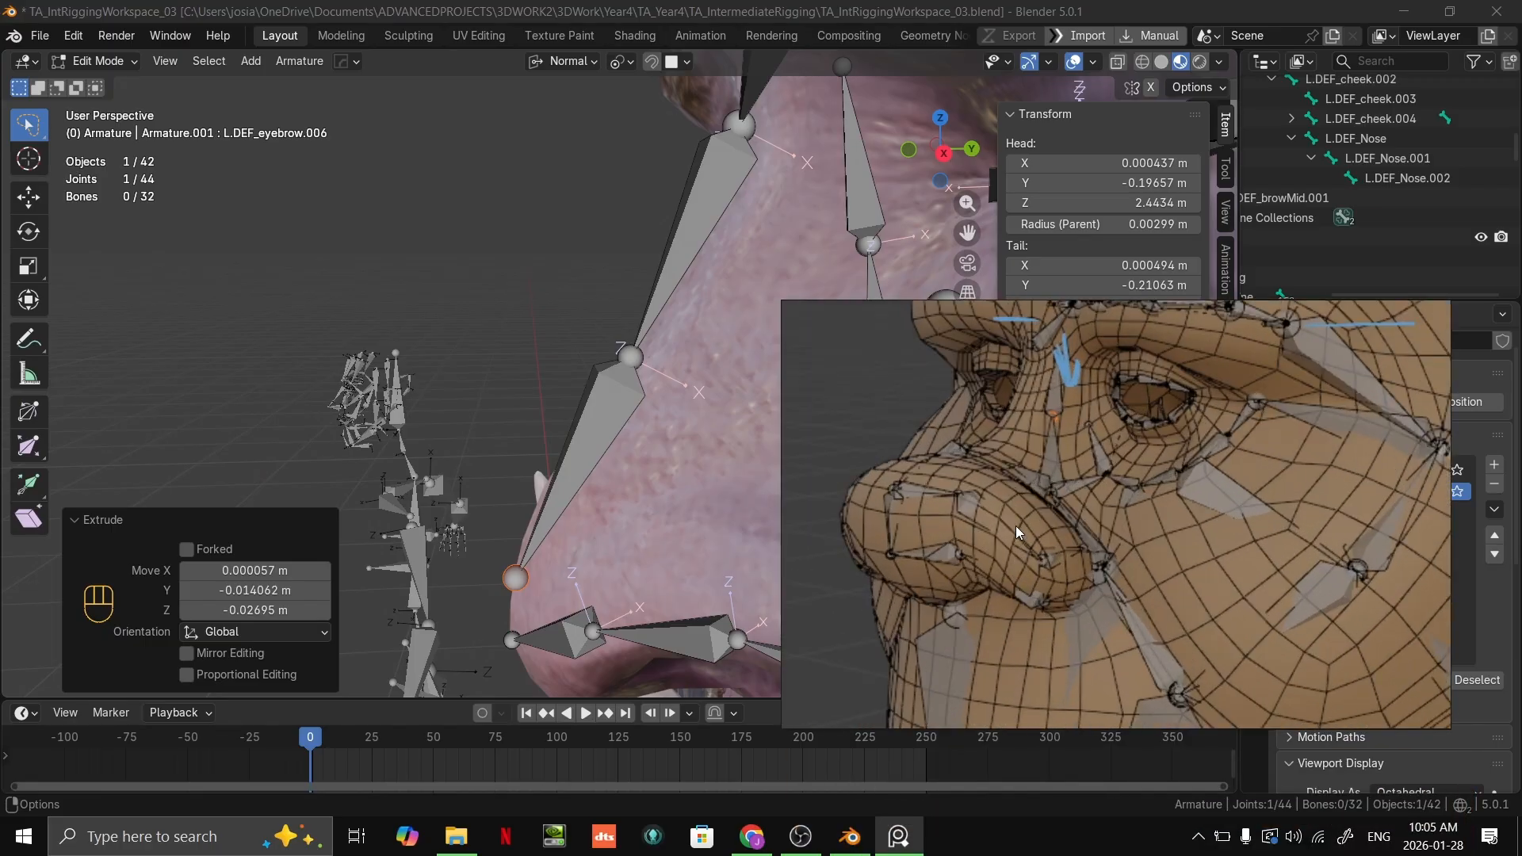
middle_click_drag(1050, 460, 1113, 549)
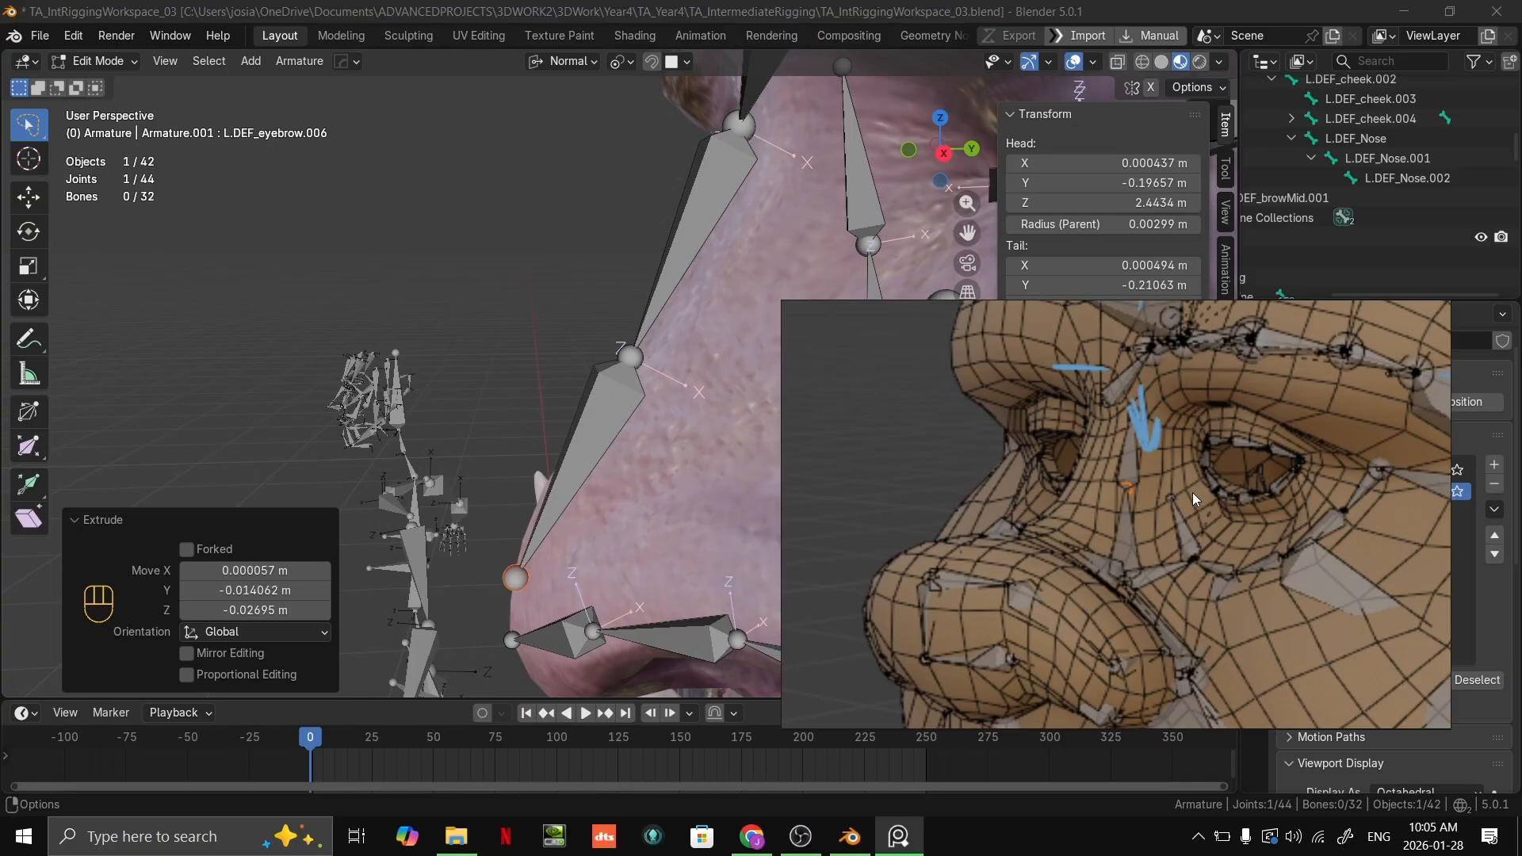
middle_click_drag(646, 198, 777, 218)
scroll(714, 206, "down", 2)
scroll(583, 451, "up", 2)
middle_click_drag(688, 315, 763, 263, "shift")
scroll(635, 362, "up", 1)
scroll(738, 356, "down", 1)
middle_click_drag(713, 420, 703, 375, "shift")
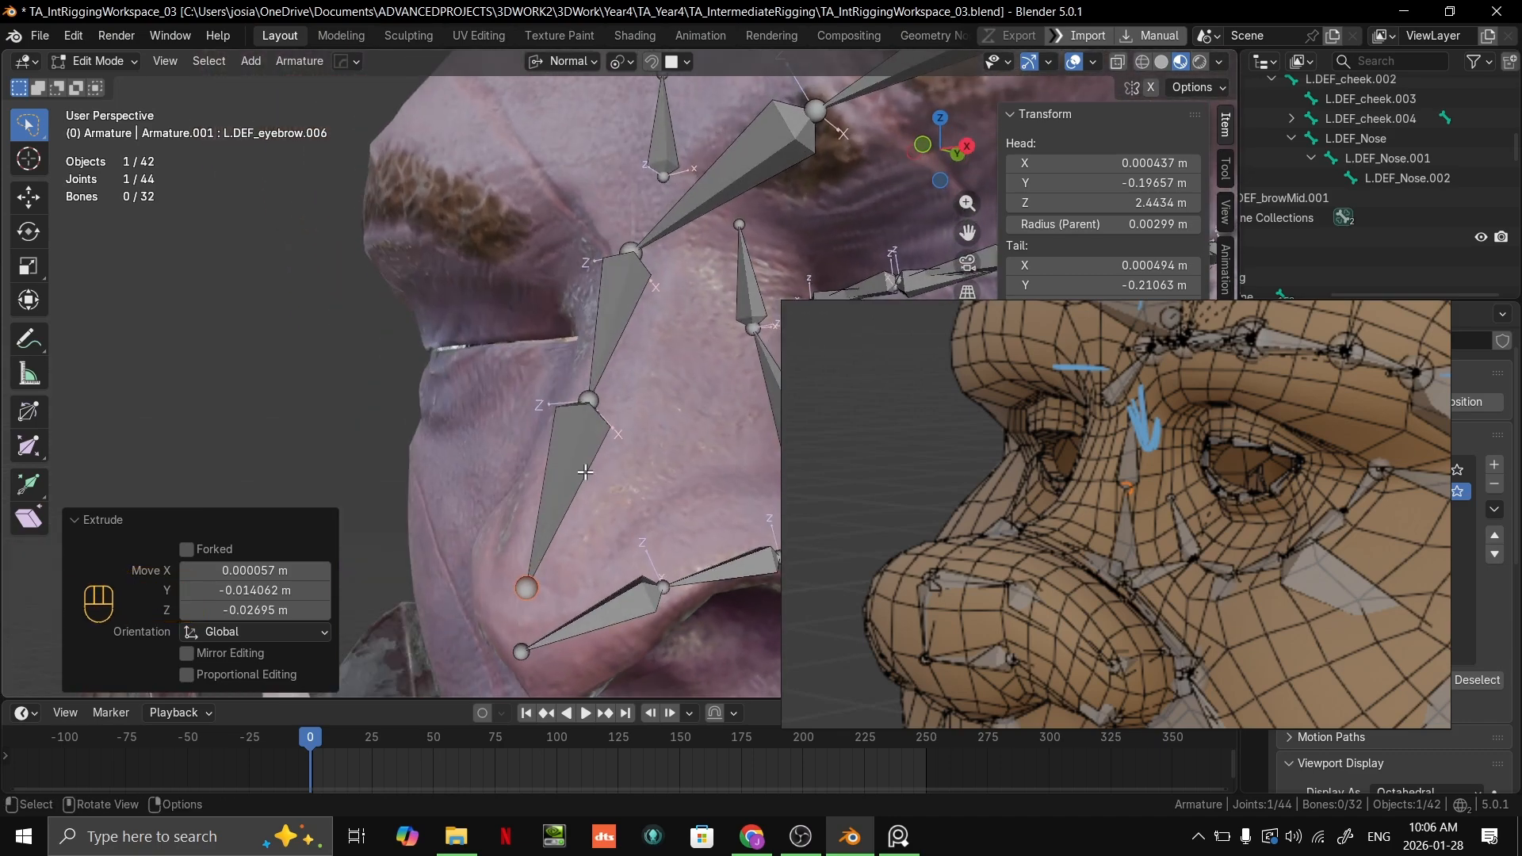
key("ctrl+z")
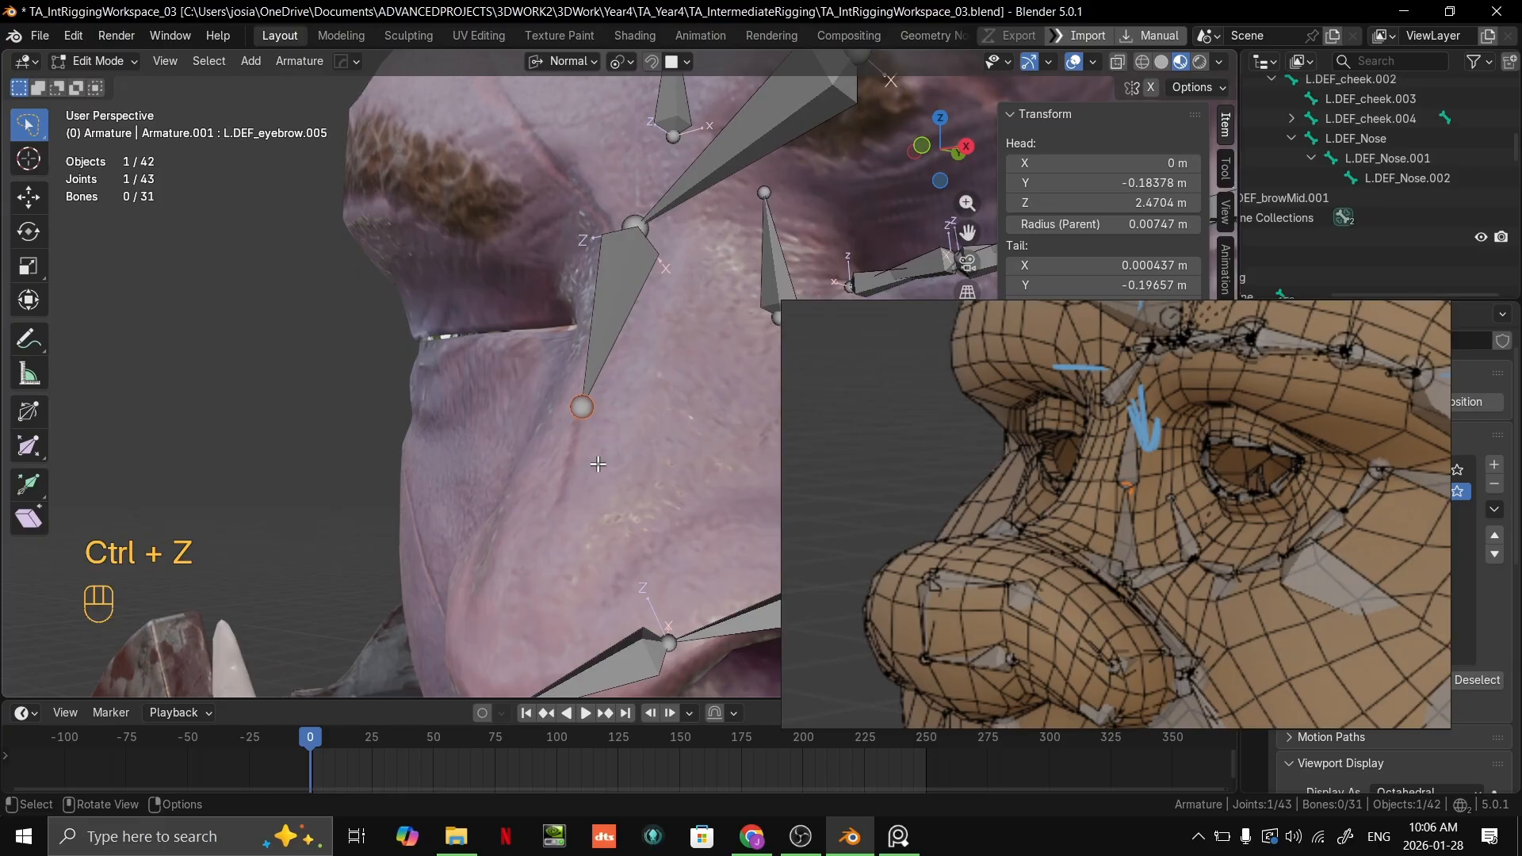
Step: Rename the bone below the eyebrow chain's inner joint as L.DEF_noseBridge
left_click(623, 314)
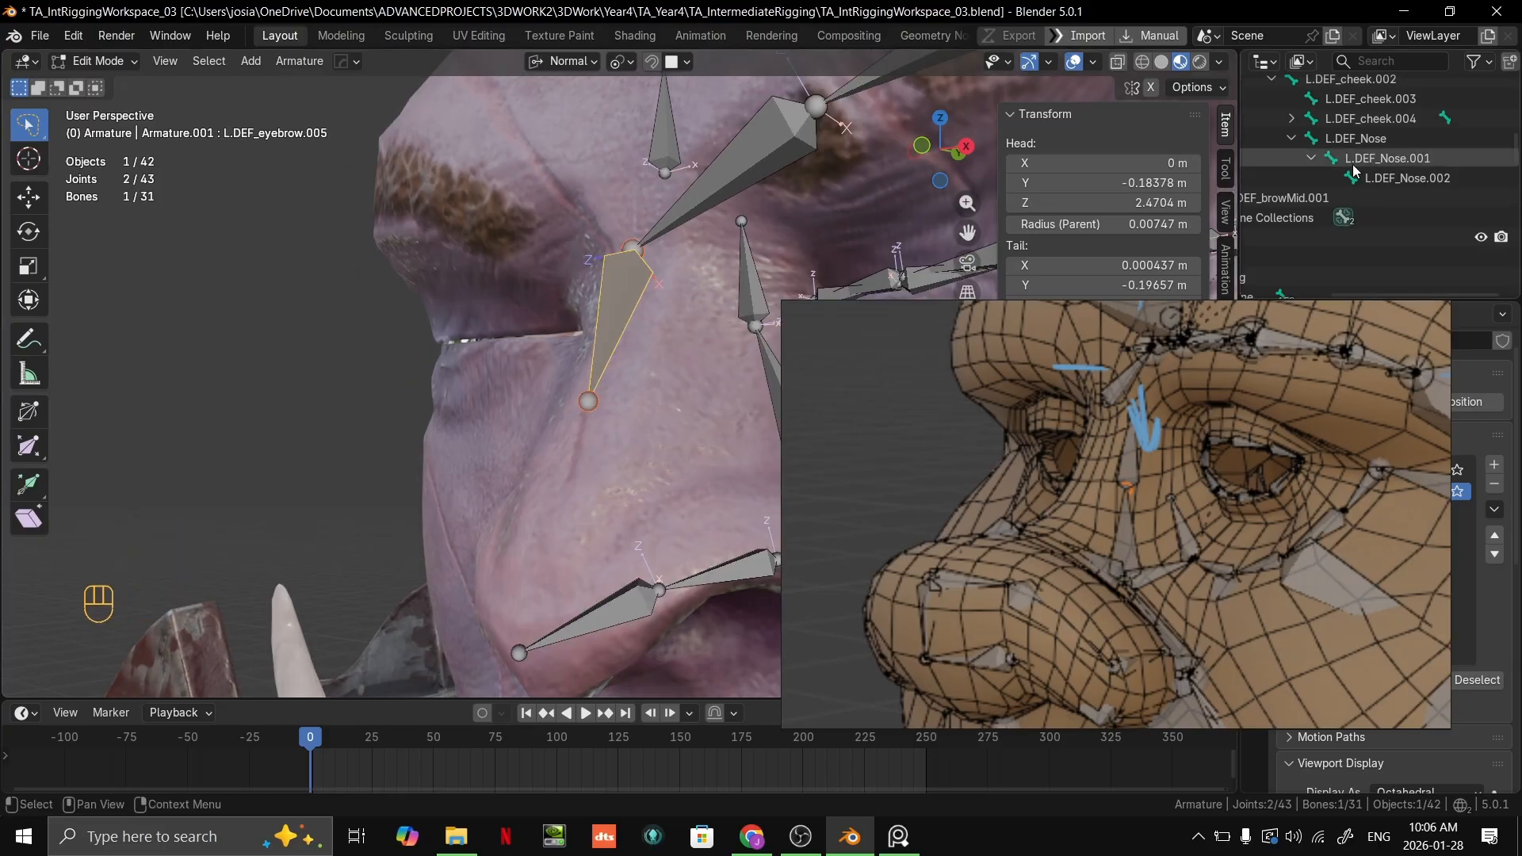
scroll(1427, 182, "up", 5)
double_click(1461, 176)
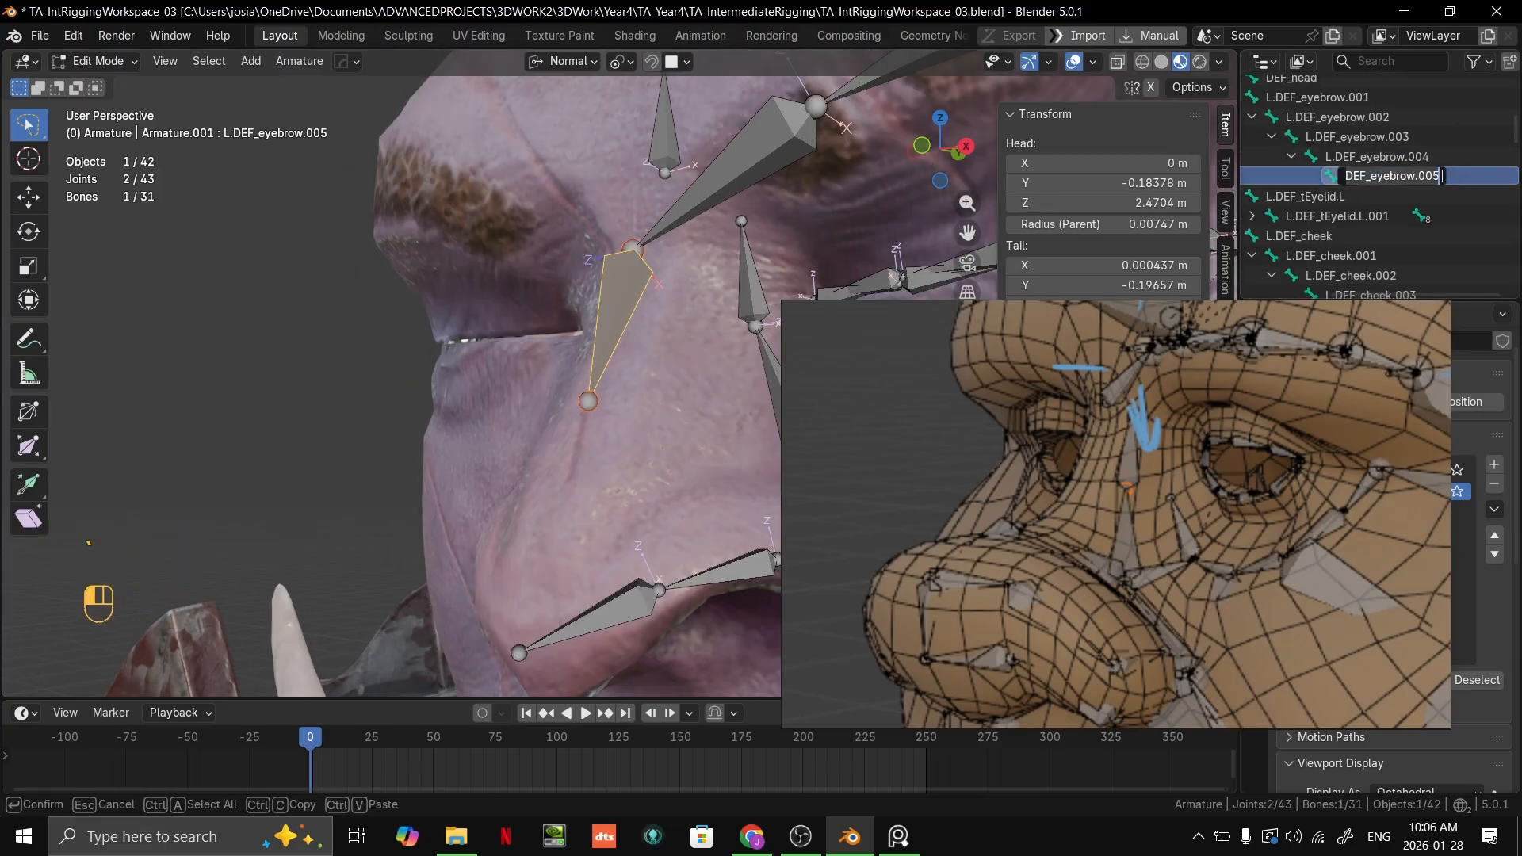
type("nose")
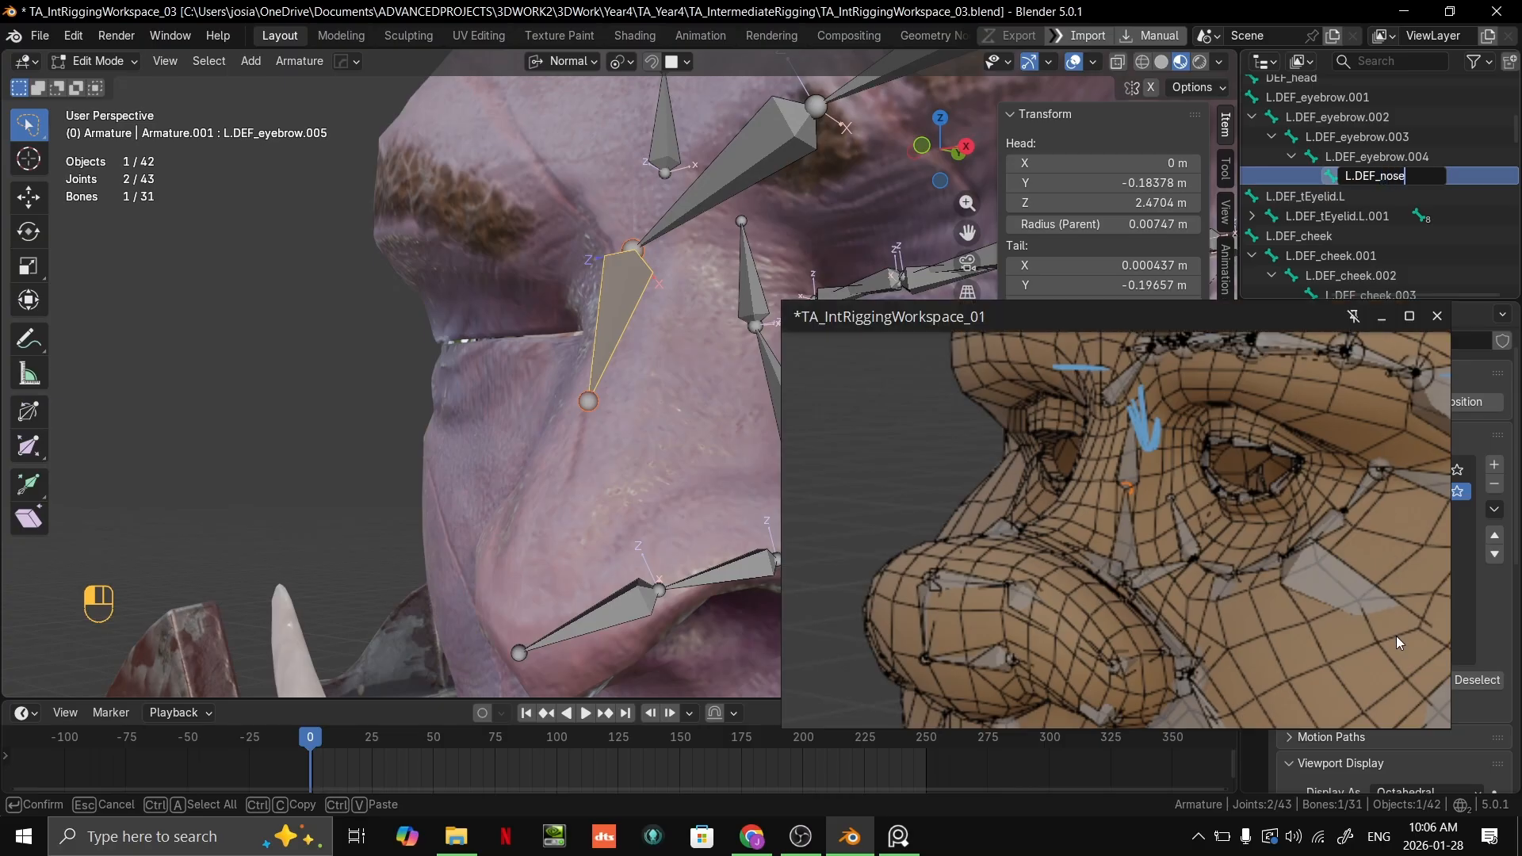
type("Brid")
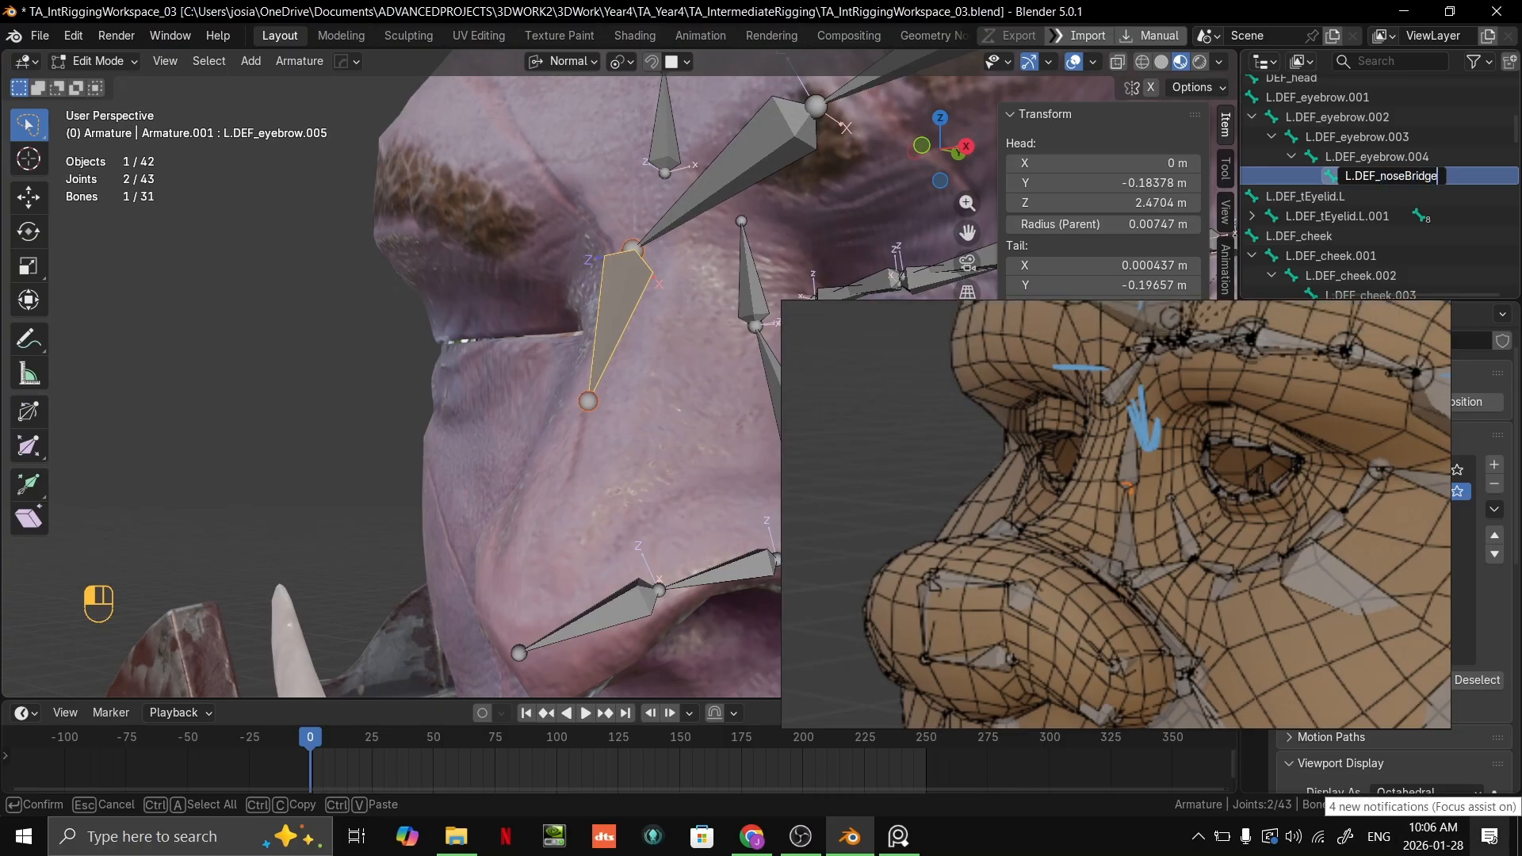
type("ge")
key("Return")
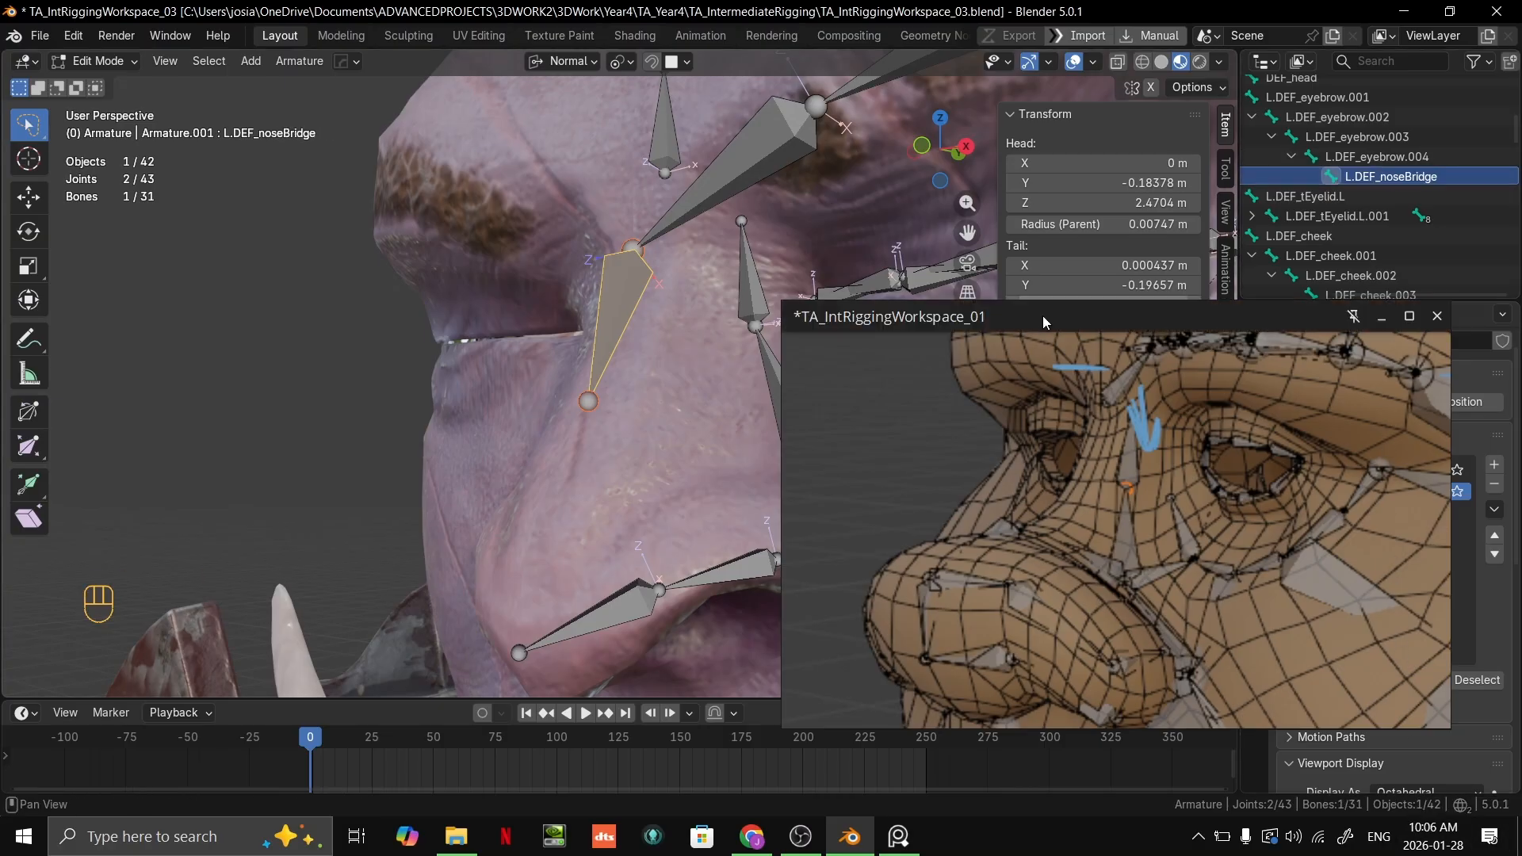
Step: Shorten the first nose bridge bone by moving its tip about 0.009 m up along the bridge
left_click(589, 403)
middle_click_drag(590, 406, 618, 427)
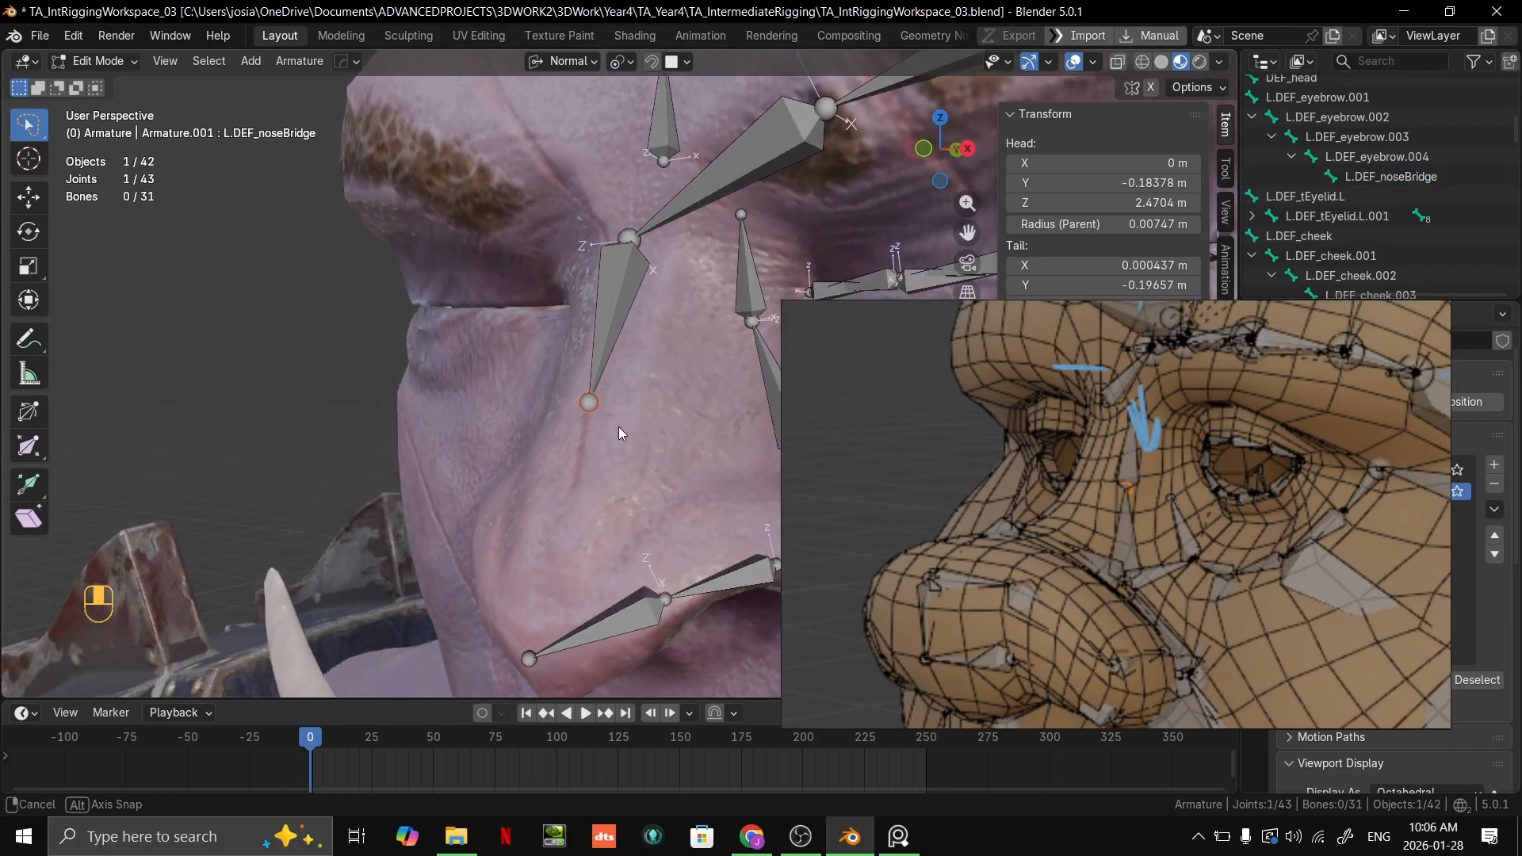
key("g")
left_click(631, 365)
Step: Extrude two more bones down the bridge, about 0.020 m and 0.027 m long, ending beside the nostril chain's tip
key("e")
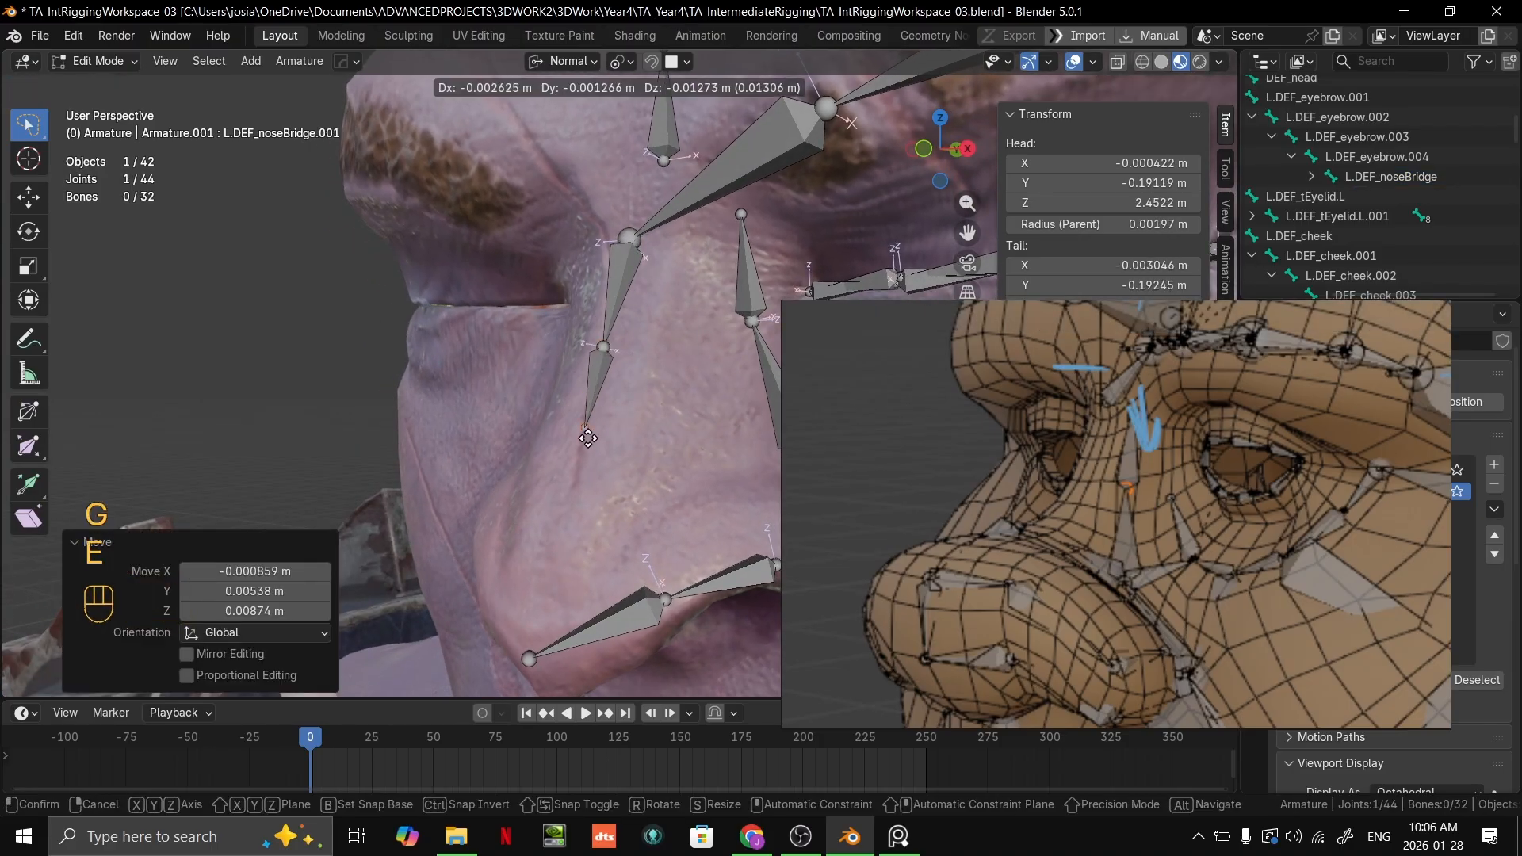
left_click(579, 461)
key("e")
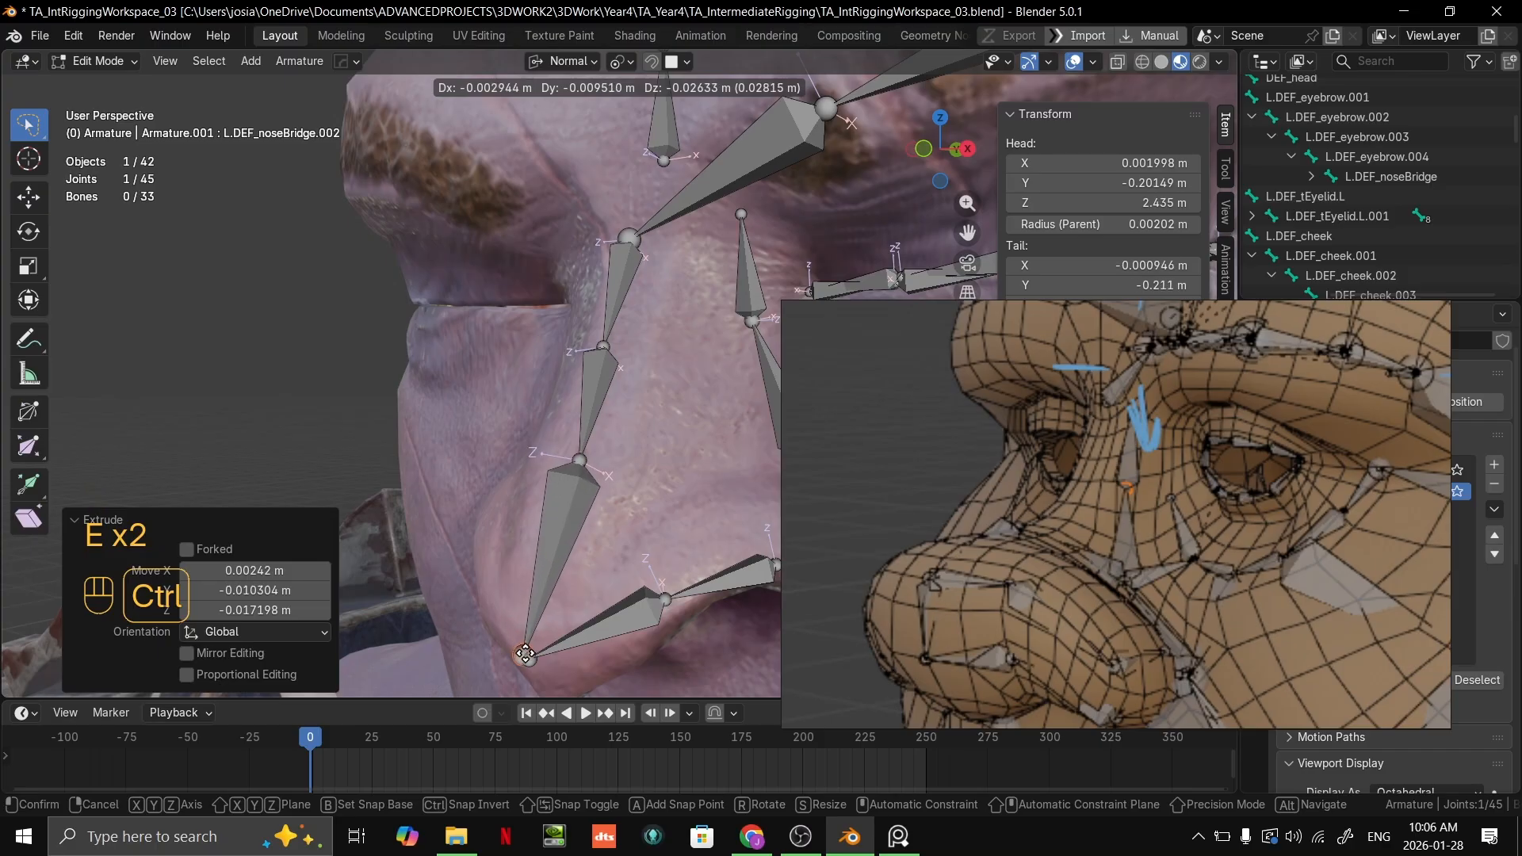
left_click(529, 646, "ctrl")
middle_click_drag(634, 559, 702, 546)
key("grave")
middle_click_drag(682, 486, 688, 404, "shift")
key("alt+Tab")
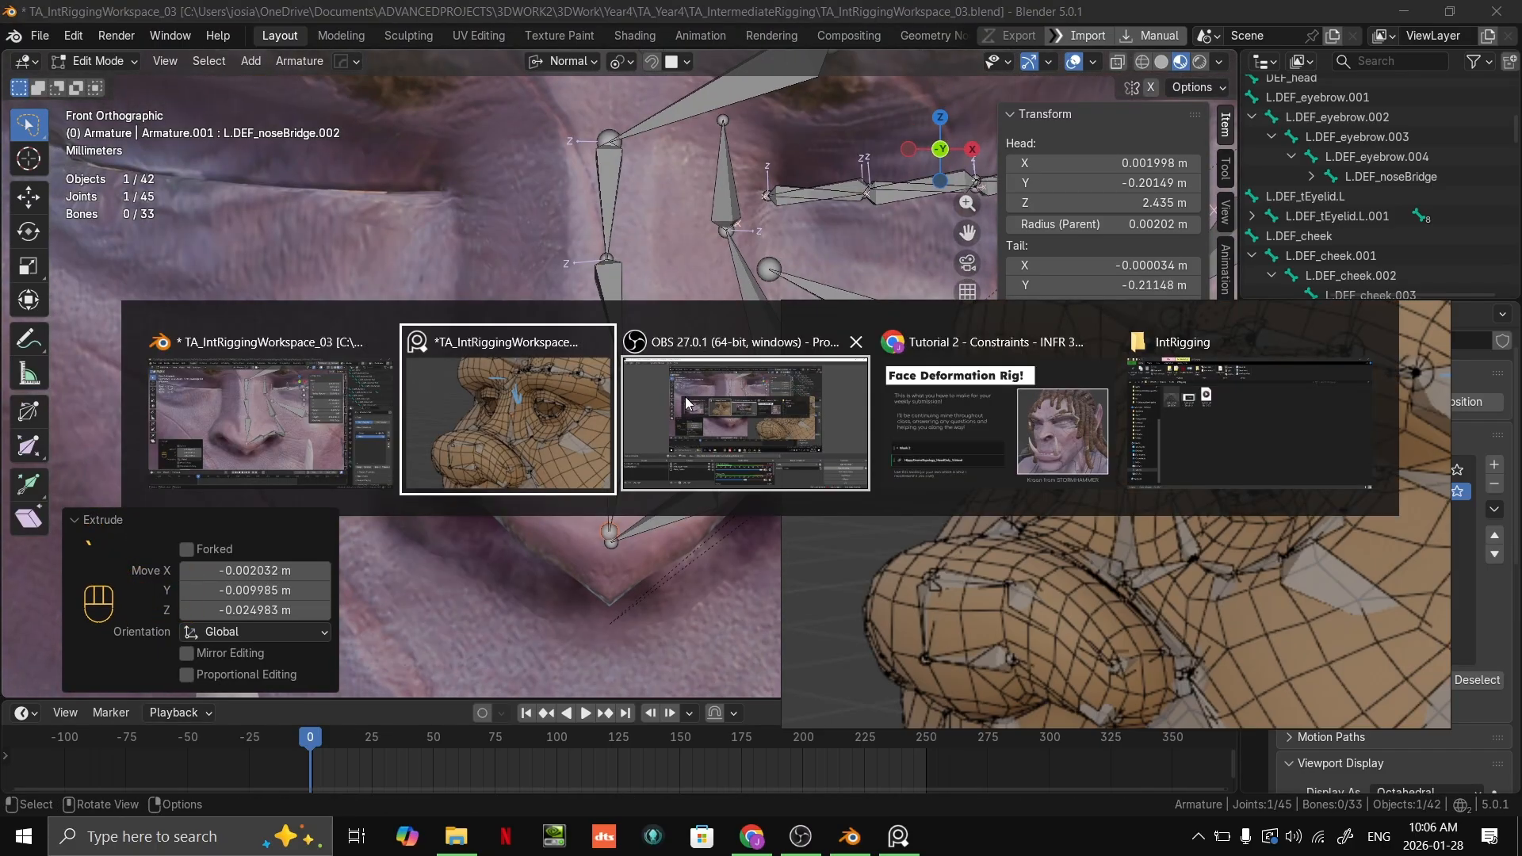
left_click(621, 378)
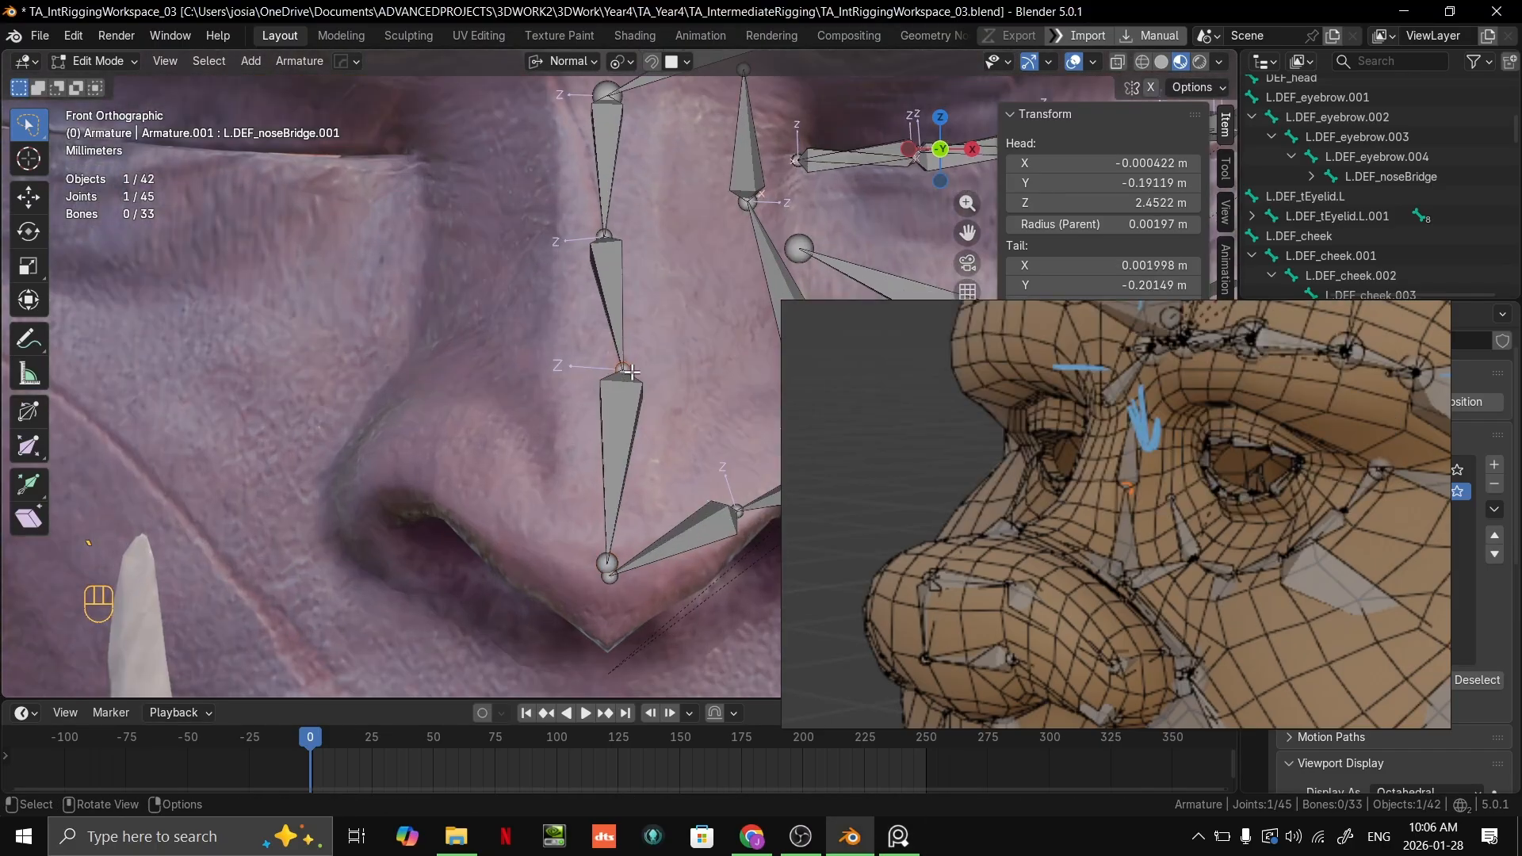
key("g")
key("x")
key("x")
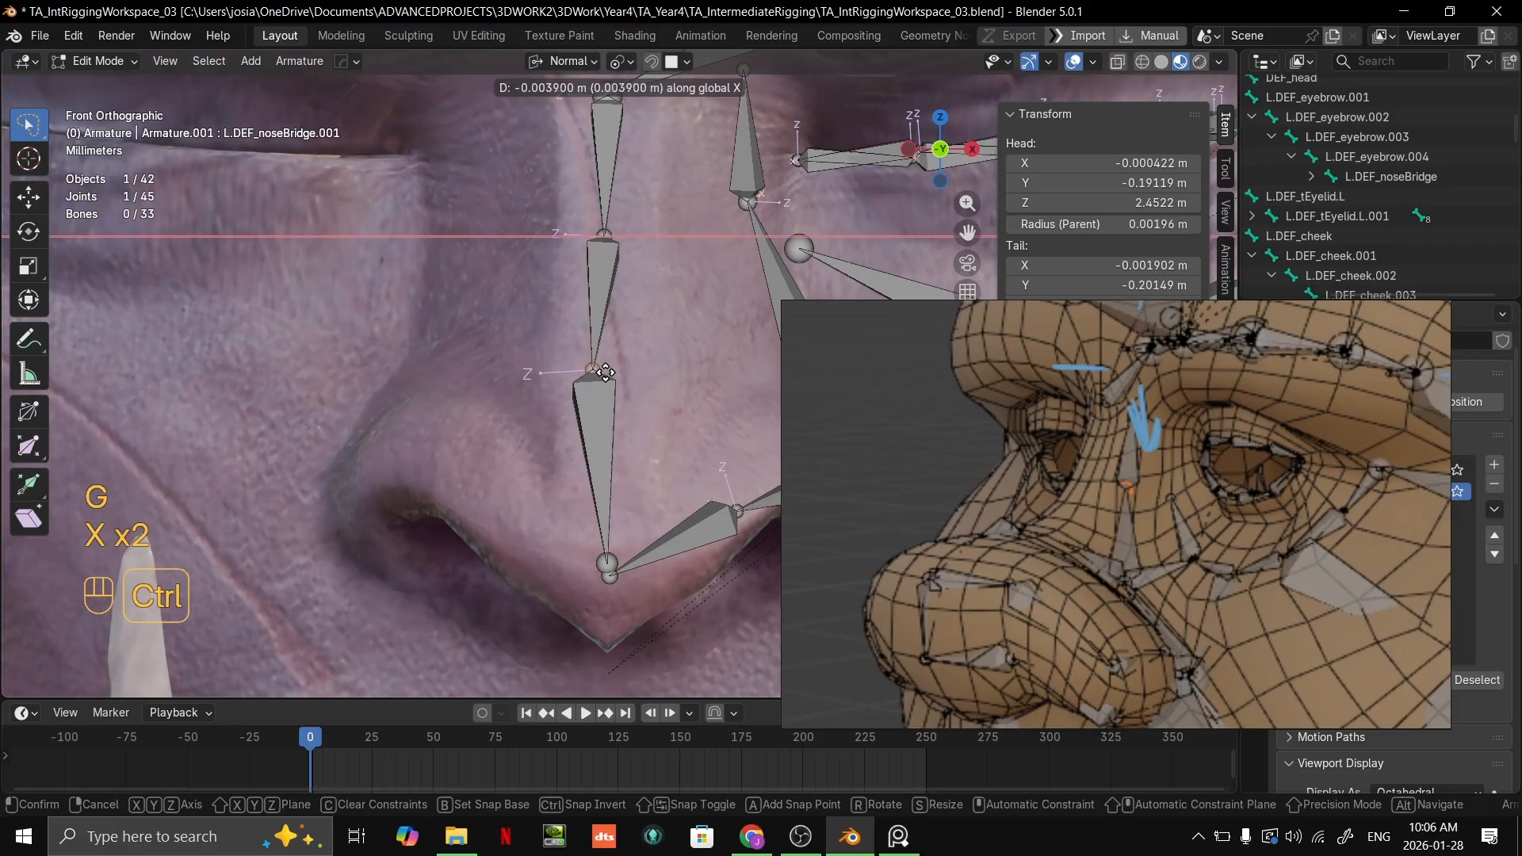
right_click(611, 373, "ctrl")
Step: Change the snap target from Face to Grid
left_click(679, 62)
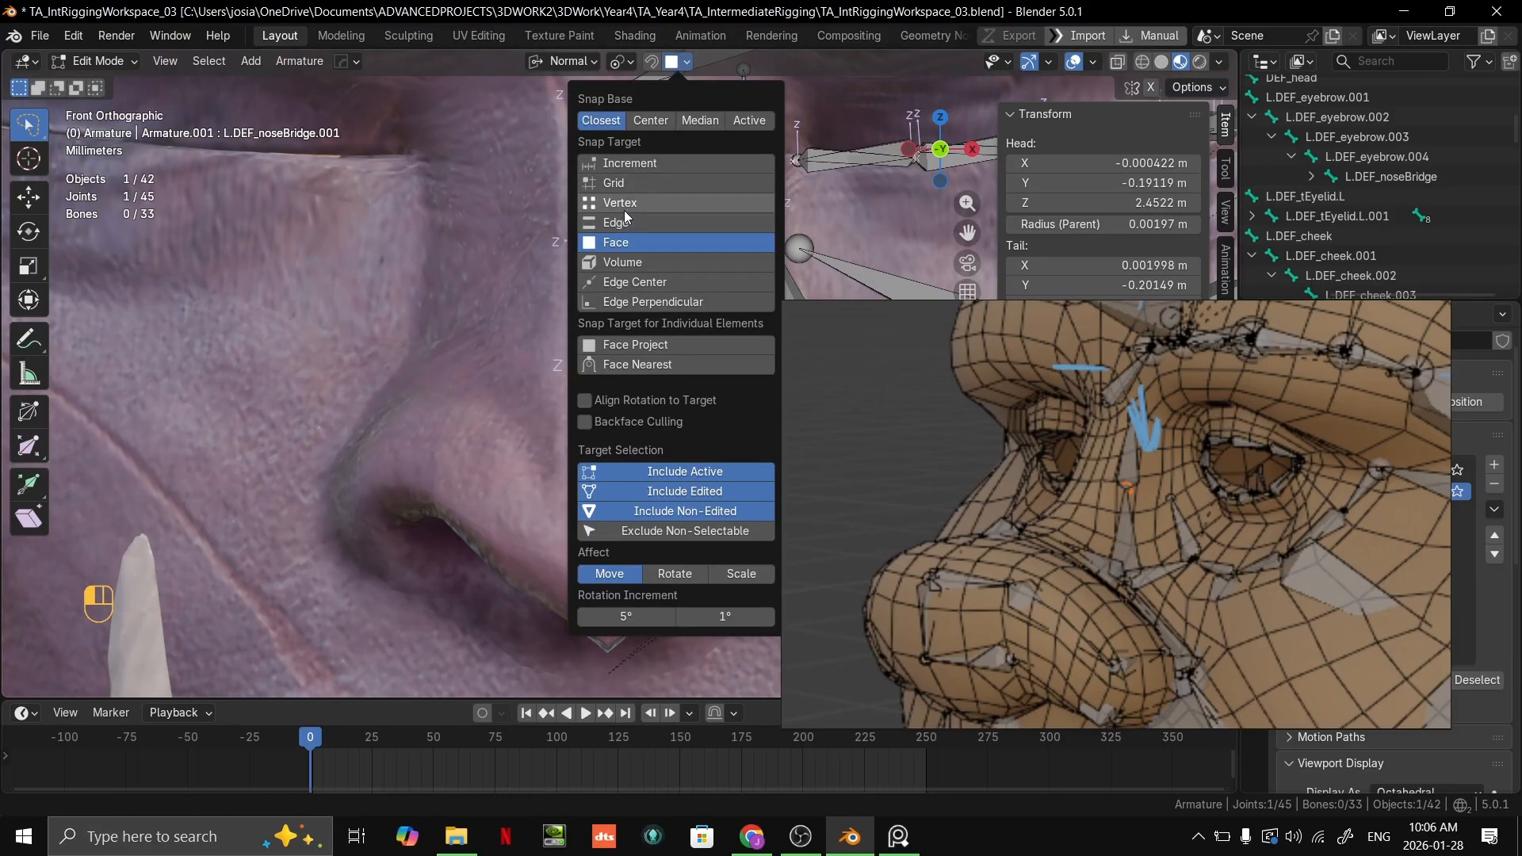
left_click(623, 187)
key("g")
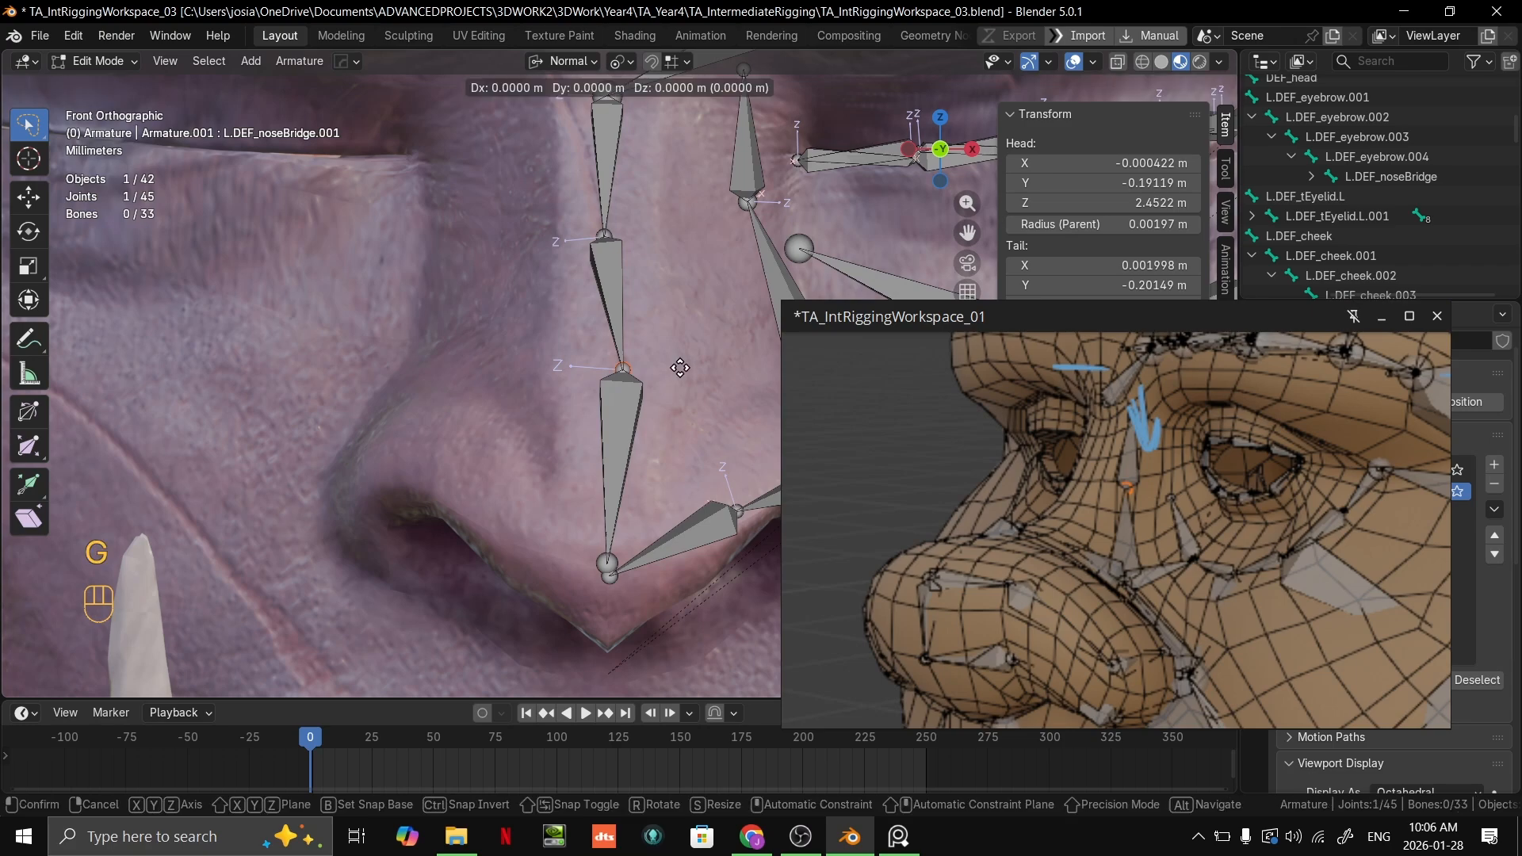
key("x")
key("g")
key("x")
Step: Snap the joint between the second and third bridge bones to the face's centre line along the global X axis
key("x")
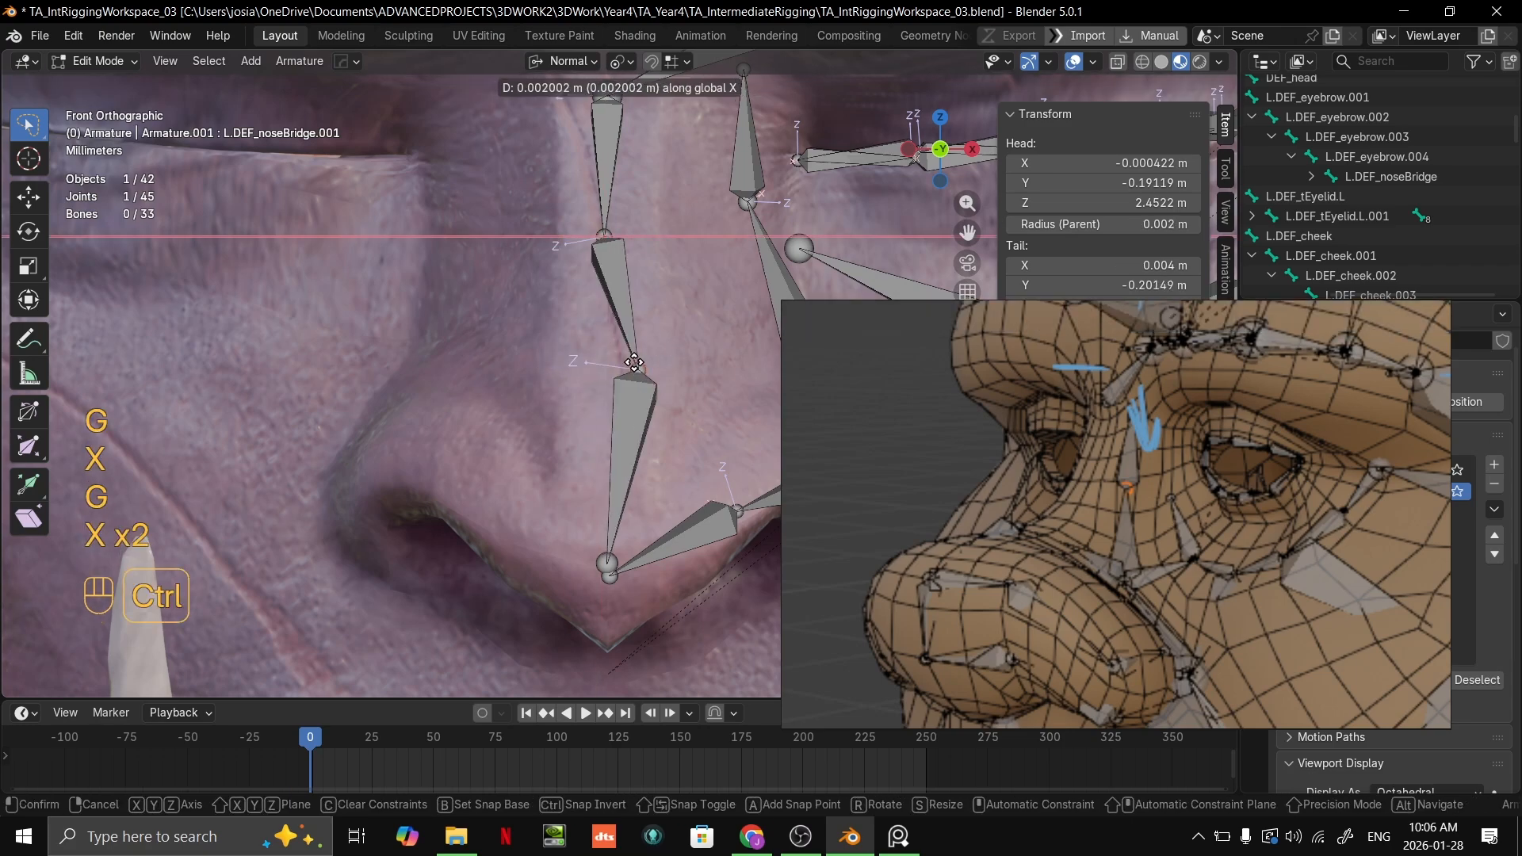
right_click(608, 377)
scroll(620, 376, "down", 5)
key("g")
key("x")
key("x")
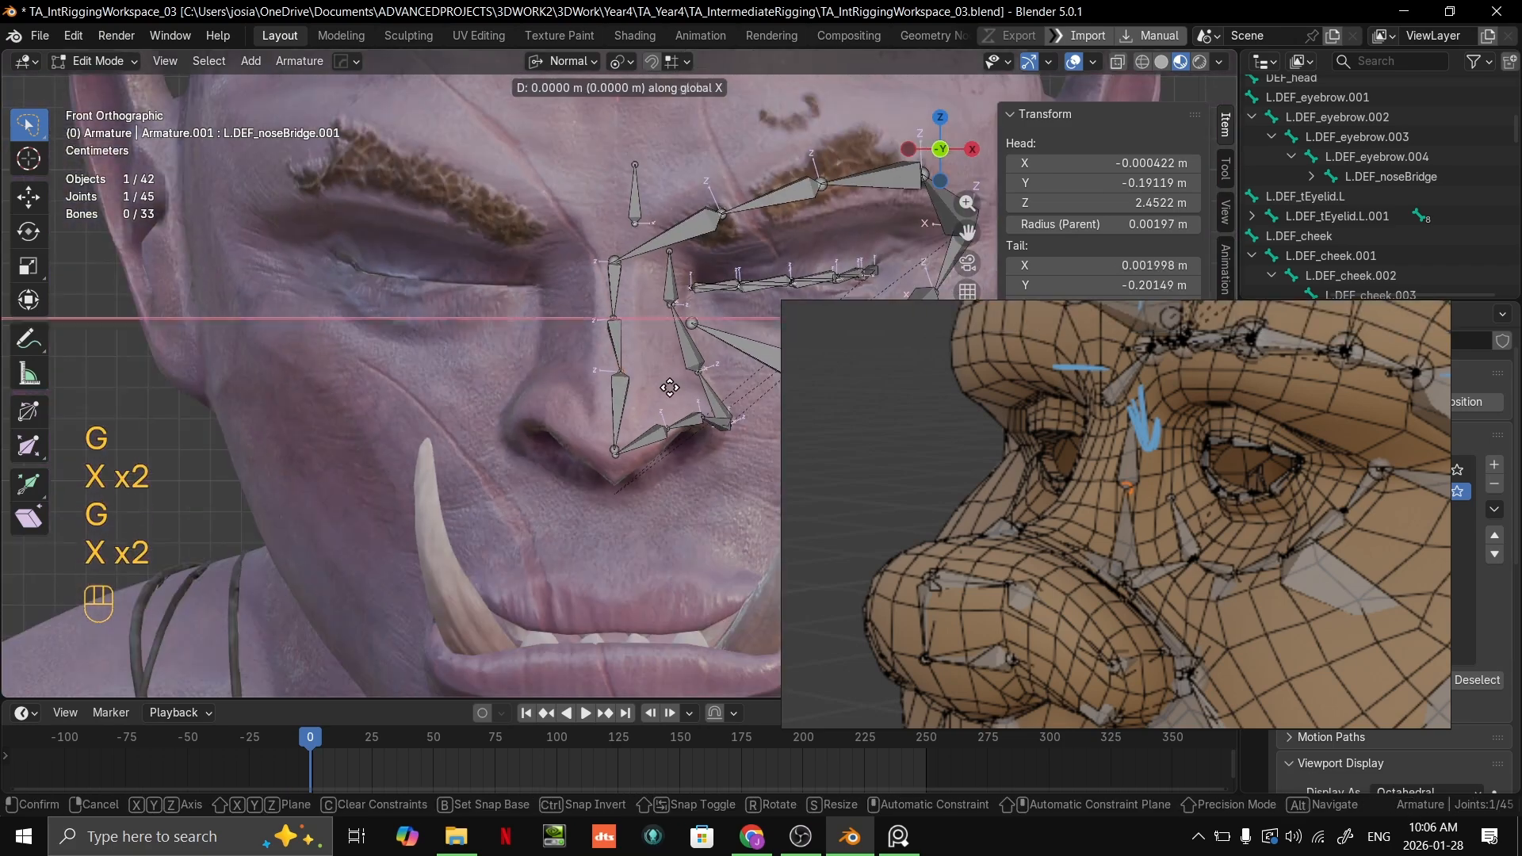
left_click(617, 382, "ctrl")
Step: Snap the joint between the first and second bridge bones to the centre line along the global X axis
left_click(617, 325)
key("g")
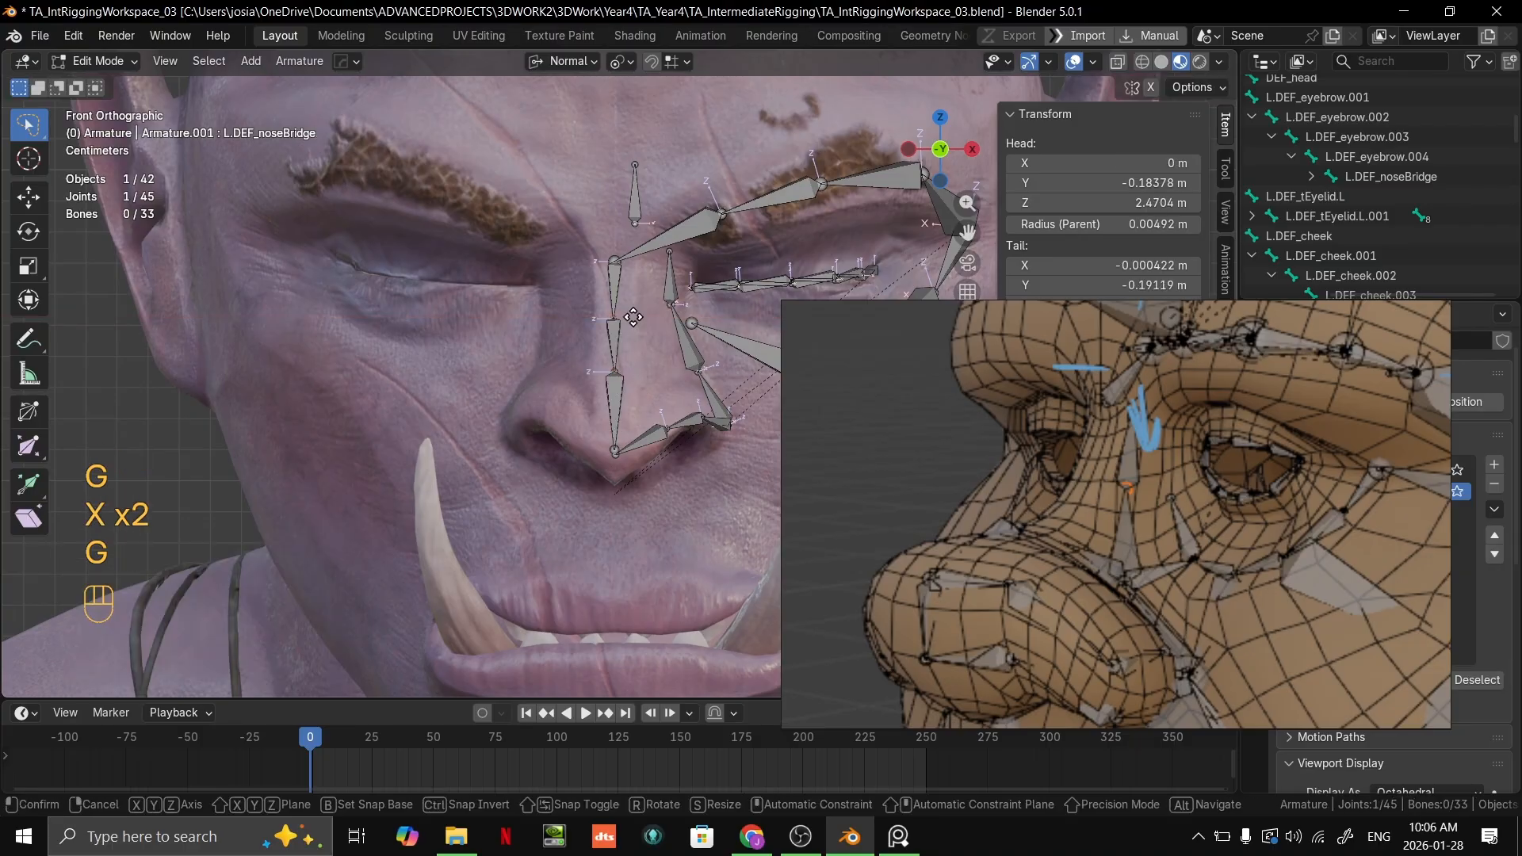
key("x")
key("x")
left_click(621, 320)
Step: Snap the eyebrow chain's inner joint to the centre line along the global X axis
left_click(616, 260)
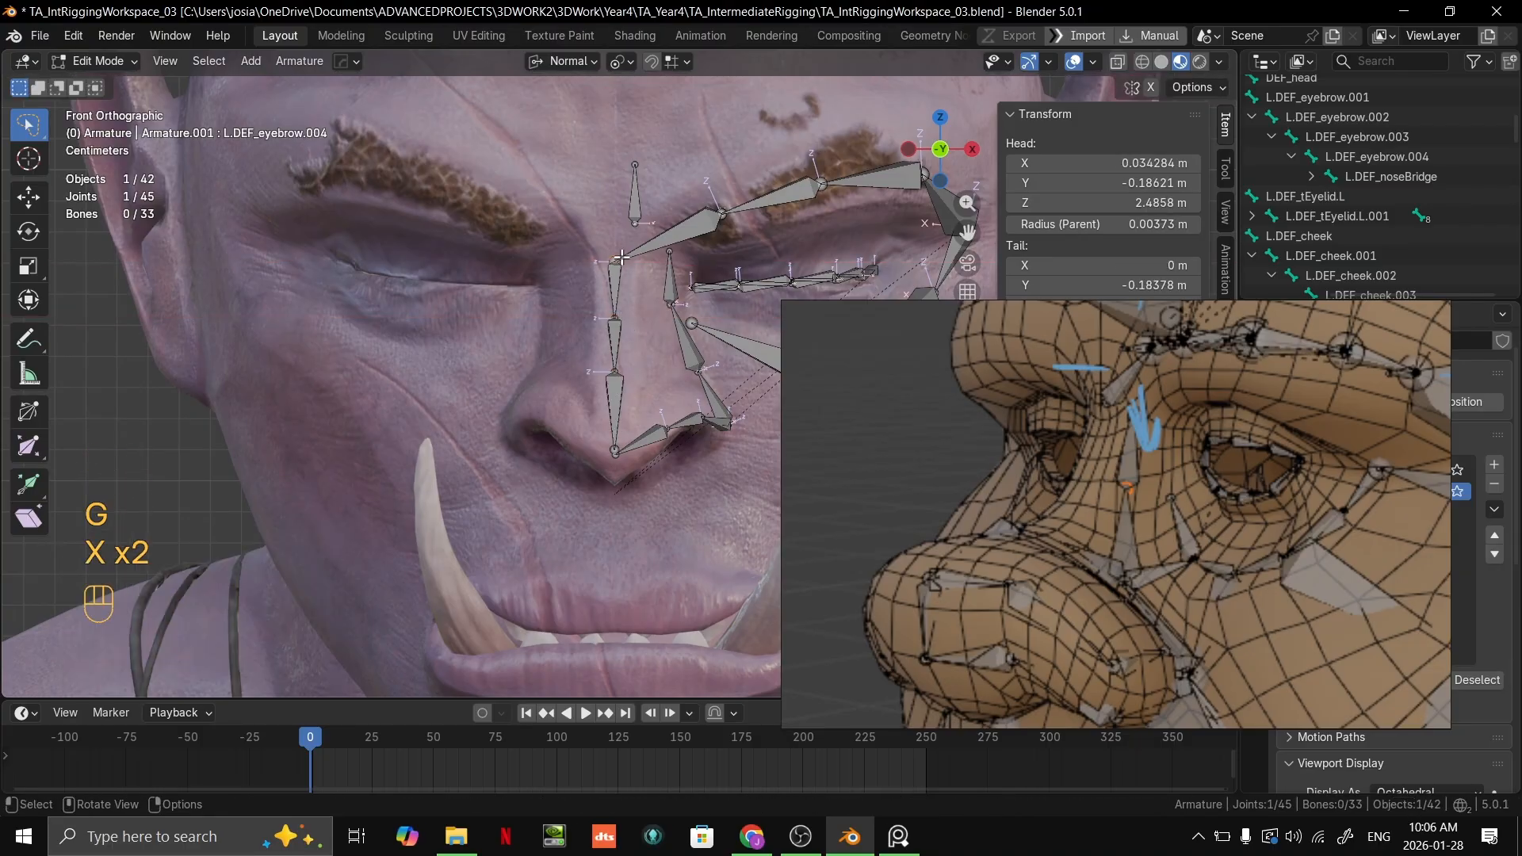
key("g")
key("x")
key("x")
left_click(623, 268, "ctrl")
Step: Snap the lowest bridge bone's tip to the centre line along the global X axis
scroll(639, 396, "up", 2)
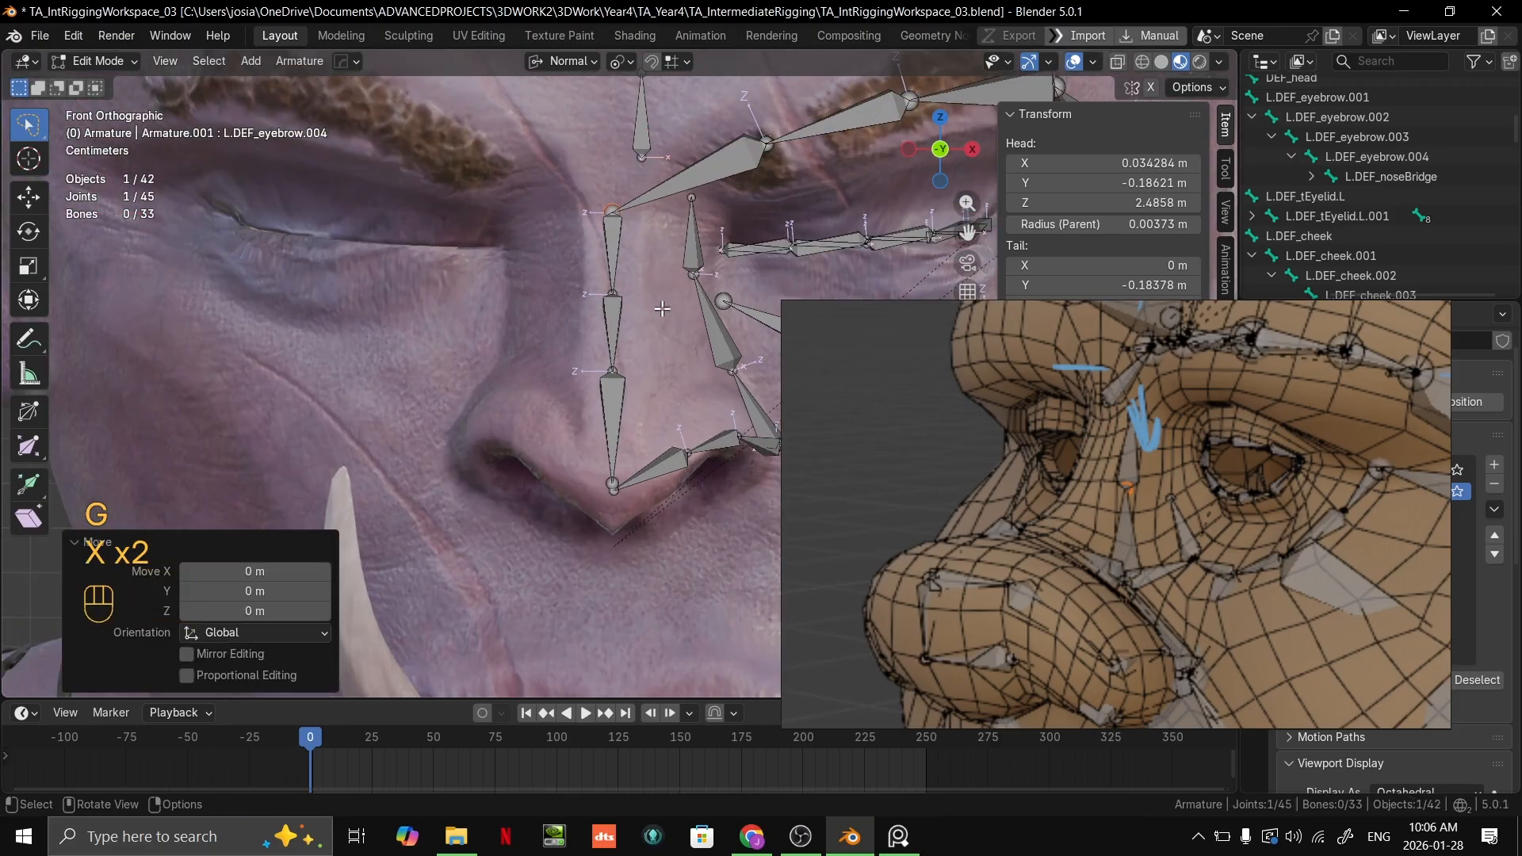
left_click(620, 462)
key("g")
key("x")
key("x")
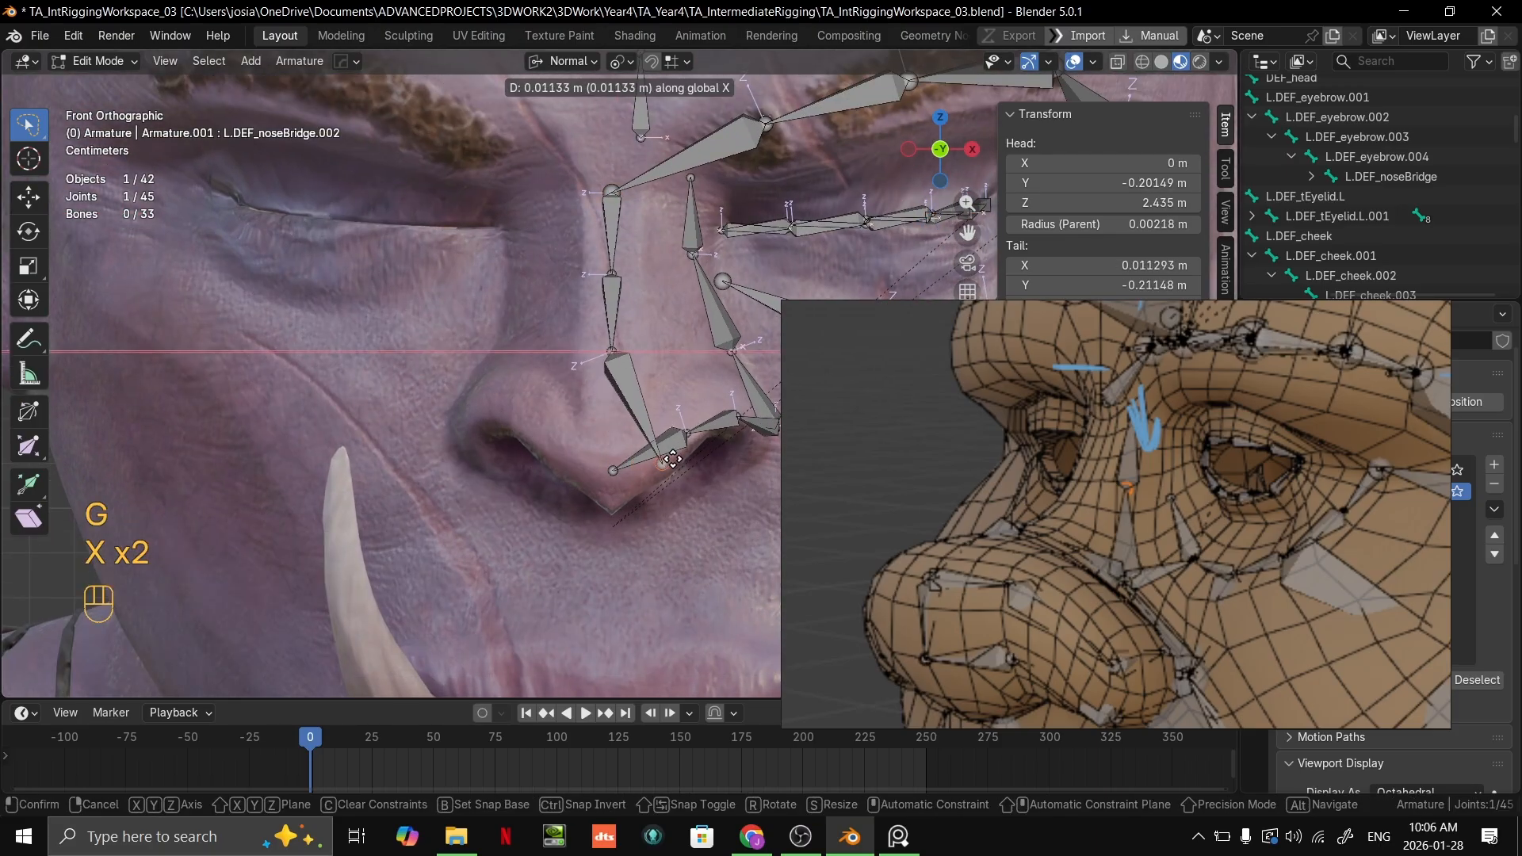
left_click(614, 471, "ctrl")
Step: Snap the tip of the nostril chain's last bone to X 0 m along the global X axis
left_click(614, 468)
key("g")
key("x")
key("x")
left_click(615, 471, "ctrl")
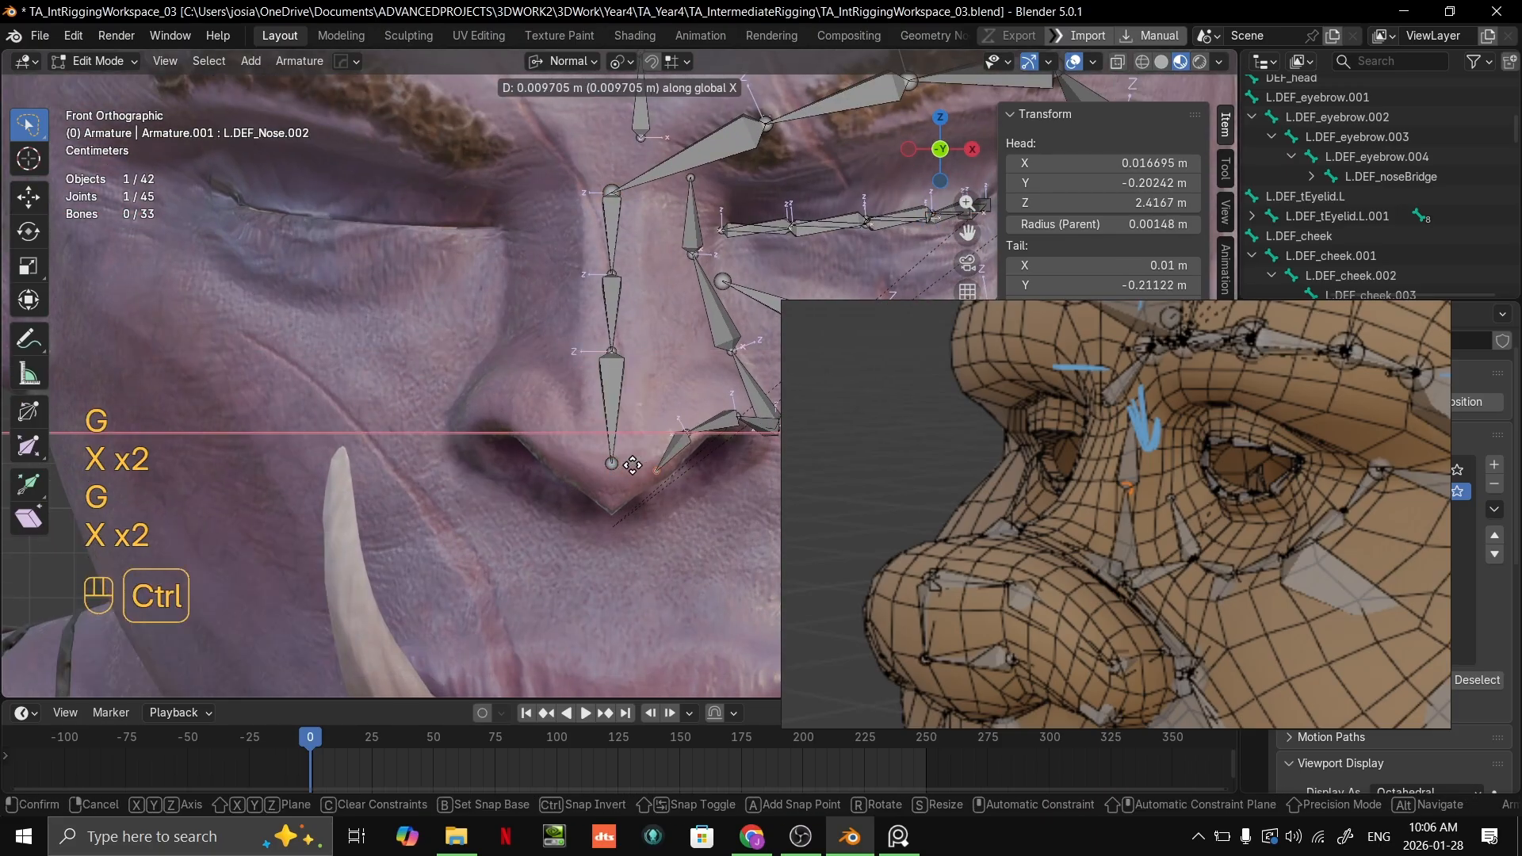
Step: Select the lowest bridge bone's tip beside the nostril chain's end joint and set the snap target to Vertex
middle_click_drag(615, 471, 599, 441)
scroll(600, 442, "up", 10)
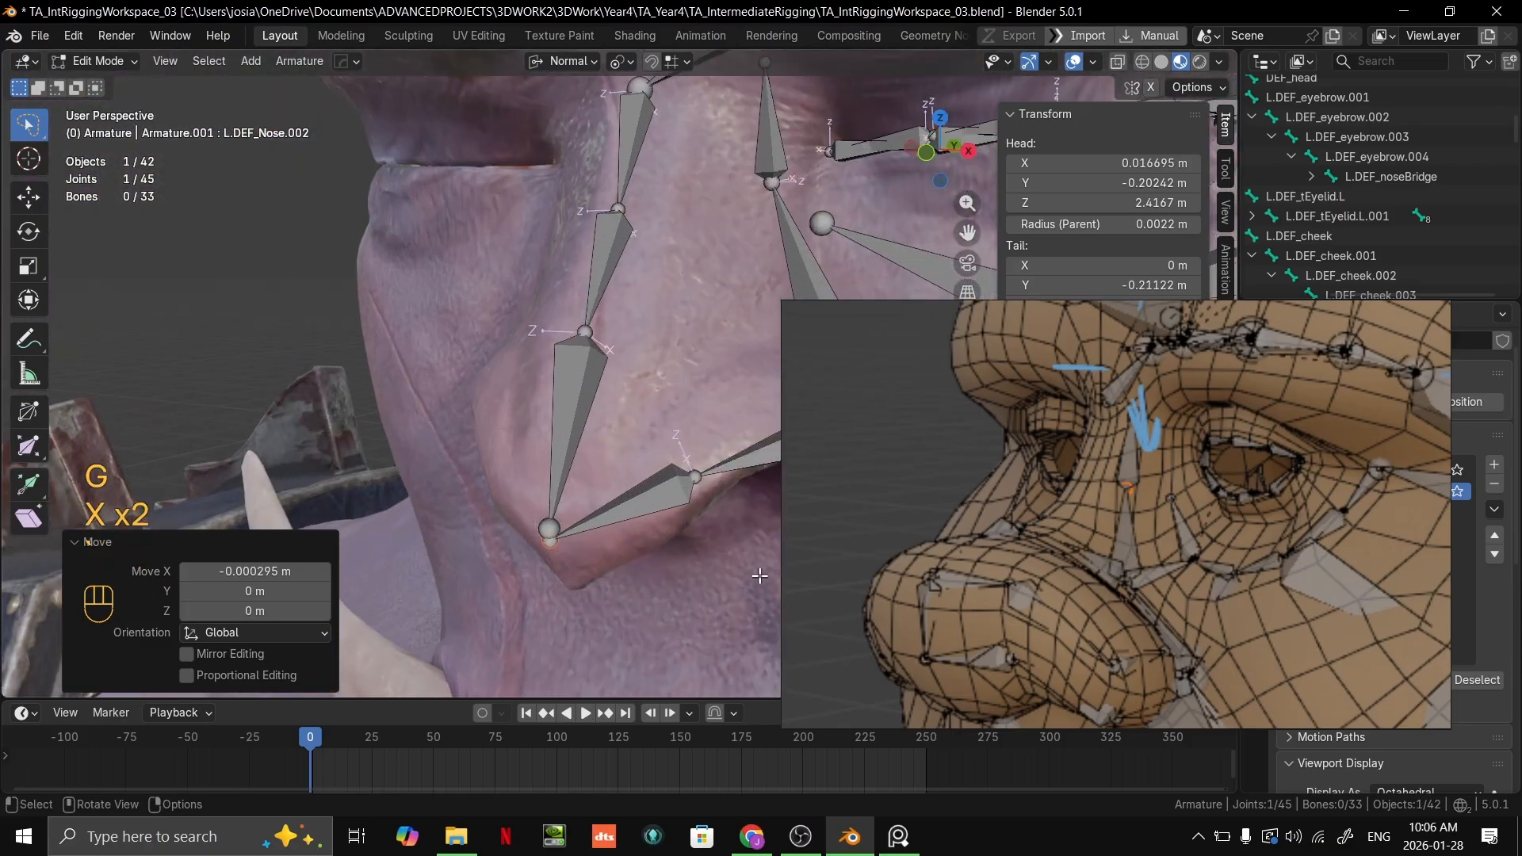
left_click(635, 341)
key("g")
key("g")
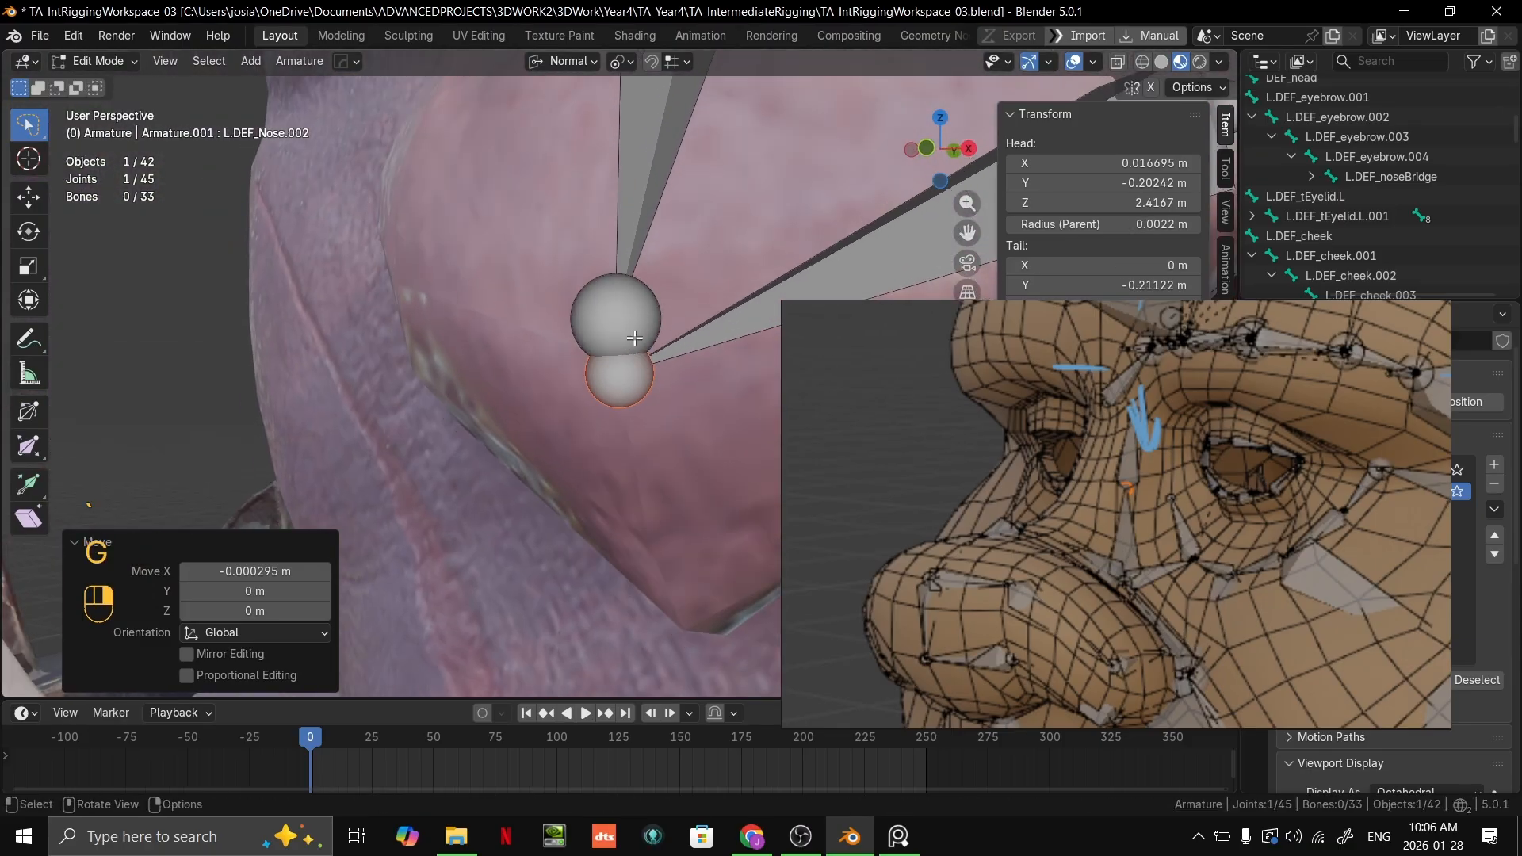
left_click(615, 380, "ctrl")
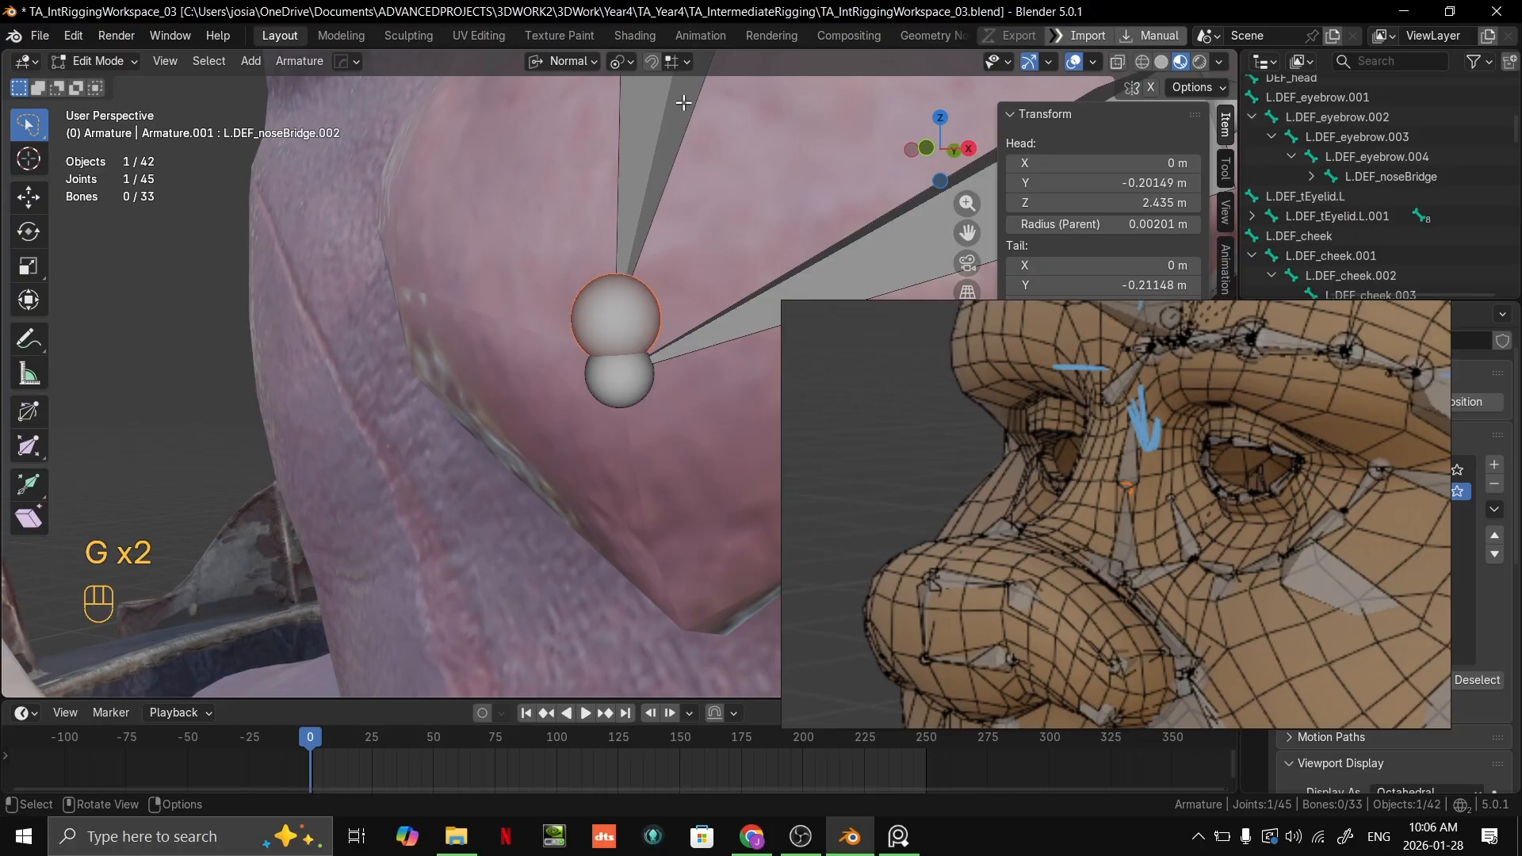
left_click(676, 69)
left_click(649, 204)
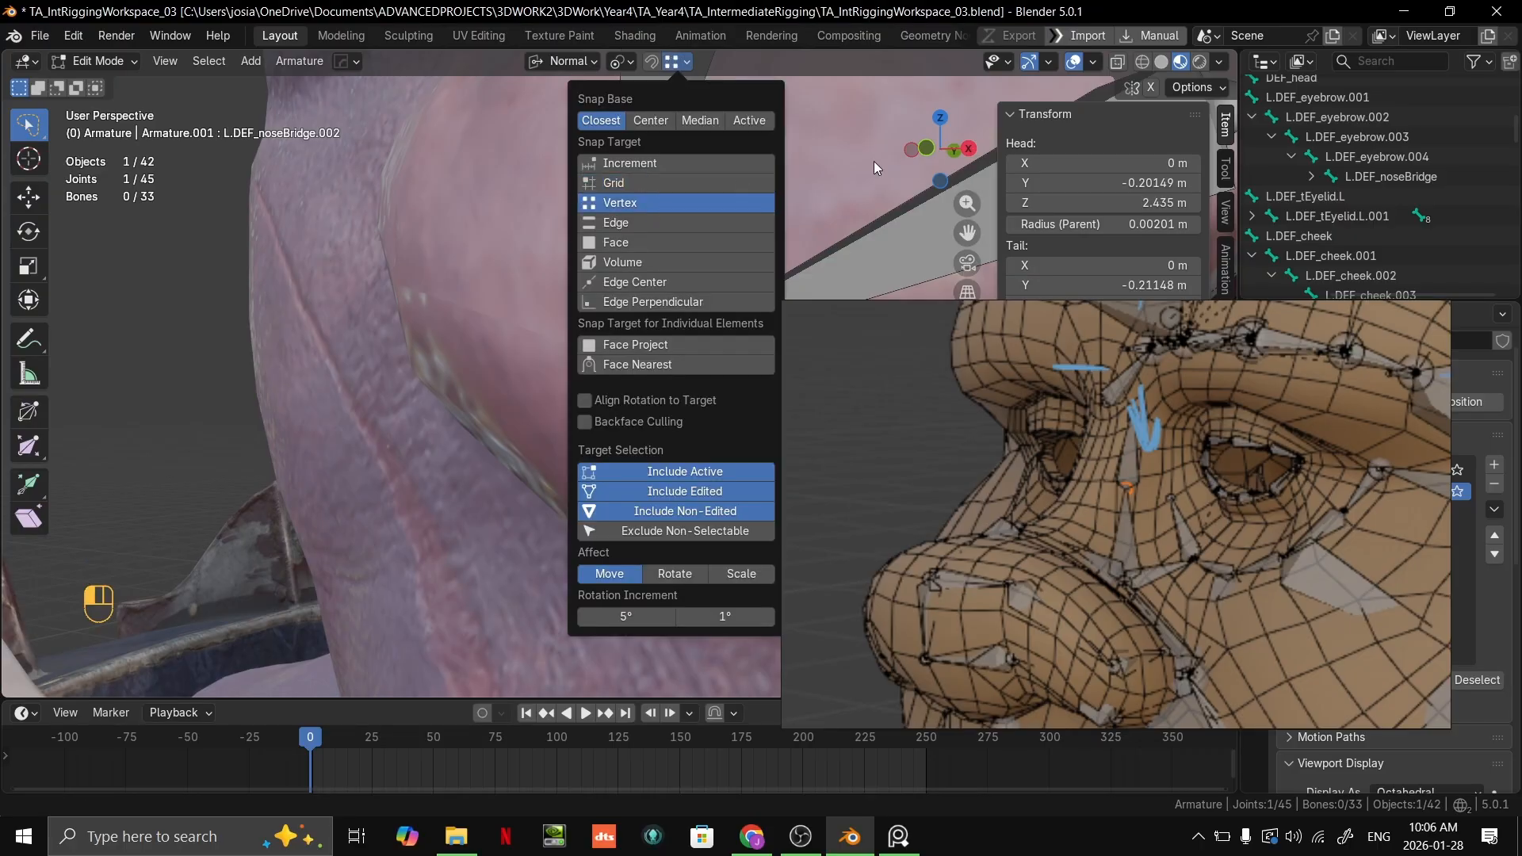
Step: Snap the lowest bridge bone's tip onto the end joint of the nostril chain at the nose tip
scroll(817, 216, "down", 5)
middle_click_drag(816, 217, 773, 240)
left_click(673, 62)
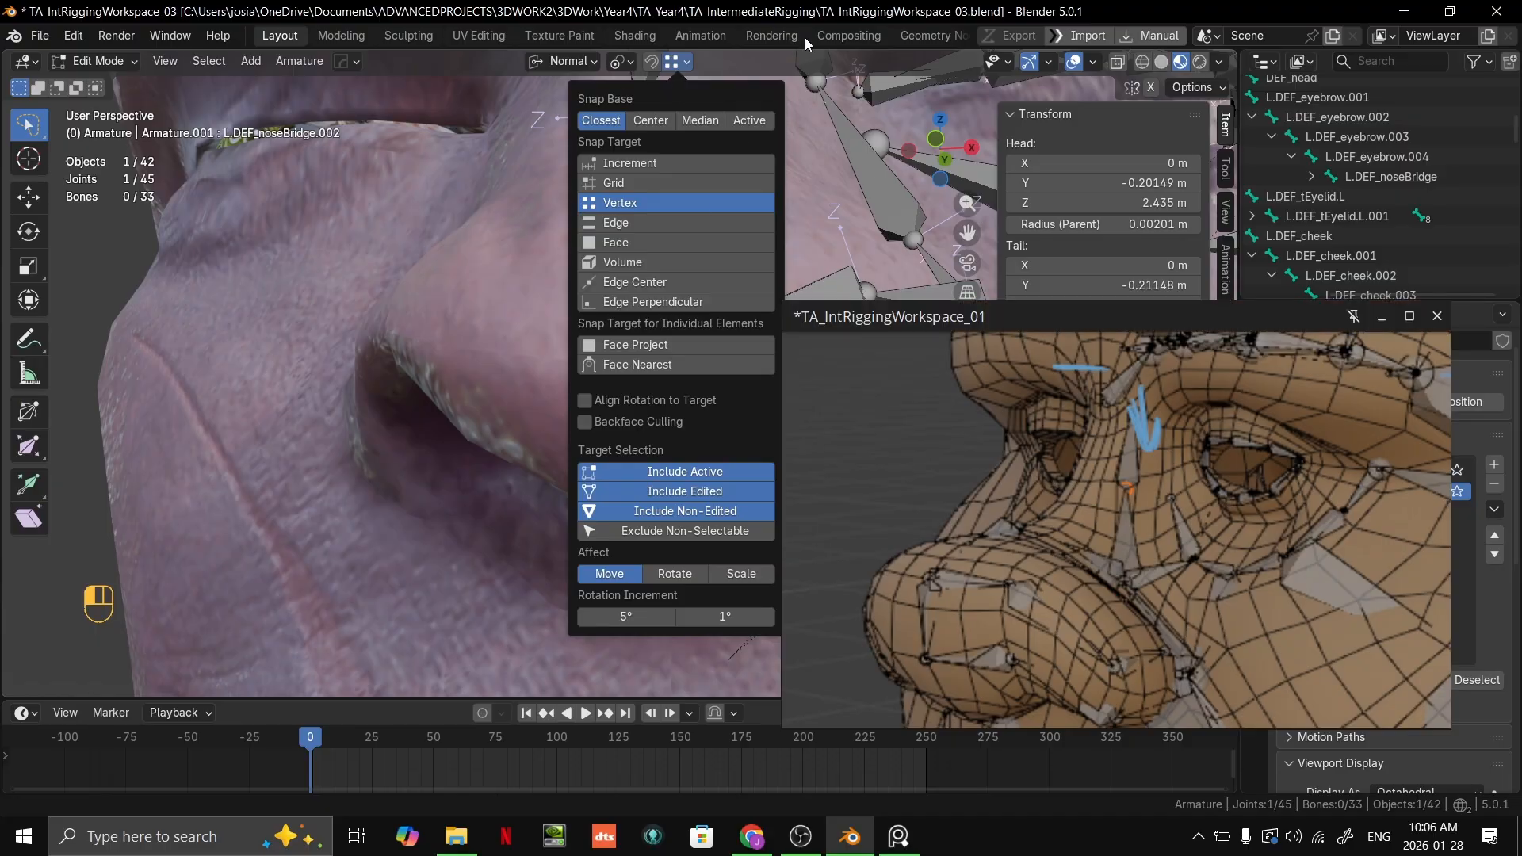
key("period")
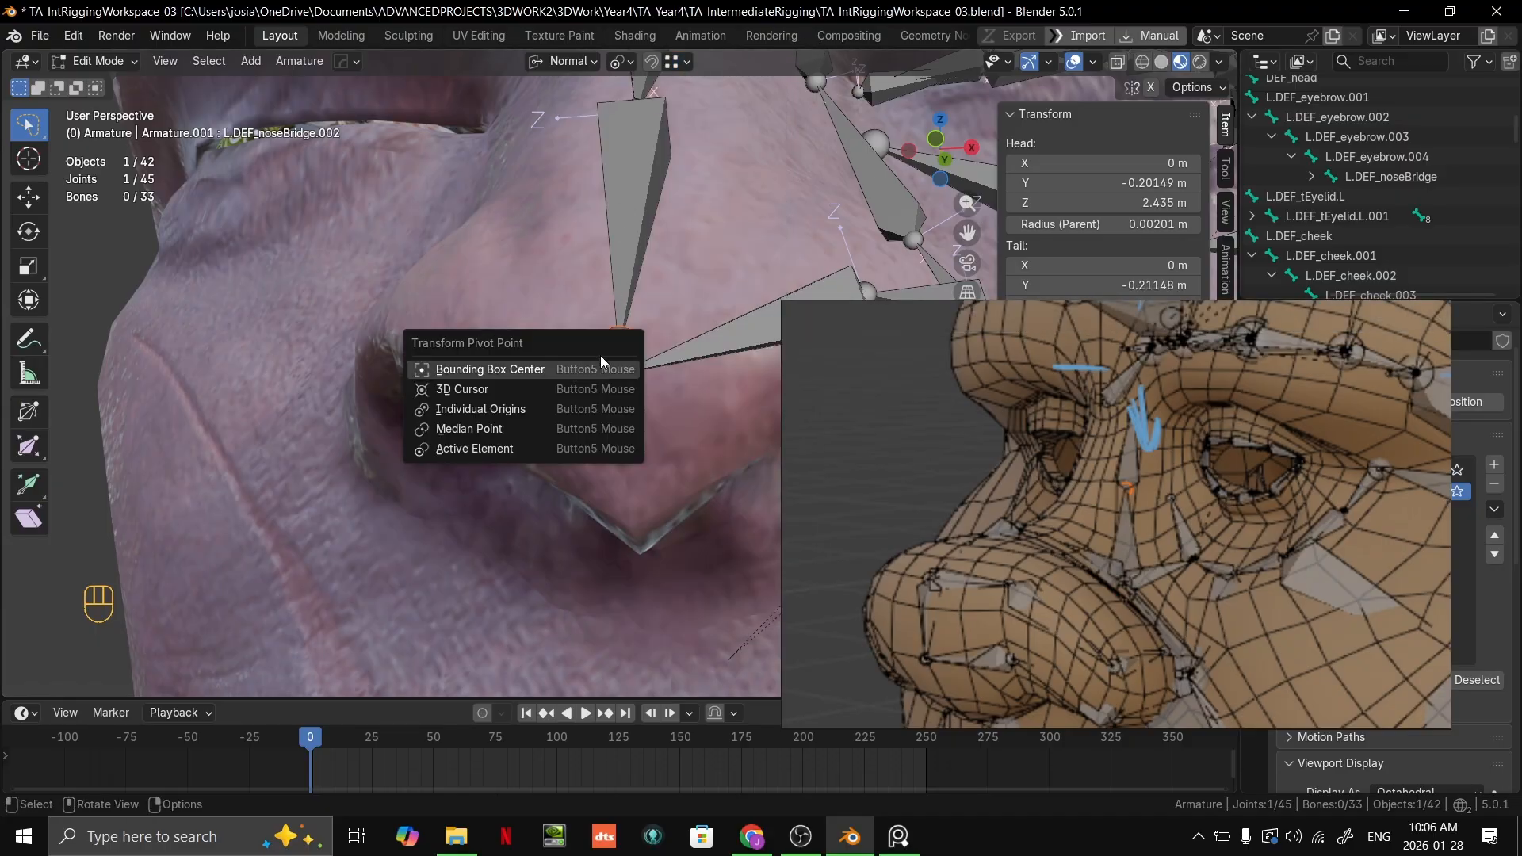
left_click(681, 237)
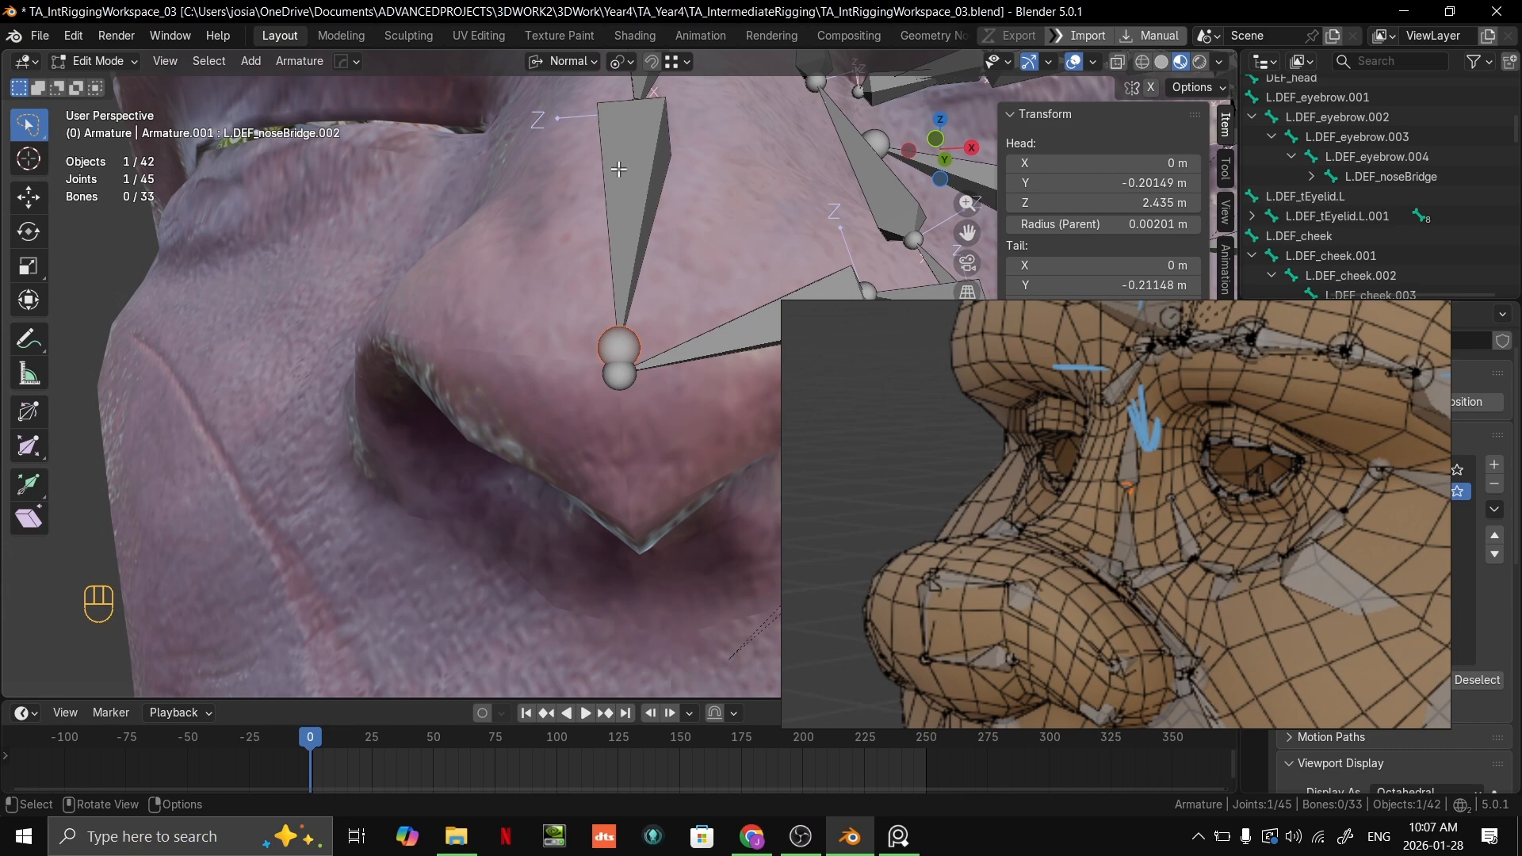
left_click(679, 64)
key("g")
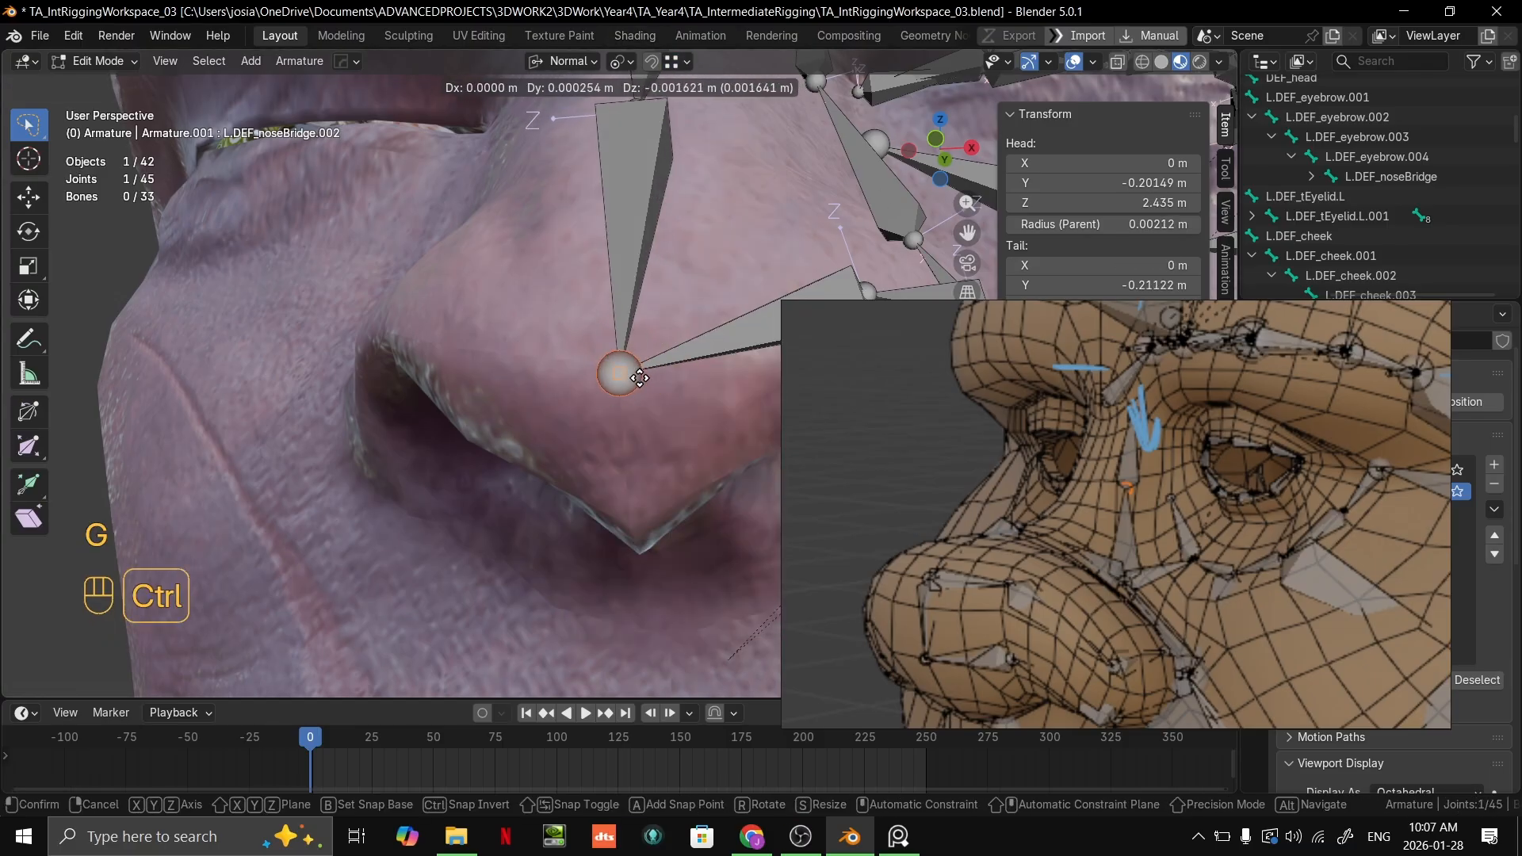
left_click(632, 382, "ctrl")
Step: Compare the orc's nose bridge and nostril bone layout with the wireframe head reference
middle_click_drag(708, 381, 614, 475)
scroll(635, 369, "down", 2)
scroll(523, 381, "up", 2)
scroll(615, 475, "down", 3)
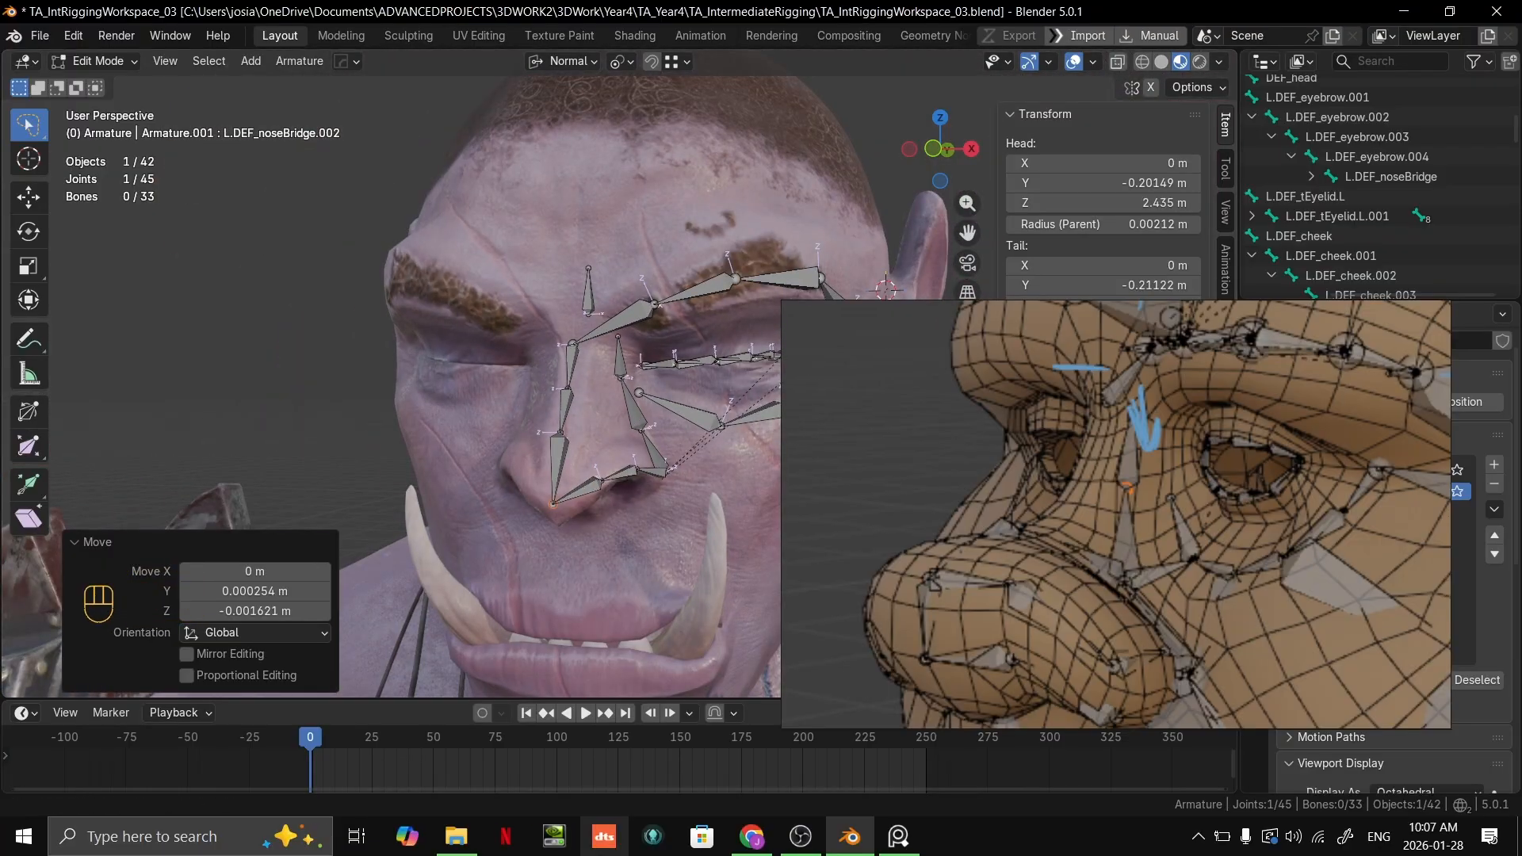
mouse_move(455, 837)
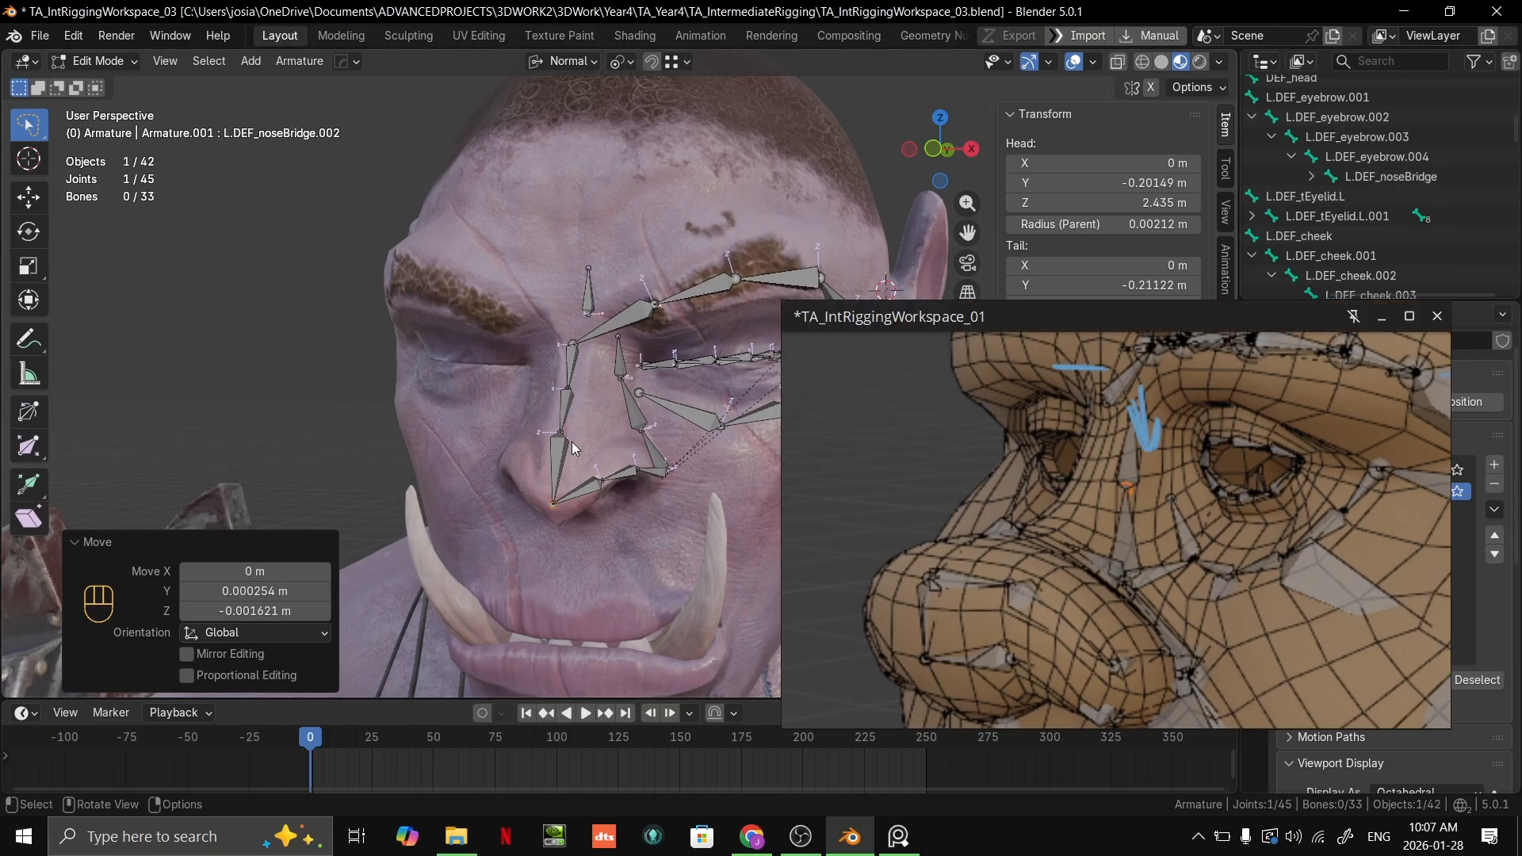
scroll(635, 453, "up", 3)
middle_click_drag(635, 454, 609, 284, "shift")
right_click_drag(1150, 509, 1129, 286)
scroll(1129, 286, "down", 2)
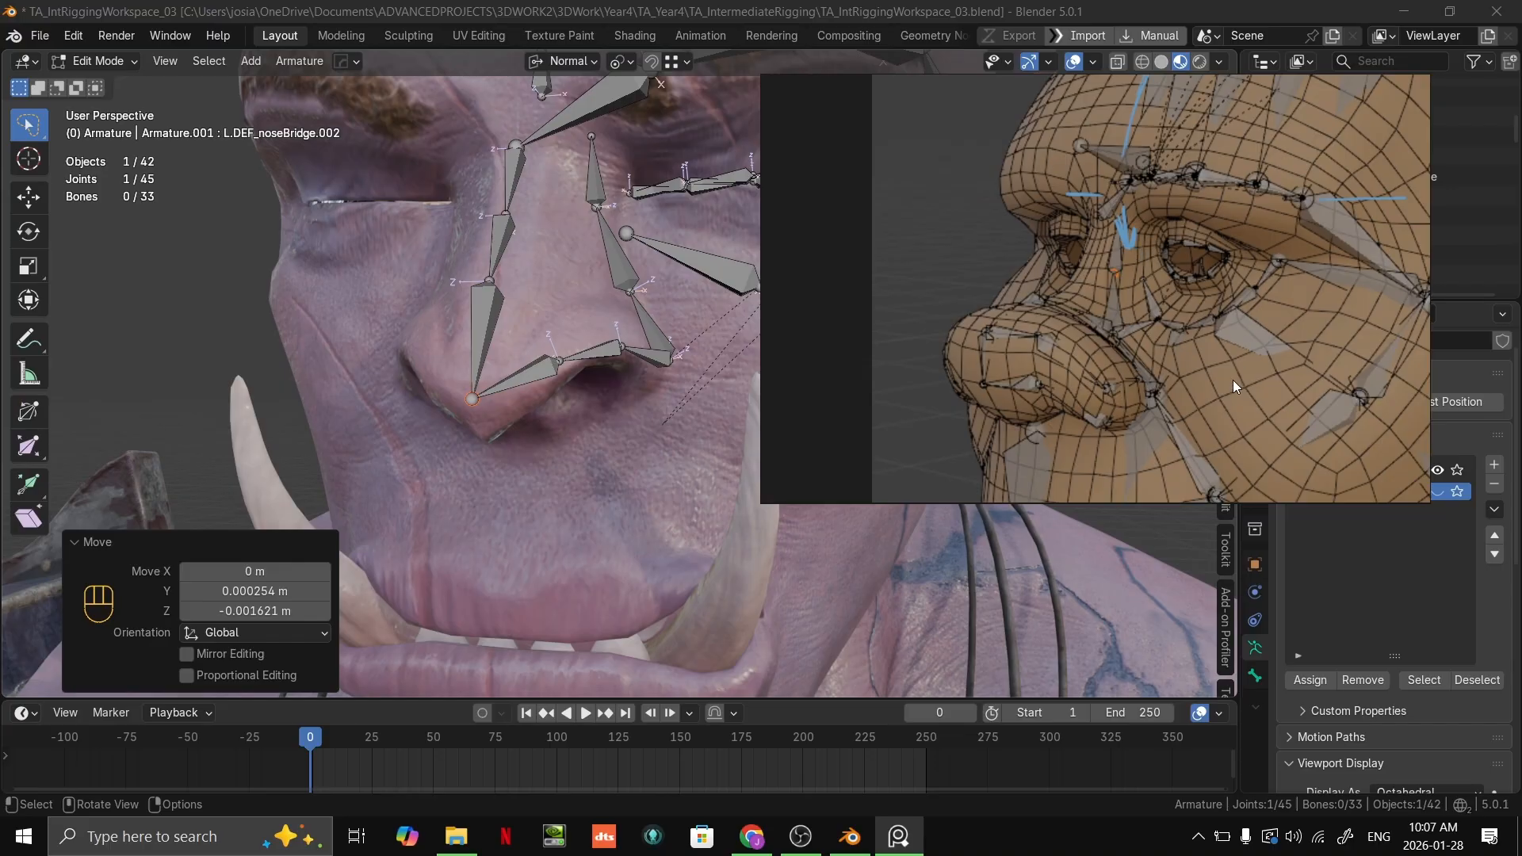
scroll(1242, 397, "down", 4)
middle_click_drag(1238, 384, 1150, 334)
scroll(1130, 286, "up", 4)
scroll(1150, 334, "down", 2)
middle_click_drag(540, 317, 452, 274)
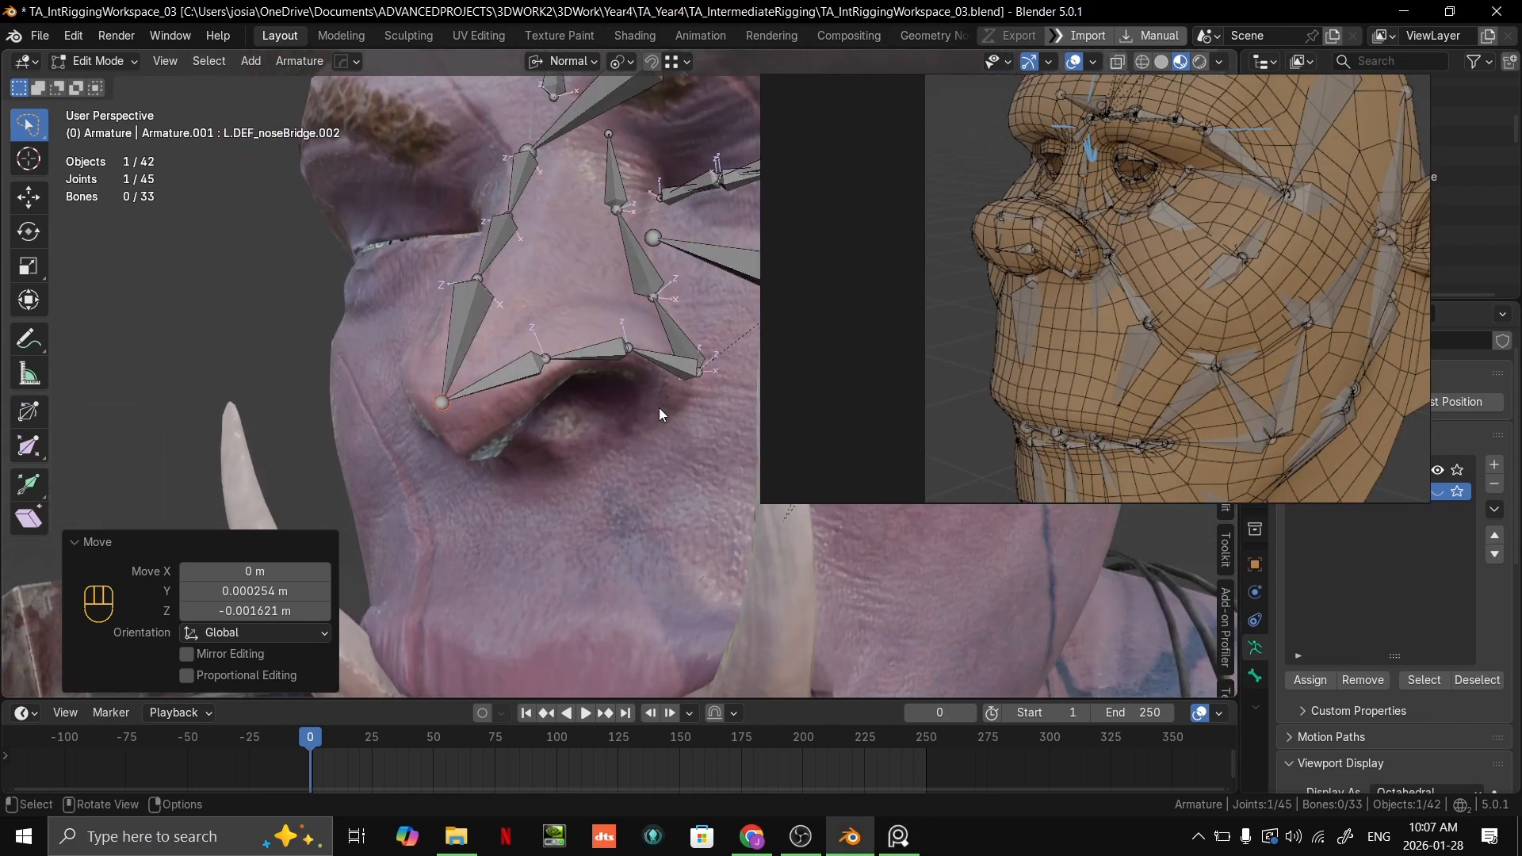
Step: Examine the bone layouts in the other face rig references, including the green-boned head and the sketched-over head
scroll(1123, 344, "down", 7)
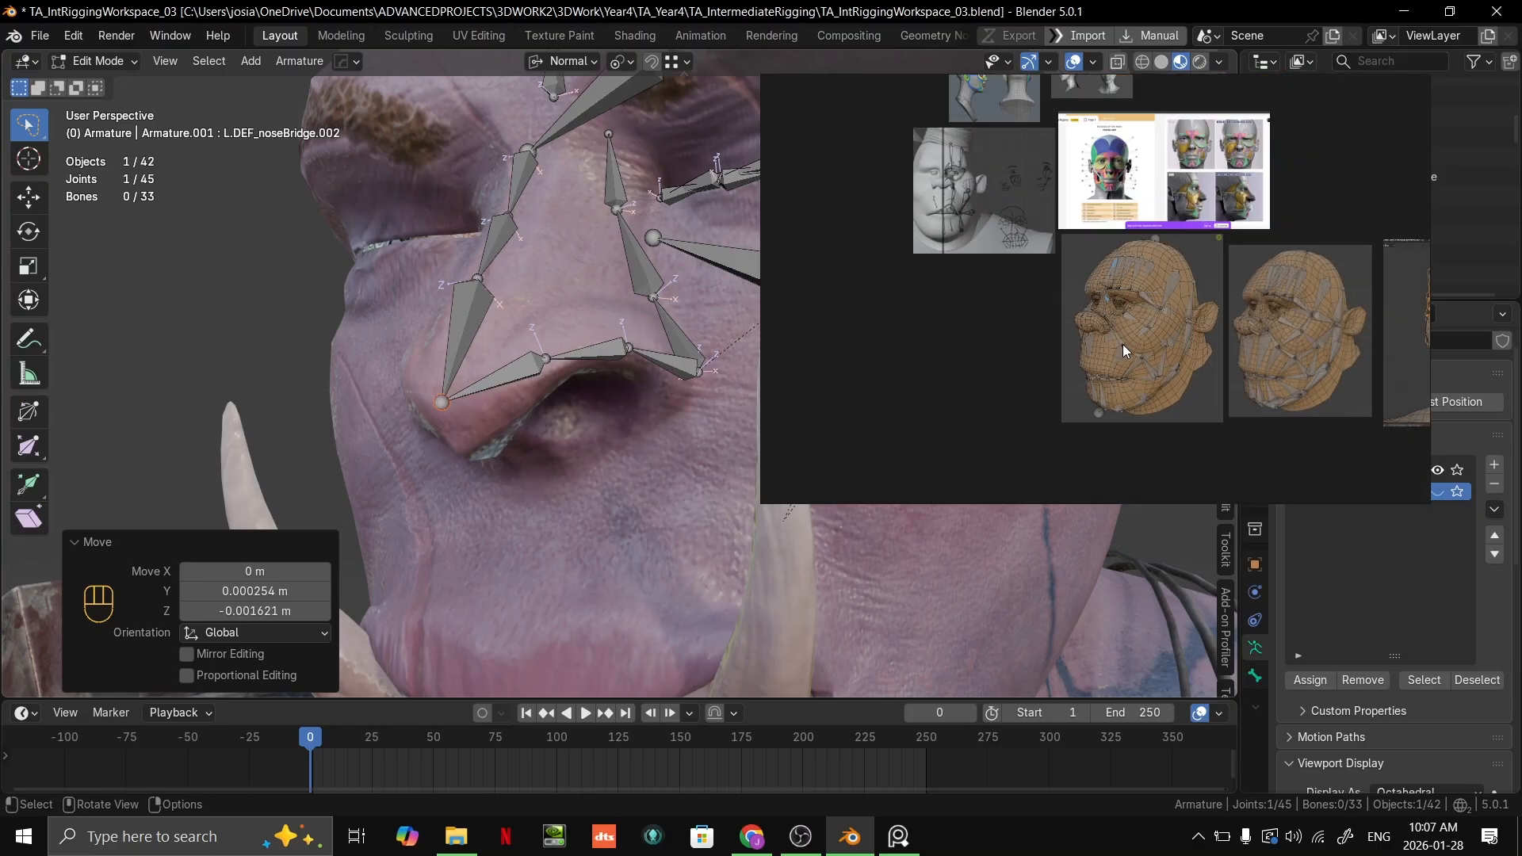
middle_click_drag(1126, 309, 968, 492)
scroll(1221, 254, "up", 9)
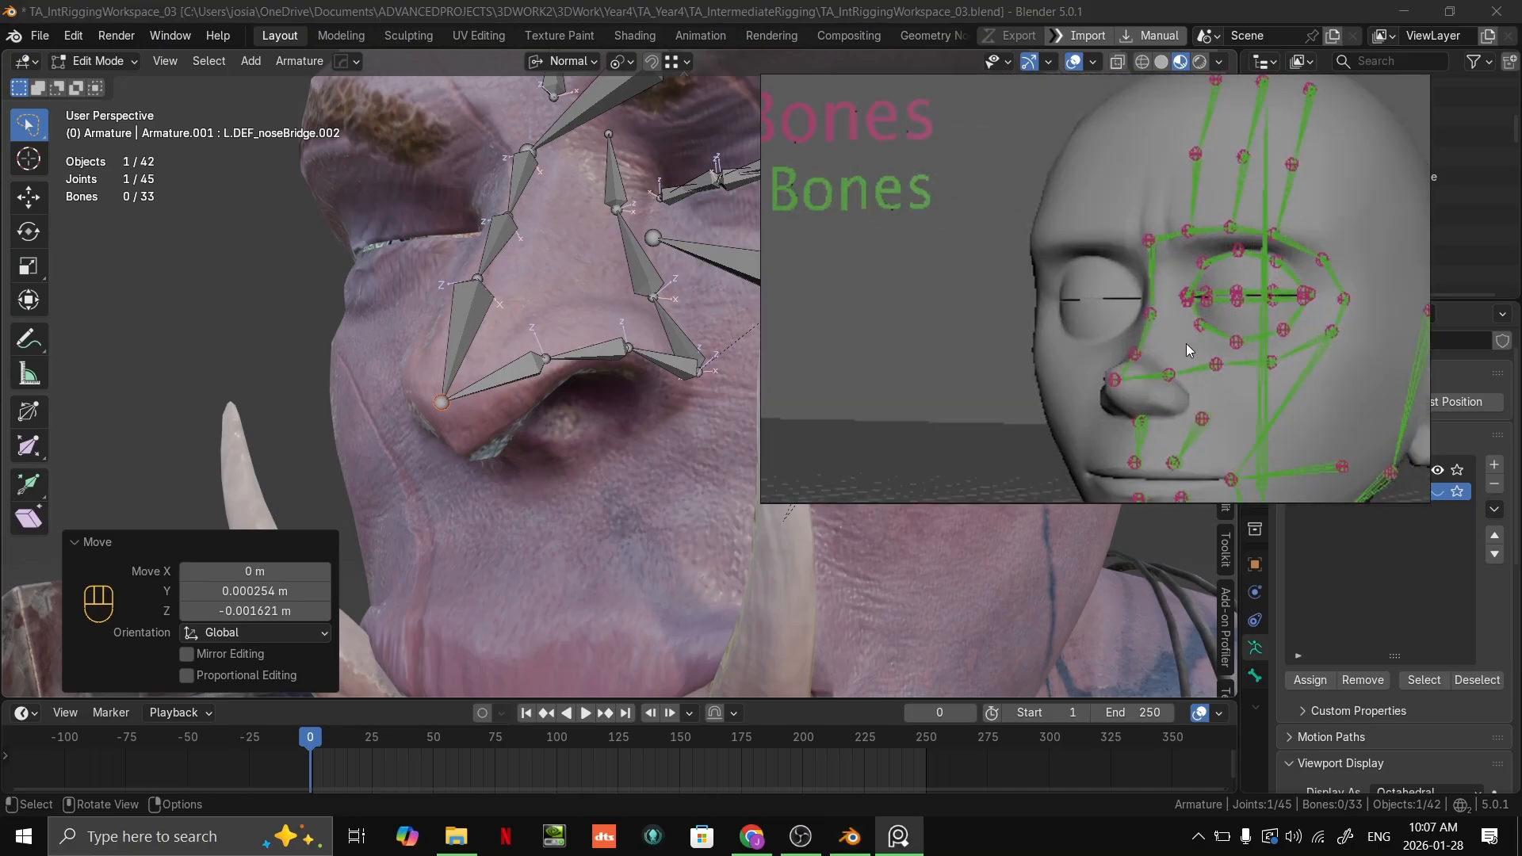
scroll(1180, 347, "down", 7)
middle_click_drag(916, 387, 1297, 231)
scroll(1211, 244, "up", 2)
scroll(1140, 268, "down", 3)
middle_click_drag(1135, 293, 1278, 101)
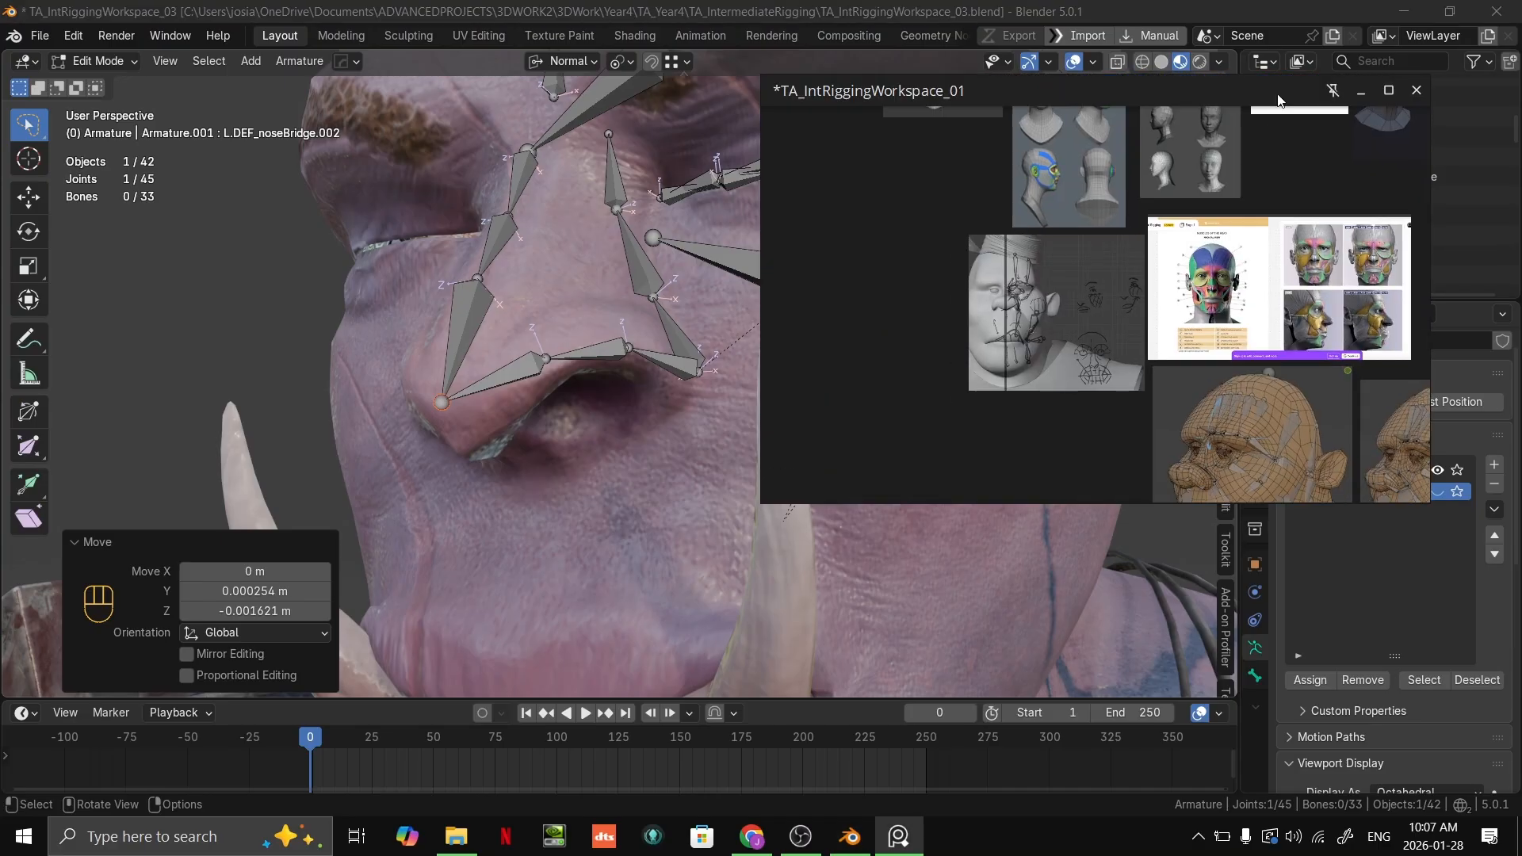
scroll(921, 333, "up", 5)
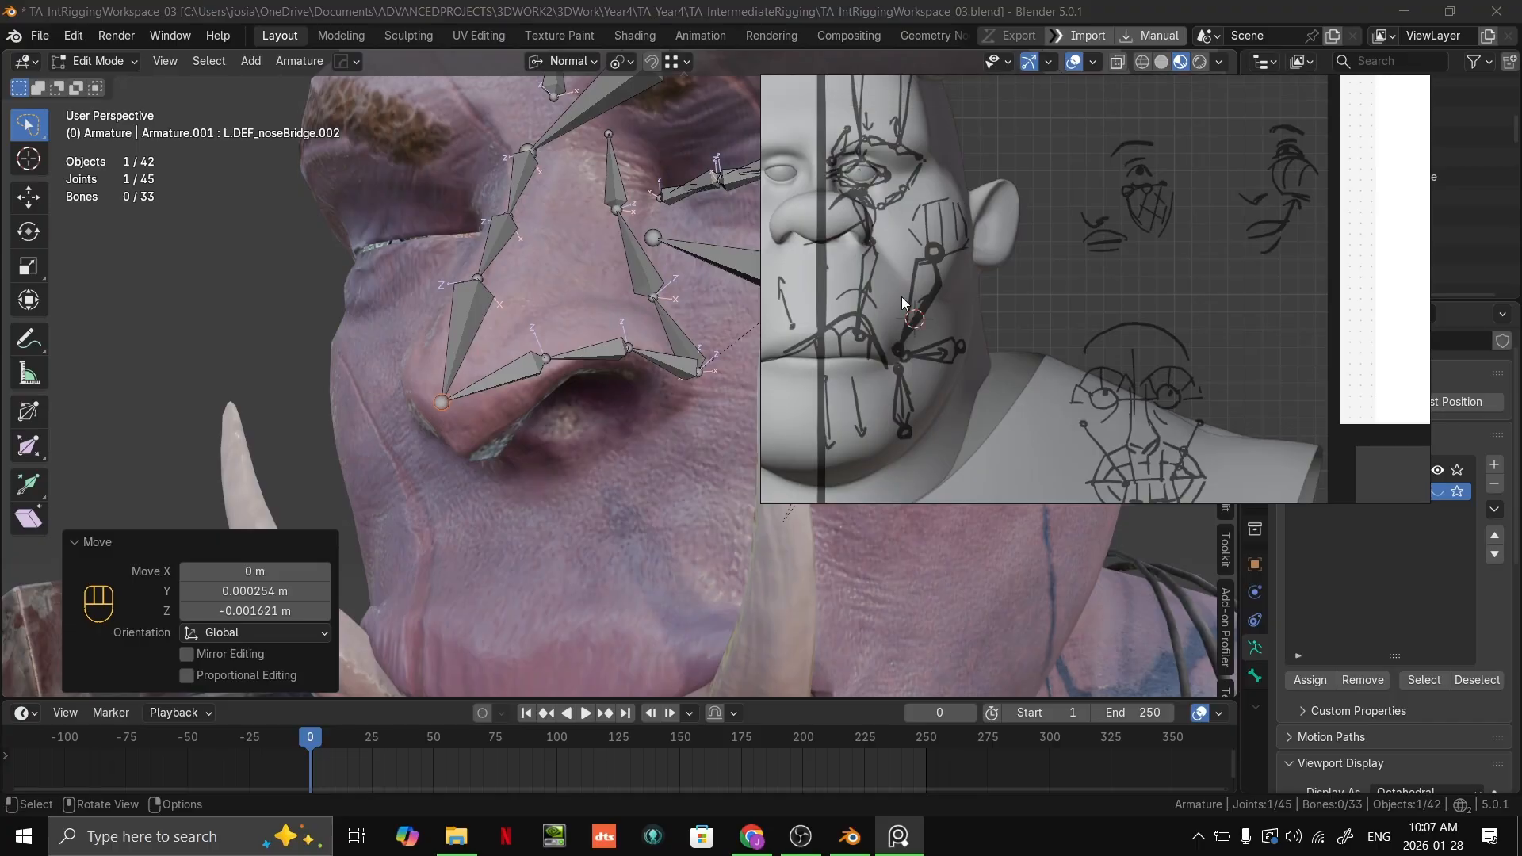
scroll(915, 296, "down", 3)
scroll(574, 353, "down", 4)
Step: Examine the orc's face bones from the mouth up to the brow against the sketched-over reference head
middle_click_drag(574, 353, 654, 341)
middle_click_drag(671, 414, 647, 374, "shift")
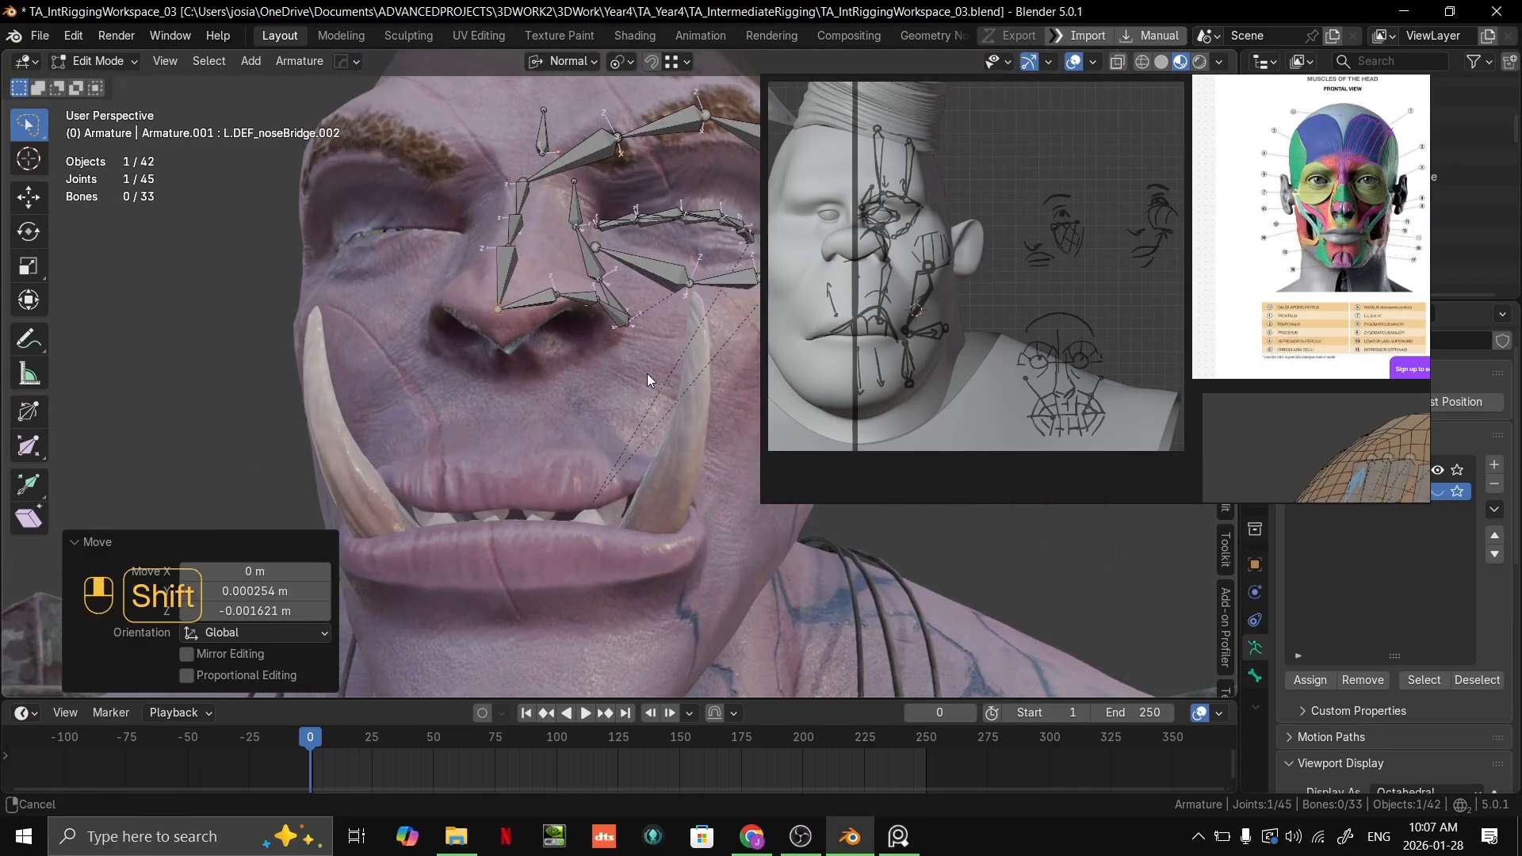
scroll(1296, 307, "up", 2)
scroll(585, 432, "up", 3)
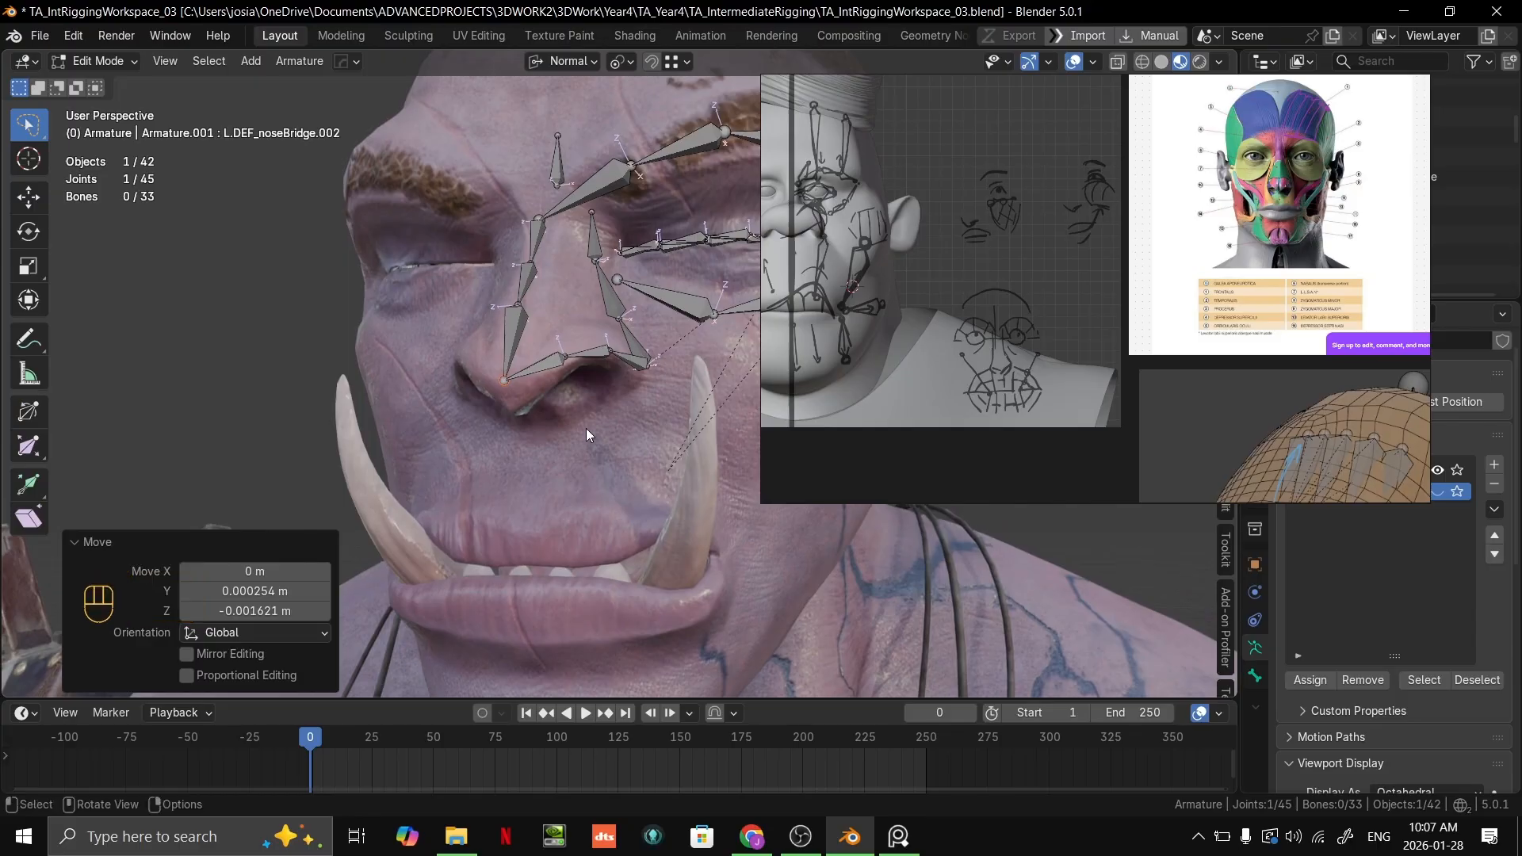
scroll(586, 435, "up", 4)
middle_click_drag(587, 435, 547, 444)
scroll(550, 420, "down", 5)
scroll(553, 302, "up", 4)
middle_click_drag(553, 302, 577, 357, "shift")
scroll(577, 358, "up", 1)
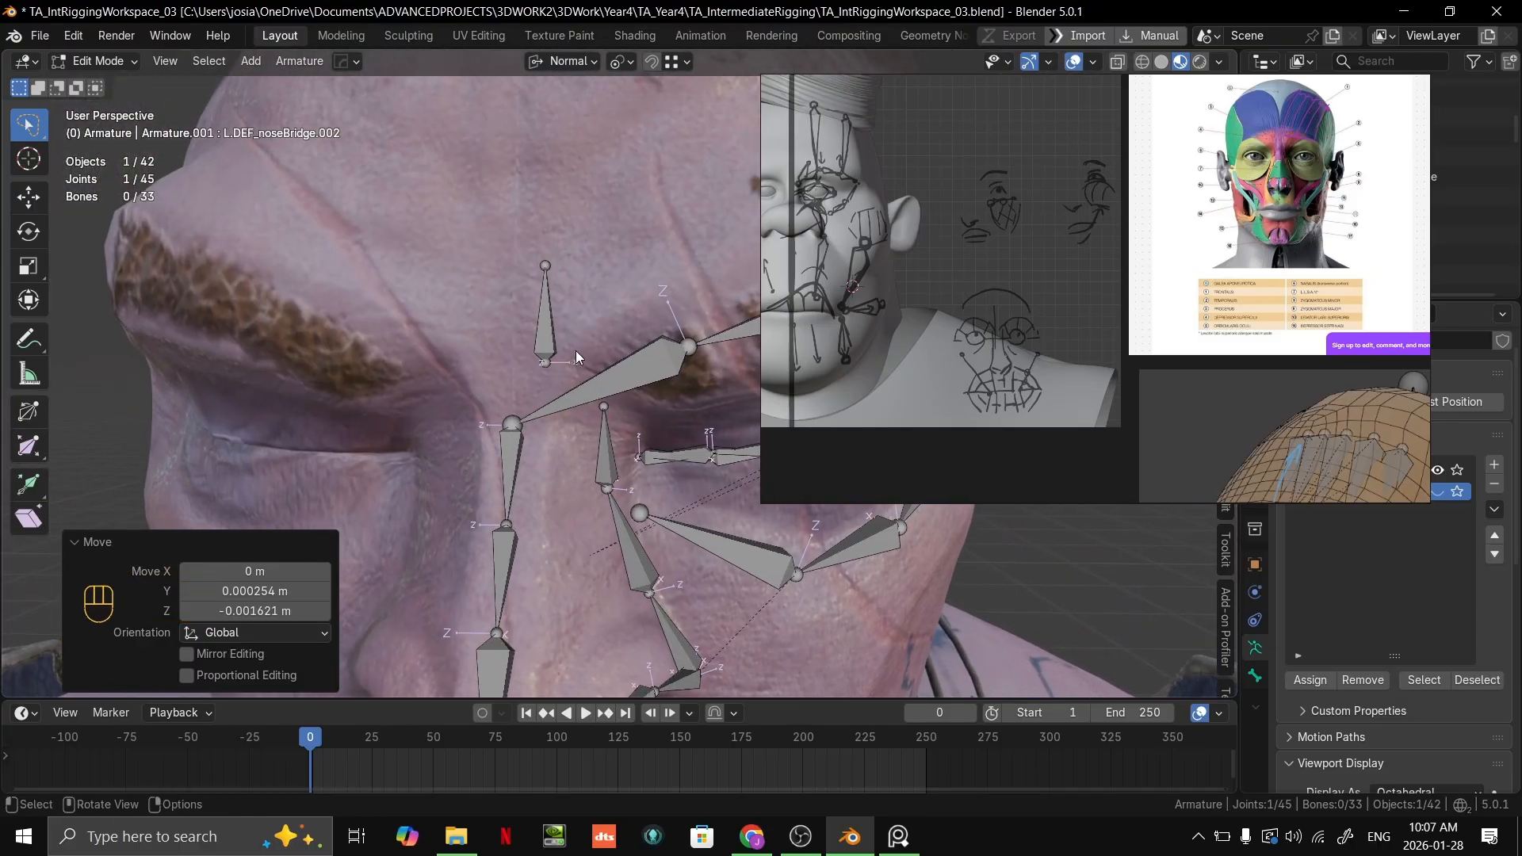
Step: Move the reference board clear and locate the mid-brow bone and the innermost eyebrow bone in the bone hierarchy
left_click(551, 350)
right_click_drag(1039, 287, 1165, 851)
middle_click_drag(738, 438, 626, 472)
middle_click_drag(626, 473, 537, 642, "shift")
key("KP_Decimal")
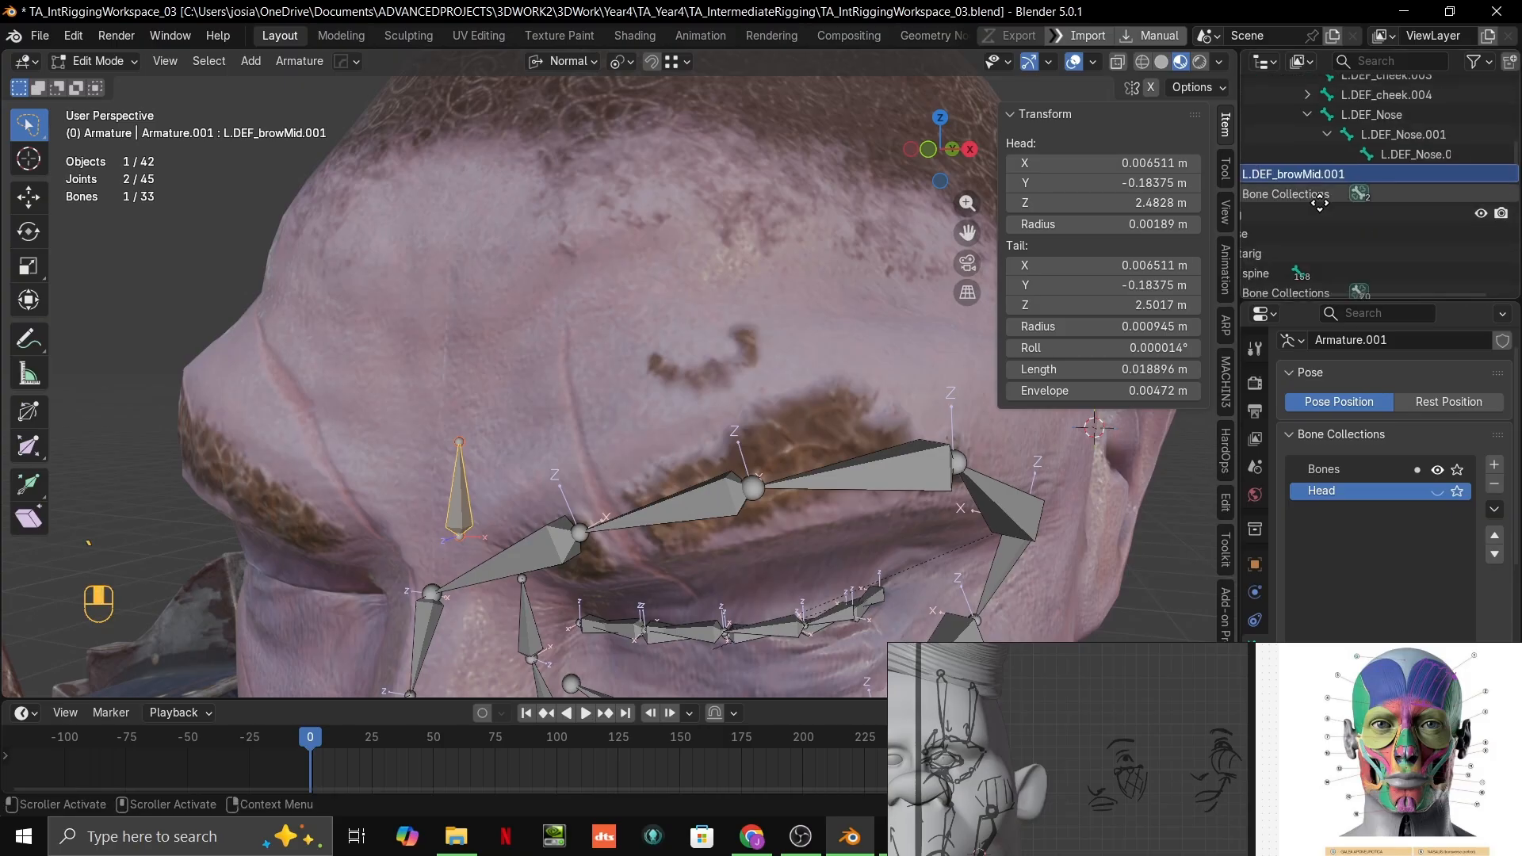
middle_click_drag(1319, 203, 1437, 203)
left_click(533, 546)
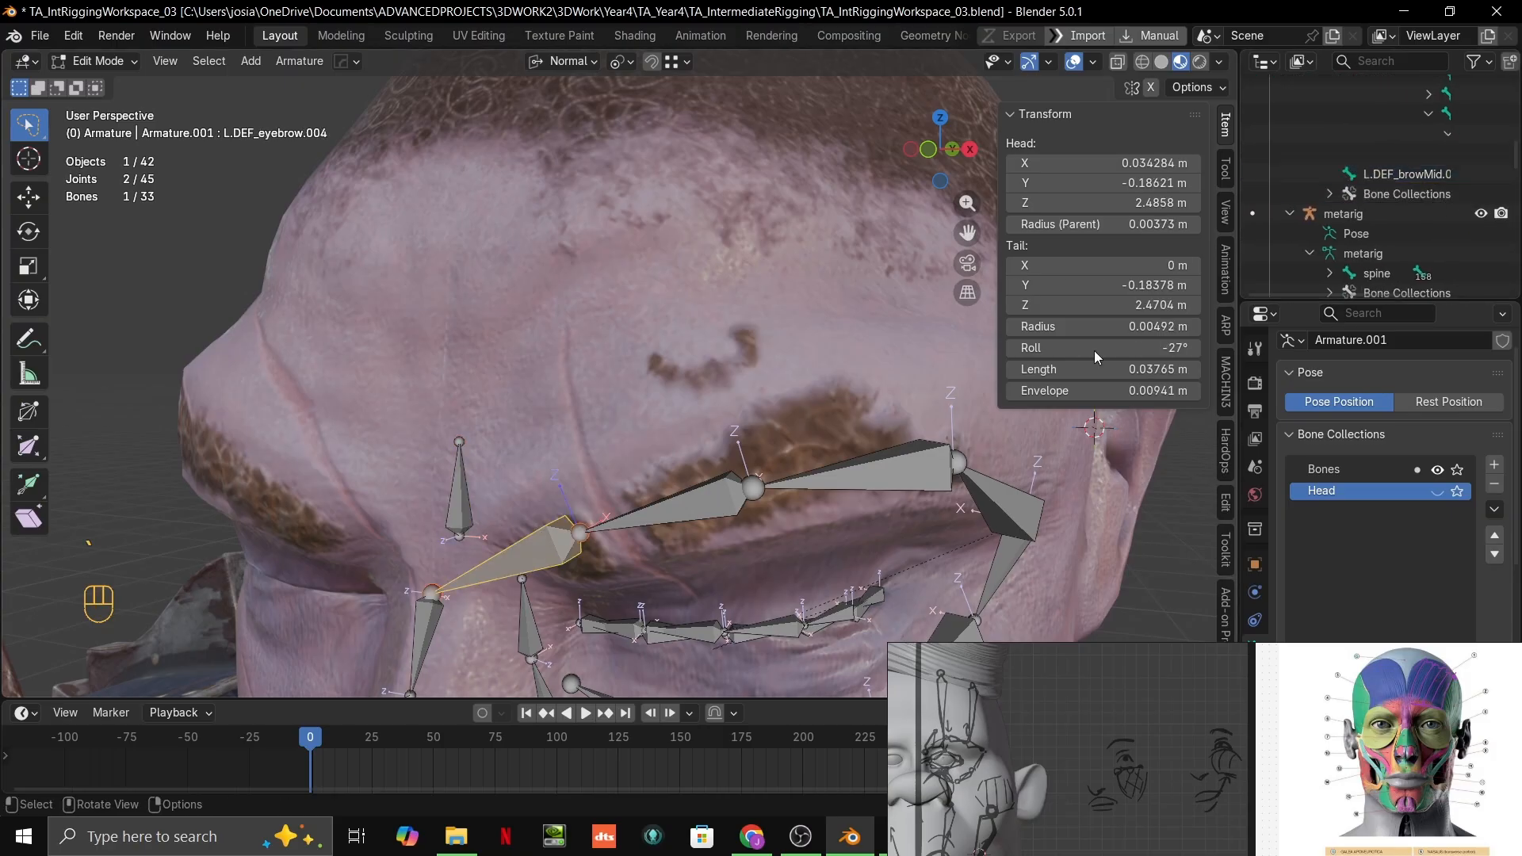
key("KP_Decimal")
middle_click_drag(1393, 190, 1513, 228)
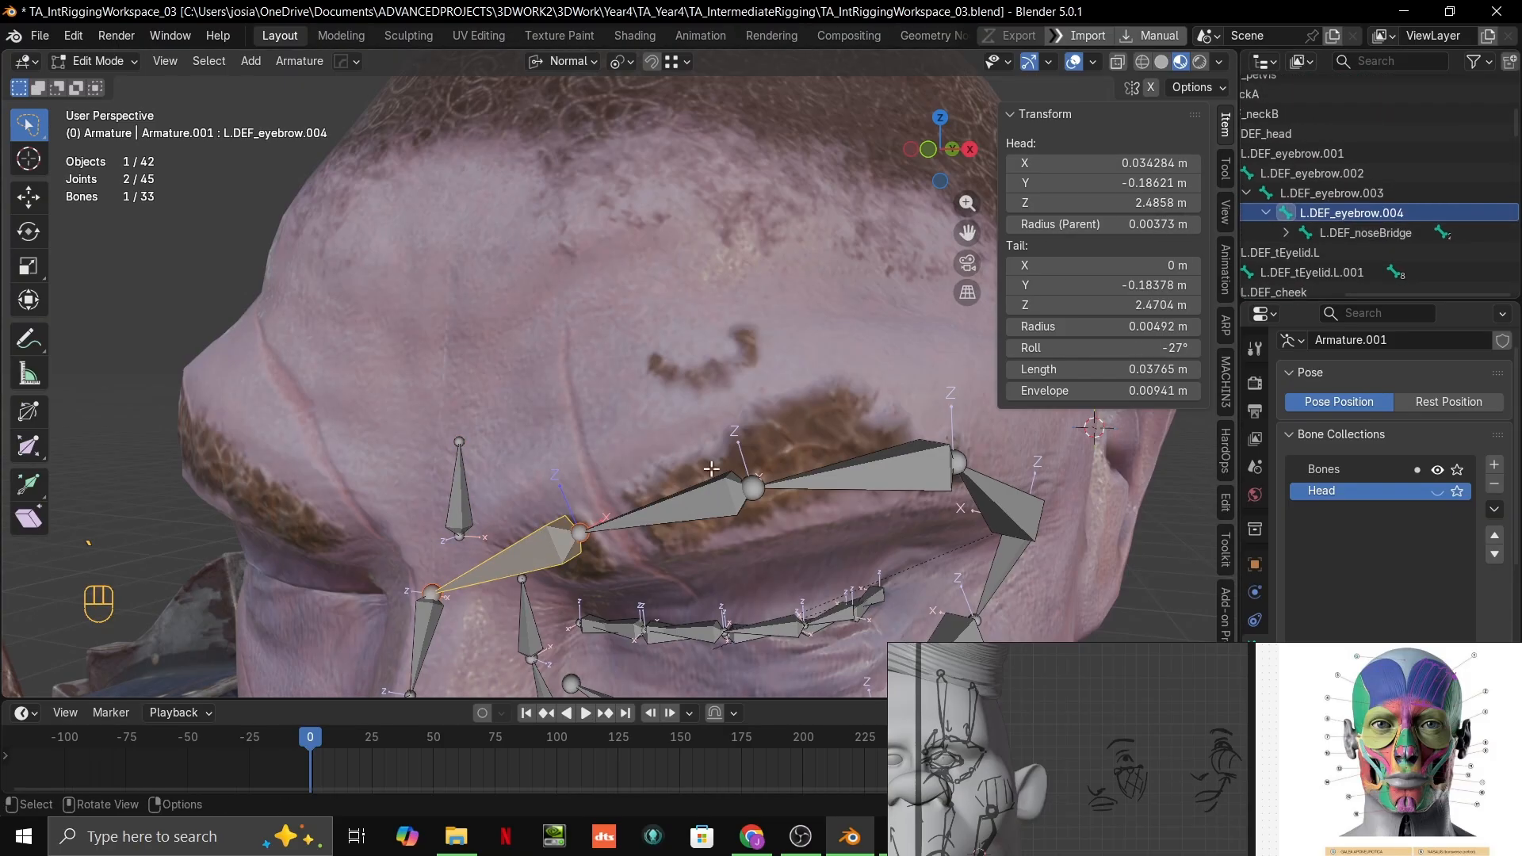
Step: Move the mid-brow bone up onto the forehead surface above the left eyebrow, using Face as the snap target
left_click(441, 515)
key("g")
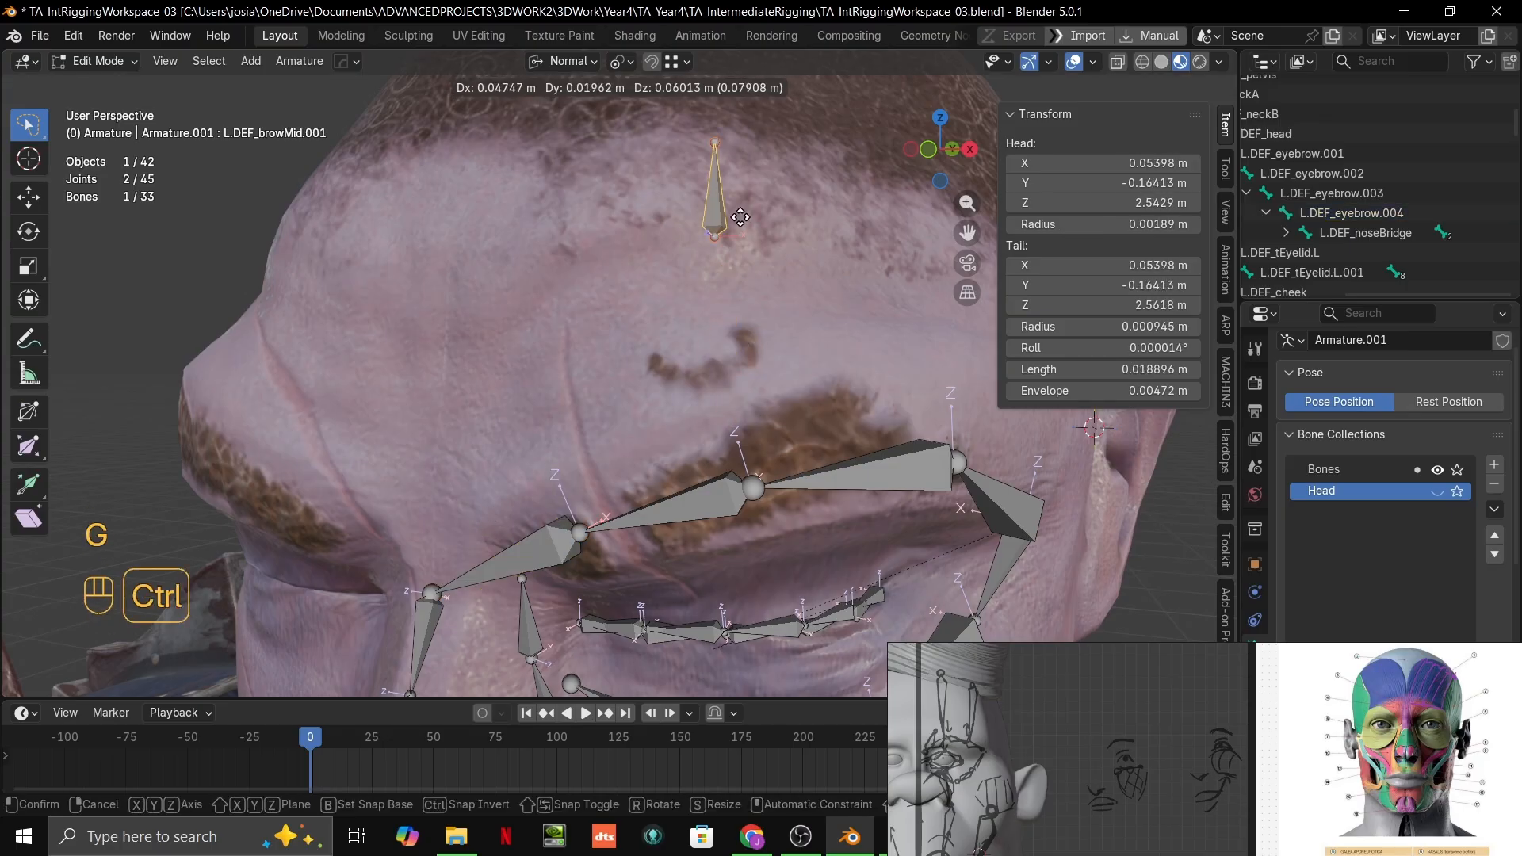
left_click(728, 237)
left_click(682, 62)
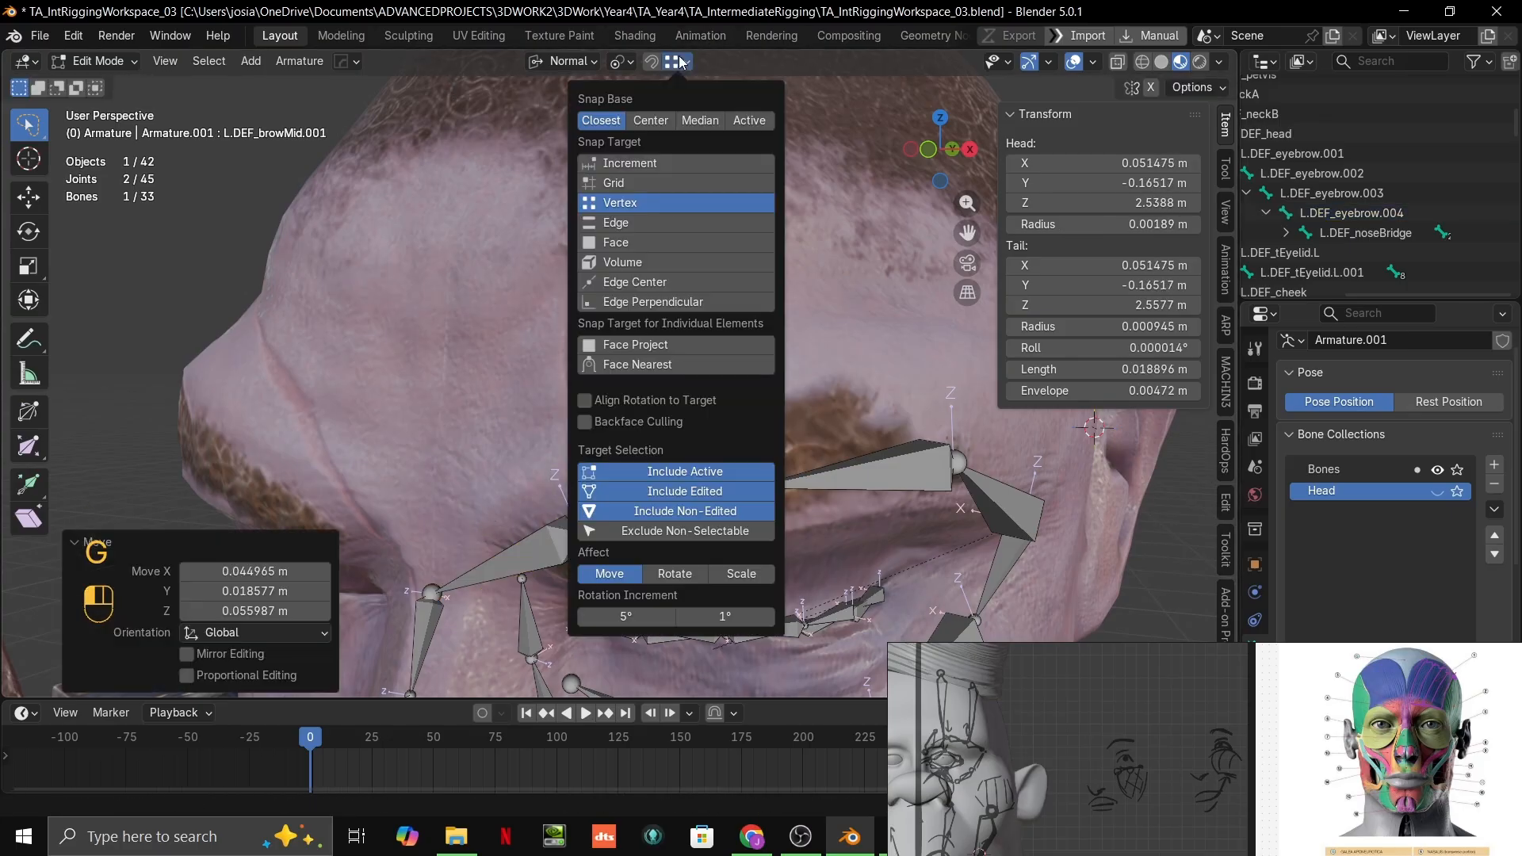
left_click(623, 243)
key("g")
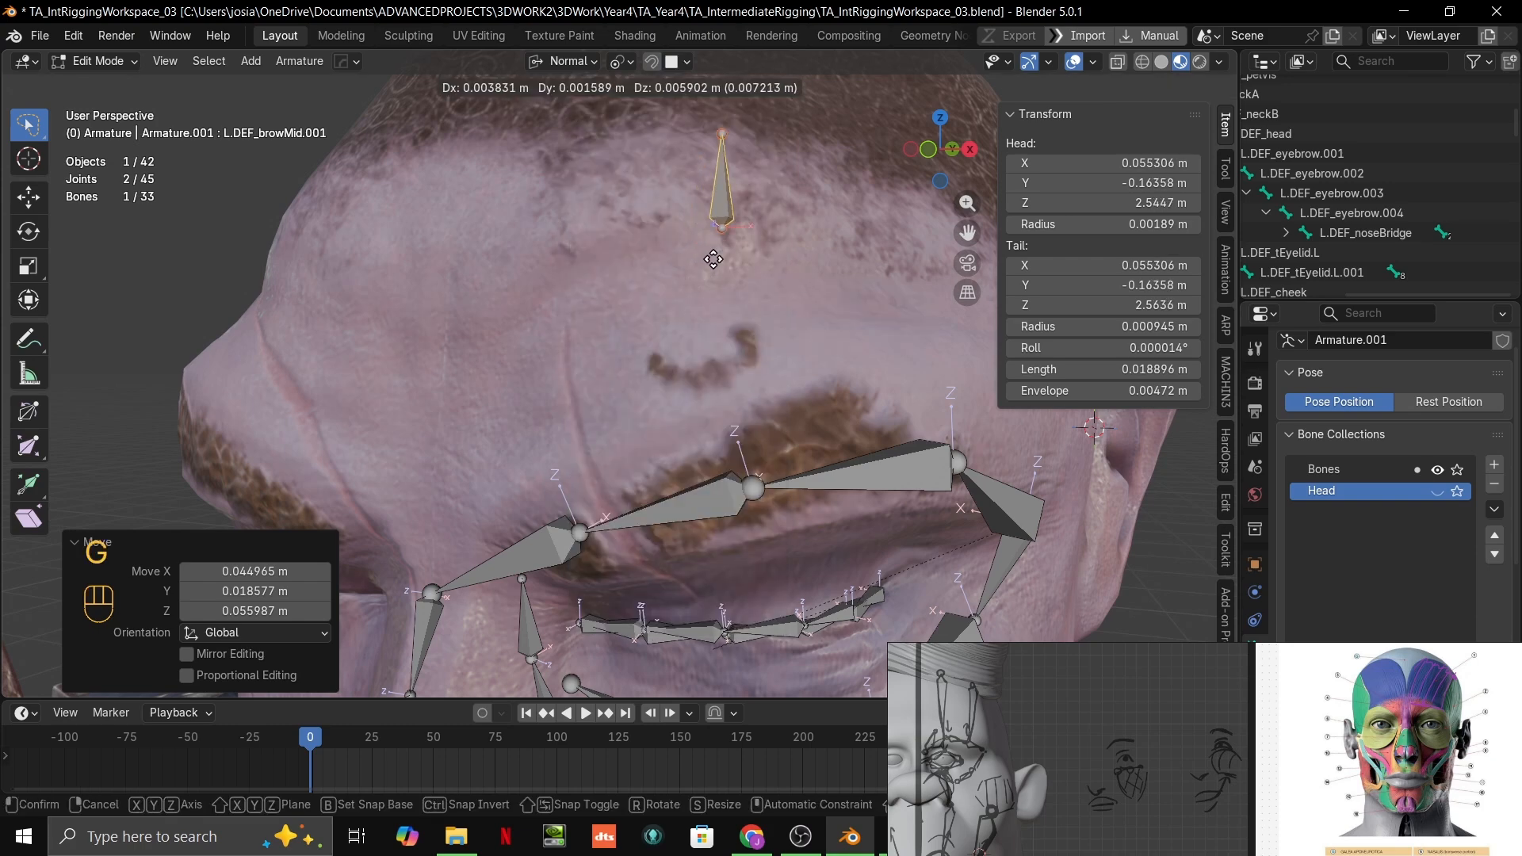
left_click(718, 273)
middle_click_drag(719, 275, 747, 284)
middle_click_drag(747, 284, 734, 331, "shift")
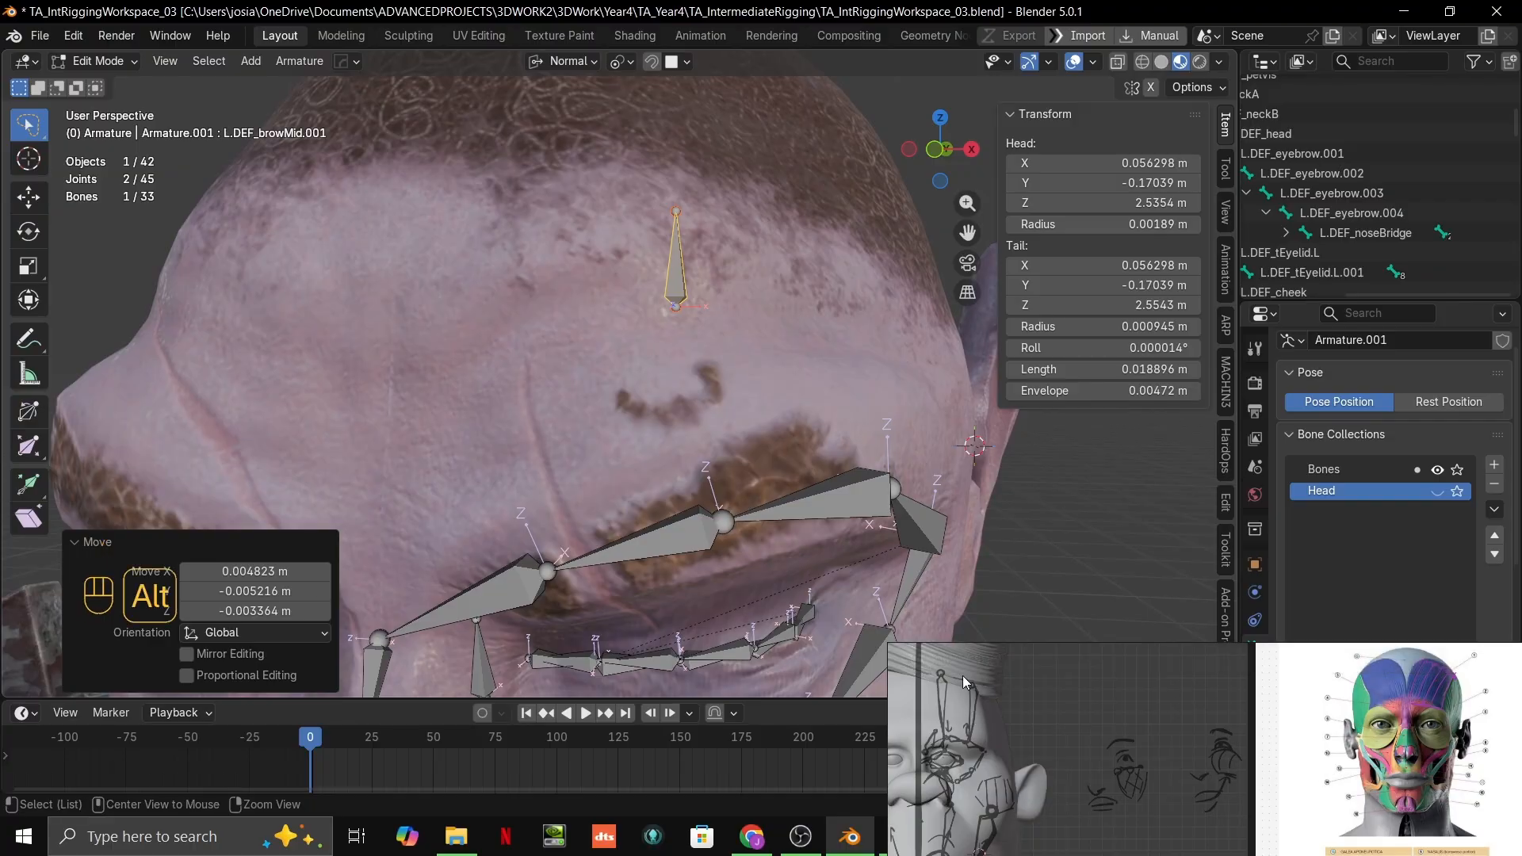
left_click(672, 277)
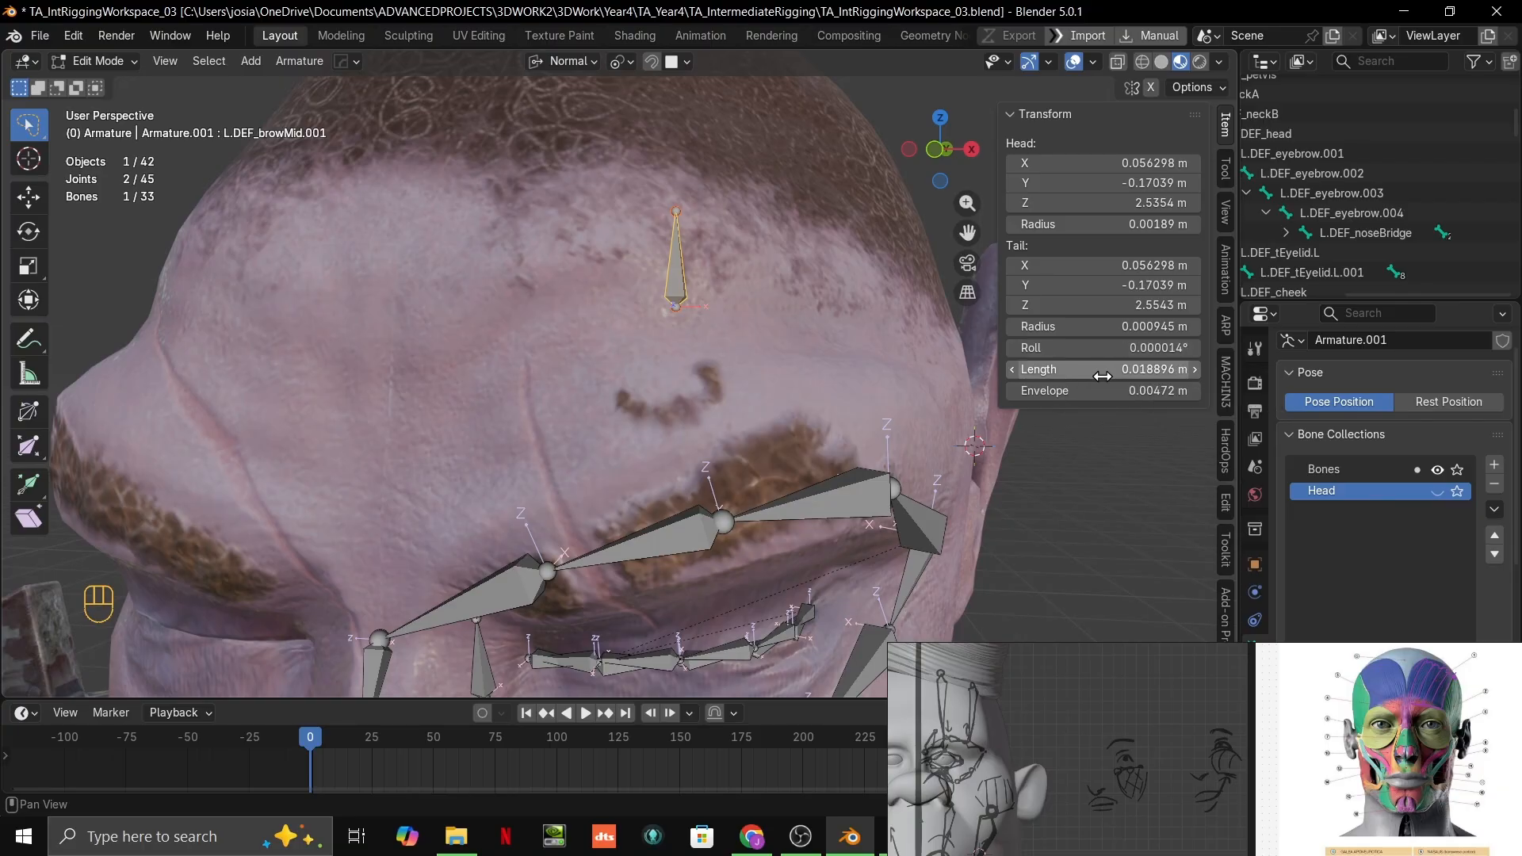
Step: Leave the face armature's Edit Mode, select the metarig standing beside the orc and enter its Edit Mode
scroll(770, 337, "down", 10)
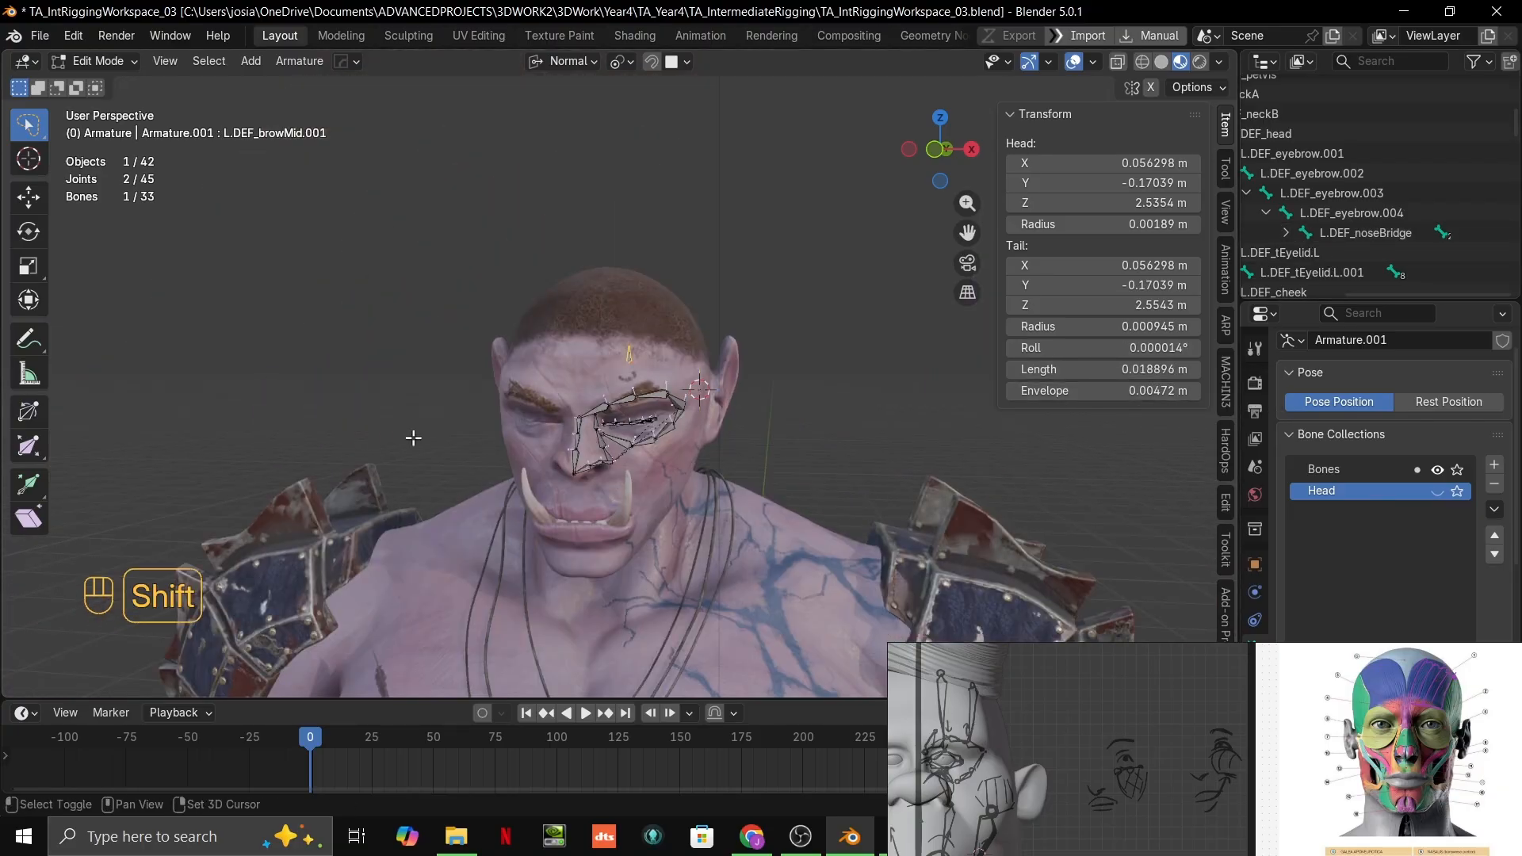
middle_click_drag(412, 435, 696, 401, "shift")
scroll(646, 400, "down", 6)
key("ctrl+Tab")
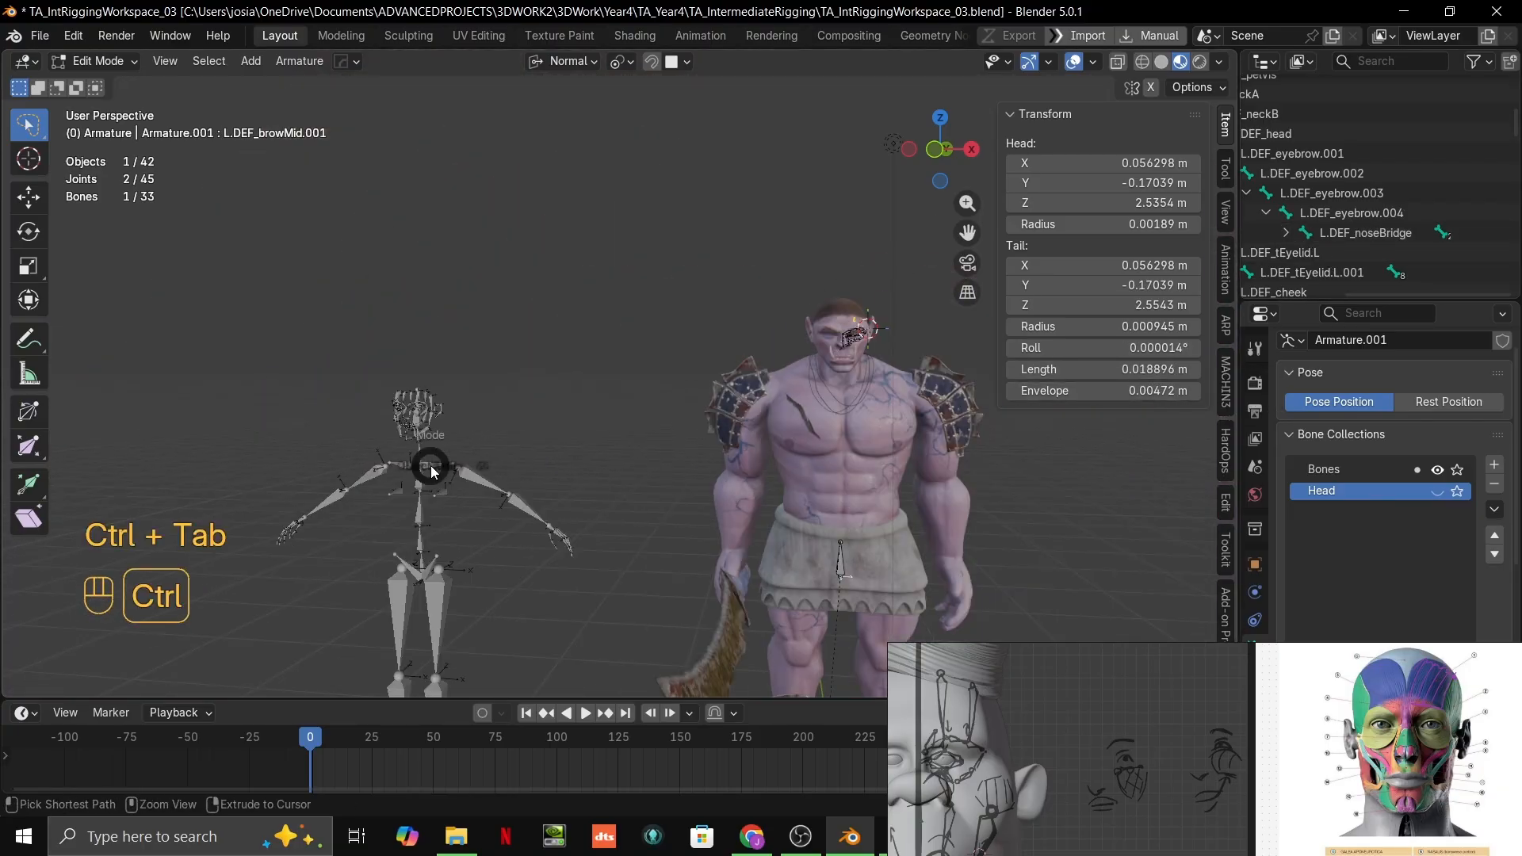
left_click(334, 471)
left_click(400, 430)
key("Tab")
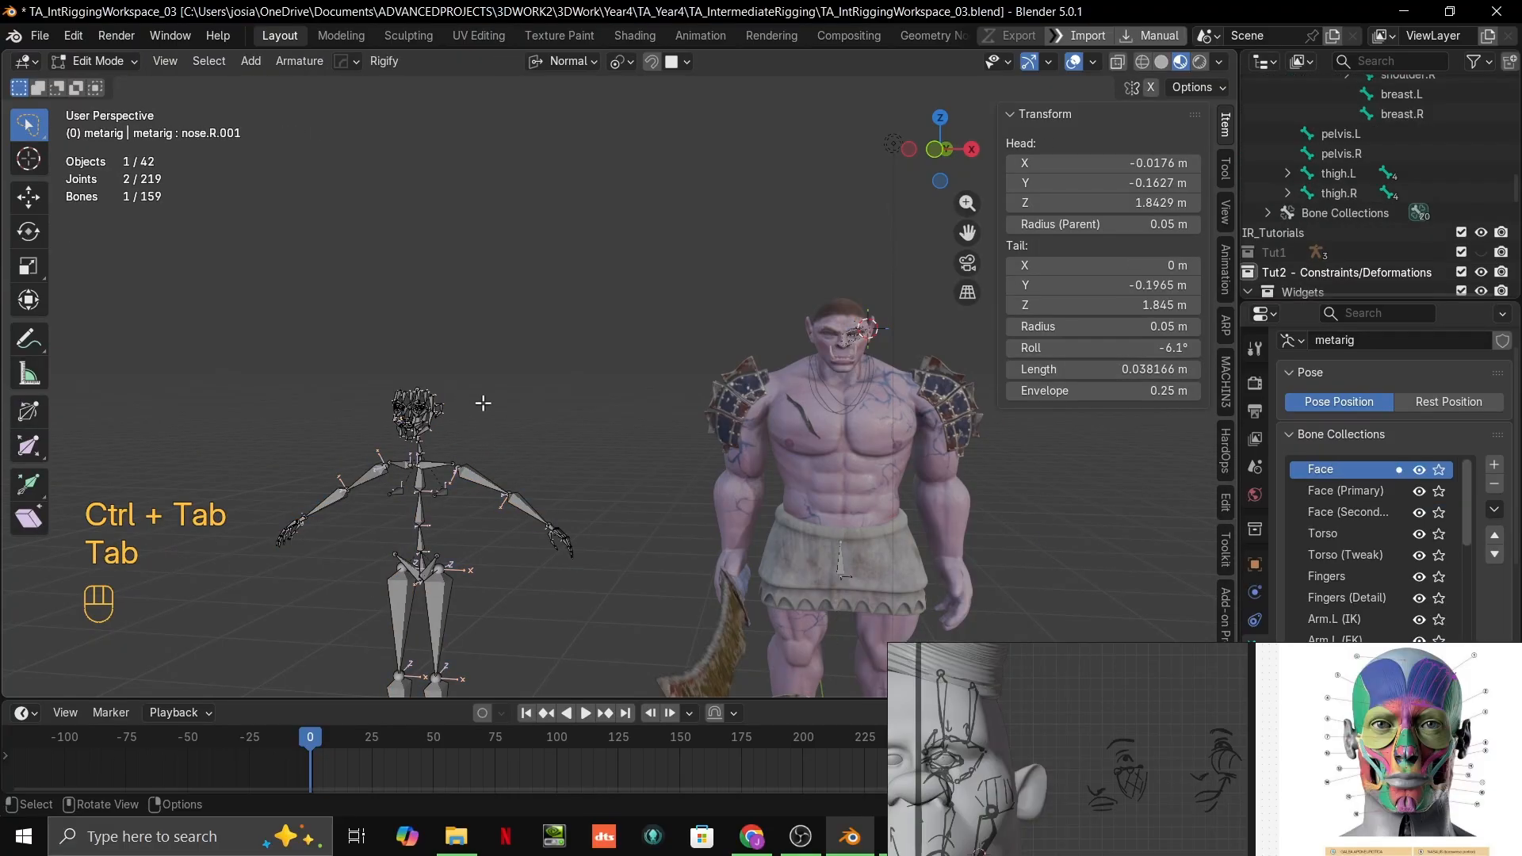
Step: Inspect the metarig's forehead.L.001 bone and its place in the hierarchy, then return to Object Mode and the orc's face
key("grave")
scroll(590, 438, "down", 10)
left_click(596, 457)
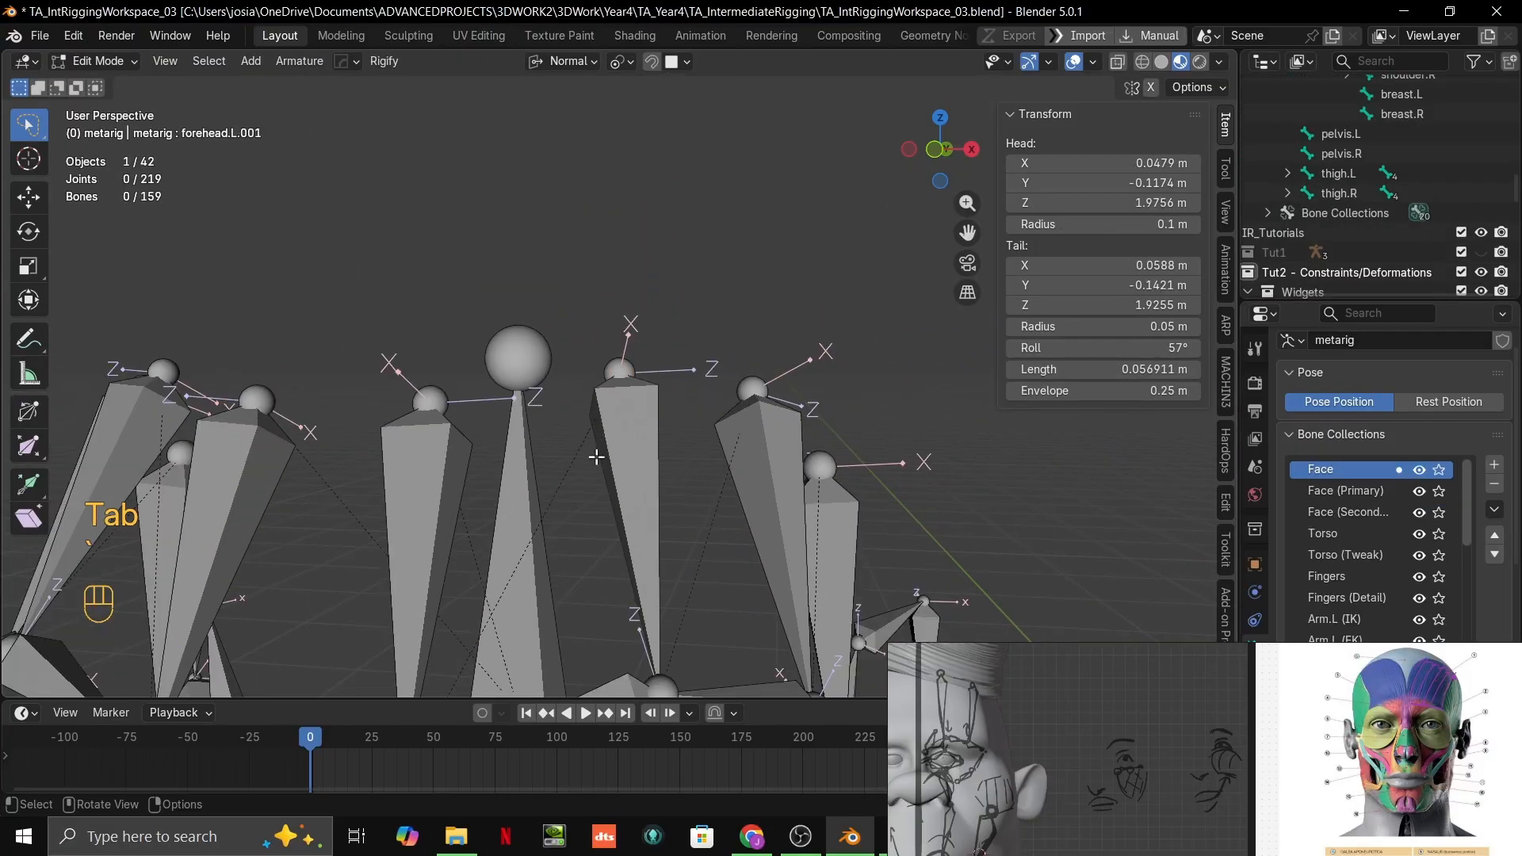
key("grave")
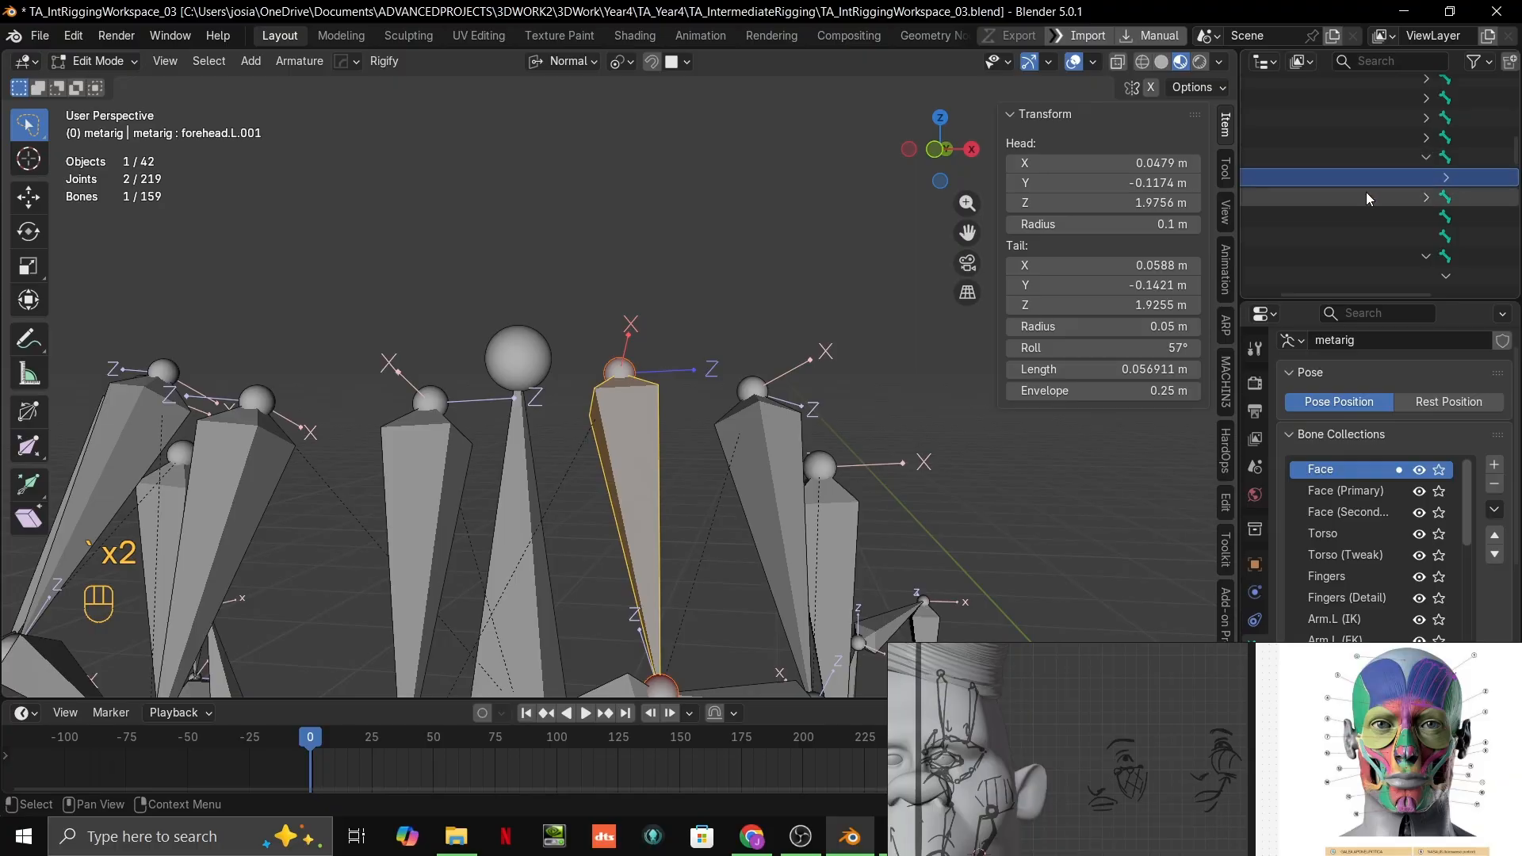
middle_click_drag(1367, 198, 1378, 214)
key("ctrl+Tab")
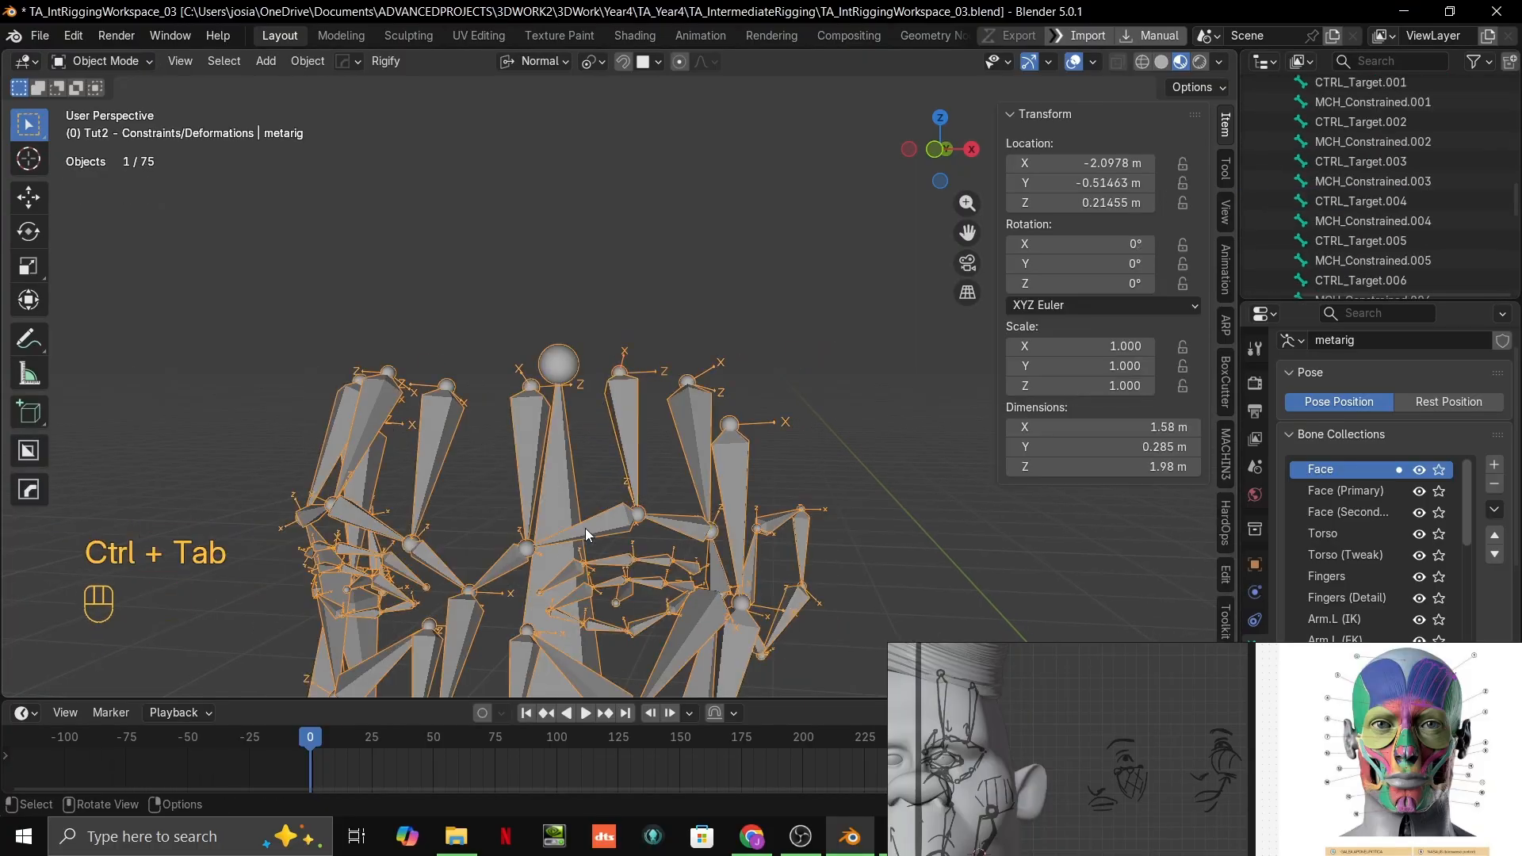
middle_click_drag(585, 528, 198, 372, "shift")
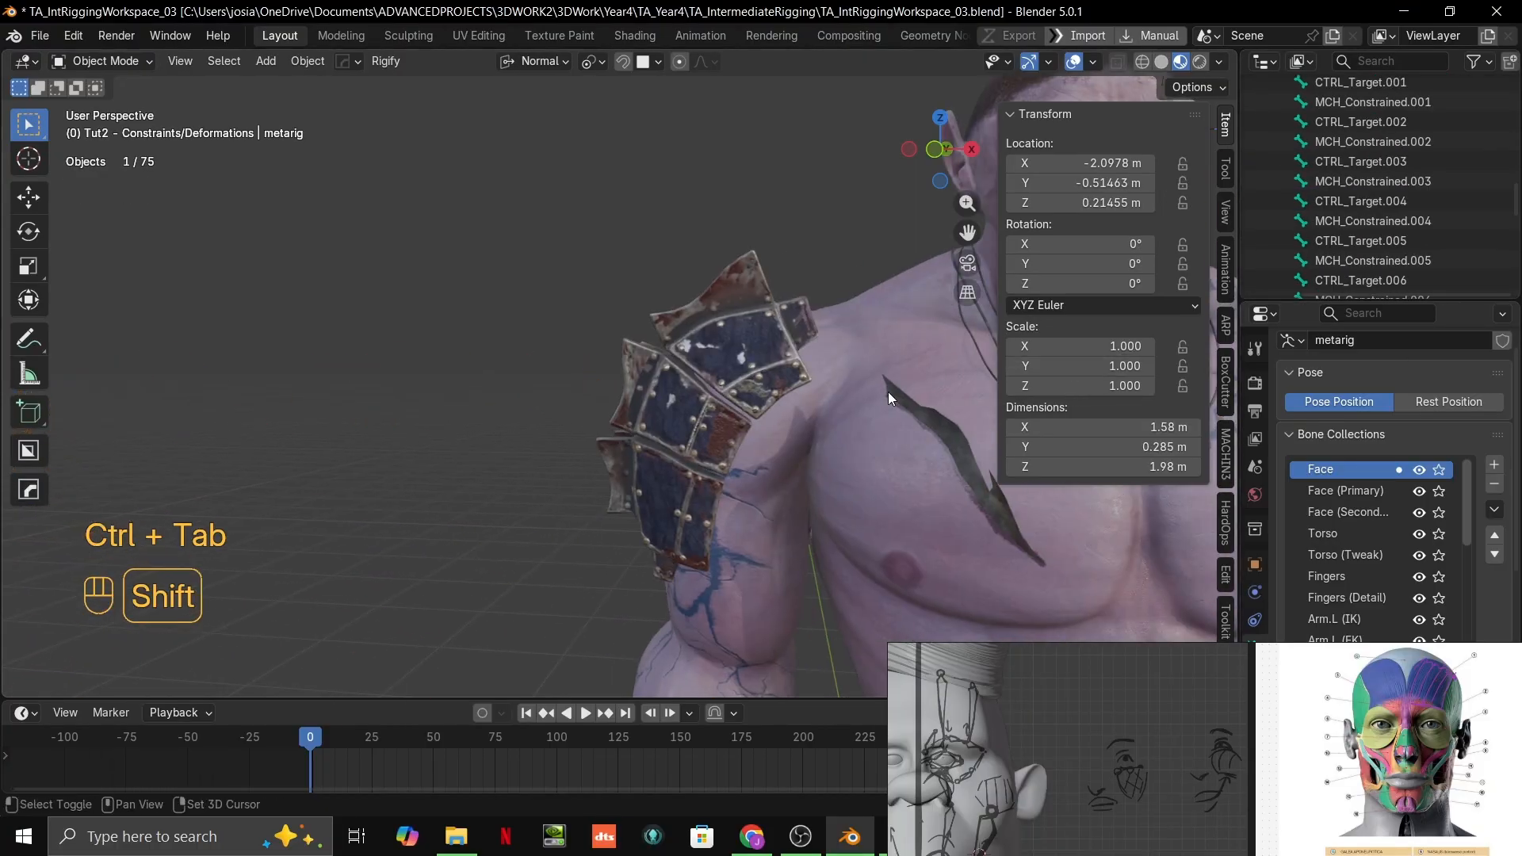
middle_click_drag(888, 399, 65, 452, "shift")
scroll(520, 352, "up", 7)
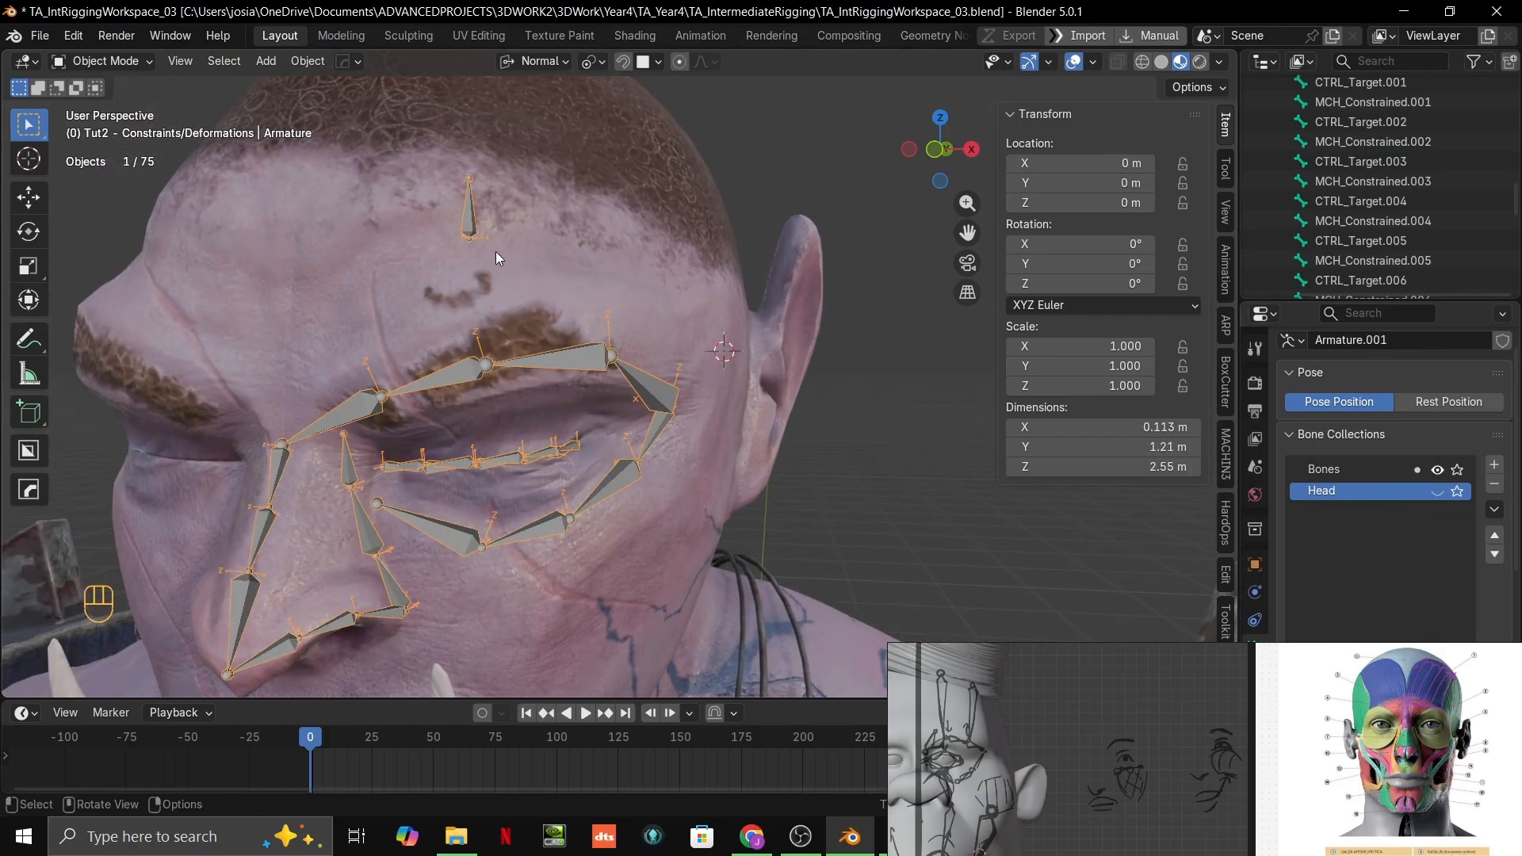
Step: Select the orc's face armature, enter its Edit Mode and view the forehead from the front
middle_click_drag(497, 250, 825, 390)
key("ctrl+Tab")
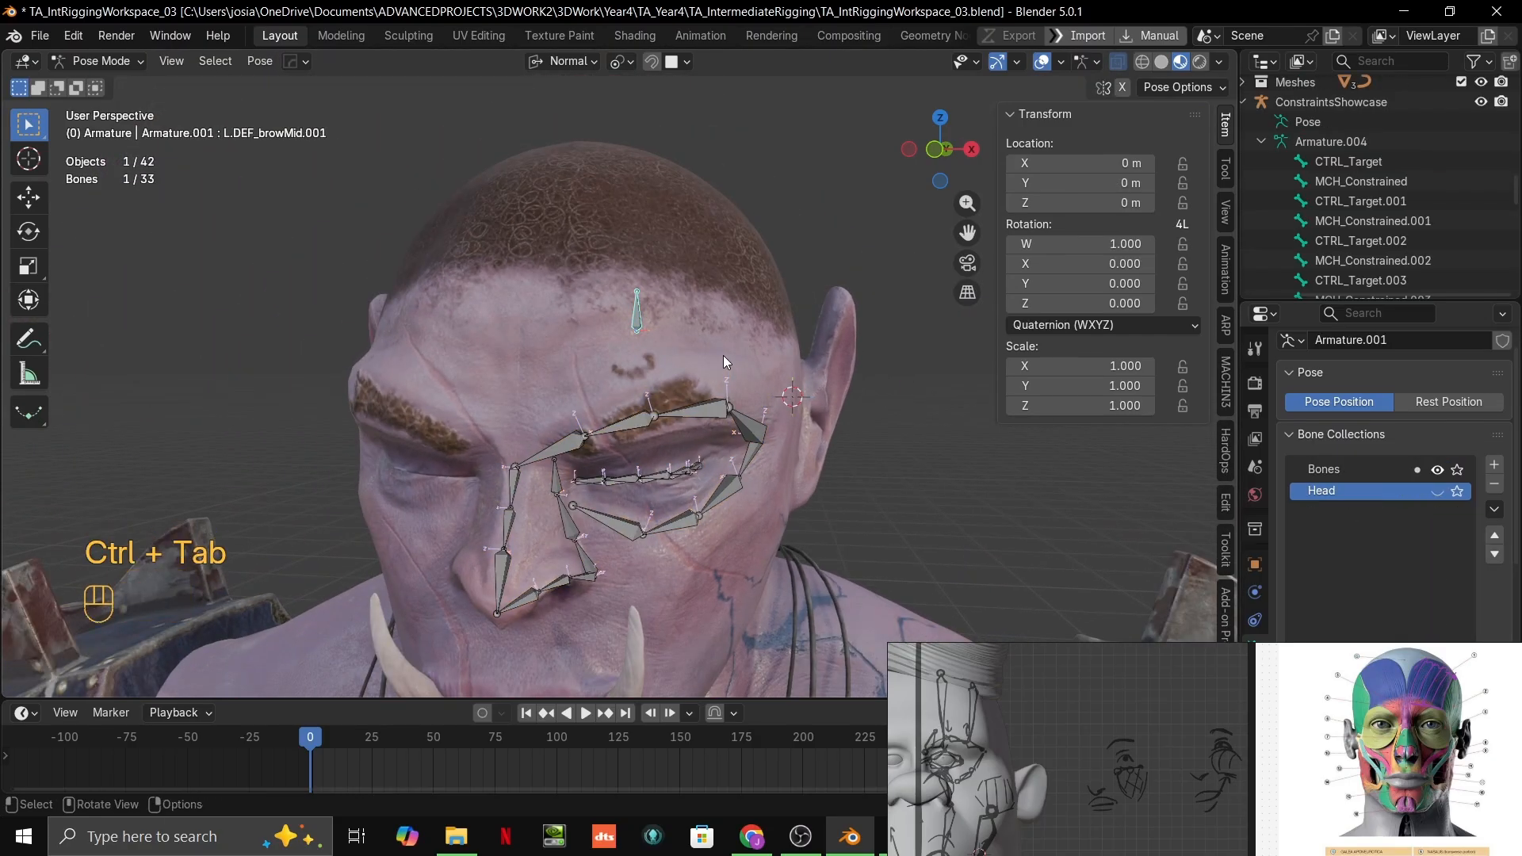
key("ctrl+Tab")
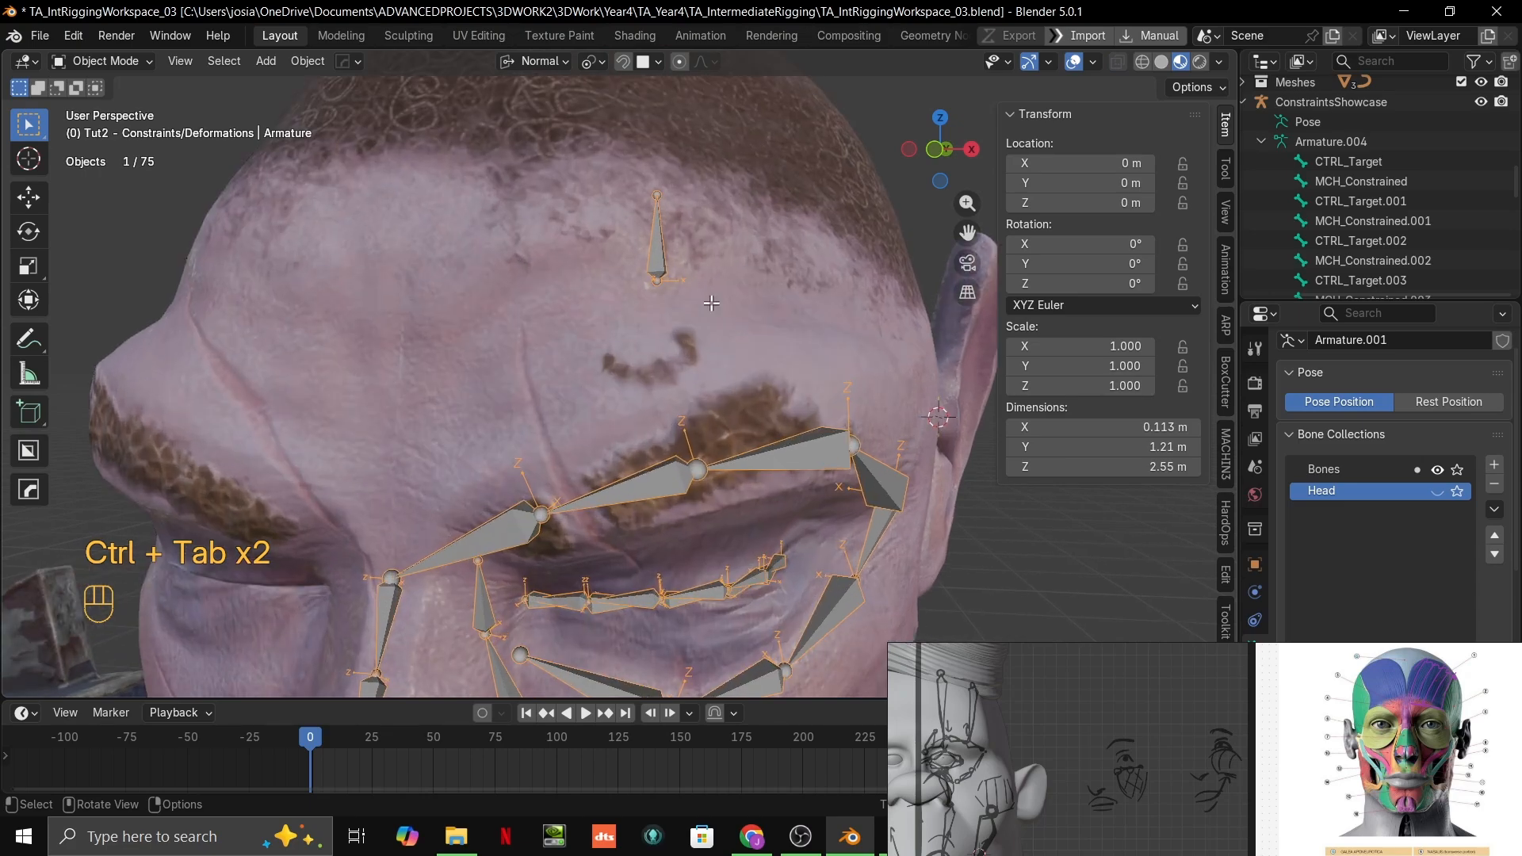
key("Tab")
key("grave")
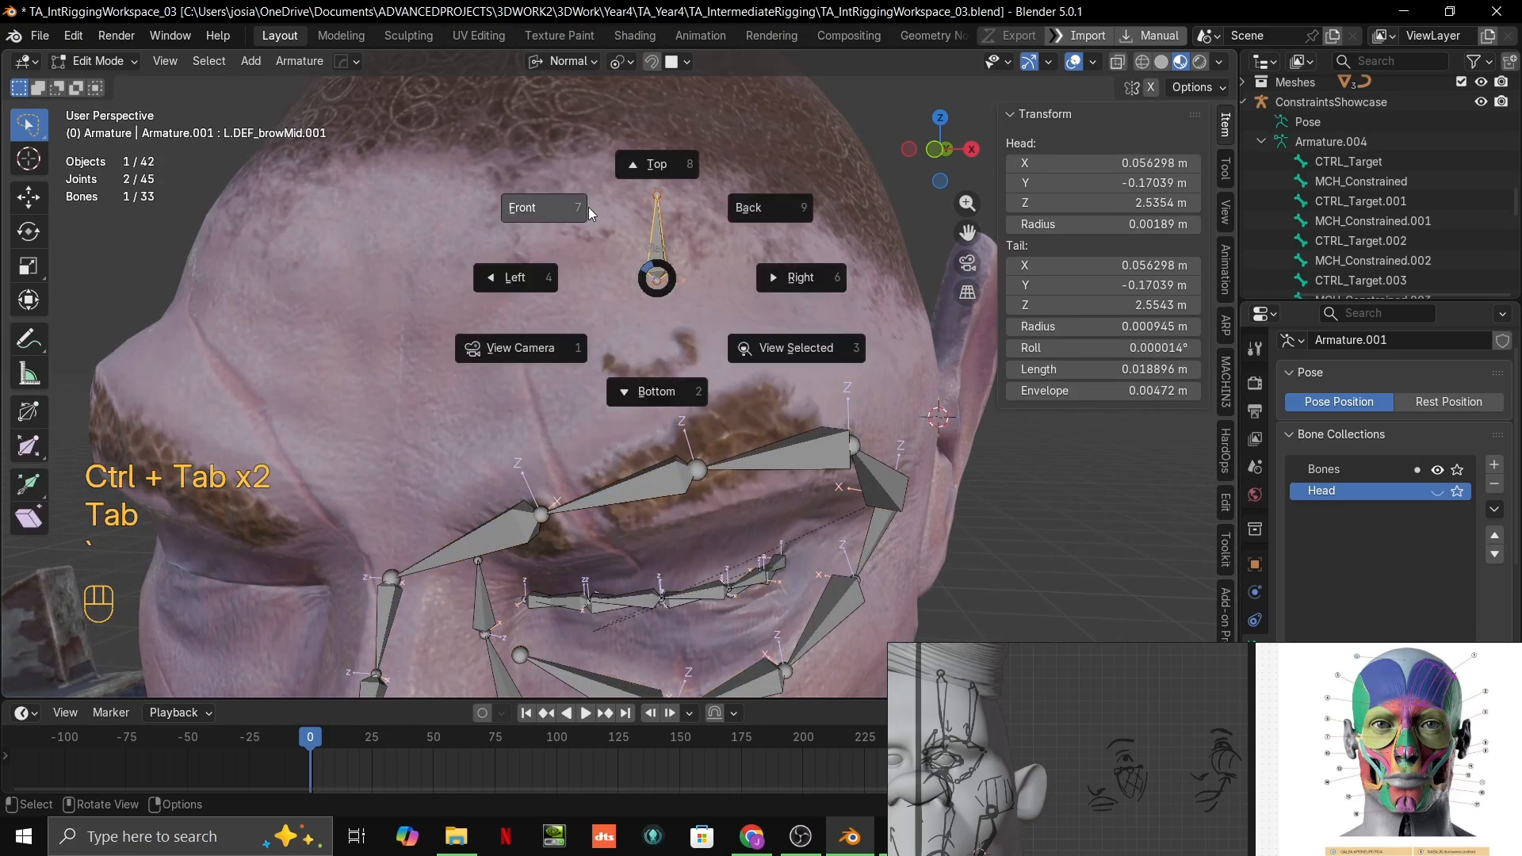
left_click(523, 204)
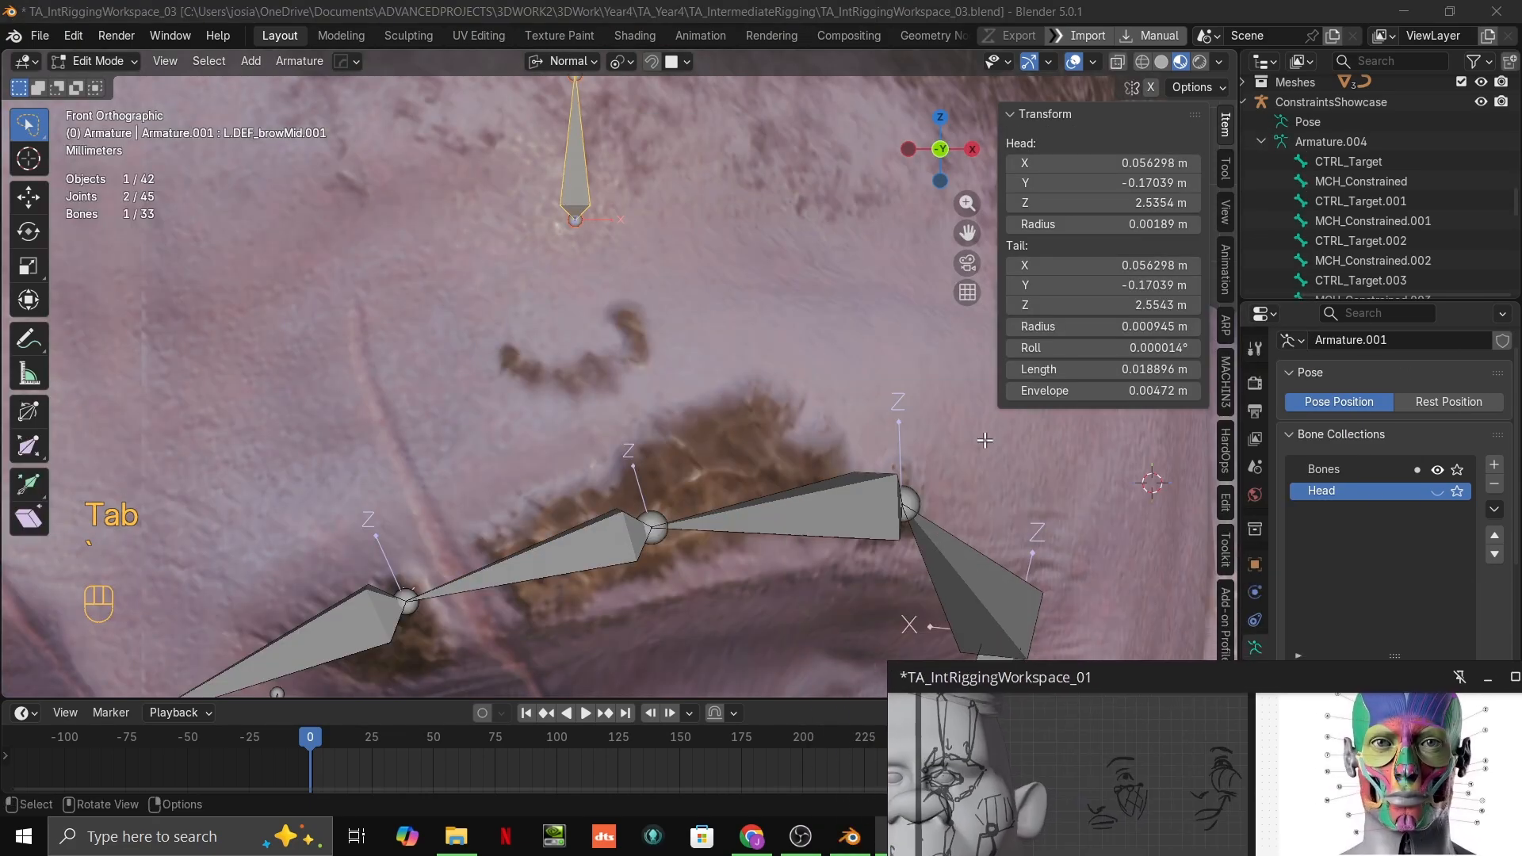
Step: Nudge the whole mid-brow bone slightly outward and down along the forehead surface with snapping
middle_click_drag(681, 392, 632, 313, "shift")
scroll(698, 467, "down", 4)
scroll(623, 301, "up", 2)
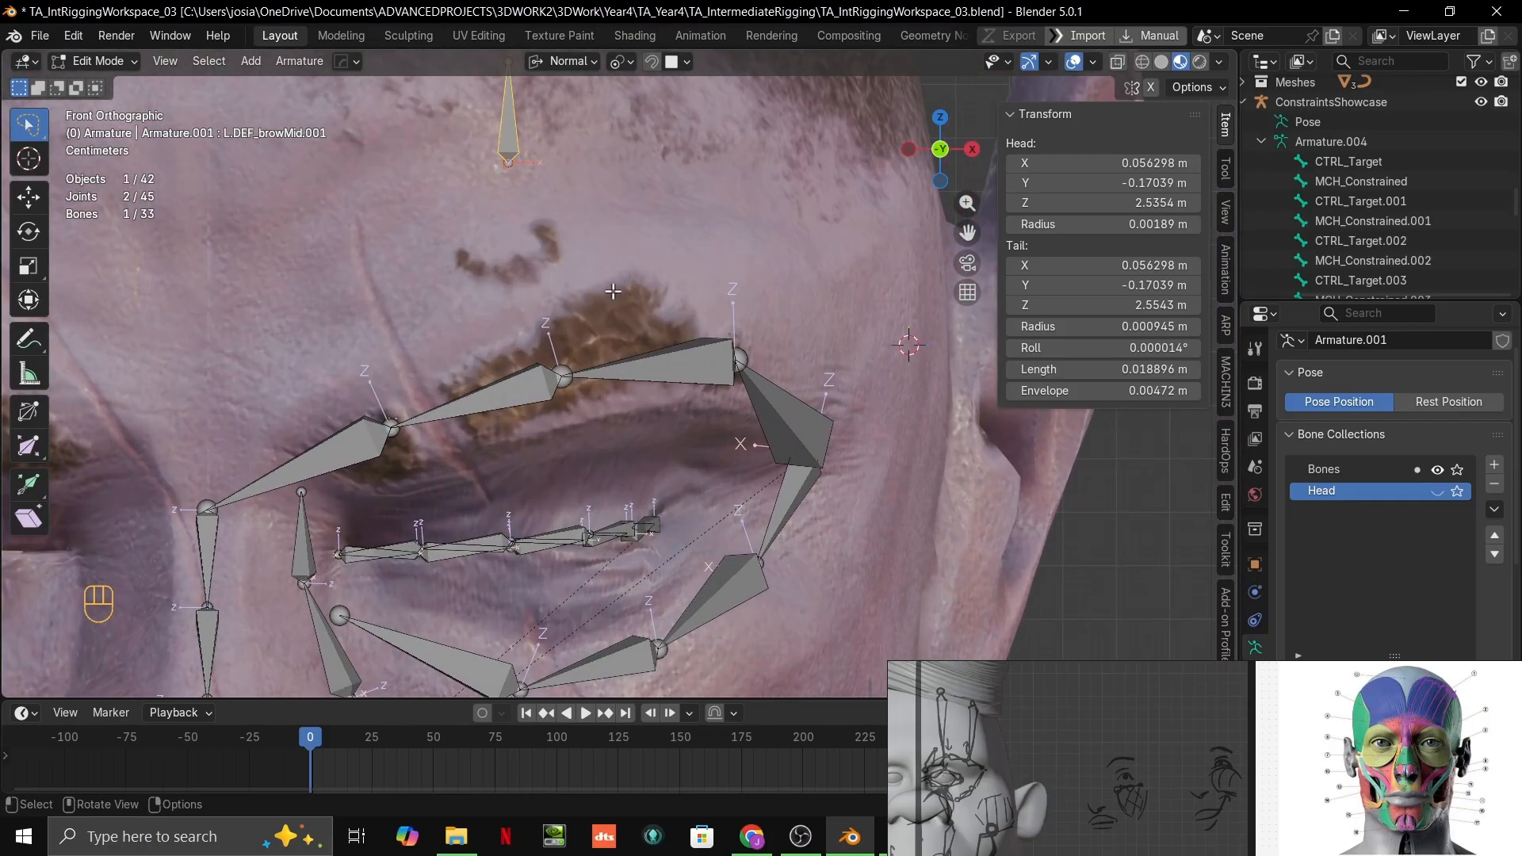
key("g")
key("ctrl")
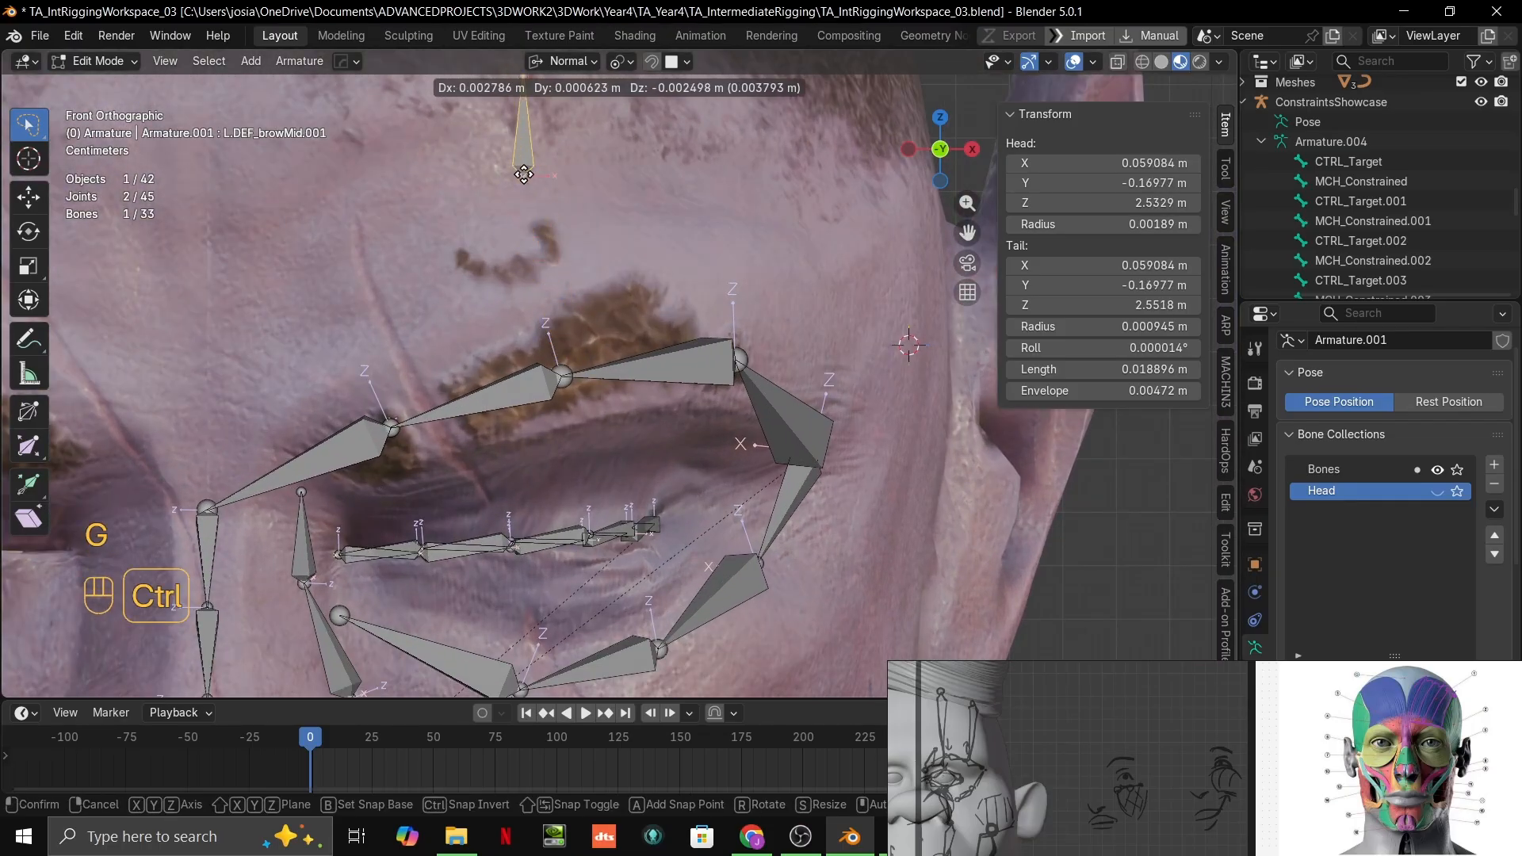
left_click(535, 172, "ctrl")
Step: Snap the tail of the mid-brow bone onto the eyebrow chain's middle joint directly below it
middle_click_drag(590, 230, 701, 344, "shift")
left_click(635, 189)
key("g")
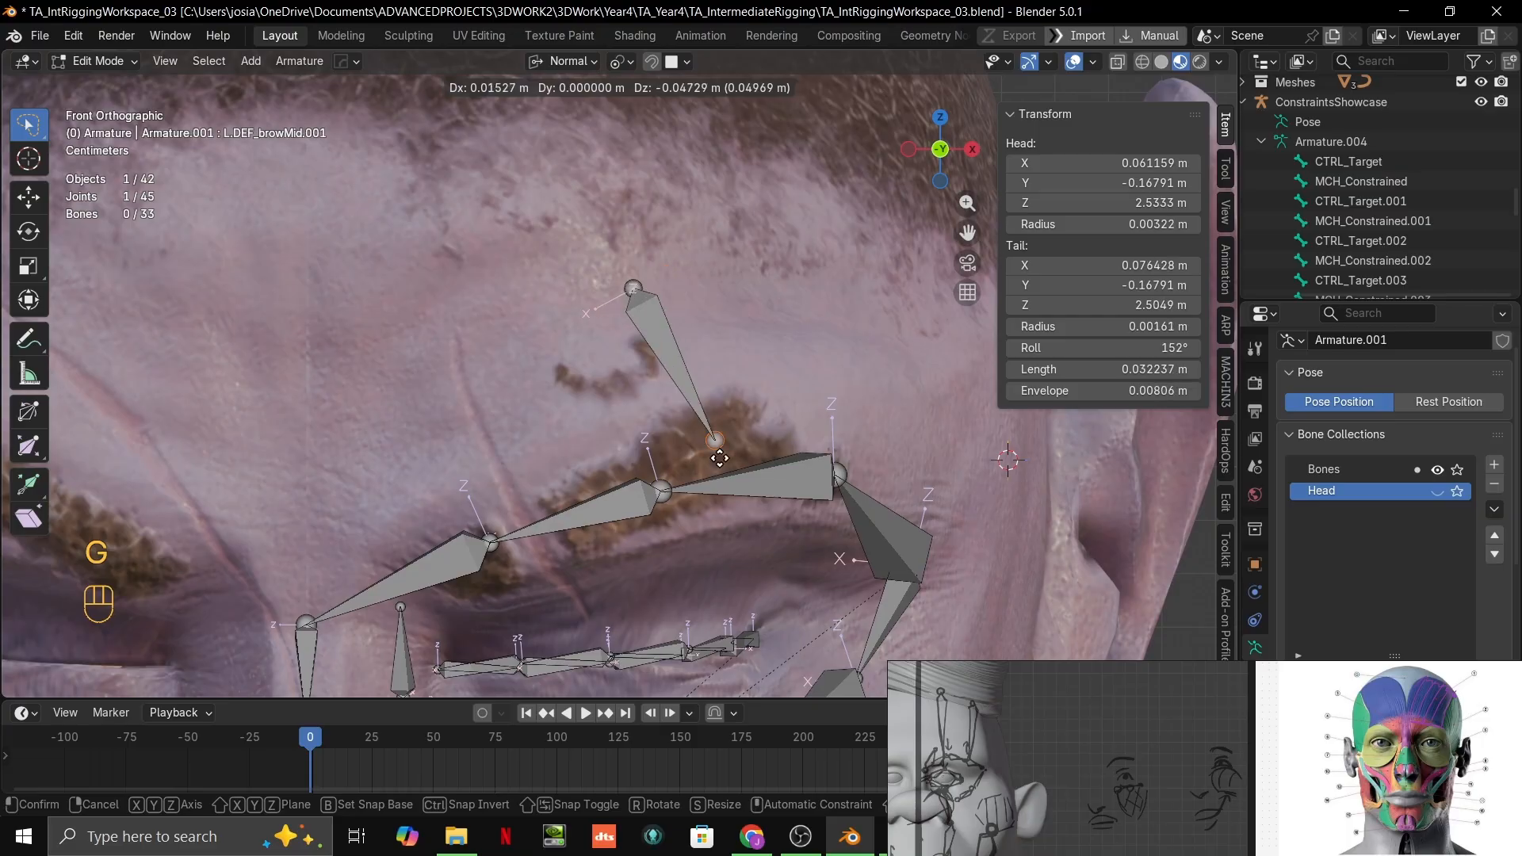
key("ctrl")
left_click(660, 491, "ctrl")
Step: Shift the mid-brow bone's head slightly up the forehead, keeping it snapped to the surface
left_click(630, 267)
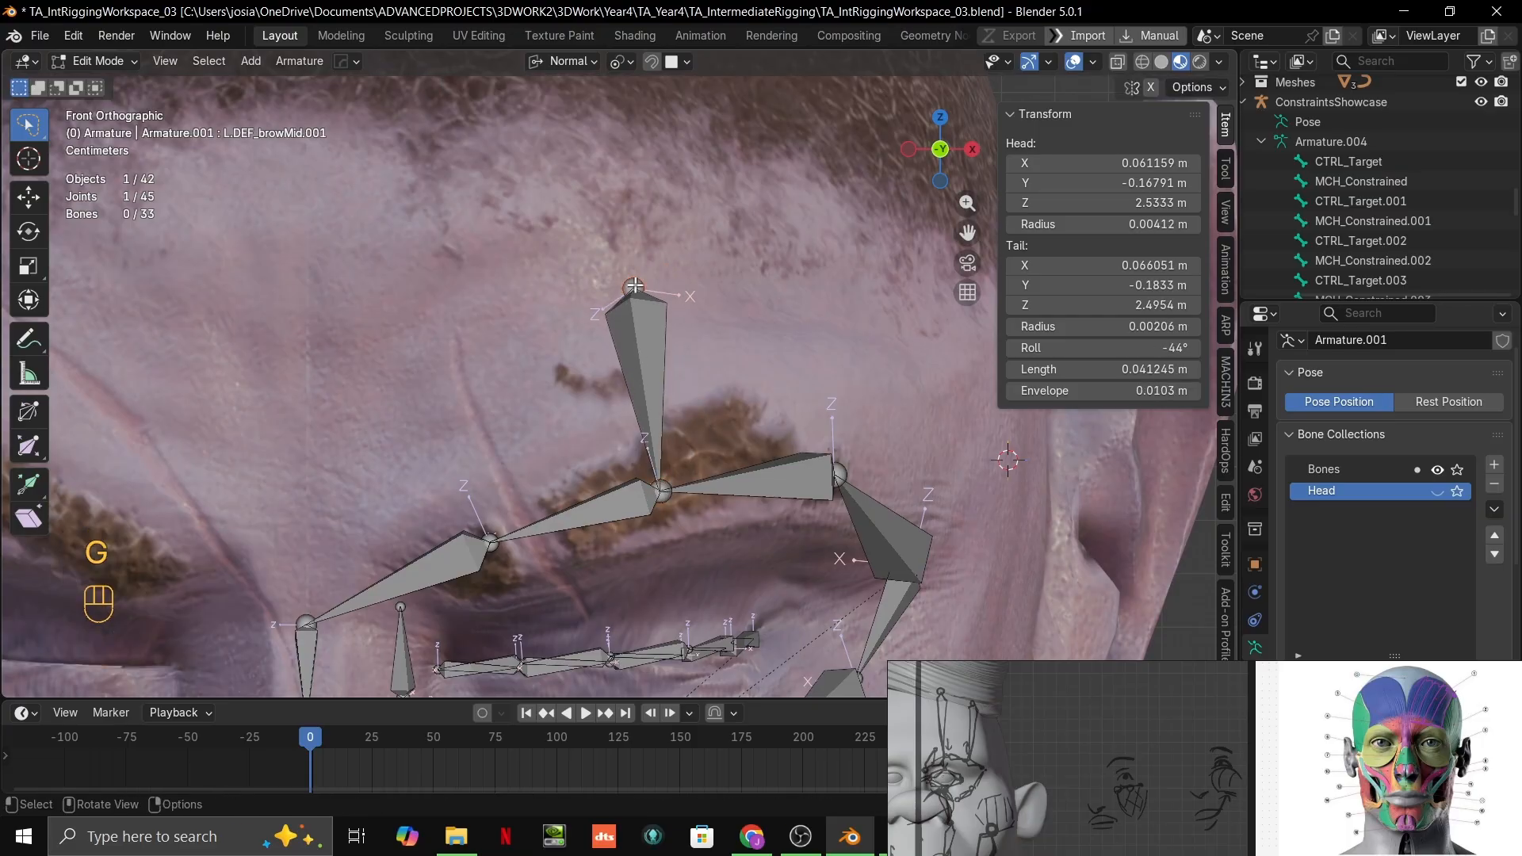
key("g")
key("ctrl")
left_click(641, 269, "ctrl")
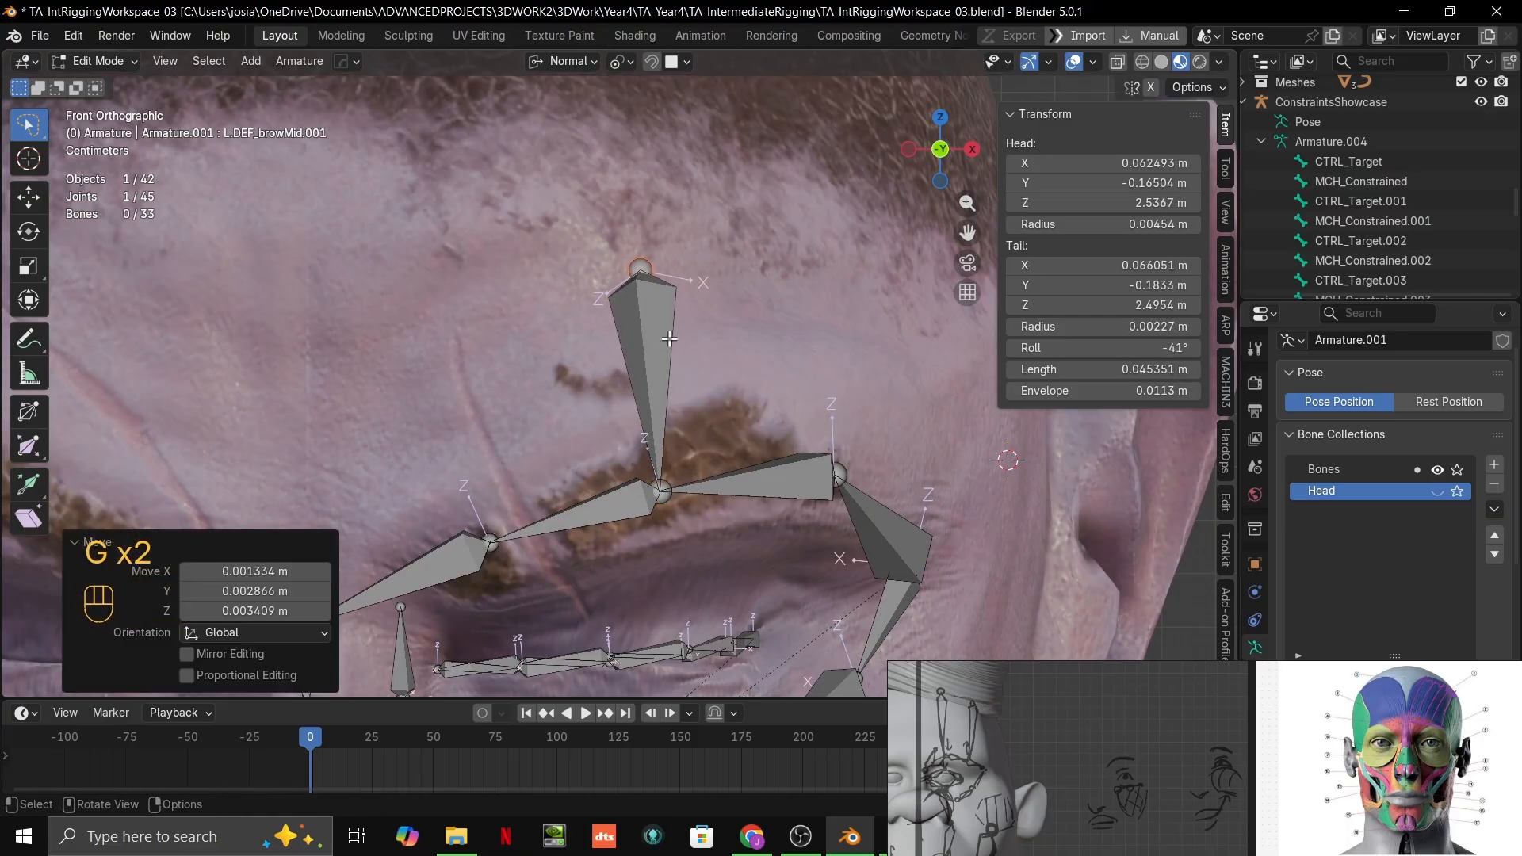
middle_click_drag(670, 339, 663, 388, "shift")
Step: Enlarge the Outliner, collapse the metarig's branch and bring the face armature's bone hierarchy into view
scroll(1348, 226, "down", 10)
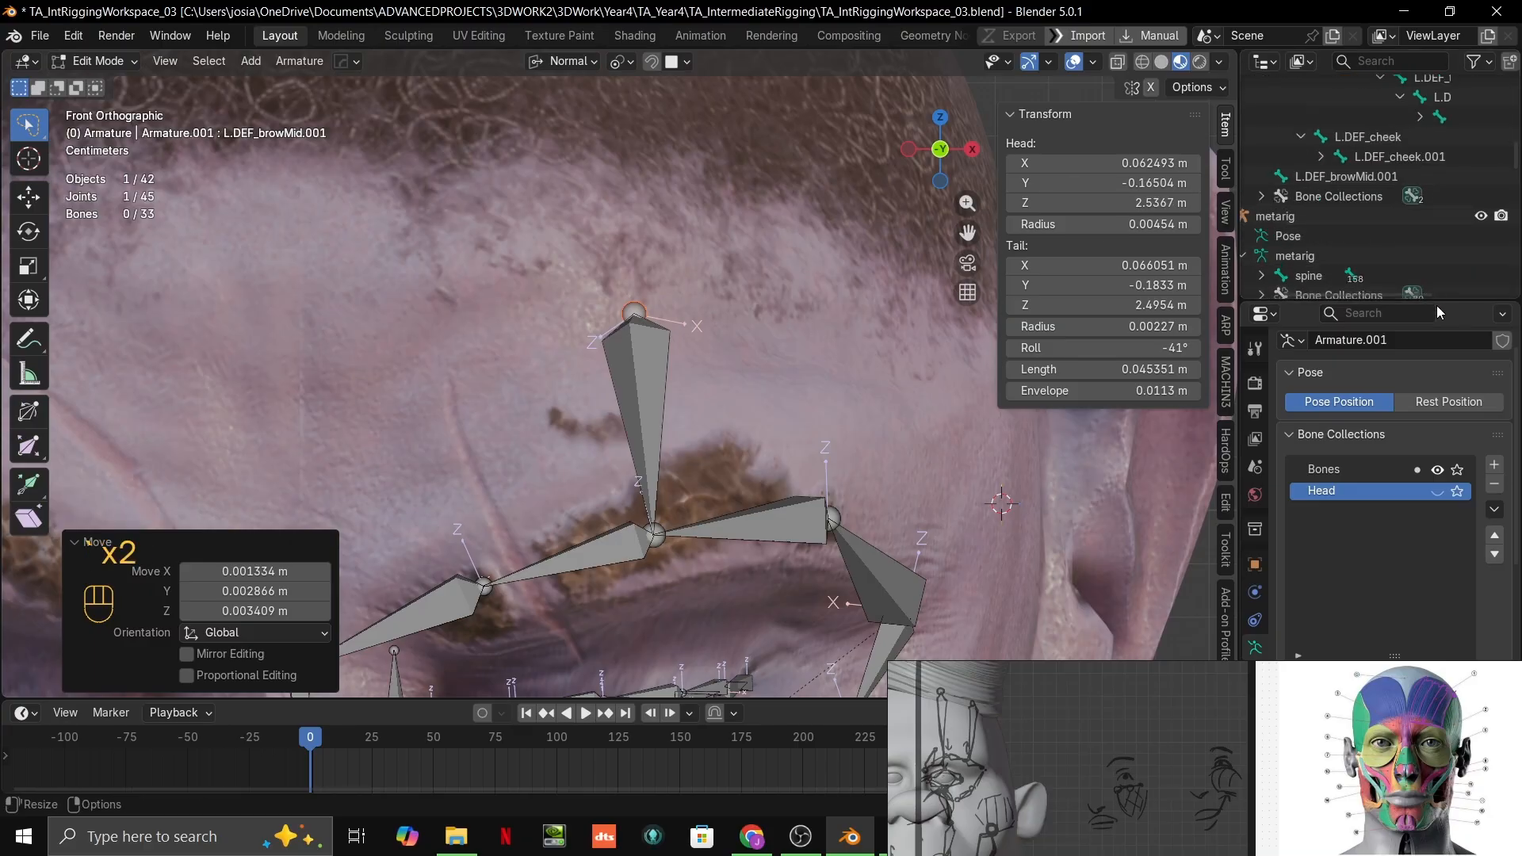
left_click_drag(1437, 302, 1467, 542)
scroll(1420, 411, "up", 3)
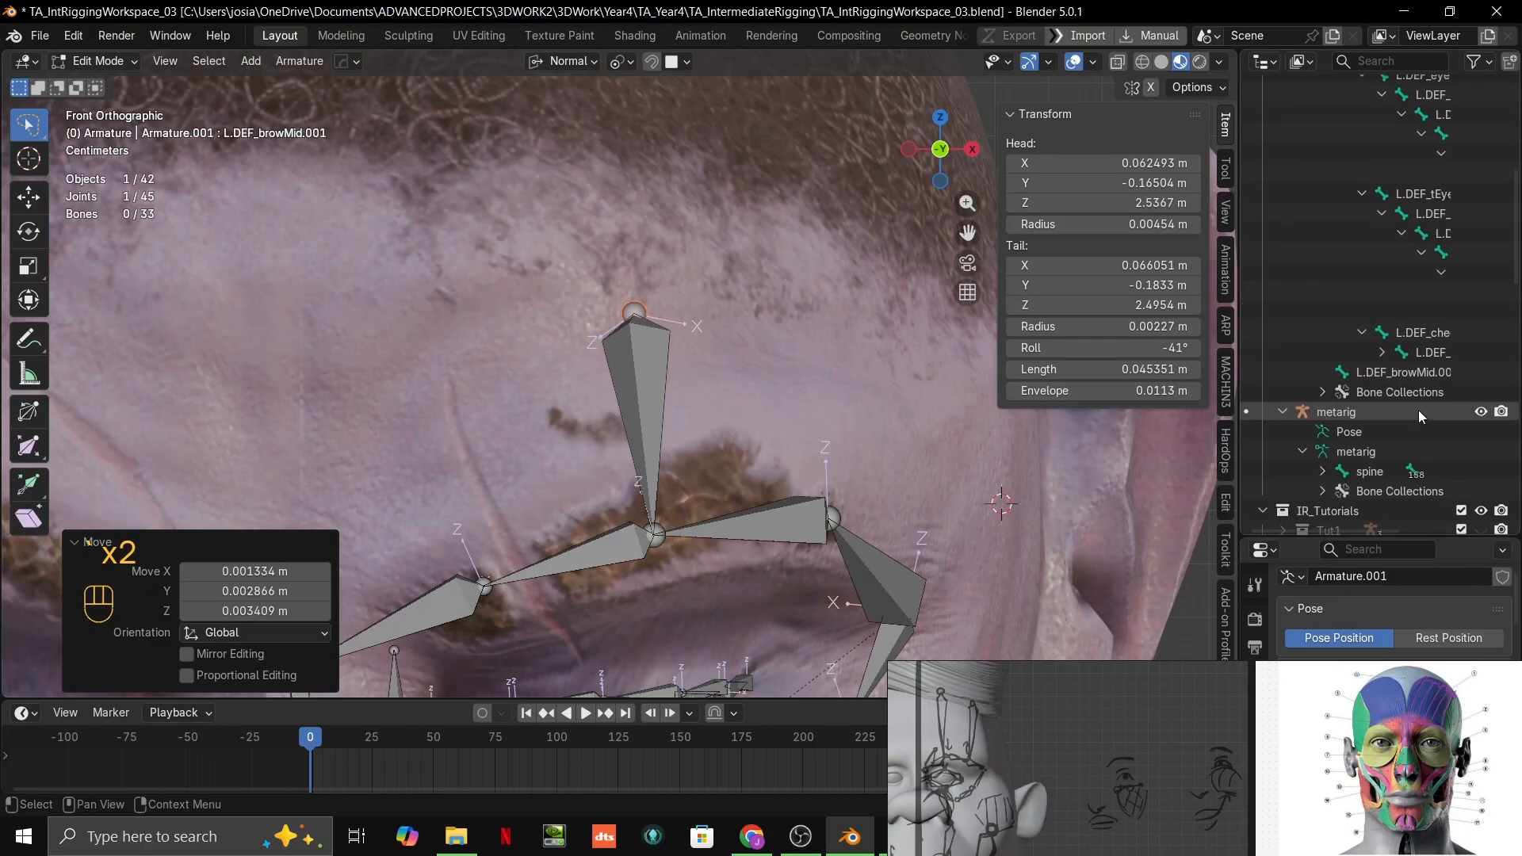
left_click(1284, 373)
middle_click_drag(1416, 205, 1307, 379)
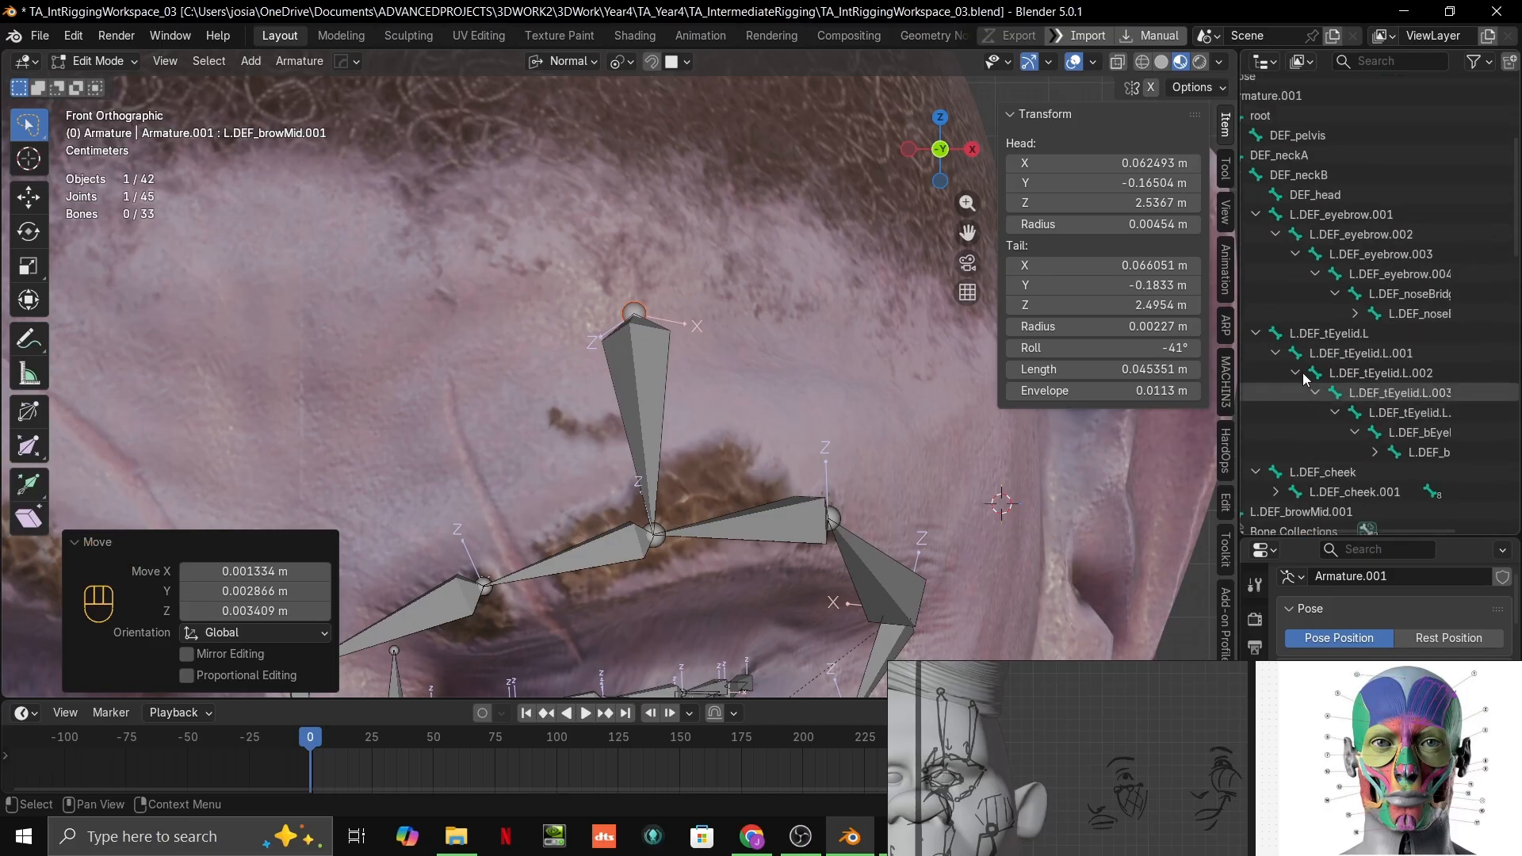
scroll(1321, 349, "down", 3)
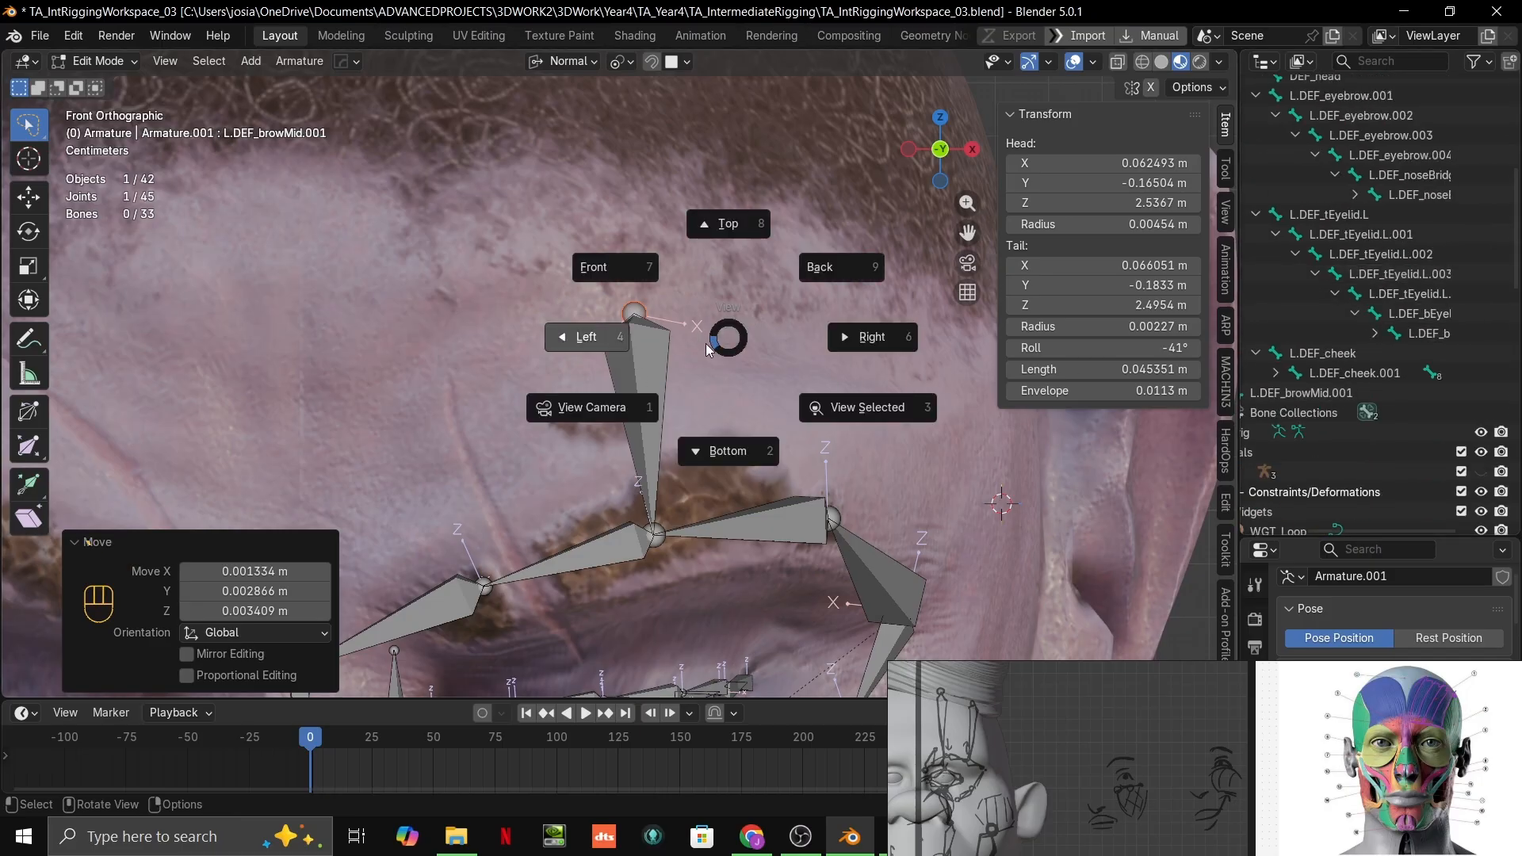
Step: Select the mid-brow bone and examine its place in the armature's bone hierarchy
left_click(641, 354)
key("grave")
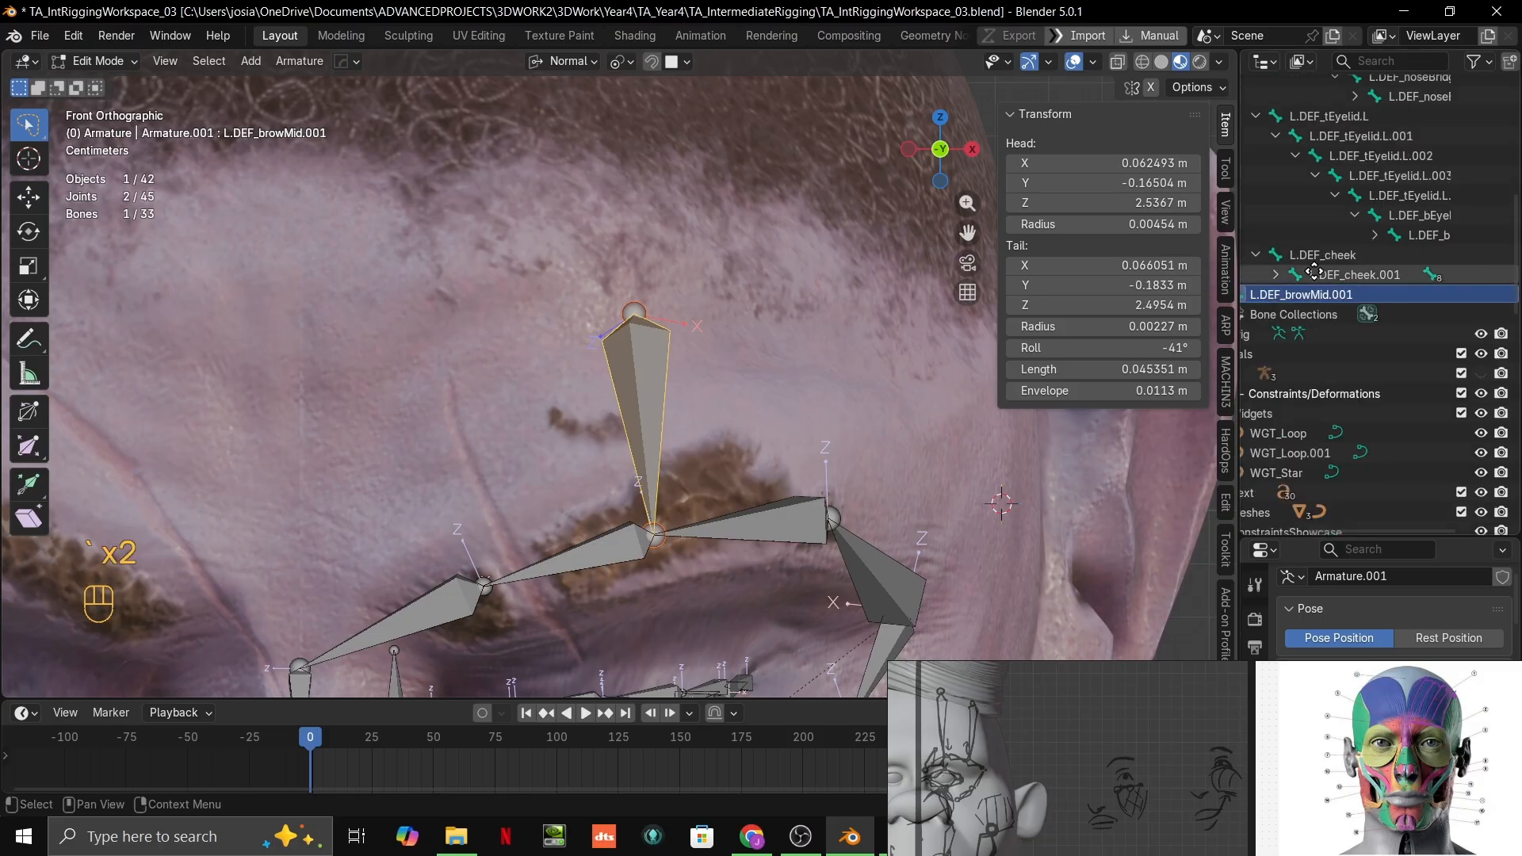
middle_click_drag(1307, 265, 1461, 350)
scroll(1349, 347, "down", 4)
scroll(1355, 340, "up", 4)
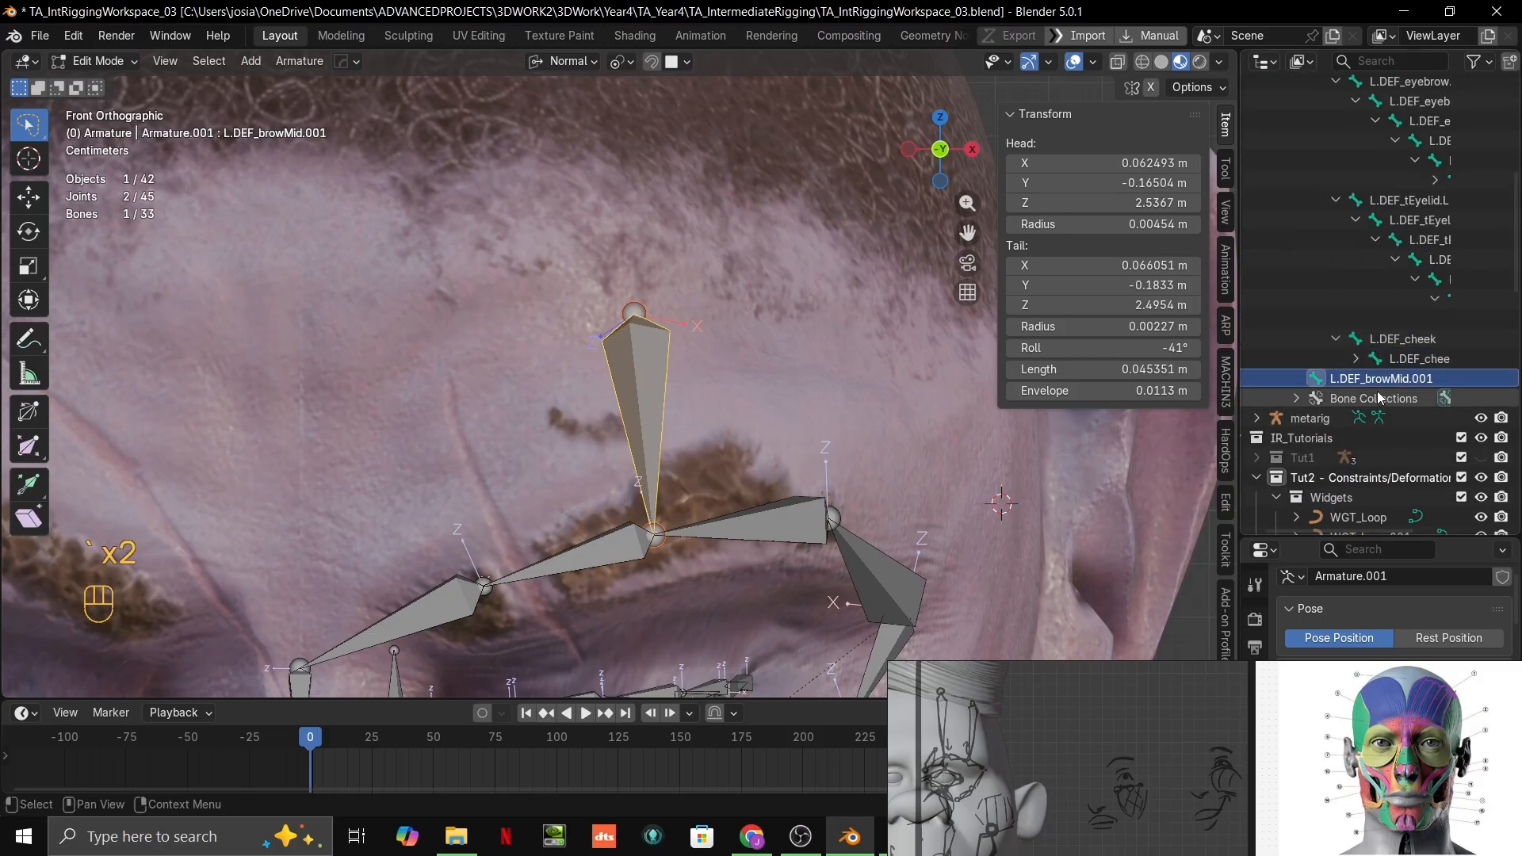
scroll(1356, 337, "up", 4)
scroll(834, 398, "down", 3)
scroll(1414, 315, "up", 4)
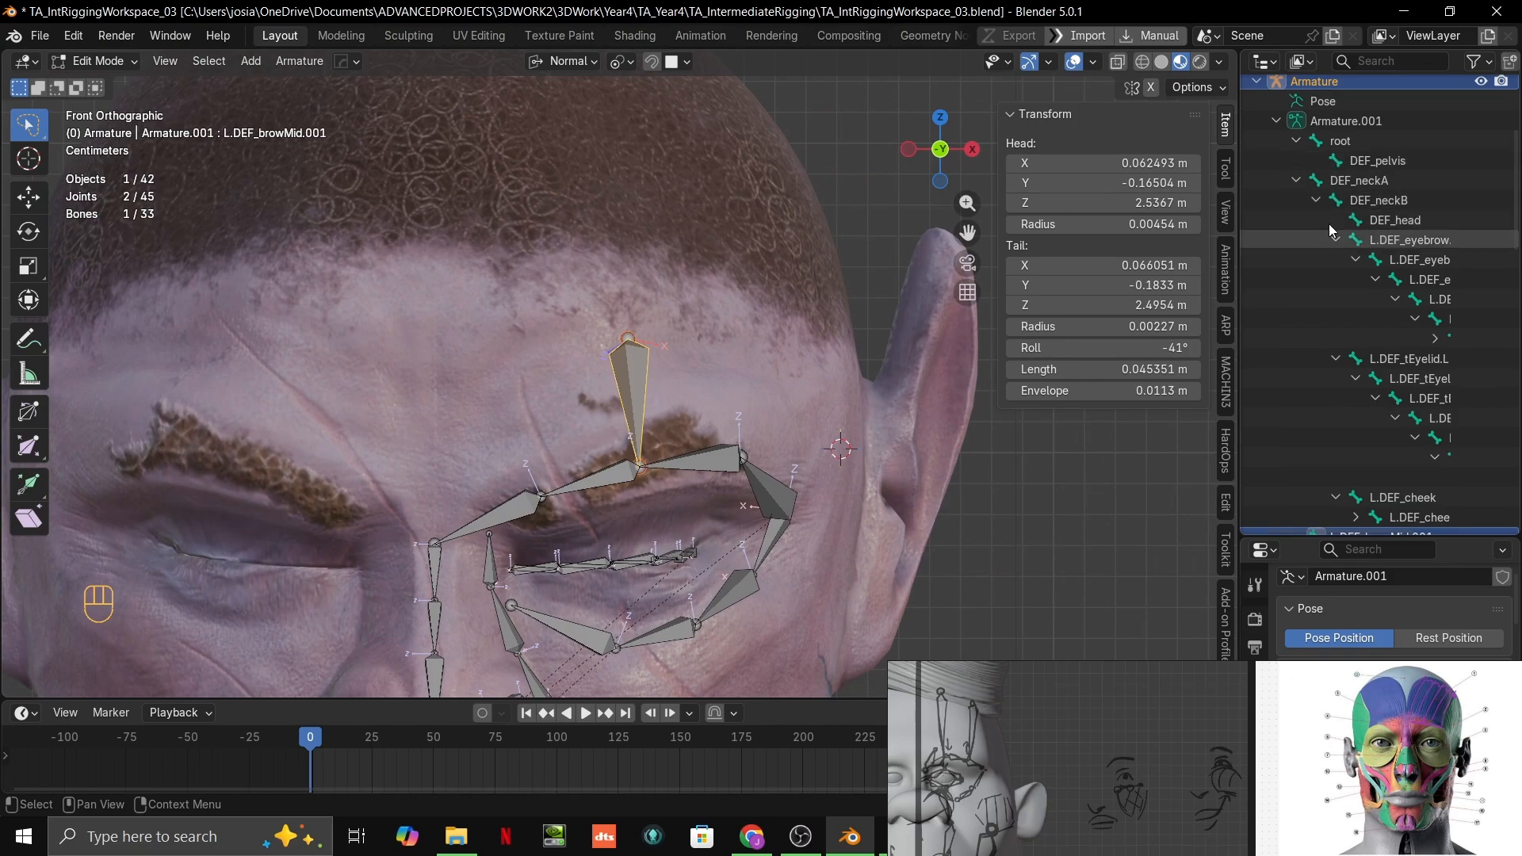
Step: Inspect DEF_head and L.DEF_eyebrow.001 in the hierarchy while viewing the head from the side
left_click(1391, 226)
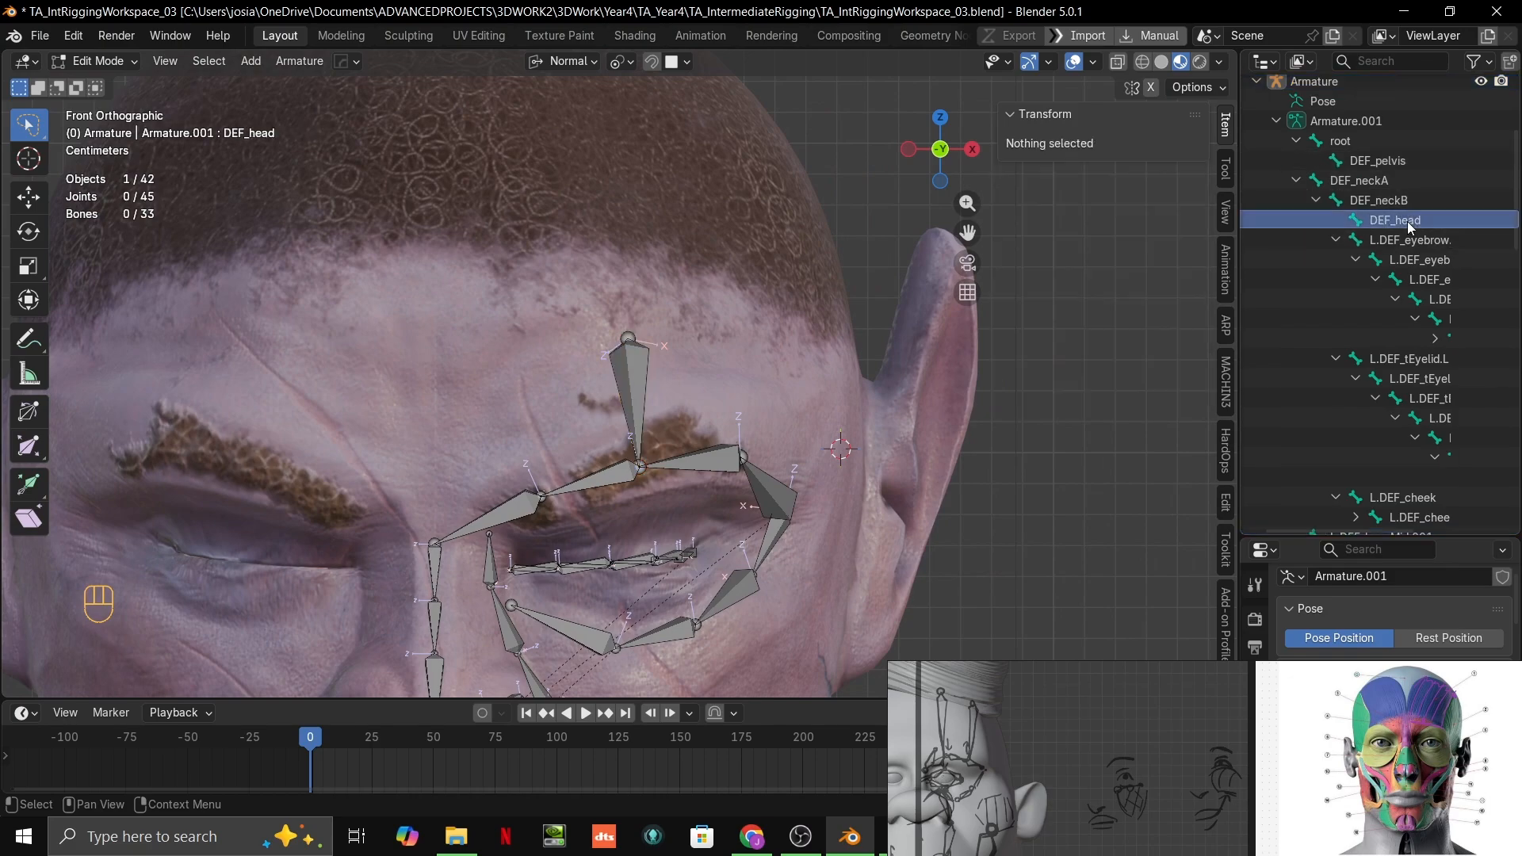
middle_click_drag(840, 333, 917, 313)
right_click(760, 427)
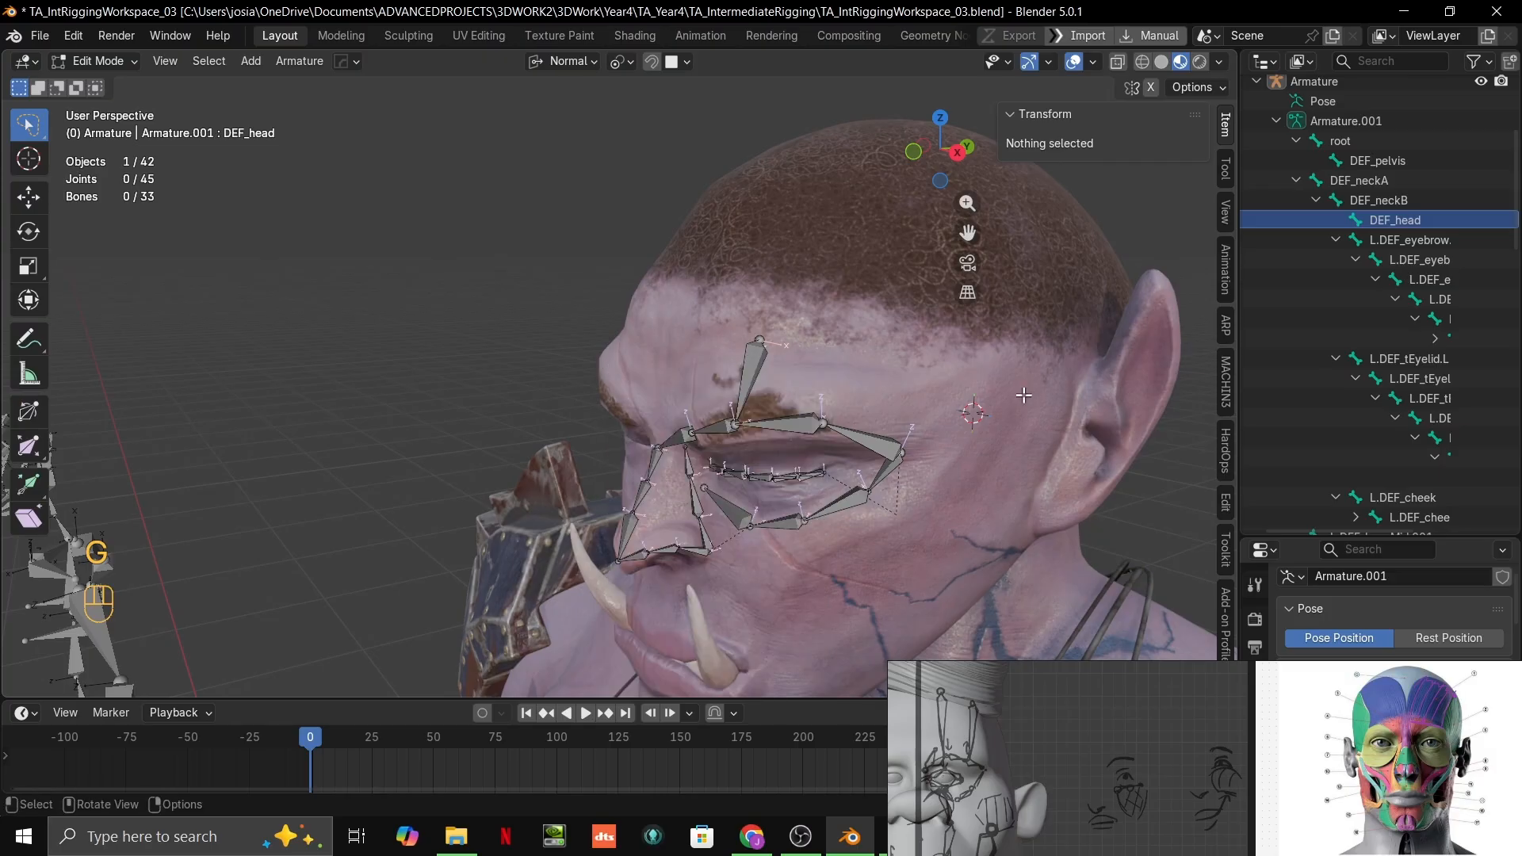
middle_click_drag(879, 470, 682, 349)
left_click(1411, 244)
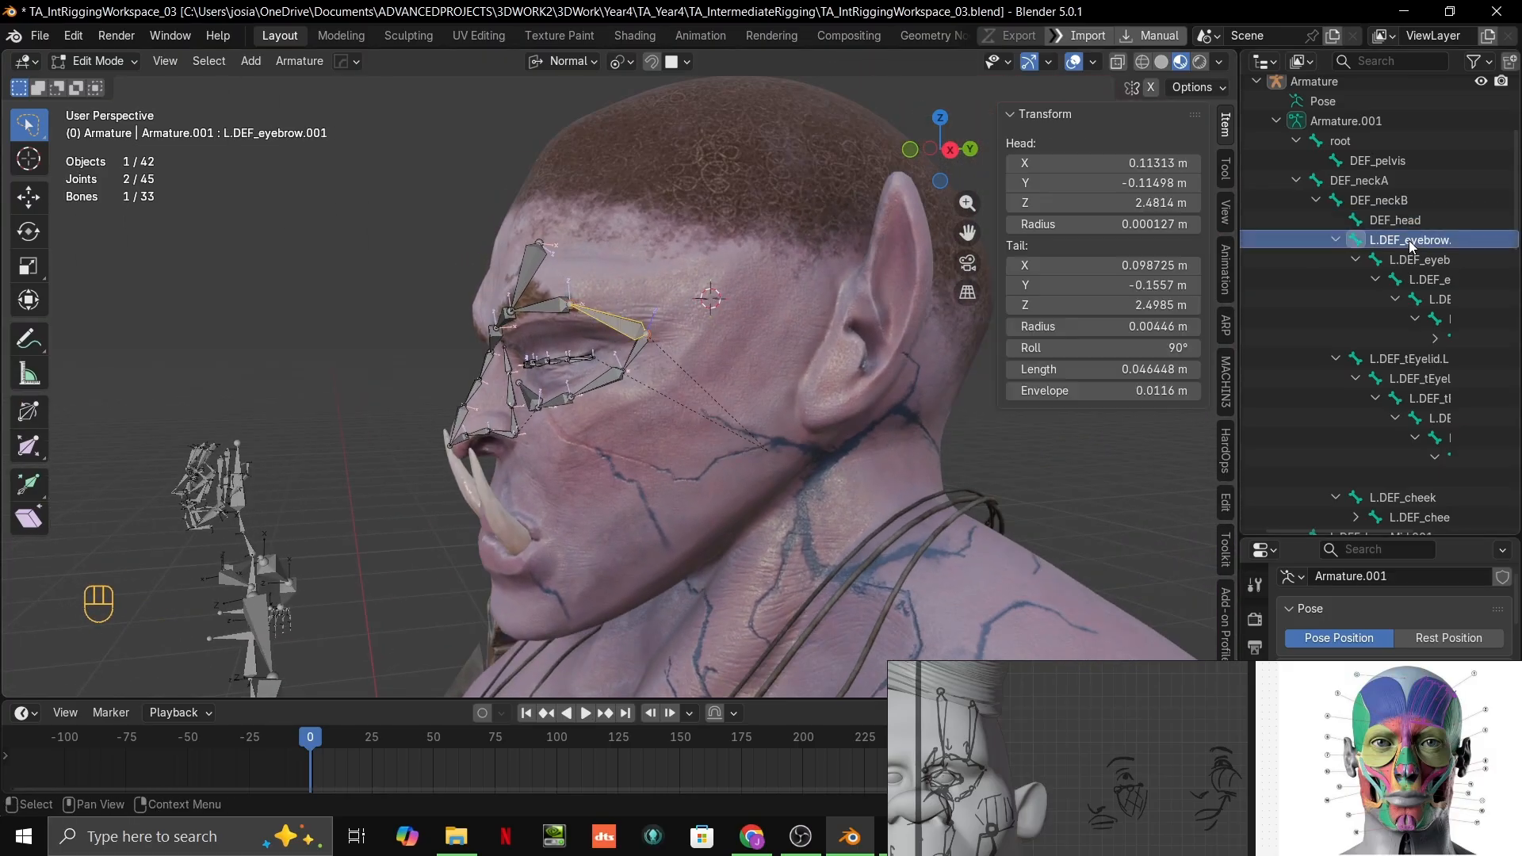
Step: Collapse the eyebrow, upper eyelid and cheek chains in the hierarchy and select L.DEF_browMid.001
left_click(1336, 239)
scroll(1336, 234, "down", 1)
left_click(1336, 219)
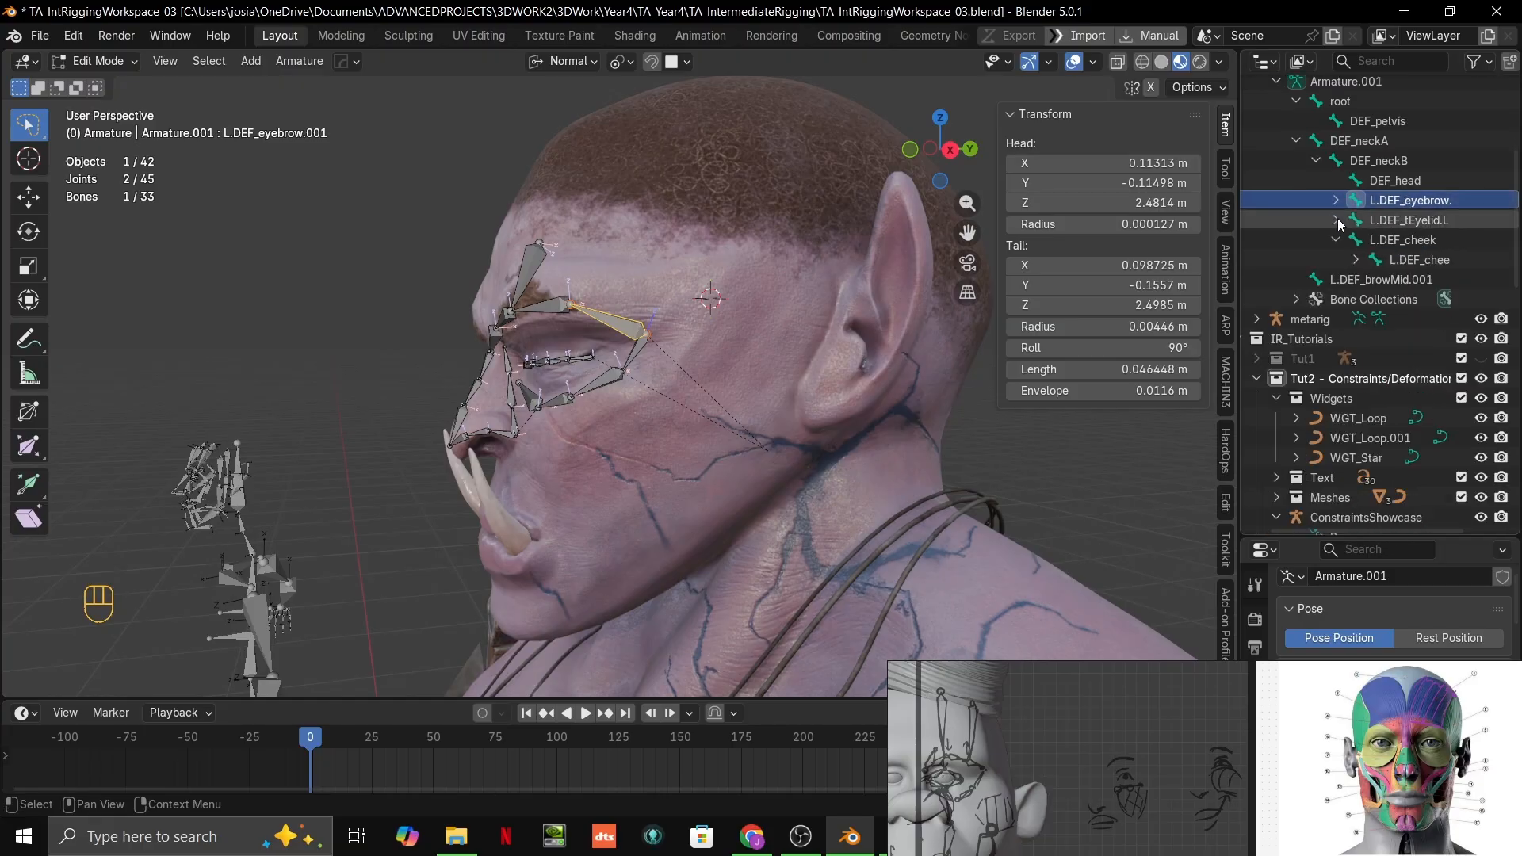
left_click(1335, 240)
left_click(1345, 261)
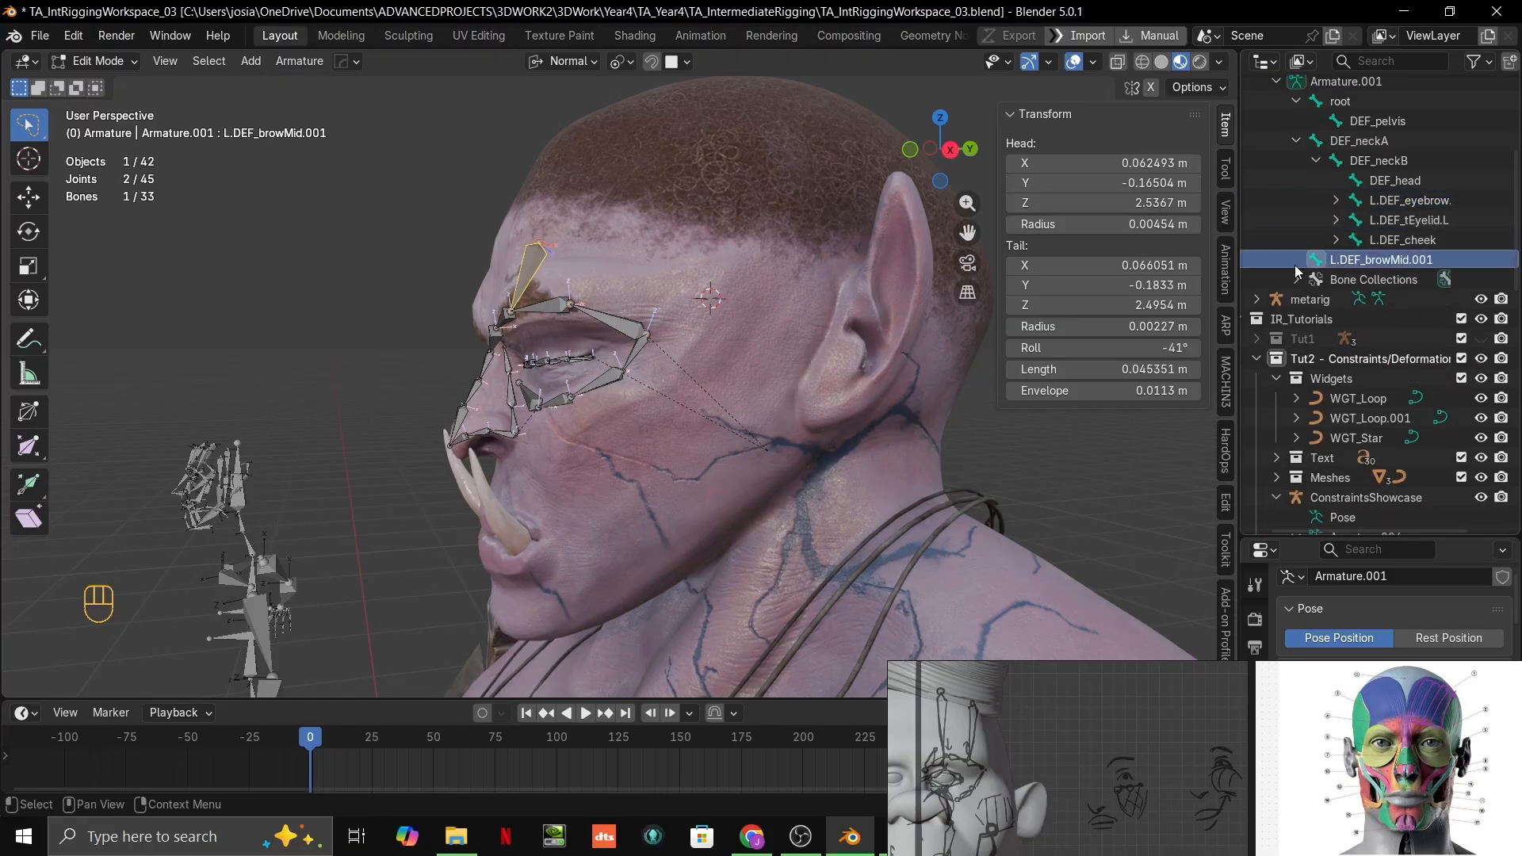
Step: Select the nostril bone L.DEF_Nose.001 and reveal its place in the bone hierarchy
left_click(487, 438)
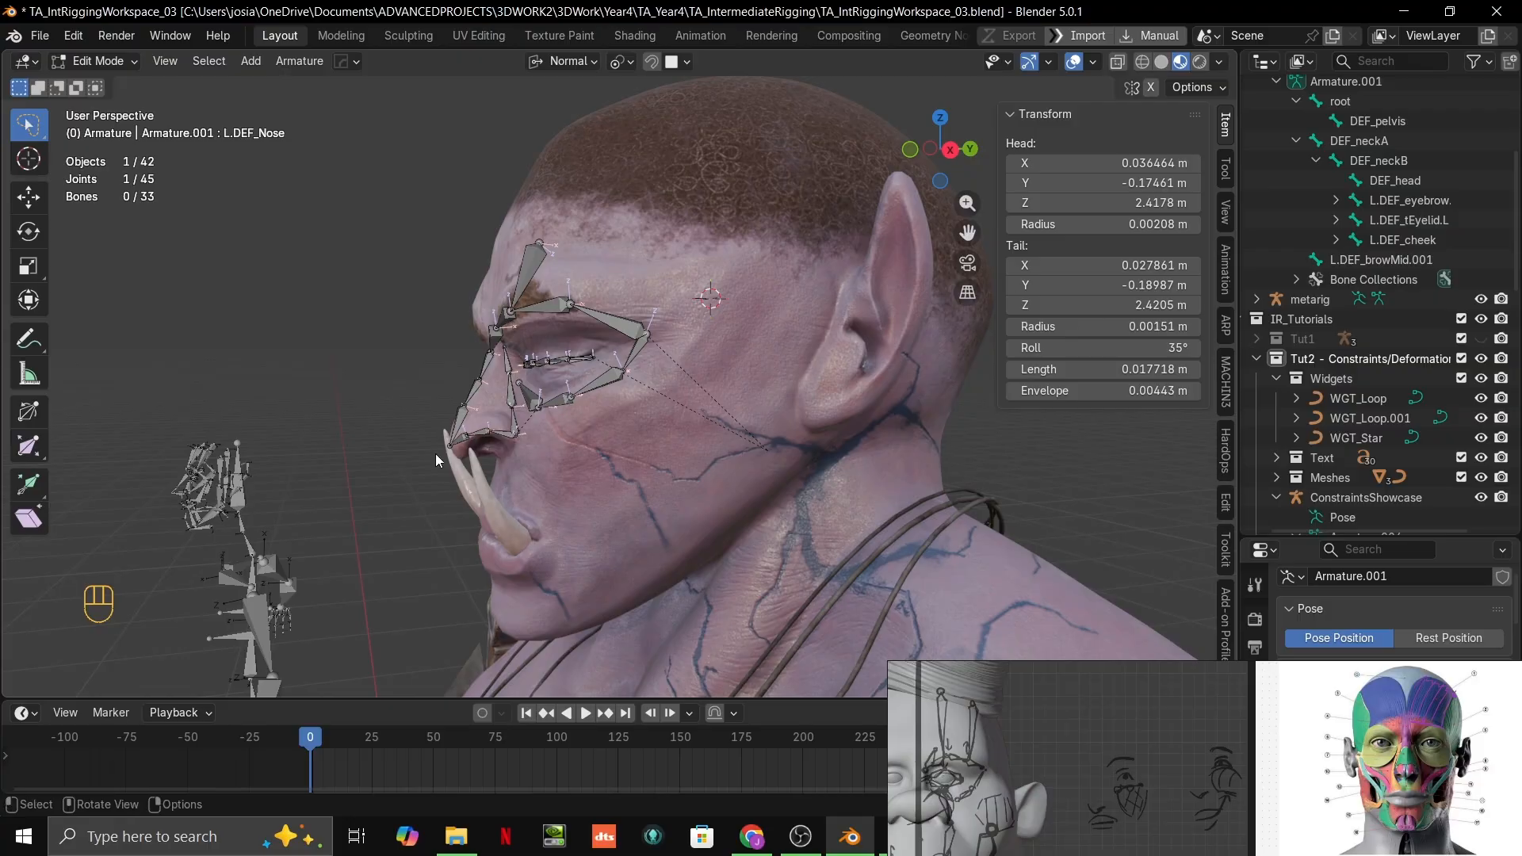
left_click(474, 437)
middle_click_drag(480, 435, 768, 417)
scroll(687, 510, "up", 4)
scroll(686, 510, "down", 1)
scroll(601, 428, "up", 1)
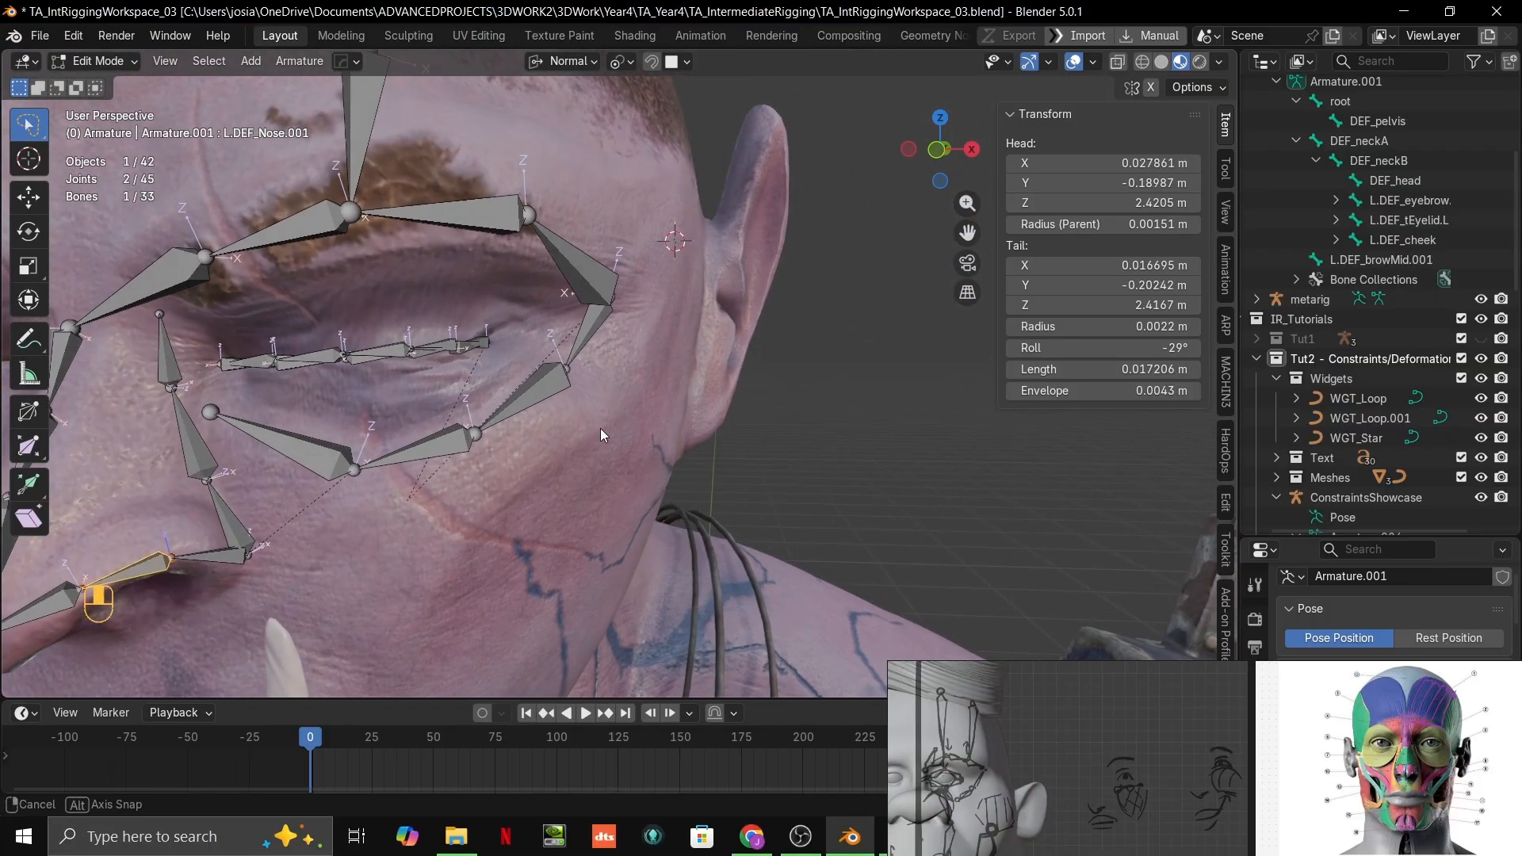
middle_click_drag(601, 428, 639, 425)
key("KP_Decimal")
middle_click_drag(1425, 233, 1366, 338)
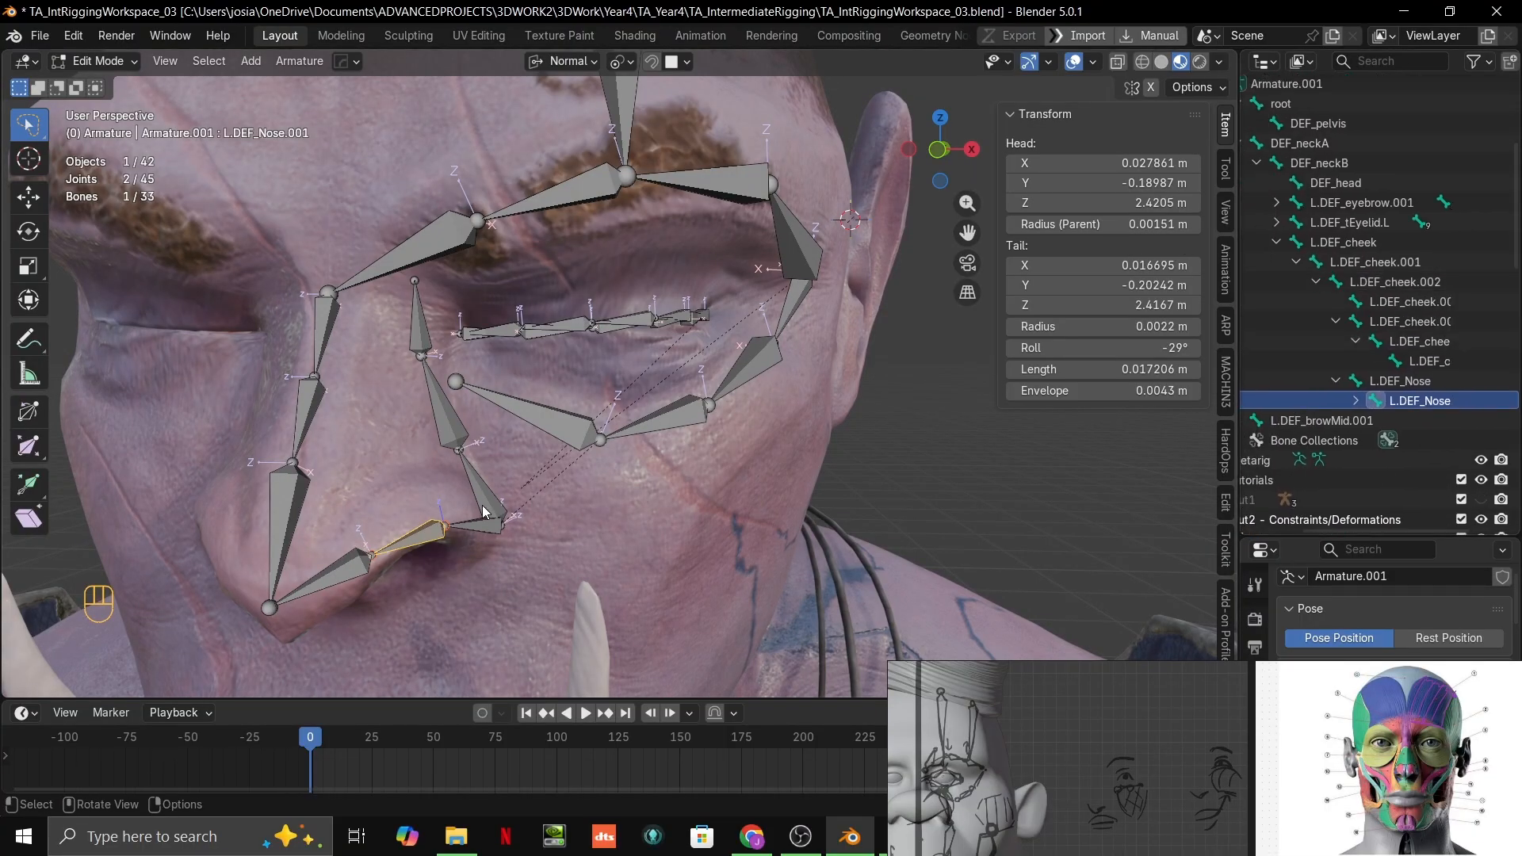
Step: Clear the parent of the L.DEF_Nose bone
left_click(1395, 383)
mouse_move(1384, 379)
left_mouse_down()
mouse_move(1370, 337)
mouse_move(1370, 385)
left_mouse_up()
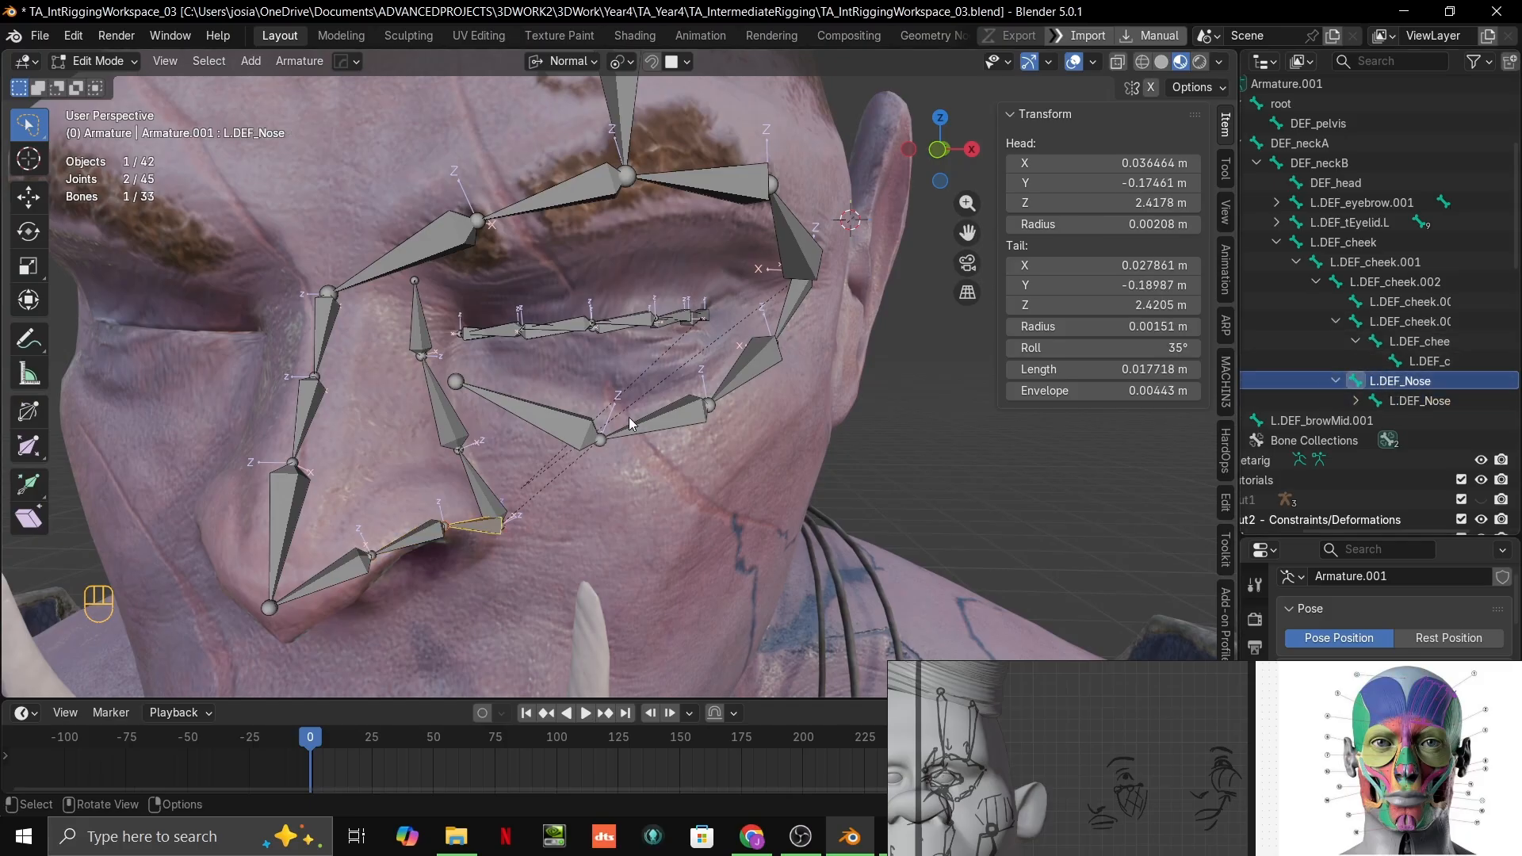
key("alt+p")
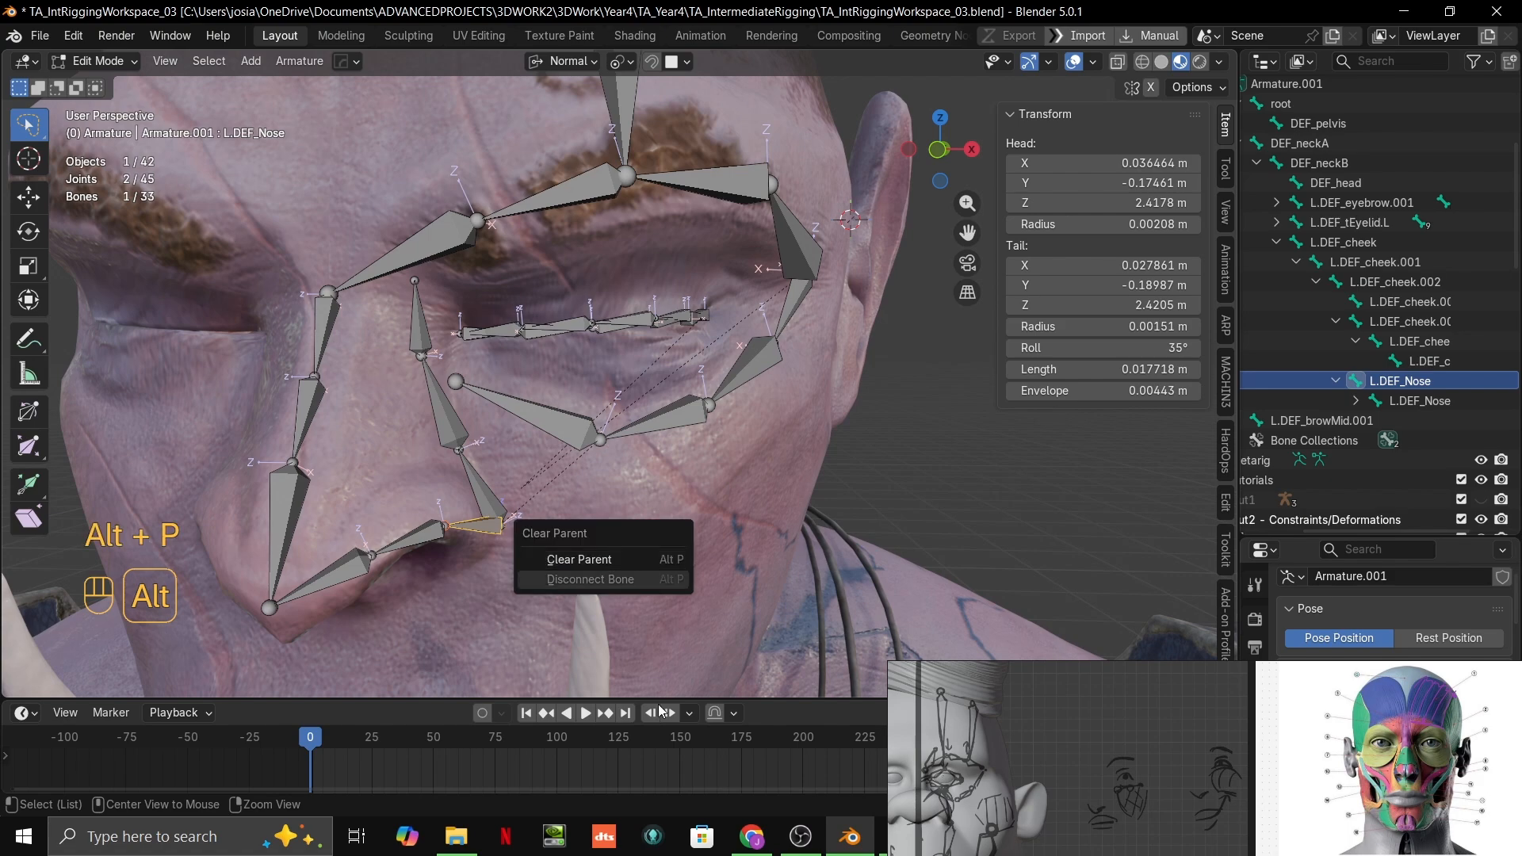
left_click(546, 559)
Step: Collapse the DEF_neckA branch, compare the two L.DEF_Nose bones and select L.DEF_Nose
left_click_drag(1443, 395, 1328, 173)
left_click(1302, 158)
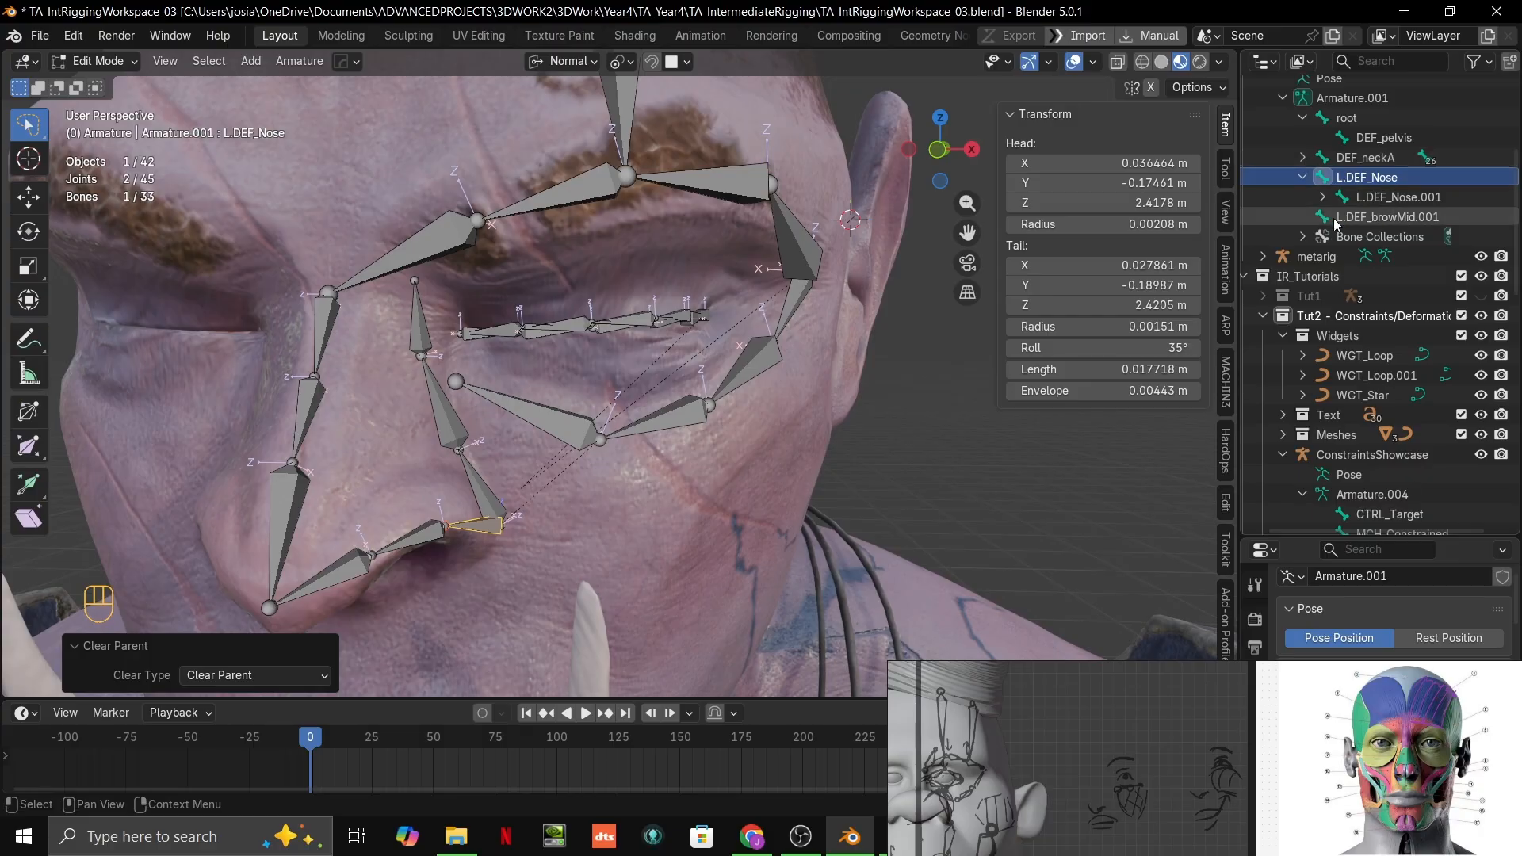
scroll(1376, 304, "up", 4)
left_click(1374, 302)
left_click(1347, 276)
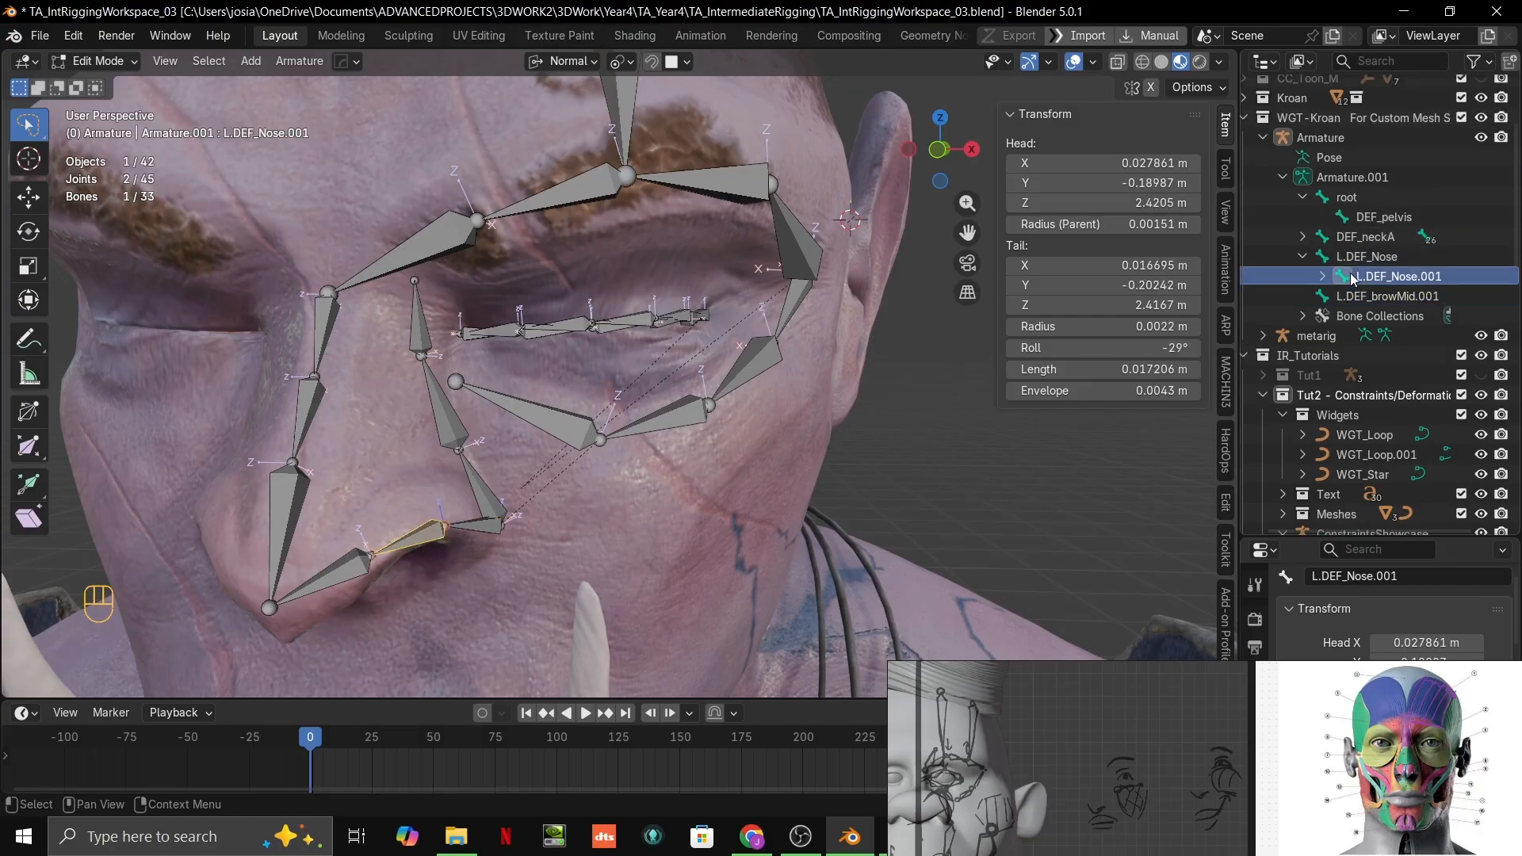
left_click(1351, 258)
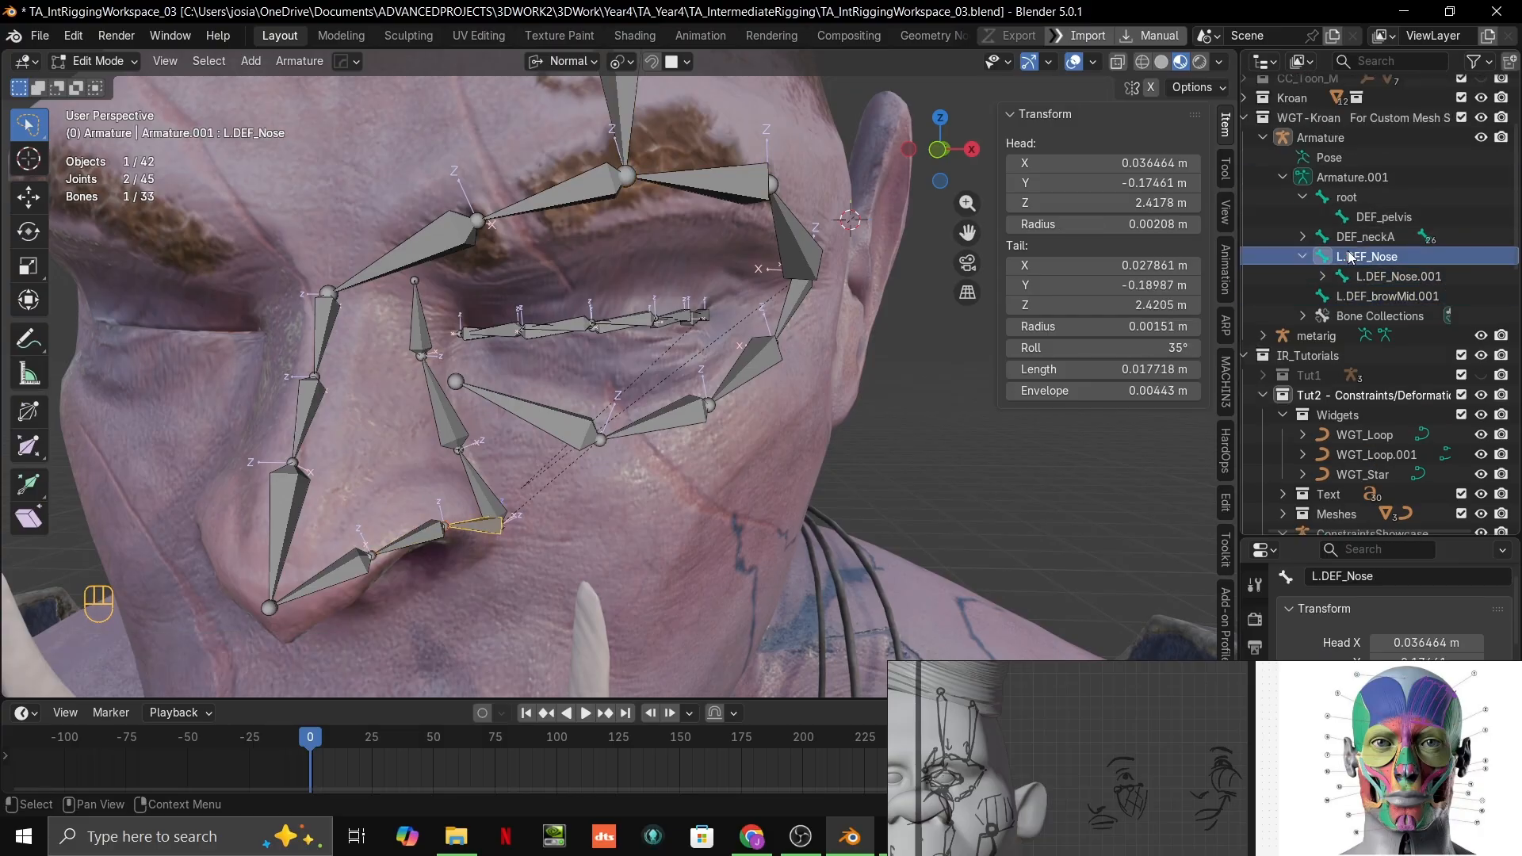
Step: Collapse the root and cheek branches and expand DEF_neckA to expose DEF_head in the hierarchy
left_click(1300, 197)
left_click(1301, 198)
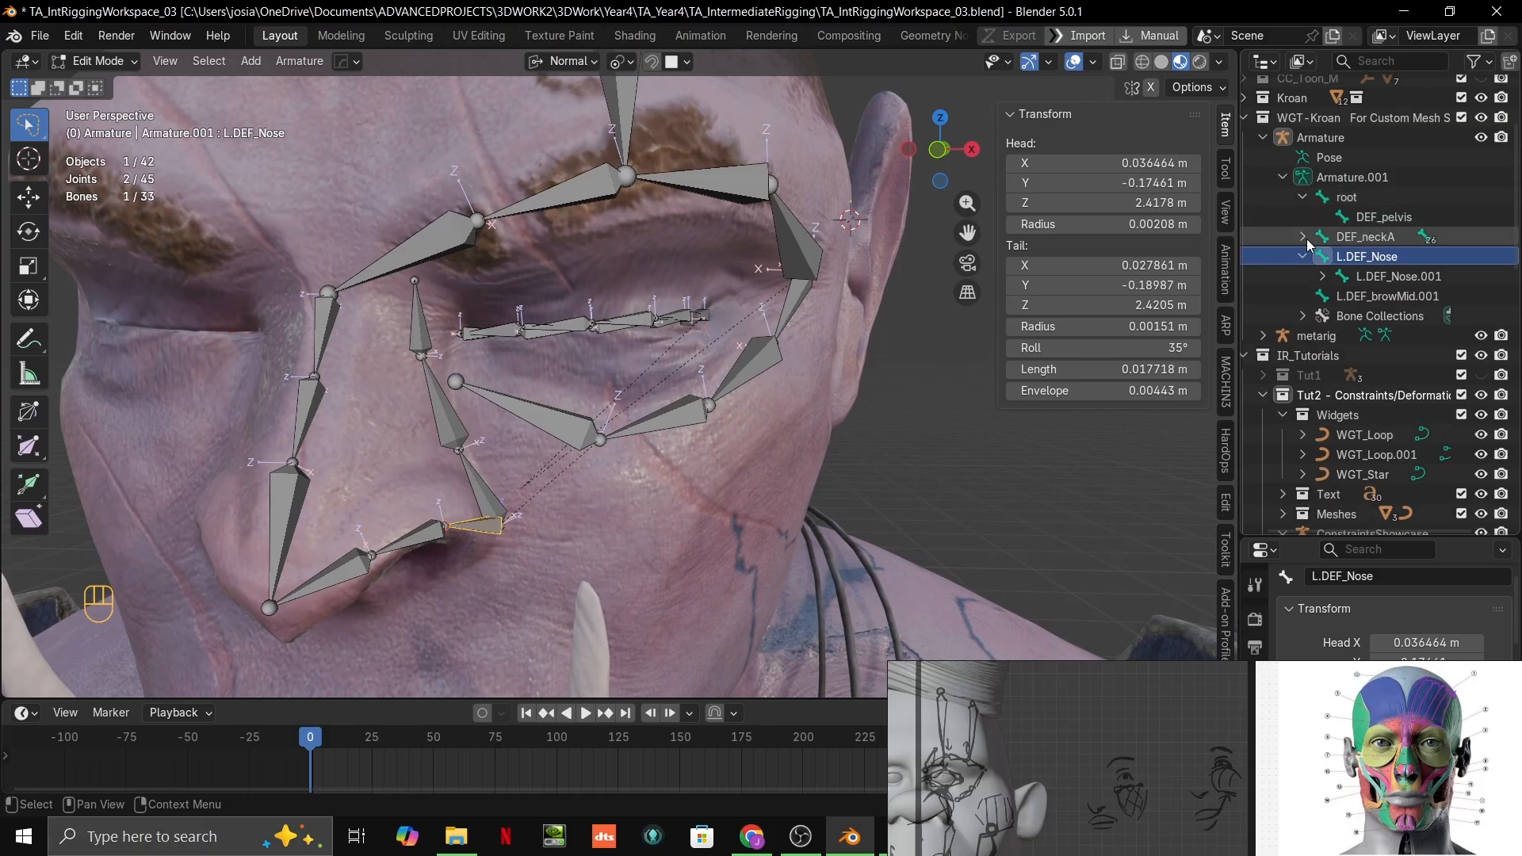
left_click(1301, 197)
left_click(1303, 216)
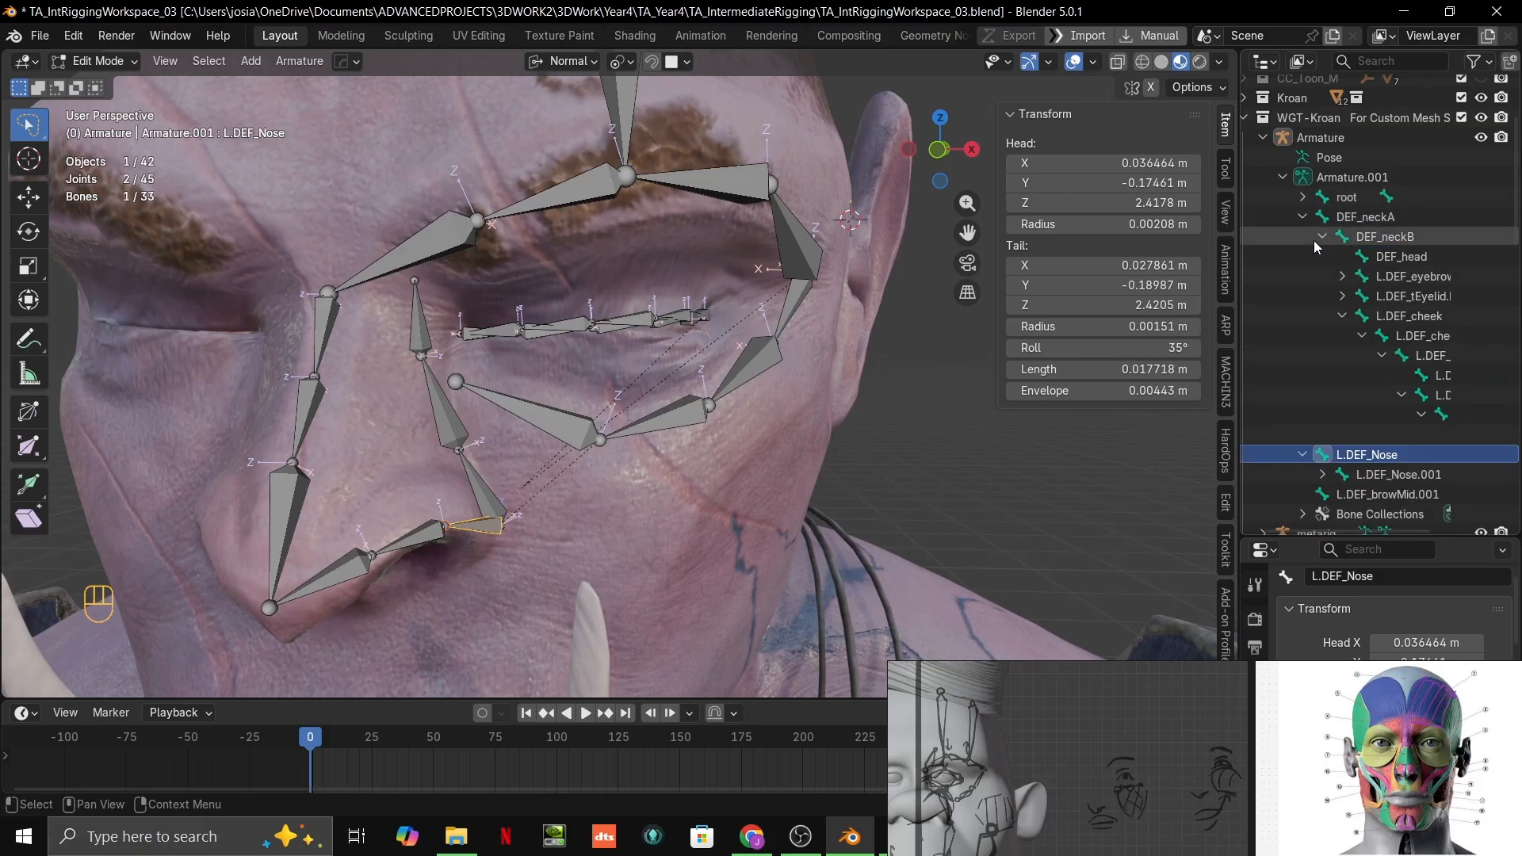
left_click(1343, 316)
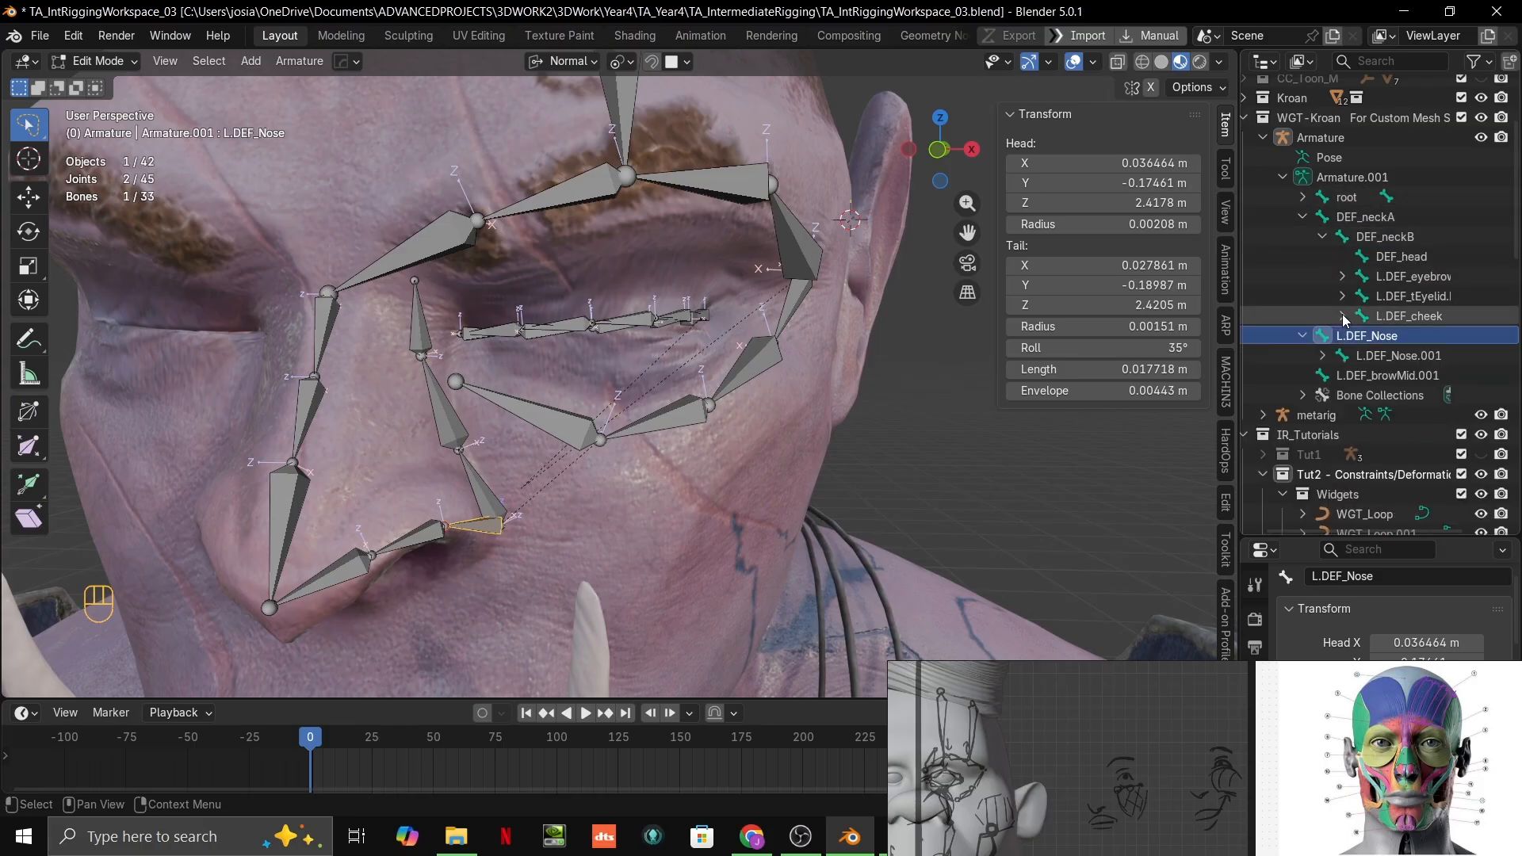
Step: Parent the L.DEF_Nose bone to DEF_head with Keep Offset and select DEF_head in the hierarchy
left_click(1393, 257)
left_click(1391, 337)
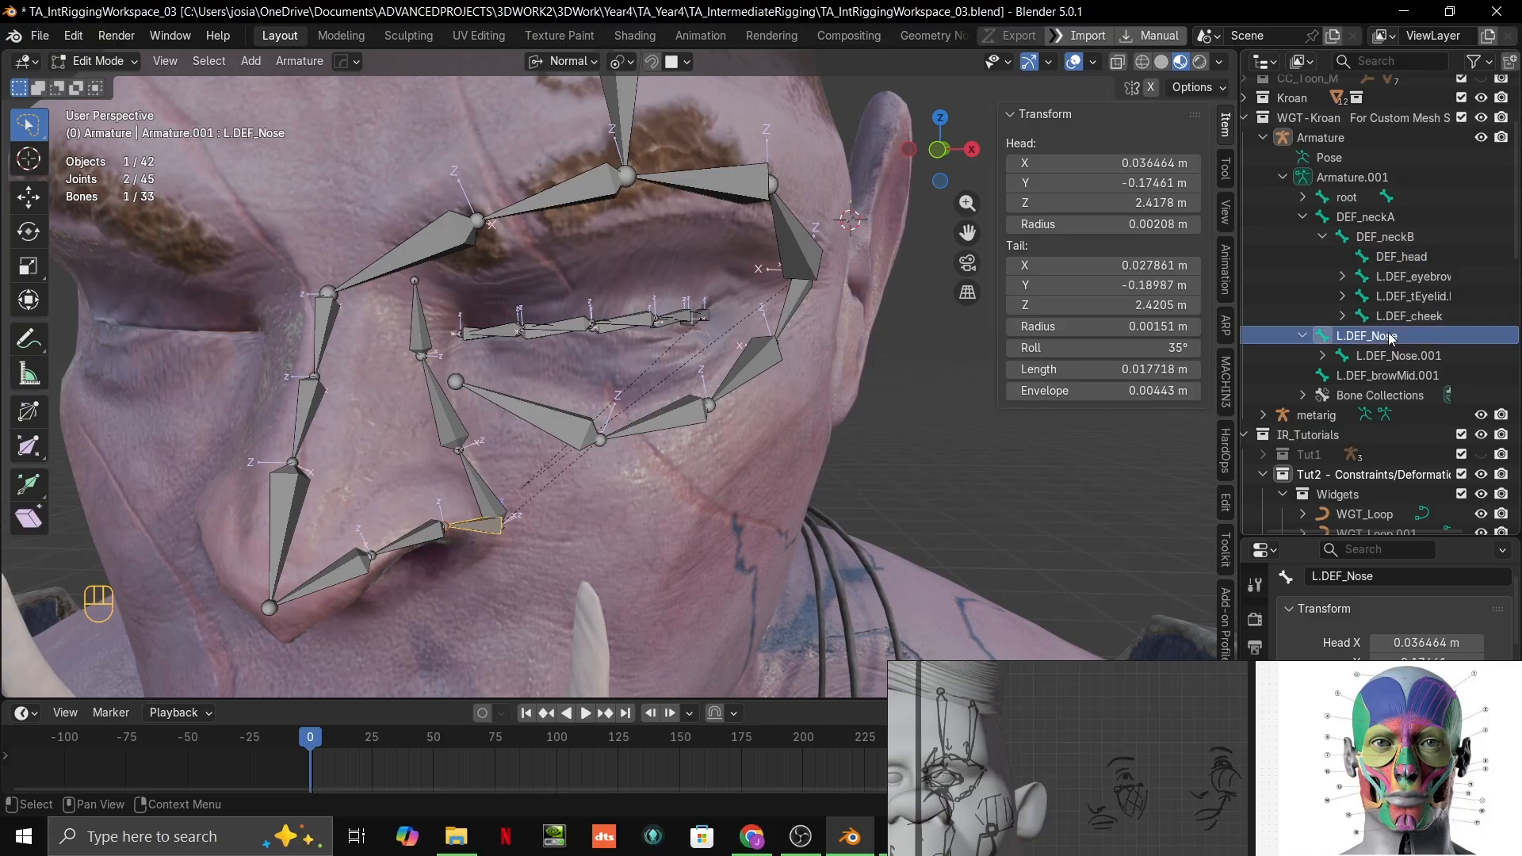
left_click(1406, 262, "ctrl")
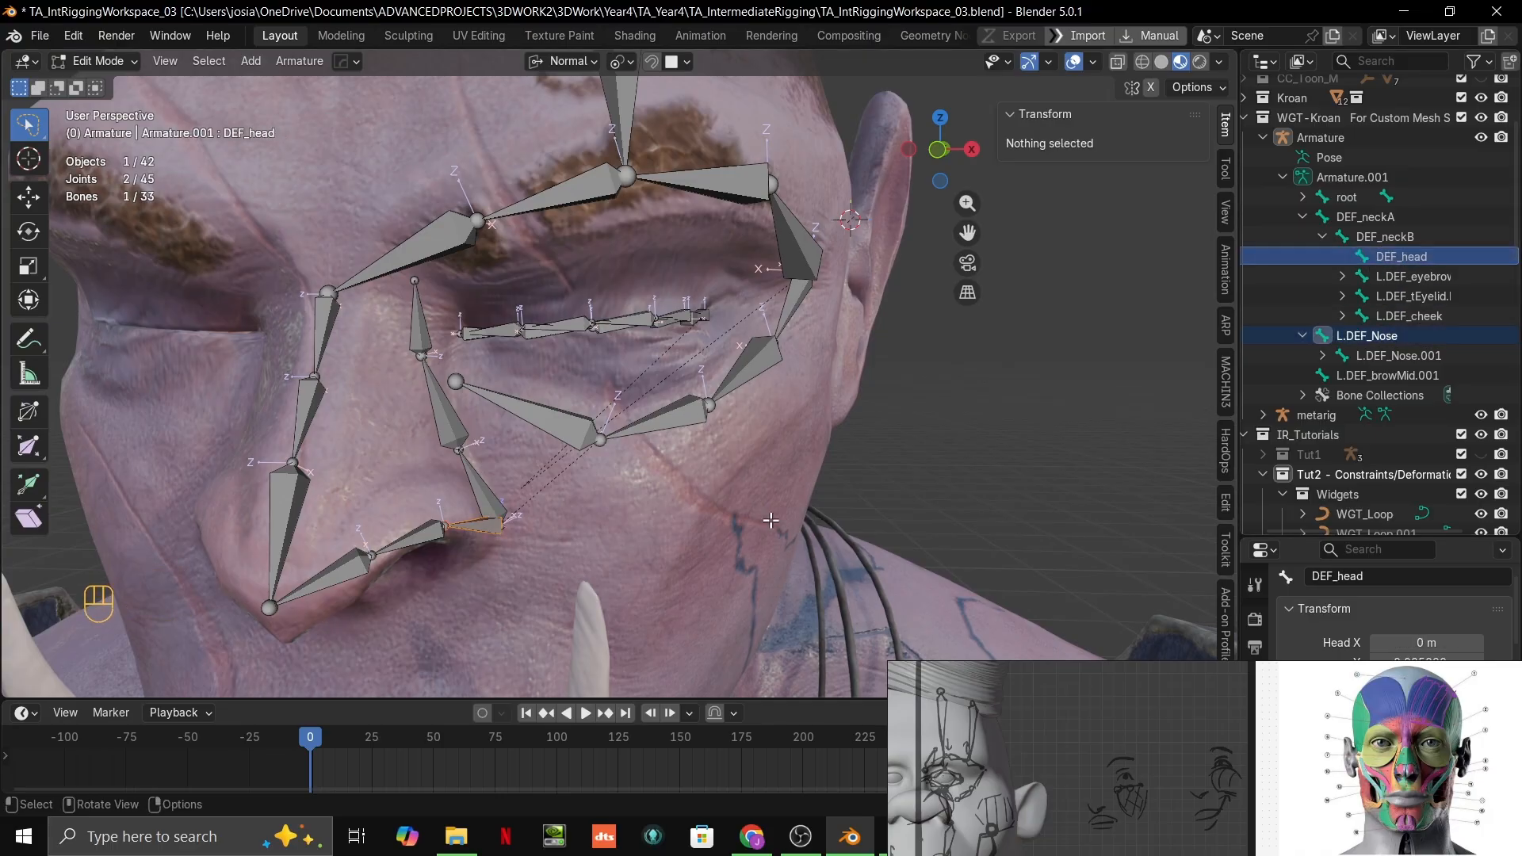
mouse_move(759, 853)
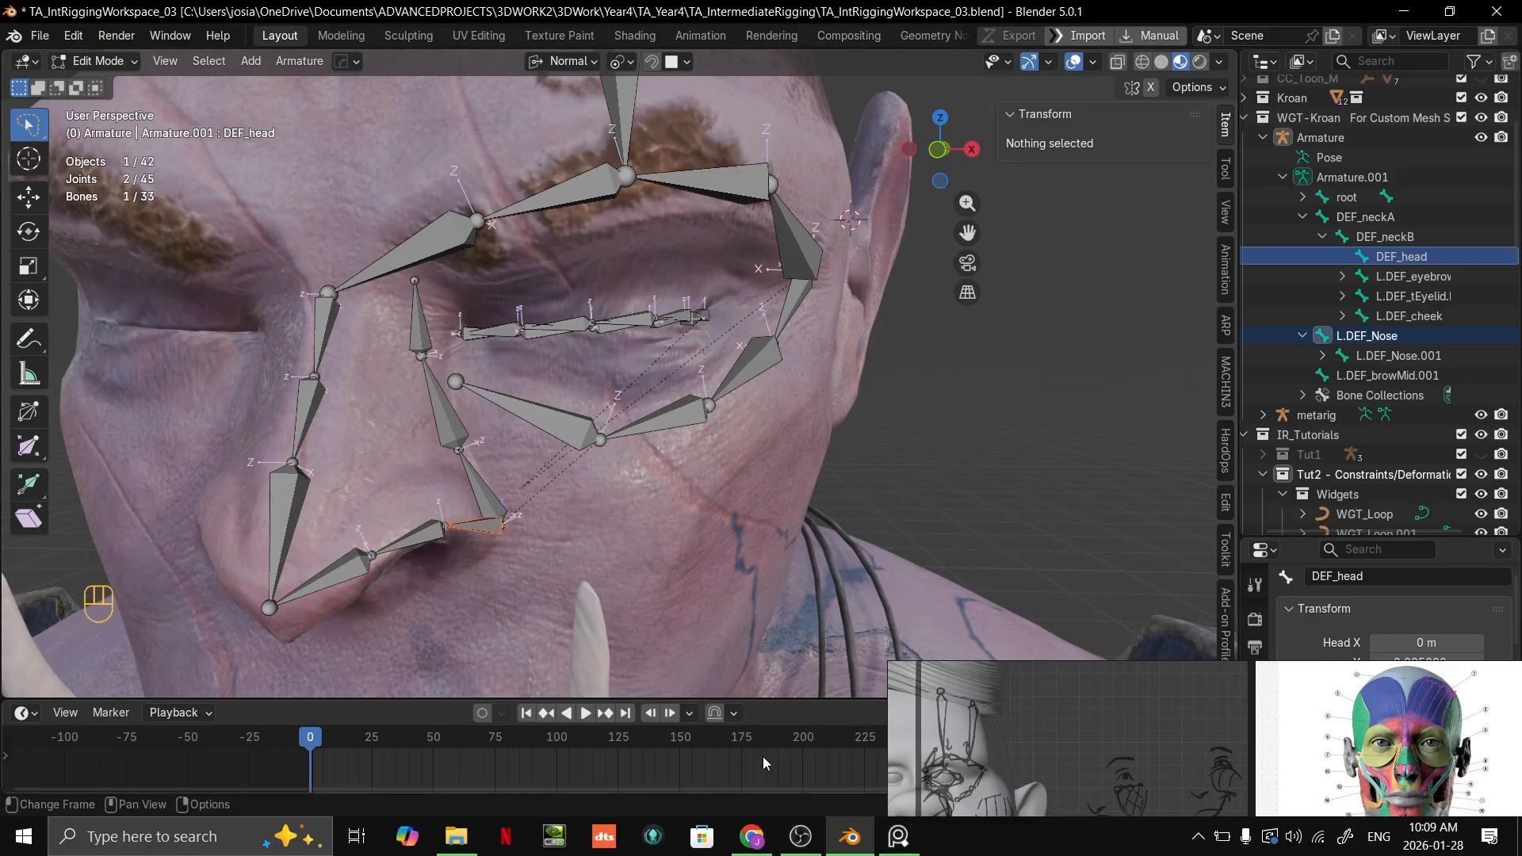
key("ctrl+p")
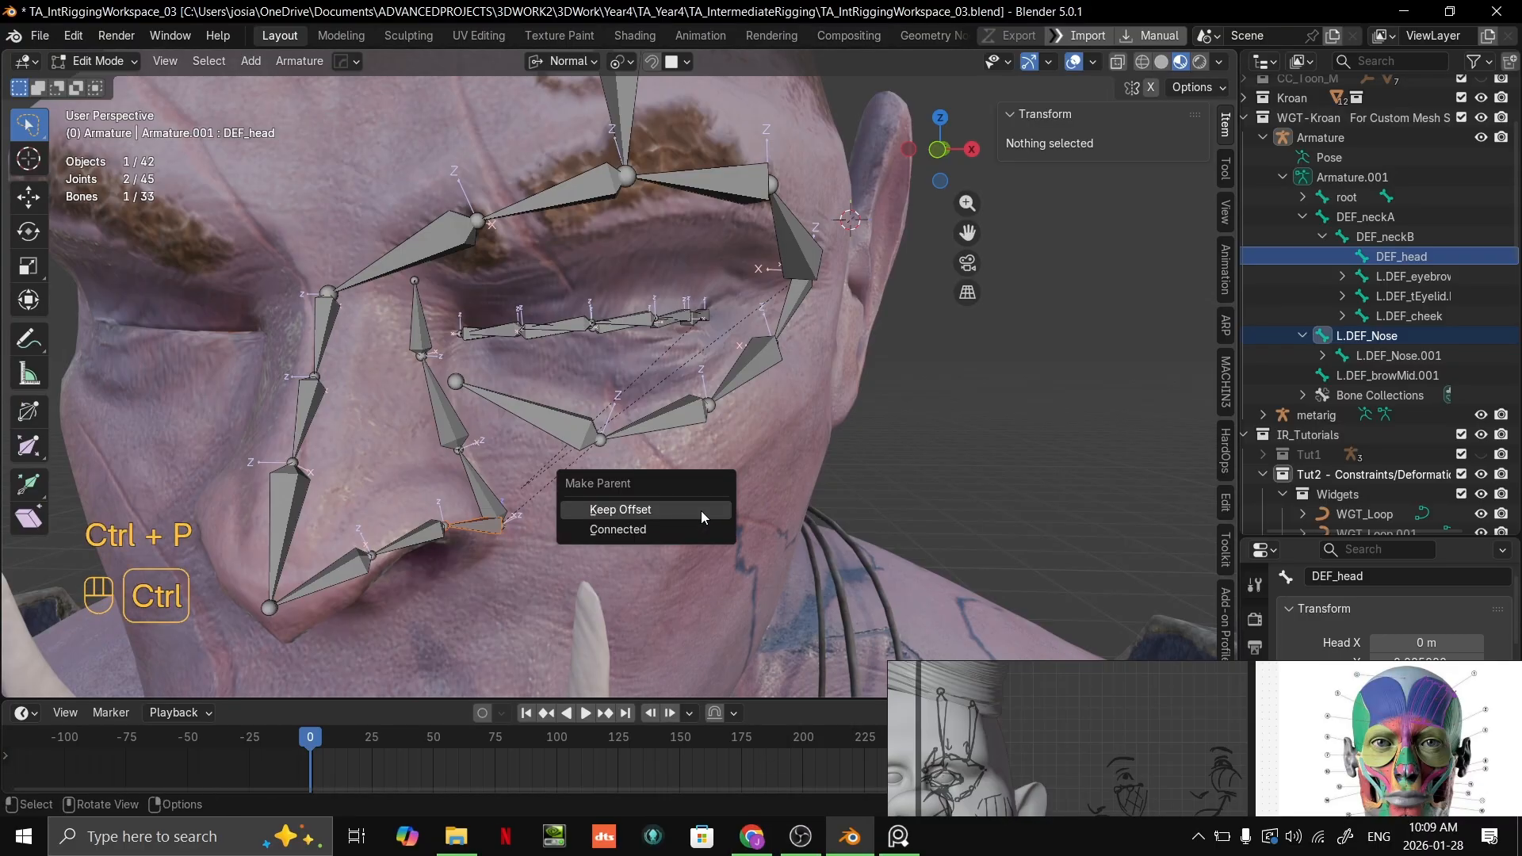
left_click(702, 510)
left_click(1418, 257)
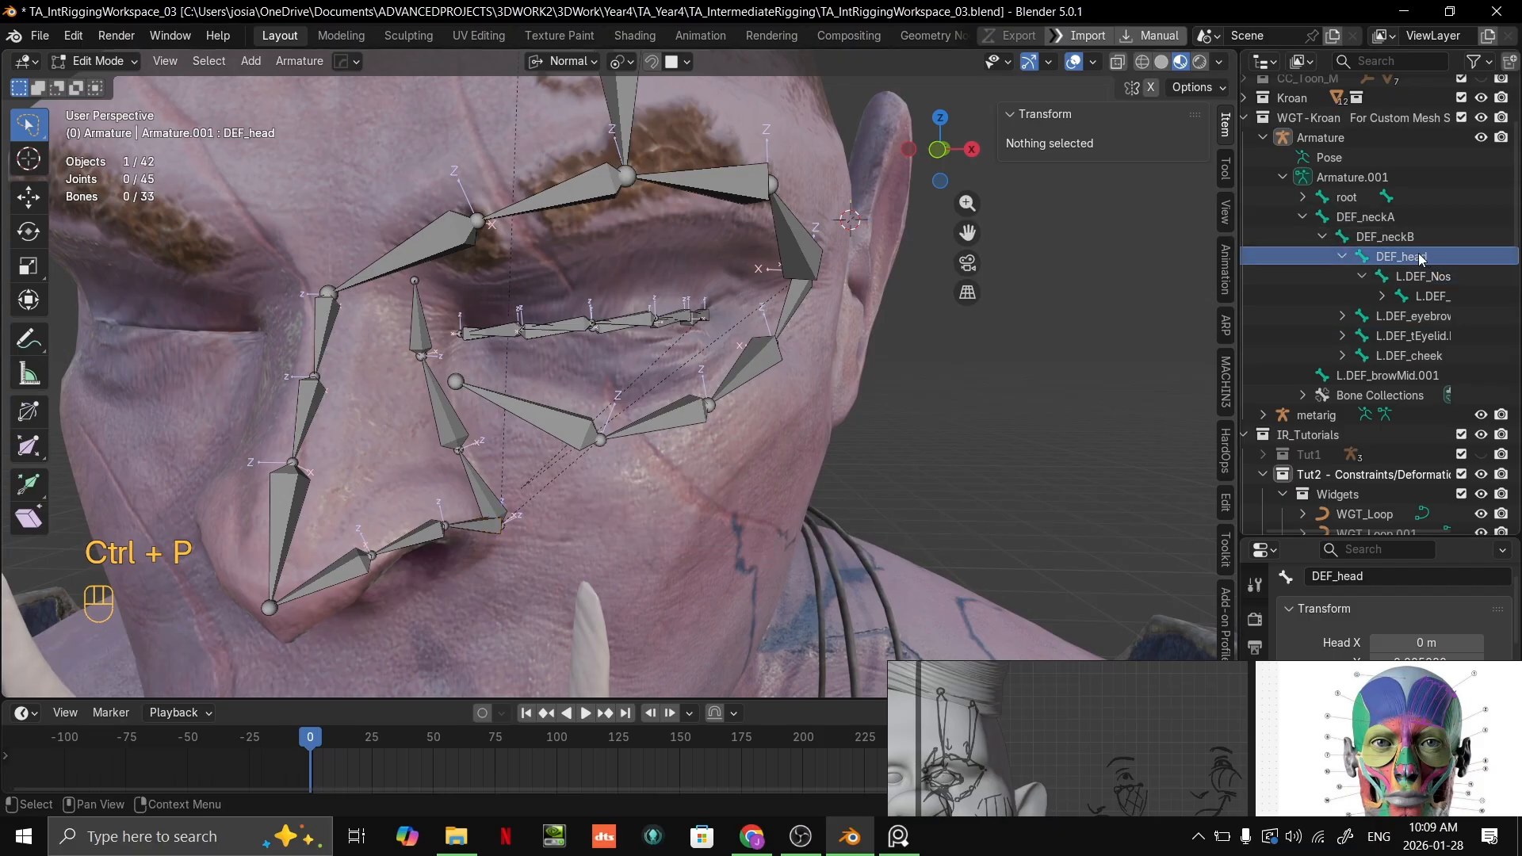
left_click(1412, 239)
left_click(1411, 260)
right_click(735, 411)
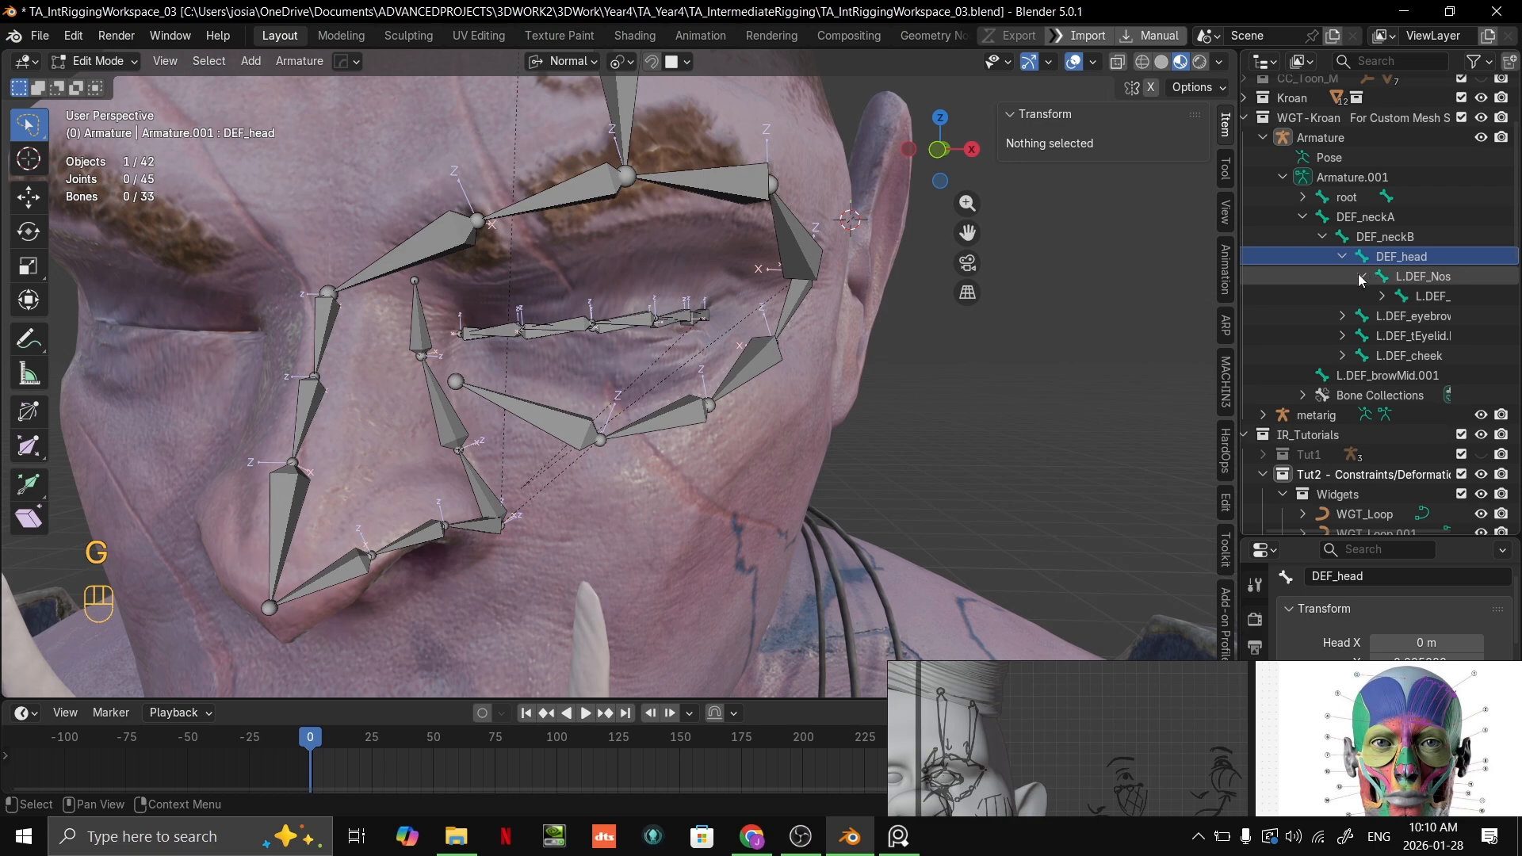
Step: Parent the first bones of the L.DEF_eyebrow, L.DEF_tEyelid and L.DEF_cheek chains to DEF_head with Keep Offset
left_click(1411, 316)
left_click(1412, 337, "ctrl")
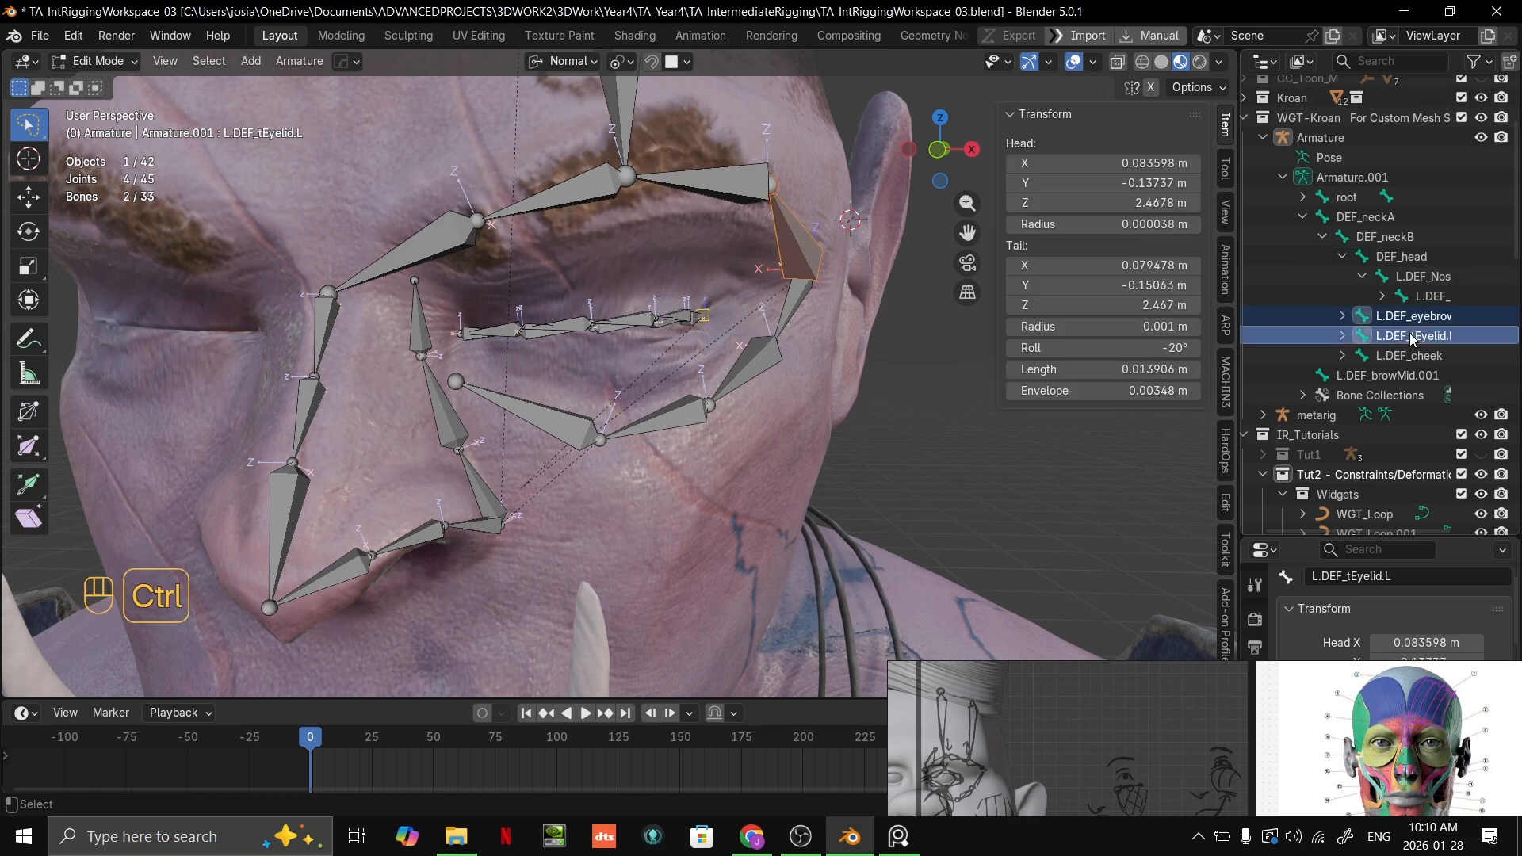
left_click(1412, 356, "ctrl")
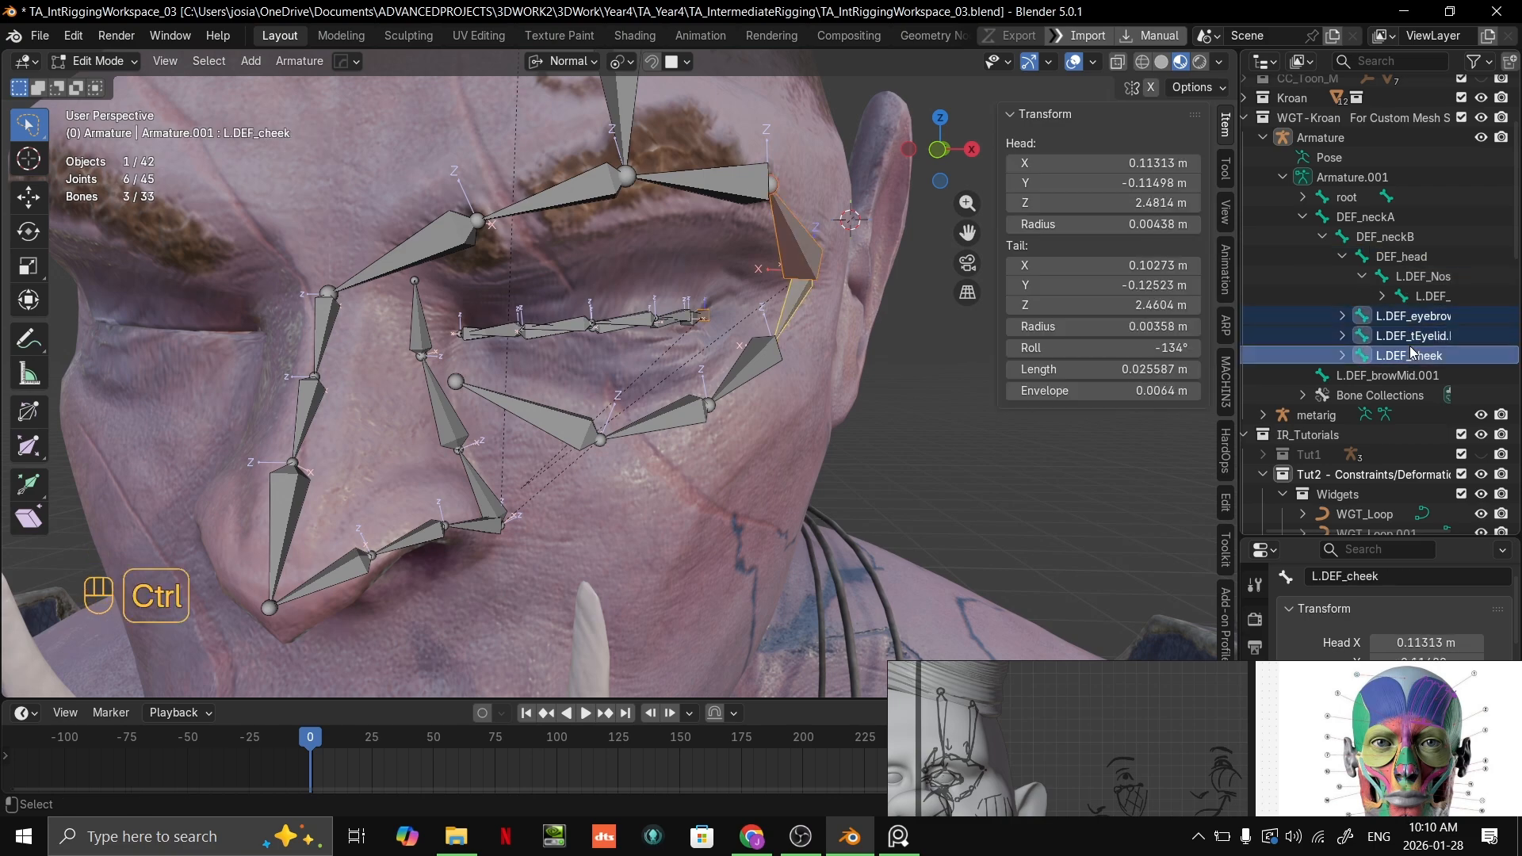
left_click(1399, 257, "ctrl")
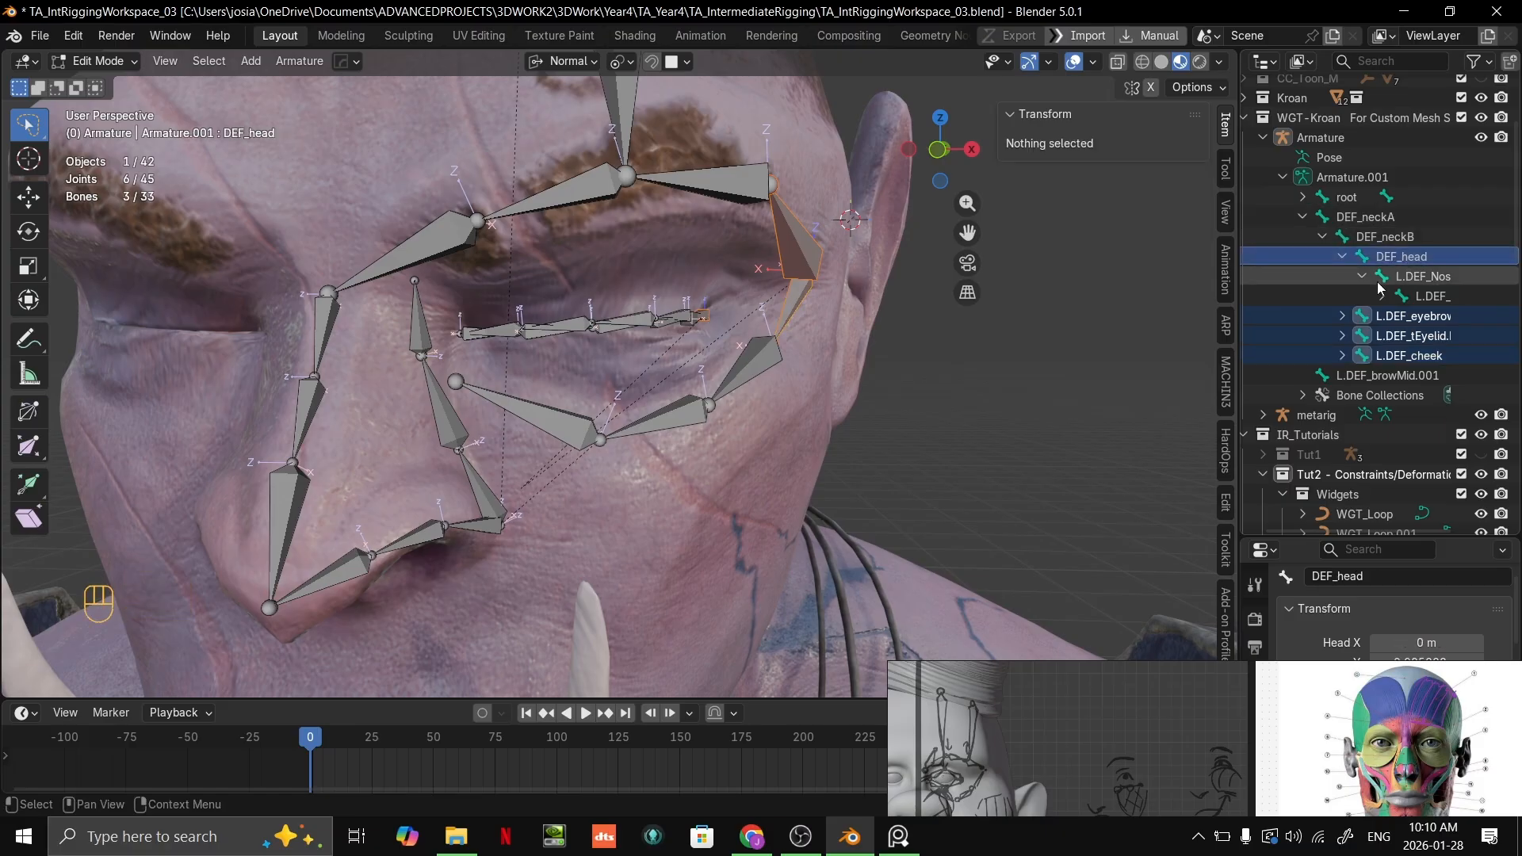
key("ctrl+p")
left_click(1100, 311)
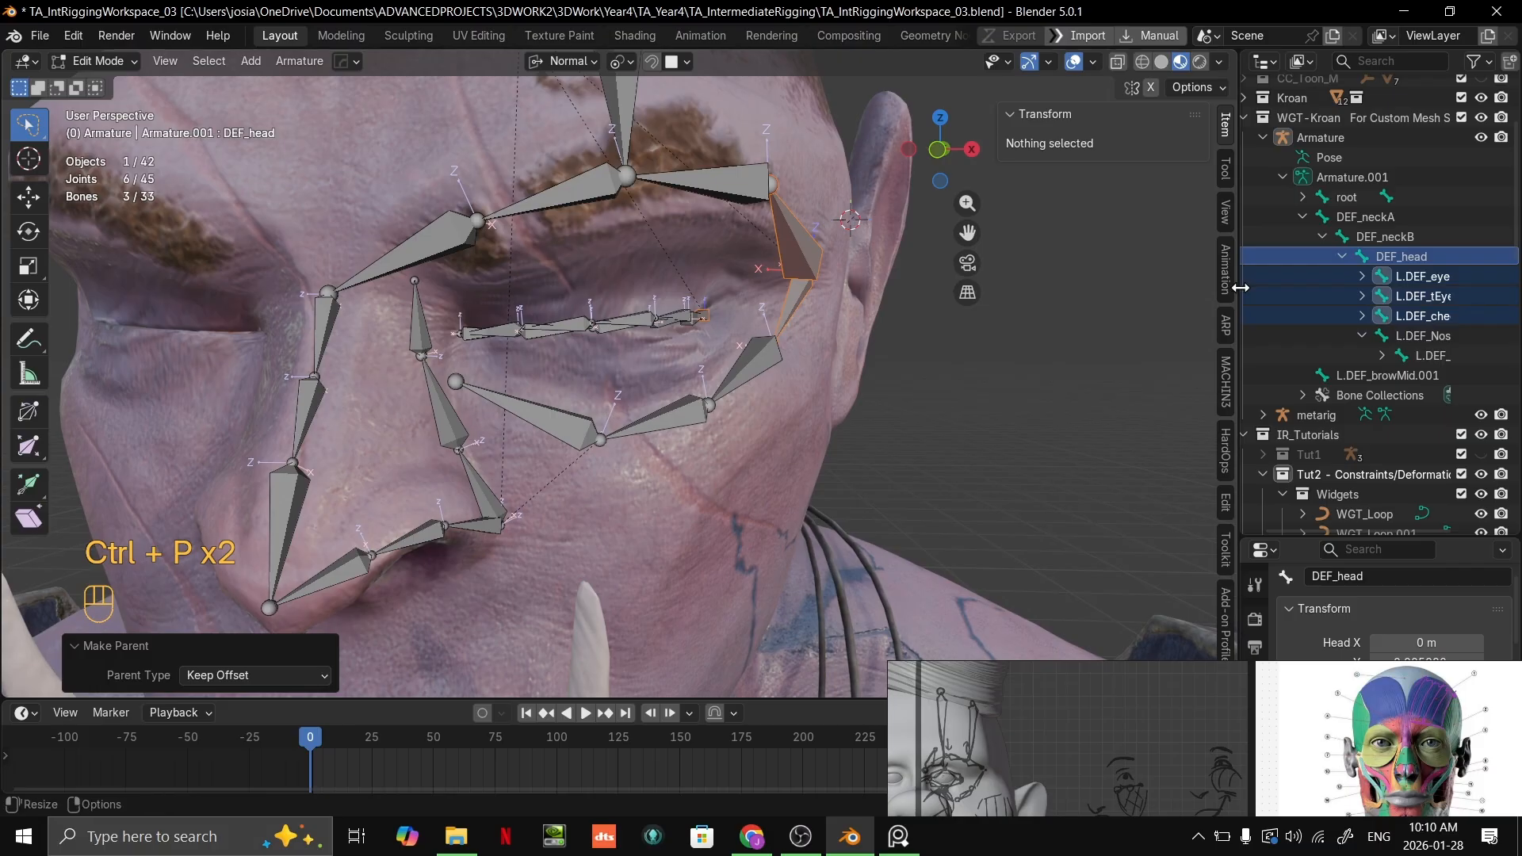
Step: Parent the L.DEF_browMid.001 bone to DEF_head with Keep Offset
scroll(1364, 333, "down", 2)
left_click(1387, 336)
middle_click_drag(777, 412, 707, 432)
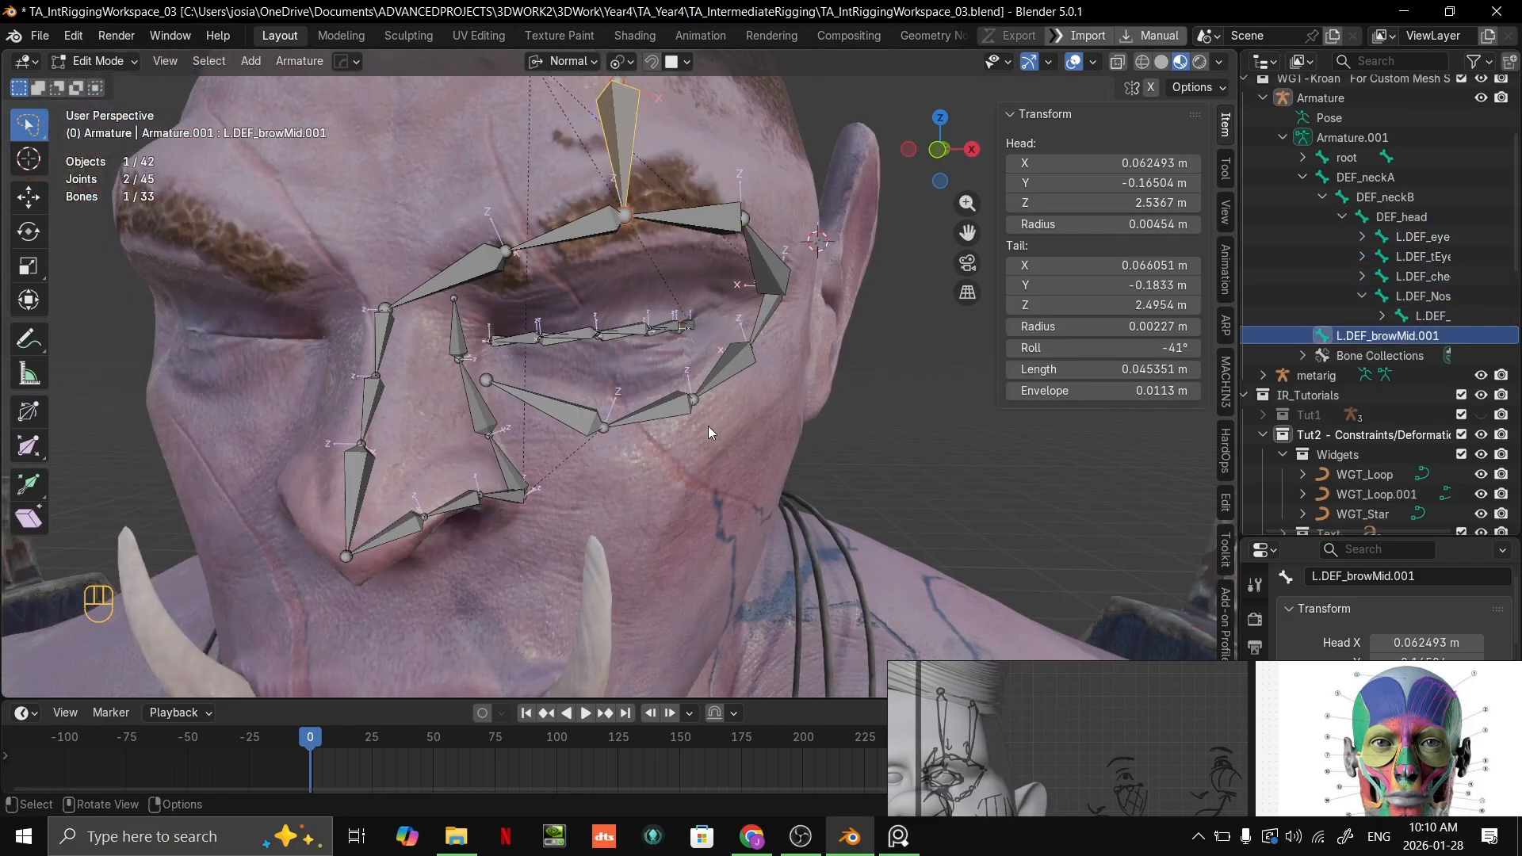
scroll(713, 412, "down", 3)
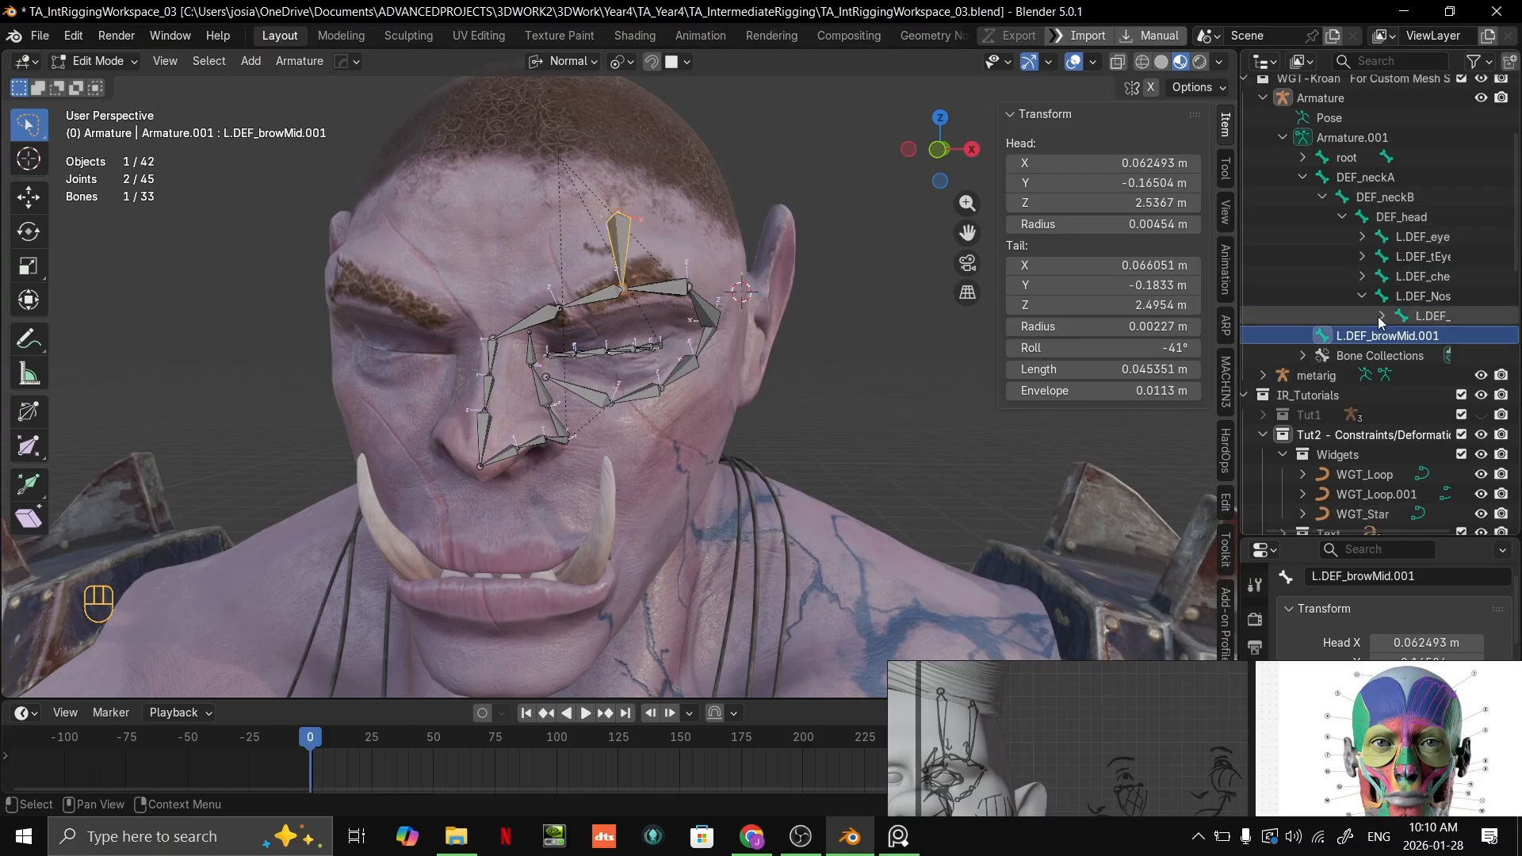
left_click(1396, 227, "ctrl")
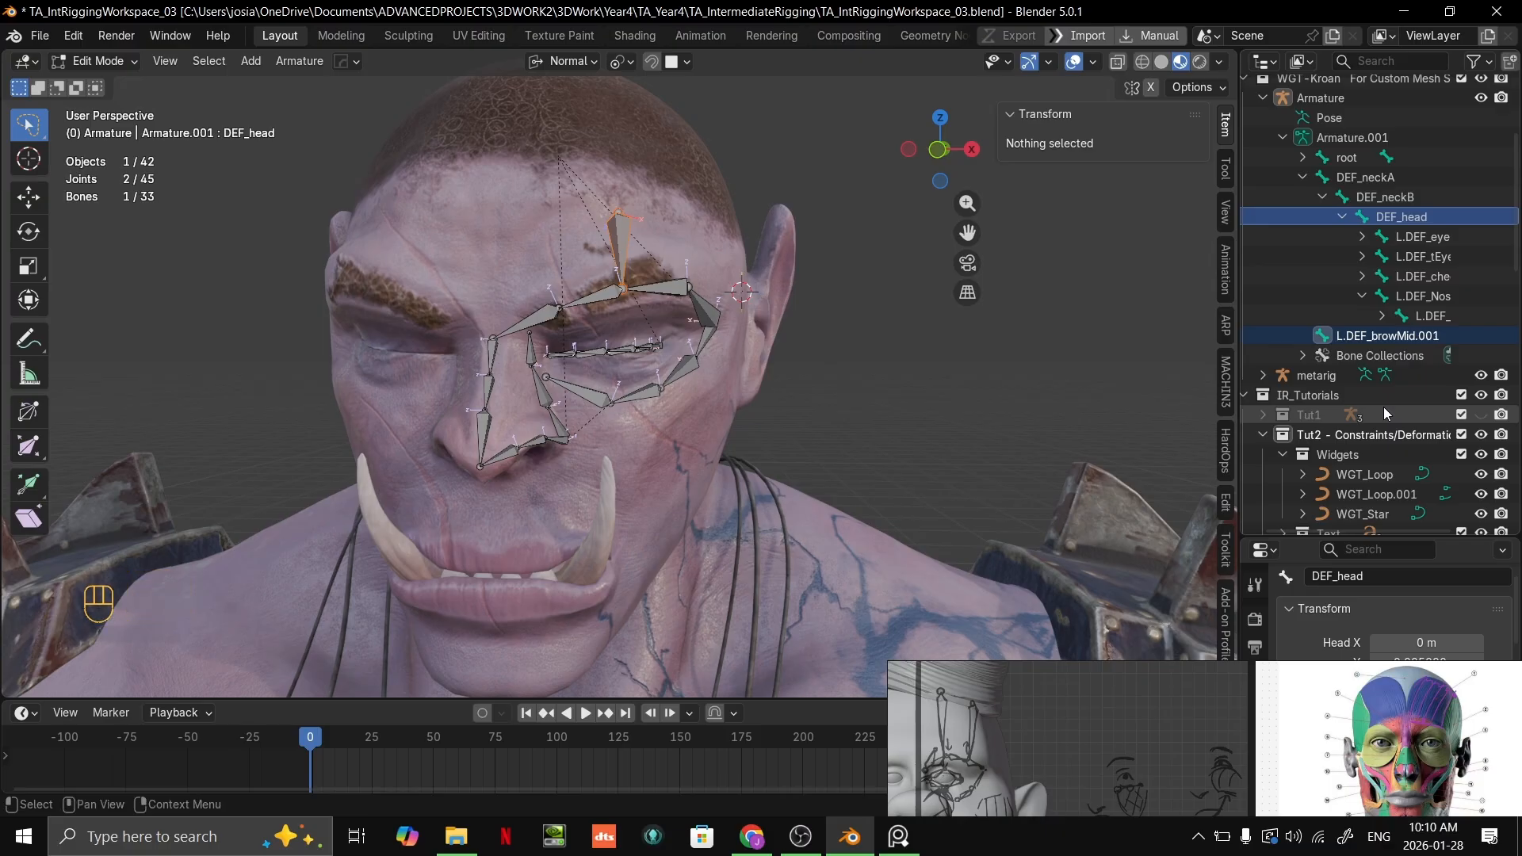
key("ctrl+p")
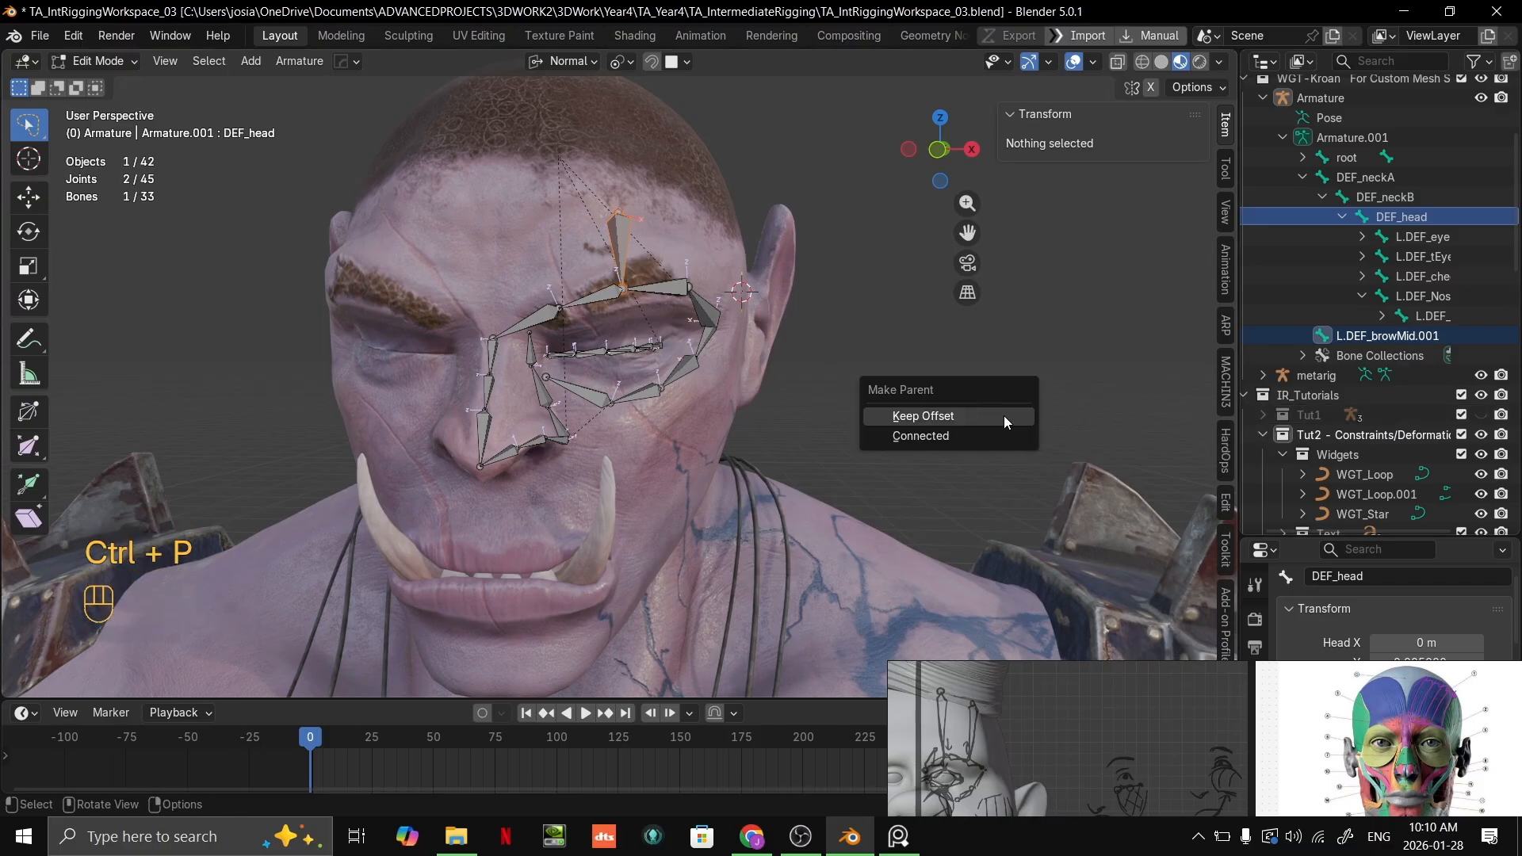
left_click(1004, 416)
left_click(1411, 222)
Step: Select the mid-brow bone and examine its placement against the forehead from the front and side
scroll(707, 334, "up", 1)
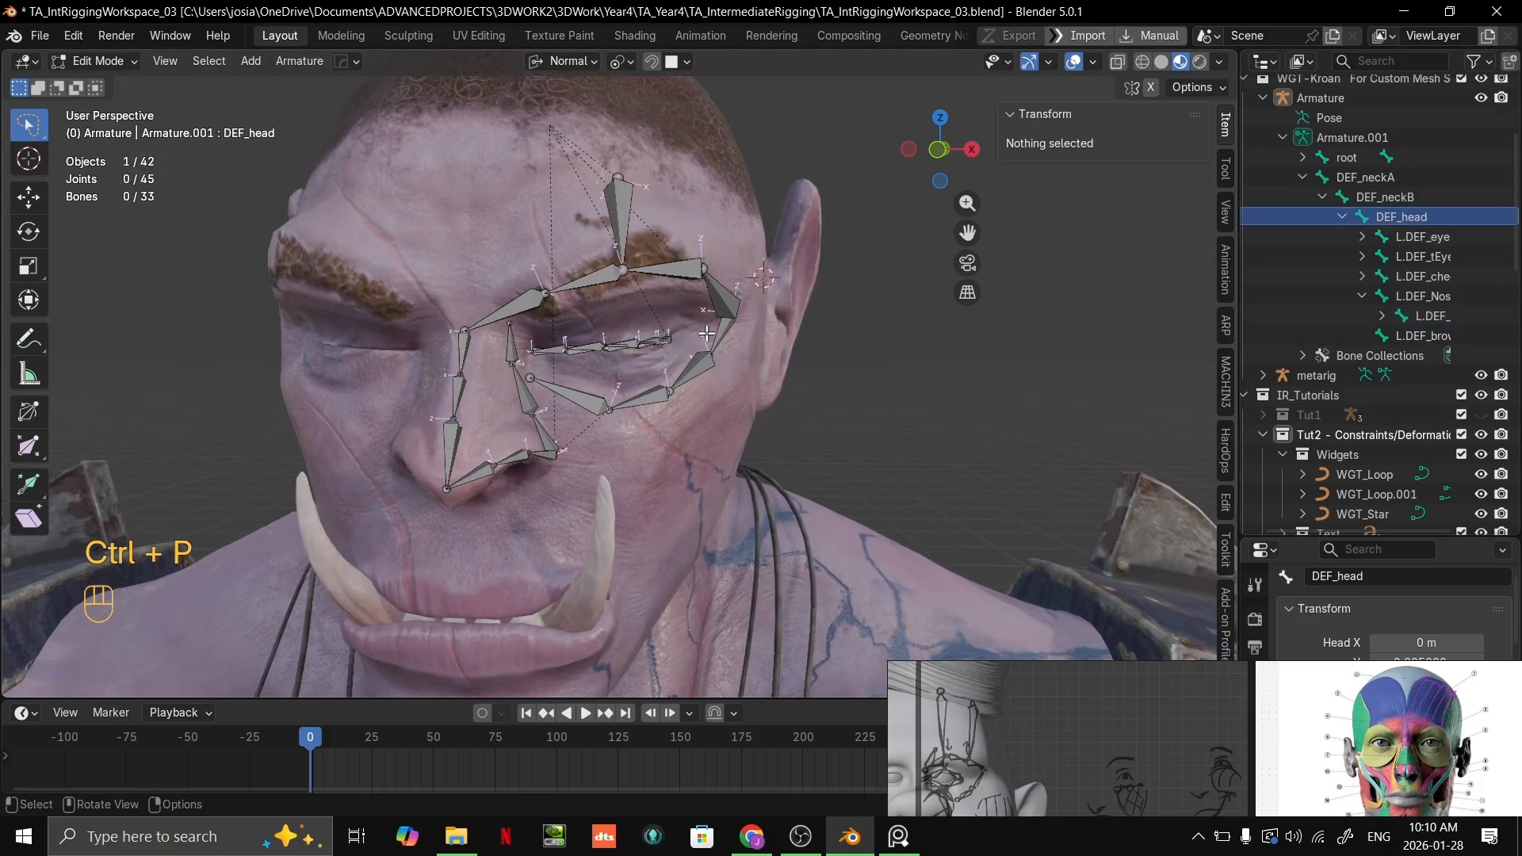
left_click(633, 220)
key("g")
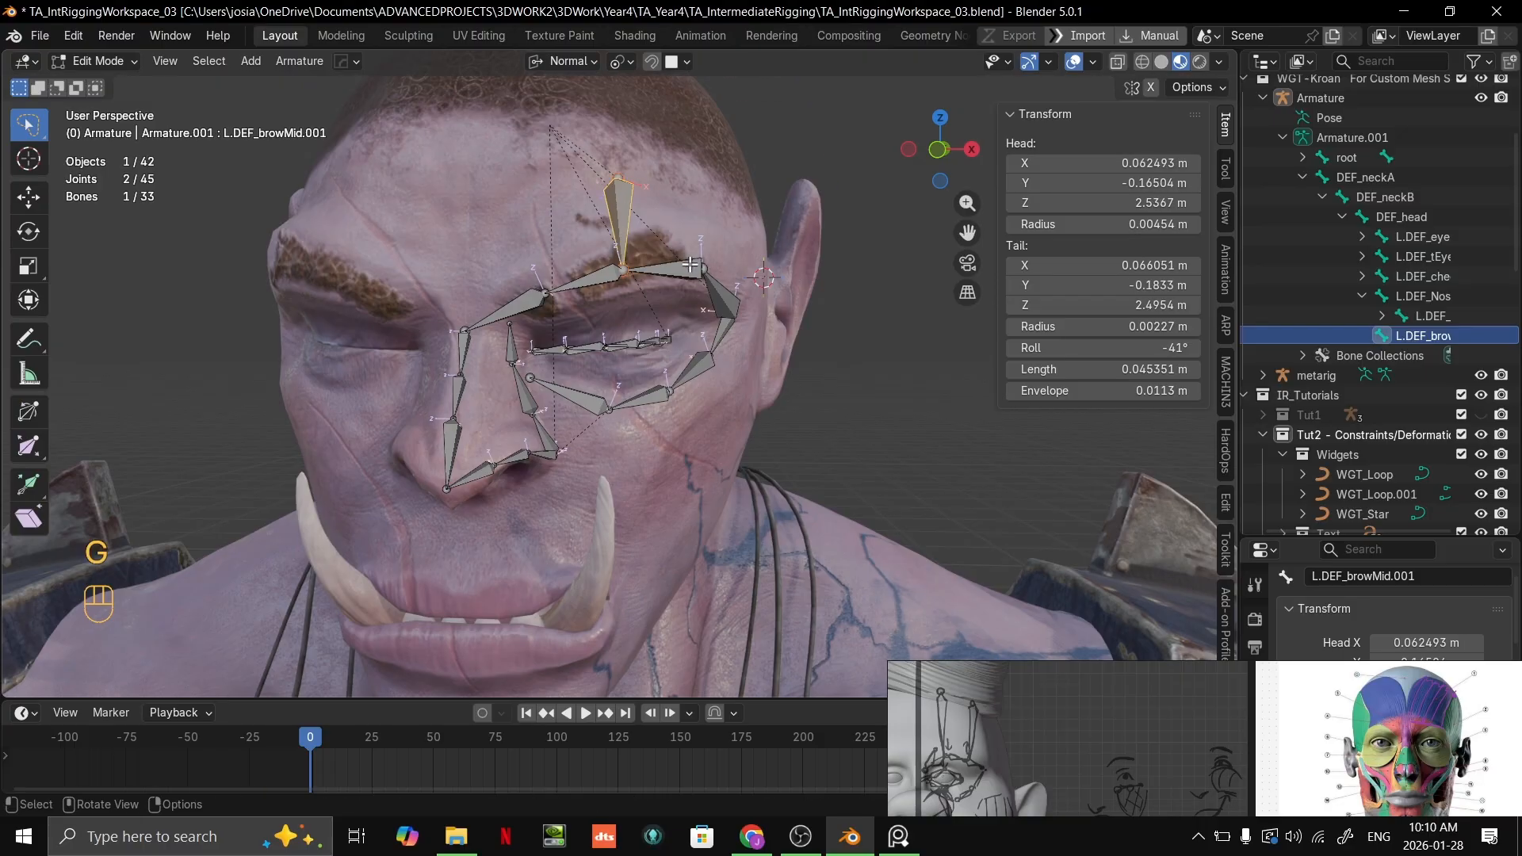
scroll(690, 266, "up", 3)
middle_click_drag(690, 266, 734, 313, "shift")
scroll(733, 313, "down", 5)
middle_click_drag(733, 313, 629, 331)
scroll(629, 331, "up", 2)
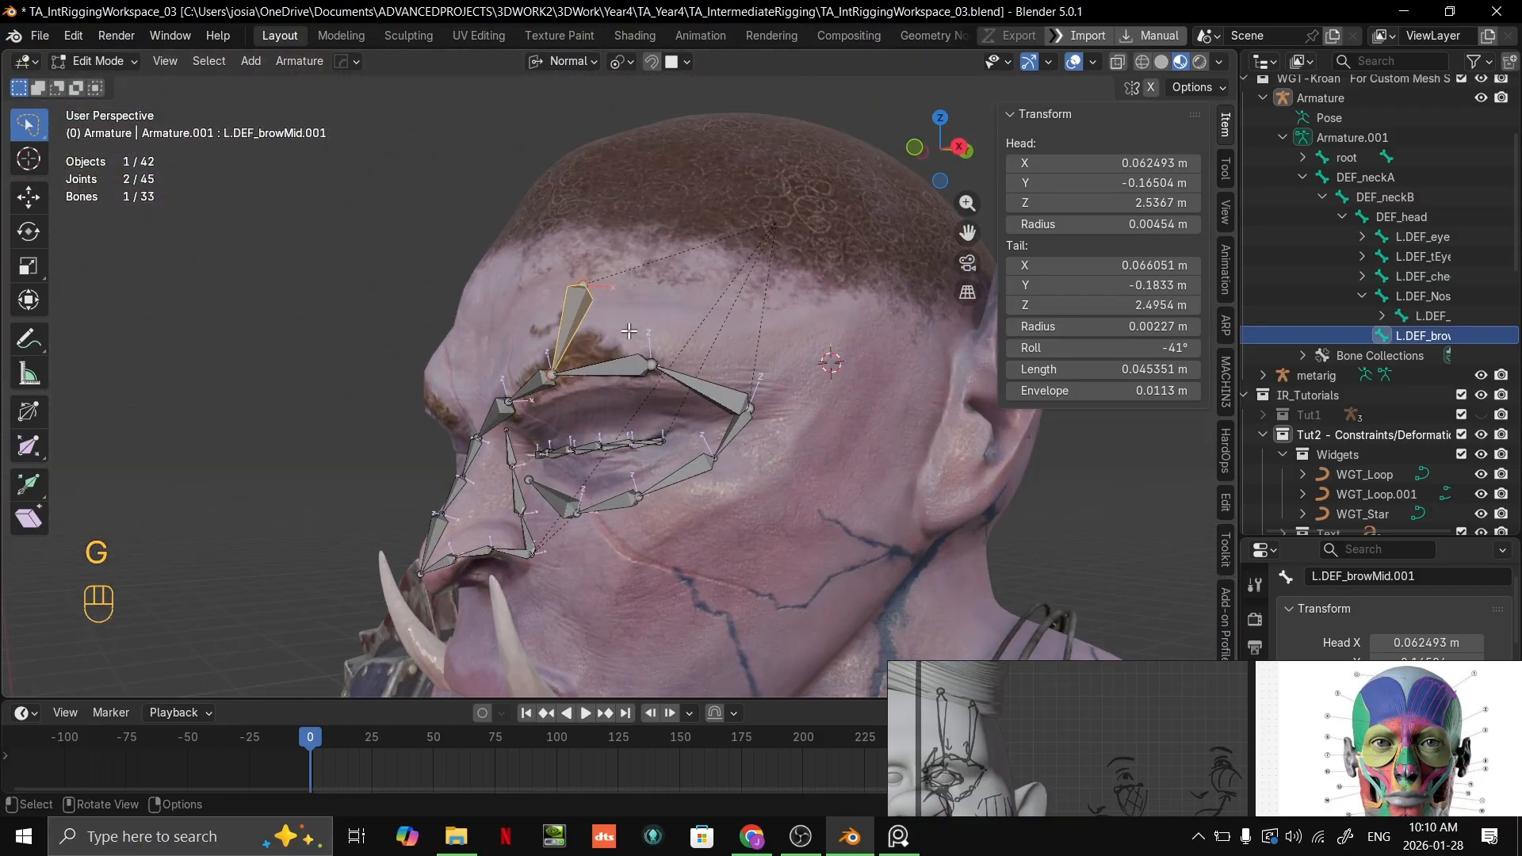
scroll(690, 289, "up", 5)
middle_click_drag(591, 274, 737, 317)
middle_click_drag(737, 317, 694, 386, "shift")
scroll(722, 378, "down", 5)
scroll(445, 384, "up", 3)
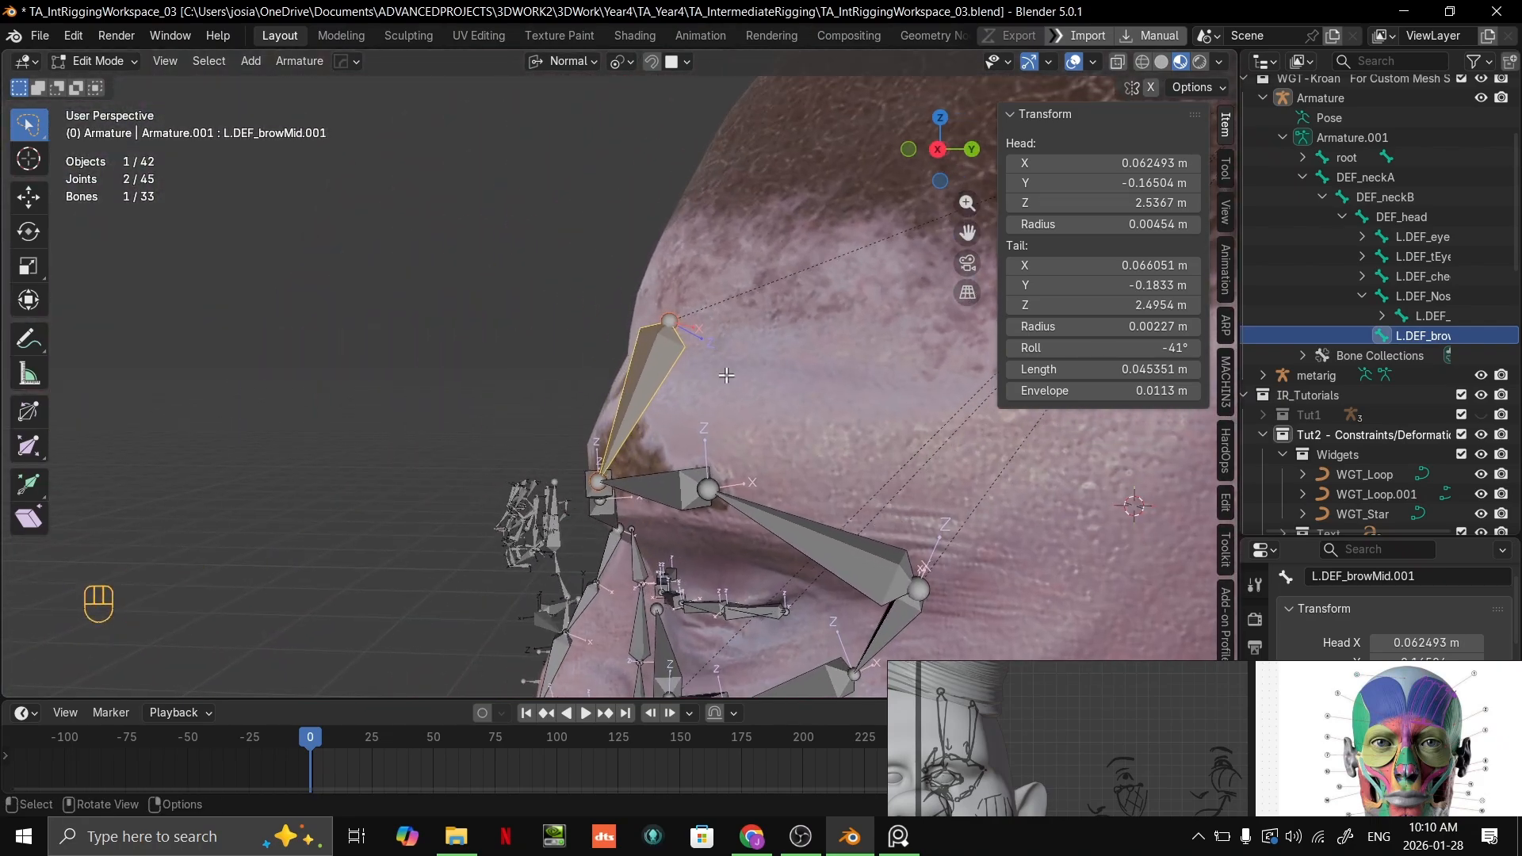
Step: Raise the eyebrow joint below the mid-brow bone by about 0.002 m and the next outer eyebrow joint by about 0.003 m, snapping to the face
mouse_move(1422, 690)
middle_click_drag(526, 484, 625, 470)
left_click(650, 501)
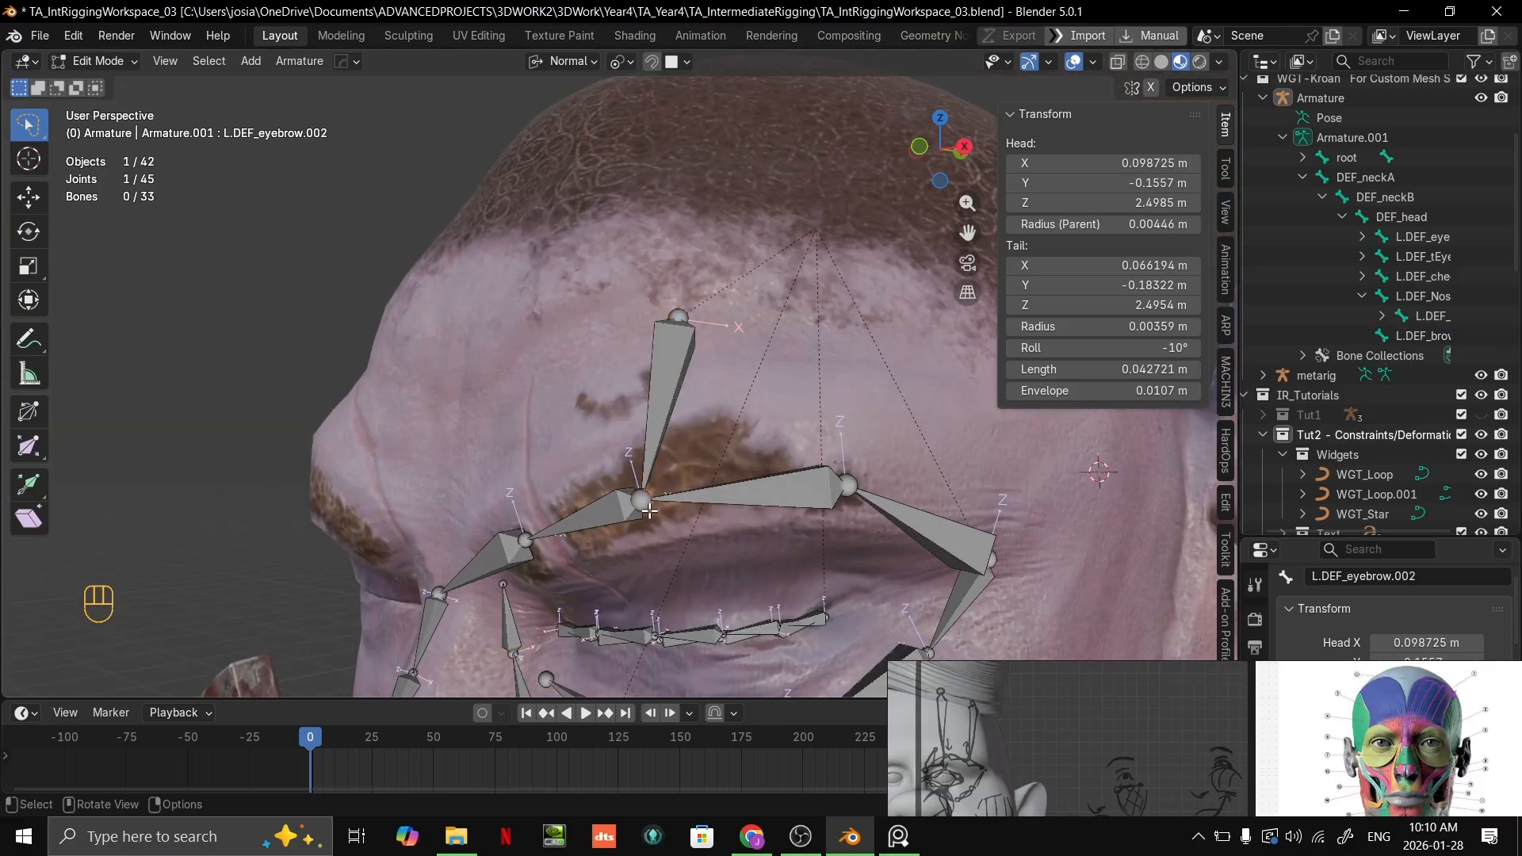
key("g")
left_click(645, 492)
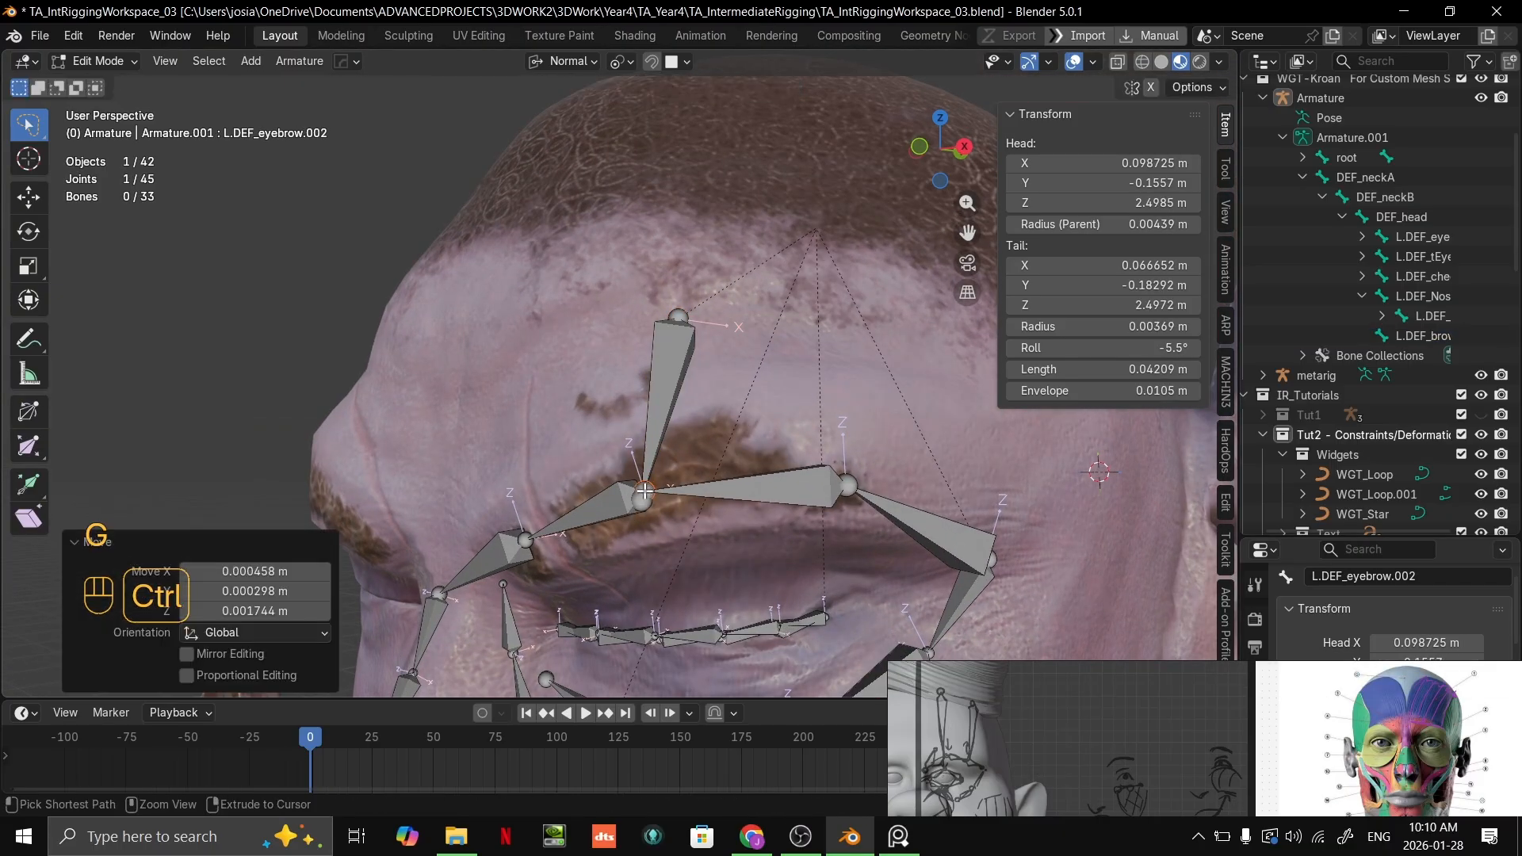
left_click(858, 485)
key("g")
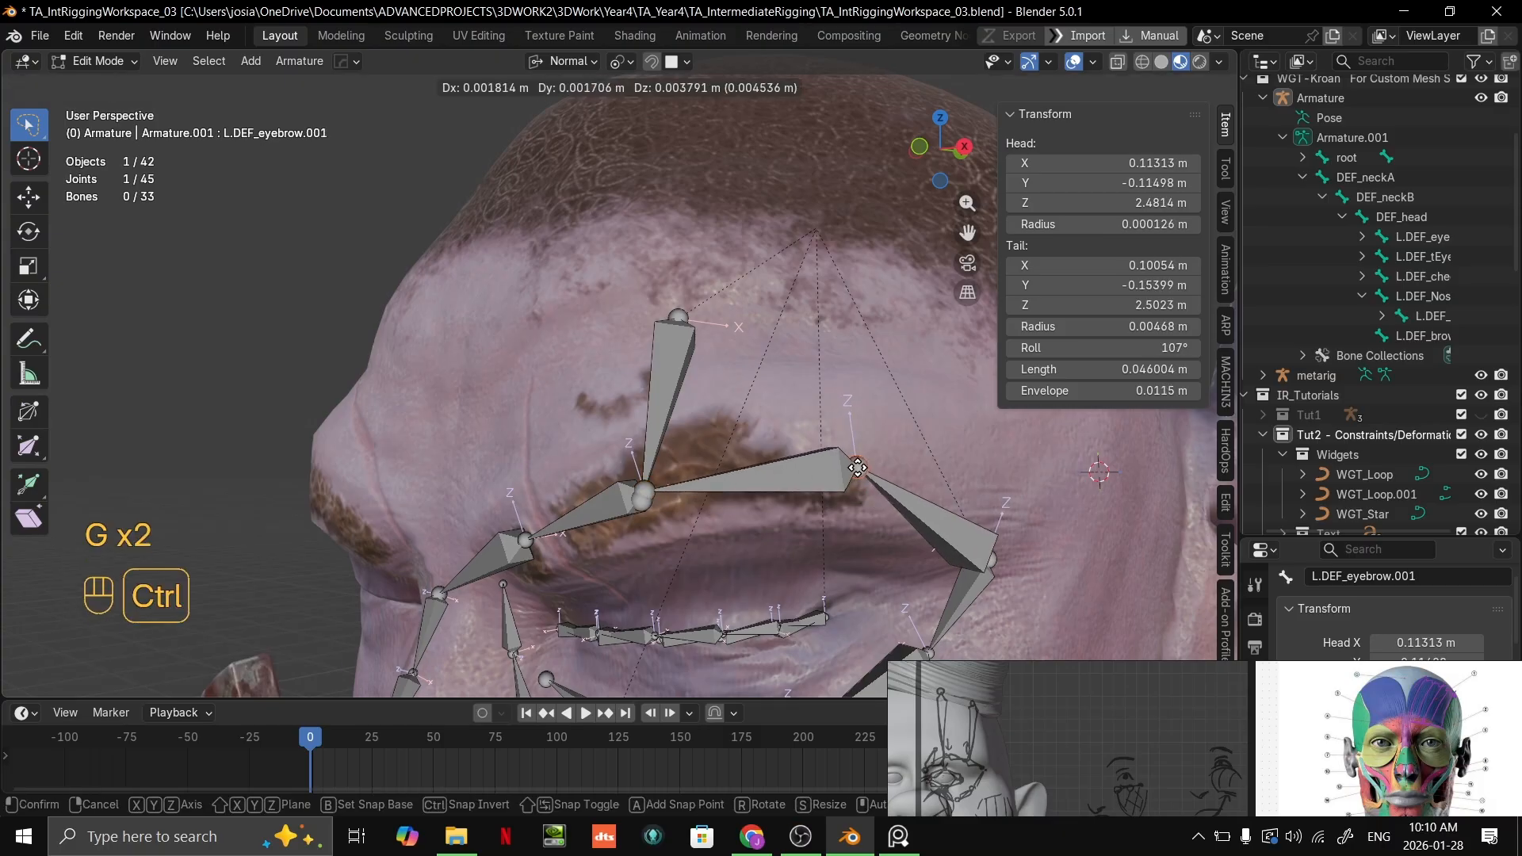
left_click(857, 473)
Step: Check the reference board and raise the outermost eyebrow joint about 0.012 m along the temple, snapped to the skin surface
middle_click_drag(856, 475, 820, 476)
scroll(825, 476, "up", 1)
middle_click_drag(1110, 614, 839, 514, "shift")
left_click(880, 536)
key("g")
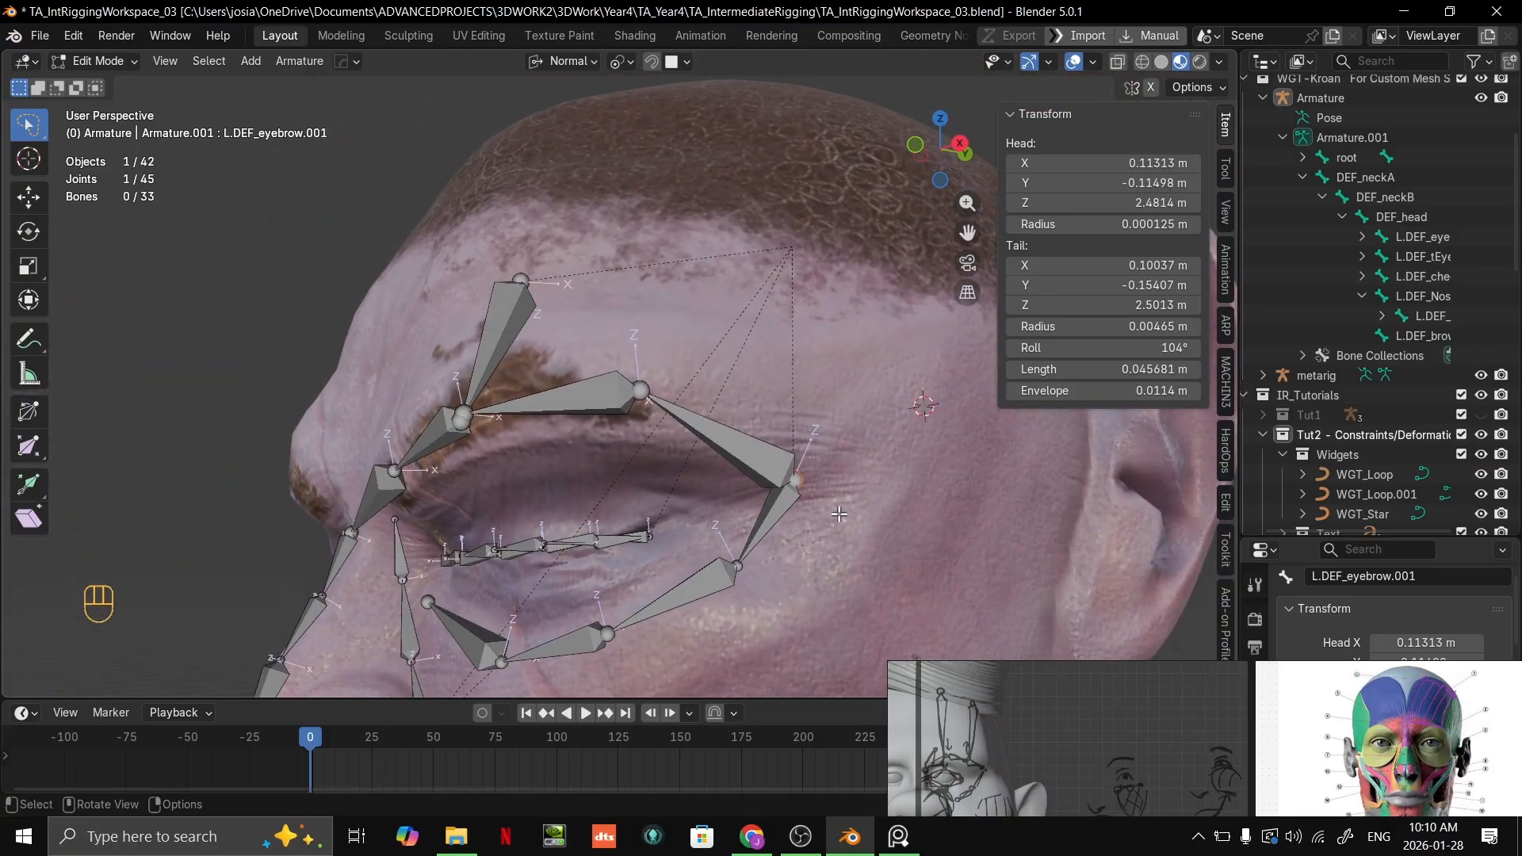
middle_click_drag(1139, 767, 1114, 695)
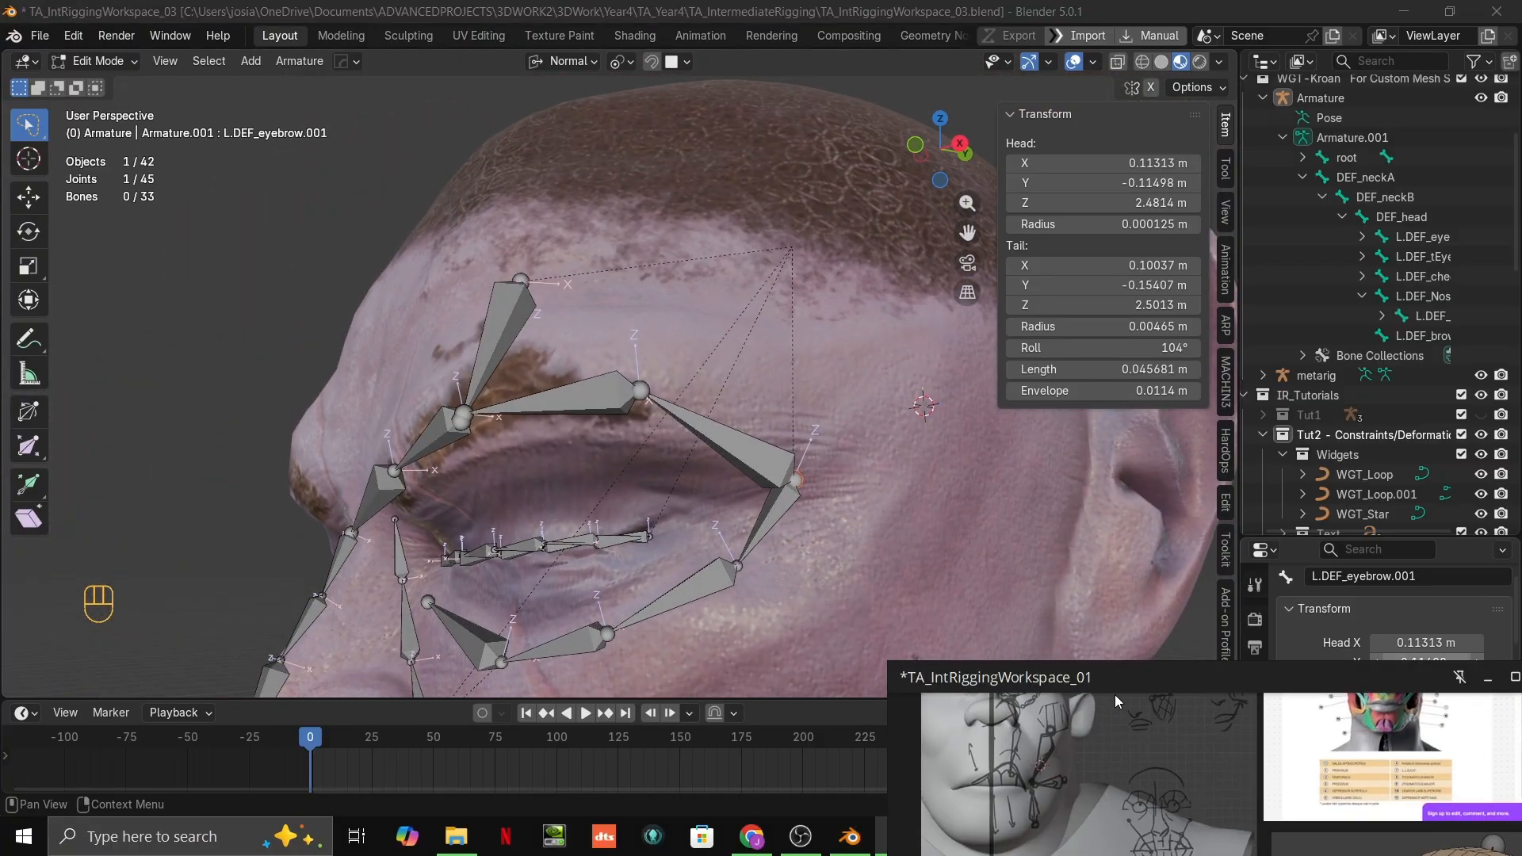
scroll(1018, 849, "up", 4)
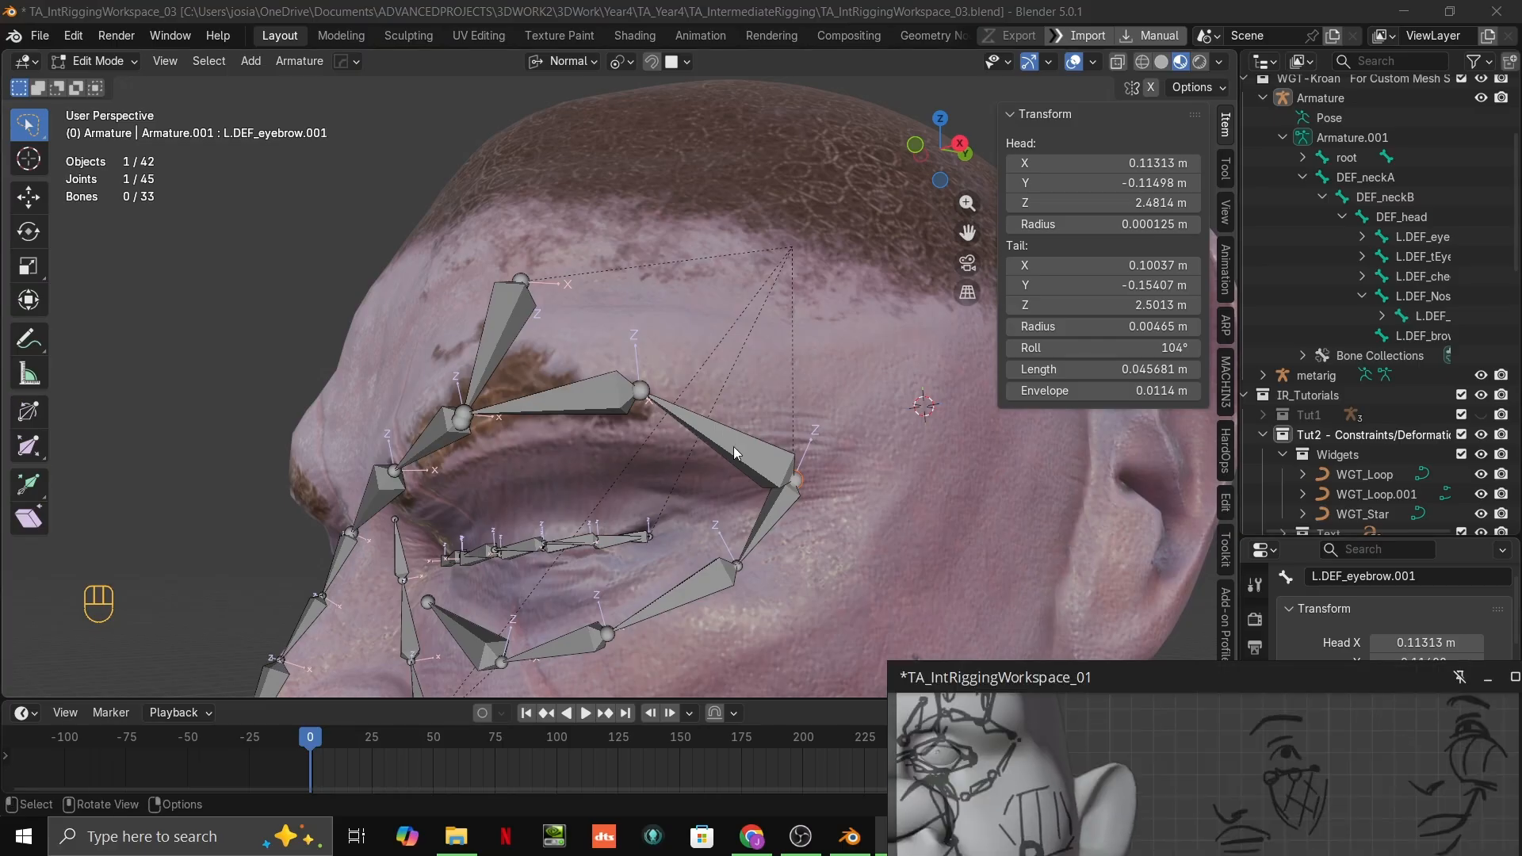
middle_click_drag(820, 448, 813, 441)
key("g")
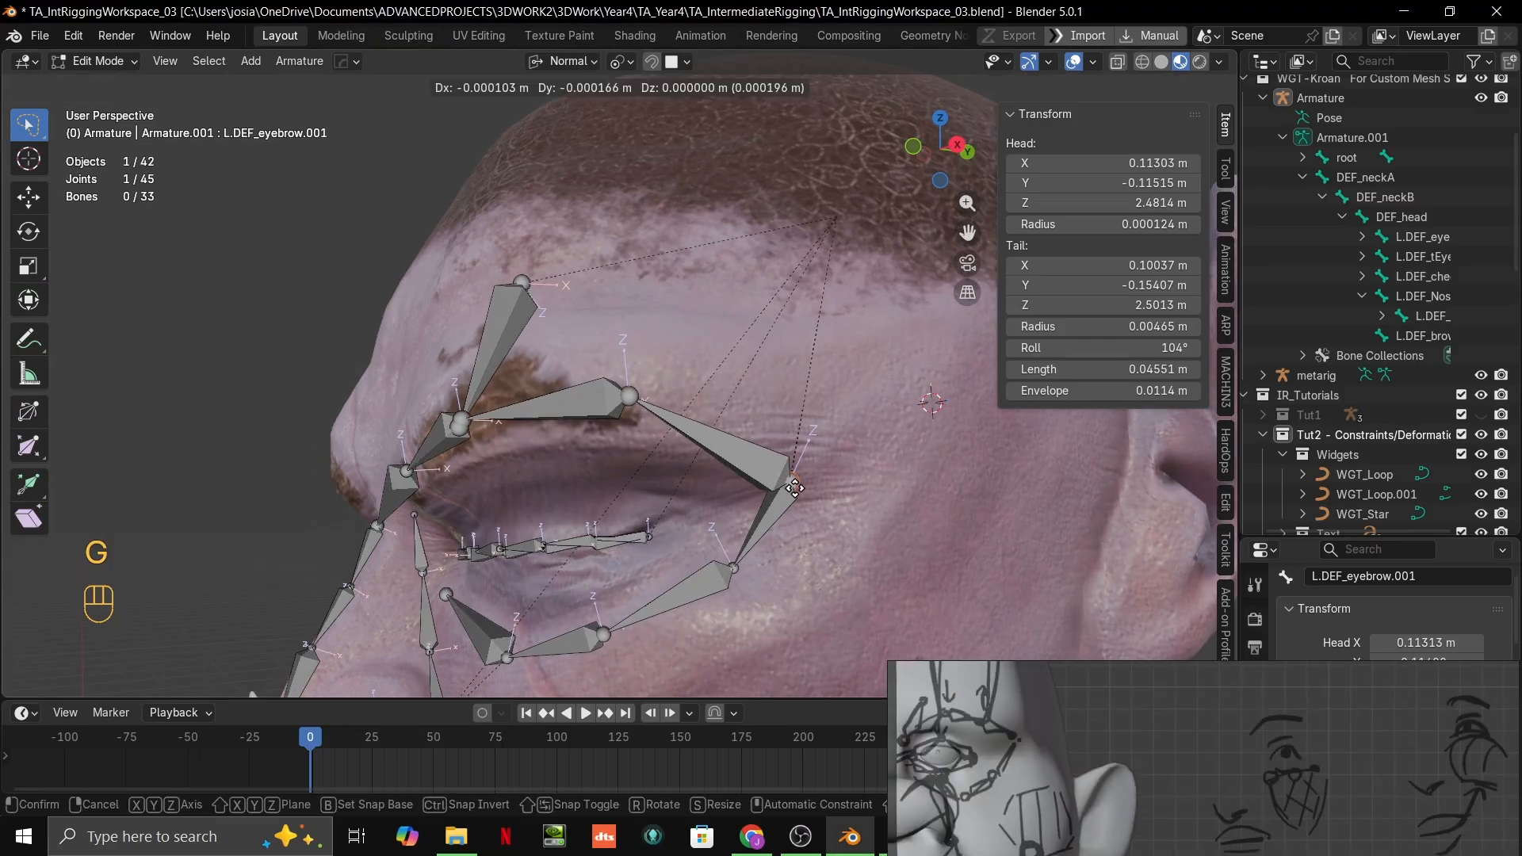
key("ctrl")
left_click(818, 436)
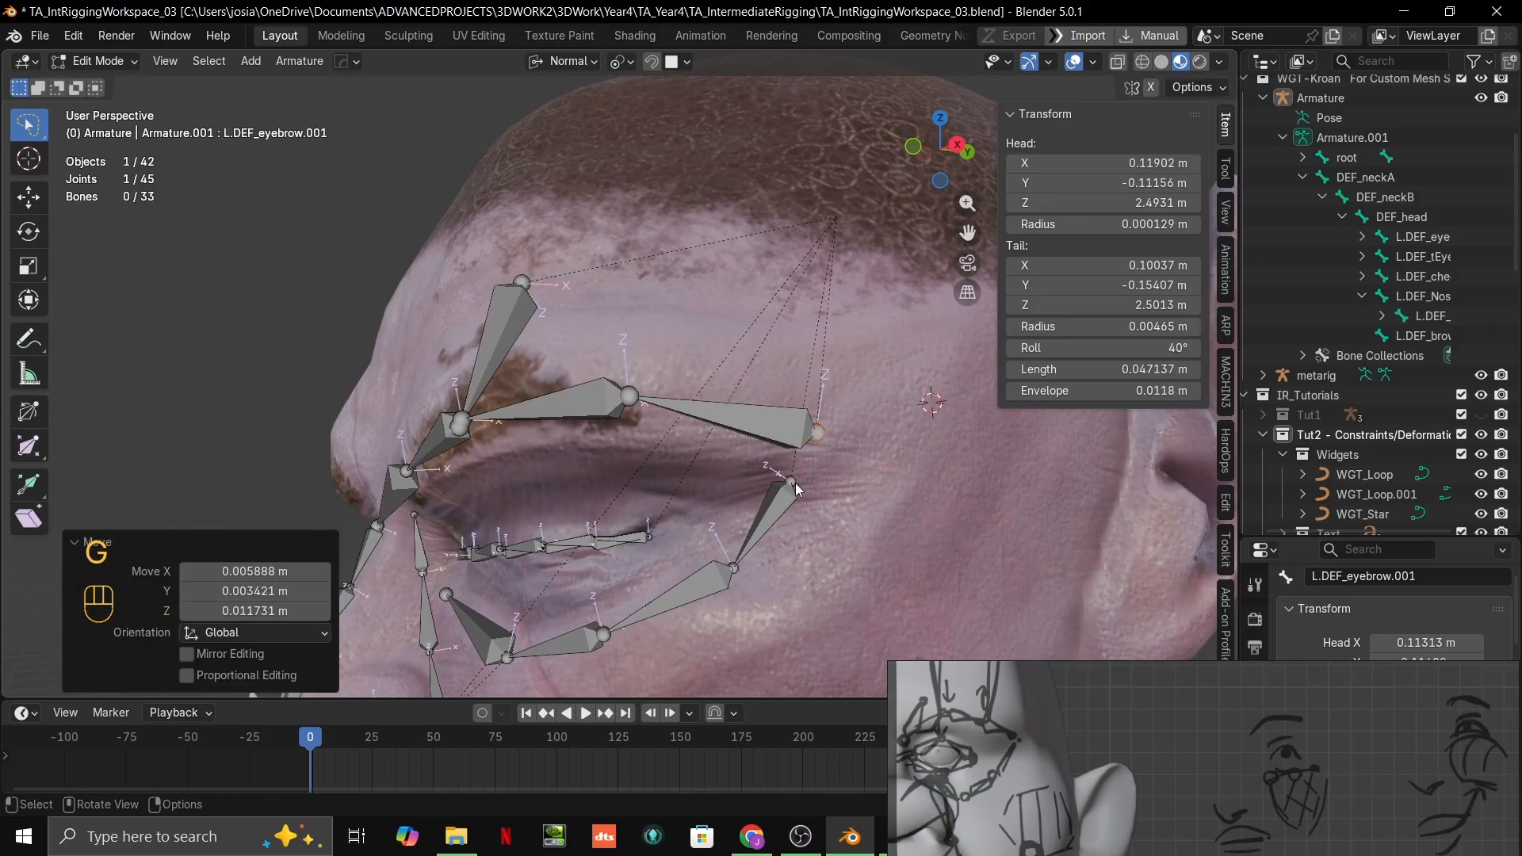
Step: Set the snap target to Vertex and snap the head of the L.DEF_cheek bone onto the outermost eyebrow joint
left_click(792, 481)
key("g")
key("ctrl")
right_click(821, 434)
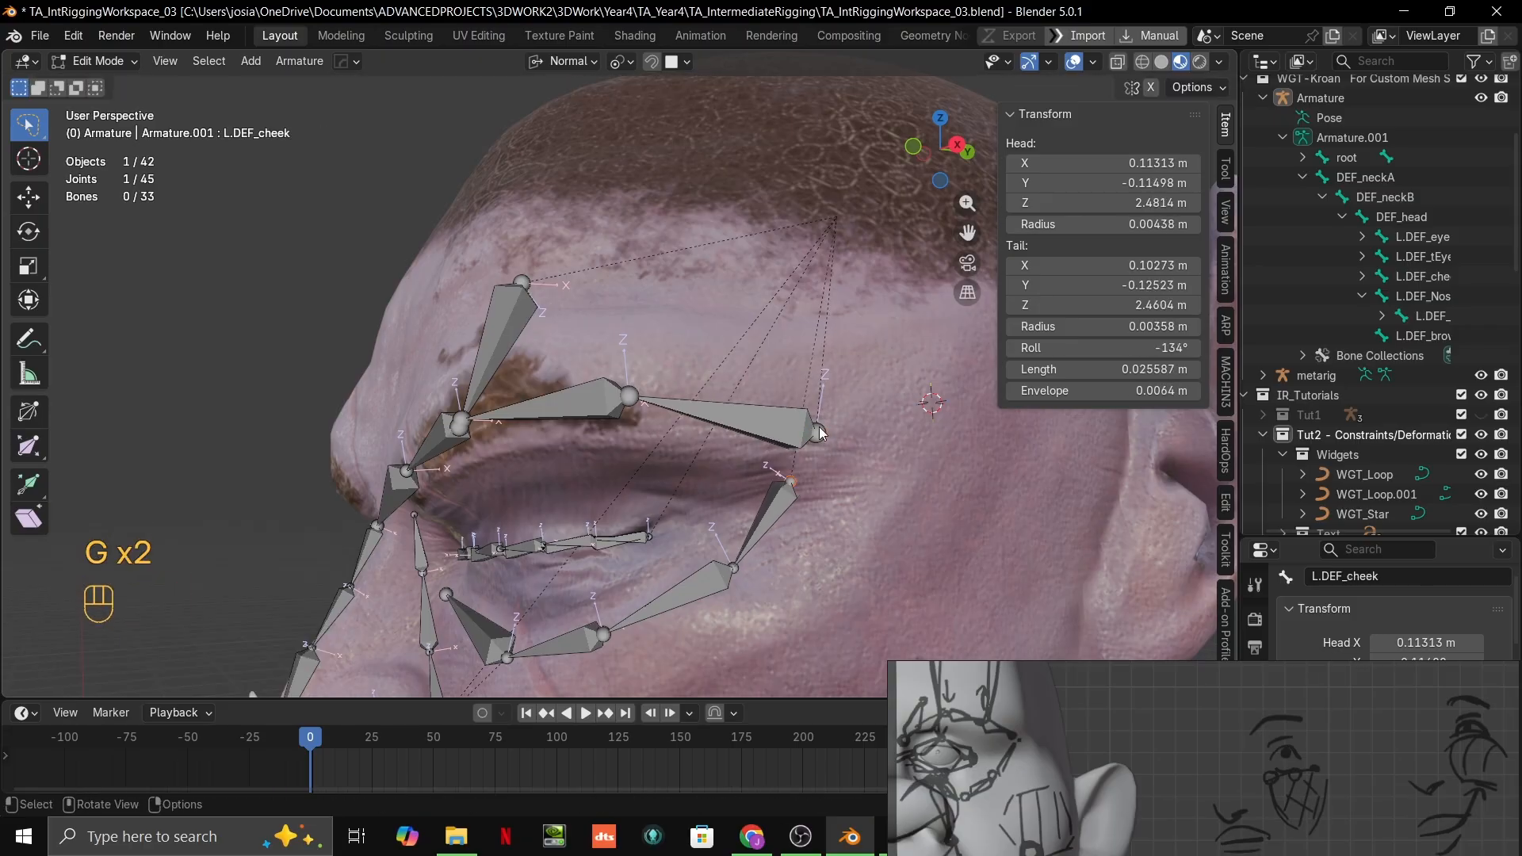
left_click(679, 62)
left_click(638, 208)
key("g")
key("ctrl")
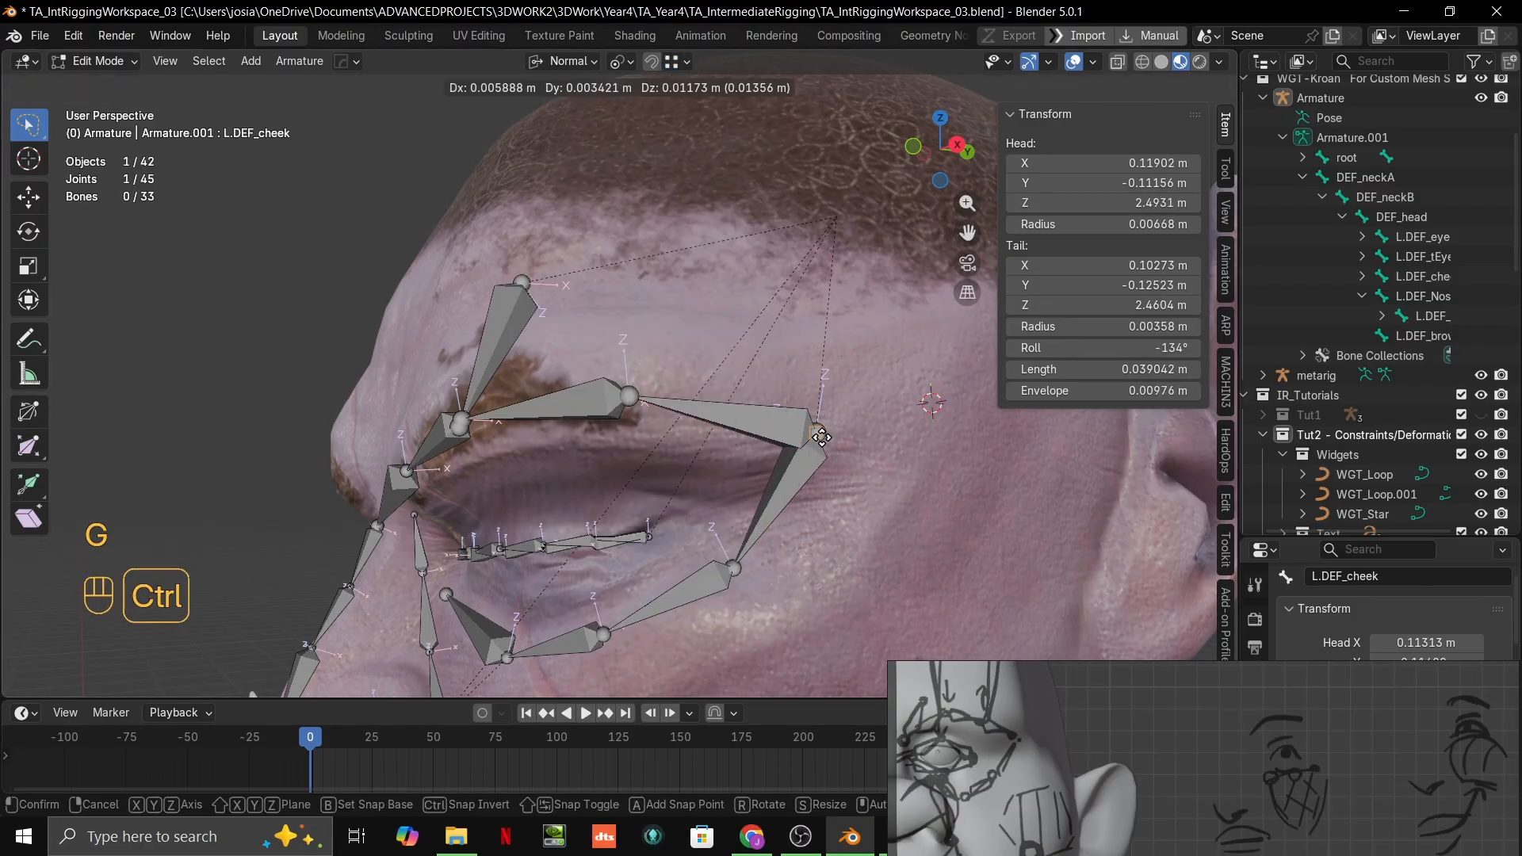
left_click(839, 458)
Step: Set the snap target to Face and move the tail joint of L.DEF_cheek up and outward along the skin
left_click(734, 569)
key("g")
key("g")
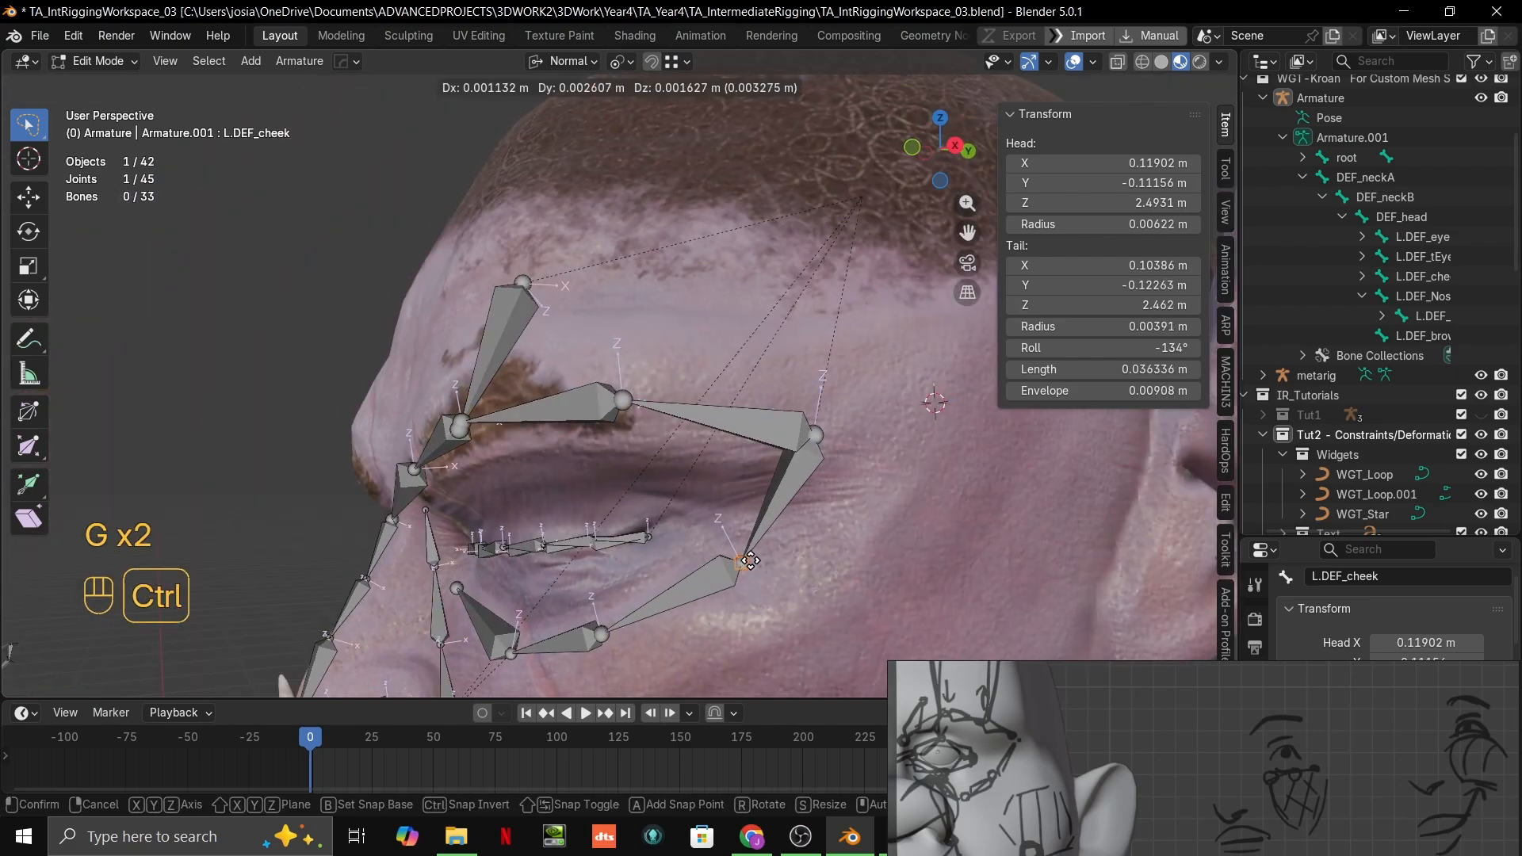
left_click(758, 553)
left_click(680, 63)
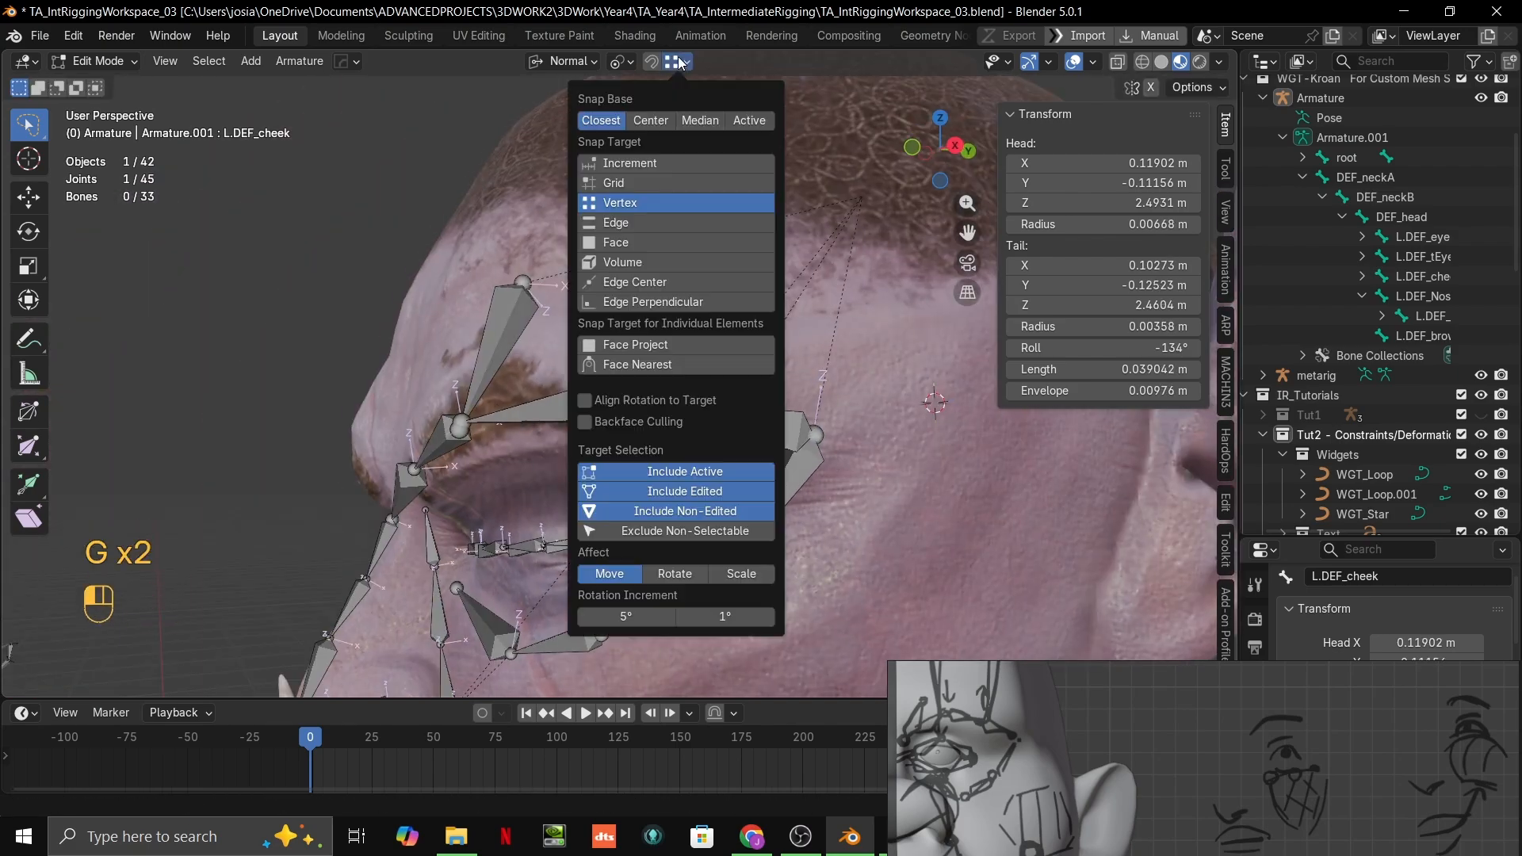
left_click(617, 242)
key("g")
key("ctrl")
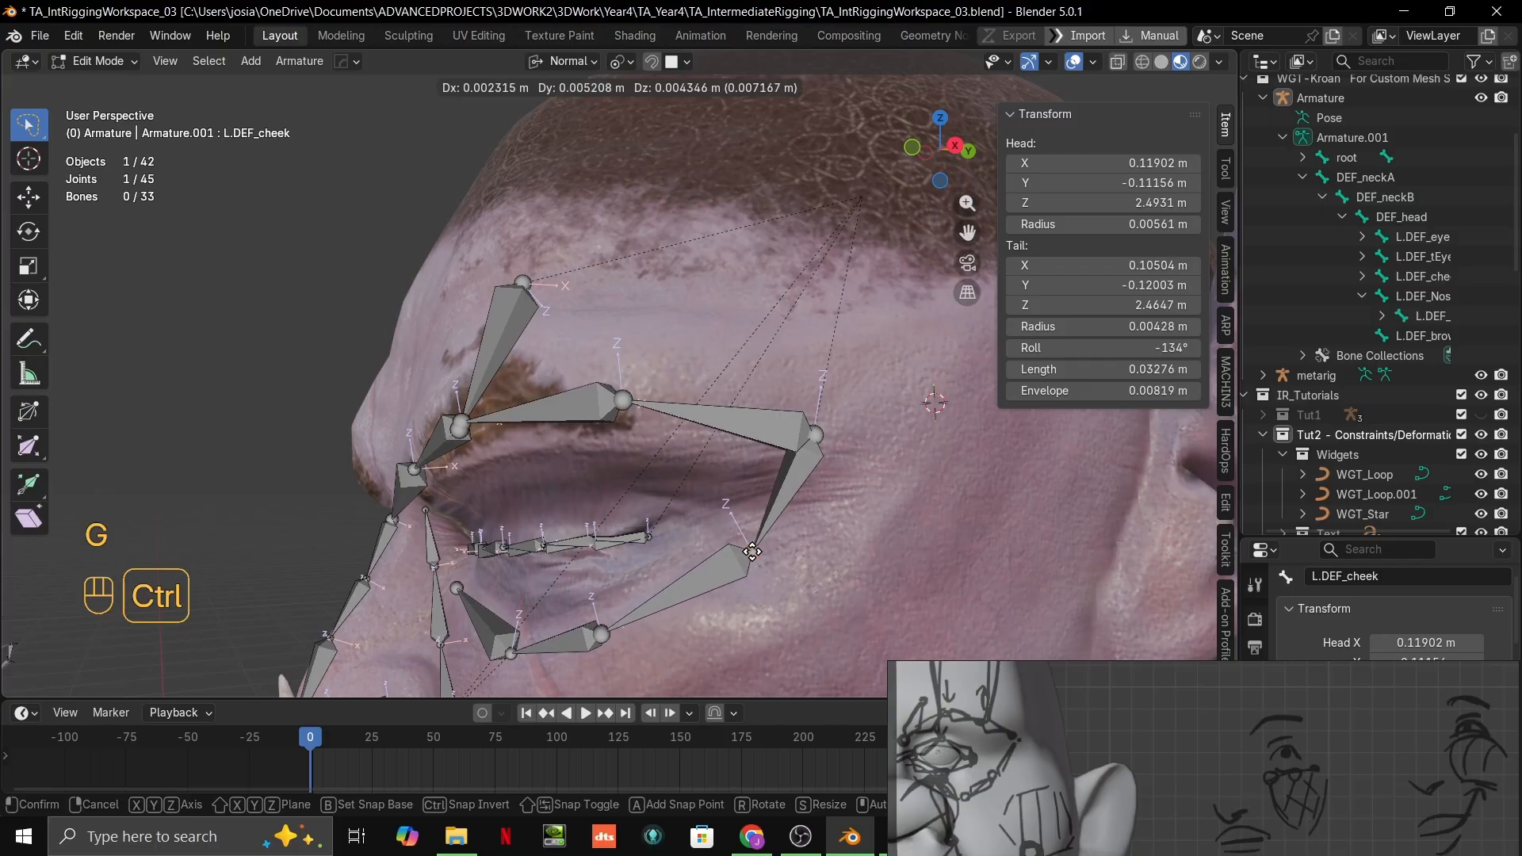
left_click(746, 552)
Step: Move the upper joint of the mid-brow bone about 0.016 m up the forehead, snapped to the skin surface
middle_click_drag(745, 551, 856, 551)
middle_click_drag(857, 551, 746, 457, "shift")
scroll(793, 456, "up", 2)
scroll(793, 455, "down", 2)
middle_click_drag(734, 295, 688, 348, "shift")
scroll(688, 348, "up", 2)
left_click(649, 248)
middle_click_drag(648, 248, 653, 308)
key("g")
key("ctrl")
left_click(651, 193)
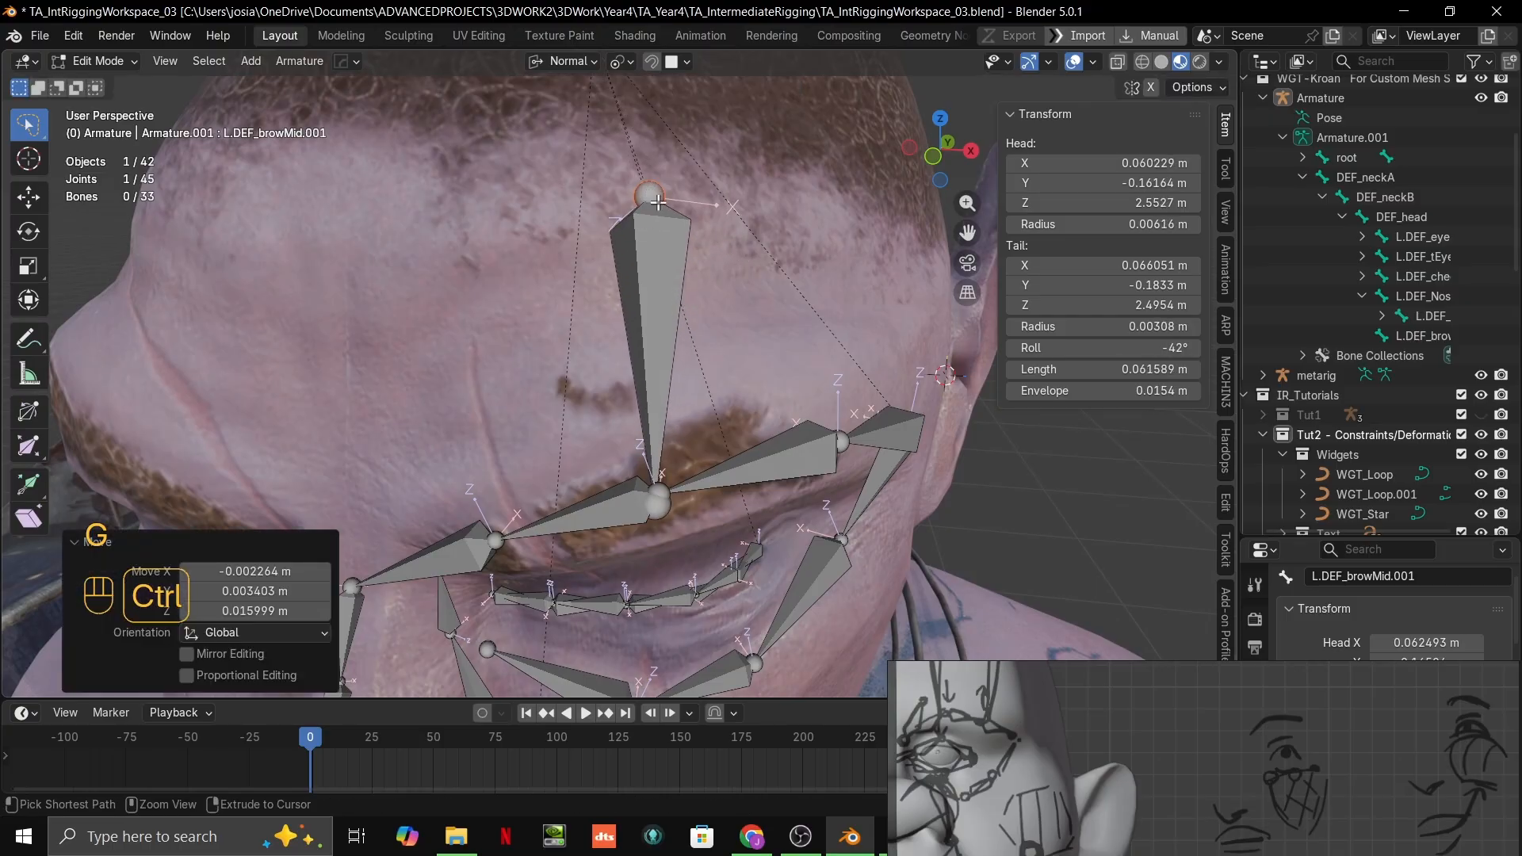
Step: Examine the forehead muscles on the reference board's frontal head muscle diagram and neighbouring facial references
scroll(1024, 732, "down", 3)
scroll(1102, 649, "up", 1)
right_click_drag(1204, 737, 946, 223)
scroll(1142, 253, "up", 3)
scroll(1009, 436, "down", 3)
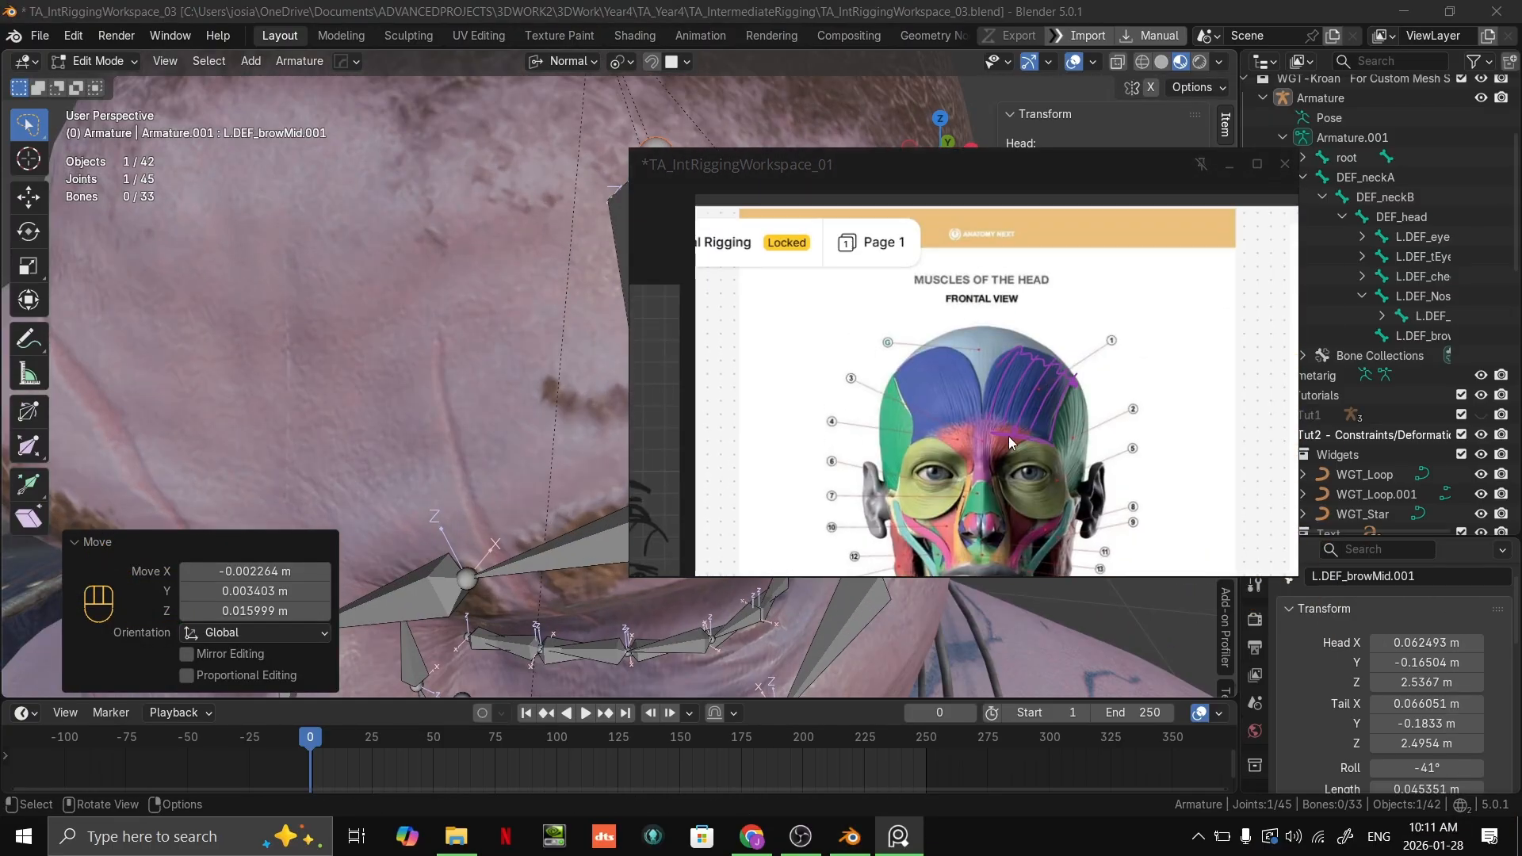
scroll(1027, 412, "up", 2)
right_click_drag(1033, 282, 1072, 398)
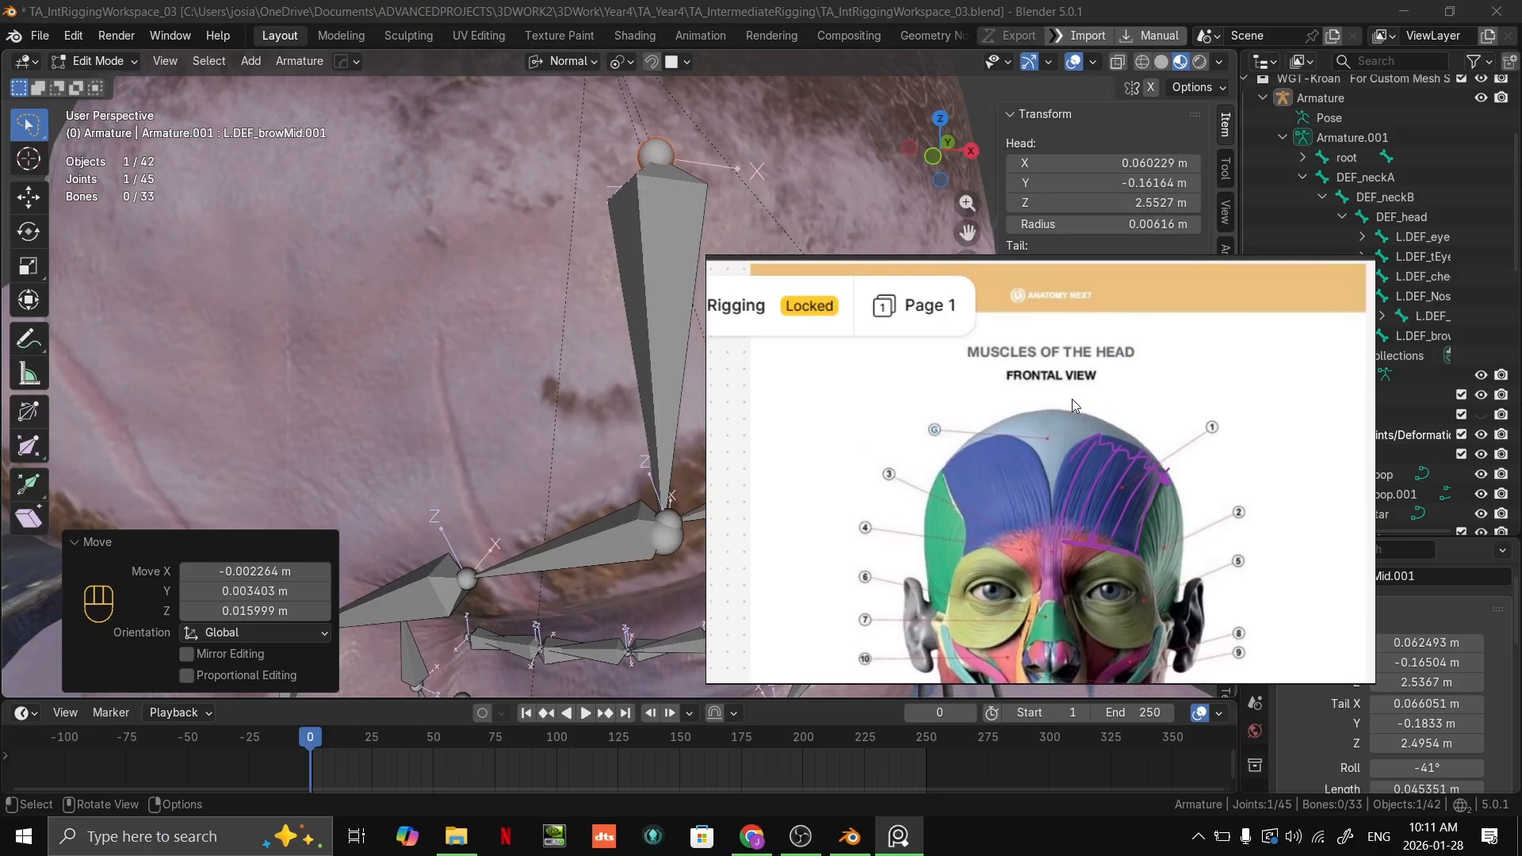
scroll(1203, 579, "down", 1)
scroll(1126, 511, "down", 3)
middle_click_drag(1234, 607, 1157, 426)
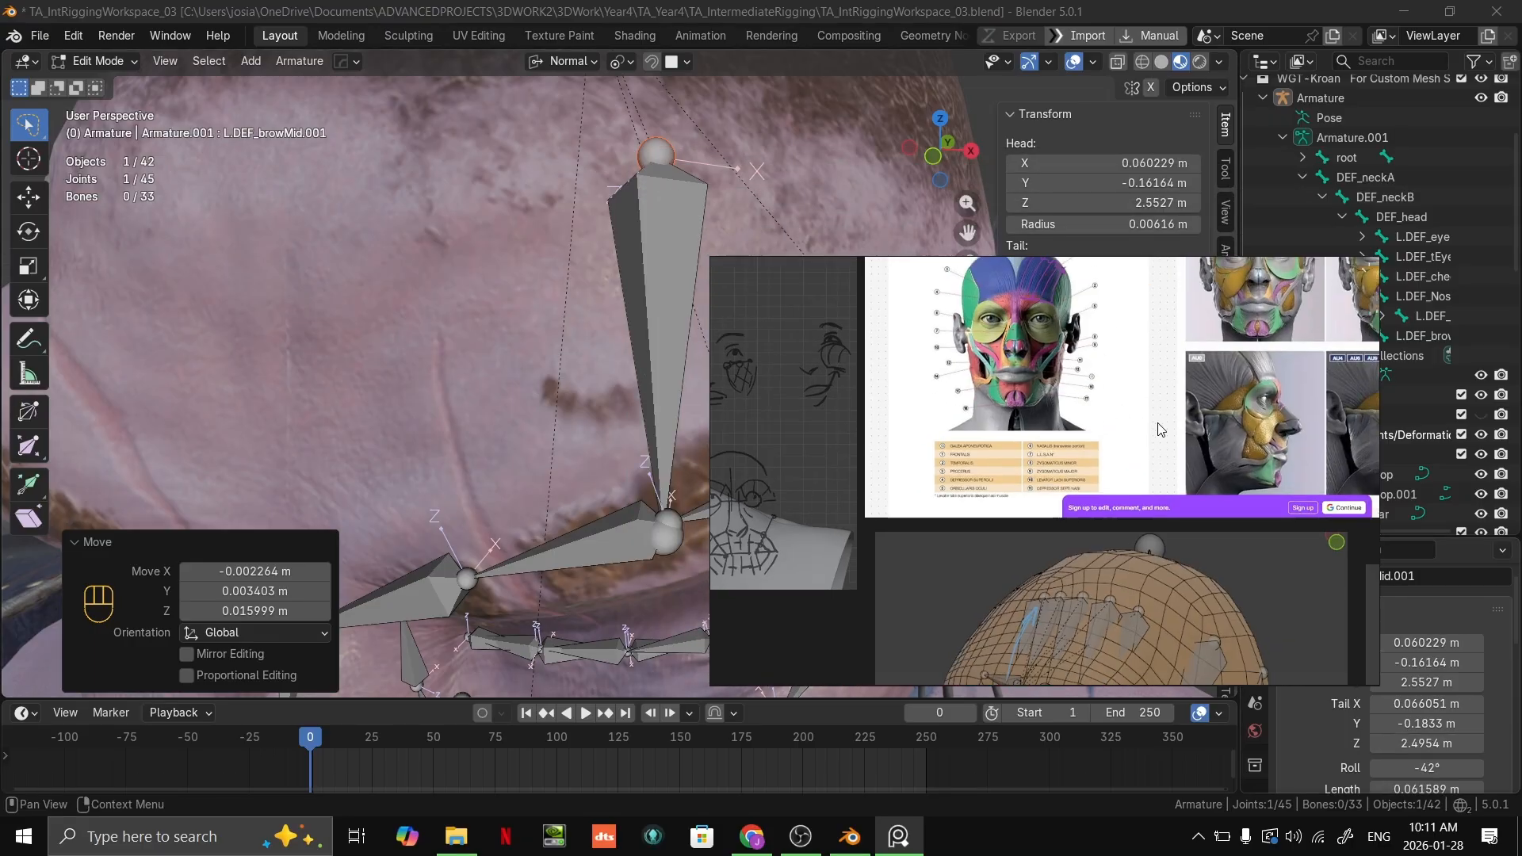
Step: Move the upper joint of the forehead bone above the mid-eyebrow about 0.029 m up and outward to the hairline, snapped to the skin
middle_click_drag(1137, 597, 1091, 480)
right_click_drag(1091, 447, 1274, 833)
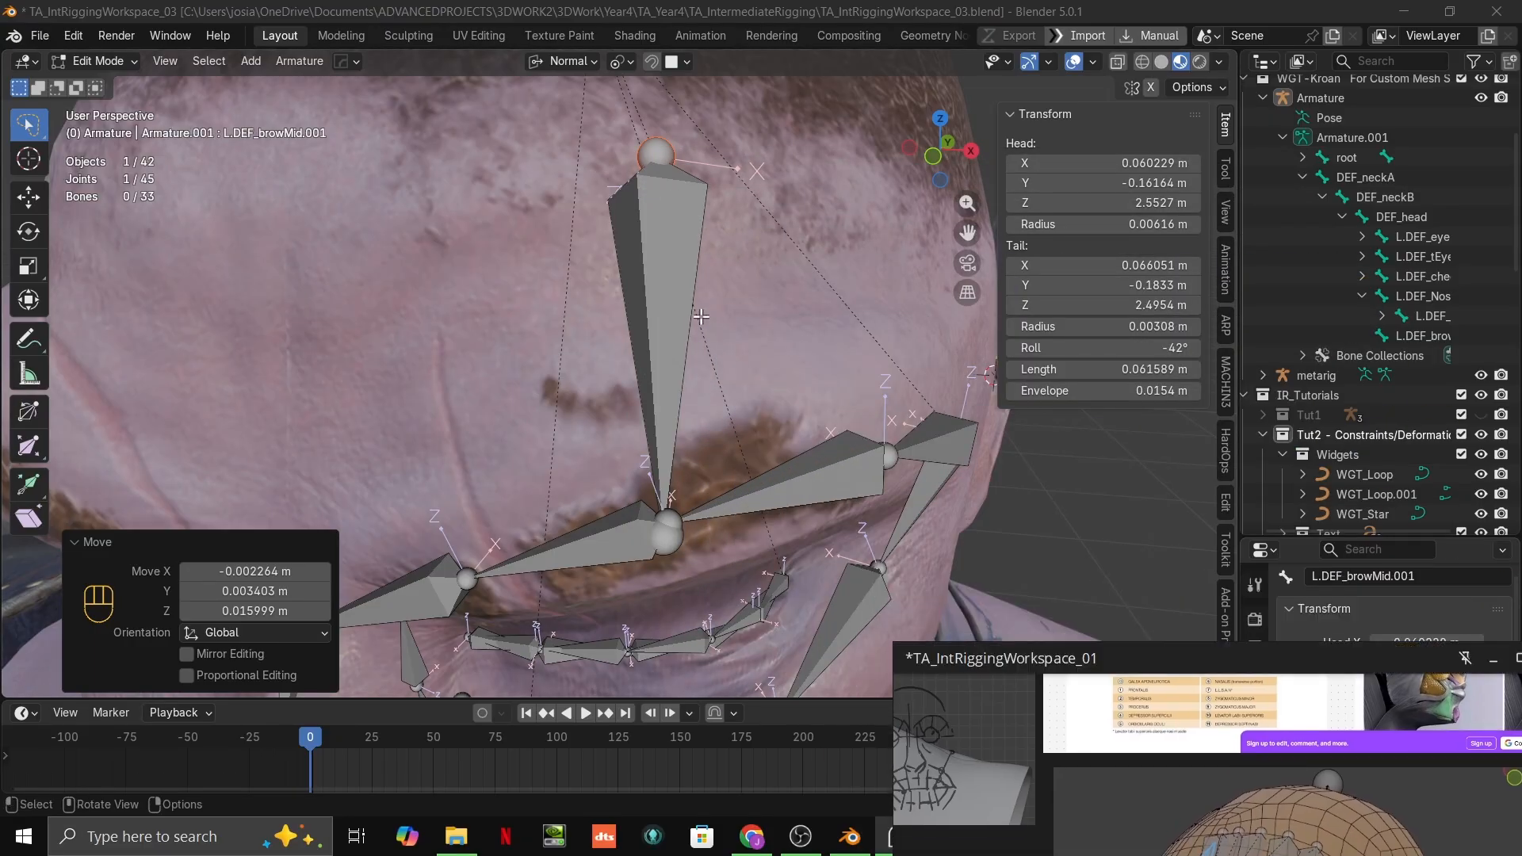
middle_click_drag(690, 317, 636, 201, "alt")
middle_click_drag(750, 303, 749, 331, "shift")
scroll(749, 330, "down", 2)
key("g")
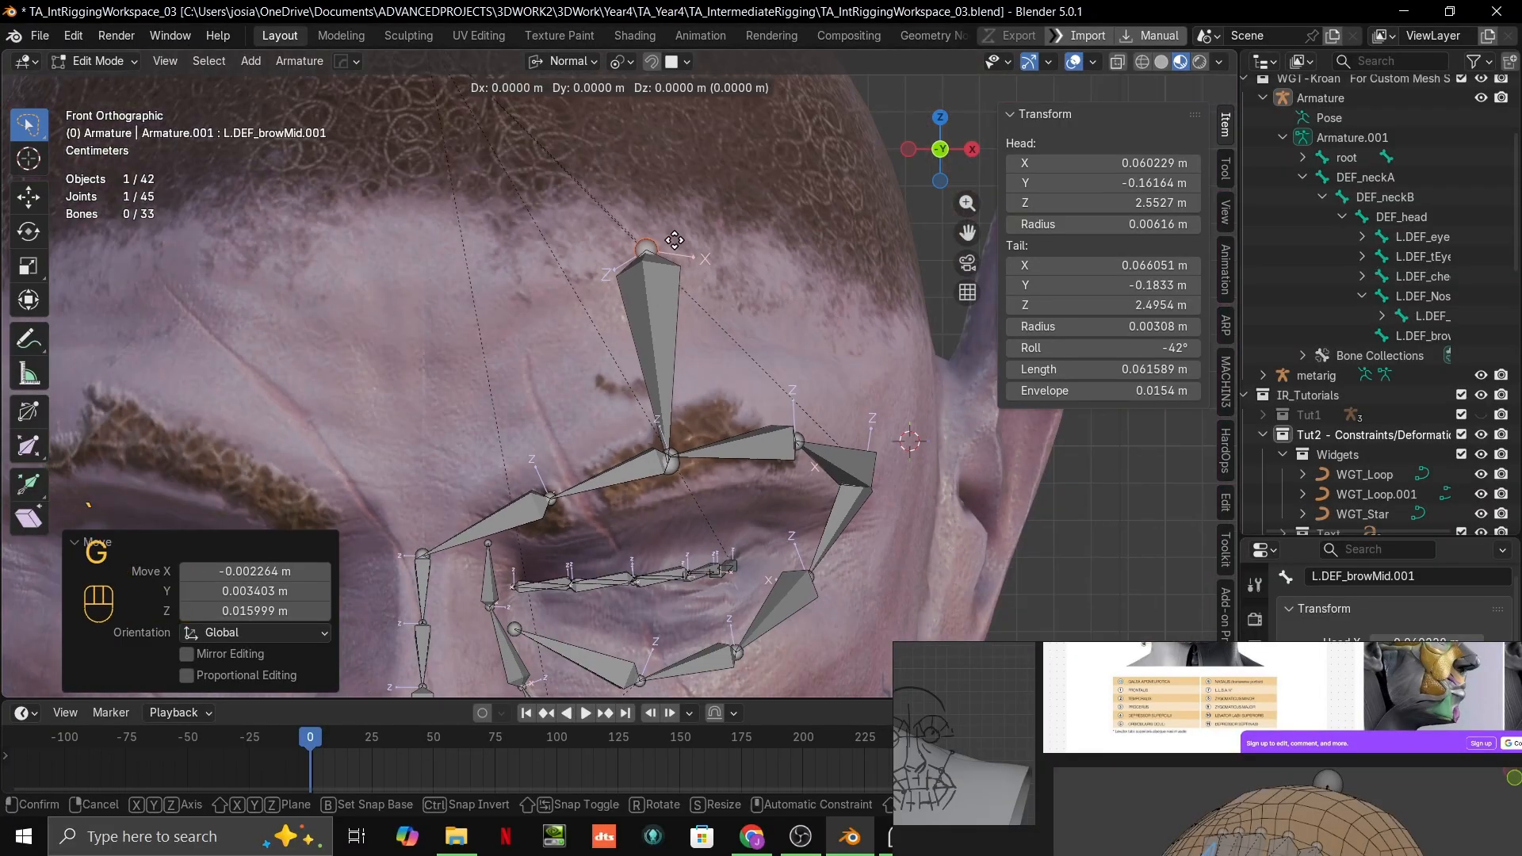
left_click(693, 208)
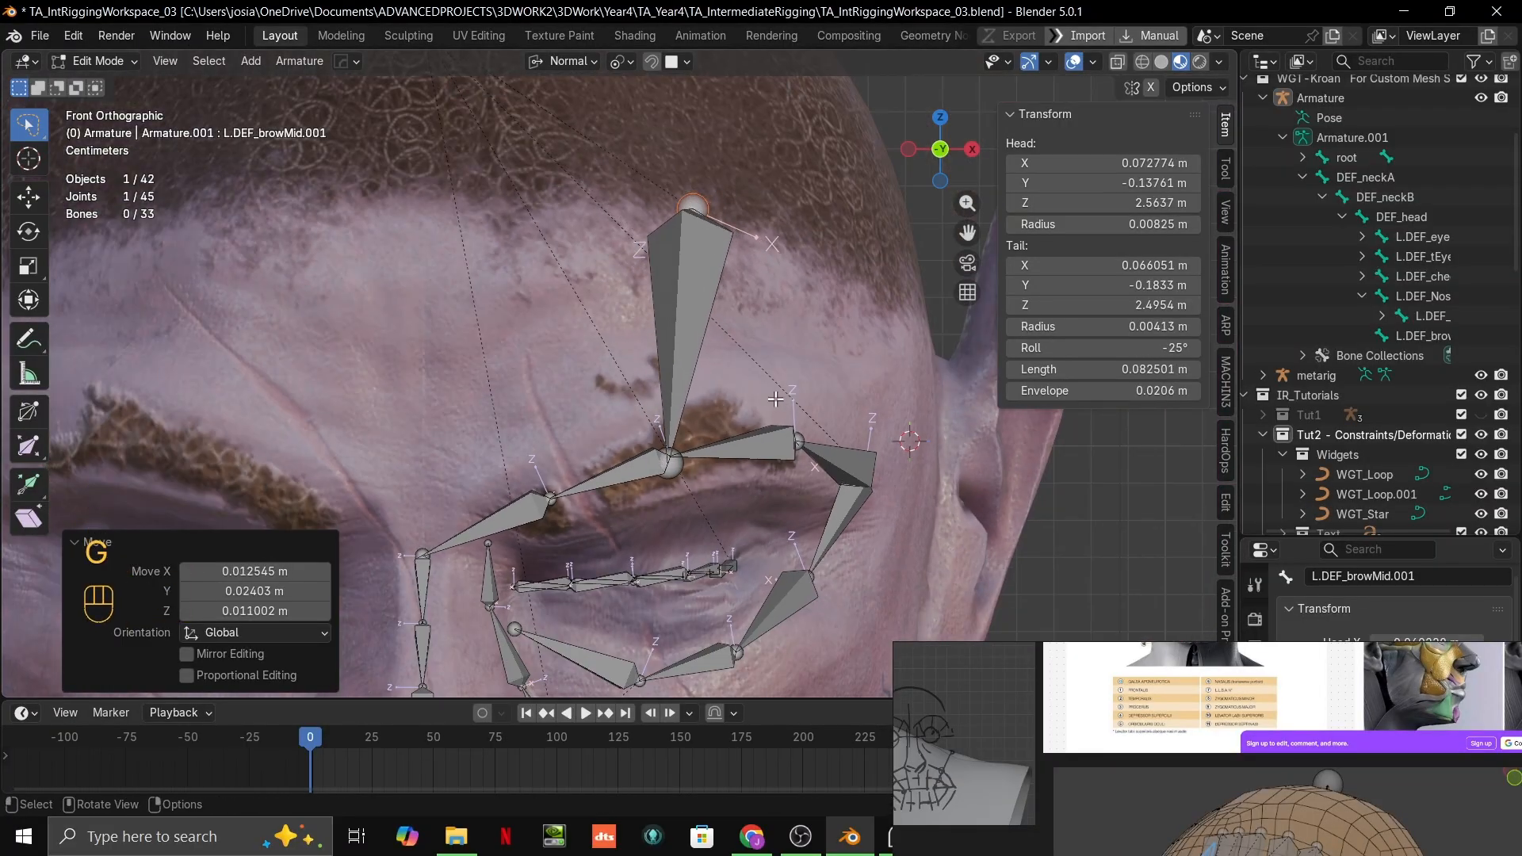
Step: Duplicate the forehead bone and place the copy above the eyebrow's outer joint
left_click(678, 307)
key("shift+d")
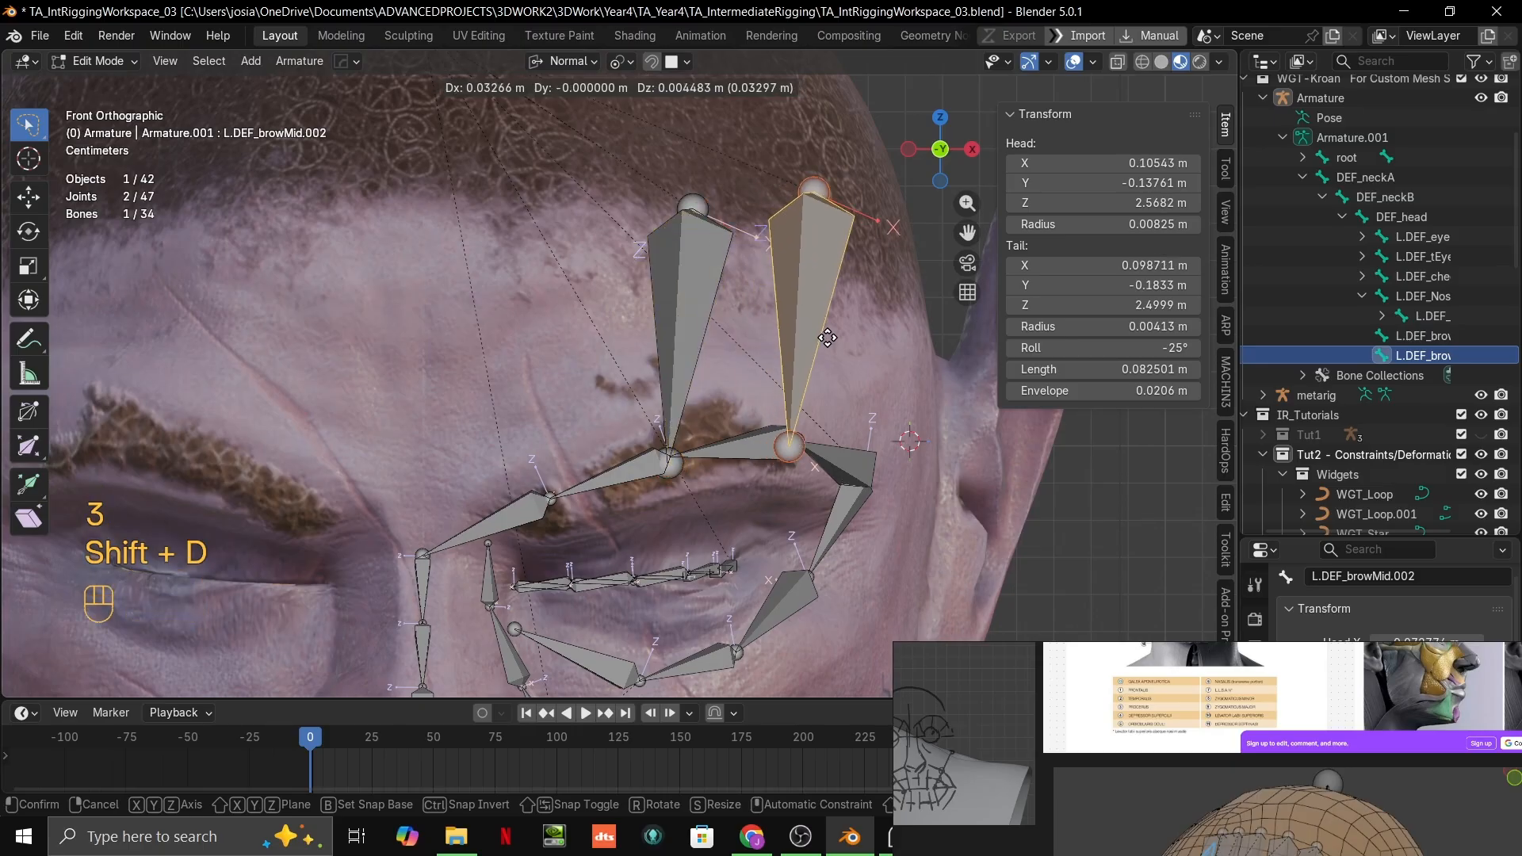
left_click(838, 330)
left_click(804, 442)
key("g")
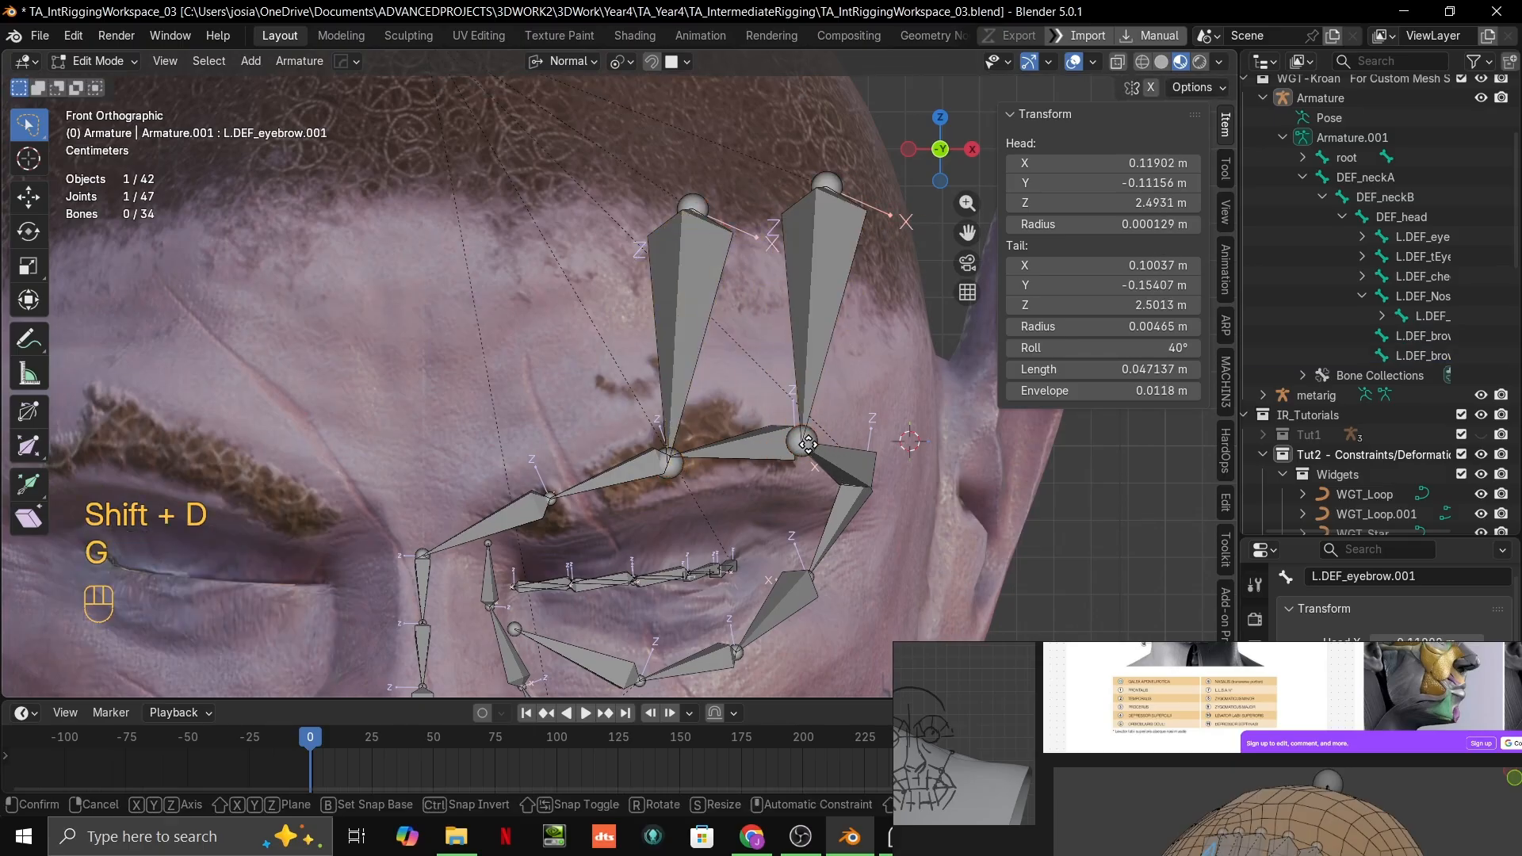
left_click(807, 441)
left_click(806, 442)
key("g")
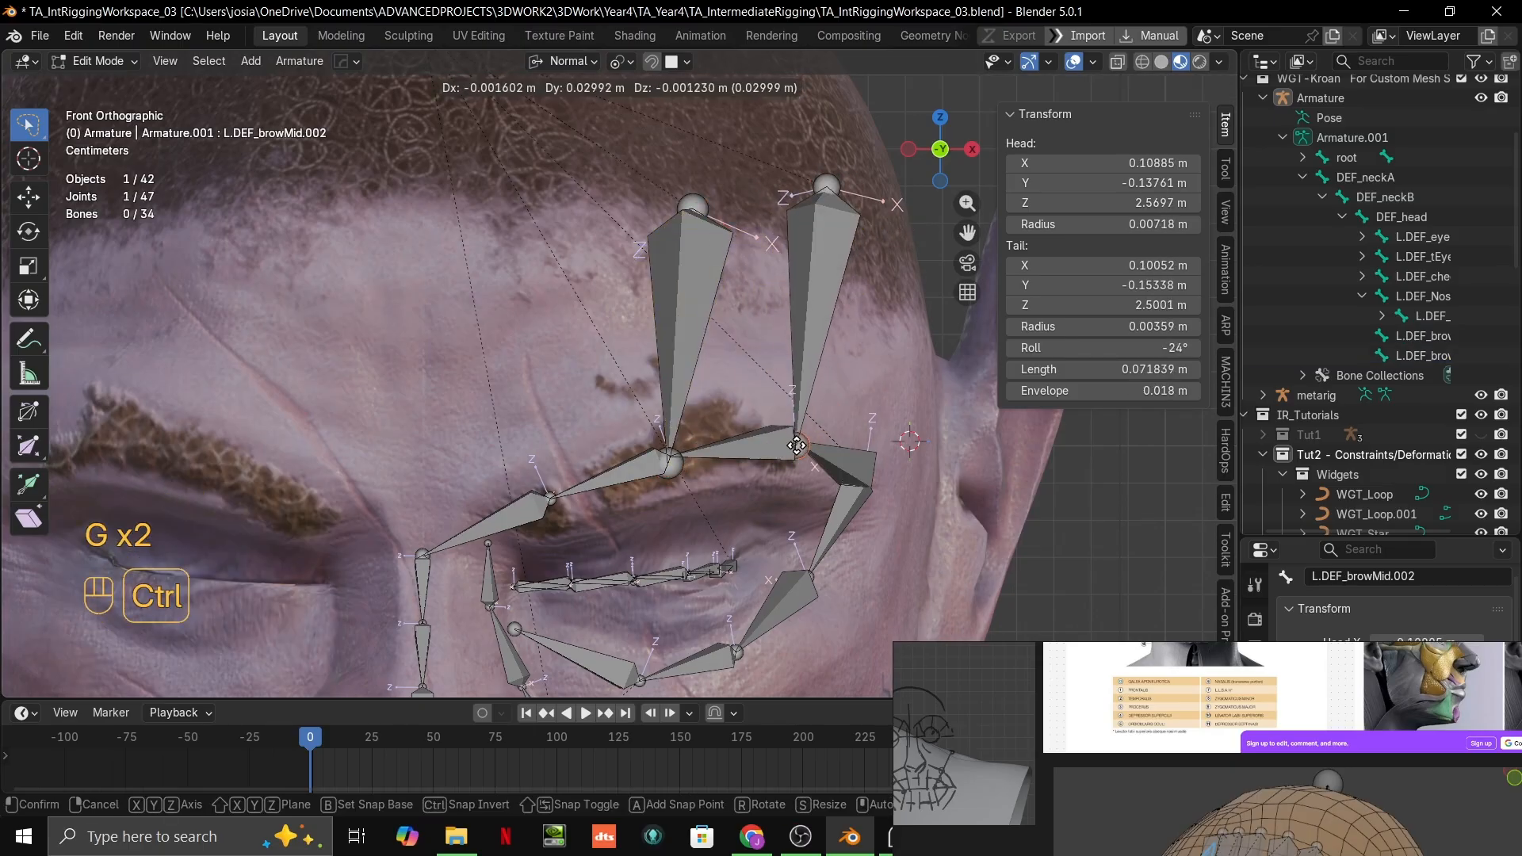
right_click(824, 422)
Step: Move the duplicated forehead bone's upper joint about 0.042 m back and down, snapped to the skin near the hairline
scroll(762, 399, "down", 6)
scroll(762, 399, "up", 5)
middle_click_drag(759, 398, 633, 356)
left_click(652, 119)
key("grave")
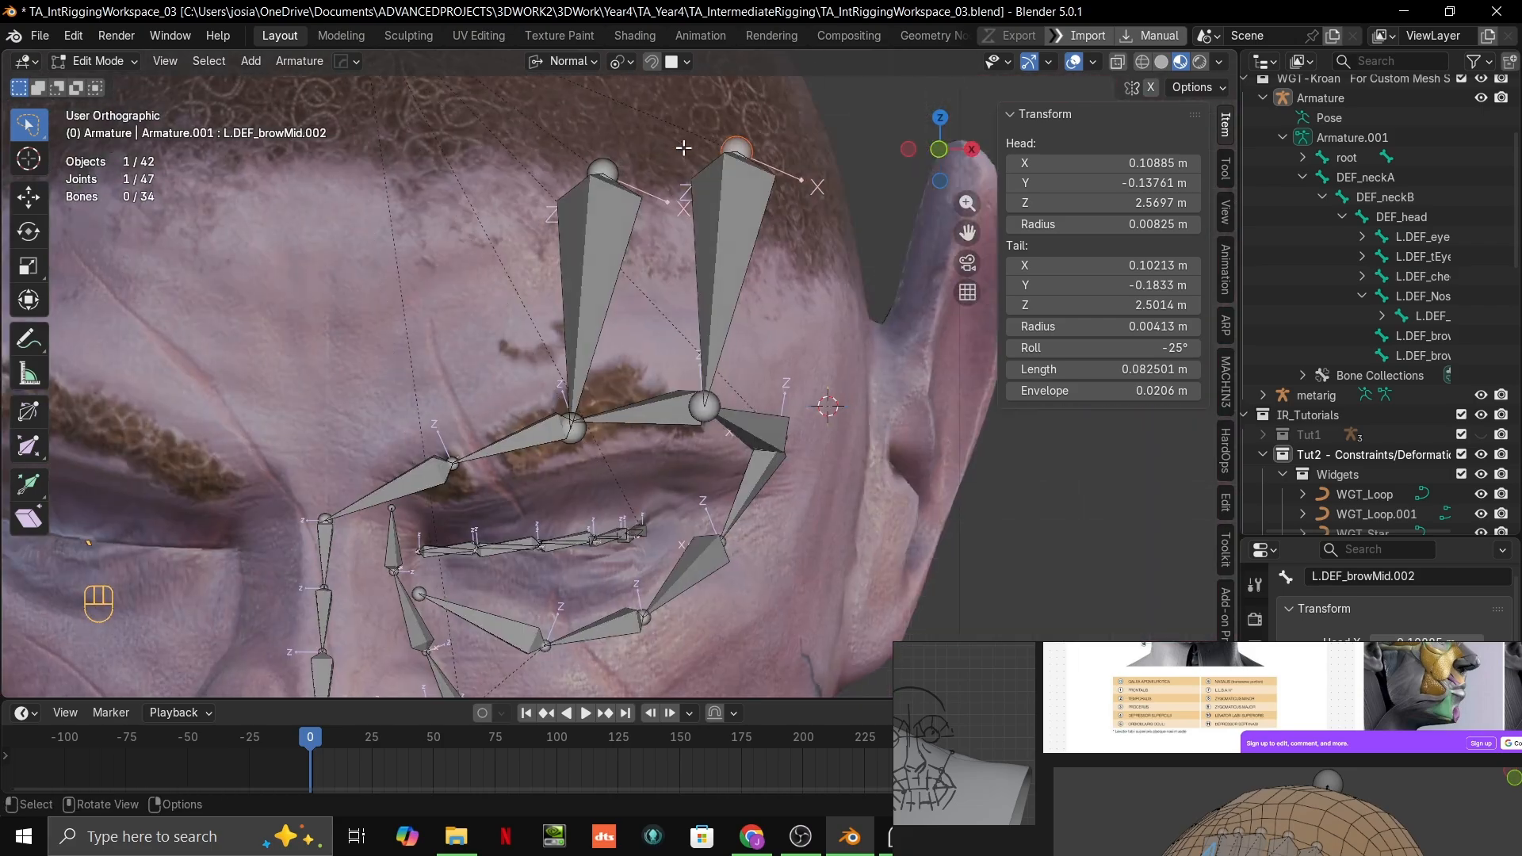
key("g")
left_click(733, 213, "ctrl")
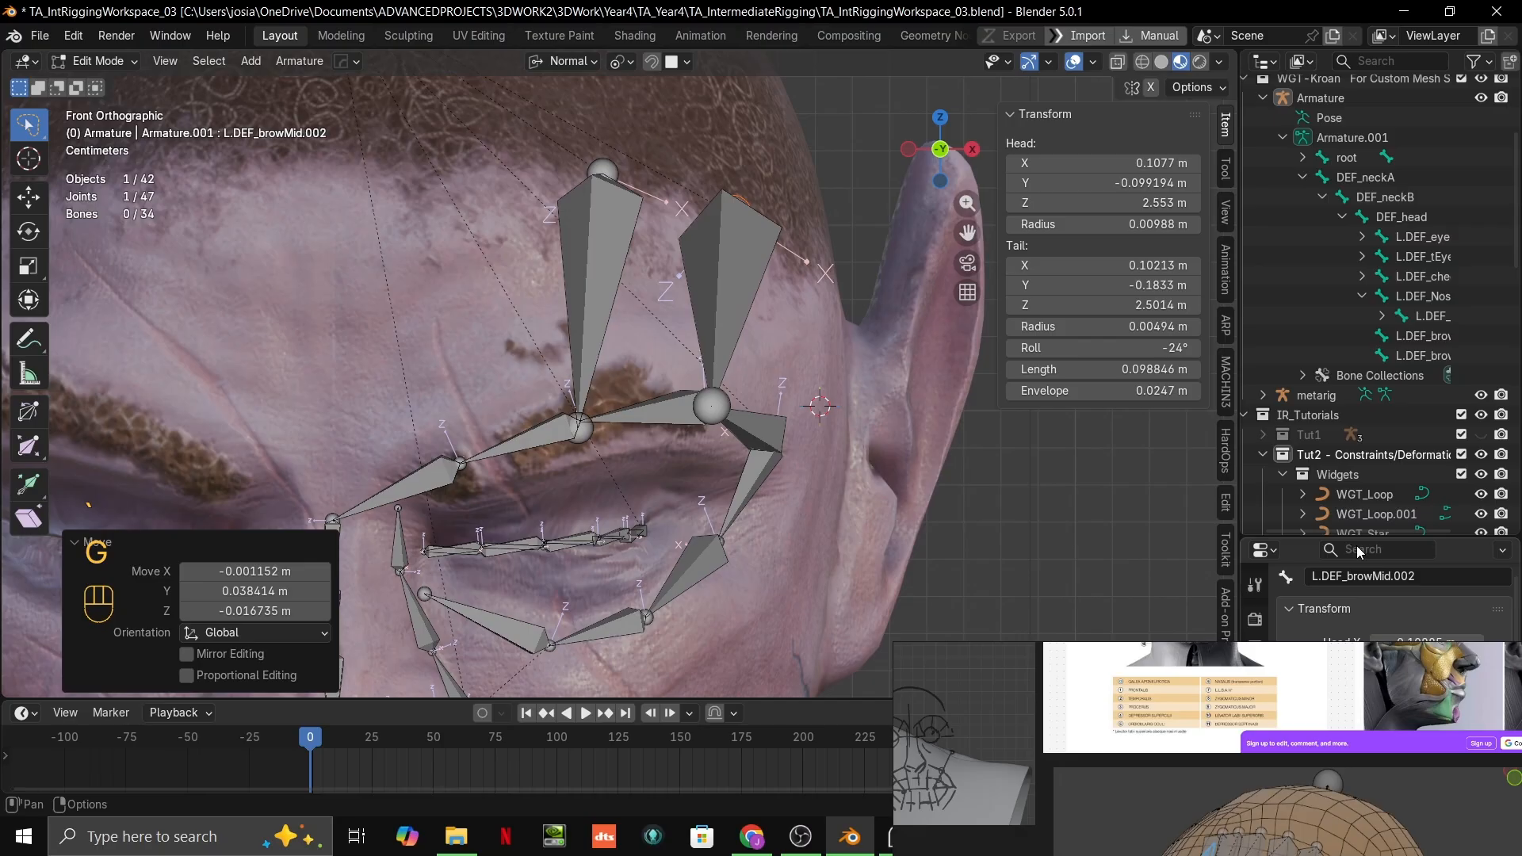
Step: Set the armature's viewport display to Stick
left_click_drag(1396, 540, 1394, 219)
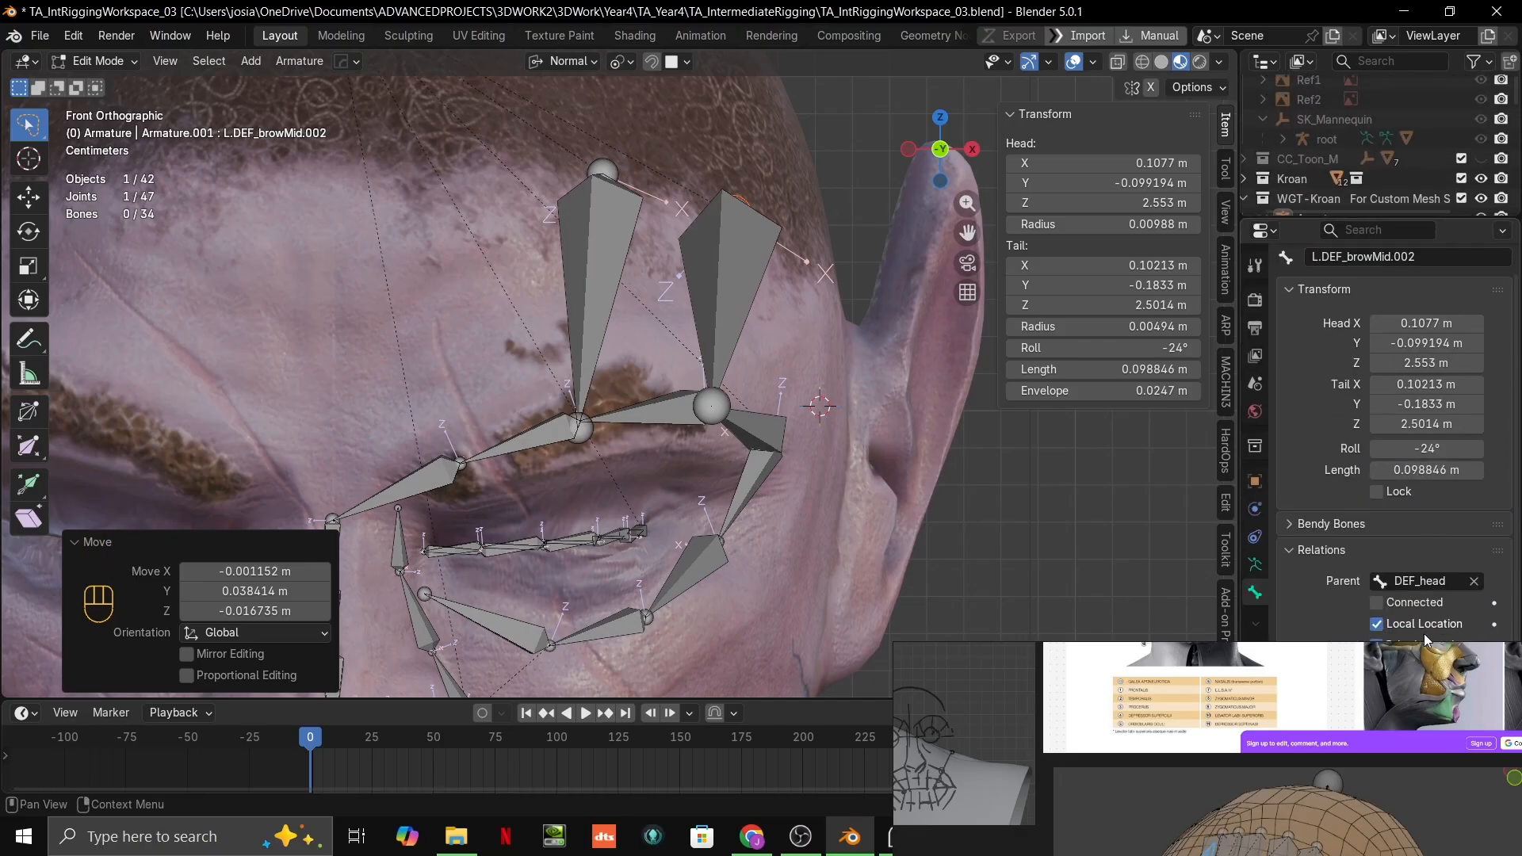
mouse_move(1446, 662)
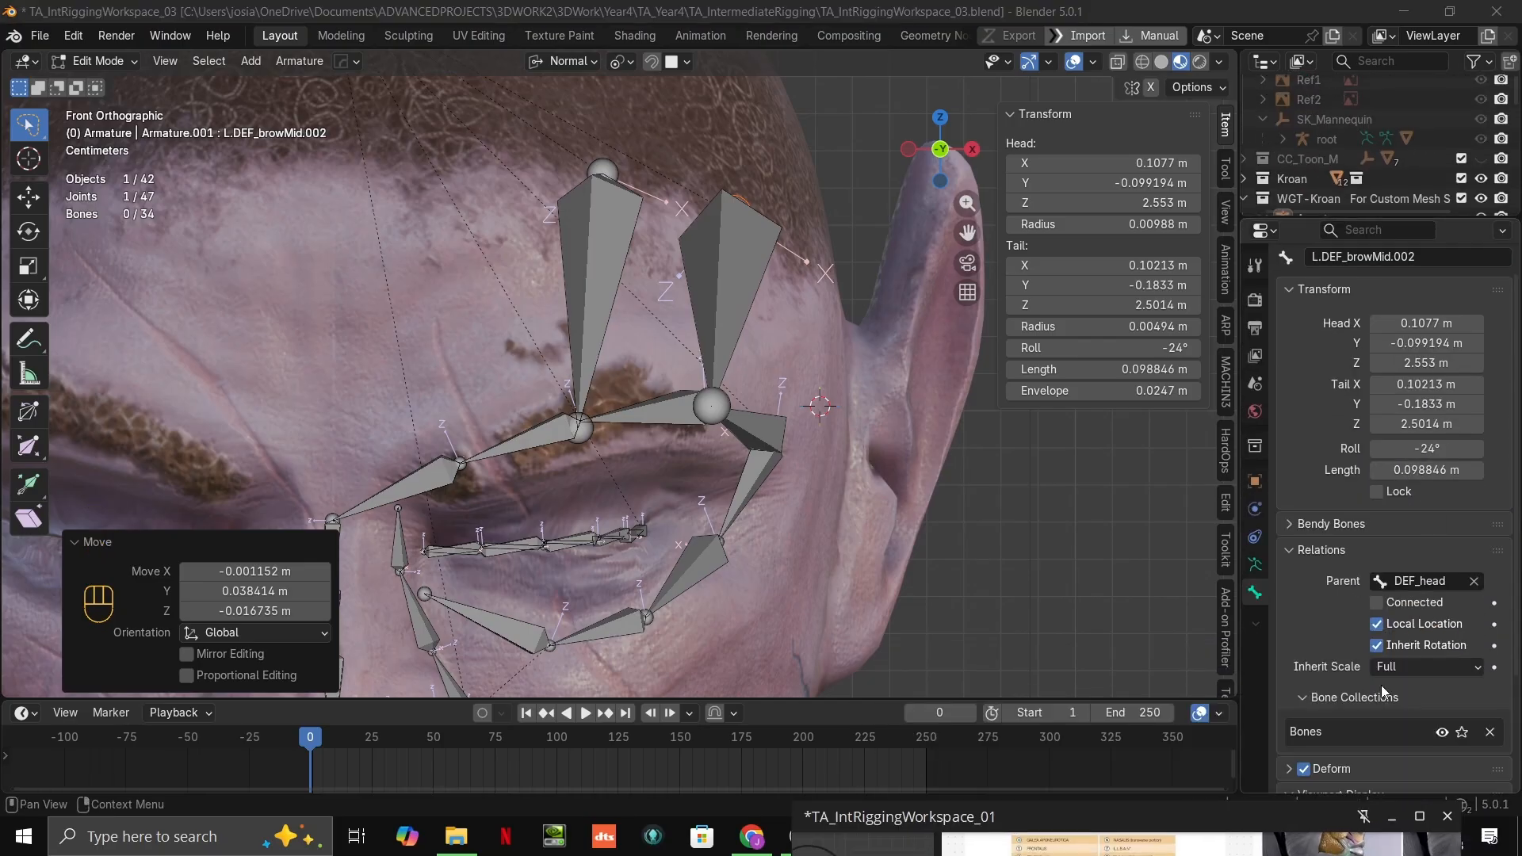
scroll(1392, 677, "down", 4)
scroll(1408, 668, "up", 5)
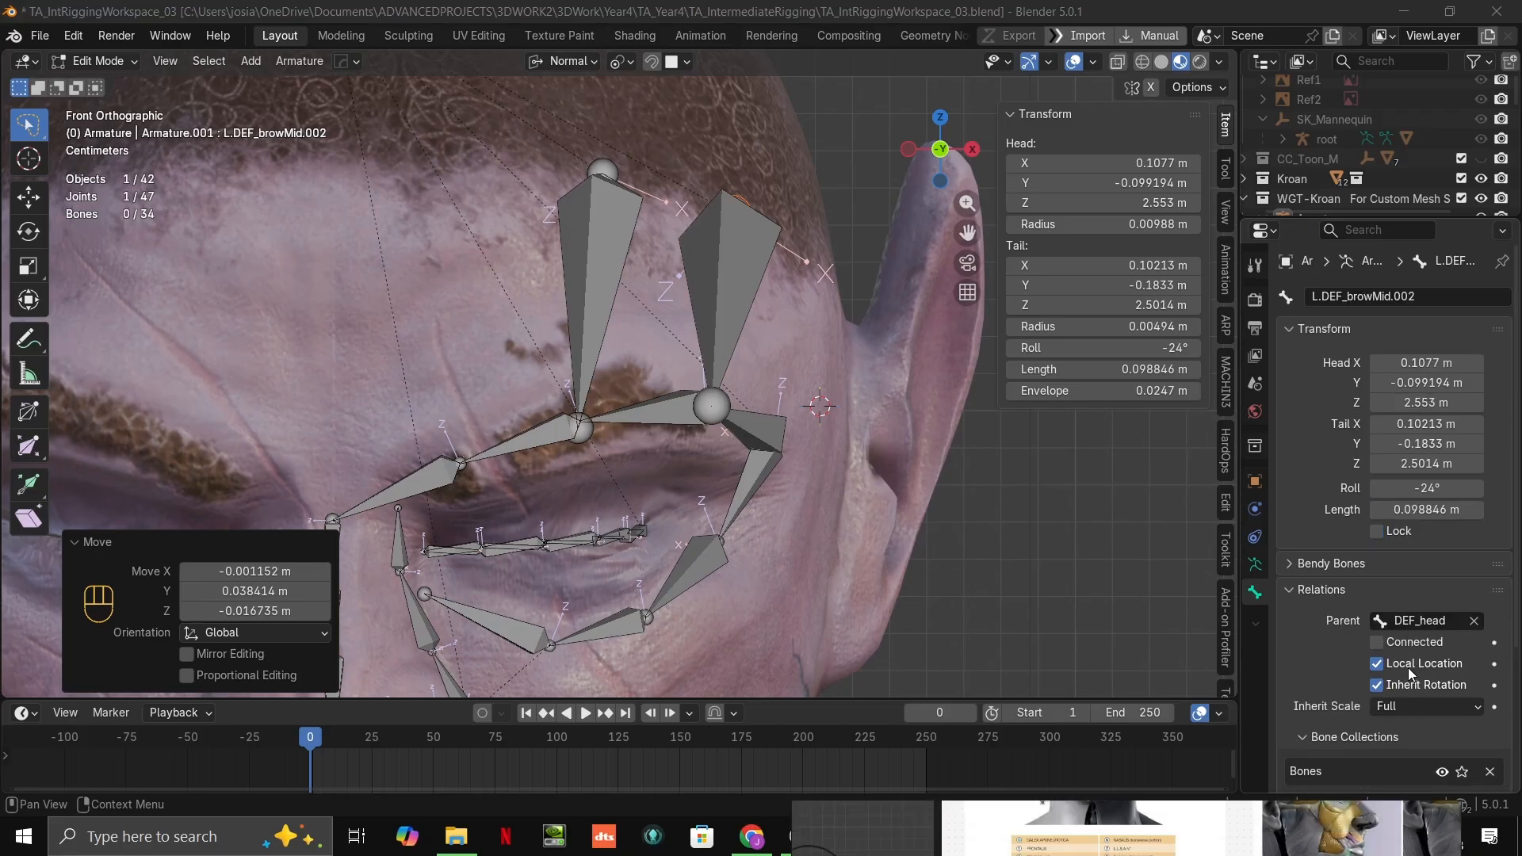
scroll(1378, 615, "down", 2)
scroll(1376, 619, "down", 3)
scroll(1481, 627, "down", 8)
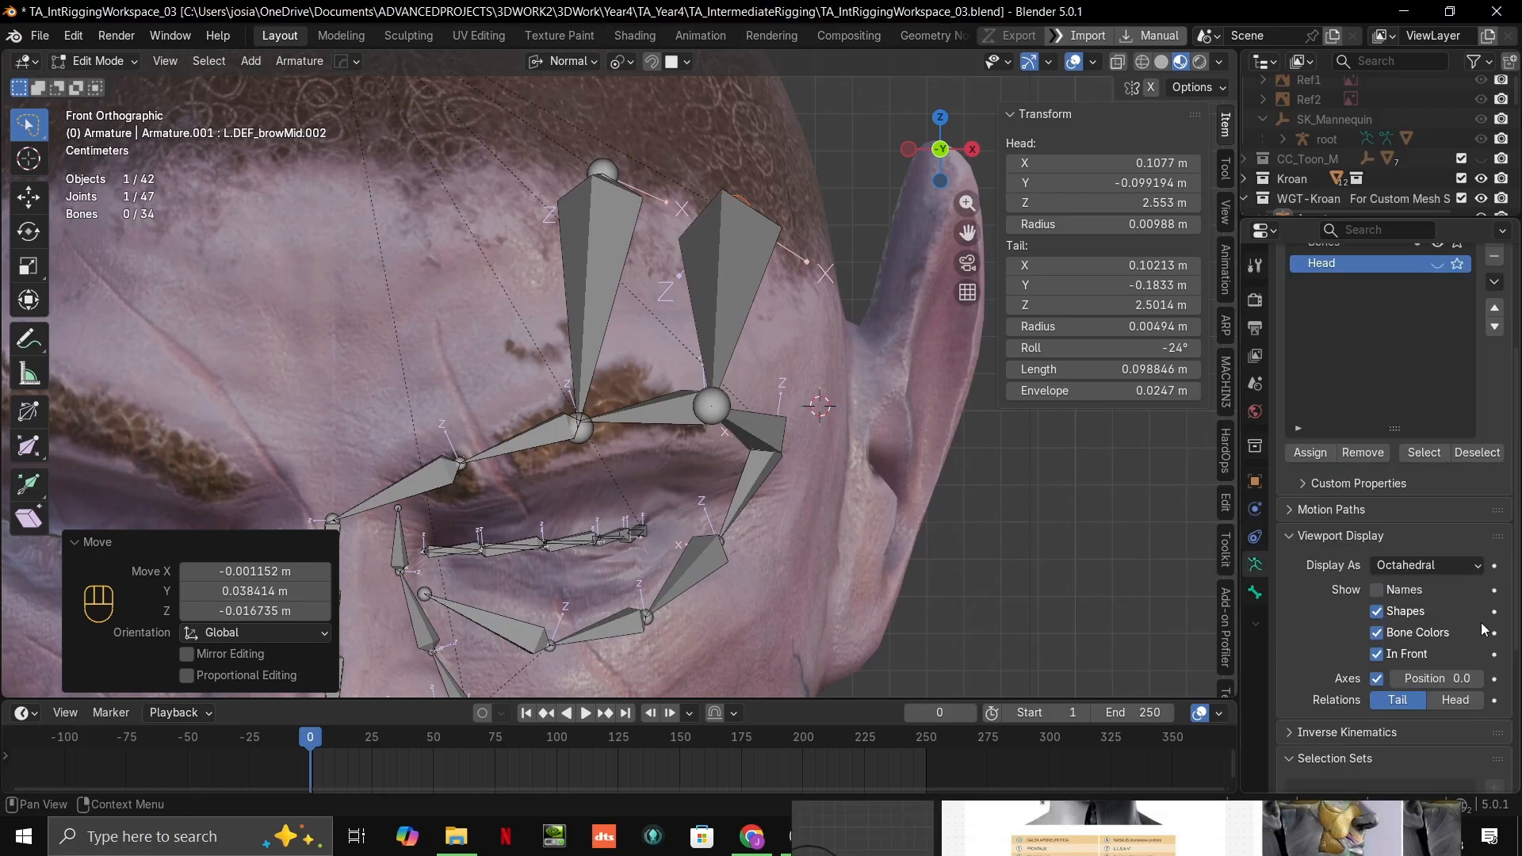
left_click(1430, 561)
left_click(1406, 614)
Step: Move the duplicated forehead bone's lower joint about 0.029 m, mostly backward, onto the skin beside the outer eyebrow joint
scroll(700, 373, "up", 2)
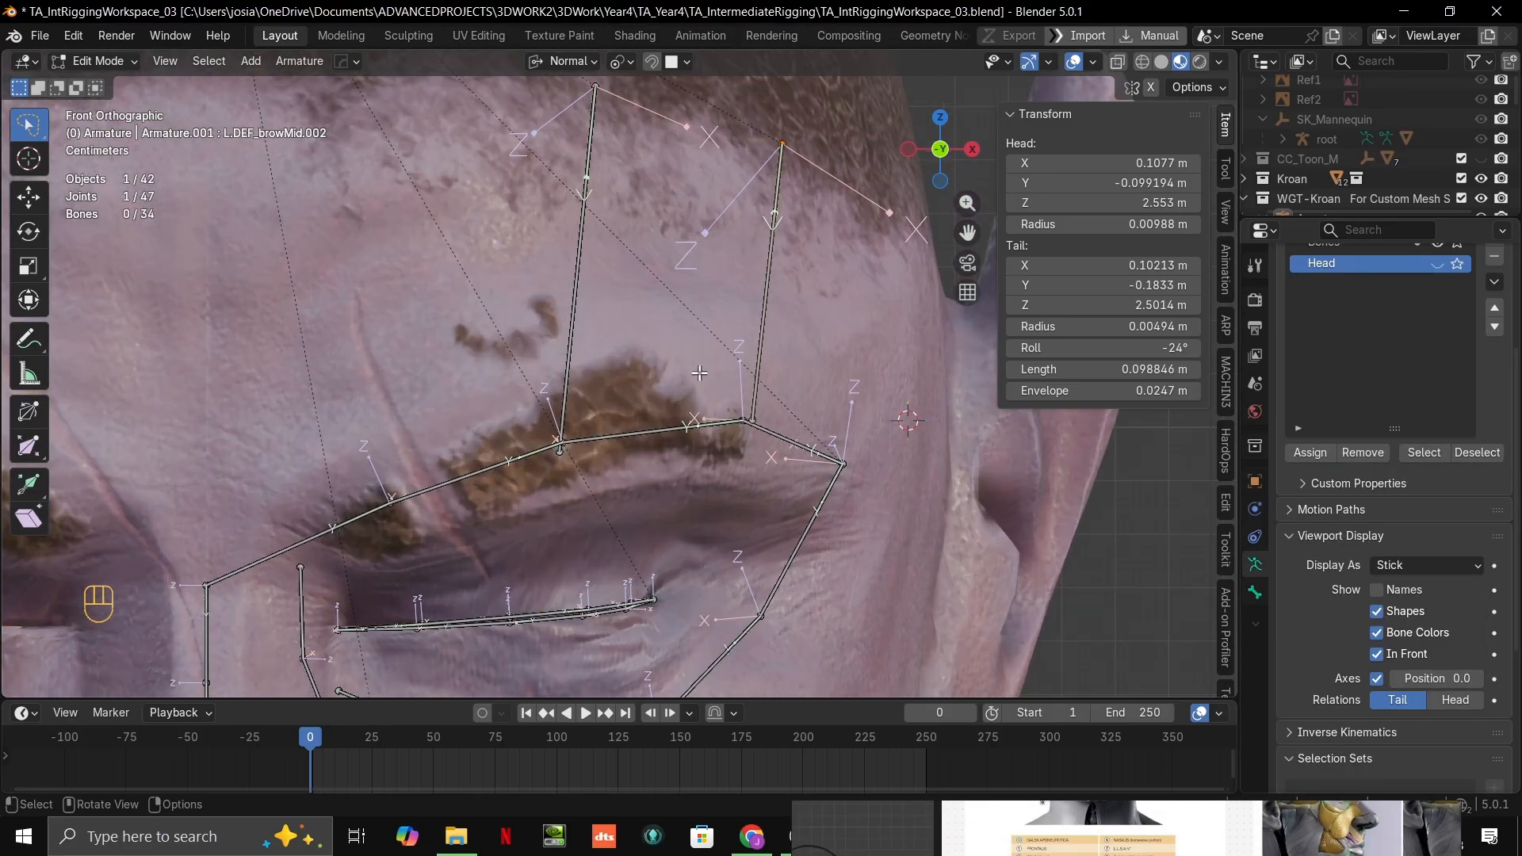
scroll(774, 418, "up", 2)
key("g")
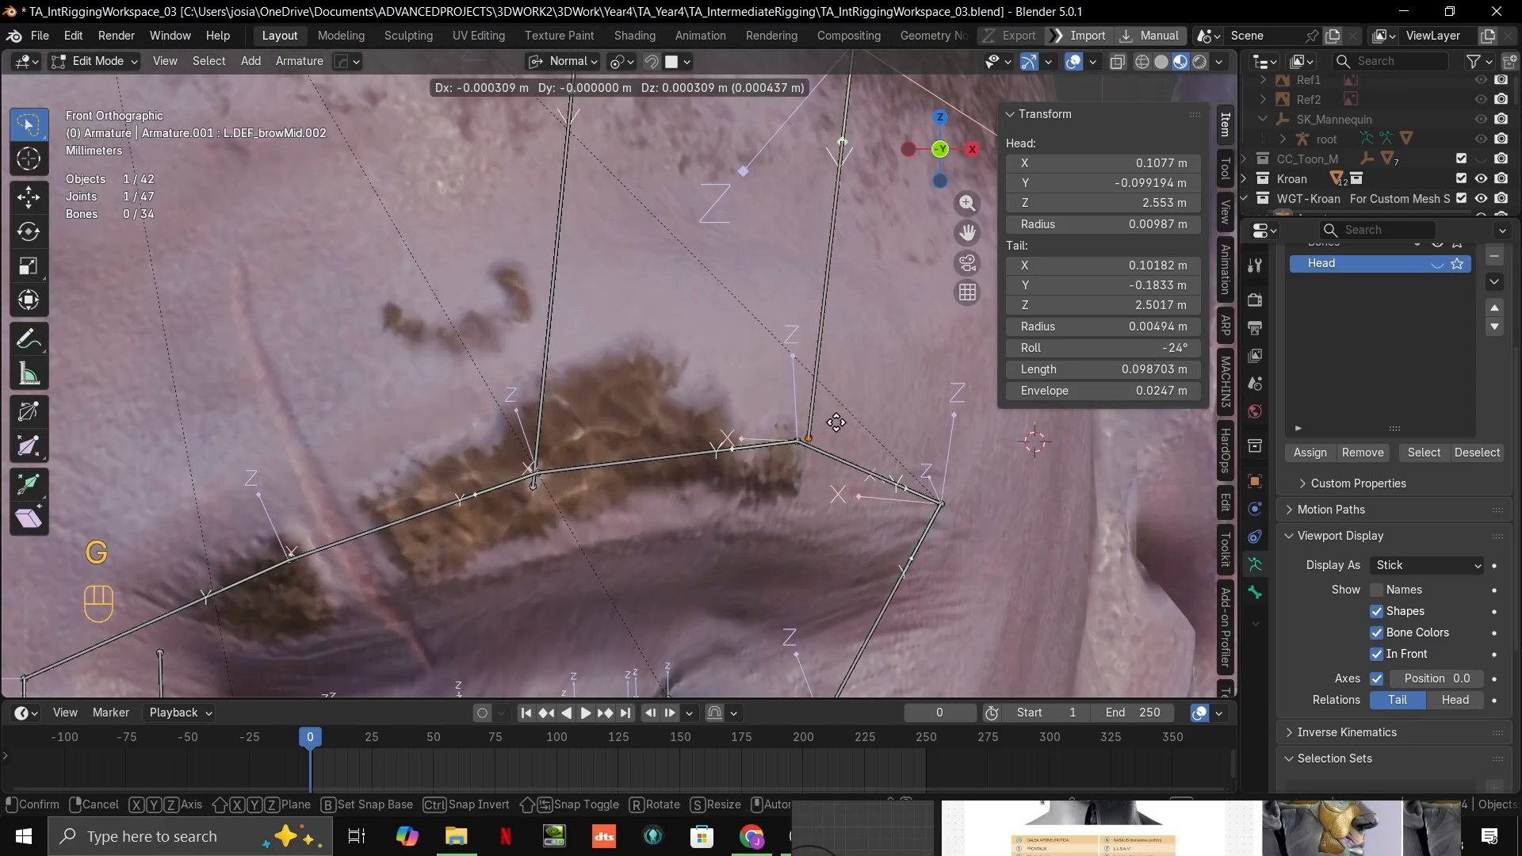
left_click(801, 410)
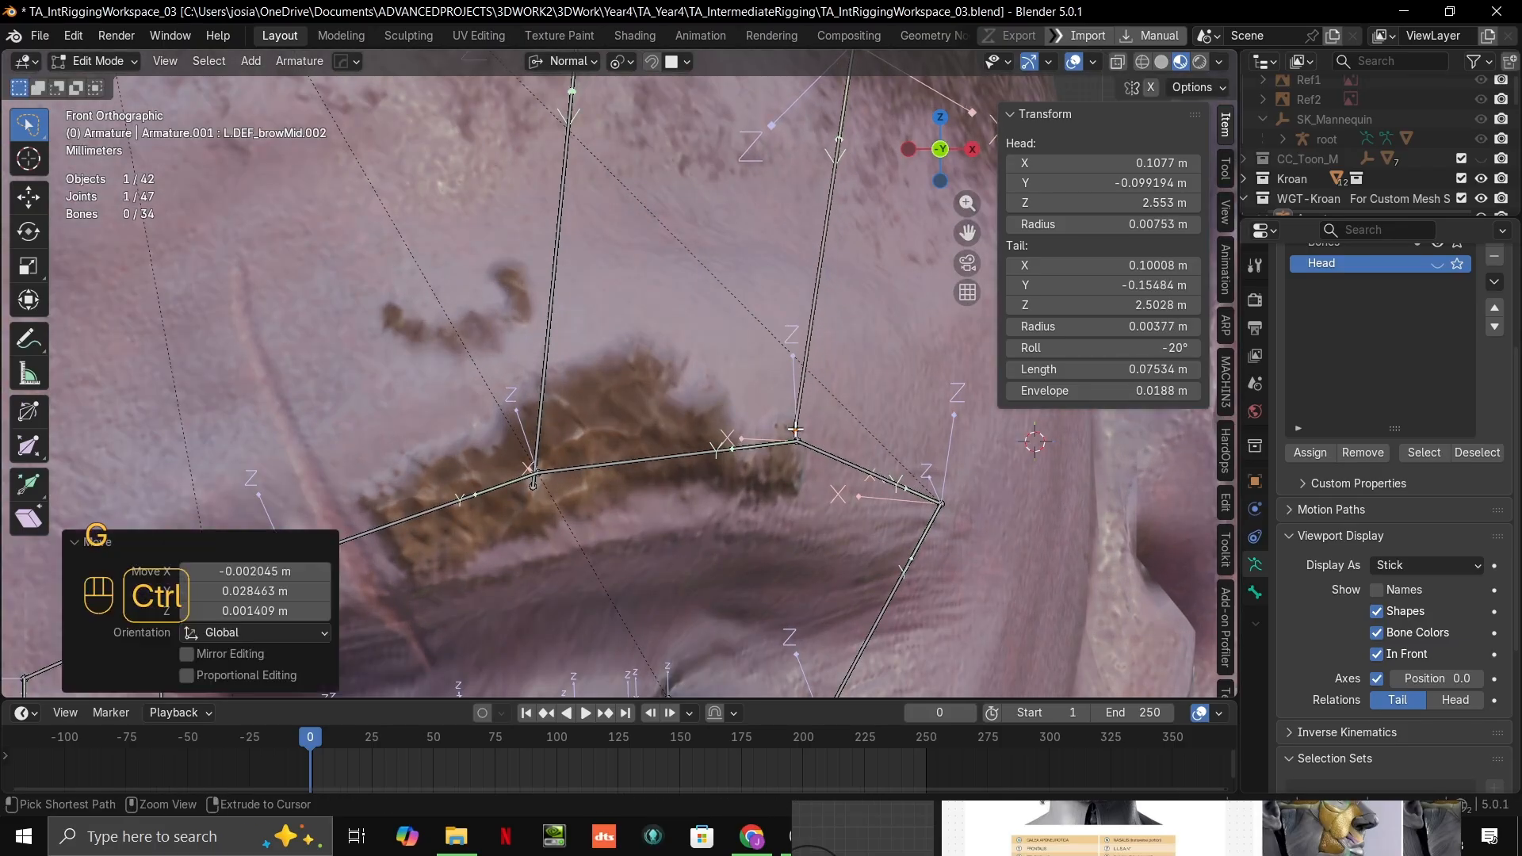
Step: Nudge the duplicated forehead bone's upper joint about 0.003 m up along the skin at the hairline
scroll(904, 188, "down", 1)
middle_click_drag(904, 188, 857, 293, "shift")
left_click(832, 190)
scroll(766, 223, "down", 2)
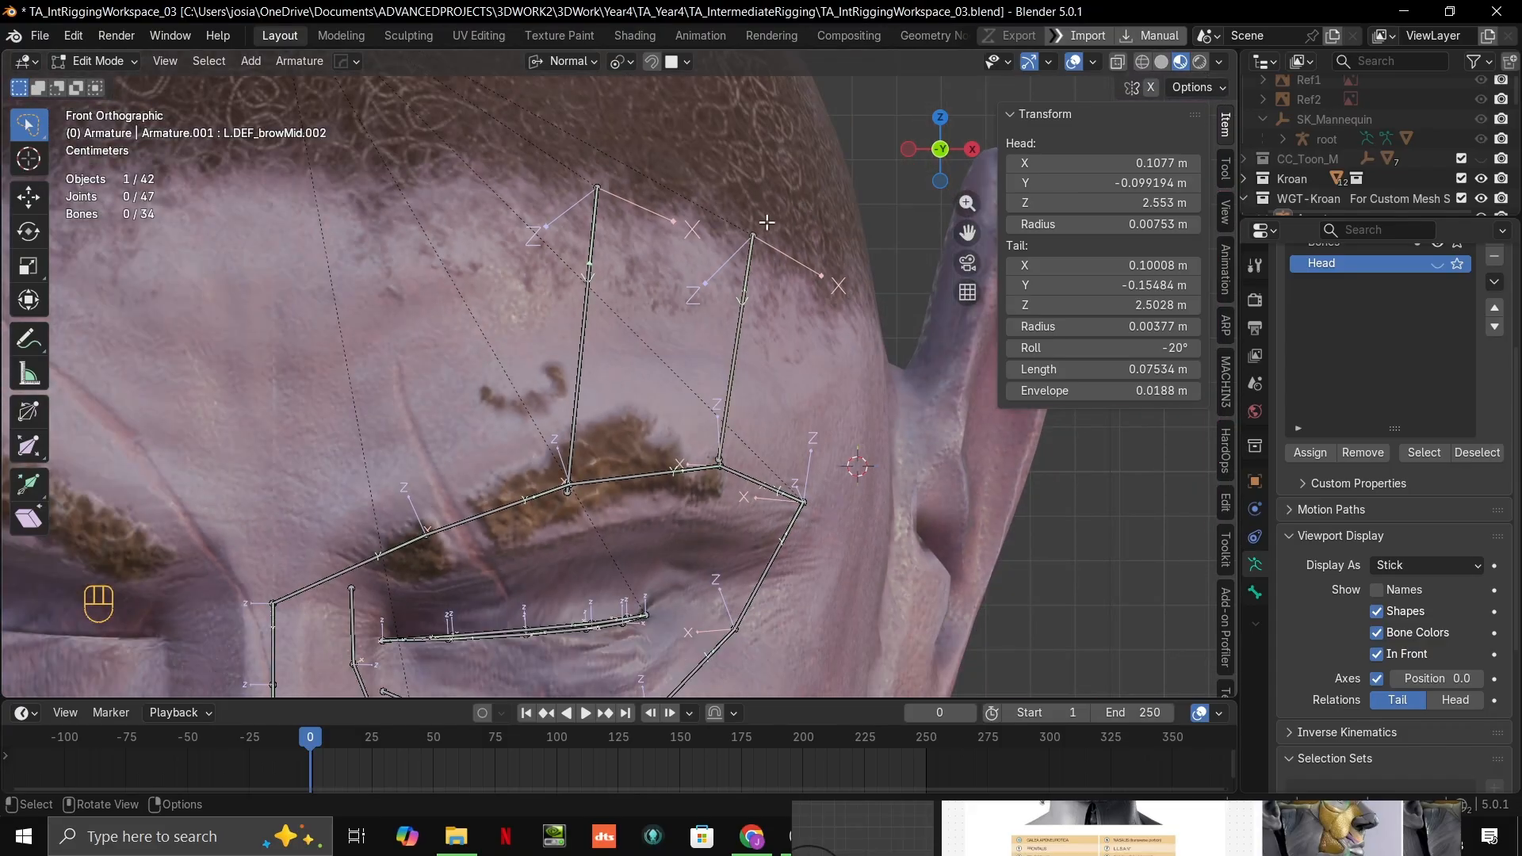
key("g")
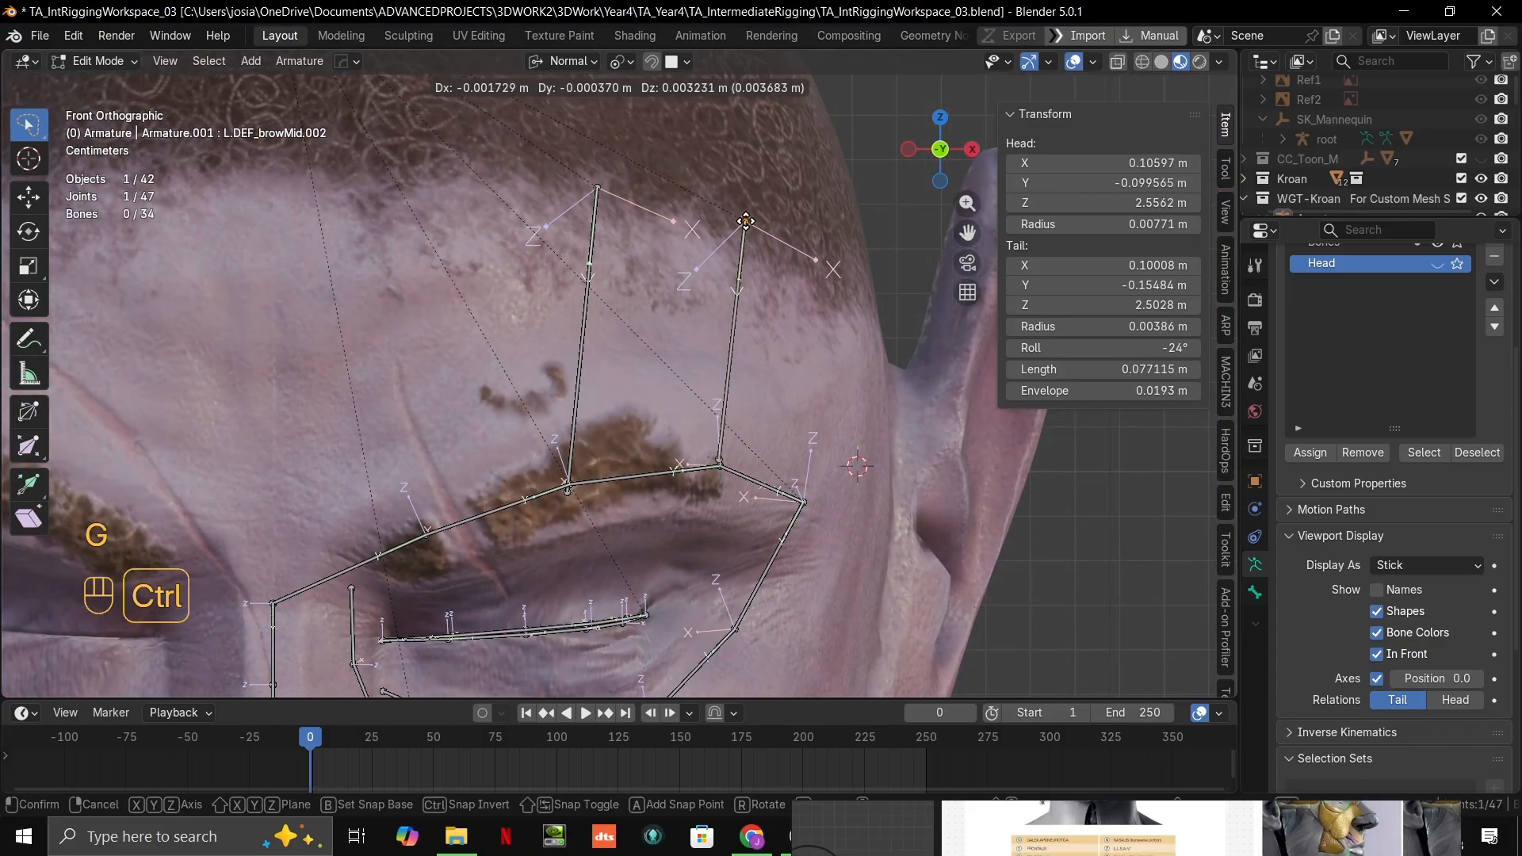
left_click(749, 223)
Step: Set the snap target to Vertex and snap the duplicated forehead bone's lower joint onto the outer eyebrow joint
scroll(720, 458, "up", 3)
middle_click_drag(720, 459, 651, 353, "shift")
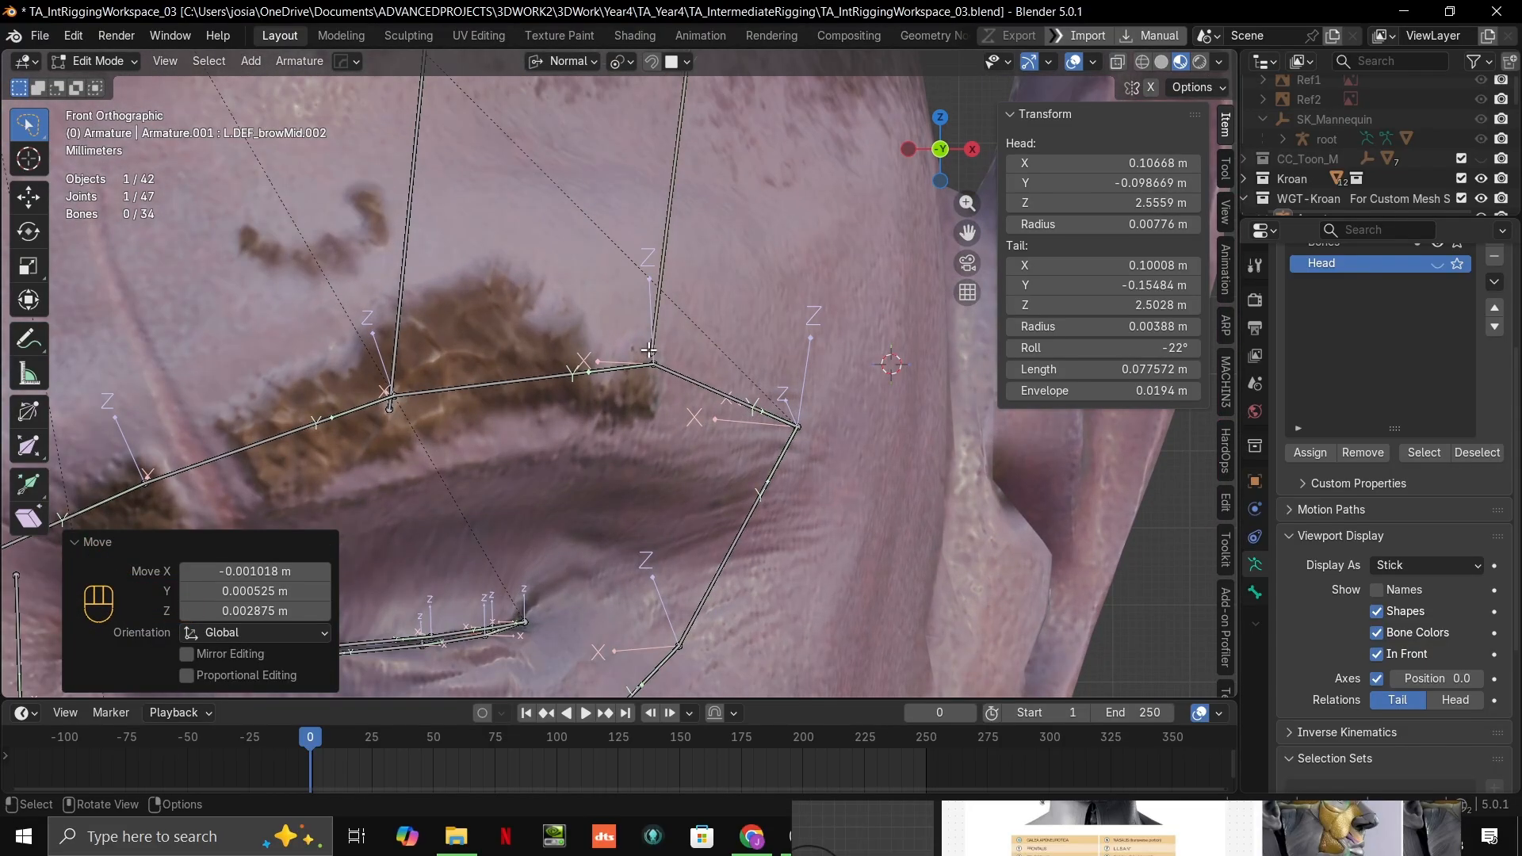
left_click(649, 353)
left_click(672, 61)
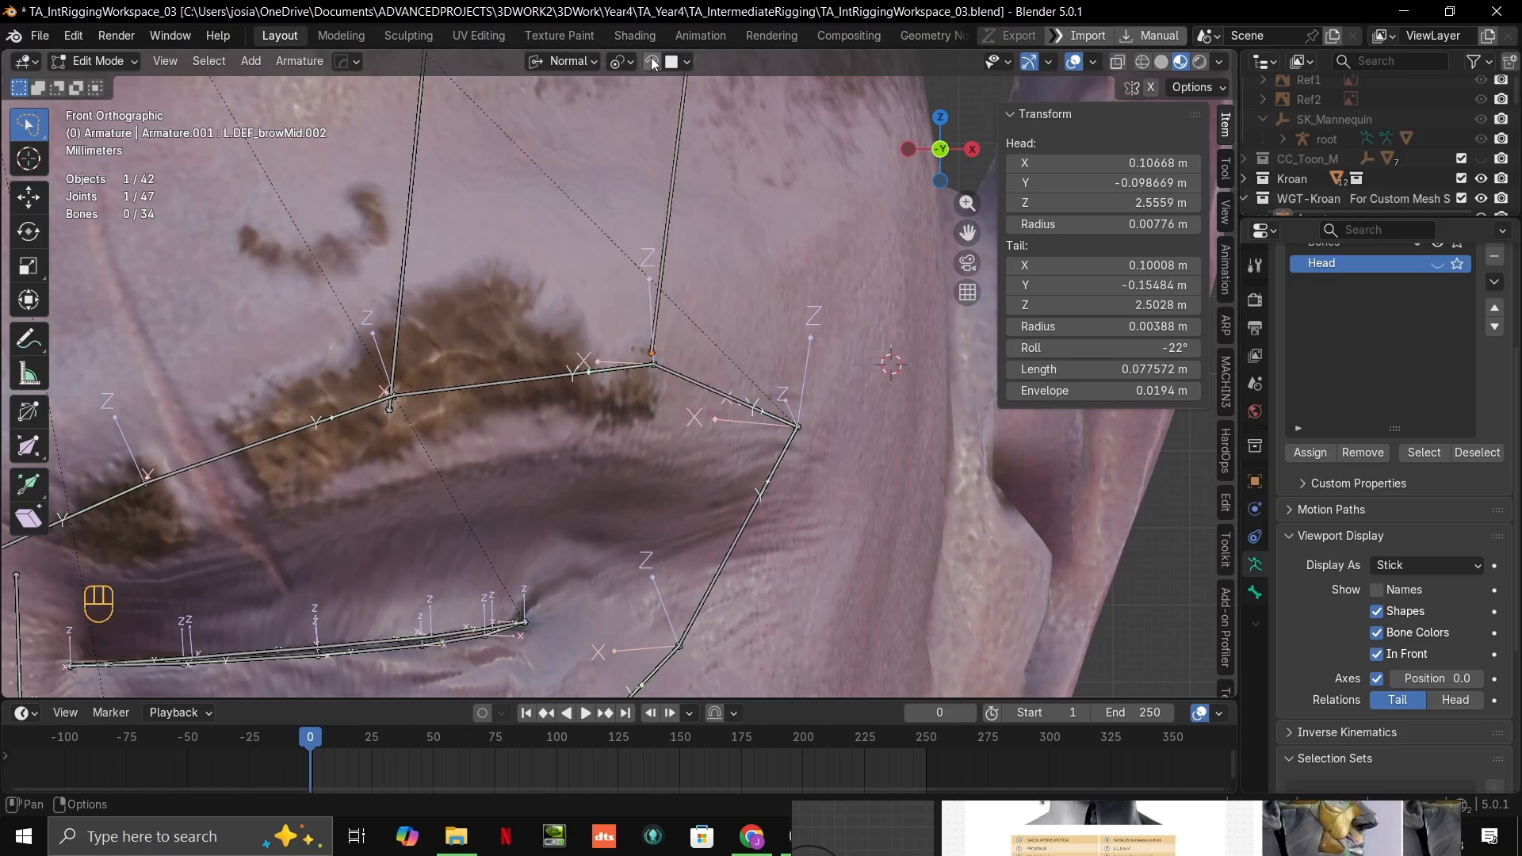
scroll(693, 357, "up", 1)
left_click(680, 61)
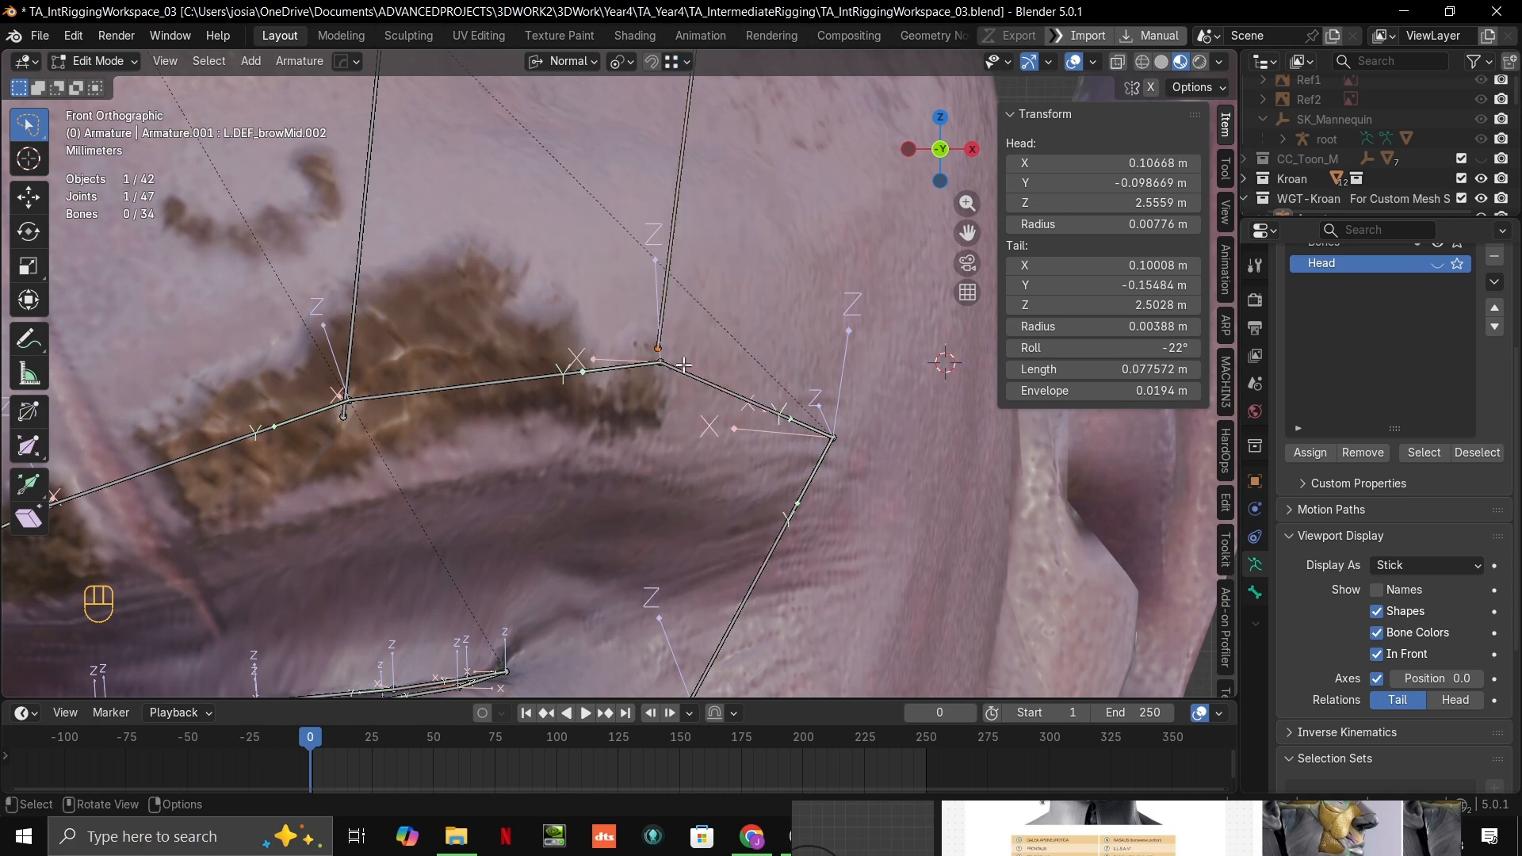
key("g")
left_click(673, 364, "ctrl")
Step: Snap the lower joint of the first forehead bone, L.DEF_browMid.001, onto the mid-eyebrow joint
scroll(444, 400, "down", 1)
middle_click_drag(406, 404, 672, 365, "shift")
left_click(438, 417)
key("g")
left_click(445, 401, "ctrl")
scroll(674, 357, "down", 5)
scroll(708, 197, "up", 2)
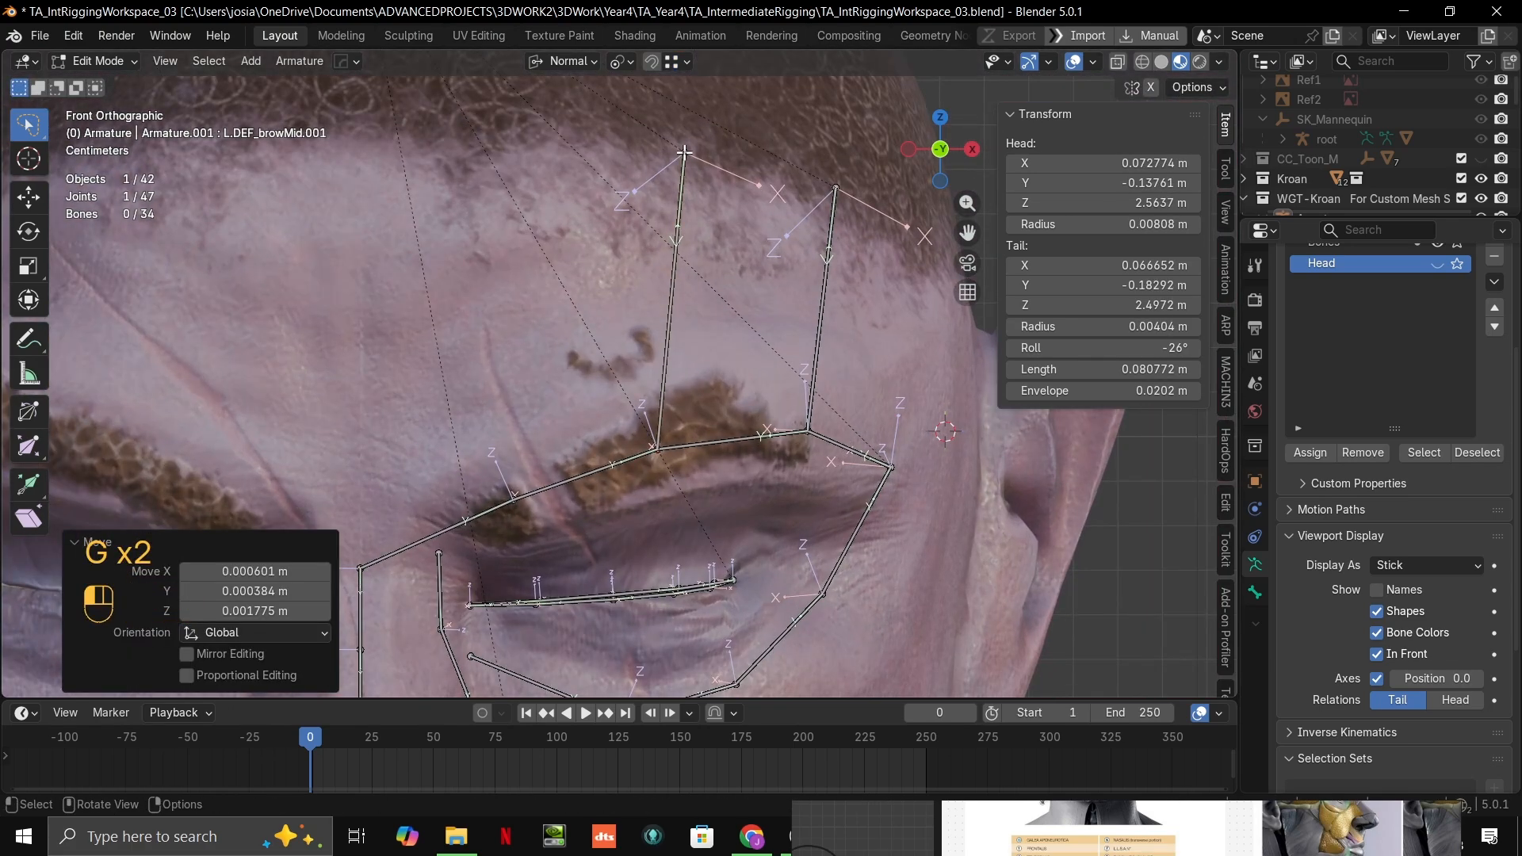
left_click(835, 187, "shift")
right_click(766, 205)
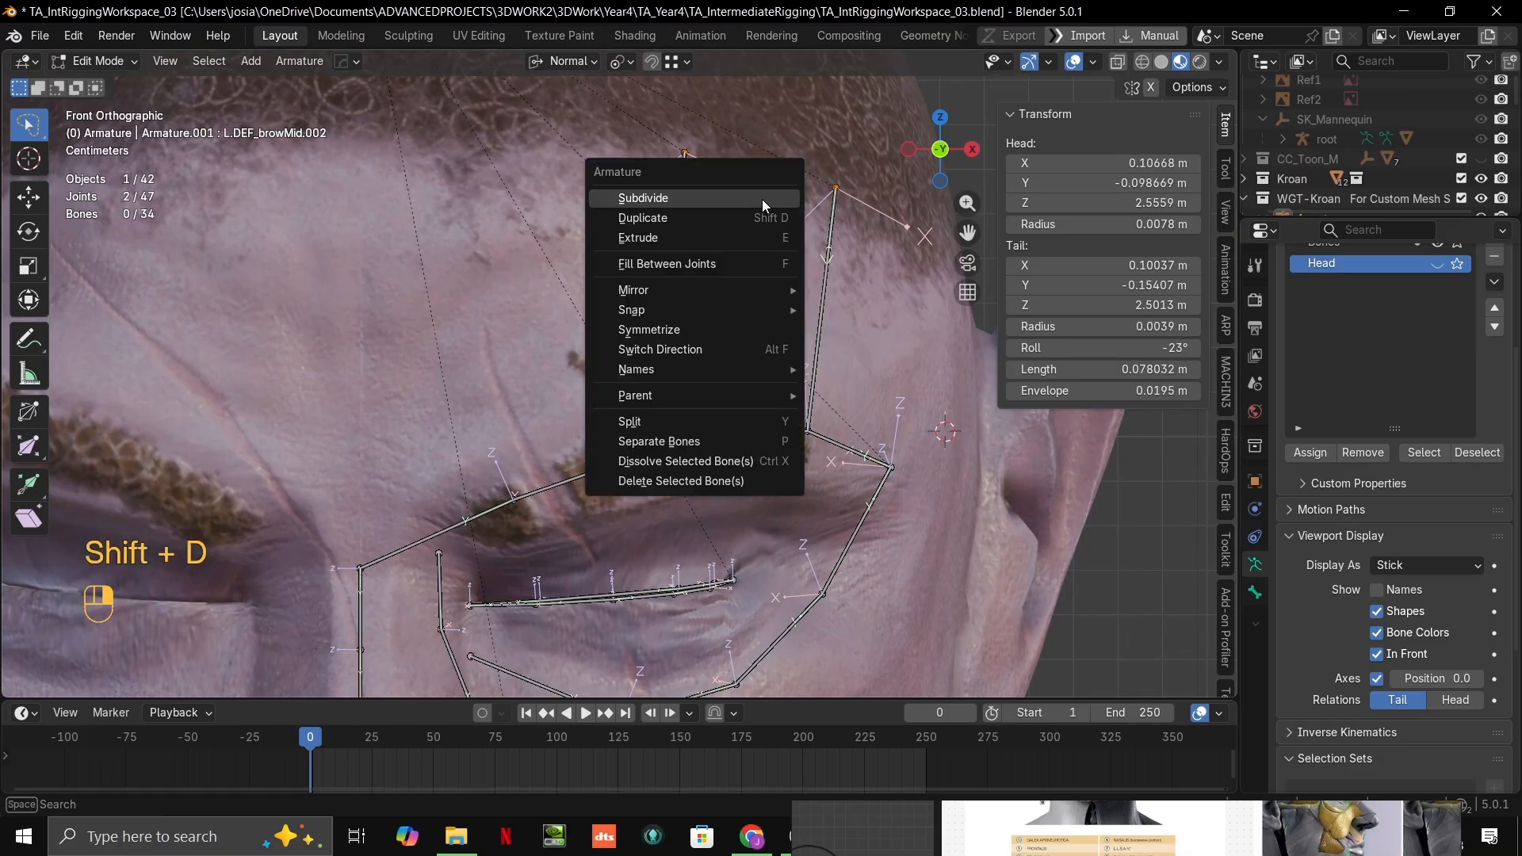
key("ctrl+z")
key("ctrl+shift+z")
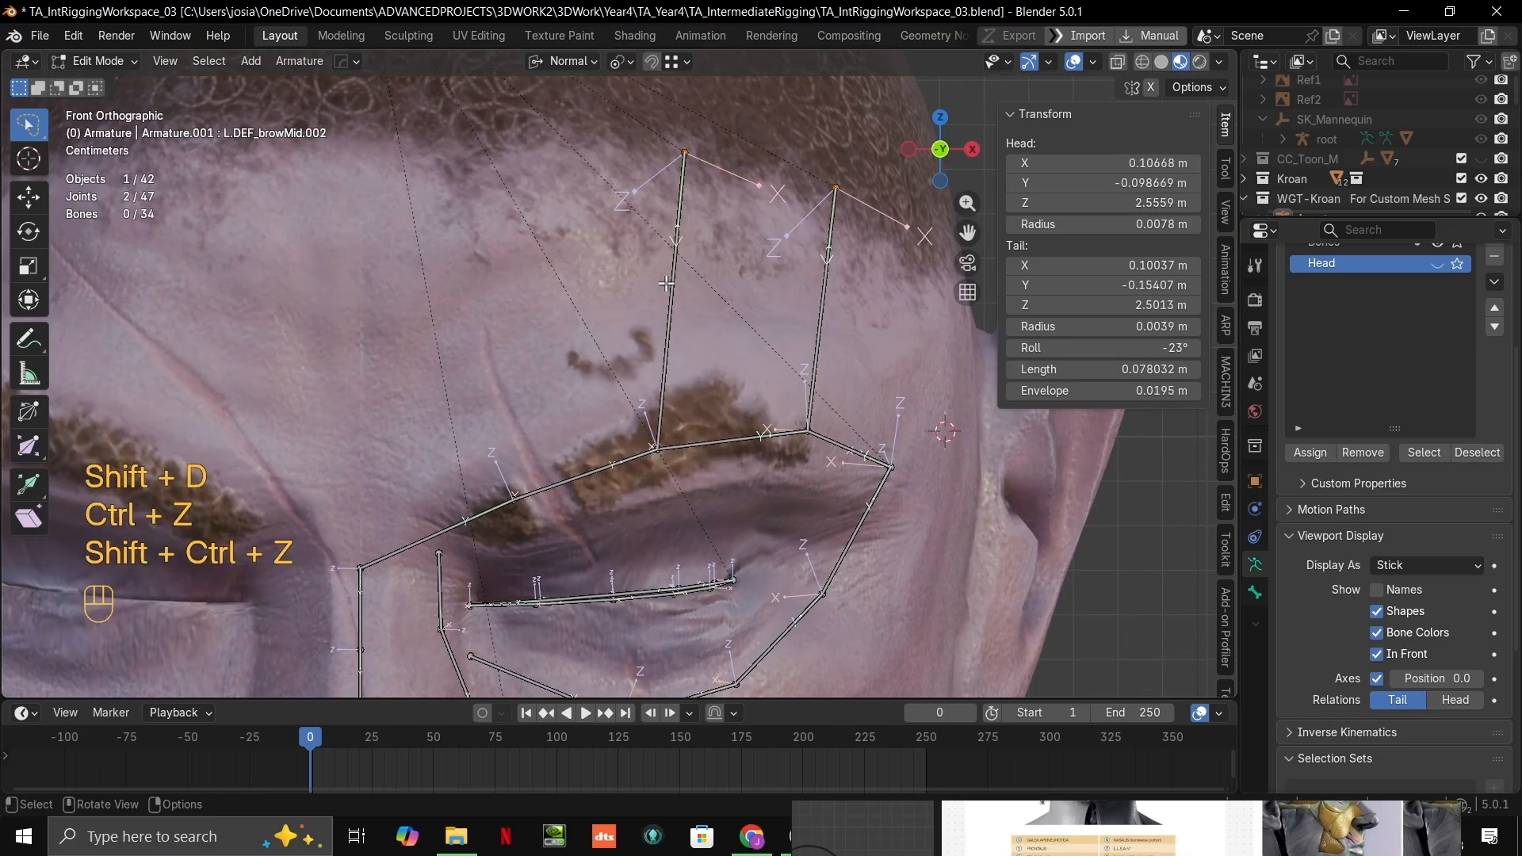
Step: Duplicate the two forehead bones together and place the copies toward the inner brow
key("2")
left_click(826, 306, "shift")
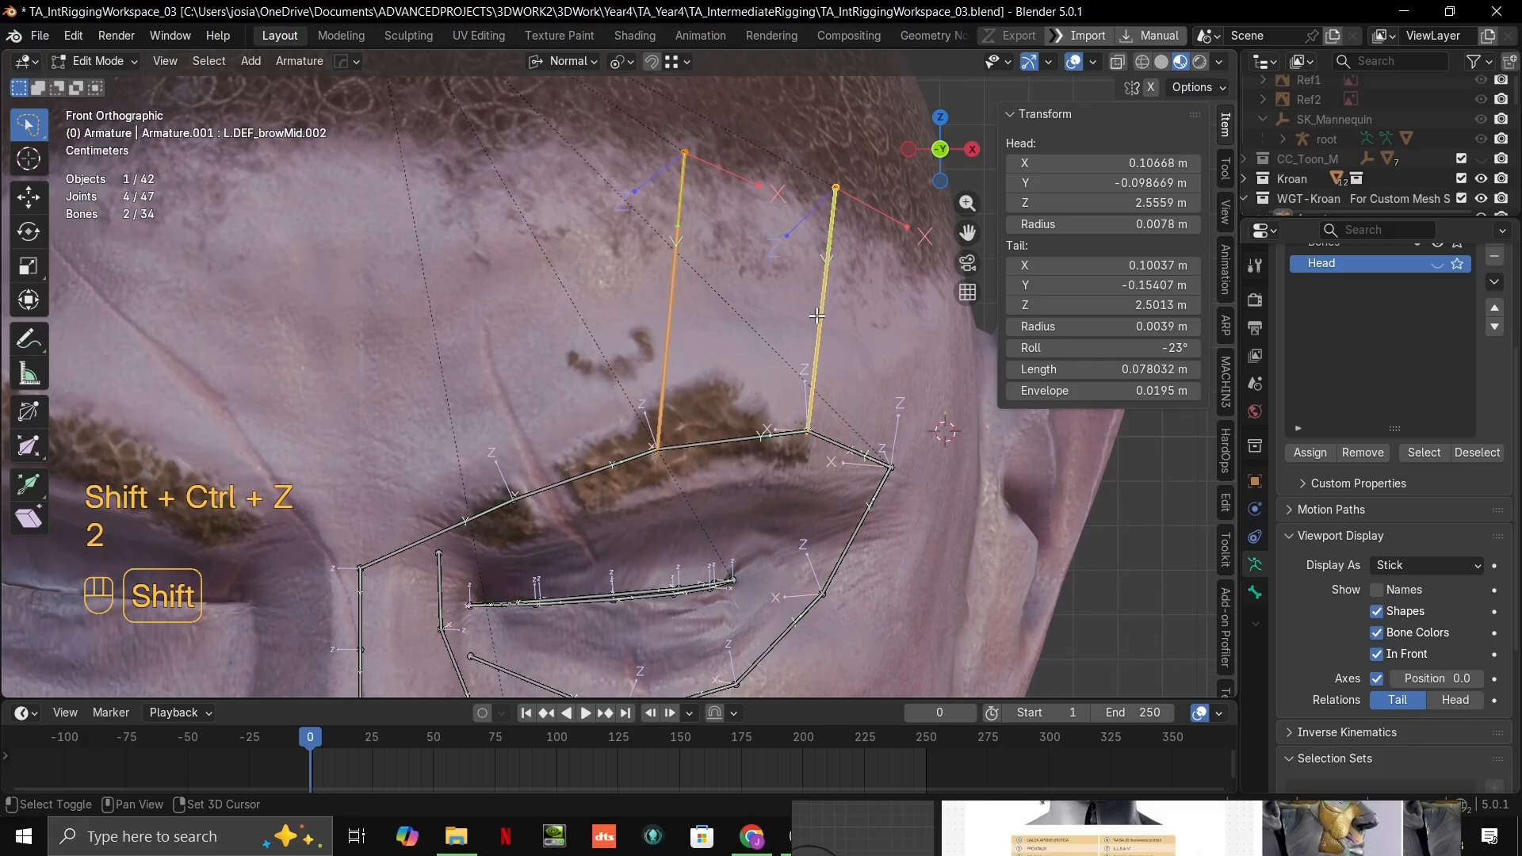
key("shift+d")
left_click(616, 325)
Step: Move the outer of the two new forehead bones across to the outermost eyebrow joint at the temple
left_click(634, 329)
key("g")
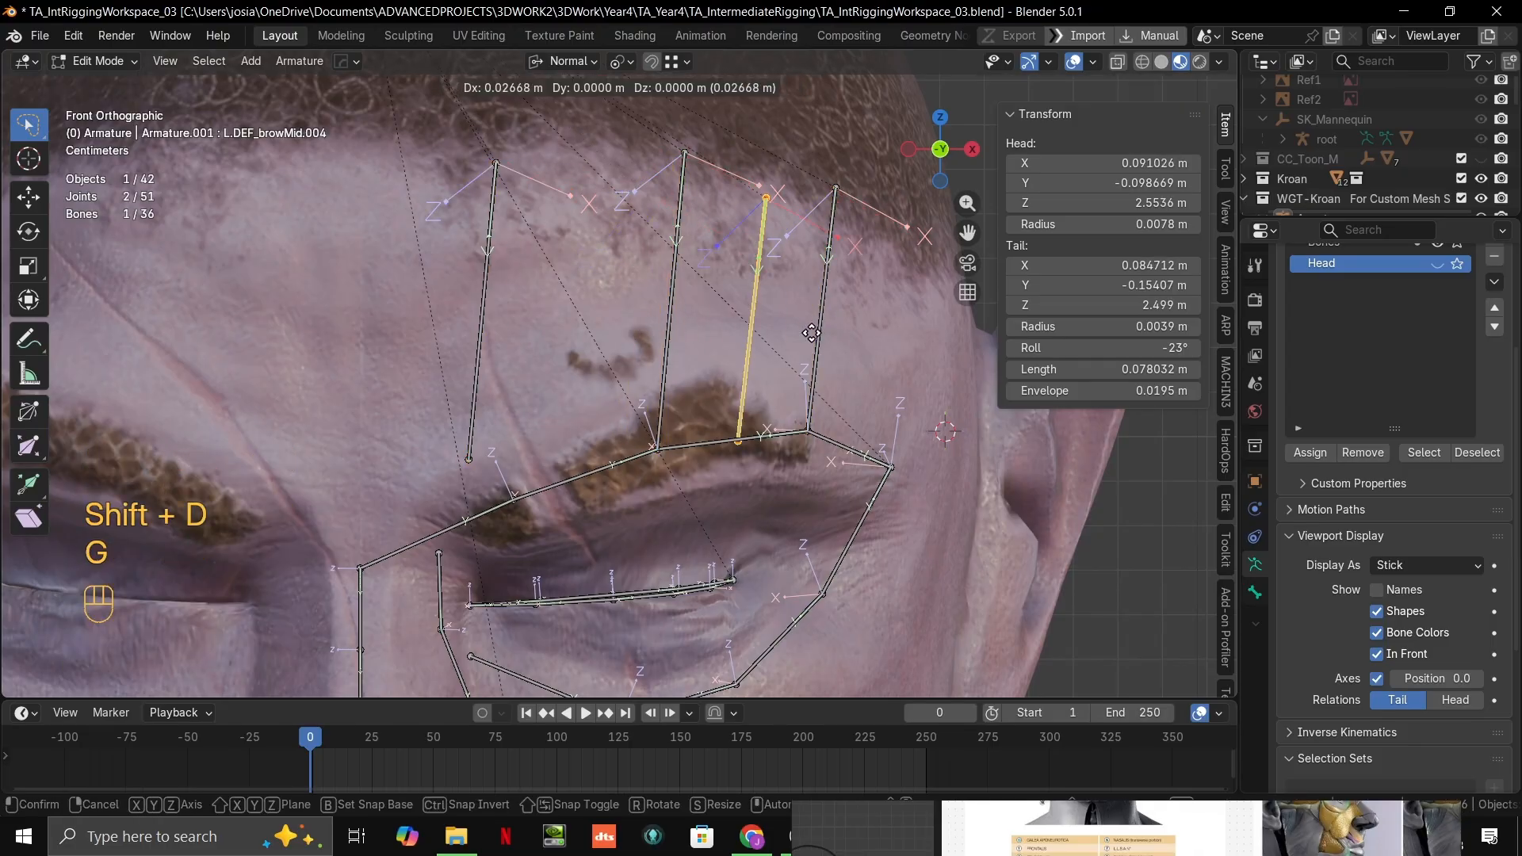
left_click(902, 463)
Step: Move the temple-side forehead bone's upper joint about 0.041 m, mostly backward, snapped to the head surface
left_click(919, 197)
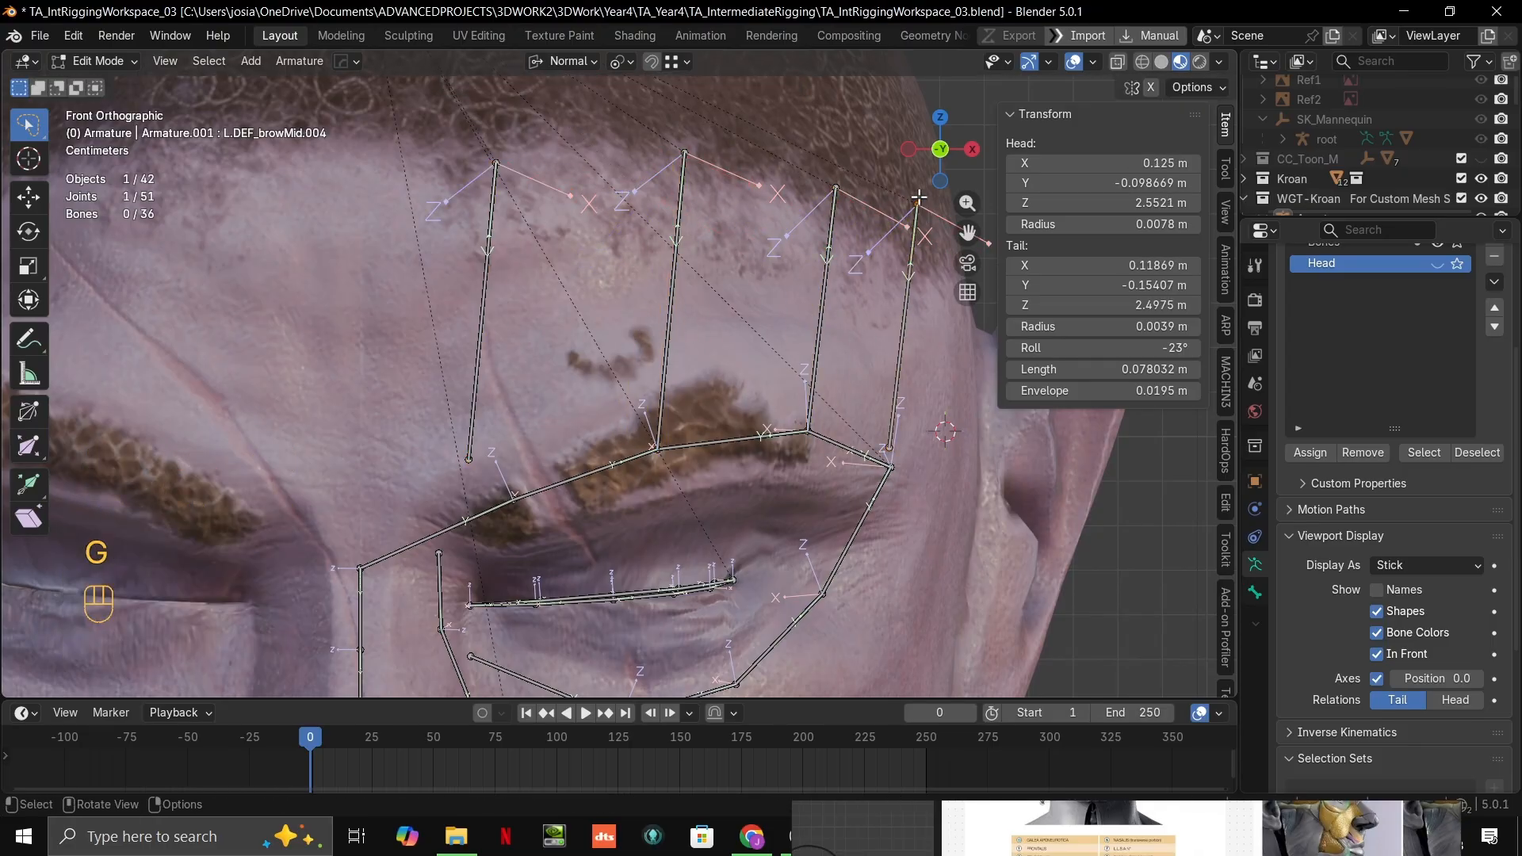
key("g")
left_click(922, 224, "ctrl")
middle_click_drag(880, 278, 739, 316)
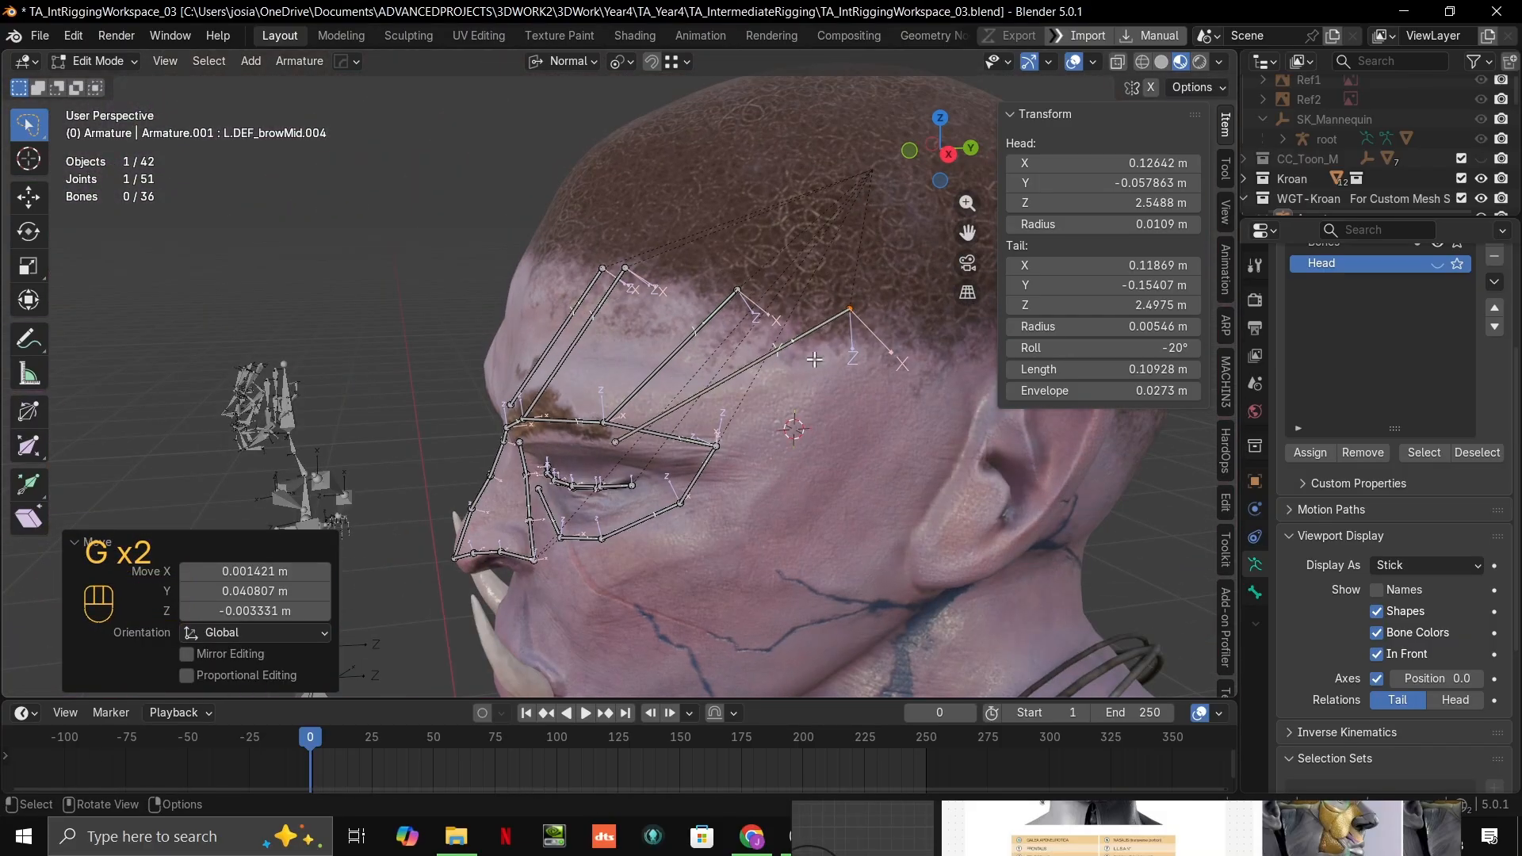
Step: Snap the lower joint of the temple-side forehead bone onto the outermost eyebrow joint
key("g")
left_click(852, 316, "ctrl")
left_click(619, 443)
key("g")
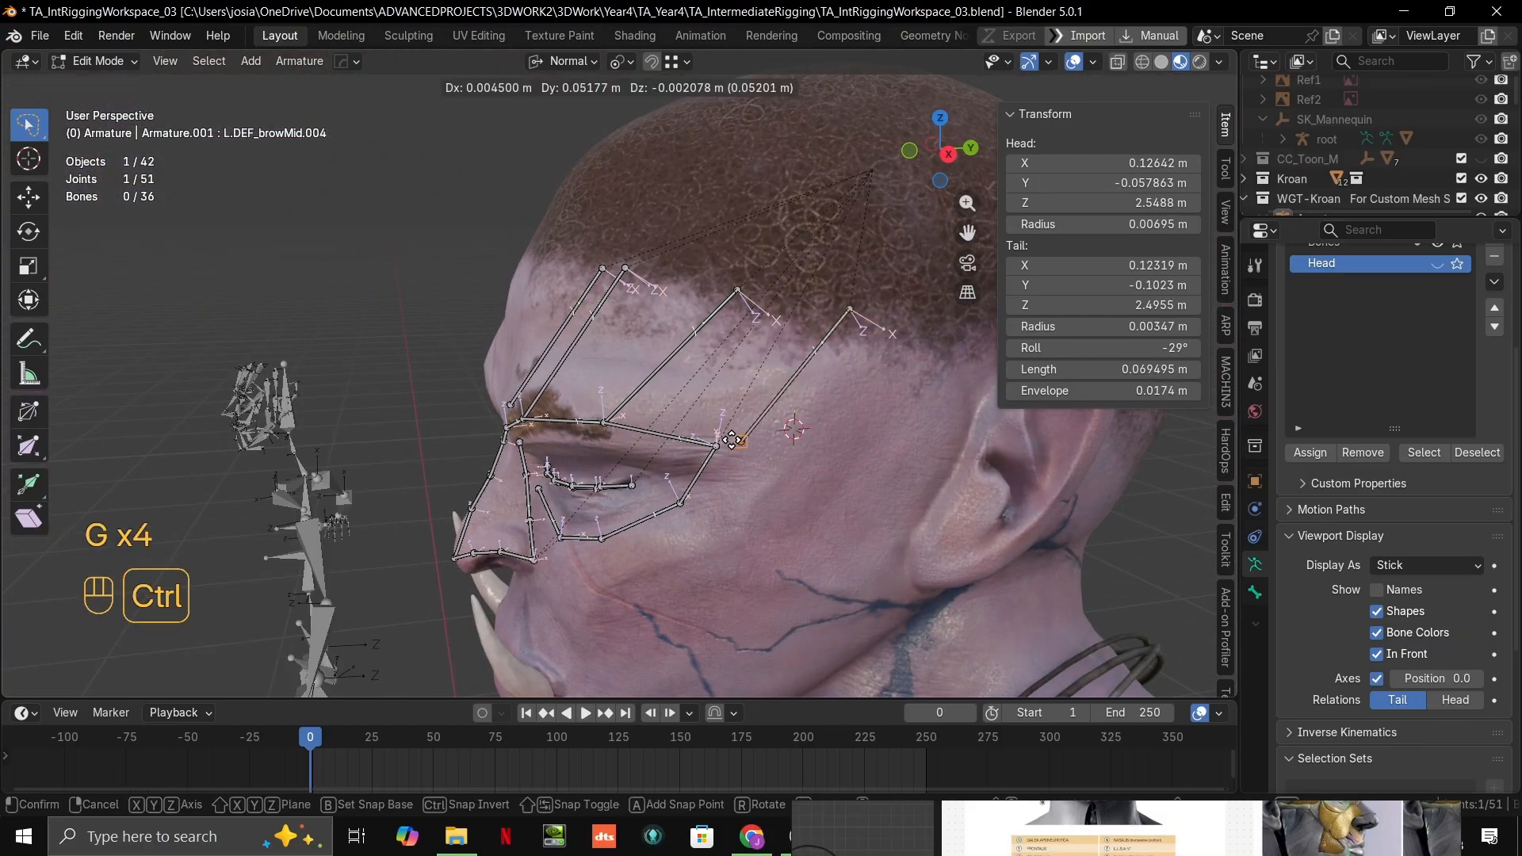
left_click(725, 440, "ctrl")
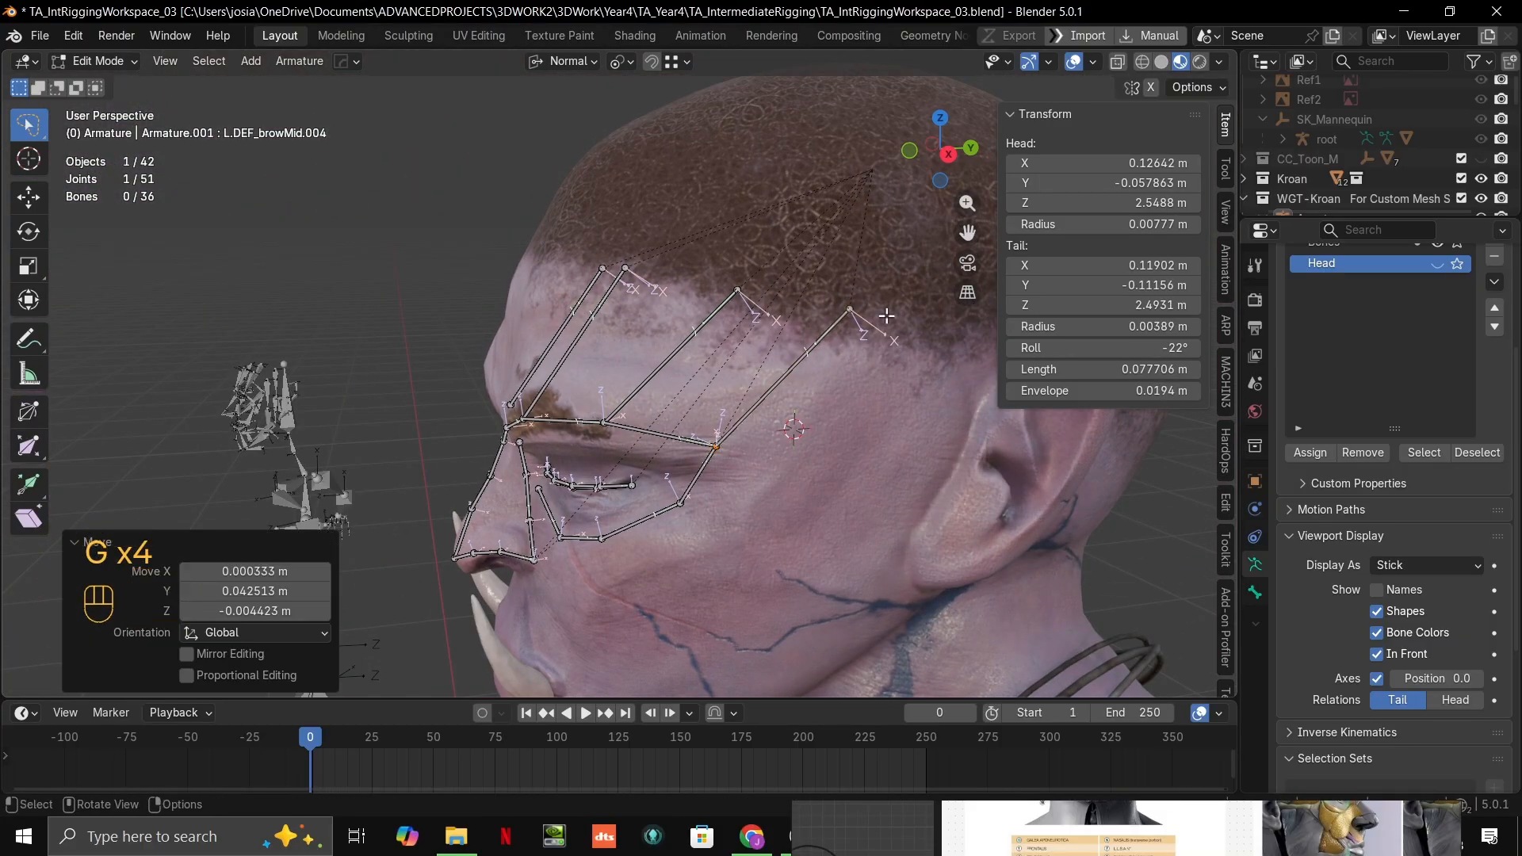
Step: Set the snap target to Face and move the temple-side forehead bone's upper joint forward and up along the skin
left_click(845, 309)
left_click(672, 61)
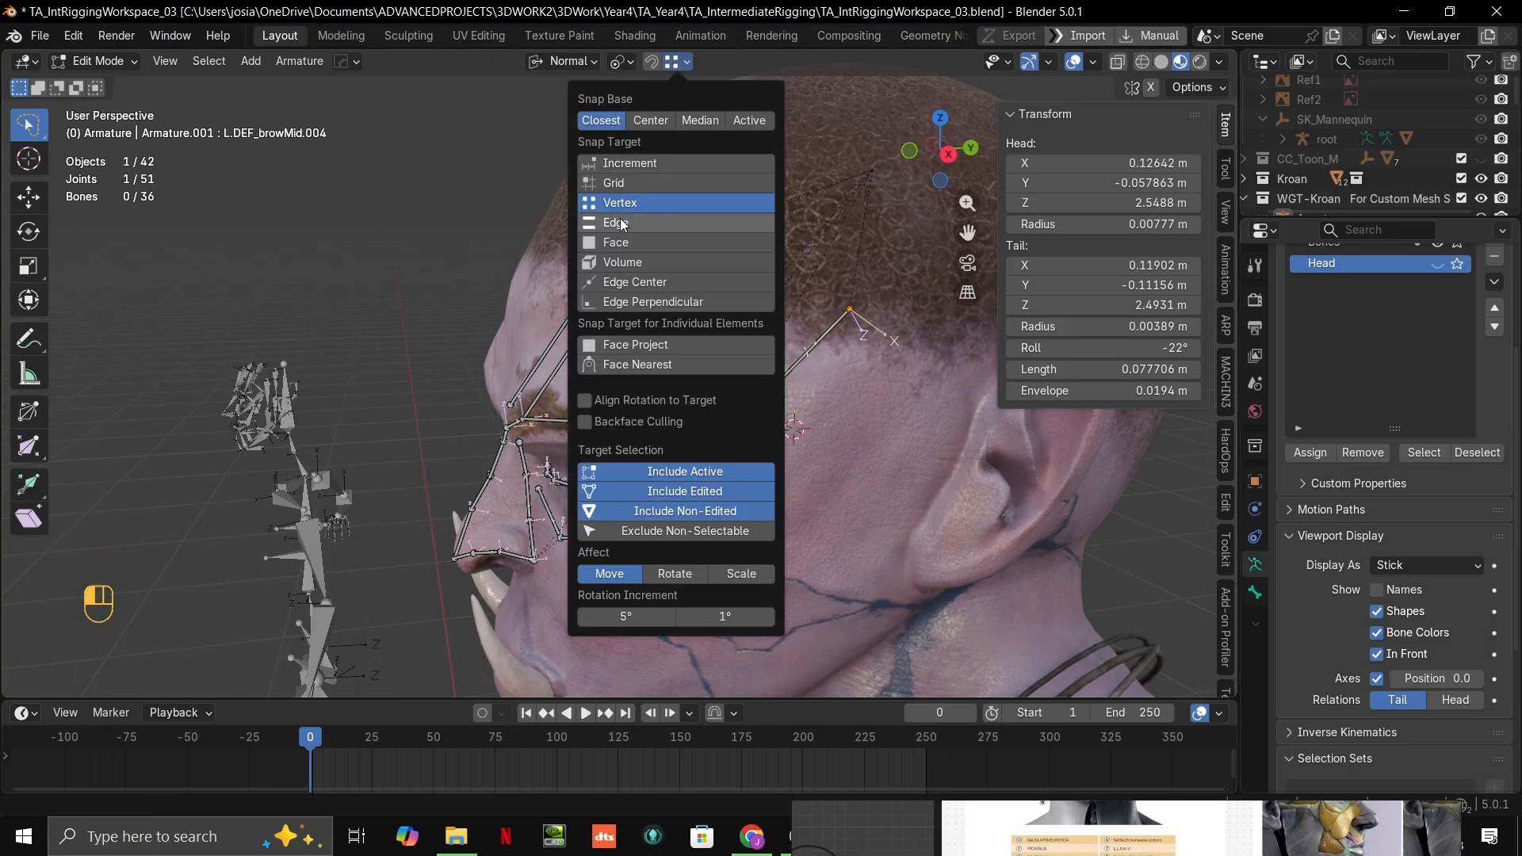
key("g")
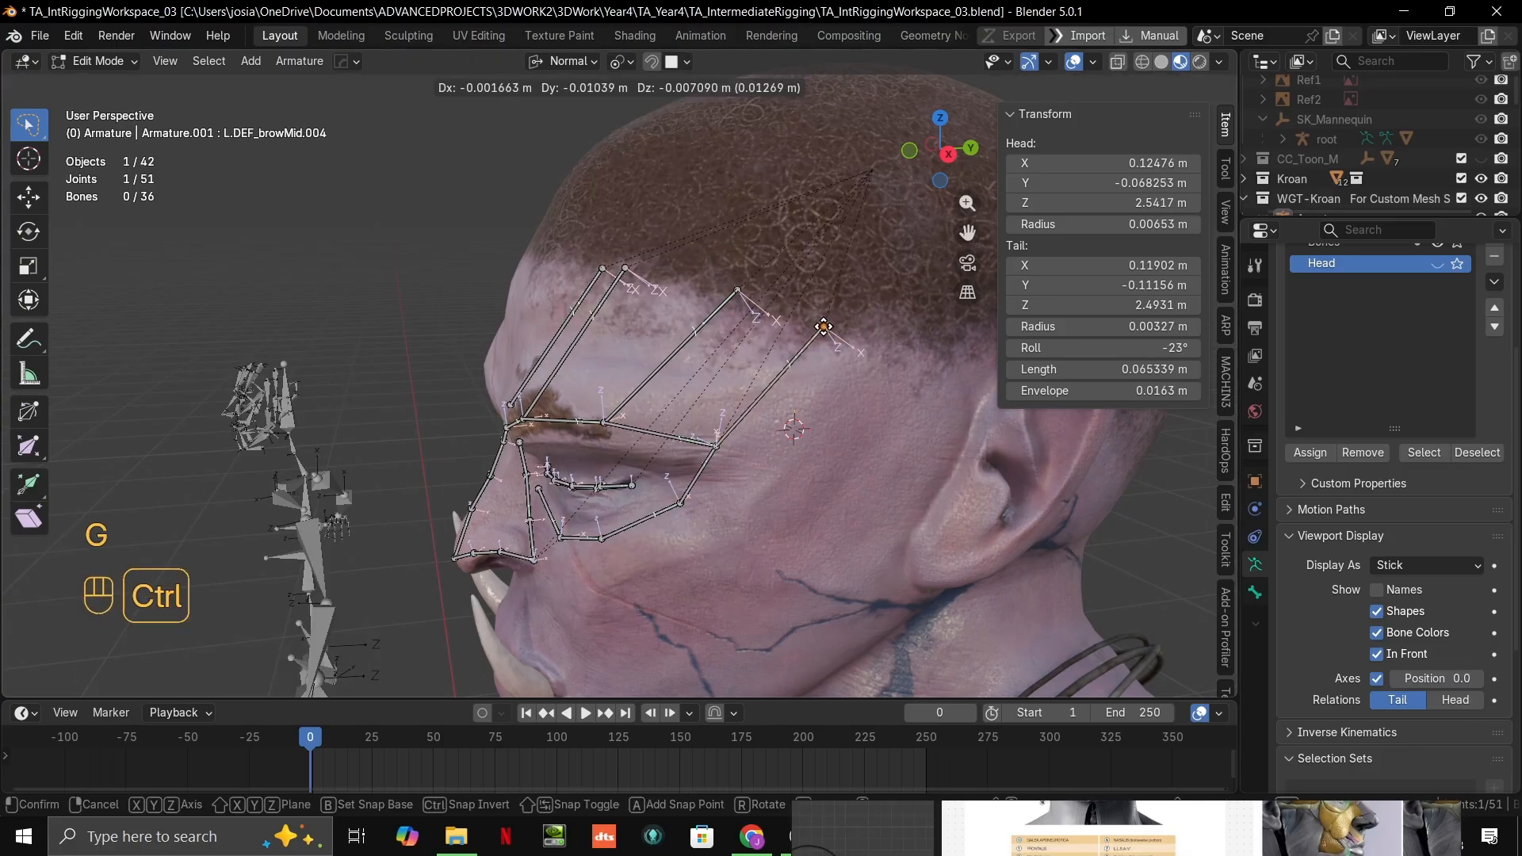
left_click(747, 286)
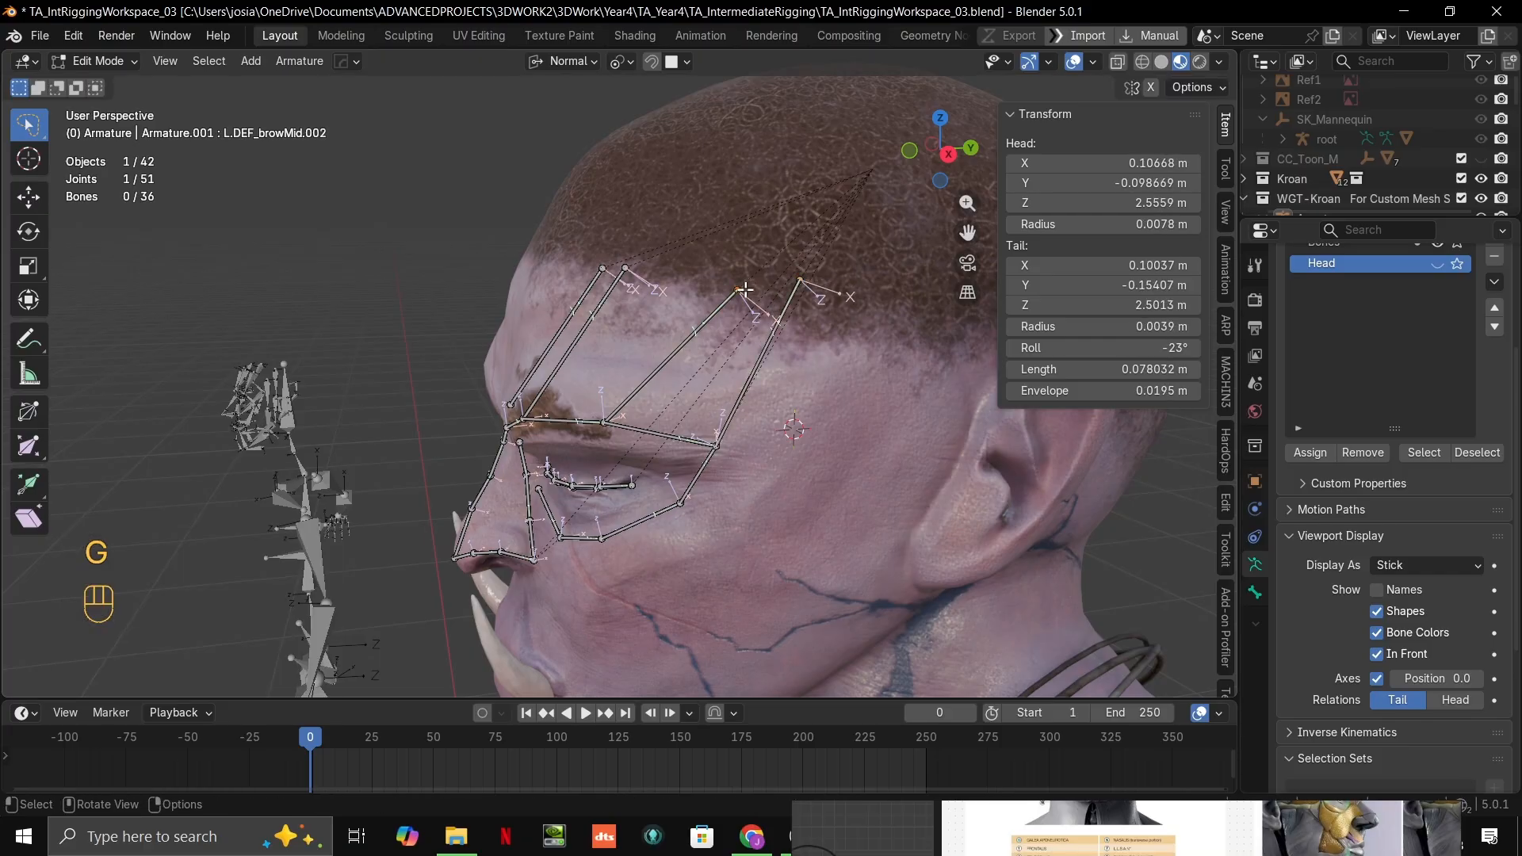
Step: Shift the upper joint of L.DEF_browMid.002 about 0.023 m and that of L.DEF_browMid.004 about 0.01 m forward and up the skin
key("g")
left_click(698, 272, "ctrl")
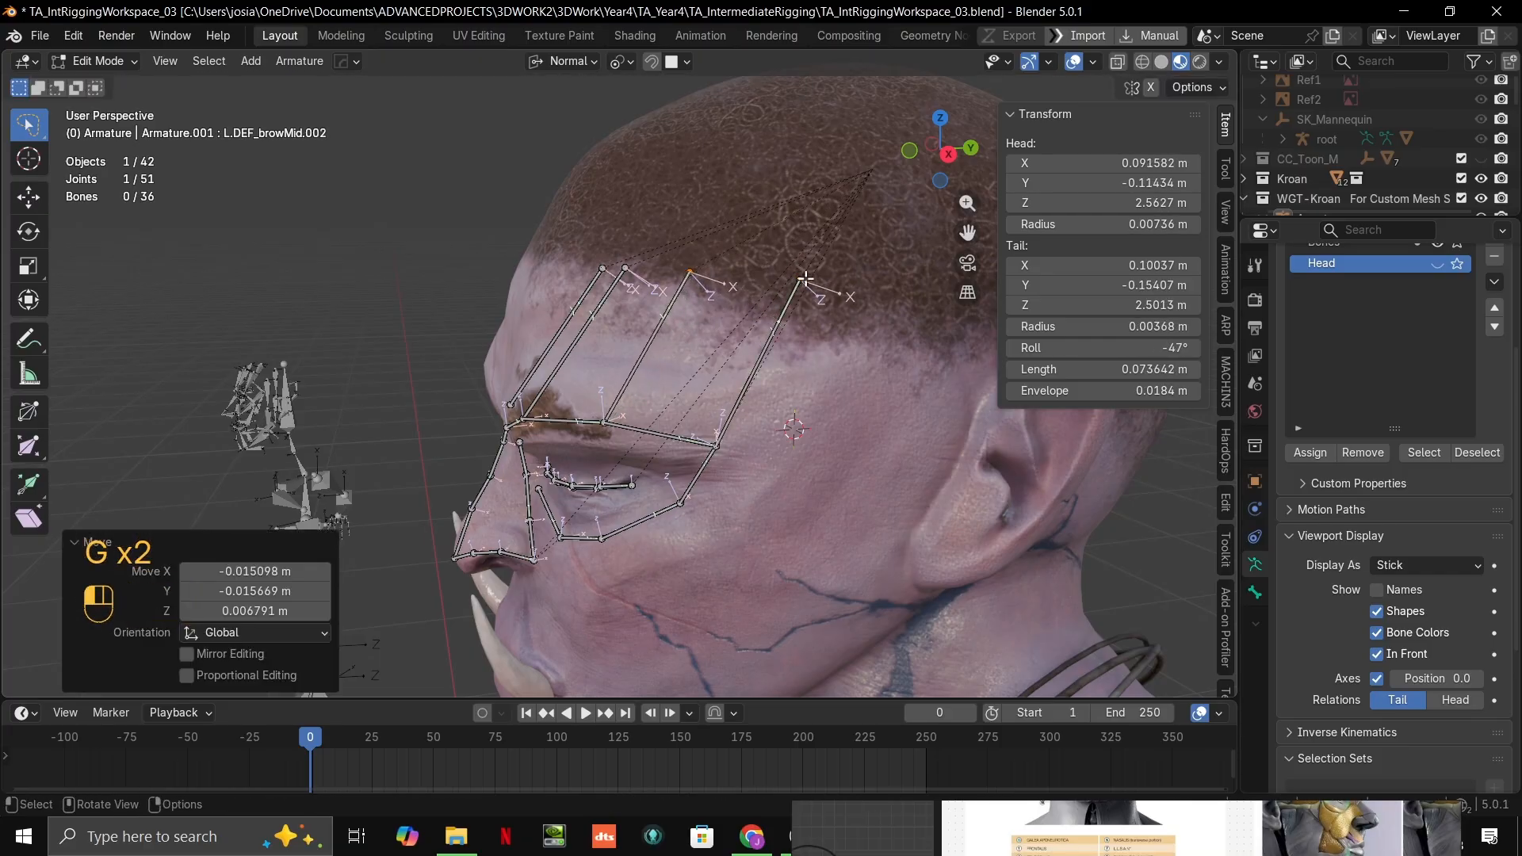
left_click(804, 279)
key("g")
left_click(782, 271, "ctrl")
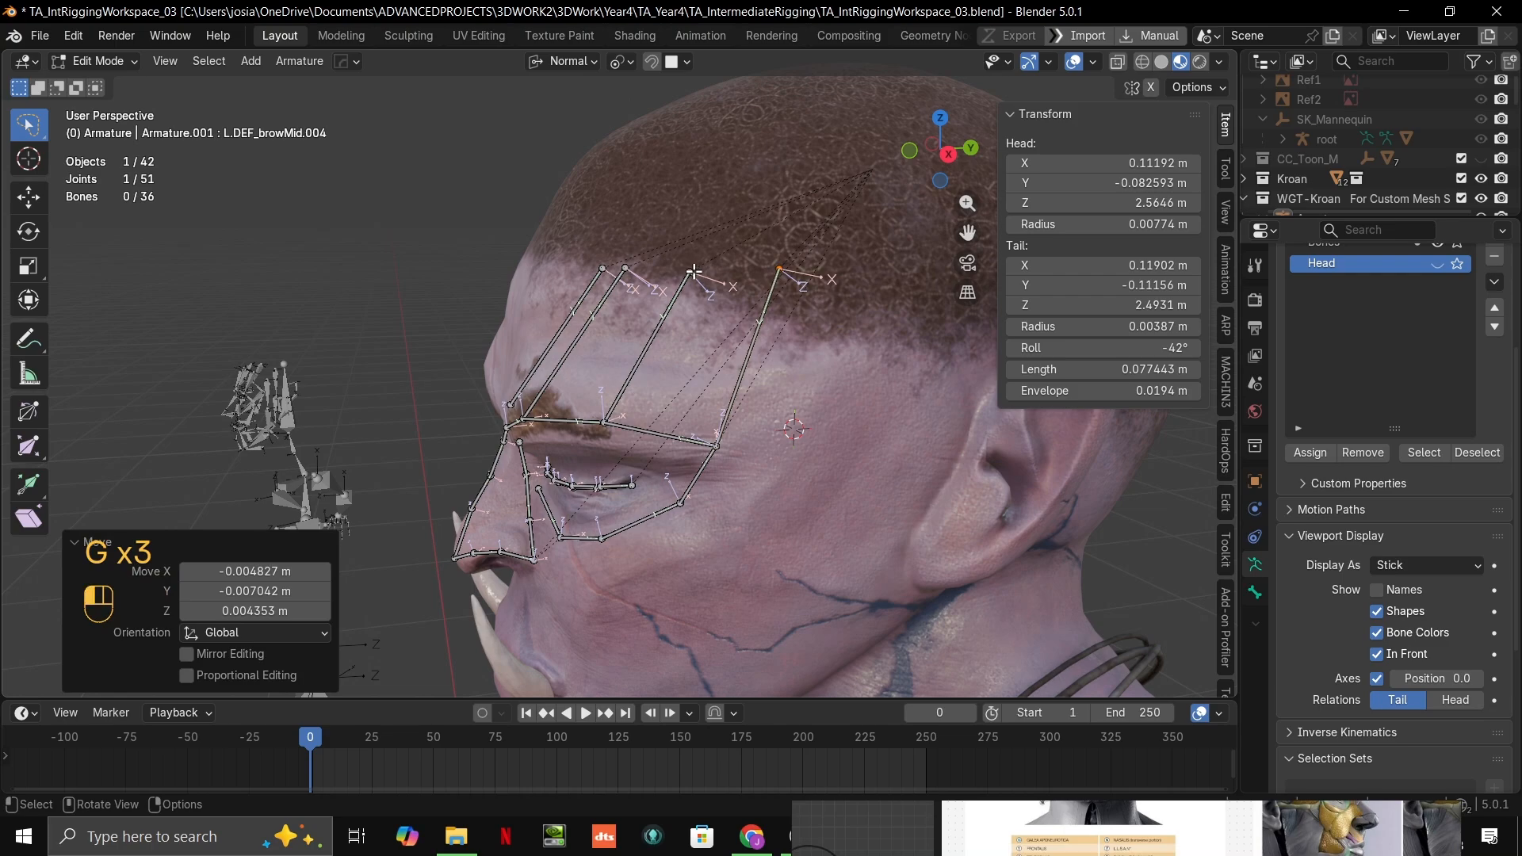
Step: Refine the upper joints of the two outer forehead bones along the hairline so the bones are more evenly spaced
left_click(694, 272)
key("g")
left_click(680, 270, "ctrl")
middle_click_drag(706, 267, 814, 268)
left_click(787, 265)
key("g")
left_click(767, 279, "ctrl")
Step: Move the upper joint of L.DEF_browMid.001 about 0.01 m forward along the skin at the hairline
left_click(648, 263)
key("g")
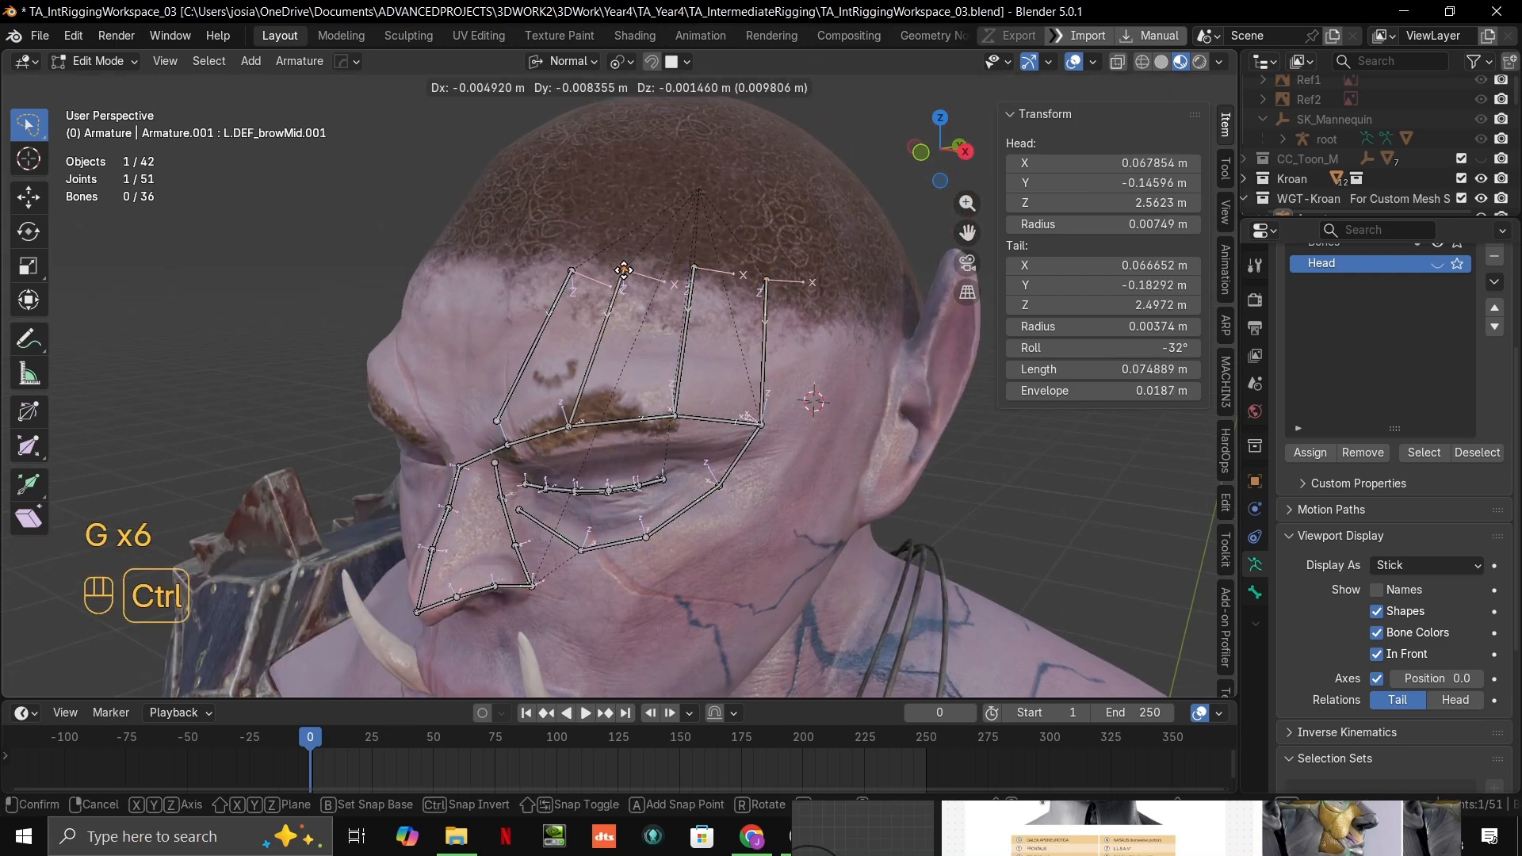
left_click(624, 270, "ctrl")
middle_click_drag(624, 270, 762, 287)
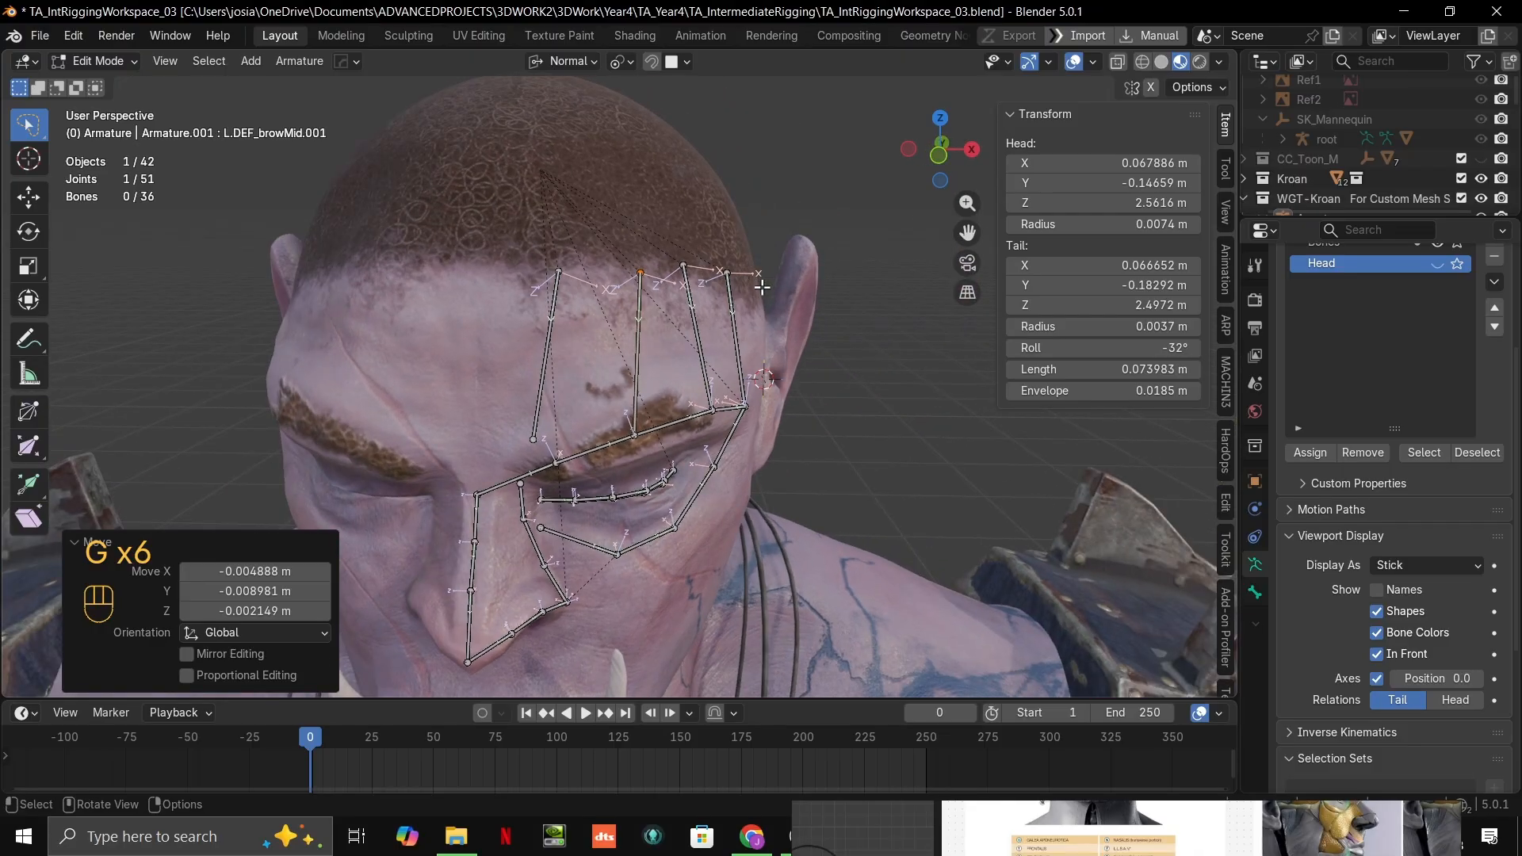
Step: Pull the lower joint of L.DEF_browMid.003 toward the inner eyebrow joint and shift its upper joint about 0.031 m forward onto the skin
left_click(542, 437)
key("g")
left_click(558, 455, "ctrl")
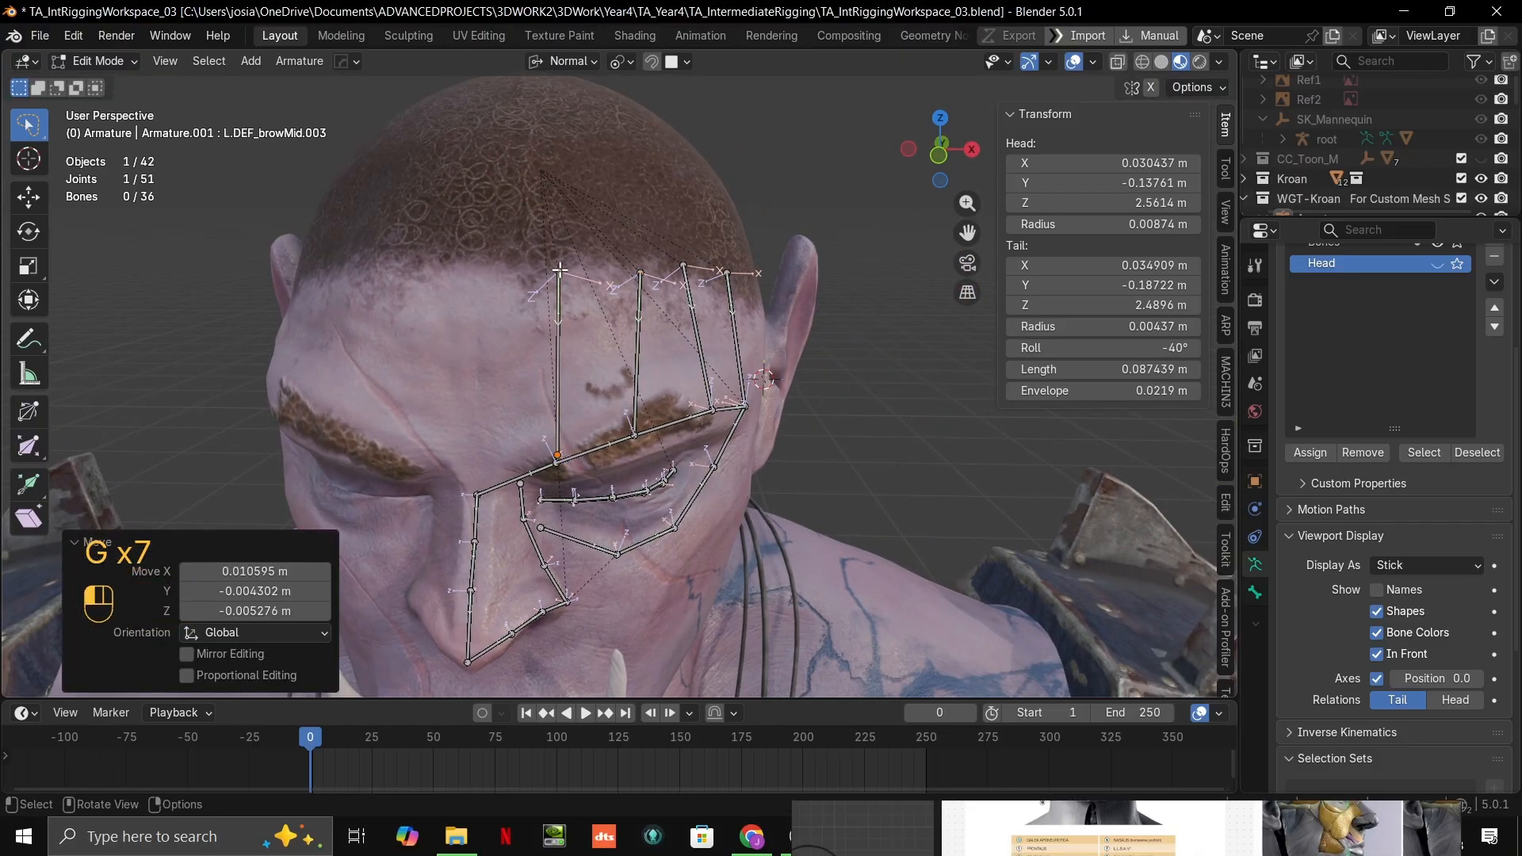
key("g")
left_click(655, 272, "ctrl")
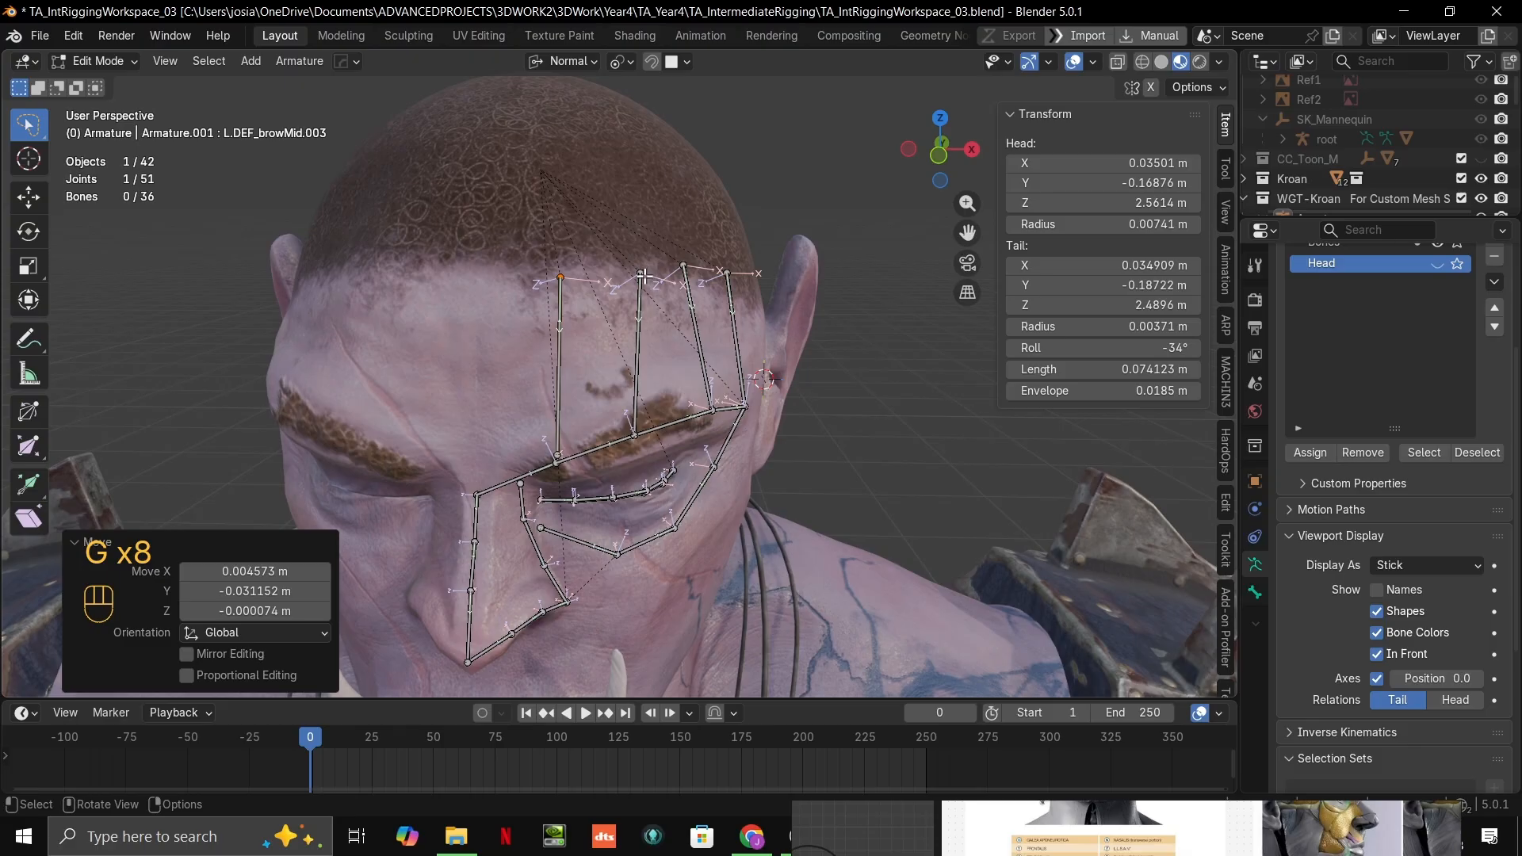
Step: Nudge the upper joint of L.DEF_browMid.001 along the hairline and that of L.DEF_browMid.002 about 0.002 m down the skin
left_click(644, 276)
key("g")
left_click(632, 275, "ctrl")
mouse_move(632, 275)
middle_mouse_down()
mouse_move(583, 276)
mouse_move(615, 272)
middle_mouse_up()
left_click(718, 252)
key("g")
left_click(718, 256, "ctrl")
middle_click_drag(717, 256, 844, 311)
Step: Set the snap target to Vertex and snap the lower joint of L.DEF_browMid.003 onto the inner eyebrow joint
key("alt+Tab")
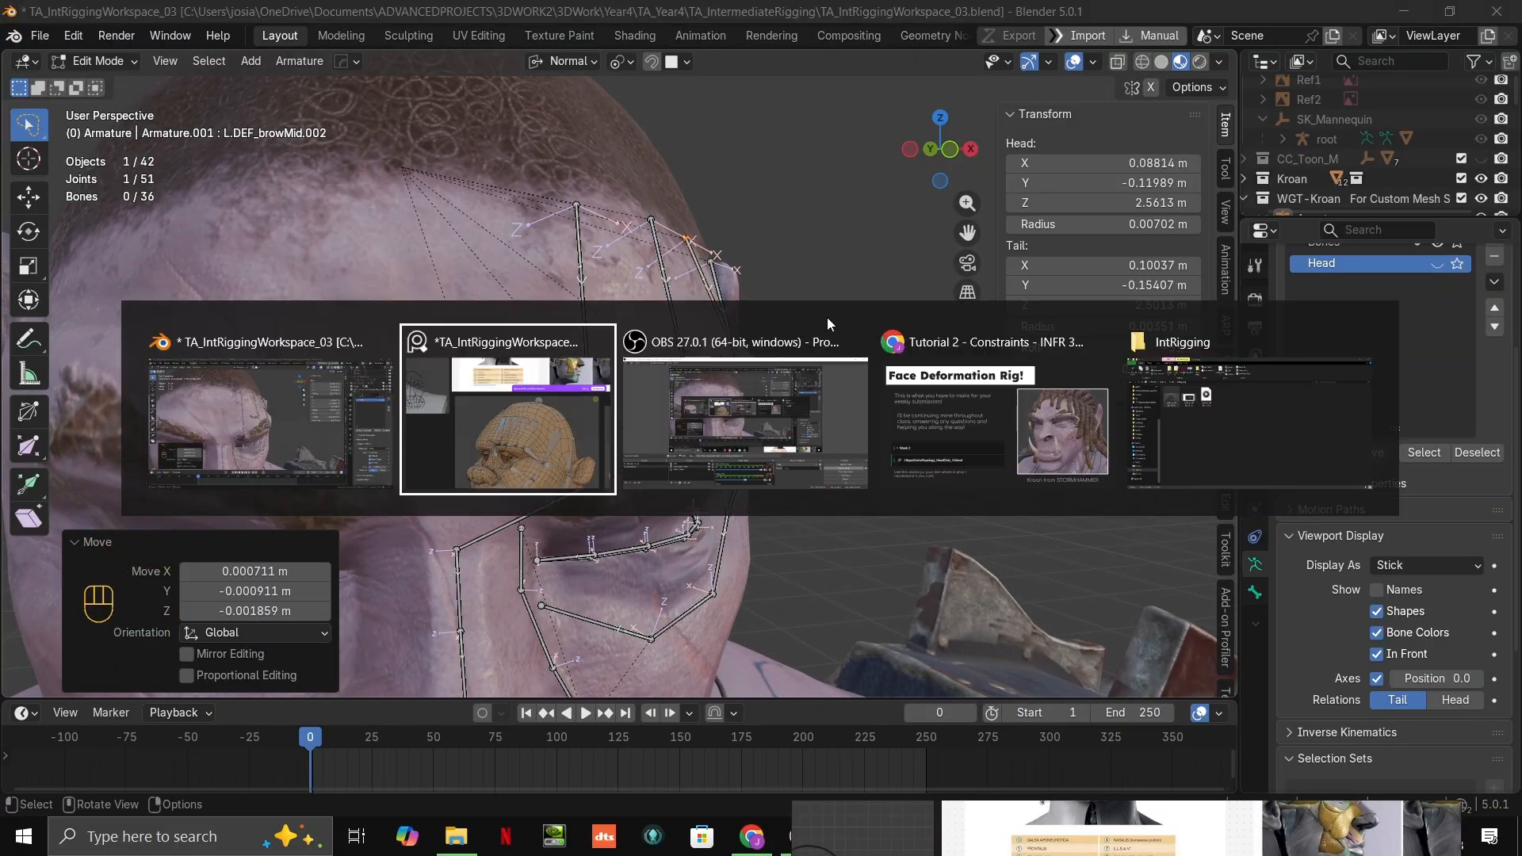
key("alt+Tab")
key("alt+Tab")
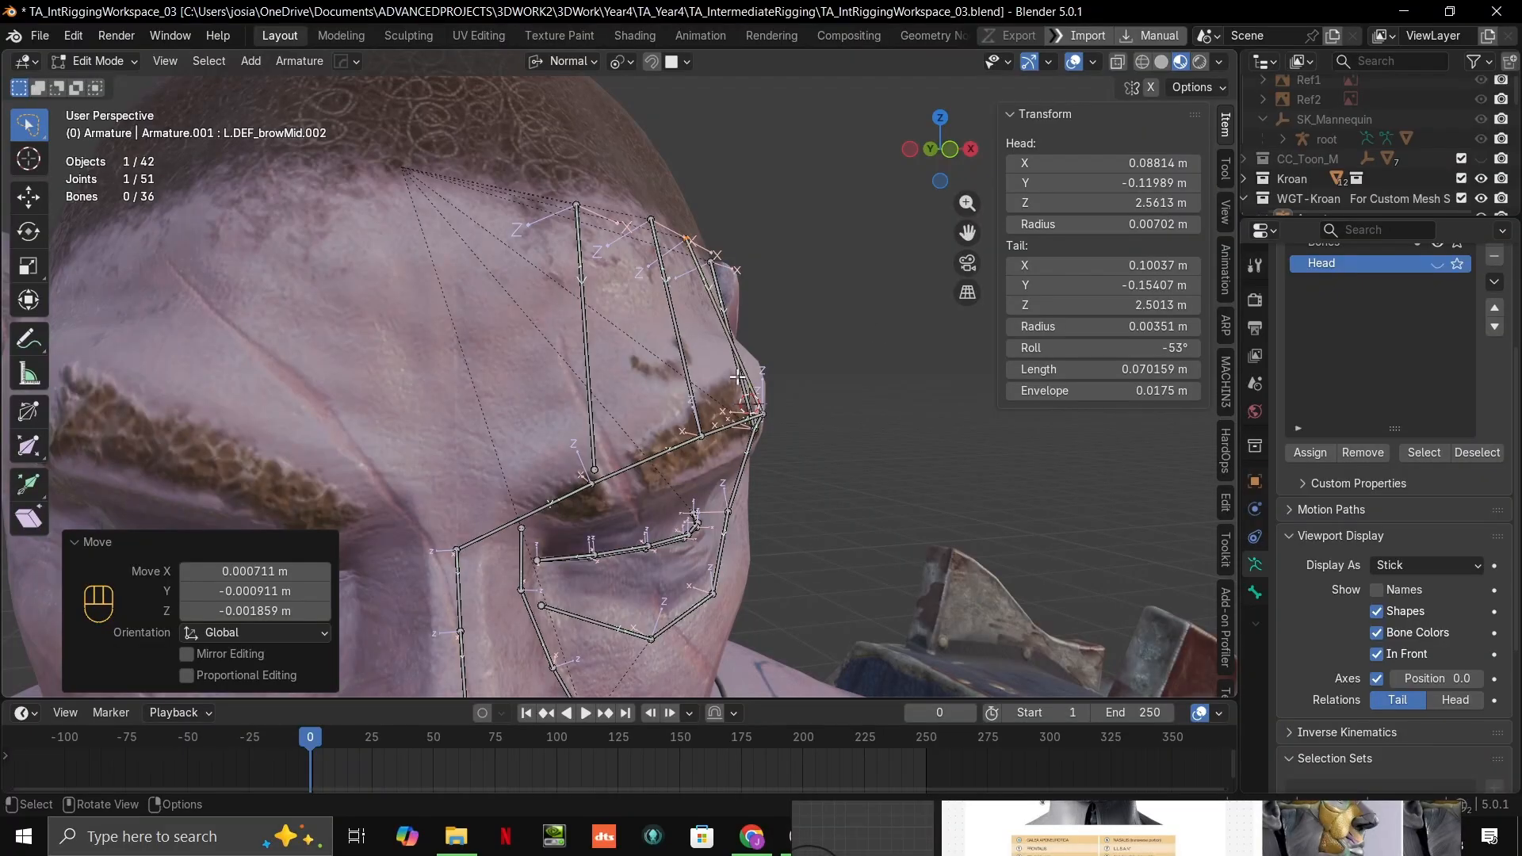
scroll(737, 377, "down", 3)
middle_click_drag(738, 378, 666, 321)
scroll(704, 330, "up", 4)
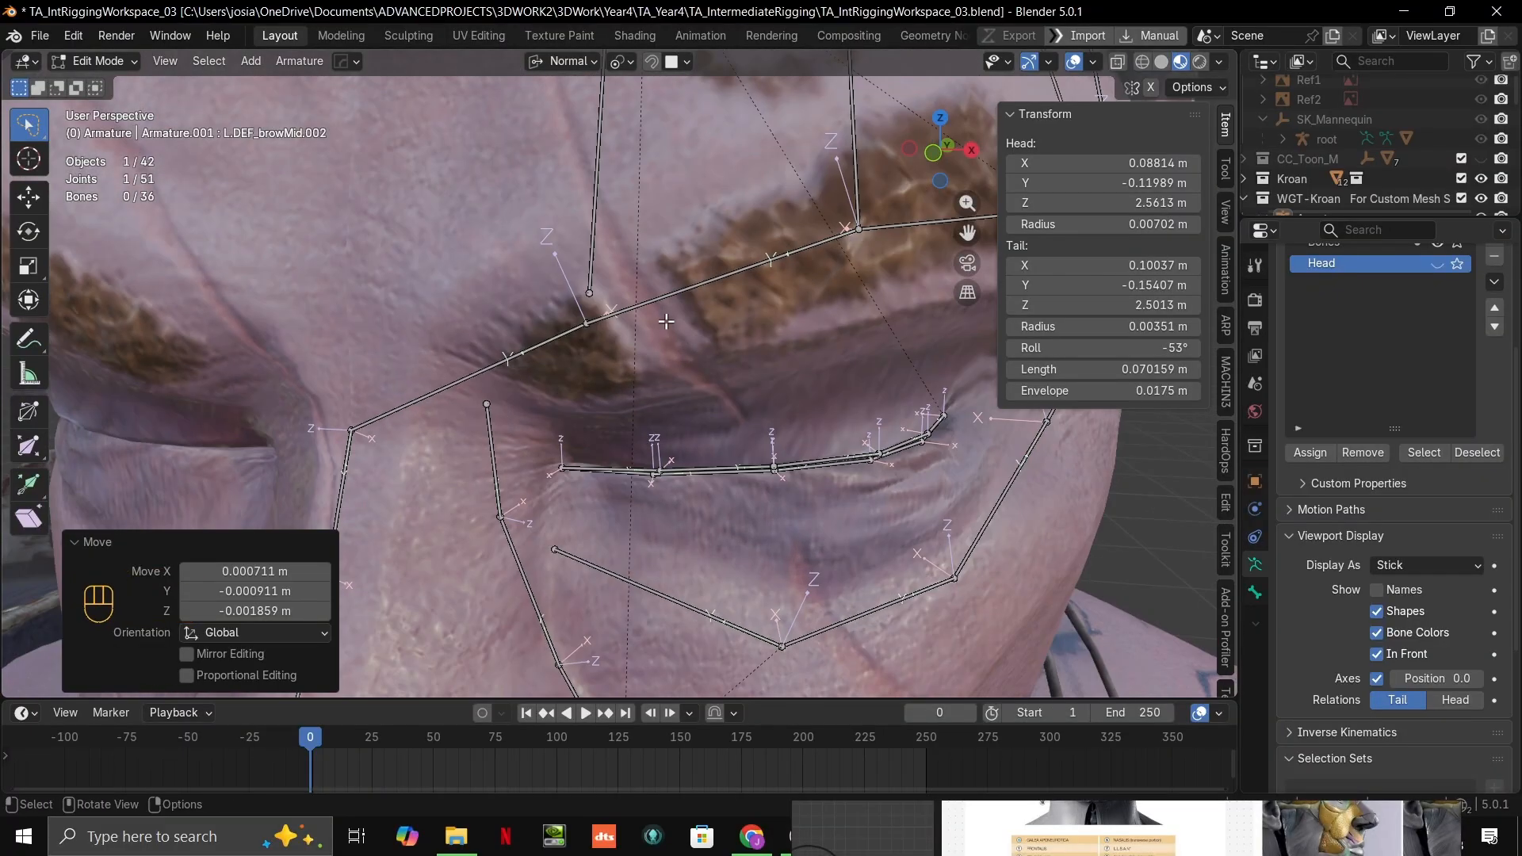
left_click(599, 293)
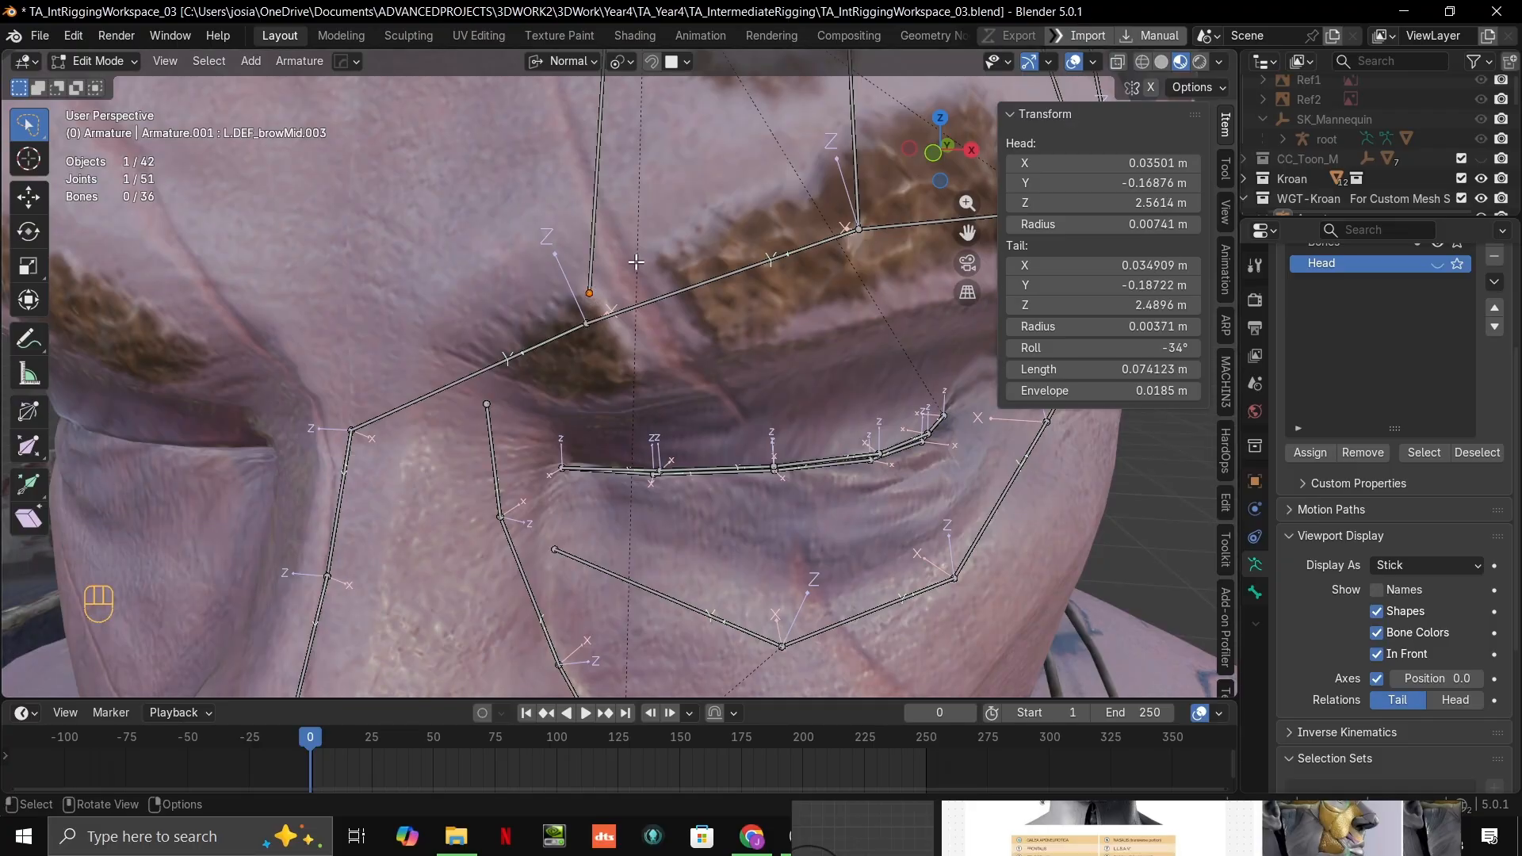
left_click(681, 61)
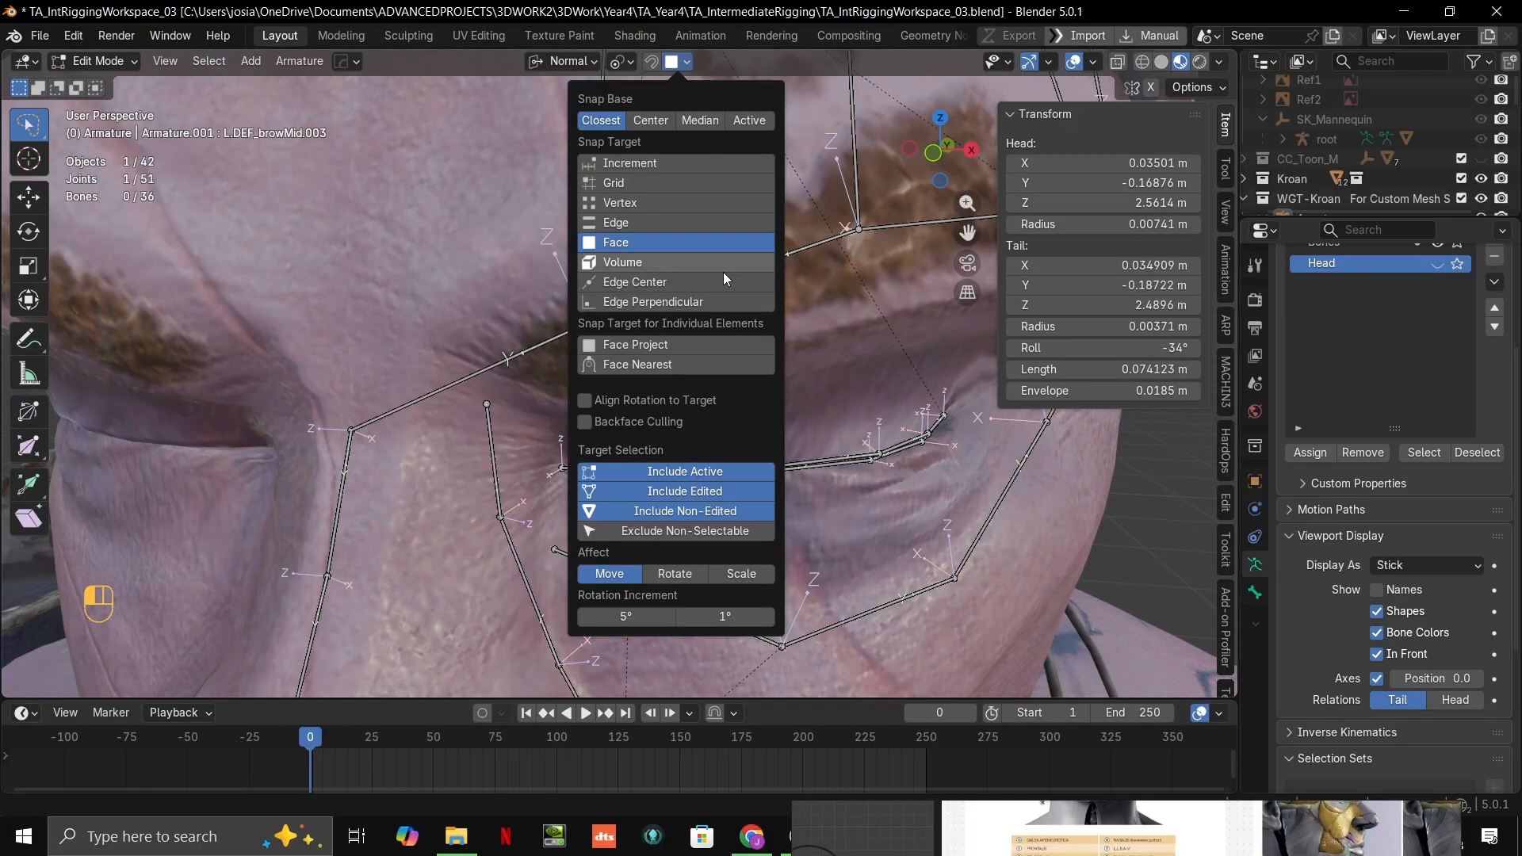
left_click(666, 202)
key("g")
left_click(596, 327, "ctrl")
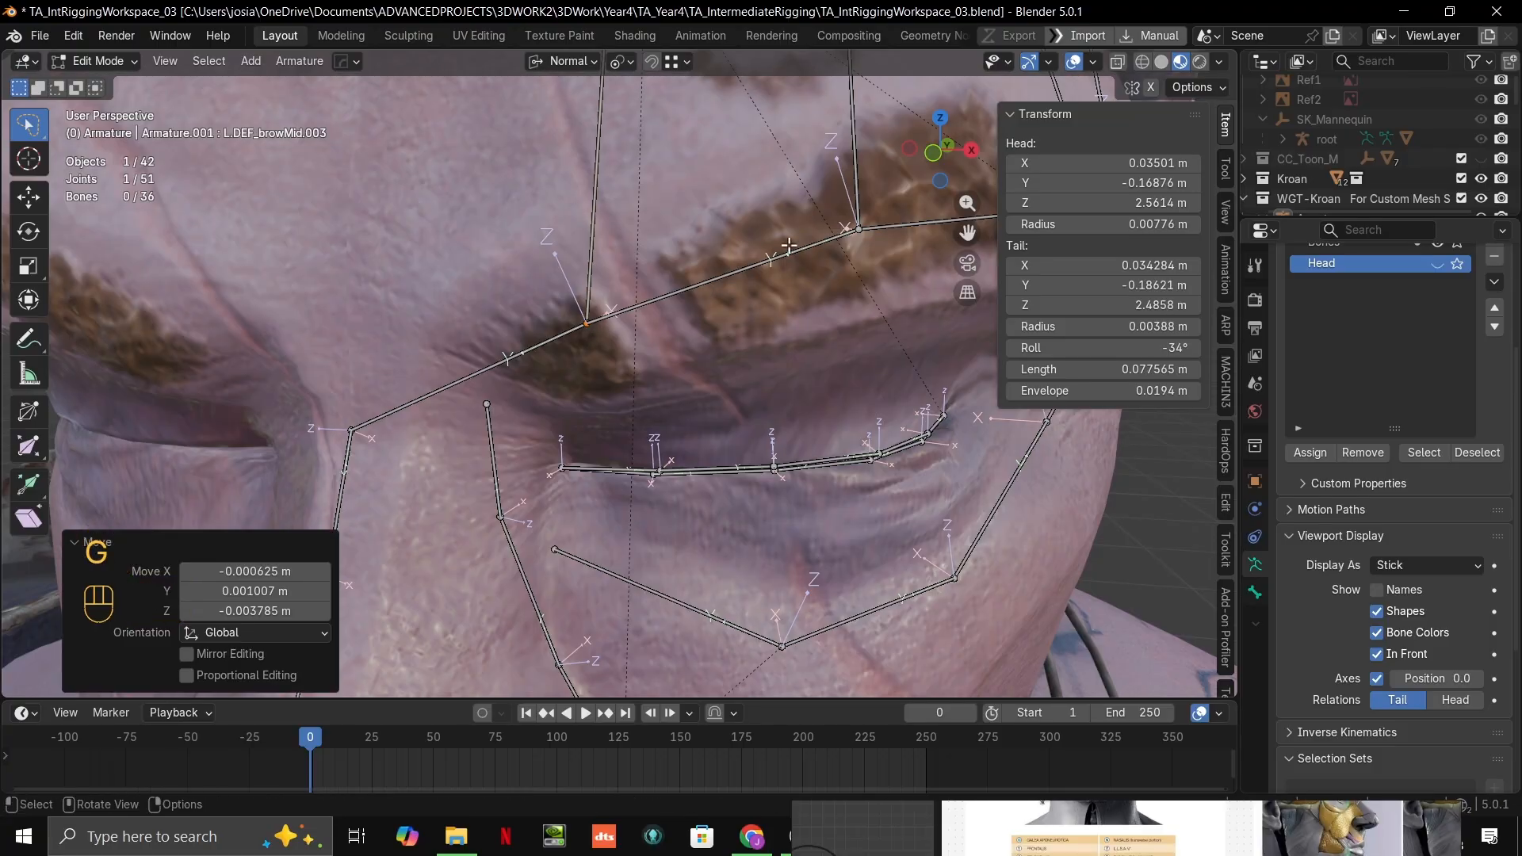
Step: Examine the placement of the forehead and eyebrow bones on the face from several angles
scroll(845, 249, "down", 4)
scroll(844, 249, "up", 4)
mouse_move(844, 252)
middle_mouse_down()
mouse_move(690, 270)
mouse_move(832, 266)
middle_mouse_up()
scroll(833, 265, "down", 3)
middle_click_drag(832, 266, 829, 317, "shift")
scroll(793, 334, "down", 4)
middle_click_drag(714, 357, 761, 357)
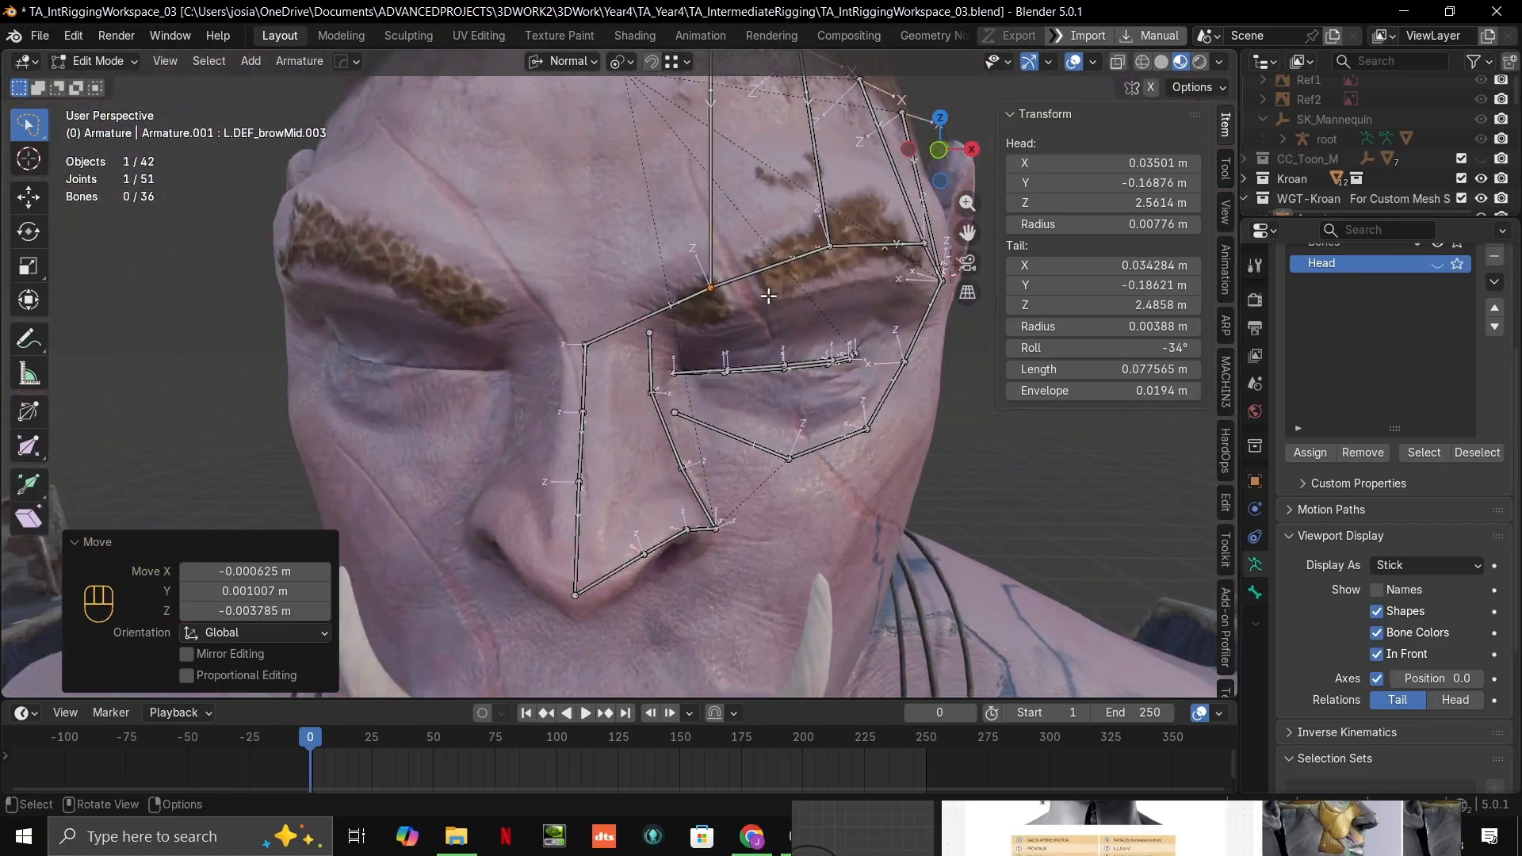
scroll(742, 369, "up", 3)
scroll(883, 365, "down", 8)
middle_click_drag(882, 366, 163, 166, "shift")
scroll(414, 210, "up", 4)
middle_click_drag(416, 210, 1031, 615)
scroll(381, 225, "down", 2)
scroll(775, 524, "up", 6)
middle_click_drag(775, 523, 720, 359, "shift")
scroll(720, 360, "down", 5)
scroll(720, 360, "down", 4)
Step: In the front view, set the snap target to Face and raise the upper joint of L.DEF_browMid.003 about 0.023 m into the hair
key("grave")
scroll(716, 341, "up", 6)
scroll(720, 359, "up", 5)
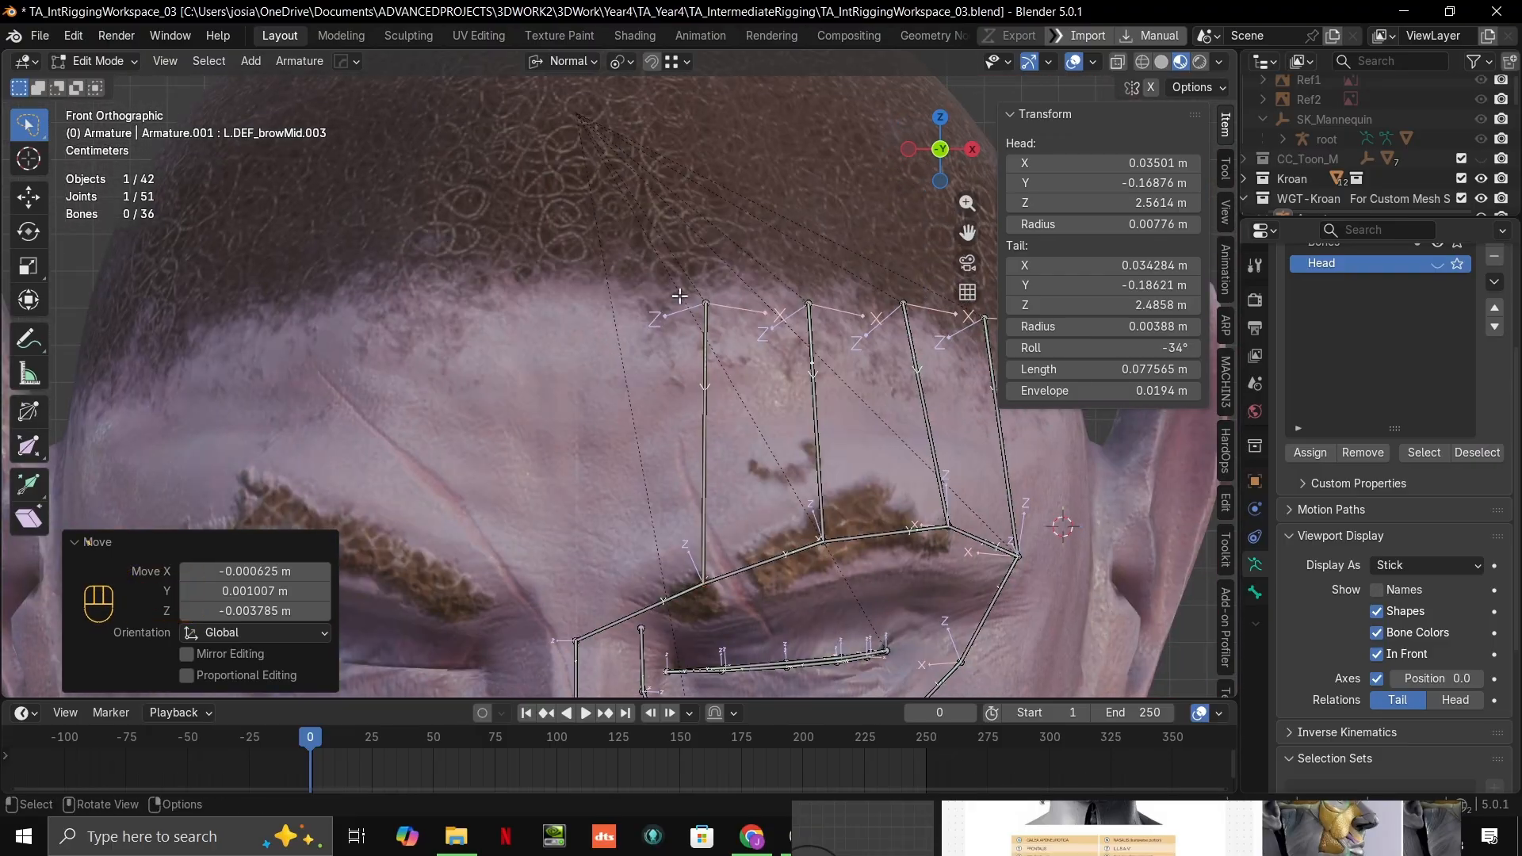
key("g")
right_click(717, 217)
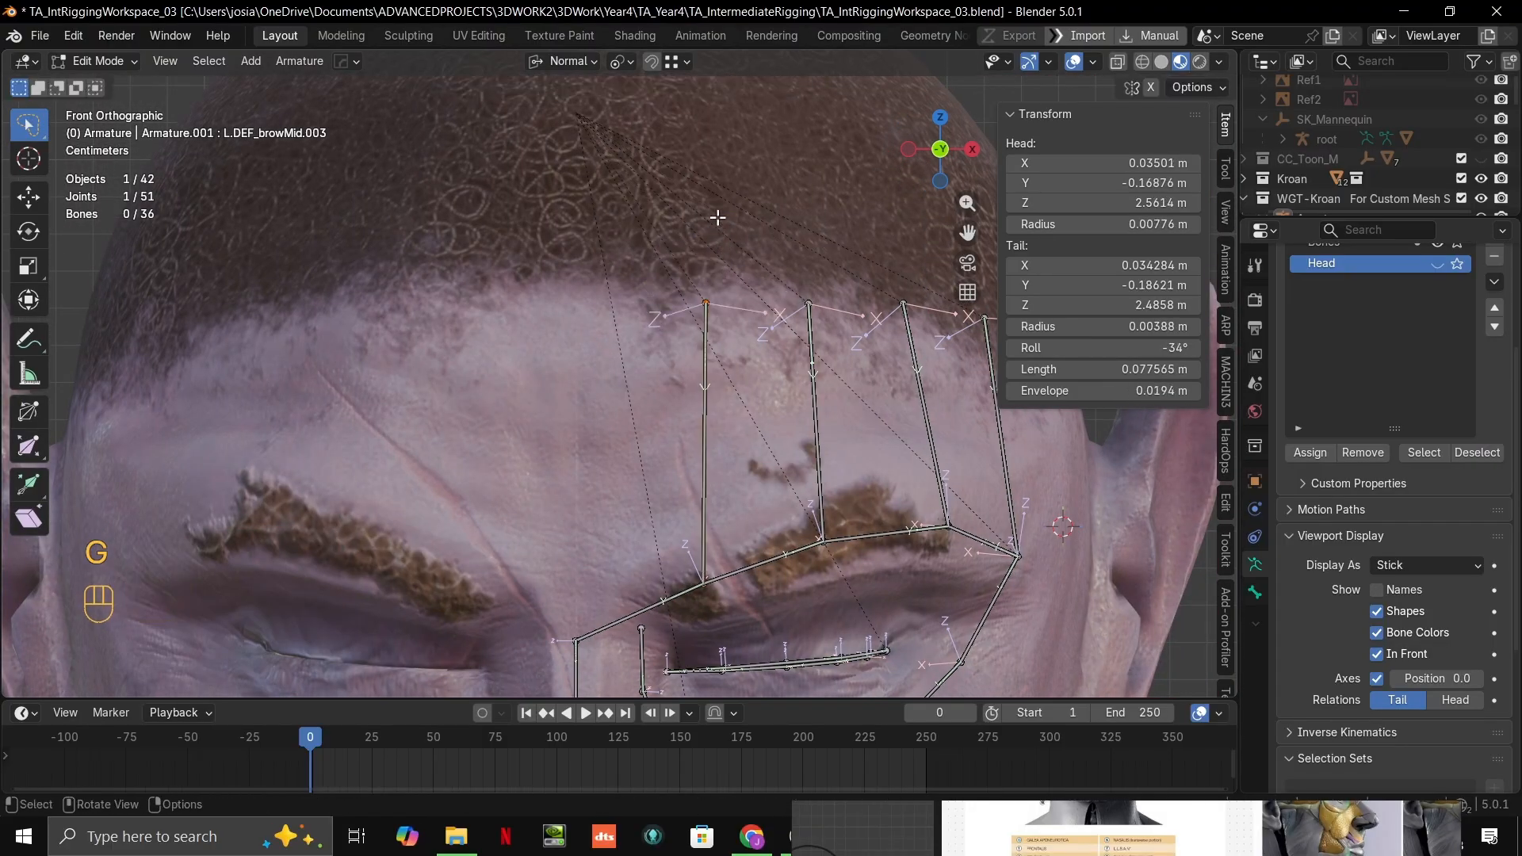
left_click(686, 62)
left_click(639, 241)
key("g")
left_click(703, 232)
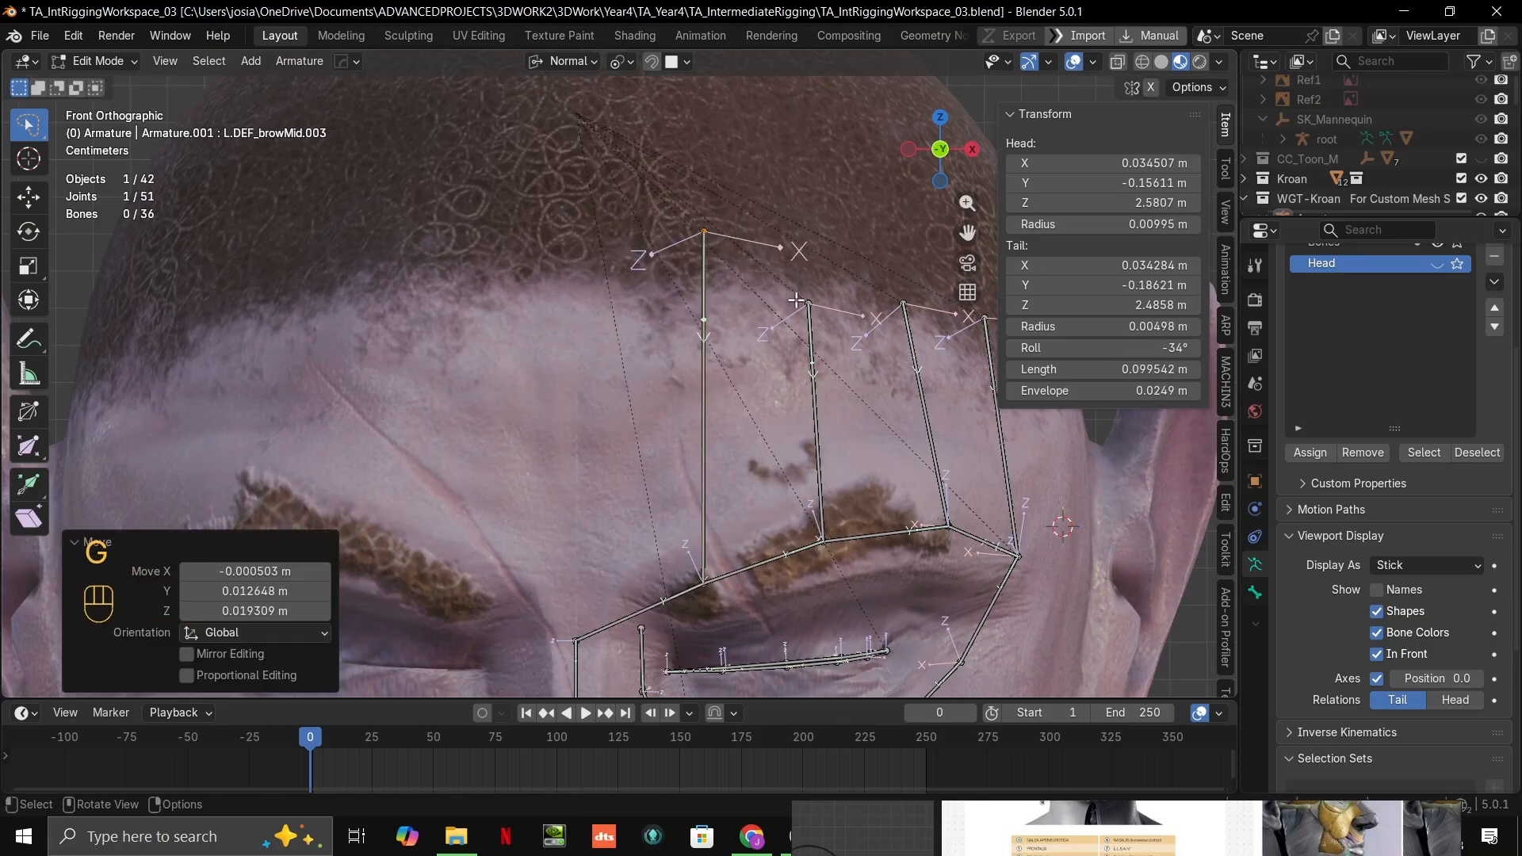
Step: Raise the upper joints of L.DEF_browMid.001, .002 and .004 into the hair by about 0.021, 0.016 and 0.017 m
left_click(809, 308)
key("g")
left_click(807, 247)
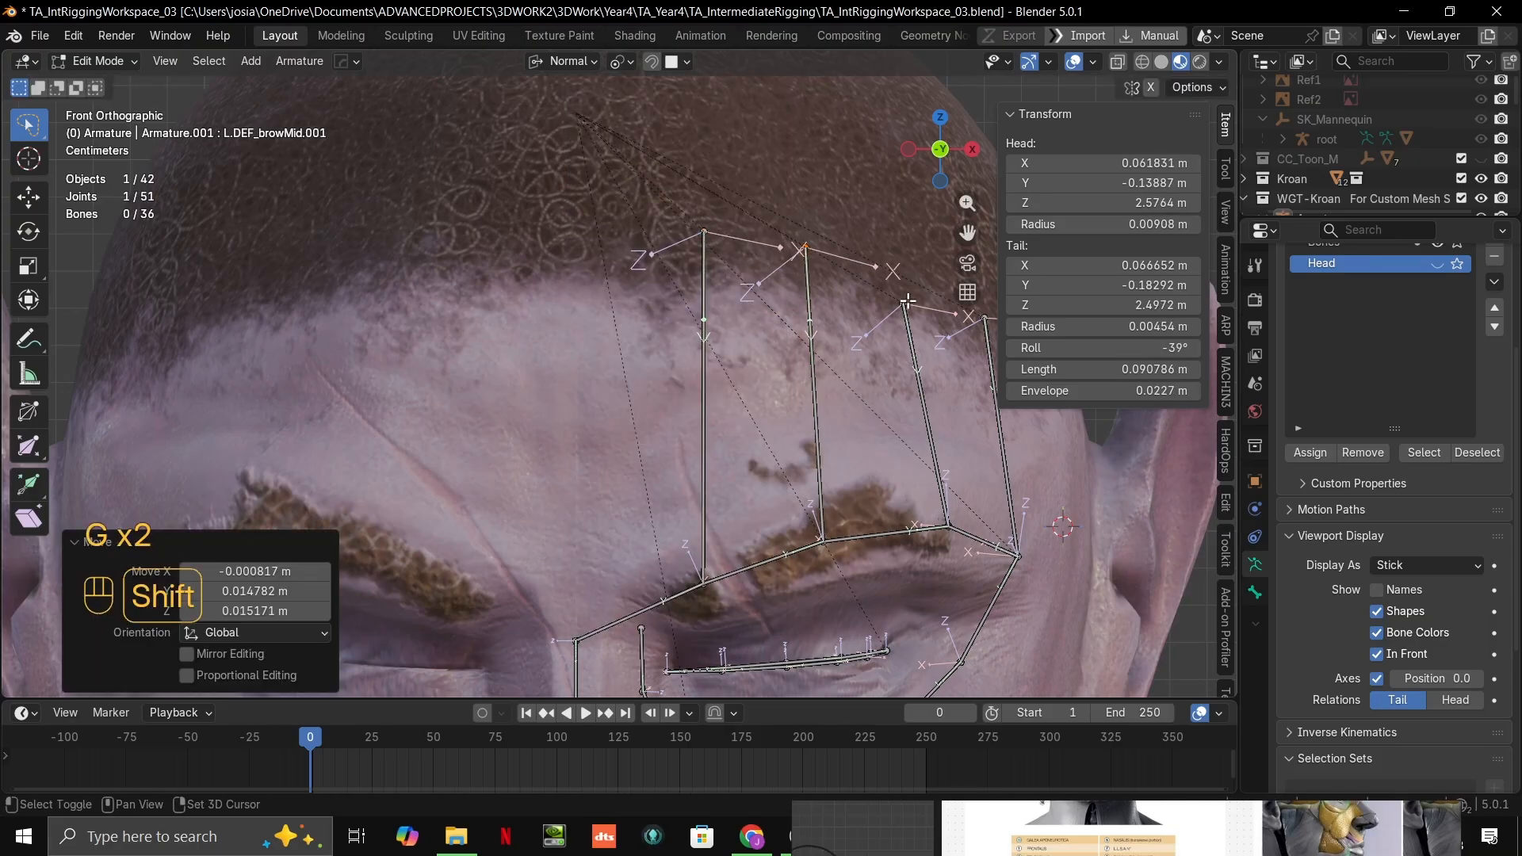
middle_click_drag(806, 248, 664, 239, "shift")
left_click(762, 296)
key("g")
left_click(751, 247)
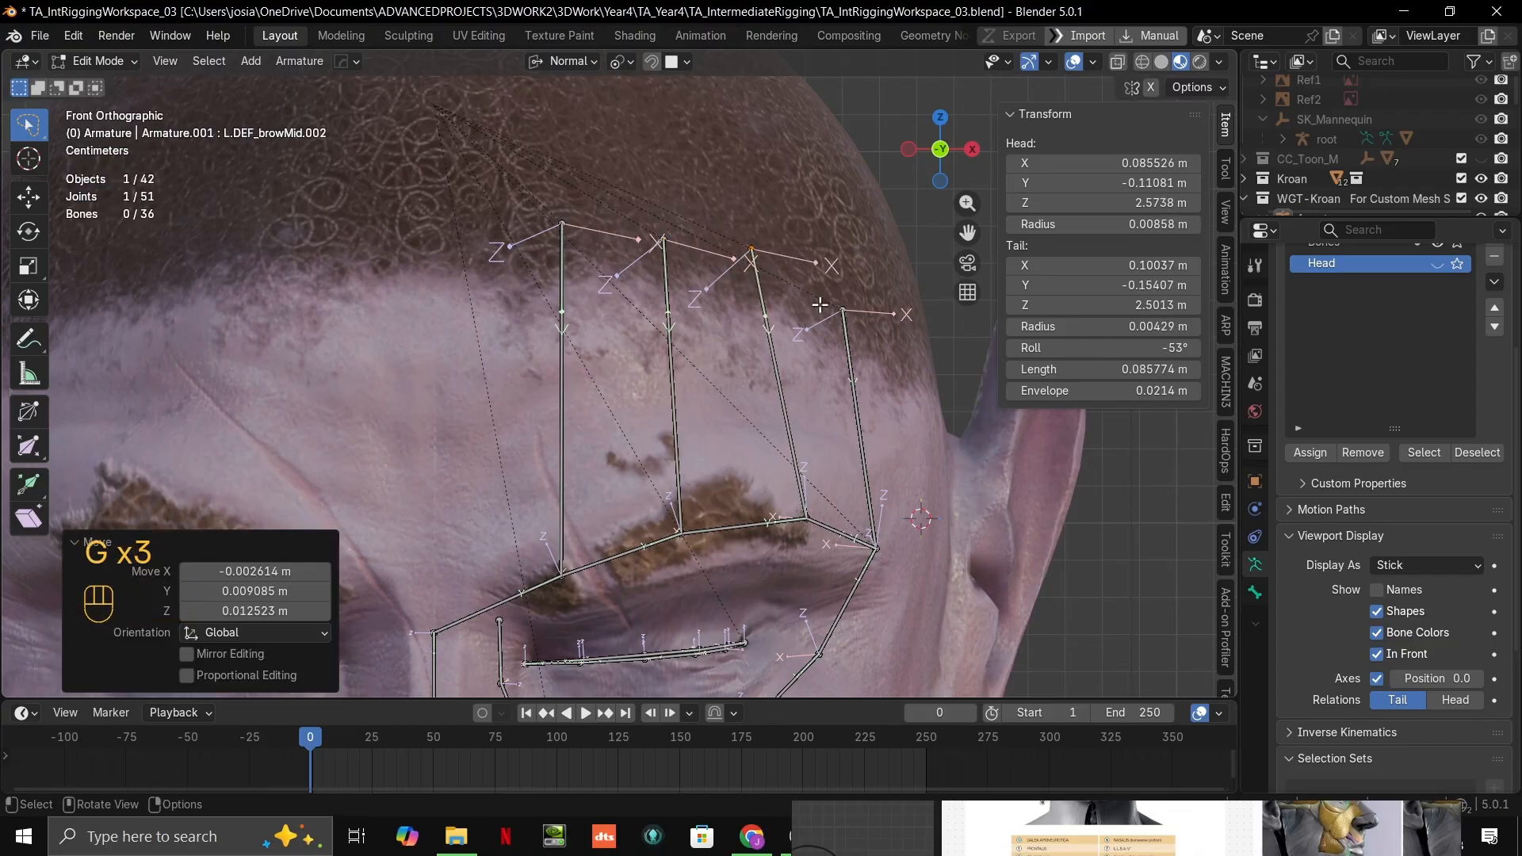
left_click(843, 311)
key("g")
left_click(830, 254)
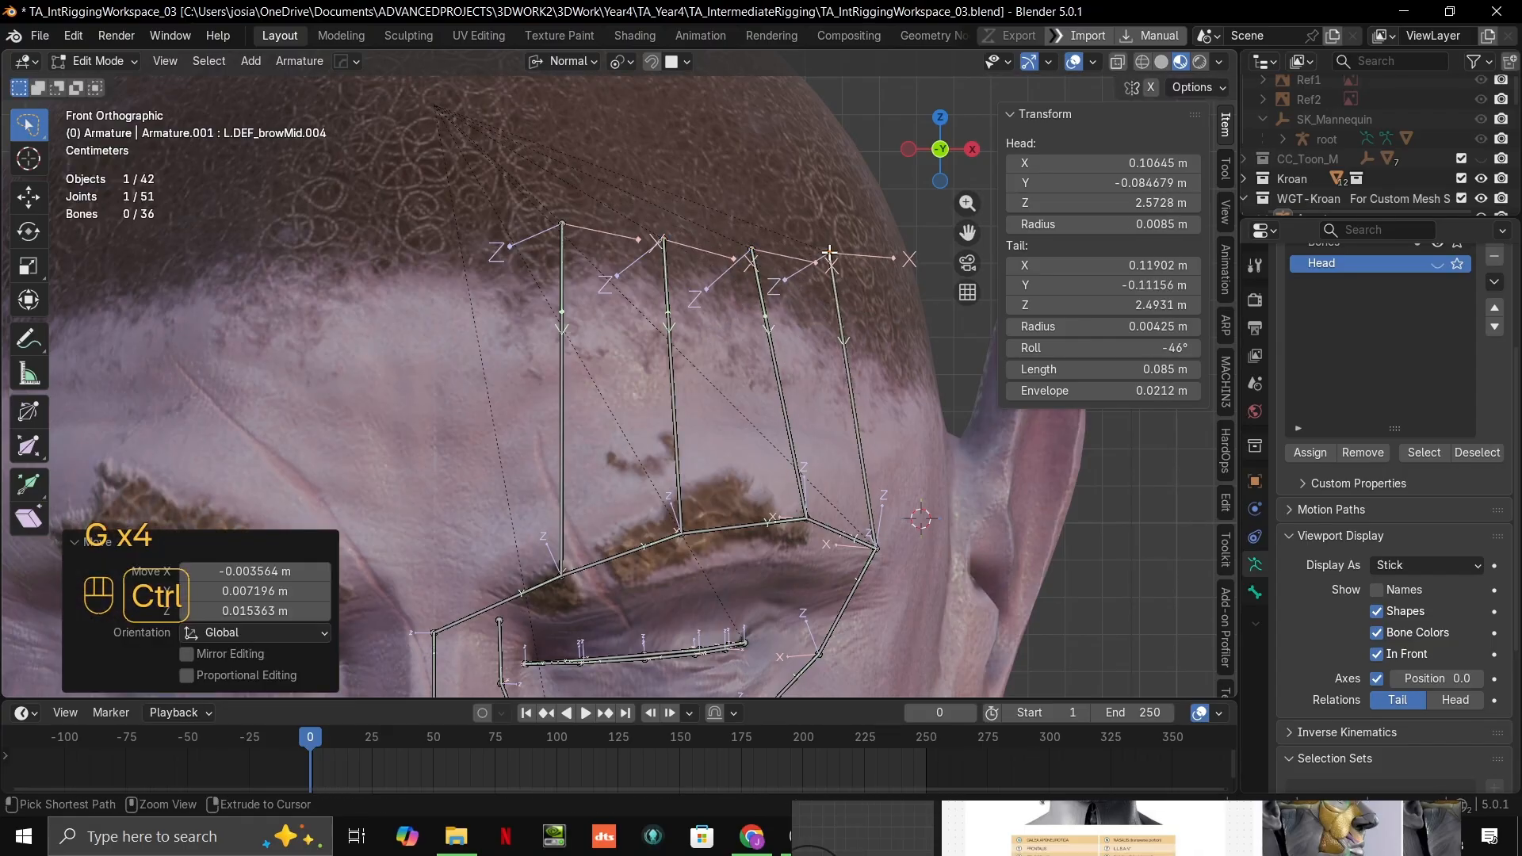
Step: Shift the upper joint of L.DEF_browMid.002 about 0.003 m forward along the scalp to even out the bone spacing
scroll(704, 257, "down", 2)
scroll(713, 300, "down", 10)
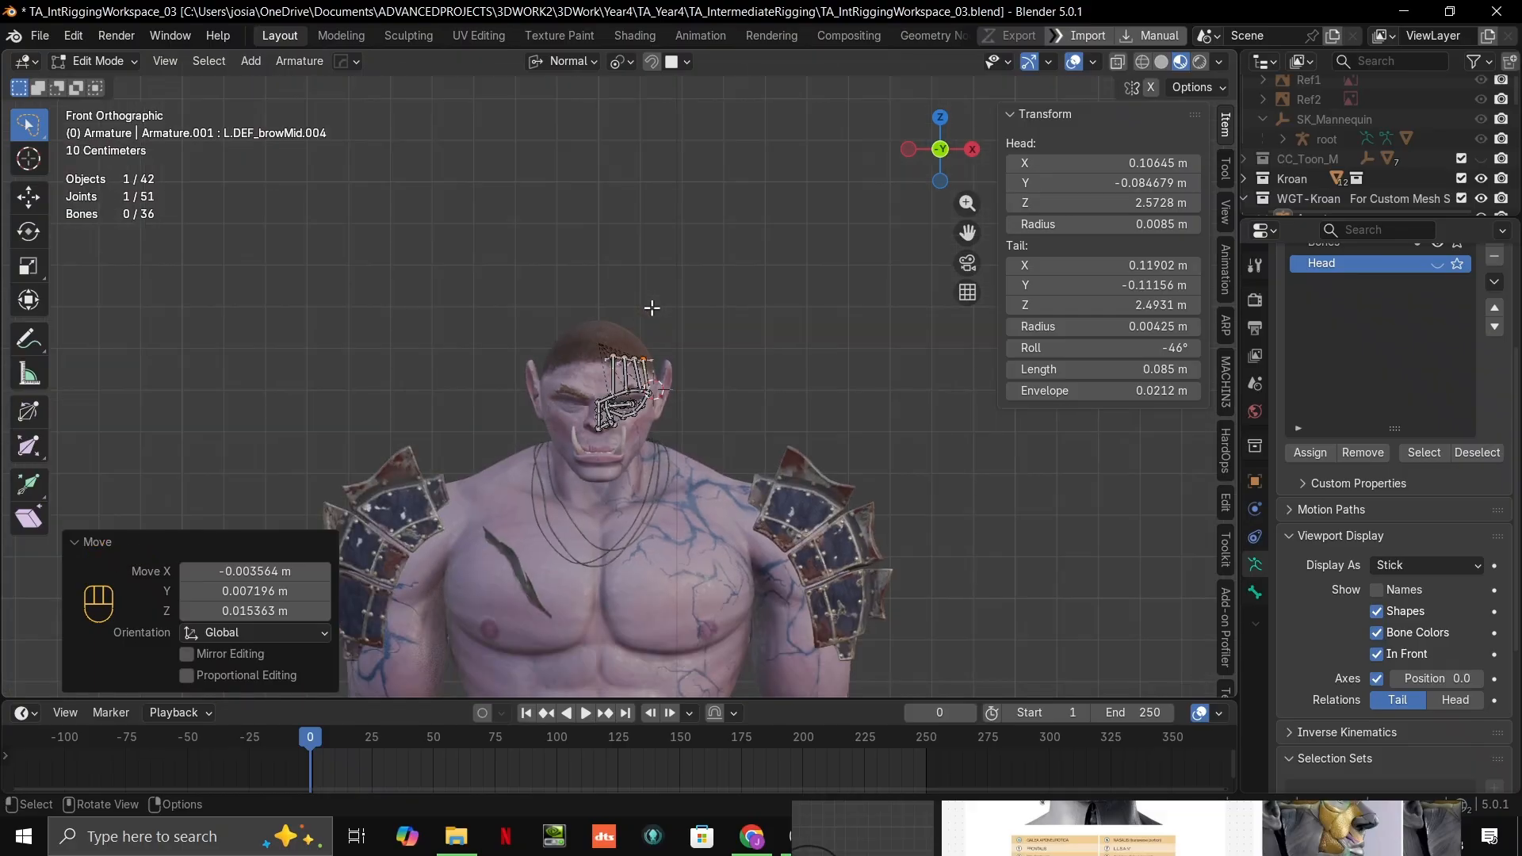
middle_click_drag(749, 321, 737, 410)
key("KP_Decimal")
scroll(698, 360, "down", 9)
scroll(740, 313, "down", 2)
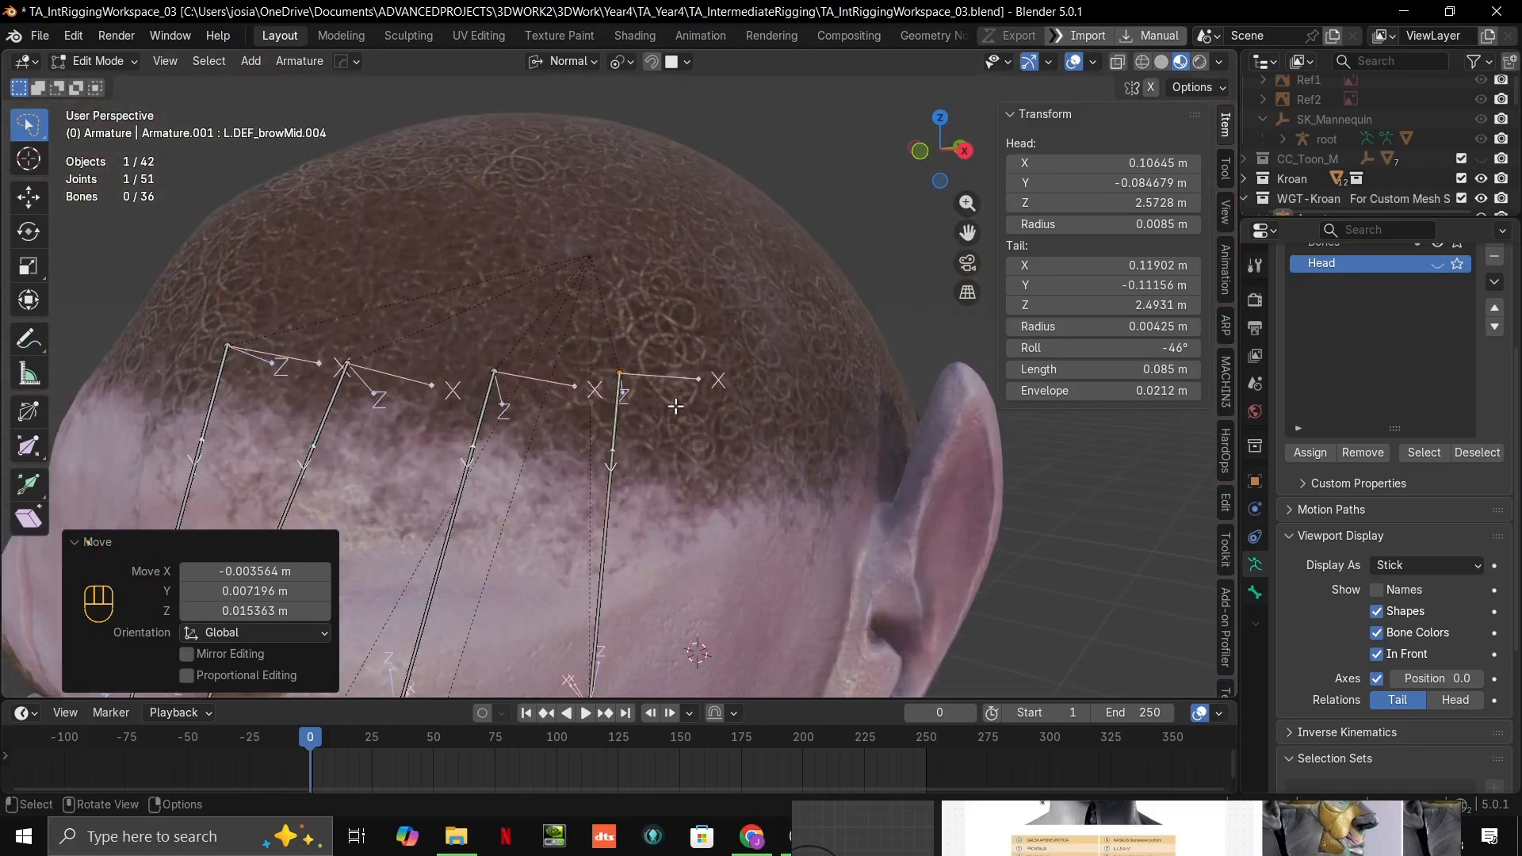
middle_click_drag(510, 351, 571, 251, "shift")
left_click(547, 274)
key("g")
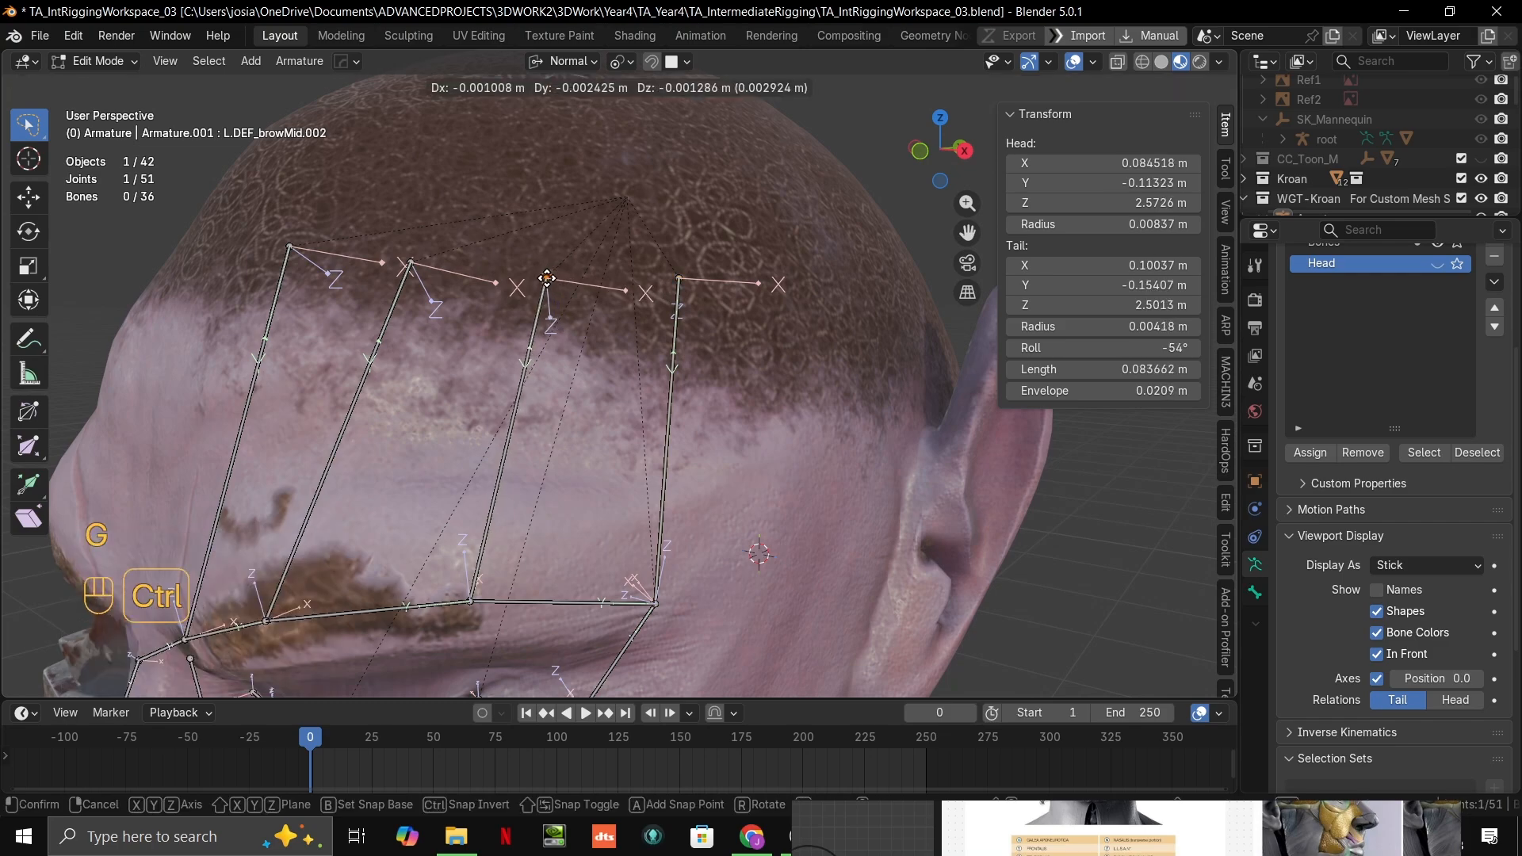
left_click(540, 277)
Step: Try a roll of 80° on the outermost forehead bone, L.DEF_browMid.004
scroll(548, 298, "down", 1)
middle_click_drag(558, 309, 759, 253)
scroll(807, 281, "up", 2)
middle_click_drag(795, 316, 635, 380, "shift")
left_click(769, 236)
left_click_drag(1102, 347, 1130, 348)
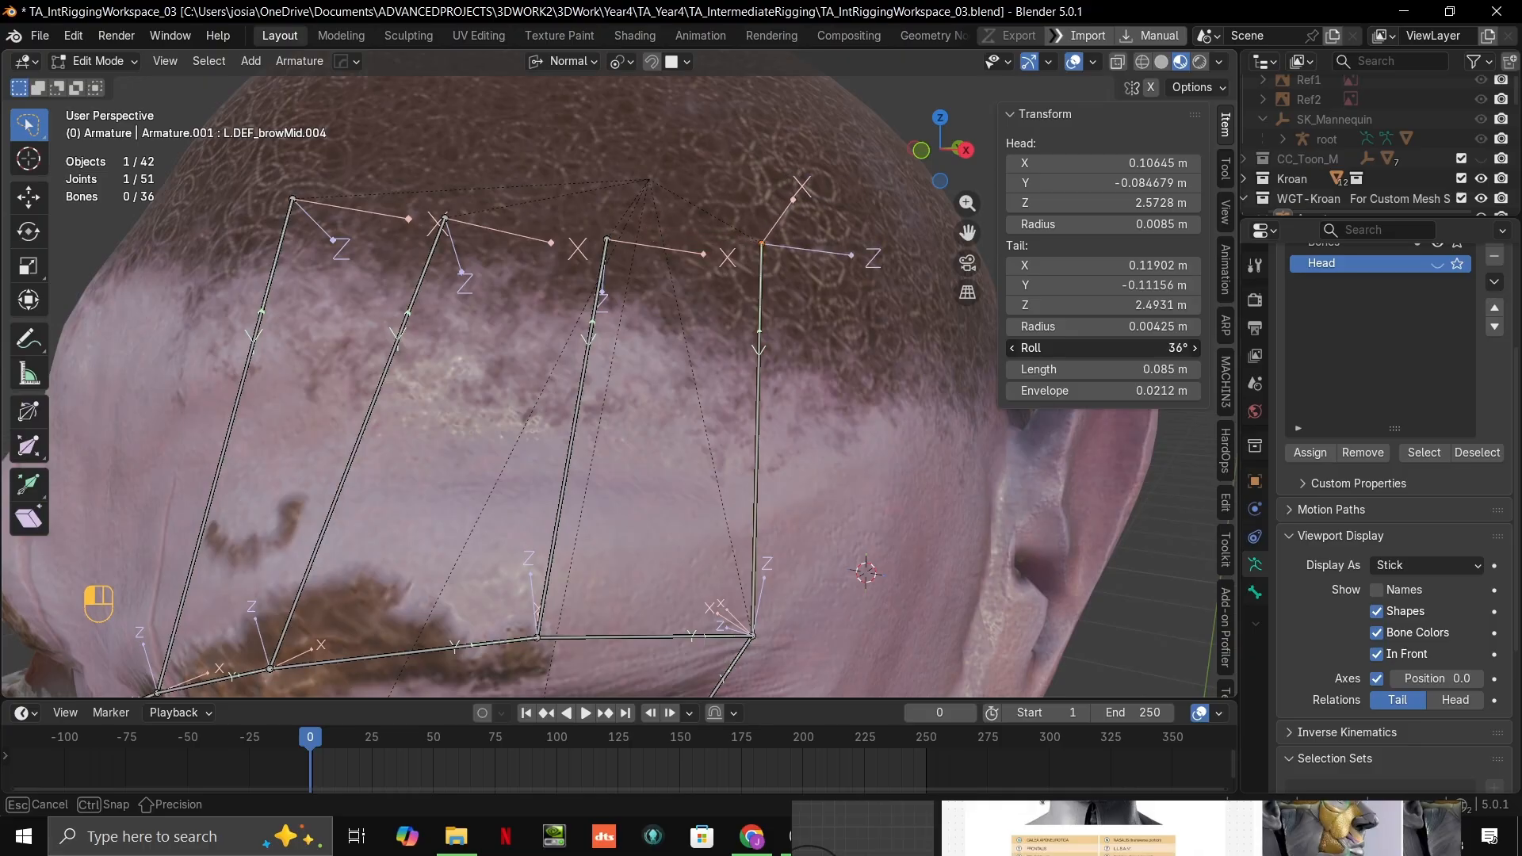
middle_click_drag(714, 333, 817, 305)
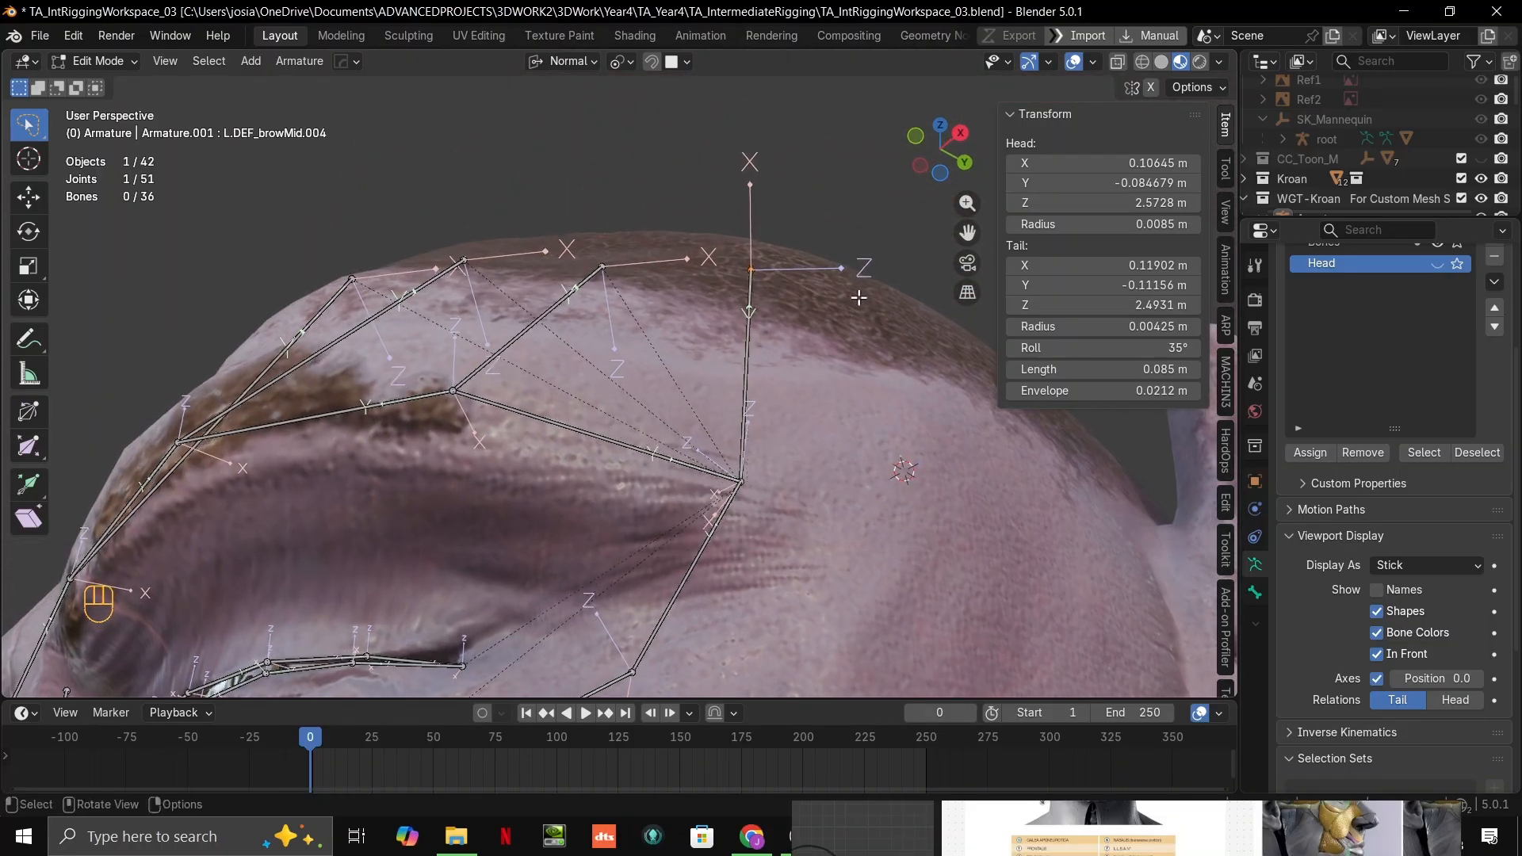
left_click_drag(1102, 347, 1189, 347)
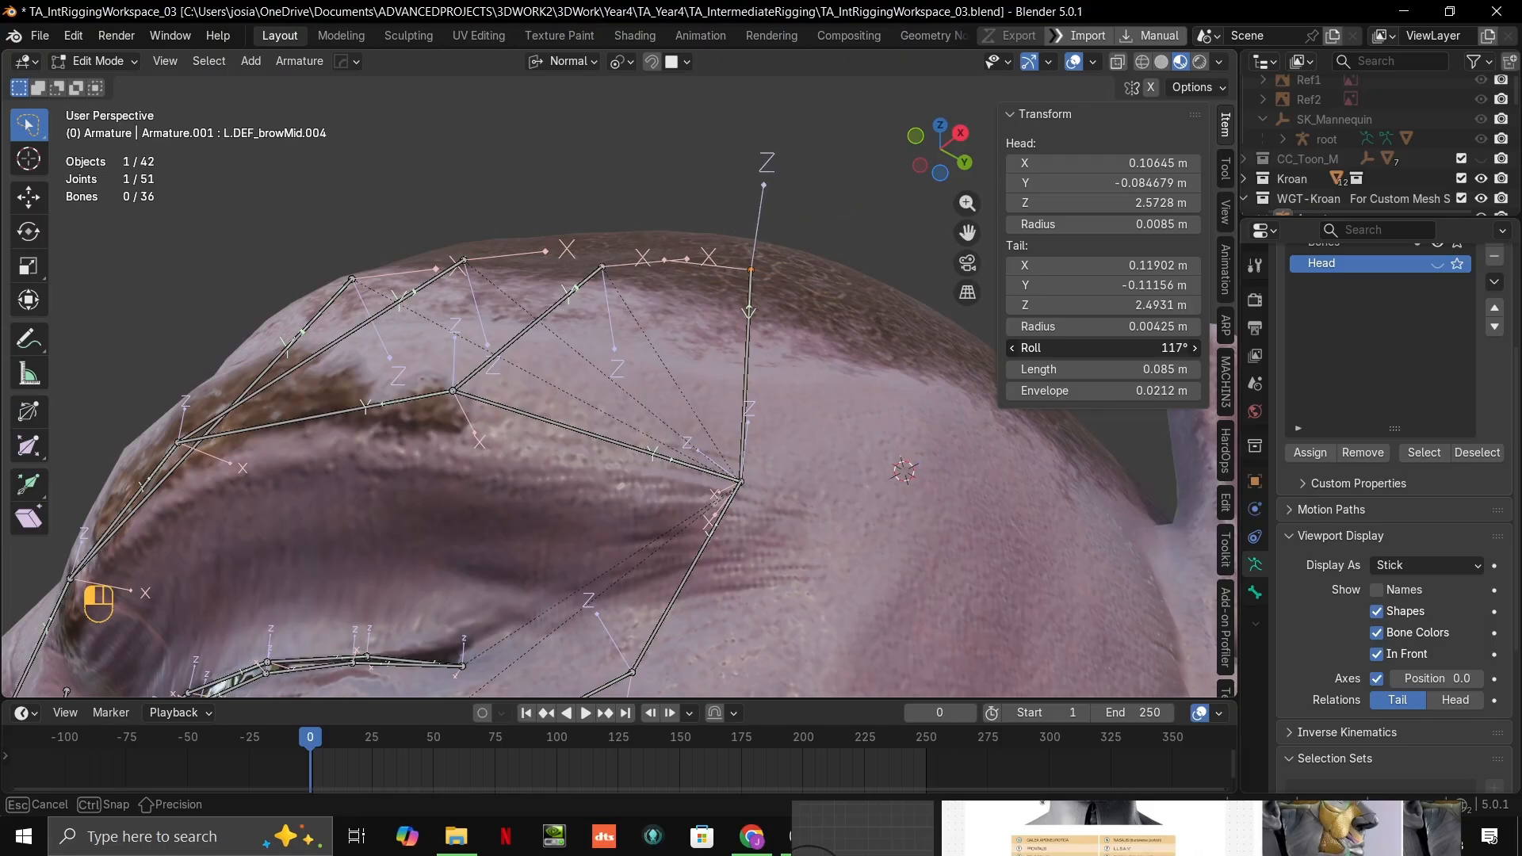
left_click_drag(1189, 348, 1147, 347)
Step: Switch to Object Mode, select the metarig, and examine how its face bones and their axes are oriented
scroll(833, 343, "down", 3)
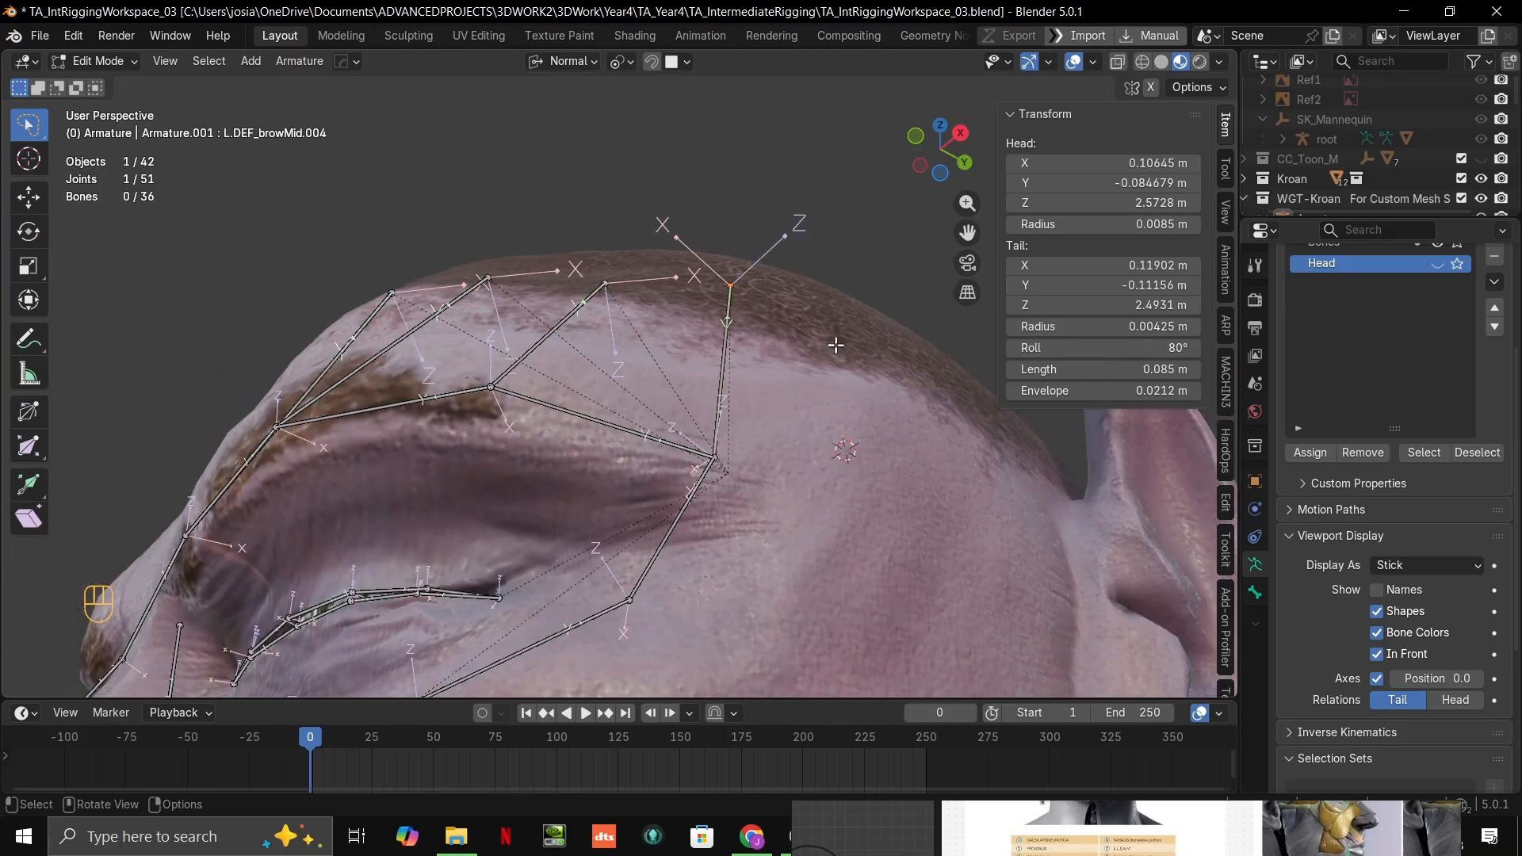
middle_click_drag(833, 343, 724, 533)
scroll(724, 533, "down", 3)
key("ctrl+Tab")
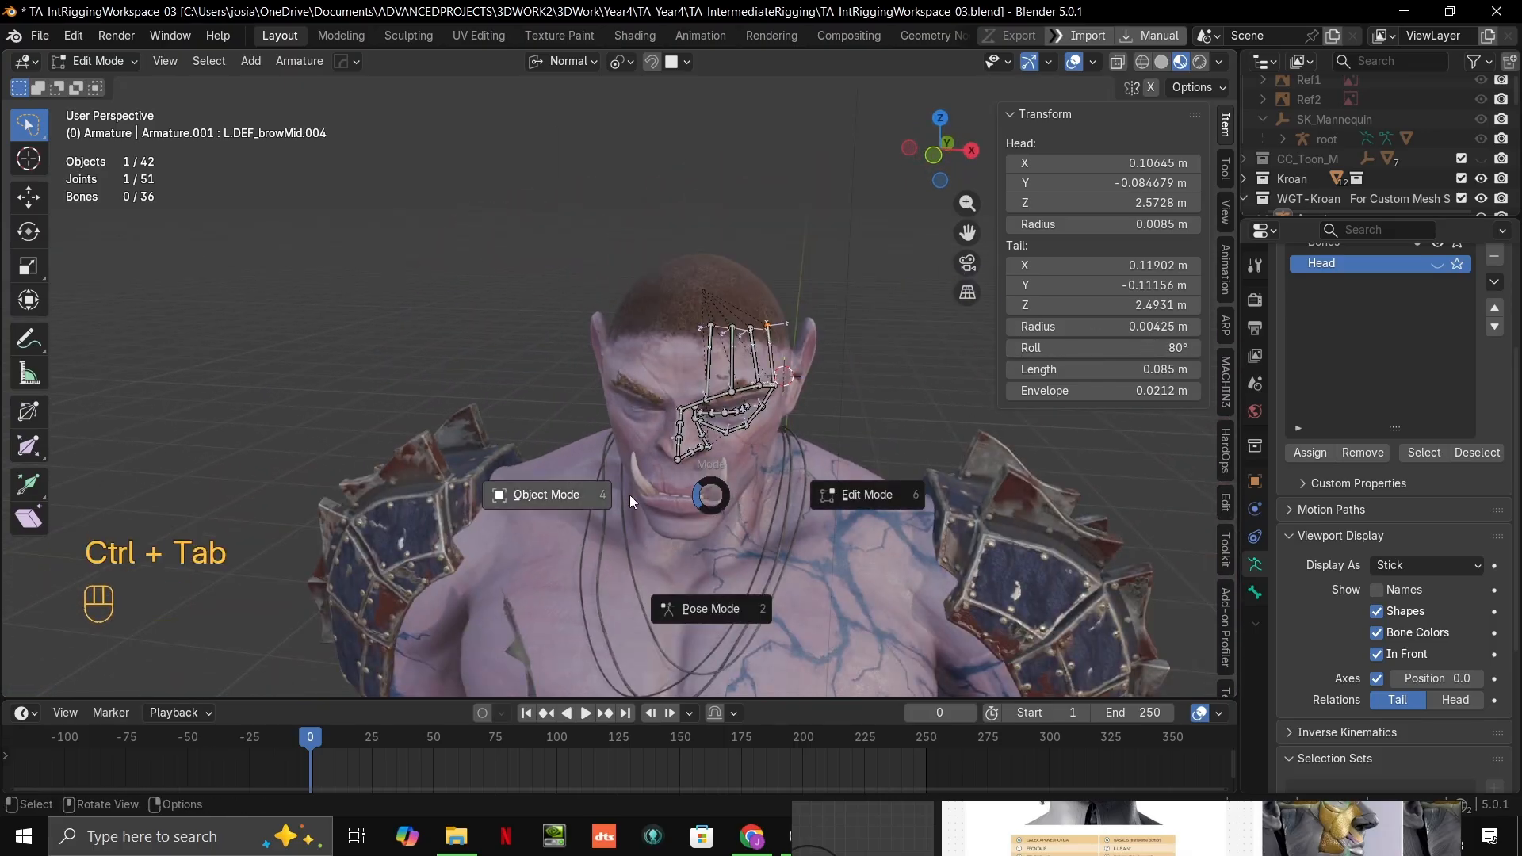
left_click(547, 483)
middle_click_drag(547, 483, 635, 266, "shift")
left_click(518, 435)
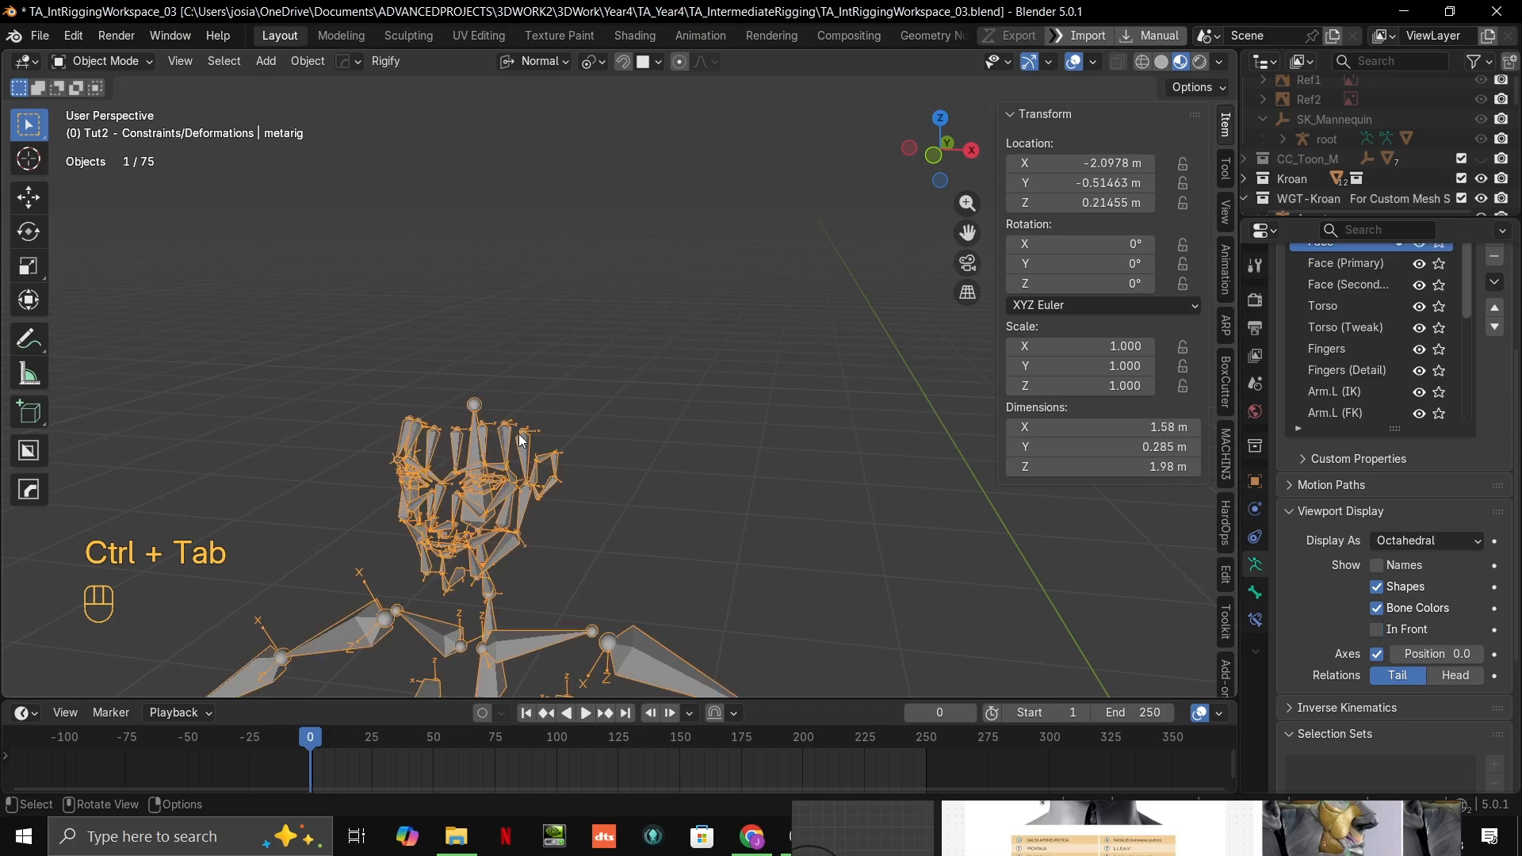
scroll(520, 431, "up", 4)
middle_click_drag(520, 430, 630, 176)
scroll(558, 216, "down", 8)
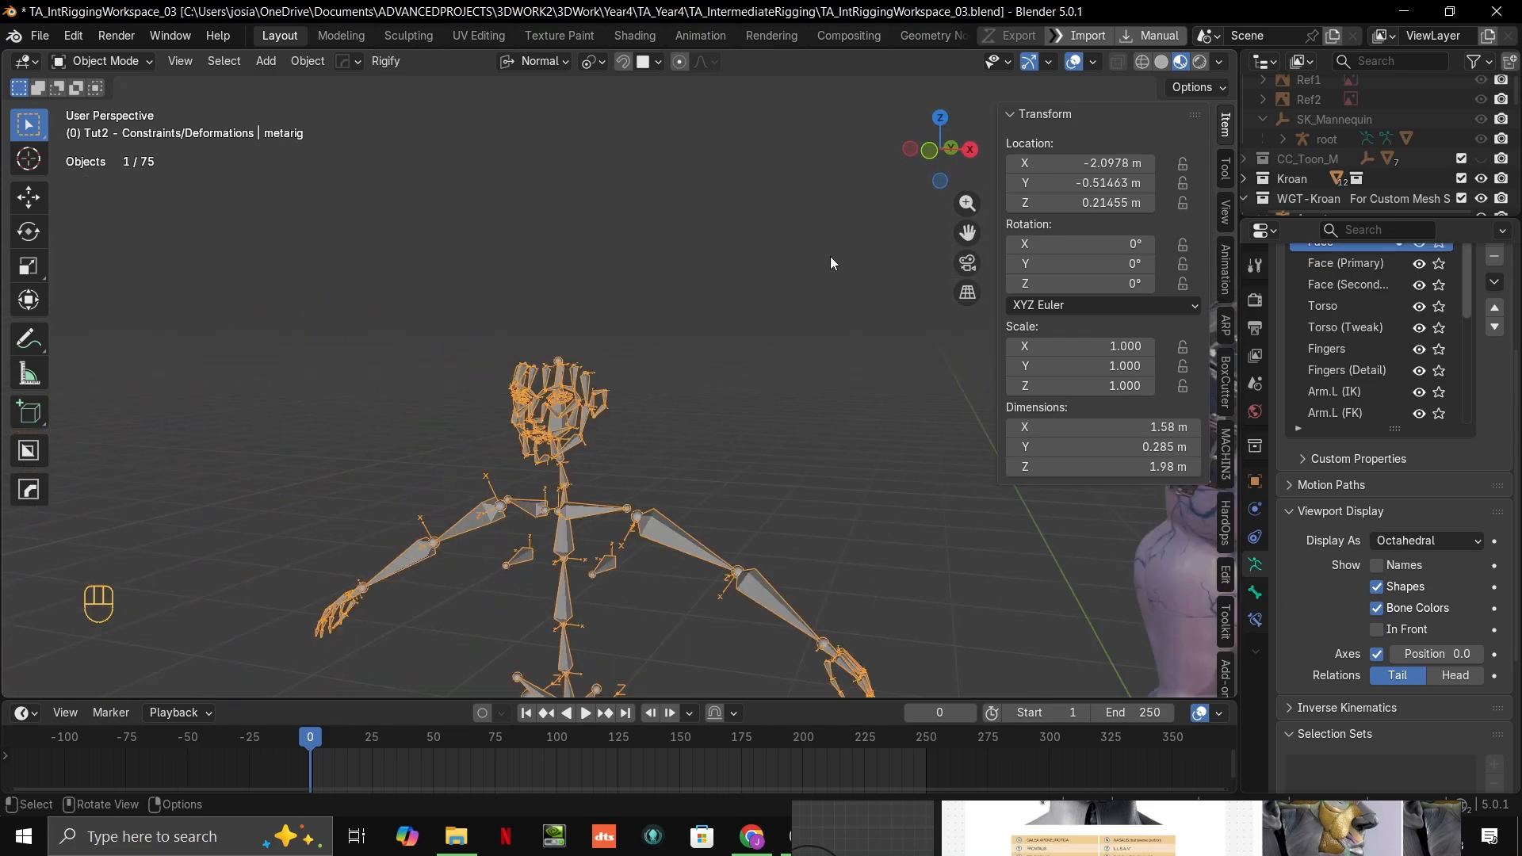
middle_click_drag(830, 256, 1005, 454, "shift")
scroll(396, 365, "up", 4)
middle_click_drag(384, 362, 709, 374, "shift")
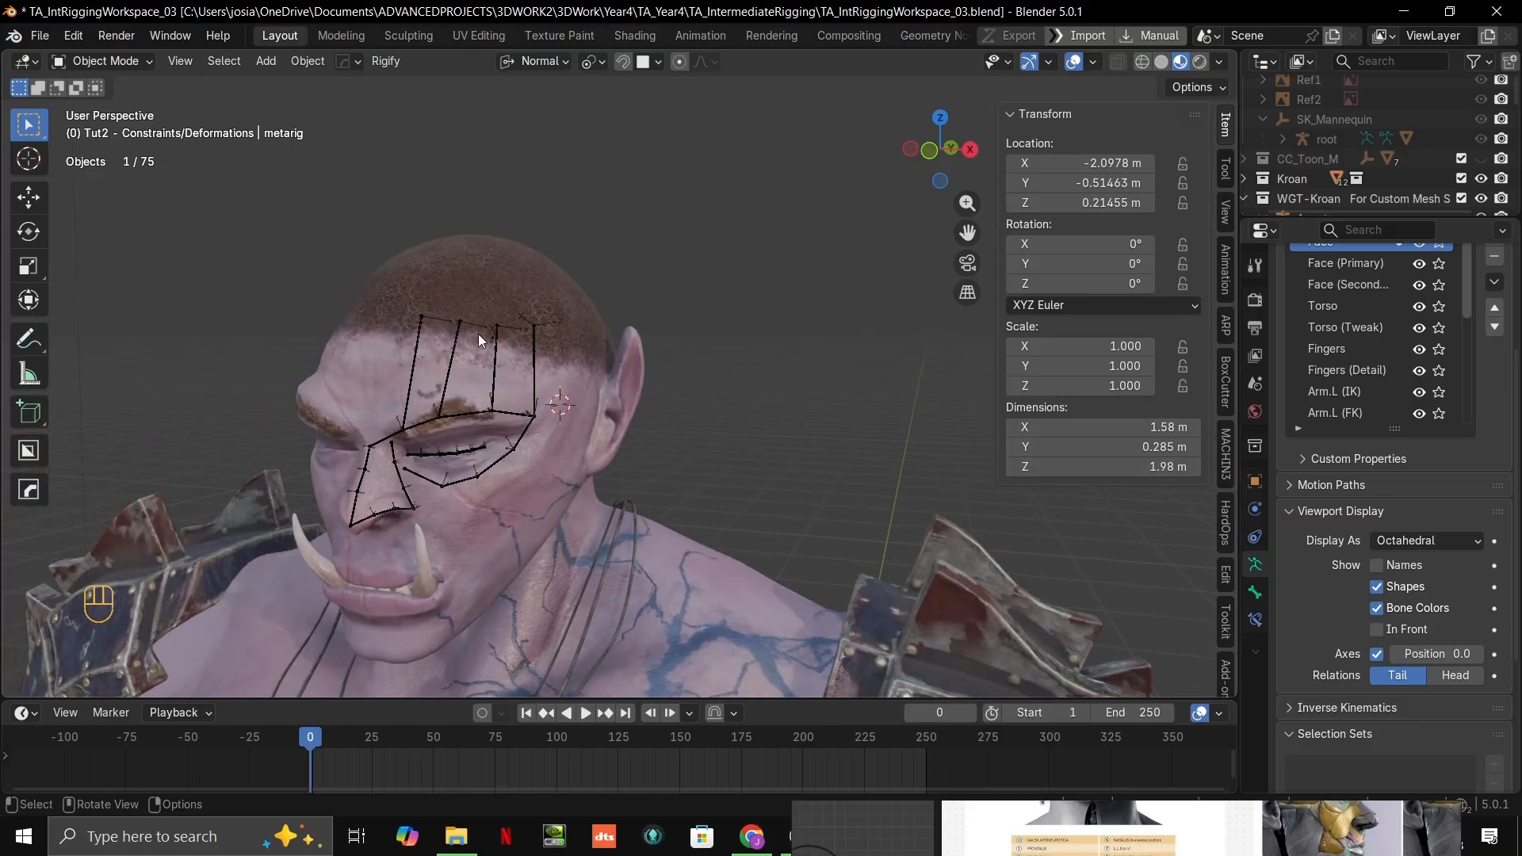
Step: Return to editing the orc's face armature and set the roll of L.DEF_browMid.004 to 20°
left_click(503, 328)
scroll(511, 327, "up", 7)
scroll(517, 327, "down", 2)
key("Tab")
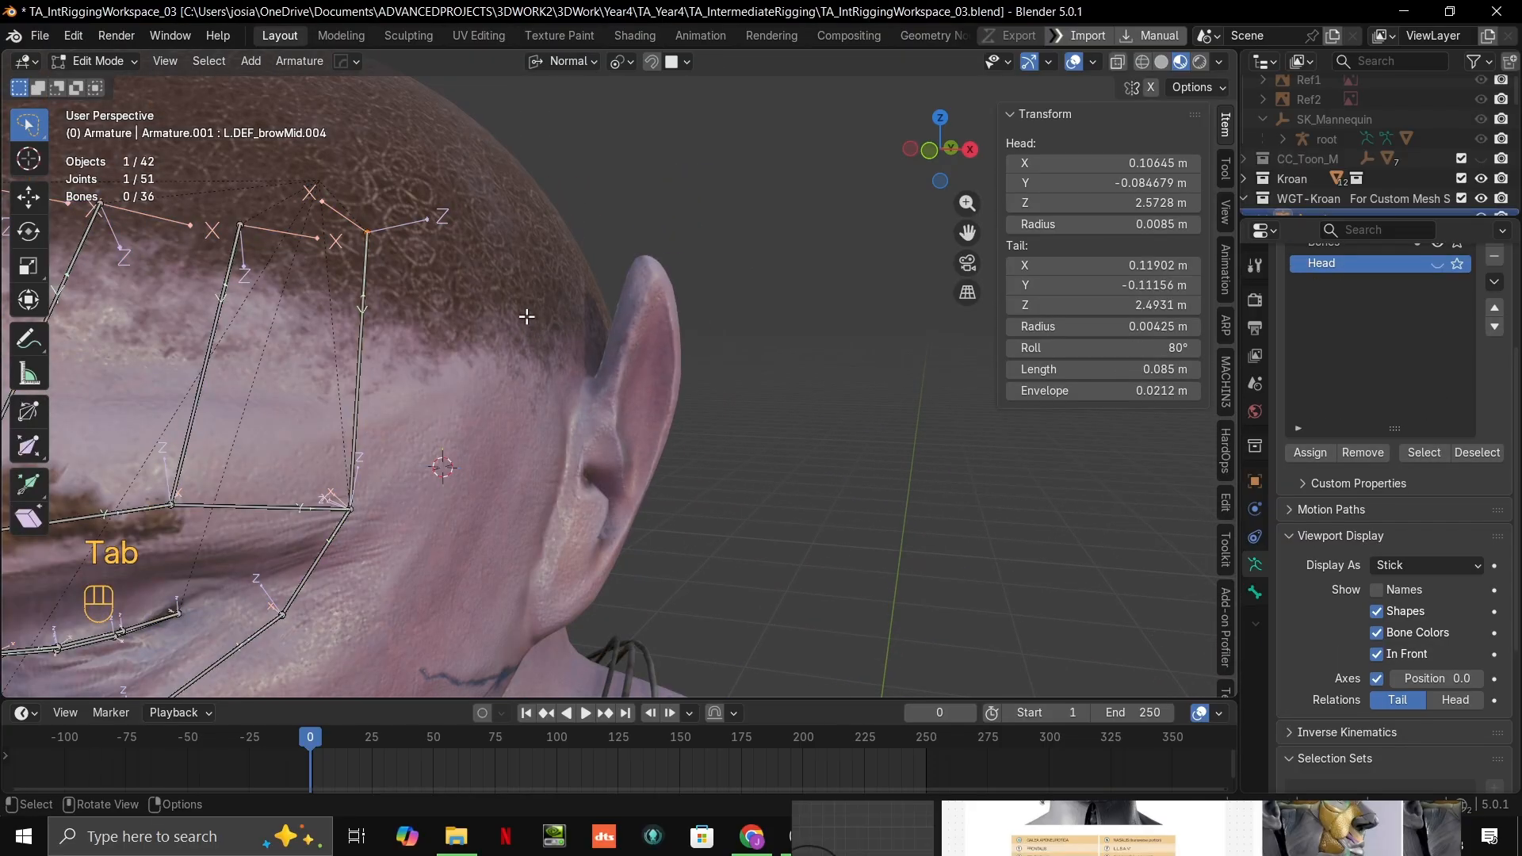
scroll(775, 425, "up", 8)
scroll(620, 376, "down", 7)
left_click(635, 400)
middle_click_drag(647, 401, 629, 378)
scroll(629, 379, "up", 1)
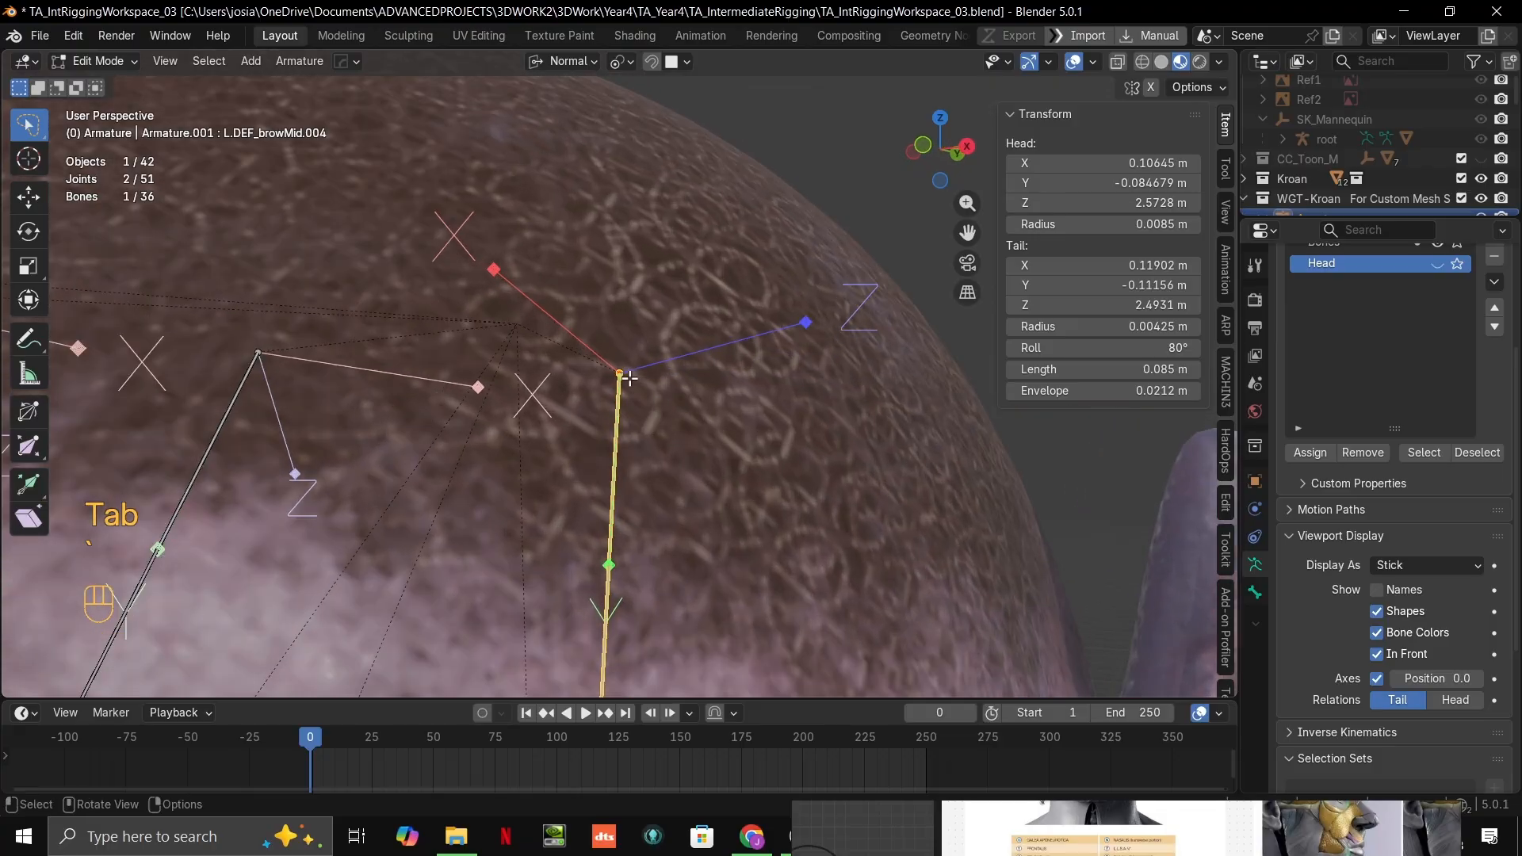
left_click_drag(1107, 349, 1045, 348)
middle_click_drag(850, 425, 872, 355)
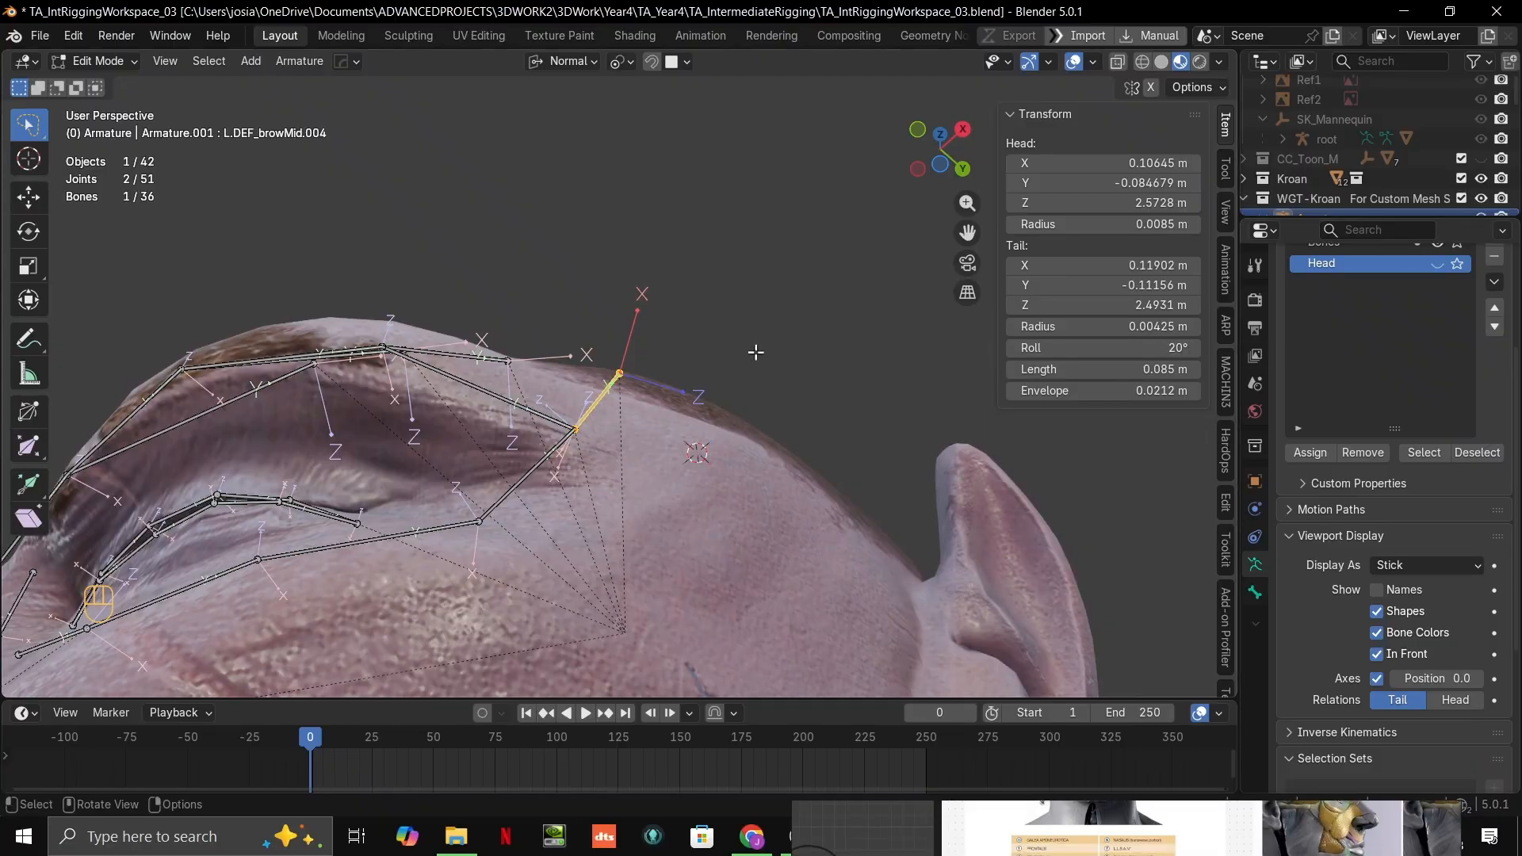
Step: Set the roll of L.DEF_browMid.002 to 26° so its axes follow the scalp surface
middle_click_drag(754, 350, 523, 380)
left_click(520, 359)
left_click_drag(1110, 348, 1110, 348)
scroll(629, 400, "up", 4)
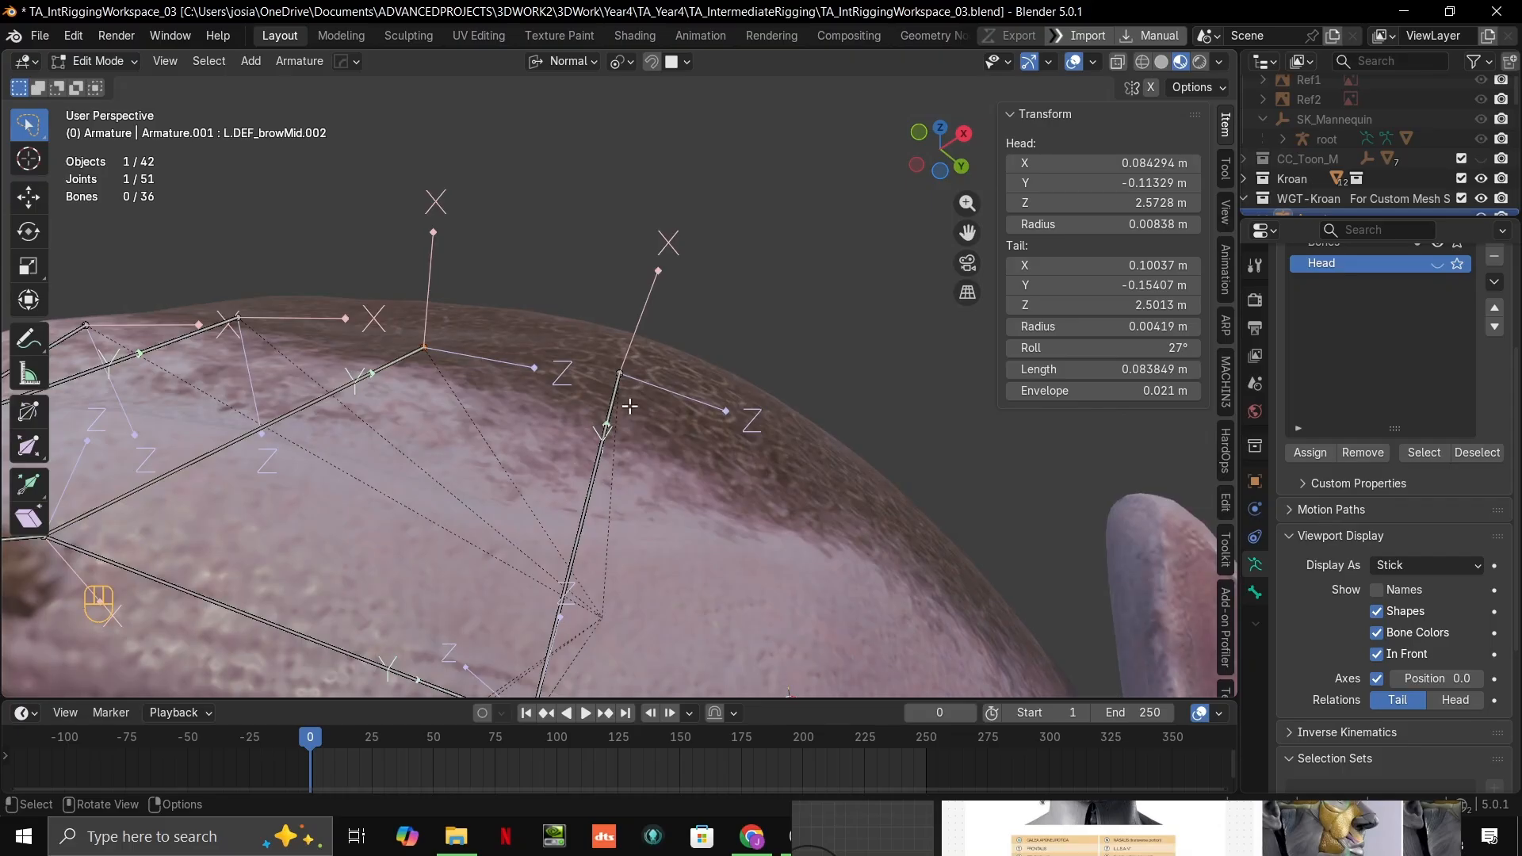
middle_click_drag(629, 405, 896, 372, "shift")
left_click_drag(1138, 348, 1138, 348)
middle_click_drag(676, 422, 626, 432)
middle_click_drag(626, 433, 762, 362, "shift")
middle_click_drag(841, 310, 823, 241)
middle_click_drag(823, 242, 734, 313, "shift")
middle_click_drag(733, 313, 750, 364)
left_click_drag(1138, 348, 1156, 348)
Step: Set the roll of L.DEF_browMid.001 to 41° and that of L.DEF_browMid.003 to 59°
middle_click_drag(658, 333, 634, 299)
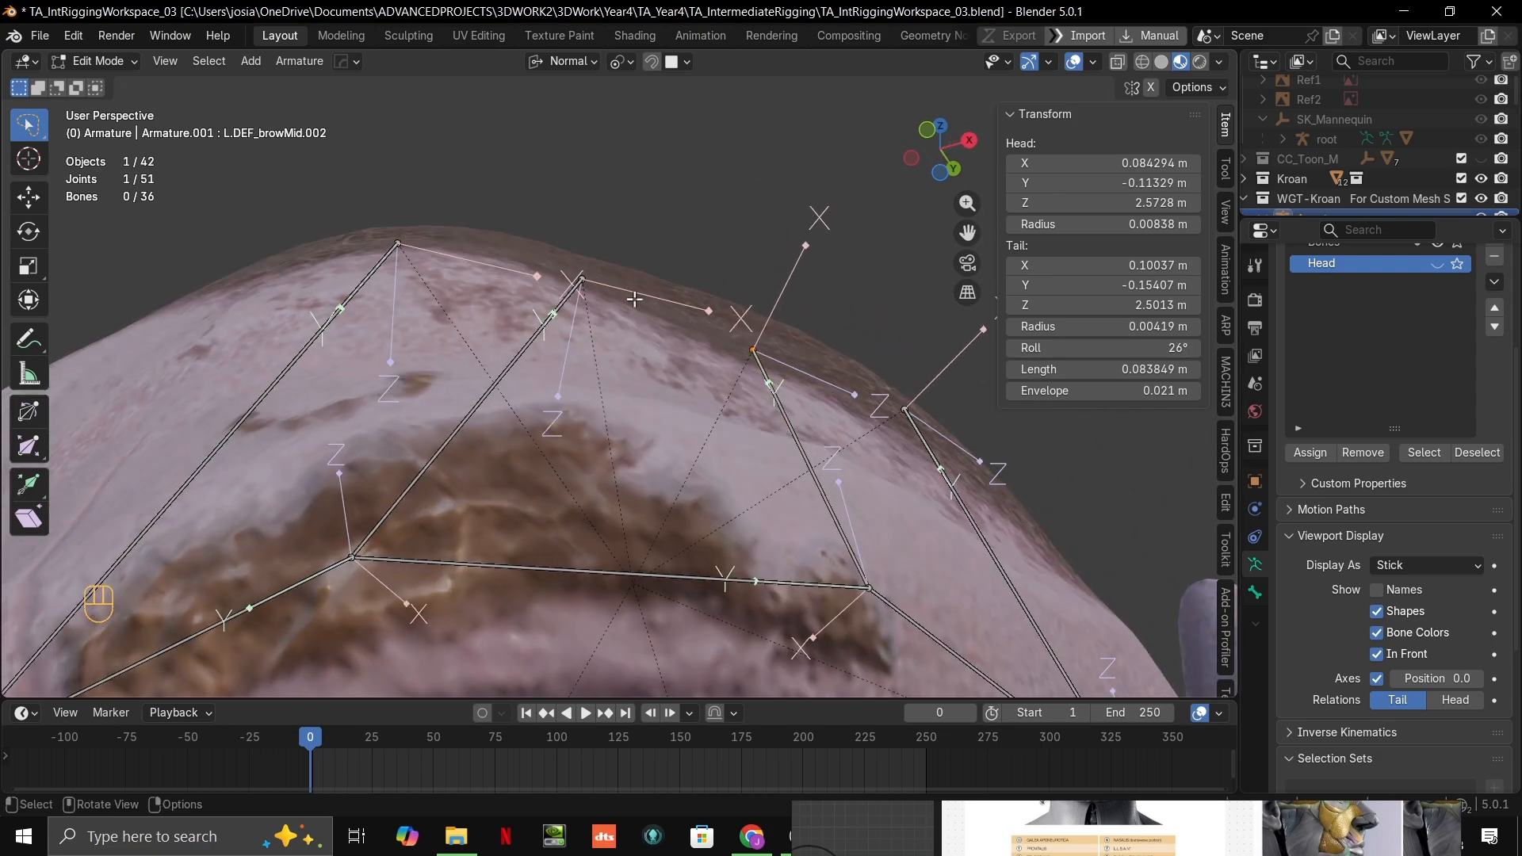
left_click(579, 276)
mouse_move(1110, 348)
left_mouse_down()
mouse_move(1150, 348)
mouse_move(1135, 348)
left_mouse_up()
middle_click_drag(444, 271, 566, 325, "shift")
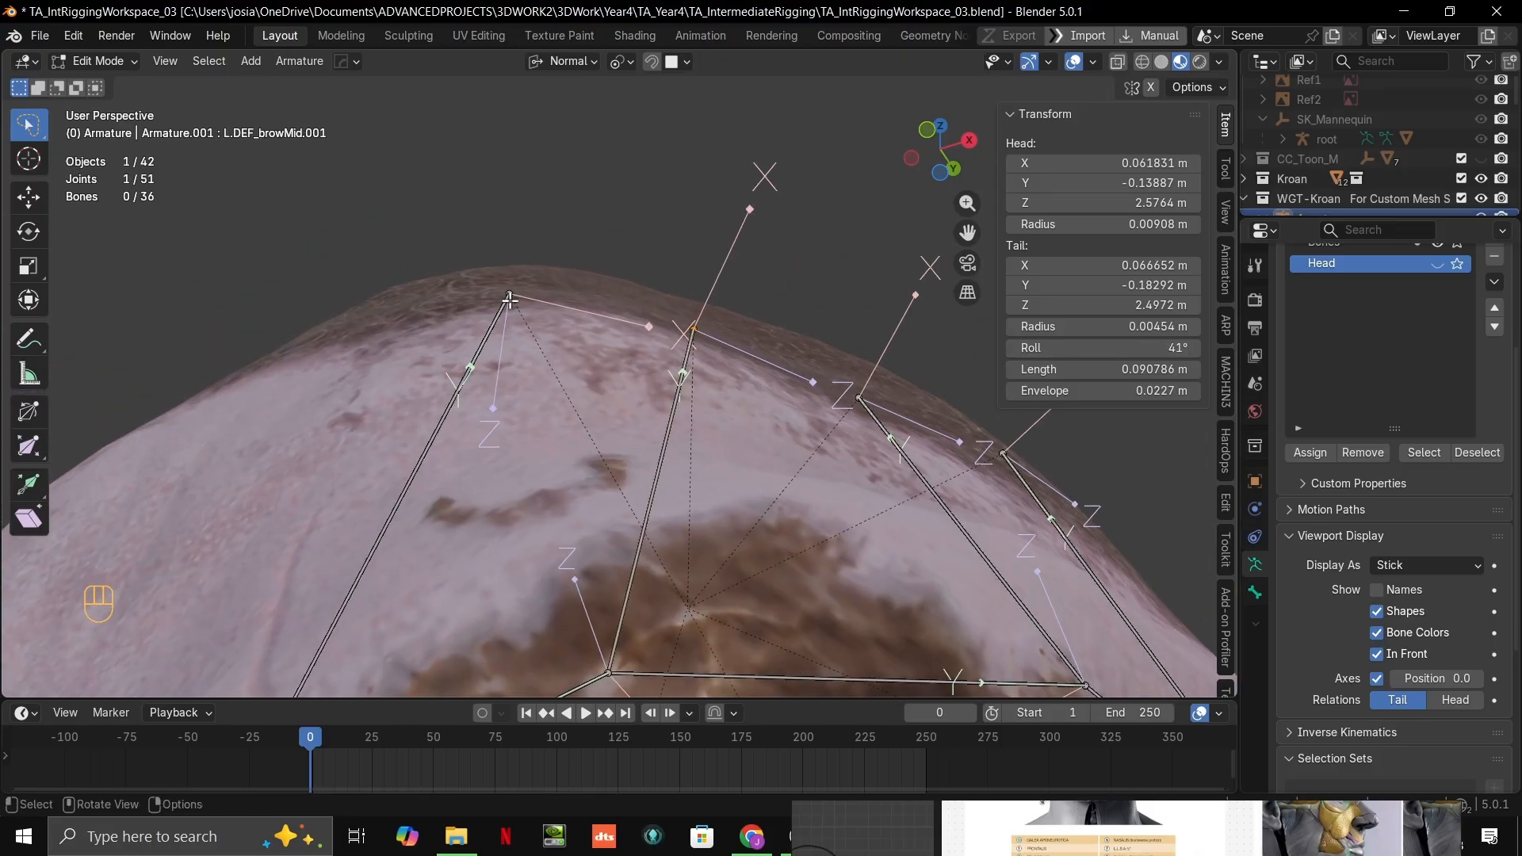
left_click(510, 299)
left_click_drag(1126, 348, 1151, 348)
middle_click_drag(555, 444, 715, 470)
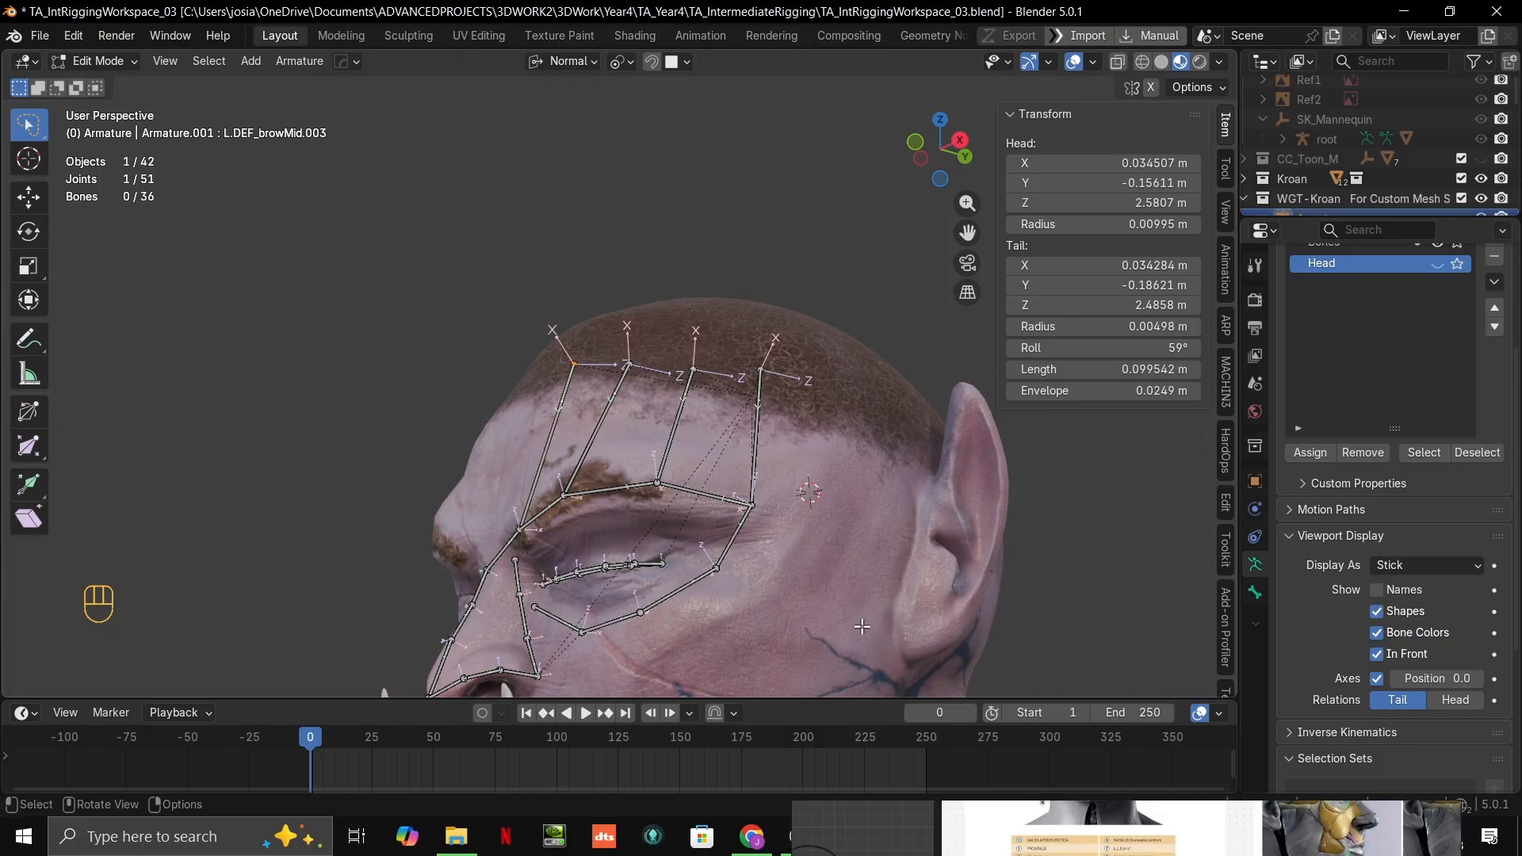
middle_click_drag(862, 627, 819, 472)
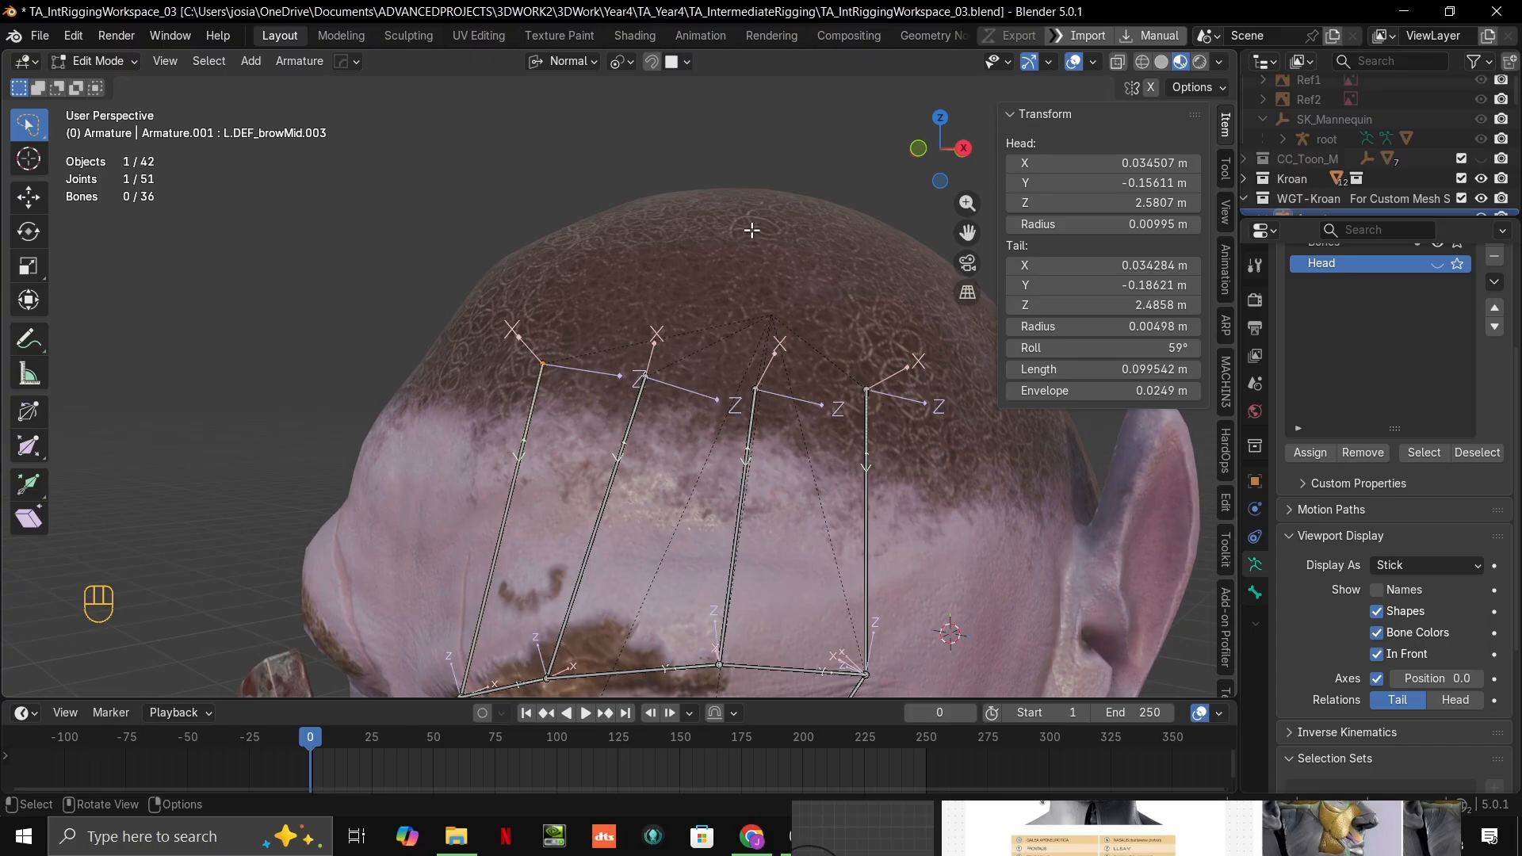
Step: Save the current rigging file
key("ctrl+s")
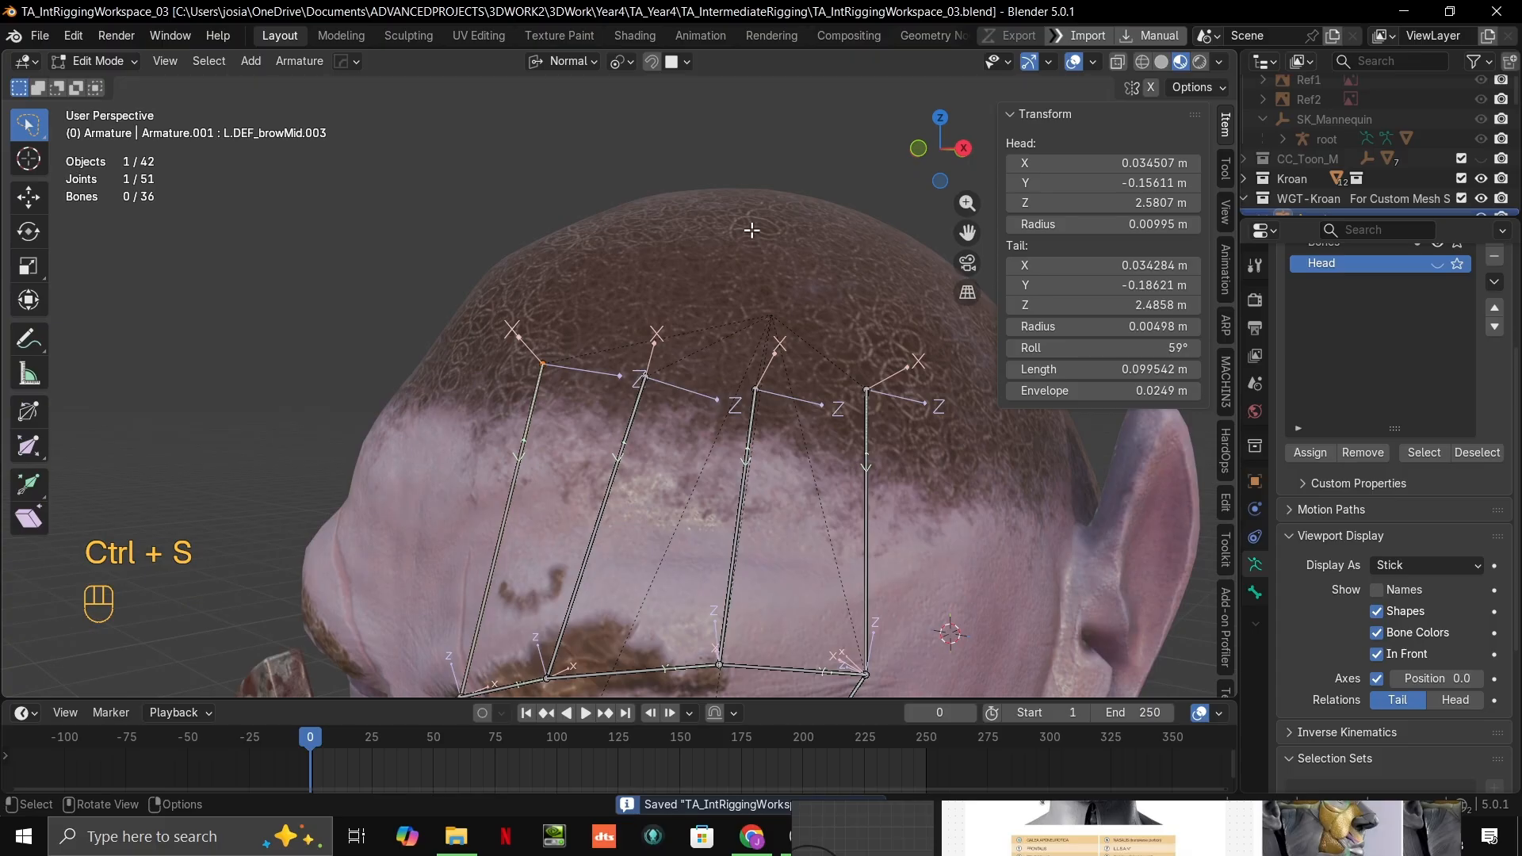
key("alt+Tab")
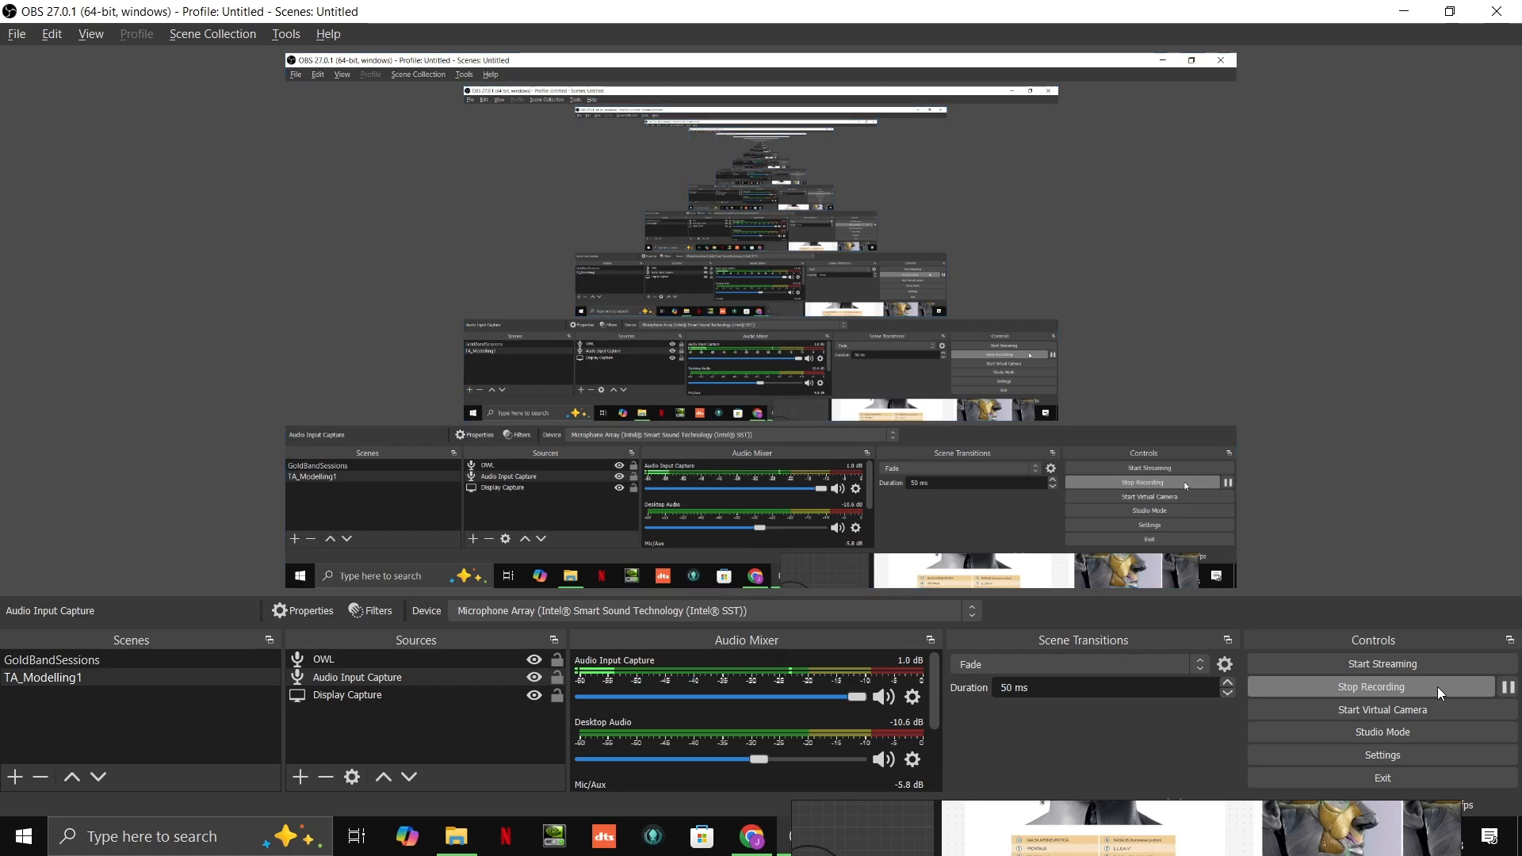
key("alt+Tab")
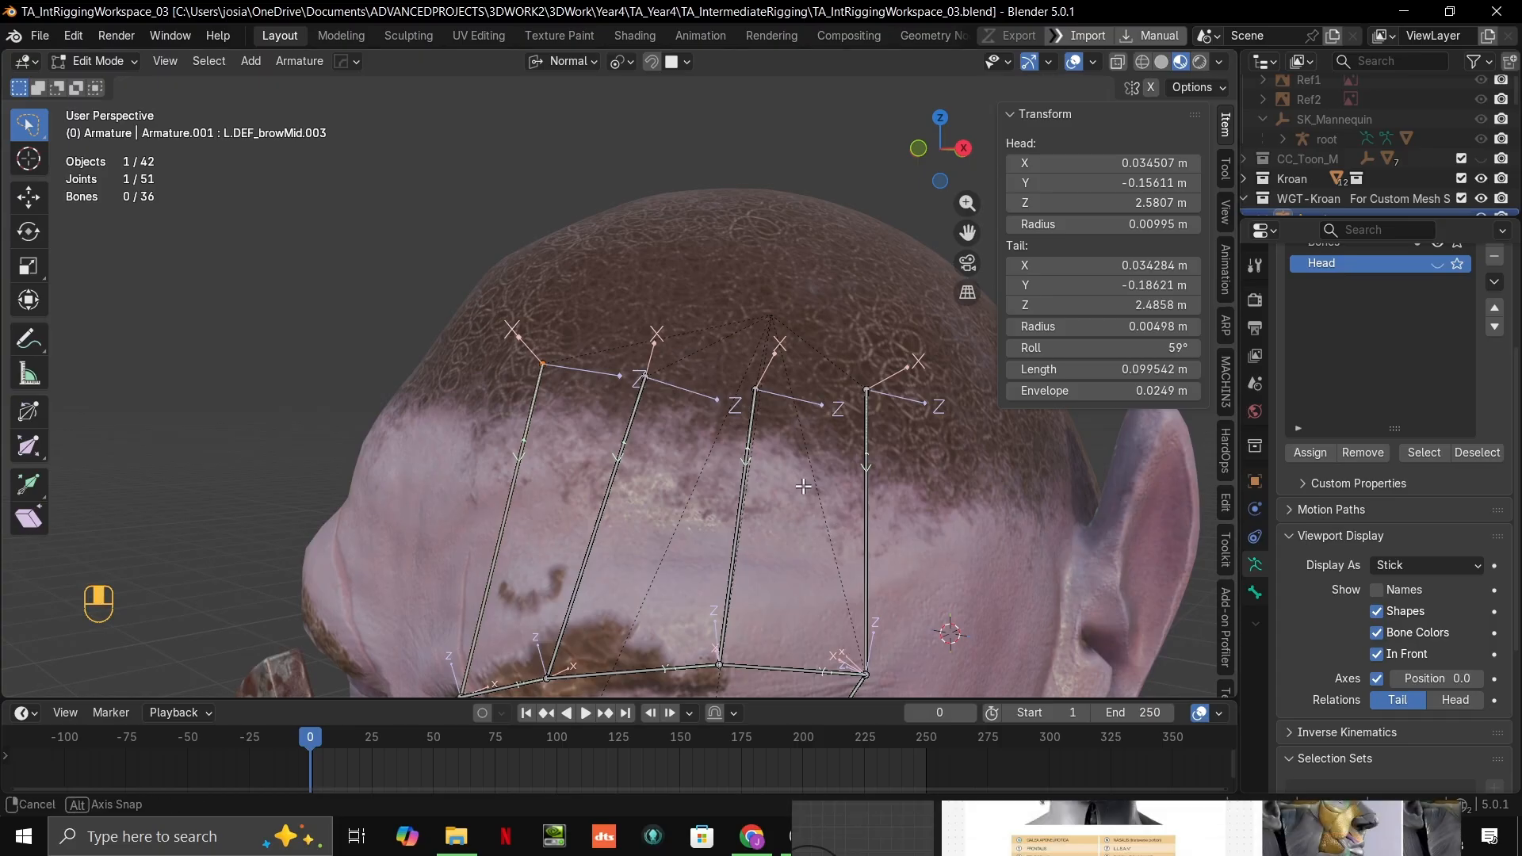
Step: Move the mid-eyebrow joint at the tail of L.DEF_eyebrow.002 about 0.0043 m in X and 0.0026 m in Y
scroll(809, 448, "up", 2)
mouse_move(803, 486)
middle_mouse_down()
mouse_move(809, 448)
mouse_move(864, 380)
mouse_move(747, 438)
mouse_move(780, 385)
mouse_move(812, 383)
mouse_move(810, 460)
middle_mouse_up()
scroll(811, 476, "down", 3)
middle_click_drag(817, 523, 853, 388, "shift")
middle_click_drag(852, 389, 781, 349)
middle_click_drag(781, 349, 773, 325)
scroll(634, 389, "up", 2)
middle_click_drag(597, 401, 667, 402)
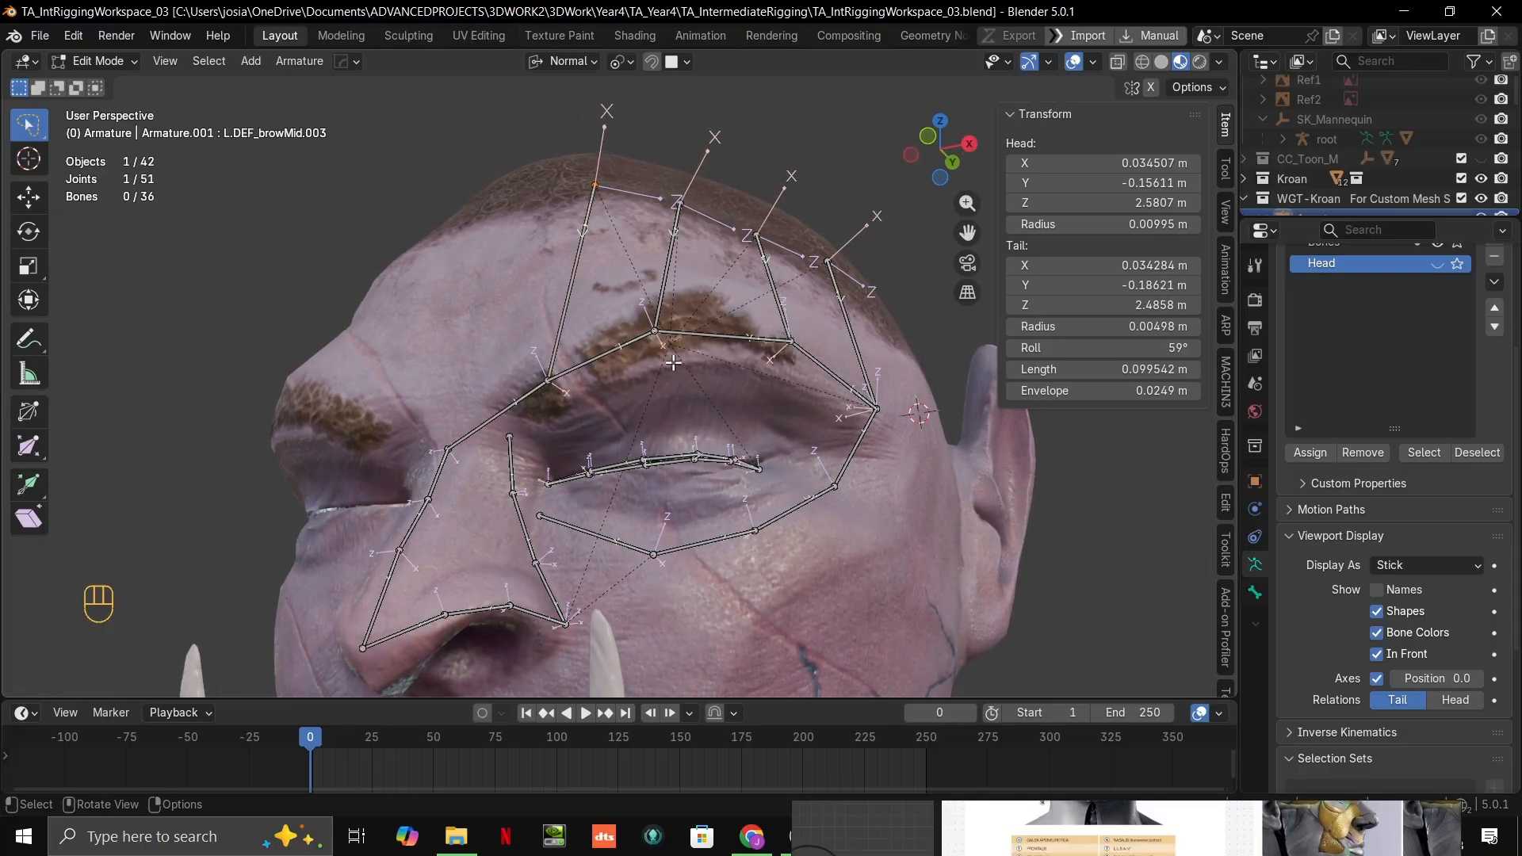
scroll(655, 369, "up", 4)
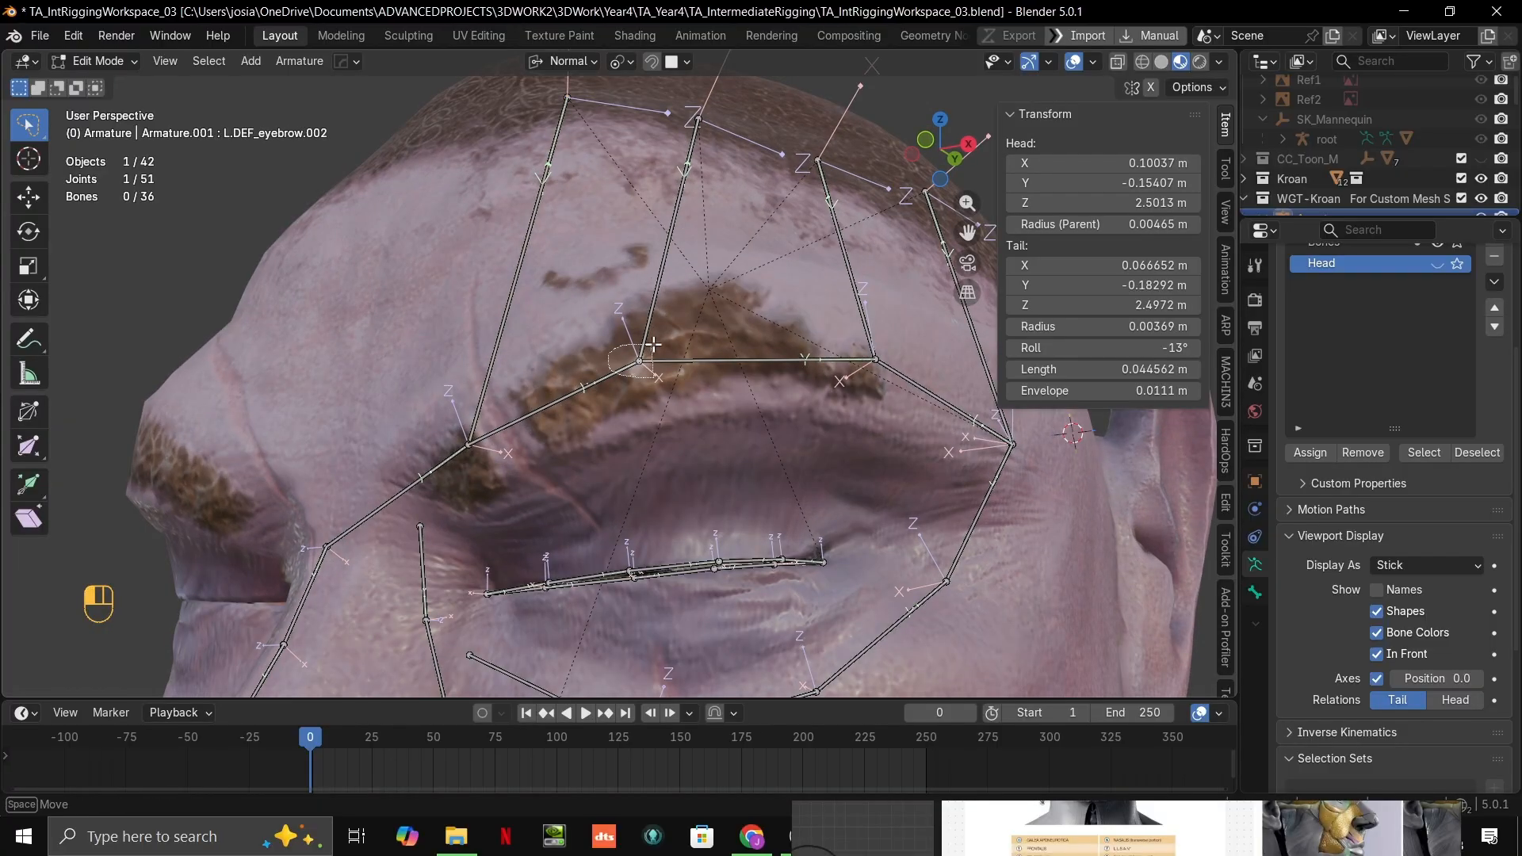
scroll(653, 344, "up", 1)
key("t")
key("t")
key("g")
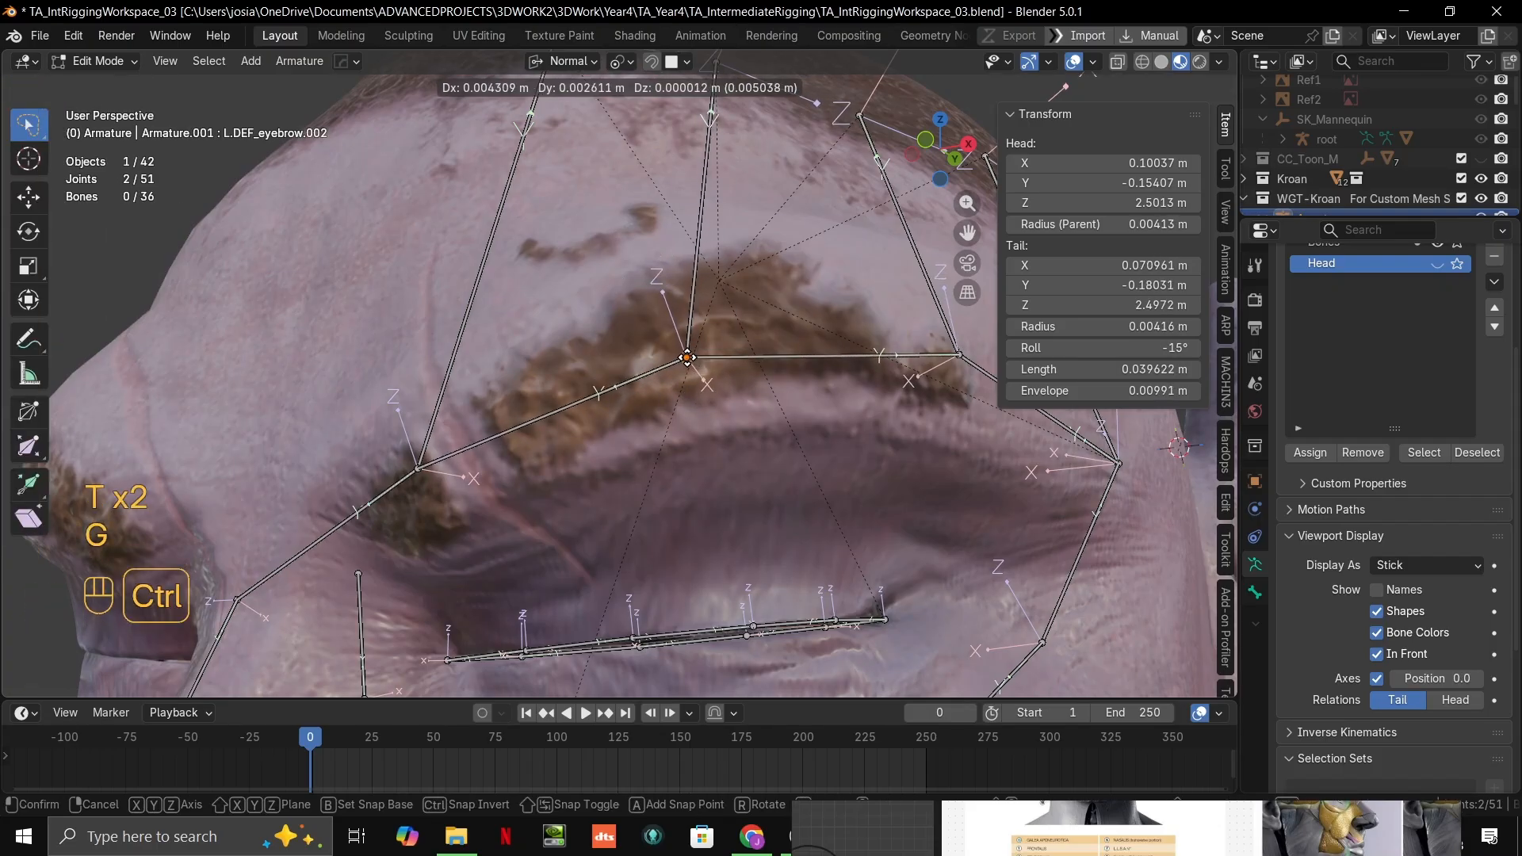
left_click(687, 357)
scroll(721, 371, "down", 4)
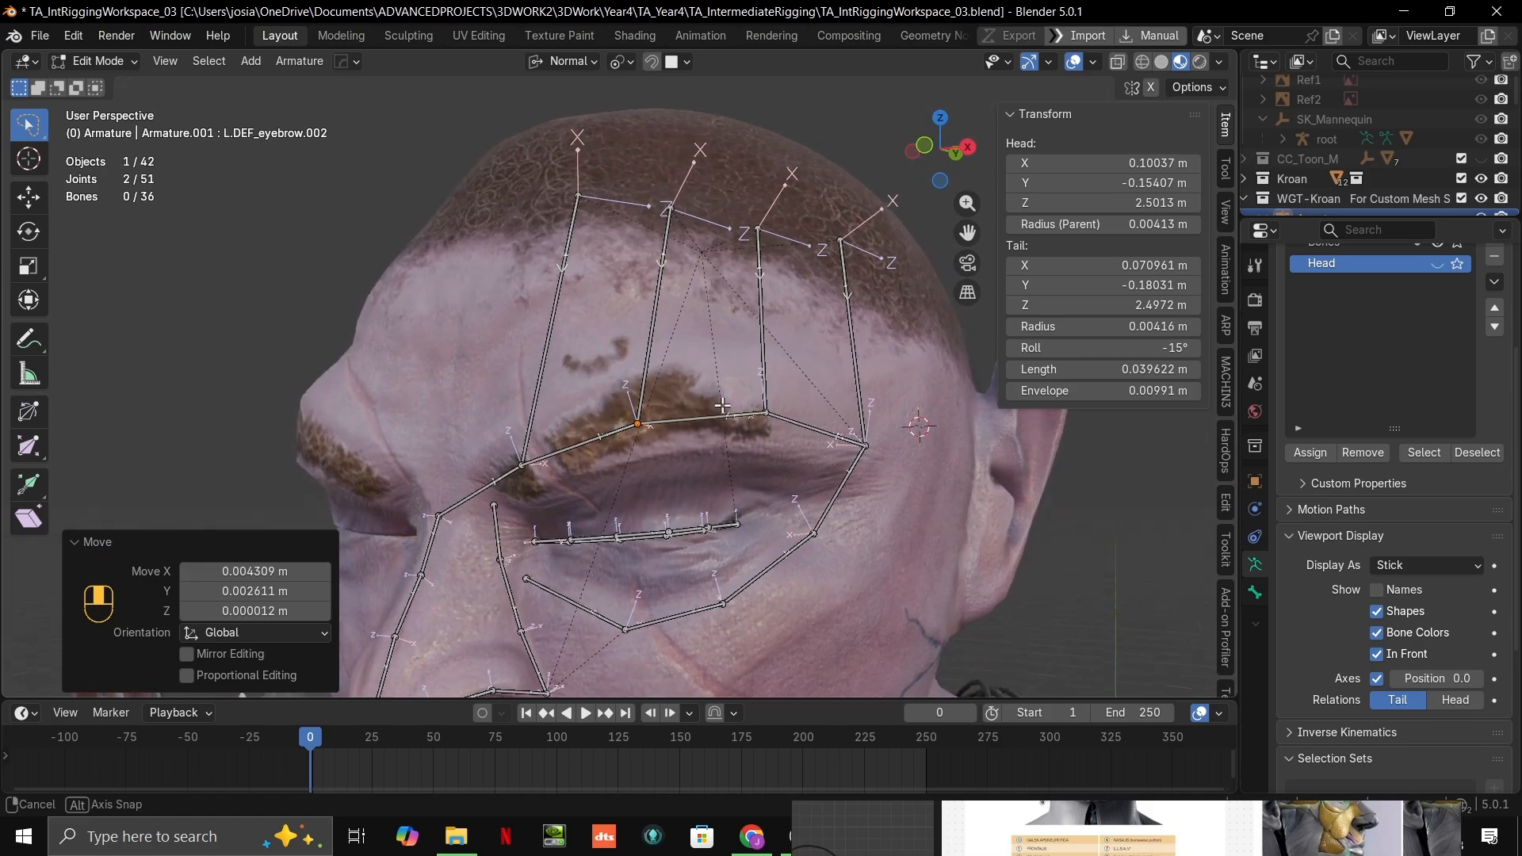
Step: Examine the orc's nose, cheek and mouth areas still lacking bones, and switch the face armature to Pose Mode
middle_click_drag(761, 382, 703, 310, "shift")
scroll(706, 444, "up", 4)
scroll(741, 478, "down", 2)
scroll(634, 496, "up", 3)
scroll(623, 496, "down", 4)
scroll(706, 474, "down", 3)
scroll(712, 410, "up", 2)
scroll(711, 341, "up", 2)
scroll(757, 345, "down", 3)
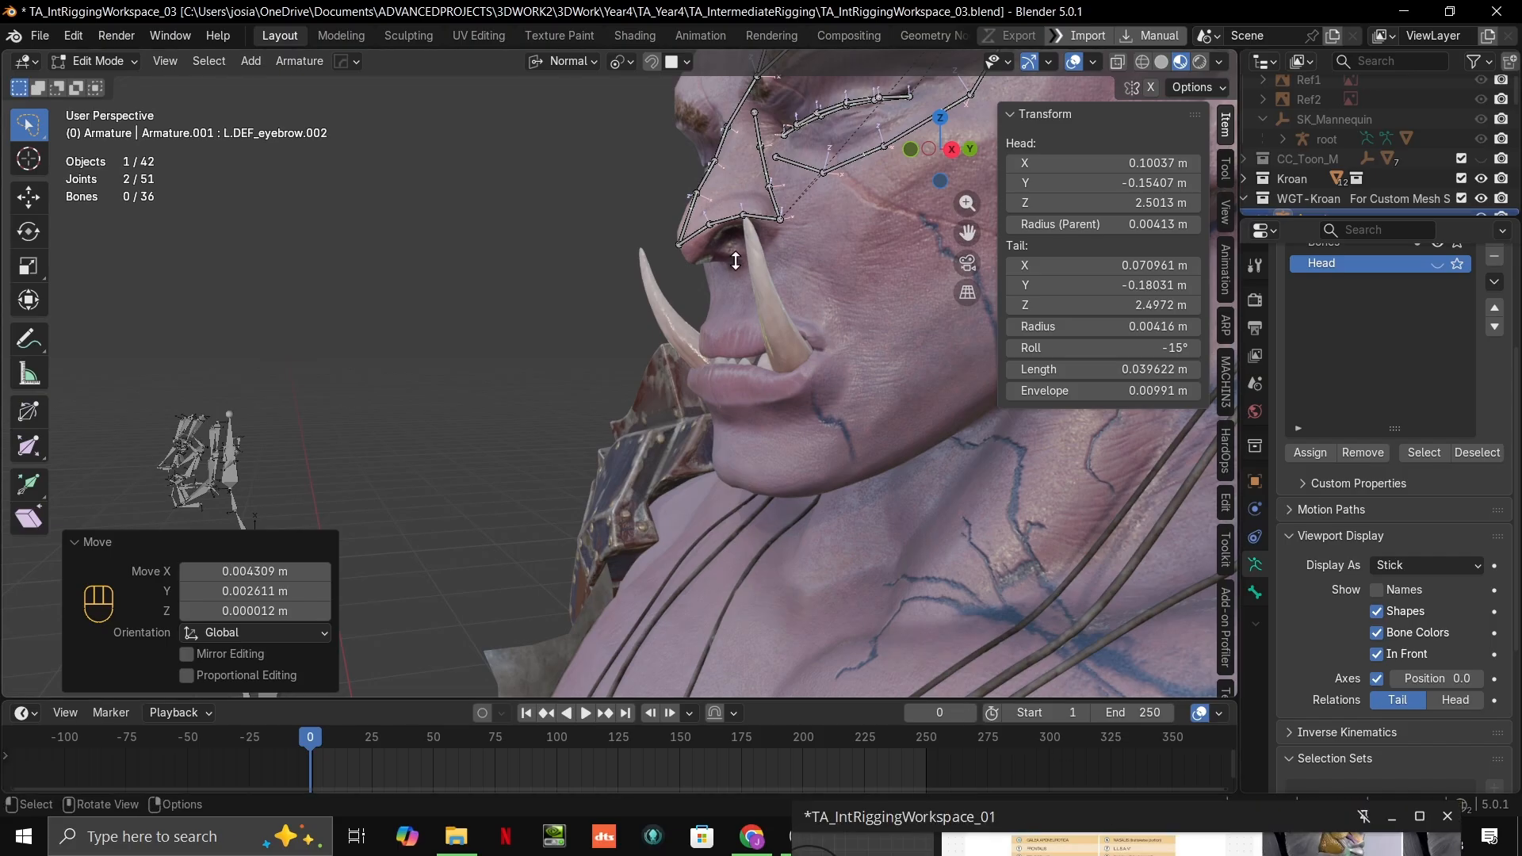
scroll(760, 327, "down", 3)
middle_click_drag(760, 326, 743, 444)
scroll(713, 445, "up", 4)
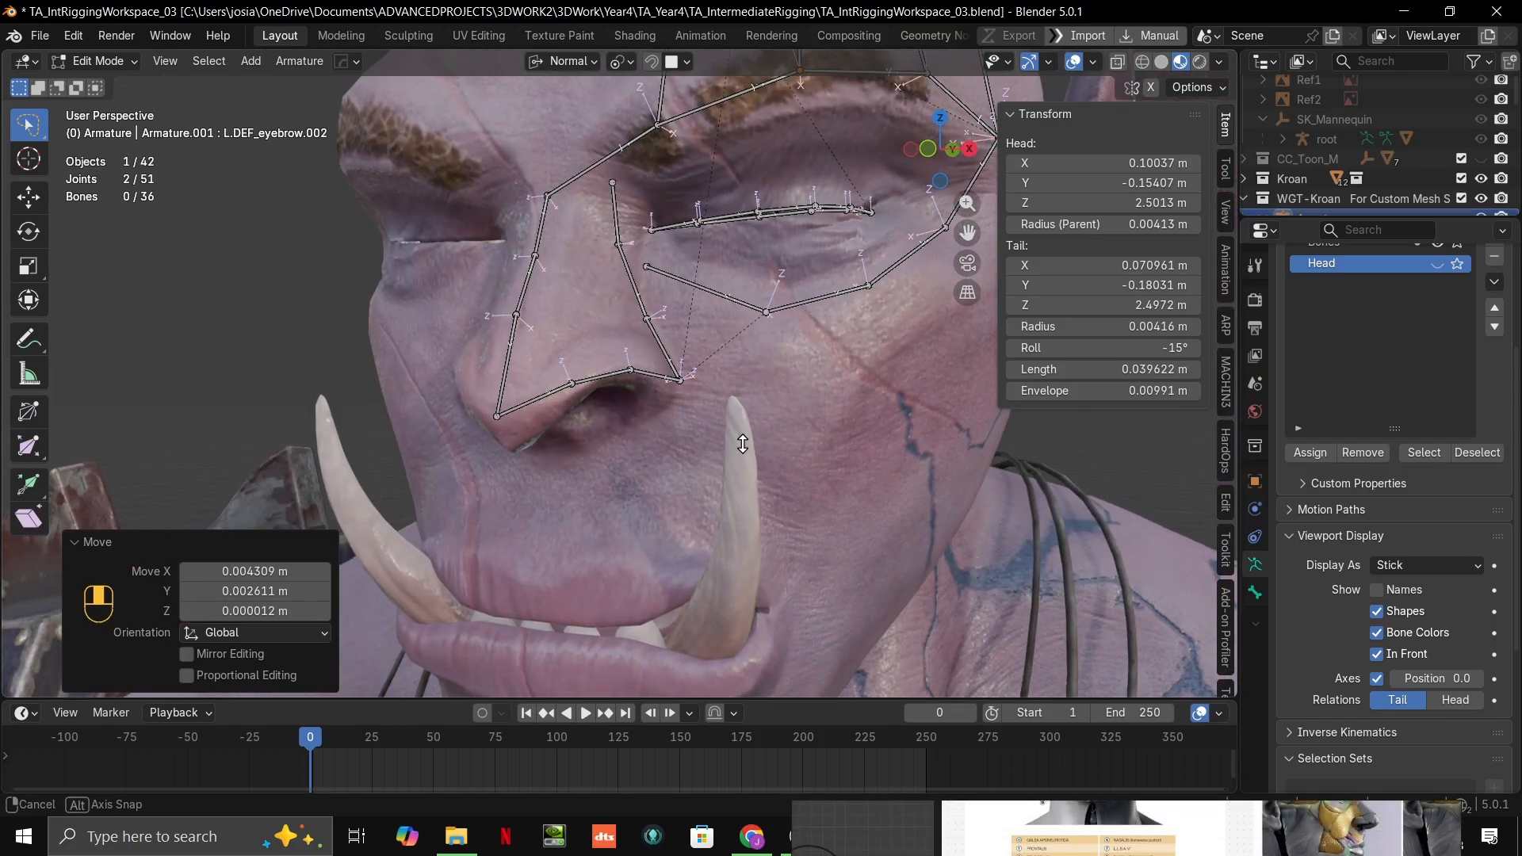
key("ctrl+Tab")
left_click(577, 375)
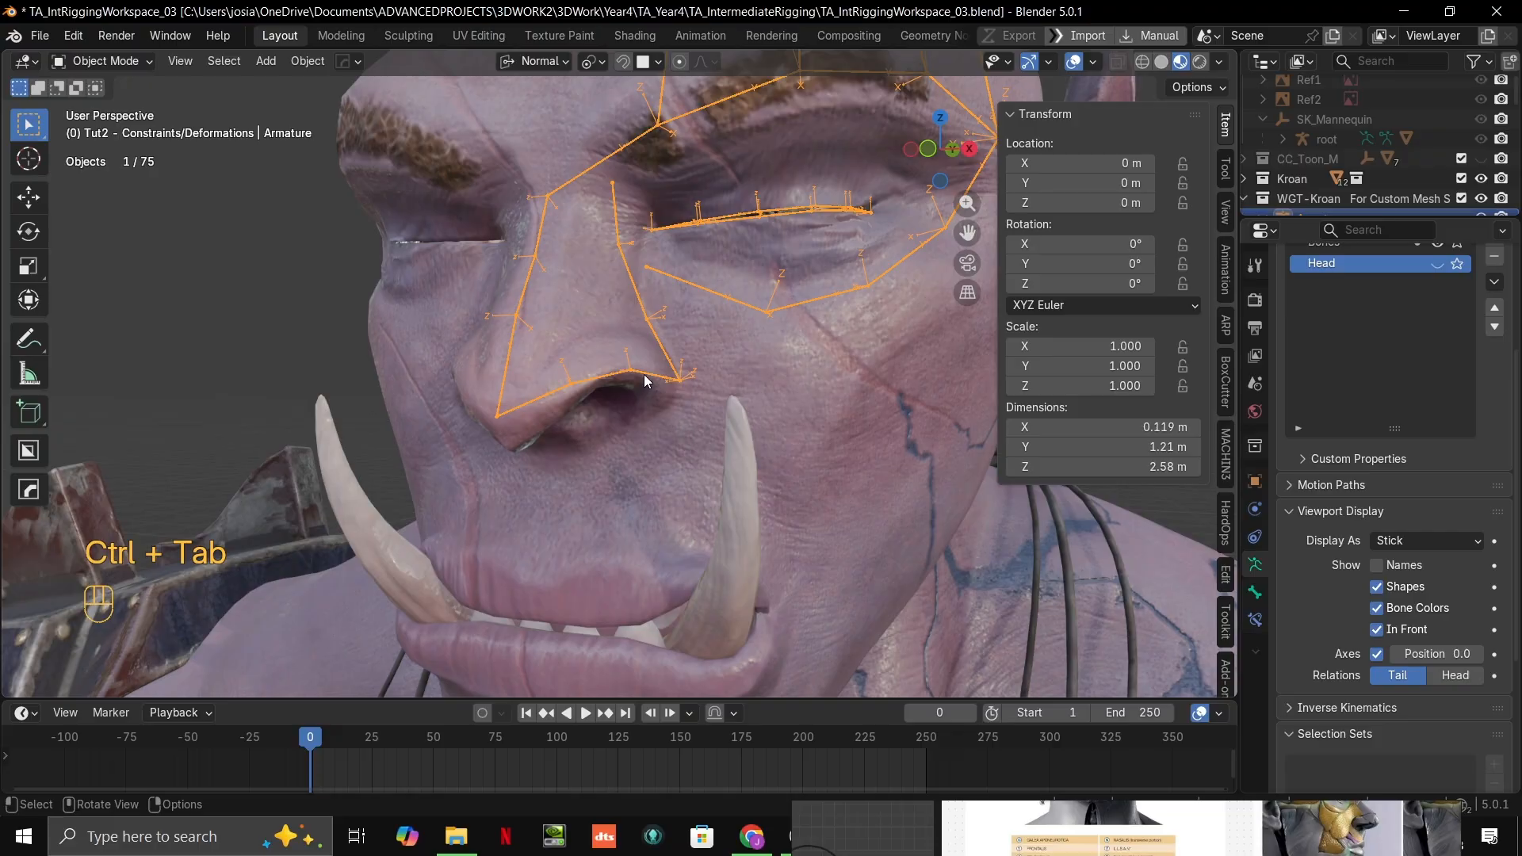
scroll(793, 387, "up", 4)
mouse_move(739, 373)
middle_mouse_down()
mouse_move(791, 369)
mouse_move(740, 397)
middle_mouse_up()
scroll(741, 397, "down", 1)
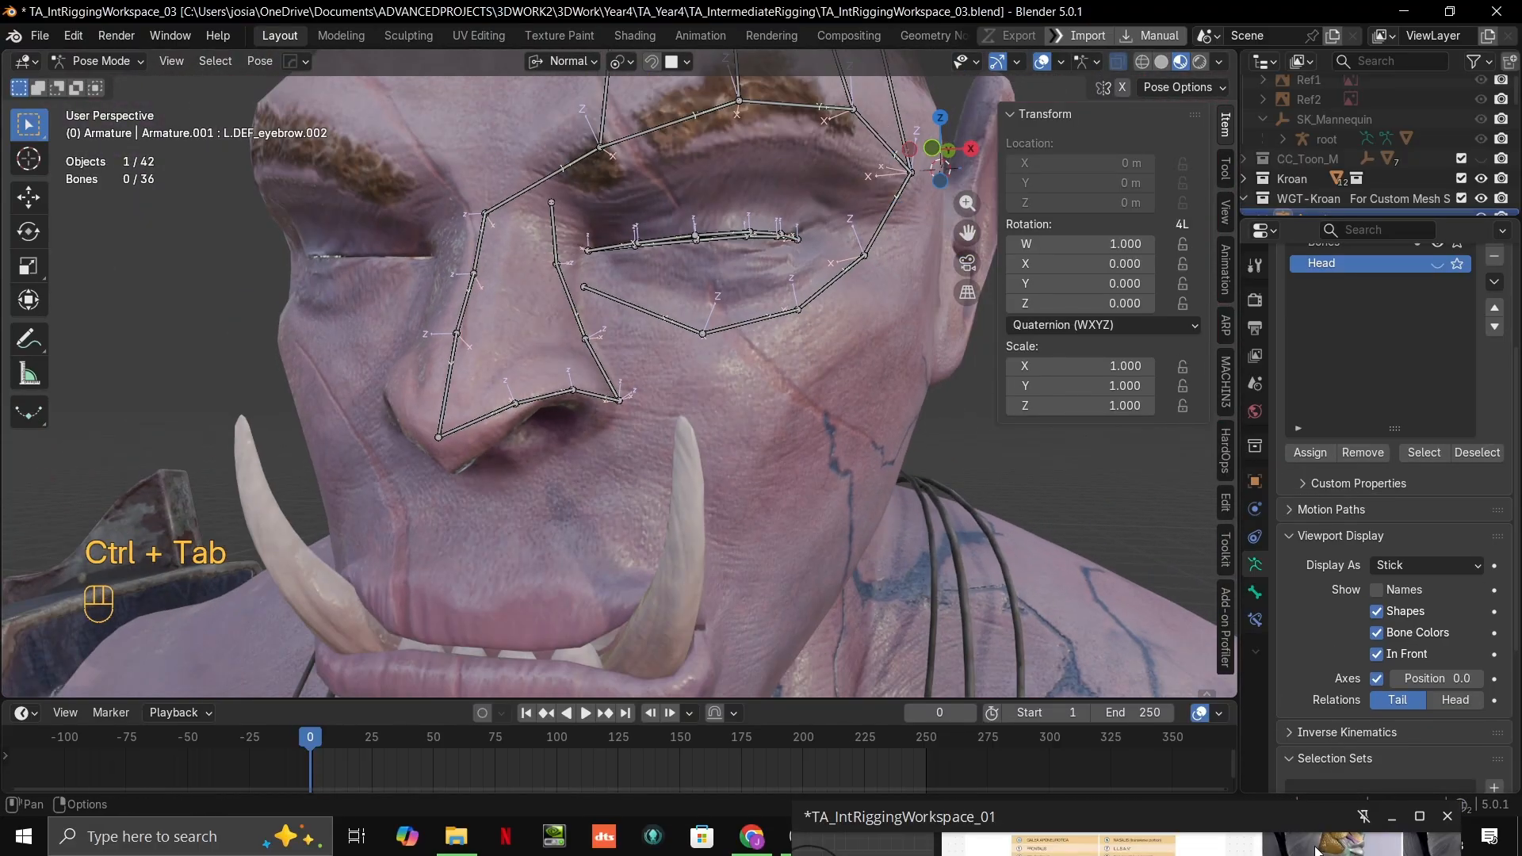
Step: Bring up the reference board TA_IntRiggingWorkspace_01 and compare its cheek and mouth bone layout with the orc's face
left_click(849, 836)
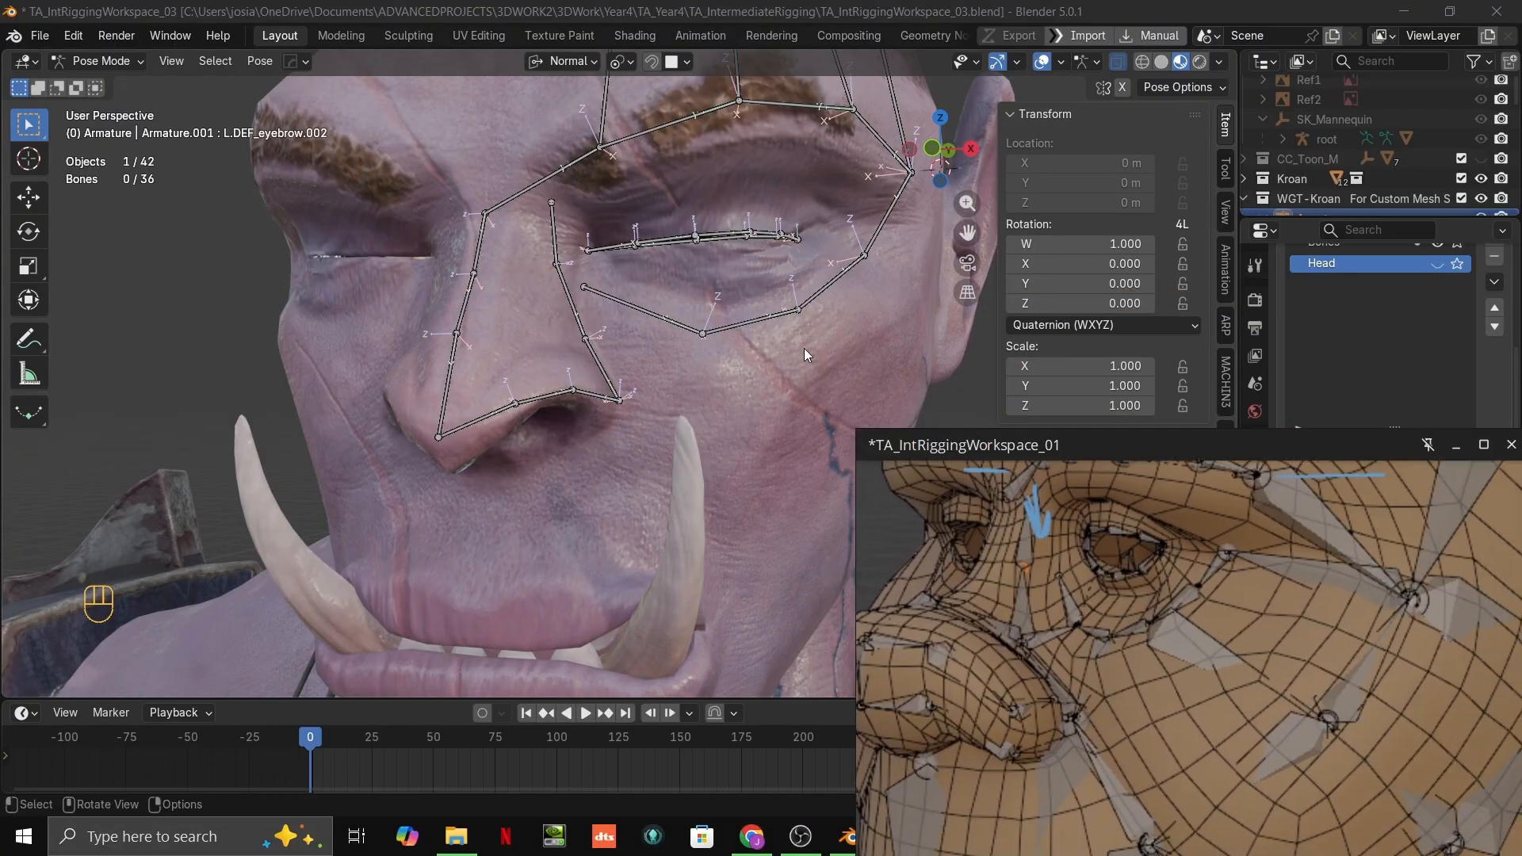
middle_click_drag(804, 349, 620, 365, "shift")
scroll(620, 365, "up", 1)
scroll(1304, 690, "down", 4)
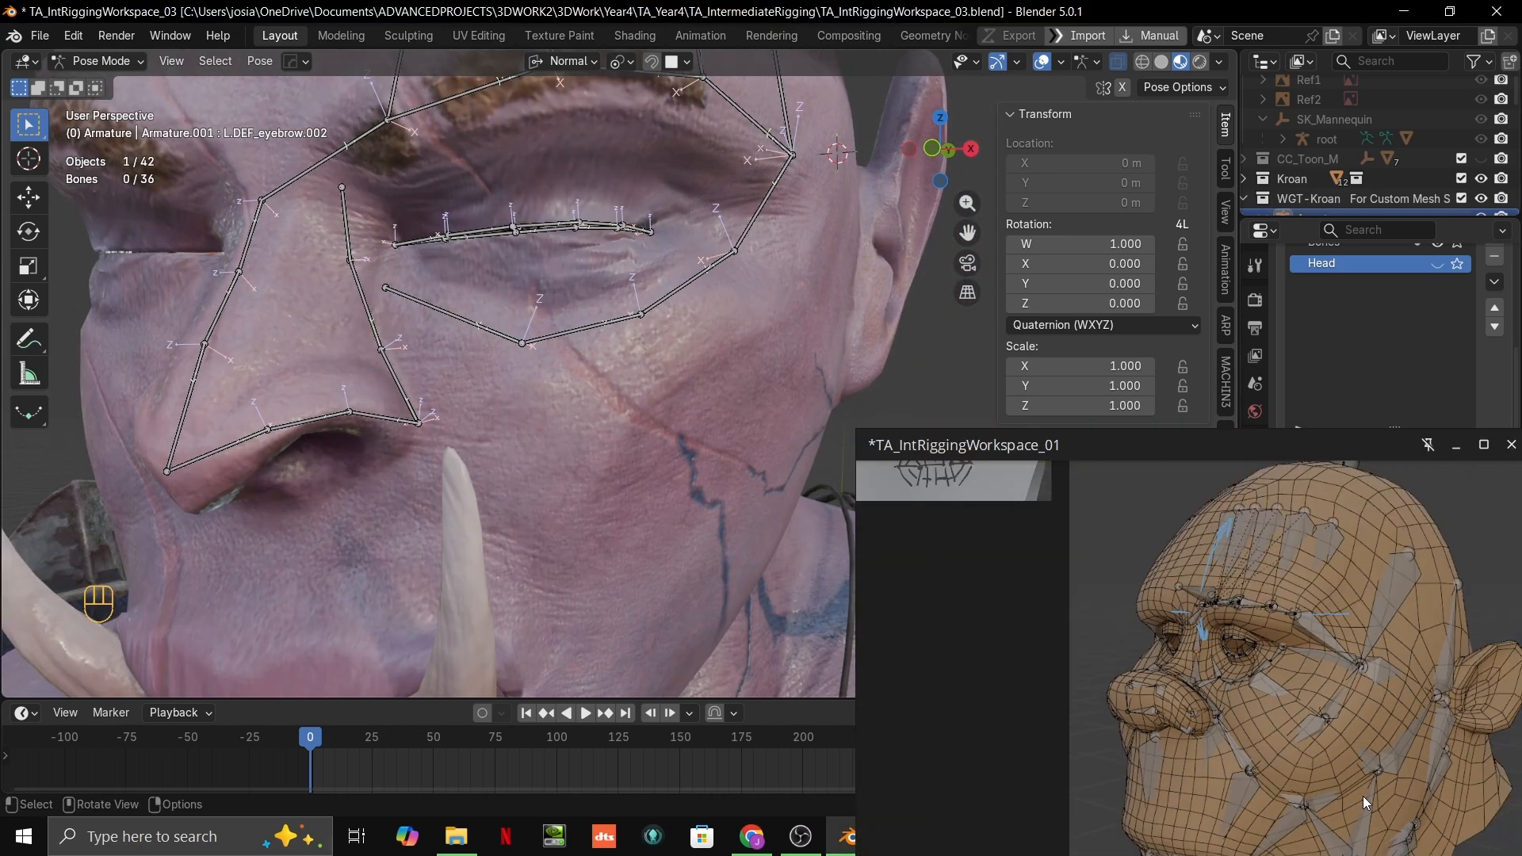
middle_click_drag(420, 493, 458, 390, "shift")
scroll(1412, 737, "up", 2)
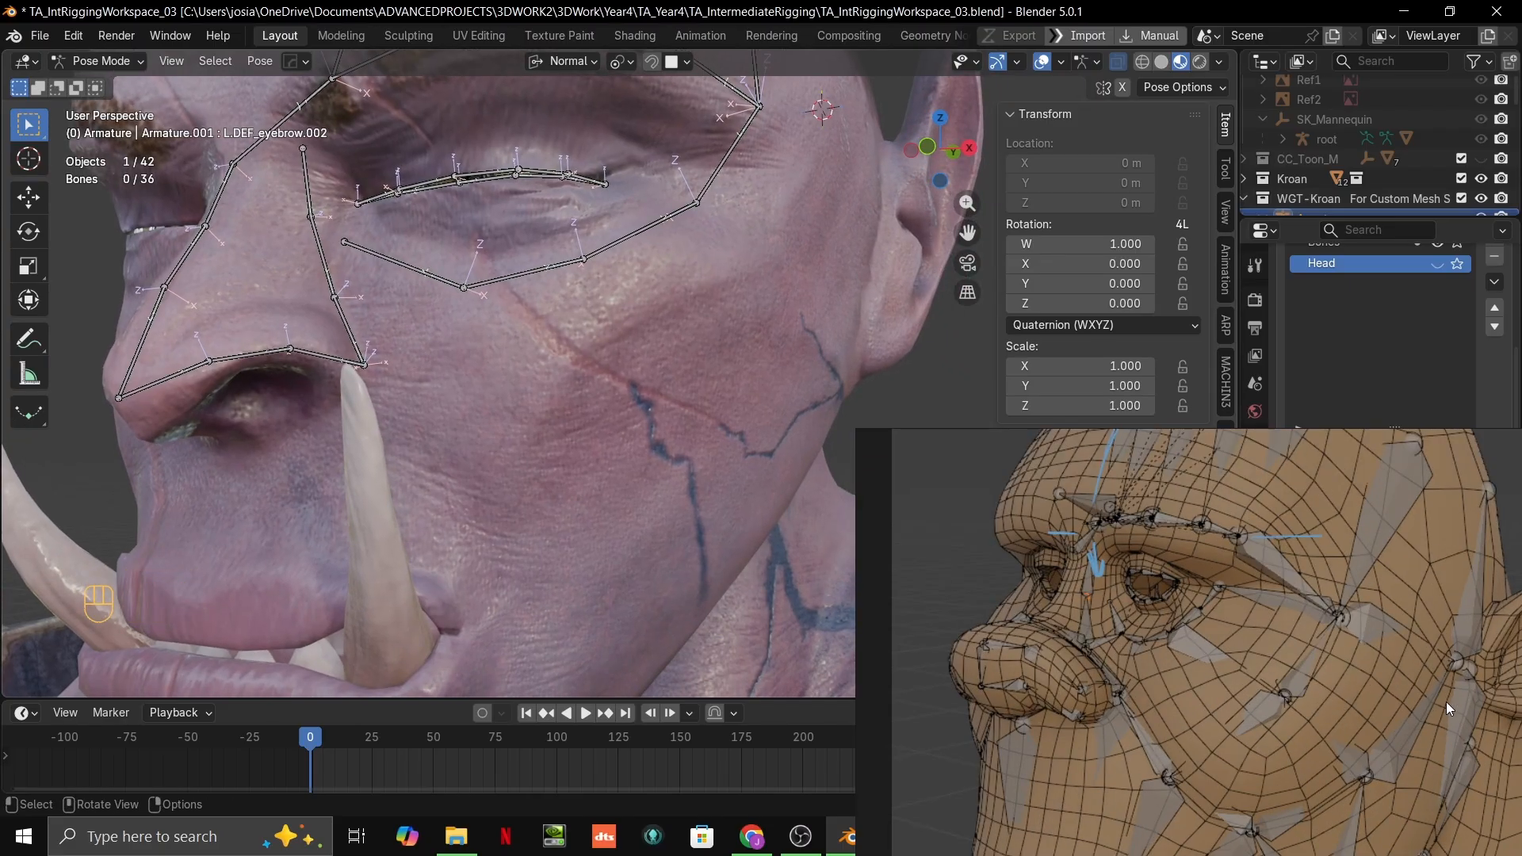
middle_click_drag(1403, 692, 1450, 572)
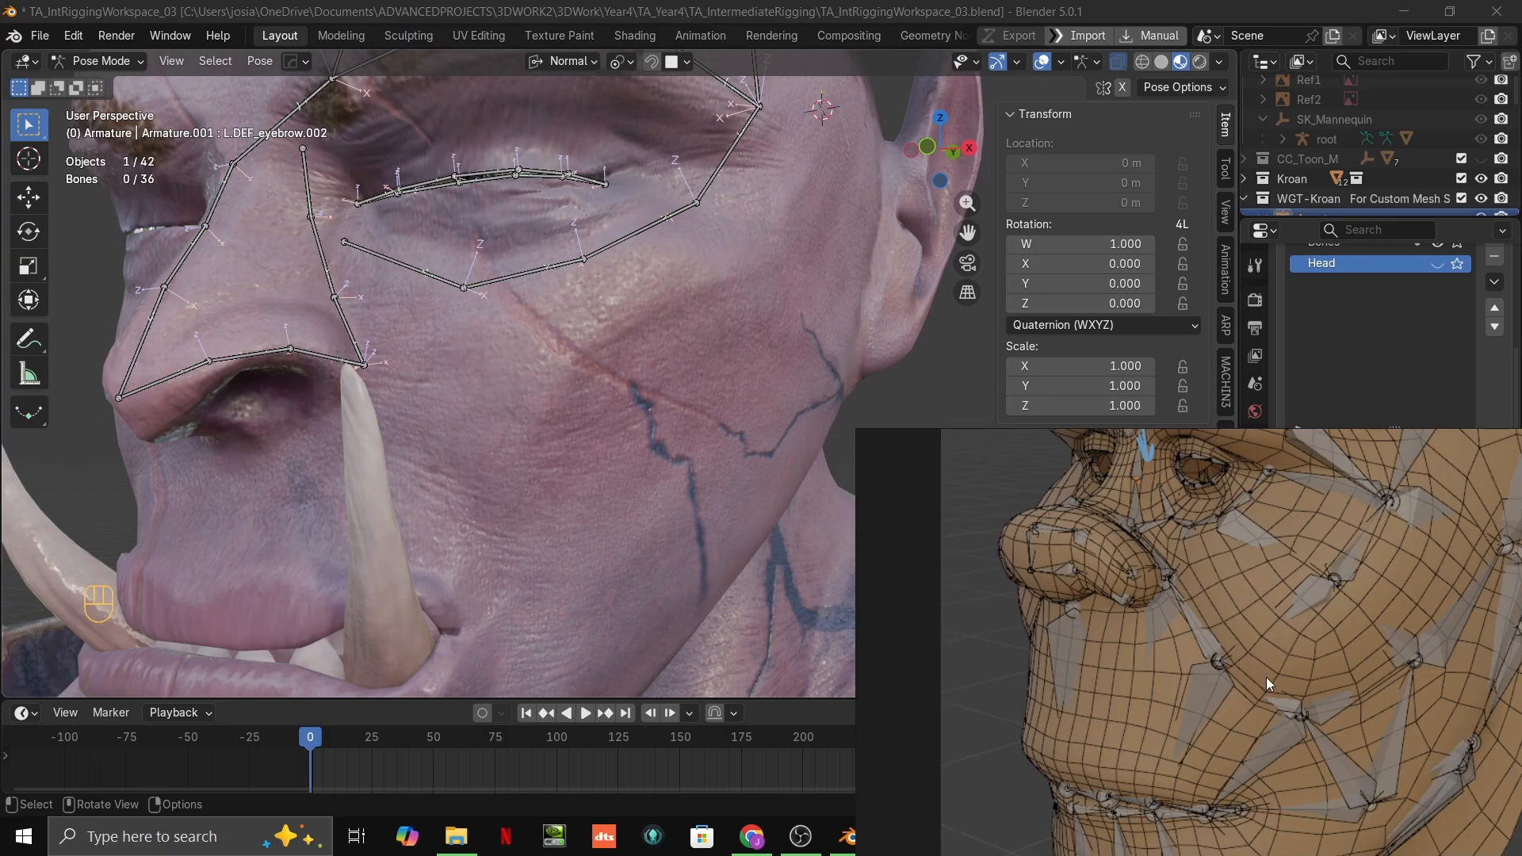
scroll(655, 584, "down", 5)
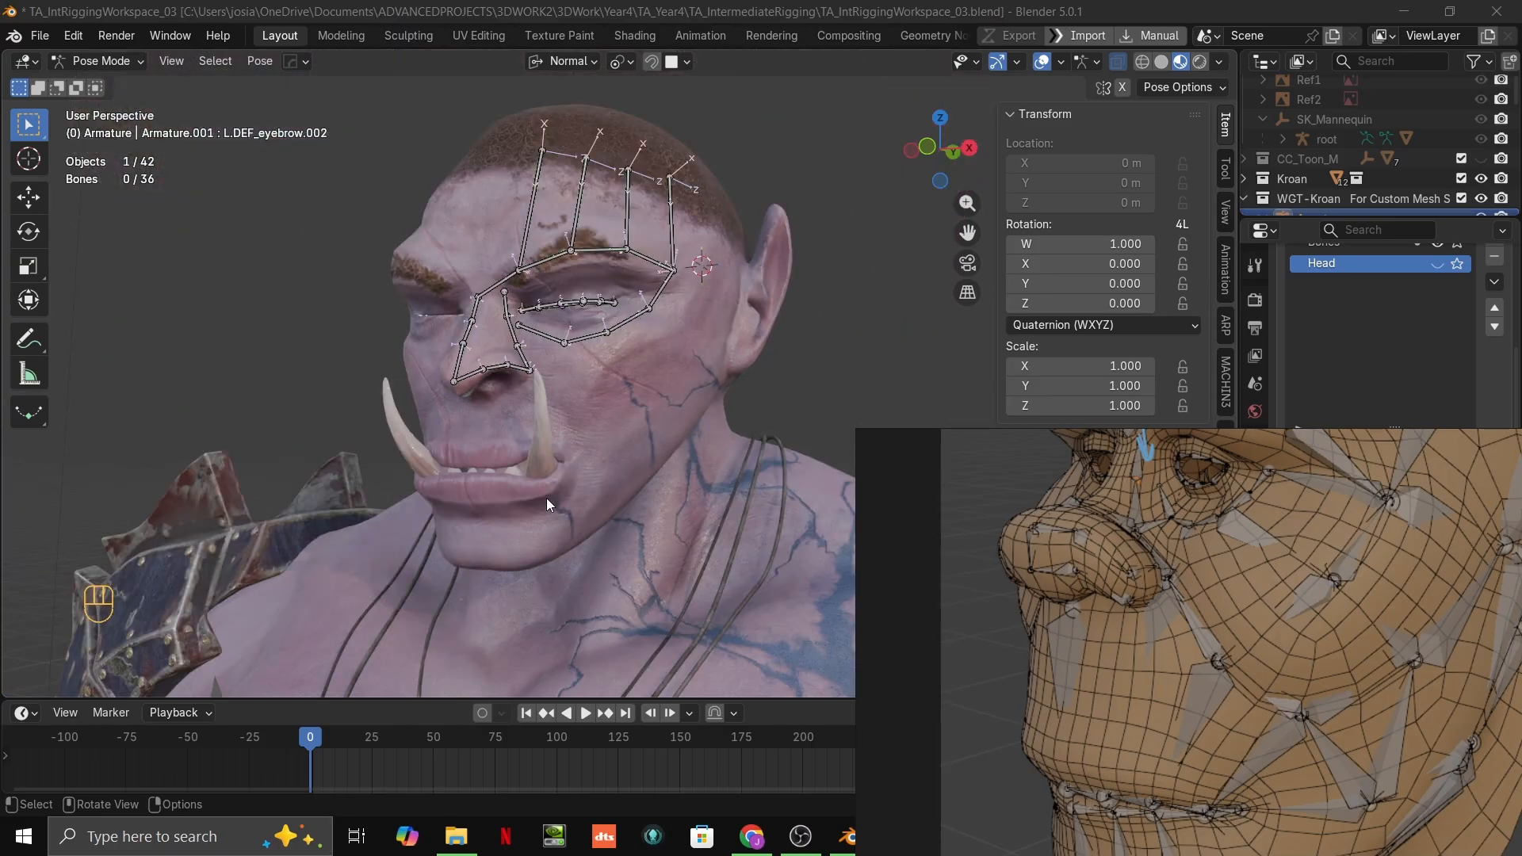
scroll(539, 493, "up", 5)
scroll(454, 460, "down", 8)
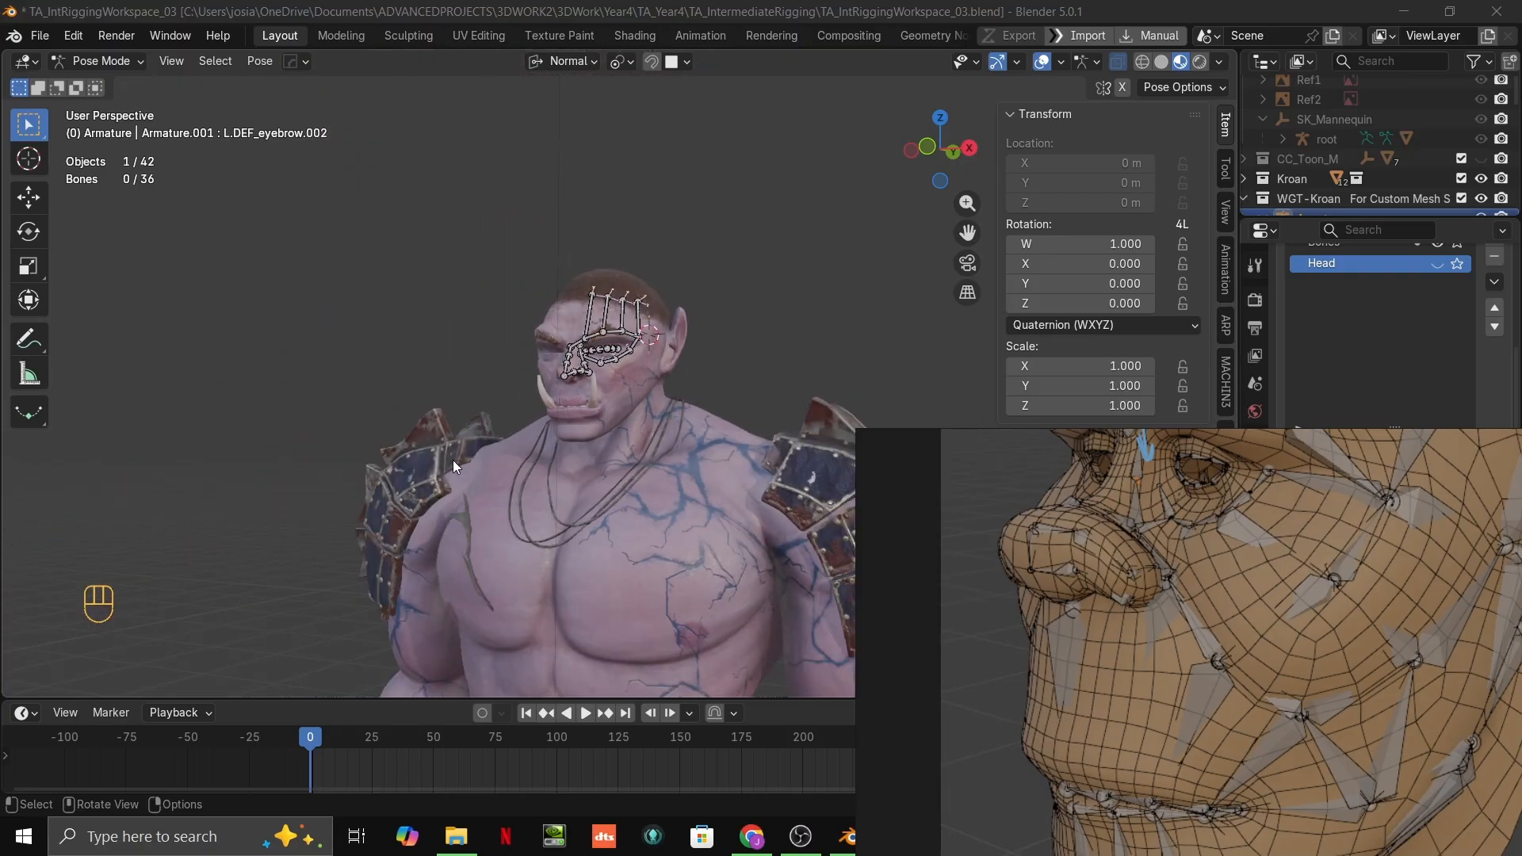
Step: Examine the arrangement of the metarig's face, jaw and ear bones, then return to the orc's head
middle_click_drag(444, 517, 729, 411)
scroll(444, 421, "up", 2)
middle_click_drag(420, 424, 714, 383, "shift")
scroll(579, 380, "up", 4)
scroll(579, 381, "up", 3)
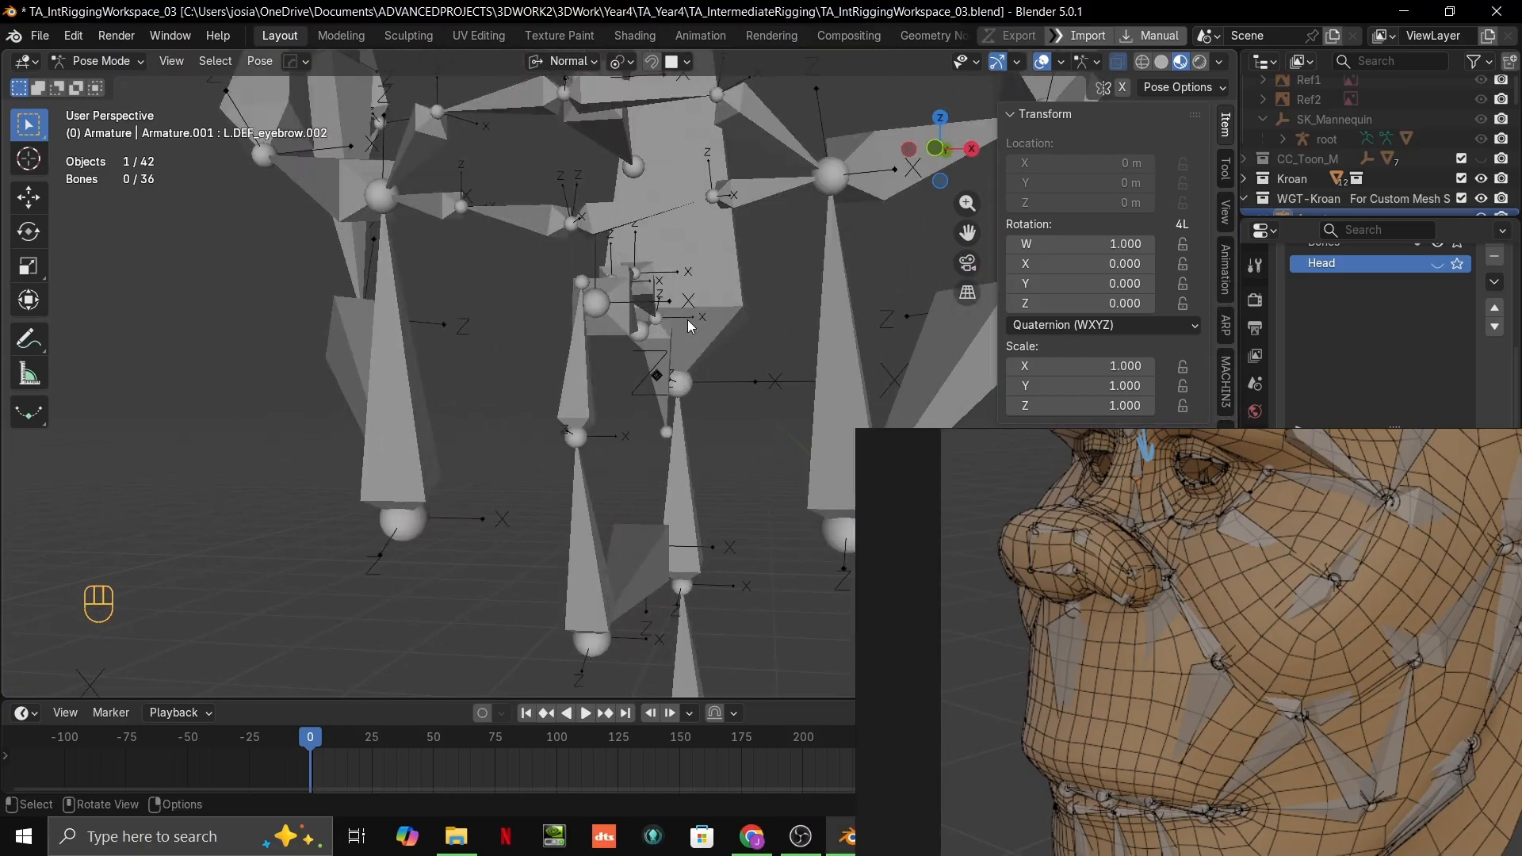
middle_click_drag(687, 320, 636, 339)
scroll(658, 342, "down", 8)
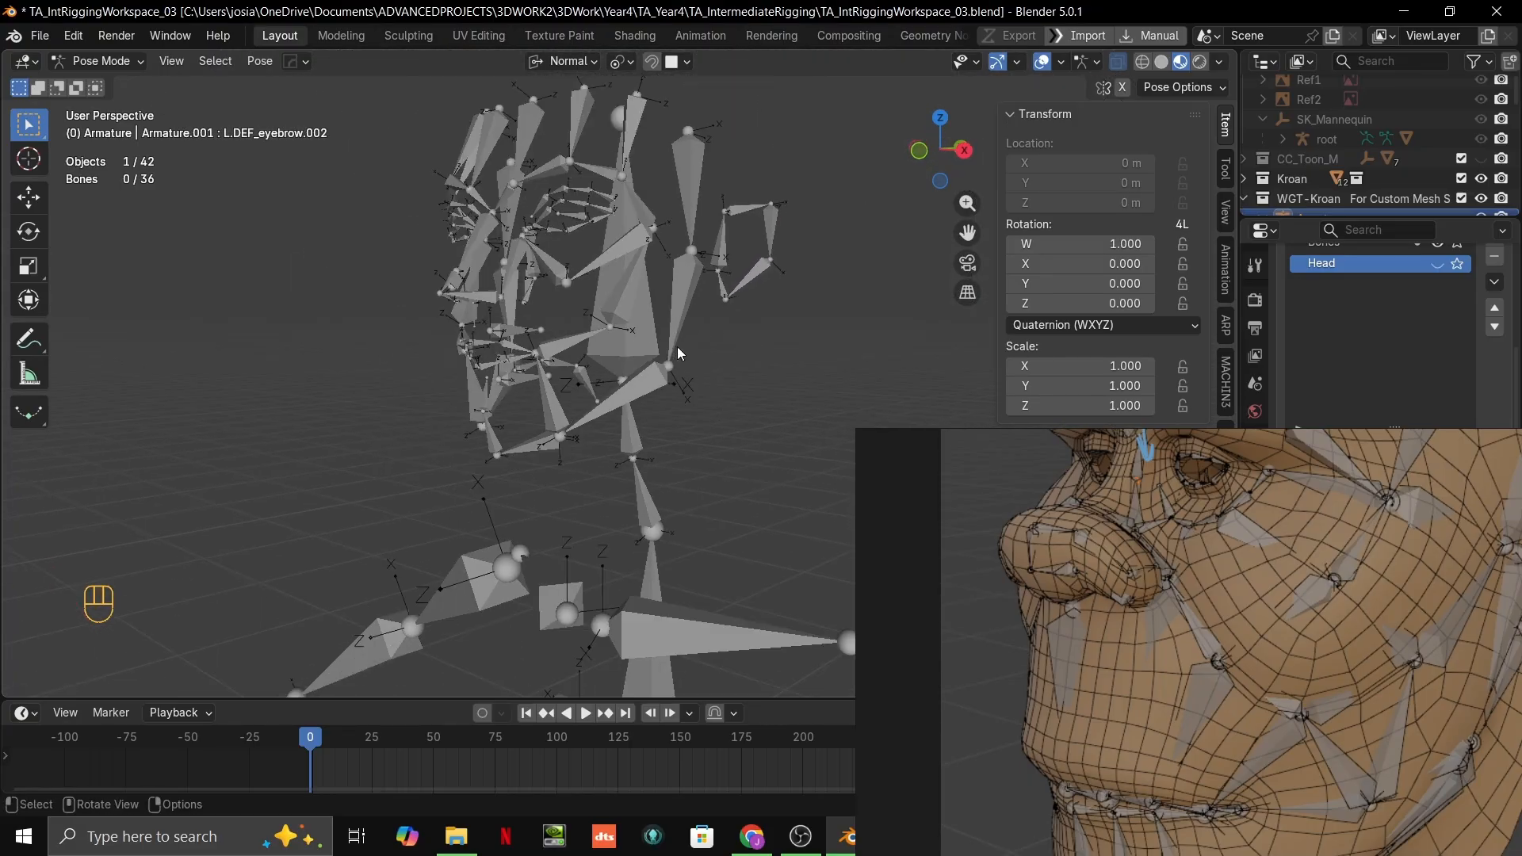
middle_click_drag(714, 381, 508, 398, "shift")
scroll(713, 297, "up", 12)
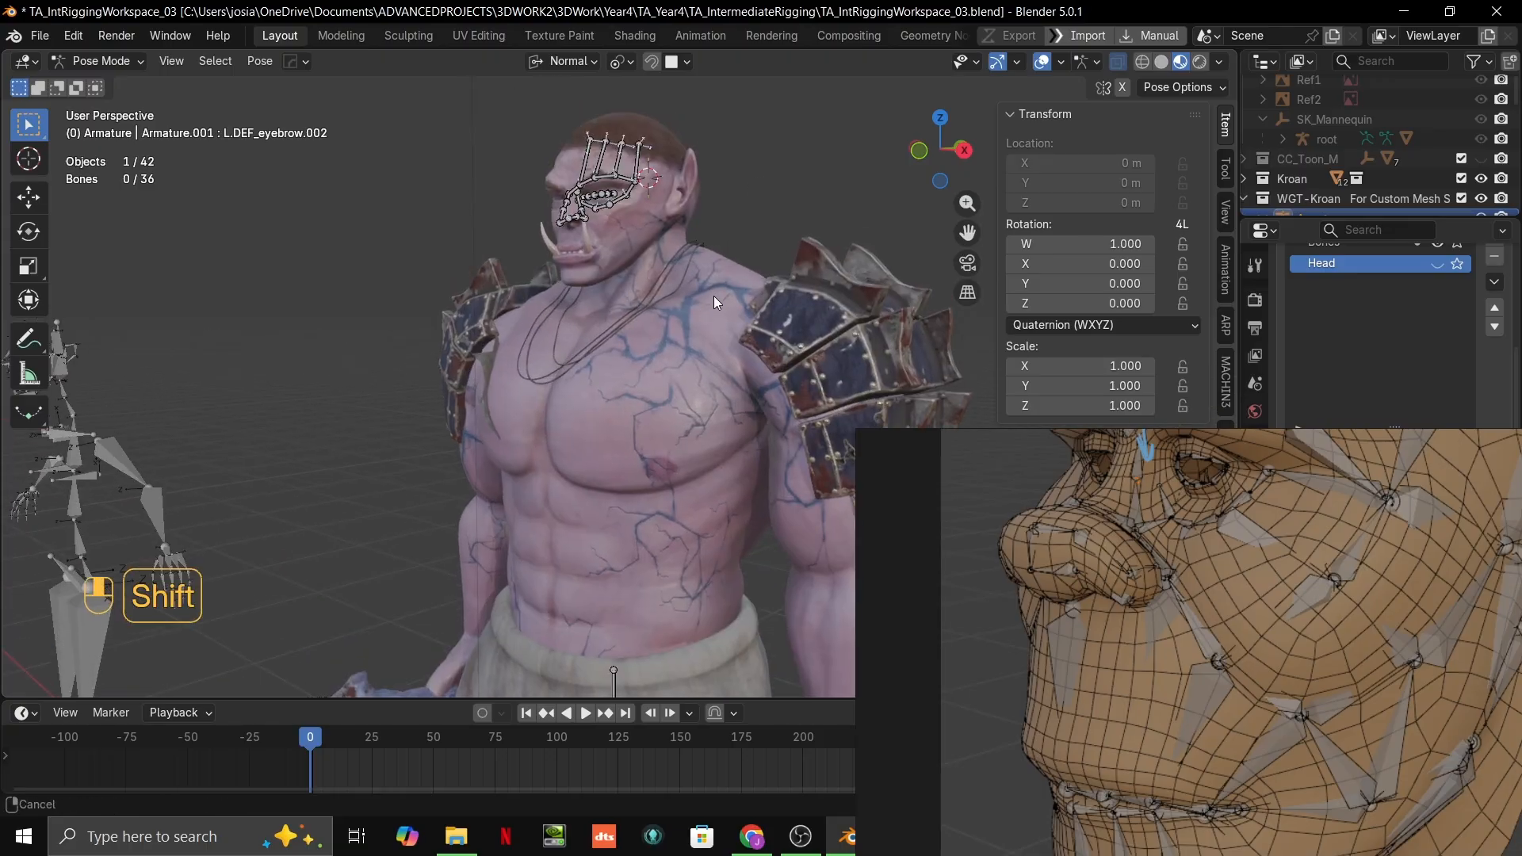
scroll(736, 324, "up", 3)
scroll(736, 323, "down", 3)
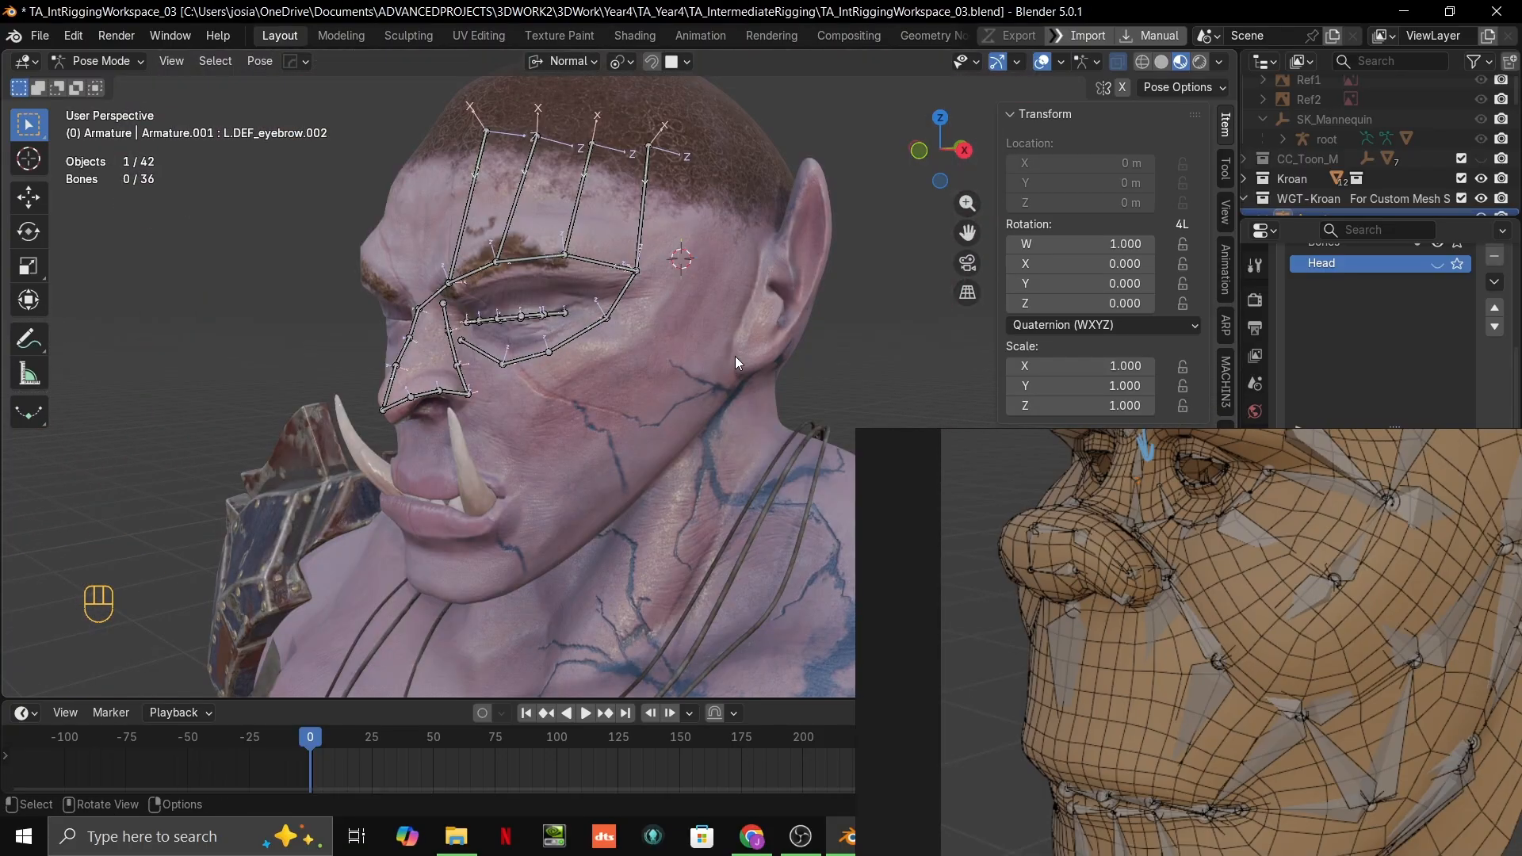
Step: Study the jaw, mouth and cheek bone placement on the reference board against the side of the orc's face
key("grave")
scroll(1323, 659, "down", 3)
middle_click_drag(1323, 659, 1282, 437)
scroll(1267, 663, "up", 2)
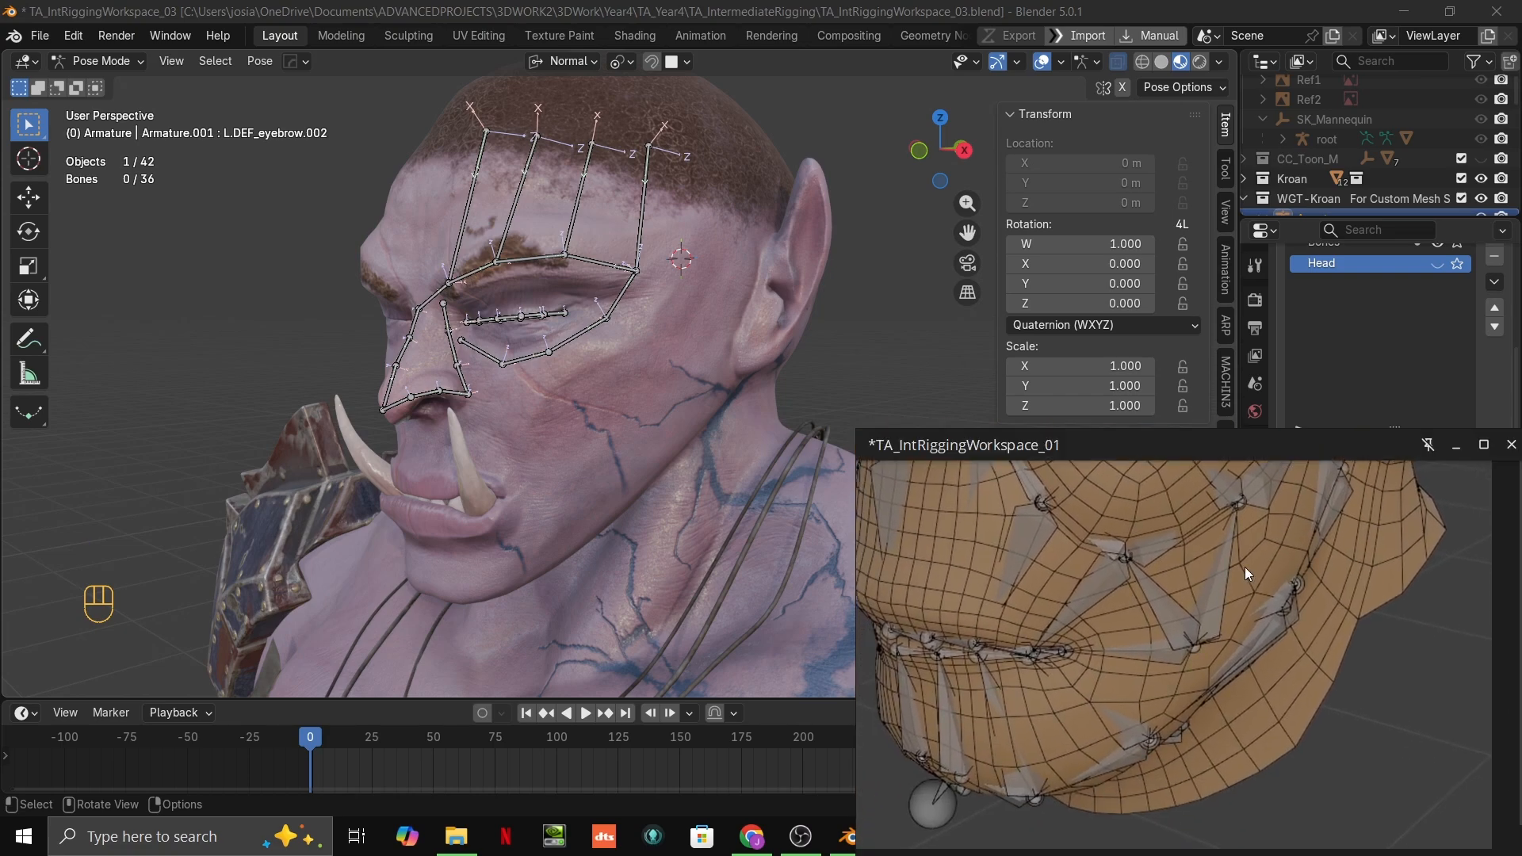
scroll(1151, 626, "down", 5)
scroll(964, 645, "up", 1)
scroll(1140, 616, "up", 5)
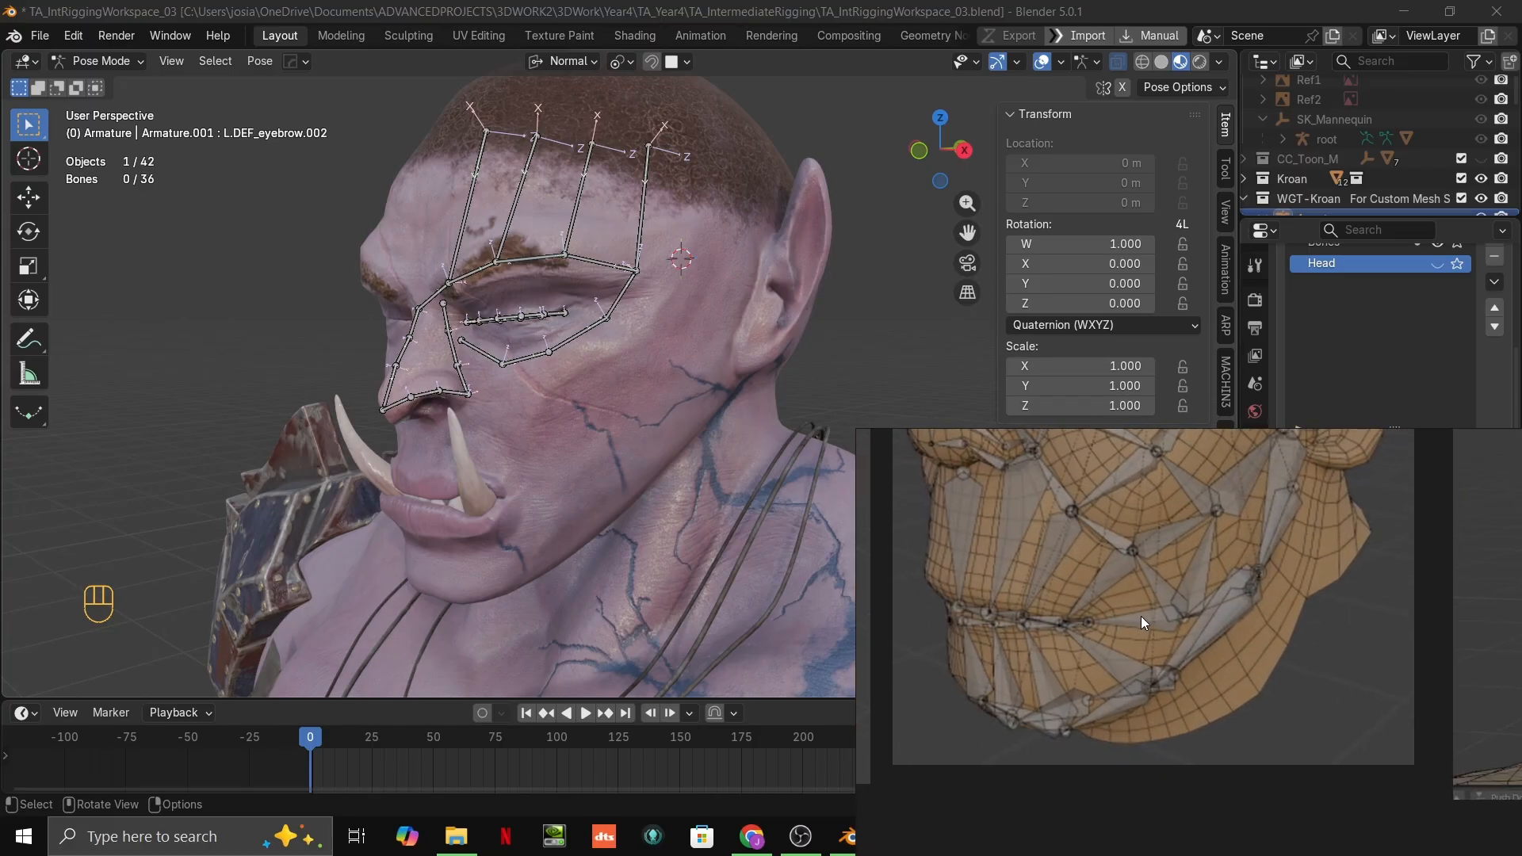
scroll(1162, 606, "up", 2)
scroll(1181, 599, "down", 3)
middle_click_drag(1220, 587, 685, 644)
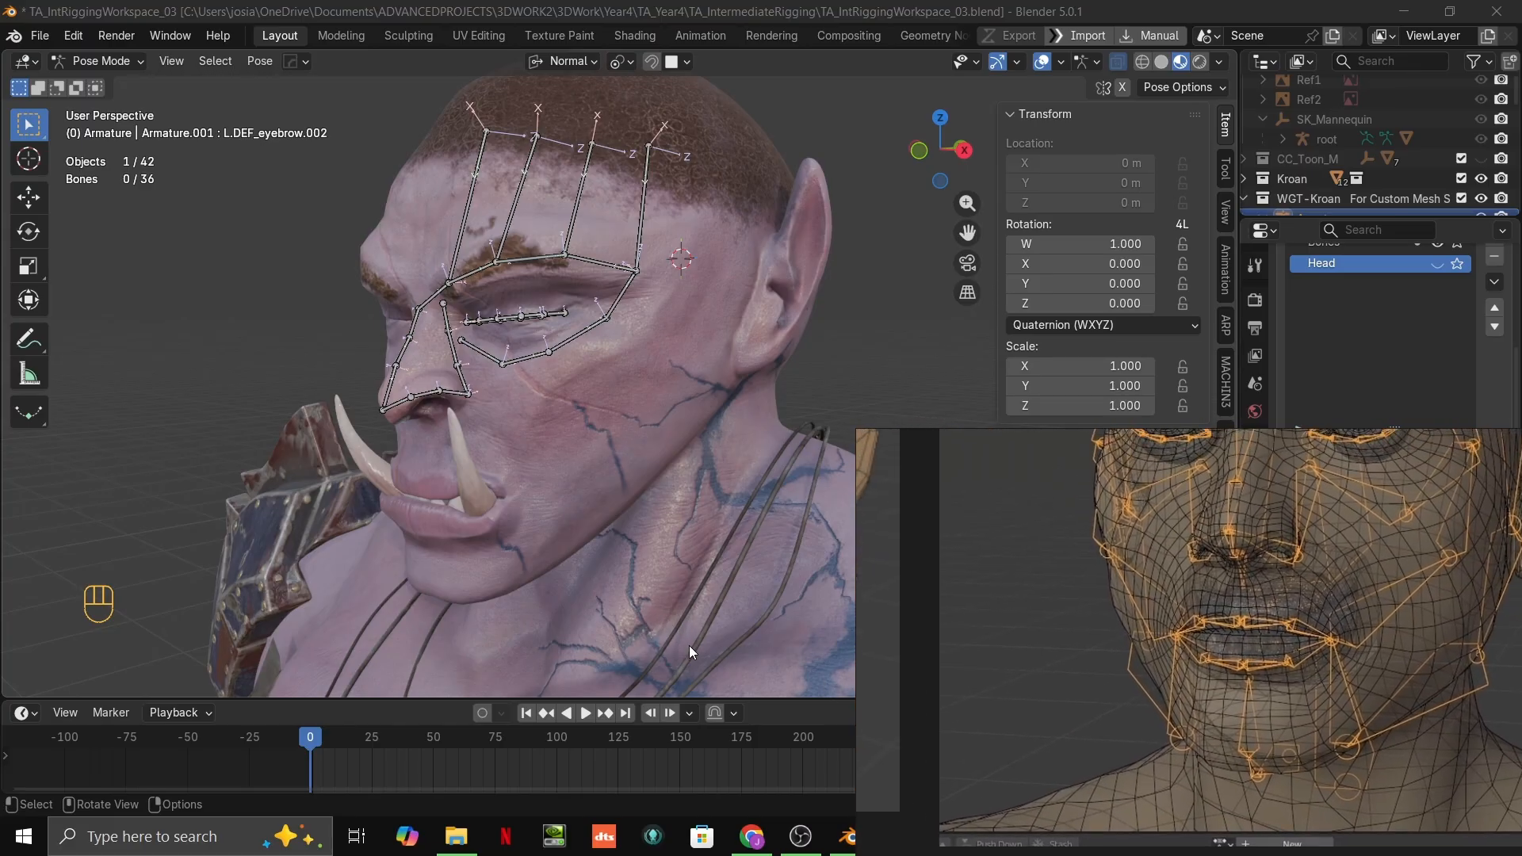
scroll(628, 565, "up", 5)
middle_click_drag(627, 563, 613, 547)
scroll(612, 507, "up", 4)
scroll(612, 473, "down", 4)
middle_click_drag(612, 473, 712, 403, "shift")
right_click_drag(1107, 565, 1047, 853)
left_click(634, 365)
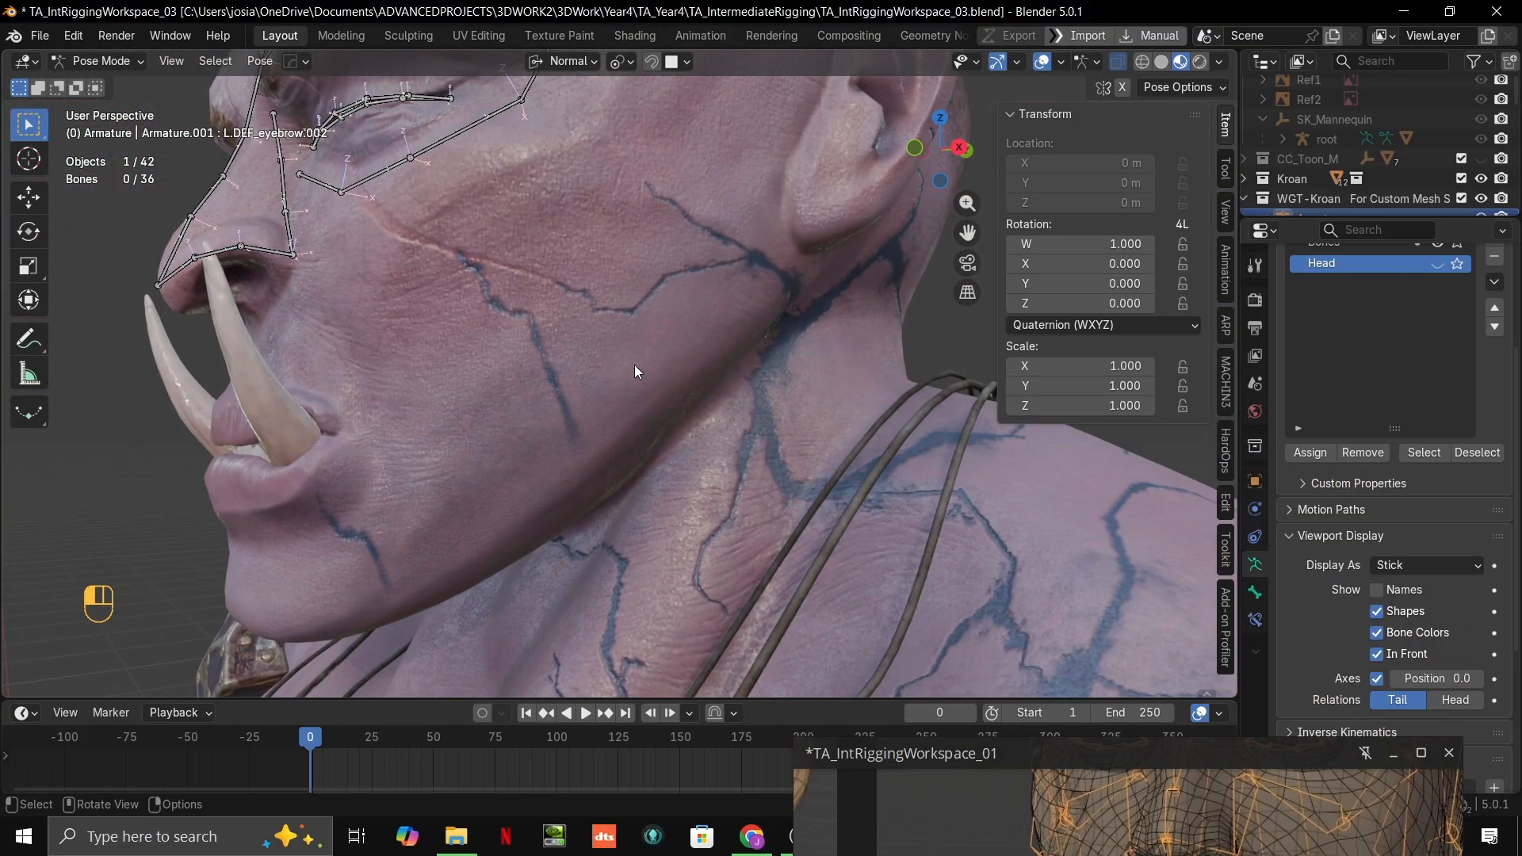
middle_click_drag(703, 374, 713, 348)
key("Tab")
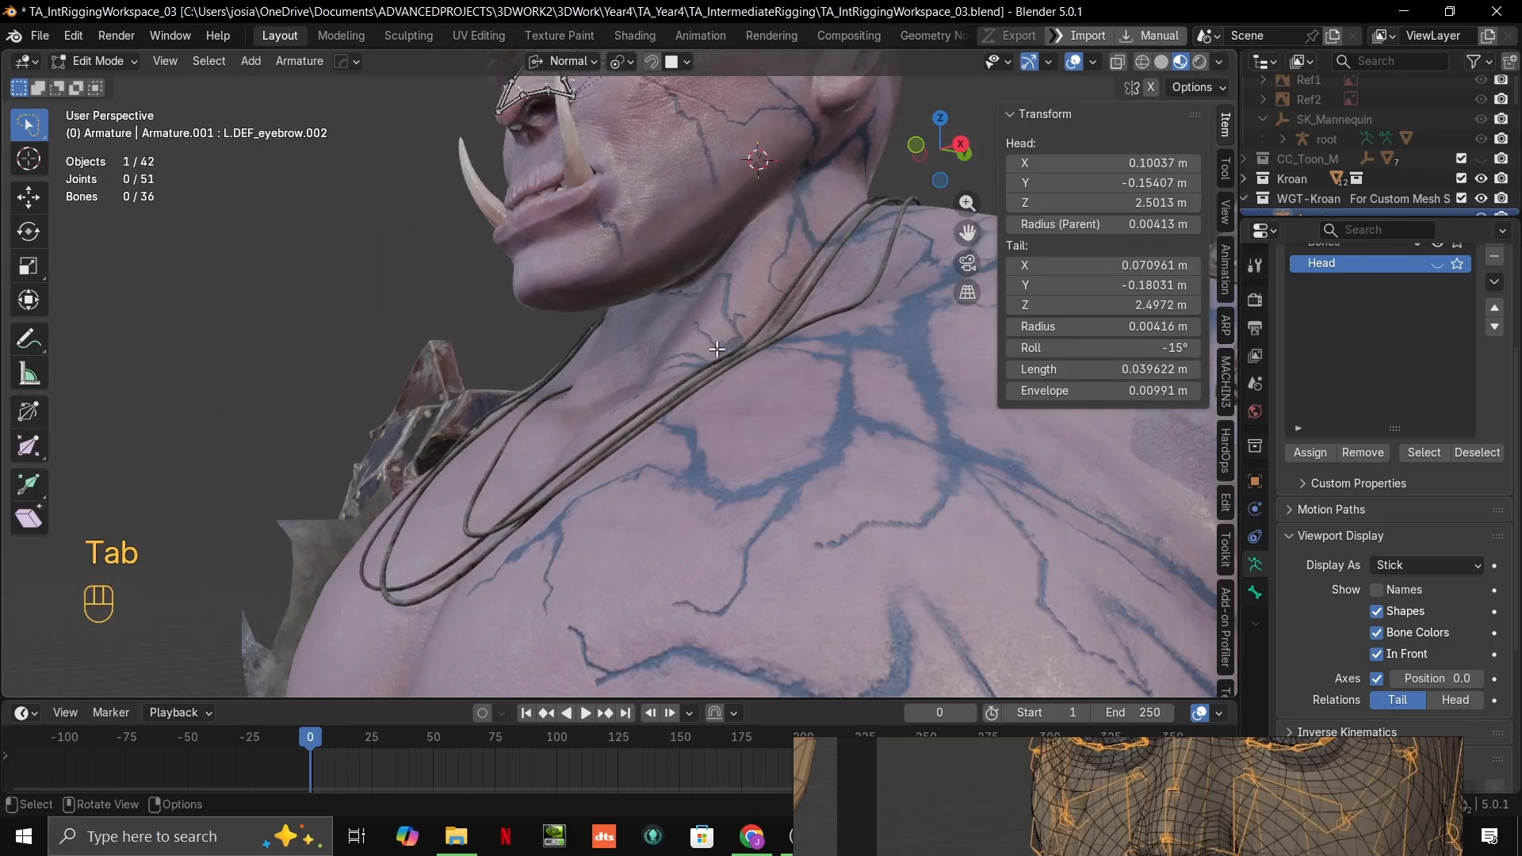
key("Tab")
middle_click_drag(760, 176, 765, 357, "shift")
key("Tab")
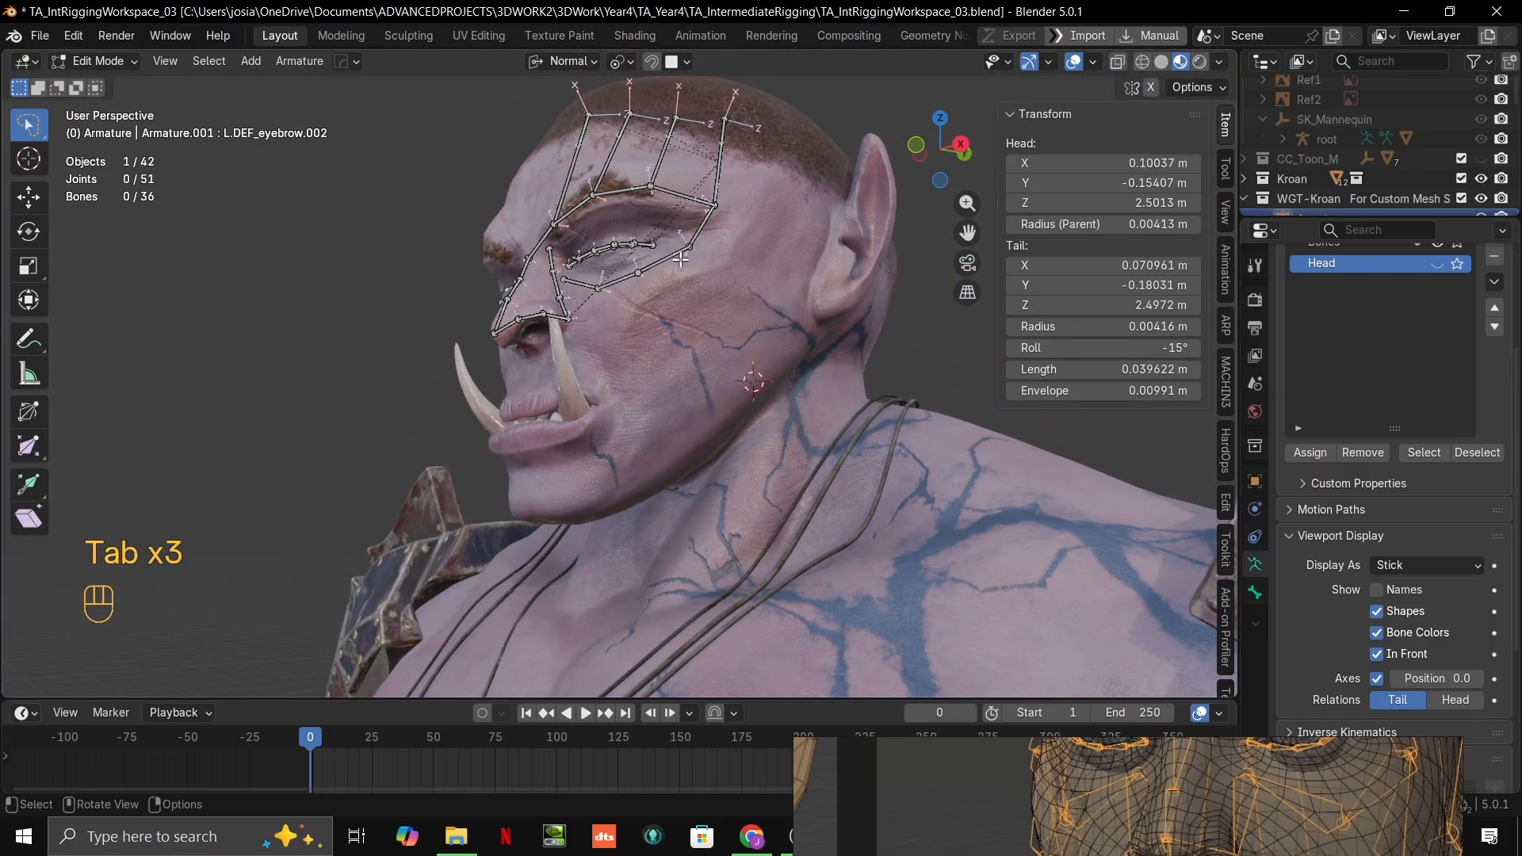
key("Tab")
left_click(688, 250)
key("grave")
scroll(822, 421, "down", 5)
middle_click_drag(826, 449, 820, 424, "shift")
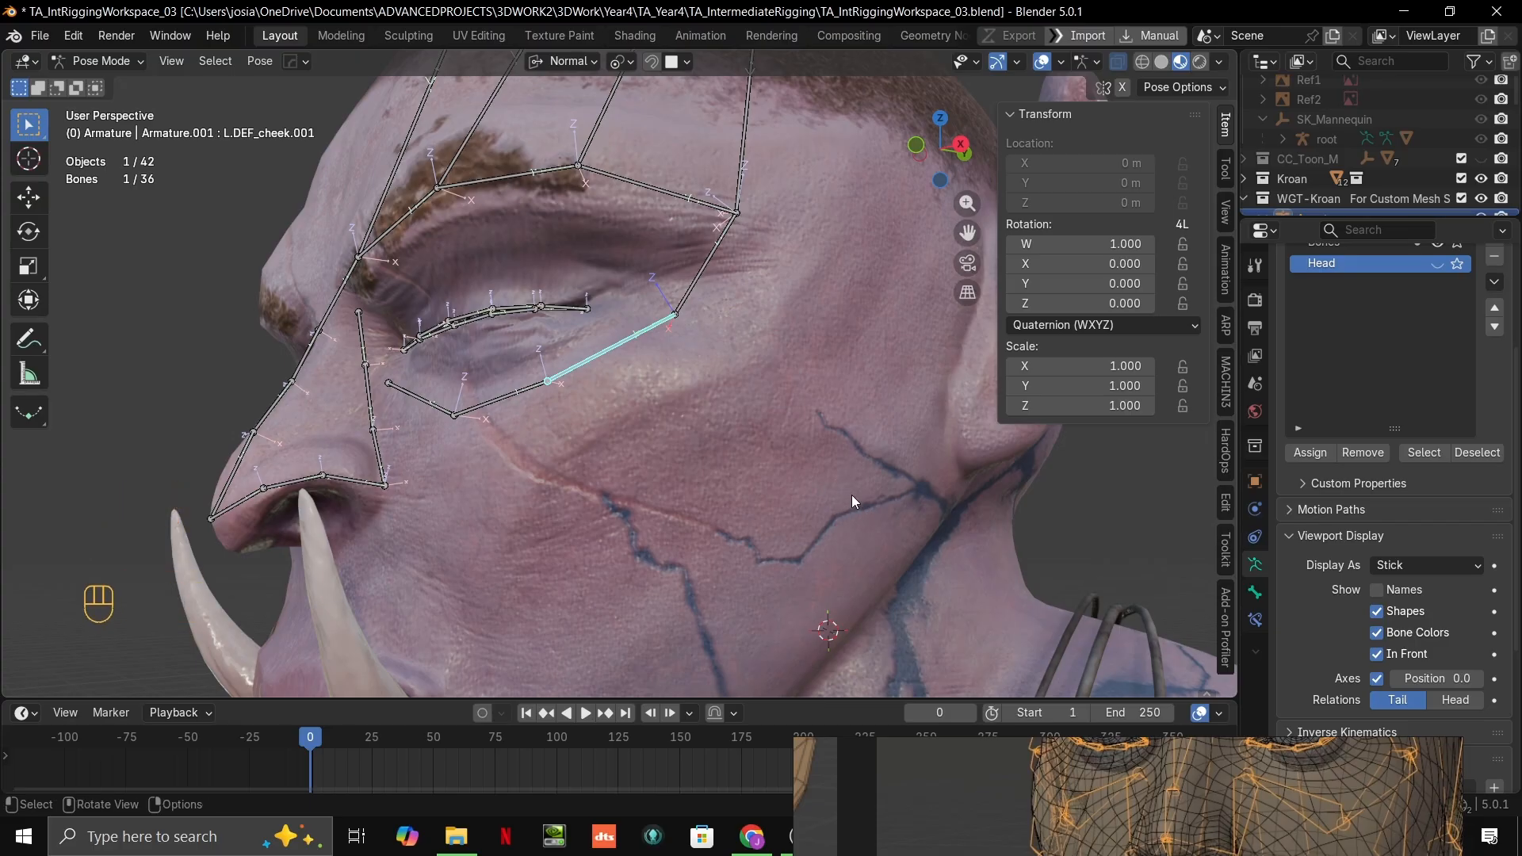
middle_click_drag(858, 501, 672, 513, "shift")
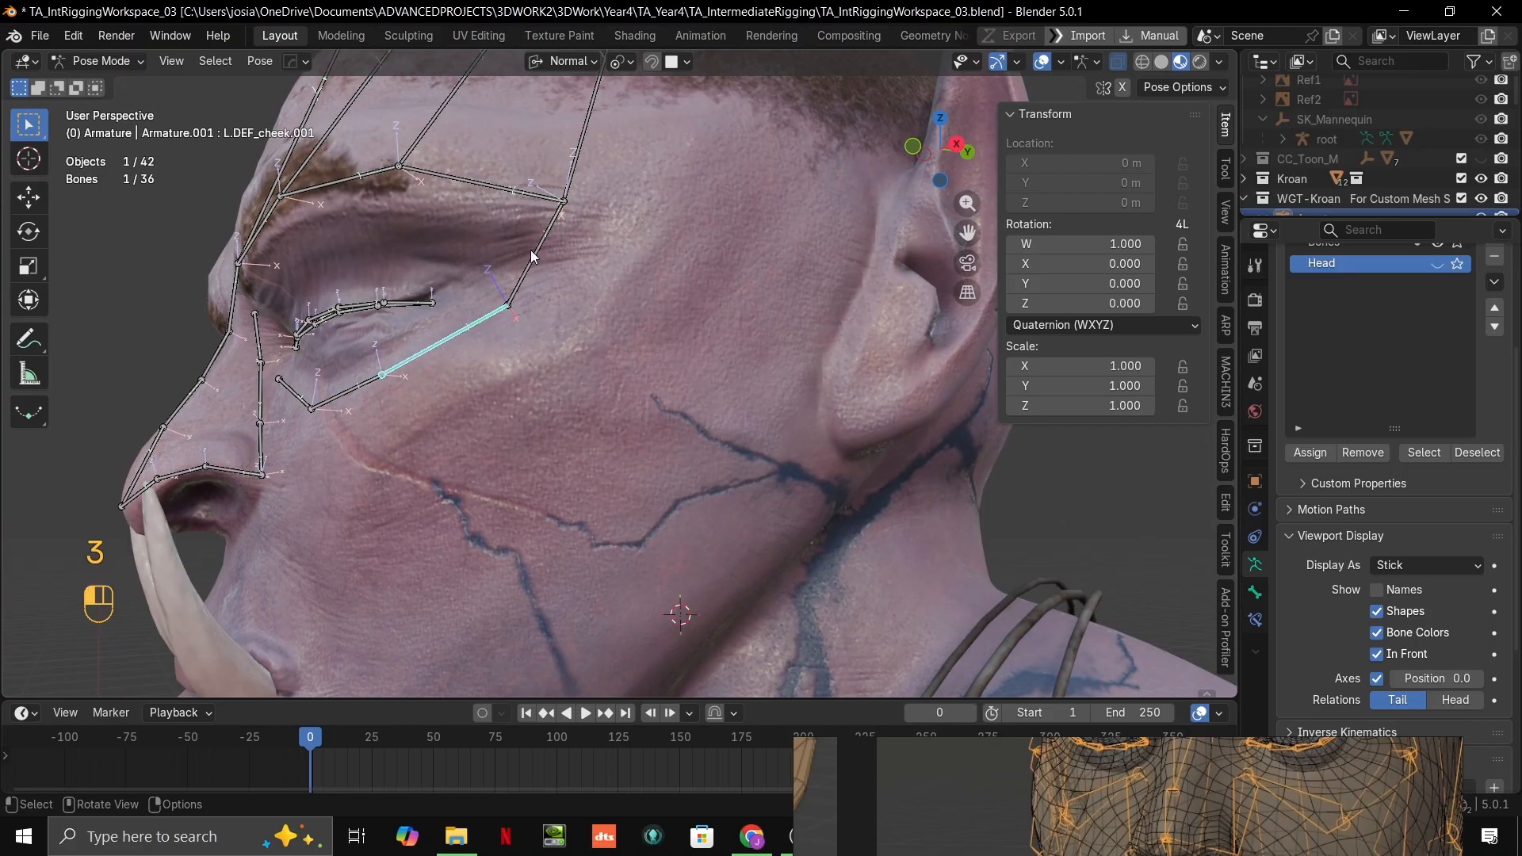
Step: Duplicate L.DEF_cheek in Edit Mode, place the copy at the back of the jaw, and set its head joint just below the ear
key("ctrl+Tab")
key("ctrl+Tab")
key("Tab")
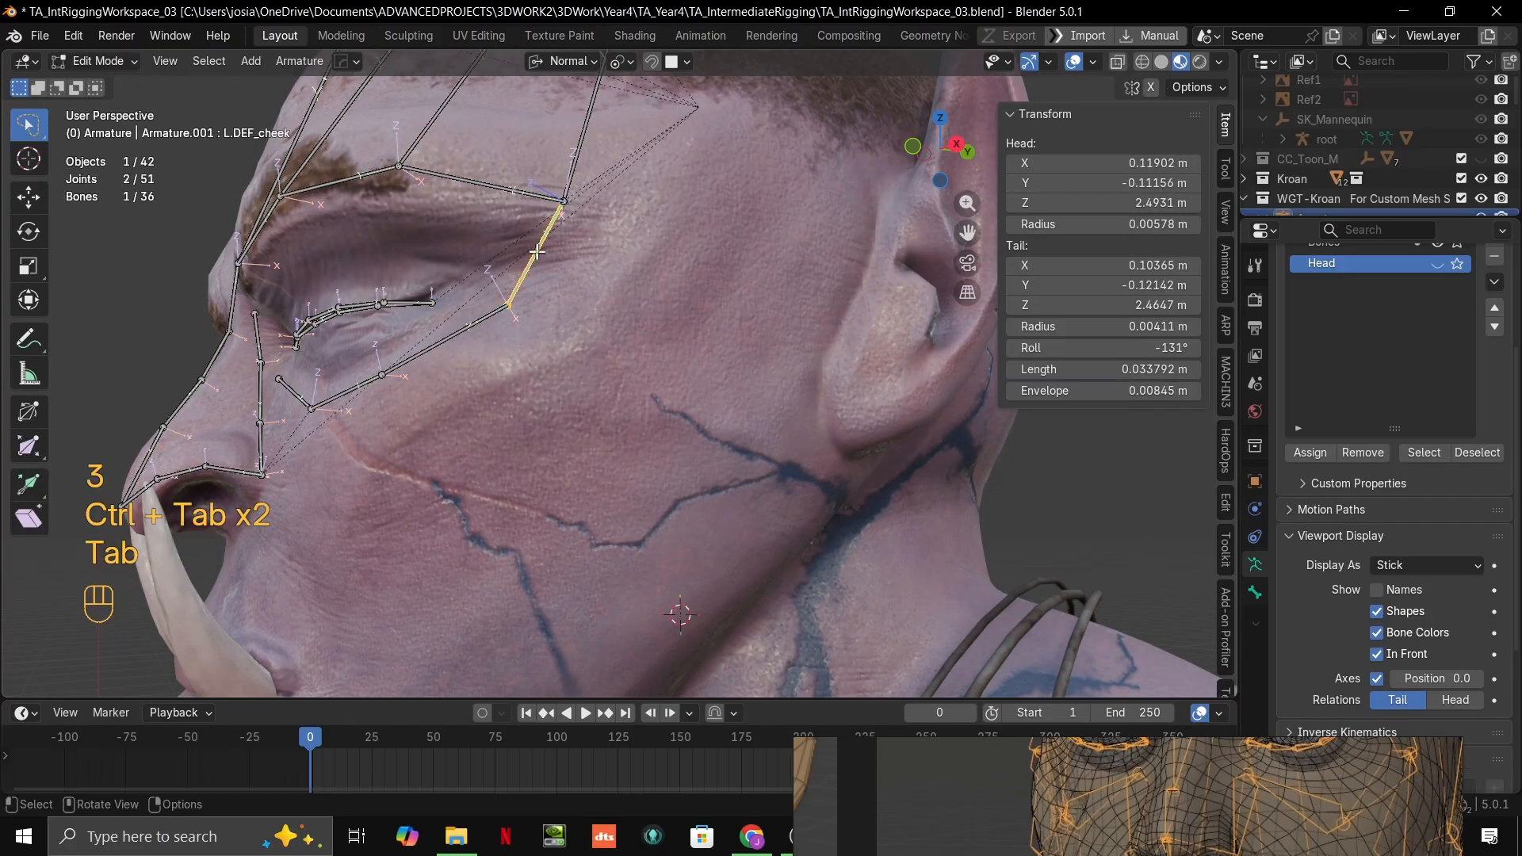
mouse_move(544, 255)
middle_mouse_down()
mouse_move(584, 335)
mouse_move(532, 279)
middle_mouse_up()
key("shift+d")
left_click(755, 518)
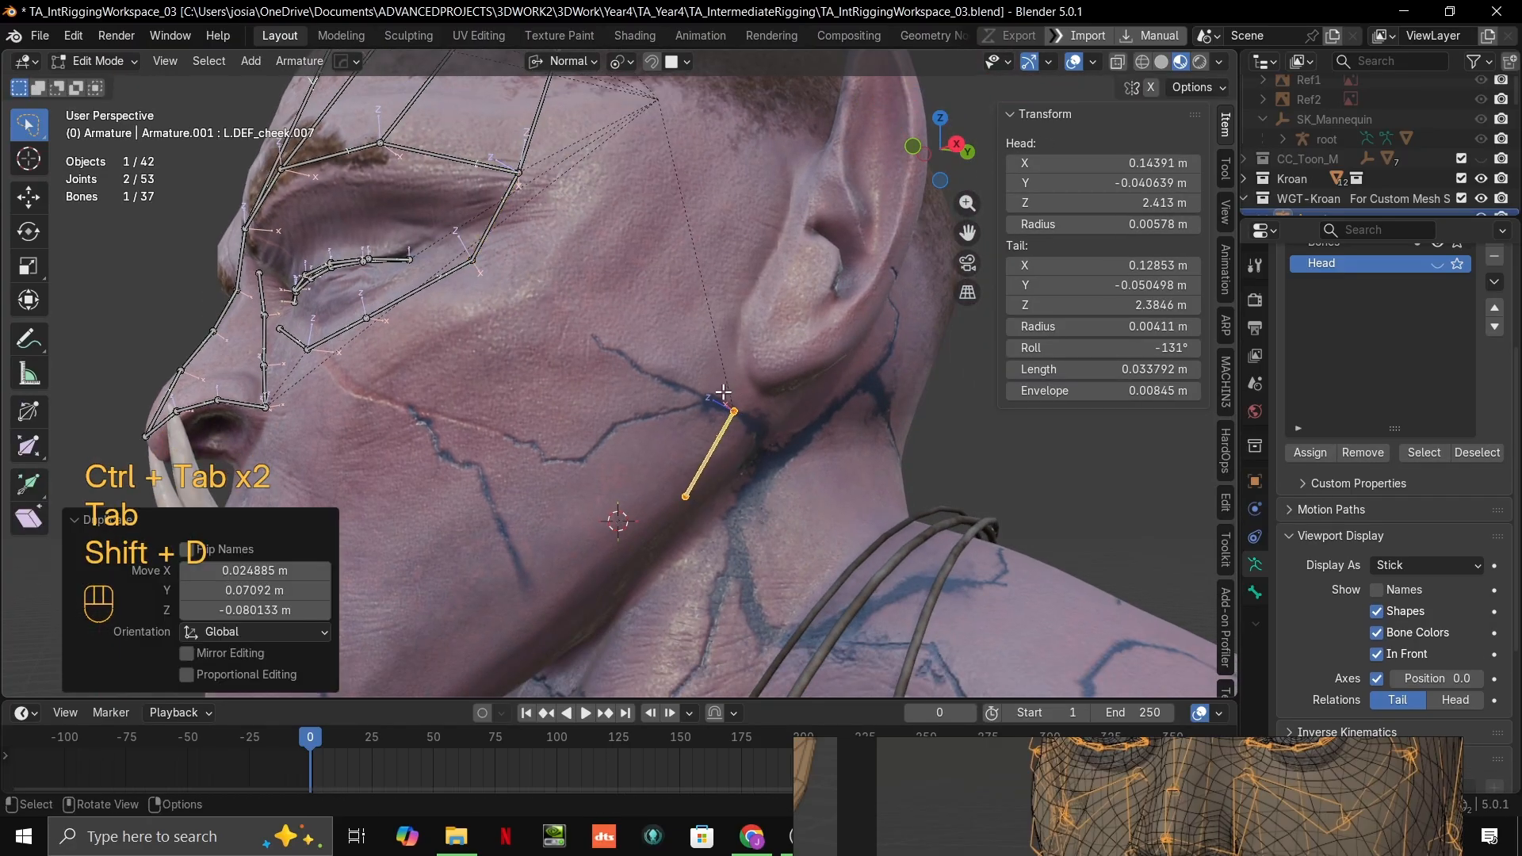
left_click(735, 412)
key("g")
left_click(752, 415)
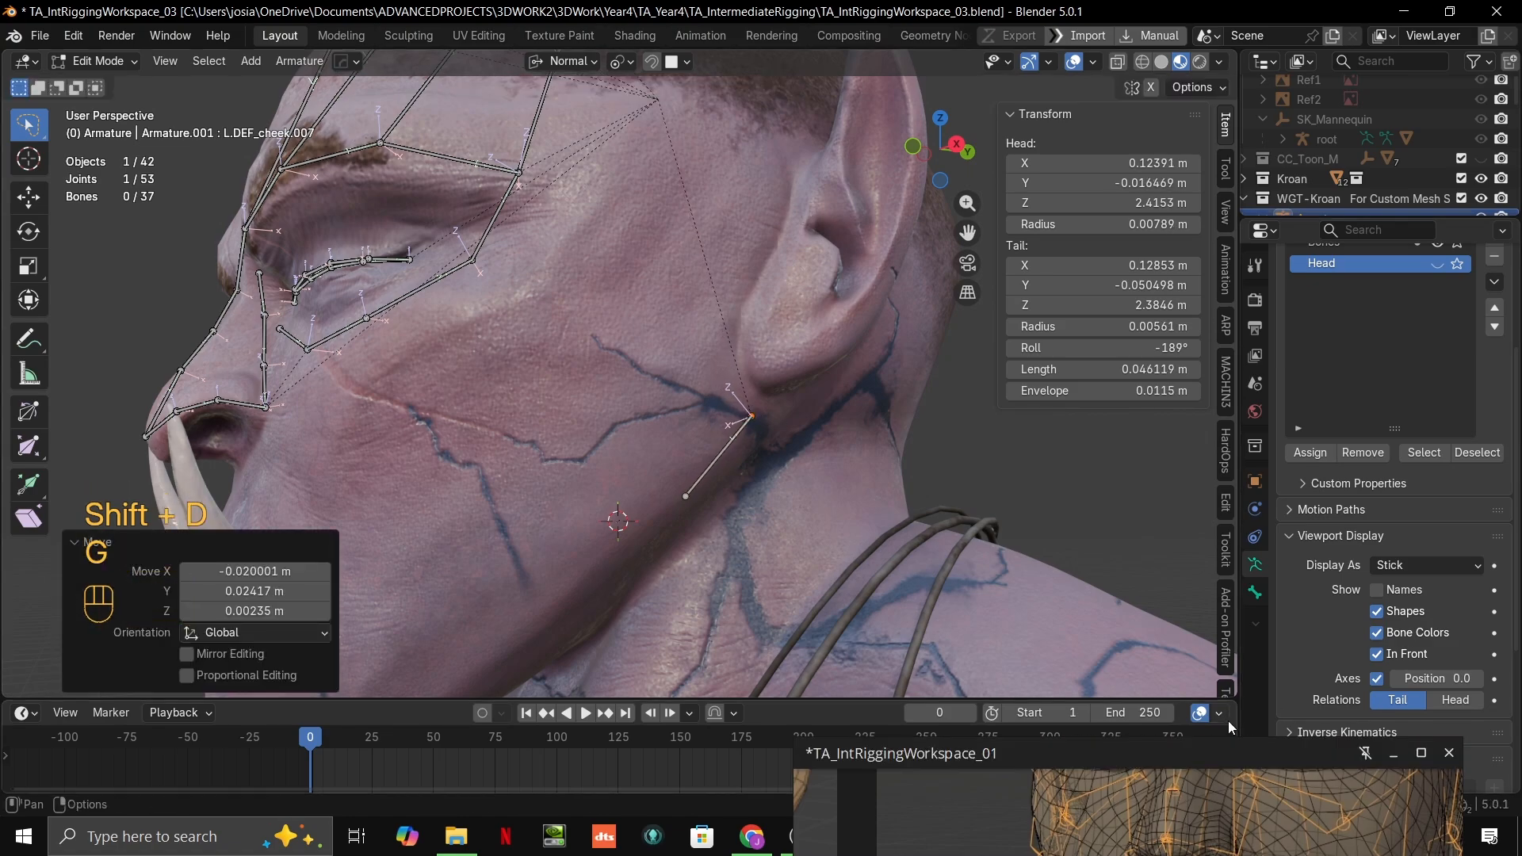
Step: Following the reference rig, move the new bone's head joint up to the temple before the ear, making it about 0.141 m long
left_click_drag(1235, 745, 1182, 527)
scroll(1150, 642, "down", 2)
middle_click_drag(1268, 648, 1132, 714)
scroll(1131, 714, "up", 2)
middle_click_drag(781, 412, 783, 492, "shift")
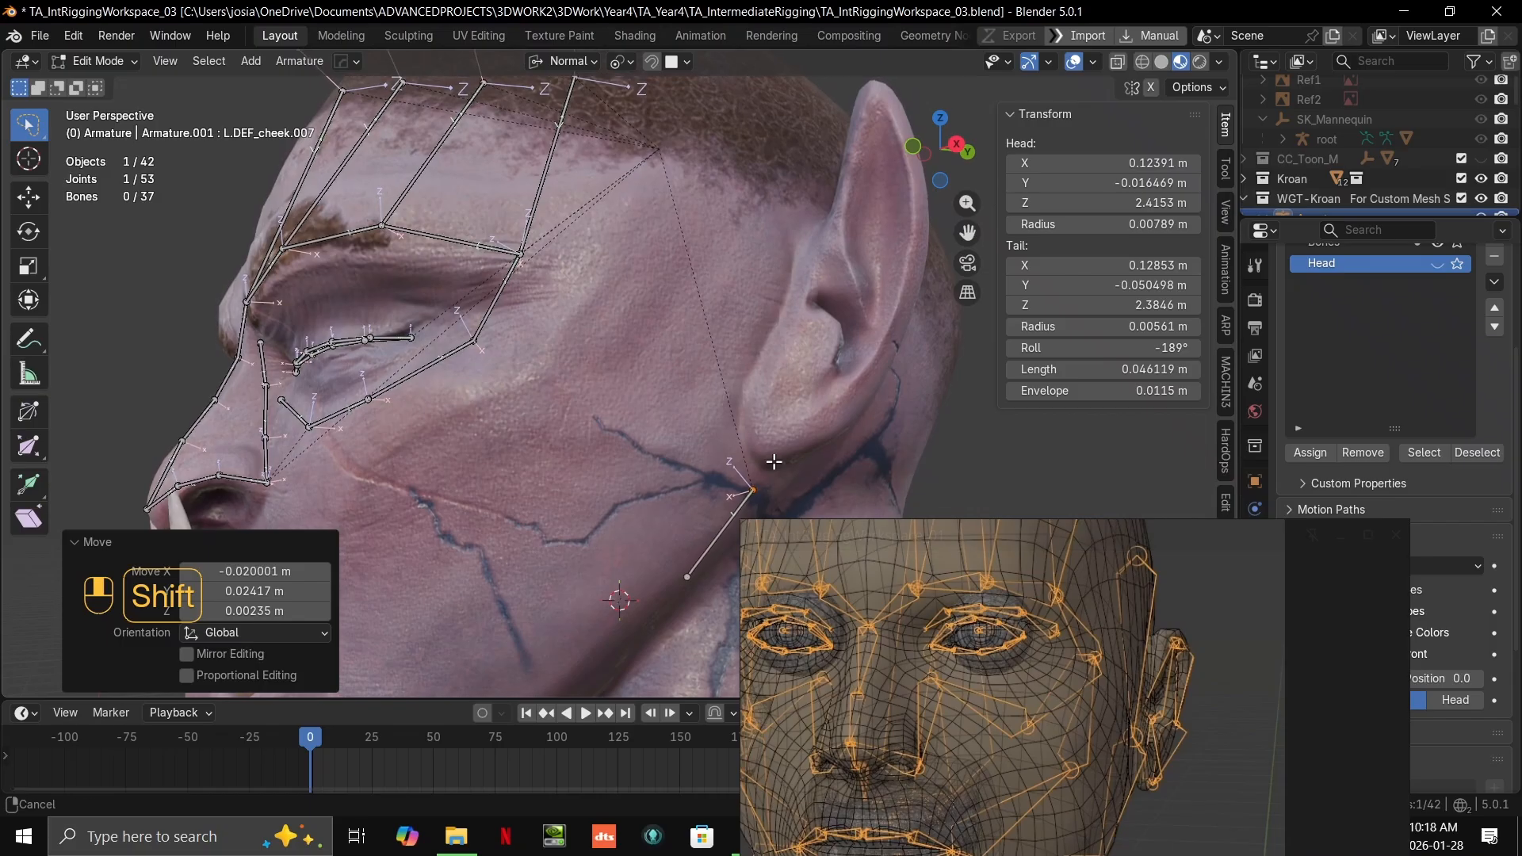
key("g")
key("ctrl")
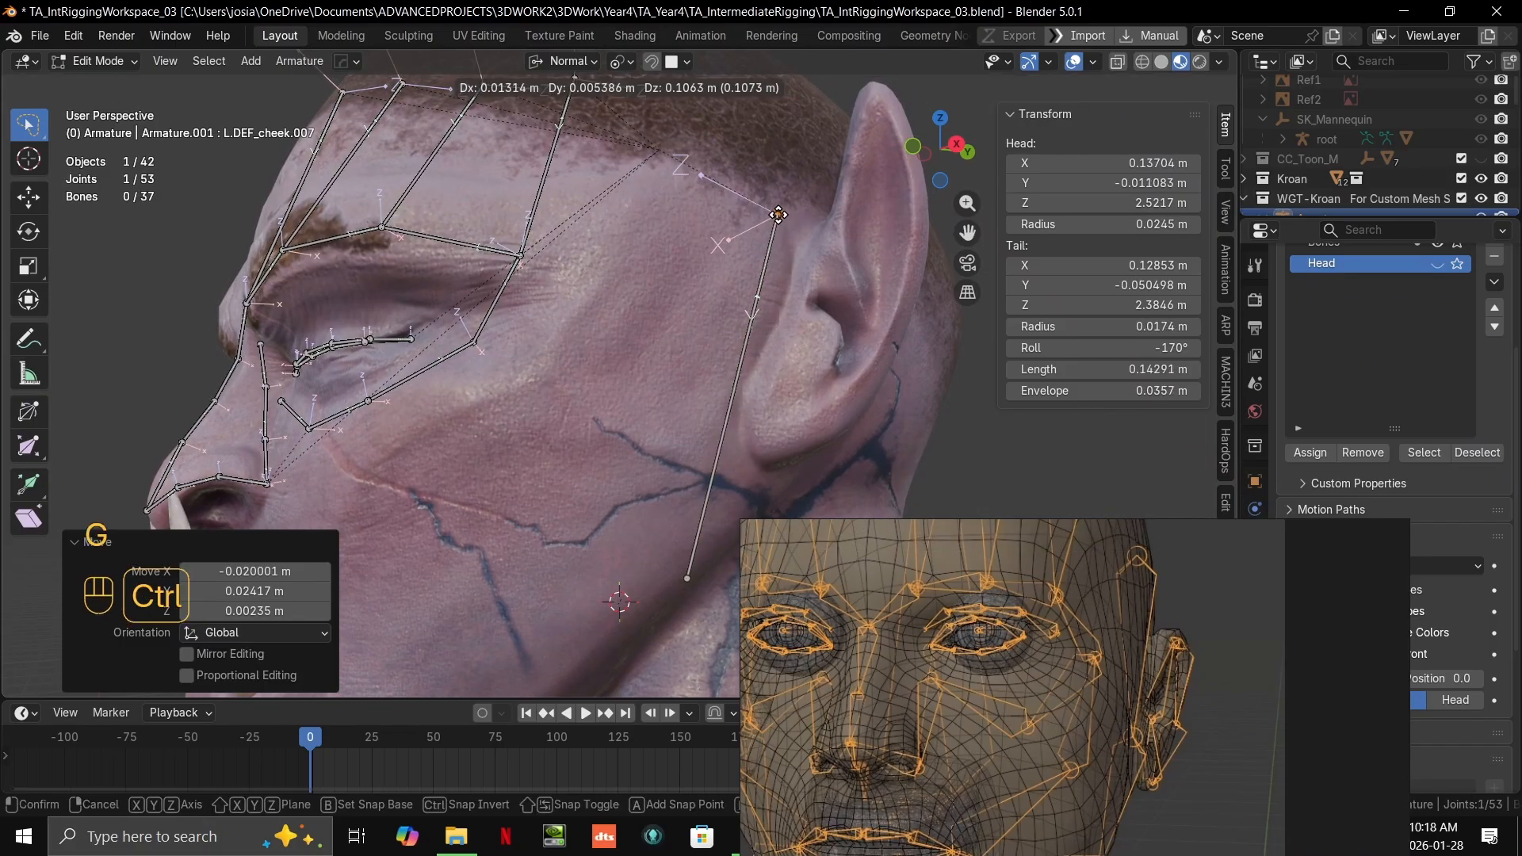
left_click(778, 218)
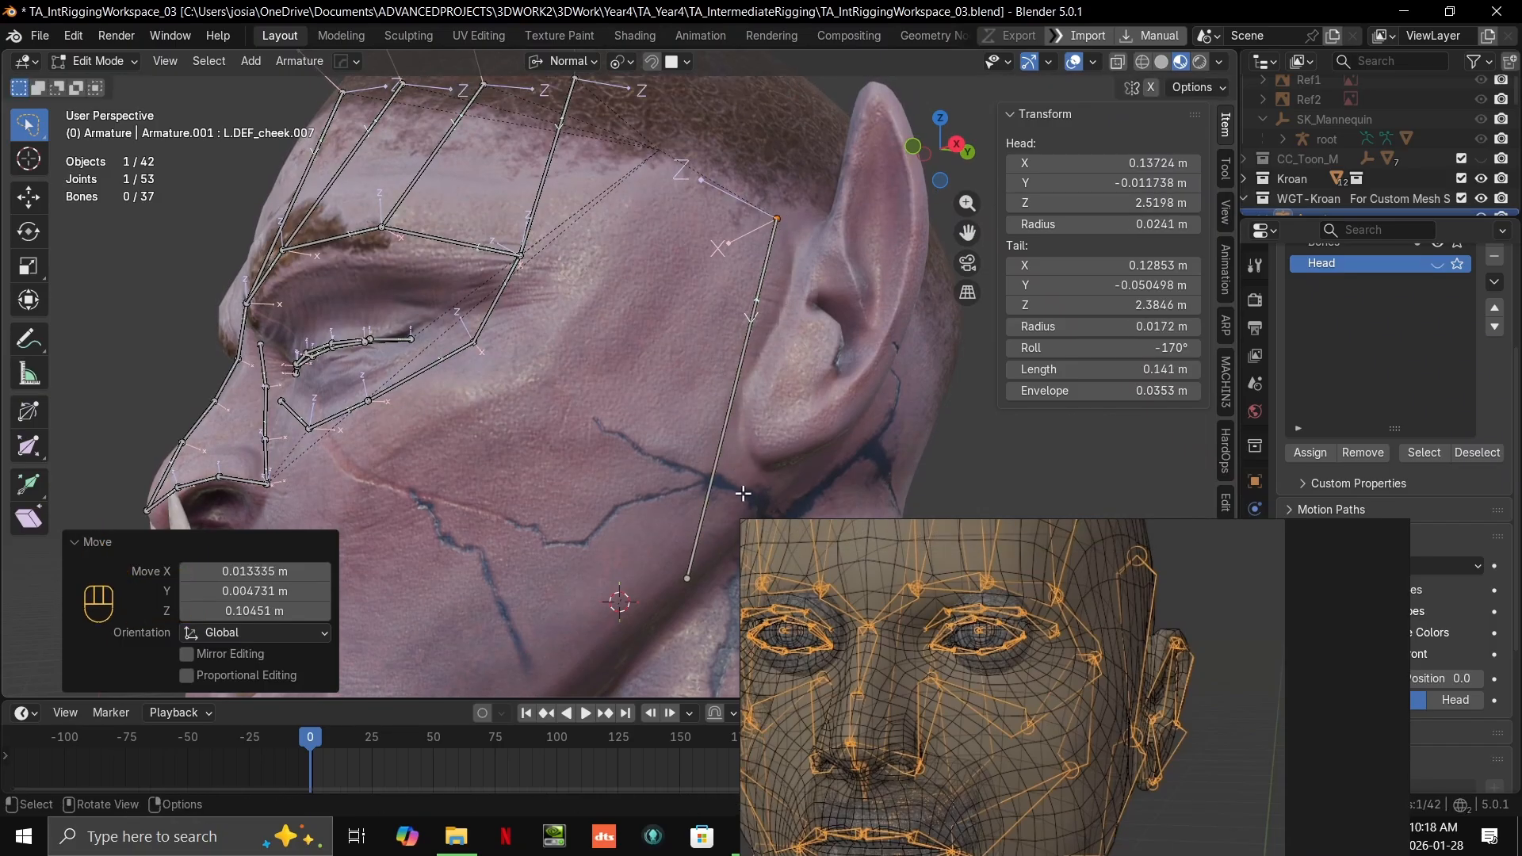
Step: Move the new bone's tail joint up to just in front of the earlobe, making the bone about 0.091 m long
key("g")
right_click(740, 458)
left_click(696, 588)
key("g")
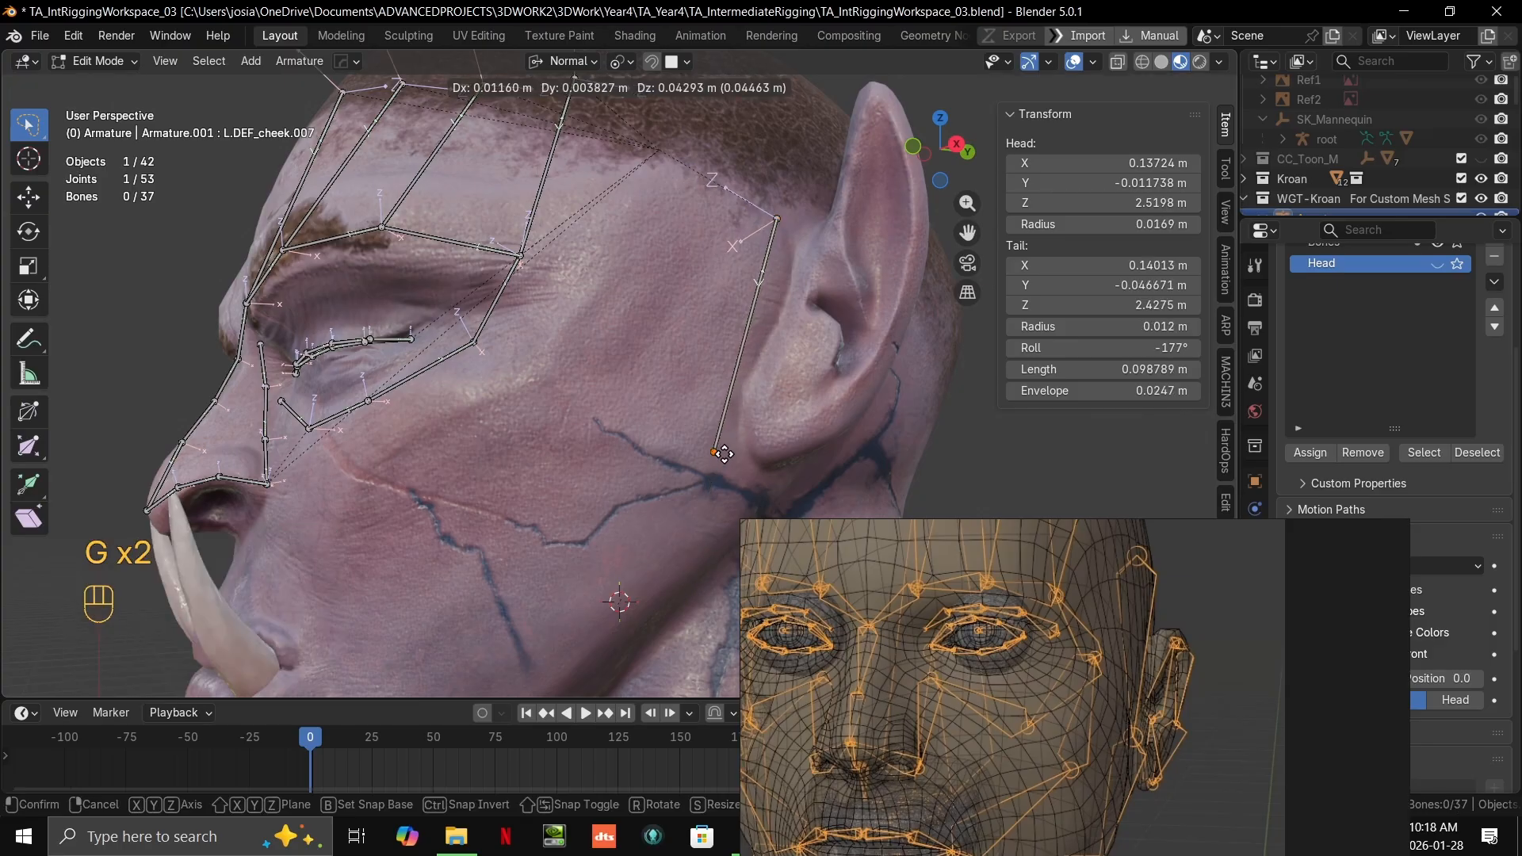
left_click(722, 440)
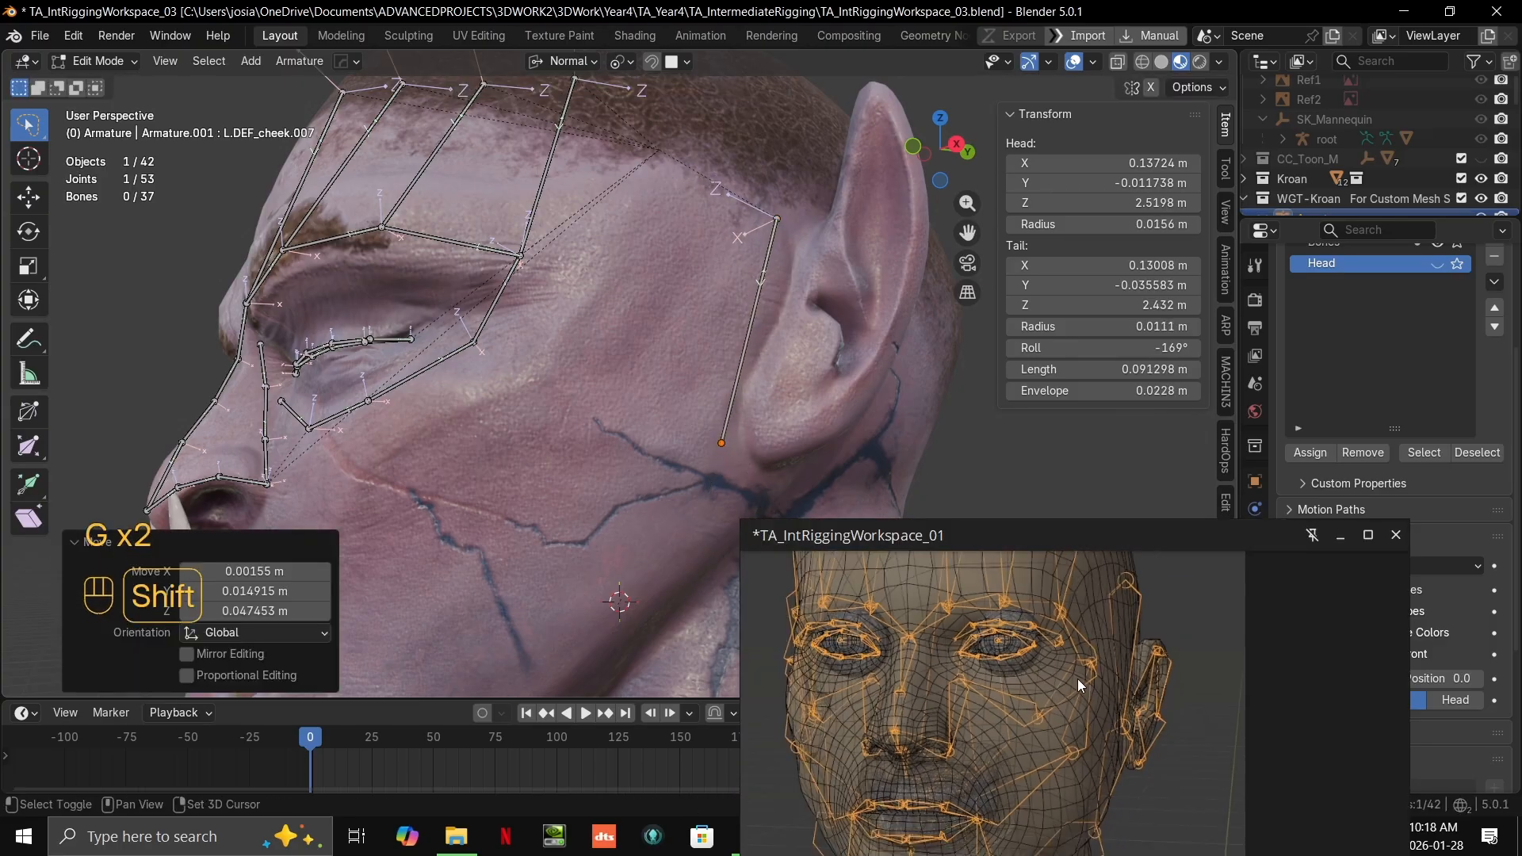
middle_click_drag(728, 485, 726, 458, "shift")
key("e")
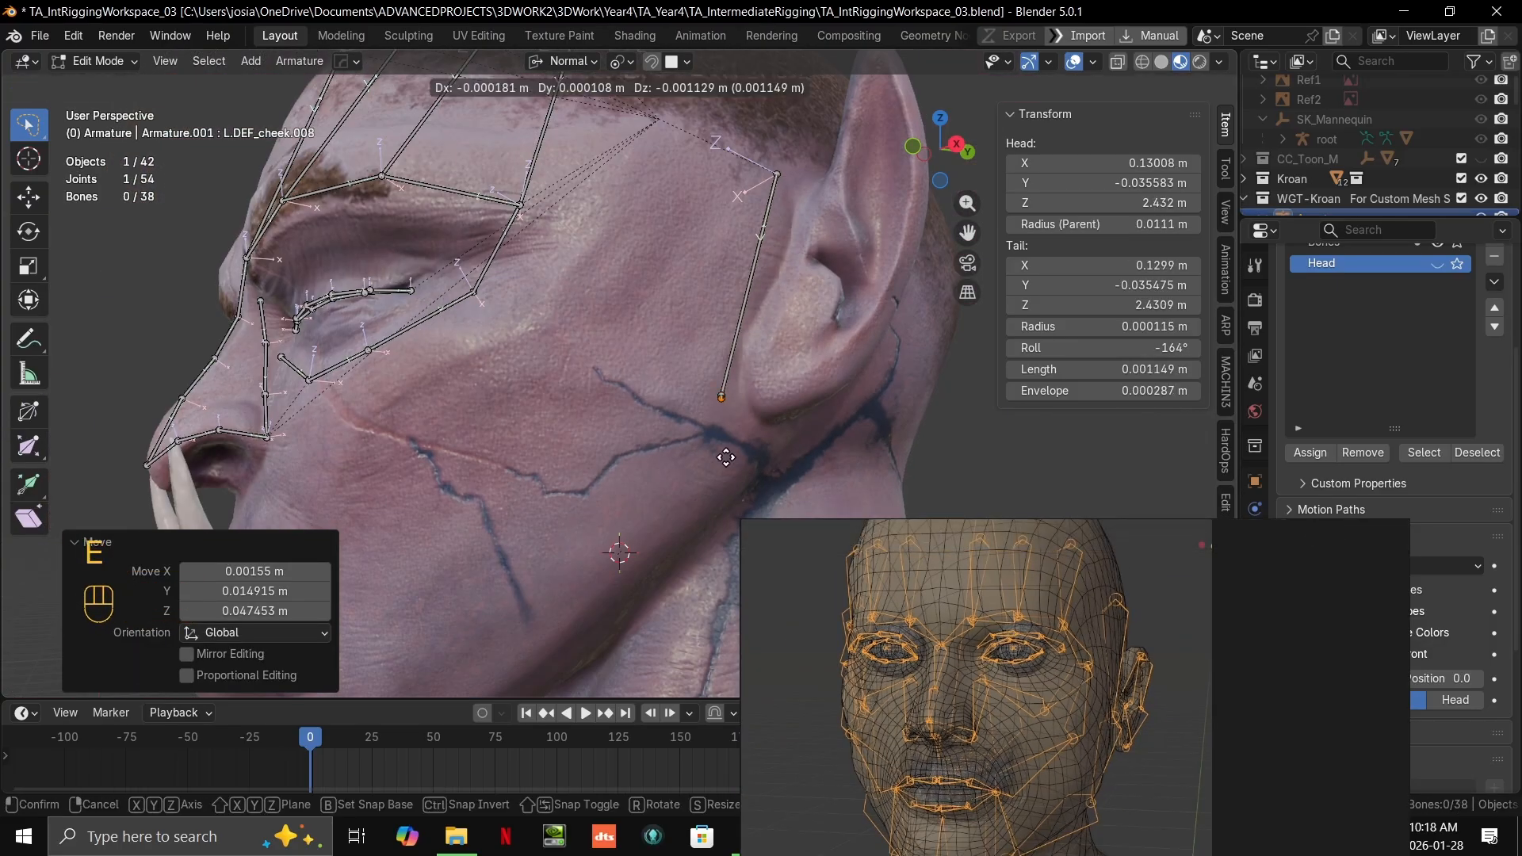
key("ctrl+z")
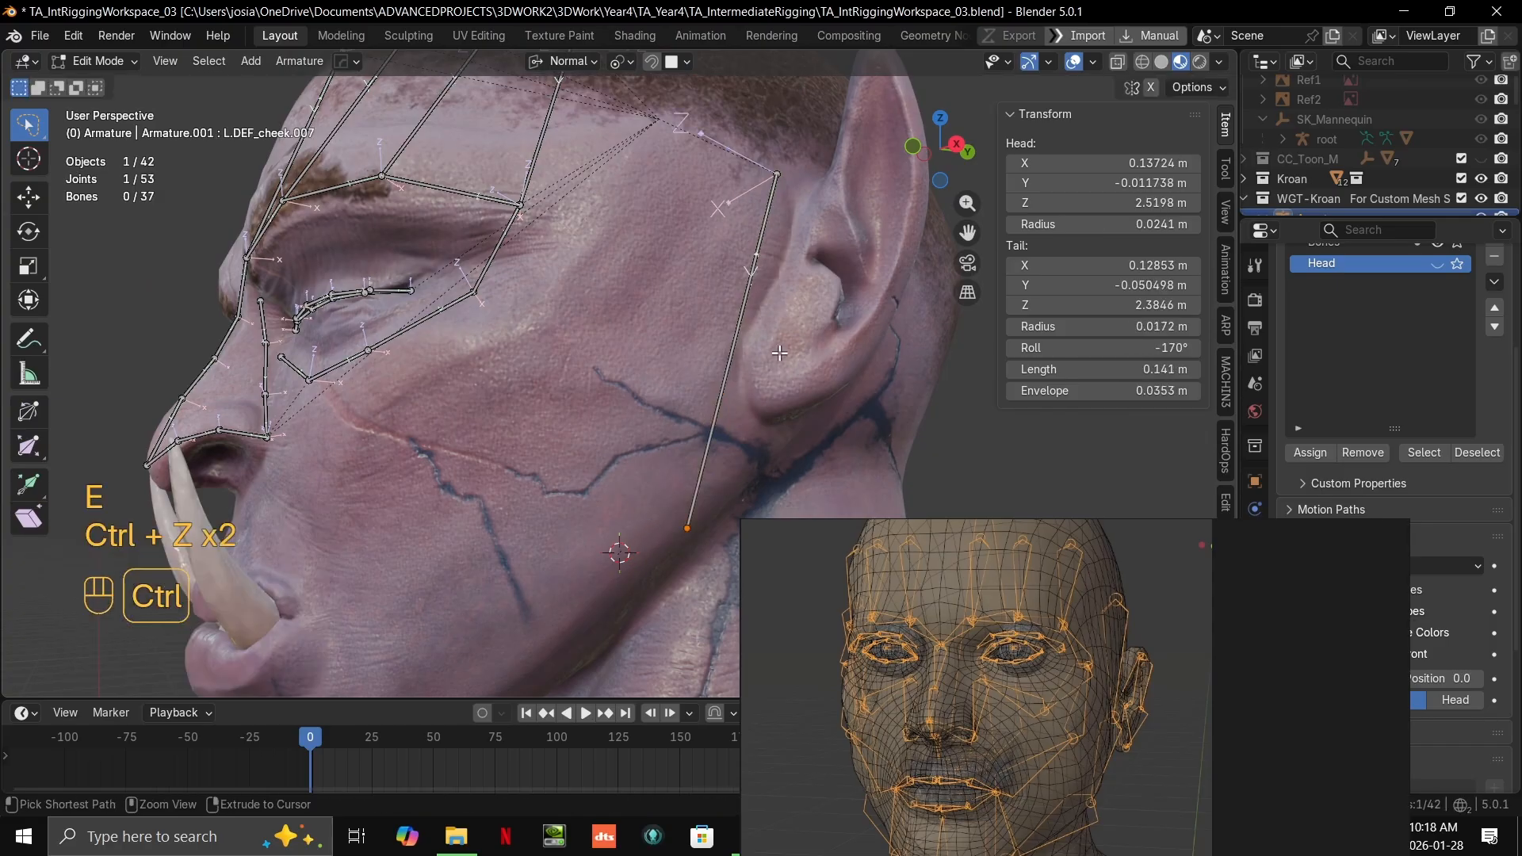
key("ctrl+shift+z")
Step: Reveal the bone in the Outliner, enlarge the Outliner area, and move the reference board clear of it
key("grave")
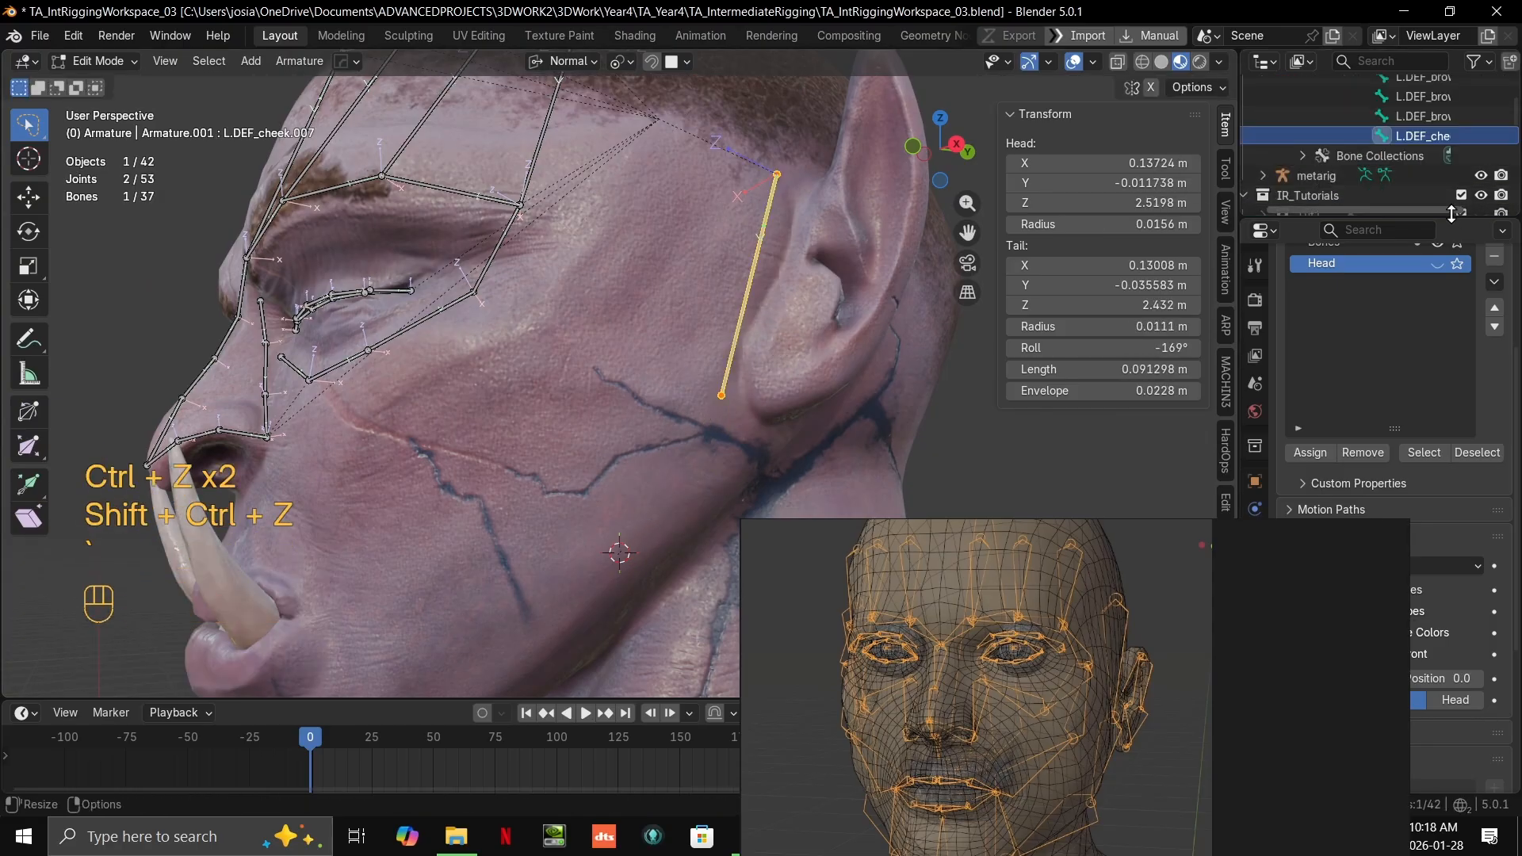
left_click_drag(1450, 221, 1449, 556)
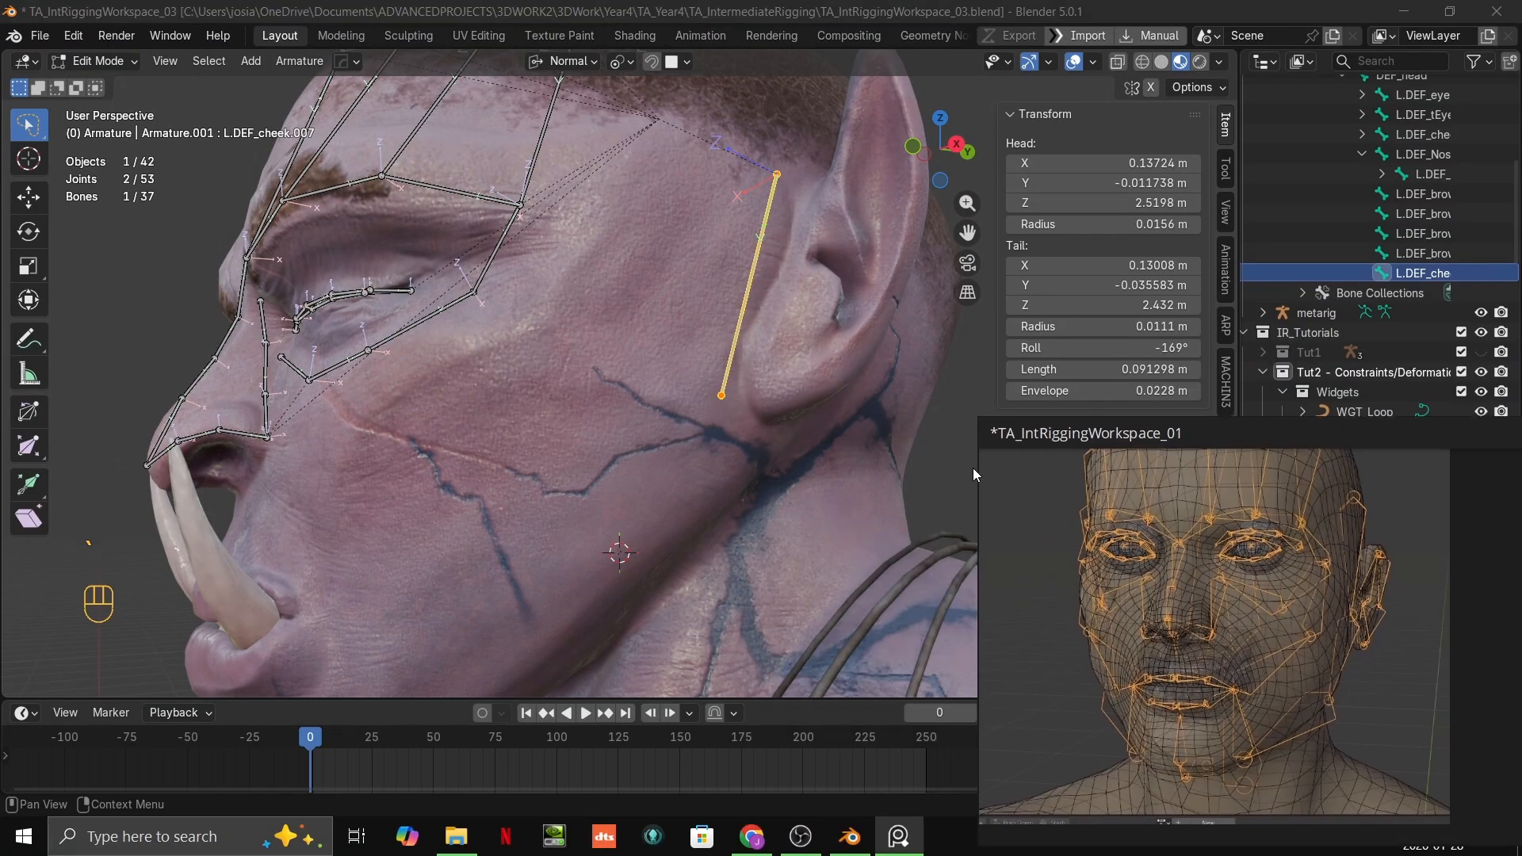
left_click(992, 441)
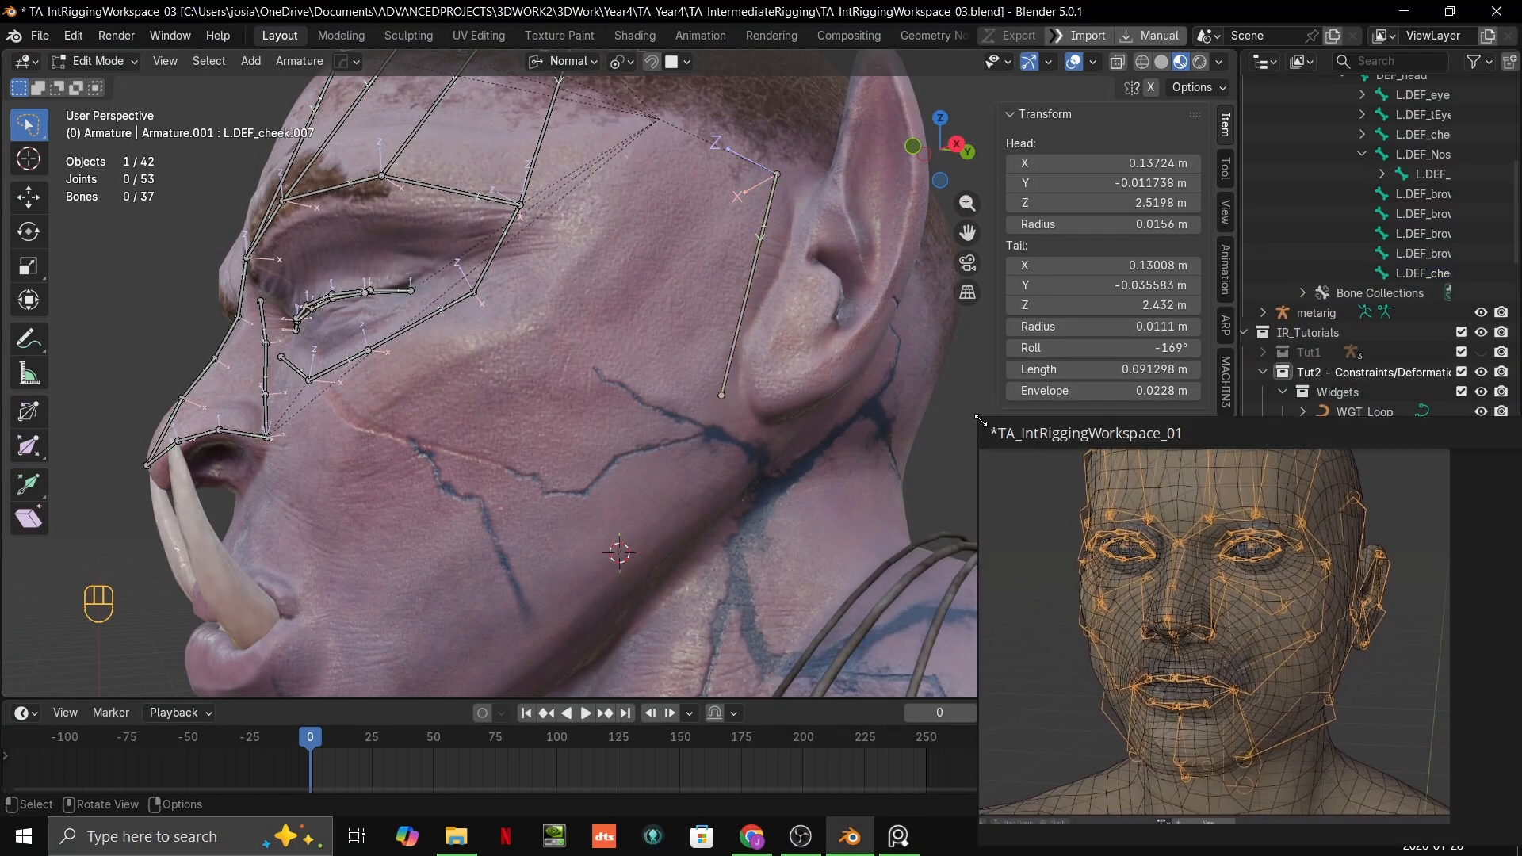
left_click_drag(981, 420, 1116, 492)
right_click_drag(1201, 603, 1071, 697)
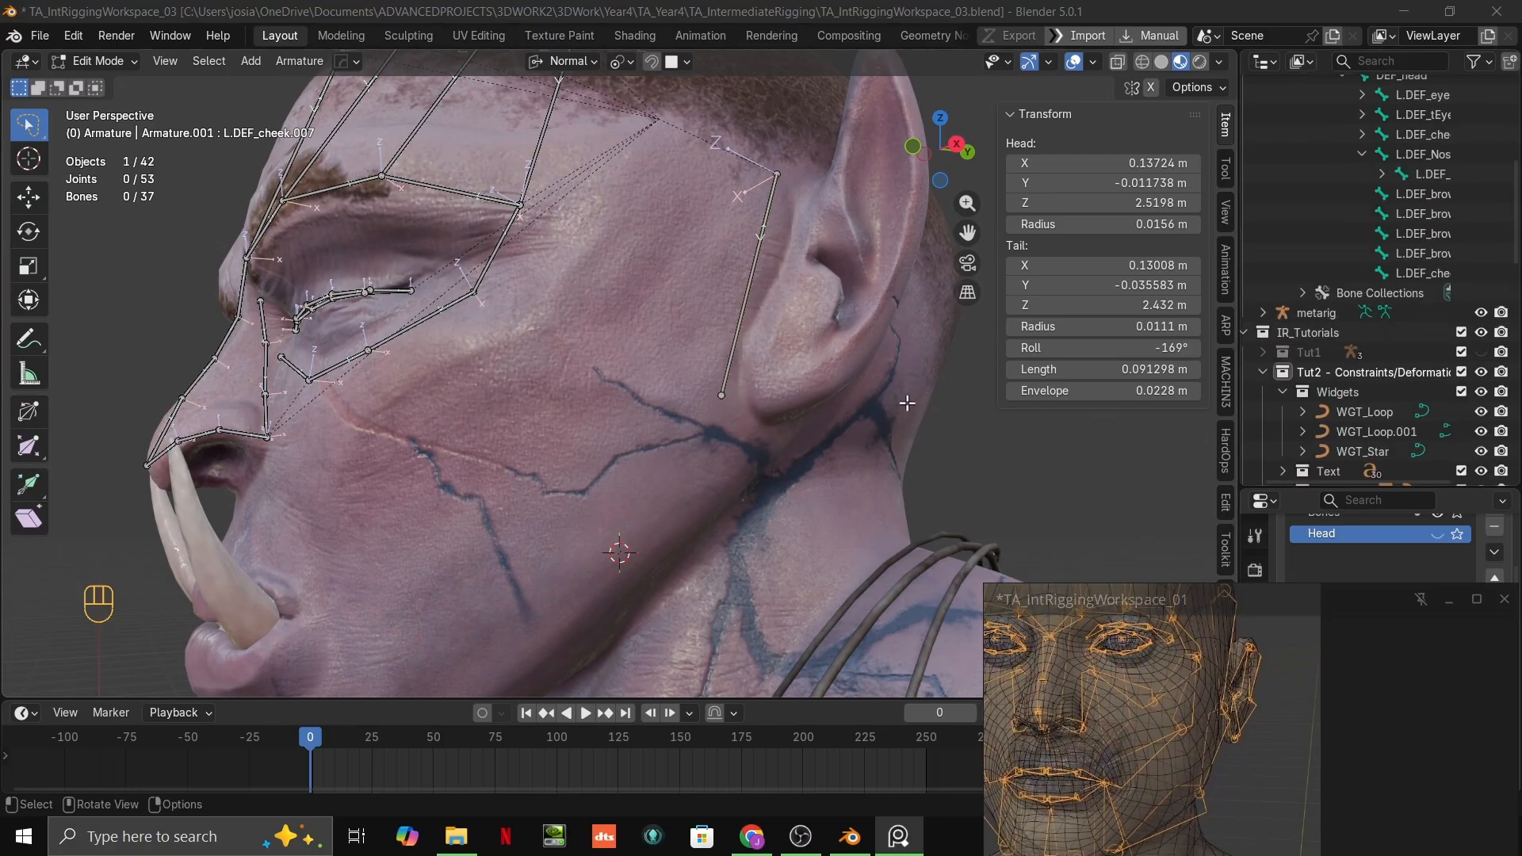
Step: Rename the bone in front of the ear as L.DEF_jaw
left_click(744, 313)
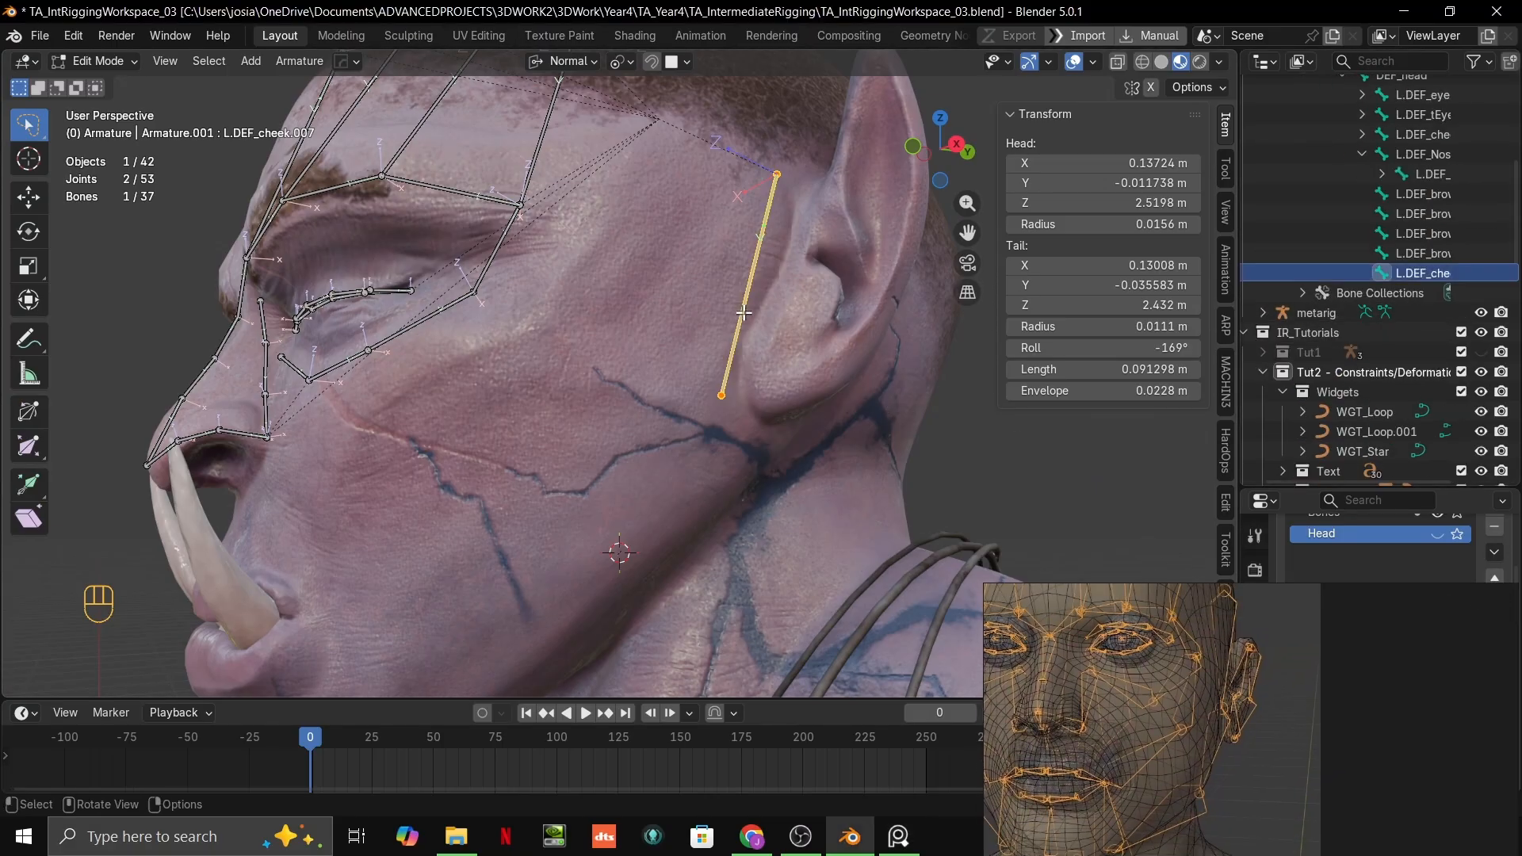
double_click(1360, 273)
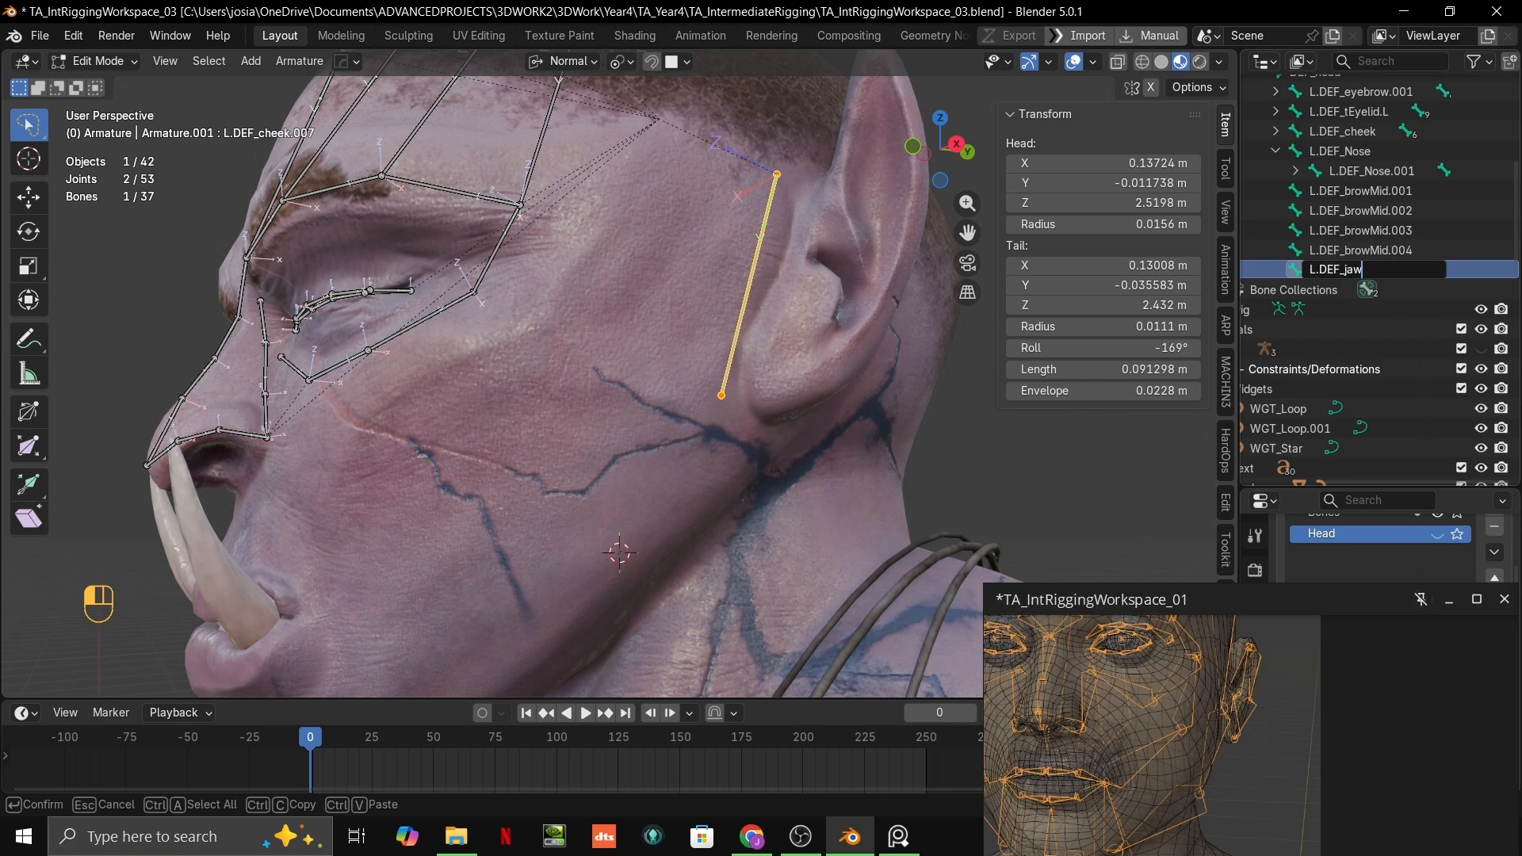
key("Return")
Step: Check L.DEF_jaw from around the ear and nudge its tail joint slightly on the skin beside the earlobe
scroll(815, 339, "down", 2)
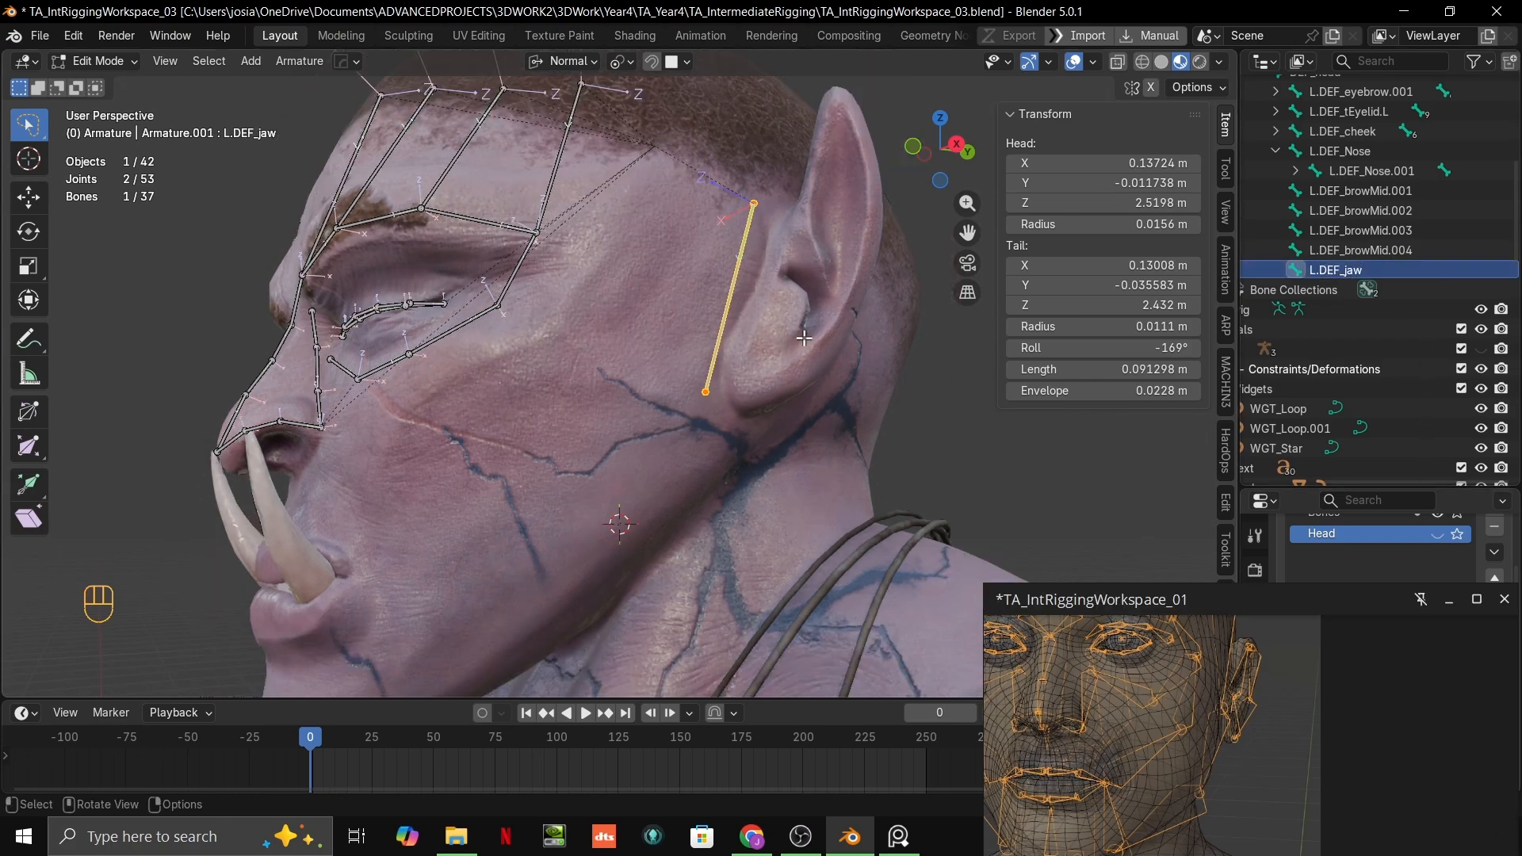
scroll(815, 339, "up", 2)
left_click(725, 397)
middle_click_drag(812, 419, 793, 571)
scroll(781, 539, "up", 3)
middle_click_drag(753, 479, 678, 464)
scroll(703, 459, "down", 2)
middle_click_drag(678, 464, 663, 444, "shift")
middle_click_drag(663, 444, 649, 340)
middle_click_drag(752, 406, 725, 357, "shift")
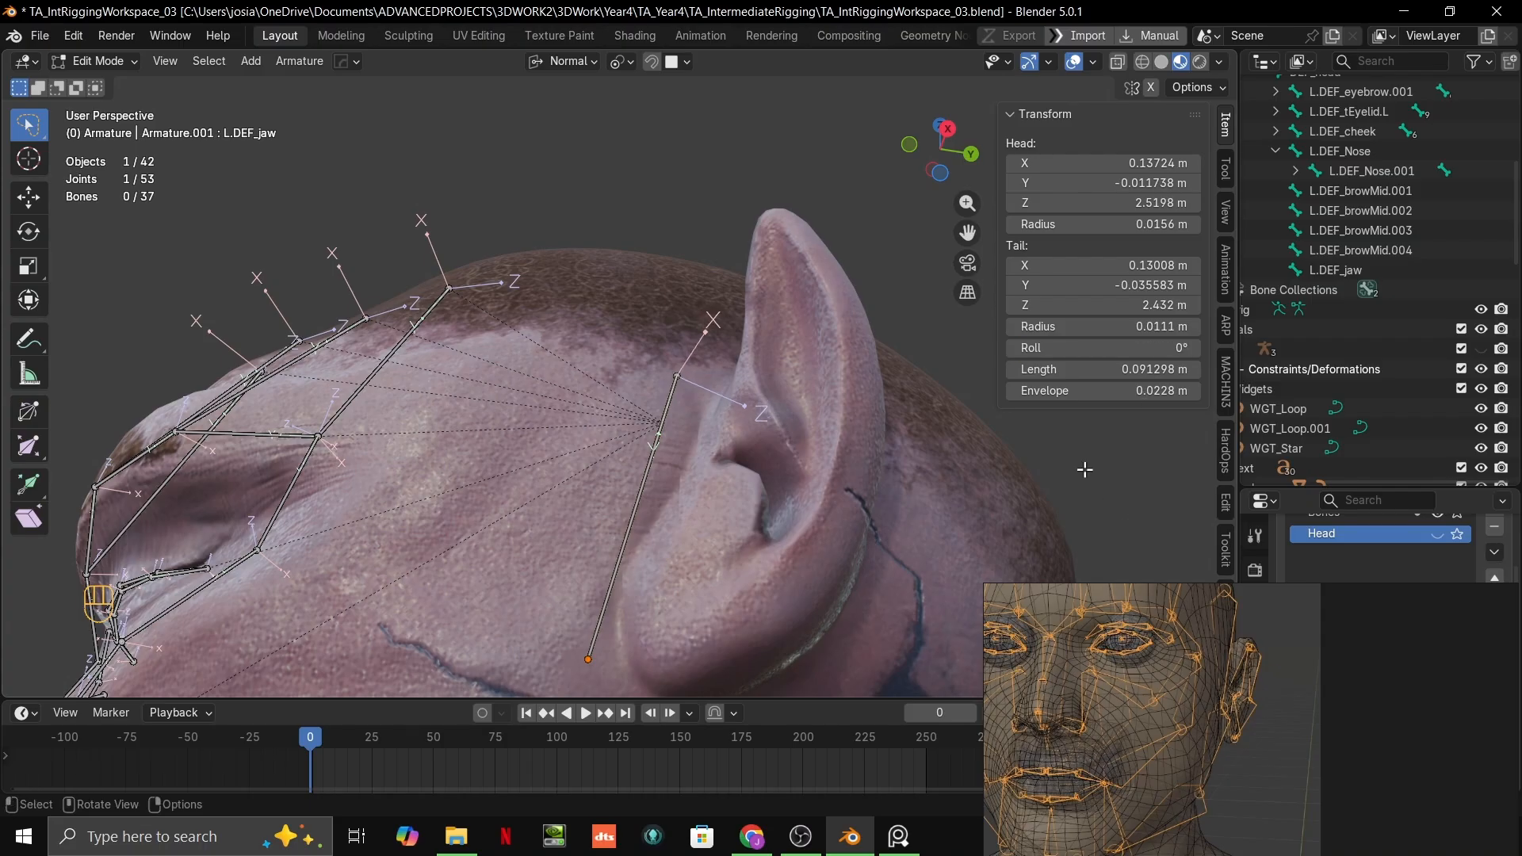
middle_click_drag(1085, 469, 745, 377)
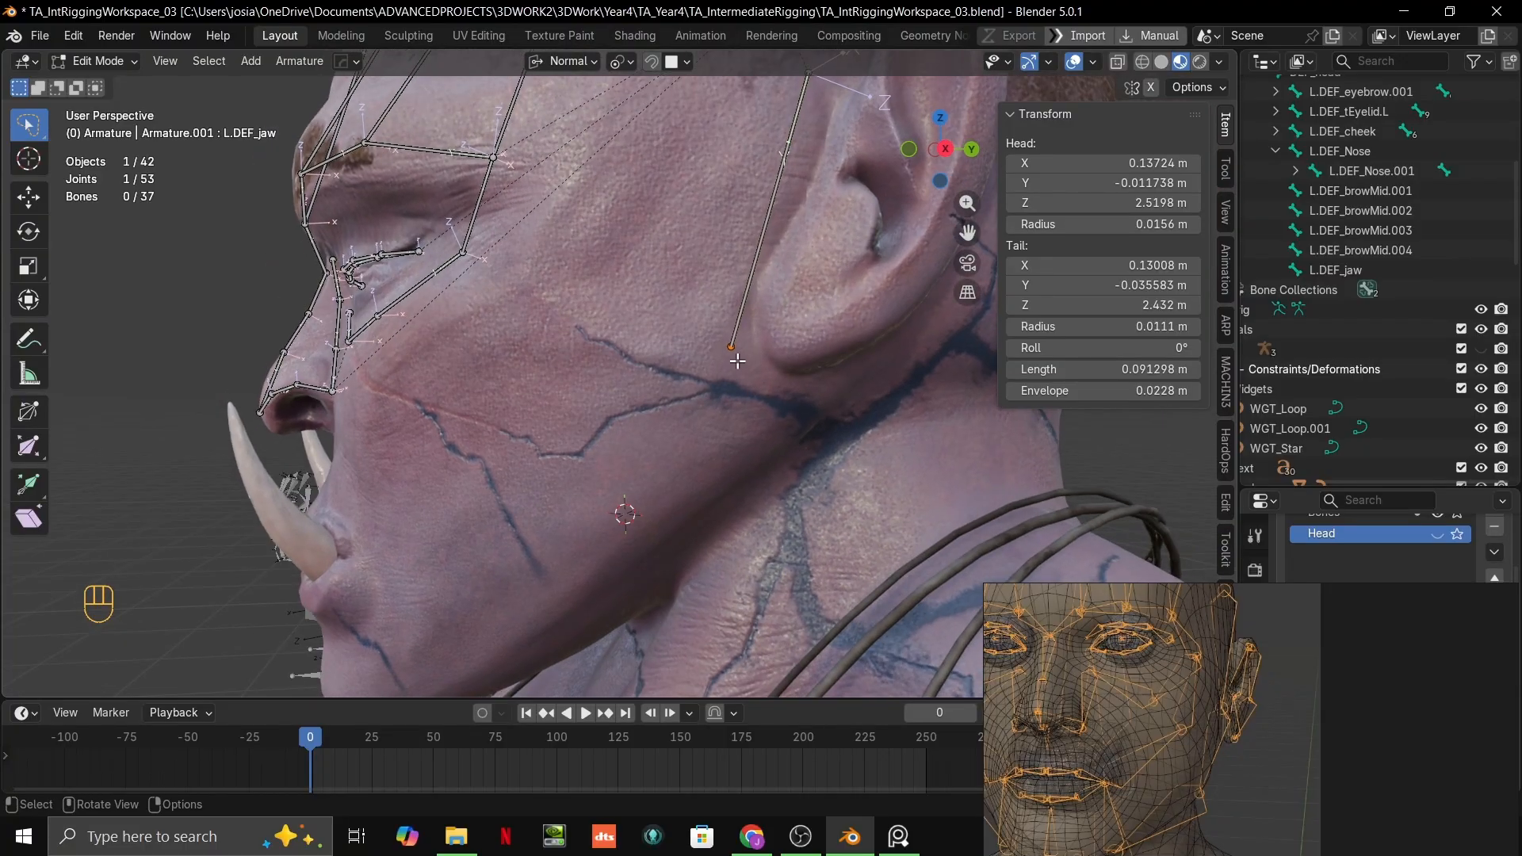
key("g")
key("ctrl")
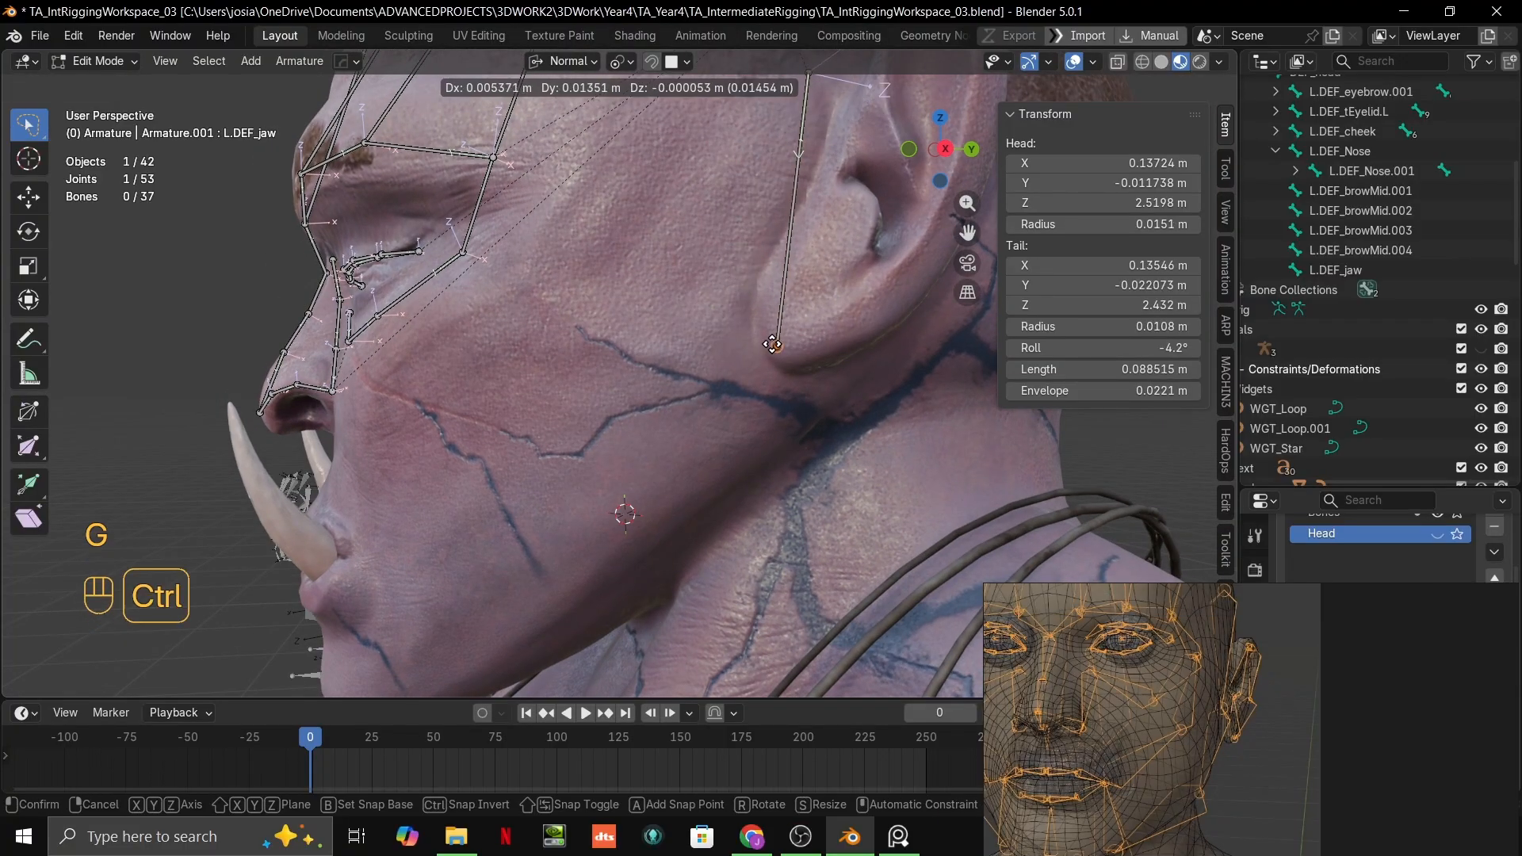
left_click(736, 341)
Step: Extrude two bones from L.DEF_jaw's tail, one about 0.057 m down to the jaw corner and one about 0.064 m forward along the jawline
key("e")
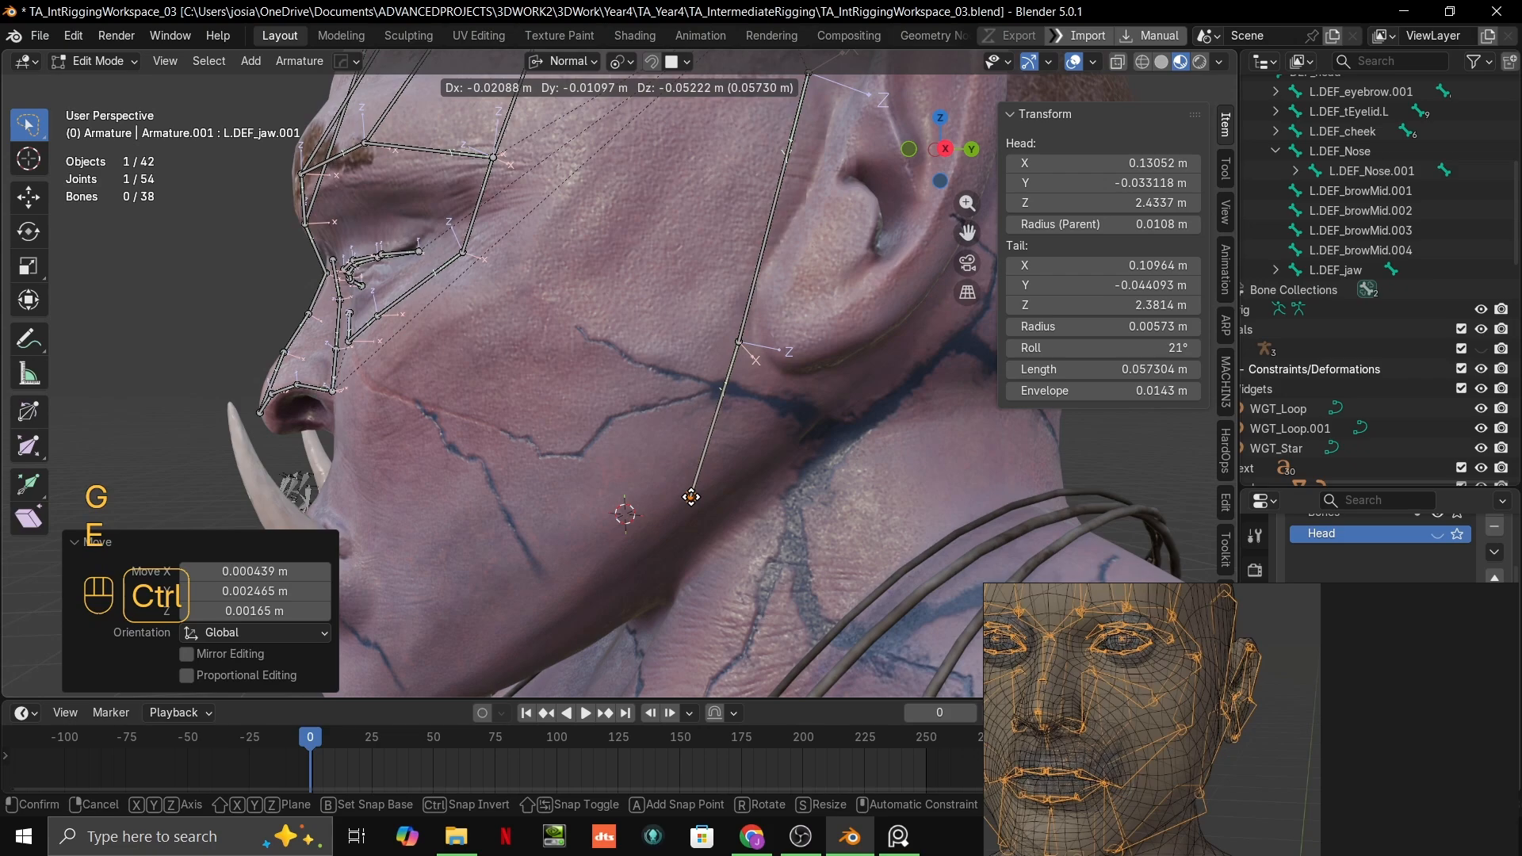
left_click(690, 497)
middle_click_drag(697, 472, 785, 434, "shift")
key("e")
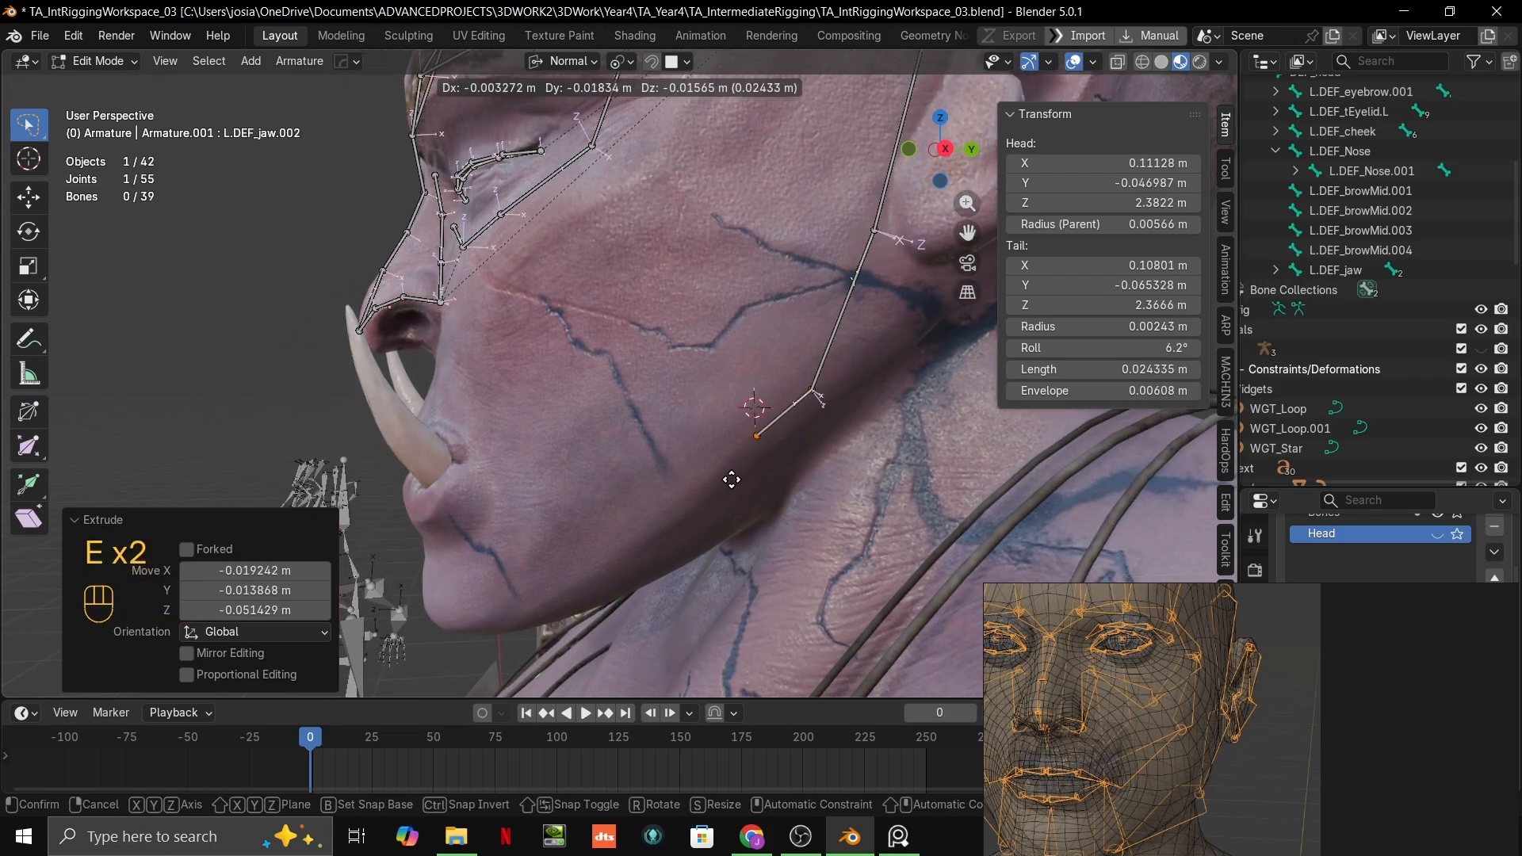
left_click(676, 506)
Step: Place the reference board beside the orc's jaw and examine the chin and jawline bones on its head meshes
middle_click_drag(697, 513, 868, 327, "shift")
scroll(1216, 773, "down", 1)
middle_click_drag(1217, 774, 1224, 684)
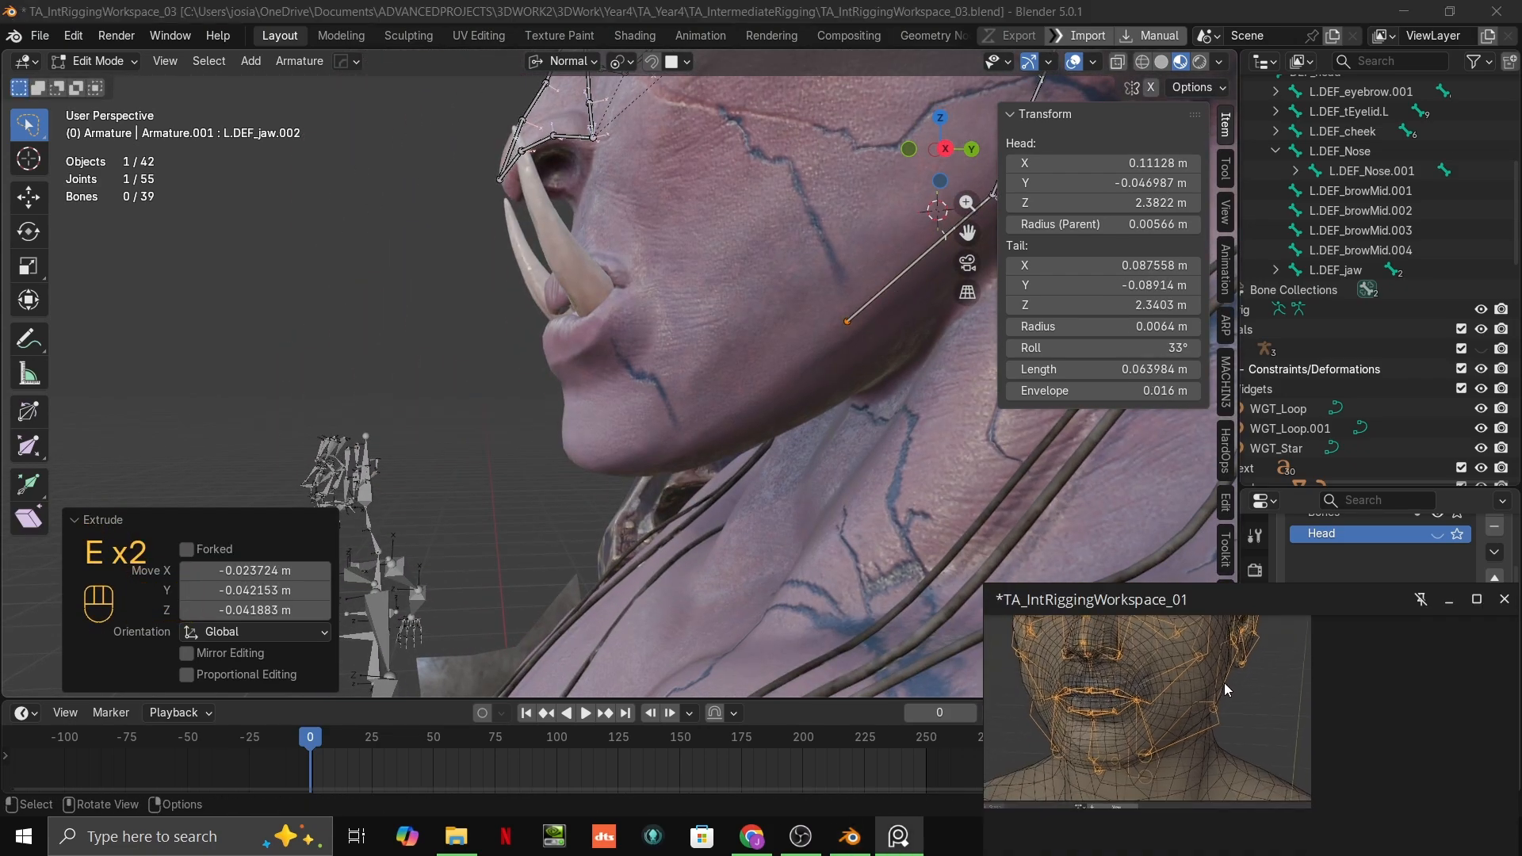
middle_click_drag(815, 475, 637, 442)
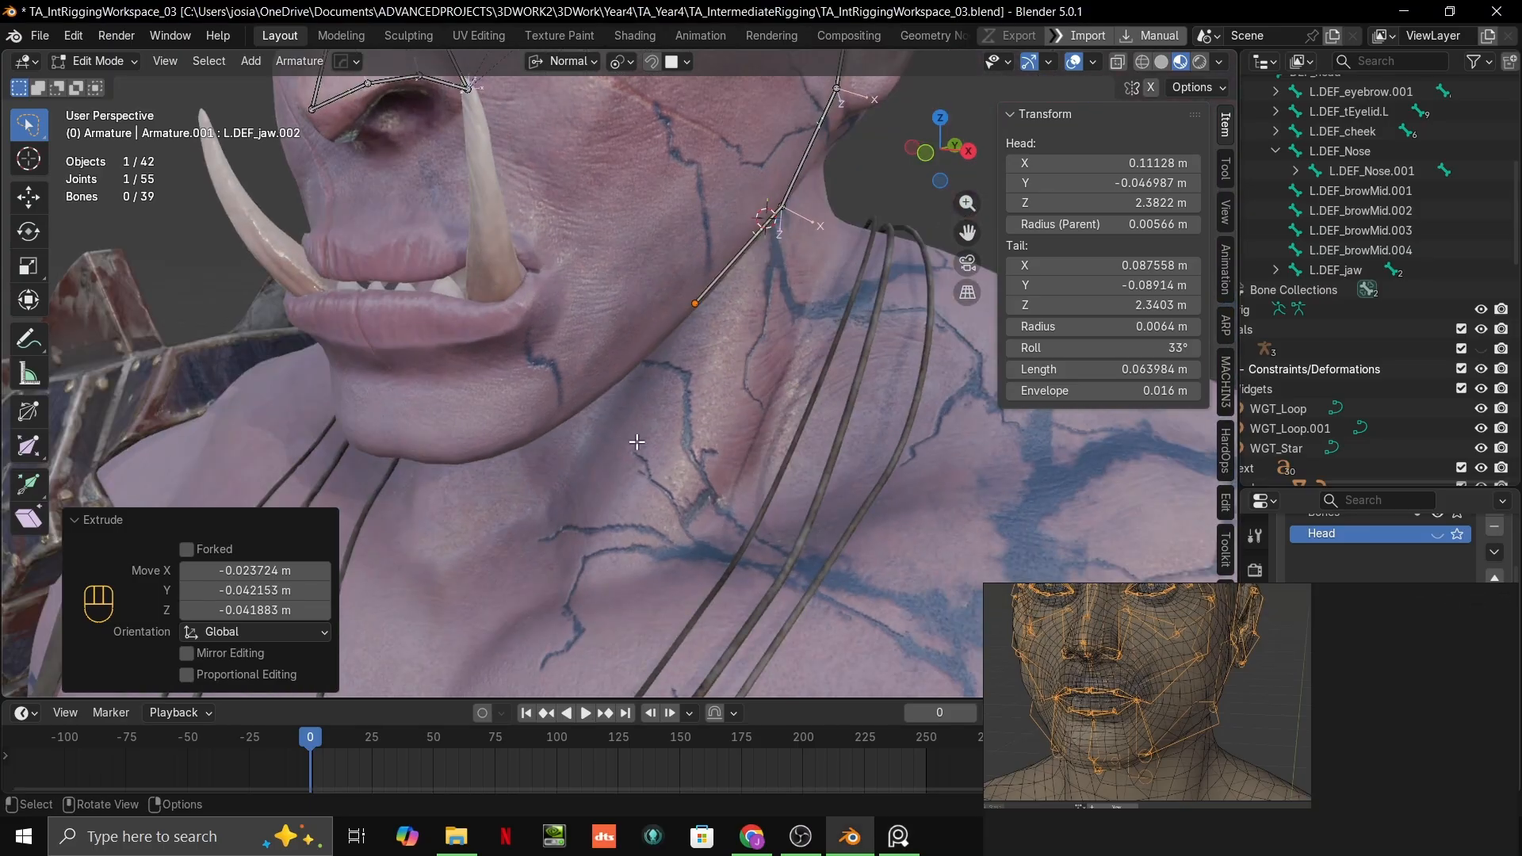
right_click_drag(1117, 712, 773, 464)
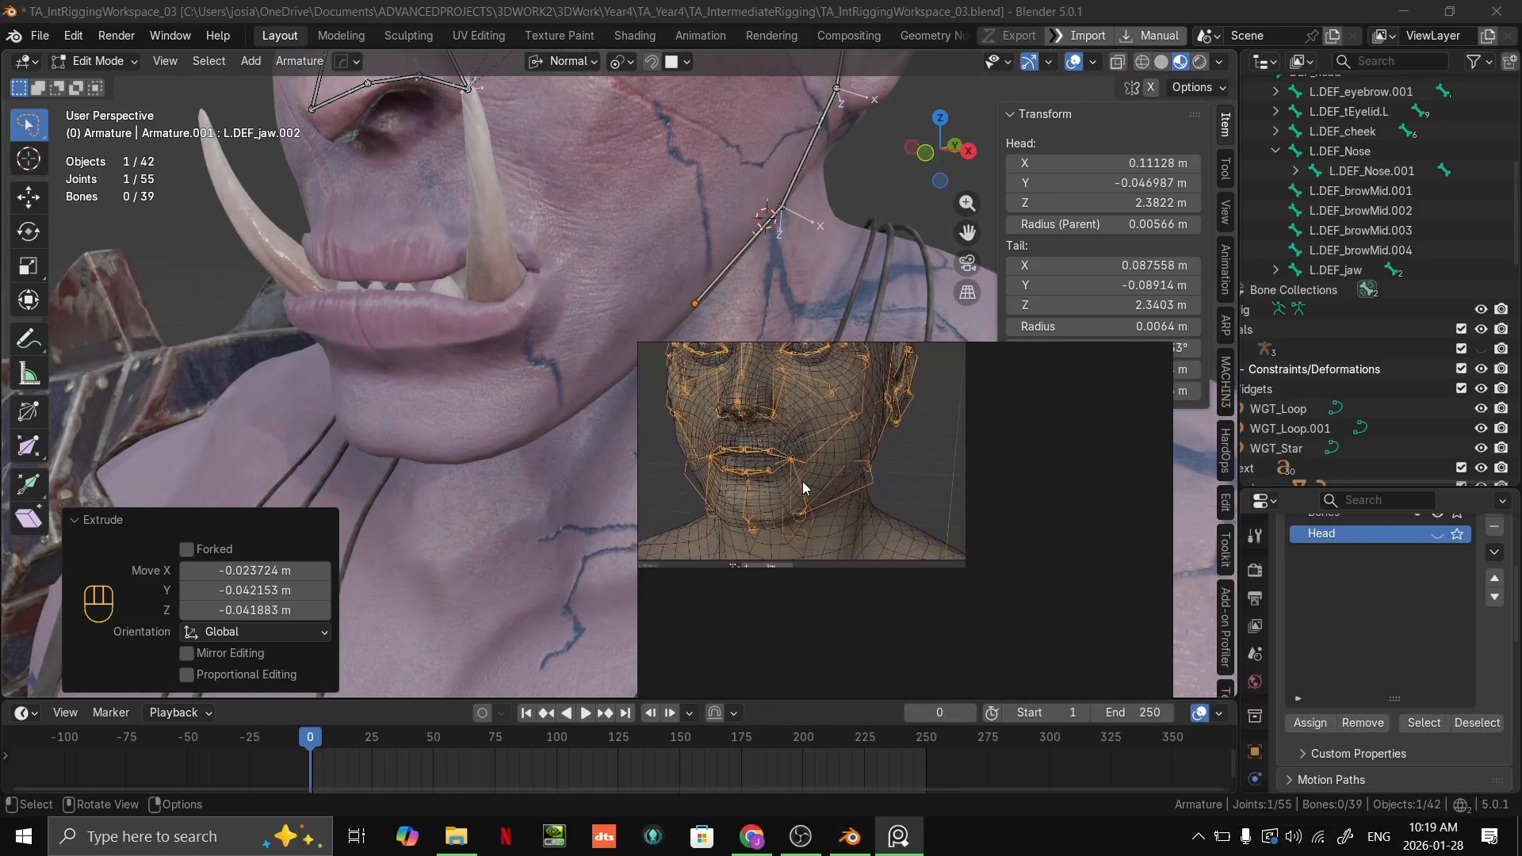
scroll(833, 482, "down", 5)
scroll(845, 492, "up", 8)
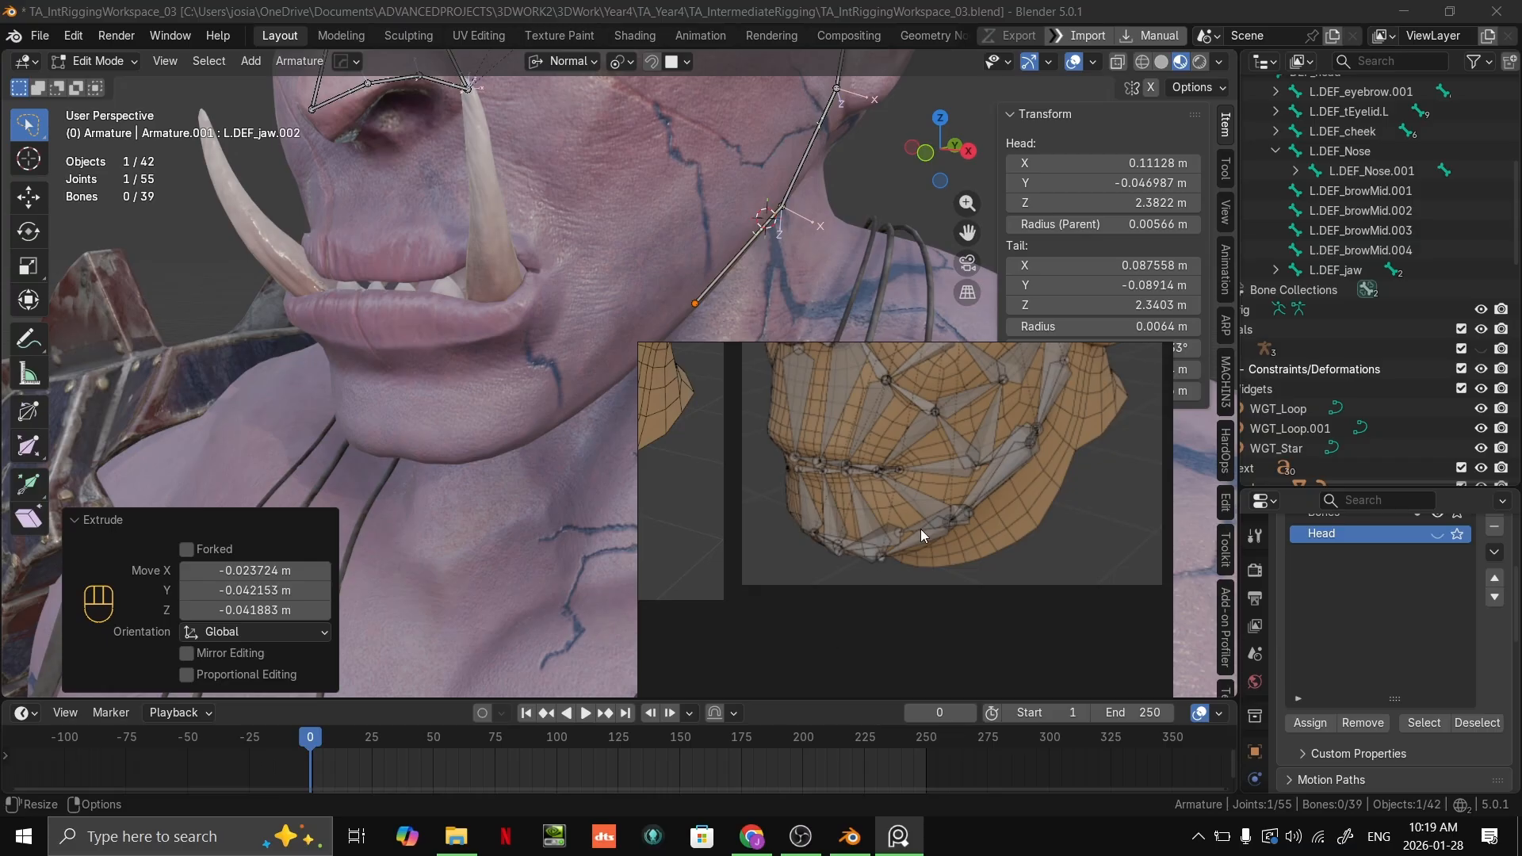
scroll(921, 530, "up", 6)
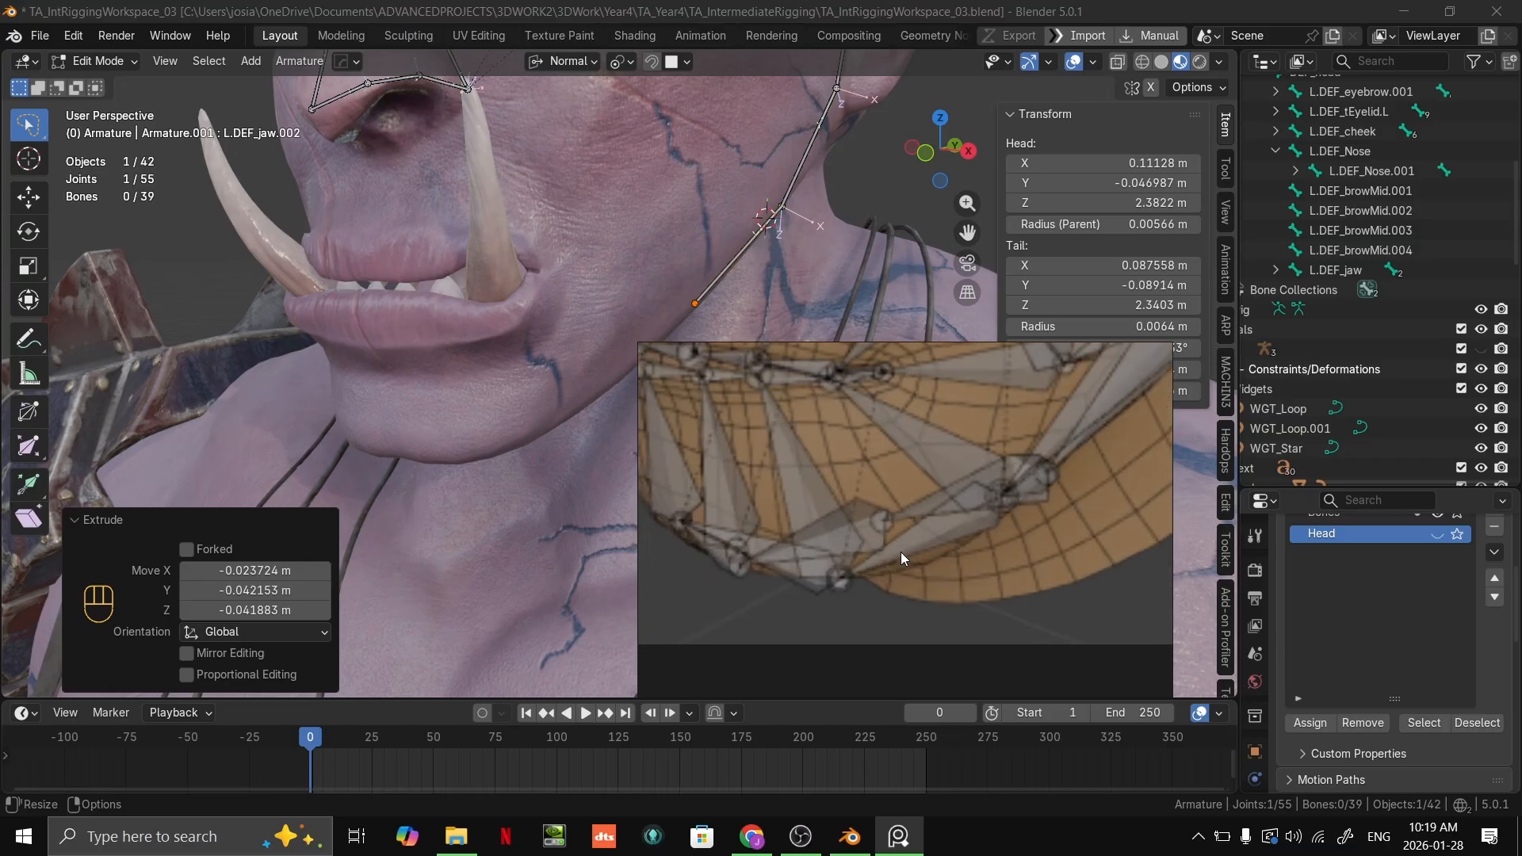
scroll(906, 533, "down", 4)
middle_click_drag(896, 580, 887, 650)
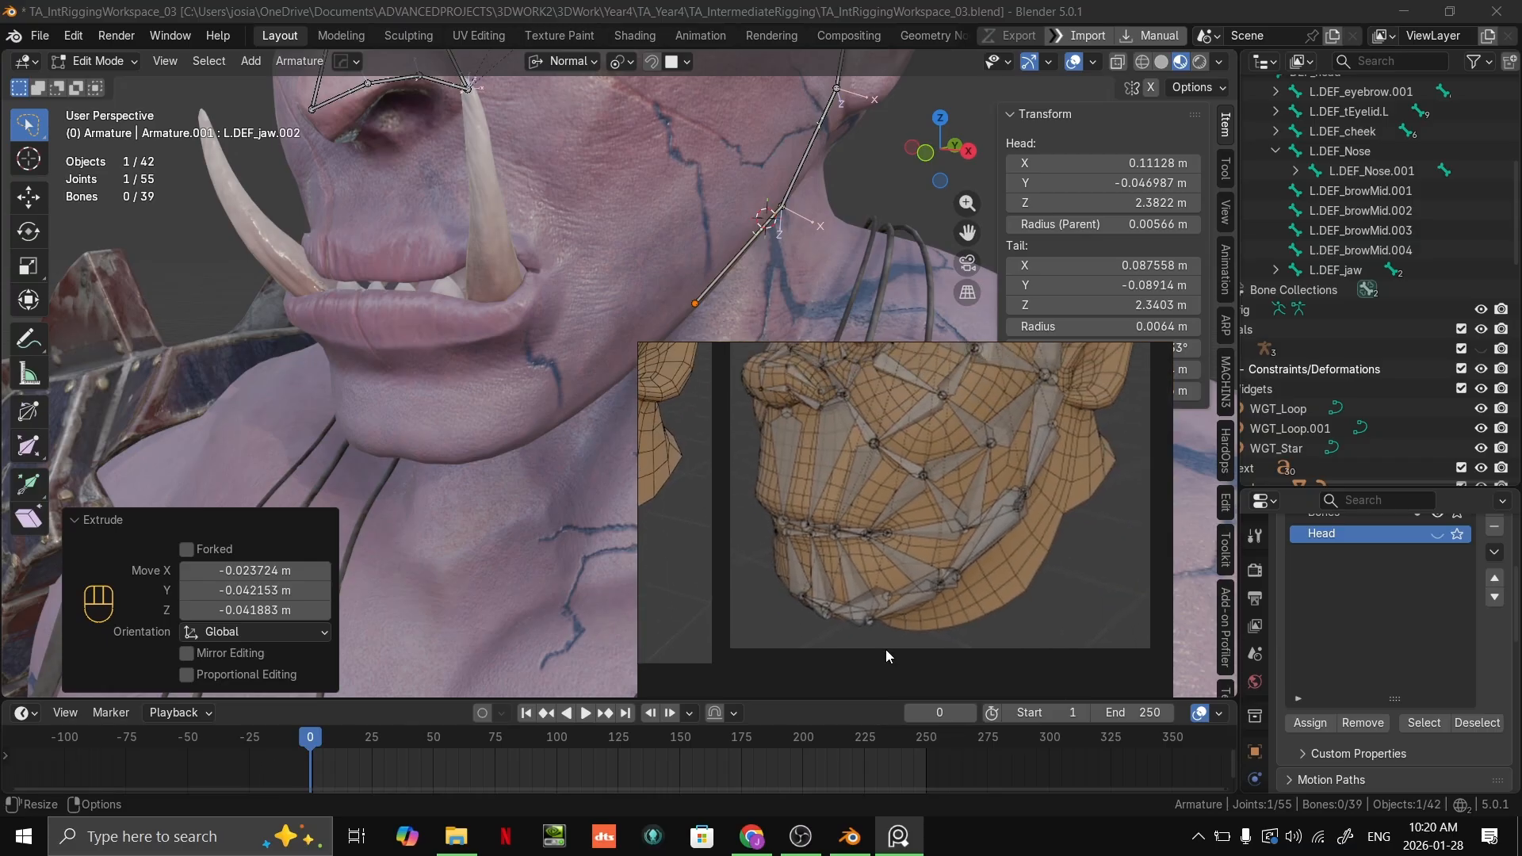
scroll(876, 644, "down", 2)
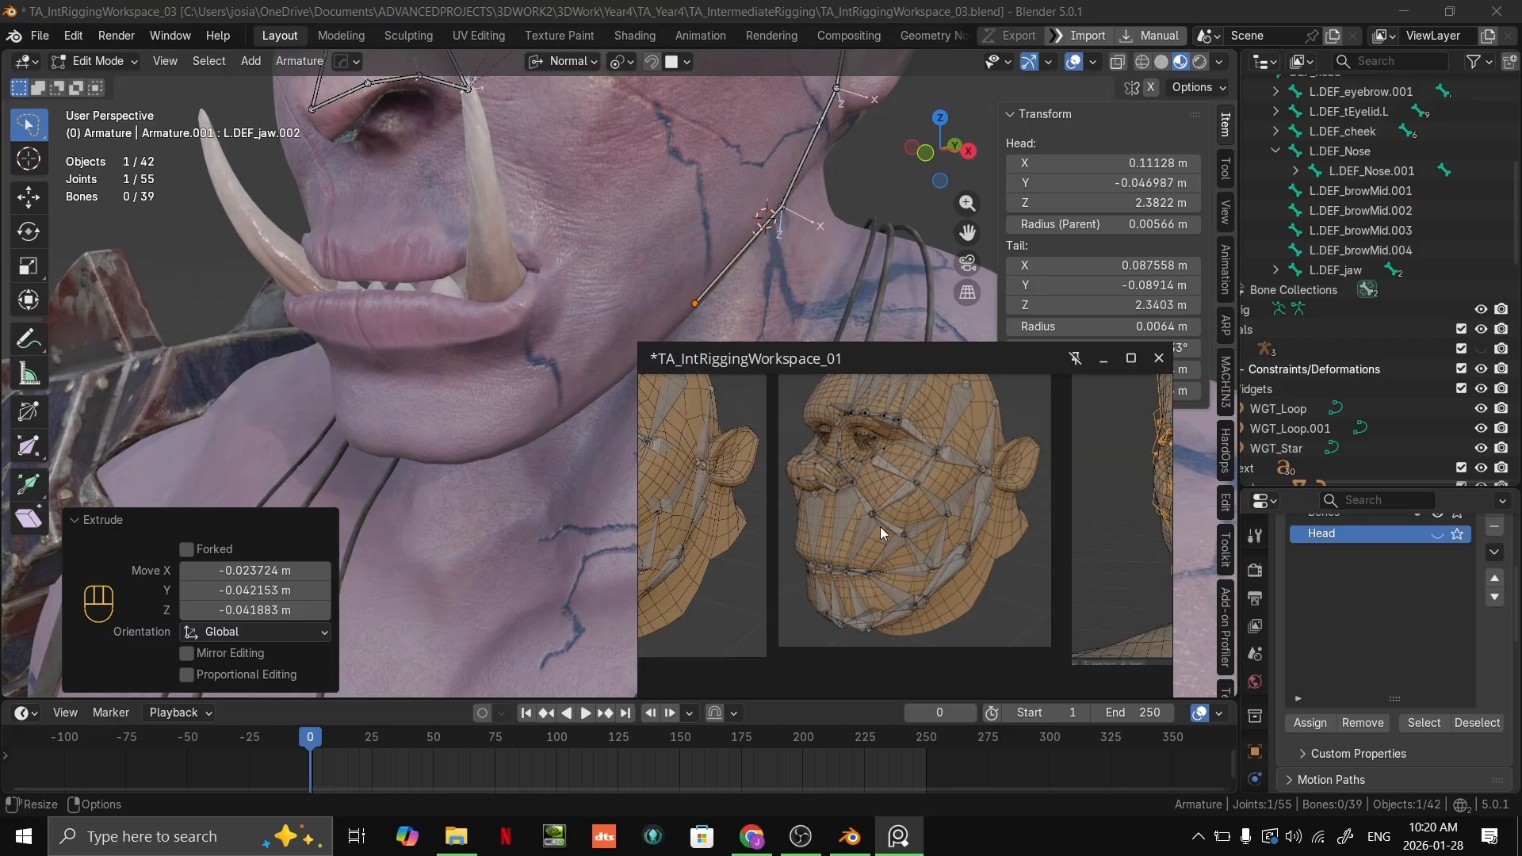
scroll(812, 510, "down", 2)
scroll(868, 554, "down", 2)
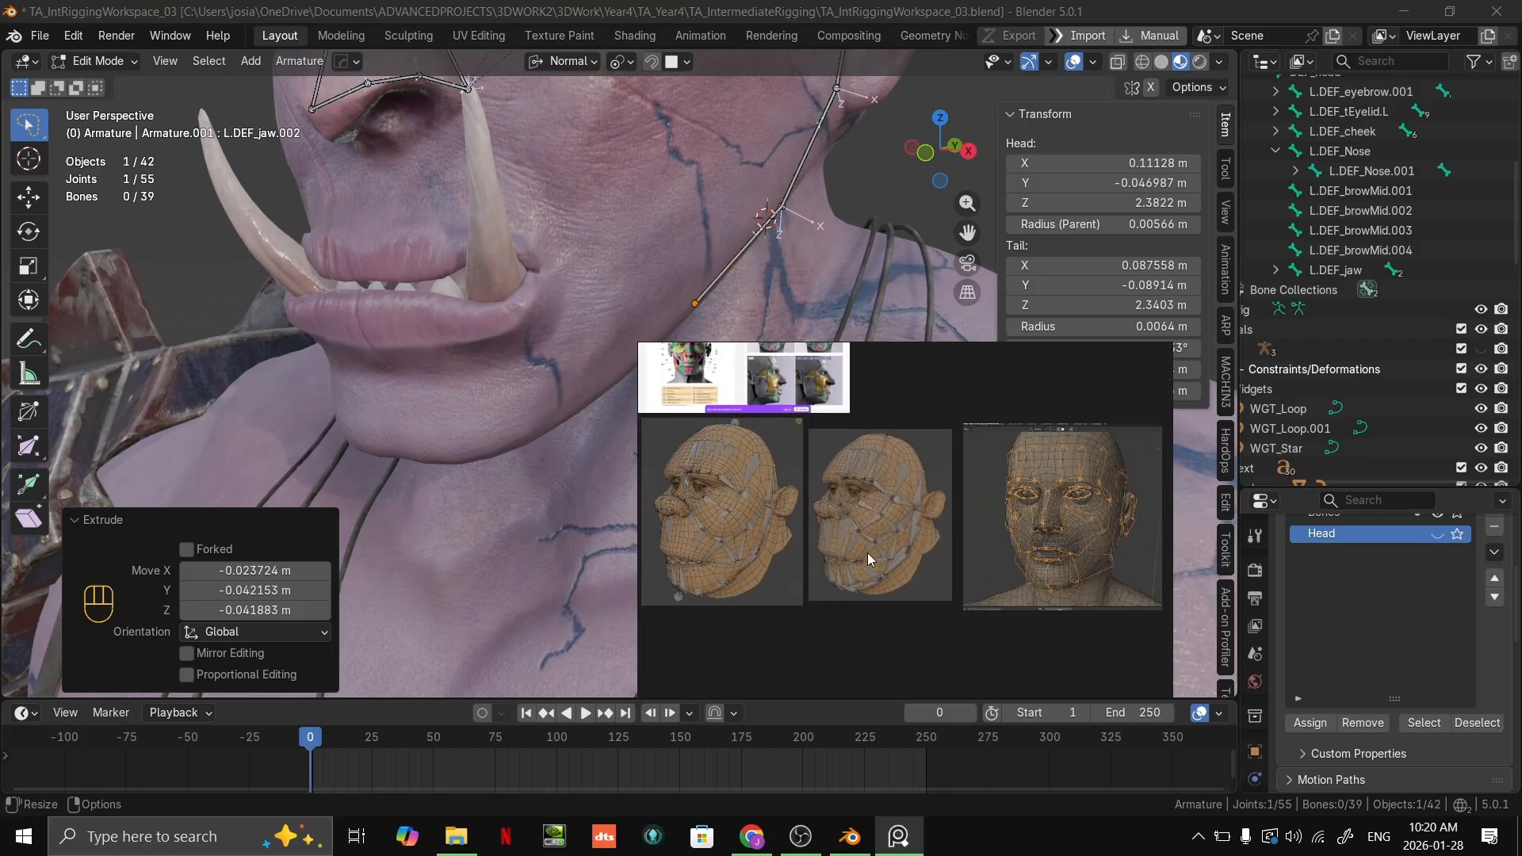
Step: Look over the head topology and facial plane images elsewhere on the reference board
middle_click_drag(839, 470, 920, 521)
scroll(887, 486, "up", 3)
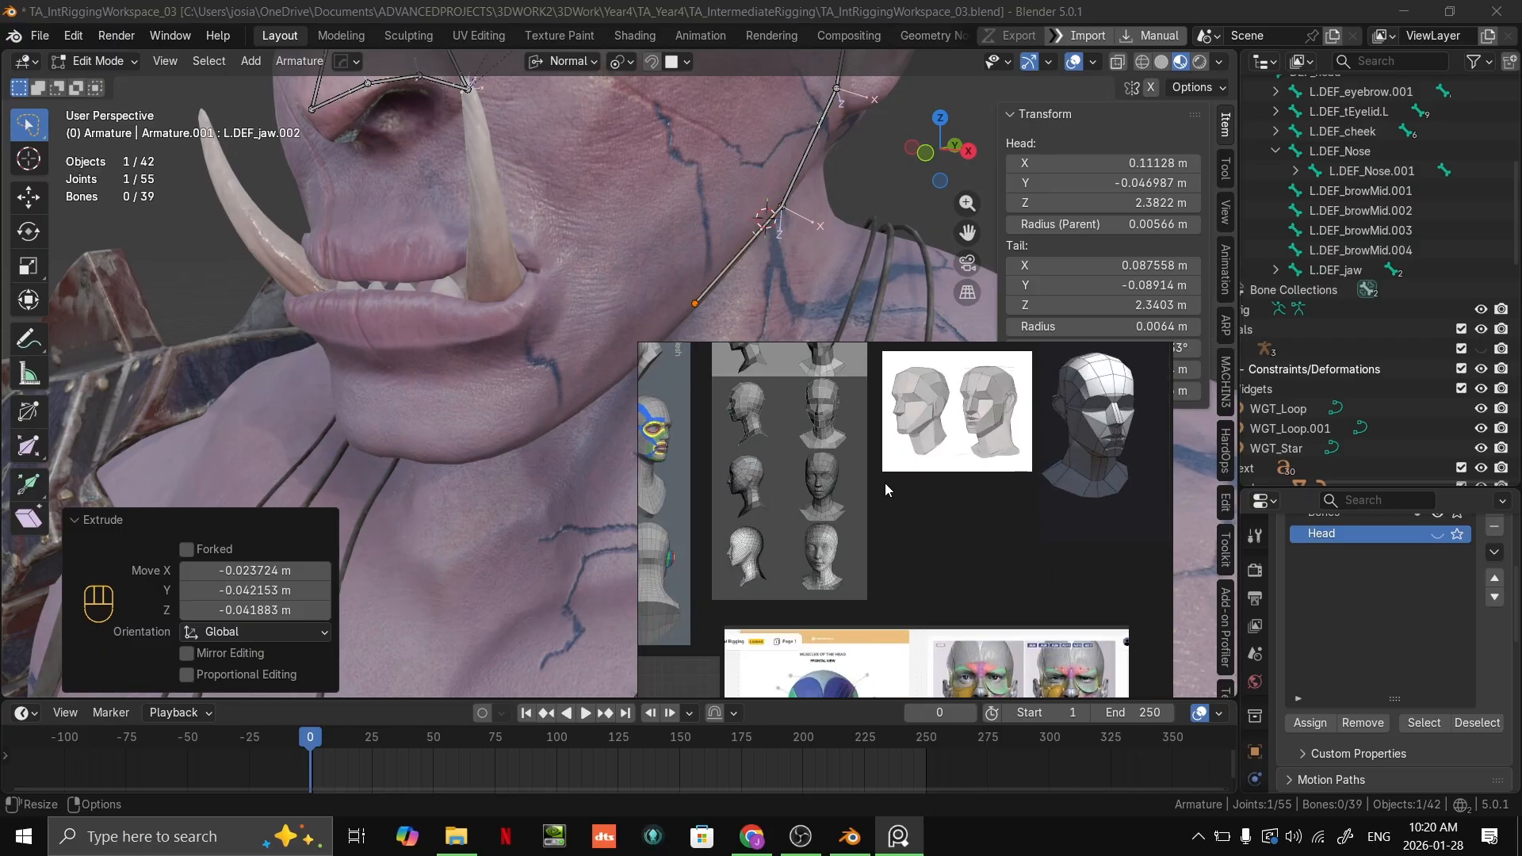
middle_click_drag(889, 486, 1044, 496)
scroll(999, 442, "up", 1)
scroll(970, 532, "down", 1)
middle_click_drag(1062, 433, 949, 607)
scroll(968, 526, "down", 2)
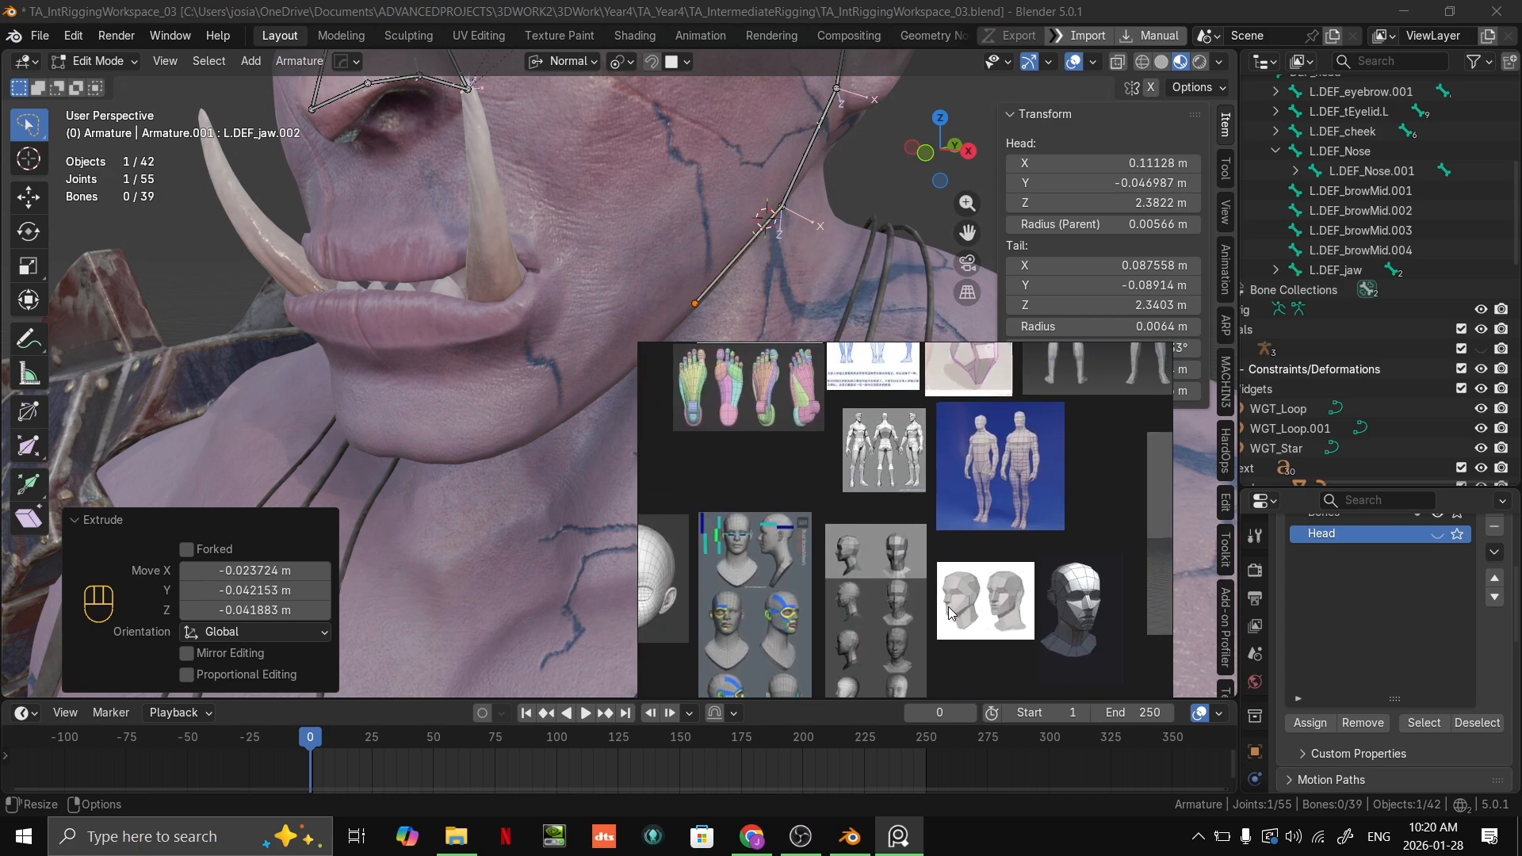
scroll(935, 523, "up", 2)
middle_click_drag(936, 502, 916, 631)
middle_click_drag(932, 561, 808, 97)
middle_click_drag(956, 658, 986, 317)
Step: Study how the reference head's jawline bones connect to the chin, mouth and lower cheek bones
scroll(942, 472, "up", 1)
scroll(807, 548, "up", 1)
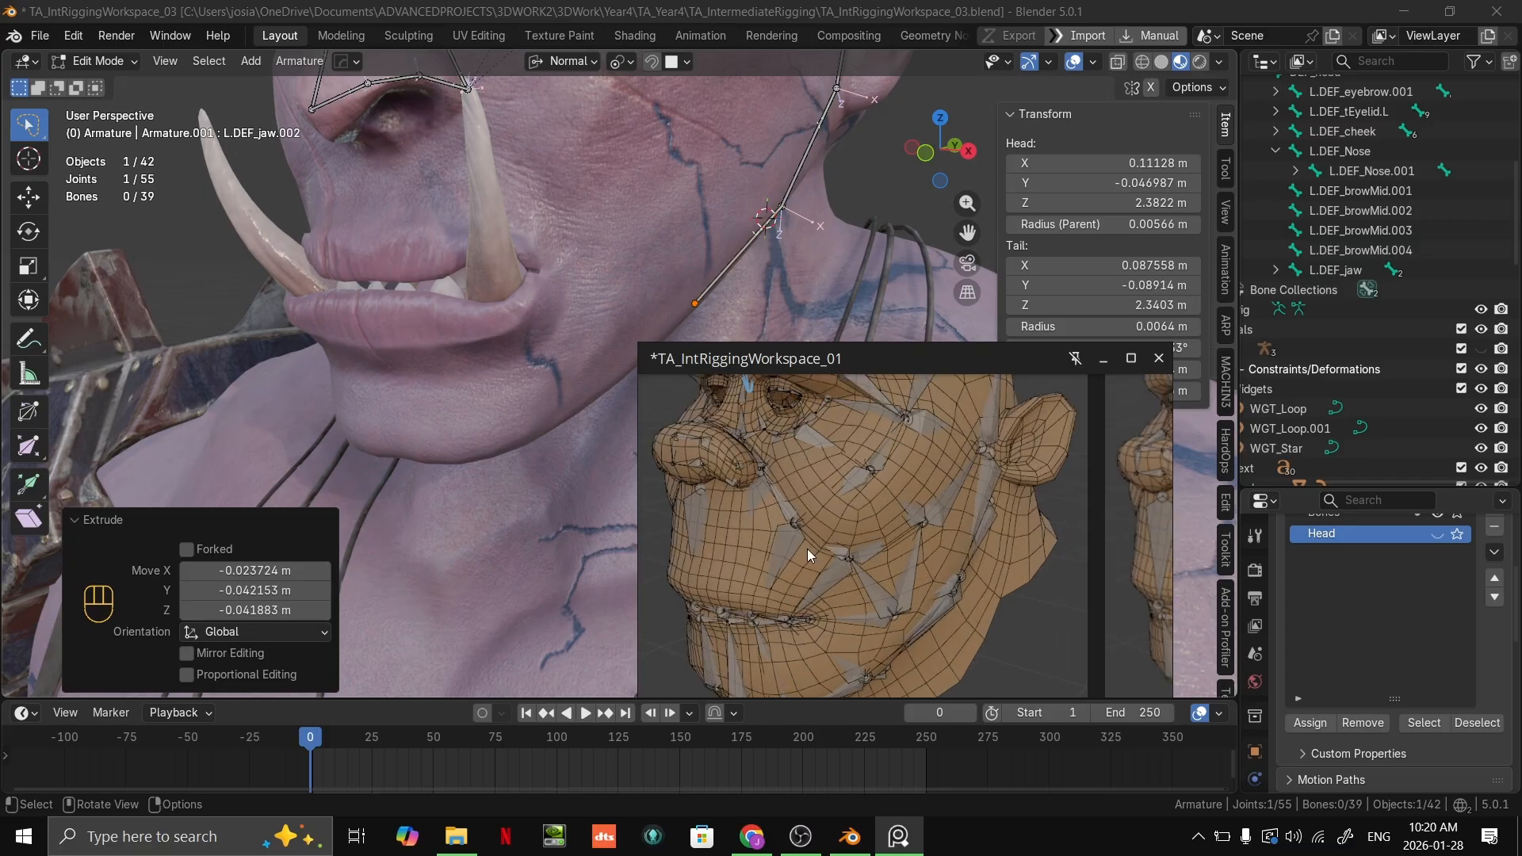
middle_click_drag(807, 549, 841, 412)
middle_click_drag(959, 471, 650, 518)
scroll(910, 547, "up", 2)
middle_click_drag(948, 546, 897, 497)
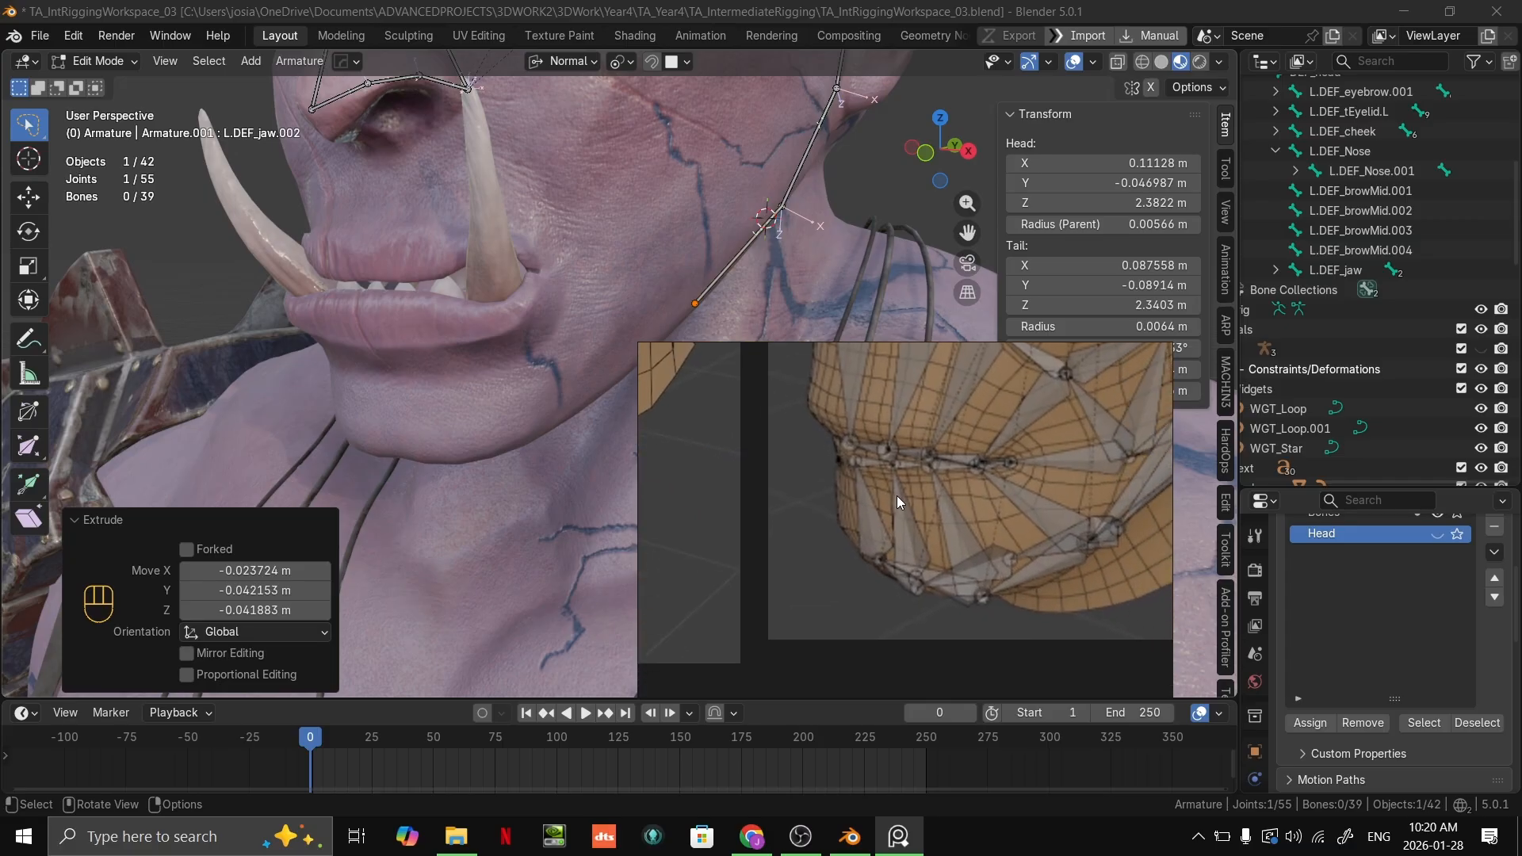
scroll(897, 496, "up", 2)
middle_click_drag(968, 581, 861, 560)
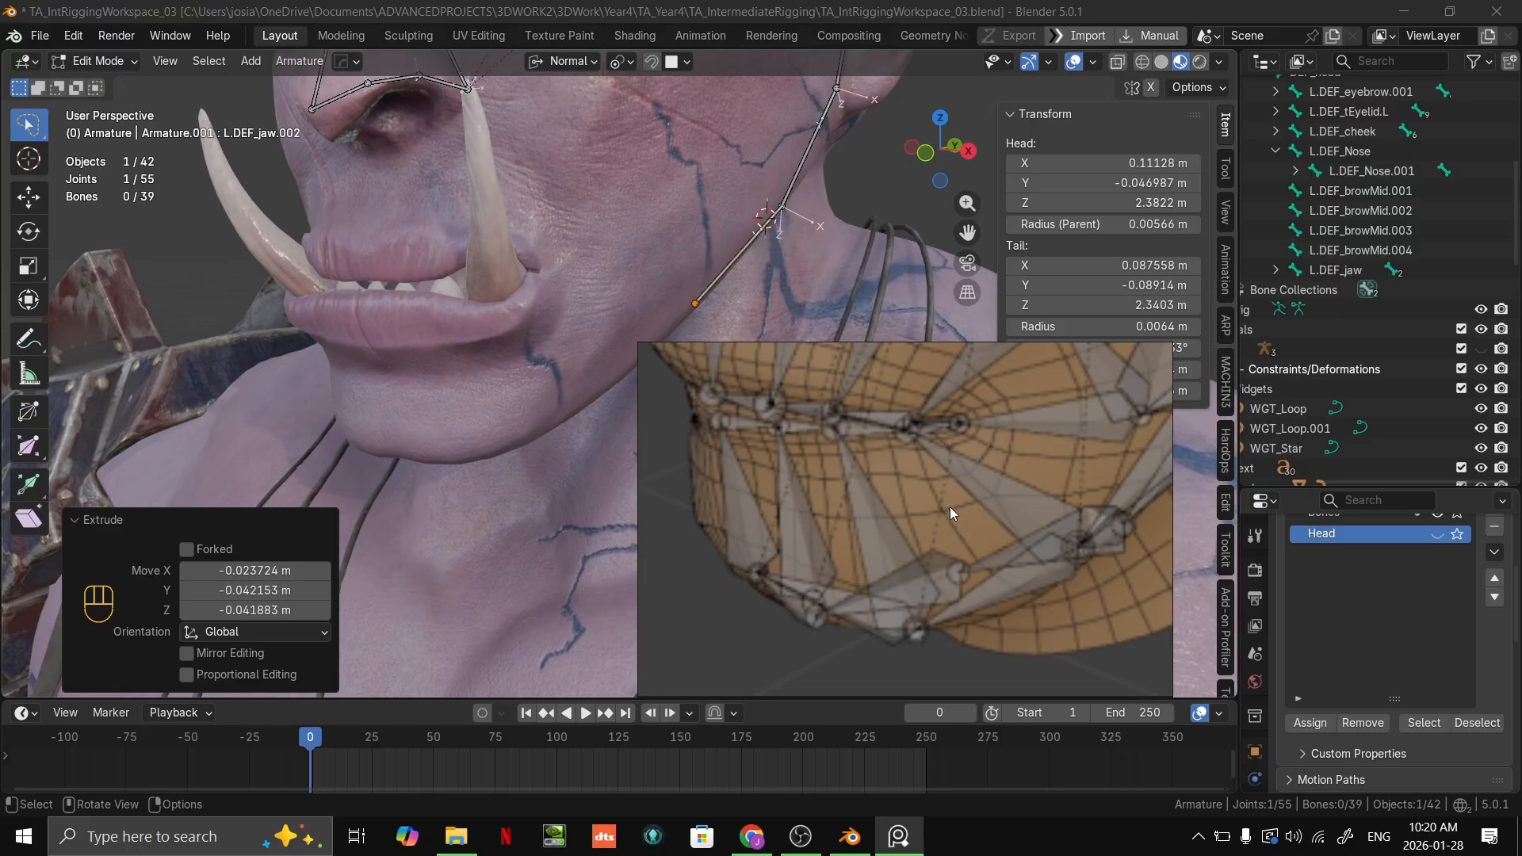
middle_click_drag(1035, 538, 832, 588)
middle_click_drag(914, 498, 885, 540)
scroll(876, 554, "down", 3)
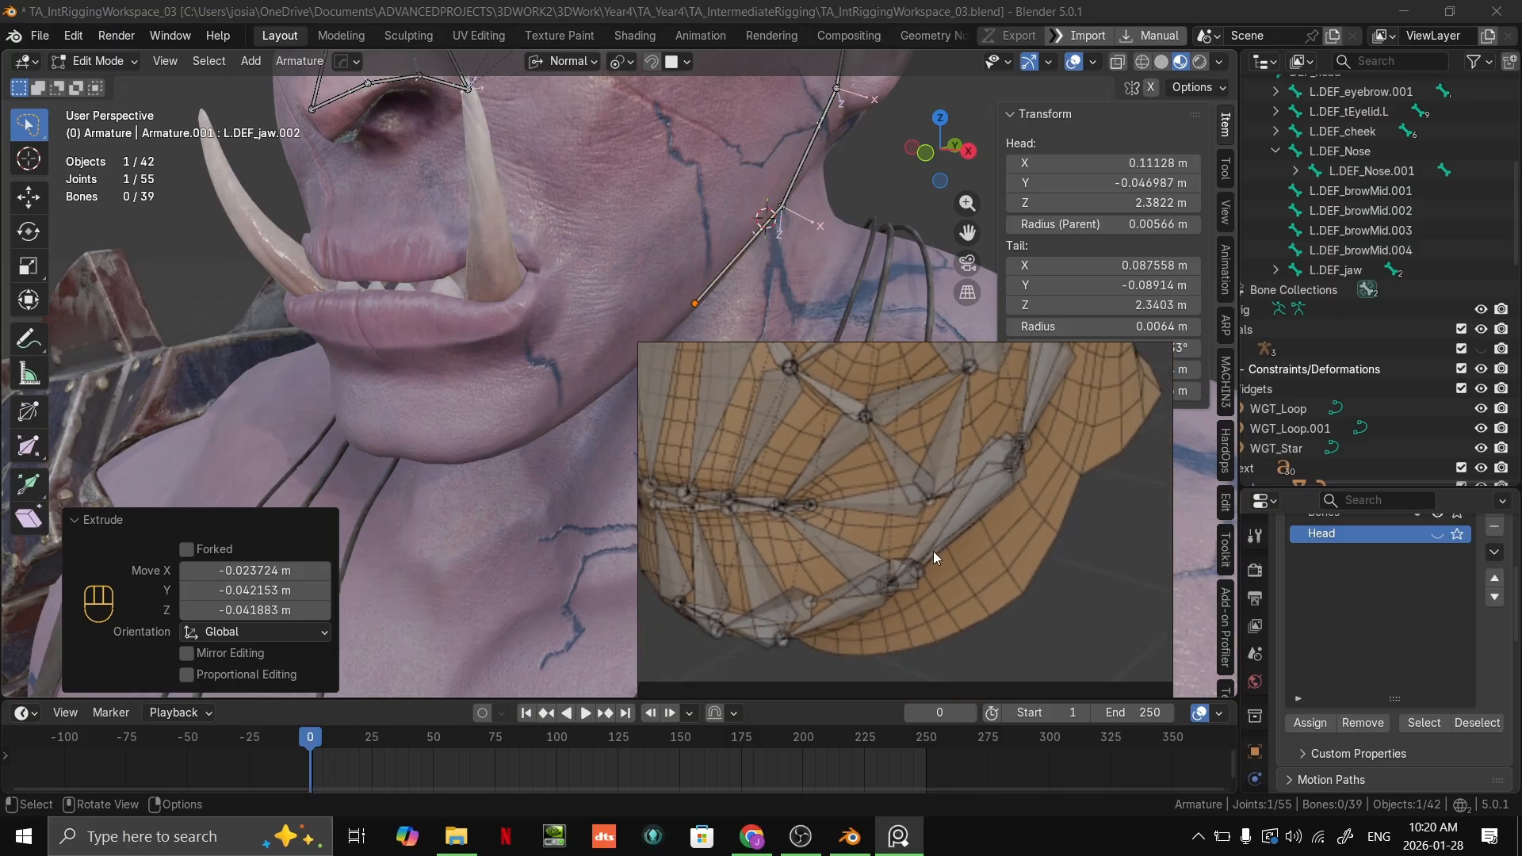
middle_click_drag(993, 515, 987, 532)
scroll(957, 558, "down", 5)
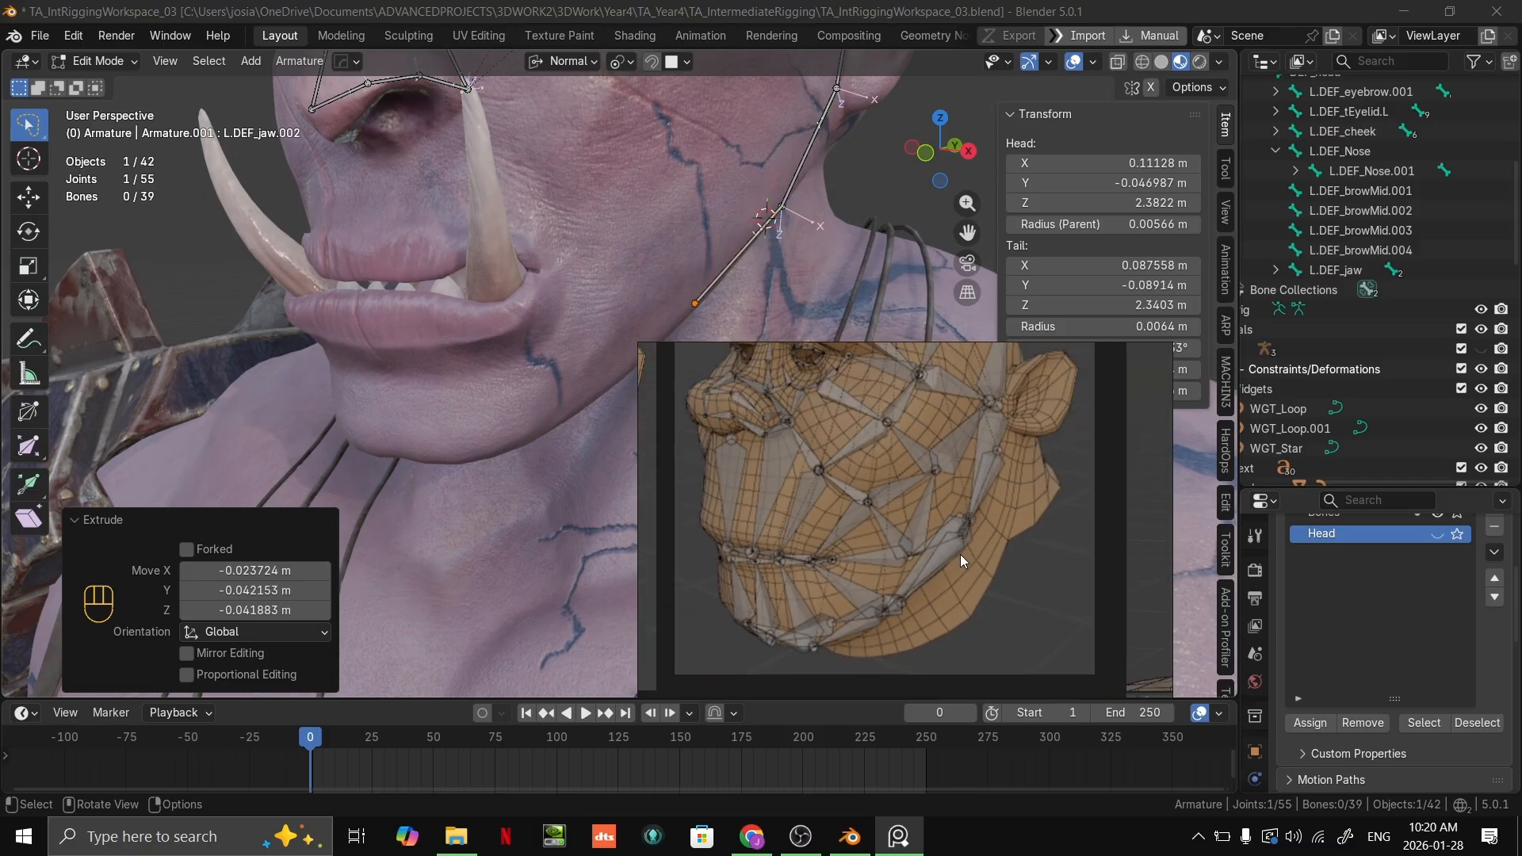
scroll(948, 519, "down", 3)
scroll(948, 520, "up", 3)
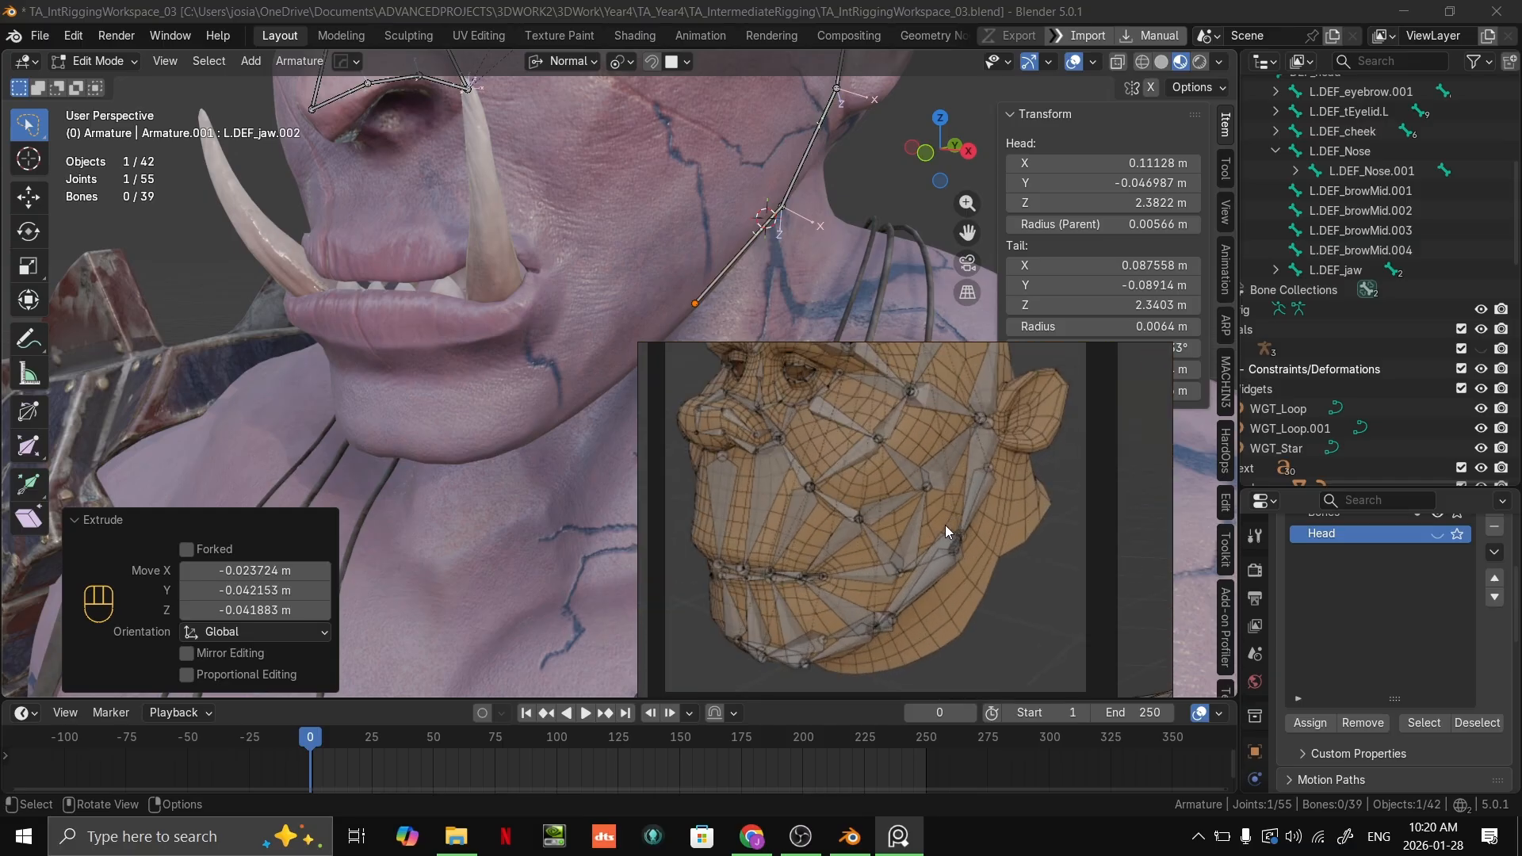
scroll(837, 232, "down", 1)
Step: Move the reference board out of the way and extrude another jaw bone about 0.073 m forward along the jawline towards the chin
middle_click_drag(837, 231, 733, 267)
right_click_drag(872, 394, 1291, 762)
middle_click_drag(1080, 387, 745, 357, "shift")
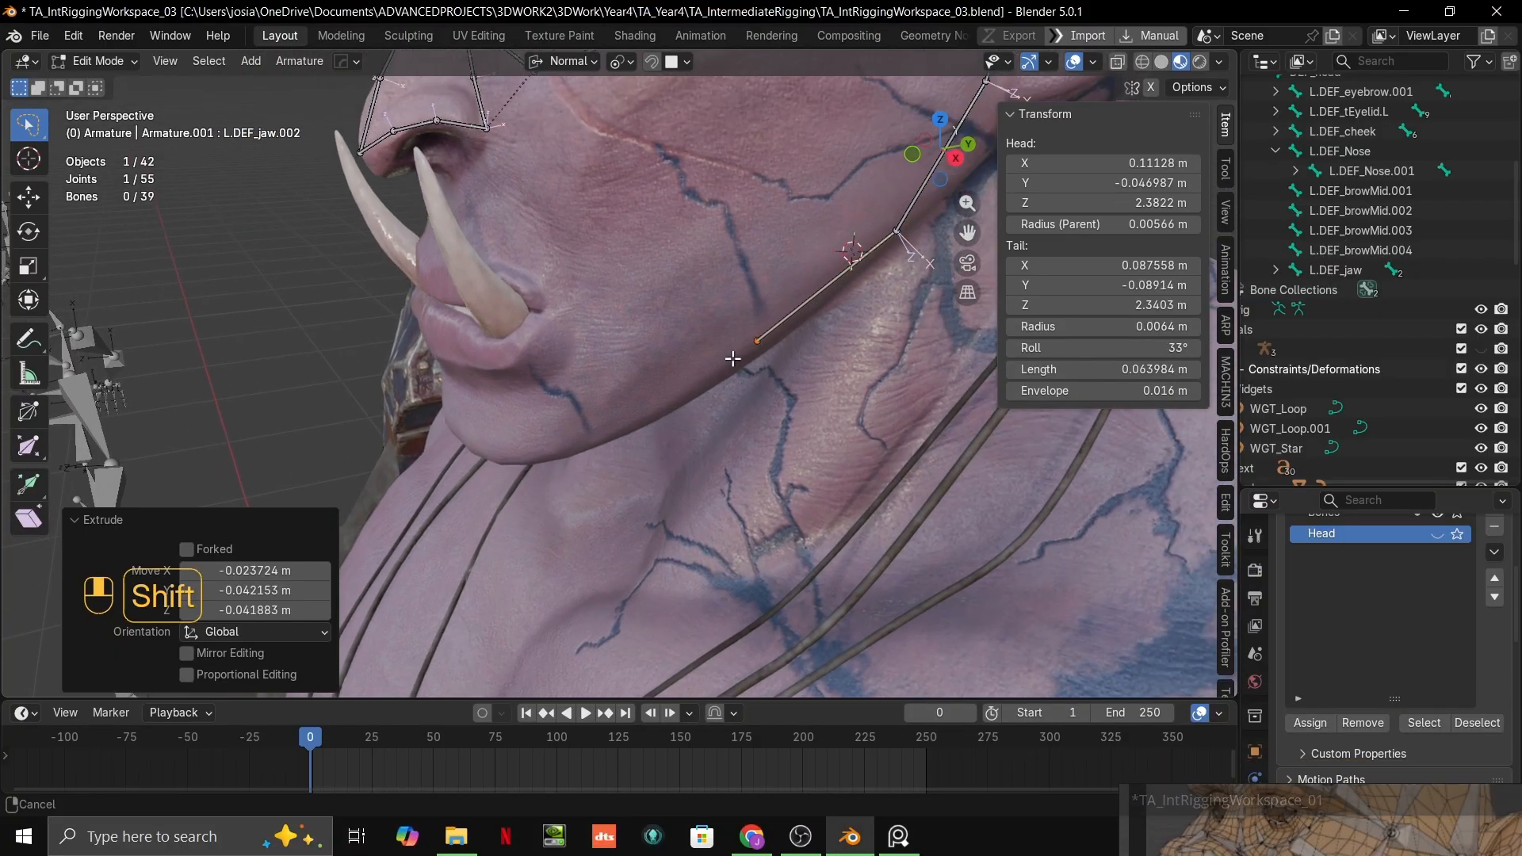
key("e")
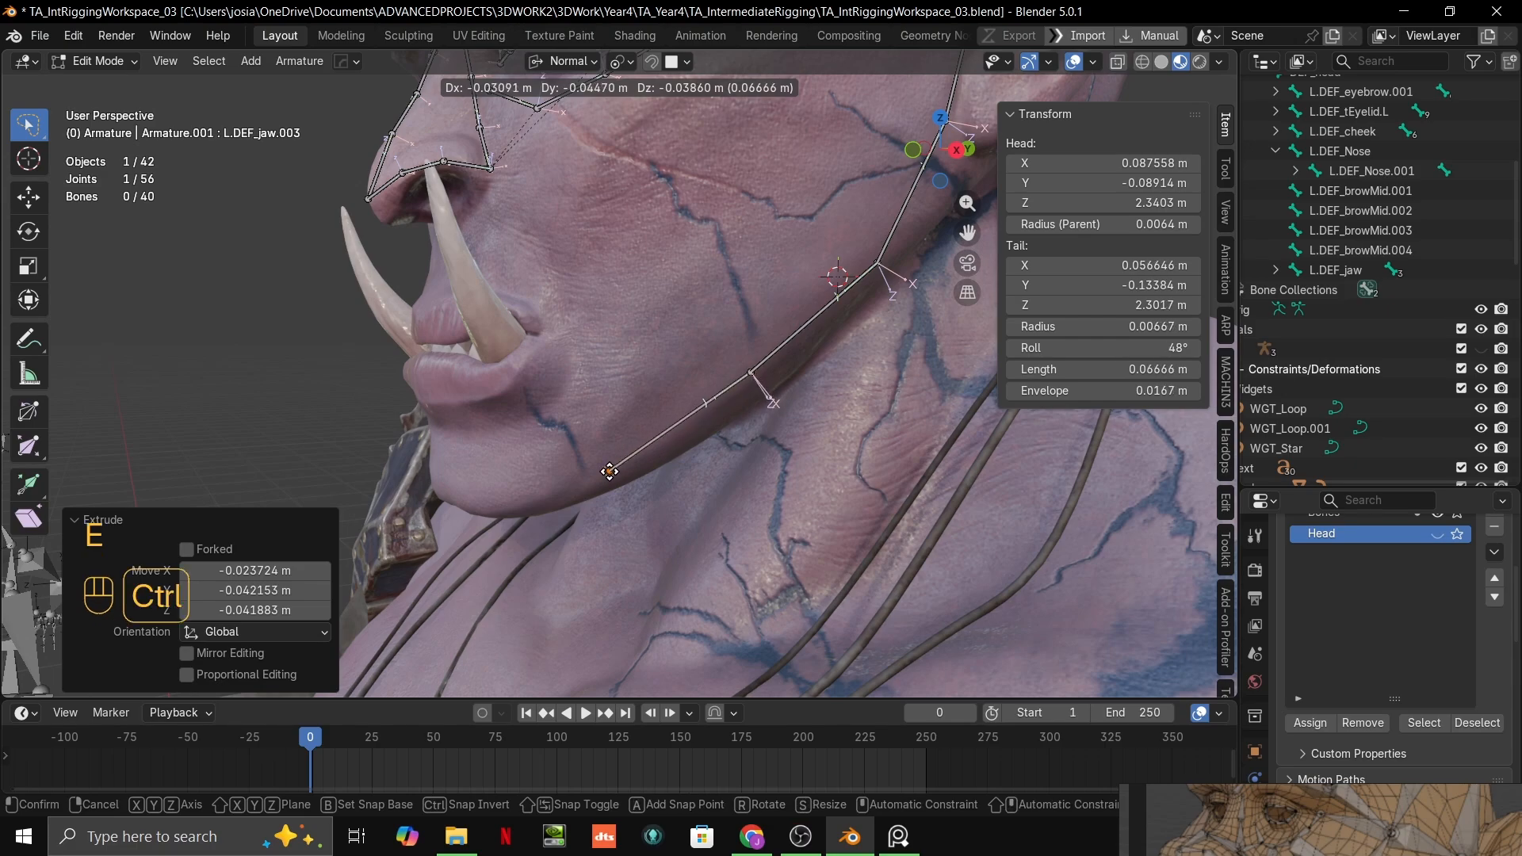
left_click(591, 478, "ctrl")
middle_click_drag(591, 478, 626, 481)
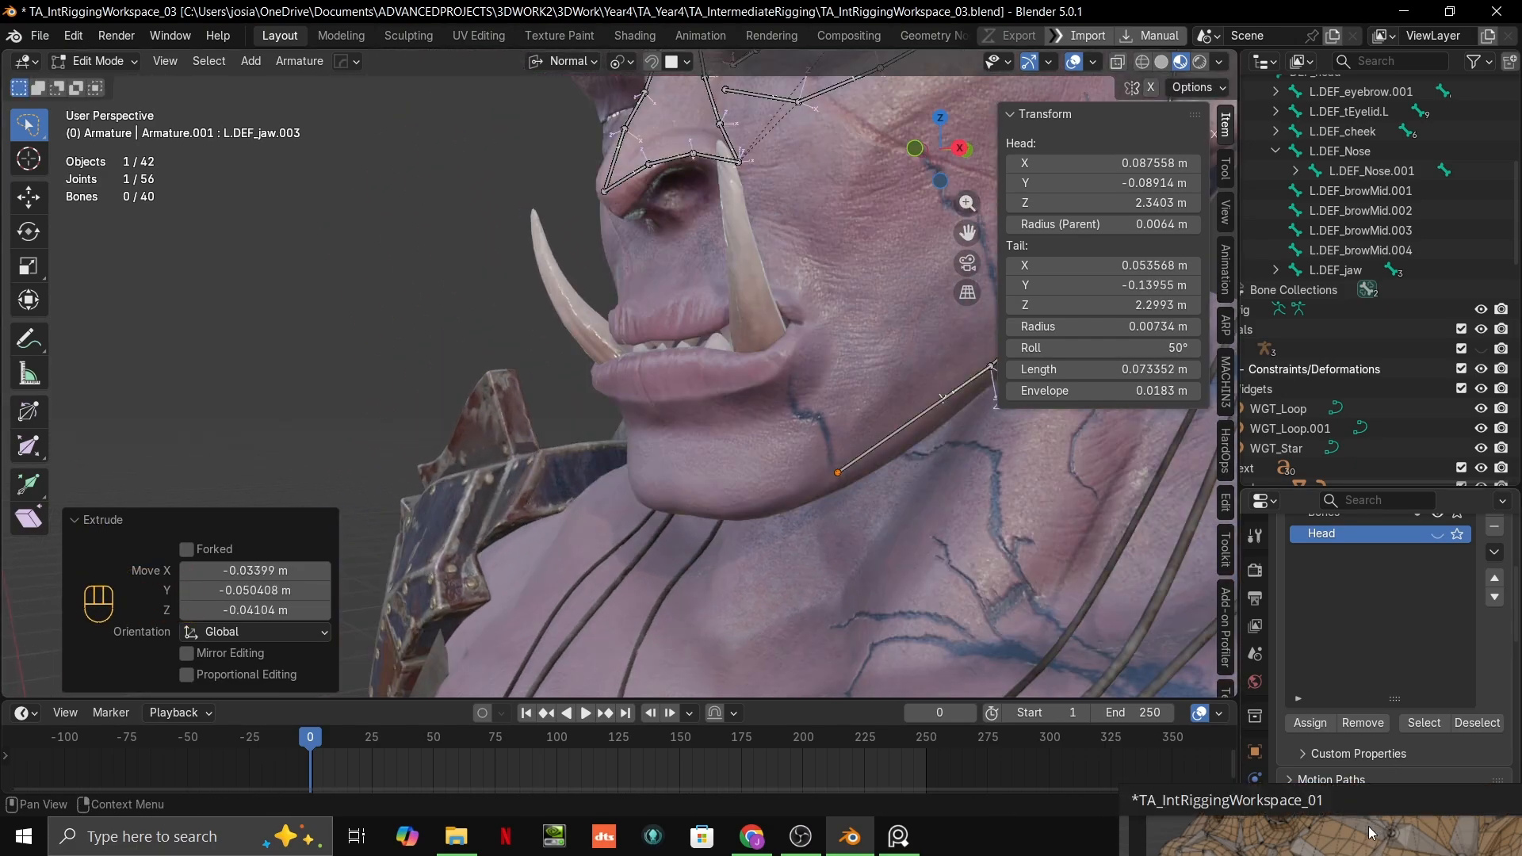
Step: Extrude another jaw bone about 0.053 m from the end of the jawline chain to the front of the chin
right_click_drag(1369, 826, 1280, 705)
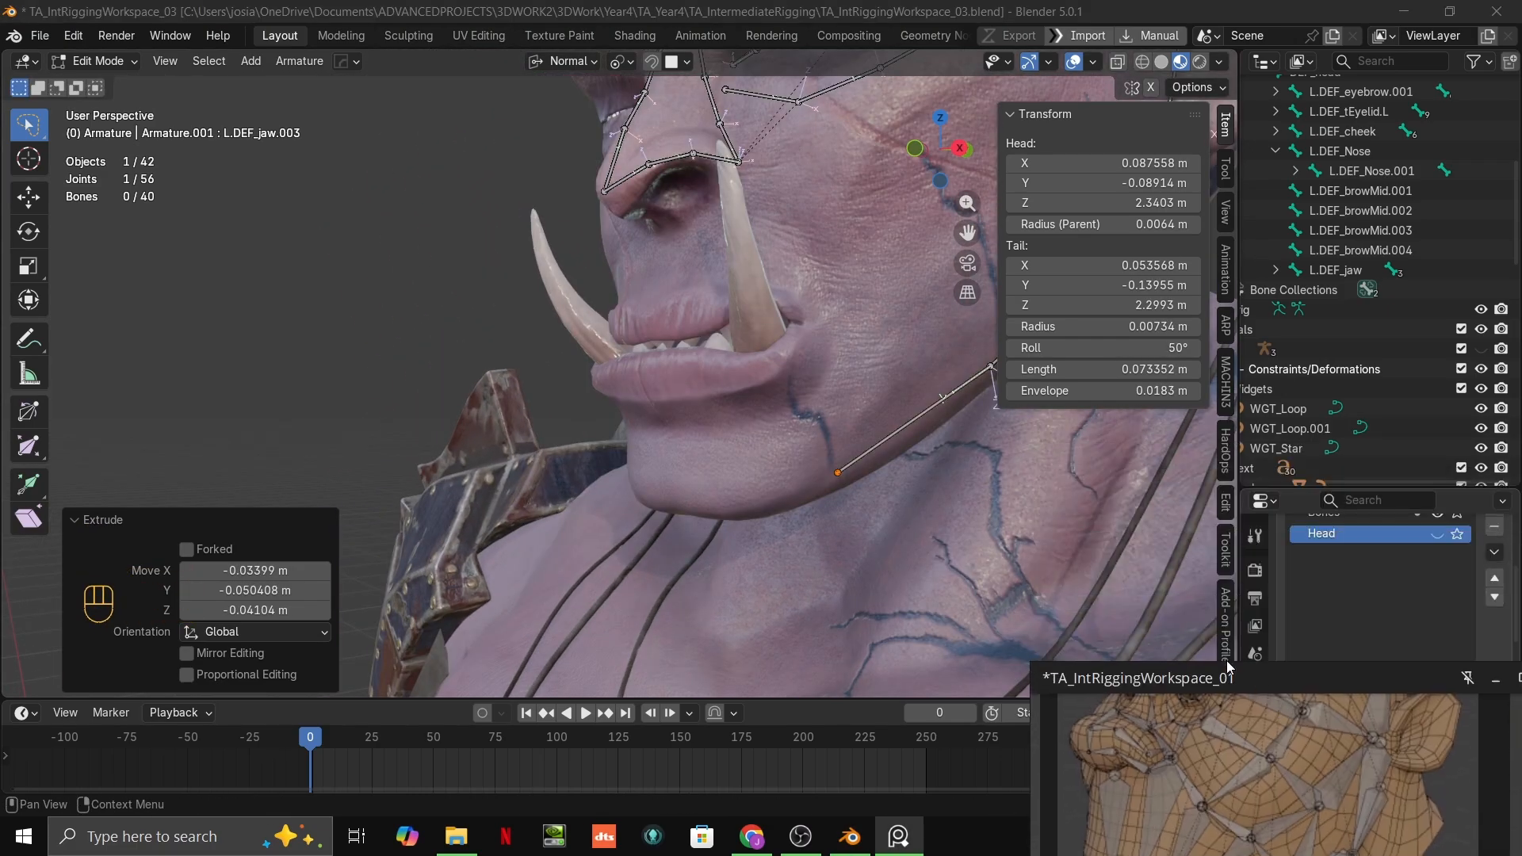
middle_click_drag(797, 499, 811, 500)
key("e")
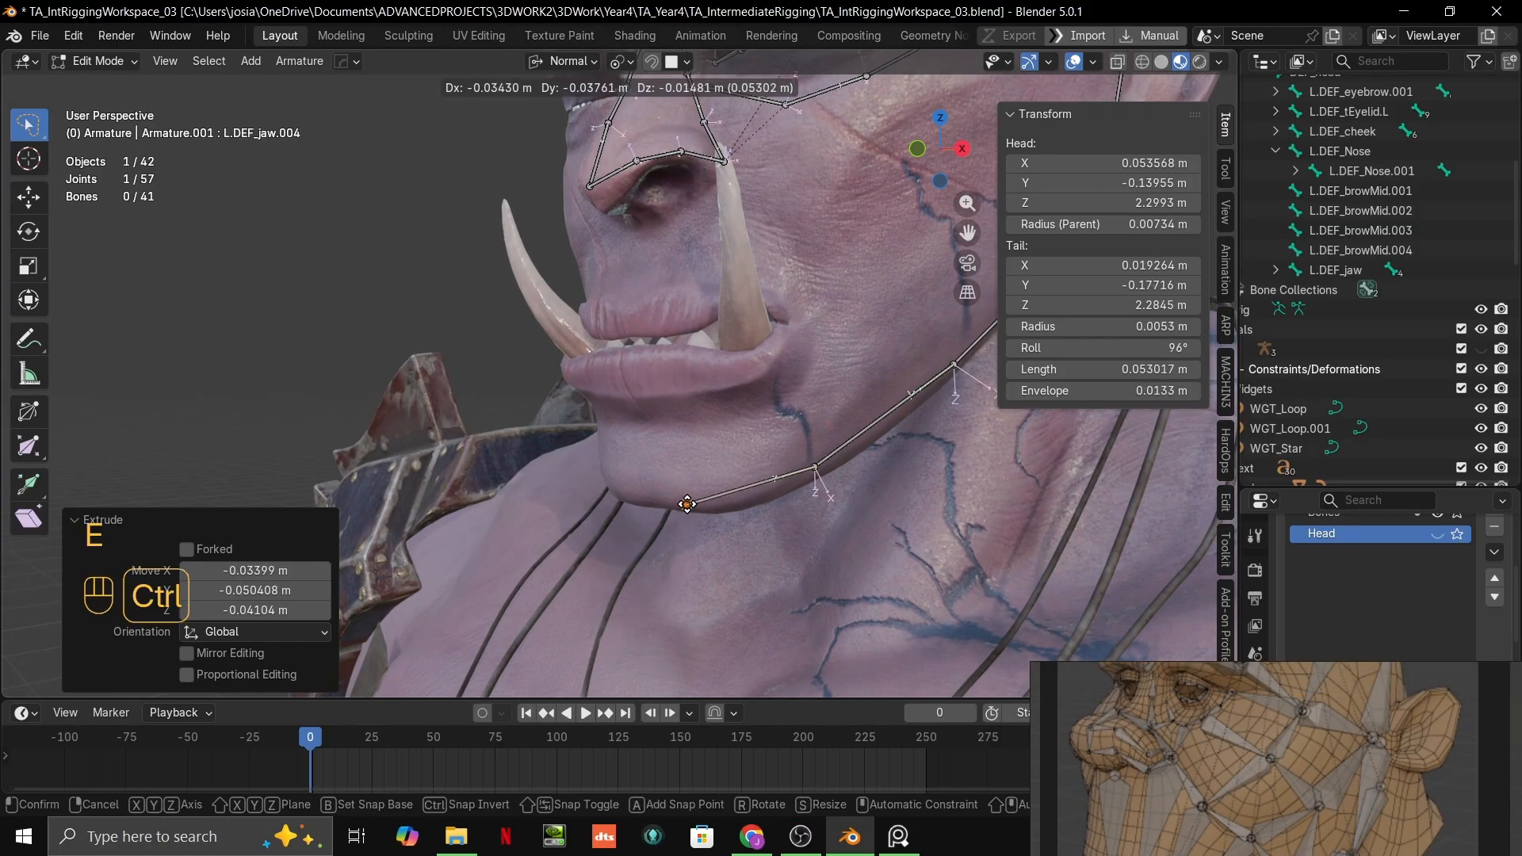
left_click(685, 503)
Step: Compare the chin bone's placement with the jaw and chin bones on the reference head meshes
middle_click_drag(905, 566, 917, 572)
middle_click_drag(1181, 753, 1166, 576)
scroll(1143, 795, "up", 2)
scroll(1143, 794, "up", 3)
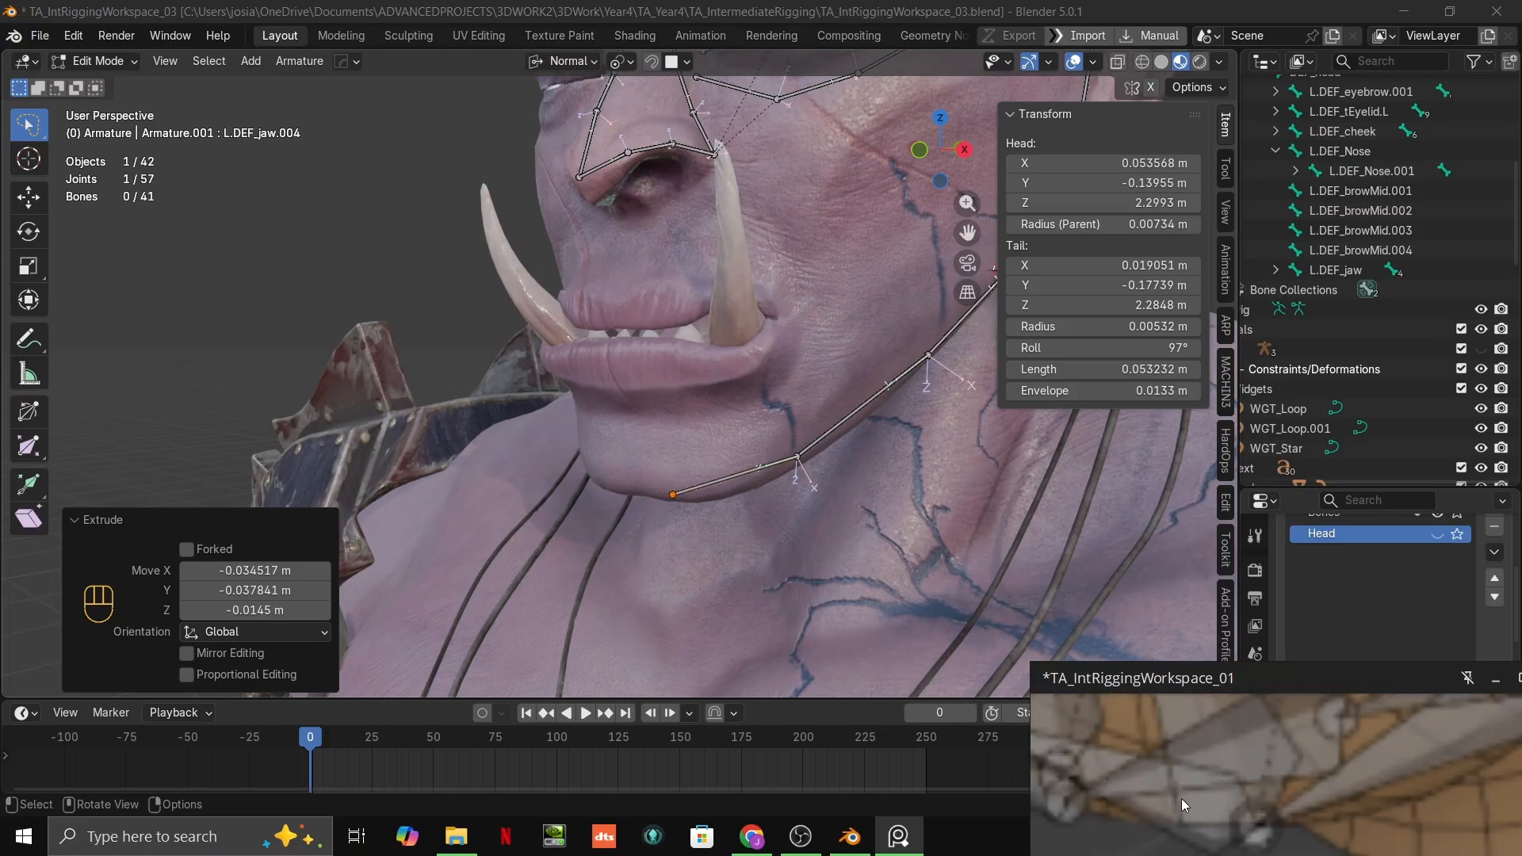
scroll(801, 444, "down", 4)
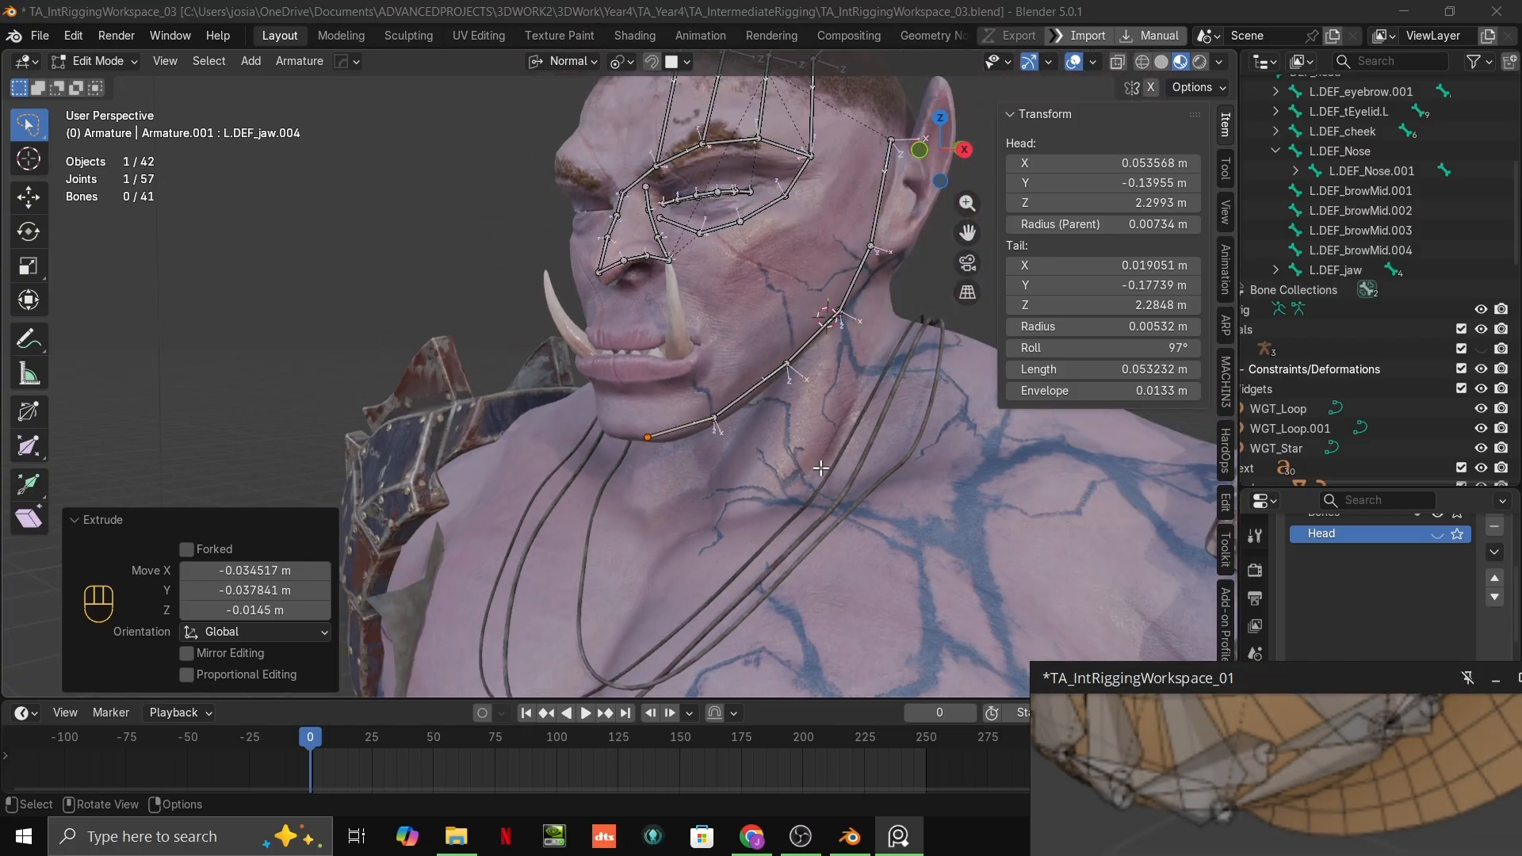
middle_click_drag(797, 452, 809, 432)
scroll(809, 432, "up", 3)
scroll(1222, 772, "down", 2)
scroll(1221, 772, "down", 2)
scroll(759, 501, "up", 2)
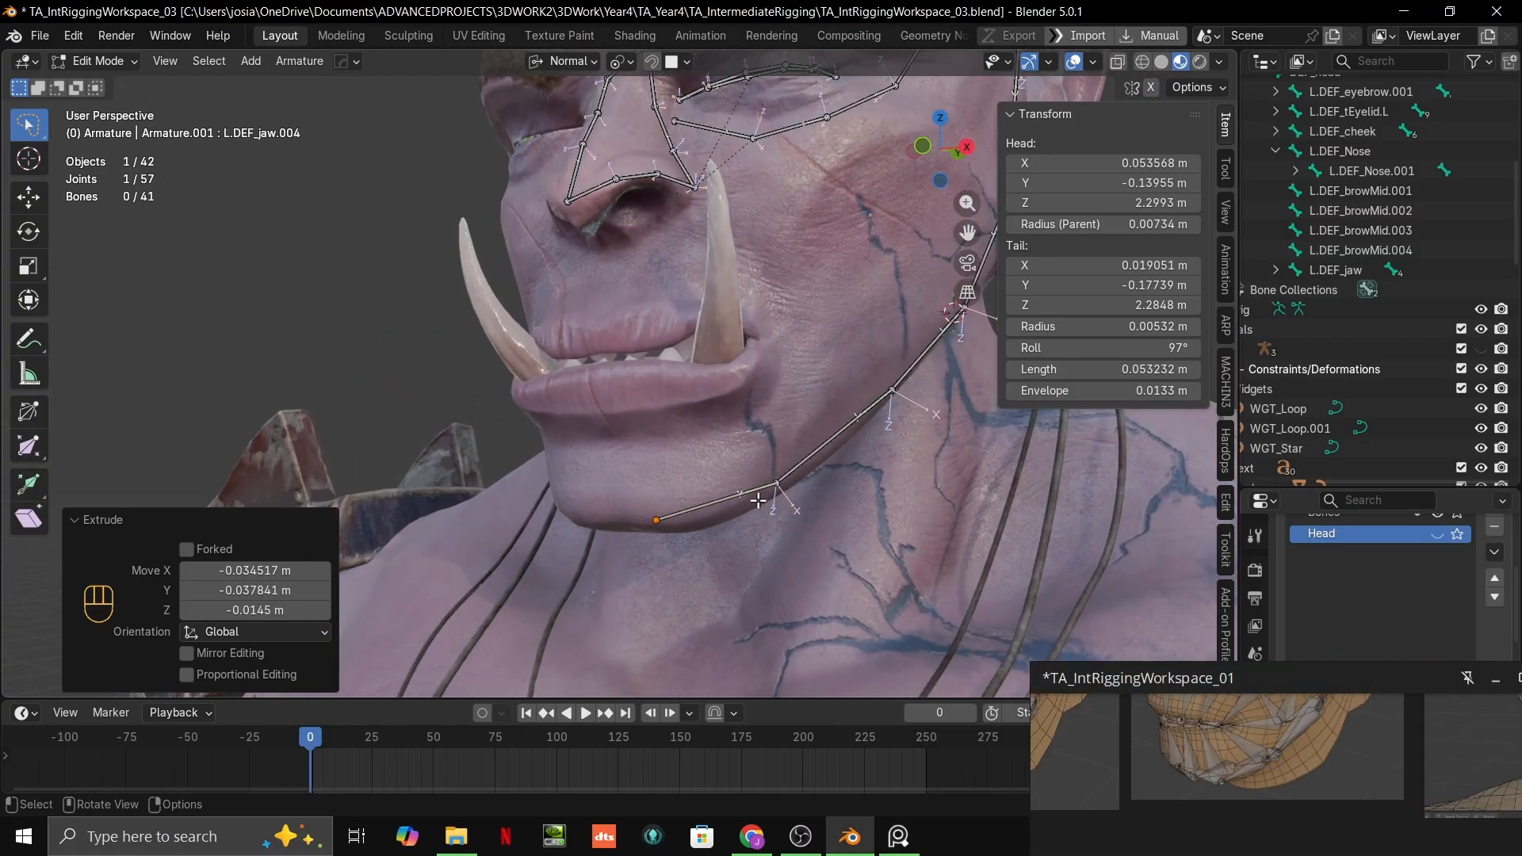
Step: Move the joint between the last two jaw bones up about 0.004 m on the side of the chin
middle_click_drag(762, 495, 680, 460)
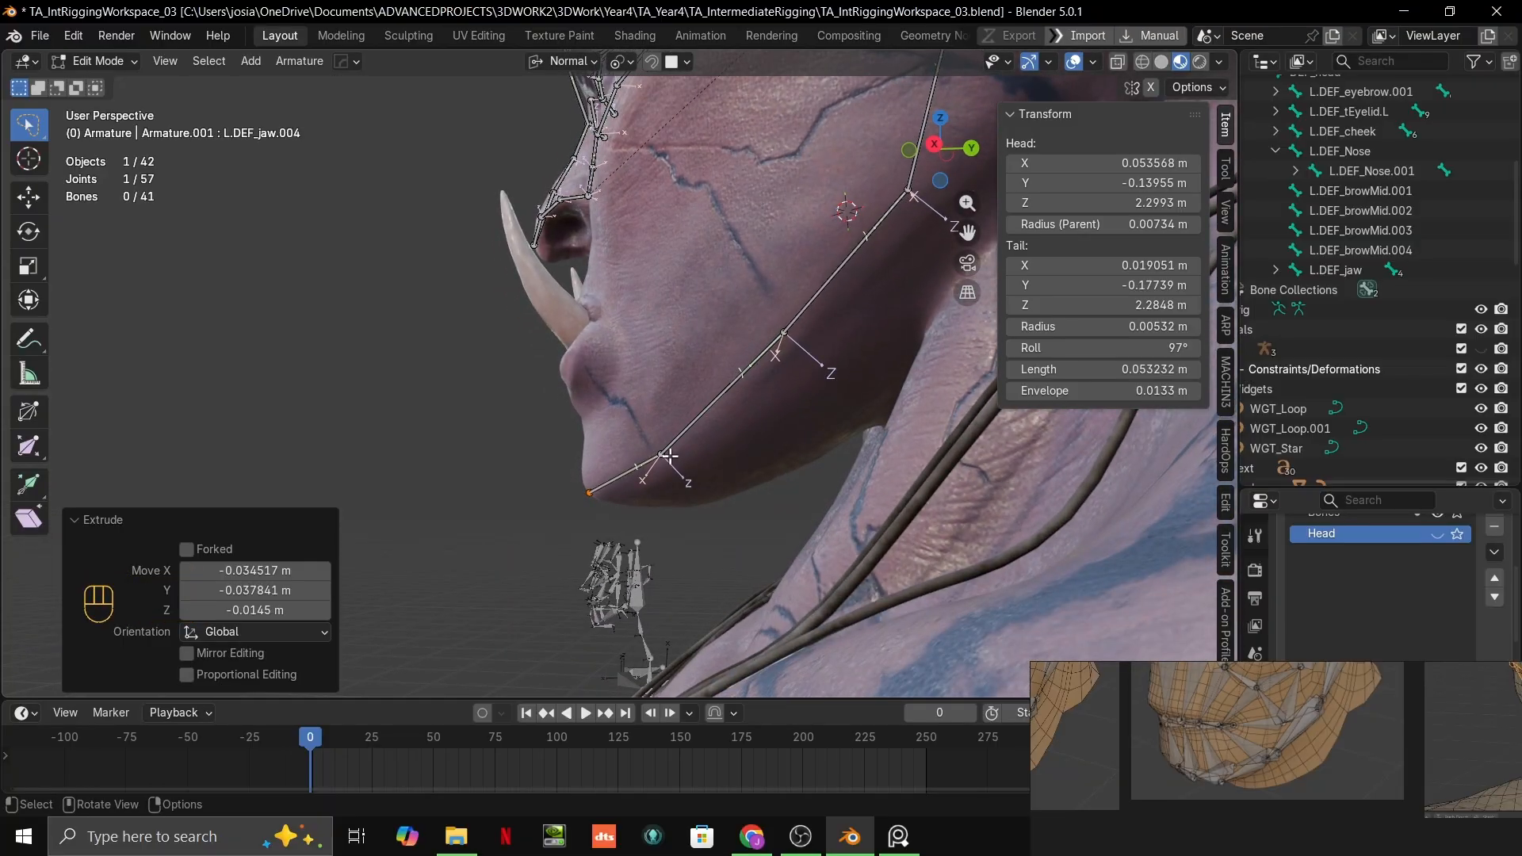
left_click(670, 456)
key("g")
left_click(671, 447, "ctrl")
middle_click_drag(768, 414, 784, 417)
scroll(783, 417, "down", 3)
mouse_move(783, 419)
middle_mouse_down("shift")
mouse_move(780, 455)
mouse_move(799, 407)
middle_mouse_up("shift")
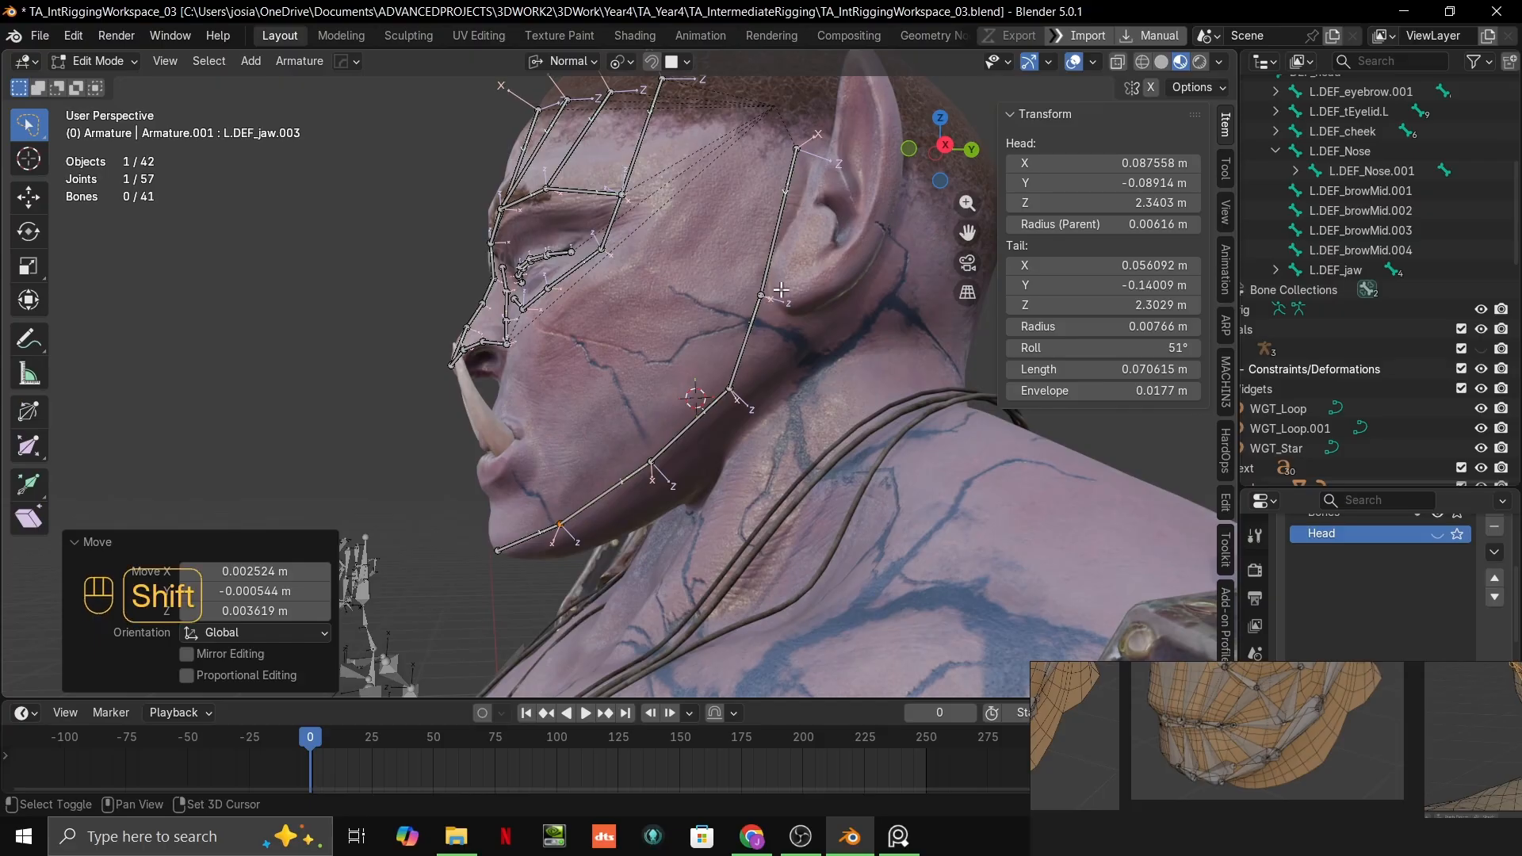
Step: Reposition the jaw joint beside the earlobe and move the jaw-corner joint about 0.017 m forward and down along the jawline
middle_click_drag(781, 290, 784, 381)
left_click(770, 341)
key("g")
left_click(773, 354, "ctrl")
left_click(740, 480)
key("g")
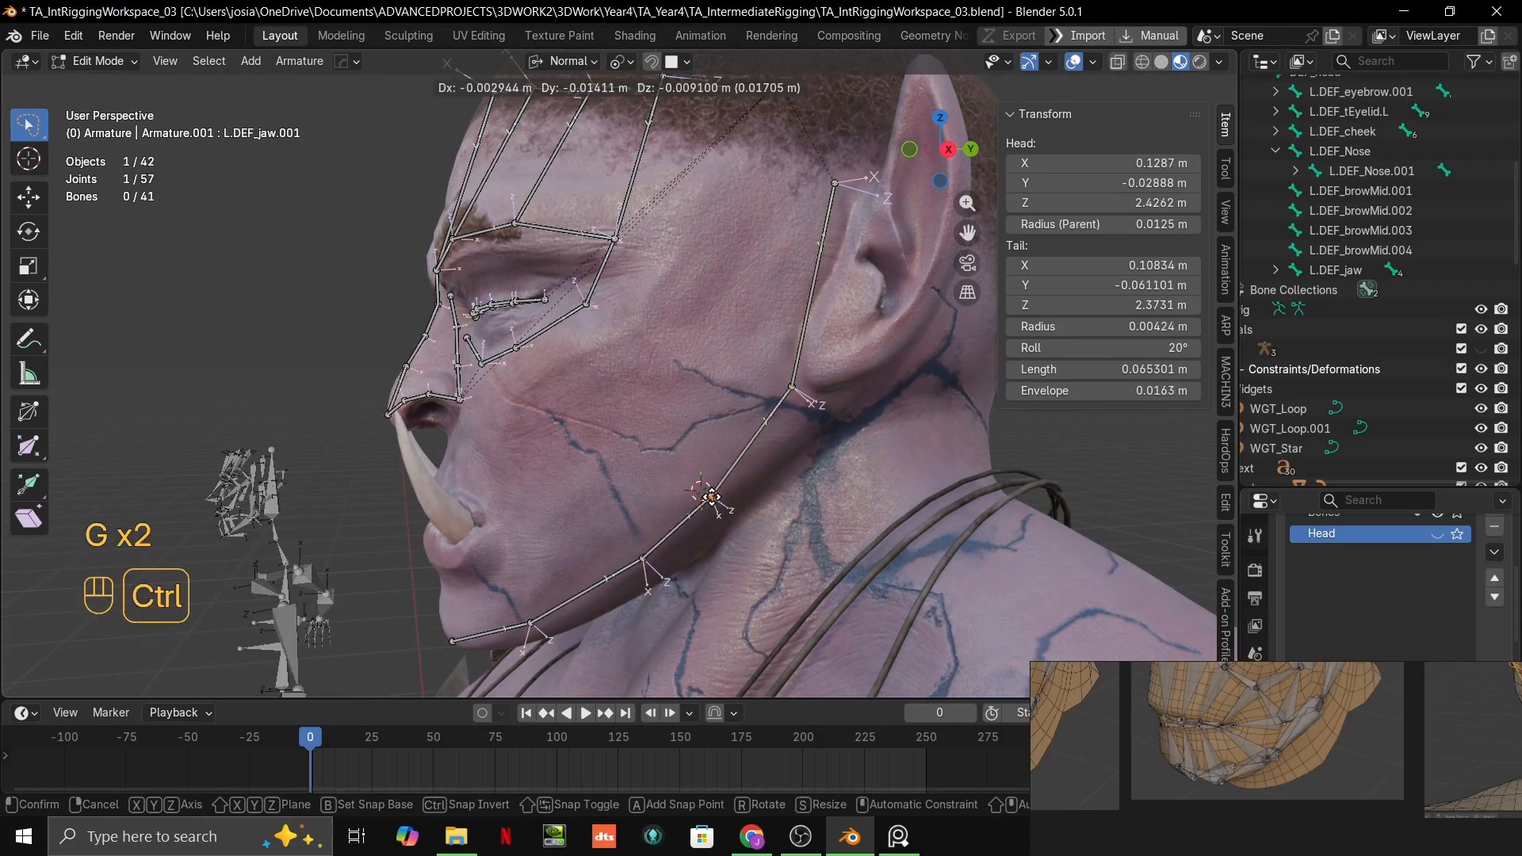
left_click(711, 497, "ctrl")
Step: Move the mid-jawline joint about 0.018 m forward and down towards the chin
middle_click_drag(712, 496, 659, 527)
left_click(650, 531)
key("g")
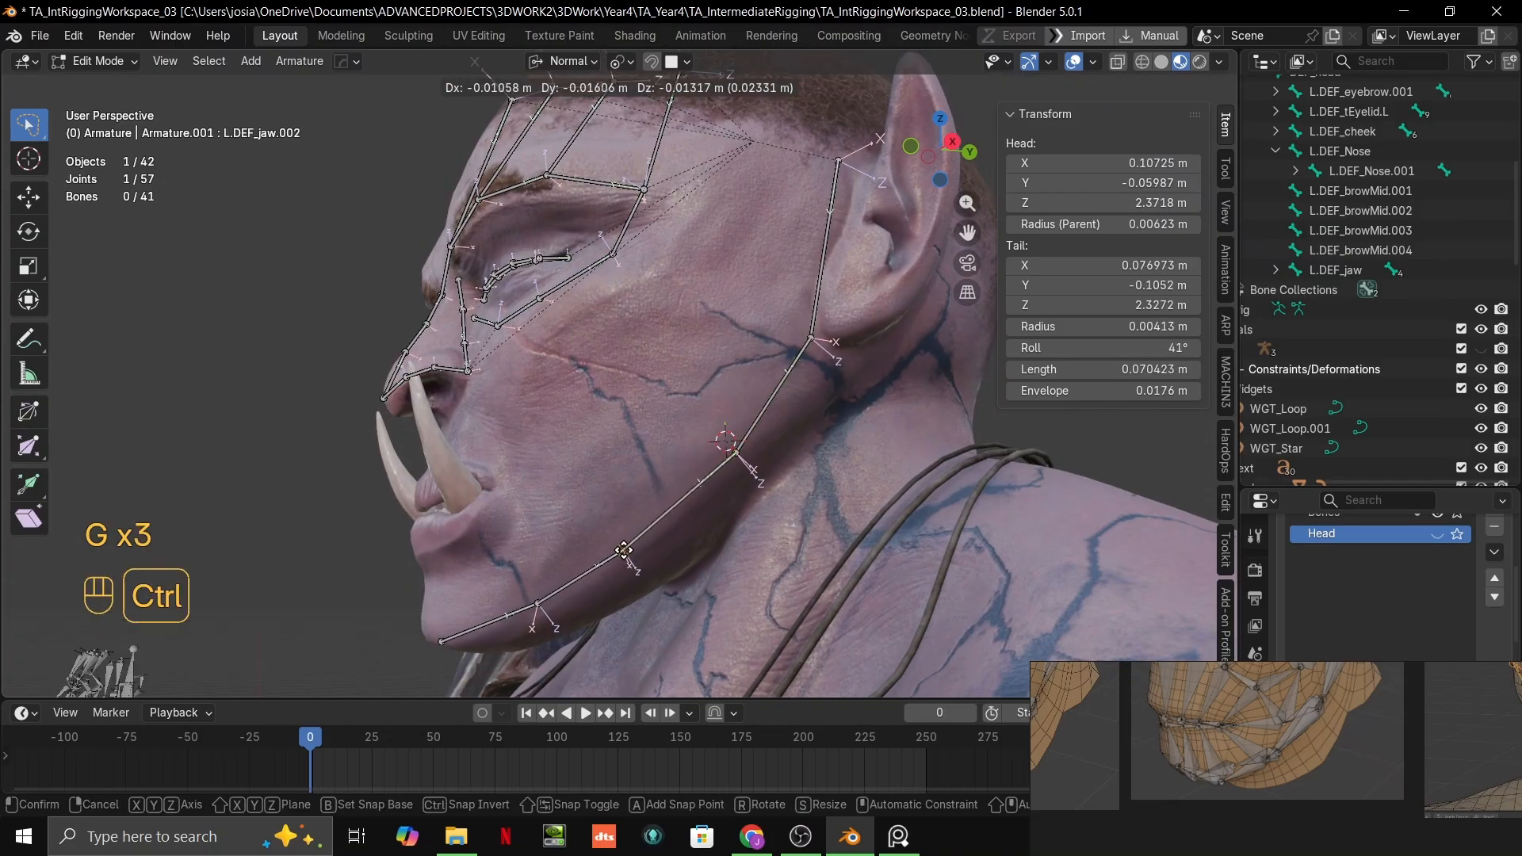
left_click(636, 547, "ctrl")
middle_click_drag(650, 539, 762, 417, "shift")
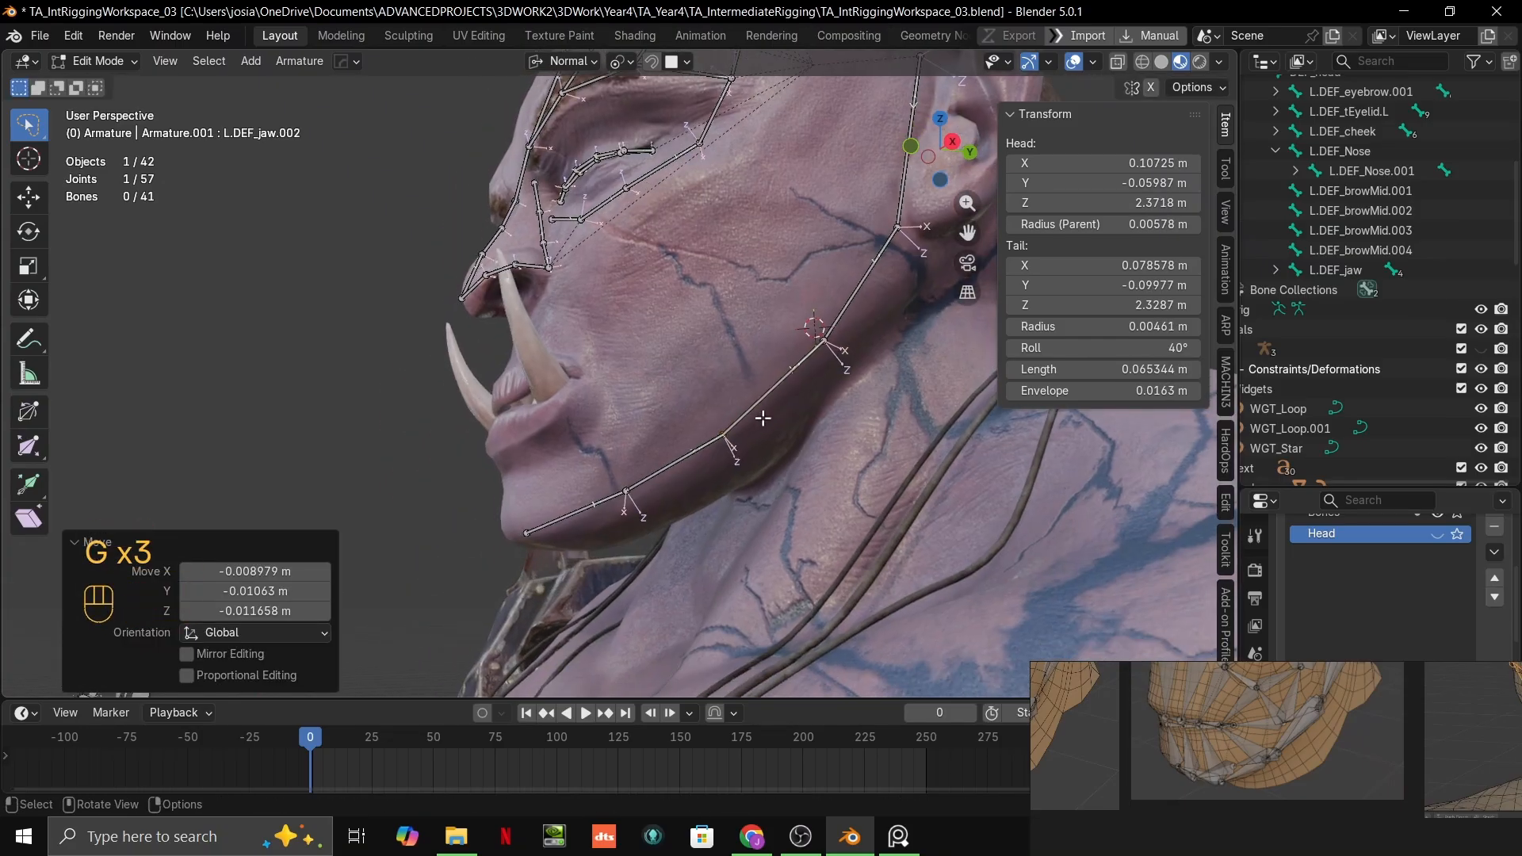
Step: Lower the joint where the chin bone starts by about 0.005 m to follow the jaw's edge
scroll(757, 418, "up", 3)
middle_click_drag(674, 464, 720, 388, "shift")
left_click(724, 445)
key("g")
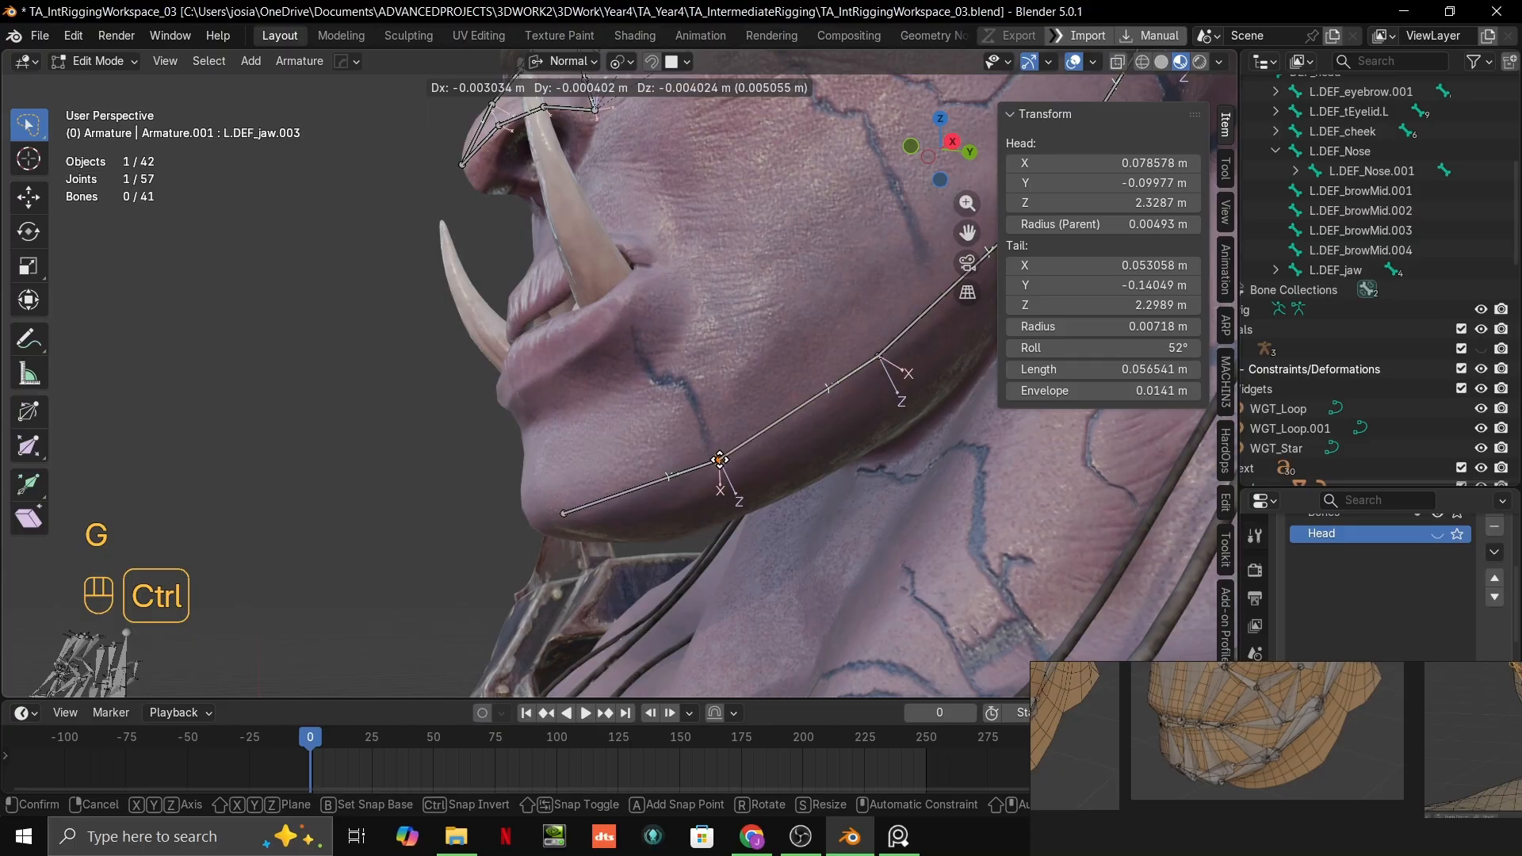
left_click(720, 460, "ctrl")
middle_click_drag(719, 460, 757, 481)
left_click(704, 474)
key("g")
left_click(643, 480, "ctrl")
scroll(690, 479, "down", 3)
key("ctrl+z")
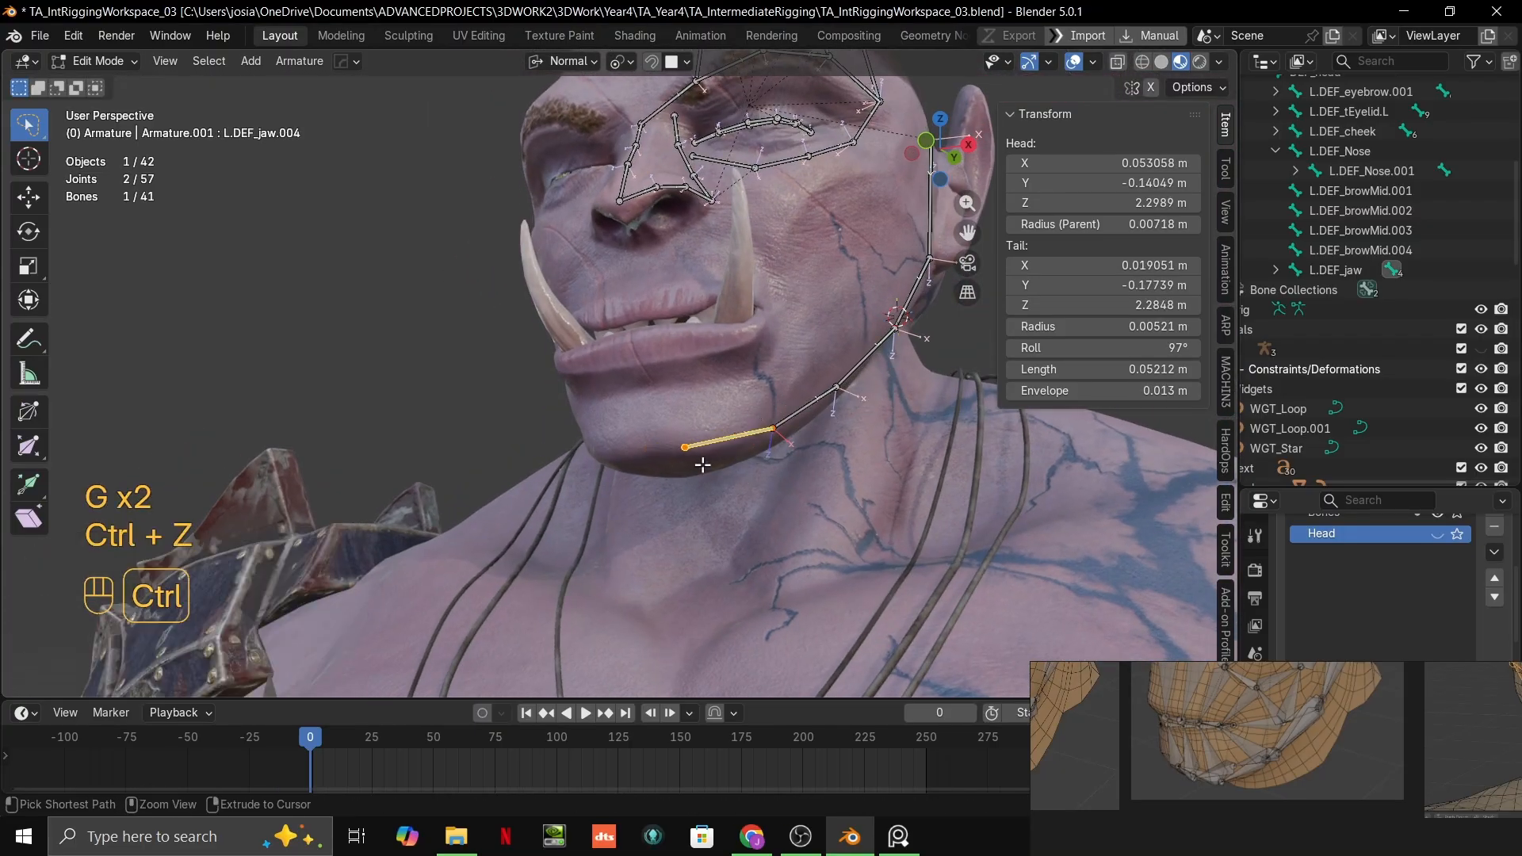
Step: Move the chin bone's tip about 0.019 m inward to the centre of the chin
left_click(689, 448)
key("g")
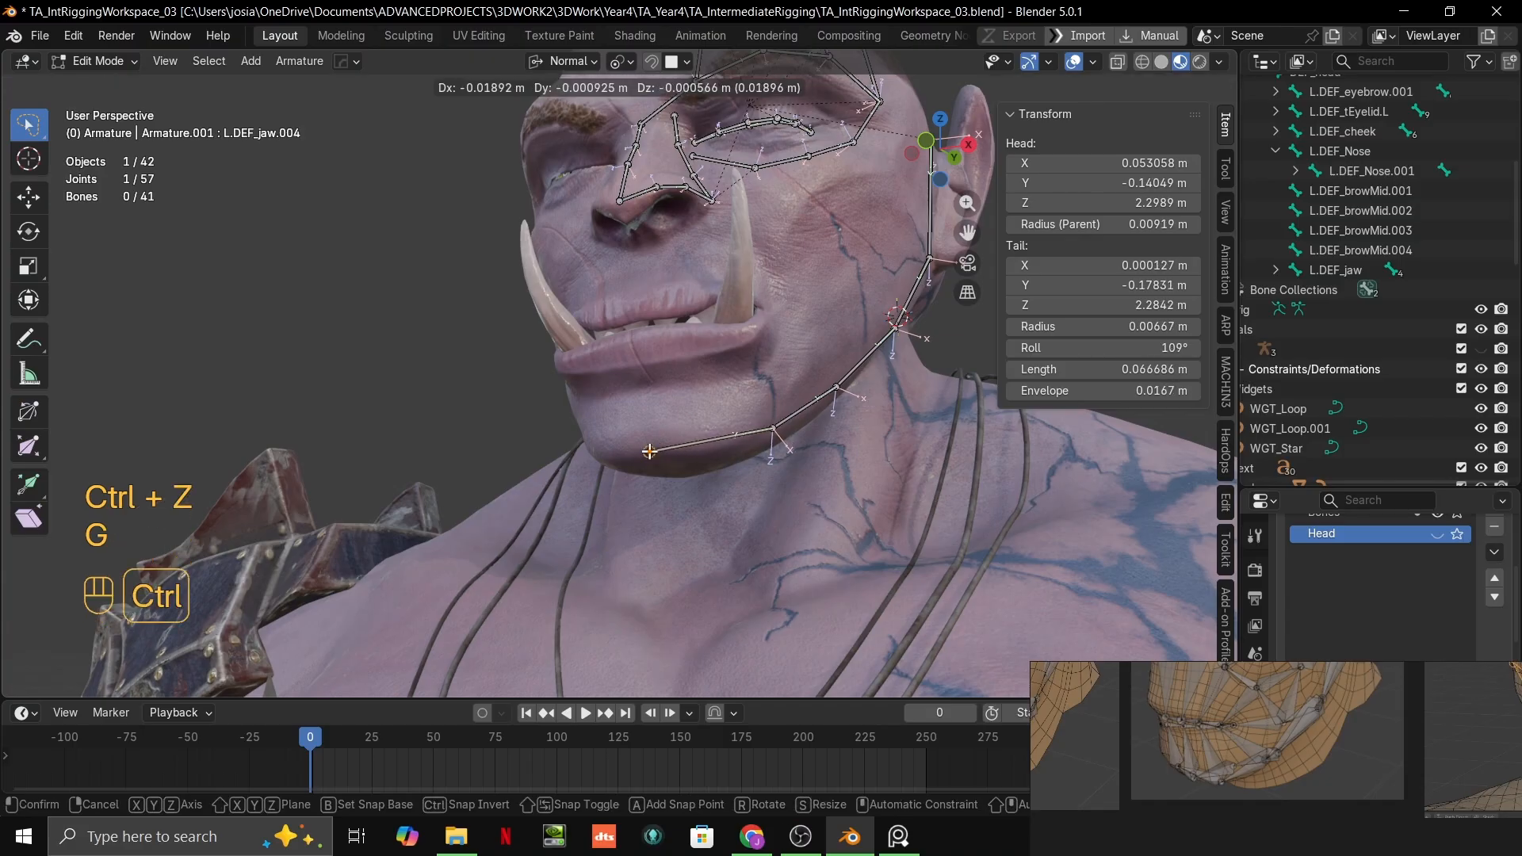
left_click(649, 452, "ctrl")
Step: Check the chin bone from the front and set the snap target to Grid
middle_click_drag(652, 452, 735, 458)
scroll(736, 457, "down", 1)
key("KP_1")
scroll(717, 369, "up", 2)
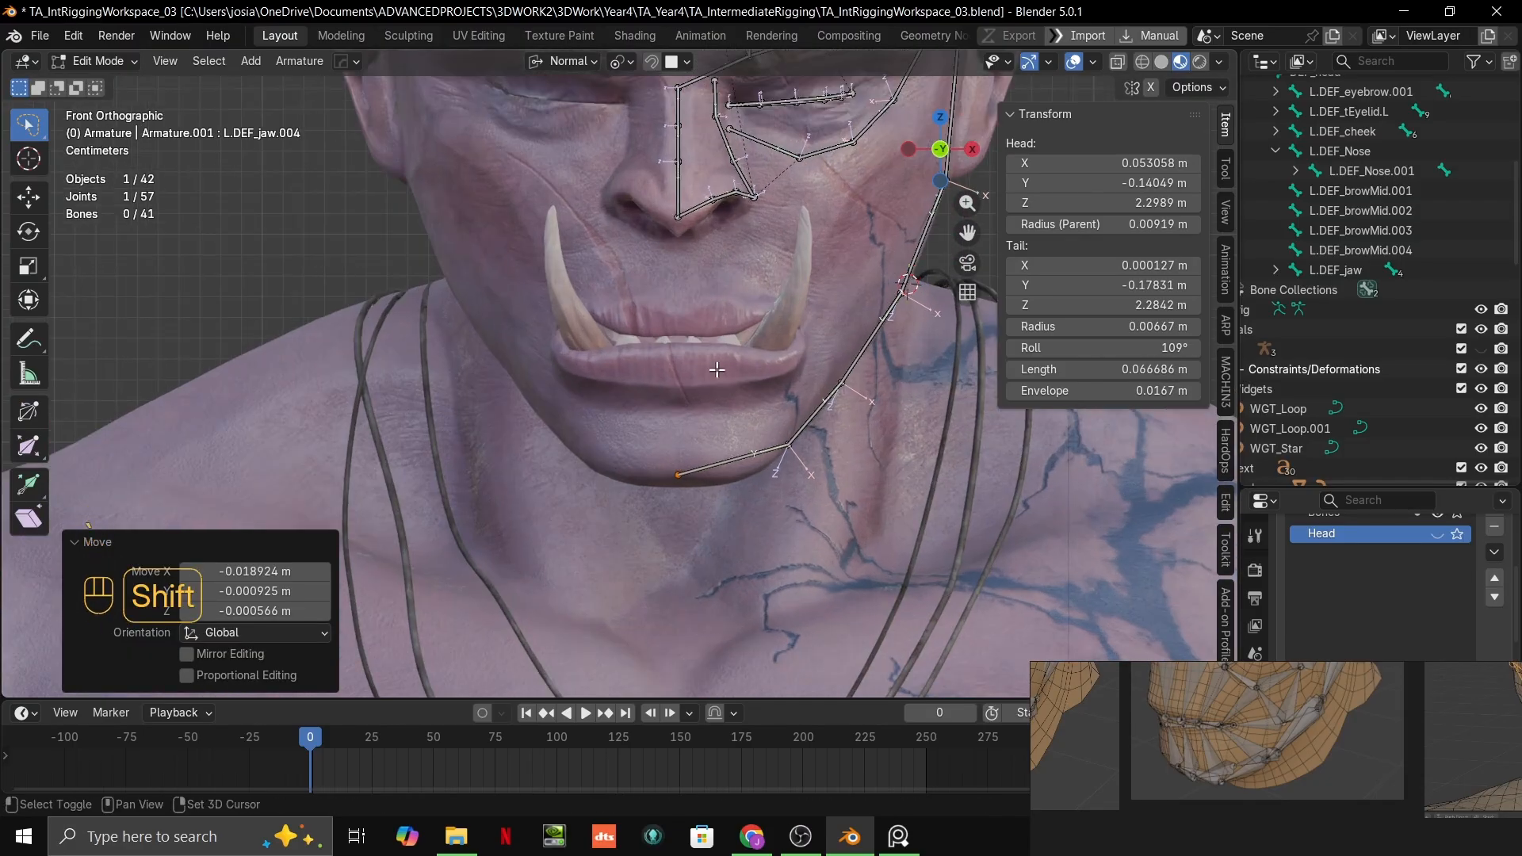
middle_click_drag(717, 369, 700, 352, "shift")
scroll(744, 432, "up", 1)
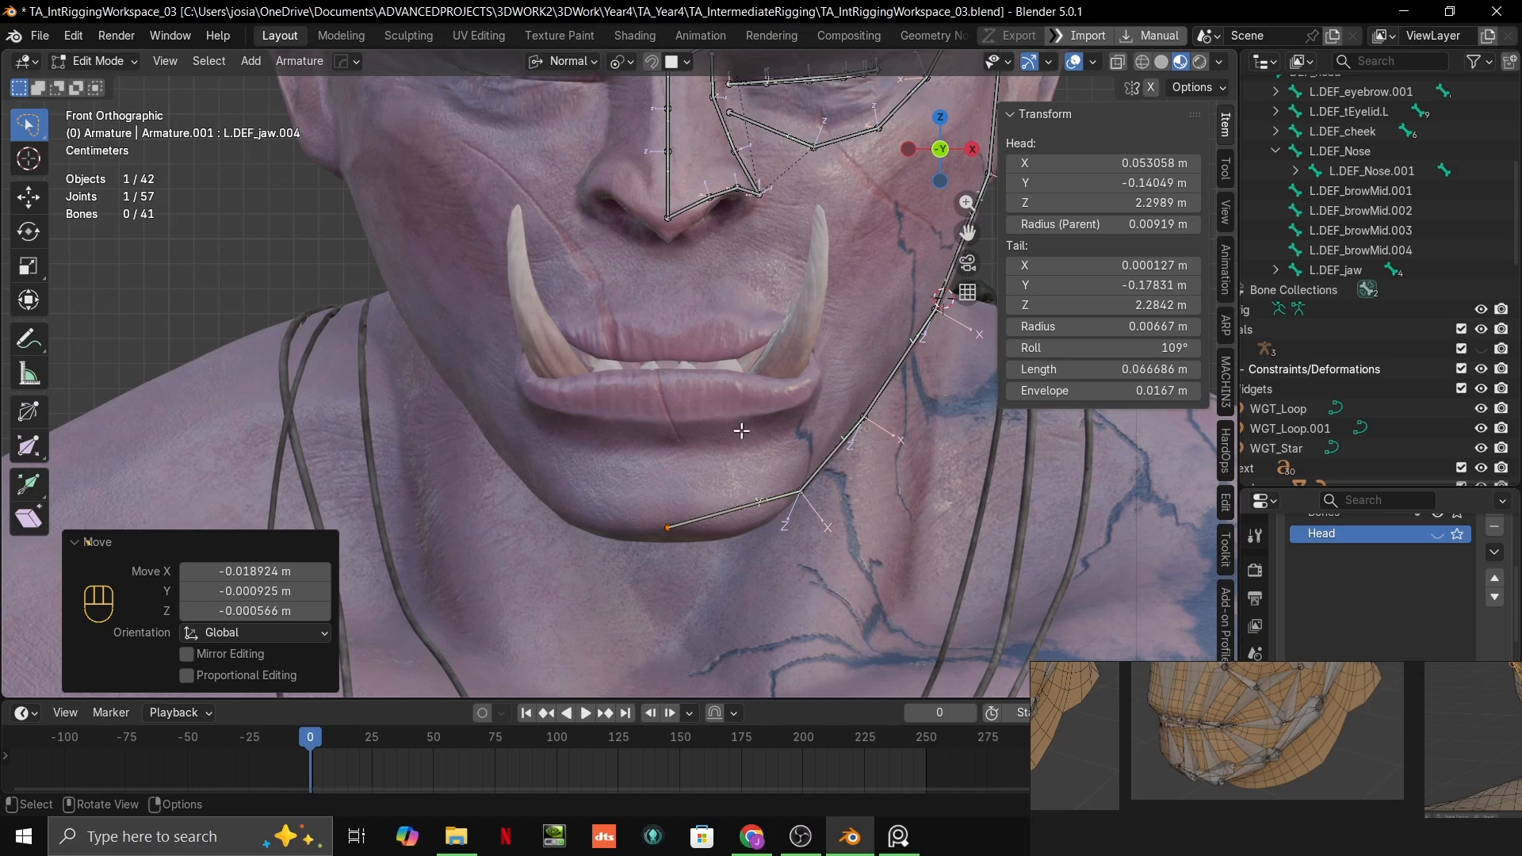
middle_click_drag(772, 512, 667, 450, "shift")
scroll(666, 450, "up", 1)
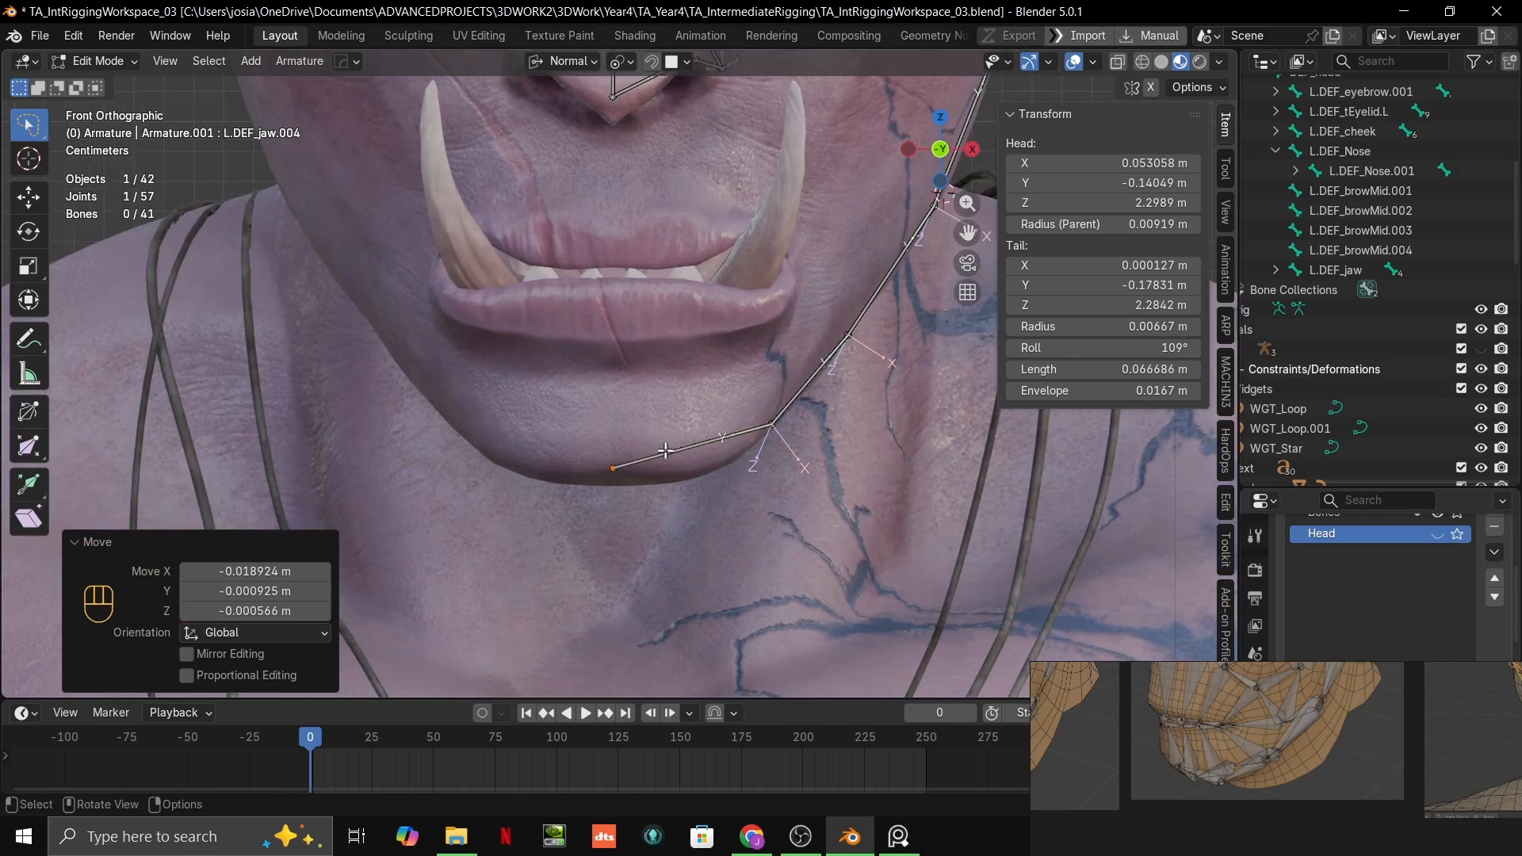
scroll(665, 462, "up", 1)
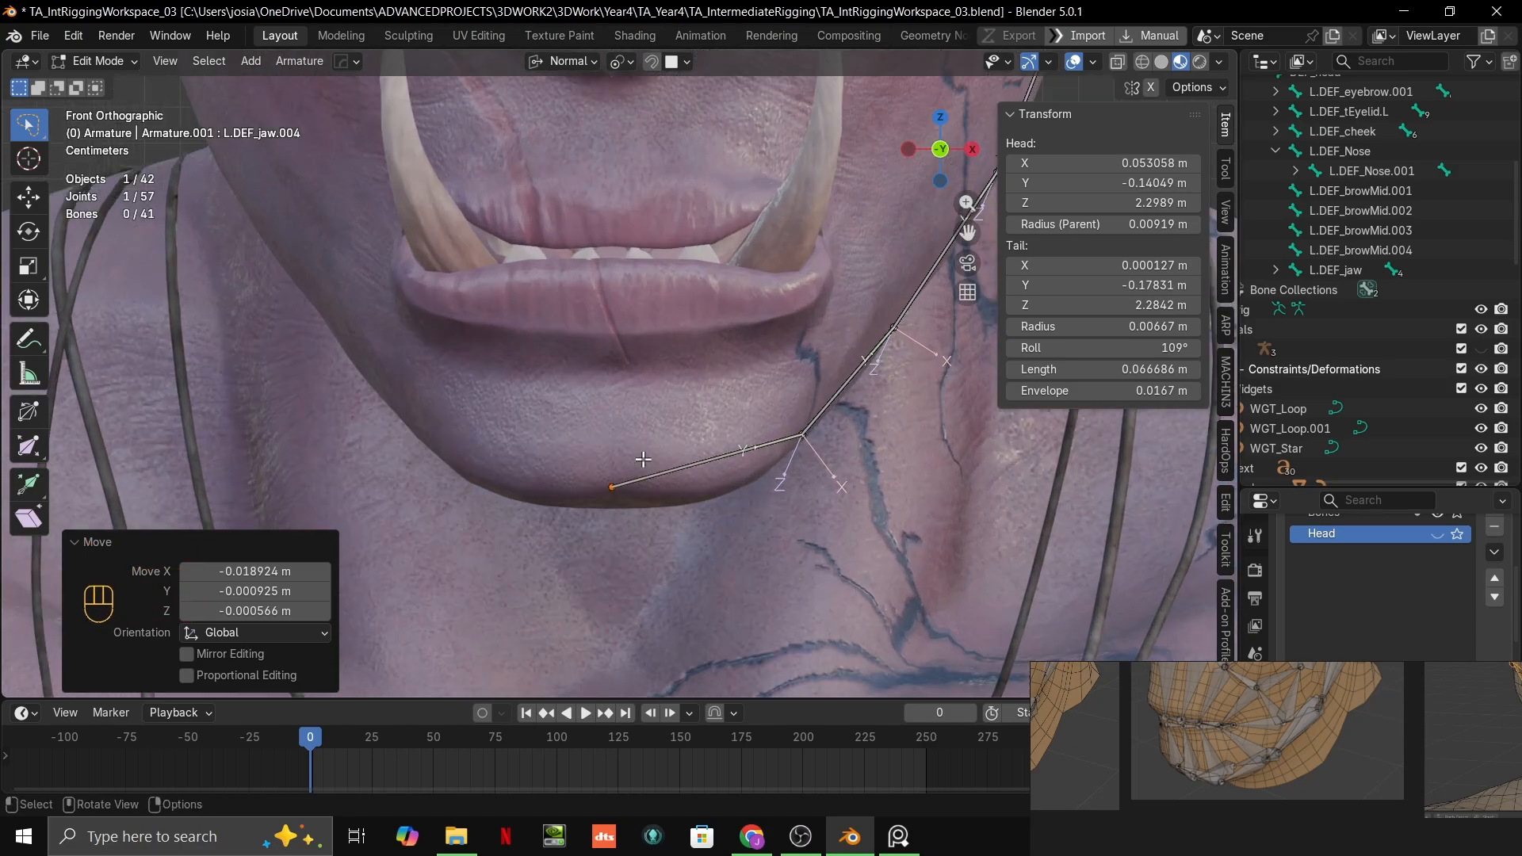
scroll(643, 459, "down", 3)
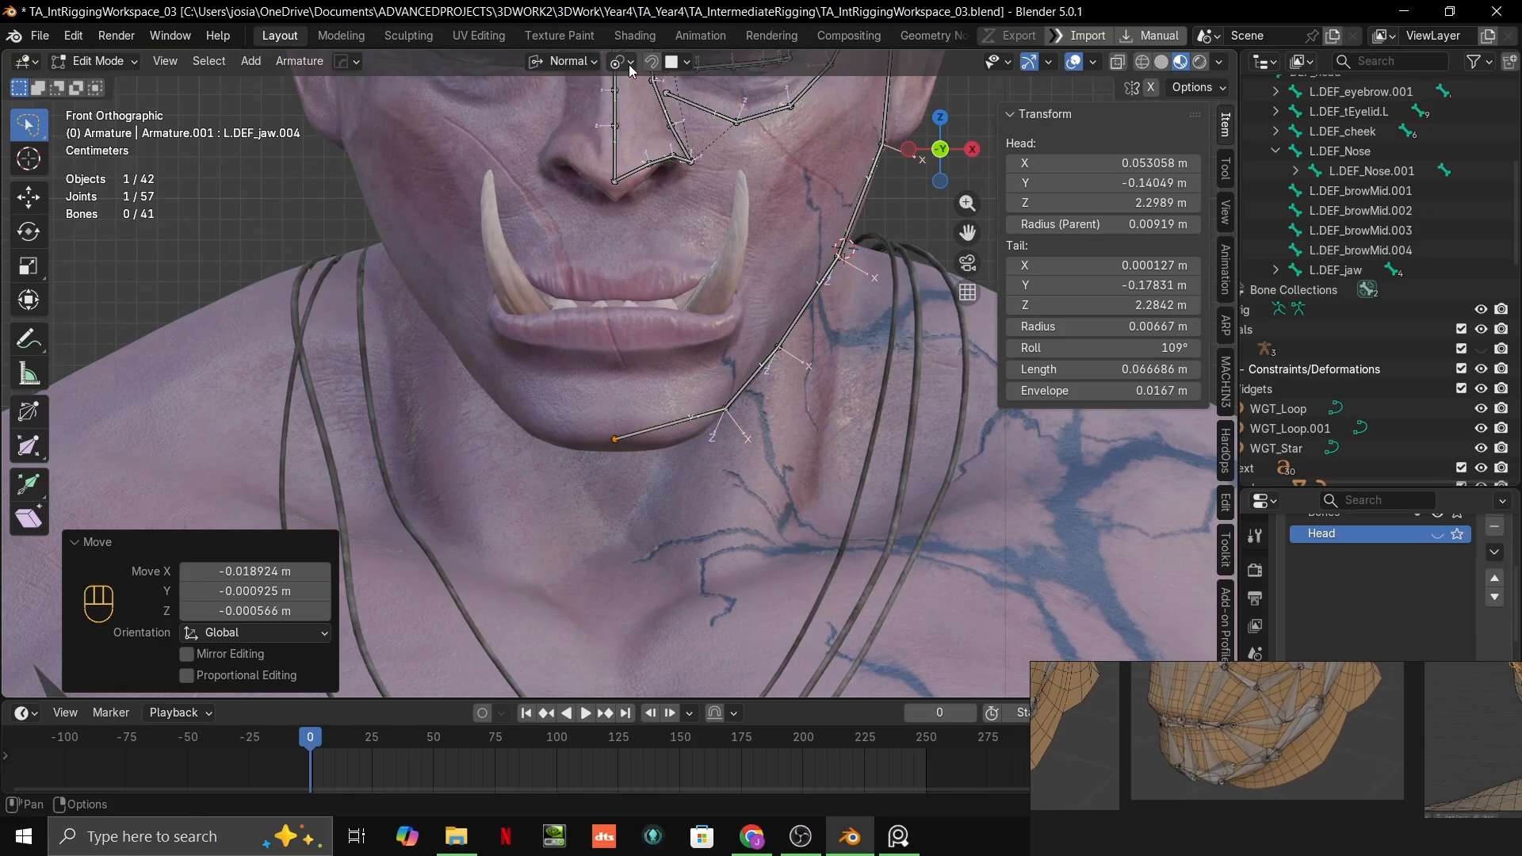
left_click(630, 64)
left_click(681, 62)
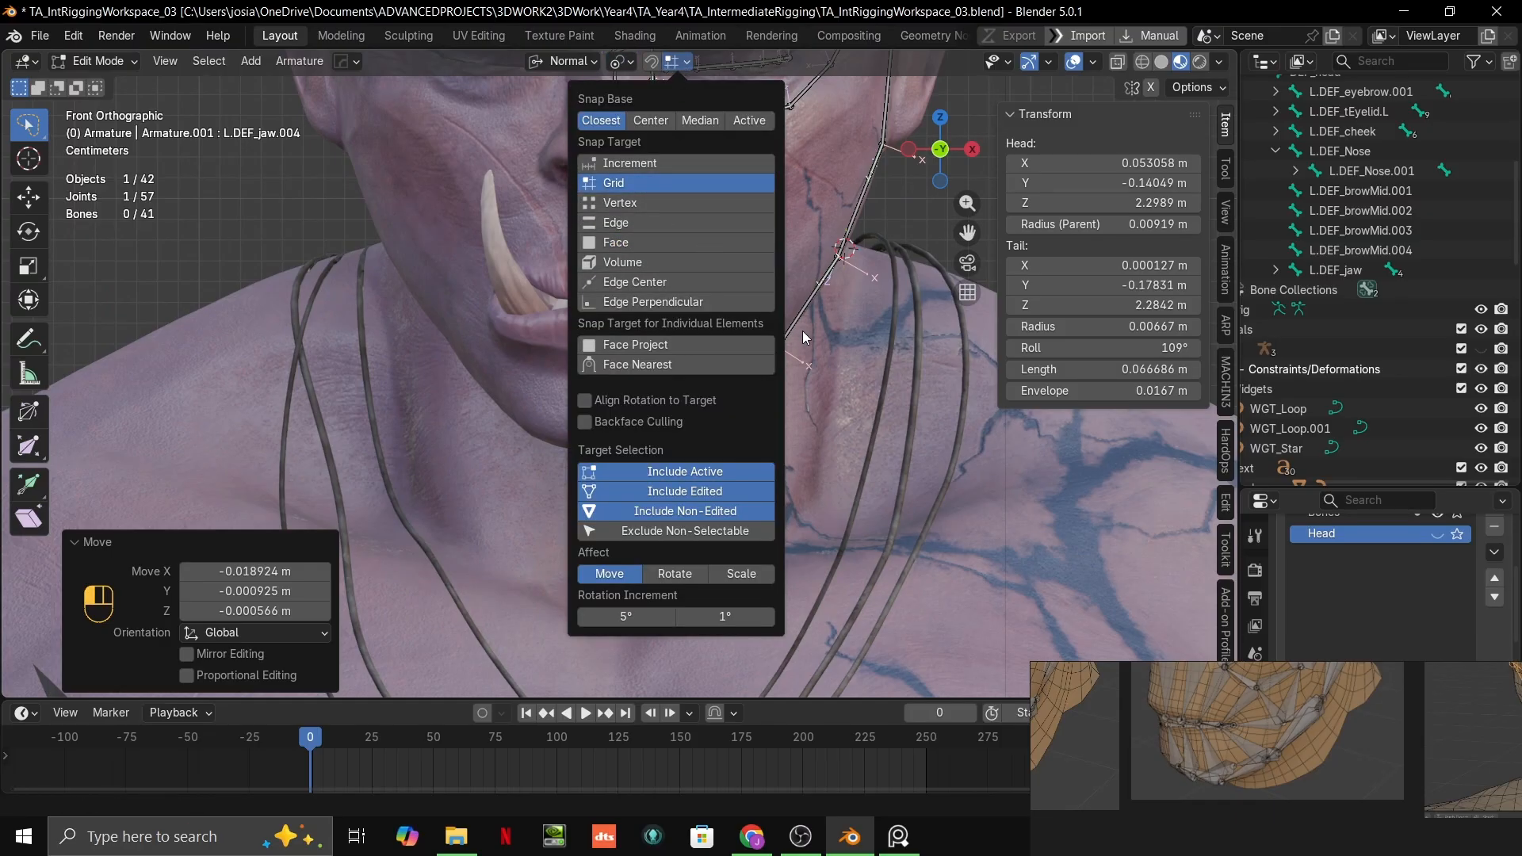
Step: Snap the chin bone's tip along the global X axis to 0 m
key("g")
key("x")
key("x")
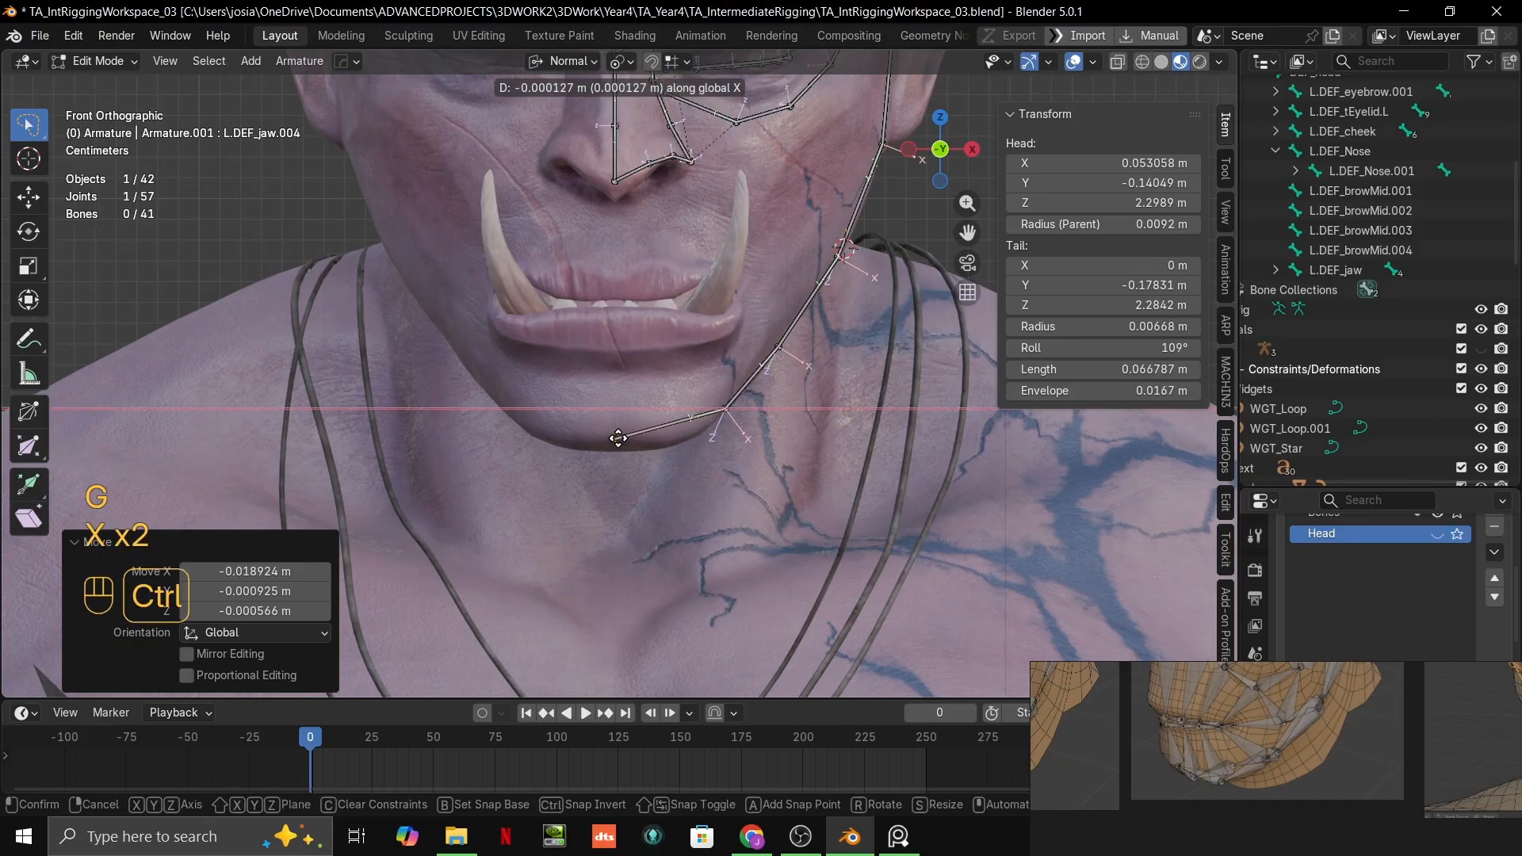
left_click(618, 438, "ctrl")
Step: Examine how the jaw, chin and mouth-corner bones are laid out on the reference board's head wireframes
scroll(644, 421, "down", 4)
scroll(664, 434, "up", 5)
middle_click_drag(666, 435, 630, 365)
scroll(1236, 782, "up", 1)
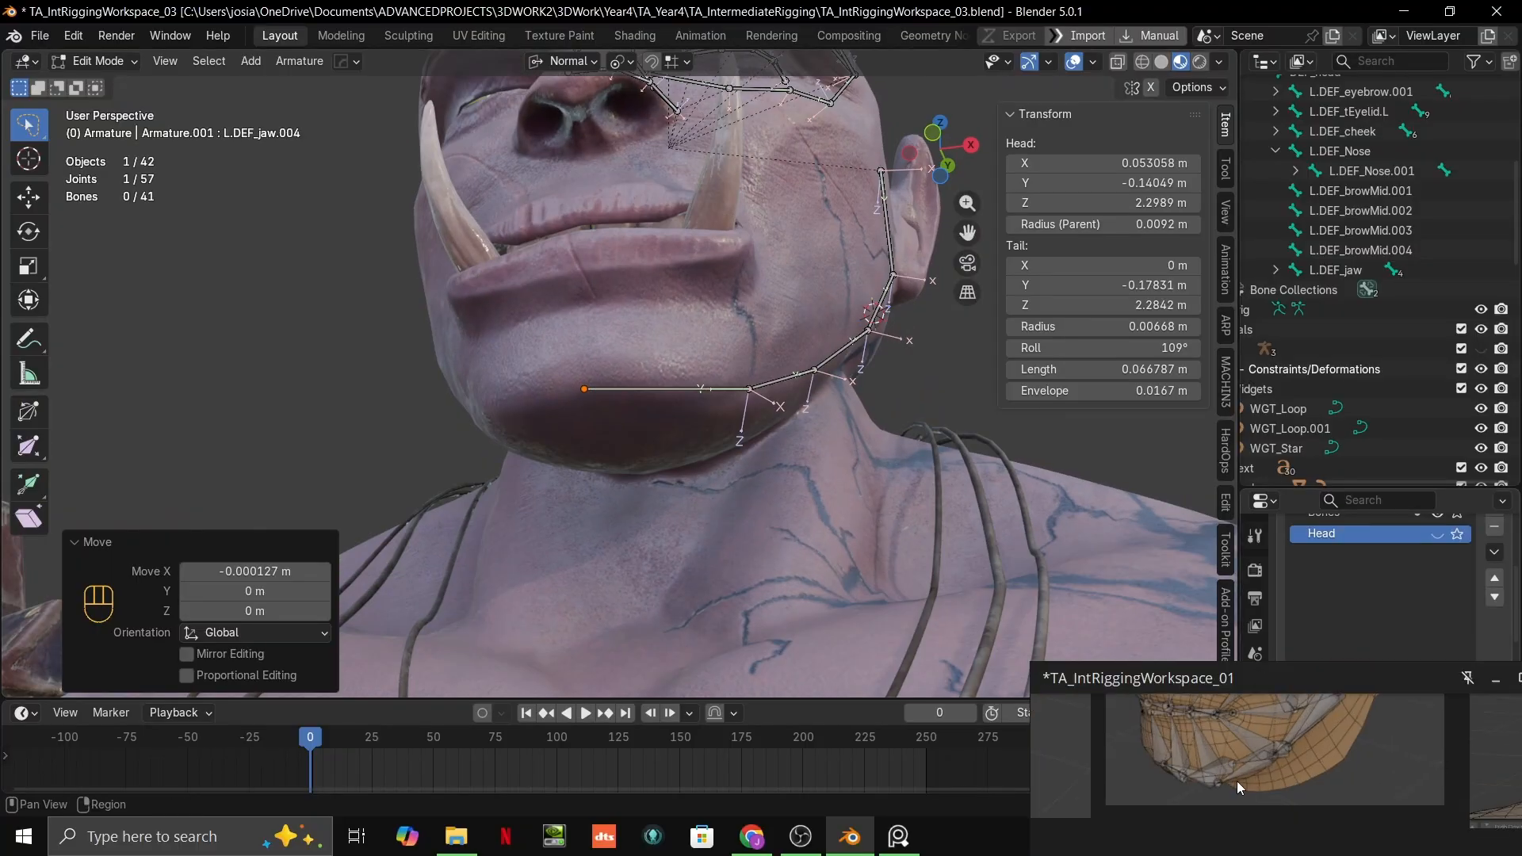
middle_click_drag(1237, 782, 913, 783)
scroll(1378, 775, "up", 2)
mouse_move(1377, 776)
middle_mouse_down()
mouse_move(1343, 771)
mouse_move(1357, 759)
middle_mouse_up()
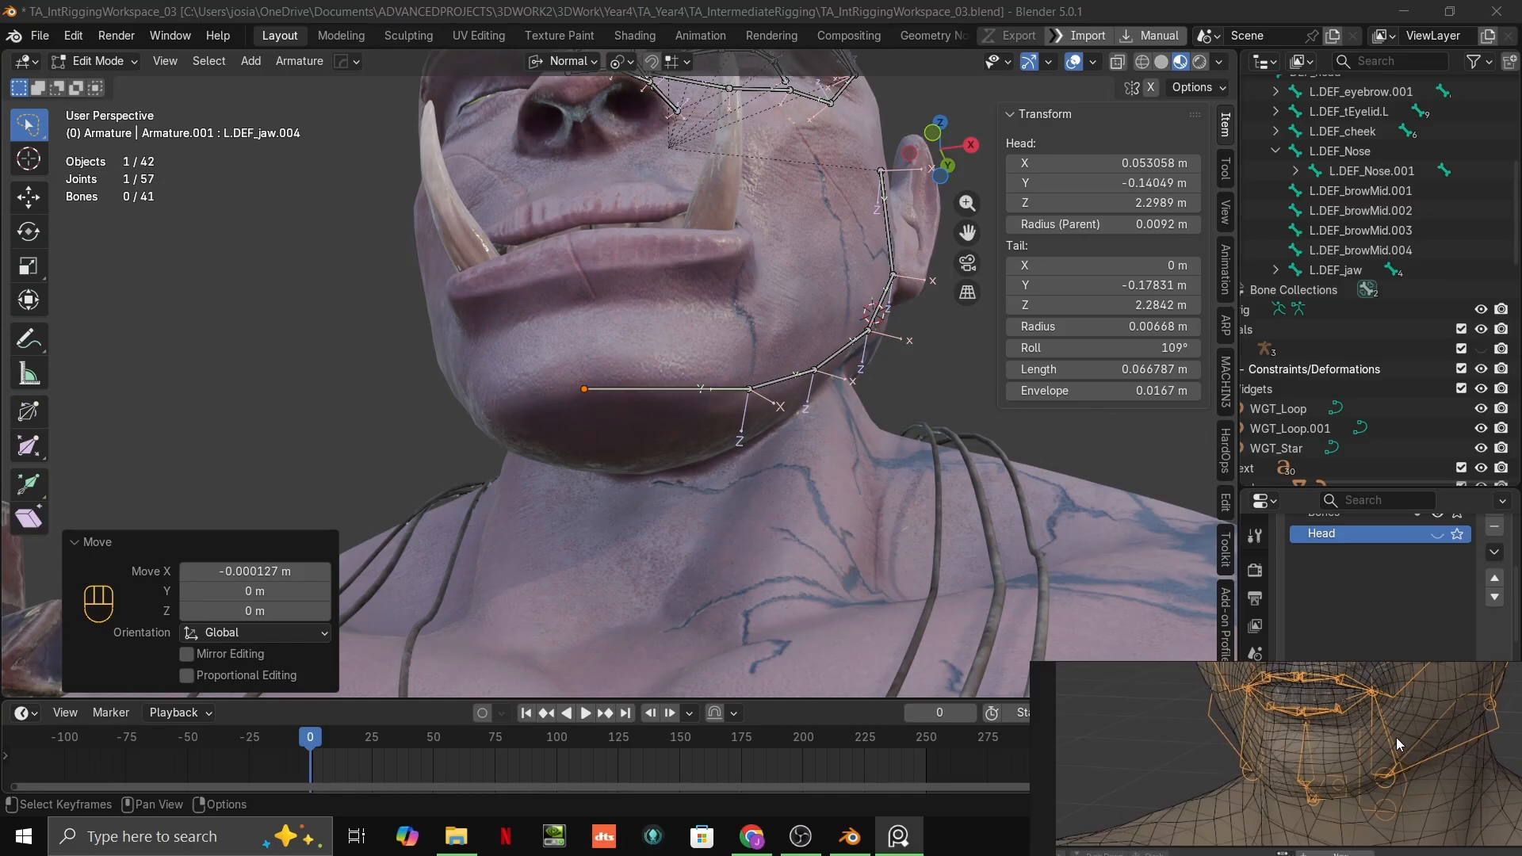
scroll(1372, 722, "down", 6)
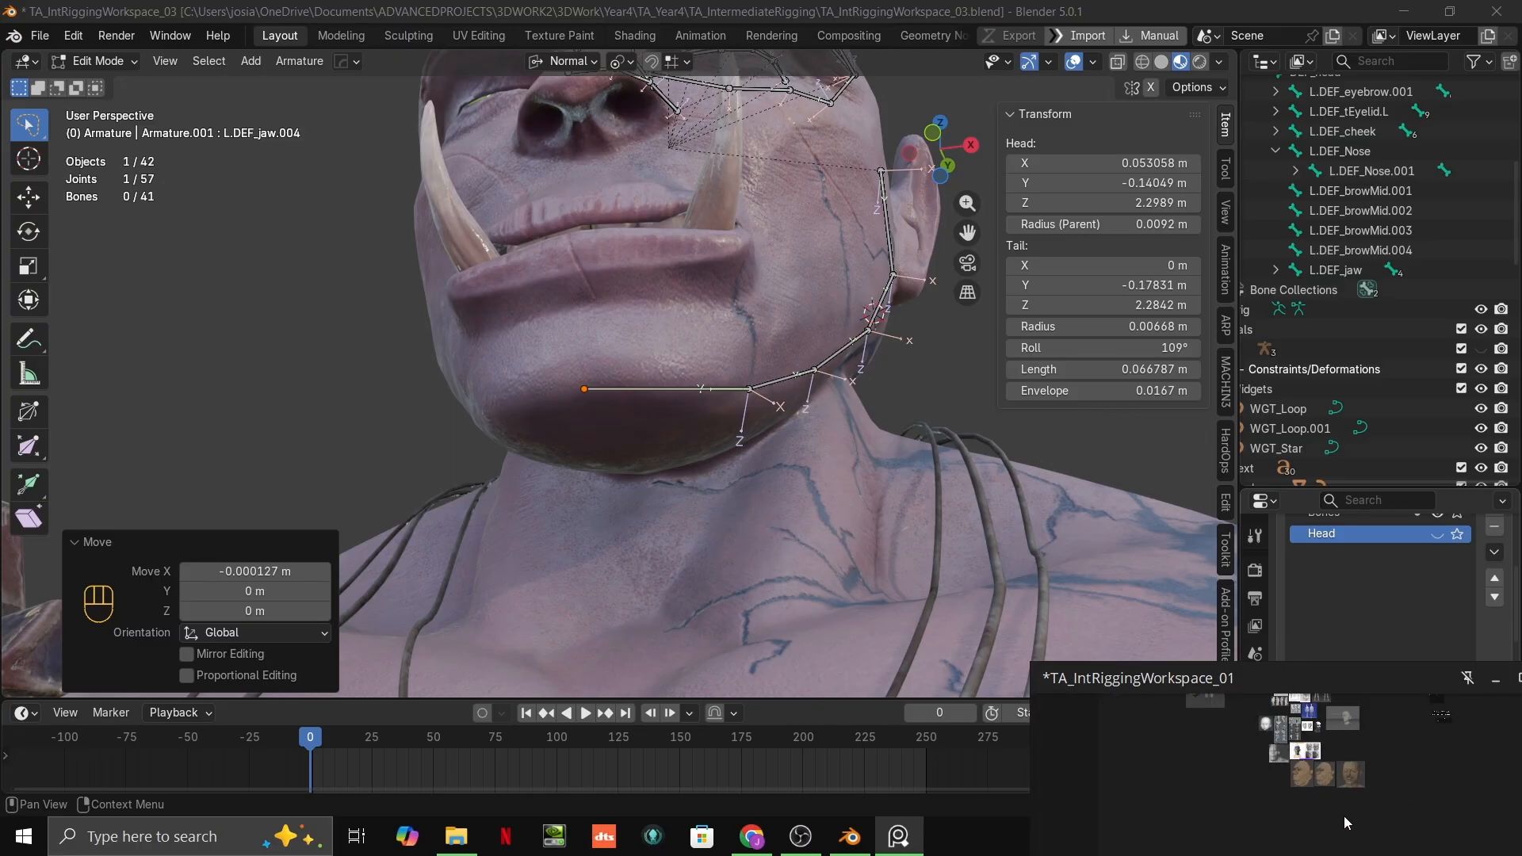
scroll(1360, 701, "up", 8)
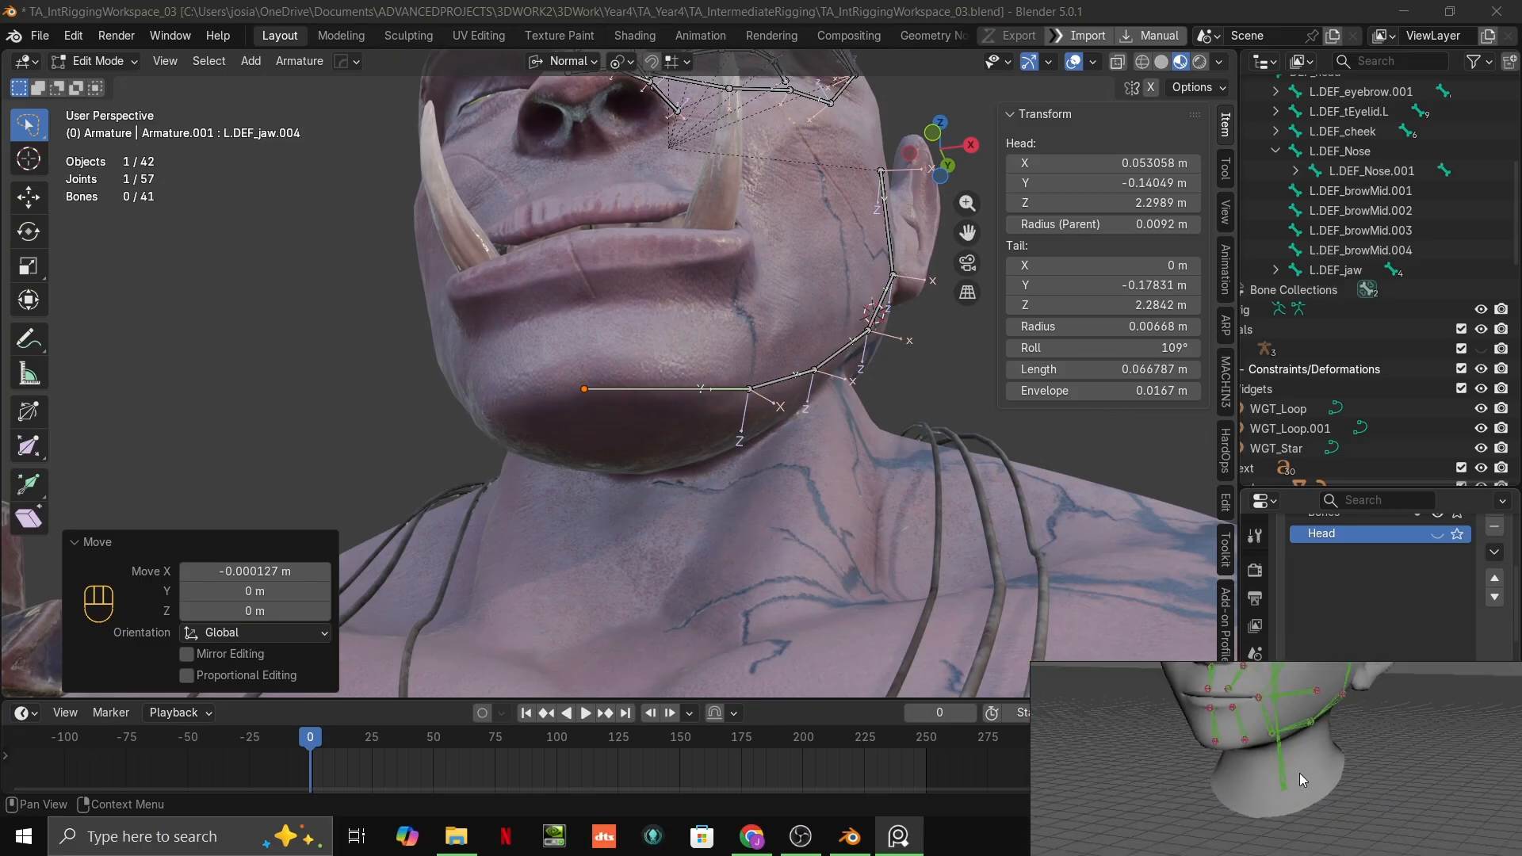
scroll(1301, 774, "down", 6)
middle_click_drag(1307, 825, 1245, 697)
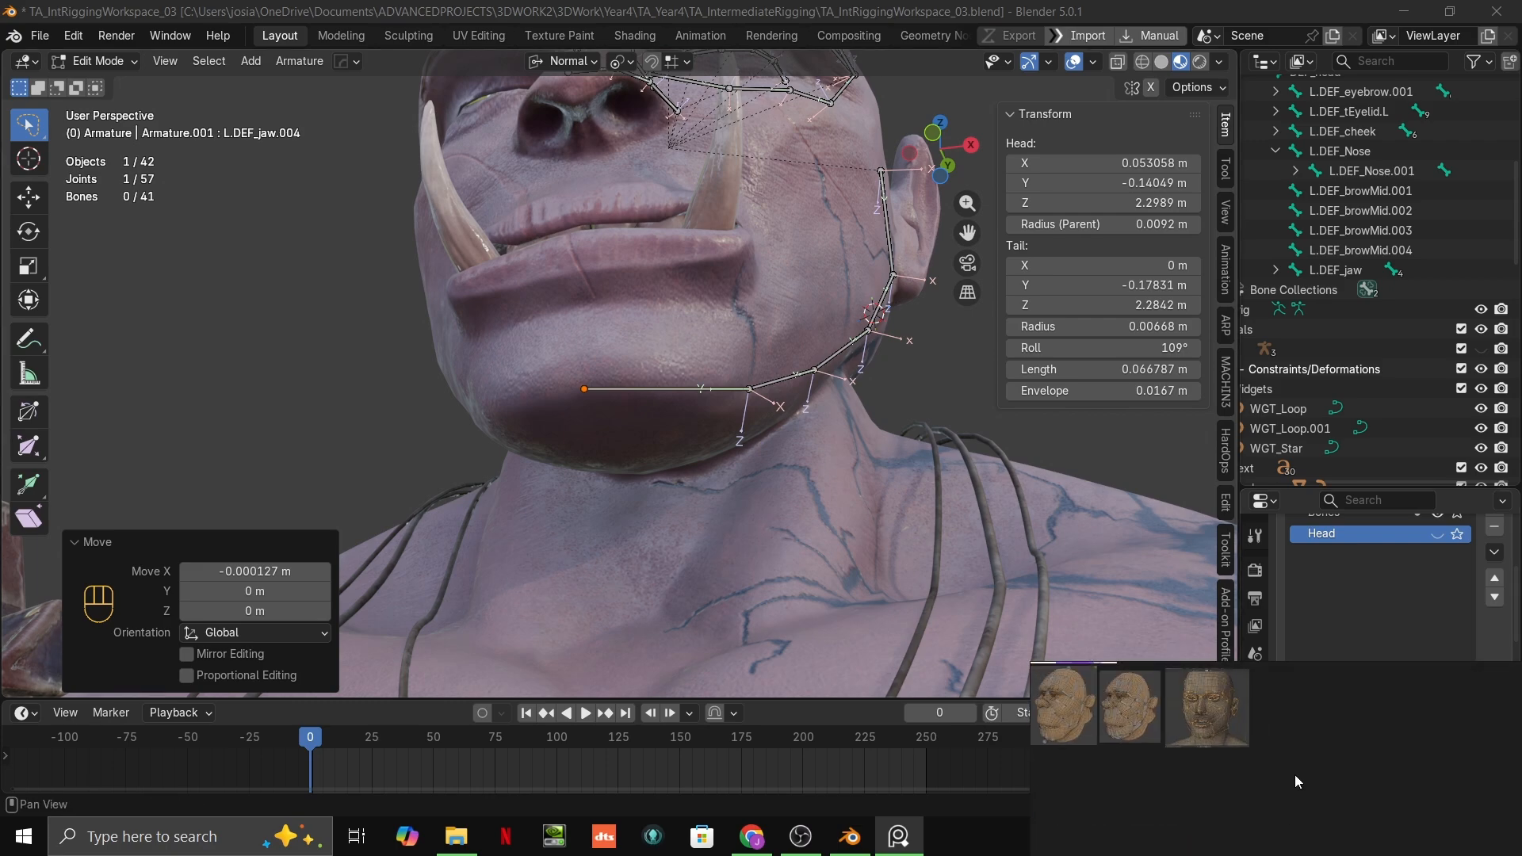
scroll(1220, 726, "up", 6)
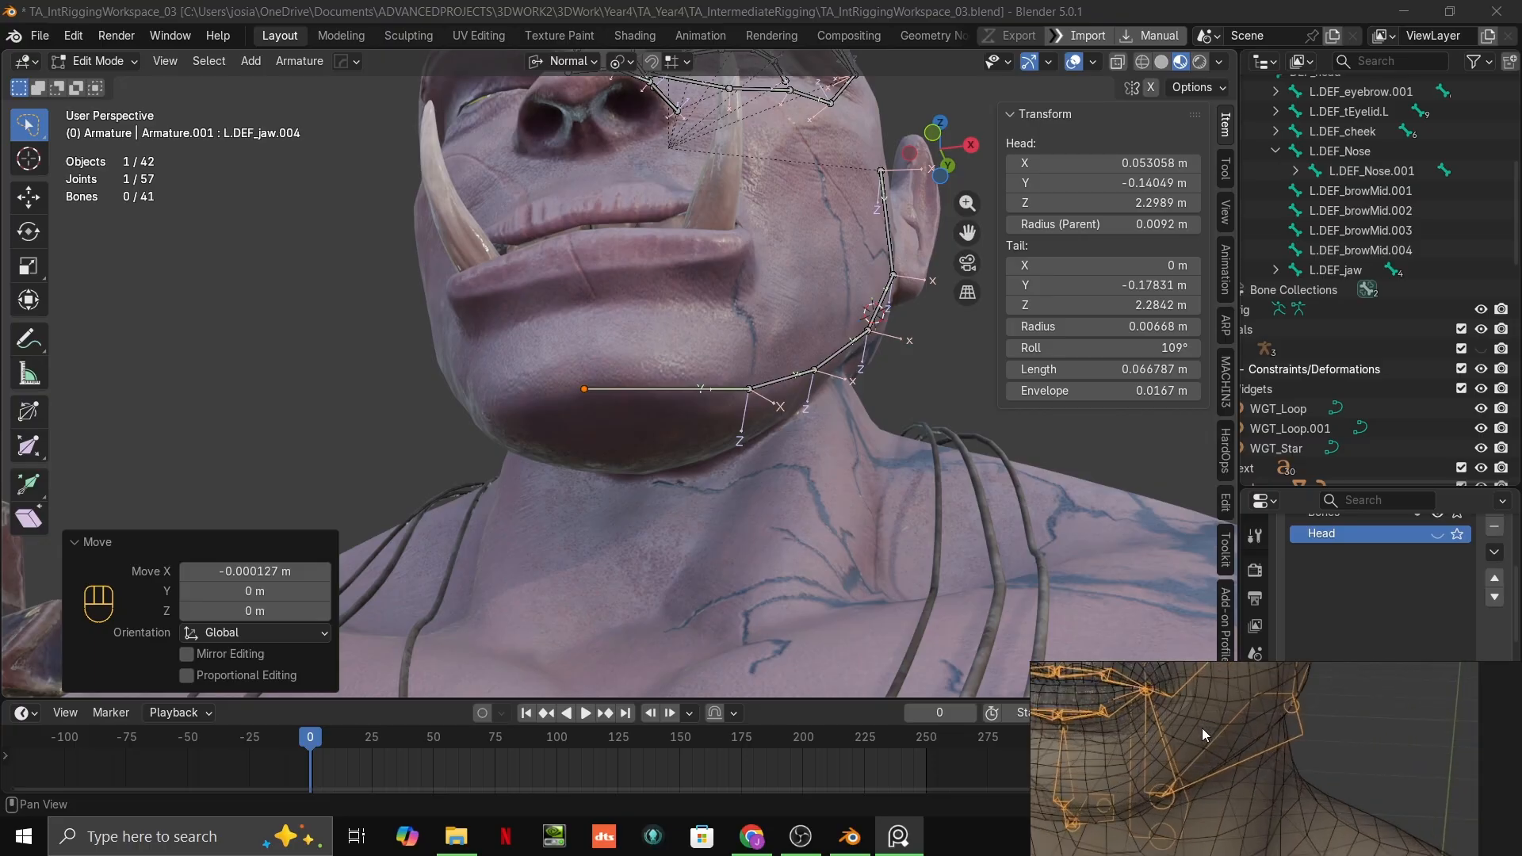
Step: Undo the chin tip's centring and delete the chin bone at the front of the jaw chain
middle_click_drag(882, 454, 766, 298)
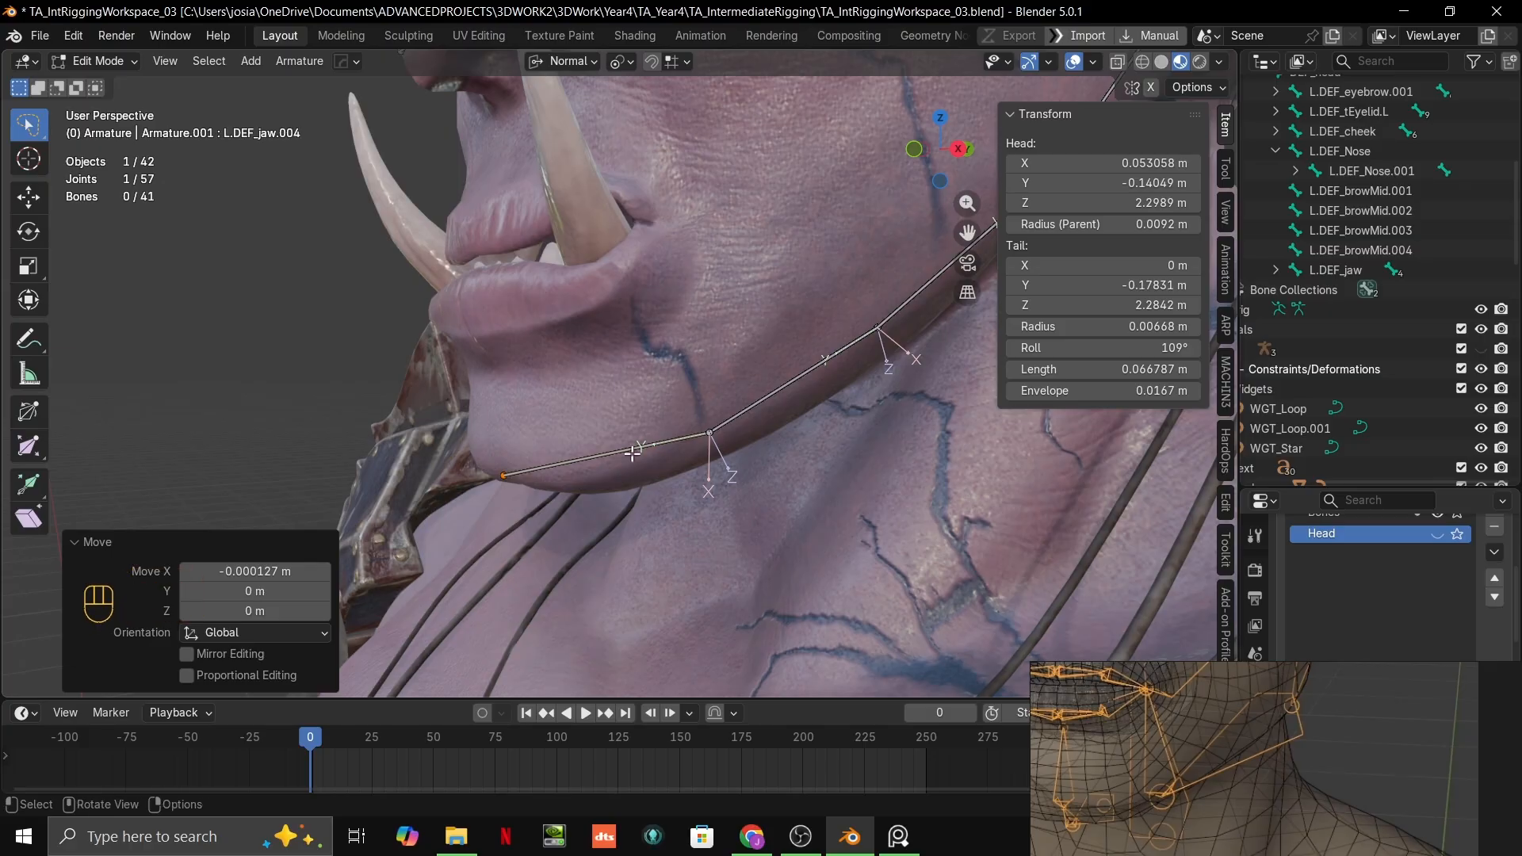
middle_click_drag(580, 458, 646, 448)
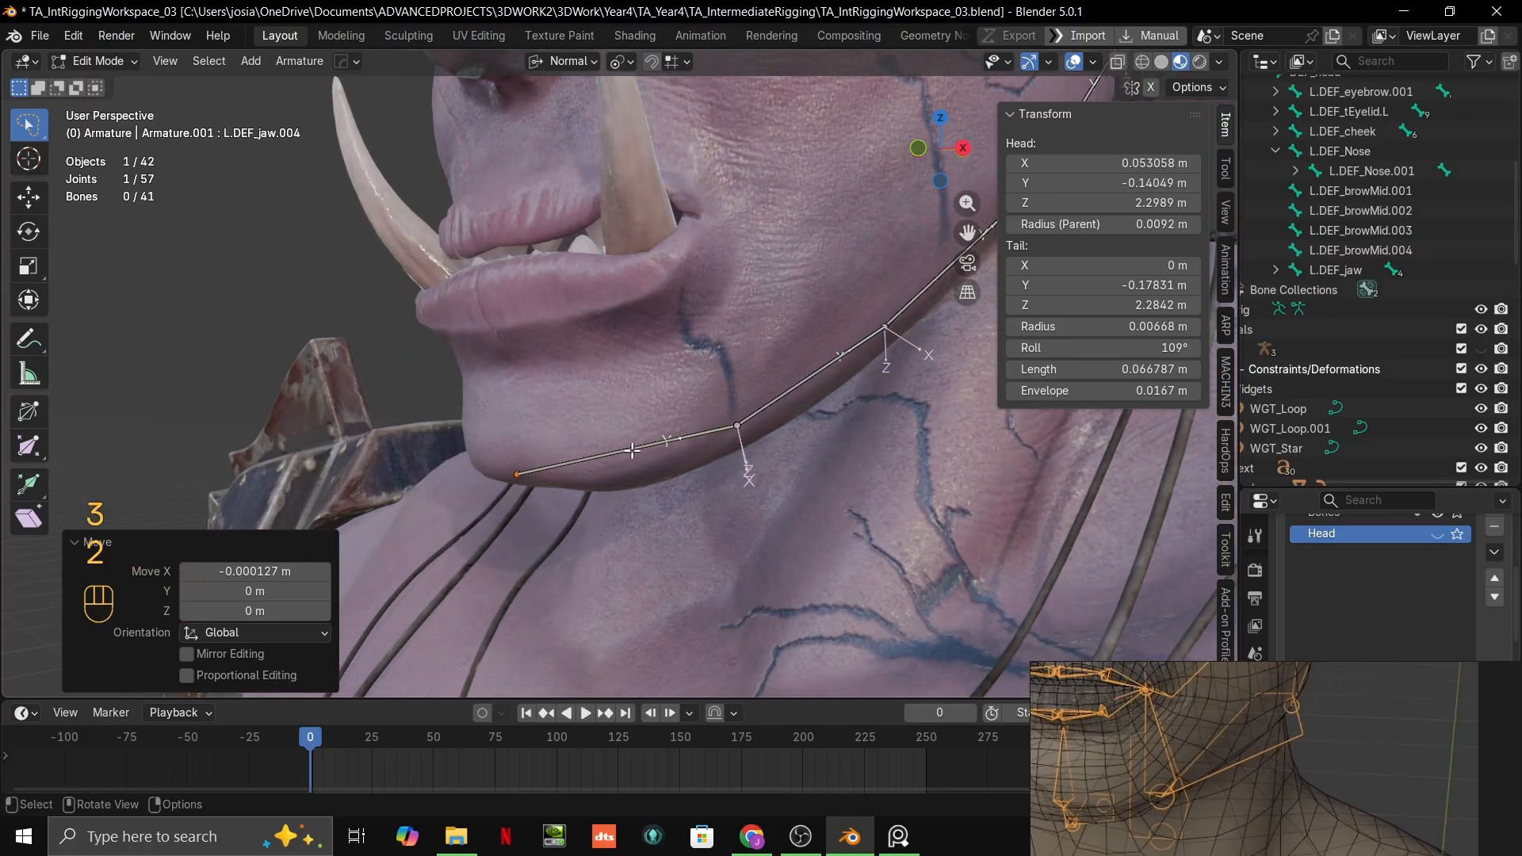
key("ctrl+z")
key("ctrl+z")
key("ctrl+shift+z")
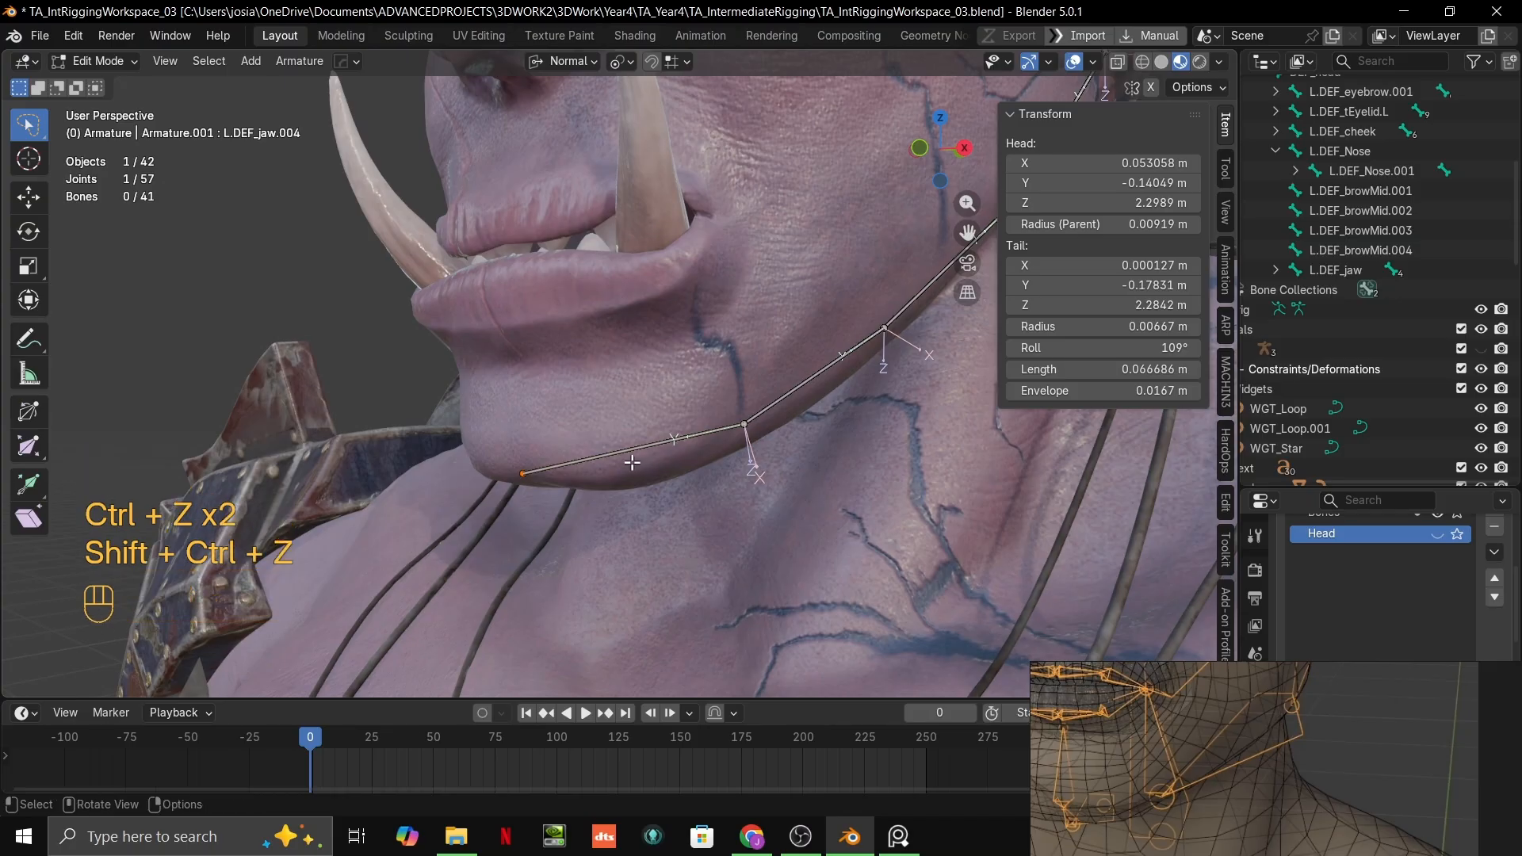
key("Delete")
left_click(593, 457)
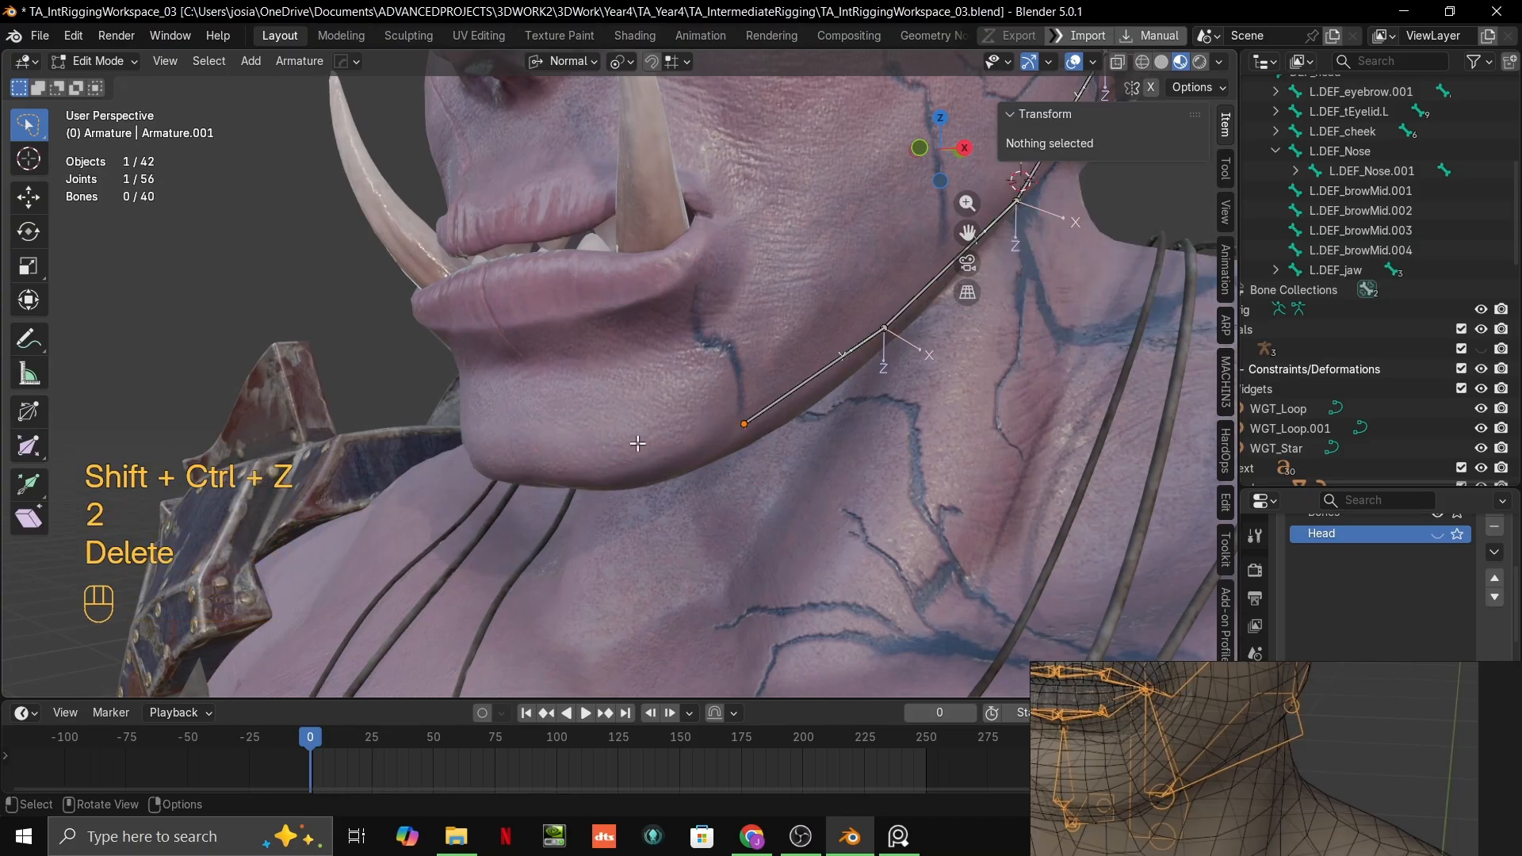
Step: Place the 3D cursor at the corner of the orc's mouth beside the tusk
middle_click_drag(815, 405, 703, 529, "shift")
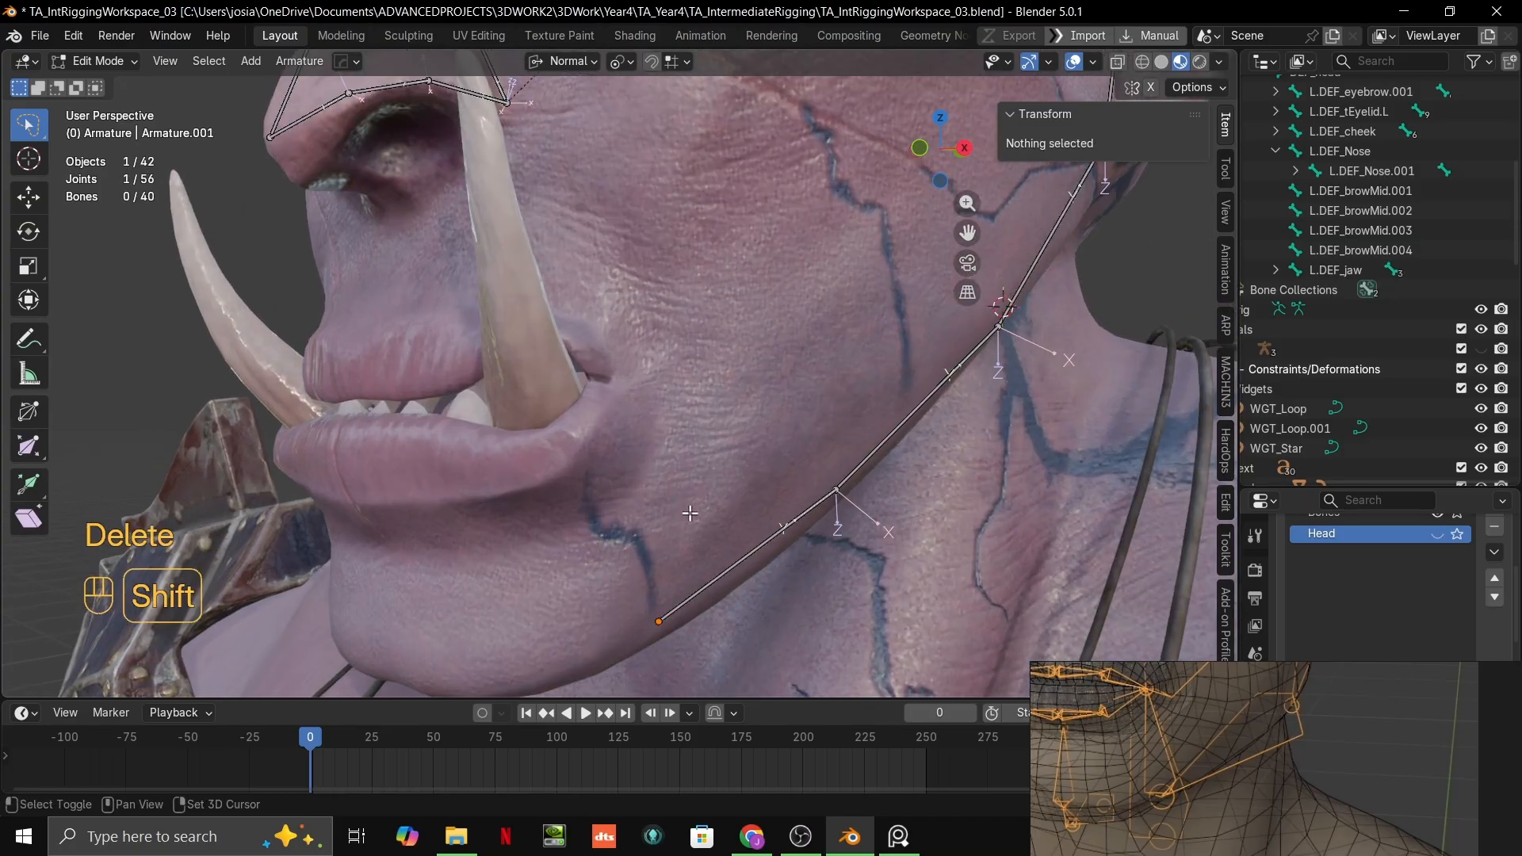
left_click(623, 382)
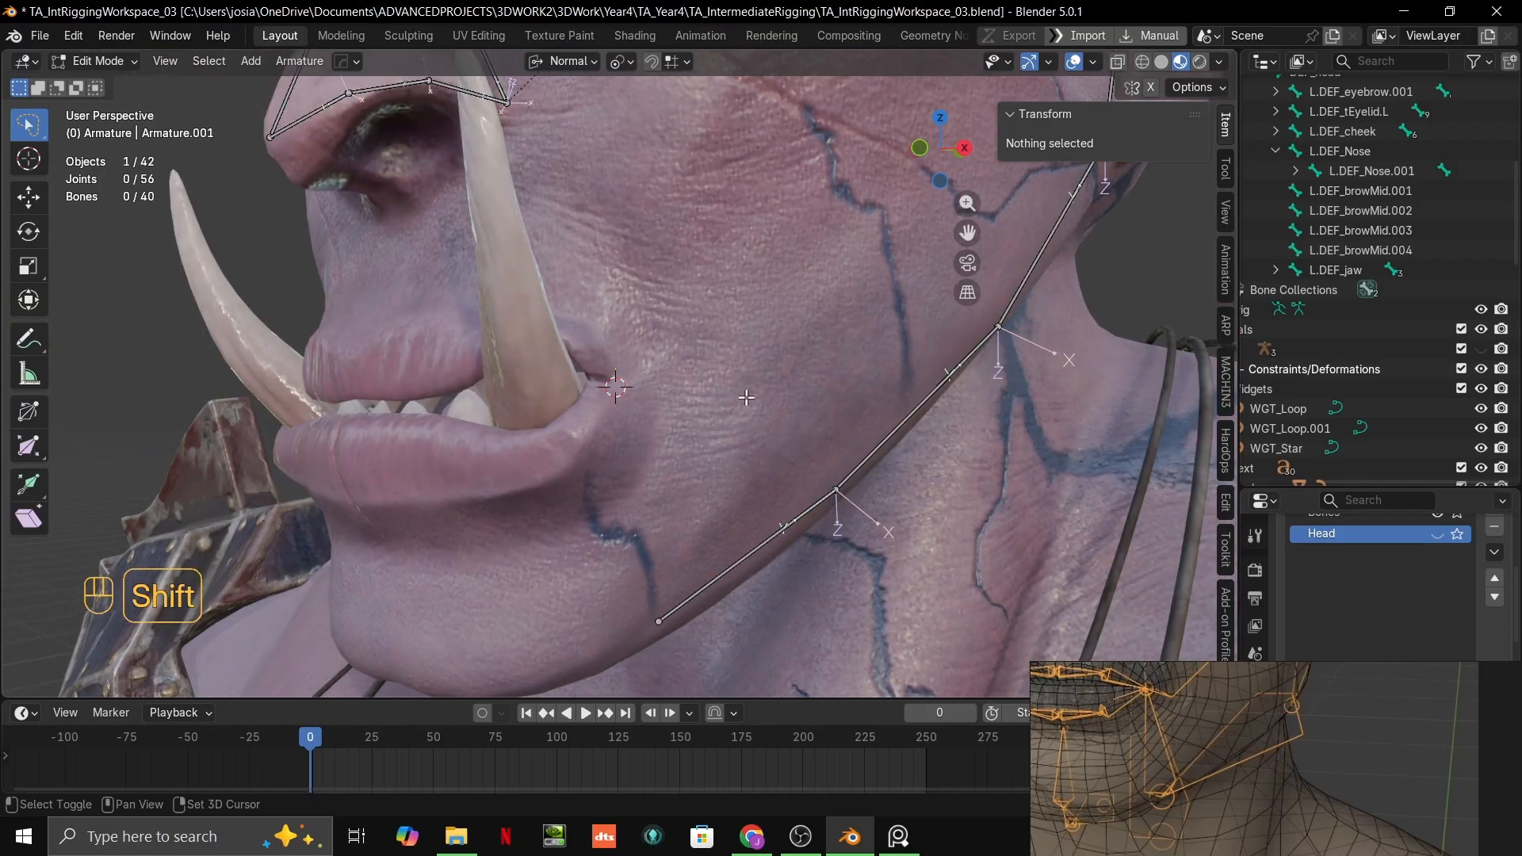
key("shift+a")
middle_click_drag(787, 410, 839, 424, "ctrl")
key("ctrl+z")
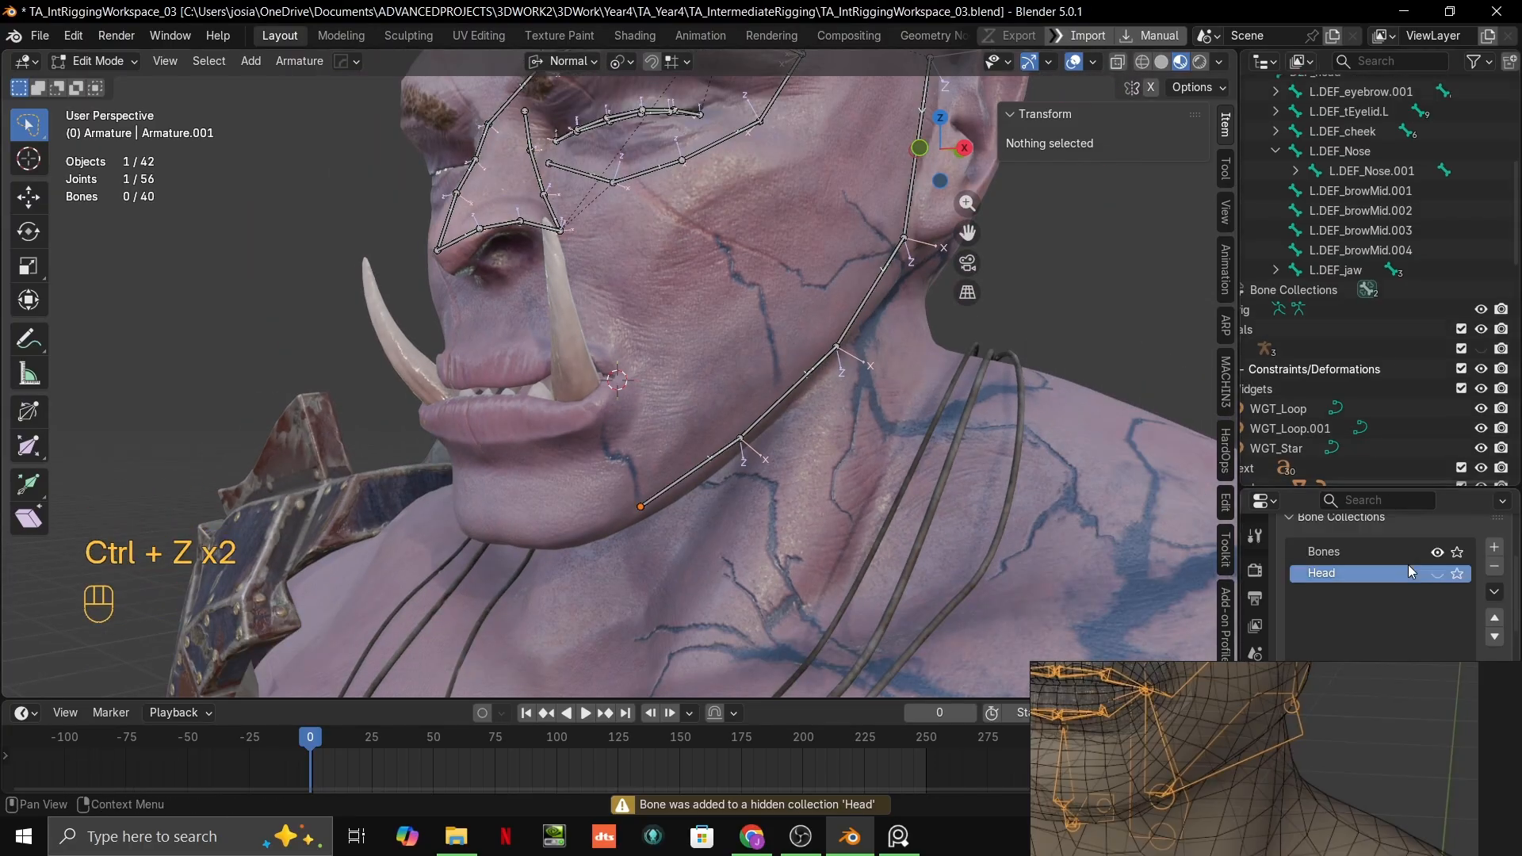
Step: Make the Bones collection active and add a new bone at the 3D cursor by the mouth corner
left_click(1369, 555)
key("shift+a")
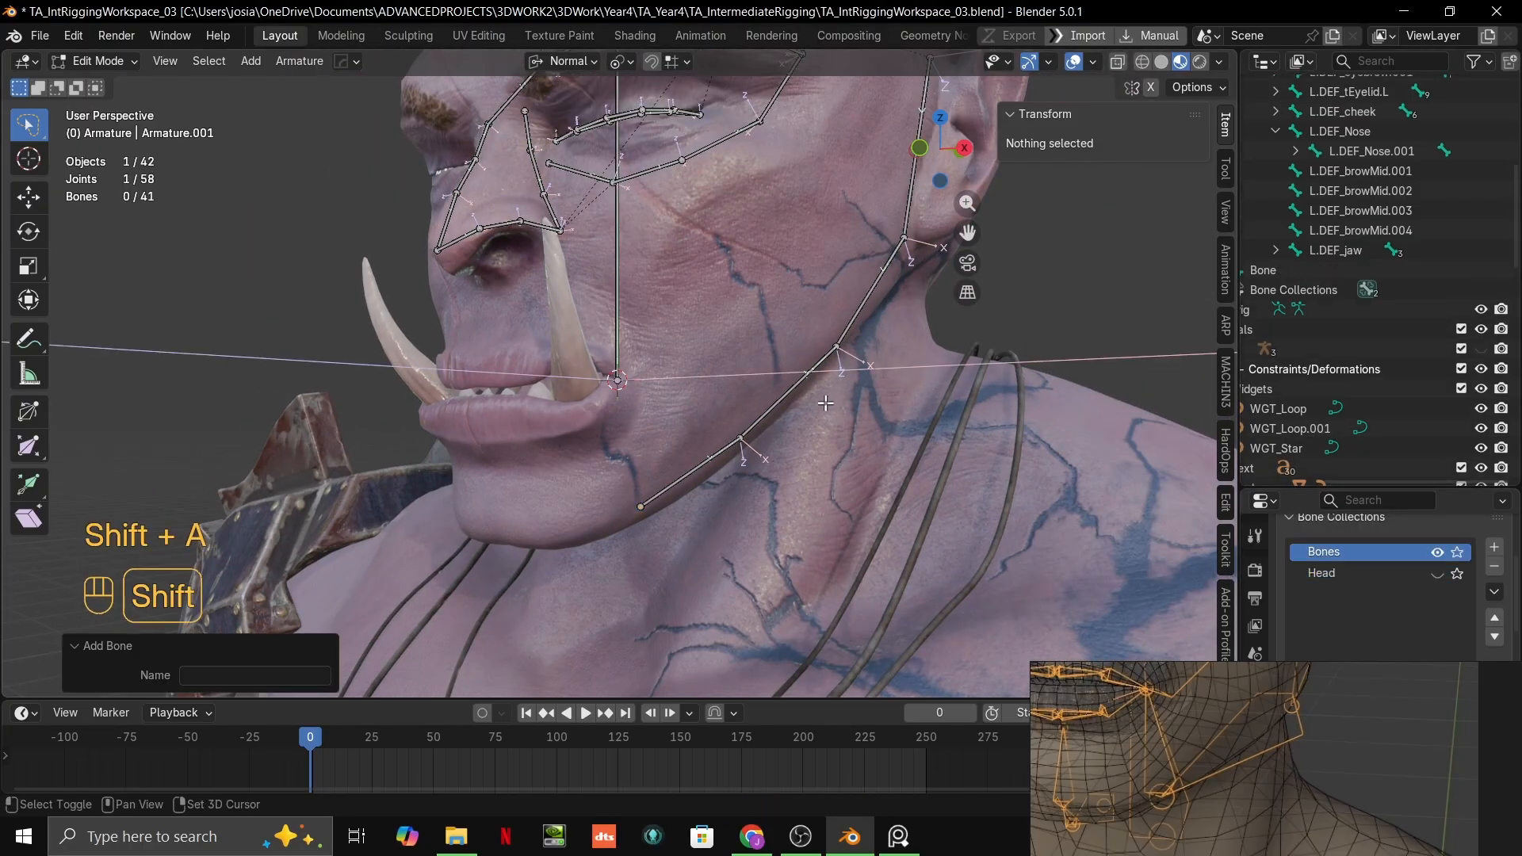
scroll(968, 474, "up", 2)
key("s")
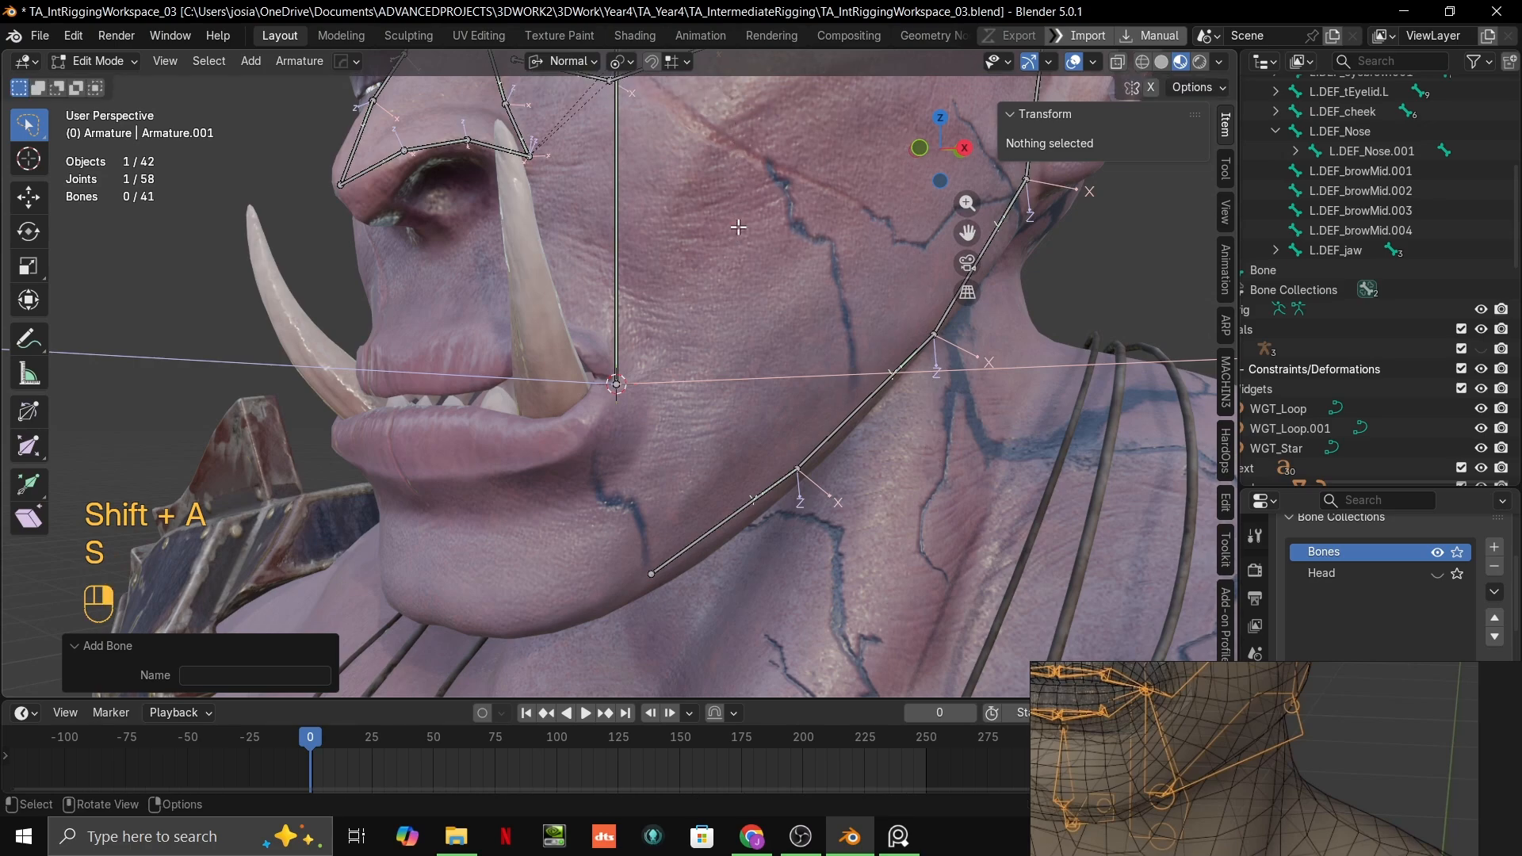
scroll(825, 404, "down", 6)
key("s")
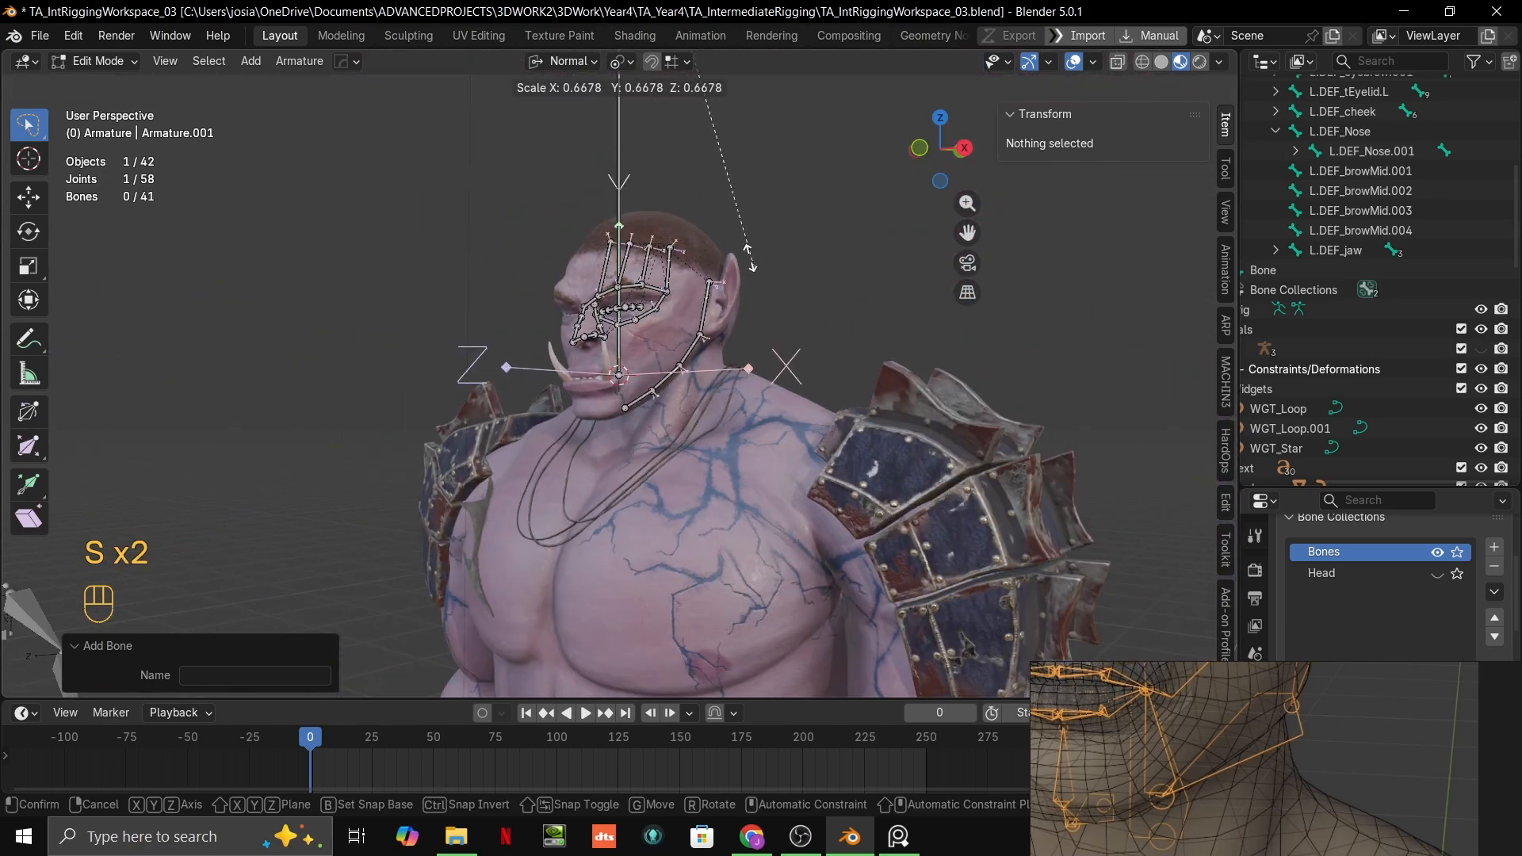
left_click(750, 262)
Step: Scale the new mouth-corner bone down around the Active Element pivot to a length of about 0.037 m
left_click(619, 63)
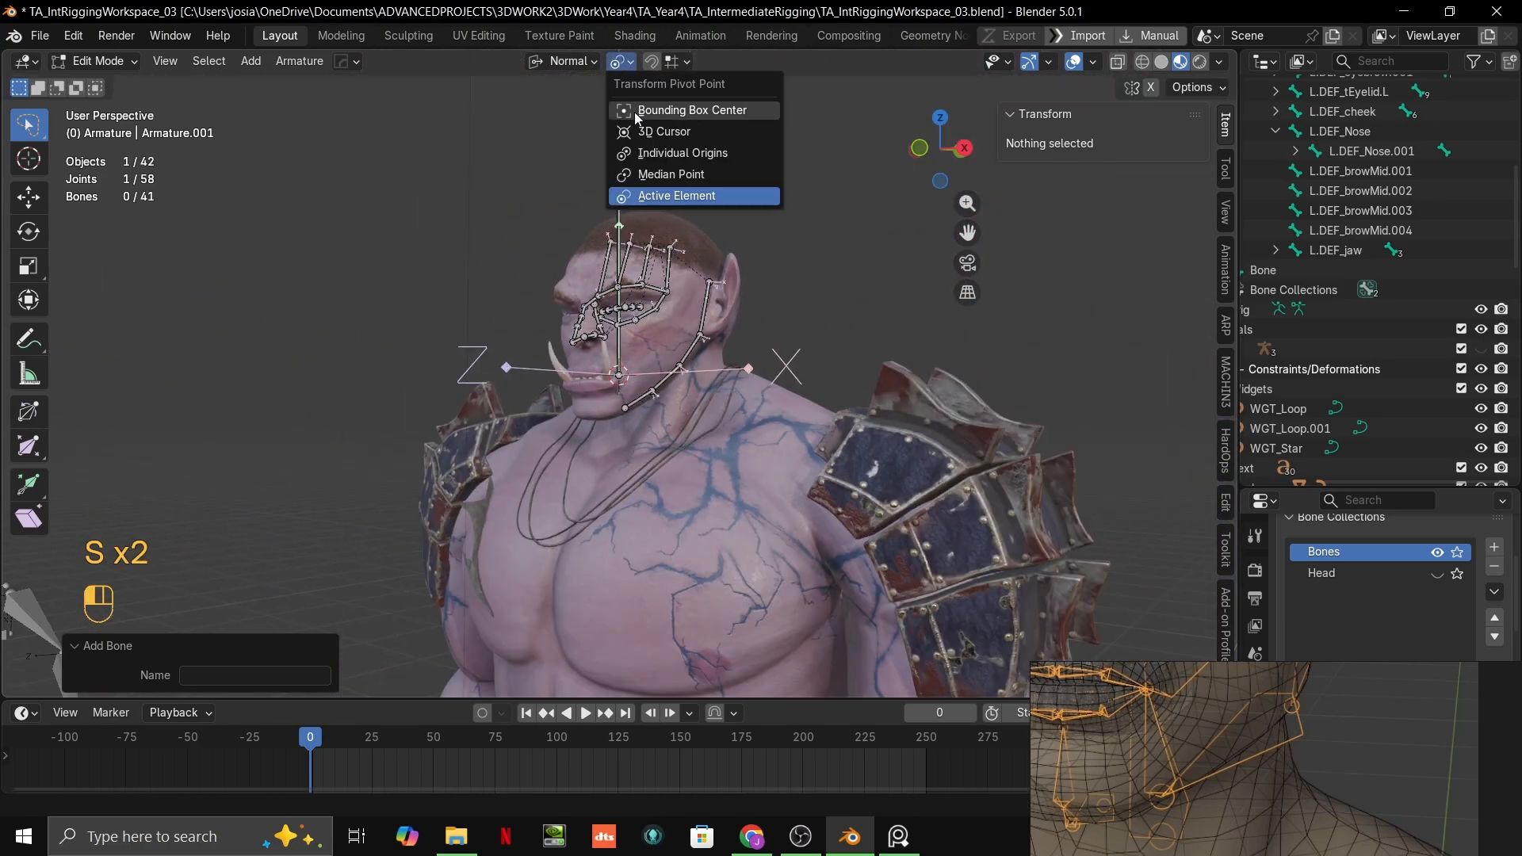
left_click(647, 205)
left_click(615, 151)
key("s")
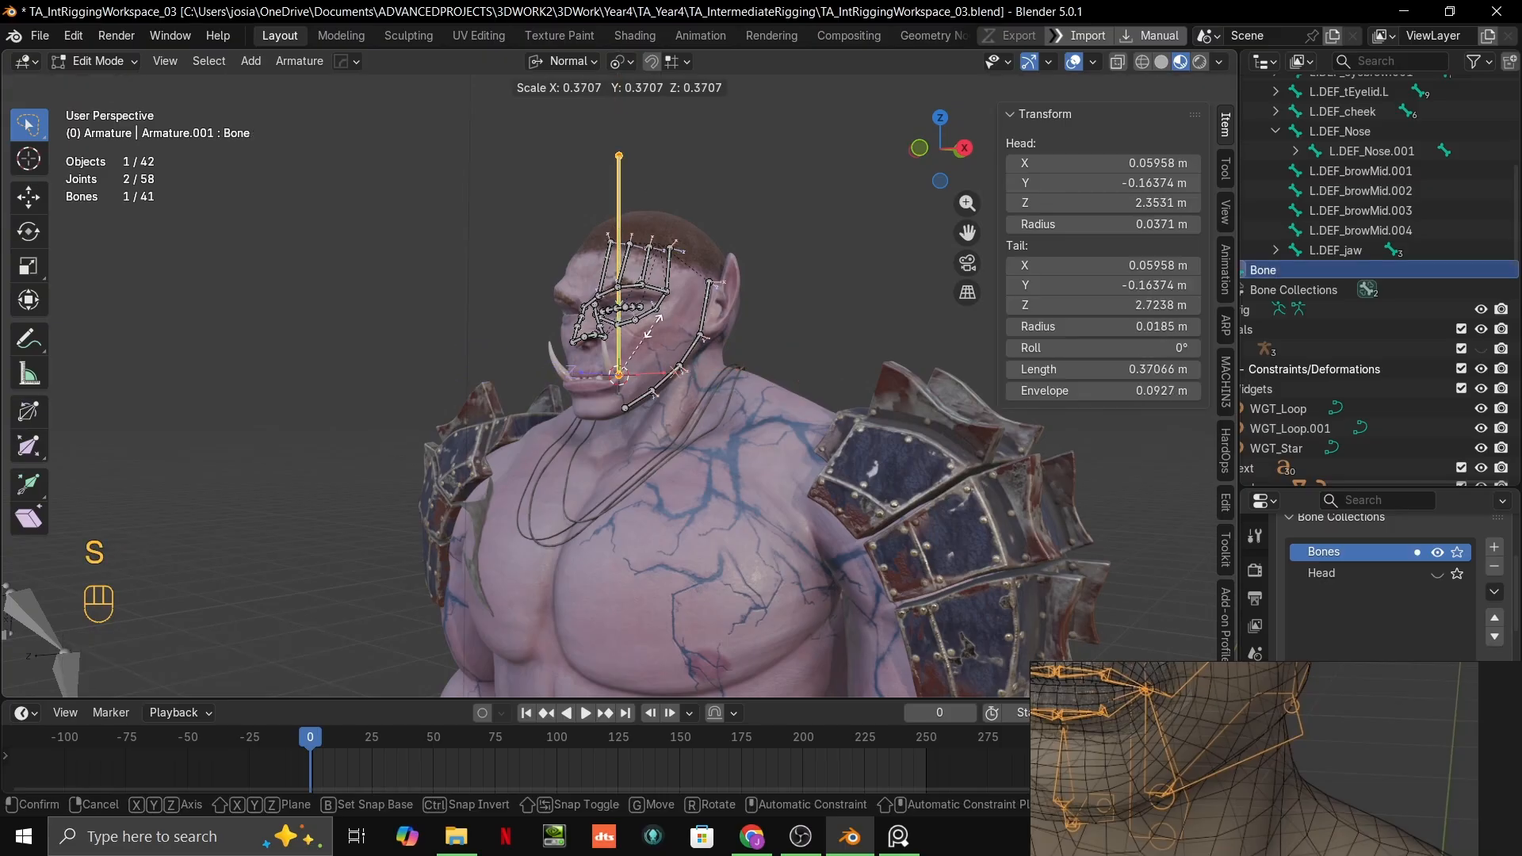
right_click(801, 235)
key("s")
left_click(804, 421)
key("Tab")
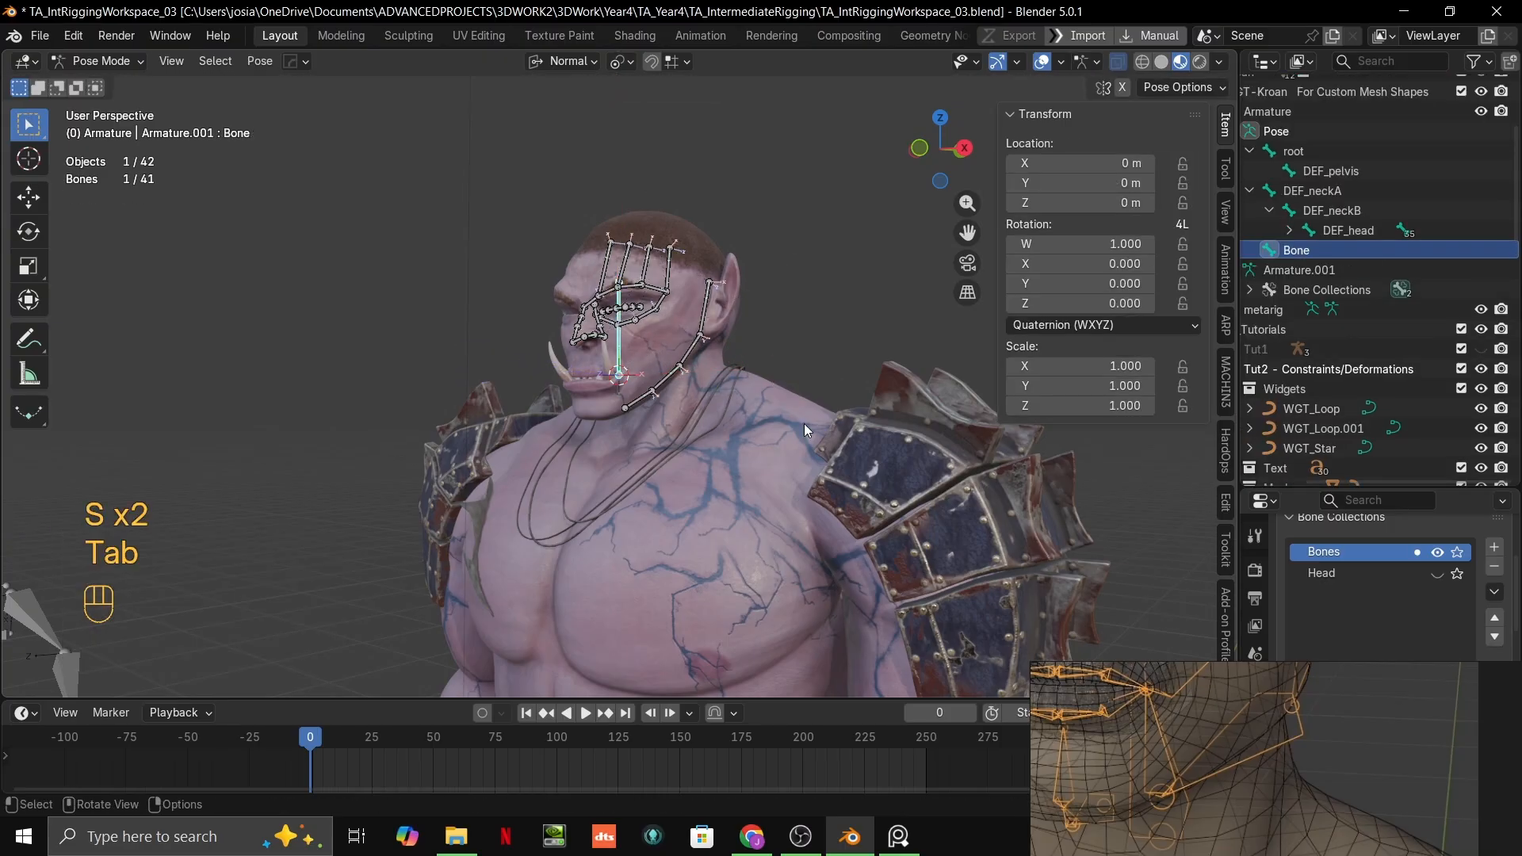
key("Tab")
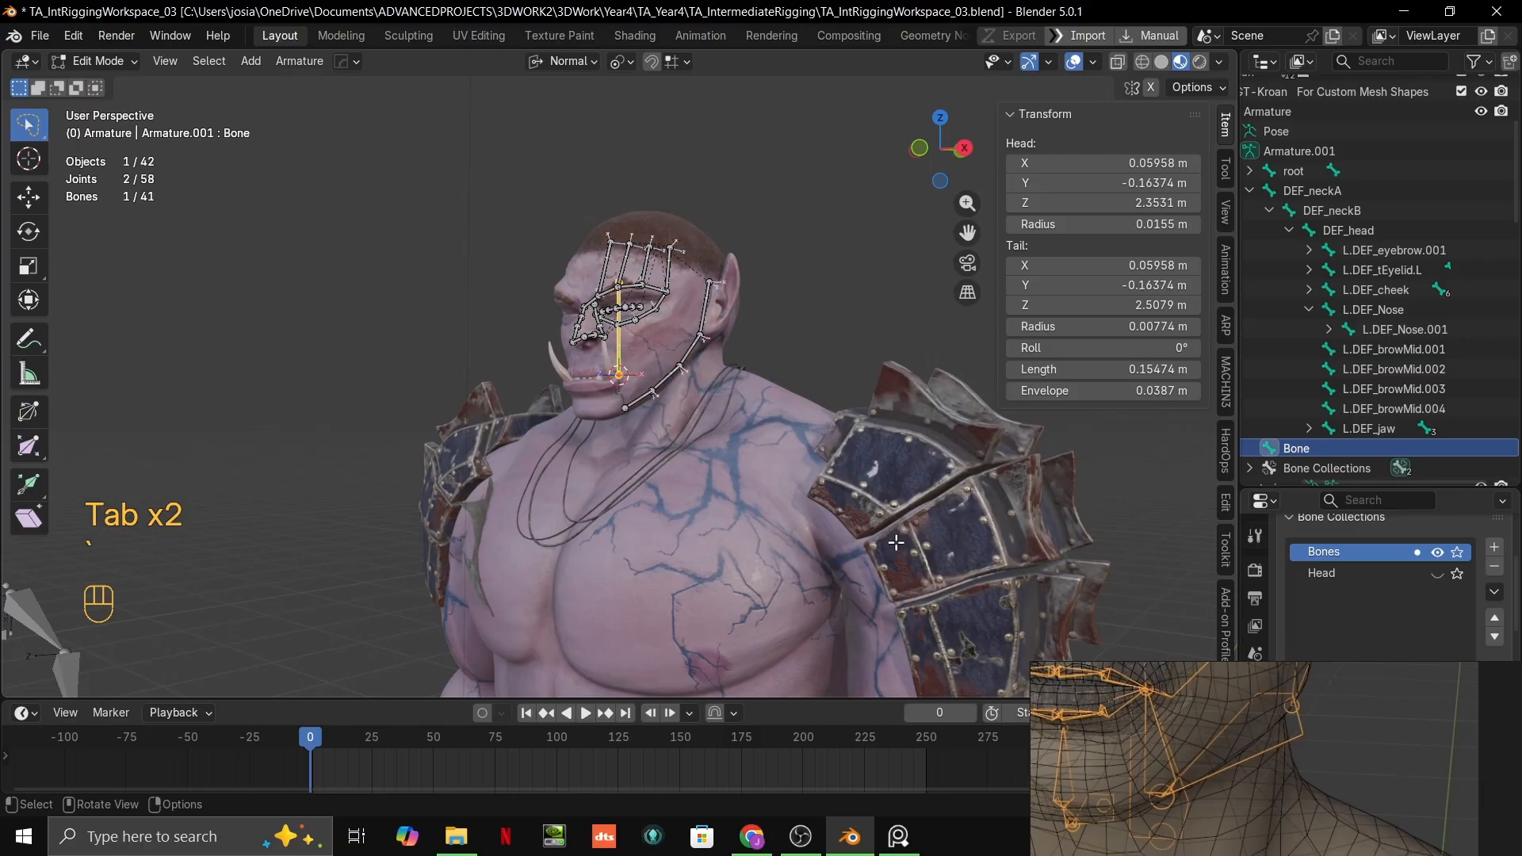
key("grave")
key("s")
left_click(679, 465)
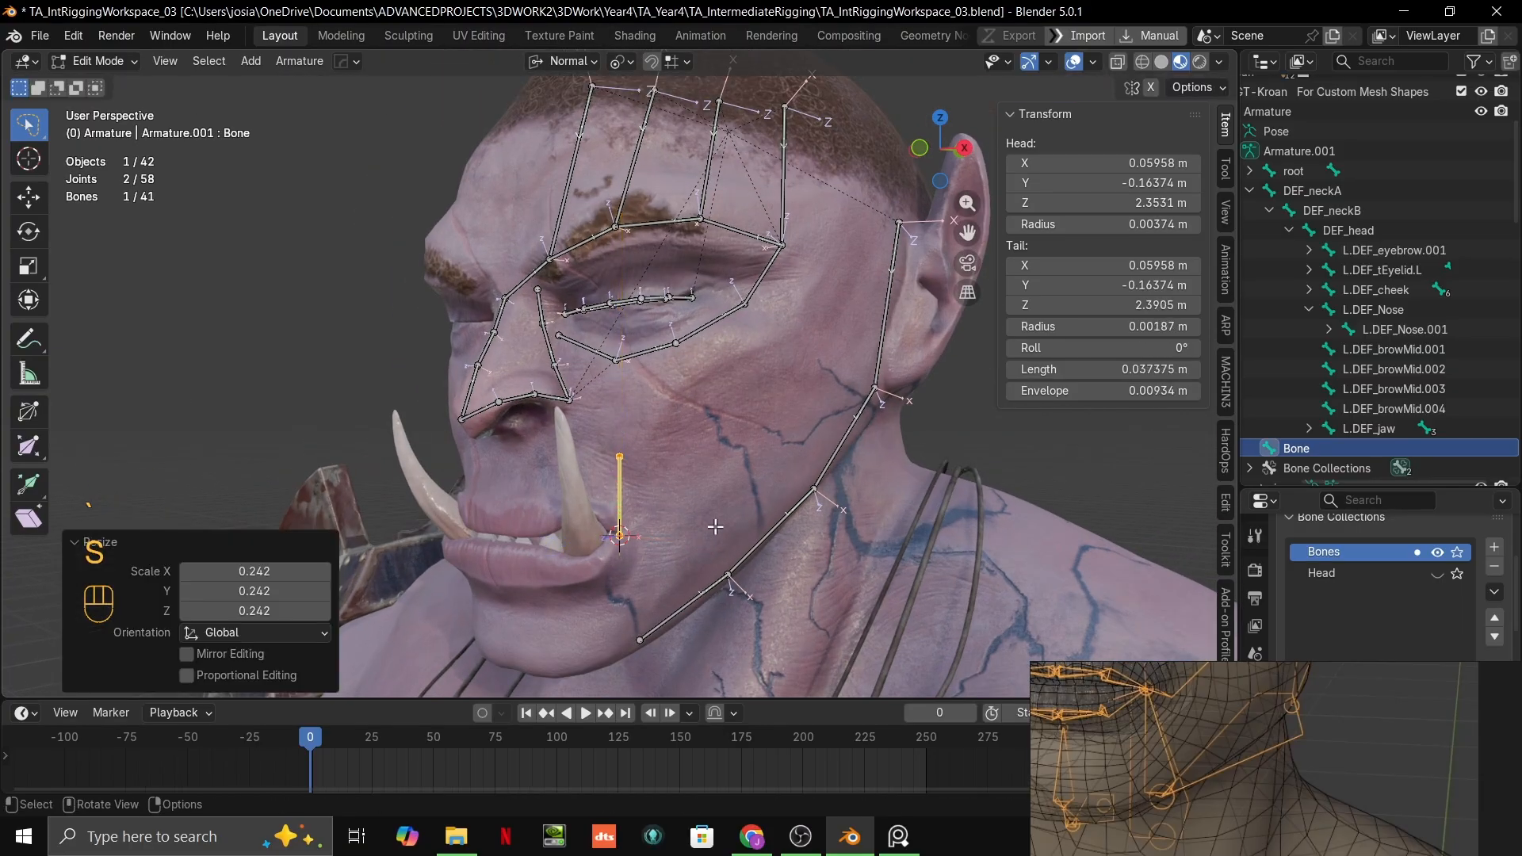
Step: Examine the bones around the mouth corner and cheek on the reference board's wireframe head
middle_click_drag(716, 527, 730, 275, "shift")
scroll(711, 372, "up", 3)
scroll(1273, 773, "up", 1)
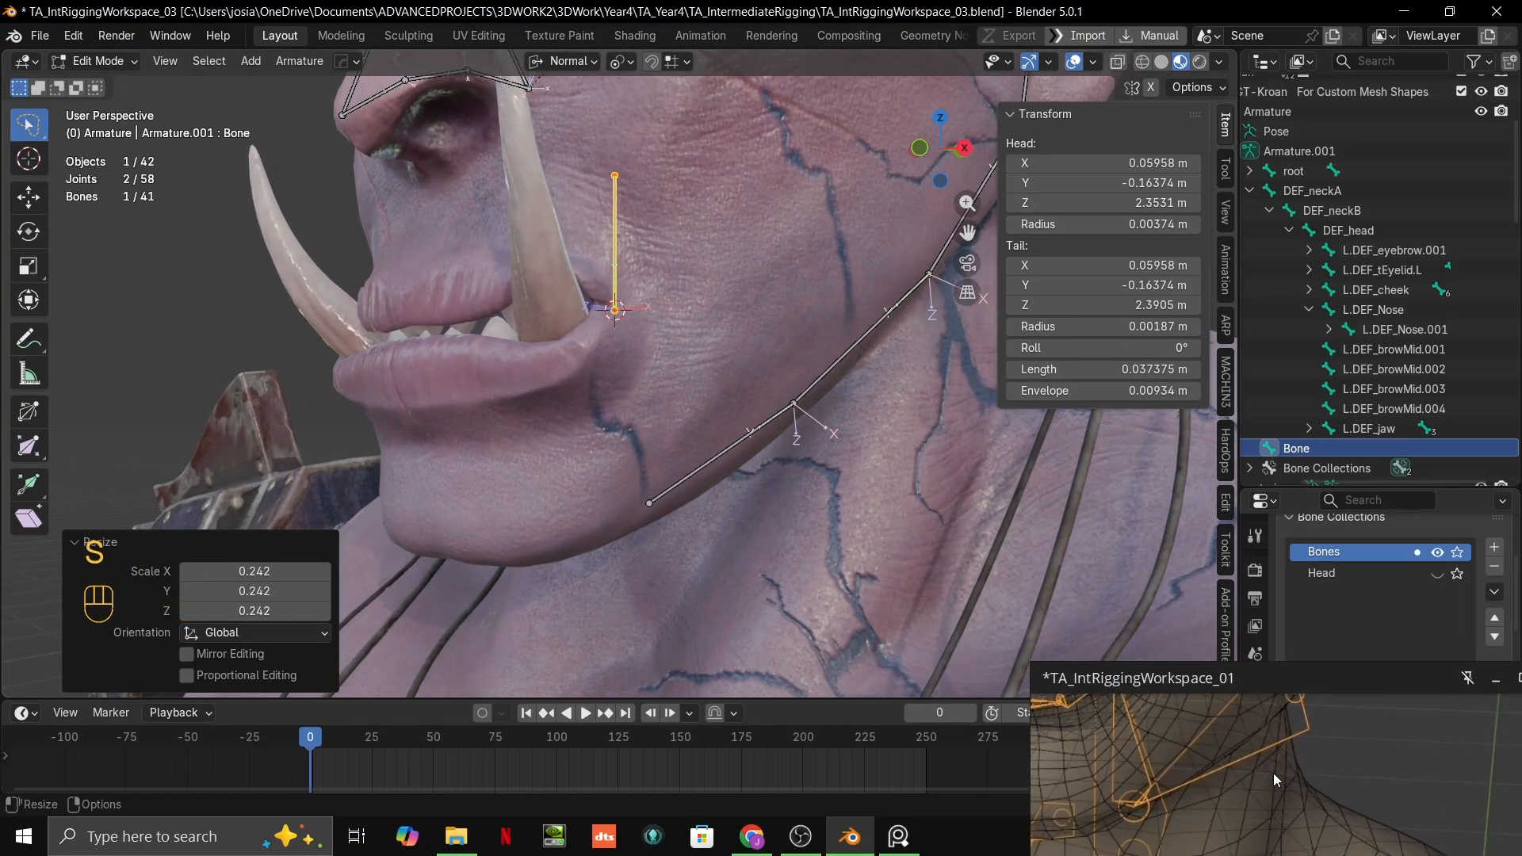
middle_click_drag(1274, 773, 1271, 834)
scroll(1272, 833, "down", 3)
scroll(1211, 792, "up", 3)
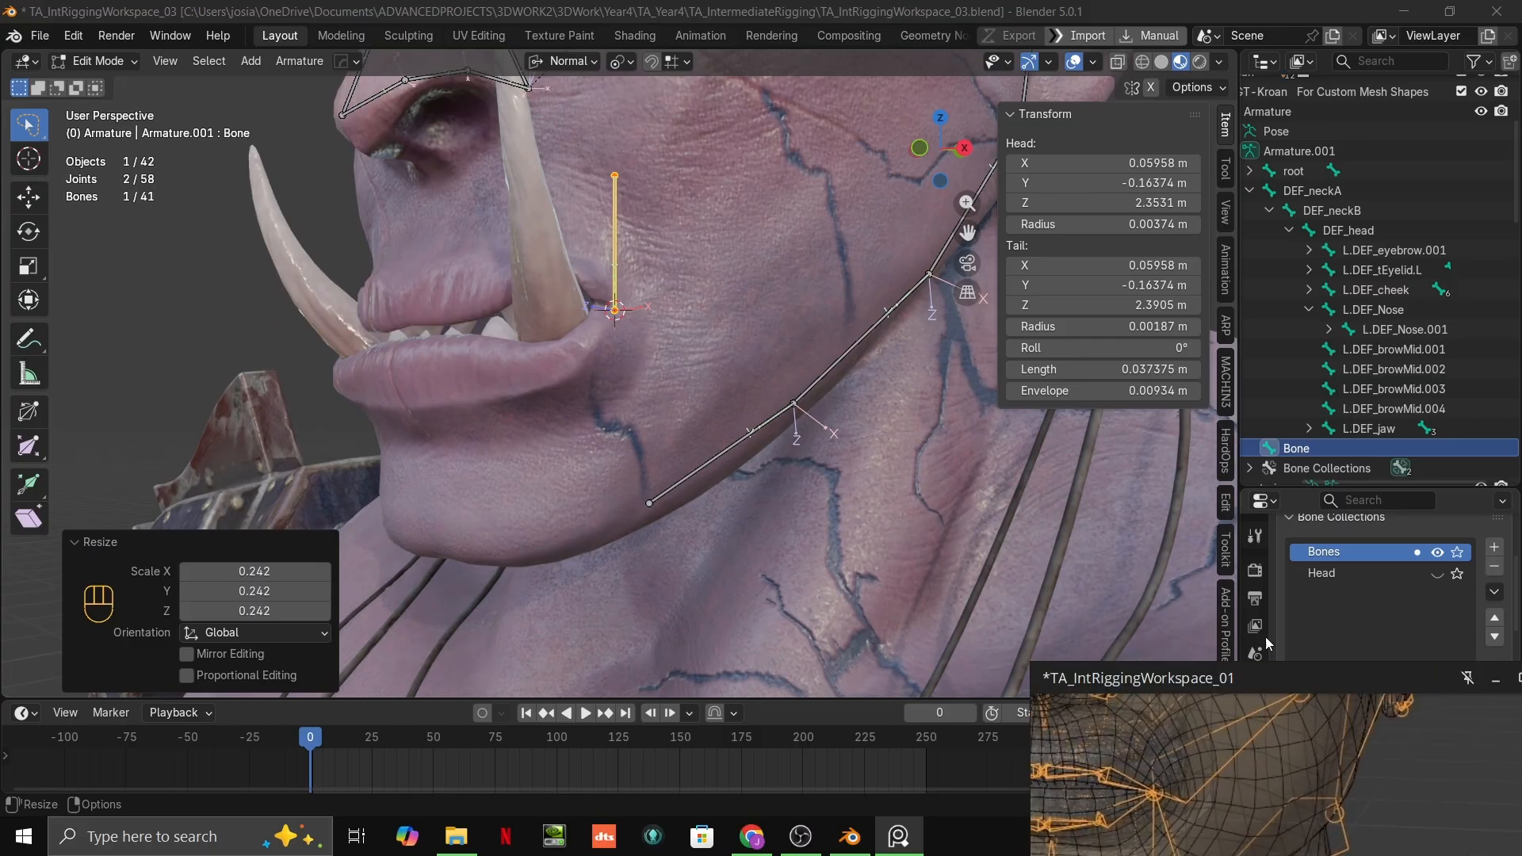
middle_click_drag(815, 486, 782, 580, "shift")
middle_click_drag(1288, 771, 1252, 838)
scroll(1268, 727, "down", 3)
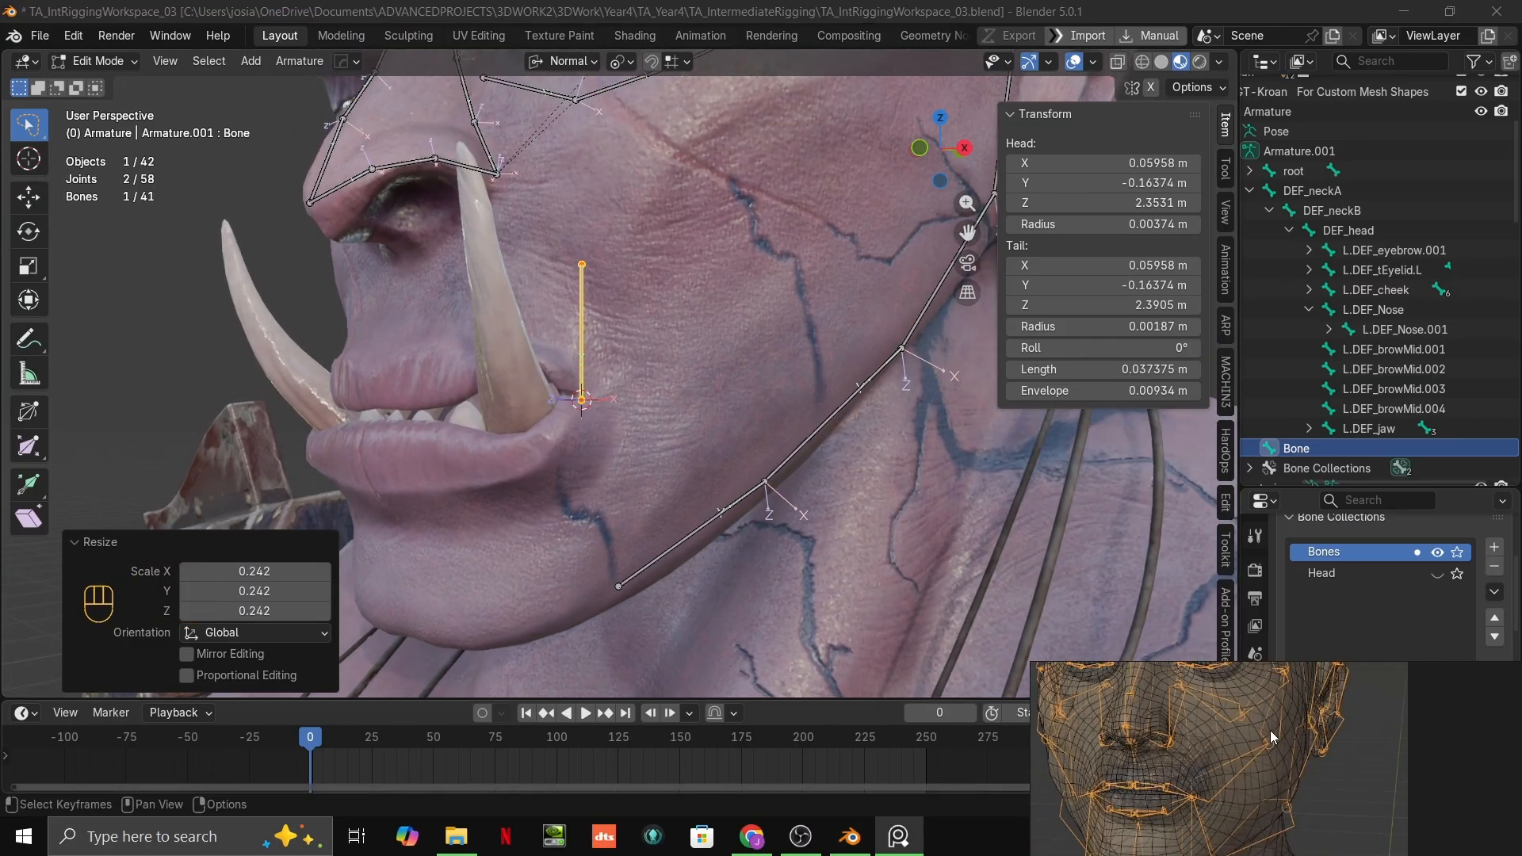
middle_click_drag(1270, 730, 1262, 772)
scroll(766, 394, "up", 2)
middle_click_drag(674, 331, 650, 423, "shift")
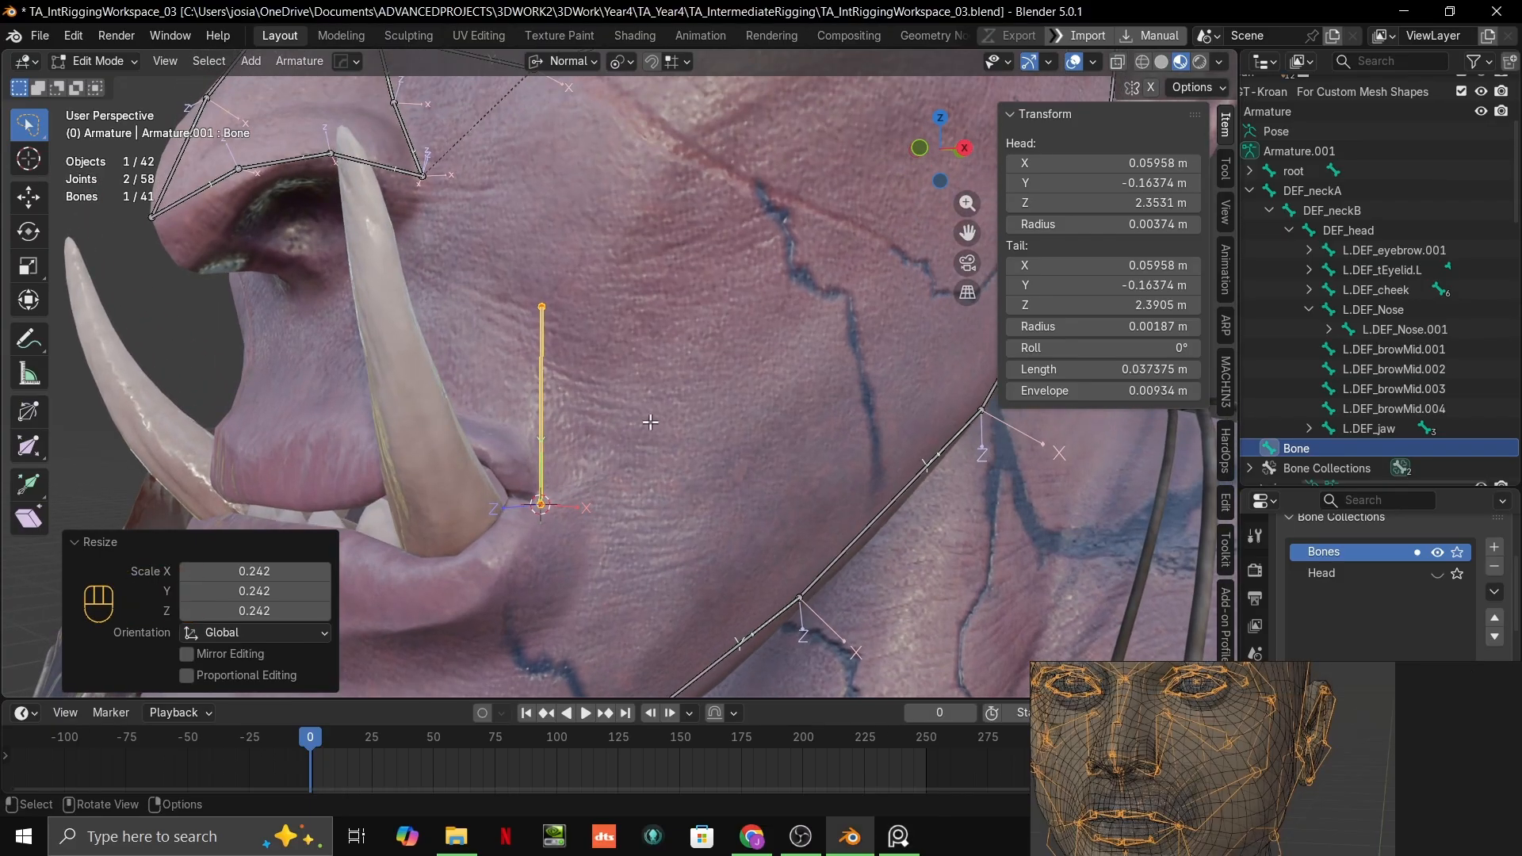
Step: Set the snap target to Face and snap the mouth-corner bone's tip onto the cheek, making the bone about 0.051 m long
left_click(543, 310)
key("g")
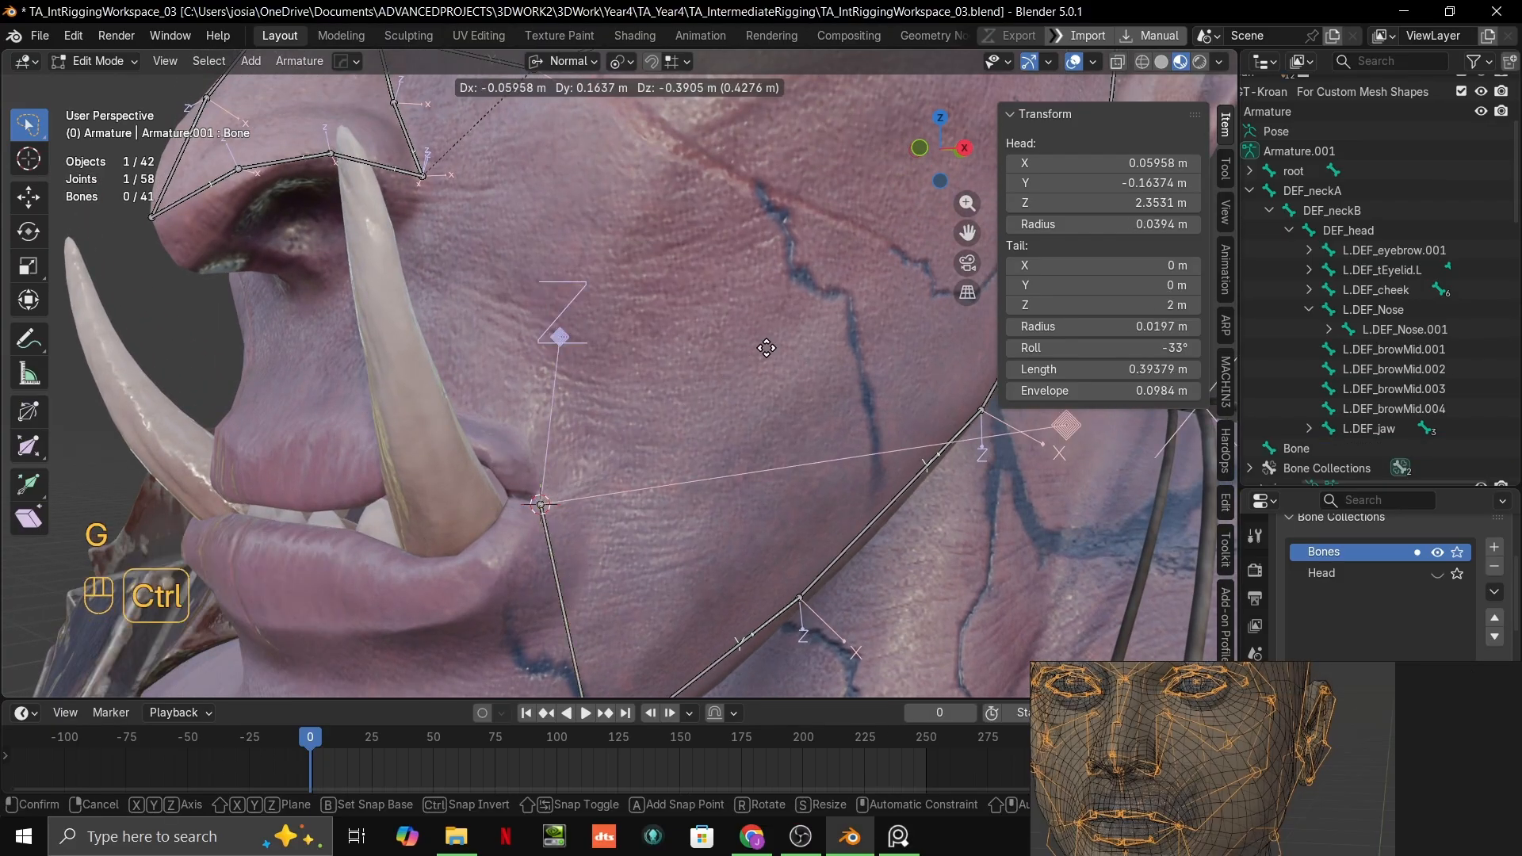
right_click(766, 347)
left_click(678, 63)
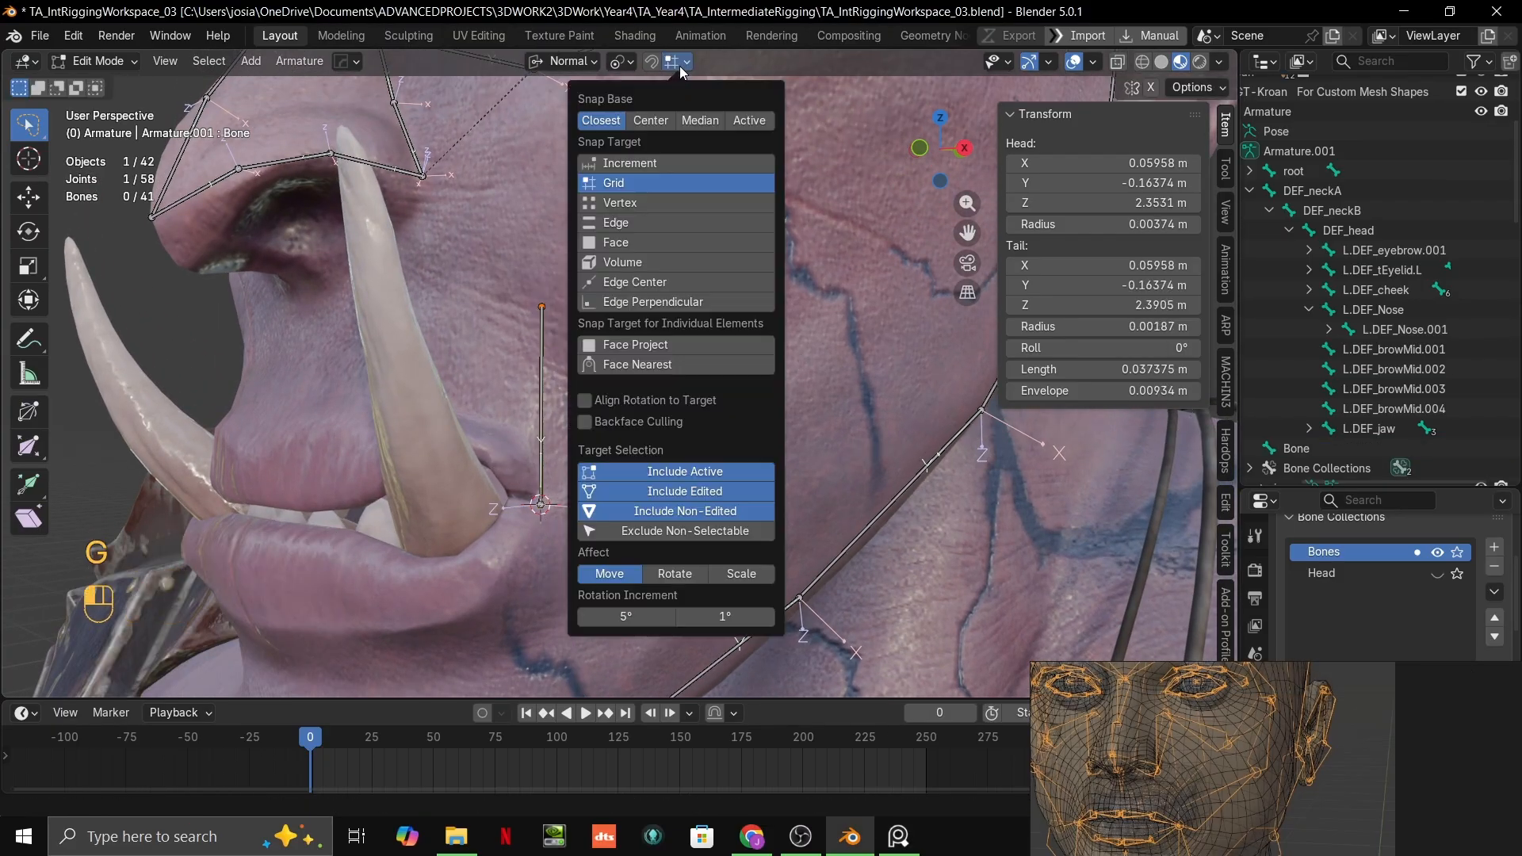
left_click(635, 246)
key("g")
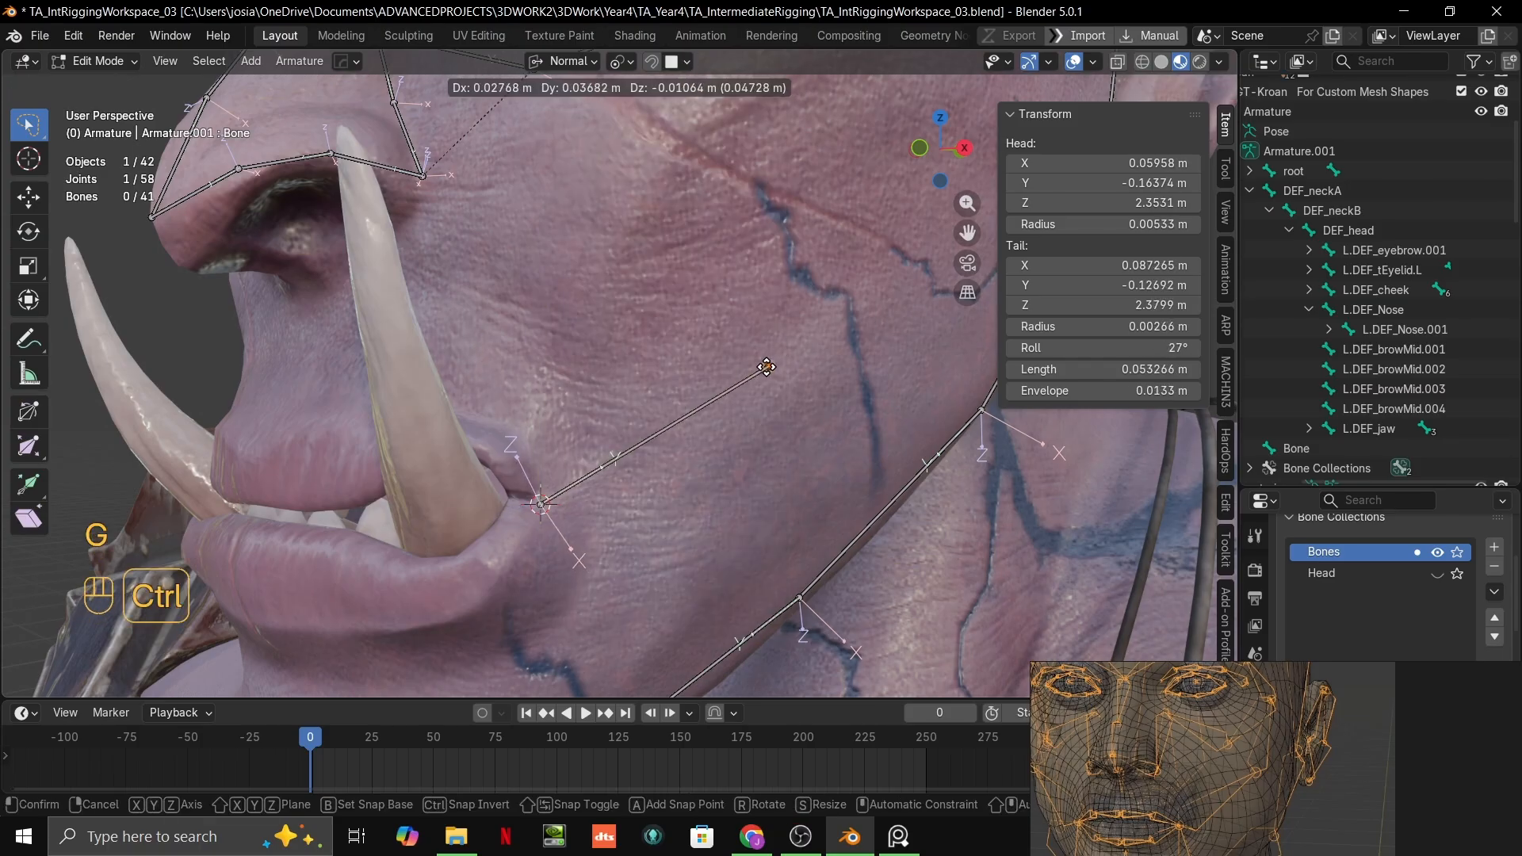
left_click(766, 366)
scroll(626, 475, "up", 2)
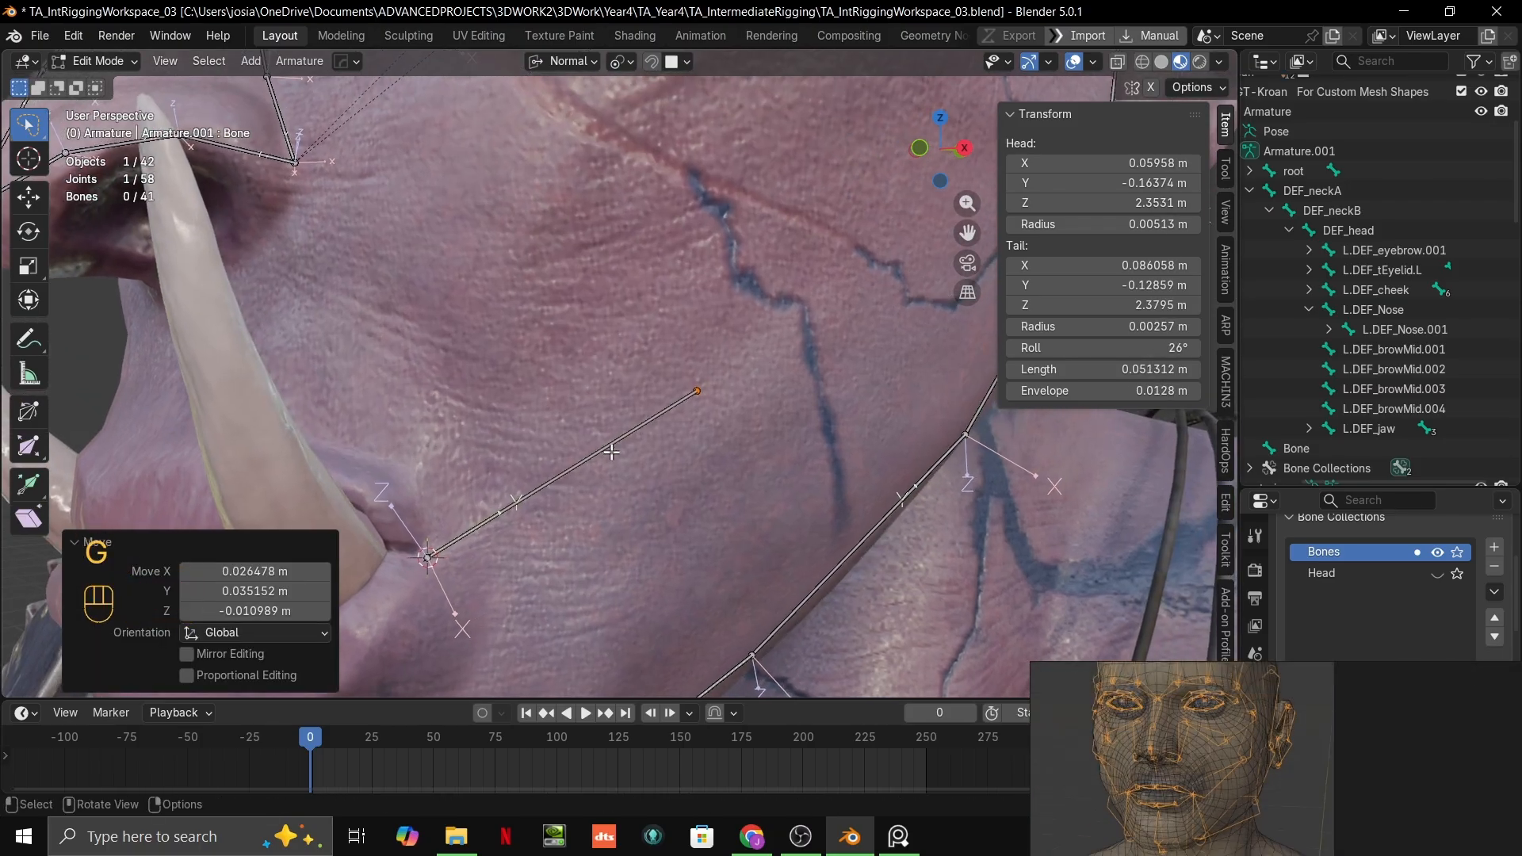
Step: Examine how the octahedral bones run between cheek, mouth corner and jaw on the reference board's side-facing head
scroll(611, 452, "down", 2)
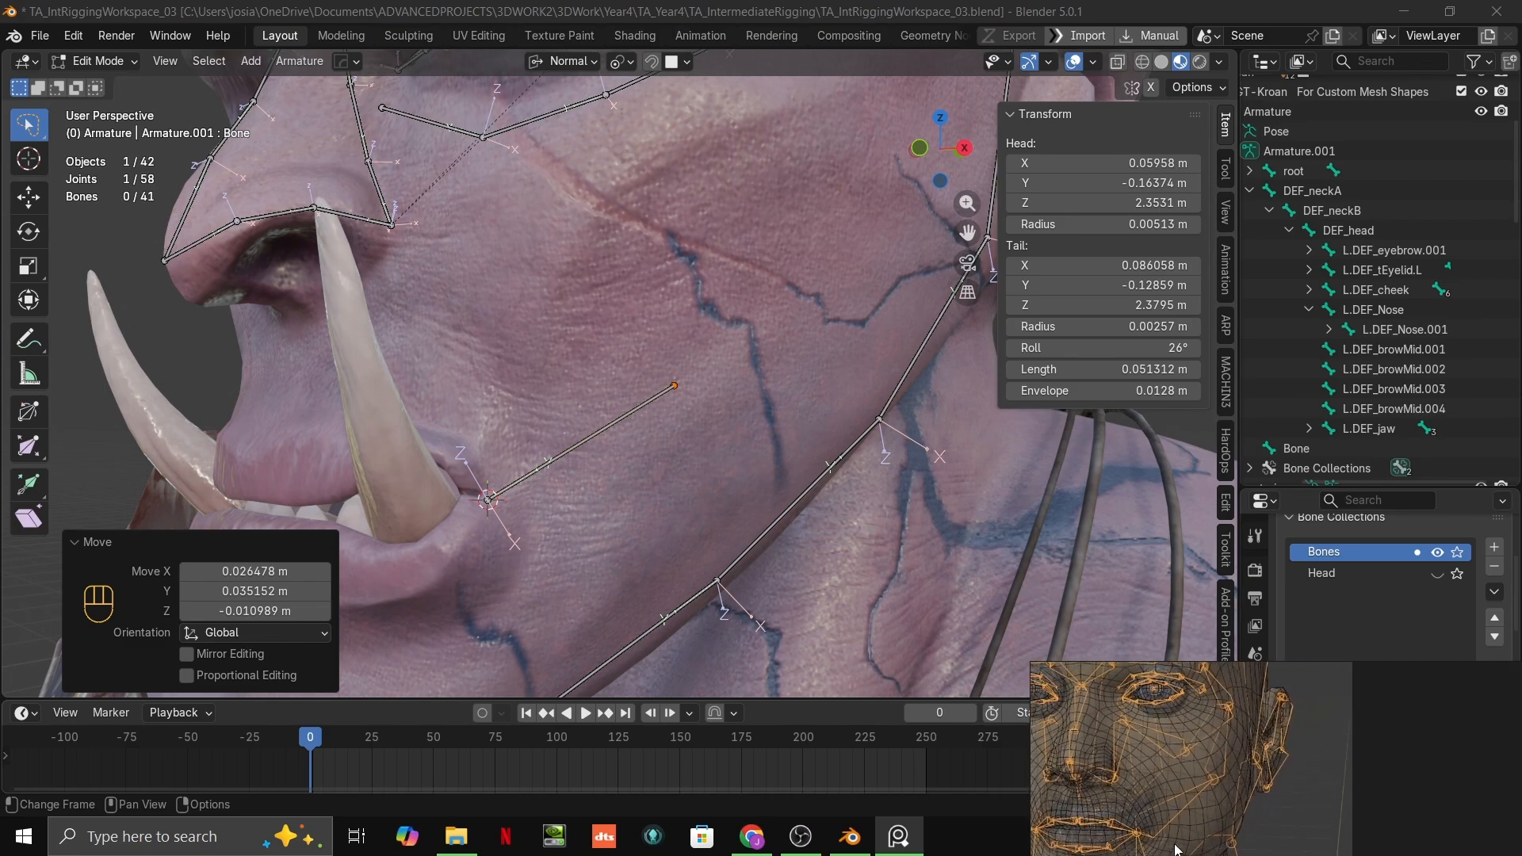
middle_click_drag(840, 460, 804, 400)
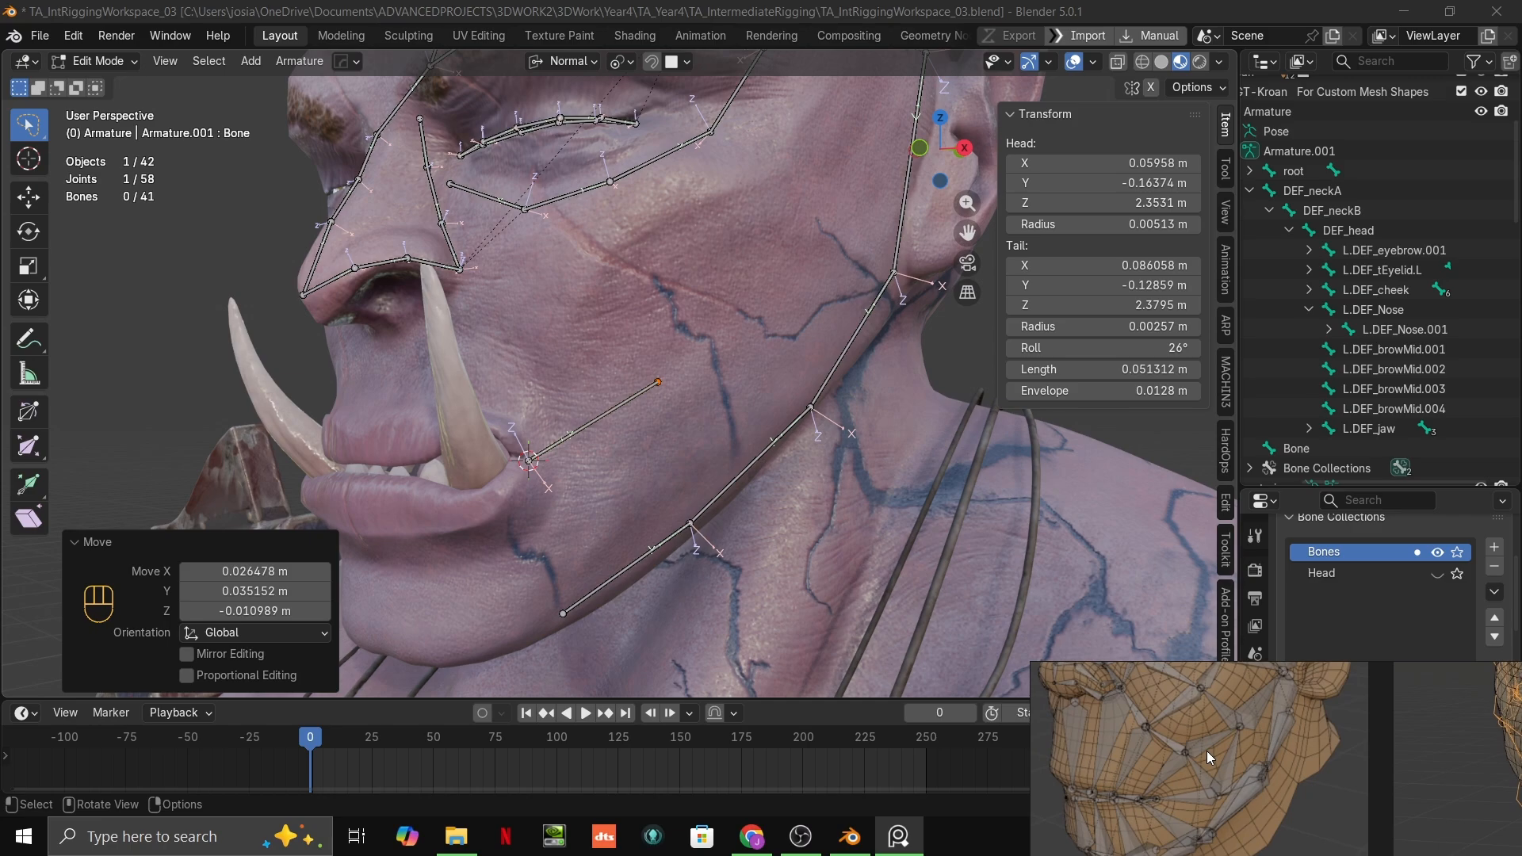
middle_click_drag(755, 386, 755, 489, "shift")
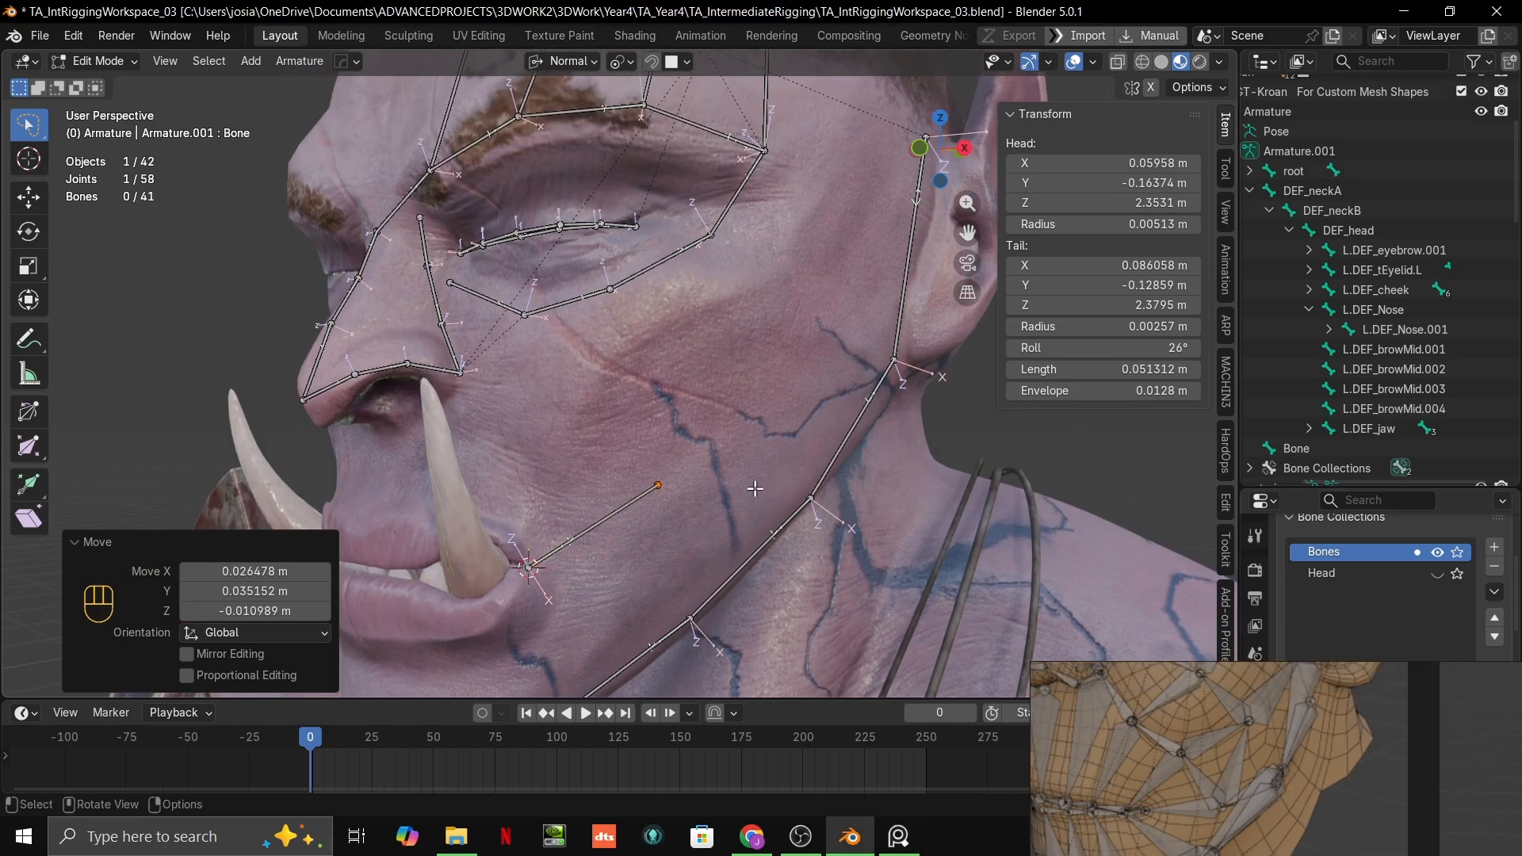
mouse_move(1358, 745)
middle_mouse_down()
mouse_move(1357, 825)
mouse_move(1357, 773)
middle_mouse_up()
left_click(663, 485)
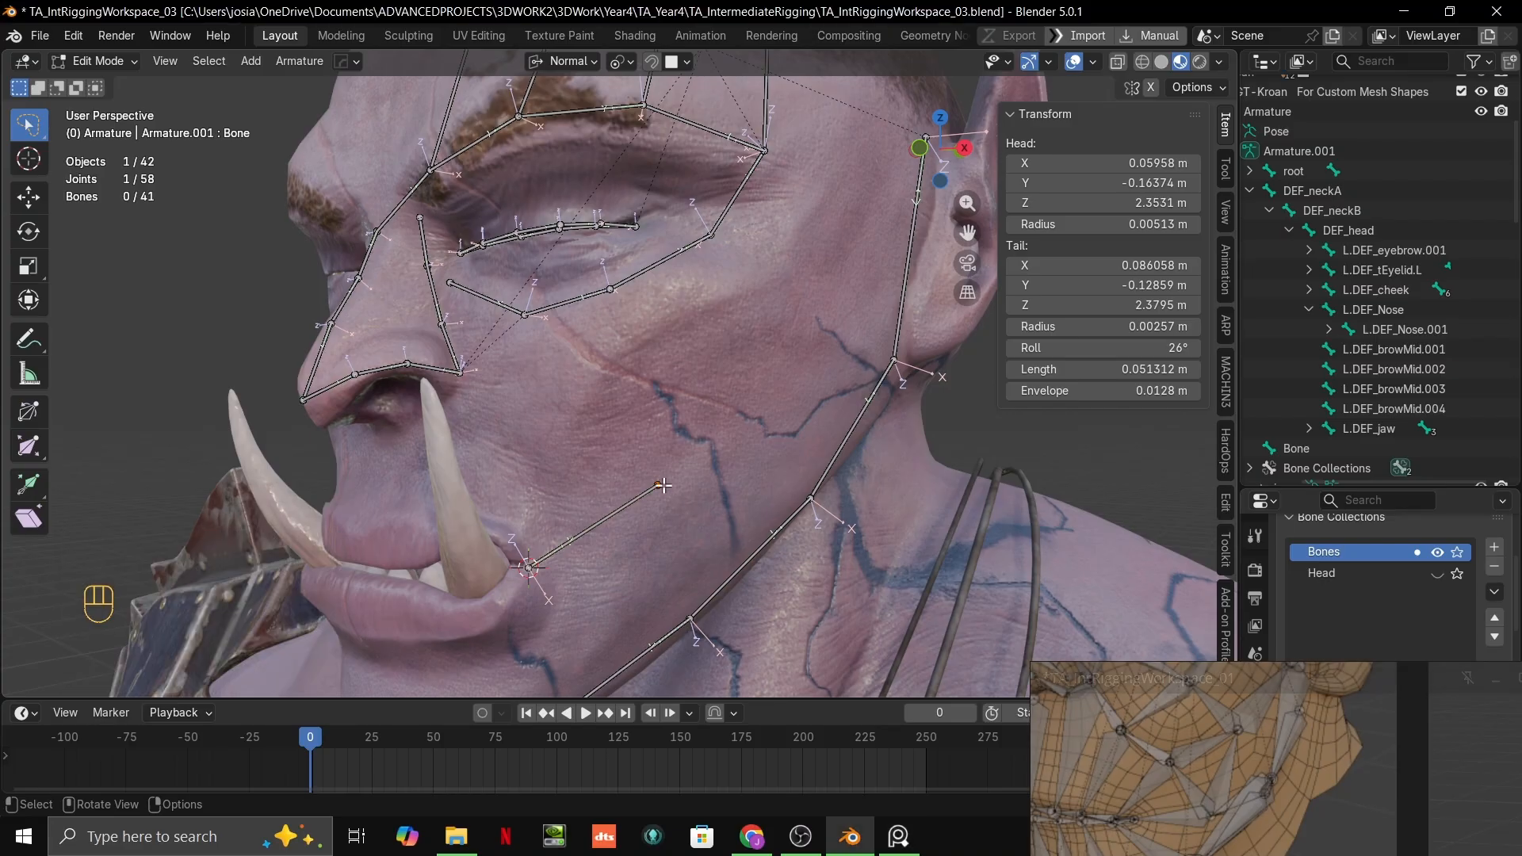
scroll(1226, 761, "down", 4)
middle_click_drag(1226, 762, 1226, 699)
scroll(1158, 832, "up", 3)
scroll(1158, 818, "up", 2)
scroll(1267, 764, "up", 2)
scroll(759, 435, "up", 1)
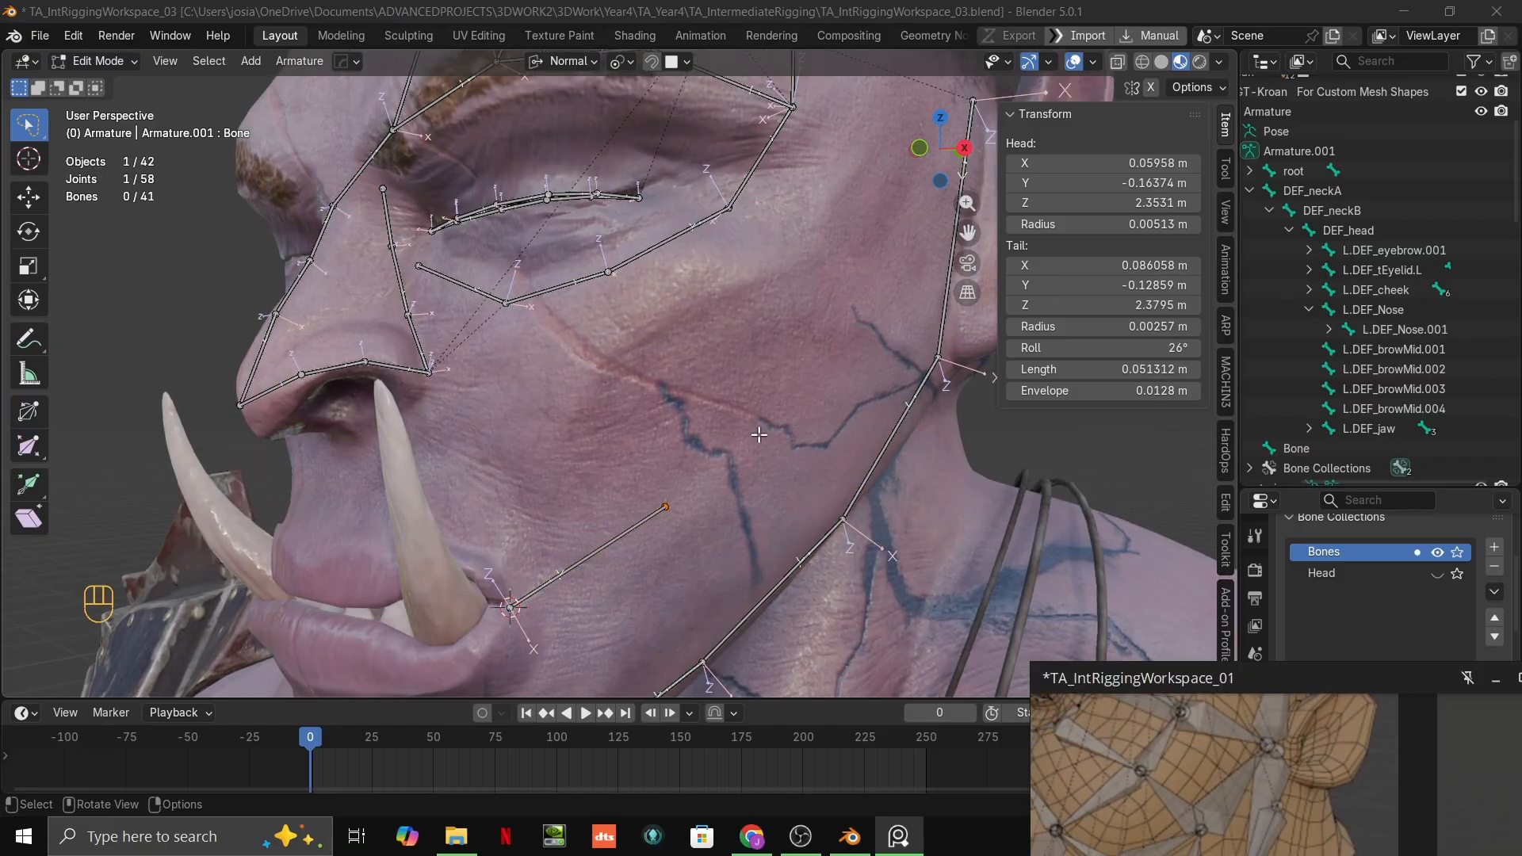
Step: Inspect the orc's cheek and jaw bones from several angles and compare their layout with the reference head
scroll(759, 434, "down", 5)
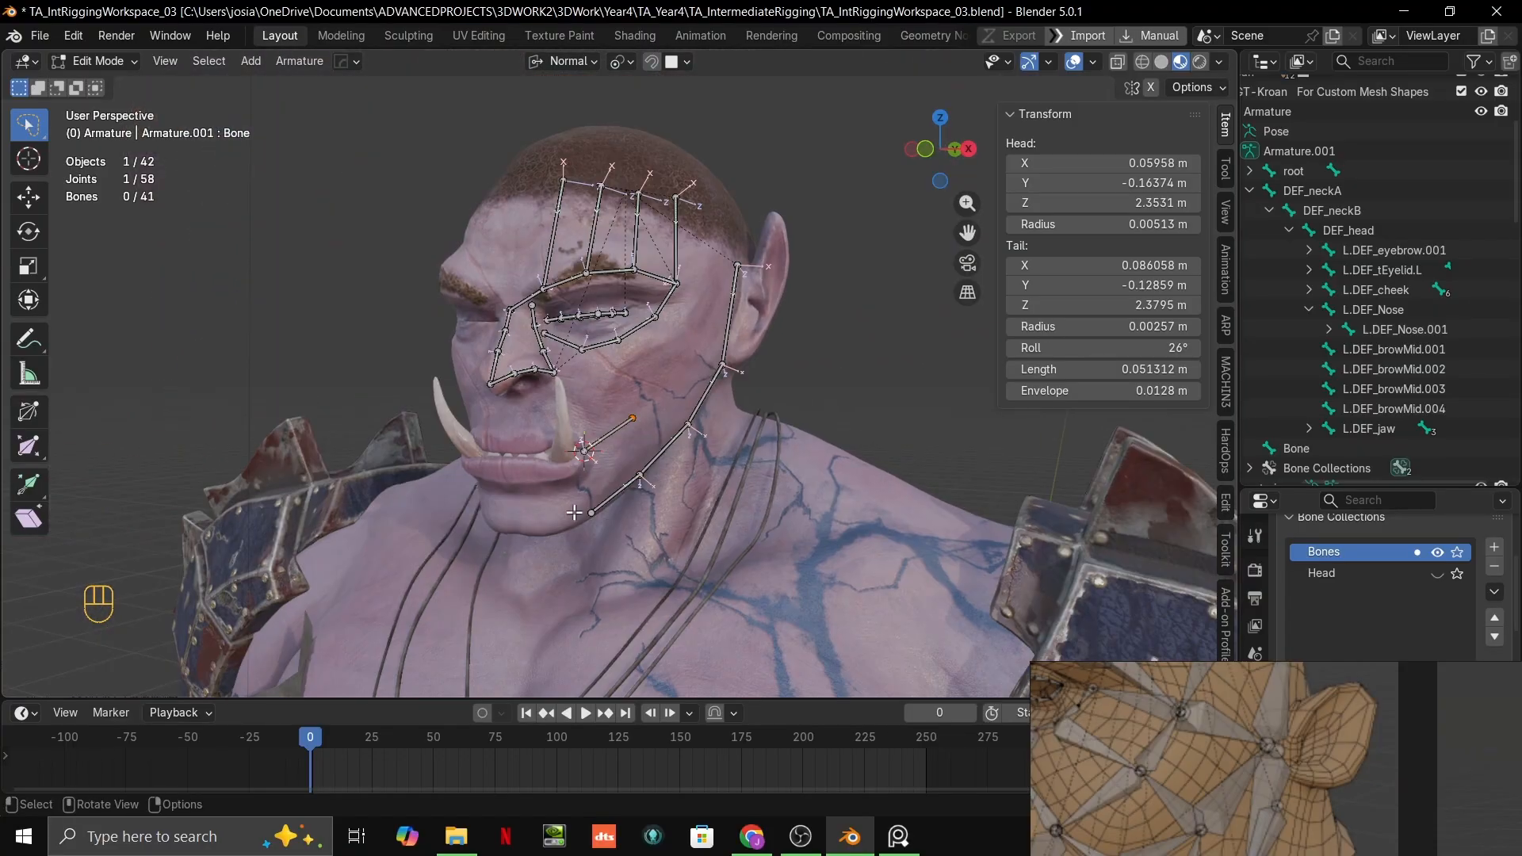
scroll(574, 513, "down", 5)
middle_click_drag(574, 513, 238, 216, "shift")
scroll(401, 296, "up", 4)
middle_click_drag(684, 380, 951, 432, "shift")
middle_click_drag(849, 442, 631, 428)
scroll(816, 442, "down", 2)
scroll(804, 437, "down", 8)
scroll(770, 348, "up", 10)
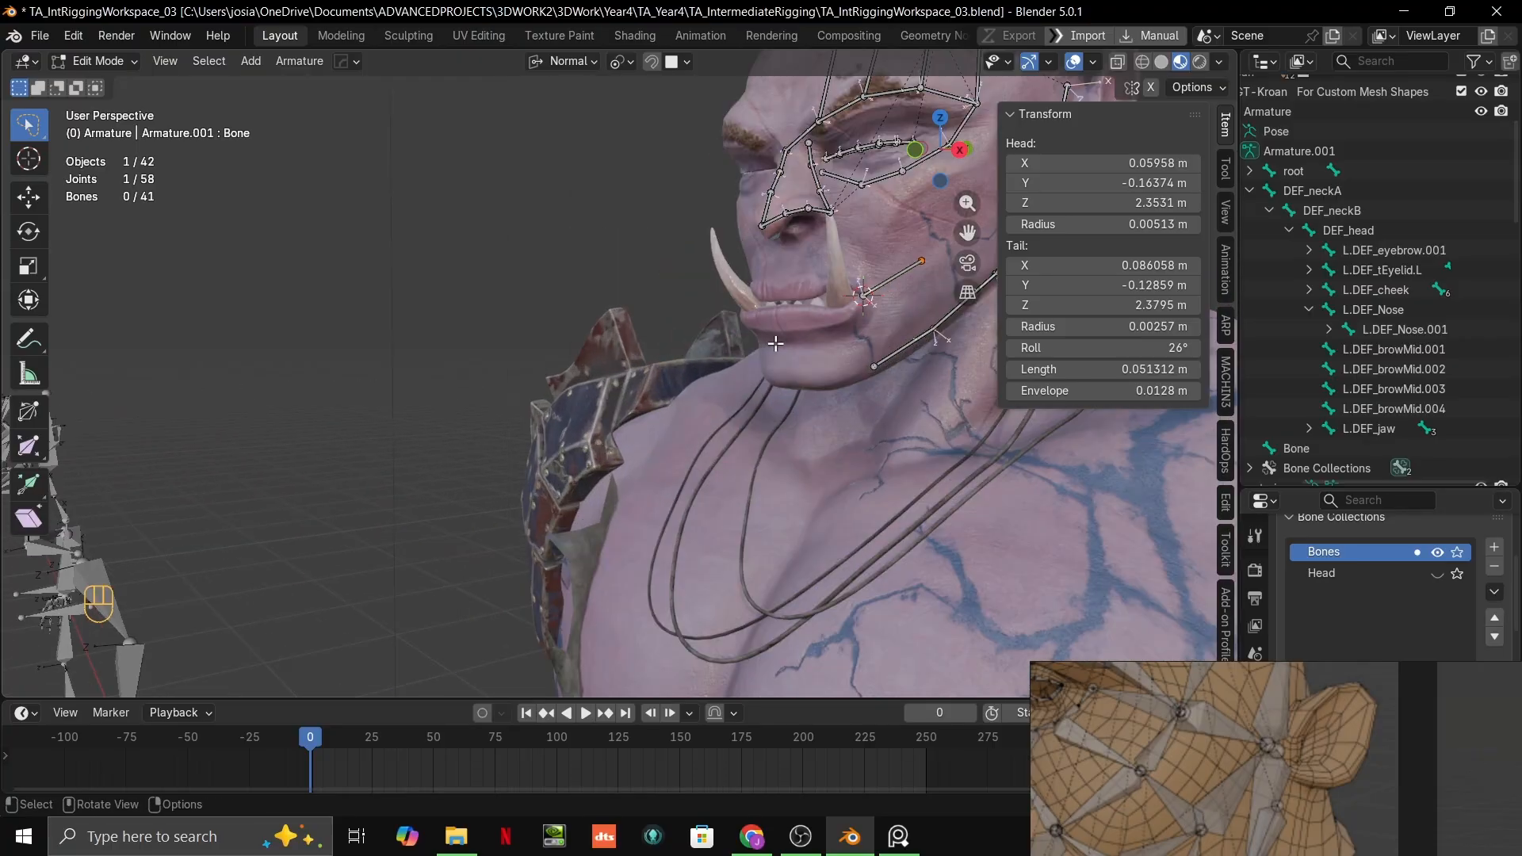
middle_click_drag(776, 343, 710, 431, "shift")
scroll(570, 408, "up", 3)
middle_click_drag(567, 407, 622, 440)
middle_click_drag(622, 440, 617, 429, "shift")
middle_click_drag(1125, 730, 1218, 541)
scroll(631, 428, "up", 4)
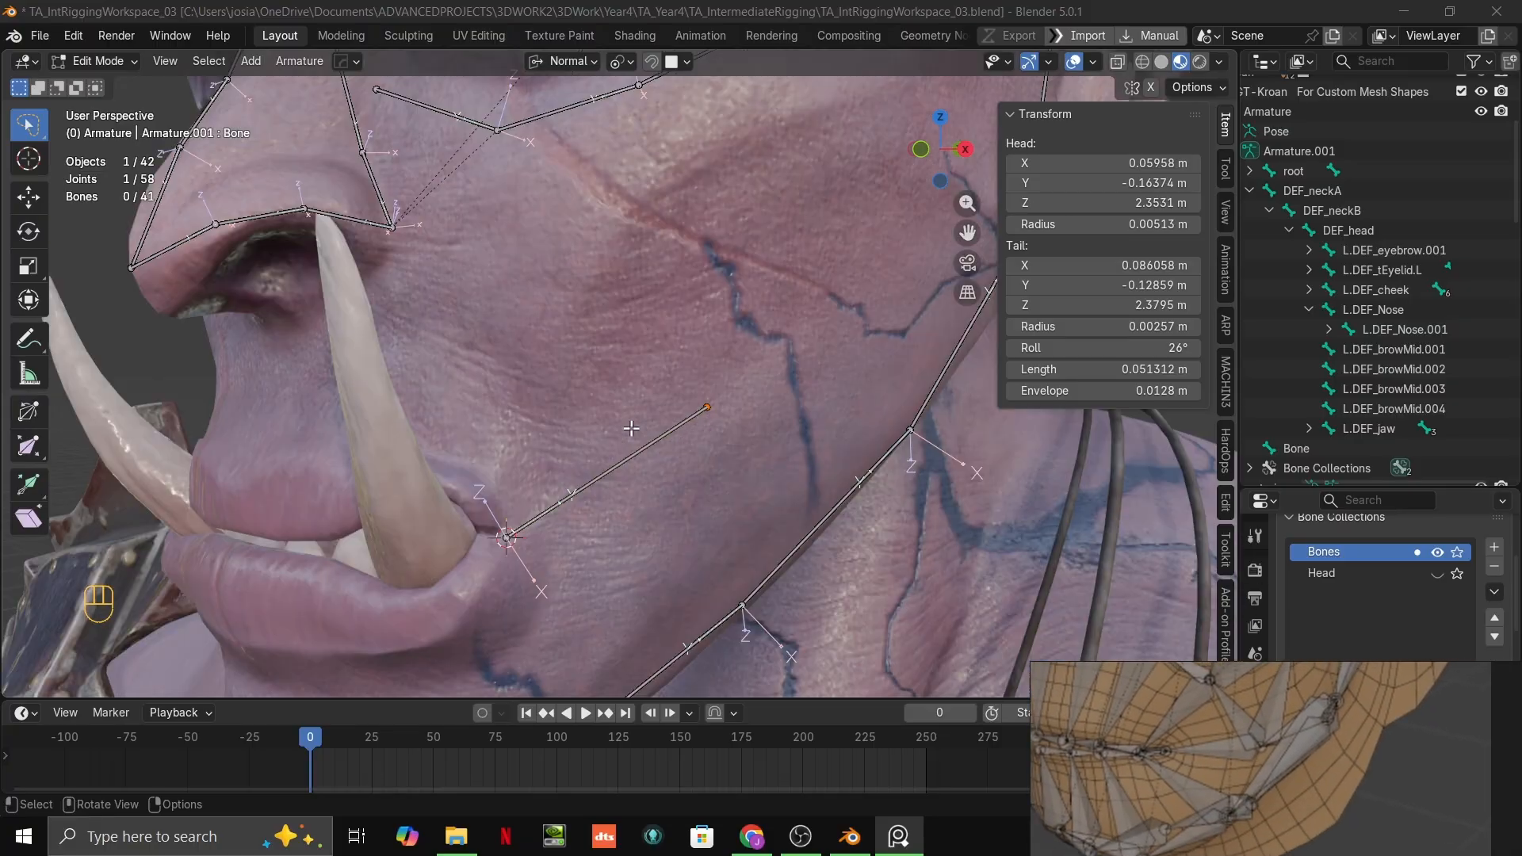
scroll(631, 428, "down", 5)
mouse_move(631, 428)
middle_mouse_down()
mouse_move(586, 460)
mouse_move(622, 433)
middle_mouse_up()
scroll(564, 433, "up", 5)
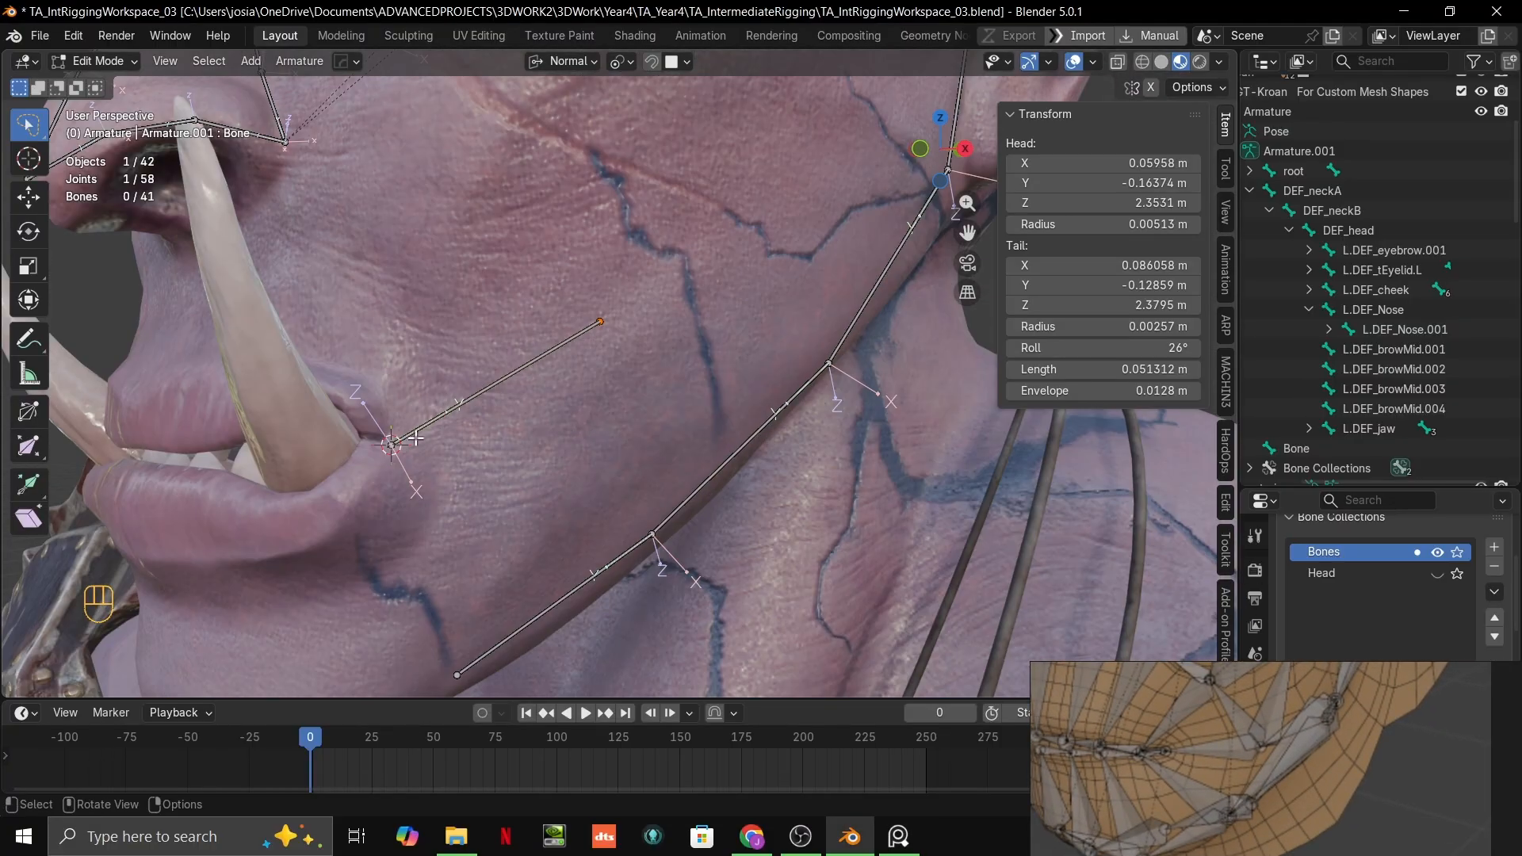
middle_click_drag(415, 438, 540, 328, "shift")
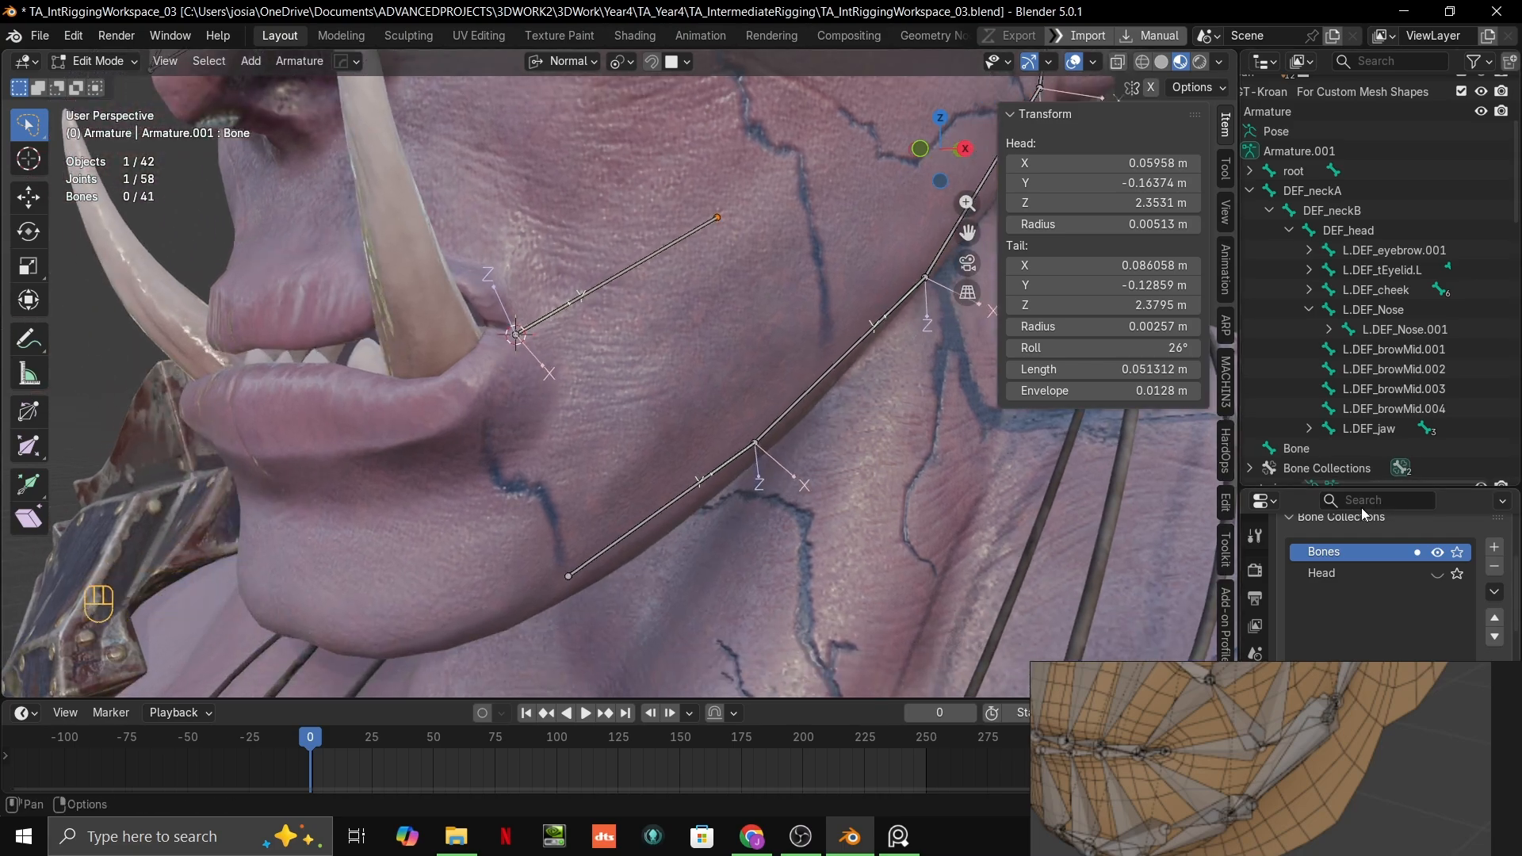
Step: Move the reference board off the armature settings and set the armature's bone display to Octahedral
right_click_drag(1372, 701, 1320, 853)
scroll(1334, 680, "down", 8)
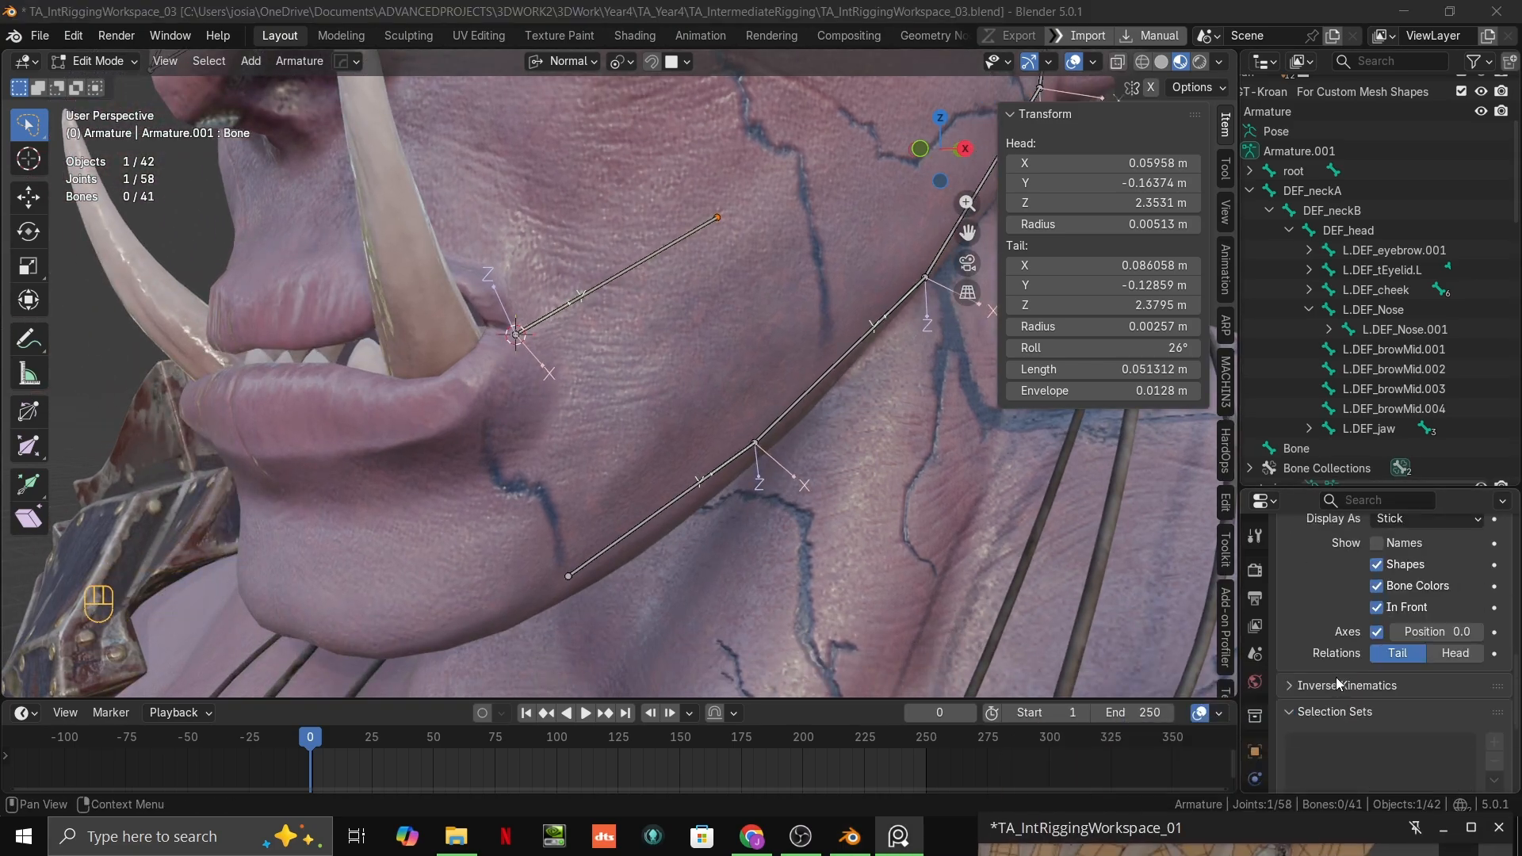
scroll(1364, 666, "up", 3)
left_click(1425, 597)
left_click(1420, 617)
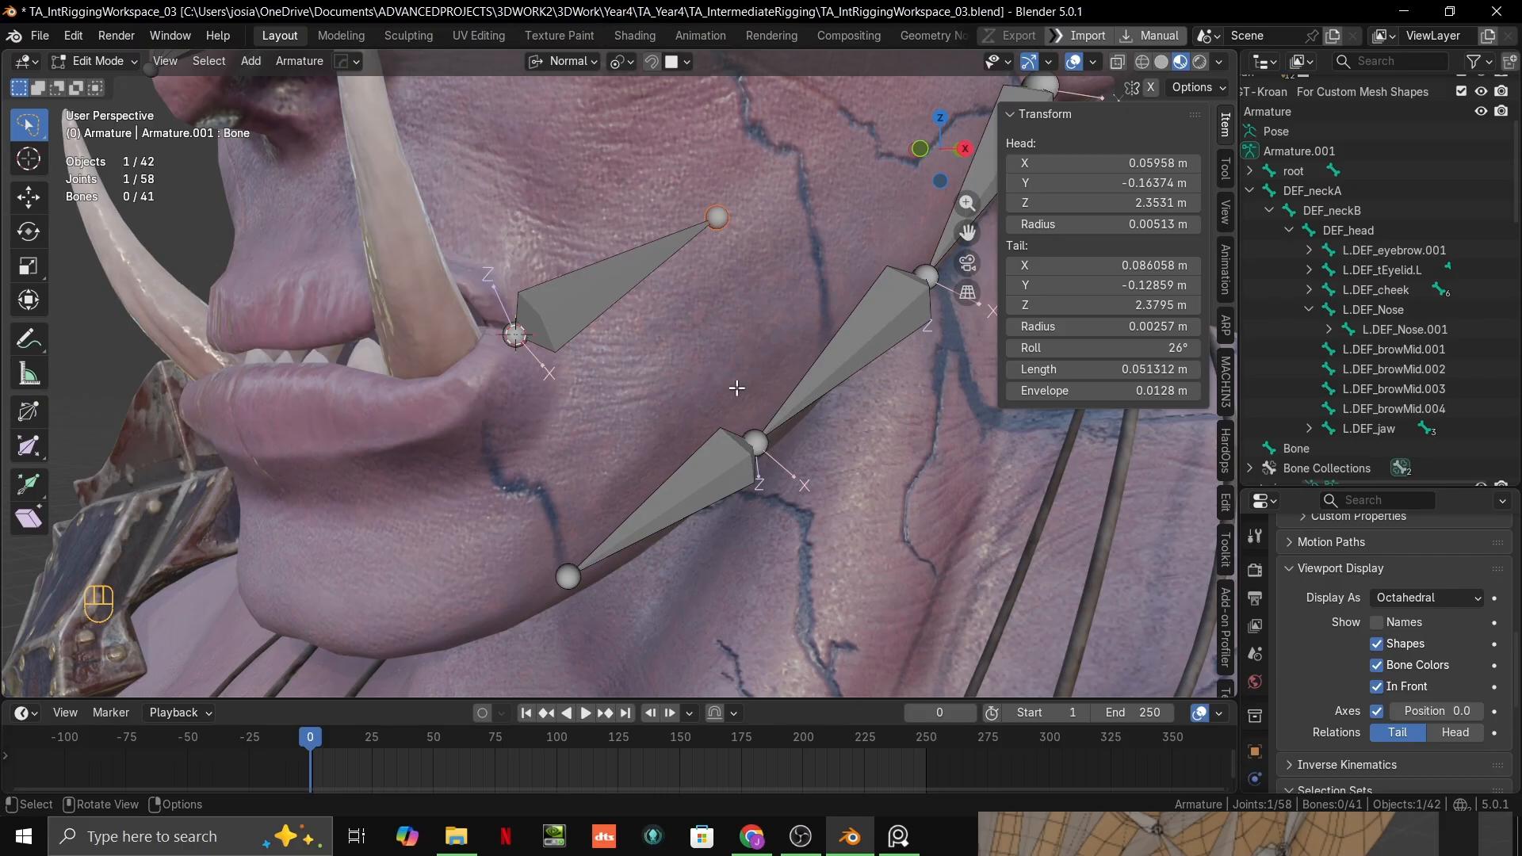
Step: Reverse the mouth-corner bone's direction by placing its head on the cheek and its tail at the mouth corner
left_click(516, 335)
key("g")
left_click(719, 216)
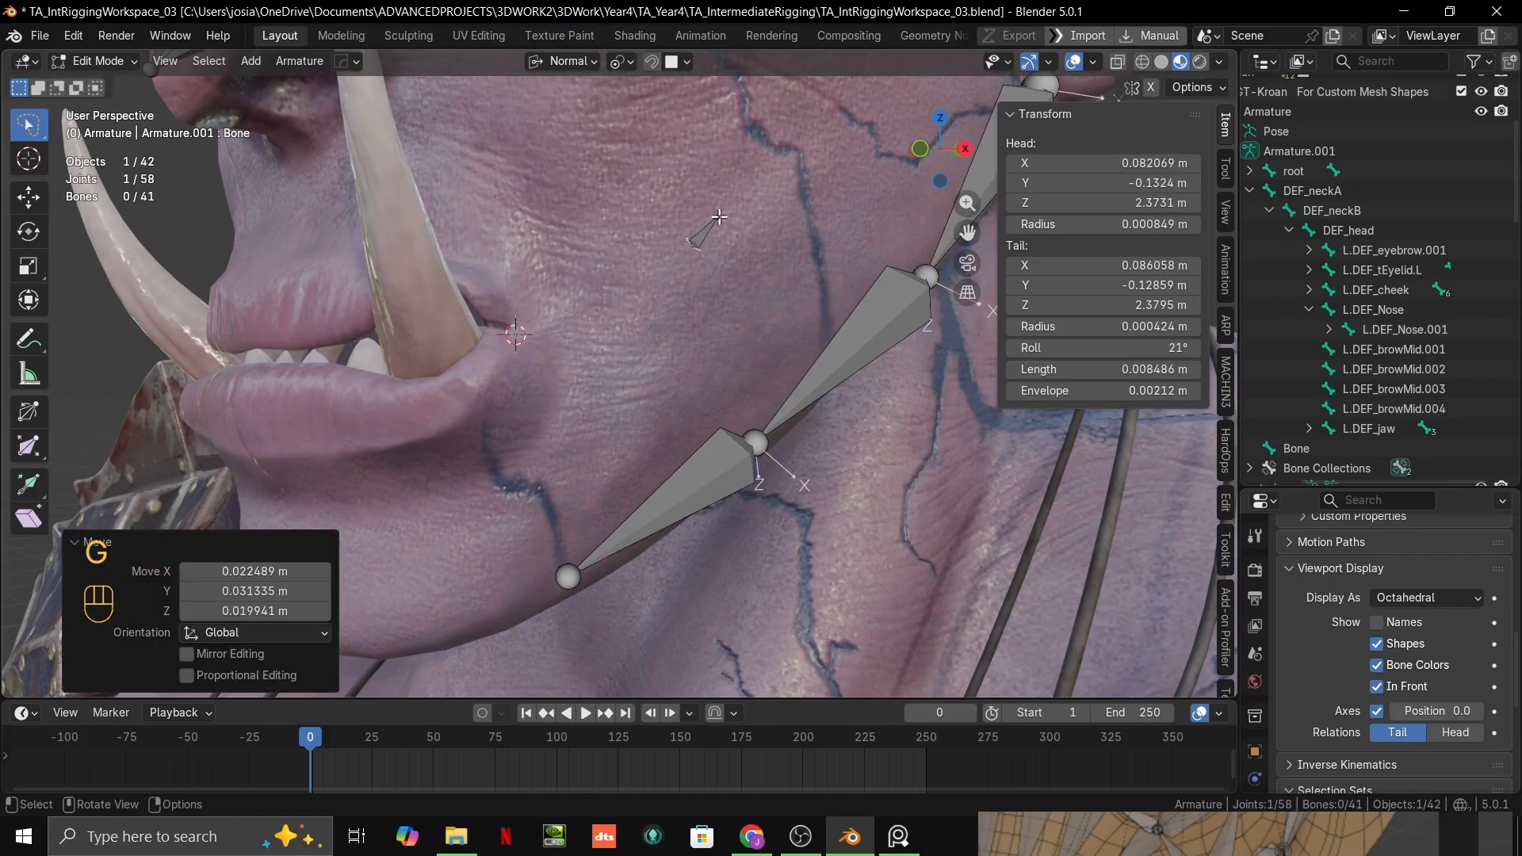
key("g")
left_click(514, 327, "ctrl")
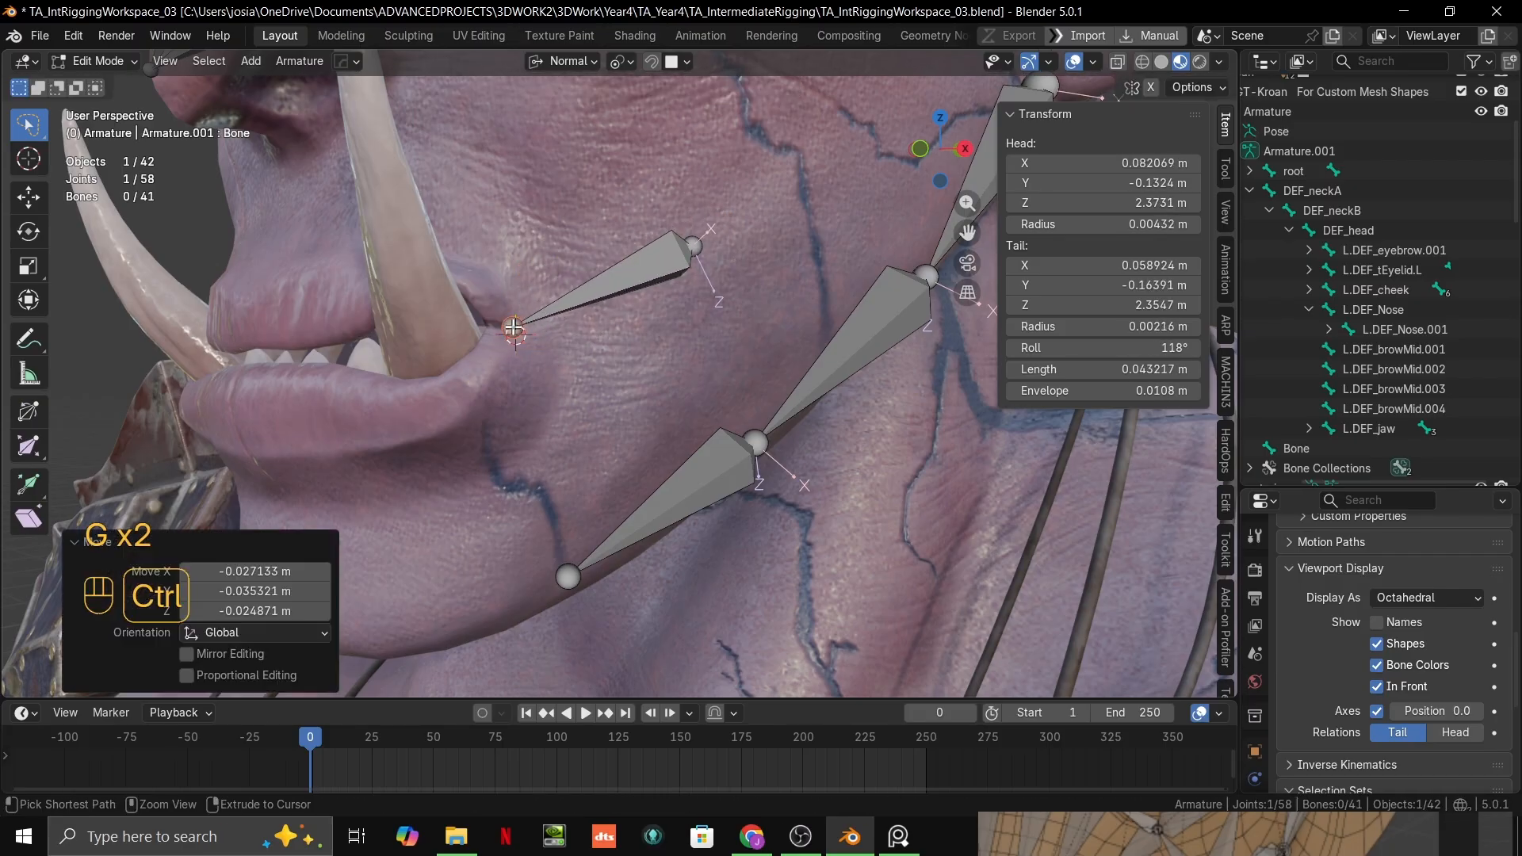
Step: Raise the bone's cheek end along the cheek surface, making the bone about 0.056 m long
middle_click_drag(583, 349, 718, 373)
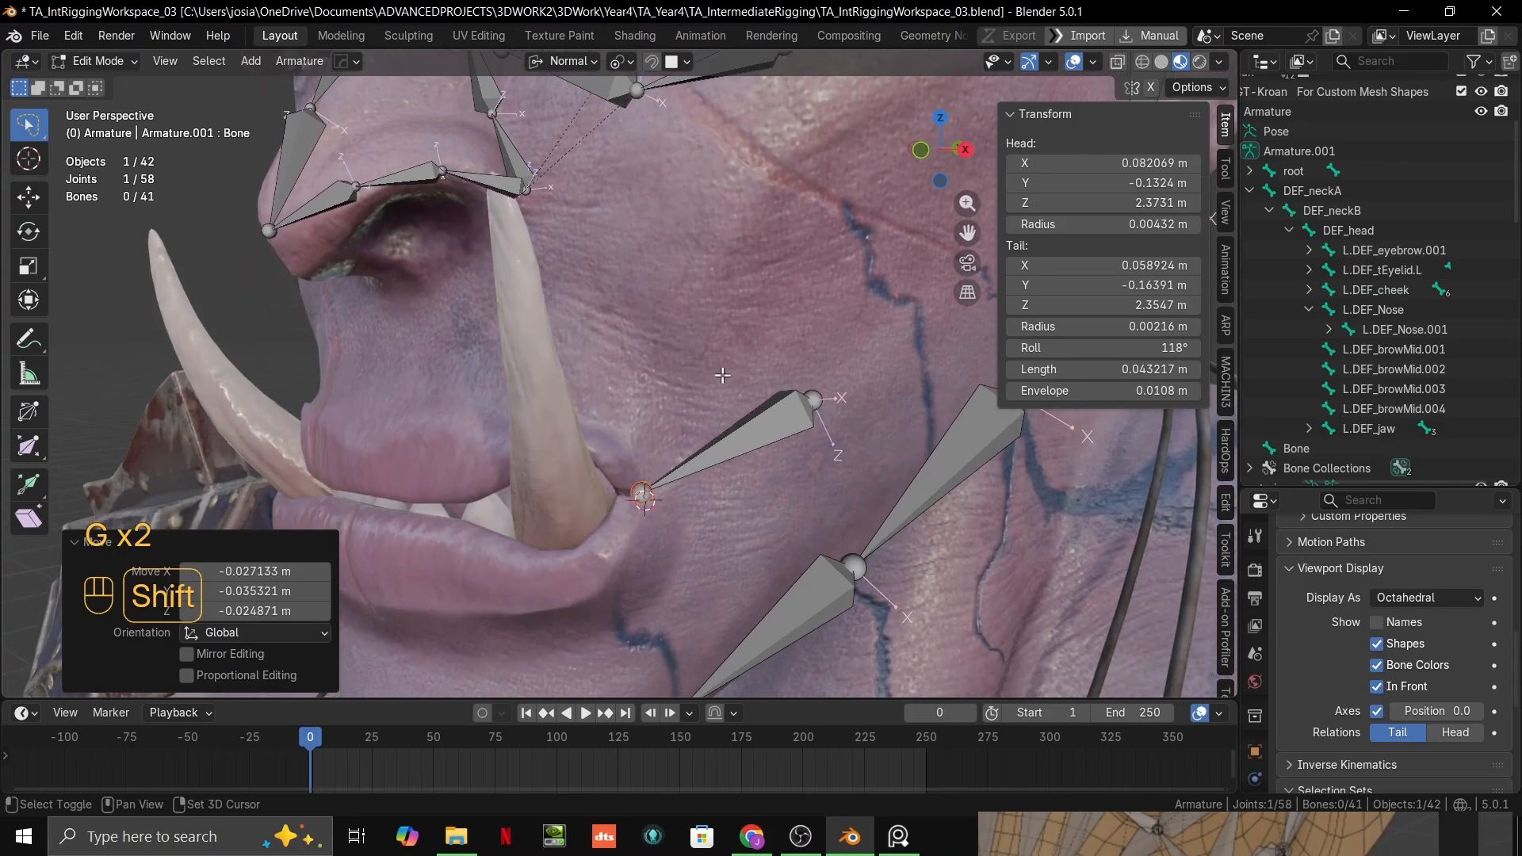
left_click(824, 399)
middle_click_drag(824, 399, 563, 537, "shift")
key("g")
left_click(442, 588, "ctrl")
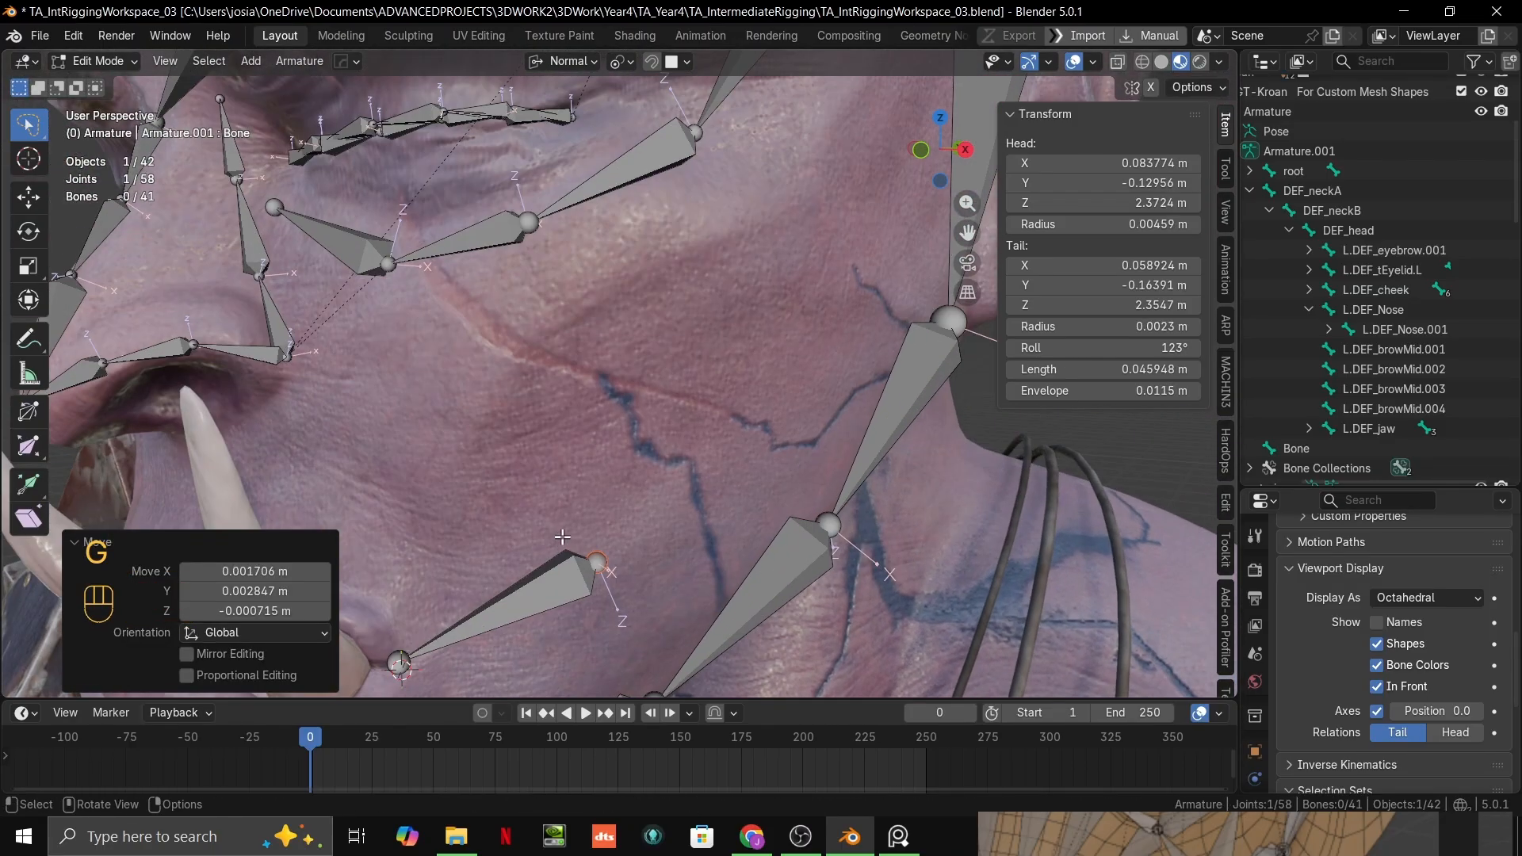
left_click(565, 581)
scroll(576, 577, "down", 4)
scroll(604, 557, "up", 4)
left_click(606, 558)
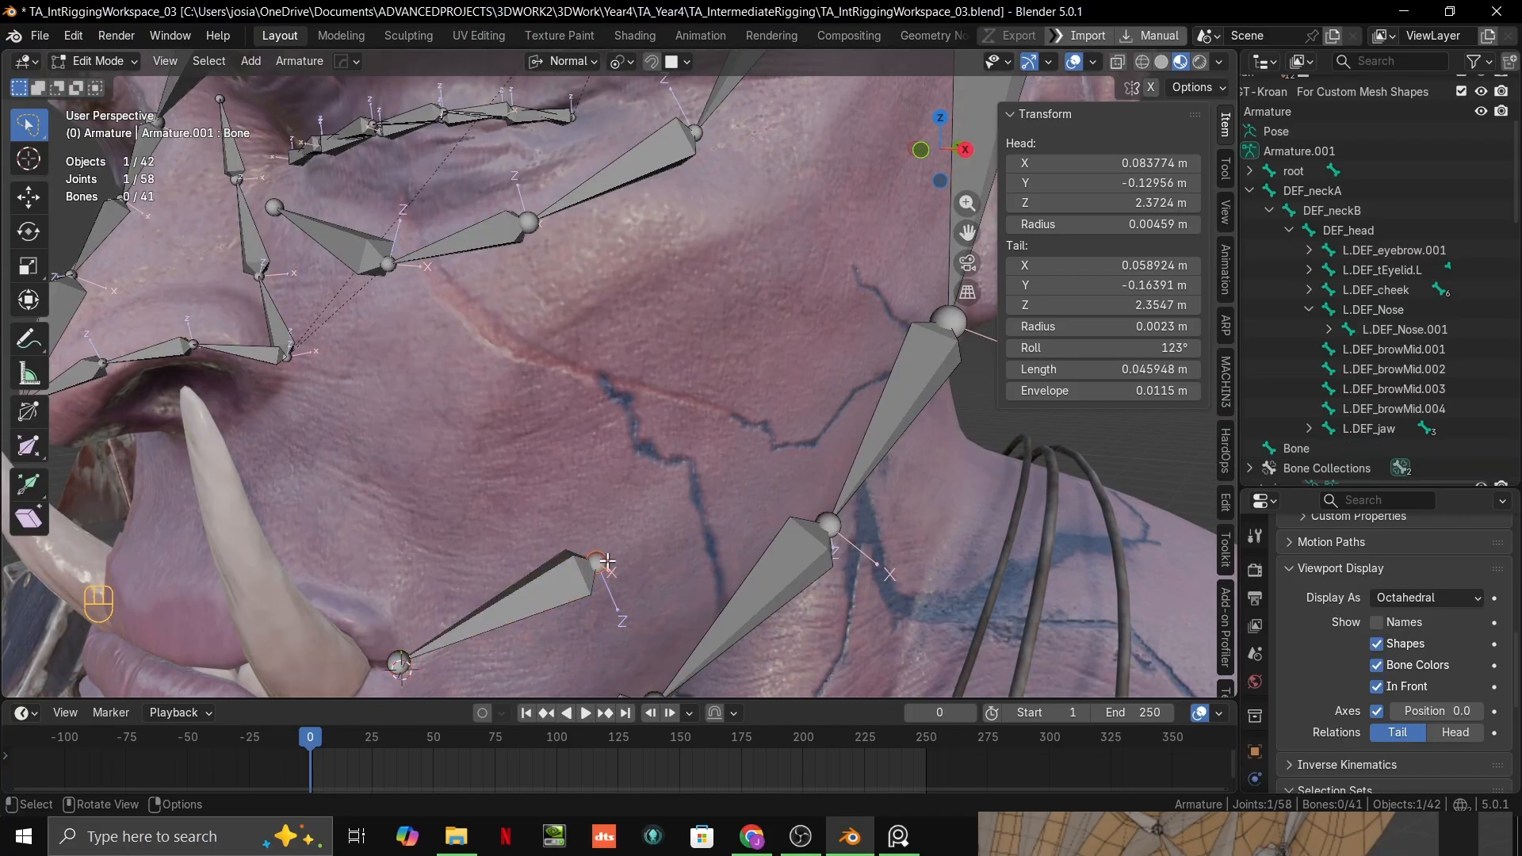
key("g")
left_click(605, 496, "ctrl")
scroll(605, 495, "down", 4)
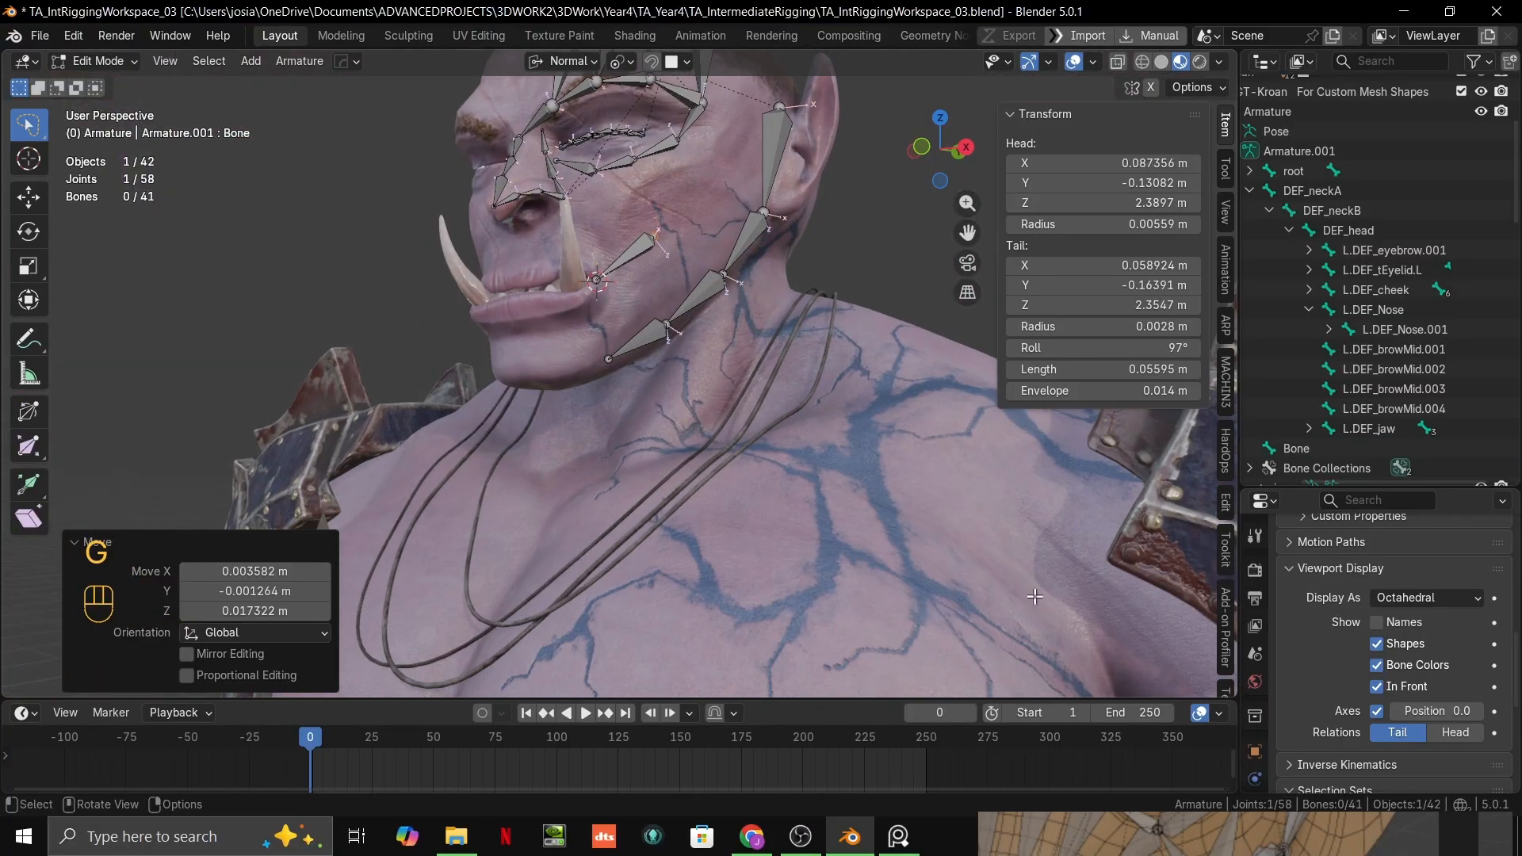
right_click(1305, 809)
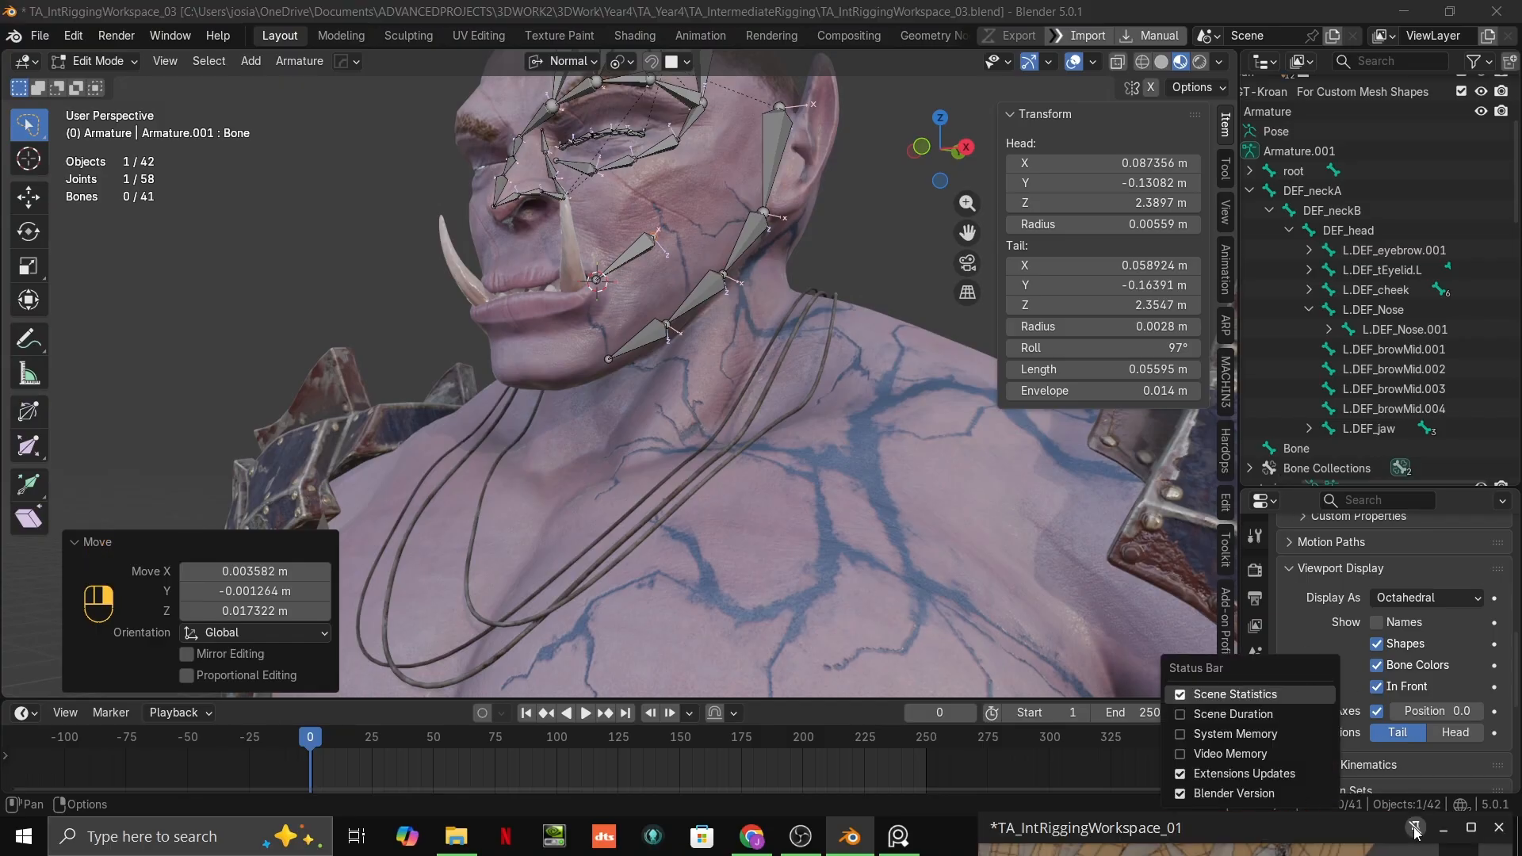
Step: Move the reference board clear of the outliner and frame its cheek and jaw bones beside the viewport
left_click_drag(1415, 830, 1349, 218)
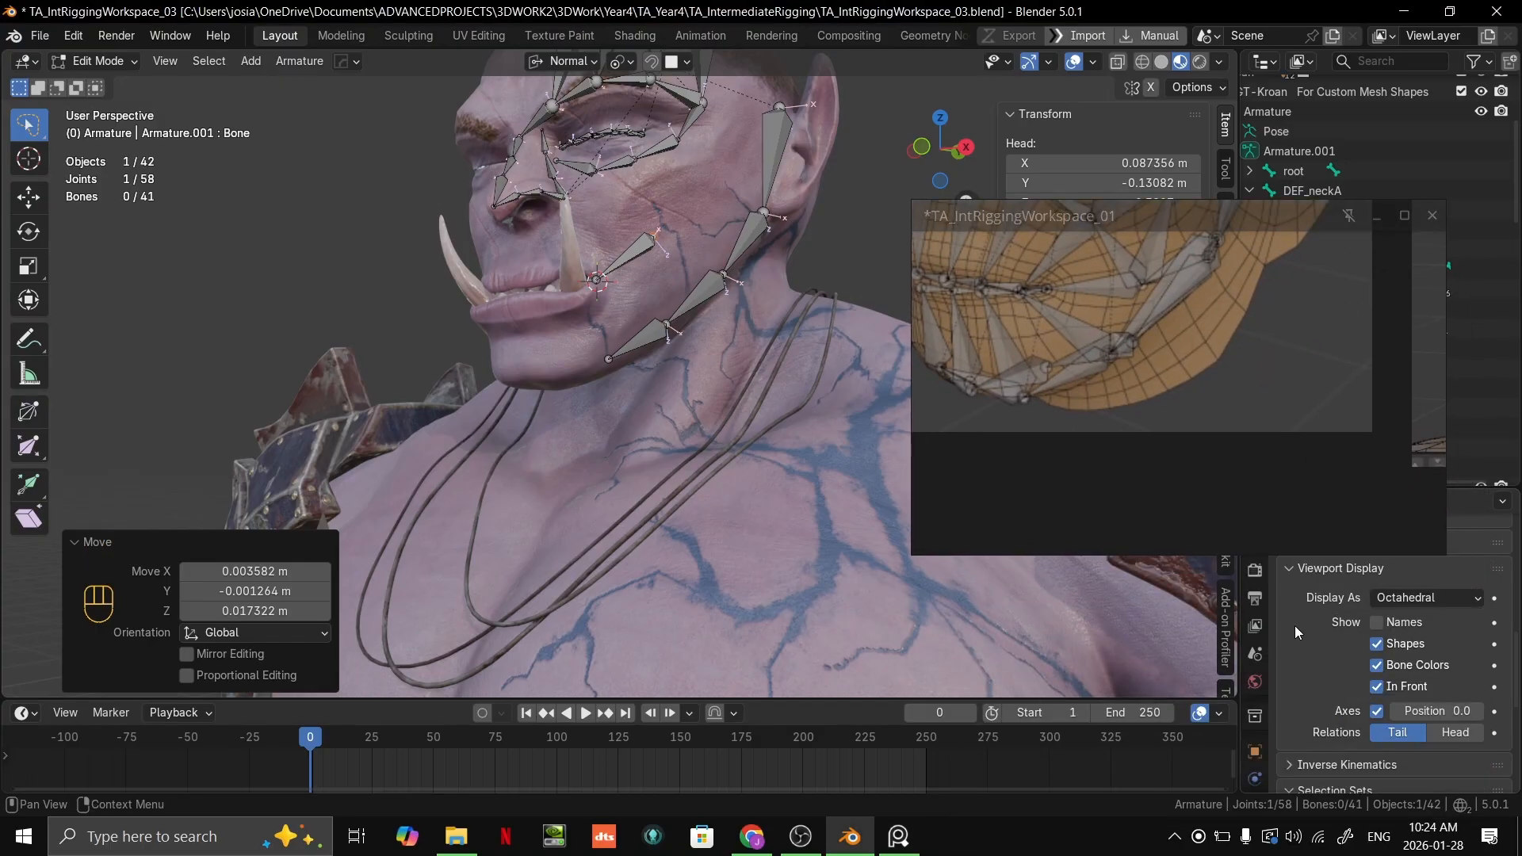
right_click_drag(1254, 395, 1295, 676)
scroll(1205, 565, "up", 4)
right_click_drag(1253, 597, 1244, 598)
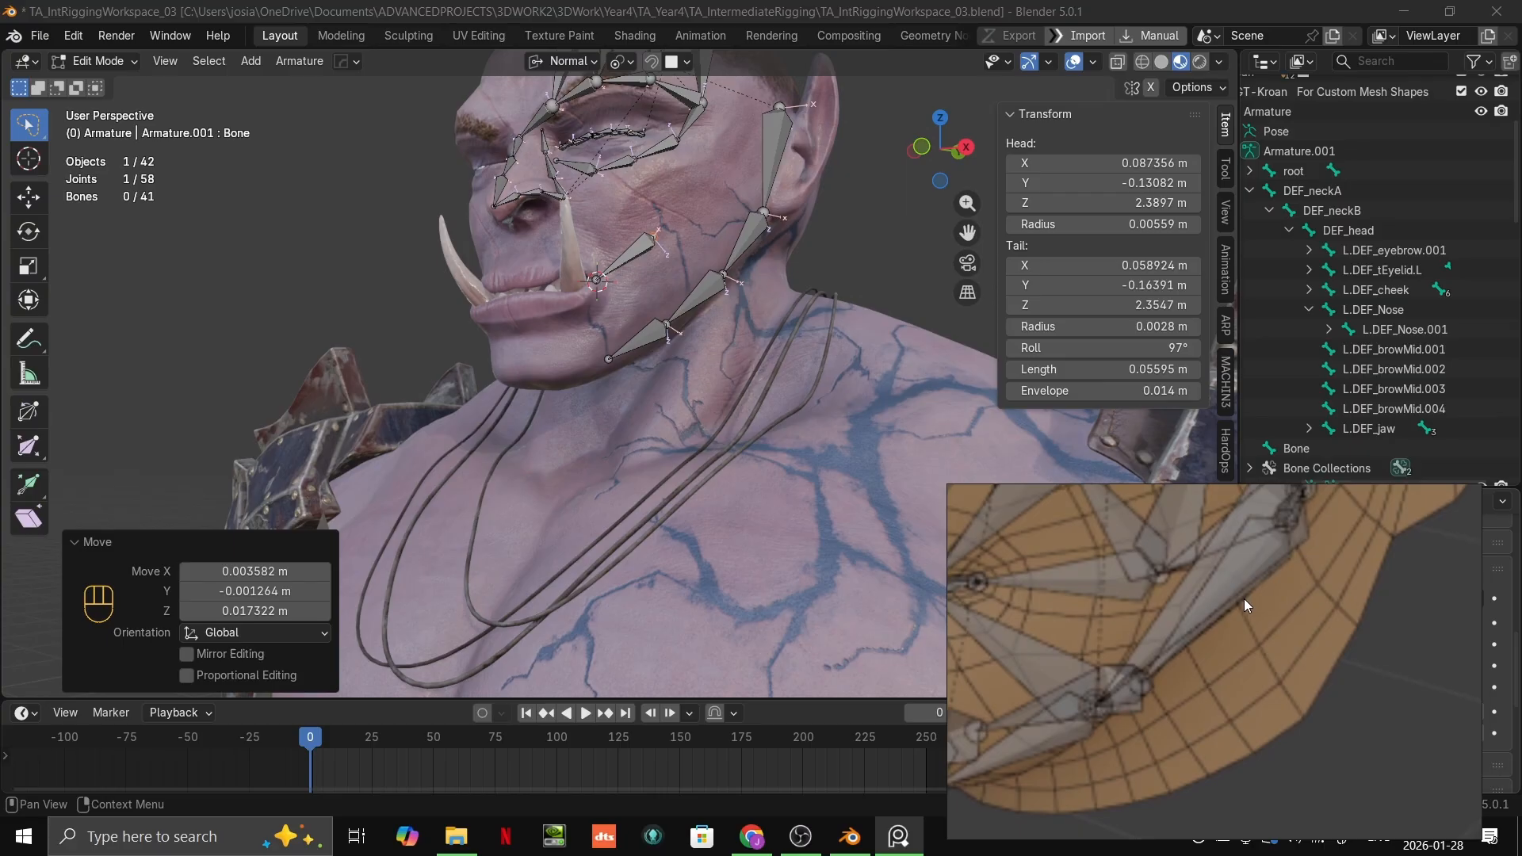
scroll(1244, 598, "down", 3)
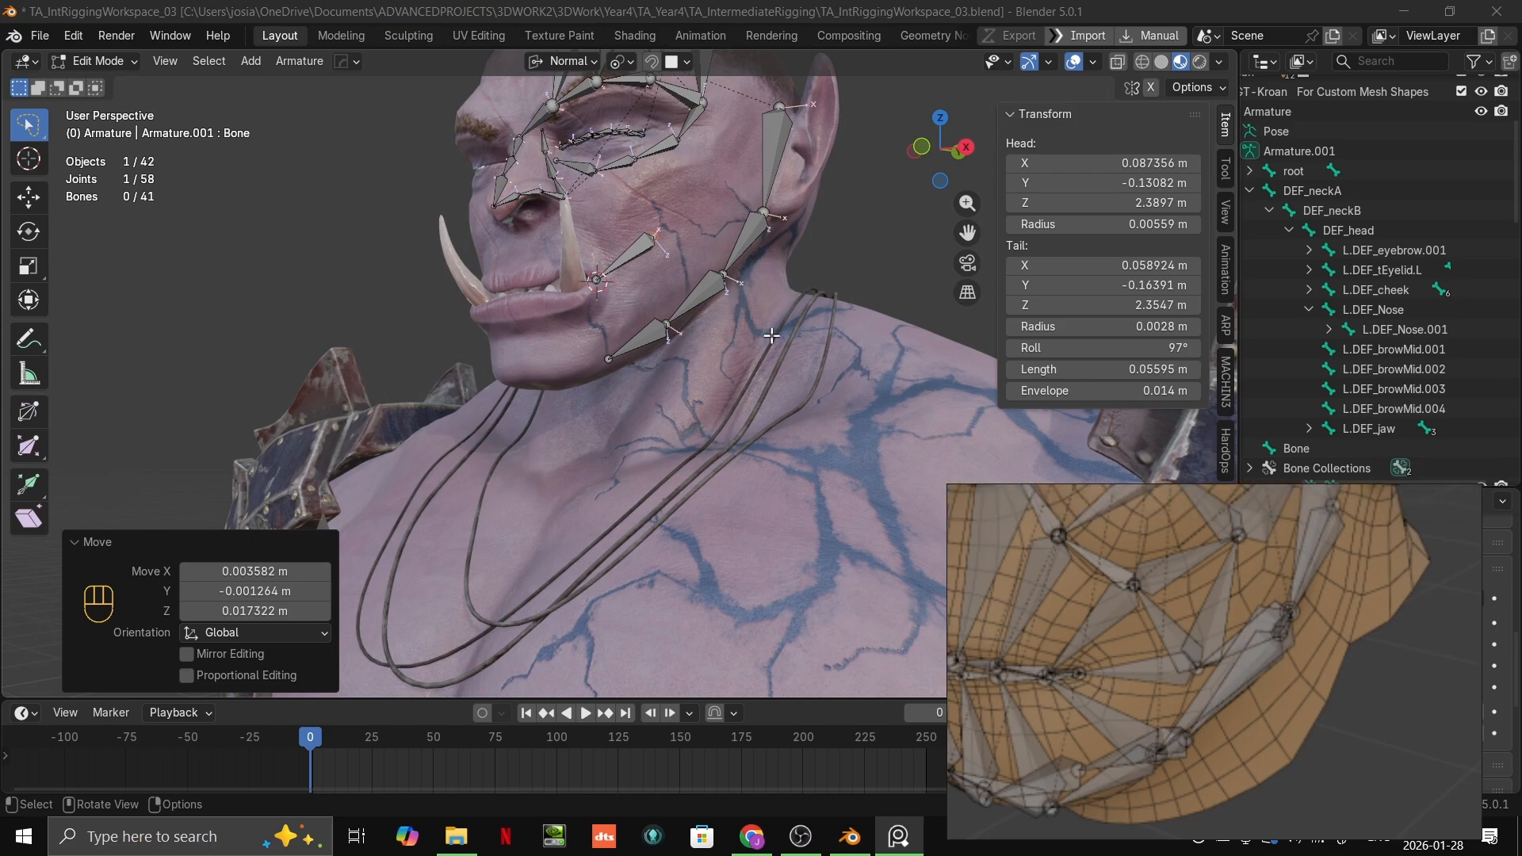
Step: Inspect the orc's mouth-corner bone and L.DEF_cheek.001 from the front and the side of the face
scroll(771, 336, "up", 5)
key("Tab")
key("Tab")
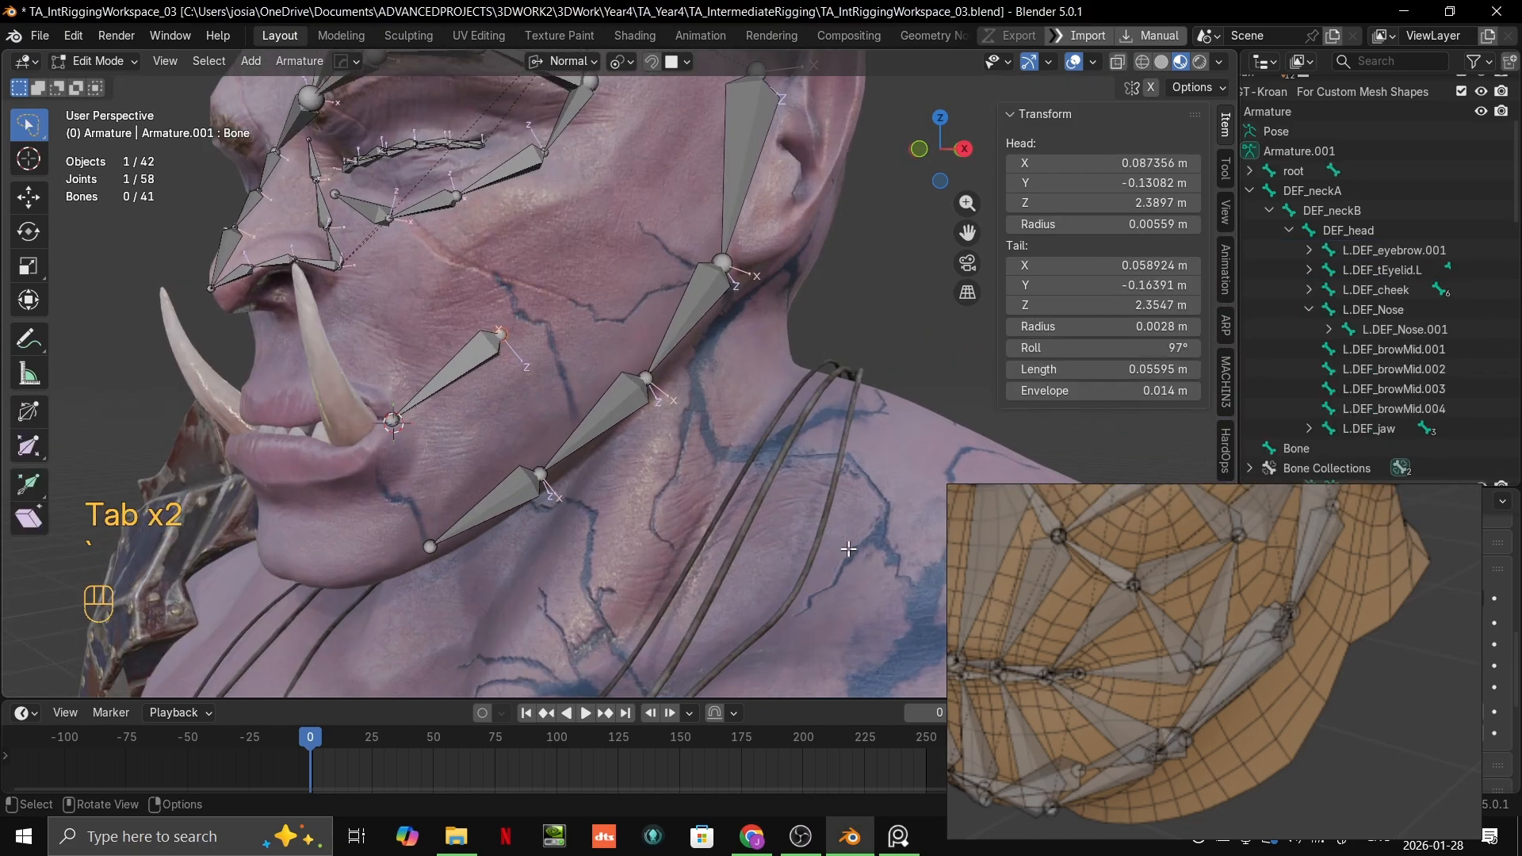
key("KP_Decimal")
scroll(534, 425, "down", 6)
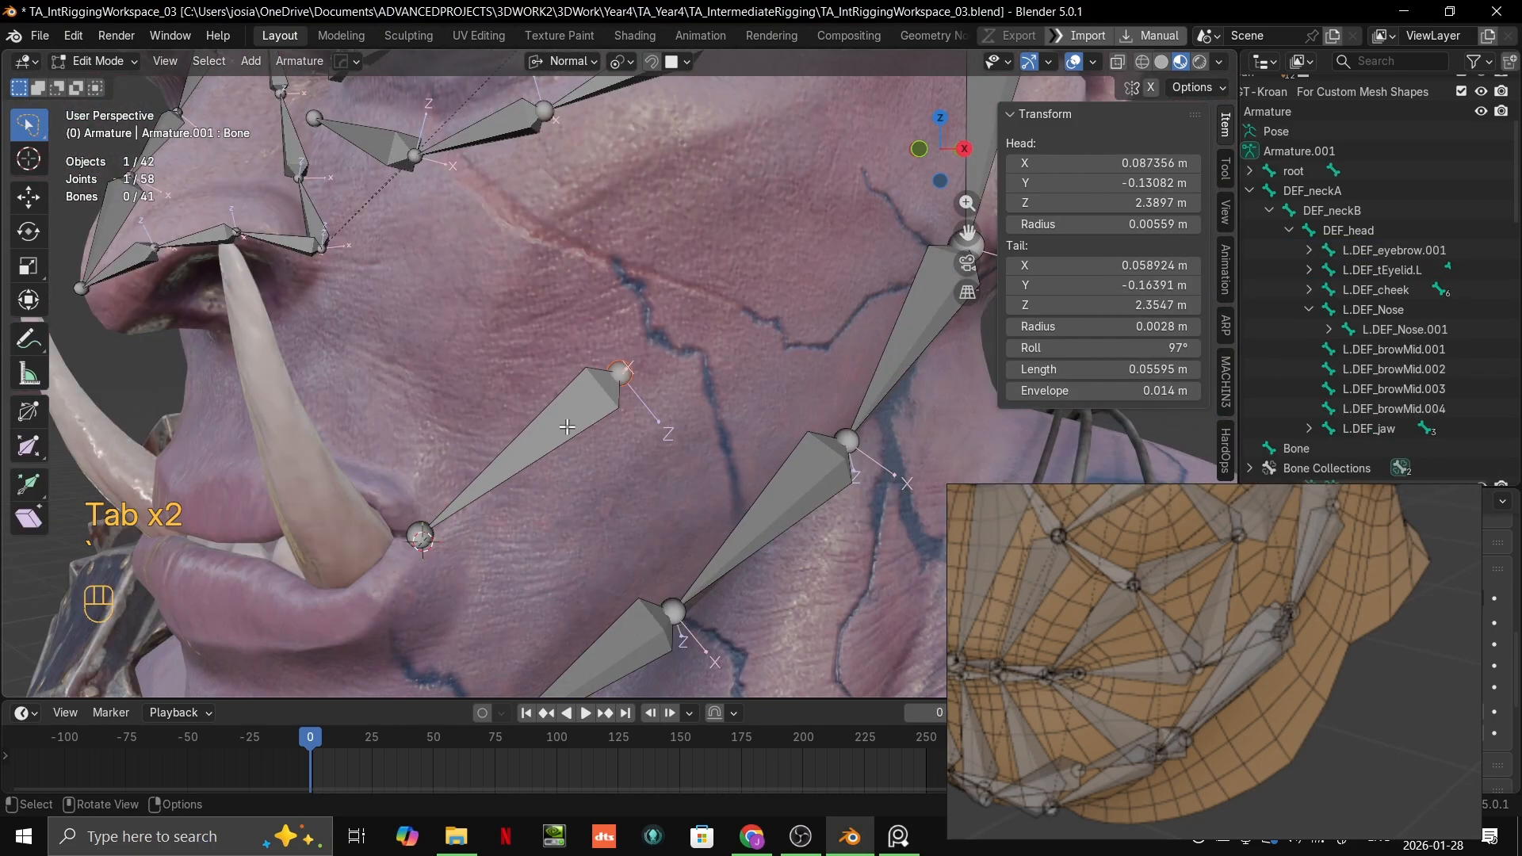
key("2")
left_click(567, 427)
scroll(567, 427, "down", 3)
middle_click_drag(628, 245, 774, 371, "shift")
left_click(634, 285)
key("grave")
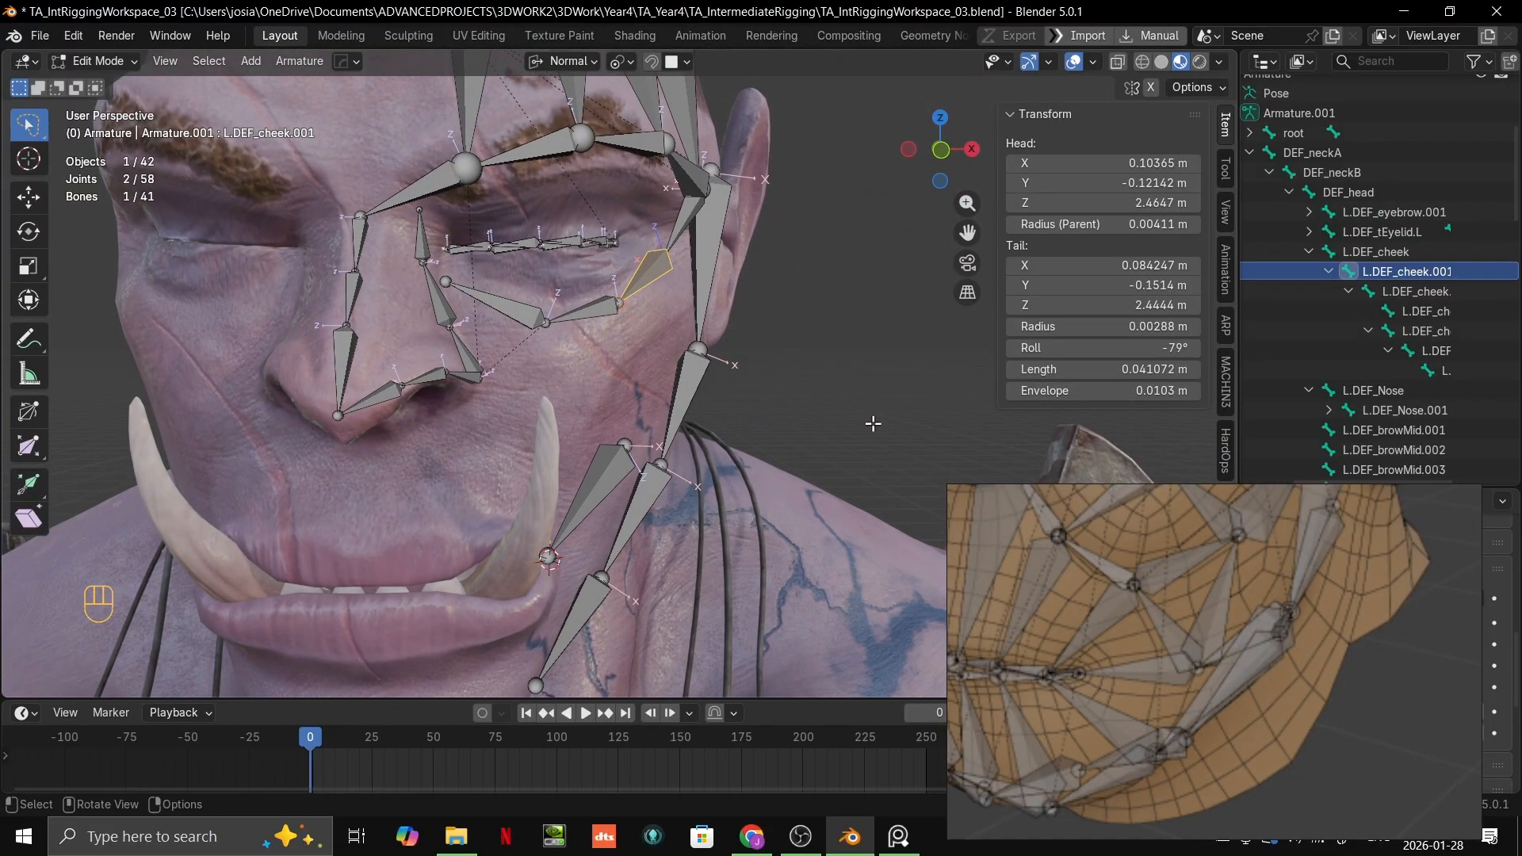
Step: Compare the bones around the orc's eye, nose and cheek with the full reference head's bone layout
middle_click_drag(736, 458, 650, 465)
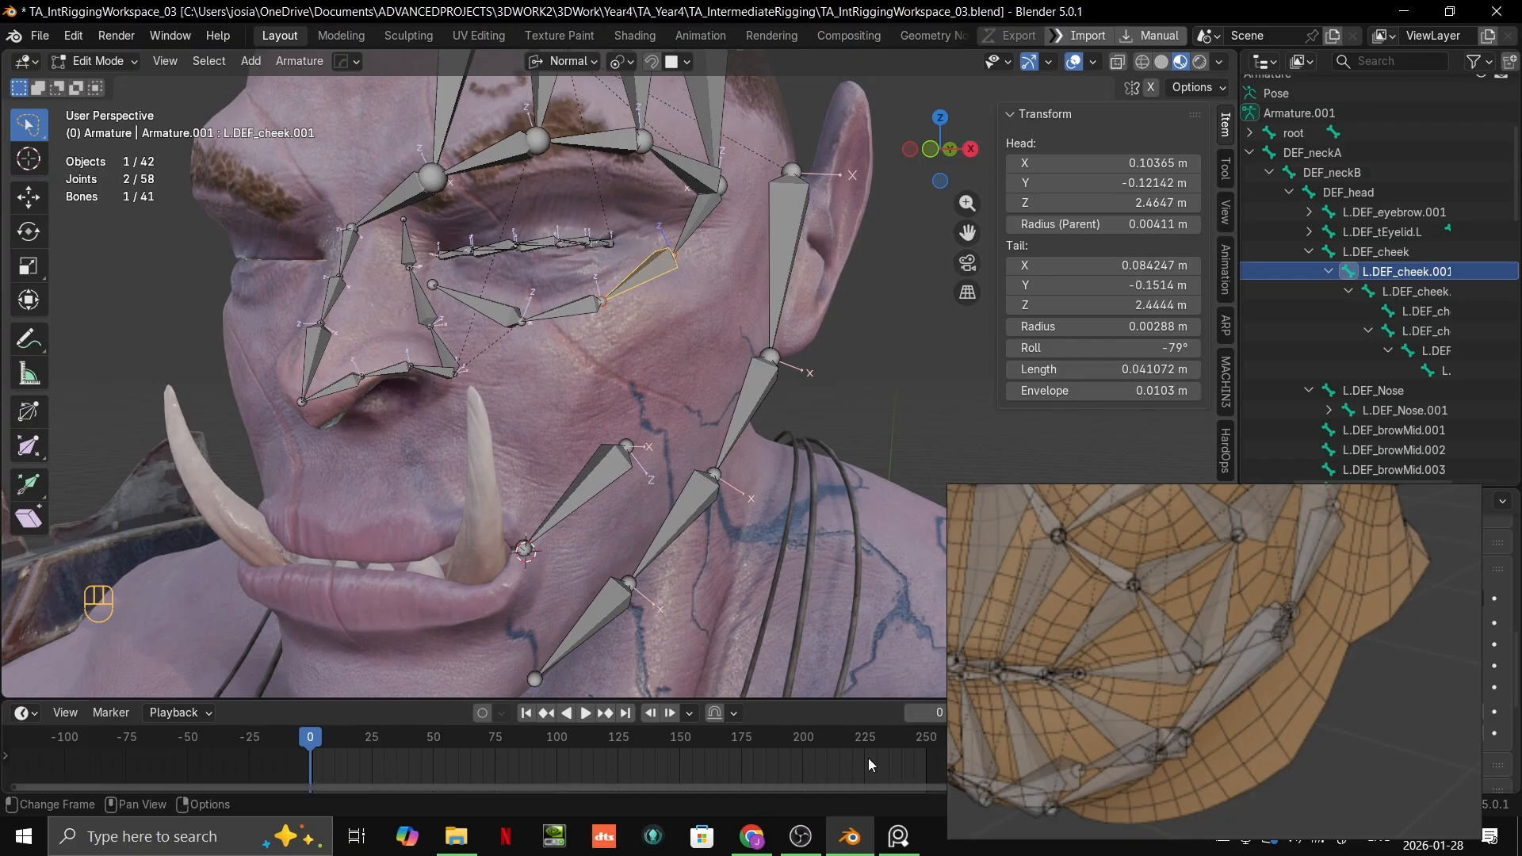
middle_click_drag(1098, 674, 1106, 725)
scroll(1113, 725, "down", 3)
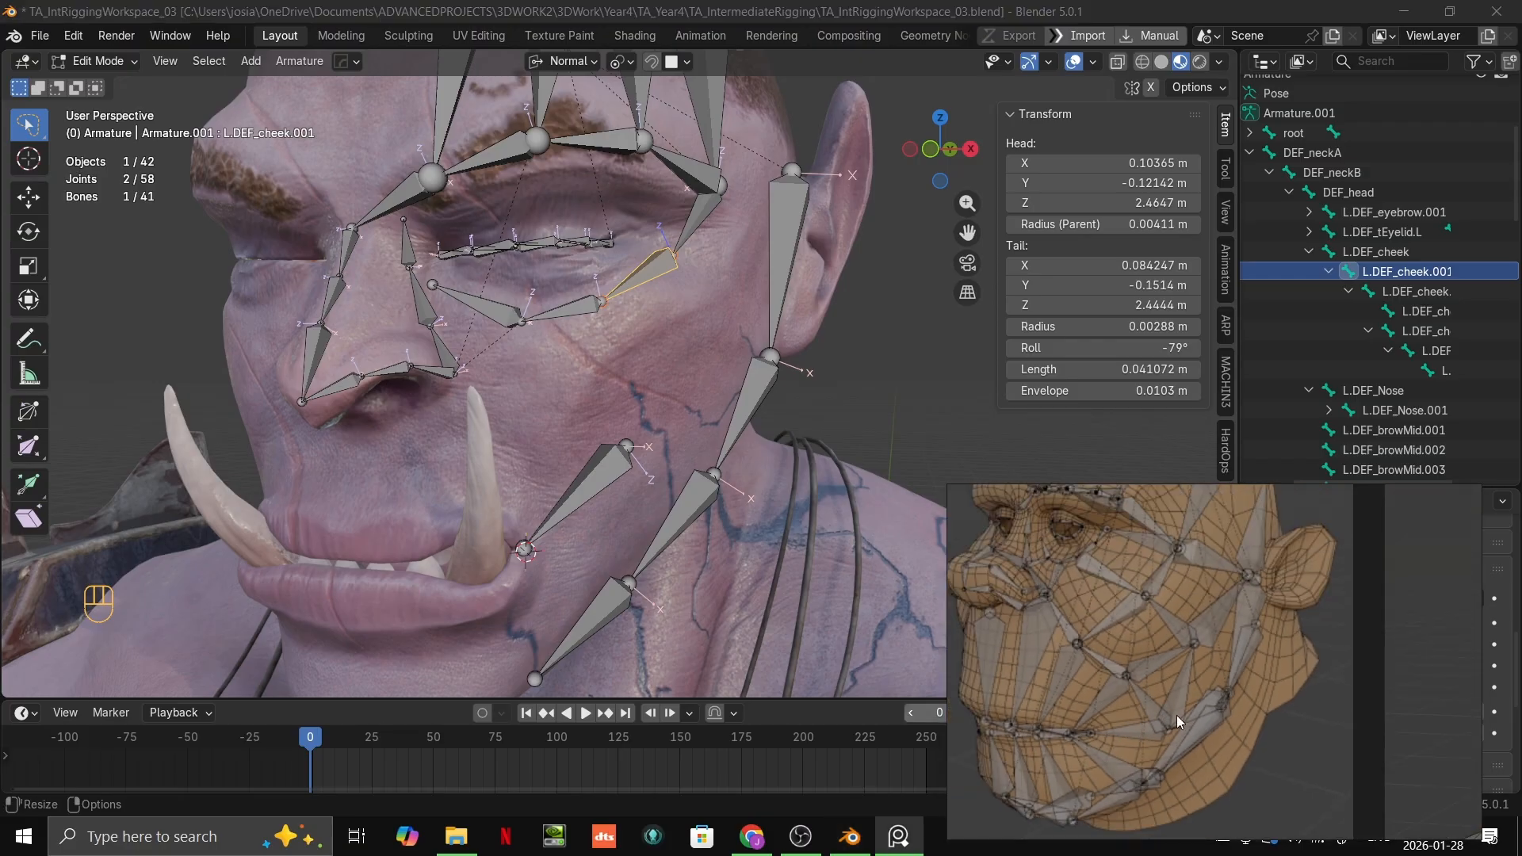
scroll(663, 270, "up", 3)
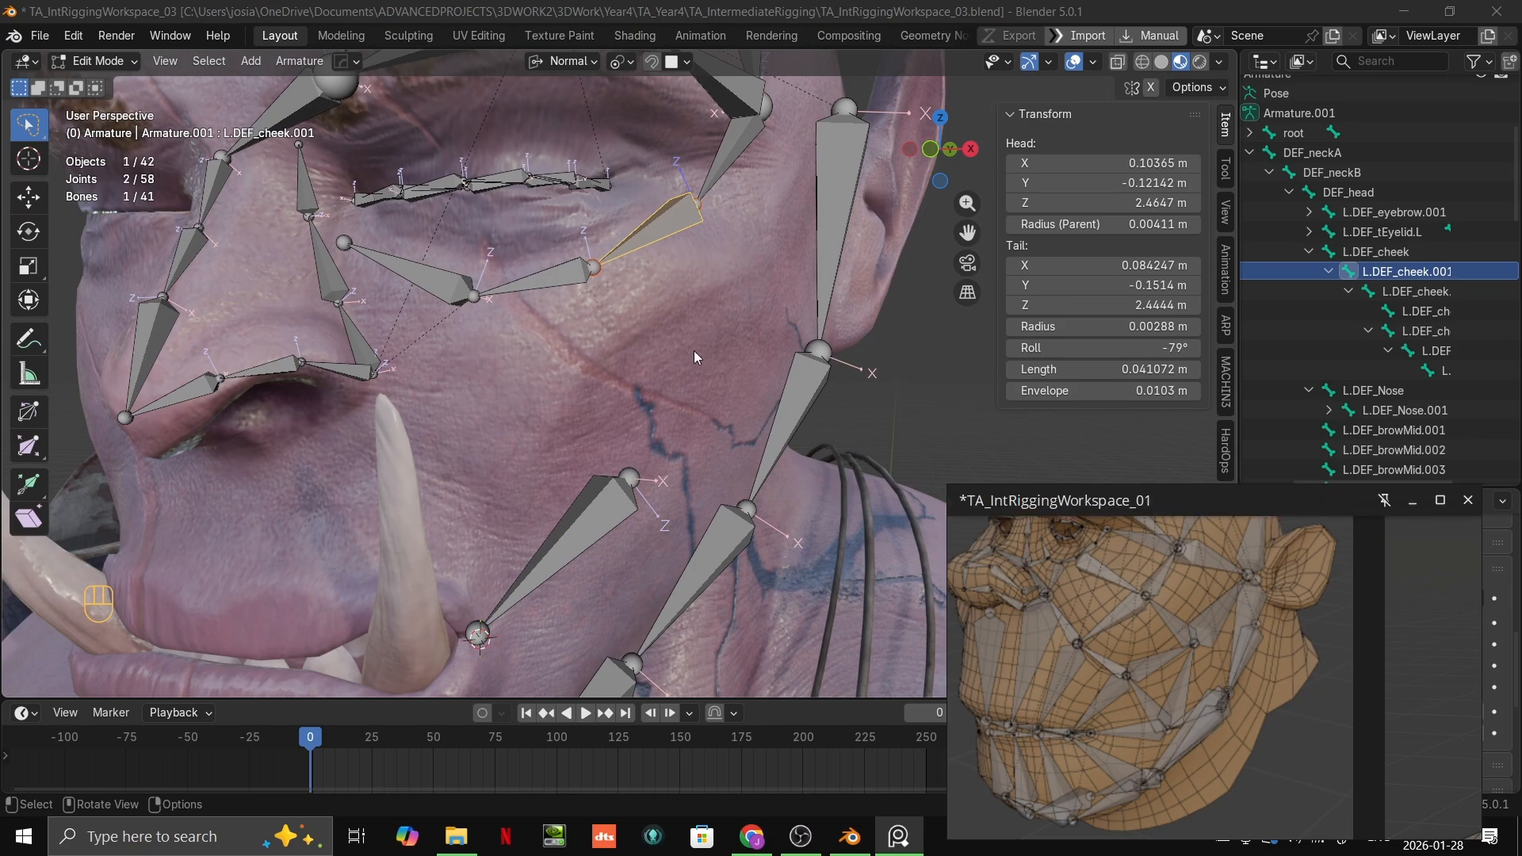
middle_click_drag(693, 351, 760, 372, "shift")
scroll(703, 421, "up", 2)
scroll(765, 349, "down", 1)
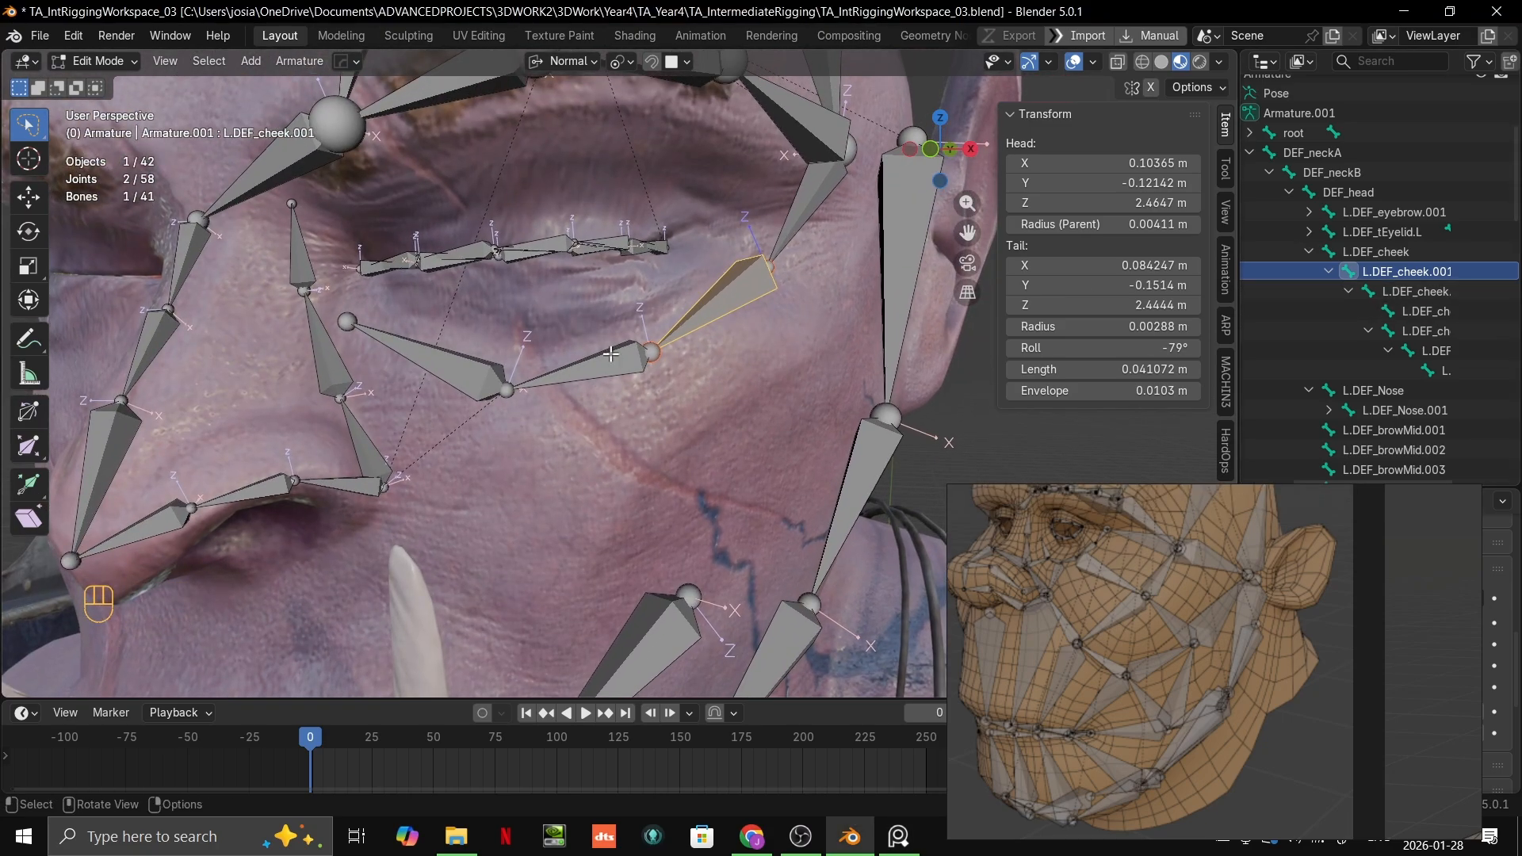
middle_click_drag(611, 354, 639, 351)
double_click(1412, 271)
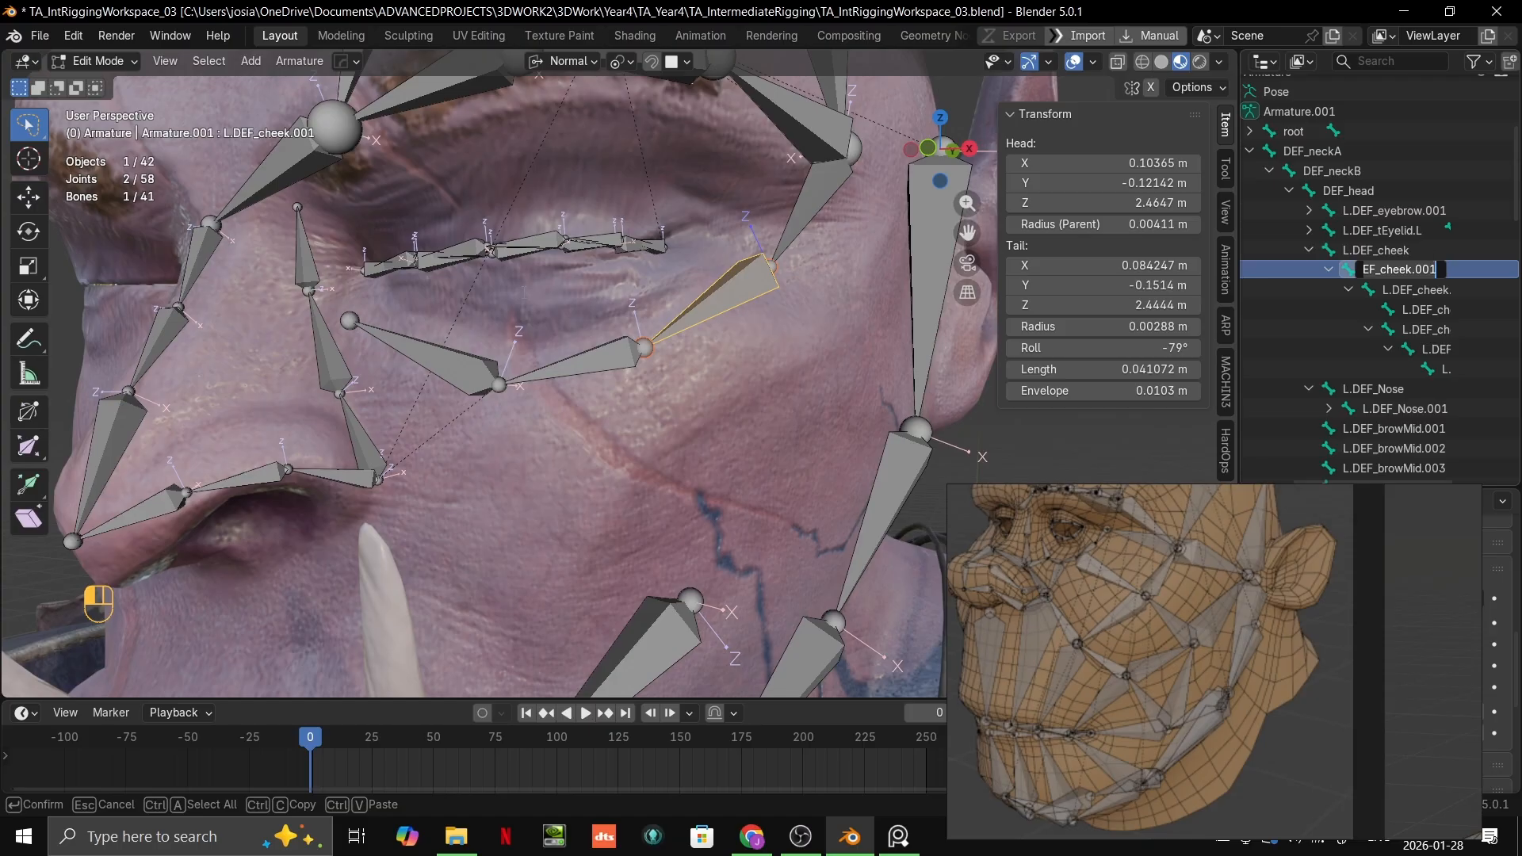
left_click(819, 334)
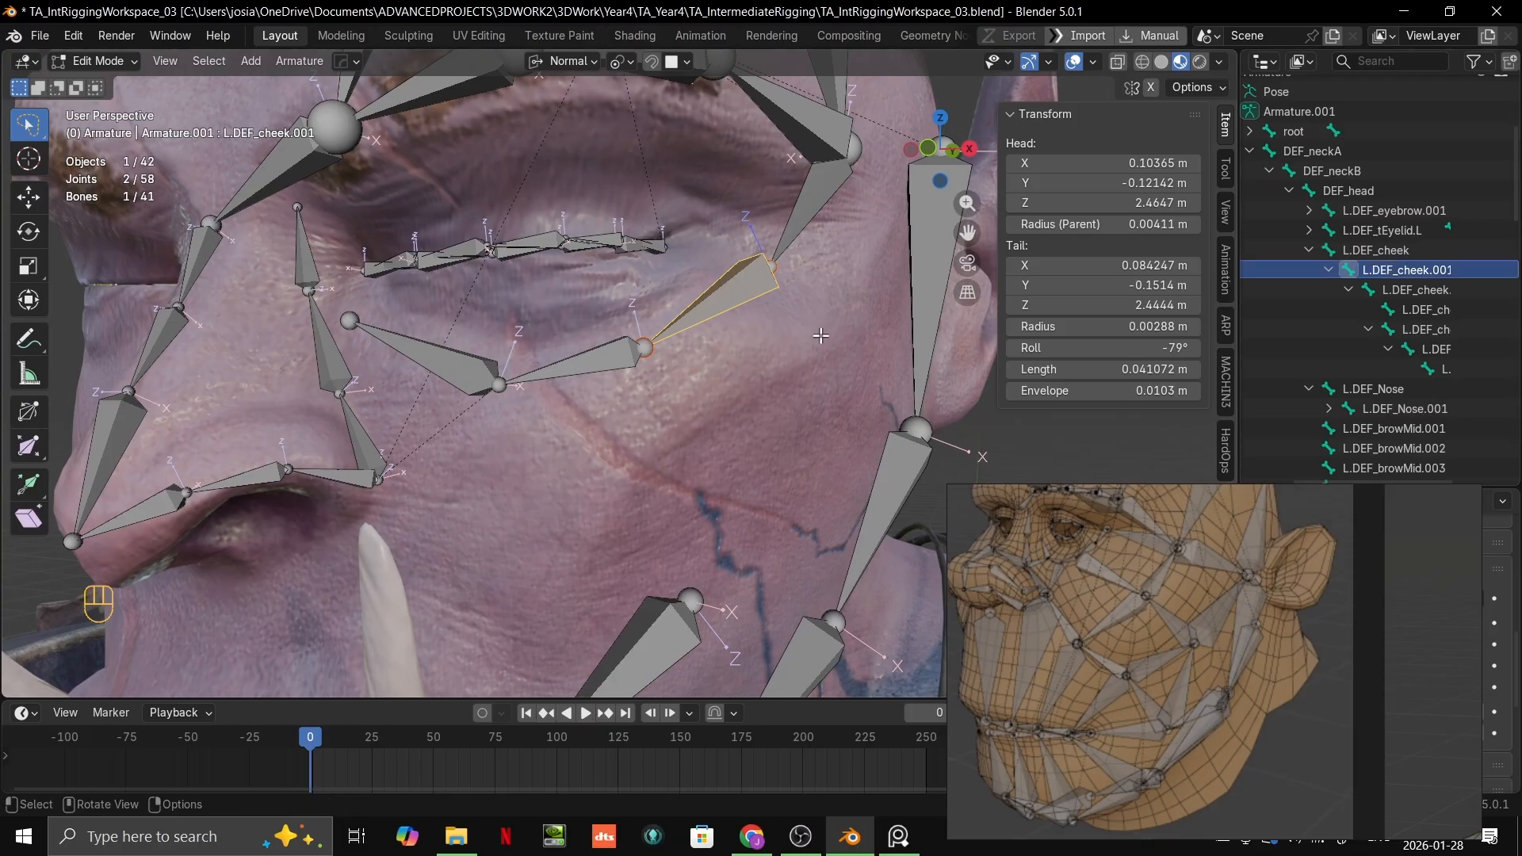
double_click(1425, 270)
left_click(1426, 267)
left_click(1419, 249)
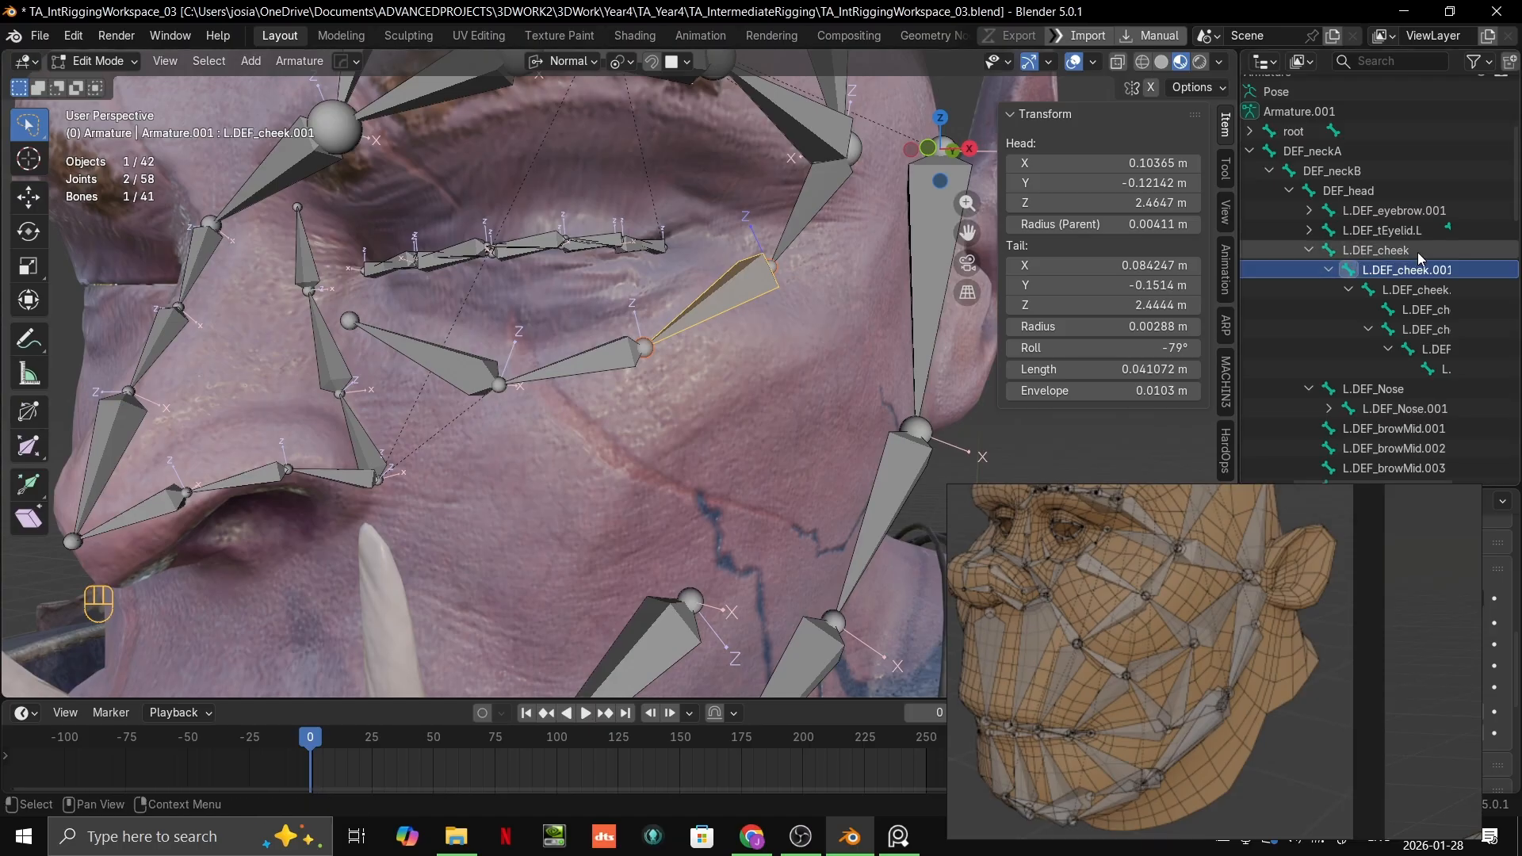
middle_click_drag(1417, 252, 1332, 220)
left_click(1333, 222)
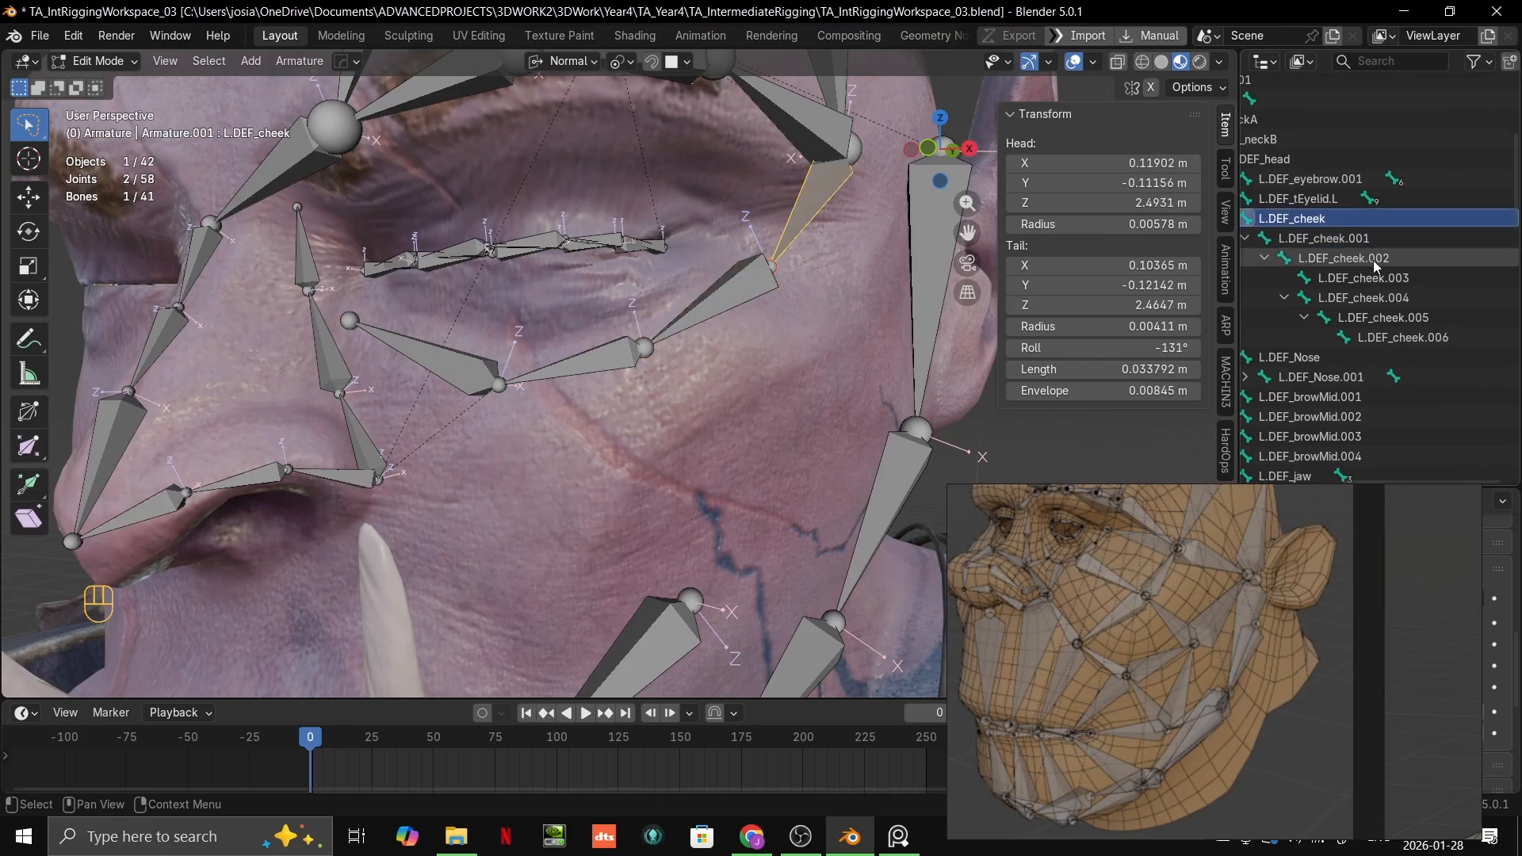
left_click(1417, 334, "shift")
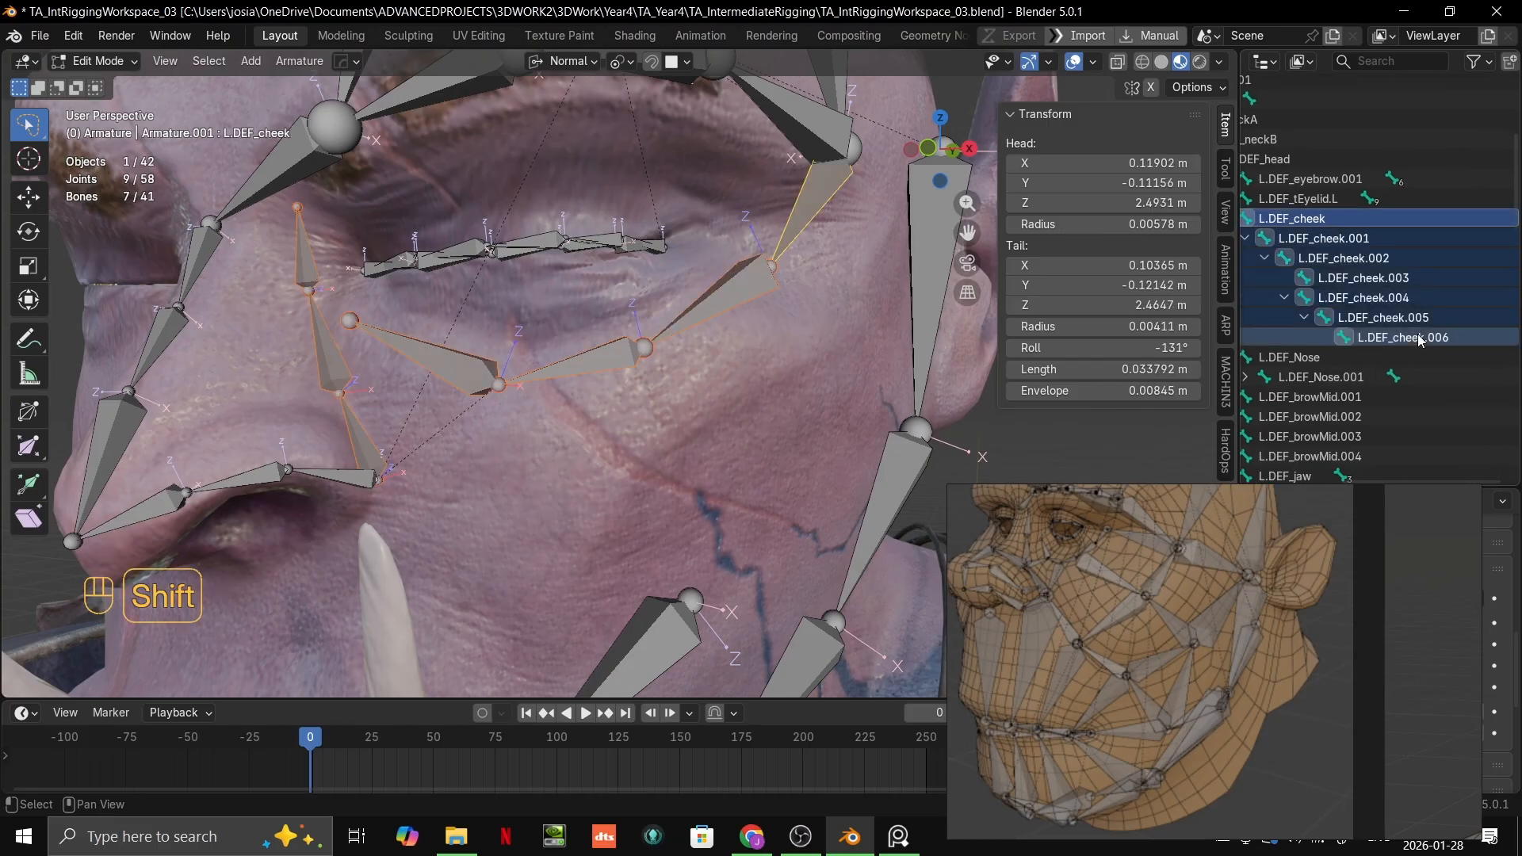
scroll(479, 330, "down", 1)
key("ctrl+z")
Step: Clear the parent of L.DEF_cheek.004 to detach the three-bone nose-side chain from the cheek hierarchy
left_click(403, 433)
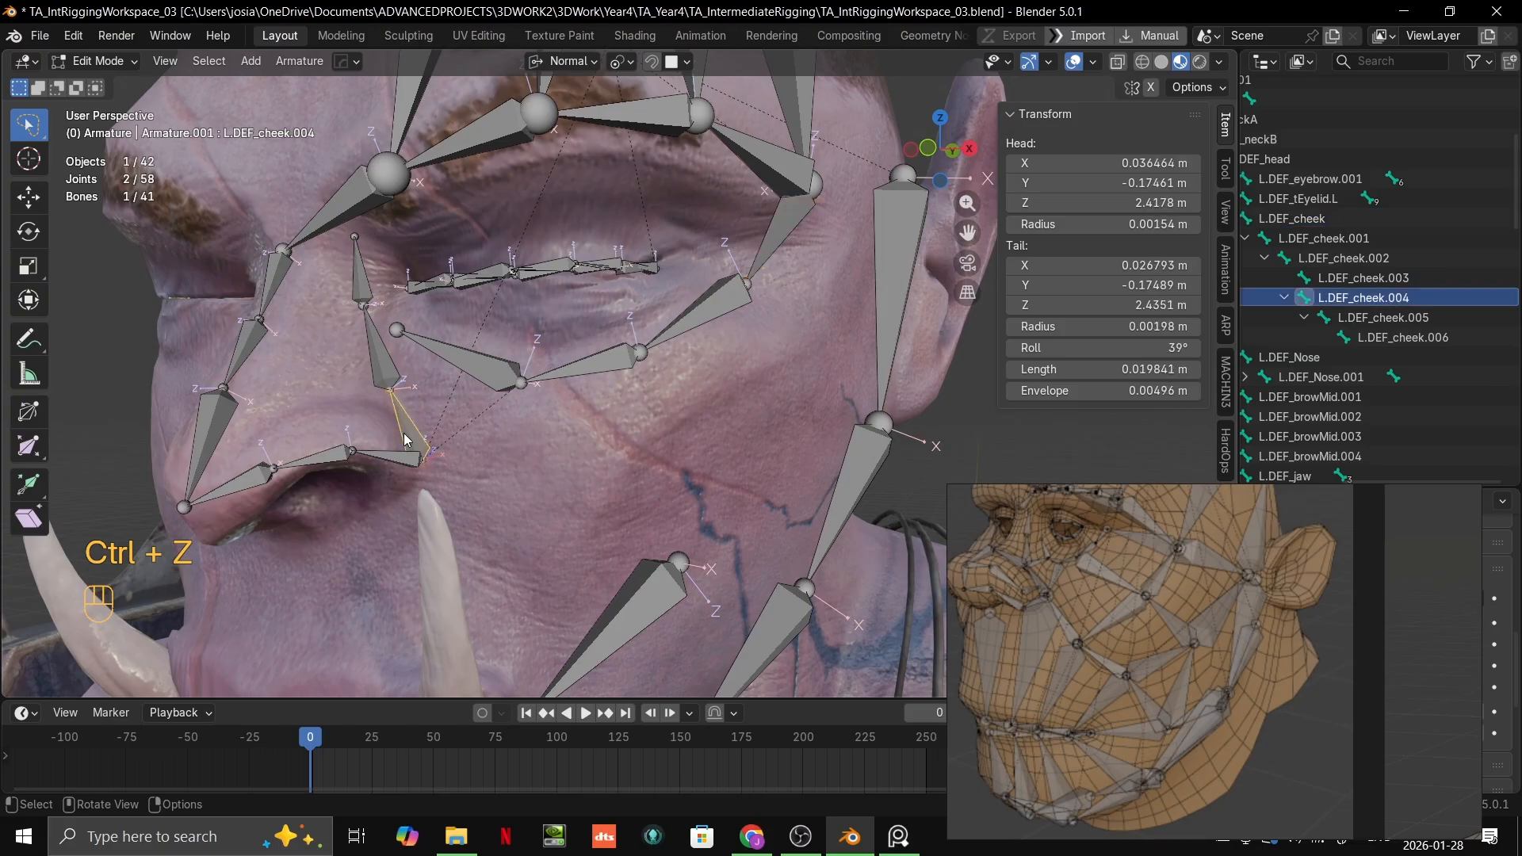
middle_click_drag(403, 432, 636, 436, "shift")
left_click(521, 323, "shift")
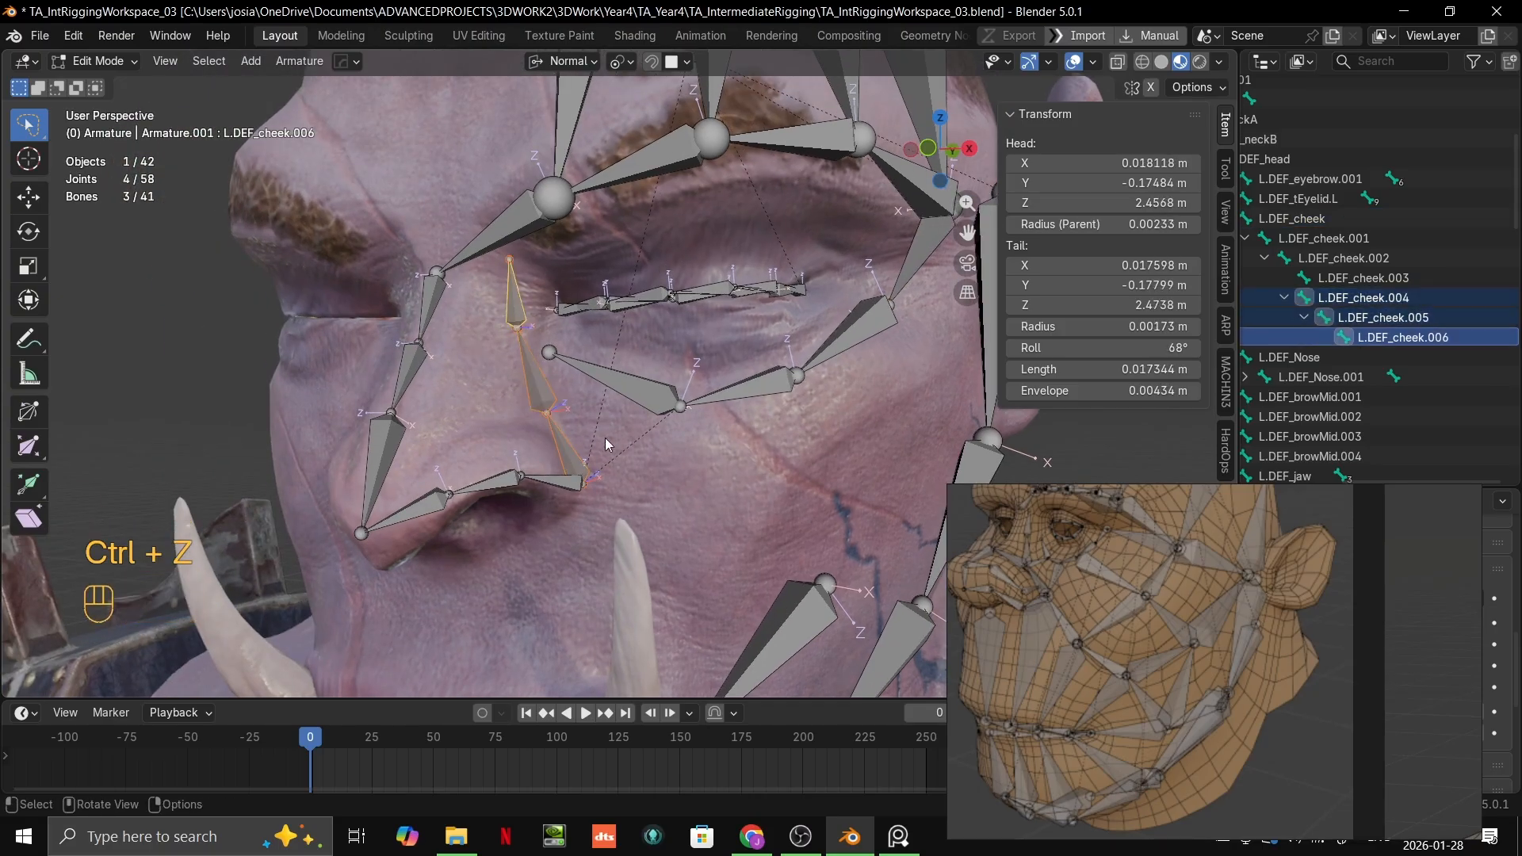
left_click(1416, 338, "shift")
middle_click_drag(1448, 377, 1451, 380)
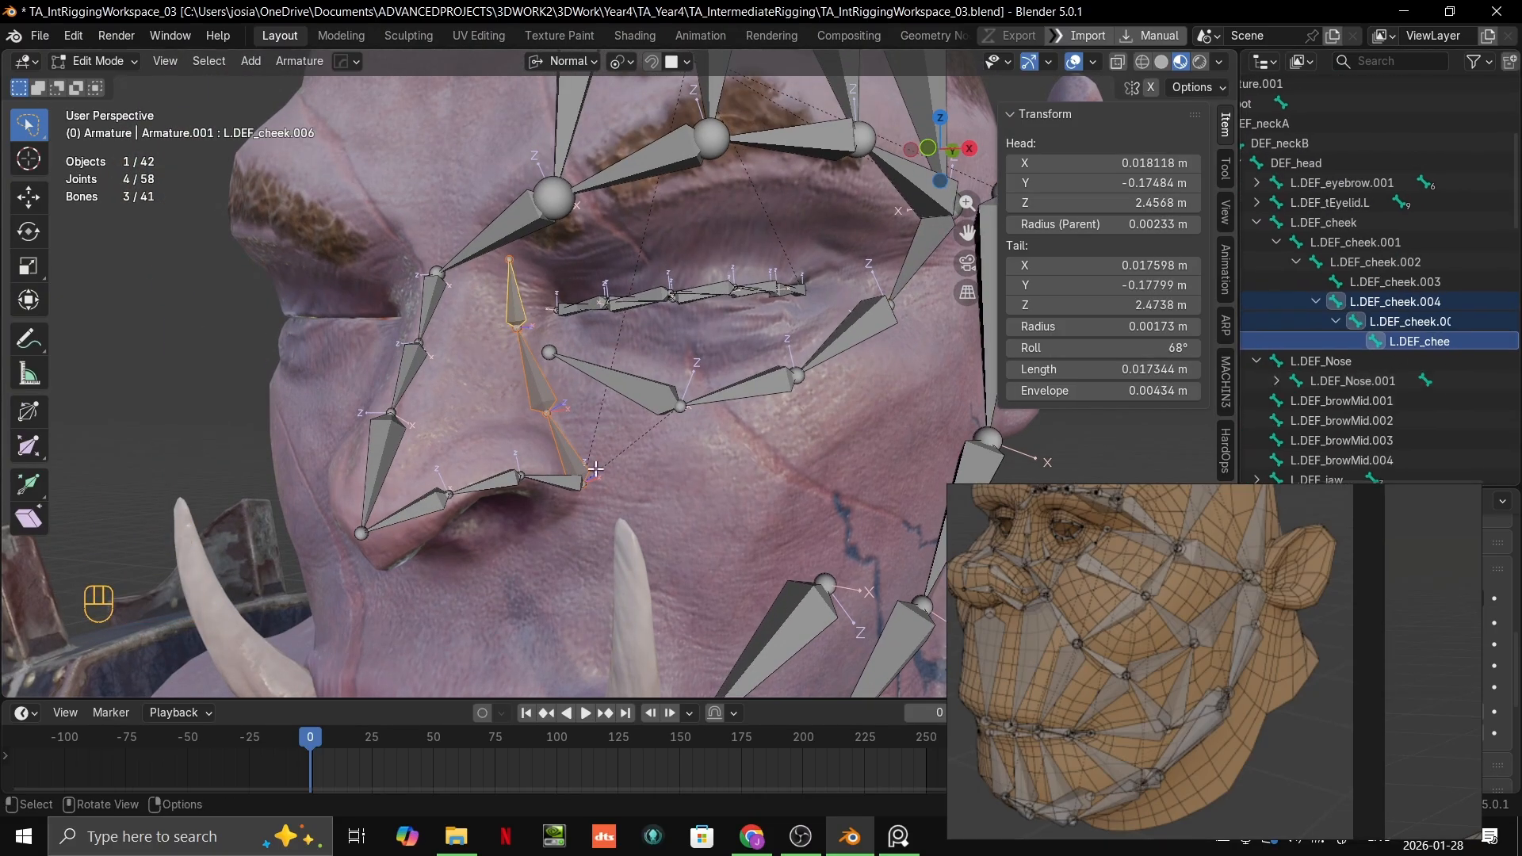
scroll(596, 469, "up", 1)
mouse_move(1393, 302)
middle_mouse_down()
mouse_move(1445, 330)
mouse_move(1411, 325)
middle_mouse_up()
left_click(1353, 327)
key("alt+p")
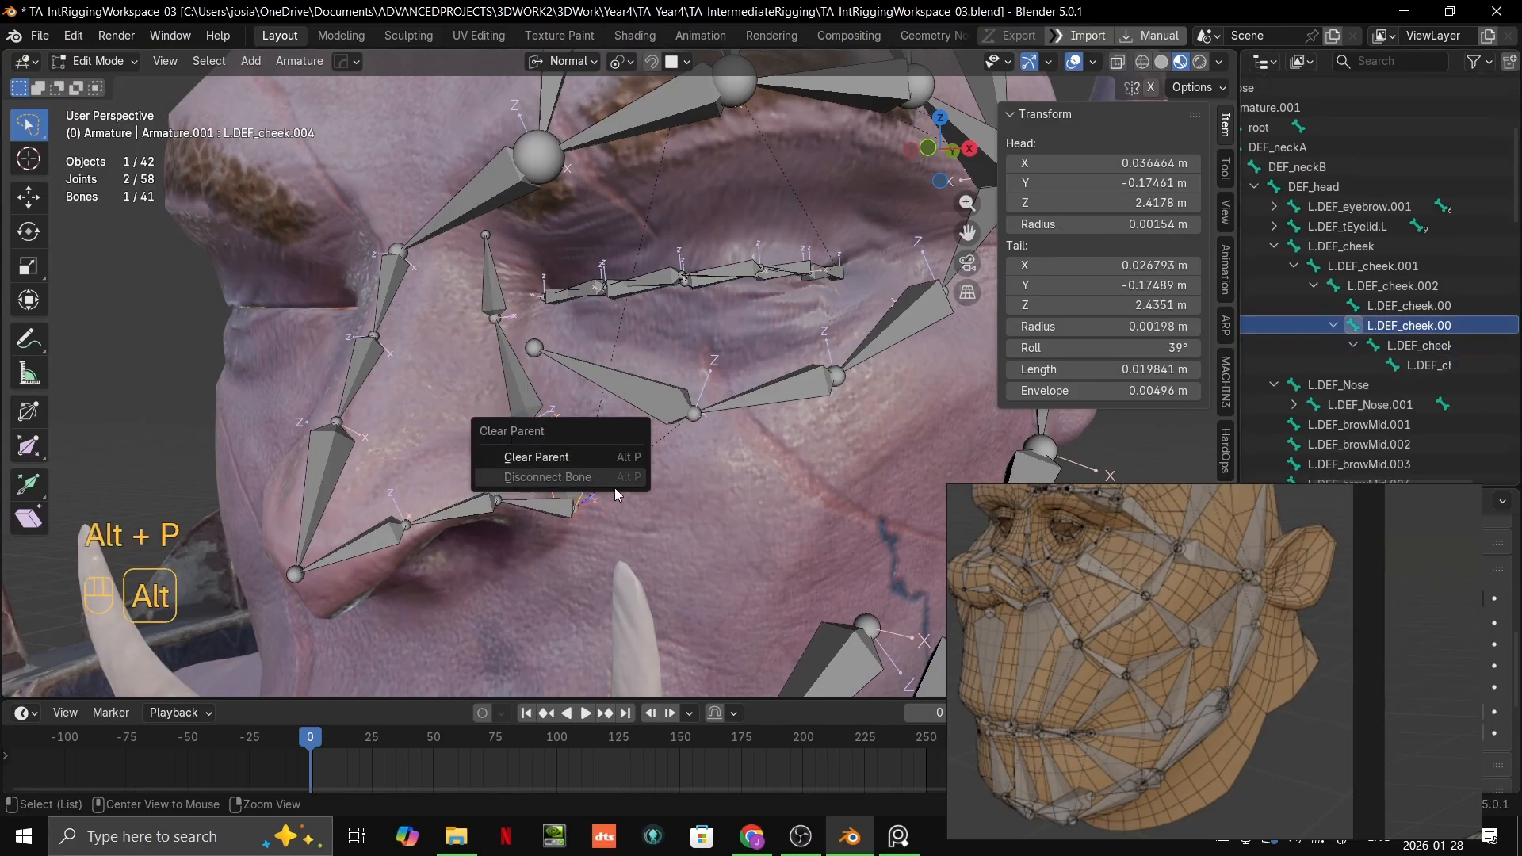
left_click(585, 459)
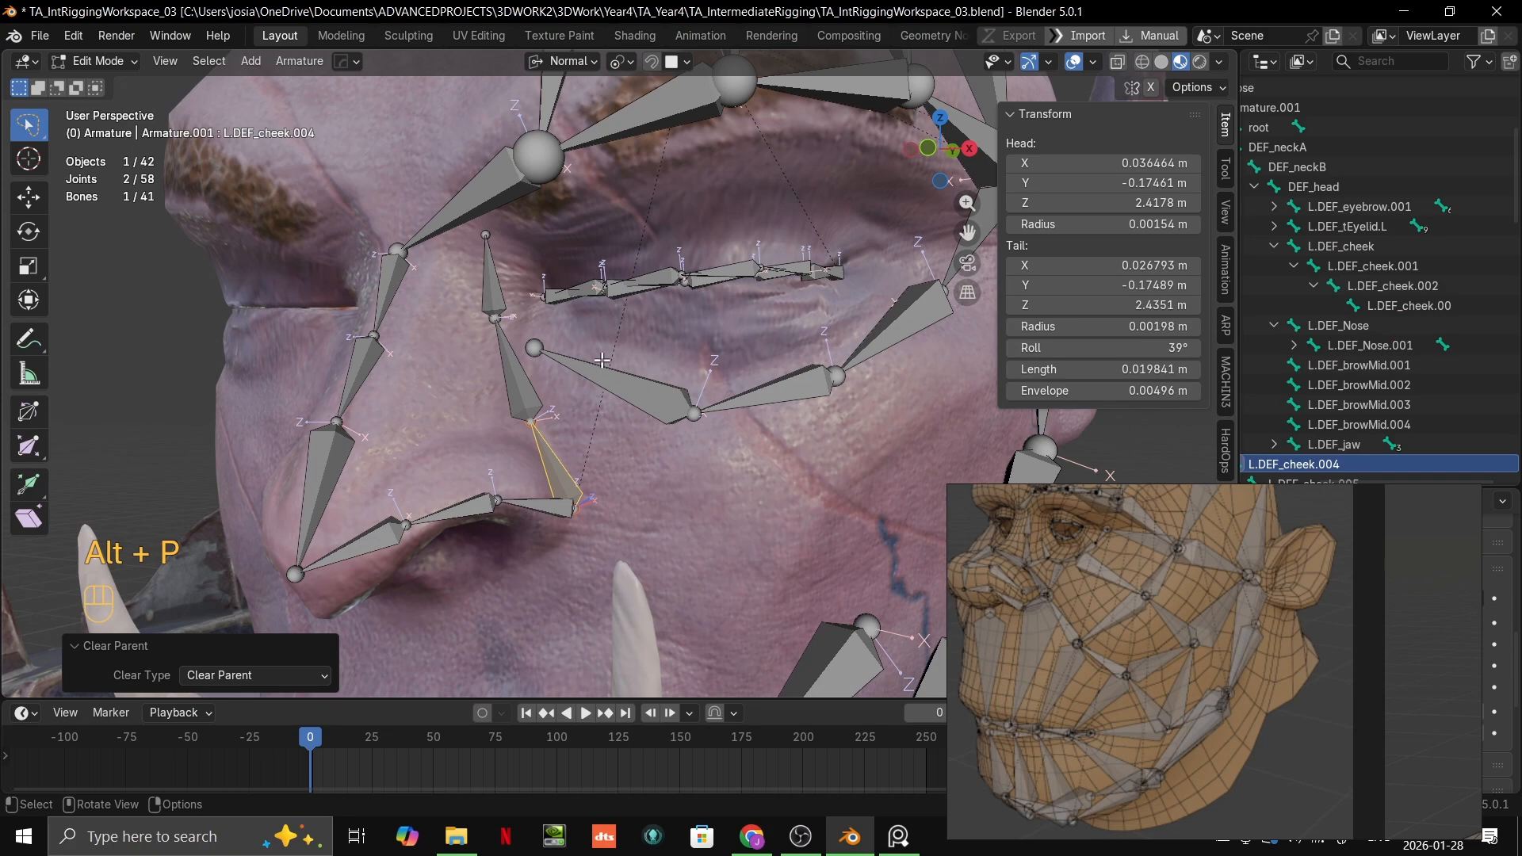
Step: Batch rename the selected bones L.DEF_cheek.004, L.DEF_cheek.005 and L.DEF_cheek.006, replacing "cheek" with "noseSide"
middle_click_drag(1332, 310, 1381, 294)
scroll(1371, 365, "down", 4)
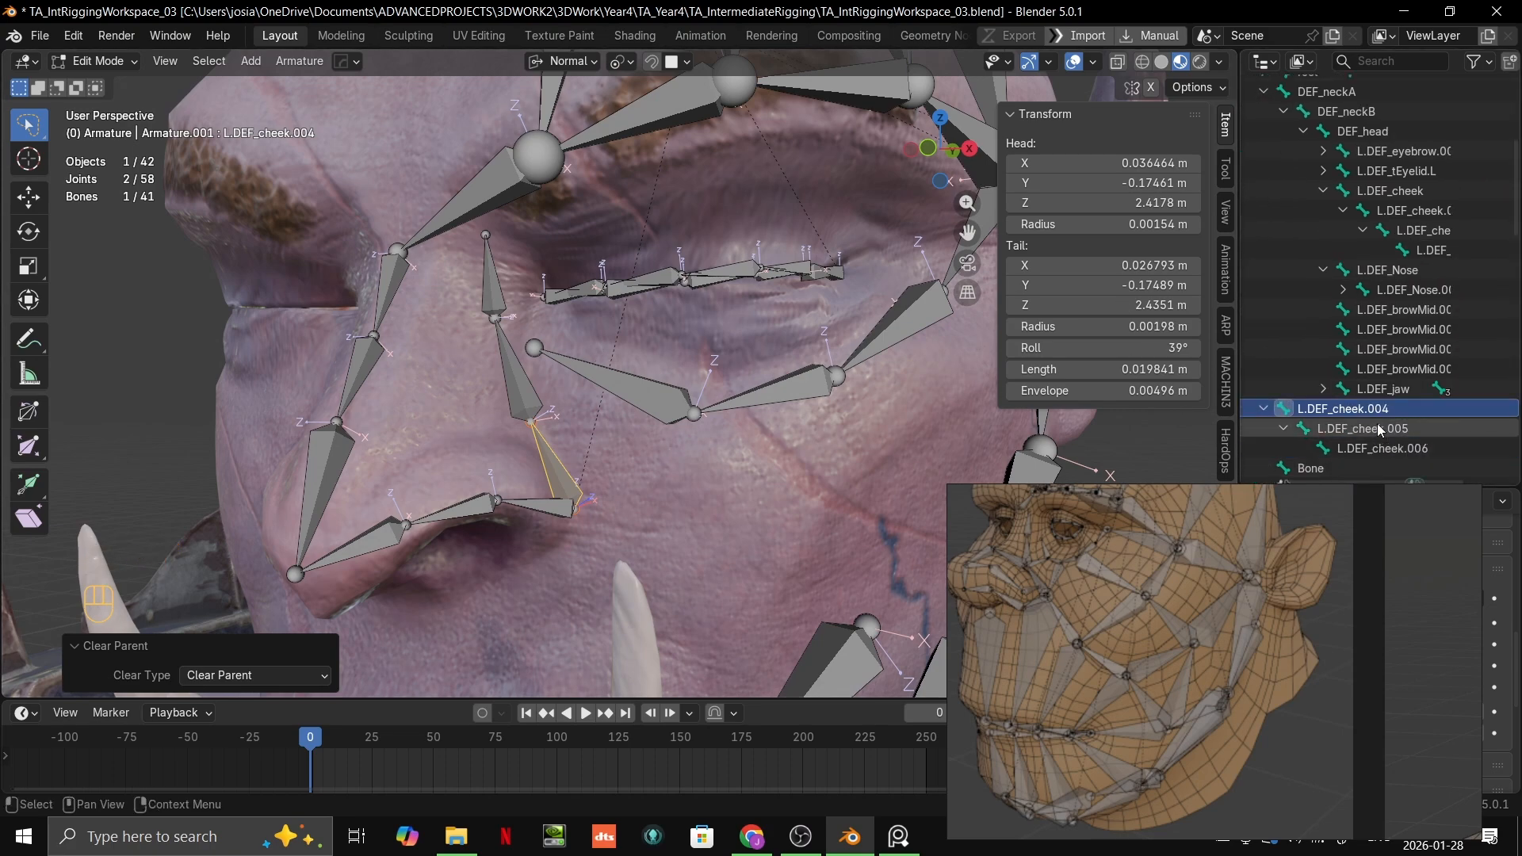
left_click(1375, 389, "ctrl")
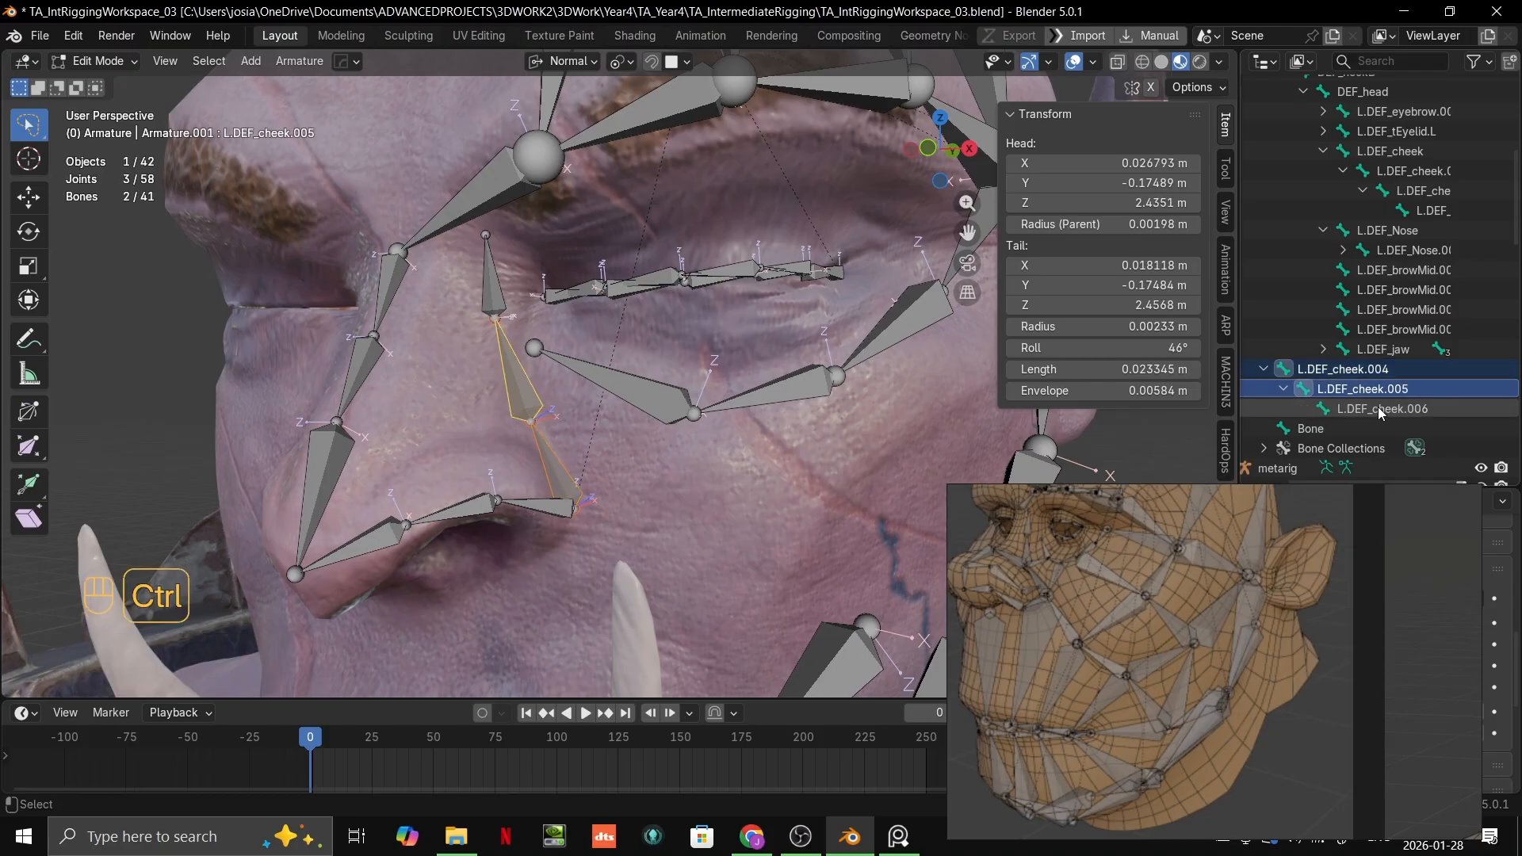
left_click(1380, 408, "ctrl")
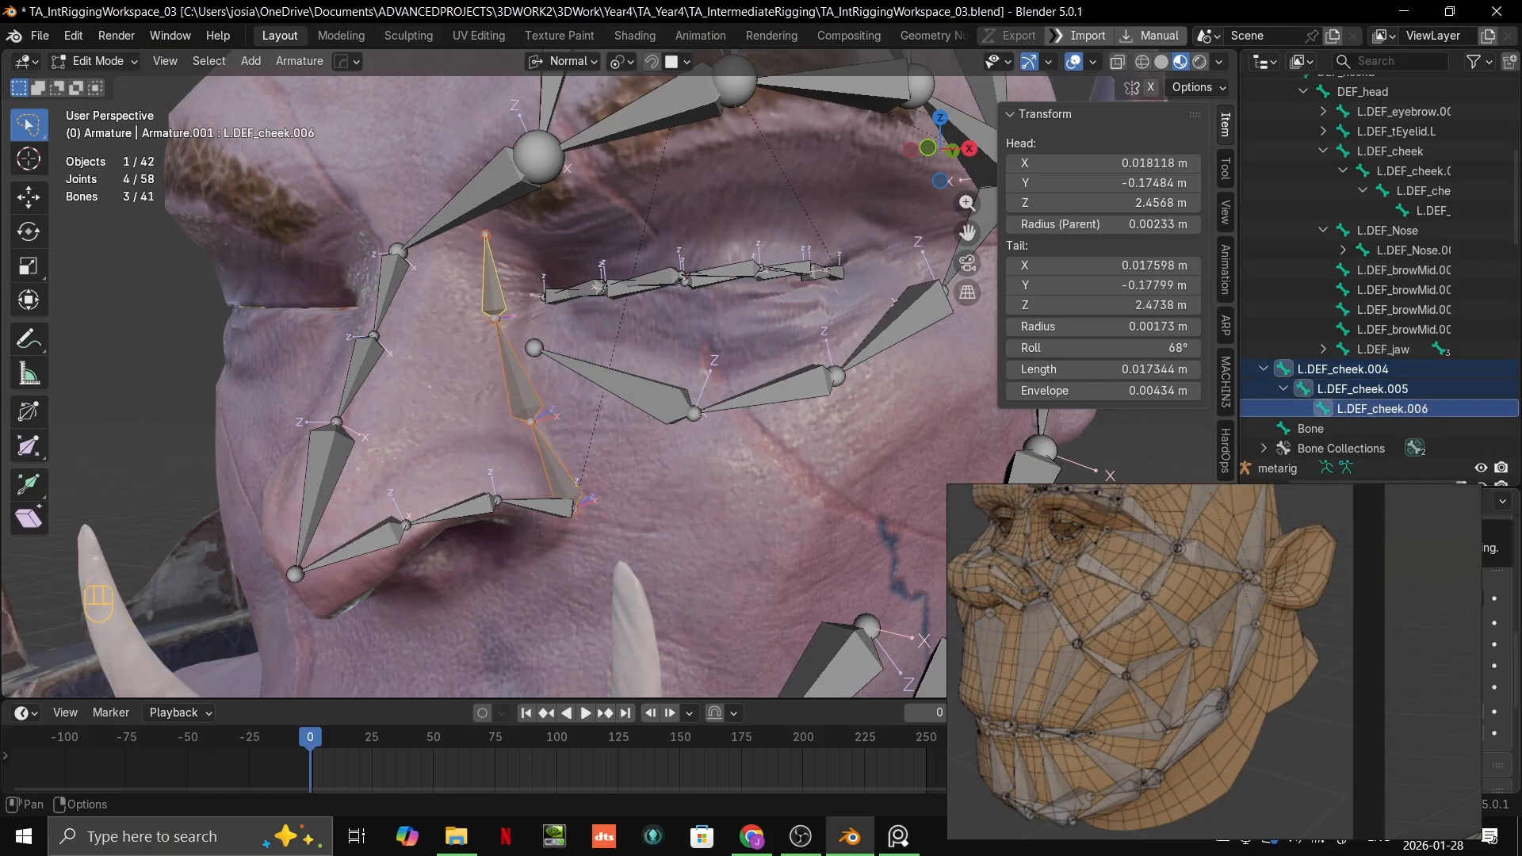
key("ctrl+F2")
right_click_drag(1375, 664, 752, 667)
left_click(1251, 554)
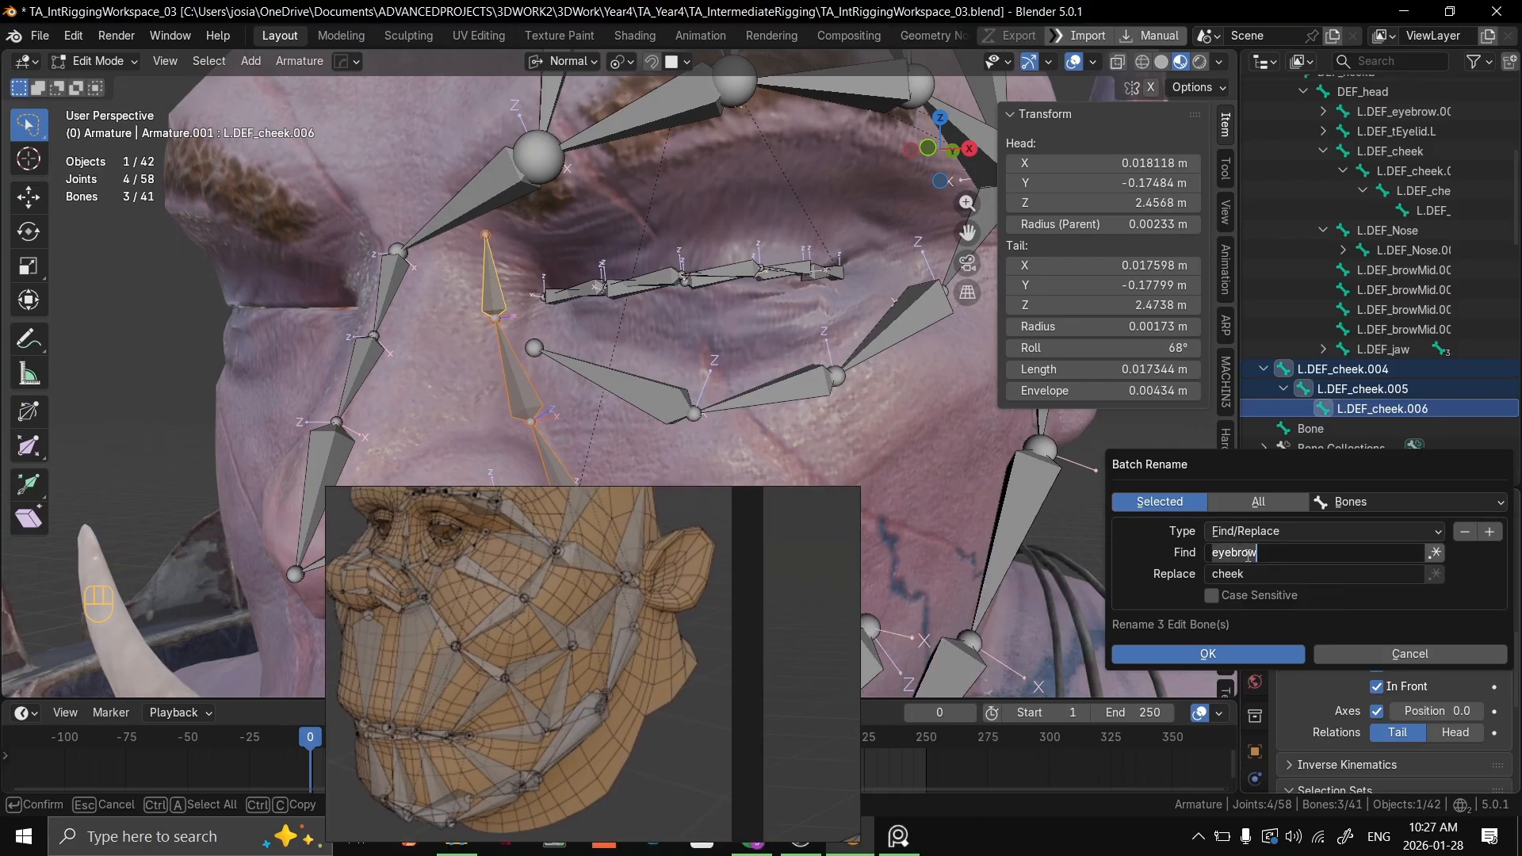
type("cy")
type("eek")
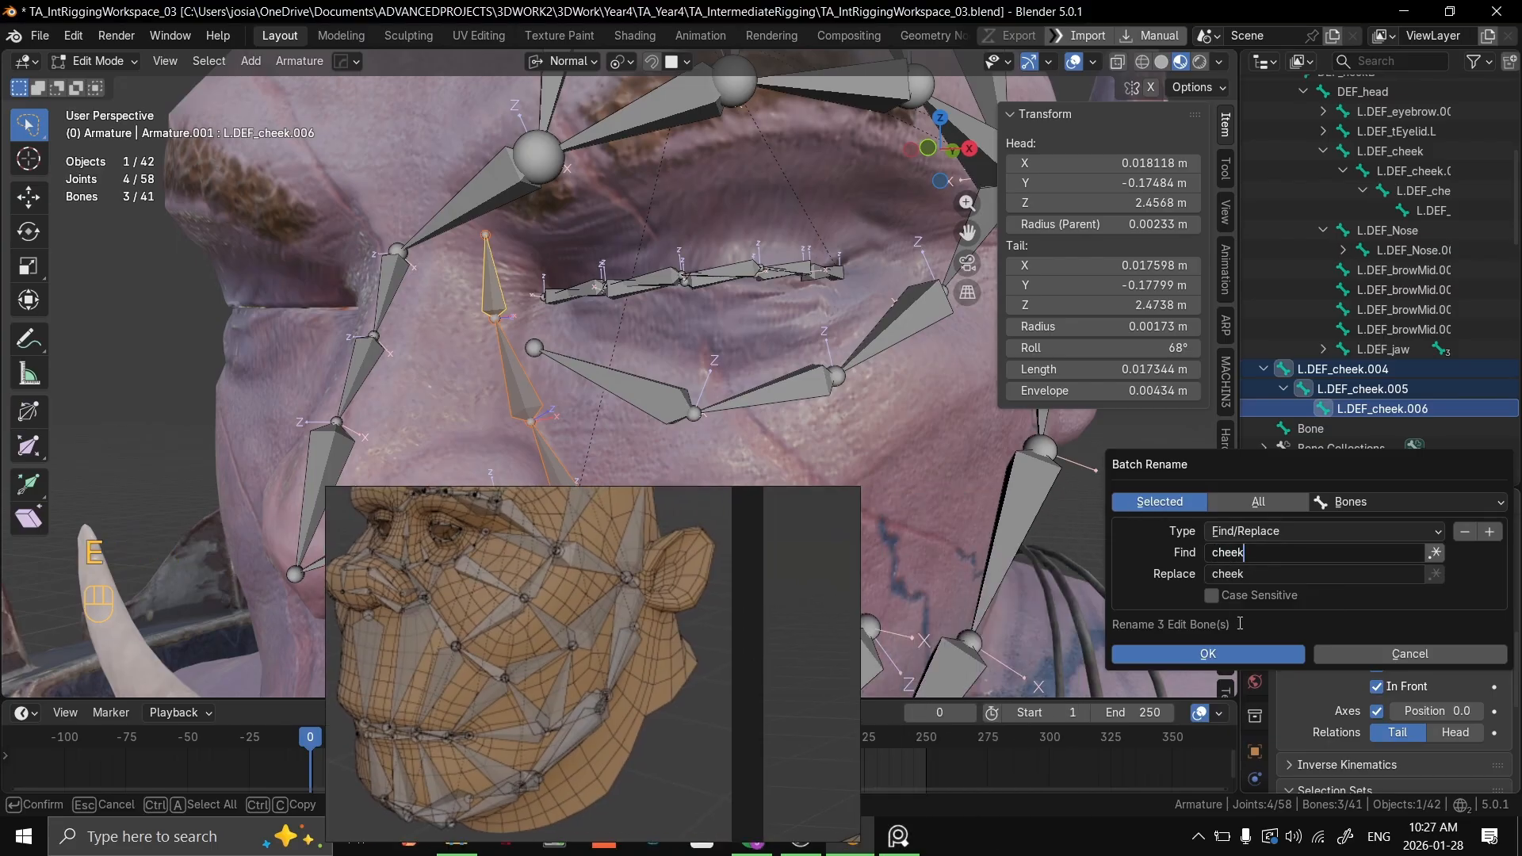
left_click(1258, 577)
type("nose")
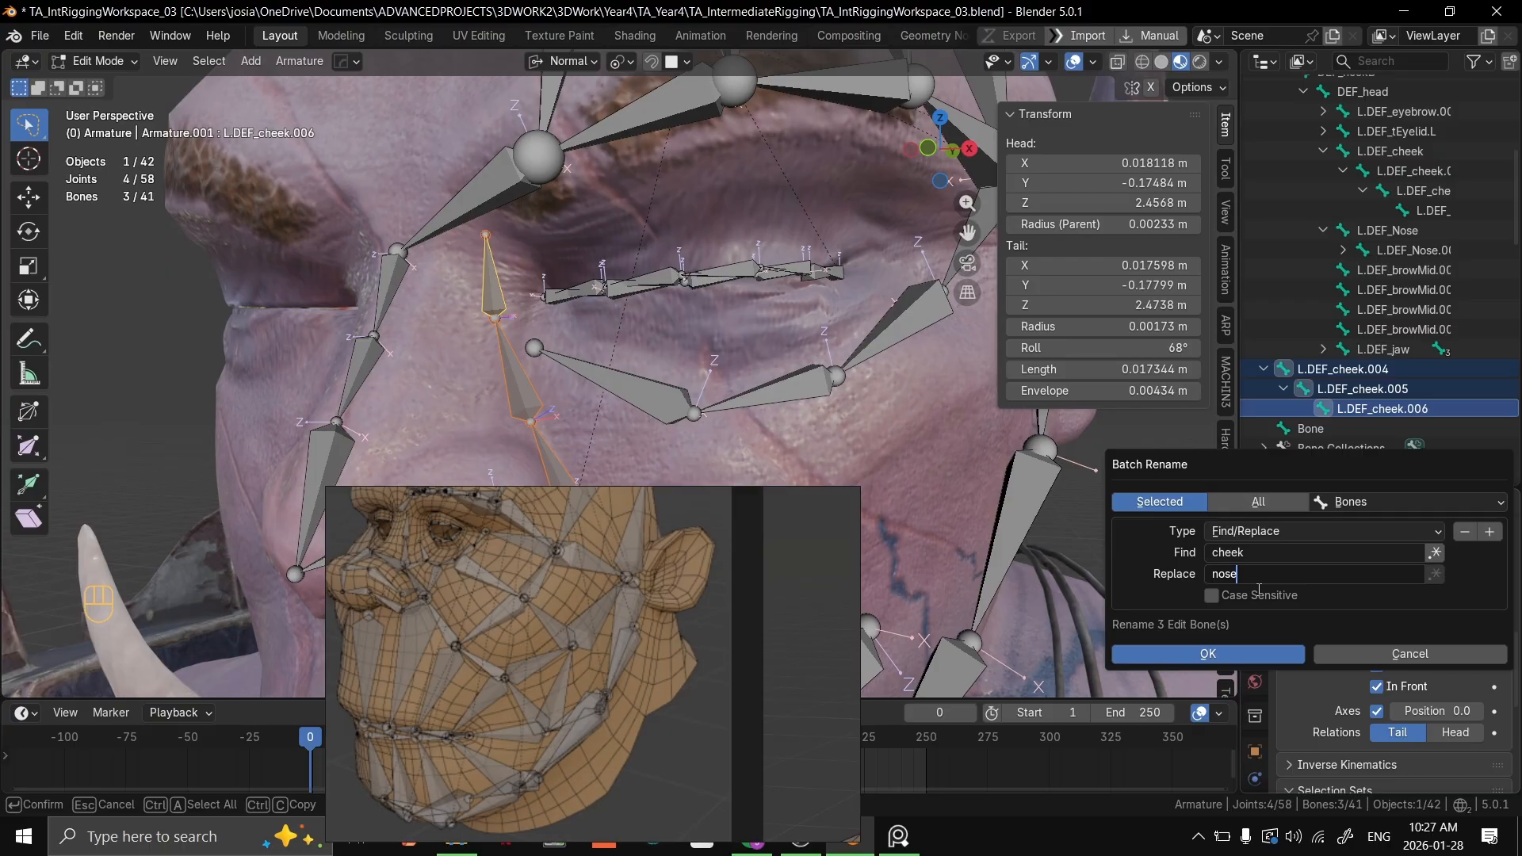
type("Side")
key("Return")
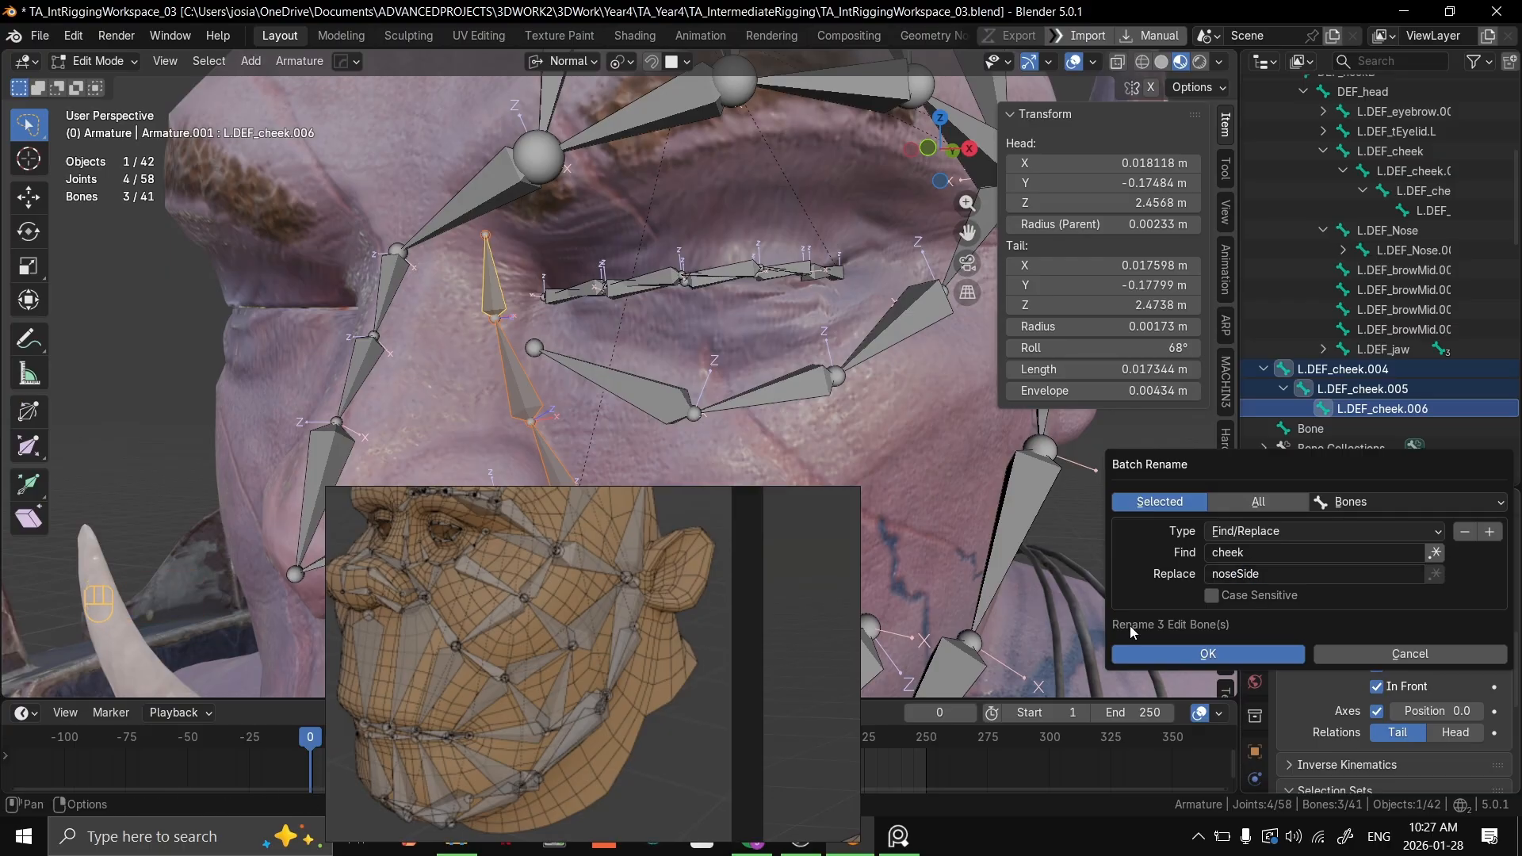
left_click(1253, 658)
Step: Rename the chain's root bone L.DEF_noseSide.004 as L.DEF_noseSide
left_click(1393, 369)
scroll(1397, 380, "down", 3)
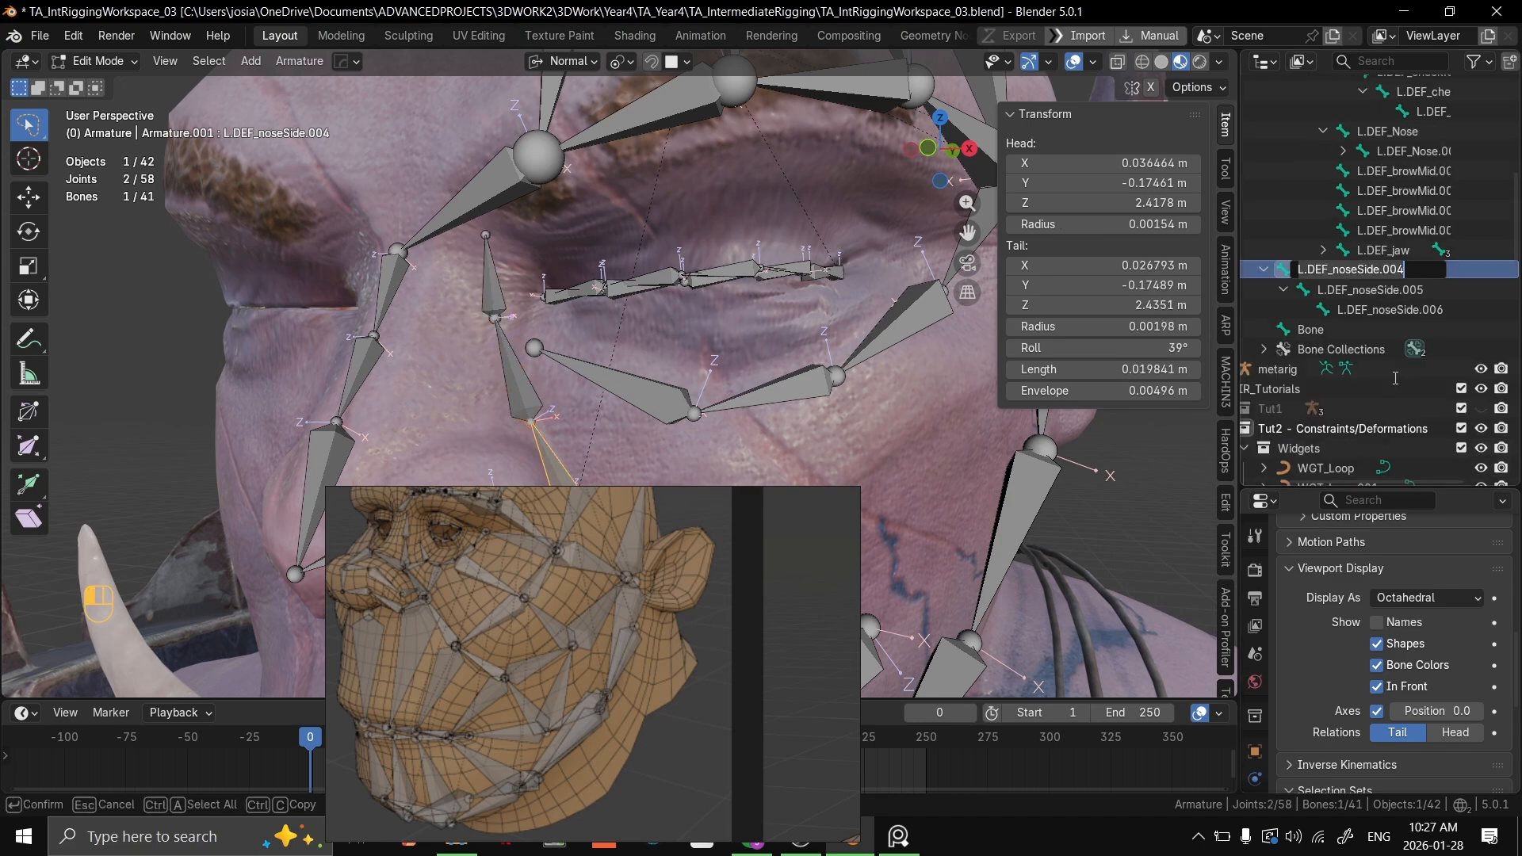
double_click(1411, 271)
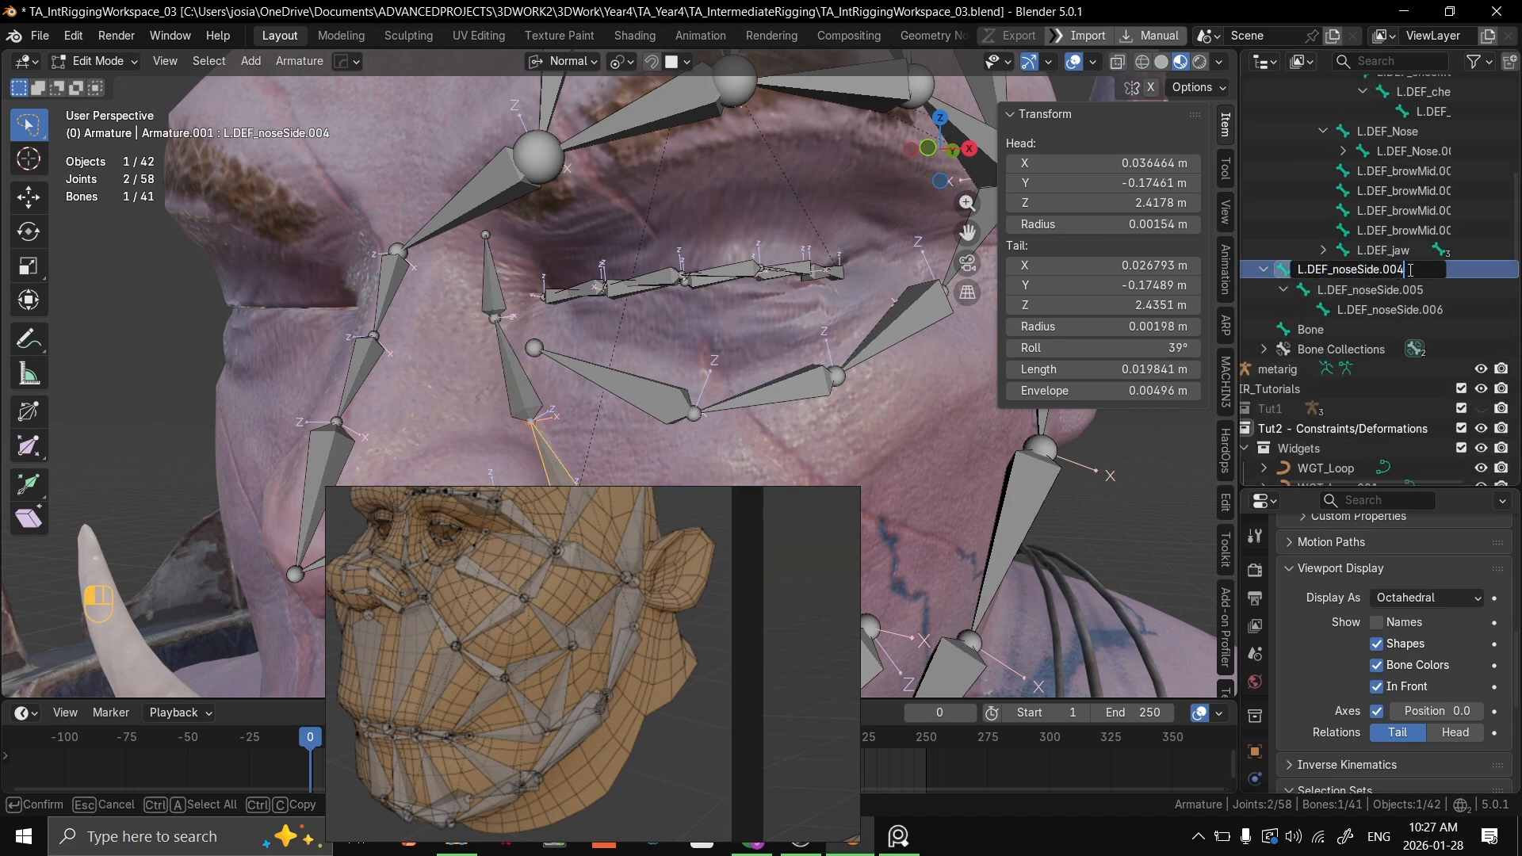
key("BackSpace")
key("BackSpace")
key("BackSpace")
Step: Remove the numeric suffixes from the names of L.DEF_noseSide.005 and L.DEF_noseSide.006 so the chain renumbers in order
key("BackSpace")
key("Return")
double_click(1411, 289)
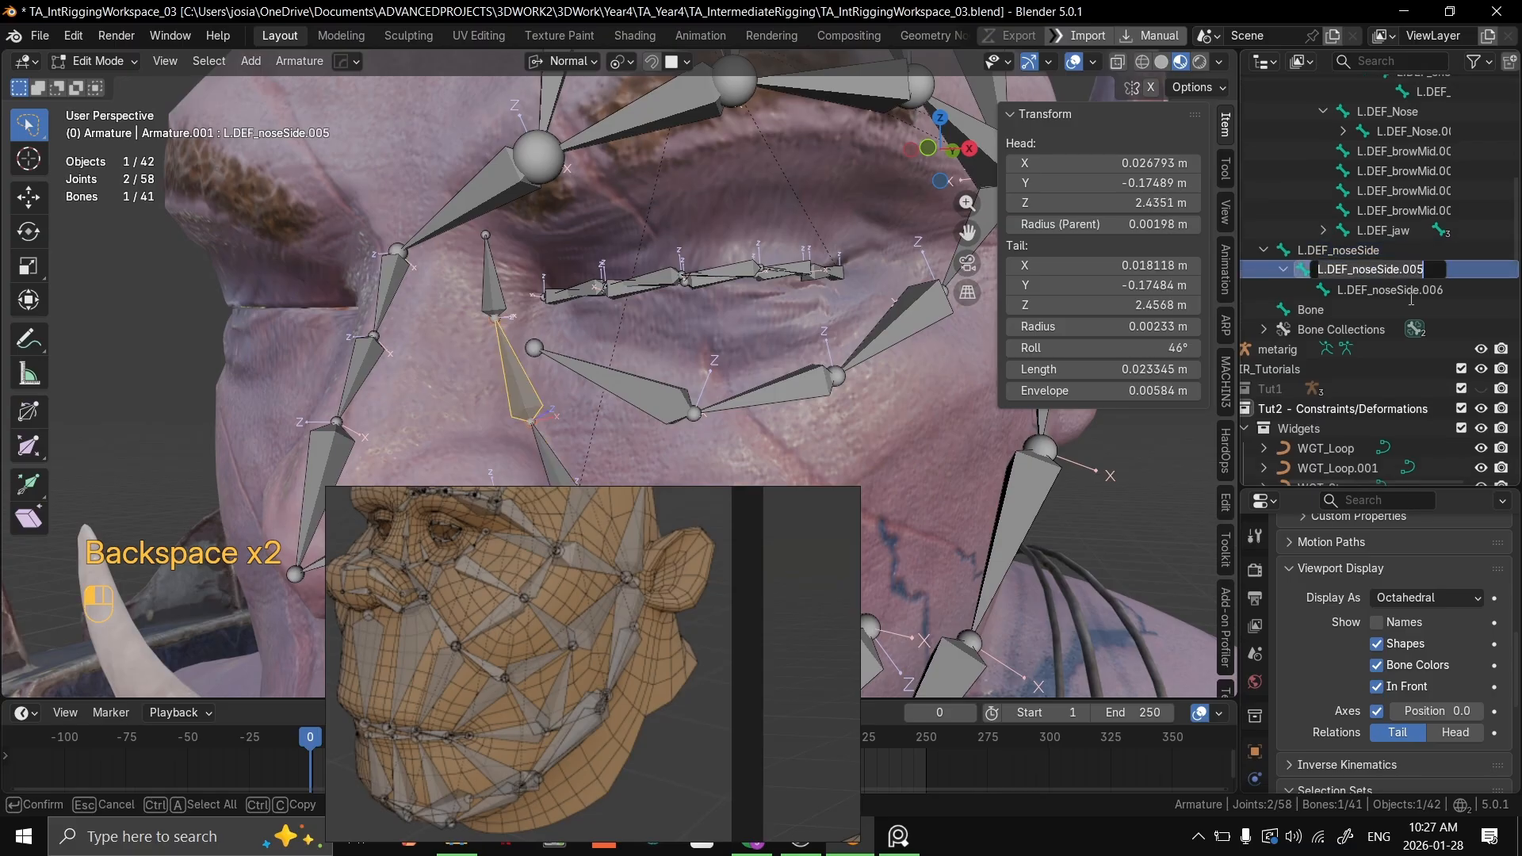
key("BackSpace")
key("BackSpace")
key("BackSpace")
key("BackSpace")
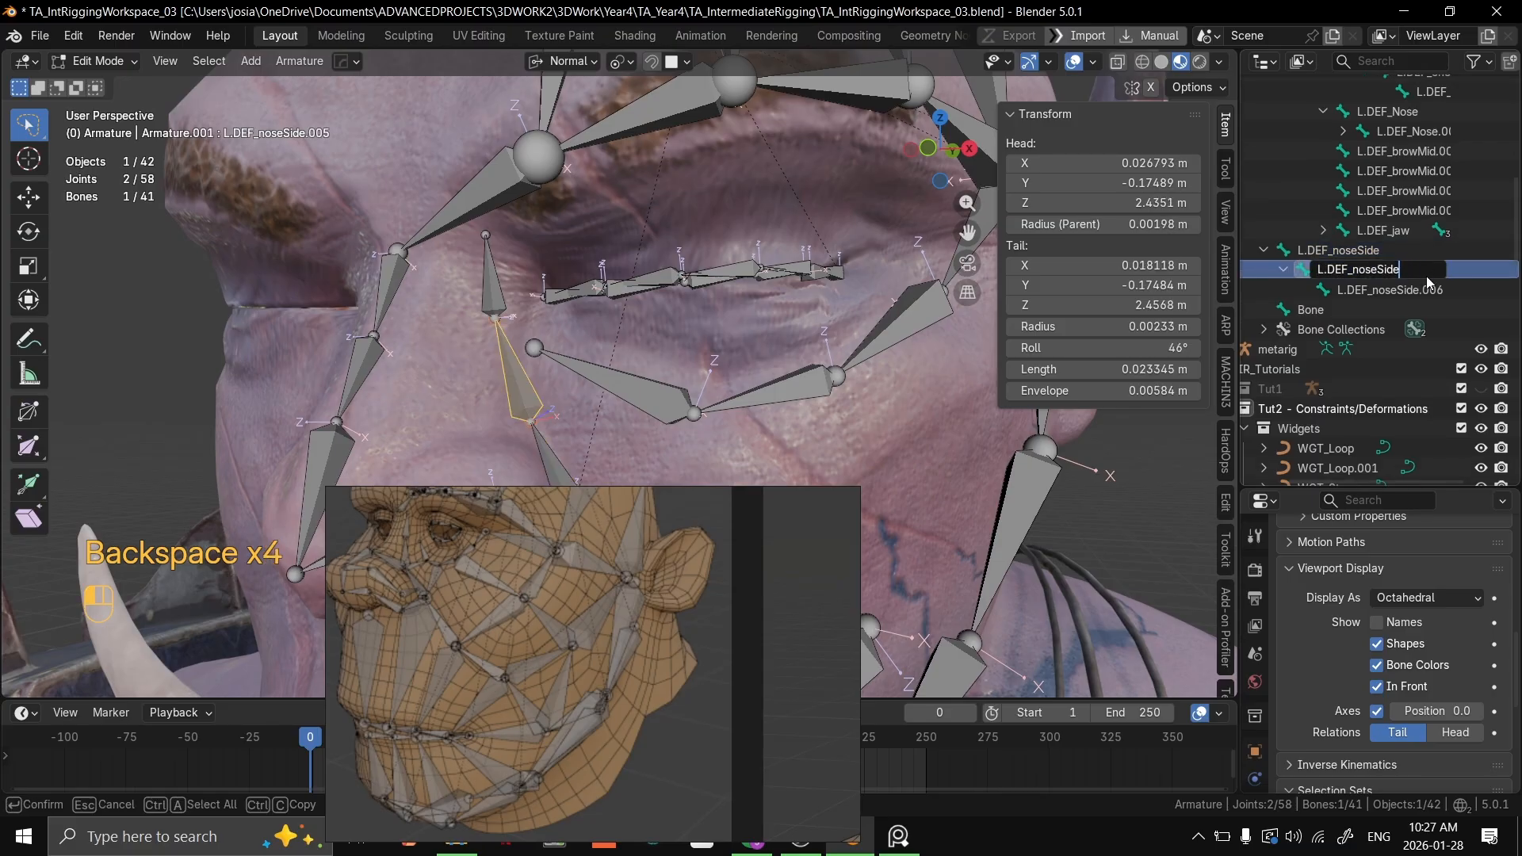
key("Return")
double_click(1431, 271)
left_click(1442, 270)
key("BackSpace")
key("BackSpace")
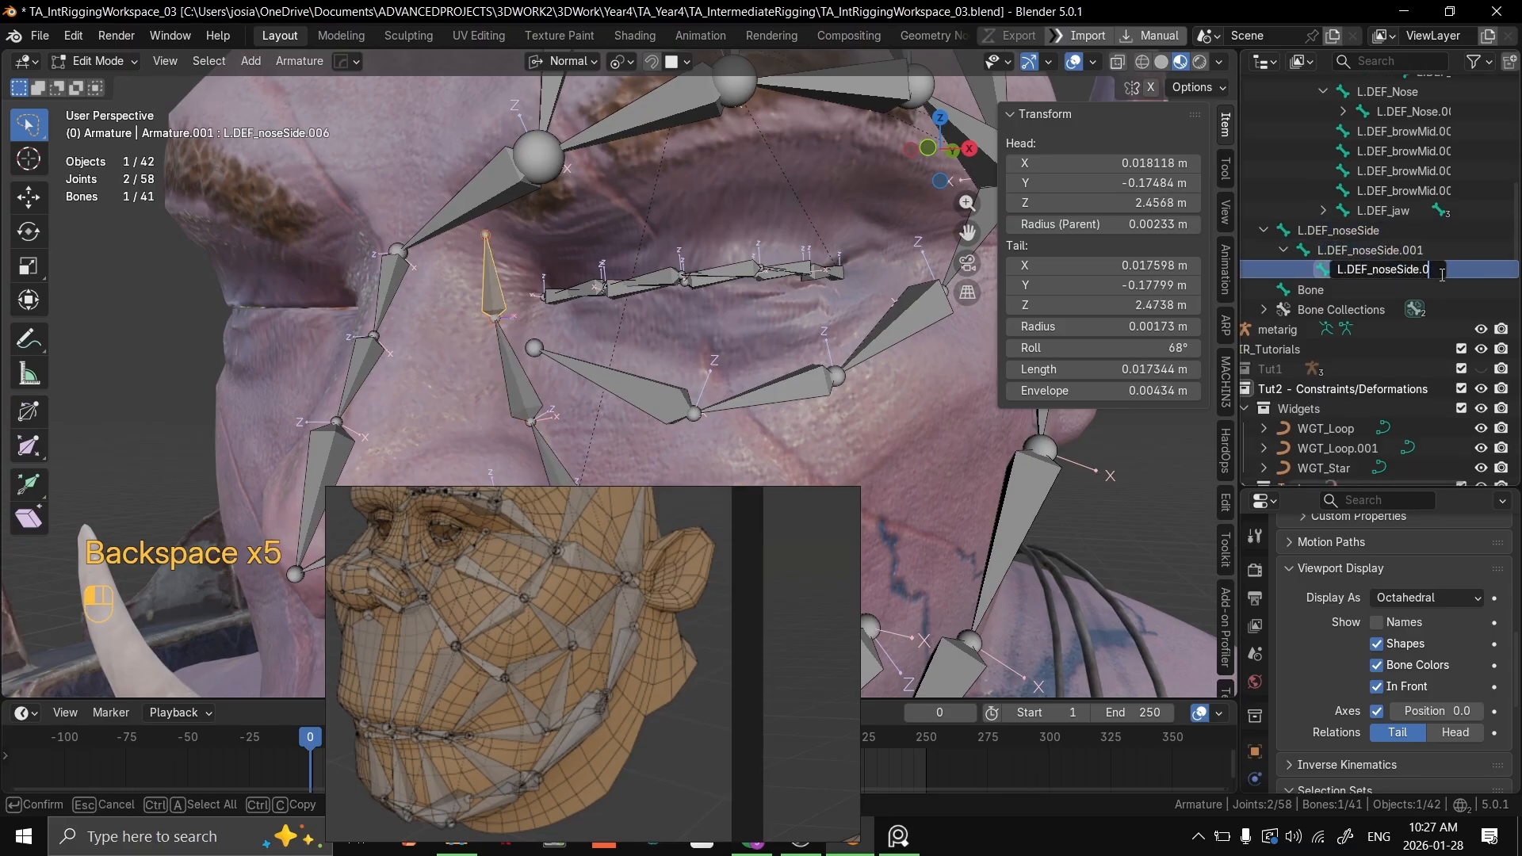
key("BackSpace")
key("BackSpace")
key("Return")
Step: Select the L.DEF_cheek.003 bone under the eye and move the reference board away from the face
scroll(1411, 317, "up", 5)
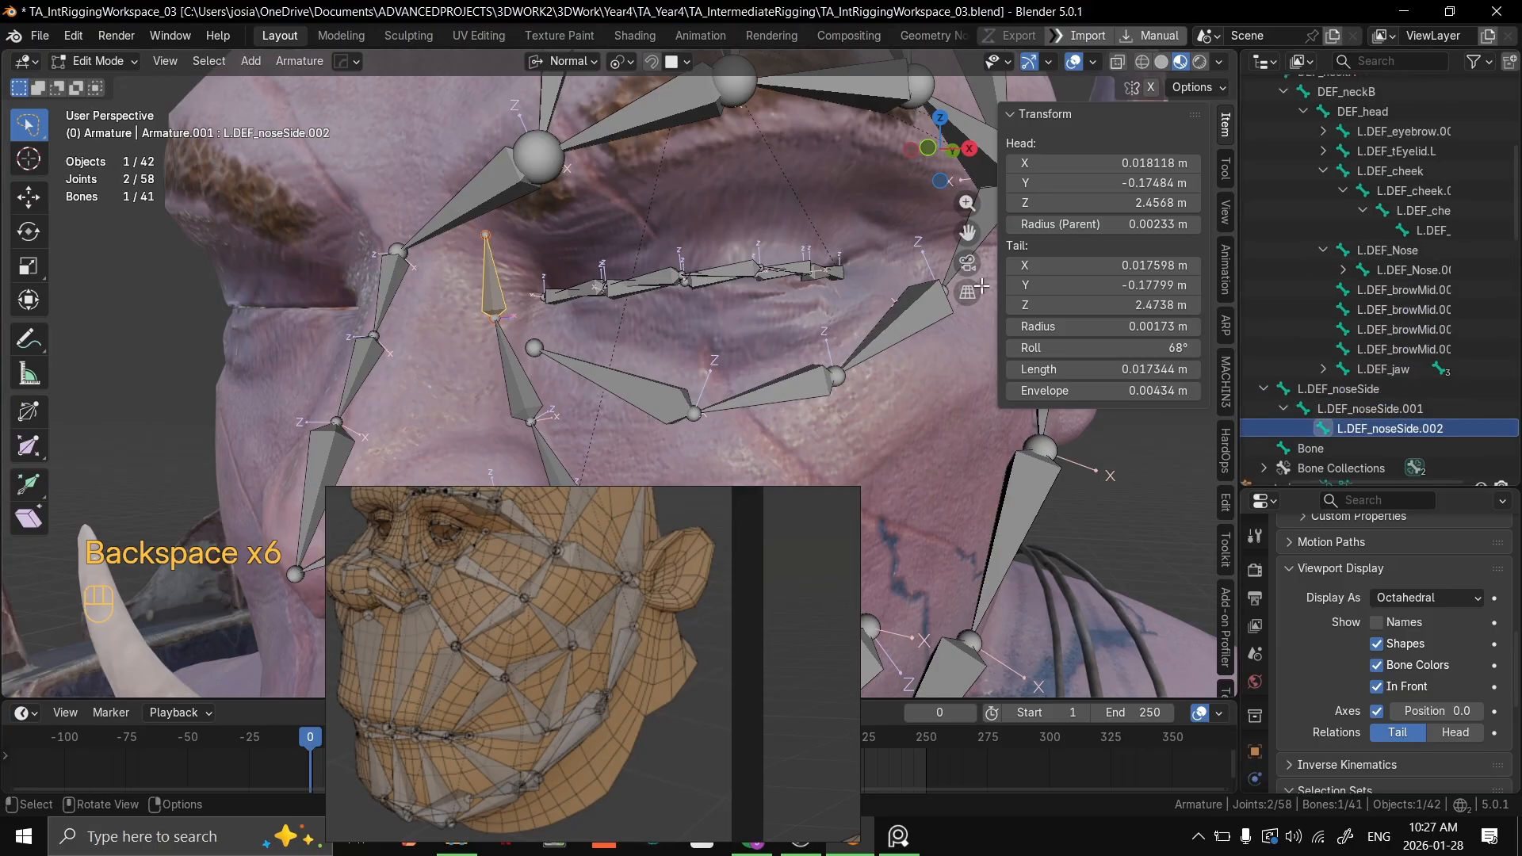
left_click(1435, 230)
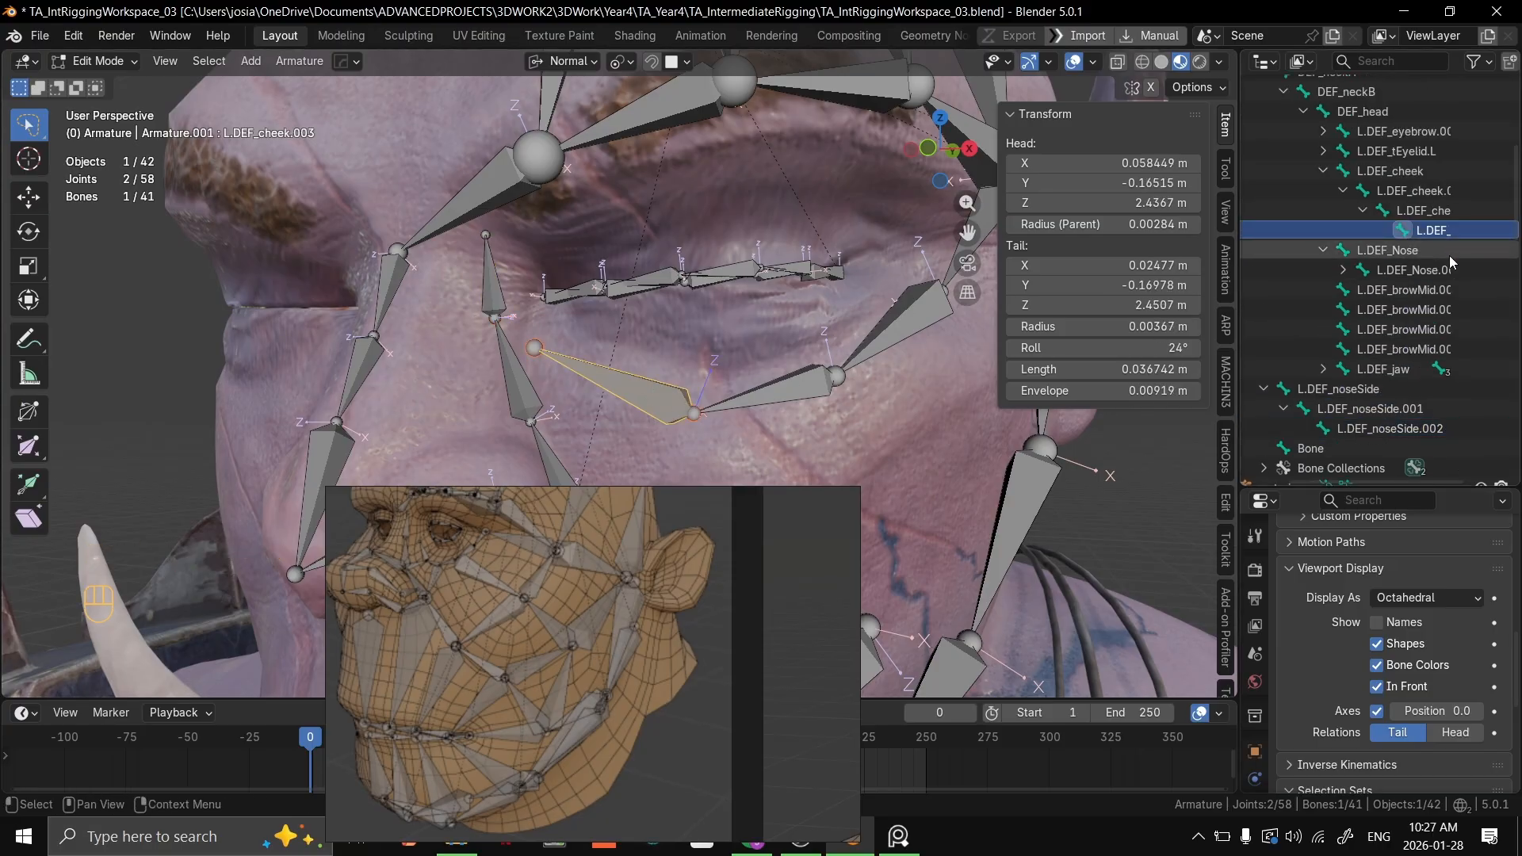
middle_click_drag(1370, 221, 1296, 266)
right_click_drag(560, 609, 1281, 855)
middle_click_drag(582, 401, 553, 409)
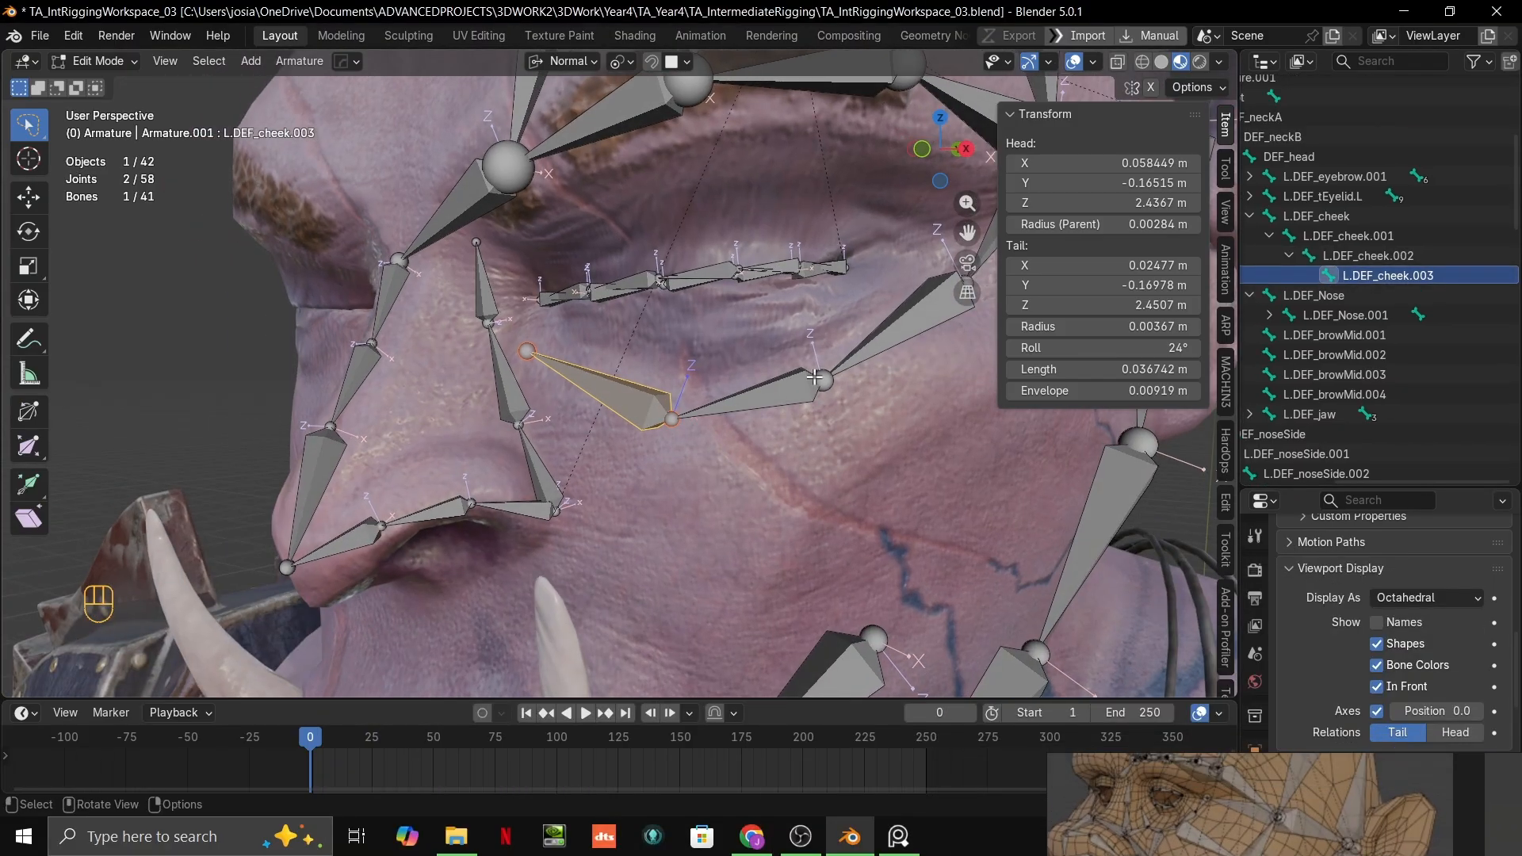
Step: Select the four under-eye bones from L.DEF_cheek through L.DEF_cheek.003 and start a batch rename on them
middle_click_drag(814, 378, 696, 406, "shift")
left_click(726, 389)
left_click(896, 241)
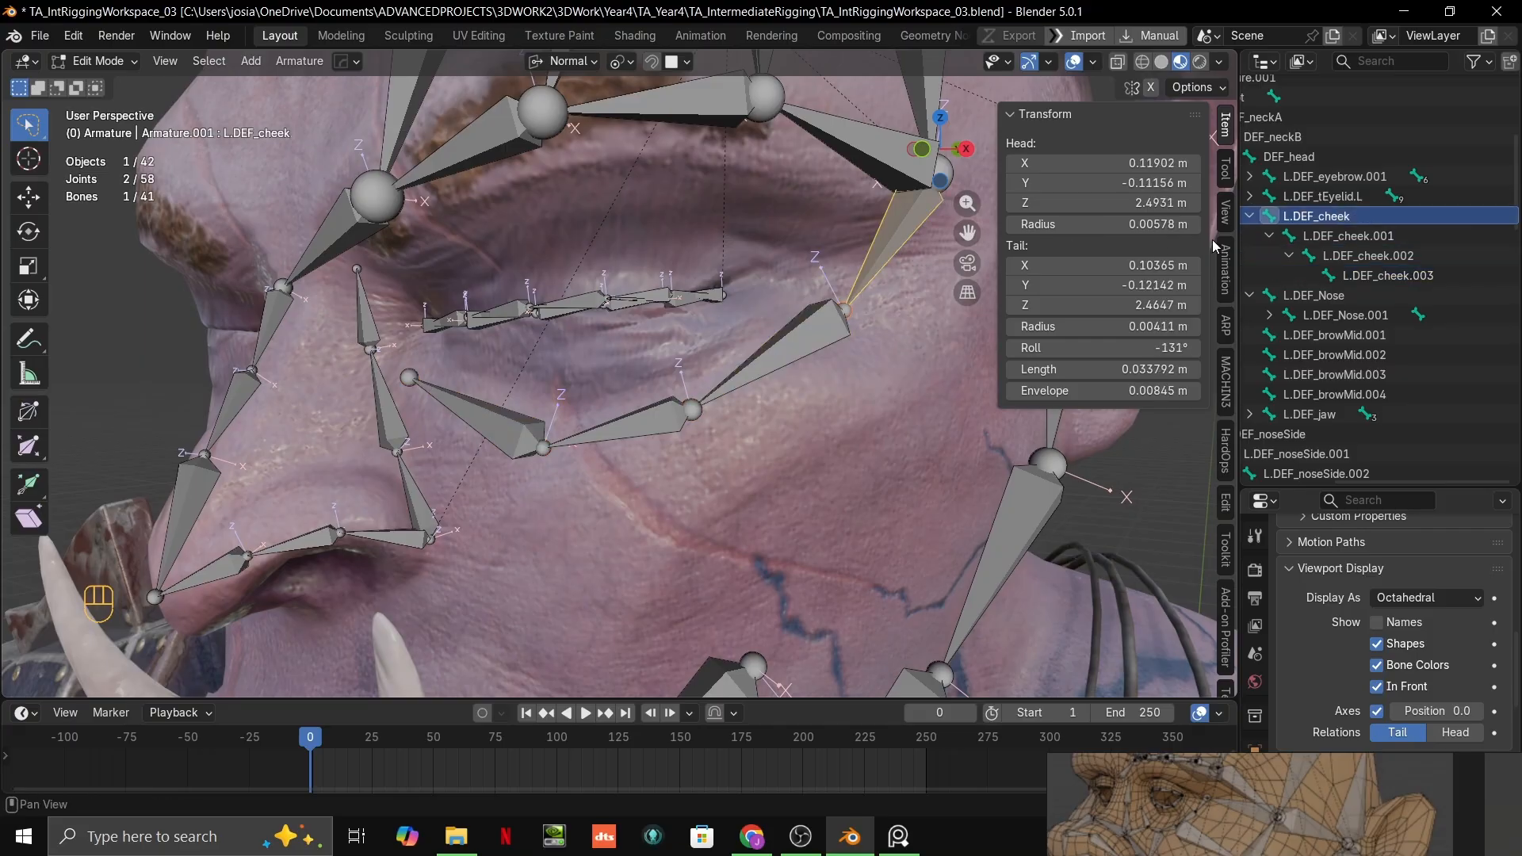
left_click(1409, 277, "ctrl")
left_click(1383, 258, "ctrl")
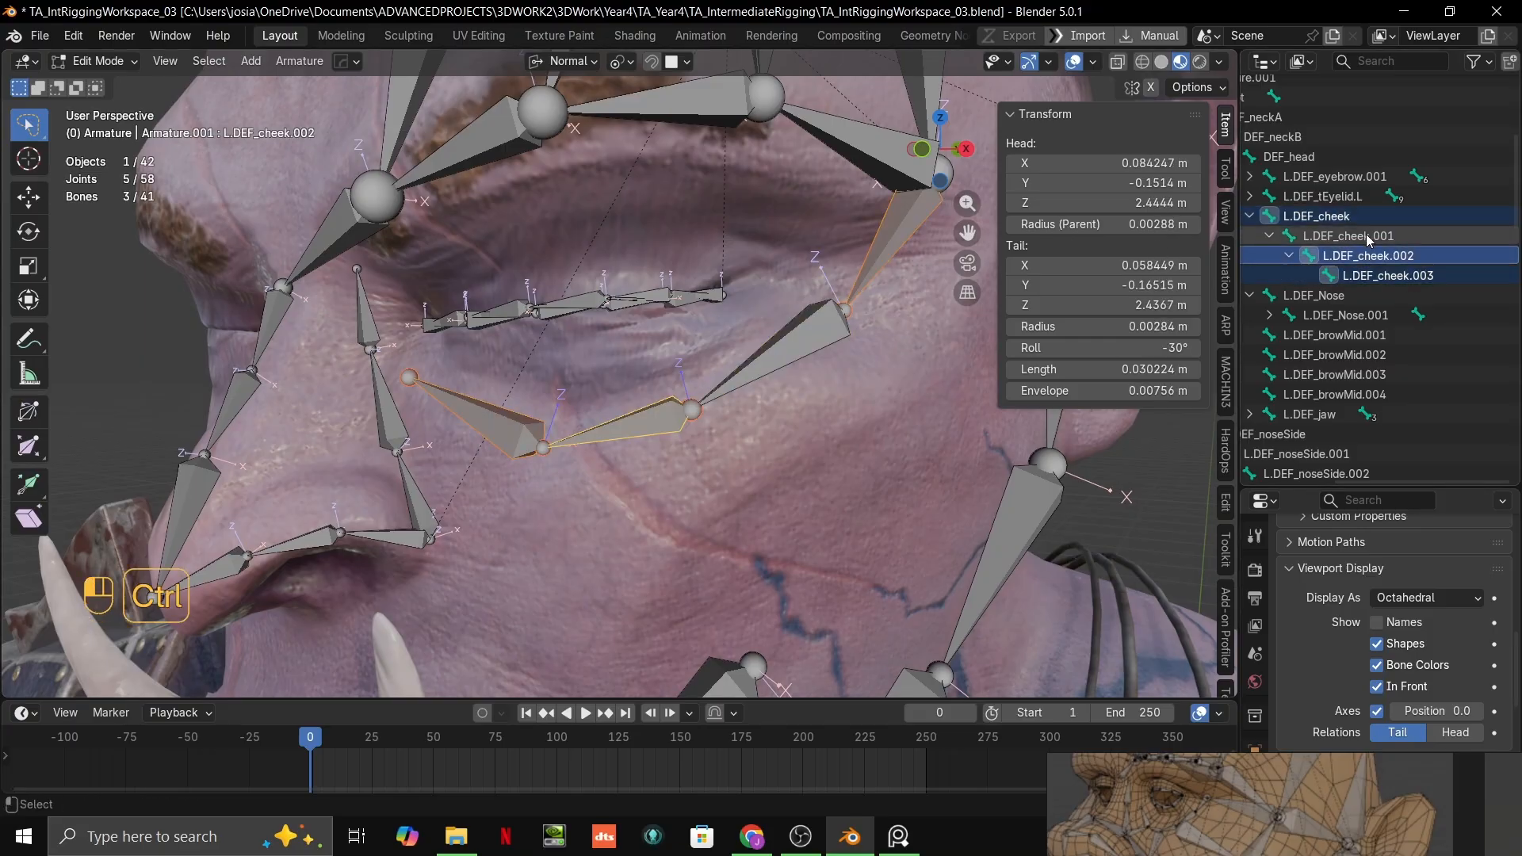
left_click(1367, 236, "ctrl")
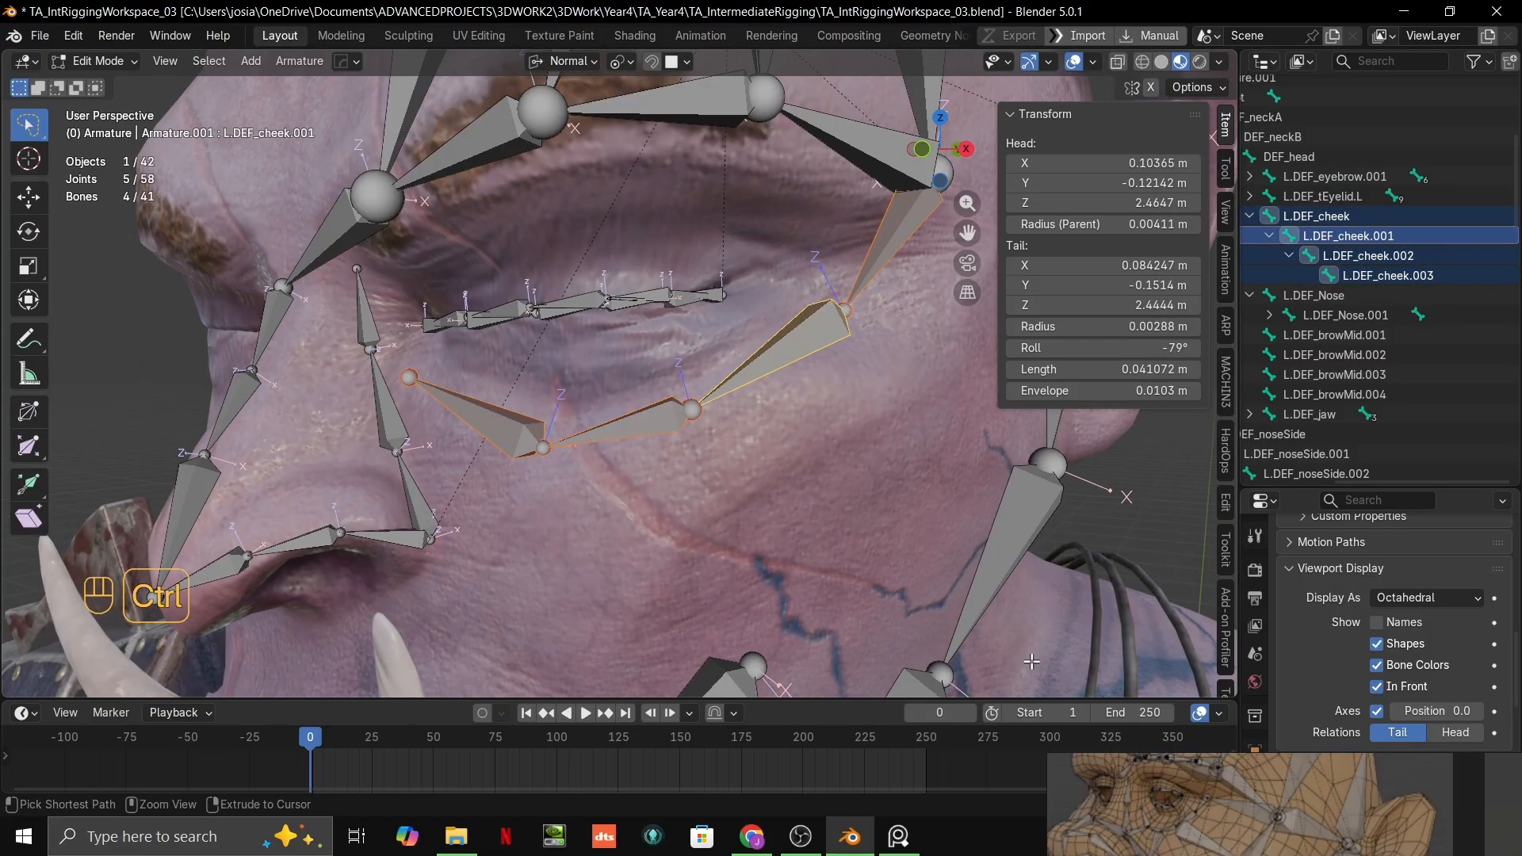
key("ctrl+F2")
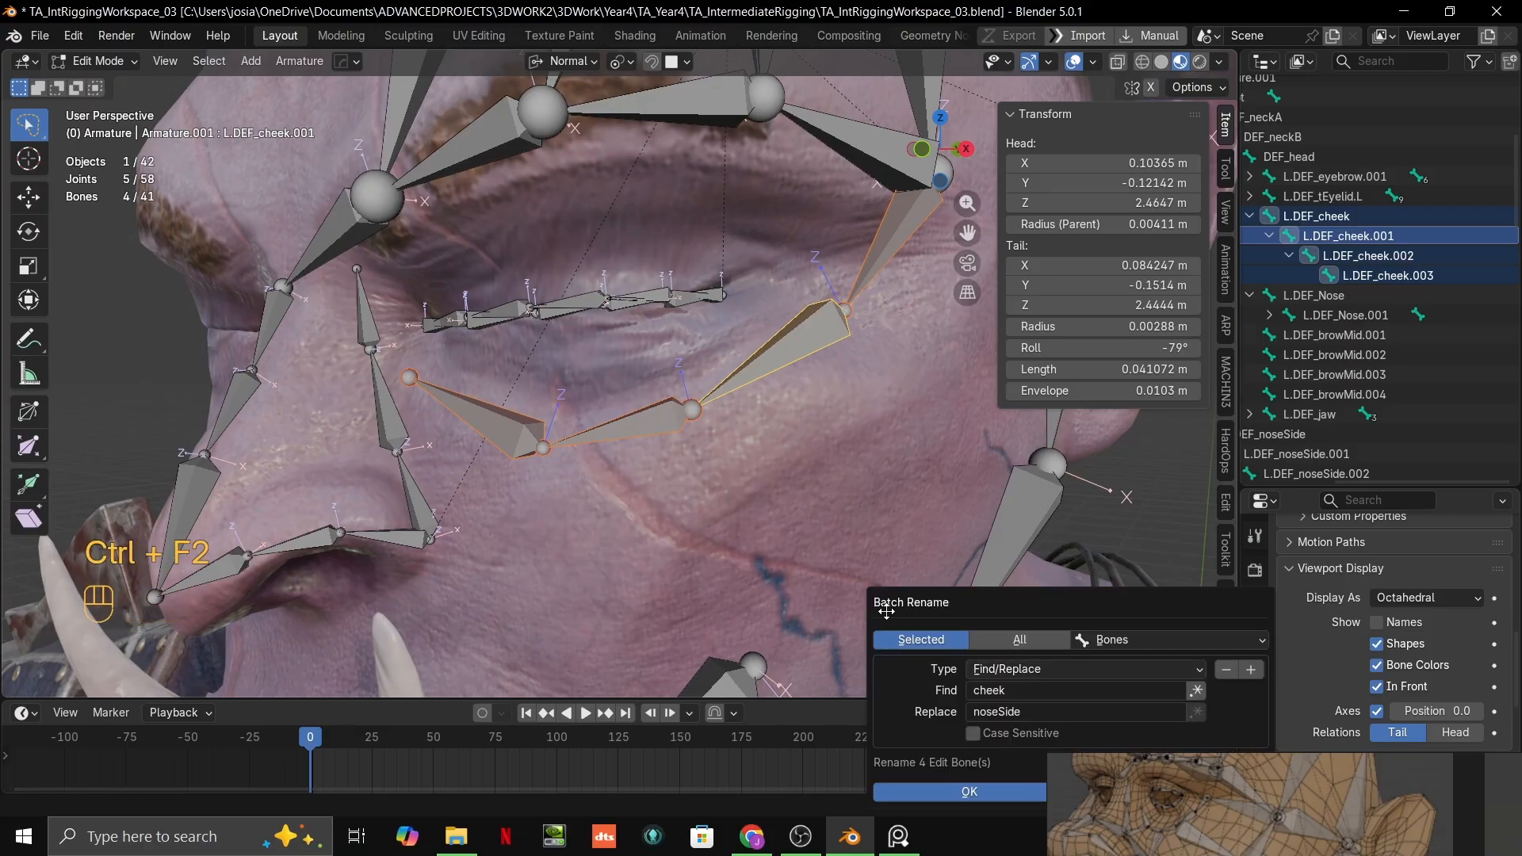
Step: Try eyeBag as the replacement for "cheek" in the batch rename of the four under-eye bones
left_click(1015, 711)
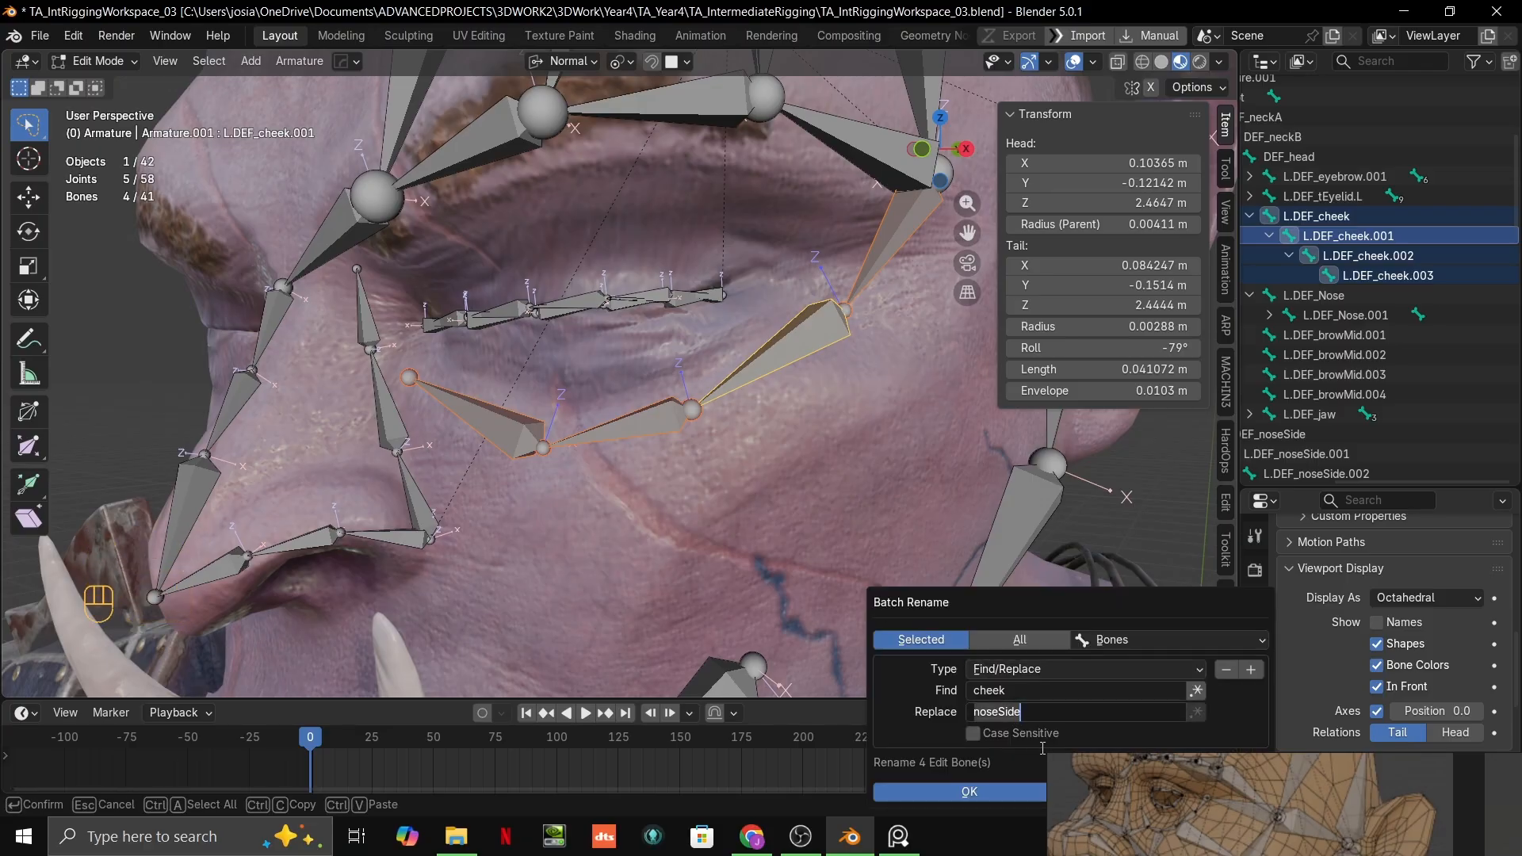
type("u")
type("tCheek")
left_click_drag(1022, 711, 961, 714)
type("eyeCheek")
left_click_drag(1046, 712, 995, 714)
type("Bag")
key("Return")
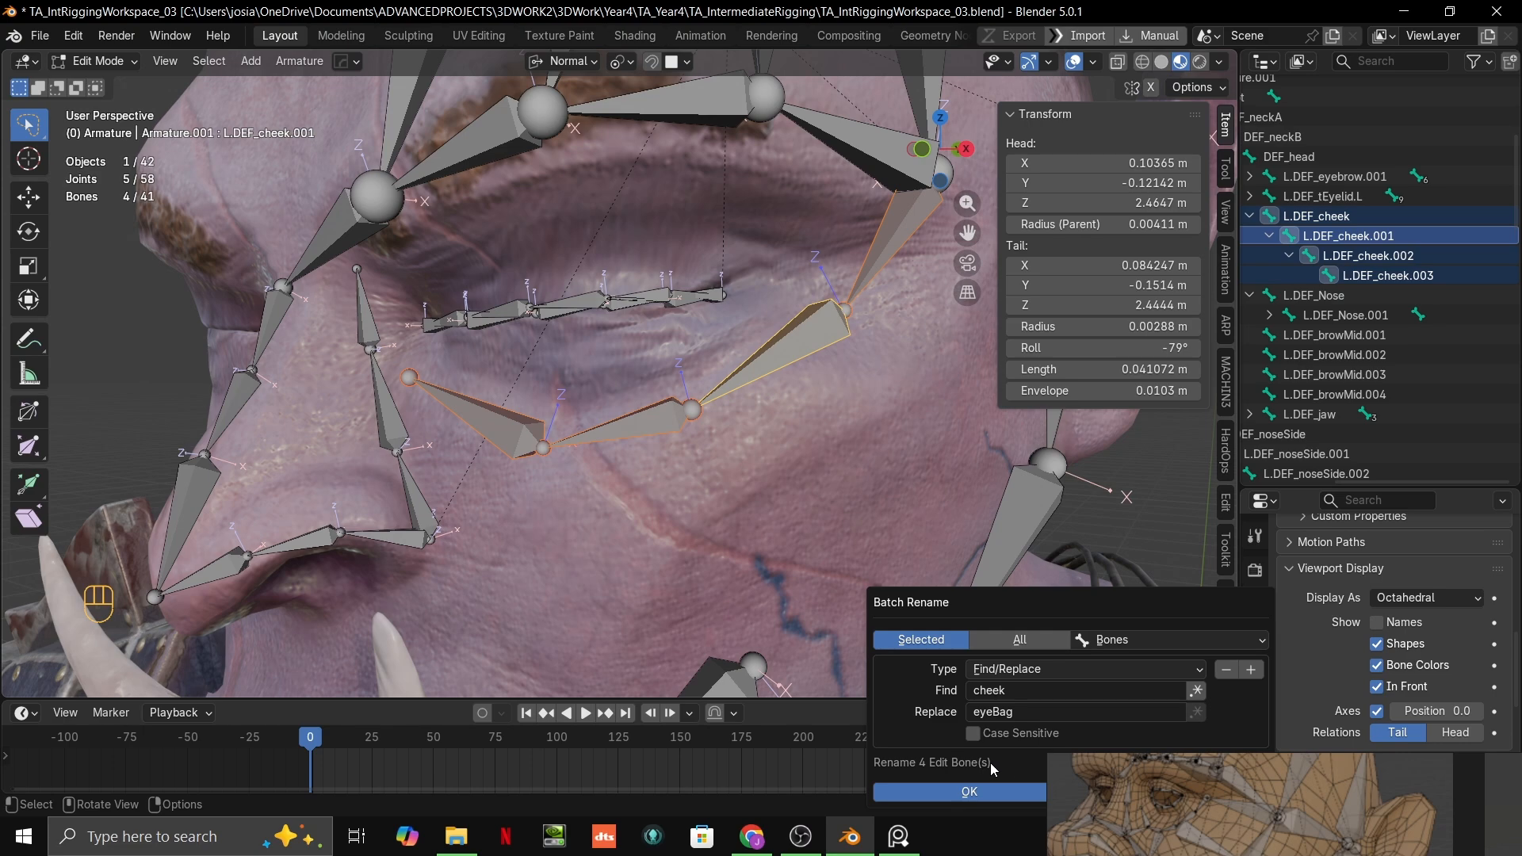
Step: Set the batch rename replacement for "cheek" to eyeOuter and apply it to the four selected bones
left_click(1030, 714)
left_click(1030, 713)
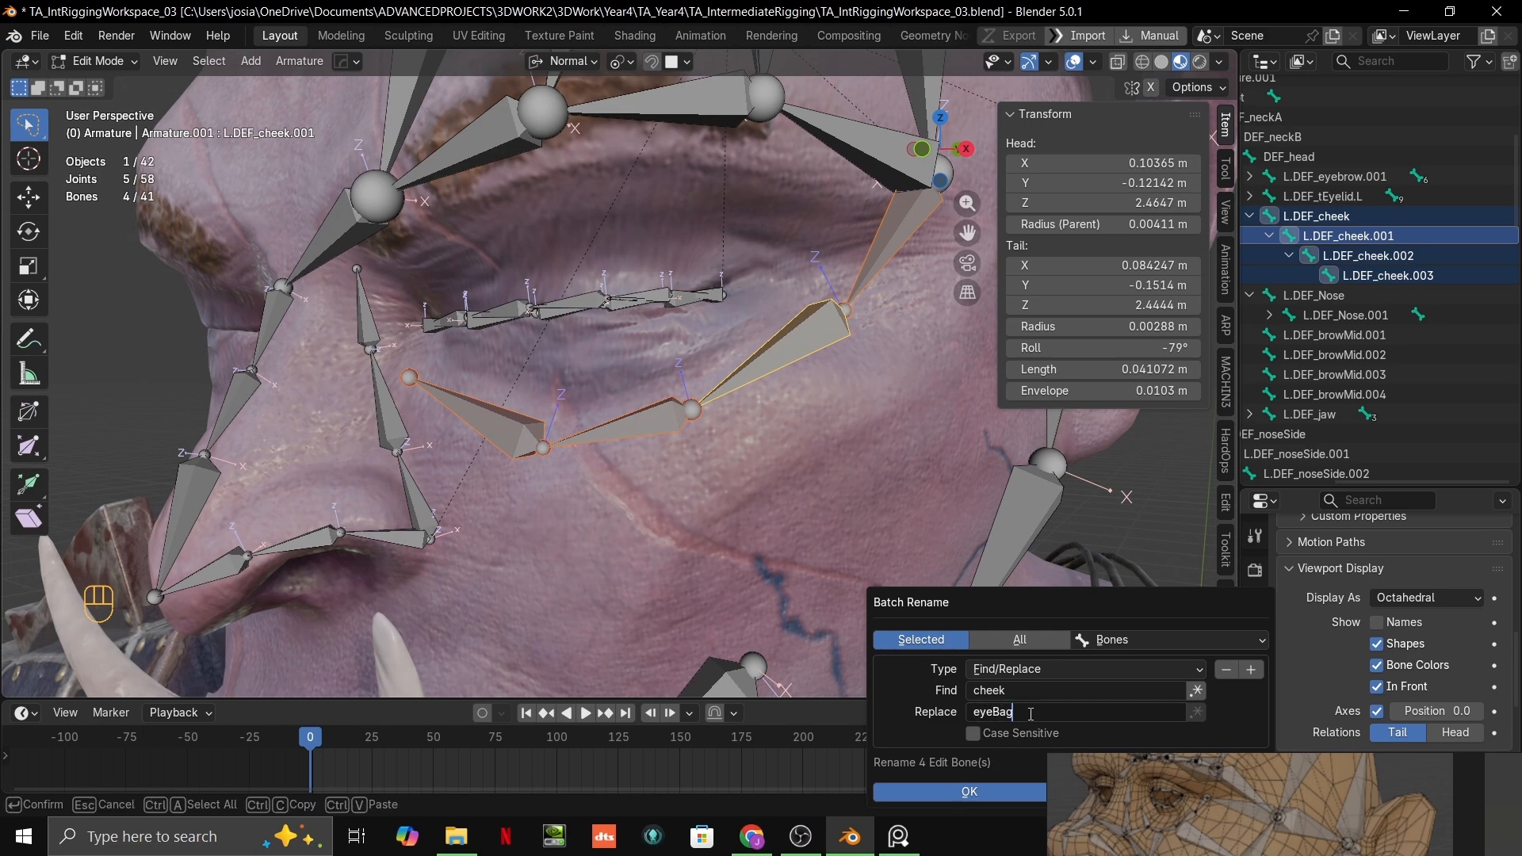
key("BackSpace")
key("BackSpace")
key("BackSpace")
type("out")
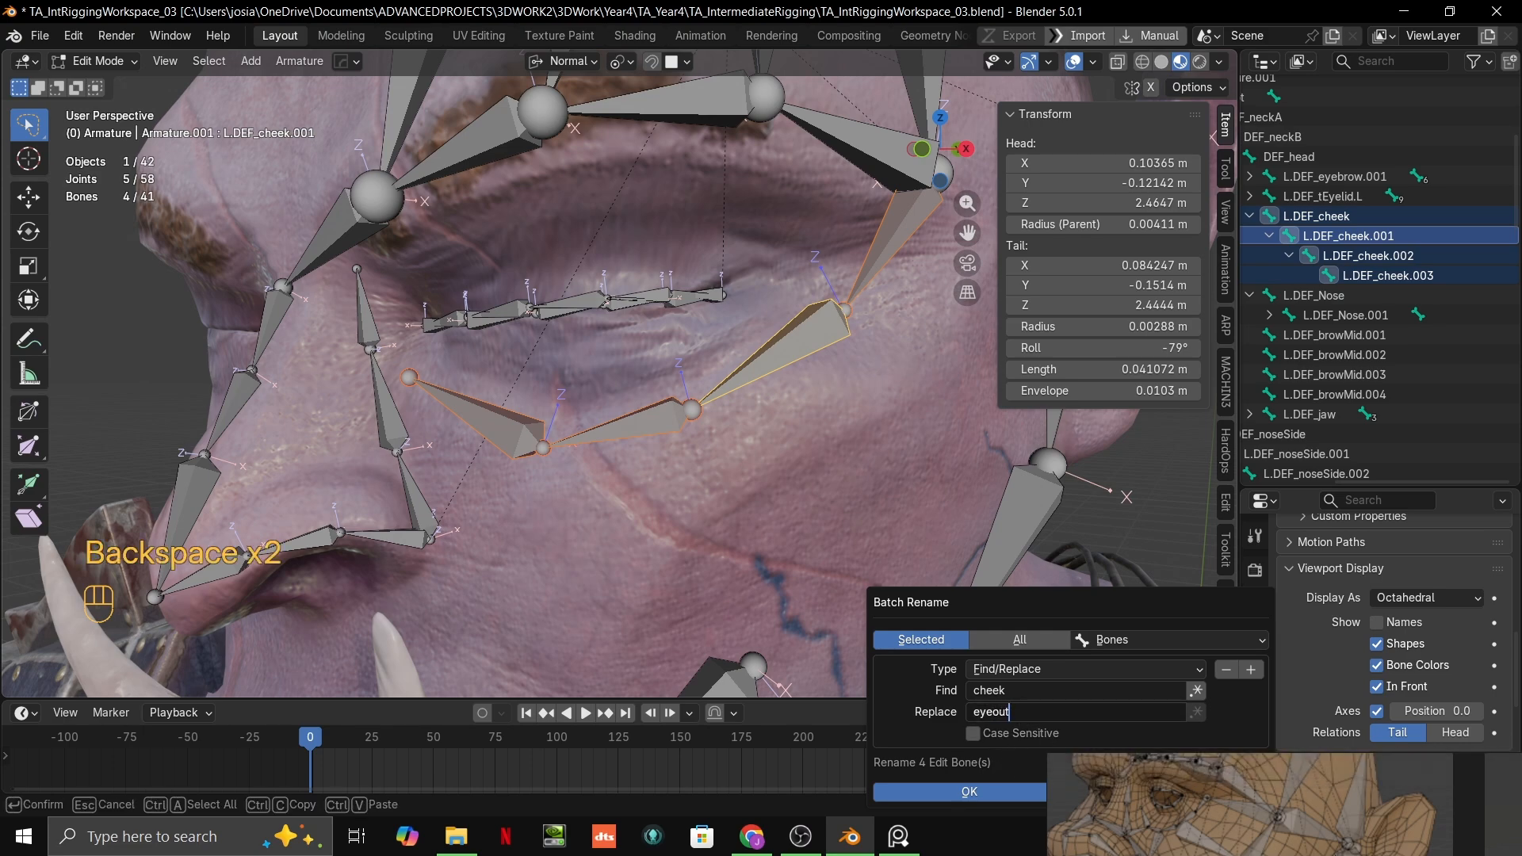
key("BackSpace")
key("BackSpace")
key("BackSpace")
type("Outer")
left_click(1010, 788)
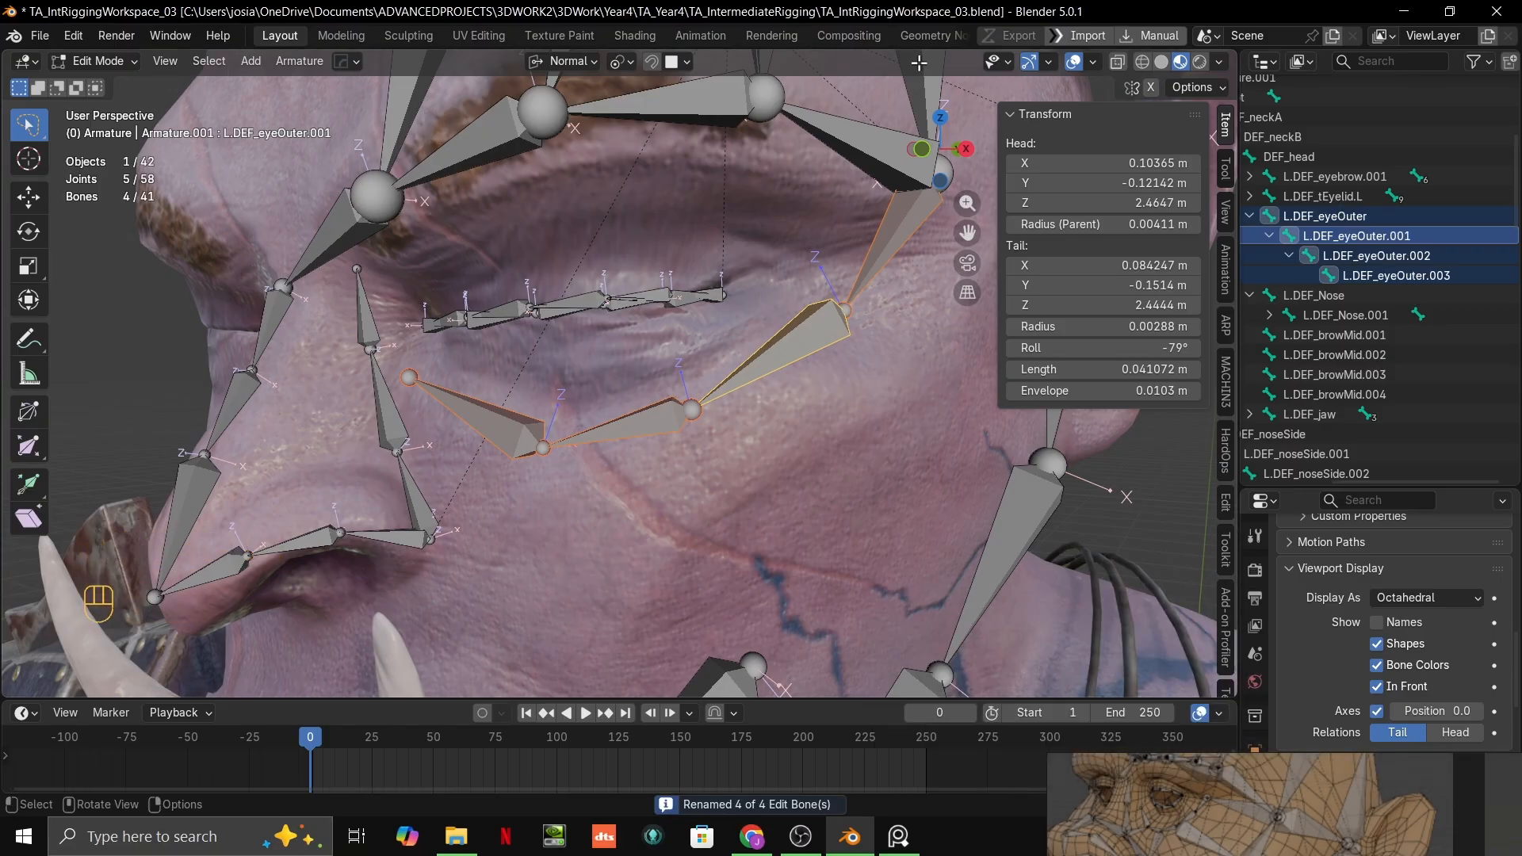
Step: Raise the two outer joints of the L.DEF_eyeOuter chain toward the eye, the second one by about 5 mm
middle_click_drag(730, 340, 862, 319, "shift")
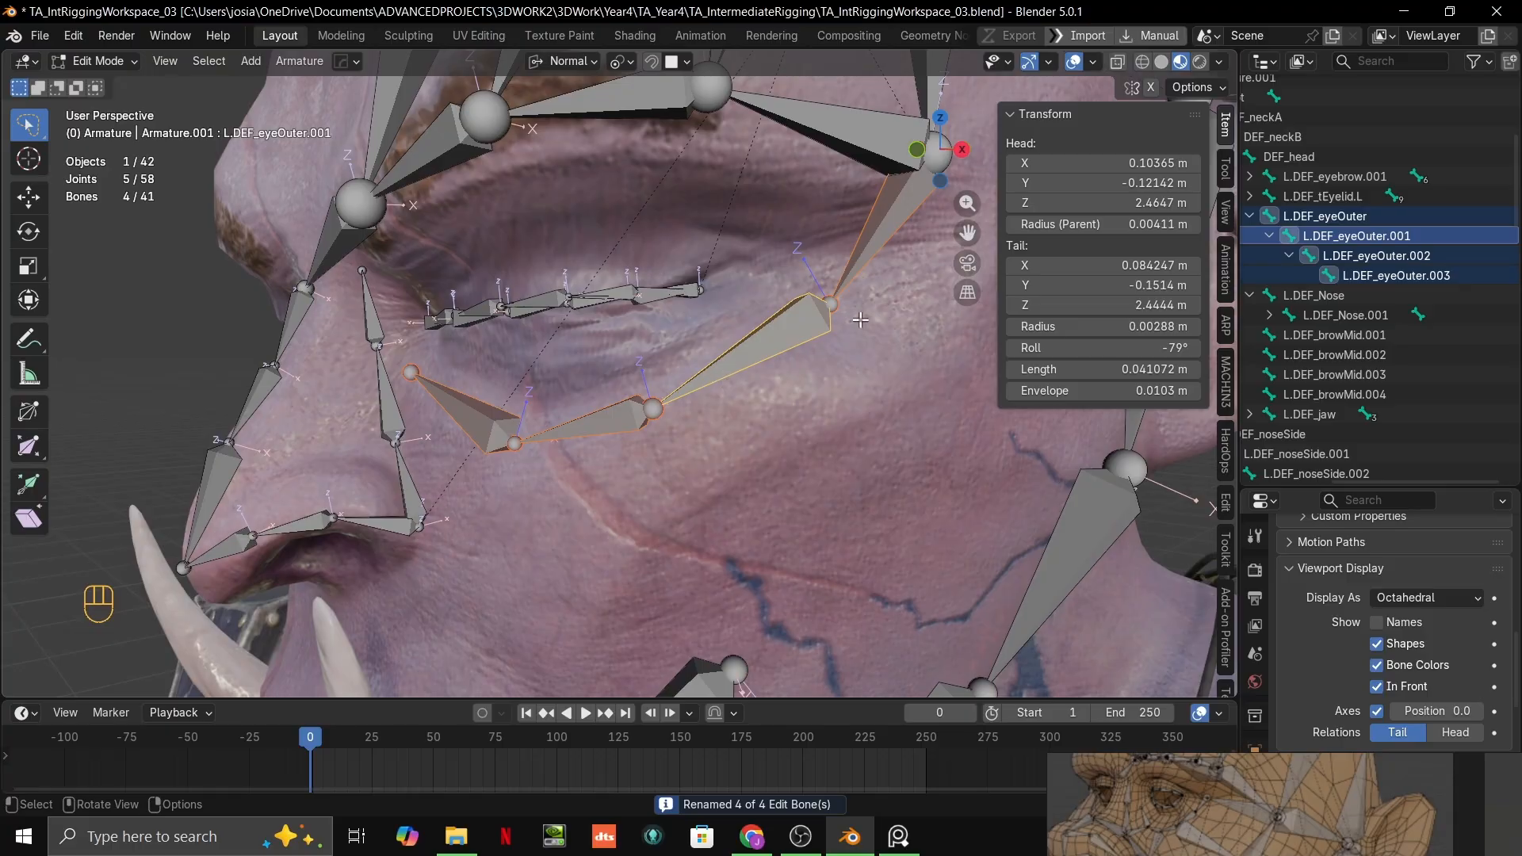
left_click(833, 305)
key("g")
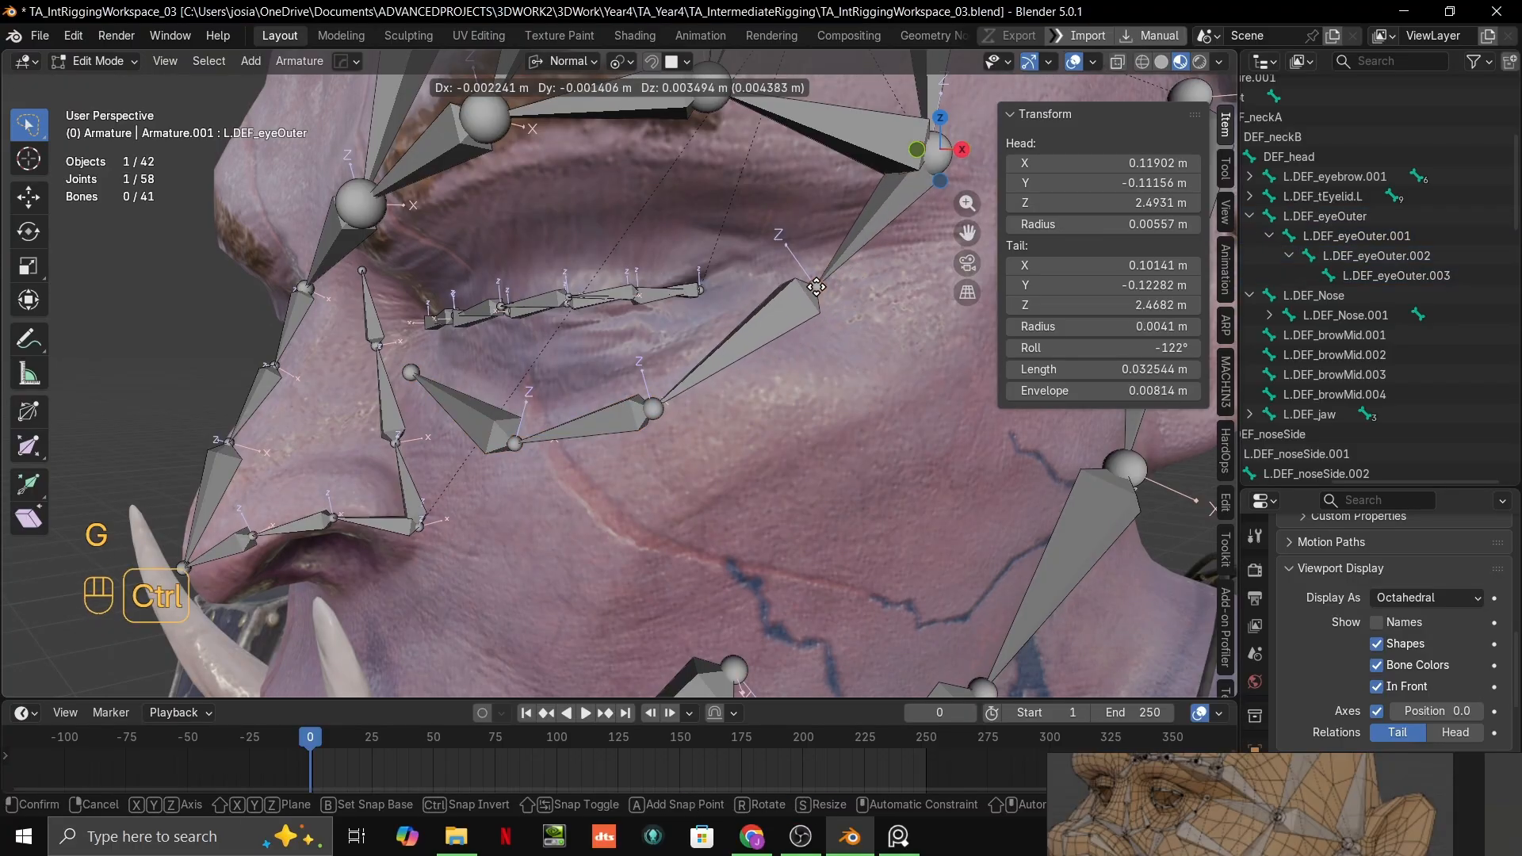
left_click(817, 287)
left_click(652, 409)
key("g")
left_click(520, 438)
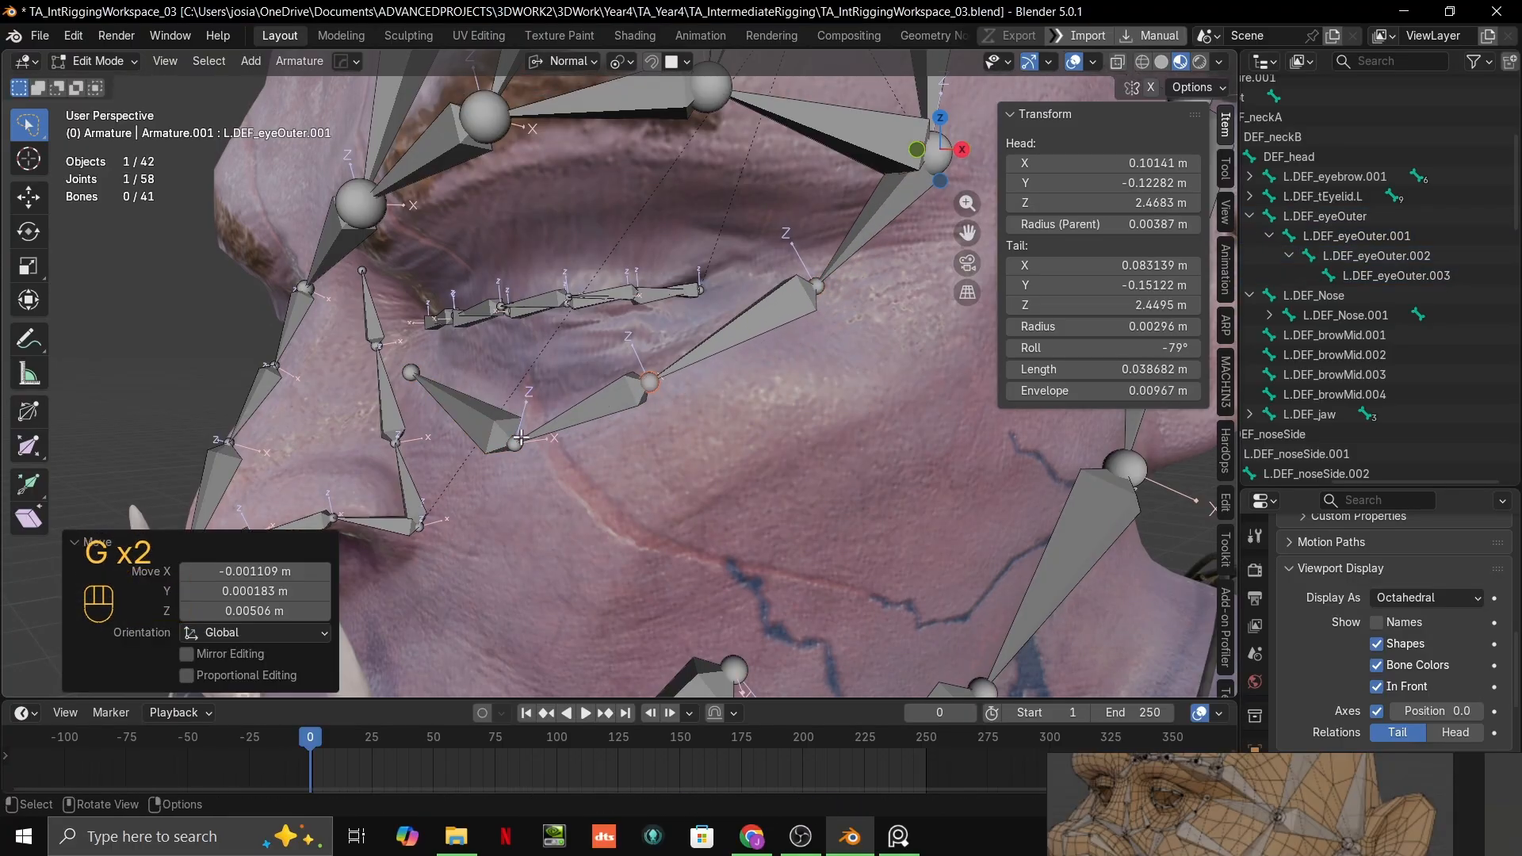
Step: Raise the joint between L.DEF_eyeOuter.002 and .003 by about 7 mm and nudge the chain's inner end outward by about 1 mm
left_click(520, 437)
key("g")
left_click(526, 407)
middle_click_drag(527, 407, 634, 420)
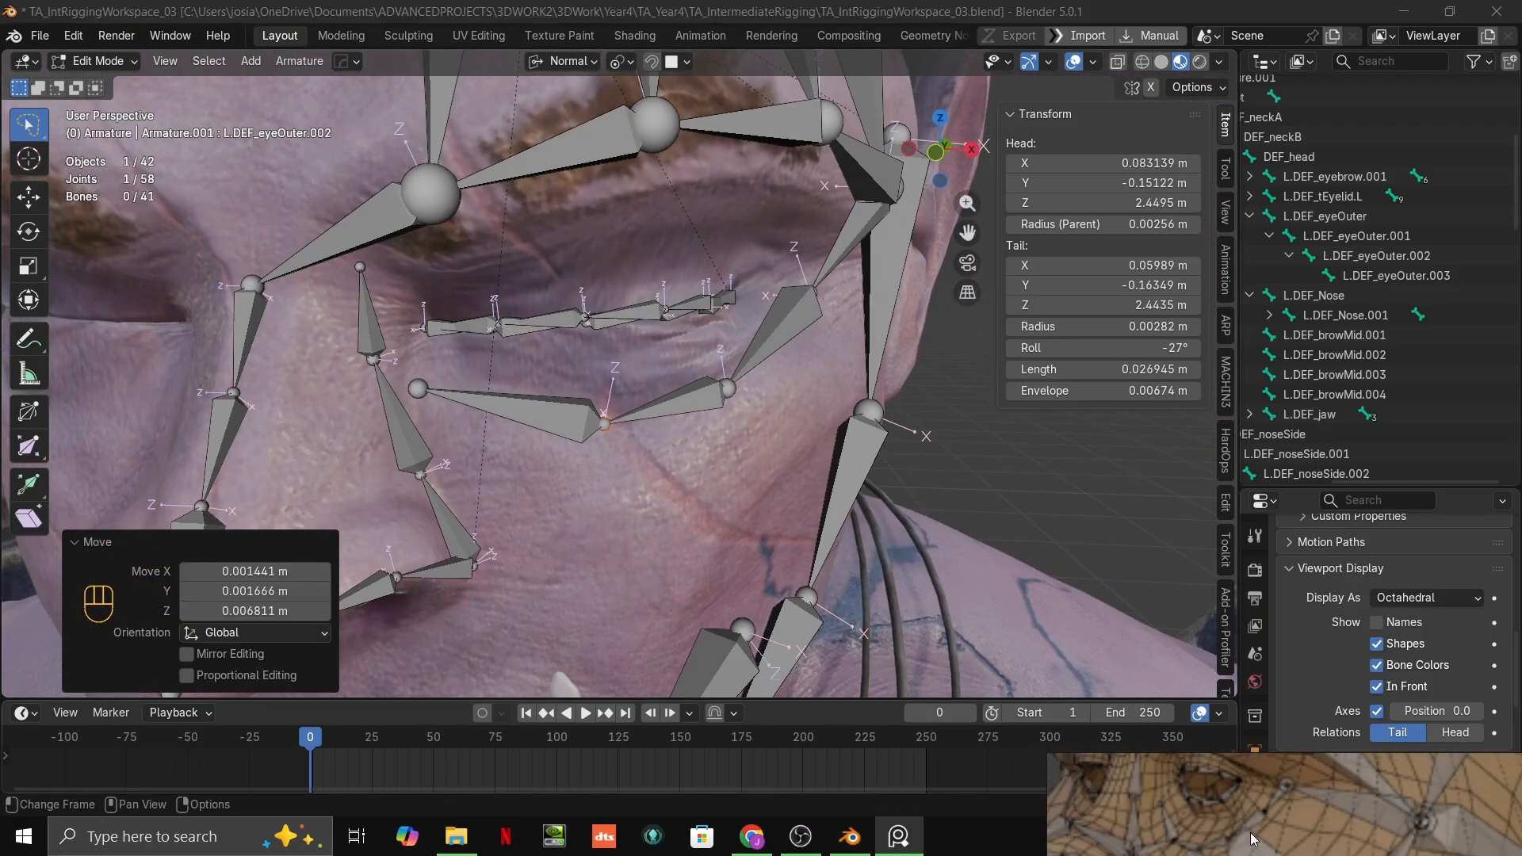
left_click(417, 389)
key("g")
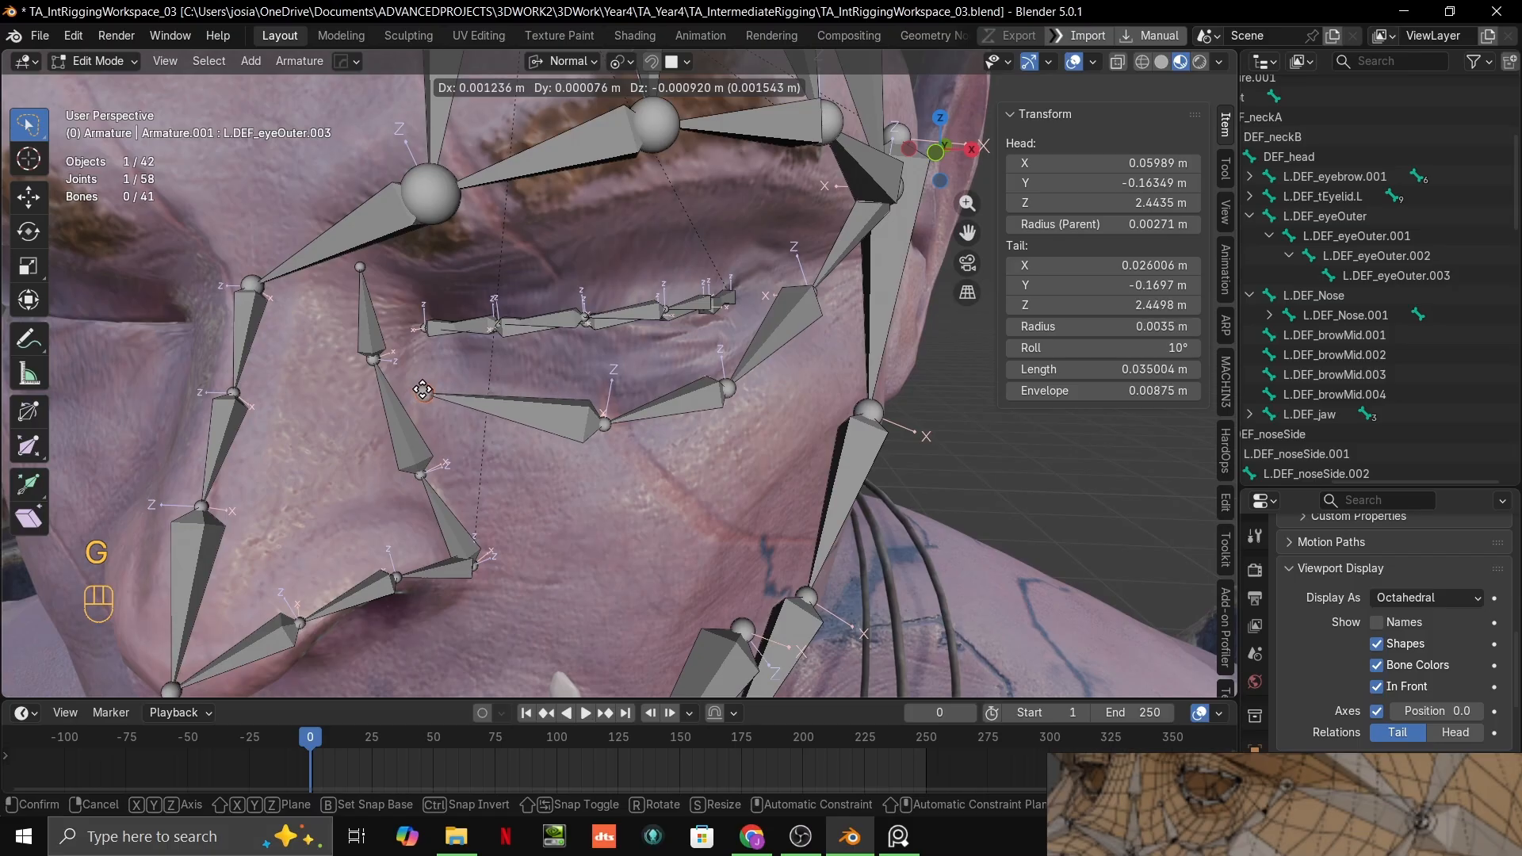
left_click(424, 391)
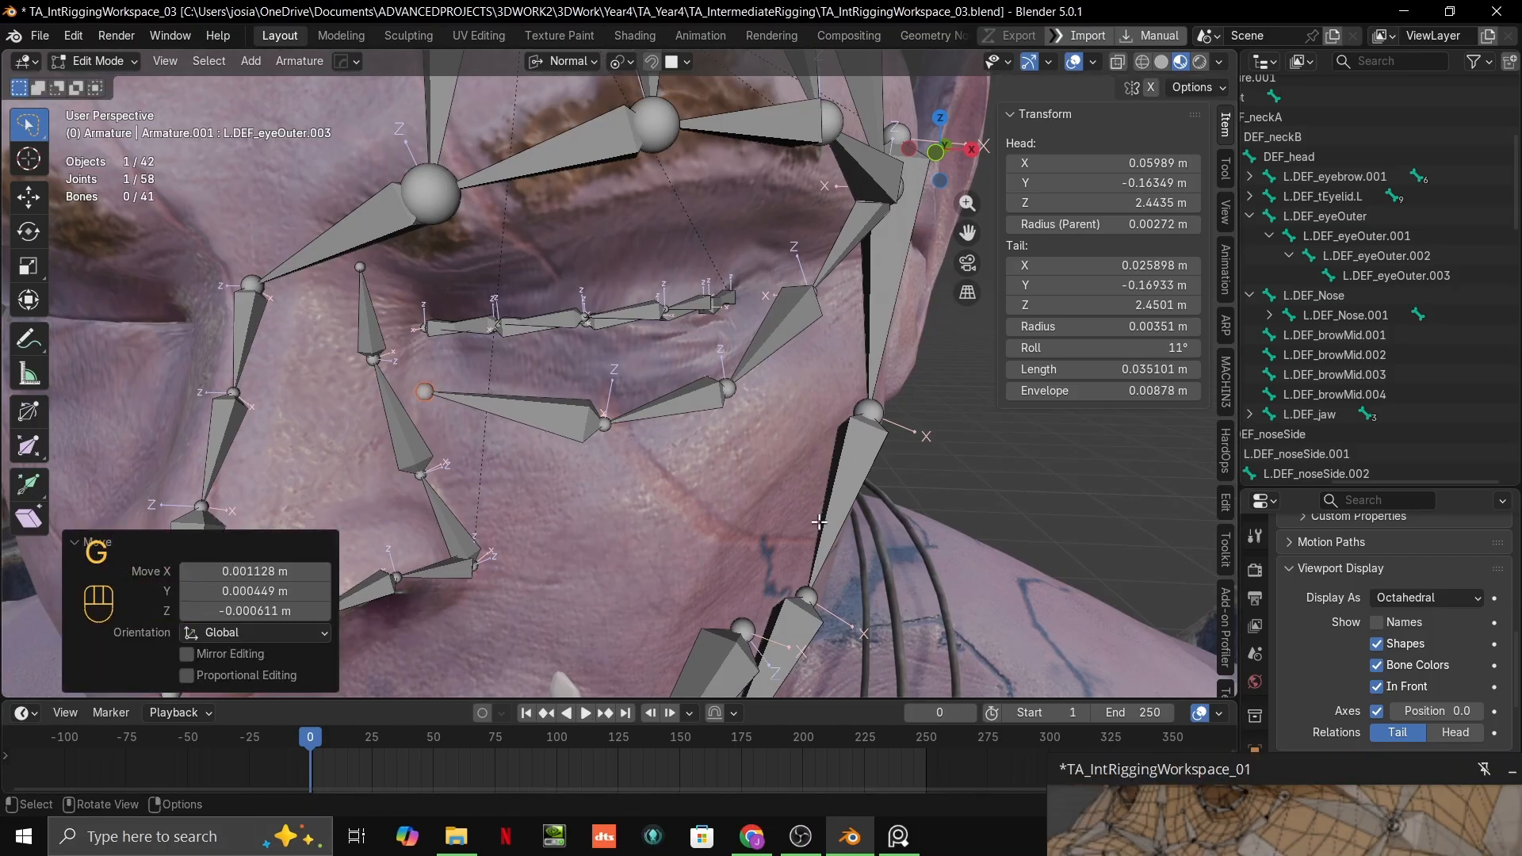
Step: Examine how the cheek and temple bones are laid out around the outer eye on the reference board
middle_click_drag(693, 522, 634, 511)
scroll(1278, 843, "down", 1)
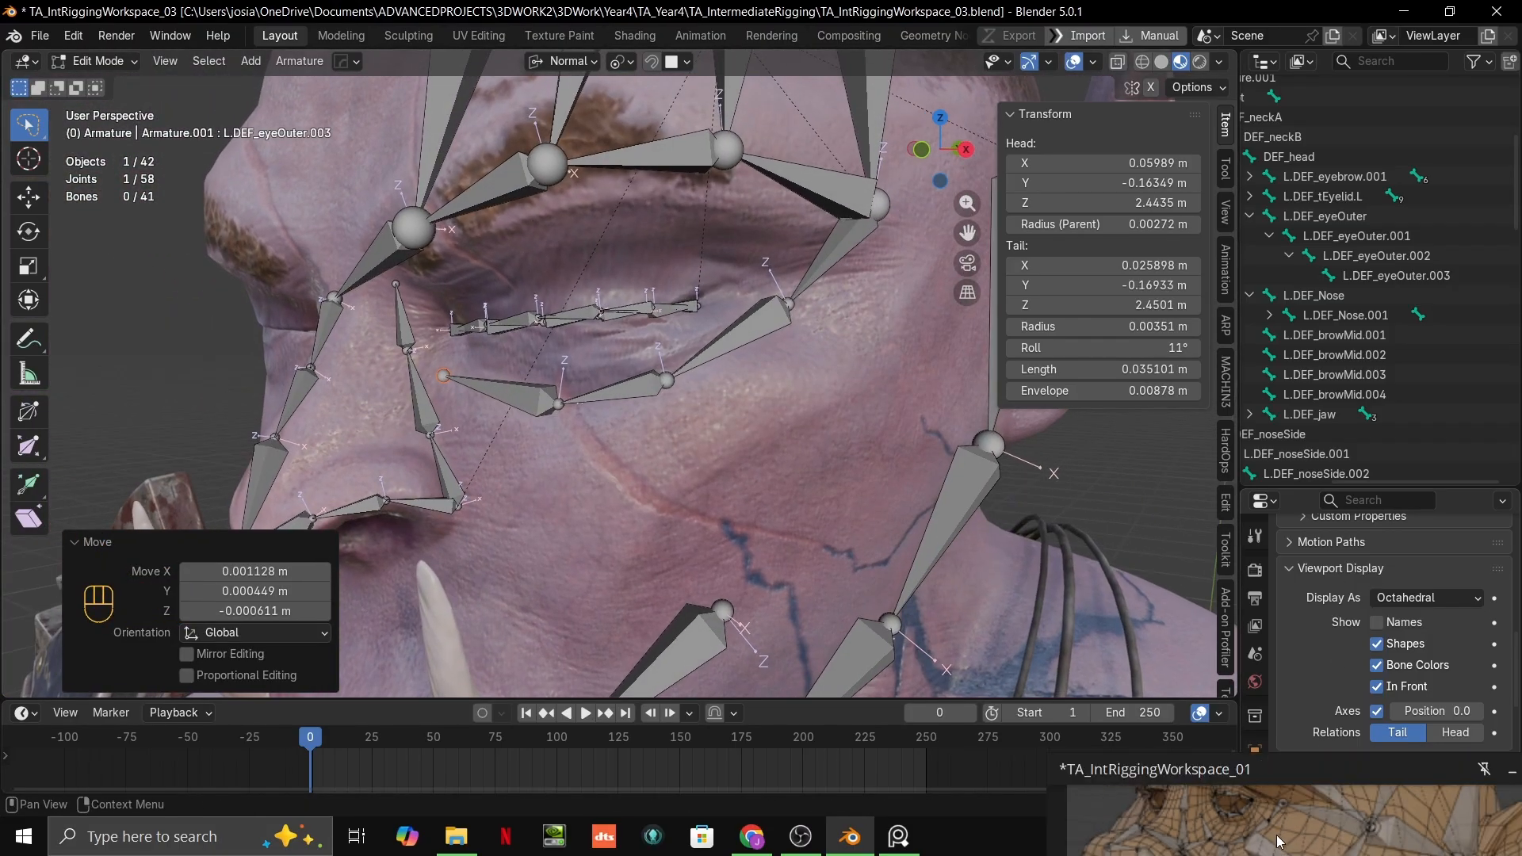
key("ctrl+f")
scroll(1267, 753, "up", 5)
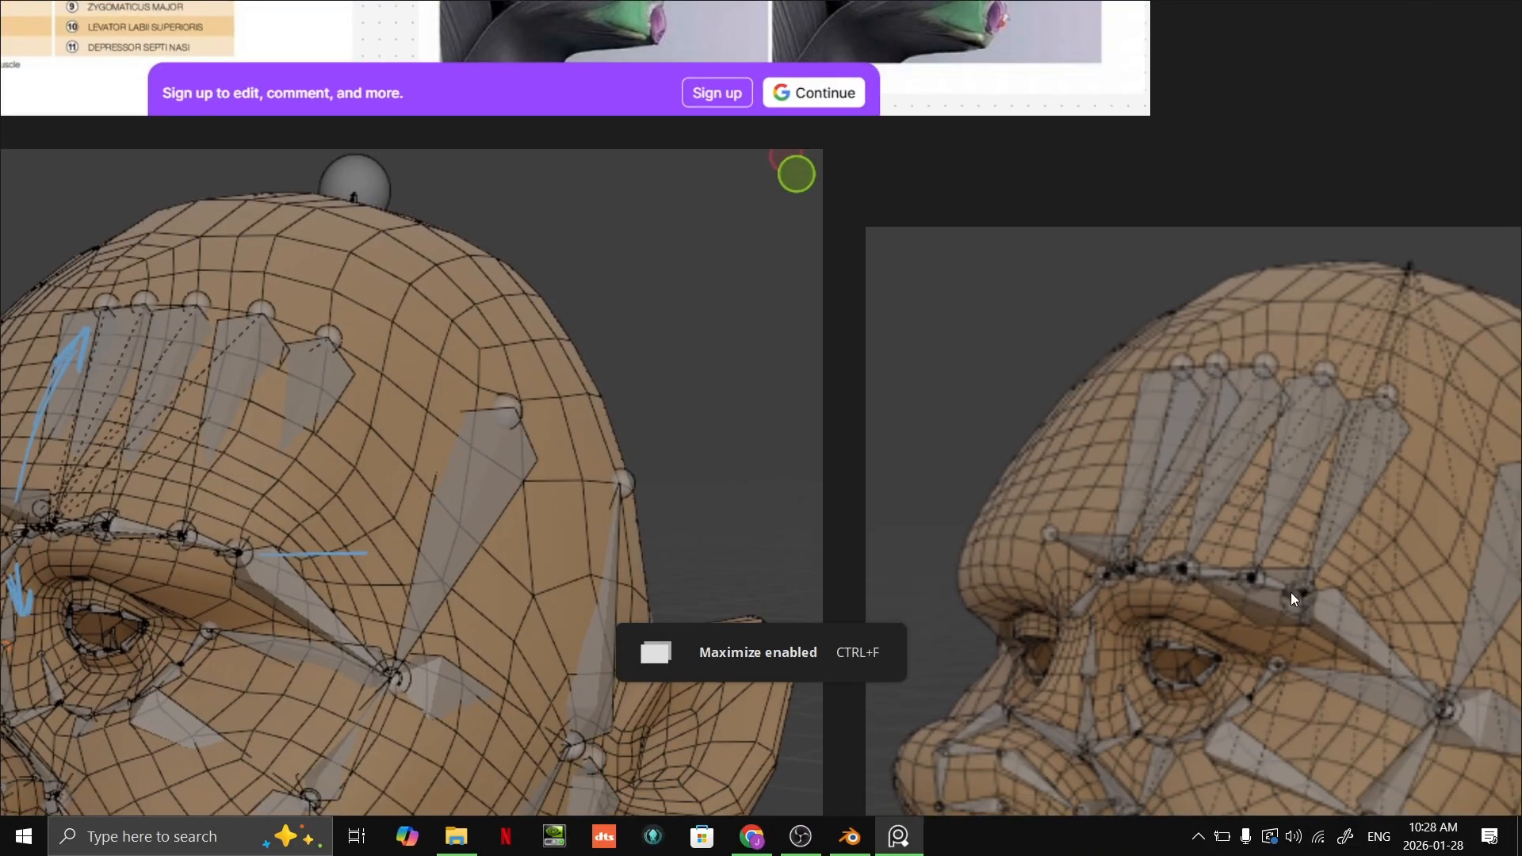
scroll(1290, 592, "down", 3)
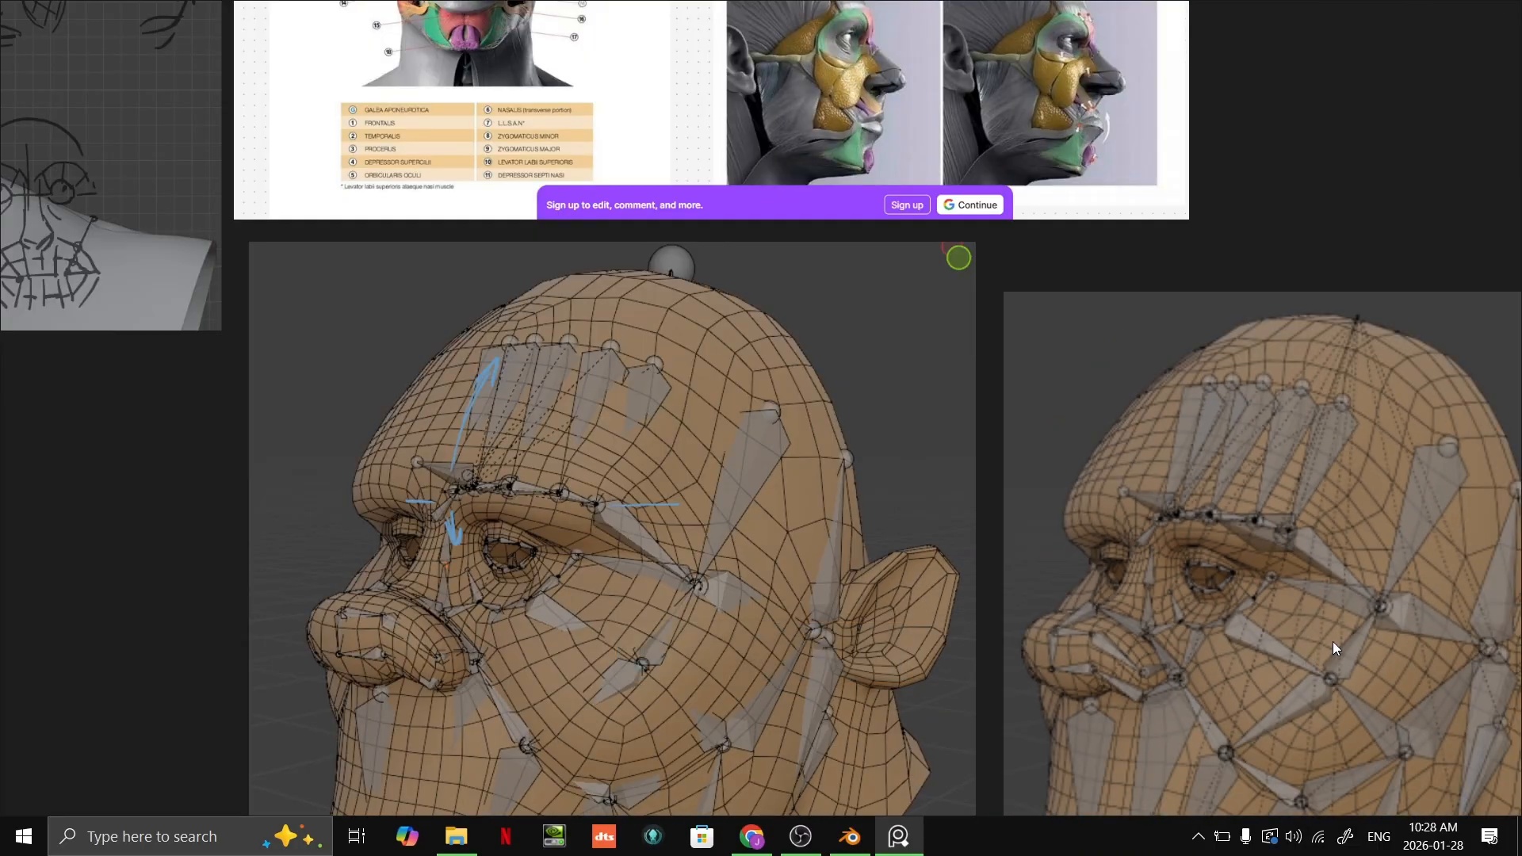
key("ctrl+f")
middle_click_drag(810, 276, 733, 371, "shift")
scroll(734, 369, "up", 1)
left_click(771, 297)
middle_click_drag(770, 300, 714, 286, "shift")
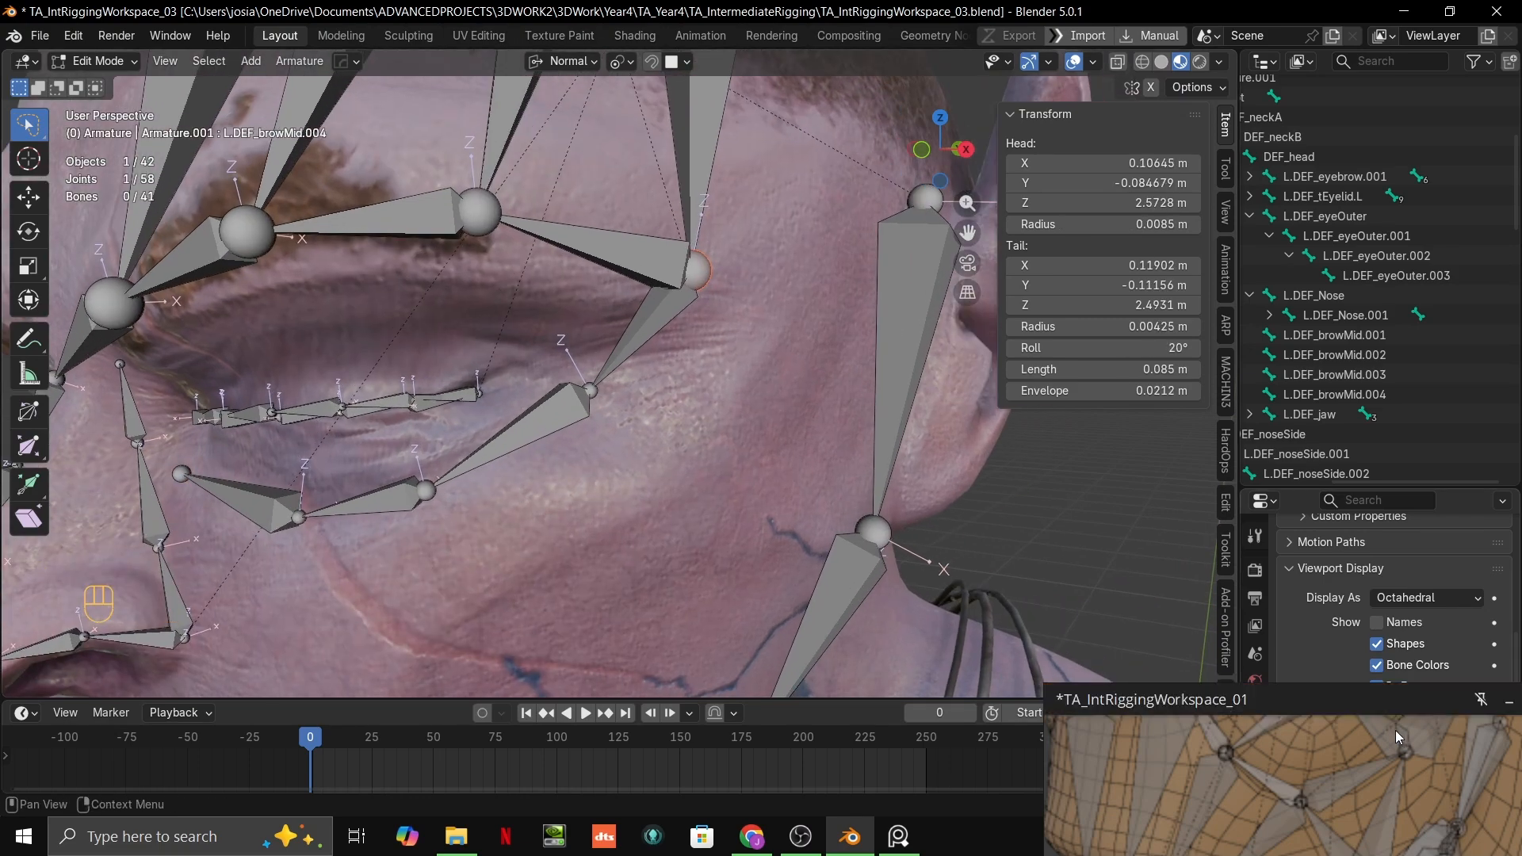
scroll(1399, 737, "down", 2)
middle_click_drag(1399, 737, 1367, 825)
middle_click_drag(1278, 791, 1264, 836)
scroll(1256, 840, "down", 2)
scroll(1275, 786, "up", 2)
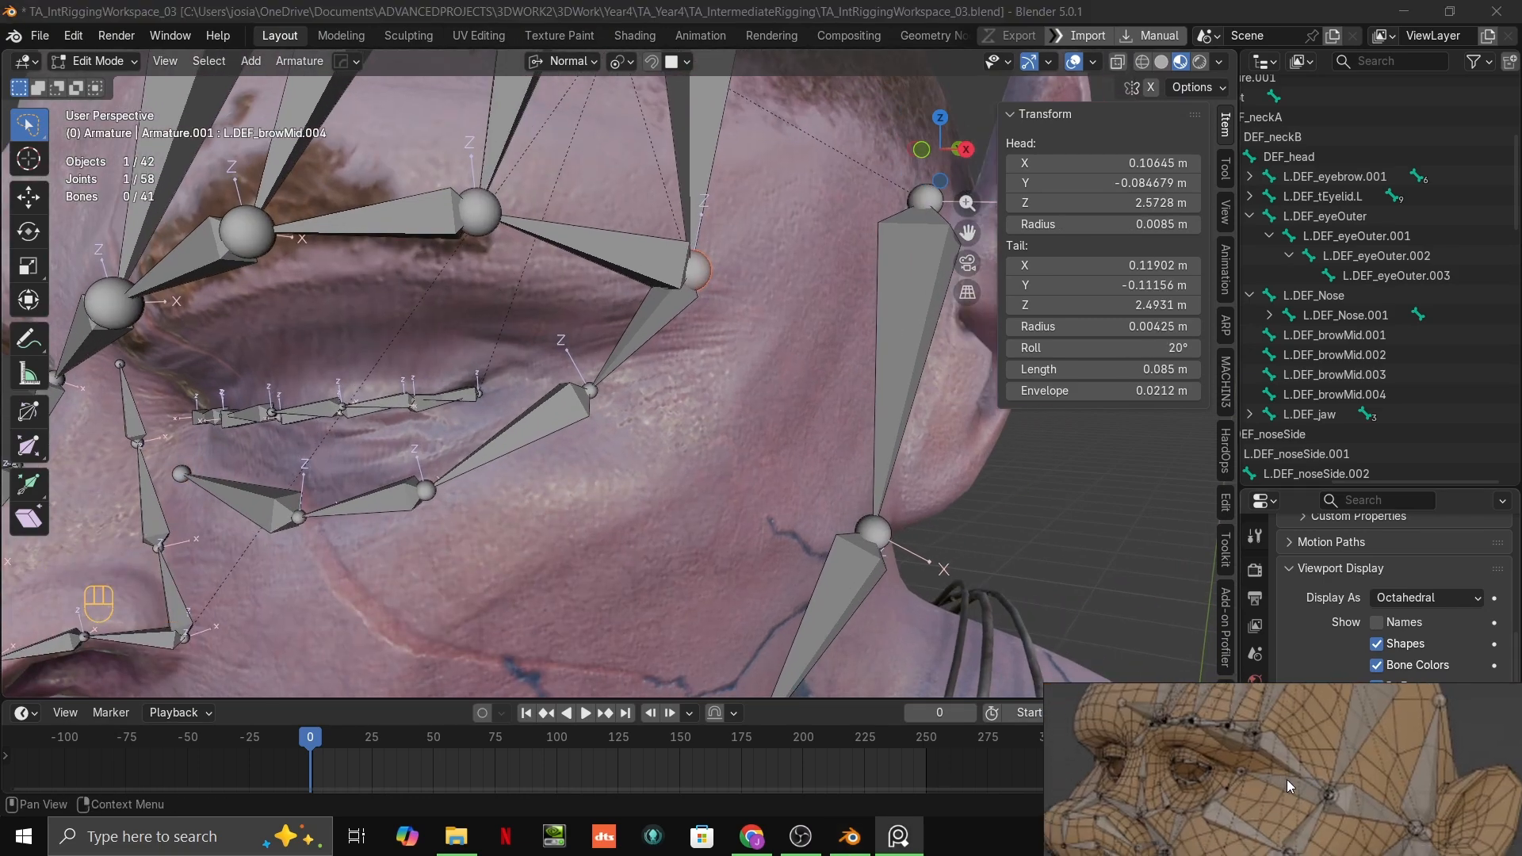
Step: Add a new bone on the temple between the outer brow and the ear and scale it down to about 0.032 m long
middle_click_drag(828, 346, 802, 340, "shift")
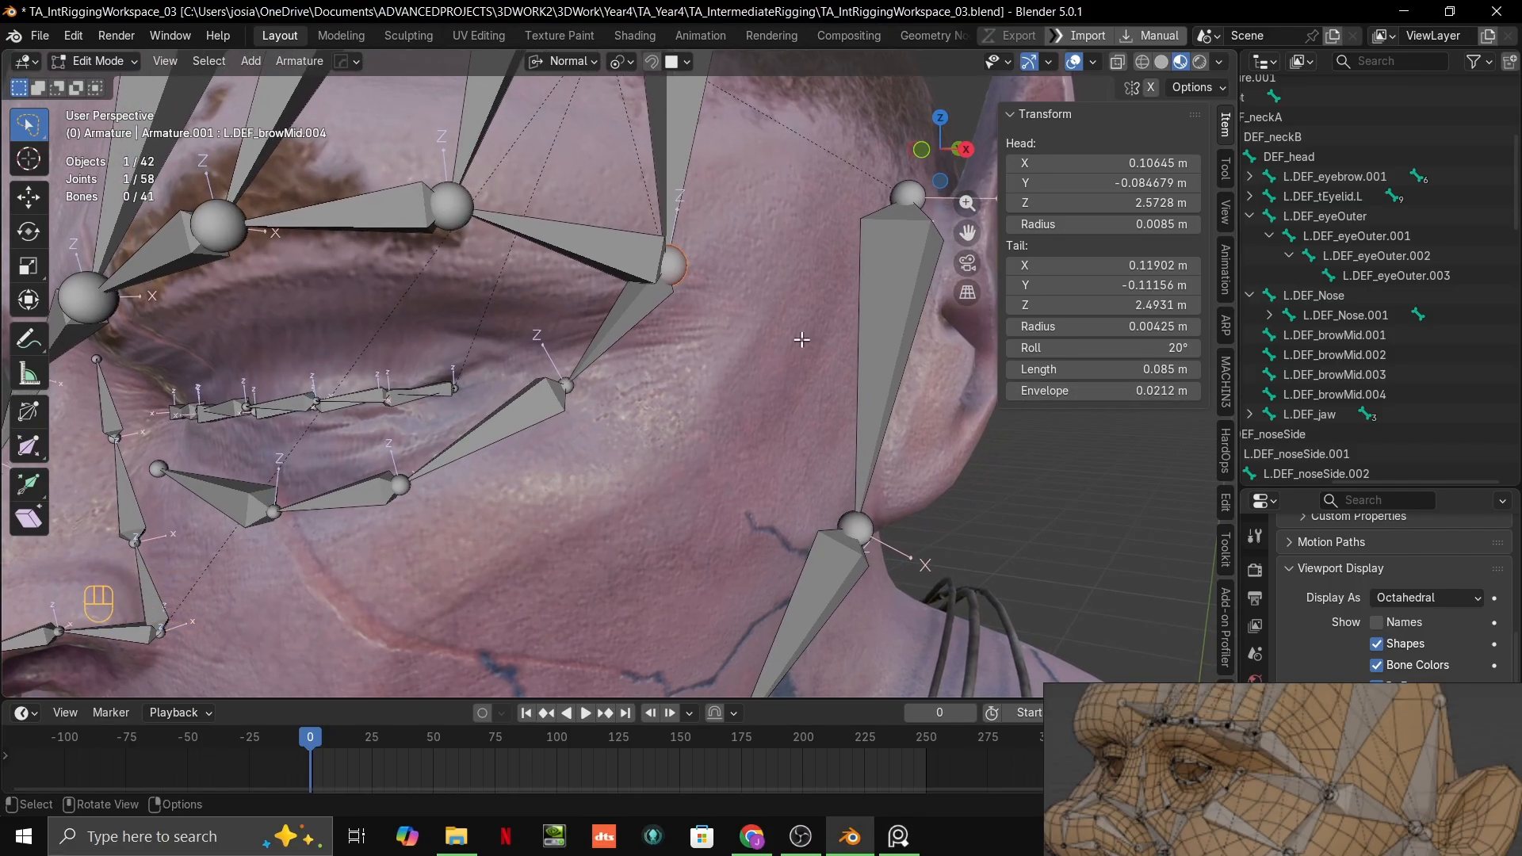
middle_click_drag(782, 416, 754, 408)
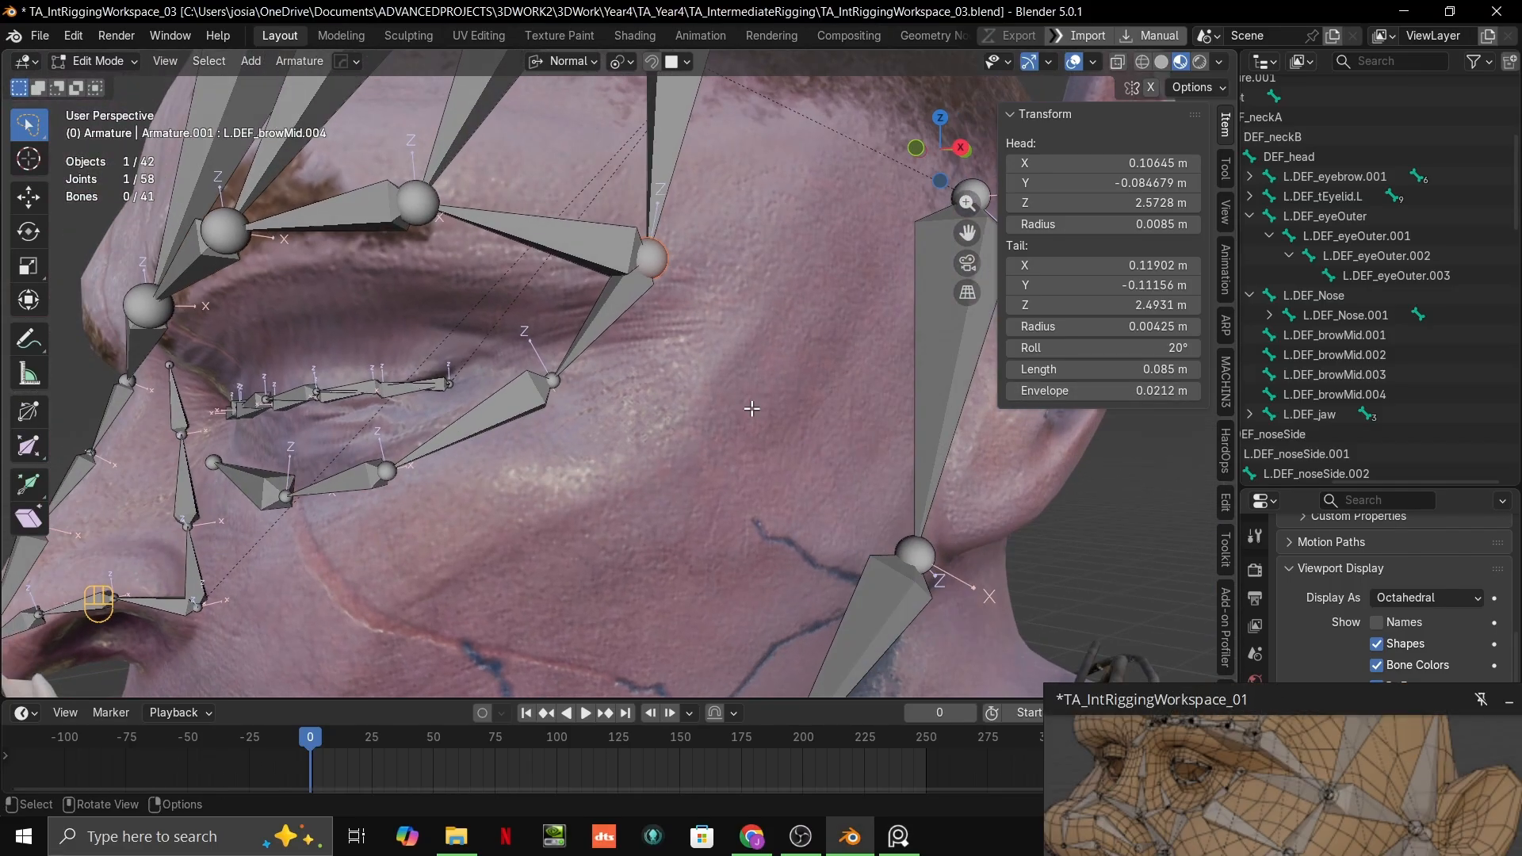
key("shift+a")
scroll(754, 340, "down", 5)
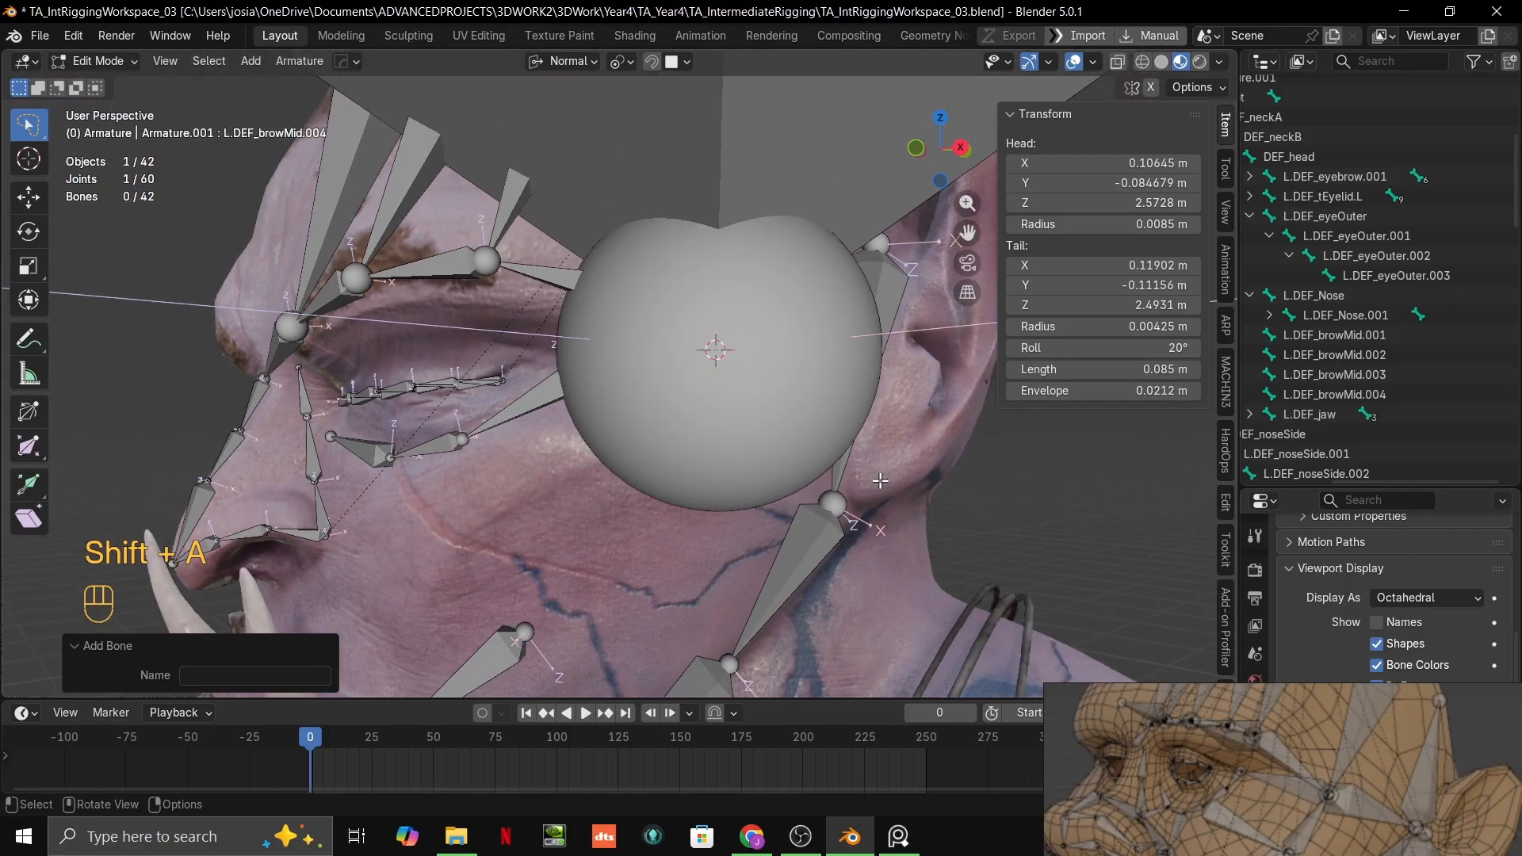
key("s")
left_click(872, 170)
key("s")
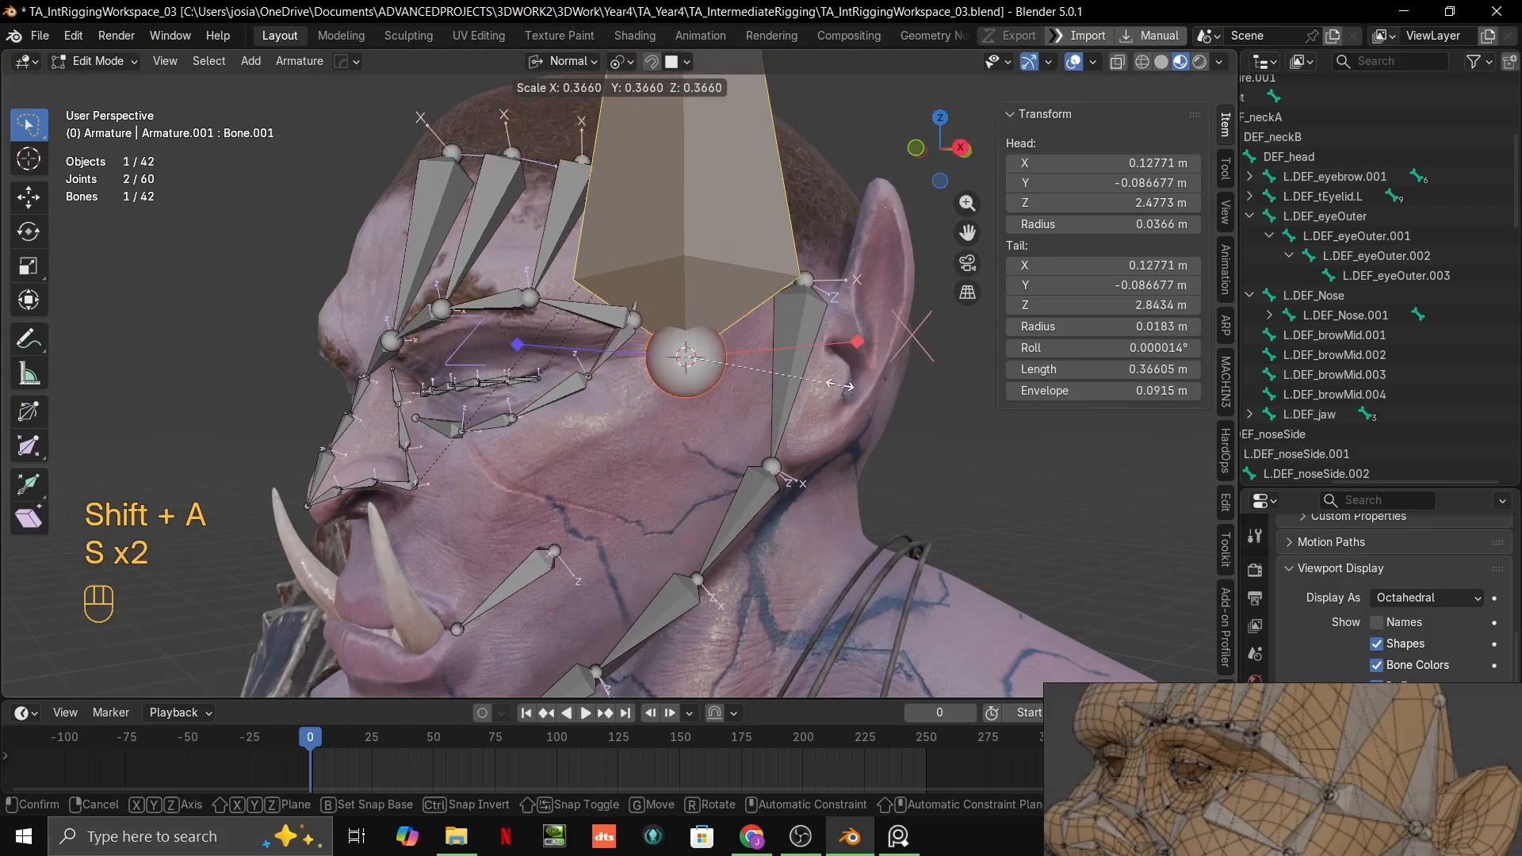
left_click(763, 419)
key("s")
left_click(727, 407)
key("s")
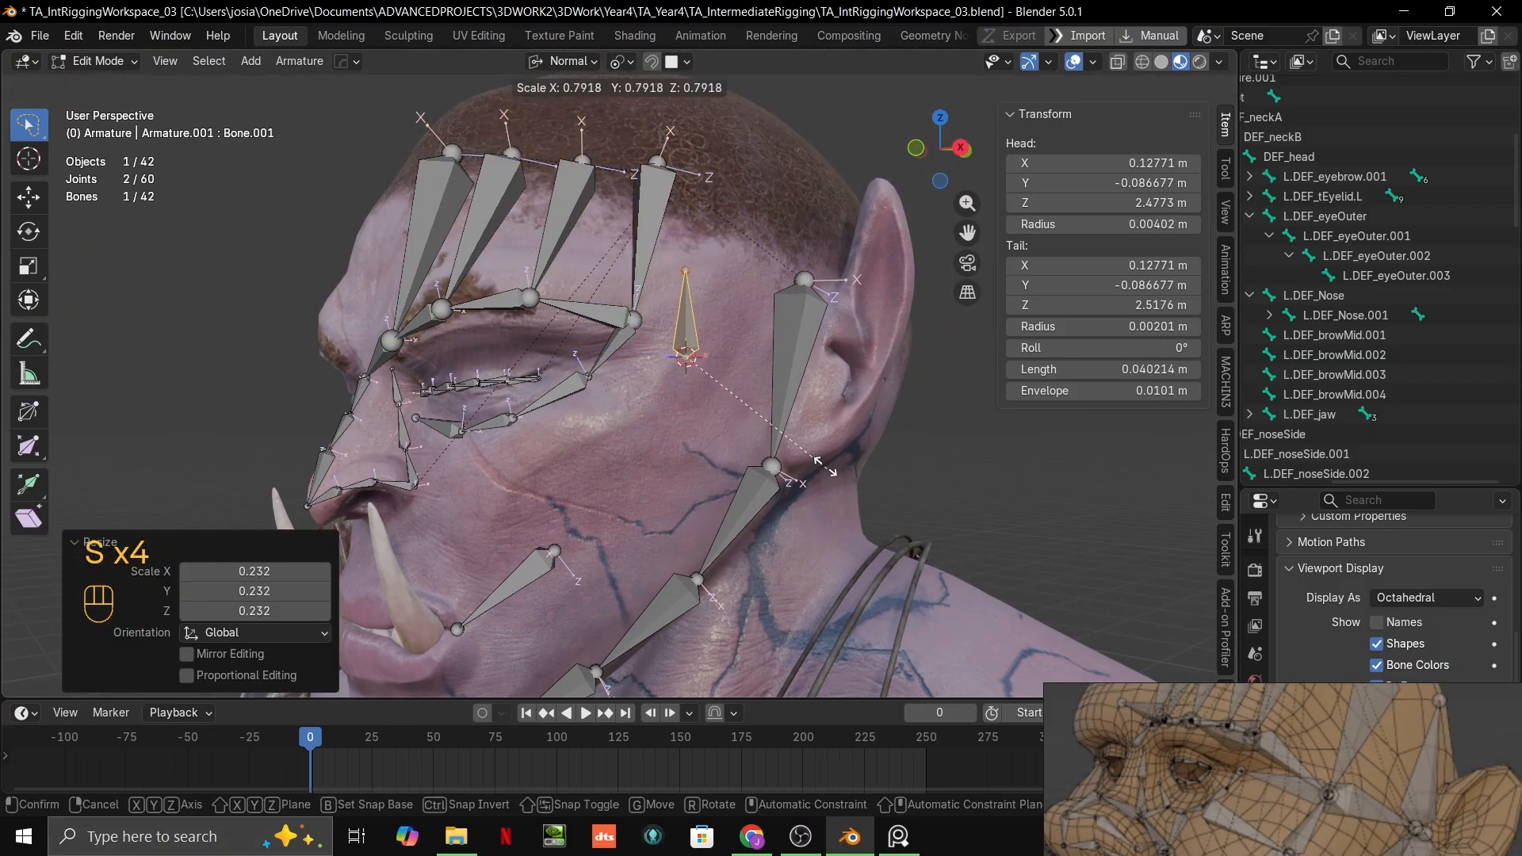
left_click(793, 456)
scroll(821, 436, "up", 4)
middle_click_drag(821, 435, 804, 481, "shift")
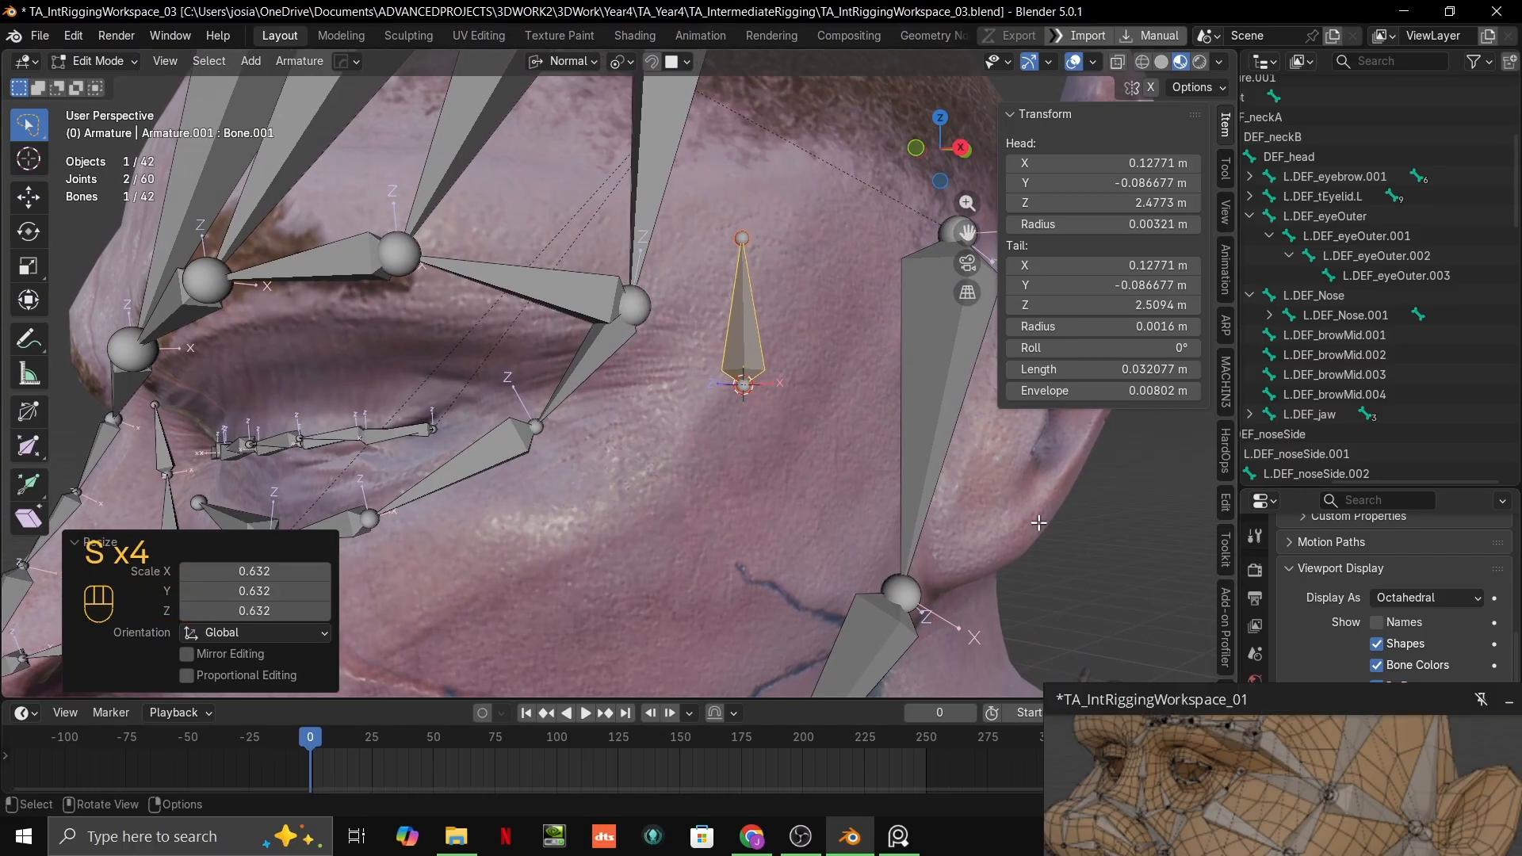
Step: Delete the stray cheek-to-mouth bone named Bone from the armature
scroll(1381, 339, "down", 6)
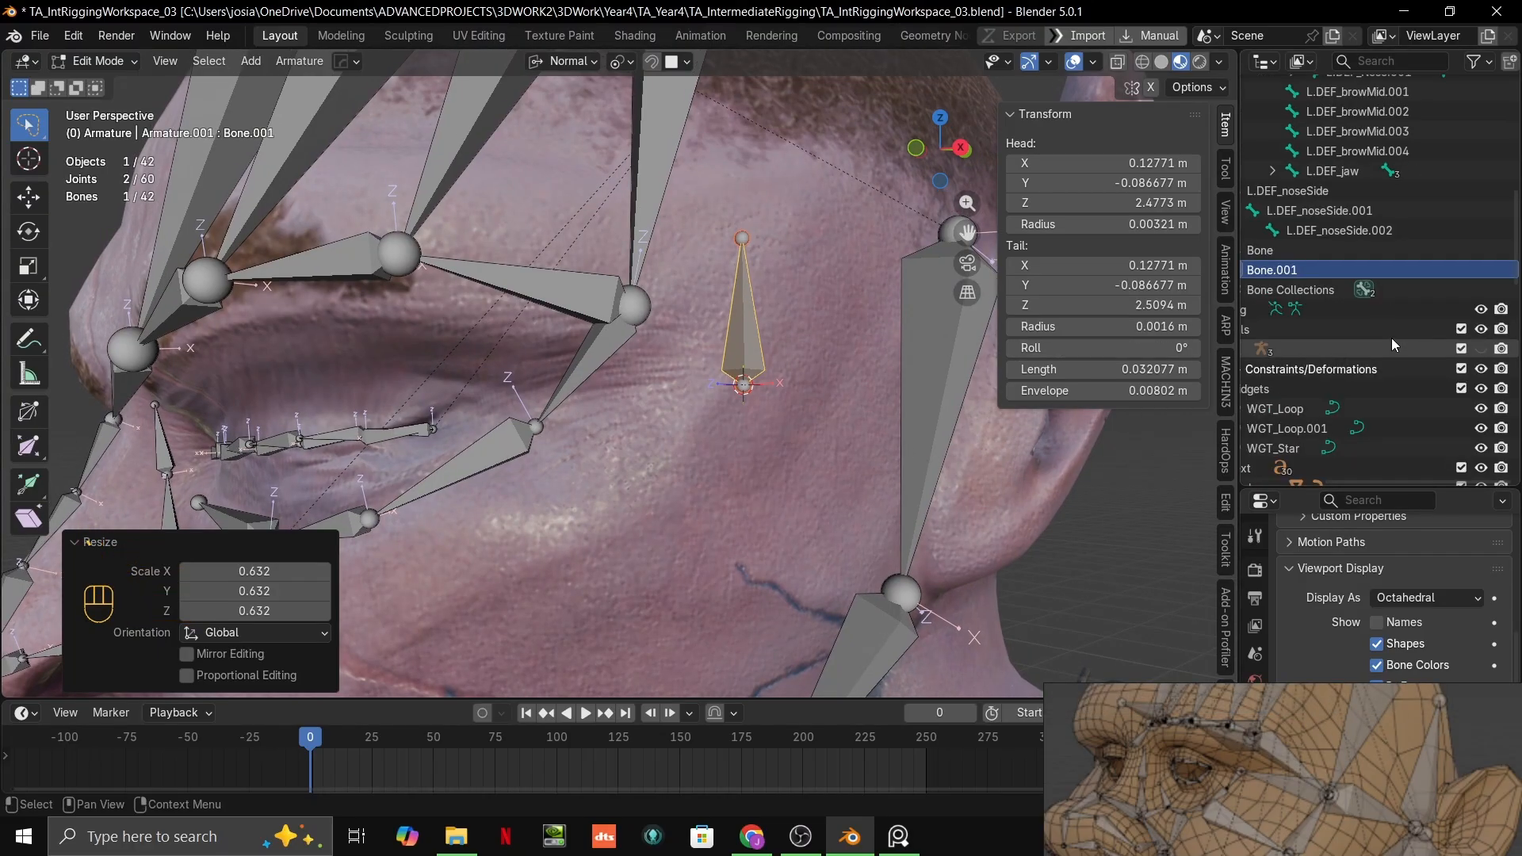
middle_click_drag(1332, 286, 1411, 317)
left_click(1388, 285)
scroll(701, 381, "down", 5)
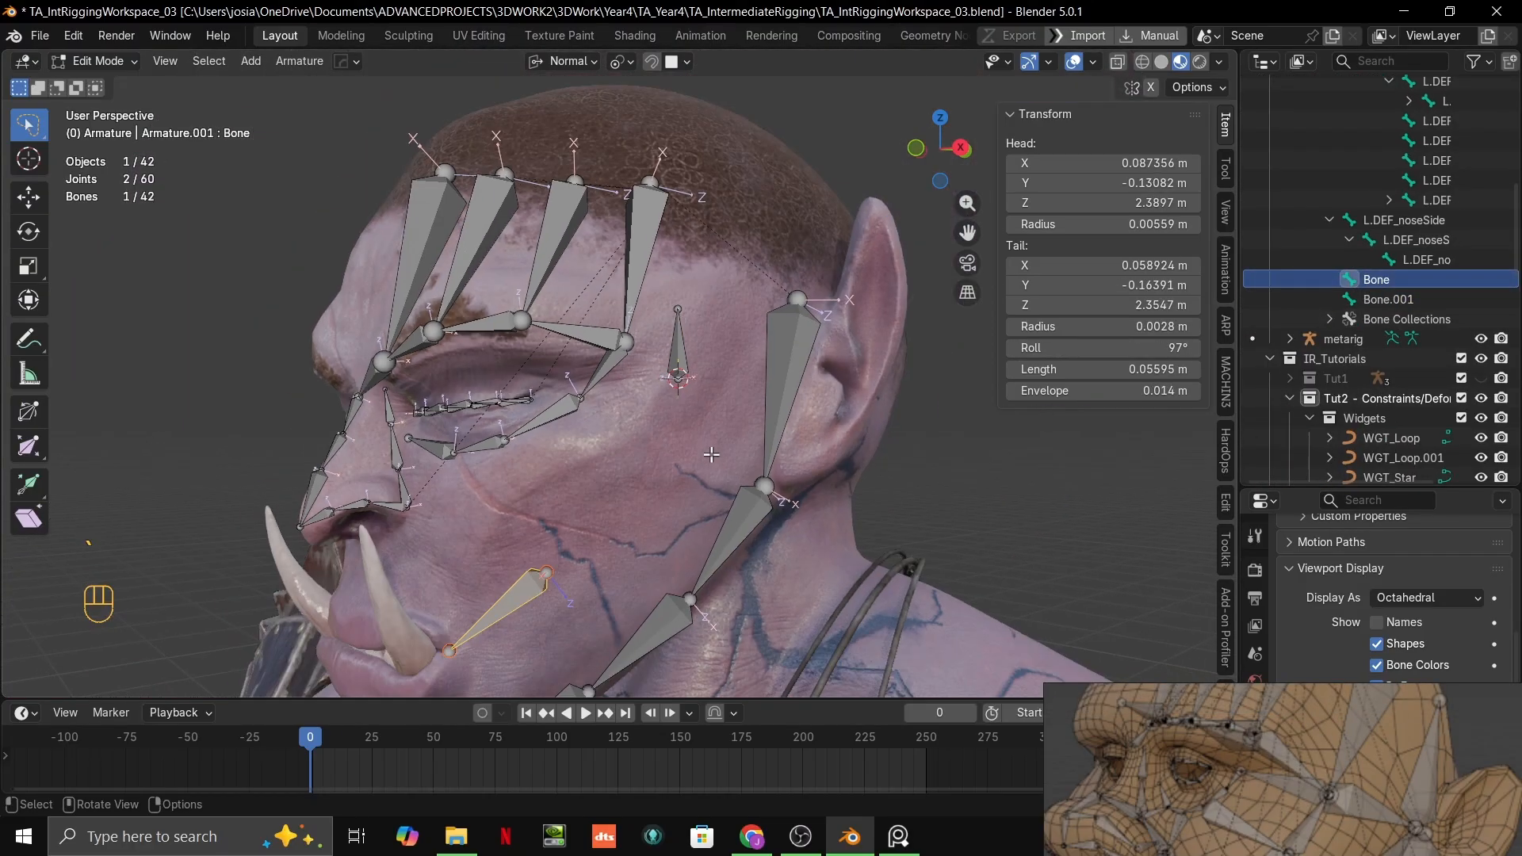
middle_click_drag(697, 468, 638, 452, "shift")
scroll(714, 428, "up", 2)
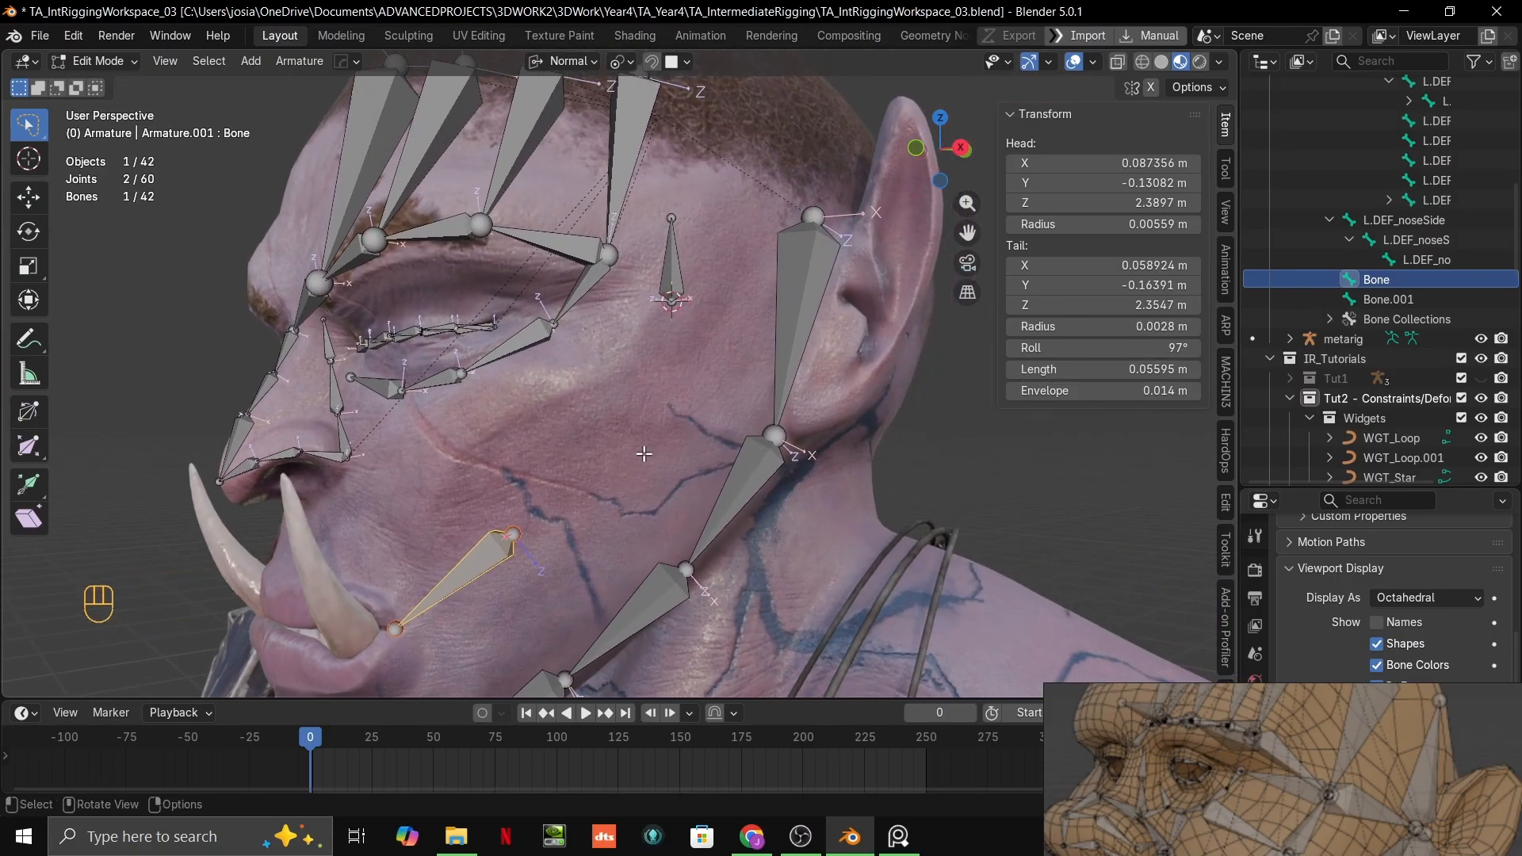
key("Delete")
left_click(634, 451)
Step: Rename the new temple bone Bone.001 with the name copied from L.DEF_noseSide
middle_click_drag(714, 380, 639, 469, "shift")
scroll(625, 397, "up", 4)
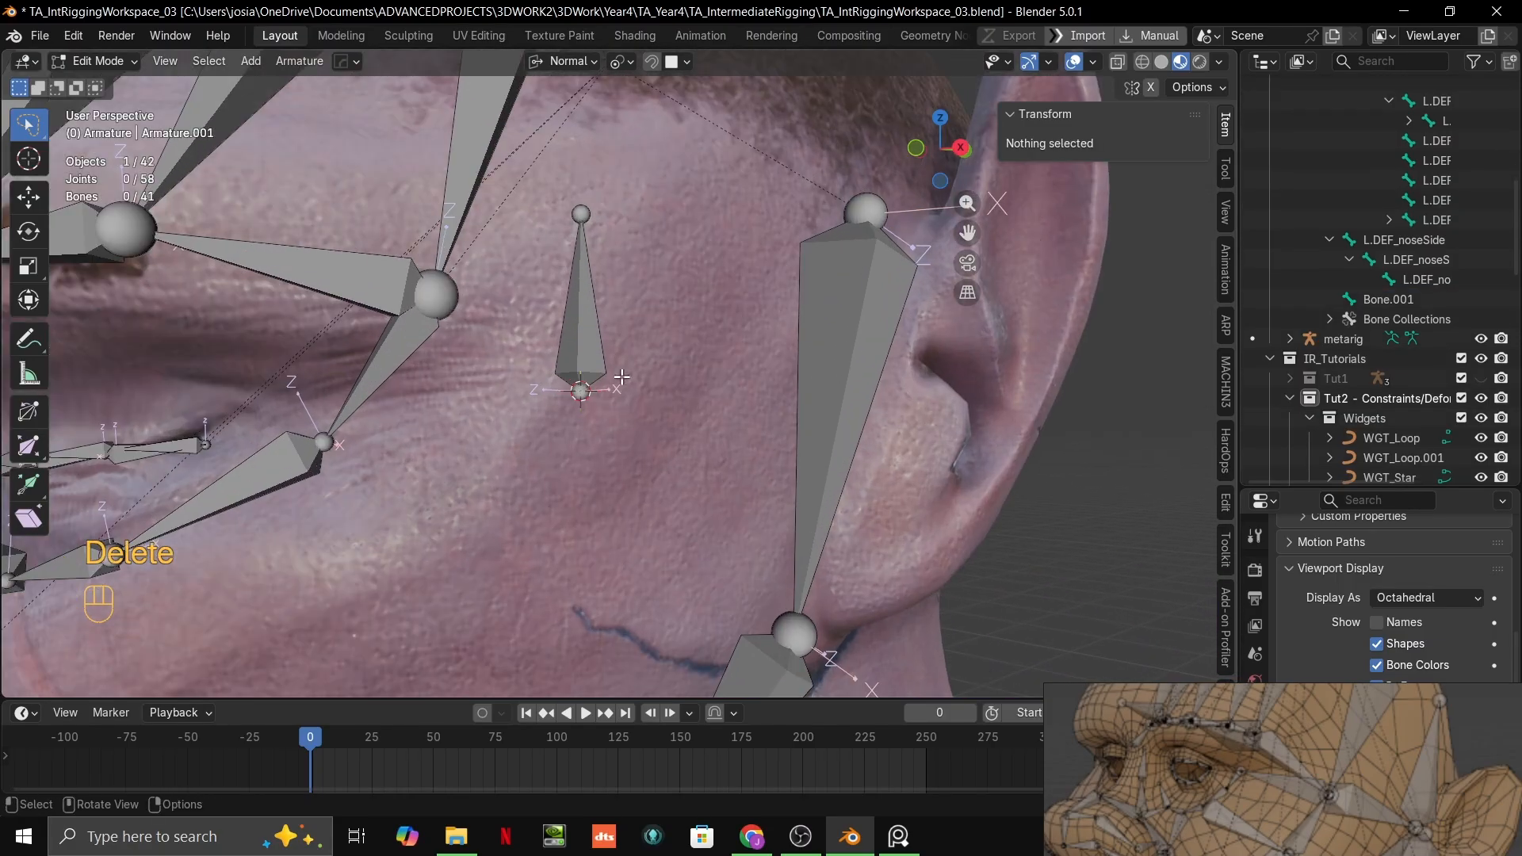
left_click(588, 341)
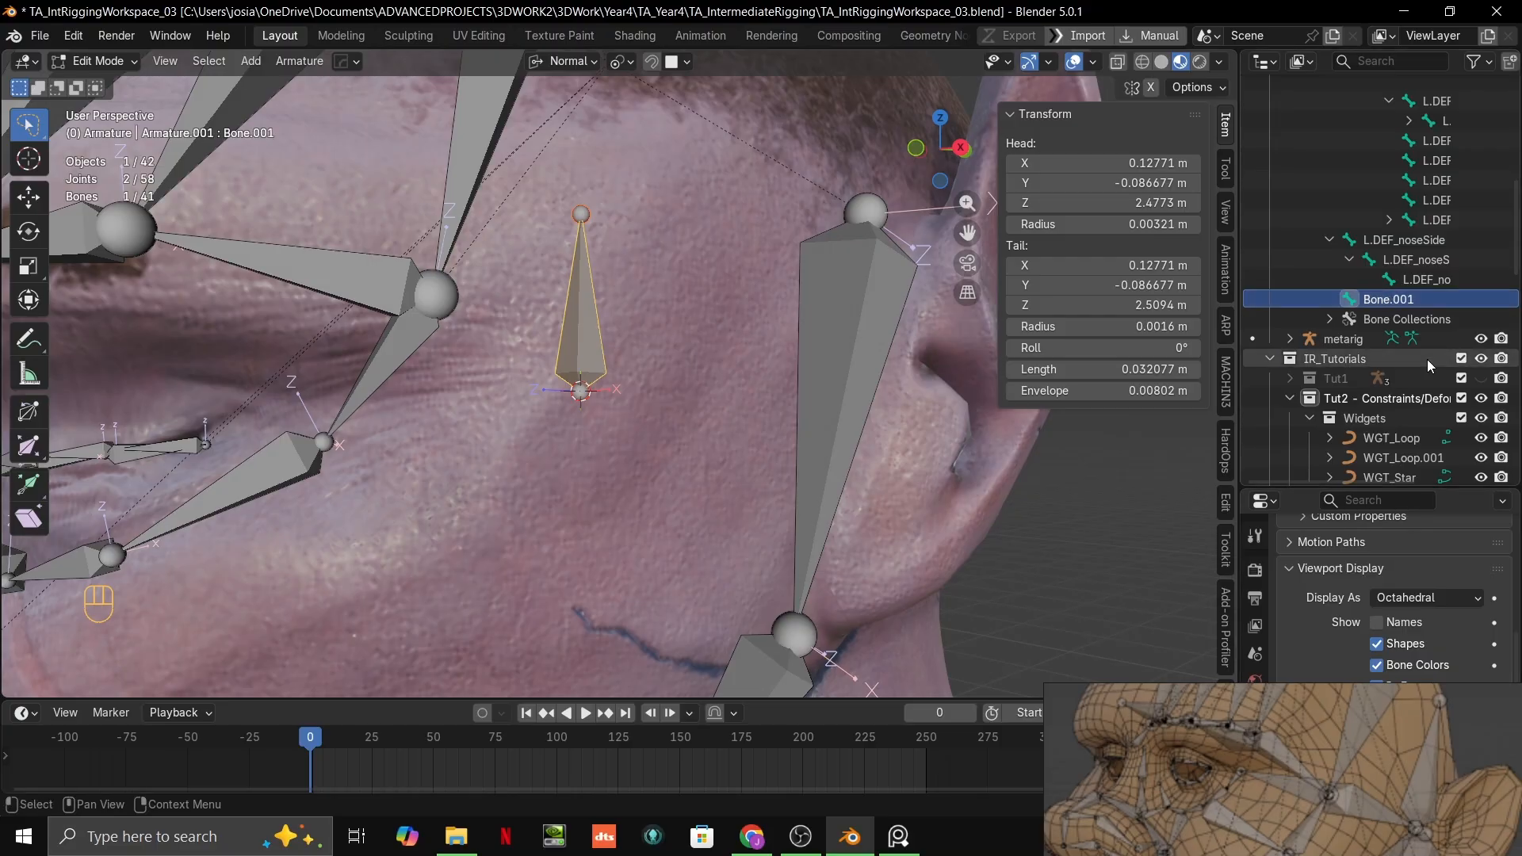
double_click(1417, 239)
scroll(1416, 238, "up", 1)
key("ctrl+c")
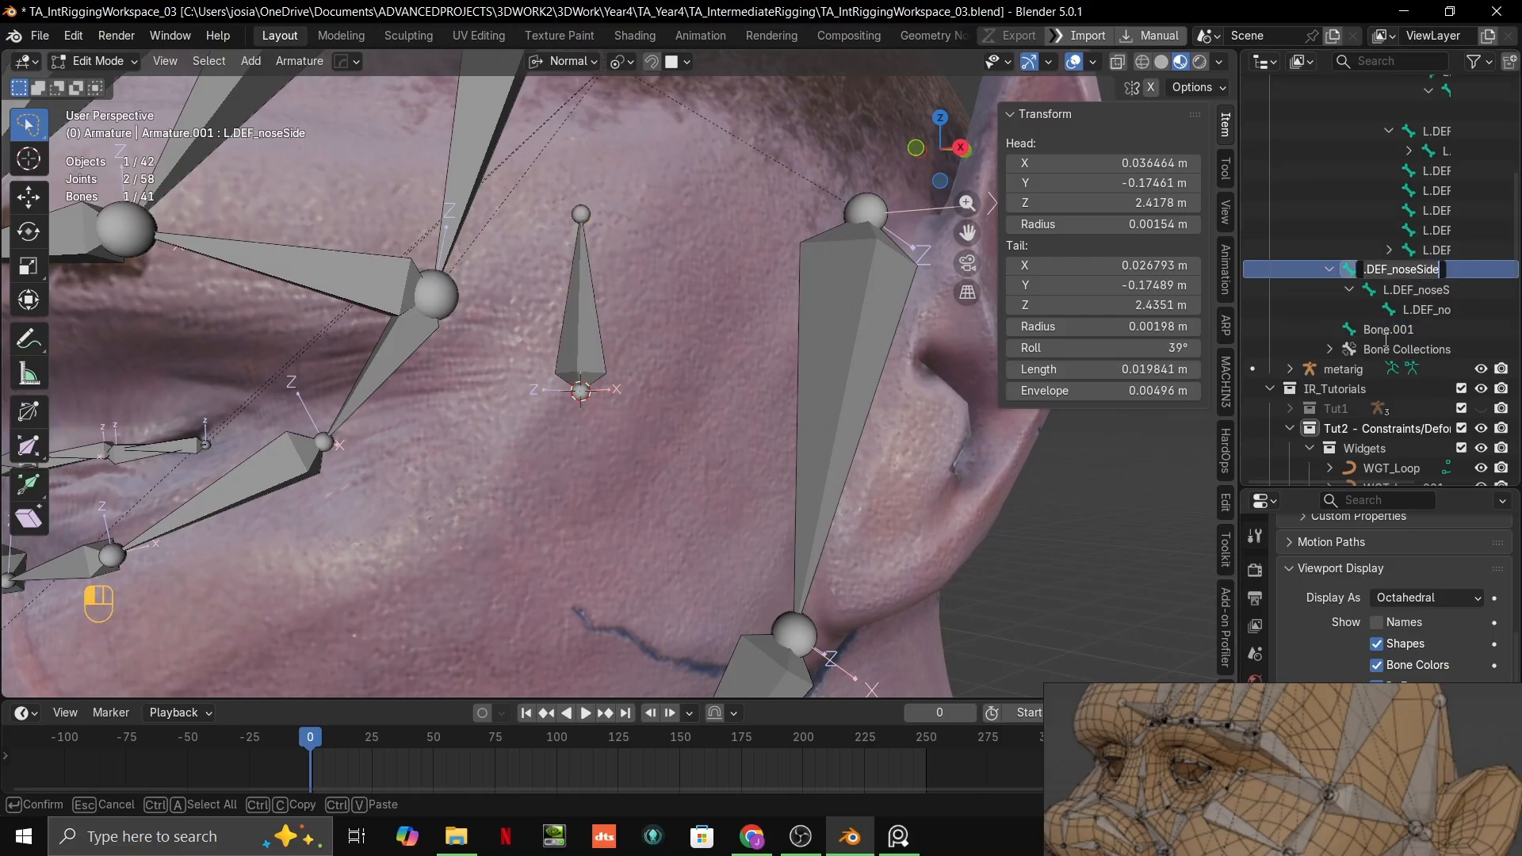
double_click(1387, 329)
scroll(1387, 332, "down", 3)
key("ctrl+v")
key("Return")
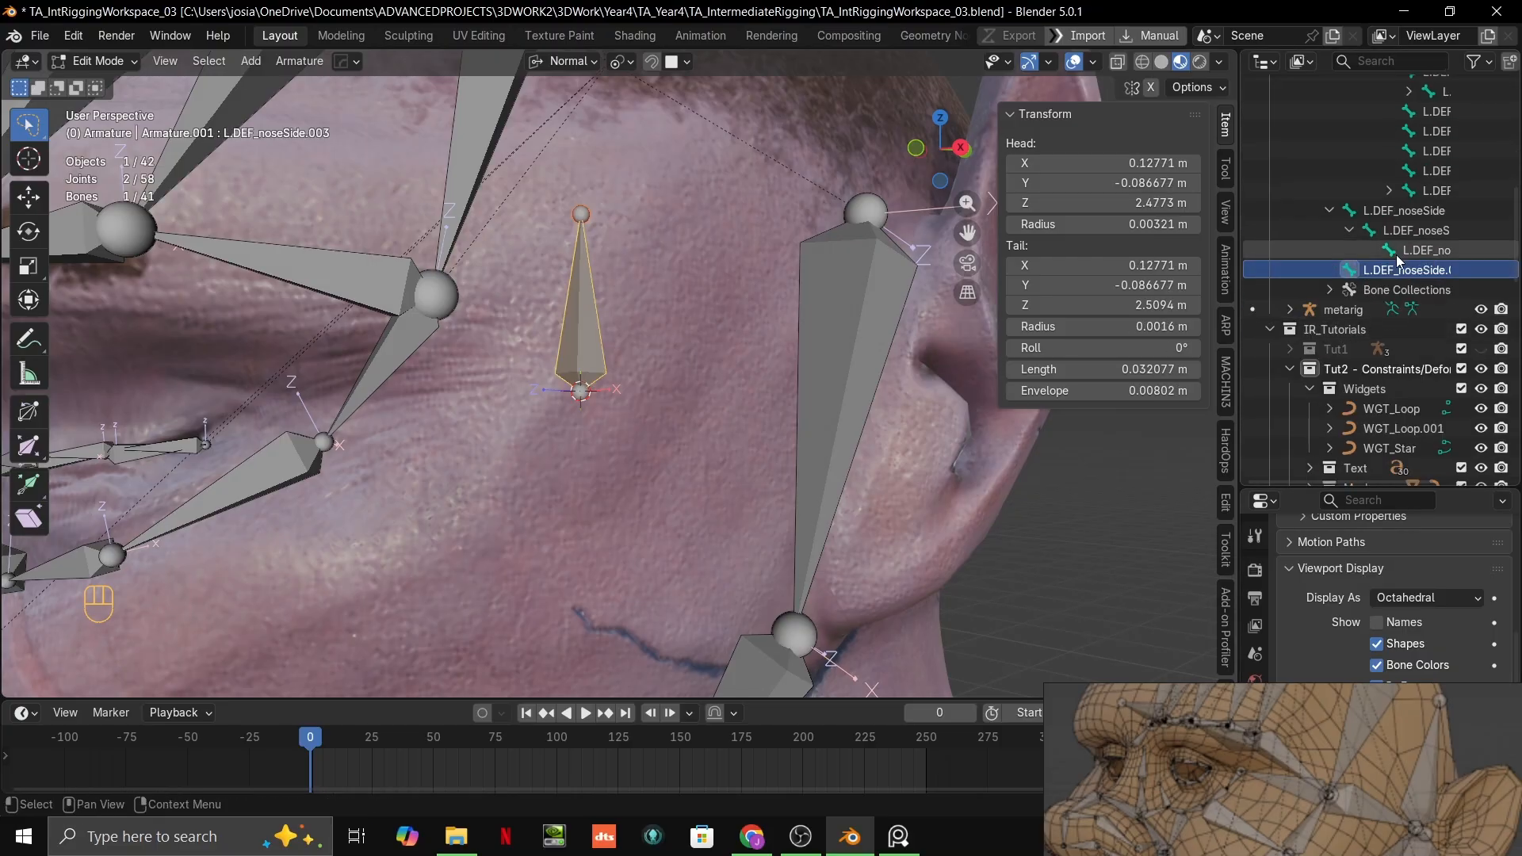
Step: Rename the temple bone L.DEF_noseSide.003 as L.DEF_browTemple
scroll(1370, 266, "right", 2, "ctrl")
scroll(1371, 270, "up", 1)
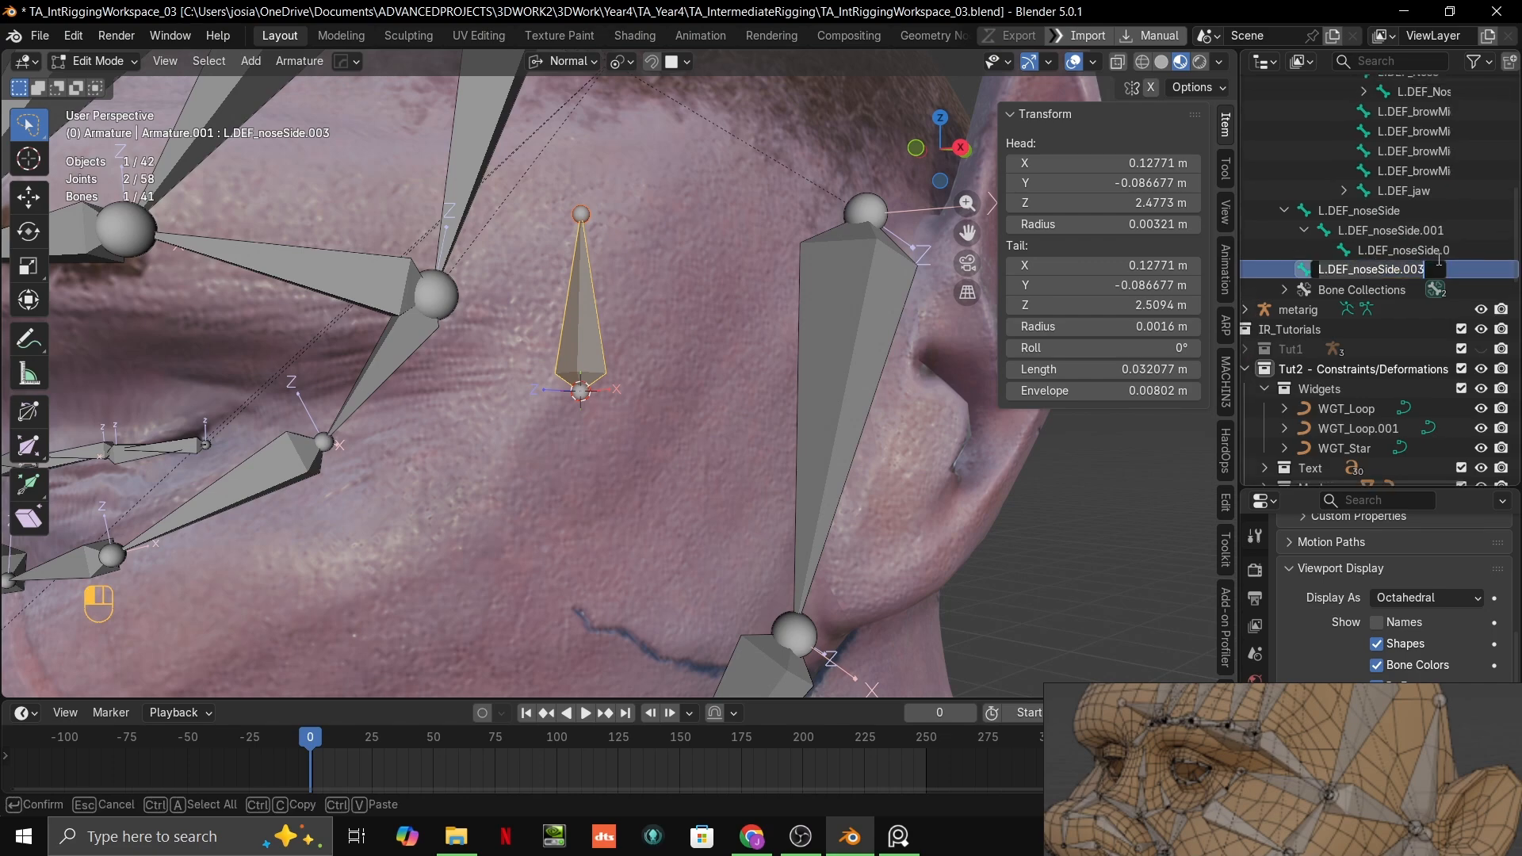
double_click(1396, 268)
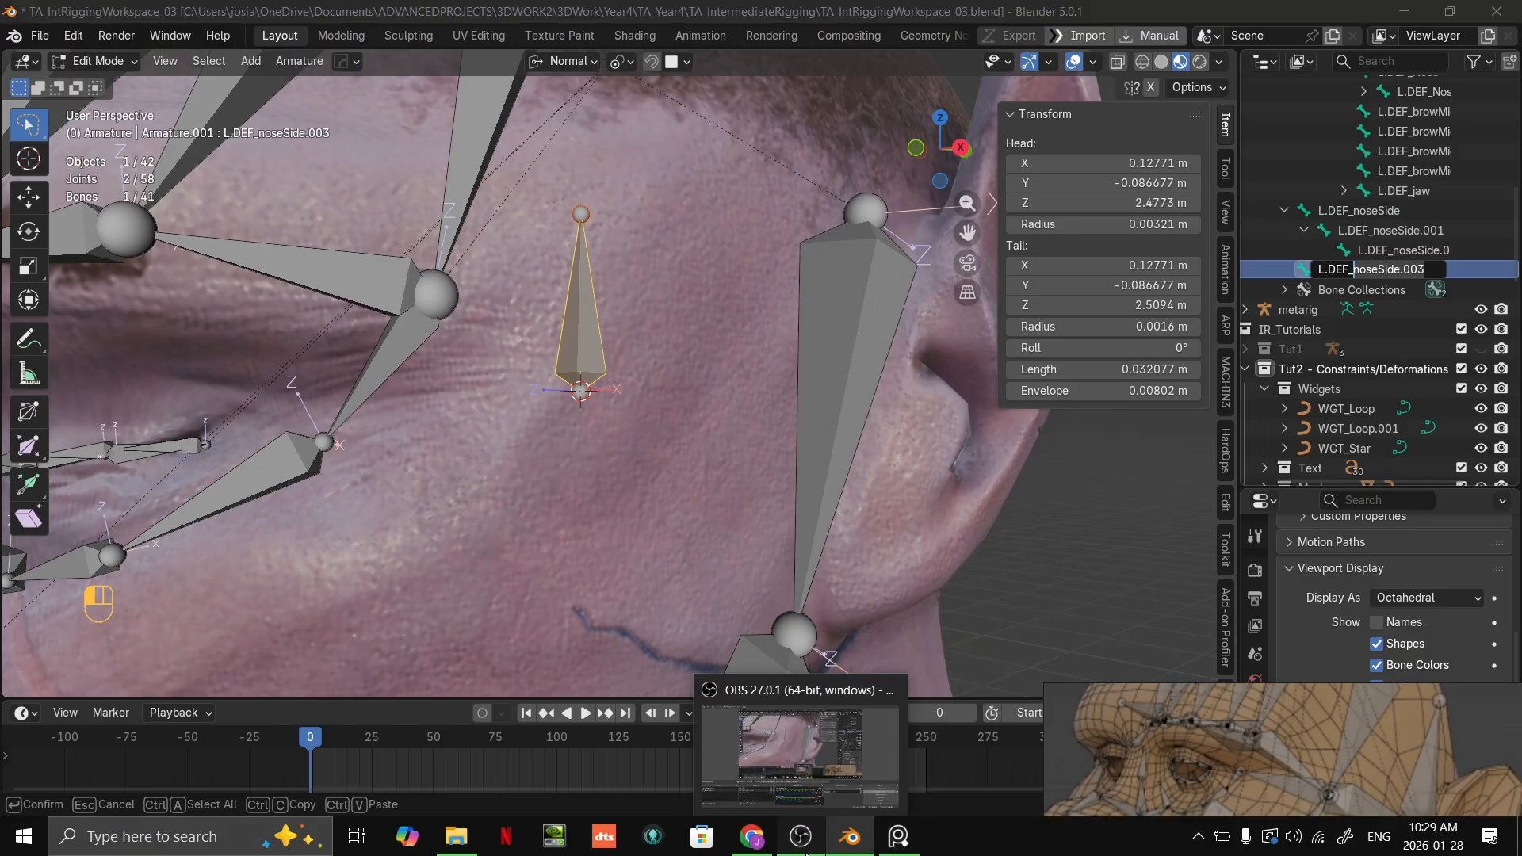
left_click(888, 847)
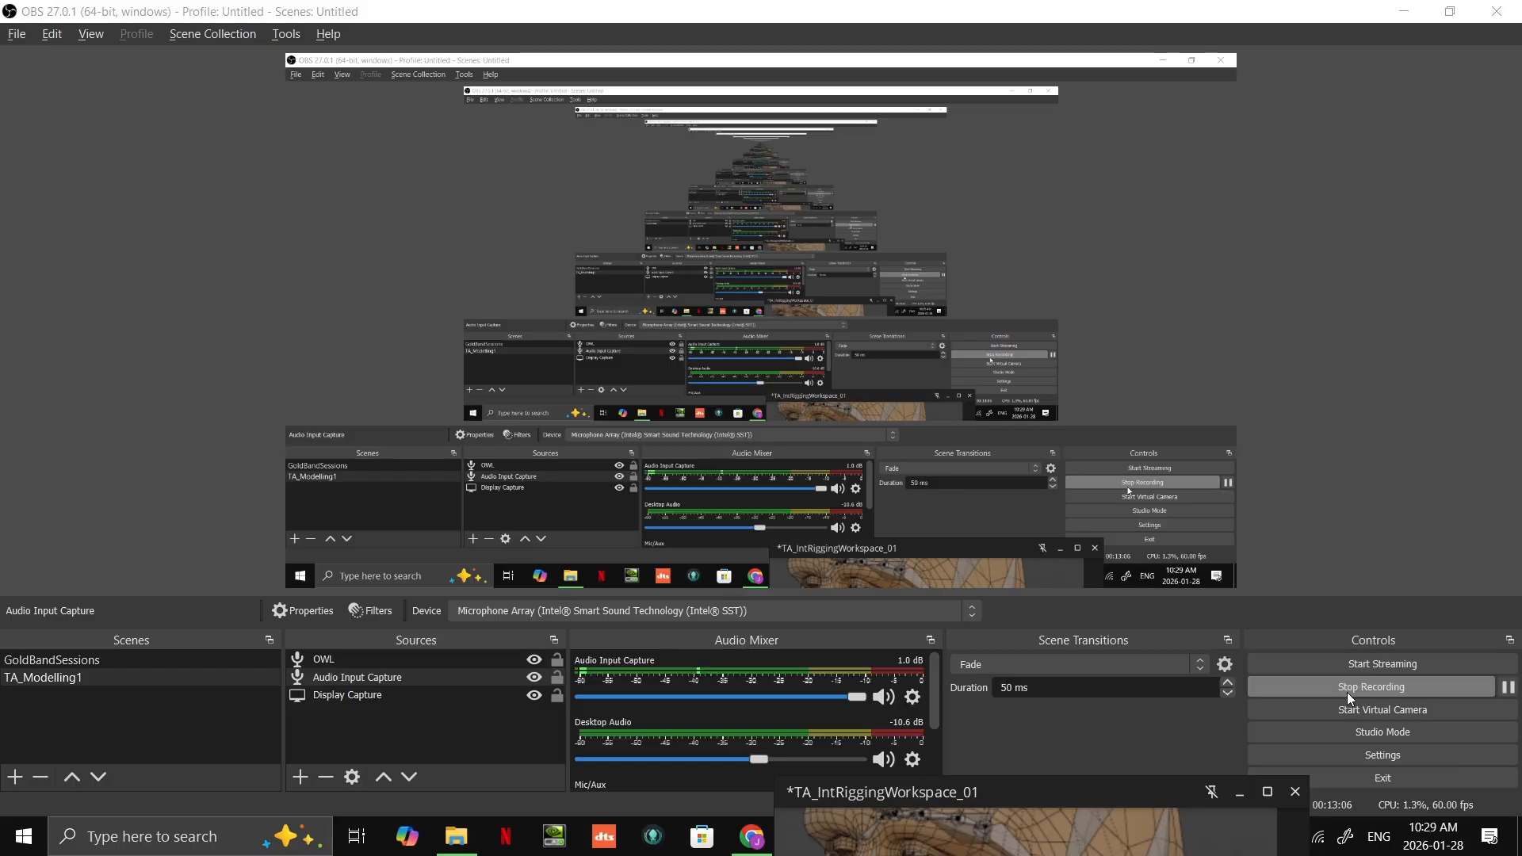
key("alt+Tab")
key("Tab")
right_click_drag(1271, 274, 1309, 830)
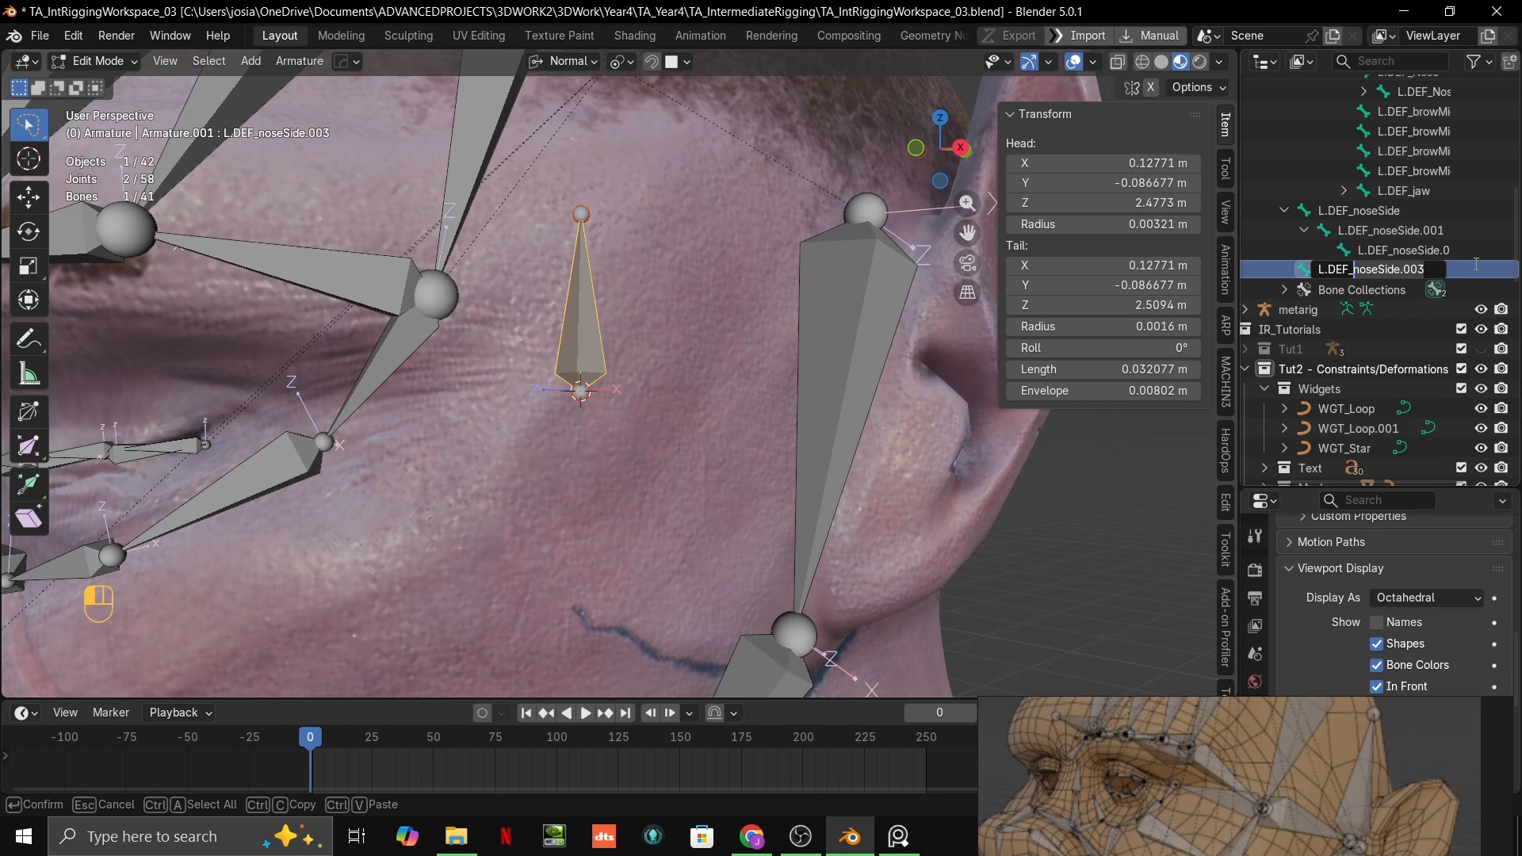
key("Delete")
key("Delete")
key("Delete")
key("Delete")
key("Delete")
key("Delete")
key("Delete")
key("Delete")
key("Delete")
key("Delete")
key("Delete")
key("Delete")
key("Return")
right_click(1134, 203)
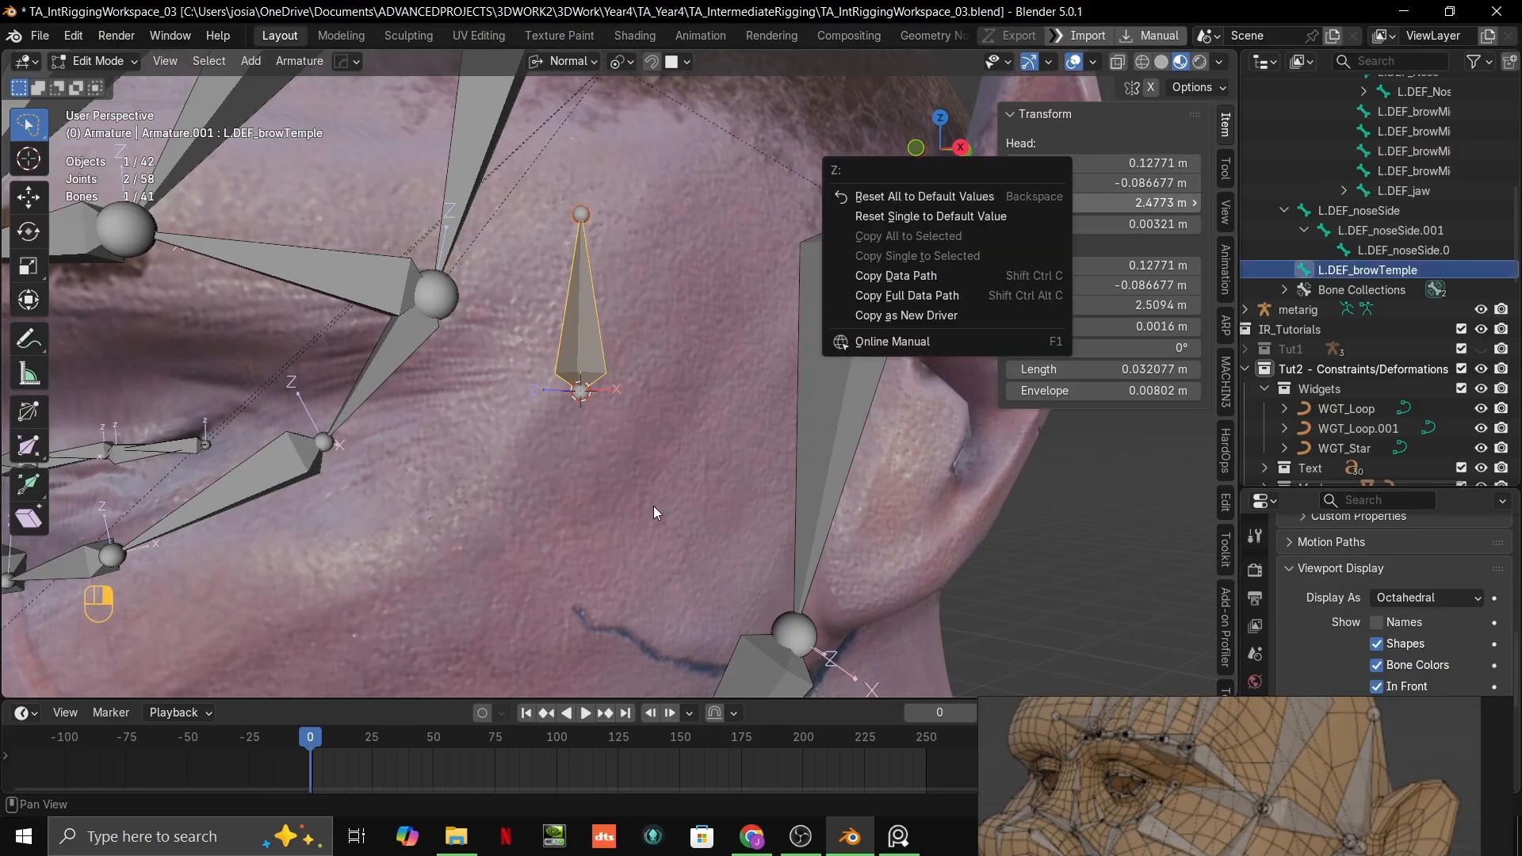
key("Escape")
Step: With Vertex snapping, attach the temple bone's head to the outer brow joint and place its tail on the temple, about 0.037 m long
left_click(581, 390)
key("g")
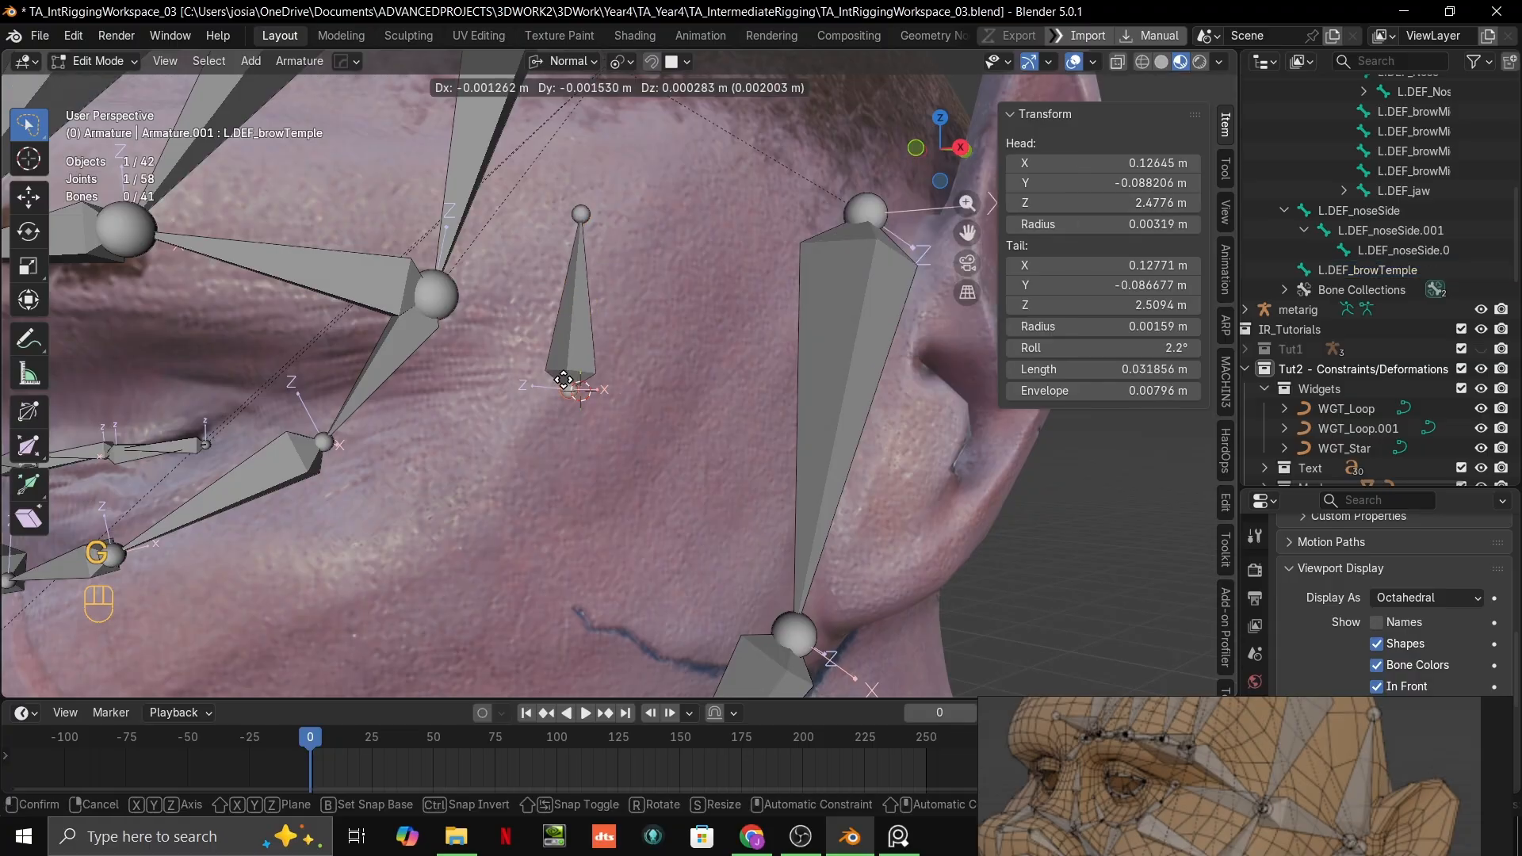
right_click(468, 289)
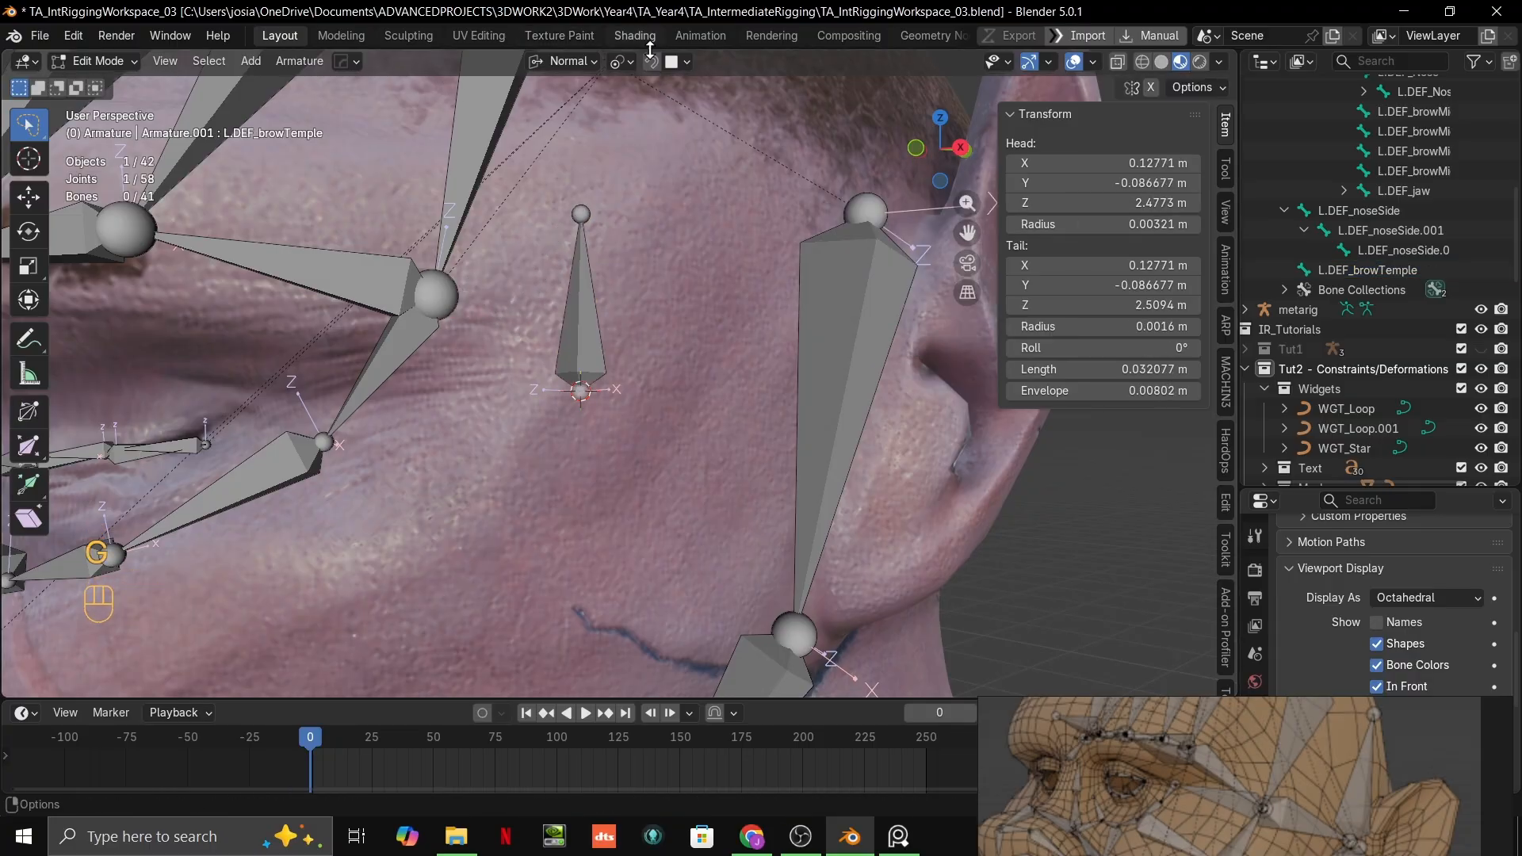
left_click(675, 61)
left_click(663, 200)
key("g")
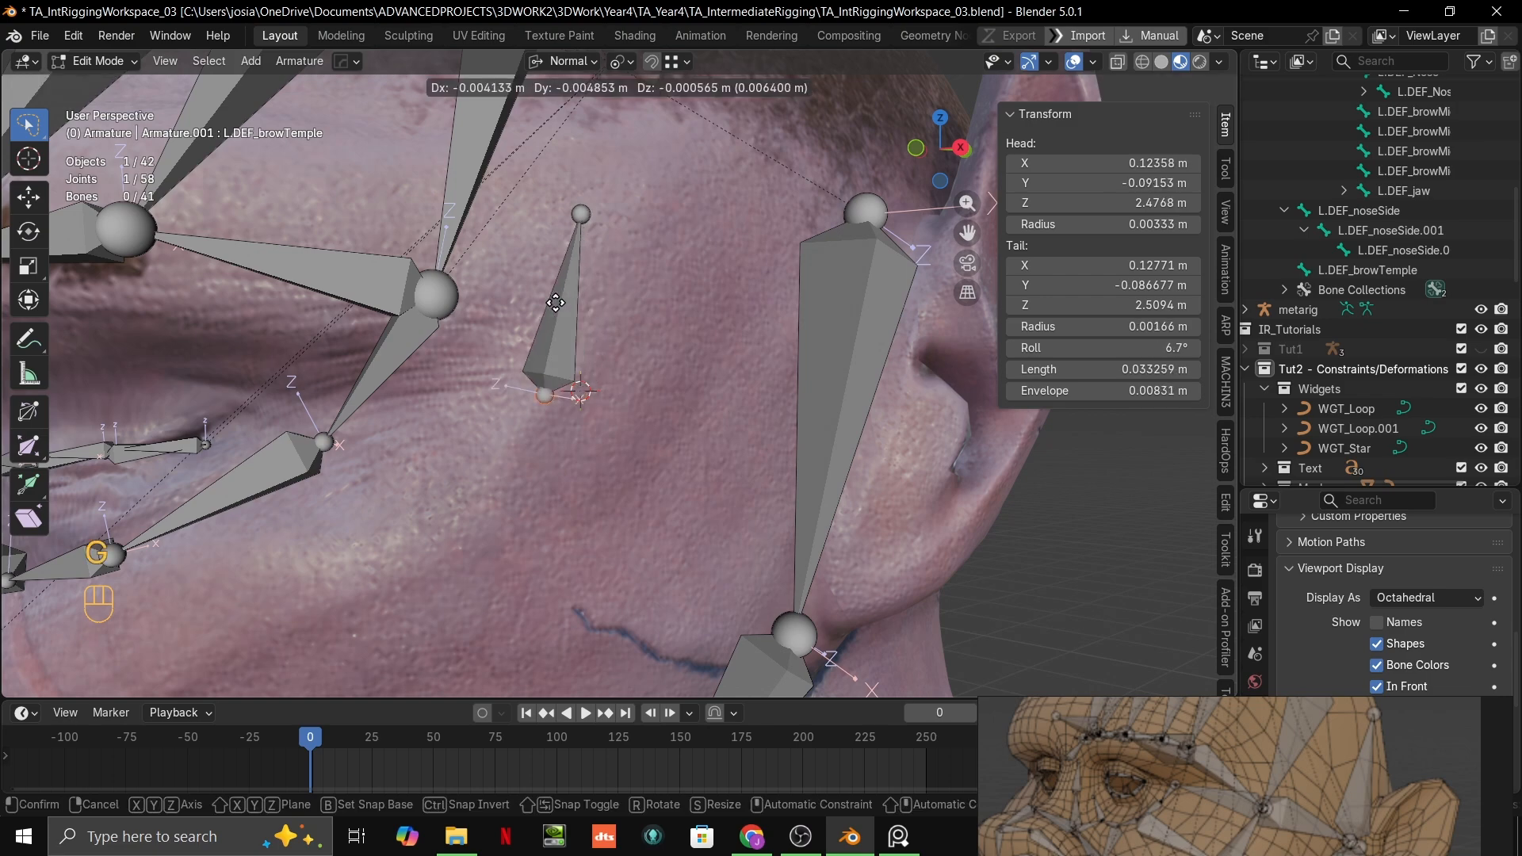
left_click(440, 293, "ctrl")
left_click(585, 214)
key("g")
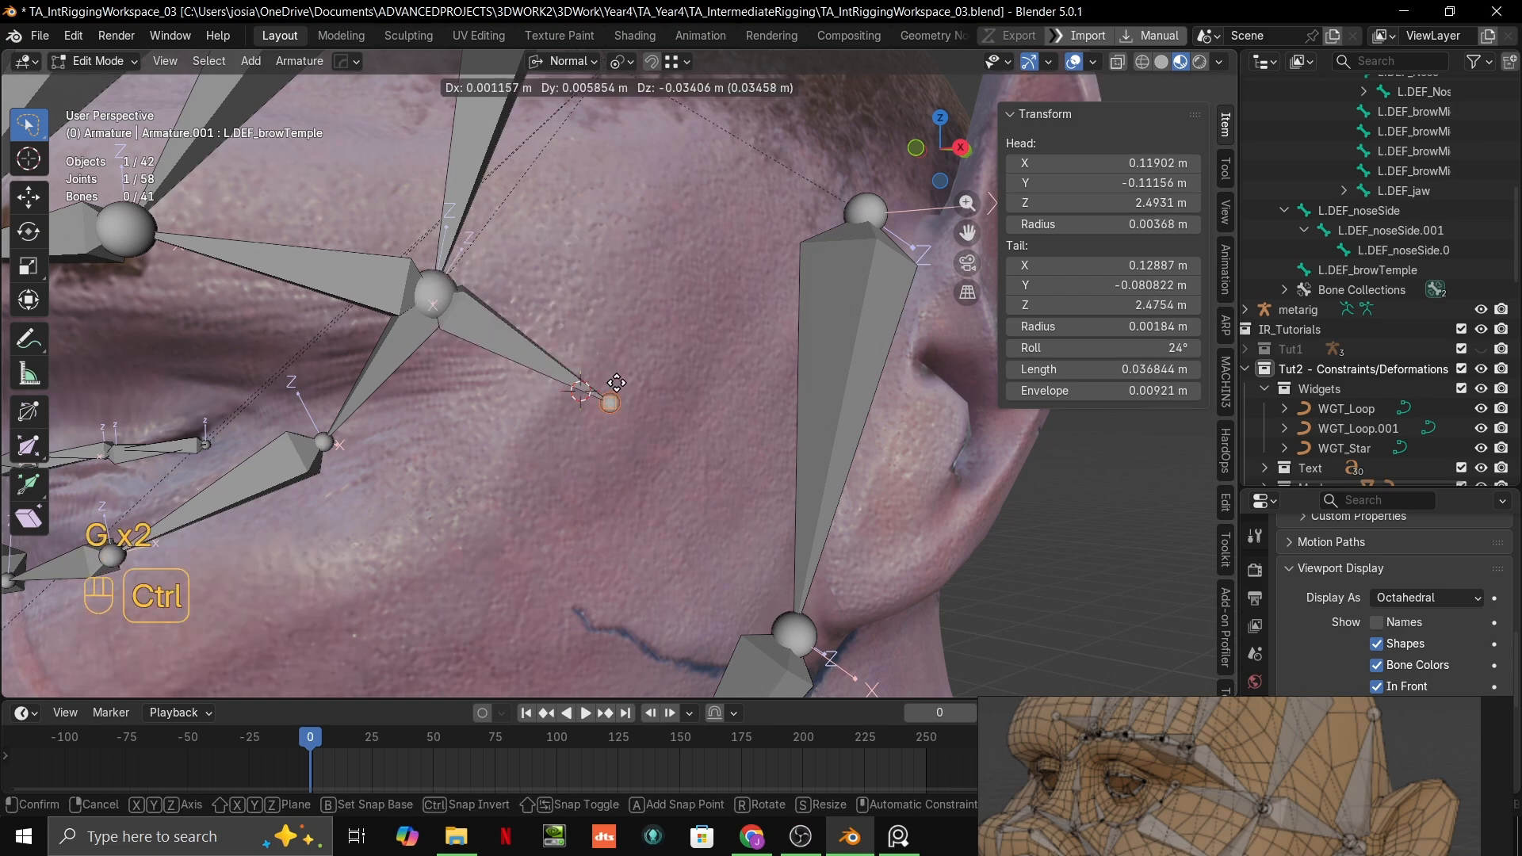
left_click(623, 391)
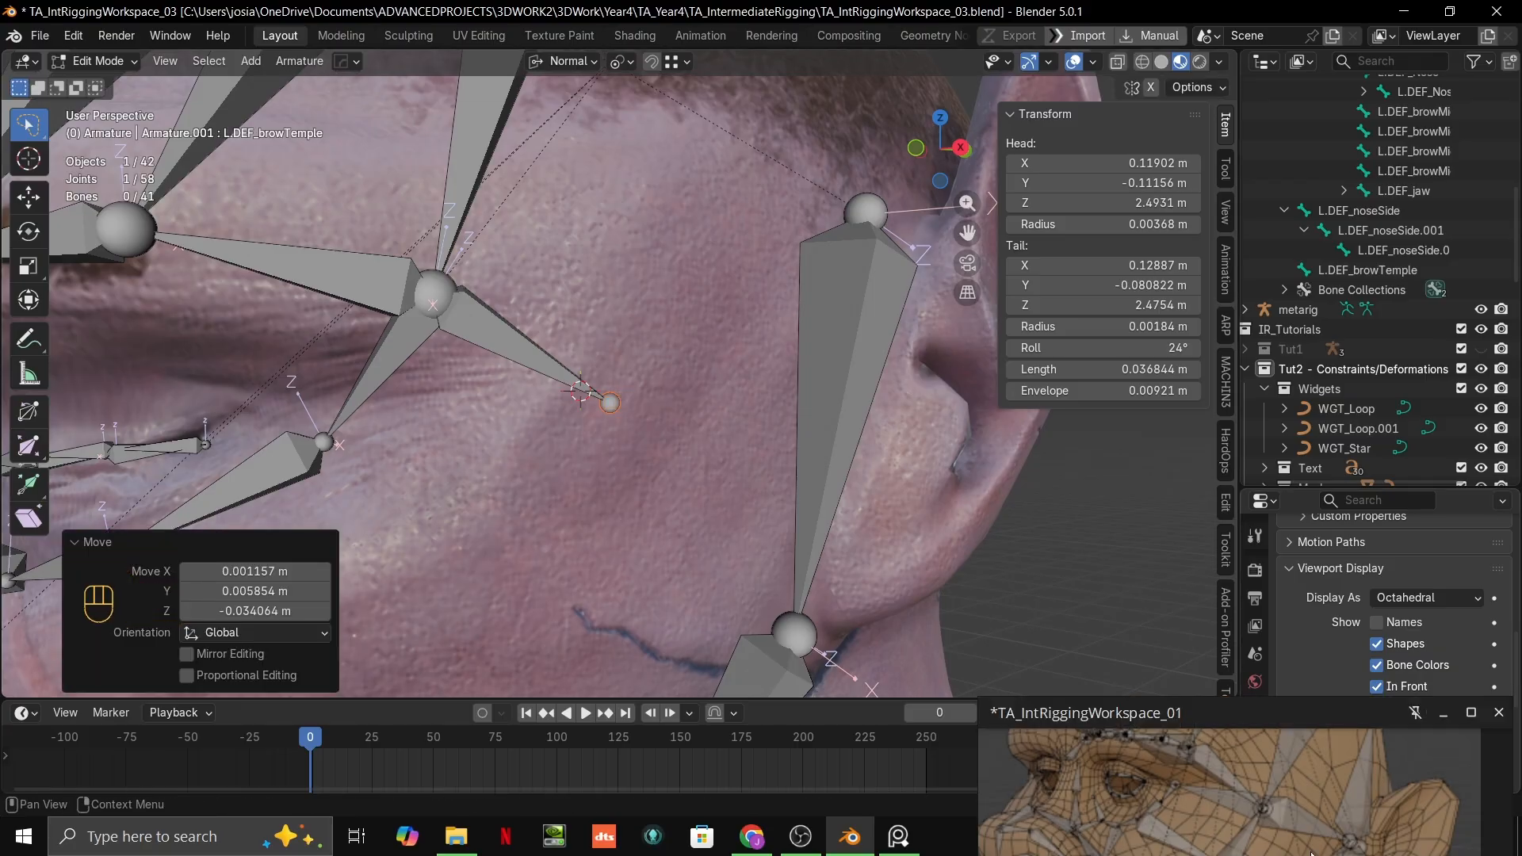
Step: Enlarge the reference board and examine the bones running from the outer brow across the temple and cheek to the ear
right_click_drag(1292, 740, 1298, 596)
key("ctrl+f")
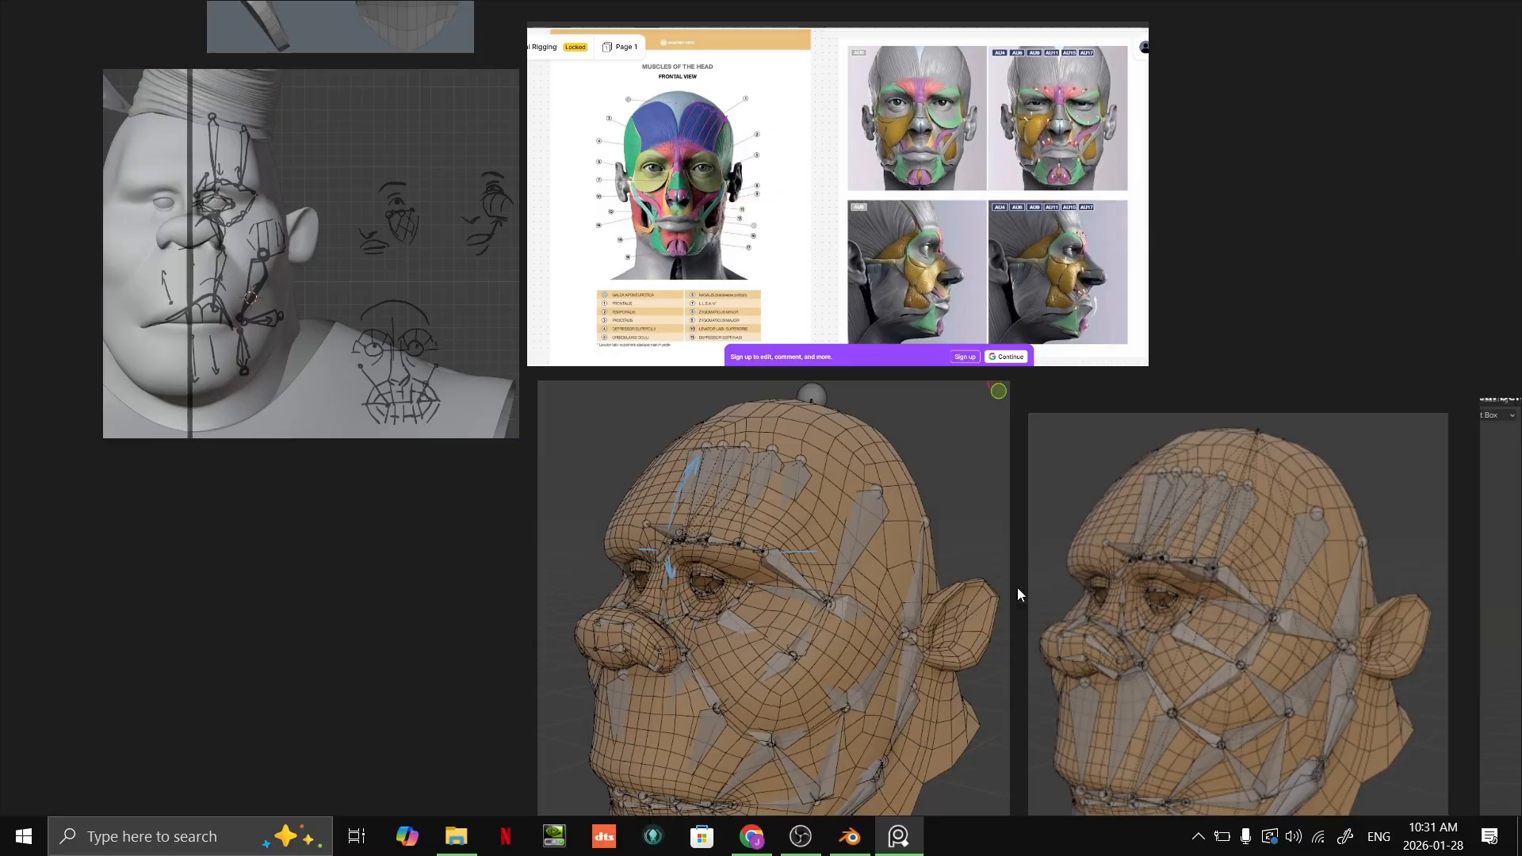
key("ctrl+f")
right_click_drag(1179, 488, 1370, 677)
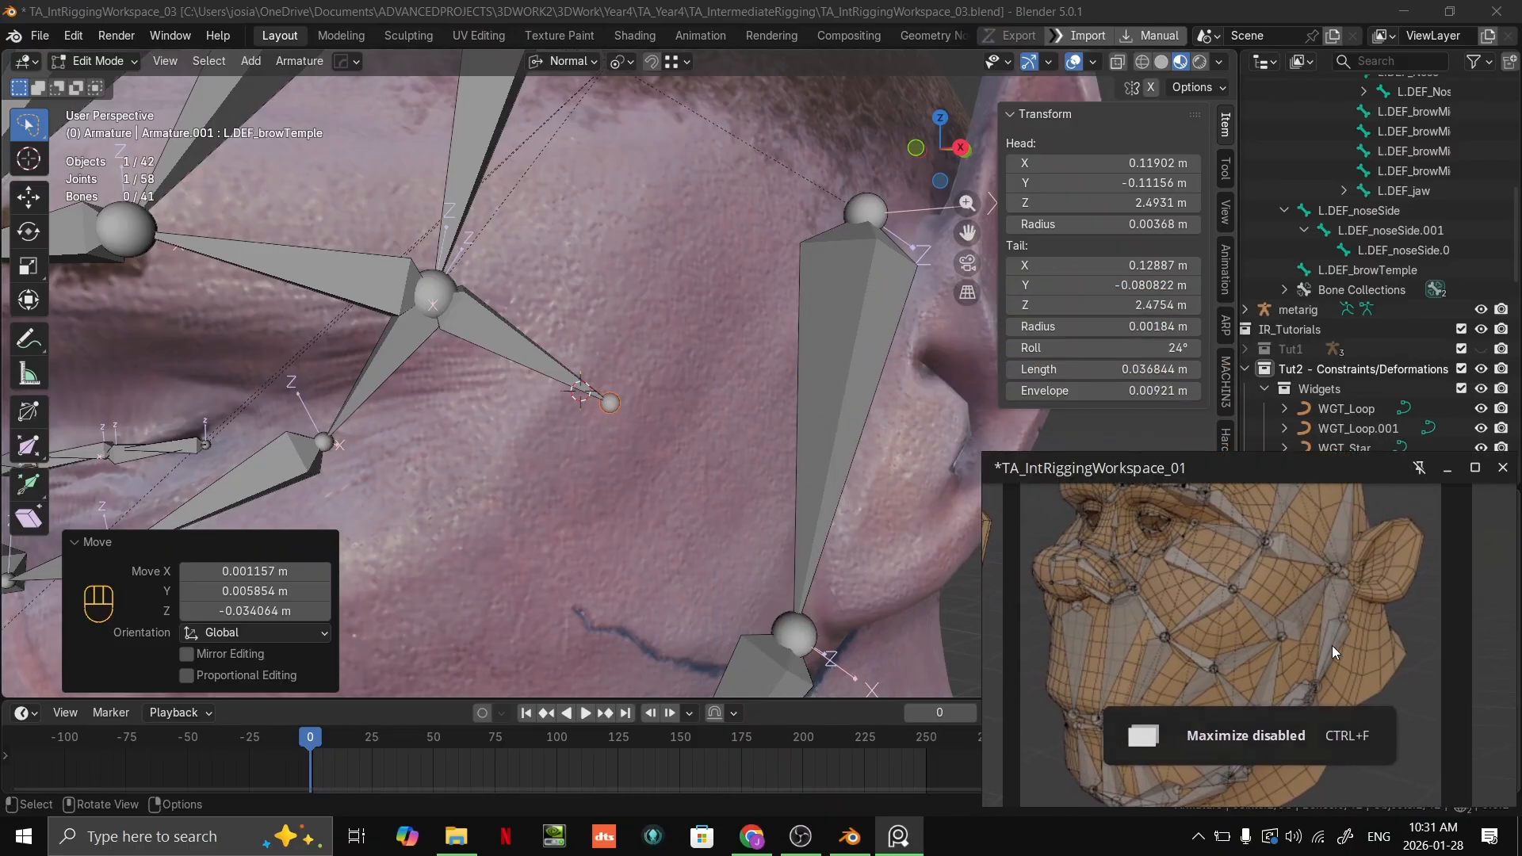
left_click_drag(1332, 645, 1343, 555)
mouse_move(1146, 472)
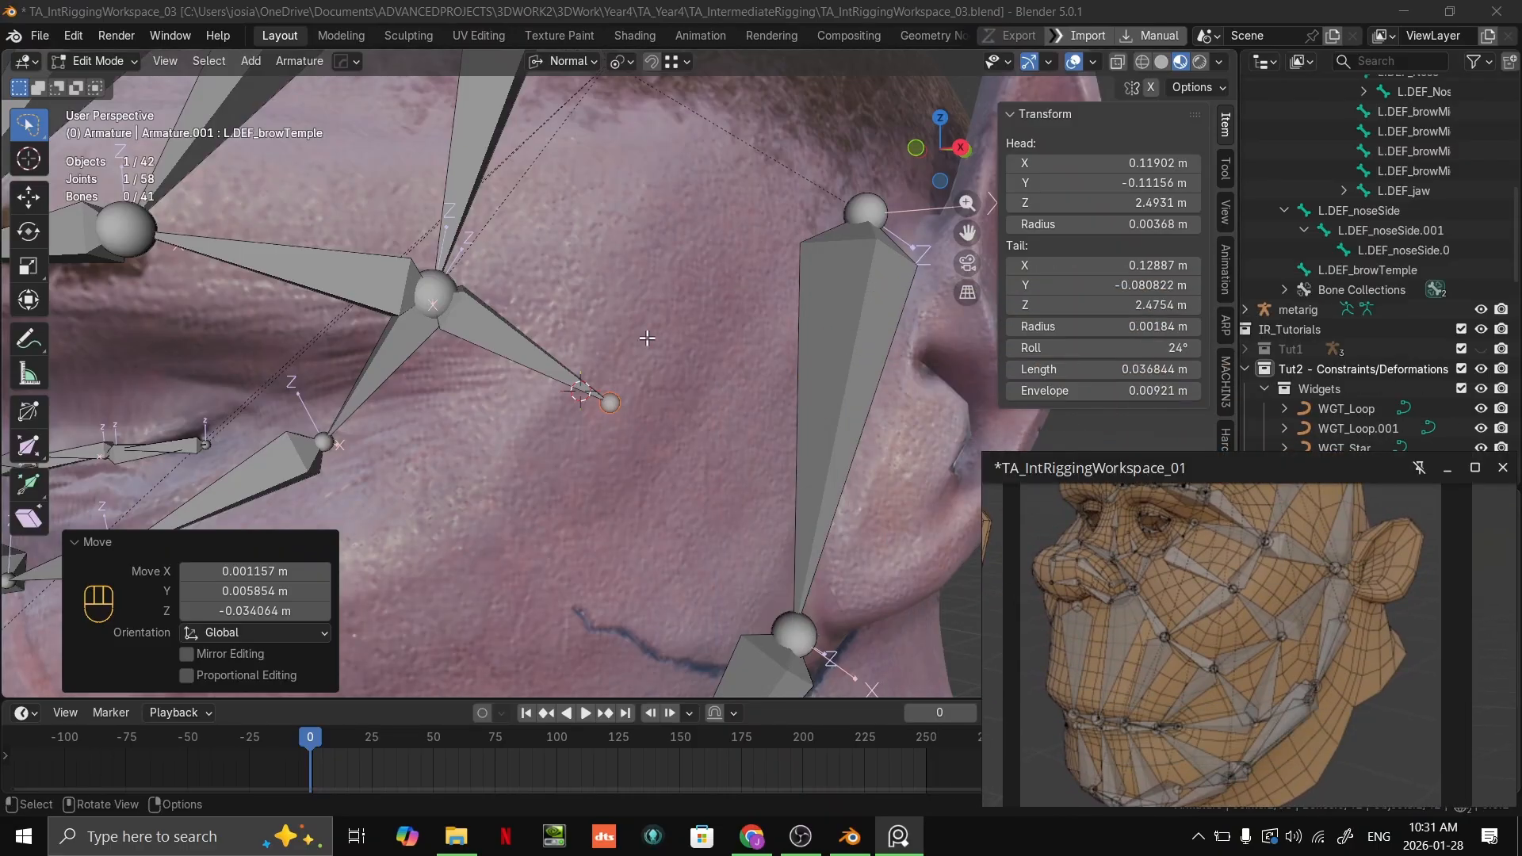
Step: Try extending the temple bone's tail back toward the ear to a length of about 0.061 m
middle_click_drag(647, 339, 717, 374)
key("g")
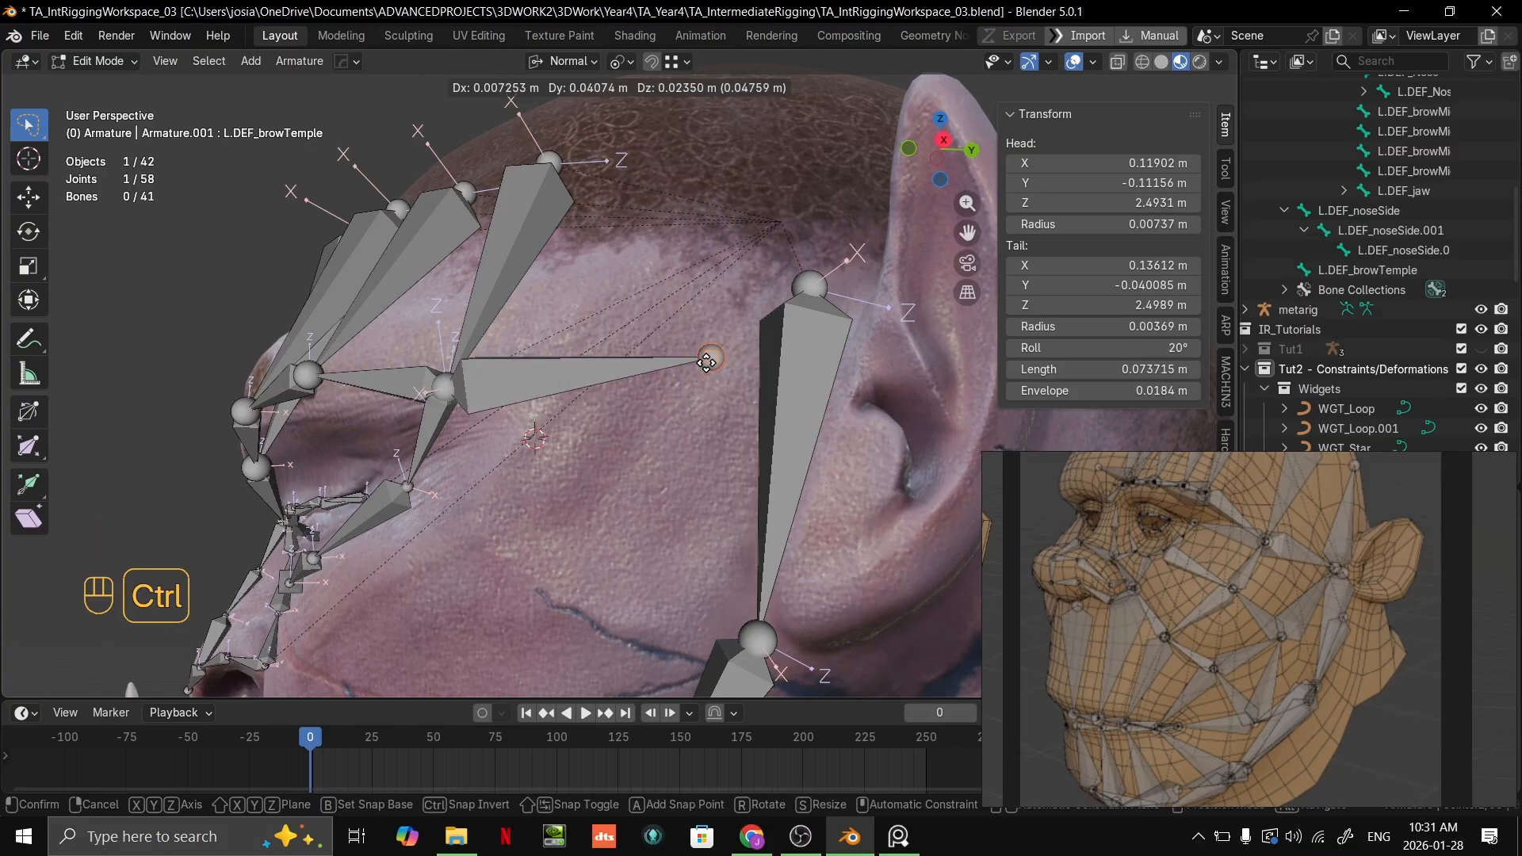
left_click(708, 361)
key("g")
left_click(681, 385)
middle_click_drag(680, 384, 710, 413)
middle_click_drag(710, 415, 730, 483, "shift")
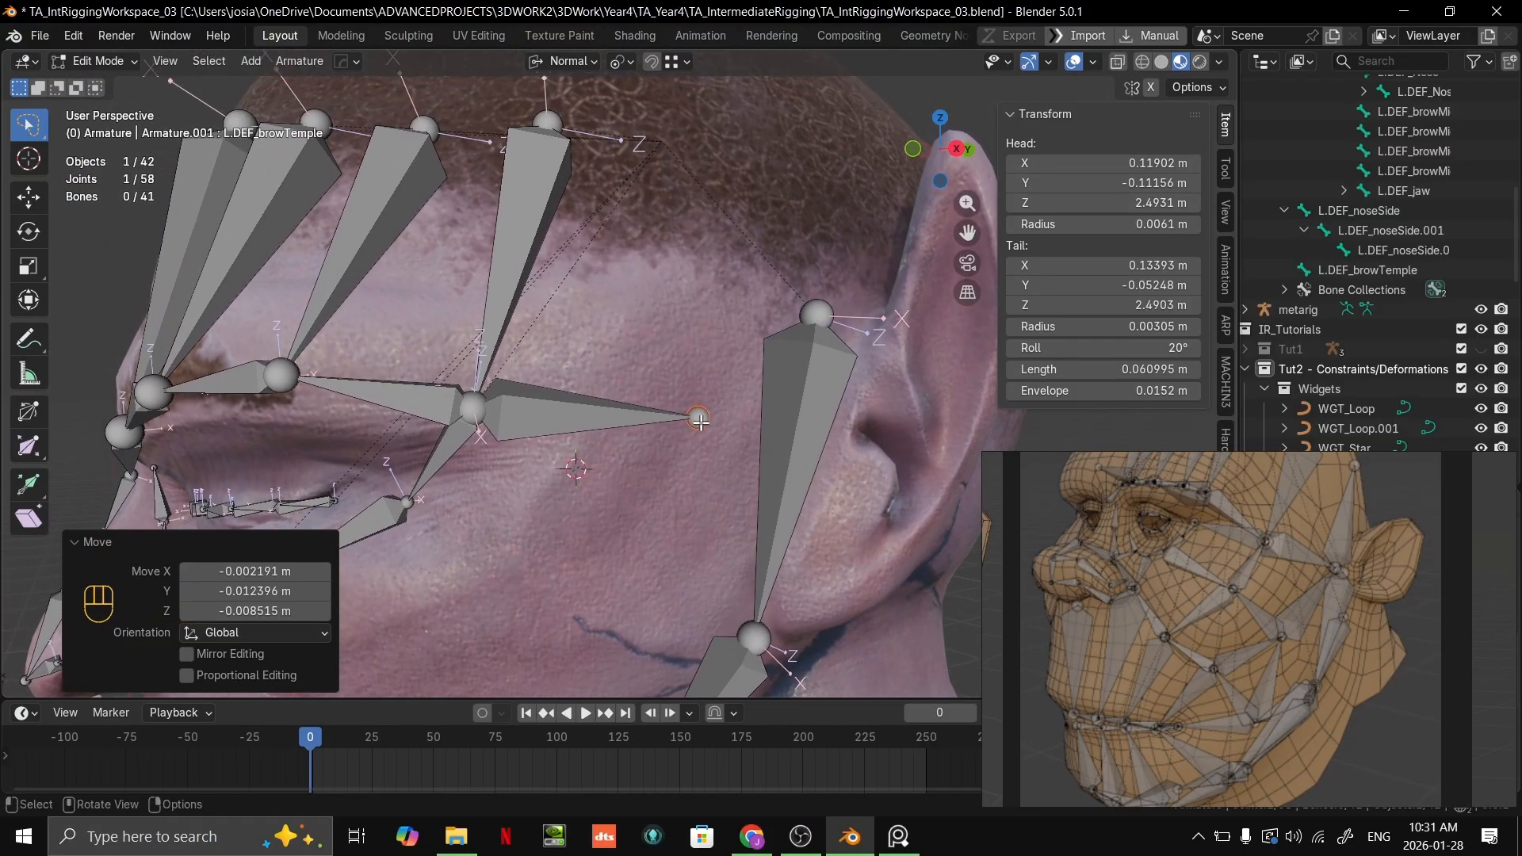
Step: Set snapping to Face and place the temple bone's tail on the skin midway to the ear, near X 0.131, Y -0.076, Z 2.489 m
key("g")
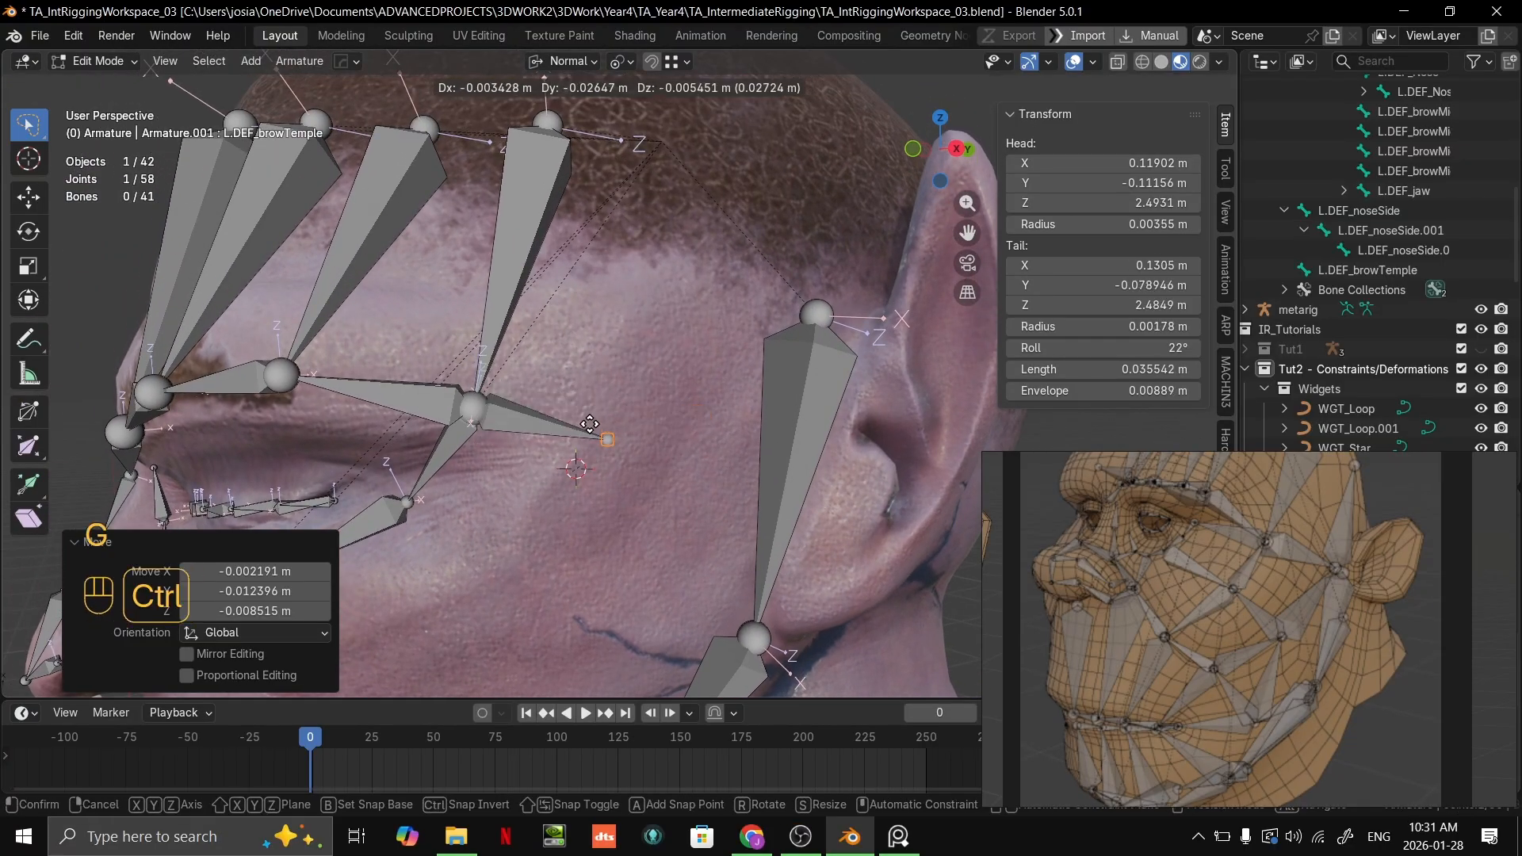
left_click(598, 421)
left_click(687, 61)
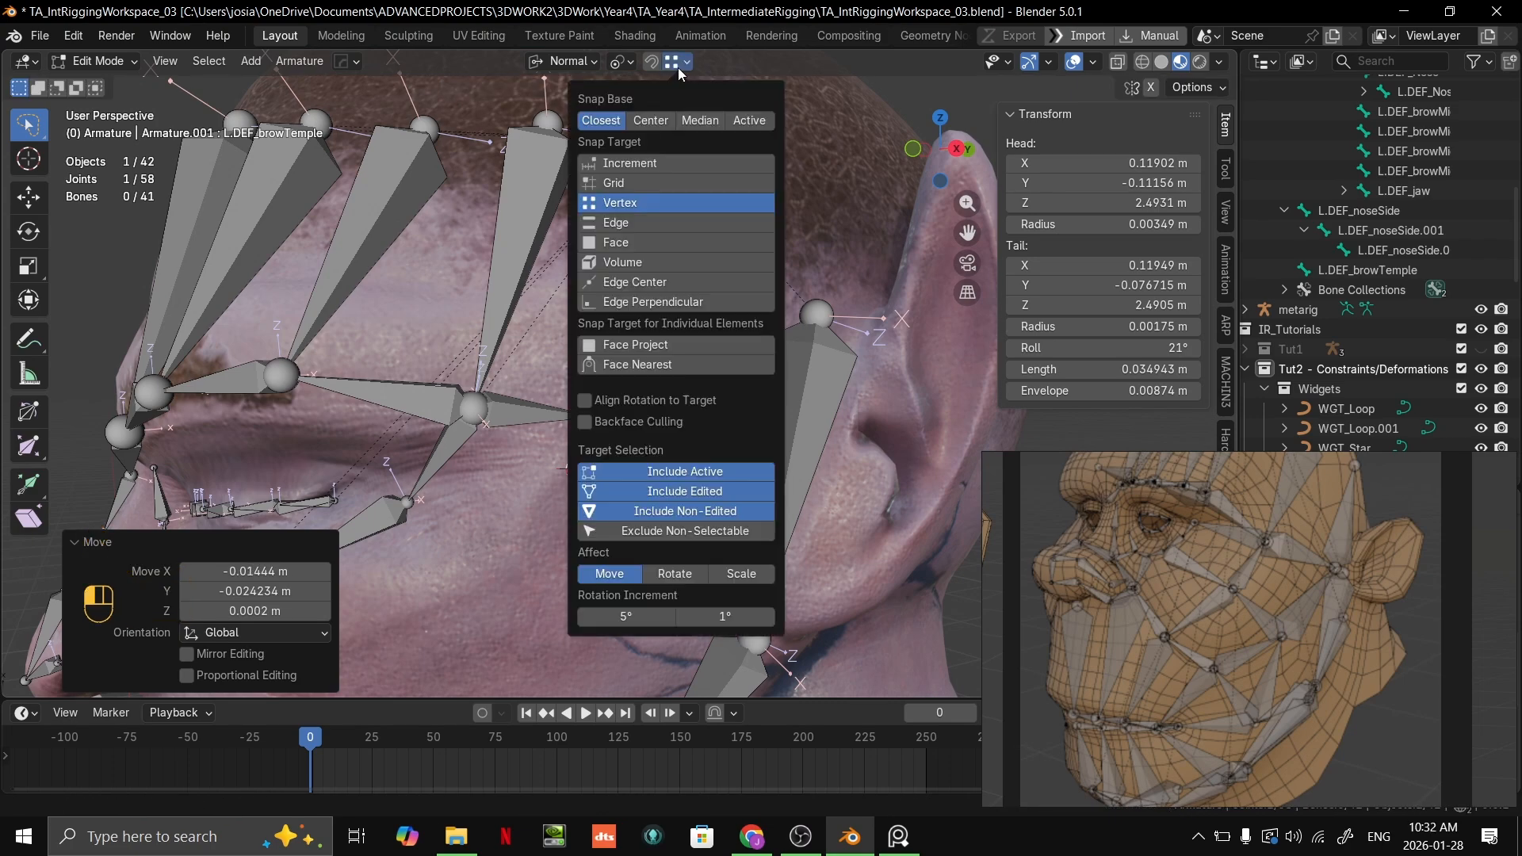
left_click(619, 235)
key("g")
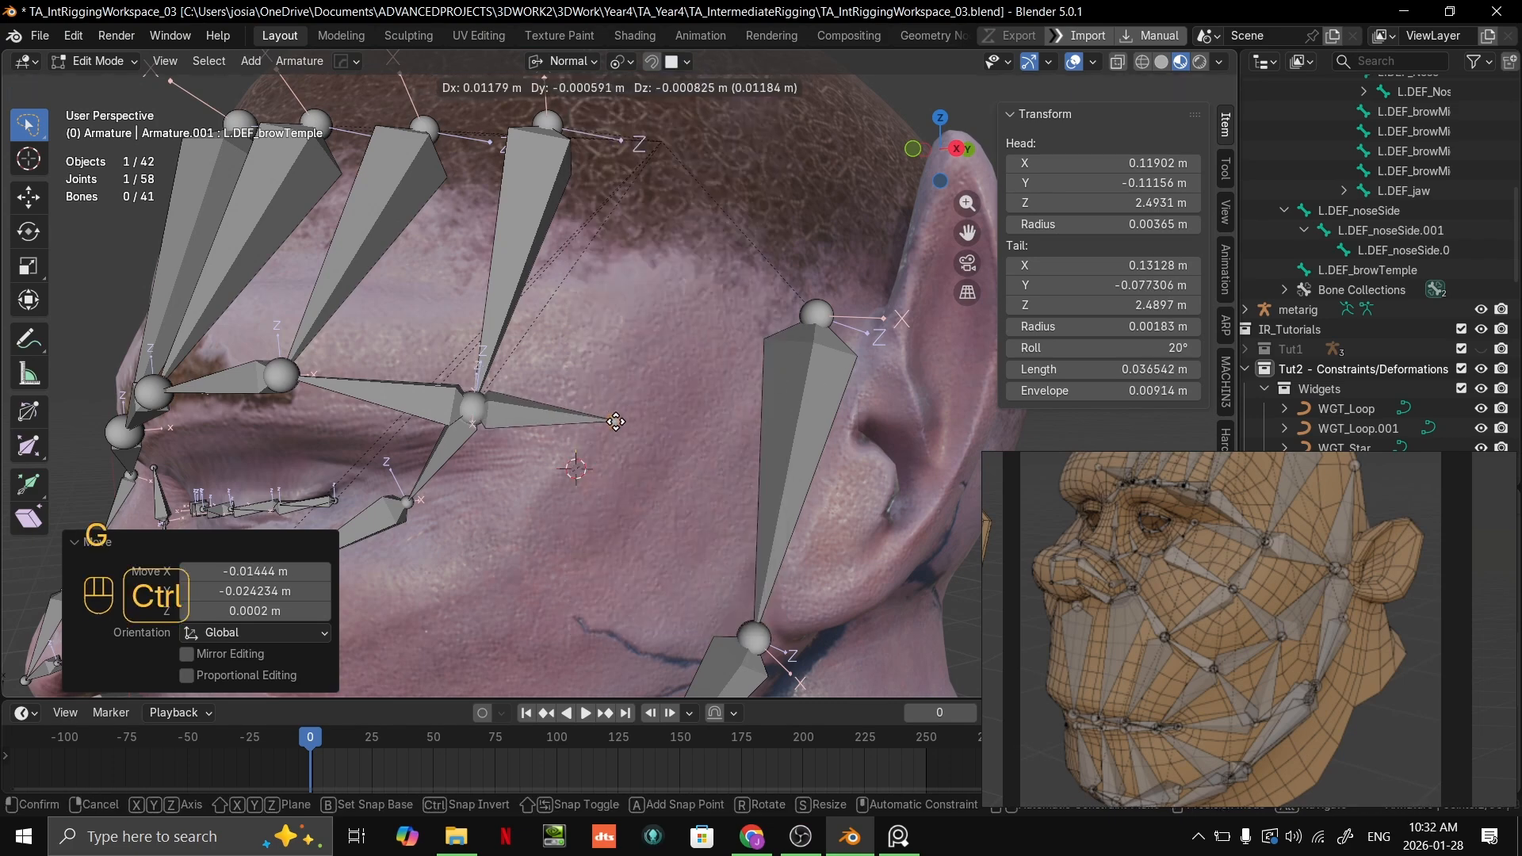
left_click(623, 422)
Step: Extrude a second temple bone from the first one's tail back toward the front of the ear
key("e")
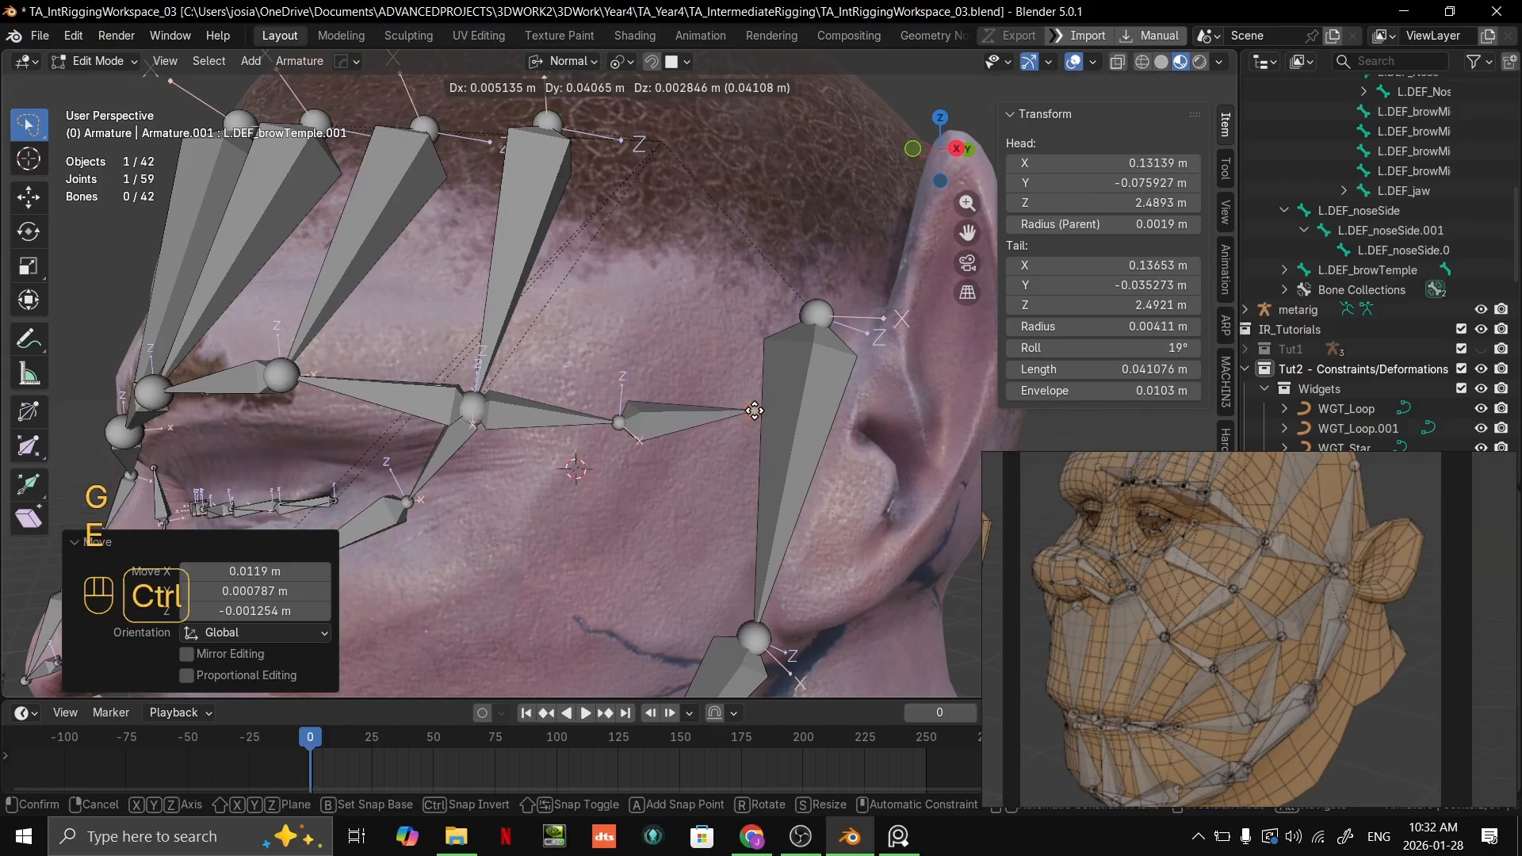
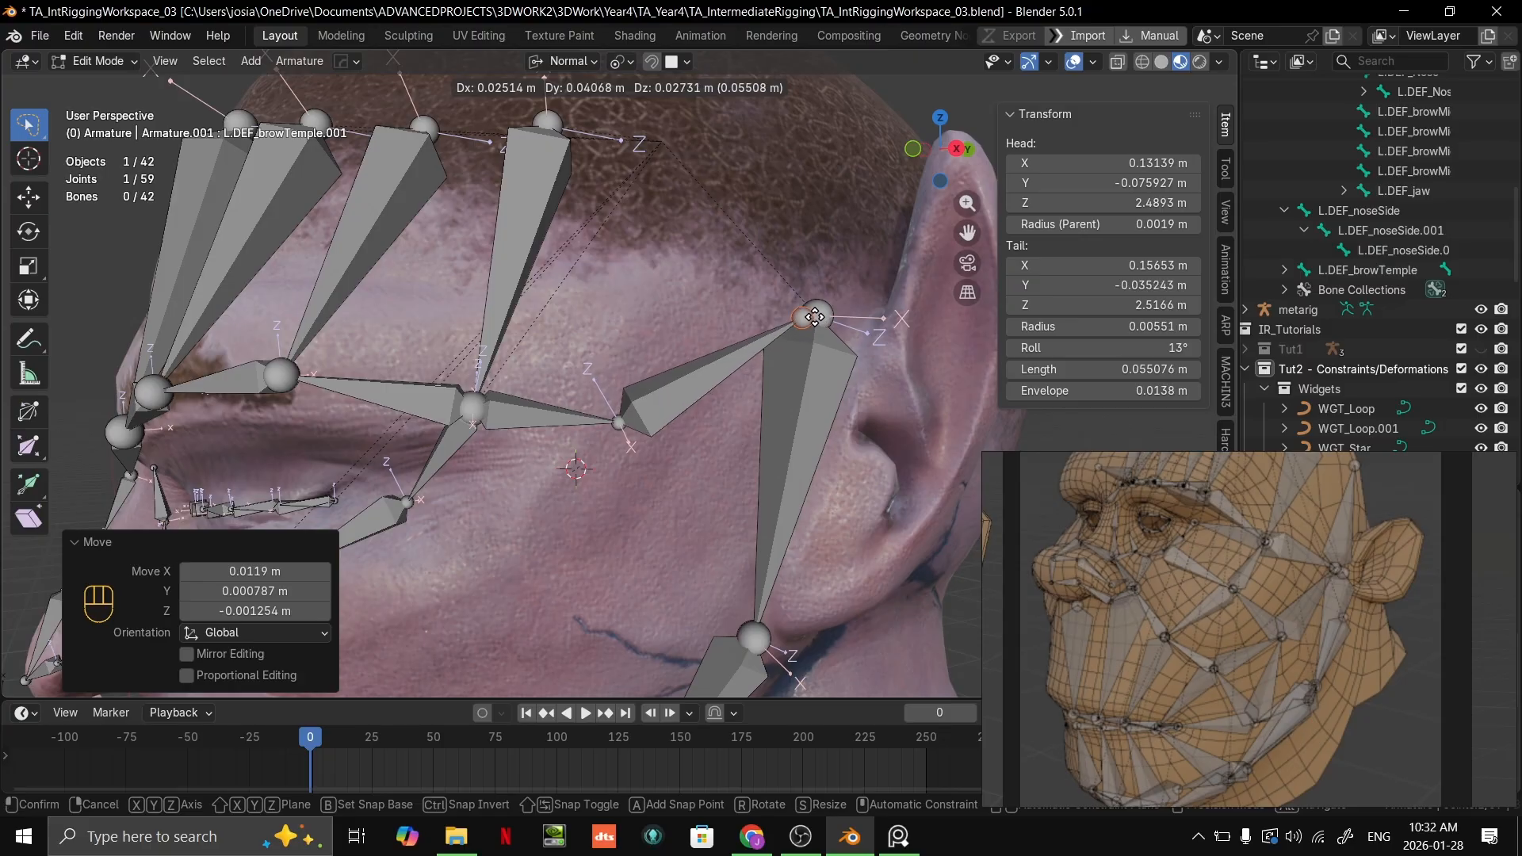
Step: Place the second temple bone's tail near the ear and snap it onto the jaw chain's top joint using Vertex snapping
left_click(793, 313, "ctrl")
middle_click_drag(793, 313, 767, 310)
left_click(686, 62)
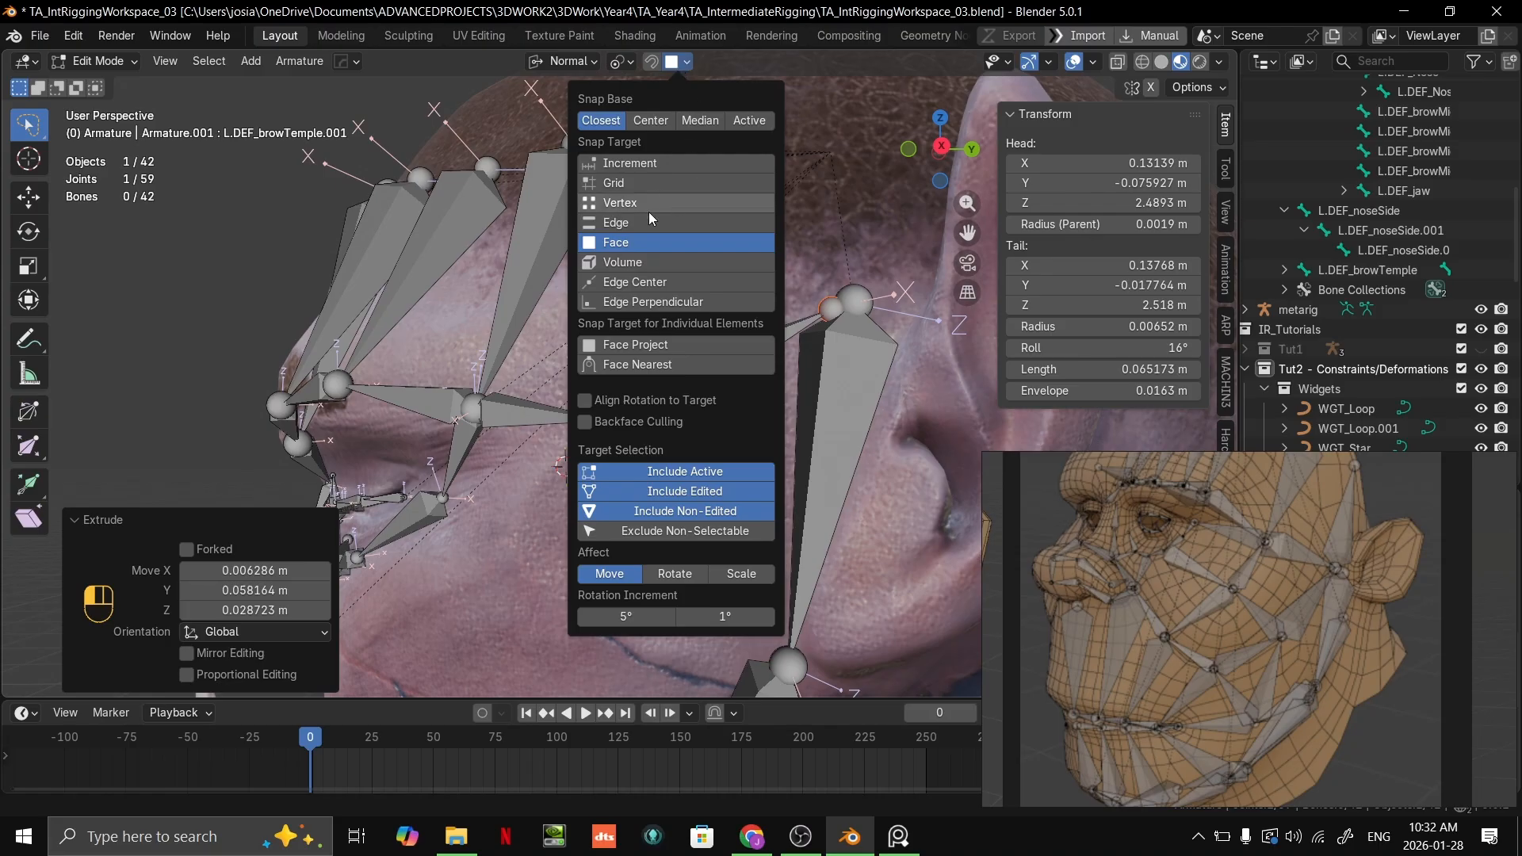
left_click(647, 207)
key("g")
left_click(855, 327, "ctrl")
scroll(855, 334, "down", 2)
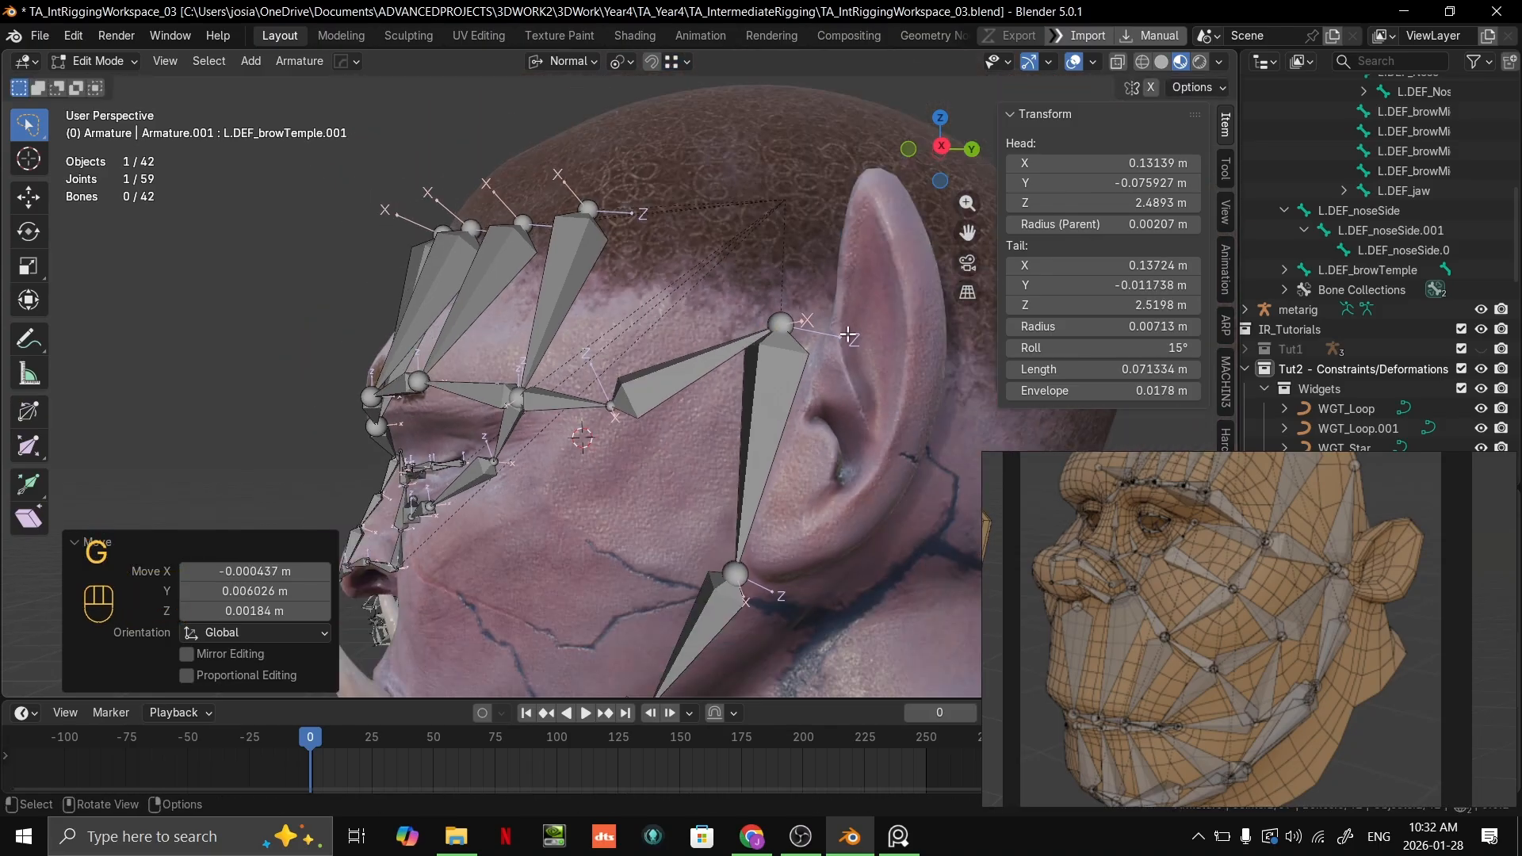
scroll(785, 295, "up", 2)
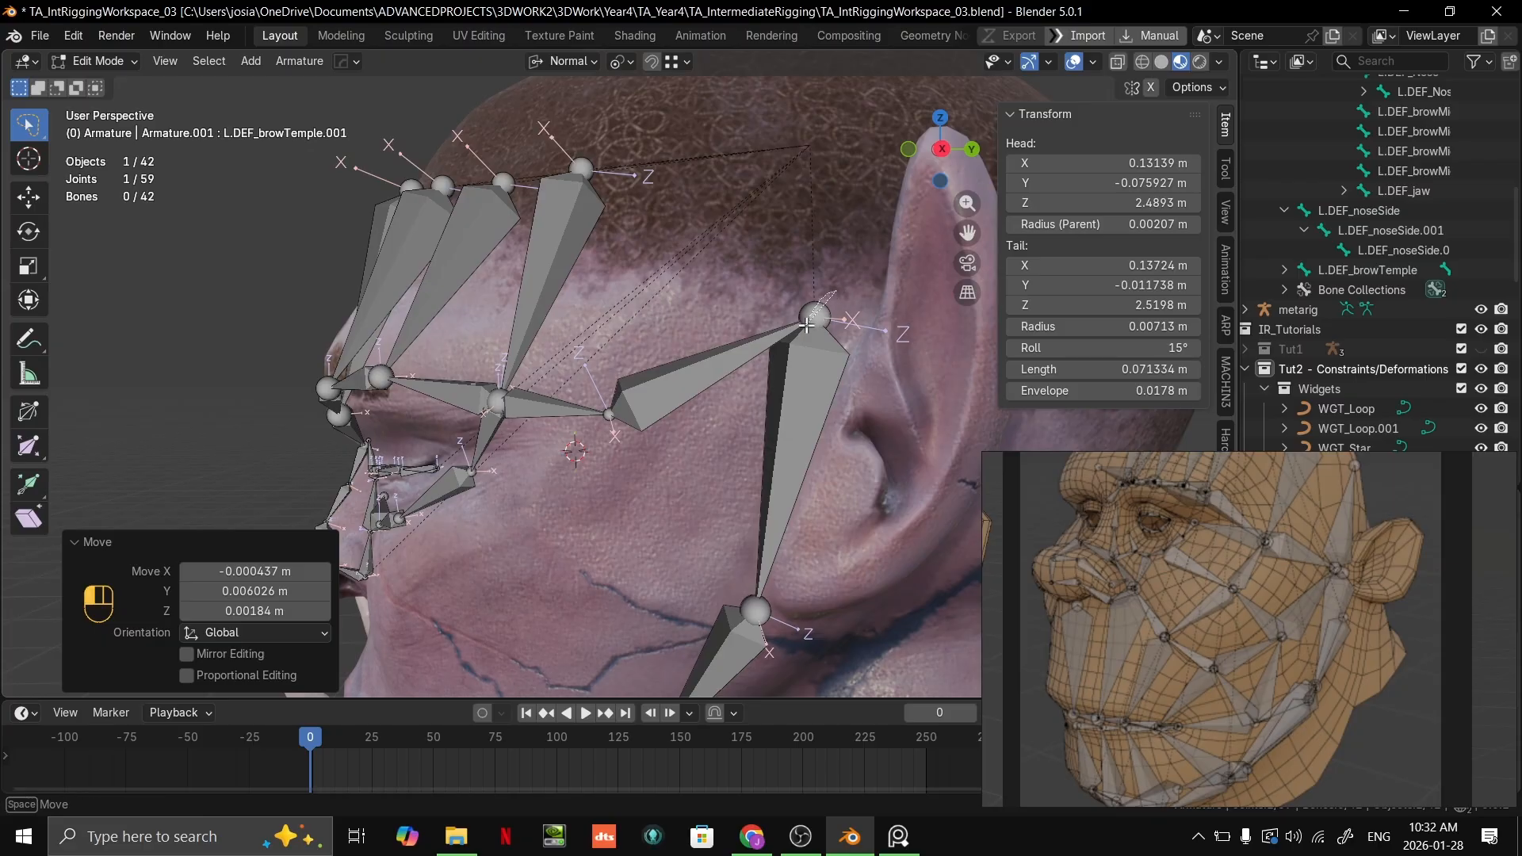
Step: Set snapping to Face and lower the joint shared with the jaw chain to about X 0.138, Y -0.013, Z 2.491 m
left_click(806, 325)
key("g")
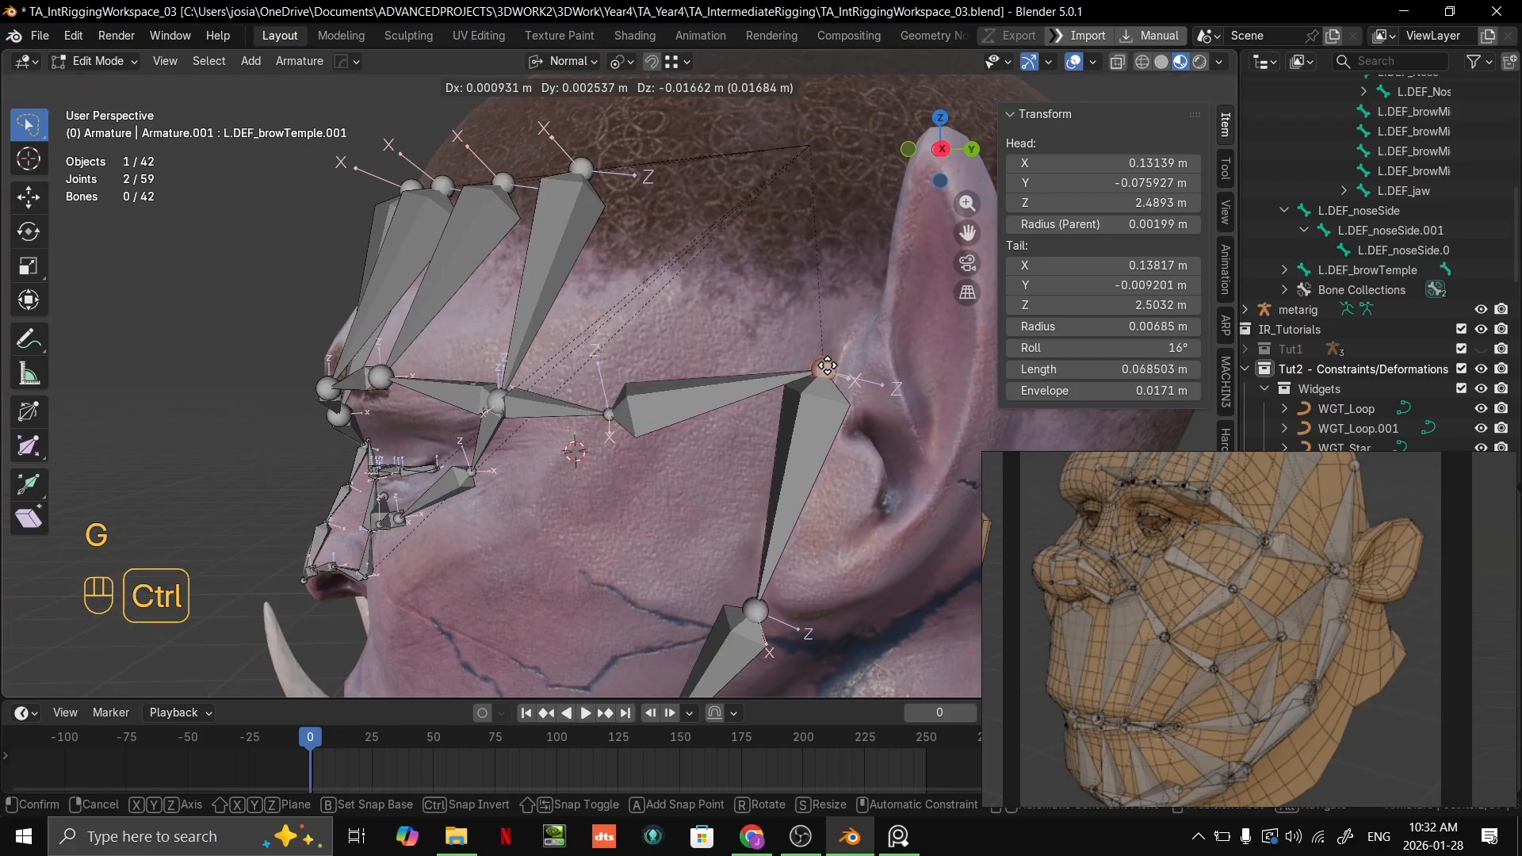
right_click(723, 116)
left_click(683, 62)
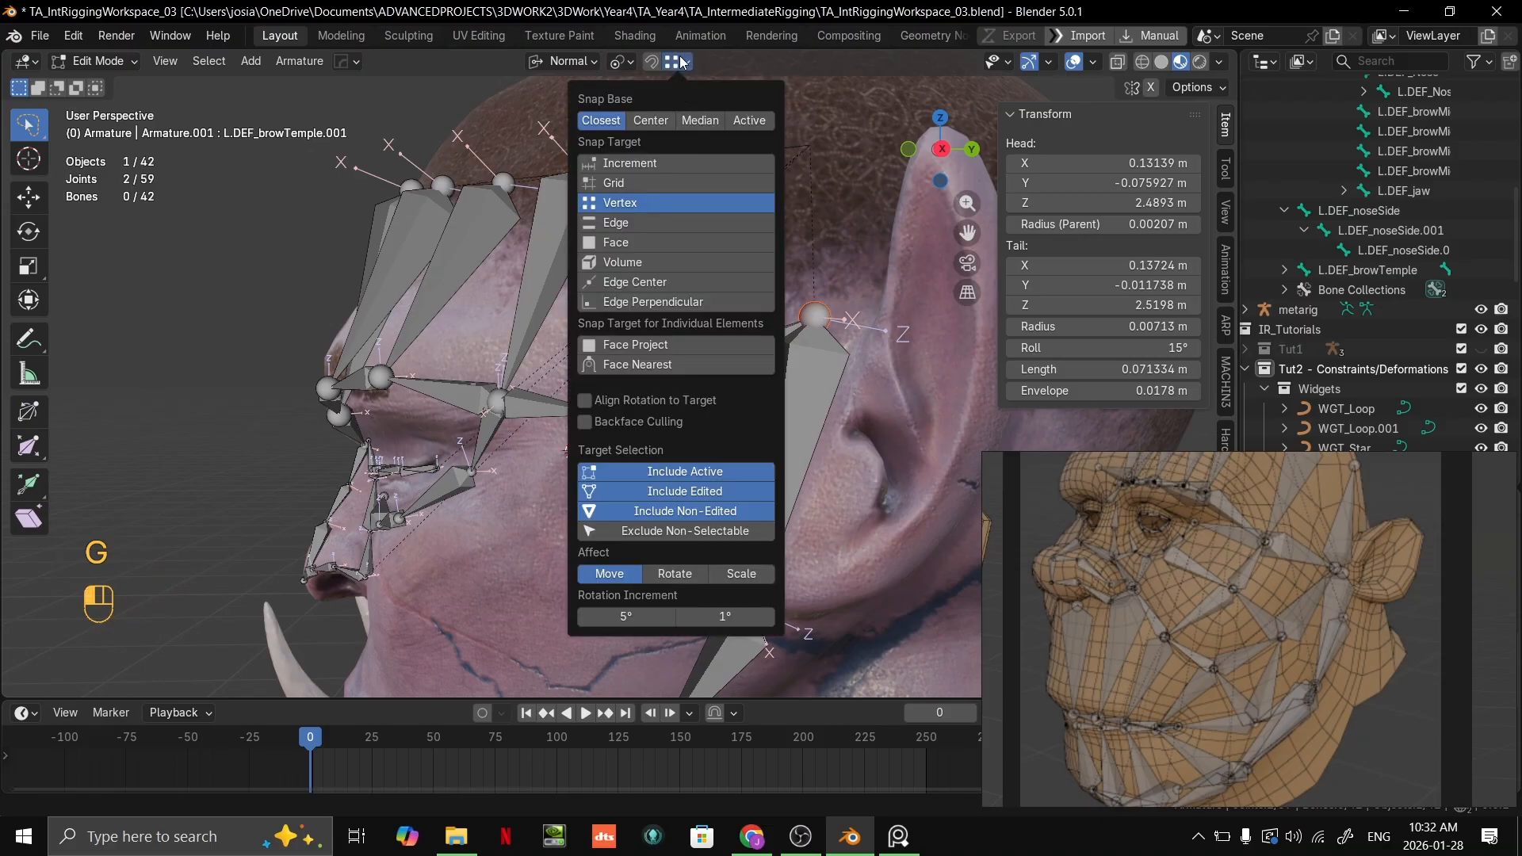
left_click(625, 242)
key("g")
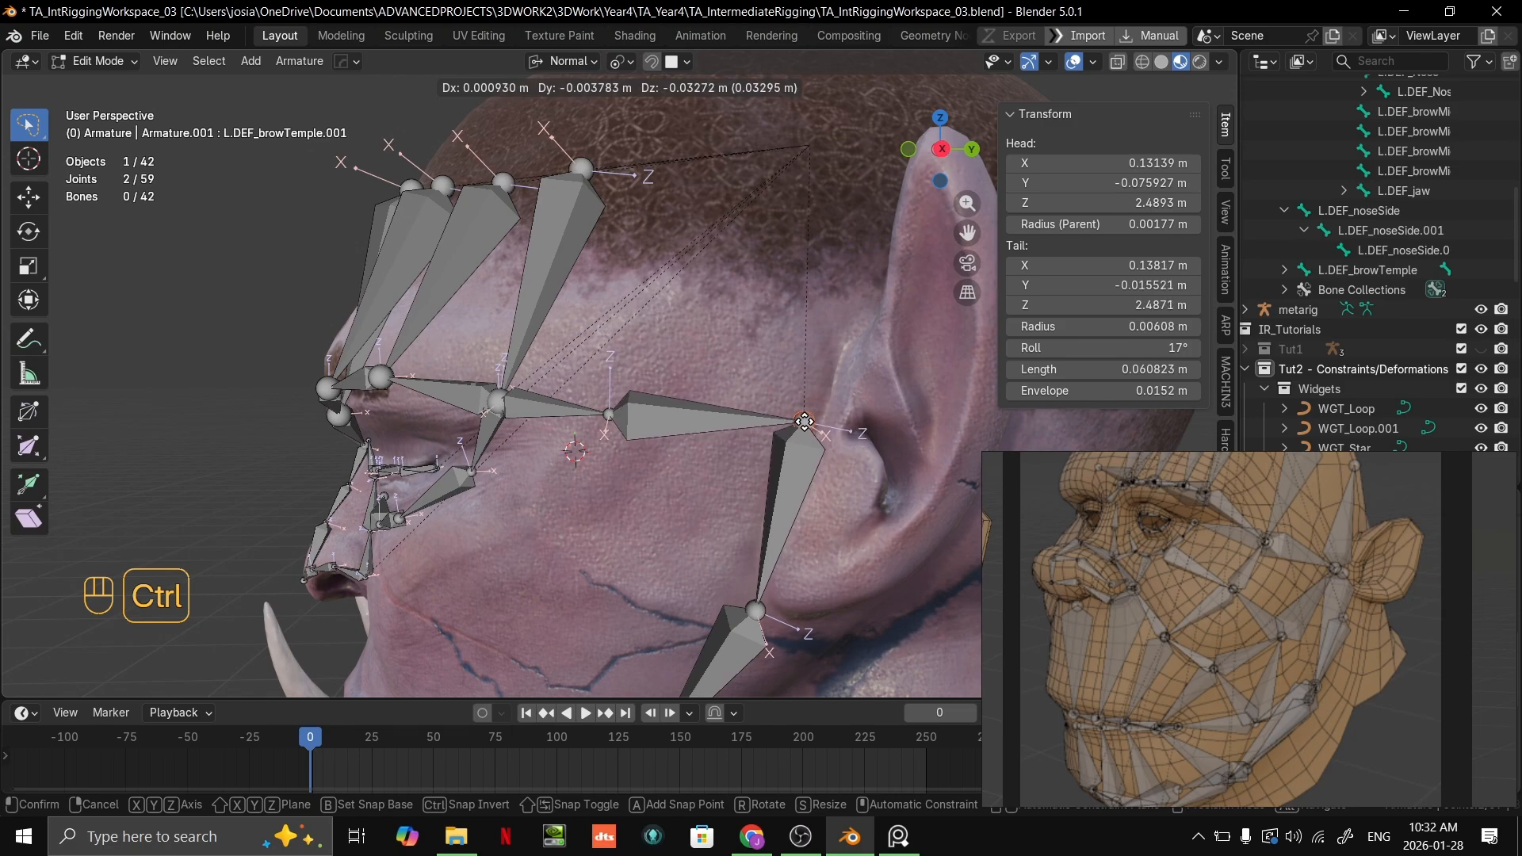
left_click(811, 409)
middle_click_drag(810, 409, 853, 416)
scroll(852, 417, "down", 4)
mouse_move(761, 412)
middle_mouse_down()
mouse_move(785, 400)
mouse_move(772, 379)
mouse_move(761, 388)
middle_mouse_up()
scroll(738, 396, "up", 4)
scroll(761, 388, "up", 2)
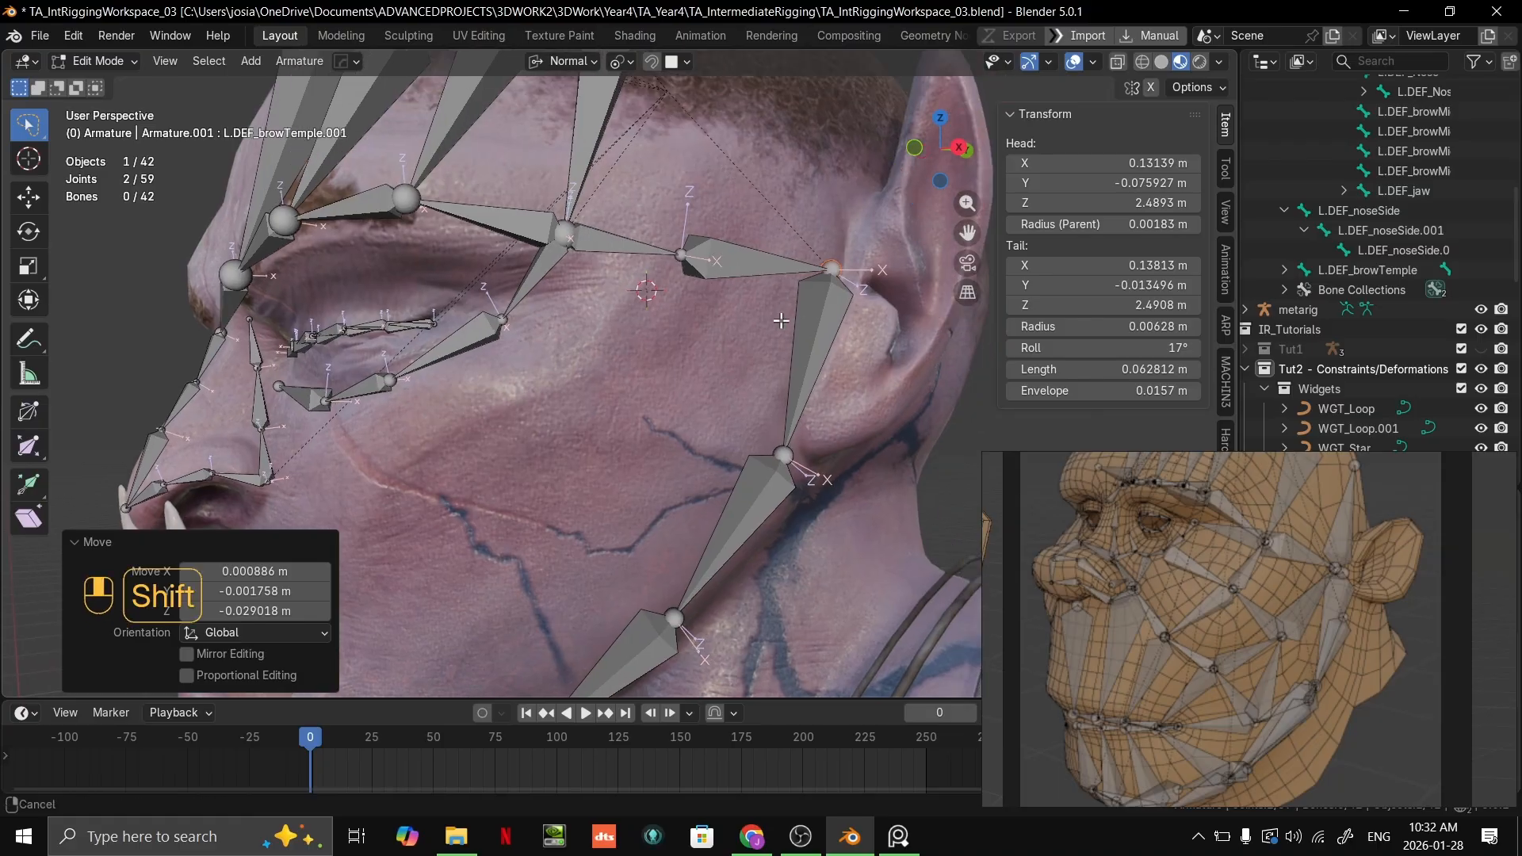
Step: Move the joint between the two temple bones toward the ear, to about X 0.133, Y -0.066, Z 2.490 m
middle_click_drag(753, 261, 678, 229)
left_click(629, 264)
key("g")
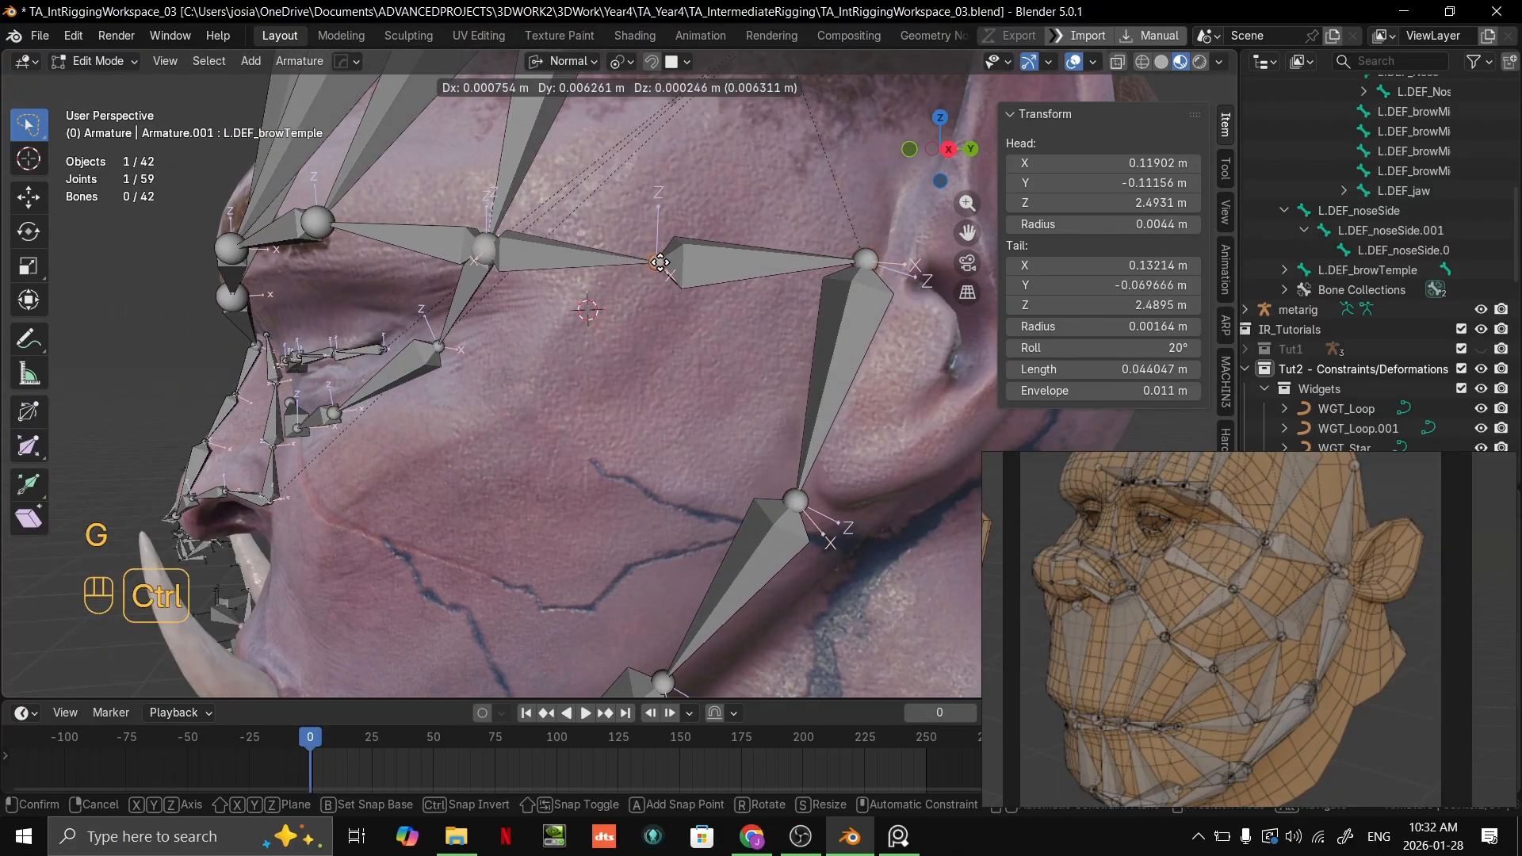
left_click(668, 264, "ctrl")
Step: Rename the second temple bone, the one ending at the ear, as L.DEF_templeJaw
left_click(781, 263)
key("grave")
left_click(1402, 270)
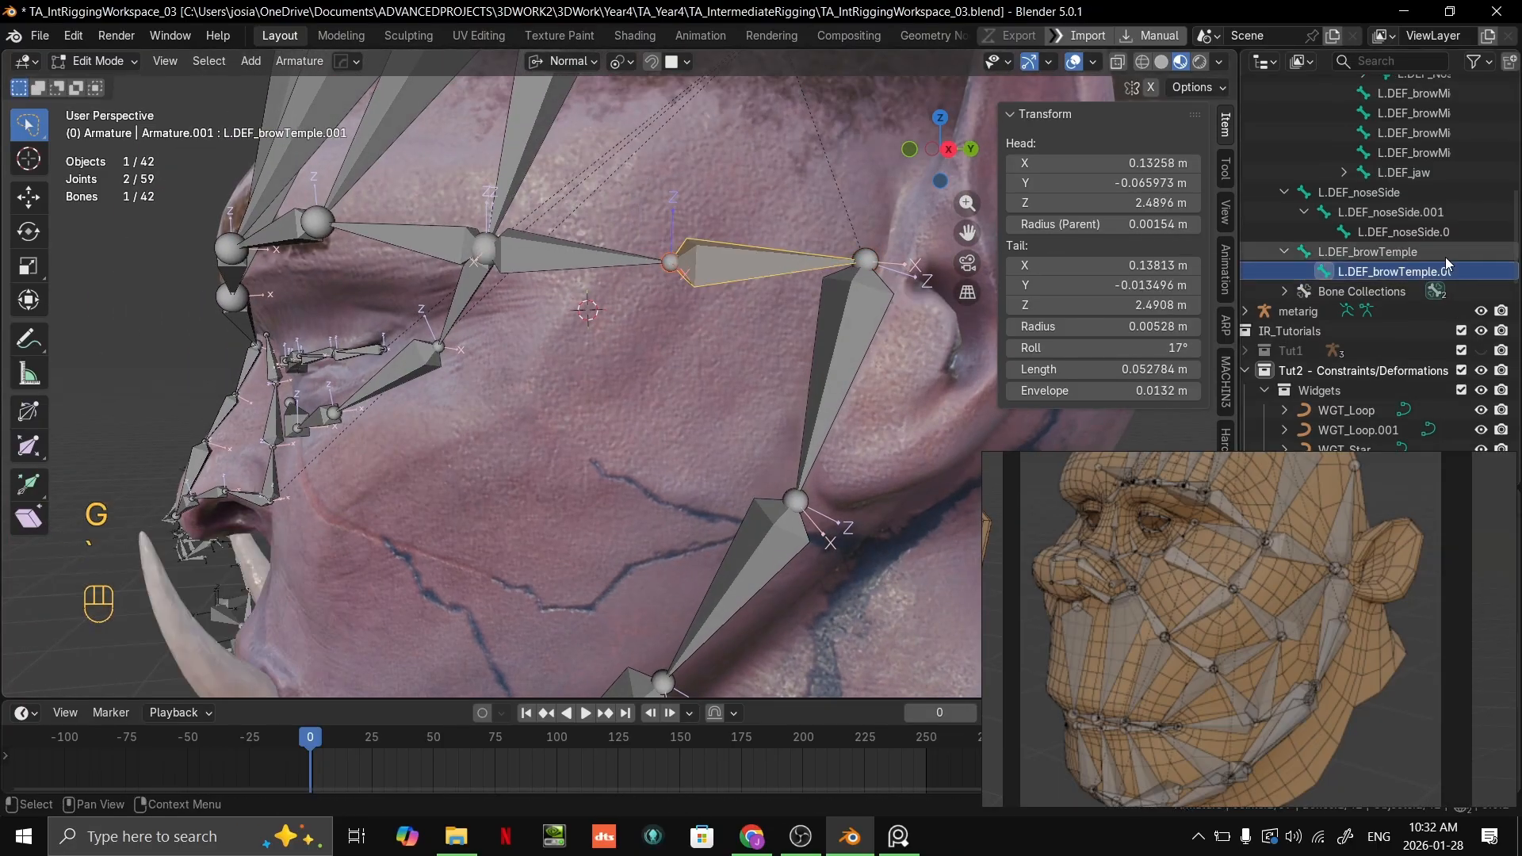
middle_click_drag(834, 323, 790, 356, "shift")
double_click(1389, 270)
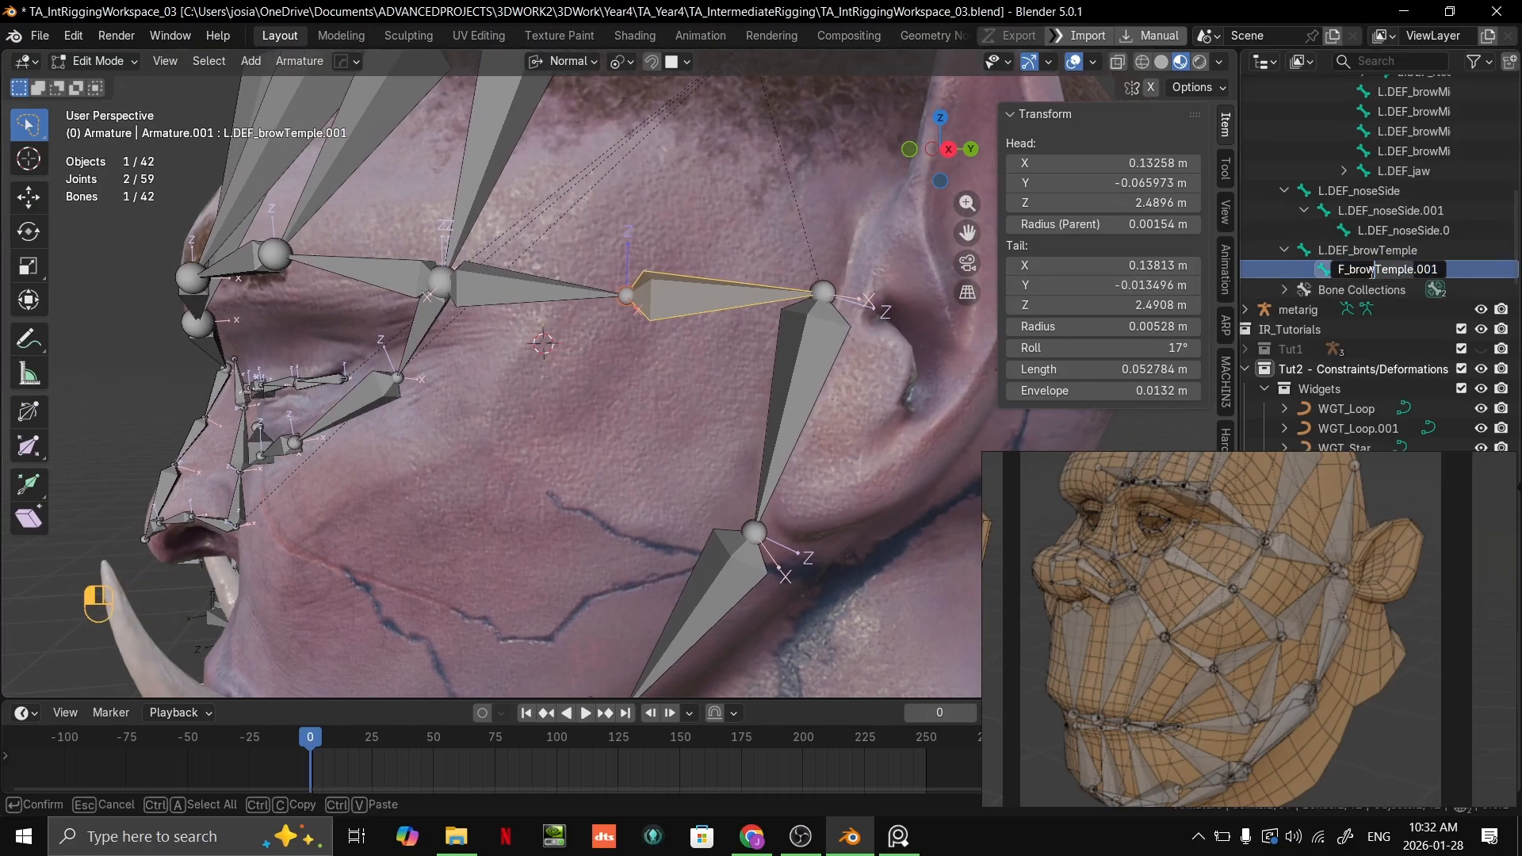
type("temp")
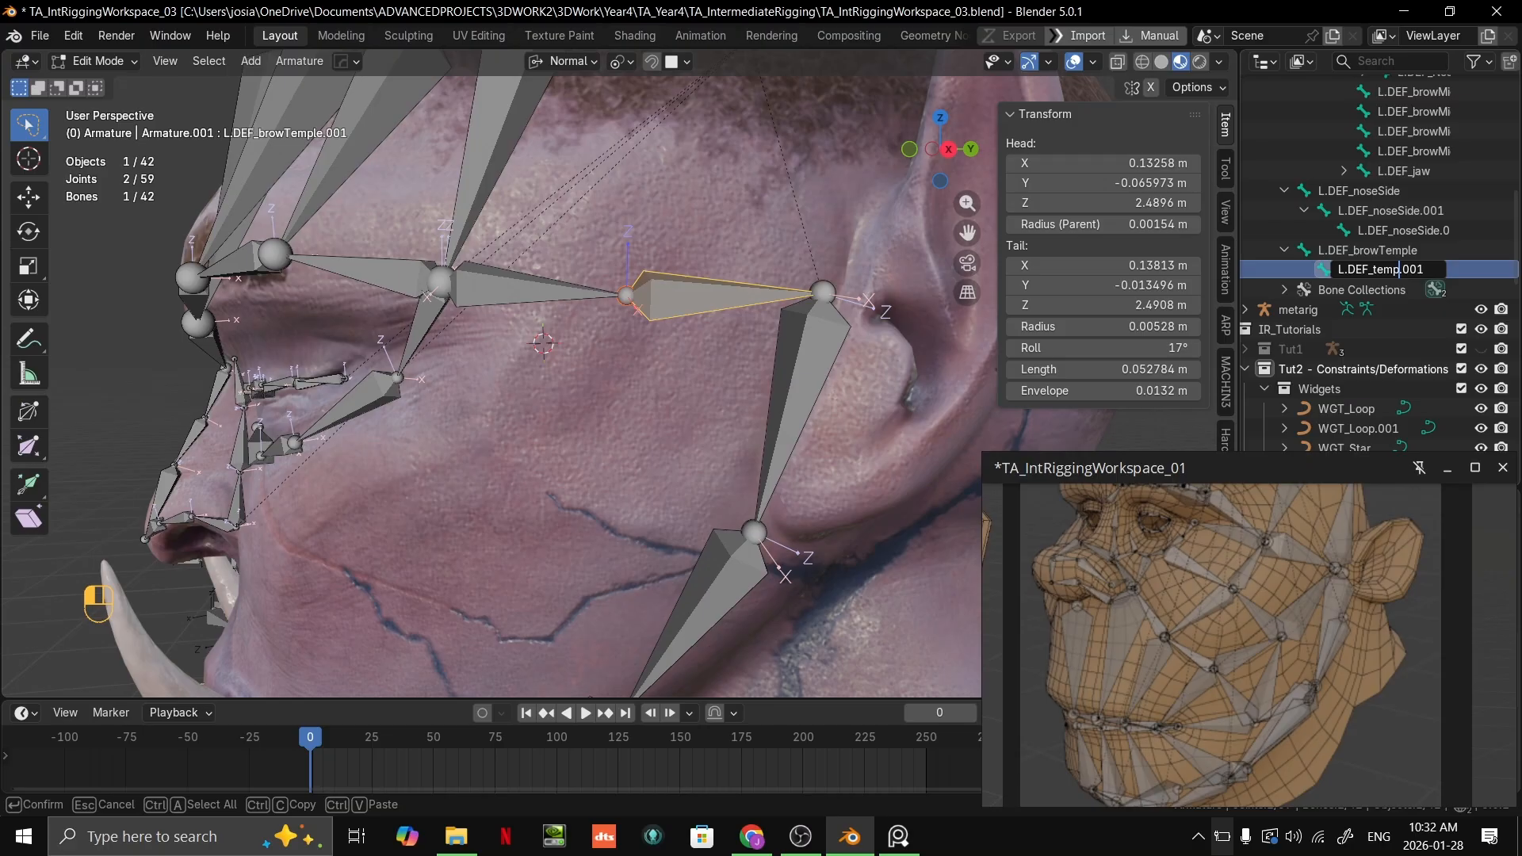
type("leJaw")
key("Return")
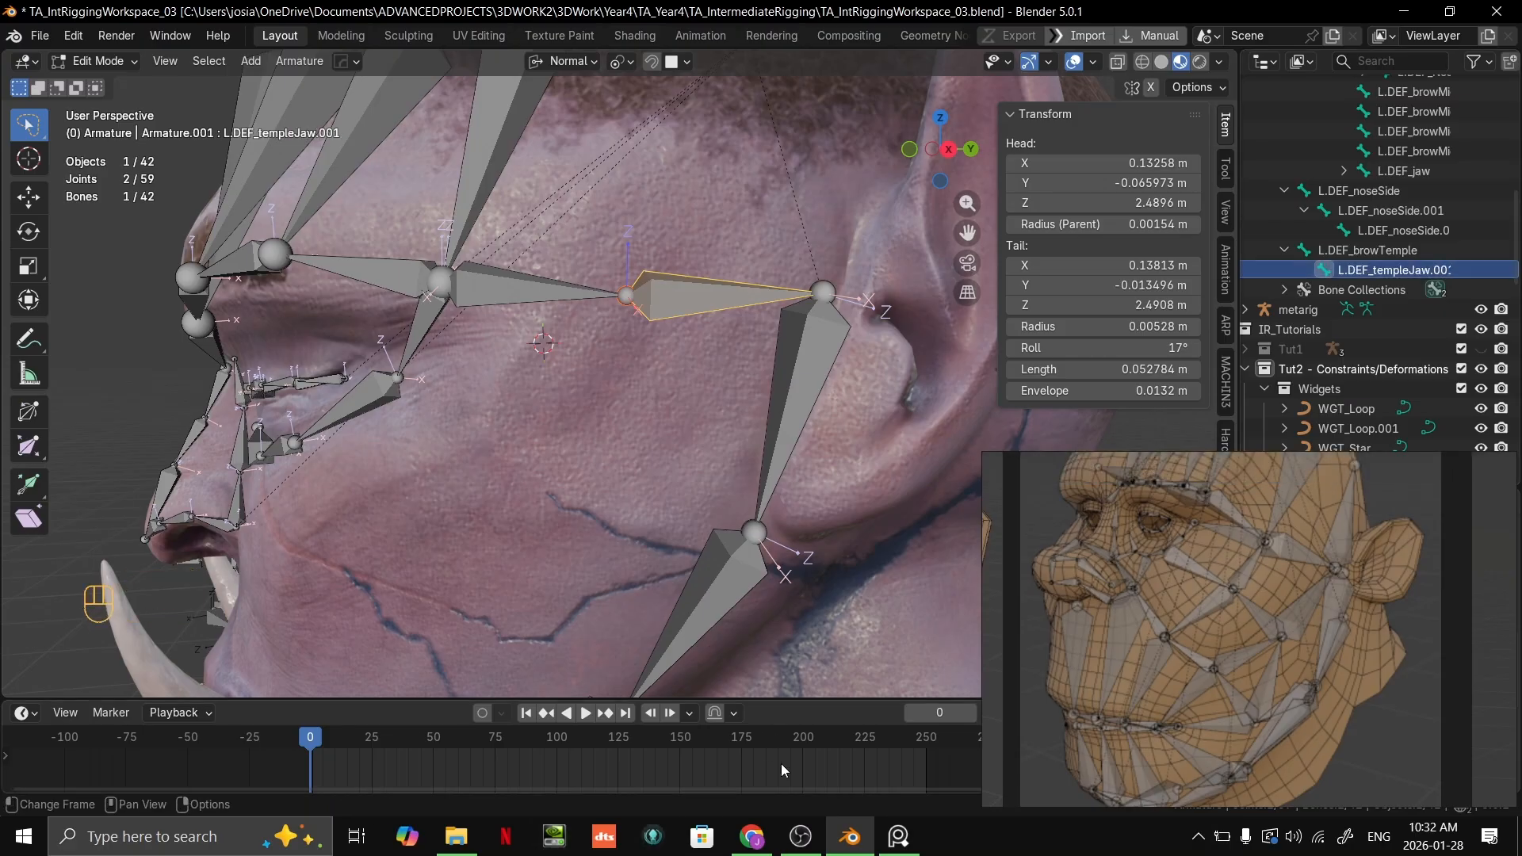
scroll(1399, 258, "right", 1)
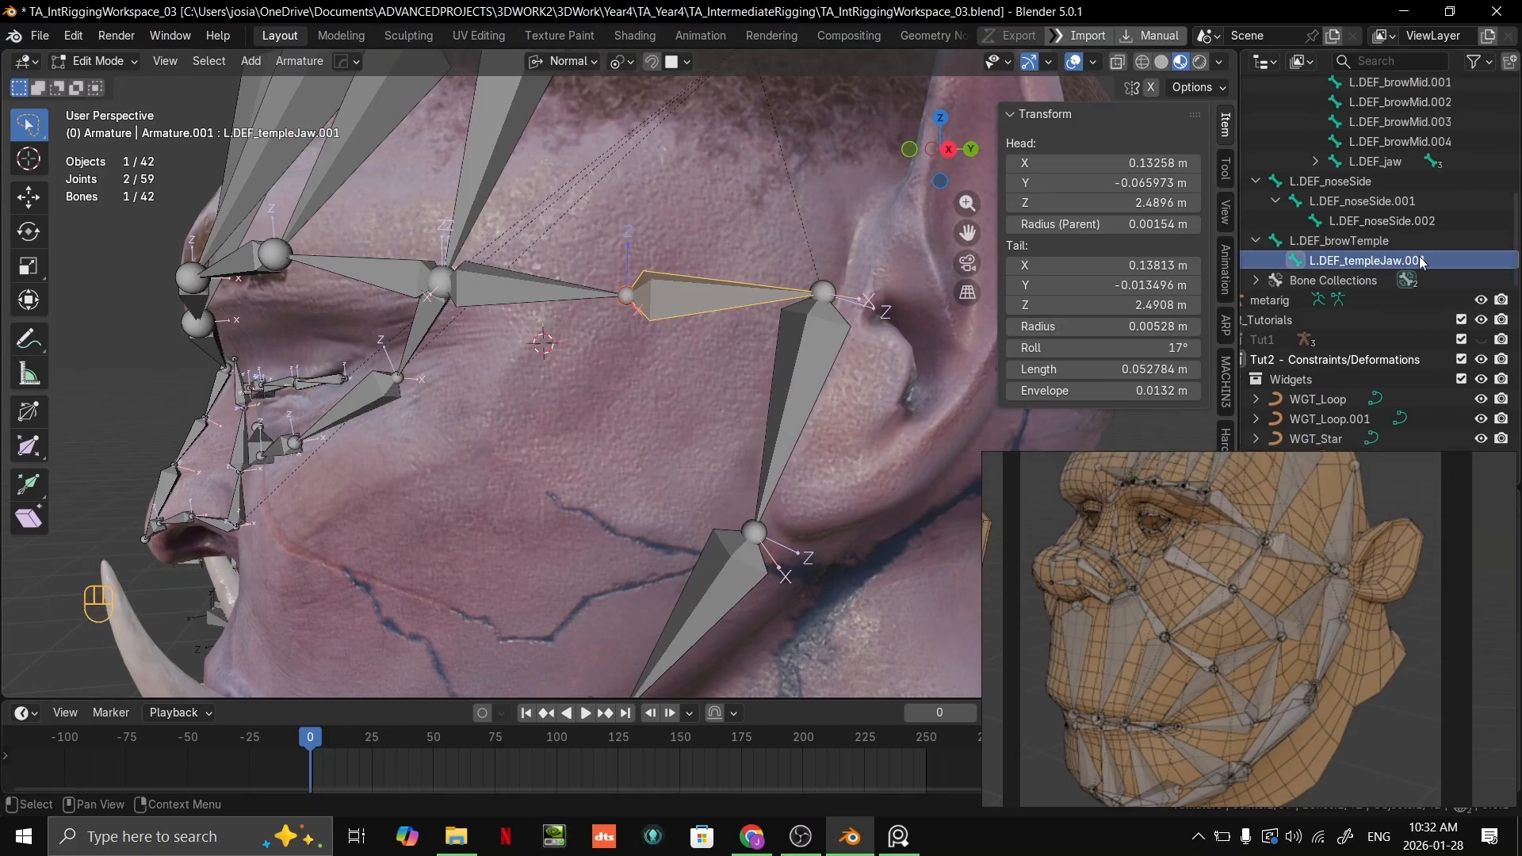
double_click(1420, 262)
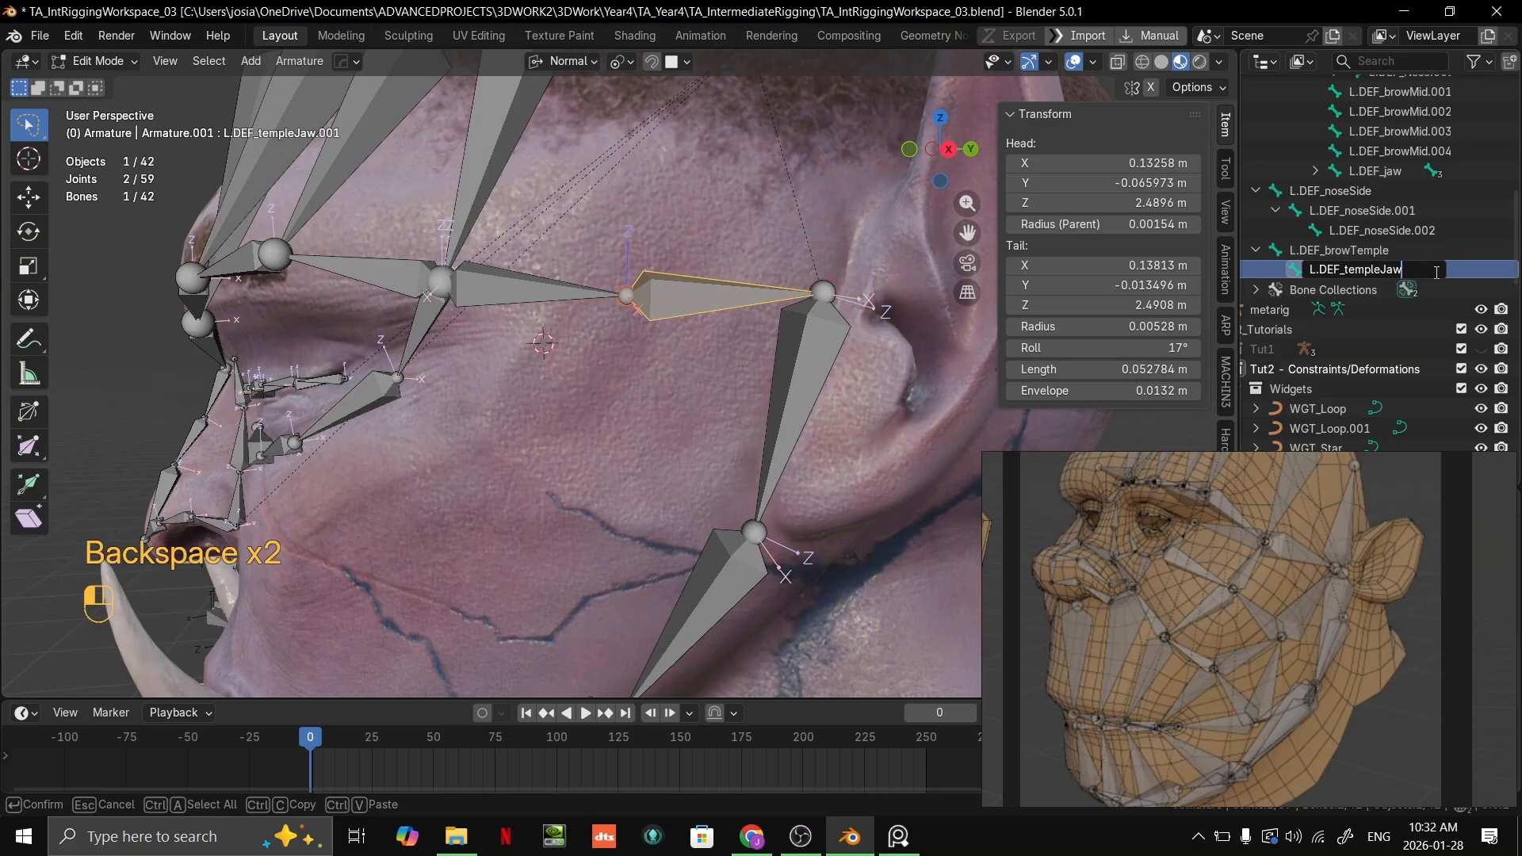
left_click(1437, 277)
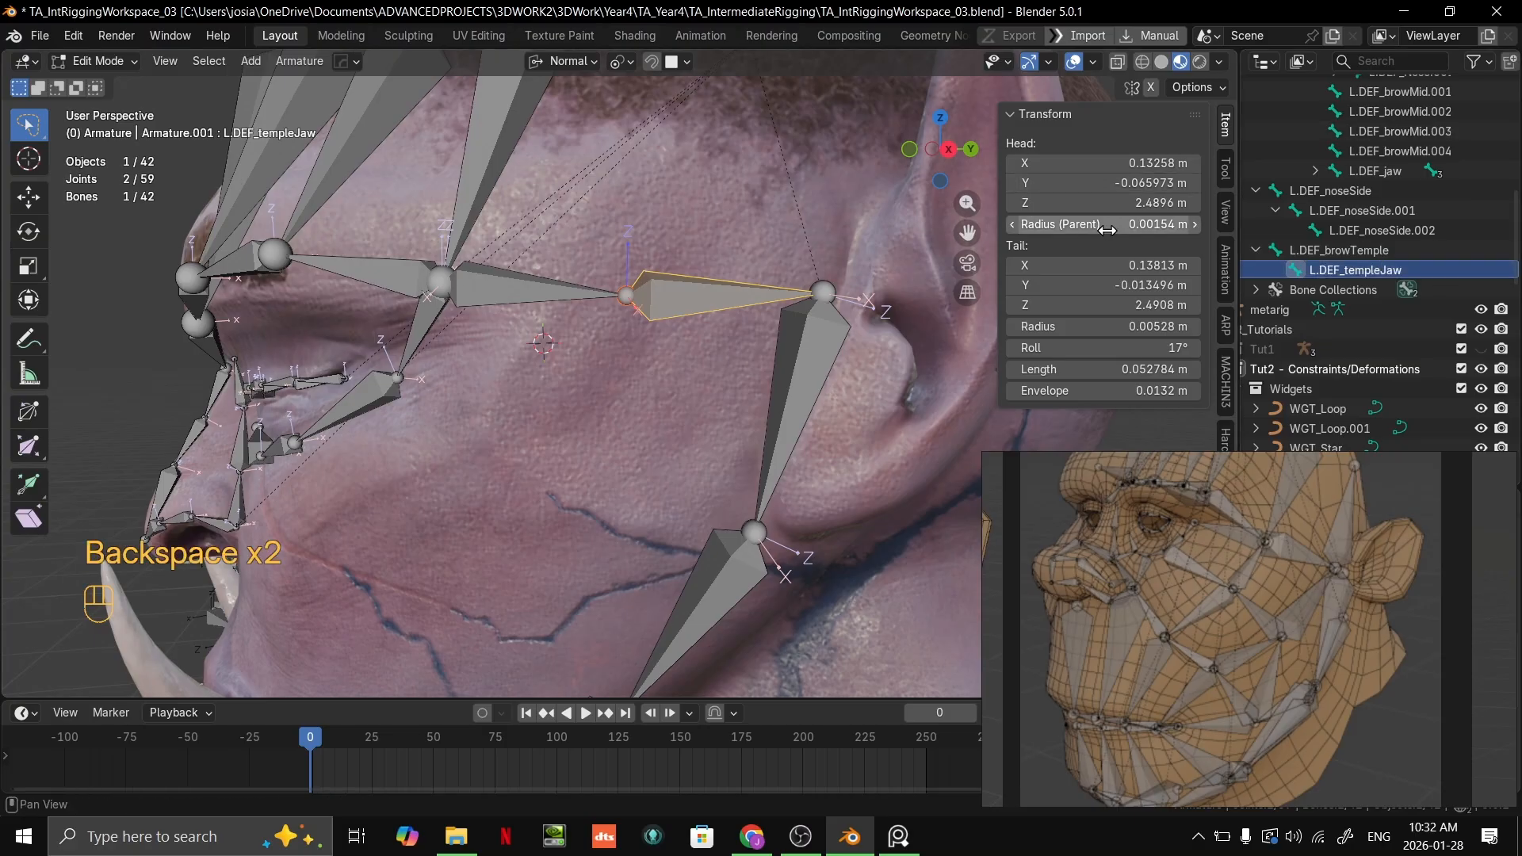
Step: Duplicate the outermost forehead bone above the temple joint and place the copy's head near X 0.126, Y -0.032, Z 2.568 m
scroll(837, 432, "down", 3)
scroll(835, 382, "up", 1)
middle_click_drag(835, 434, 764, 405, "shift")
scroll(765, 405, "down", 1)
middle_click_drag(624, 406, 659, 394)
middle_click_drag(660, 394, 691, 420, "shift")
scroll(715, 339, "up", 2)
left_click(604, 300)
middle_click_drag(621, 309, 551, 305, "shift")
key("shift+d")
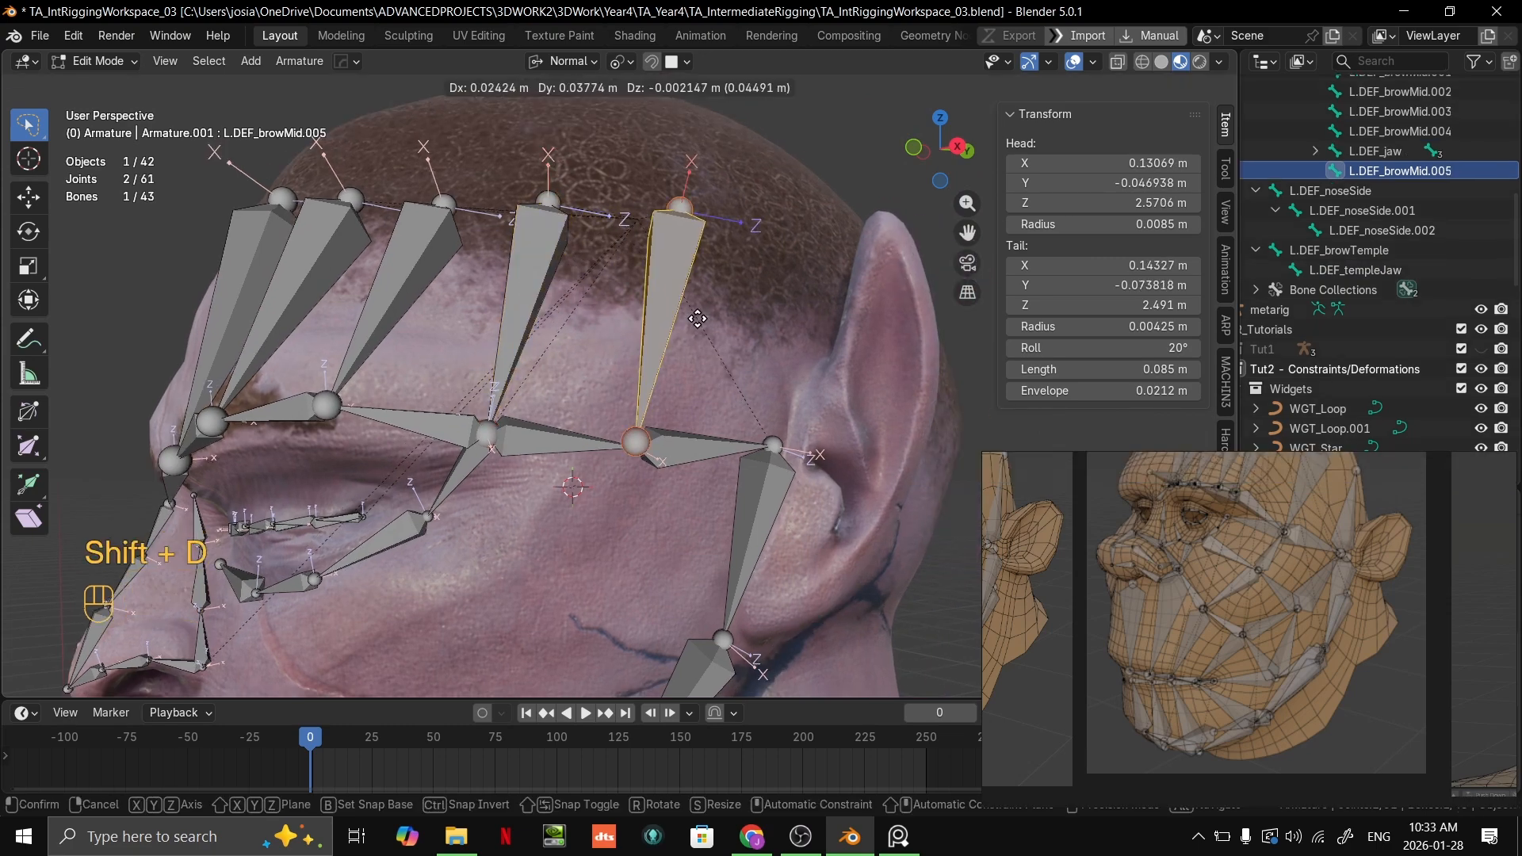
left_click(704, 232)
left_click(706, 230)
key("g")
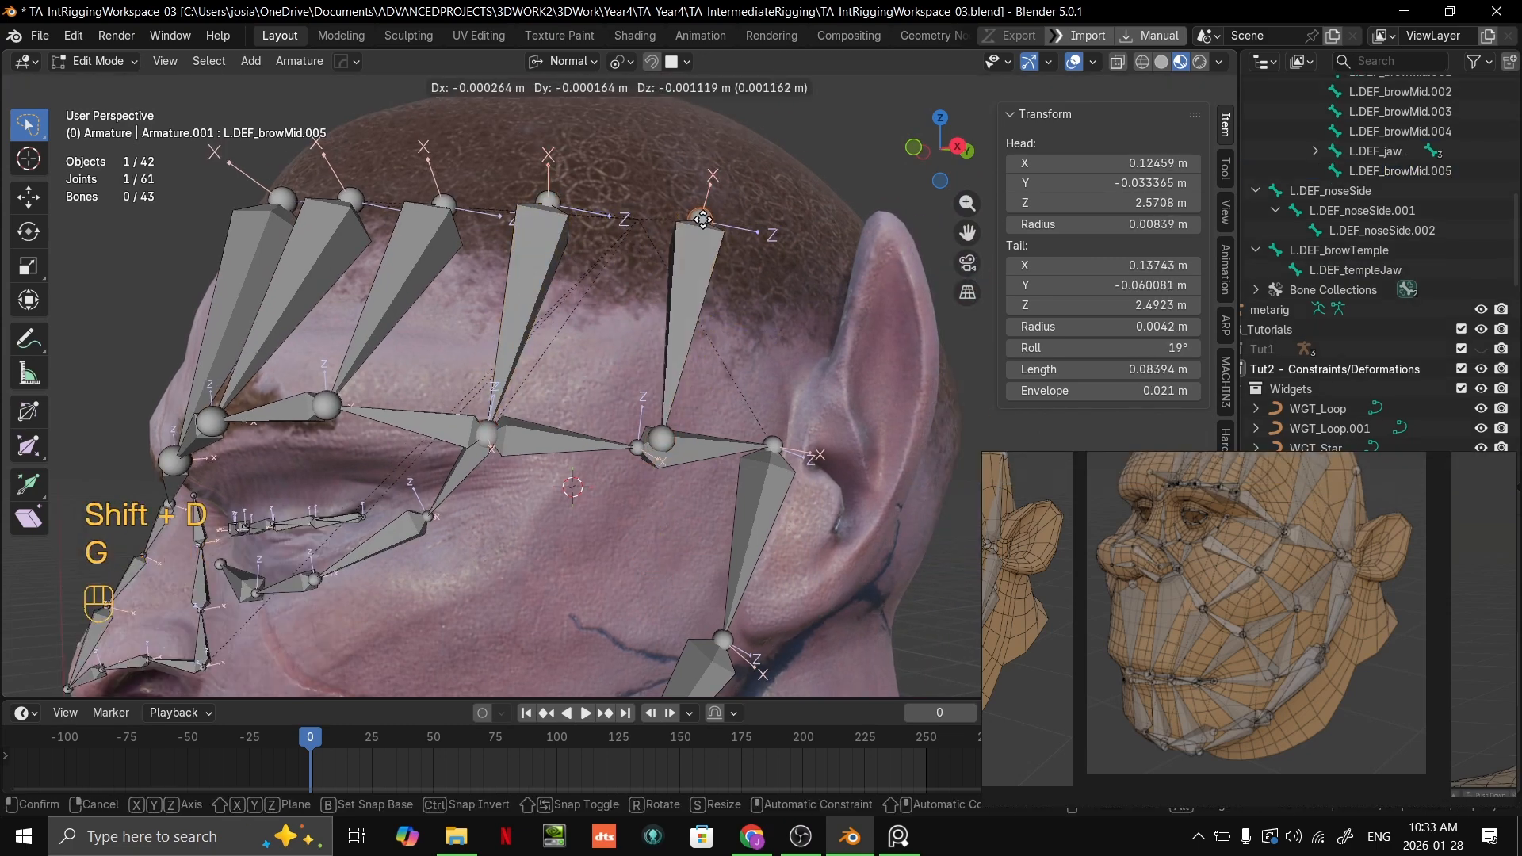
left_click(706, 229)
Step: Try aligning the duplicated bone's tail with the temple joint using Face and Volume snapping
left_click(661, 438)
key("g")
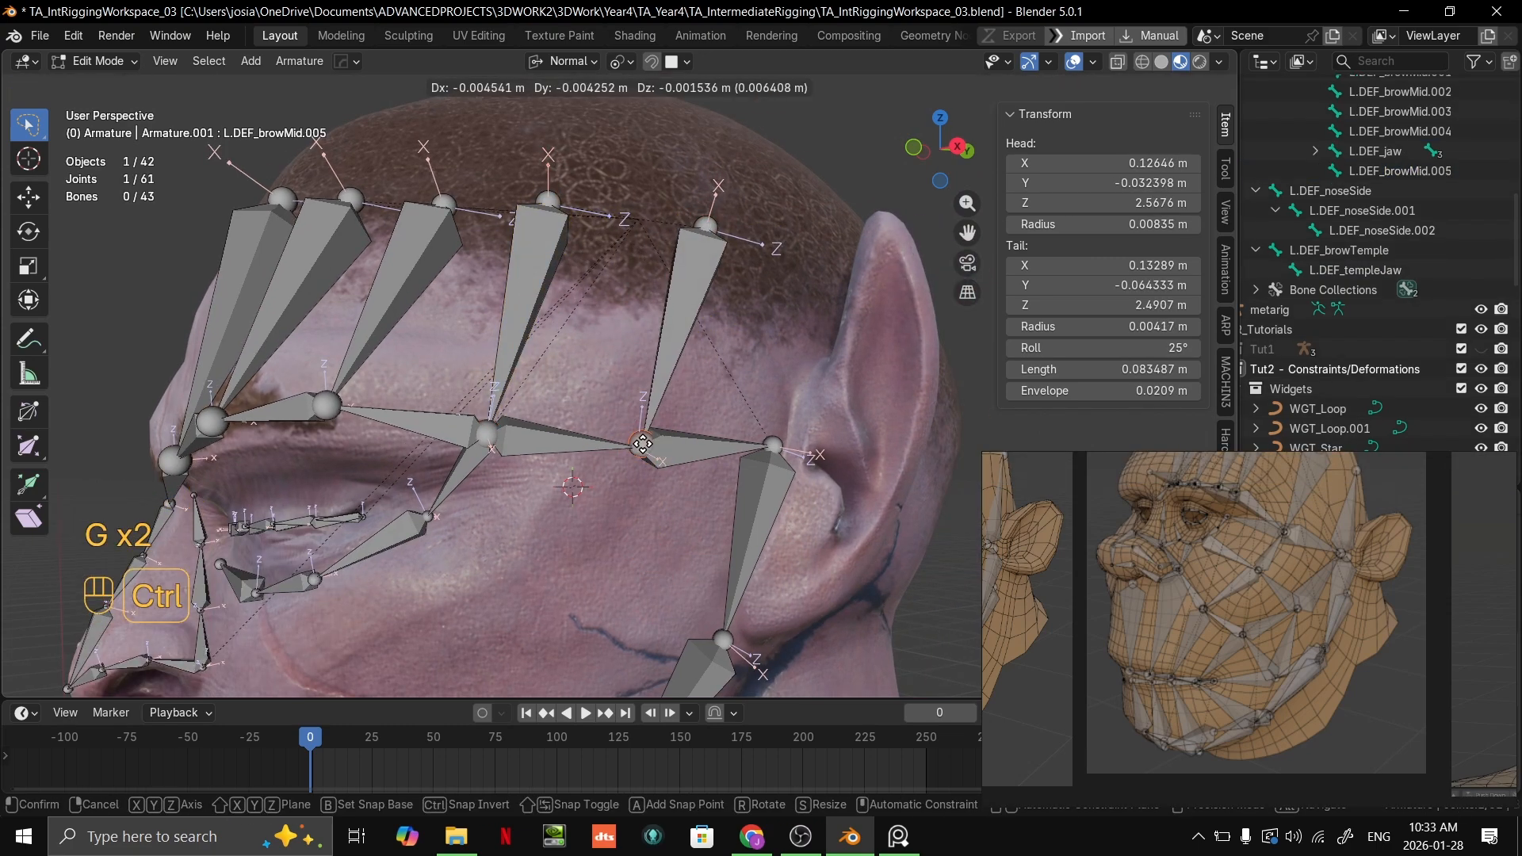
left_click(638, 446)
scroll(638, 446, "up", 5)
key("g")
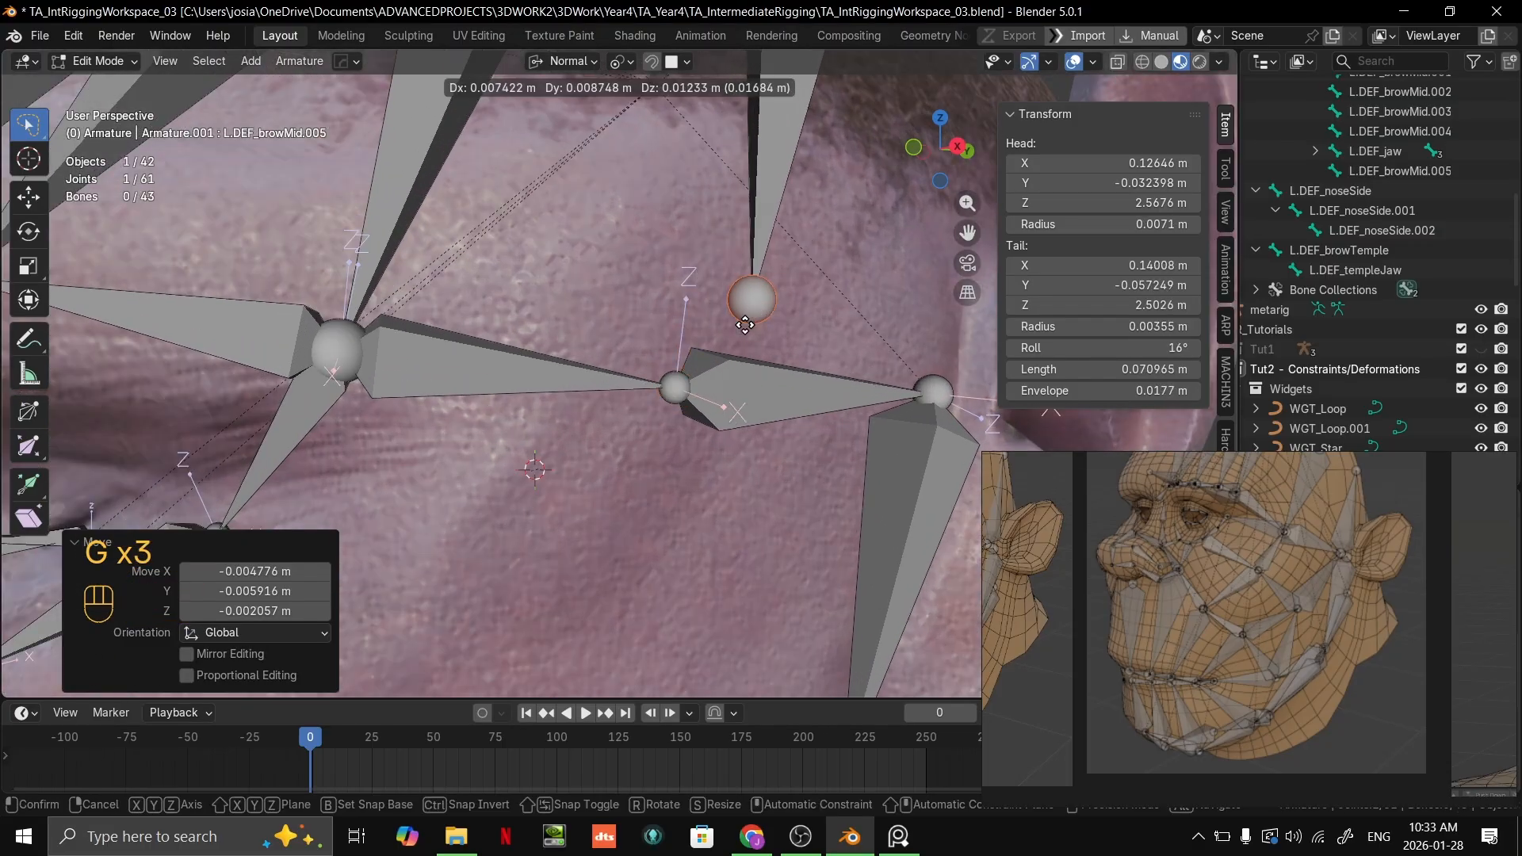
left_click(660, 168)
left_click(670, 63)
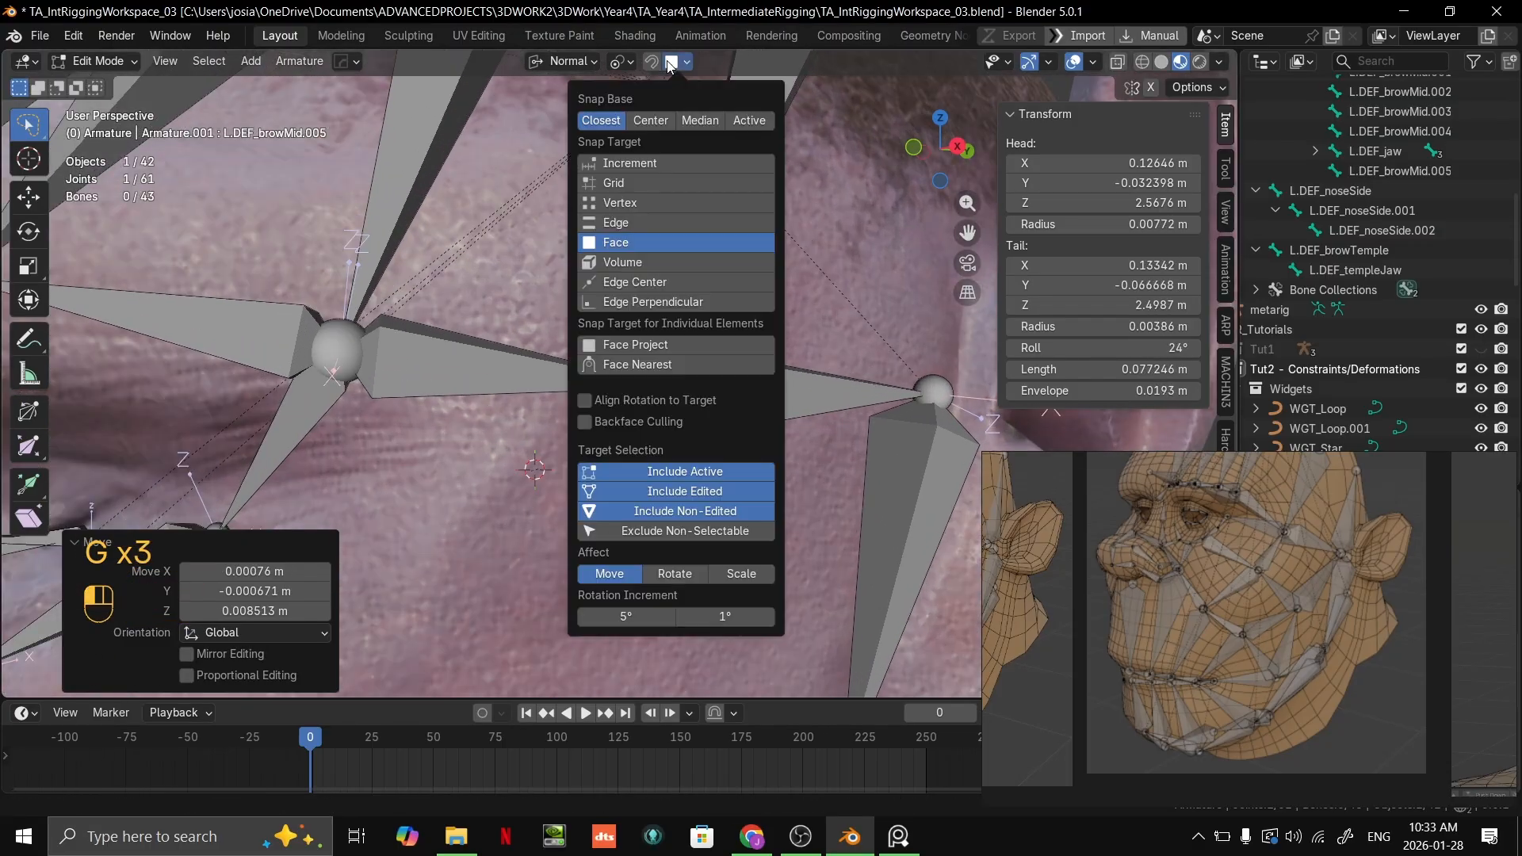
left_click(616, 262)
key("g")
right_click(749, 111)
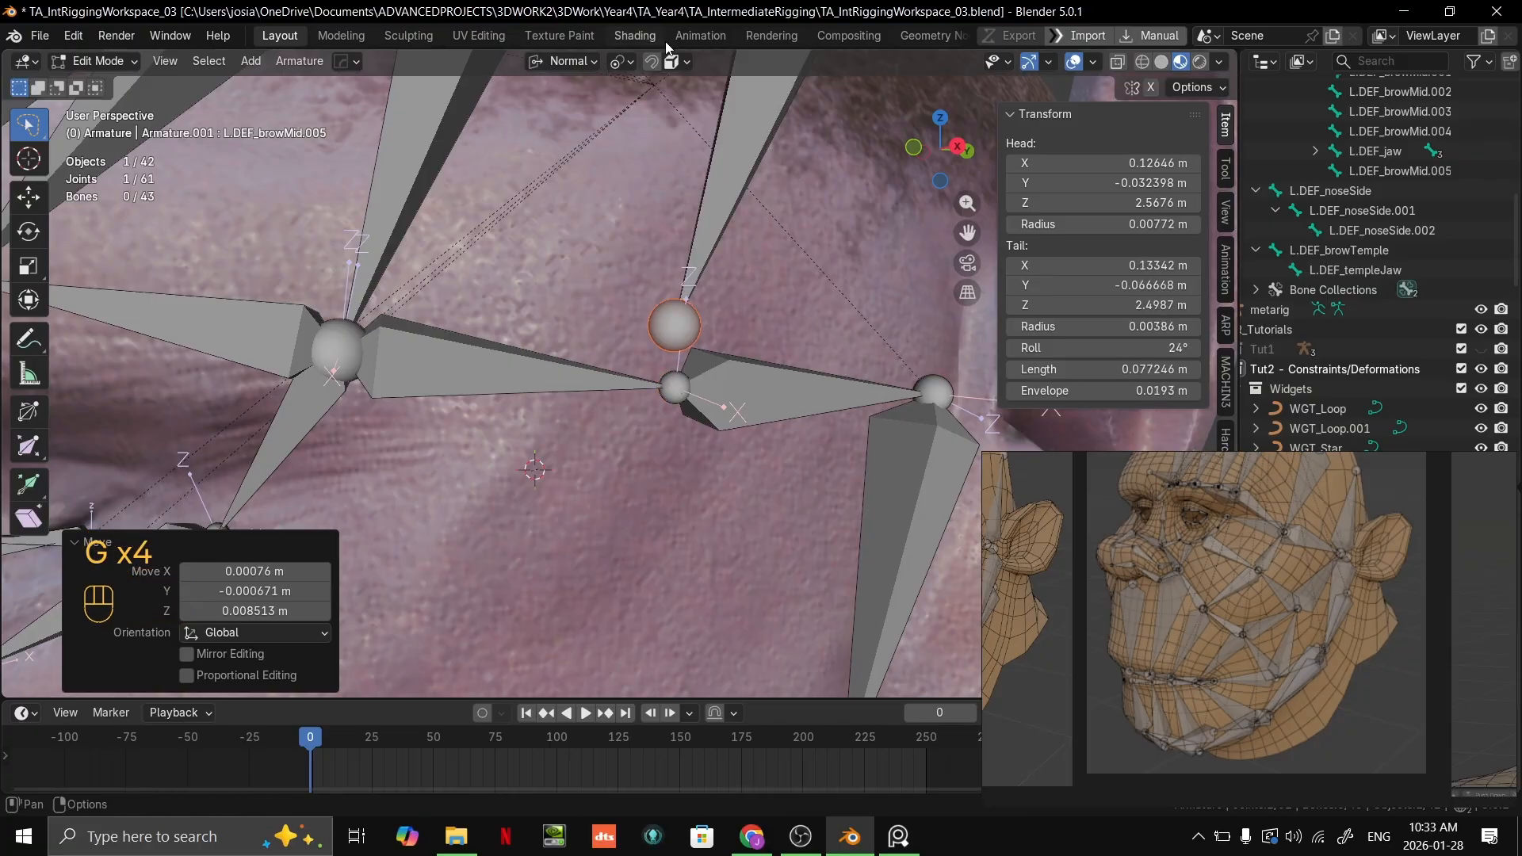
Step: Set snapping to Vertex and snap the duplicated bone's tail onto the joint between the two temple bones
left_click(671, 62)
left_click(616, 203)
key("g")
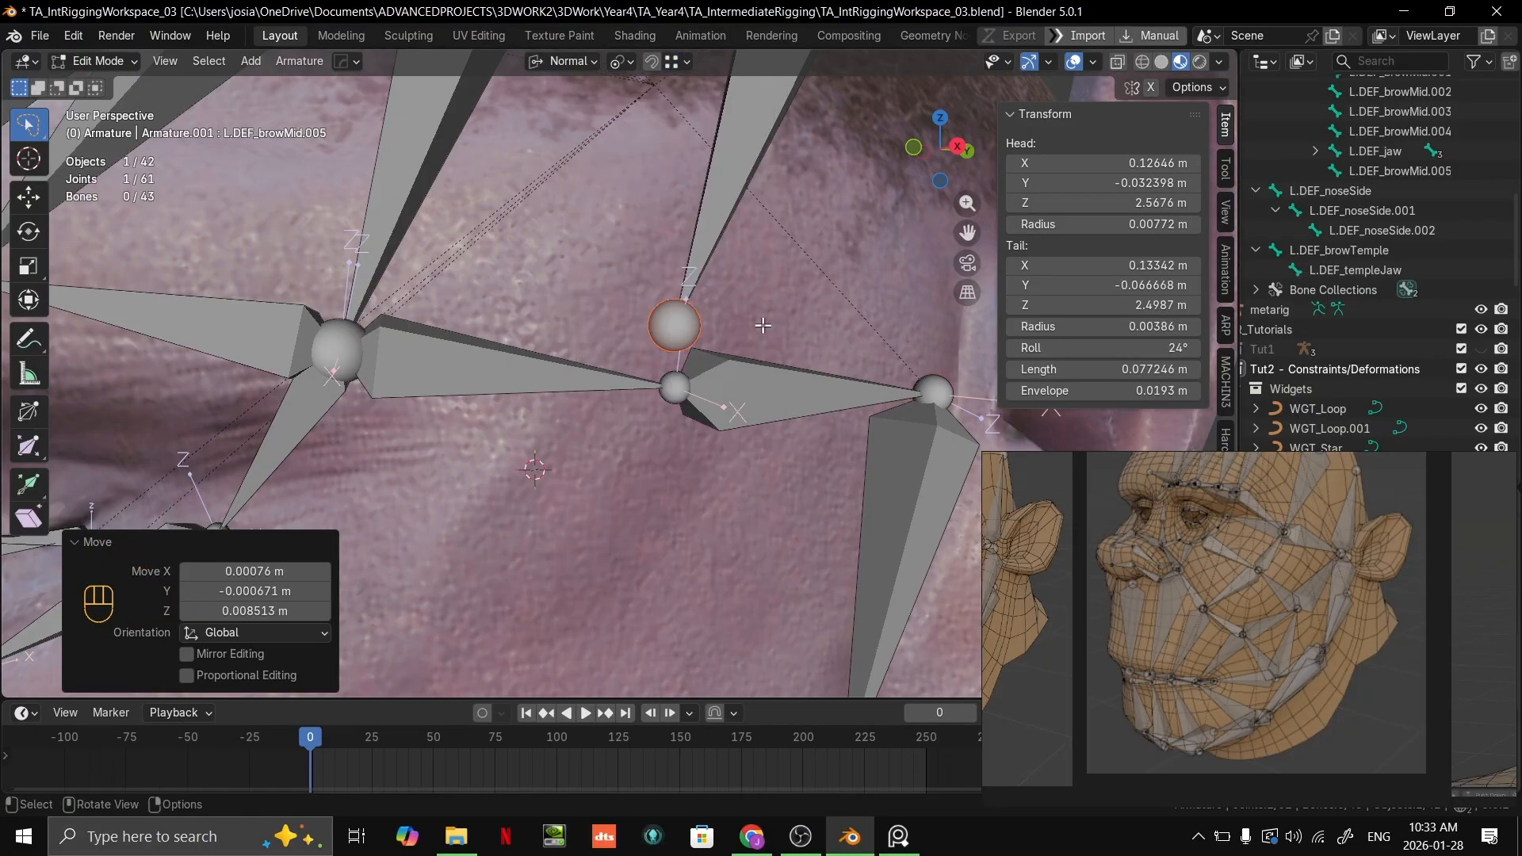
scroll(678, 377, "up", 3)
left_click(678, 378)
scroll(678, 377, "down", 5)
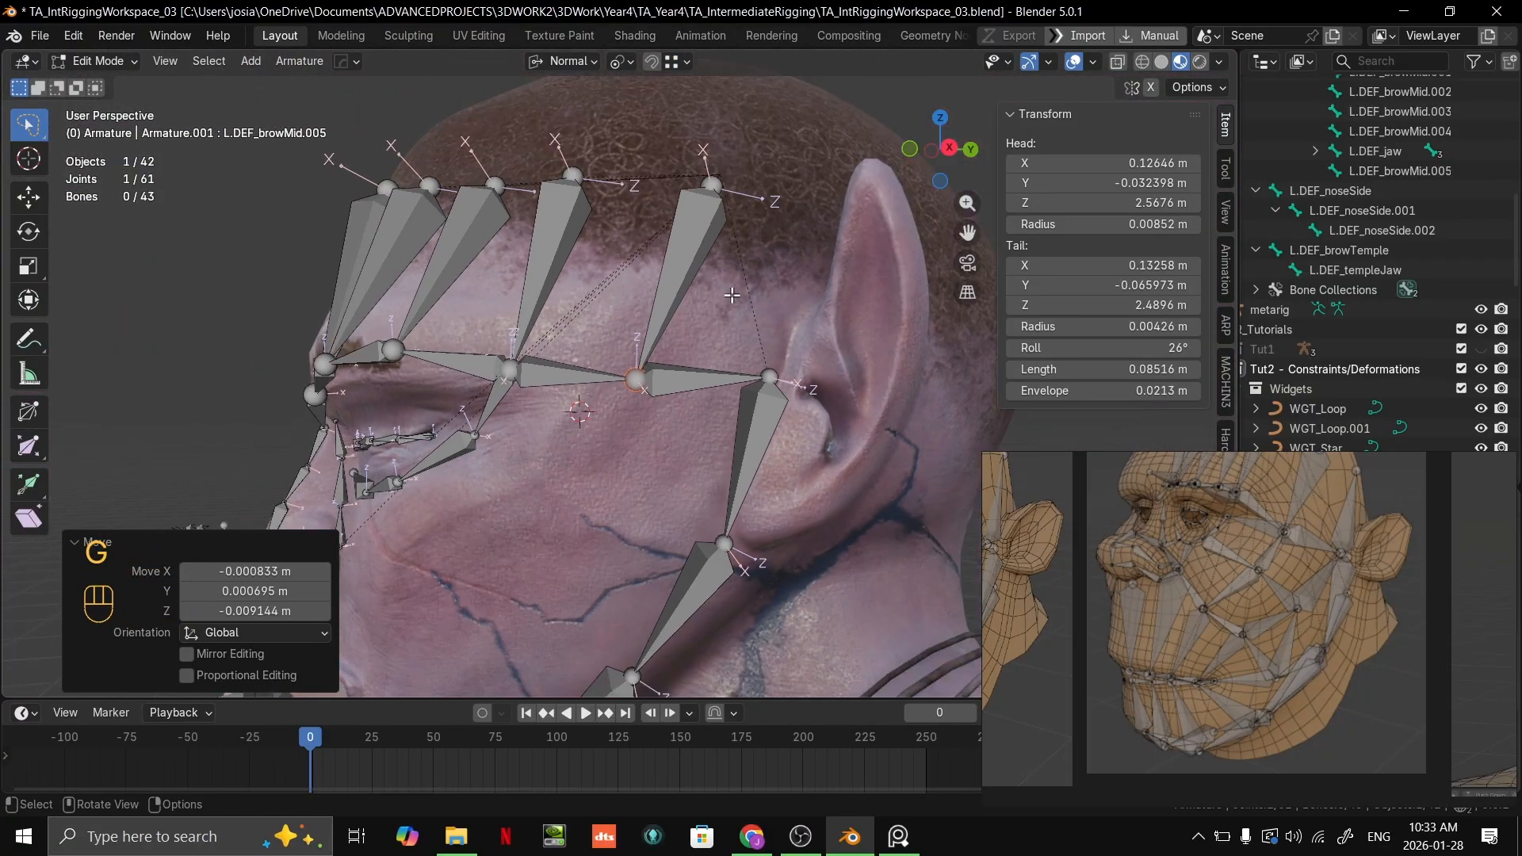
Step: Set snapping to Face and reposition the duplicated bone's head on the scalp in line with the forehead row
left_click(726, 209)
key("g")
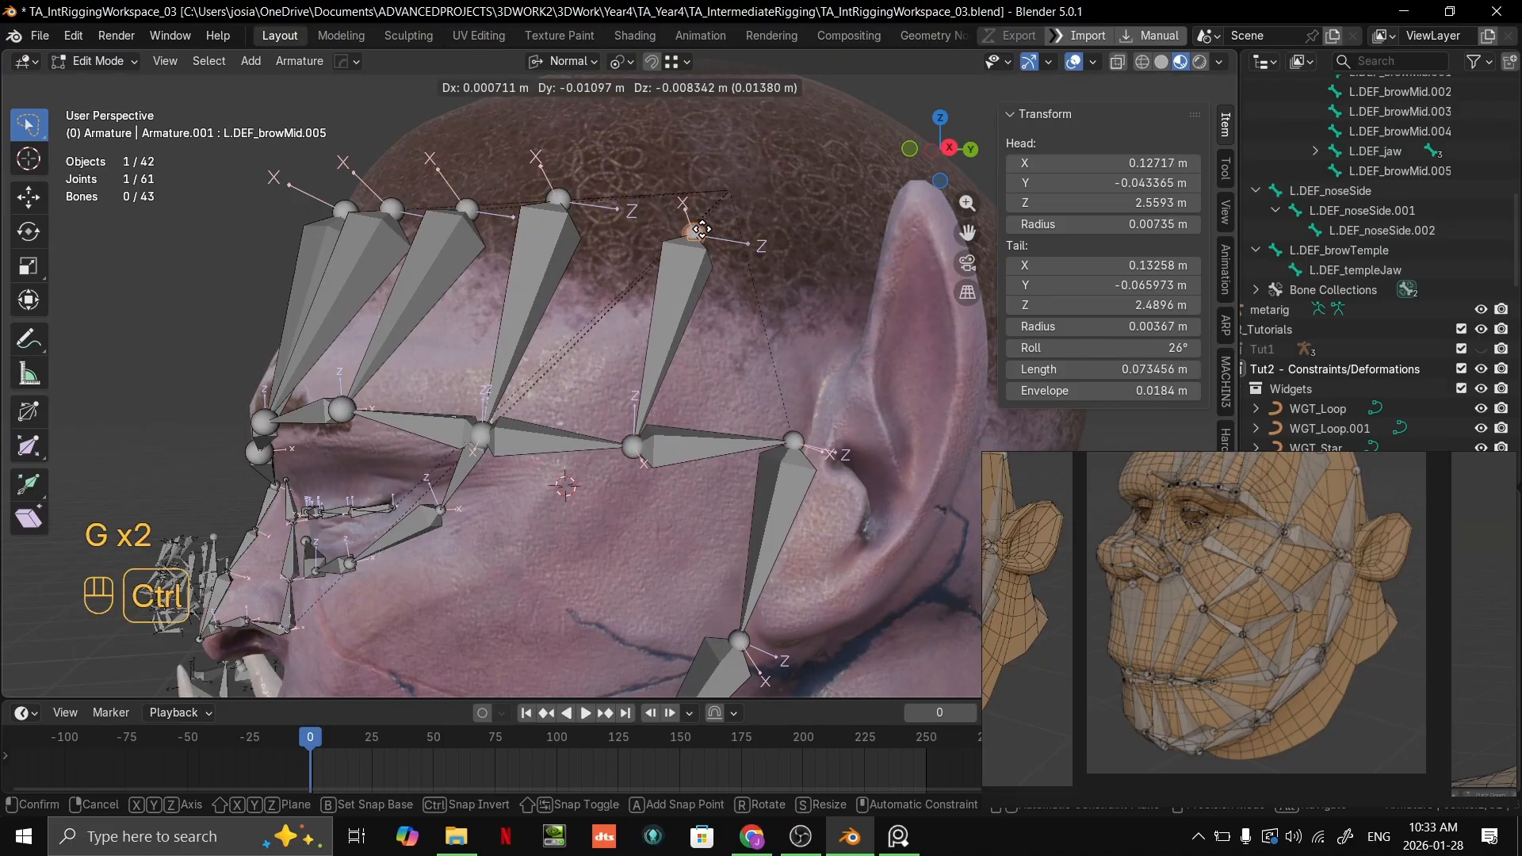
left_click(721, 211)
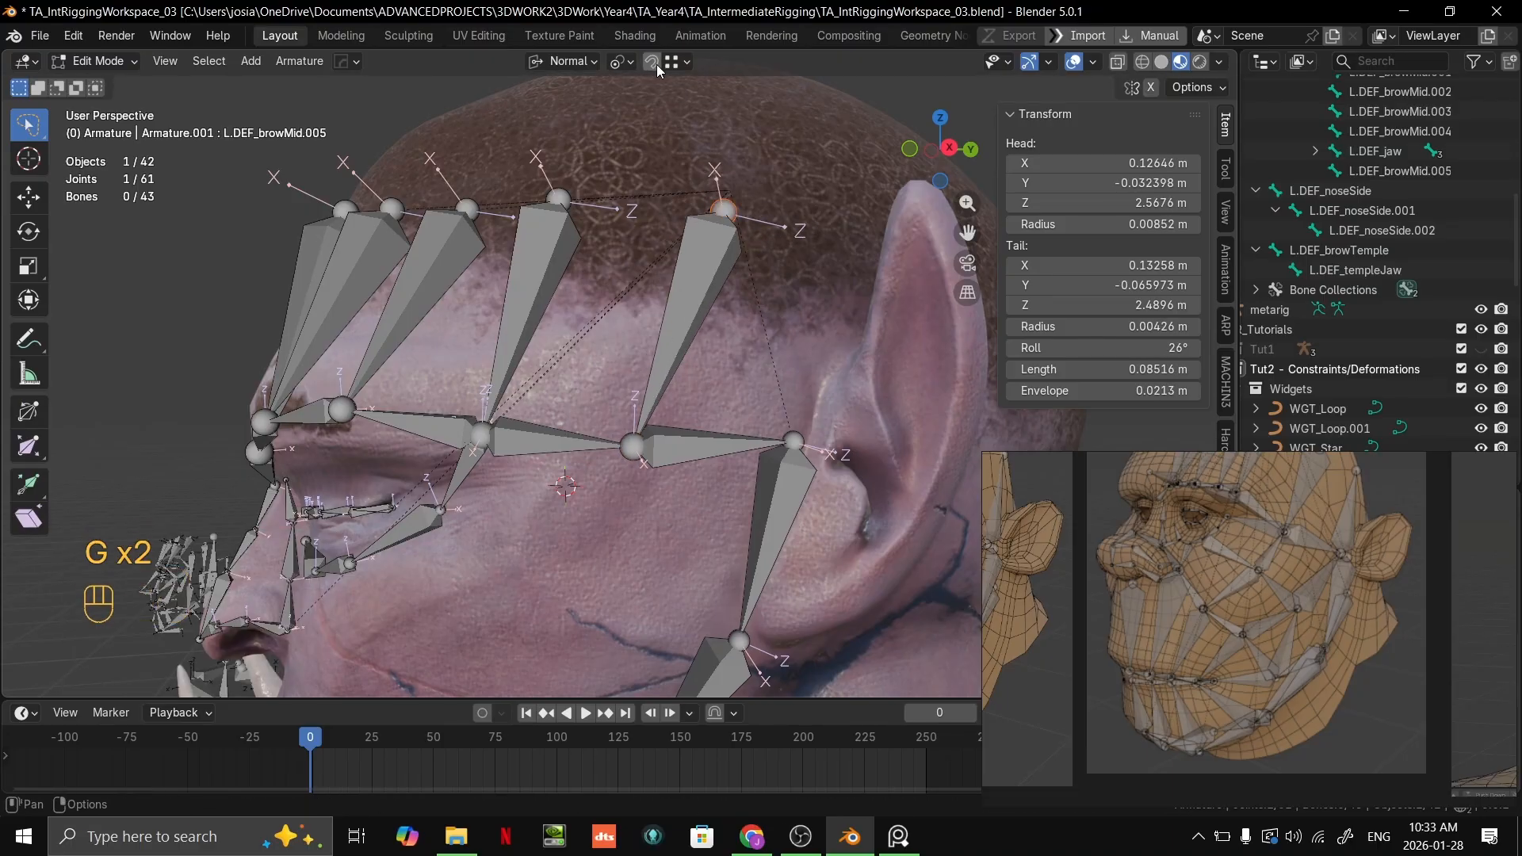
left_click(681, 61)
left_click(650, 242)
key("g")
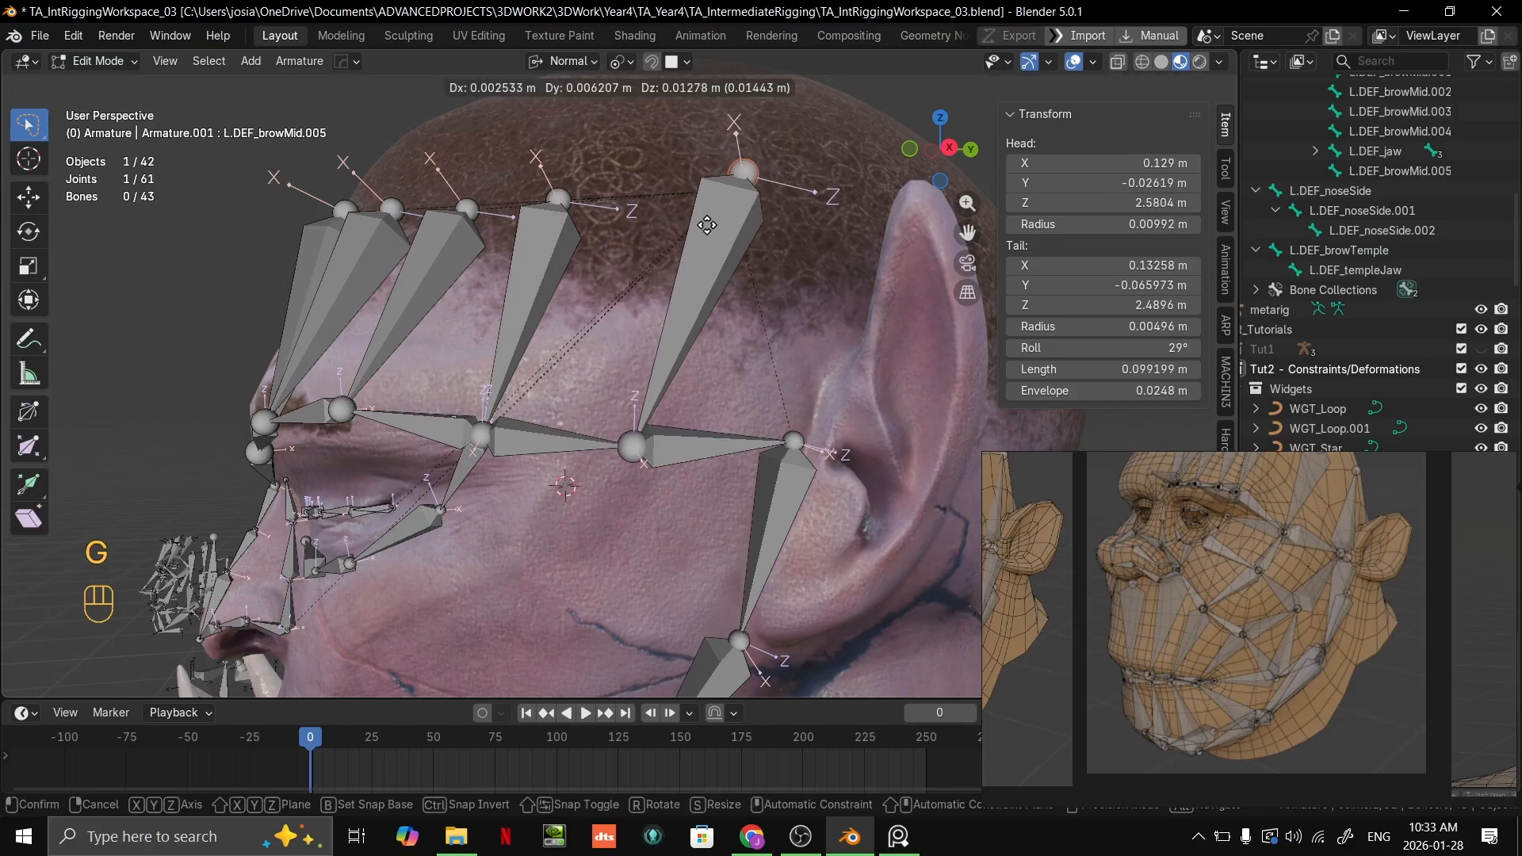
left_click(697, 251, "ctrl")
middle_click_drag(698, 252, 745, 292)
Step: Move the head of the forehead bone above the outer brow to about X 0.110, Y -0.081, Z 2.570 m
left_click(545, 183)
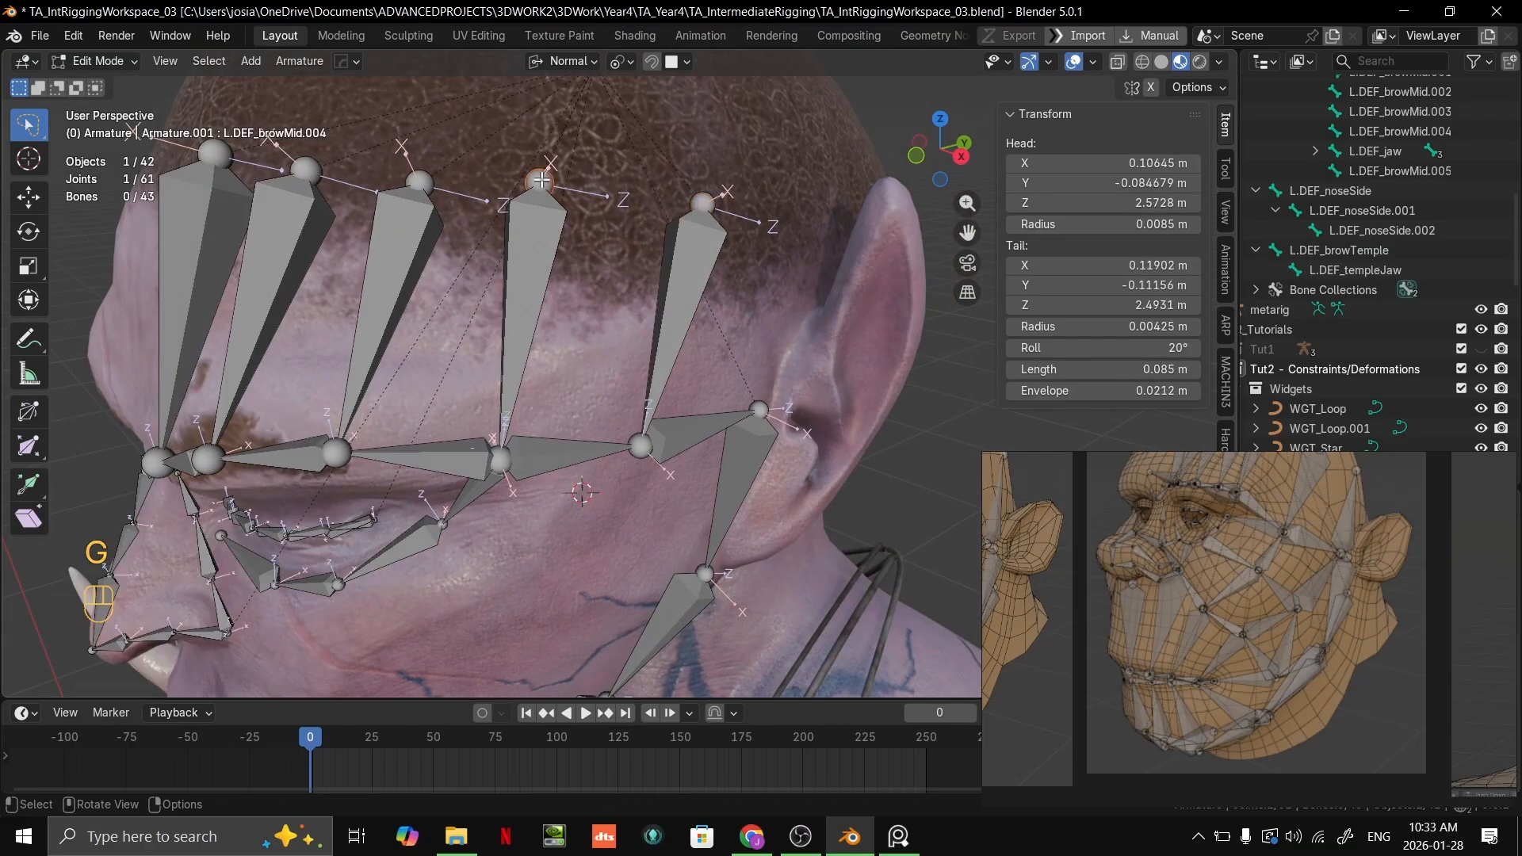
key("g")
left_click(555, 193, "ctrl")
Step: Move the head of the innermost forehead bone to about X 0.035, Y -0.158, Z 2.578 m
middle_click_drag(459, 226, 708, 280)
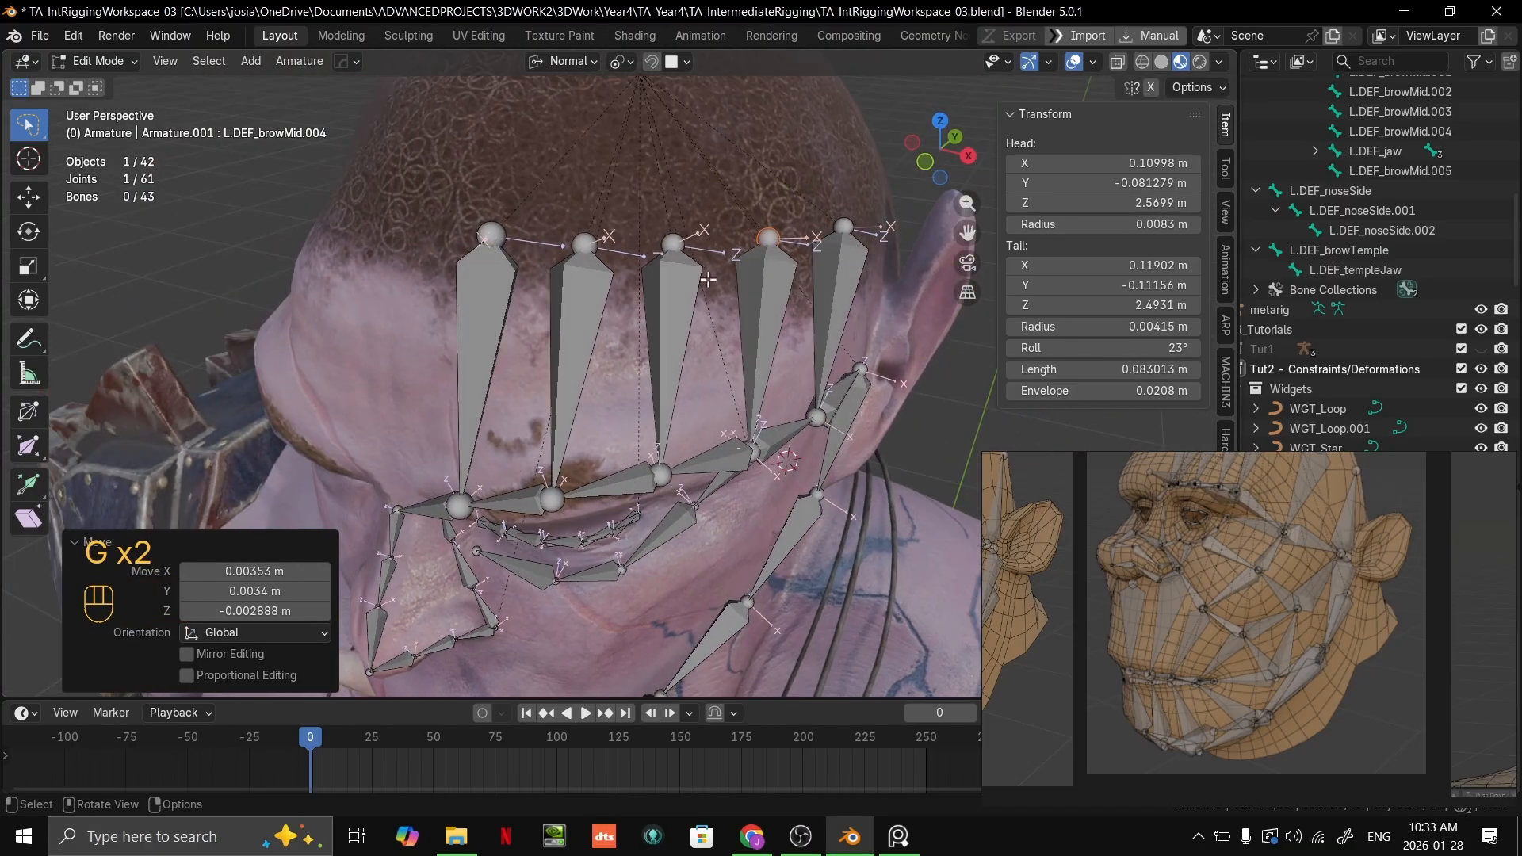
left_click(493, 238)
key("g")
left_click(490, 236, "ctrl")
middle_click_drag(490, 236, 715, 265)
Step: Compare with the reference and move the shared outer brow joint inward and slightly up along the brow
scroll(1126, 600, "down", 2)
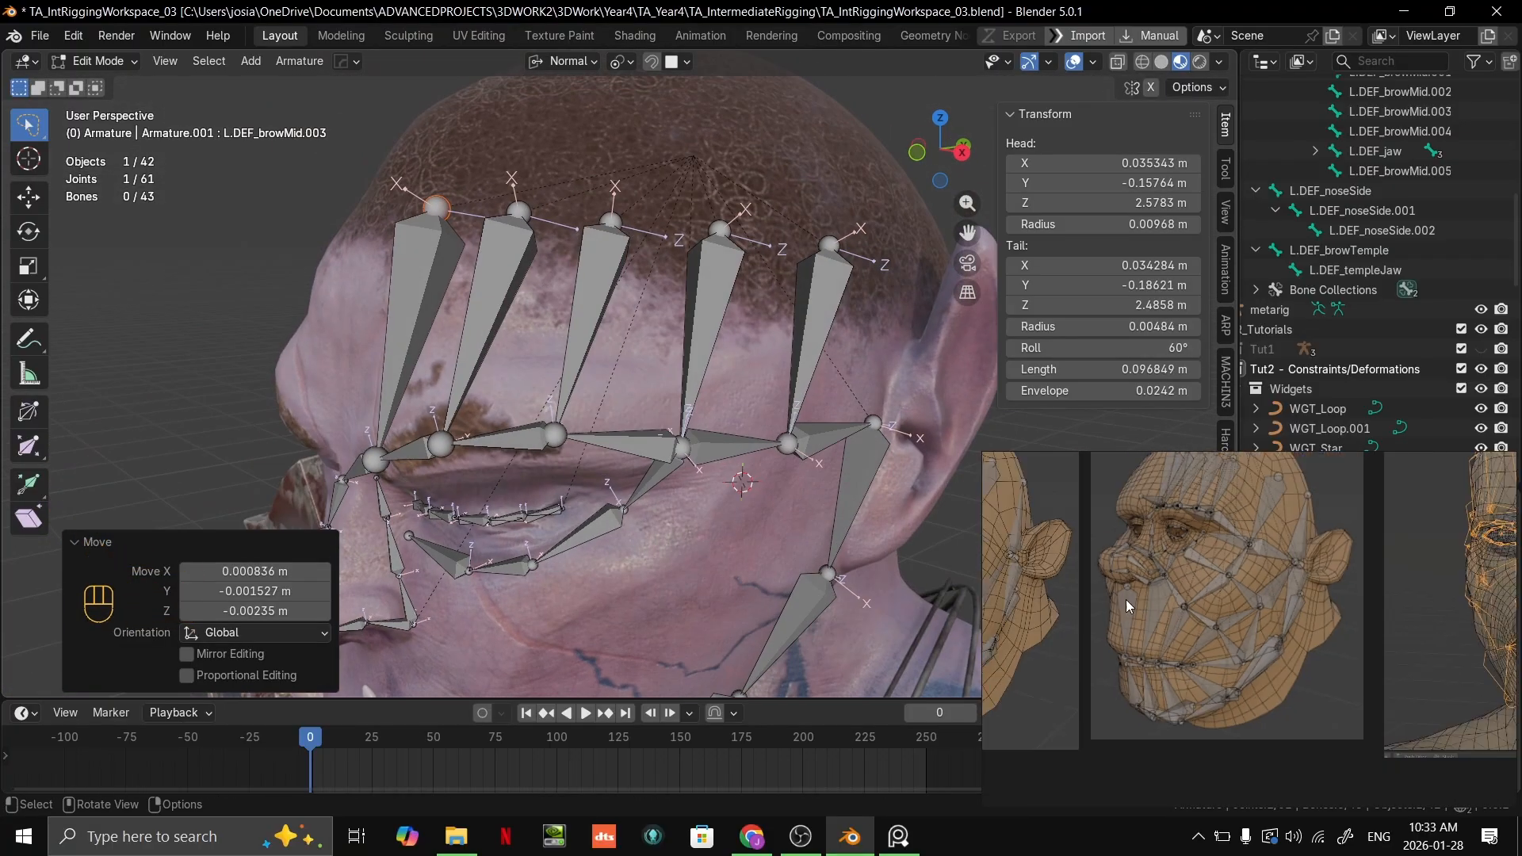
middle_click_drag(1126, 599, 1113, 647)
middle_click_drag(767, 437, 736, 452)
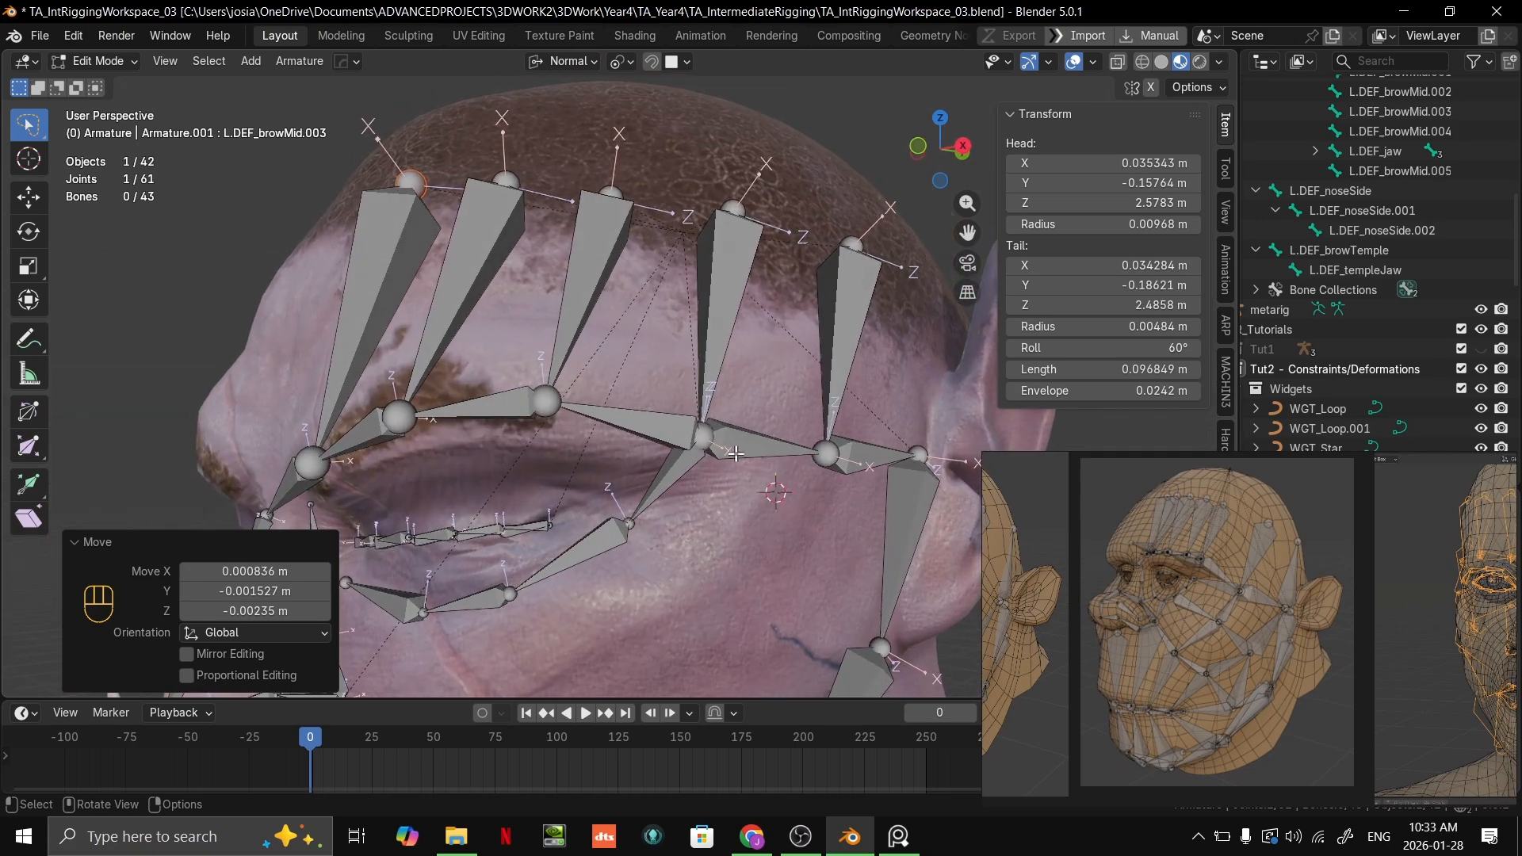
key("g")
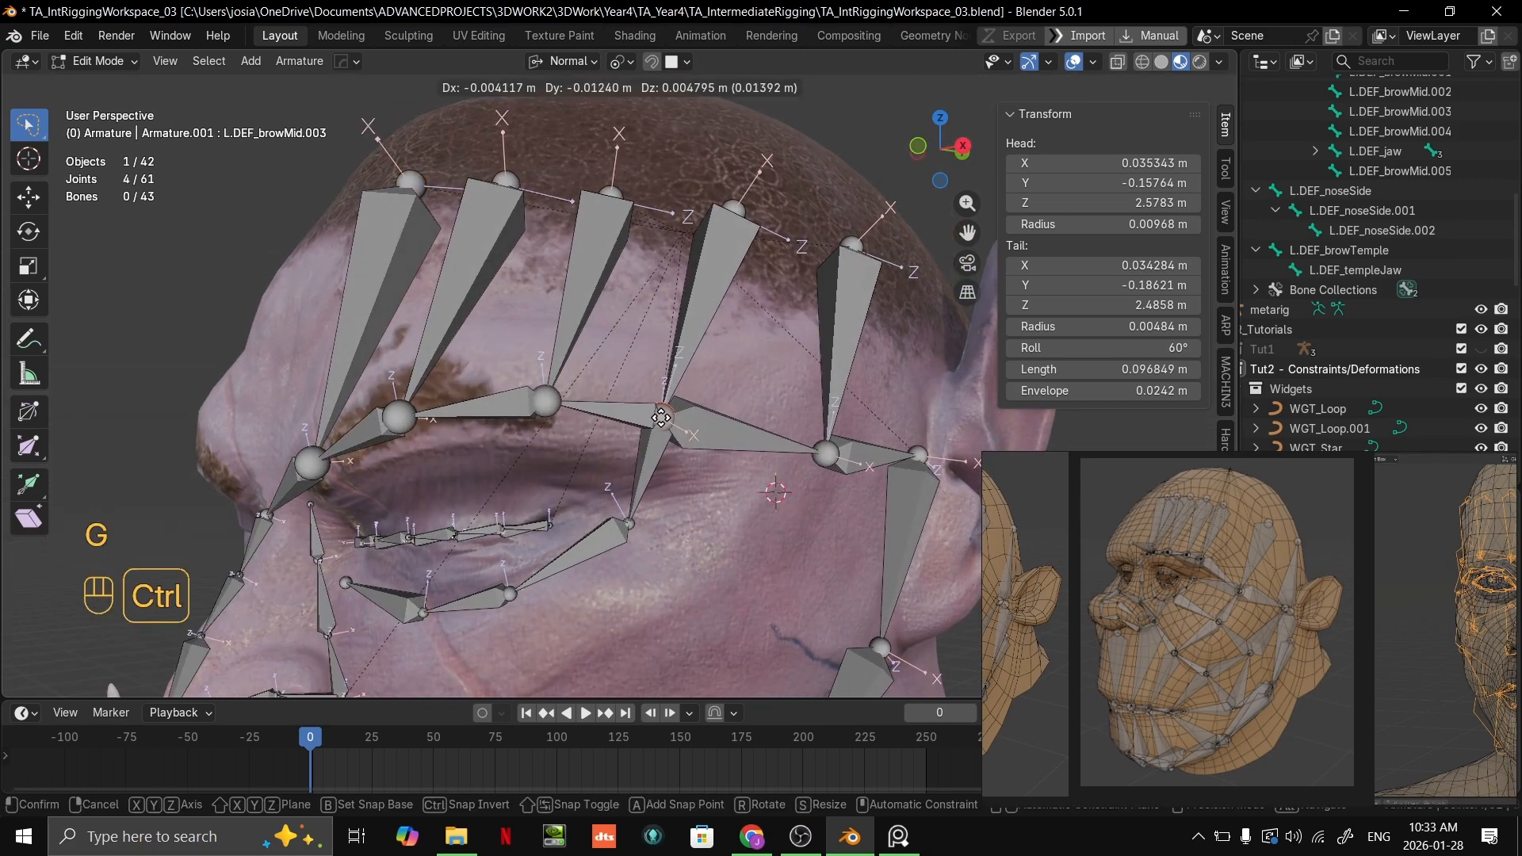
left_click(530, 409)
Step: Move the next brow joint inward along the brow by about X -0.0043, Y -0.0058, Z -0.0006 m
left_click(530, 409)
key("g")
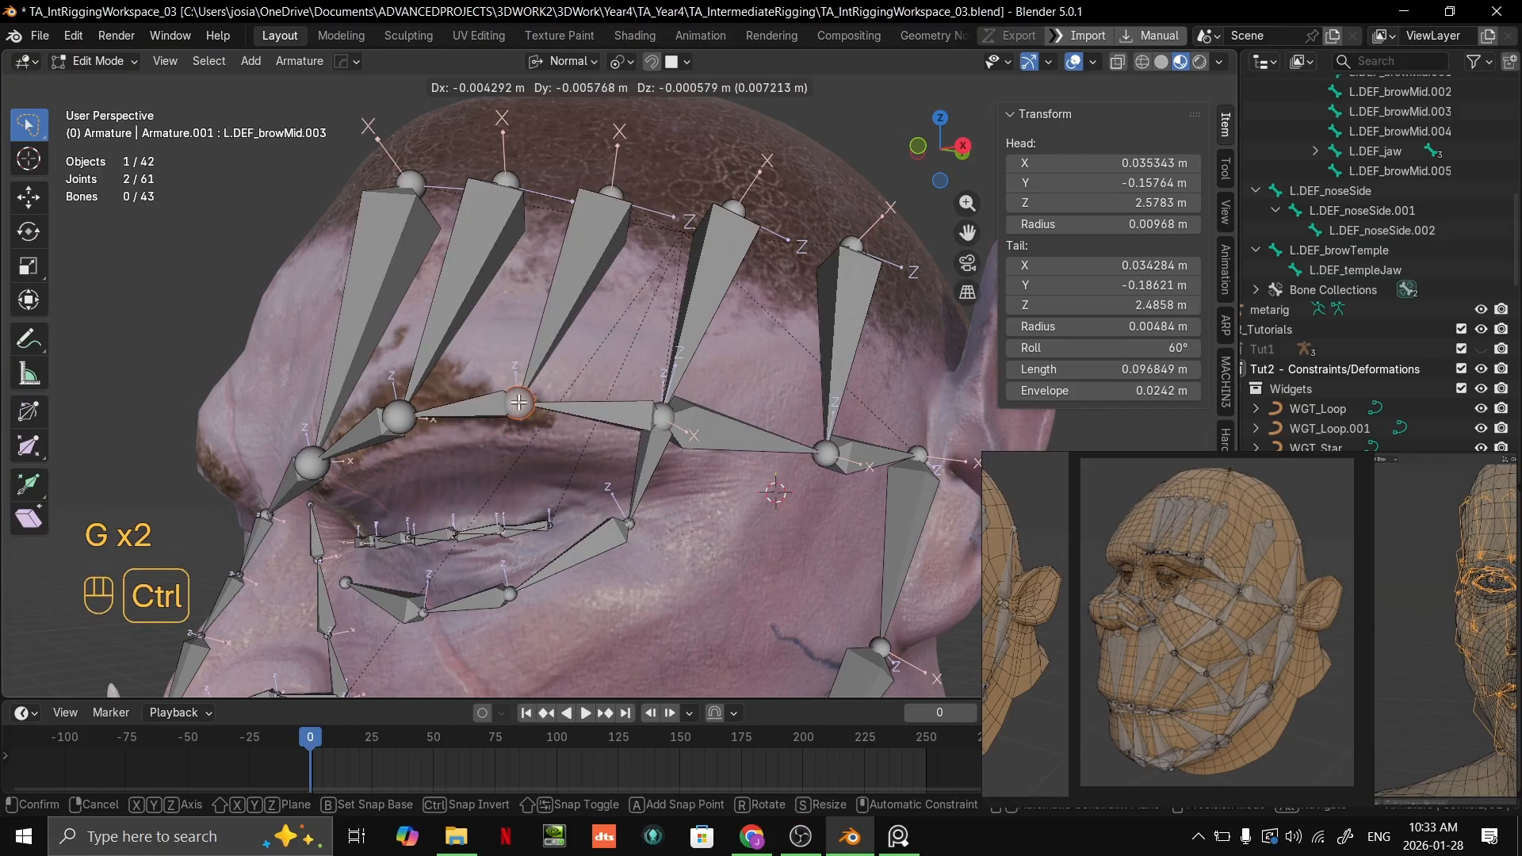
left_click(519, 403)
Step: Move the innermost brow joint to about X 0.038, Y -0.187, Z 2.488 m and the next to about X 0.070, Y -0.181, Z 2.497 m
middle_click_drag(519, 403, 566, 404)
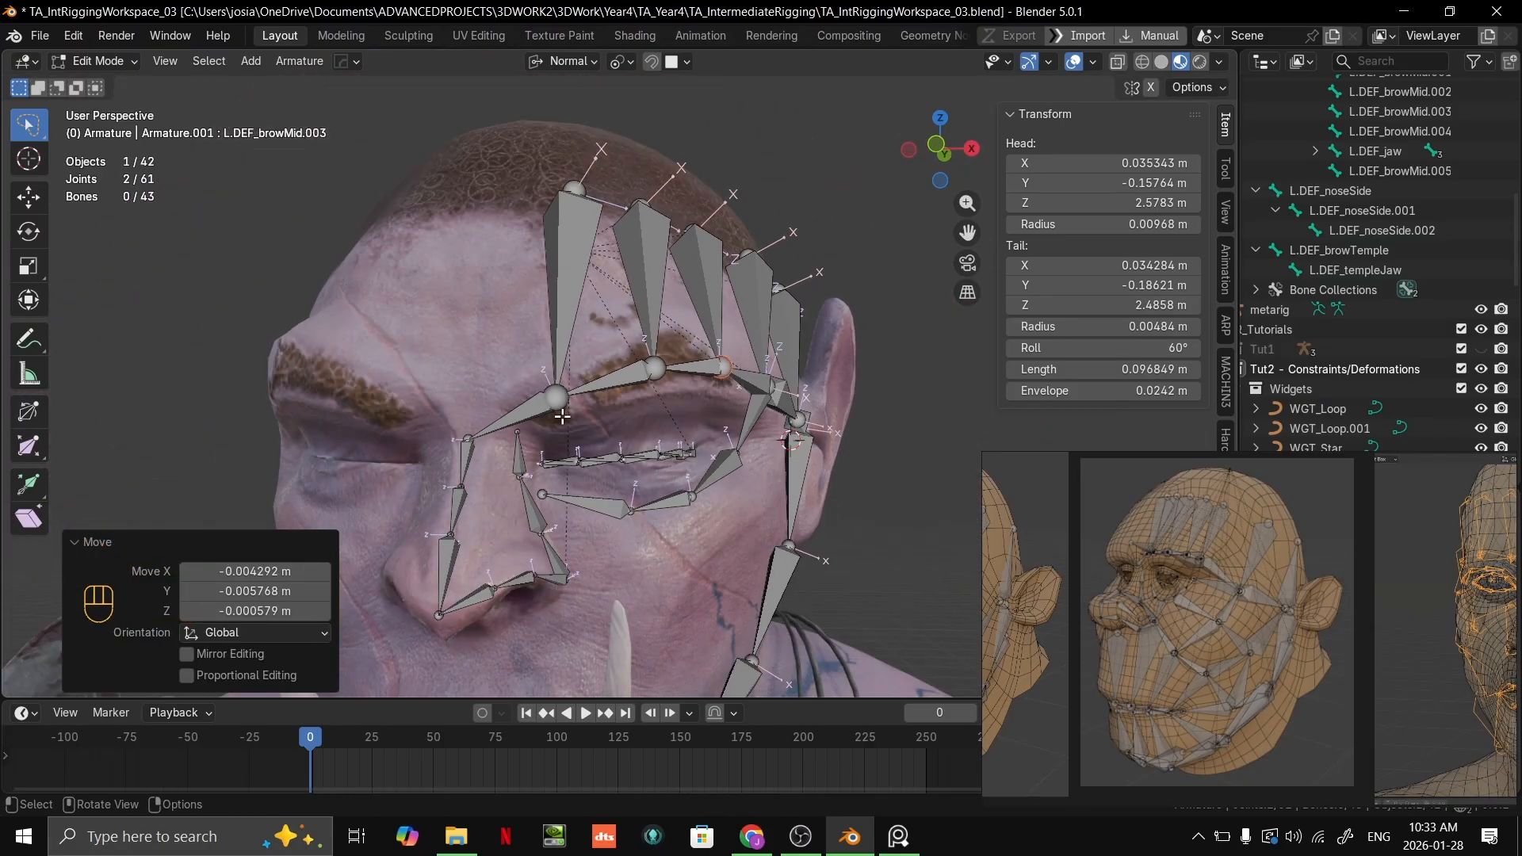
scroll(1147, 564, "up", 5)
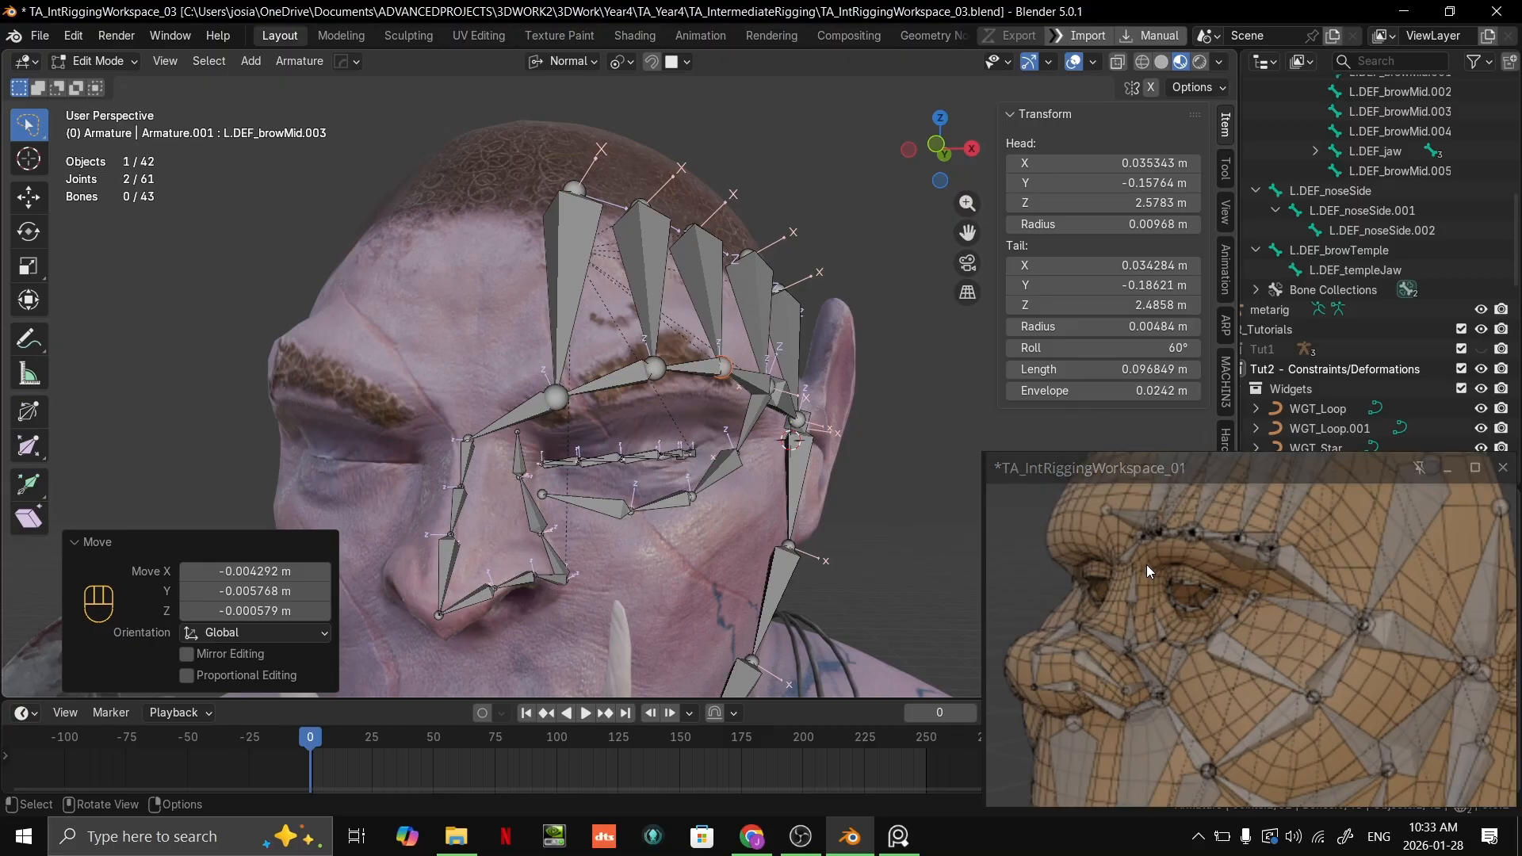
scroll(522, 435, "up", 2)
left_click(514, 416)
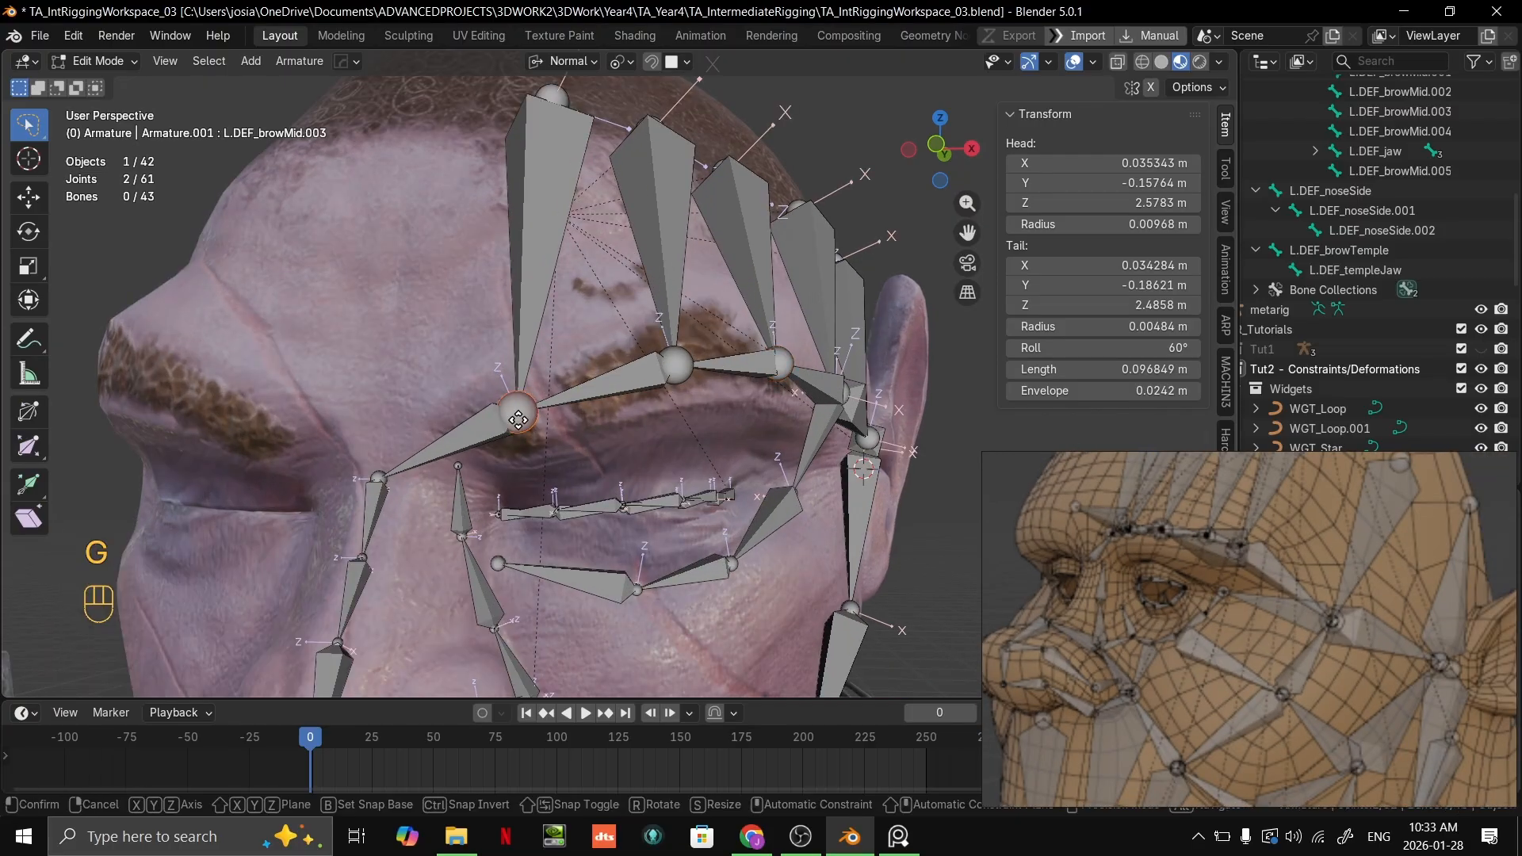
key("g")
left_click(532, 402)
left_click(697, 381)
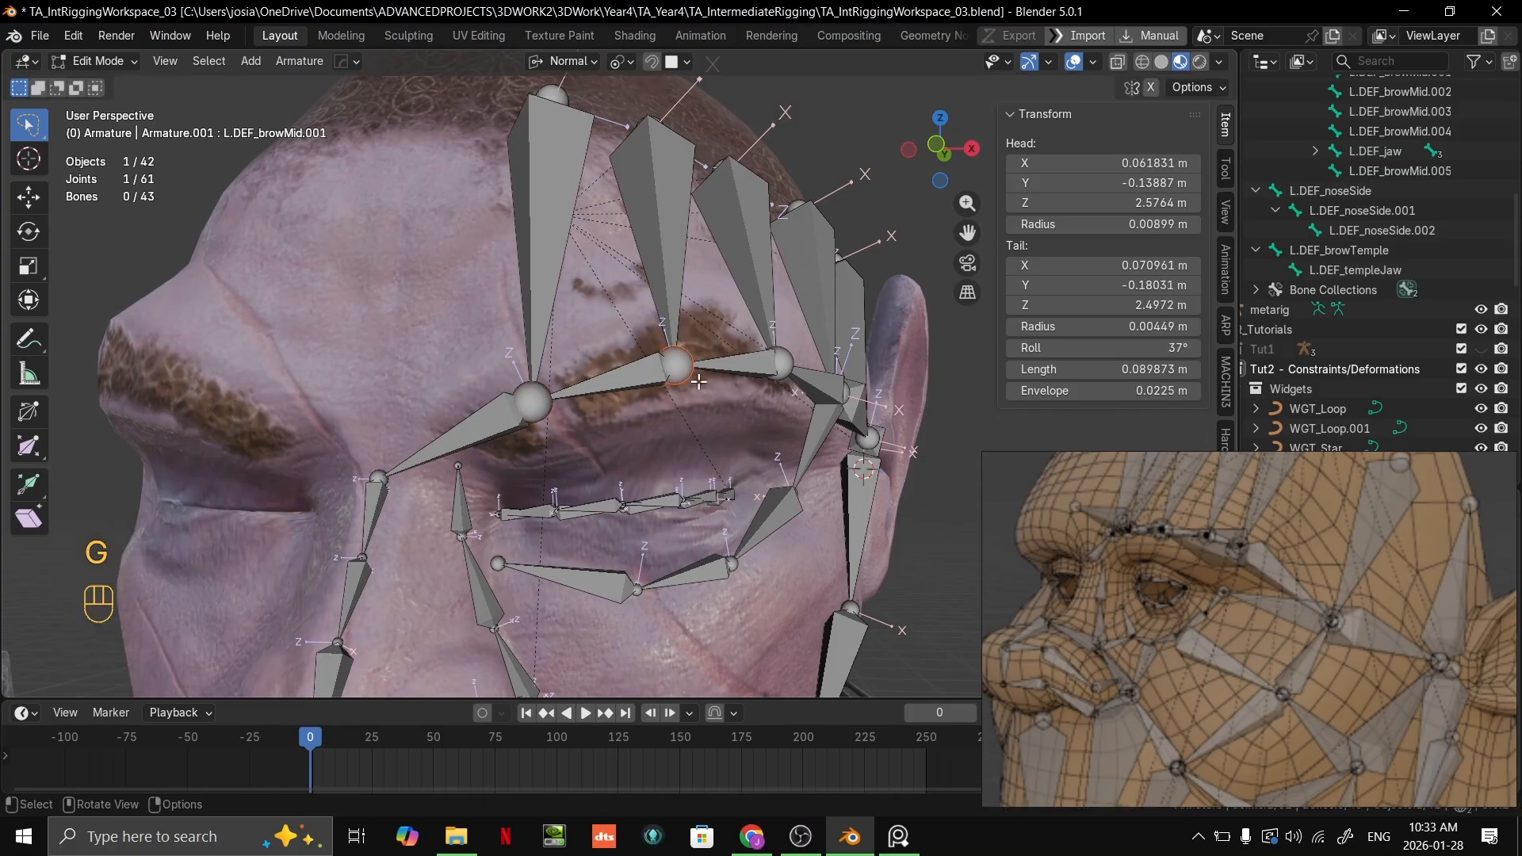
key("g")
left_click(706, 347)
Step: Nudge the third brow joint slightly inward and down, and move the outer brow joint by about X -0.0041, Y -0.0097, Z -0.0015 m
middle_click_drag(705, 347, 599, 383)
left_click(549, 396)
key("g")
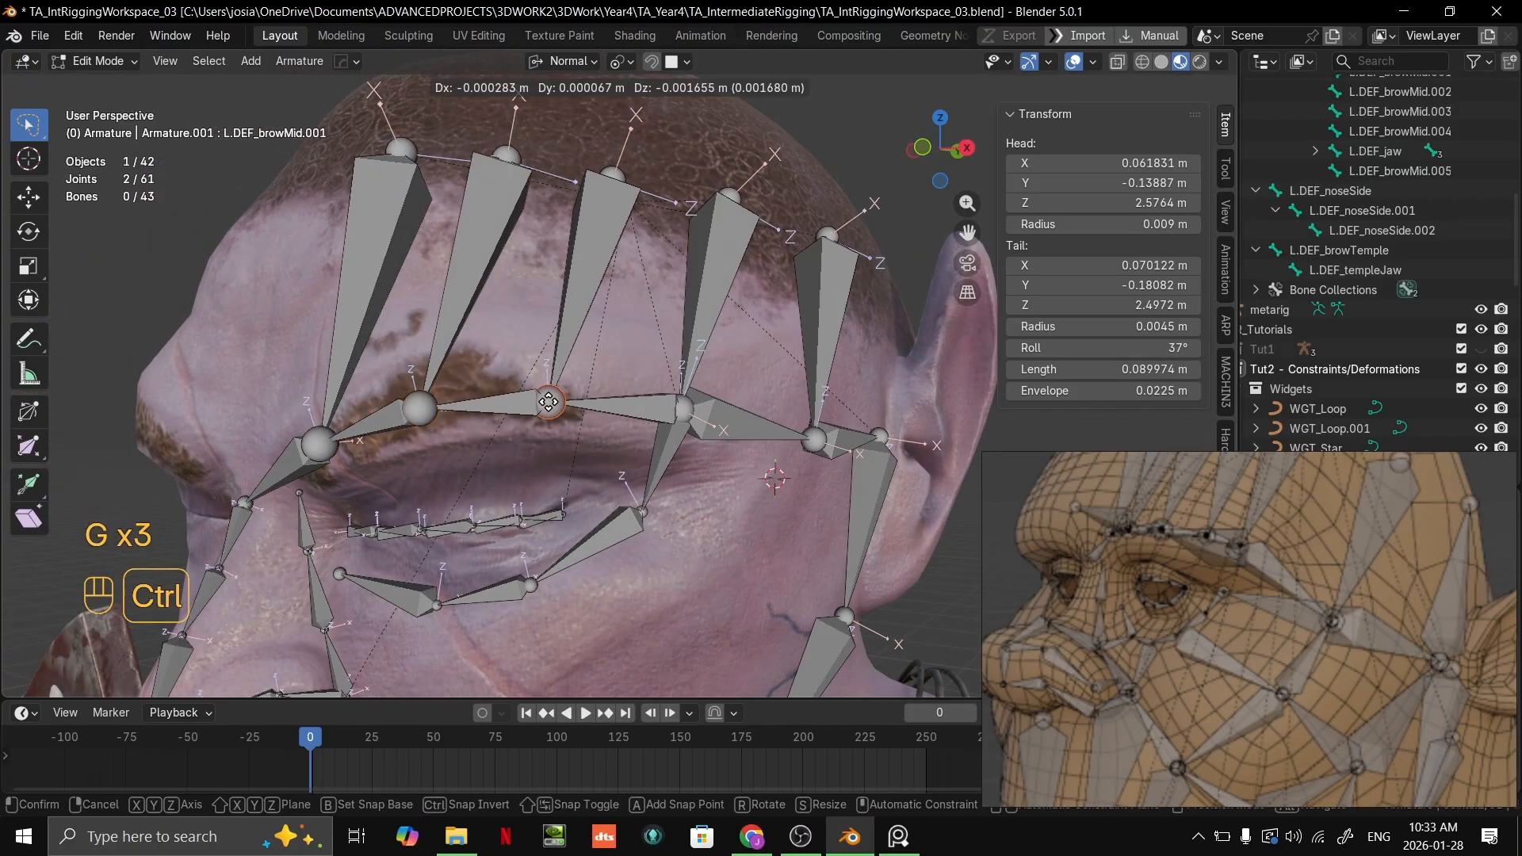
left_click(545, 401)
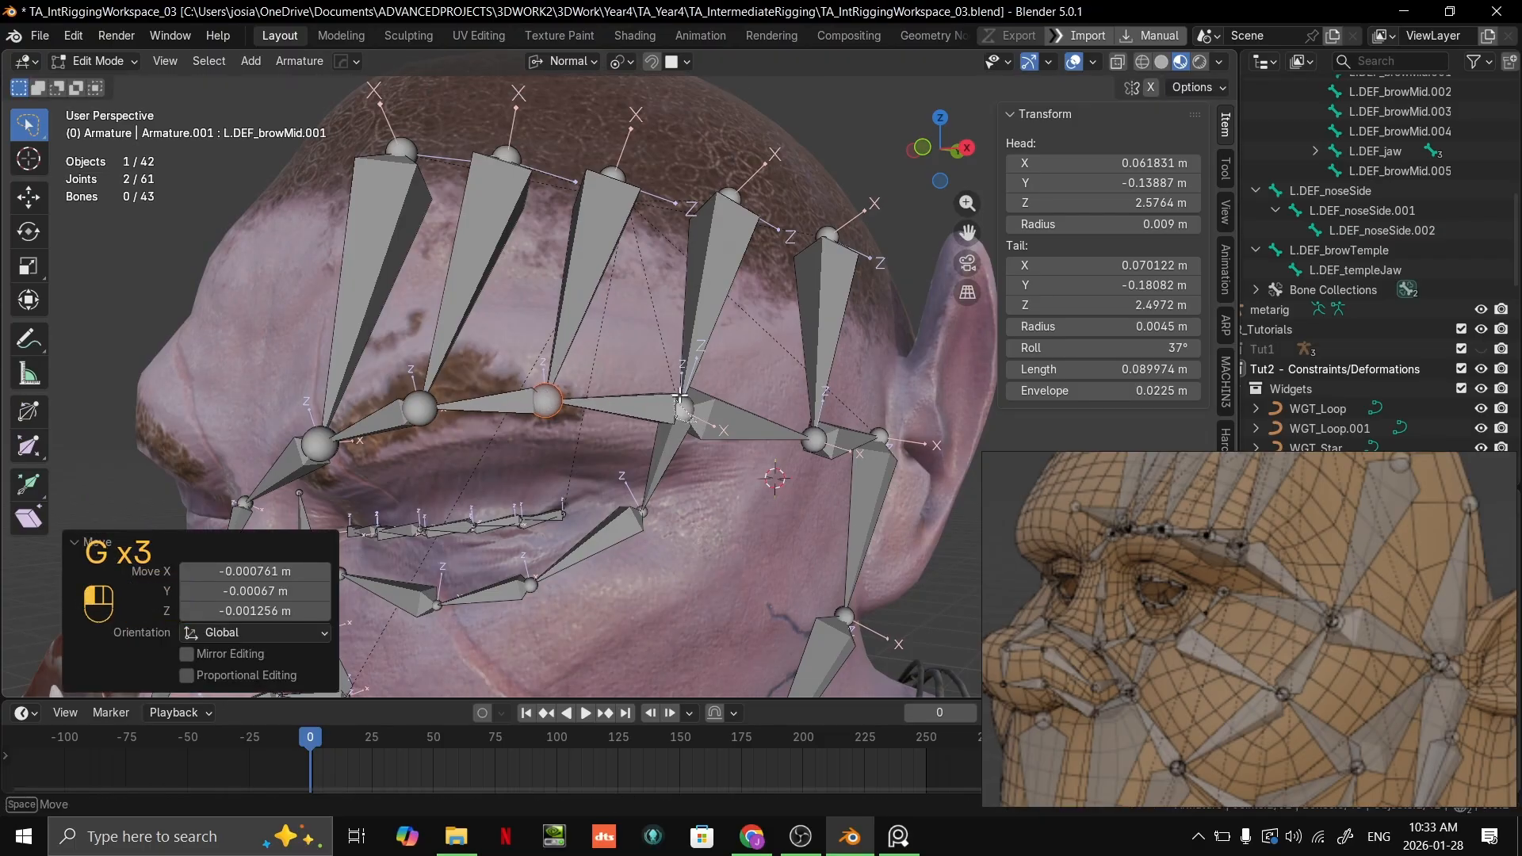
left_click(679, 394)
key("g")
left_click(683, 435)
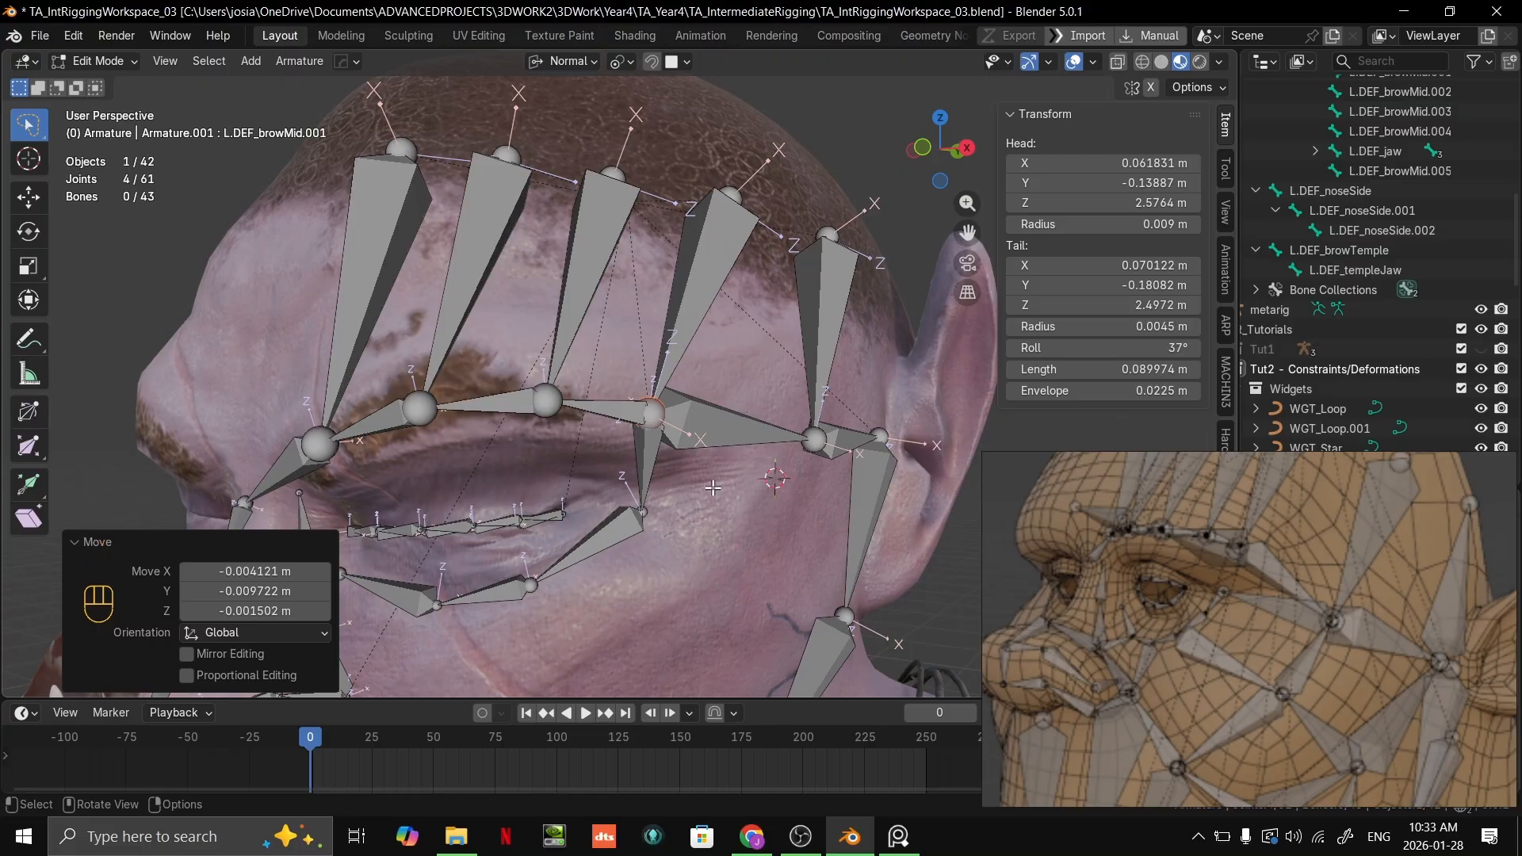
Step: Move the temple joint forward to about X 0.130, Y -0.080, Z 2.489 m and its forehead bone's head to about X 0.127, Y -0.043, Z 2.561 m
middle_click_drag(797, 517, 826, 450)
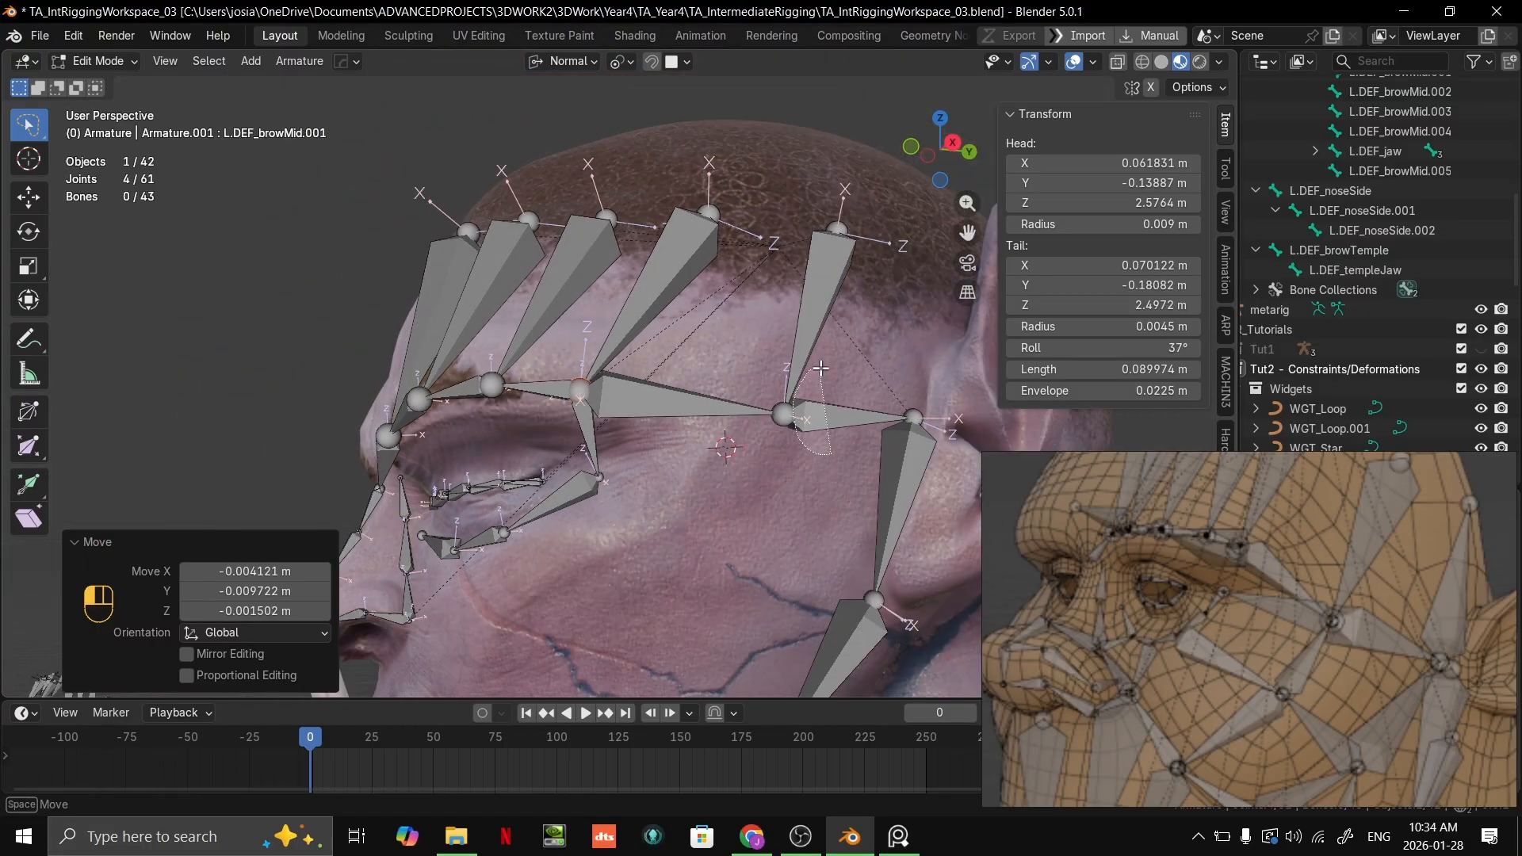
left_click(785, 414)
key("g")
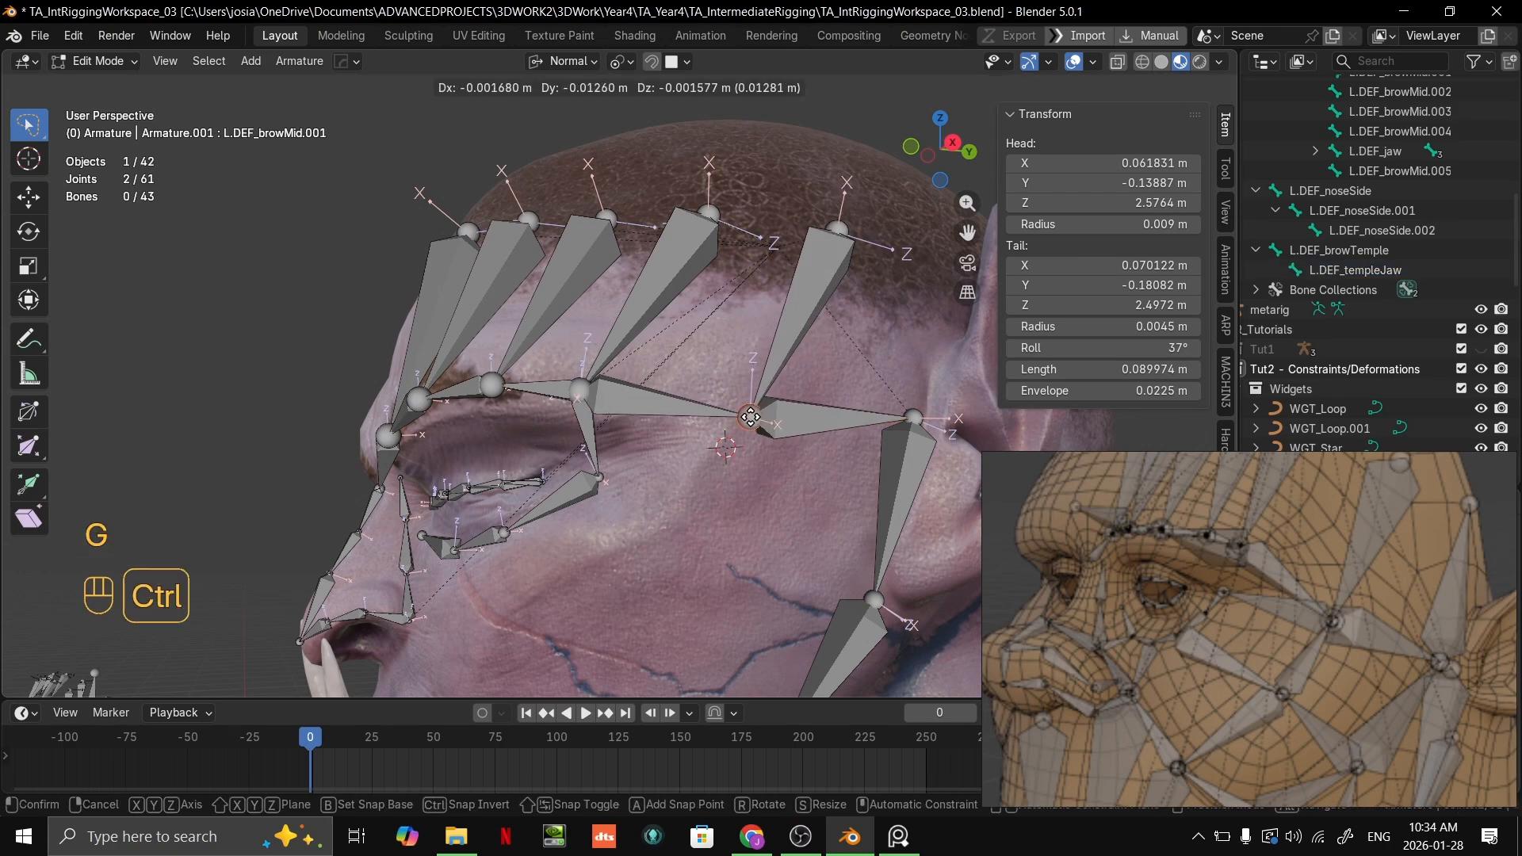
left_click(746, 415)
middle_click_drag(848, 286, 841, 251)
left_click(843, 234)
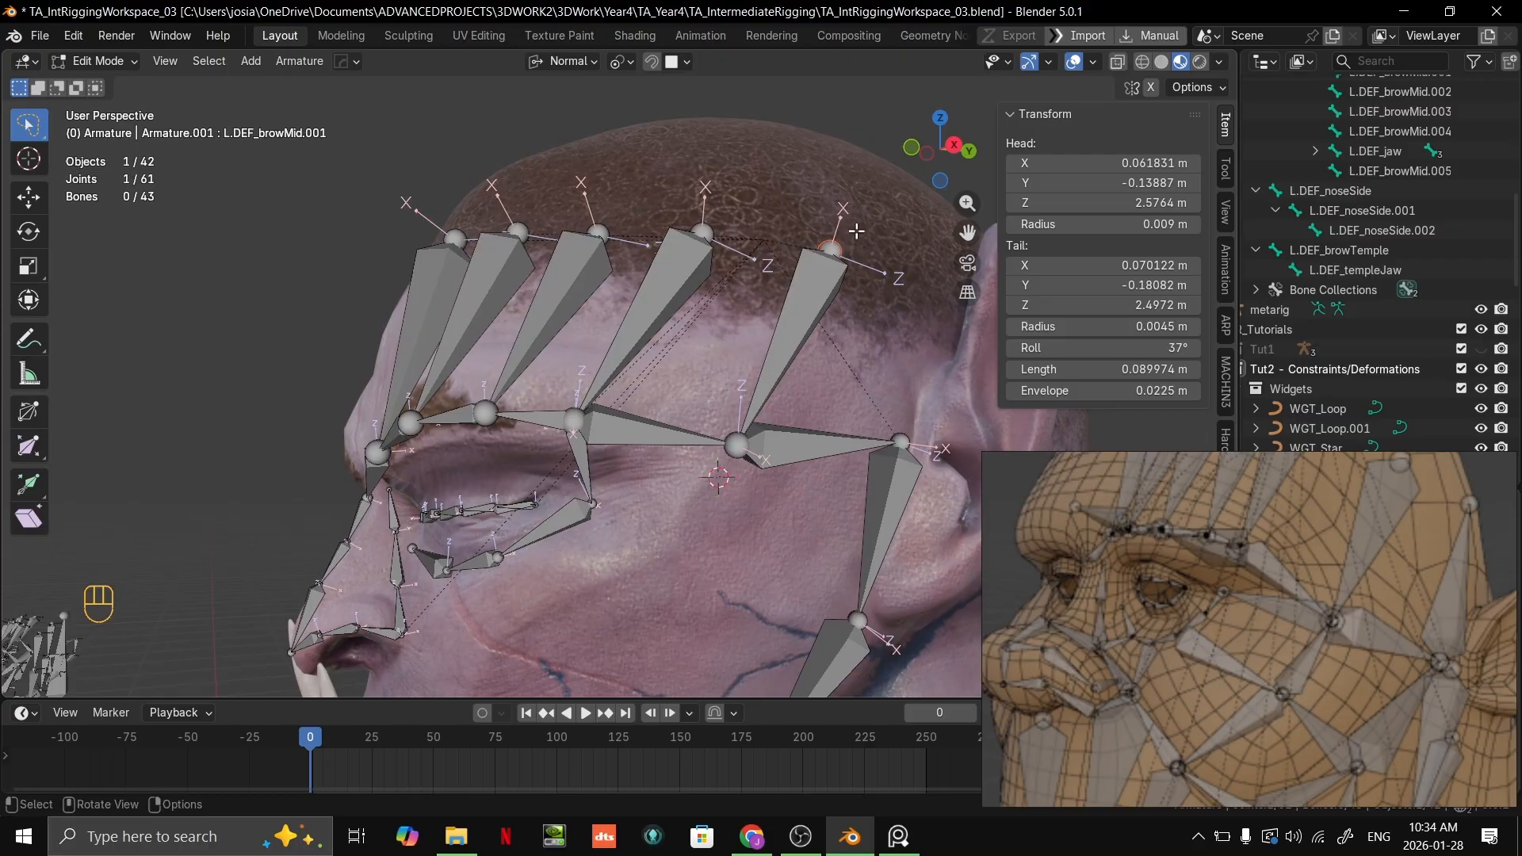
key("g")
left_click(836, 237, "ctrl")
Step: Move the outer brow's forehead bone head to about X 0.109, Y -0.089, Z 2.563 m and nudge the neighbouring bone's head inward
left_click(714, 227)
key("g")
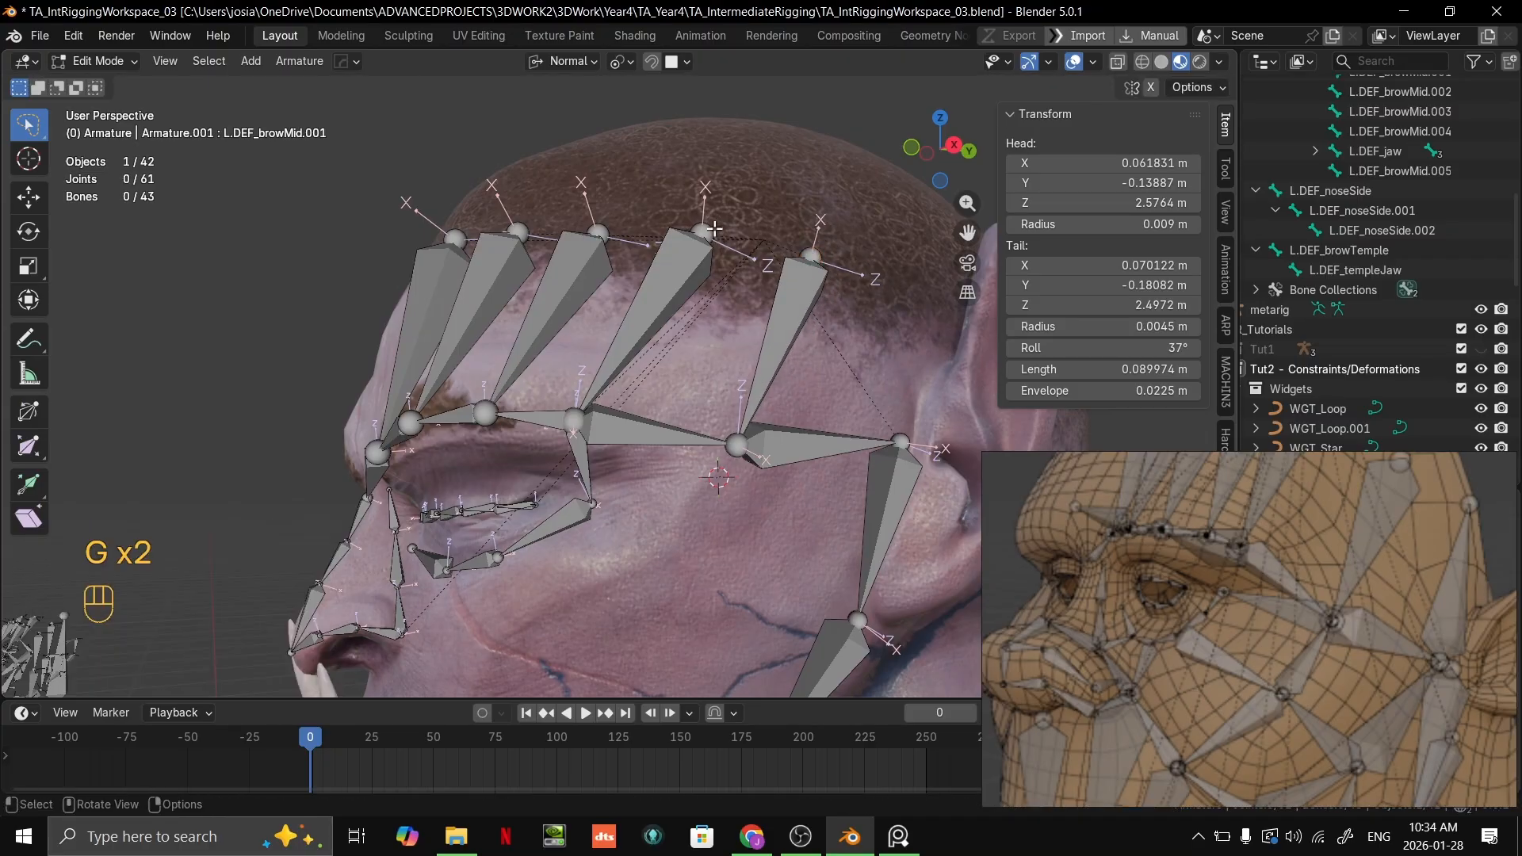
left_click(708, 234)
key("g")
left_click(688, 240, "ctrl")
middle_click_drag(635, 256, 671, 305)
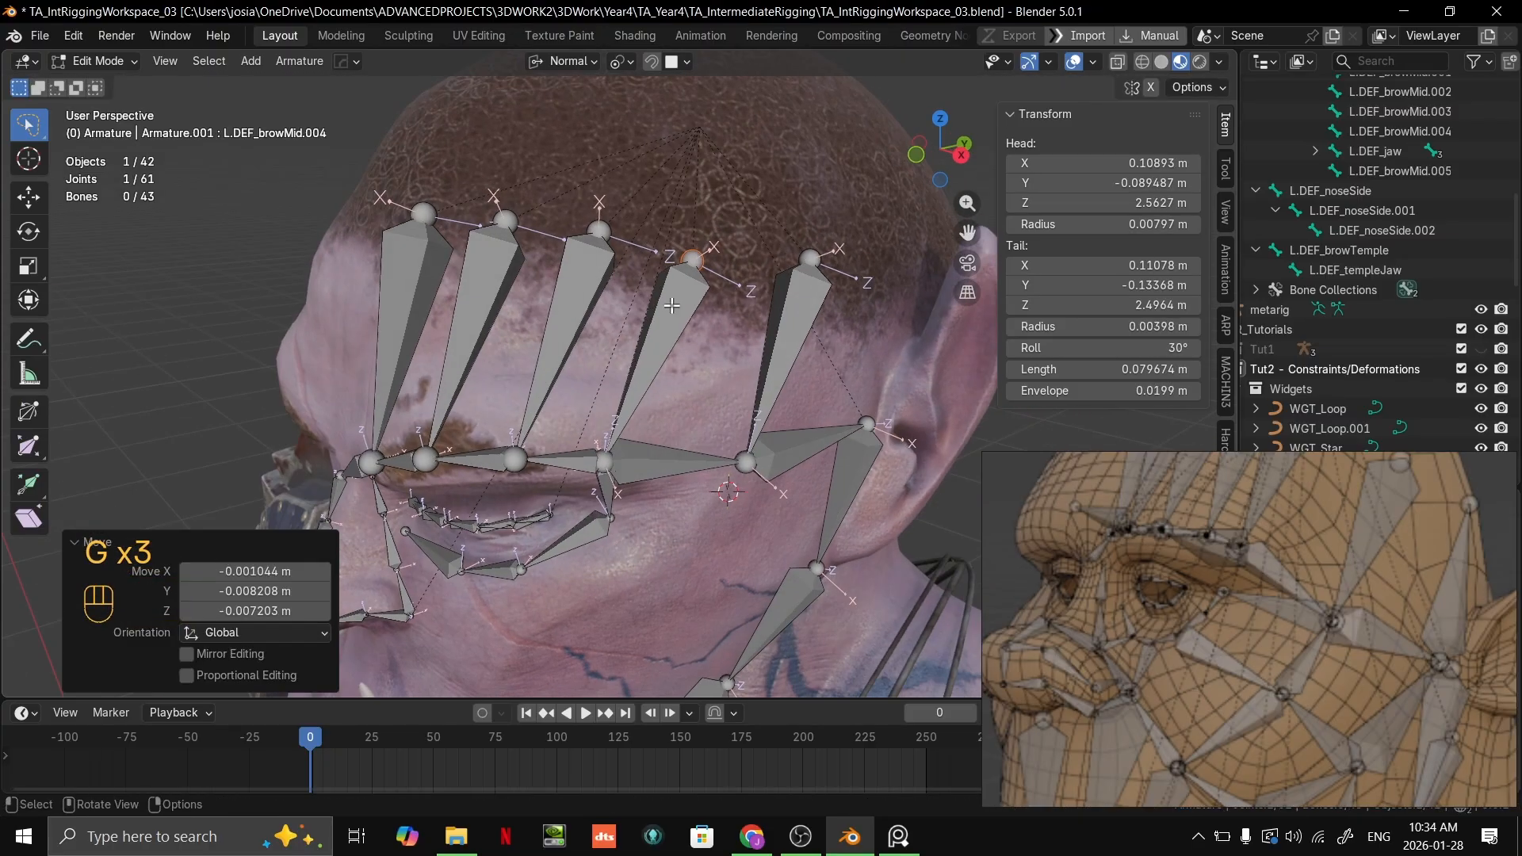
left_click(596, 236)
key("g")
left_click(594, 231, "ctrl")
Step: Raise the head of the forehead bone above the outer brow and shift it inward to about X 0.100, Y -0.097, Z 2.570 m
left_click(696, 230)
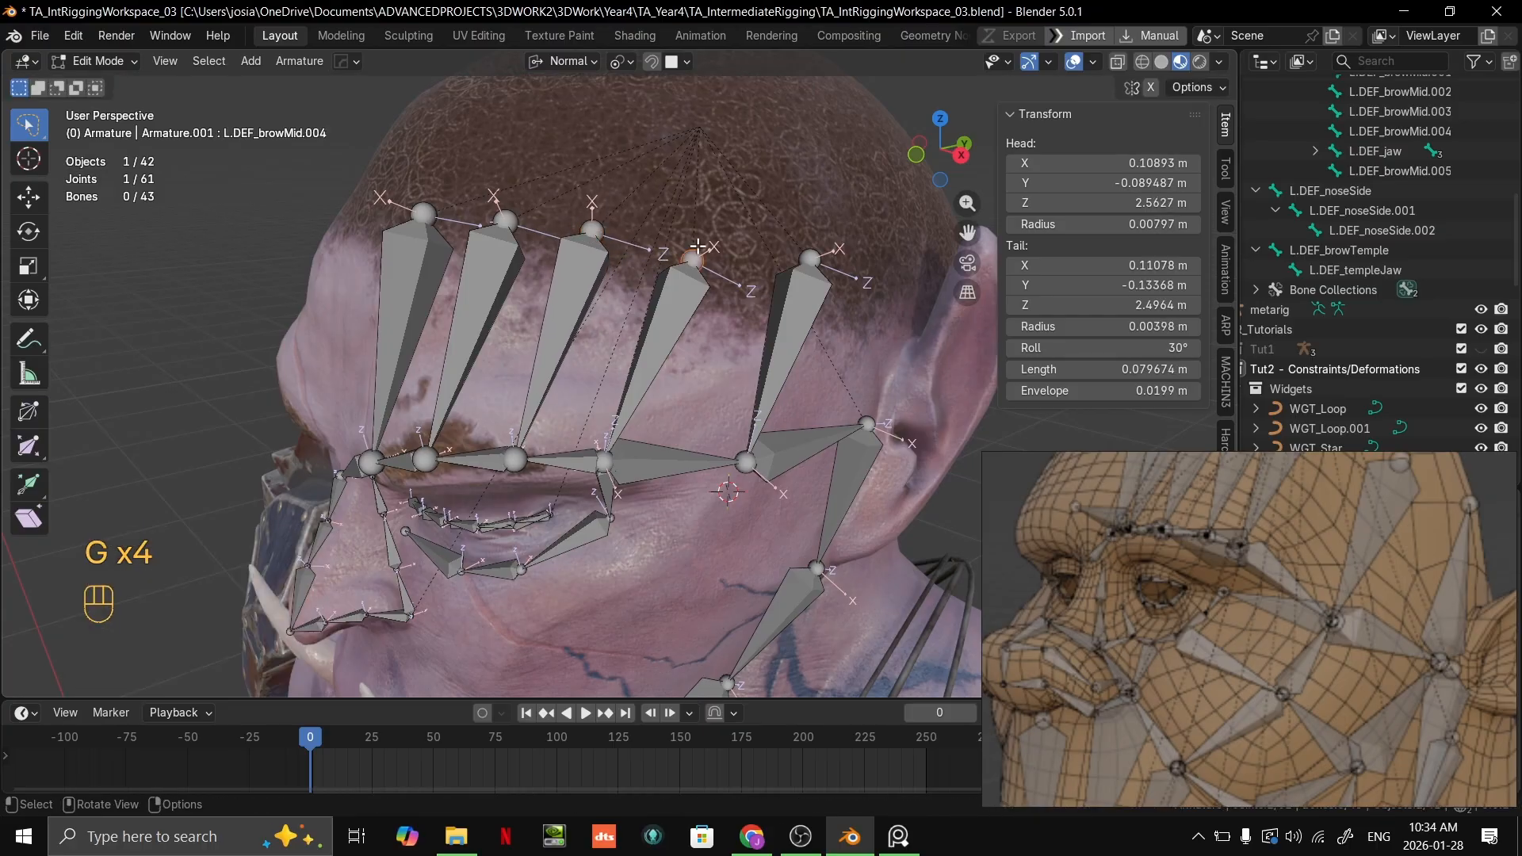
key("g")
left_click(696, 230, "ctrl")
middle_click_drag(745, 333, 813, 435)
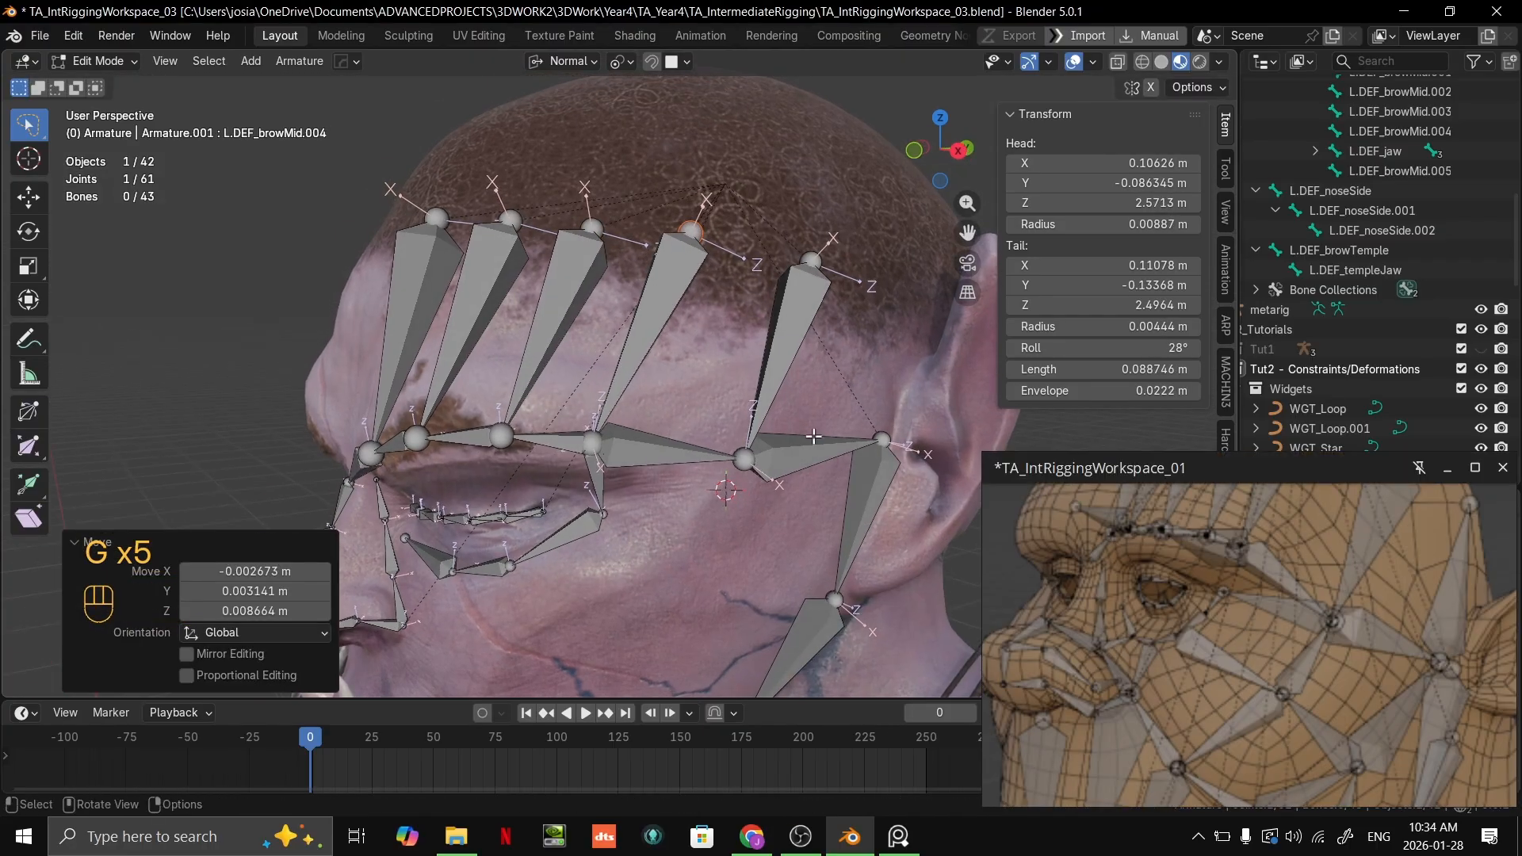
key("g")
left_click(688, 228, "ctrl")
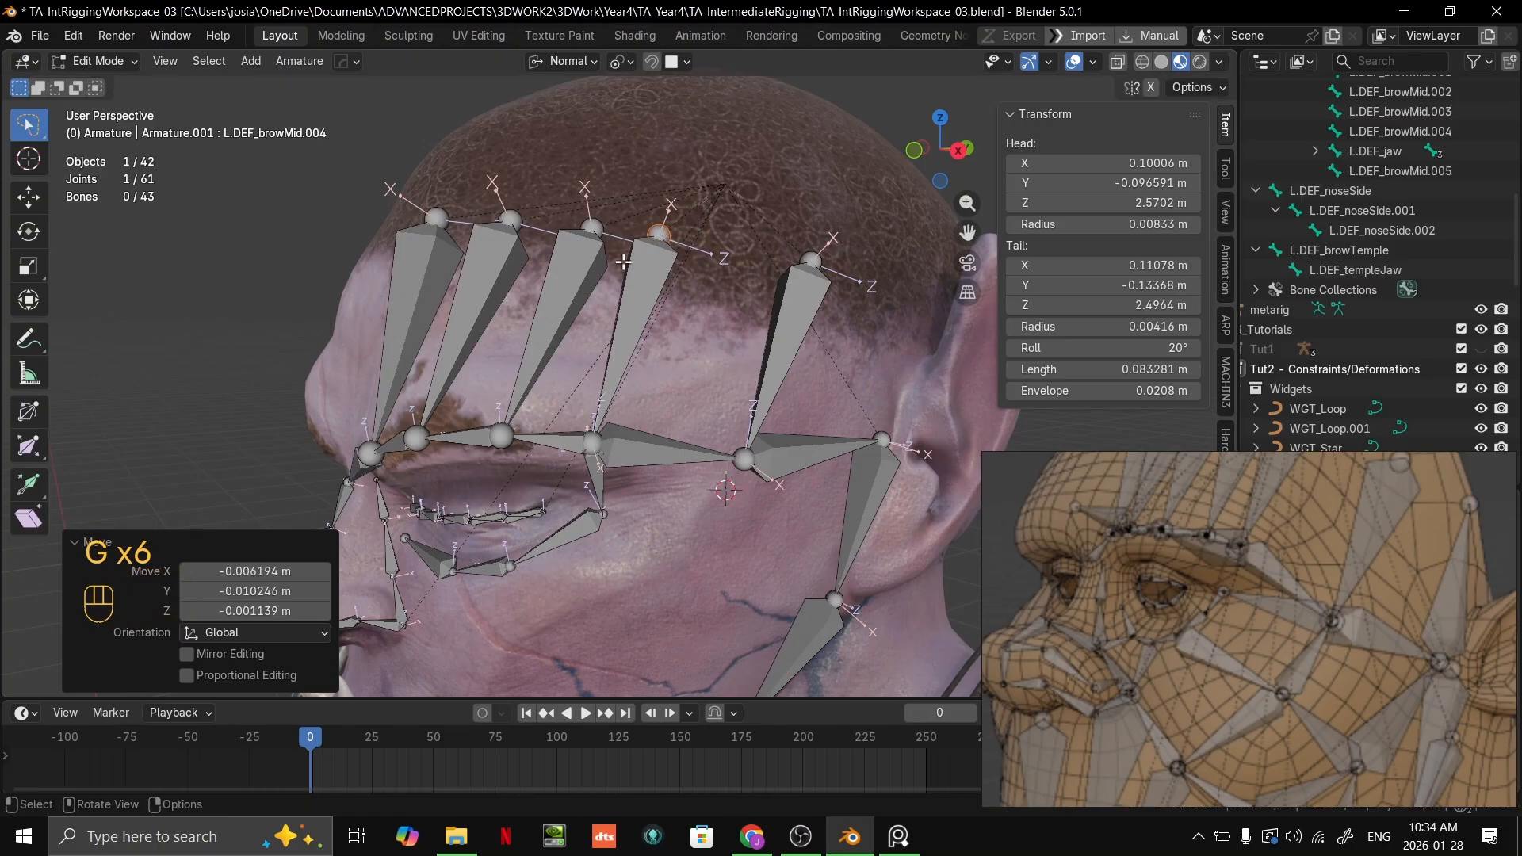
Step: Move the third forehead bone's head to about X 0.079, Y -0.122, Z 2.571 m and the second's to about X 0.058, Y -0.148, Z 2.573 m
middle_click_drag(688, 228, 741, 282)
left_click(734, 256)
key("g")
left_click(708, 264, "ctrl")
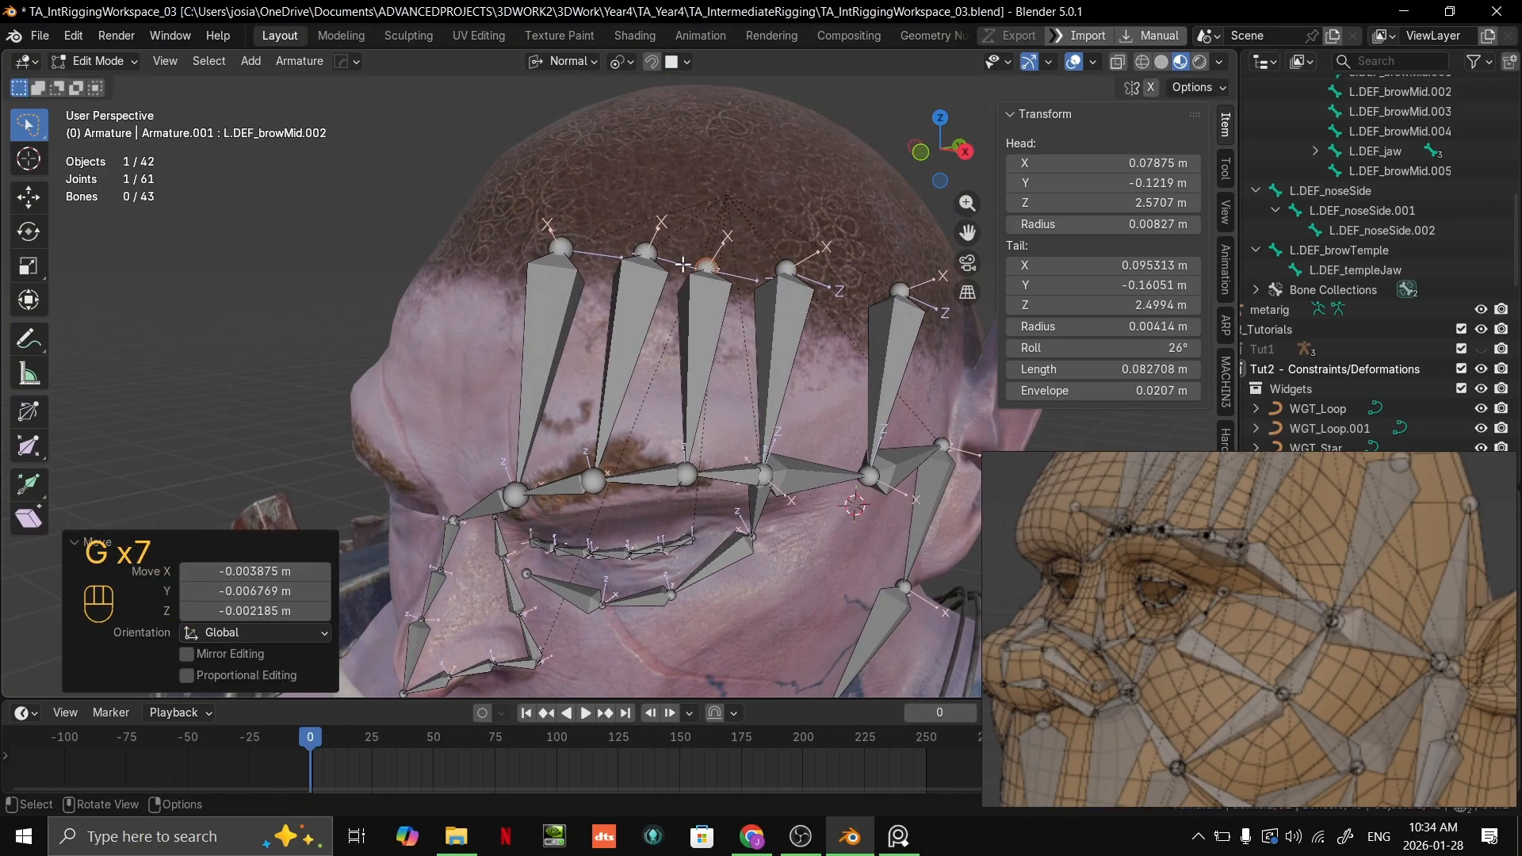
left_click(650, 255)
key("g")
left_click(627, 260, "ctrl")
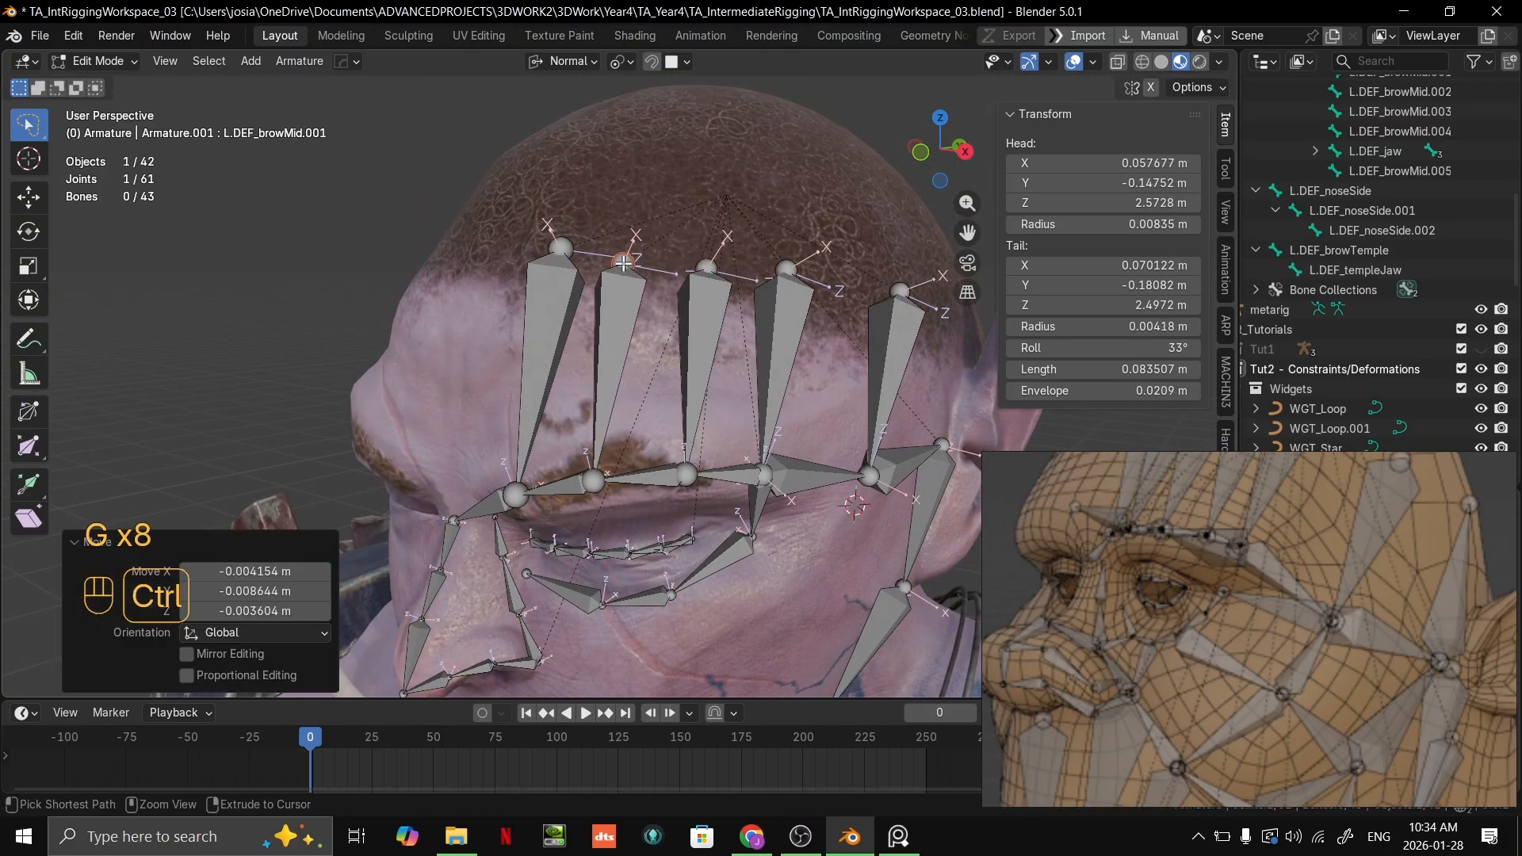
Step: Move the head of the innermost forehead bone to about X 0.025, Y -0.164, Z 2.574 m
left_click(559, 254)
middle_click_drag(559, 255, 668, 361)
key("g")
left_click(544, 276, "ctrl")
middle_click_drag(667, 361, 657, 329, "shift")
Step: Extrude a bone about 0.049 m long from the outer eye corner joint back toward the temple joint
scroll(748, 560, "up", 2)
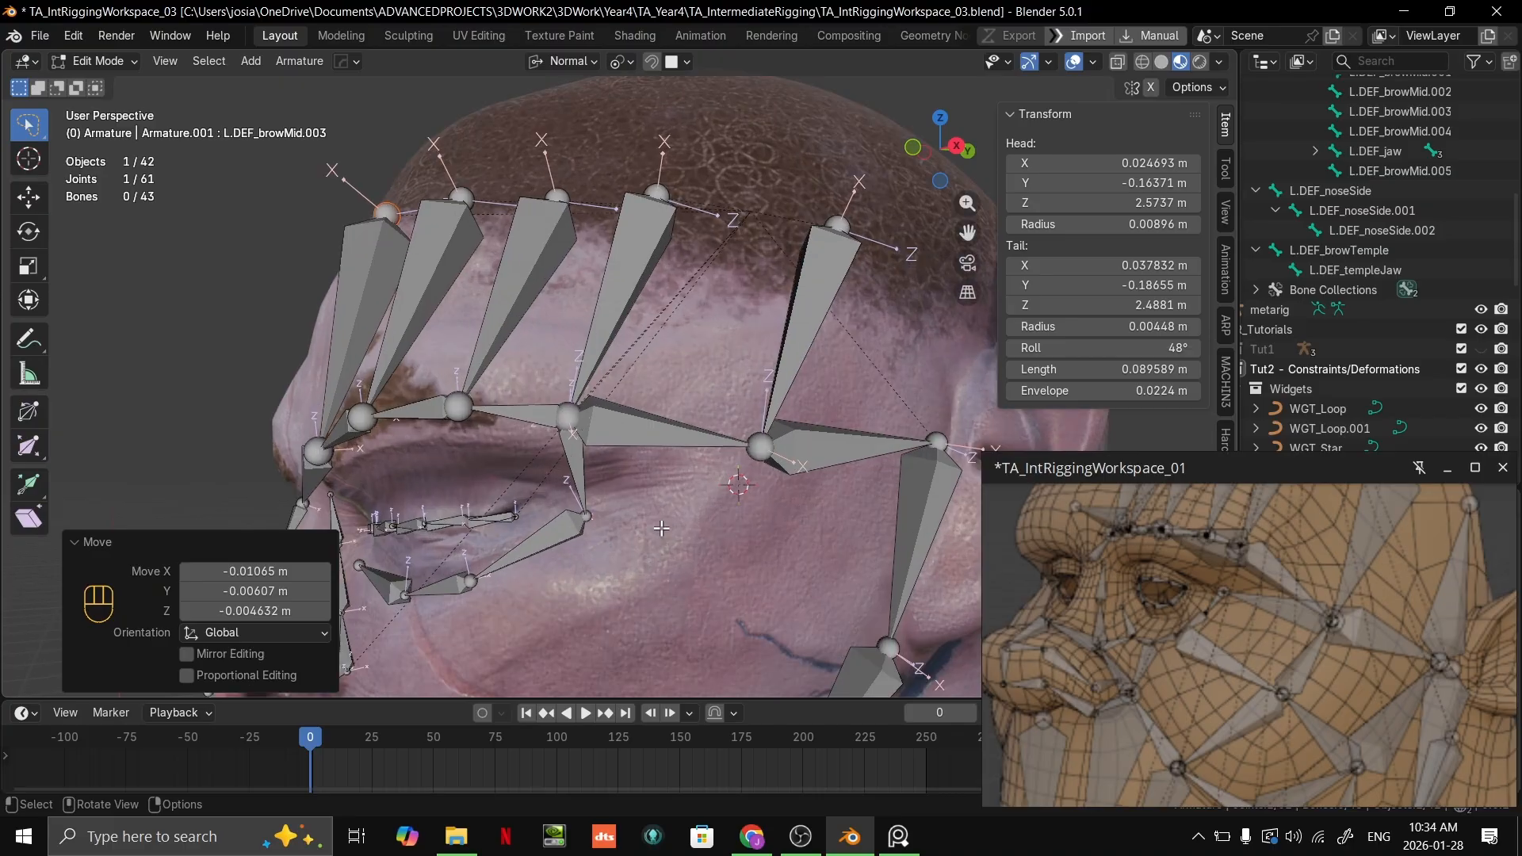
middle_click_drag(737, 528, 733, 397, "shift")
scroll(766, 392, "up", 1)
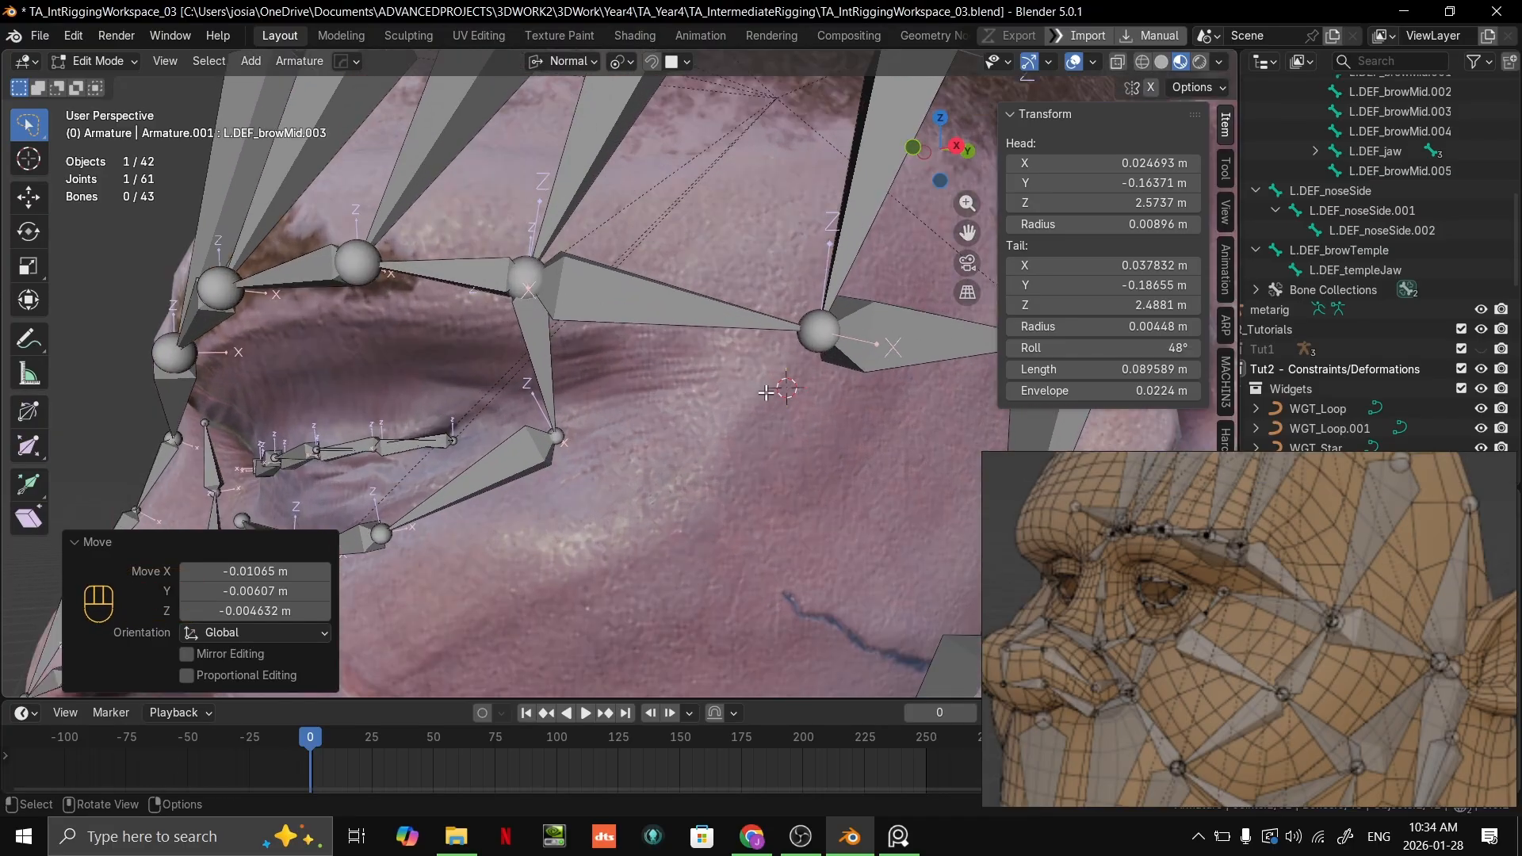
left_click(559, 442)
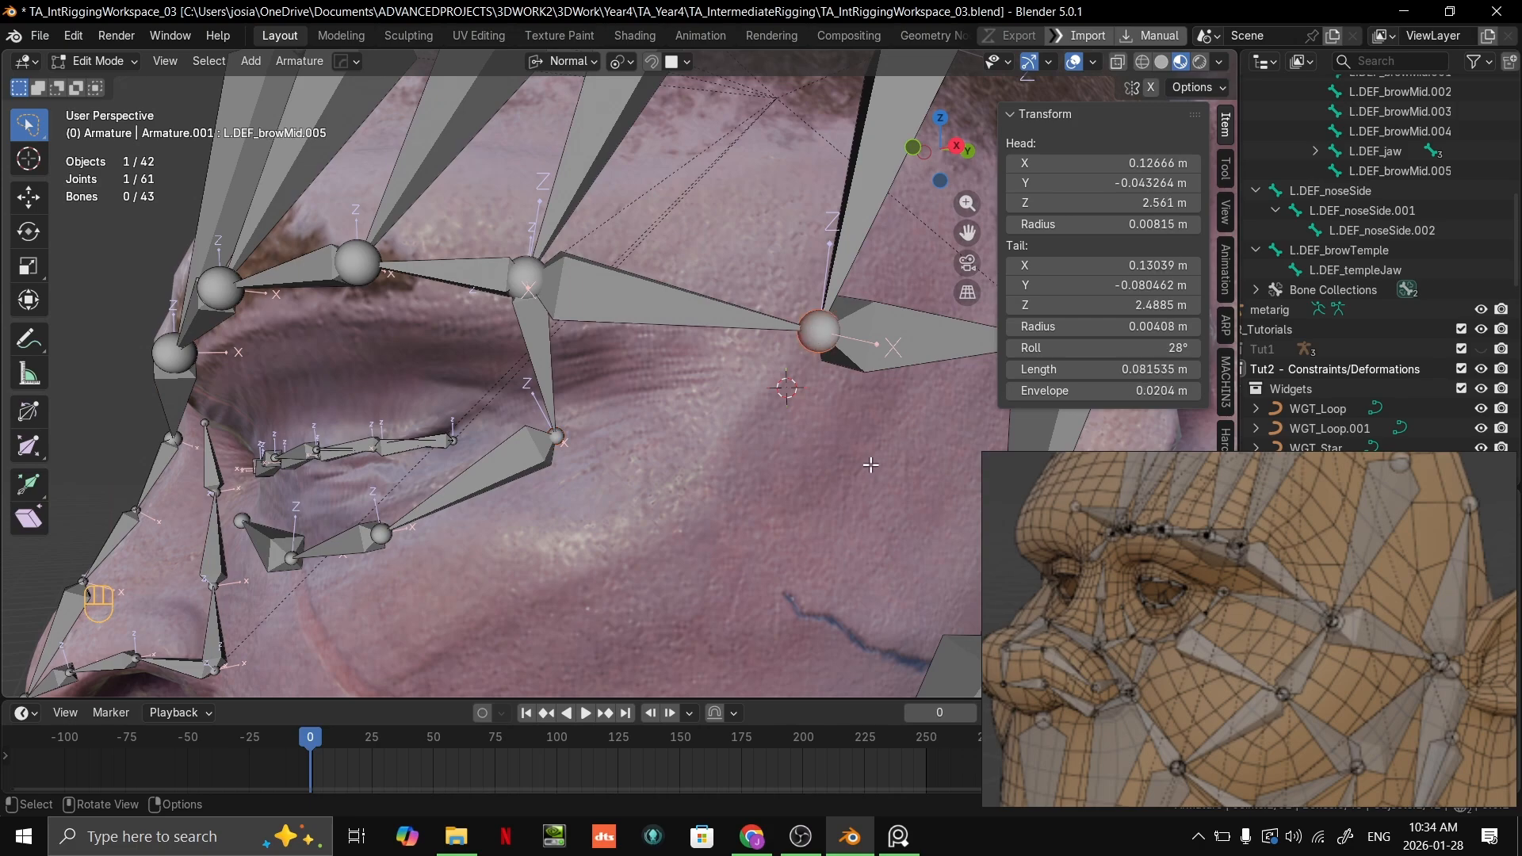
scroll(596, 437, "down", 4)
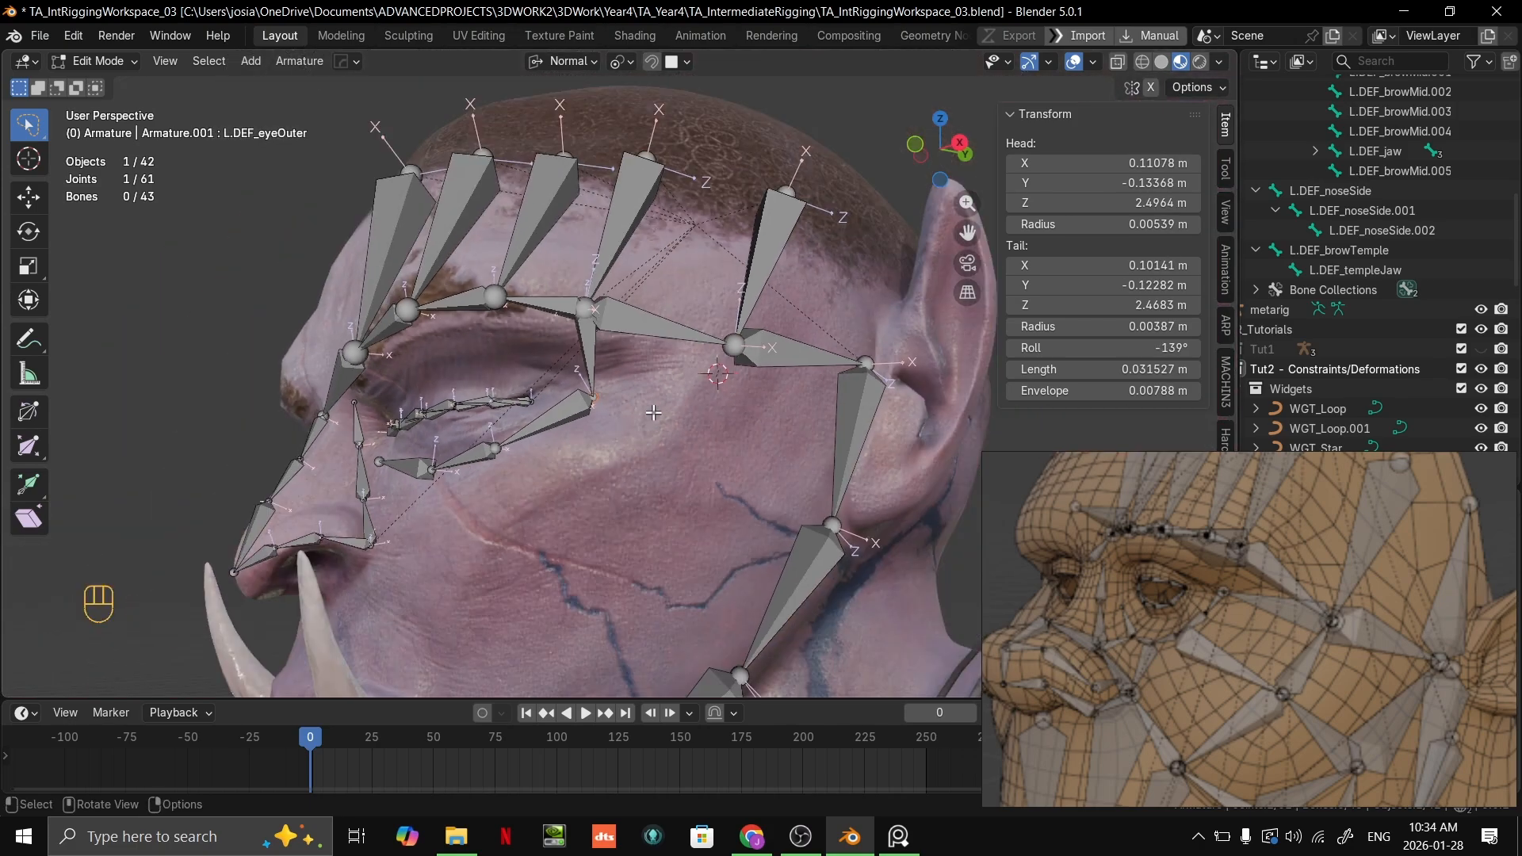
scroll(649, 456, "up", 3)
key("e")
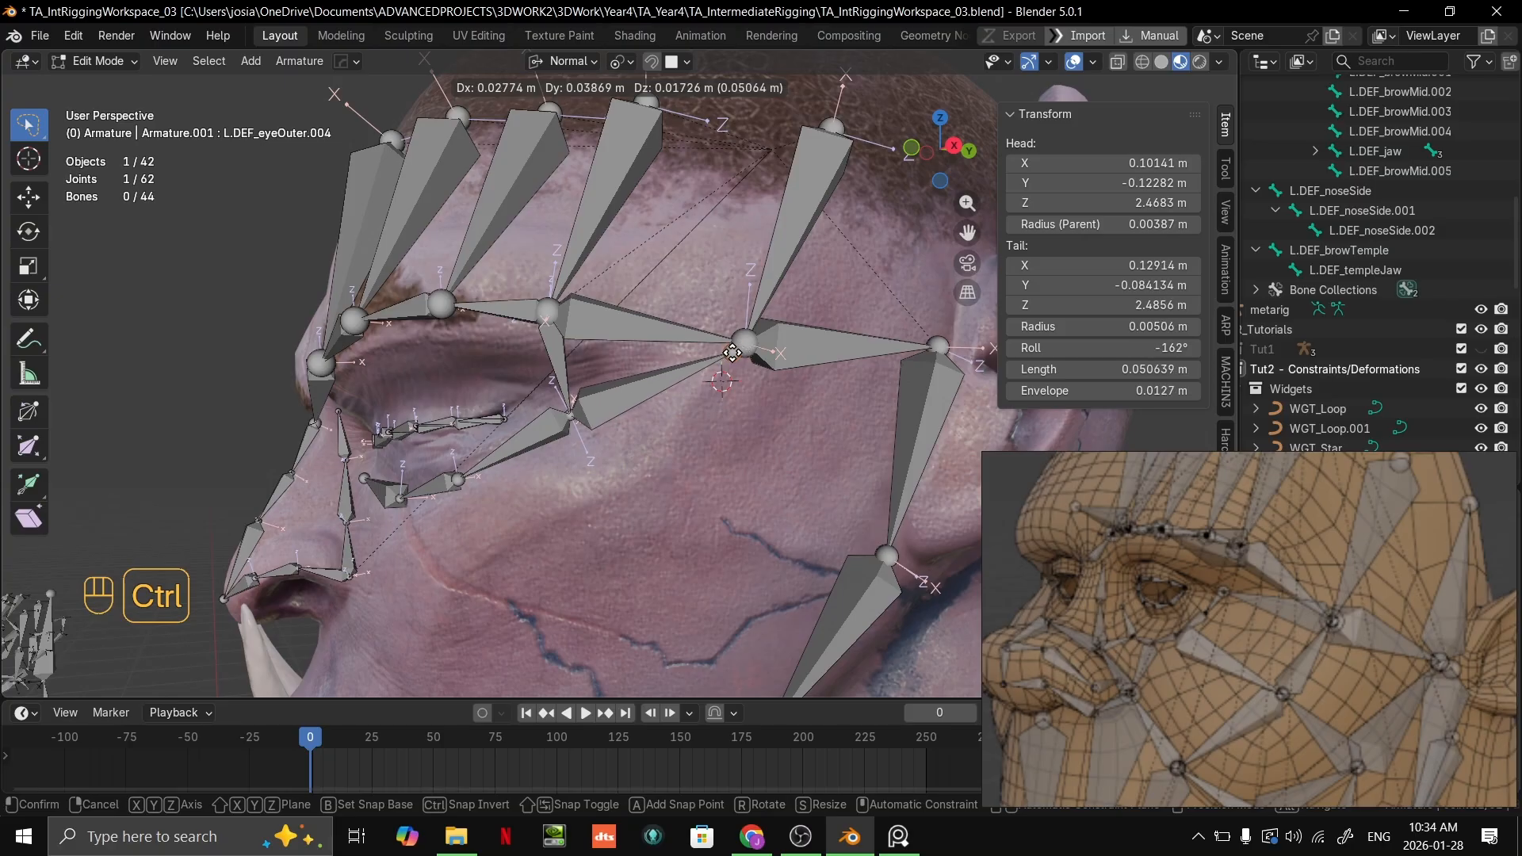
left_click(734, 353, "ctrl")
Step: Delete the L.DEF_eyeOuter bone connecting the outer brow to the outer eye corner
left_click(550, 380)
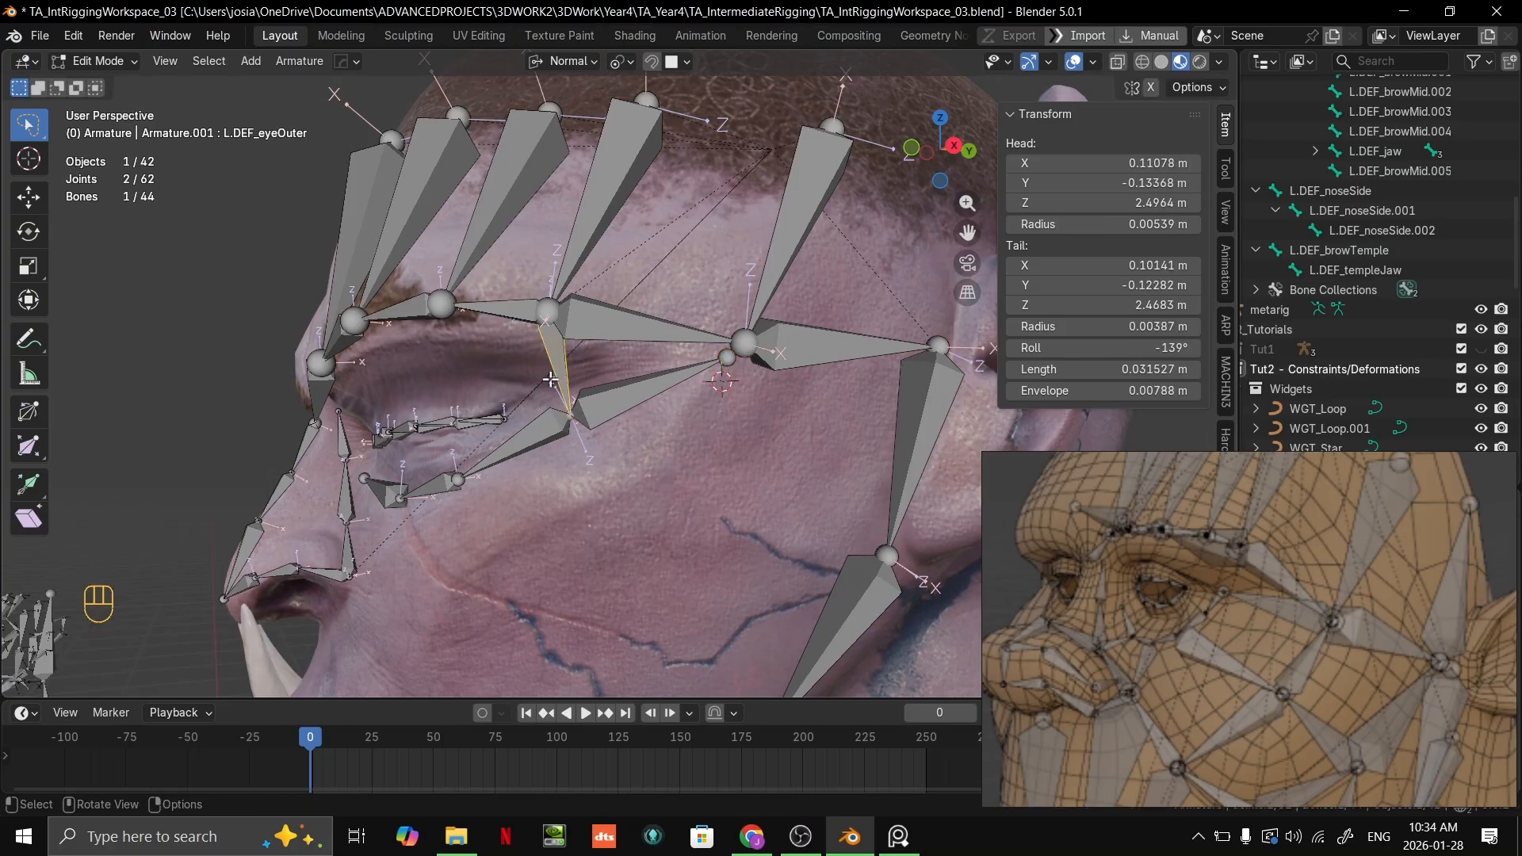
key("Delete")
left_click(555, 368)
Step: Set the snap target to Vertex and snap the new eye corner bone's tail onto the temple joint
scroll(649, 370, "up", 1)
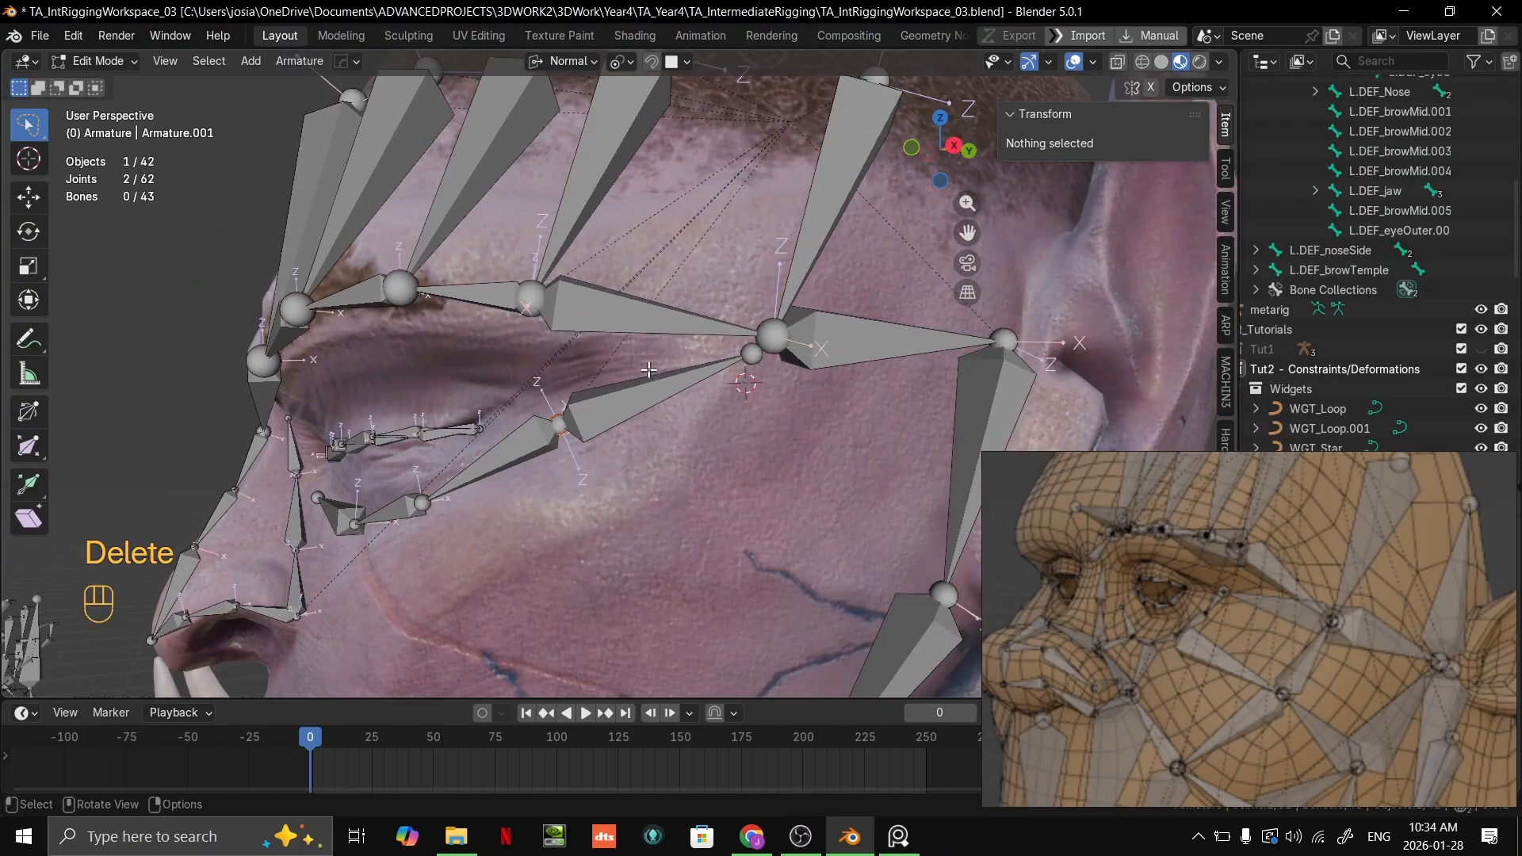
middle_click_drag(708, 411, 737, 386)
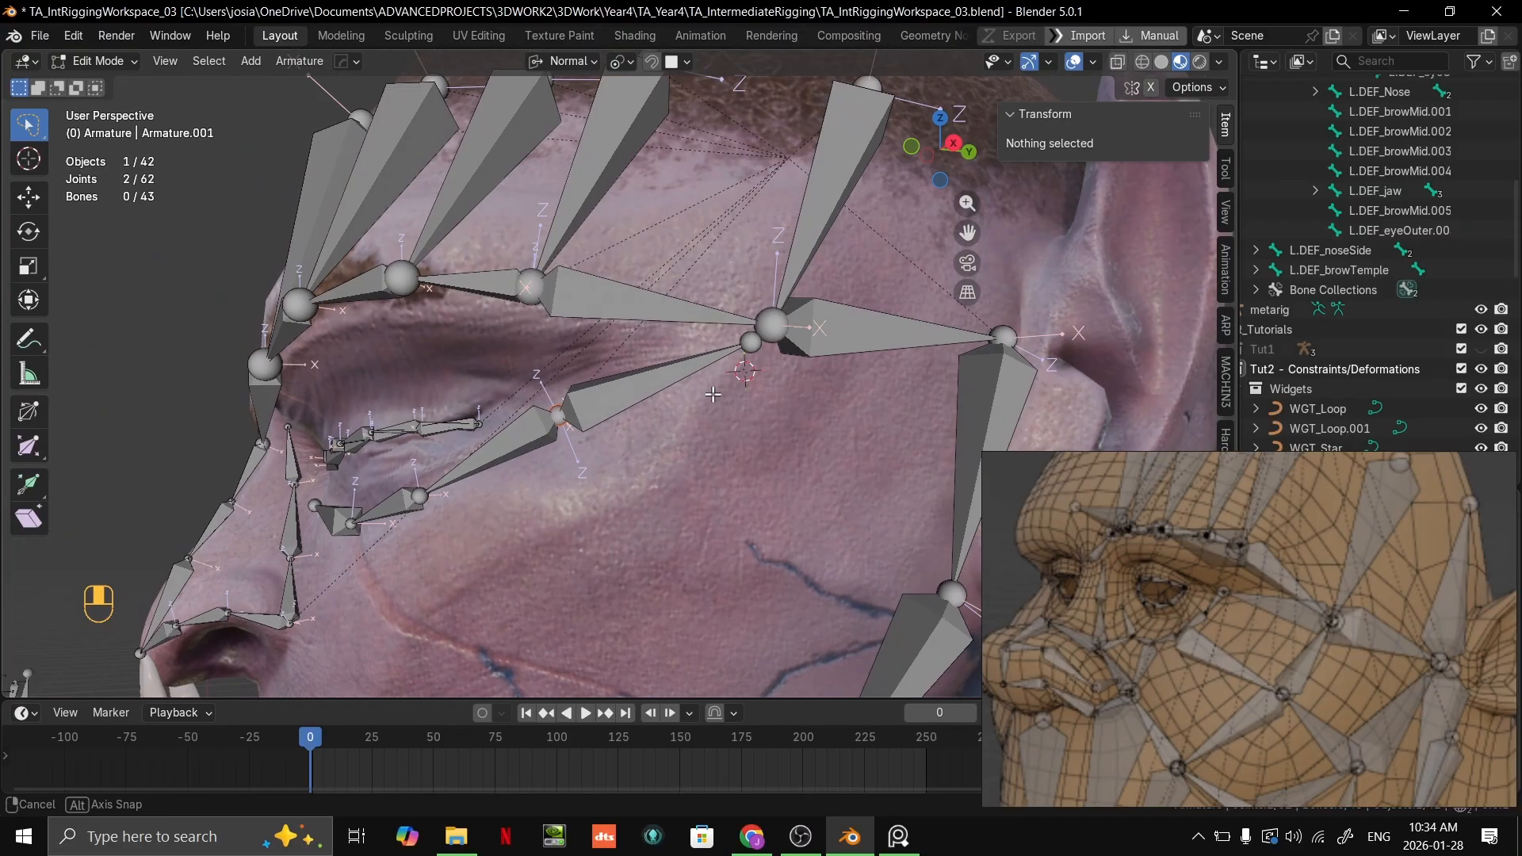
scroll(740, 385, "up", 1)
left_click(780, 338)
left_click(687, 62)
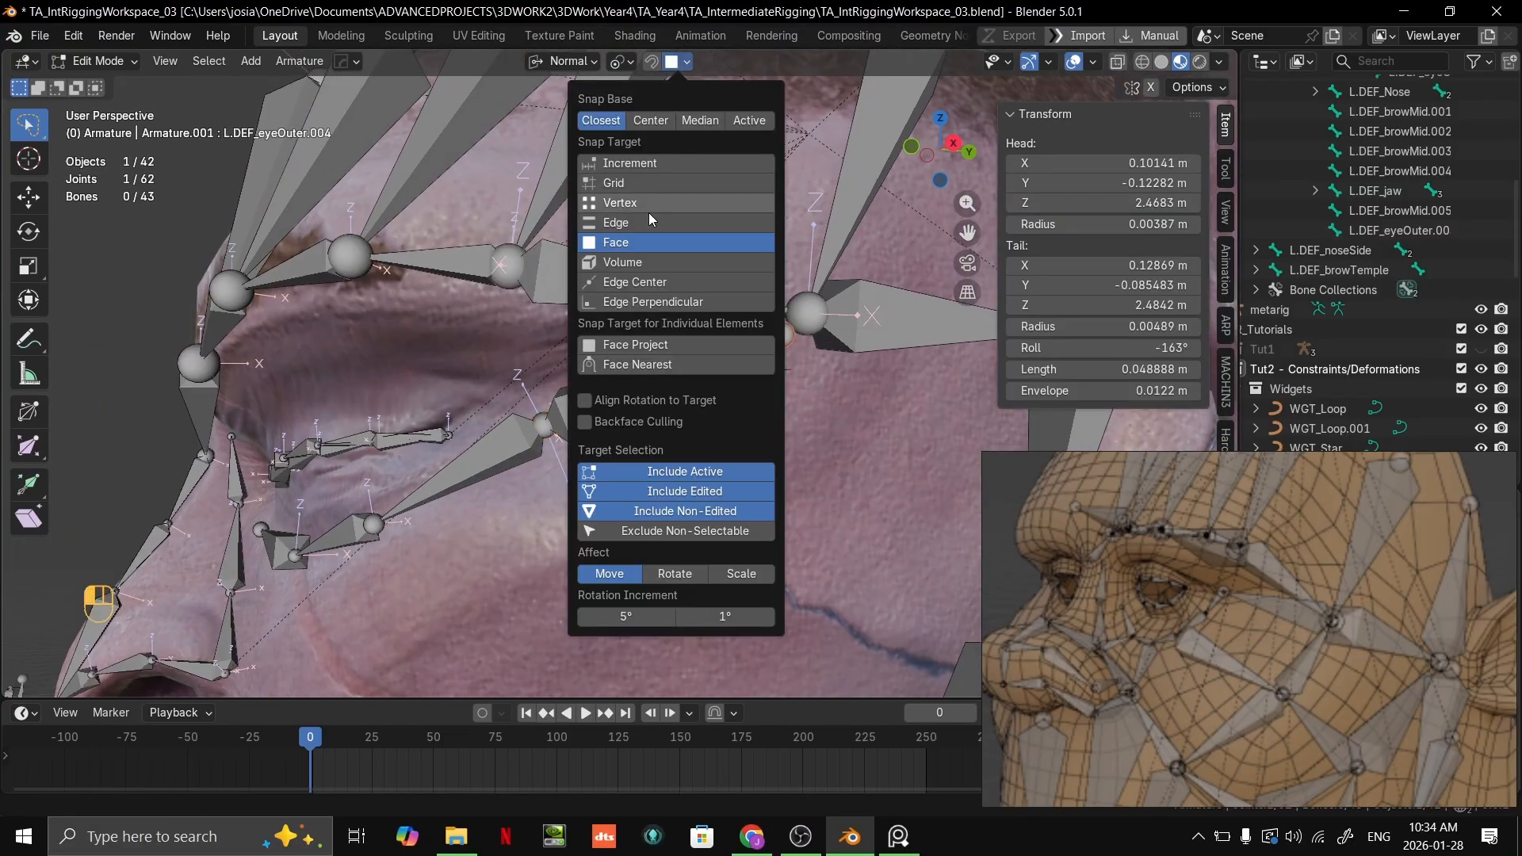
key("g")
left_click(808, 316, "ctrl")
scroll(807, 333, "down", 5)
middle_click_drag(806, 388, 850, 410)
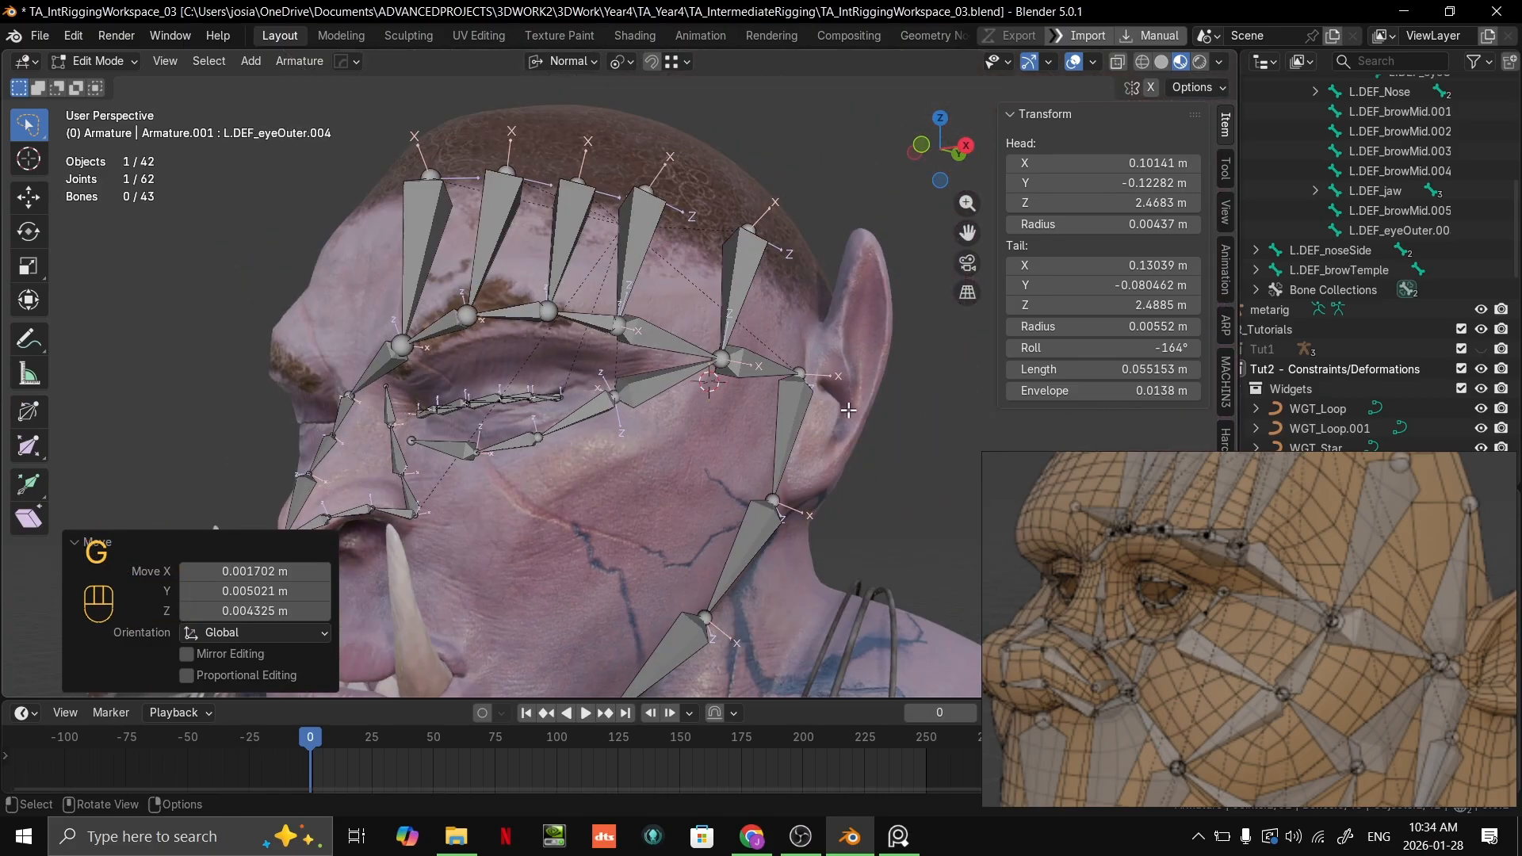
scroll(758, 461, "up", 1)
scroll(759, 460, "up", 4)
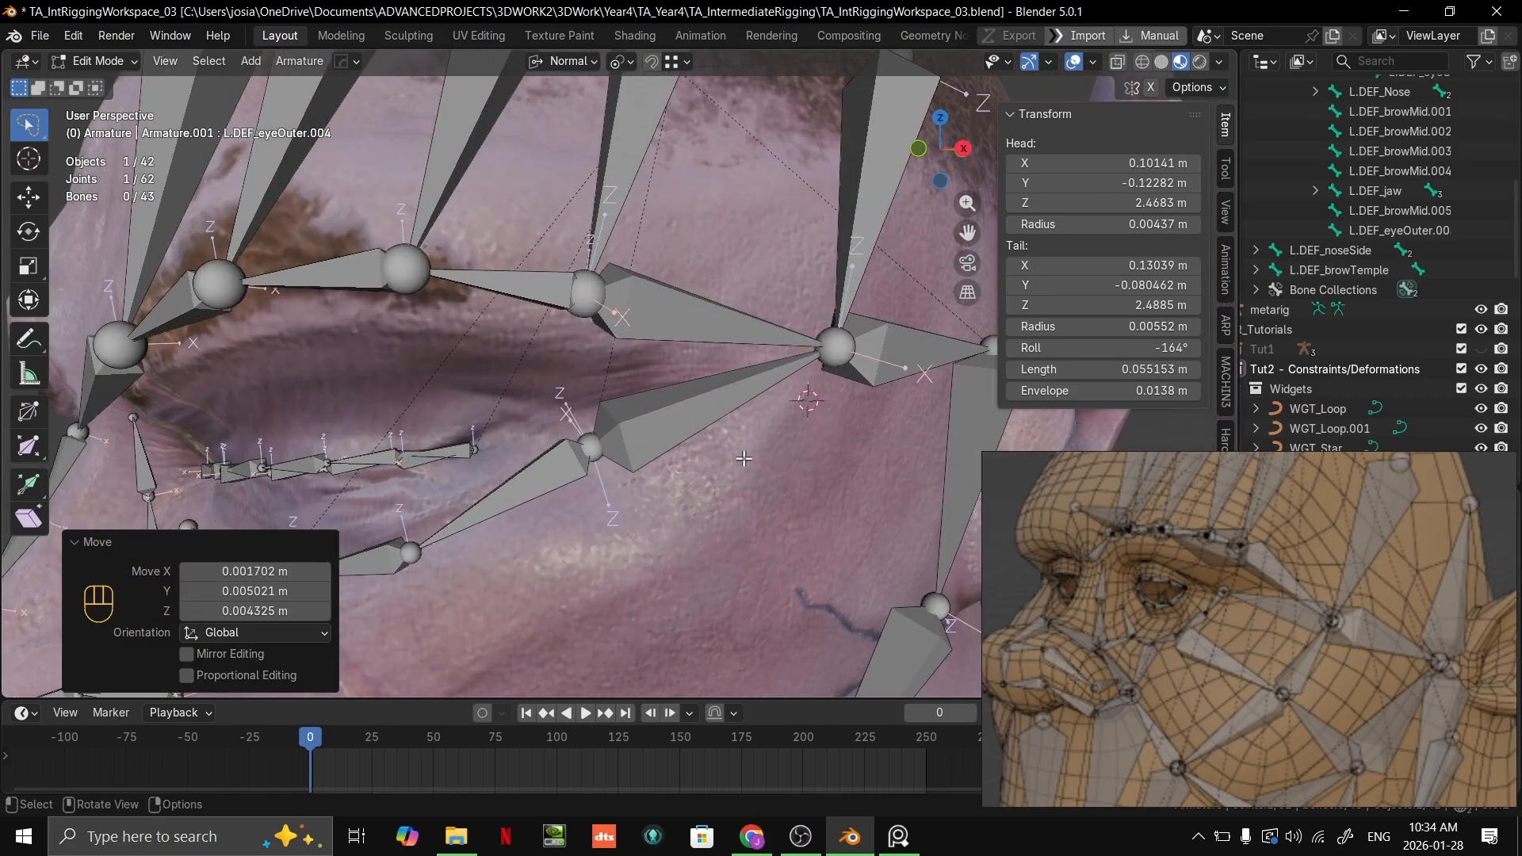
middle_click_drag(748, 460, 709, 433, "shift")
scroll(702, 390, "up", 3)
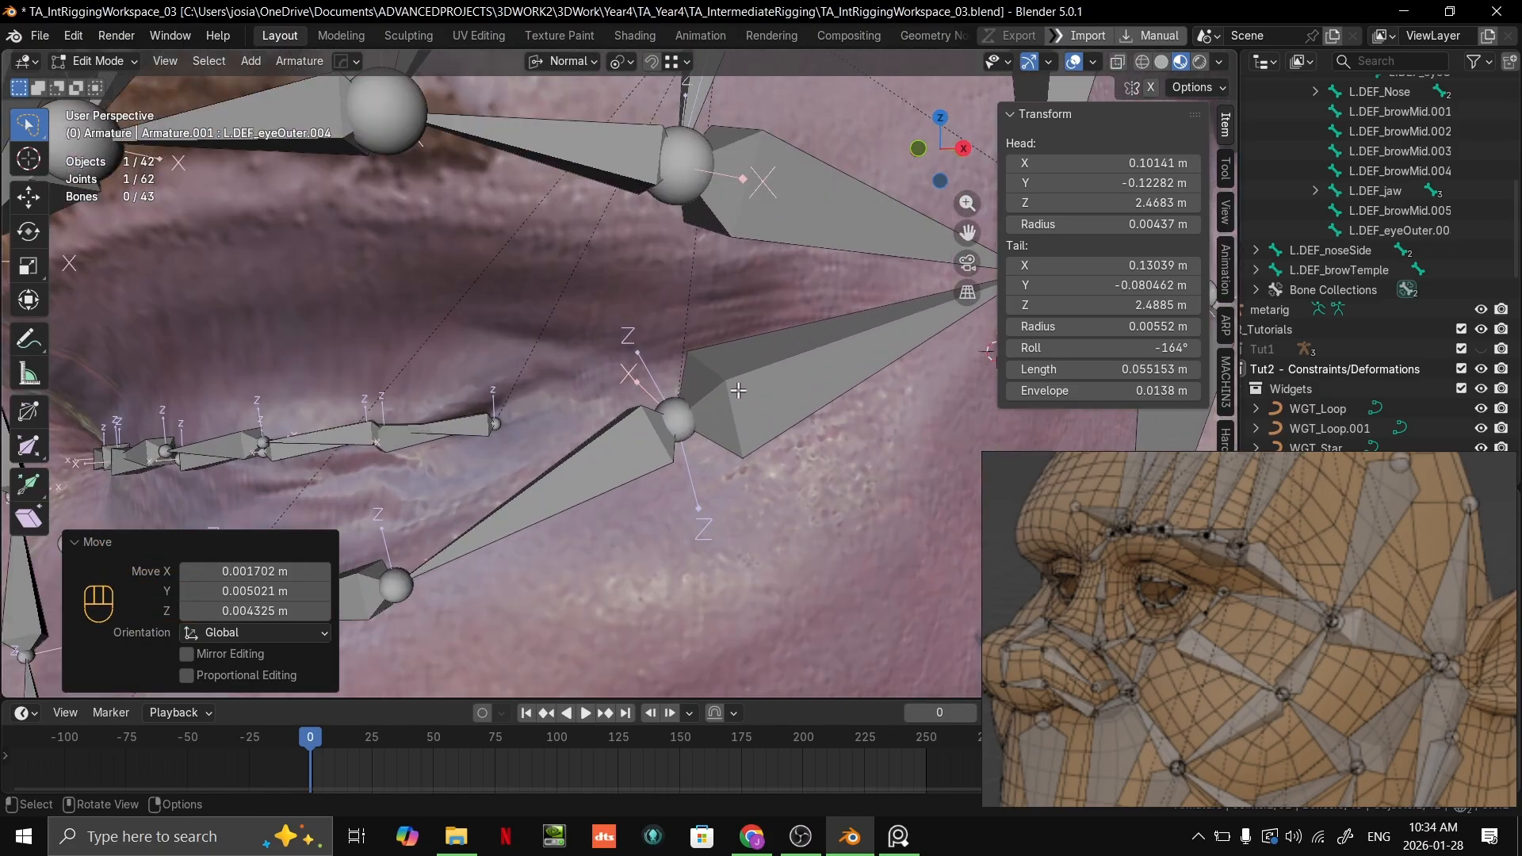
key("g")
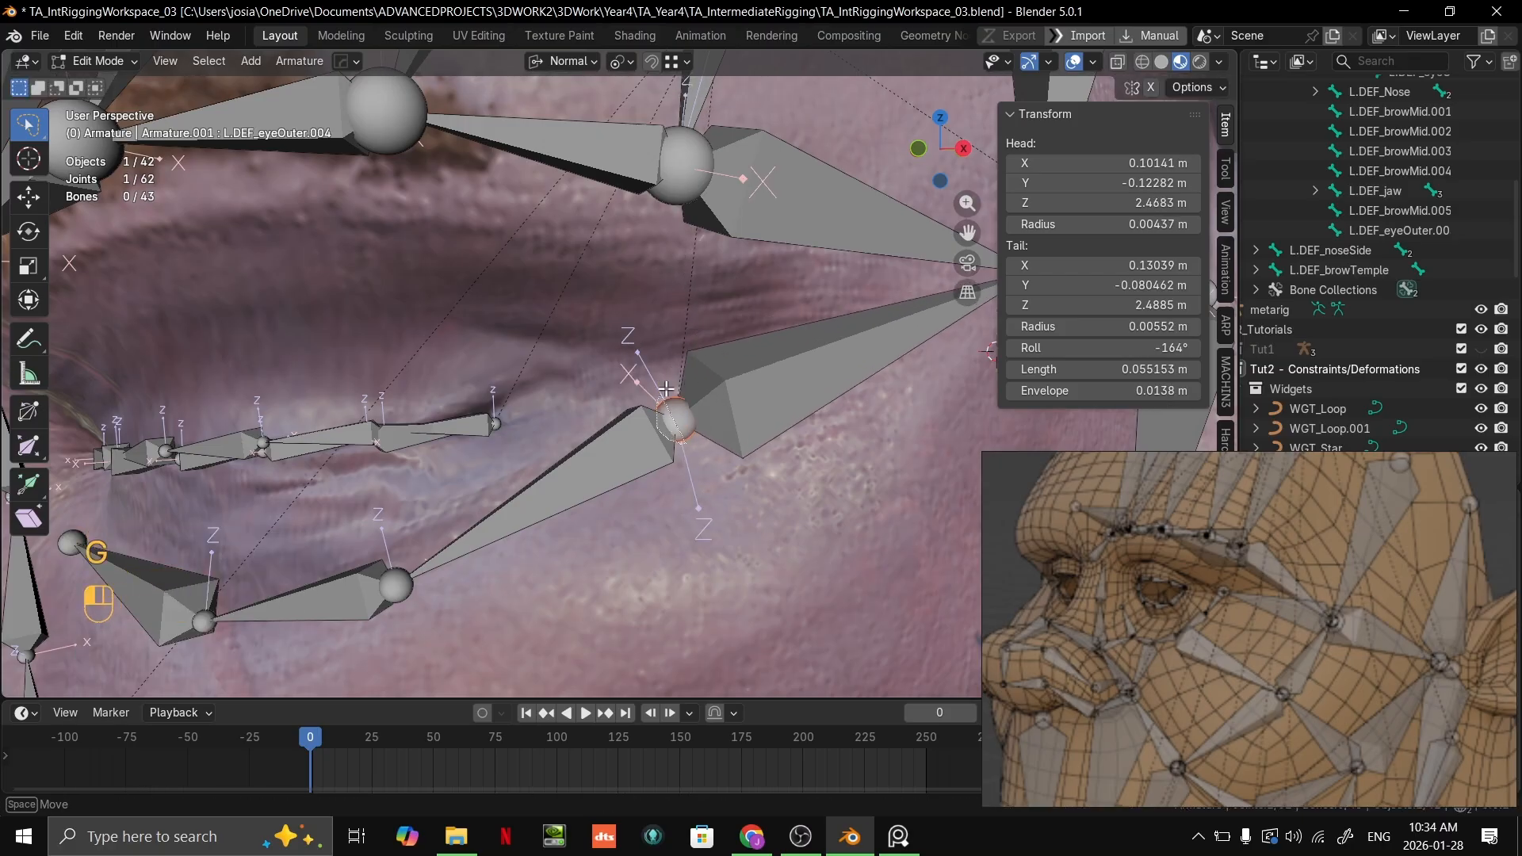
left_click_drag(666, 388, 691, 396)
key("g")
right_click(627, 208)
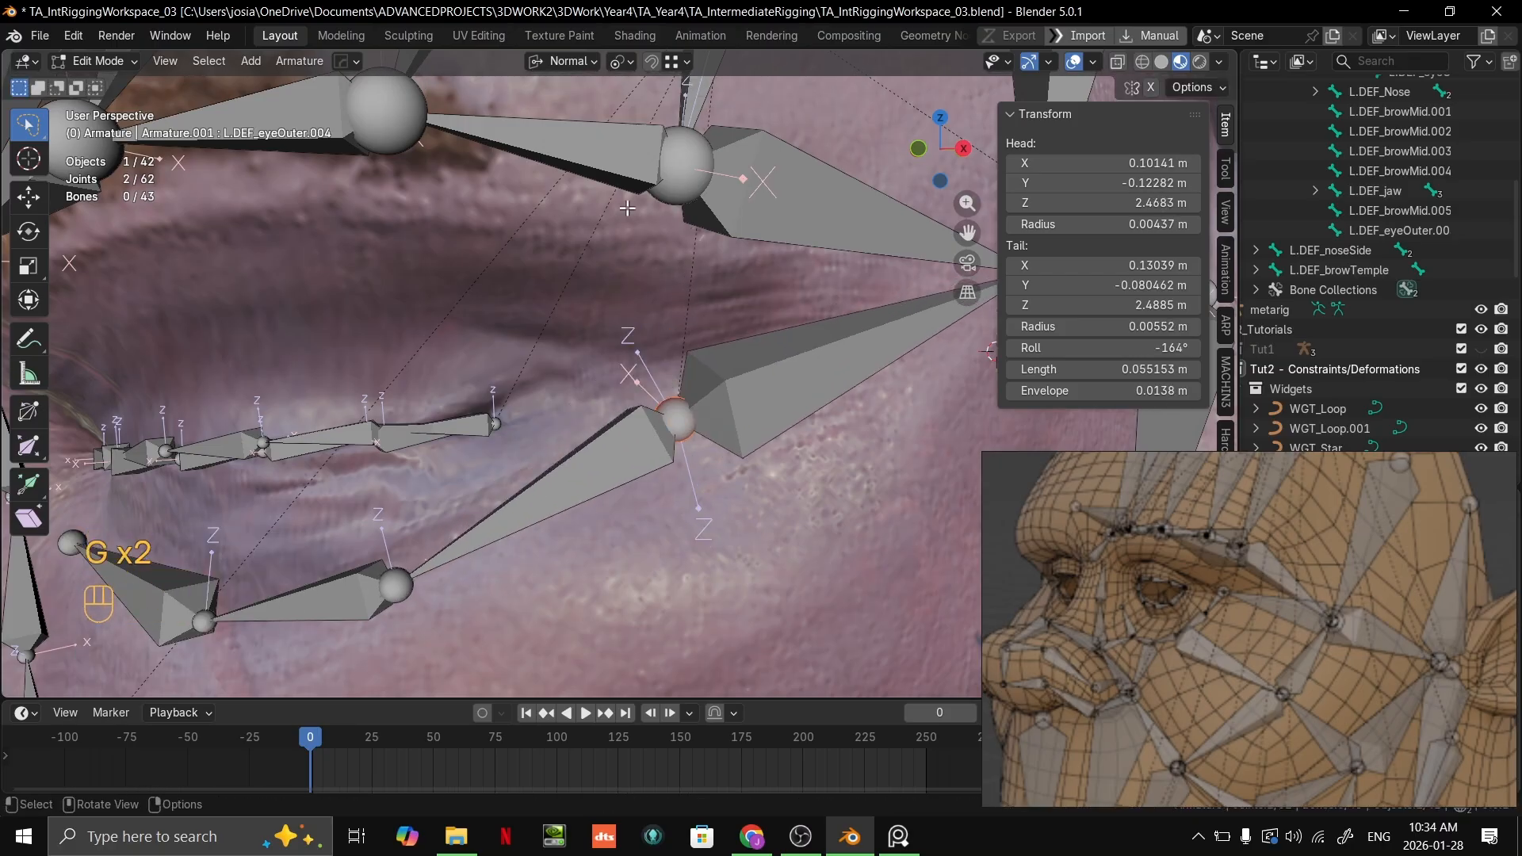
Step: Set the snap target to Face and move the outer eye corner joint up to about X 0.100, Y -0.125, Z 2.474 m
left_click(676, 67)
left_click(635, 241)
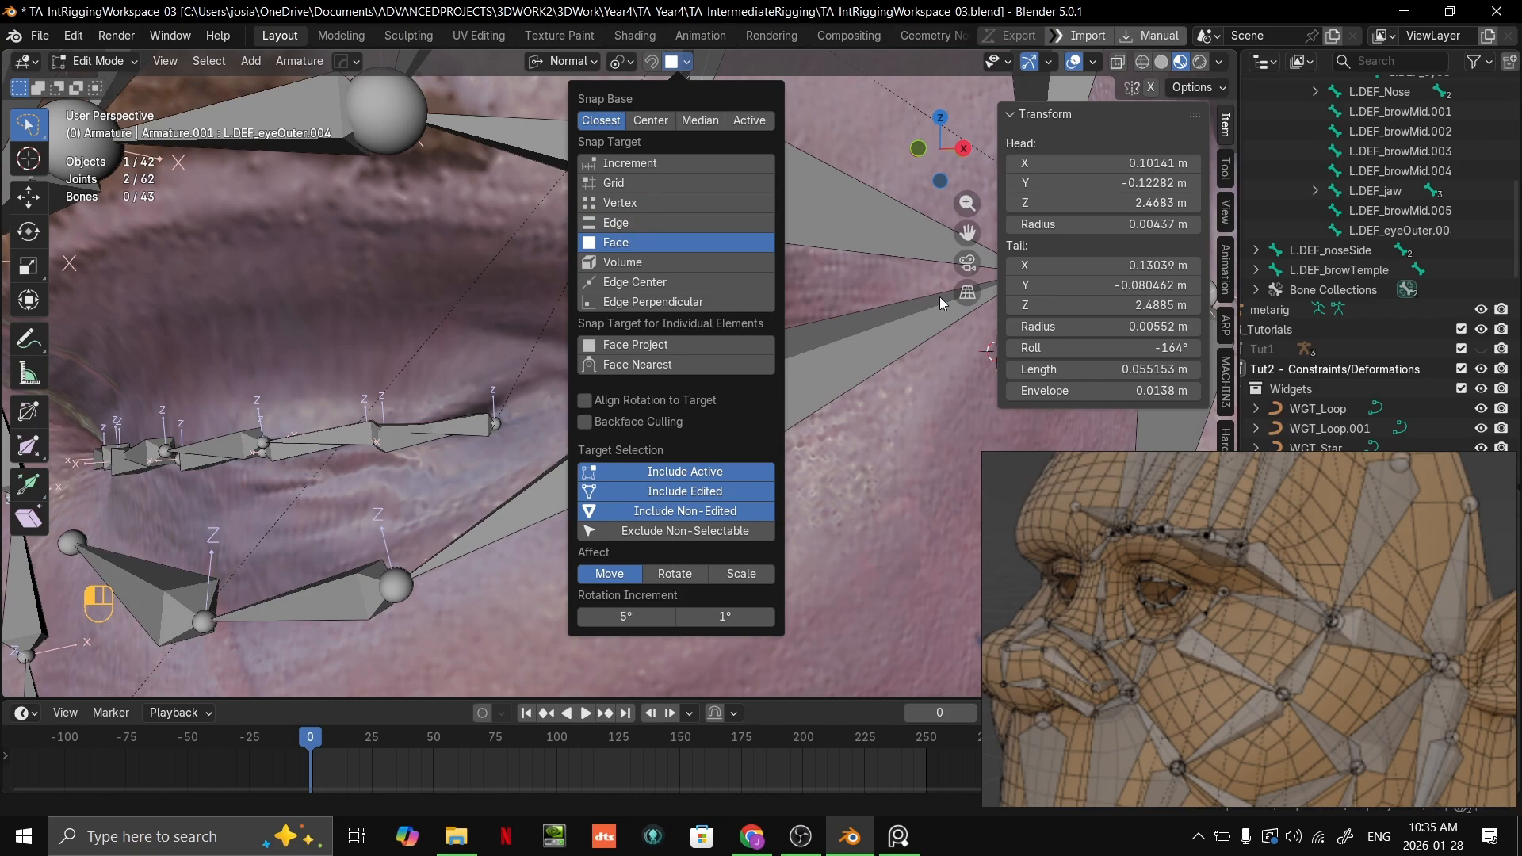
key("g")
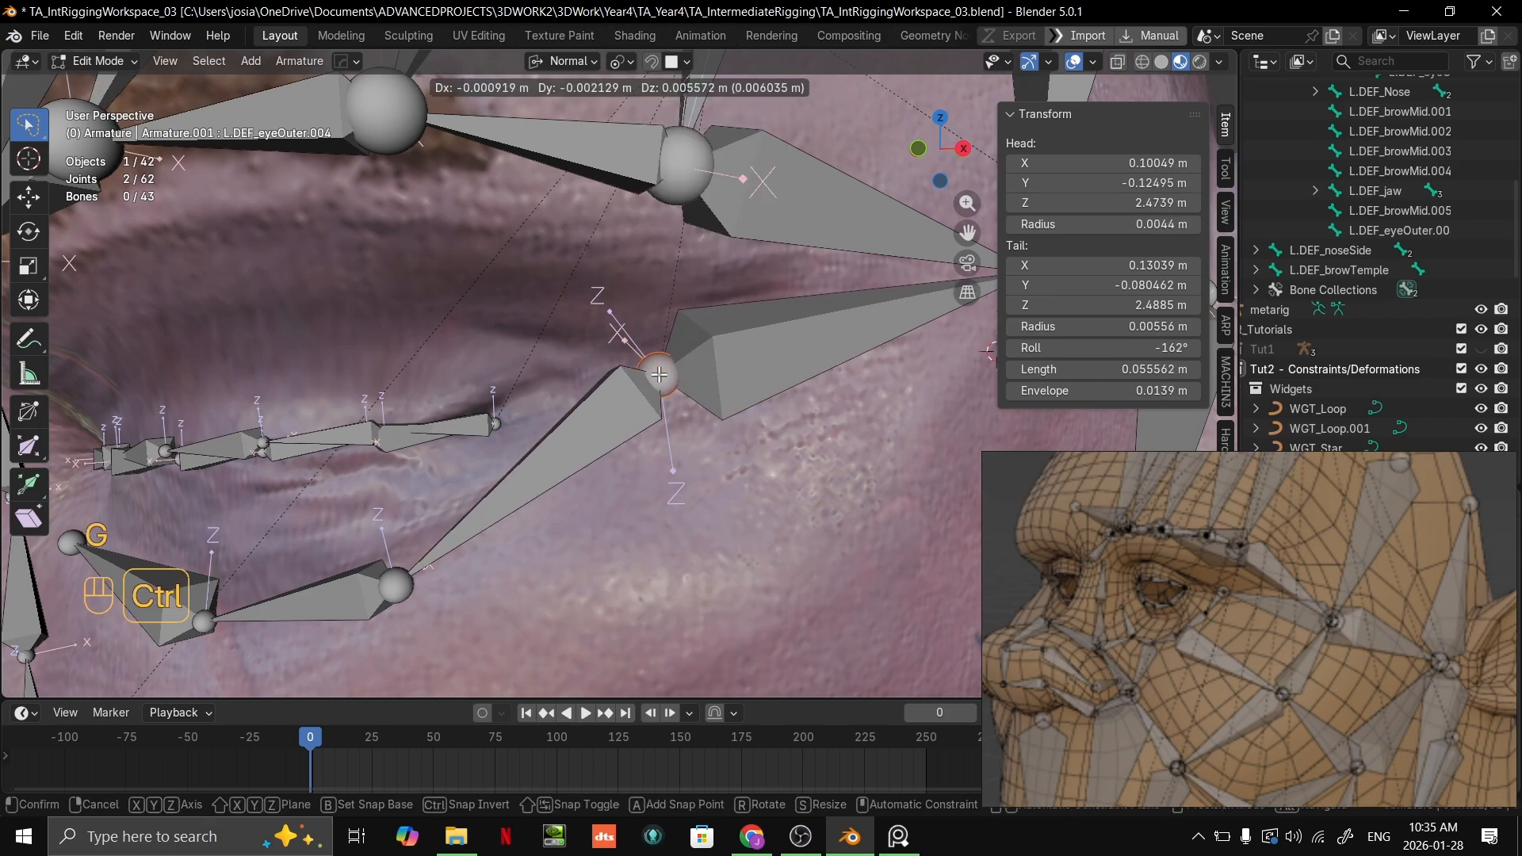
left_click(688, 368, "ctrl")
Step: Move the shared temple joint down the surface to about X 0.129, Y -0.082, Z 2.480 m
scroll(689, 368, "down", 4)
middle_click_drag(688, 368, 749, 335)
left_click(815, 276)
key("g")
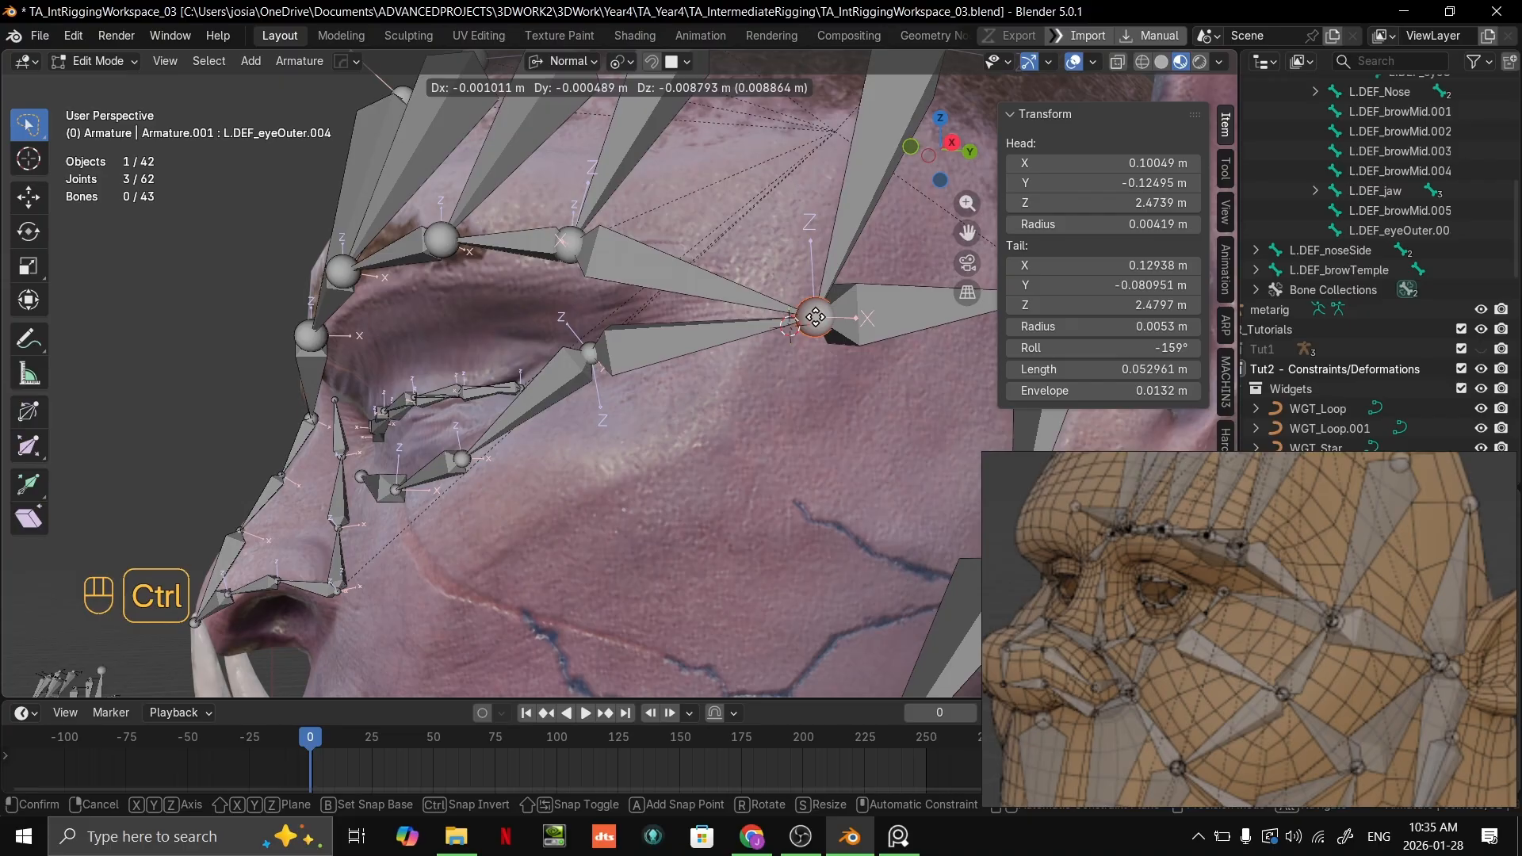
left_click(808, 319)
scroll(793, 337, "down", 4)
mouse_move(753, 384)
middle_mouse_down()
mouse_move(717, 391)
mouse_move(768, 397)
mouse_move(737, 364)
middle_mouse_up()
scroll(769, 397, "up", 5)
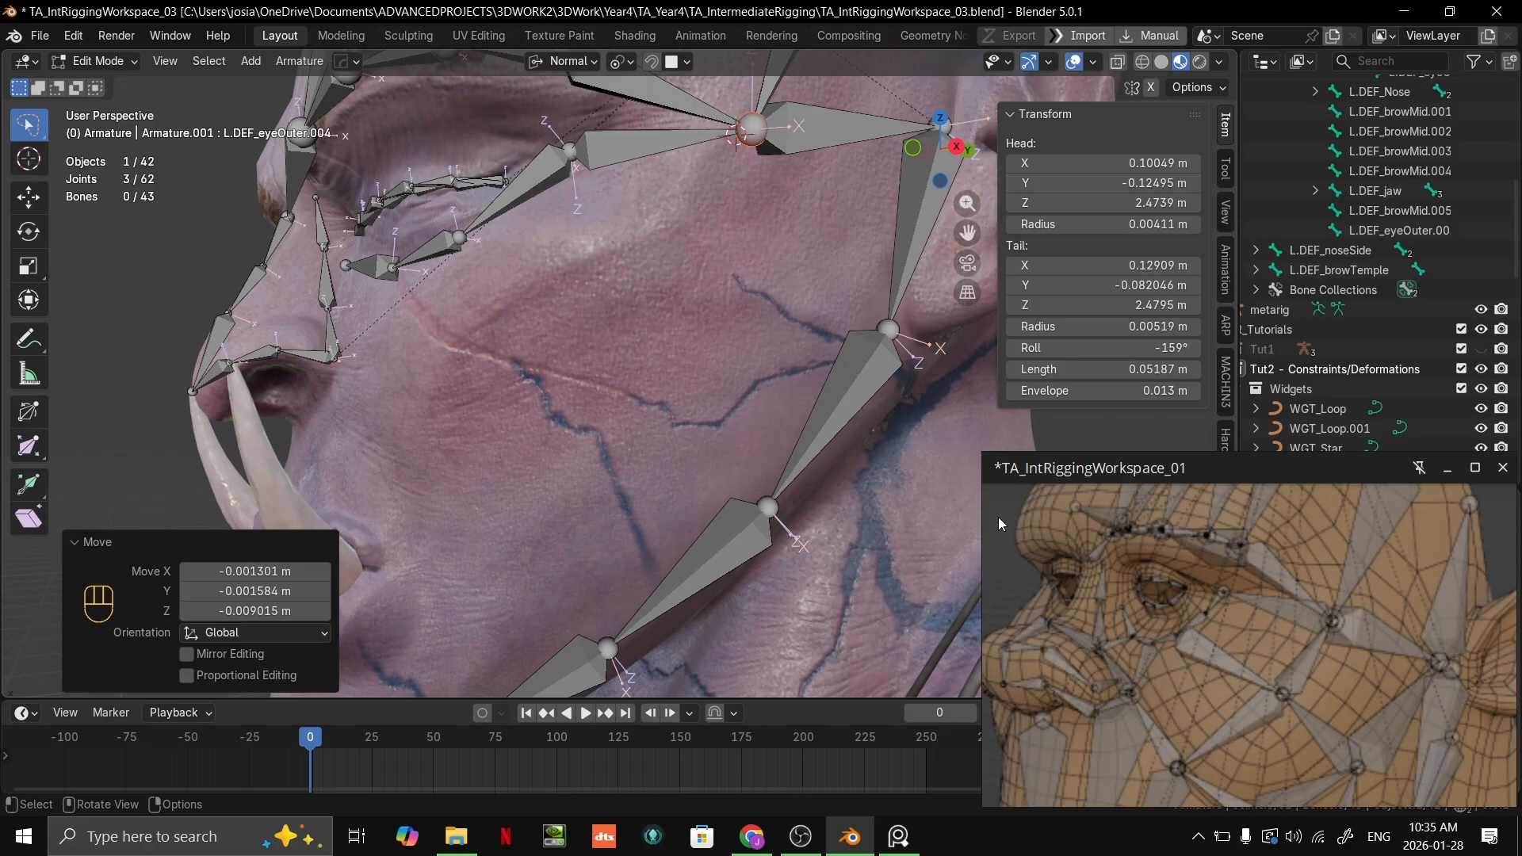
Step: Move the first joint below the outer eye corner to about X 0.095, Y -0.135, Z 2.459 m
middle_click_drag(736, 319, 729, 356, "shift")
left_click(744, 191)
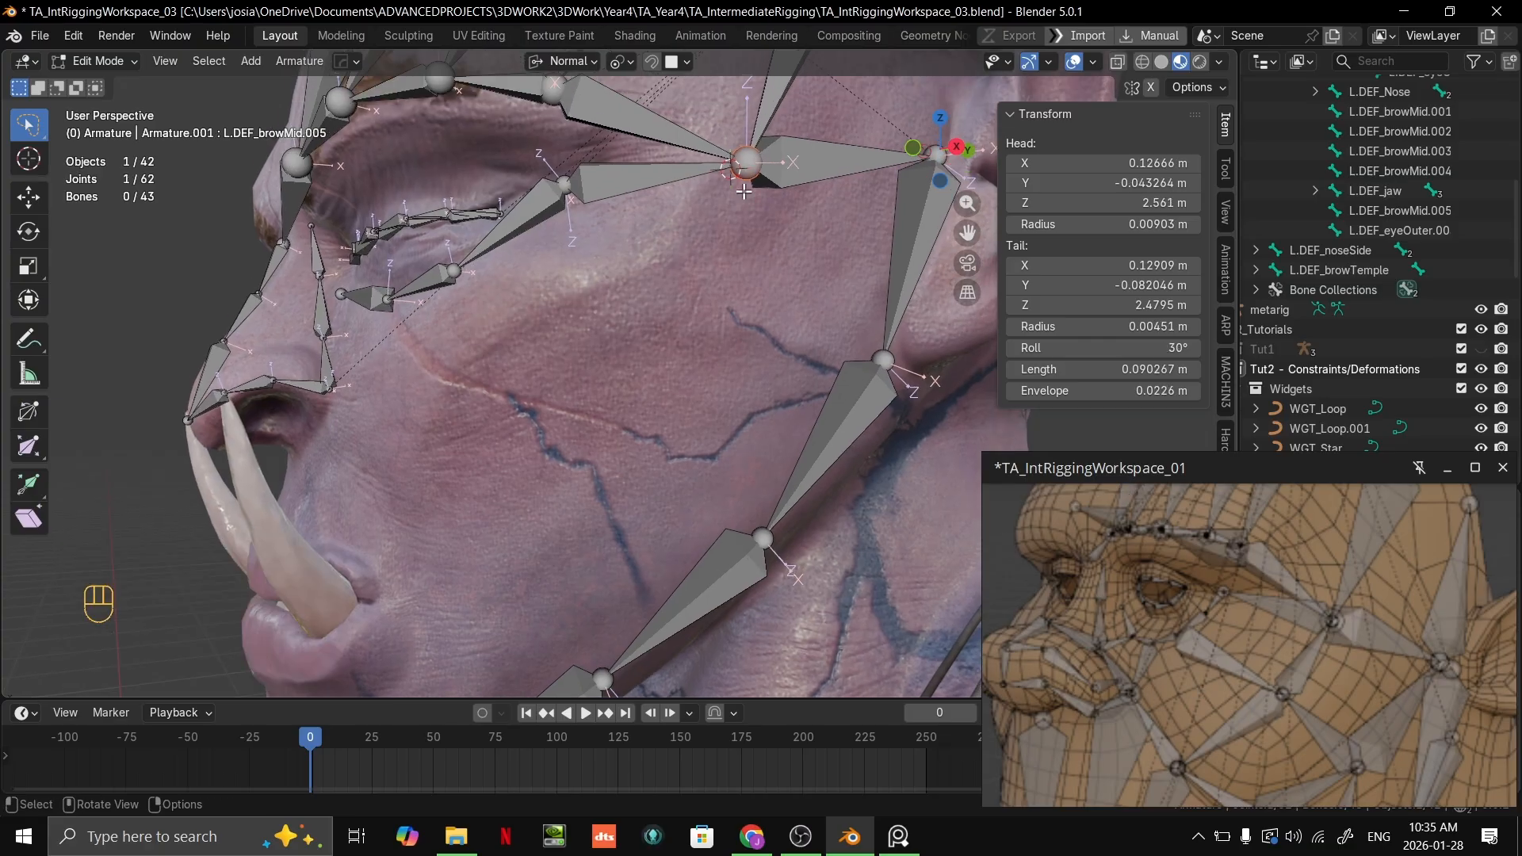
middle_click_drag(758, 241, 819, 373)
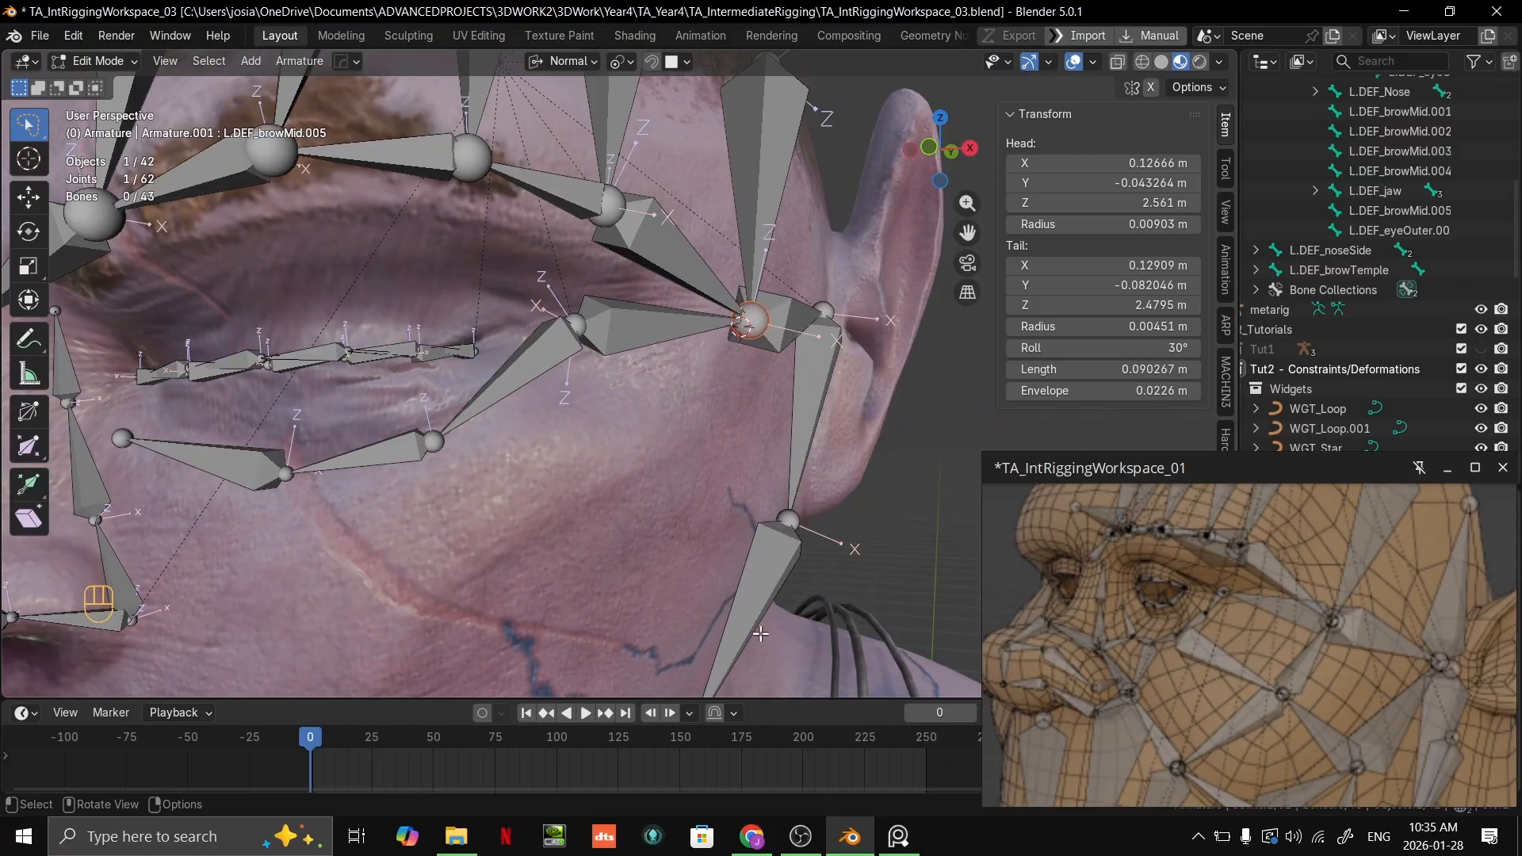
middle_click_drag(550, 397, 621, 400)
scroll(626, 403, "down", 2)
scroll(690, 400, "up", 2)
scroll(1176, 653, "up", 3)
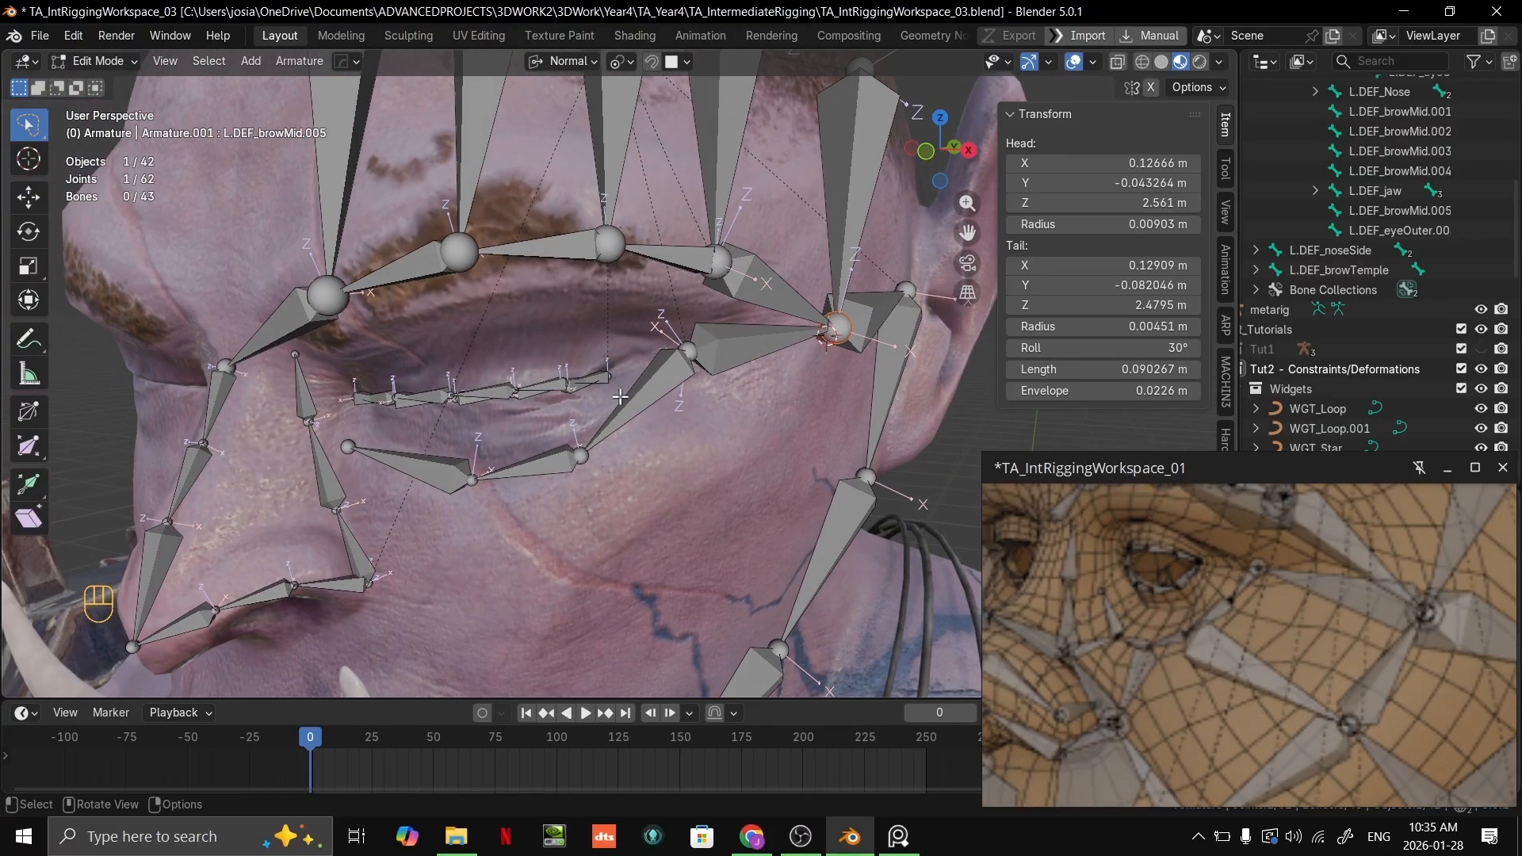
scroll(617, 417, "up", 1)
left_click(574, 486)
key("g")
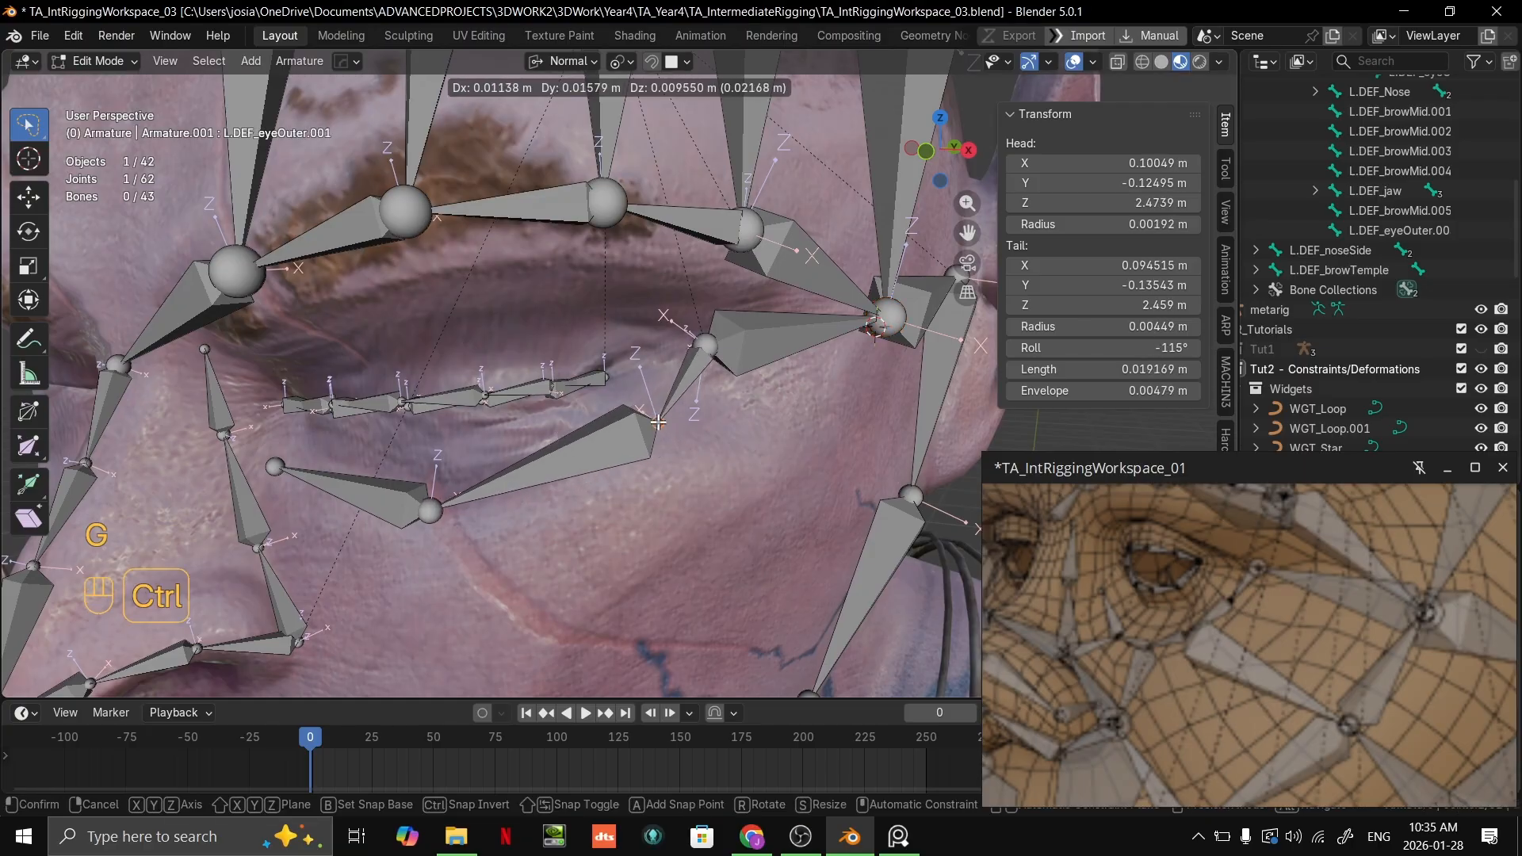
left_click(665, 430)
Step: Move the next two lower-eyelid joints outward to about X 0.079, Z 2.447 m and X 0.059, Z 2.445 m
left_click(447, 505)
key("g")
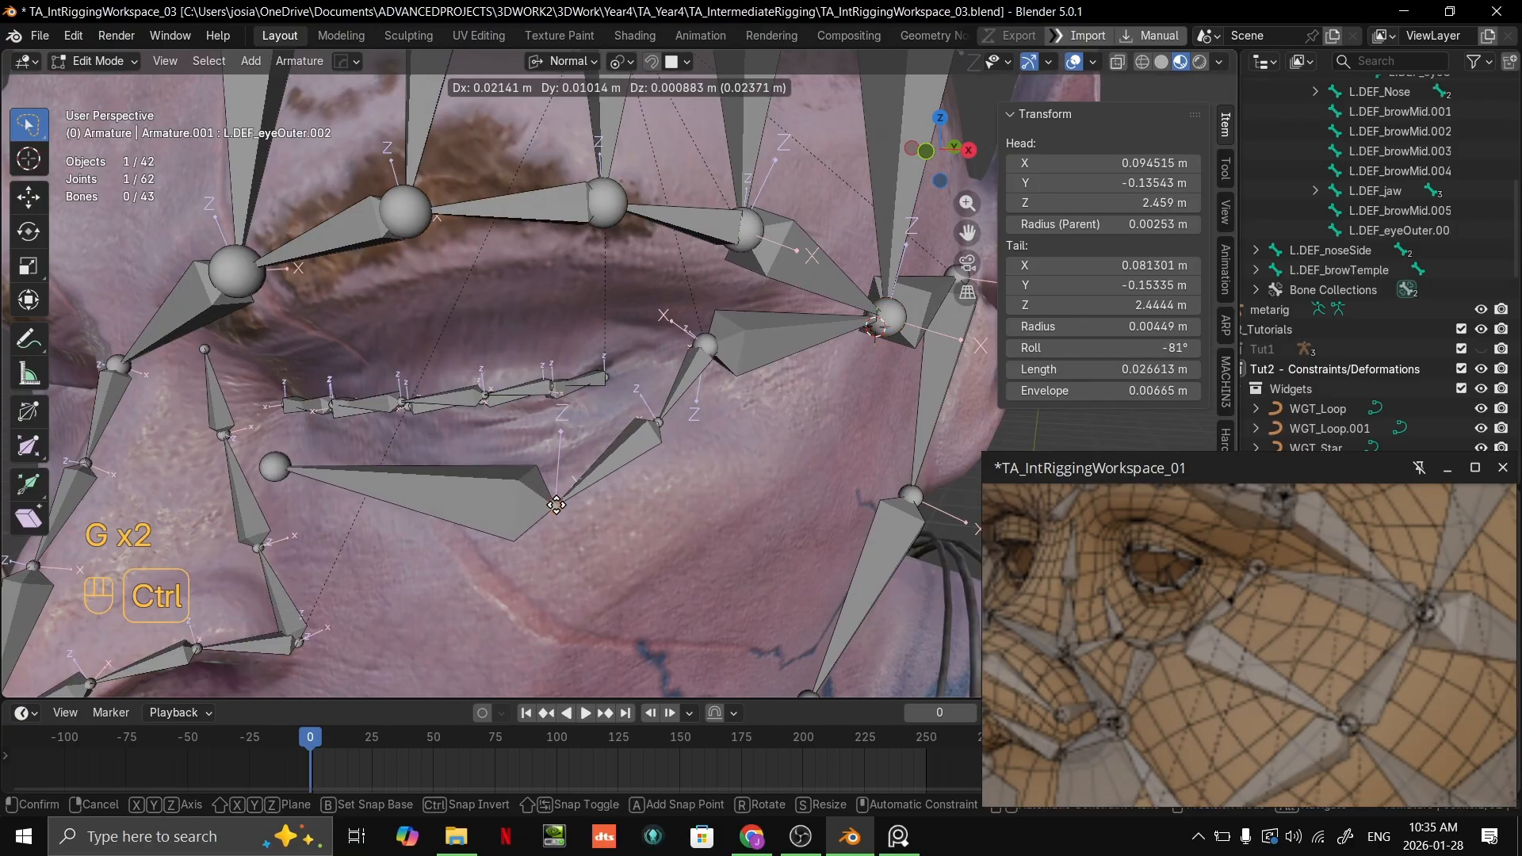
left_click(544, 494, "ctrl")
left_click(281, 472)
key("g")
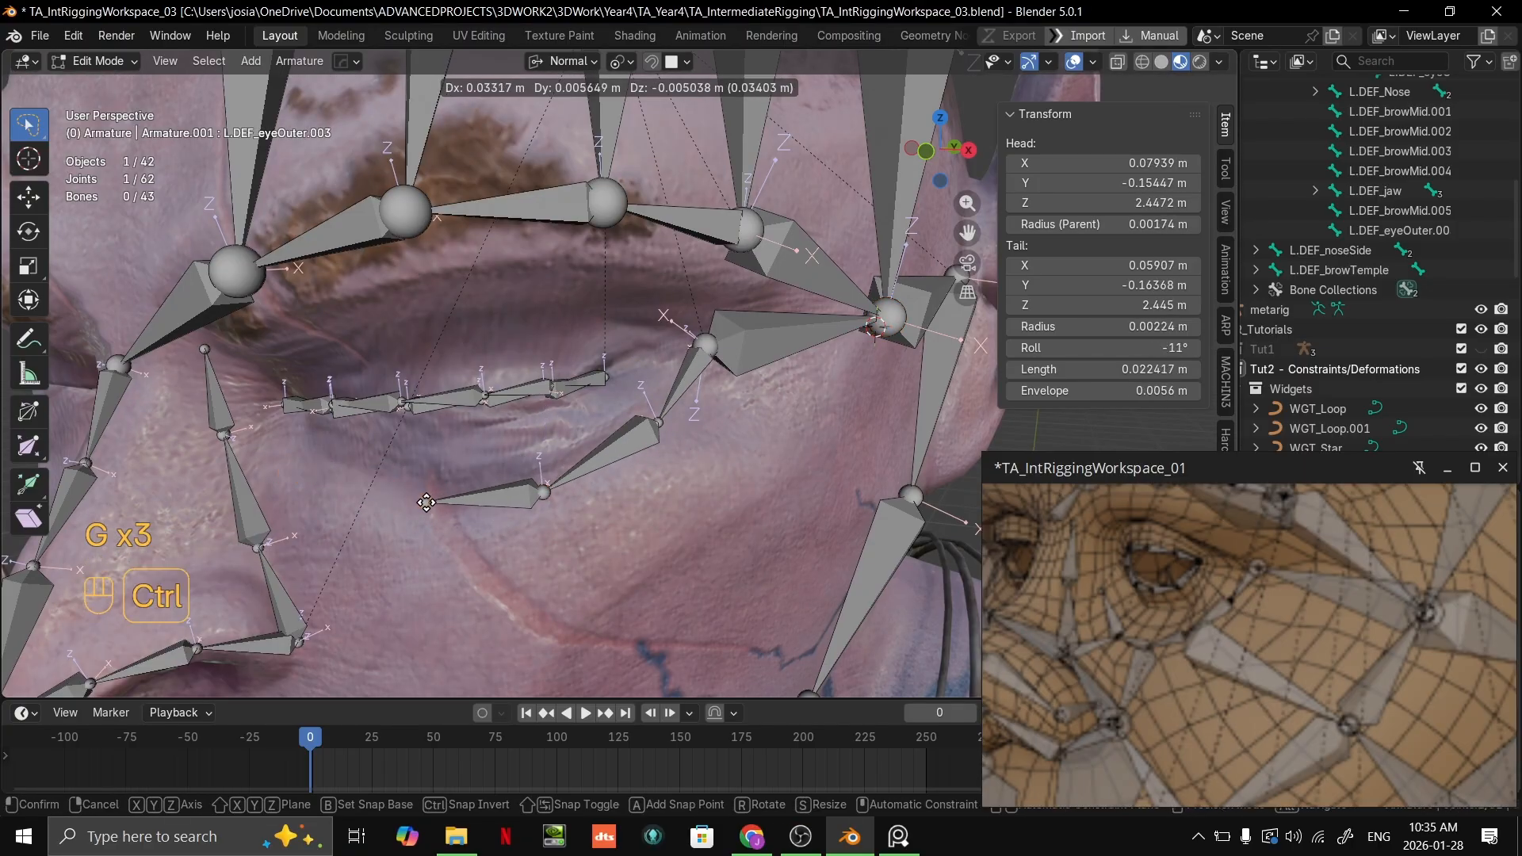
left_click(427, 503, "ctrl")
Step: Extrude two more bones from the end of the lower-eyelid chain toward the inner eye corner, each about 0.019 m long
middle_click_drag(427, 503, 680, 409, "shift")
key("e")
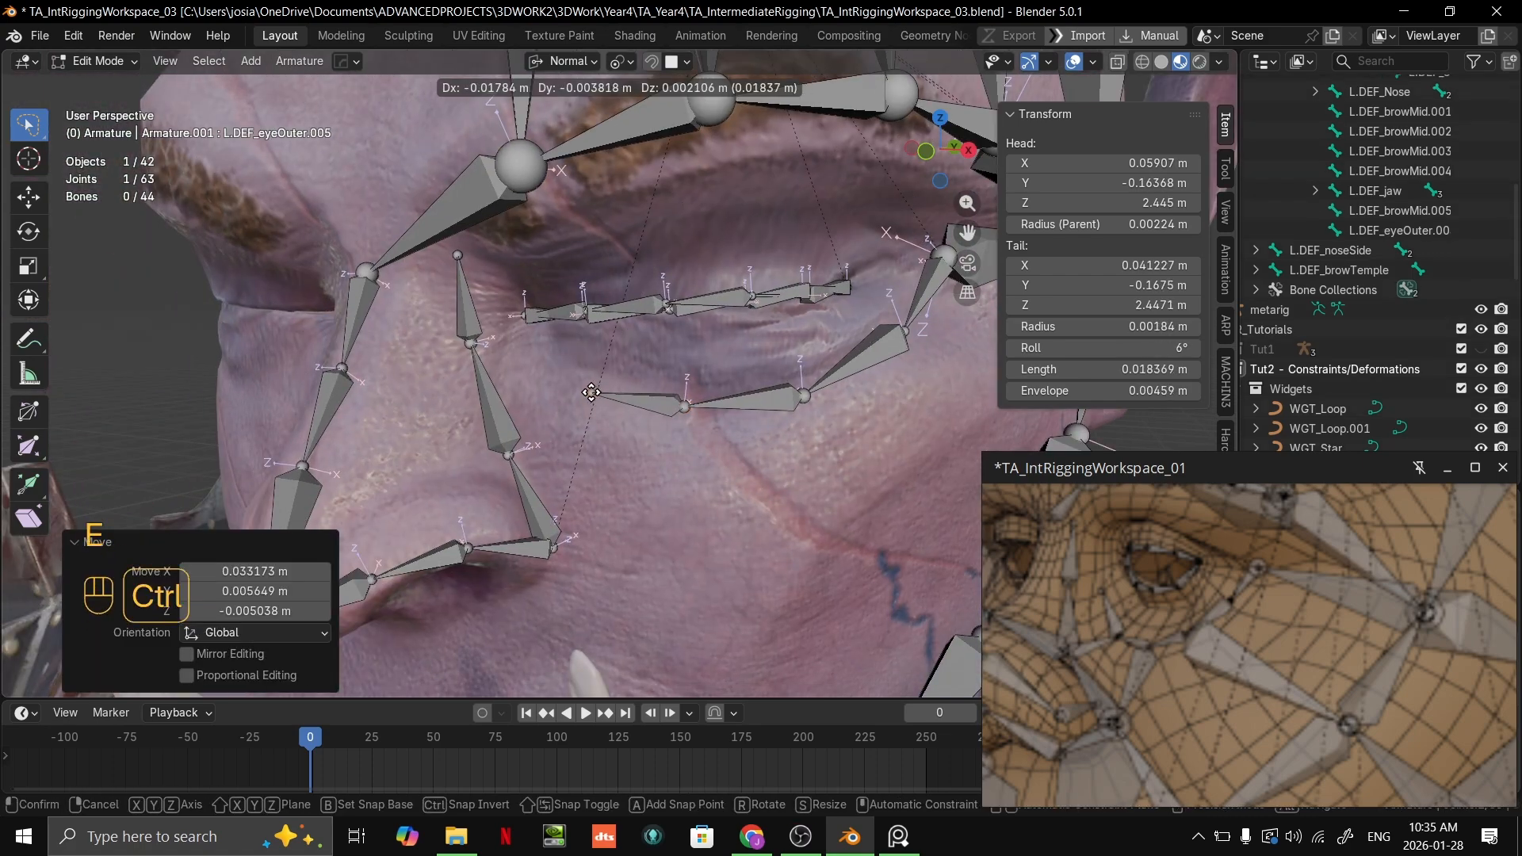
left_click(590, 391, "ctrl")
key("e")
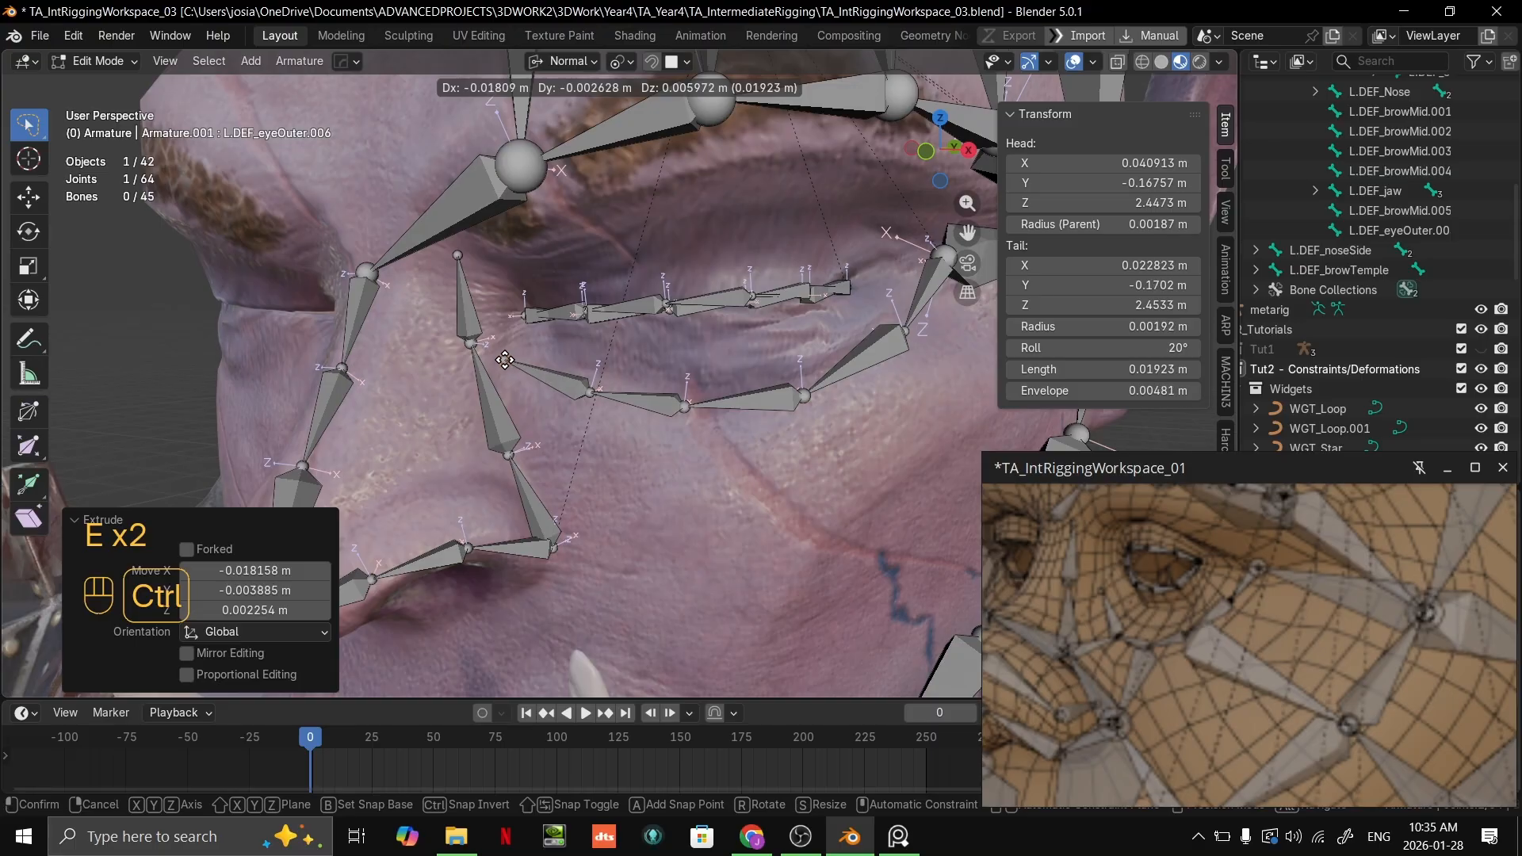
left_click(506, 357, "ctrl")
Step: Adjust the two inner lower-eyelid joints to about X 0.041, Z 2.447 m and X 0.061, Z 2.444 m
middle_click_drag(507, 358, 629, 370)
left_click(601, 355)
key("g")
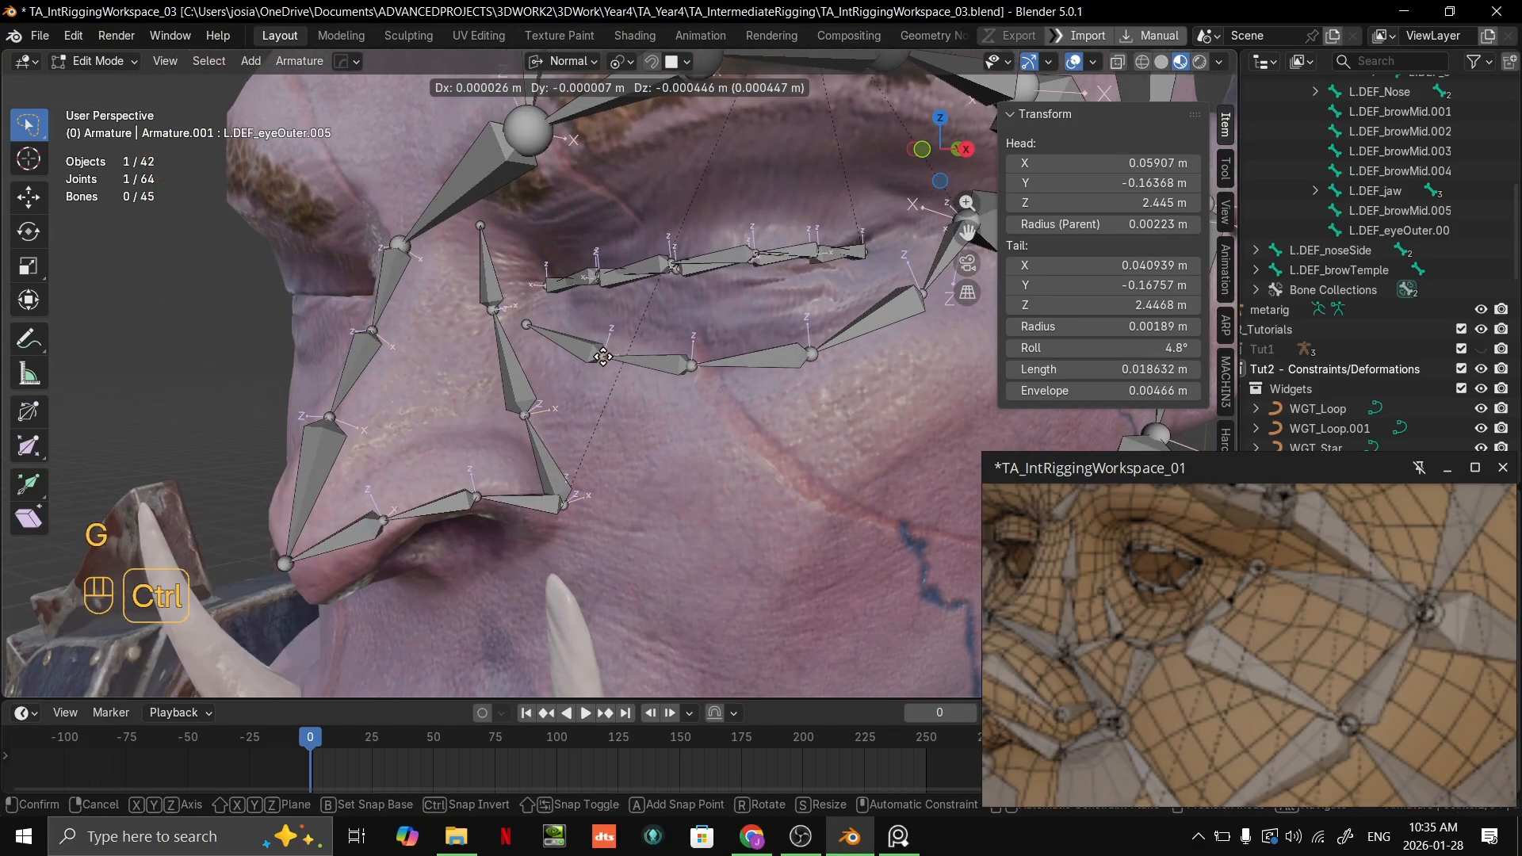
left_click(602, 358, "ctrl")
left_click(694, 365)
key("g")
left_click(703, 372, "ctrl")
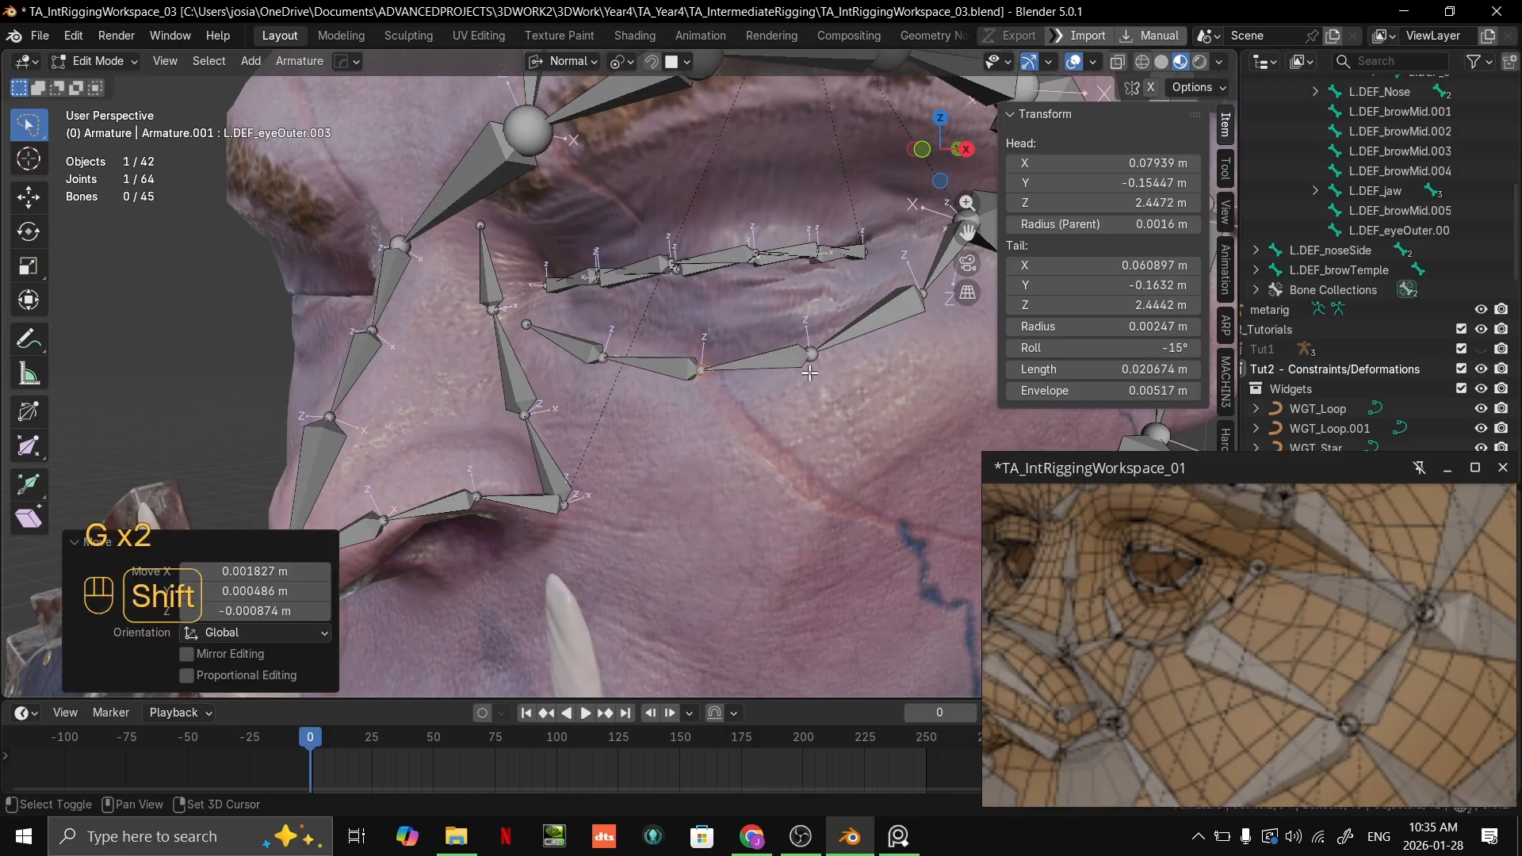
Step: Fine-tune the outer lower-eyelid joint to about X 0.080, Z 2.447 m and the middle one to about X 0.061, Z 2.443 m
scroll(691, 397, "up", 1)
middle_click_drag(866, 353, 711, 389, "shift")
left_click(611, 426)
key("g")
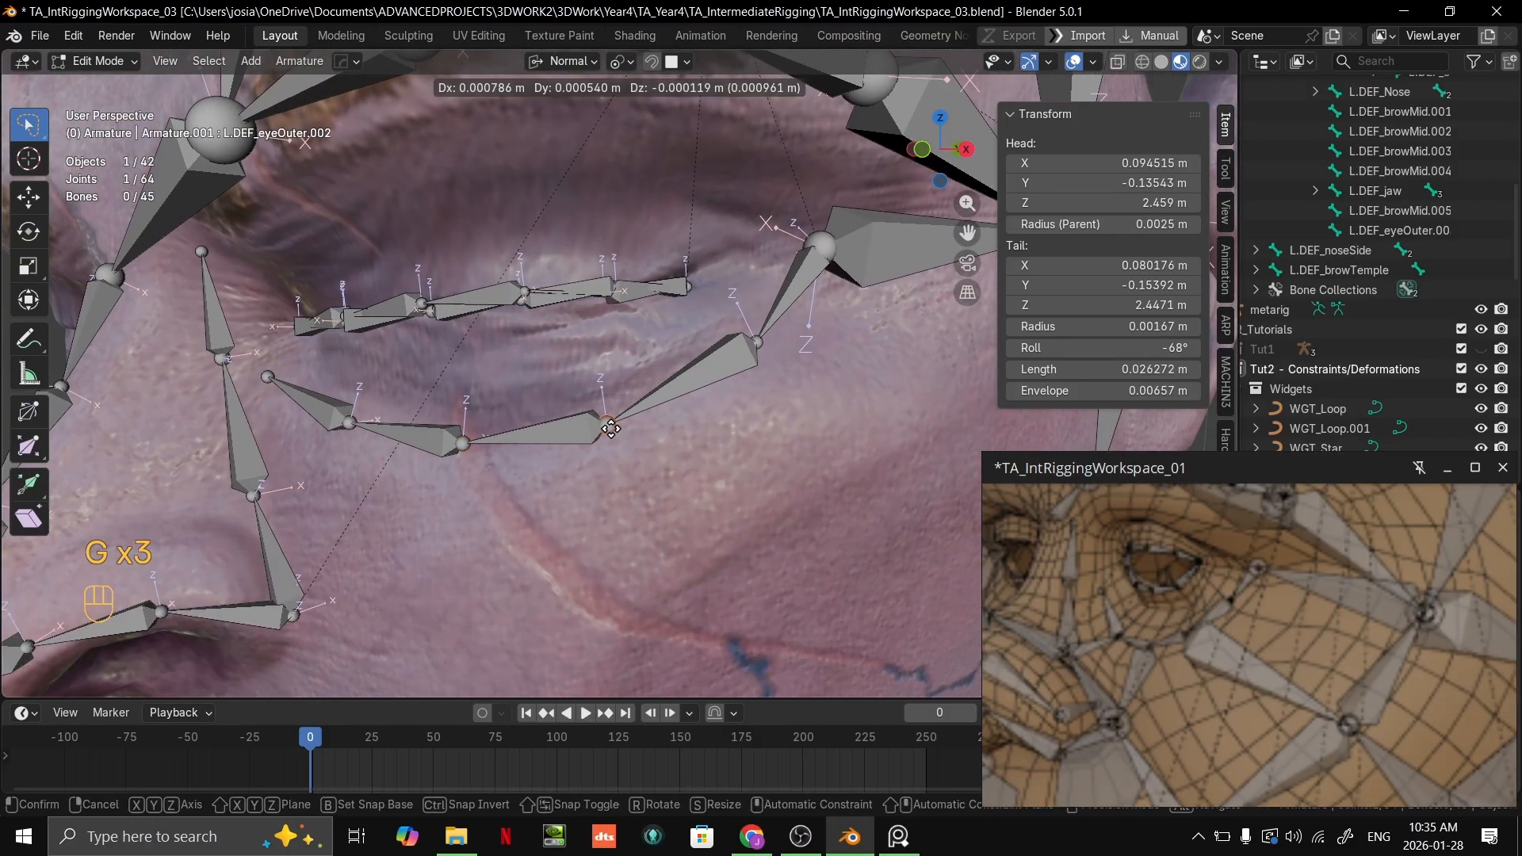
left_click(616, 425, "ctrl")
left_click(473, 442)
key("g")
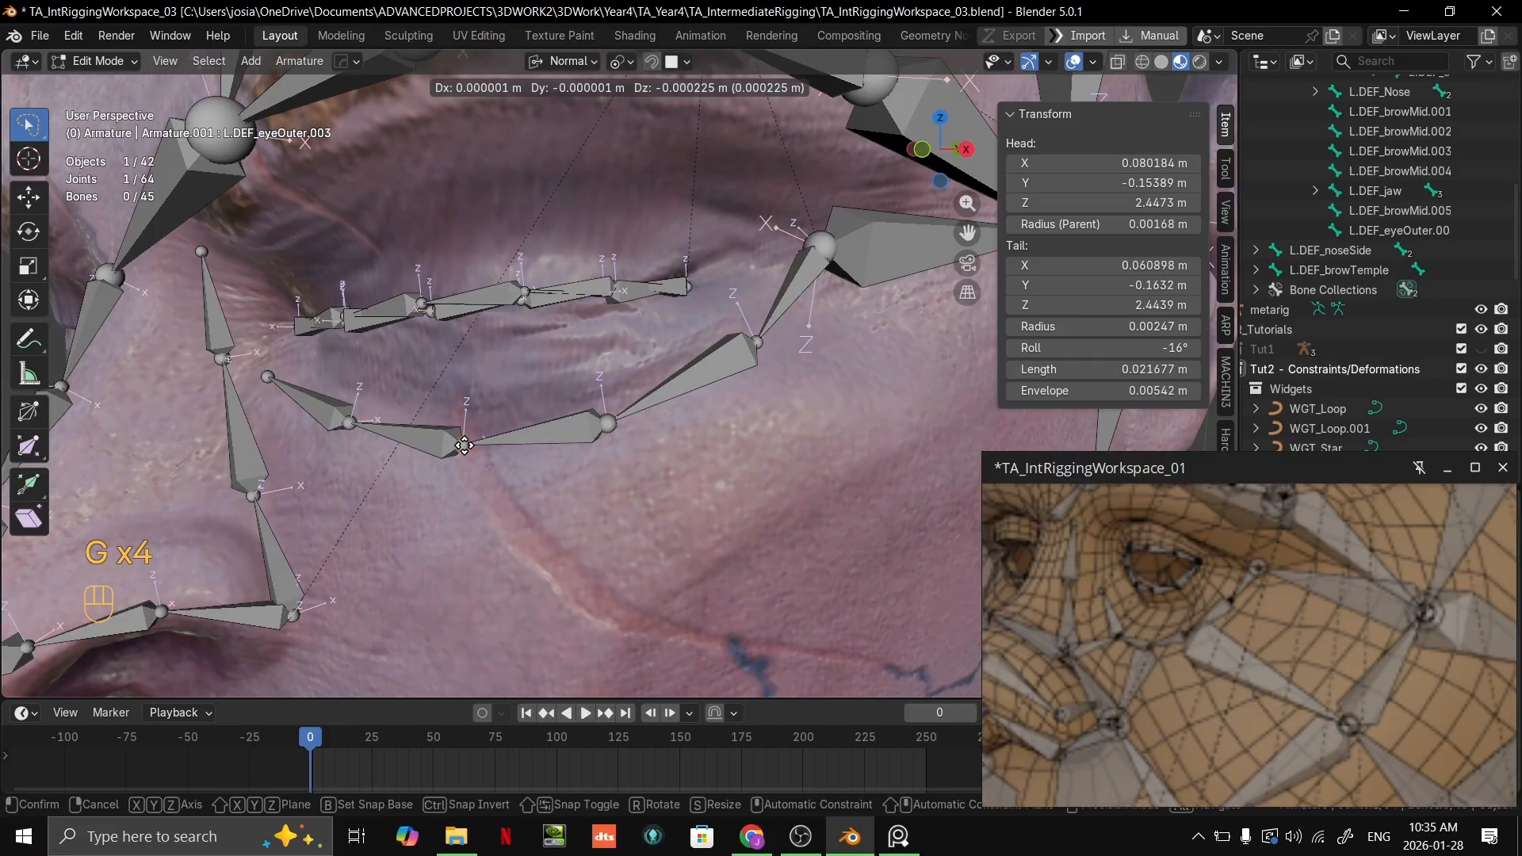
left_click(473, 449, "ctrl")
Step: Fine-tune the inner lower-eyelid joint to about X 0.042, Z 2.446 m and the chain's end to about X 0.023, Z 2.454 m
left_click(352, 421)
key("g")
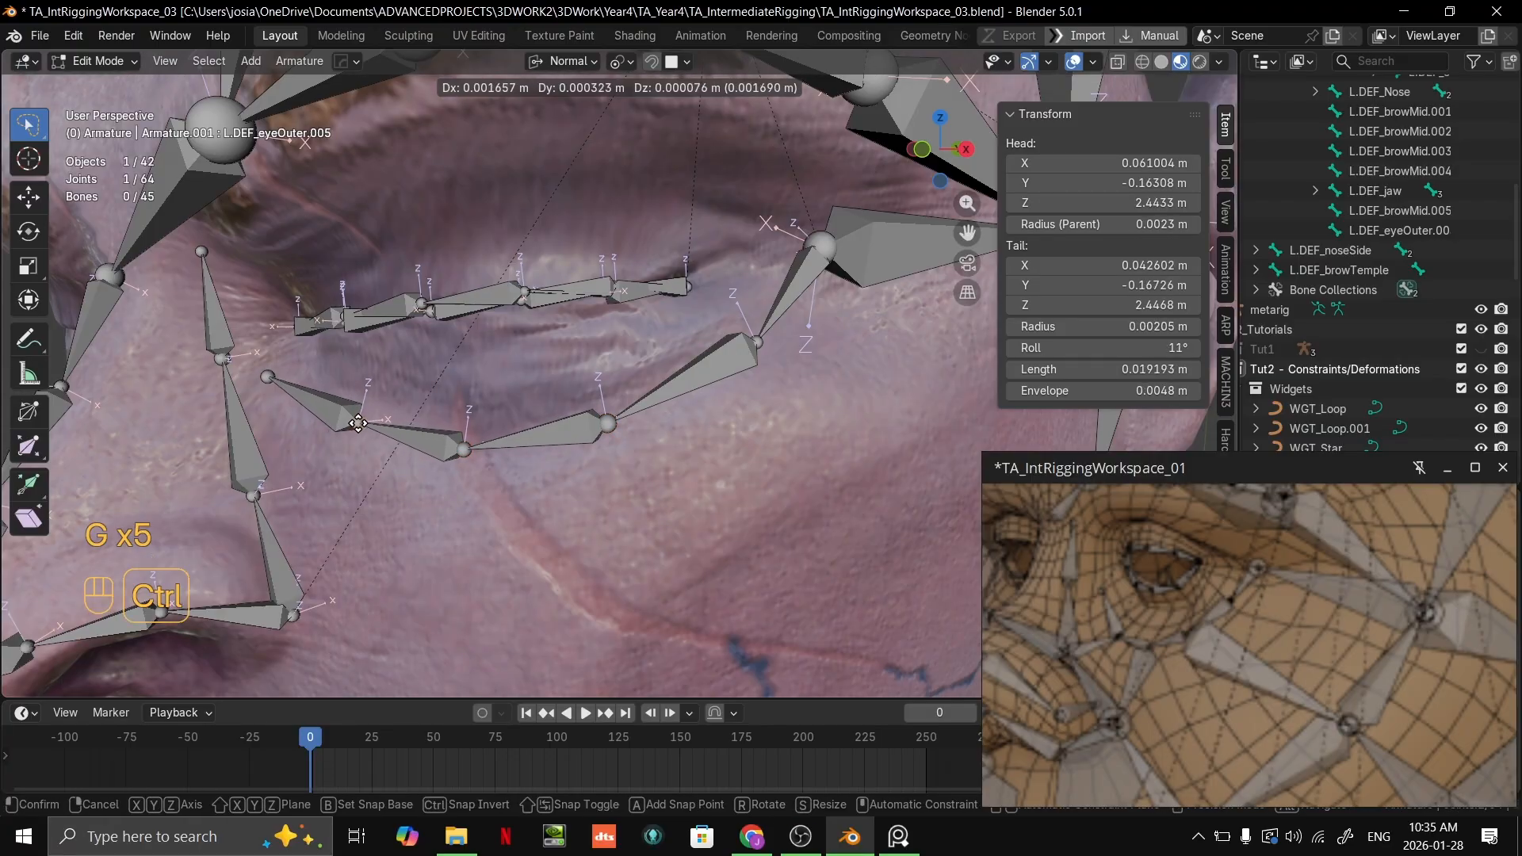
left_click(357, 422, "ctrl")
left_click(268, 378)
key("g")
left_click(265, 377, "ctrl")
Step: Rename the bone running from the outer eye corner to the temple as L.DEF_eyeTemple
middle_click_drag(265, 378, 397, 421, "ctrl")
middle_click_drag(396, 420, 461, 434, "shift")
left_click(461, 433)
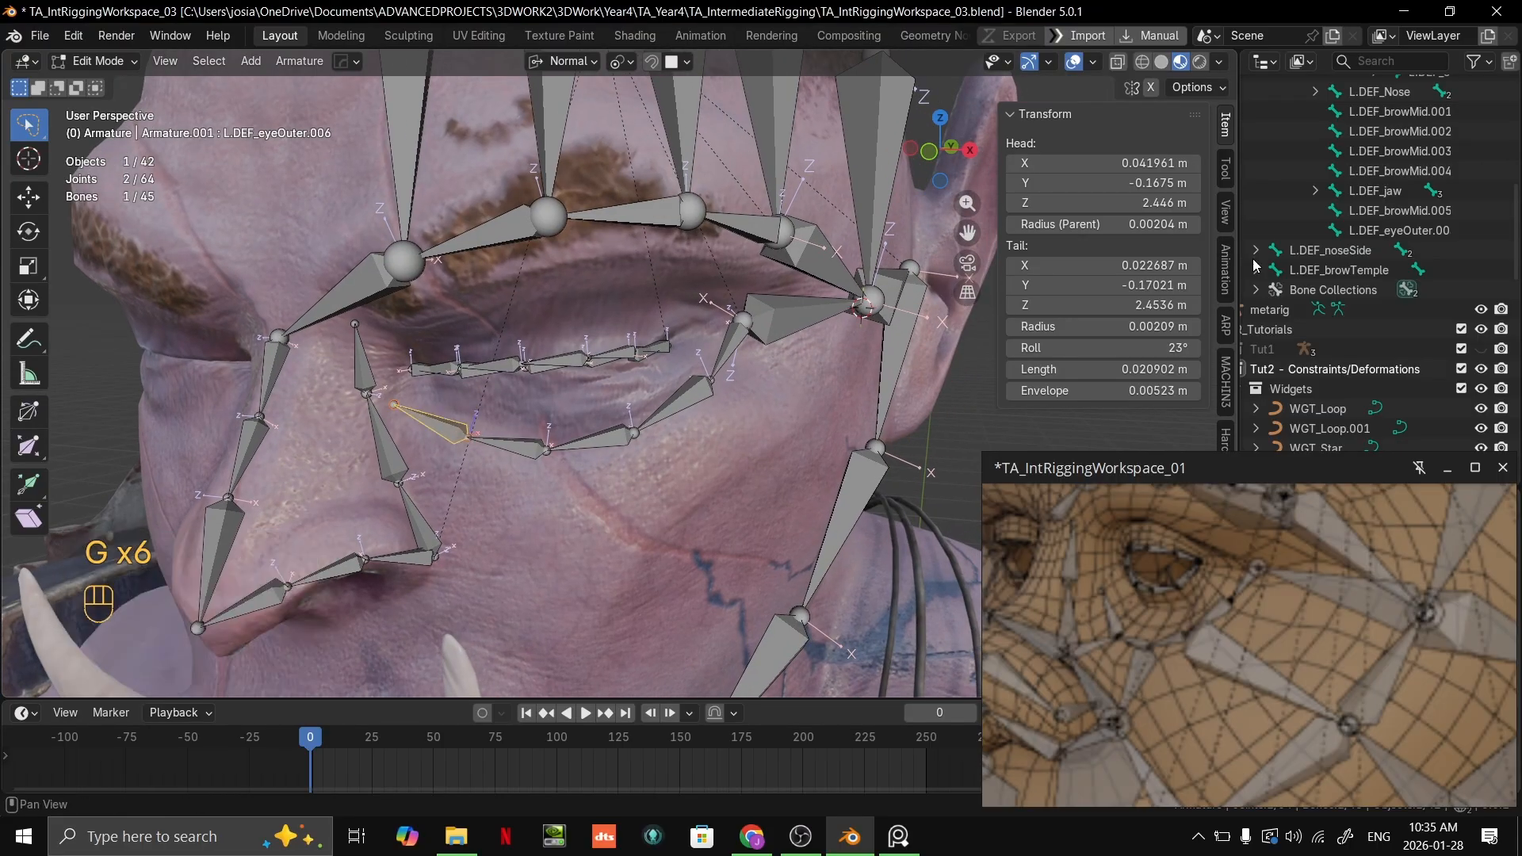
key("period")
middle_click_drag(761, 349, 713, 344)
left_click(754, 314)
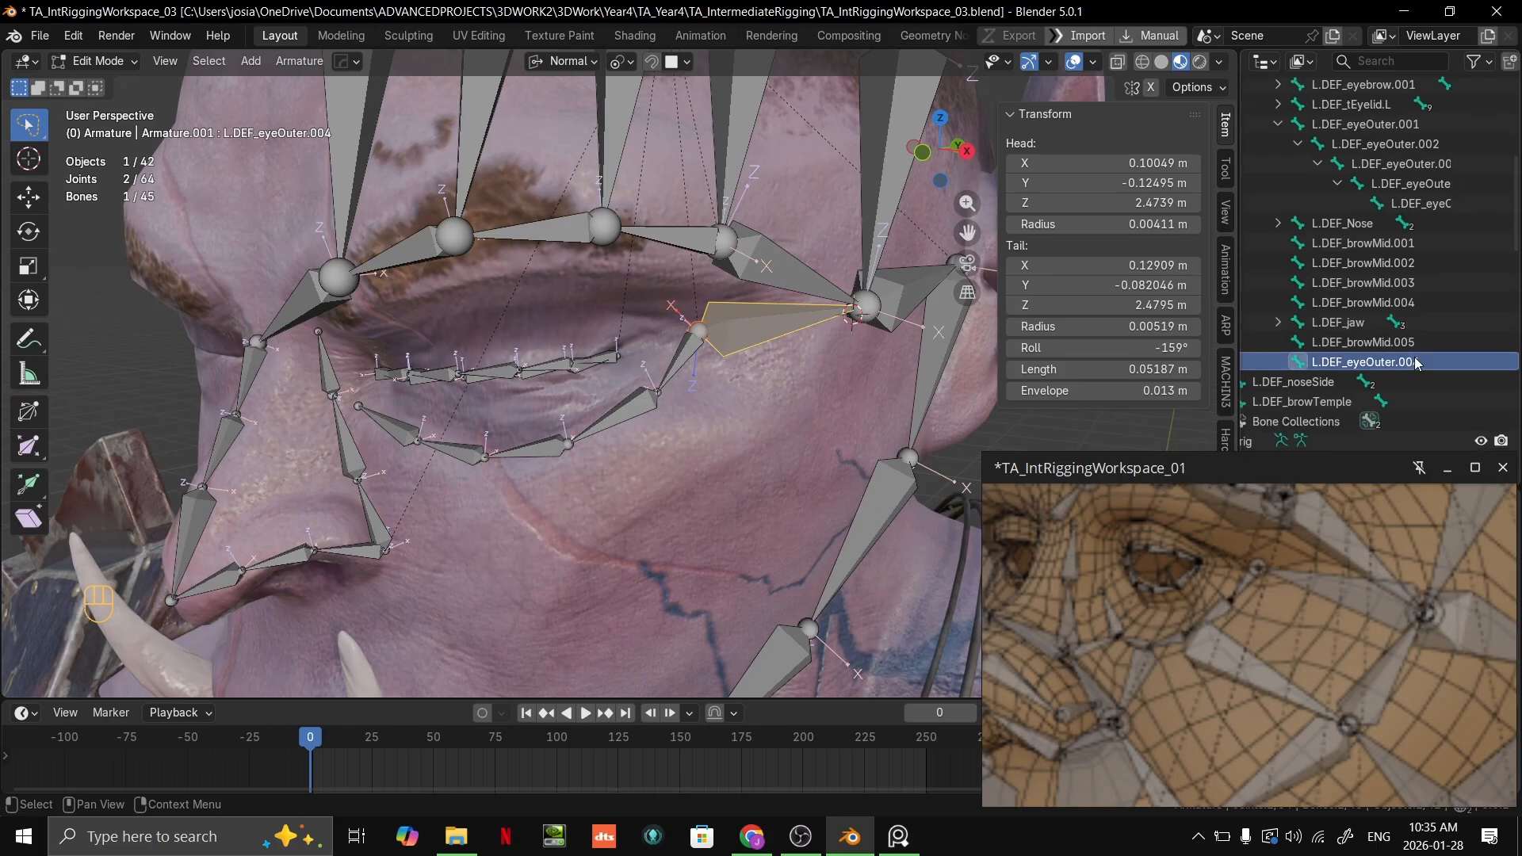
key("F2")
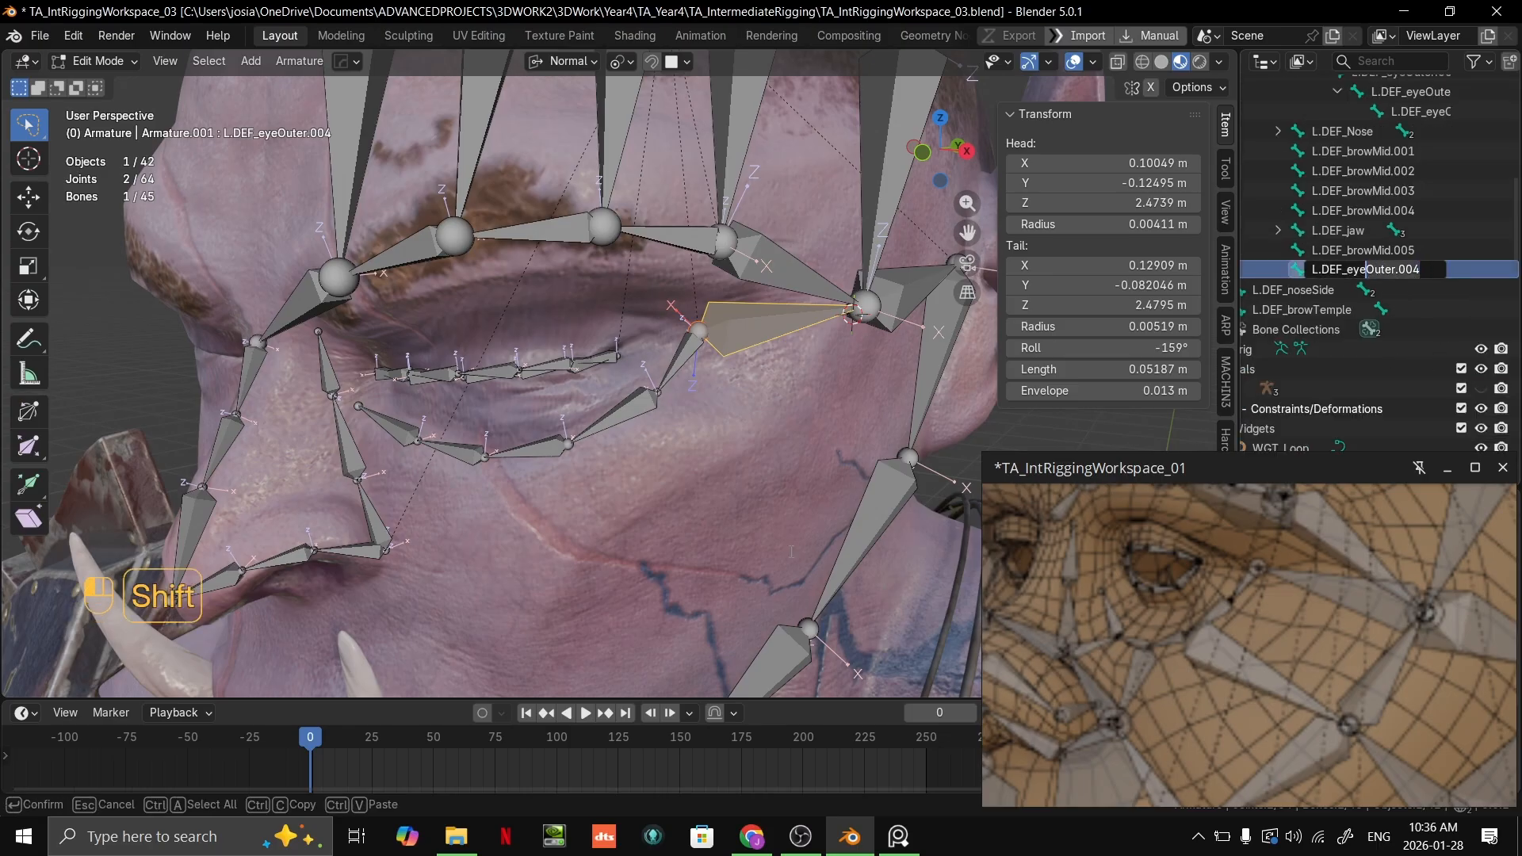
key("Return")
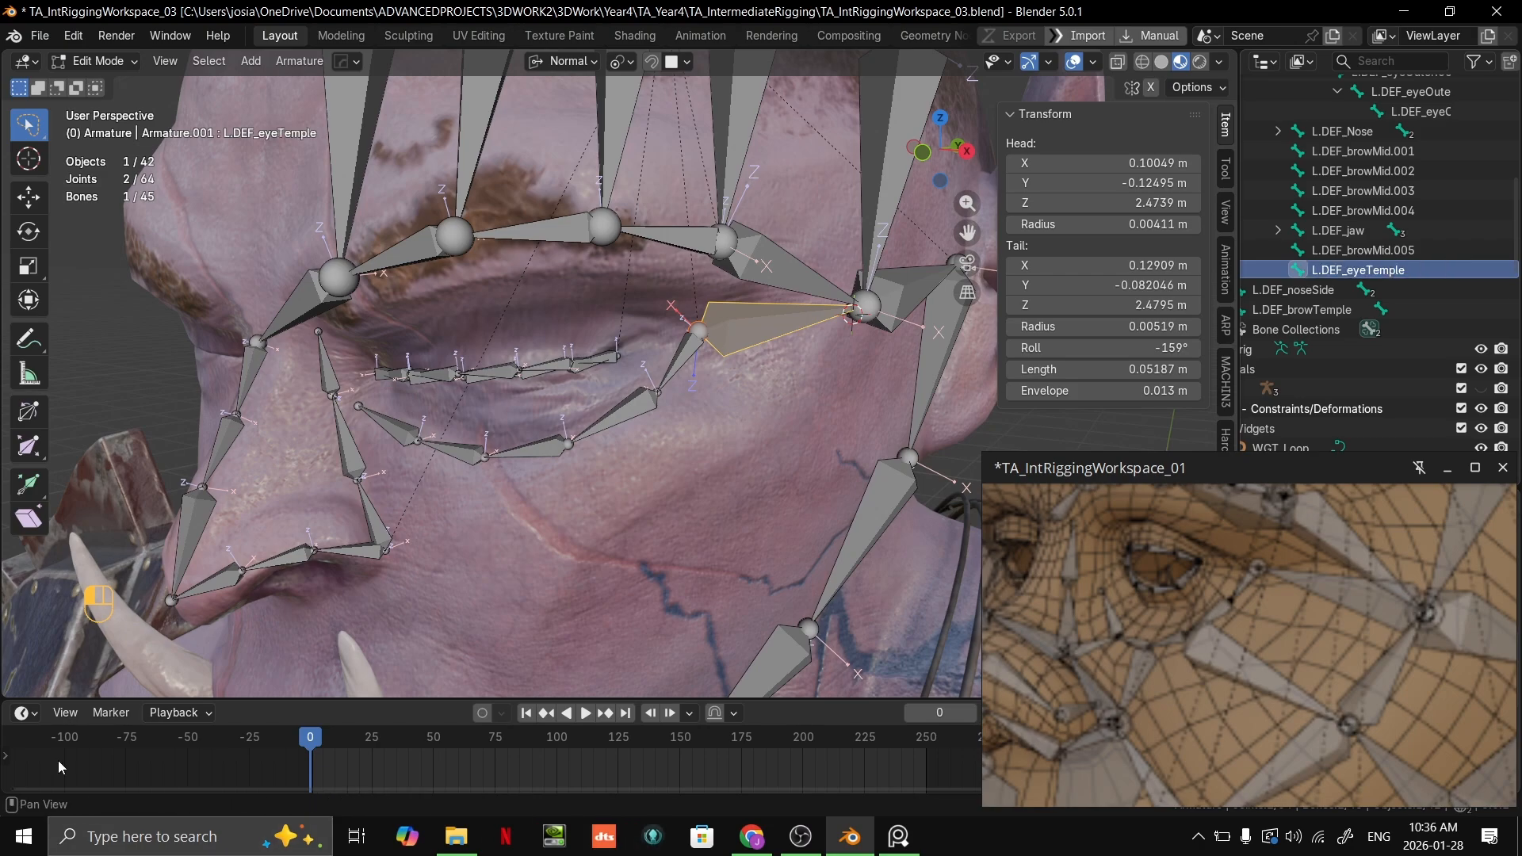
Step: Select the L.DEF_browMid.005 bone and widen the Outliner so the full bone names fit
left_click(1360, 251)
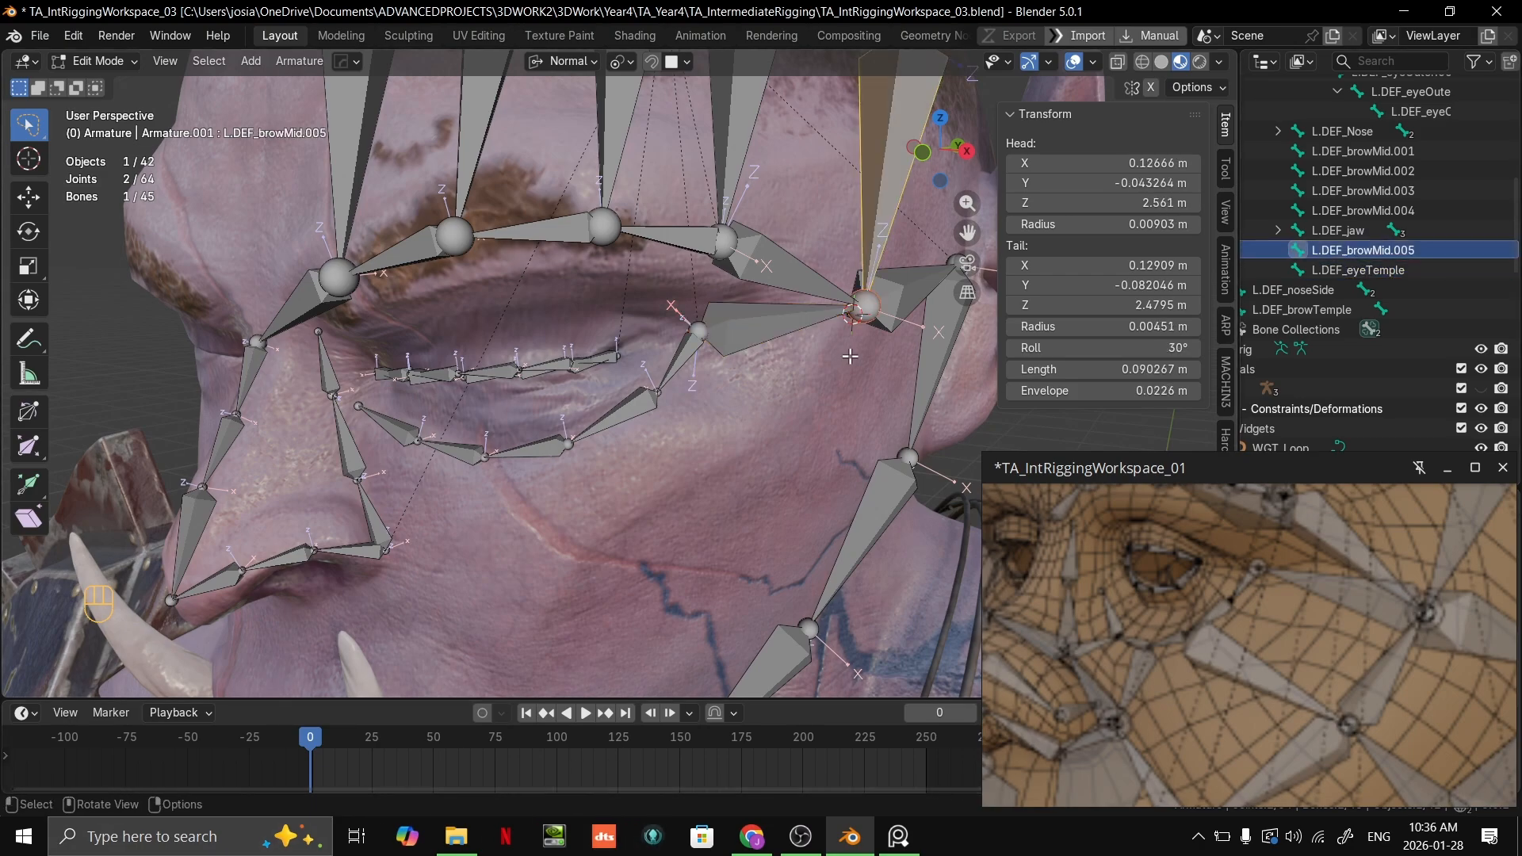
middle_click_drag(895, 293, 820, 348, "shift")
scroll(820, 348, "down", 2)
middle_click_drag(1320, 217, 1311, 259)
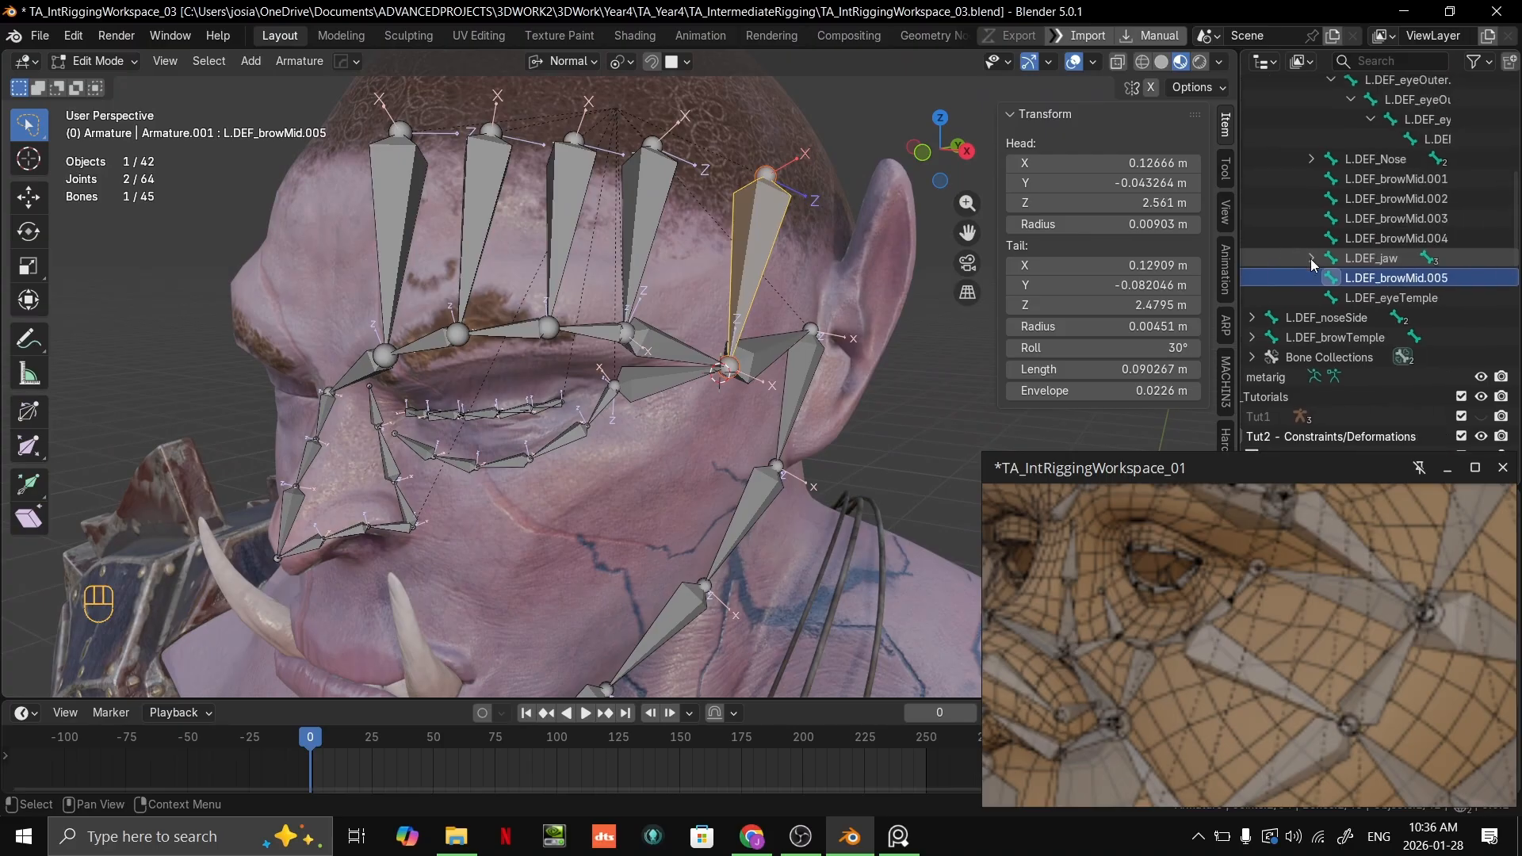
left_click_drag(1242, 275, 1104, 274)
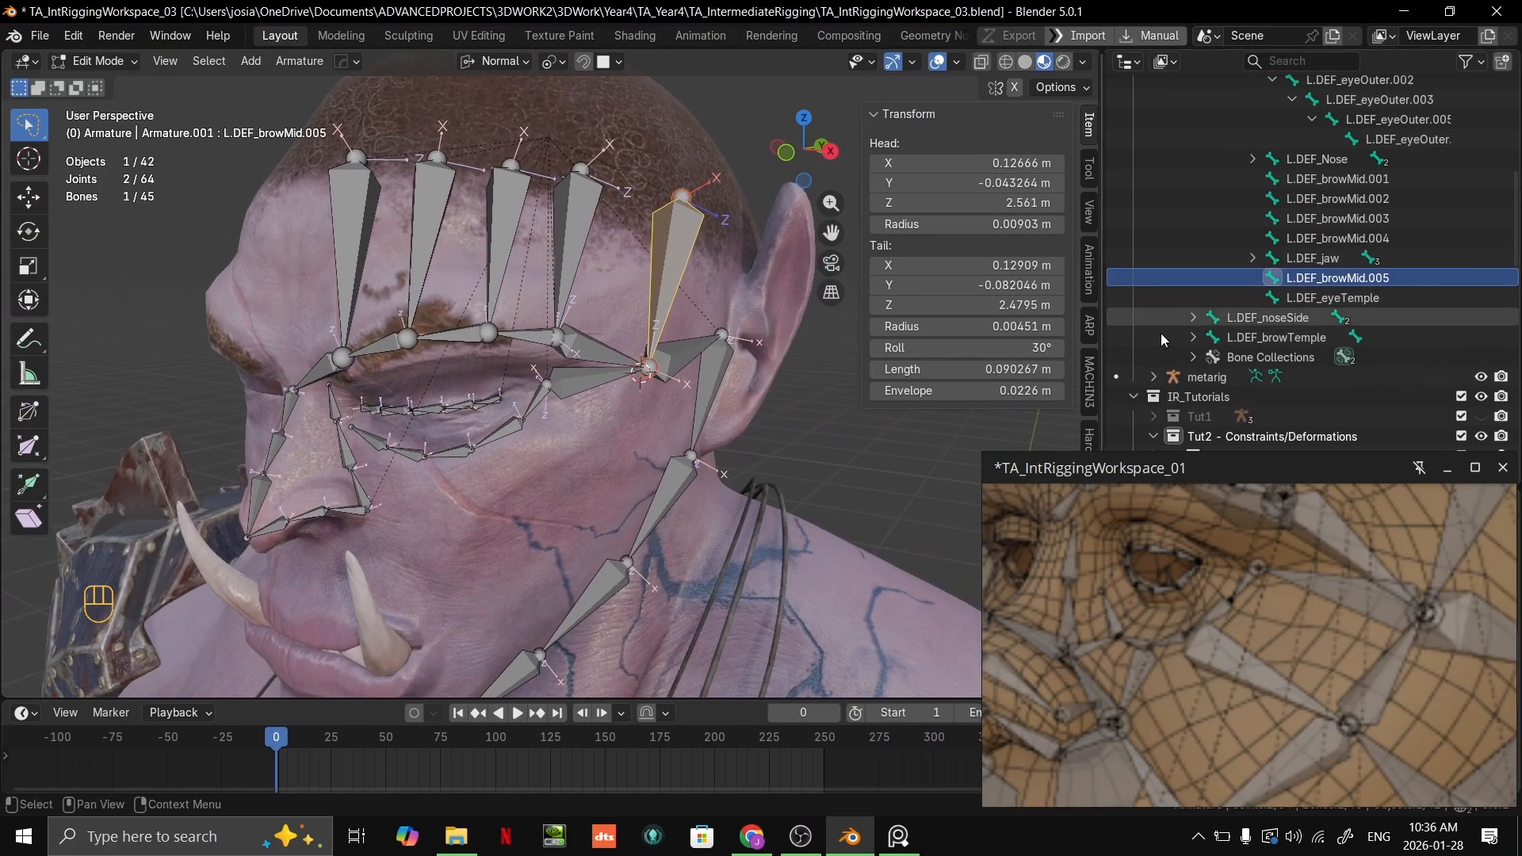
Step: Set the roll of the L.DEF_eyeOuter.001 bone to about -111°
scroll(773, 540, "up", 3)
middle_click_drag(772, 540, 689, 413, "shift")
middle_click_drag(515, 353, 700, 337, "shift")
left_click(663, 290)
key("grave")
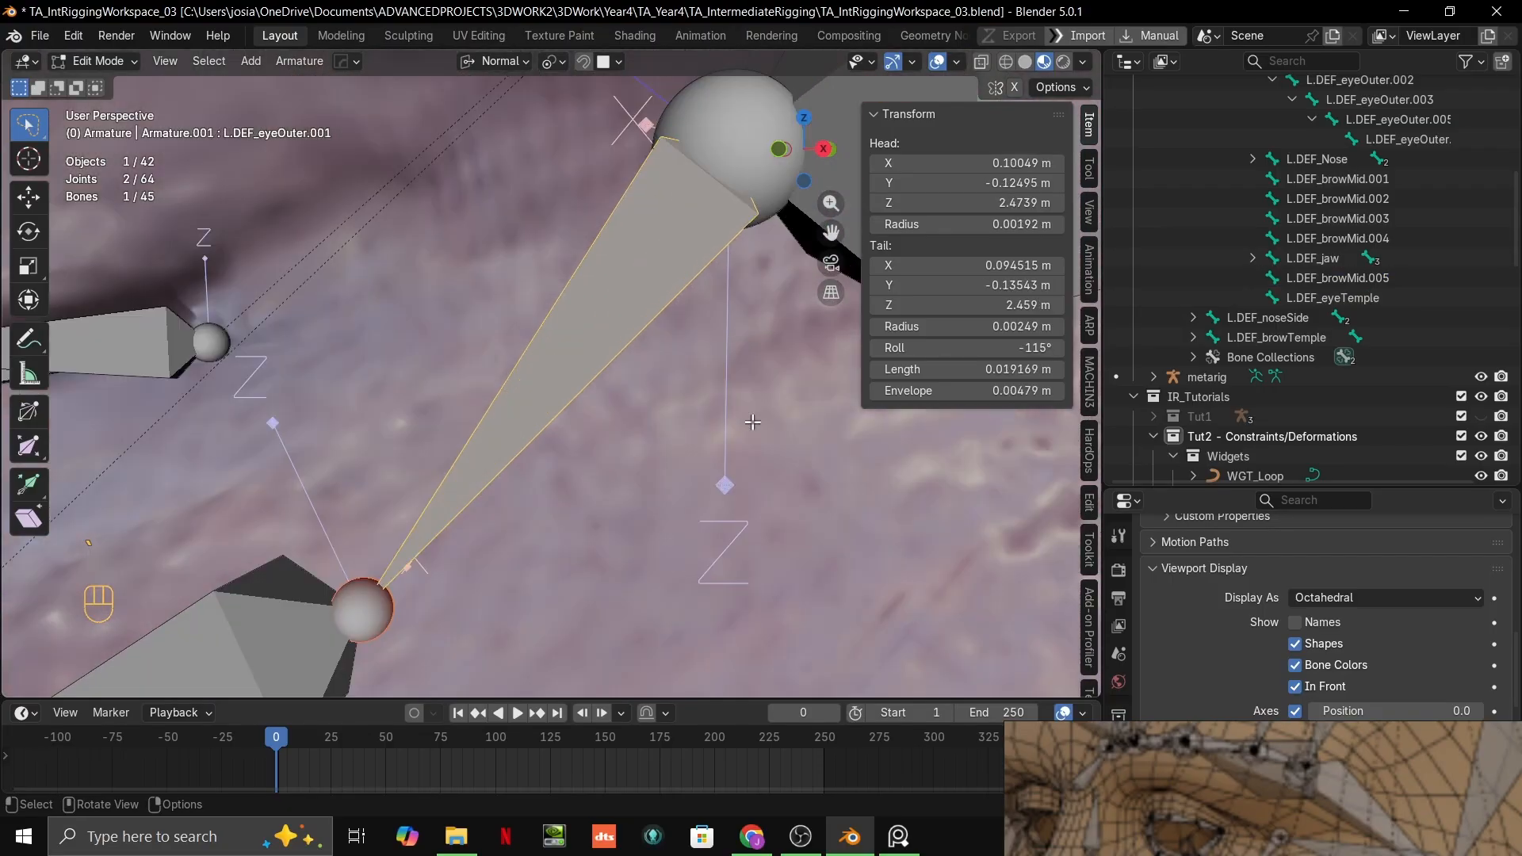
scroll(730, 412, "down", 7)
middle_click_drag(723, 409, 626, 411)
scroll(626, 412, "up", 2)
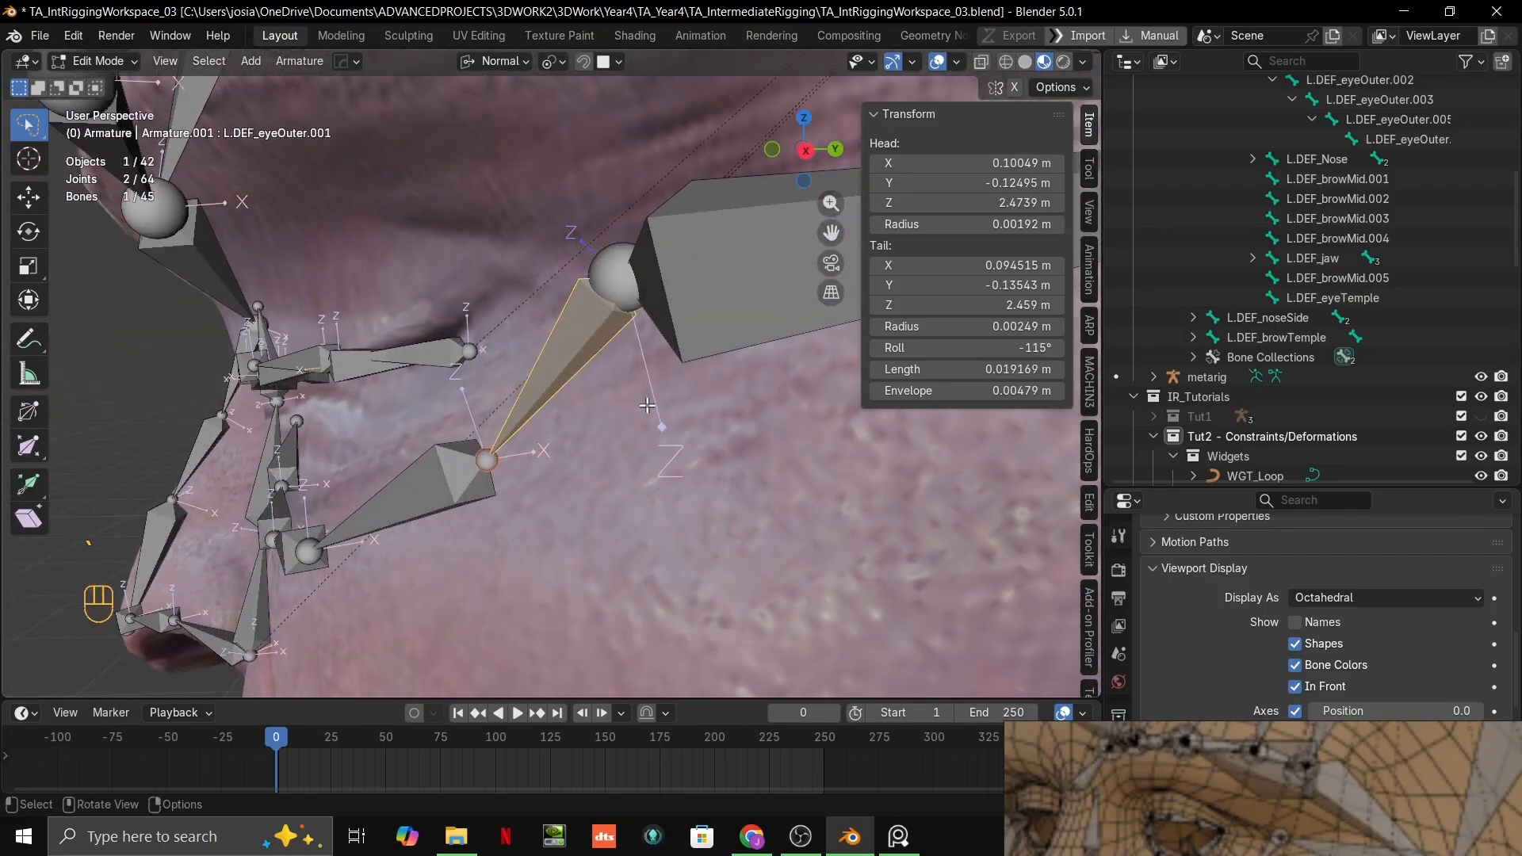
left_click_drag(1009, 347, 1013, 347)
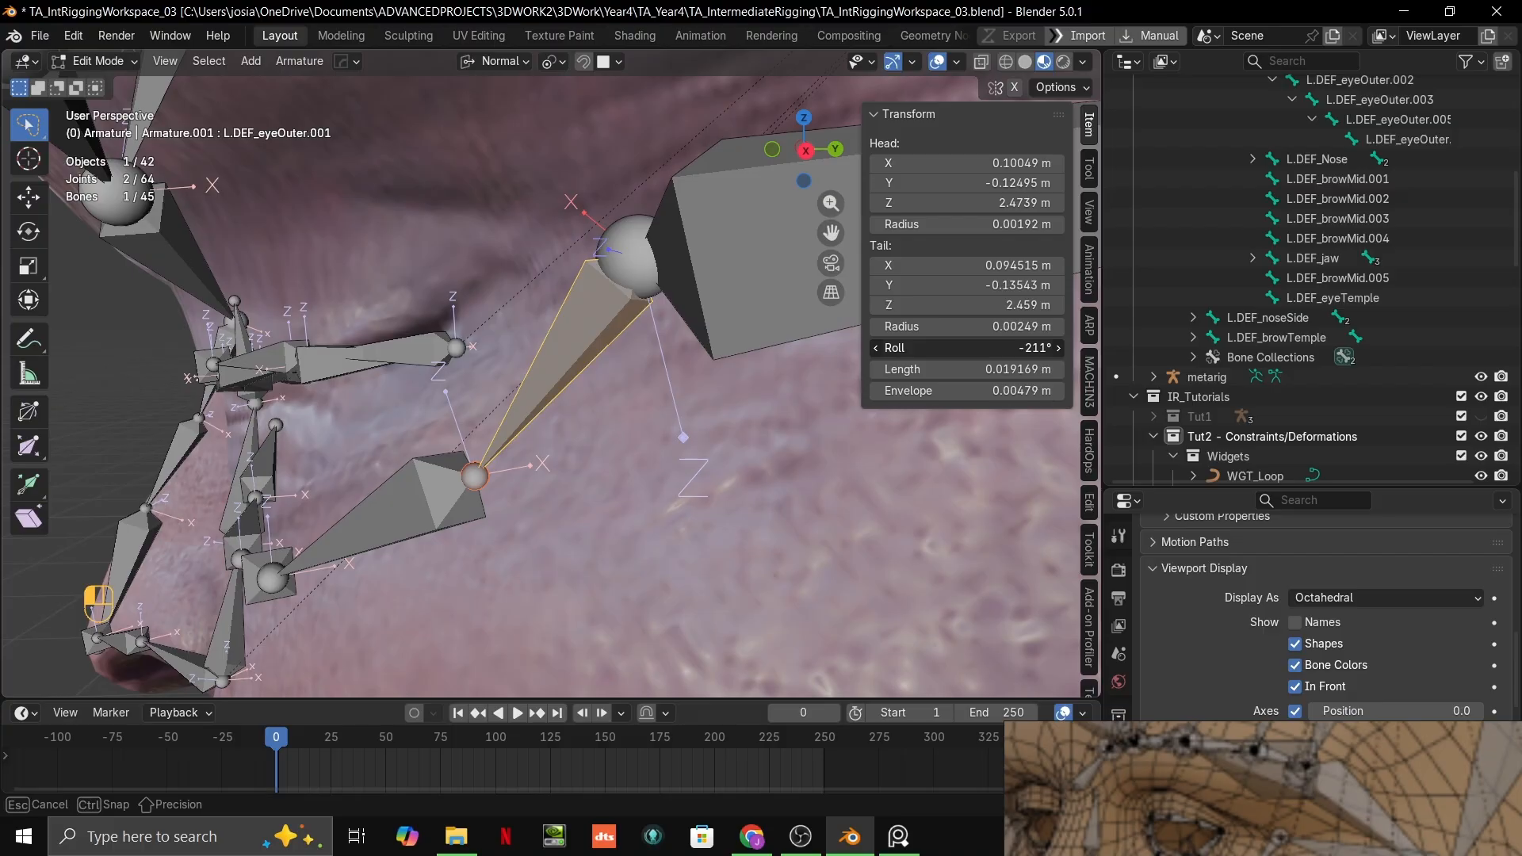
left_click_drag(1014, 347, 1017, 347)
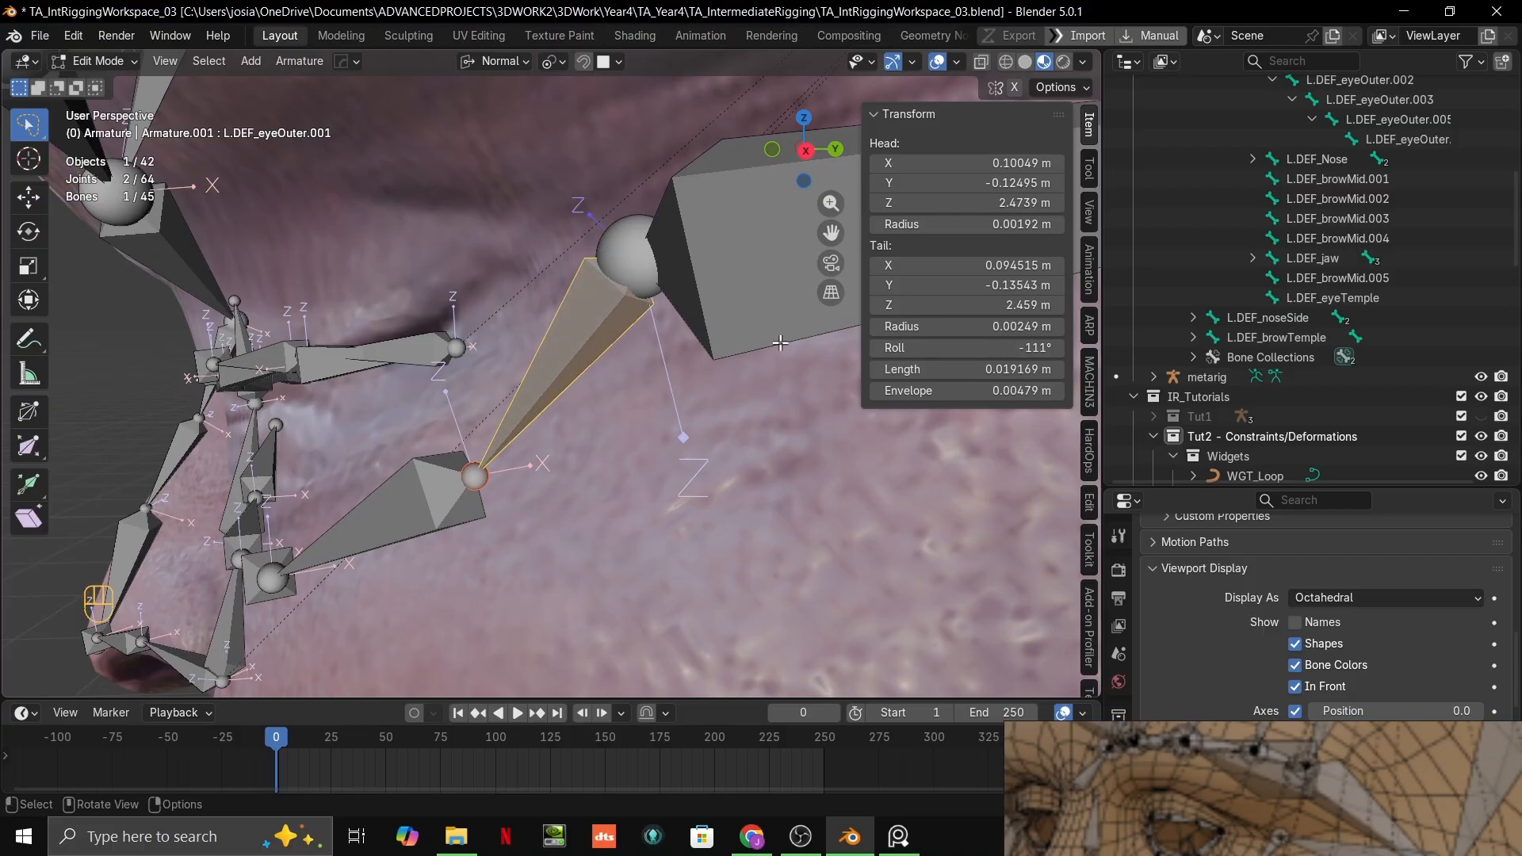
Step: Set the roll of the L.DEF_eyeOuter.002 bone to about -63°
middle_click_drag(492, 412, 468, 461)
middle_click_drag(468, 461, 531, 435, "shift")
left_click(505, 438)
middle_click_drag(531, 435, 526, 397, "shift")
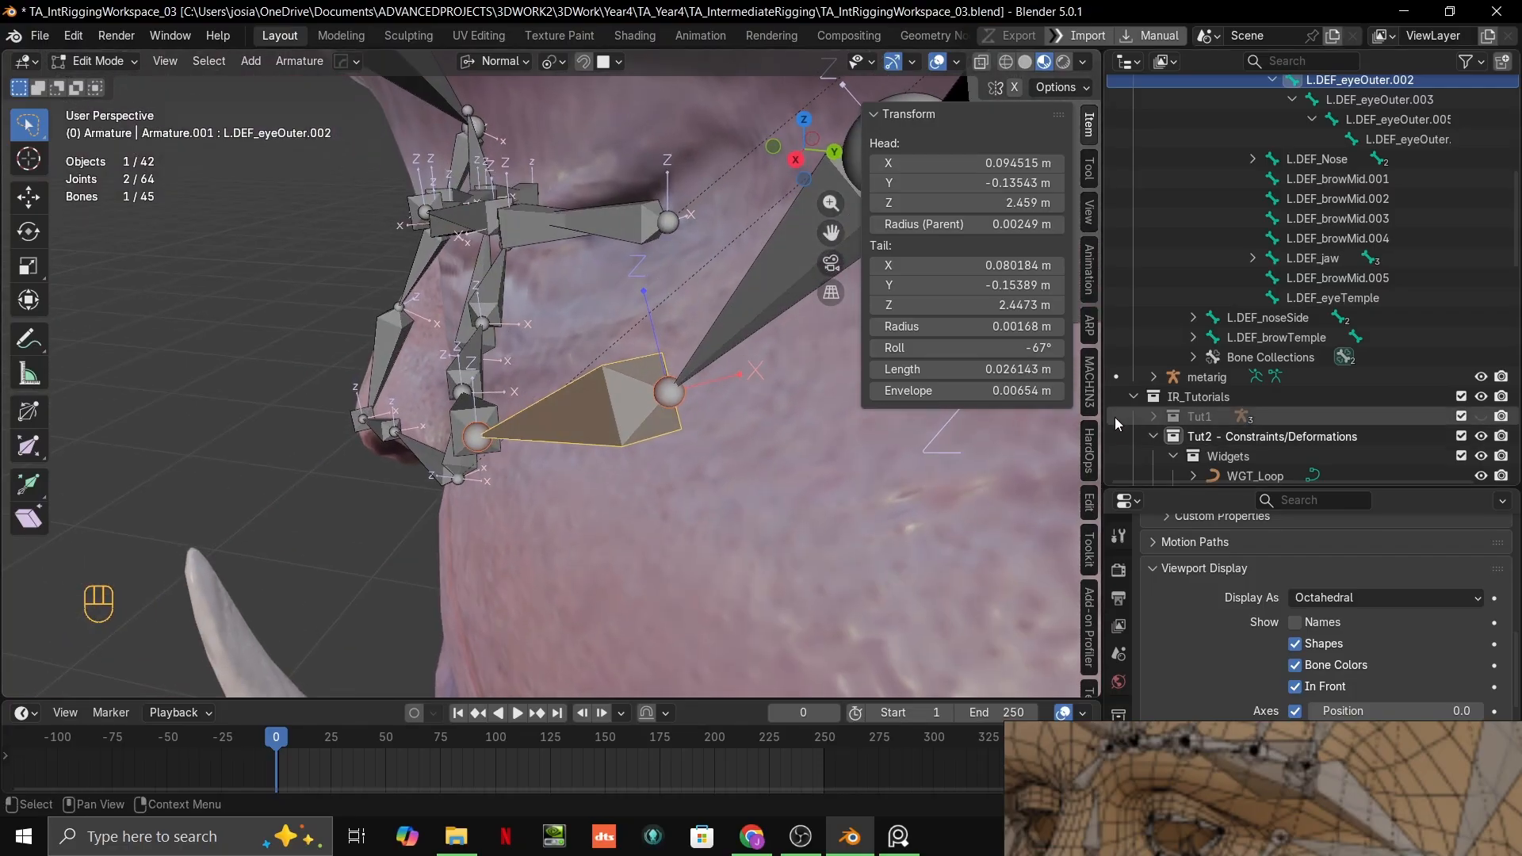
left_click_drag(1011, 347, 1011, 348)
Step: Set the roll of the L.DEF_eyeTemple bone to about -4.4° so its axes line up with the neighbouring bones
middle_click_drag(778, 398, 763, 426)
middle_click_drag(763, 427, 795, 398, "shift")
middle_click_drag(795, 398, 737, 400)
middle_click_drag(738, 400, 761, 391, "shift")
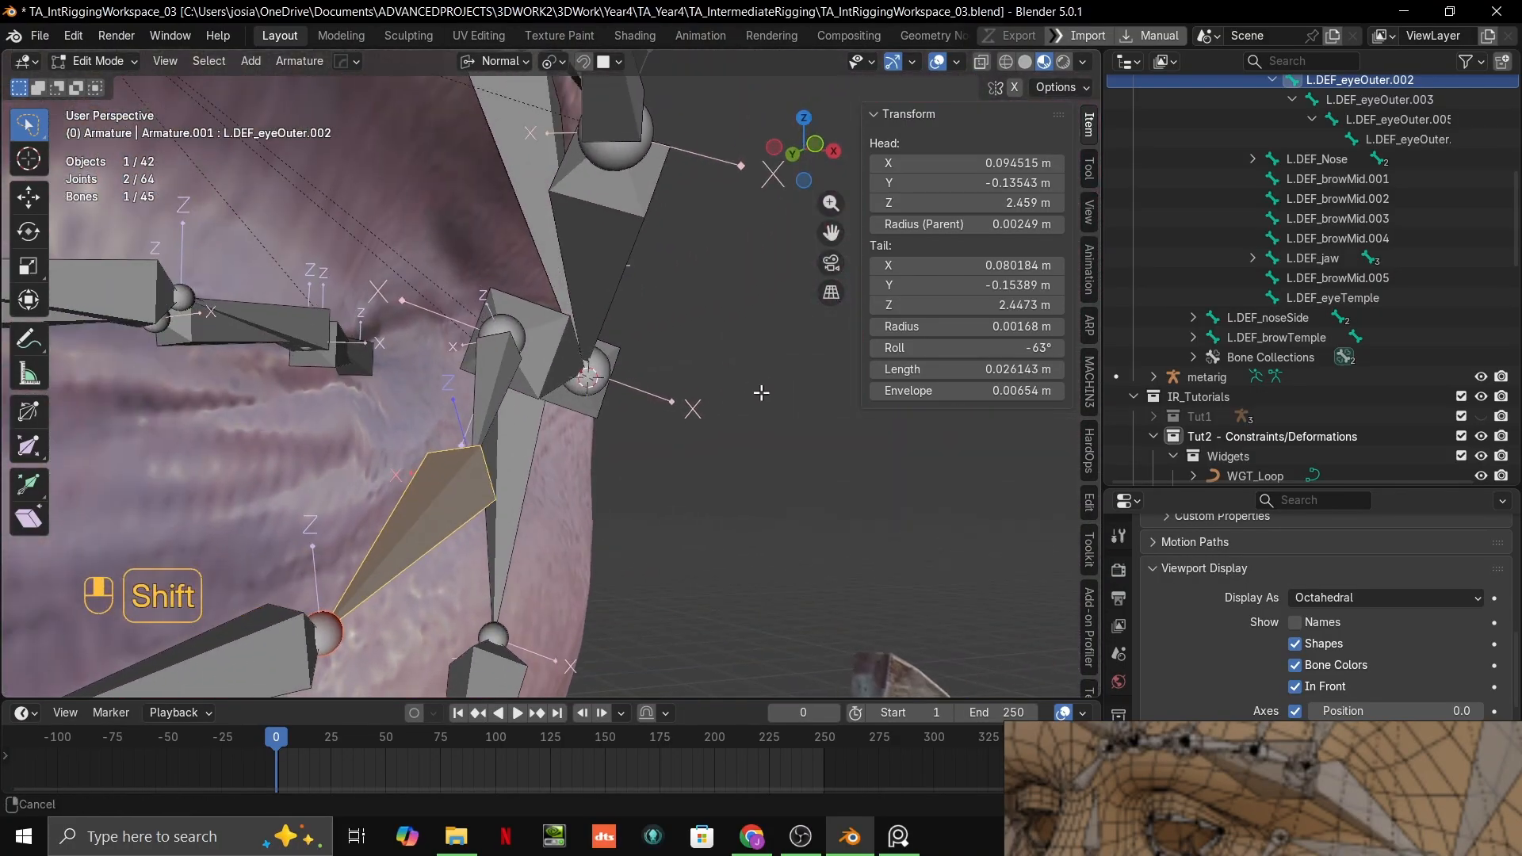
scroll(761, 391, "up", 1)
left_click(507, 376)
middle_click_drag(507, 376, 501, 454)
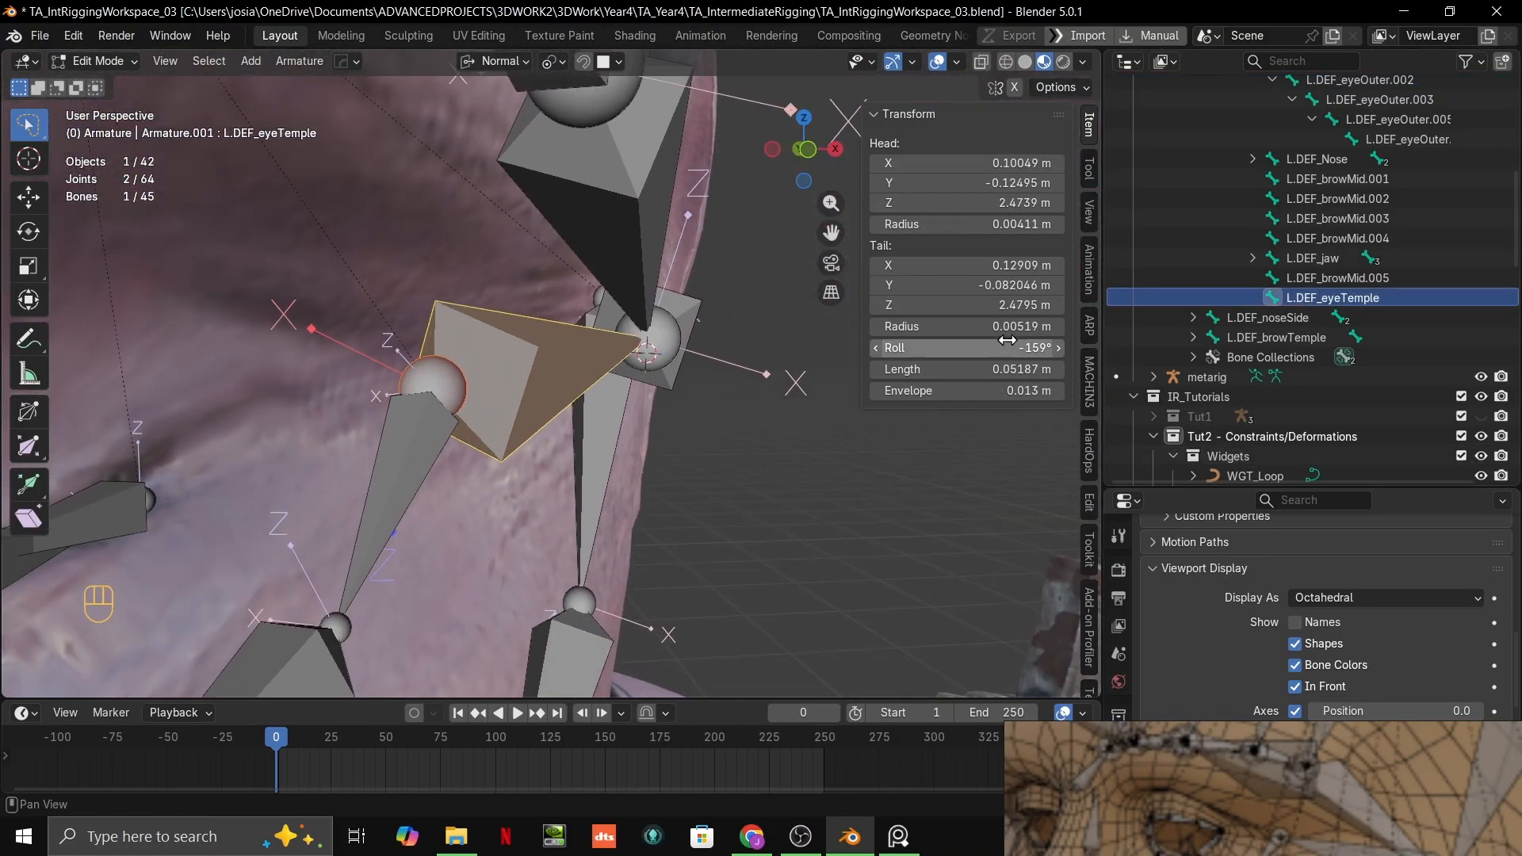
left_click_drag(1009, 343, 990, 344)
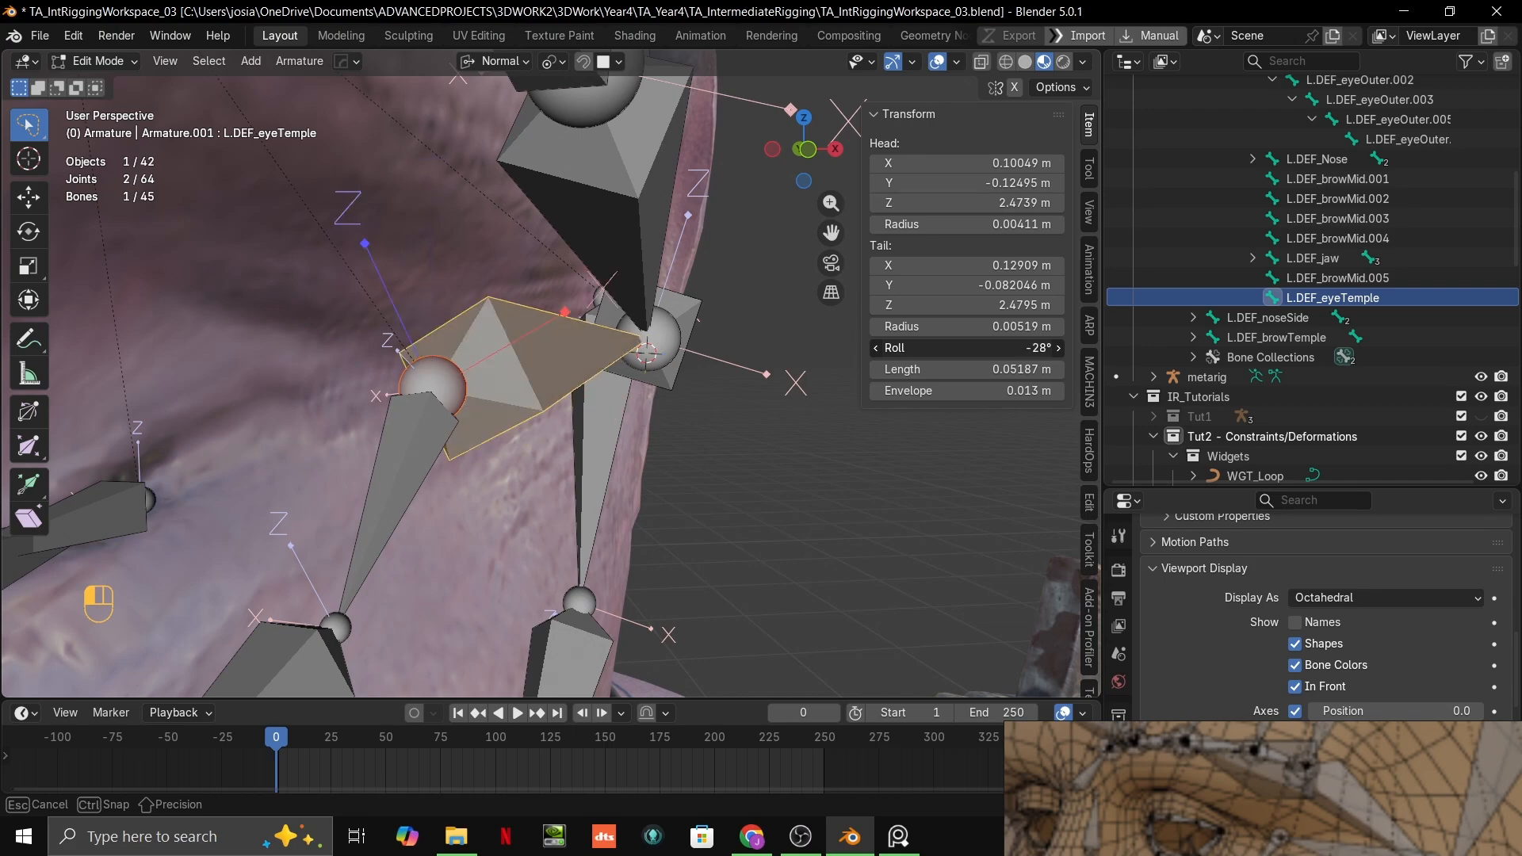
left_click_drag(1018, 347, 1017, 347)
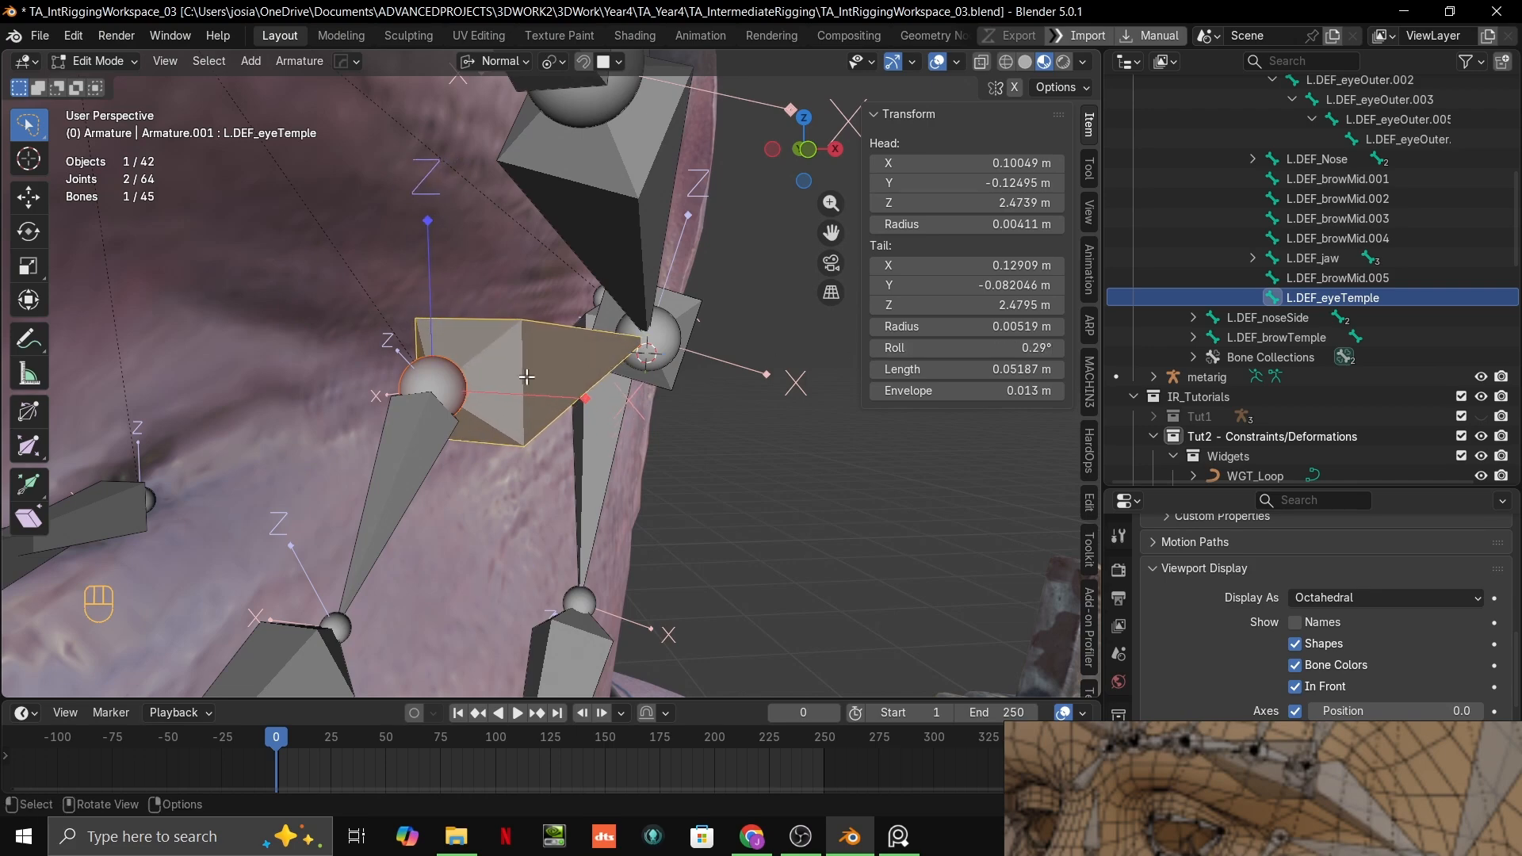
middle_click_drag(555, 363, 622, 363)
left_click_drag(1016, 347, 999, 348)
Step: Examine the bone placement and roll axes around the eye, brow and temple from several angles
scroll(625, 373, "down", 7)
middle_click_drag(625, 374, 781, 369)
middle_click_drag(539, 349, 504, 369, "shift")
middle_click_drag(505, 370, 658, 354)
scroll(582, 361, "up", 4)
middle_click_drag(658, 353, 722, 359, "shift")
middle_click_drag(722, 359, 755, 319, "shift")
middle_click_drag(755, 319, 545, 351)
middle_click_drag(545, 352, 597, 368)
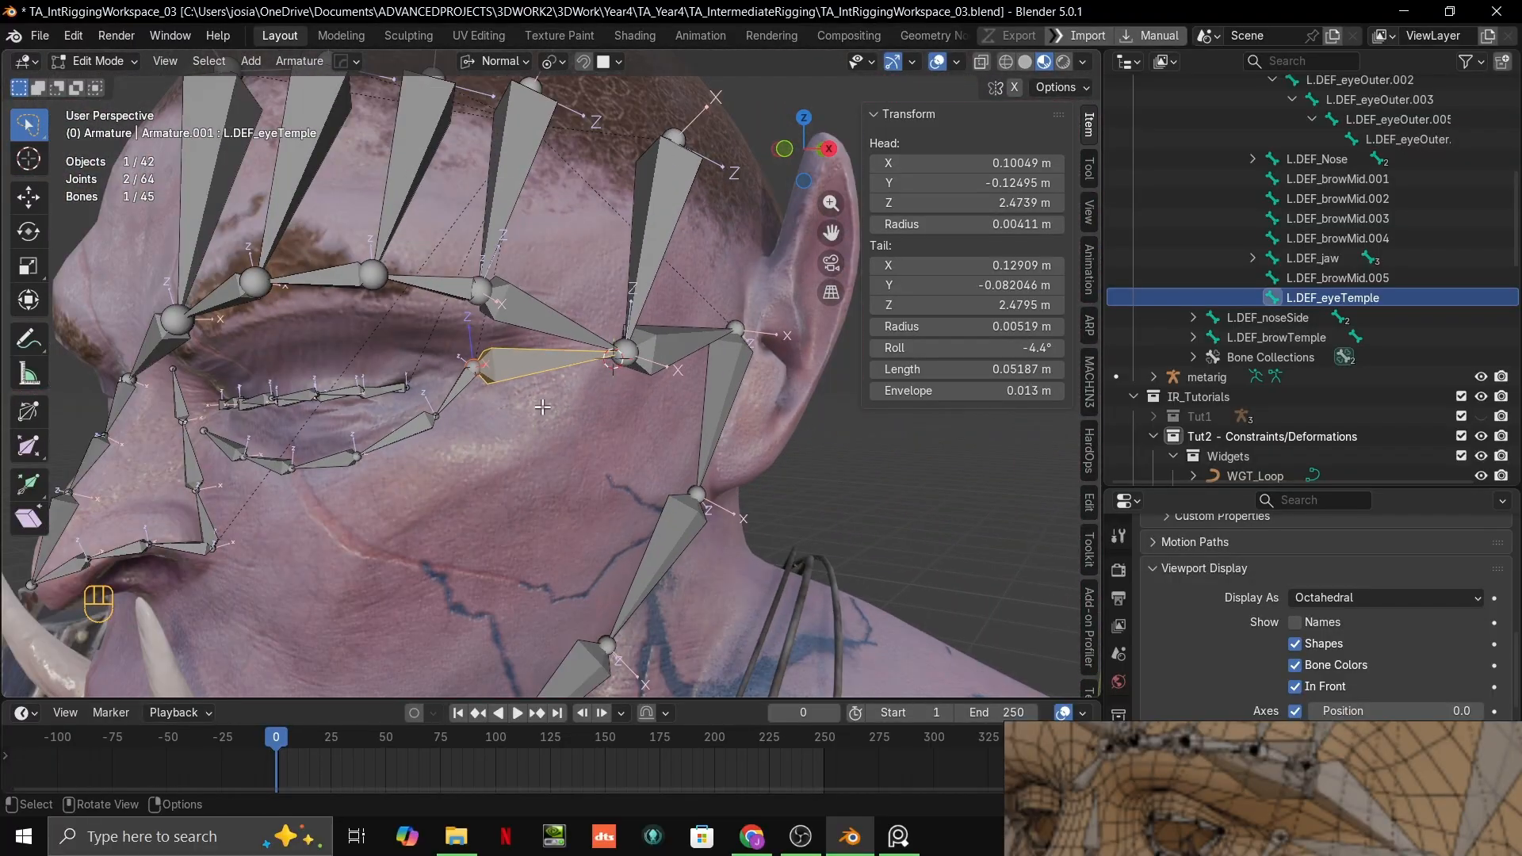
scroll(670, 355, "up", 5)
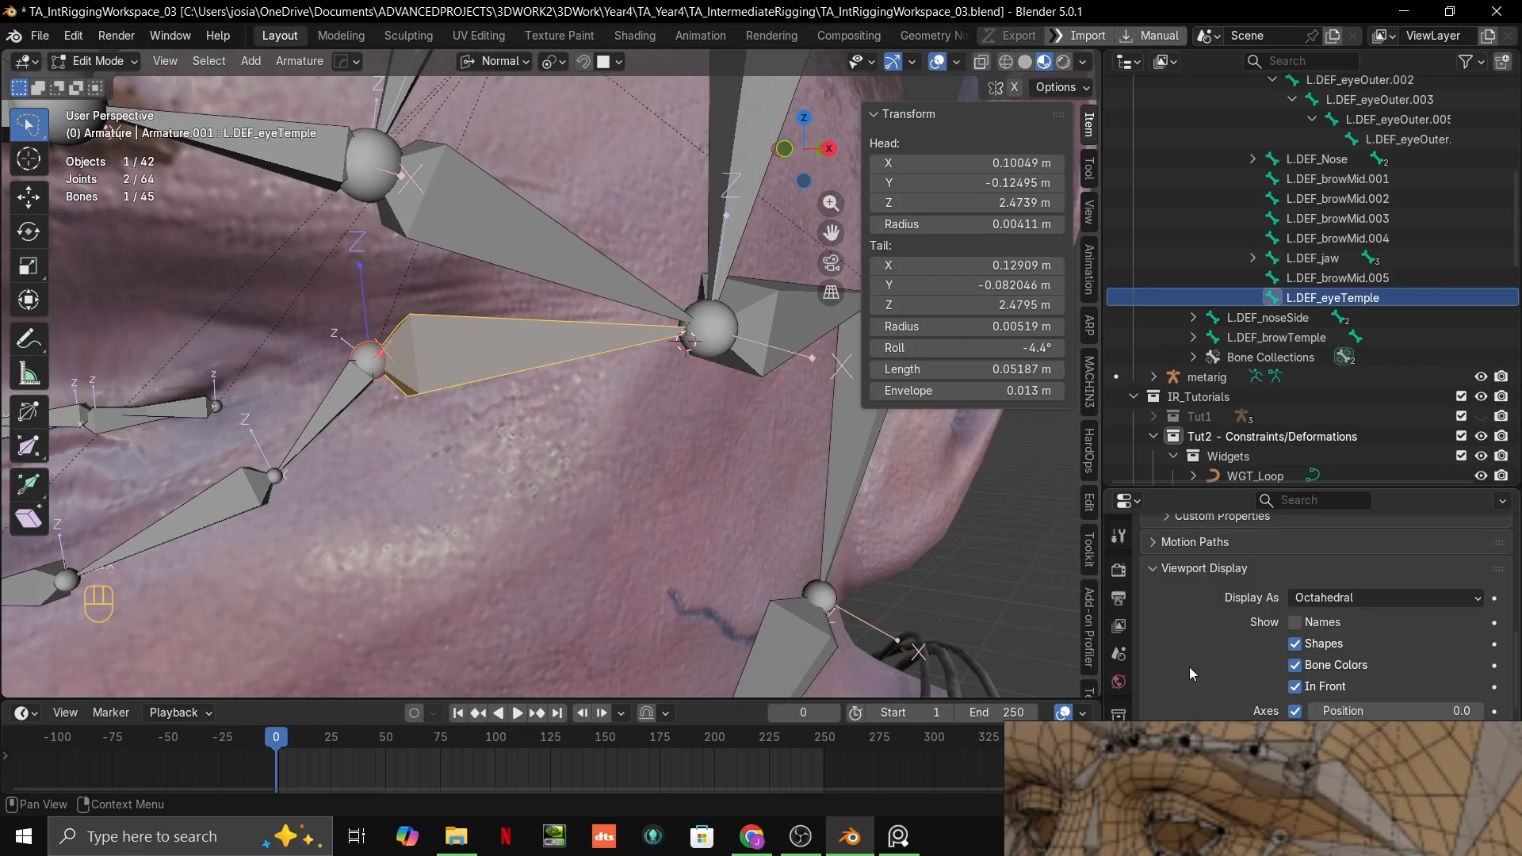
Step: Bring the floating rig reference fully into view and place the 3D cursor on the middle of the cheek below the eye
scroll(724, 548, "down", 2)
right_click_drag(1255, 822, 1182, 461)
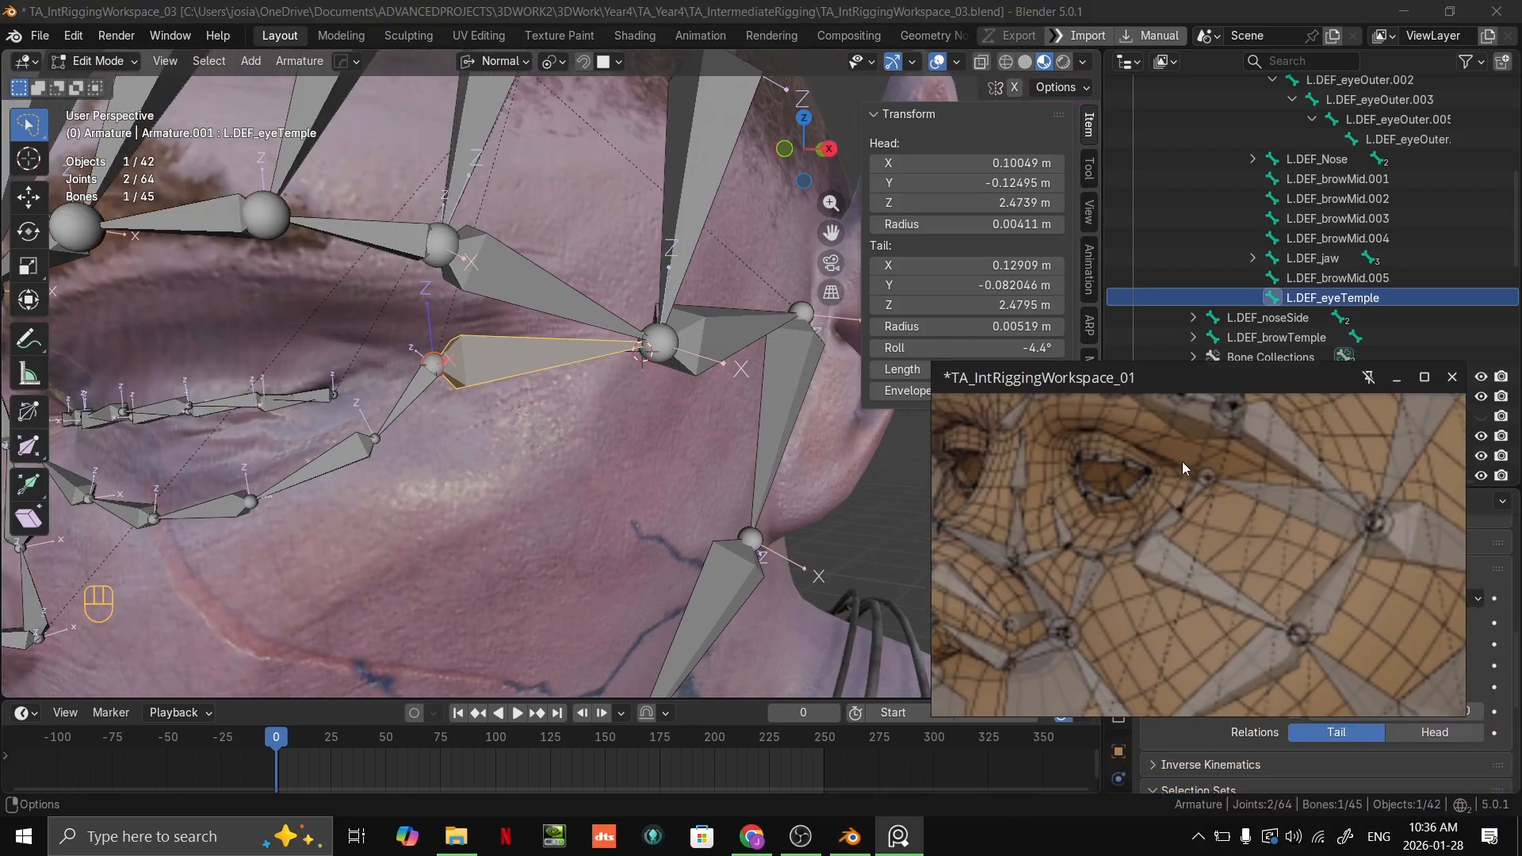
scroll(634, 357, "down", 3)
left_click(637, 353)
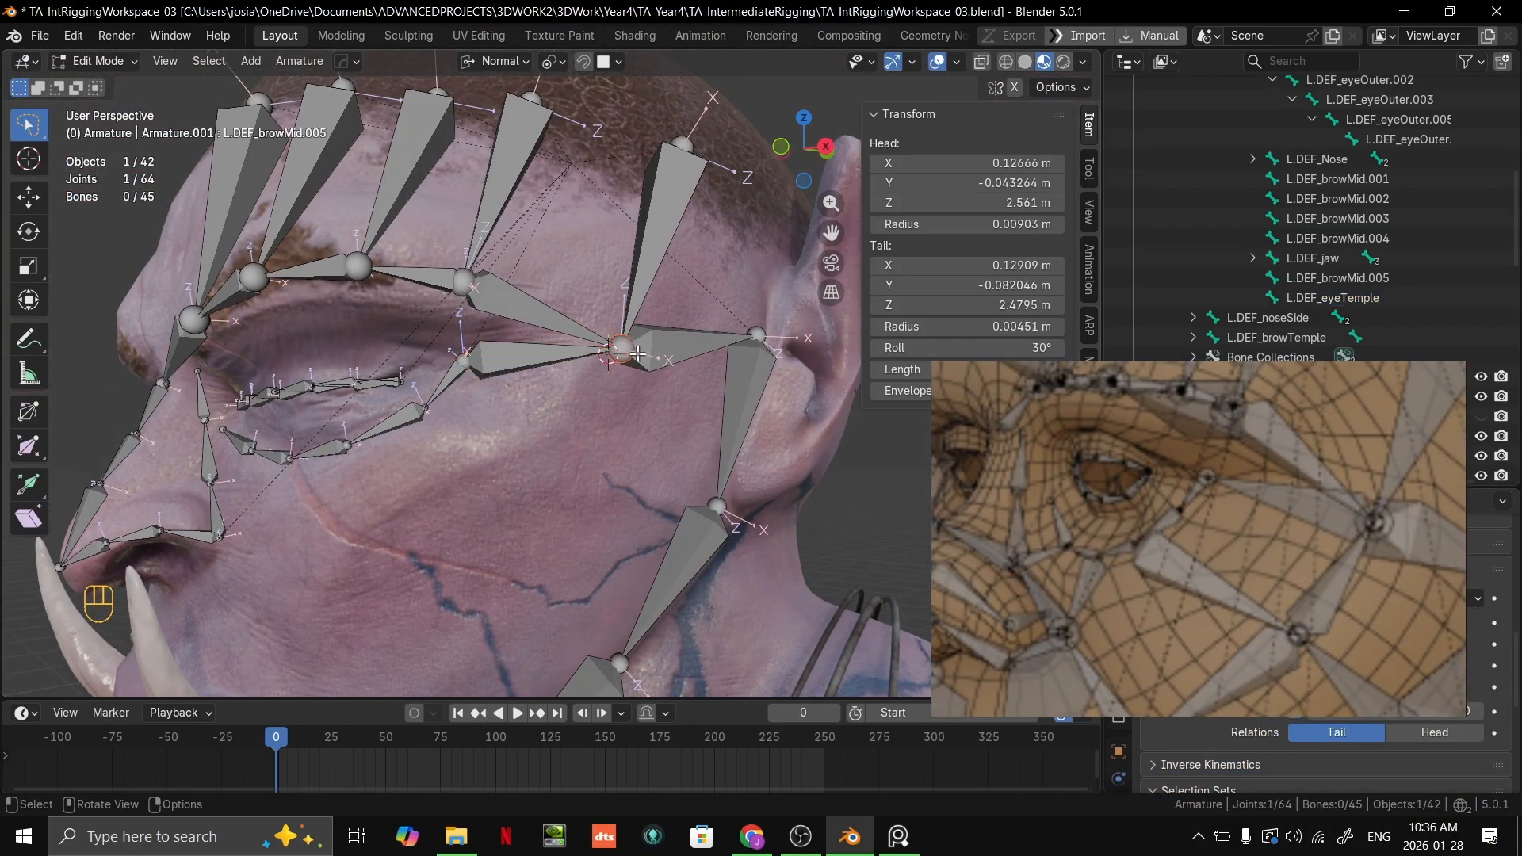
scroll(1479, 290, "down", 2)
middle_click_drag(715, 415, 721, 367, "shift")
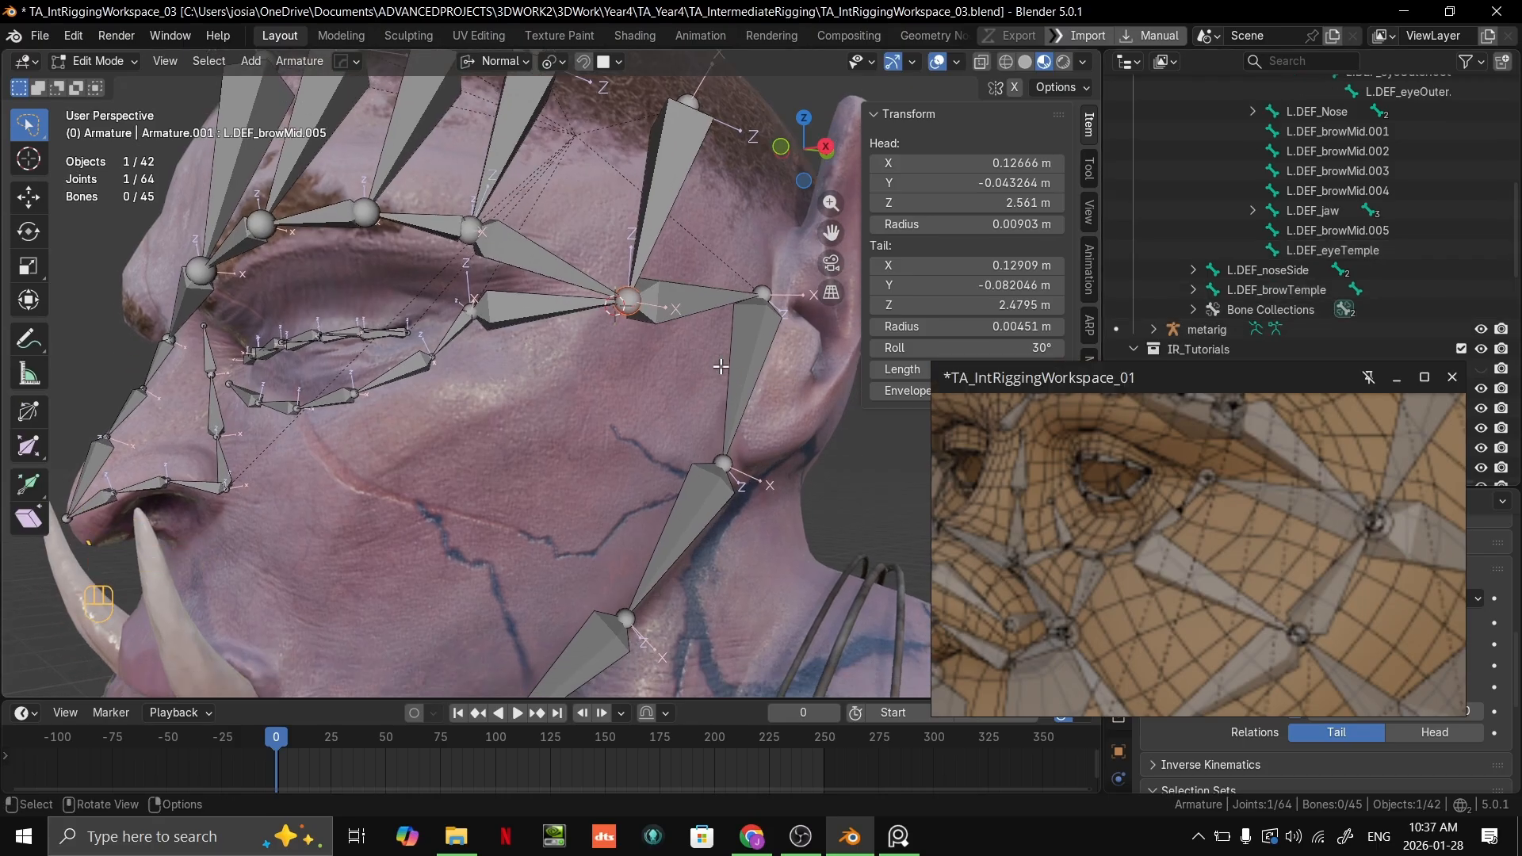
right_click(520, 473, "shift")
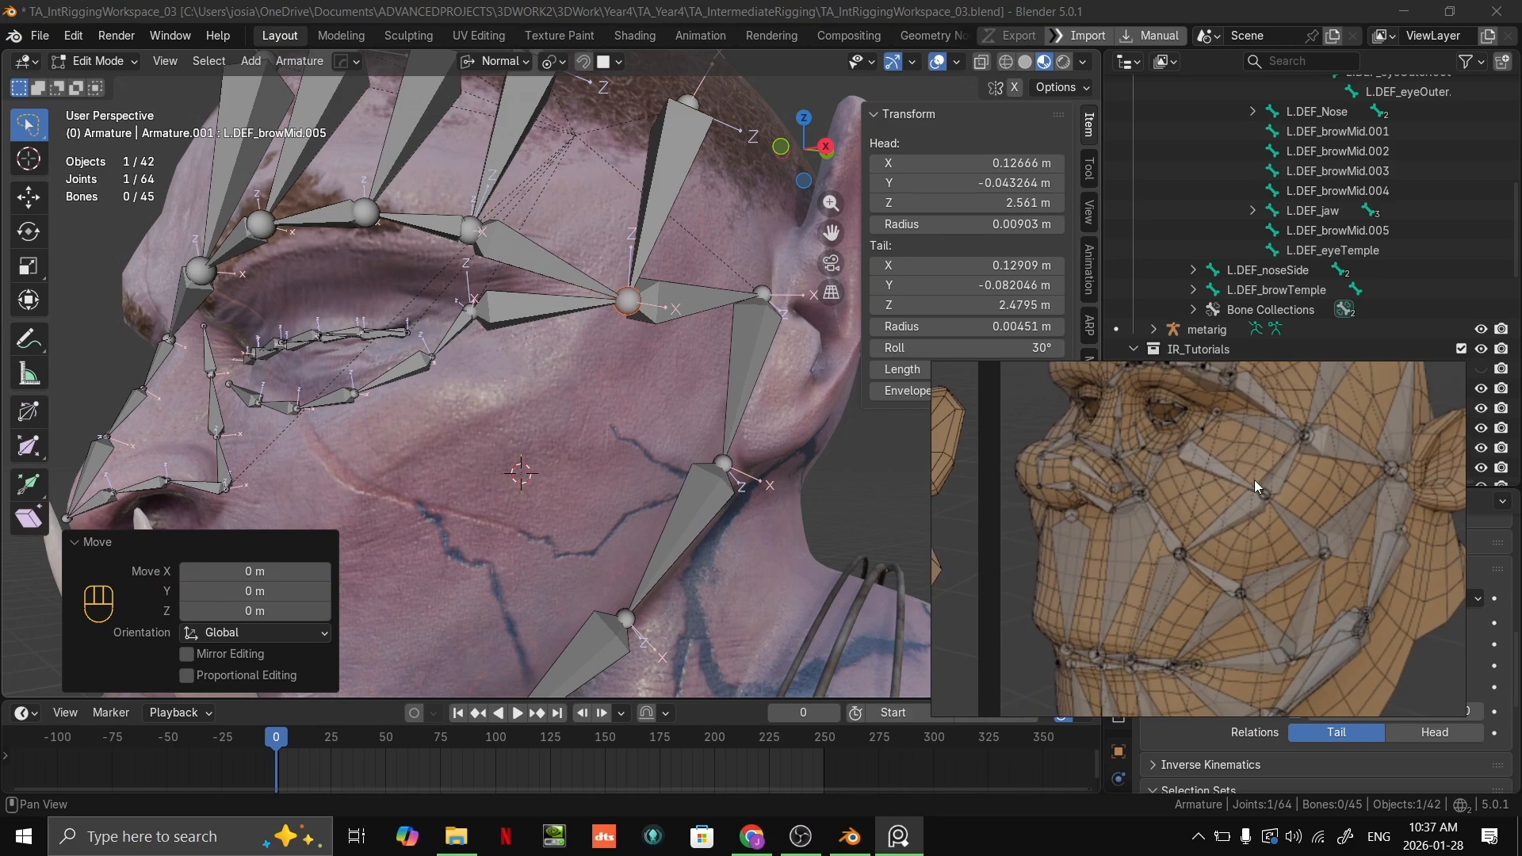
Step: Reposition the 3D cursor slightly higher on the cheek surface, below the outer corner of the eye
scroll(739, 386, "up", 1)
middle_click_drag(556, 395, 536, 376, "shift")
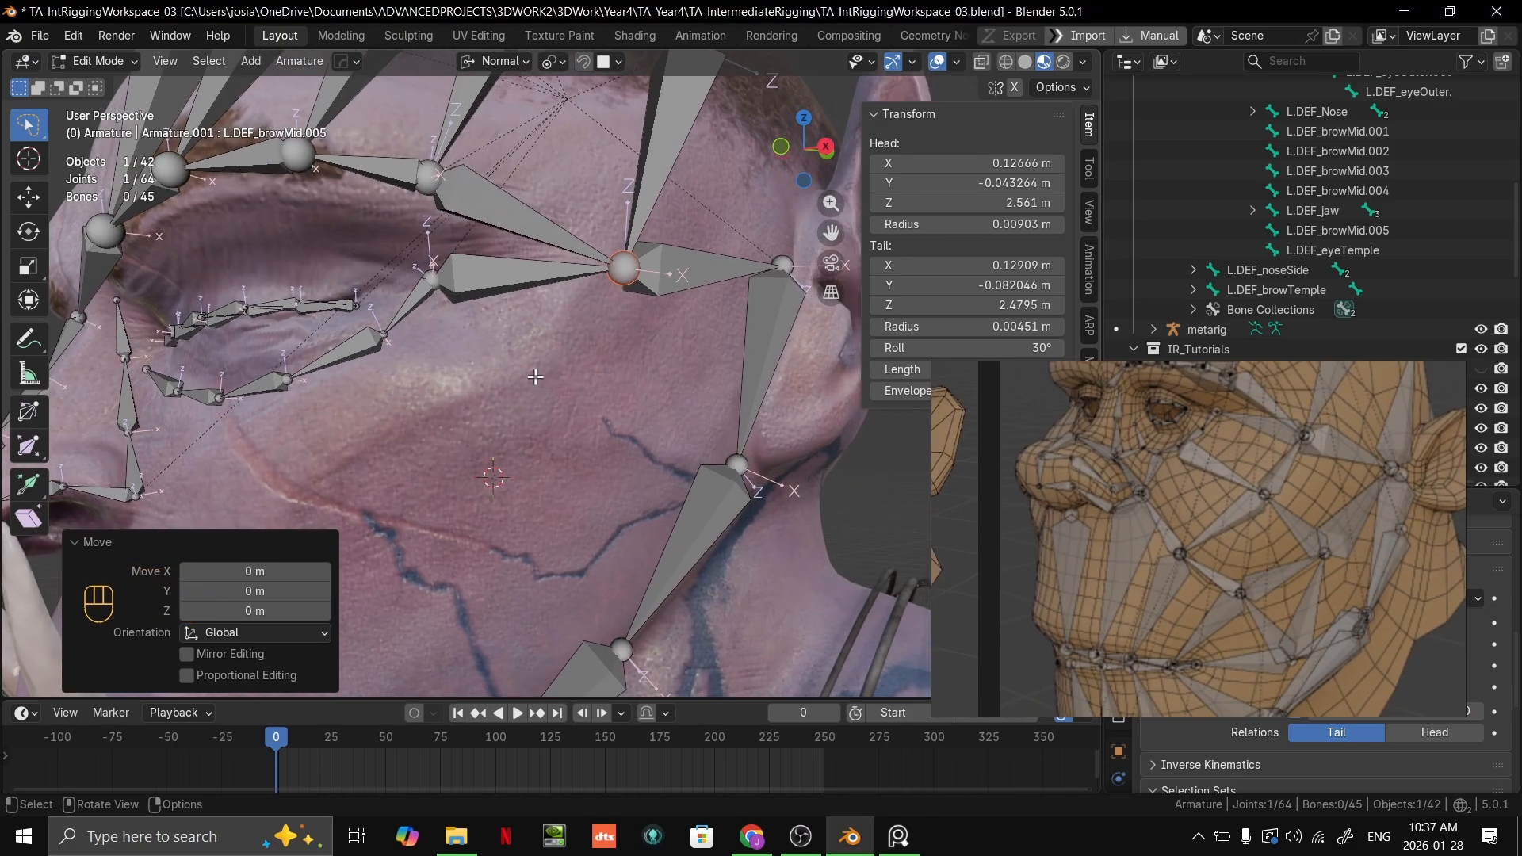
right_click_drag(478, 406, 481, 401, "shift")
middle_click_drag(505, 410, 633, 378, "shift")
scroll(646, 444, "up", 1)
right_click_drag(642, 379, 645, 369, "shift")
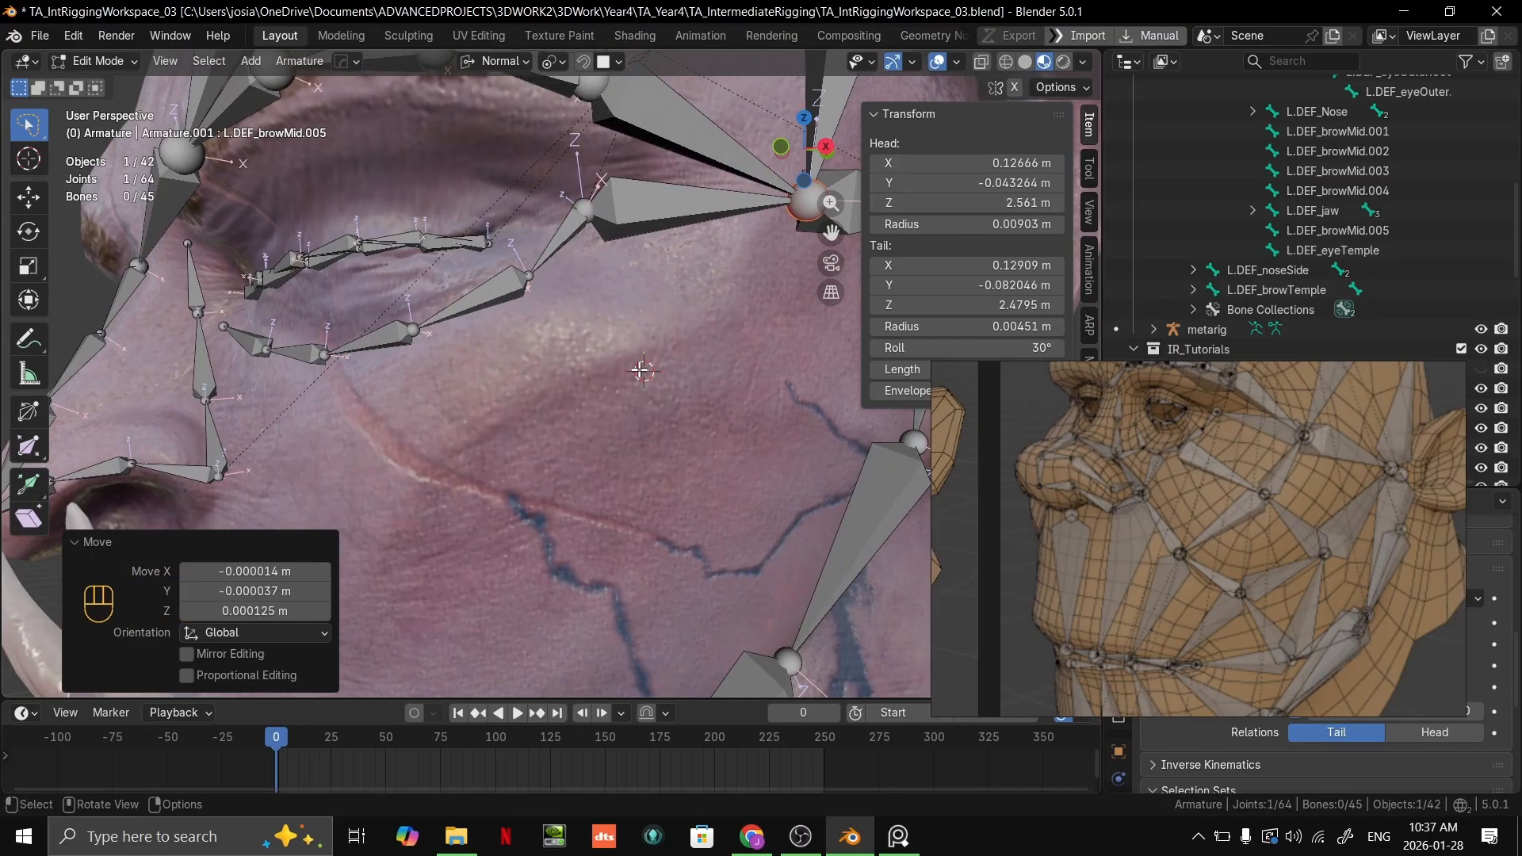
middle_click_drag(662, 377, 628, 441)
scroll(627, 440, "down", 2)
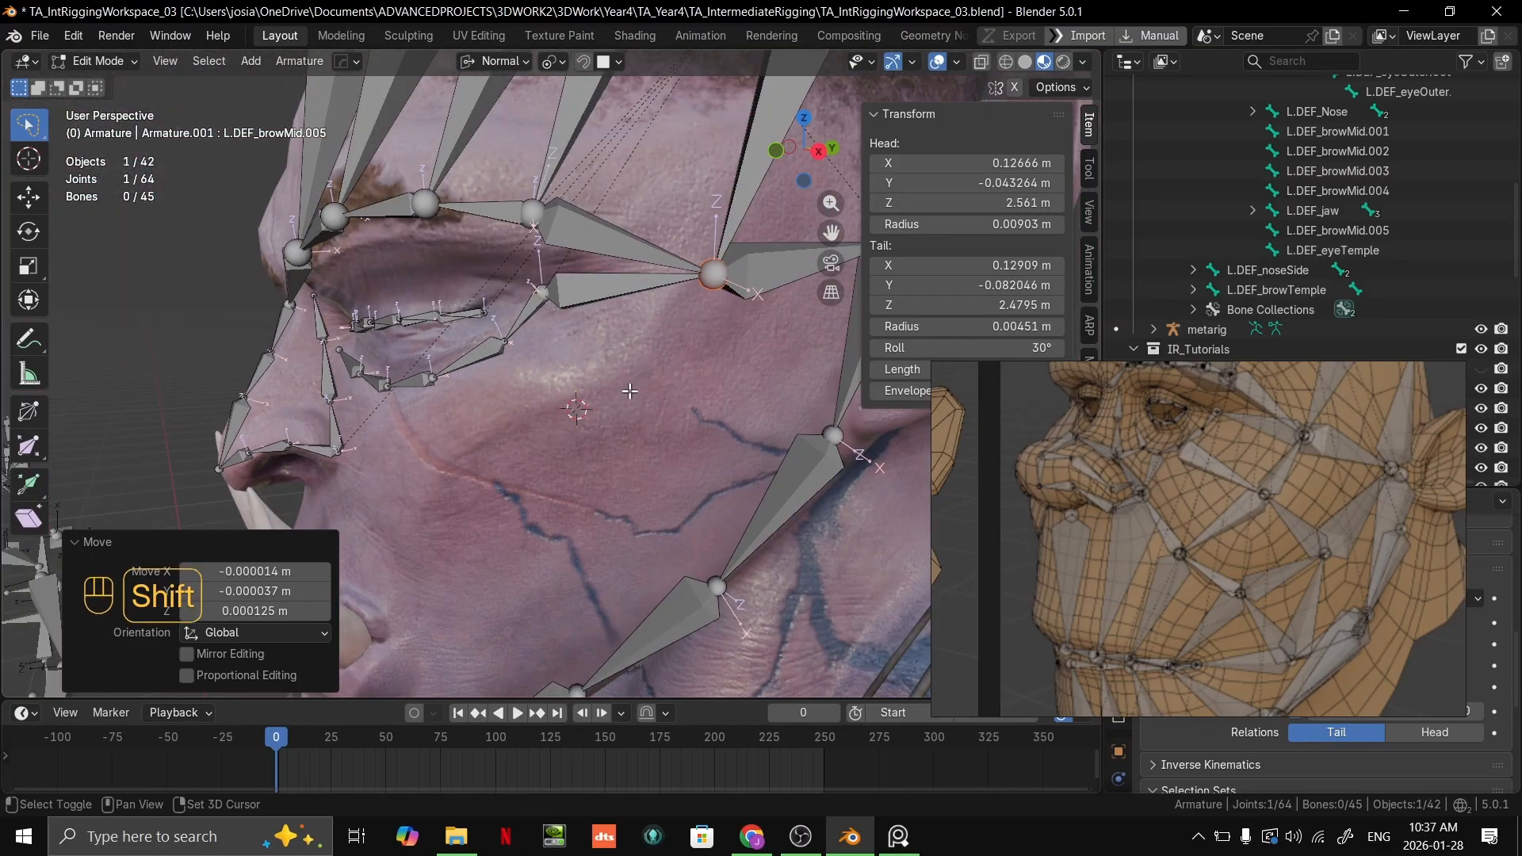
key("shift+s")
key("shift+d")
right_click(709, 418)
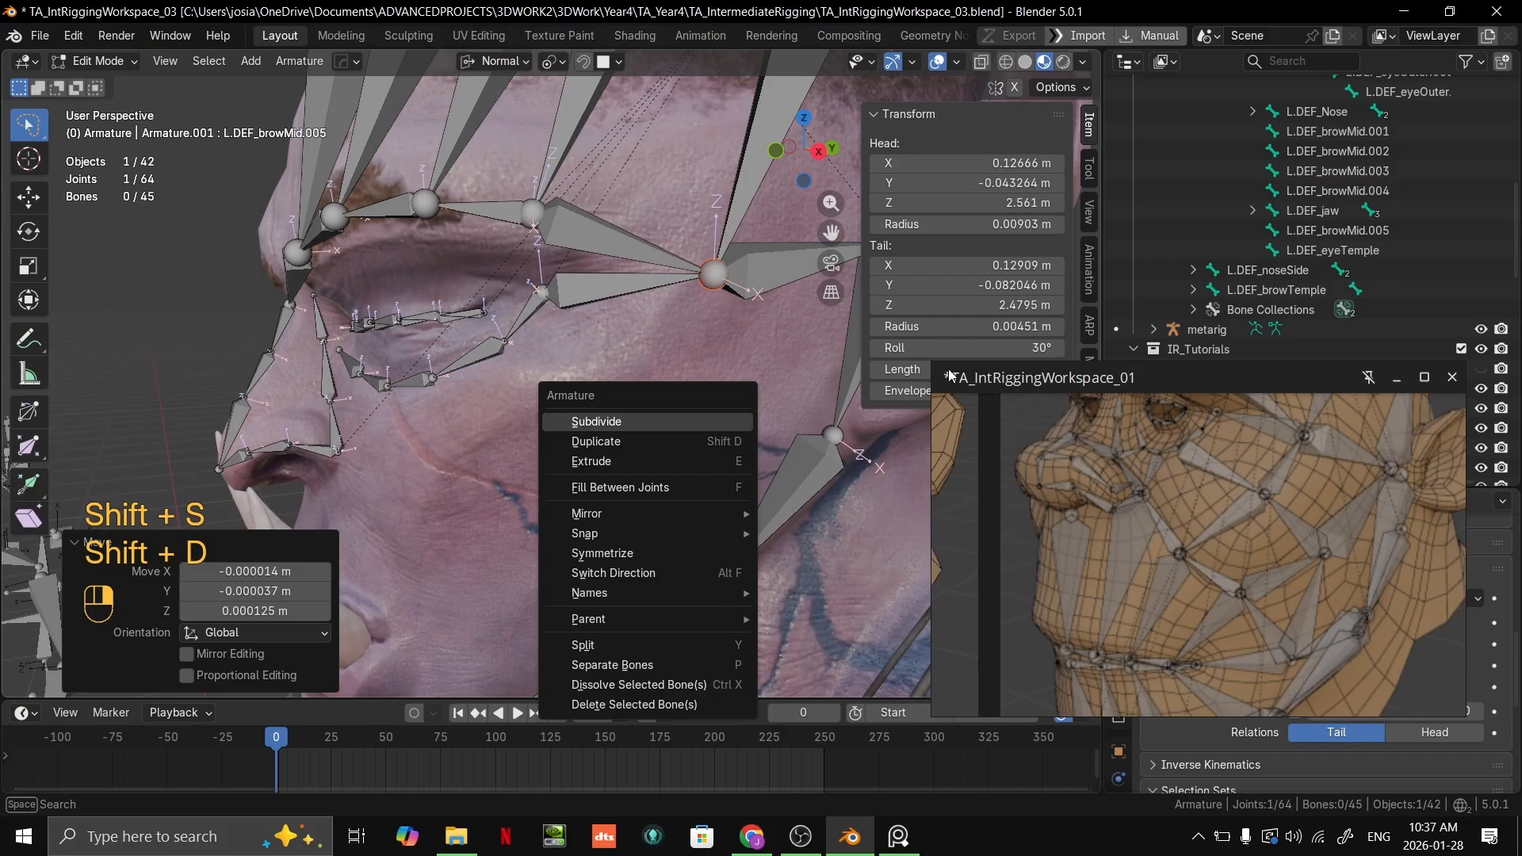
key("ctrl+z")
key("ctrl+z")
key("ctrl+z")
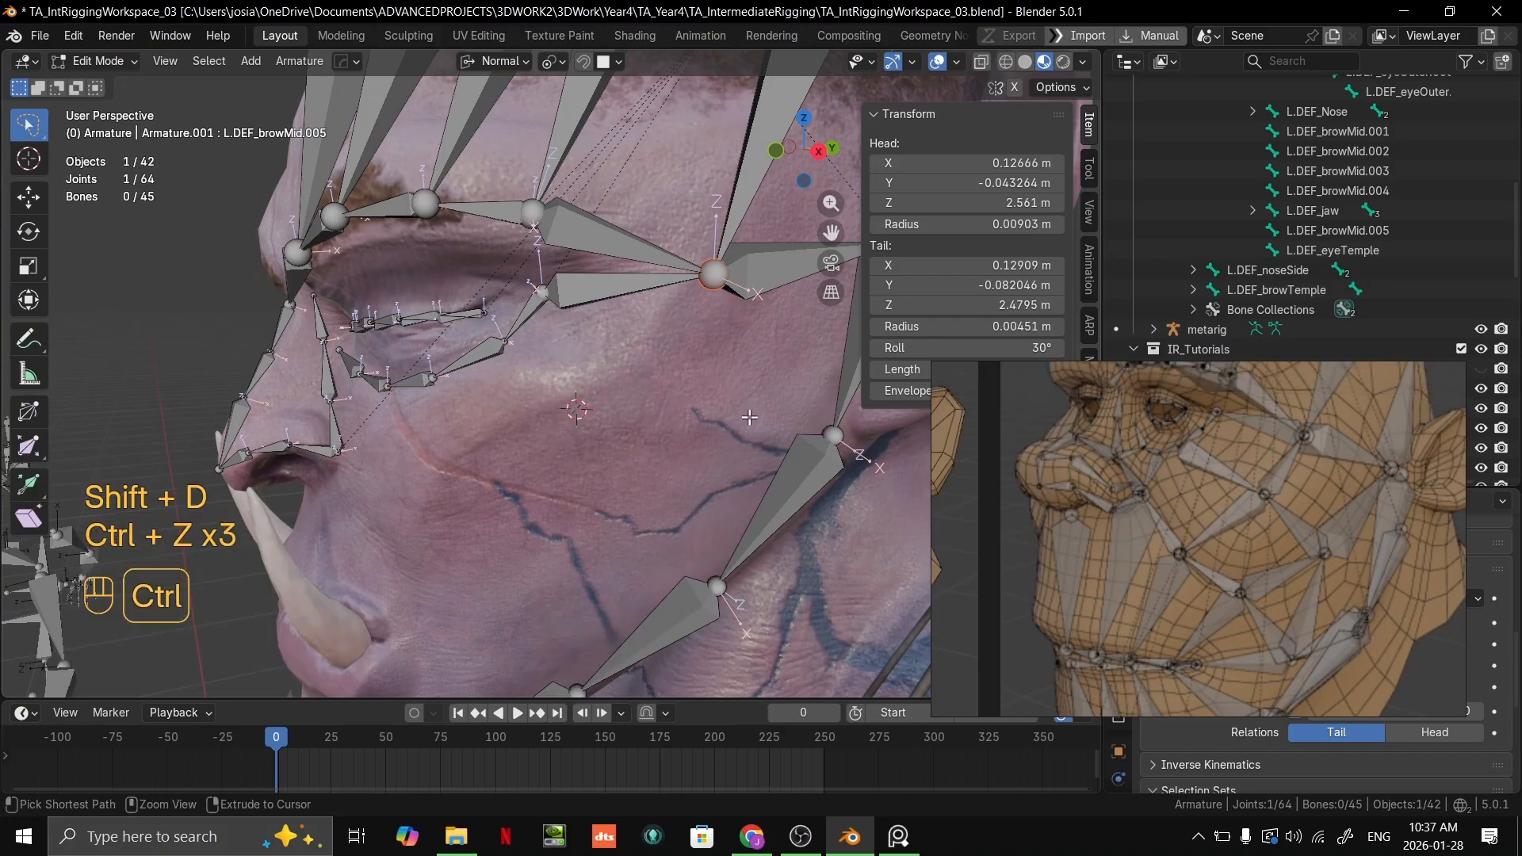
key("ctrl+z")
key("ctrl+shift+z")
Step: Add a new bone at the 3D cursor on the cheek and scale it down to about 0.025 m long
key("shift+a")
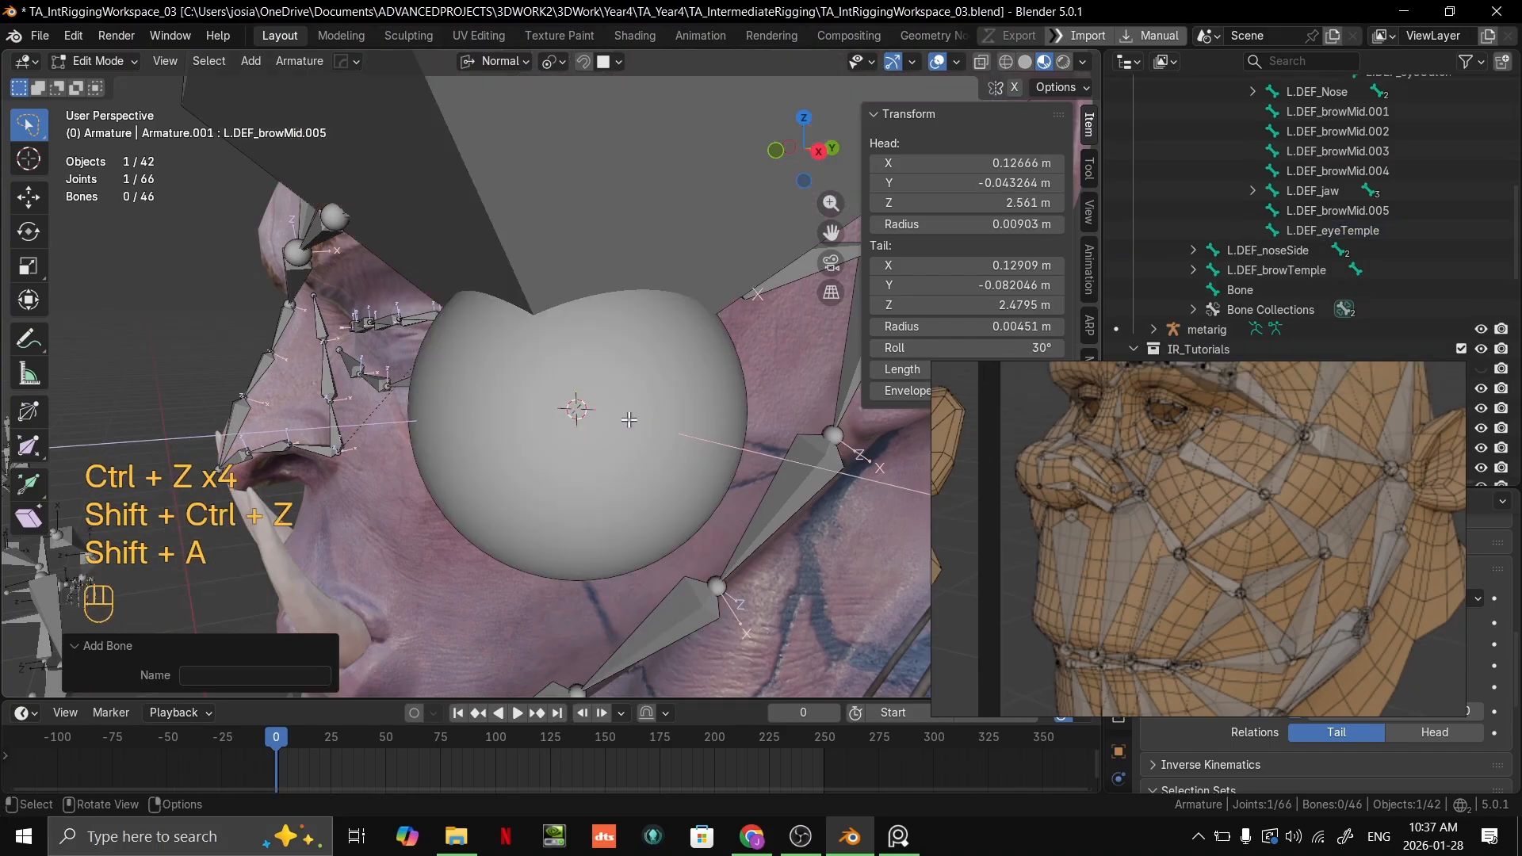
key("s")
right_click(739, 461)
left_click(647, 163)
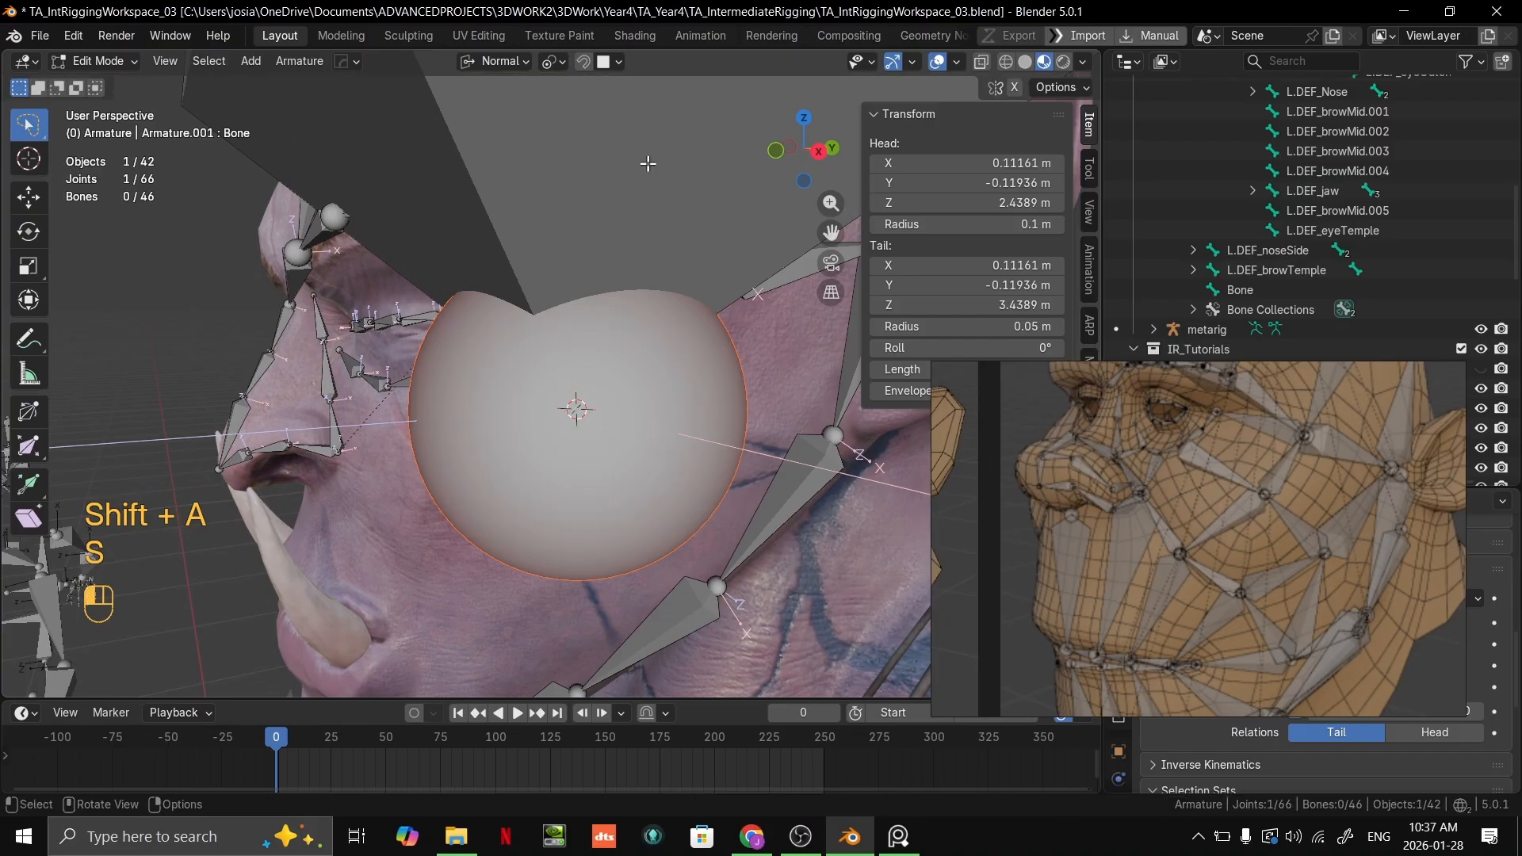
key("s")
left_click(645, 426)
key("s")
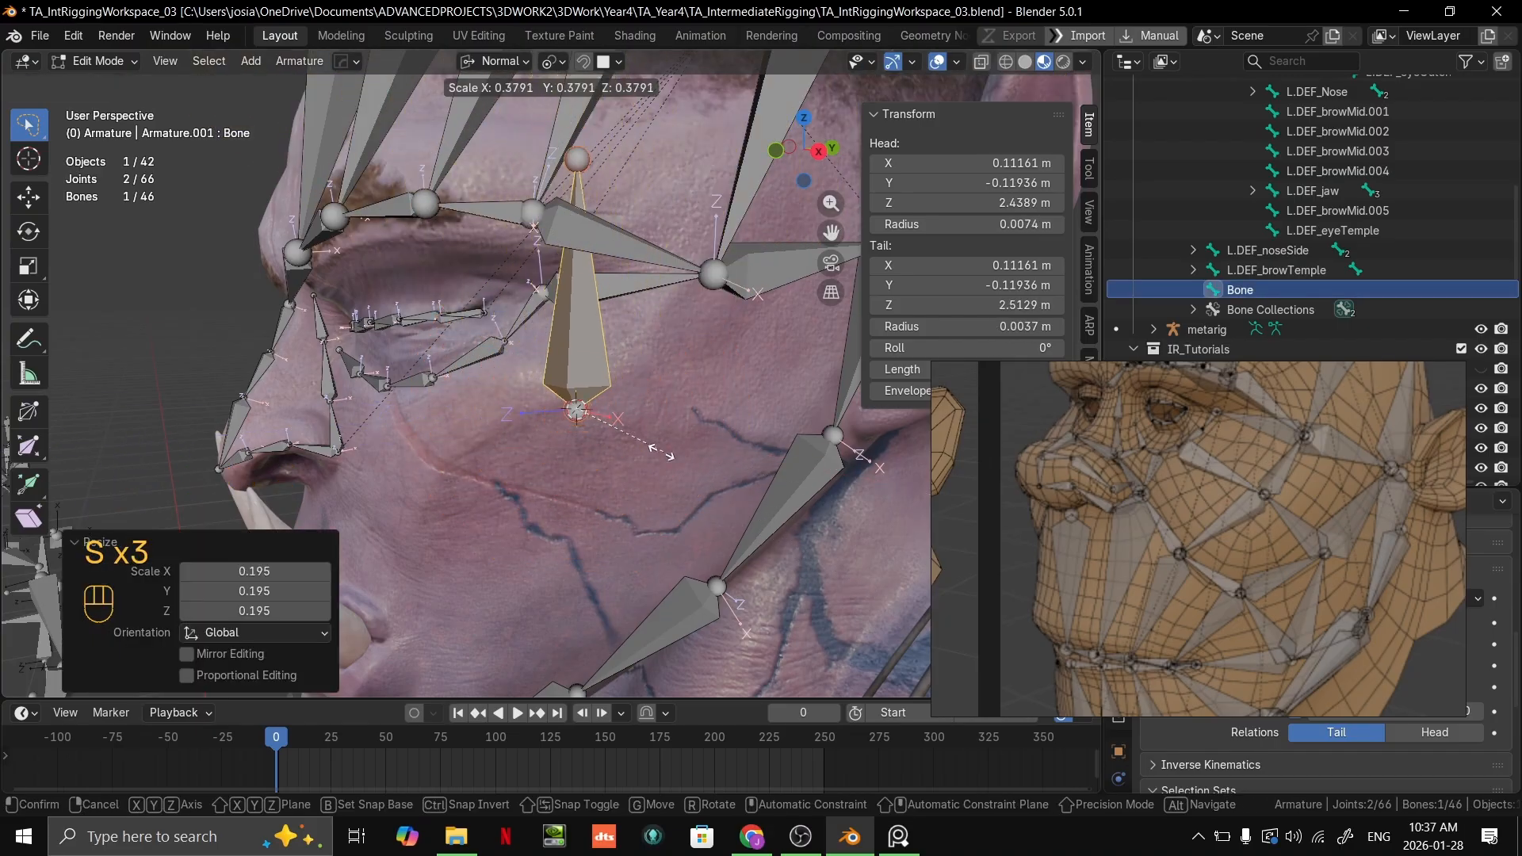
left_click(638, 446)
key("s")
left_click(664, 462)
scroll(692, 487, "up", 3)
scroll(692, 486, "up", 1)
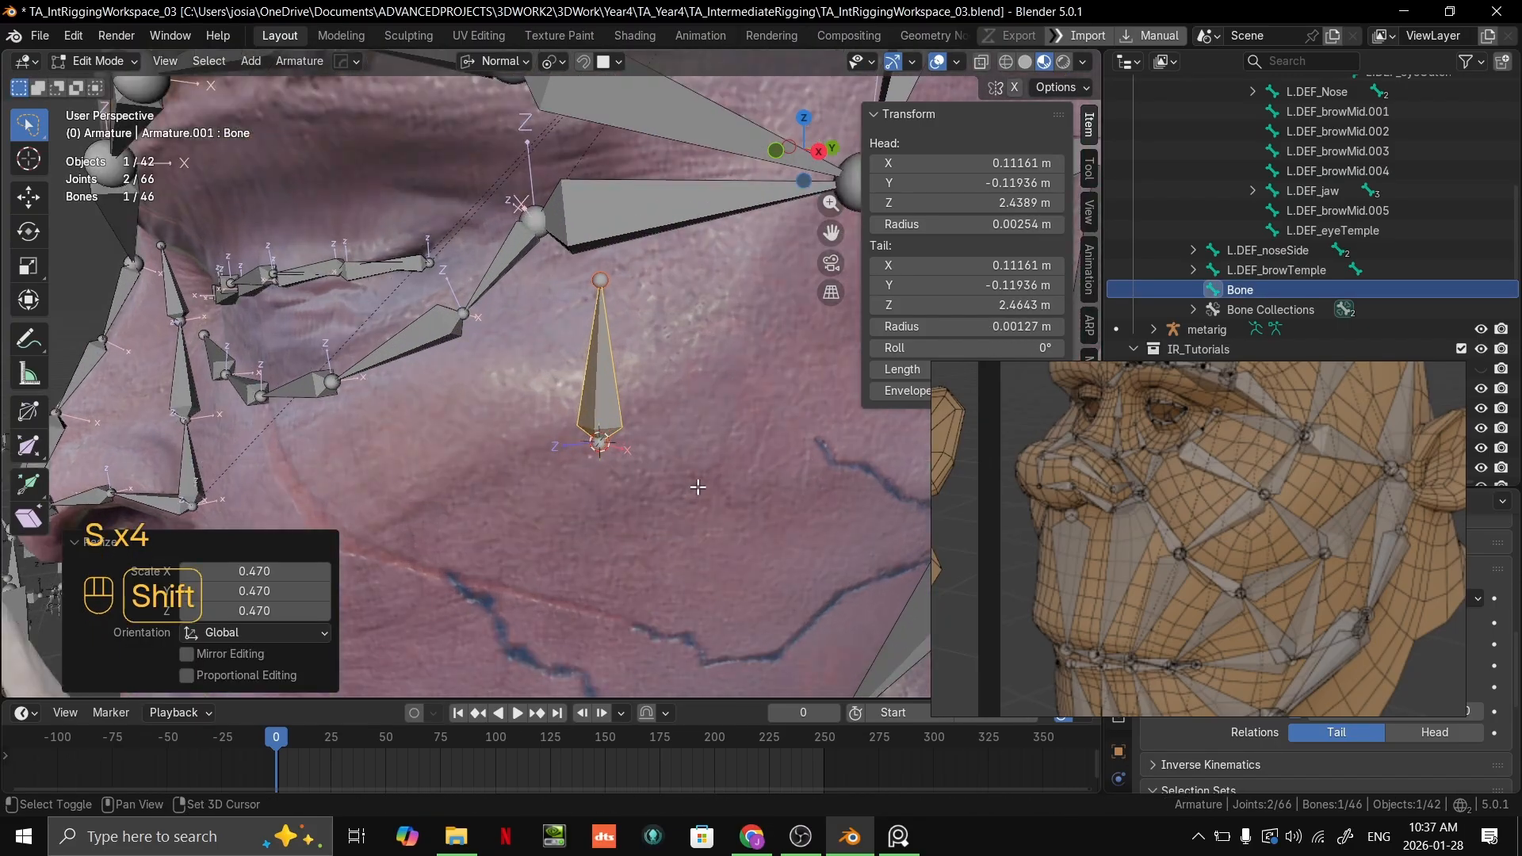
Step: Move the new bone's tail down toward the nose and snap it onto the cheek surface
middle_click_drag(697, 486, 716, 430, "shift")
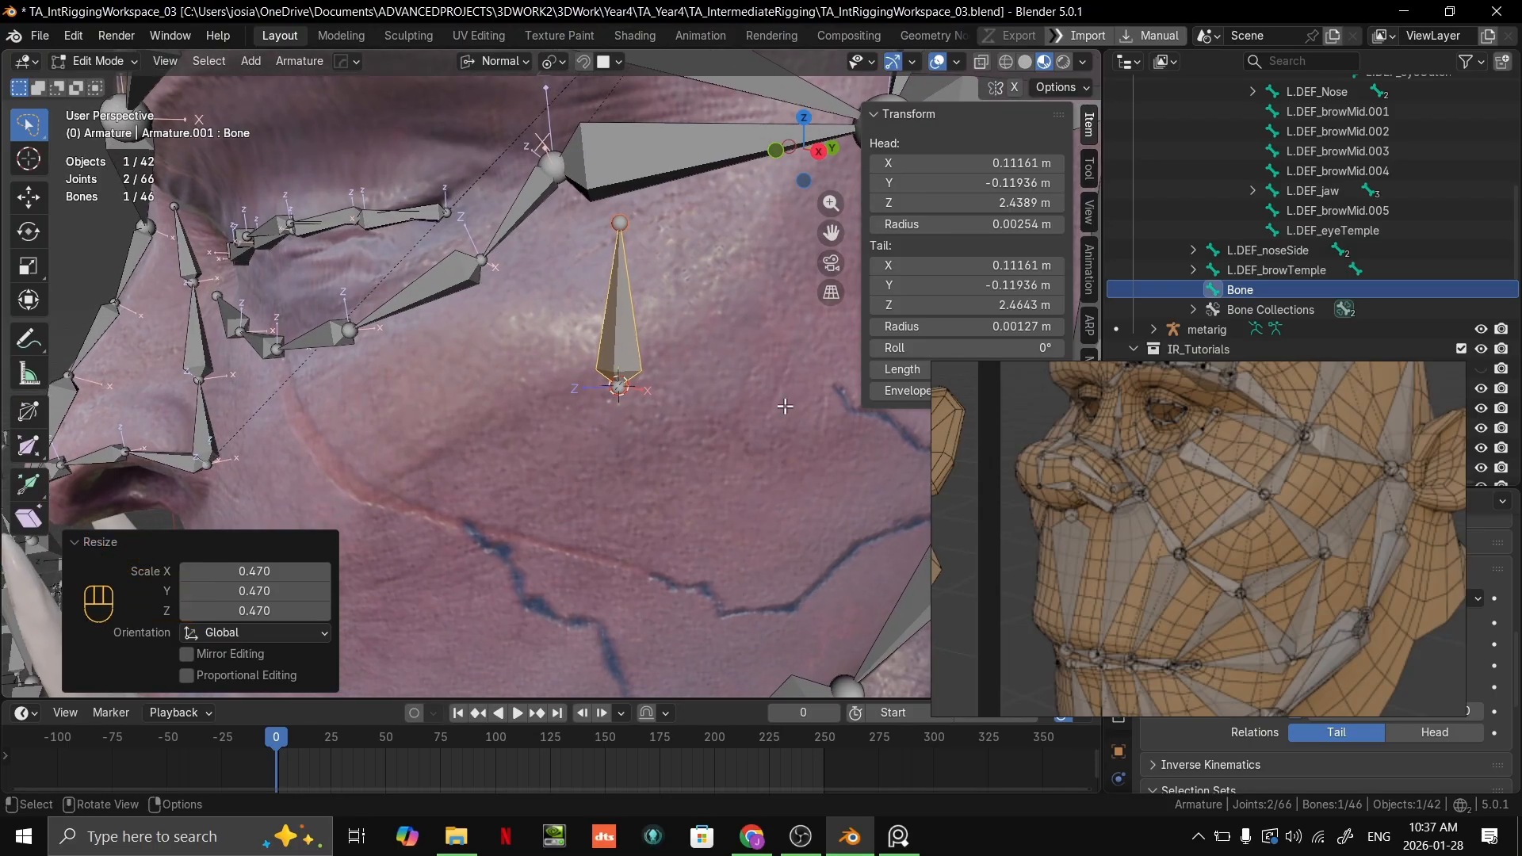
left_click(622, 232)
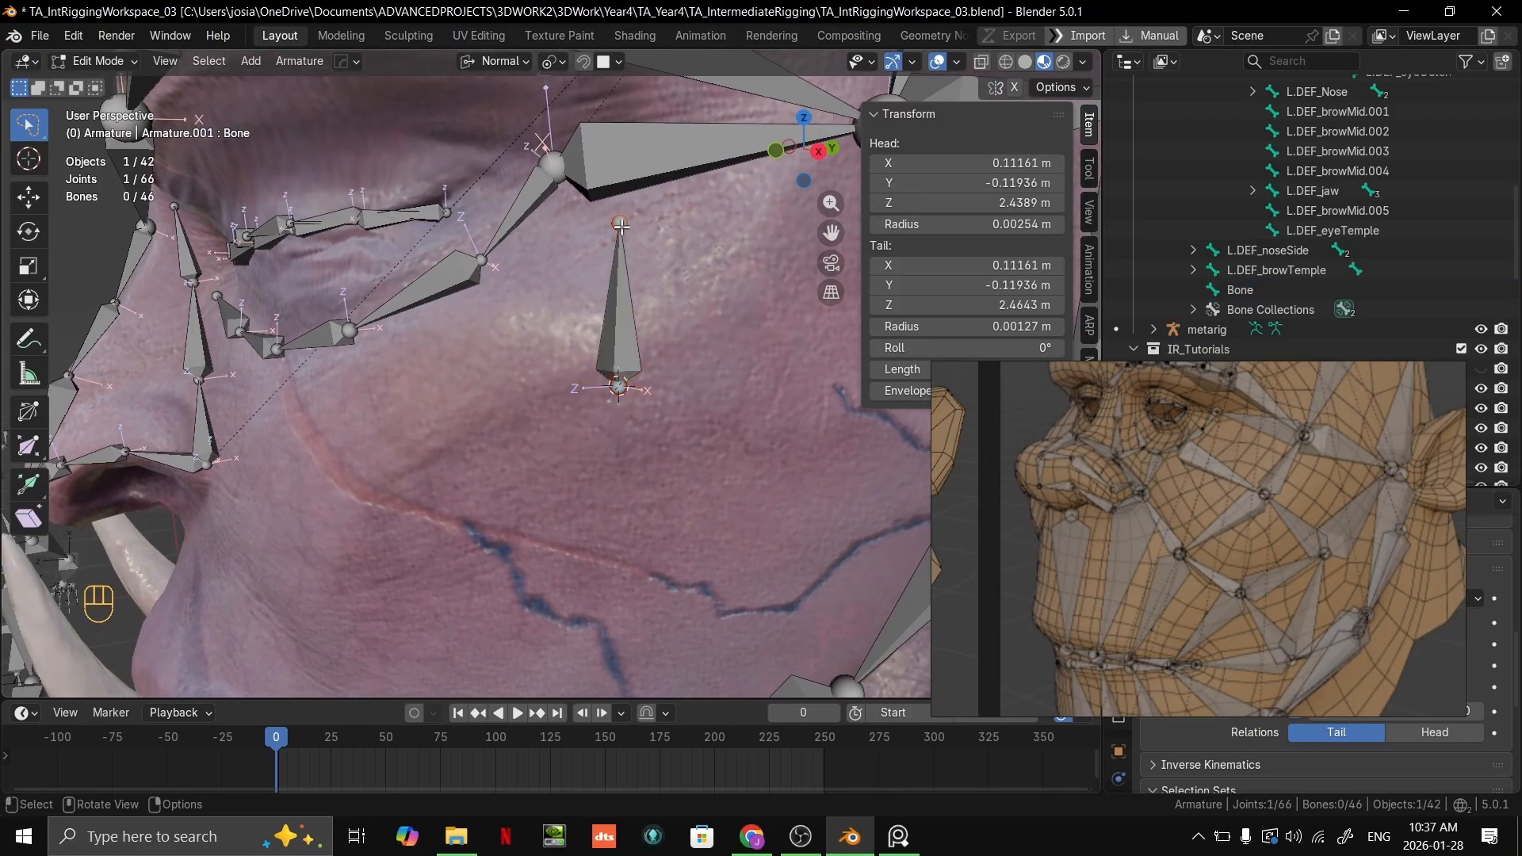
key("g")
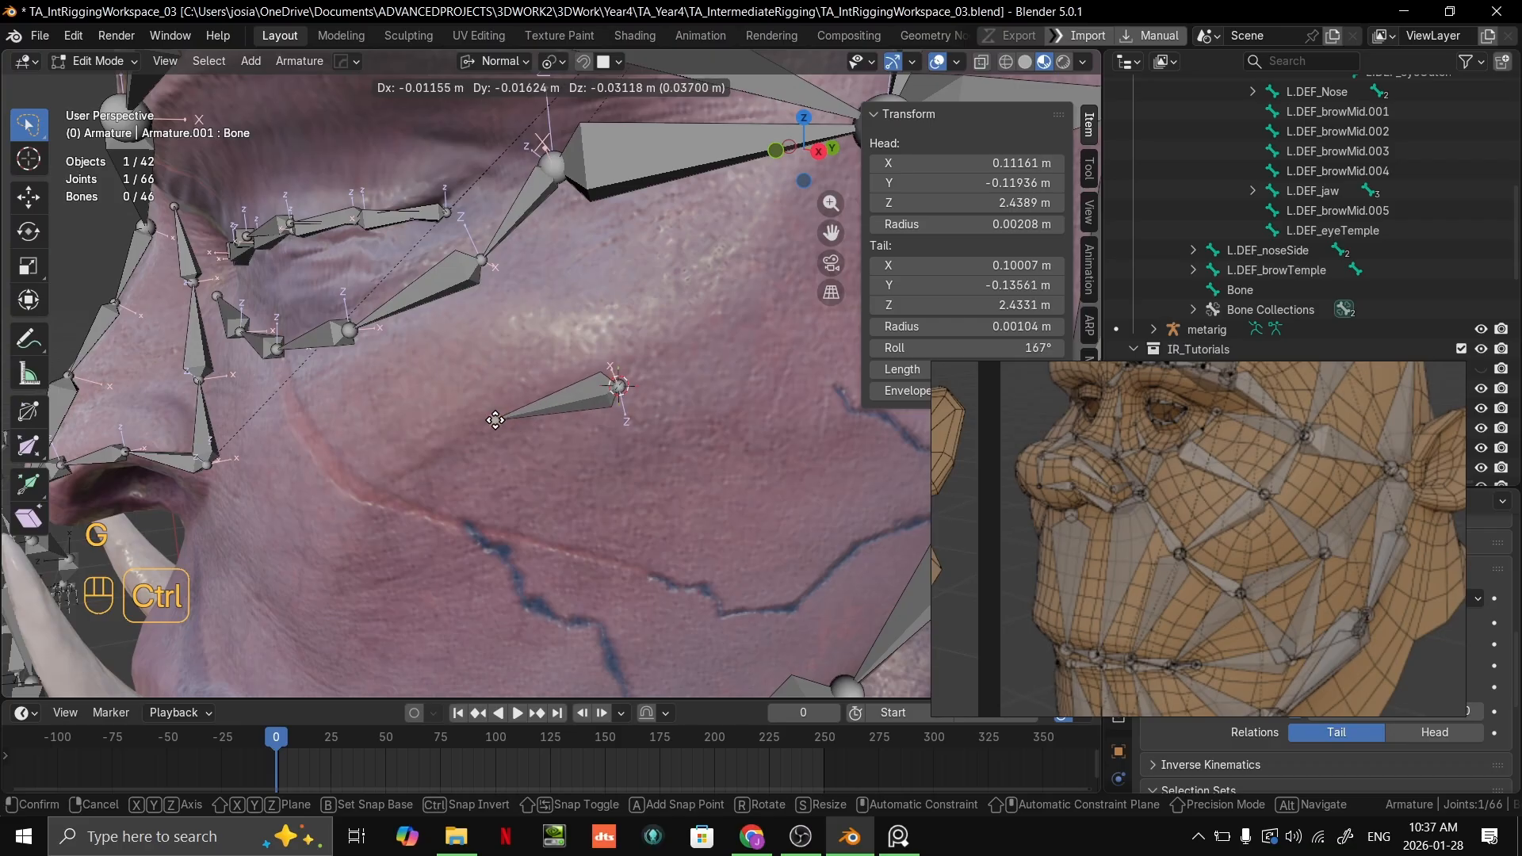
left_click(492, 435, "ctrl")
scroll(523, 426, "down", 4)
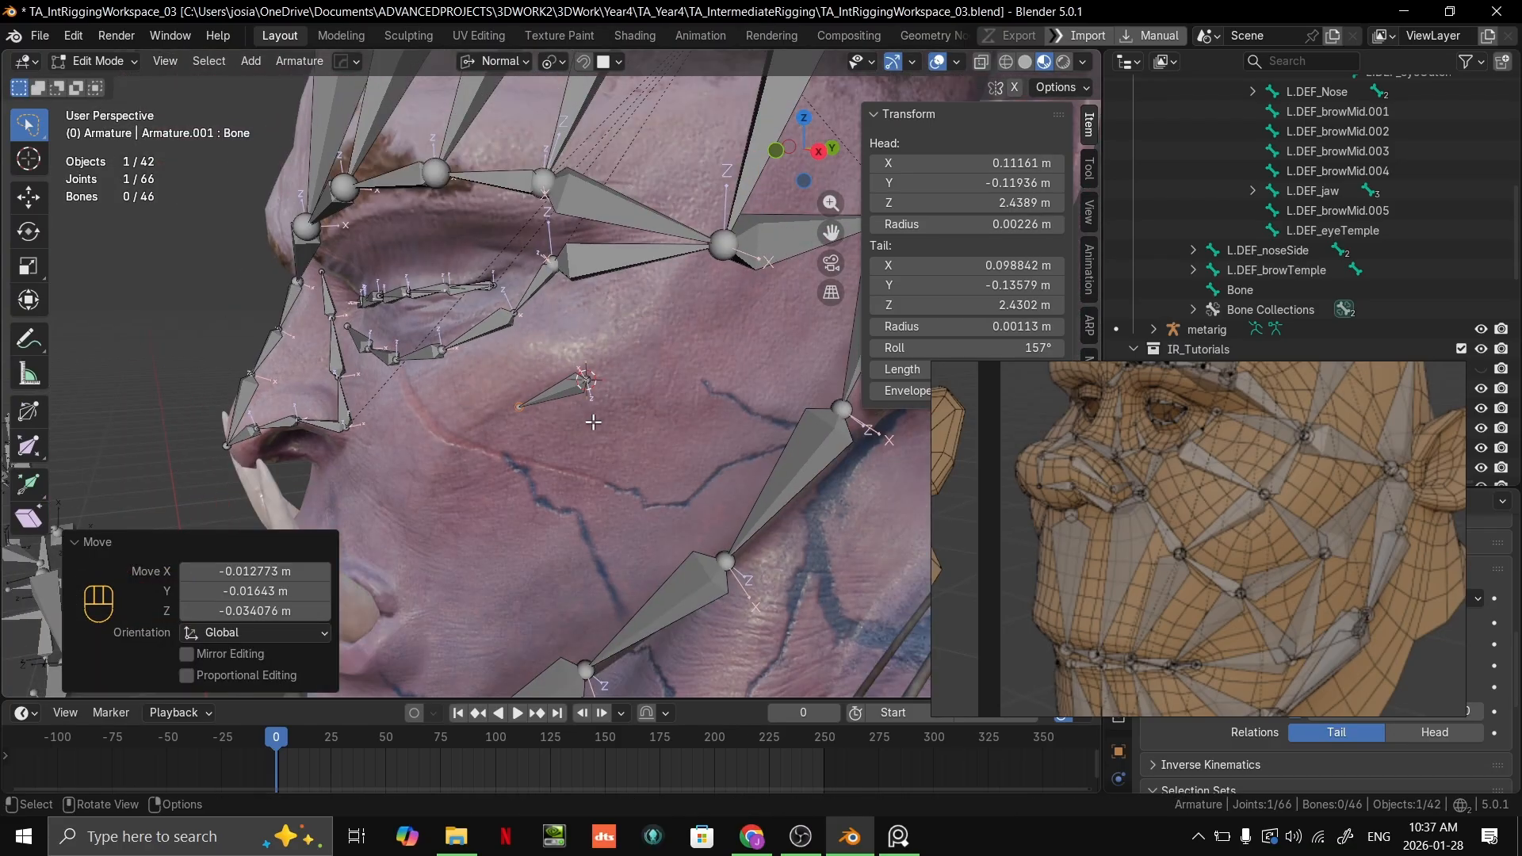
scroll(578, 413, "up", 2)
middle_click_drag(586, 409, 676, 398, "shift")
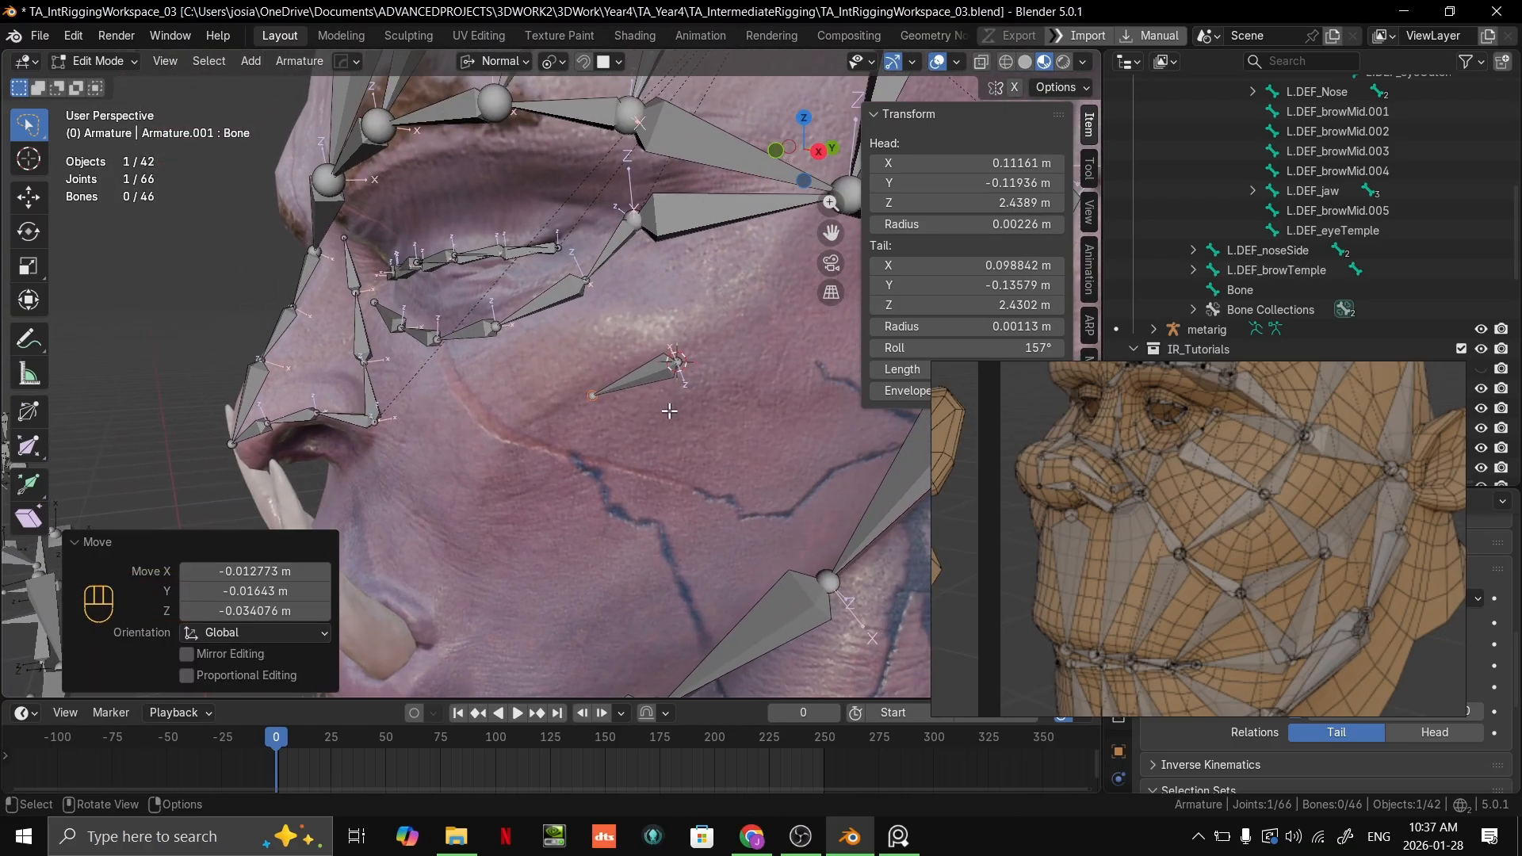
scroll(677, 399, "down", 1)
Step: Move the whole cheek bone down toward the mouth, then snap its head back up onto the cheekbone below the outer eye corner
left_click(653, 363)
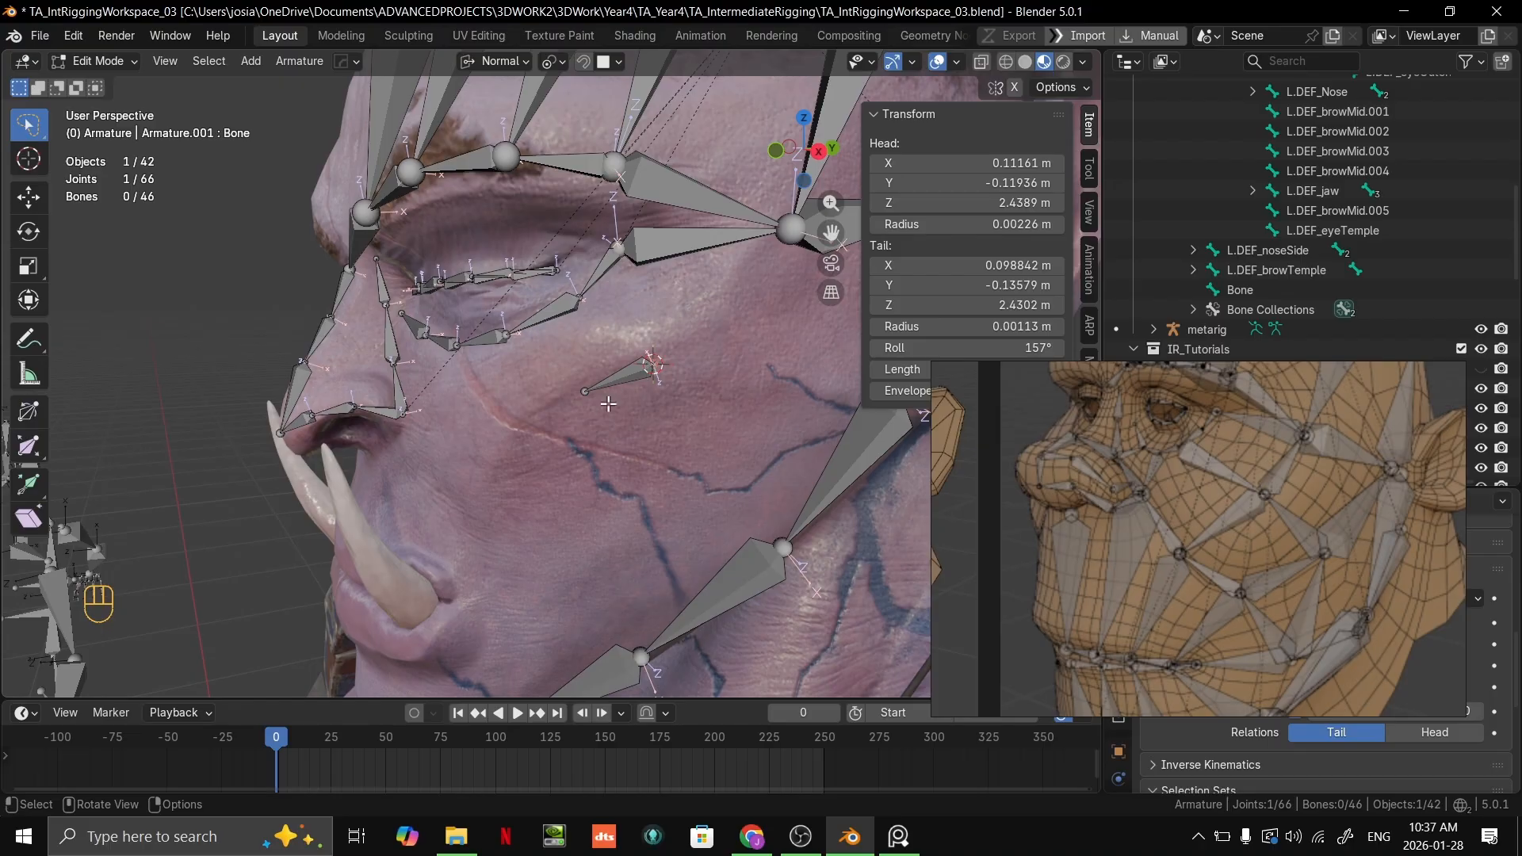
middle_click_drag(572, 424, 601, 403)
middle_click_drag(601, 403, 642, 360, "shift")
left_click(642, 350)
key("g")
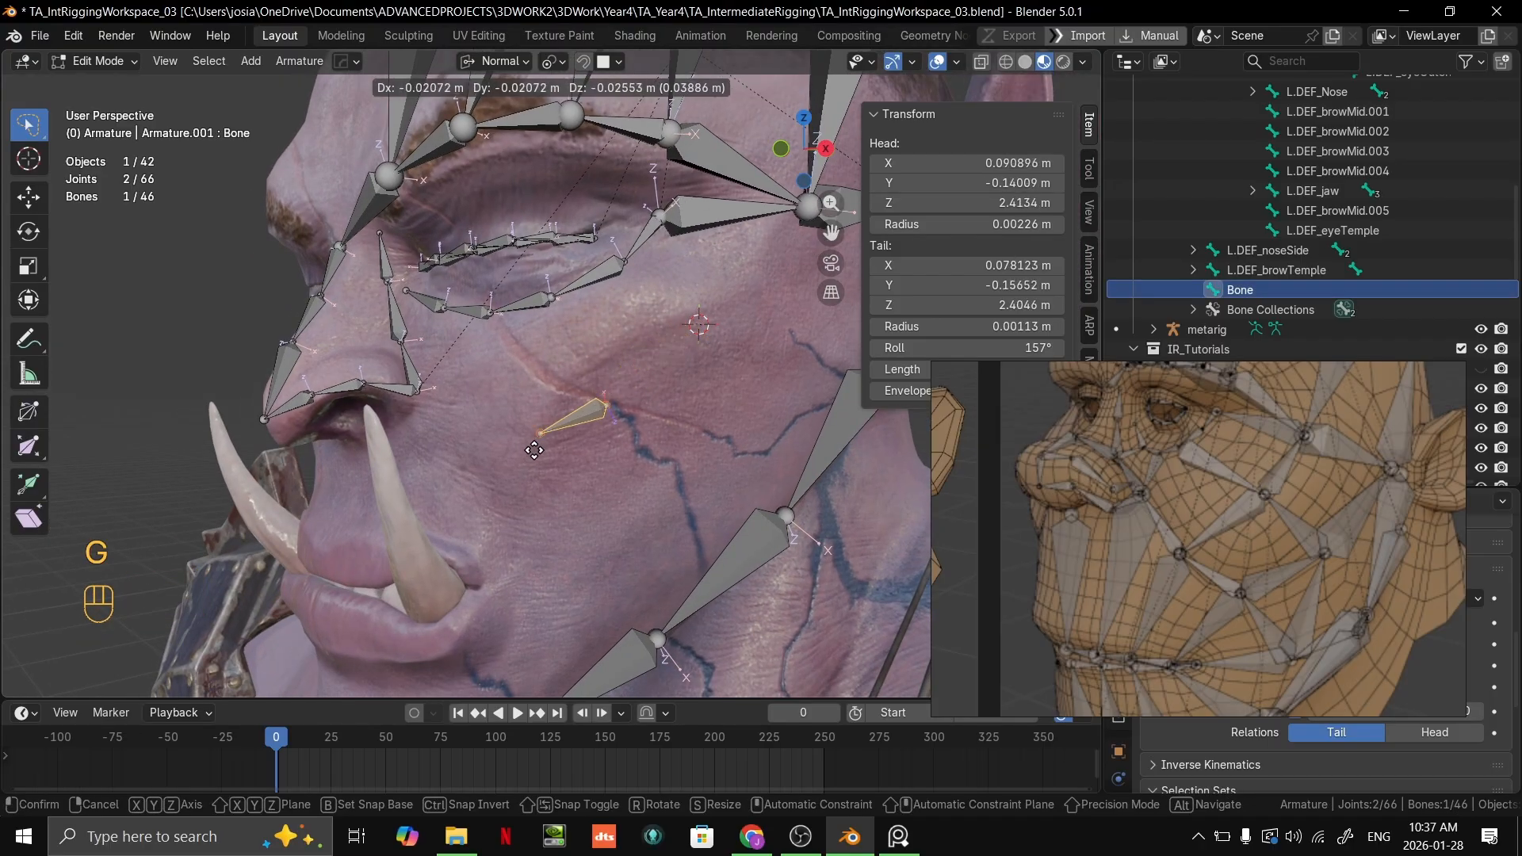
left_click(543, 446)
left_click(616, 401)
key("g")
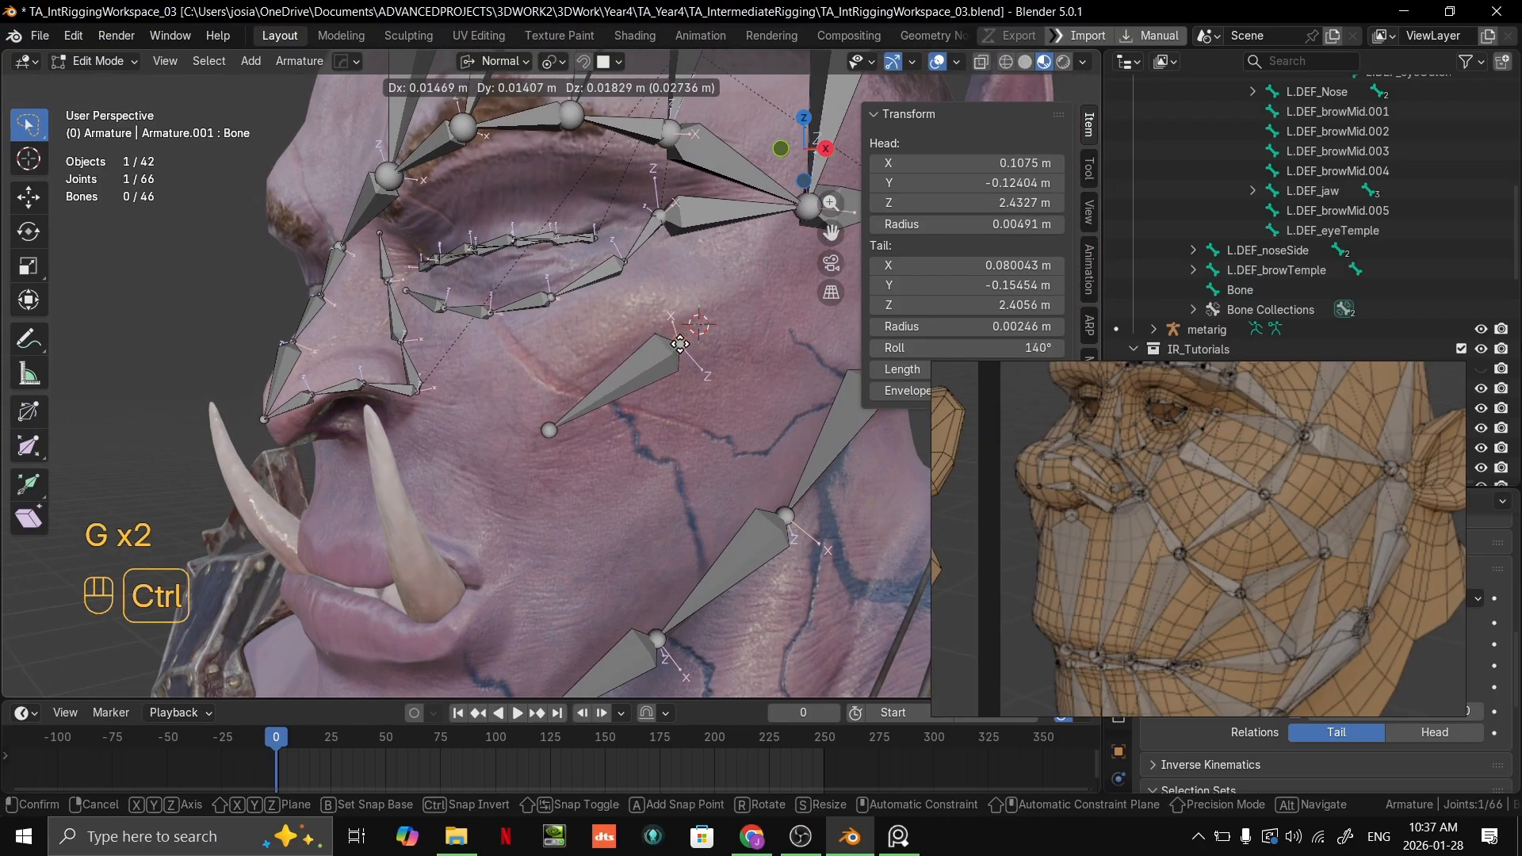
left_click(680, 344)
Step: Extend the cheek bone's tail down toward the mouth corner, snapping it to the skin at about X 0.0635, Y -0.1615, Z 2.3918 m
left_click(549, 430)
key("g")
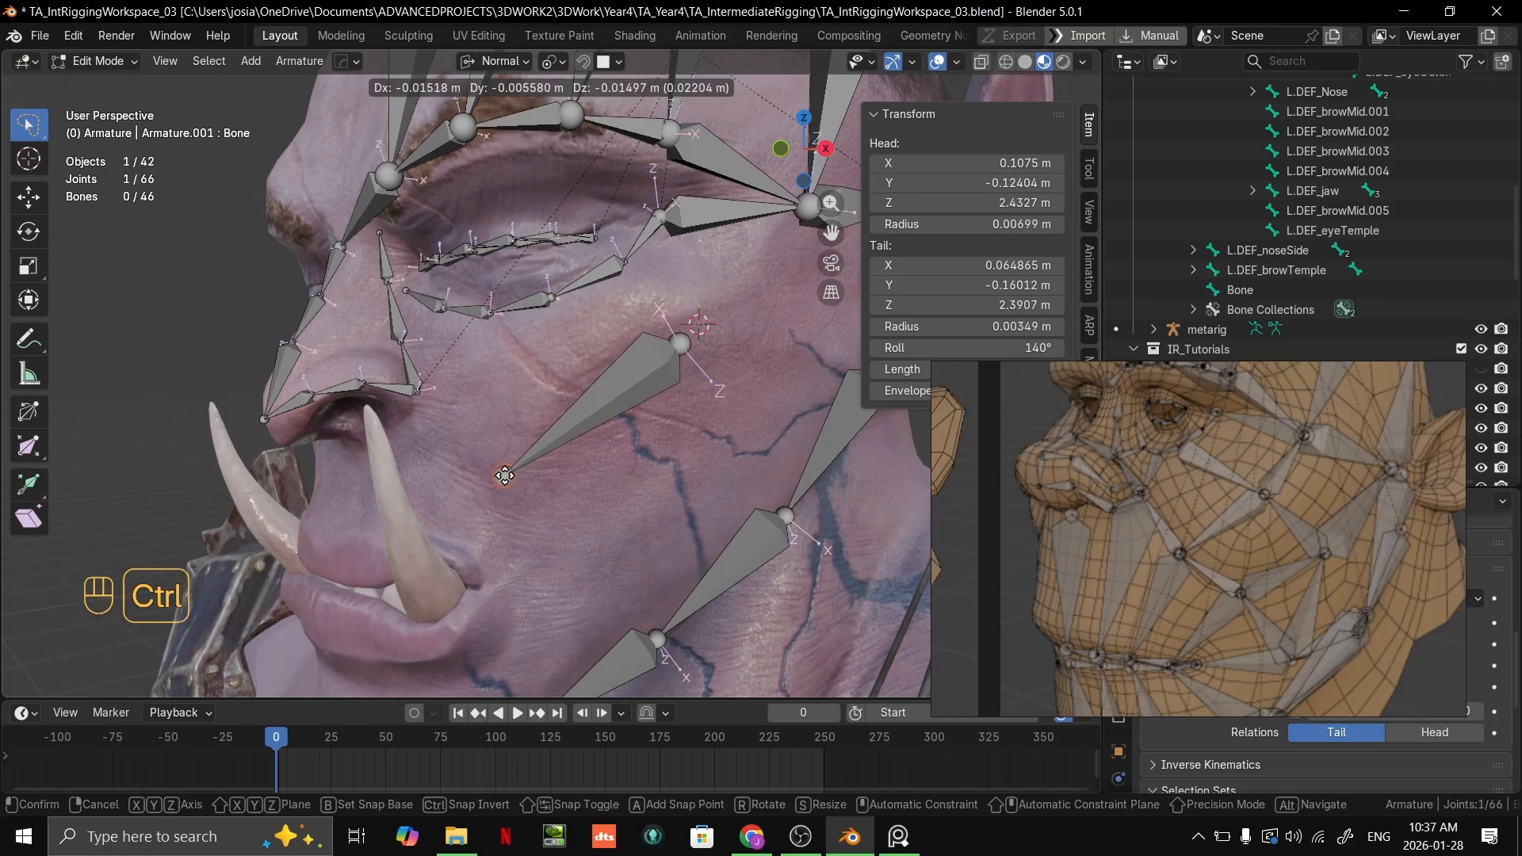
left_click(511, 464)
middle_click_drag(510, 465, 688, 418, "shift")
middle_click_drag(688, 418, 640, 446)
key("g")
left_click(615, 452)
middle_click_drag(567, 460, 584, 412)
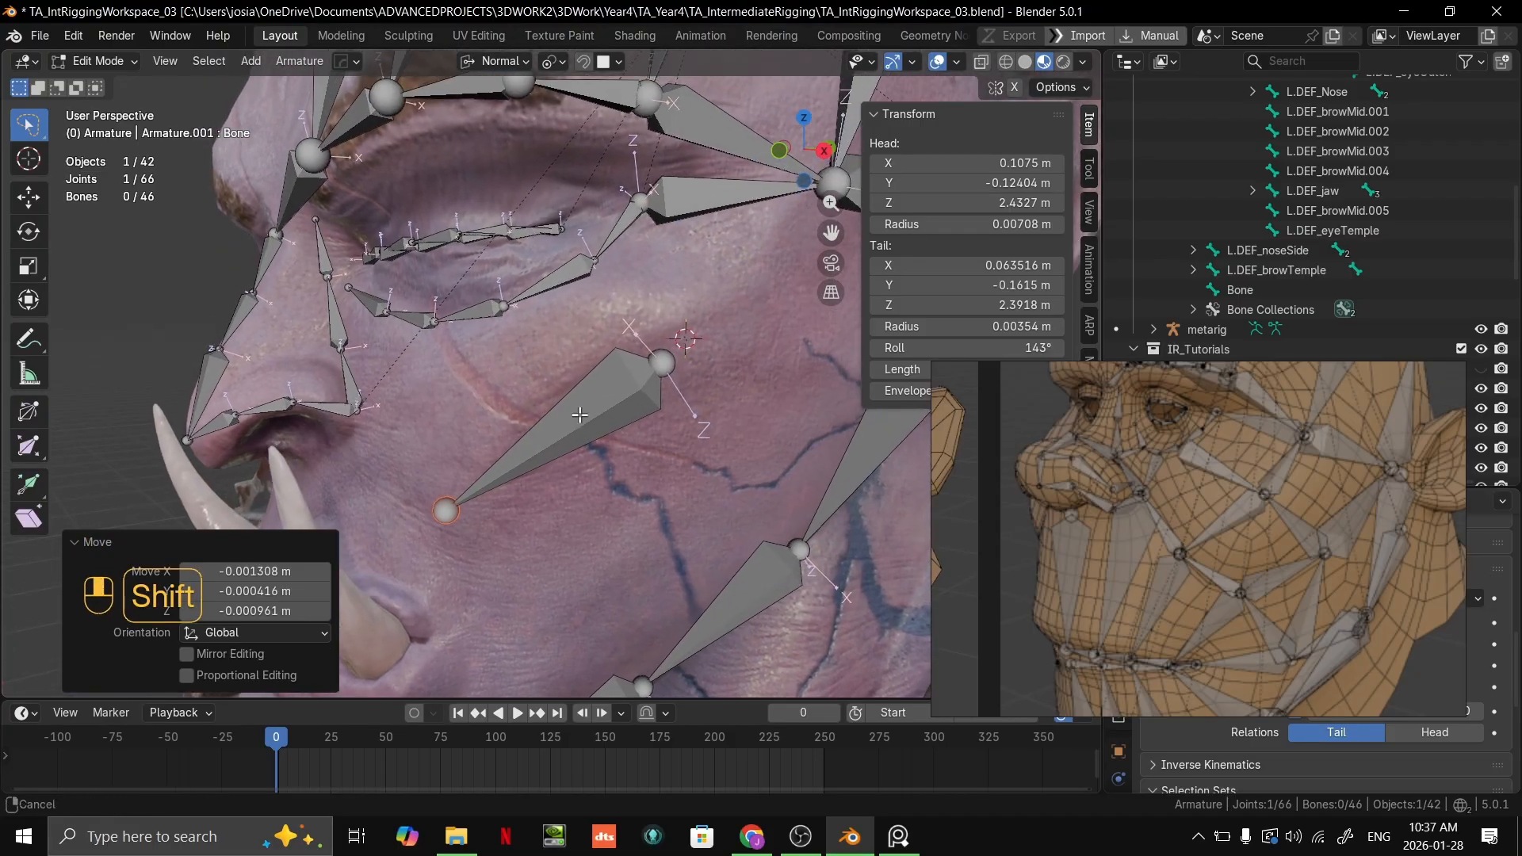
Step: Rename the new cheek bone as L.DEF_cheek
left_click(655, 379, "shift")
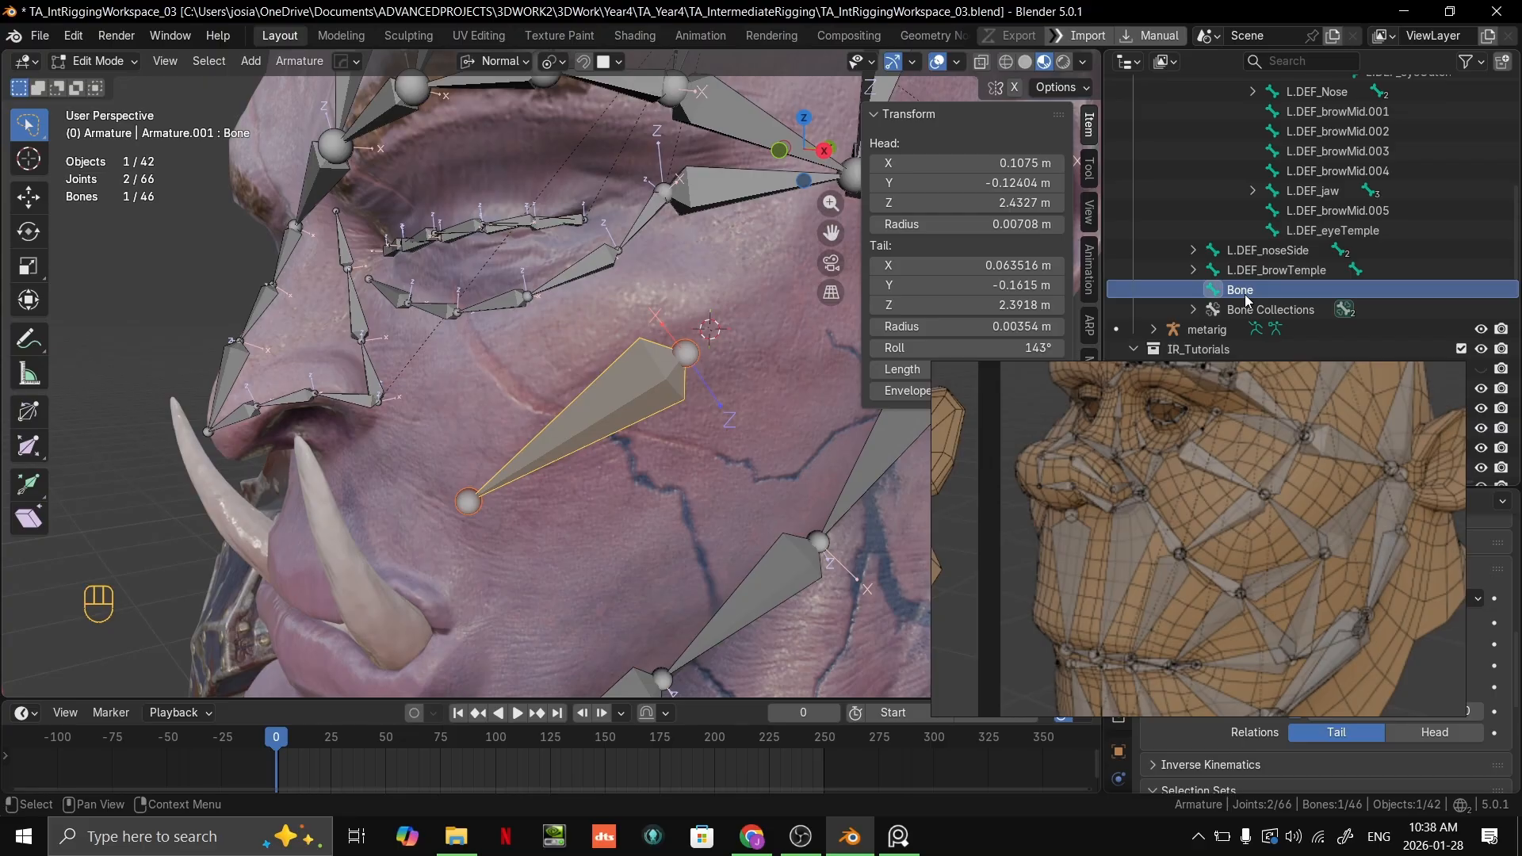
double_click(1274, 269)
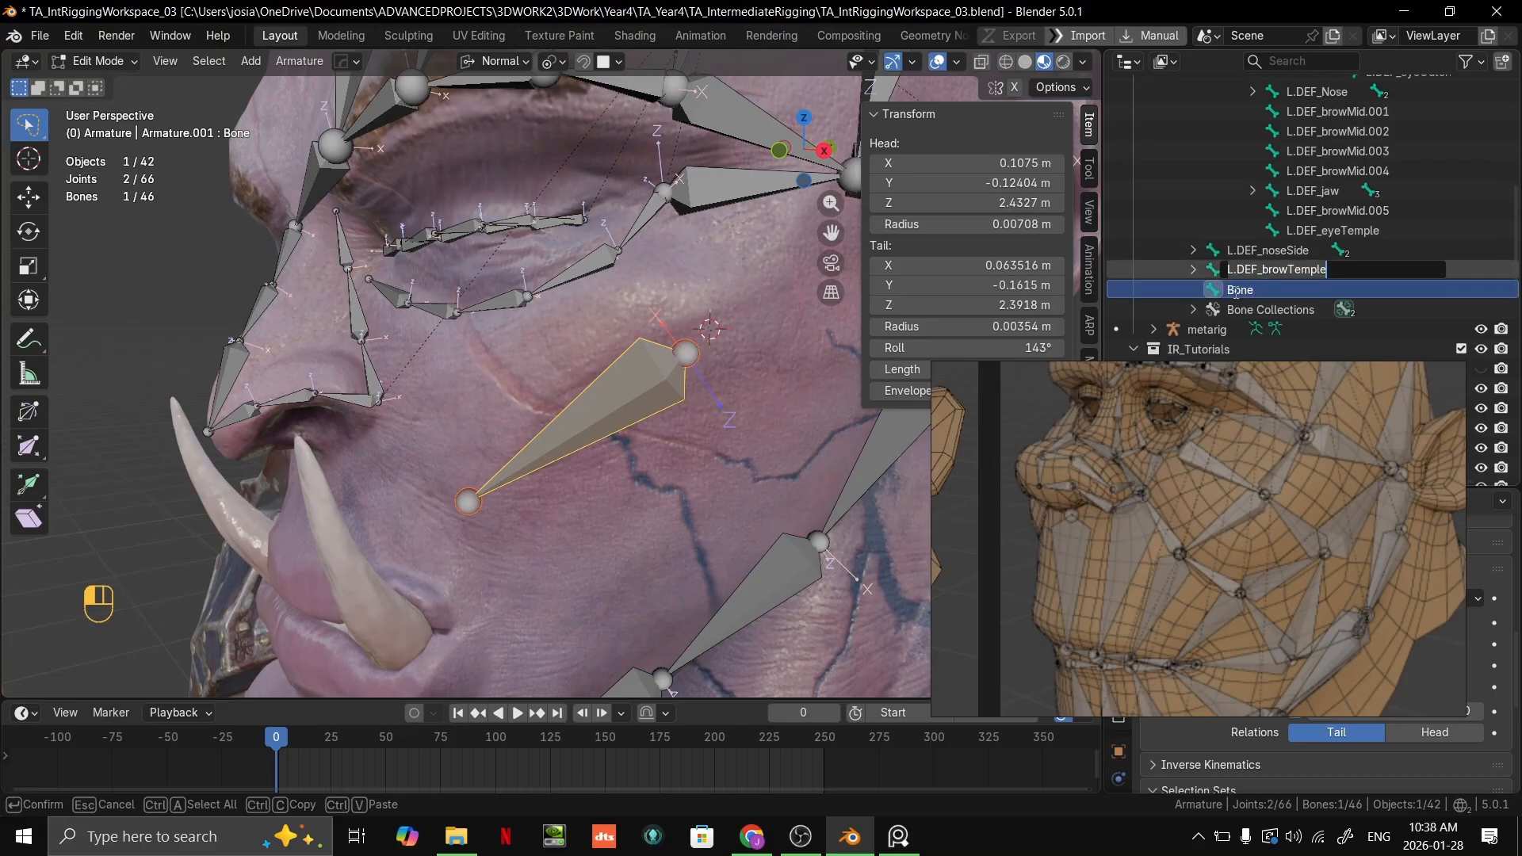
left_click(1237, 290, "ctrl")
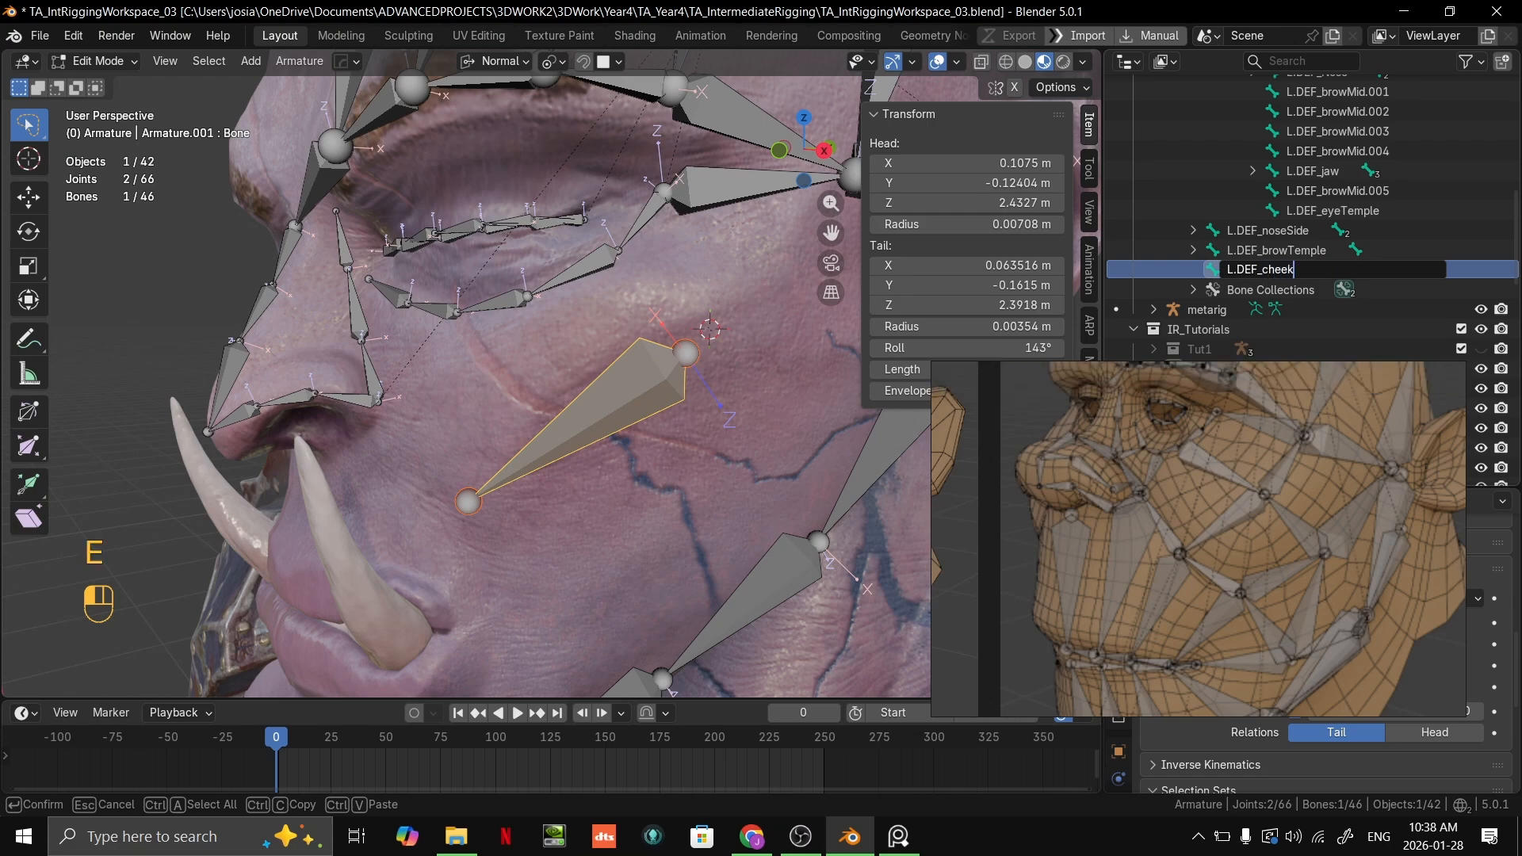
key("Return")
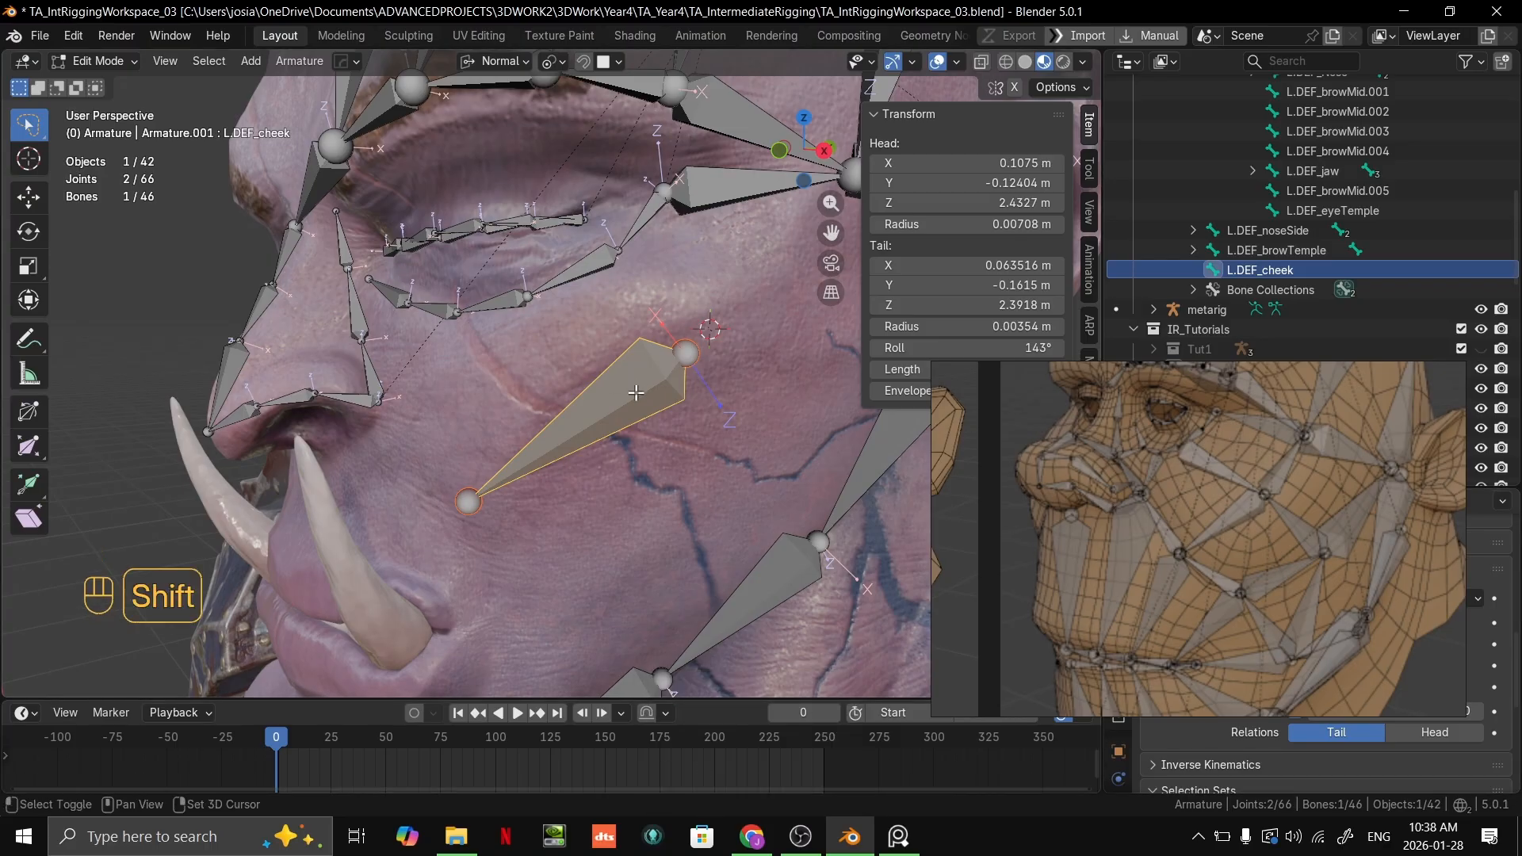
Step: Extrude a second cheek bone from the head joint of L.DEF_cheek up toward the temple joint
middle_click_drag(643, 375, 572, 409, "shift")
scroll(738, 317, "up", 1)
middle_click_drag(745, 313, 654, 383, "shift")
scroll(654, 383, "down", 1)
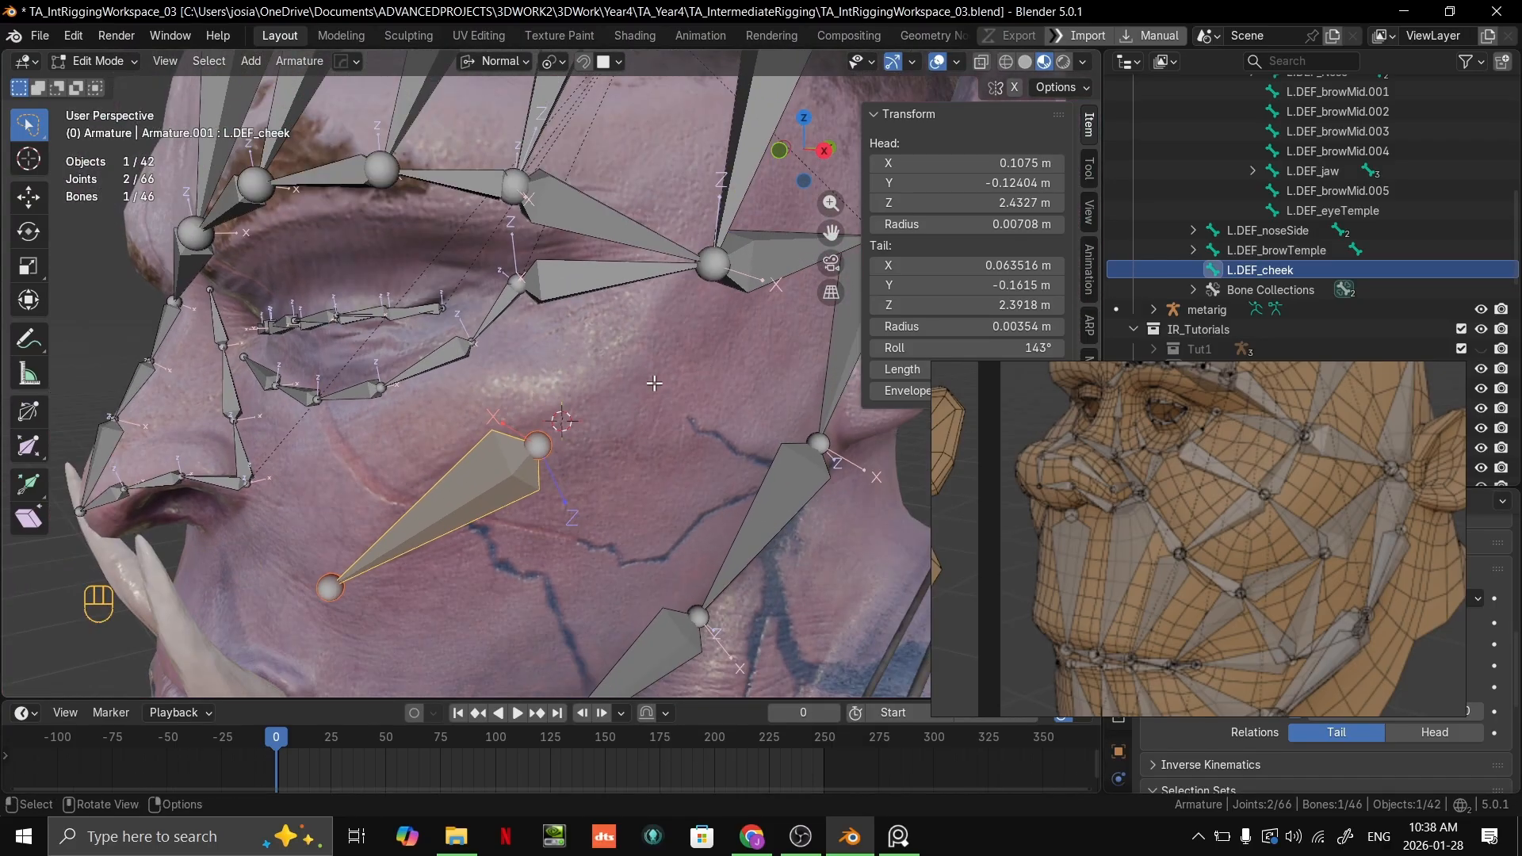
left_click(542, 442)
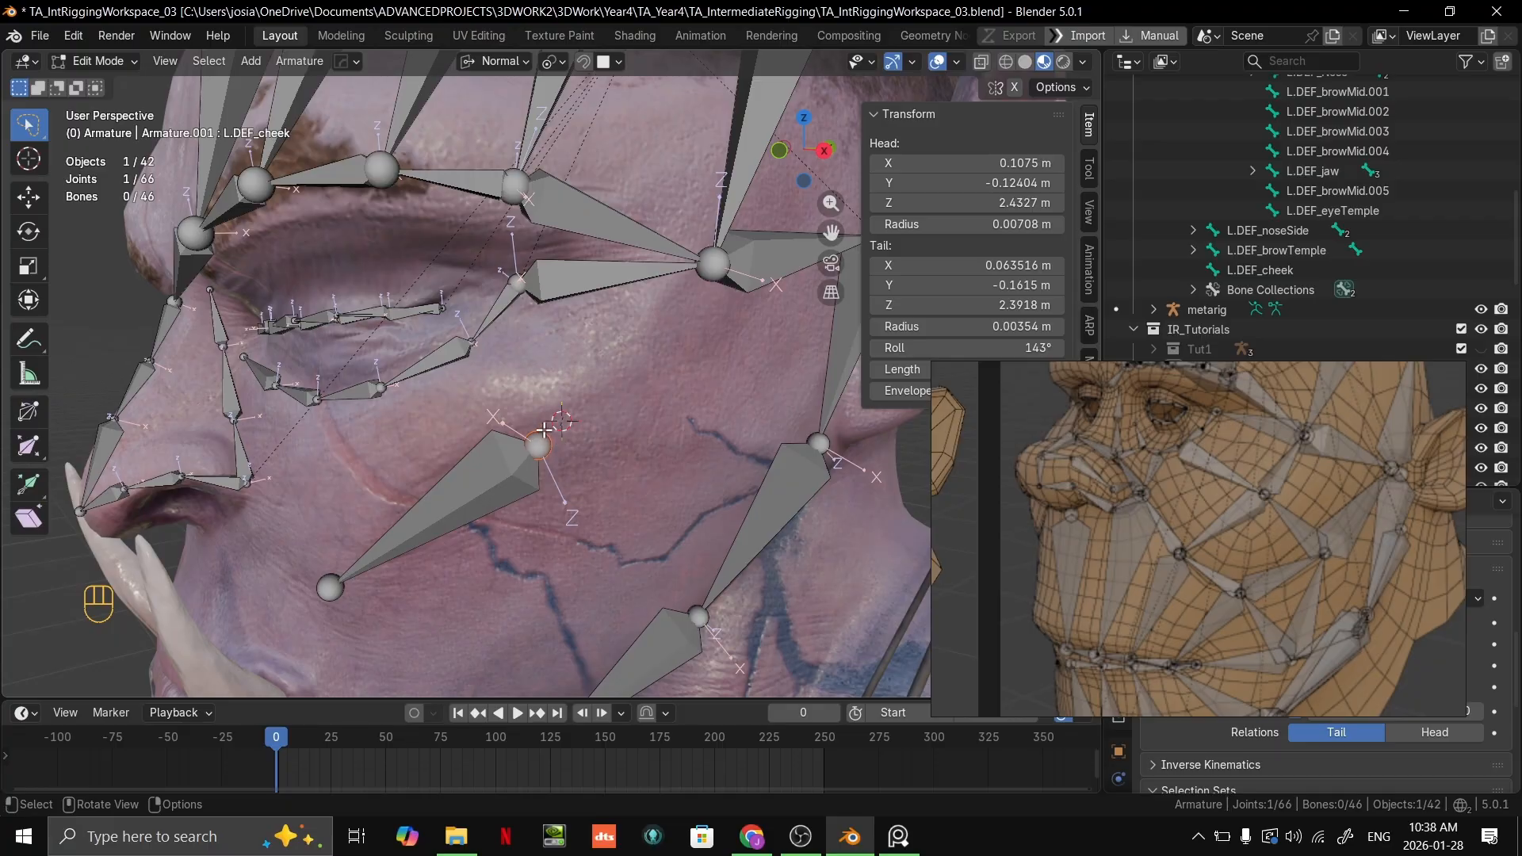
key("e")
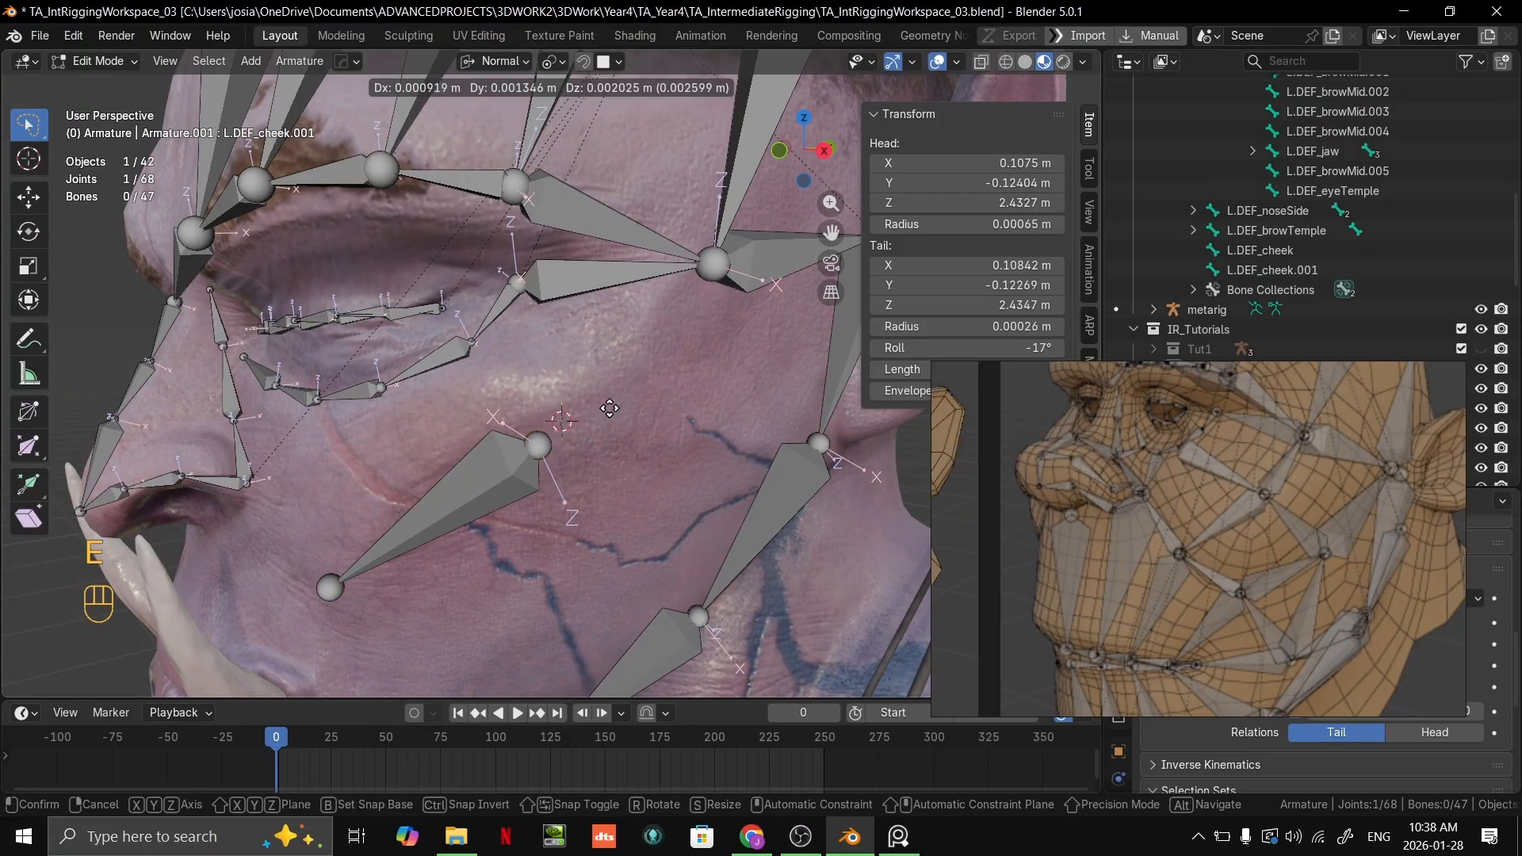
left_click(717, 266, "ctrl")
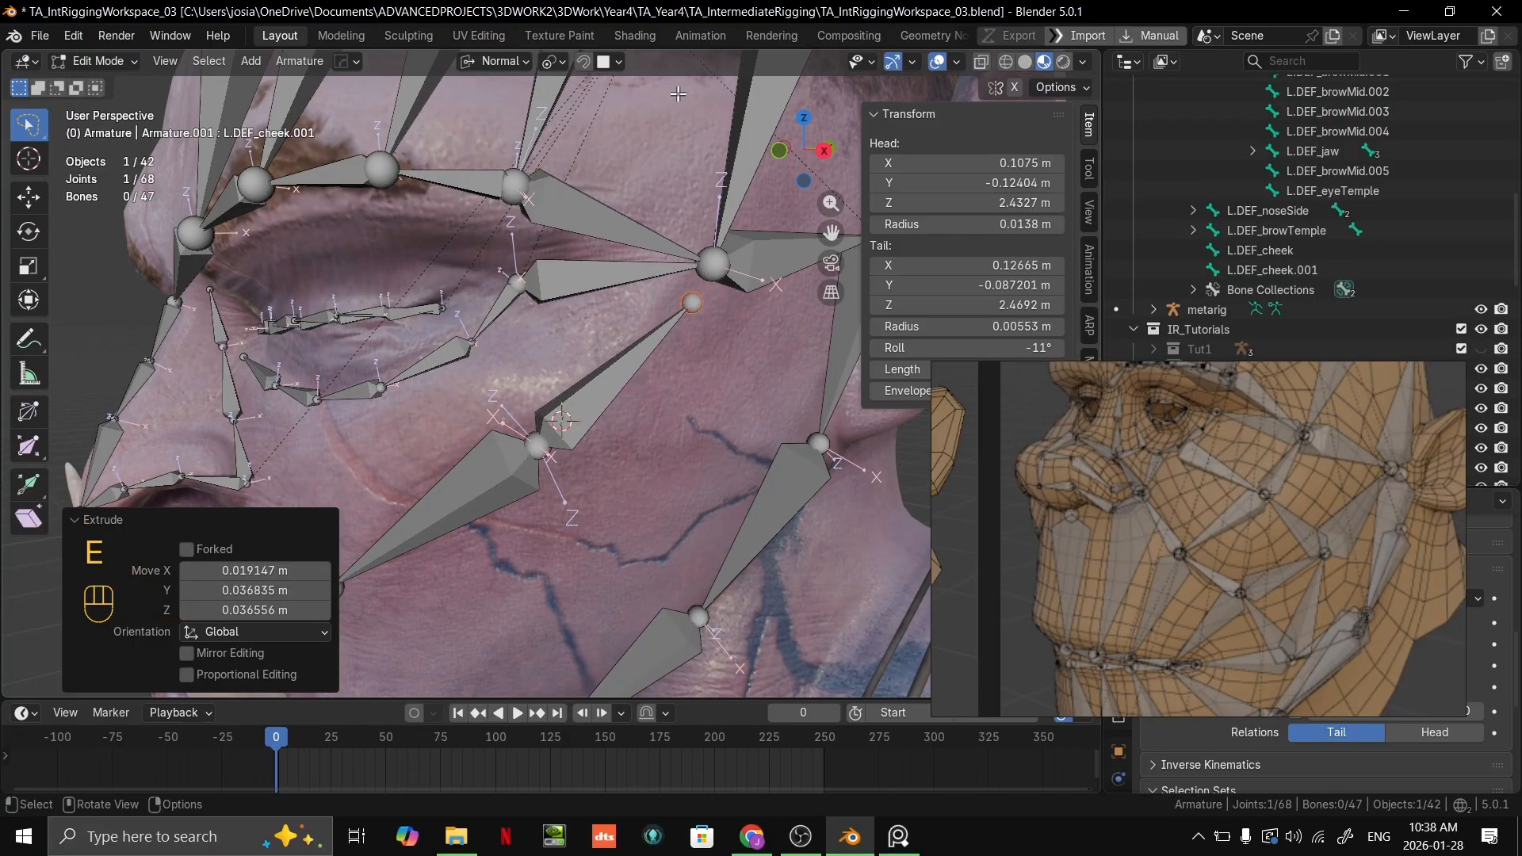
Step: Save the file and, with the snap target set to Vertex, snap the extruded bone's tail onto the temple joint
left_click(618, 61)
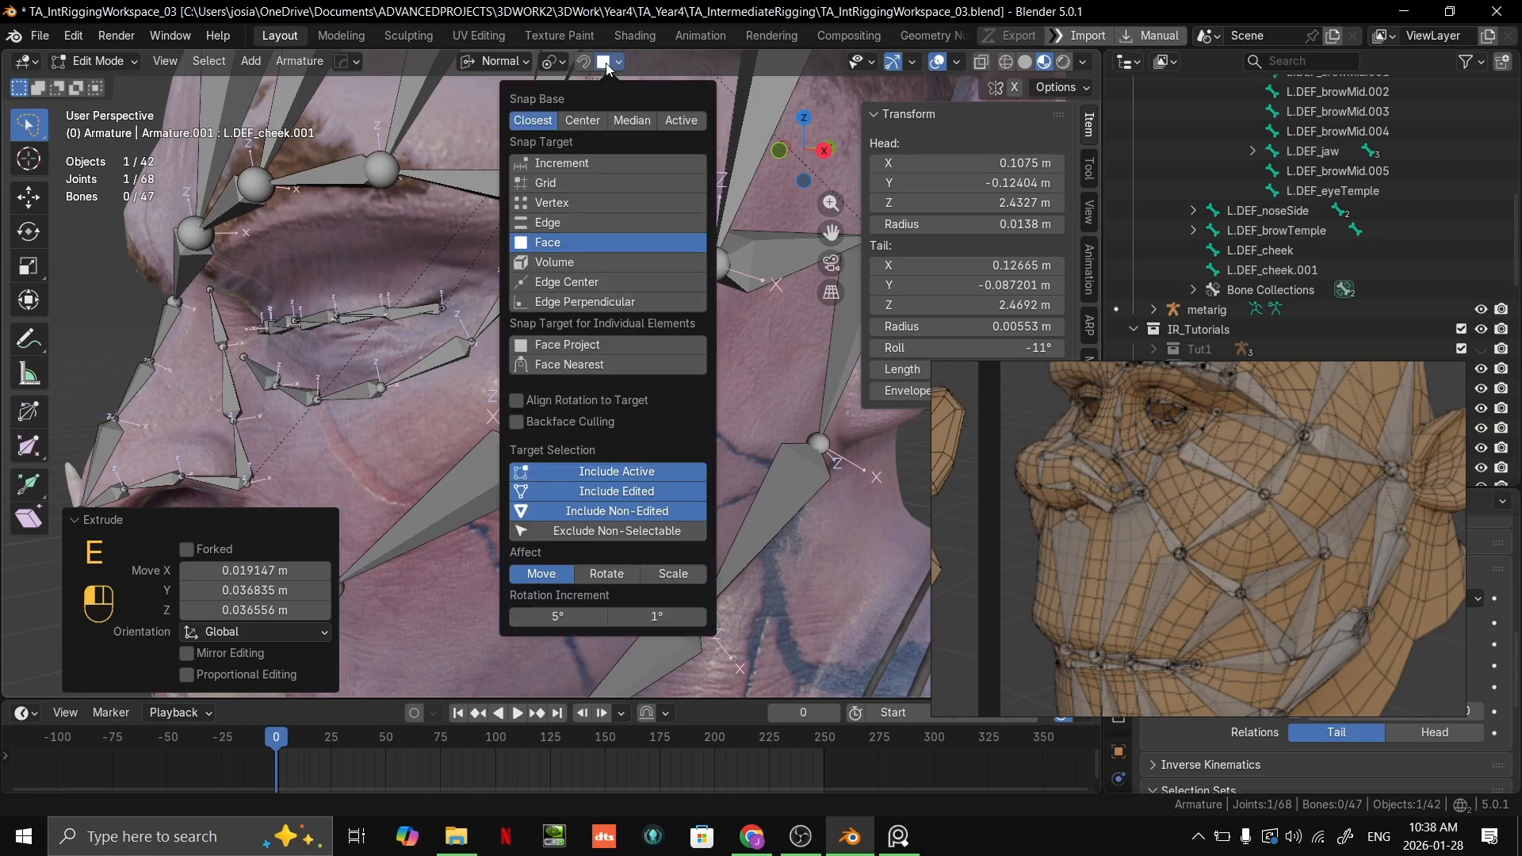
left_click(552, 203)
key("ctrl+s")
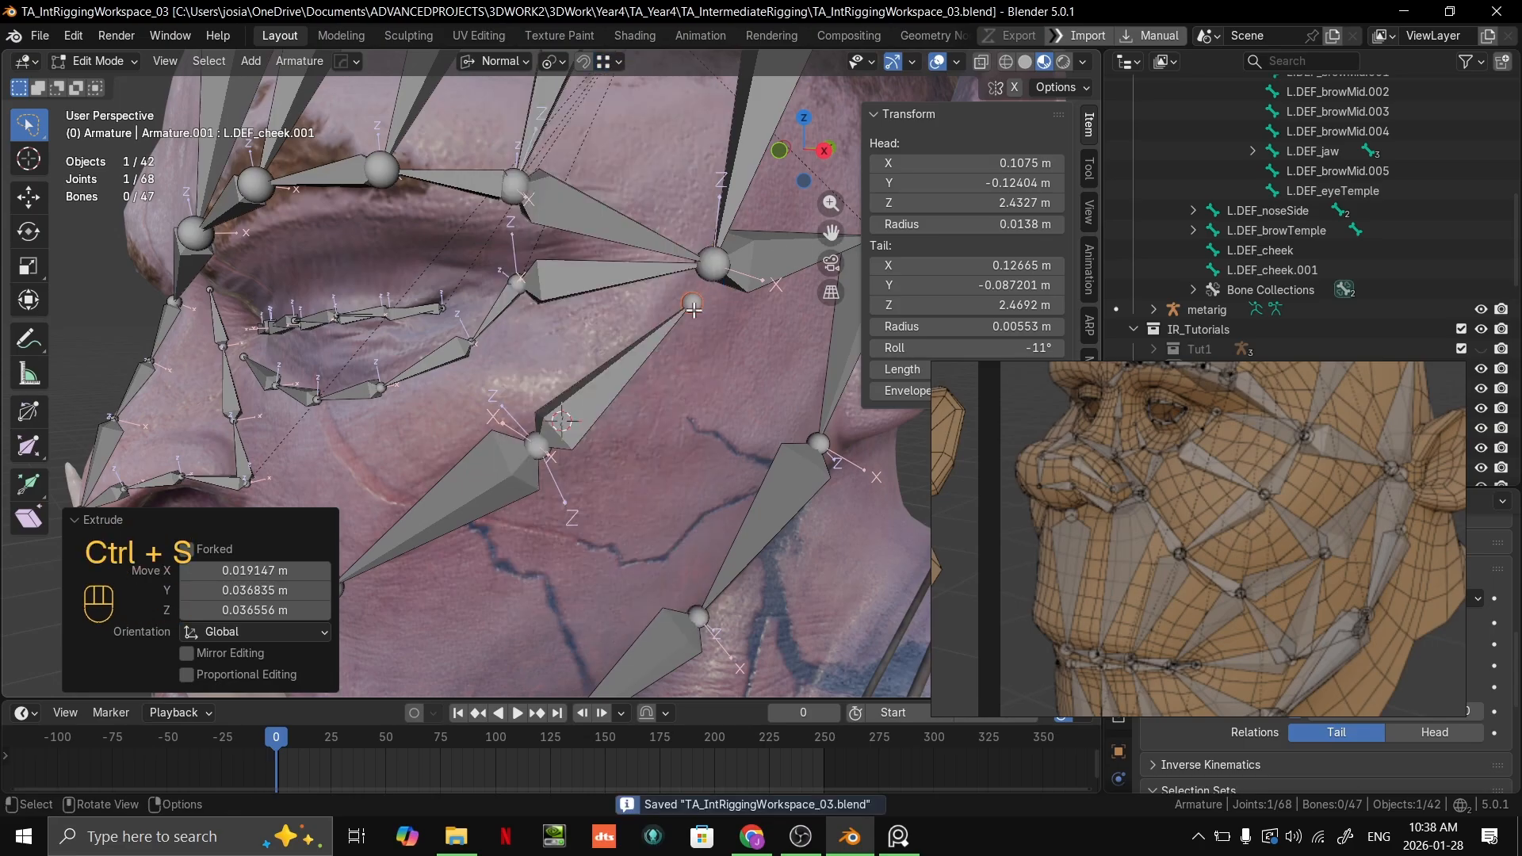
key("g")
left_click(716, 267, "ctrl")
scroll(578, 400, "down", 1)
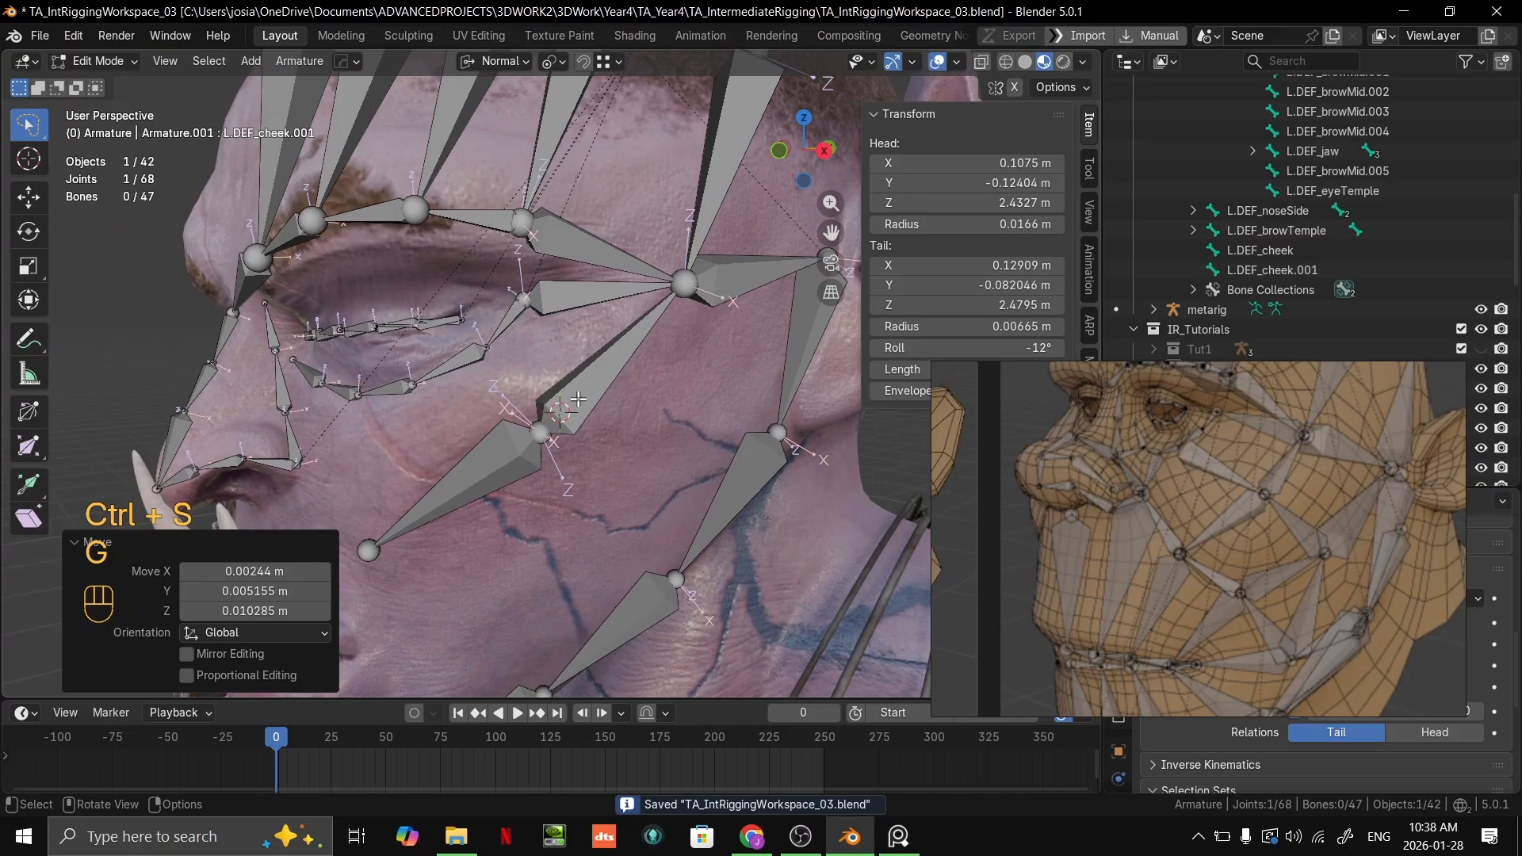
Step: Adjust the roll of the L.DEF_cheek.001 bone so its axes line up with the neighbouring bones
left_click(546, 428)
left_click(602, 386)
middle_click_drag(602, 385, 700, 353)
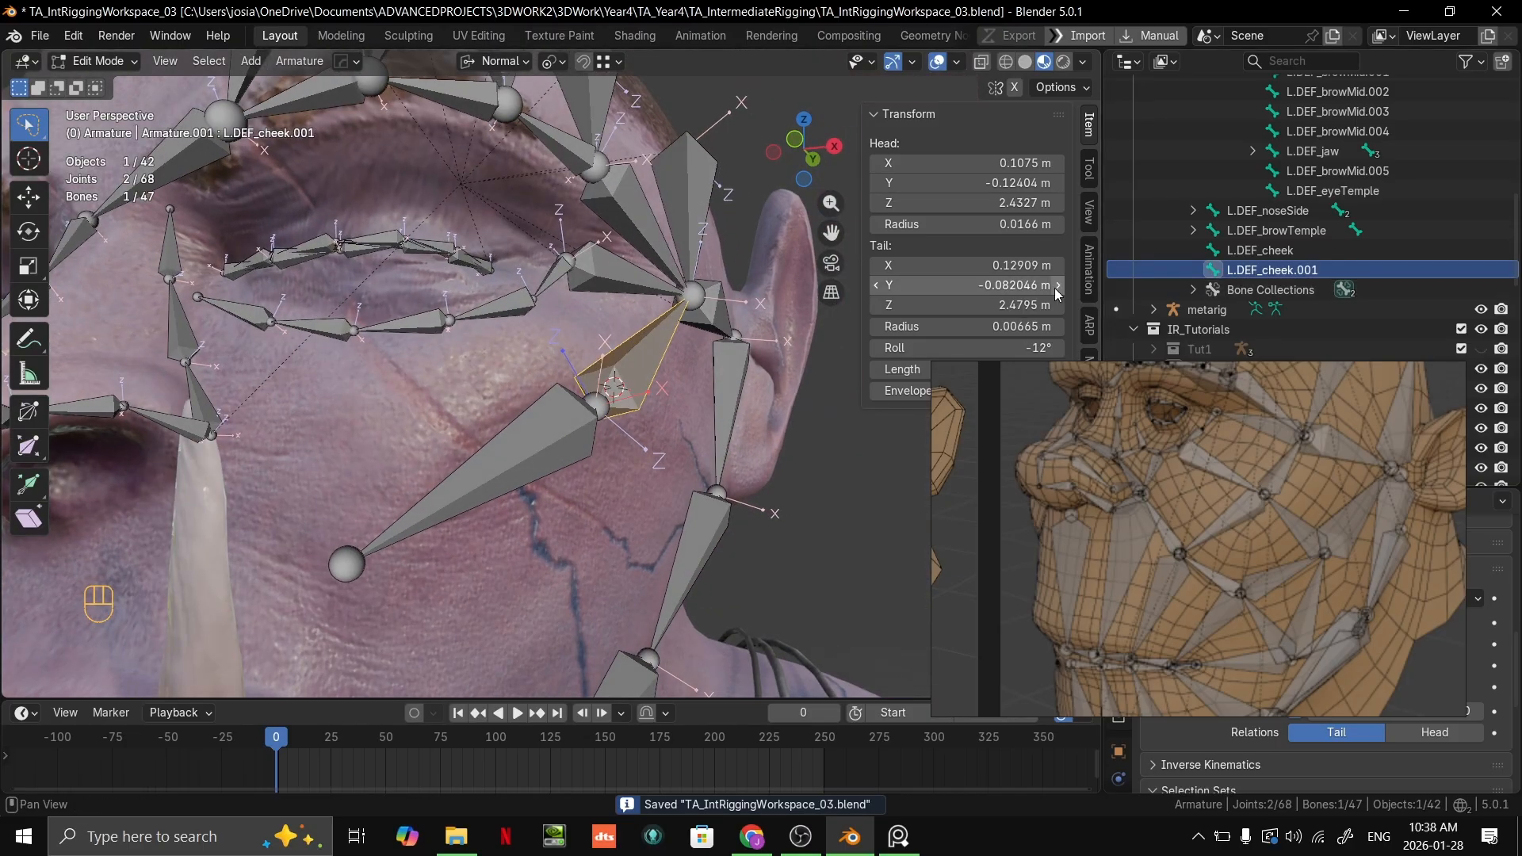
left_click_drag(1030, 348, 1007, 348)
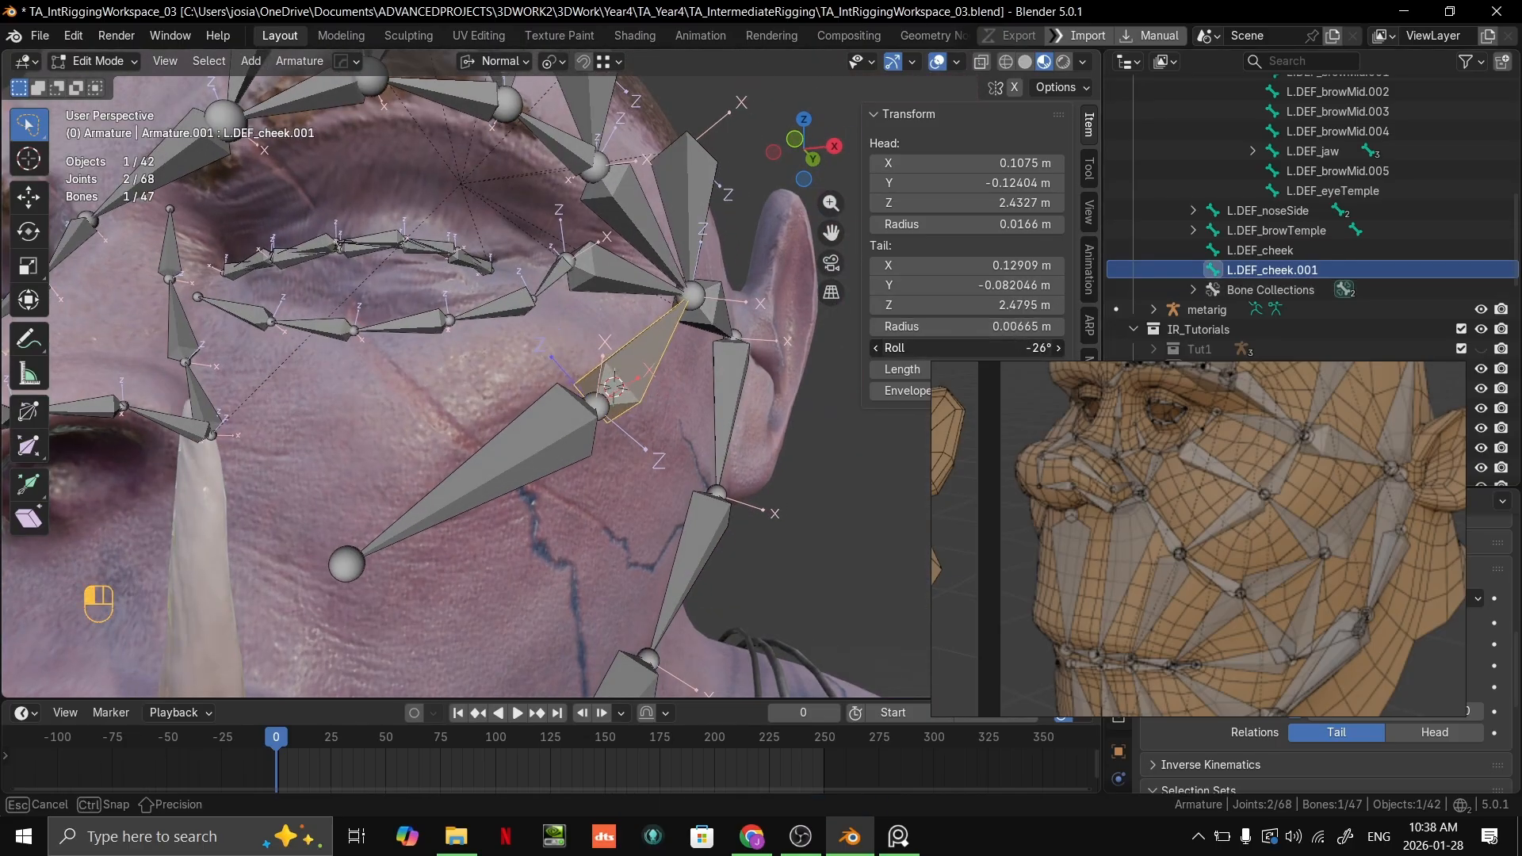
middle_click_drag(745, 393, 717, 349)
scroll(793, 382, "up", 3)
mouse_move(1027, 348)
left_mouse_down()
mouse_move(1003, 348)
mouse_move(1026, 348)
left_mouse_up()
middle_click_drag(750, 379, 587, 456)
Step: Set the roll of the L.DEF_cheek bone to about 281° to align its axes with the adjoining bones
left_click(477, 466)
mouse_move(1023, 348)
left_mouse_down()
mouse_move(999, 348)
mouse_move(1032, 348)
left_mouse_up()
middle_click_drag(686, 389, 917, 397)
left_click_drag(991, 348, 992, 341)
scroll(635, 333, "down", 6)
middle_click_drag(626, 333, 777, 261)
scroll(734, 303, "up", 3)
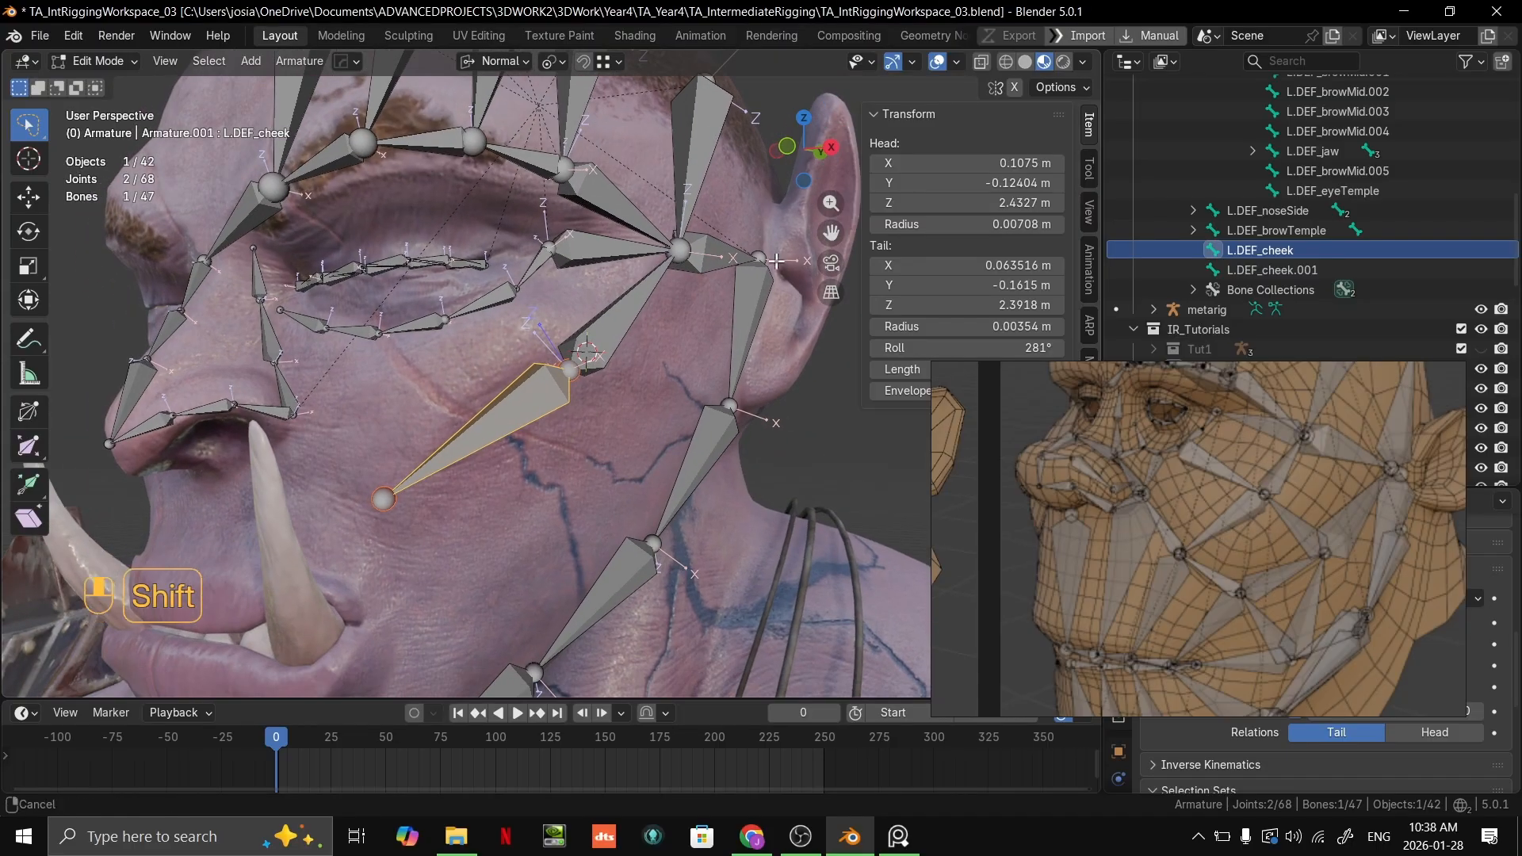
Step: Examine the lower end of the L.DEF_cheek bone against a closer view of the cheek area in the rig reference
scroll(635, 420, "down", 5)
middle_click_drag(555, 448, 569, 388)
scroll(510, 460, "up", 3)
scroll(531, 453, "up", 1)
scroll(531, 454, "up", 2)
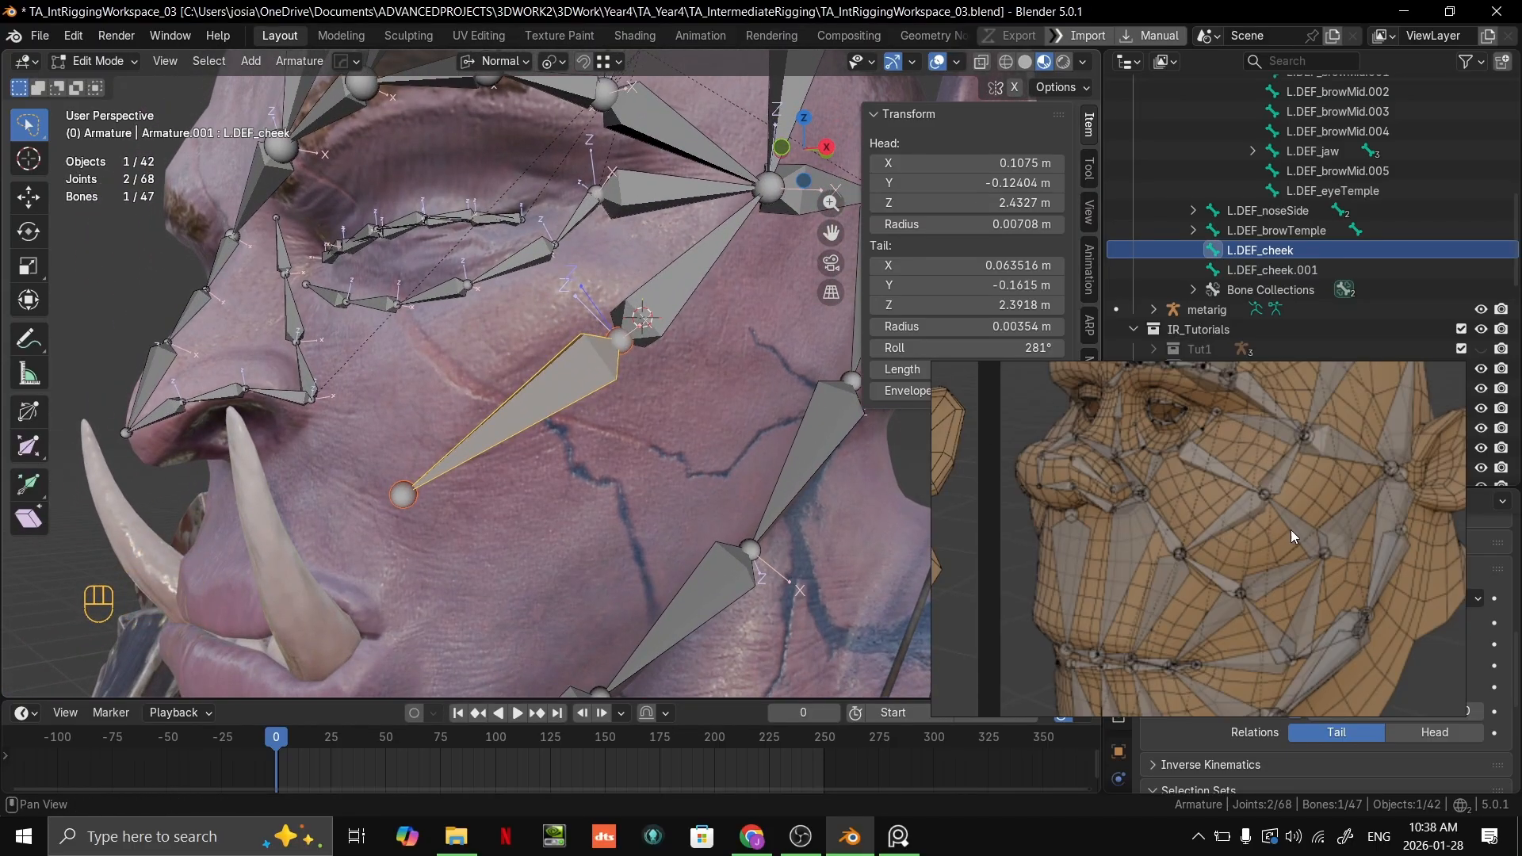
middle_click_drag(511, 440, 596, 365, "shift")
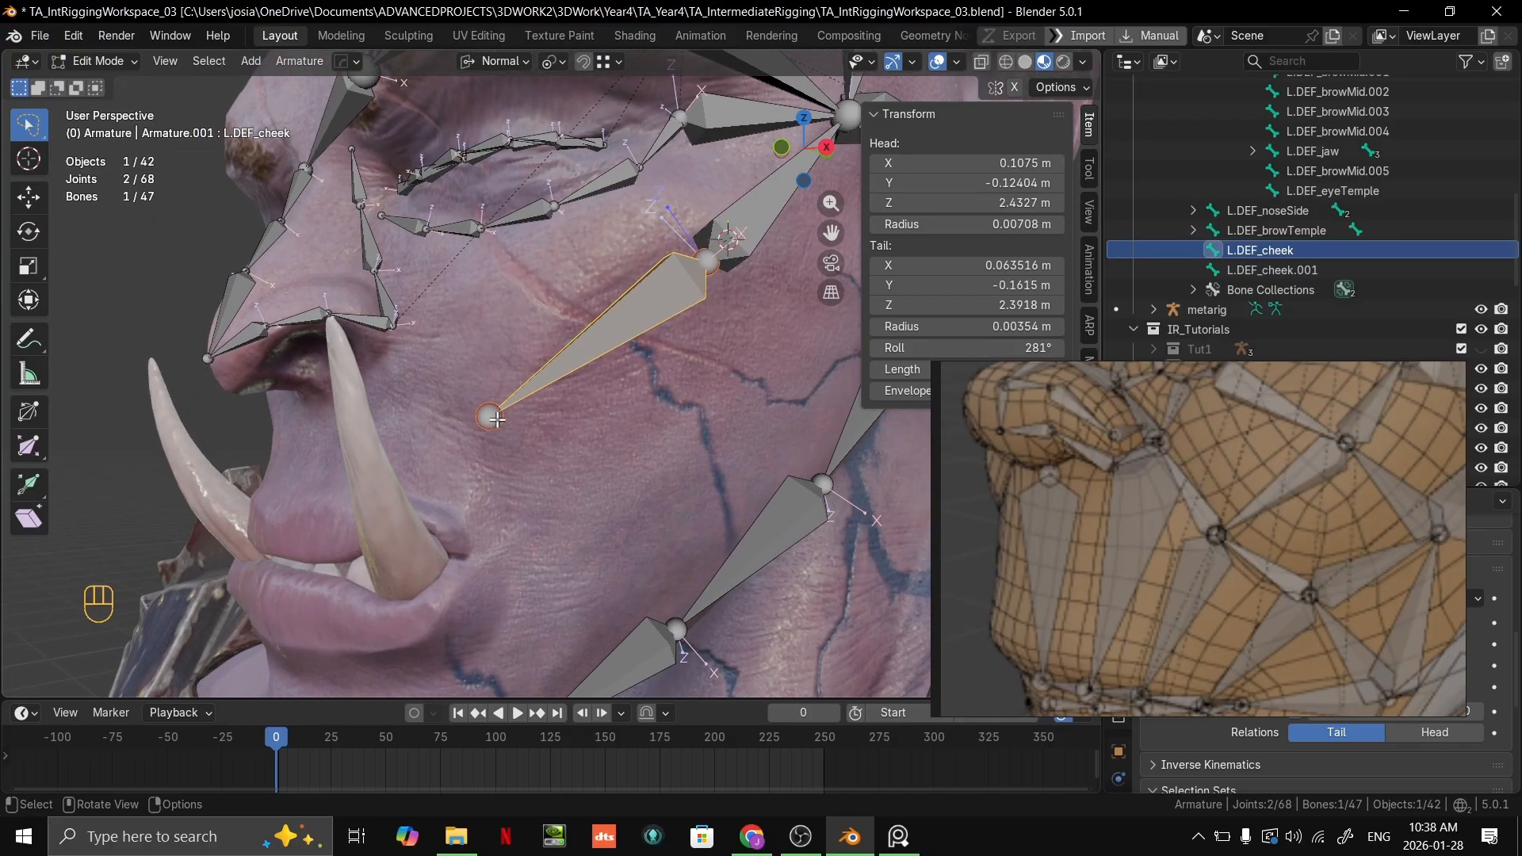
Step: Add a new bone at the 3D cursor on the cheek below L.DEF_cheek and scale it to 0.131
left_click(491, 419)
middle_click_drag(519, 422, 581, 398, "shift")
scroll(506, 408, "up", 1)
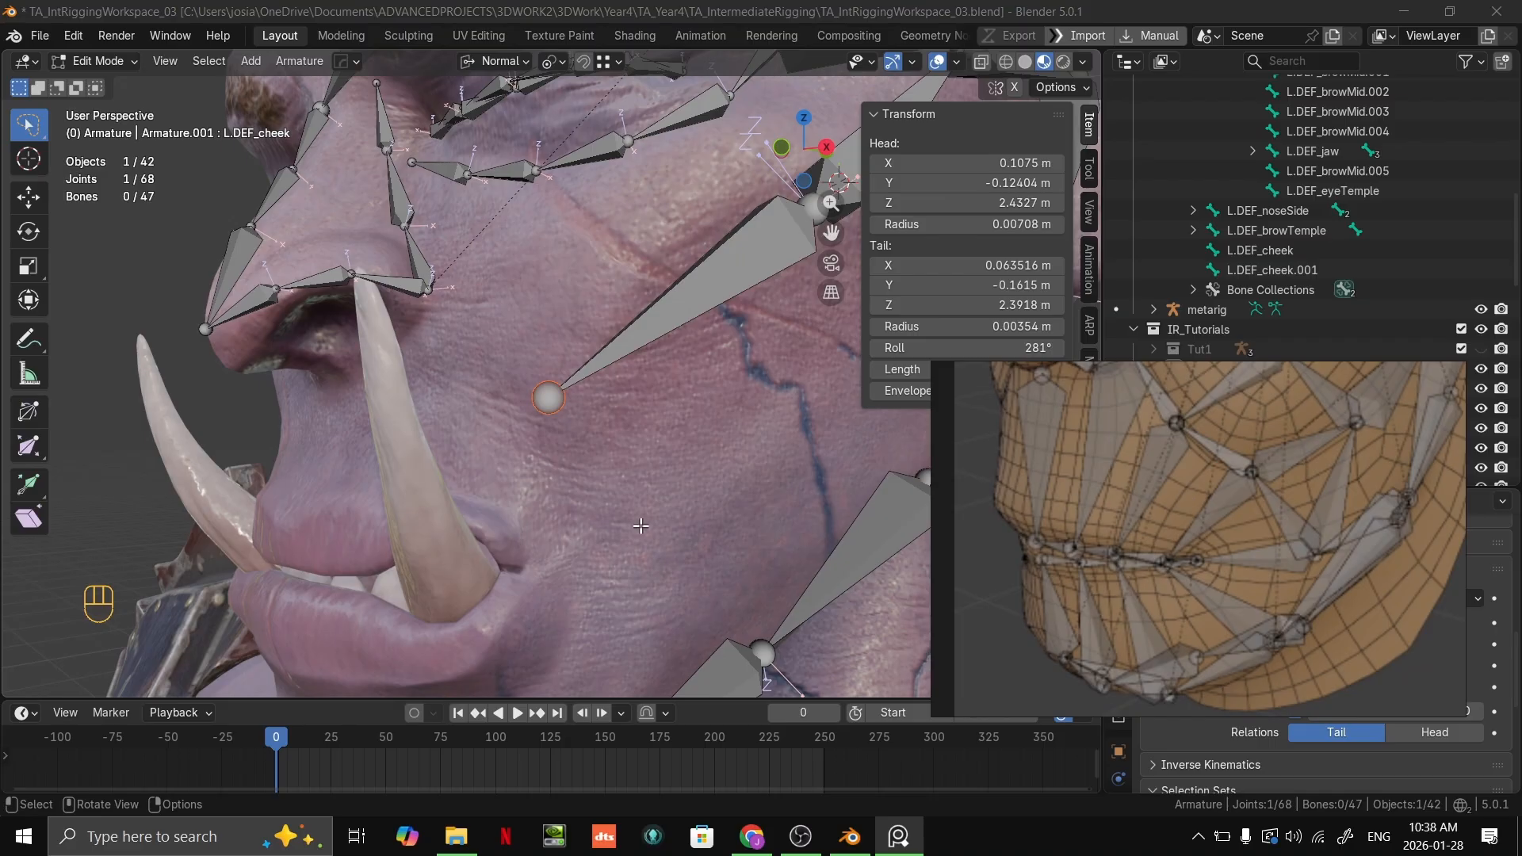
key("shift+a")
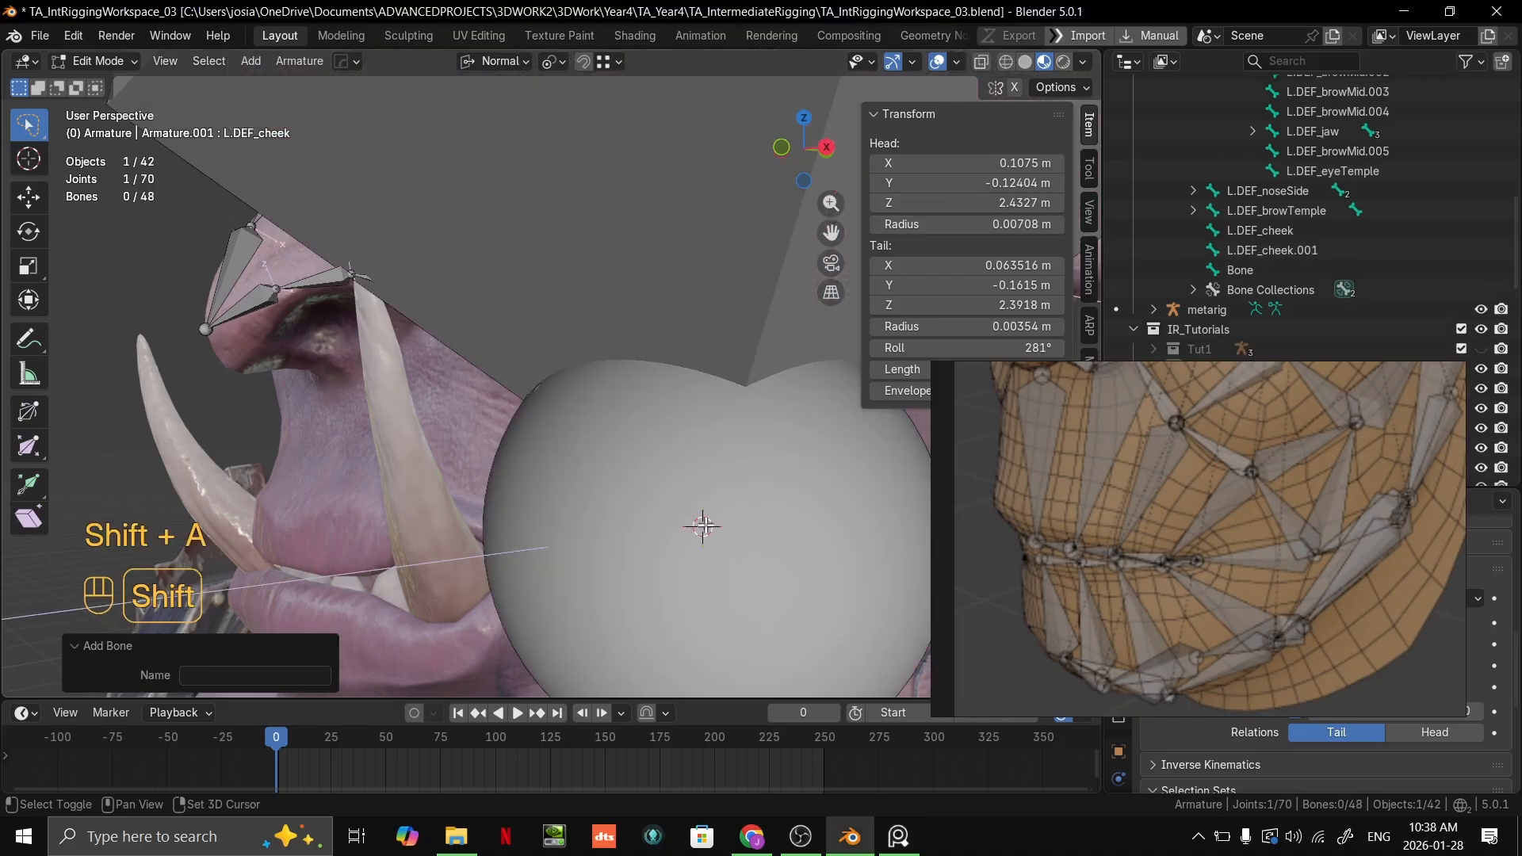
scroll(714, 523, "down", 5)
key("s")
left_click(605, 455)
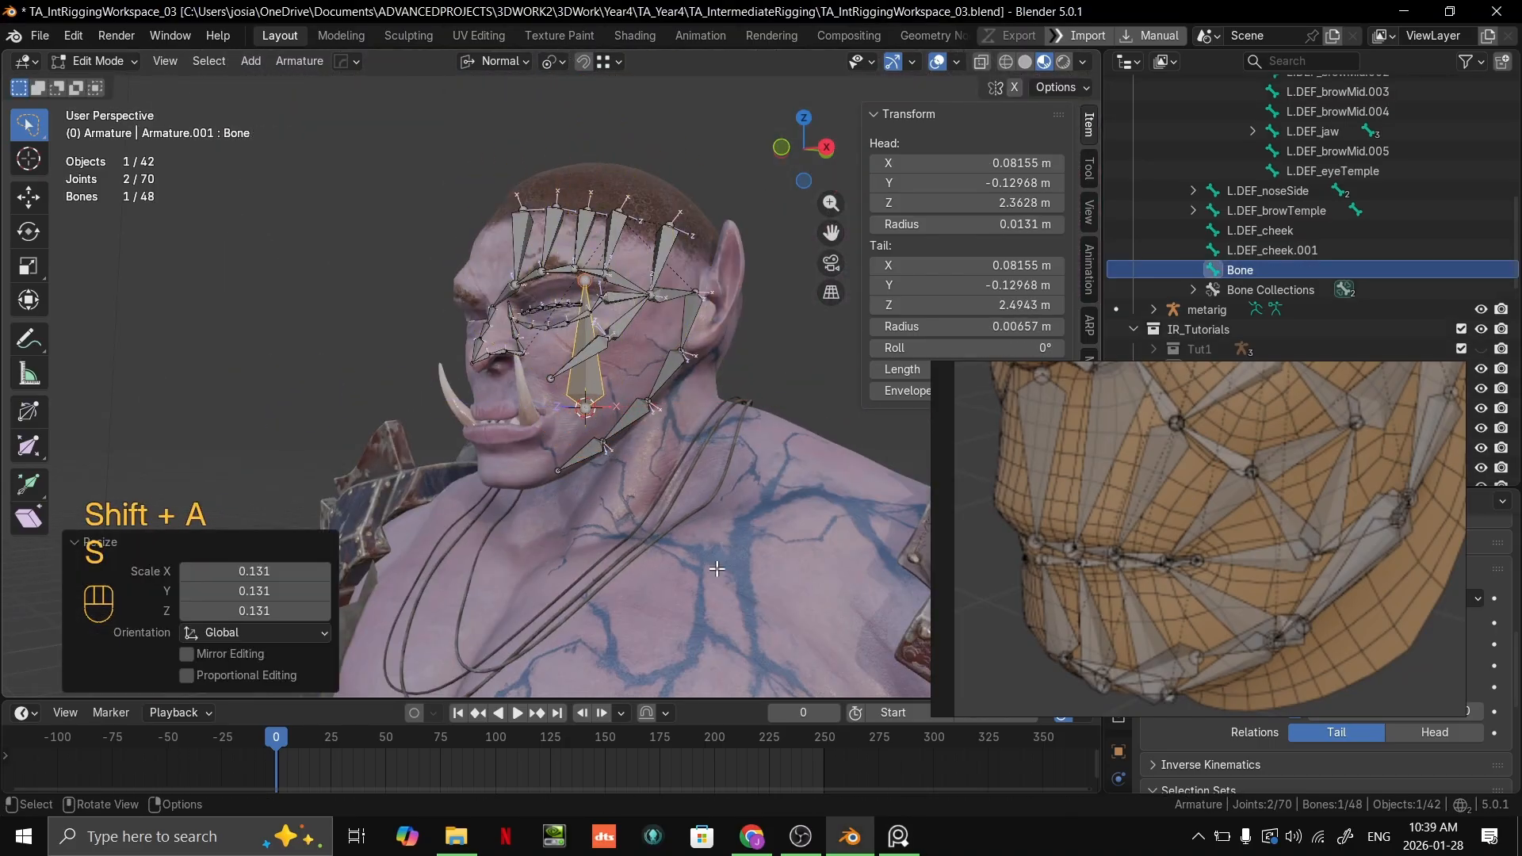
Step: Scale the new bone down further until it is a short cheek-sized bone, and select its tail joint
key("s")
left_click(602, 444)
scroll(658, 492, "up", 6)
key("s")
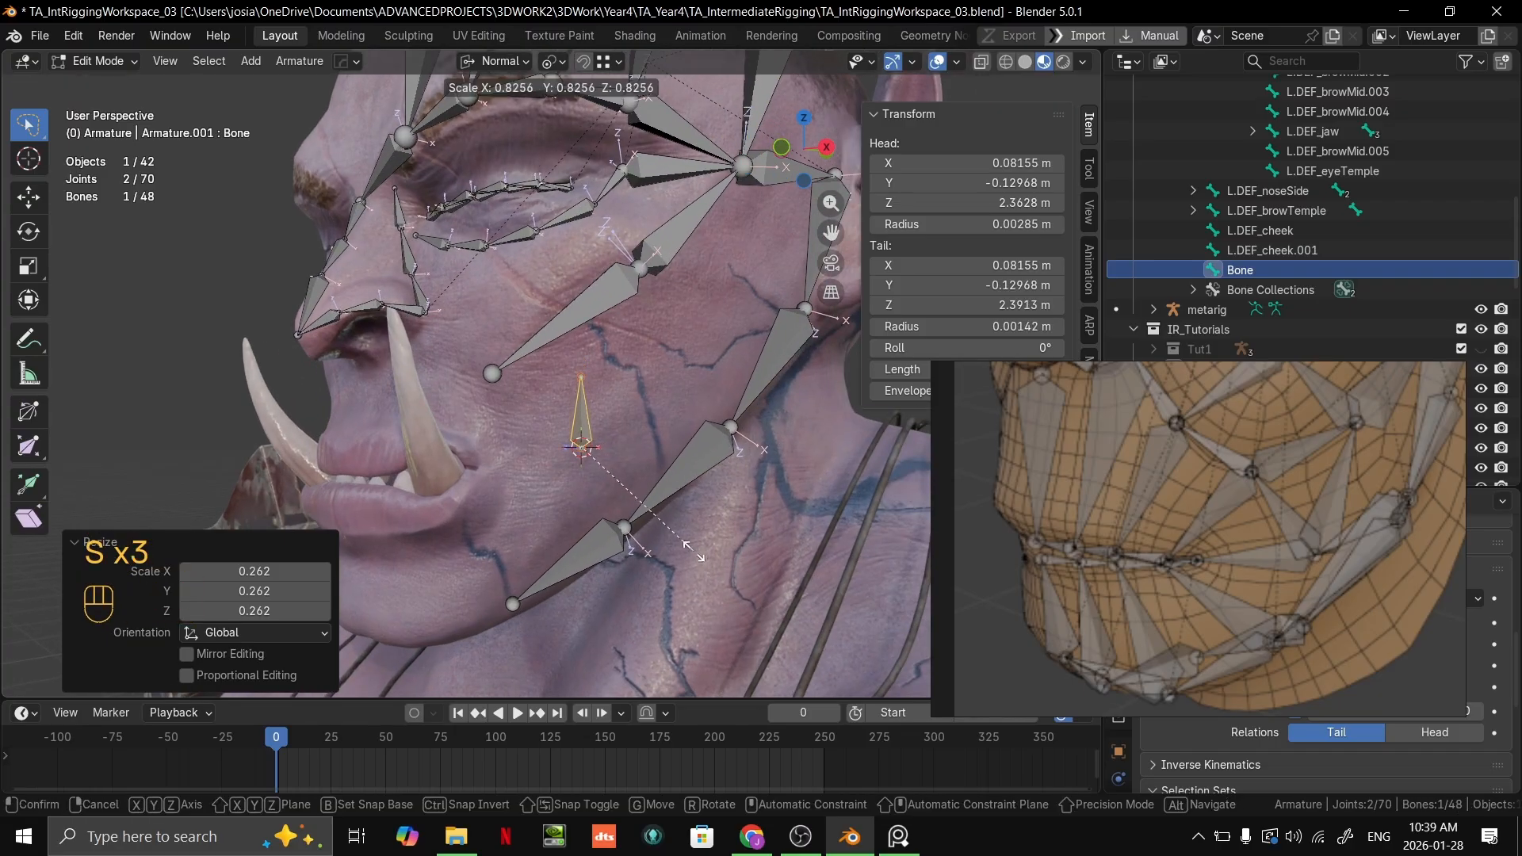
left_click(646, 480)
scroll(647, 427, "up", 3)
left_click(604, 383)
key("g")
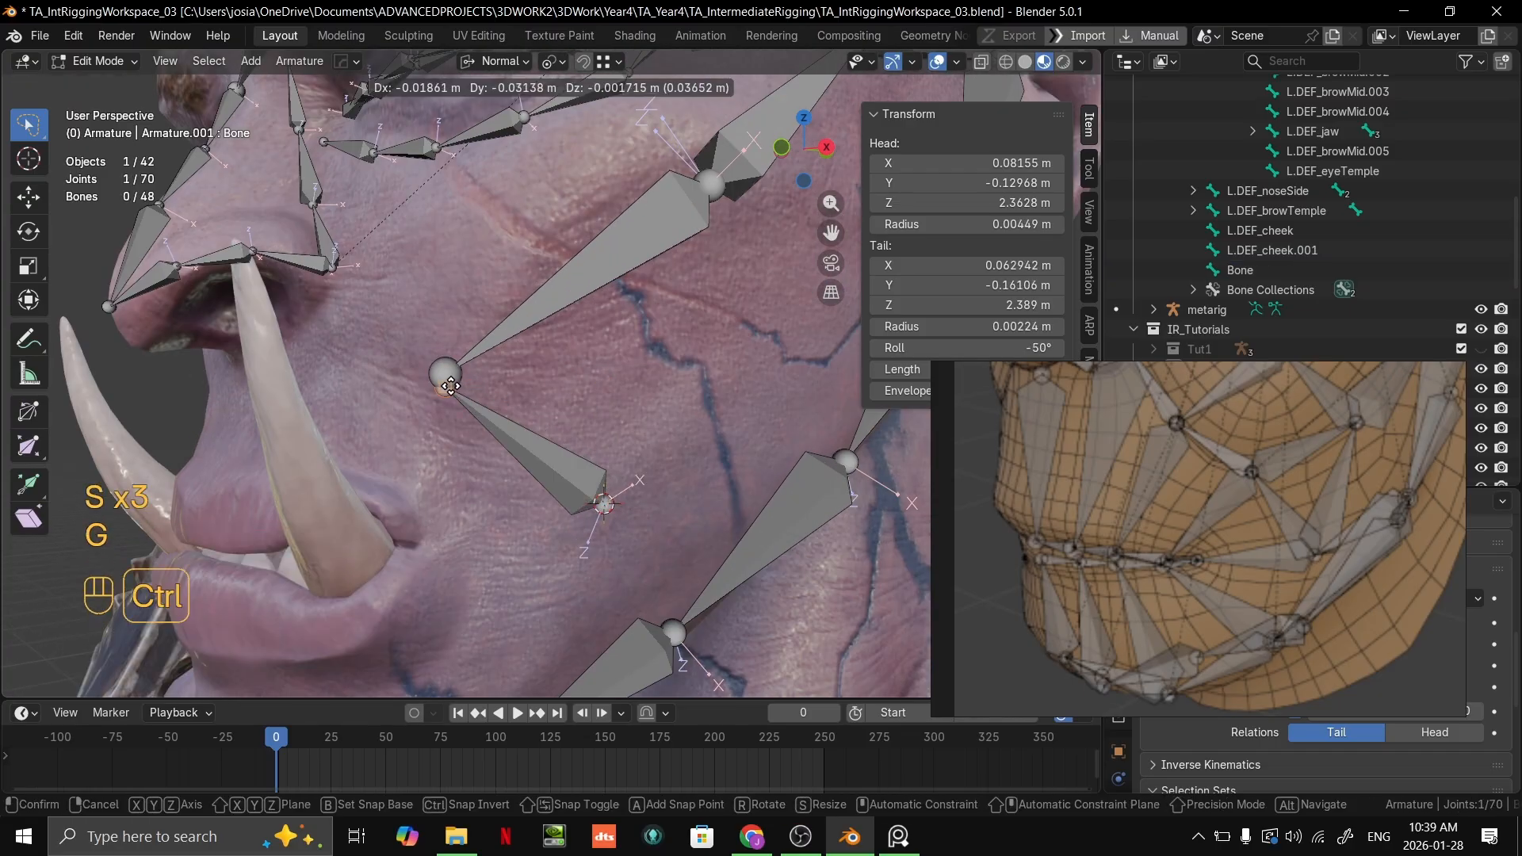
right_click(601, 89)
left_click(611, 61)
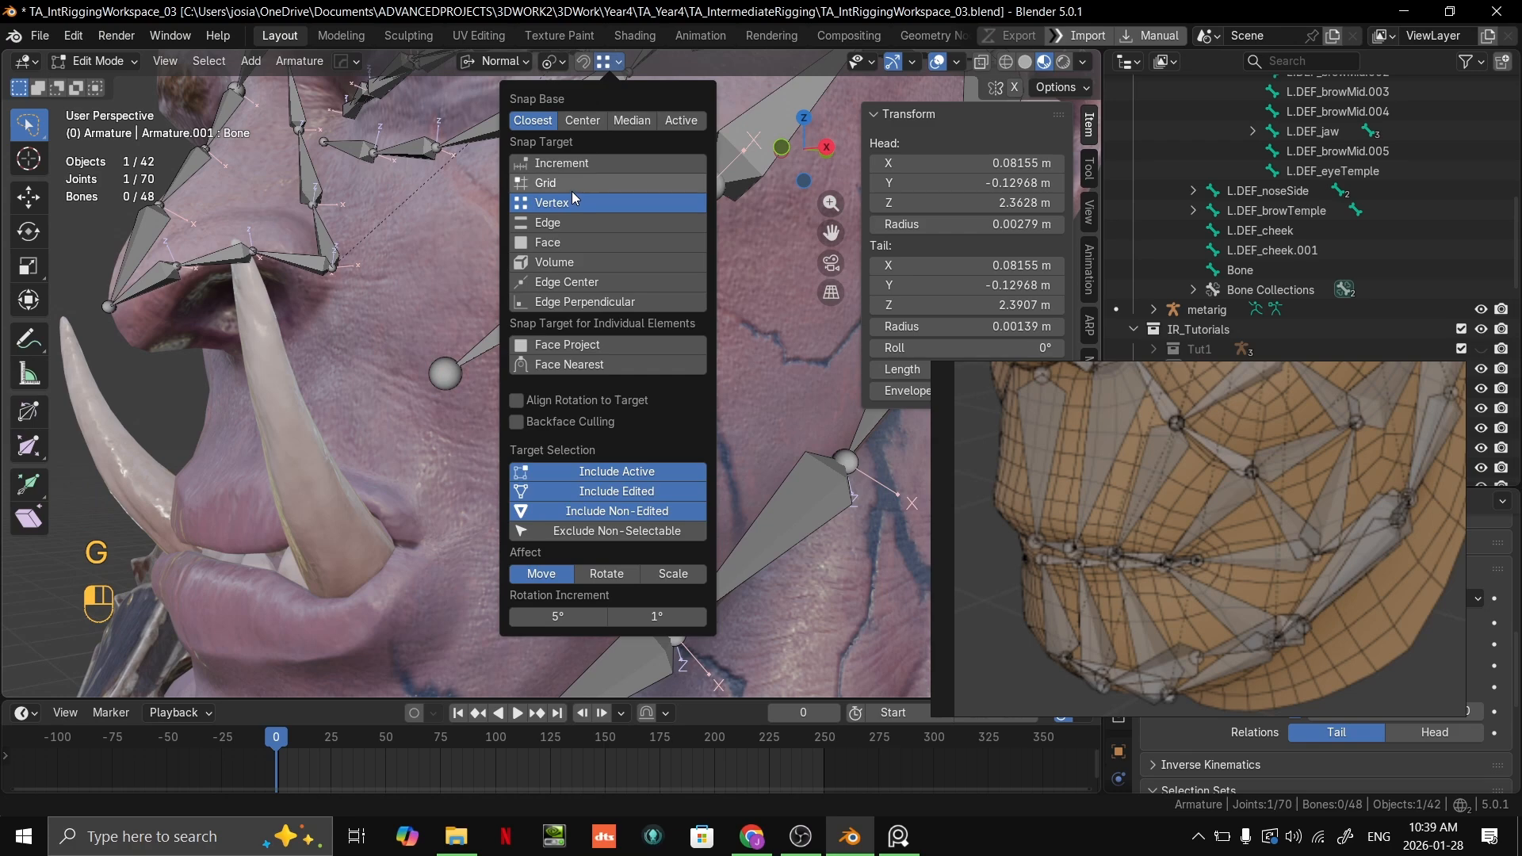
key("g")
right_click(450, 380)
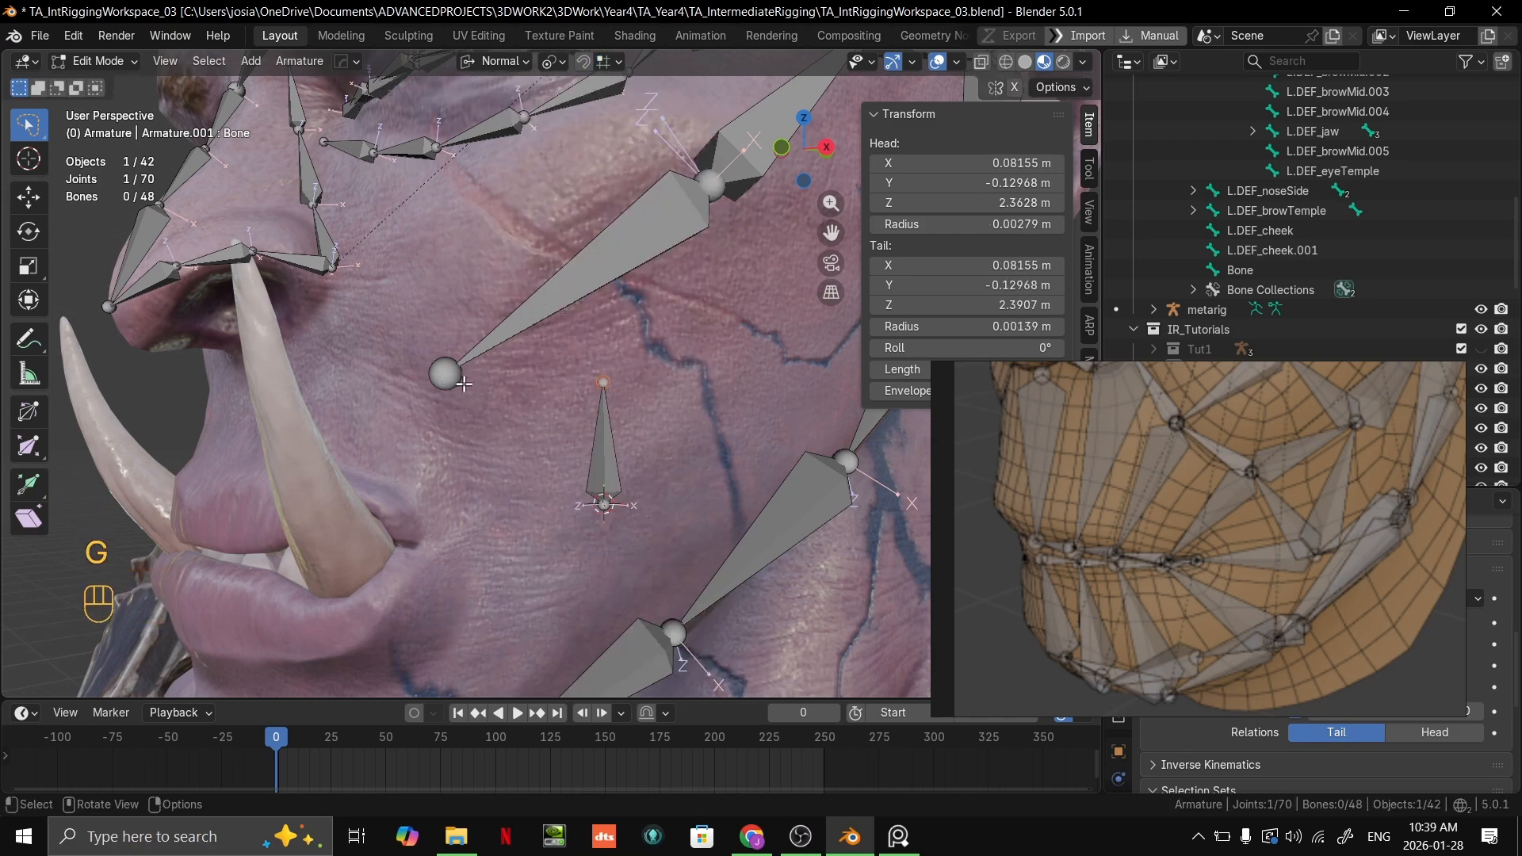
middle_click_drag(494, 383, 536, 386)
key("g")
right_click(424, 380)
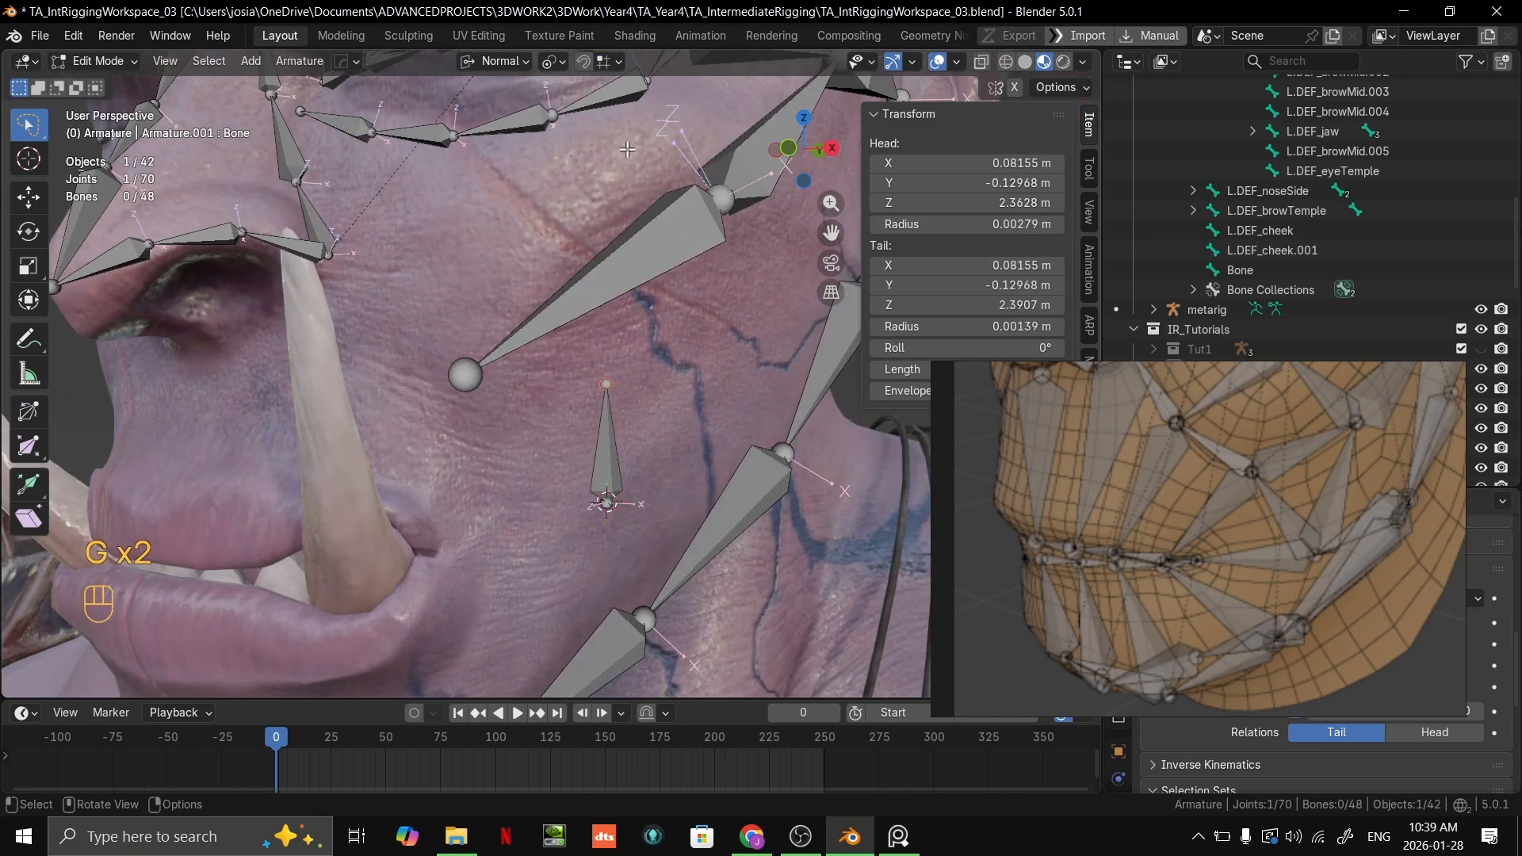
left_click(611, 61)
left_click(547, 243)
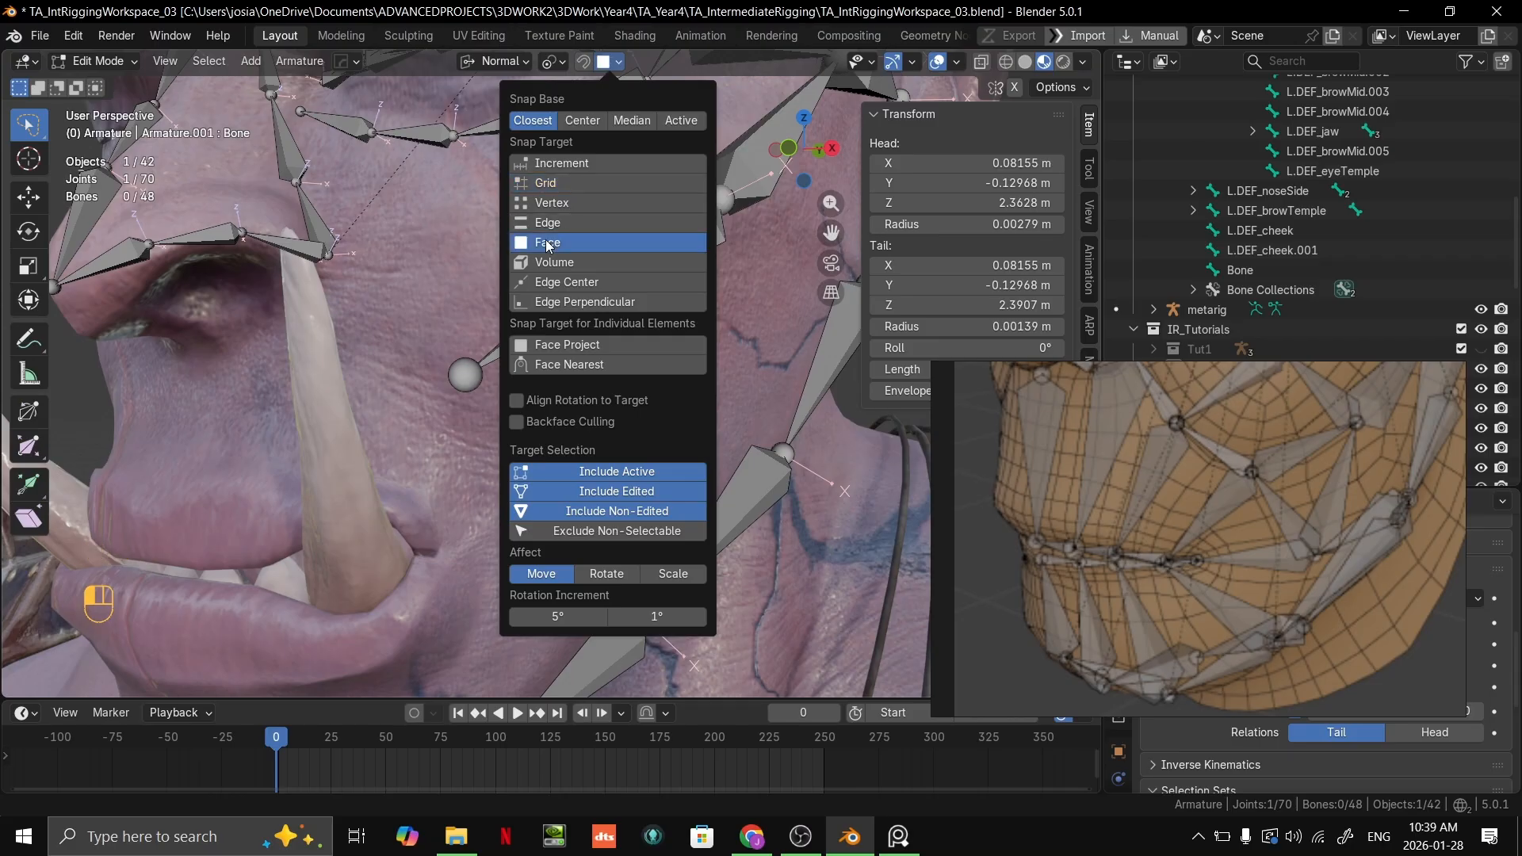
key("g")
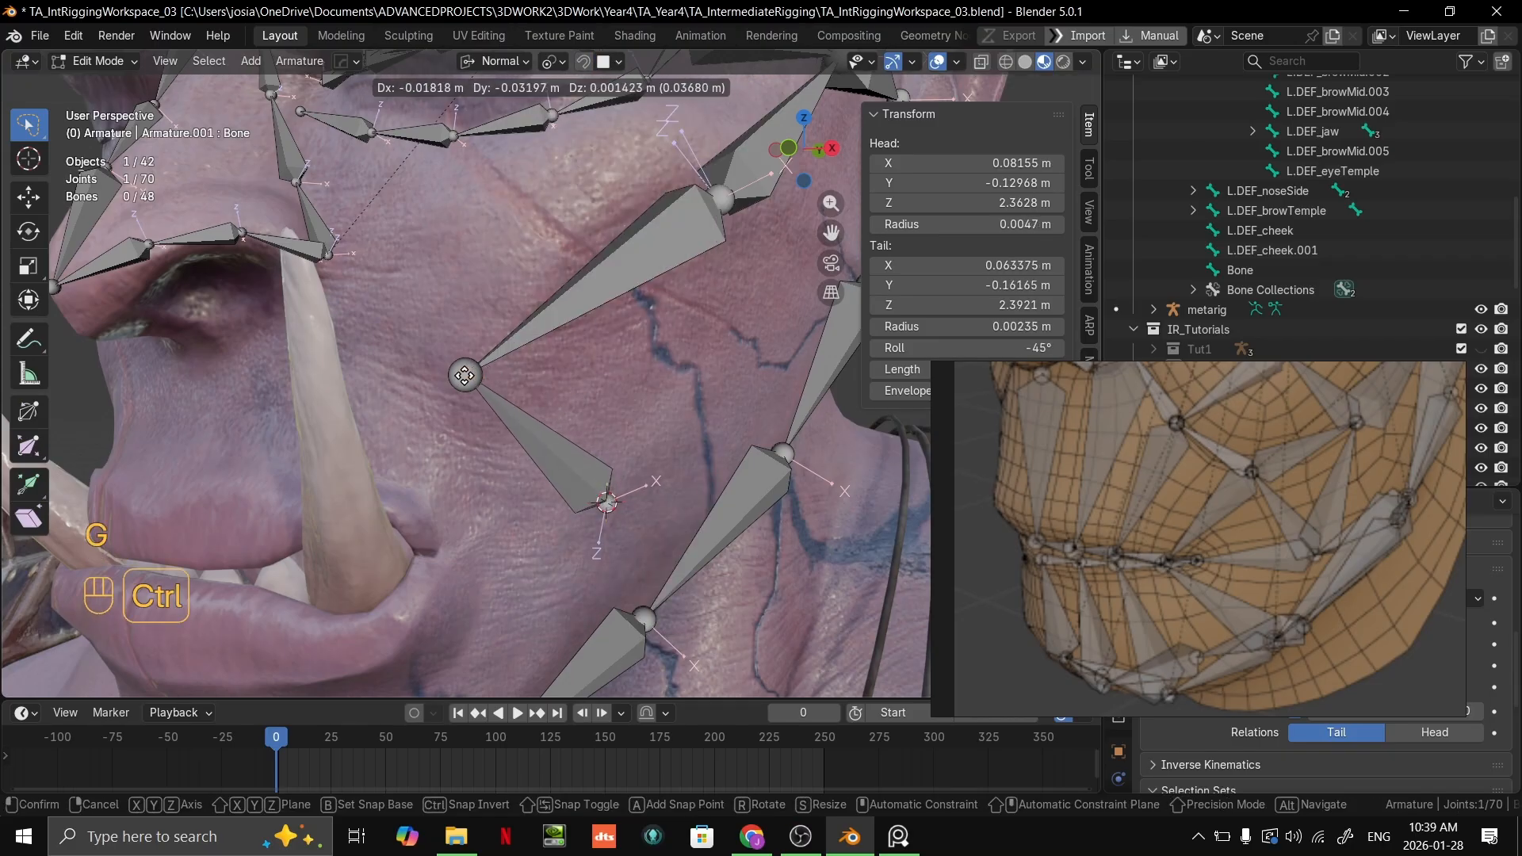
right_click(468, 387)
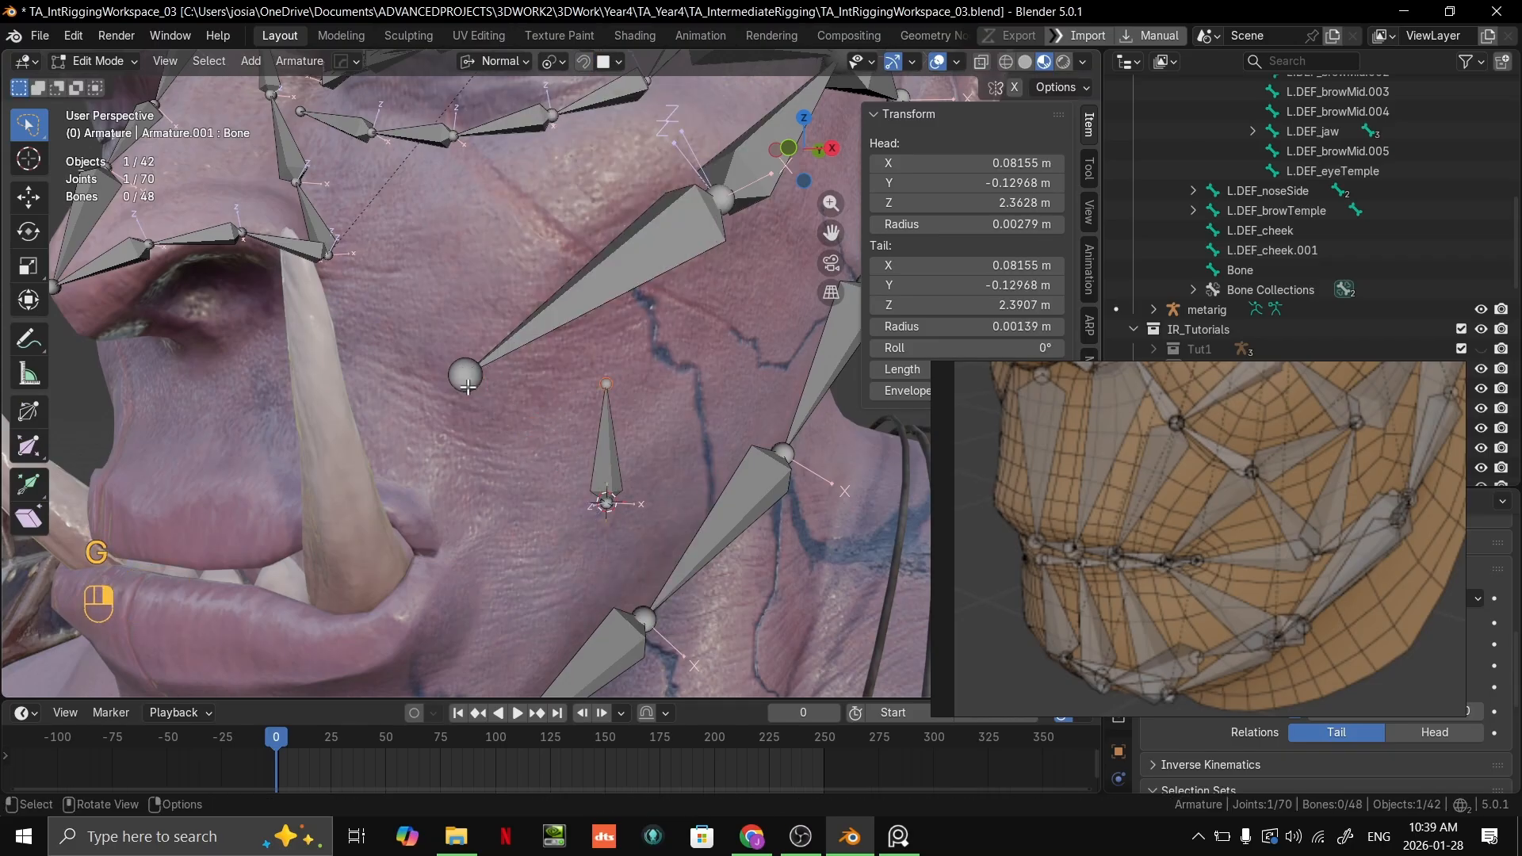
Step: Set the snap target to Vertex and snap the new bone's tail onto the lower joint of L.DEF_cheek
left_click(618, 61)
key("g")
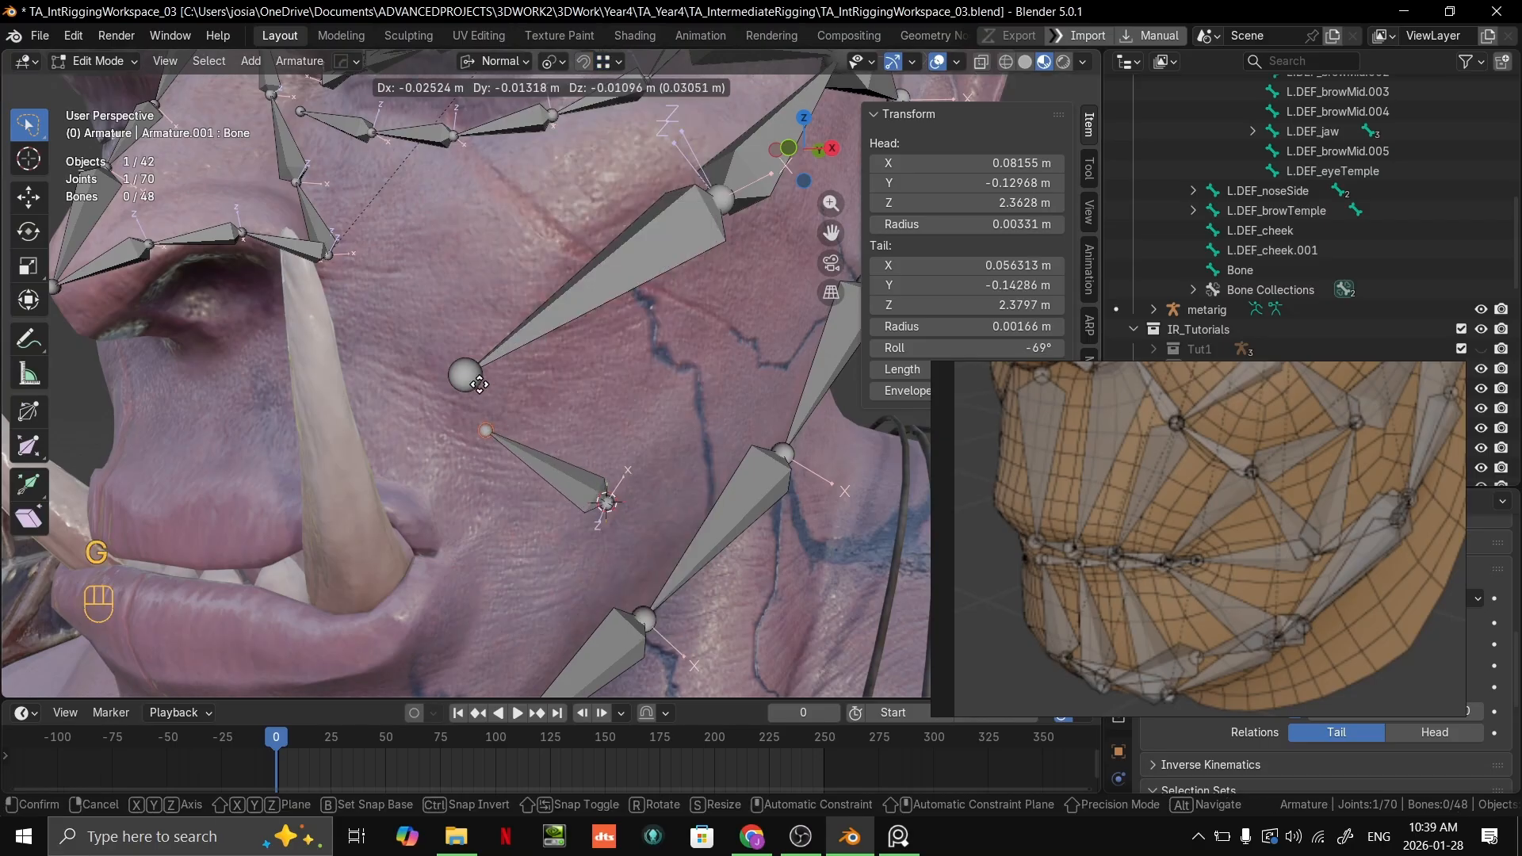
left_click(469, 371, "ctrl")
Step: Select both tails at the joint shared by L.DEF_cheek and the new bone and move them down about 3 mm
mouse_move(559, 385)
middle_mouse_down()
mouse_move(642, 387)
mouse_move(543, 402)
middle_mouse_up()
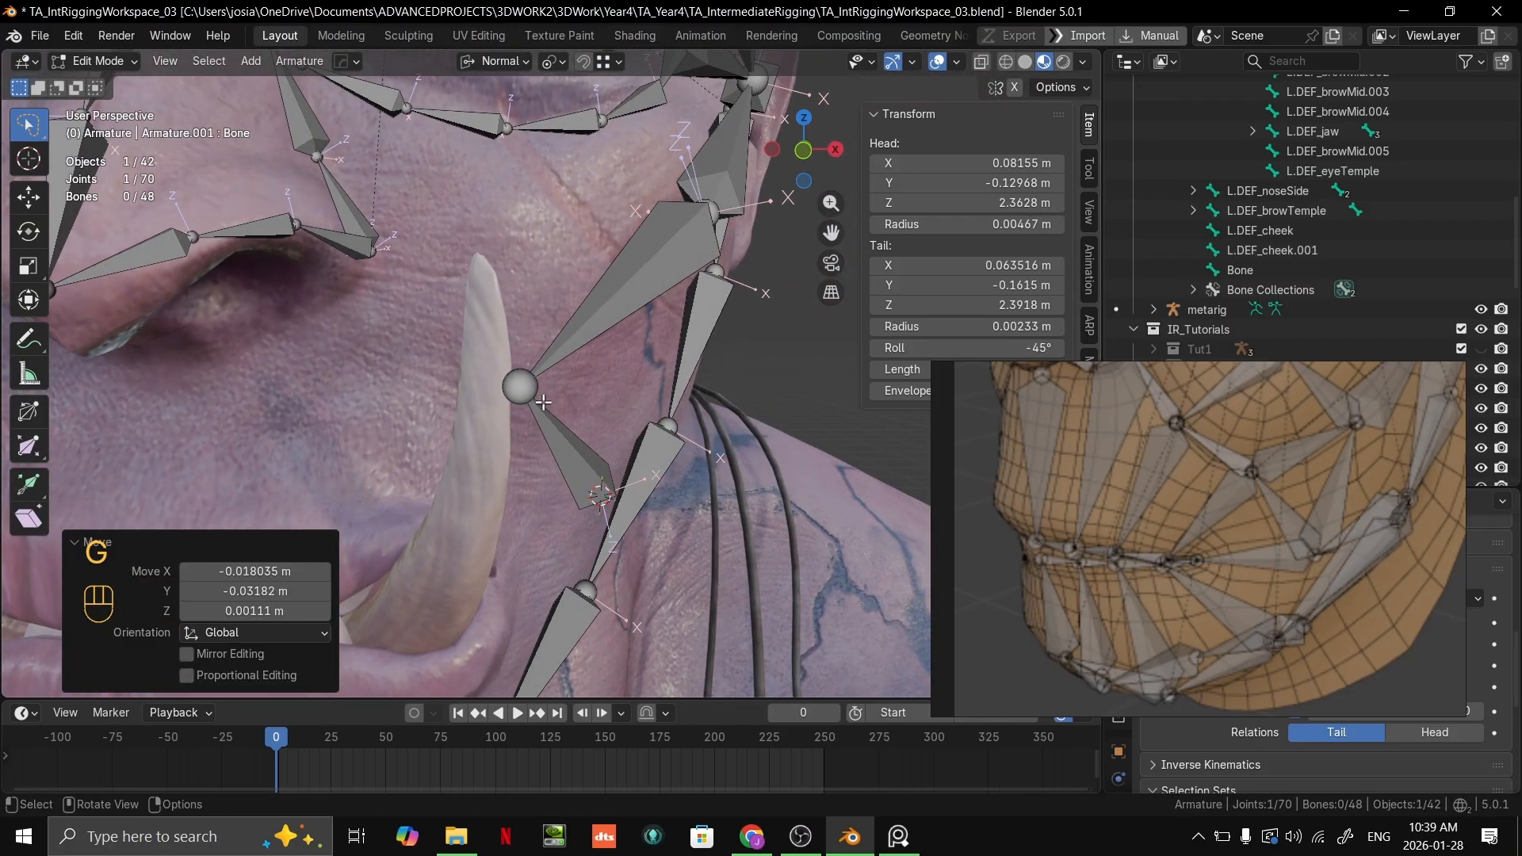
left_click_drag(532, 362, 534, 364)
mouse_move(572, 386)
middle_mouse_down()
mouse_move(473, 390)
mouse_move(530, 366)
middle_mouse_up()
scroll(555, 385, "down", 5)
scroll(684, 381, "up", 5)
key("g")
left_click(498, 389)
scroll(984, 417, "down", 2)
scroll(1023, 417, "down", 3)
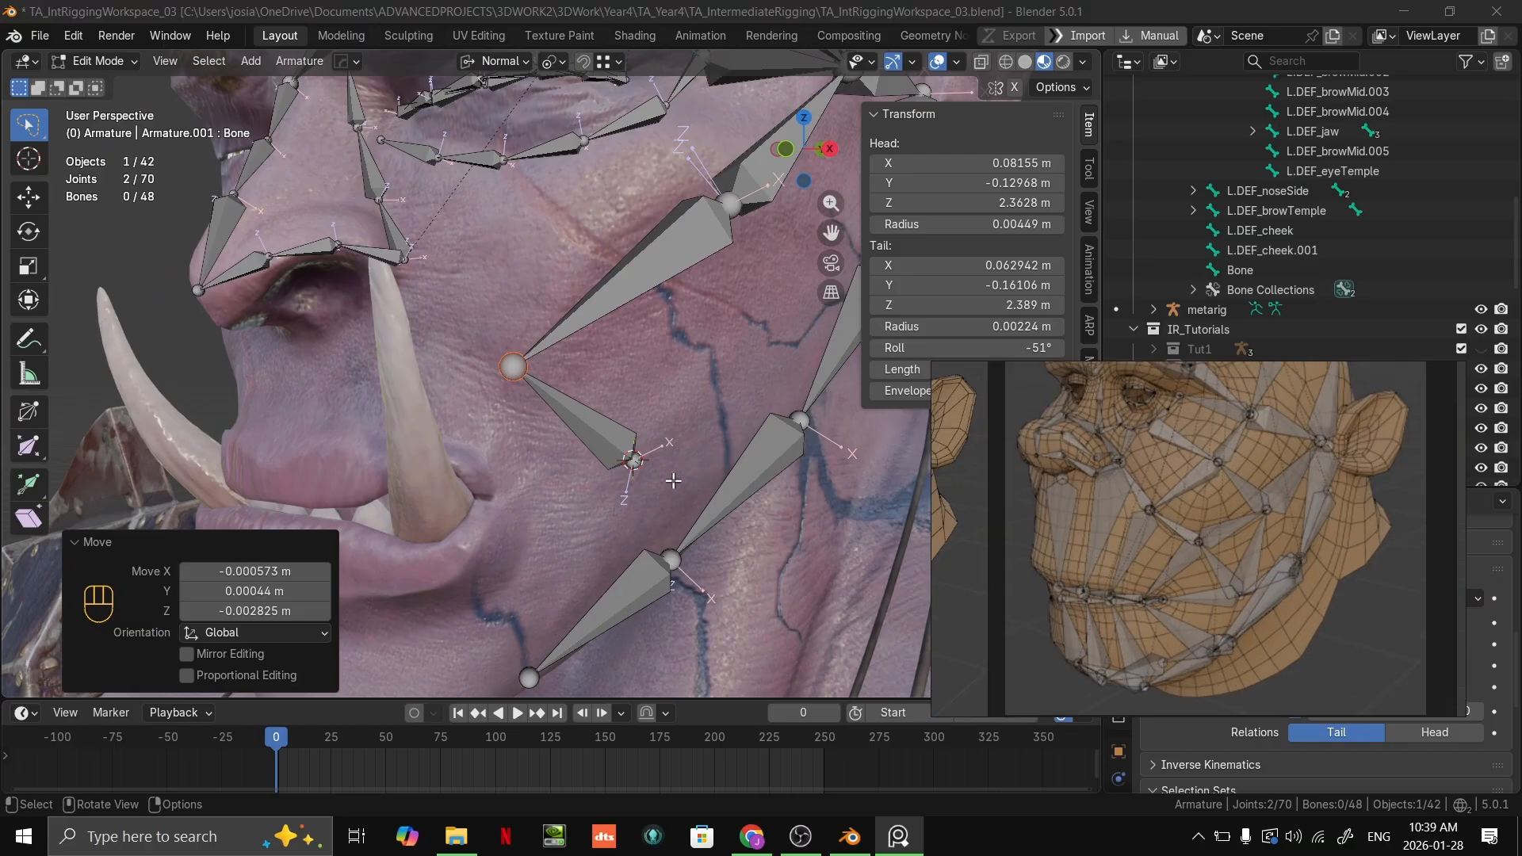
Step: Rename the new bone below L.DEF_cheek as L.DEF_cheekLip
left_click(635, 446)
left_click(597, 442)
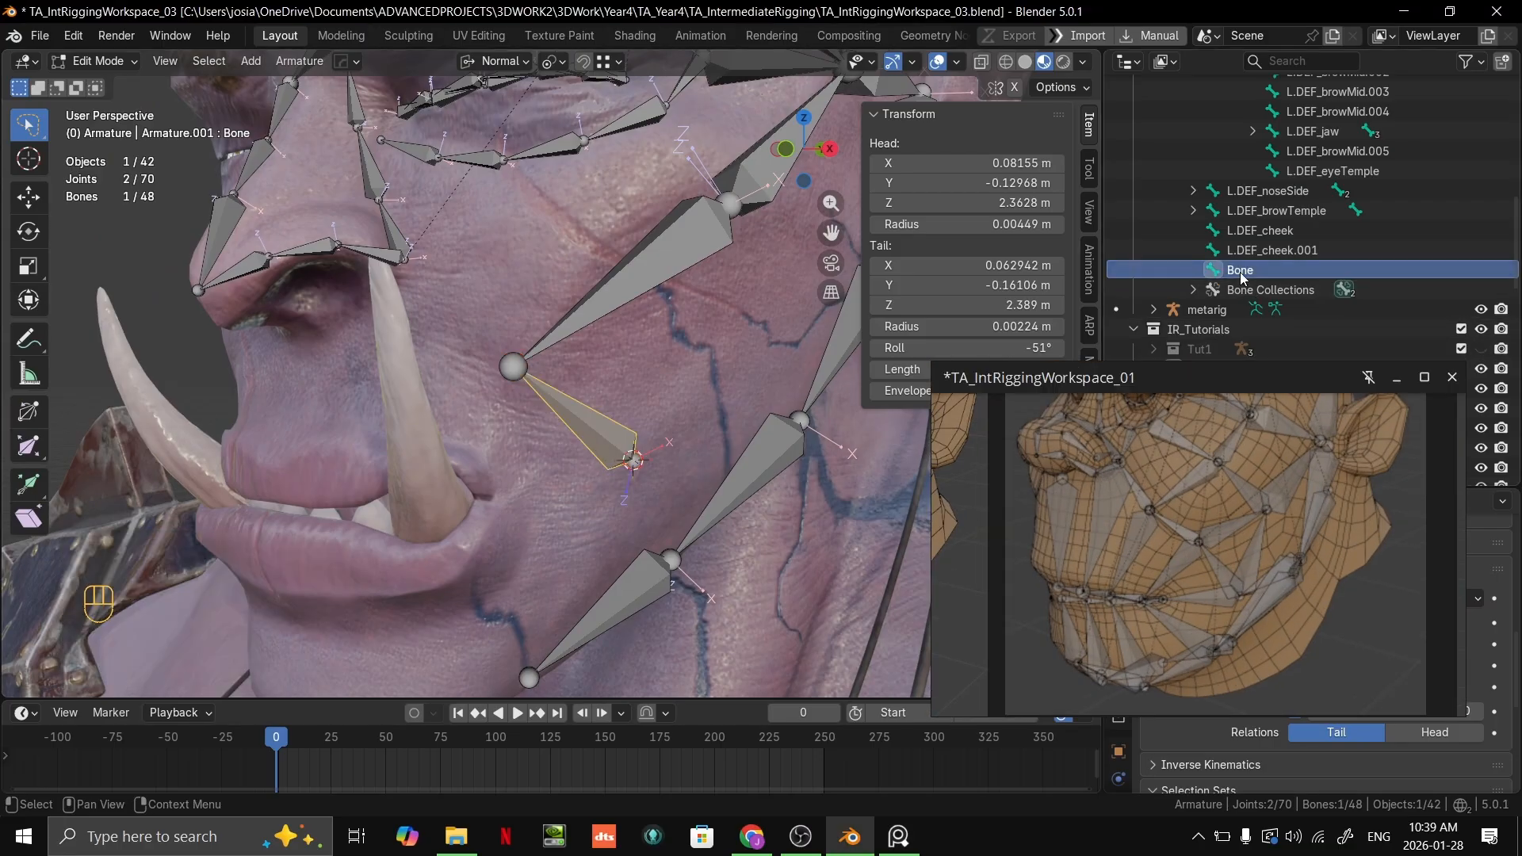
double_click(1265, 252)
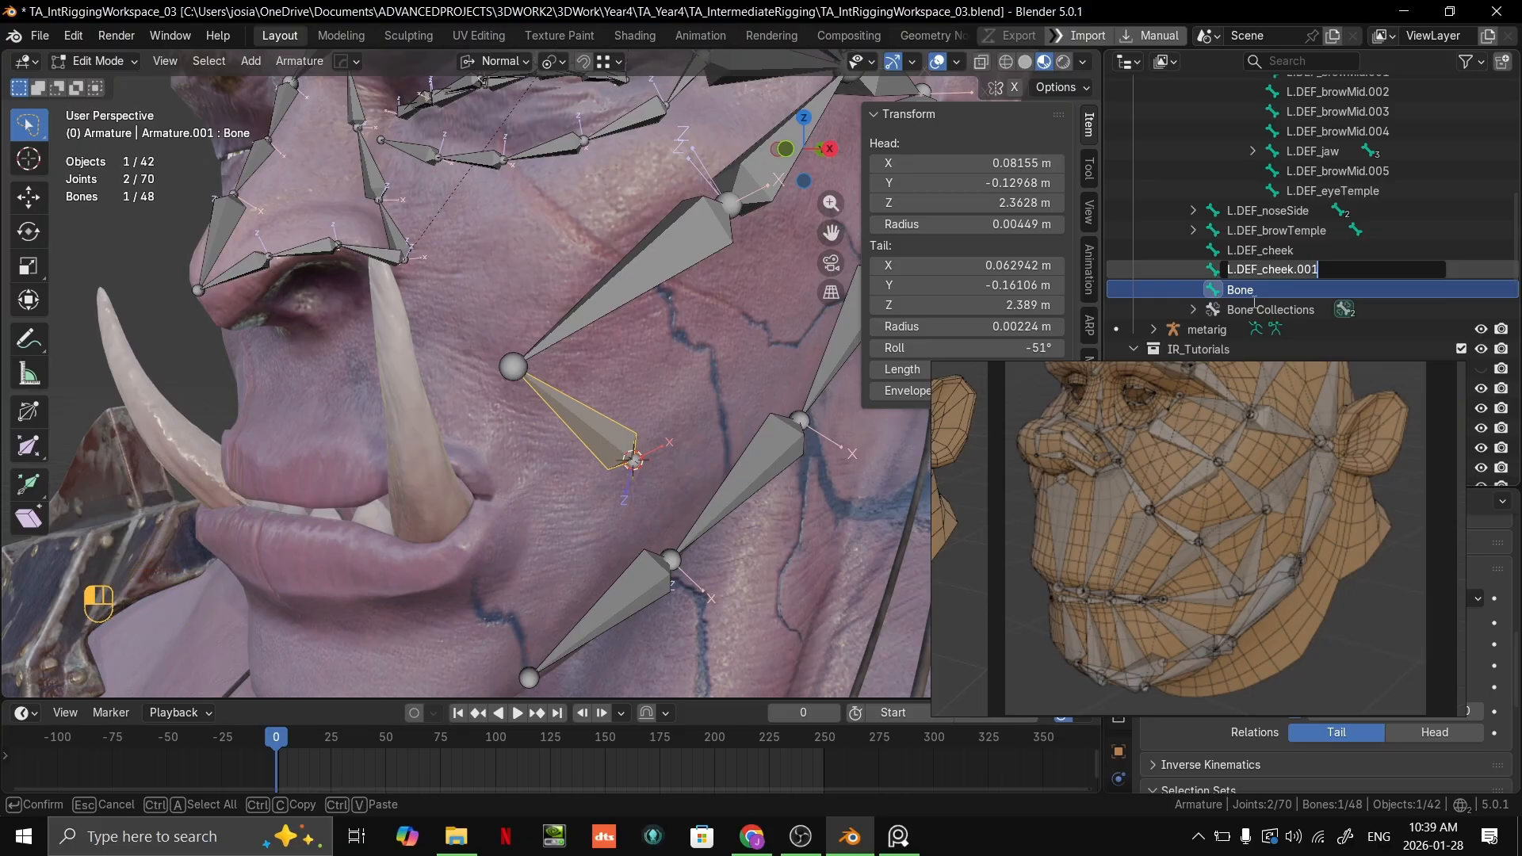
double_click(1255, 295)
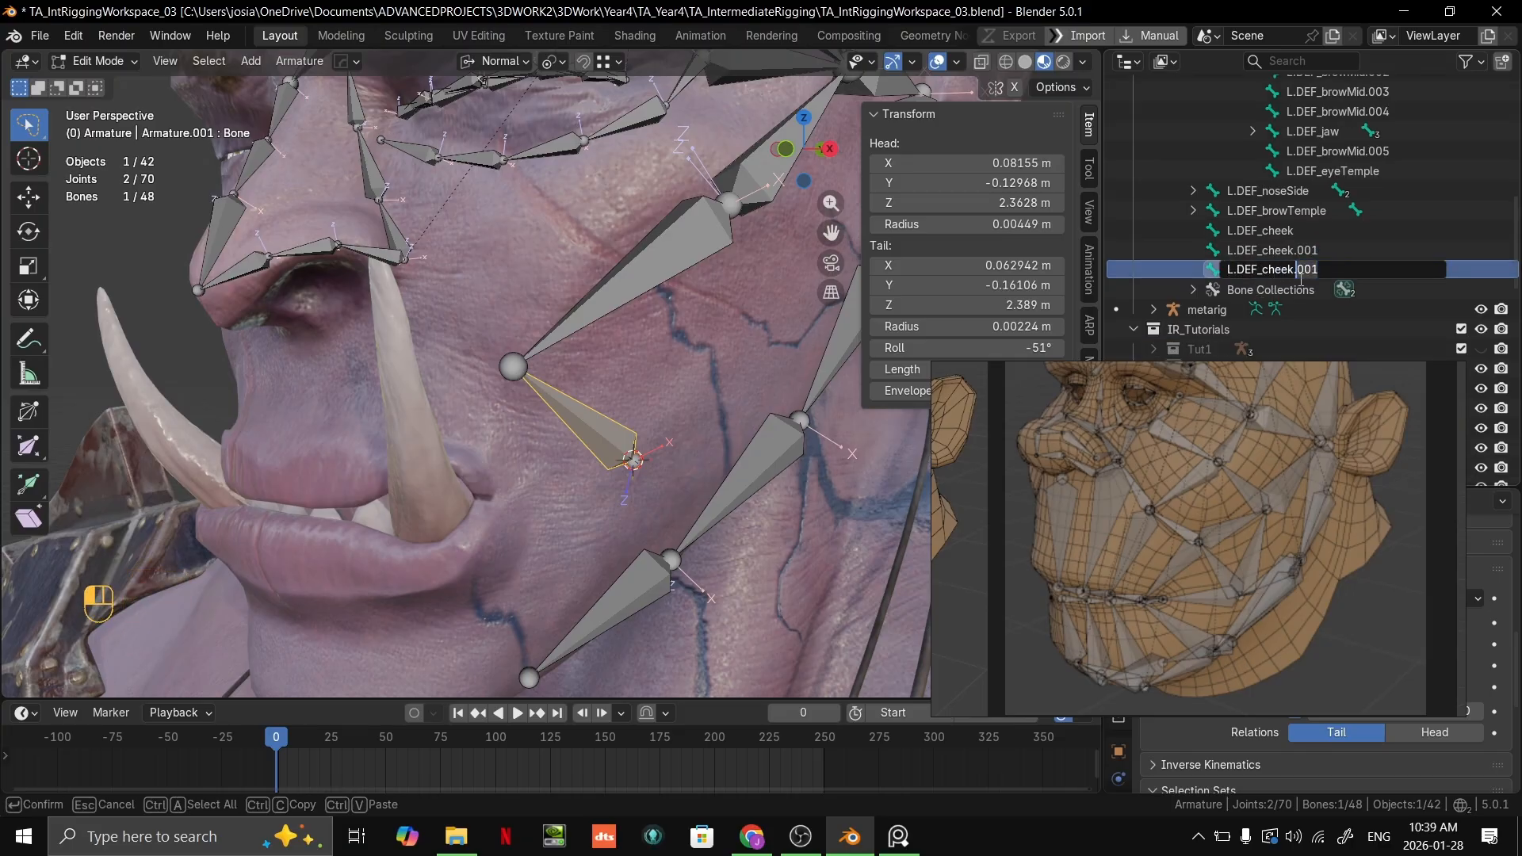
key("Delete")
key("Delete")
key("Delete")
key("Delete")
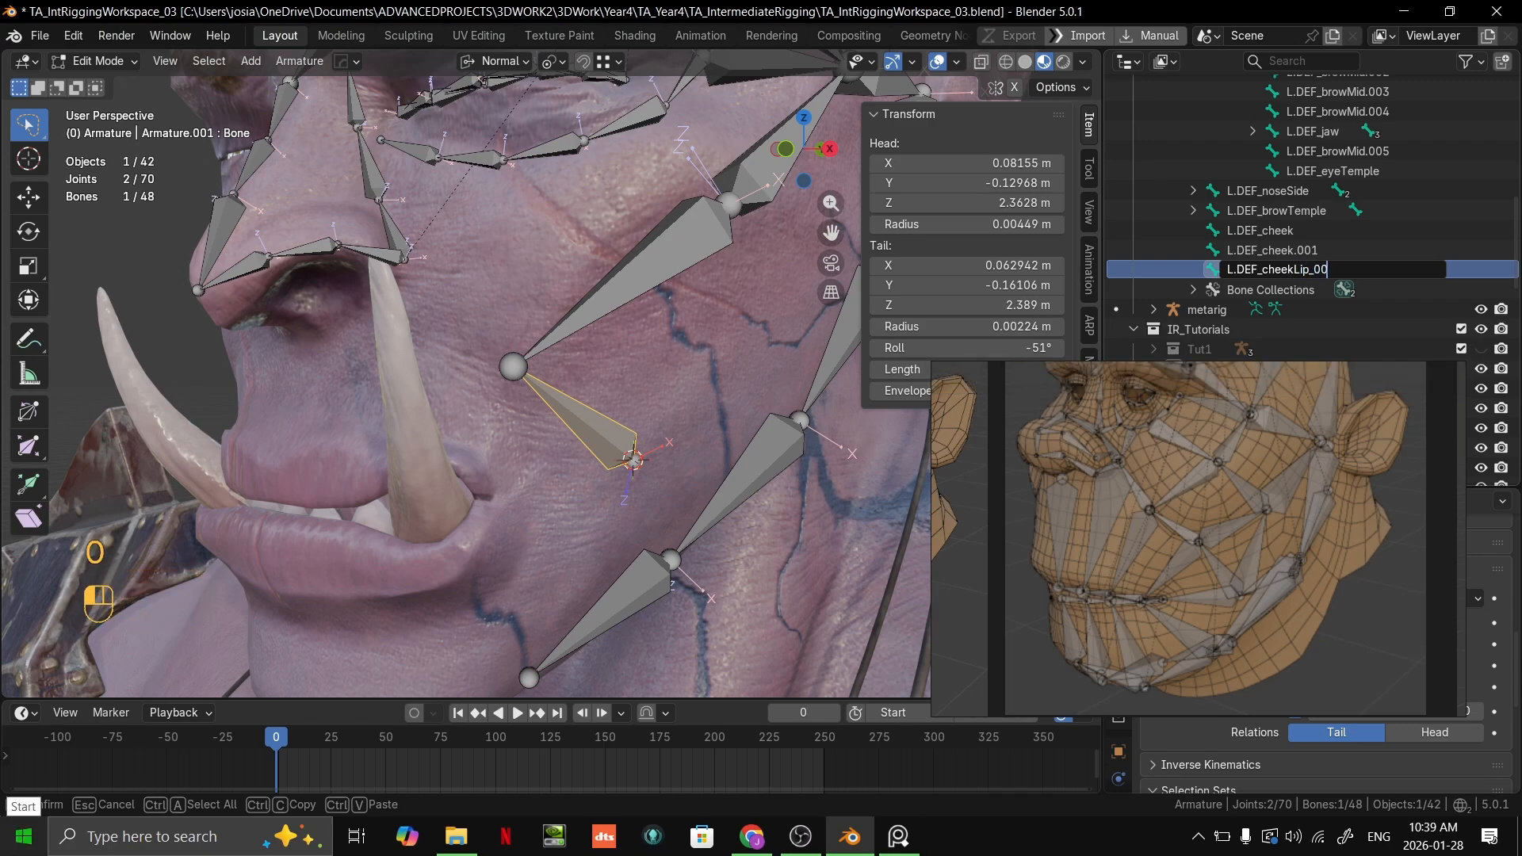
key("Return")
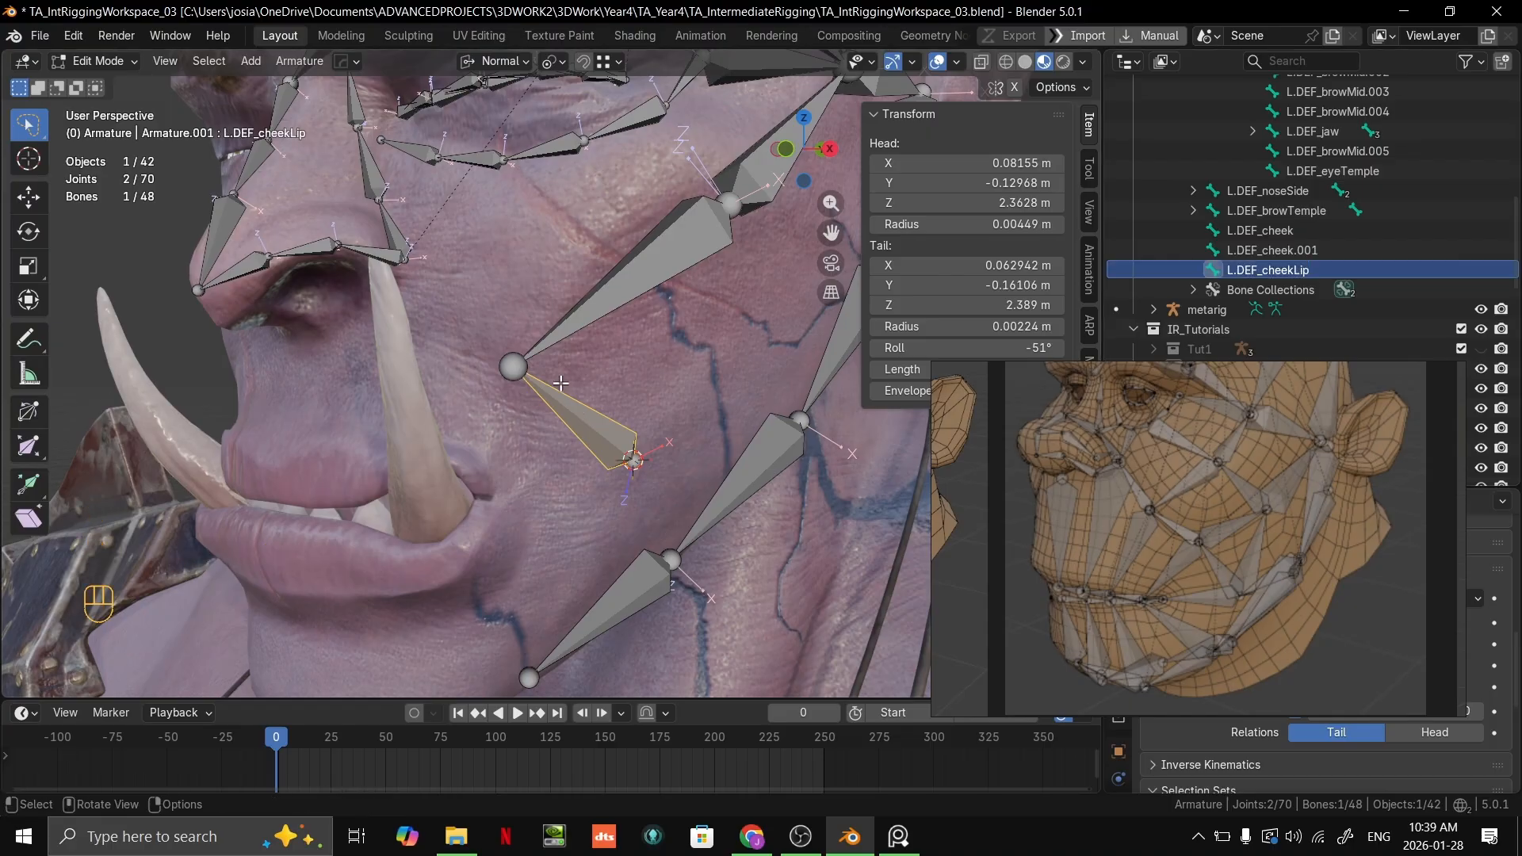
Step: Extrude a zero-length bone in place from the tail of L.DEF_cheekLip, using X-ray display only while picking the joint
scroll(559, 382, "up", 3)
left_click(491, 368)
left_click(489, 367)
key("alt+z")
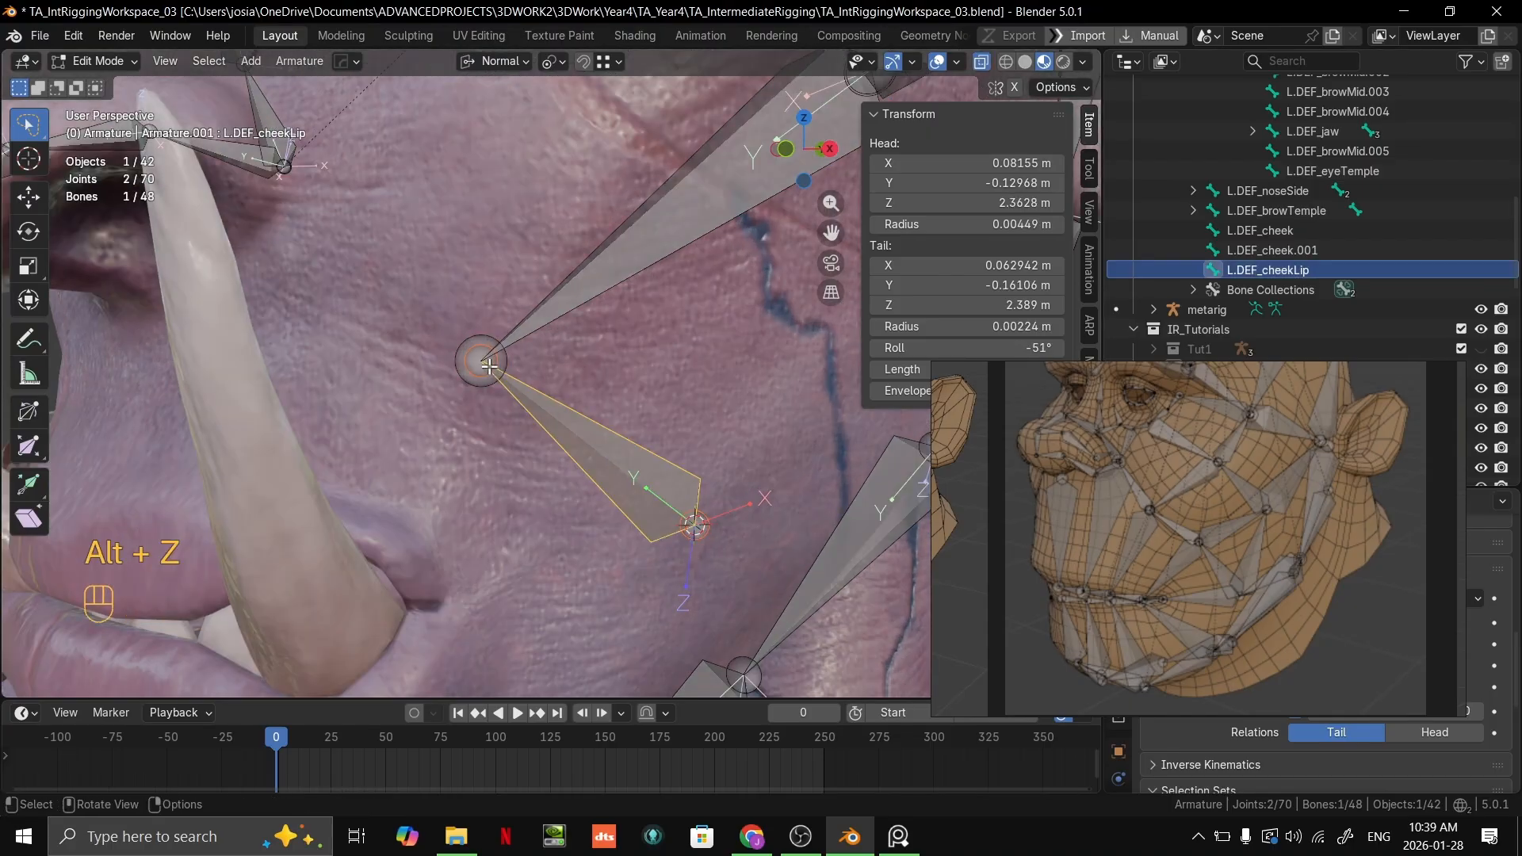
left_click(489, 366)
left_click(489, 367)
scroll(491, 366, "down", 2)
left_click(495, 366)
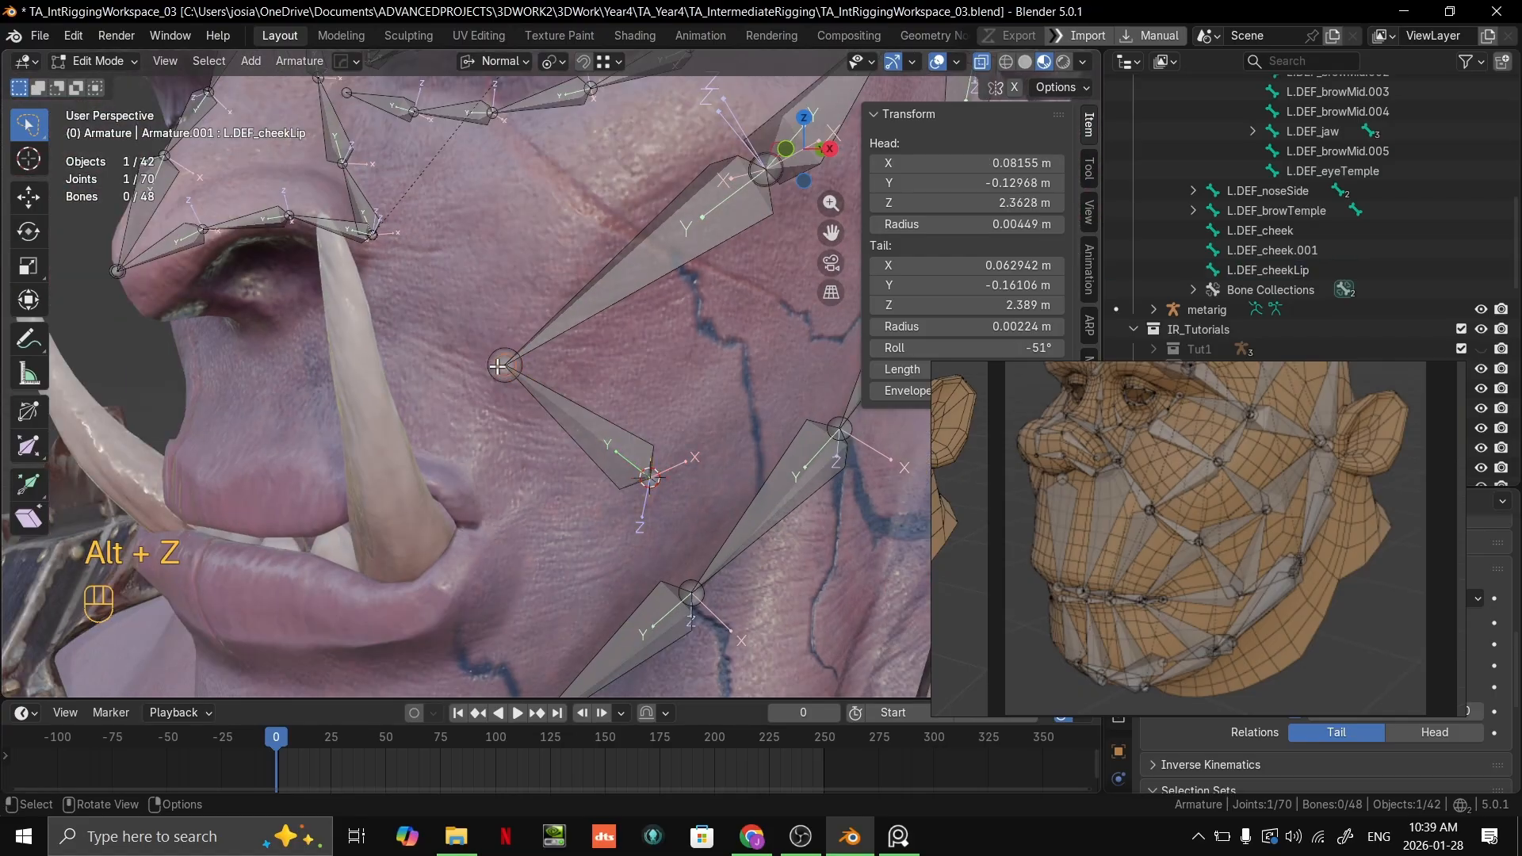
key("e")
right_click(446, 286)
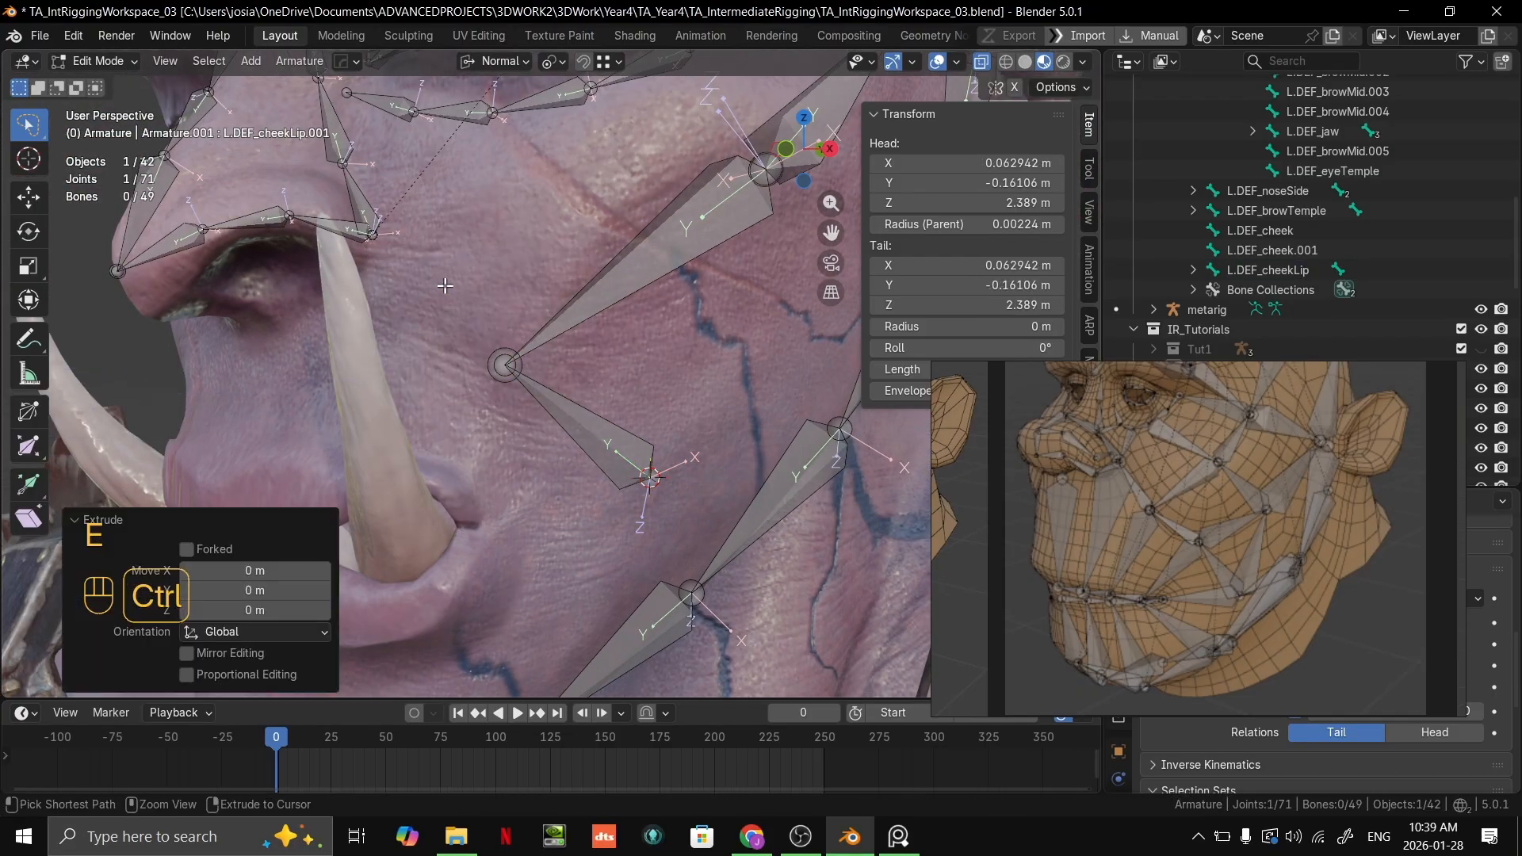
key("alt+z")
scroll(446, 285, "down", 2)
Step: Try to place the extruded bone's tail beside the nostril on the cheek surface, with the snap target set to Face
left_click(604, 61)
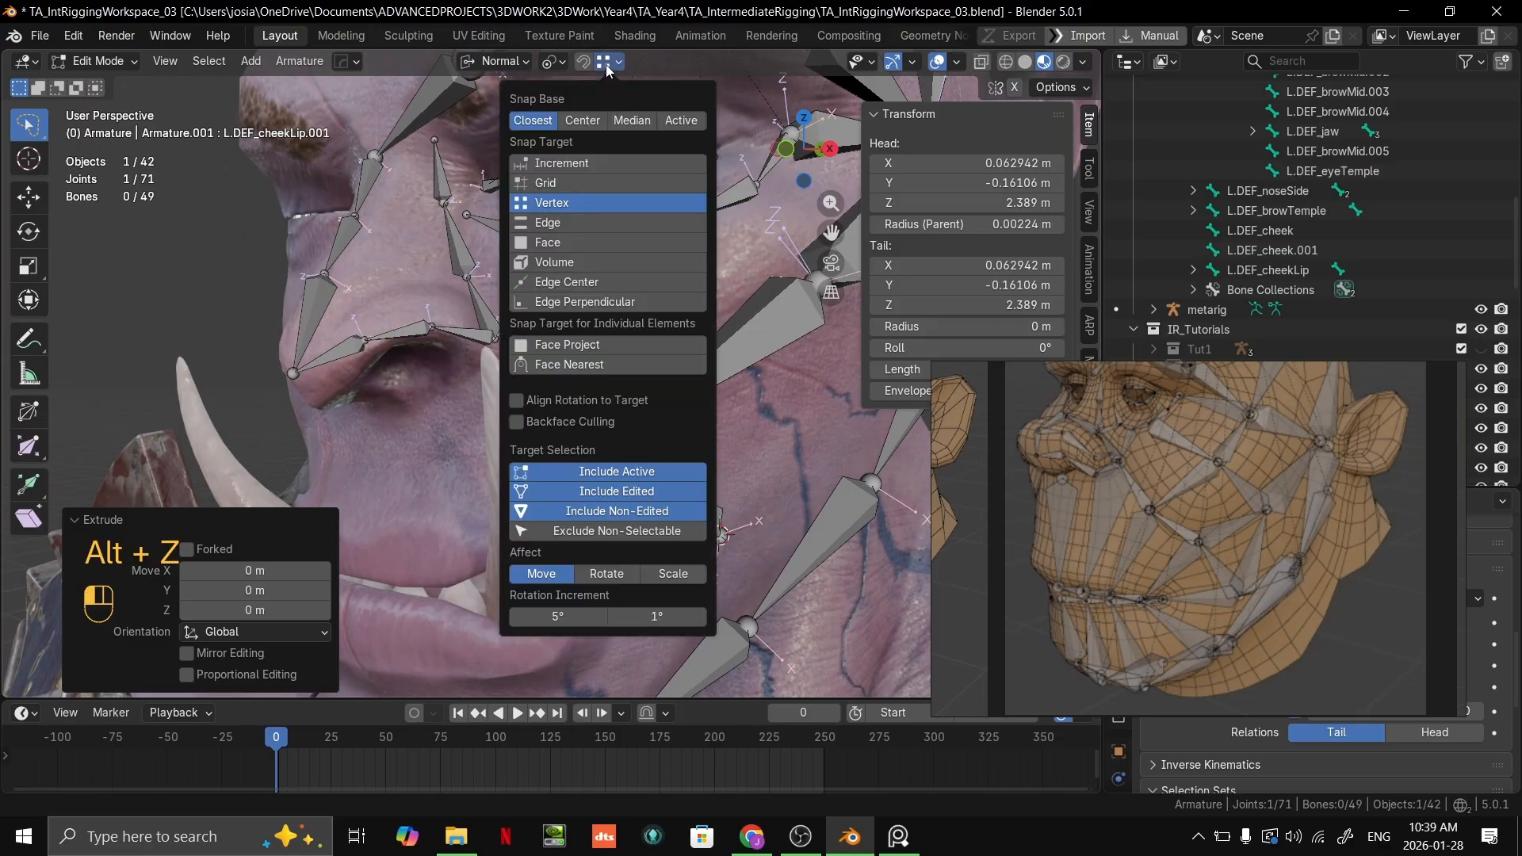
left_click(555, 241)
key("g")
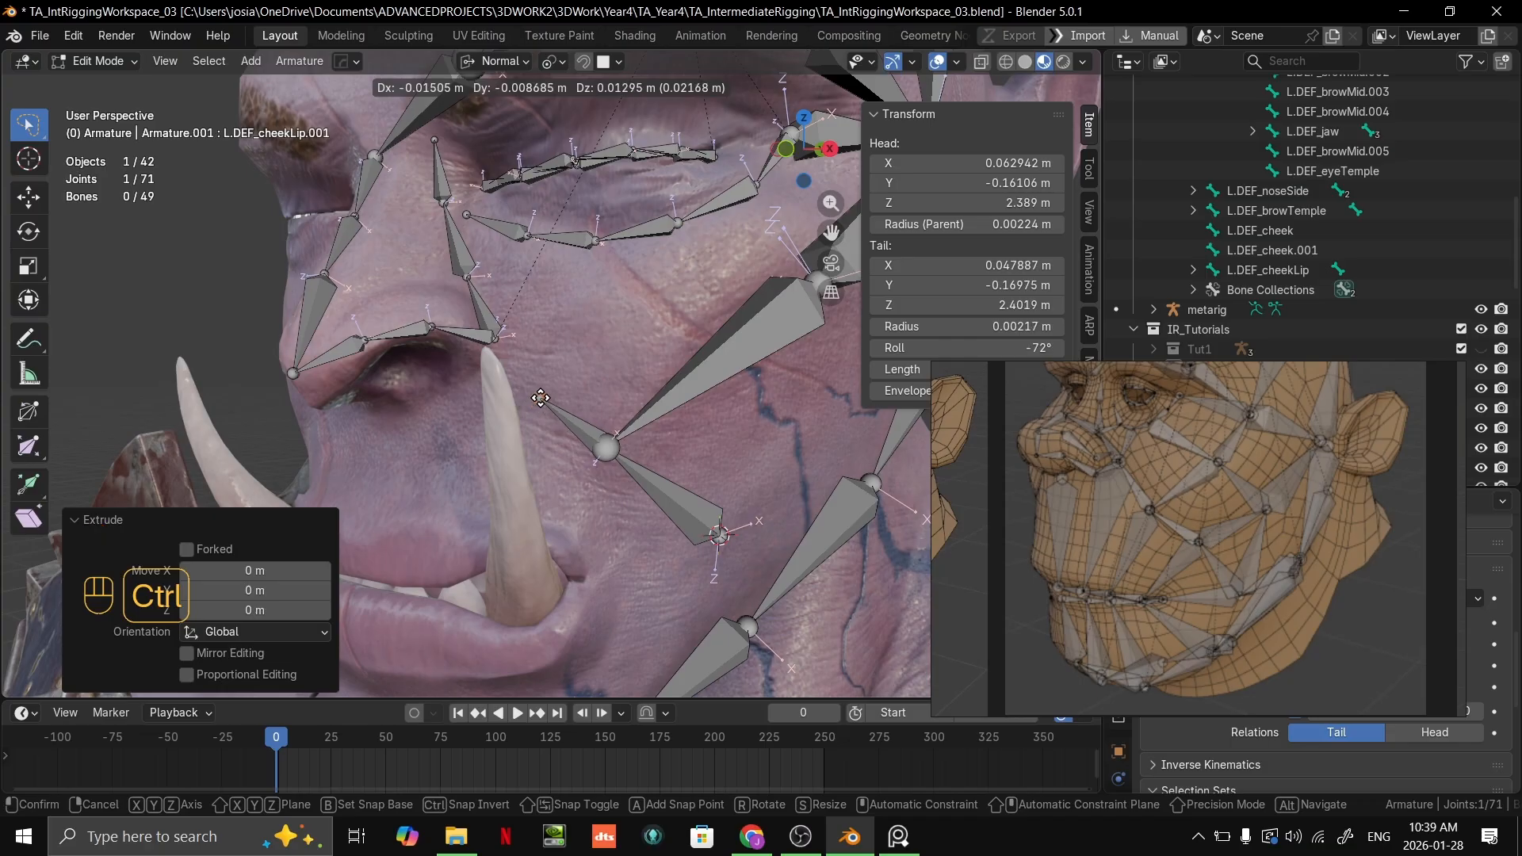
left_click(541, 398)
scroll(541, 398, "up", 2)
middle_click_drag(540, 399, 581, 395, "shift")
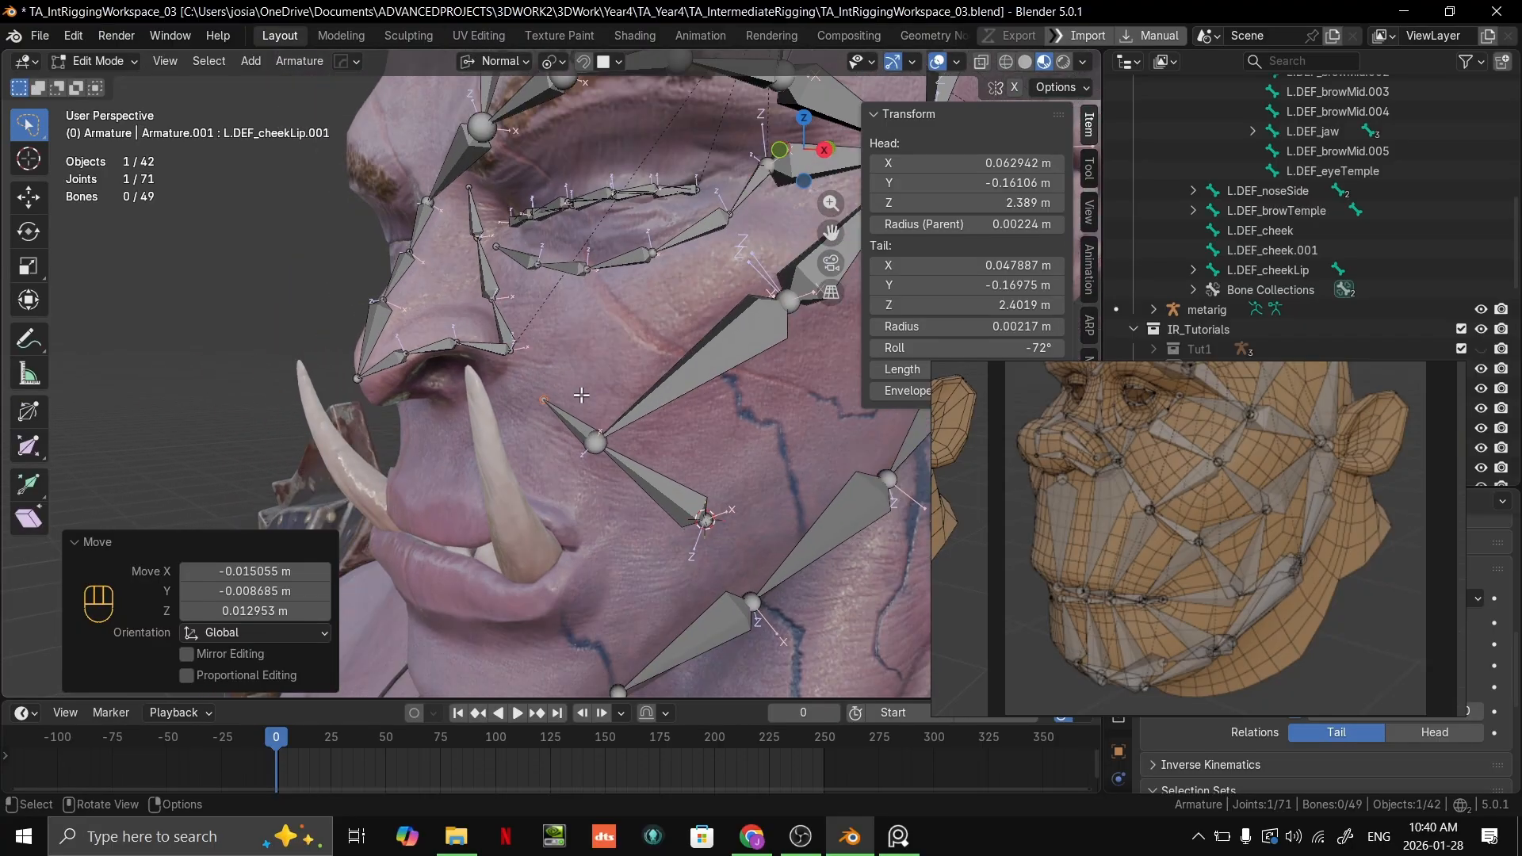
scroll(586, 395, "down", 3)
scroll(610, 388, "up", 3)
key("g")
left_click(525, 355, "ctrl")
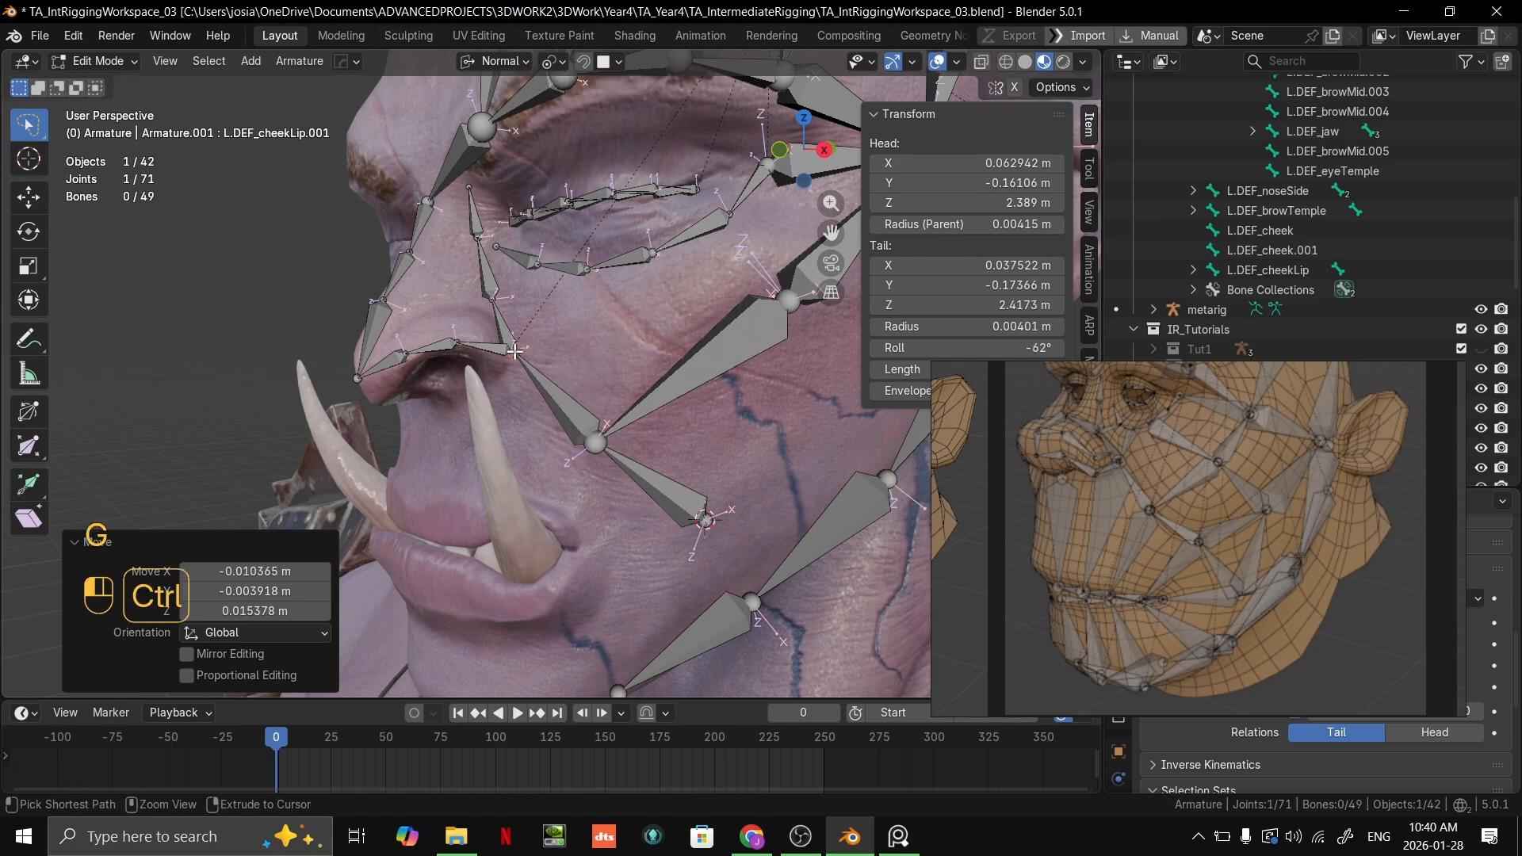
Step: Set the snap target to Vertex and snap the L.DEF_cheekLip.001 tail onto the bone joint at the nostril's outer corner
middle_click_drag(526, 354, 619, 132, "ctrl")
left_click(612, 62)
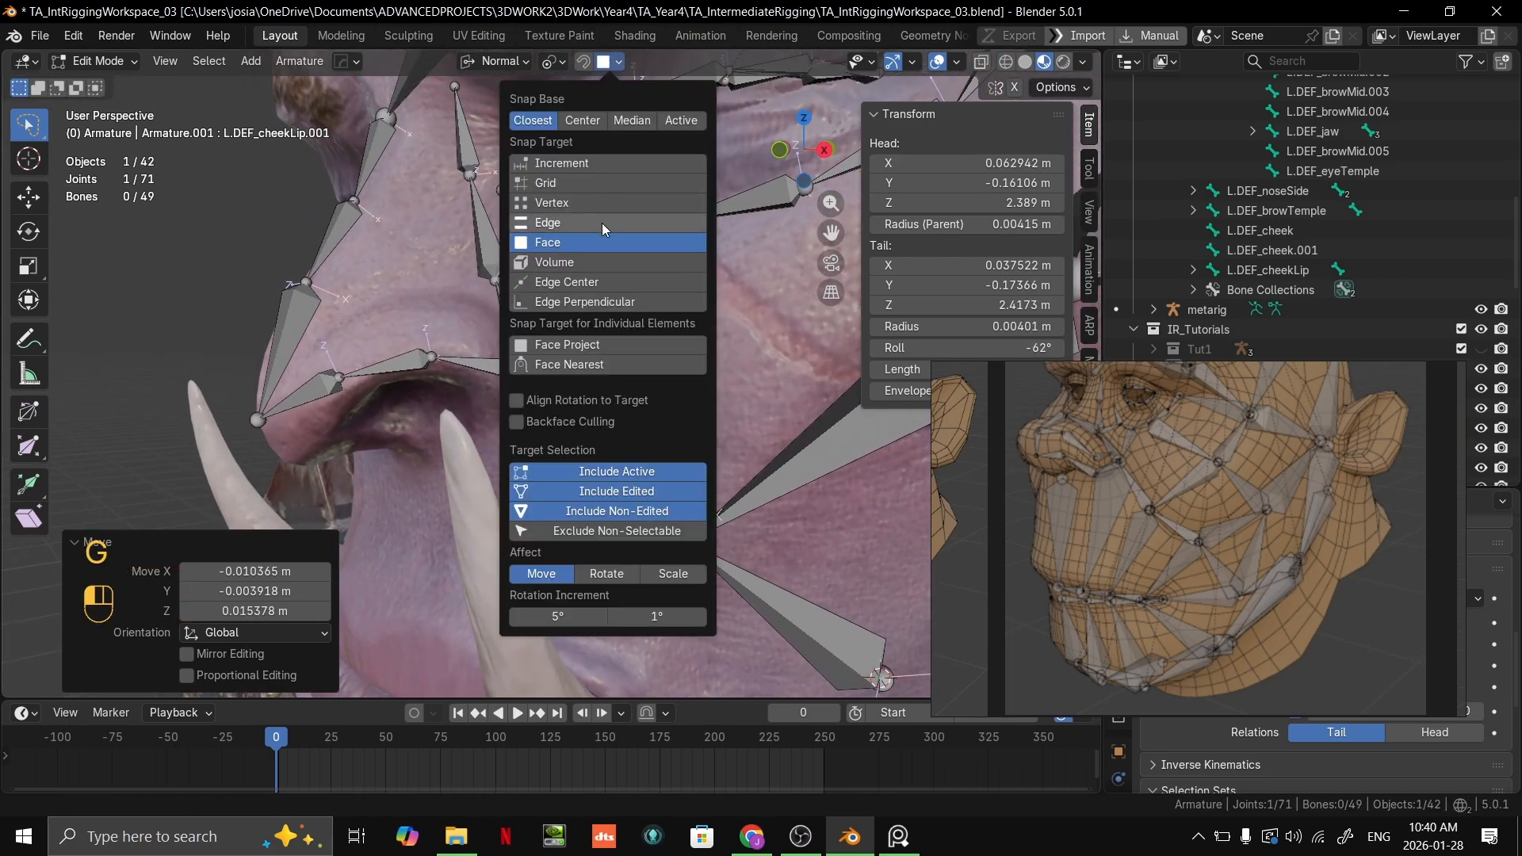
left_click(564, 204)
key("g")
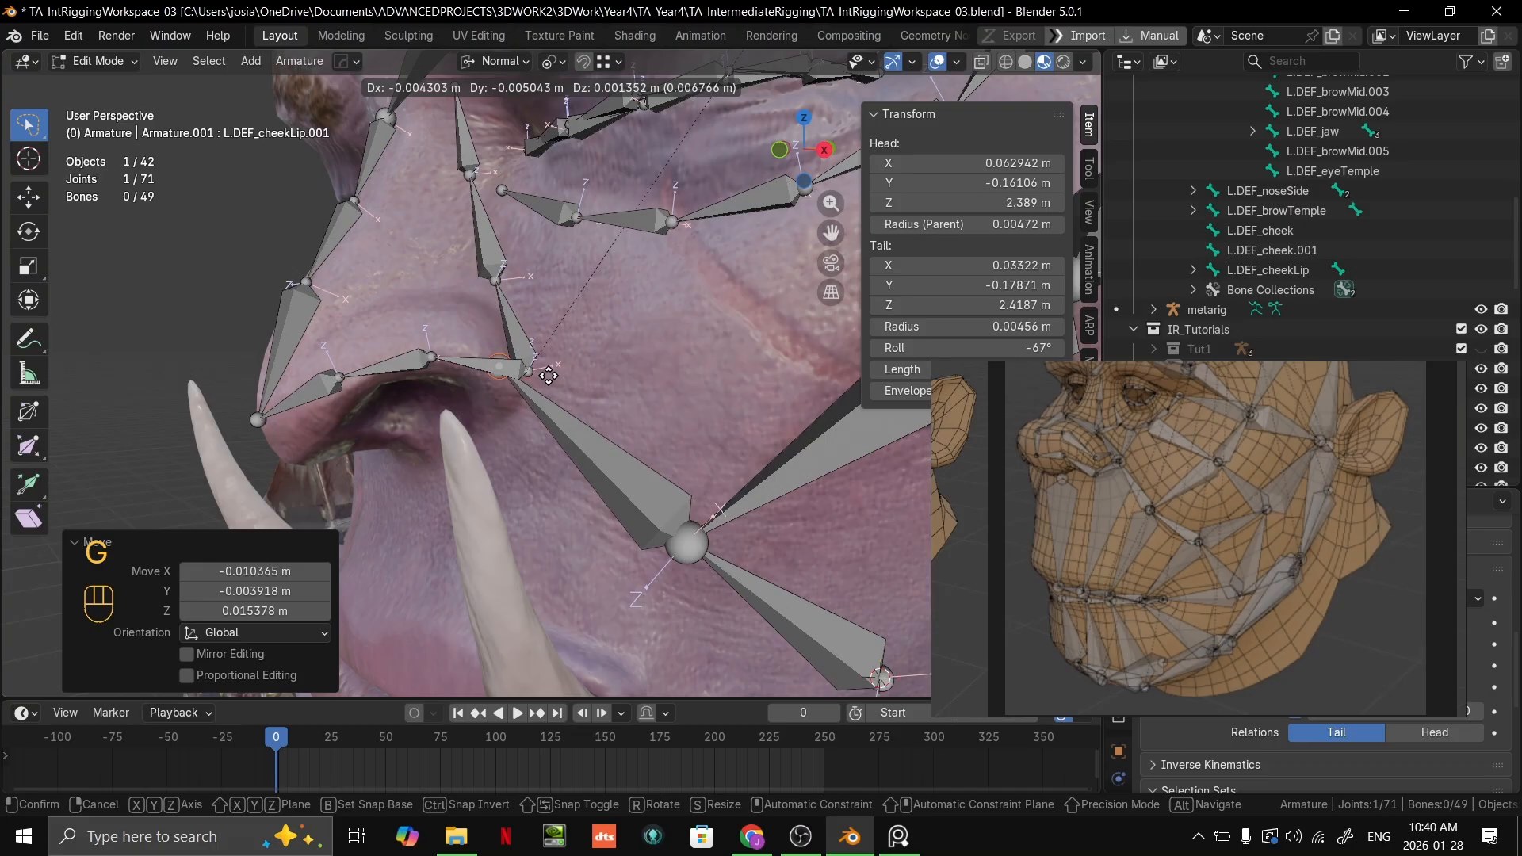
left_click(529, 373, "ctrl")
scroll(529, 376, "down", 5)
middle_click_drag(529, 376, 708, 309)
scroll(619, 381, "up", 2)
scroll(674, 357, "down", 2)
scroll(674, 317, "up", 1)
left_click(720, 329)
key("g")
right_click(684, 326)
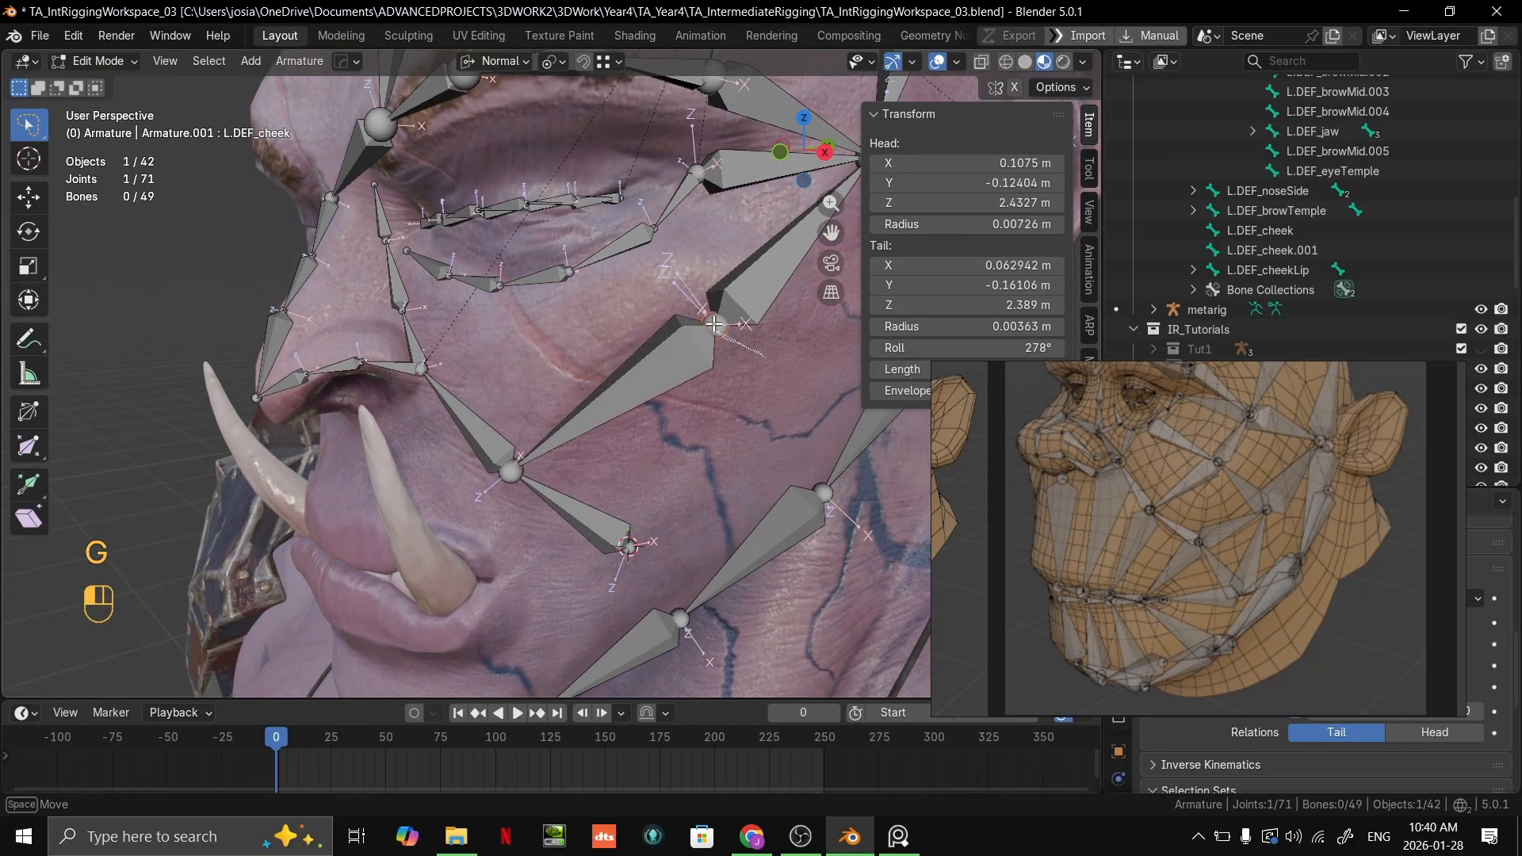
Step: Set the snap target to Face and move the joint between L.DEF_cheek and L.DEF_cheek.001 about 7.5 mm forward along the cheek surface
left_click_drag(714, 325, 723, 309)
key("g")
right_click(664, 295, "ctrl")
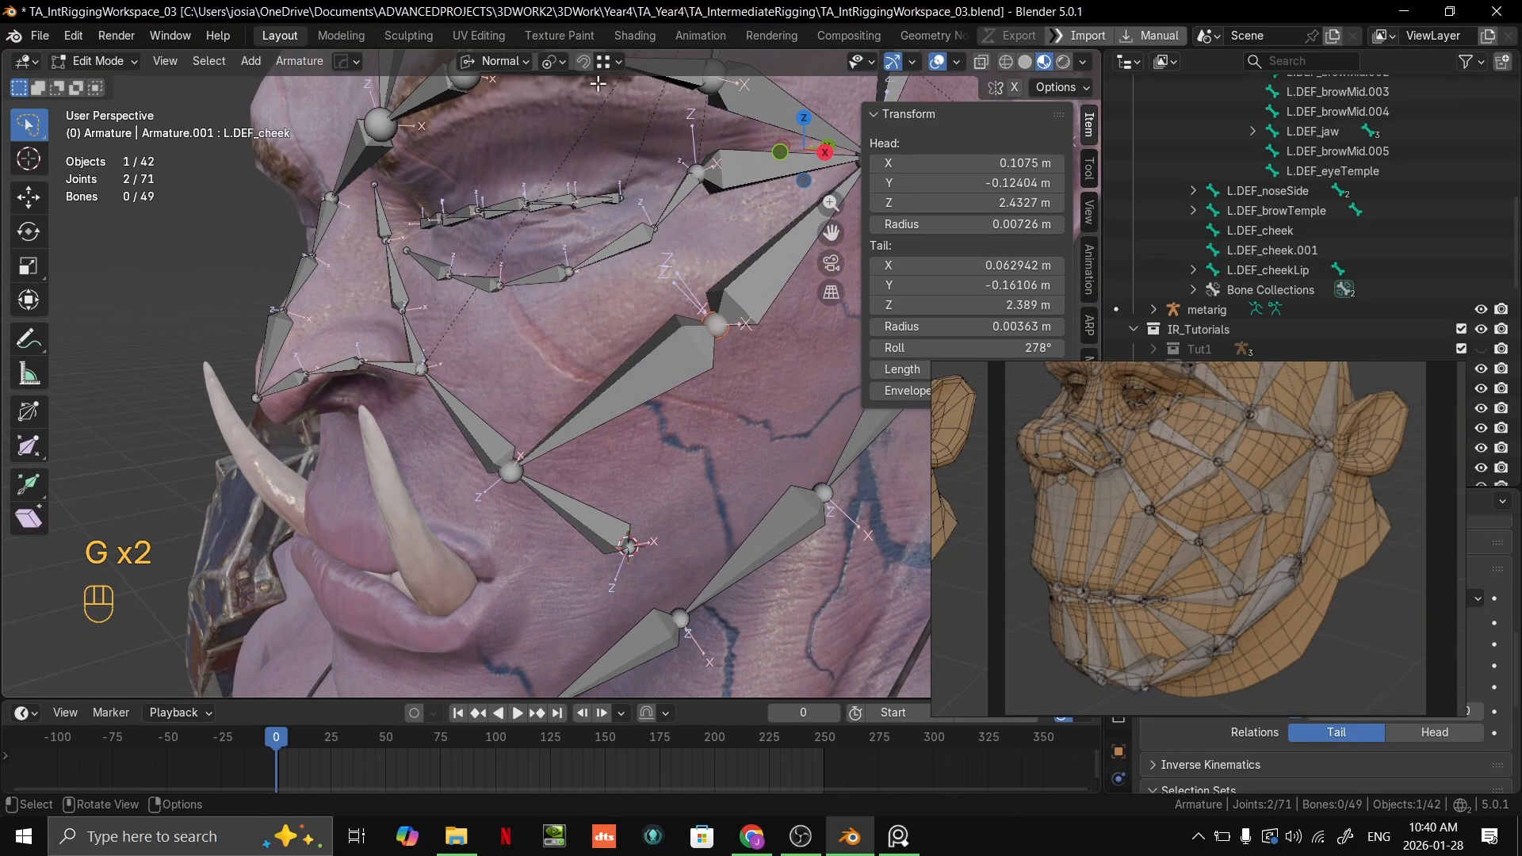
left_click(609, 62)
left_click(569, 224)
left_click(569, 242)
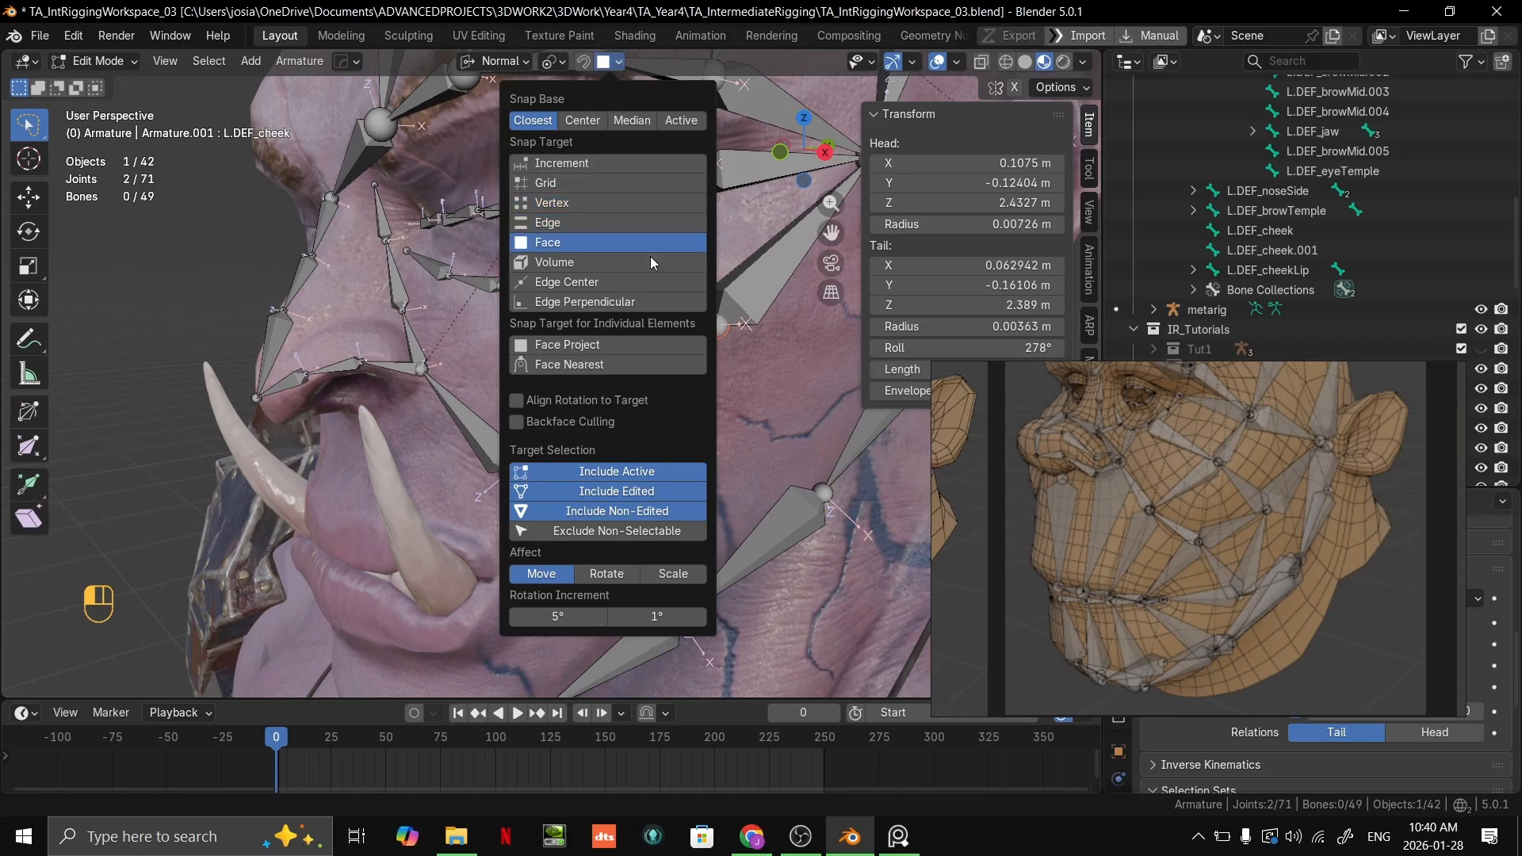
key("g")
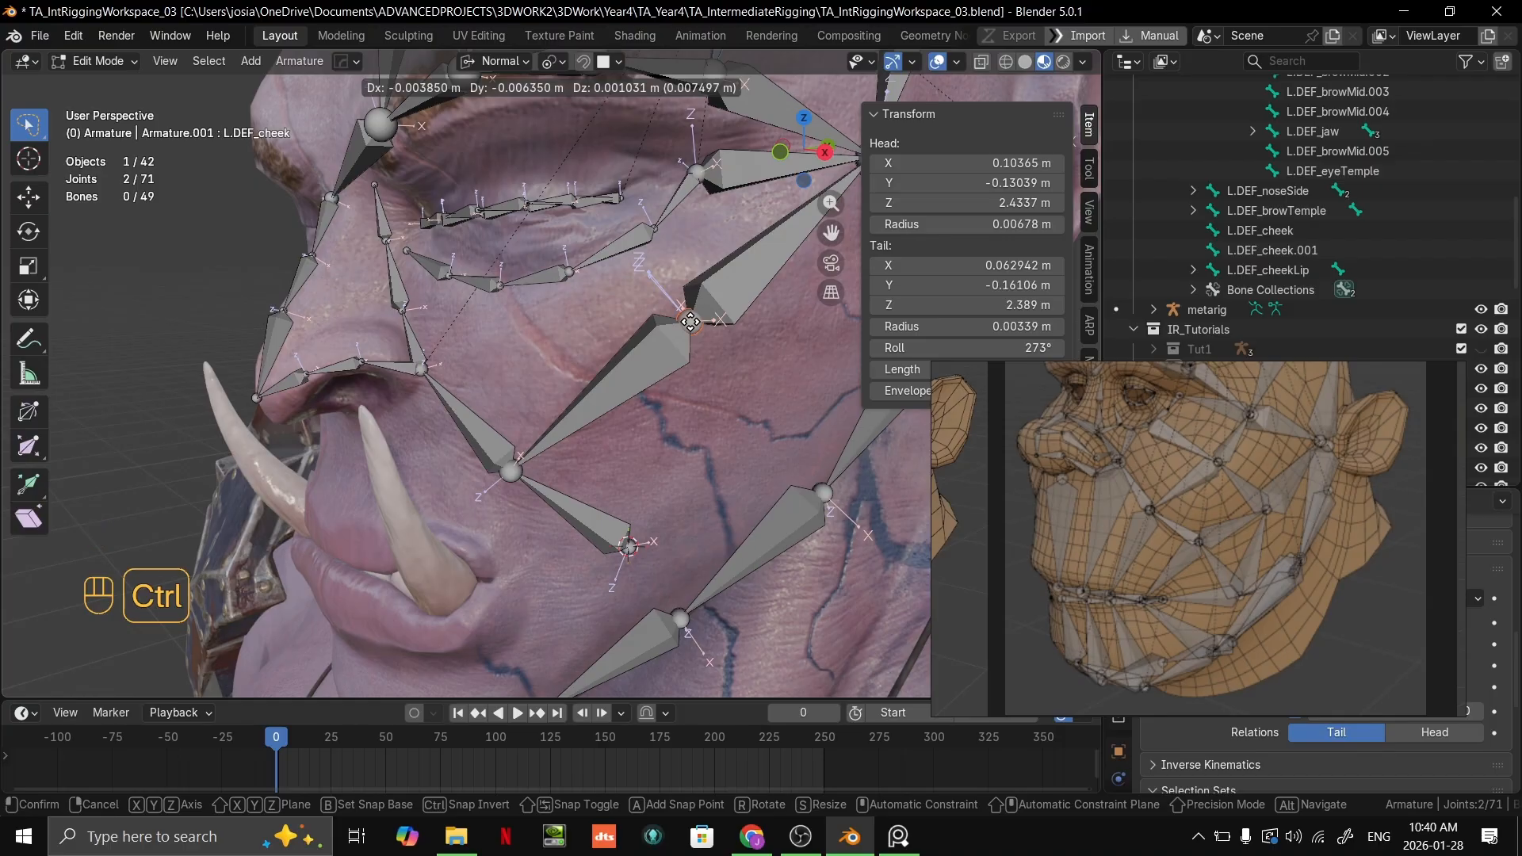
left_click(690, 322)
Step: Move the temple joint where the brow, eye and cheek bones meet about 9 mm forward and about 6 mm back along the face surface
scroll(697, 317, "down", 2)
middle_click_drag(787, 252, 677, 325, "shift")
left_click_drag(678, 324, 682, 286)
key("g")
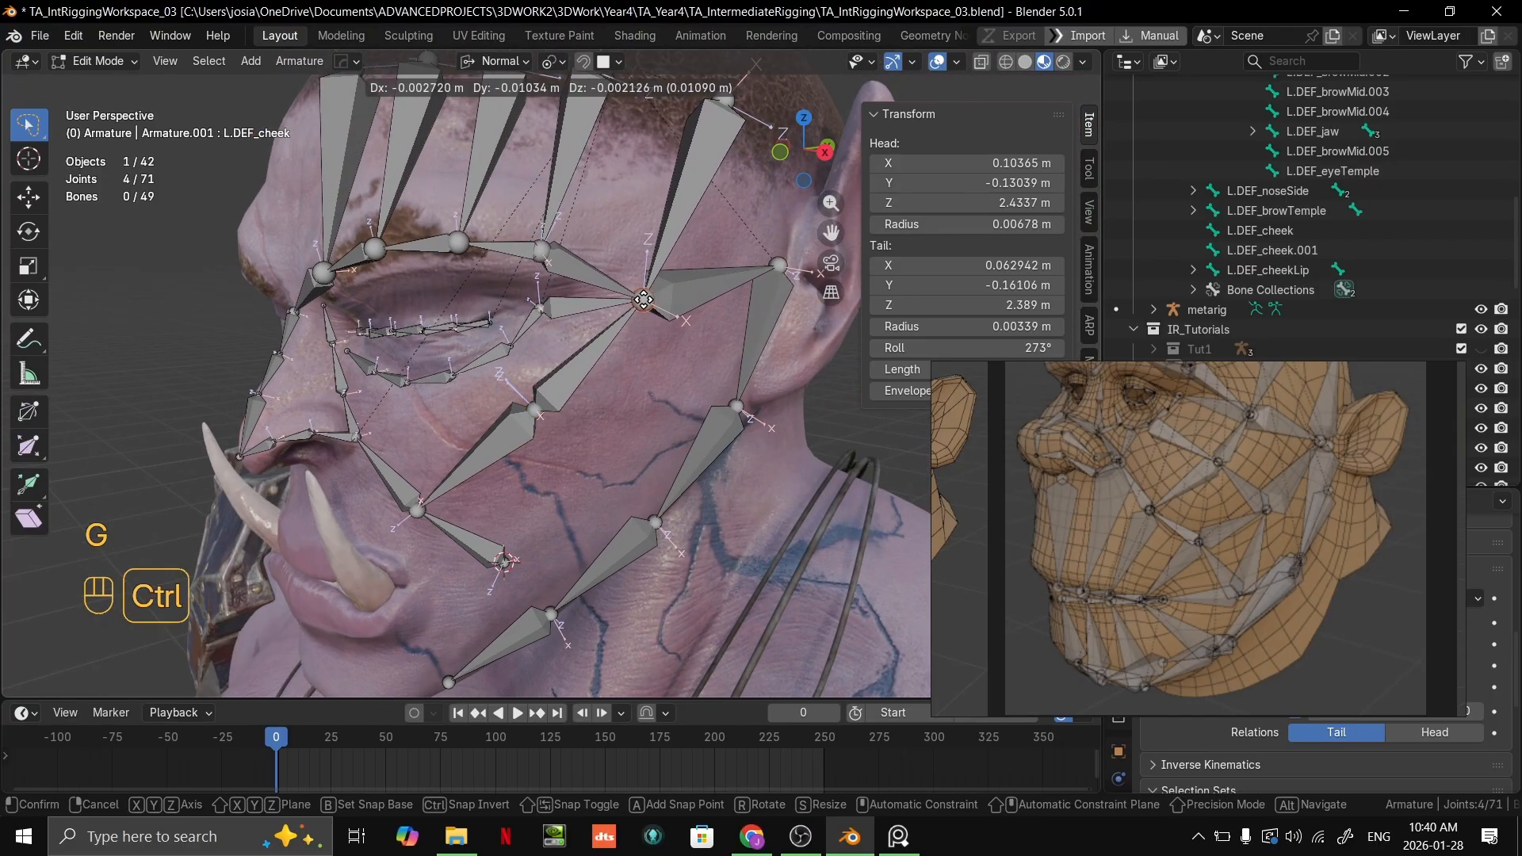
left_click(643, 301)
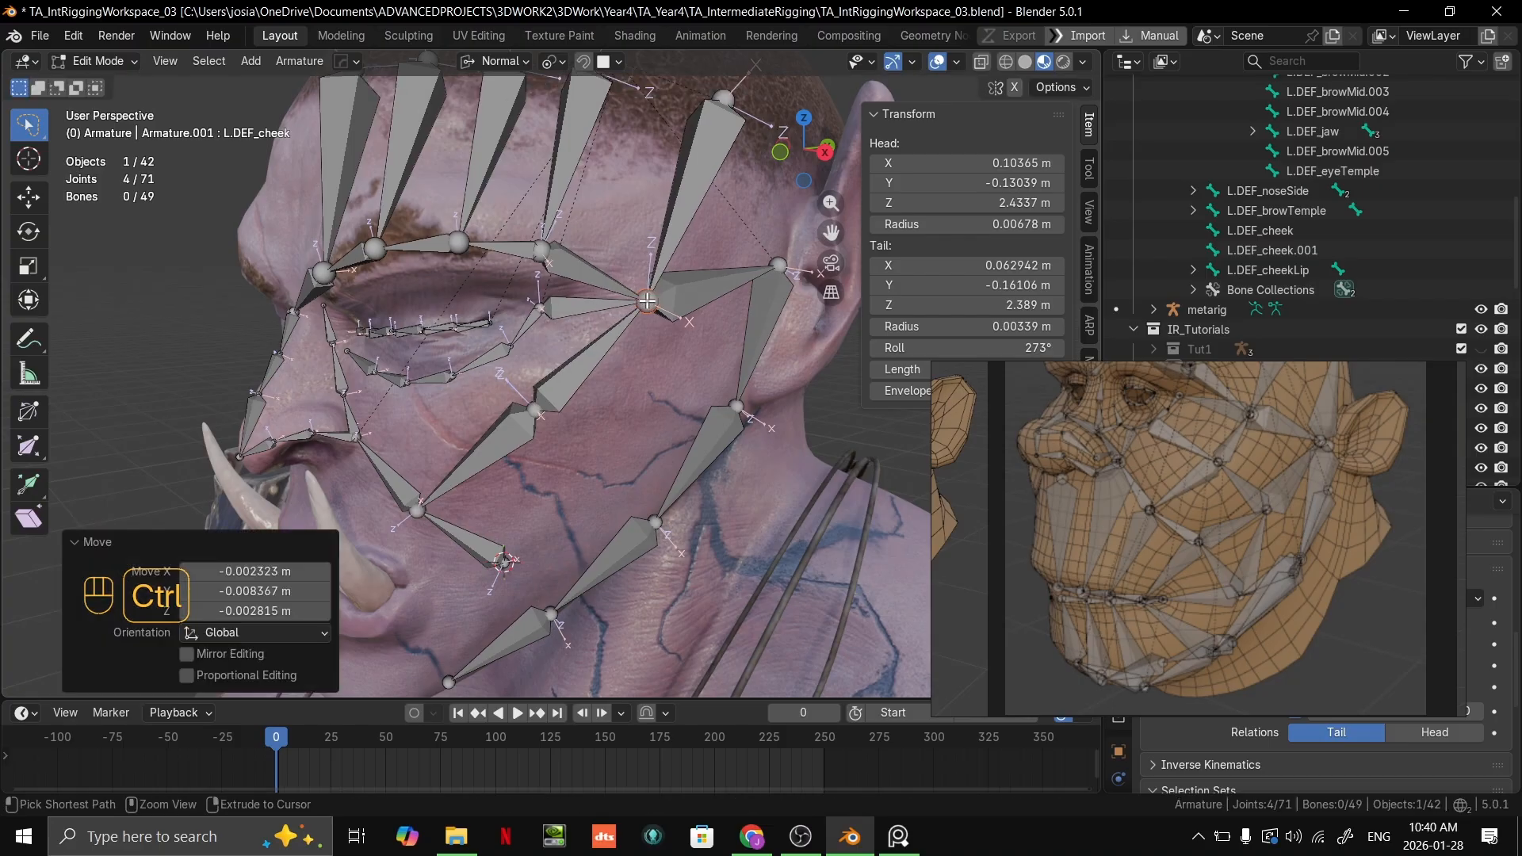
mouse_move(643, 300)
middle_mouse_down()
mouse_move(665, 294)
mouse_move(629, 320)
middle_mouse_up()
key("g")
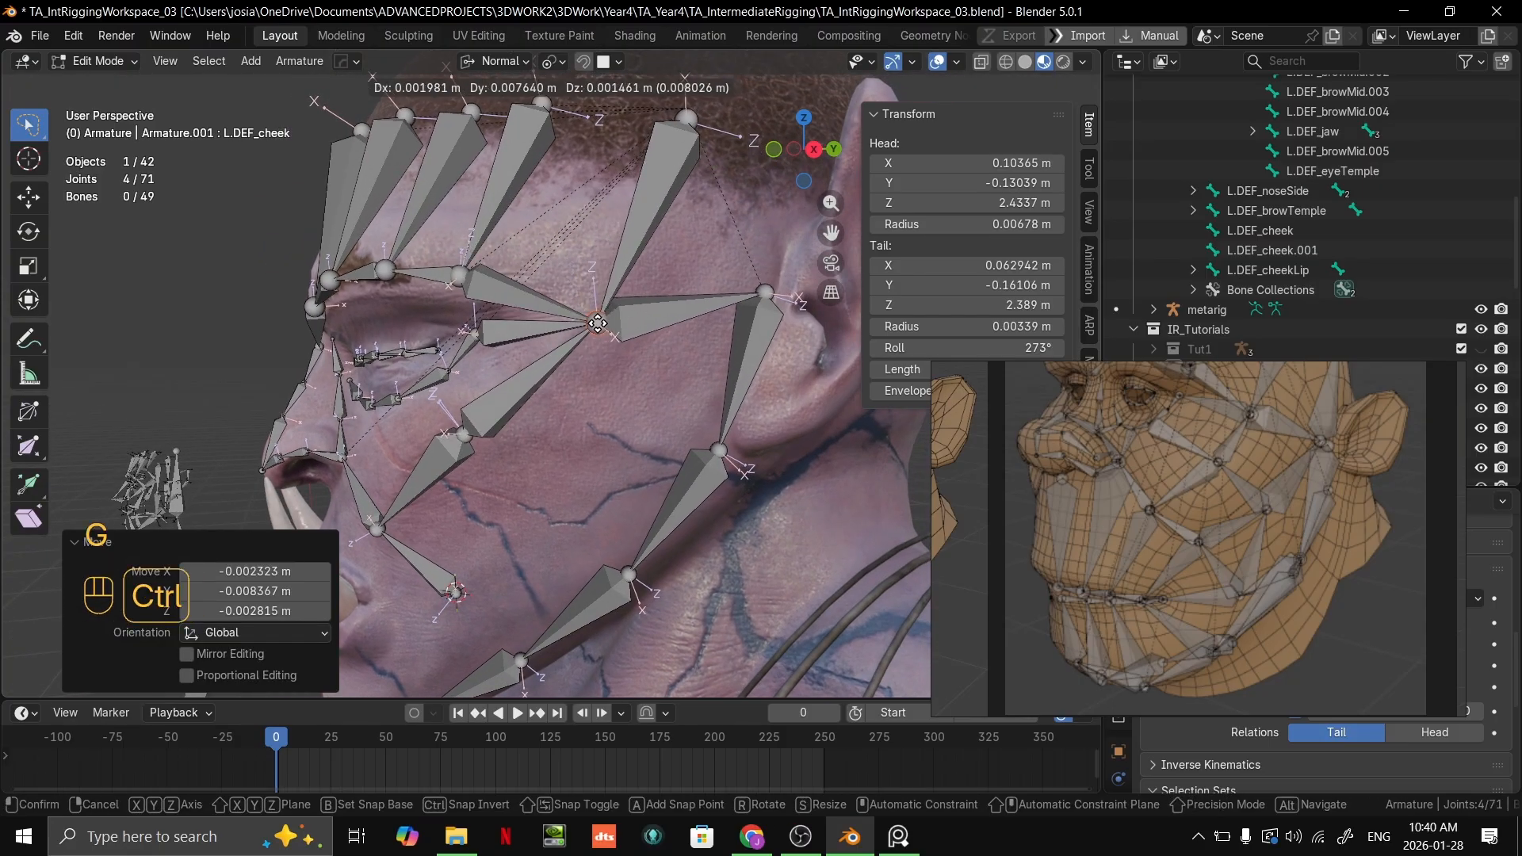
left_click(644, 320, "ctrl")
middle_click_drag(549, 407, 718, 347, "shift")
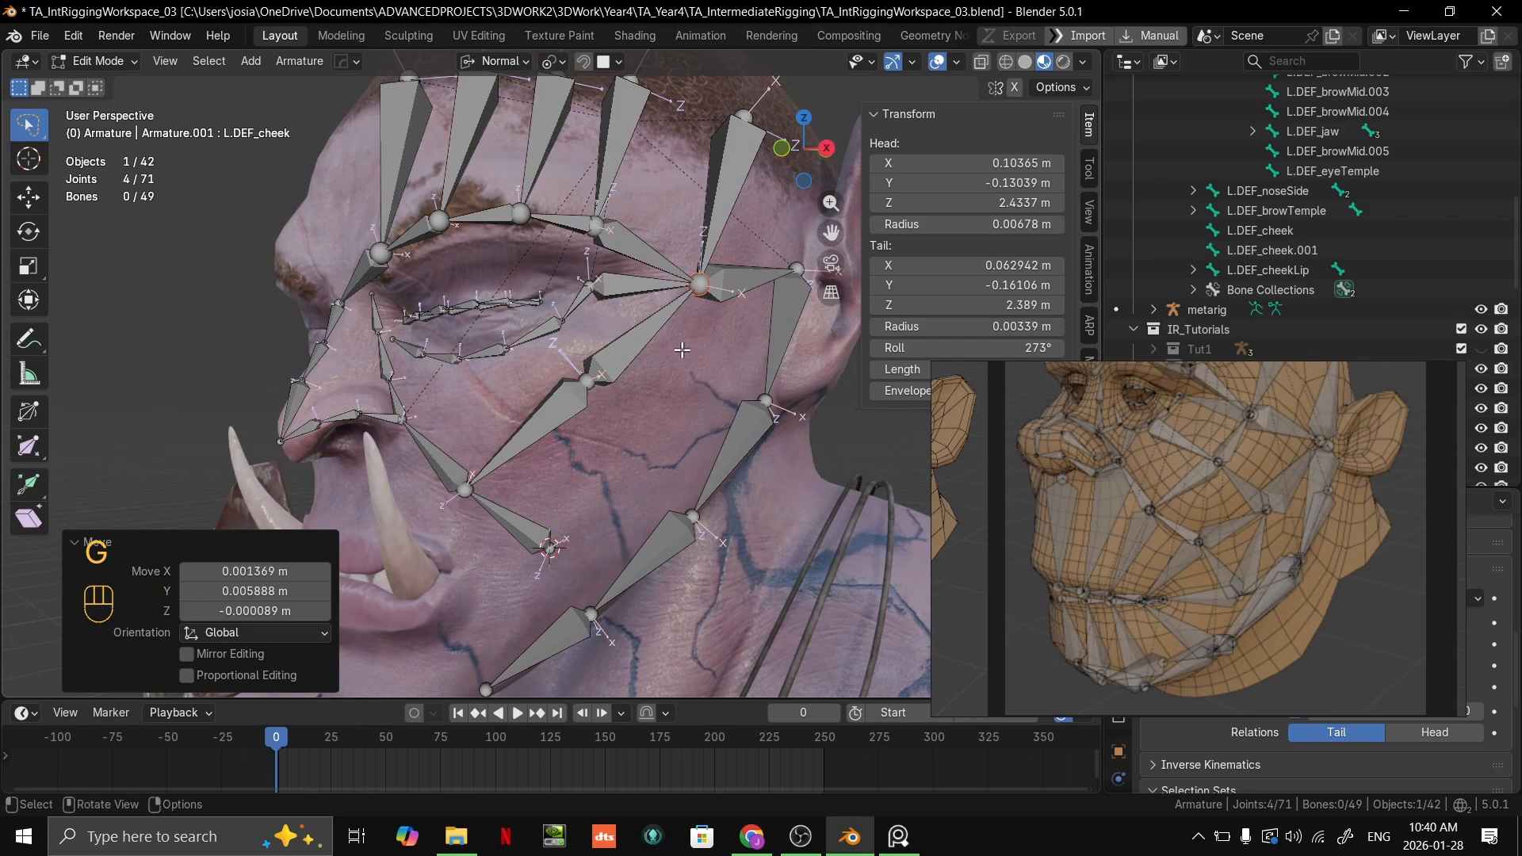
Step: Adjust the roll of L.DEF_cheek.001 so its axes line up with the cheek surface
scroll(668, 361, "up", 4)
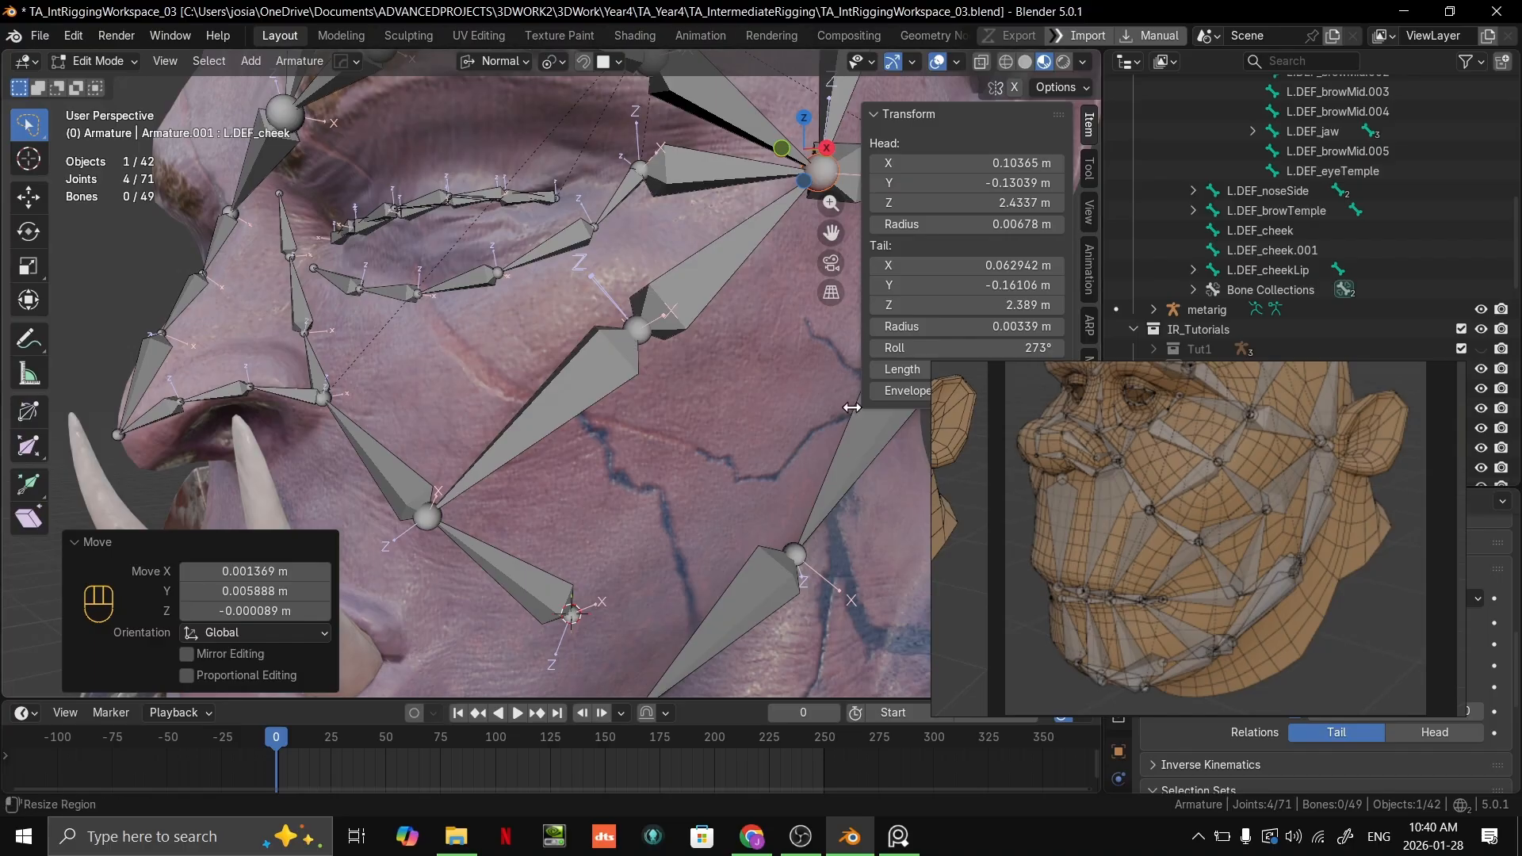
scroll(800, 373, "up", 2)
middle_click_drag(800, 373, 757, 369)
middle_click_drag(781, 270, 659, 374, "shift")
left_click(714, 310)
right_click_drag(1060, 473, 1068, 567)
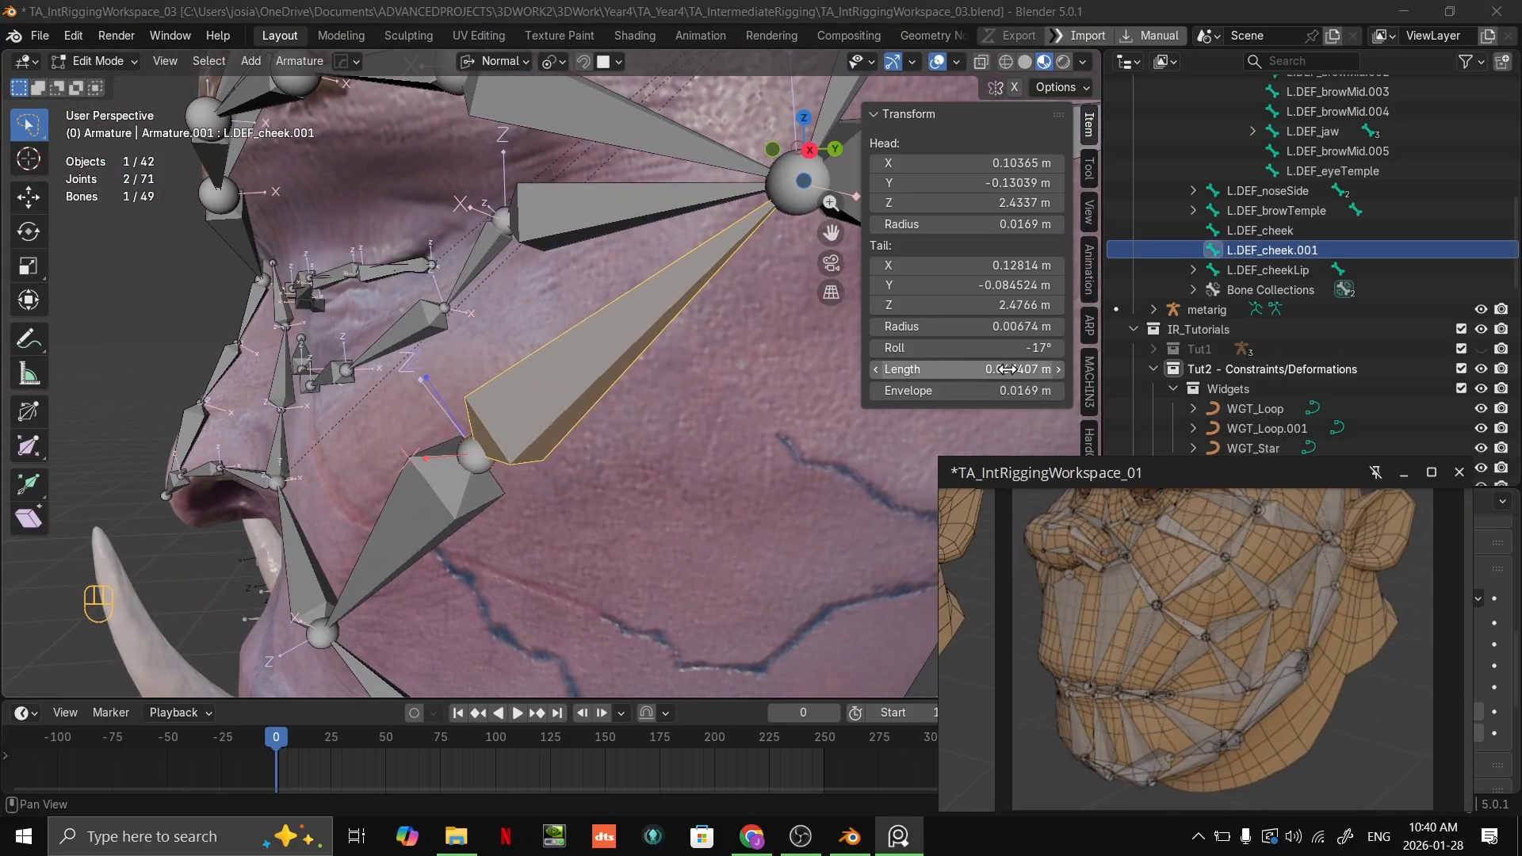
mouse_move(1005, 349)
left_mouse_down()
mouse_move(976, 349)
mouse_move(1015, 349)
left_mouse_up()
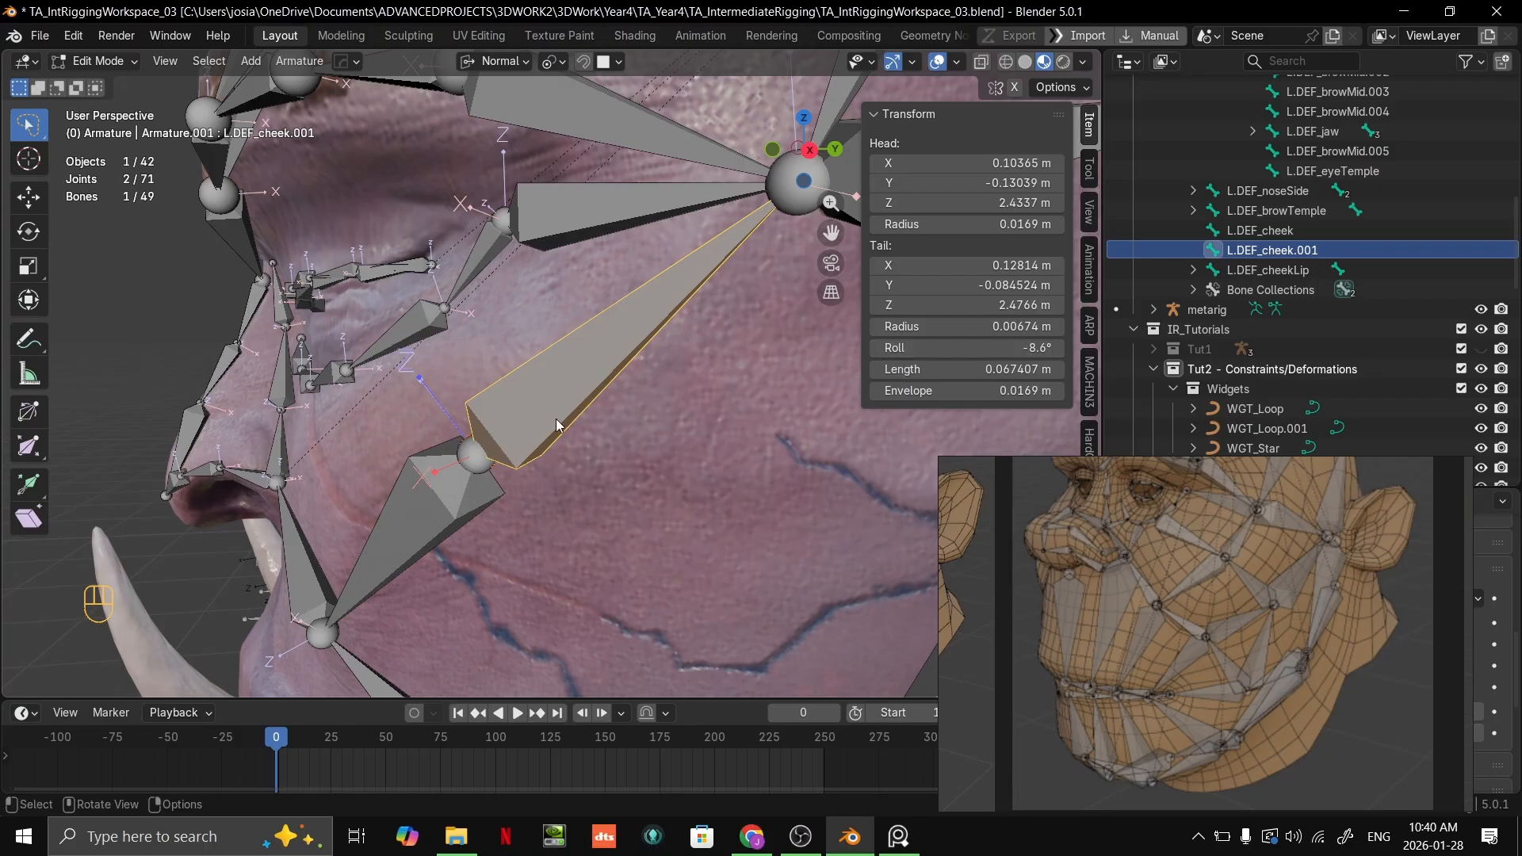
middle_click_drag(558, 425, 674, 412)
key("ctrl+z")
middle_click_drag(674, 413, 793, 327, "shift")
scroll(825, 322, "down", 4)
left_click_drag(975, 349, 996, 346)
middle_click_drag(674, 413, 762, 317)
Step: Set the roll of L.DEF_cheekLip to about 84° so its axes line up with the cheek surface
scroll(777, 357, "up", 3)
middle_click_drag(792, 428, 598, 445)
left_click(808, 463)
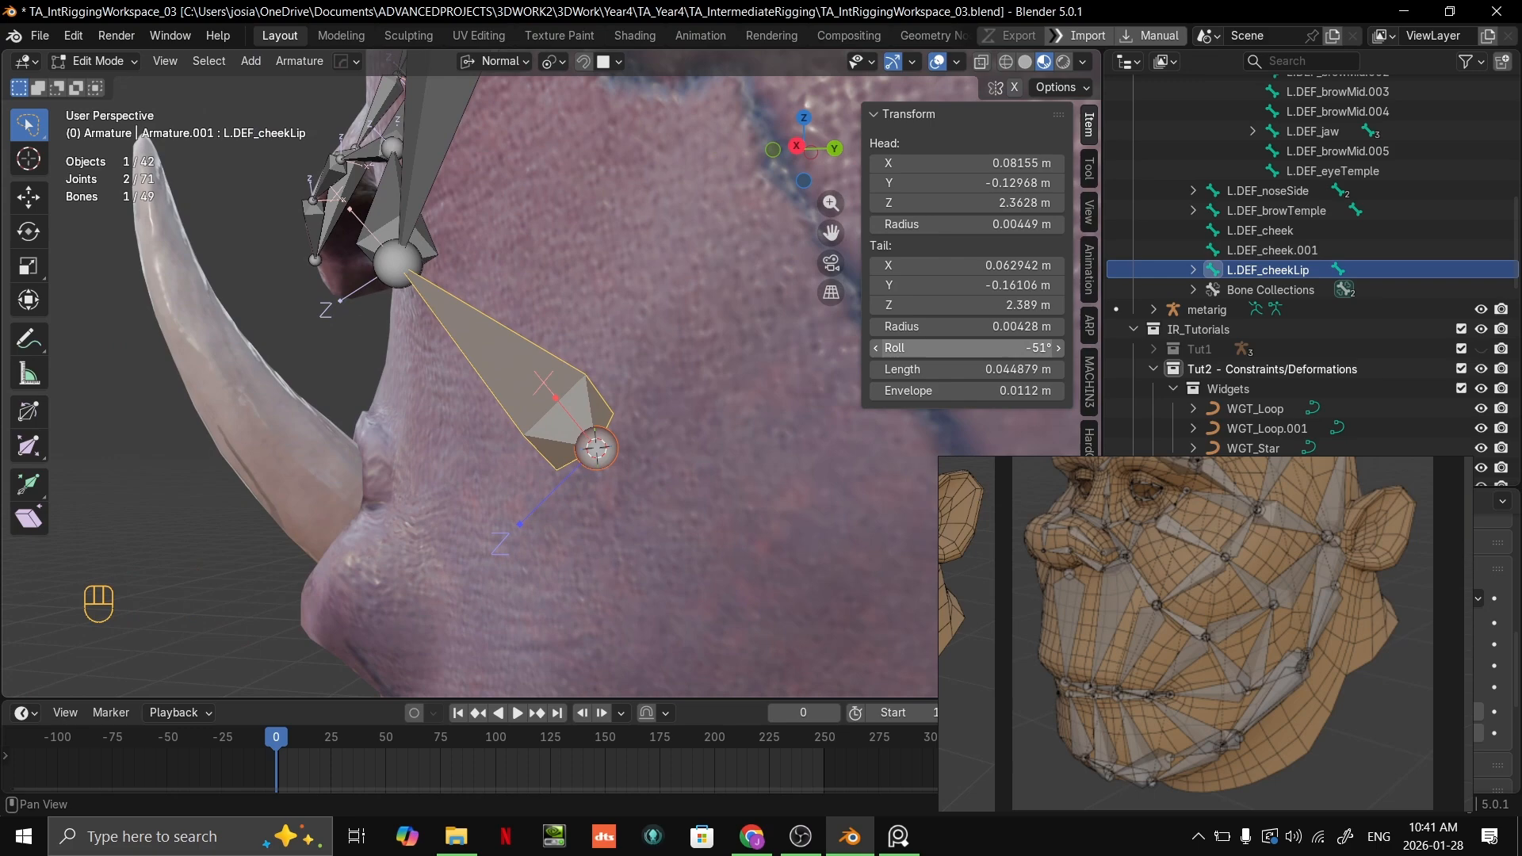
left_click_drag(975, 349, 1055, 349)
middle_click_drag(662, 400, 559, 408)
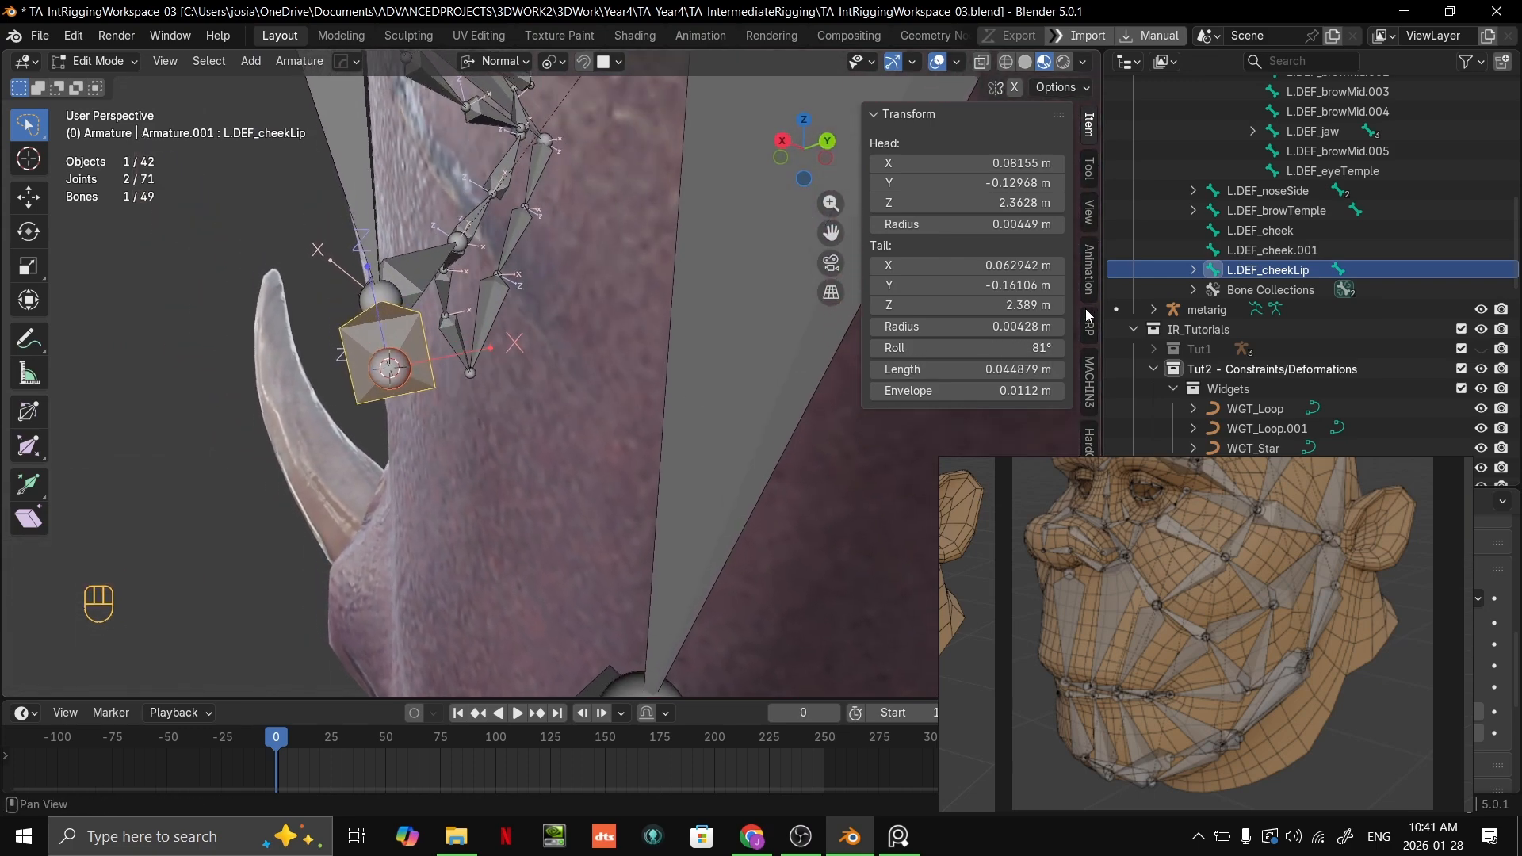
left_click_drag(1030, 348, 1036, 349)
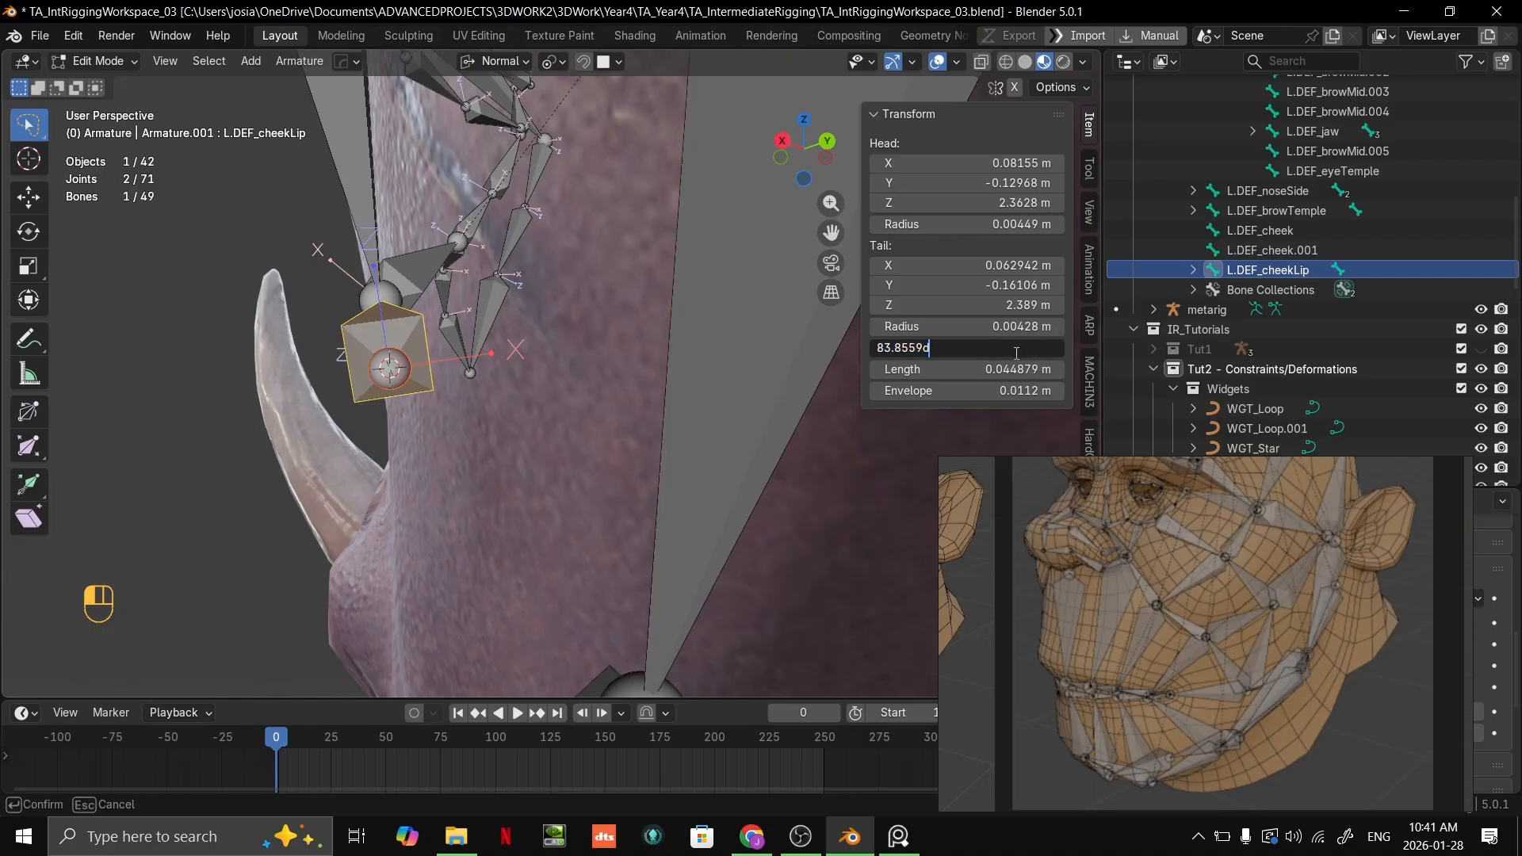
key("Return")
middle_click_drag(561, 490, 566, 489)
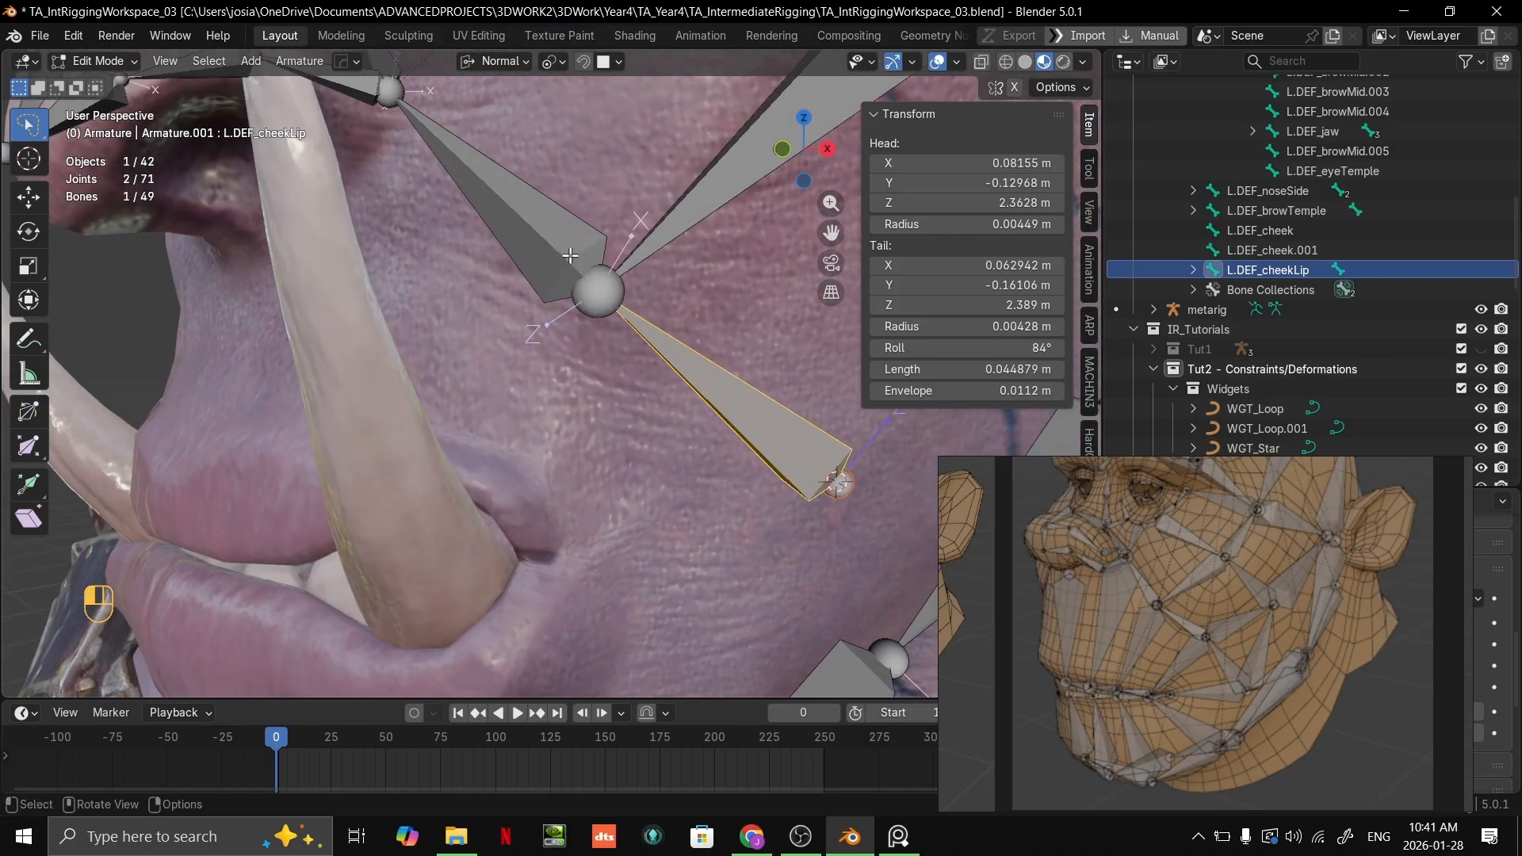
Step: Set the roll of L.DEF_cheekLip.001 to about 64° to align it with the surface beside the nose
left_click(547, 245)
middle_click_drag(548, 246, 492, 248)
left_click_drag(1005, 348, 1027, 348)
middle_click_drag(635, 344, 538, 369)
left_click_drag(971, 348, 963, 349)
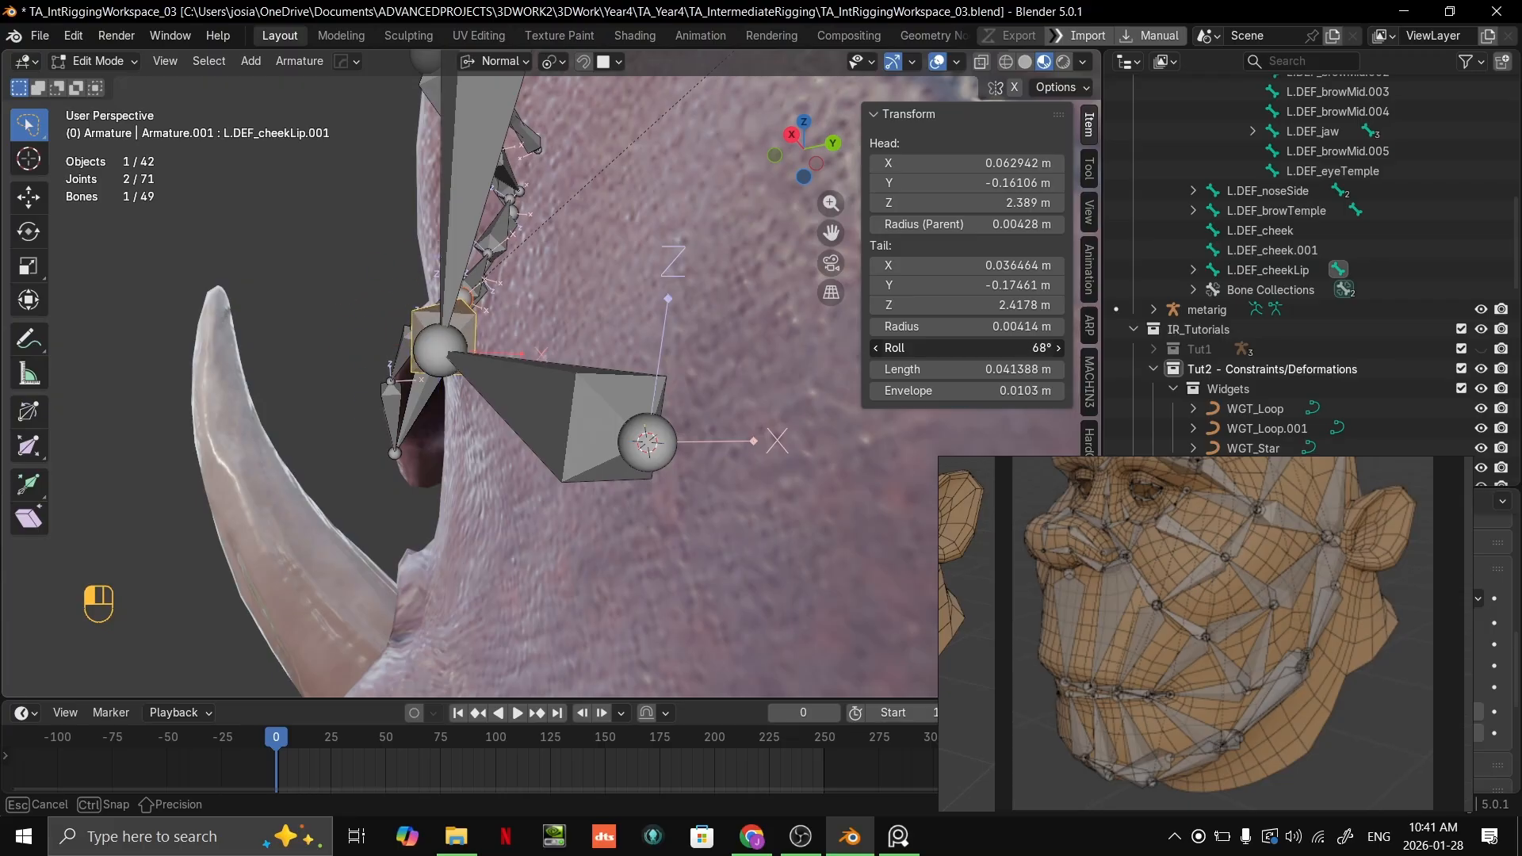
left_click_drag(963, 348, 963, 348)
scroll(674, 337, "up", 1)
middle_click_drag(674, 337, 696, 344)
left_click_drag(984, 348, 945, 348)
middle_click_drag(547, 365, 650, 357)
middle_click_drag(626, 344, 645, 325, "shift")
Step: Compare the orc's cheek bones with the reference rig, examining the bones between the lower eyelid, cheek and mouth
scroll(645, 325, "down", 2)
scroll(645, 325, "down", 2)
middle_click_drag(594, 413, 549, 401)
middle_click_drag(658, 413, 635, 432)
scroll(792, 444, "down", 1)
scroll(1169, 607, "up", 5)
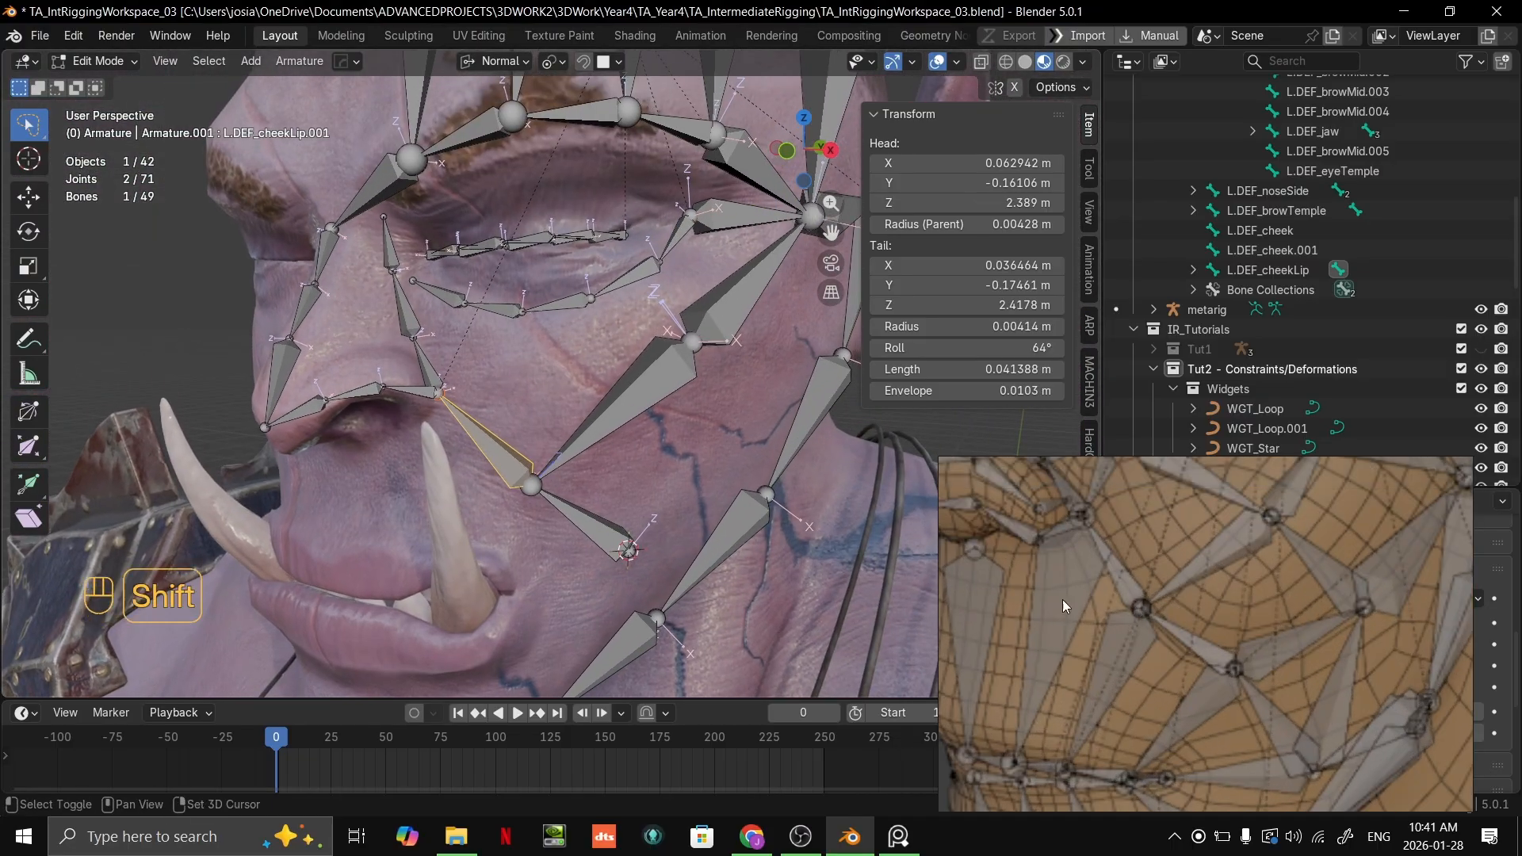
scroll(1258, 555, "down", 3)
scroll(507, 475, "up", 1)
middle_click_drag(485, 485, 428, 551, "shift")
scroll(444, 547, "up", 1)
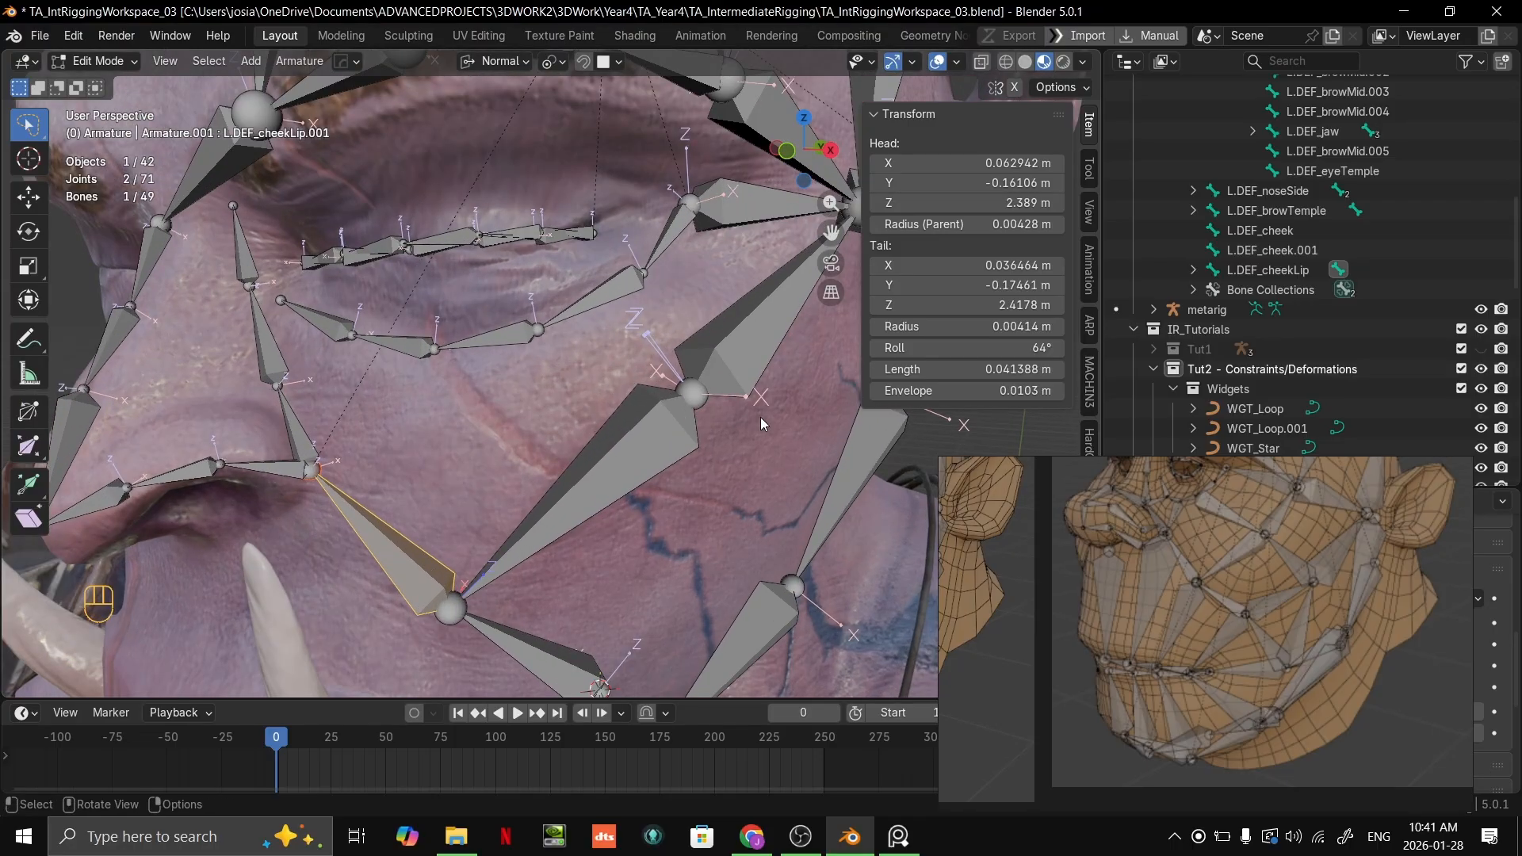
middle_click_drag(1253, 550, 1253, 601)
scroll(1241, 555, "up", 4)
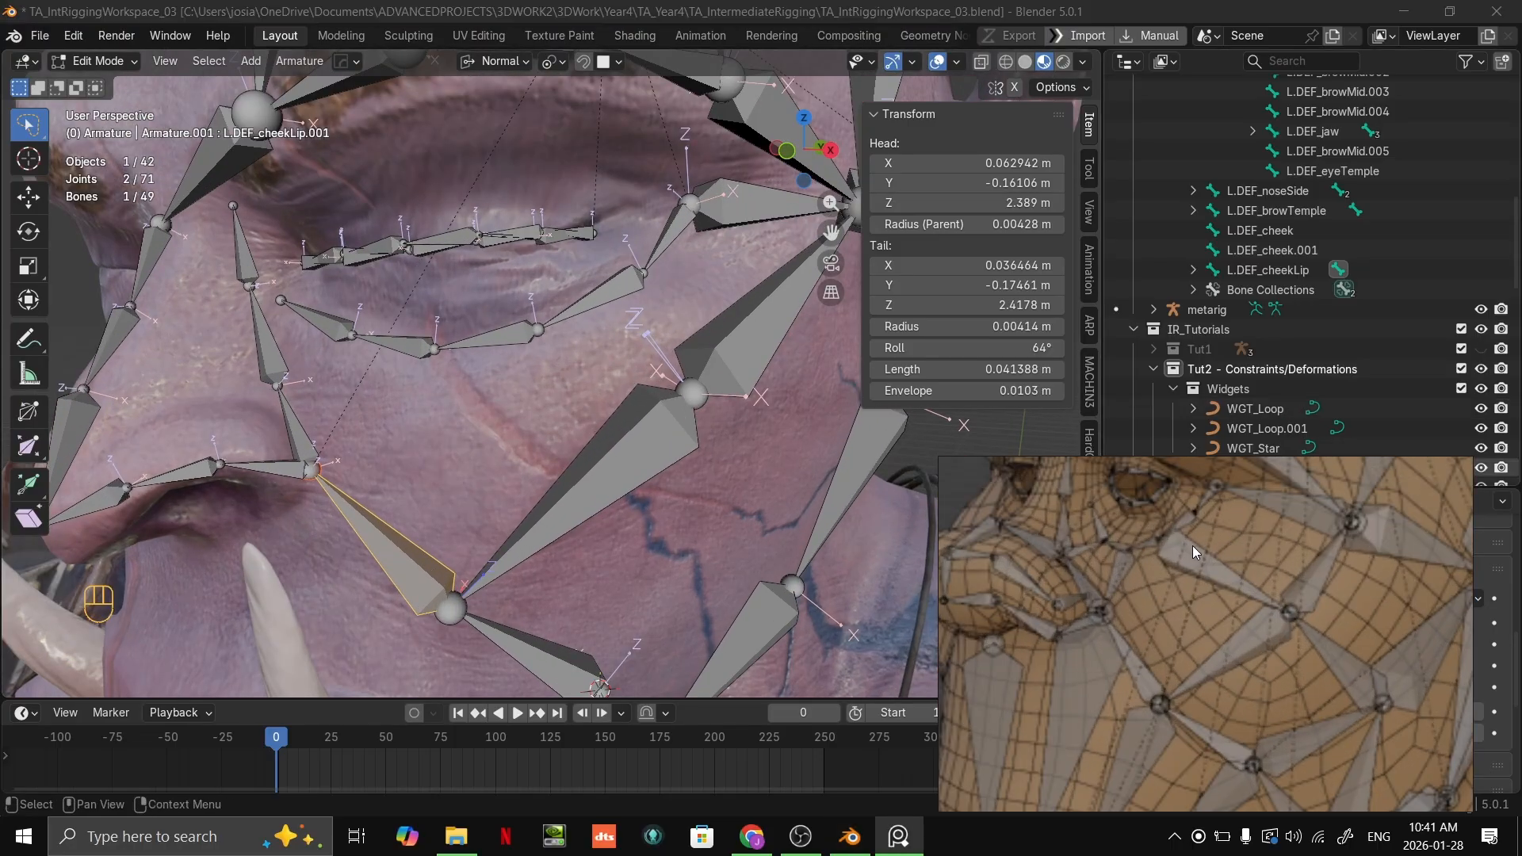
Step: Add a new bone at the L.DEF_eyeOuter.002 tail joint on the lower eyelid and scale it to about 27 mm long
left_click(538, 330)
key("shift+s")
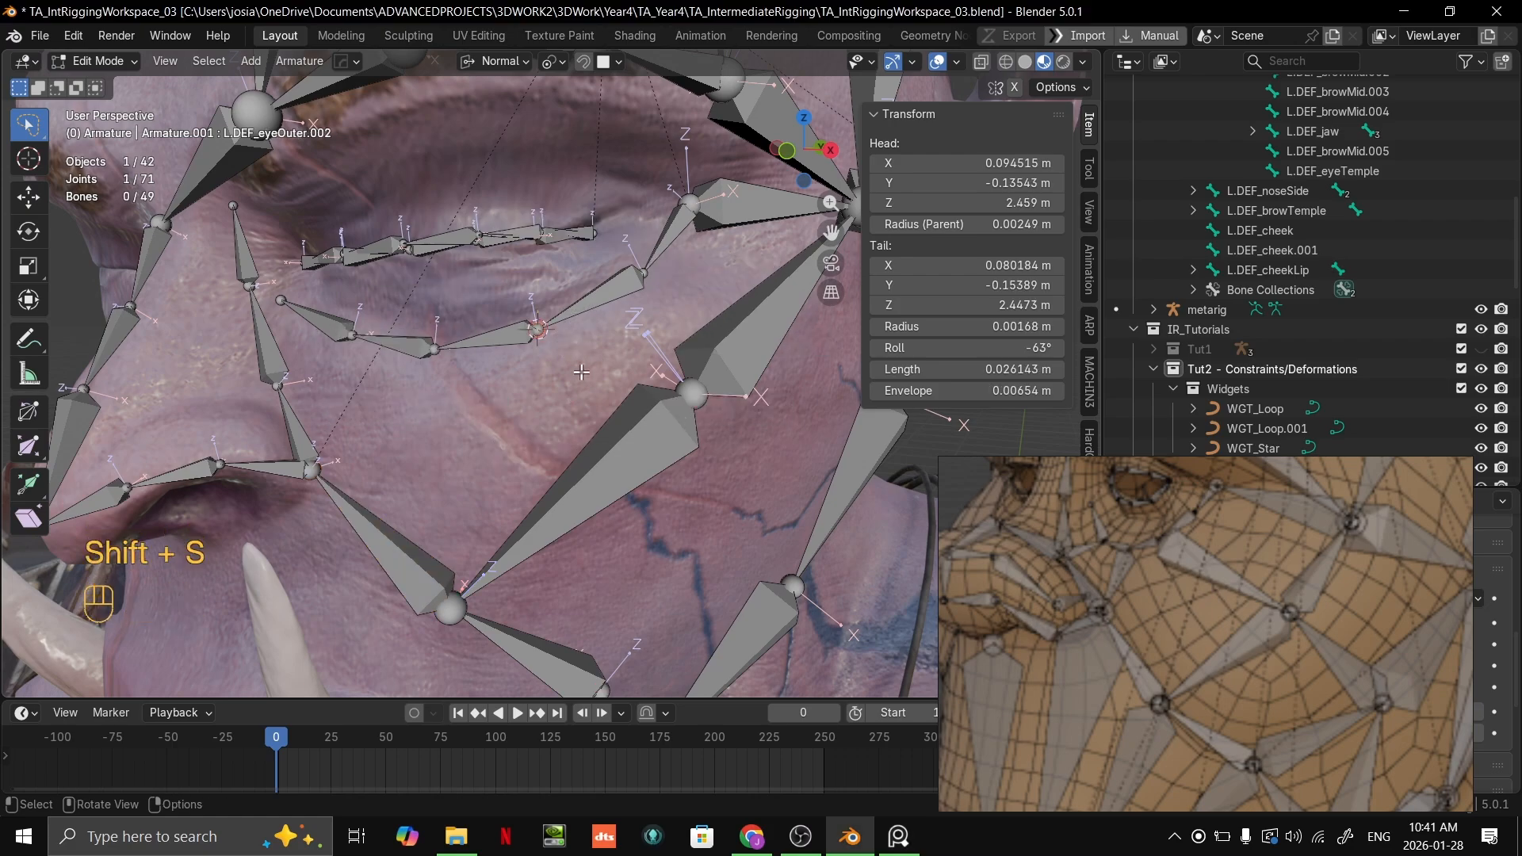
left_click(581, 336)
key("shift+a")
scroll(587, 334, "down", 8)
key("s")
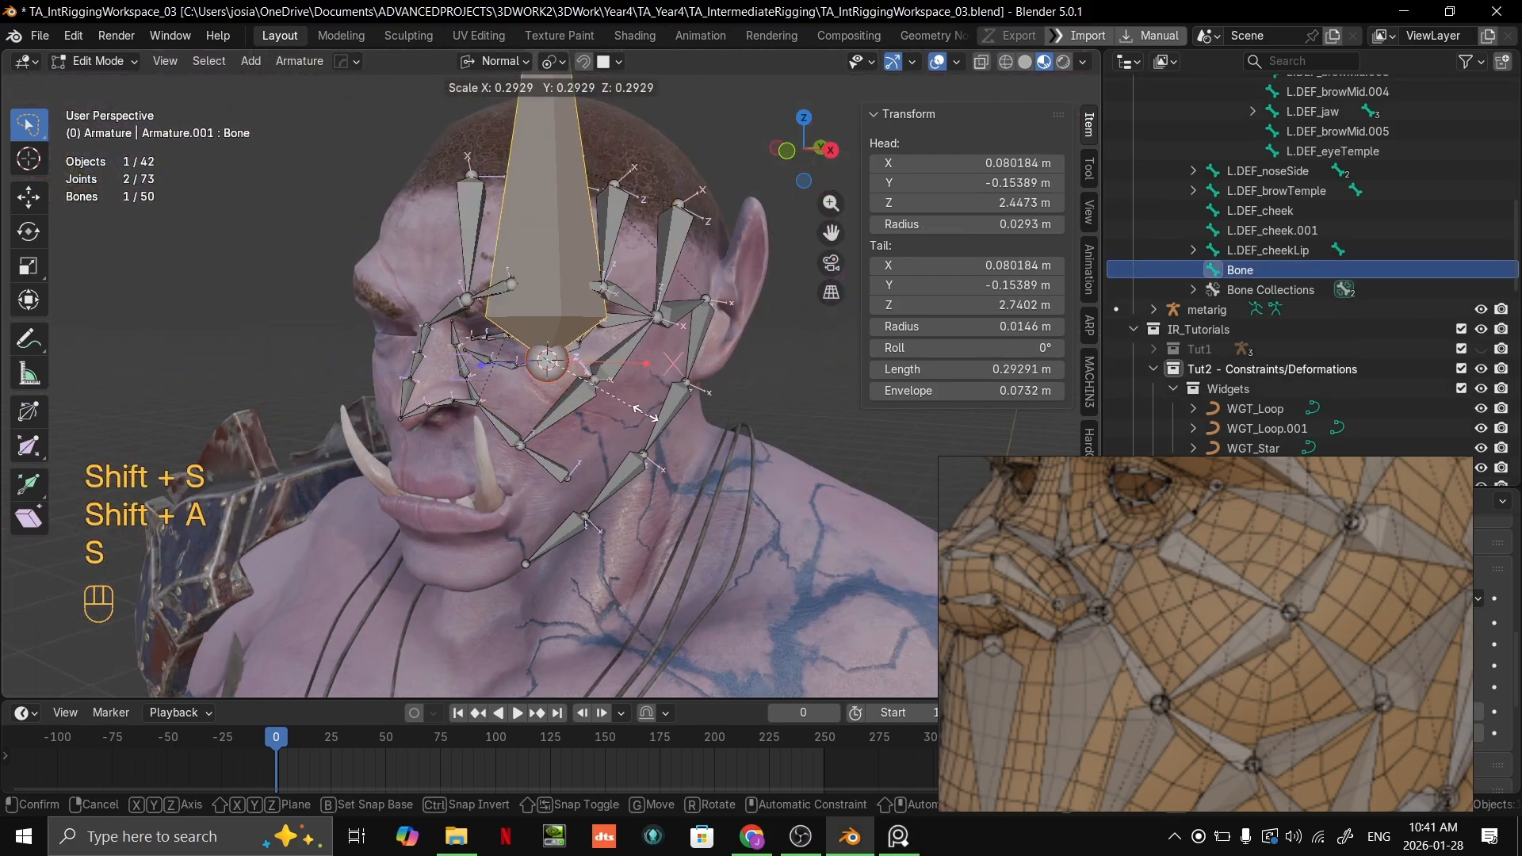
key("s")
left_click(605, 432)
scroll(605, 432, "up", 4)
key("s")
left_click(649, 399)
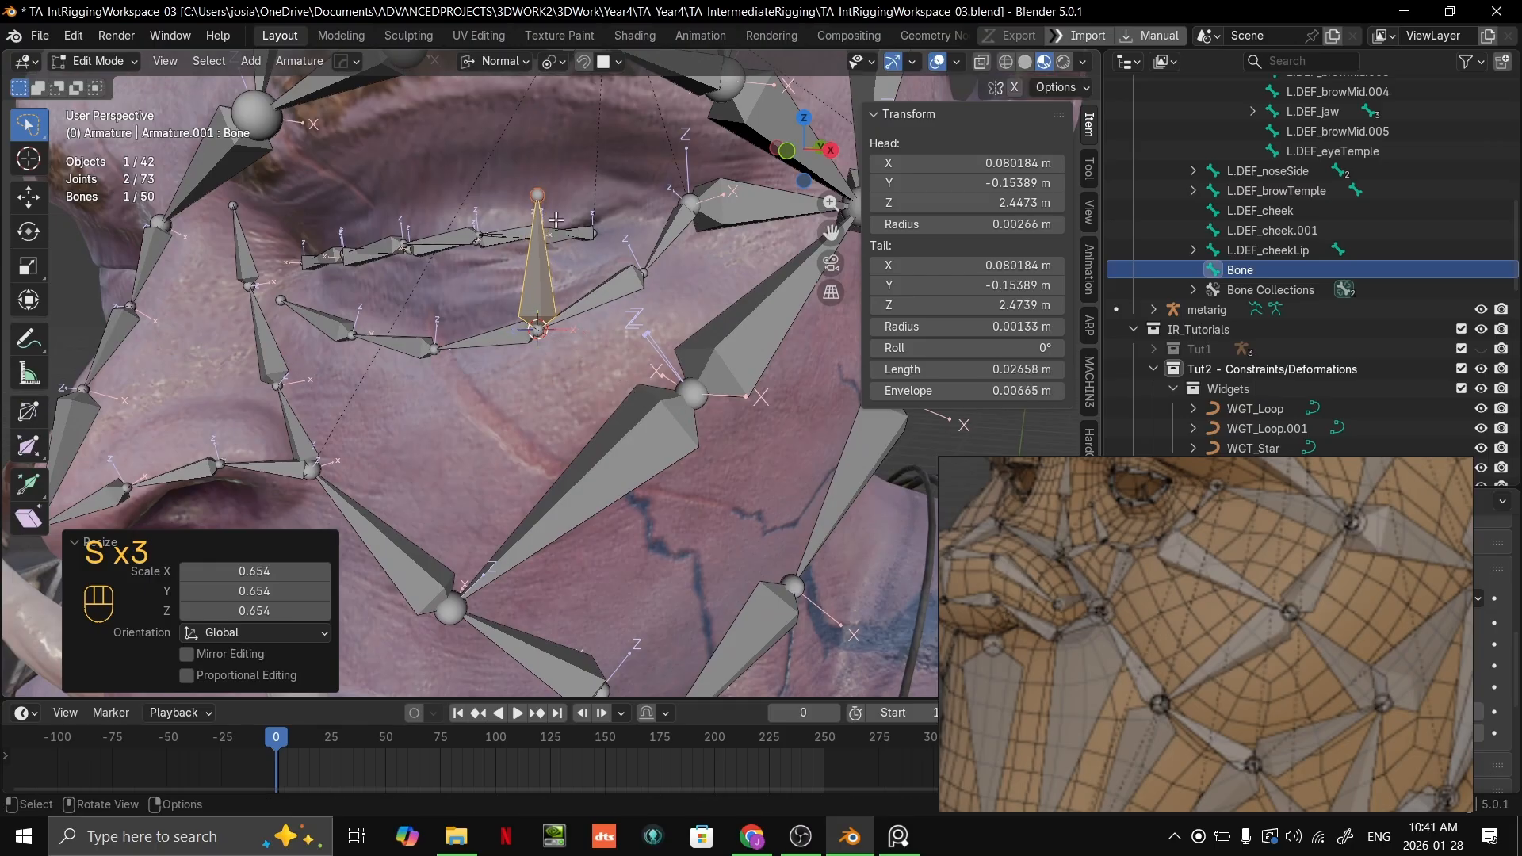
Step: Try to place the new bone's tail at the joint between L.DEF_cheek and L.DEF_cheek.001 using face snapping
left_click(538, 188)
key("g")
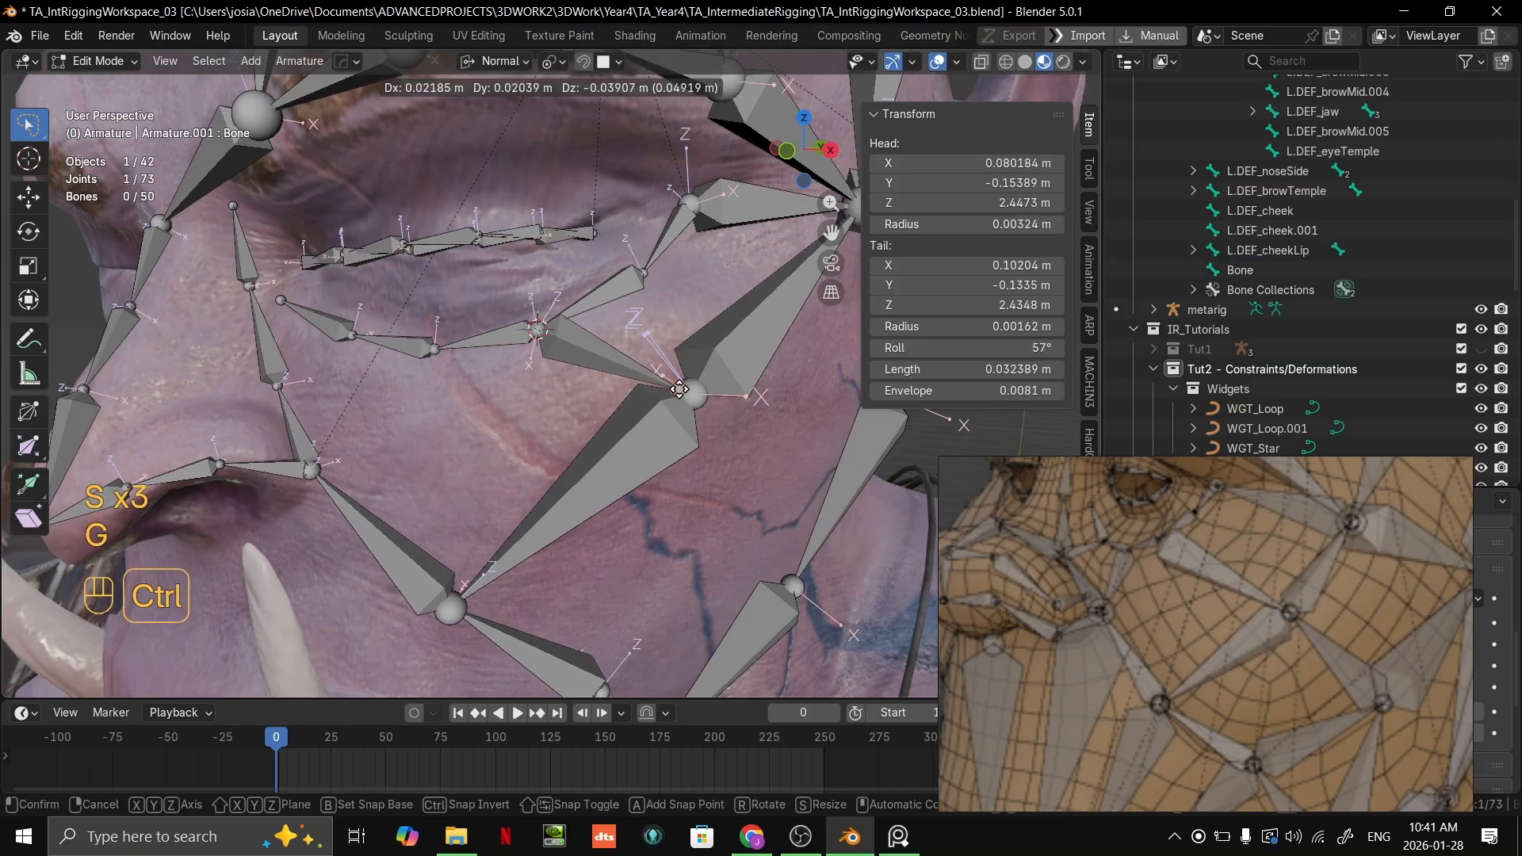
left_click(658, 381)
scroll(617, 344, "up", 2)
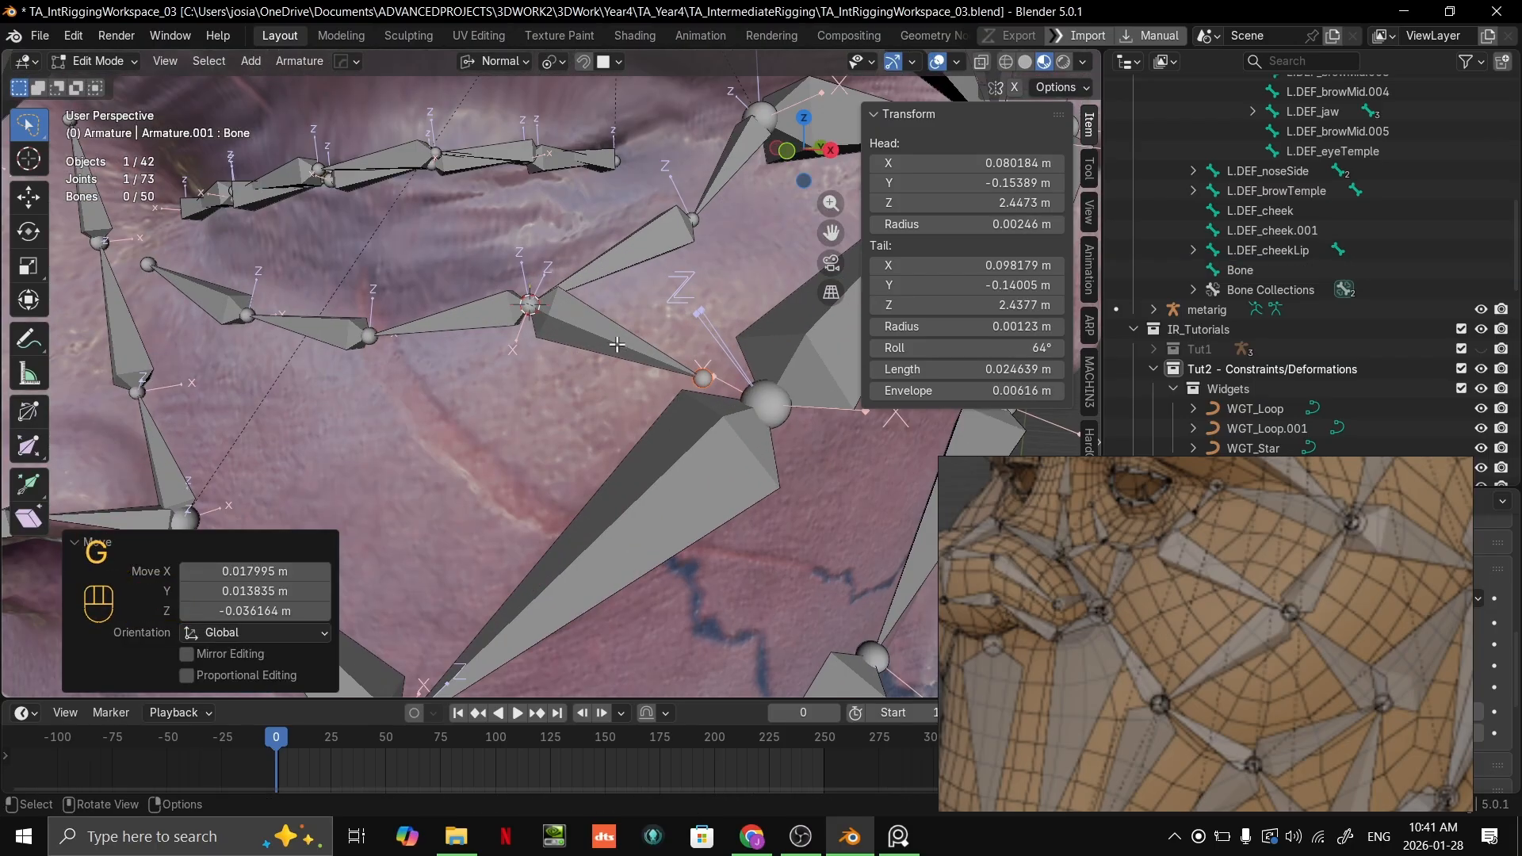
Step: Rename the new bone between the lower eyelid and cheek as L.DEF_cheekPull
left_click(501, 290)
key("Tab")
key("Tab")
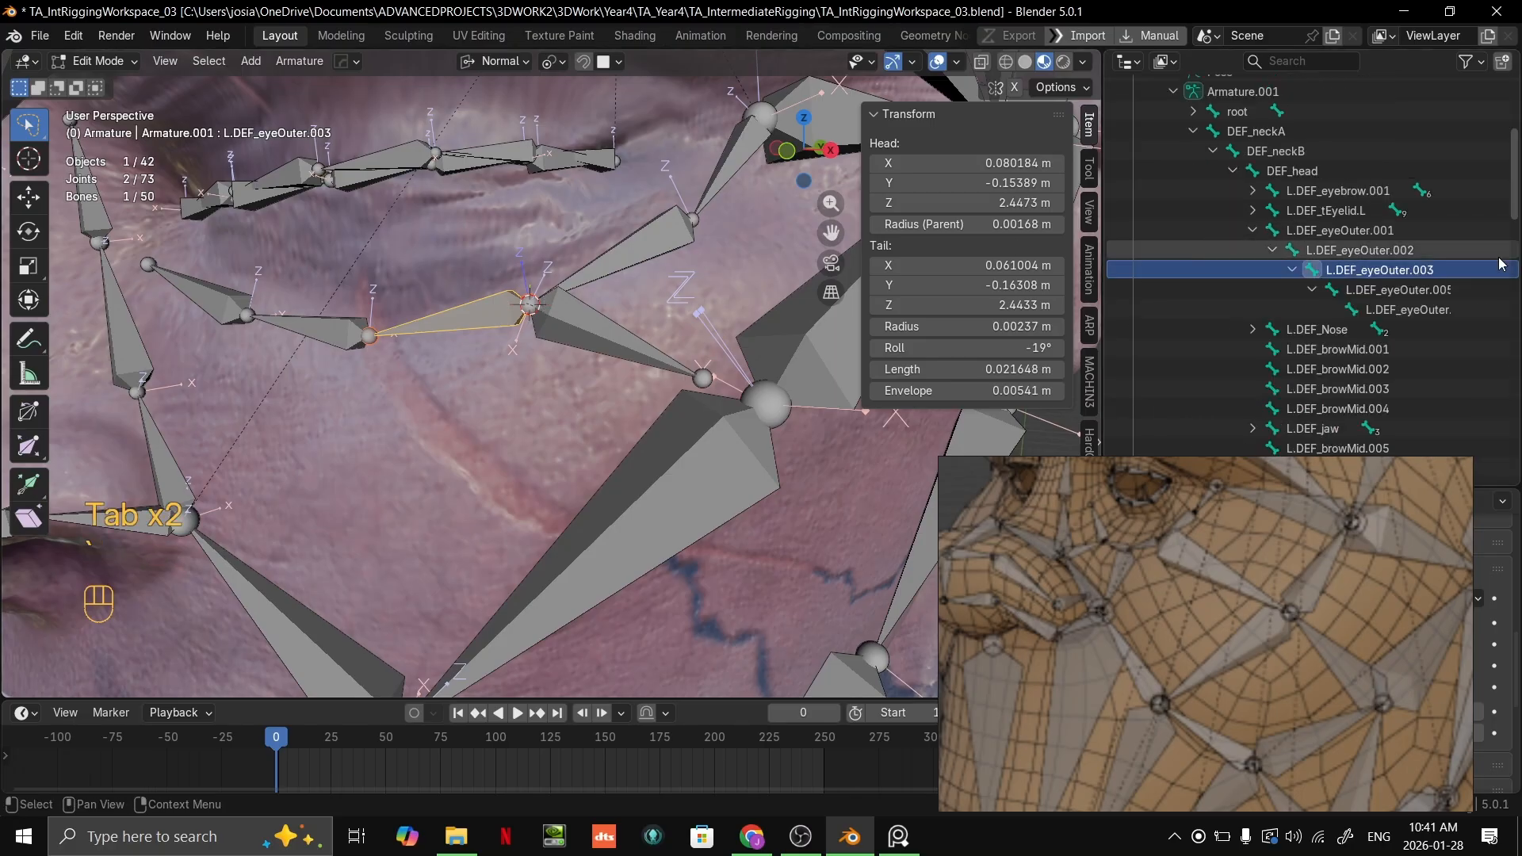
left_click(588, 316)
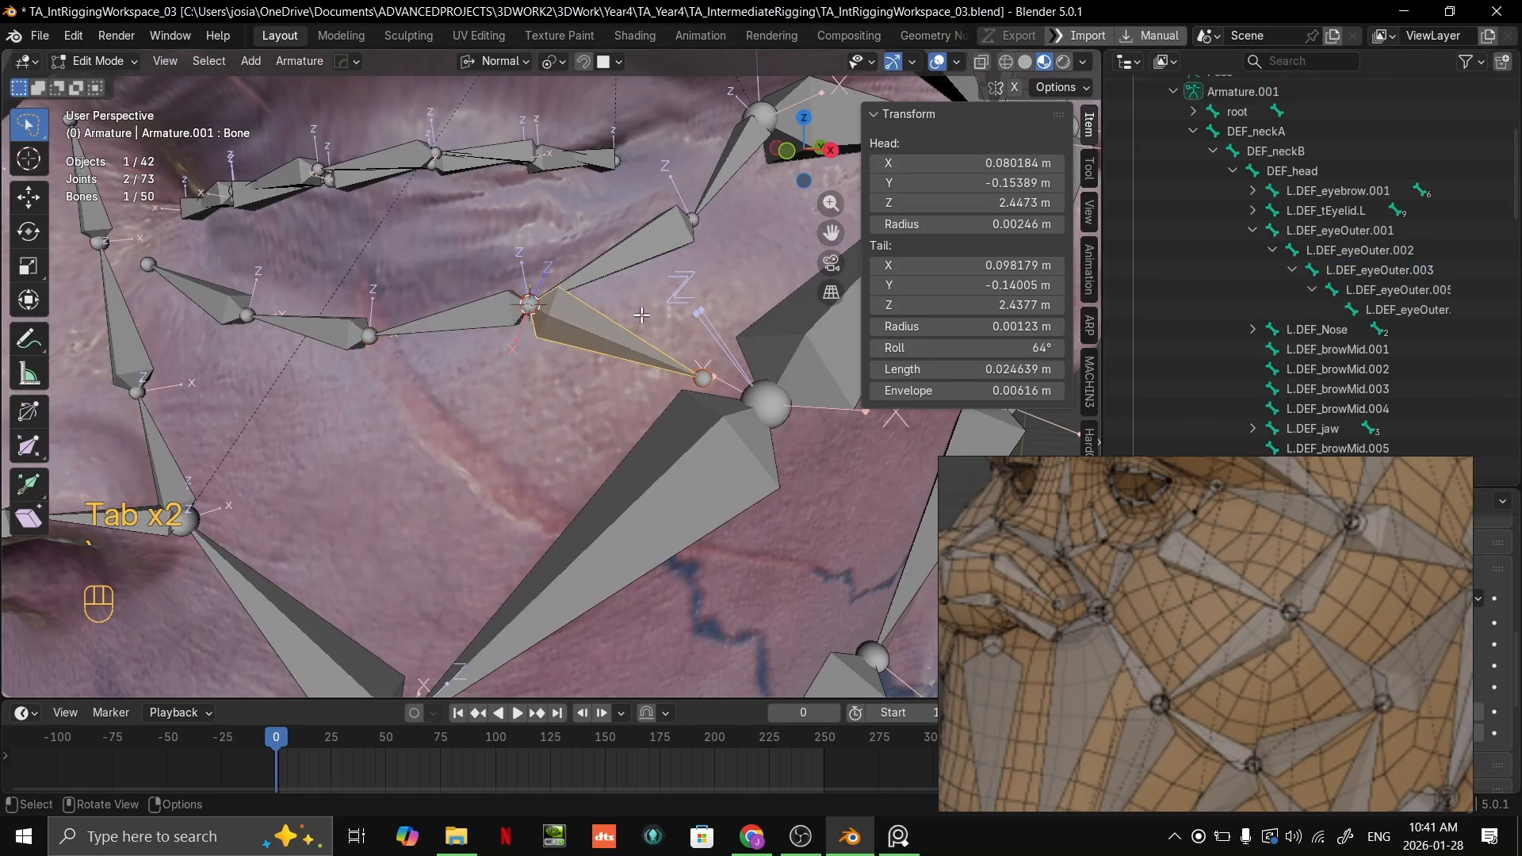
double_click(1245, 251)
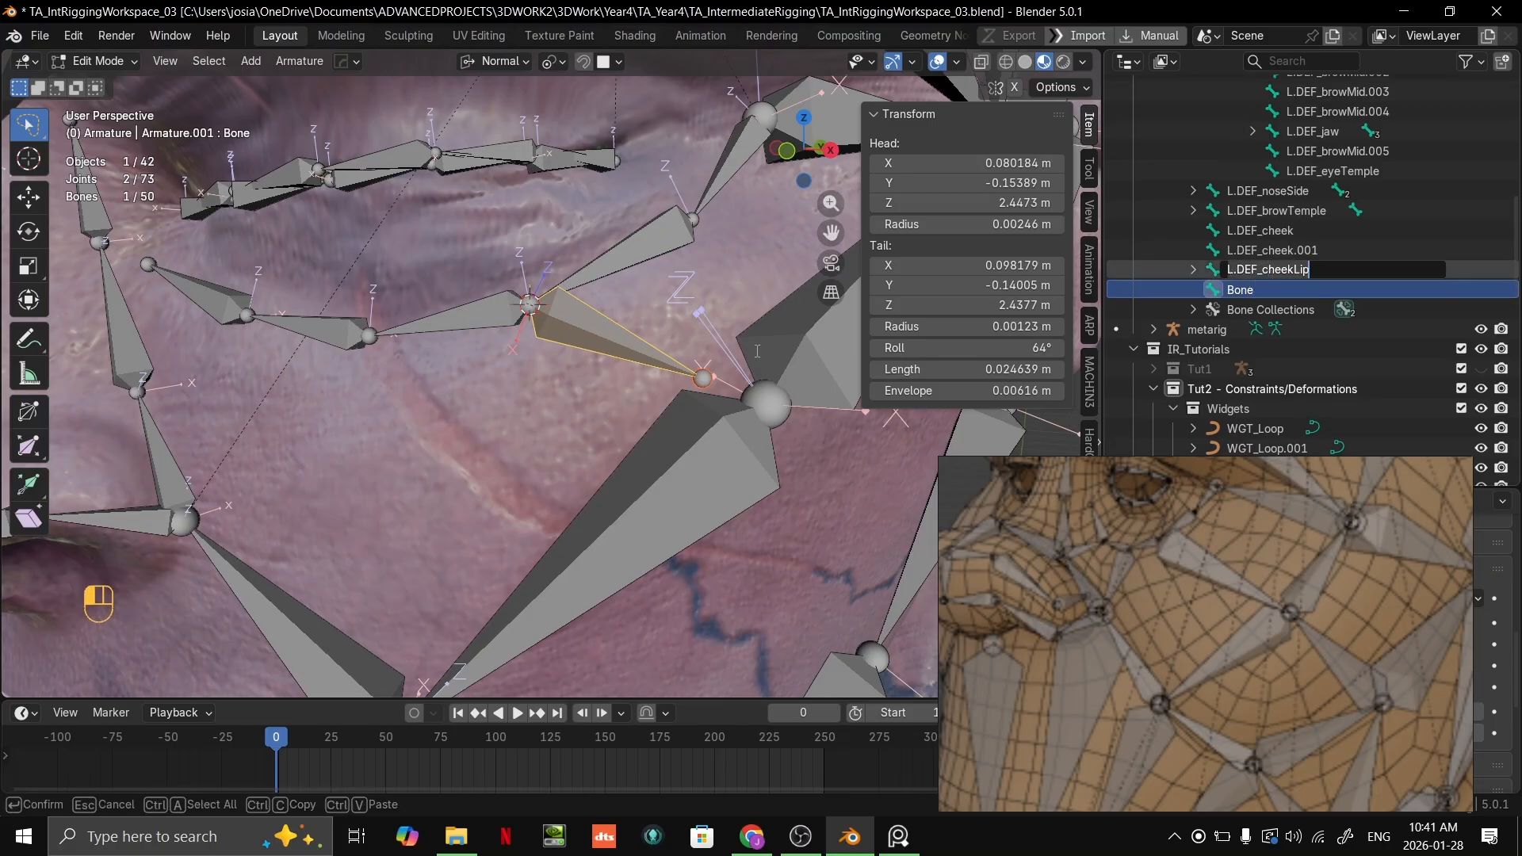
left_click(1257, 291)
double_click(1251, 290)
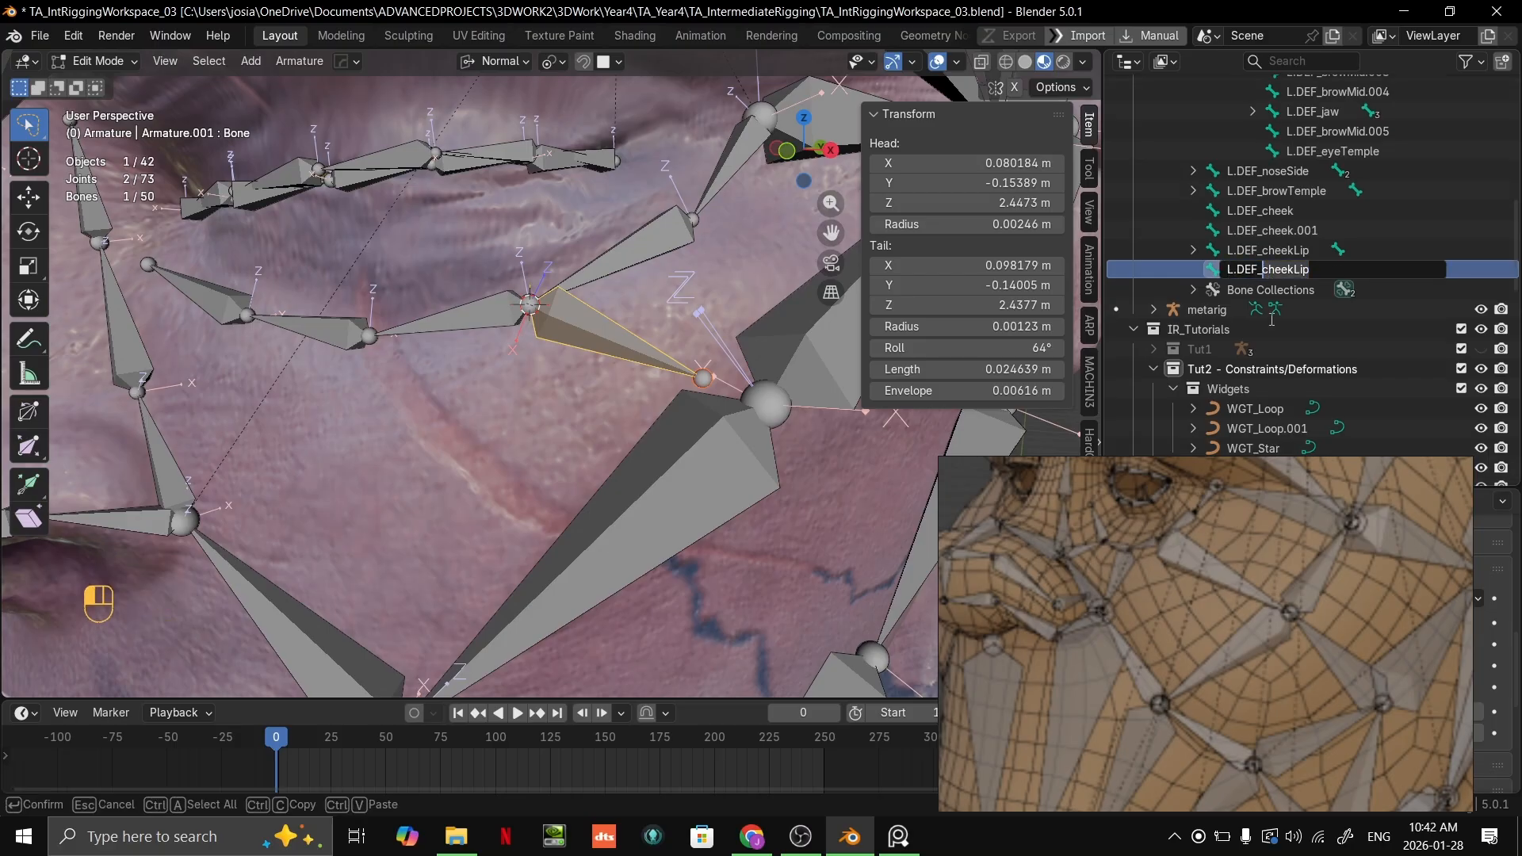
type("L.DEF_eyeO")
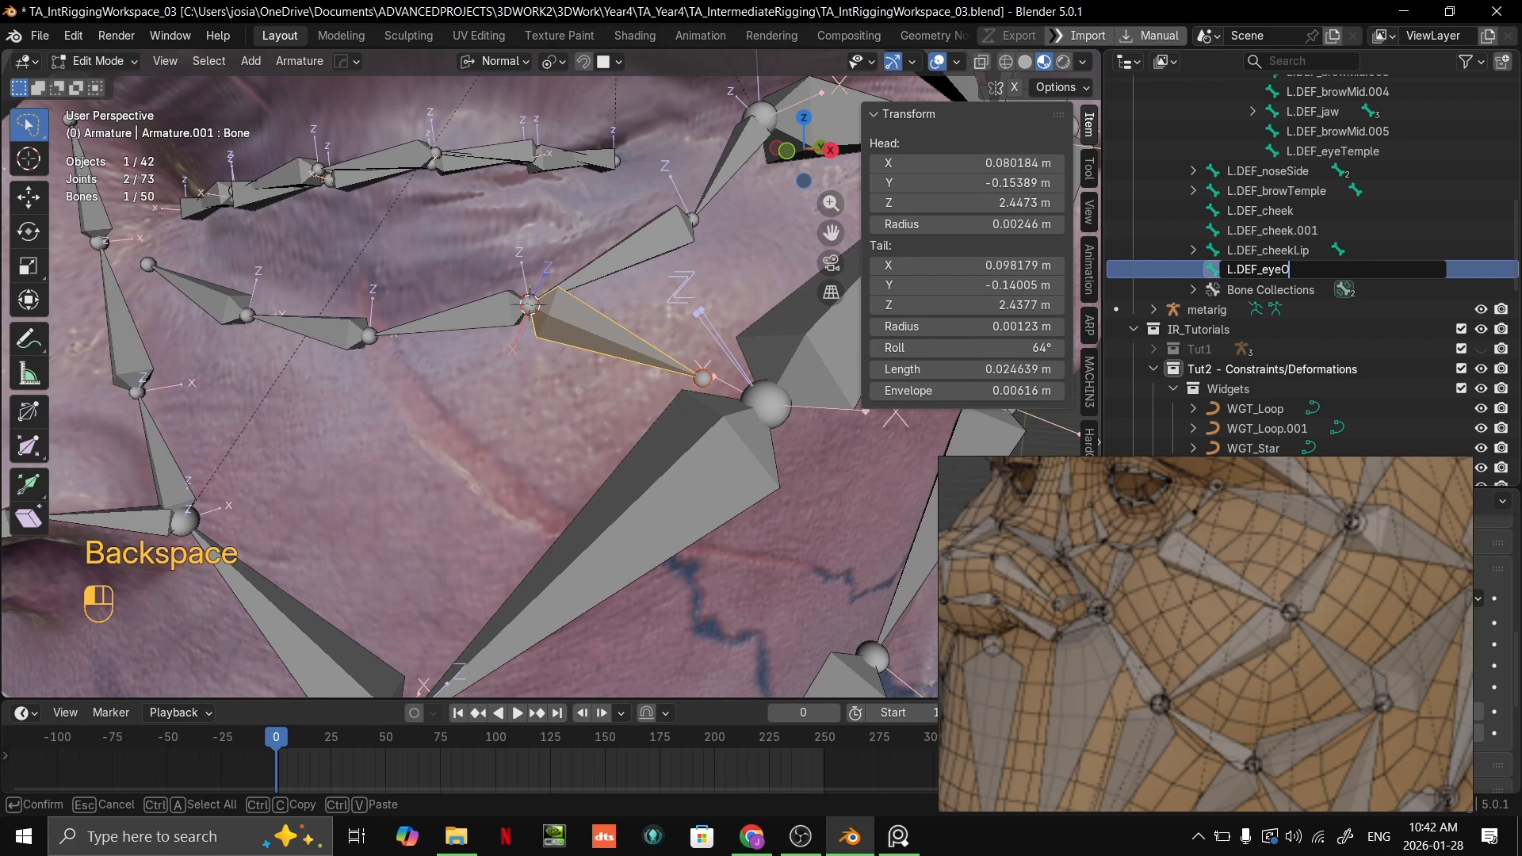
type("Che")
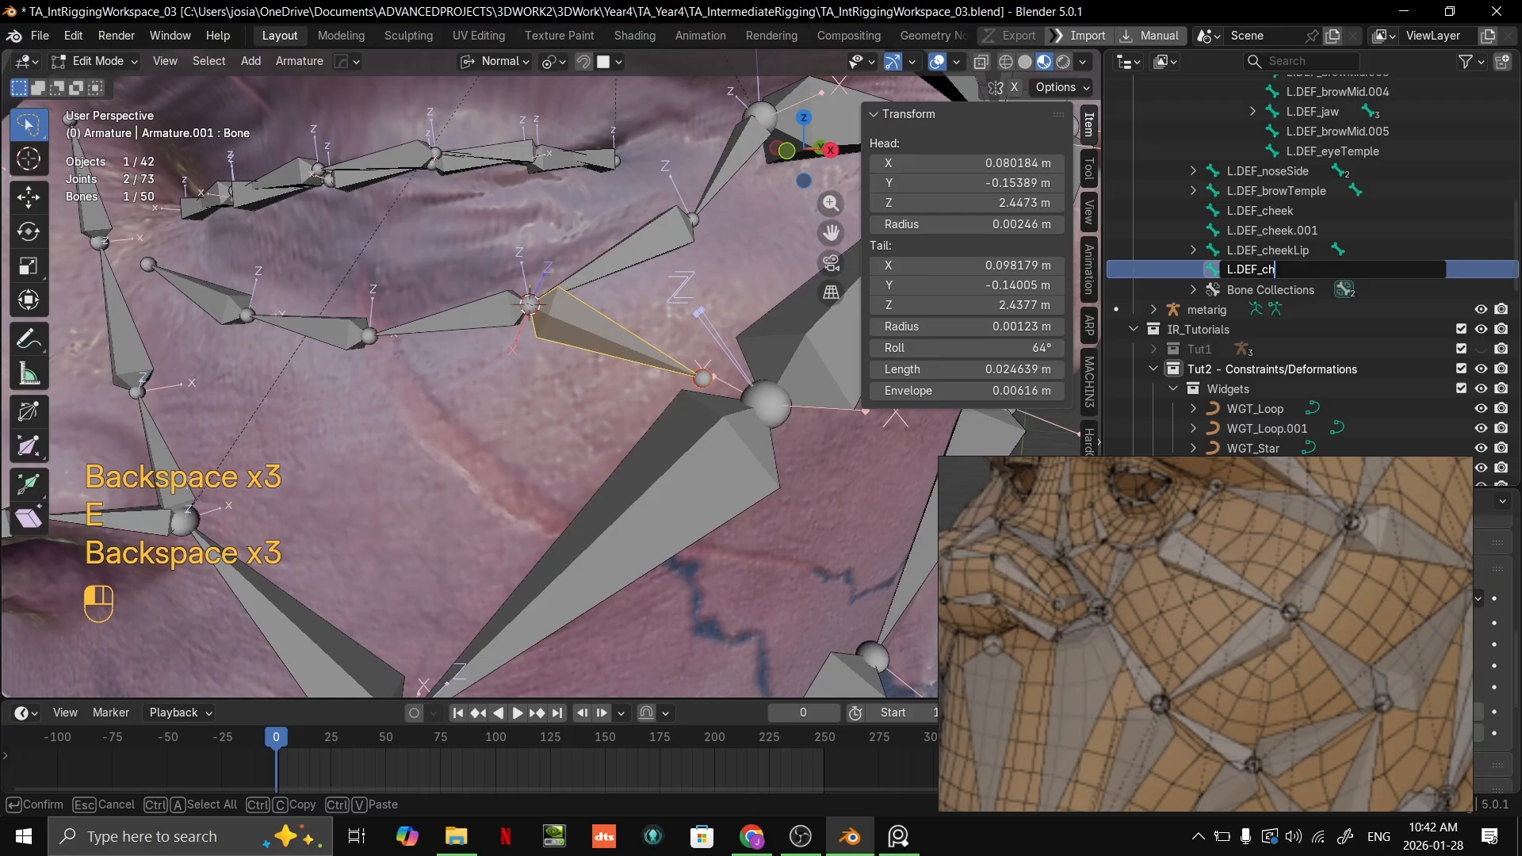
type("eekPull")
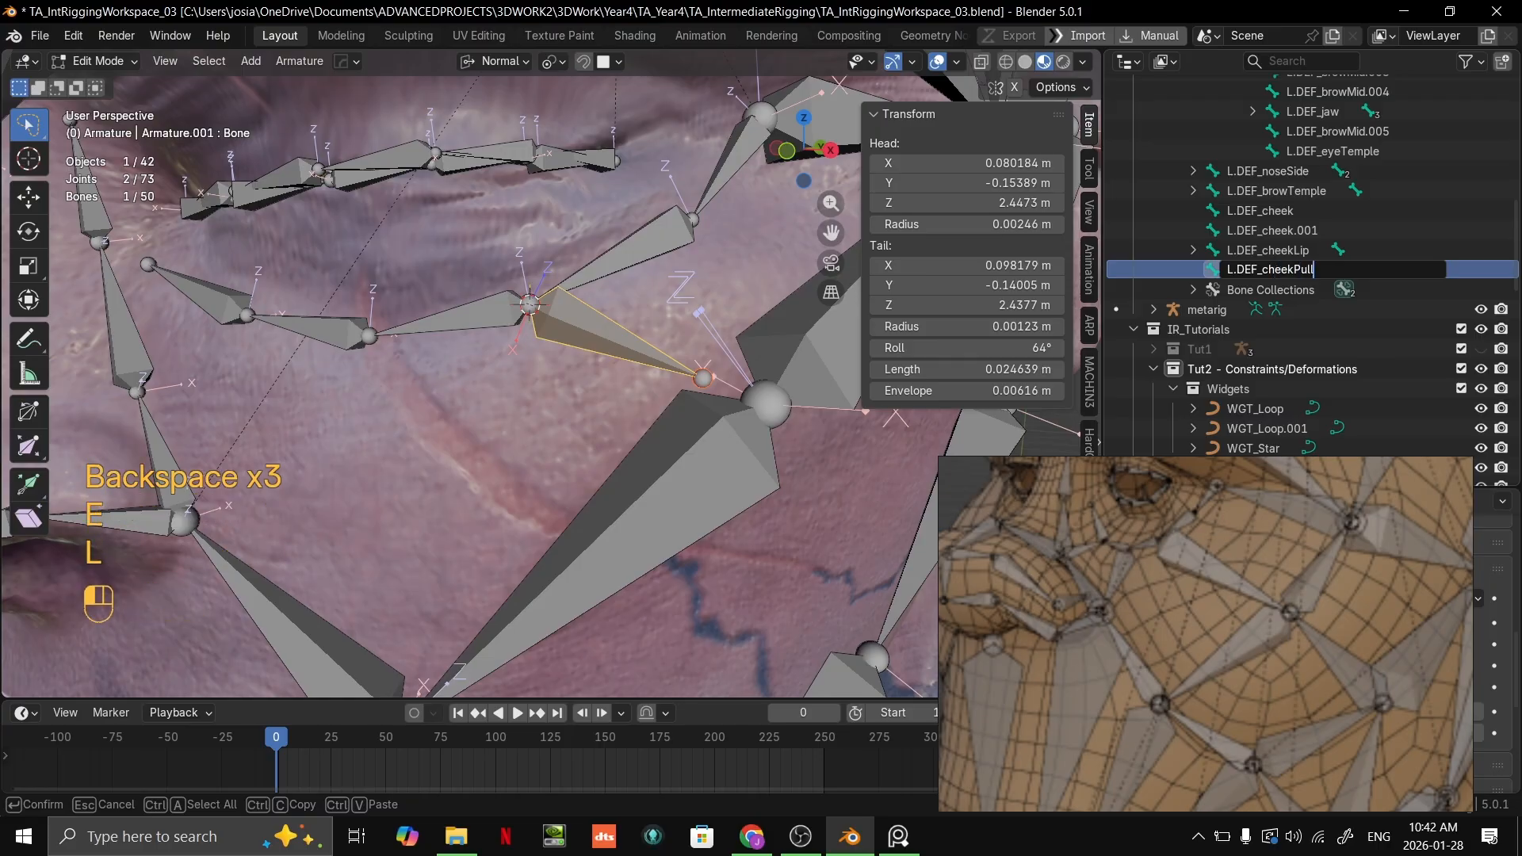
left_click(1300, 448)
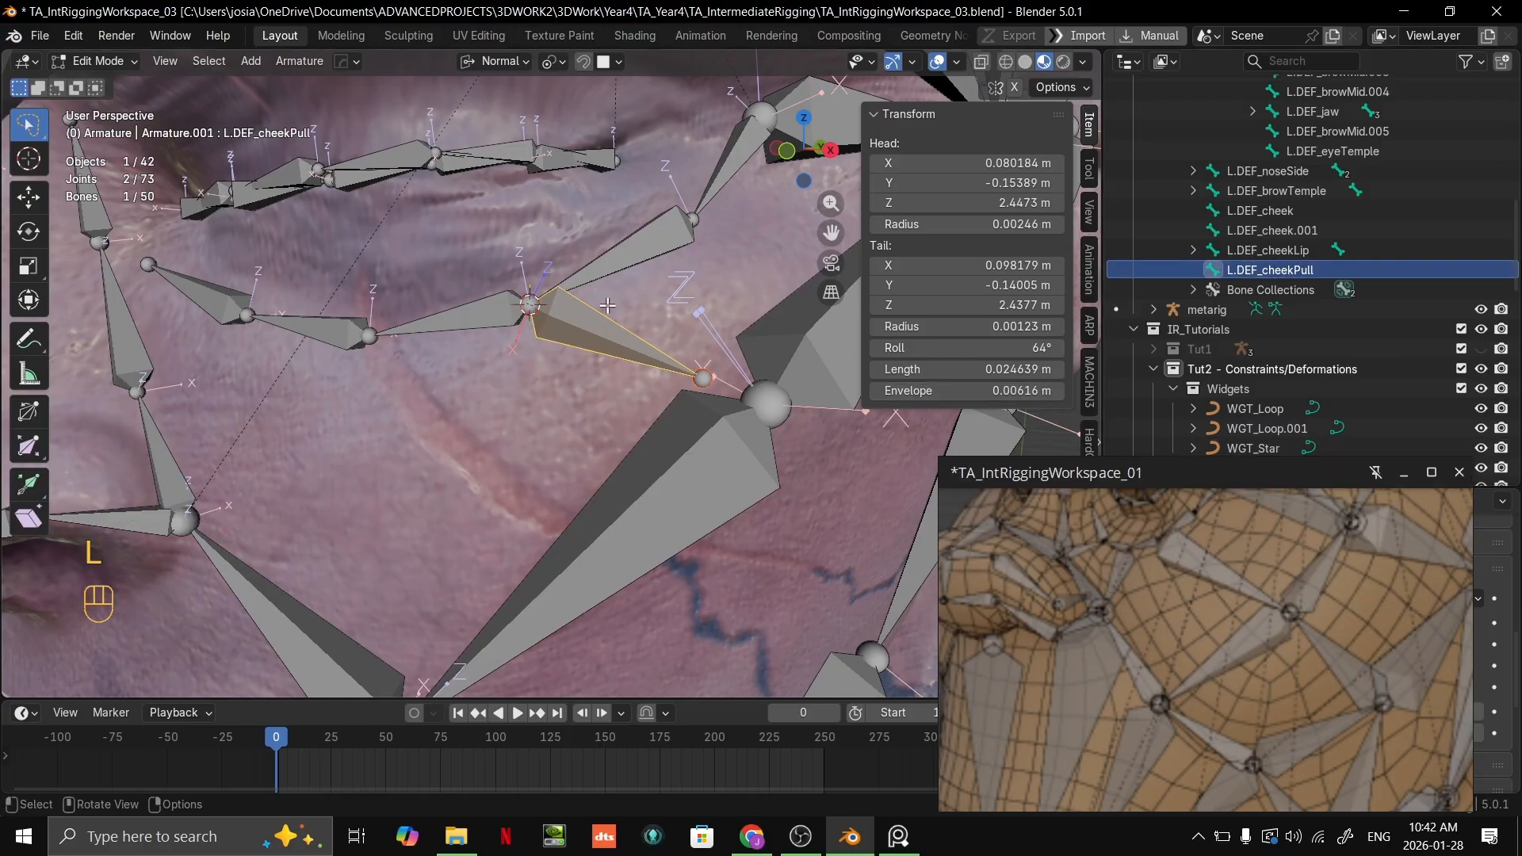
Step: Set the snap target to Vertex and snap the L.DEF_cheekPull tail onto the joint between L.DEF_cheek and L.DEF_cheek.001
scroll(611, 317, "down", 3)
left_click(643, 379)
key("g")
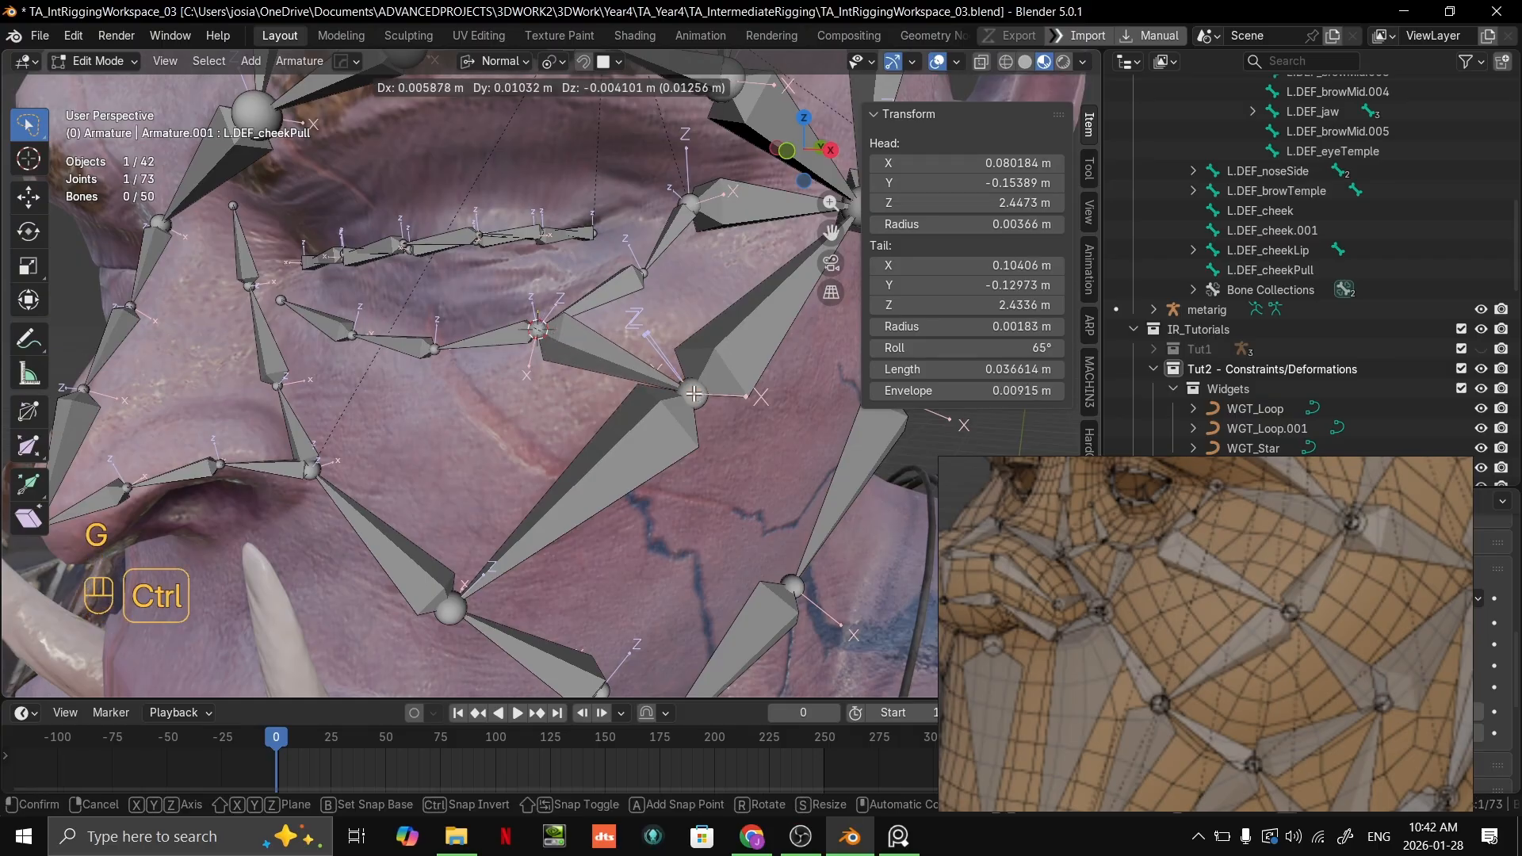
right_click(694, 394)
left_click(612, 61)
left_click(556, 203)
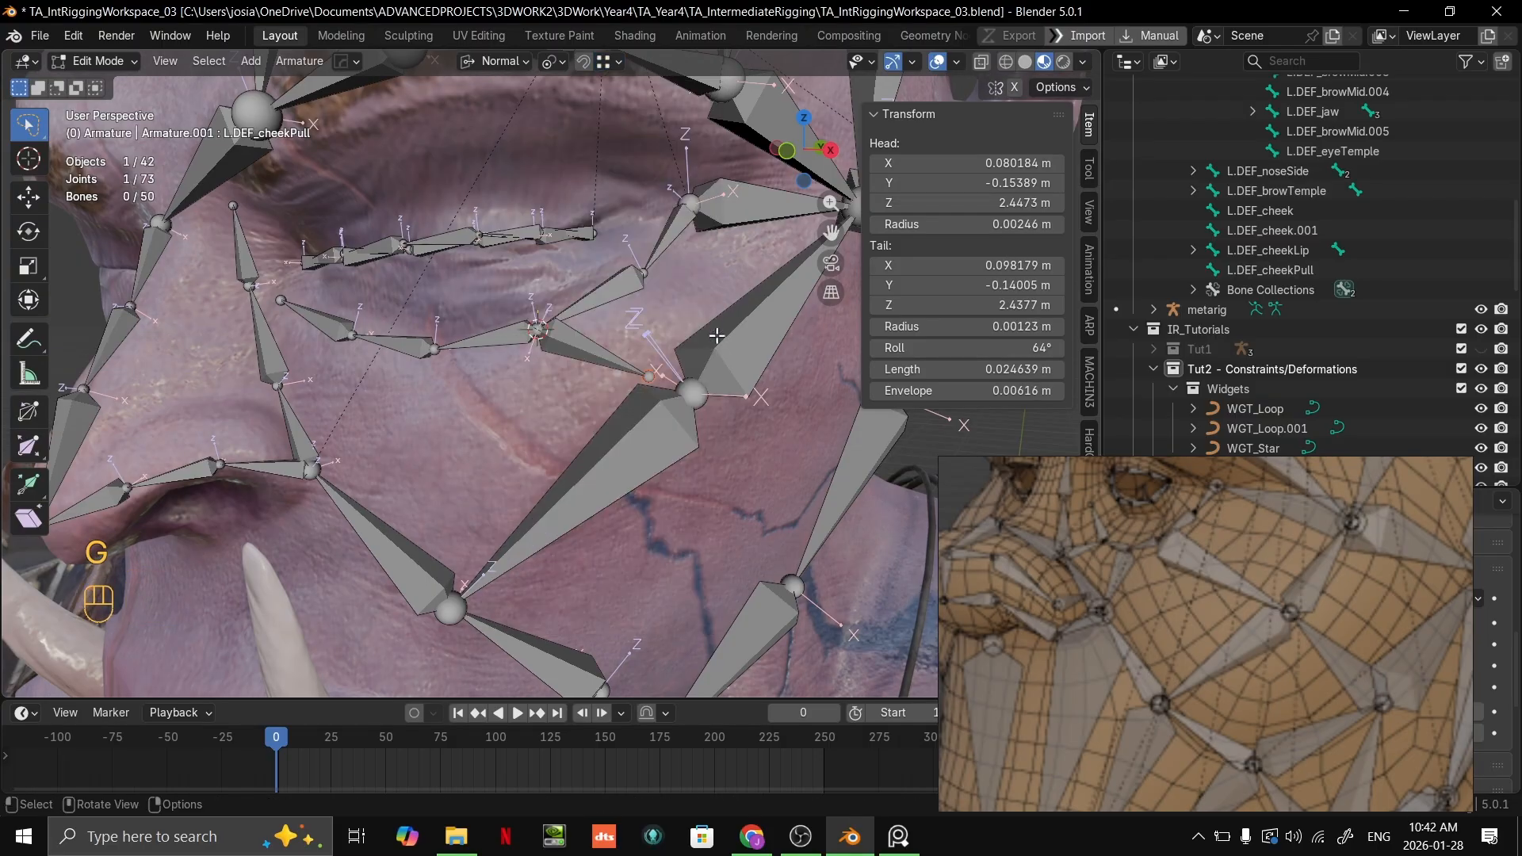
key("g")
left_click(694, 394, "ctrl")
scroll(698, 396, "down", 1)
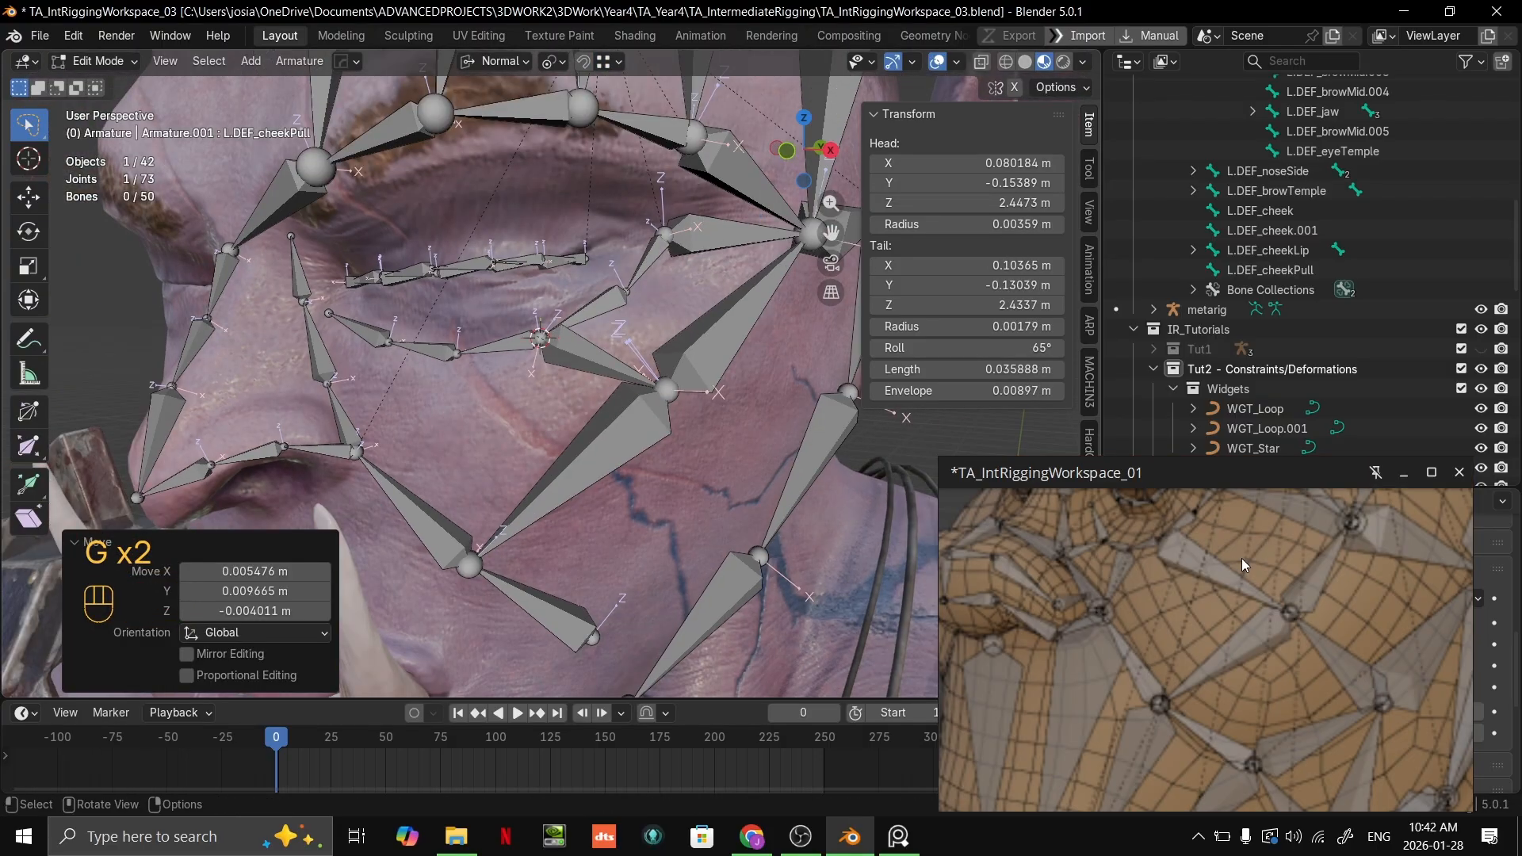
Step: Move the shared joint of L.DEF_cheekPull, L.DEF_cheek and L.DEF_cheek.001 about 7 mm, mainly downward, and compare the layout with the reference
scroll(639, 510, "up", 1)
scroll(710, 365, "up", 2)
scroll(721, 352, "down", 2)
middle_click_drag(729, 362, 673, 386, "shift")
left_click(641, 413)
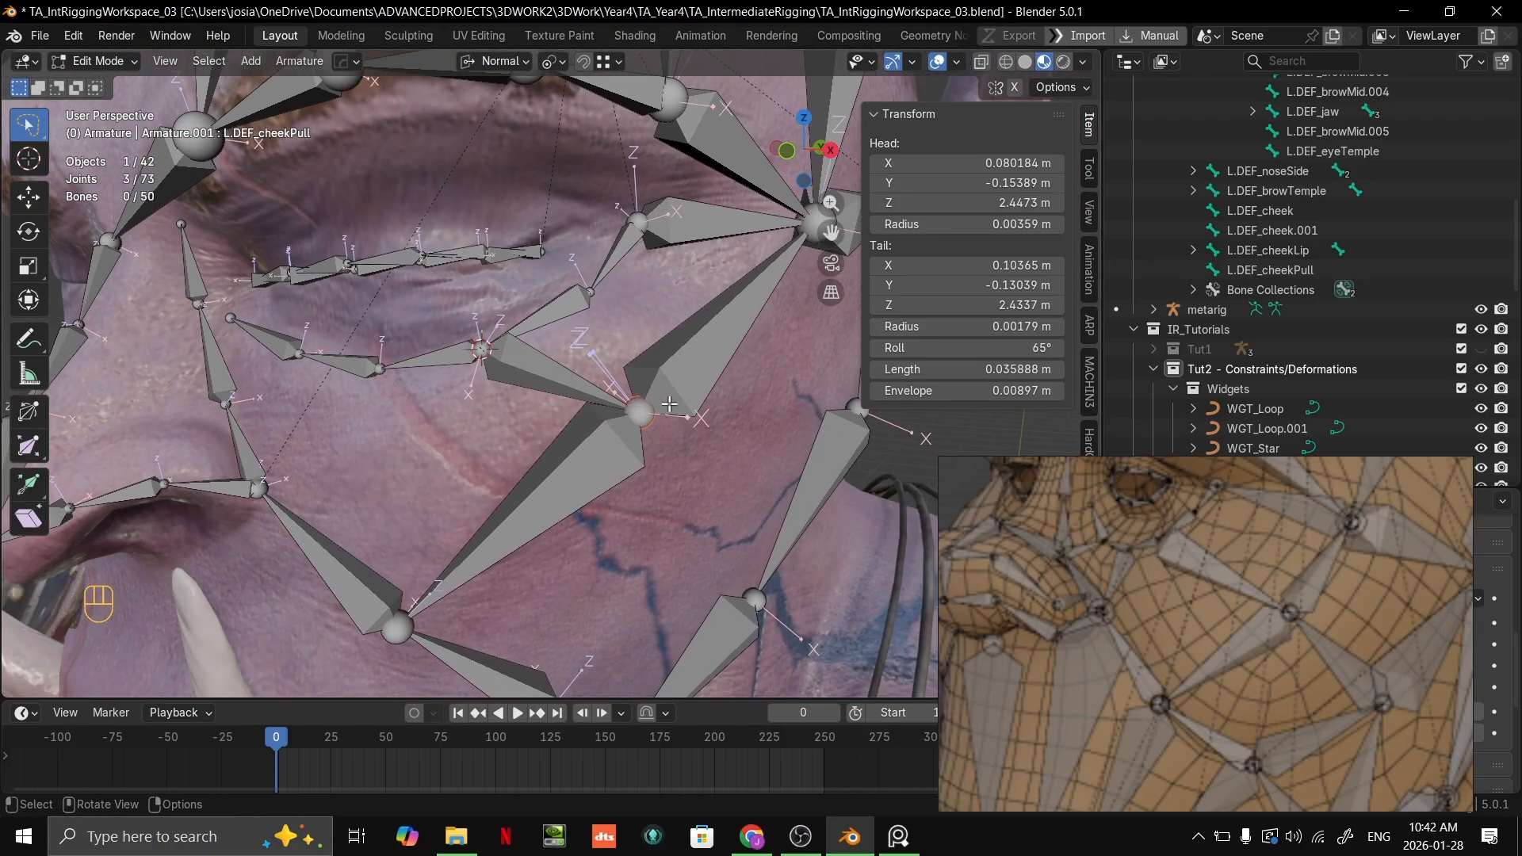
key("g")
left_click(636, 444)
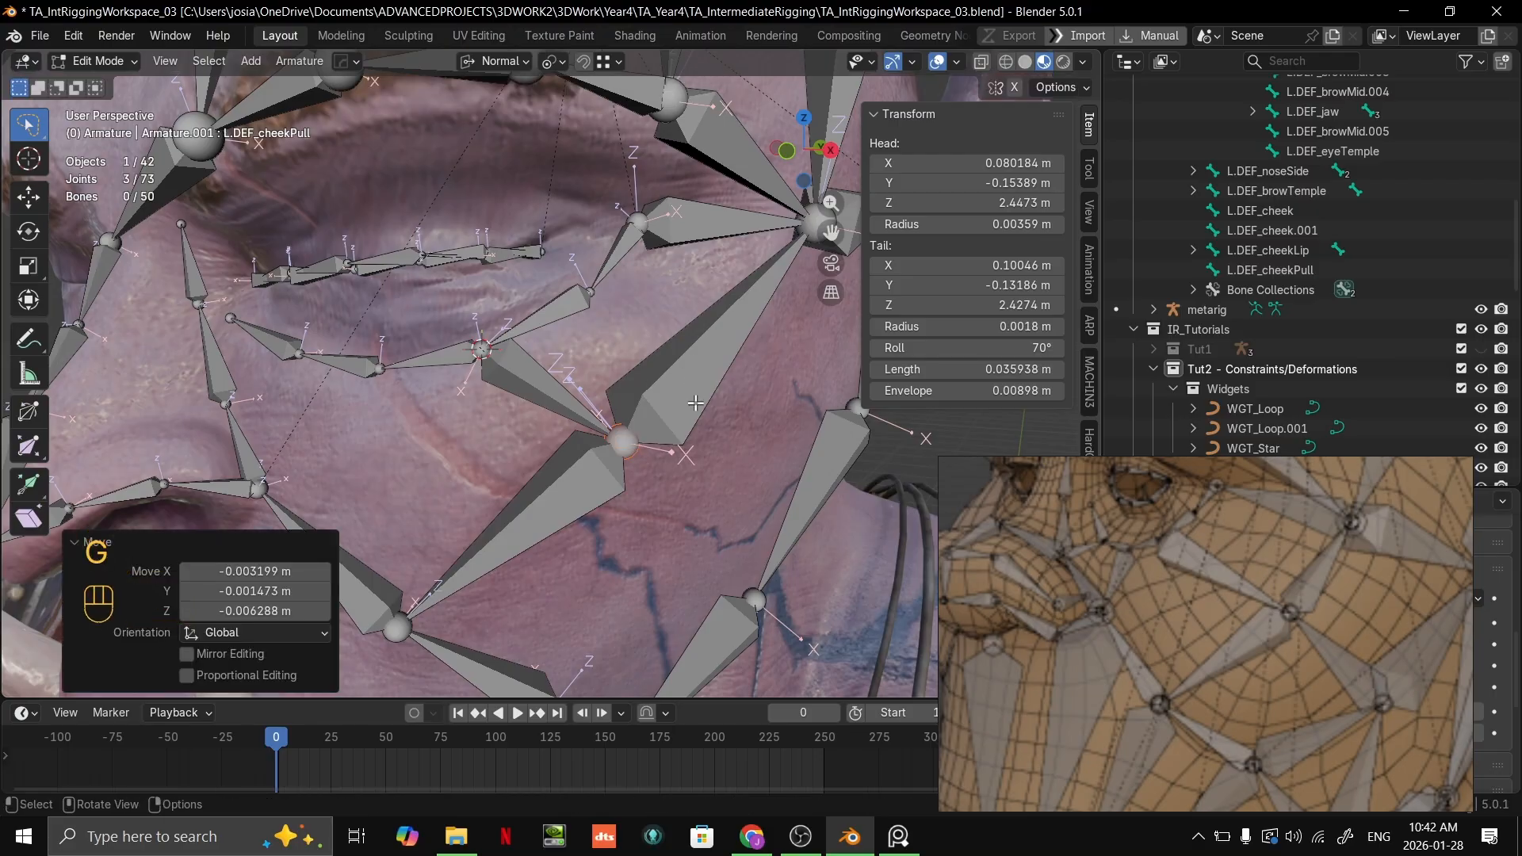
middle_click_drag(636, 444, 617, 357)
middle_click_drag(587, 230, 602, 359)
scroll(654, 258, "down", 4)
scroll(580, 340, "up", 2)
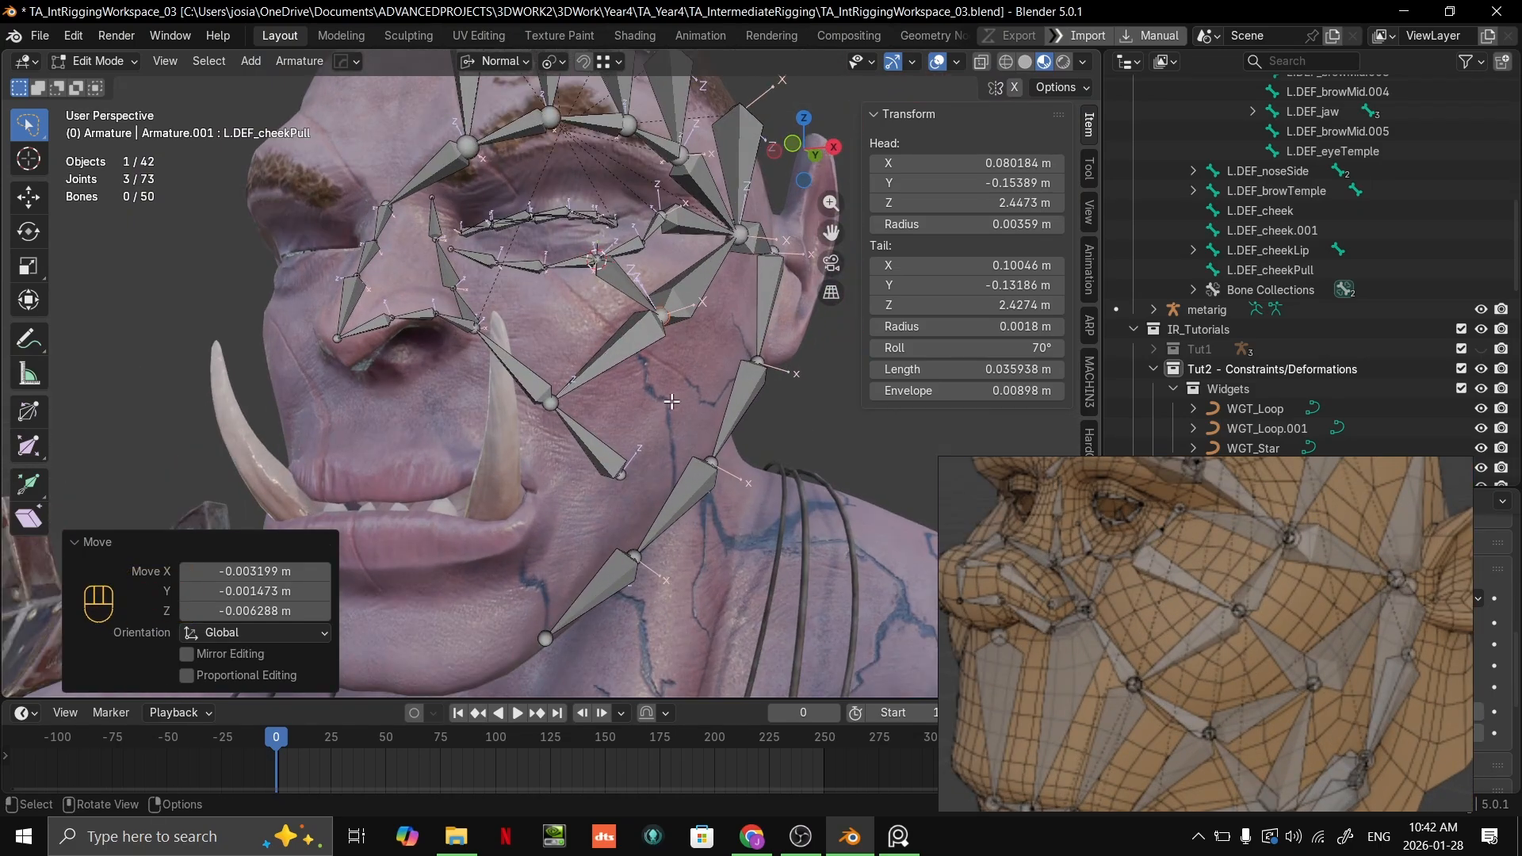
middle_click_drag(668, 395, 560, 391)
scroll(608, 401, "up", 3)
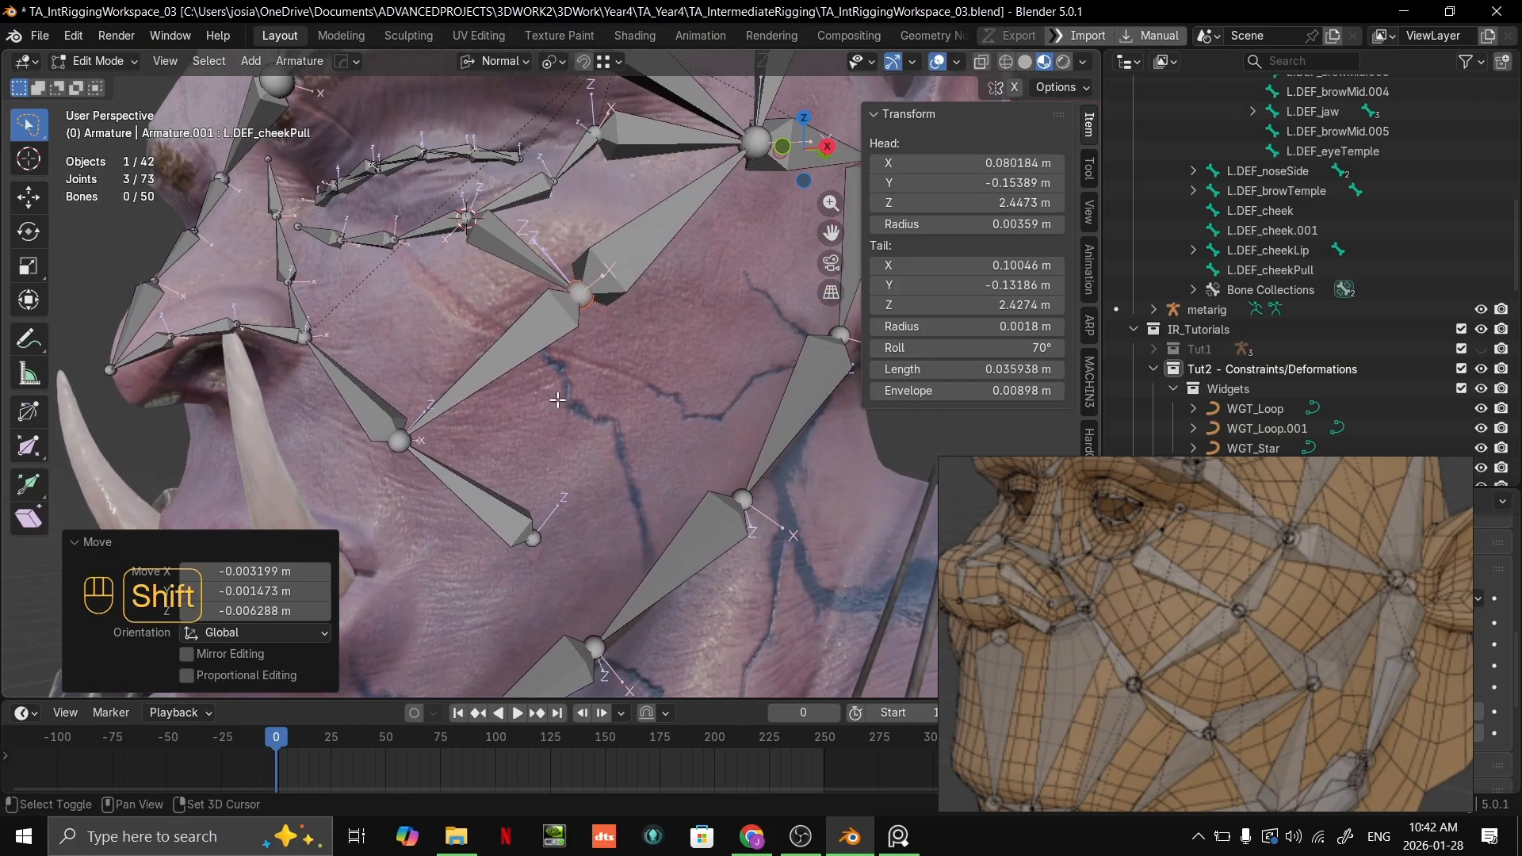
Step: Examine the cheek, eyelid and jaw bones from several angles and compare the layout with the reference armature
middle_click_drag(583, 468, 680, 350, "shift")
scroll(1374, 649, "down", 4)
scroll(1374, 649, "up", 2)
scroll(676, 516, "up", 1)
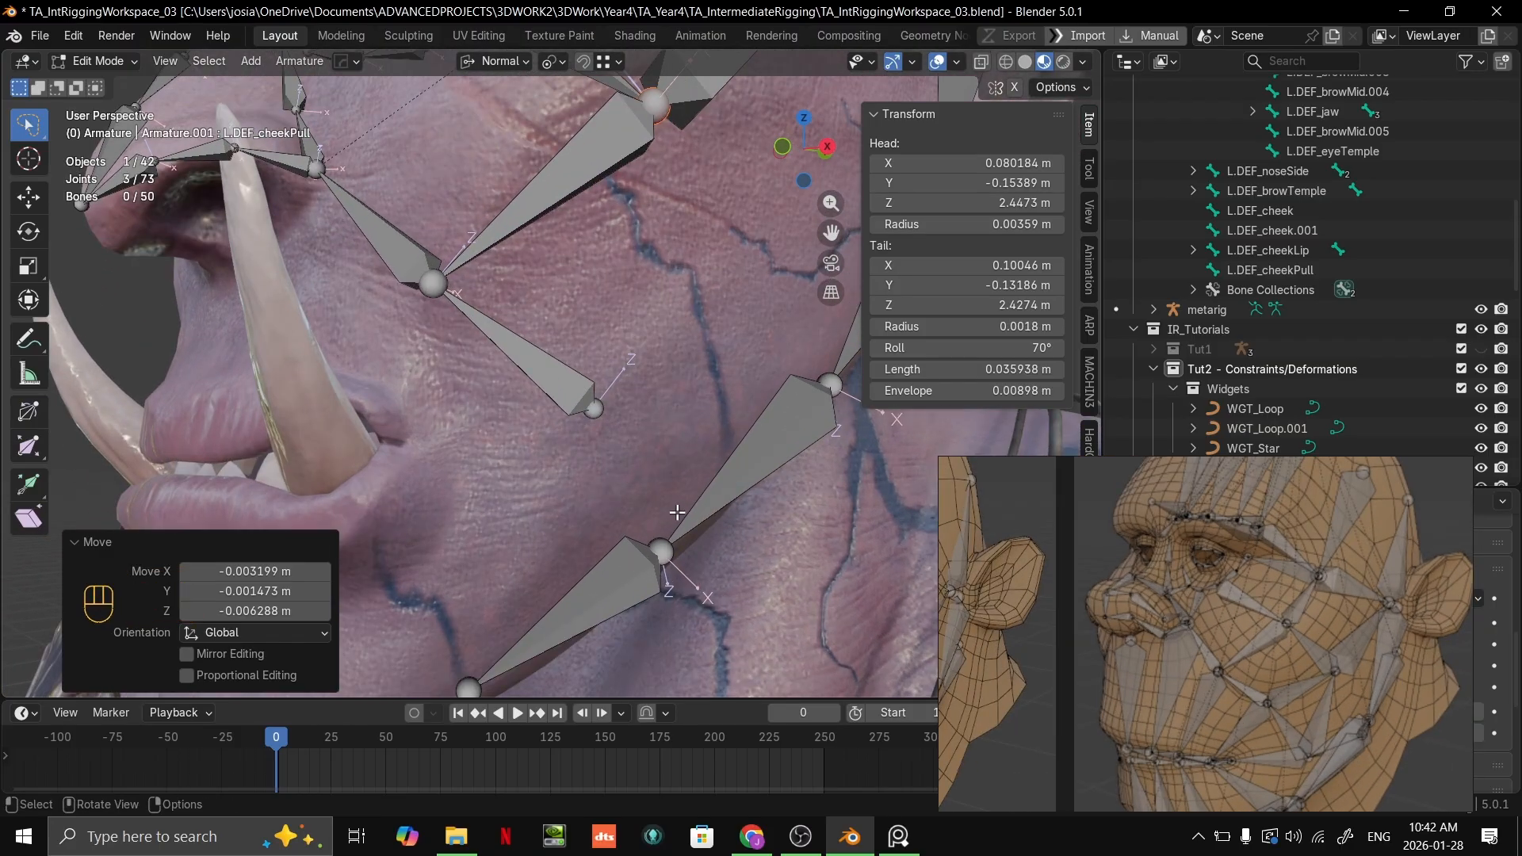
middle_click_drag(676, 516, 733, 514, "shift")
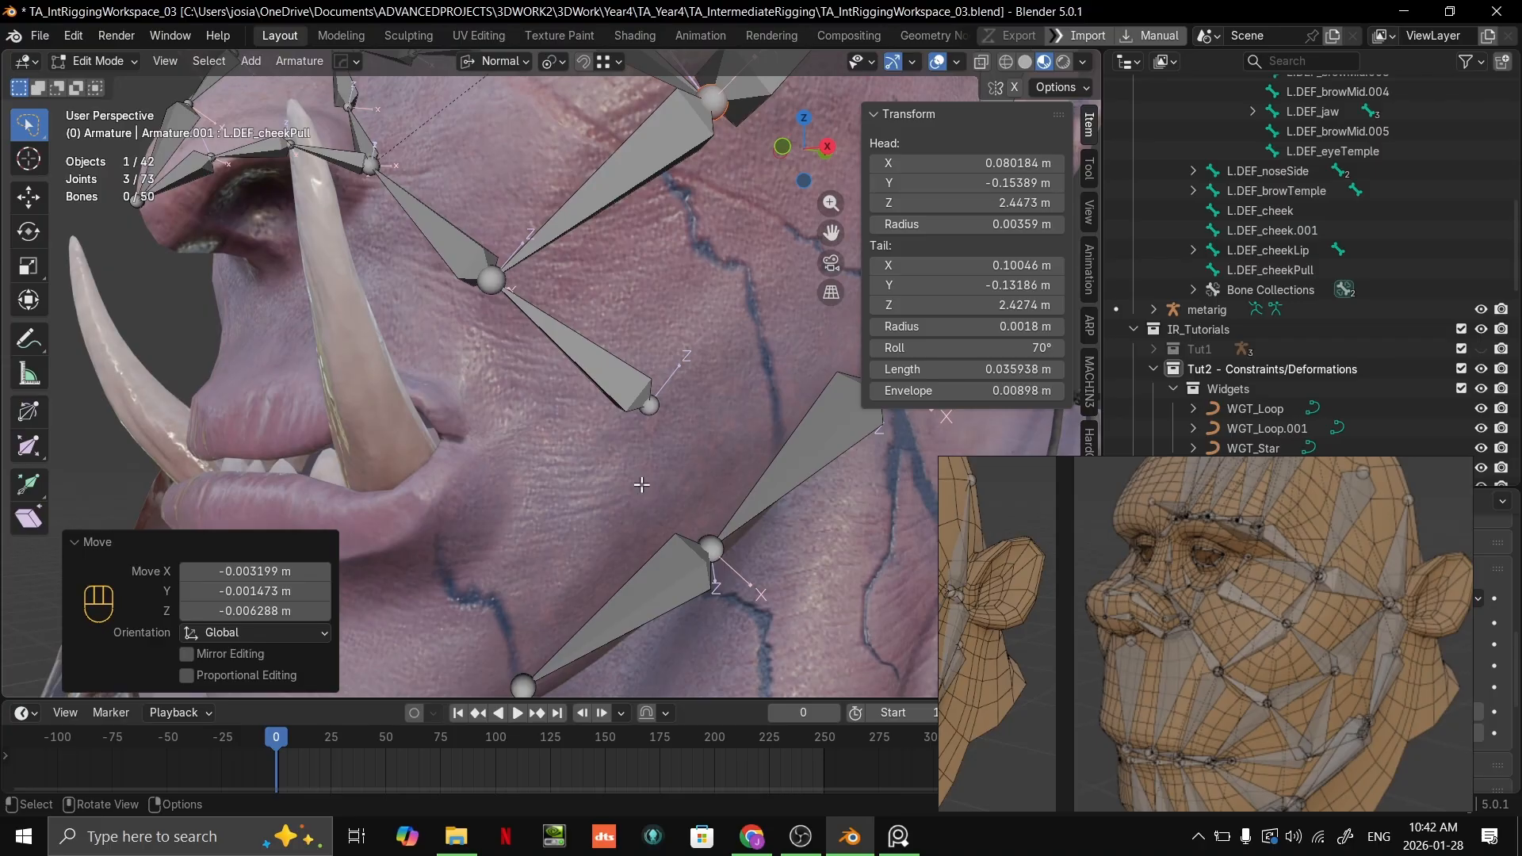
scroll(641, 484, "up", 1)
middle_click_drag(642, 485, 833, 535, "shift")
middle_click_drag(839, 470, 788, 503, "shift")
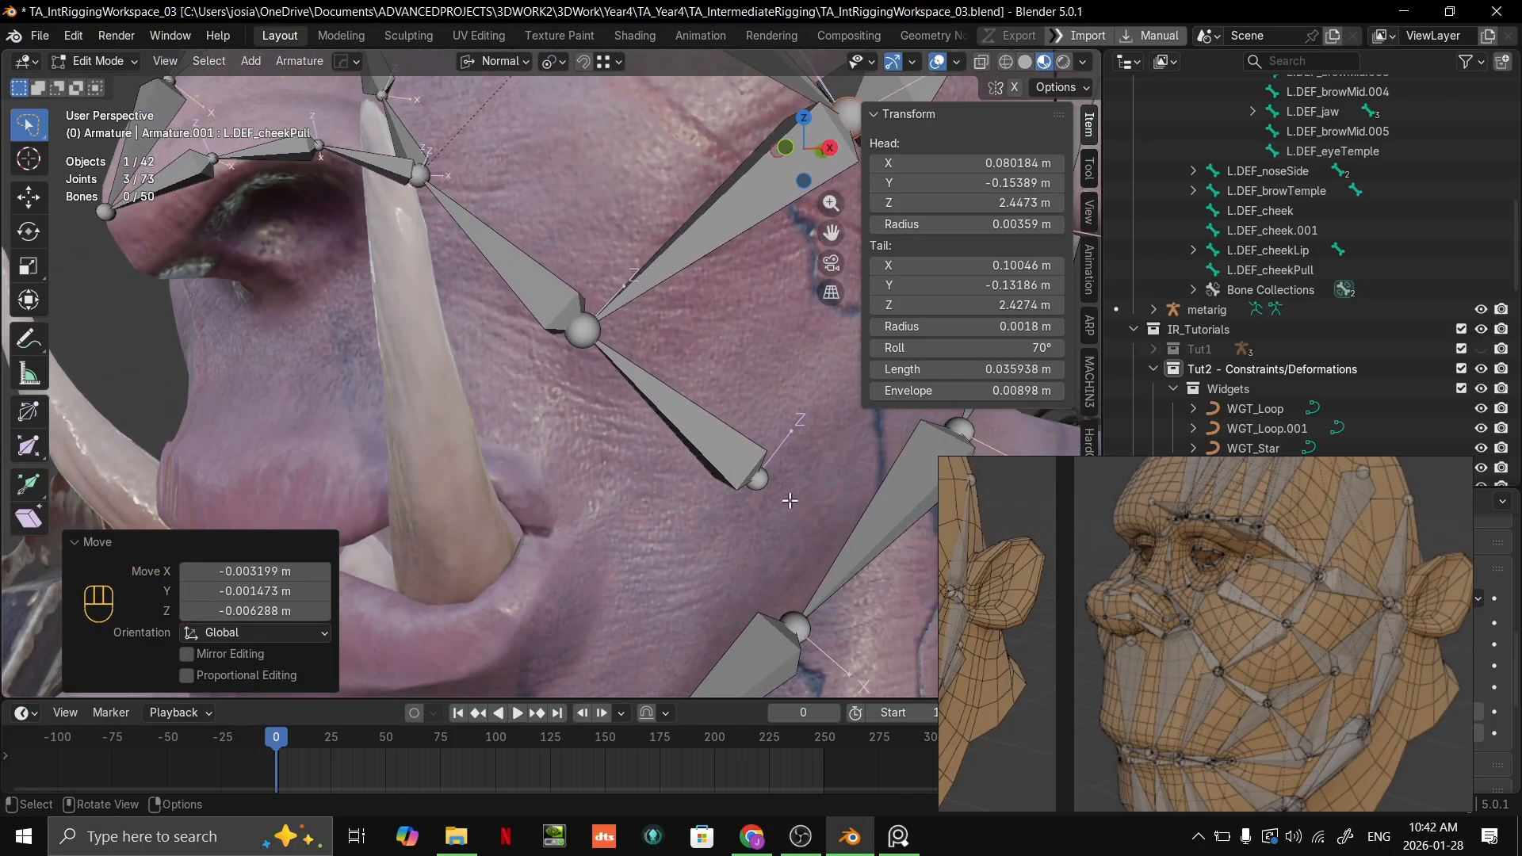
scroll(789, 502, "down", 2)
middle_click_drag(742, 435, 720, 495, "shift")
scroll(719, 496, "up", 1)
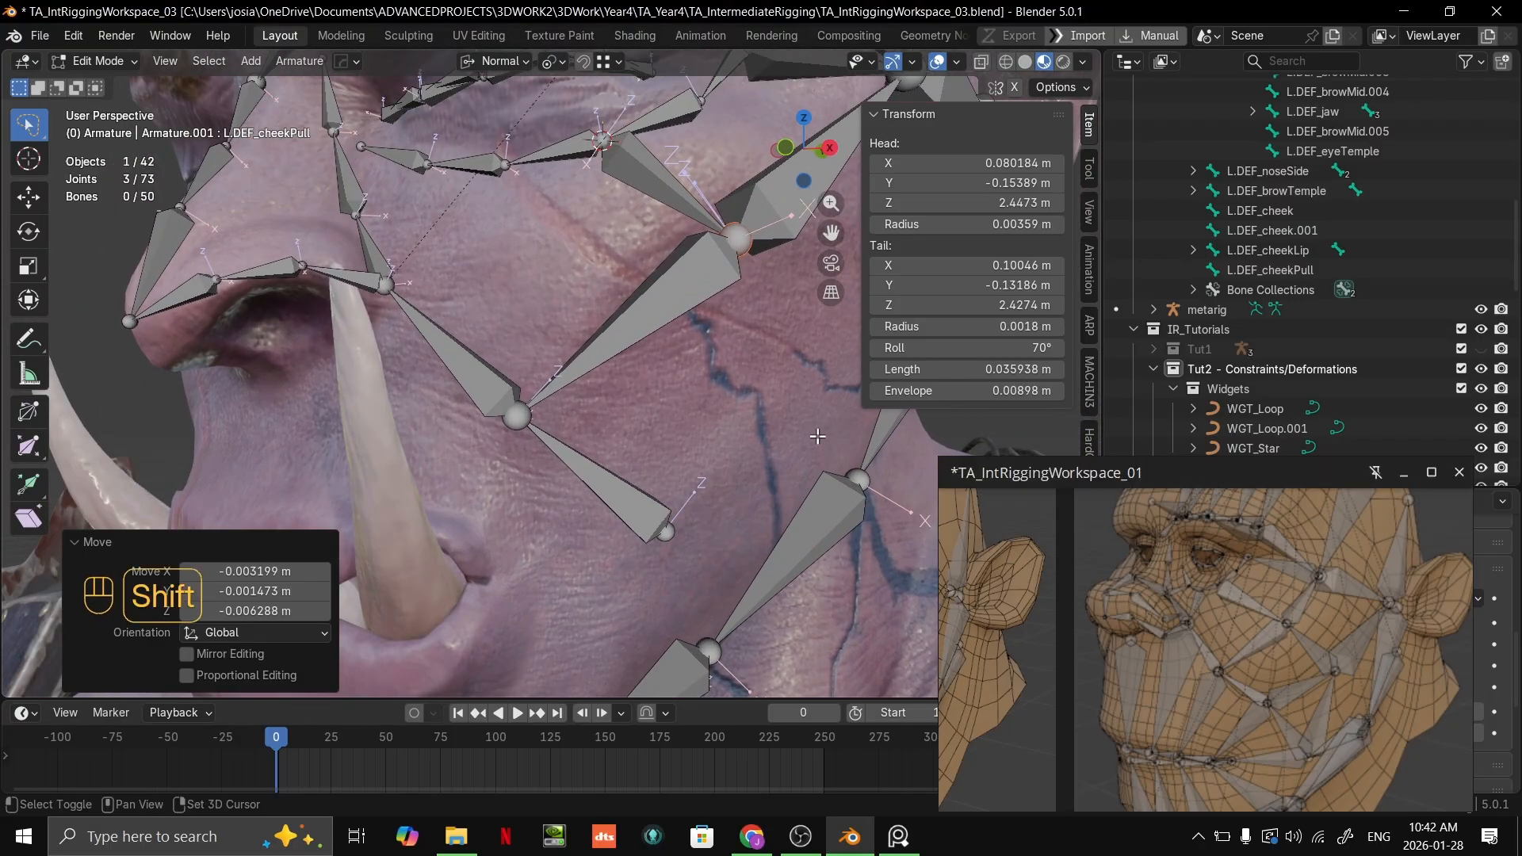
middle_click_drag(818, 436, 656, 557, "shift")
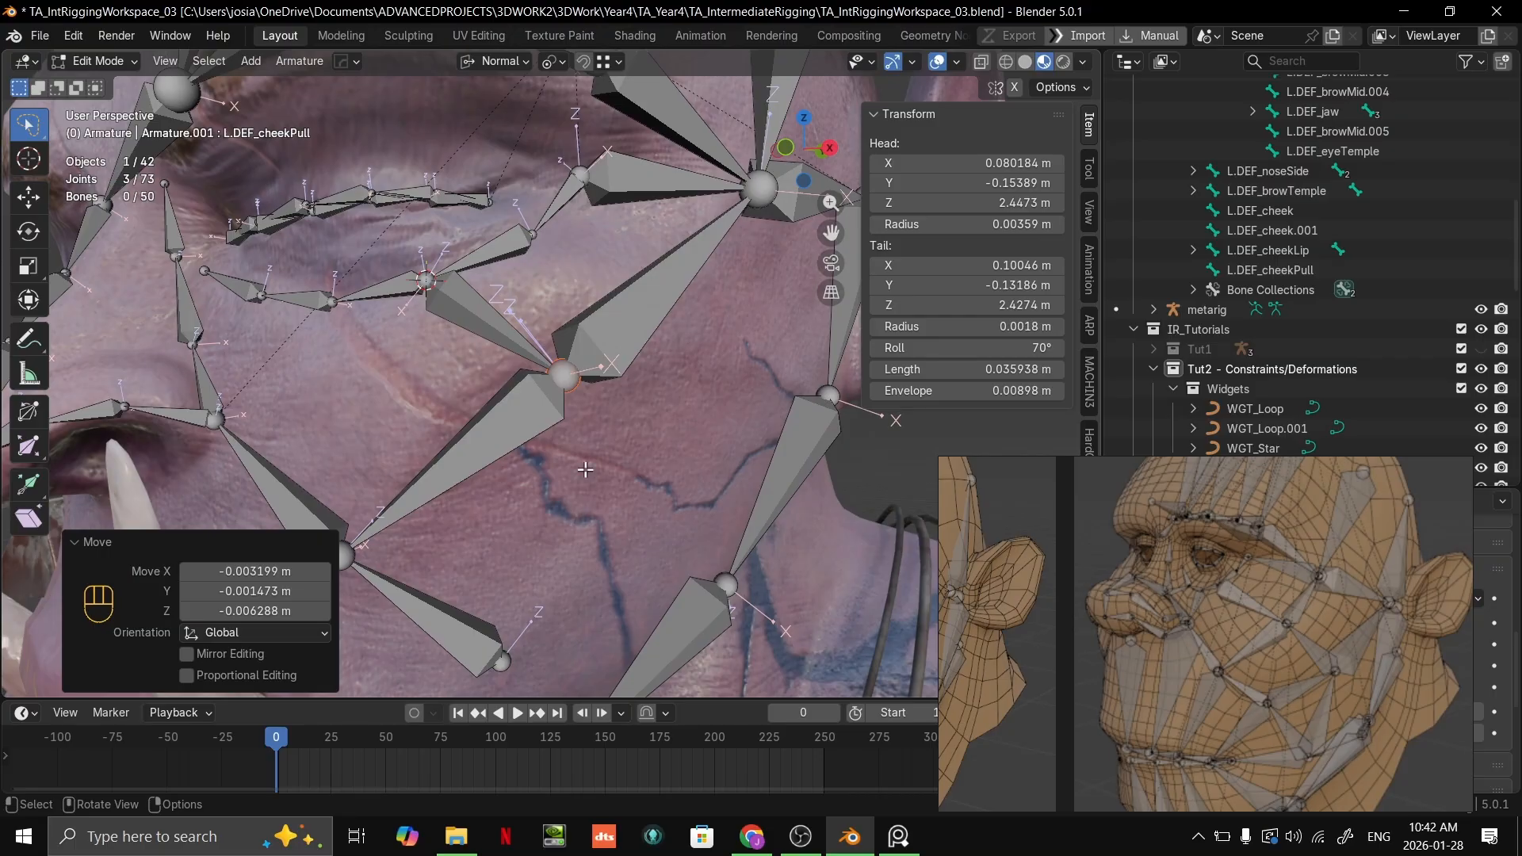
middle_click_drag(642, 394, 587, 443)
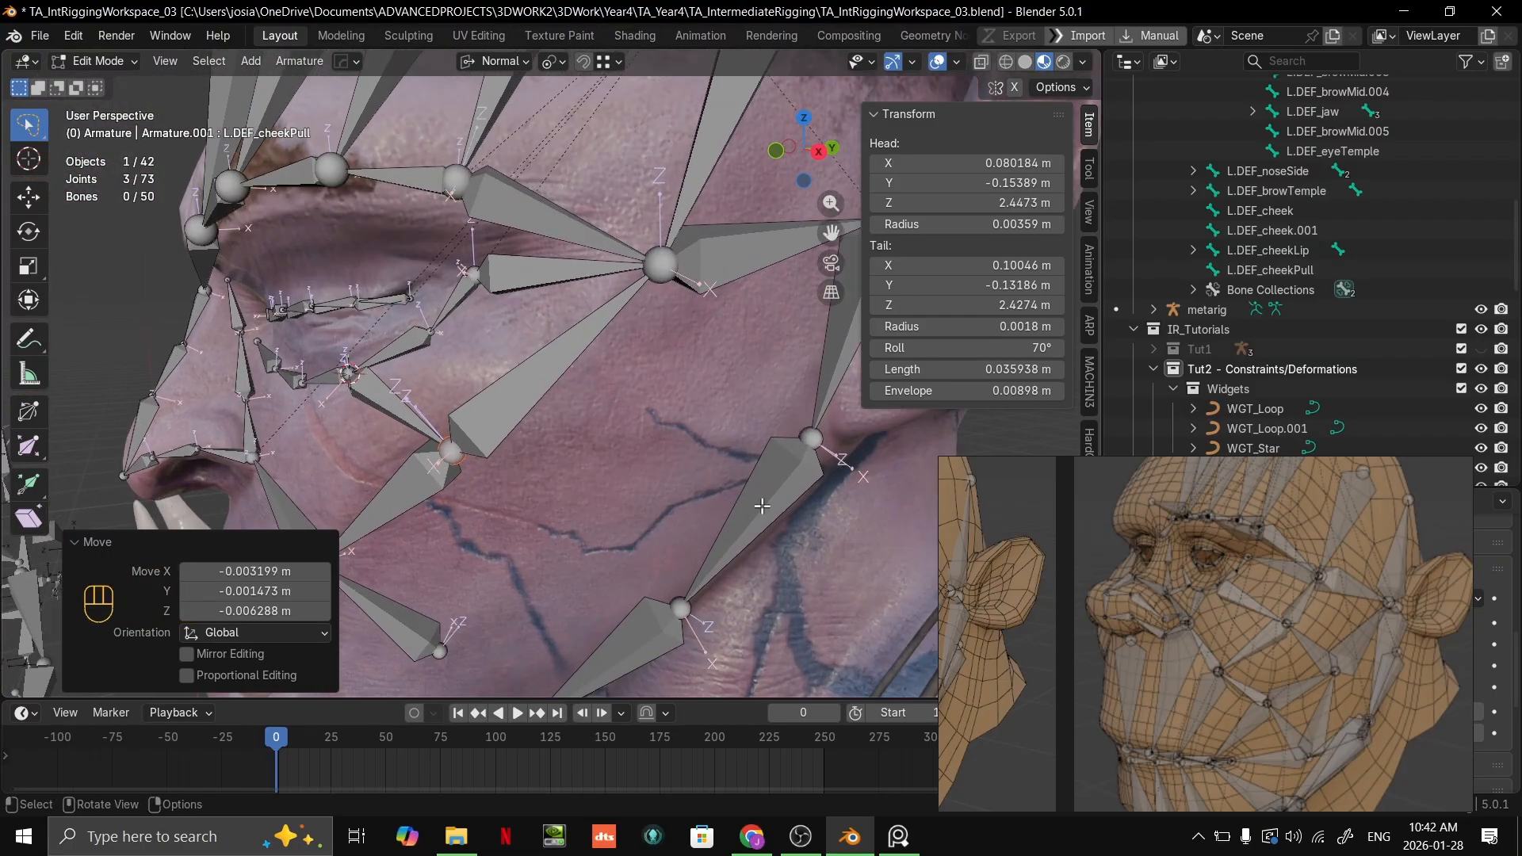
scroll(809, 486, "up", 1)
middle_click_drag(808, 486, 774, 484)
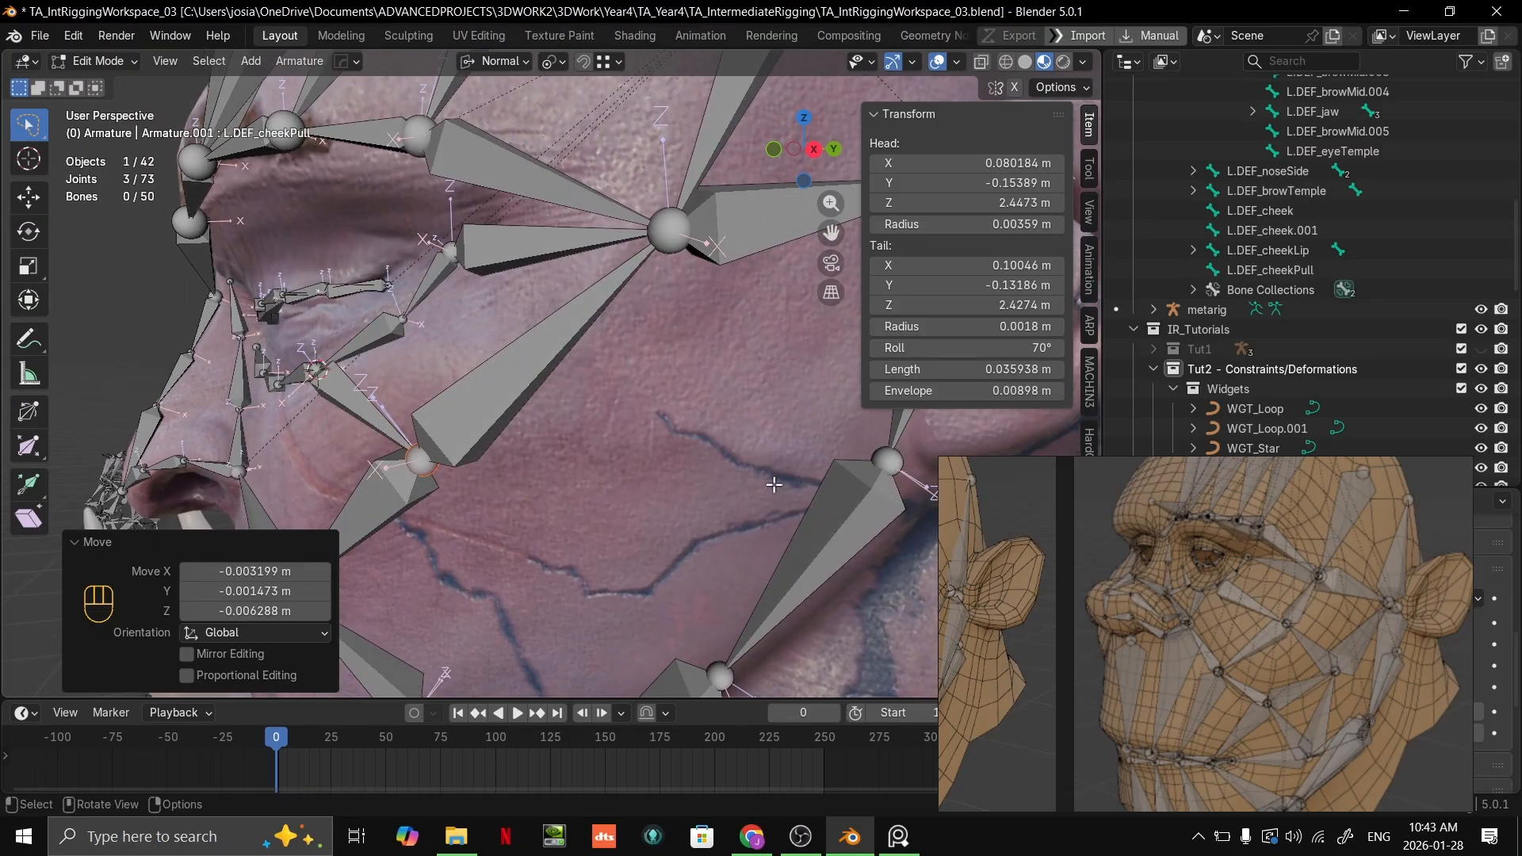
middle_click_drag(666, 531, 589, 448, "shift")
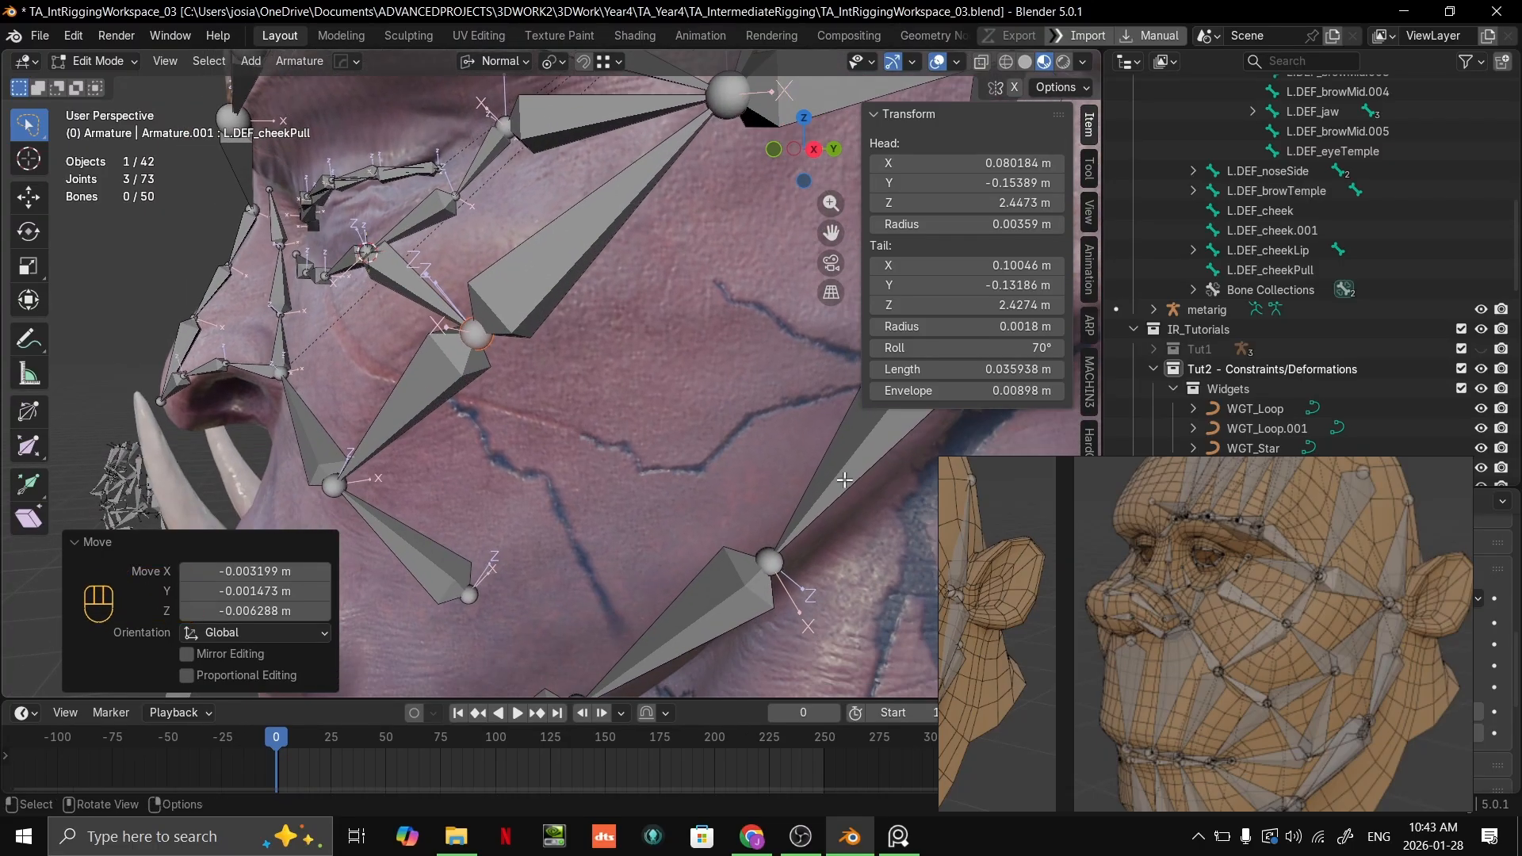
middle_click_drag(876, 504, 872, 441, "shift")
middle_click_drag(631, 397, 680, 499, "shift")
scroll(681, 501, "down", 1)
middle_click_drag(680, 503, 747, 510)
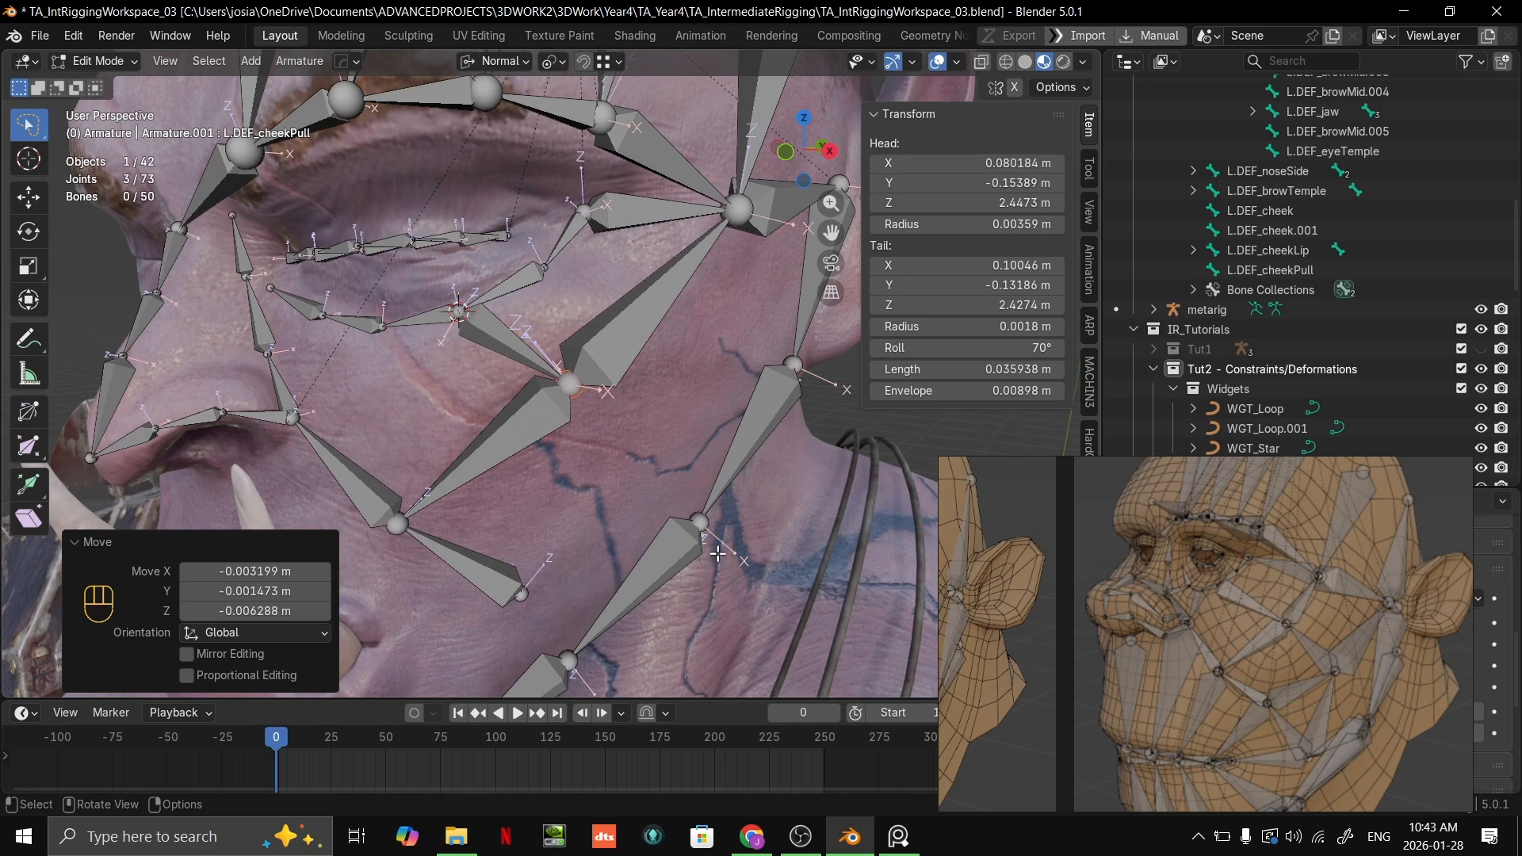
middle_click_drag(621, 478, 455, 375)
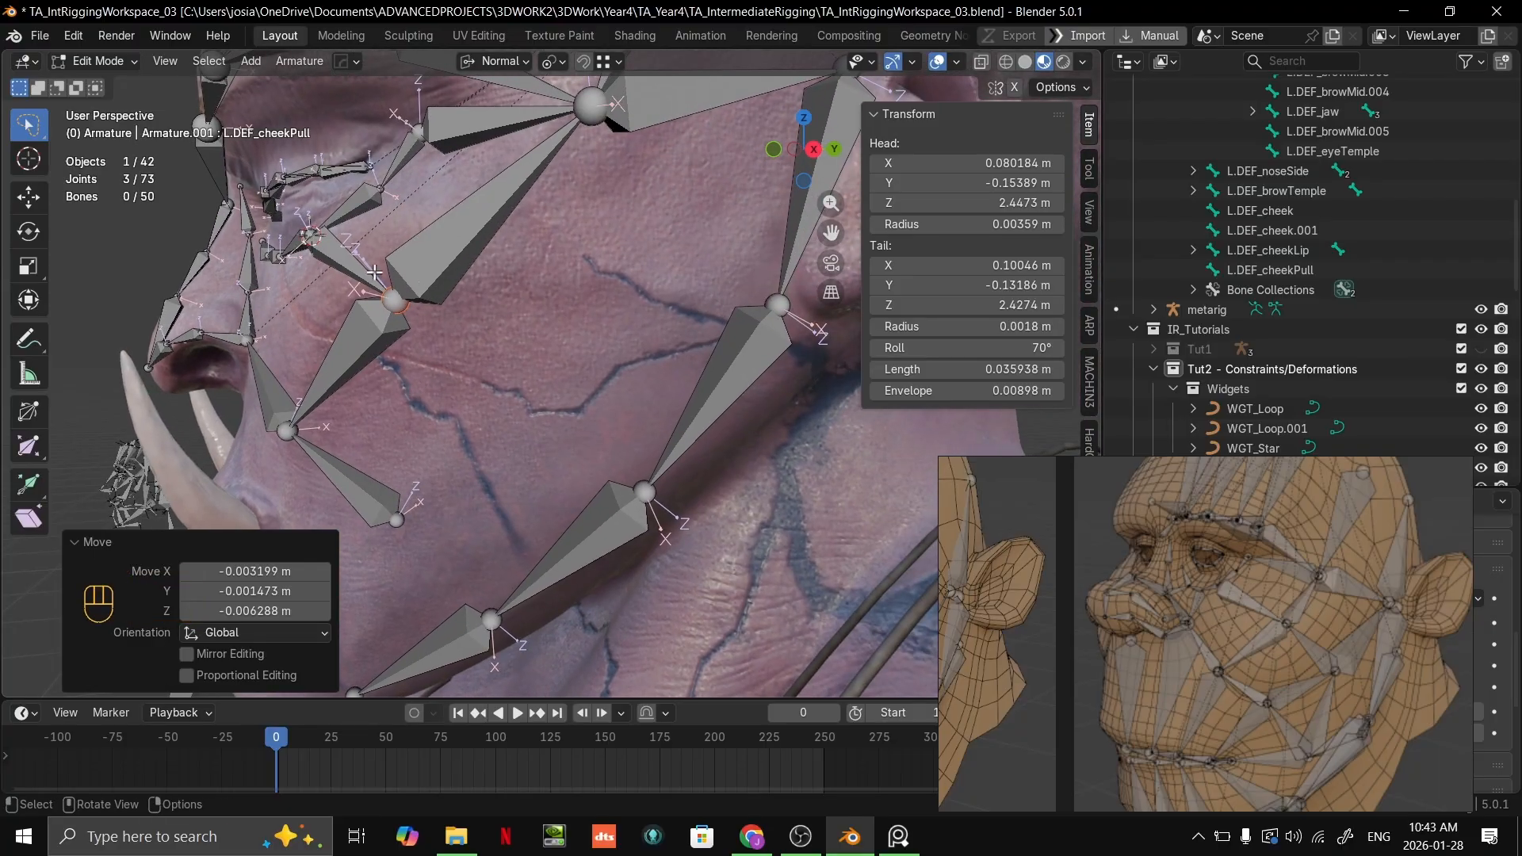
Step: Place the 3D cursor on the cheek surface behind L.DEF_cheek and add a new bone there
left_click(362, 337)
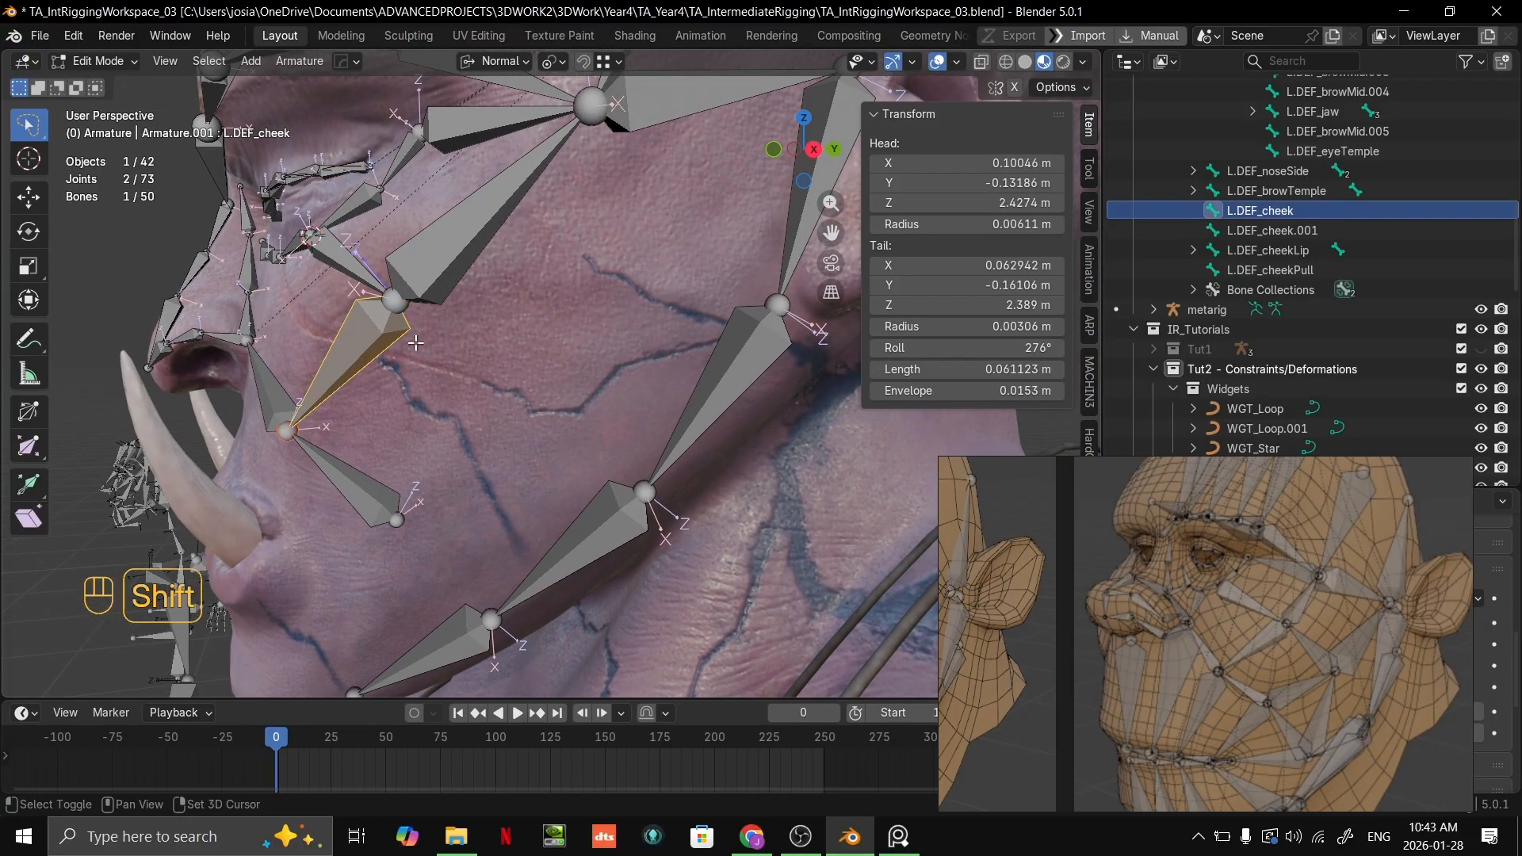
key("g")
left_click(536, 381, "shift")
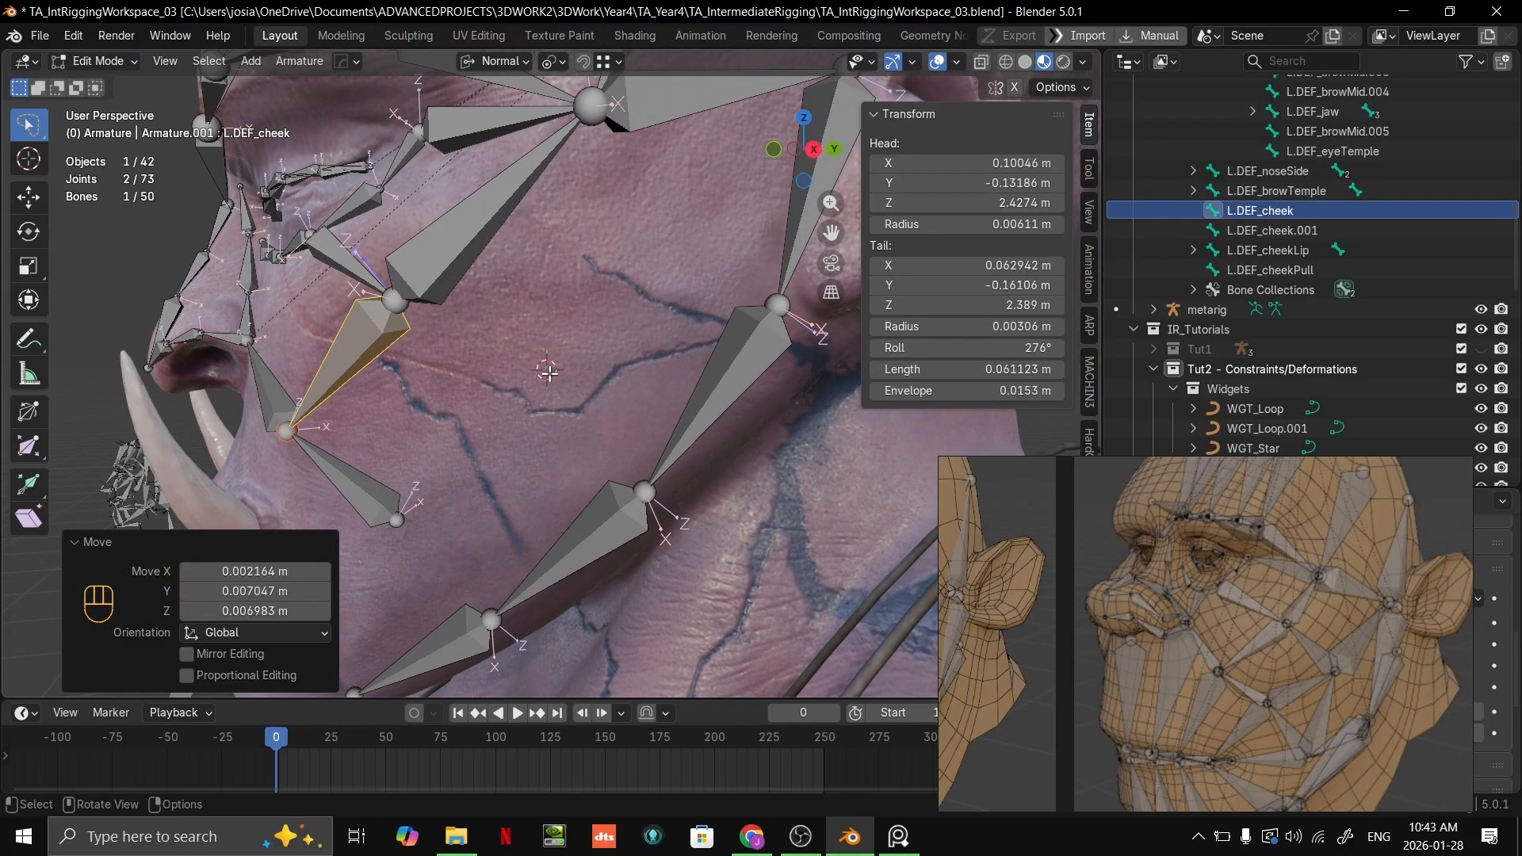
middle_click_drag(551, 374, 579, 394)
key("shift+a")
scroll(583, 392, "down", 5)
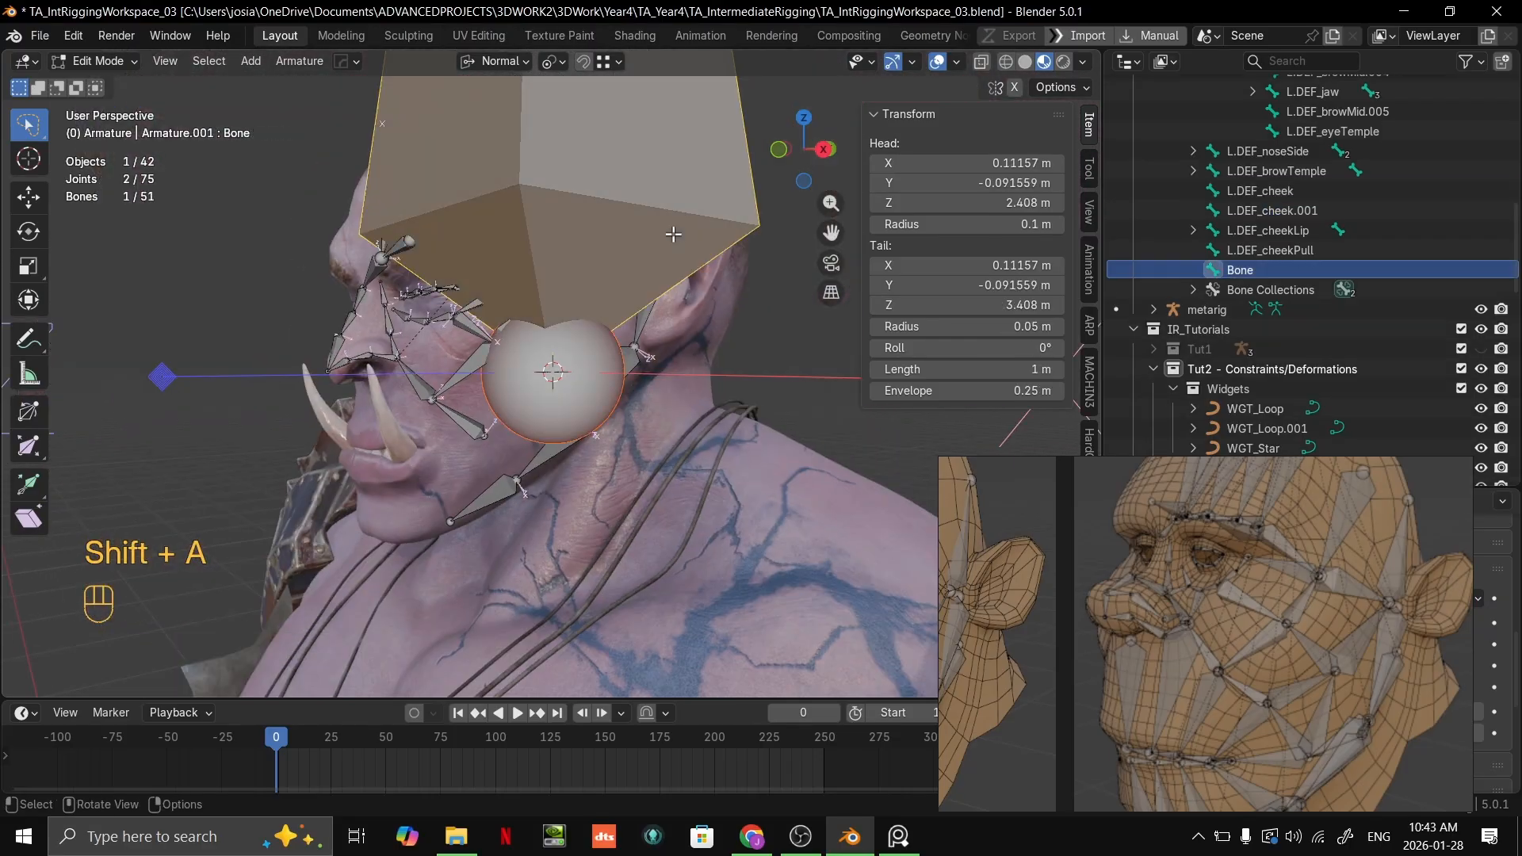
Step: Scale the new cheek bone down to about 0.04 m long
key("s")
left_click(591, 409)
key("s")
left_click(585, 443)
scroll(585, 444, "up", 4)
key("s")
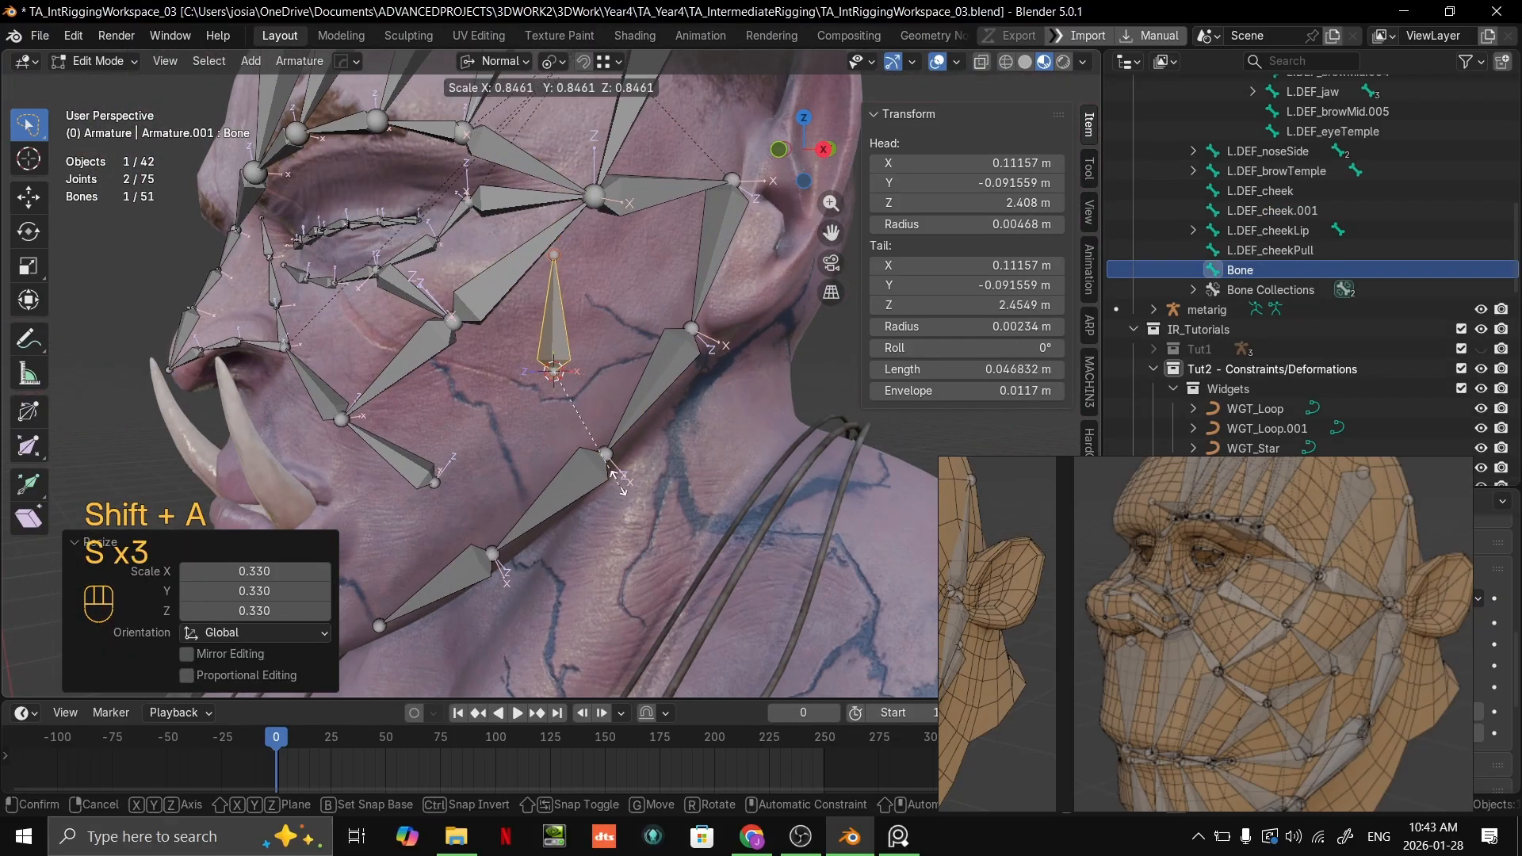
left_click(603, 428)
Step: Rename the new cheek bone as L.DEF_lowCheek
double_click(1249, 270)
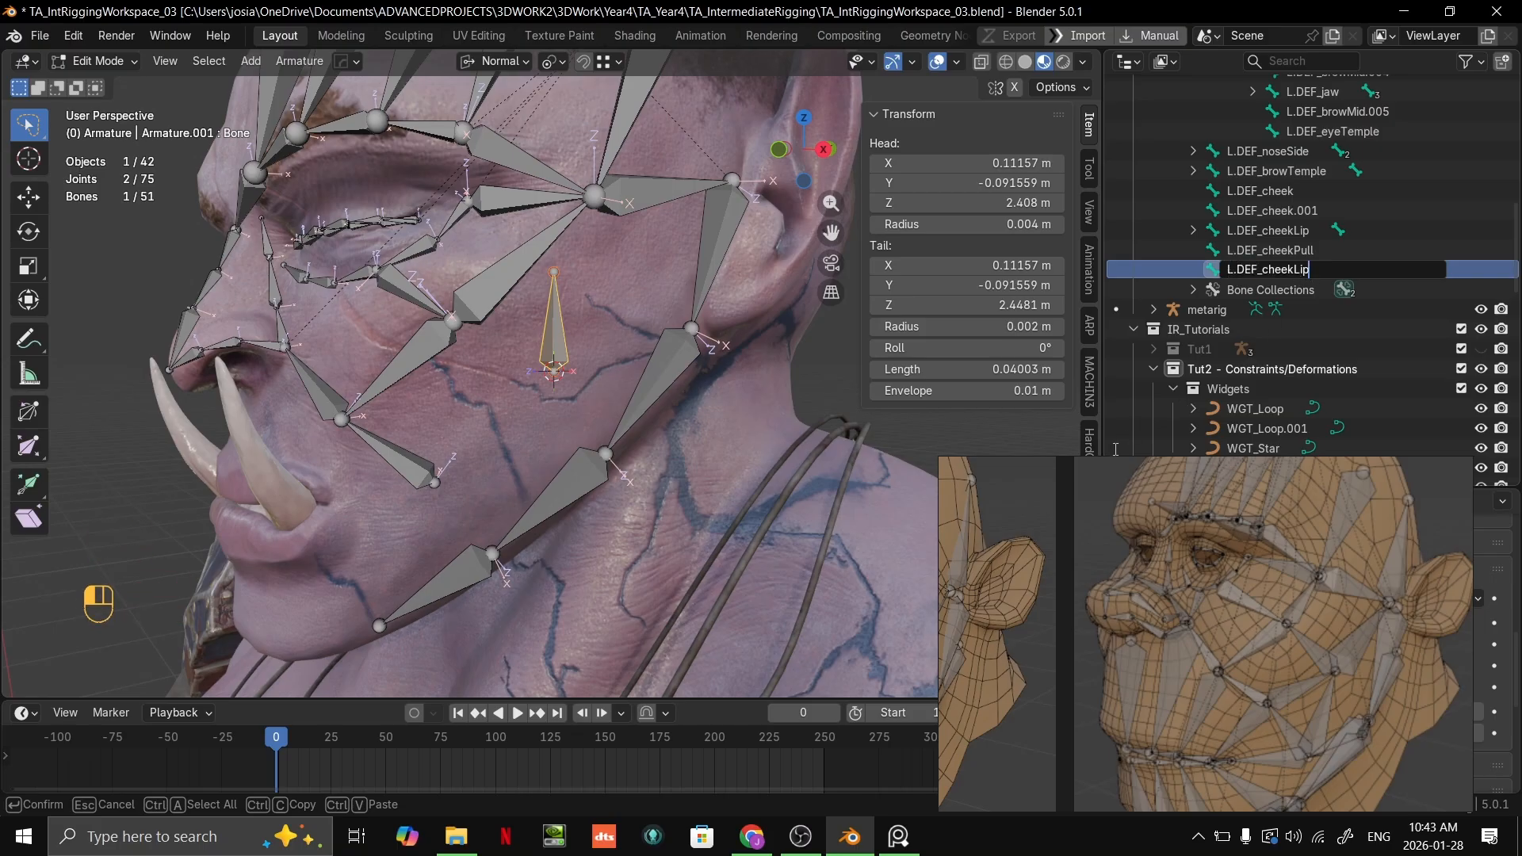
mouse_move(1082, 482)
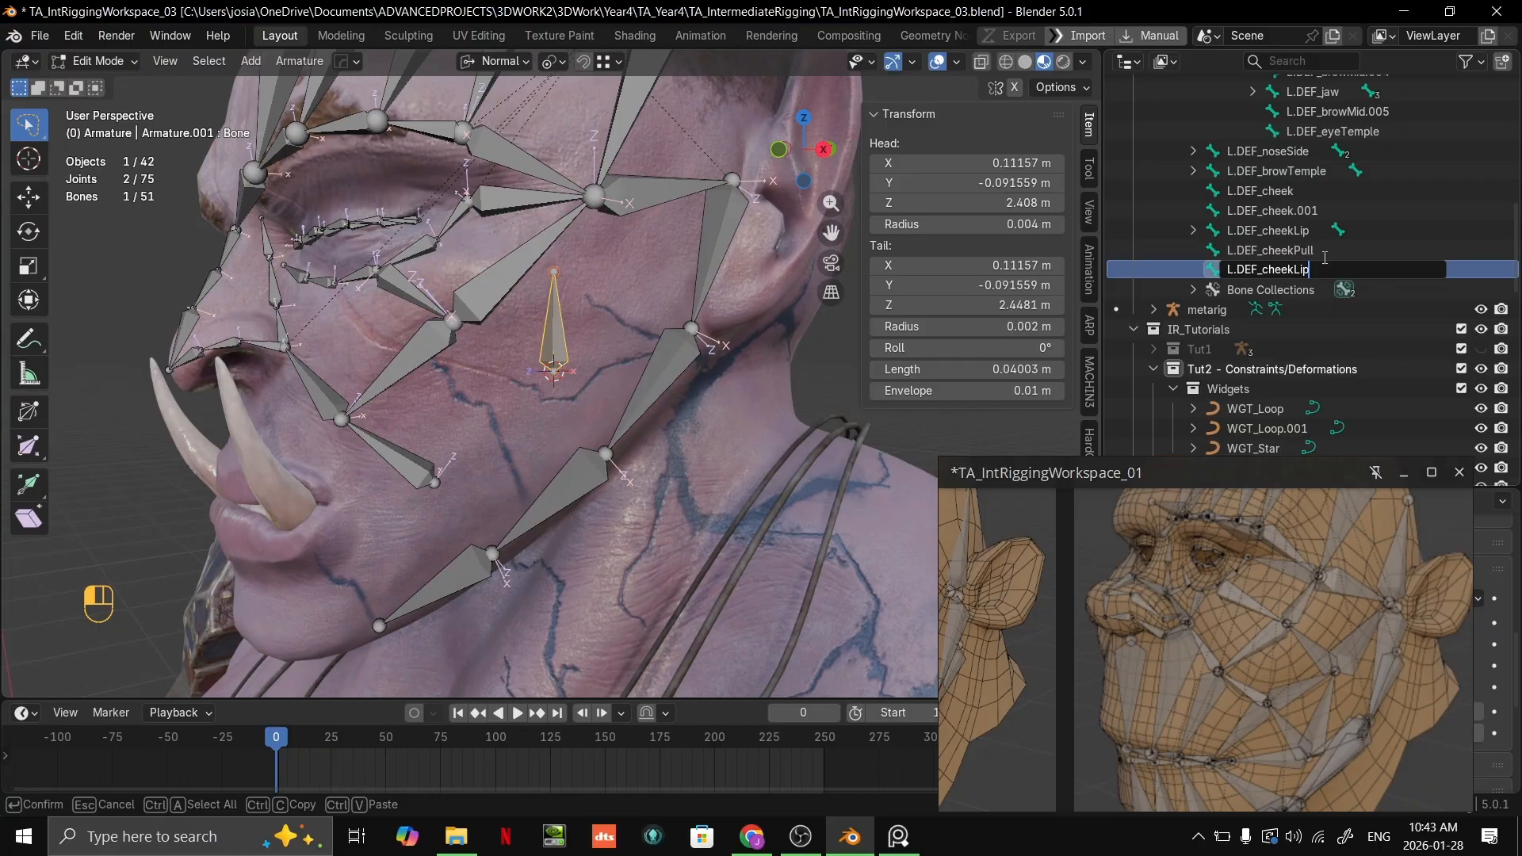
key("ctrl+Delete")
type("lowCheek")
key("Return")
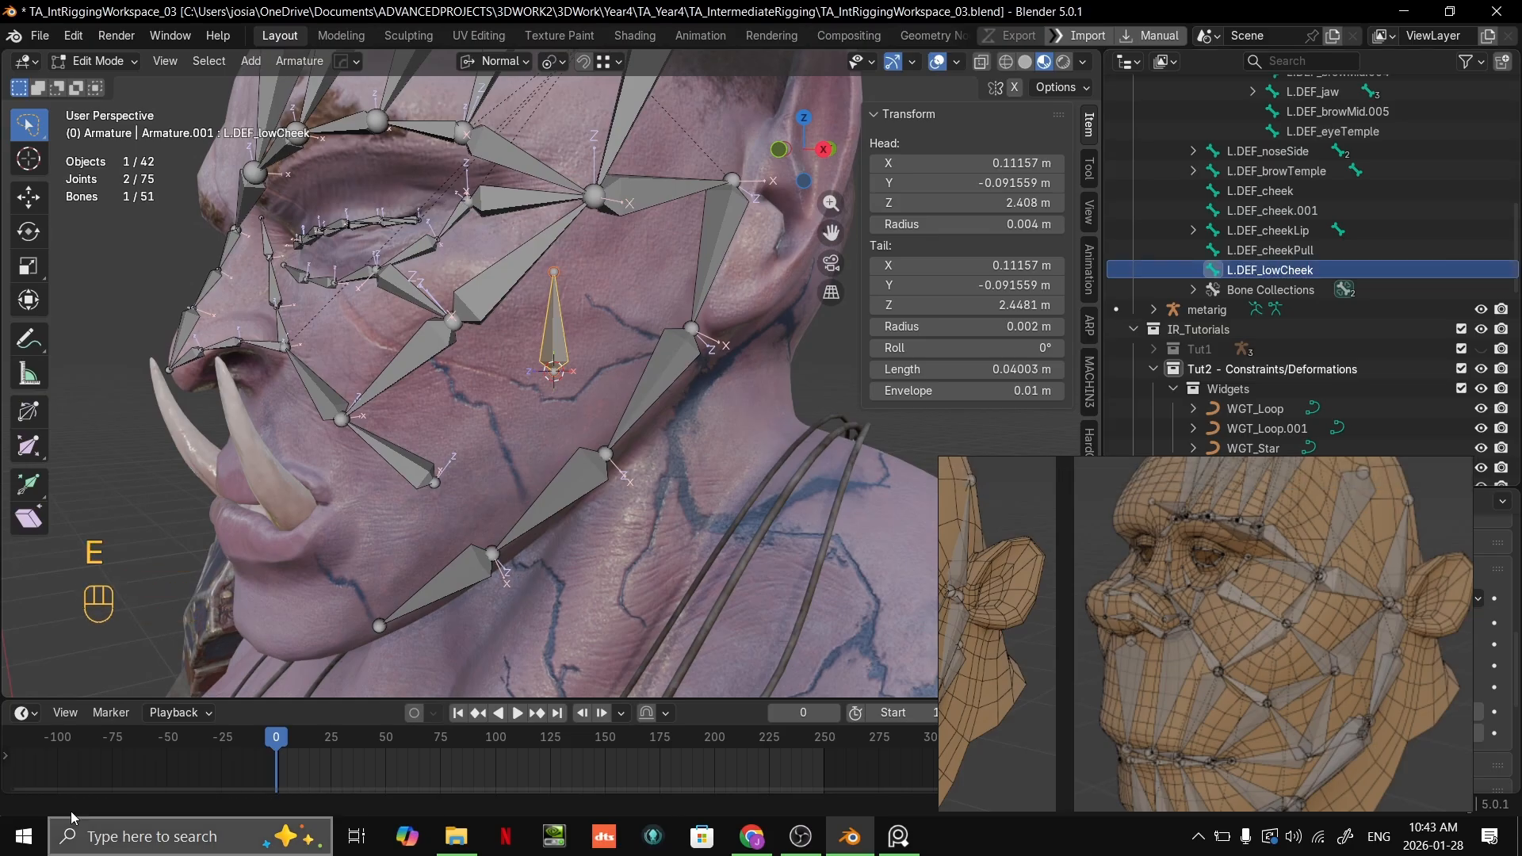
Step: Snap the tail of L.DEF_lowCheek onto the shared joint of L.DEF_cheek and L.DEF_cheekPull
scroll(555, 365, "up", 4)
left_click(557, 194)
key("g")
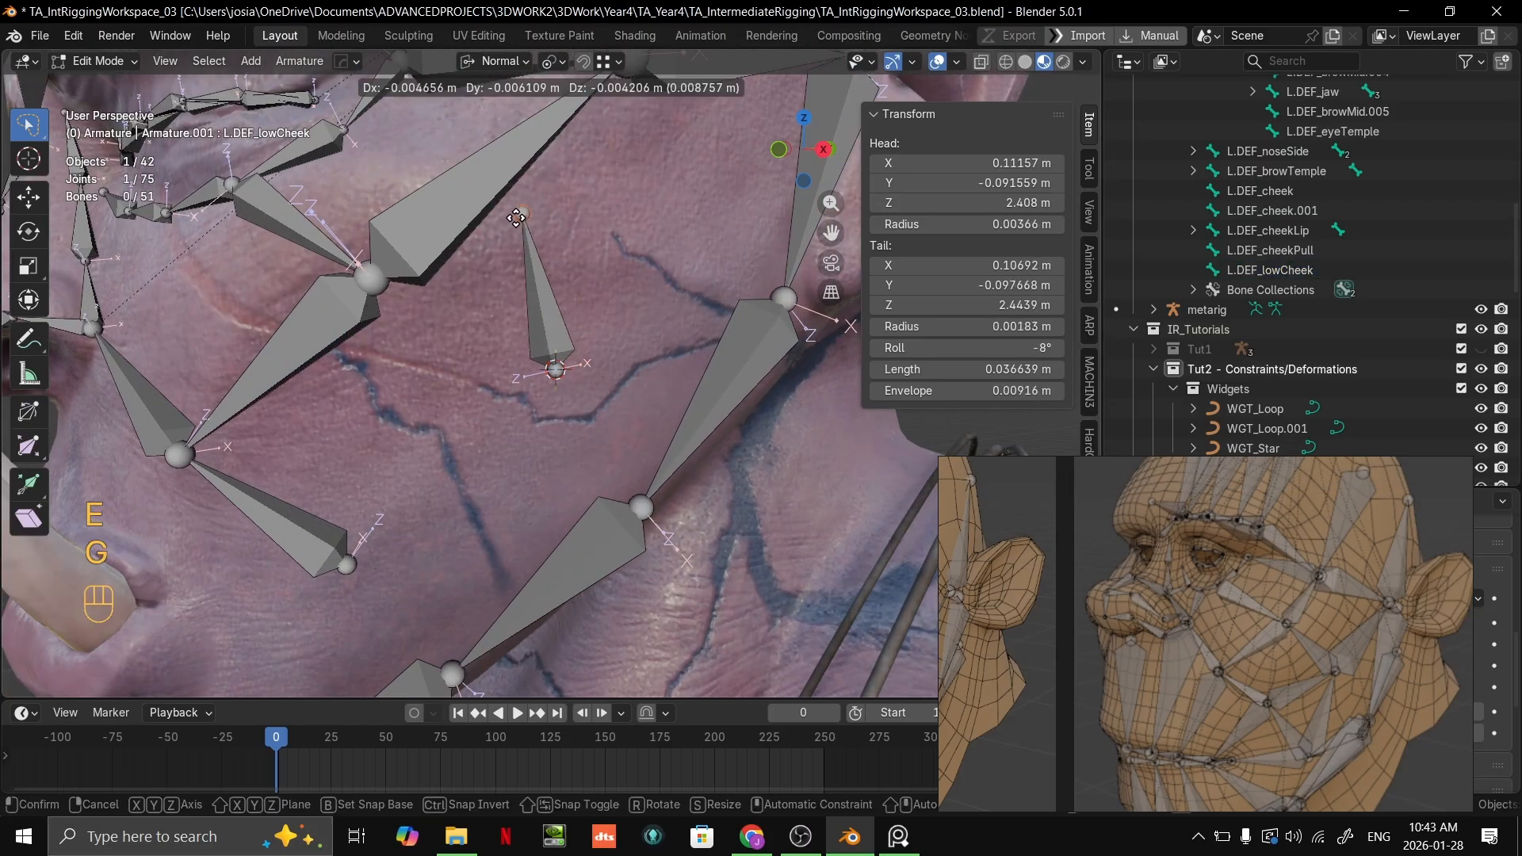
left_click(387, 279, "ctrl")
scroll(531, 274, "up", 1)
scroll(567, 353, "down", 1)
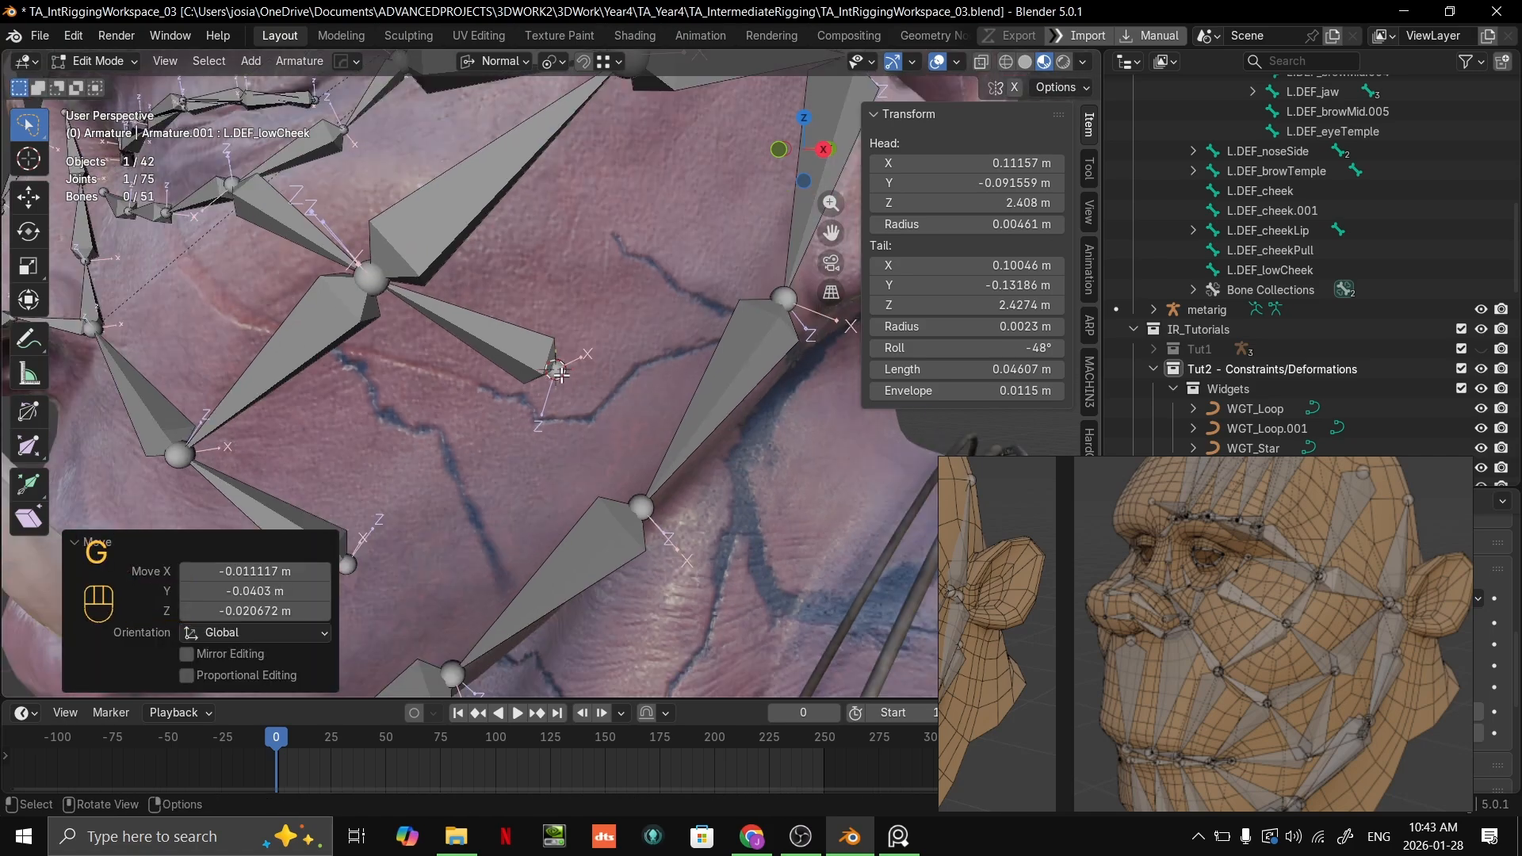
Step: Try to reposition the head of L.DEF_lowCheek on the cheek surface
left_click(560, 369)
key("g")
left_click(557, 379, "ctrl")
middle_click_drag(559, 377, 582, 367)
middle_click_drag(621, 313, 604, 344)
Step: Set the roll of L.DEF_cheekPull to 15°
left_click(685, 320)
left_click(446, 384)
scroll(460, 381, "up", 2)
left_click_drag(1023, 348, 1024, 348)
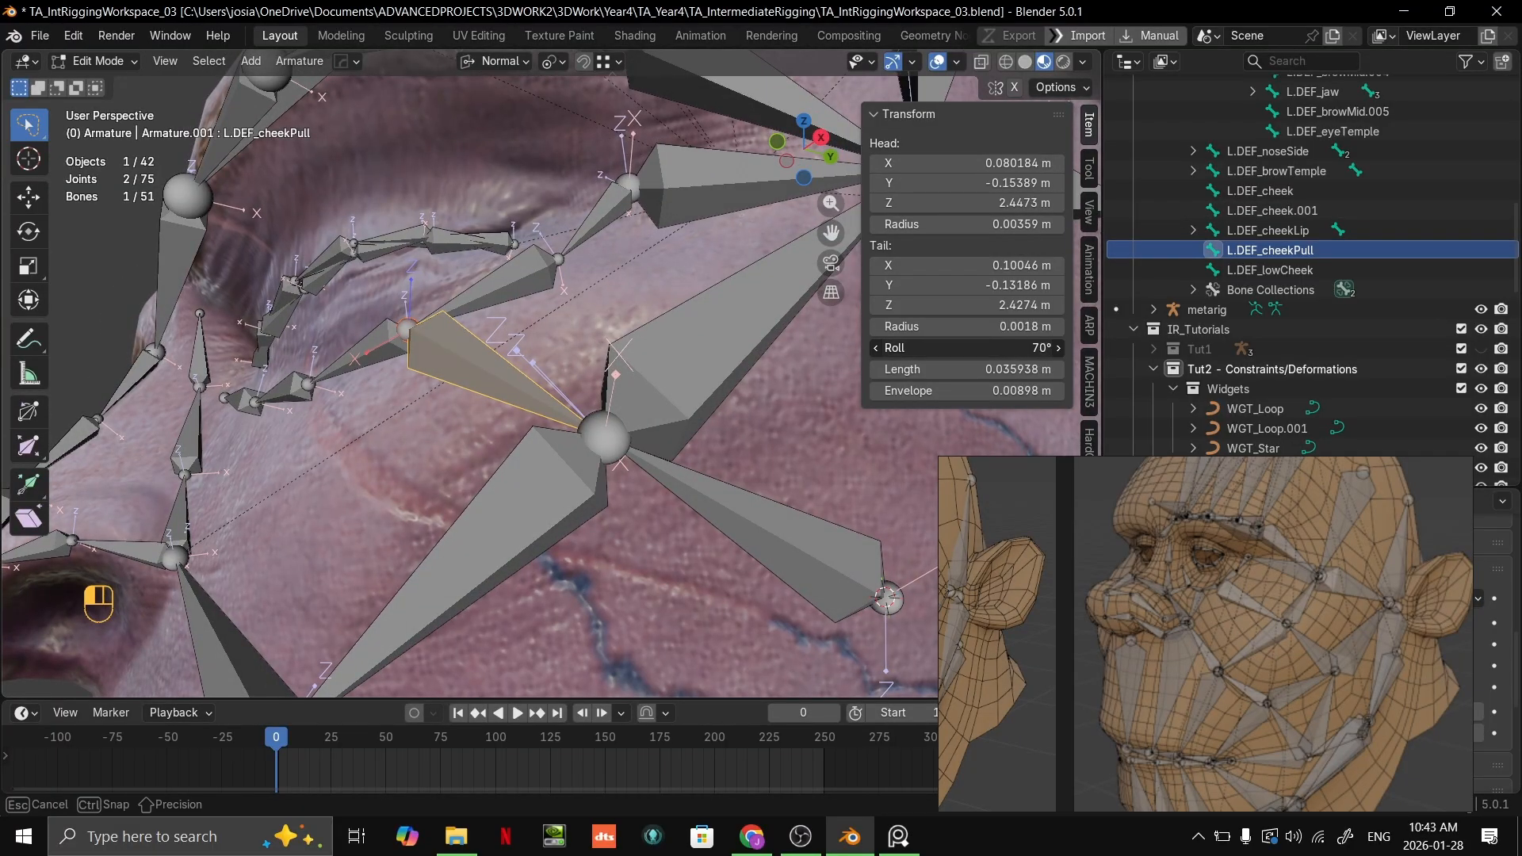
middle_click_drag(745, 333, 658, 341)
left_click_drag(1023, 348, 1011, 348)
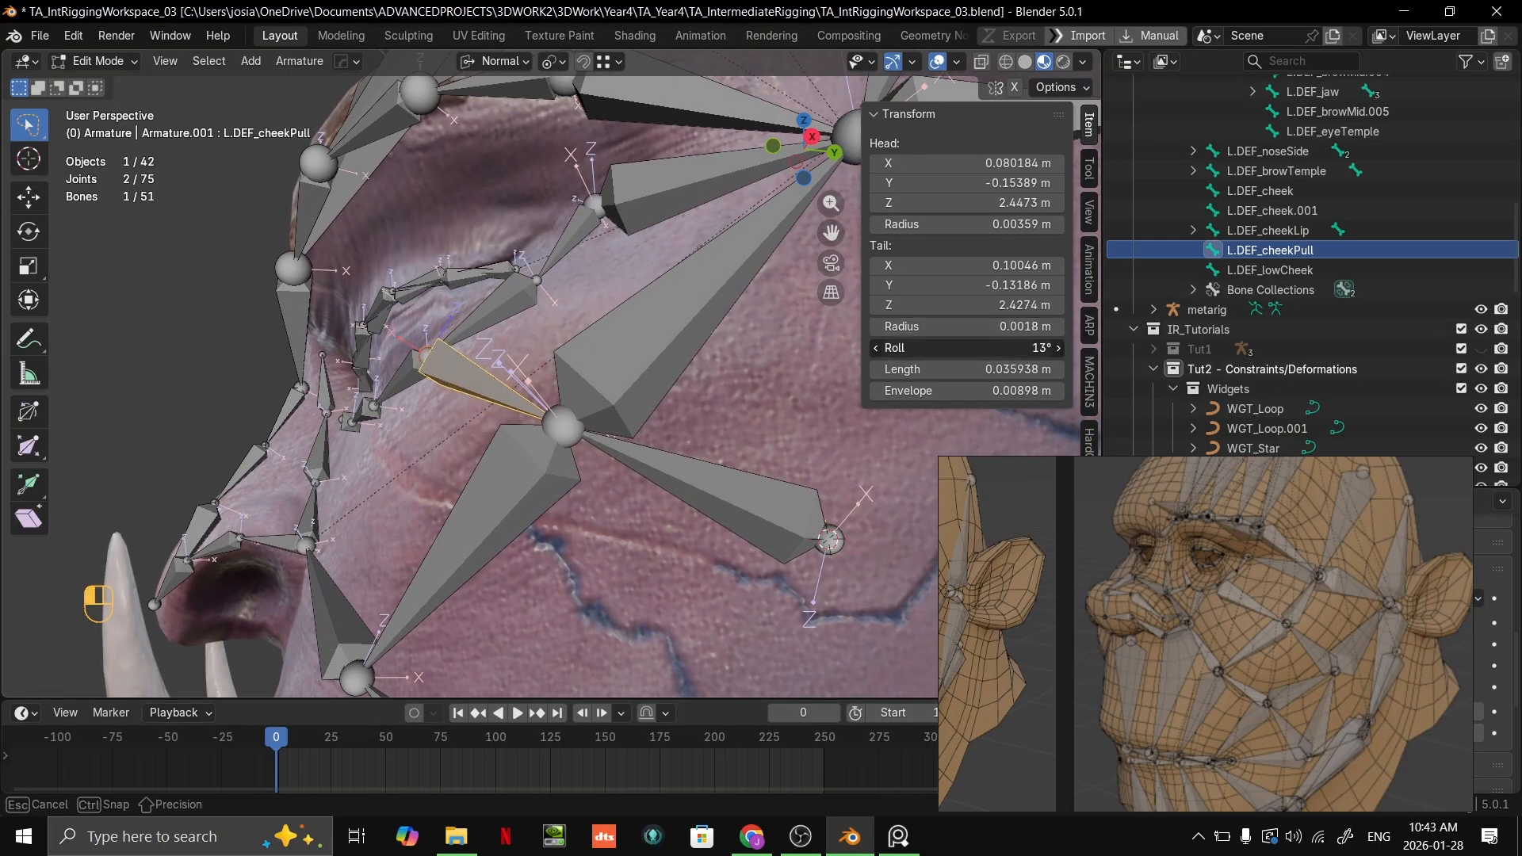
middle_click_drag(618, 357, 658, 381)
middle_click_drag(559, 492, 563, 317, "shift")
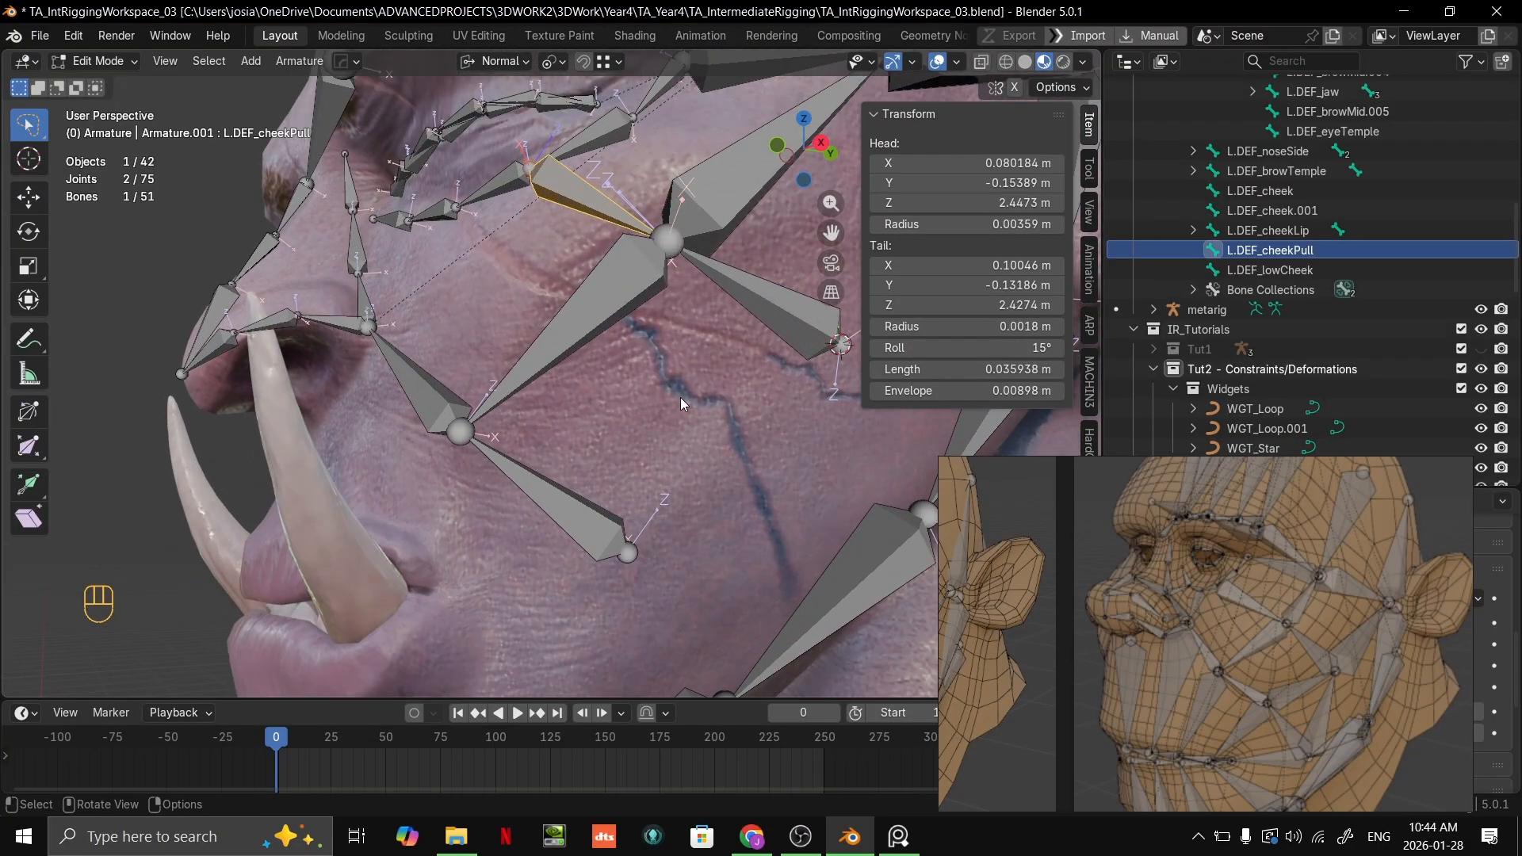
Step: Set the roll of L.DEF_noseSide beside the nostril to about 71° and fine-tune it
middle_click_drag(680, 397, 713, 445)
middle_click_drag(619, 434, 4, 484, "shift")
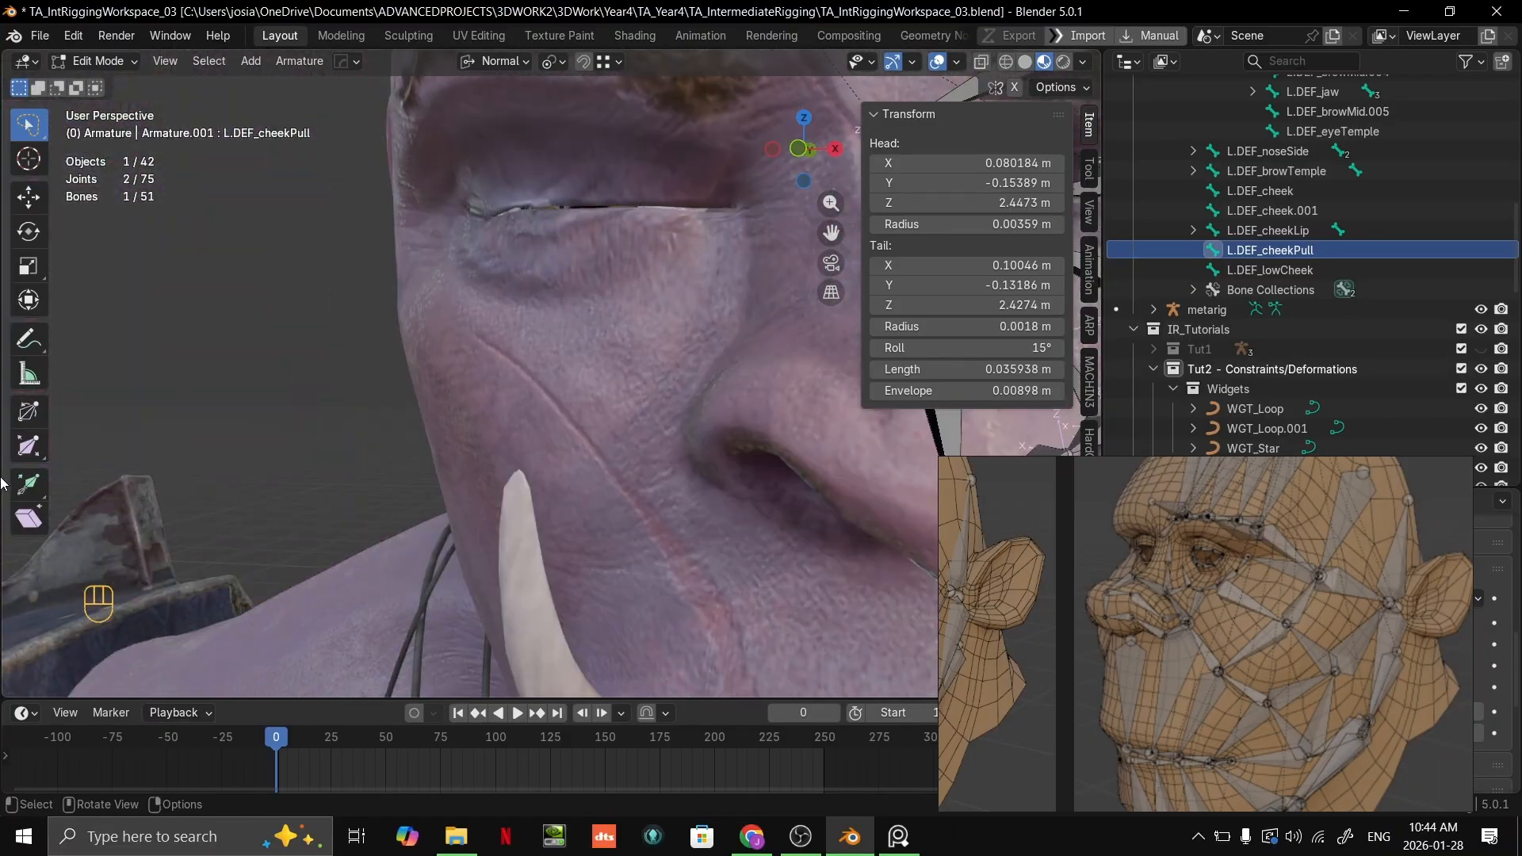
middle_click_drag(547, 438, 397, 436)
middle_click_drag(619, 420, 462, 453, "shift")
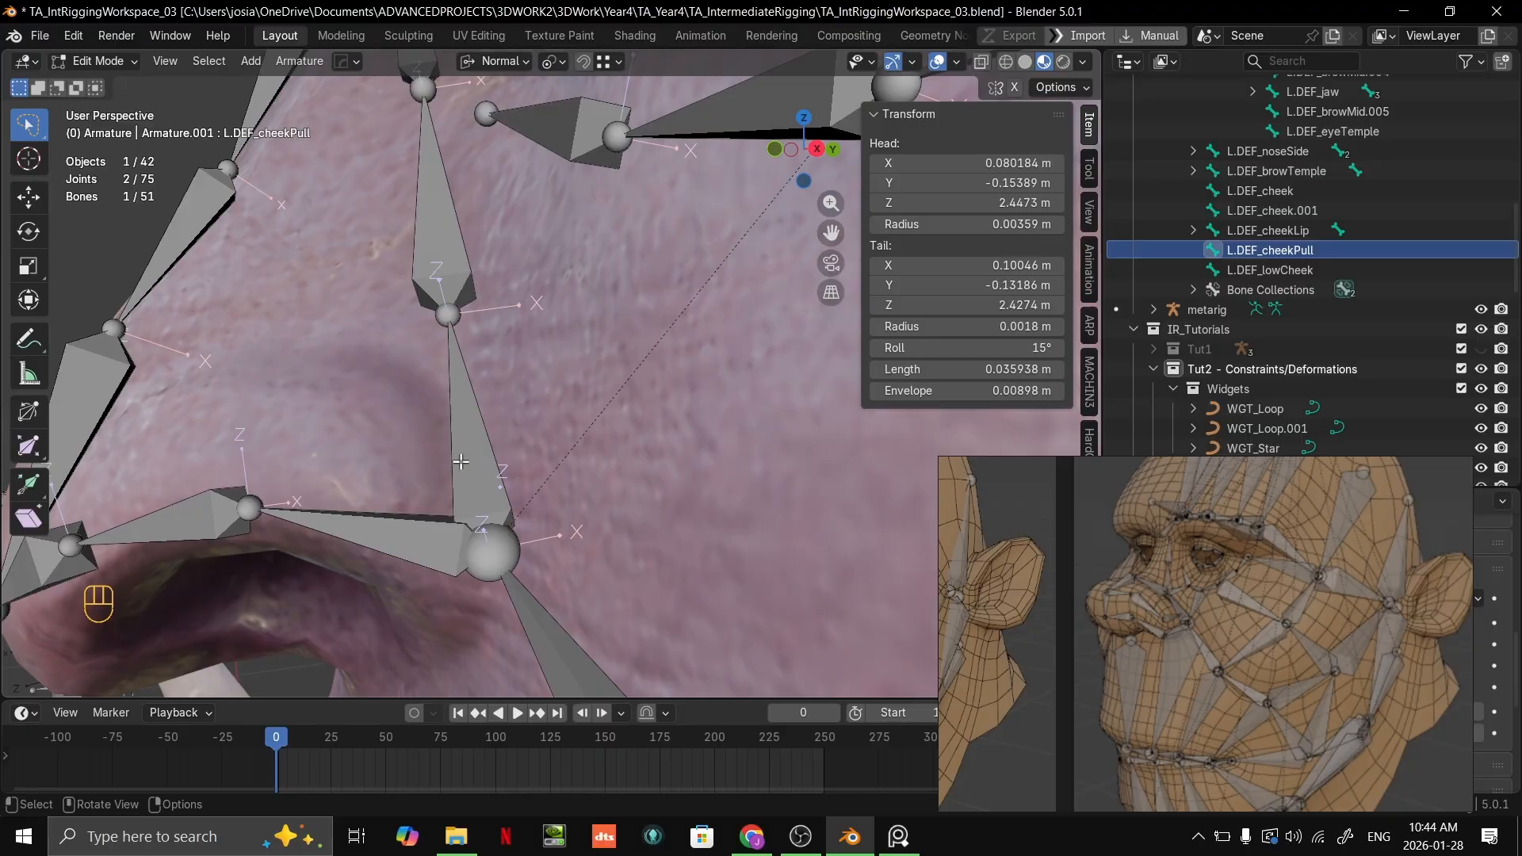
left_click(472, 462)
key("grave")
left_click(666, 462)
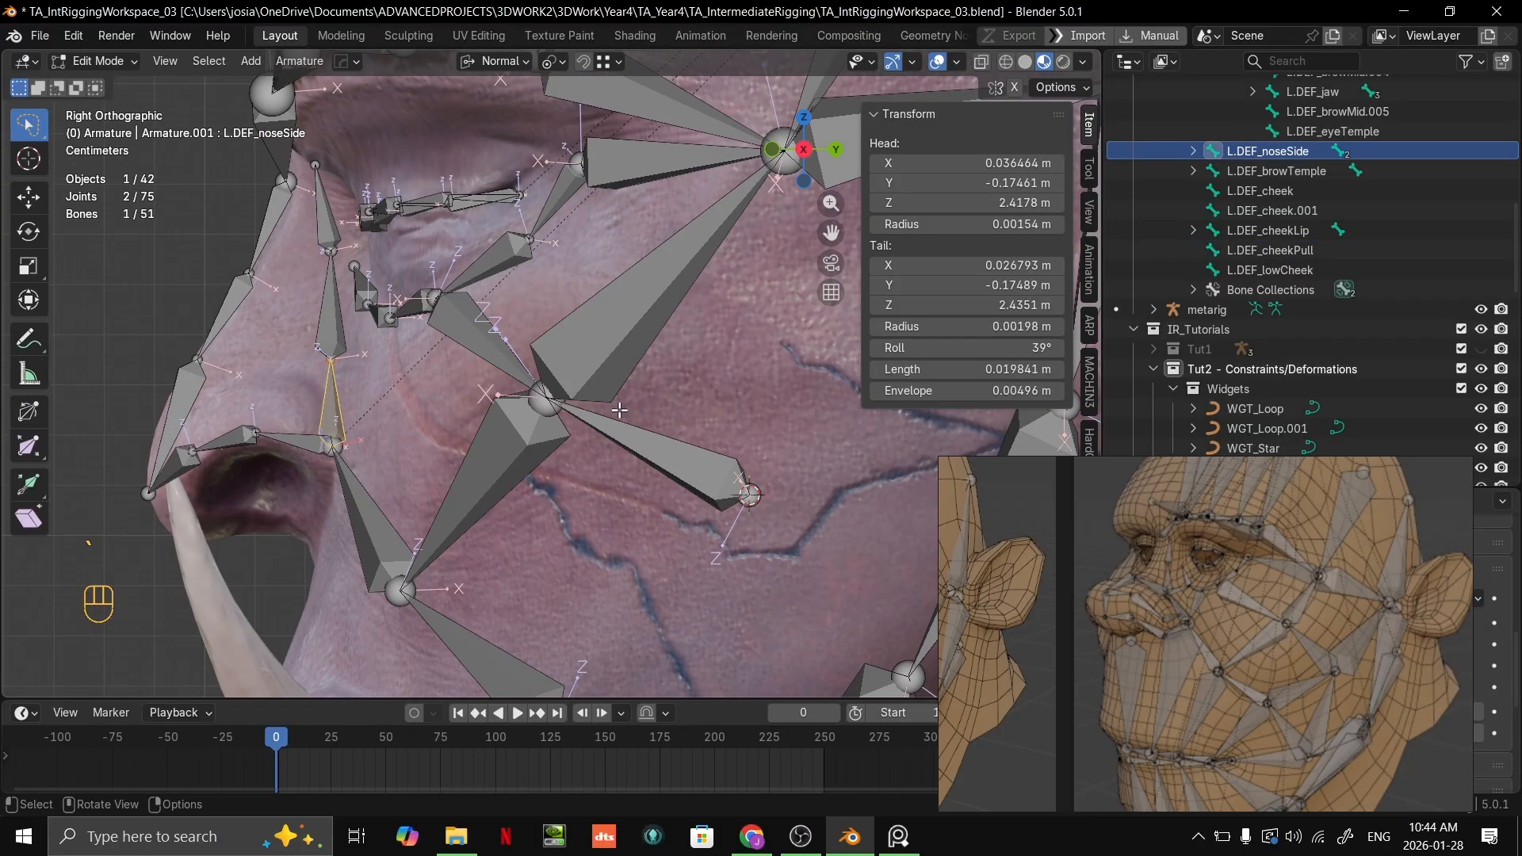
middle_click_drag(618, 416, 693, 429)
key("grave")
left_click(768, 571)
middle_click_drag(609, 386, 697, 364)
scroll(697, 363, "down", 4)
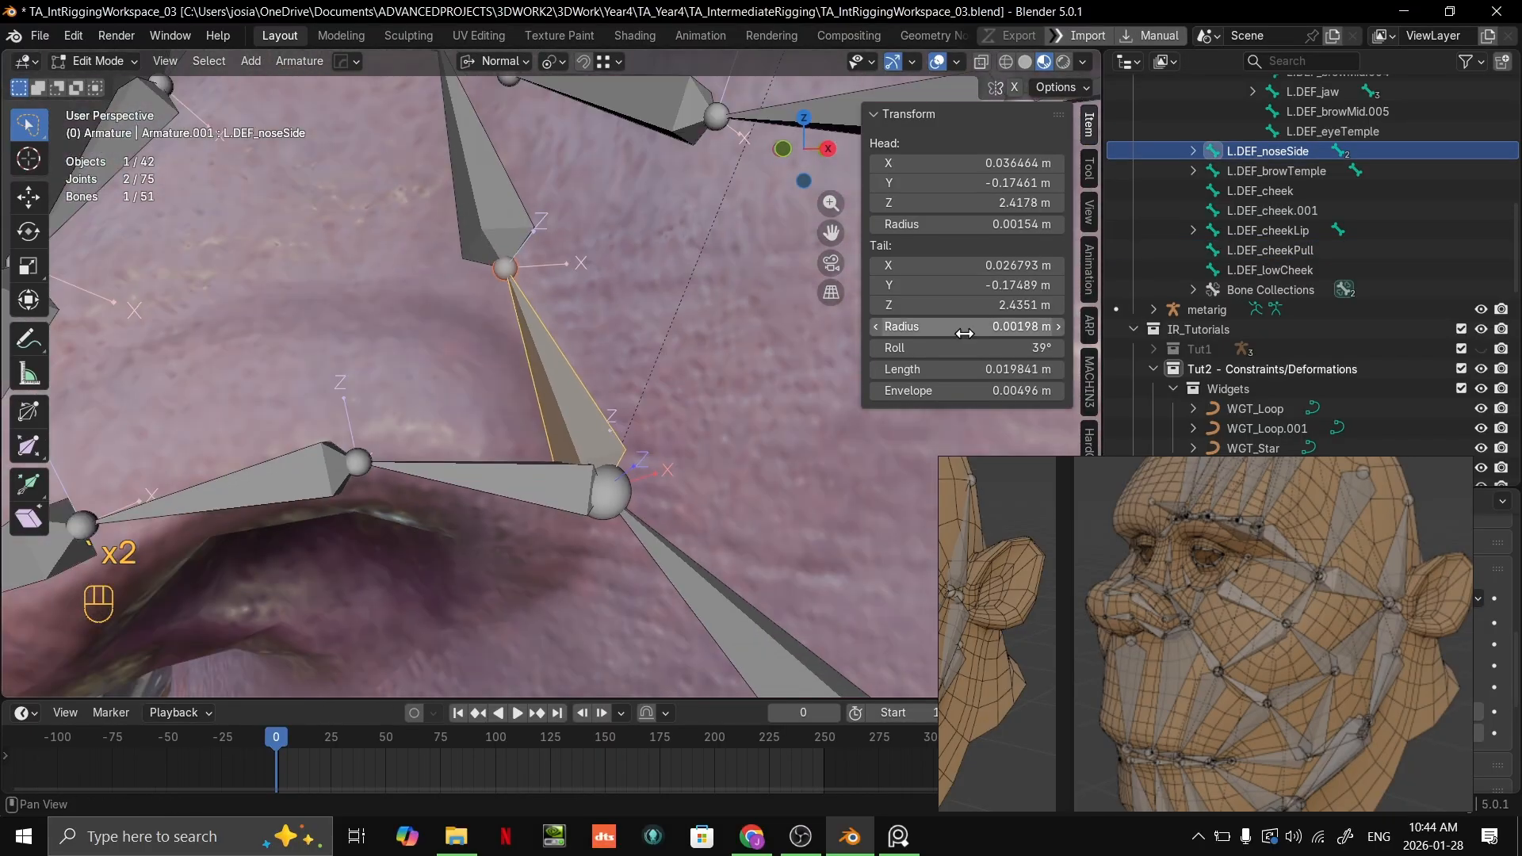
left_click_drag(965, 348, 1006, 347)
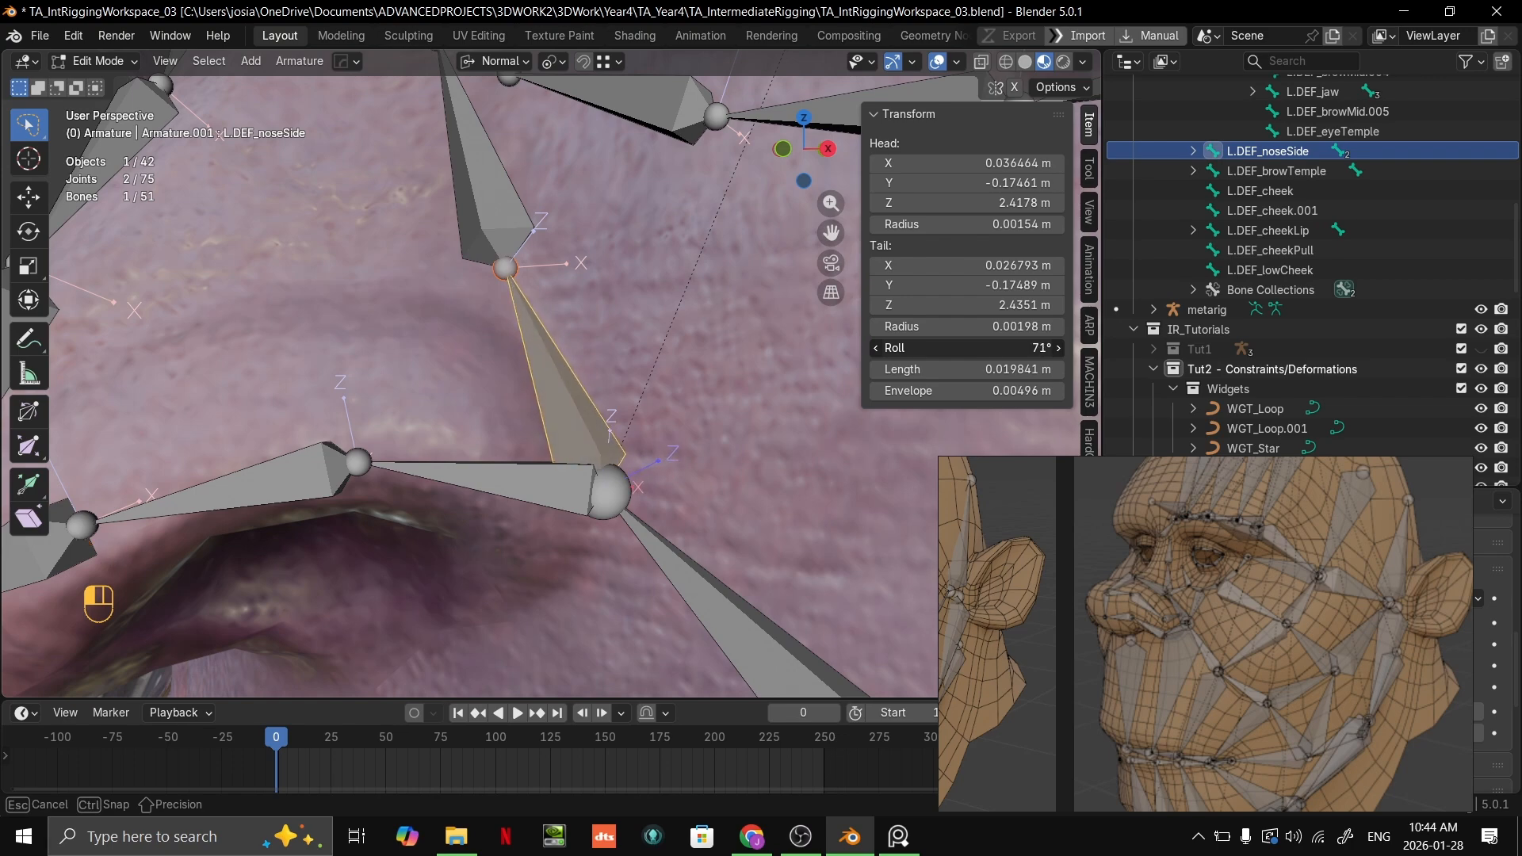
middle_click_drag(840, 377, 877, 363)
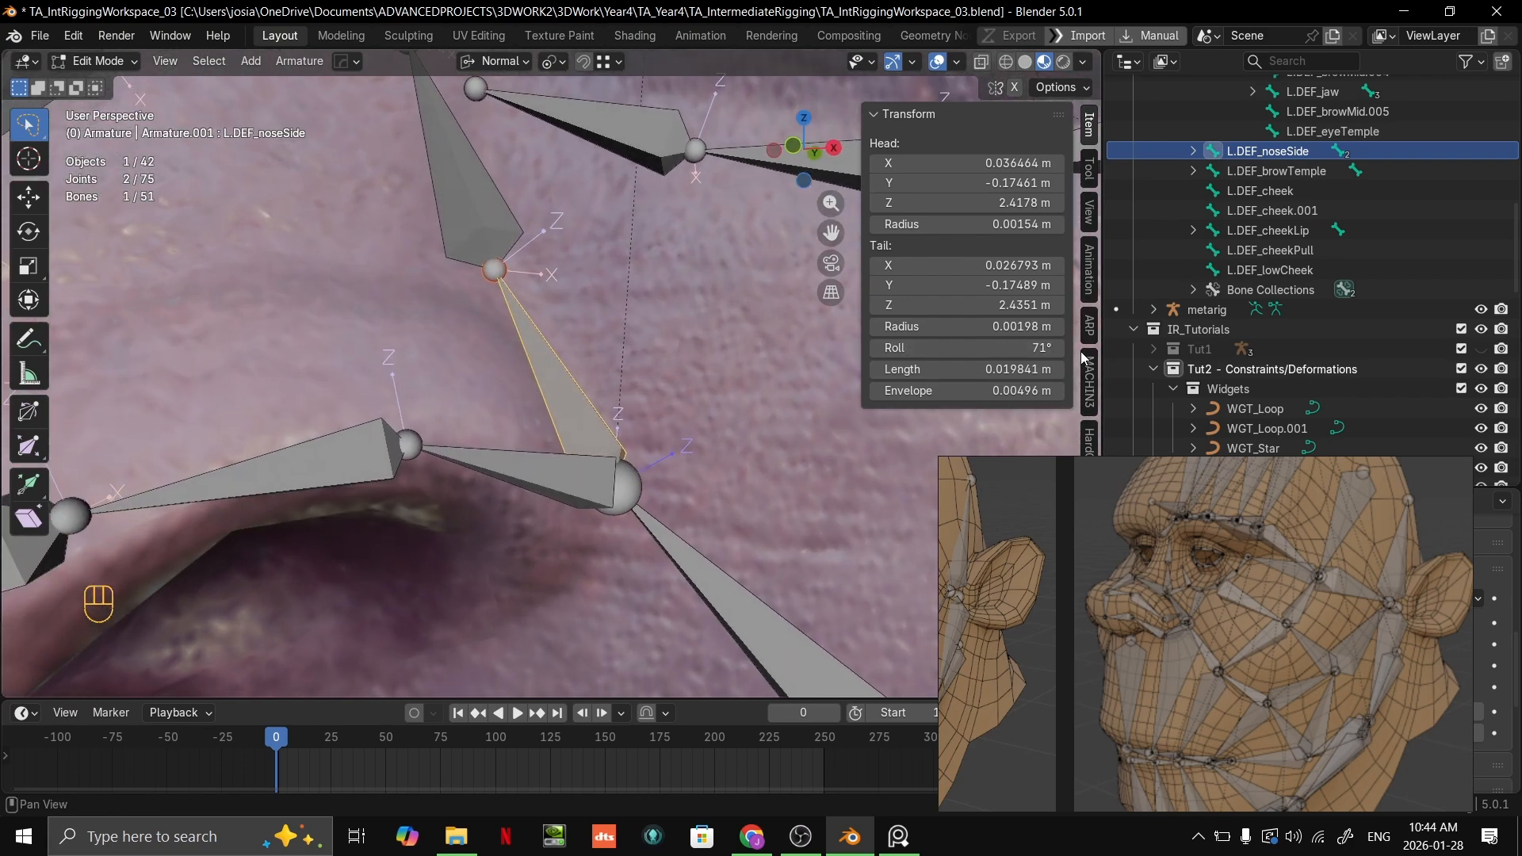
left_click_drag(1031, 347, 1046, 347)
Step: Set the roll of L.DEF_noseSide.001 to 84°
middle_click_drag(533, 237, 625, 472, "shift")
left_click(508, 366)
scroll(676, 466, "up", 2)
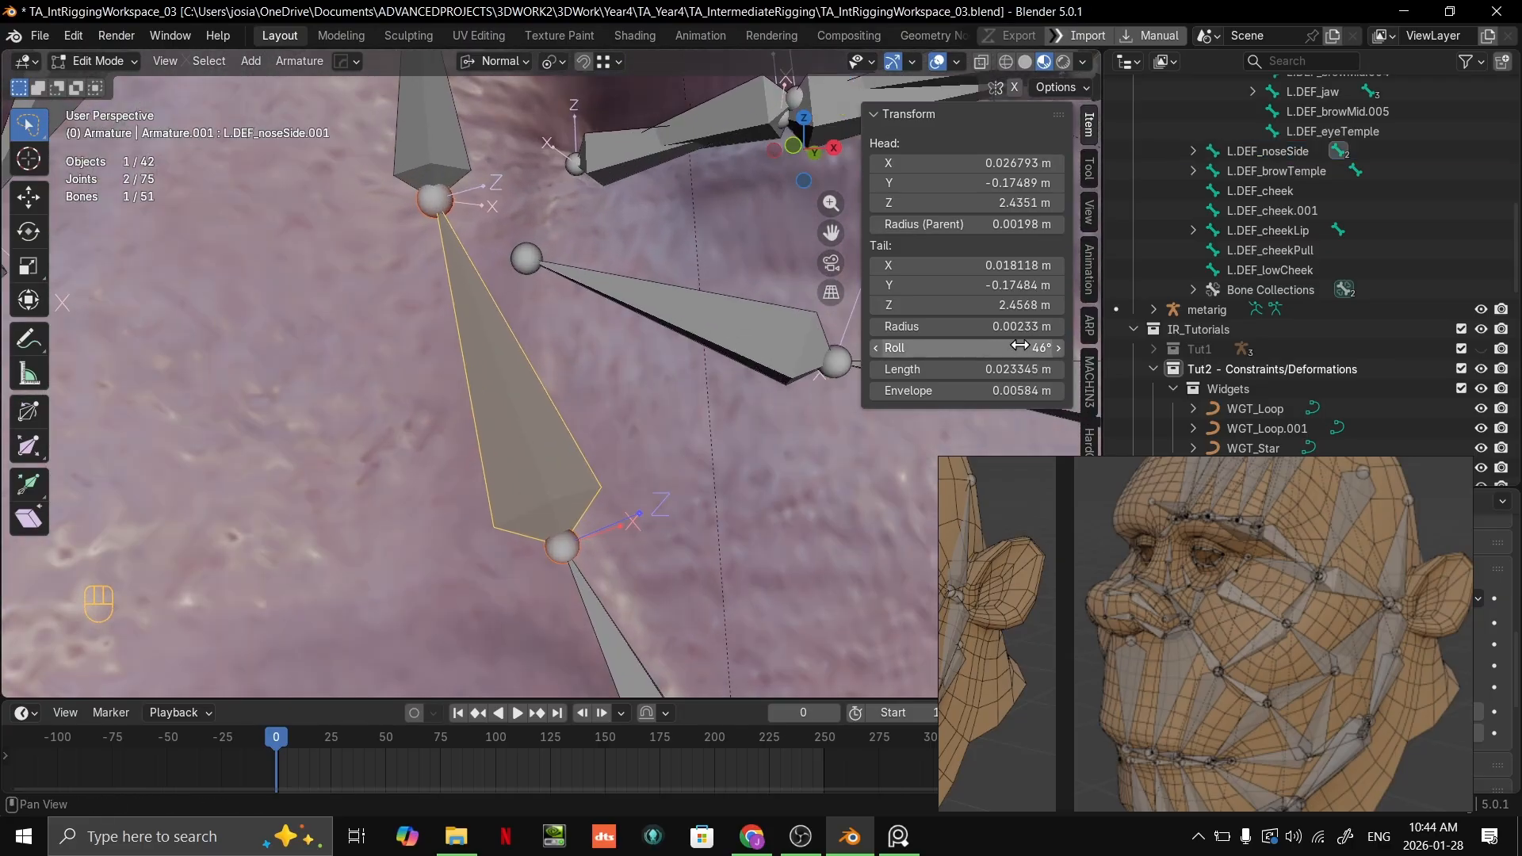
mouse_move(1020, 345)
left_mouse_down()
mouse_move(1094, 347)
mouse_move(1033, 348)
left_mouse_up()
Step: Set the roll of L.DEF_noseSide.002, the uppermost bone of the nose-side chain, to 96°
middle_click_drag(547, 262, 578, 400, "shift")
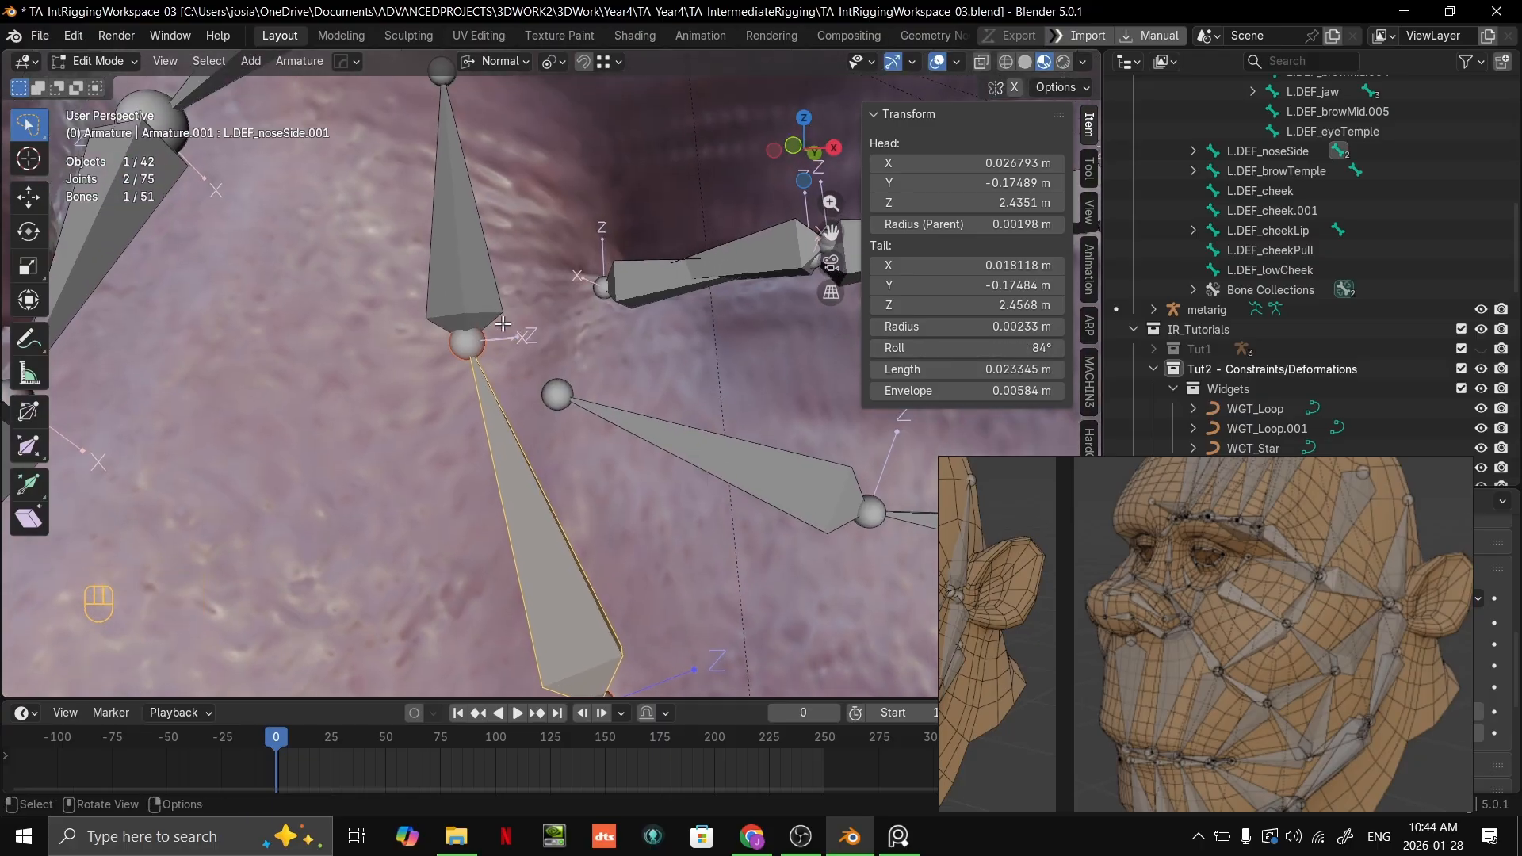
left_click(465, 277)
middle_click_drag(480, 294, 613, 415, "shift")
left_click_drag(1001, 347, 1049, 347)
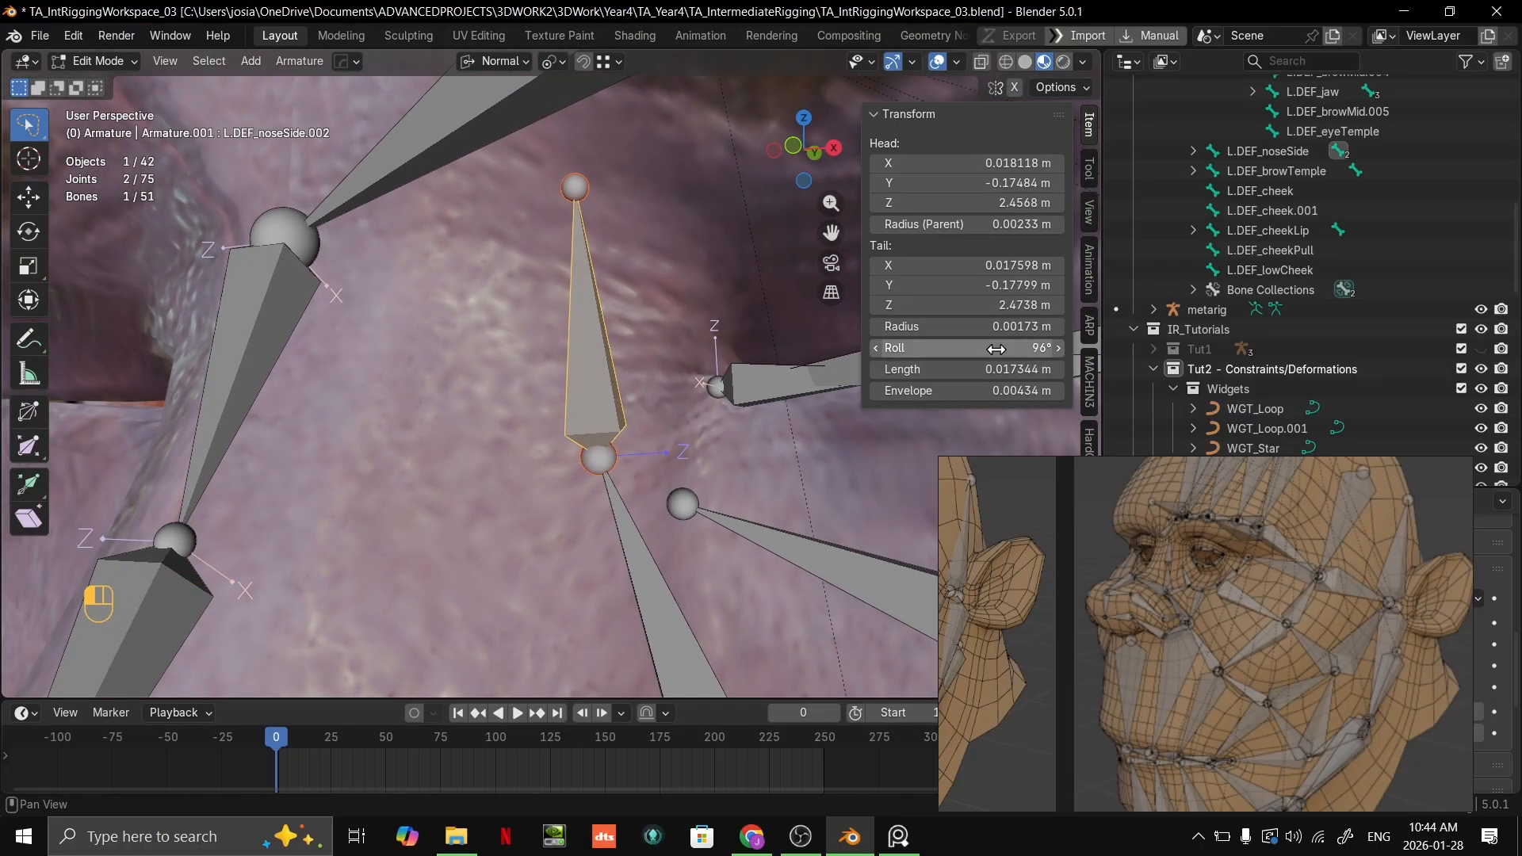
Step: Select the head joint of L.DEF_lowCheek and compare its placement and the surrounding cheek bones with the reference
scroll(515, 361, "down", 3)
middle_click_drag(515, 361, 431, 329)
scroll(440, 386, "down", 2)
scroll(476, 382, "down", 4)
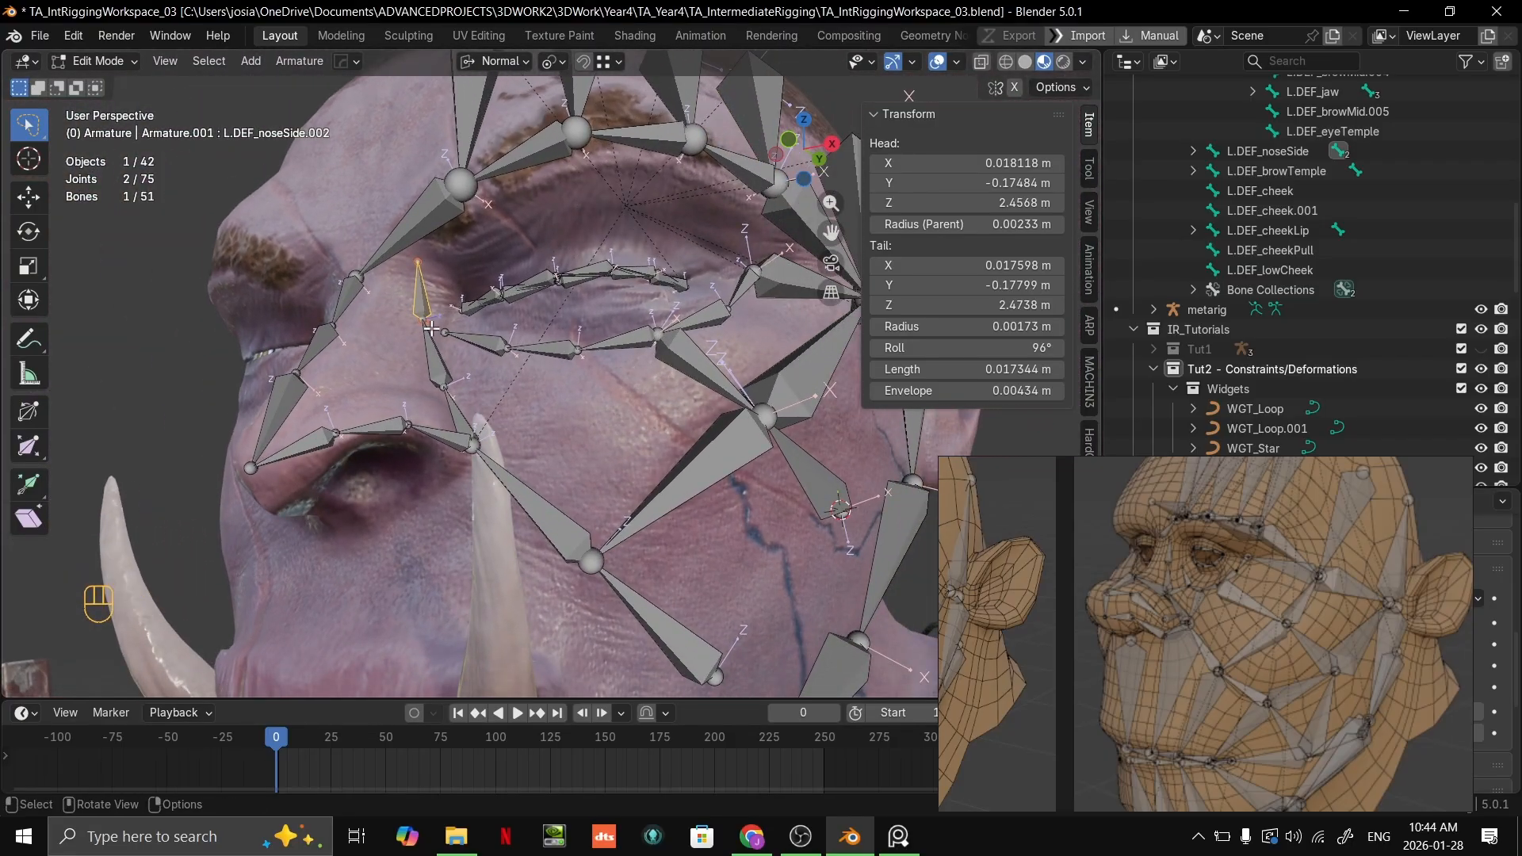
scroll(521, 453, "down", 4)
middle_click_drag(521, 453, 539, 464)
scroll(619, 377, "up", 2)
middle_click_drag(654, 365, 611, 394)
middle_click_drag(611, 394, 583, 341, "shift")
scroll(583, 341, "up", 1)
scroll(590, 340, "up", 4)
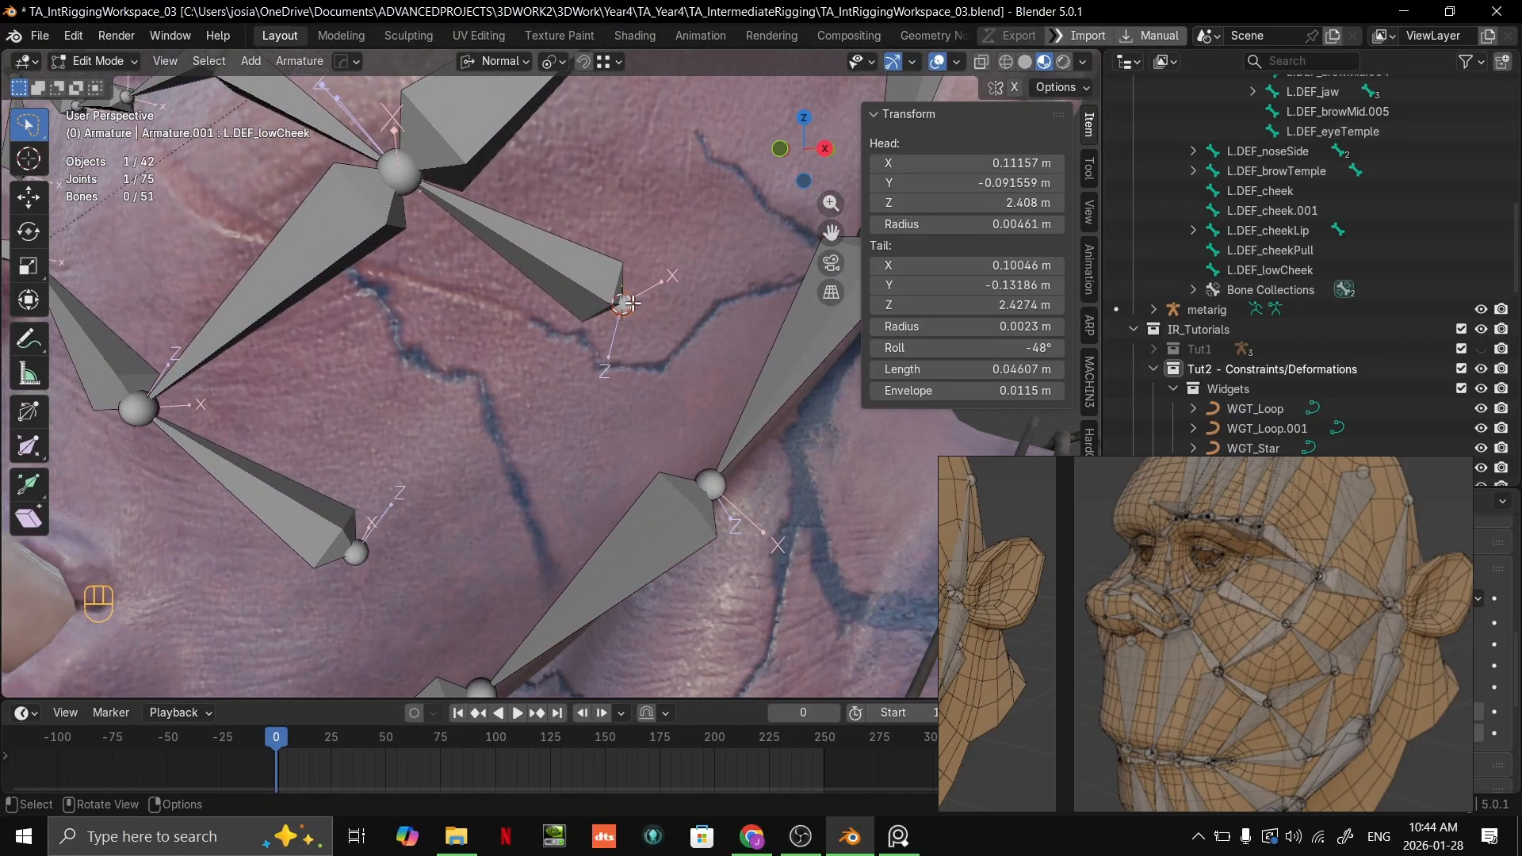
key("grave")
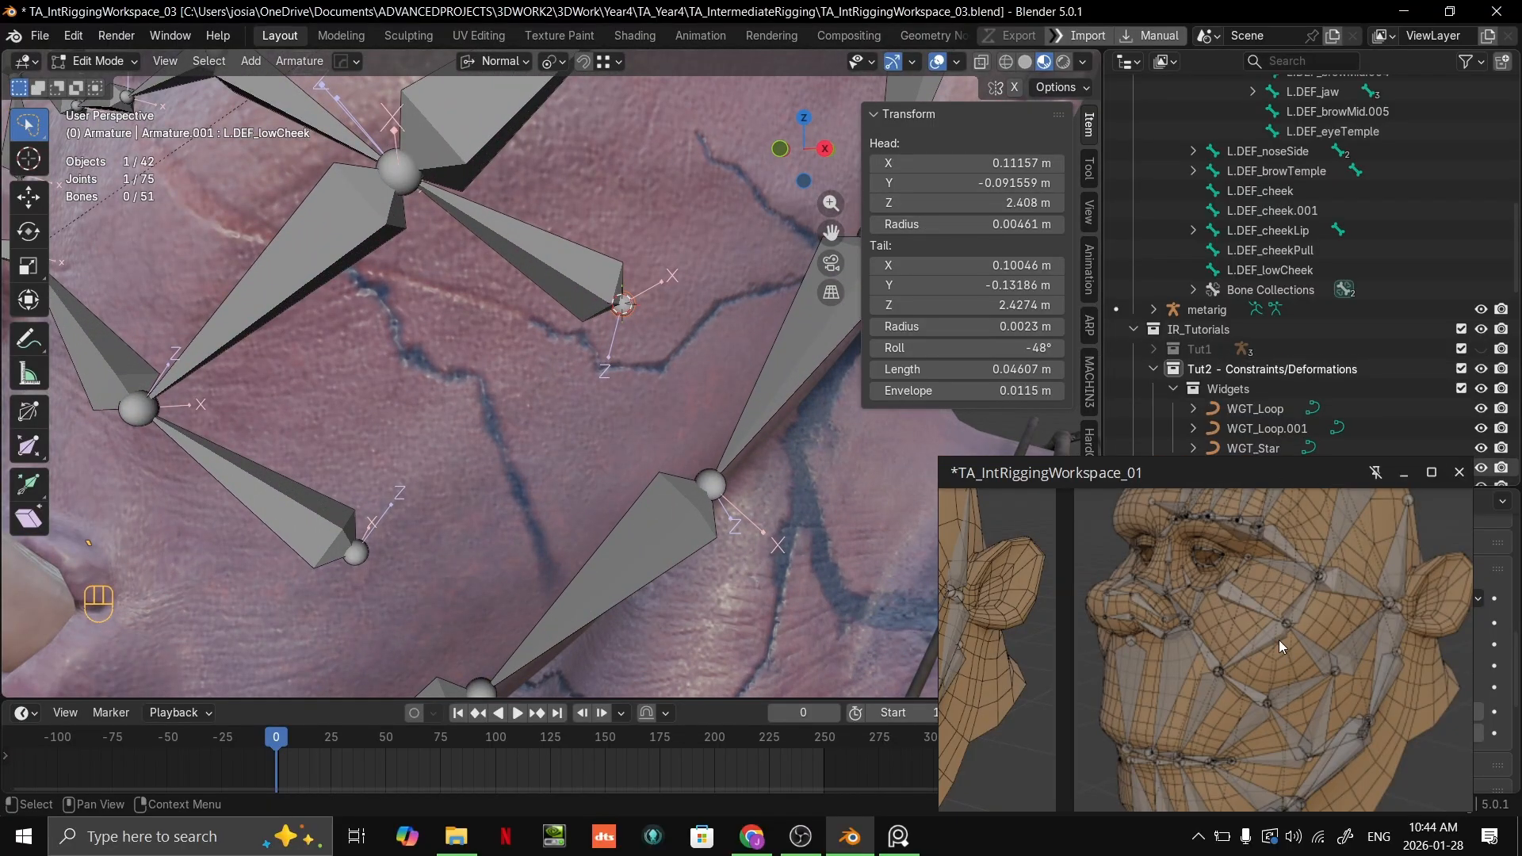
middle_click_drag(744, 236, 564, 428, "shift")
scroll(613, 435, "down", 3)
middle_click_drag(565, 429, 547, 486, "shift")
scroll(512, 473, "down", 1)
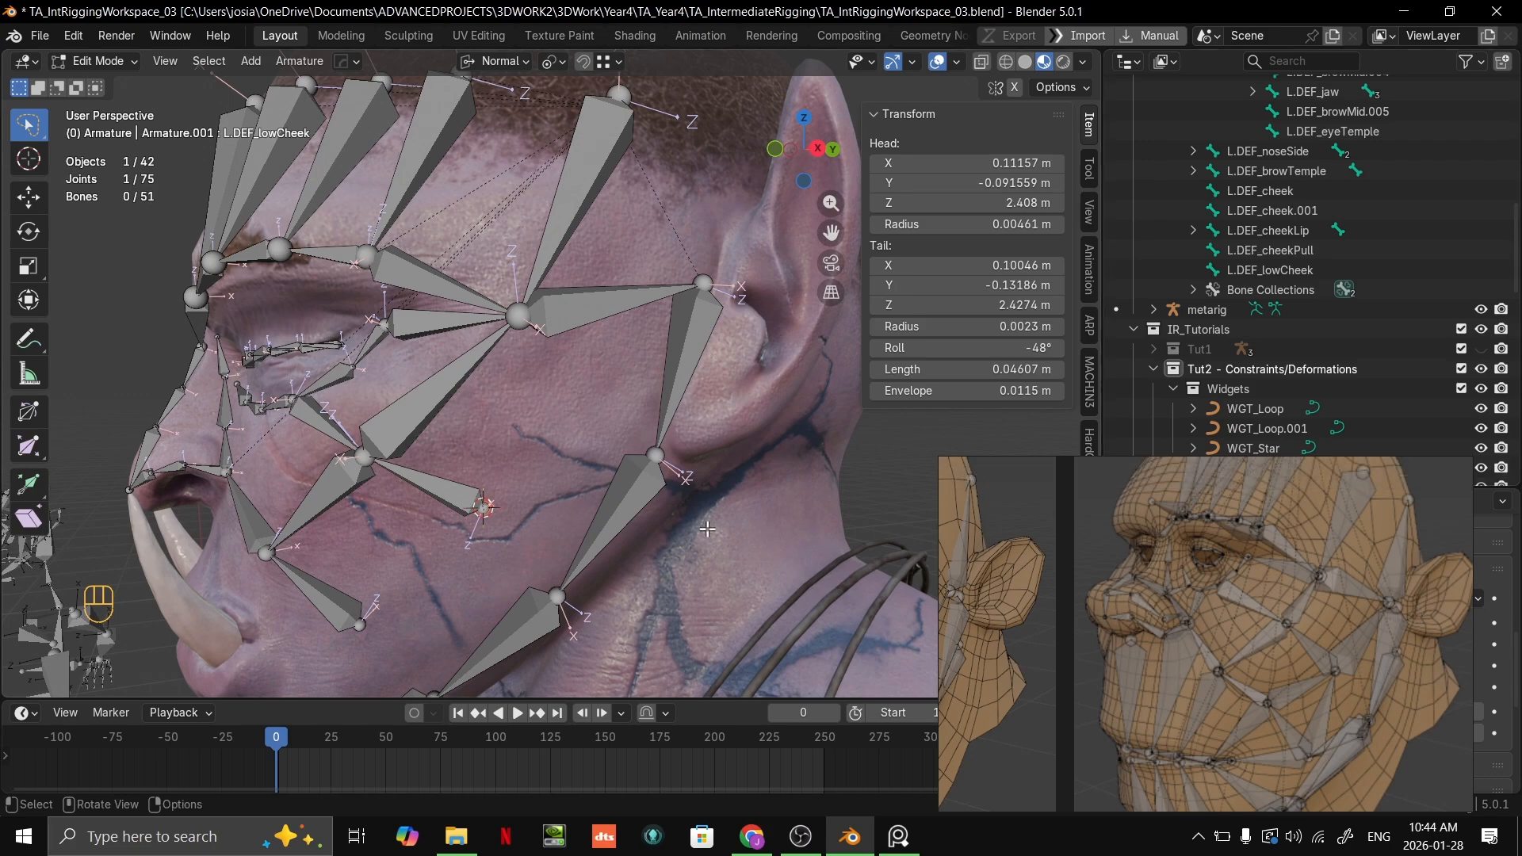
middle_click_drag(683, 277, 693, 325, "shift")
left_click(695, 325)
key("alt+z")
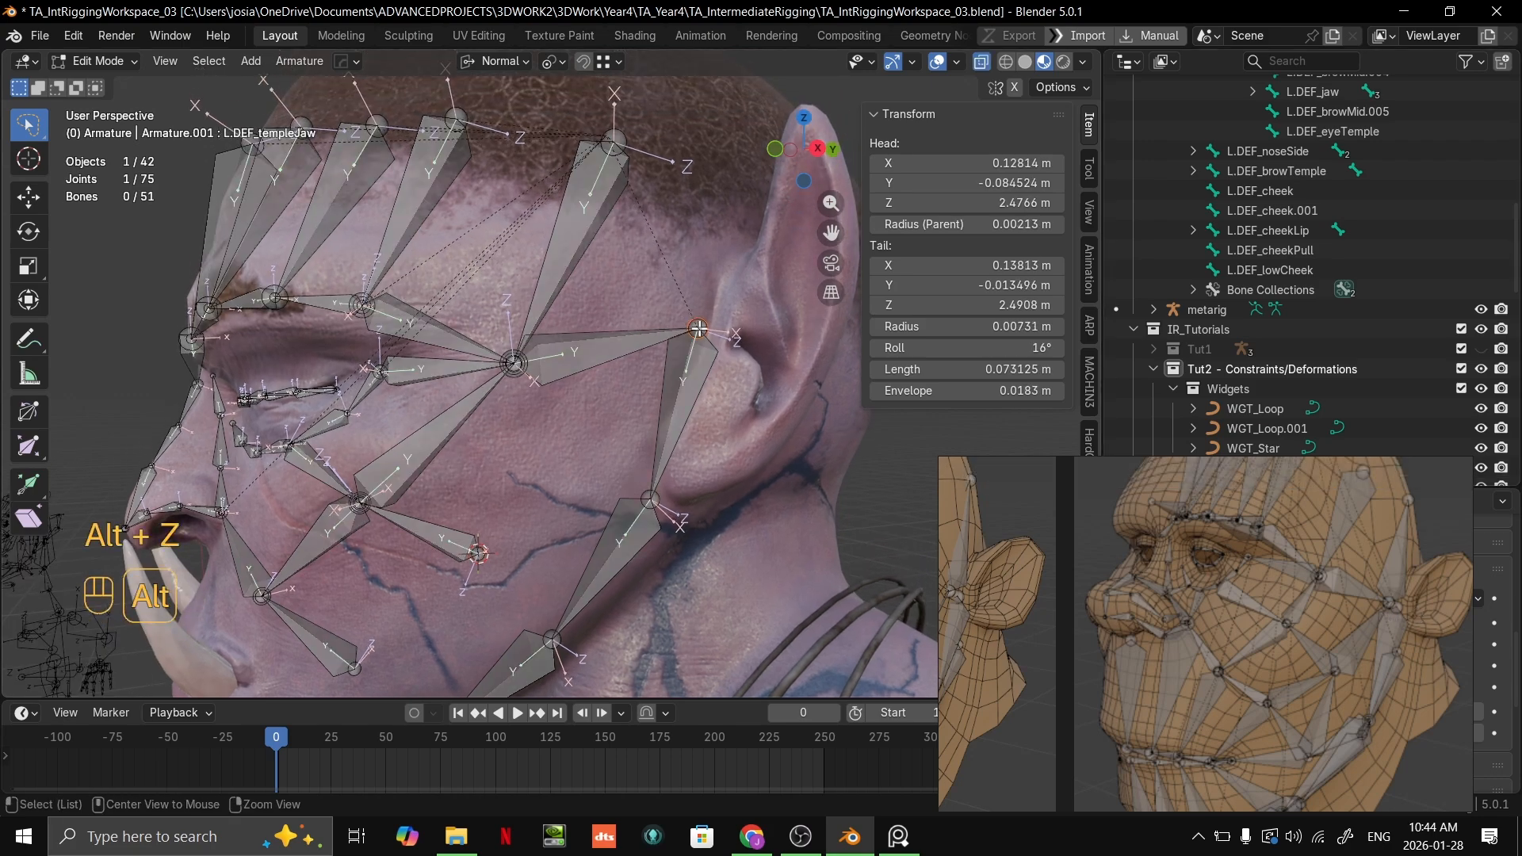
left_click(696, 329)
key("alt+z")
key("g")
right_click(676, 349)
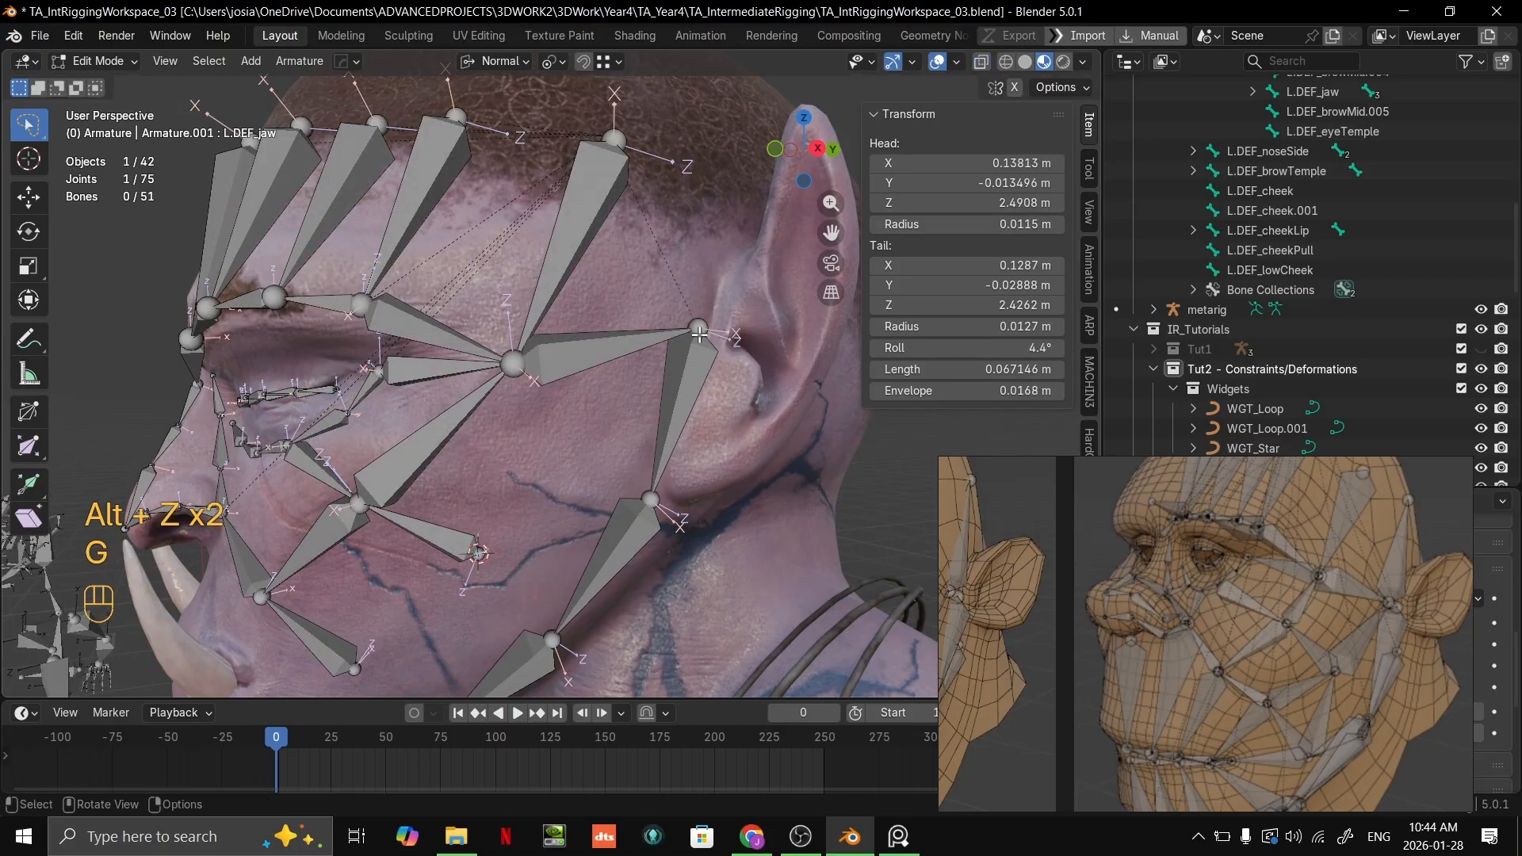
Step: Move the tail joint of L.DEF_templeJaw forward of the ear, away from the jaw bone's head, making the bone about 0.050 m long
left_click(696, 328)
key("g")
key("ctrl")
left_click(654, 347)
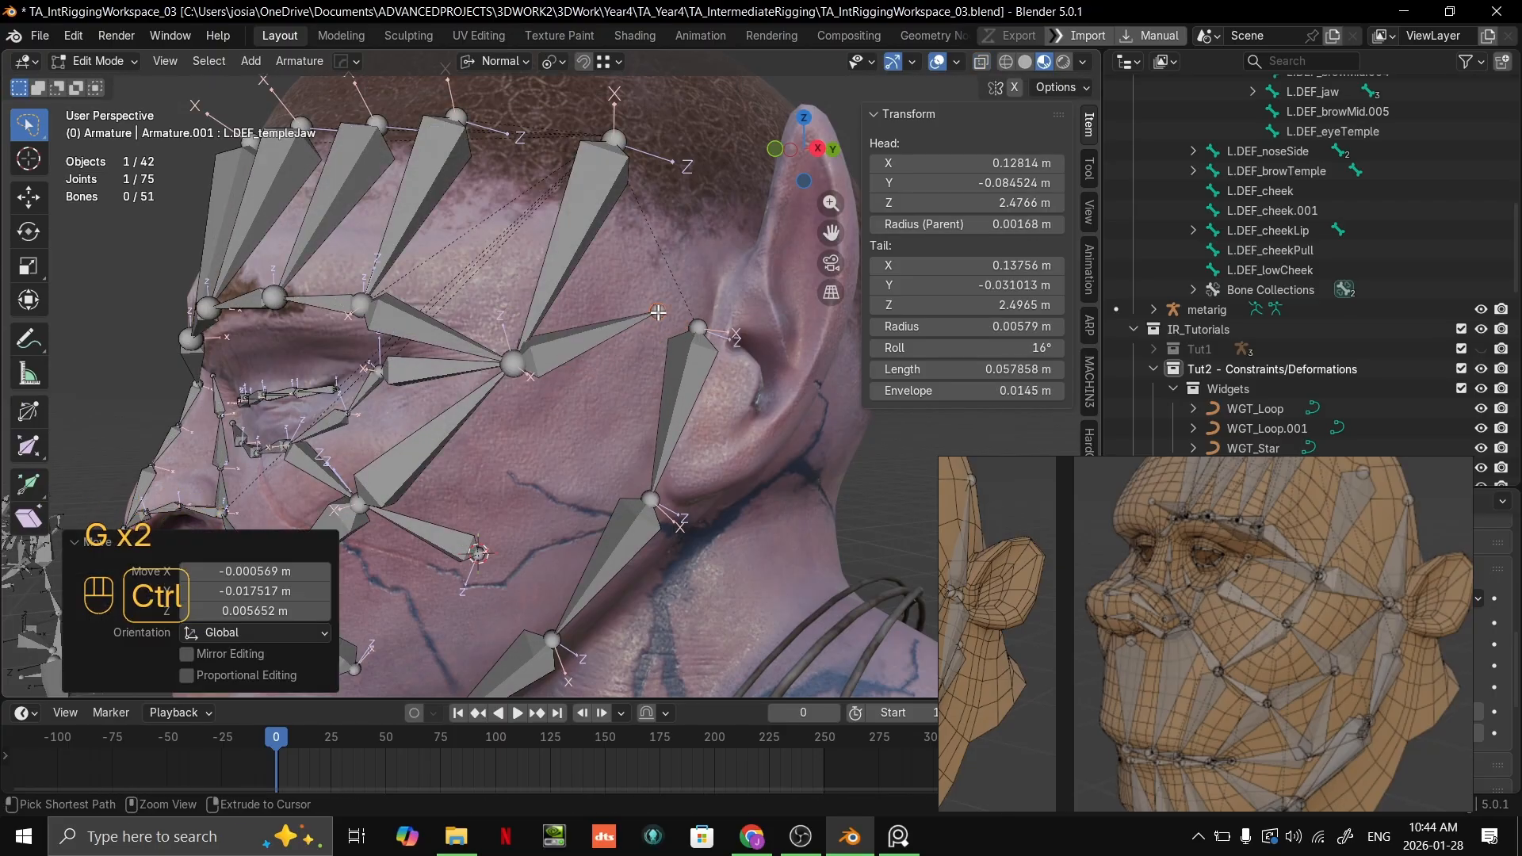
key("g")
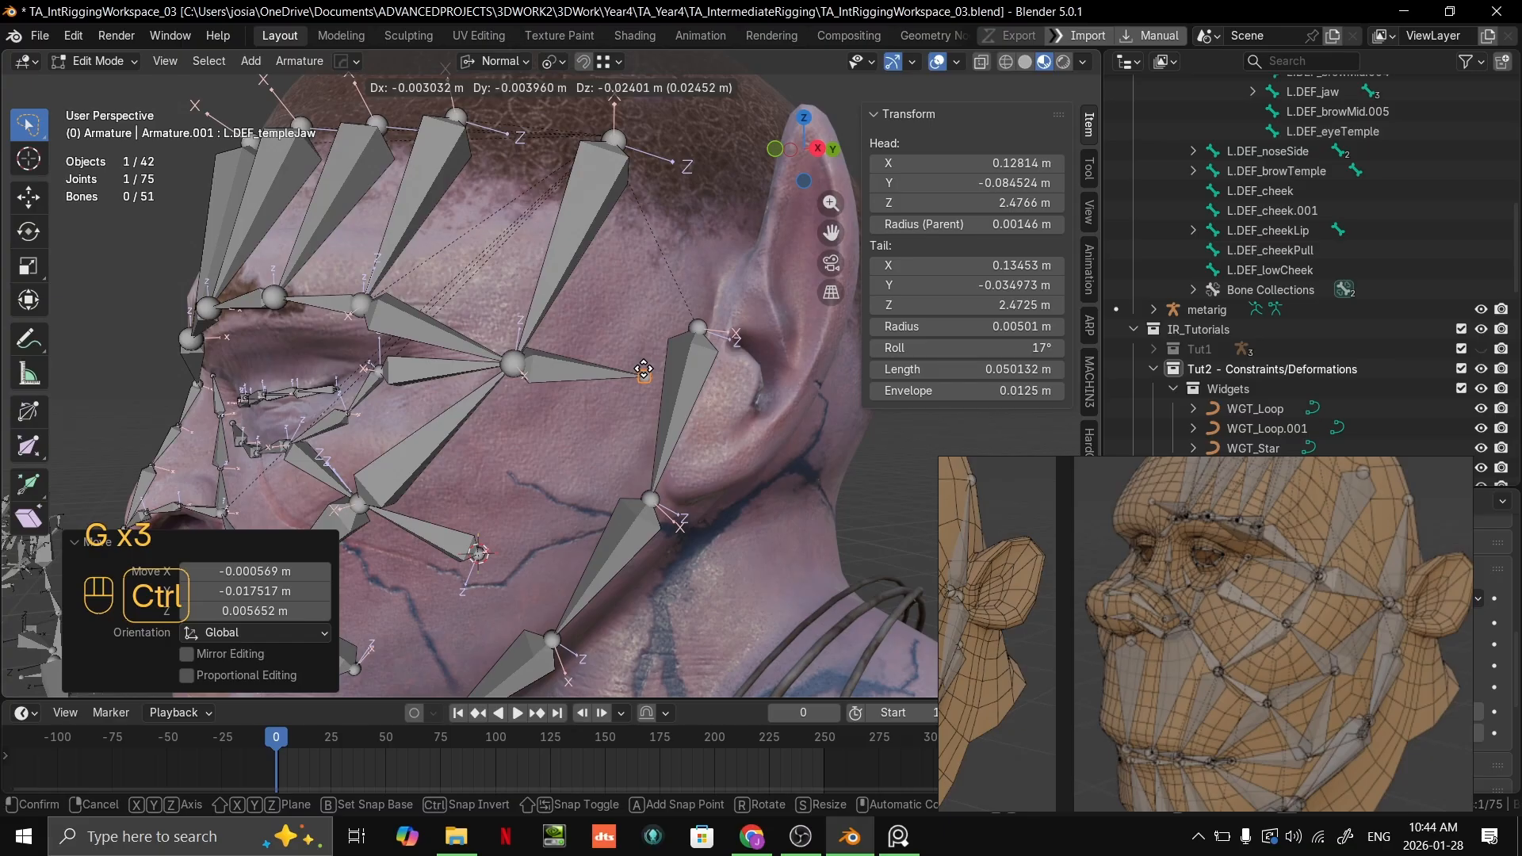
left_click(643, 369)
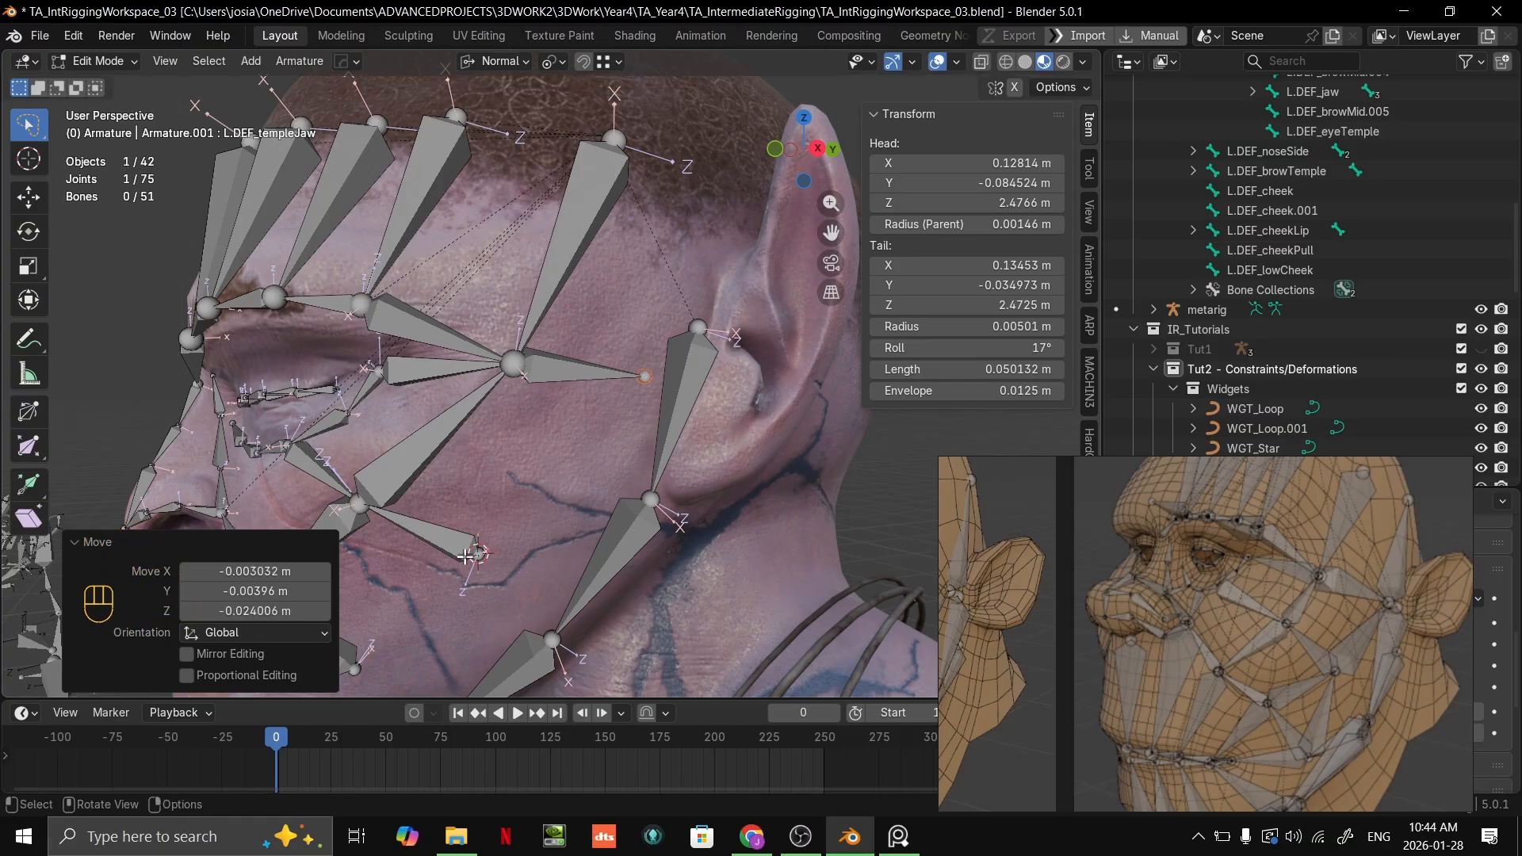
Step: Extrude a bone about 0.089 m long from the head joint of L.DEF_lowCheek, snapping its tail to the L.DEF_templeJaw tail
middle_click_drag(466, 555, 493, 520, "shift")
left_click(507, 520)
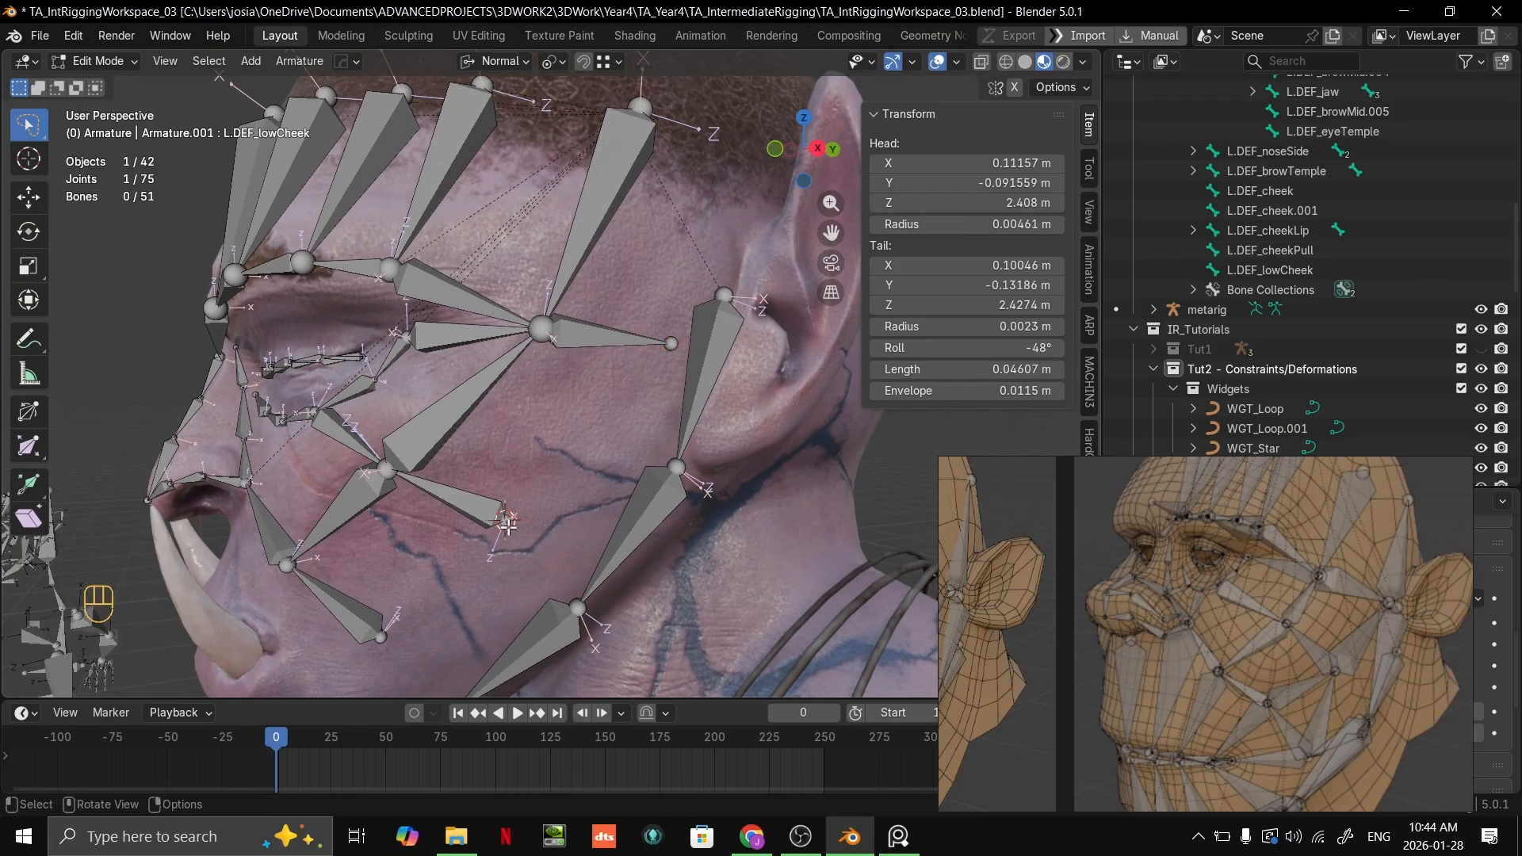
key("e")
left_click(676, 341)
scroll(576, 521, "up", 2)
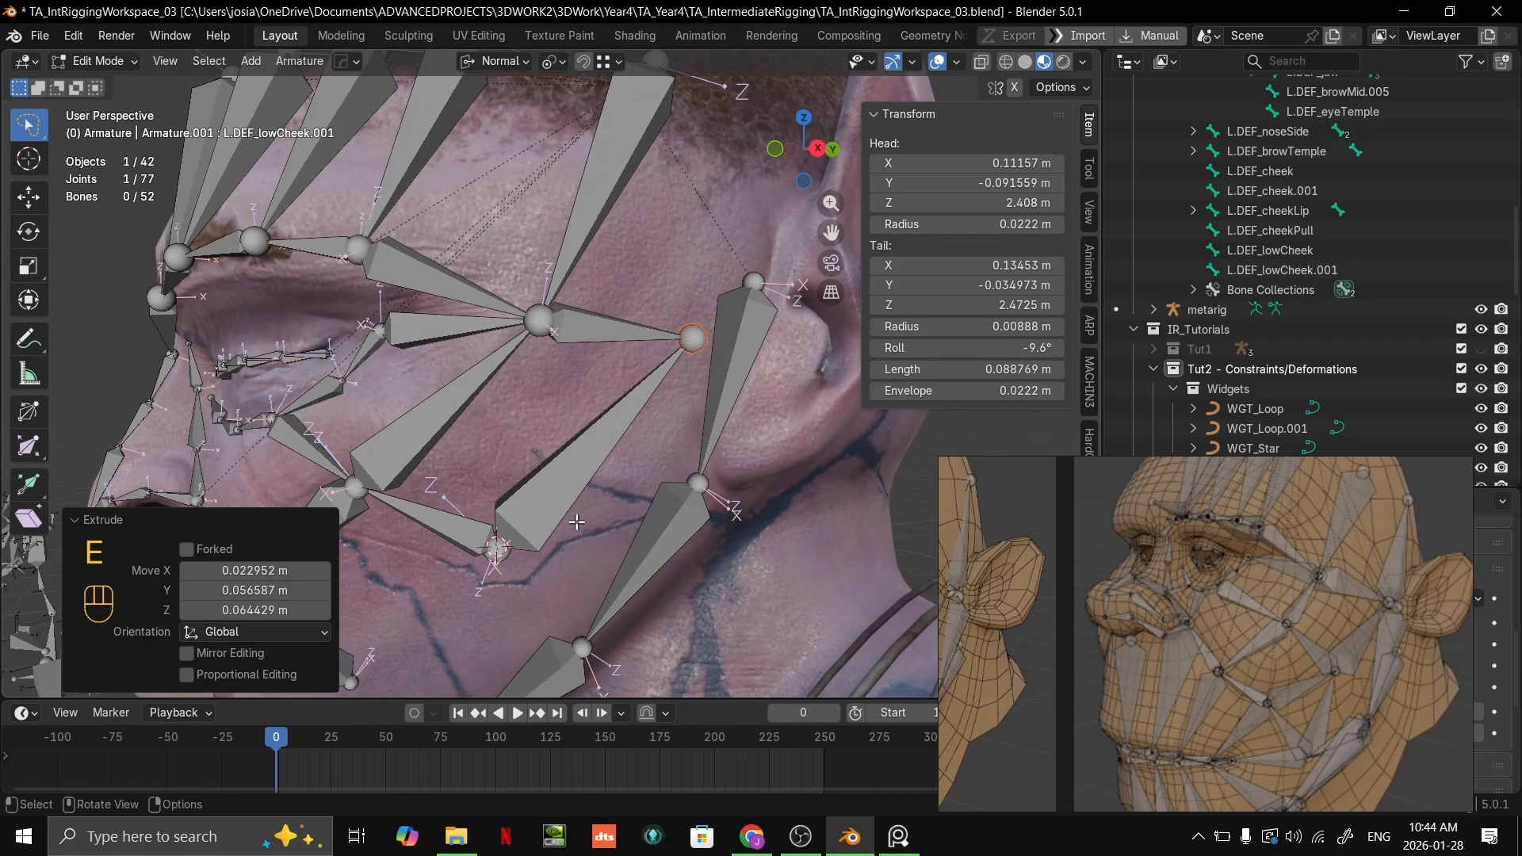
Step: Shift the joint shared by L.DEF_lowCheek and the extruded bone about 0.007 m down and back on the cheek
middle_click_drag(576, 521, 655, 467, "shift")
left_click(577, 493)
key("g")
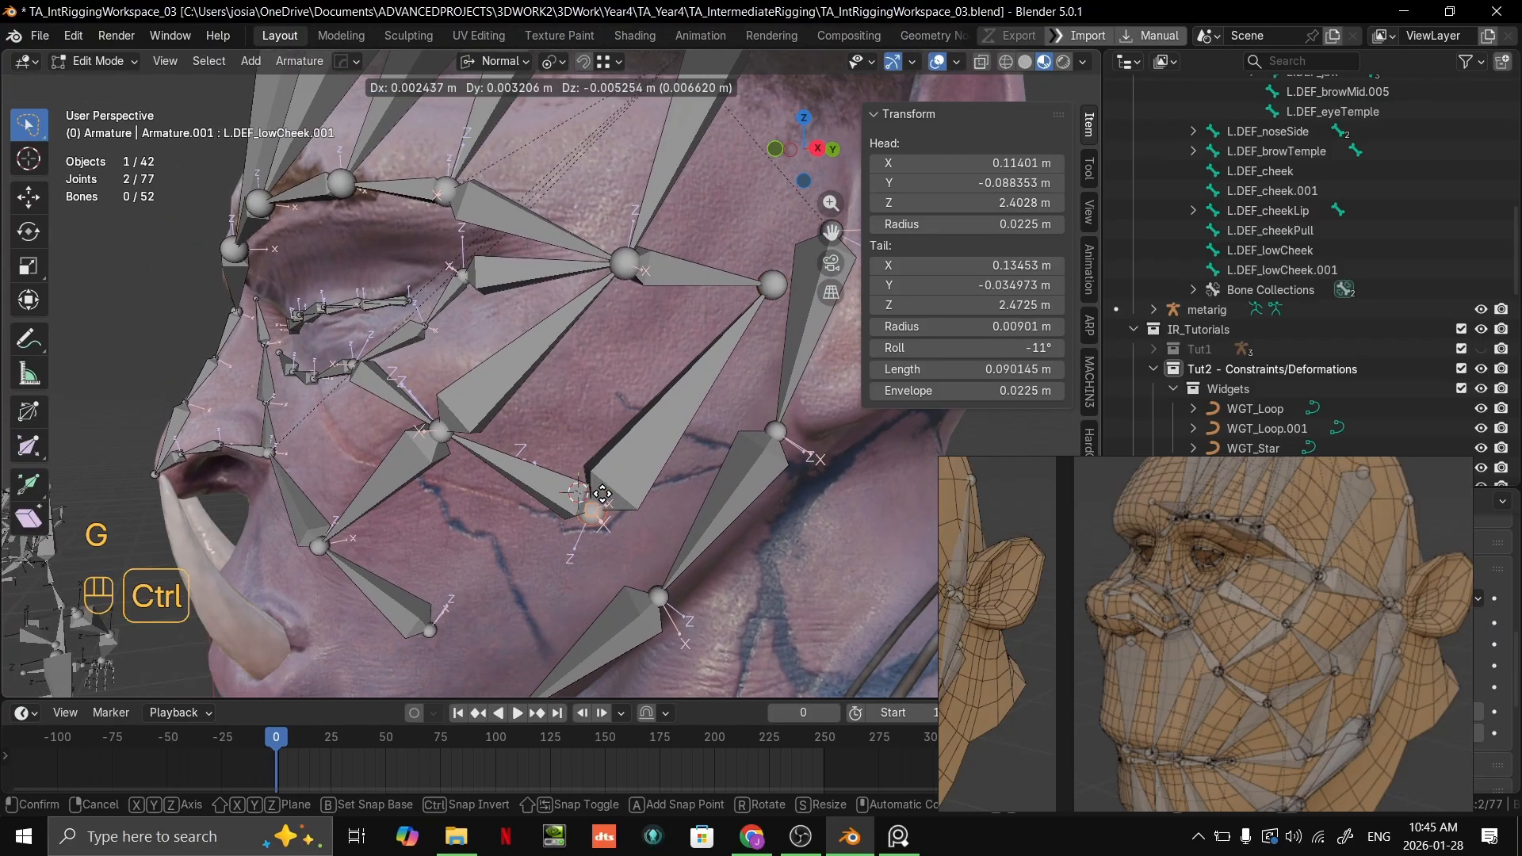
left_click(598, 496)
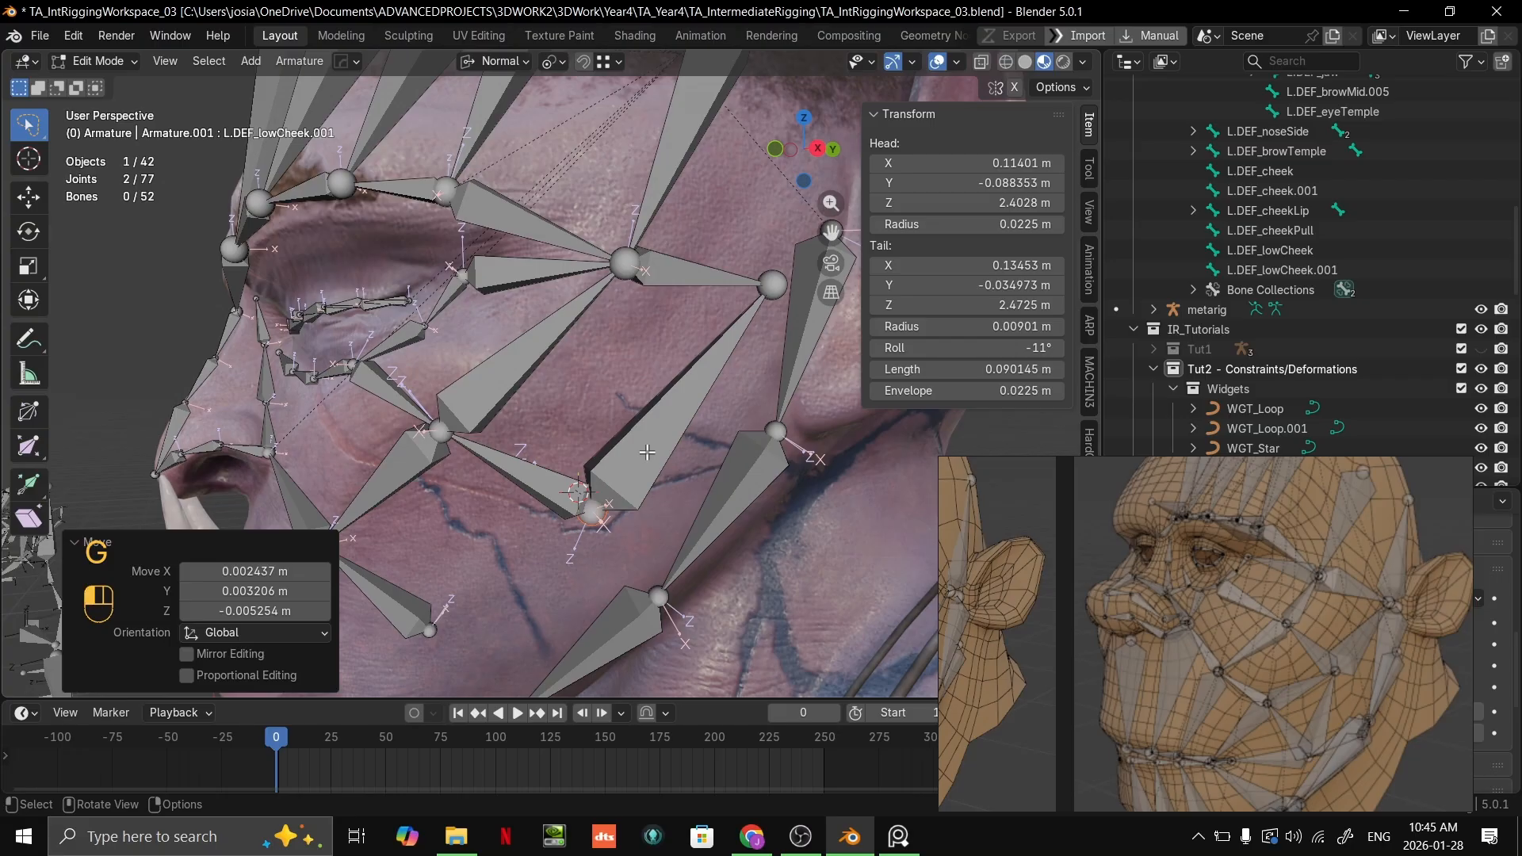
Step: Rename the extruded bone L.DEF_lowCheek.001 as L.DEF_lCheekTemple
left_click(1419, 270)
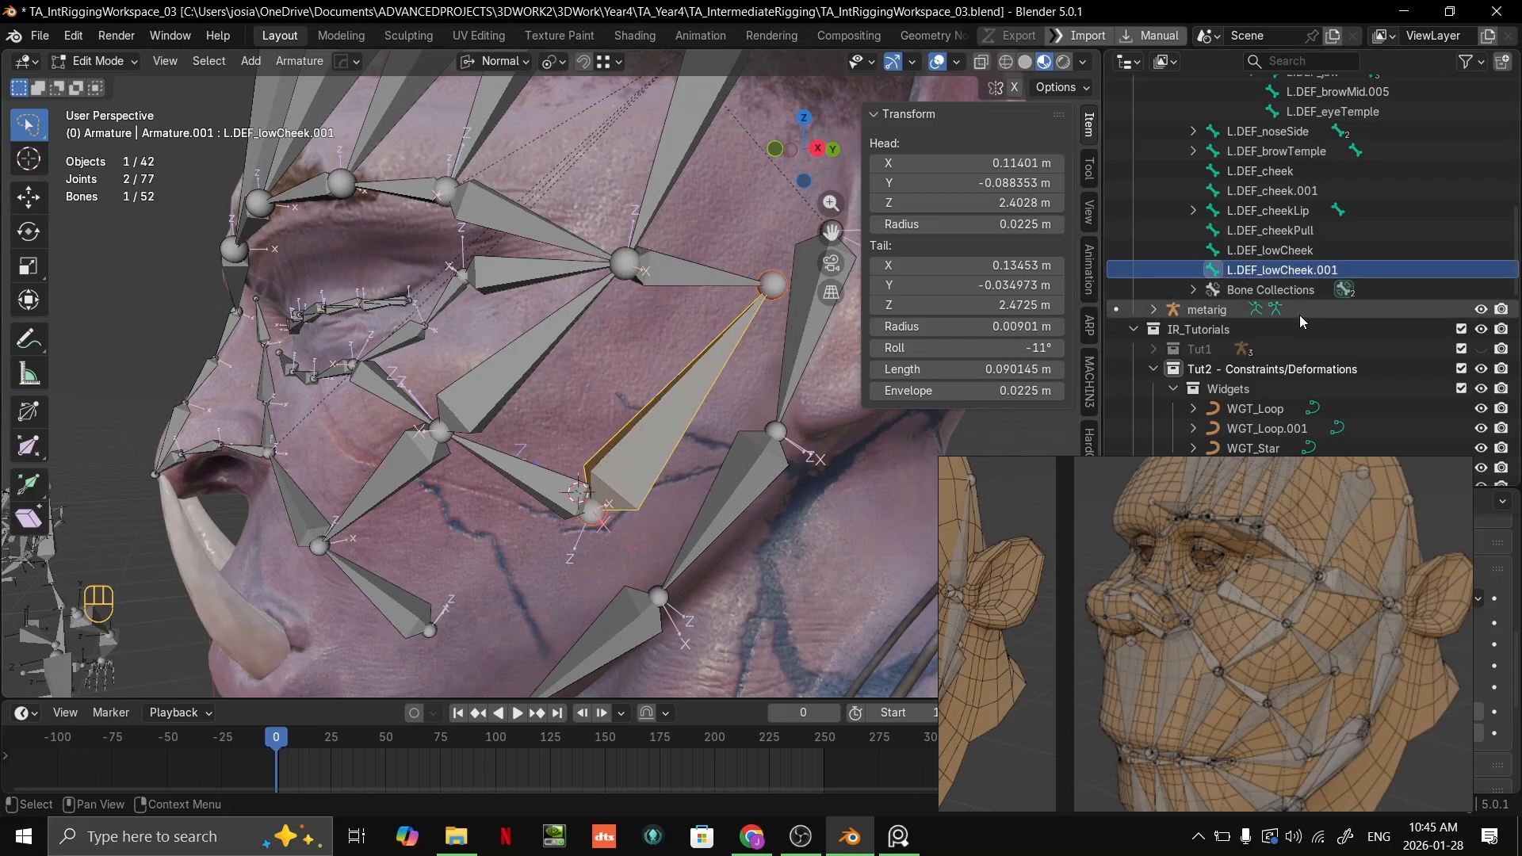
double_click(1307, 270)
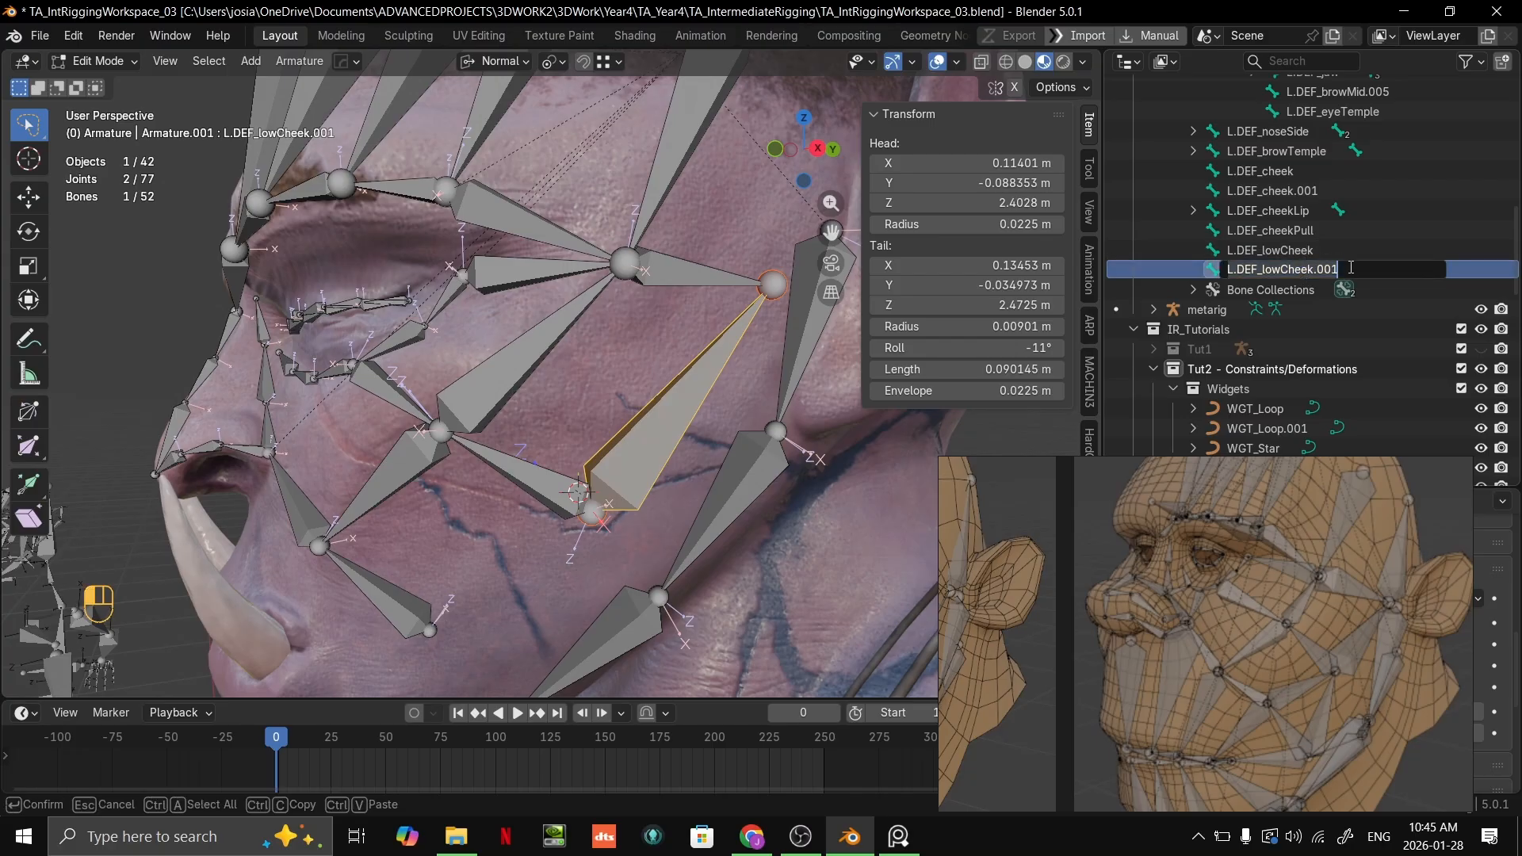
left_click(1345, 269)
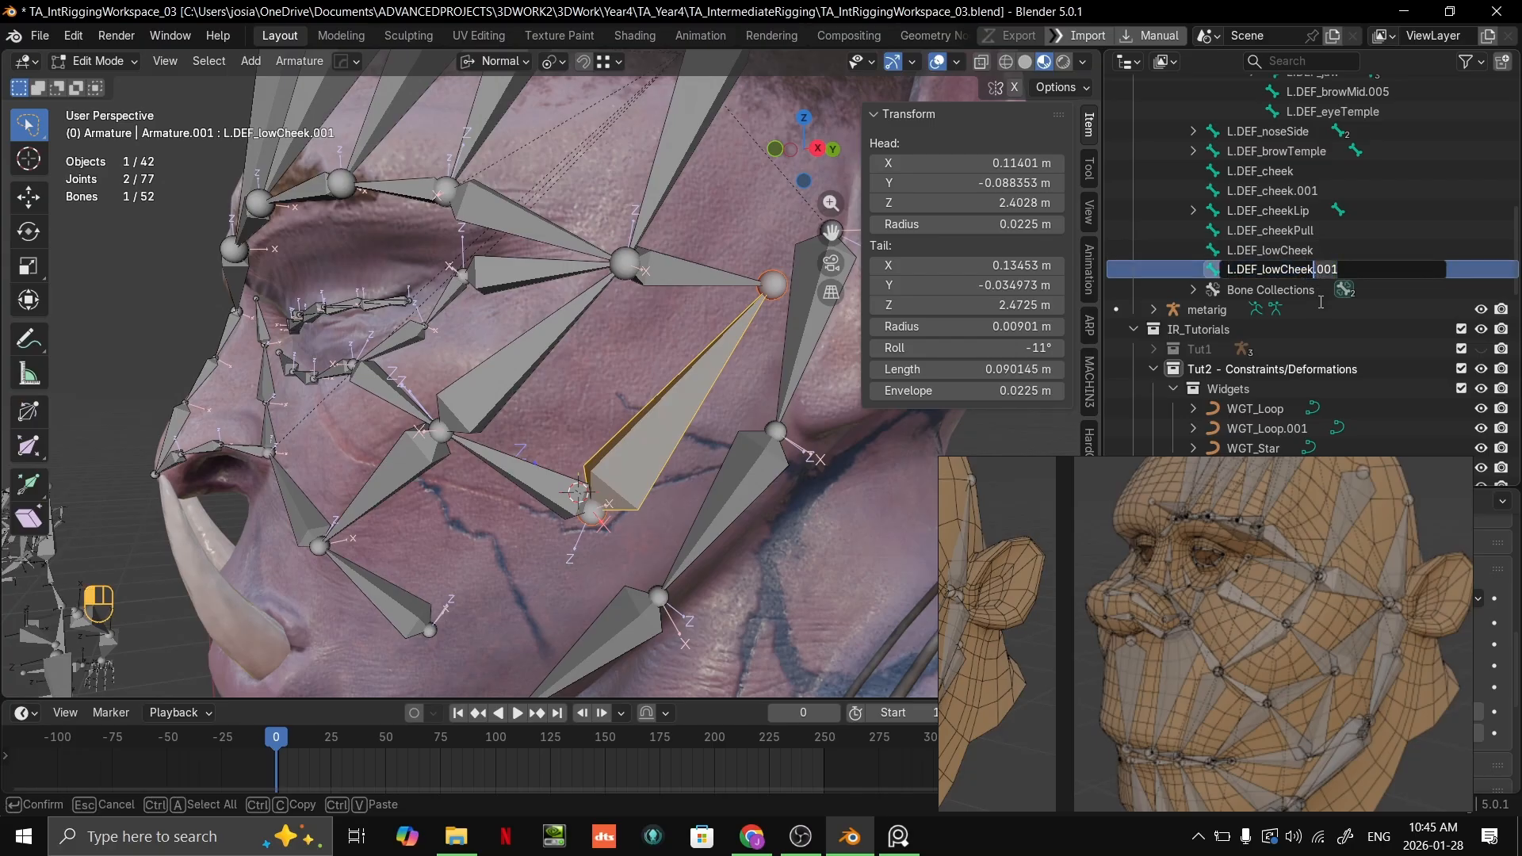
key("shift+End")
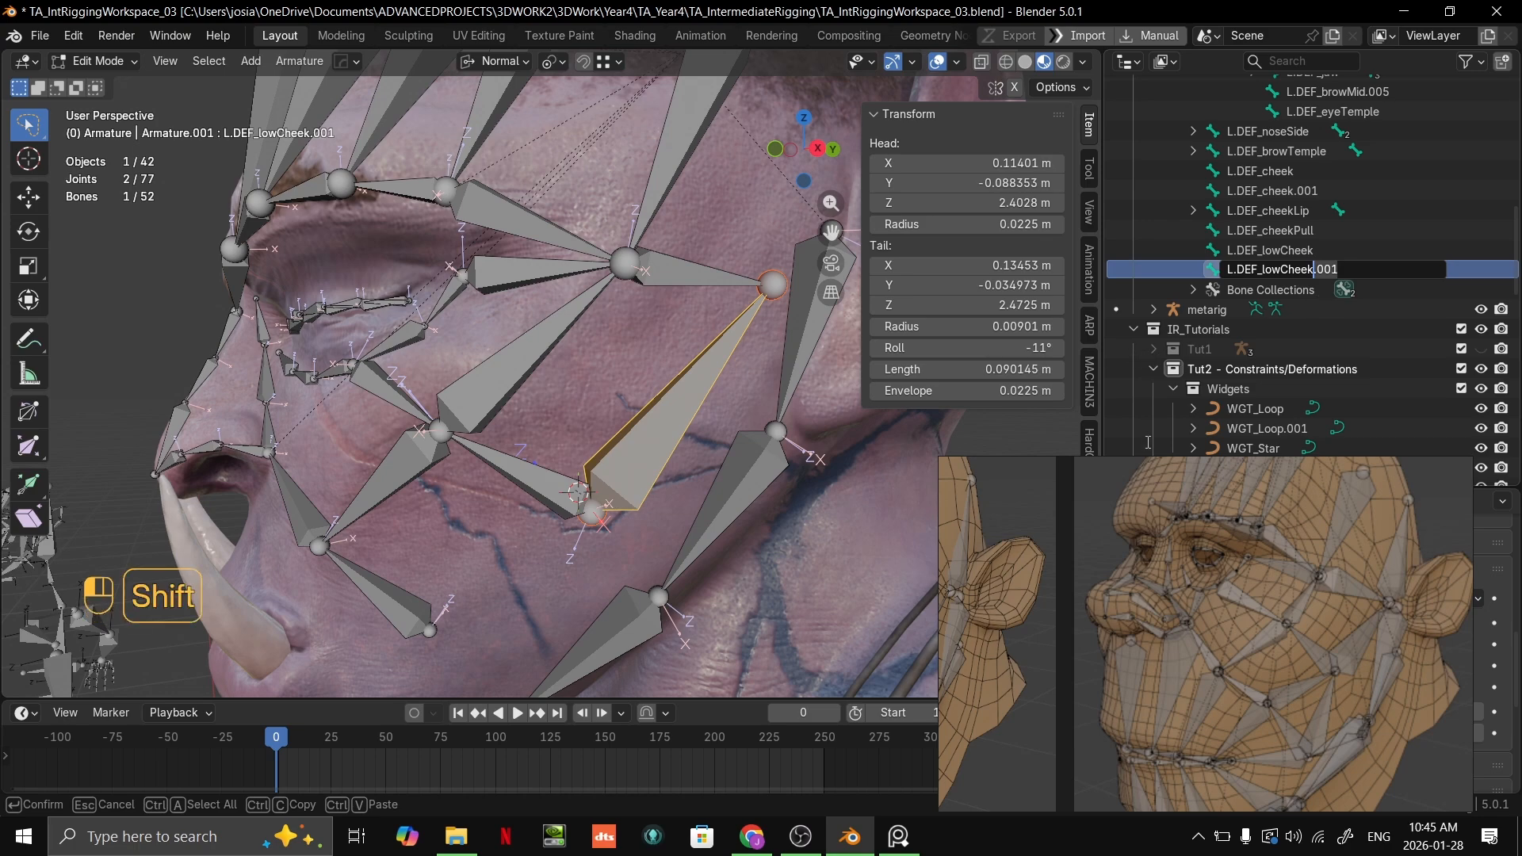
type("Temple")
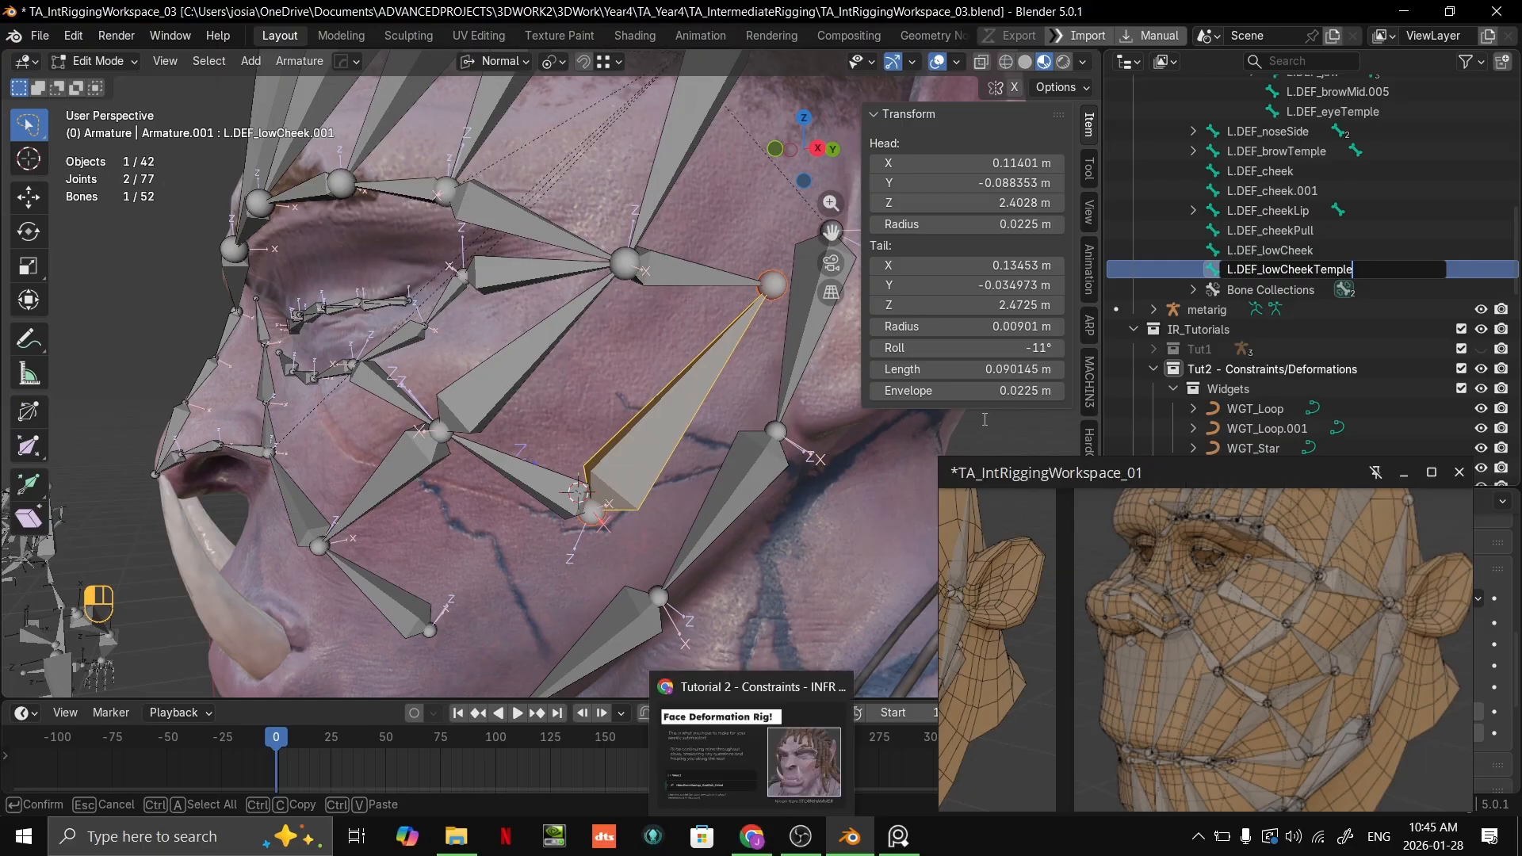
left_click(1282, 270)
key("BackSpace")
key("BackSpace")
key("BackSpace")
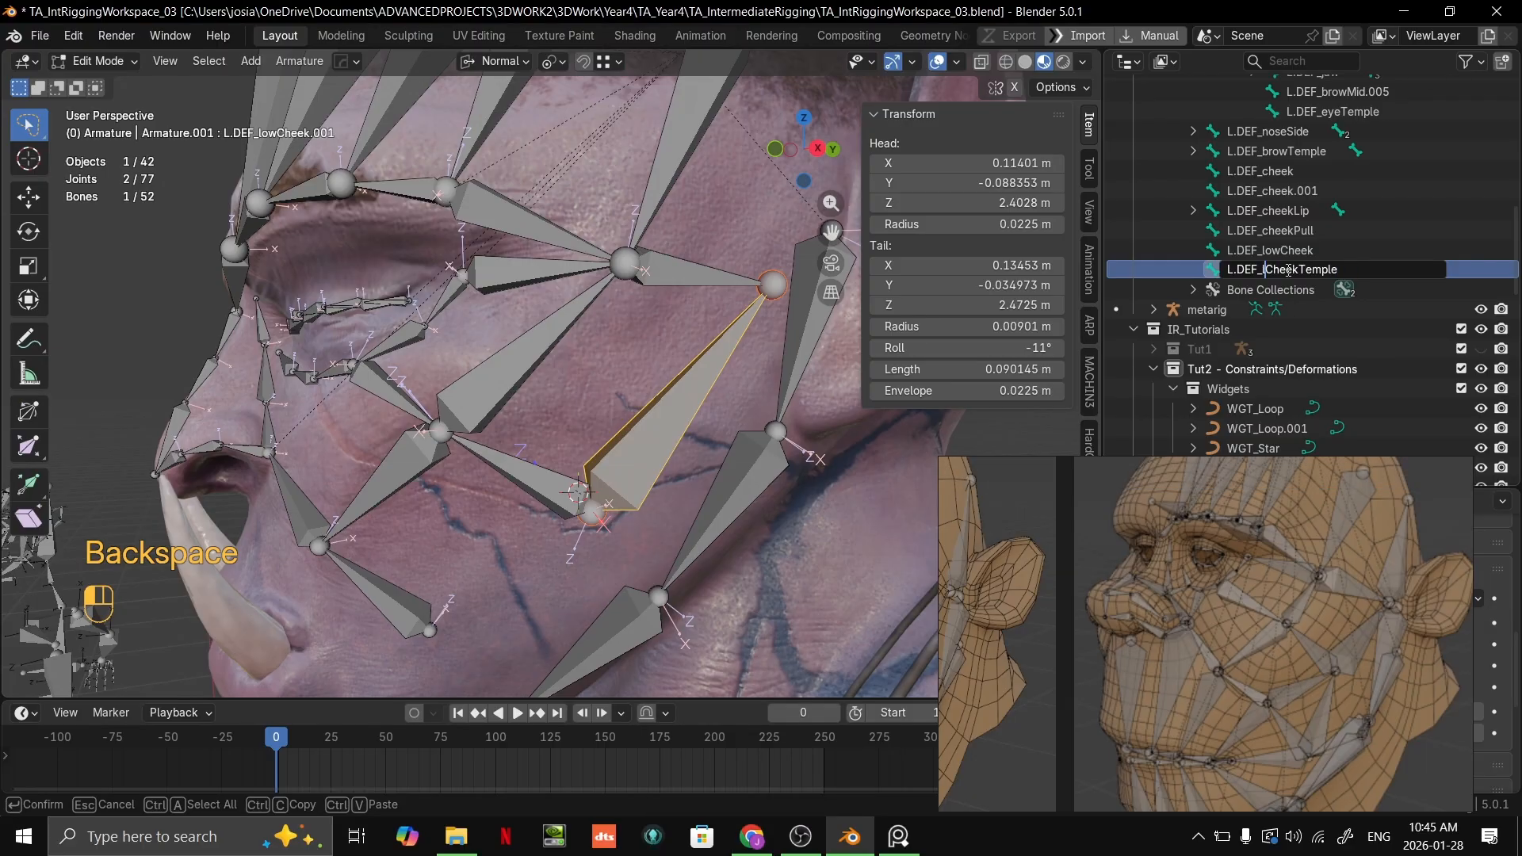
Step: Rename the bone L.DEF_lowCheek as L.DEF_lCheek
double_click(1287, 251)
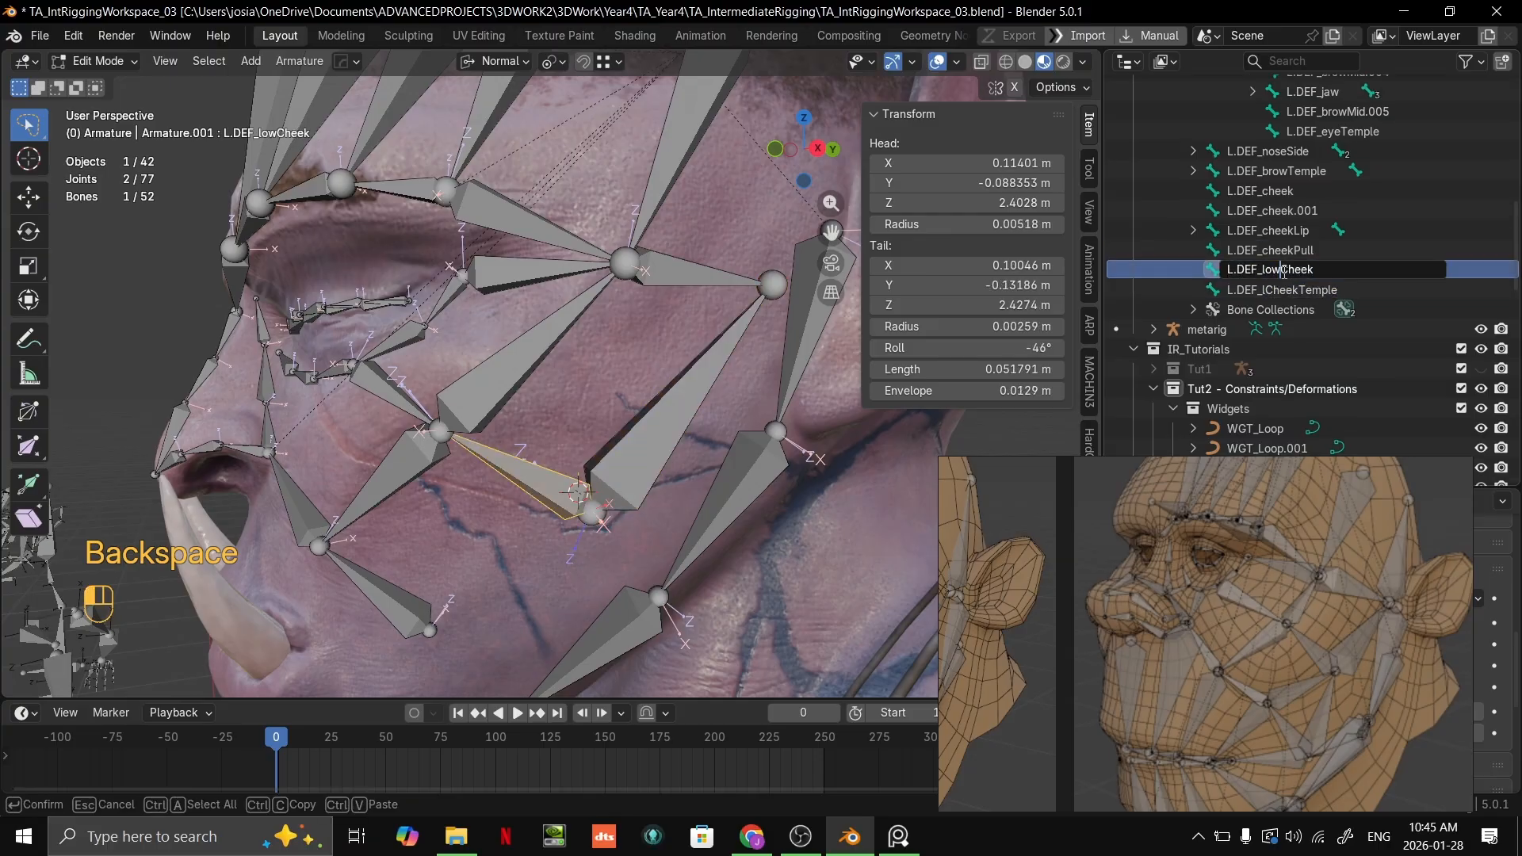
key("BackSpace")
key("Return")
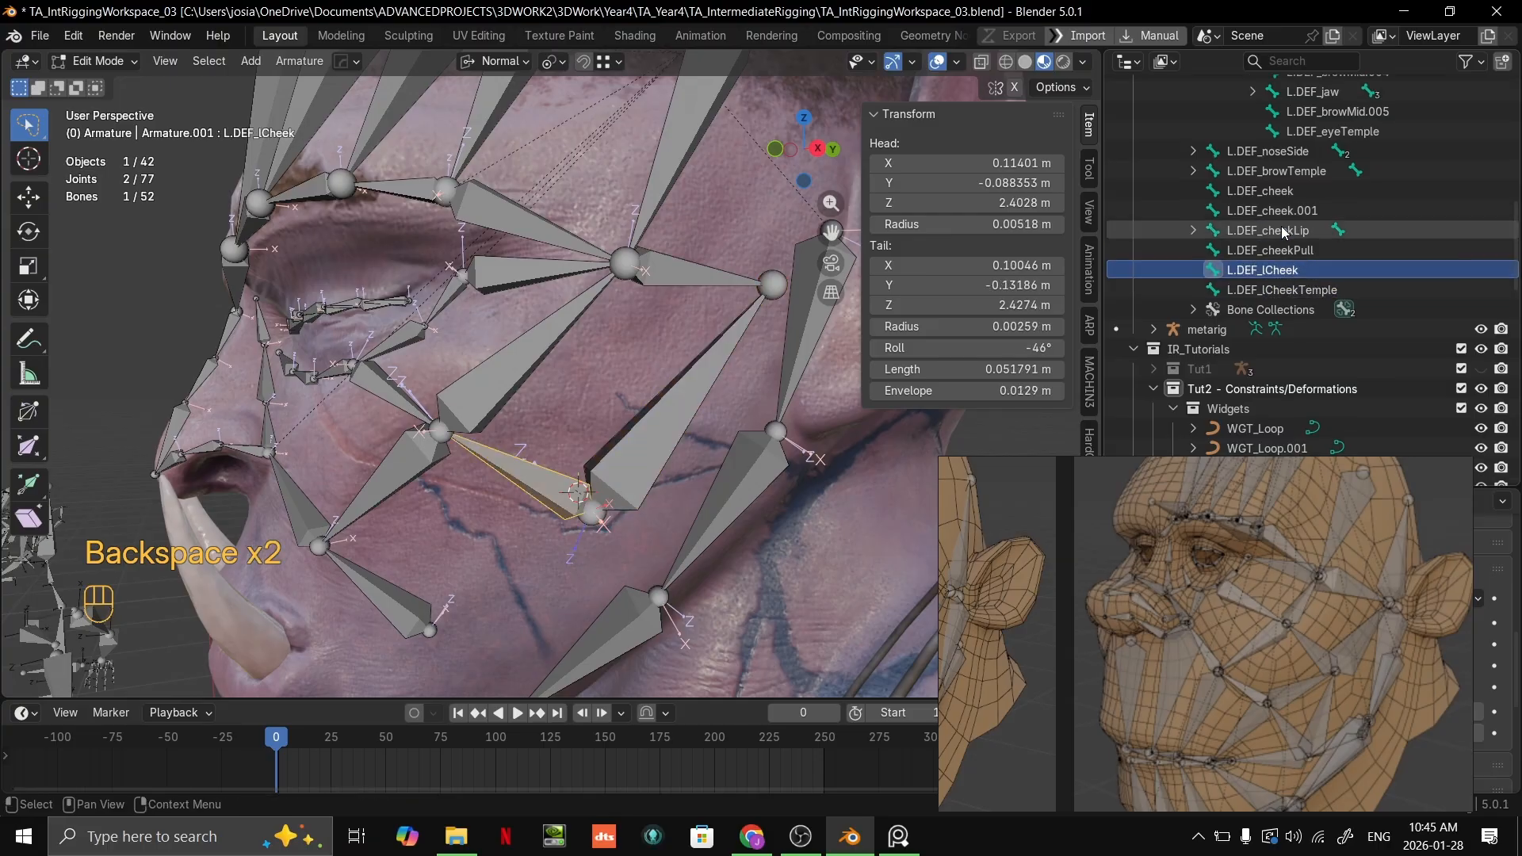
Step: Examine the lower cheek and jaw bones from several angles and compare them with a closer view of the reference rig
scroll(706, 444, "down", 1)
mouse_move(706, 444)
middle_mouse_down()
mouse_move(692, 441)
mouse_move(700, 452)
middle_mouse_up()
scroll(749, 409, "up", 2)
middle_click_drag(766, 392, 778, 372)
middle_click_drag(734, 476, 754, 385, "shift")
middle_click_drag(1229, 619, 1397, 693)
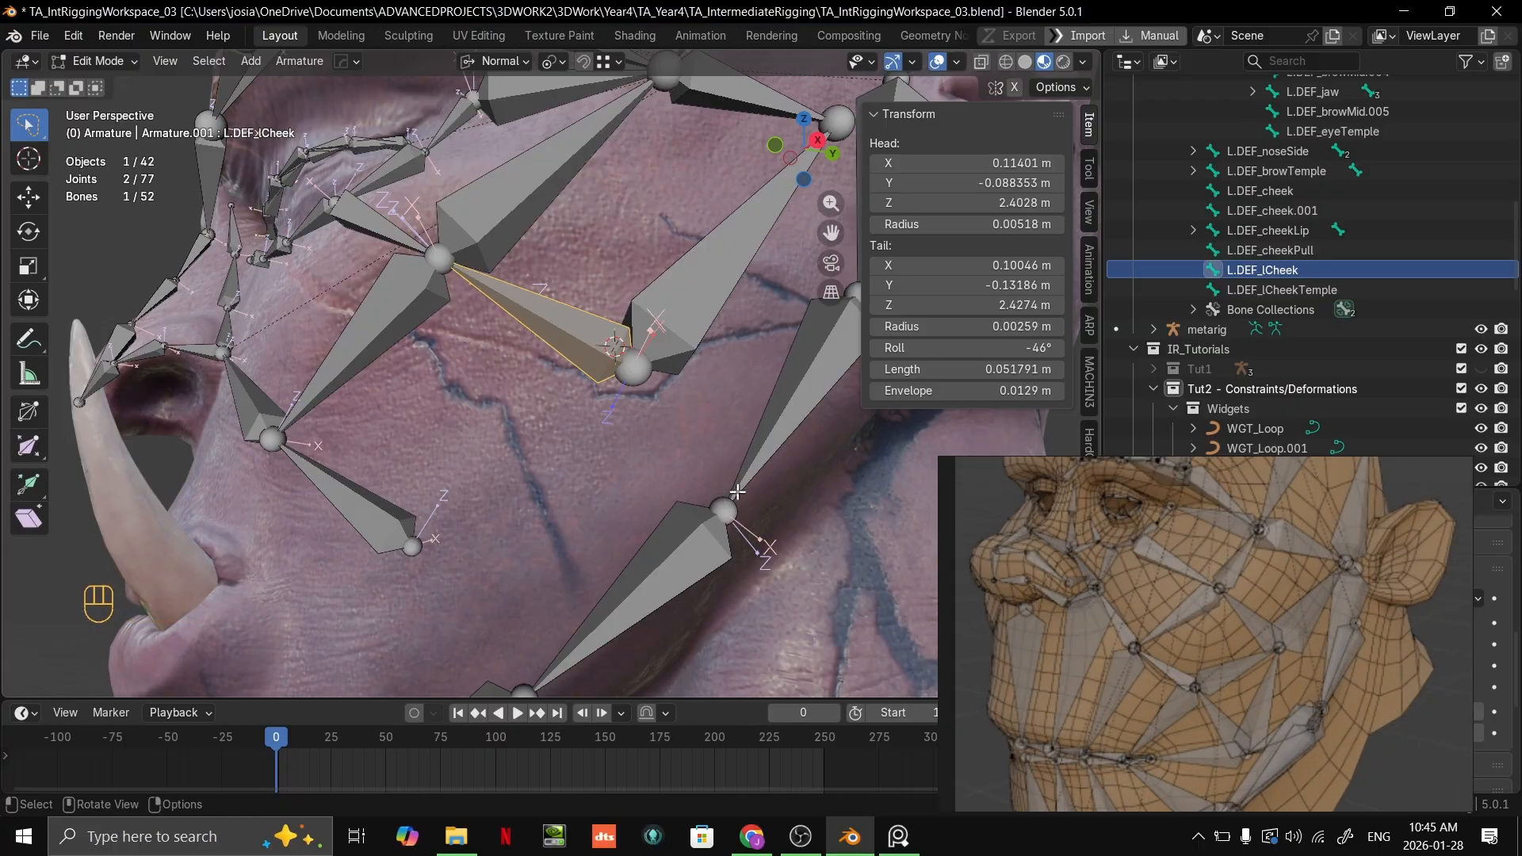
middle_click_drag(413, 590, 575, 488, "shift")
scroll(517, 468, "down", 1)
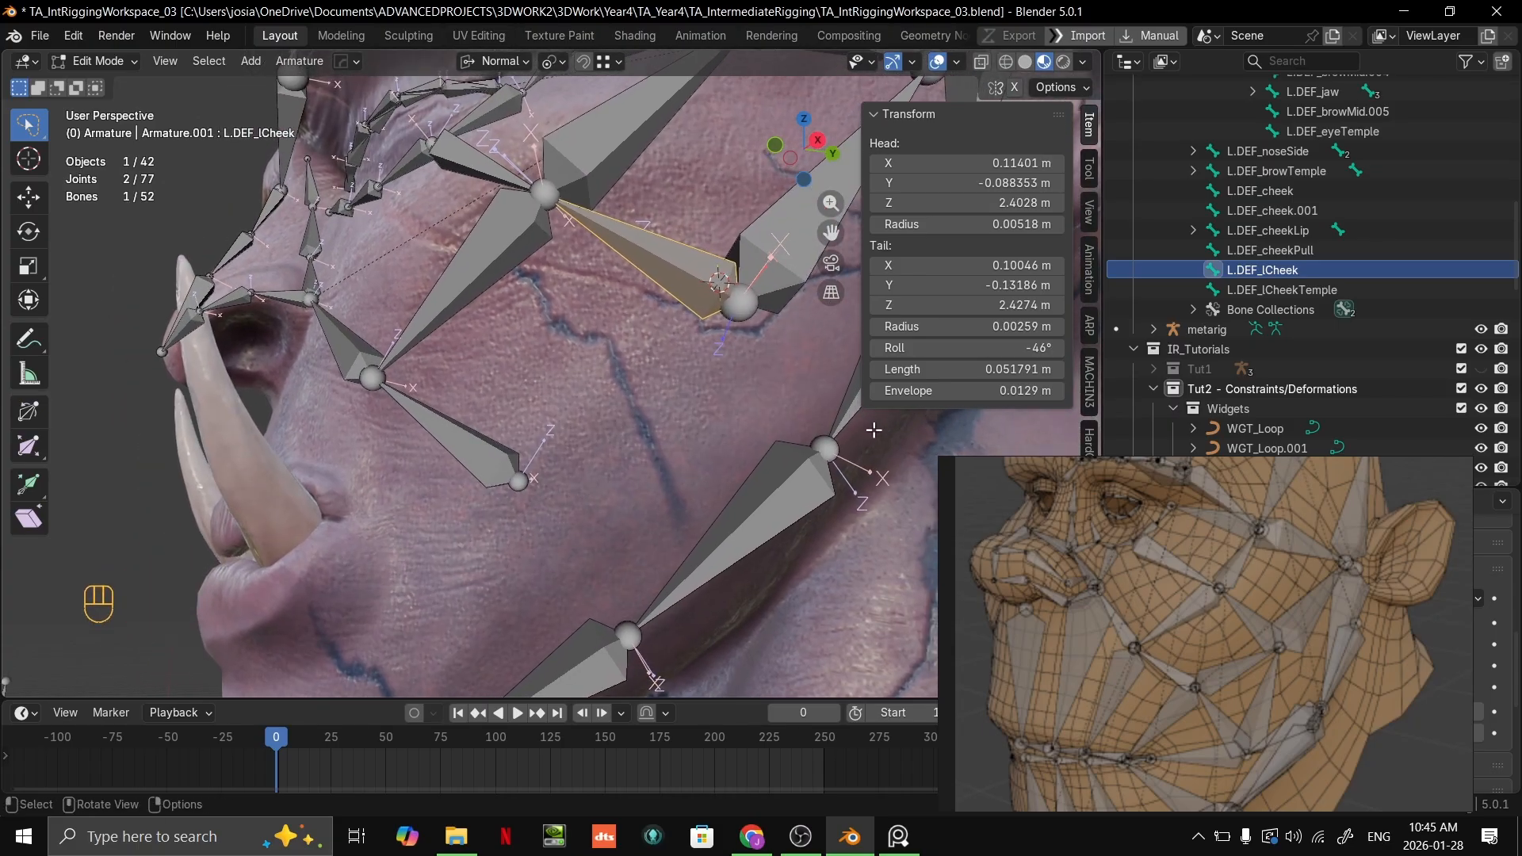
middle_click_drag(874, 429, 672, 466)
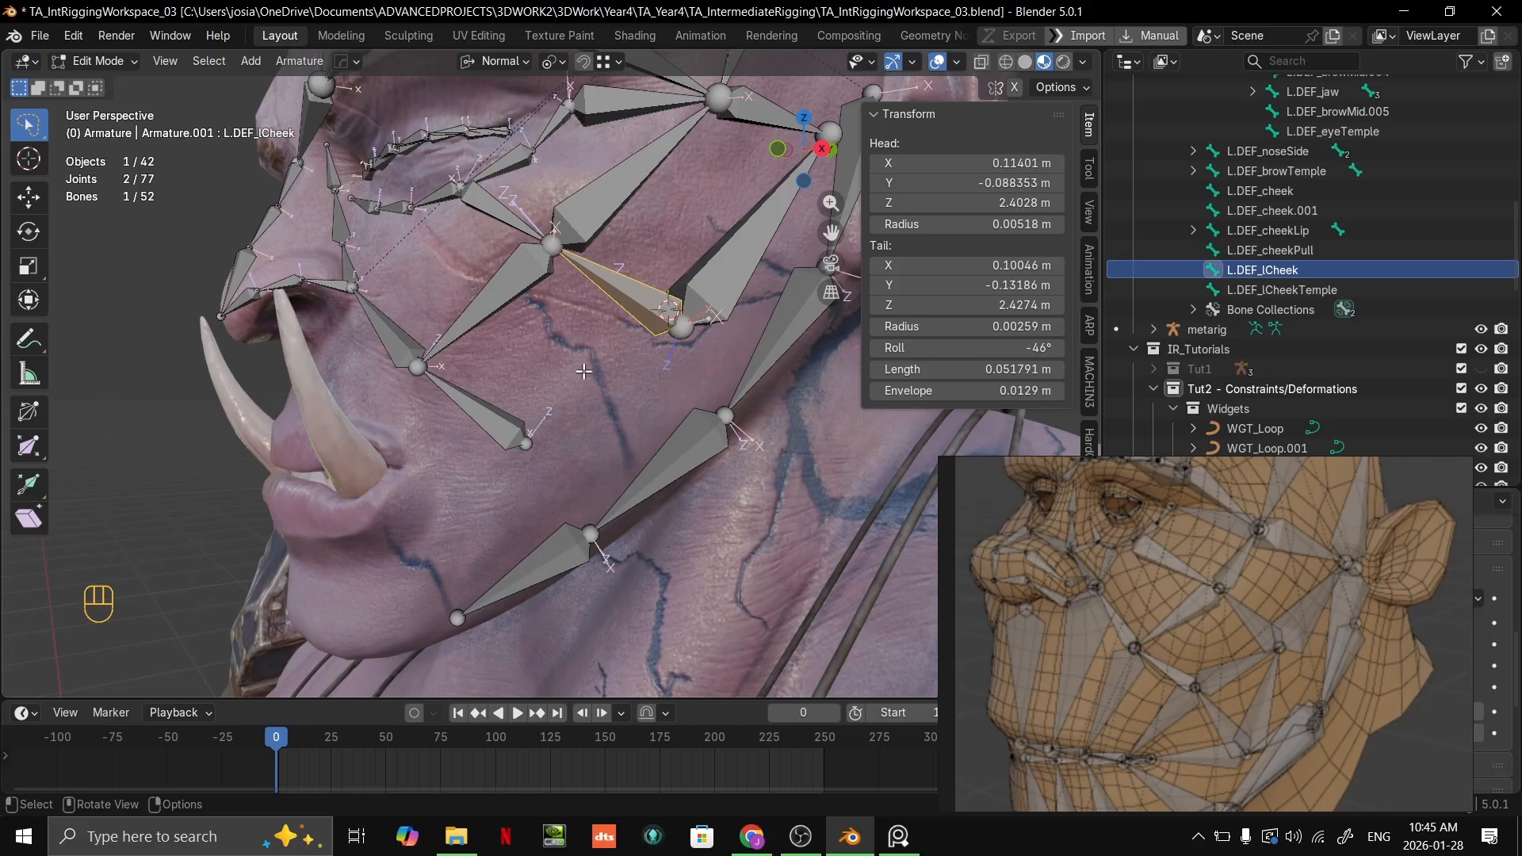
Step: Extrude a bone about 0.066 m long from the lower cheek joint to the outer end joint of L.DEF_cheekLip
scroll(587, 379, "up", 1)
middle_click_drag(663, 358, 698, 382, "shift")
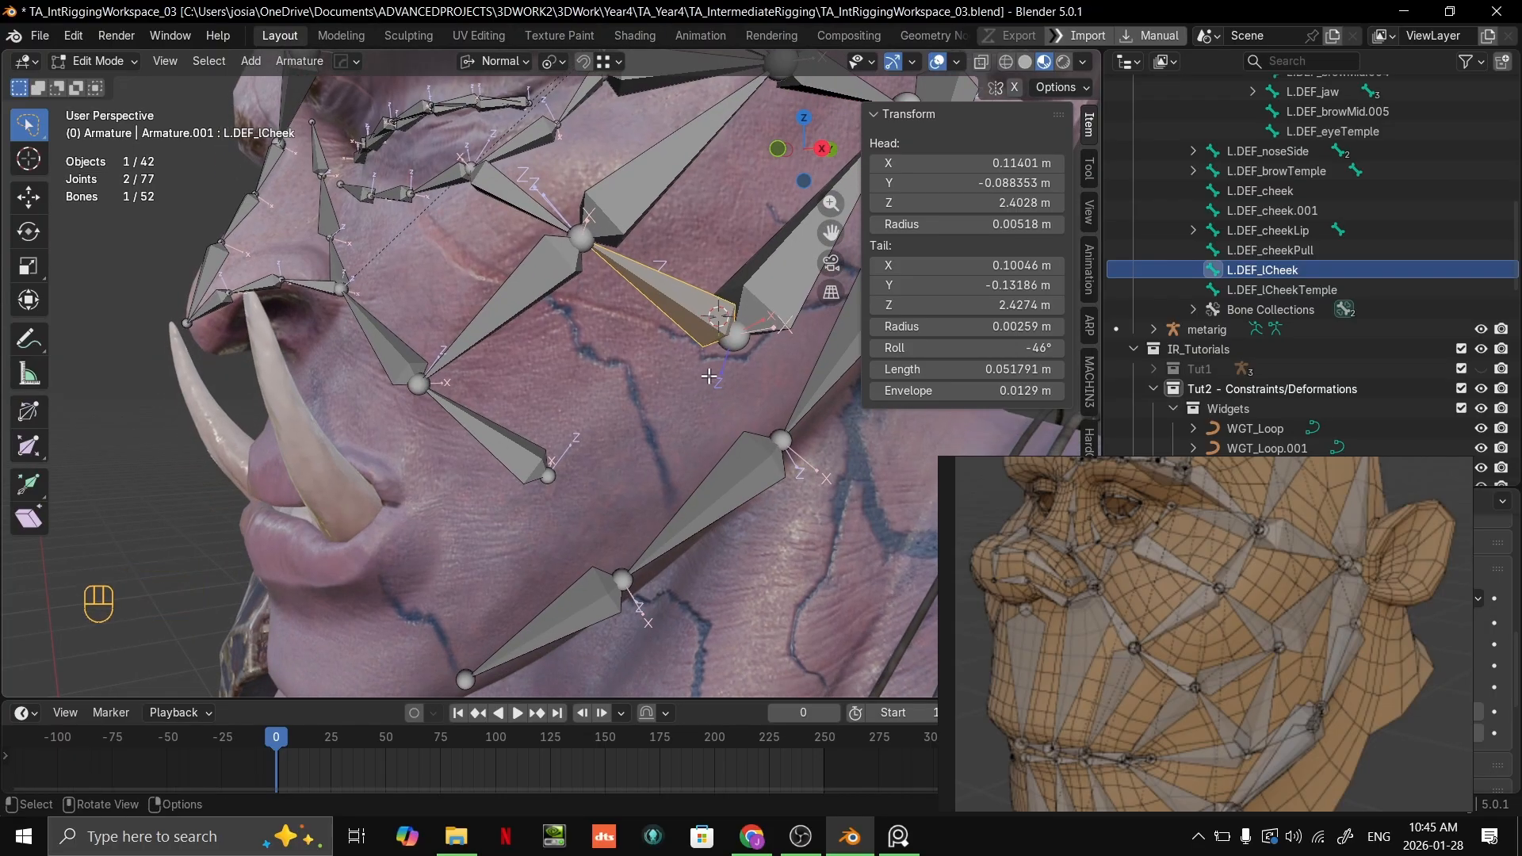
left_click(745, 342)
key("e")
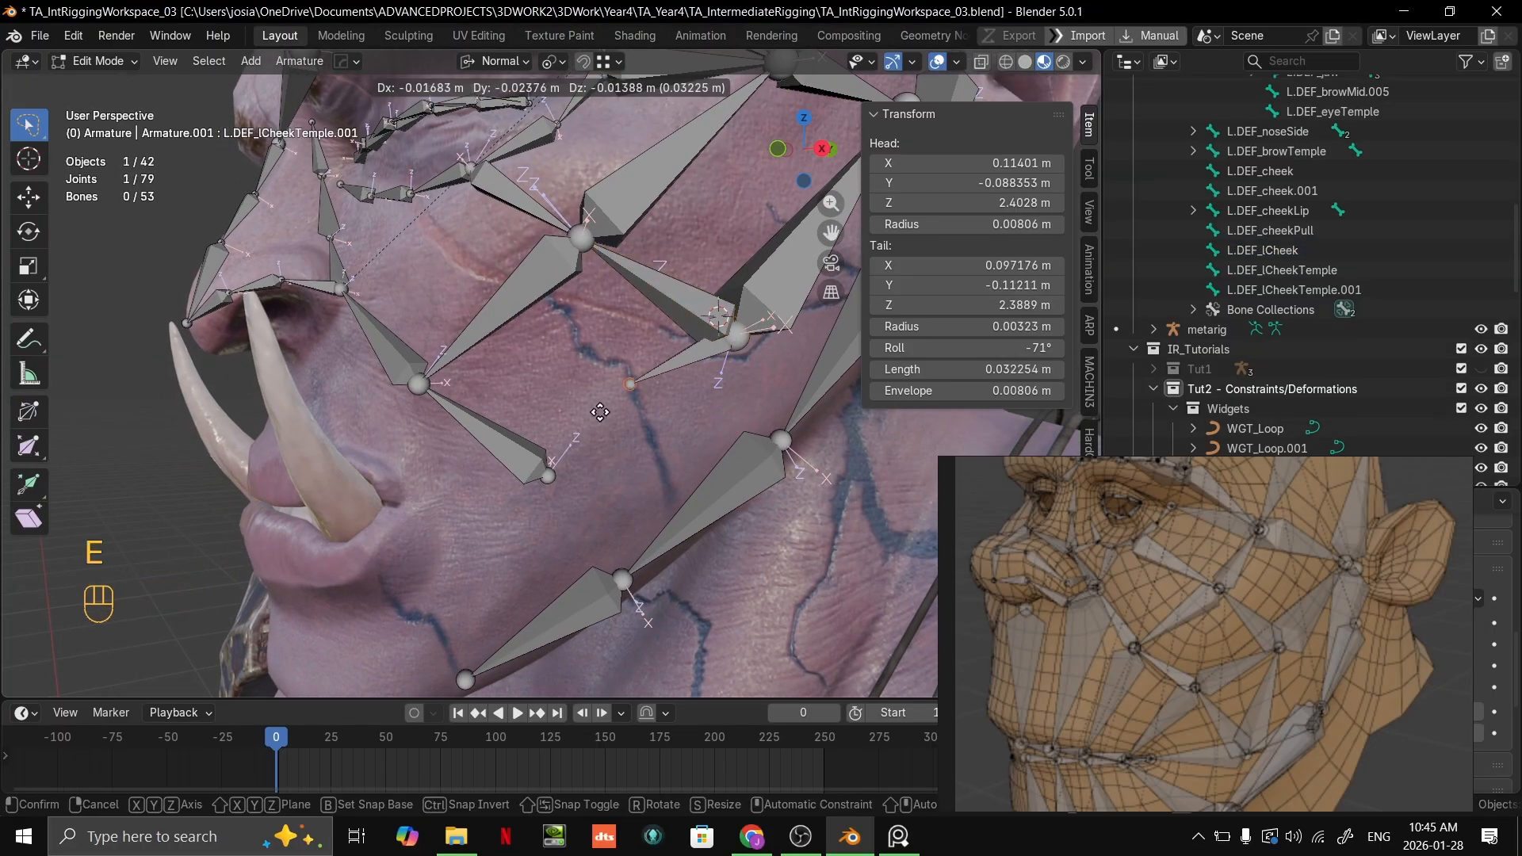
left_click(540, 476)
middle_click_drag(643, 607, 633, 559)
scroll(633, 556, "down", 2)
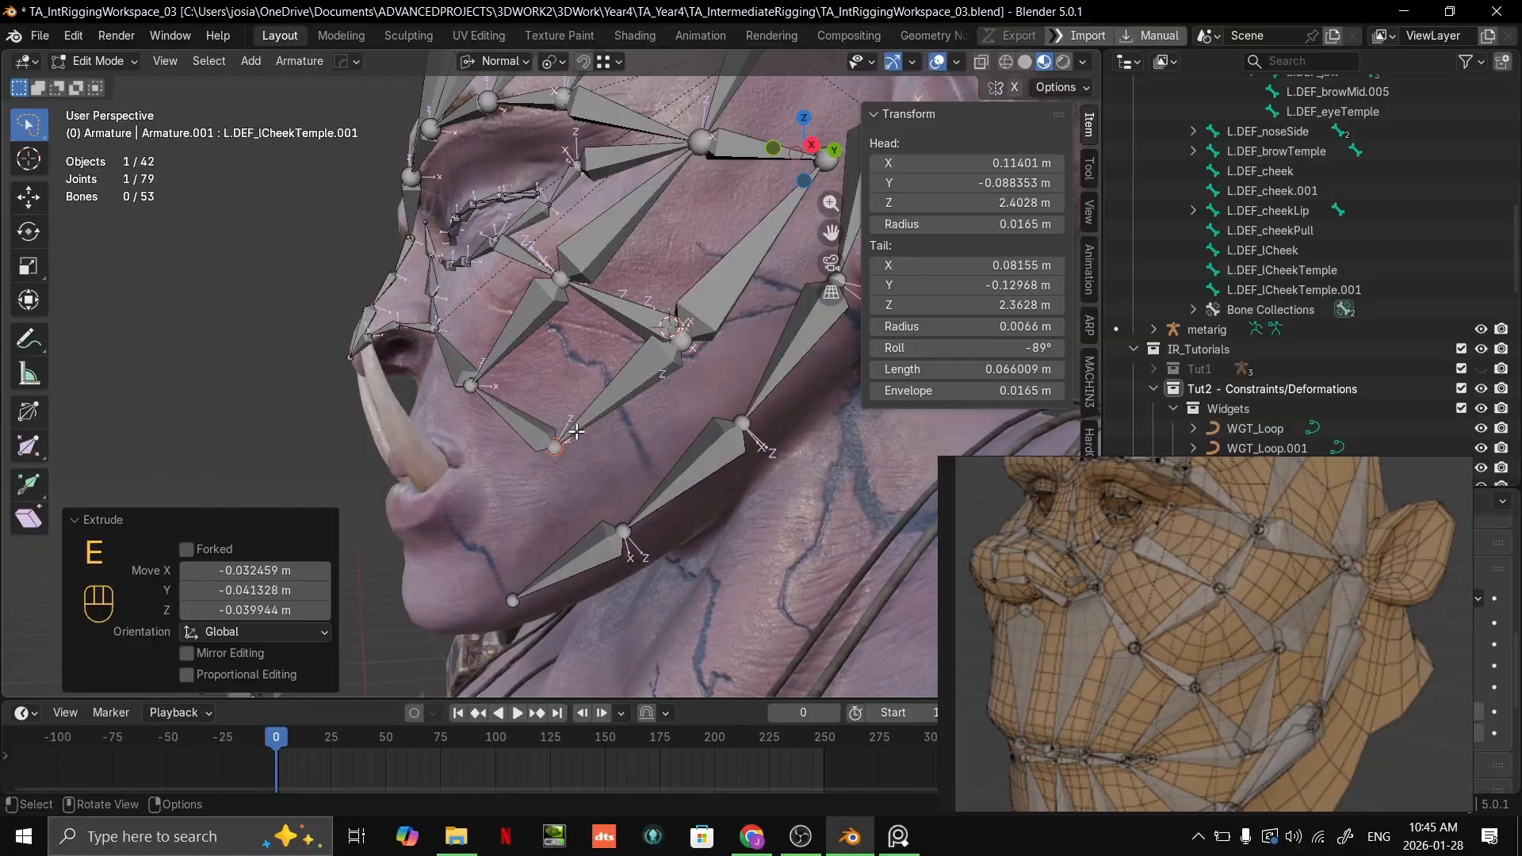
scroll(646, 456, "up", 3)
middle_click_drag(649, 445, 650, 386, "shift")
scroll(649, 386, "down", 2)
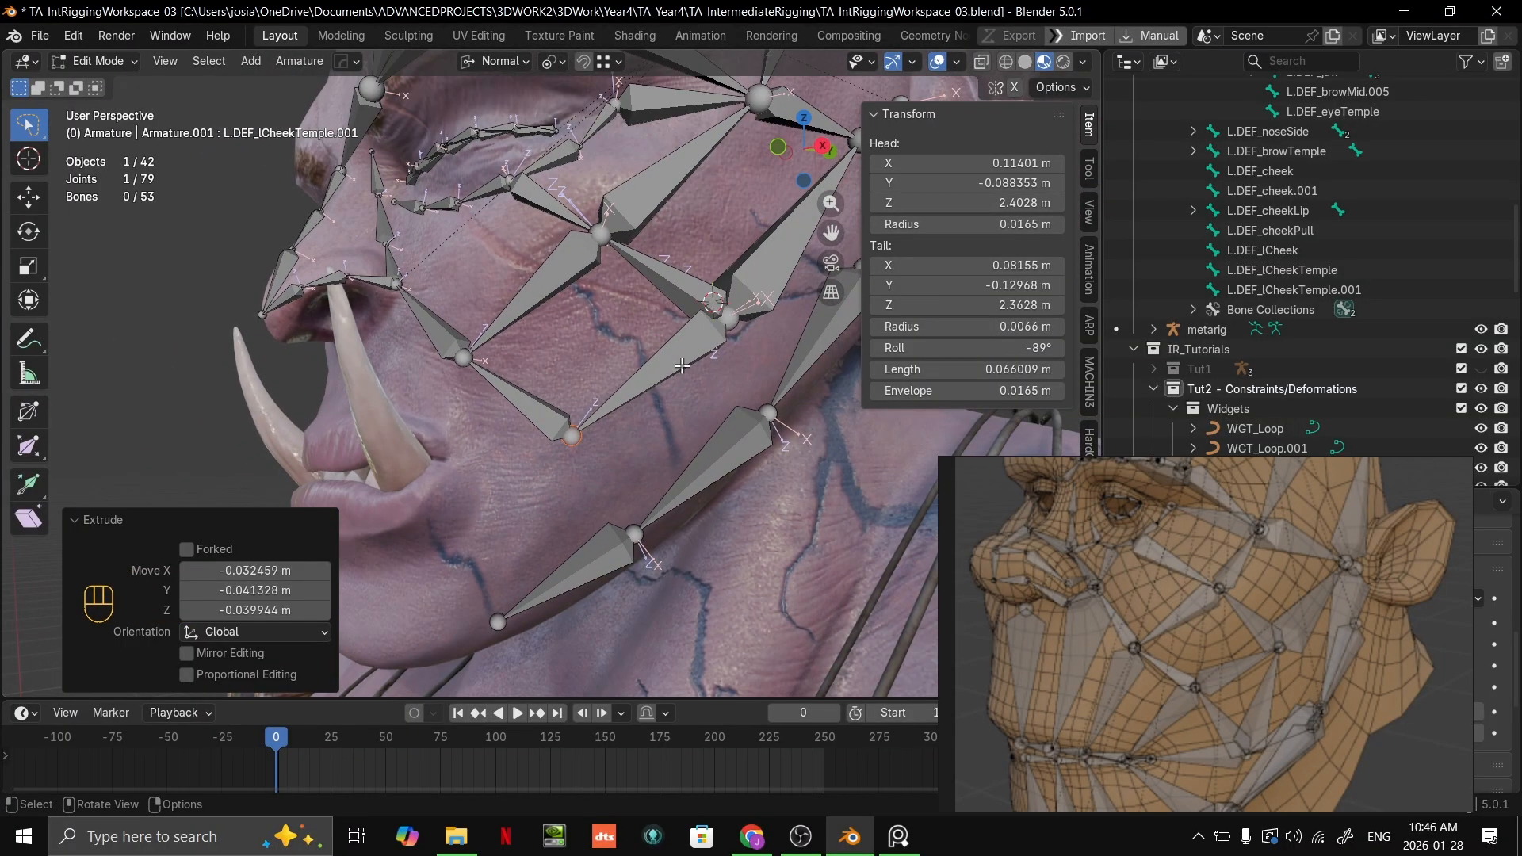
Step: Rename the new lower cheek bone to L.DEF_lCheekTempleMouth
left_click(1294, 289)
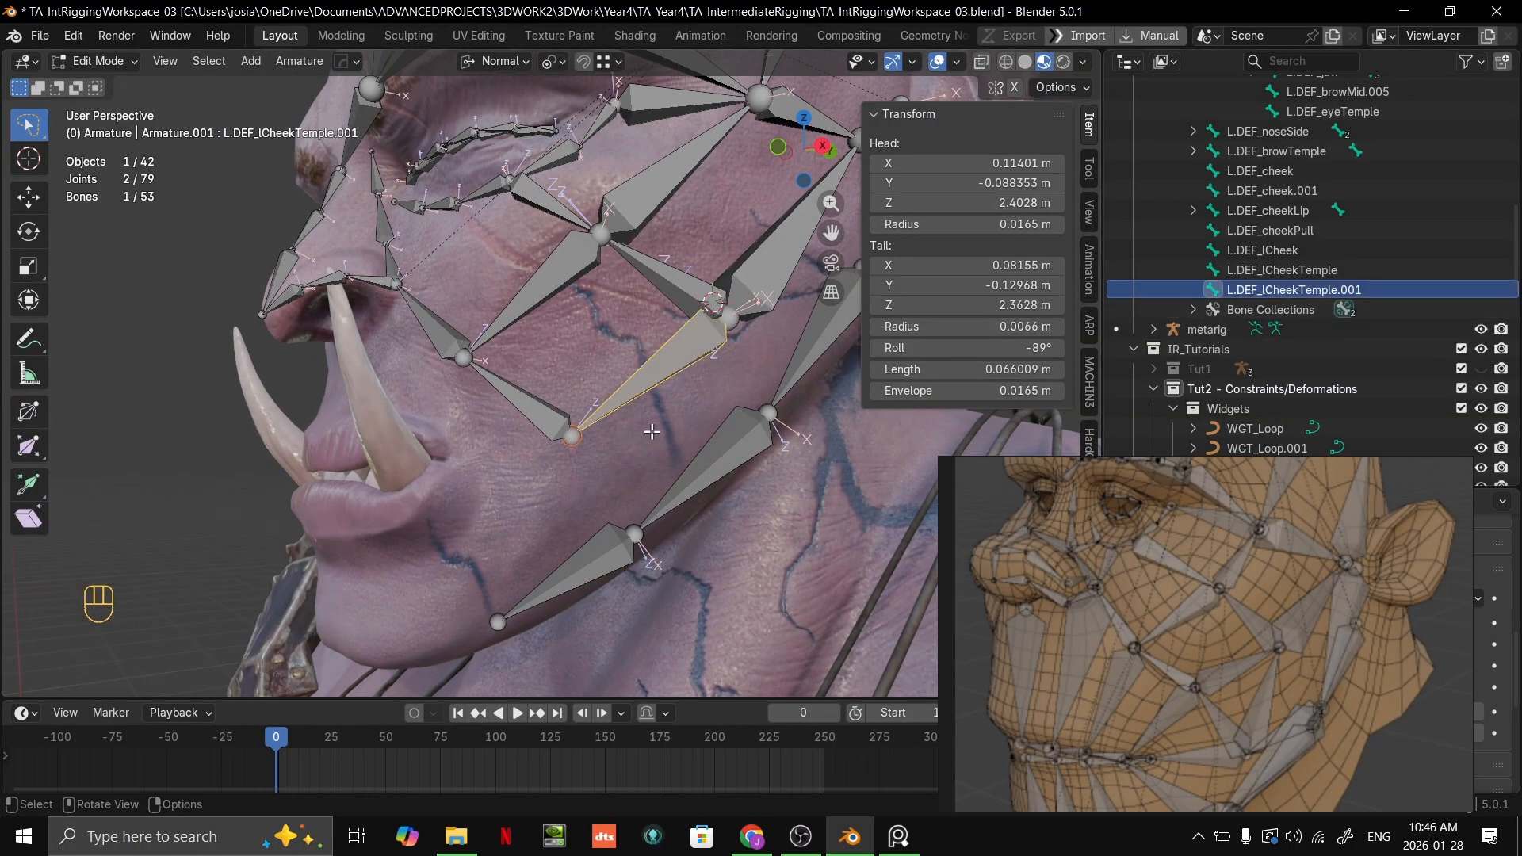
scroll(737, 397, "up", 1)
middle_click_drag(745, 397, 722, 413, "shift")
scroll(1348, 285, "down", 1)
double_click(1362, 269)
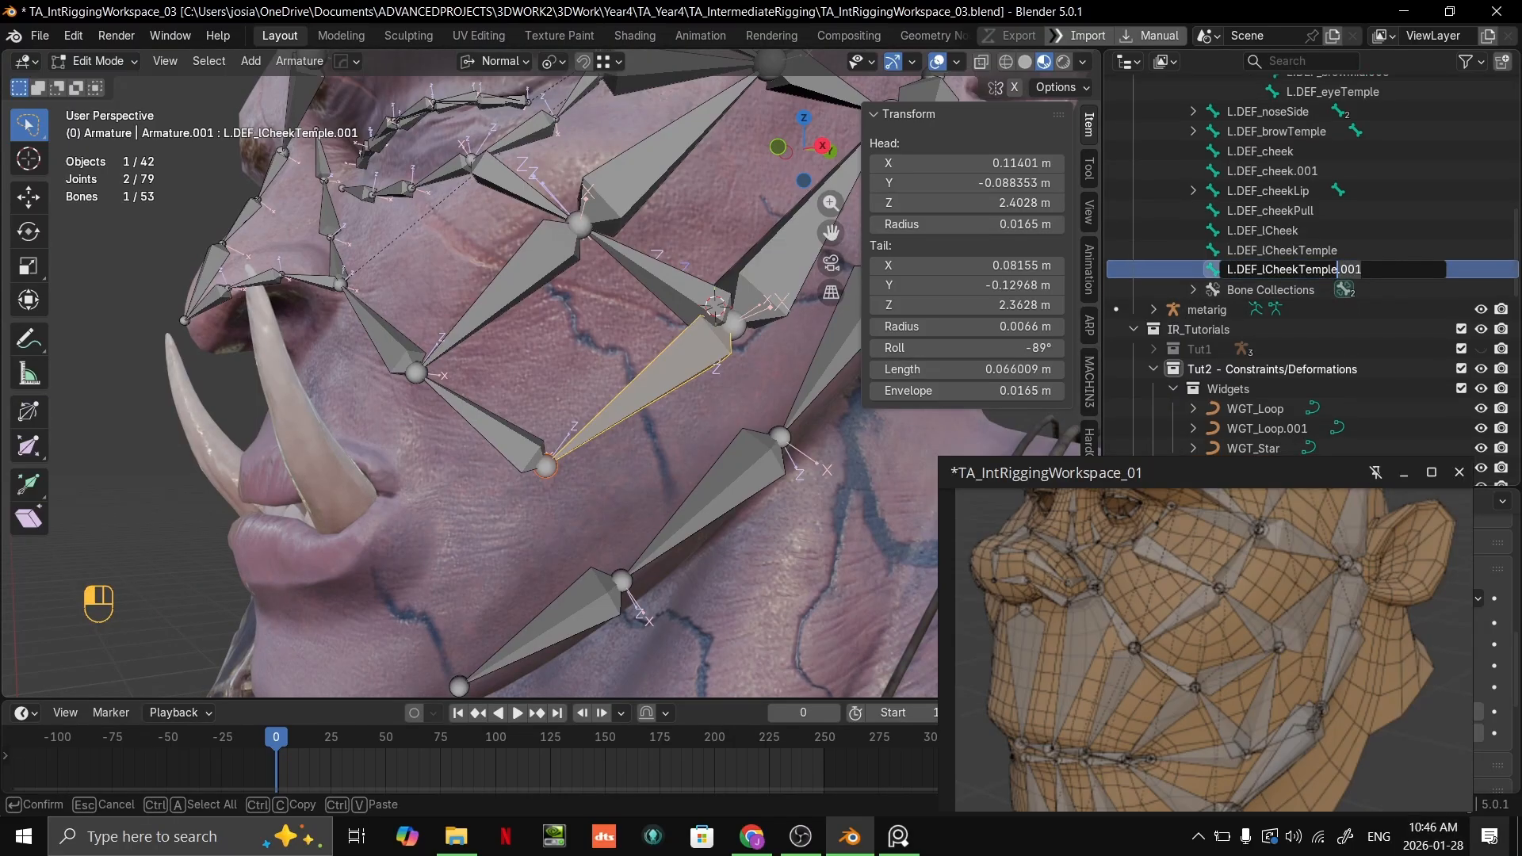
key("shift")
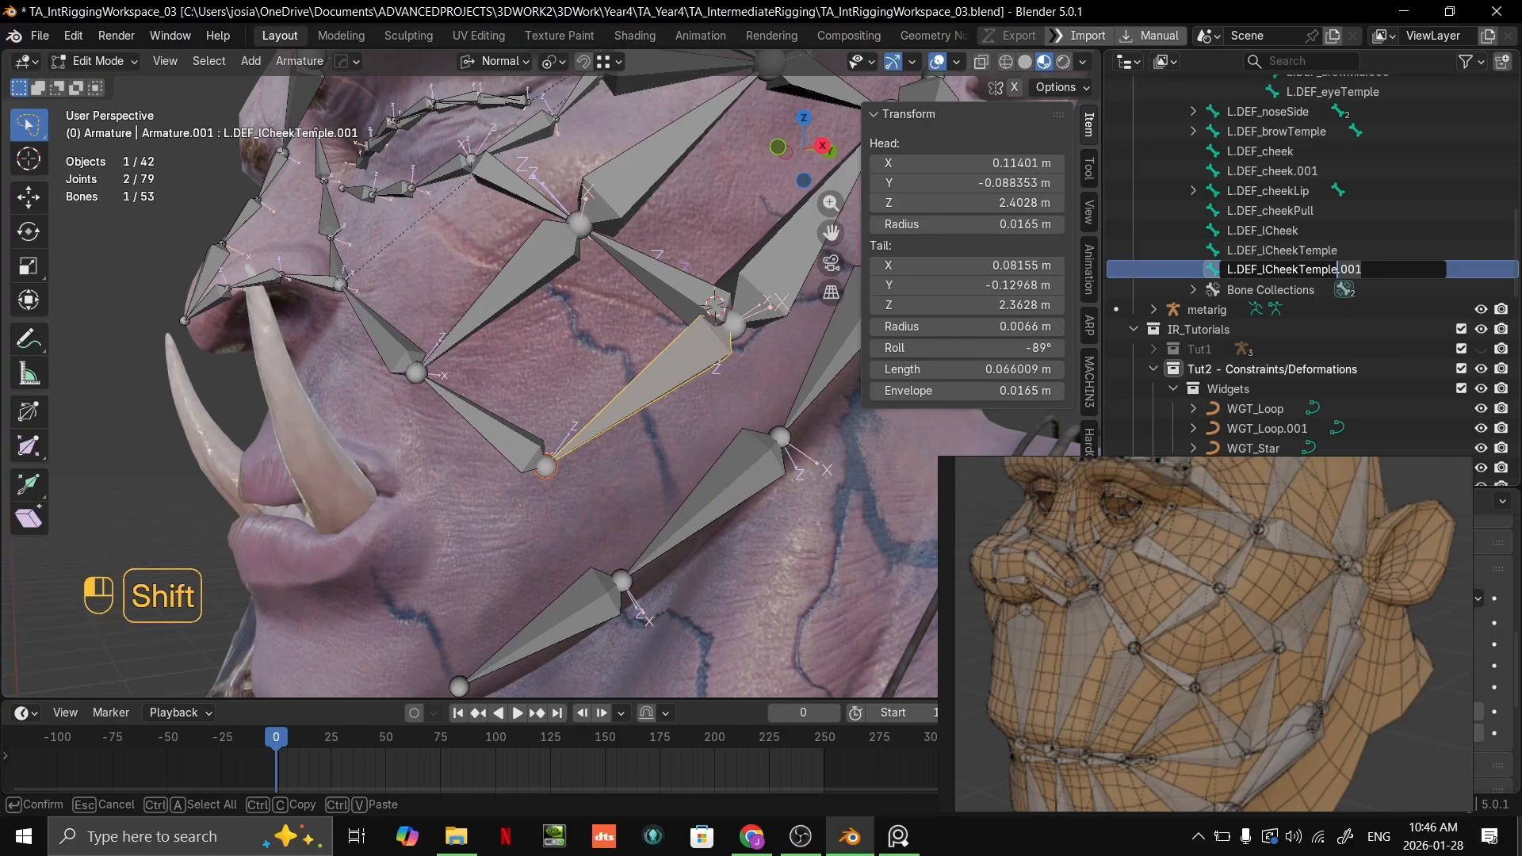
type("Mouth")
key("Return")
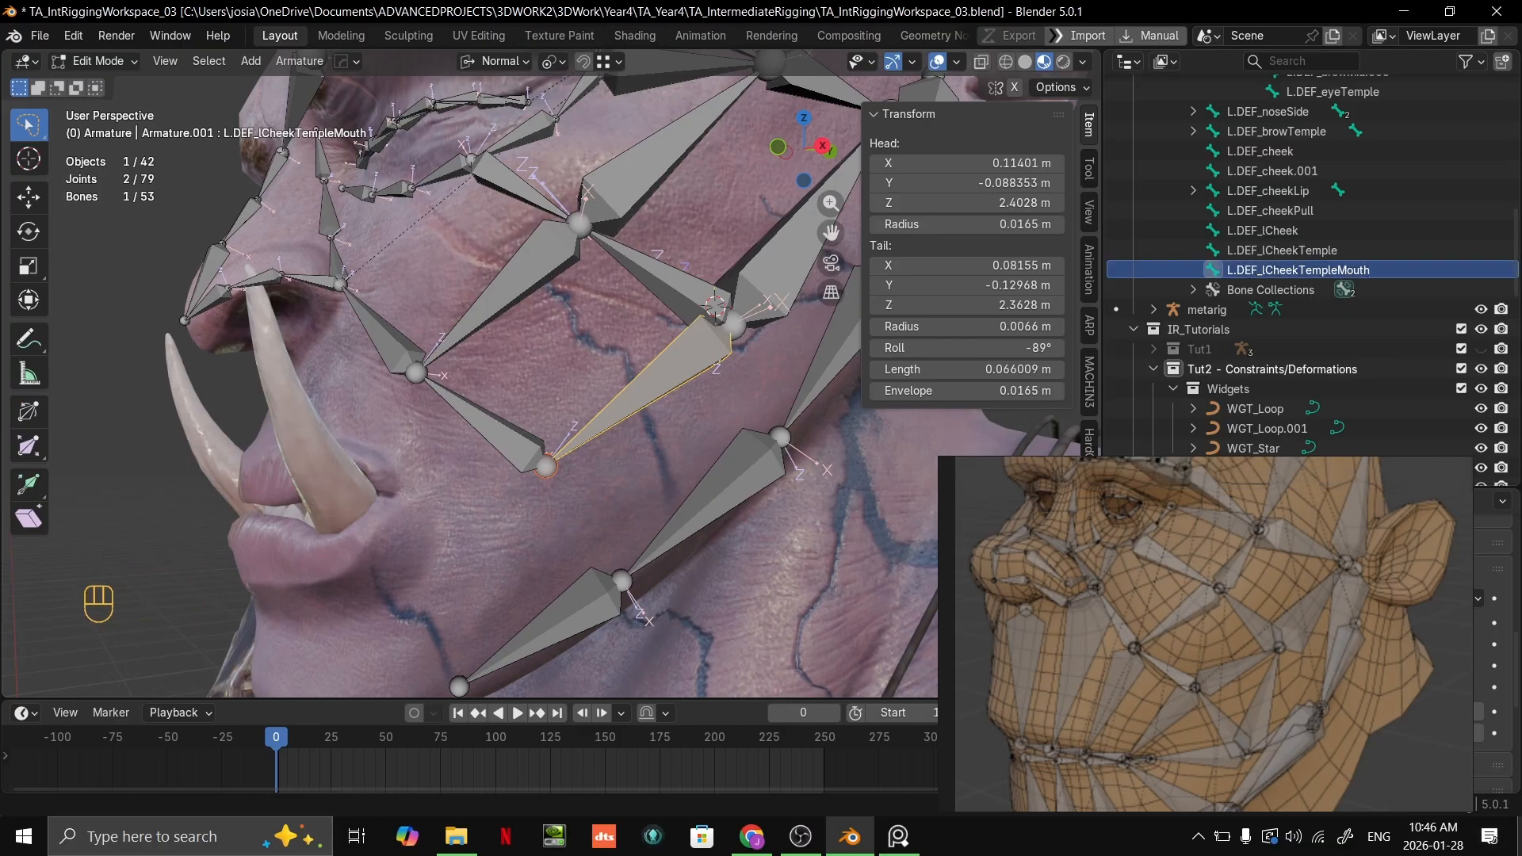
Step: Shorten the new bone's name to L.DEF_lCheekMouth
double_click(1335, 270)
left_click(1338, 270)
key("BackSpace")
key("BackSpace")
key("BackSpace")
key("BackSpace")
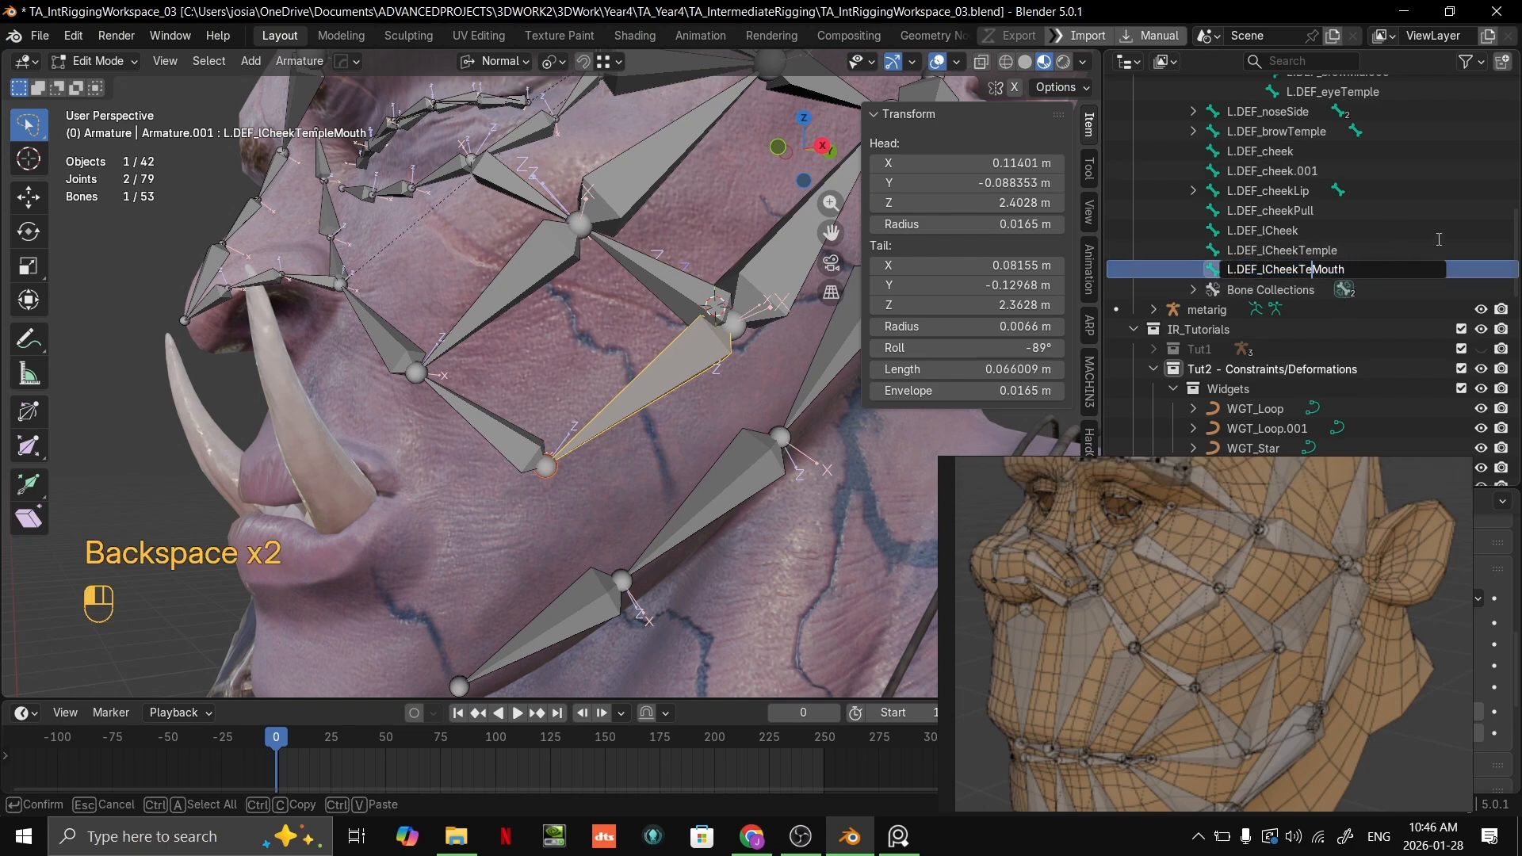
key("Return")
Step: Rename the new lower cheek bone to L.DEF_lCheekLip, matching the naming of the neighbouring L.DEF_cheekLip bone
left_click(1358, 191)
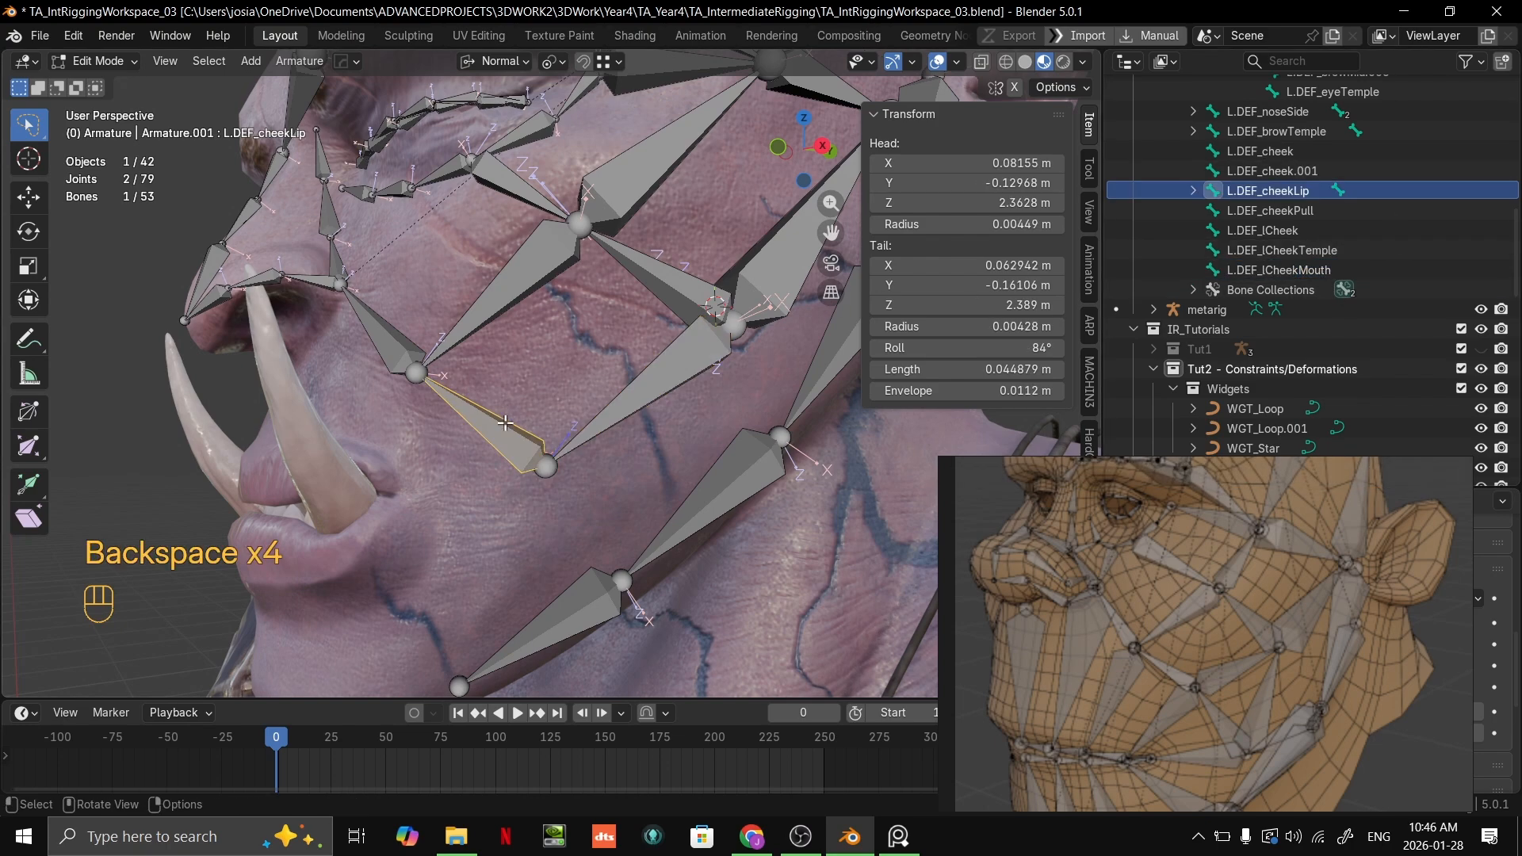
left_click(1334, 269)
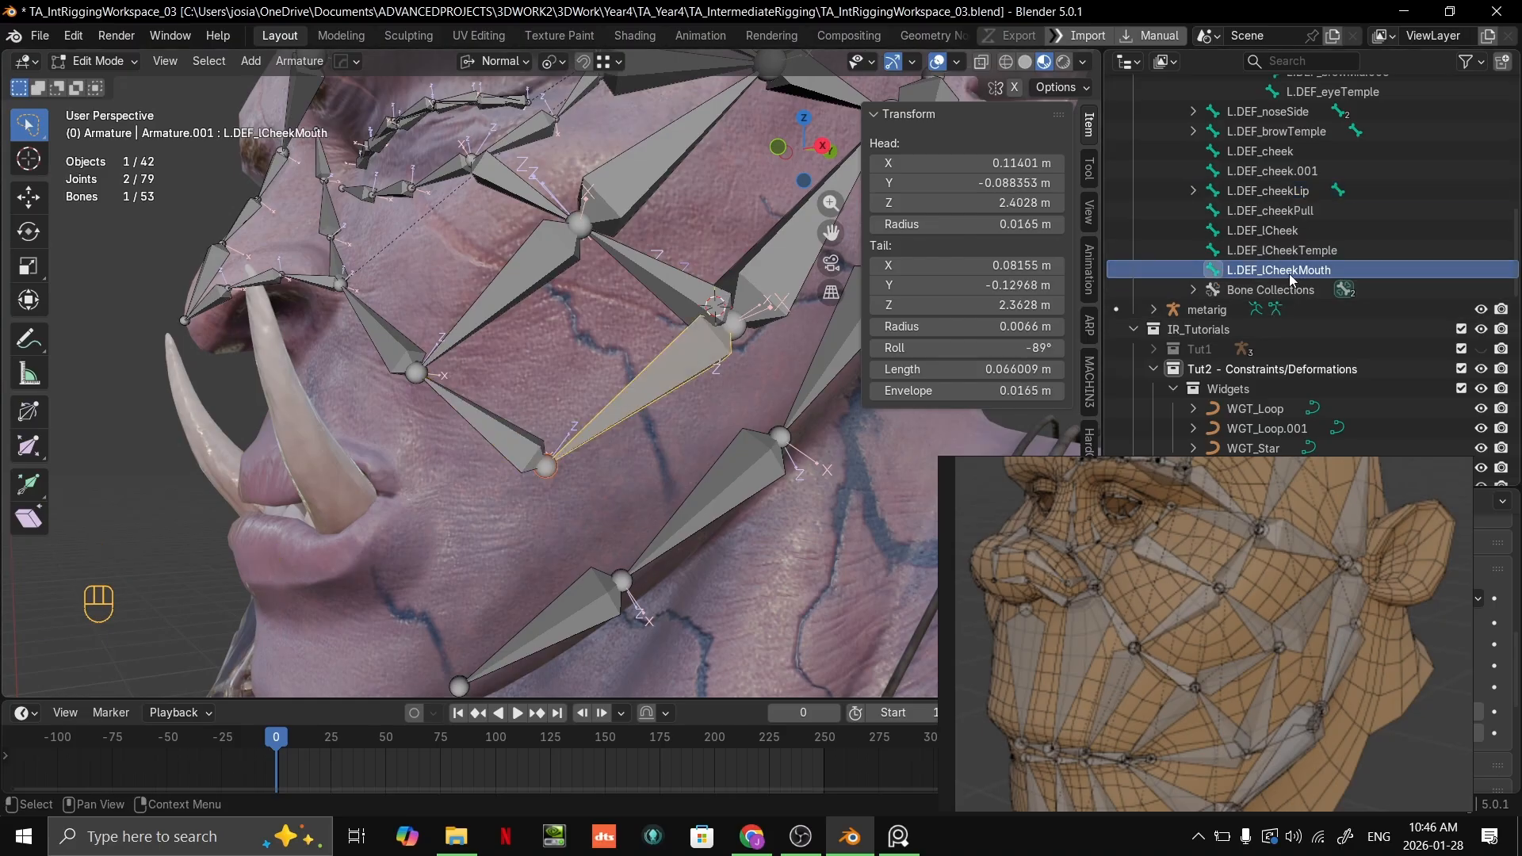
double_click(1334, 269)
left_click(1345, 270)
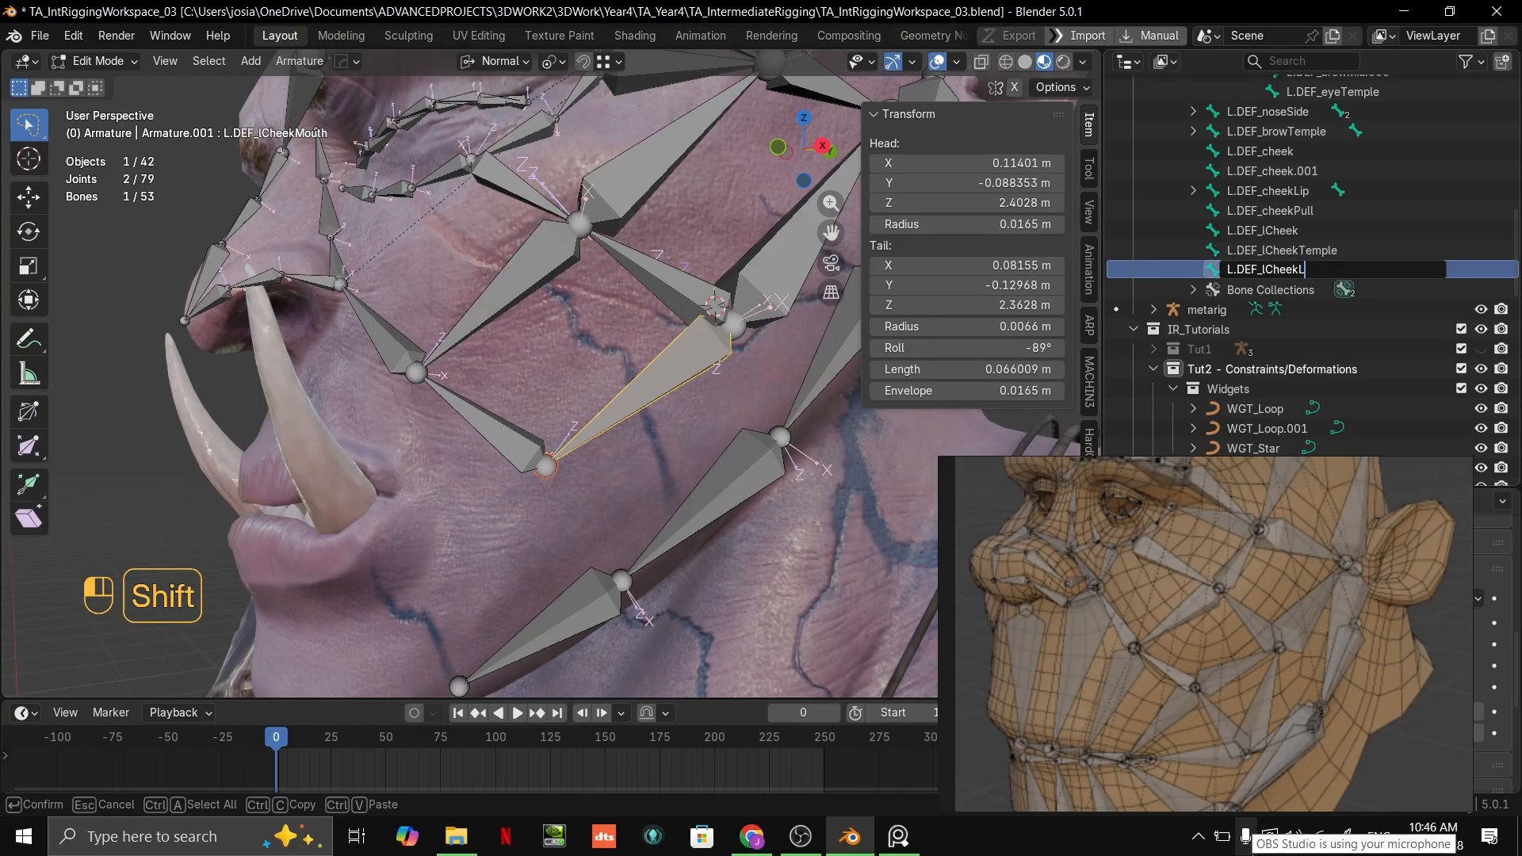
type("Lip")
key("Return")
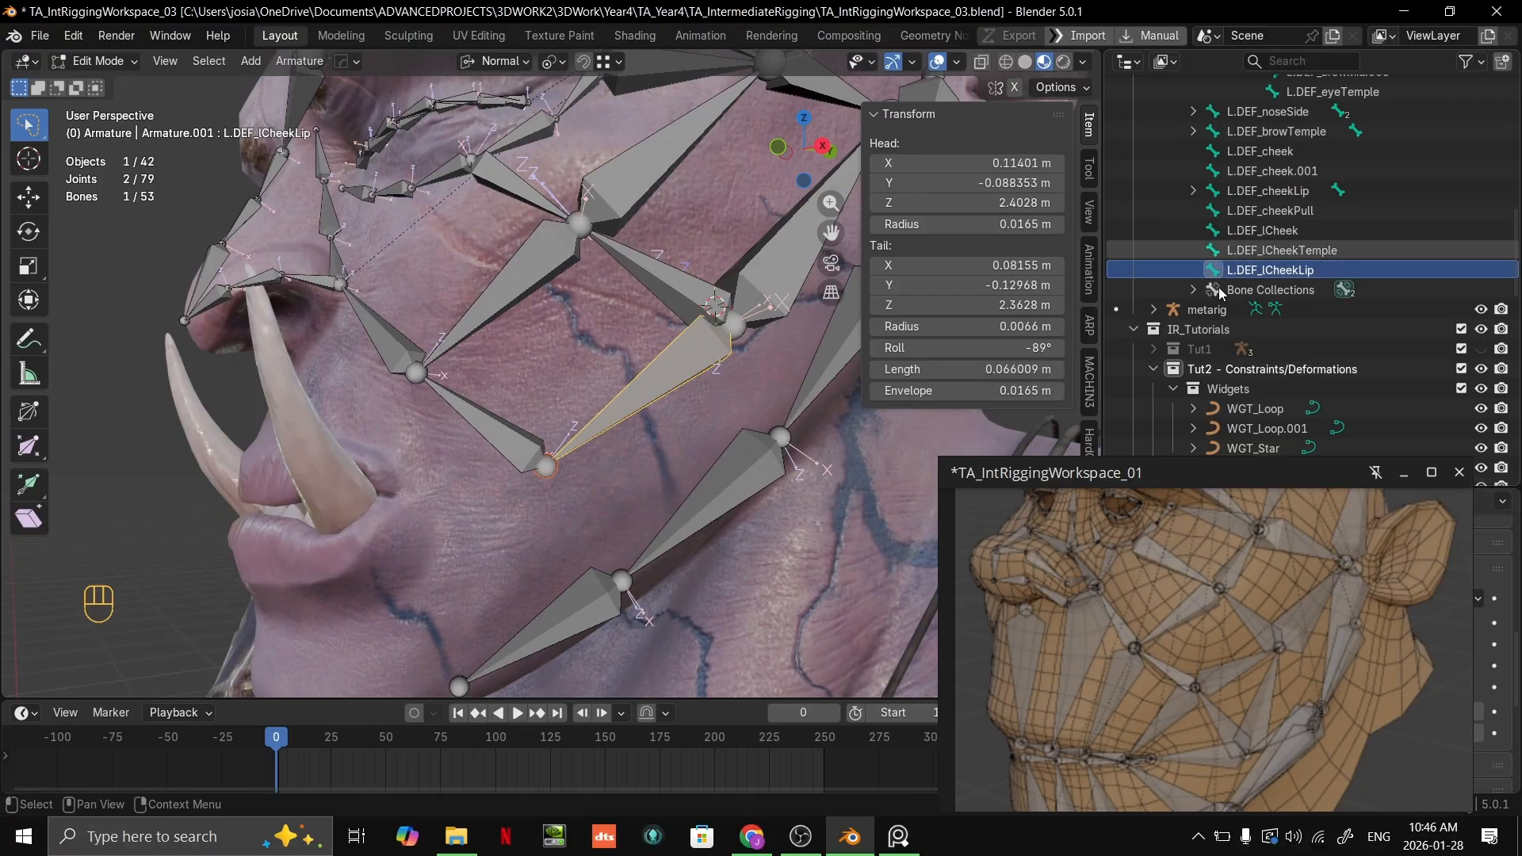
scroll(738, 388, "up", 5)
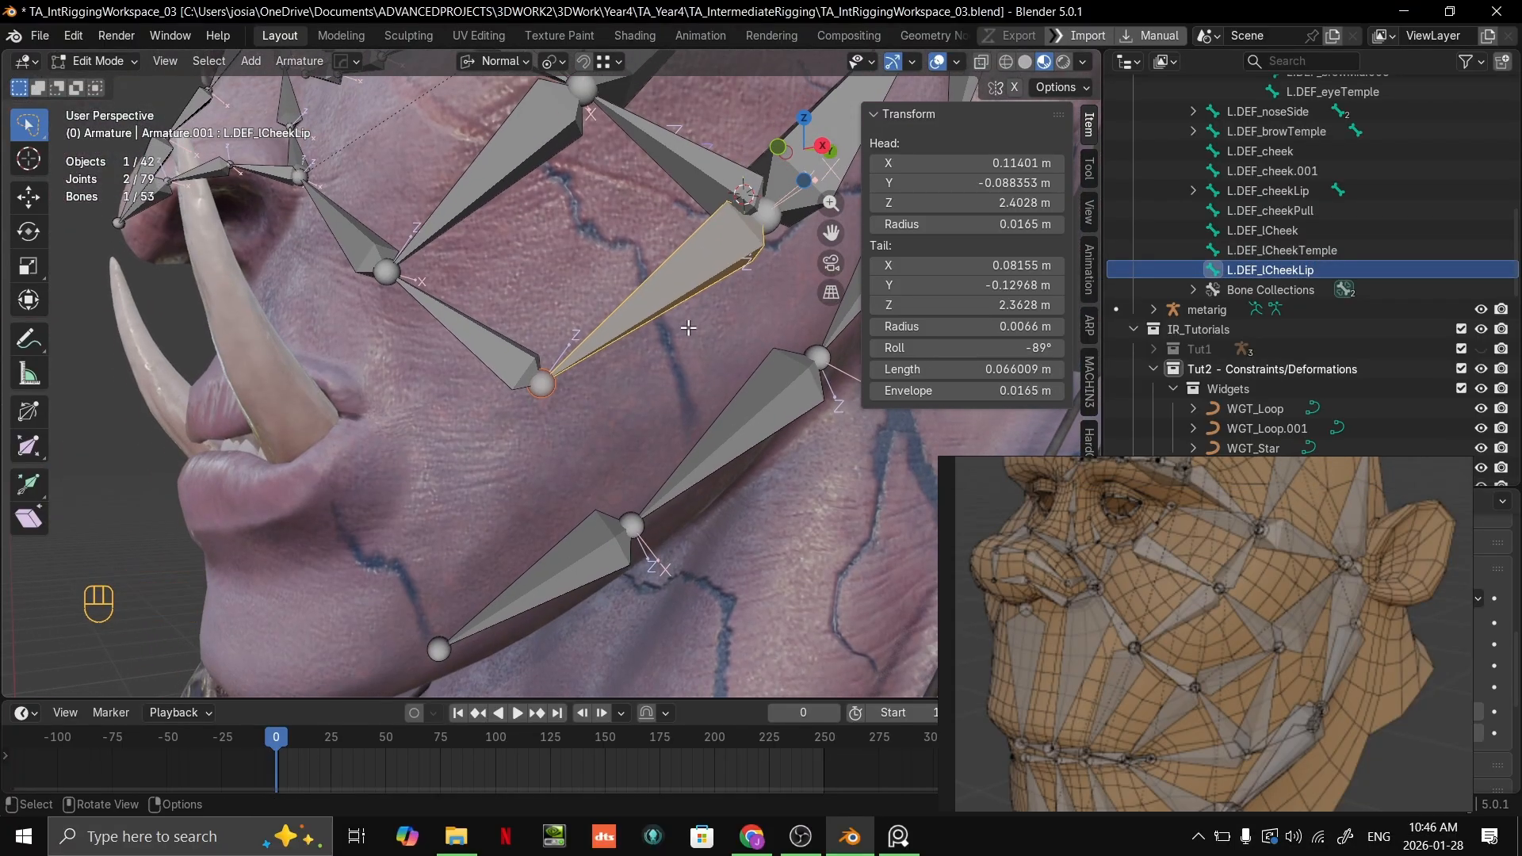
scroll(689, 328, "up", 1)
scroll(697, 335, "down", 1)
mouse_move(718, 353)
middle_mouse_down("shift")
mouse_move(693, 390)
mouse_move(698, 365)
middle_mouse_up("shift")
scroll(713, 373, "up", 2)
scroll(721, 370, "down", 2)
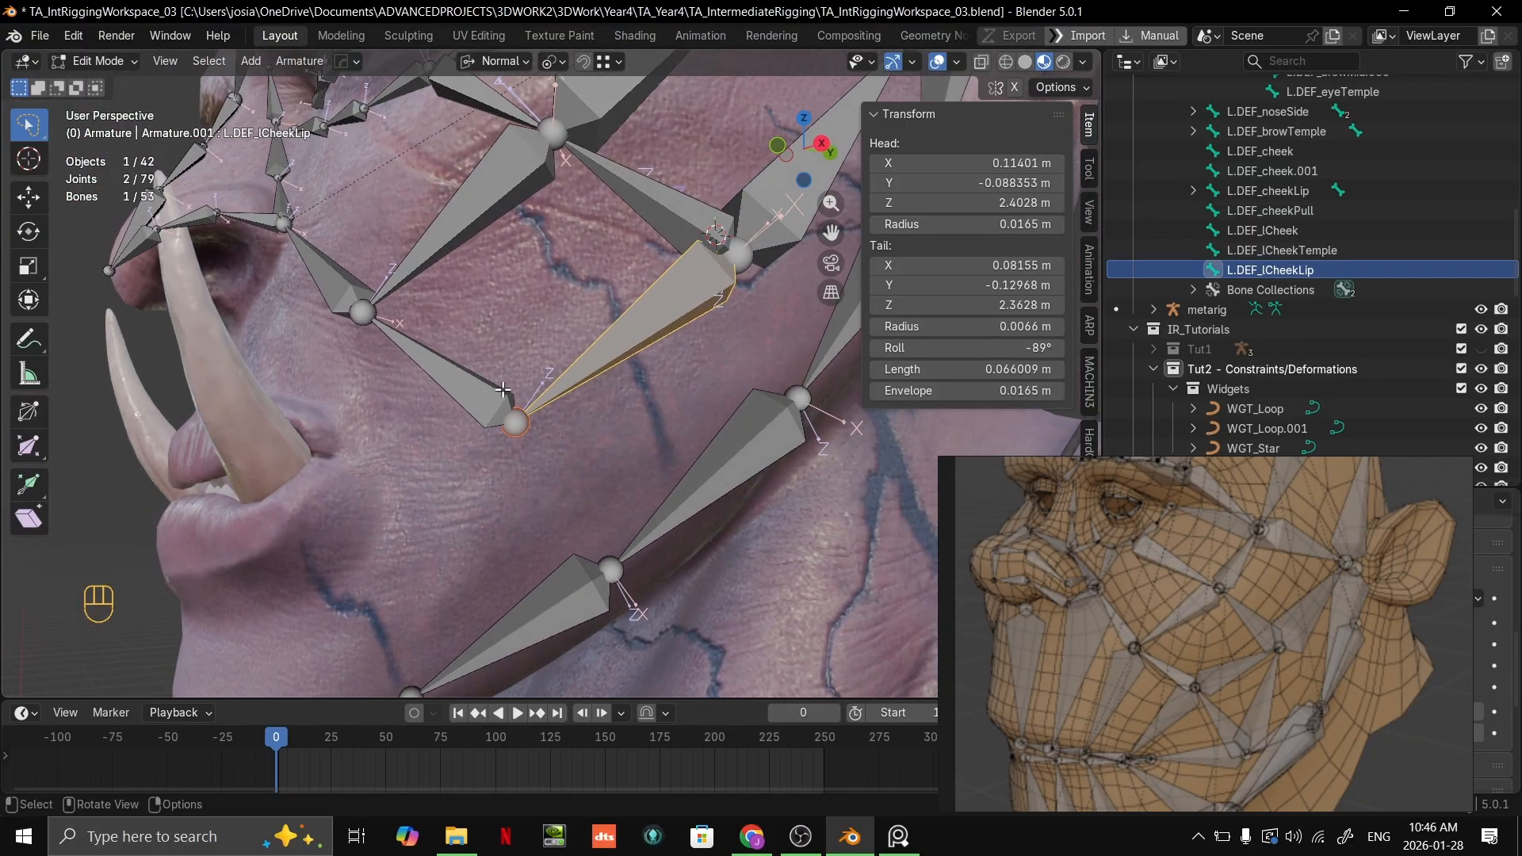
left_click(500, 389)
middle_click_drag(499, 388, 674, 413, "shift")
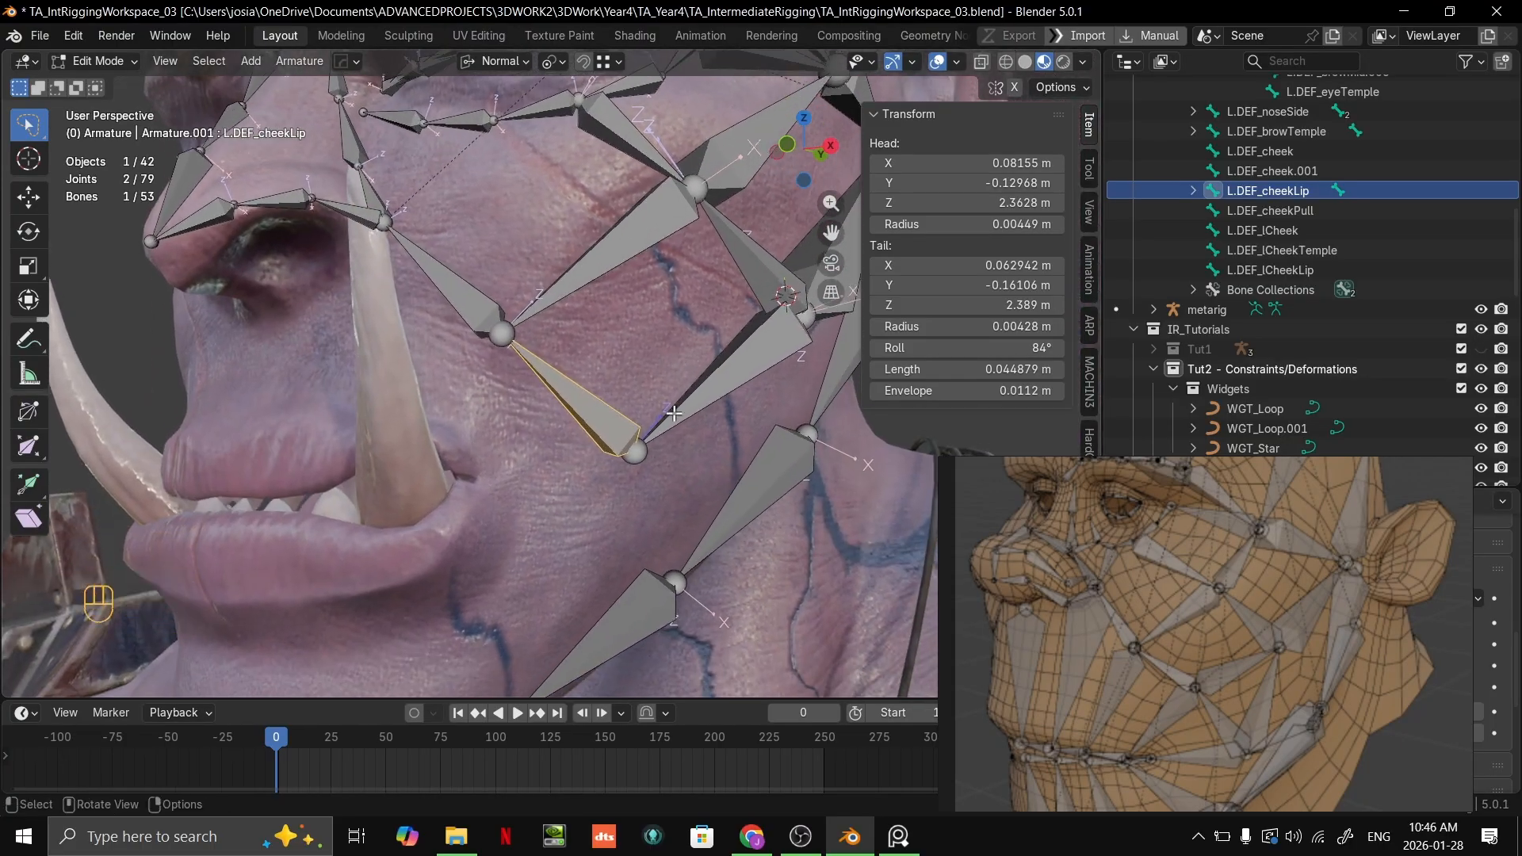
left_click(643, 456)
key("g")
right_click(681, 441)
Step: Select both overlapping joints where L.DEF_cheekLip and L.DEF_lCheekLip meet on the lower cheek
mouse_move(680, 474)
left_mouse_down()
mouse_move(645, 443)
mouse_move(627, 456)
left_mouse_up()
mouse_move(646, 465)
left_mouse_down()
mouse_move(632, 455)
mouse_move(653, 445)
left_mouse_up()
key("alt+z")
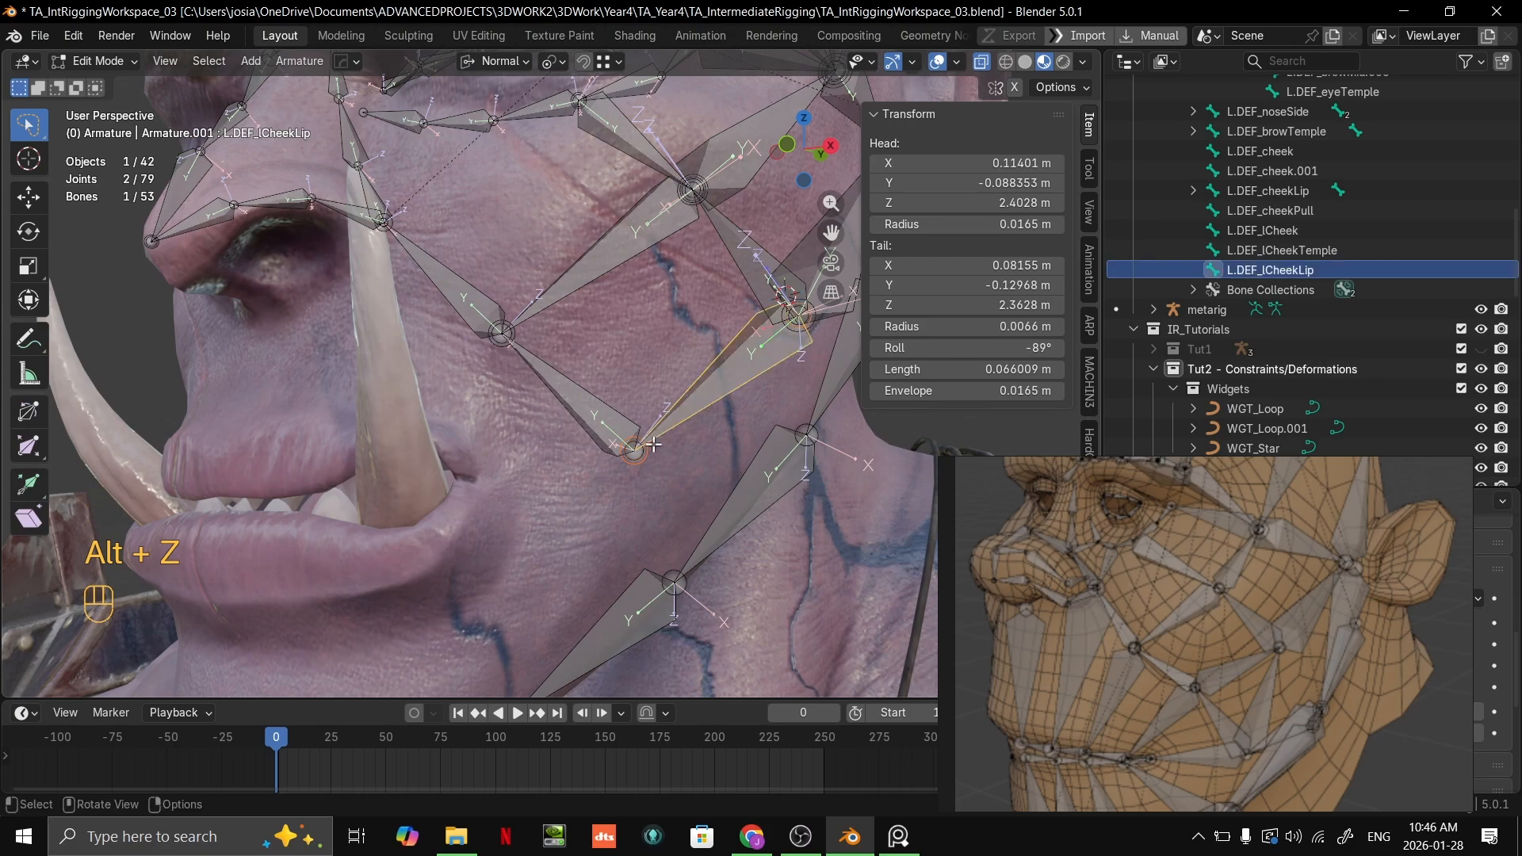
key("alt+z")
key("alt+z")
key("alt+z")
key("g")
scroll(644, 437, "up", 2)
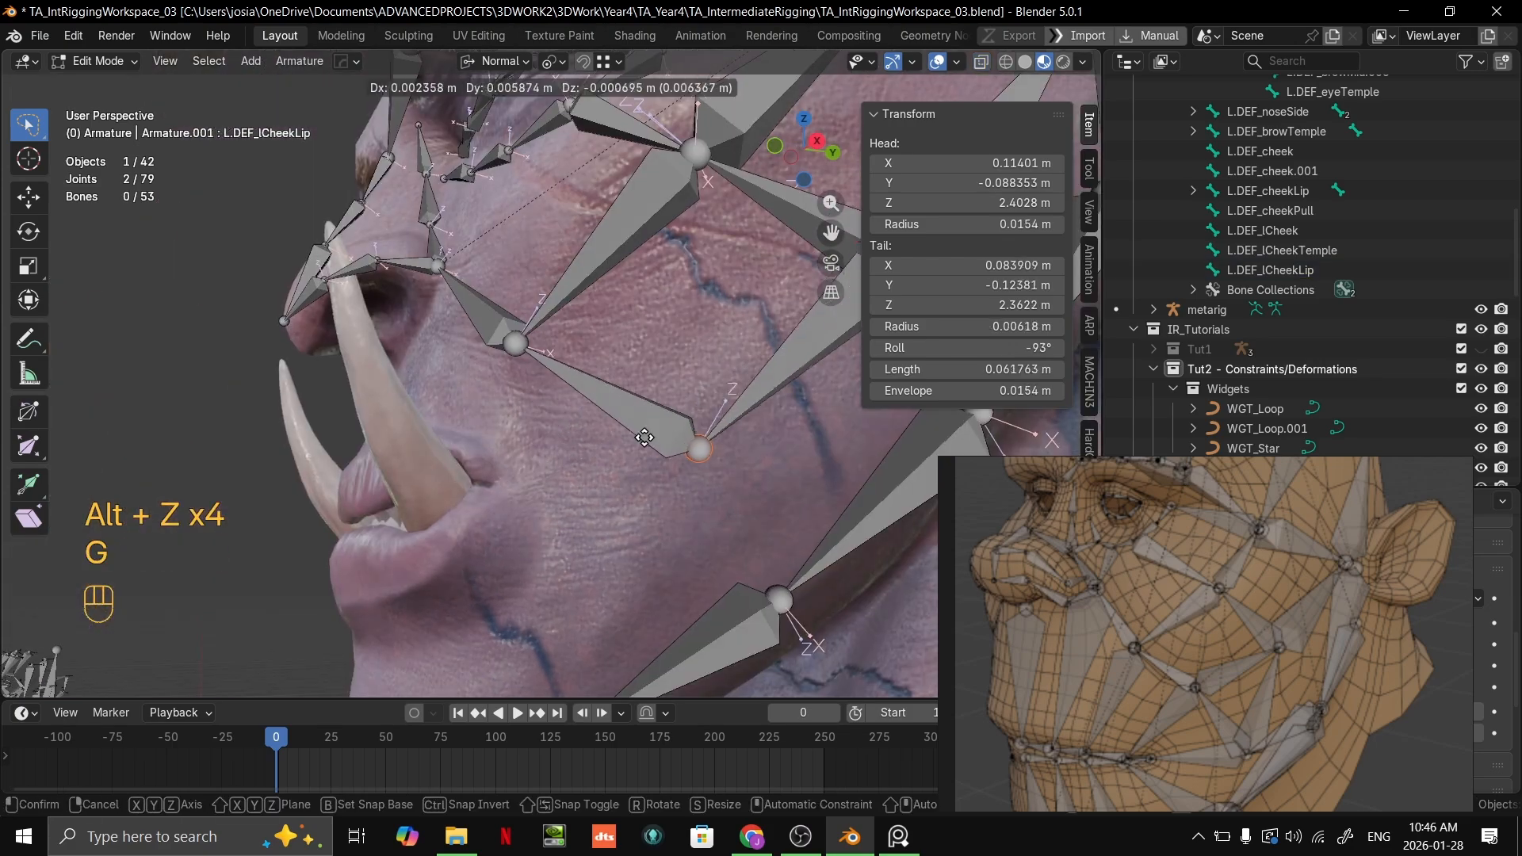
left_click(617, 435)
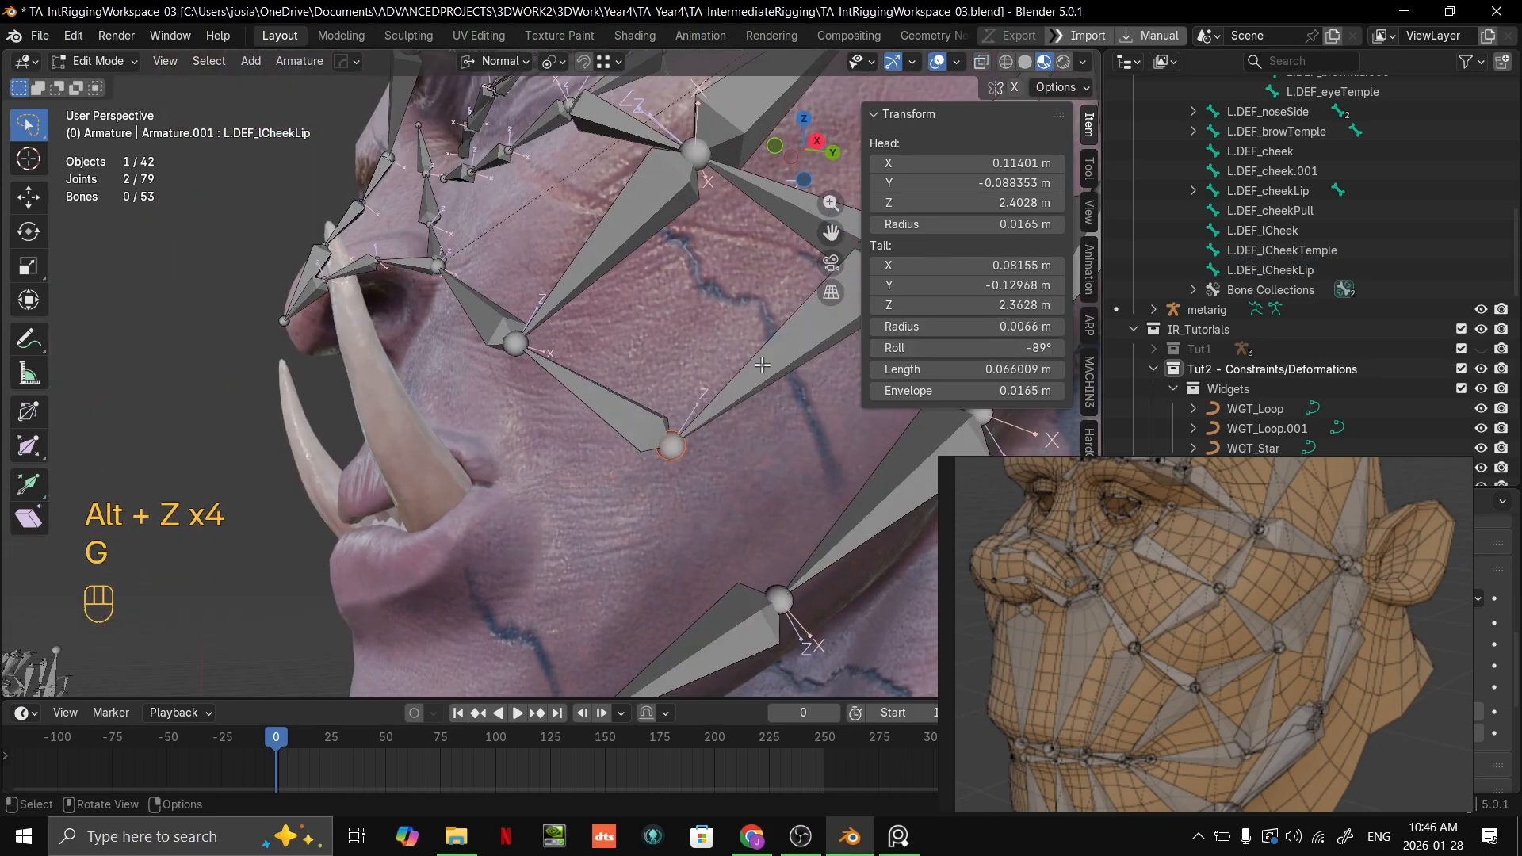
Step: Change the snap target from vertices to Face
middle_click_drag(762, 364, 716, 358)
scroll(665, 449, "up", 2)
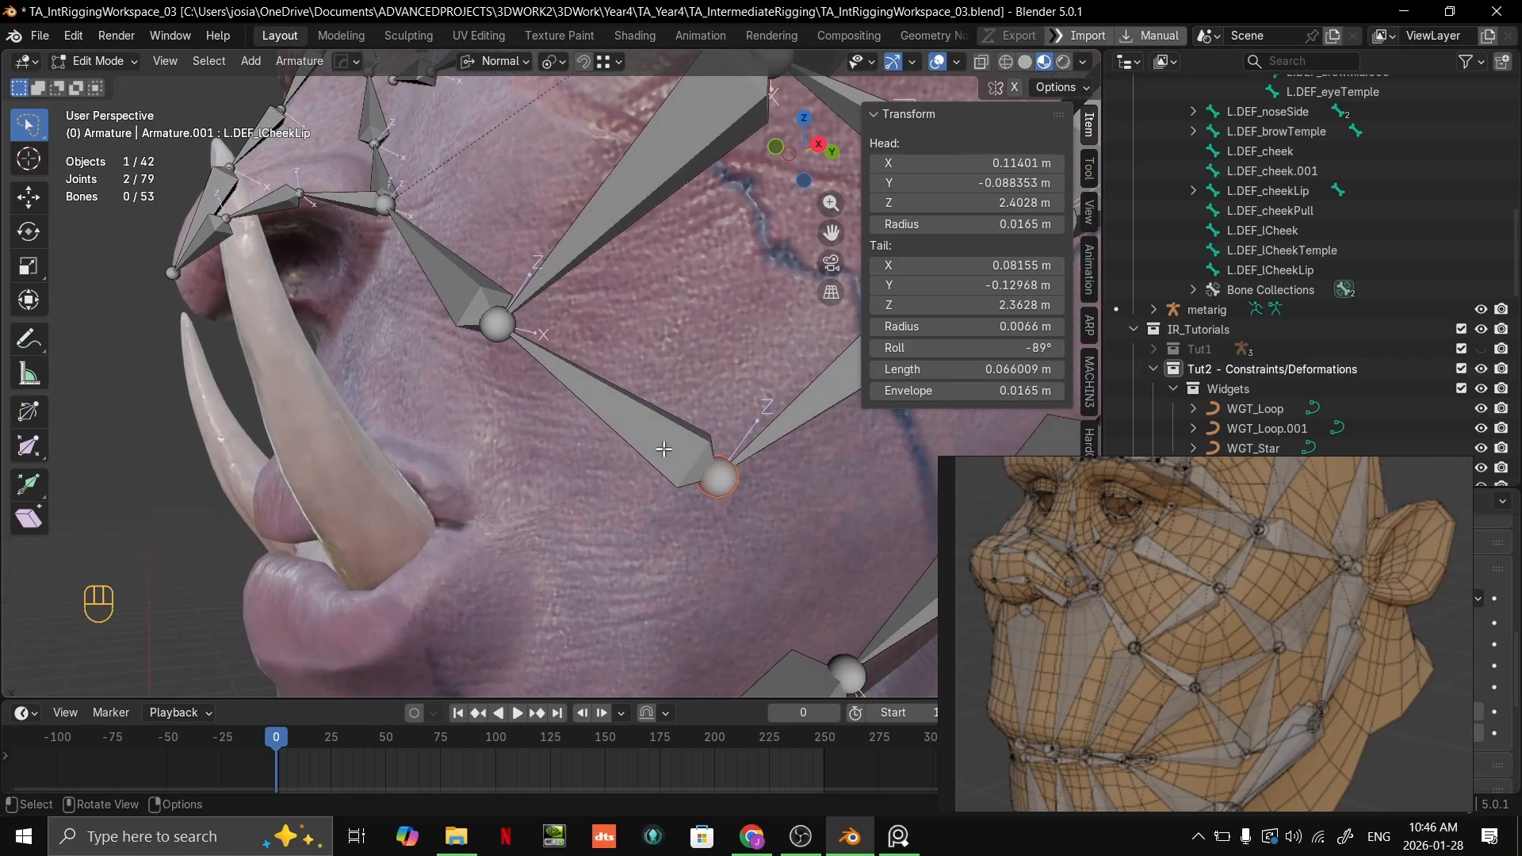
middle_click_drag(719, 463, 640, 438, "shift")
key("n")
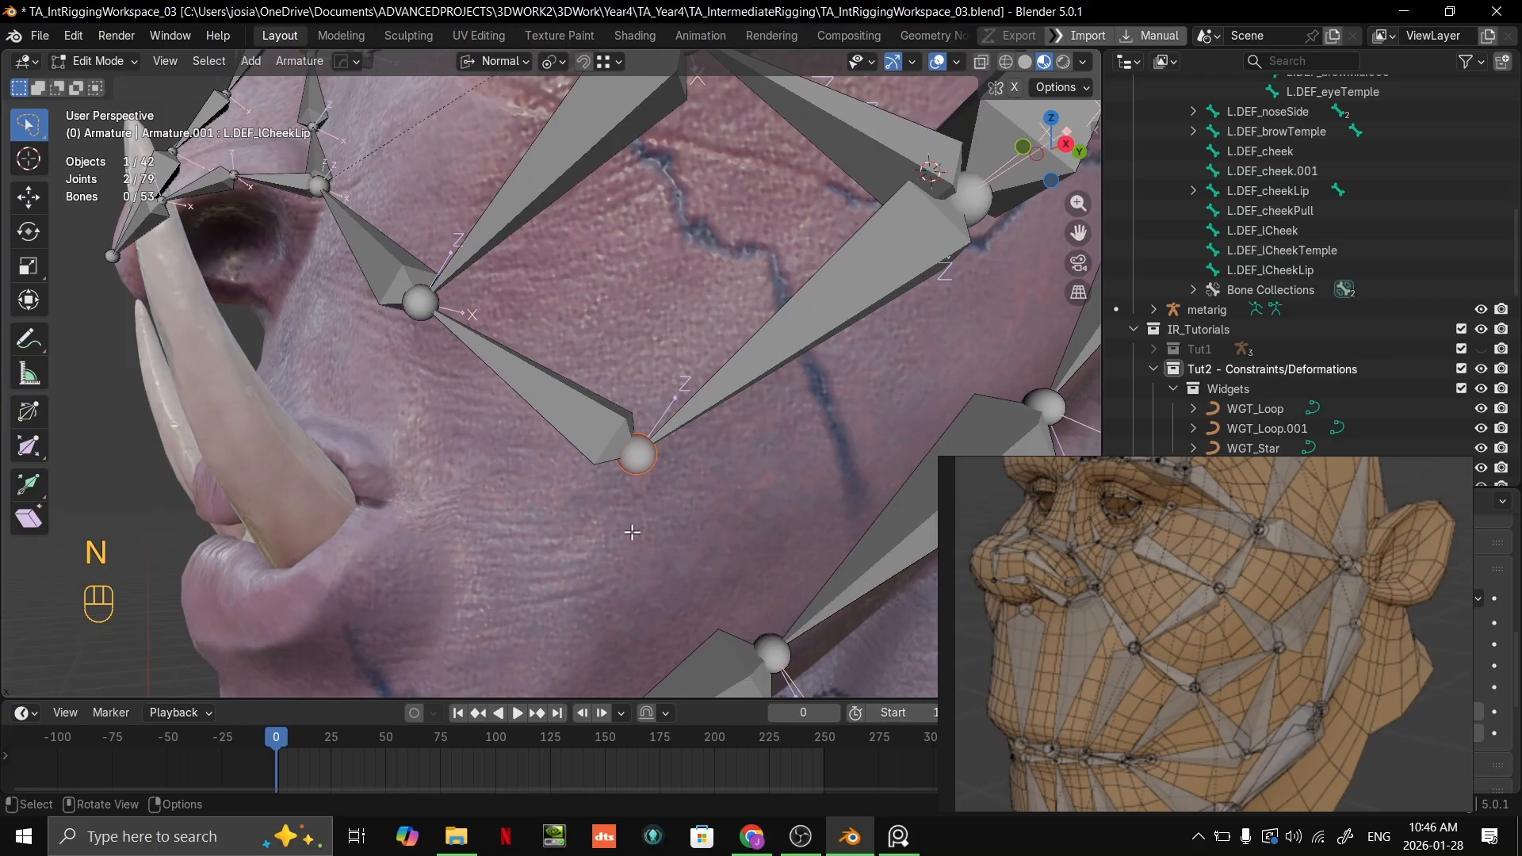
left_click(607, 68)
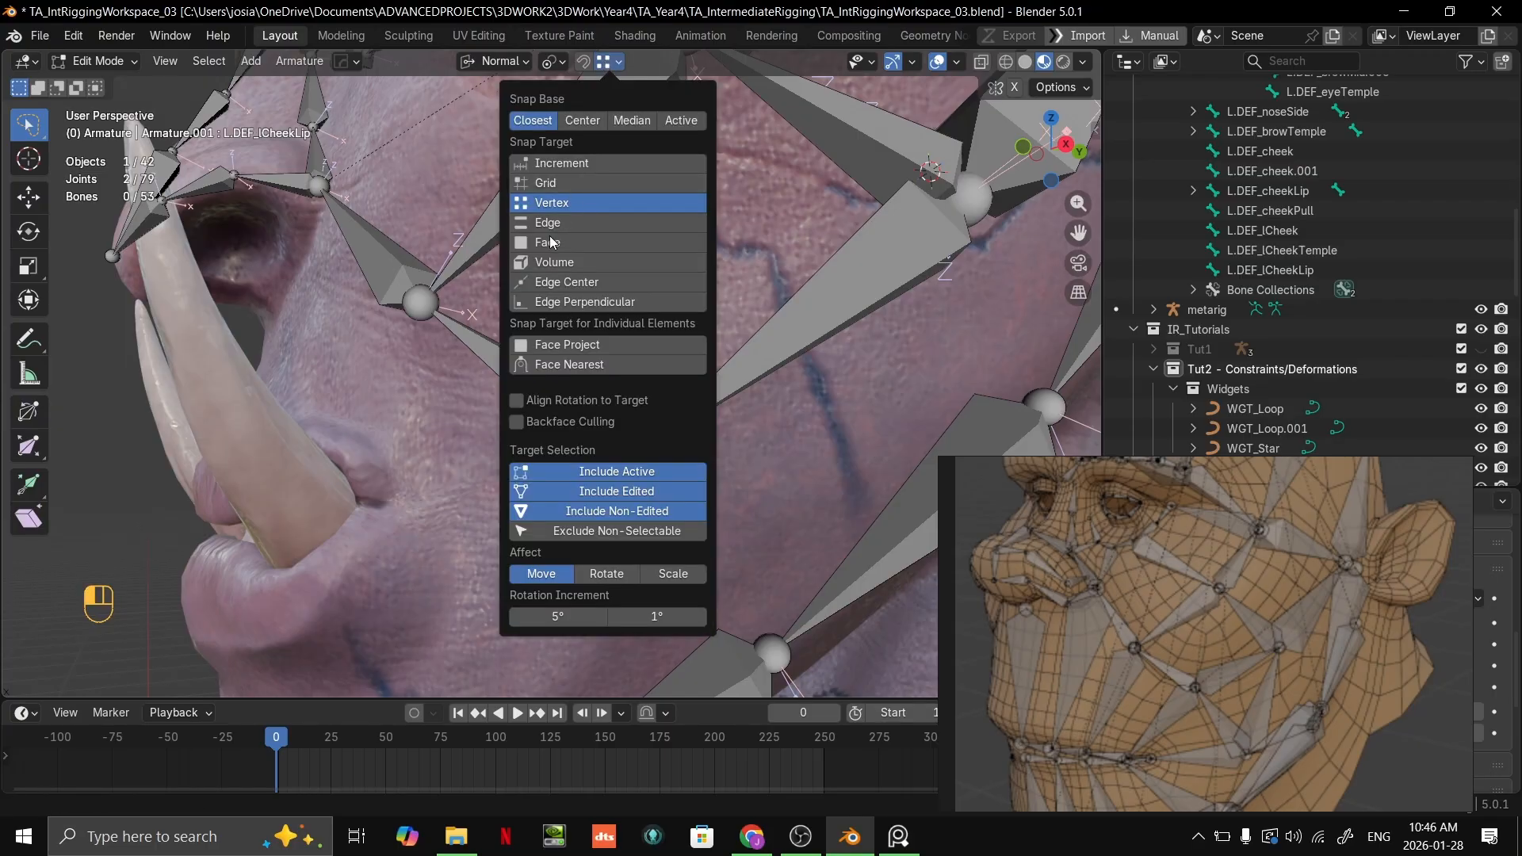
left_click(634, 243)
left_click(801, 836)
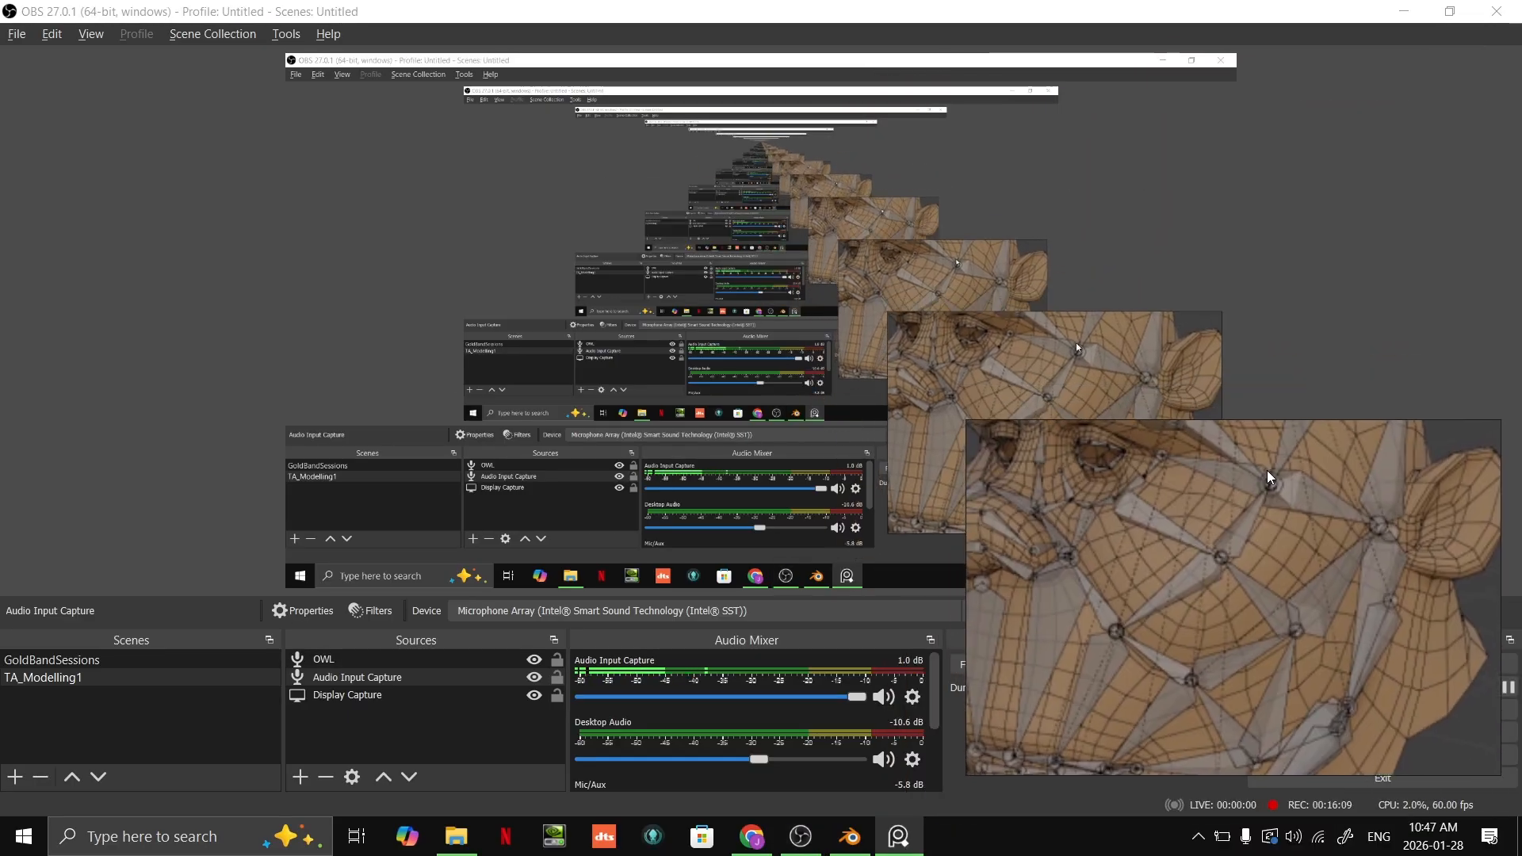
key("alt+Tab")
key("Tab")
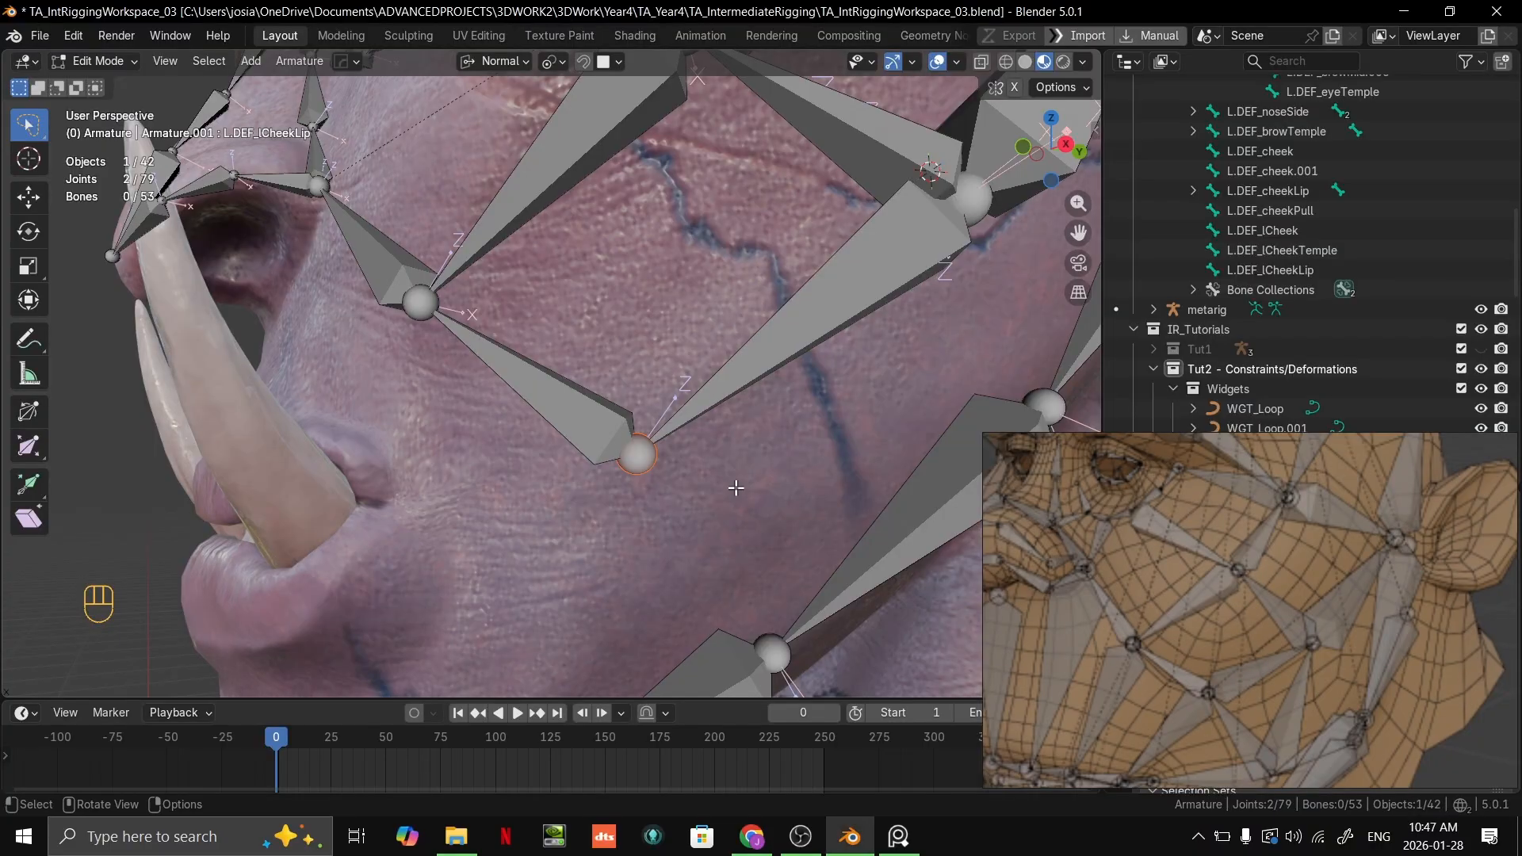
Step: Move the selected cheek-lip joints slightly forward and down on the cheek, by about -0.0023, -0.0022 and -0.0045 m in X, Y and Z
middle_click_drag(734, 486, 679, 477, "shift")
scroll(716, 399, "up", 3)
key("g")
left_click(600, 428)
scroll(605, 425, "down", 3)
scroll(1251, 716, "down", 2)
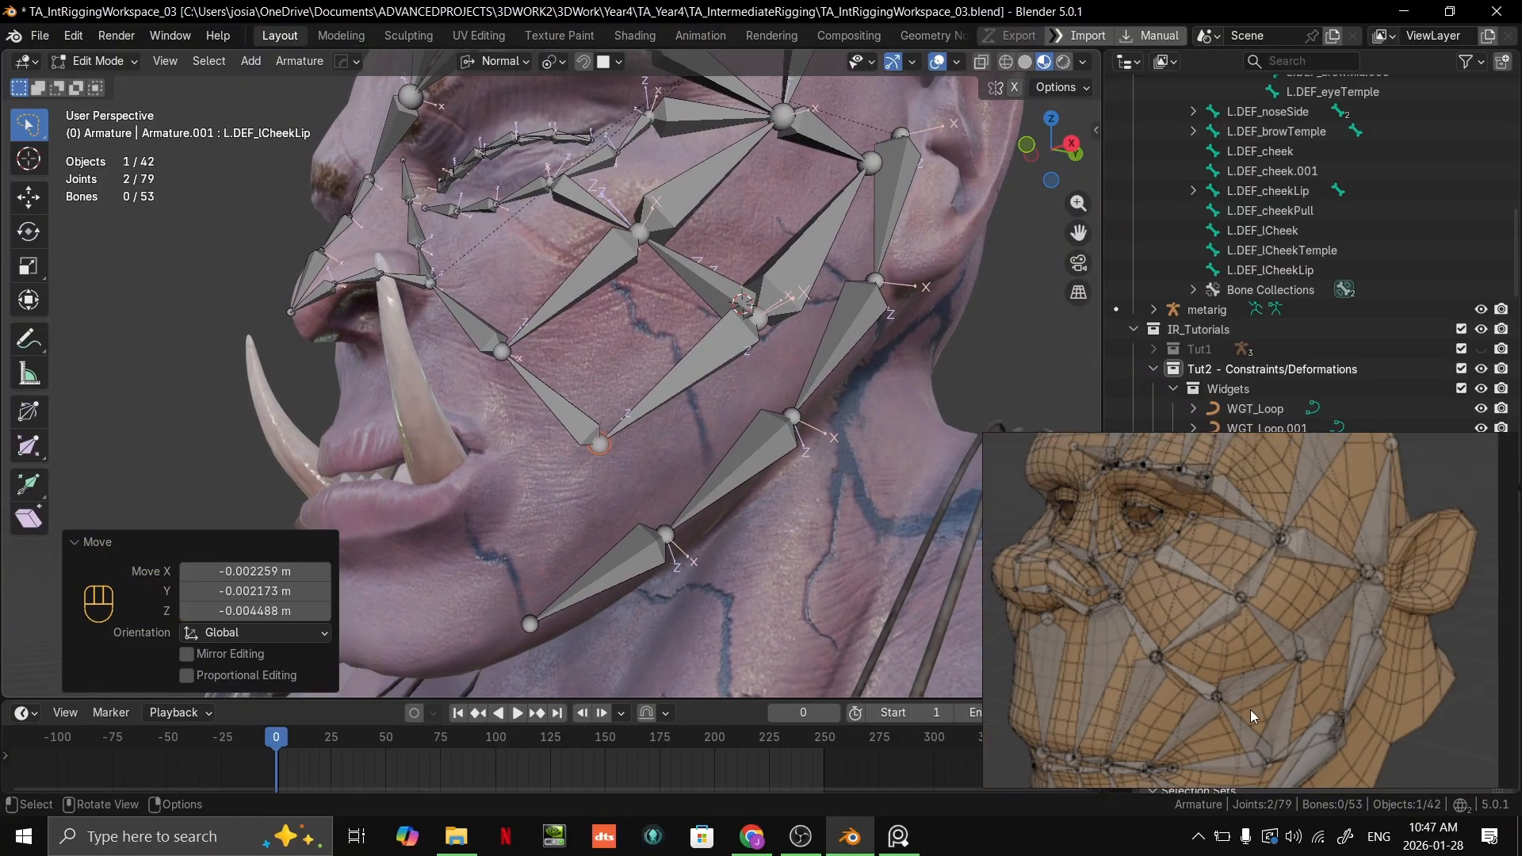
Step: Try to extrude a bone from the cheek-lip joint to the corner of the mouth, and undo it
scroll(680, 531, "up", 3)
scroll(635, 508, "down", 2)
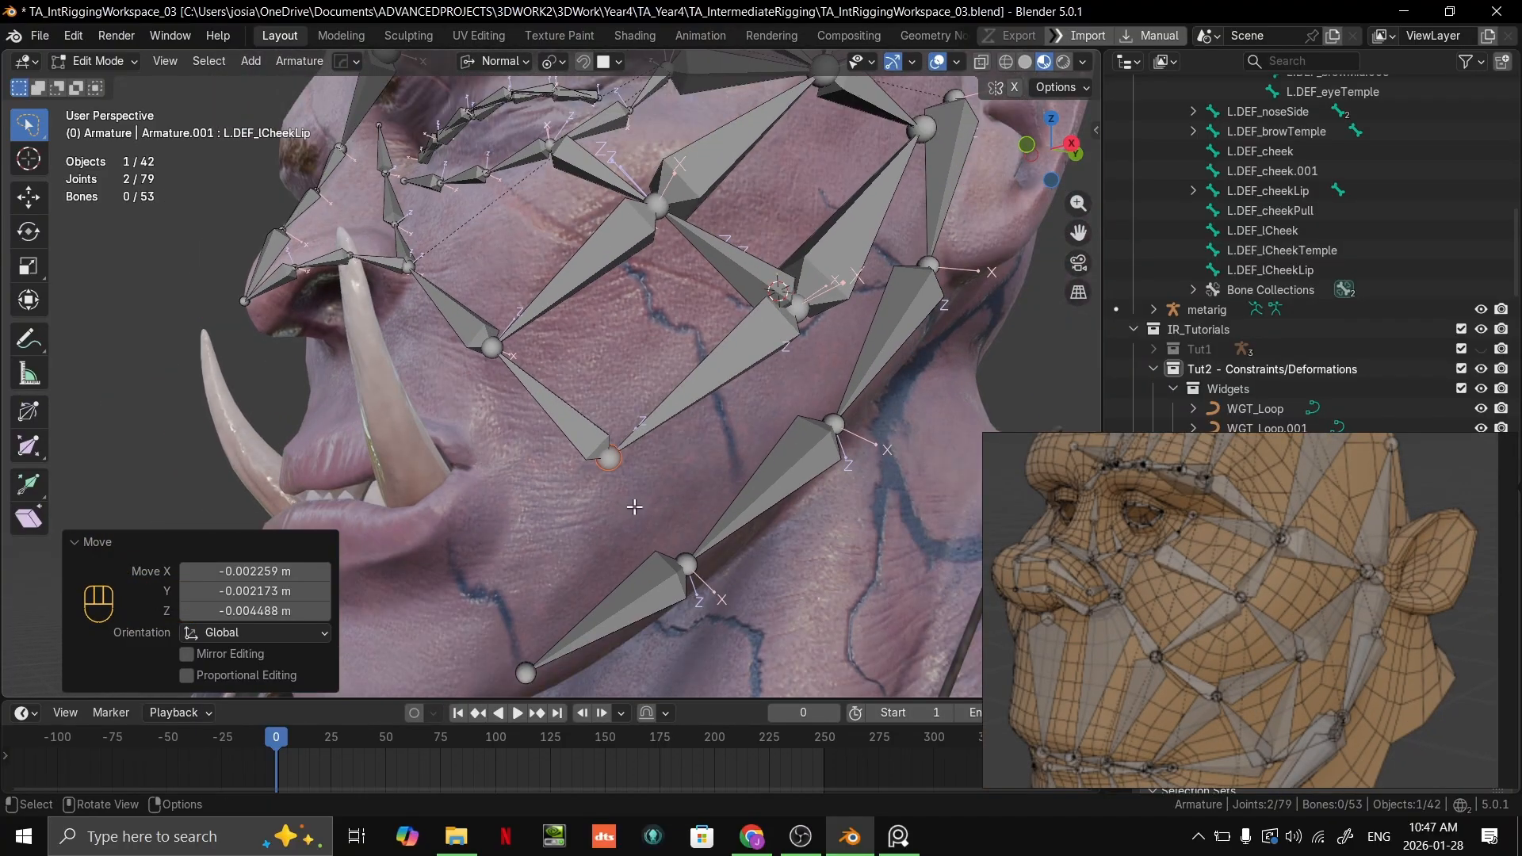
scroll(636, 527, "up", 2)
scroll(636, 528, "down", 1)
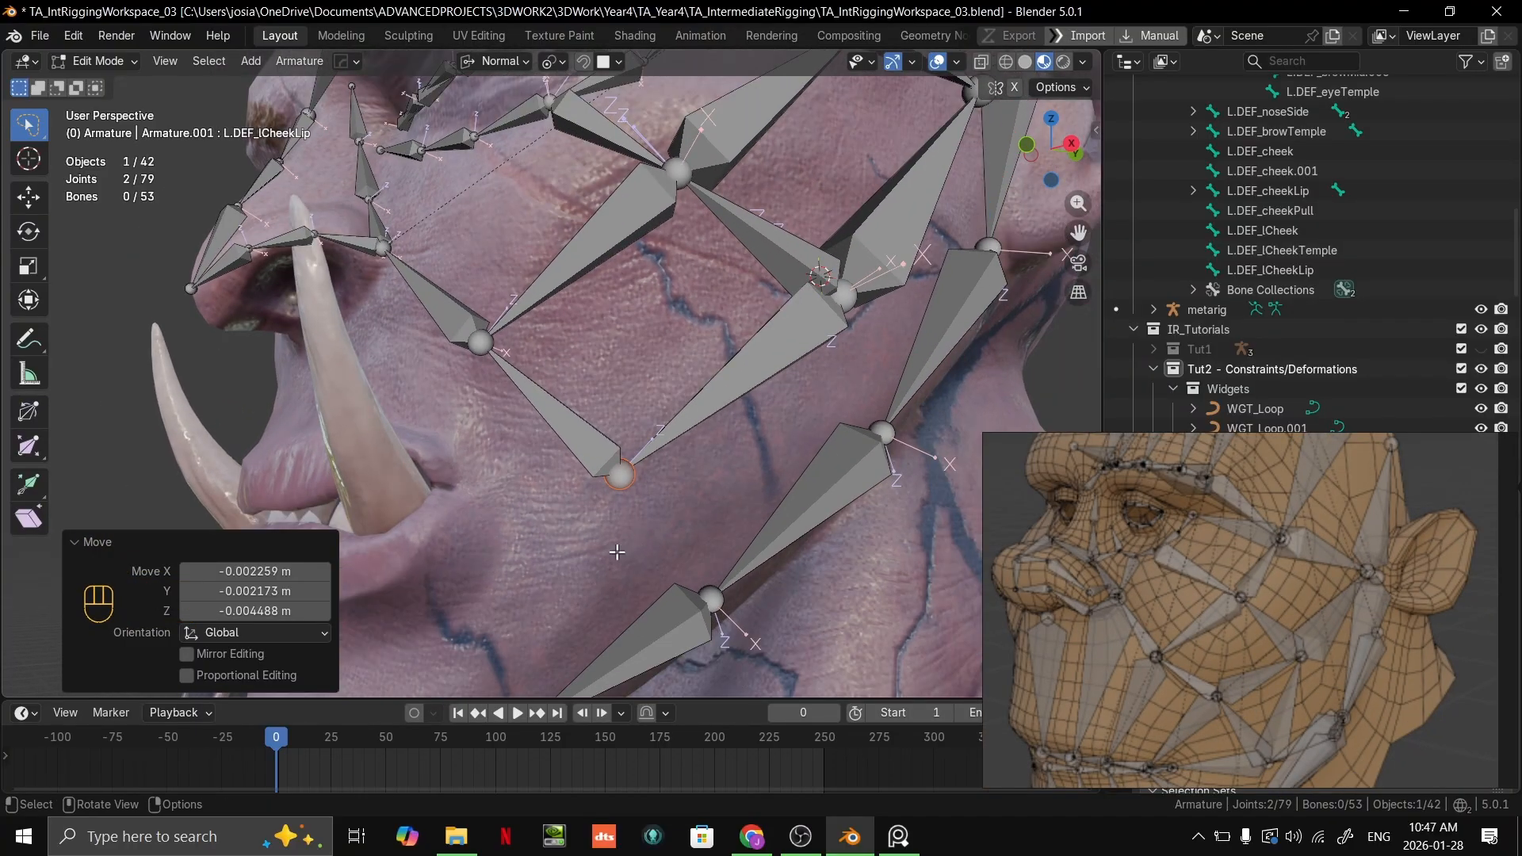
scroll(1351, 698, "down", 1)
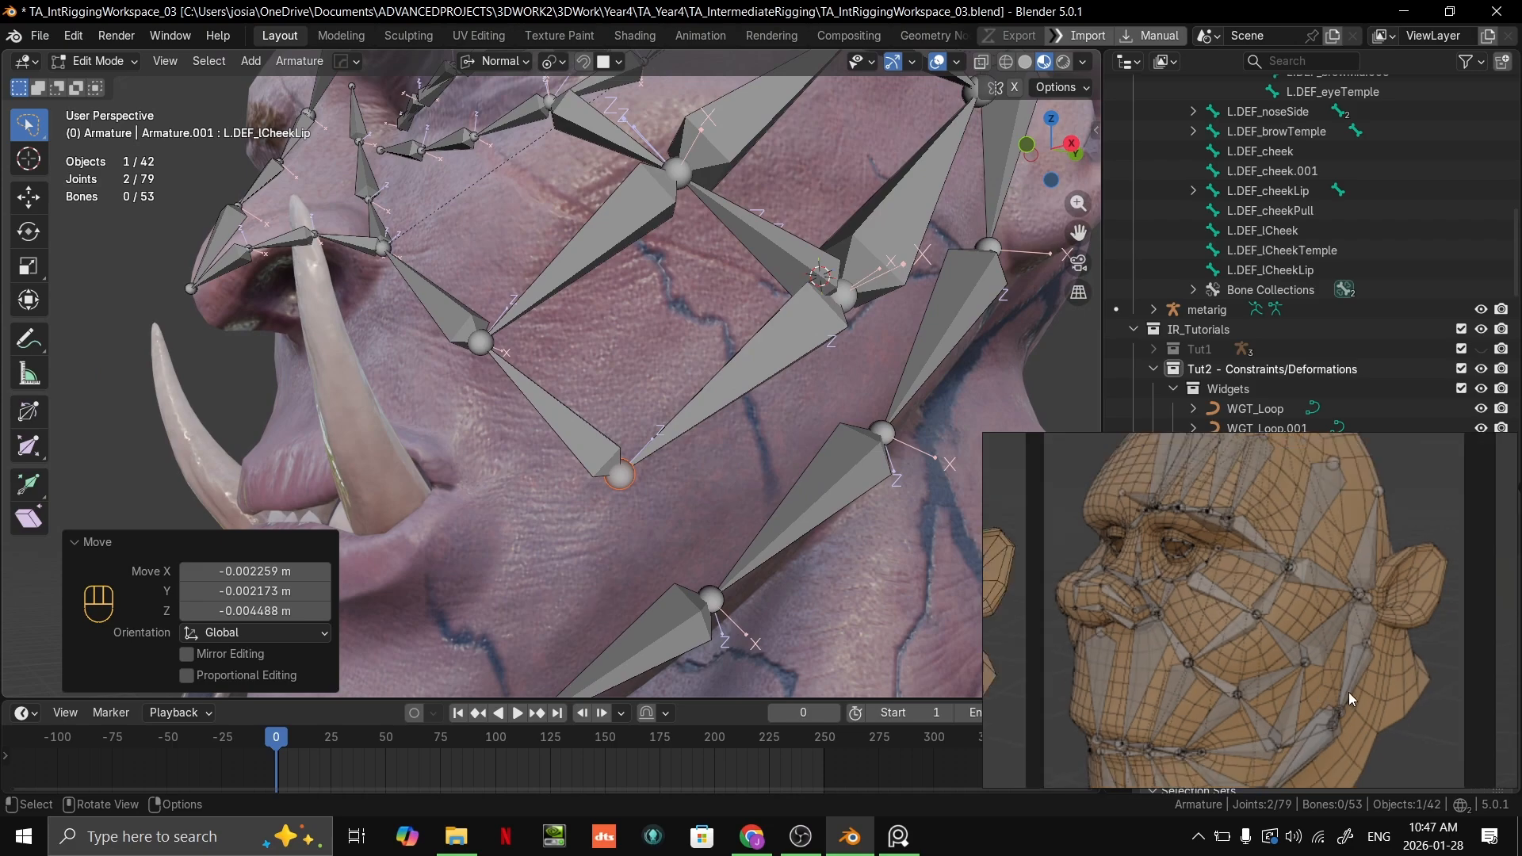
middle_click_drag(650, 528, 721, 453, "shift")
scroll(721, 453, "up", 2)
left_click(738, 421)
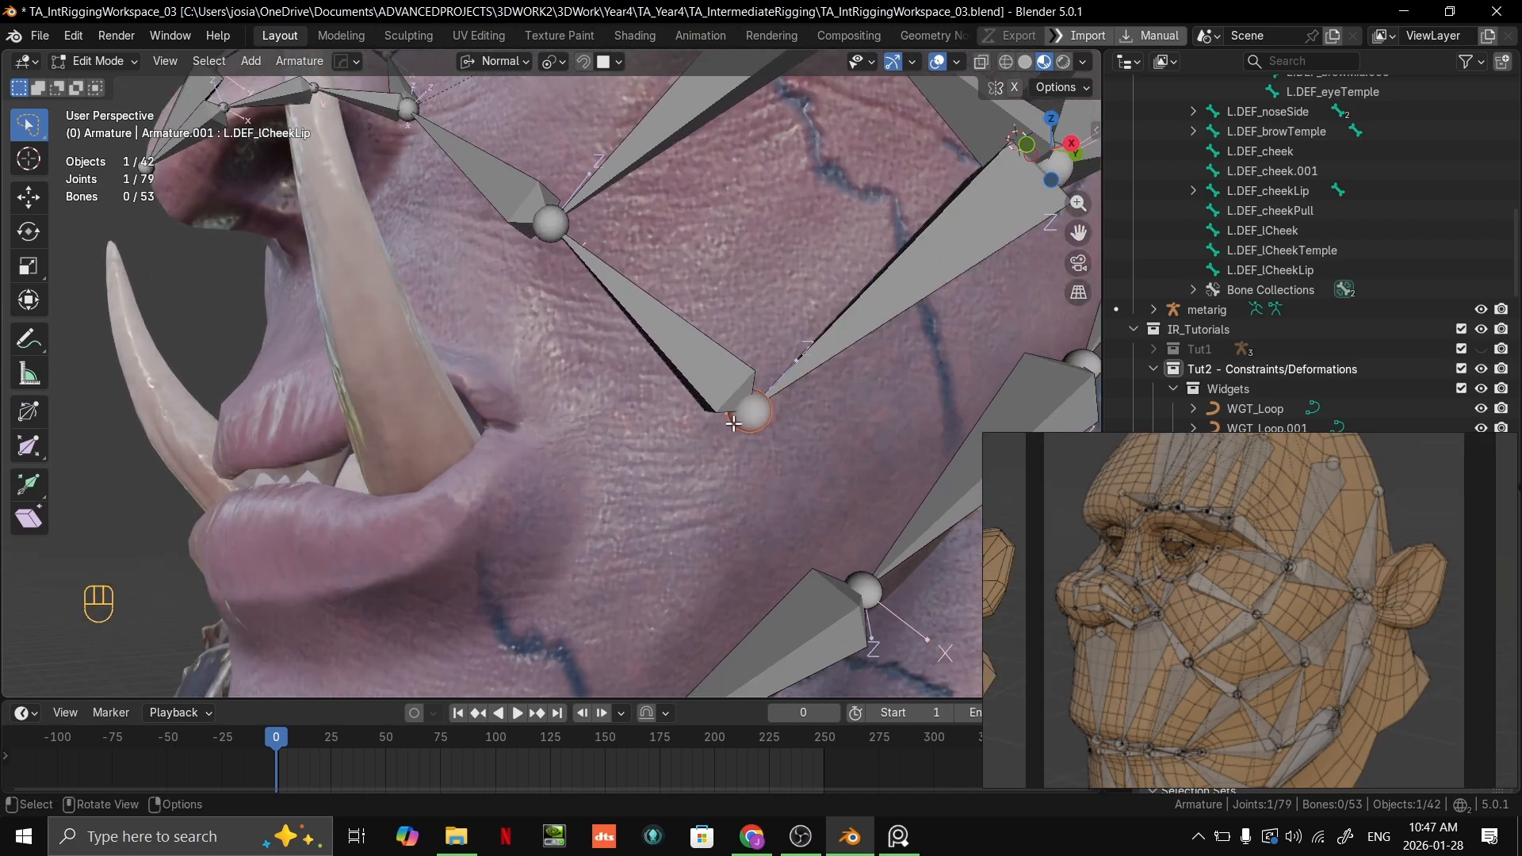
key("e")
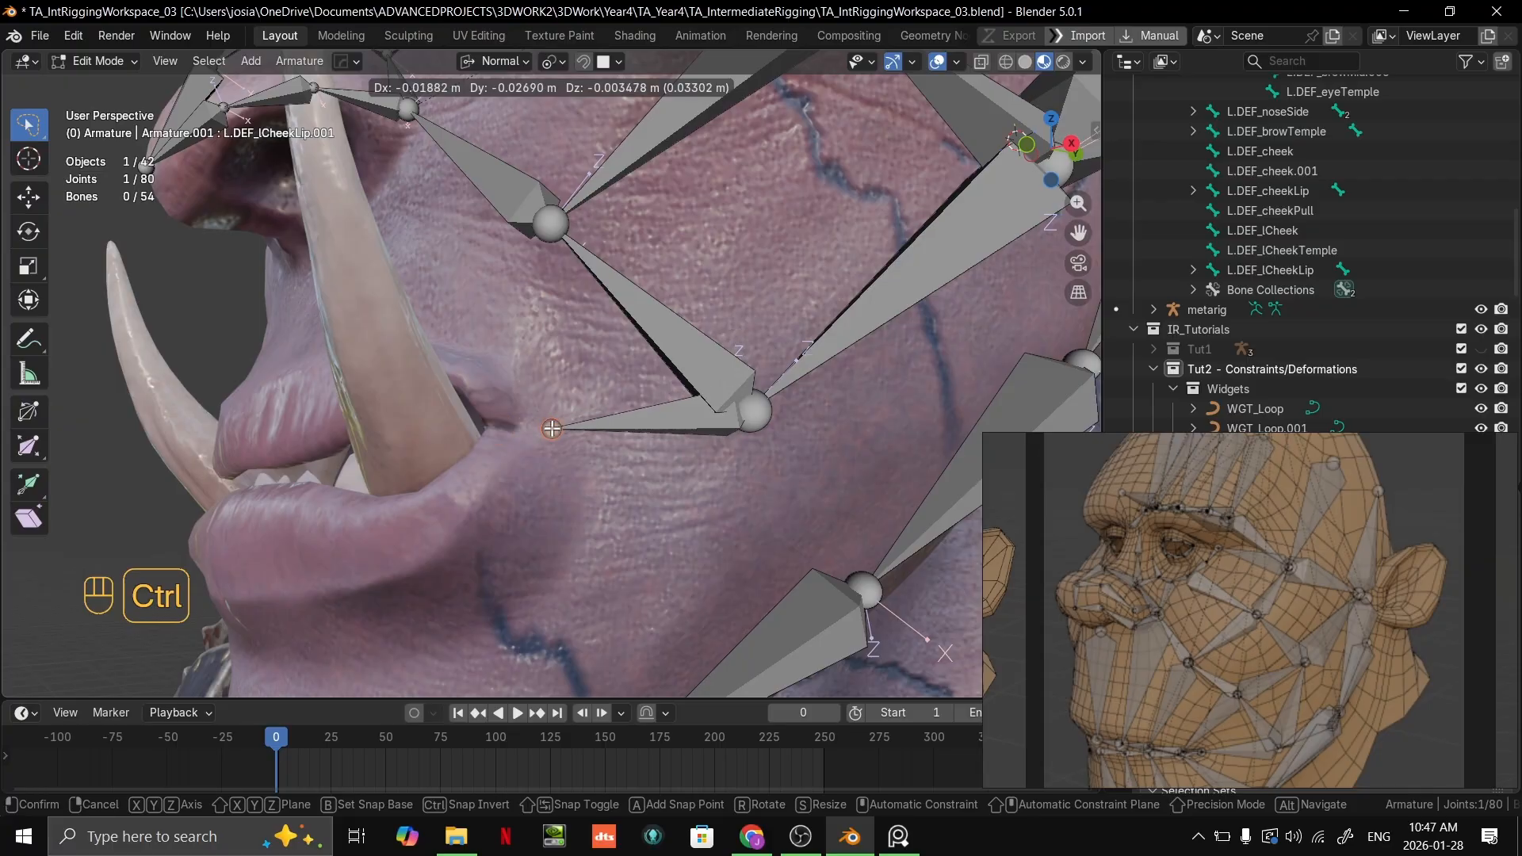
key("ctrl+z")
key("ctrl+z")
key("ctrl+shift+z")
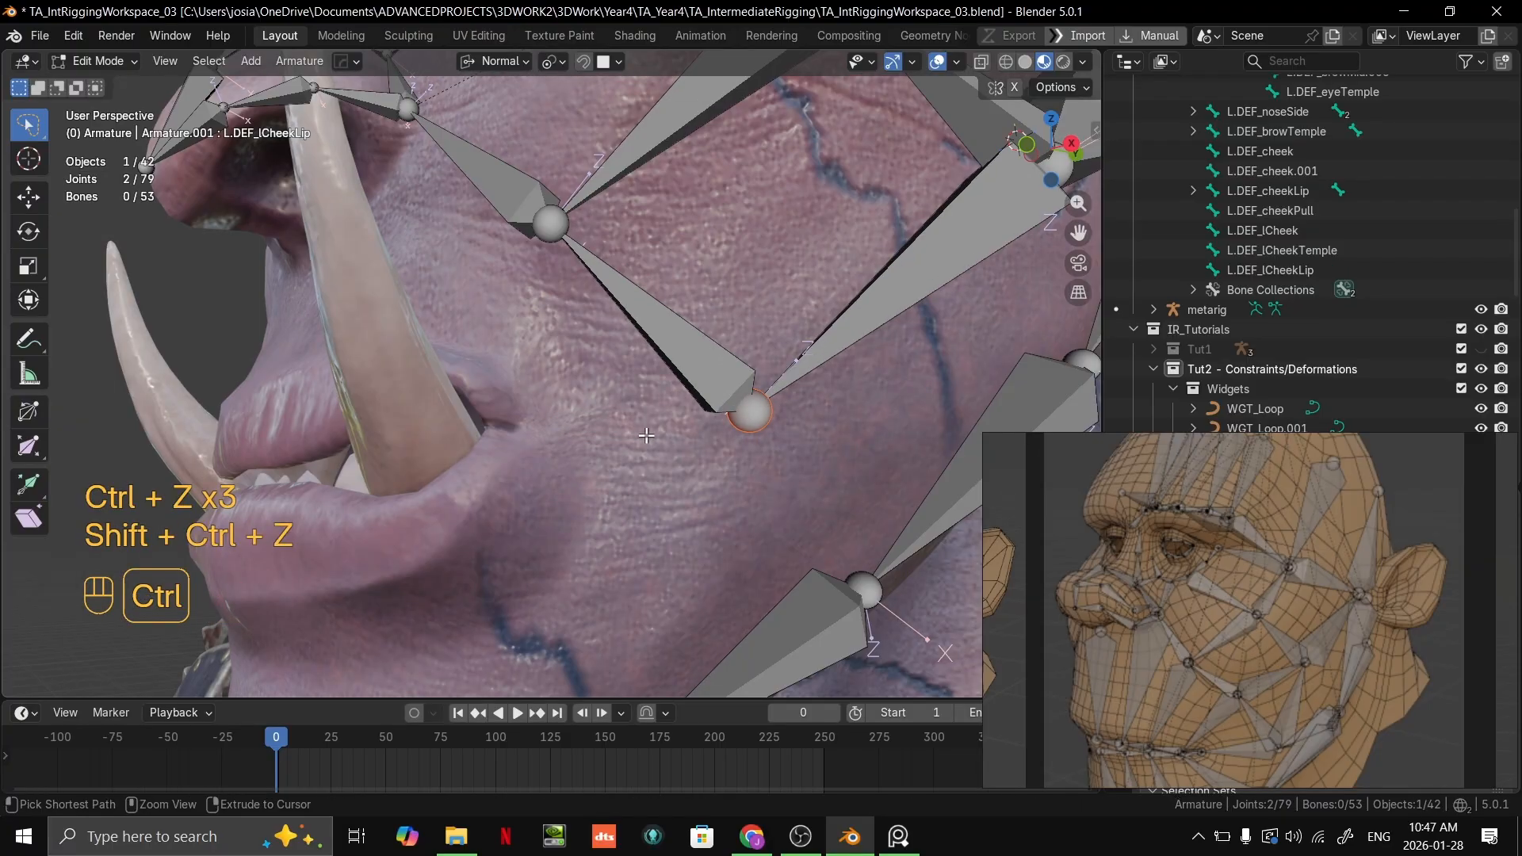
Step: Save the file and place the 3D cursor at the corner of the mouth beside the tusk
key("ctrl+s")
scroll(498, 431, "down", 2)
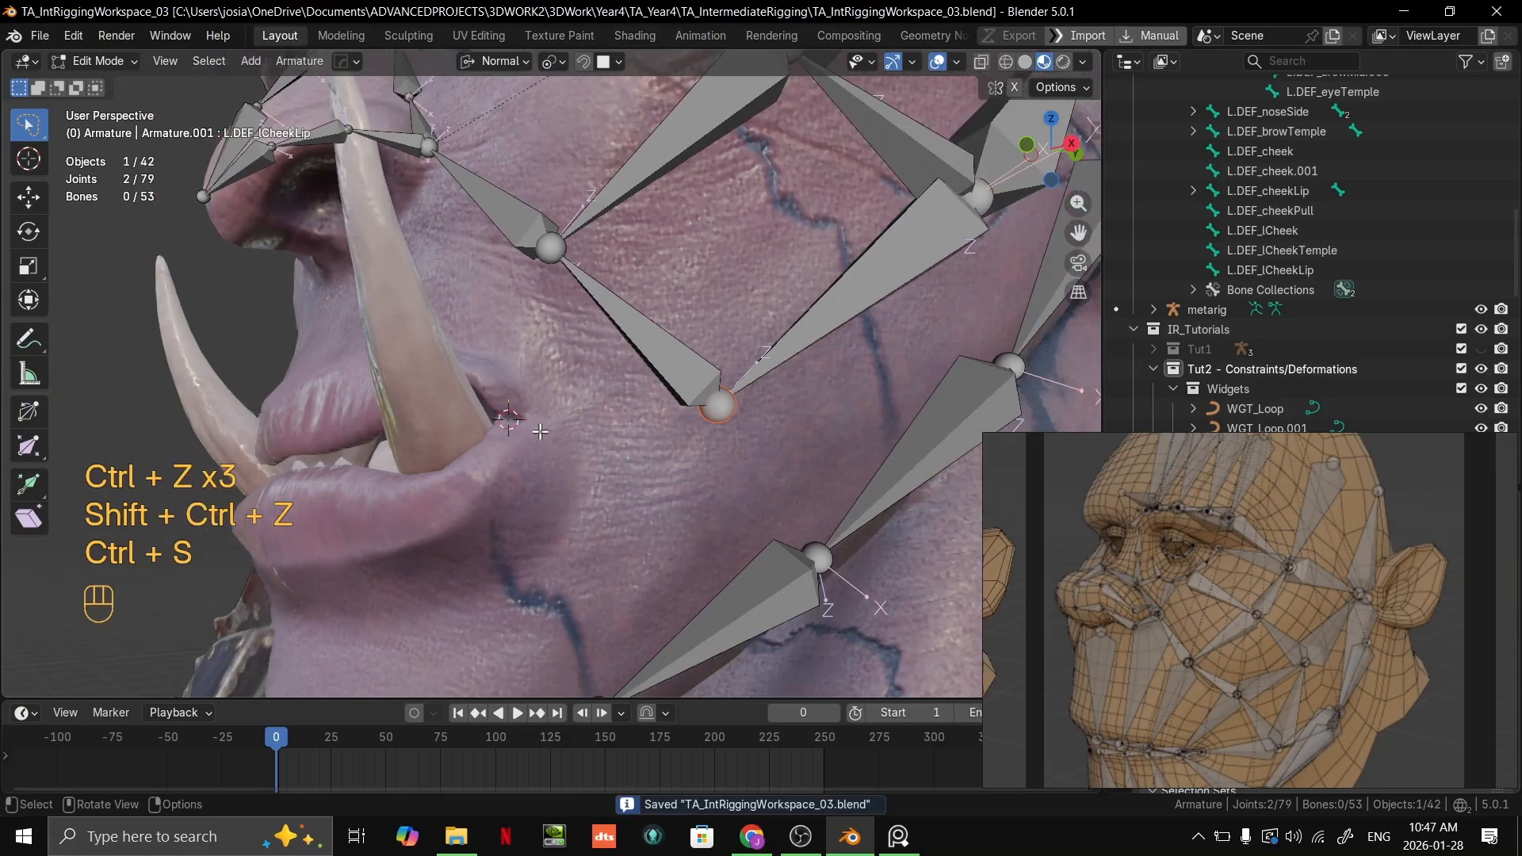
middle_click_drag(500, 432, 615, 409)
Step: Examine the lip and mouth-corner bone layout on the reference head and the matching area around the character's tusk
scroll(717, 476, "down", 3)
scroll(662, 464, "up", 3)
scroll(449, 487, "up", 1)
scroll(627, 447, "up", 2)
scroll(627, 447, "up", 1)
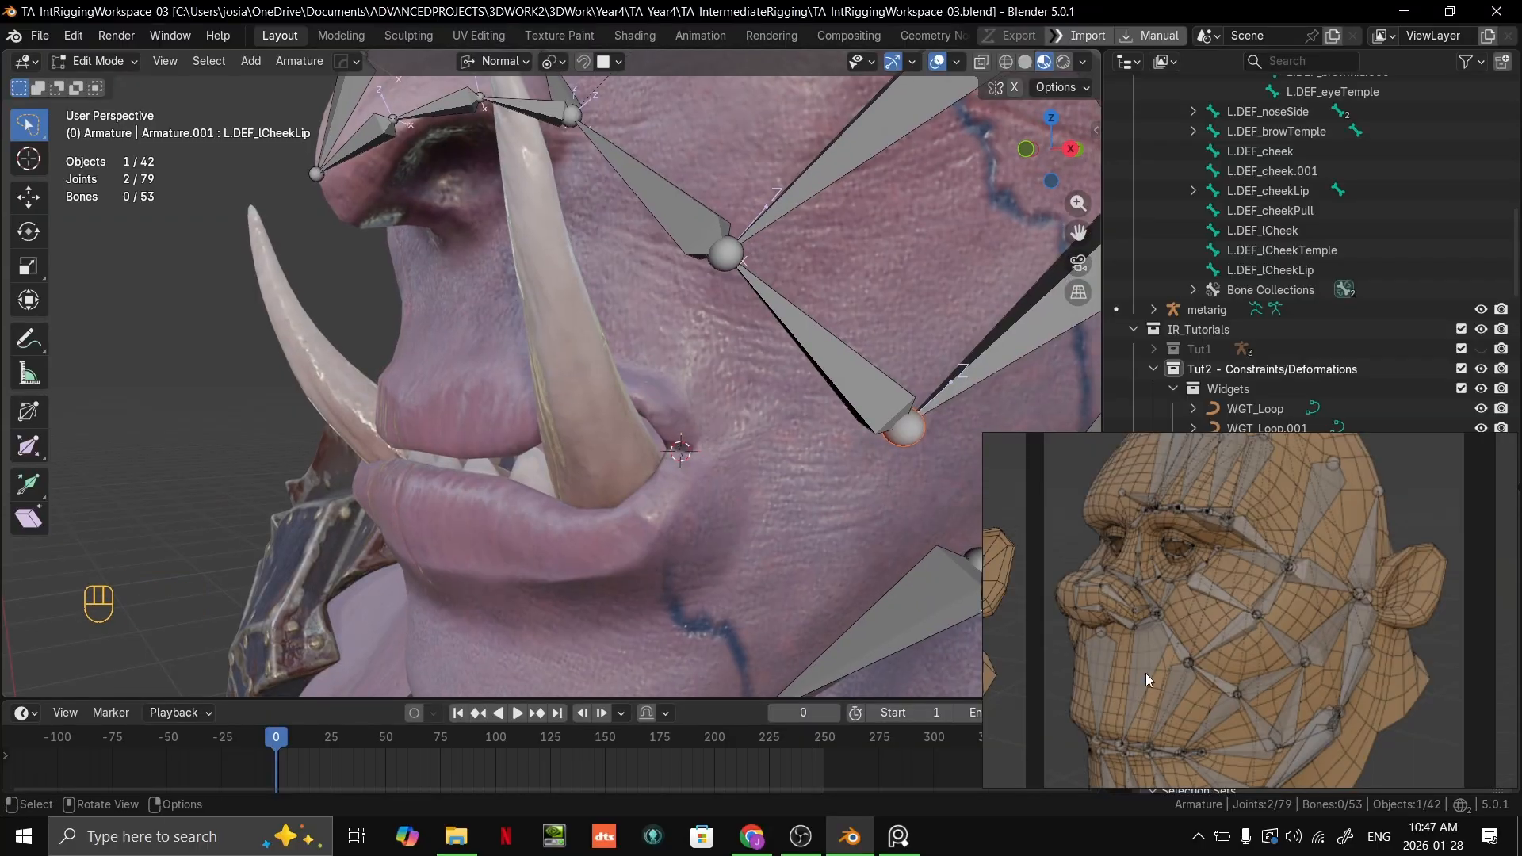
scroll(1189, 717, "up", 3)
middle_click_drag(1227, 717, 1262, 574)
middle_click_drag(658, 437, 626, 441)
middle_click_drag(627, 440, 679, 473, "shift")
scroll(555, 523, "up", 2)
scroll(653, 532, "up", 2)
scroll(710, 530, "up", 1)
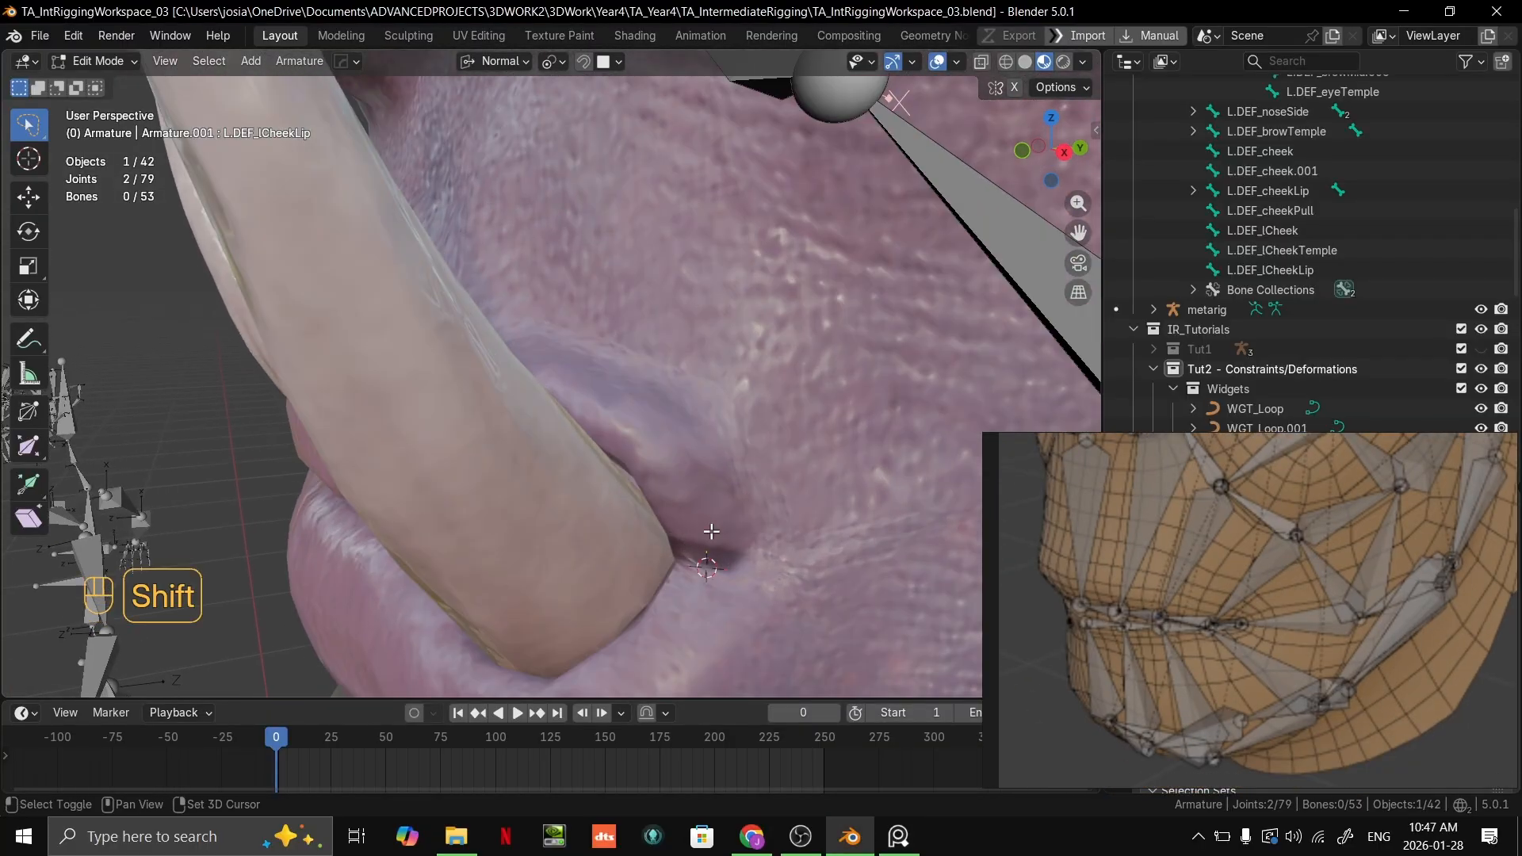
middle_click_drag(711, 530, 710, 447, "shift")
scroll(716, 475, "up", 1)
Step: Fine-tune the 3D cursor's position at the corner of the mouth beside the tusk
key("g")
left_click(701, 454)
key("g")
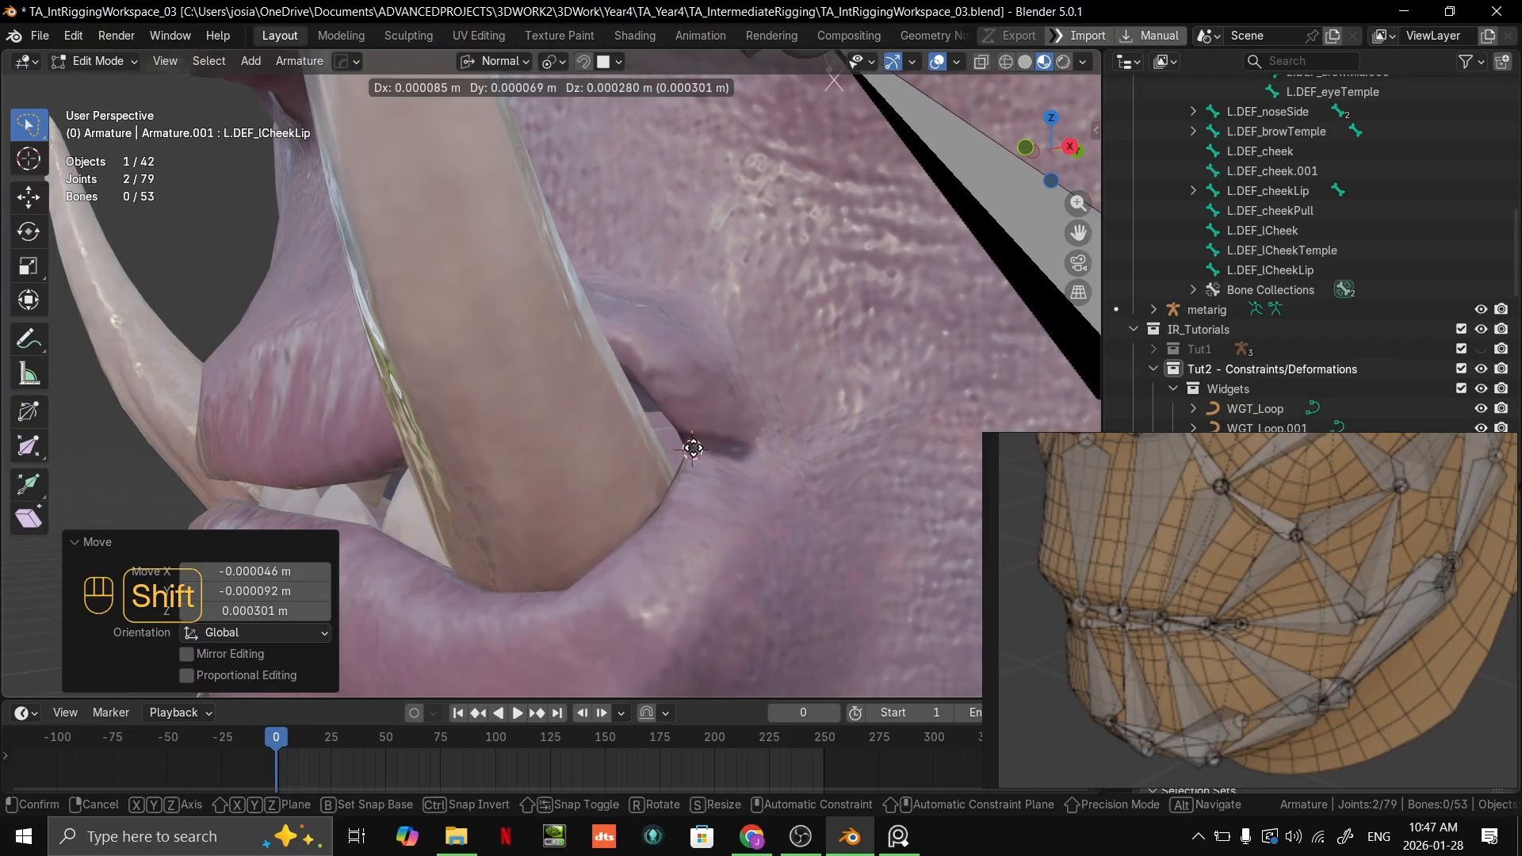
left_click(718, 447)
Step: Add a bone at the 3D cursor and repeatedly scale it down to mouth-corner size, finishing with a factor of 0.455
key("shift+a")
scroll(725, 491, "down", 6)
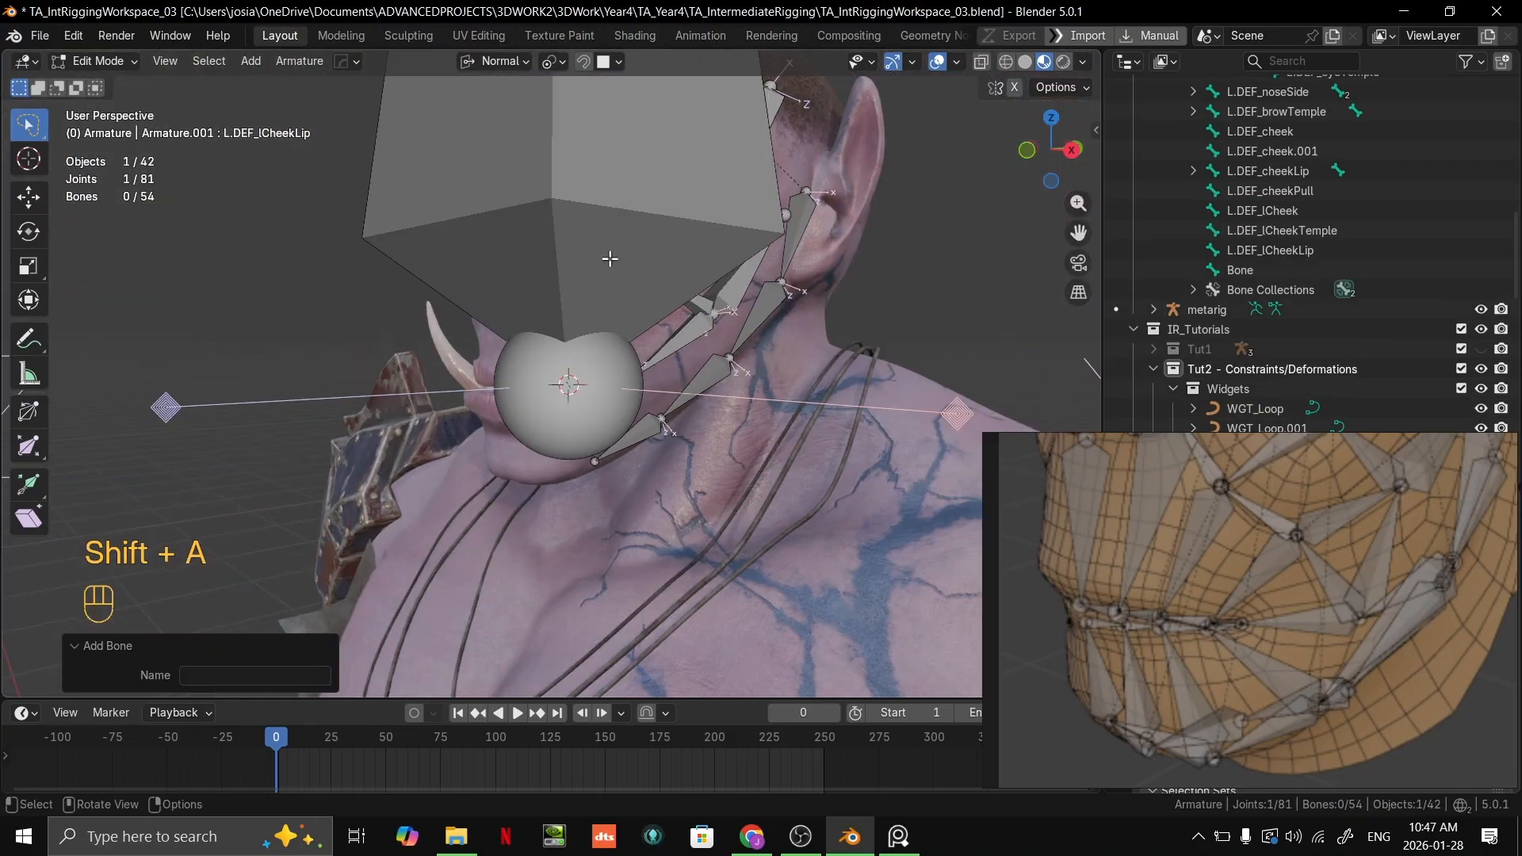
left_click(693, 223)
key("s")
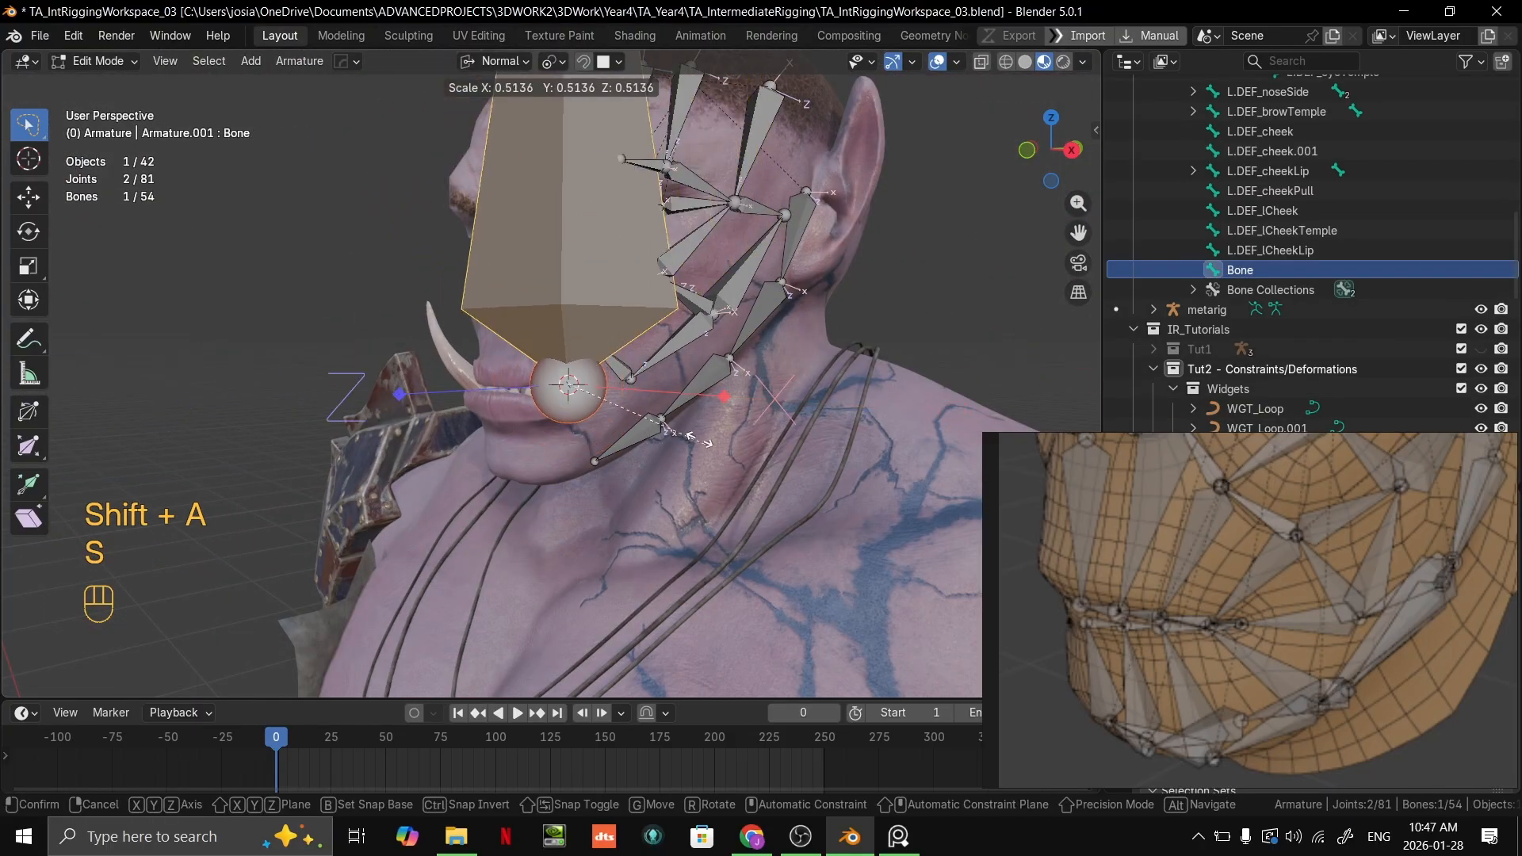
left_click(632, 433)
key("s")
left_click(607, 434)
key("s")
left_click(609, 430)
Step: Frame the new mouth-corner bone and rename it L.DEF_lip
key("grave")
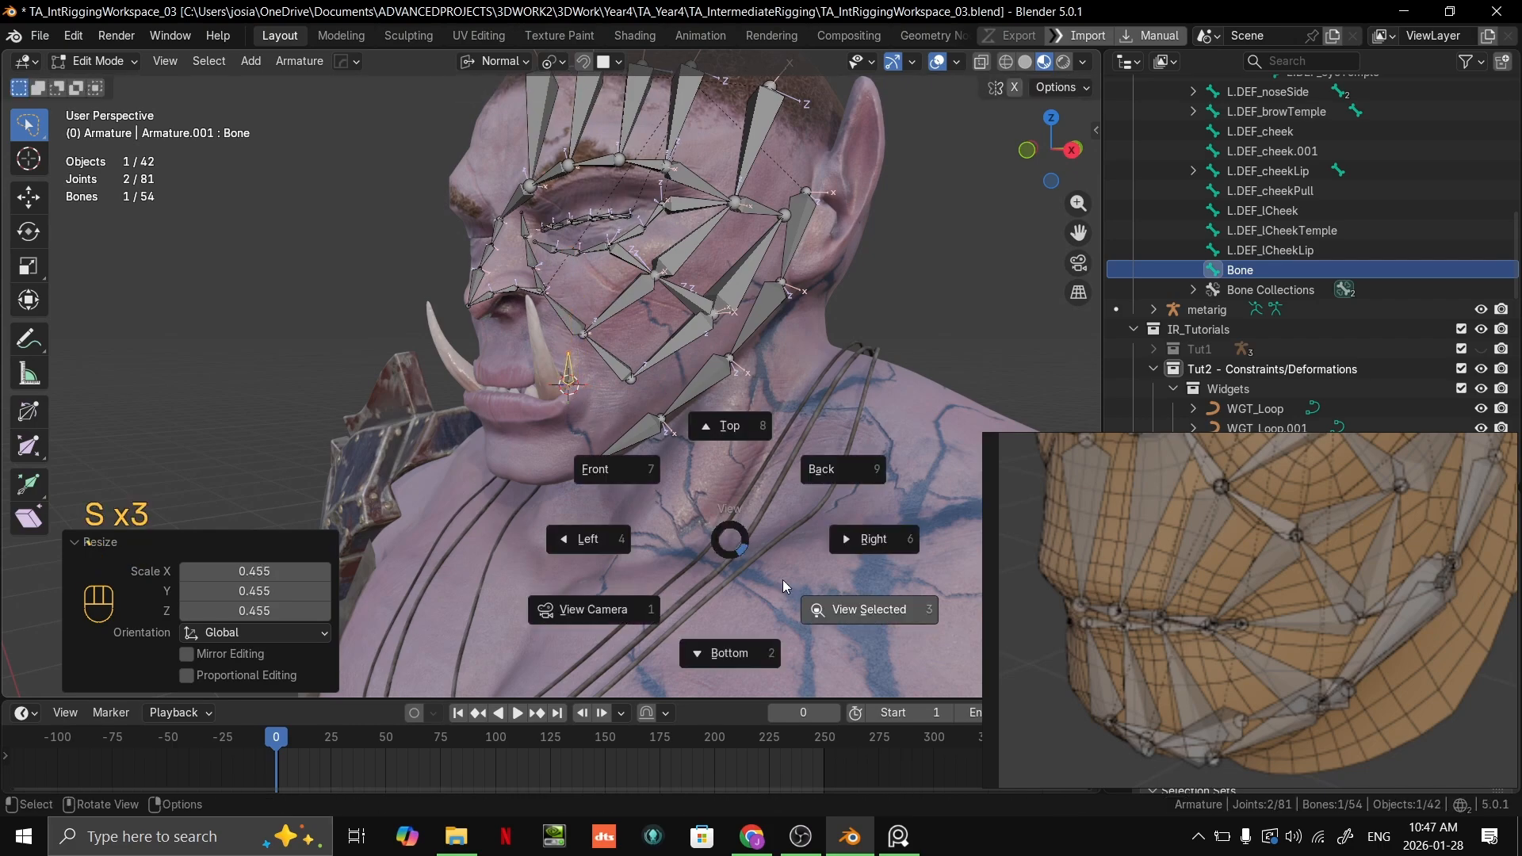
left_click(863, 609)
double_click(1252, 270)
type("L.DEF_cheekLip")
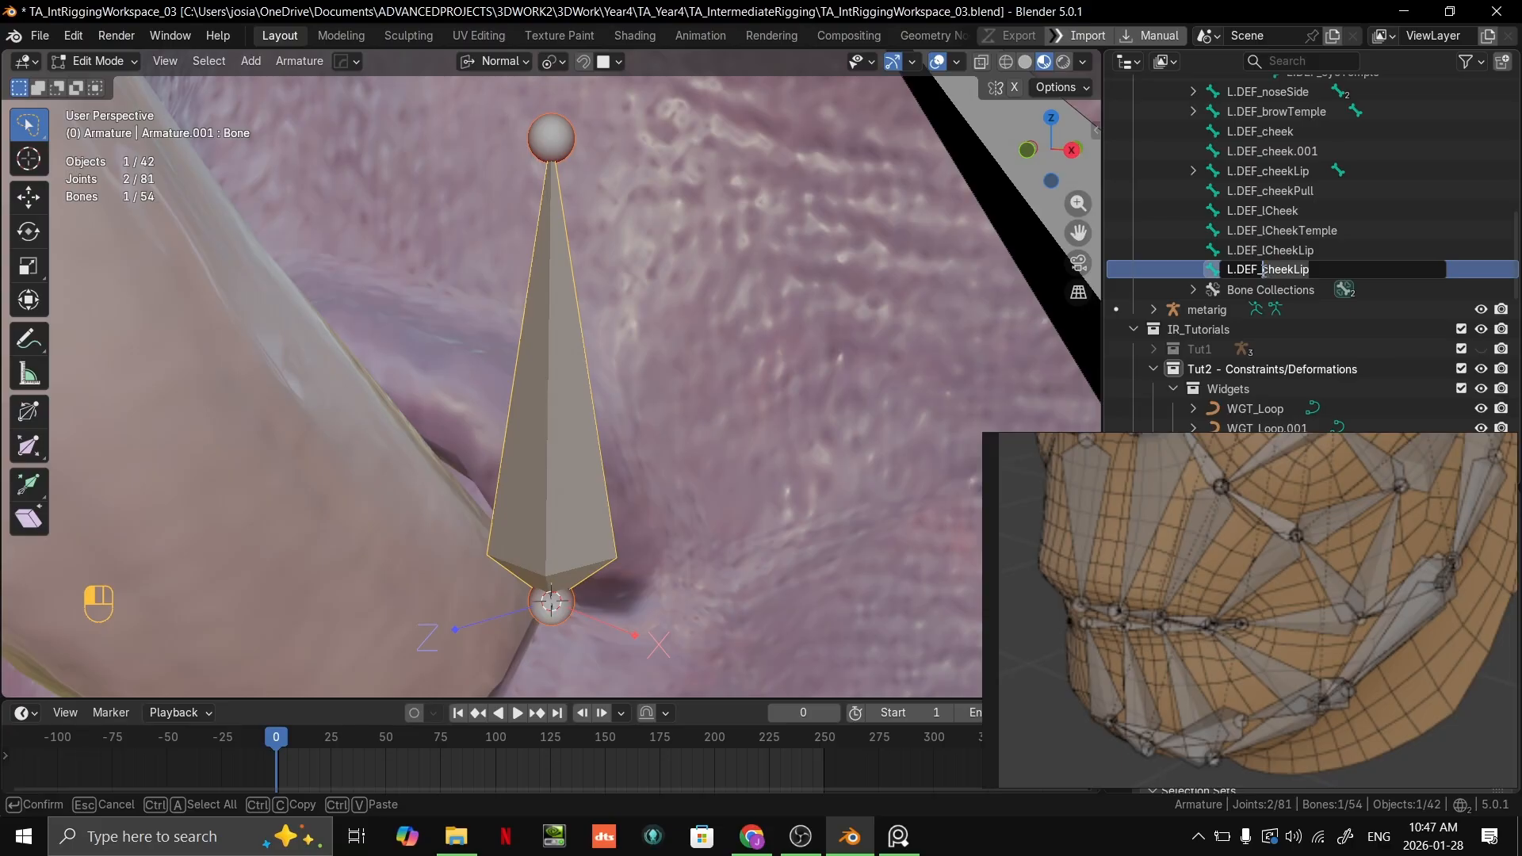
type("ip")
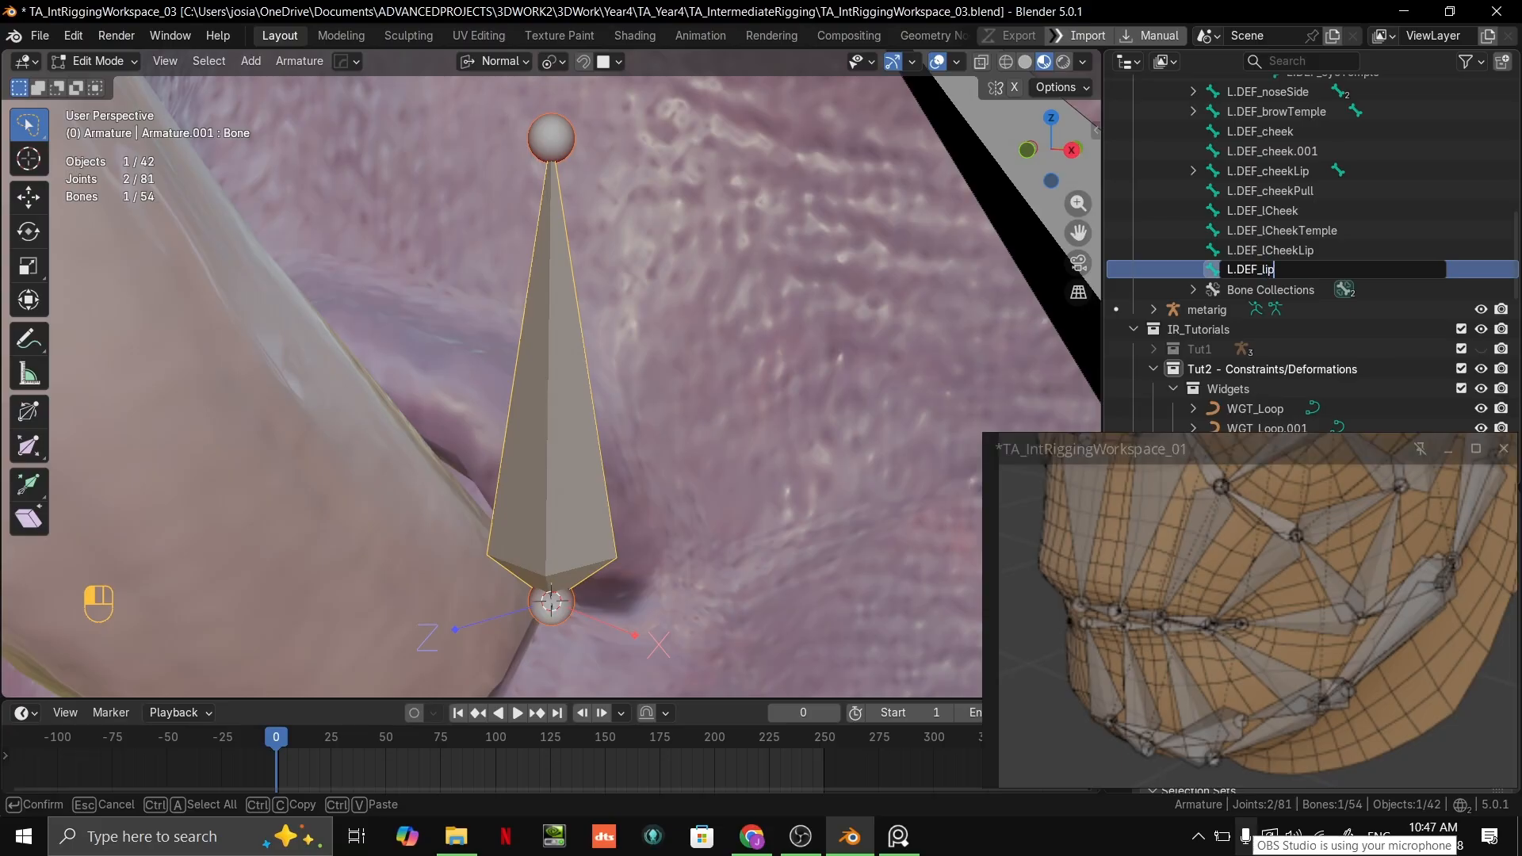
key("Return")
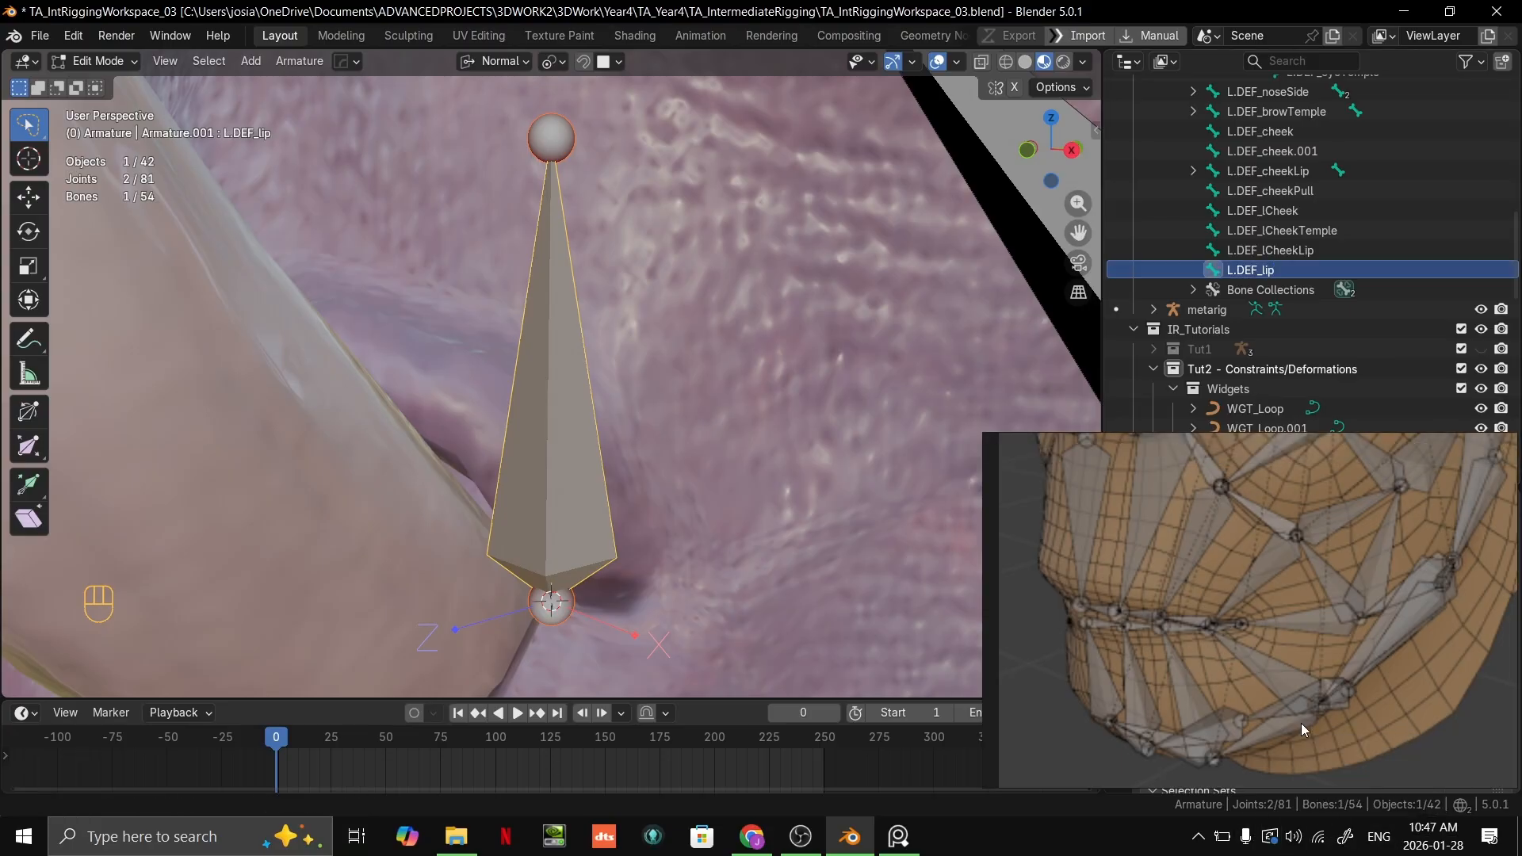
Step: Move the tip of the L.DEF_lip bone to the edge of the upper lip just behind the tusk
scroll(664, 418, "down", 2)
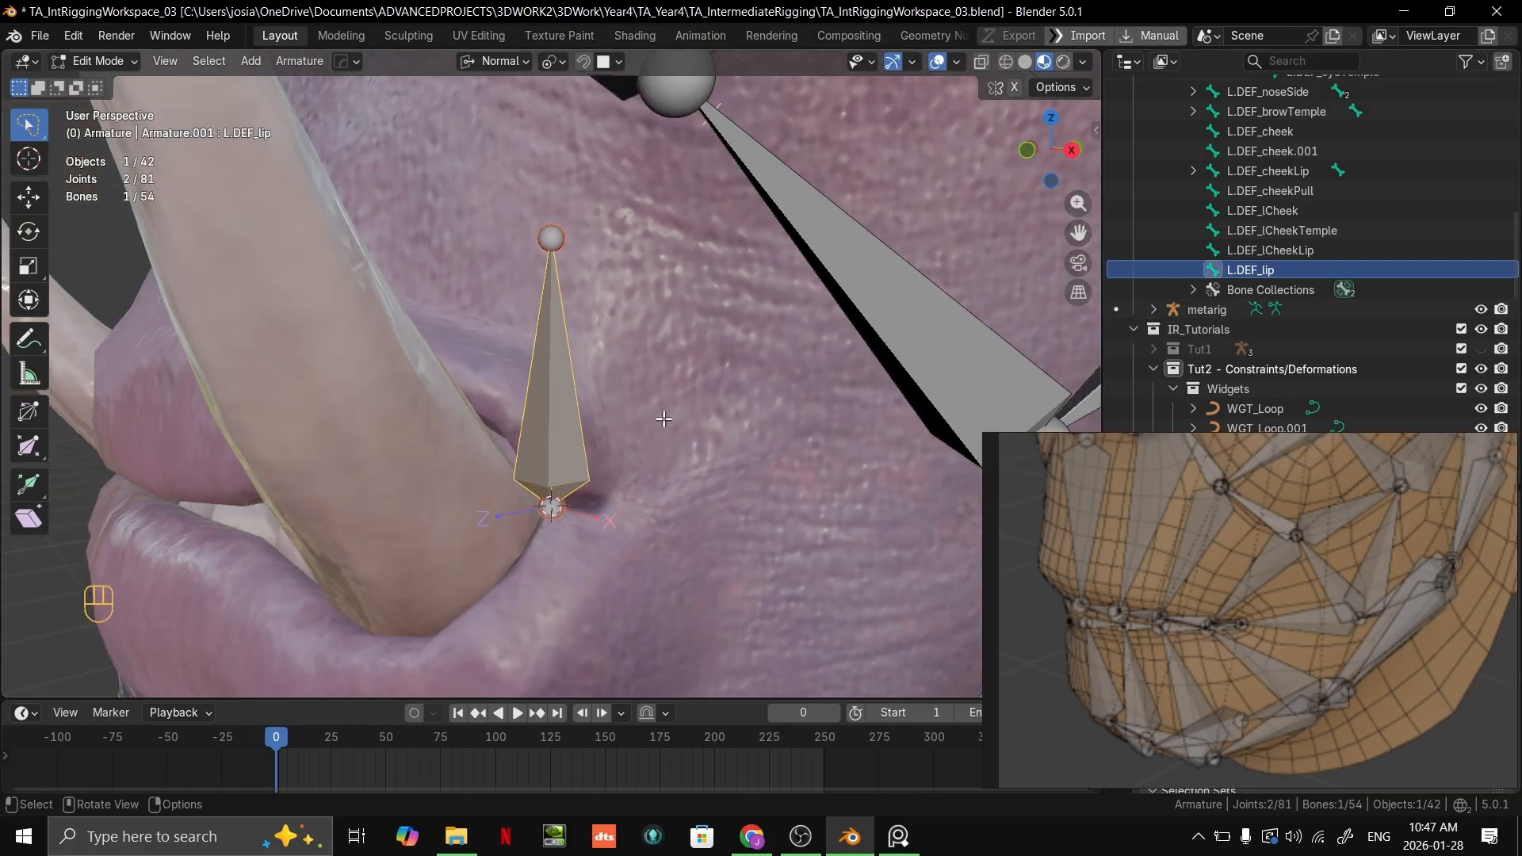
left_click(558, 229)
key("g")
left_click(500, 430, "ctrl")
Step: Leave armature editing and open the character mesh SK_Kroan_Mesh_01 in Edit Mode
middle_click_drag(514, 430, 654, 349)
scroll(491, 419, "up", 2)
scroll(523, 439, "down", 2)
scroll(523, 432, "down", 4)
key("Tab")
scroll(516, 409, "down", 1)
key("ctrl+Tab")
left_click(504, 396)
key("Tab")
middle_click_drag(654, 349, 604, 410)
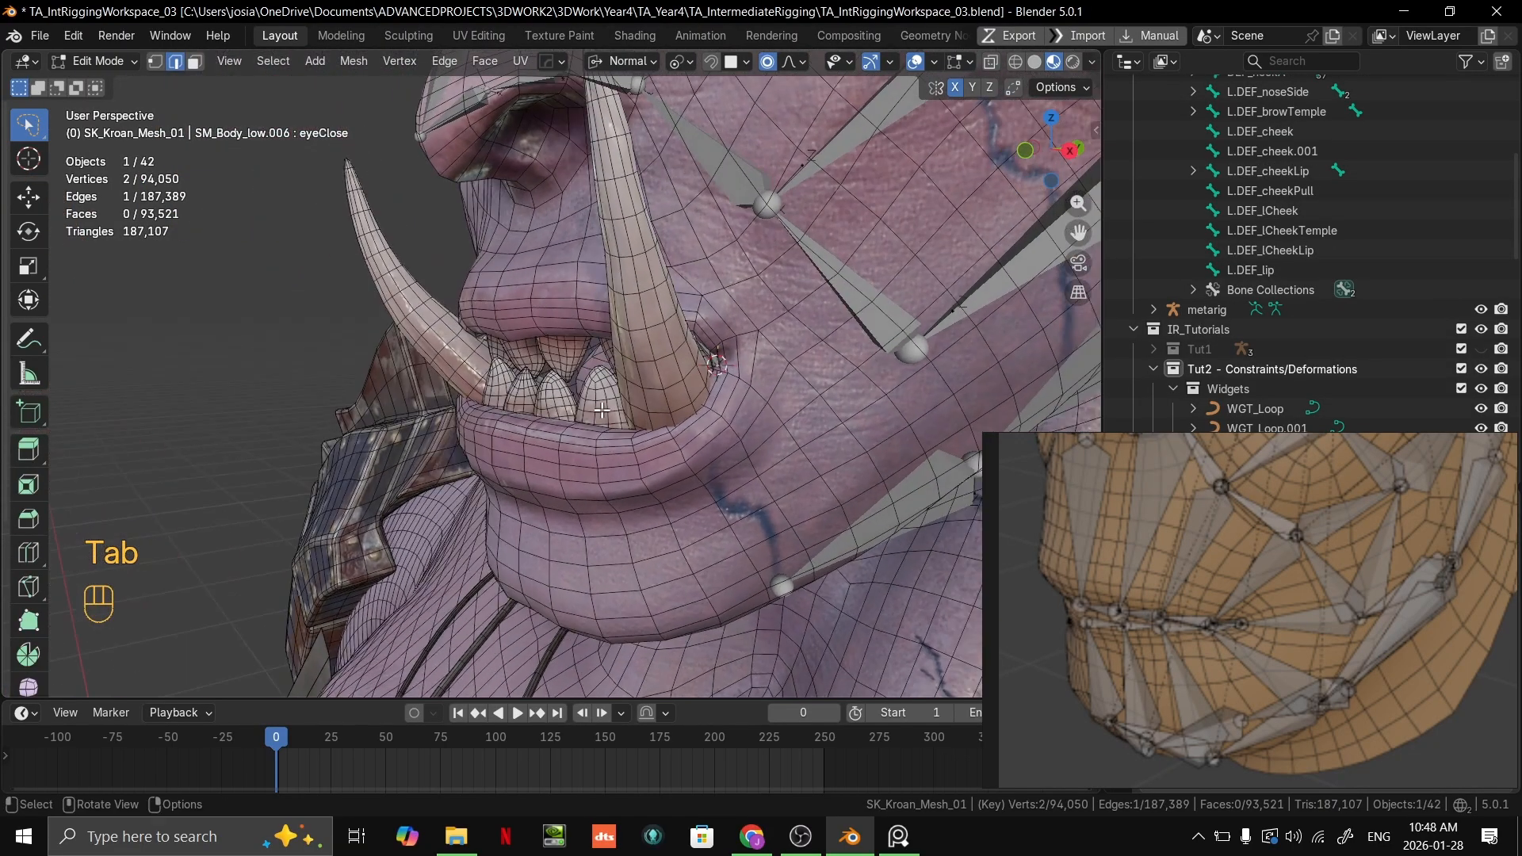
Step: Move the reference window down clear of the mesh properties, keeping the character mesh in Edit Mode
key("Tab")
key("Tab")
key("Tab")
middle_click_drag(607, 411, 667, 493)
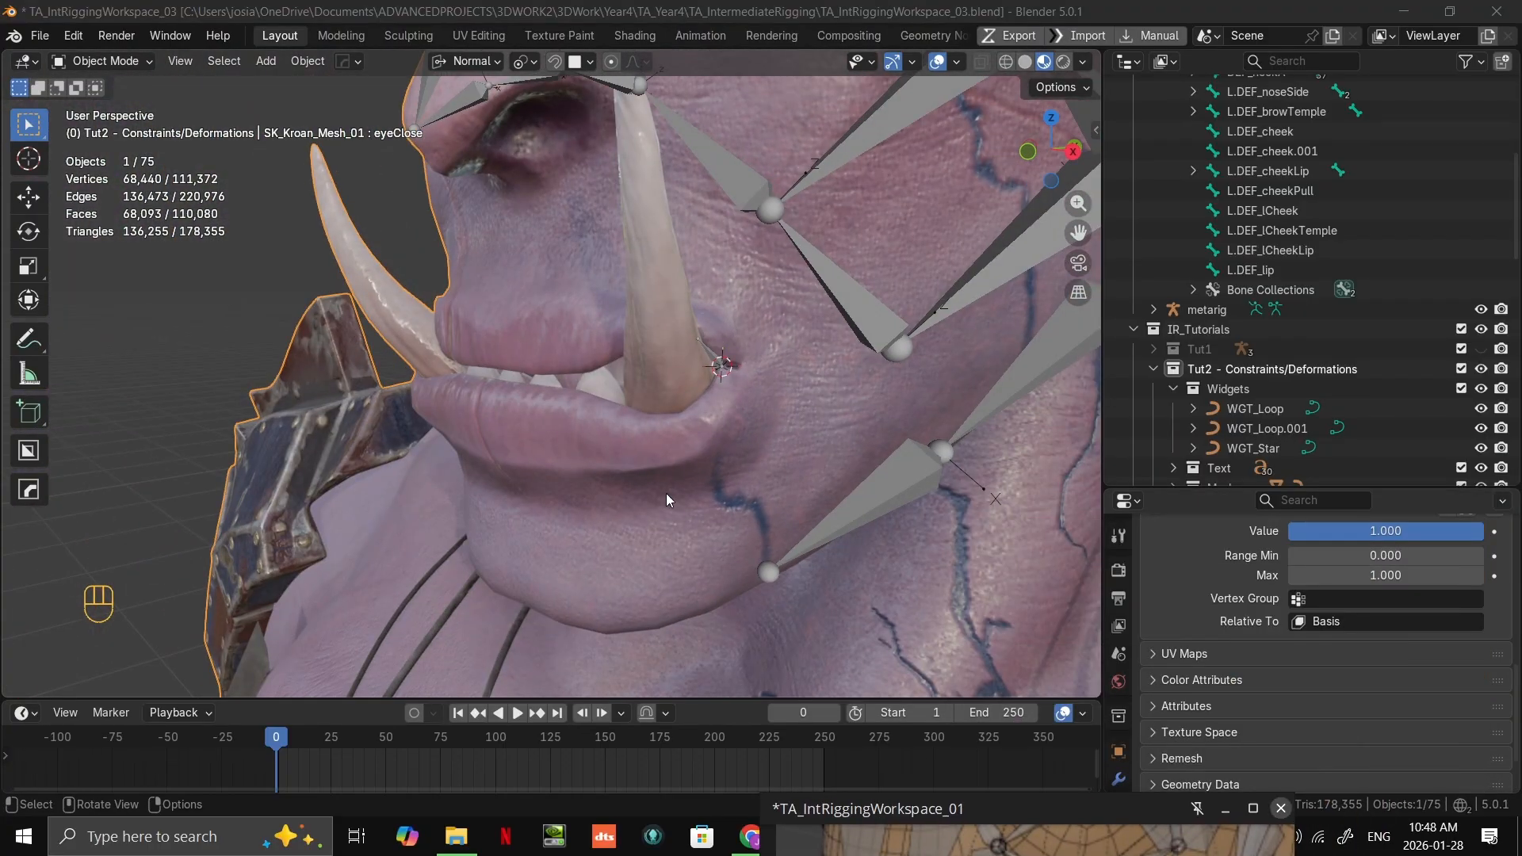
middle_click_drag(693, 398, 773, 418)
key("Tab")
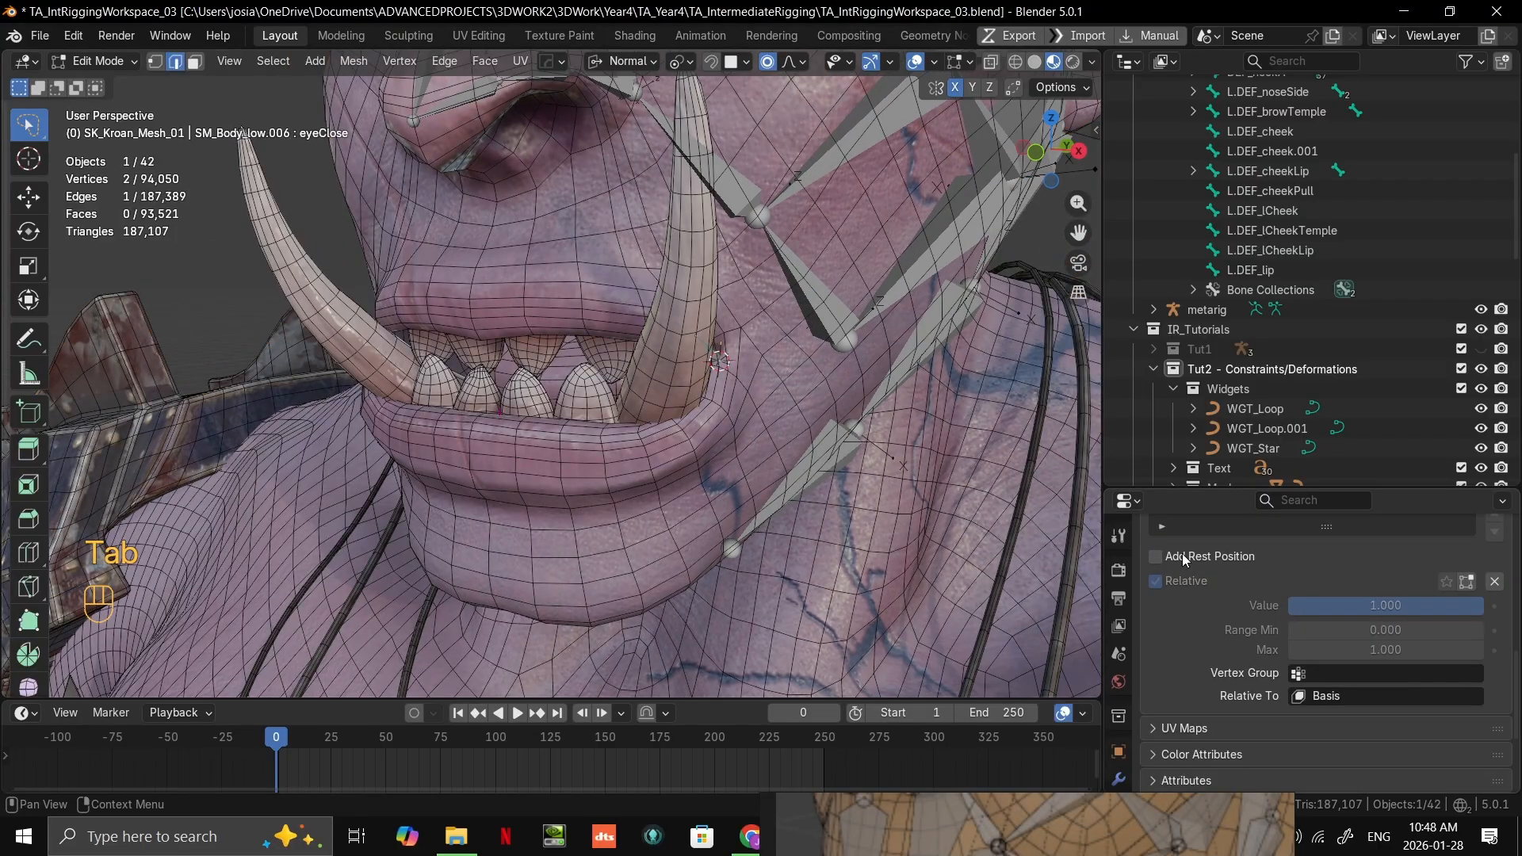
Step: Add a vertex group named meshVis_teeth to the character mesh
scroll(1121, 714, "down", 4)
left_click(1119, 632)
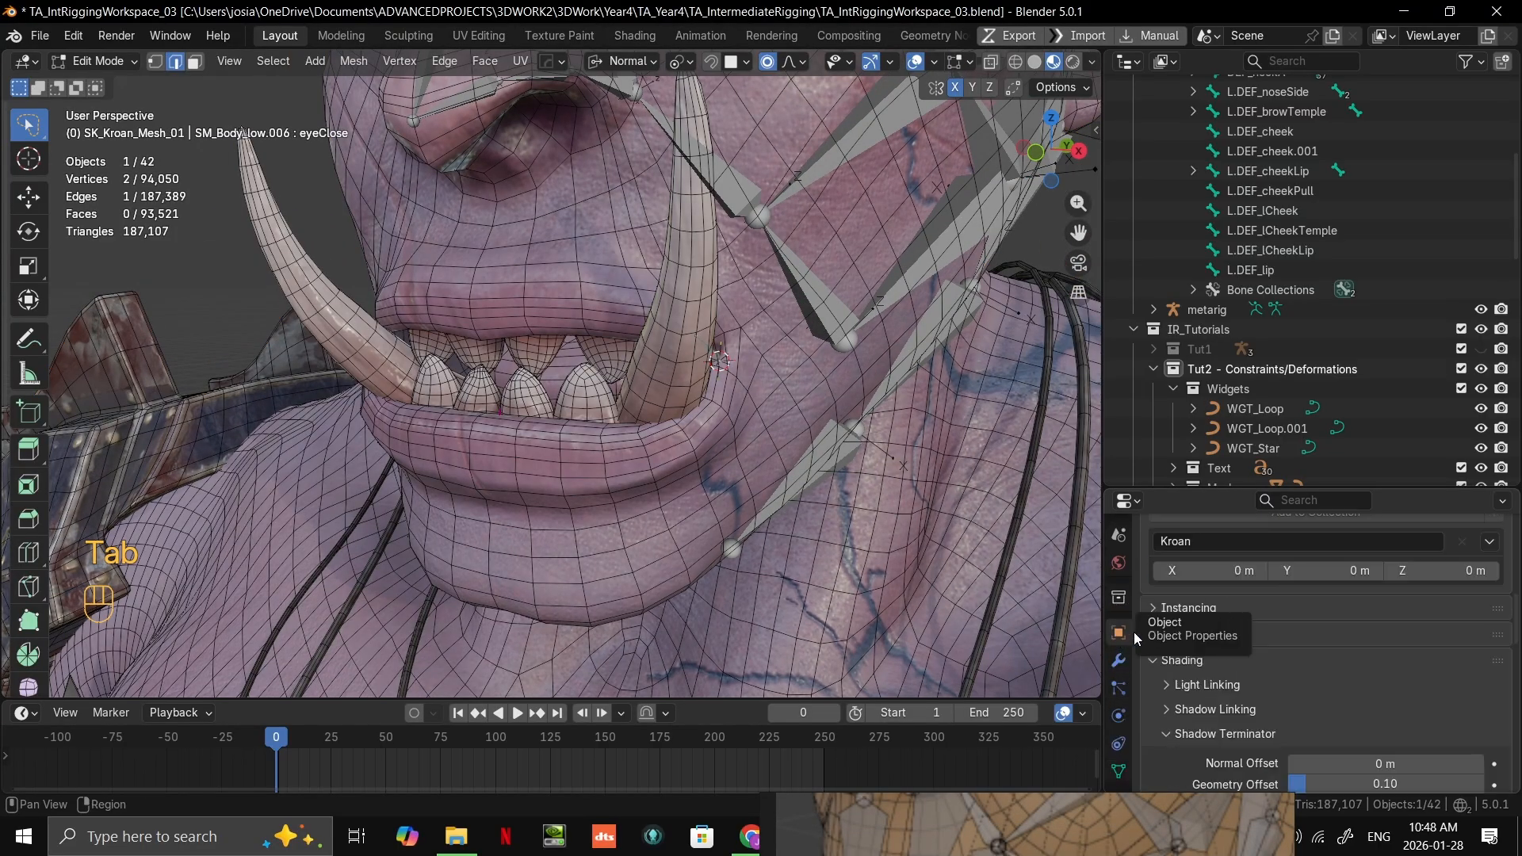
scroll(1293, 595, "up", 5)
scroll(1295, 600, "up", 3)
scroll(1307, 606, "down", 6)
left_click_drag(1202, 490, 1214, 394)
left_click(1121, 717)
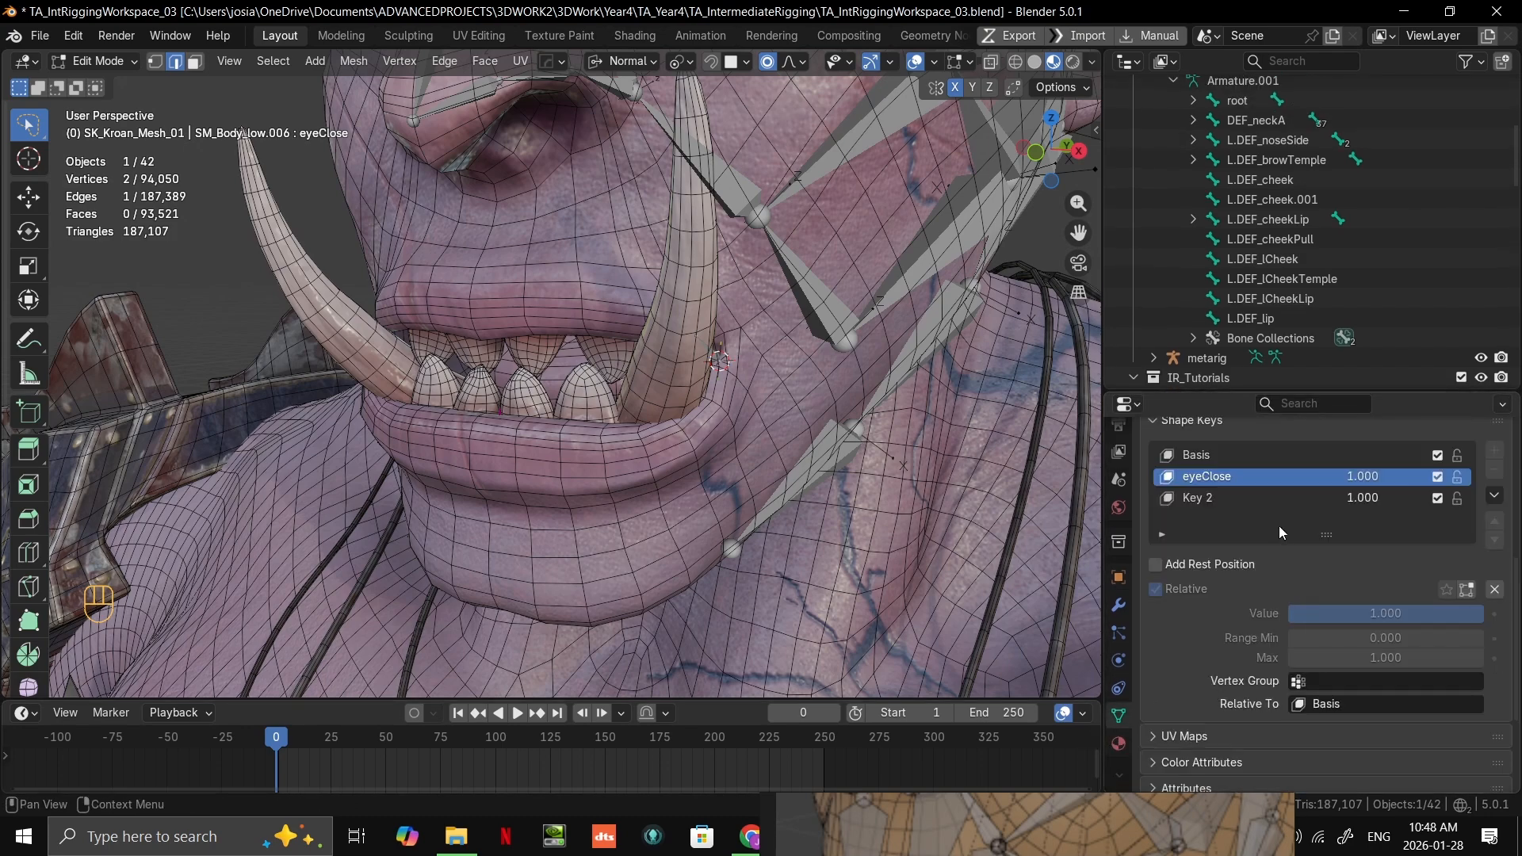
scroll(1220, 492, "up", 8)
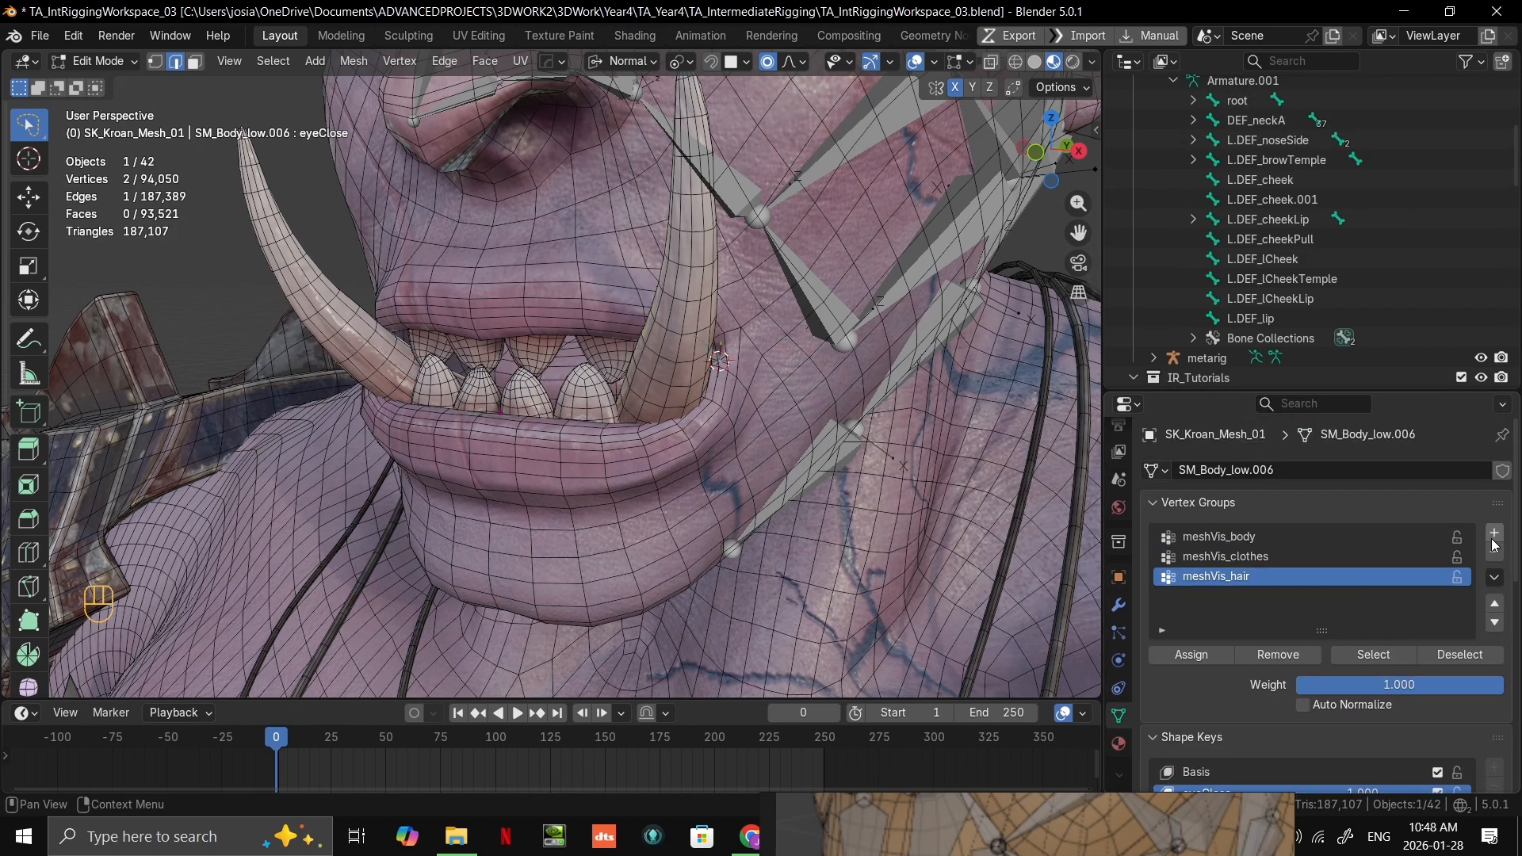
left_click(1495, 534)
double_click(1205, 596)
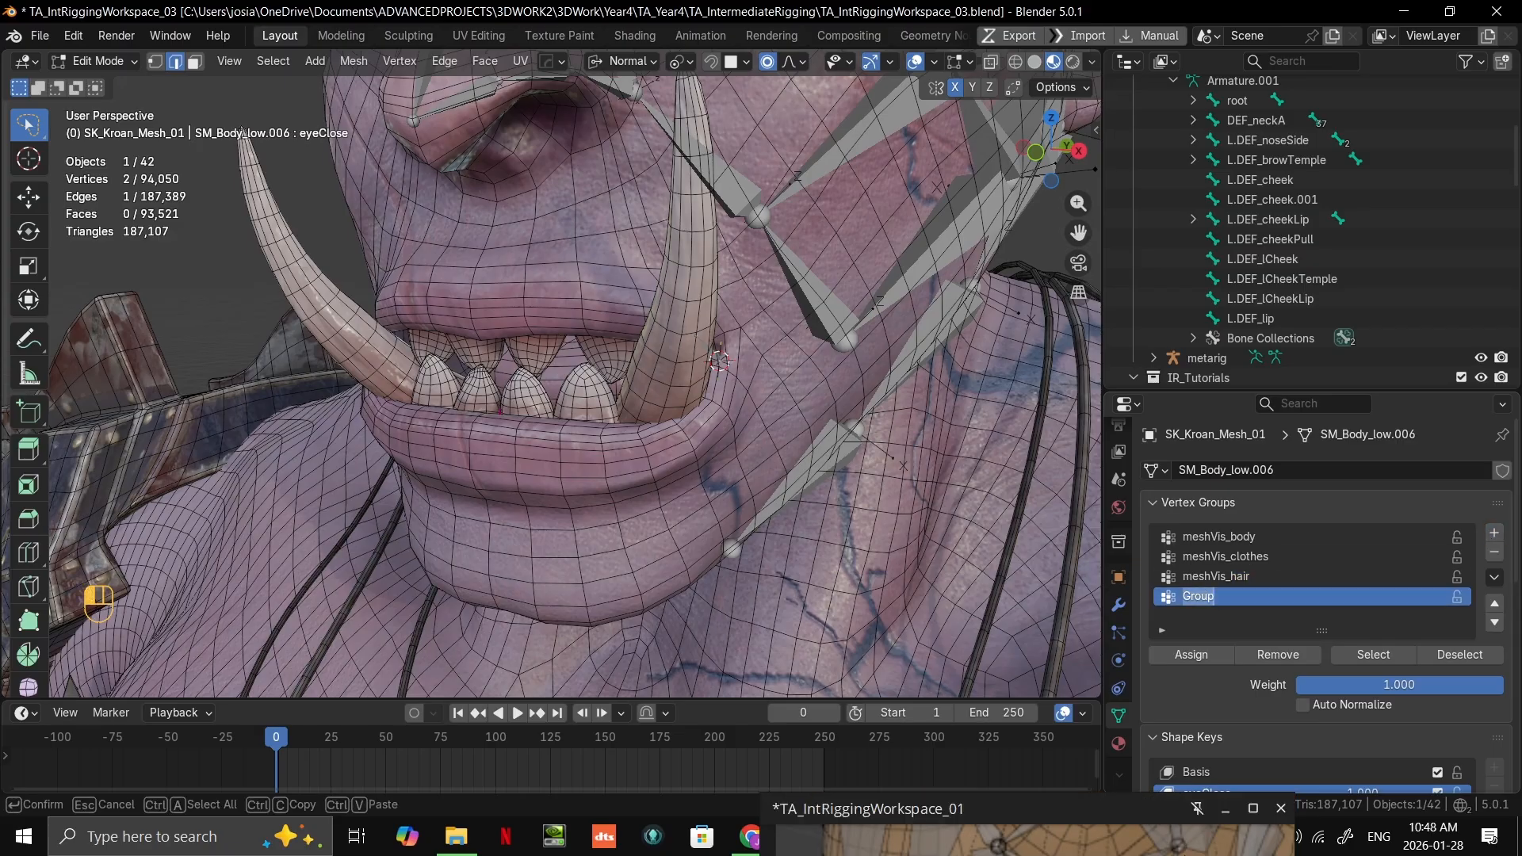
type("MESH")
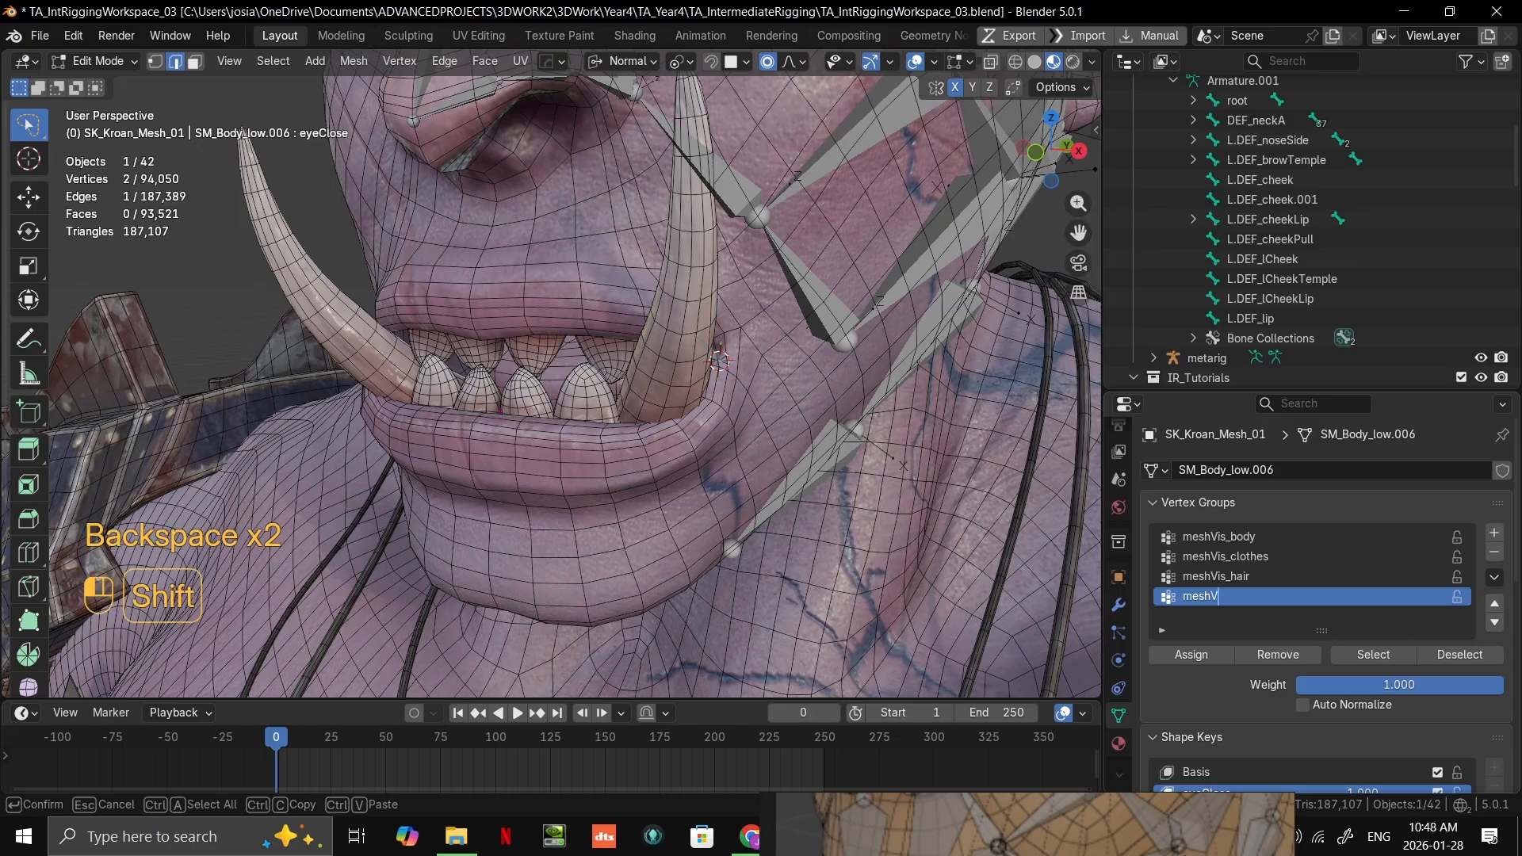
type("Vis_teeth")
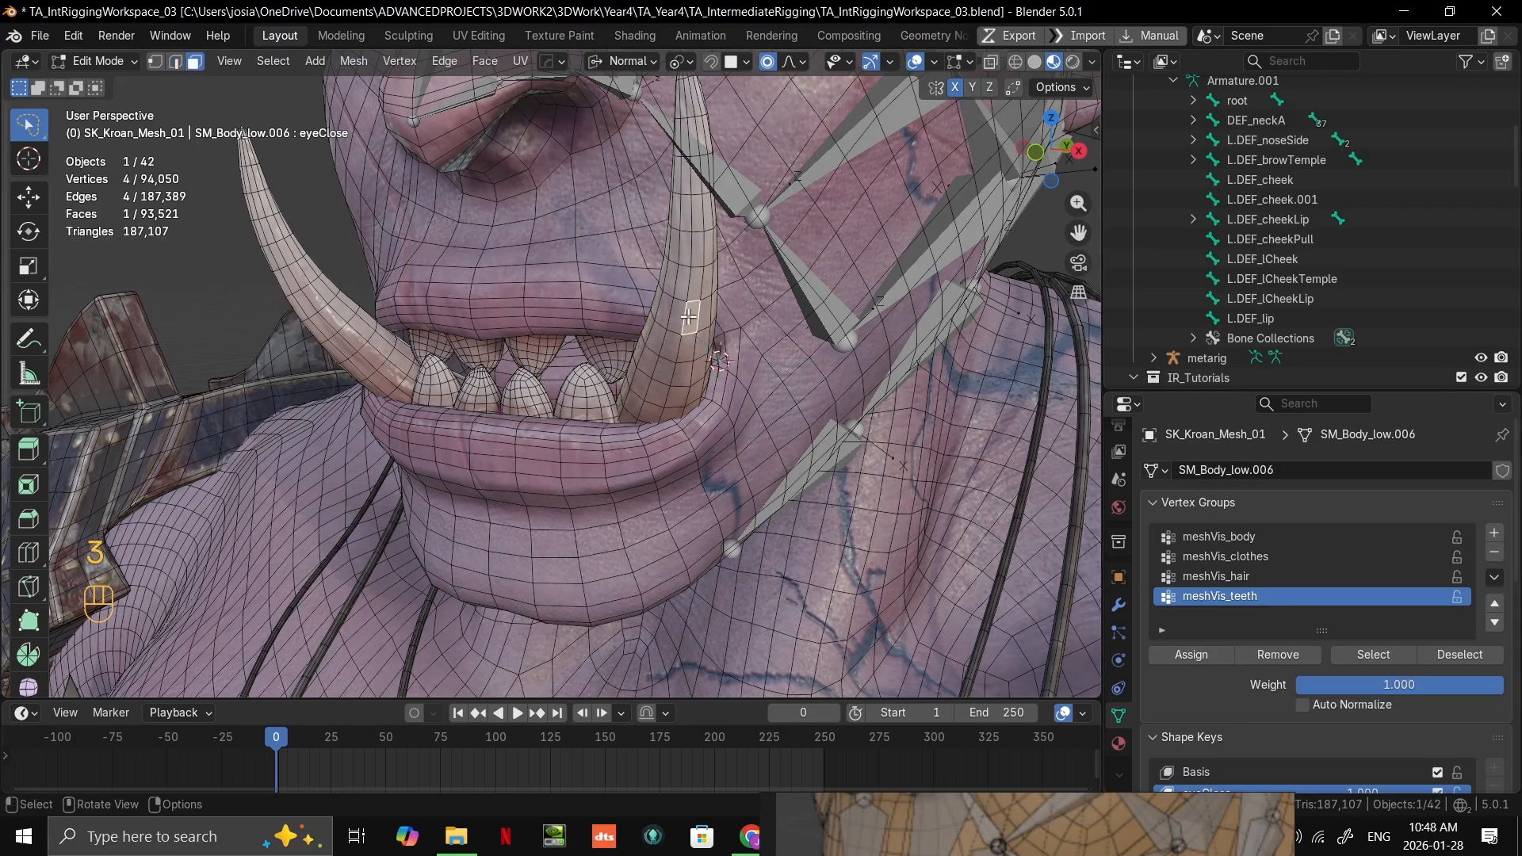
Step: Select all the linked faces of the teeth and both tusks and assign them to the meshVis_teeth vertex group
key("l")
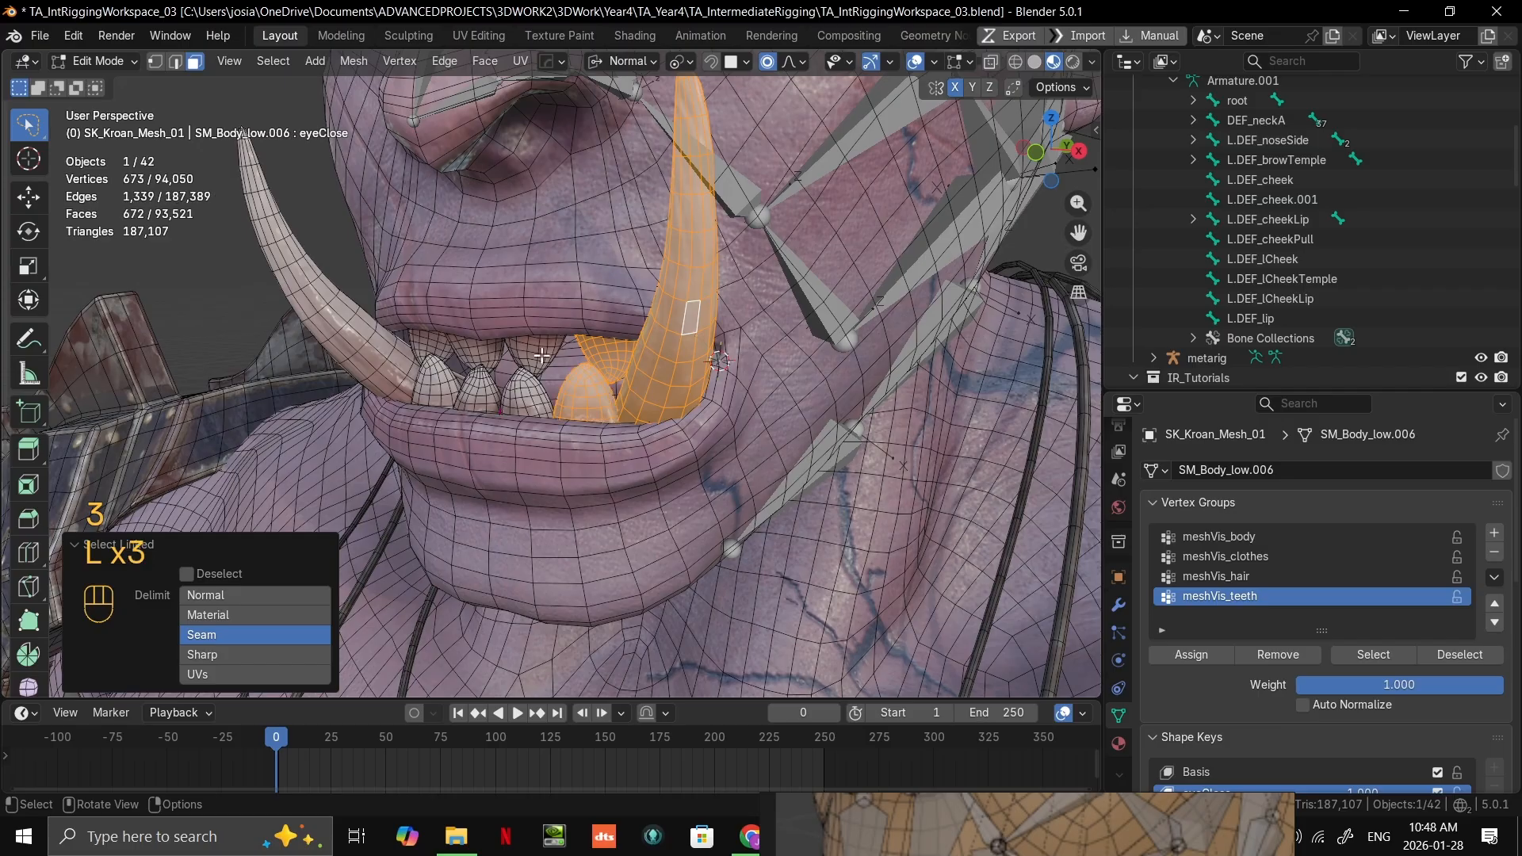
key("l")
key("l")
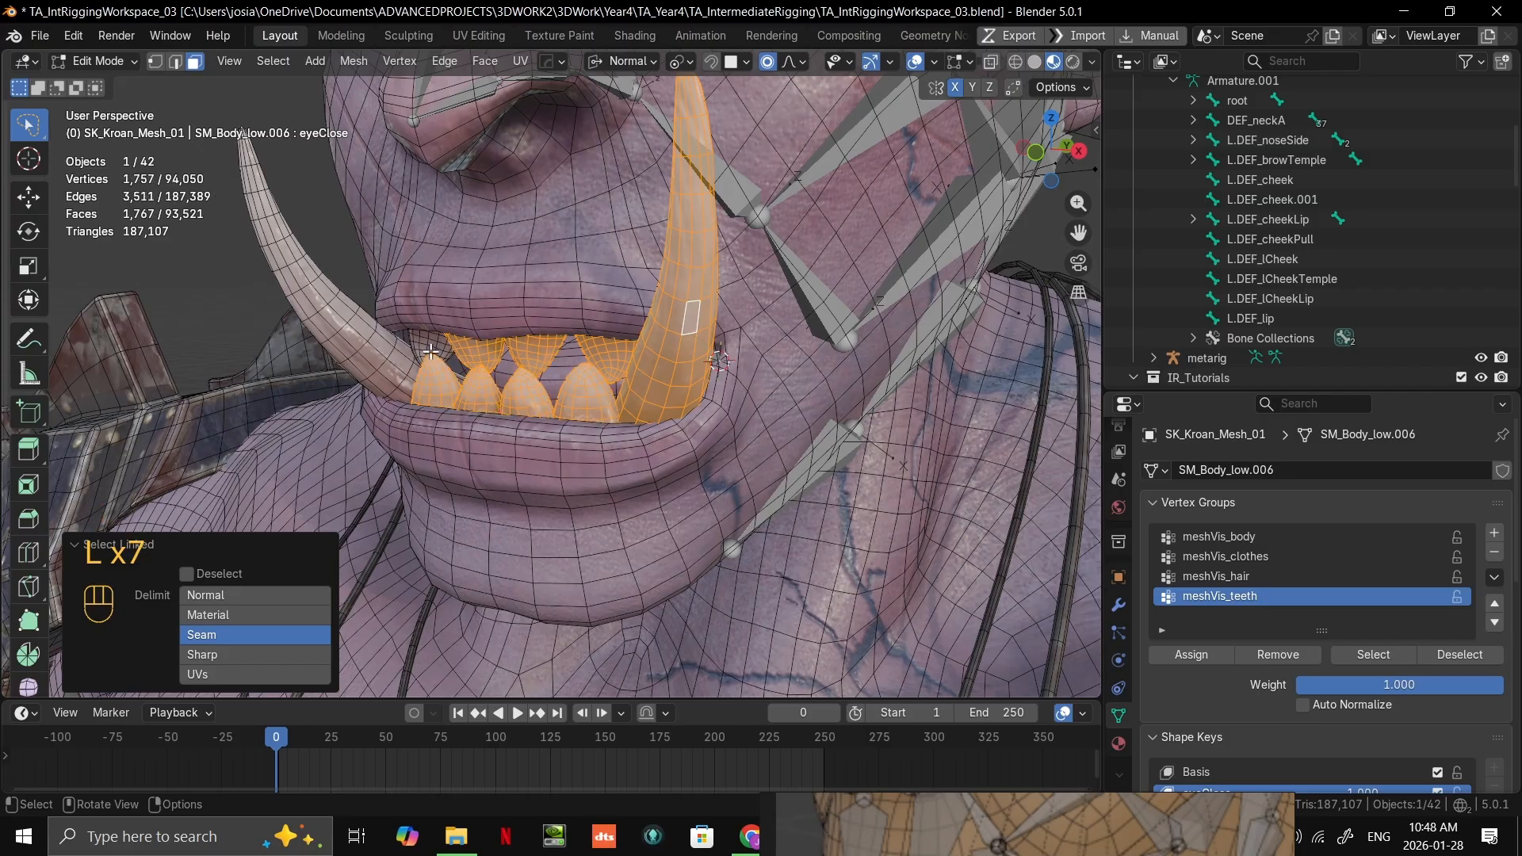
key("l")
scroll(628, 358, "down", 5)
scroll(628, 355, "up", 4)
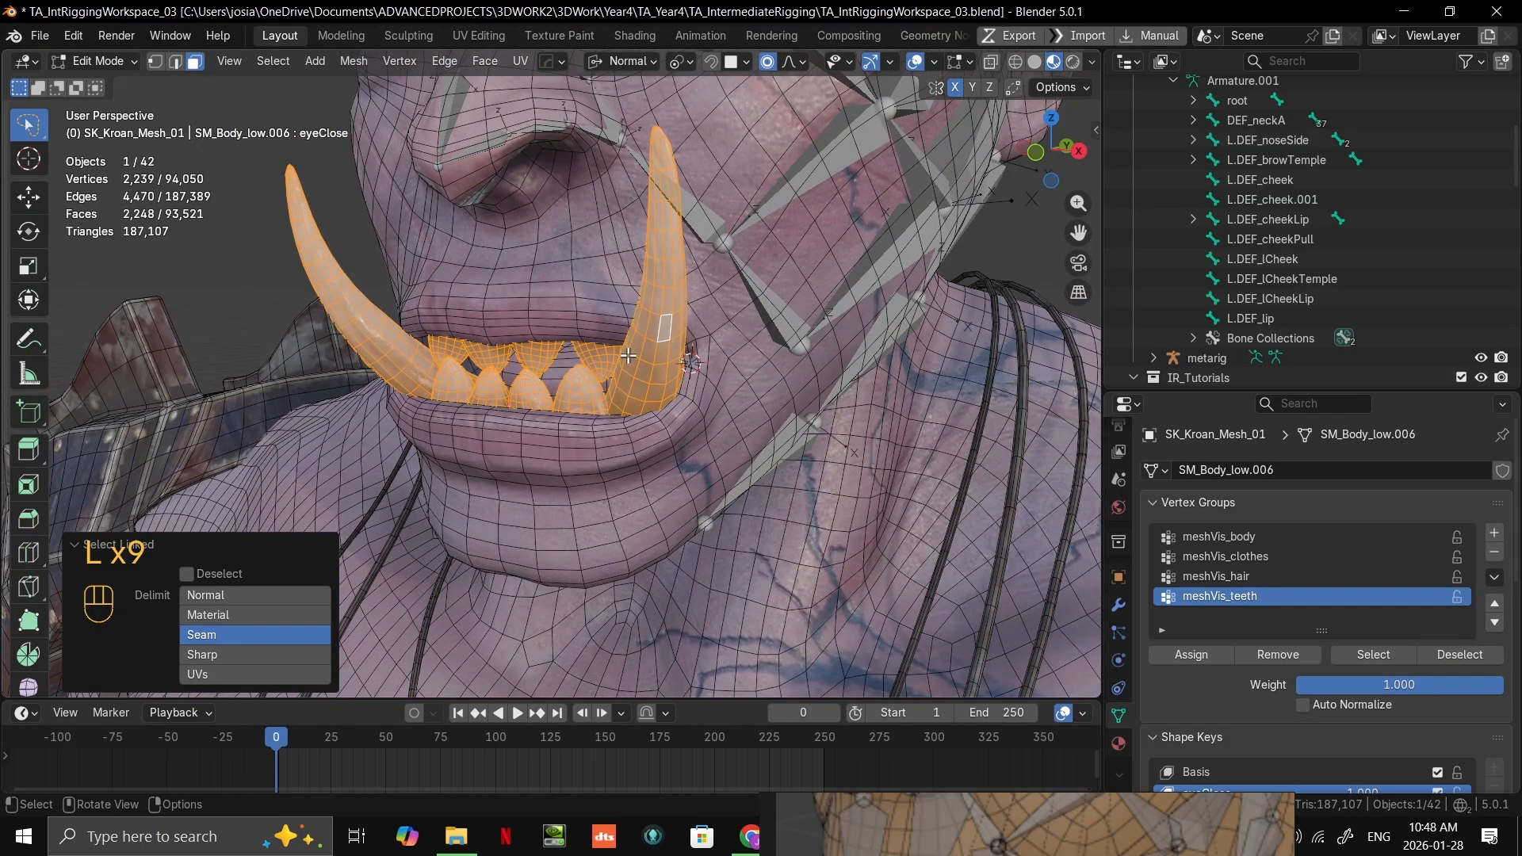
left_click(1206, 655)
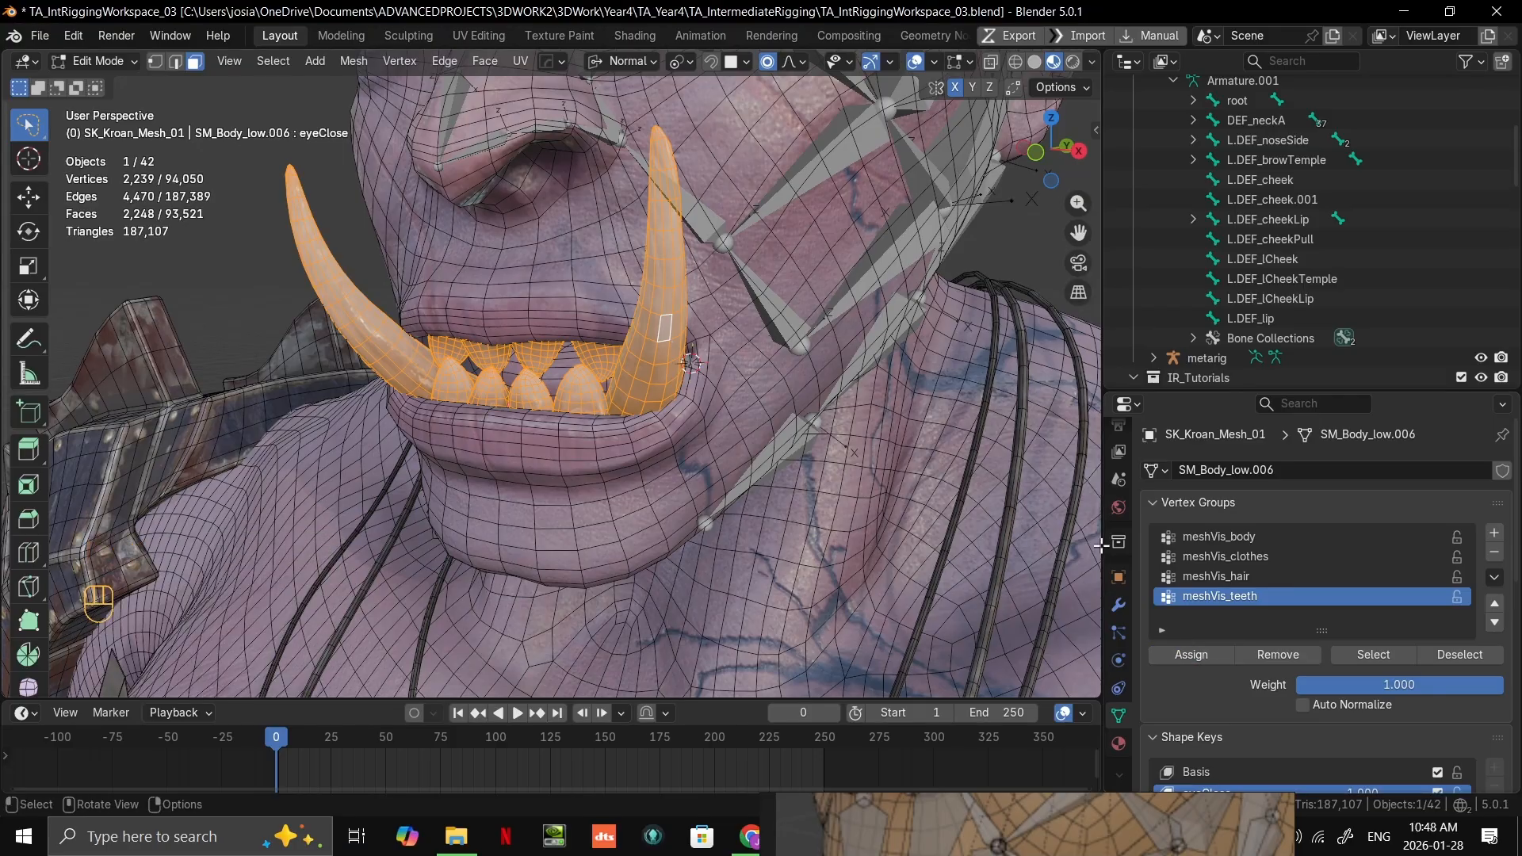
Step: Remove the teeth and tusks from the meshVis_body vertex group and return to Object Mode
left_click_drag(1249, 574, 1137, 537)
key("alt+a")
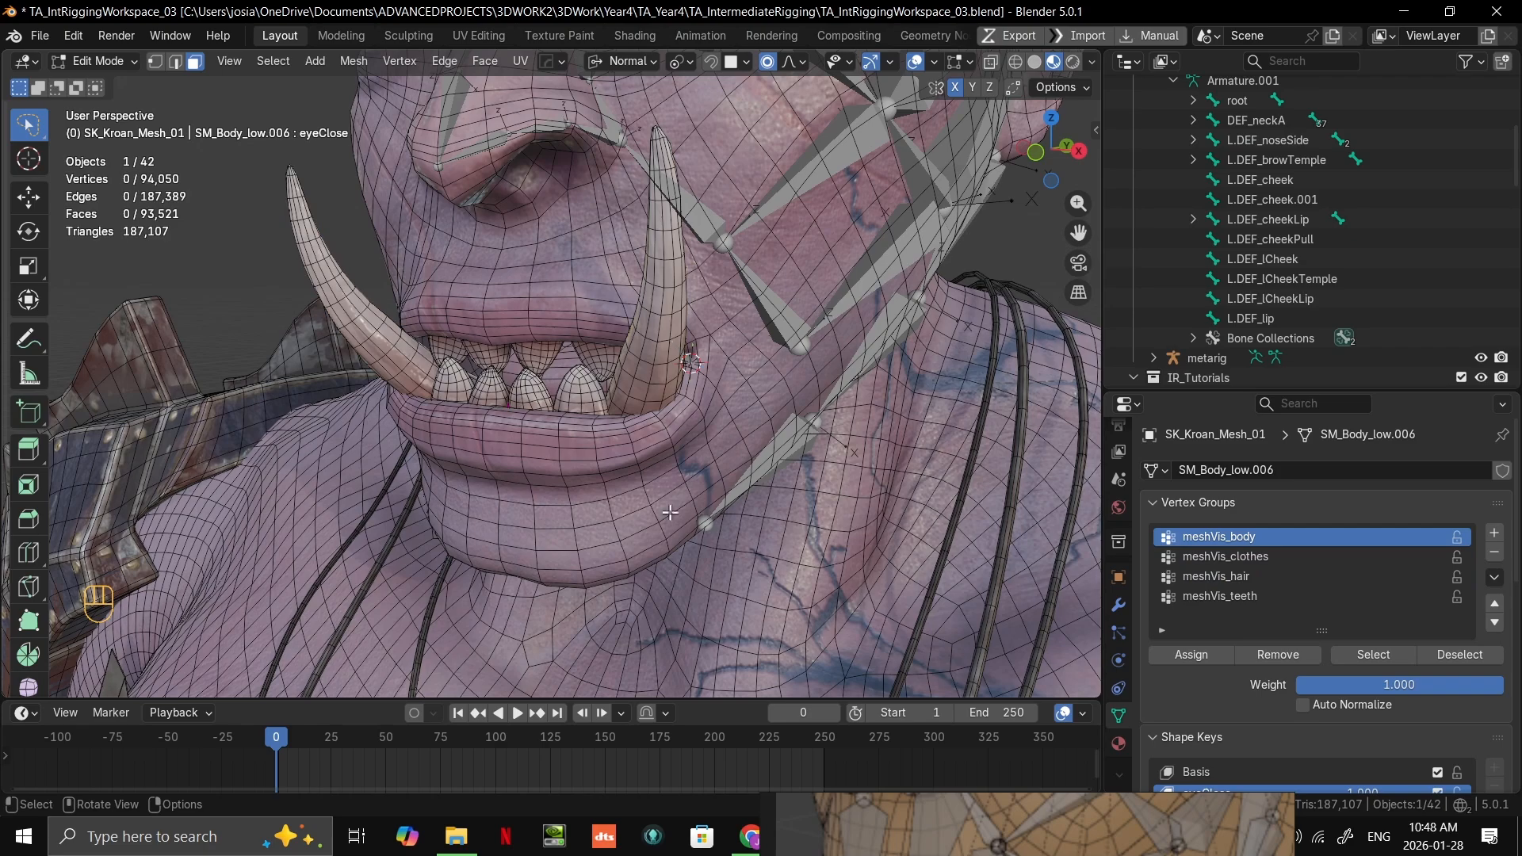
left_click(1374, 655)
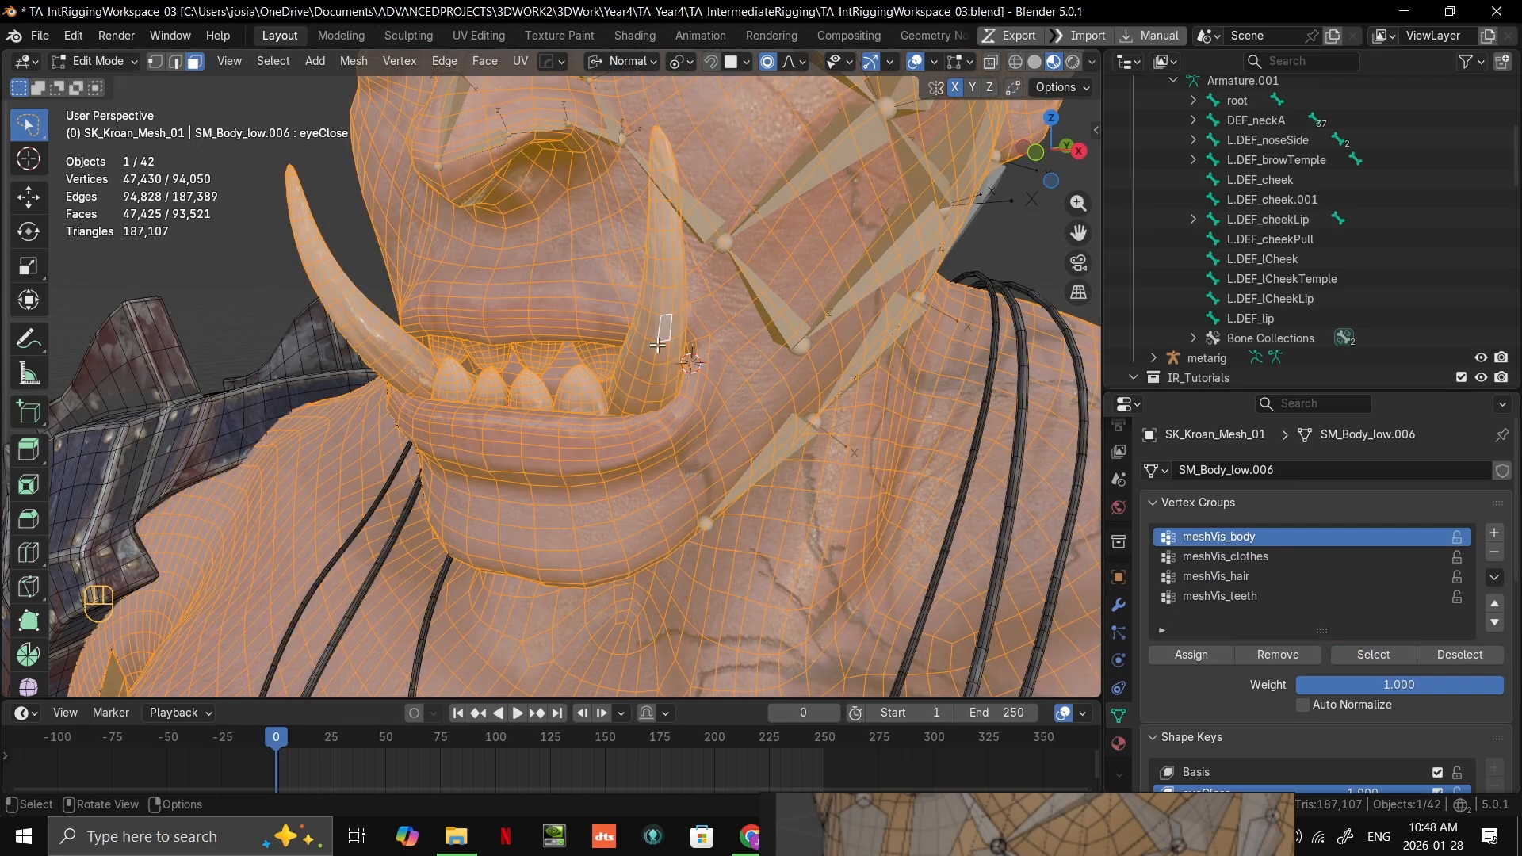
key("alt+a")
key("l")
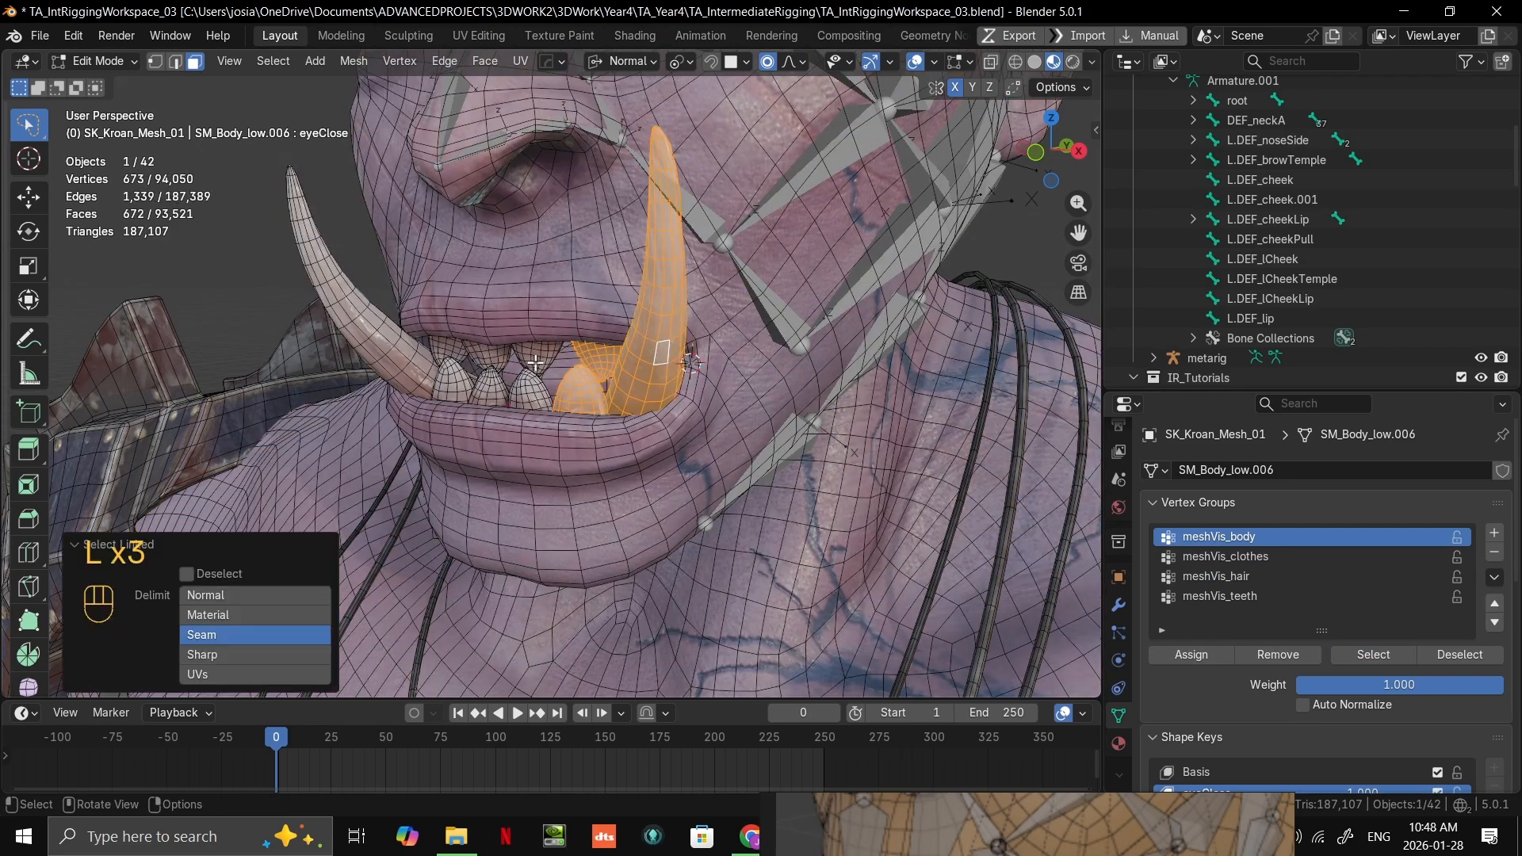
key("l")
key("l")
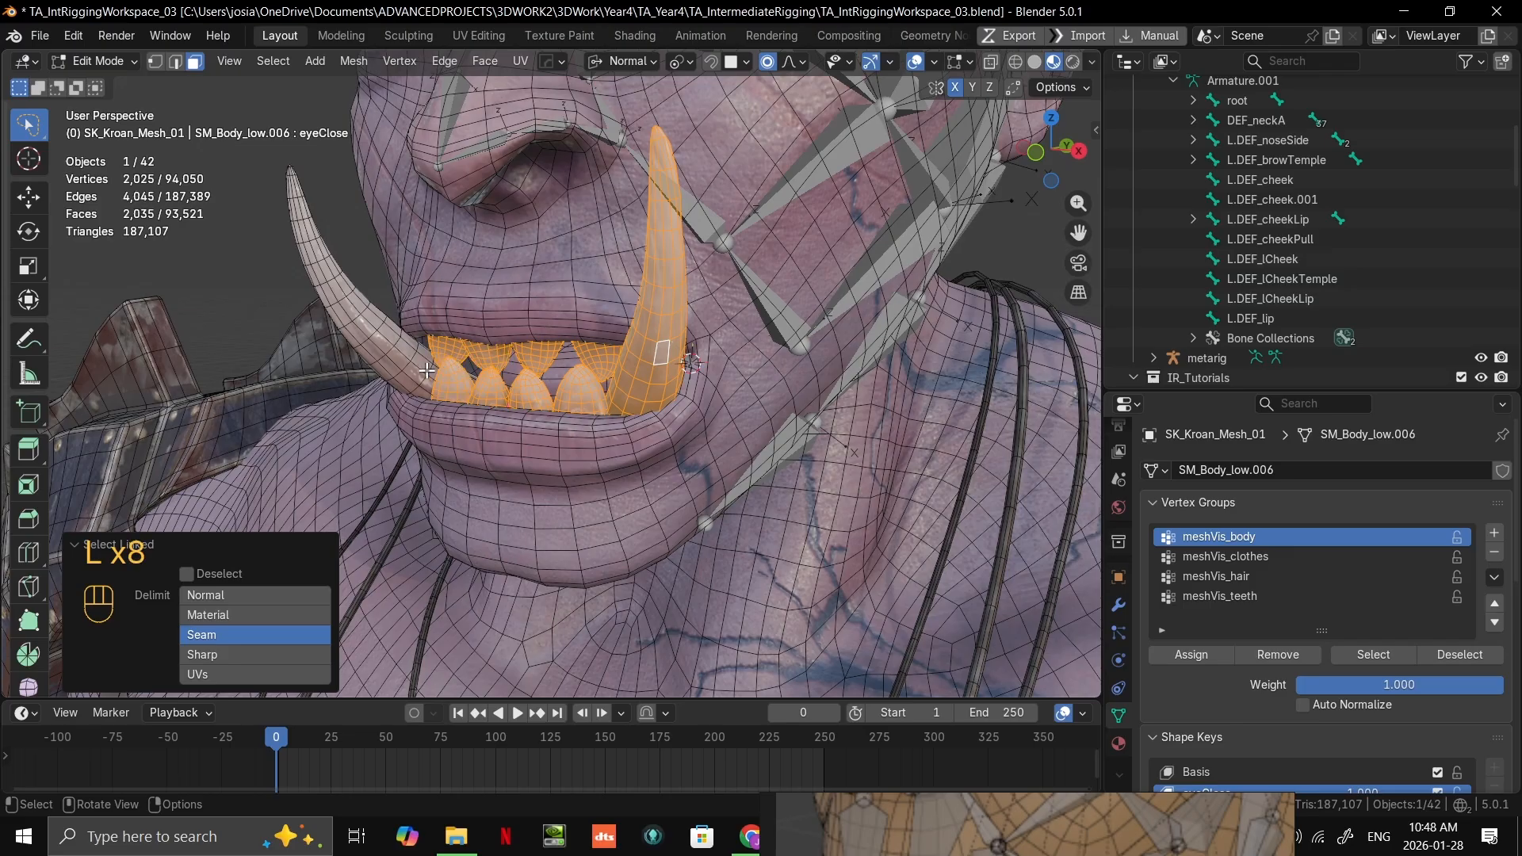
key("l")
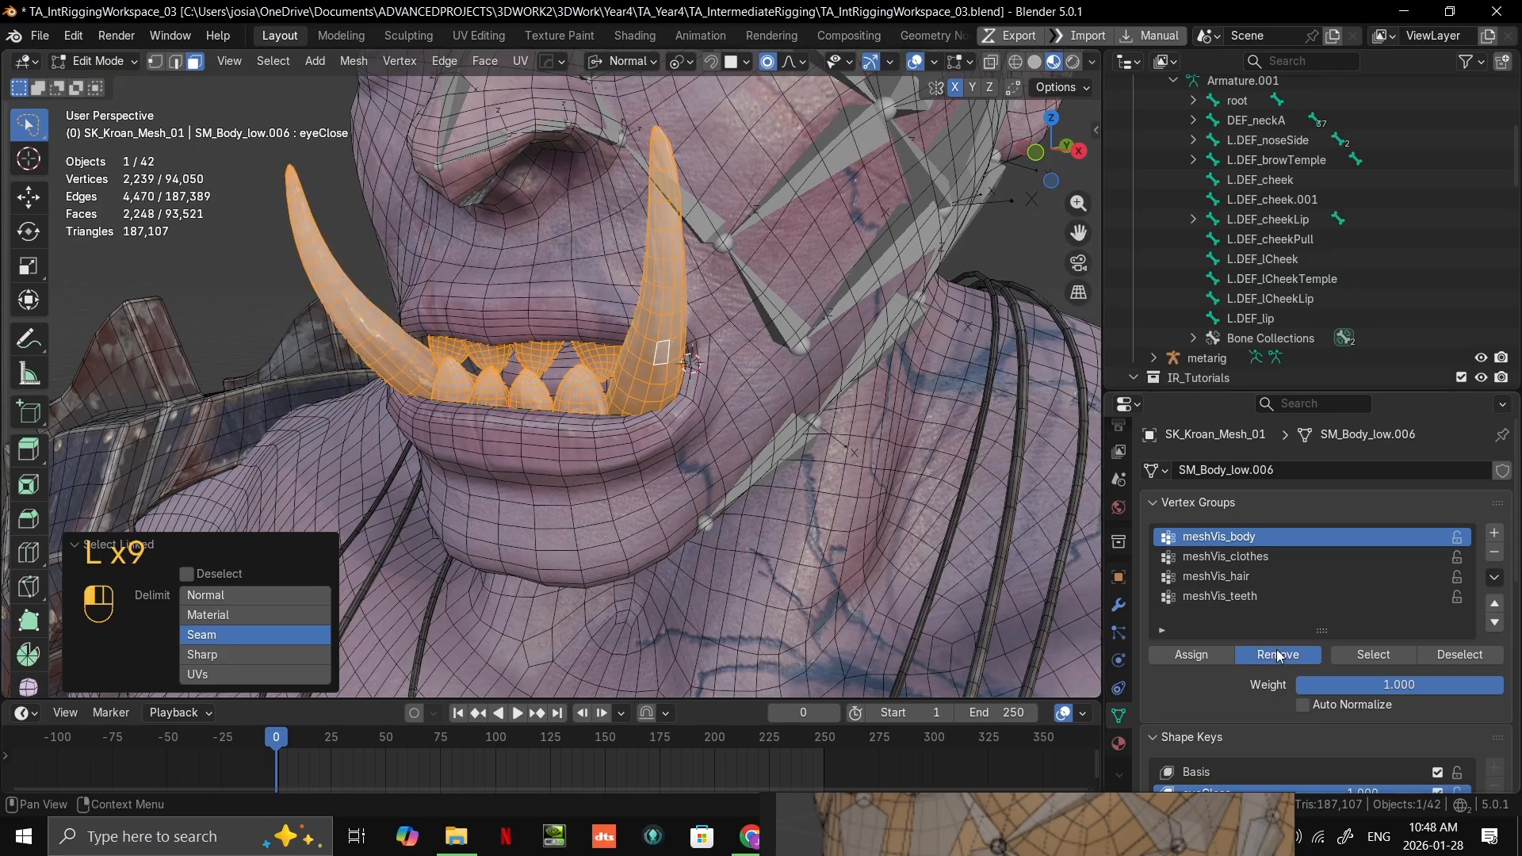
scroll(672, 378, "down", 3)
key("ctrl+Tab")
left_click(787, 320)
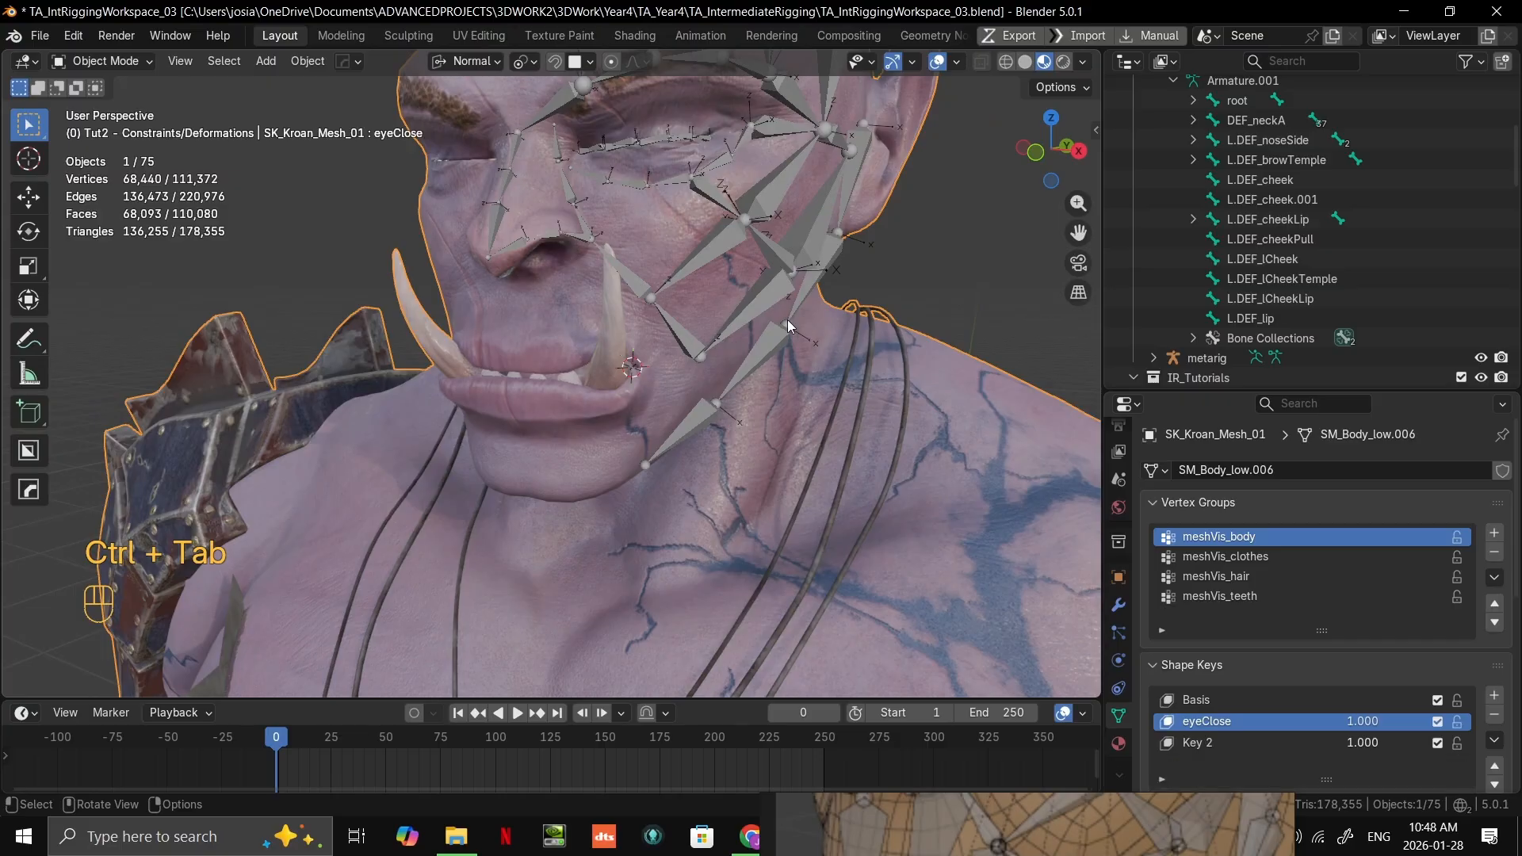
Step: Open the face armature in Edit Mode and inspect the L.DEF_lip bone beside the tusk
left_click(966, 236)
scroll(835, 302, "up", 6)
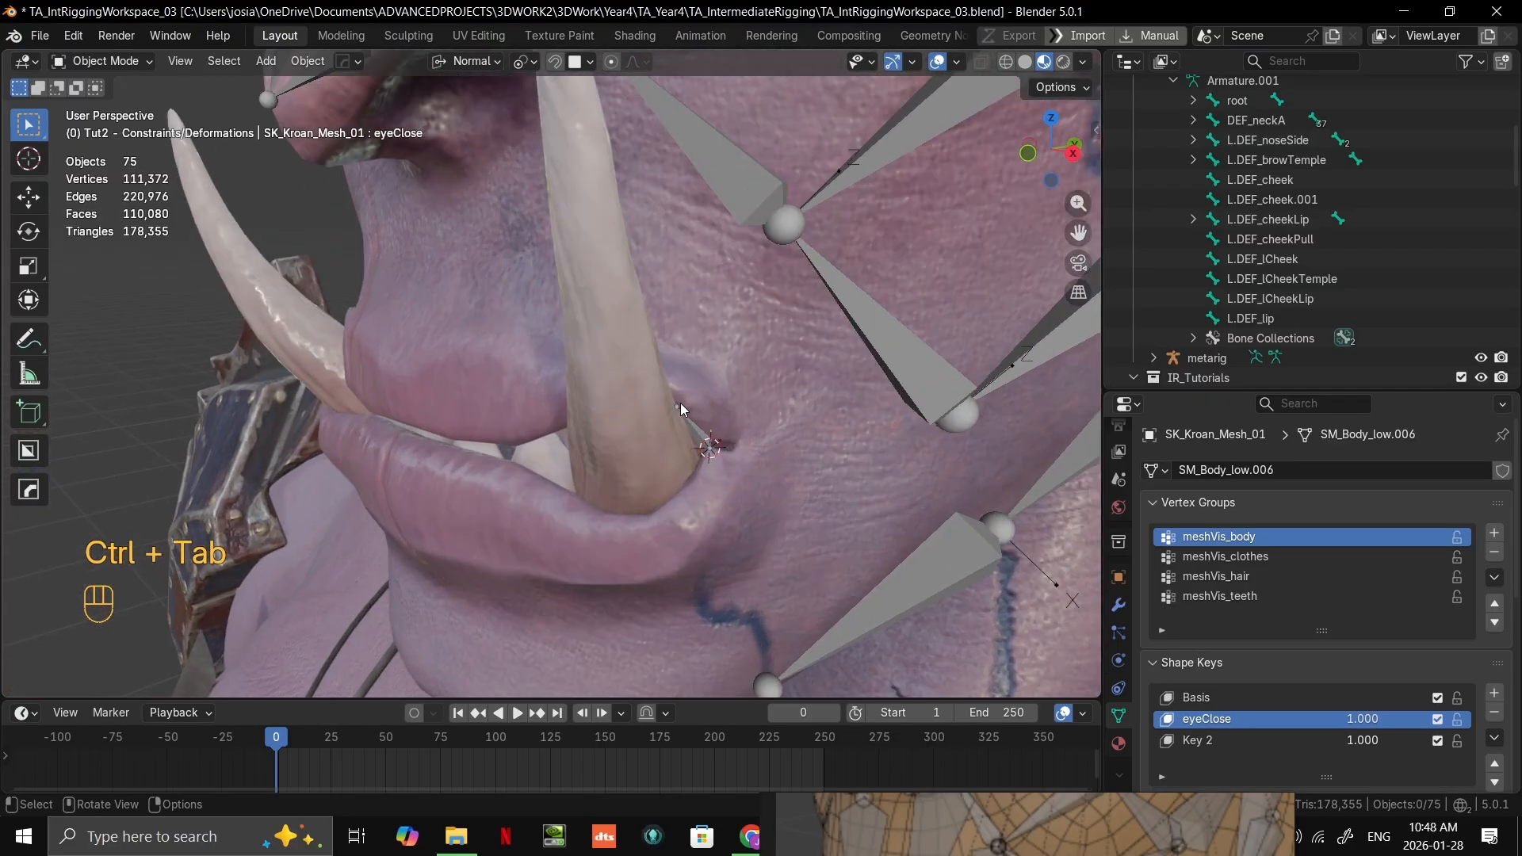
left_click(681, 405)
scroll(680, 404, "up", 3)
key("Tab")
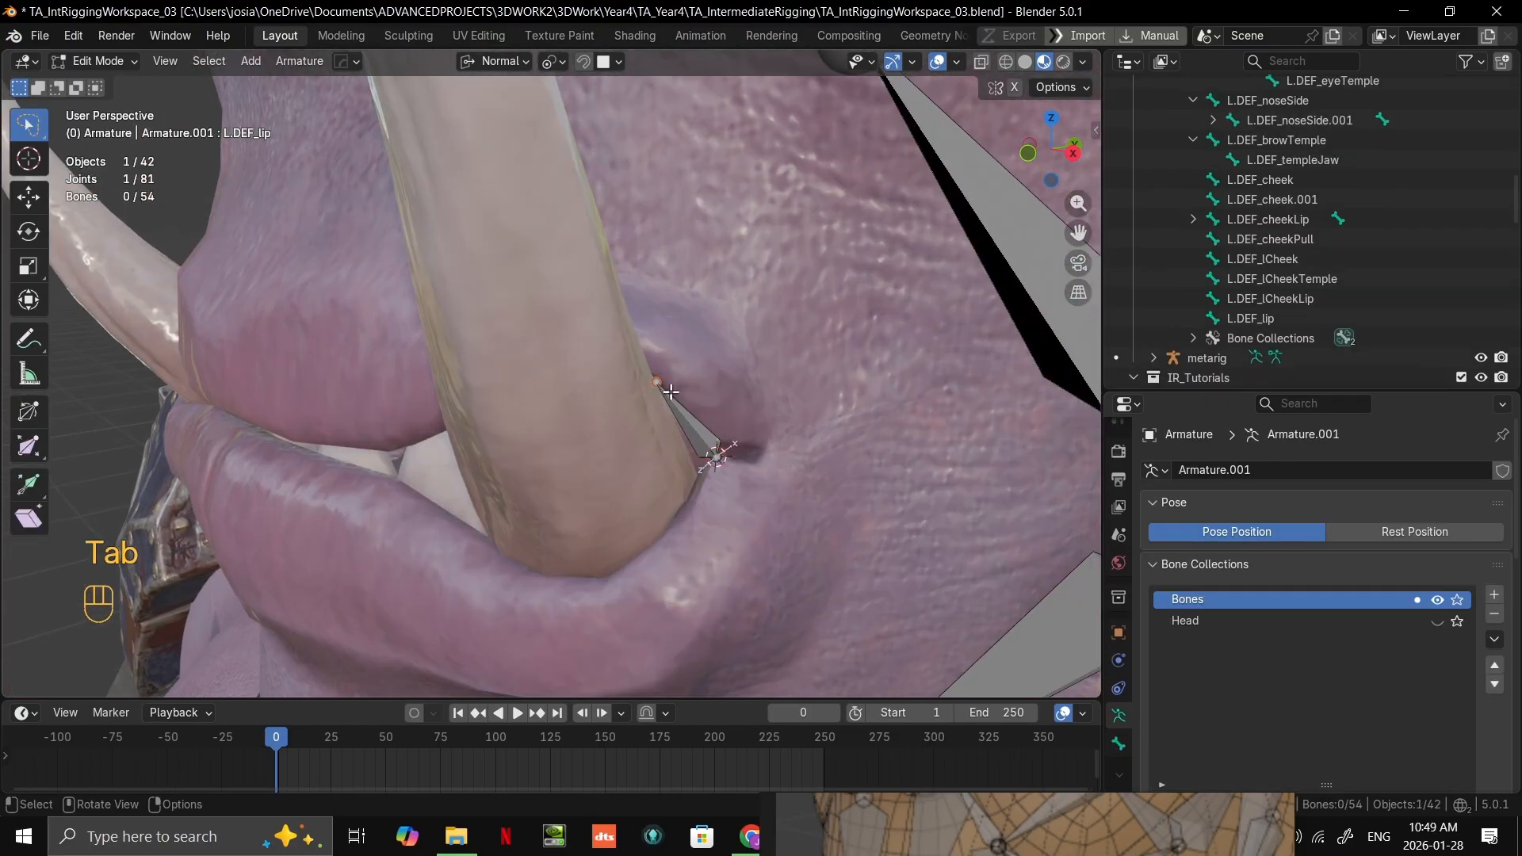
middle_click_drag(660, 383, 781, 430)
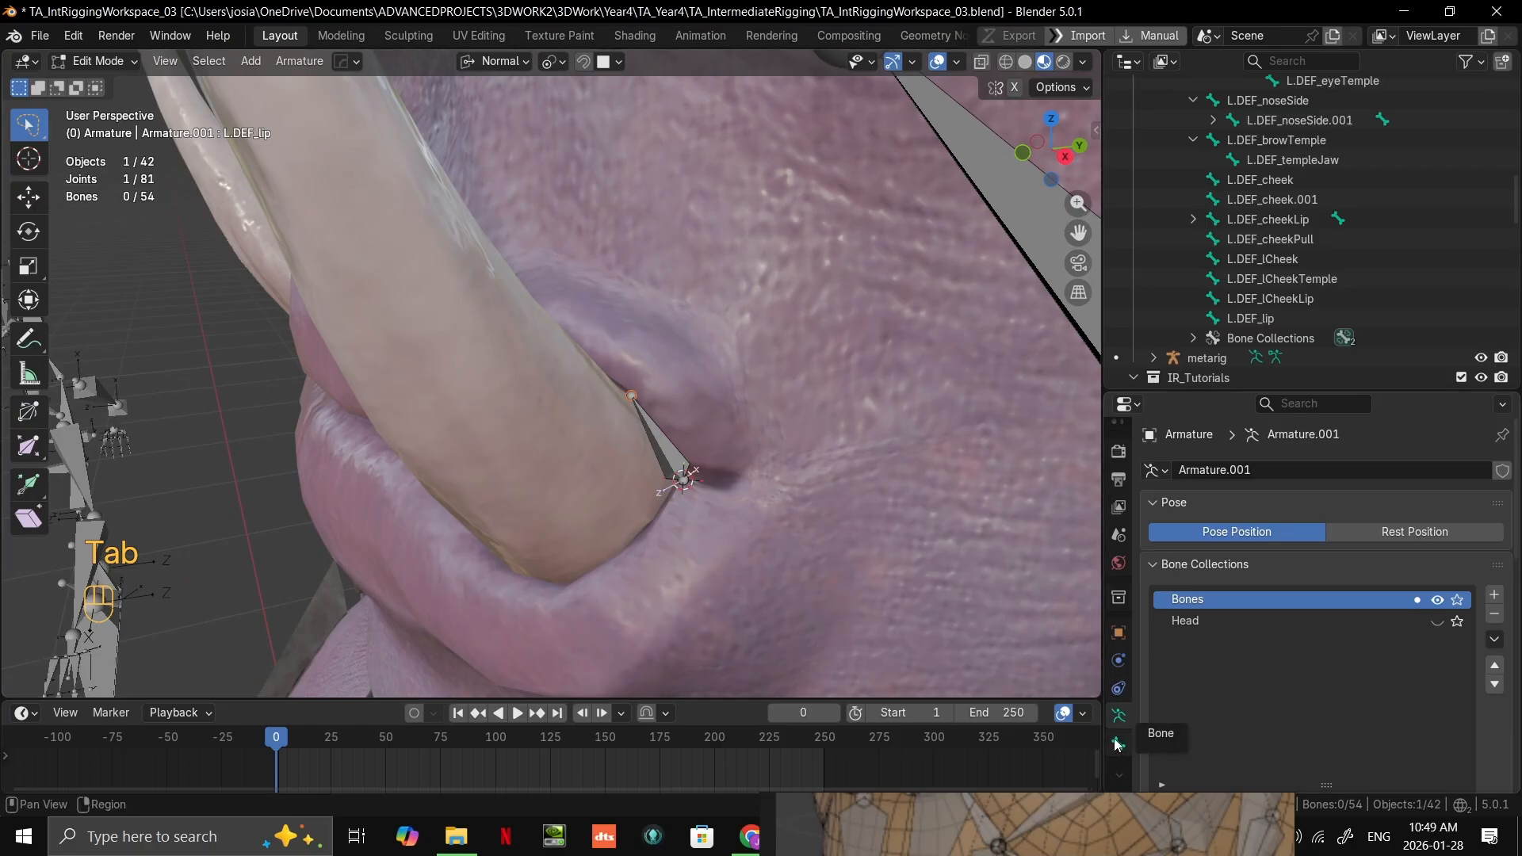
Step: Reselect the character mesh in Object Mode and add a Mask modifier to it
key("Tab")
left_click(884, 520)
scroll(1117, 706, "down", 2)
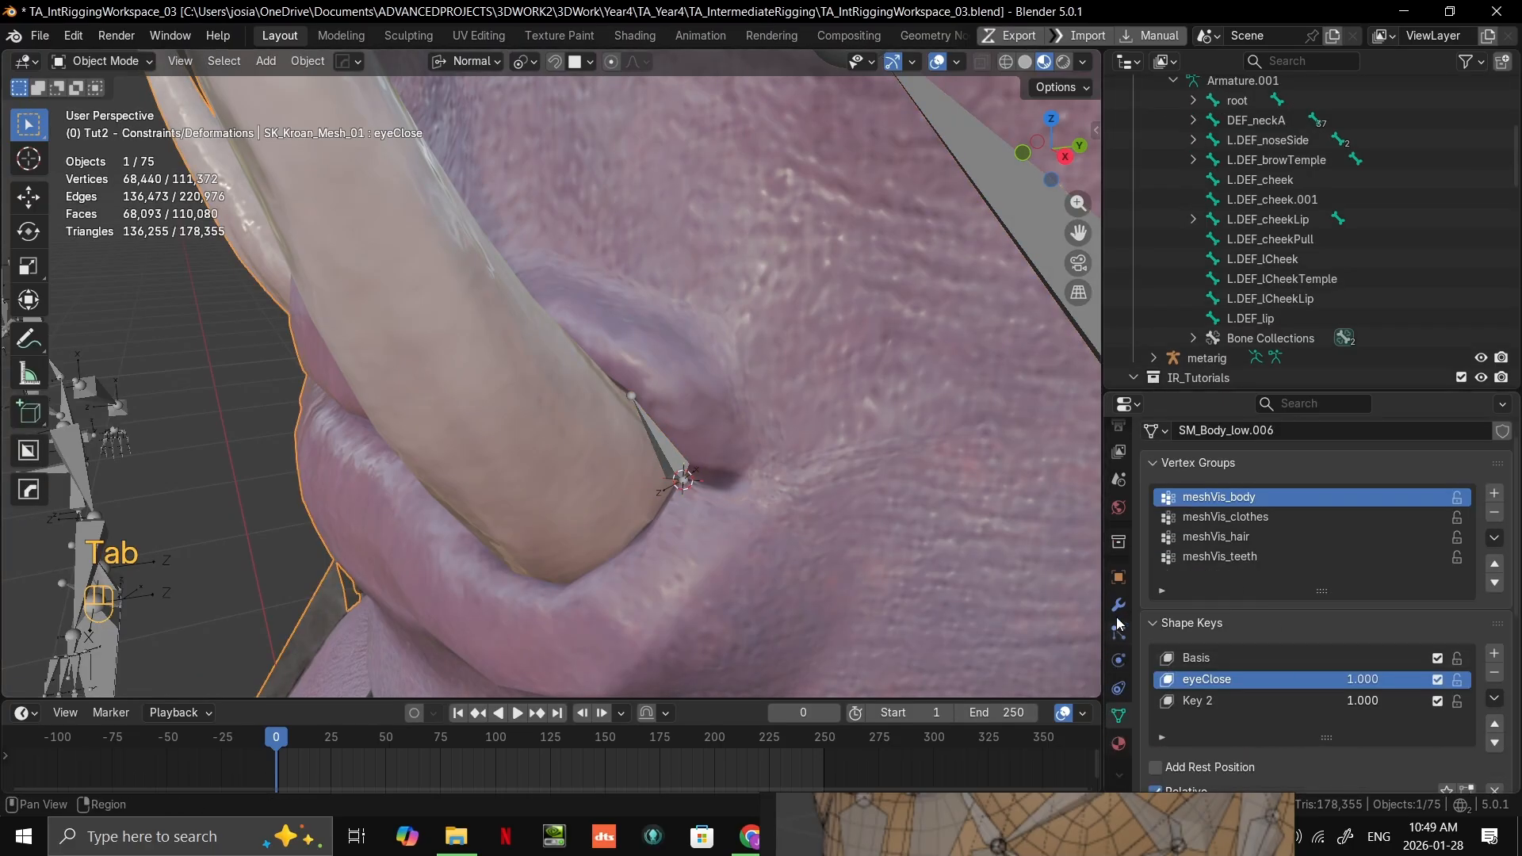
left_click(1118, 607)
scroll(1205, 621, "down", 2)
scroll(1206, 624, "up", 4)
left_click(1233, 469)
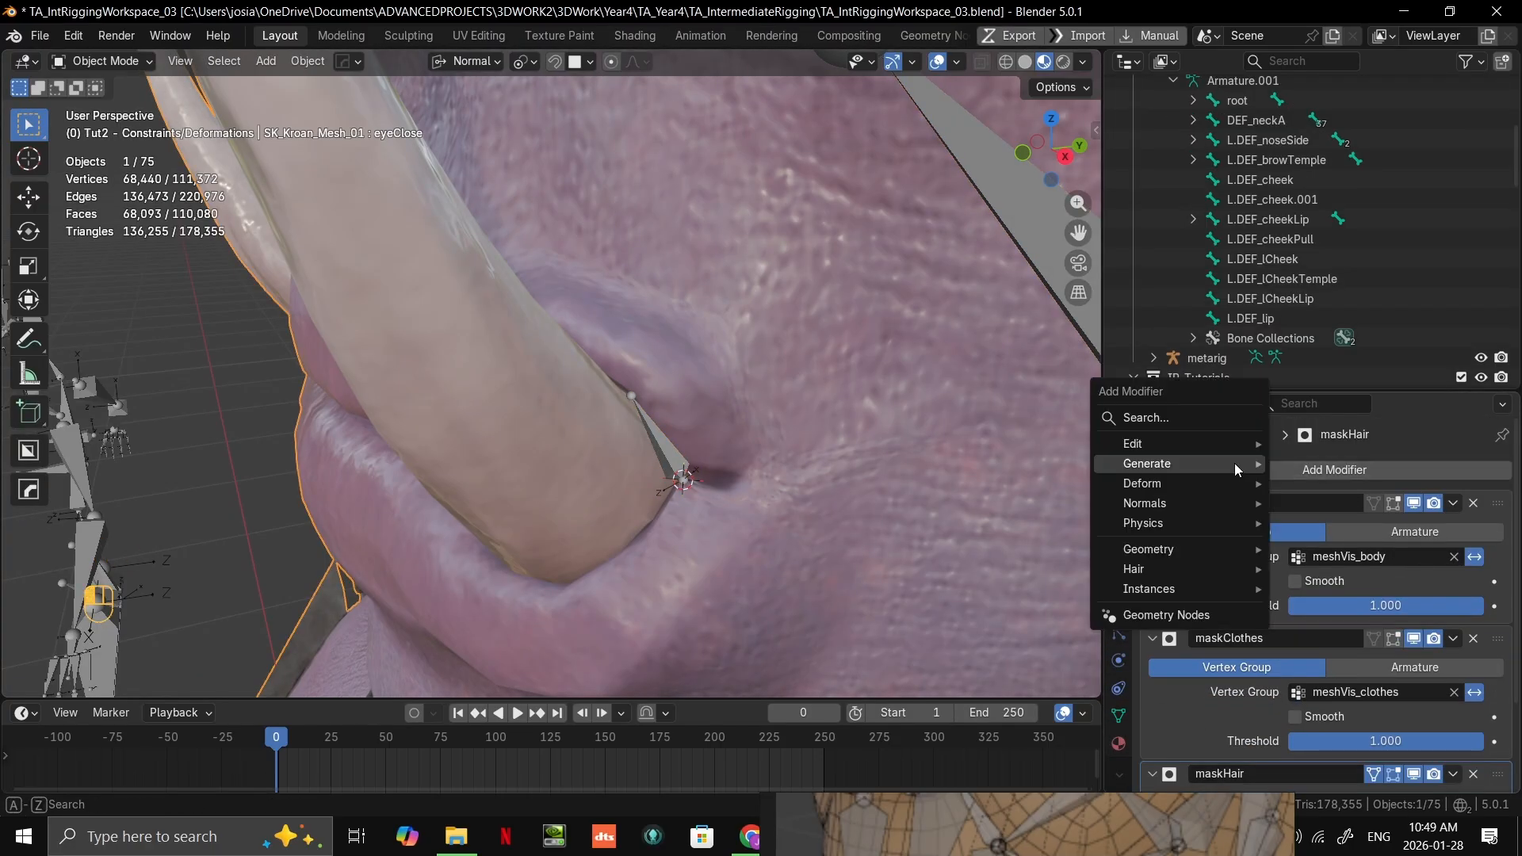
mouse_move(1217, 464)
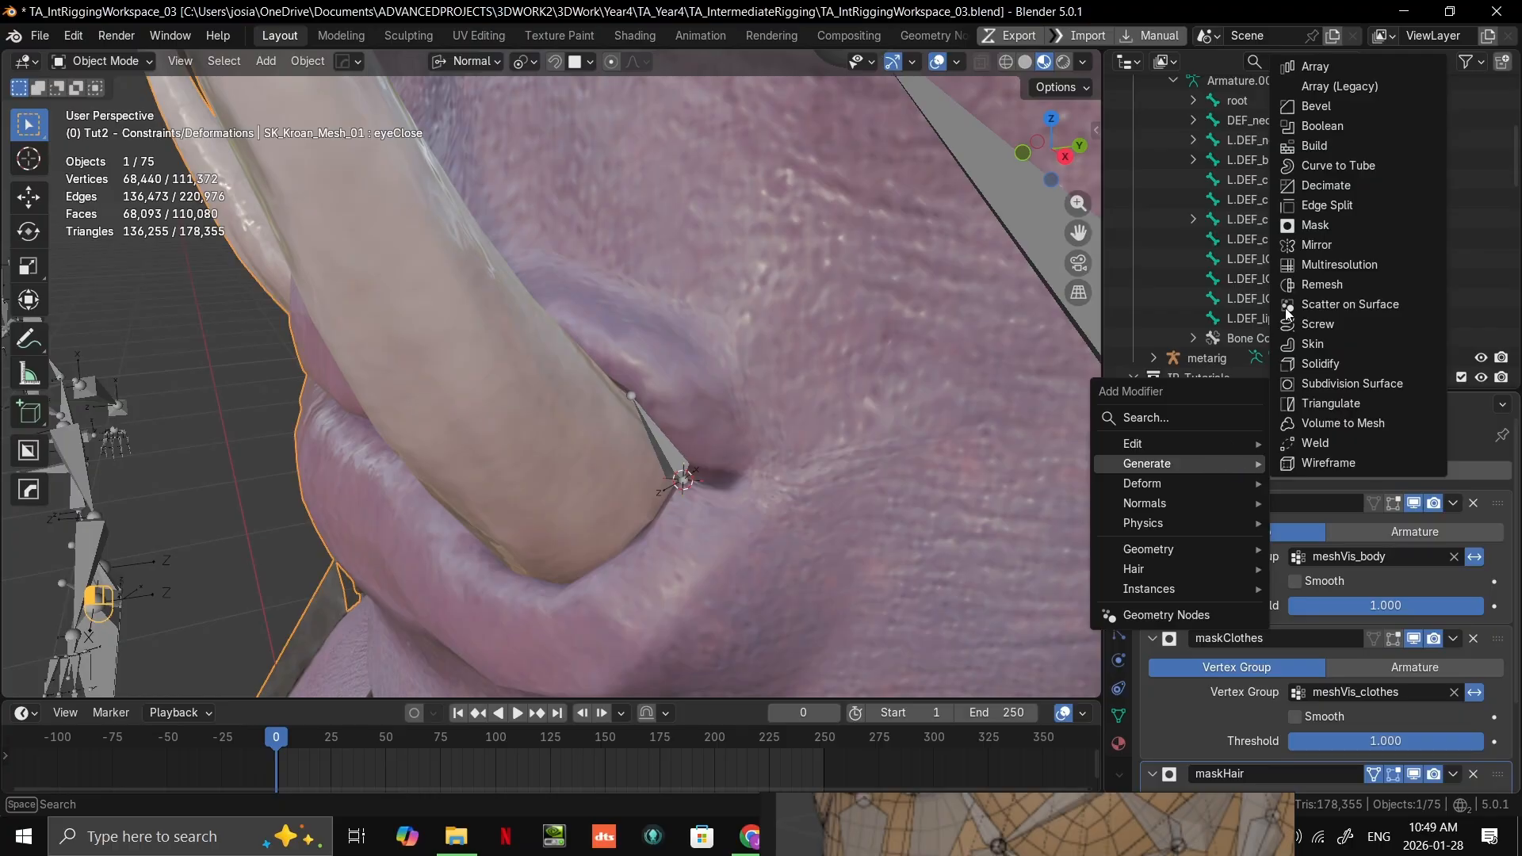
left_click(1316, 225)
Step: Set the new Mask modifier's vertex group to meshVis_teeth
scroll(1326, 683, "down", 4)
scroll(1326, 684, "down", 2)
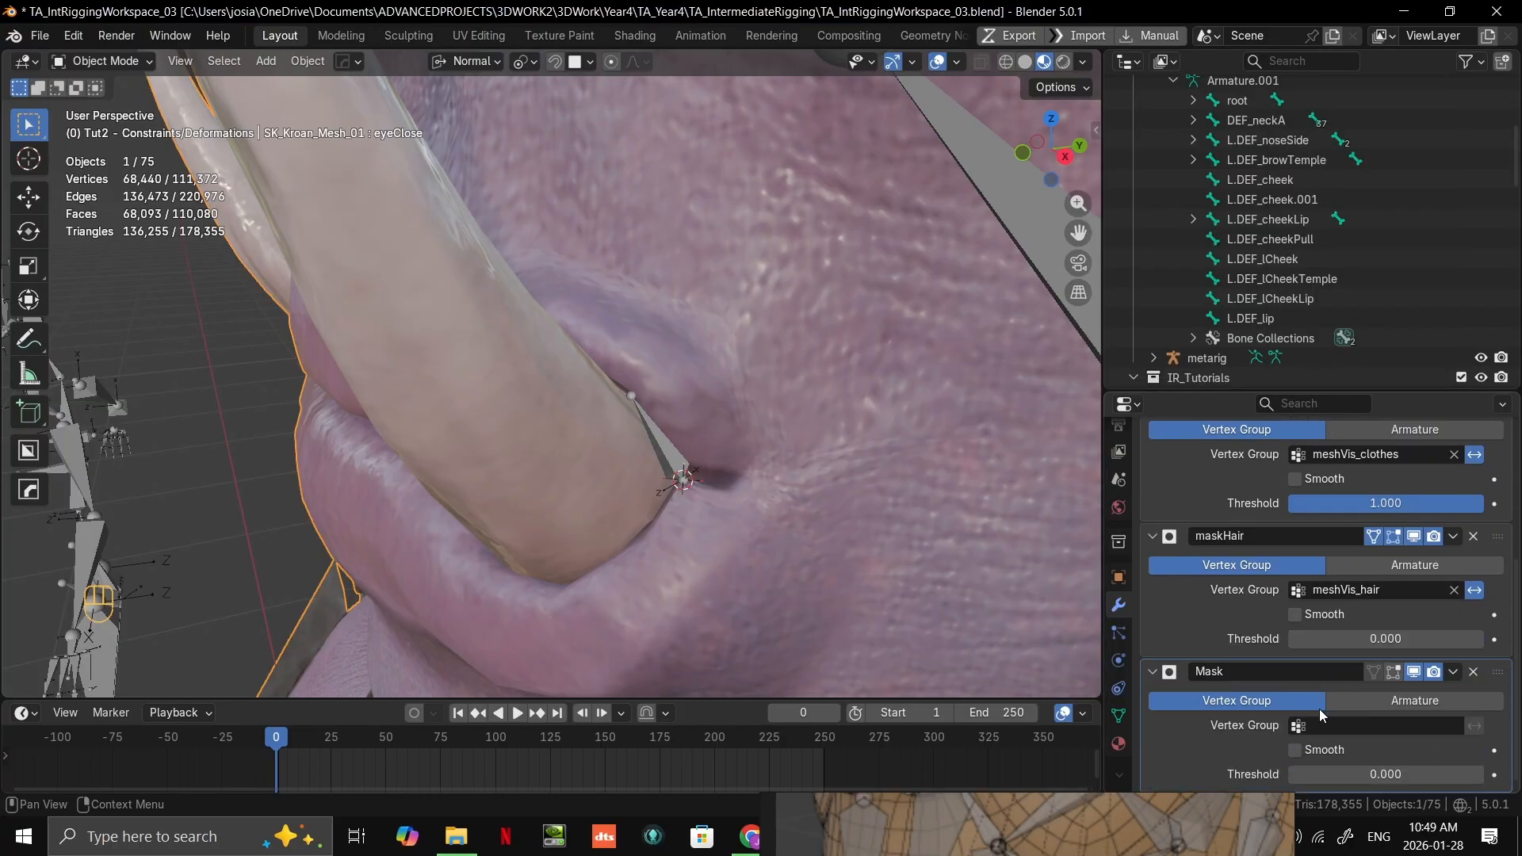
left_click(1341, 723)
left_click(1330, 576)
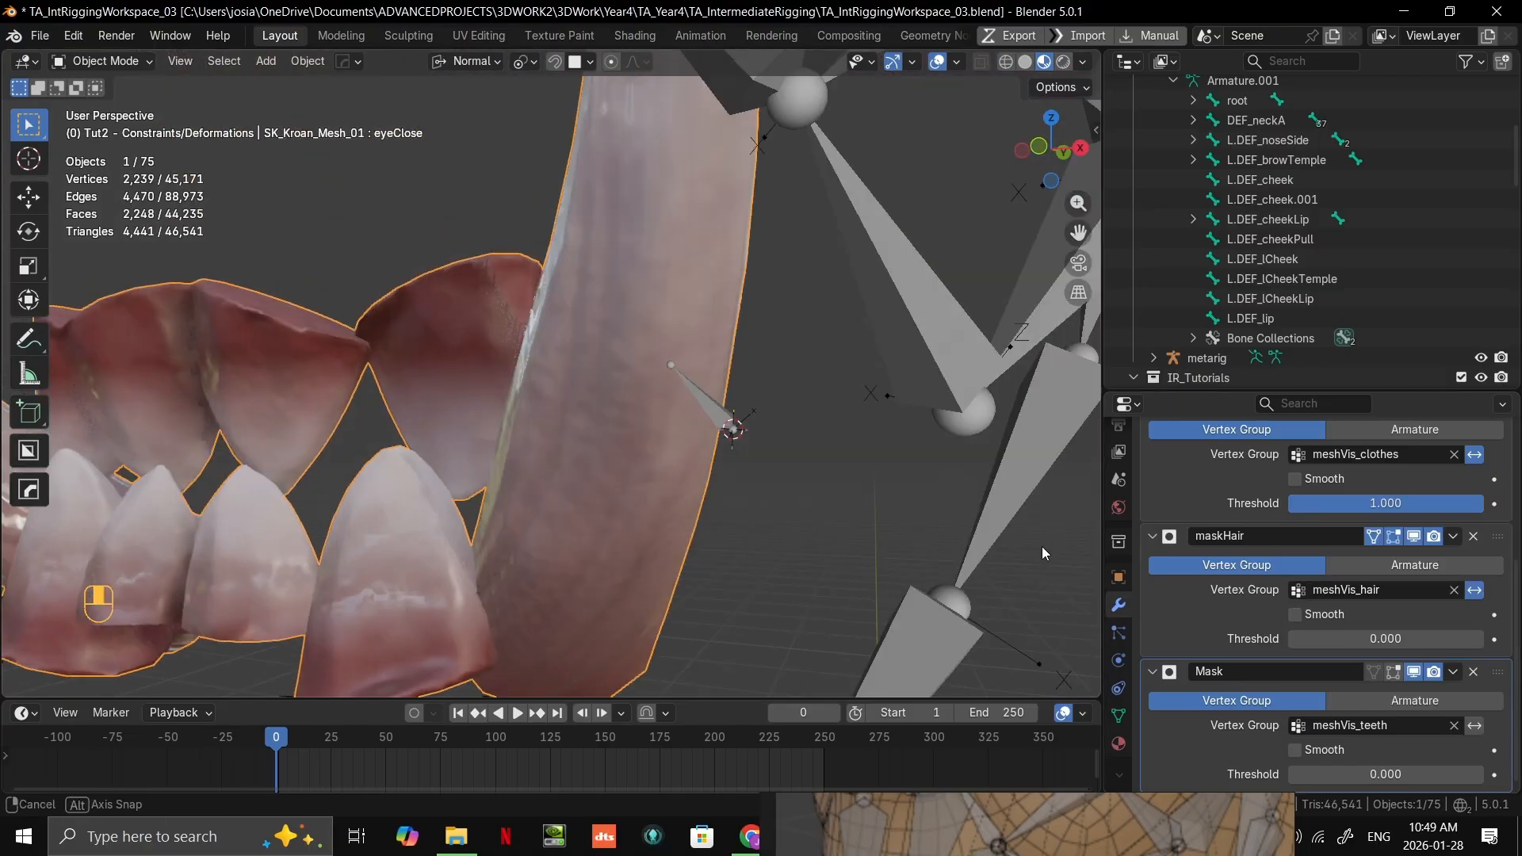
Step: Invert the meshVis_teeth Mask modifier so the teeth and tusks are hidden and the lips are uncovered
middle_click_drag(1042, 546, 935, 616)
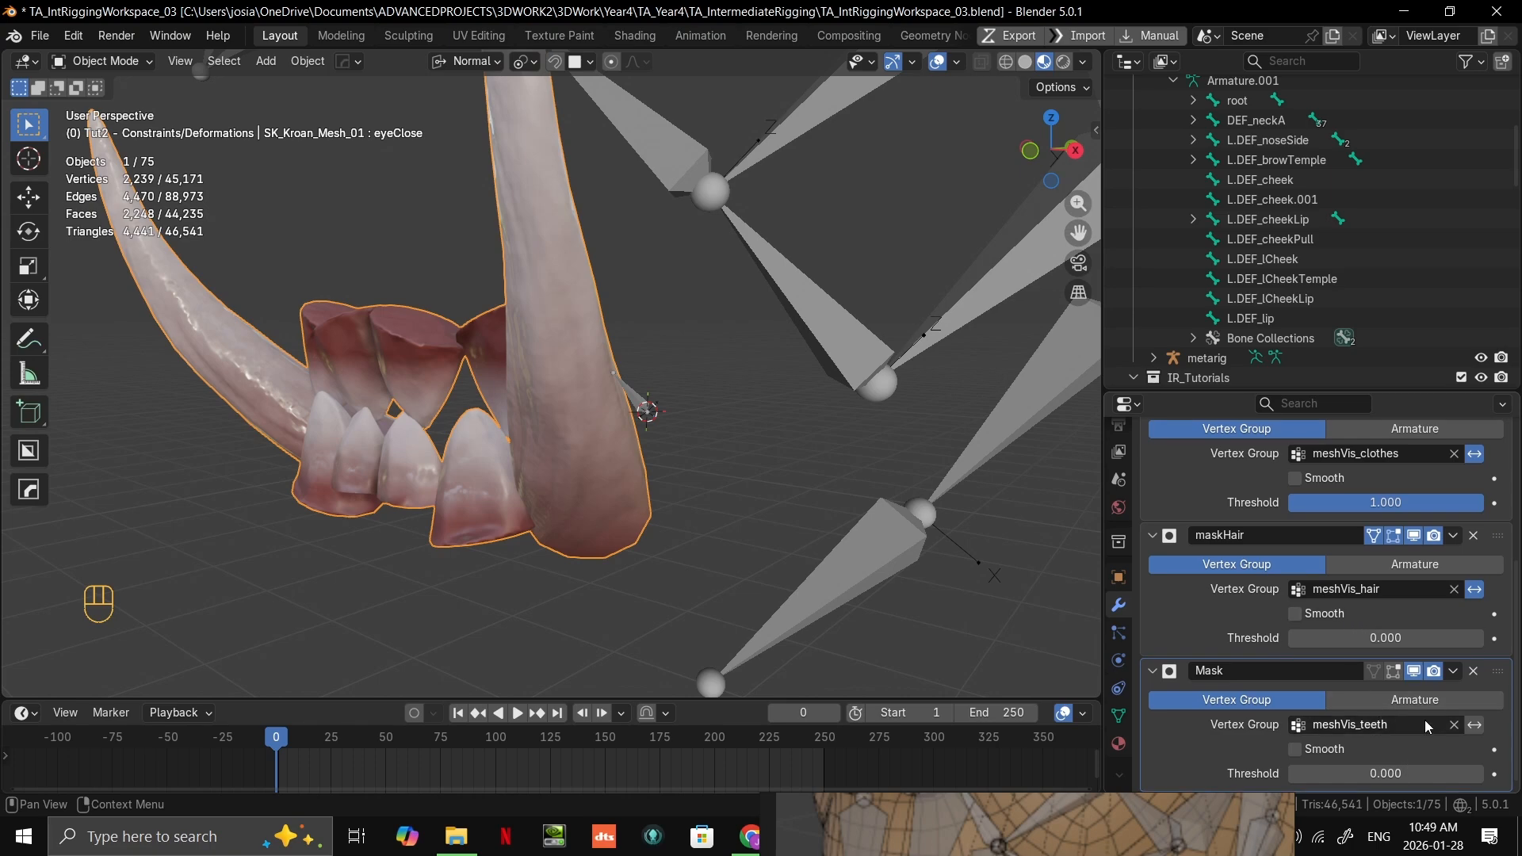
left_click(1475, 725)
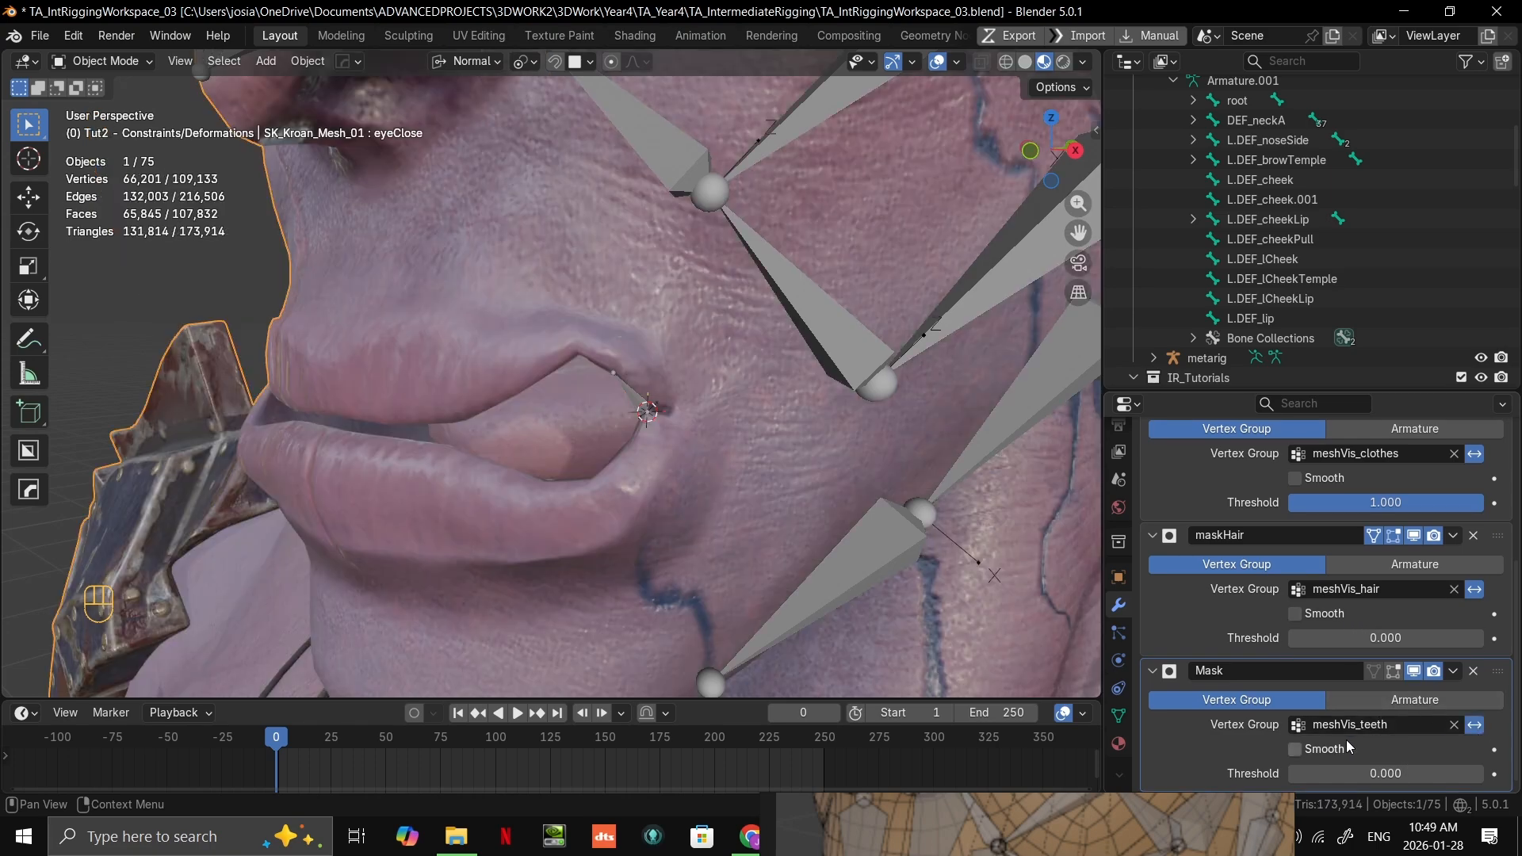
middle_click_drag(666, 511, 689, 531)
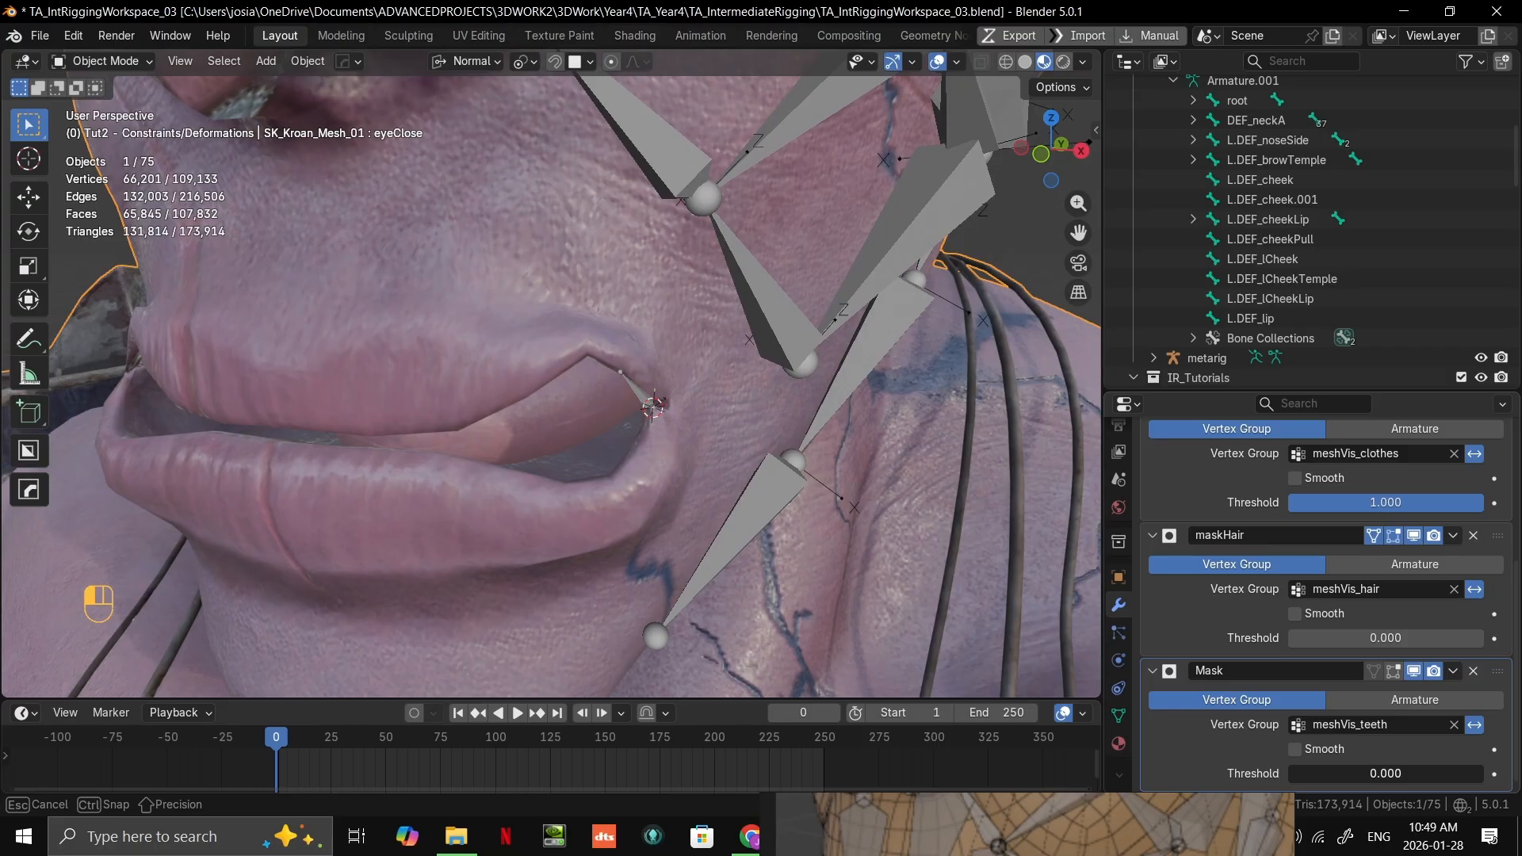
mouse_move(1308, 773)
left_mouse_down()
mouse_move(1482, 773)
mouse_move(1287, 773)
left_mouse_up()
middle_click_drag(469, 569, 635, 436)
scroll(640, 425, "up", 8)
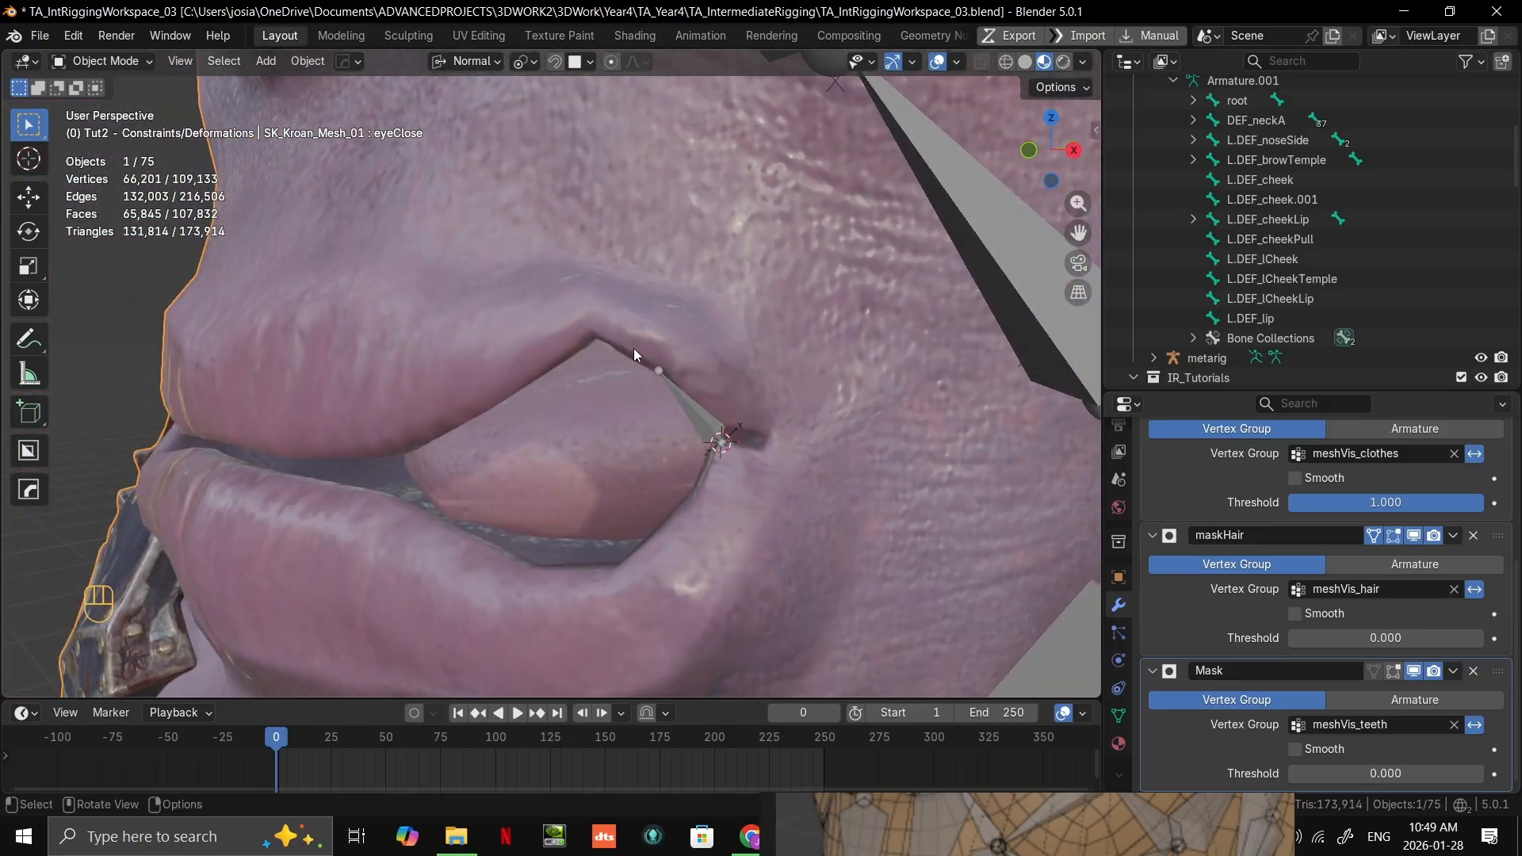
Step: Compare the mouth area in Edit Mode and Object Mode to check how the teeth mask affects the mesh
middle_click_drag(635, 349, 760, 463)
key("Tab")
scroll(603, 436, "up", 4)
key("Tab")
key("Tab")
key("Tab")
scroll(598, 492, "down", 3)
scroll(621, 486, "up", 5)
scroll(655, 480, "up", 1)
scroll(844, 460, "down", 3)
key("Tab")
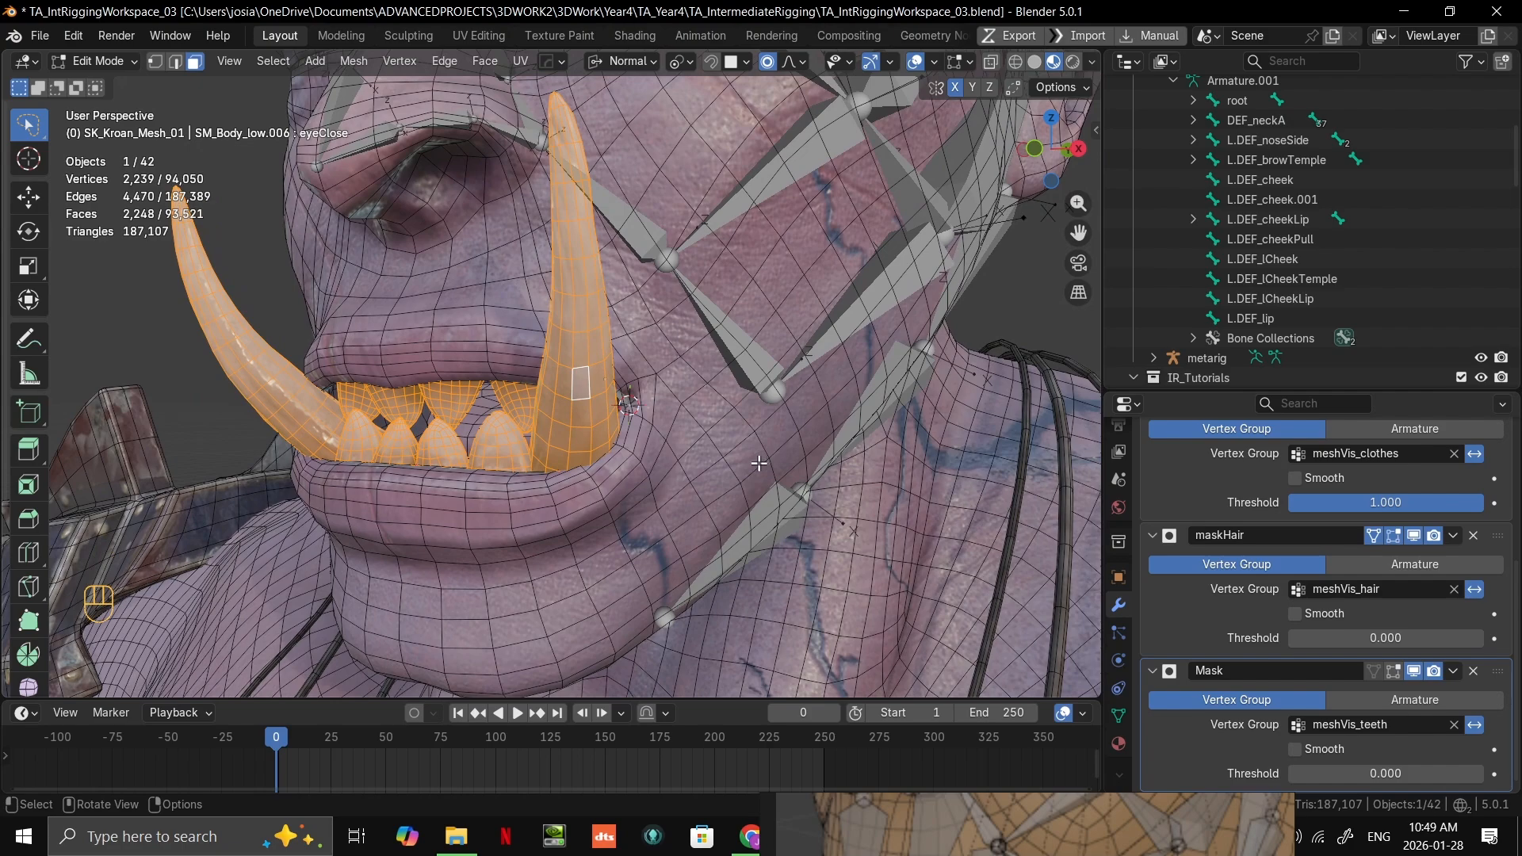
key("Tab")
middle_click_drag(754, 469, 830, 493)
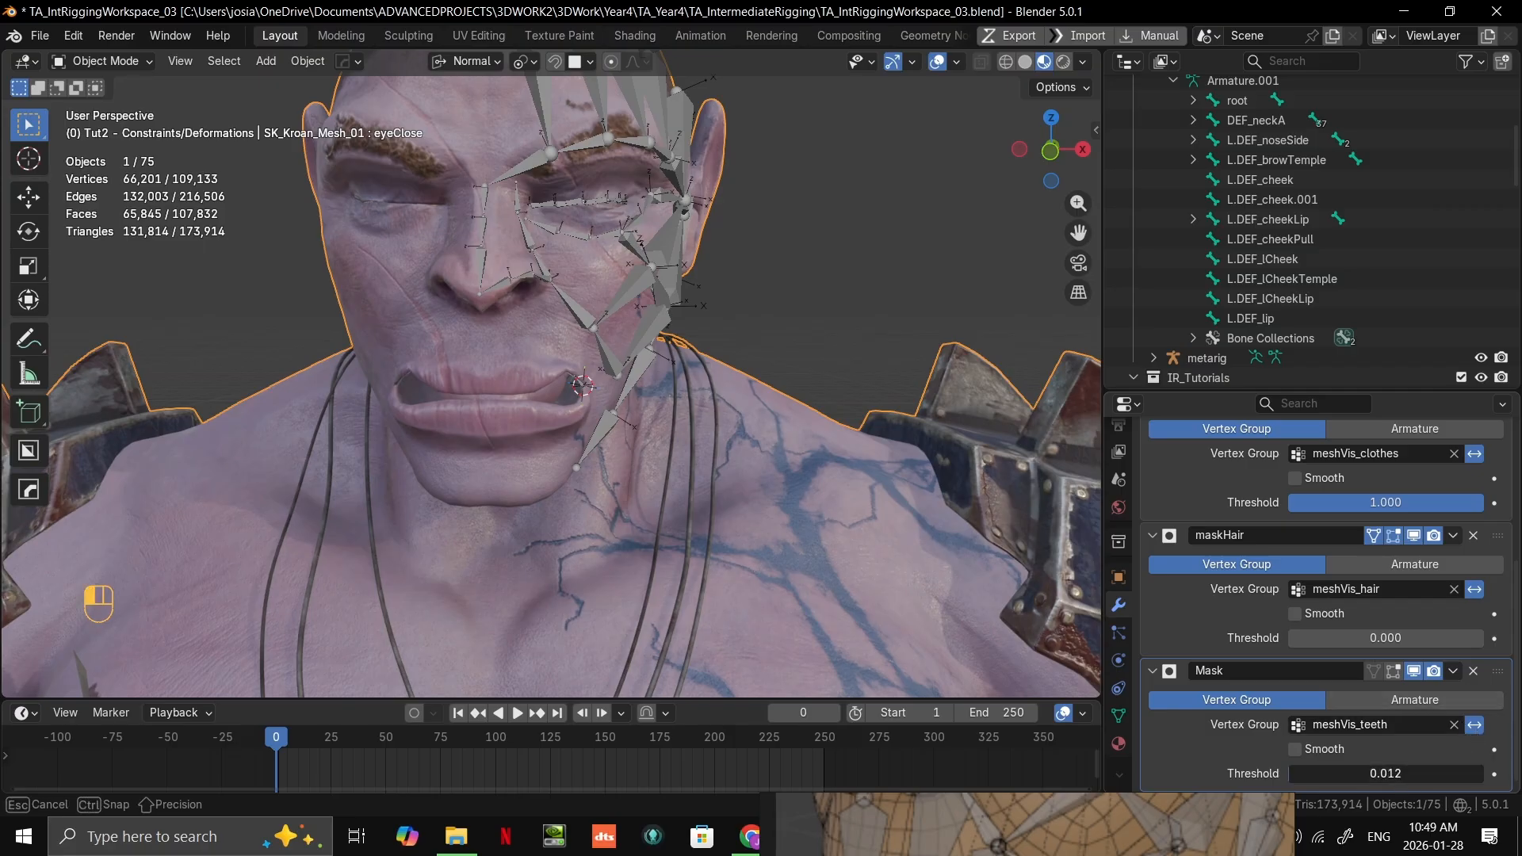
Step: Try the teeth mask's threshold at 1.000 and return it to 0.000
left_click_drag(1387, 774, 1493, 750)
middle_click_drag(892, 520, 642, 524)
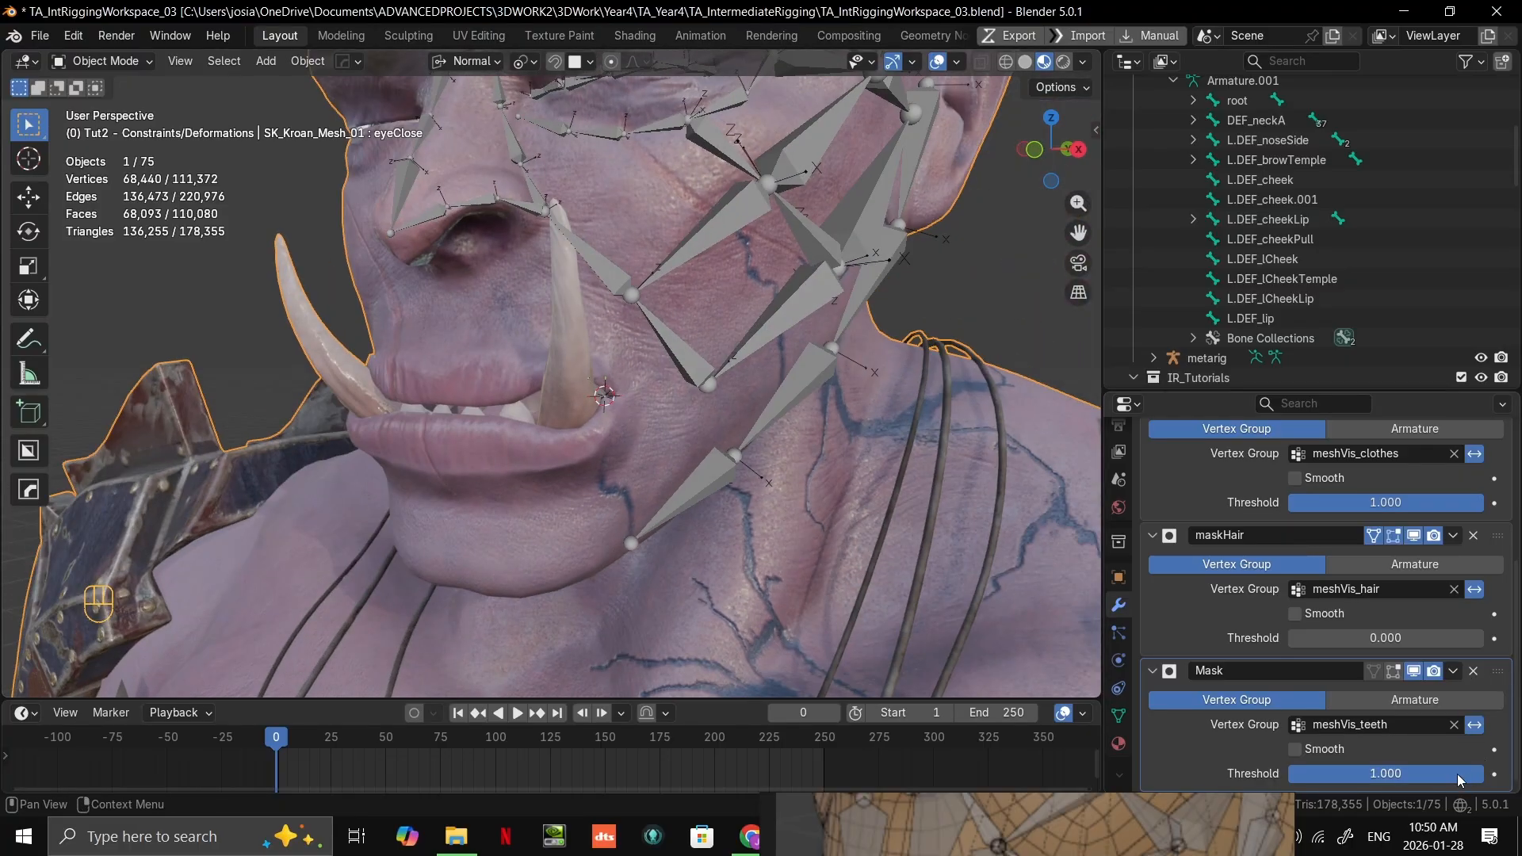
left_click_drag(1459, 779, 1307, 777)
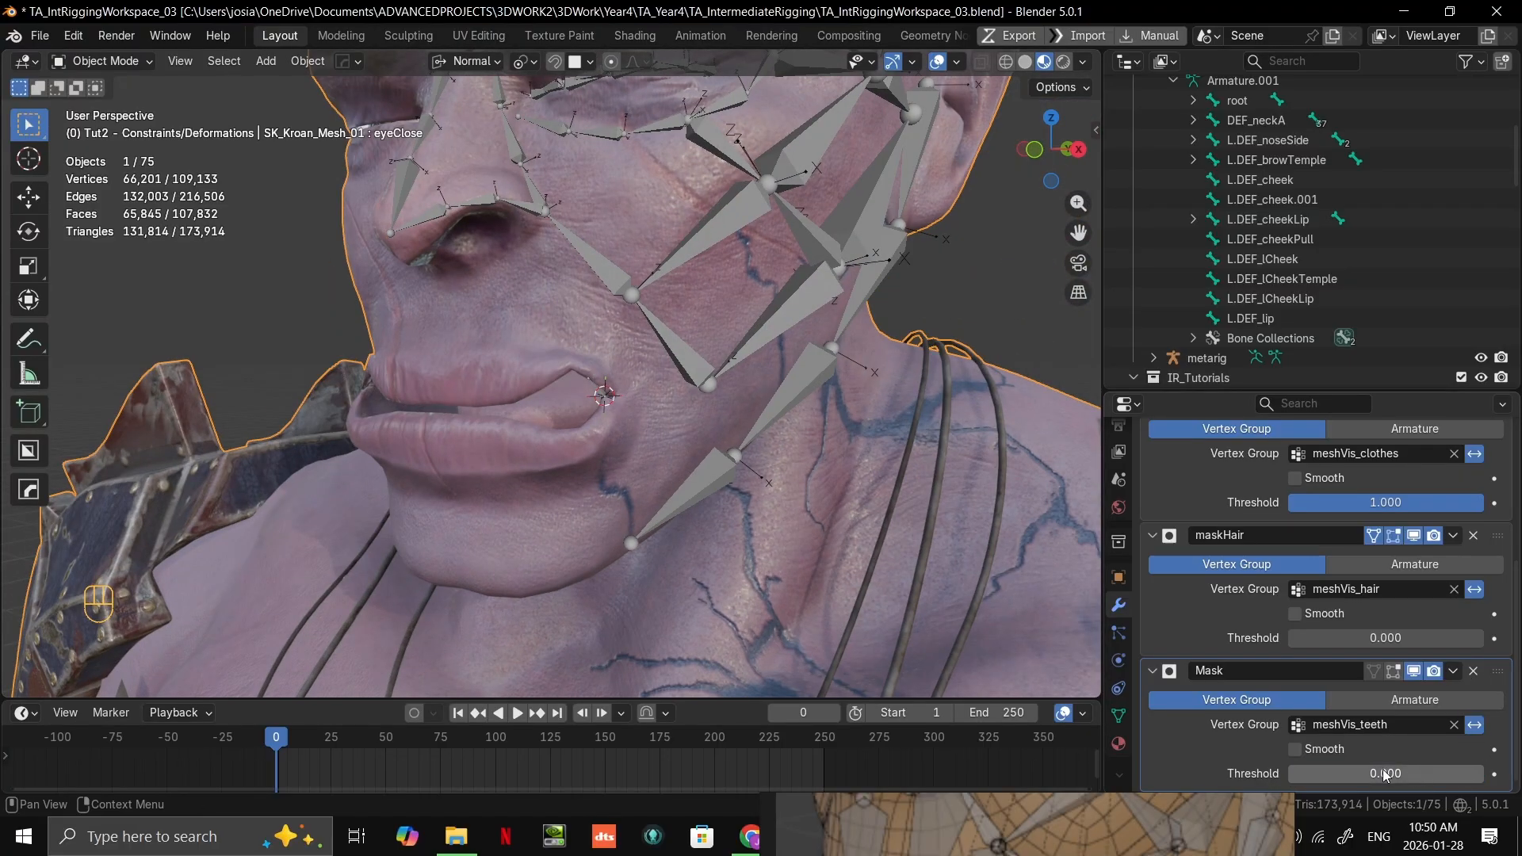
Step: Review the mesh's vertex groups and check the masked mouth again in Edit Mode and Object Mode
scroll(1310, 613, "up", 7)
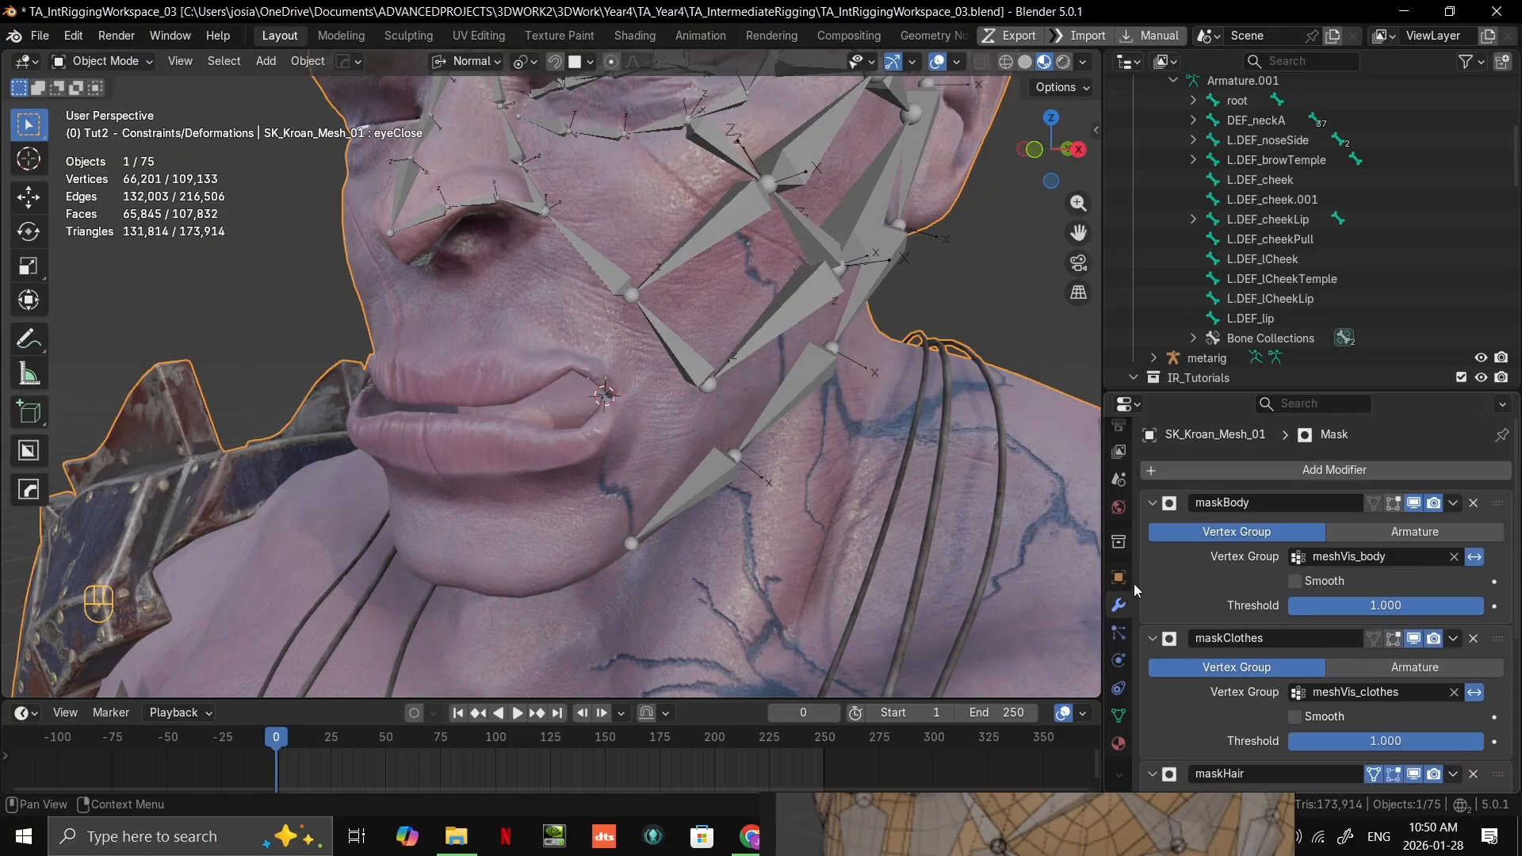
left_click(1119, 716)
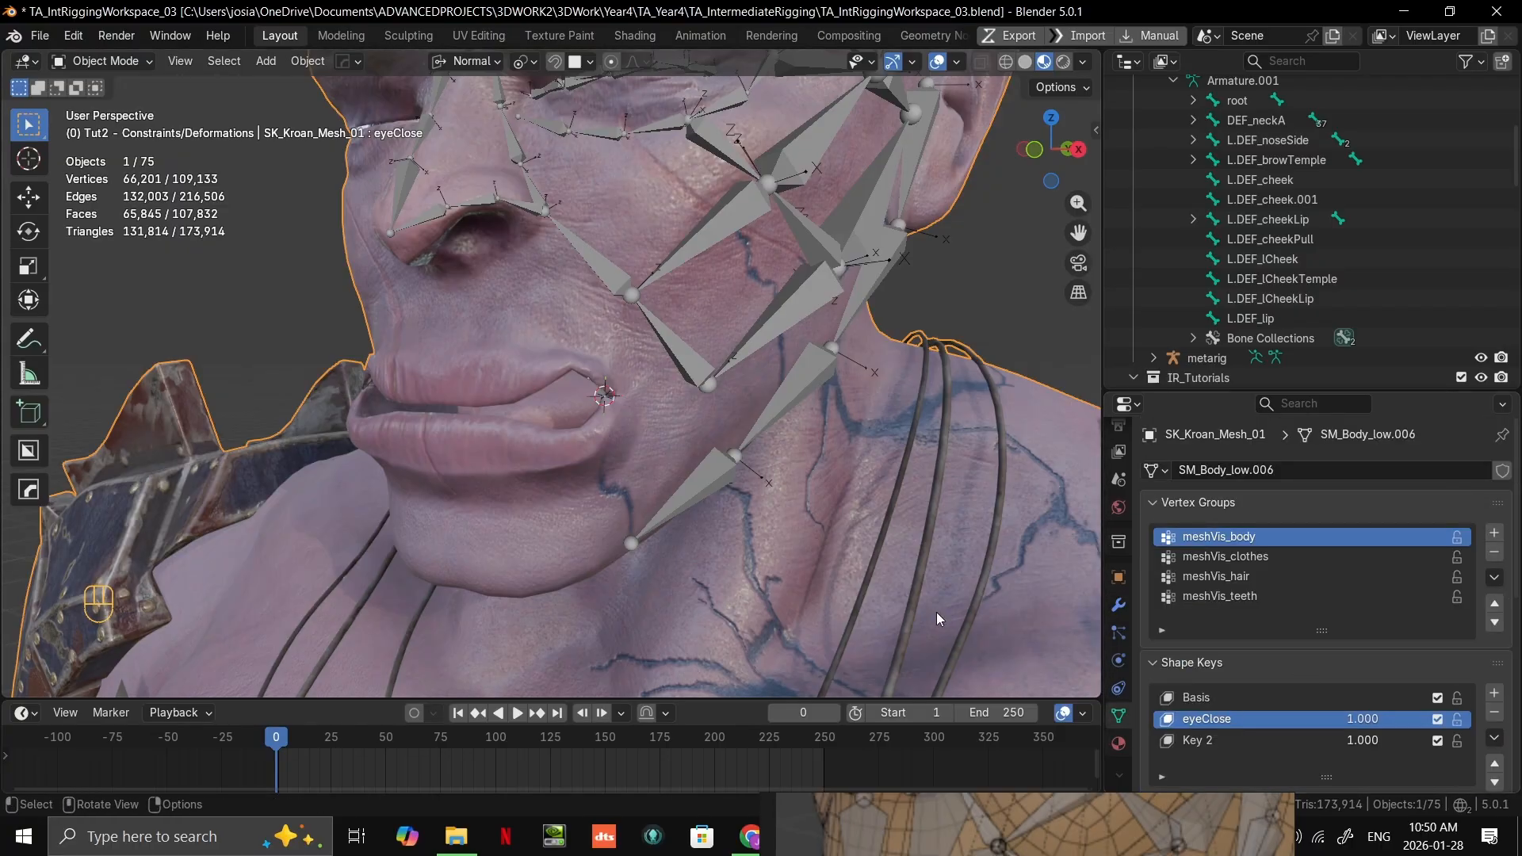
middle_click_drag(878, 604, 920, 591)
key("Tab")
middle_click_drag(920, 590, 914, 386, "ctrl")
left_click(951, 406)
key("Tab")
scroll(793, 425, "up", 3)
middle_click_drag(746, 435, 681, 440)
scroll(641, 435, "up", 5)
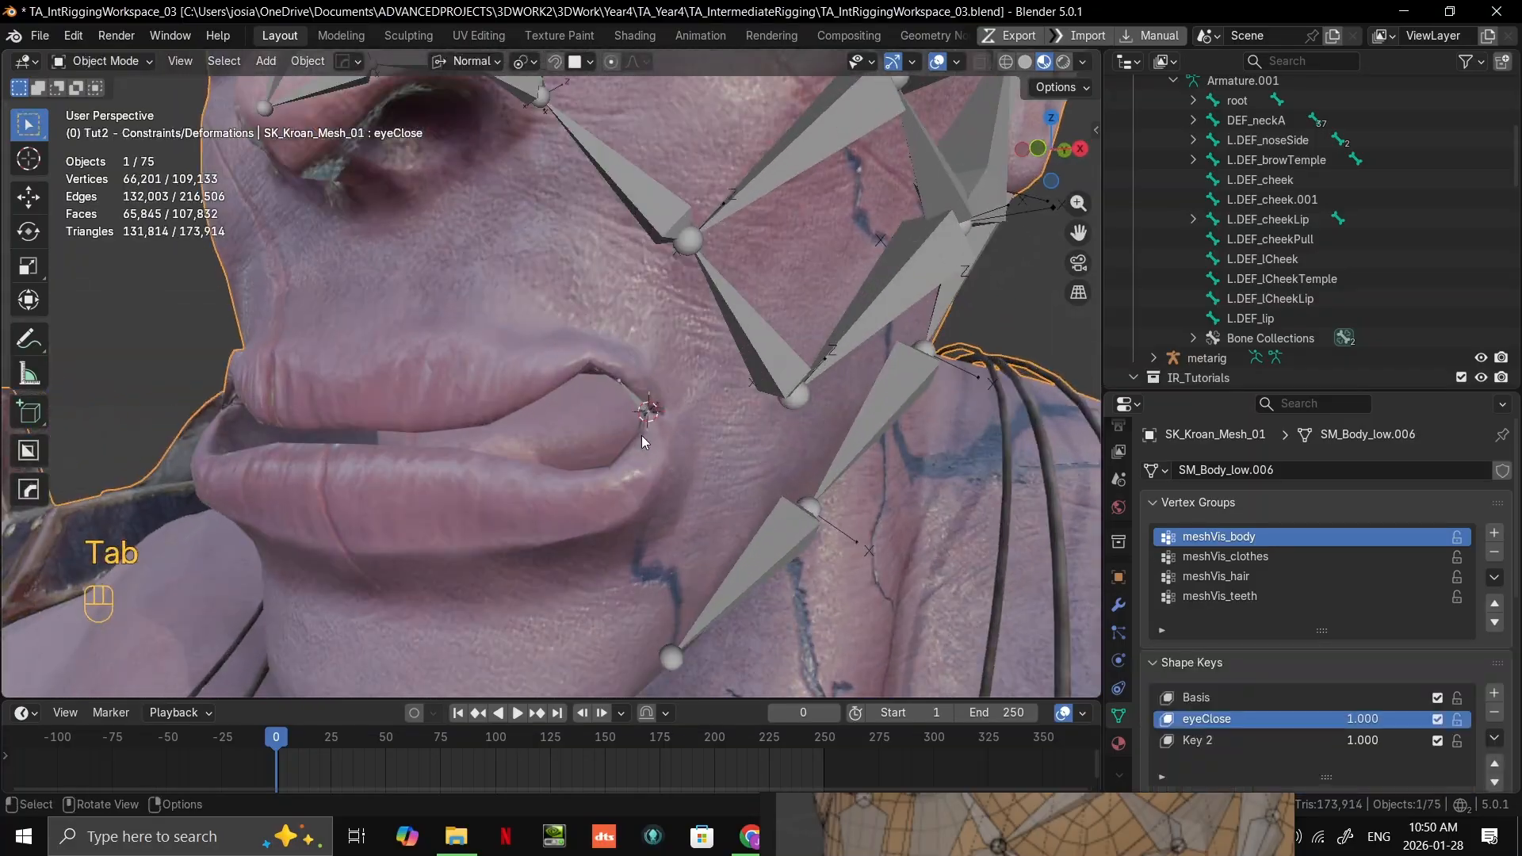
Step: Open the face armature in Edit Mode and extrude a bone from L.DEF_lip's tip to the upper lip's raised peak
scroll(672, 434, "up", 4)
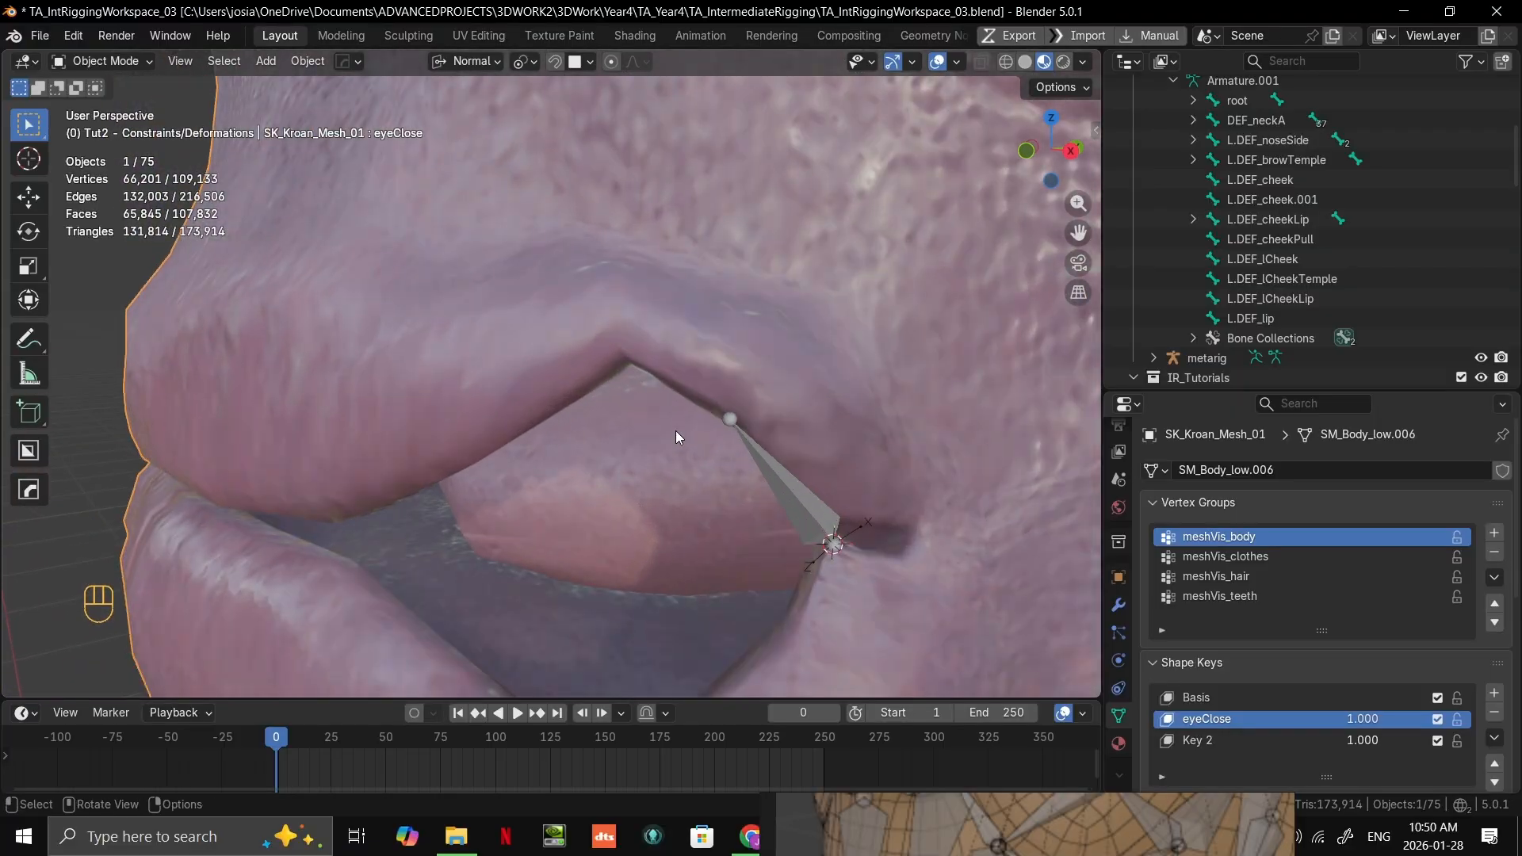
middle_click_drag(677, 422, 569, 469, "shift")
left_click(611, 474)
key("Tab")
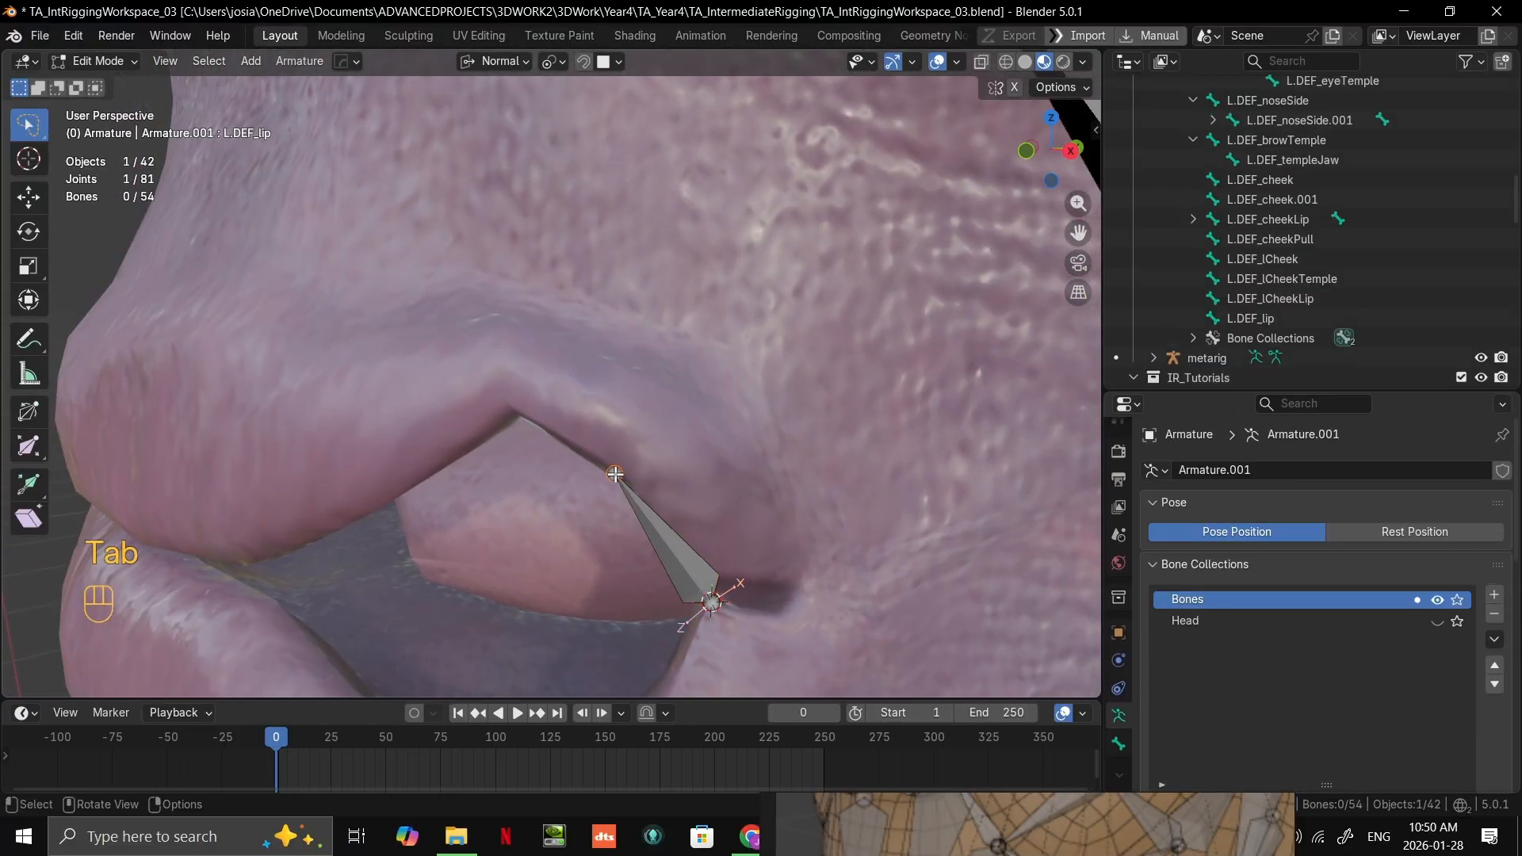
key("g")
right_click(584, 452)
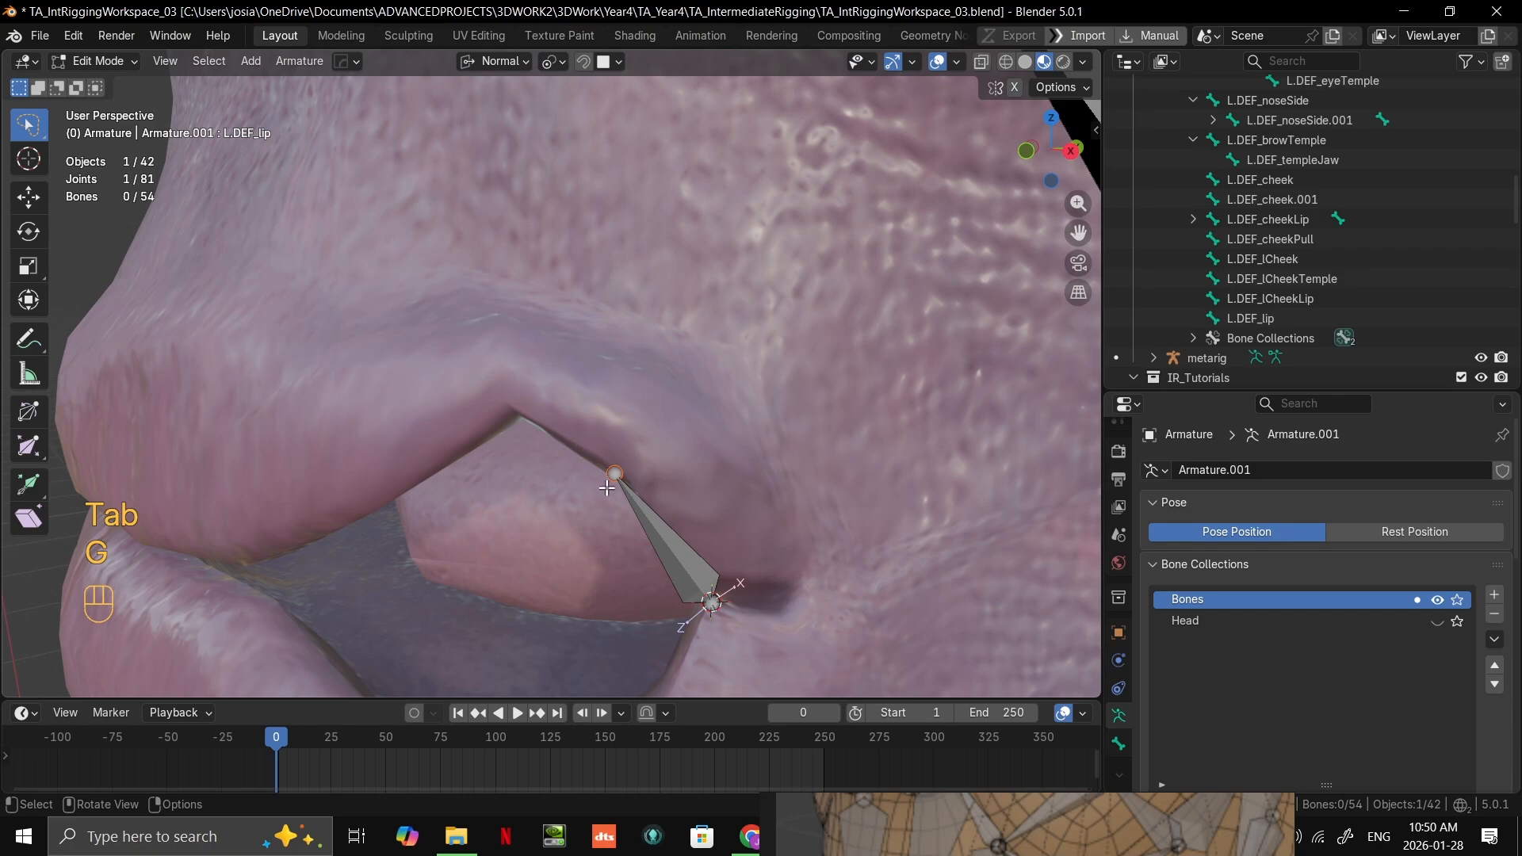
key("e")
left_click(481, 417)
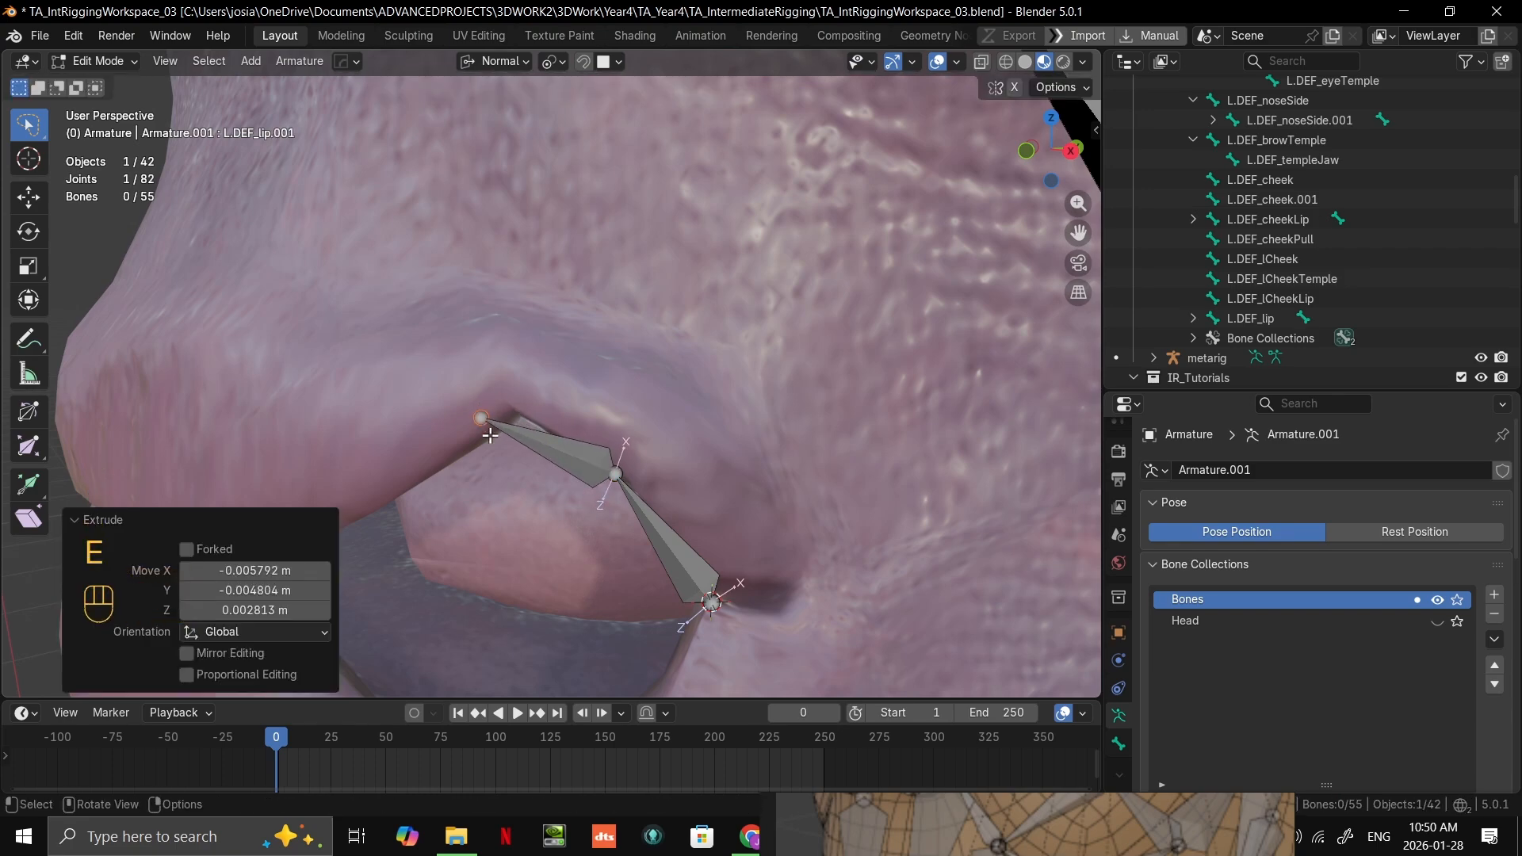
Step: Extrude a second bone from the chain's tip down along the upper lip's edge toward the mouth's middle
middle_click_drag(485, 420, 565, 437)
scroll(565, 438, "down", 3)
middle_click_drag(565, 438, 578, 435, "shift")
scroll(578, 435, "down", 3)
key("e")
left_click(471, 435)
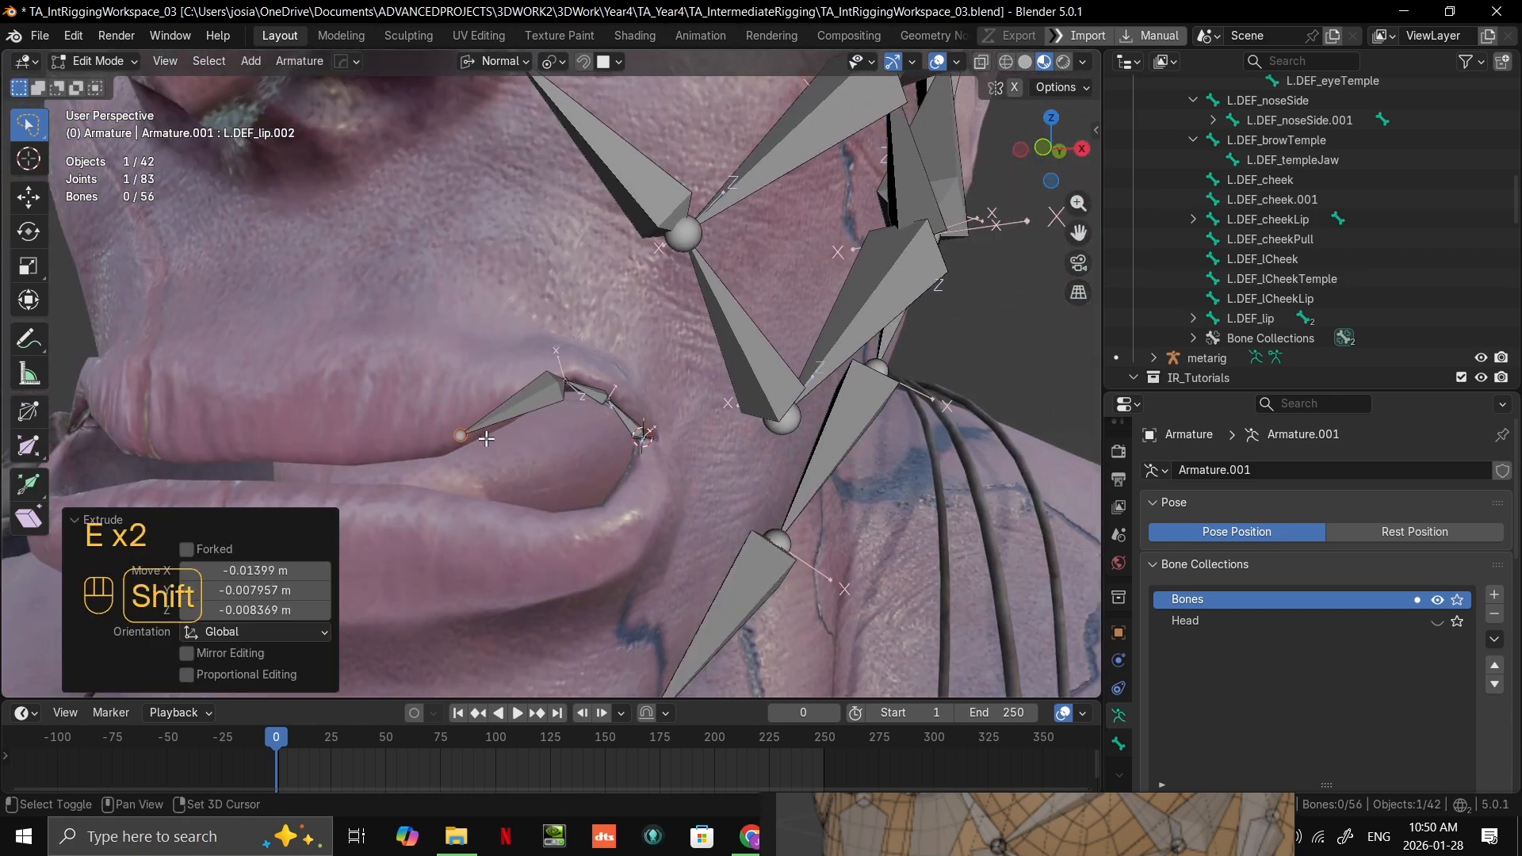
Step: Extrude a third upper-lip bone and reposition its tip on the lip edge to shorten it
key("e")
middle_click_drag(471, 435, 617, 416, "shift")
left_click(438, 421)
scroll(571, 415, "up", 2)
key("g")
left_click(554, 442)
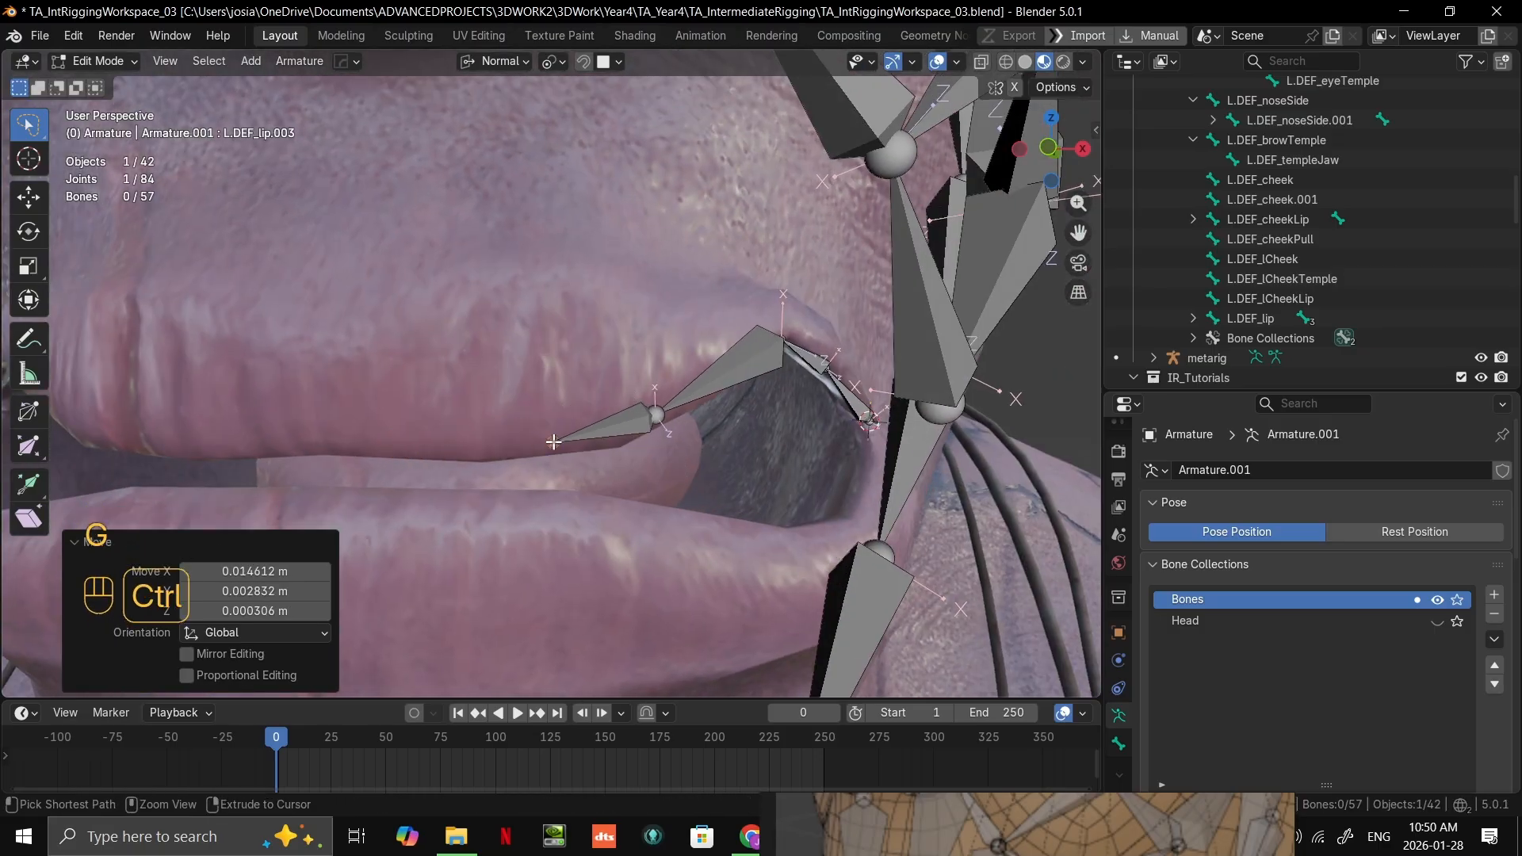
Step: Extrude a fourth upper-lip bone about 18 mm toward the mouth's centre and switch to the front view
key("e")
left_click(363, 444)
scroll(363, 444, "down", 3)
scroll(444, 420, "up", 2)
key("grave")
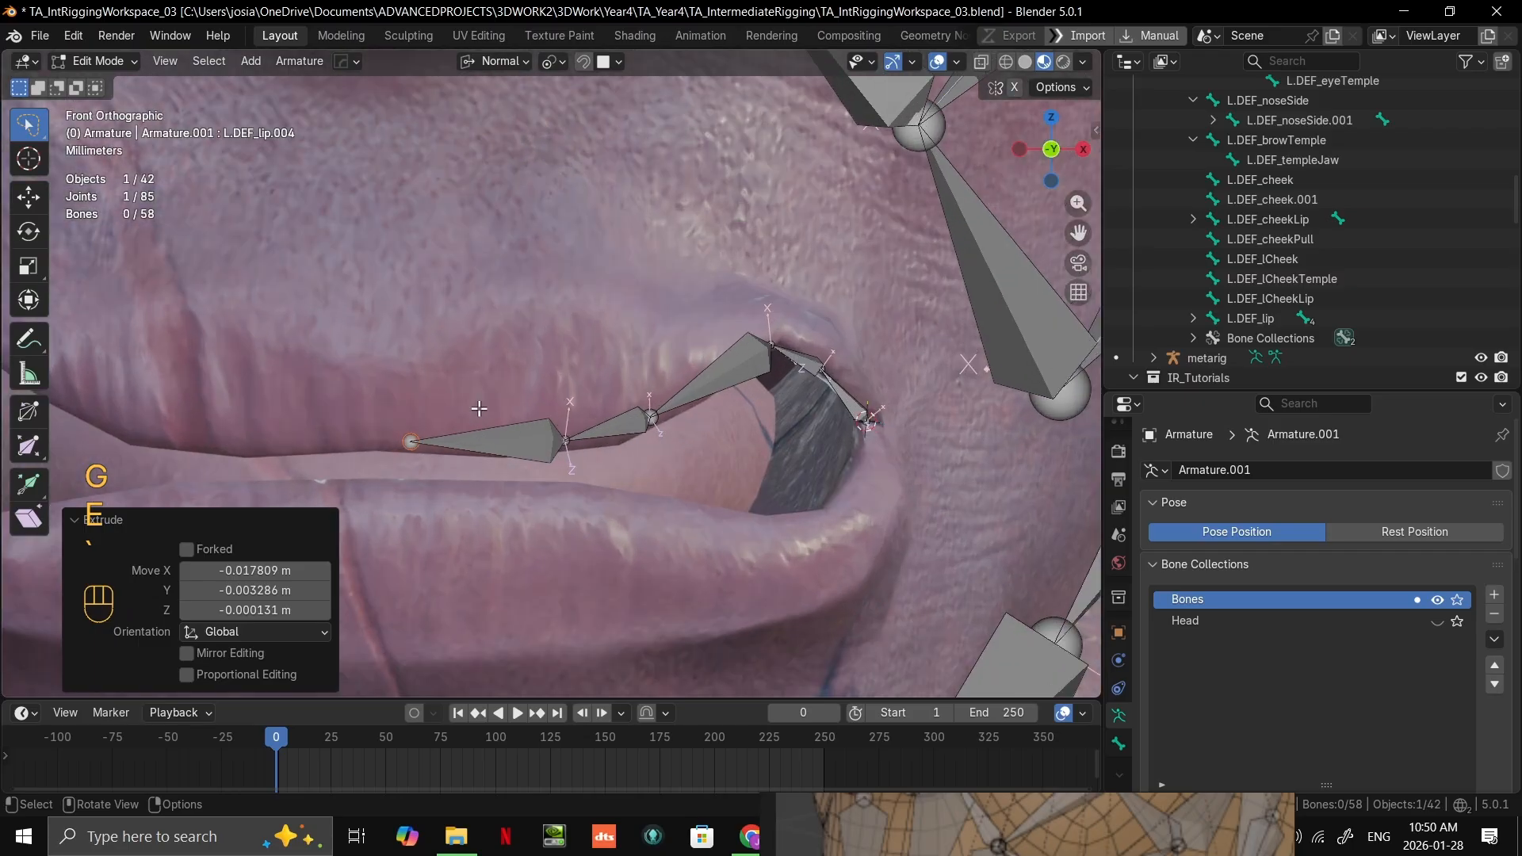
middle_click_drag(479, 407, 672, 367, "shift")
scroll(666, 237, "down", 4)
Step: Try to move the upper-lip chain's end joint to the face's centreline along X with Vertex snapping
left_click(612, 61)
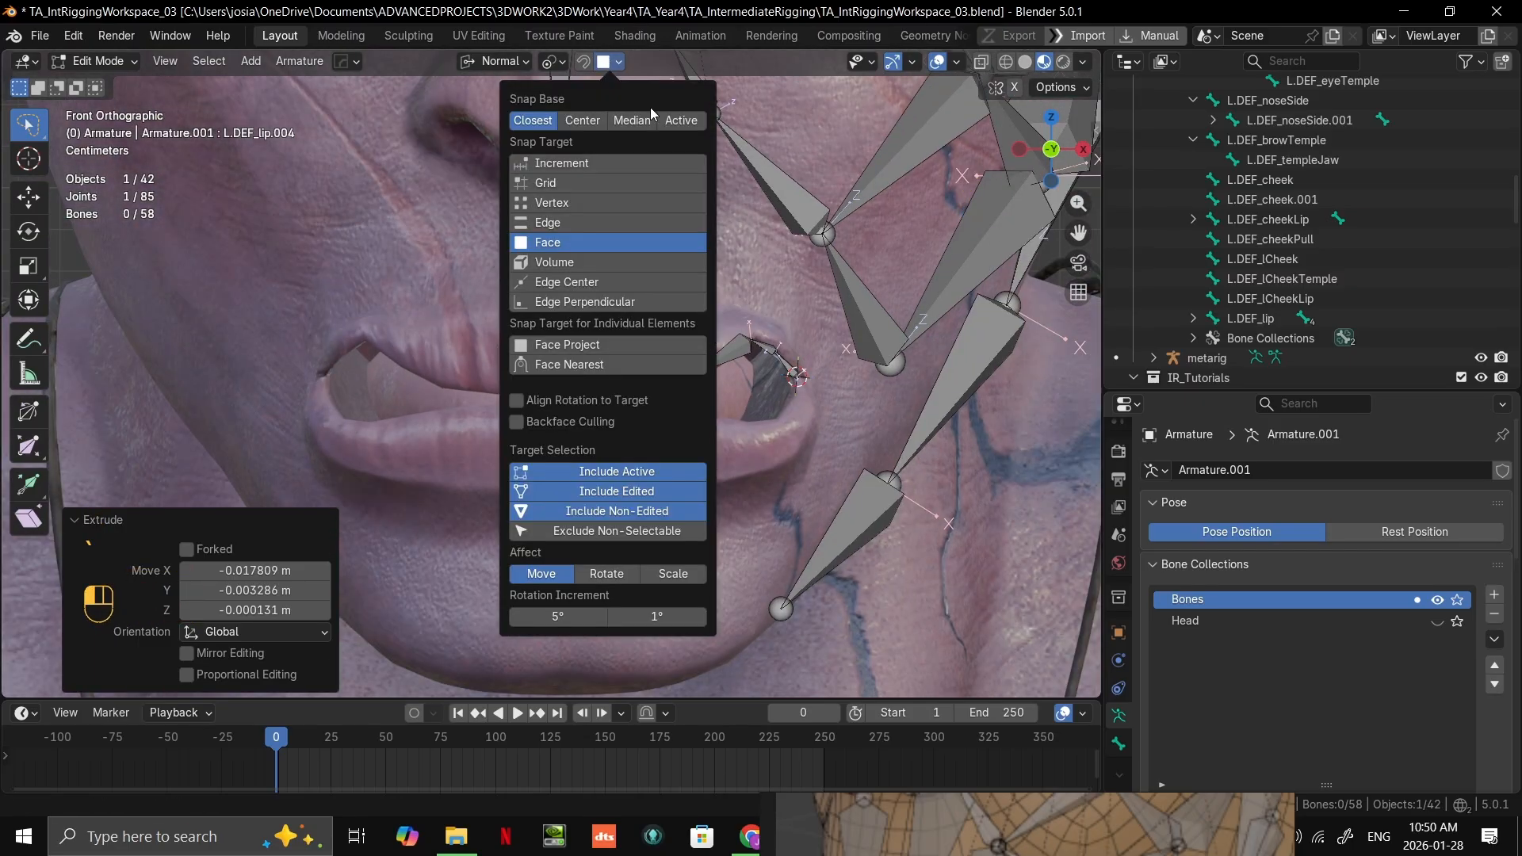
left_click(597, 225)
left_click(574, 204)
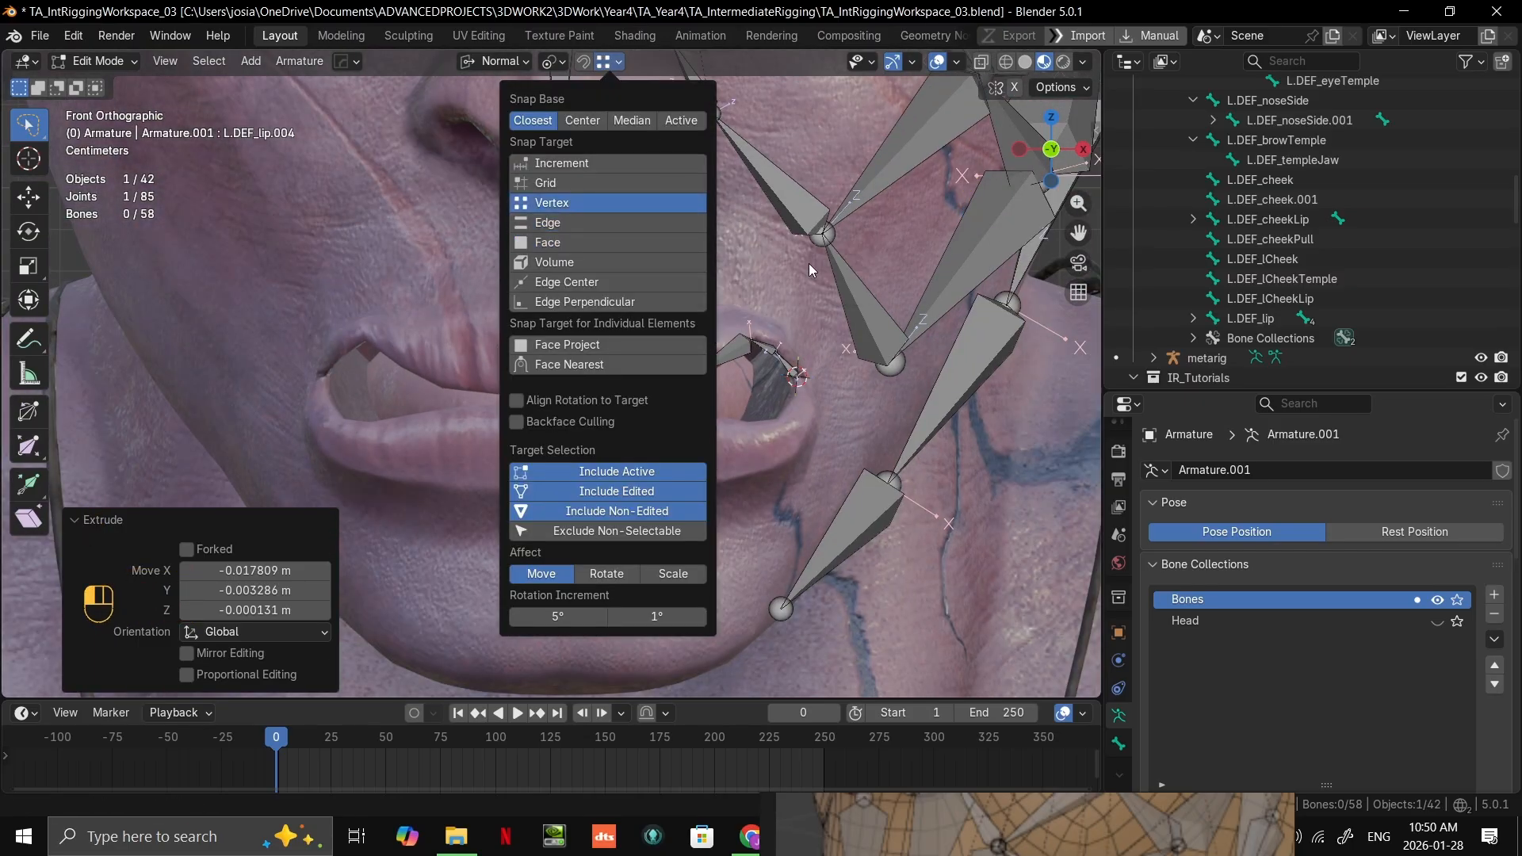
key("g")
key("x")
key("x")
right_click(567, 121)
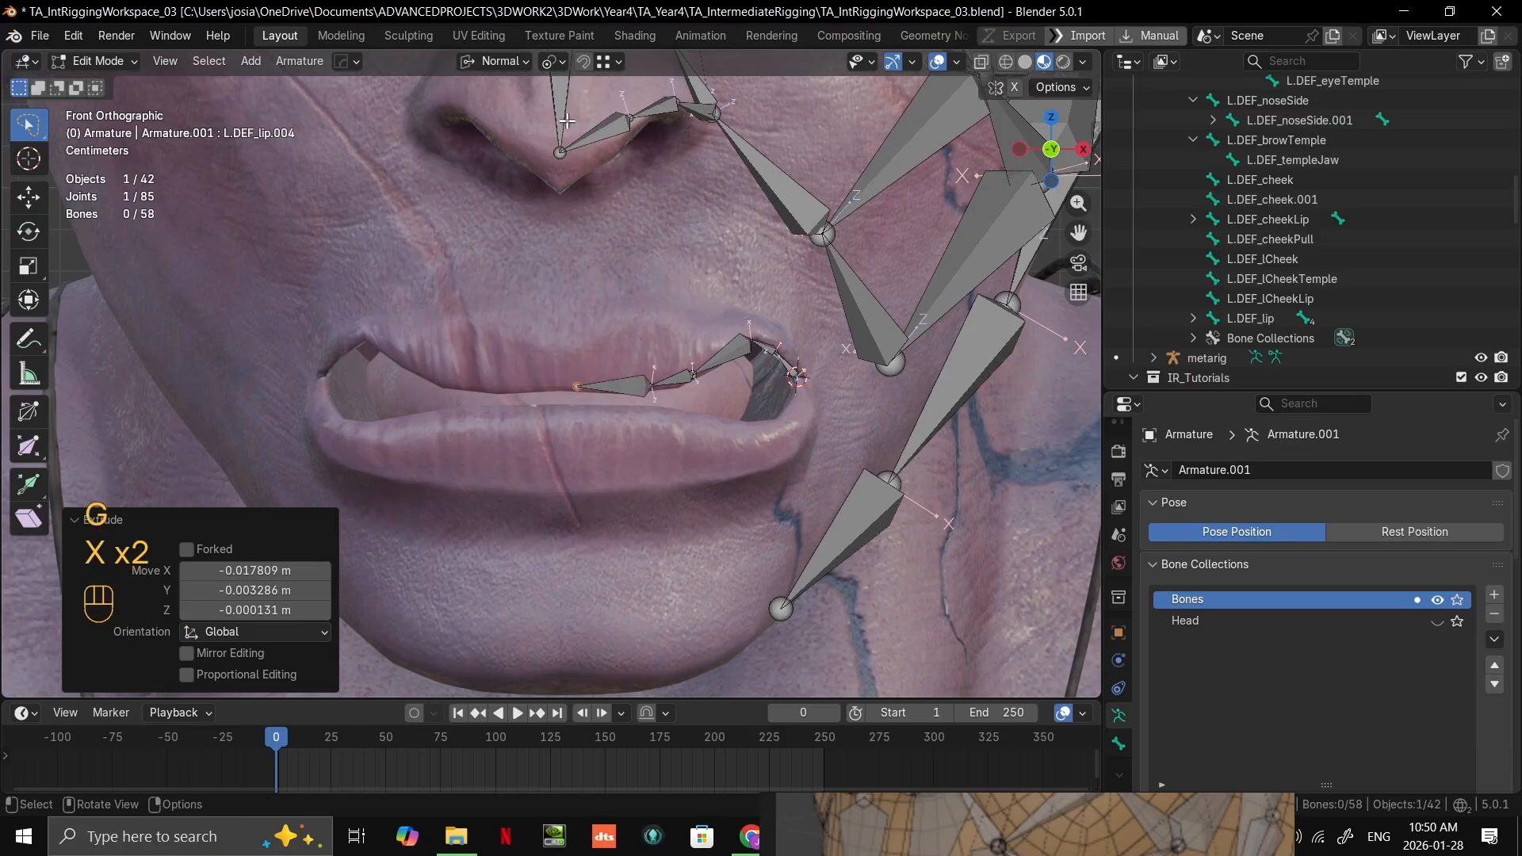
key("g")
key("y")
key("y")
key("g")
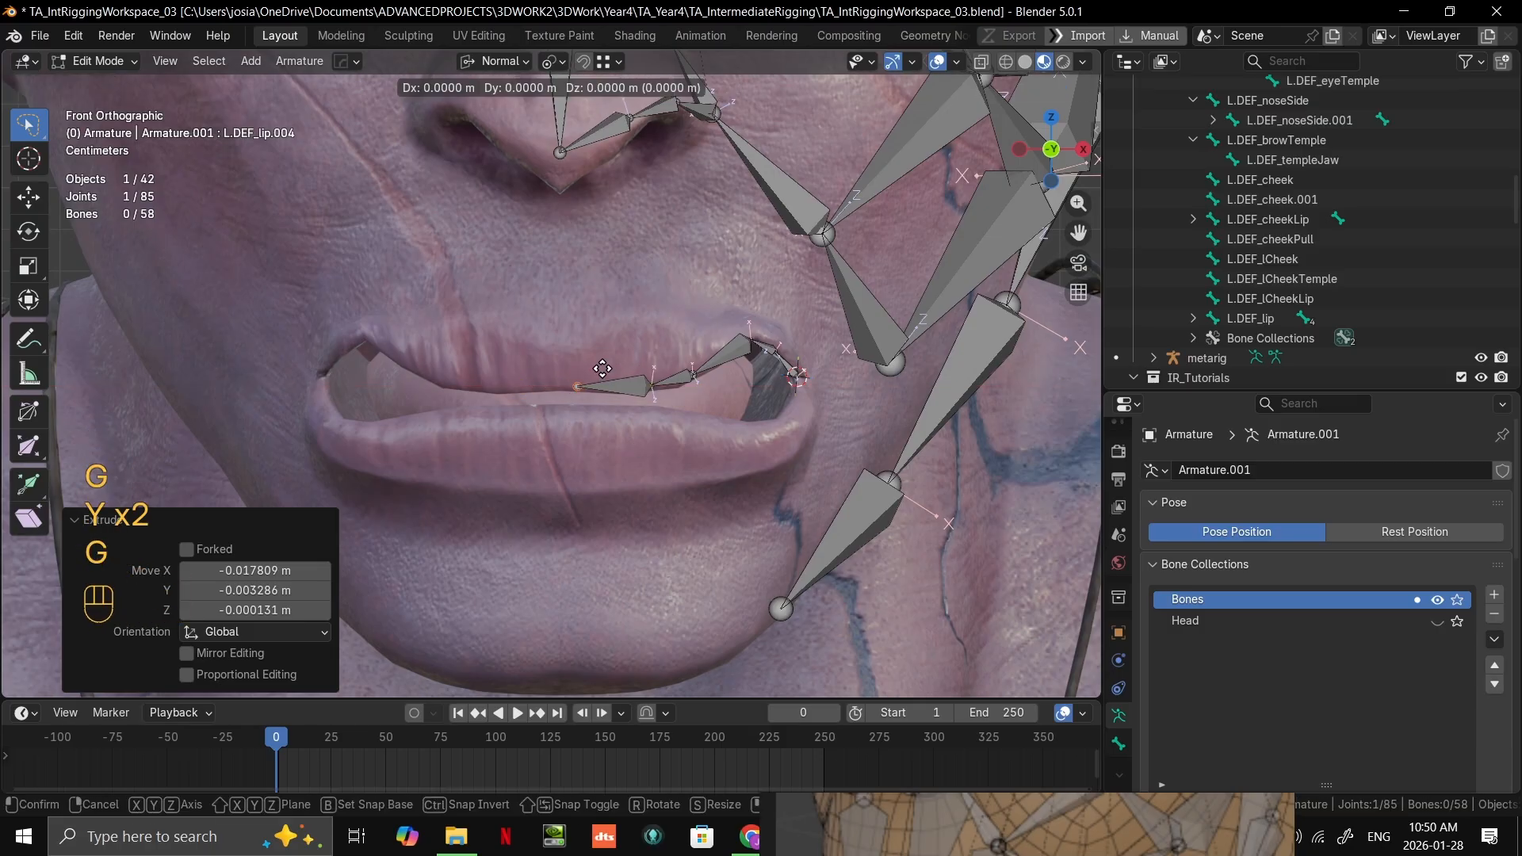
key("y")
key("x")
key("x")
key("ctrl")
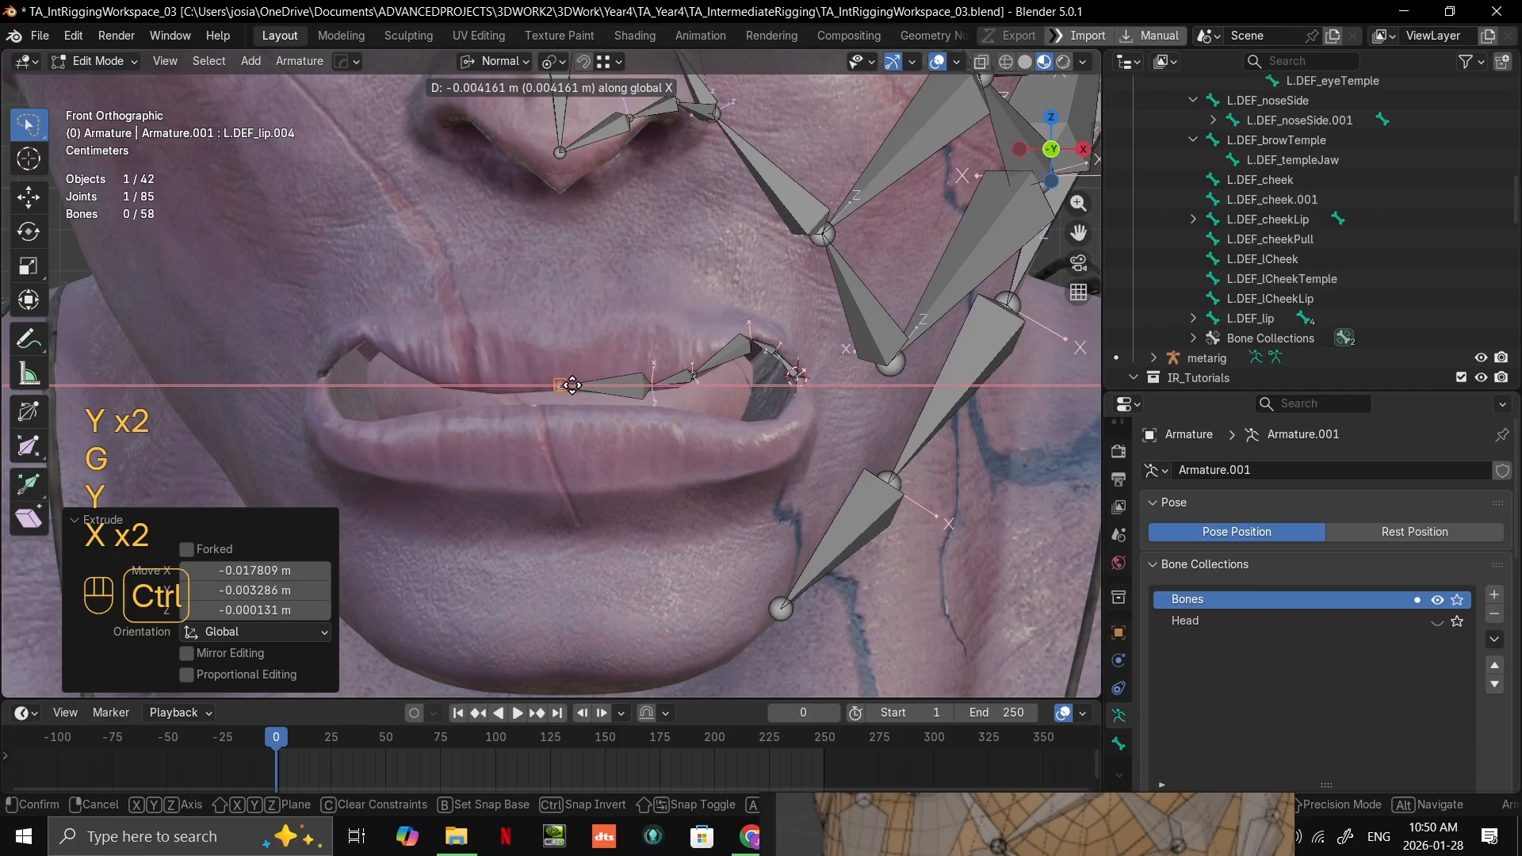
right_click(607, 320)
Step: Set the snap target to Grid and move the chain's end joint along global X onto the face's centreline
left_click(615, 61)
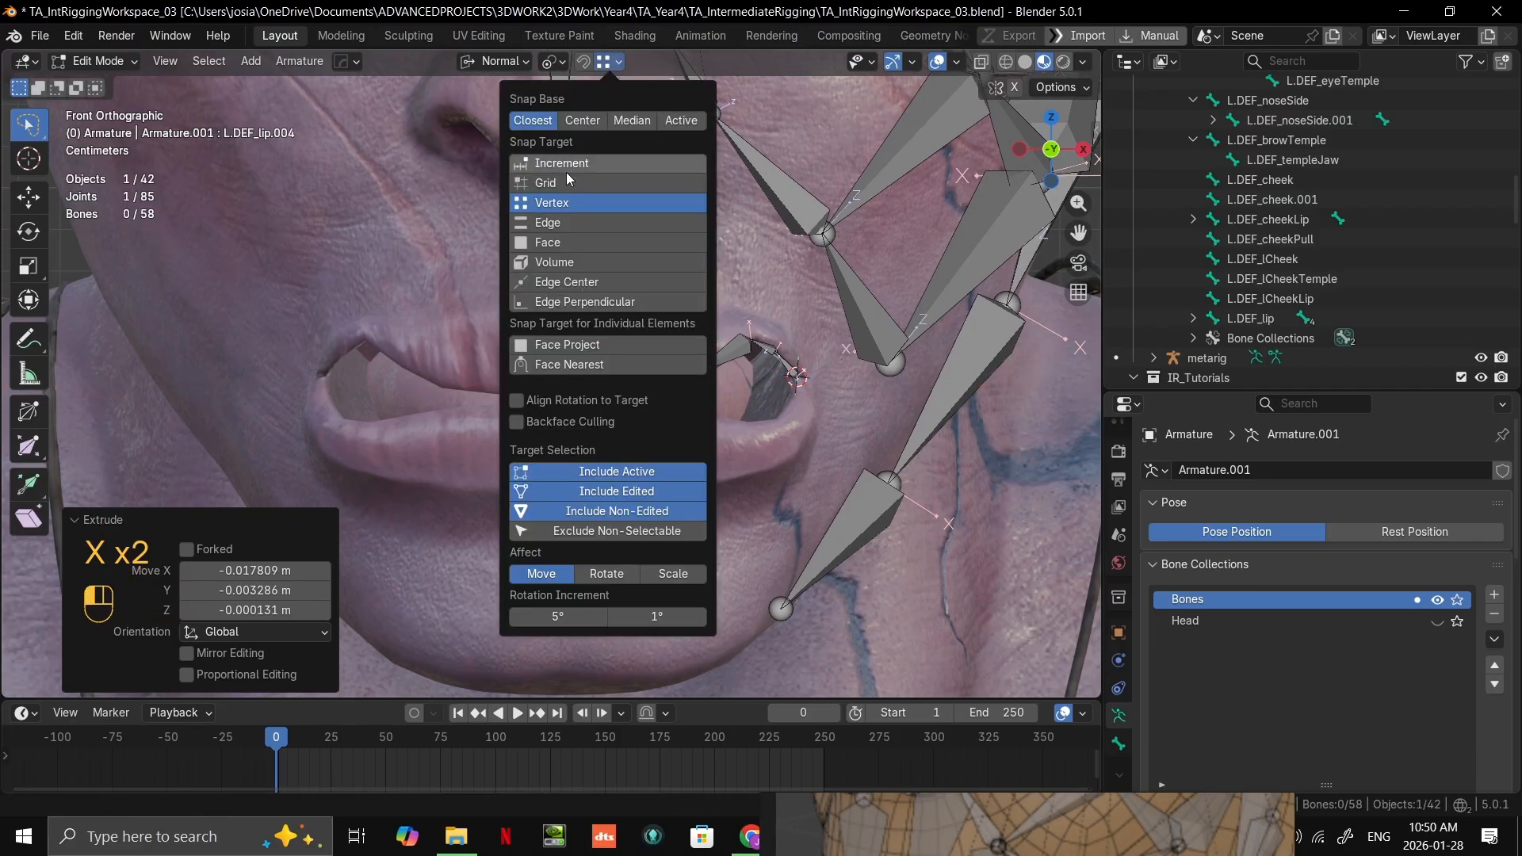
left_click(566, 178)
key("g")
key("x")
key("x")
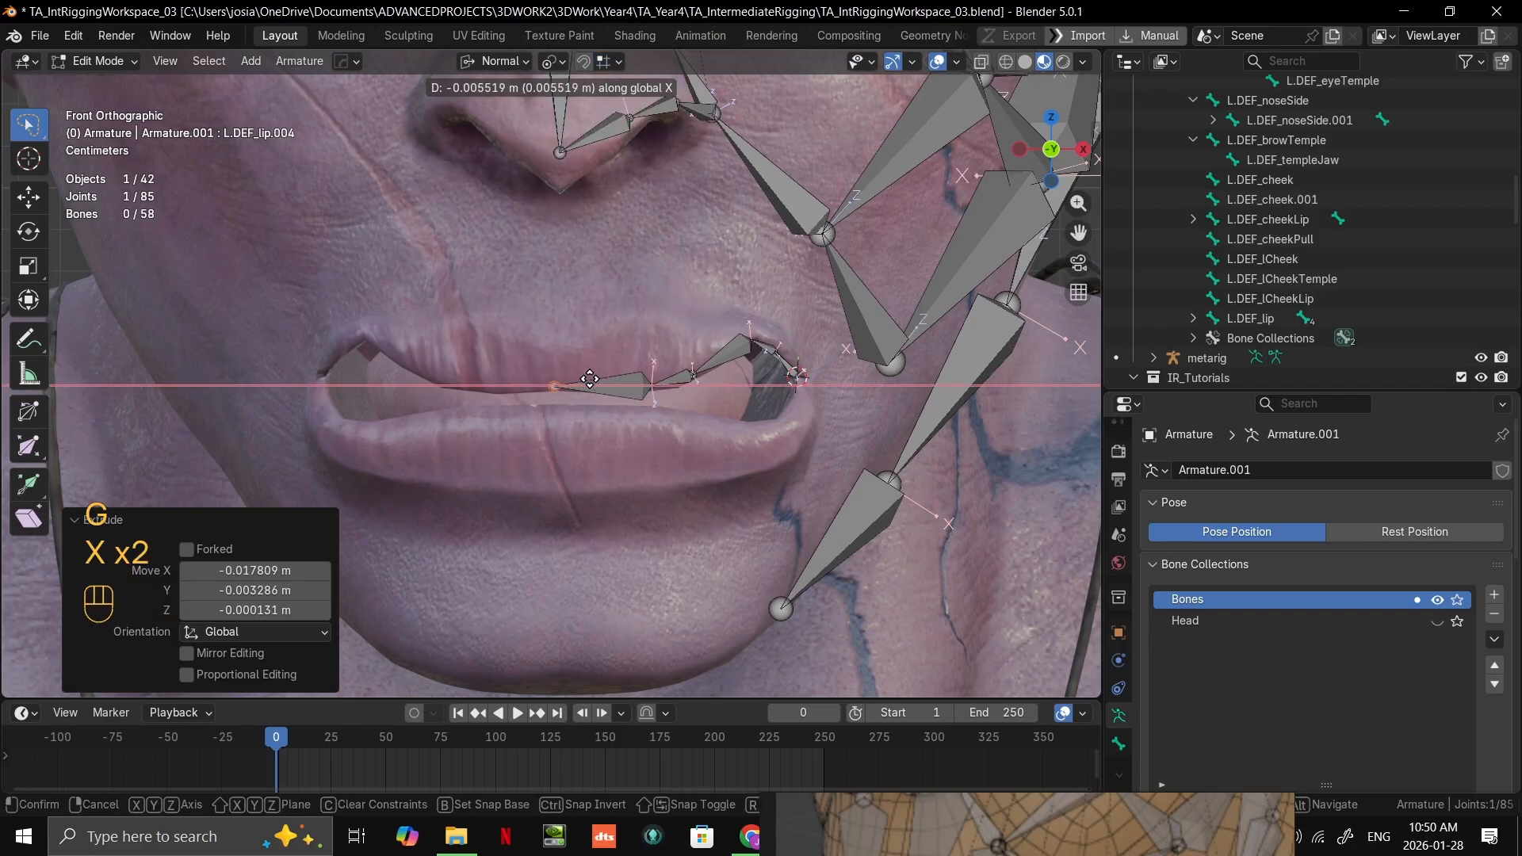
key("ctrl")
left_click(578, 385)
Step: Set the snap target to Face and snap the joint between the two innermost lip bones onto the upper lip
scroll(577, 385, "down", 3)
middle_click_drag(577, 385, 609, 444, "shift")
scroll(555, 401, "up", 4)
left_click(610, 443)
scroll(610, 444, "up", 5)
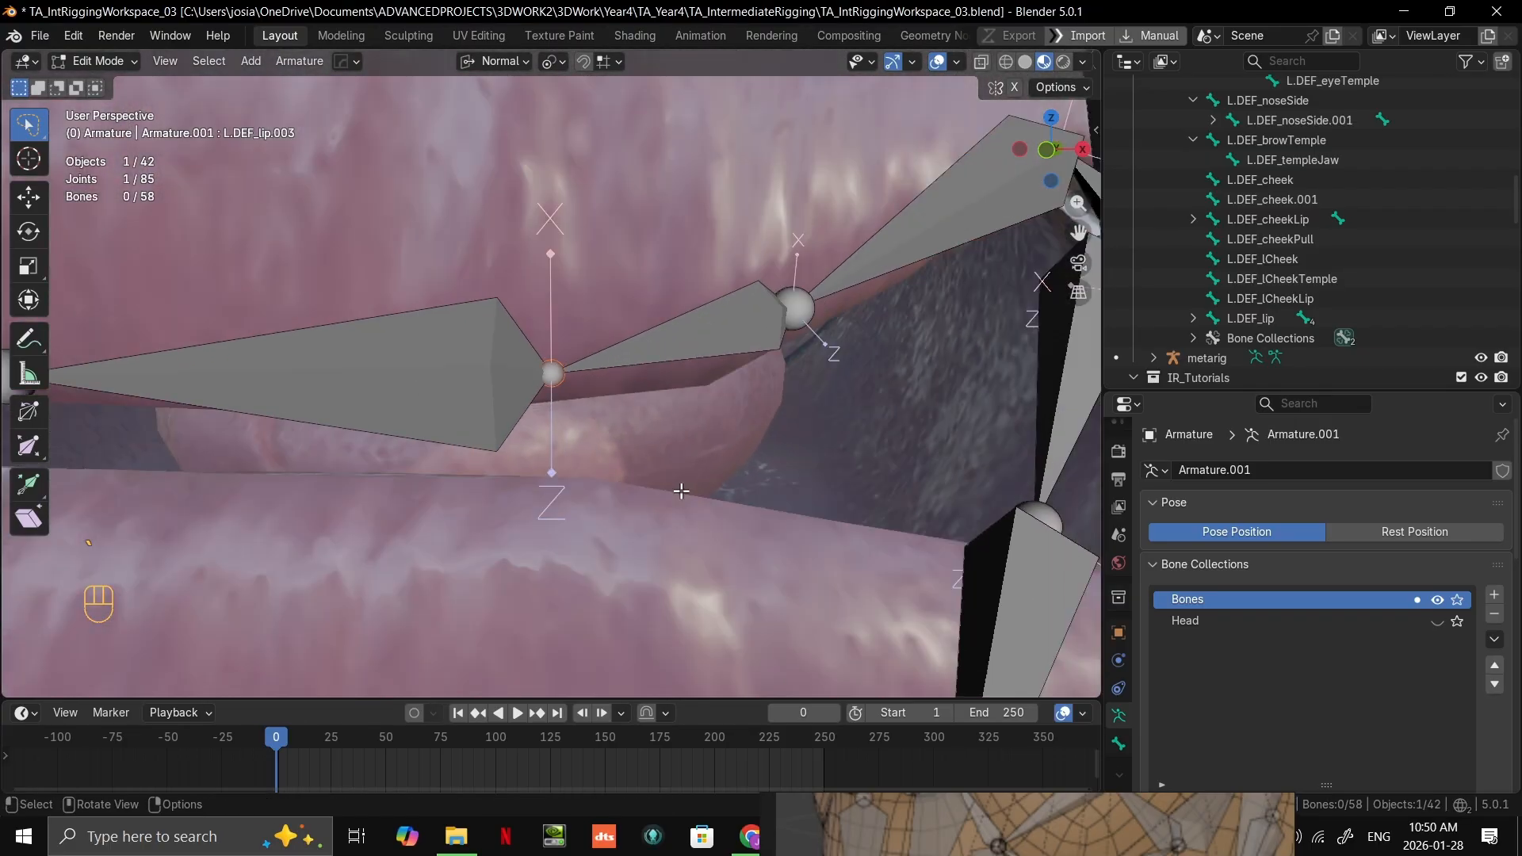
left_click(617, 61)
left_click(577, 246)
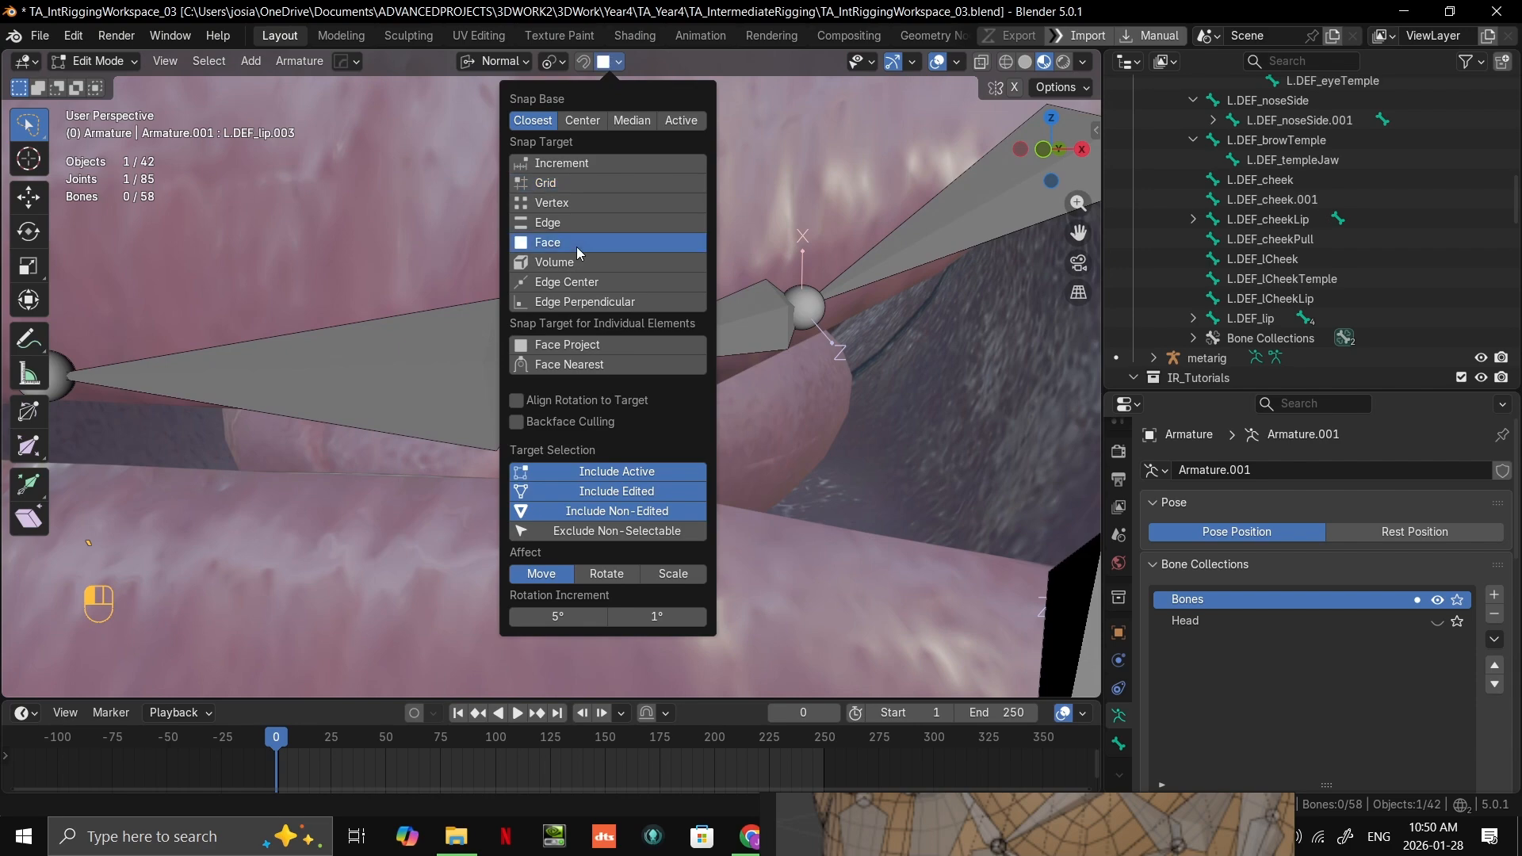
scroll(547, 381, "down", 3)
key("g")
key("ctrl")
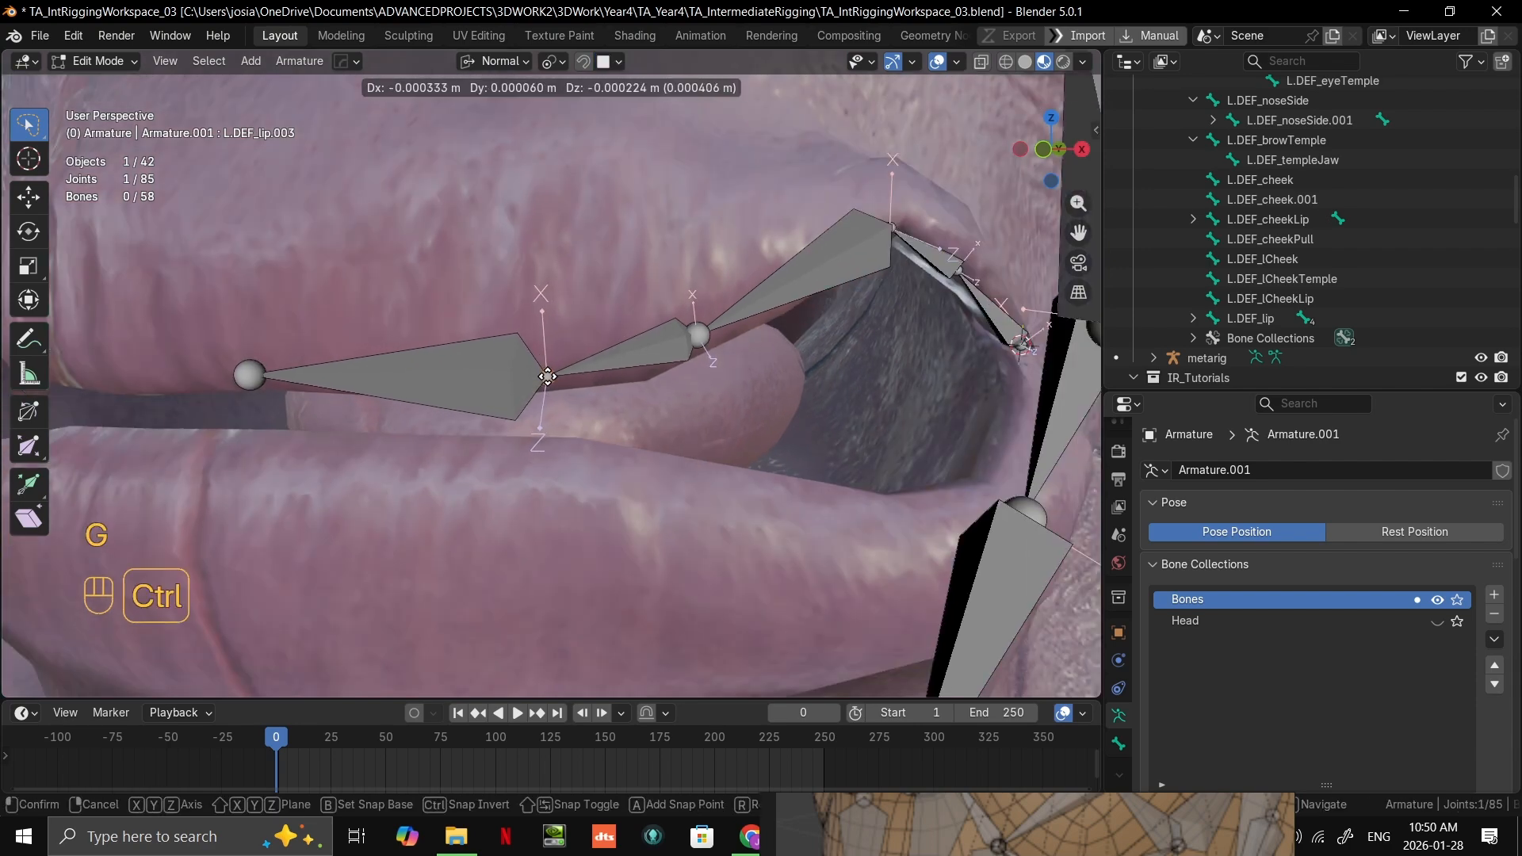
left_click(531, 364)
Step: Move the middle joint of the upper-lip chain outward along the lip edge to even out the bone lengths
scroll(674, 337, "down", 3)
left_click(635, 348)
middle_click_drag(674, 340, 502, 410, "shift")
key("g")
left_click(553, 387, "ctrl")
Step: Move the joint at the upper lip's peak and the one beside the mouth corner slightly outward onto the lip
left_click(650, 339)
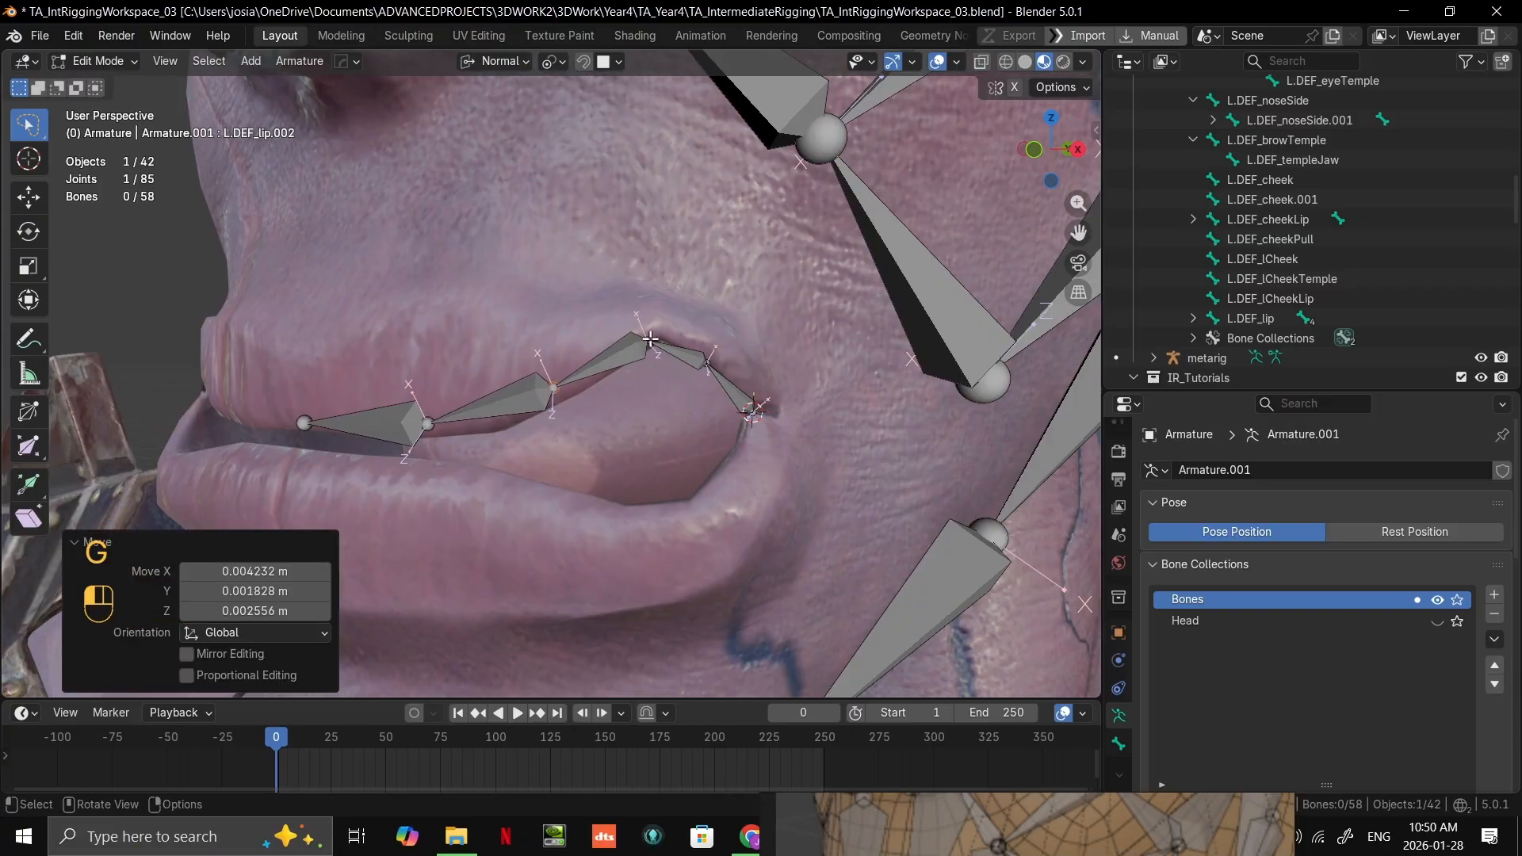
key("g")
key("g")
key("ctrl")
left_click(660, 333, "ctrl")
left_click(707, 365)
key("g")
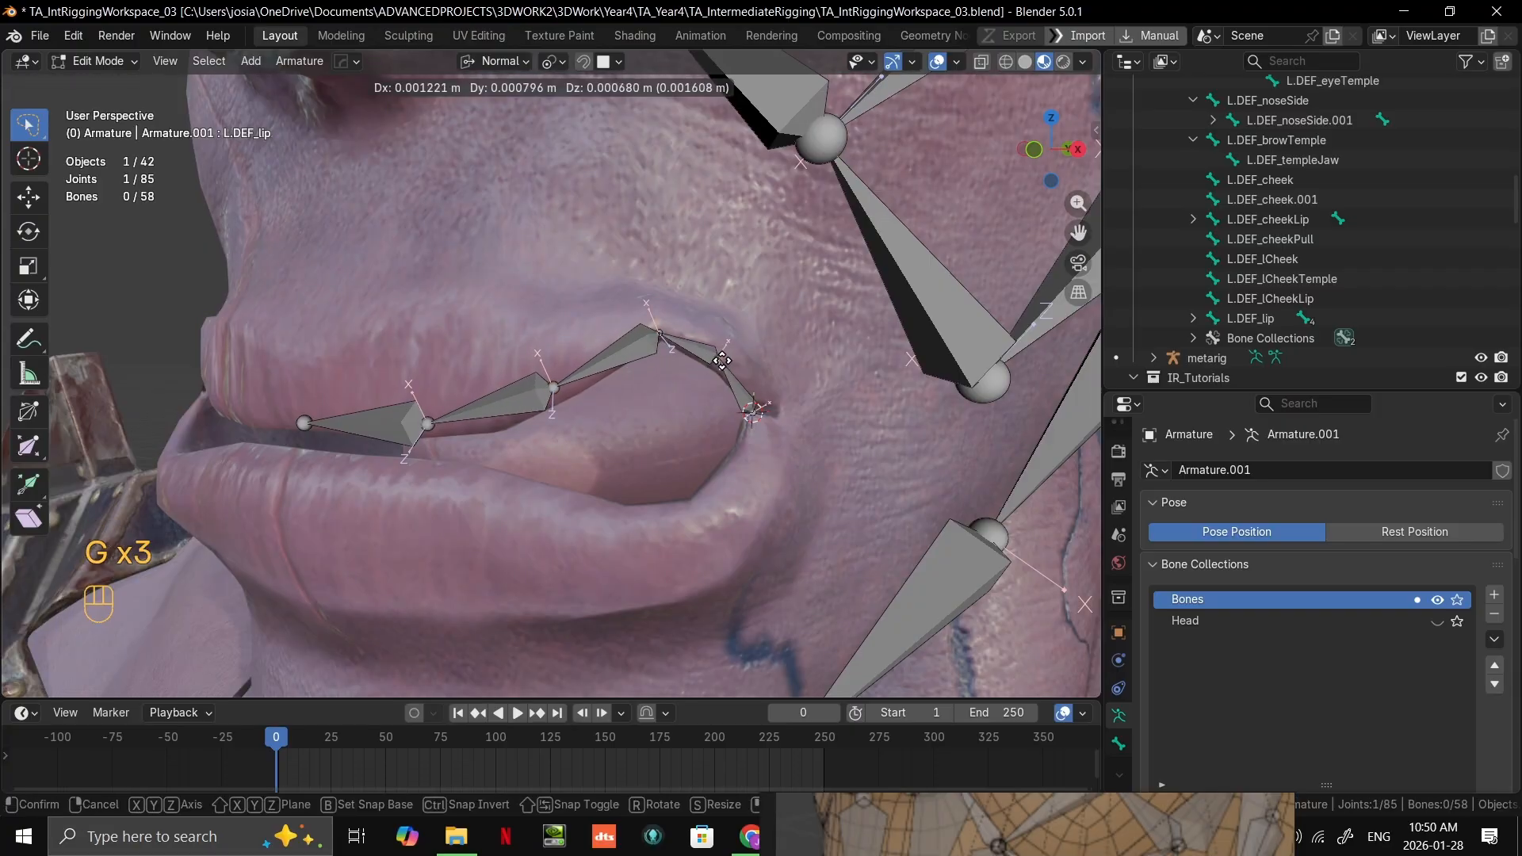
left_click(726, 358, "ctrl")
Step: Nudge the upper-lip chain's middle joint along the lip edge and select the joint at the mouth corner
scroll(594, 378, "up", 1)
left_click(554, 393)
key("g")
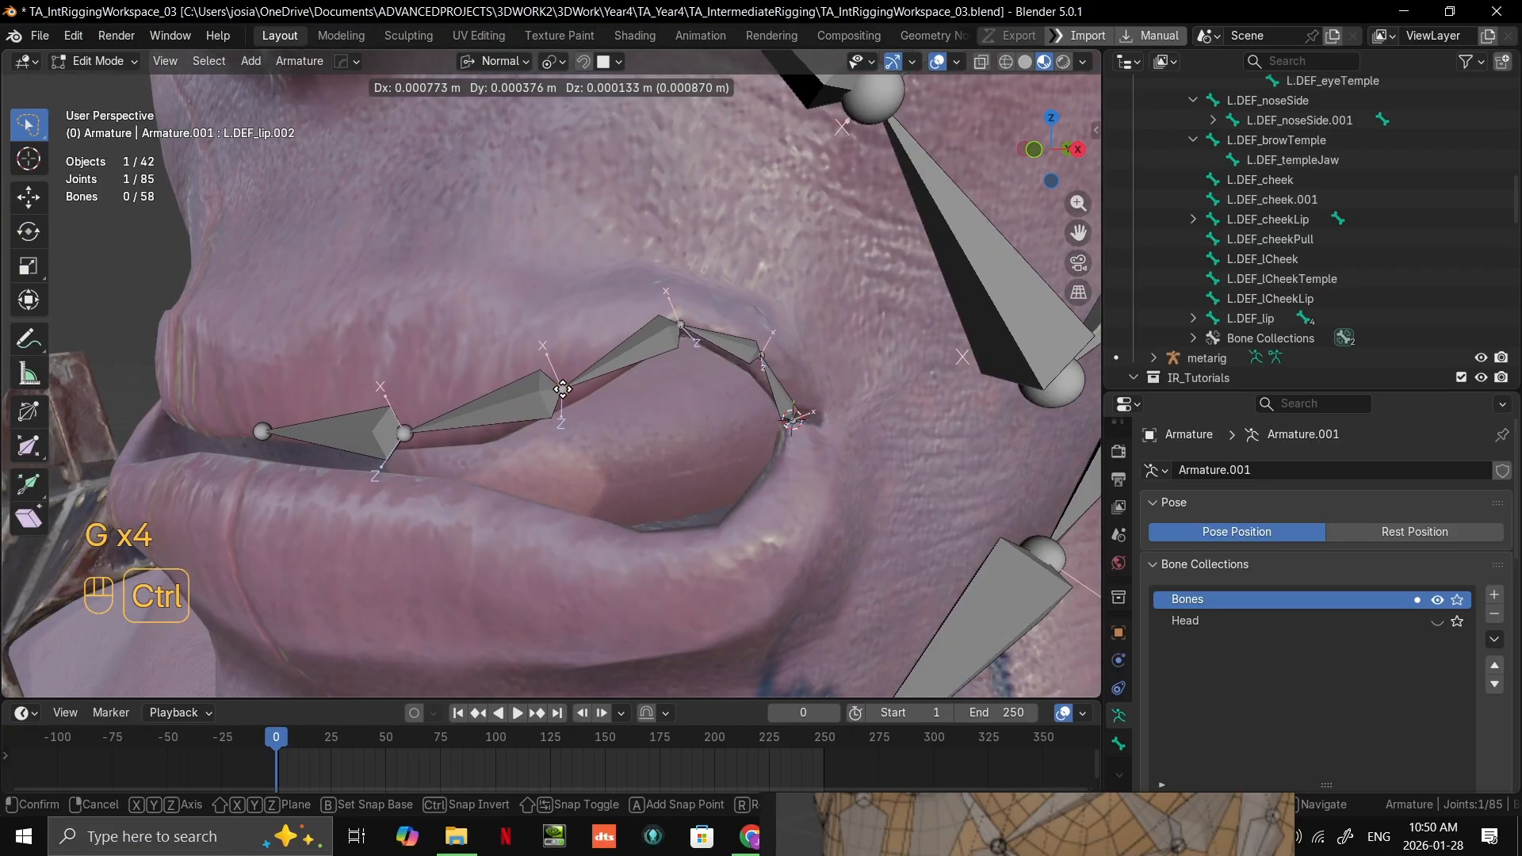
left_click(563, 392, "ctrl")
scroll(563, 391, "down", 4)
middle_click_drag(563, 391, 734, 452)
scroll(650, 397, "up", 1)
left_click(784, 463)
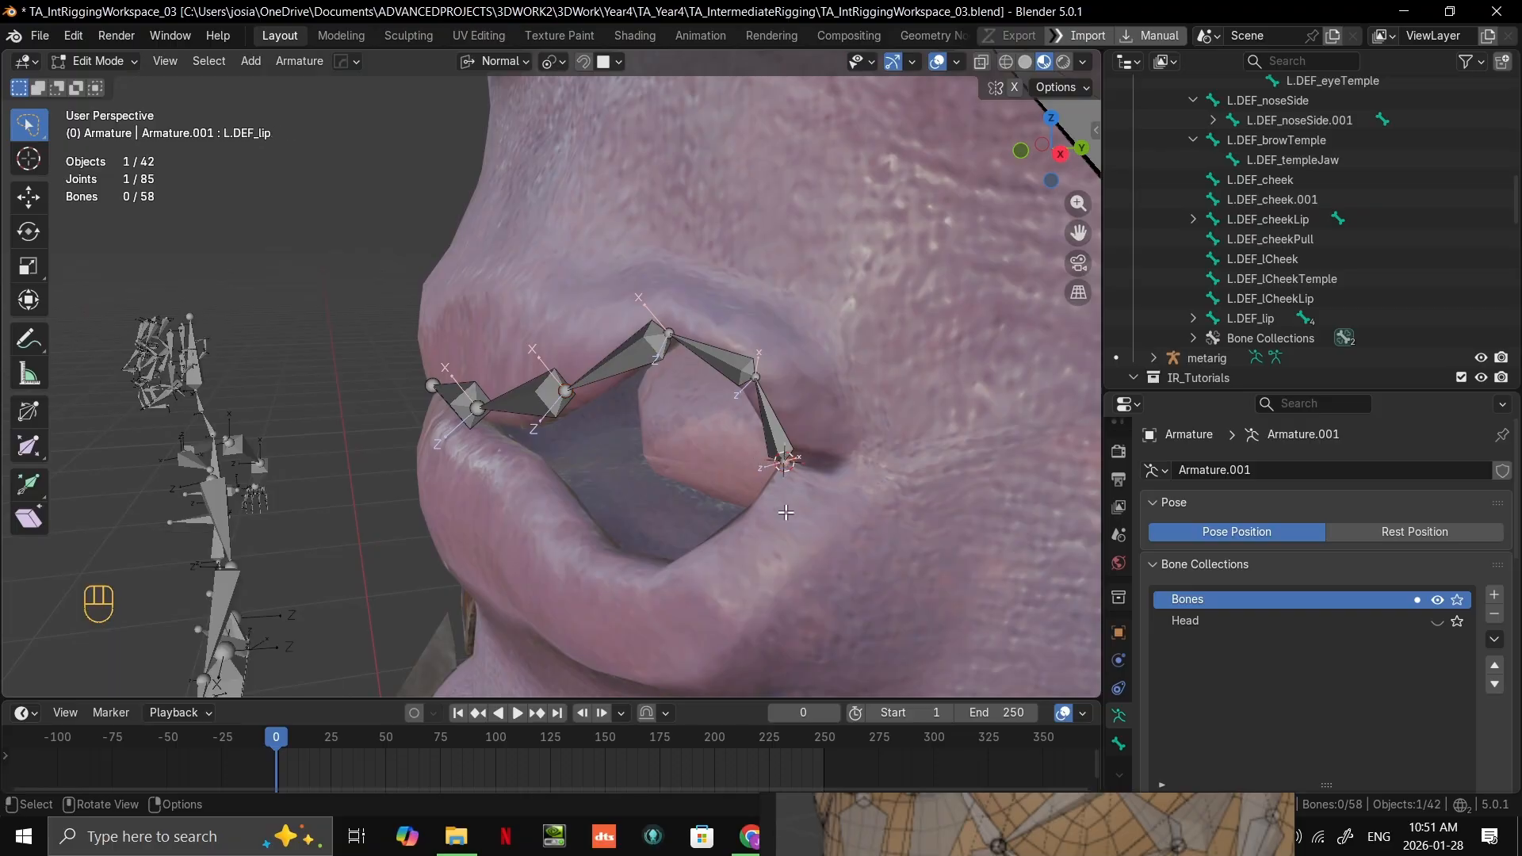
mouse_move(781, 554)
middle_mouse_down("shift")
mouse_move(785, 512)
mouse_move(763, 526)
mouse_move(781, 526)
middle_mouse_up("shift")
middle_click_drag(781, 526, 689, 502, "shift")
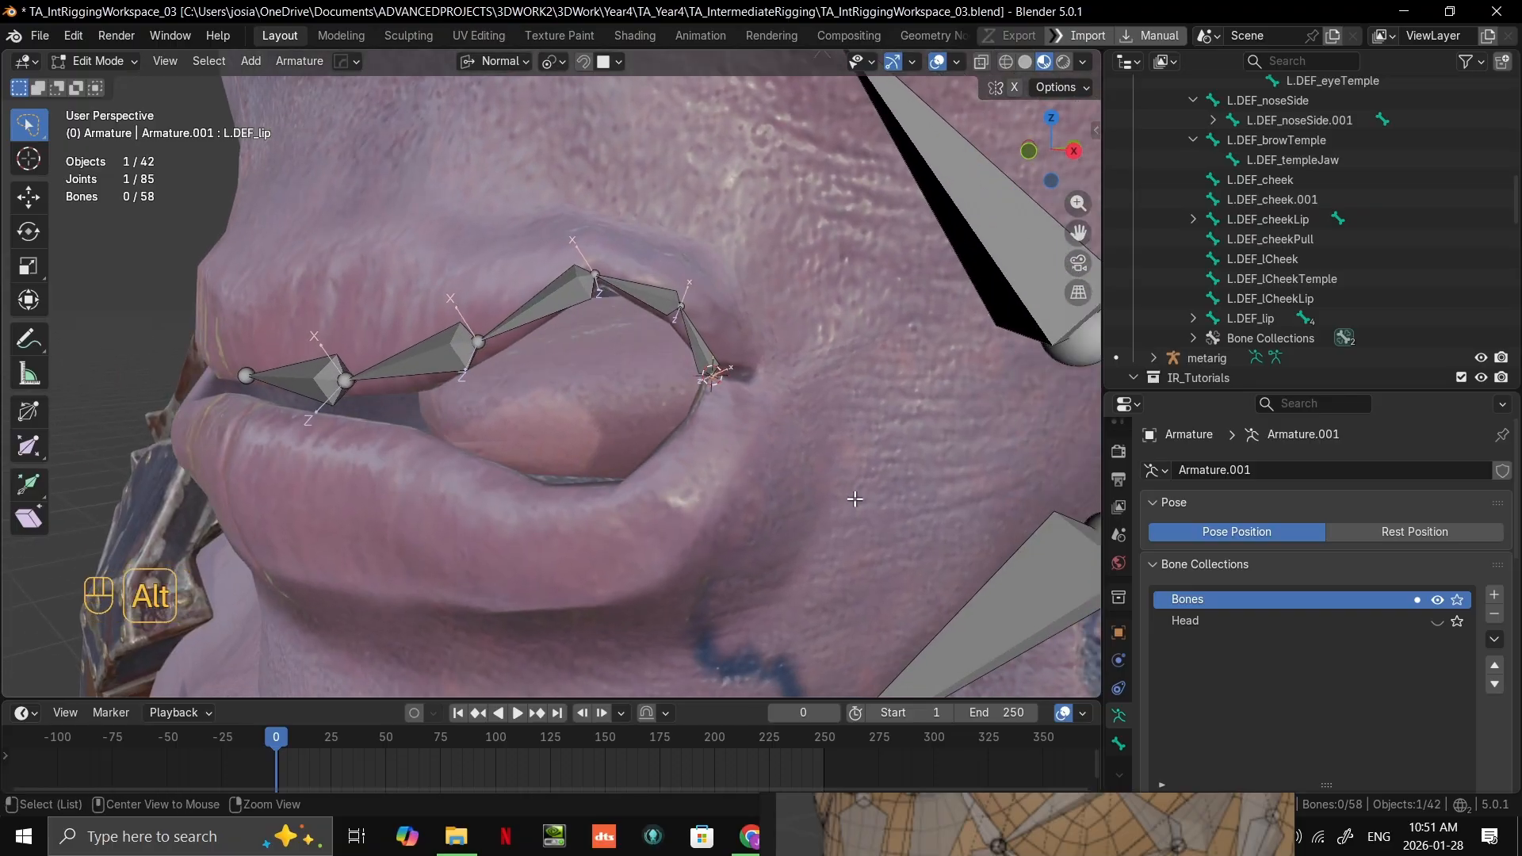
Step: Bring the face-rig reference image beside the mouth and frame its lip bones for comparison
key("alt+Tab")
right_click_drag(1230, 847, 1218, 297)
scroll(1153, 419, "up", 3)
scroll(1153, 420, "down", 1)
middle_click_drag(1126, 430, 1226, 368)
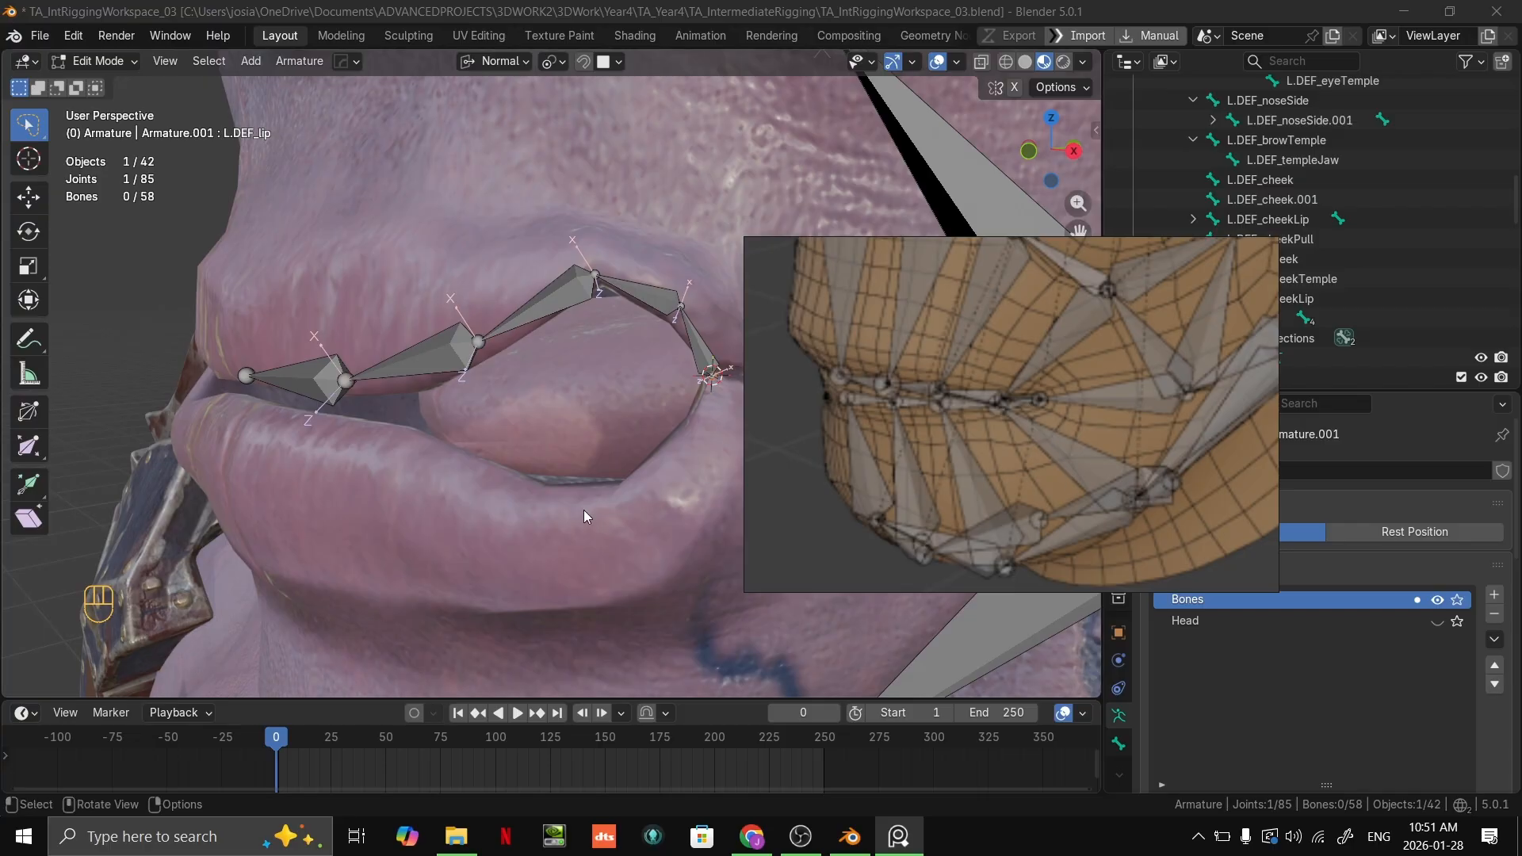
scroll(518, 433, "down", 3)
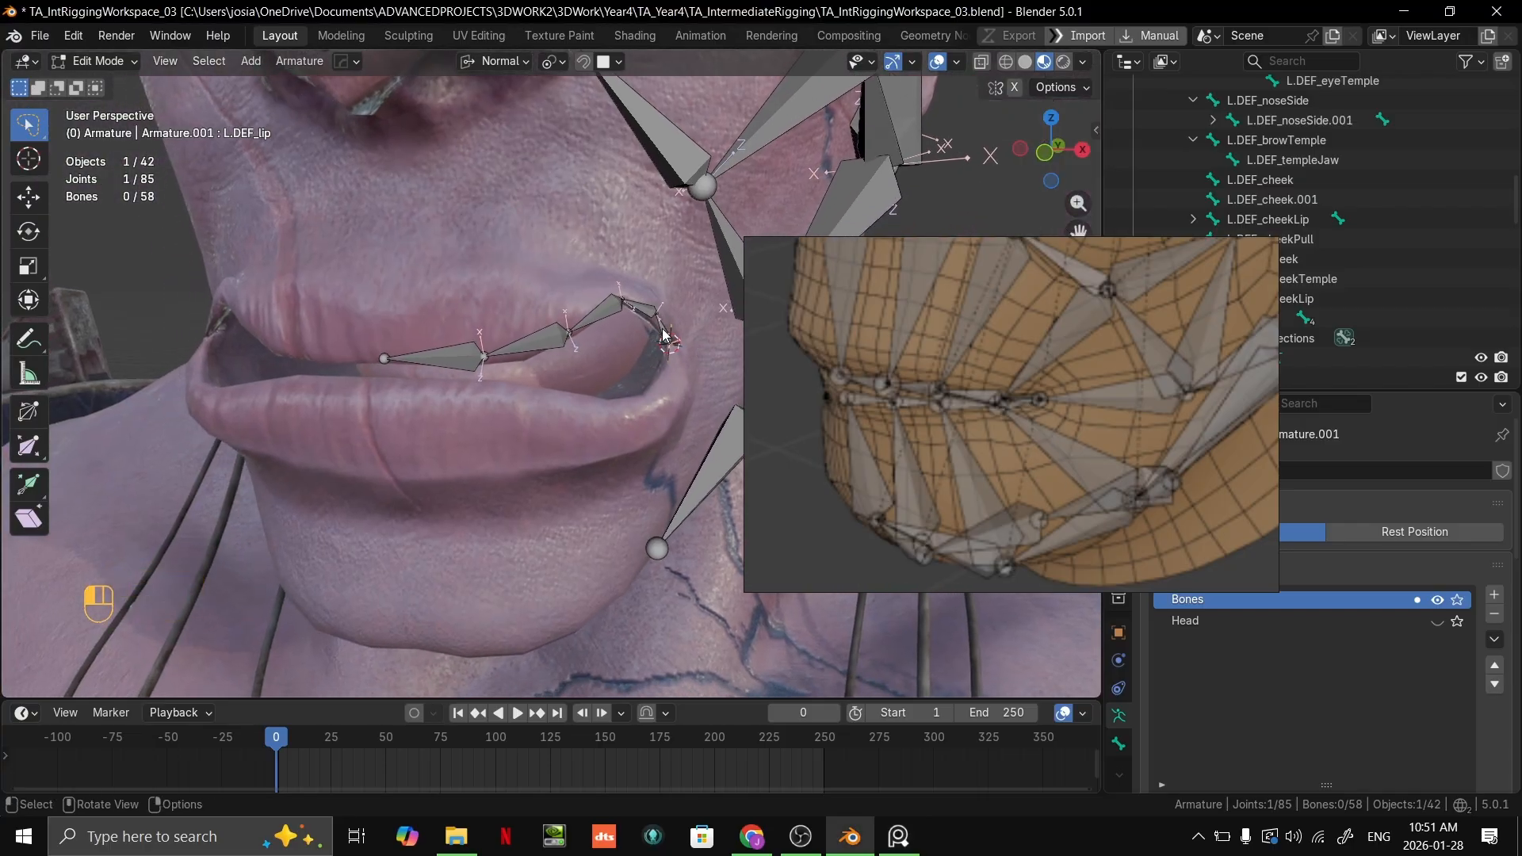
Step: Duplicate the lip chain's mouth-corner bone and place the copy on the lower lip near its middle
left_click(666, 336)
right_click_drag(1079, 379, 1346, 851)
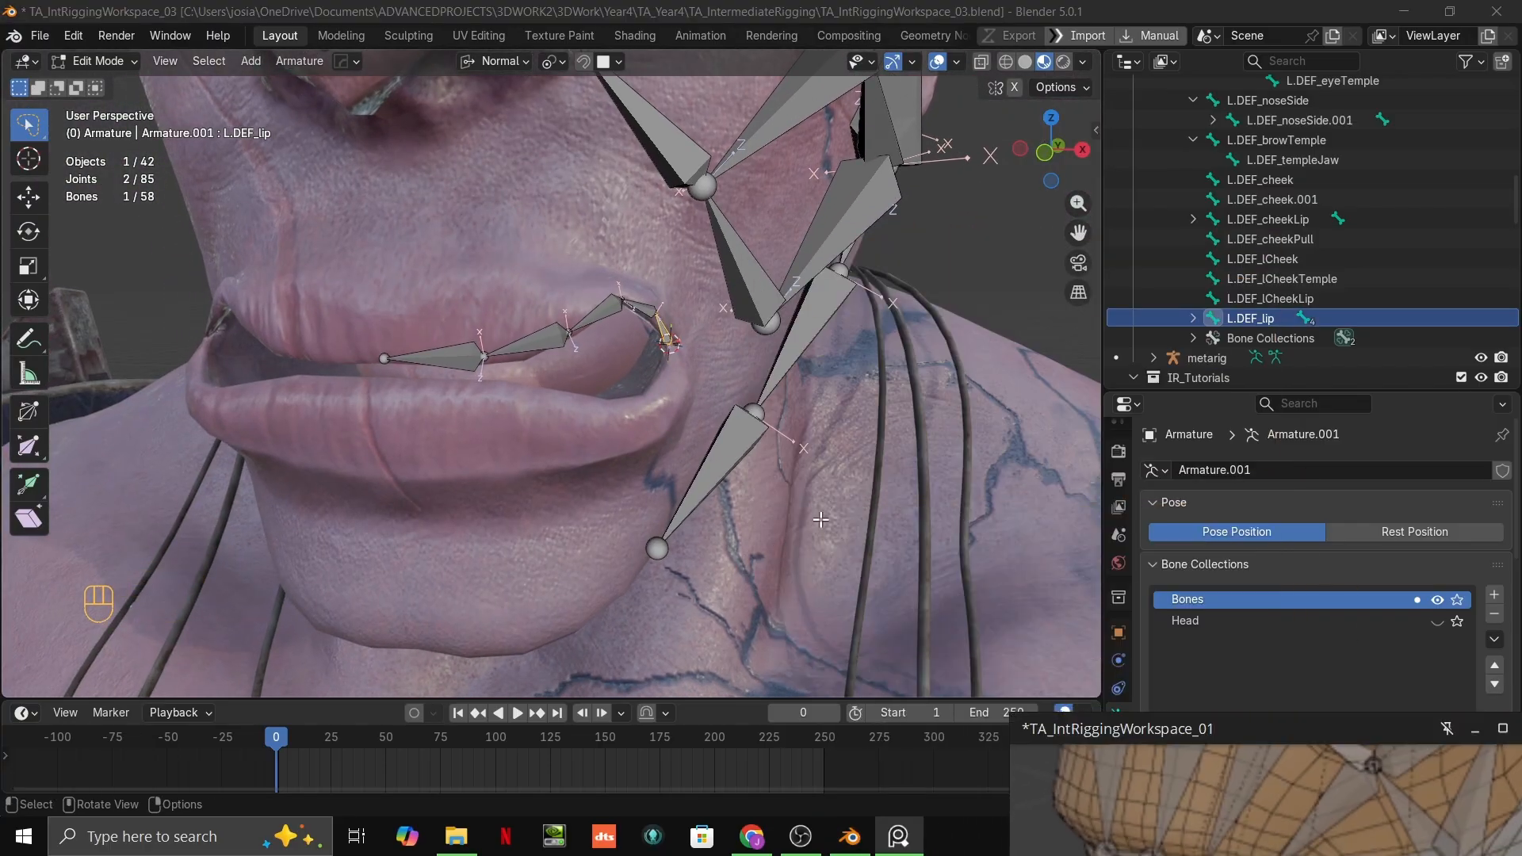
scroll(781, 388, "up", 2)
middle_click_drag(781, 388, 698, 360)
scroll(693, 377, "up", 2)
key("shift+d")
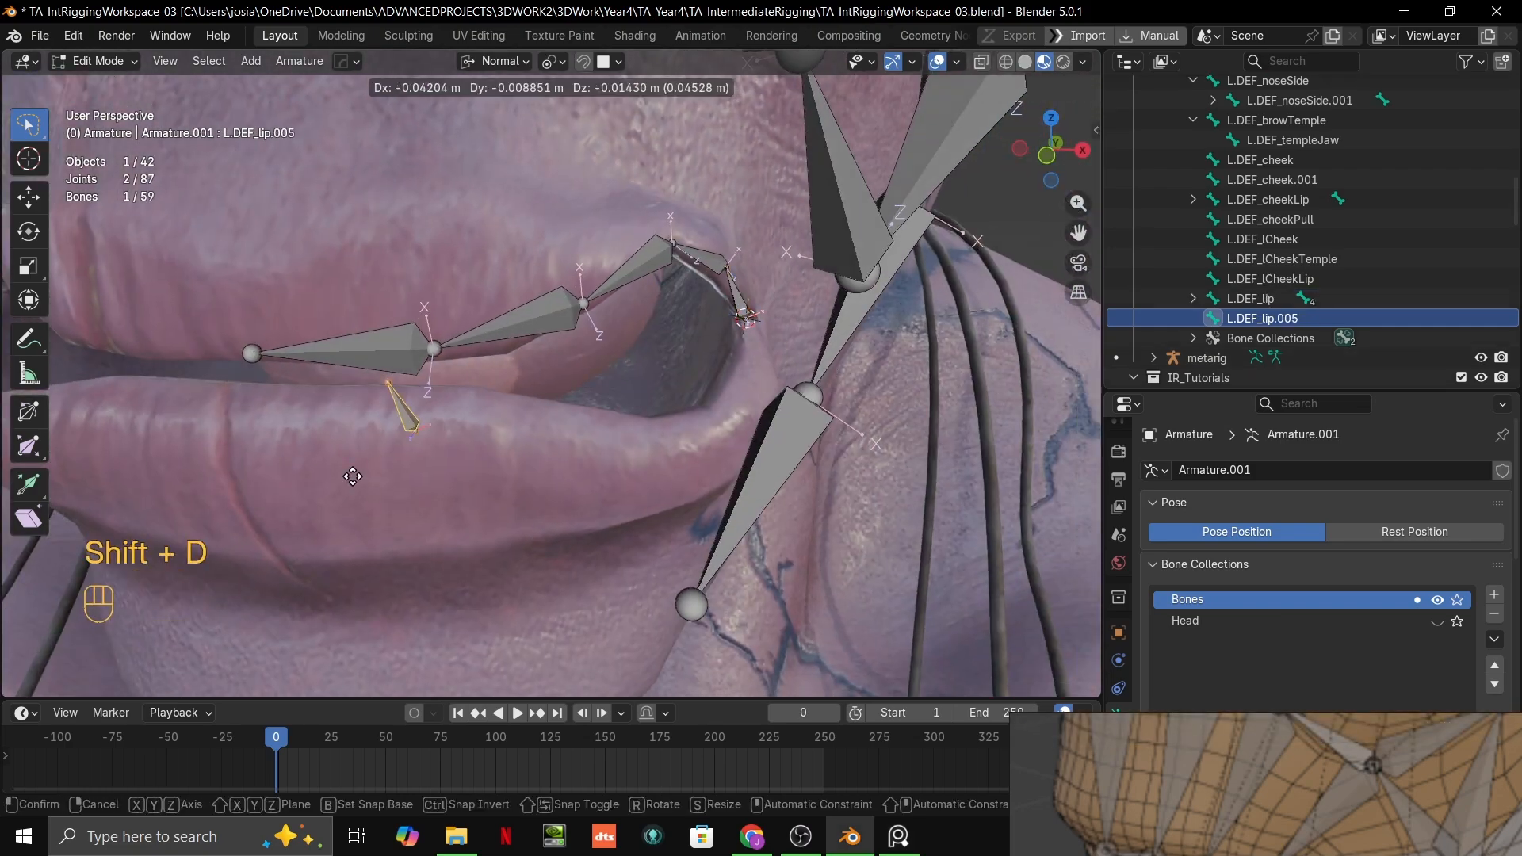
left_click(247, 474)
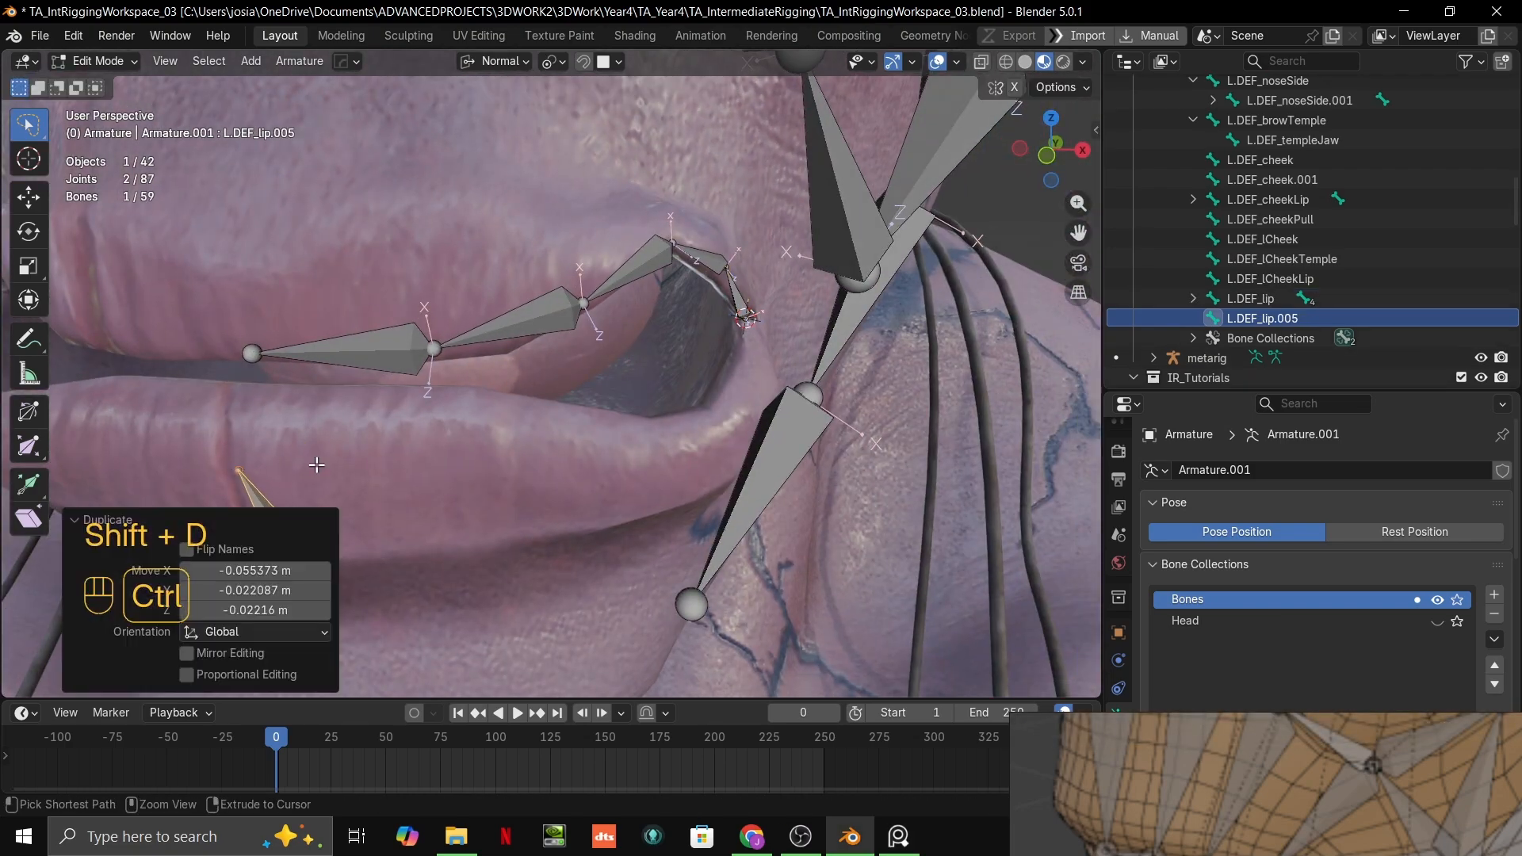
Step: Rename the original mouth-corner lip bone L.DEF_tLip
middle_click_drag(761, 381, 956, 341, "shift")
double_click(1252, 298)
scroll(1254, 293, "down", 2)
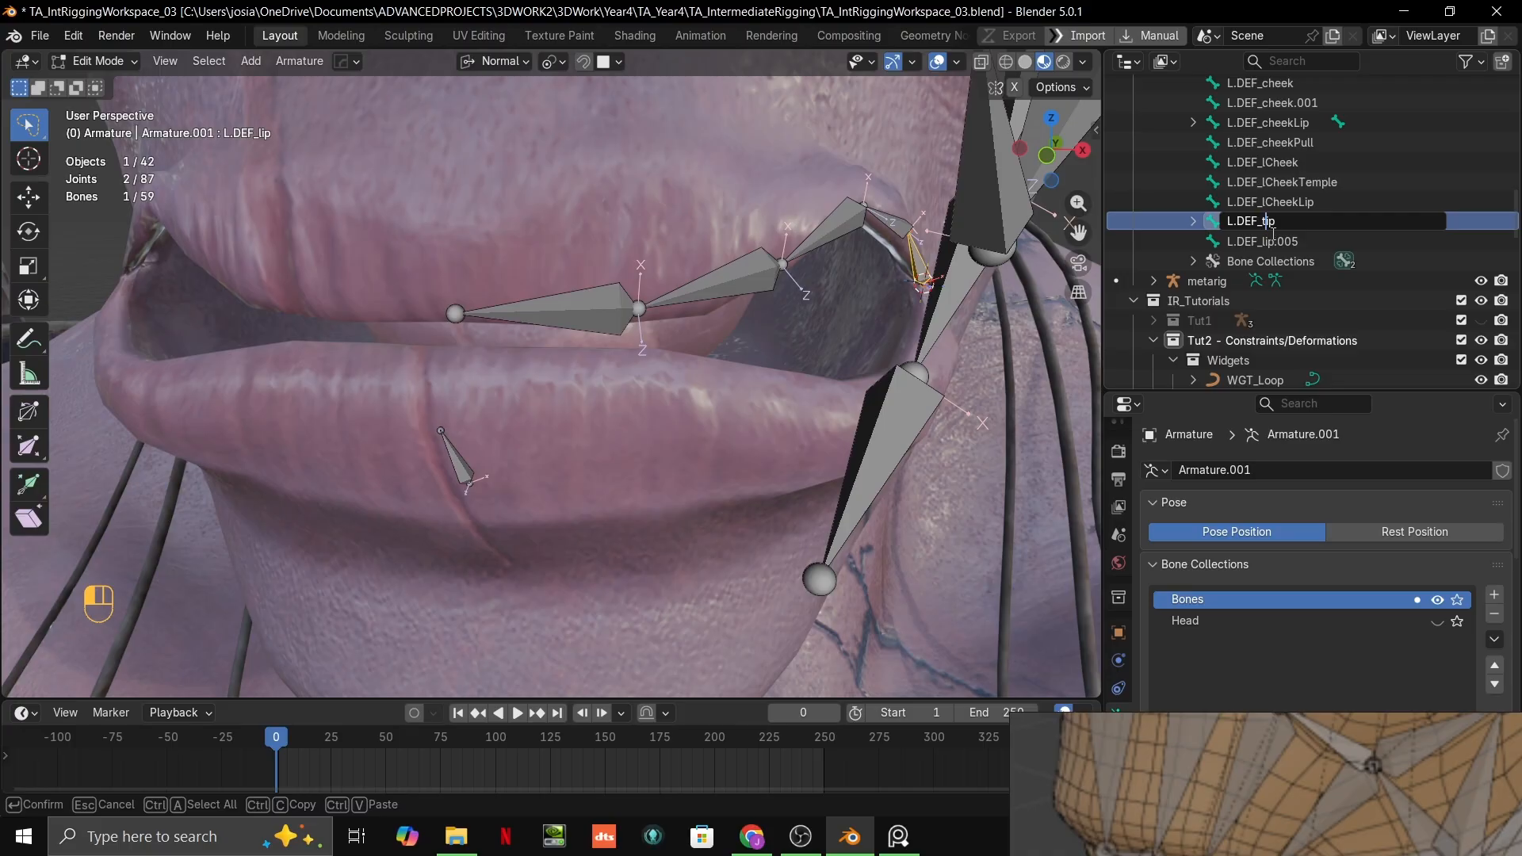
type("L")
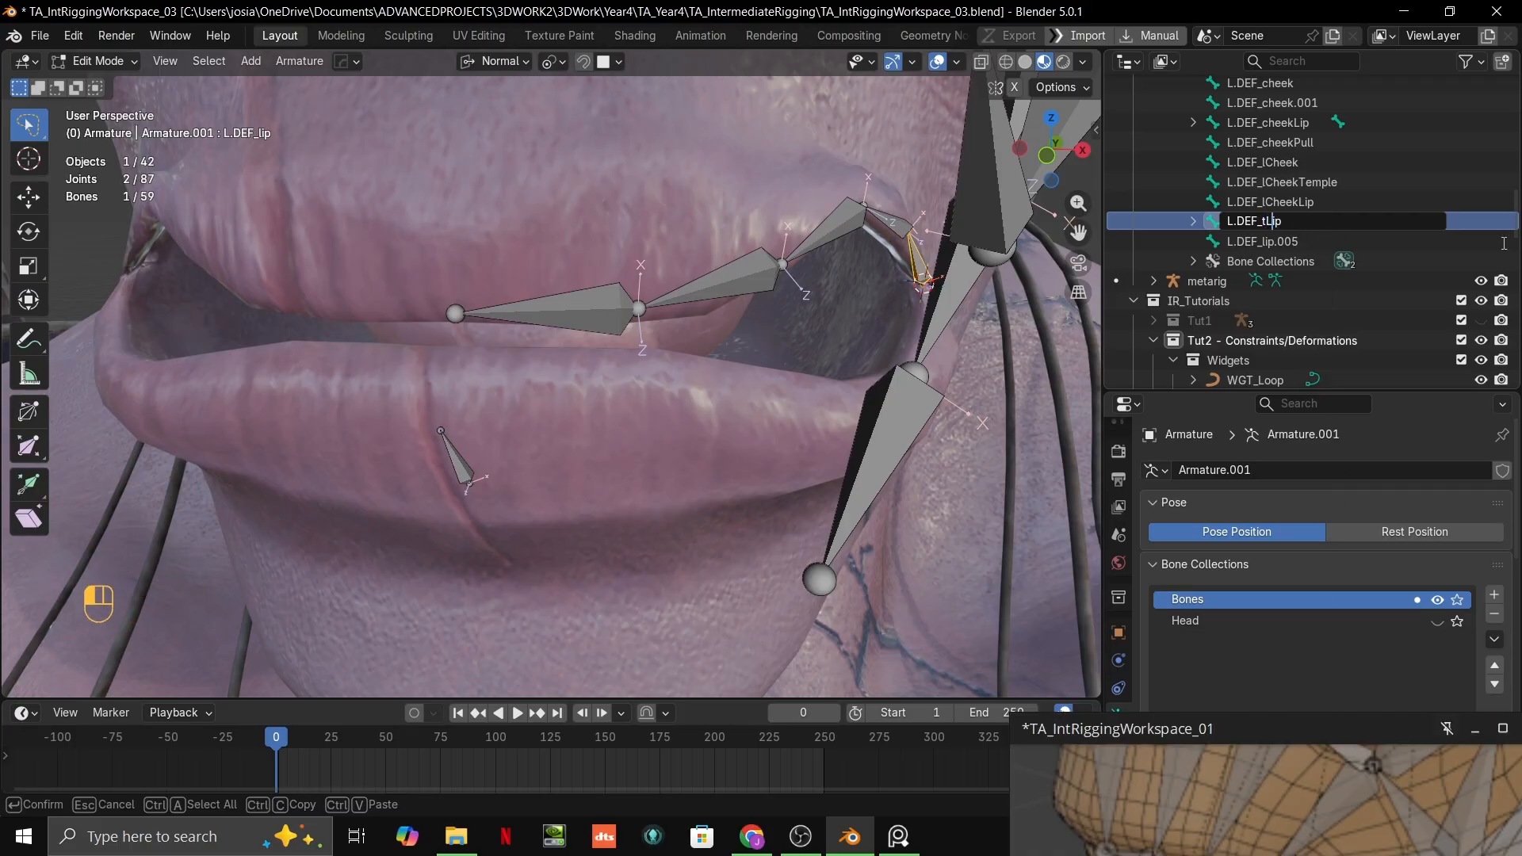
key("Return")
Step: Batch rename the four remaining upper-lip chain bones, replacing "lip" with "tLip" in their names
left_click(1193, 222)
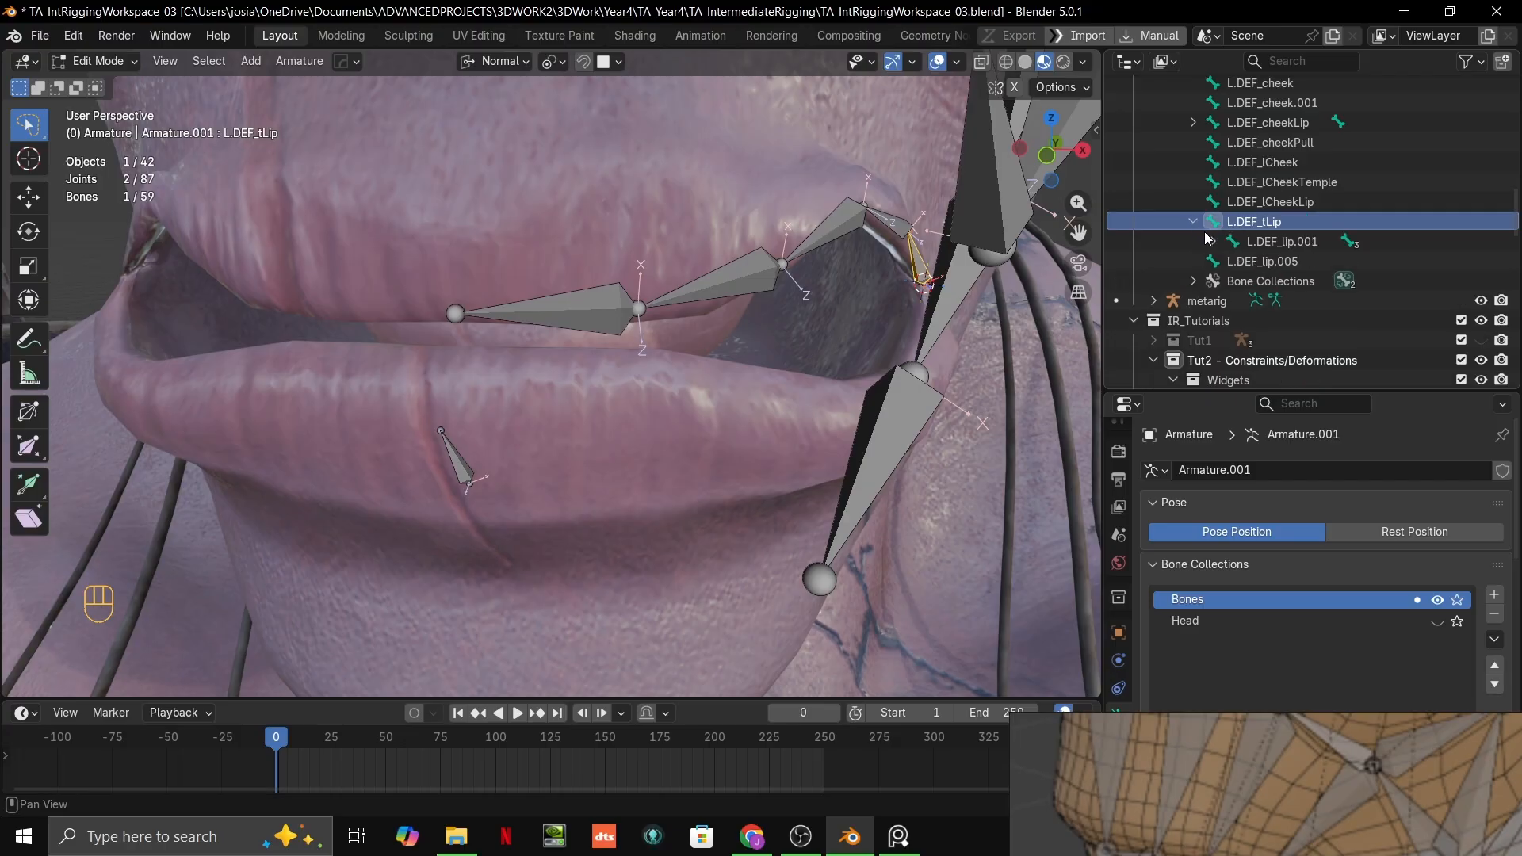
left_click(1238, 241)
left_click(1213, 241)
left_click(1233, 260)
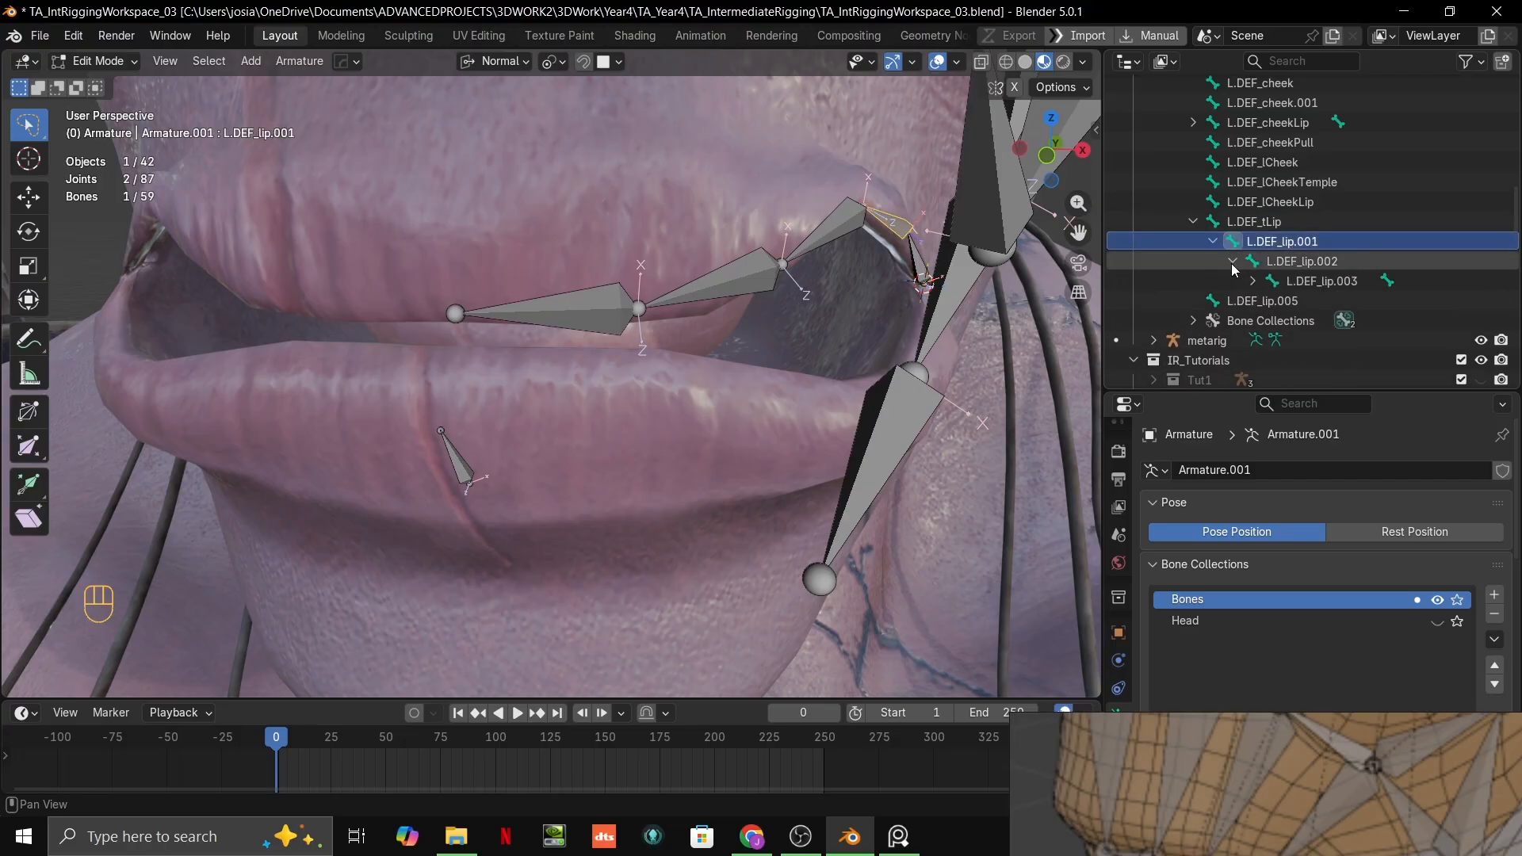
left_click(836, 235)
left_click(891, 225)
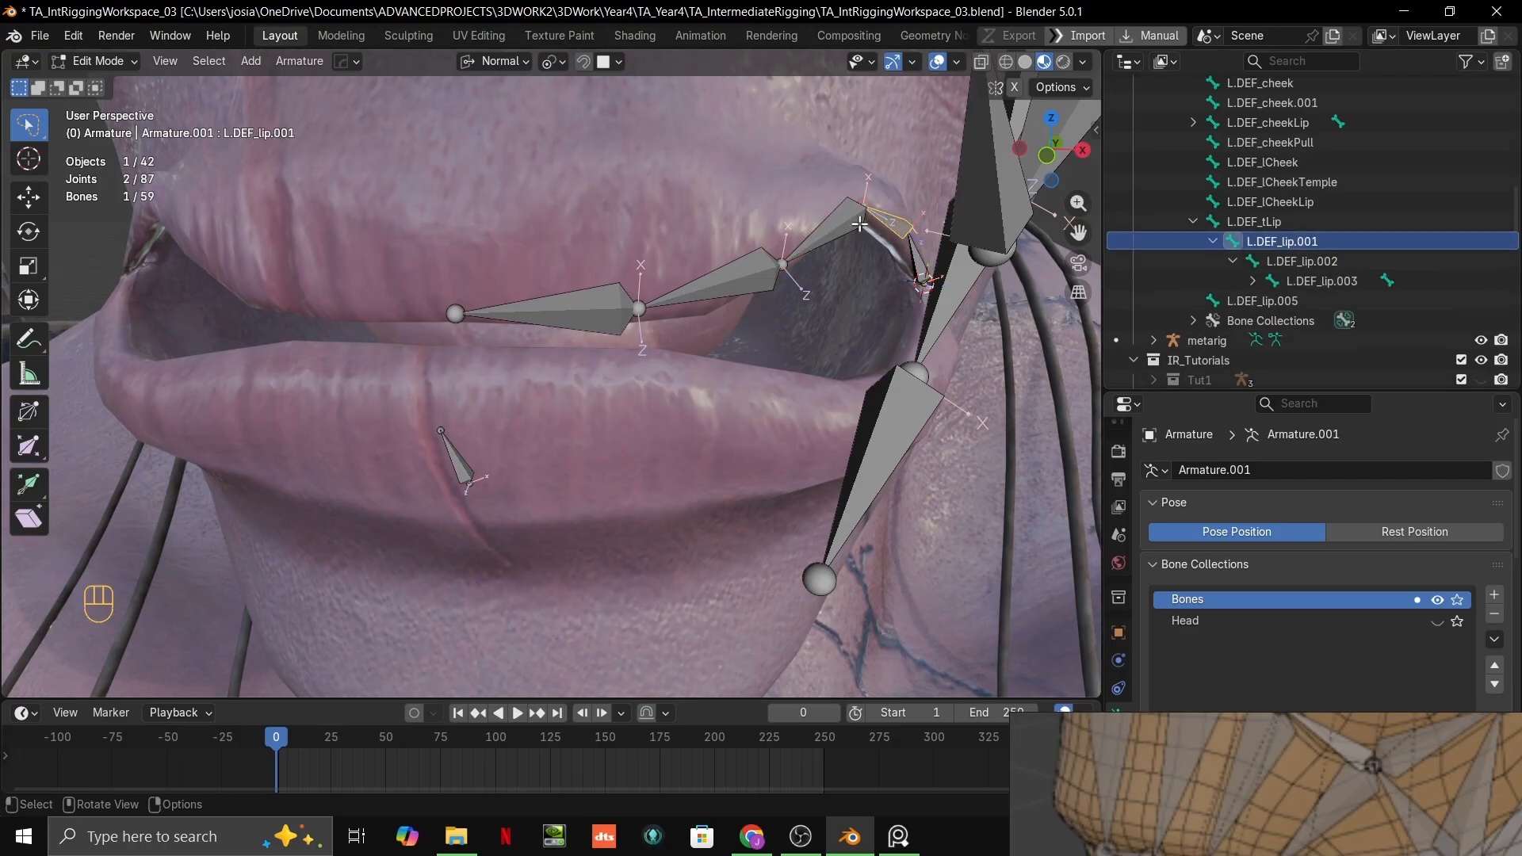
left_click(839, 229, "shift")
left_click(738, 275, "shift")
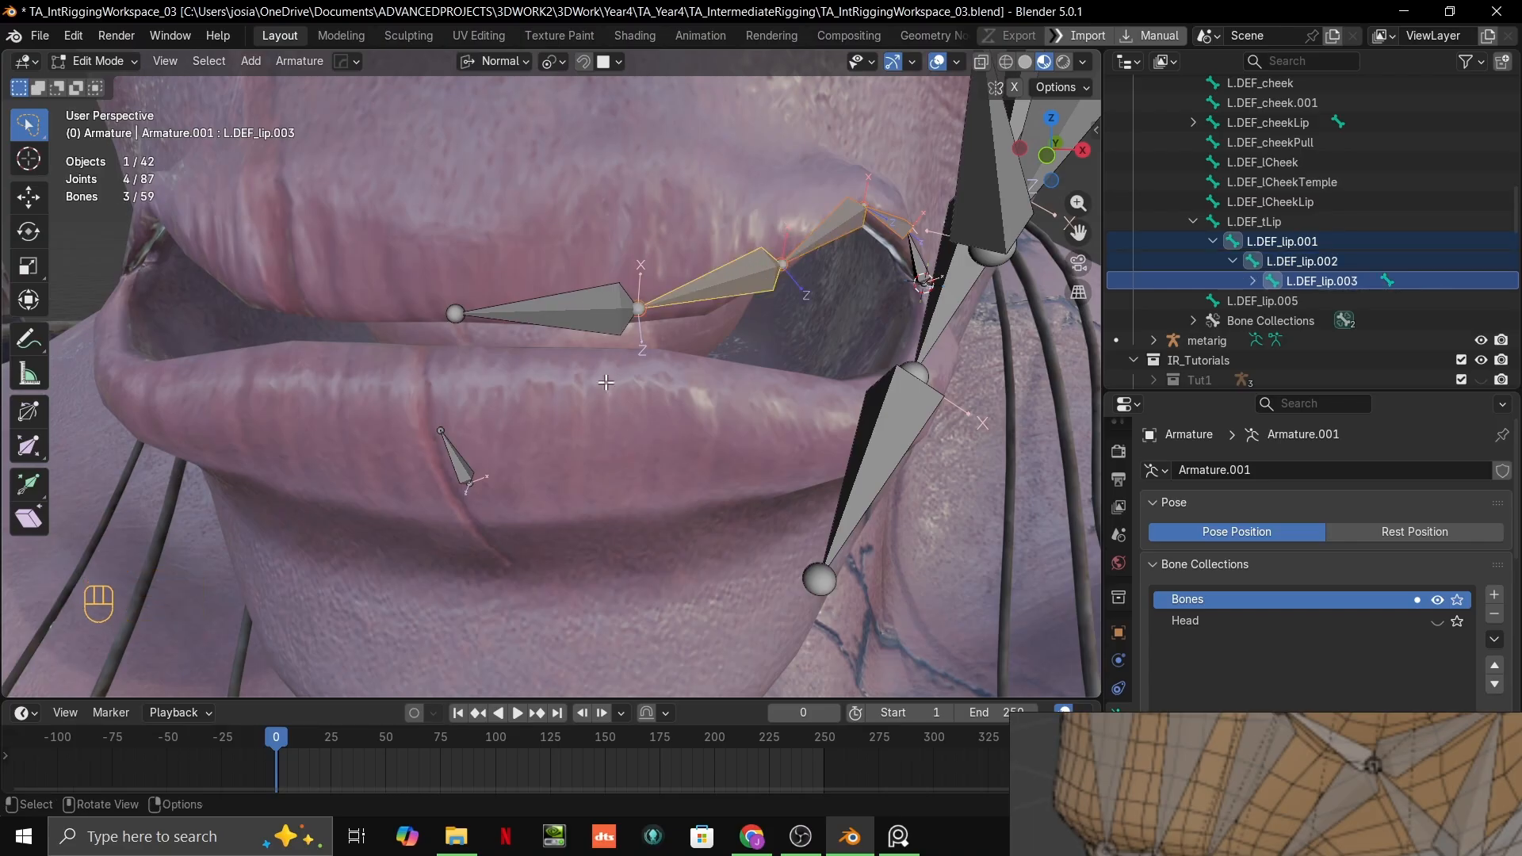
key("ctrl+z")
key("ctrl+z")
key("ctrl+shift+z")
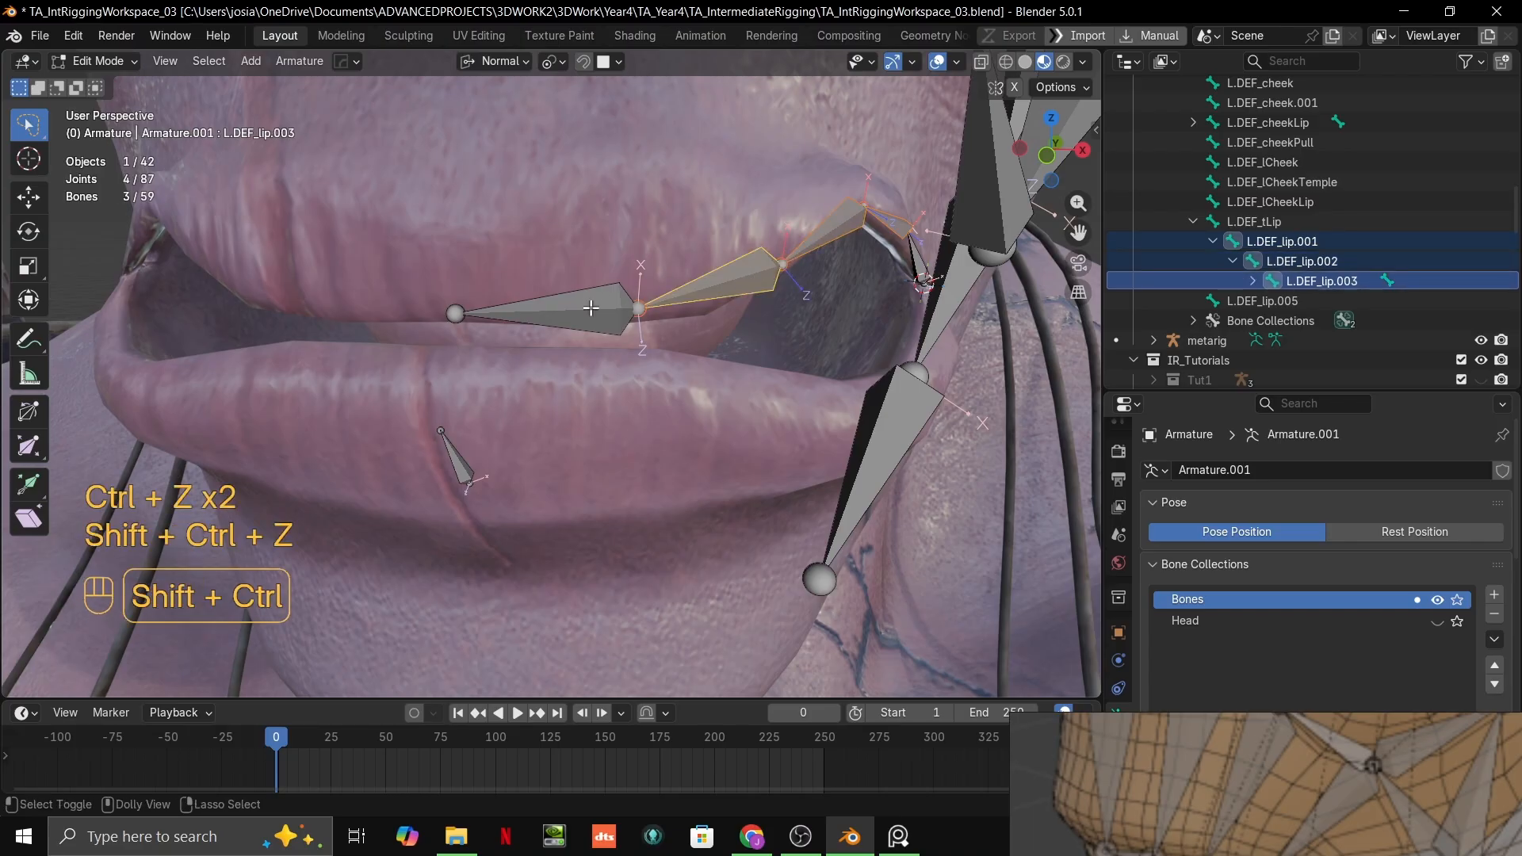
left_click(588, 316, "shift")
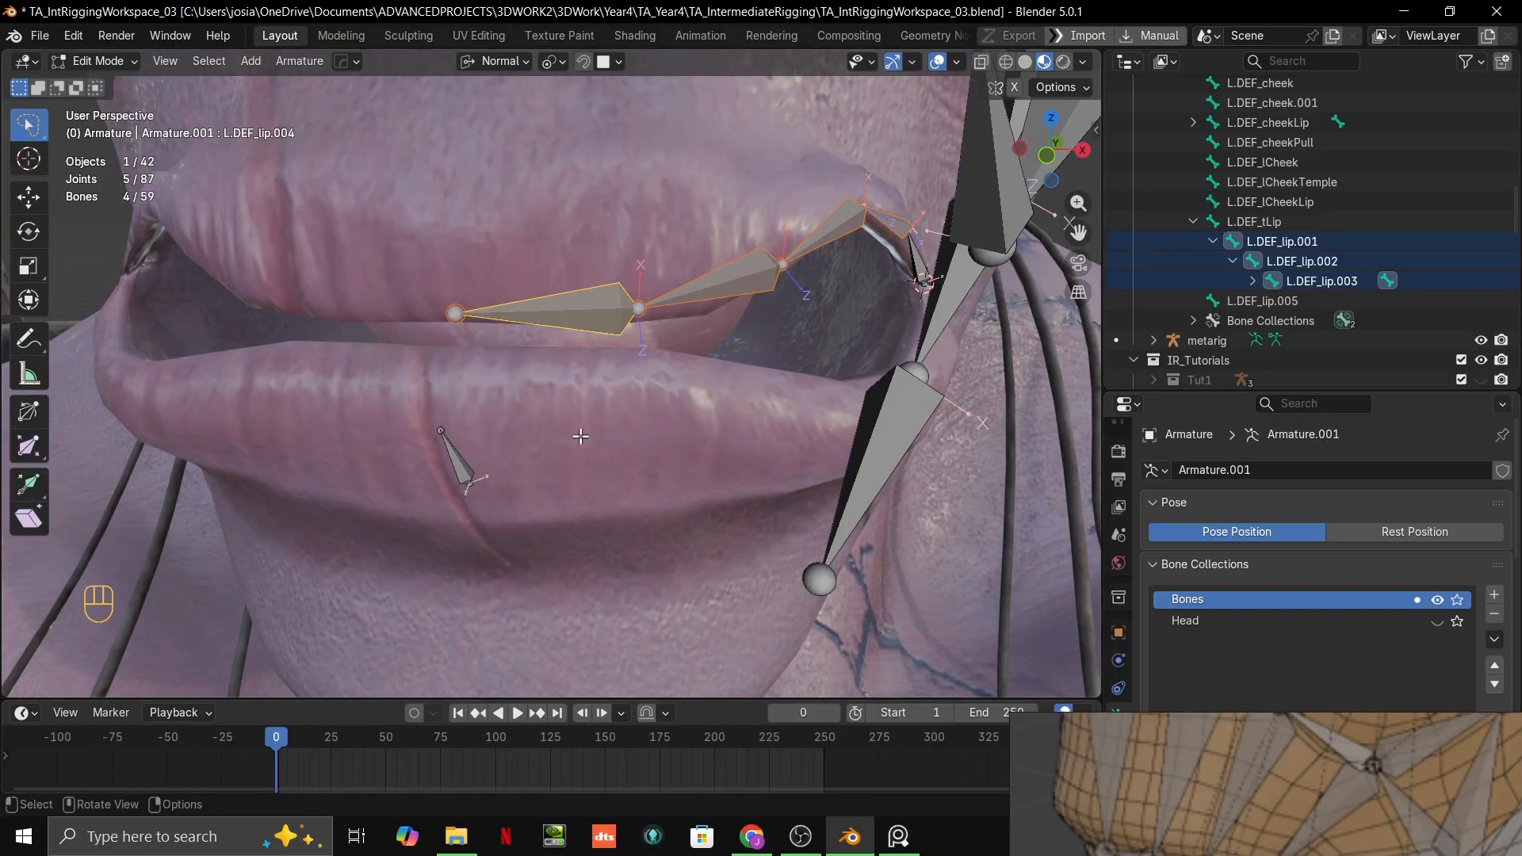
key("ctrl+F2")
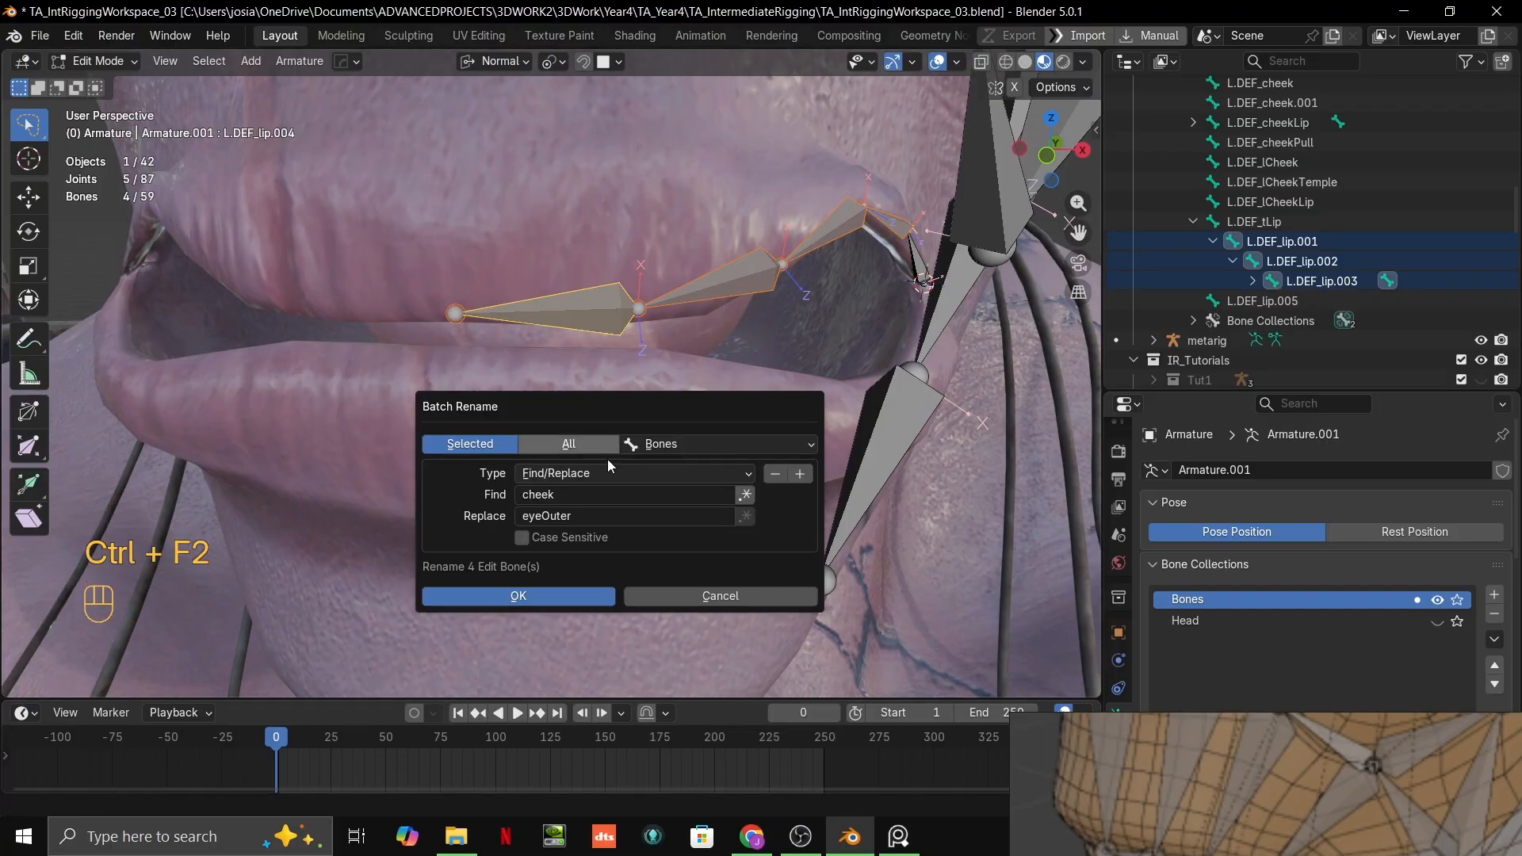
left_click(591, 496)
key("BackSpace")
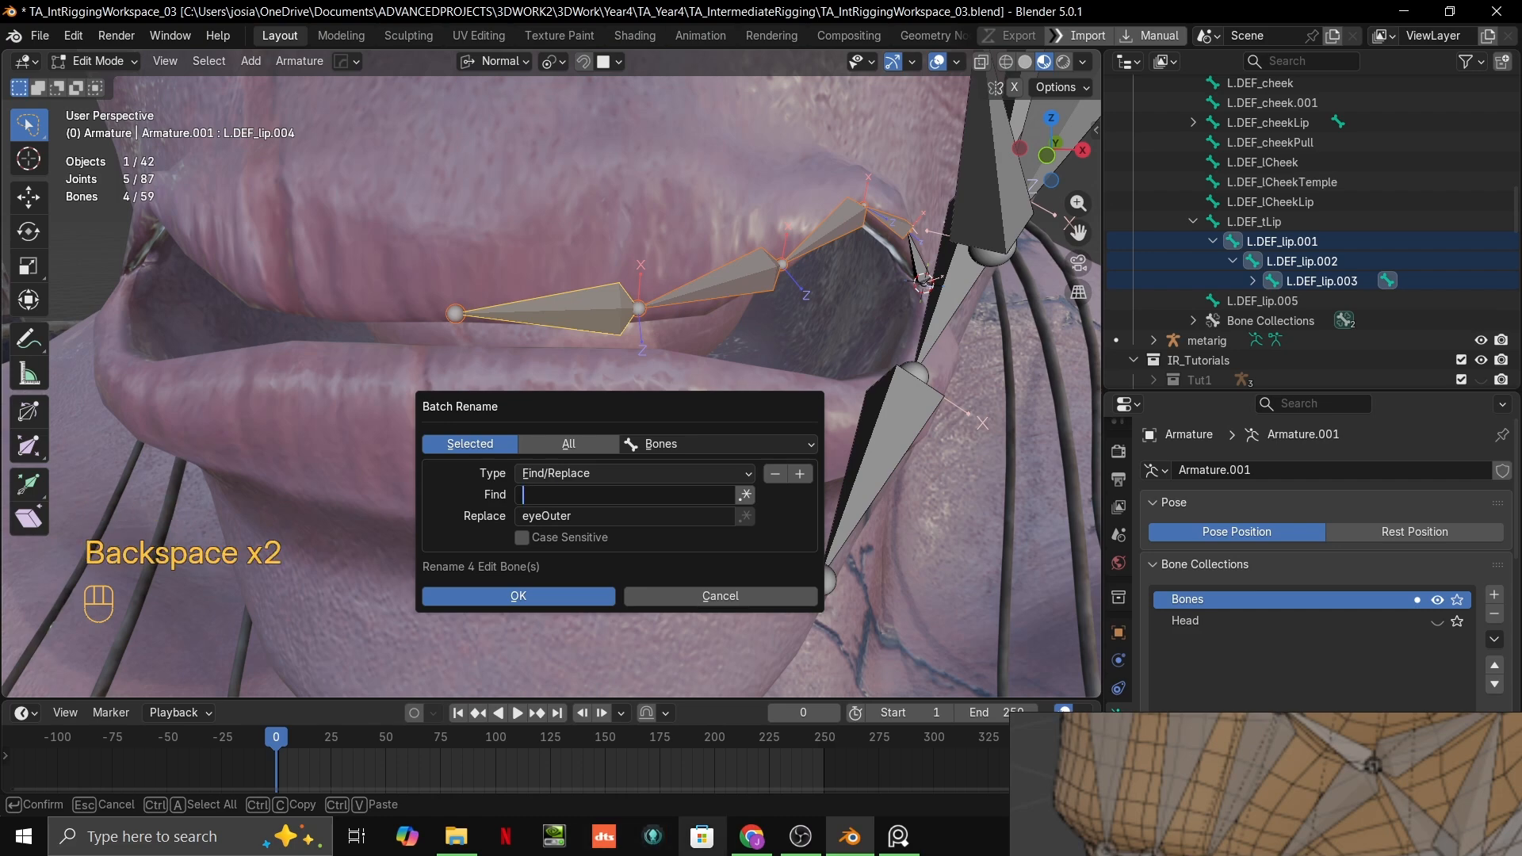
type("tL")
key("BackSpace")
key("BackSpace")
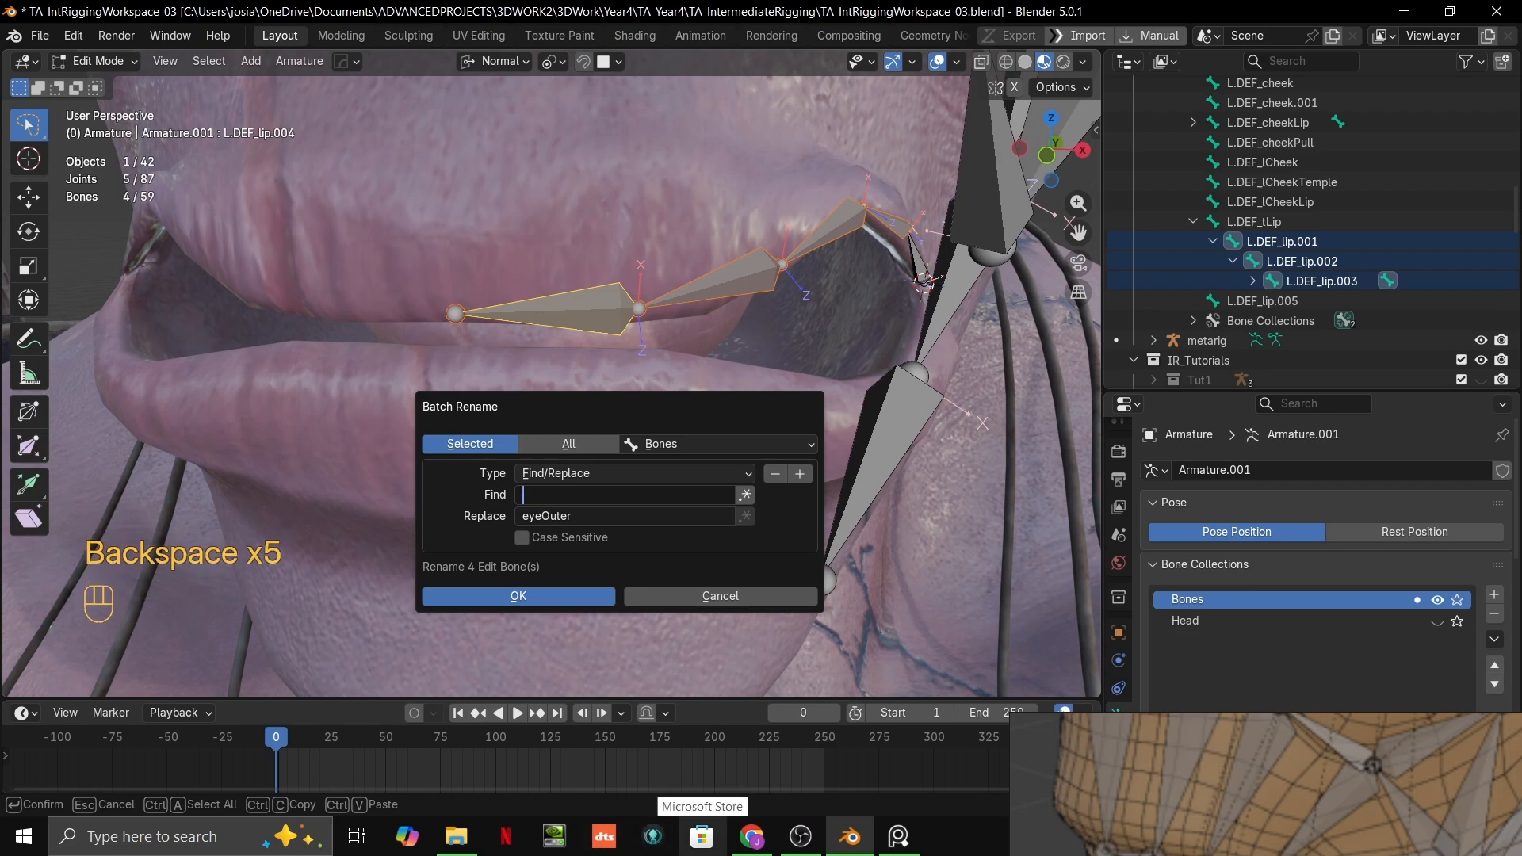
left_click(592, 524)
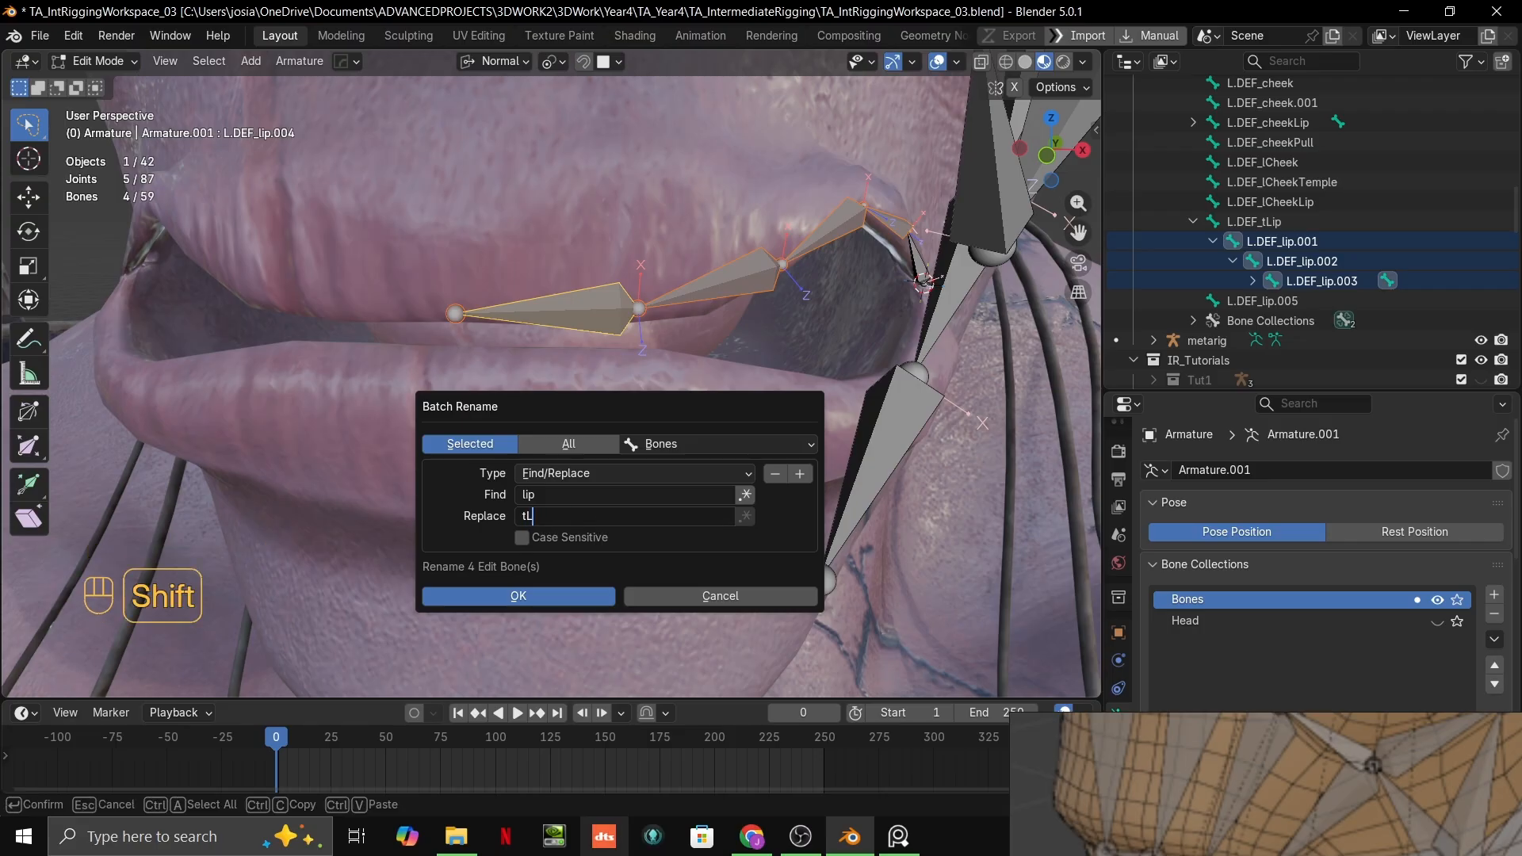
type("tLI")
key("BackSpace")
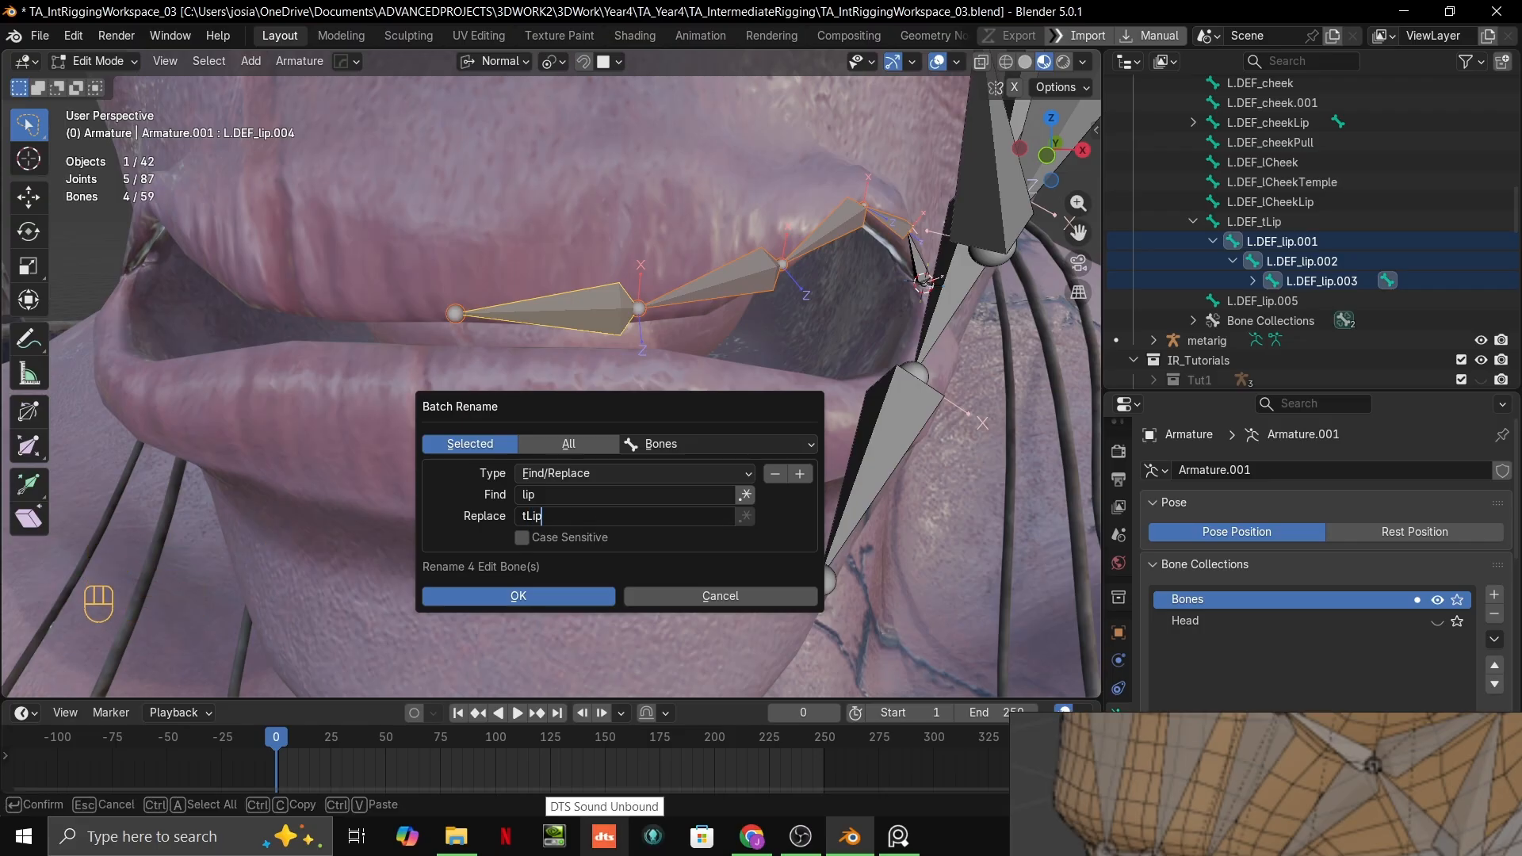
key("Return")
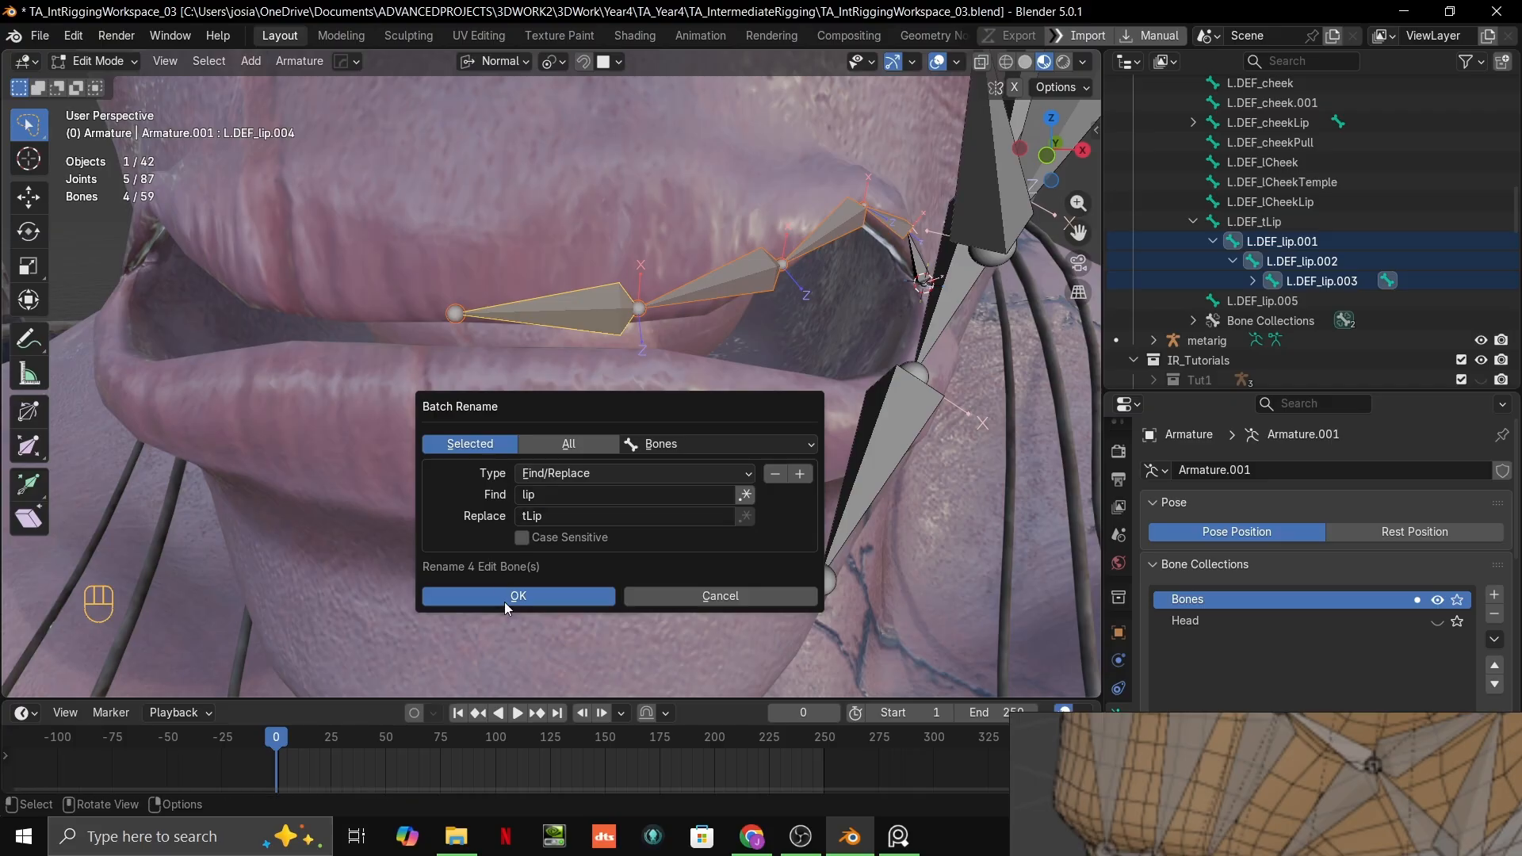
left_click(505, 600)
Step: Rename the duplicated lower-lip bone L.DEF_bLip
left_click(1292, 302)
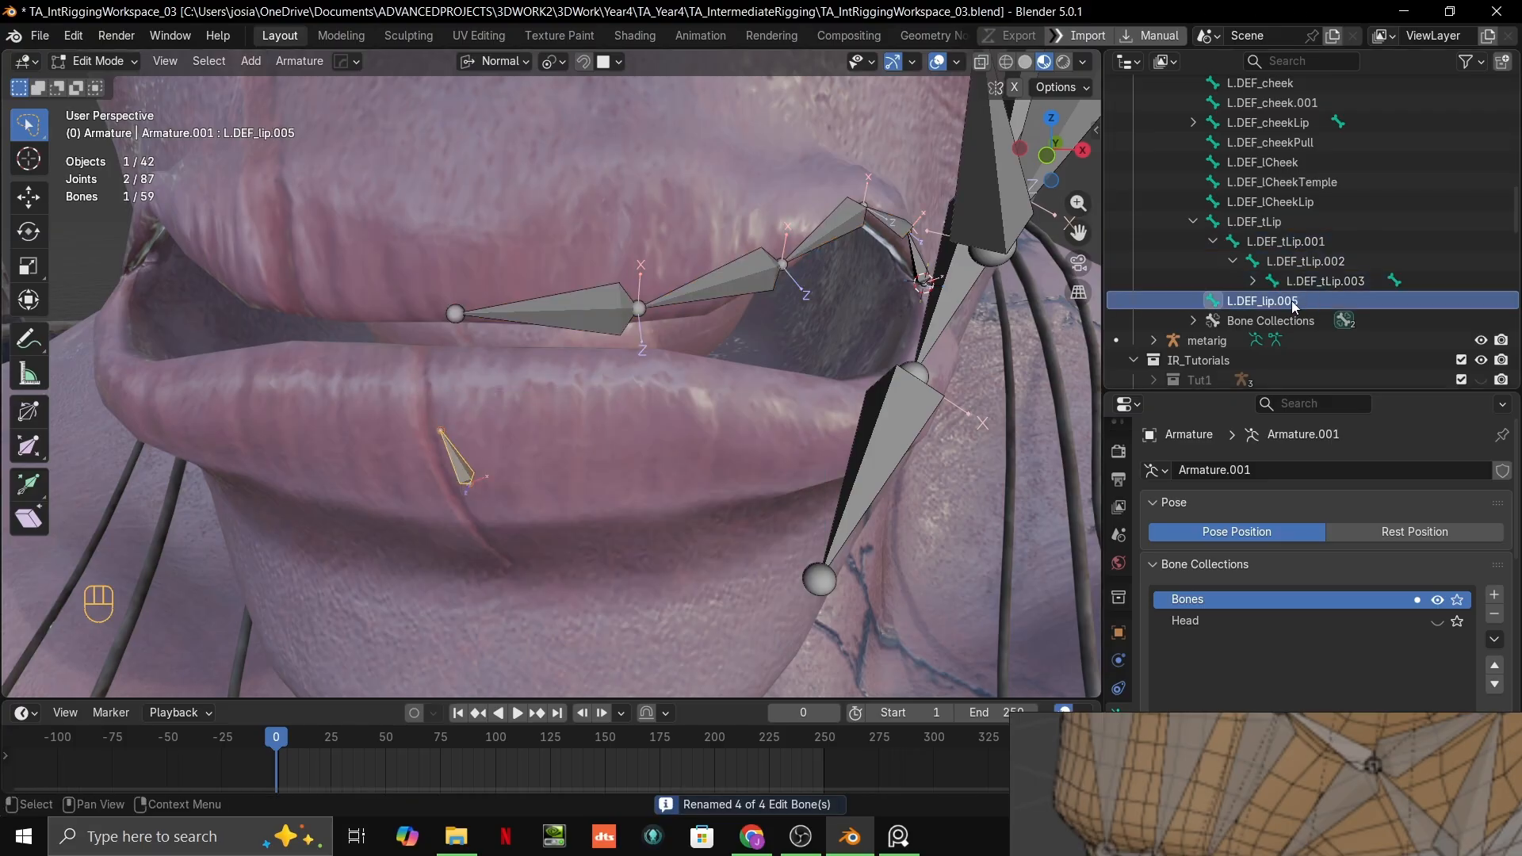
double_click(1259, 303)
scroll(1290, 194, "down", 2)
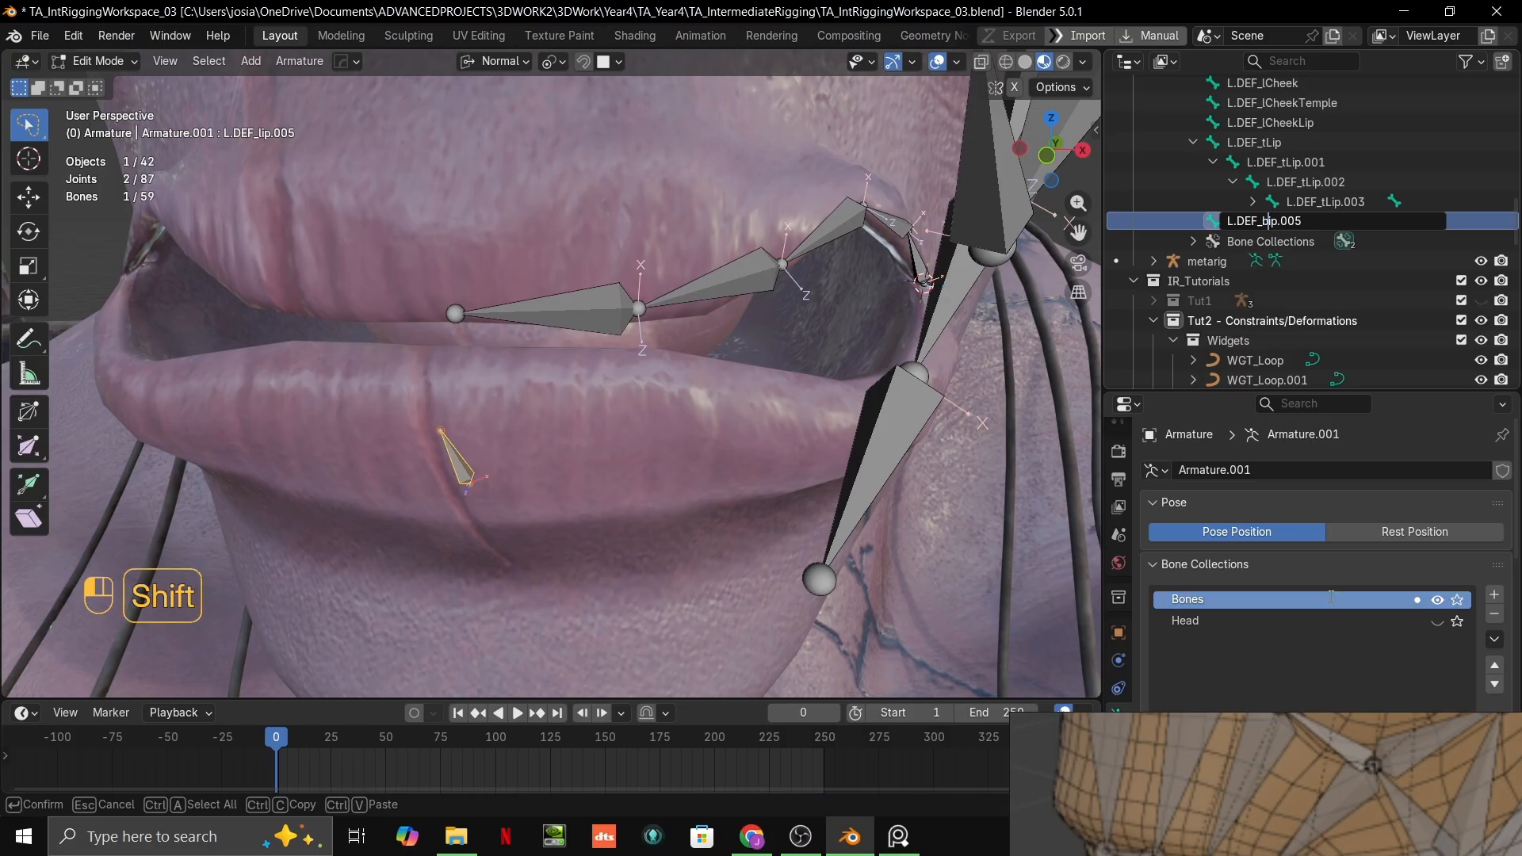
key("Return")
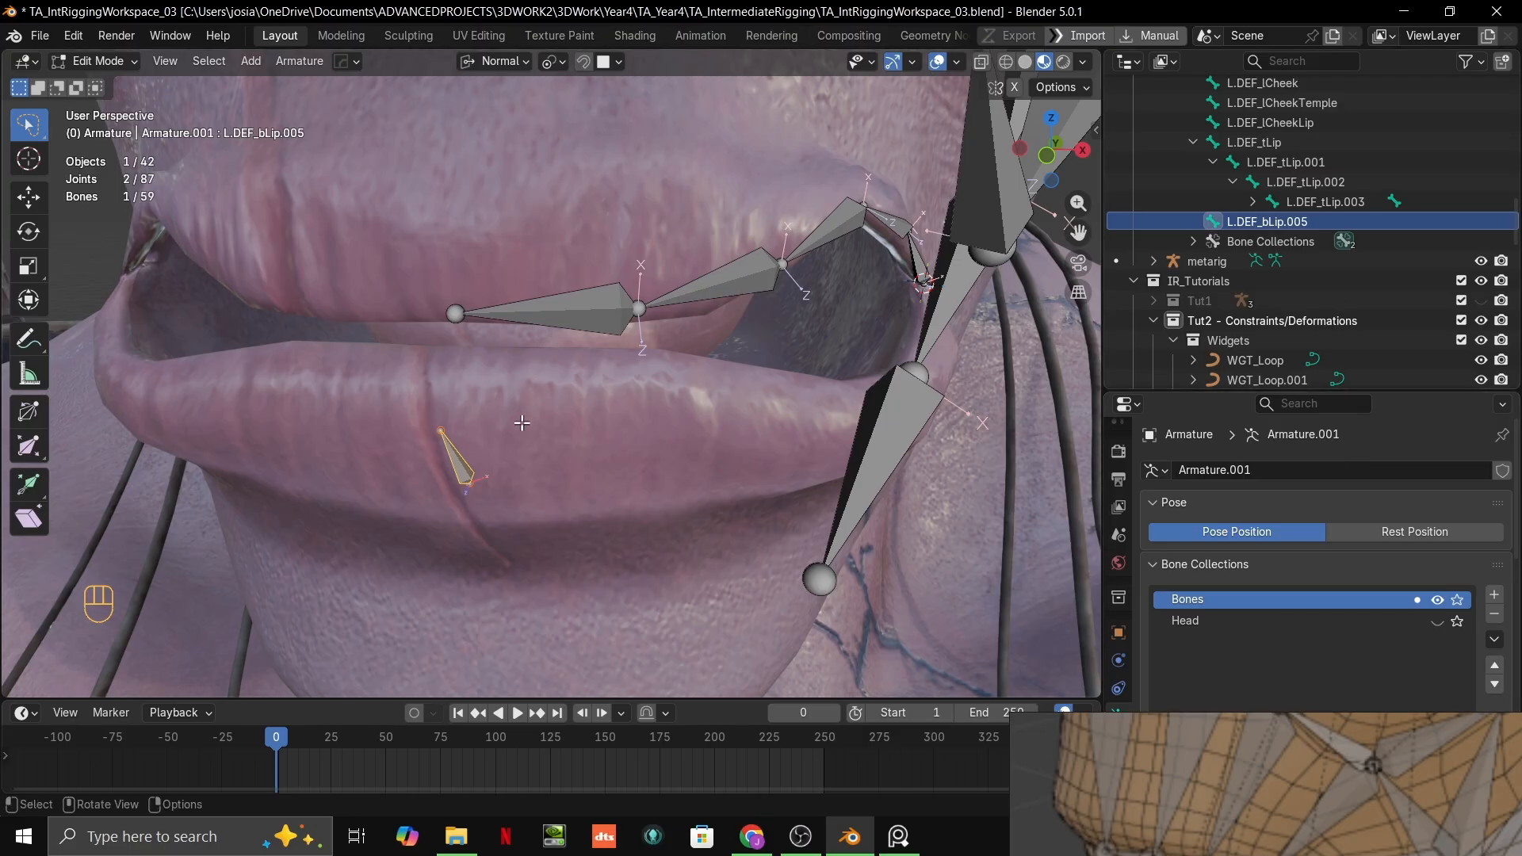
double_click(1298, 221)
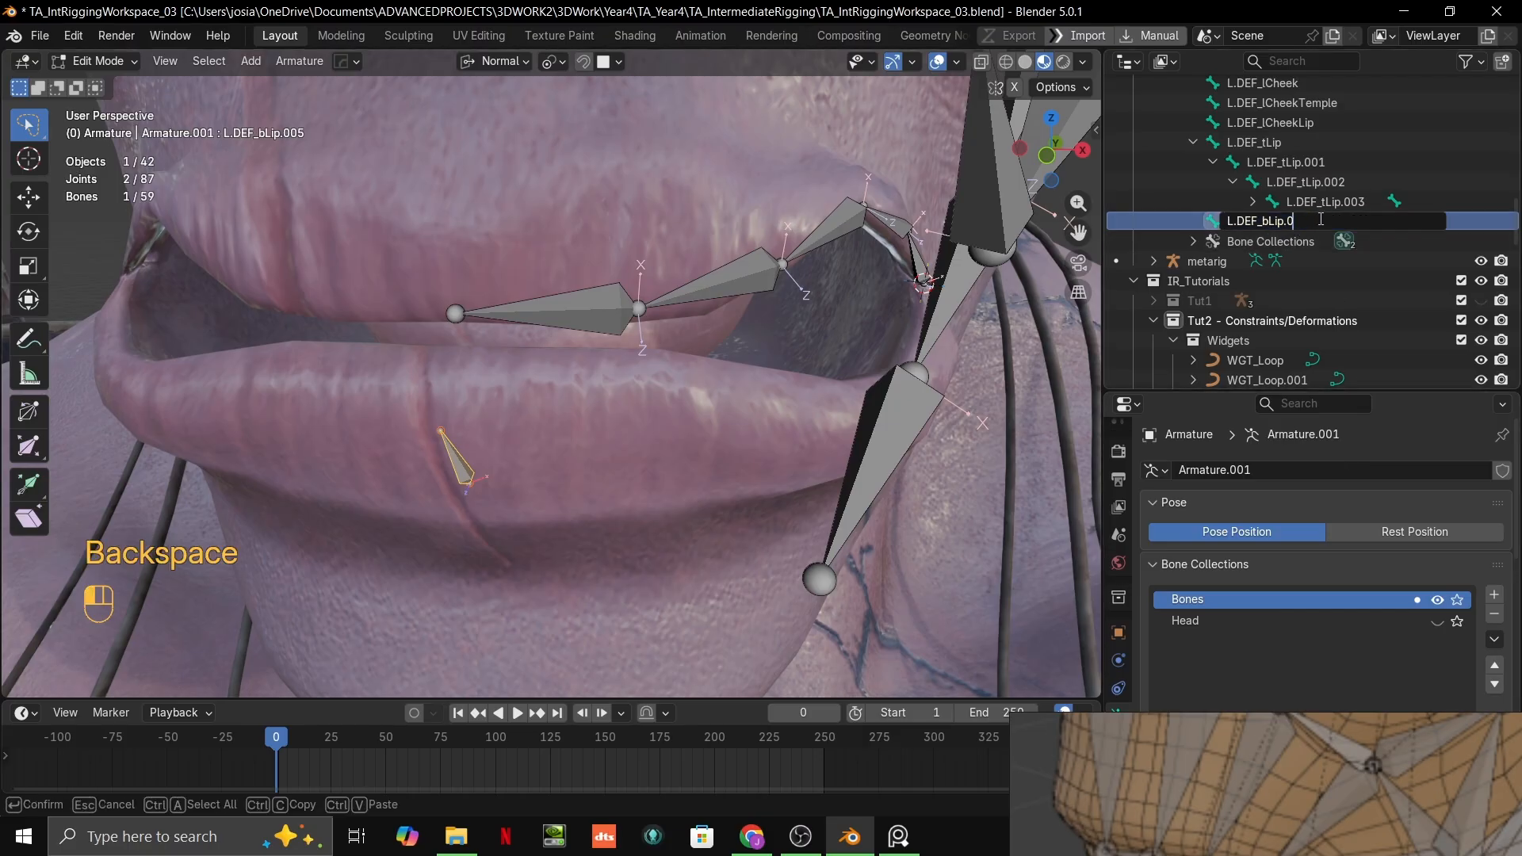
key("Return")
Step: Move both joints of the L.DEF_bLip bone so it lies along the lower lip's upper edge near the middle
middle_click_drag(605, 457, 528, 436)
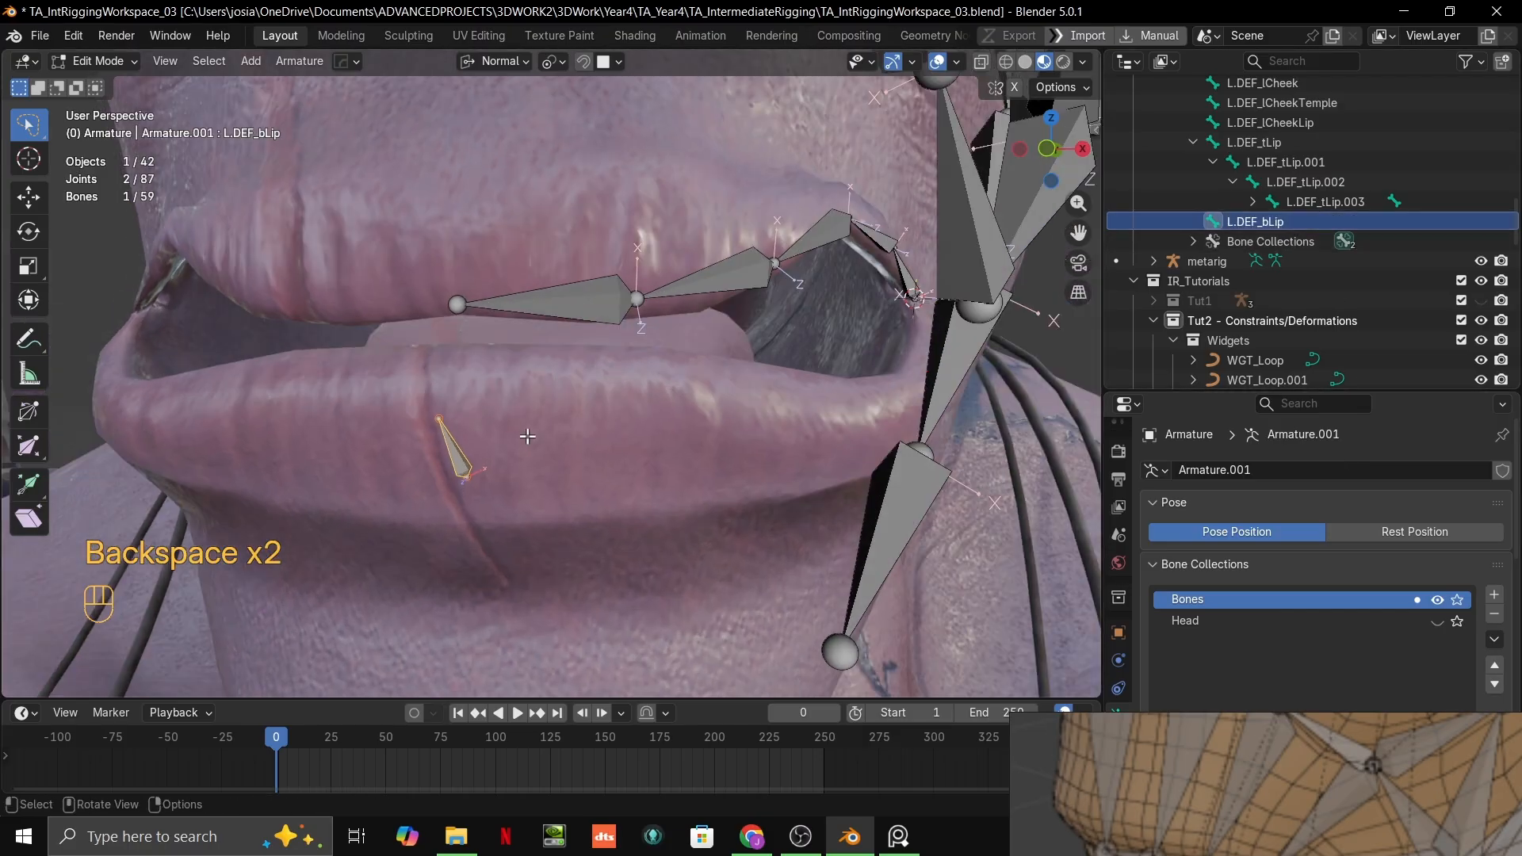
left_click(442, 423)
key("g")
left_click(493, 477)
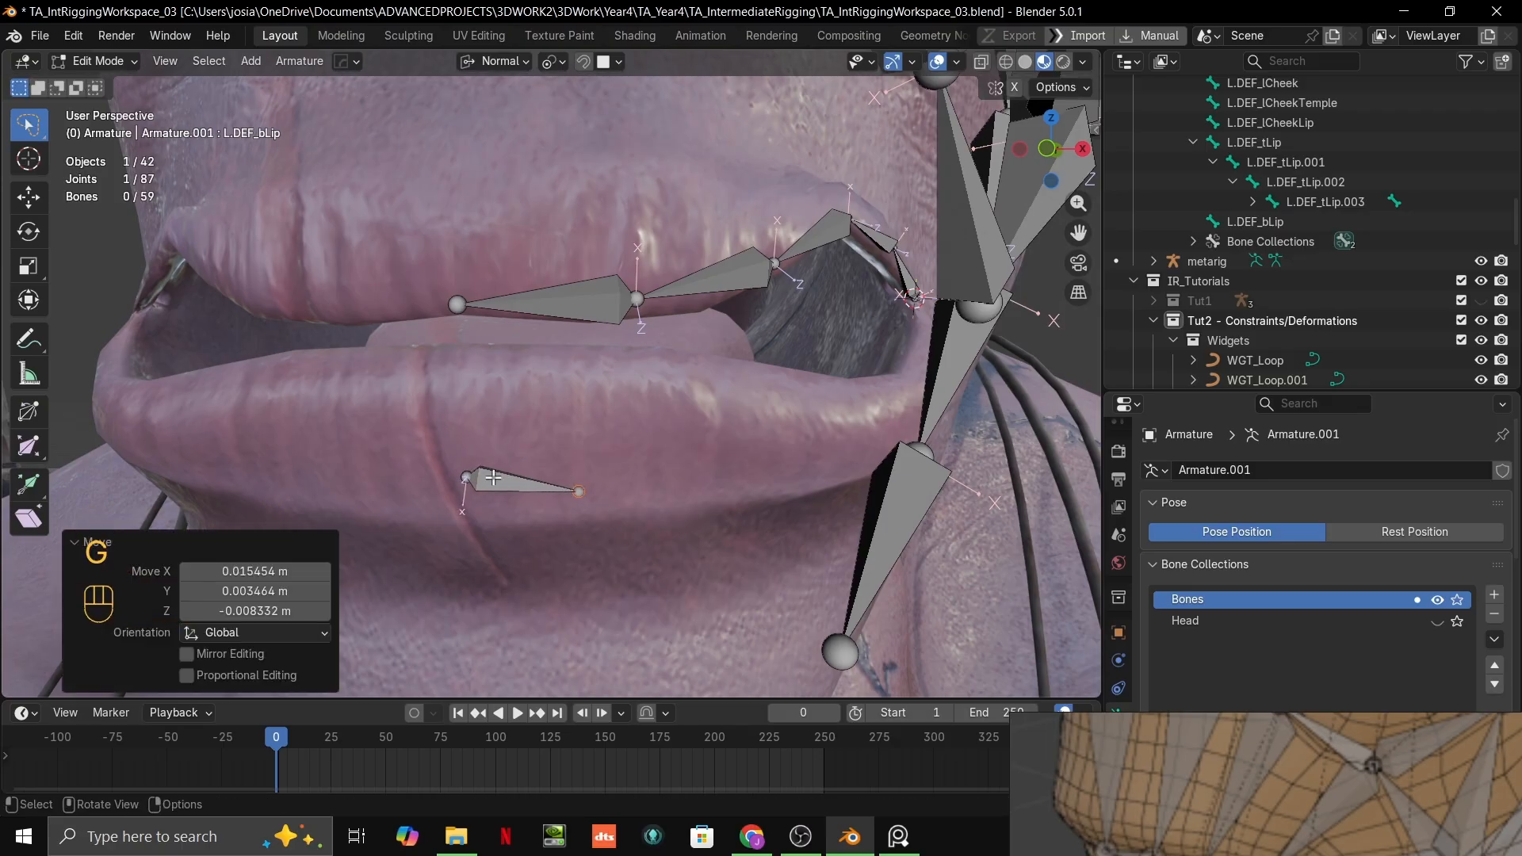
left_click(469, 479)
key("g")
left_click(466, 362)
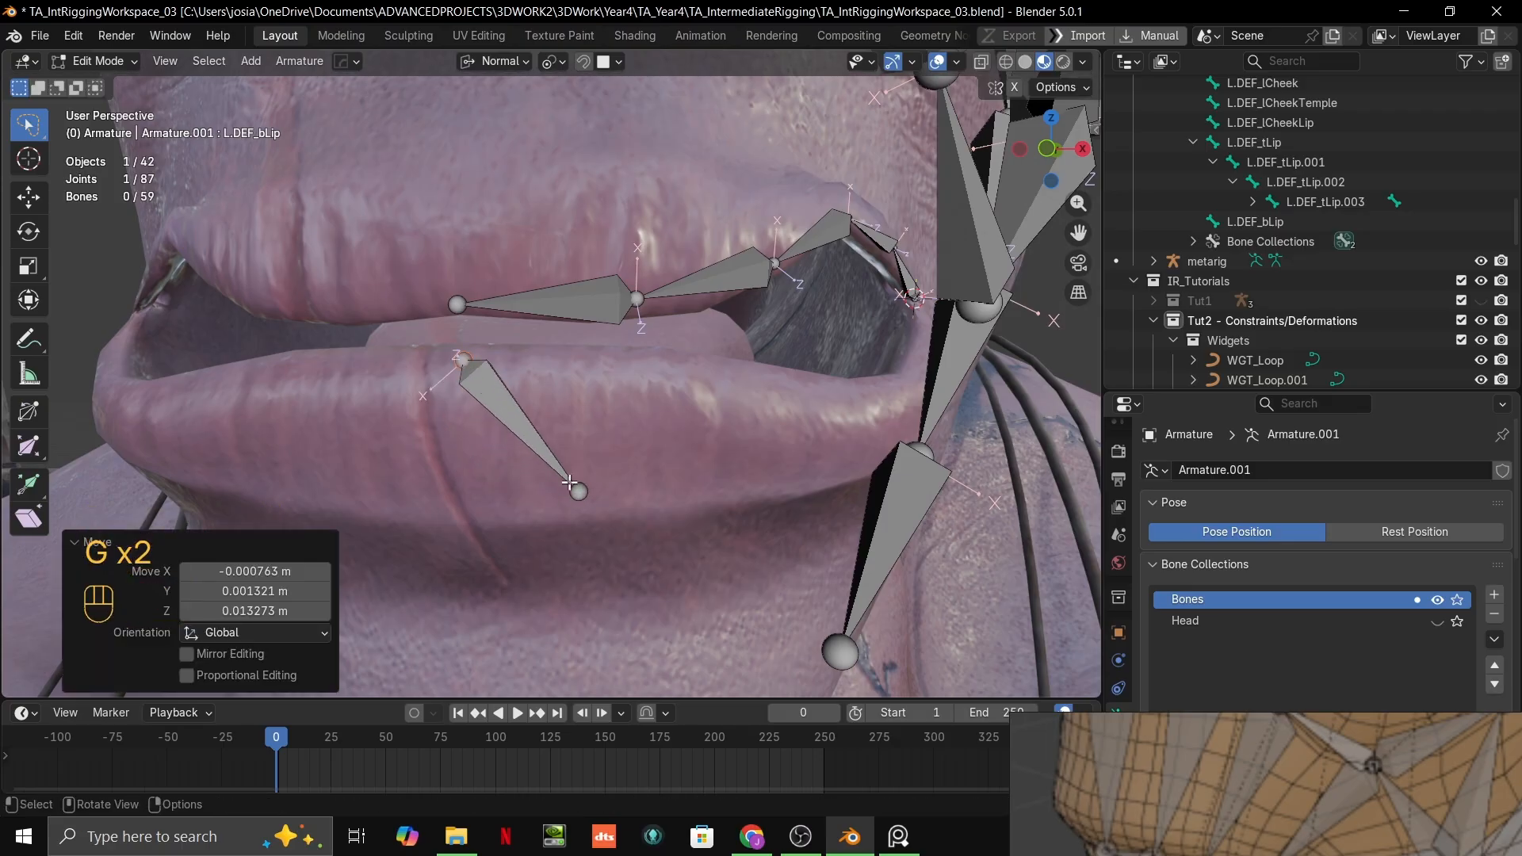
left_click(573, 485)
key("g")
left_click(581, 366)
Step: Examine how the lower-lip bones are placed in the face-rig reference images, framing the front view of the mouth
middle_click_drag(591, 377, 1000, 529, "ctrl")
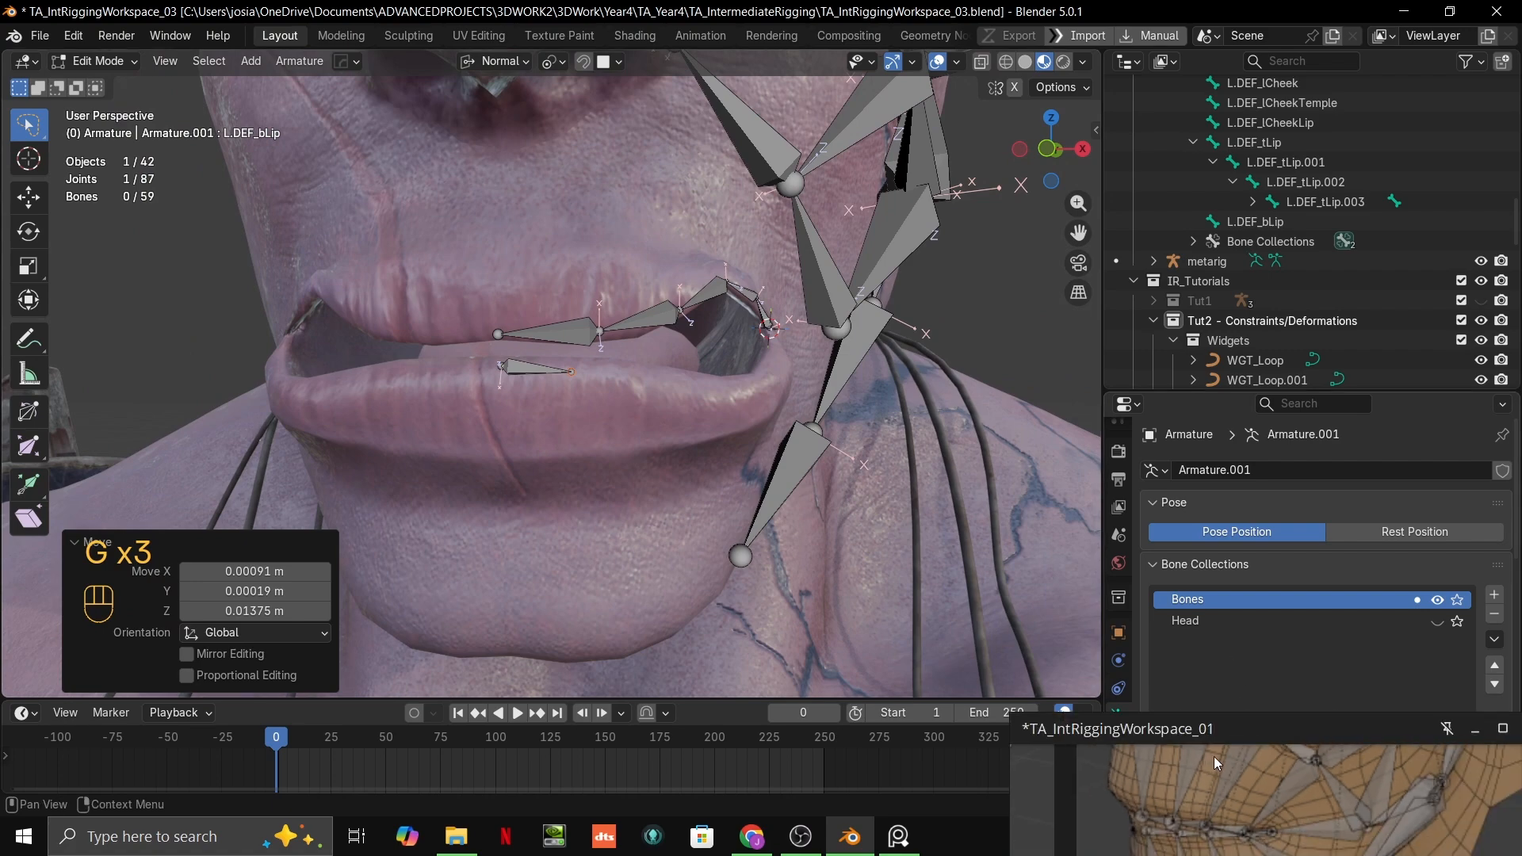
middle_click_drag(1229, 770, 1254, 699)
scroll(1248, 768, "up", 3)
middle_click_drag(1248, 772, 1249, 838)
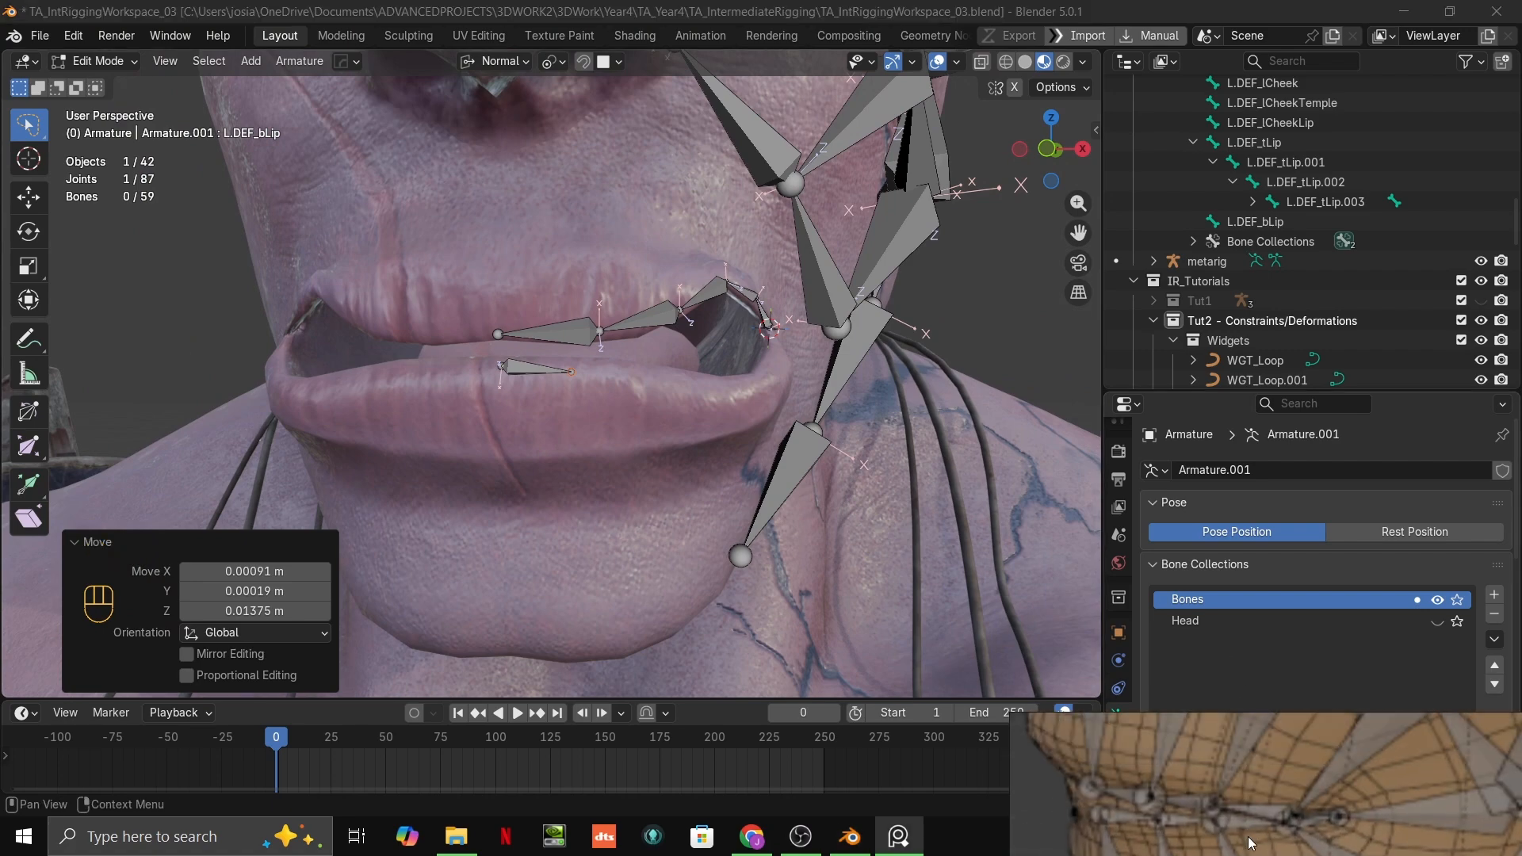
scroll(1264, 805, "down", 4)
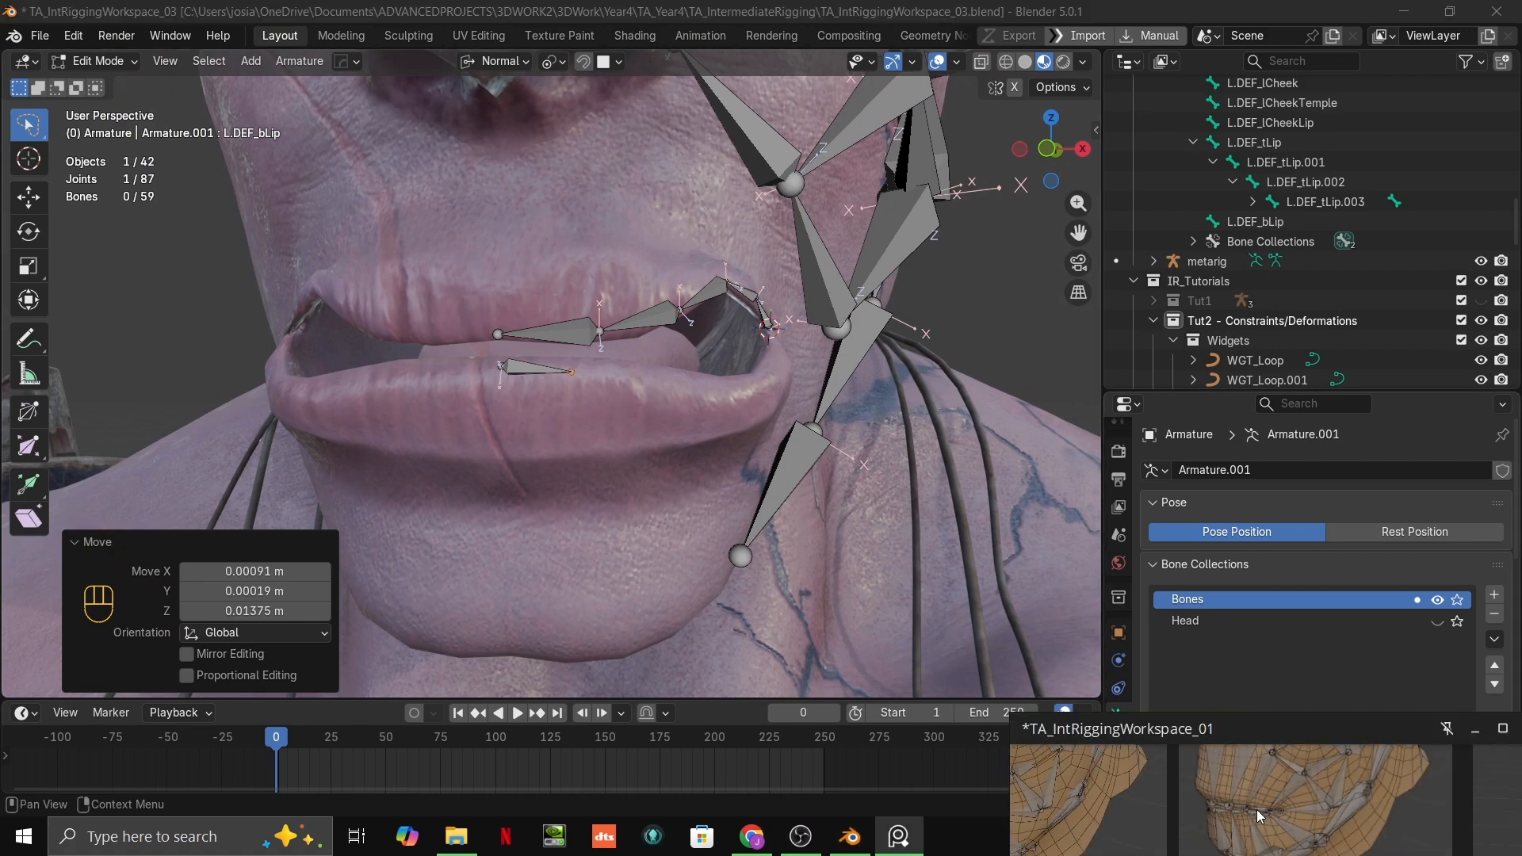
scroll(1259, 810, "down", 2)
scroll(1489, 817, "up", 6)
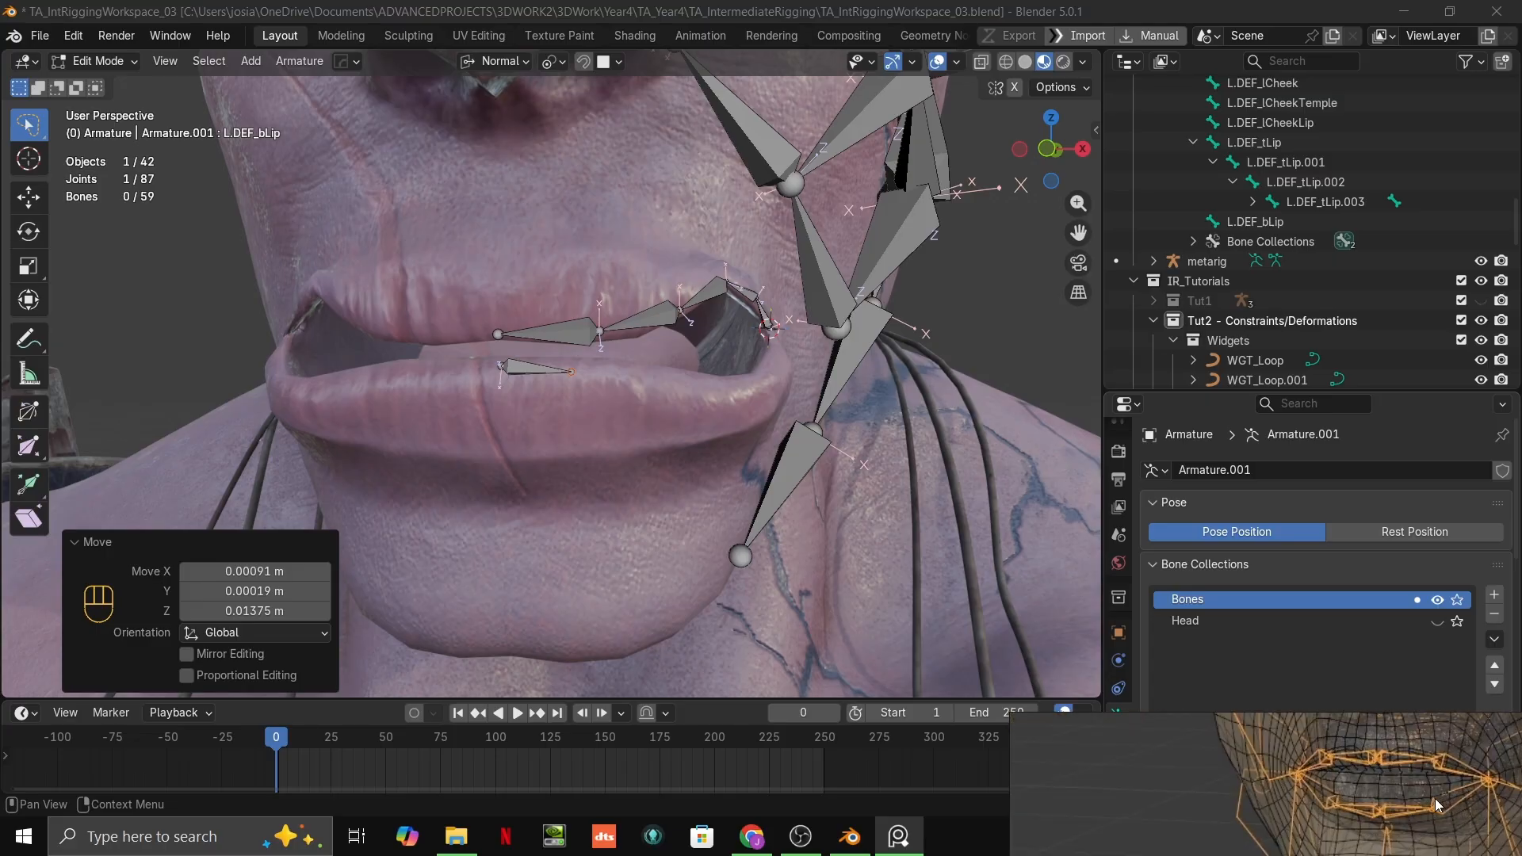
Step: Move both joints of the L.DEF_bLip bone down to the lower edge of the lower lip
left_click(502, 366)
key("b")
right_click(508, 376)
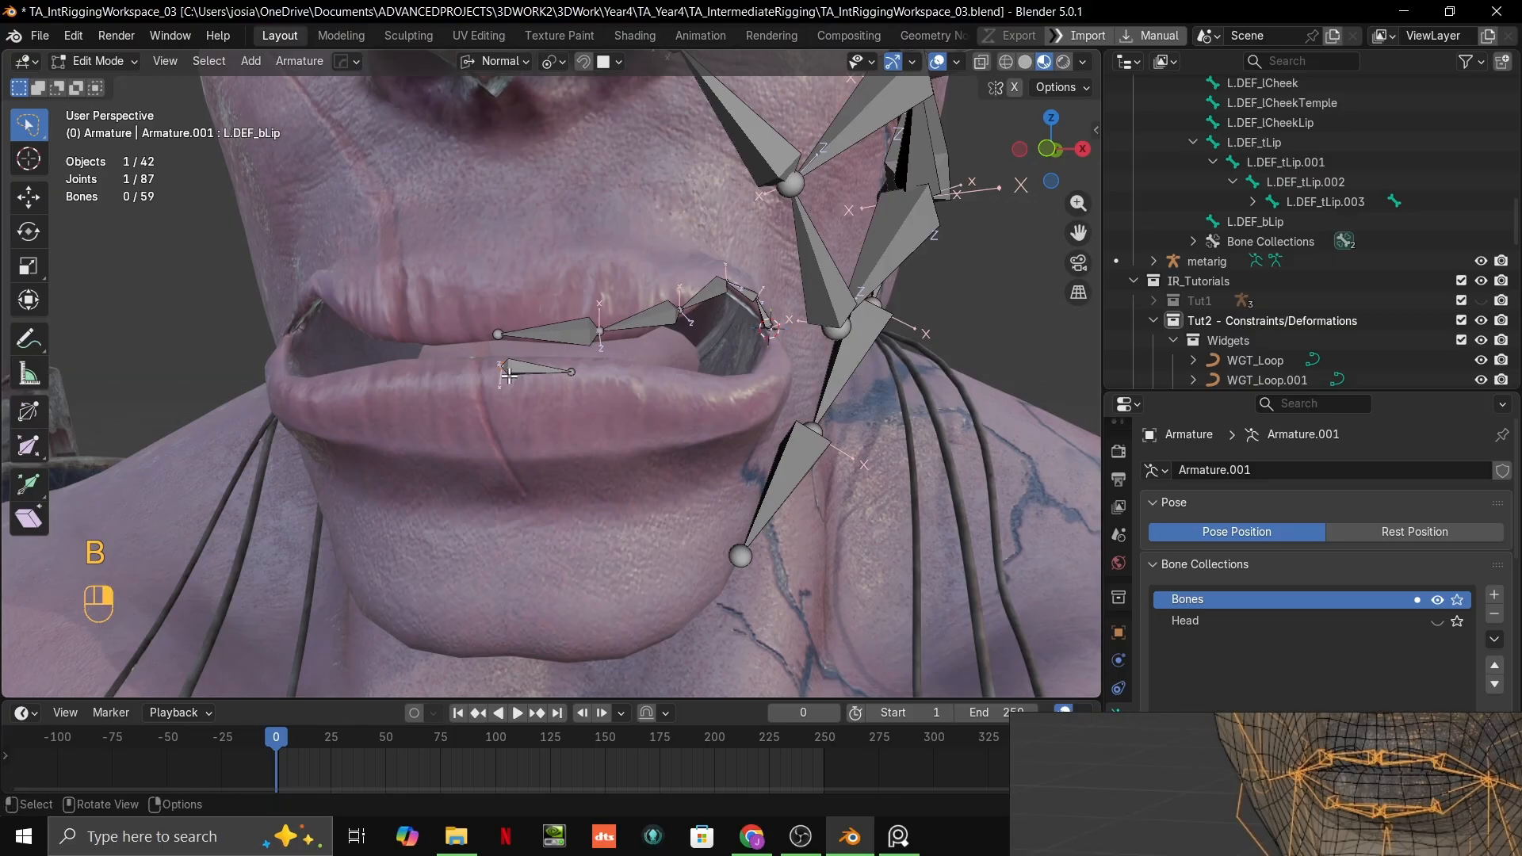
key("g")
left_click(504, 435)
left_click(571, 372)
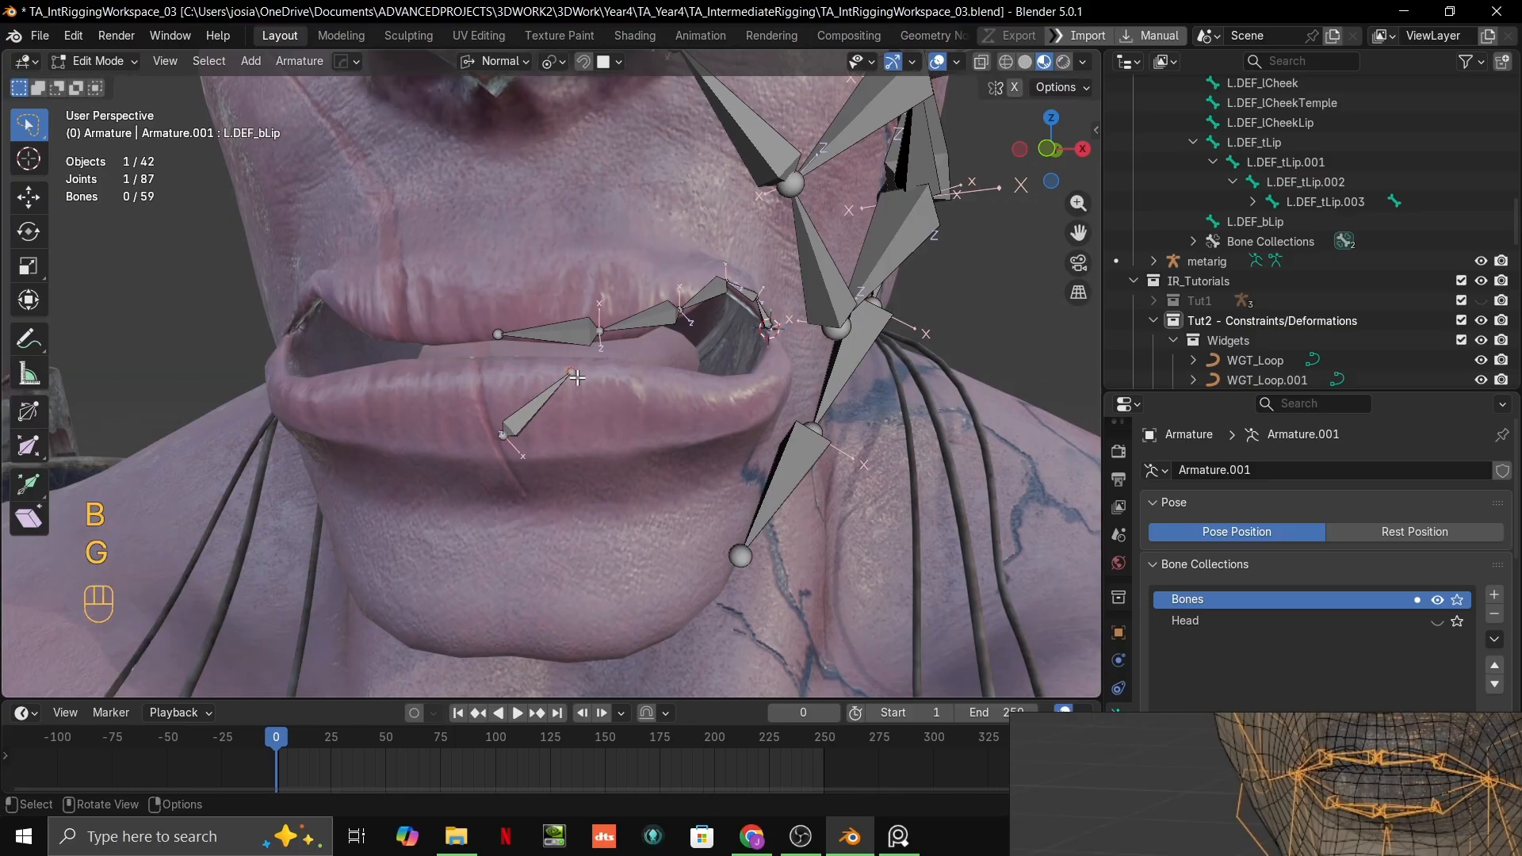
key("g")
left_click(584, 433)
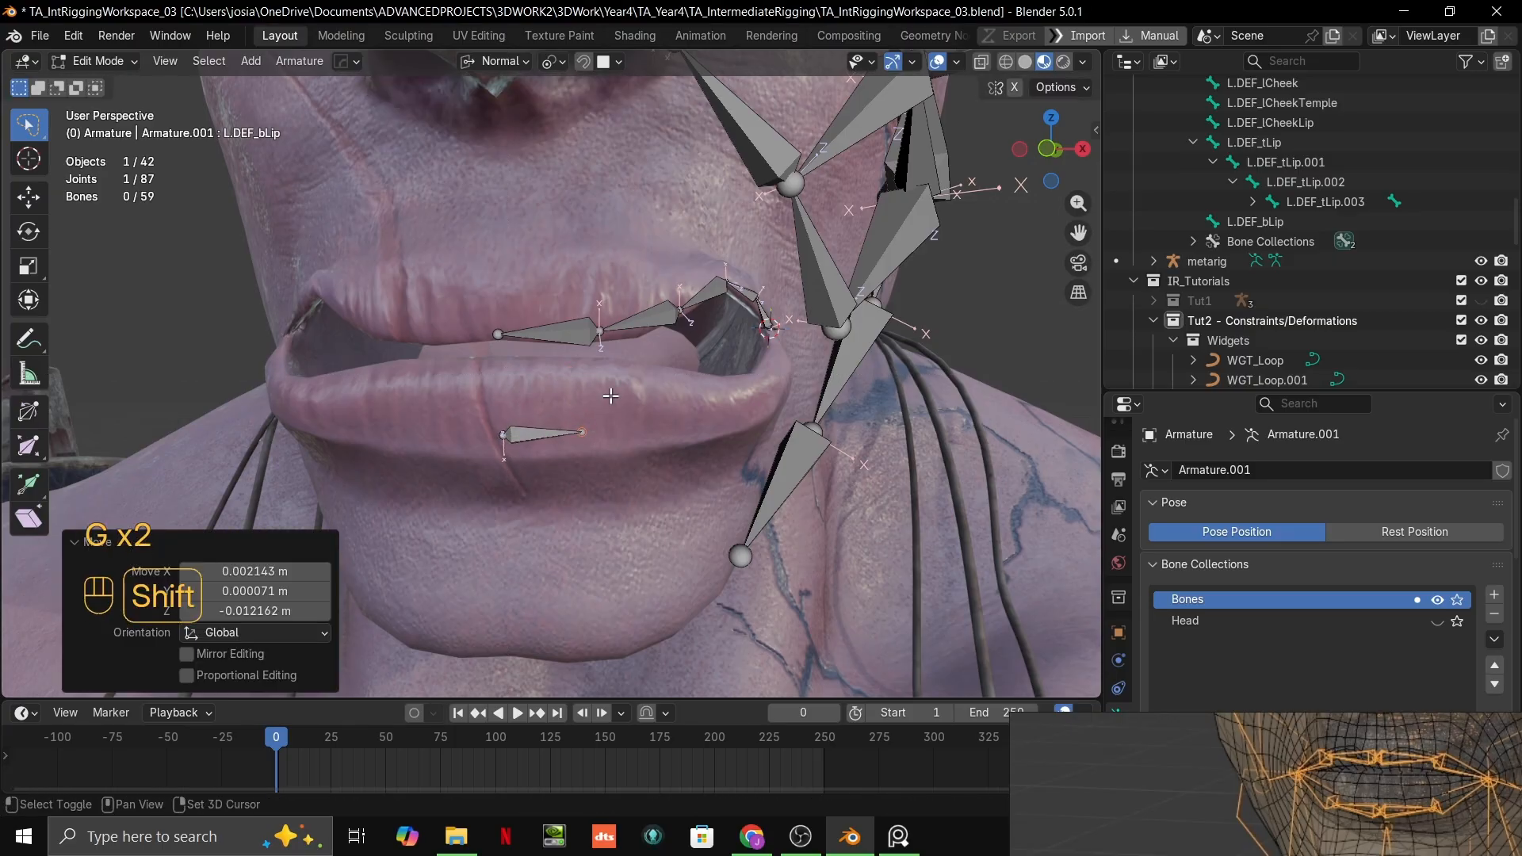
middle_click_drag(592, 384, 593, 432, "shift")
scroll(593, 432, "up", 2)
left_click(464, 390)
key("g")
left_click(460, 380, "ctrl")
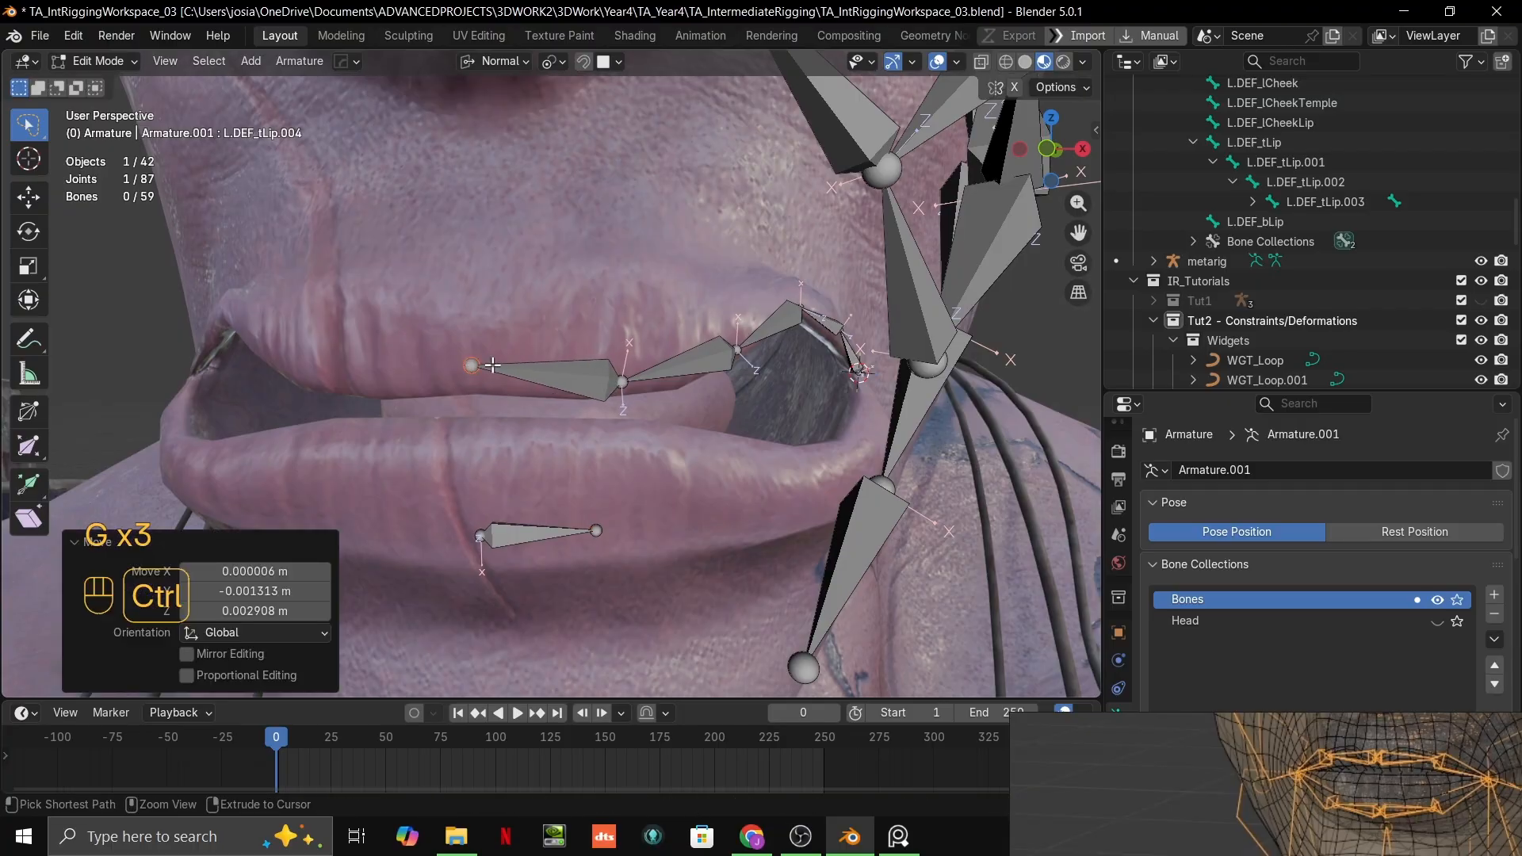
key("ctrl+z")
Step: In front view, raise the upper-lip chain's inner end joint along its normal Z axis and lift the neighbouring joint onto the lip
key("grave")
key("g")
key("z")
key("z")
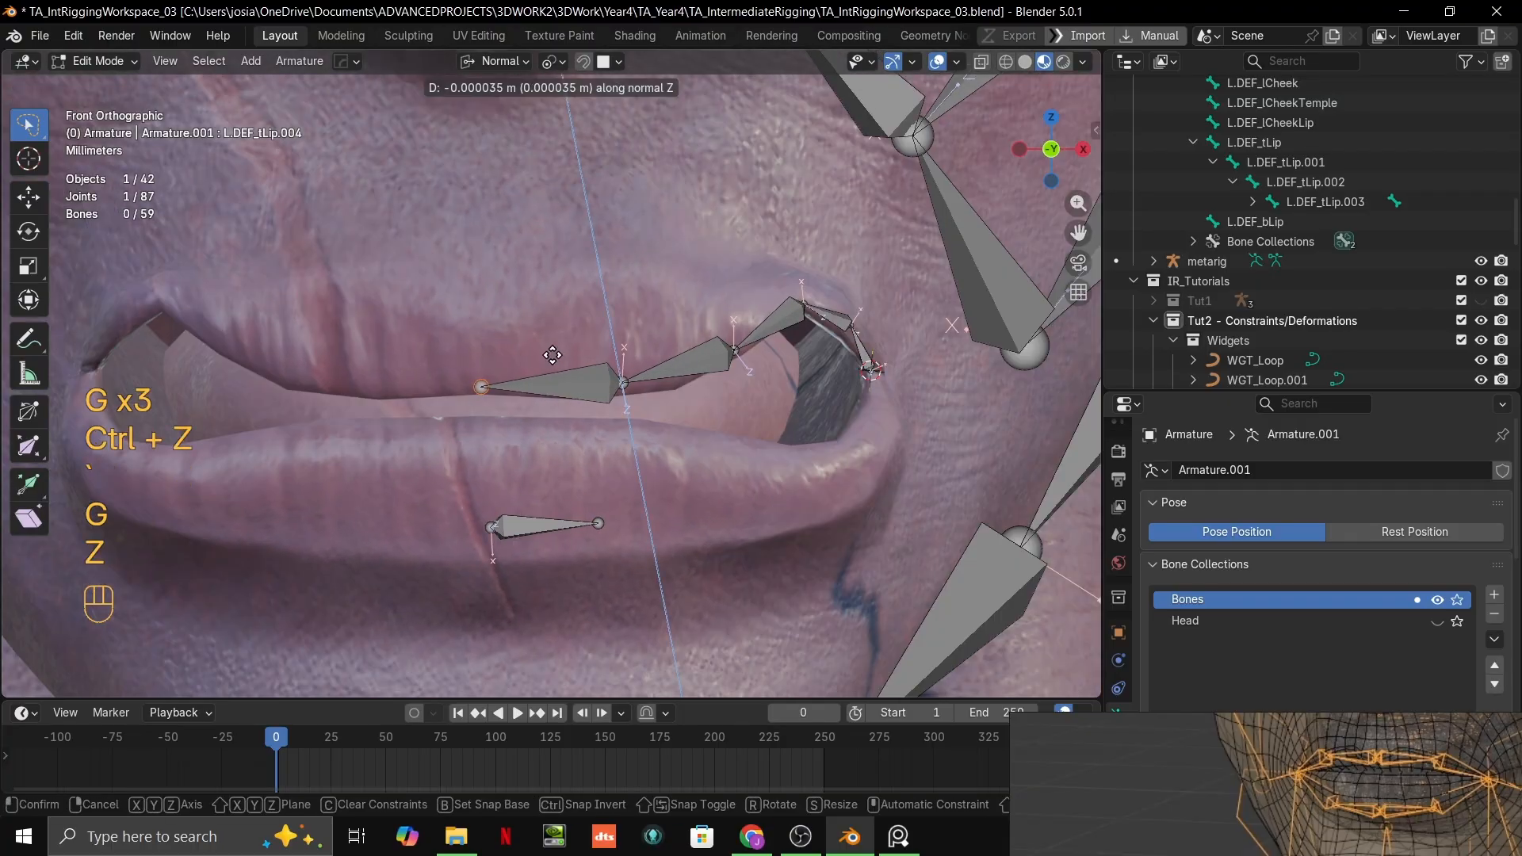
left_click(569, 351)
left_click(620, 386)
key("g")
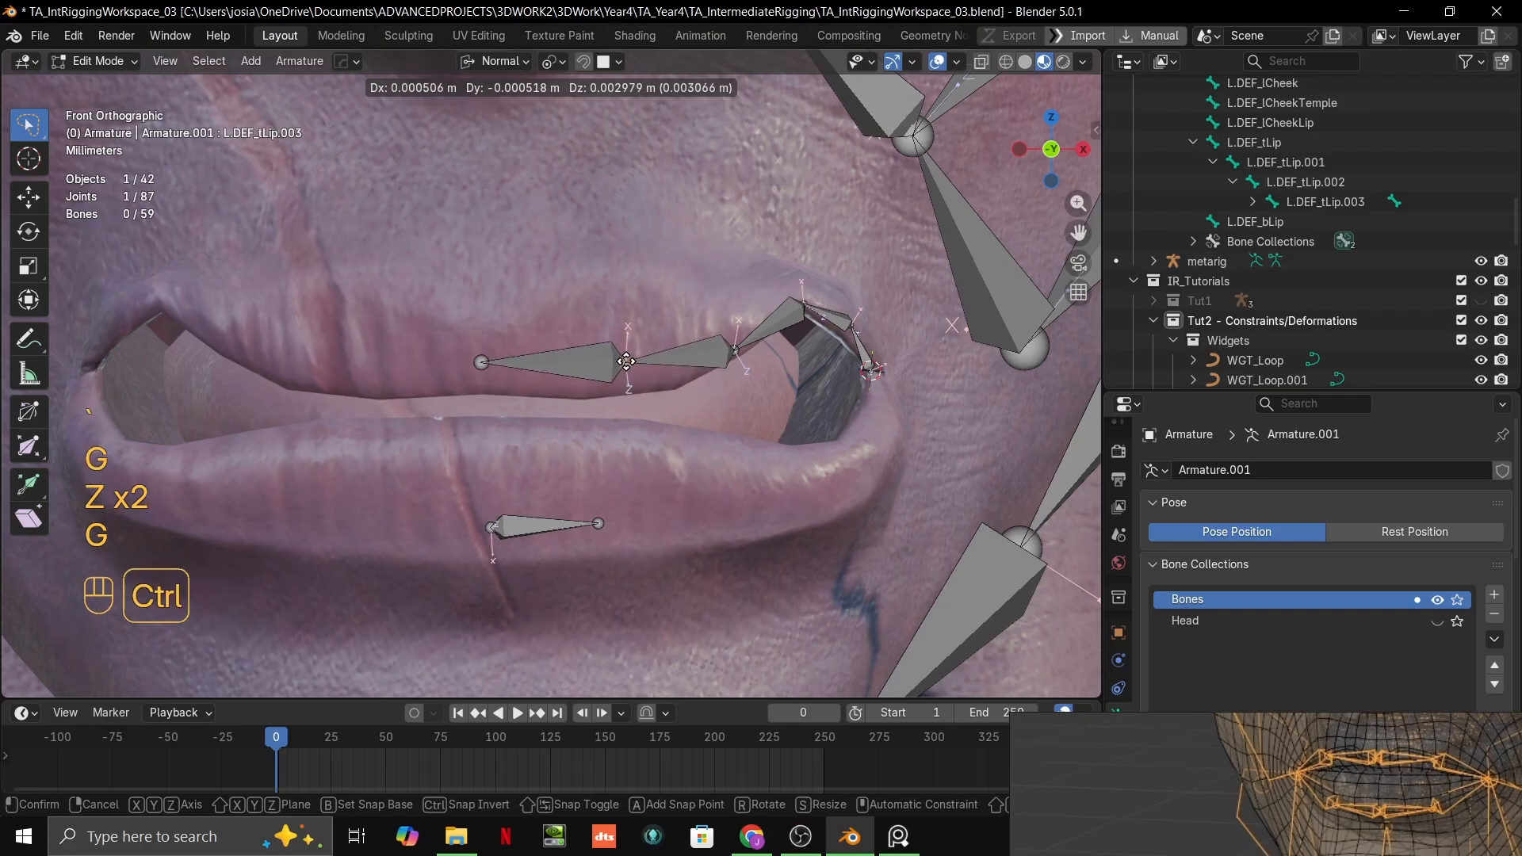
left_click(626, 361, "ctrl")
middle_click_drag(680, 343, 628, 340)
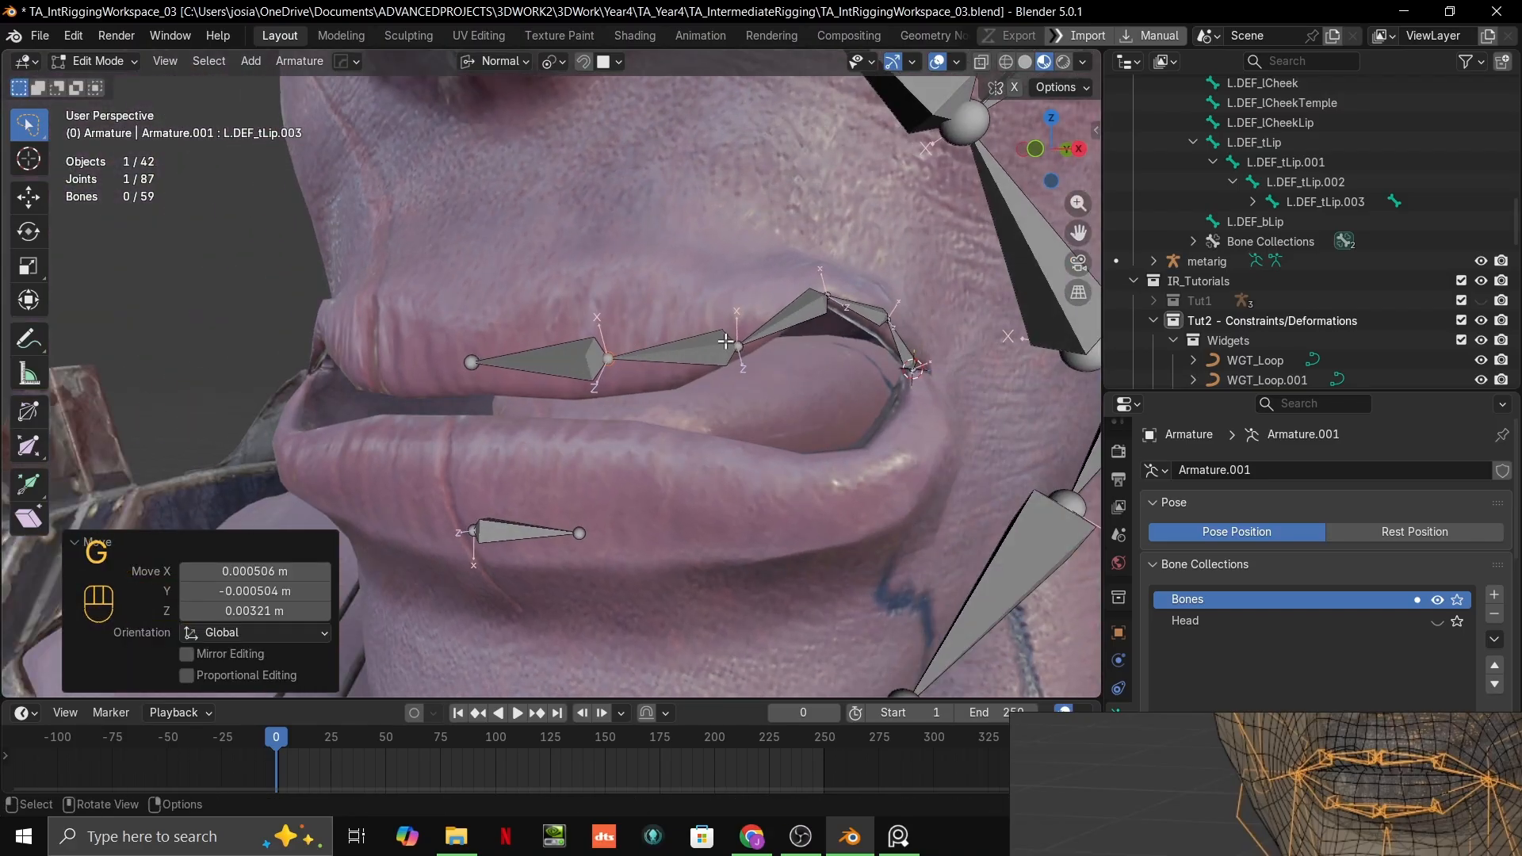
Step: Raise the upper-lip chain's joint between L.DEF_tLip.001 and L.DEF_tLip.002 and the neighbouring joint farther inward, fitting them to the lip surface
left_click(734, 345)
key("g")
left_click(741, 330, "ctrl")
middle_click_drag(741, 330, 622, 408, "shift")
scroll(623, 408, "up", 1)
left_click(712, 379)
key("g")
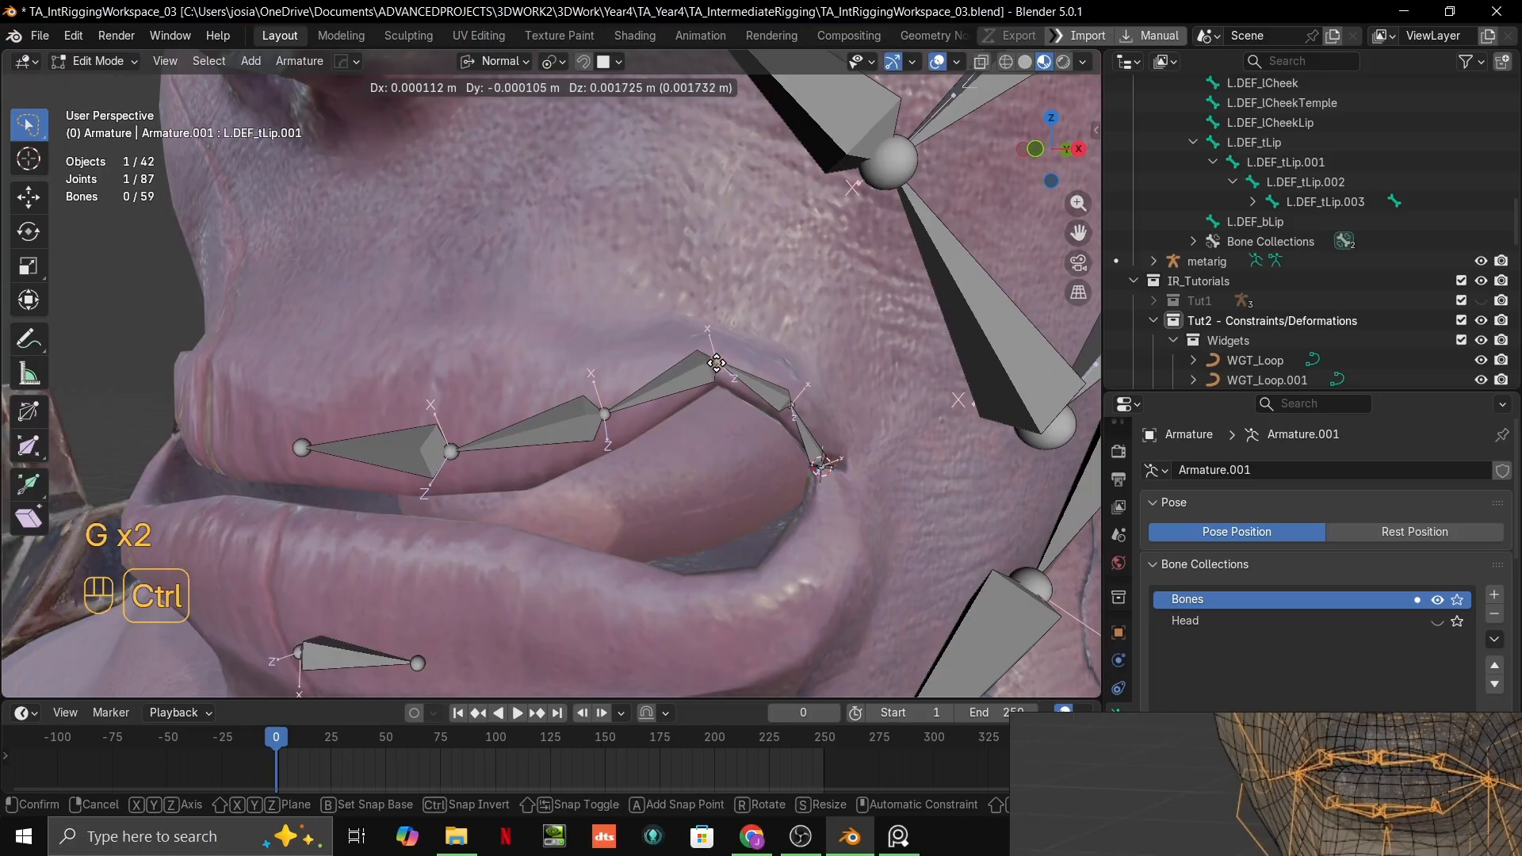
left_click(716, 363, "ctrl")
Step: Reposition the L.DEF_tLip bone's two joints at the mouth corner, and shift the L.DEF_tLip.001 end joint inward along the lip
middle_click_drag(717, 363, 741, 395)
left_click(758, 408)
key("g")
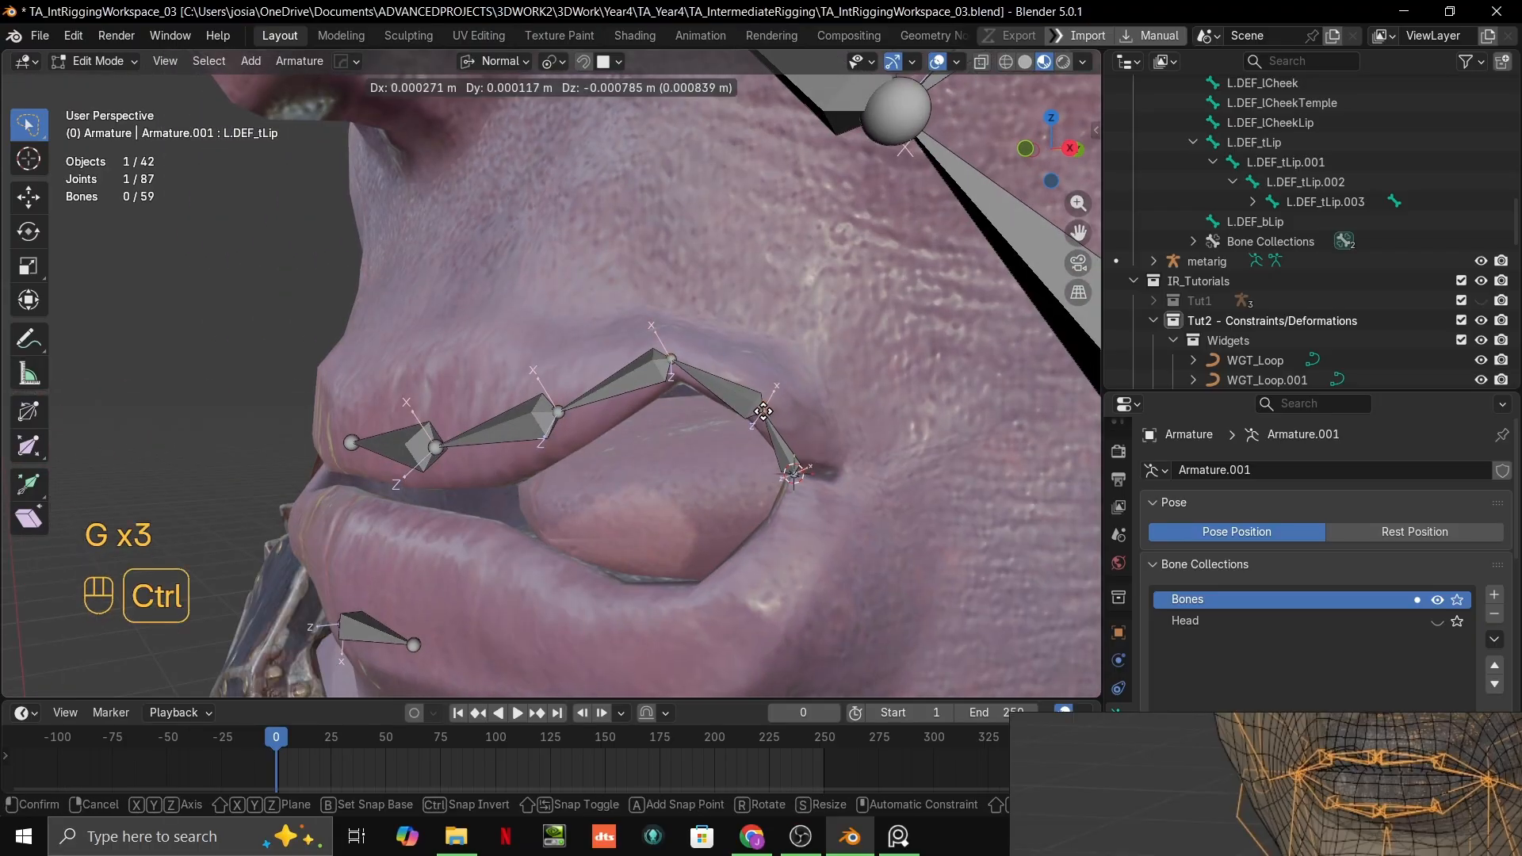
left_click(764, 401, "ctrl")
key("g")
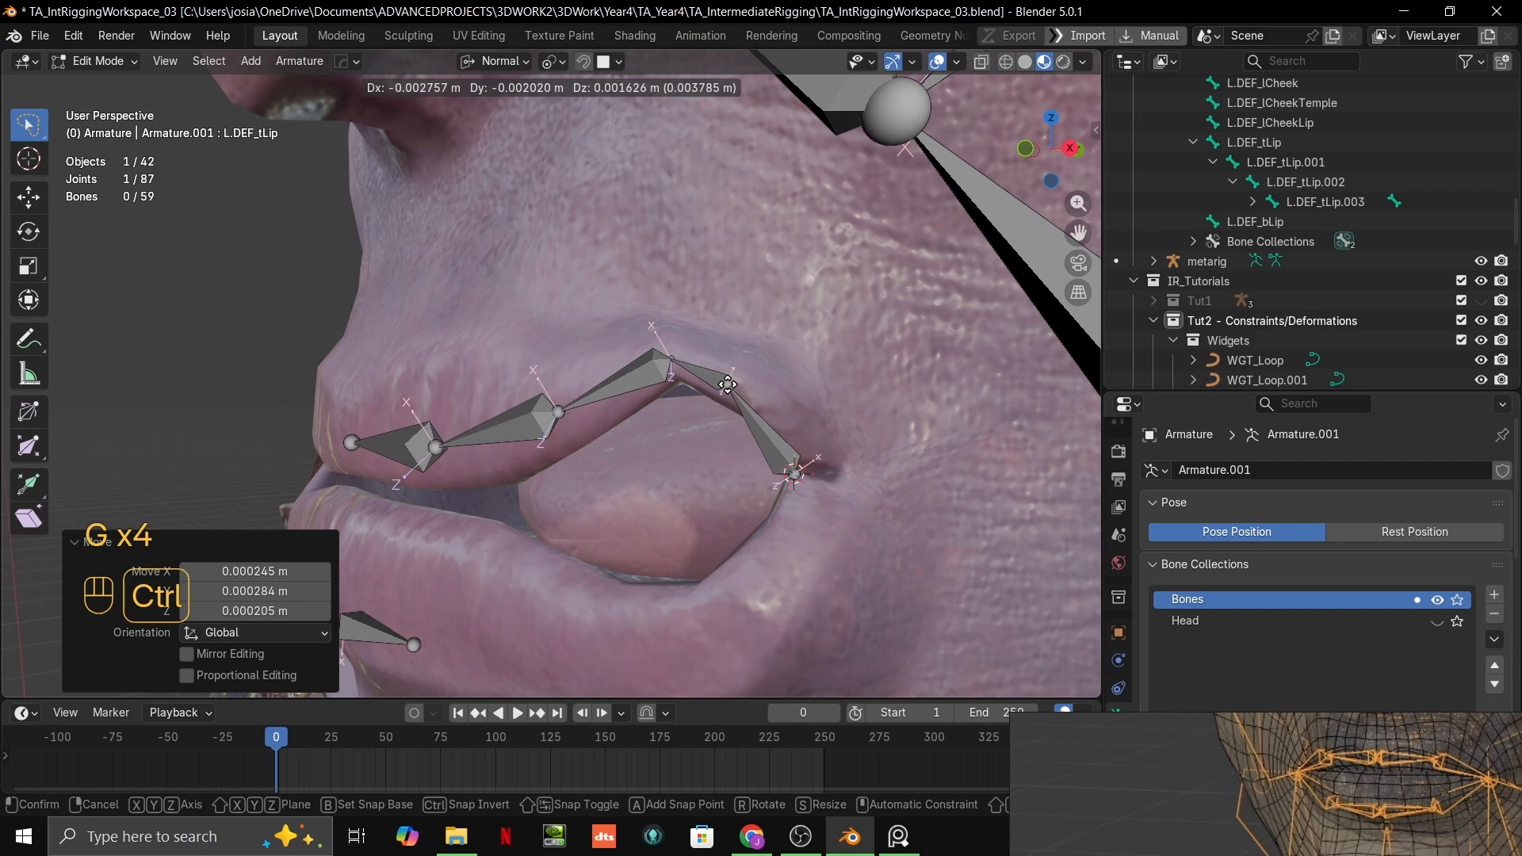
left_click(746, 386)
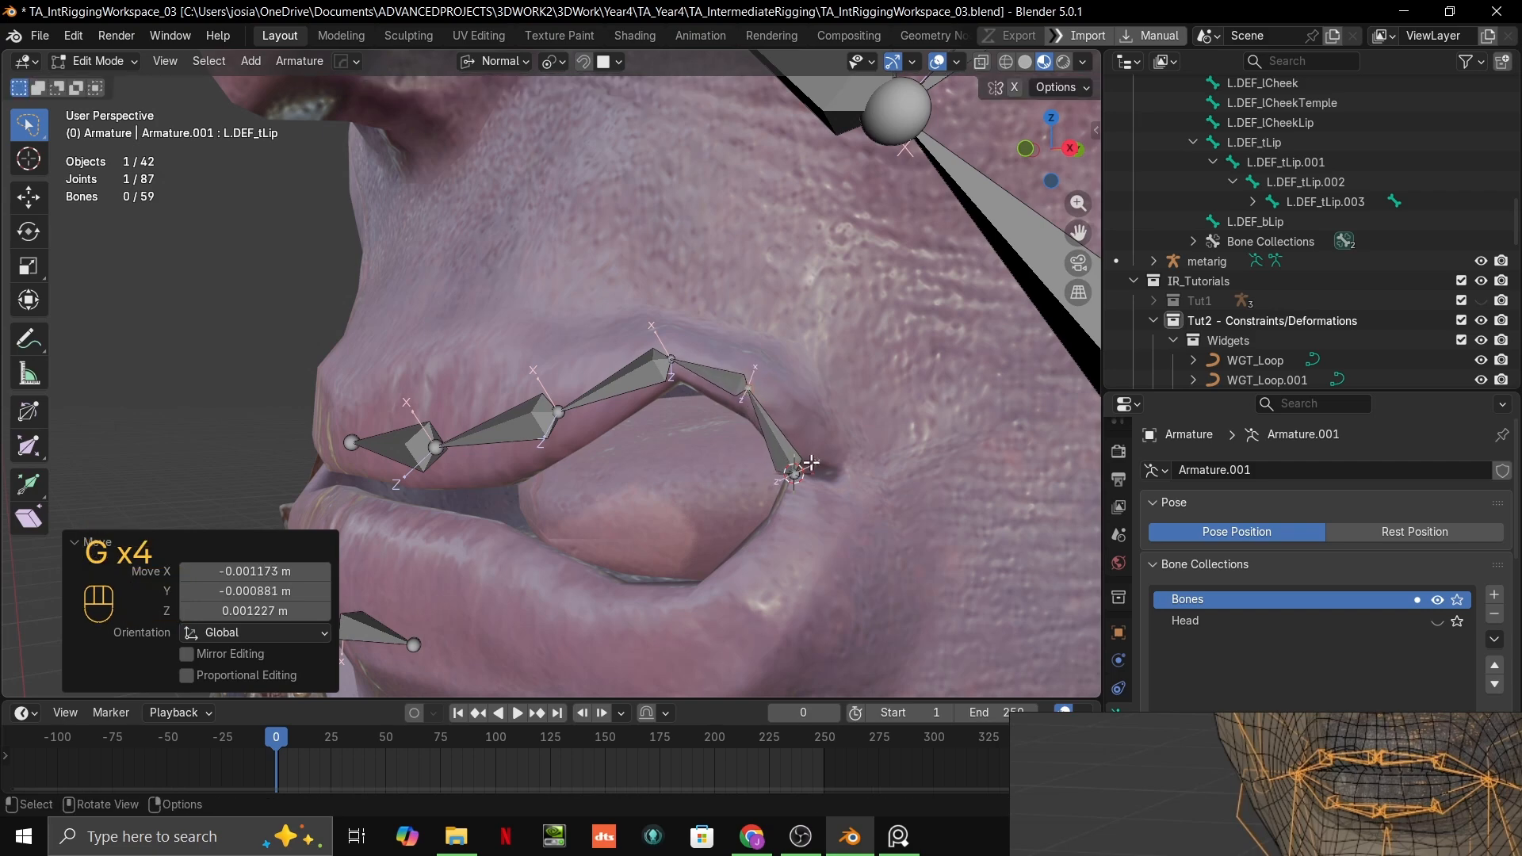
key("g")
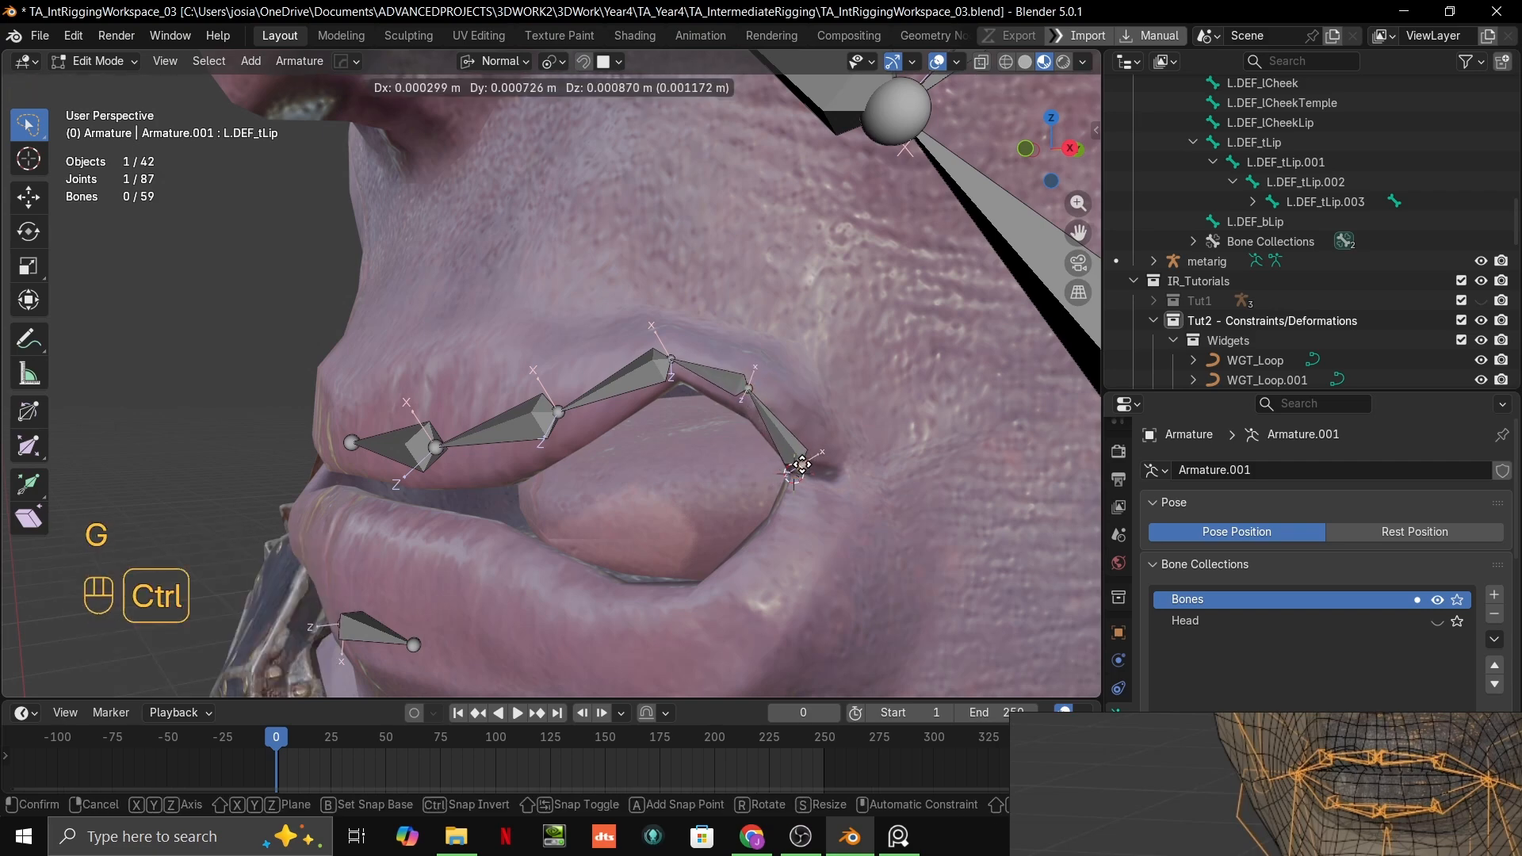
left_click(805, 469)
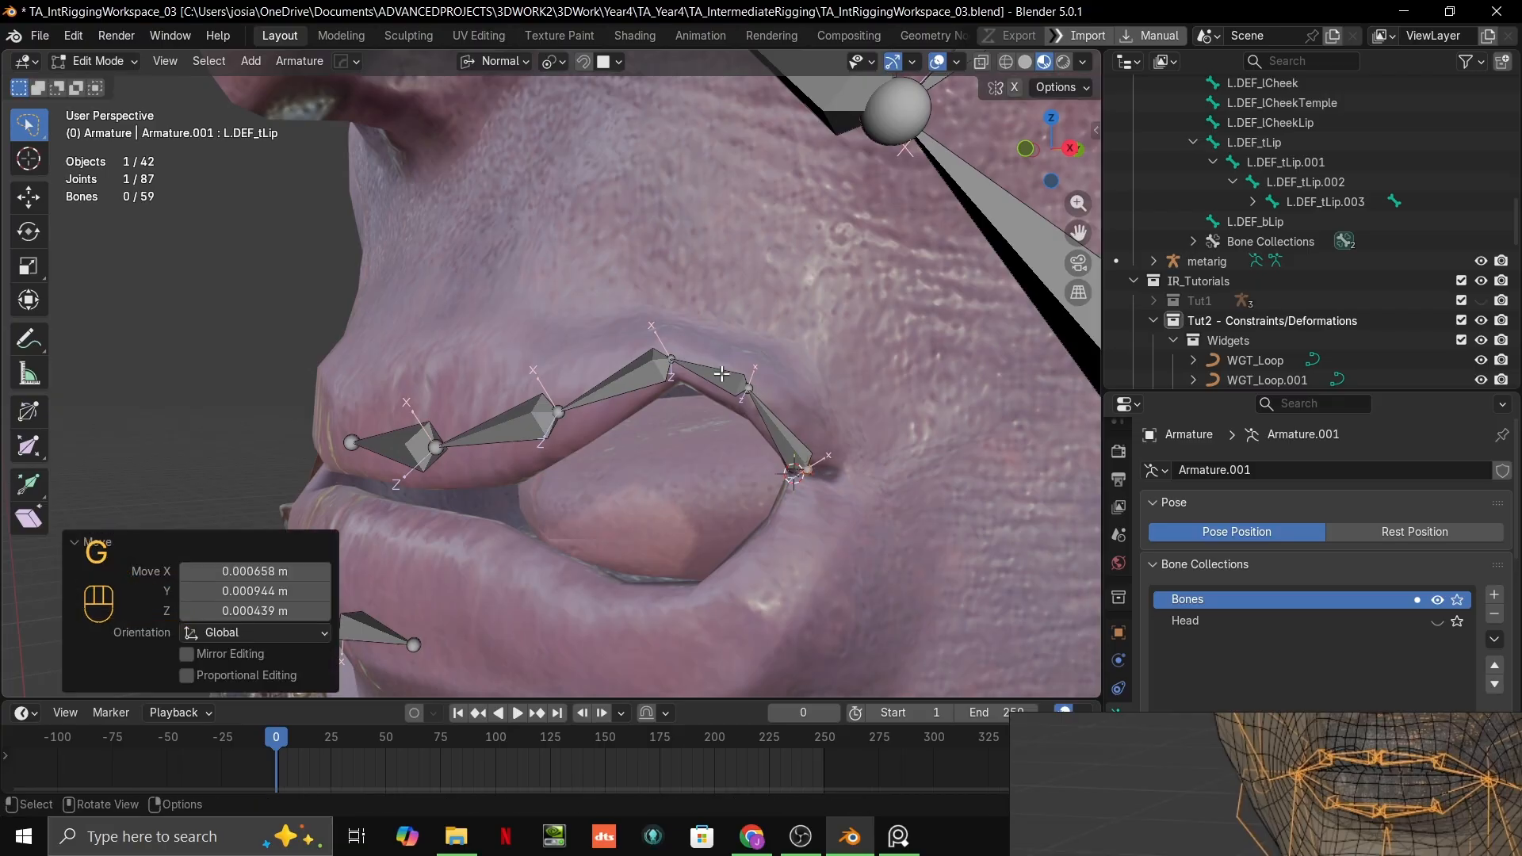
left_click(669, 357)
key("g")
left_click(650, 363, "ctrl")
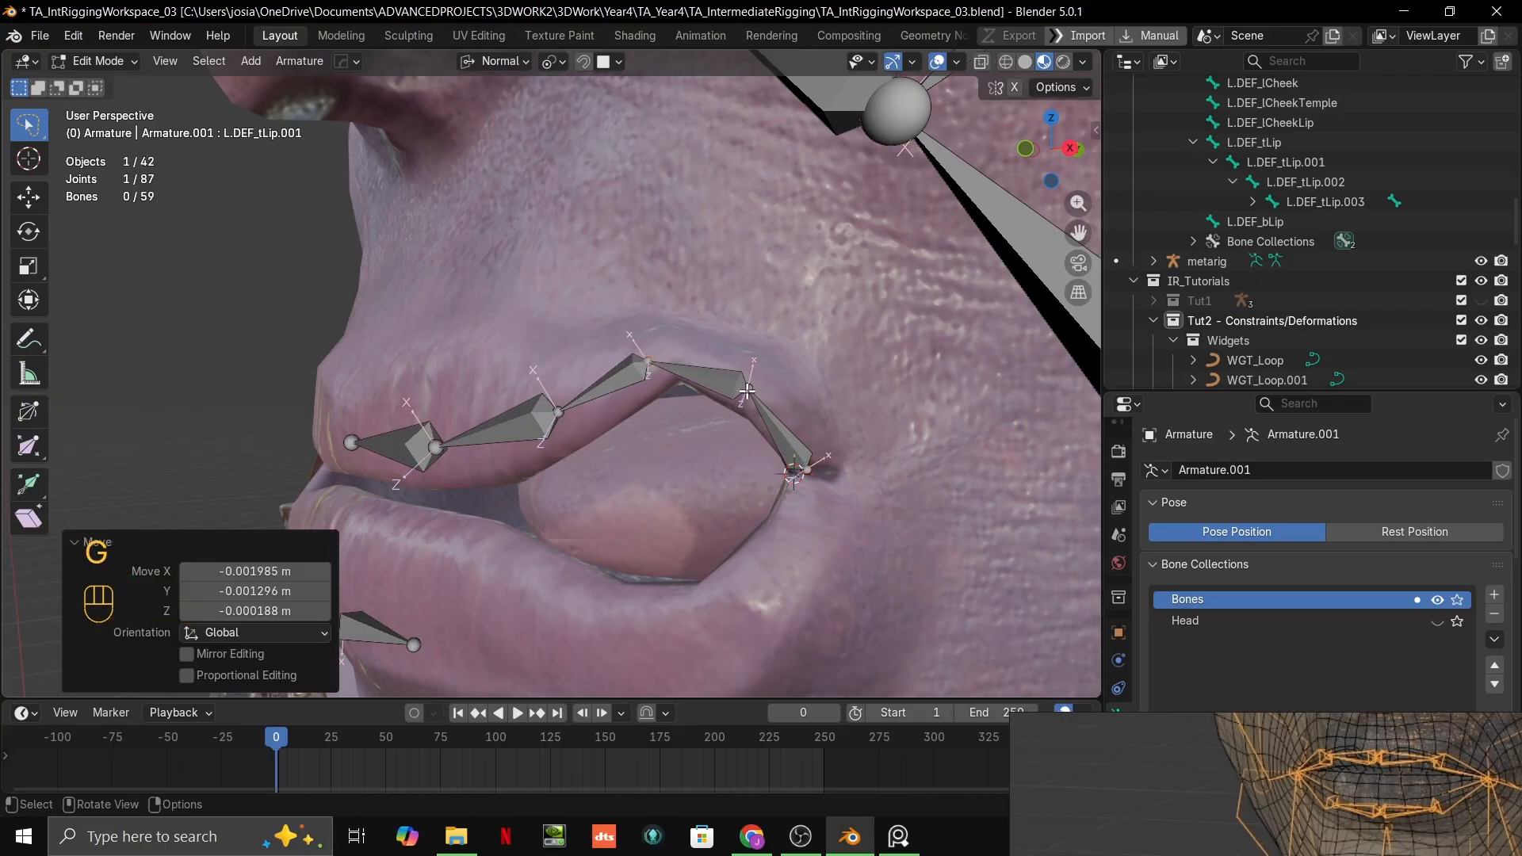
Step: Select the L.DEF_bLip bone's outer joint and examine the lip and mouth-corner bone layout in the wireframe face-rig reference
scroll(748, 391, "down", 4)
middle_click_drag(696, 431, 746, 435)
scroll(741, 430, "down", 1)
scroll(634, 344, "down", 3)
middle_click_drag(634, 344, 583, 444)
scroll(598, 368, "up", 4)
left_click(513, 403)
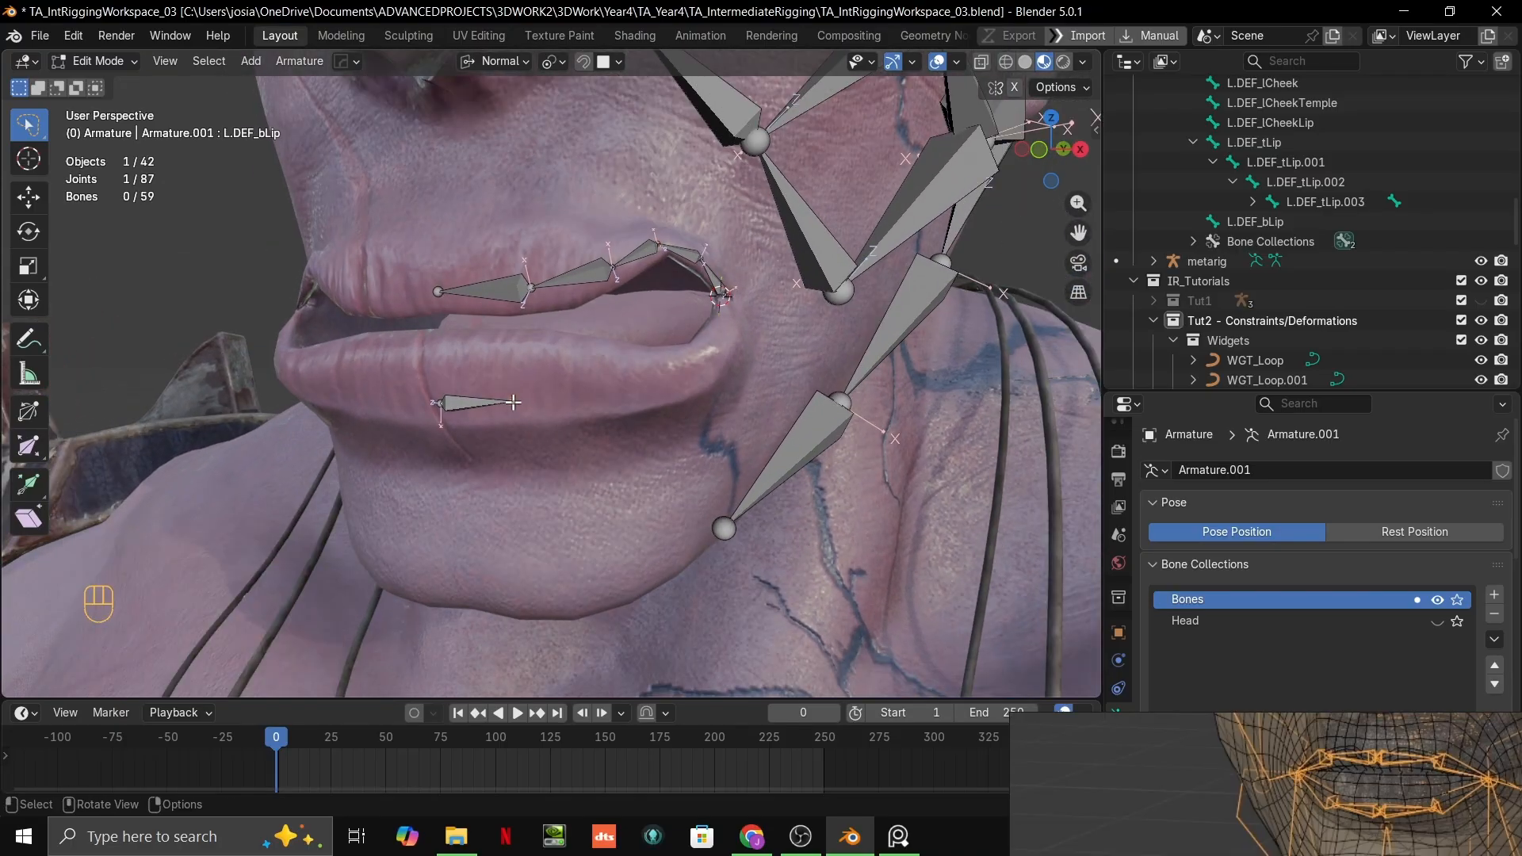
scroll(531, 444, "up", 2)
scroll(533, 429, "down", 2)
scroll(1254, 808, "down", 5)
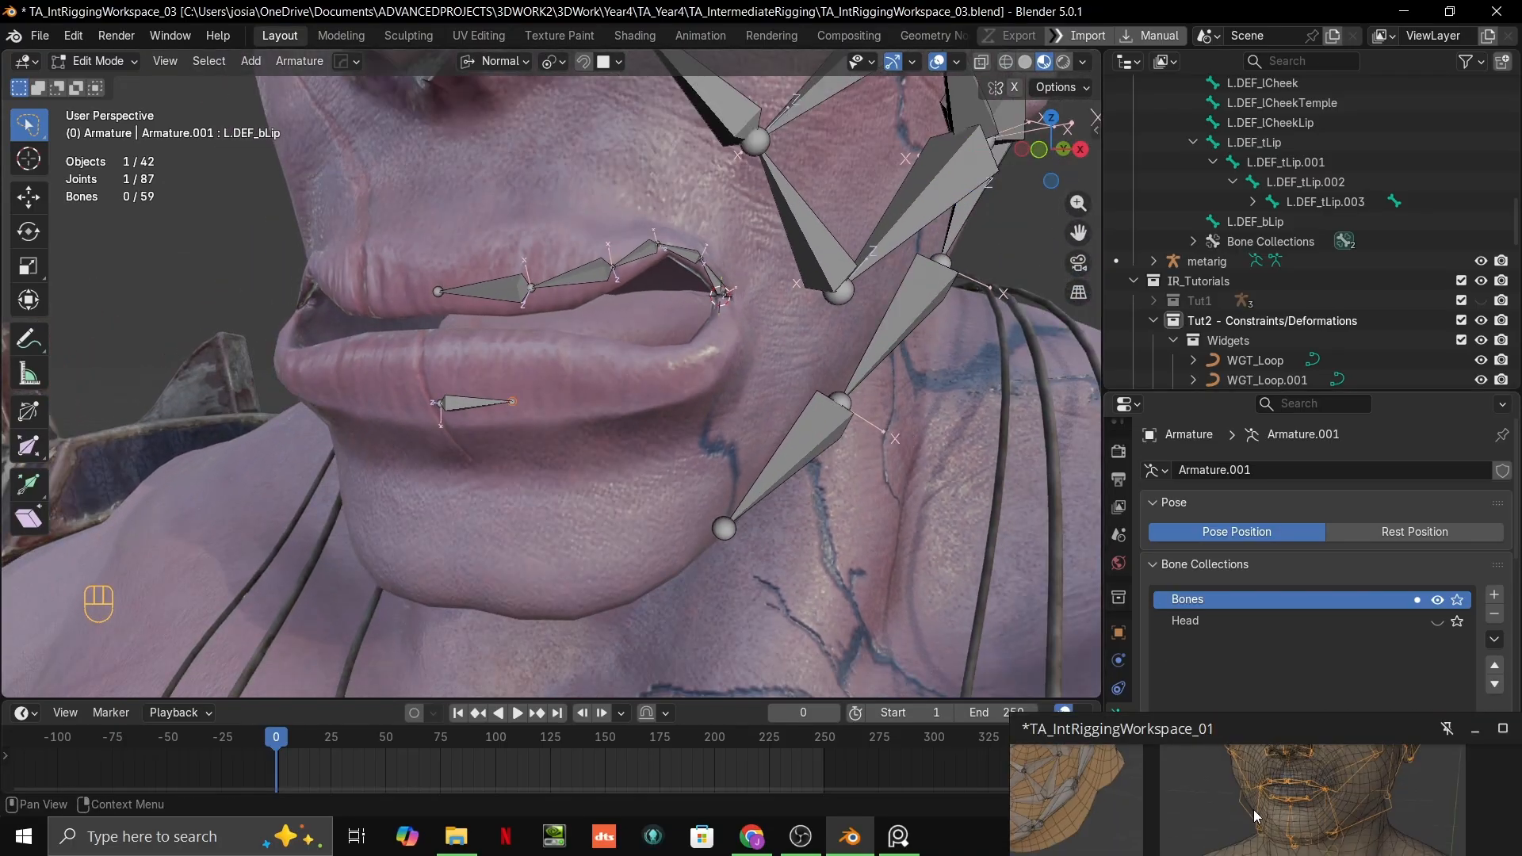
scroll(1254, 816, "down", 2)
middle_click_drag(1181, 818, 1224, 783)
scroll(1216, 802, "up", 5)
scroll(1173, 796, "up", 3)
scroll(1224, 783, "up", 2)
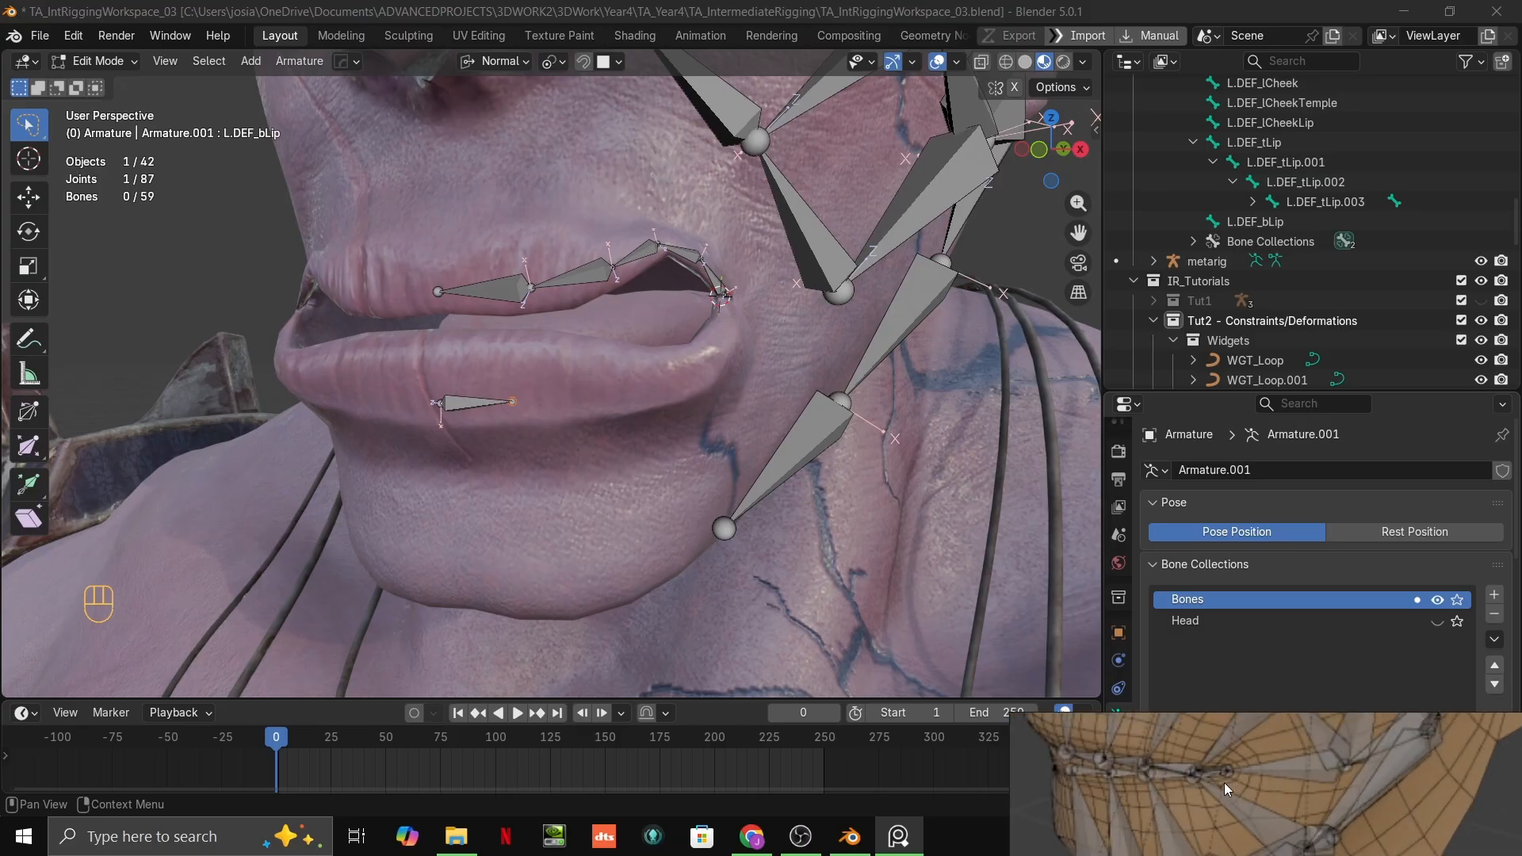
Step: Nudge the L.DEF_bLip bone's outer joint slightly down and inward on the lower lip
mouse_move(520, 406)
middle_mouse_down()
mouse_move(561, 411)
mouse_move(498, 420)
middle_mouse_up()
scroll(517, 409, "up", 2)
key("g")
left_click(496, 418)
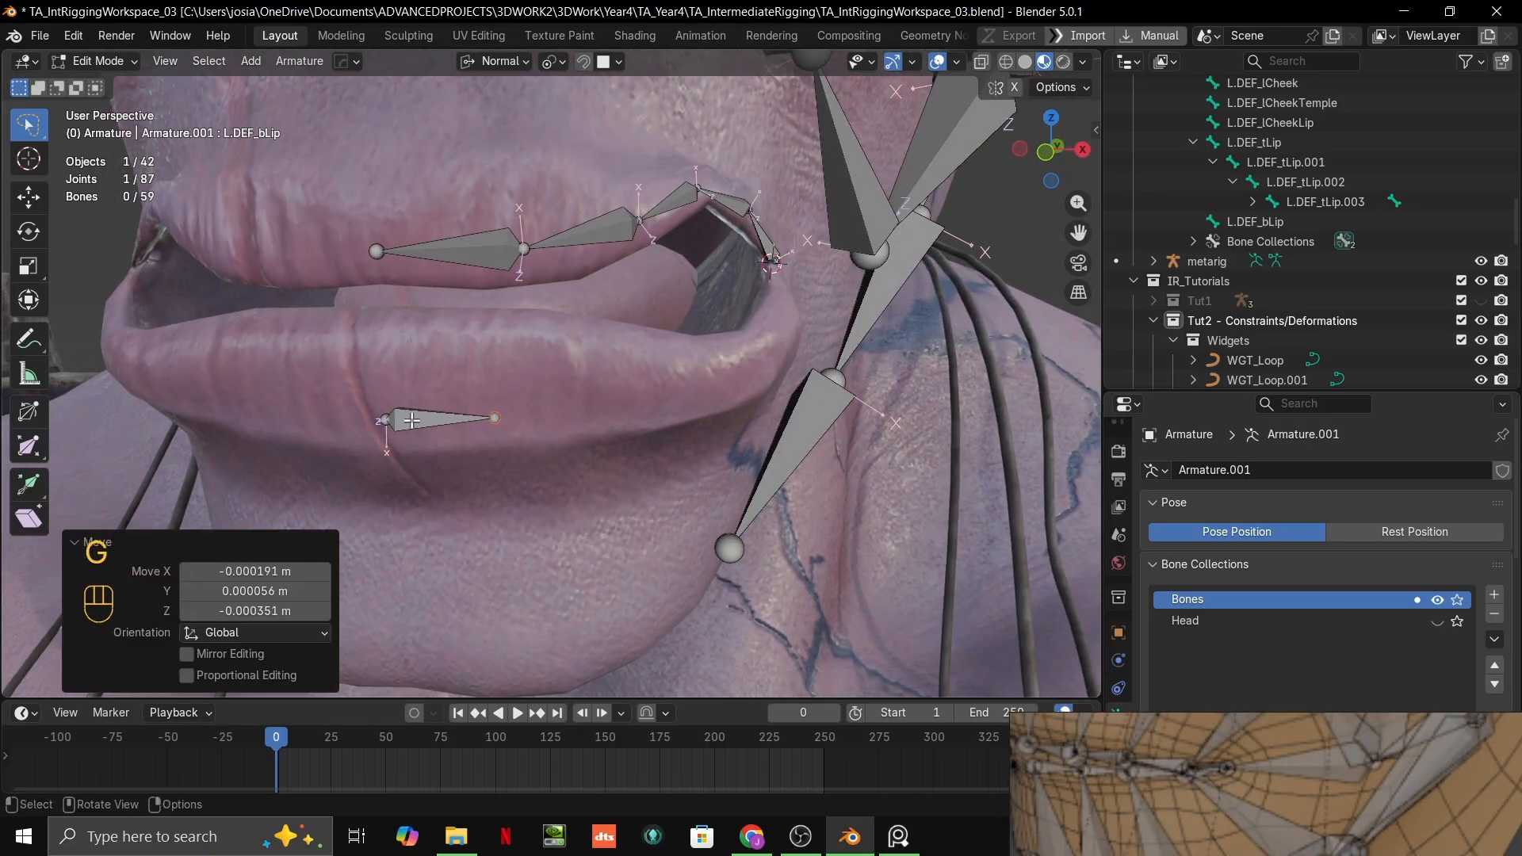
Step: In front view, raise the L.DEF_bLip bone's inner end joint along the Z axis onto the lower lip
left_click(385, 421)
key("g")
right_click(395, 405)
key("grave")
left_click(372, 320)
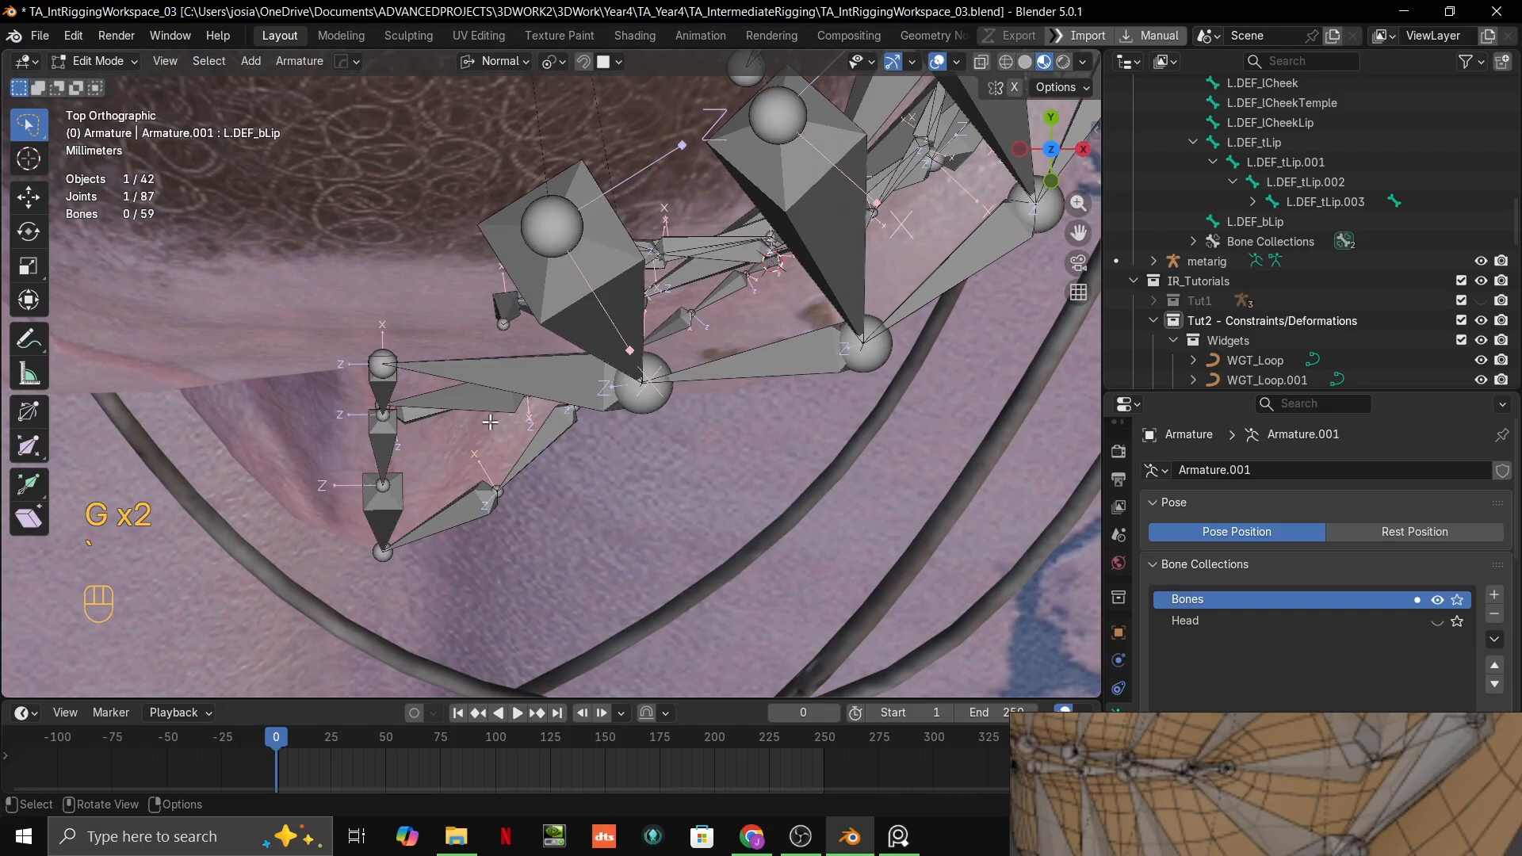
key("grave")
left_click(400, 403)
key("g")
key("z")
key("g")
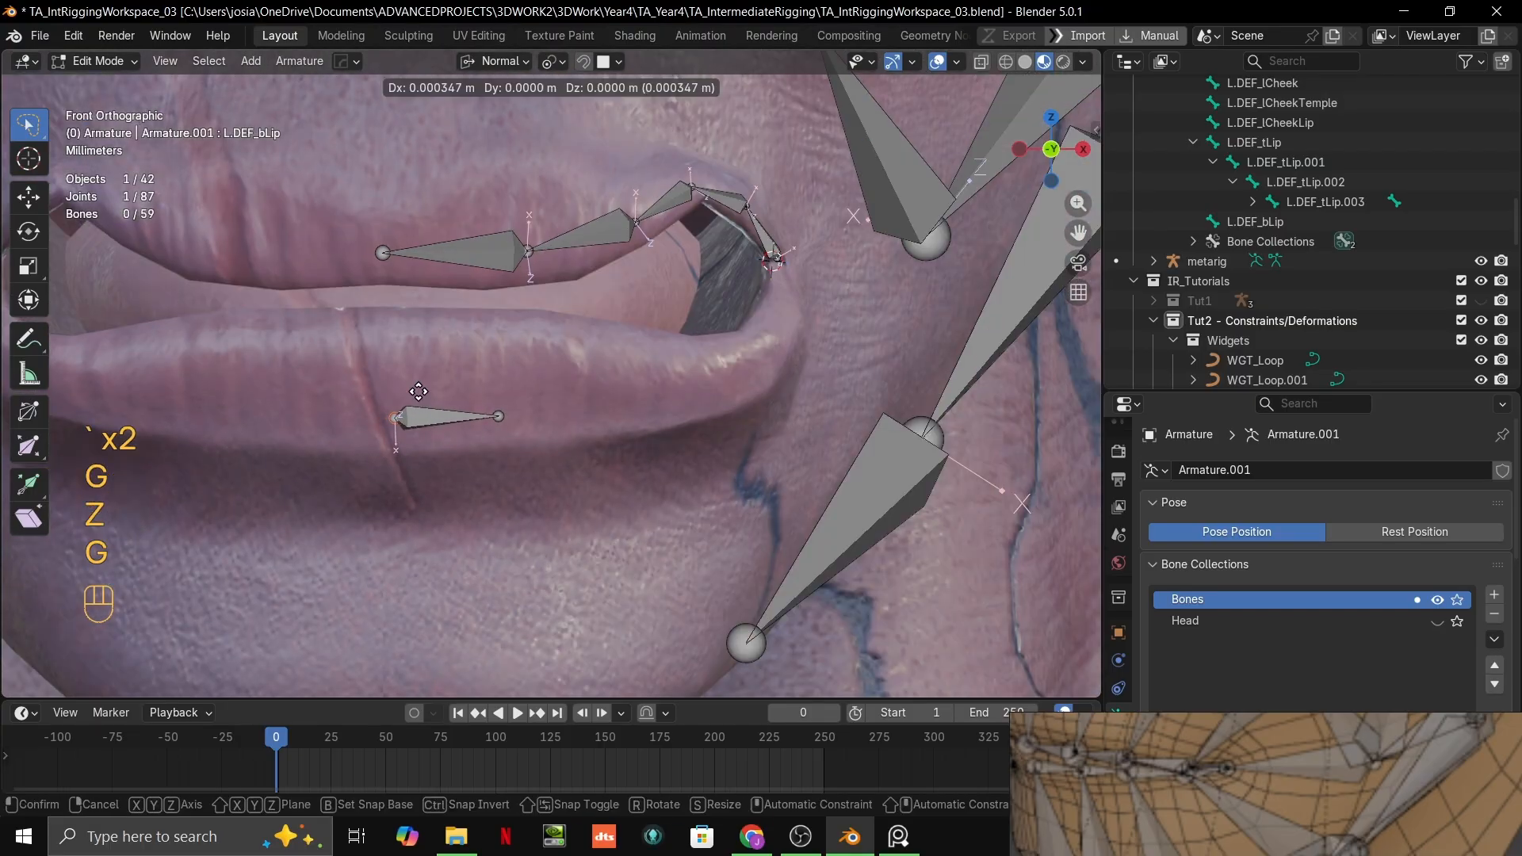
key("z")
key("z")
left_click(421, 373)
Step: Move the L.DEF_bLip bone's outer joint up and outward, snapping it to the lip surface almost level with the inner joint
key("g")
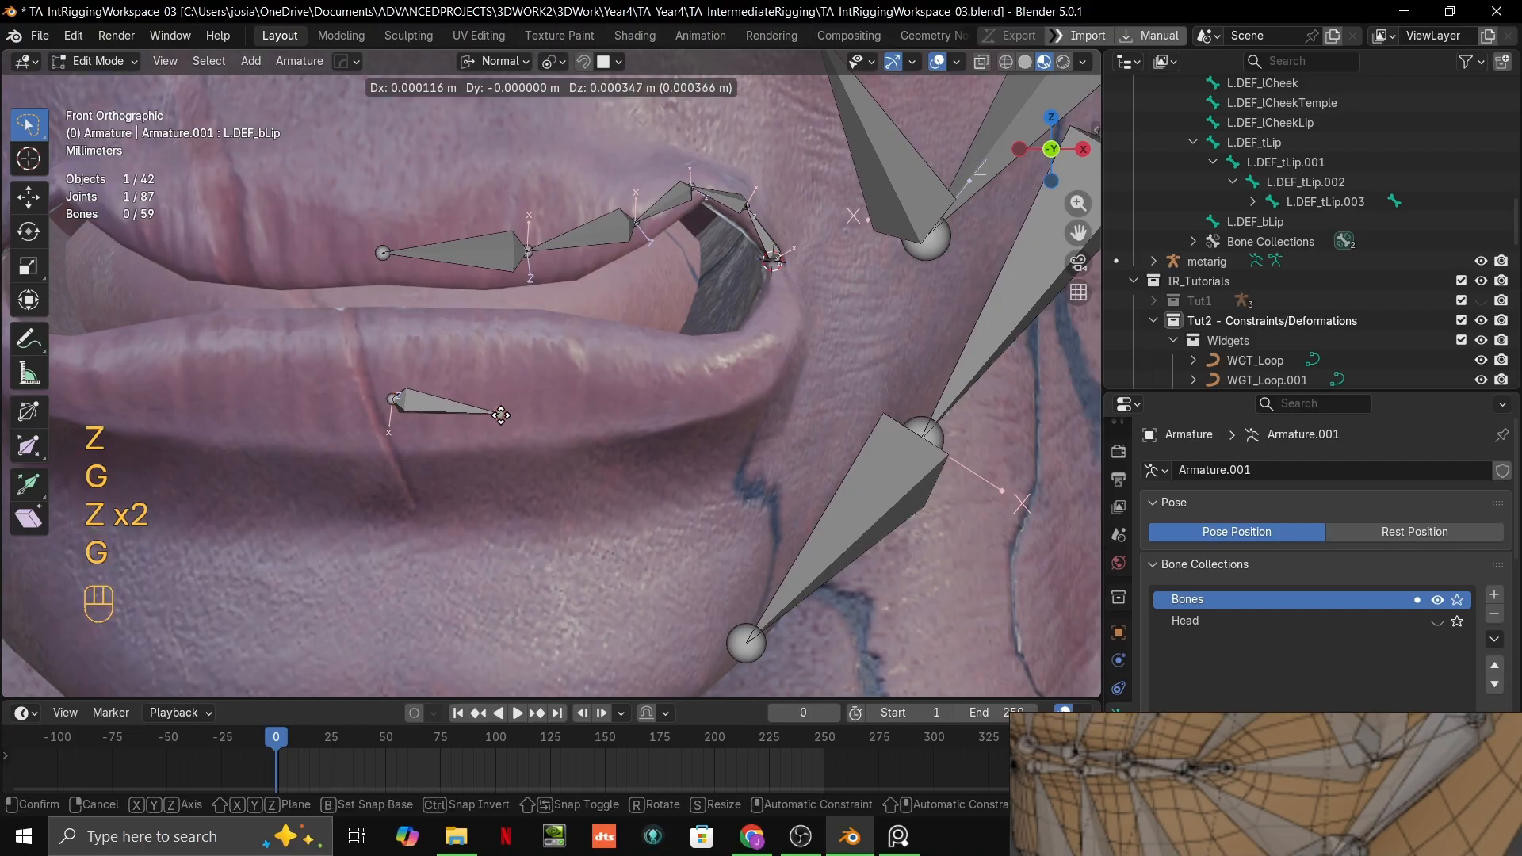
key("ctrl")
left_click(515, 403)
Step: Extrude two bones from the L.DEF_bLip bone's outer joint, following the lower lip outward on its surface
key("e")
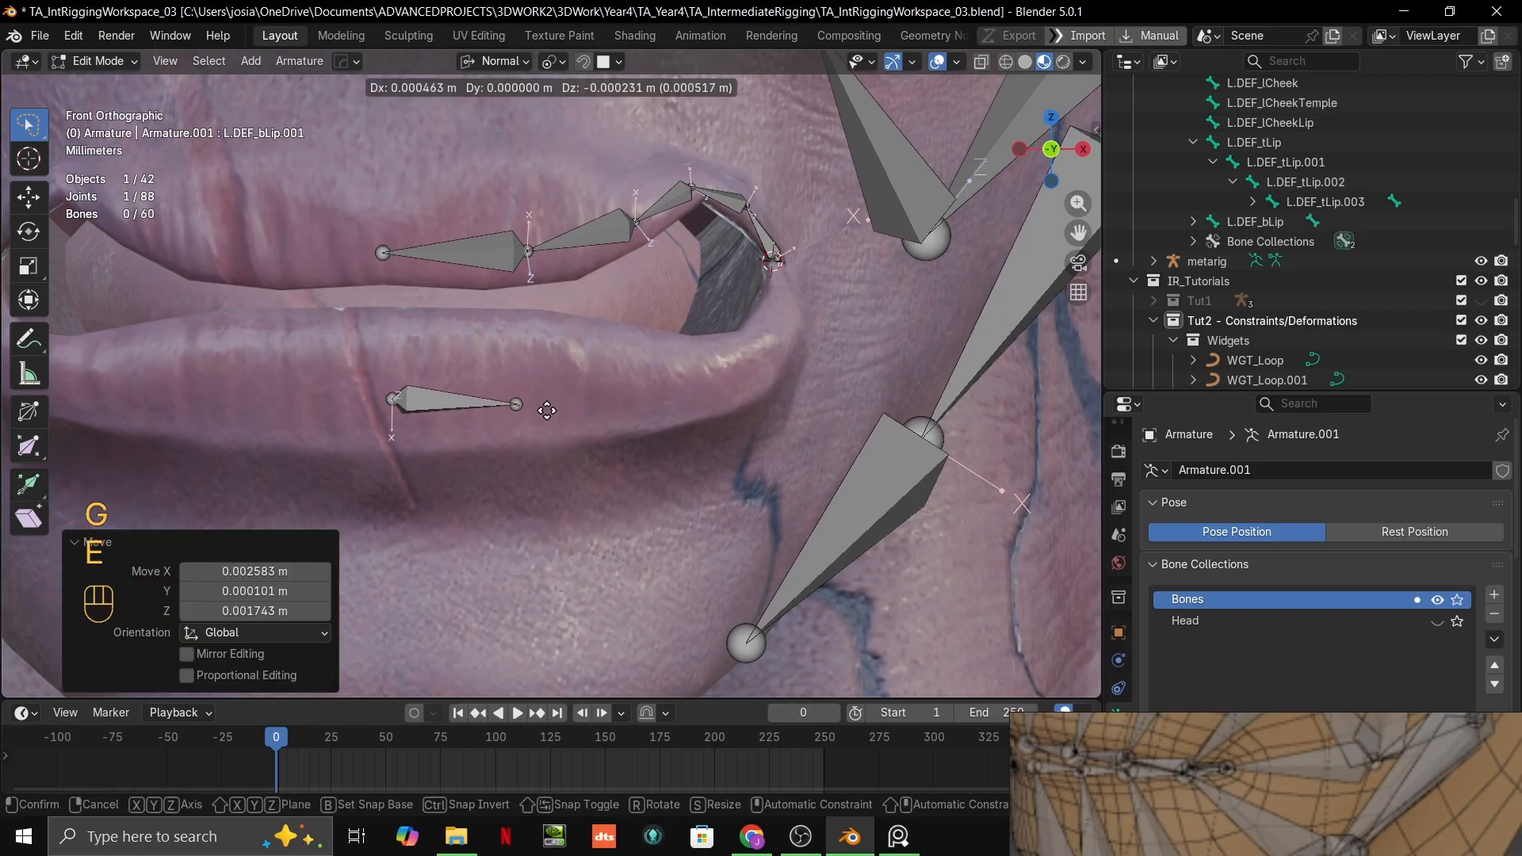
left_click(677, 402)
middle_click_drag(677, 402, 632, 409)
key("e")
key("ctrl")
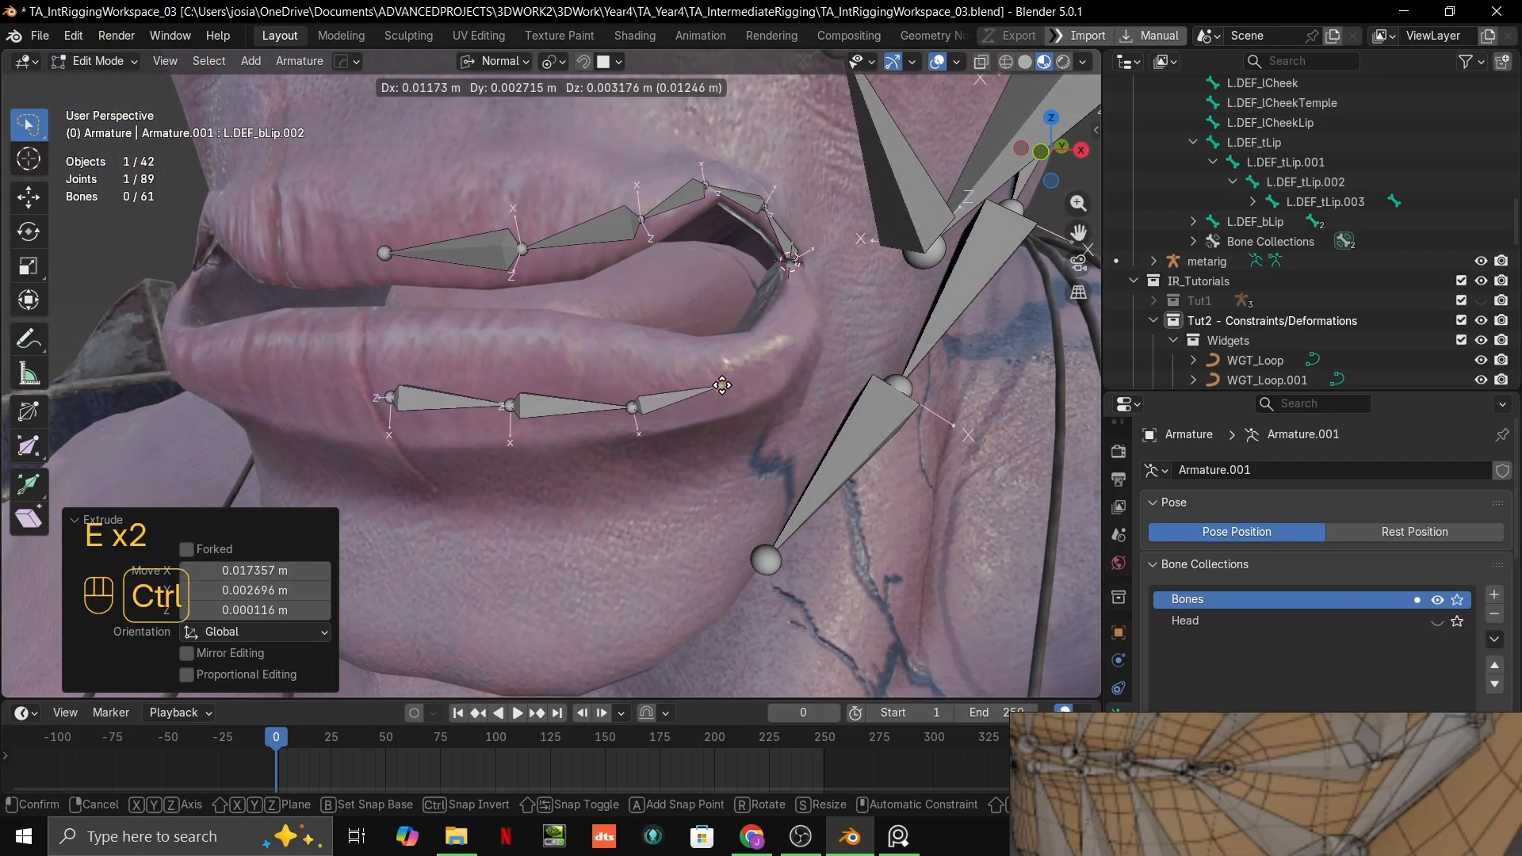
left_click(741, 391, "ctrl")
Step: Extrude two more bones curving up the outer lower lip, ending the chain at the upper-lip chain's mouth-corner joint
middle_click_drag(742, 391, 710, 407)
key("e")
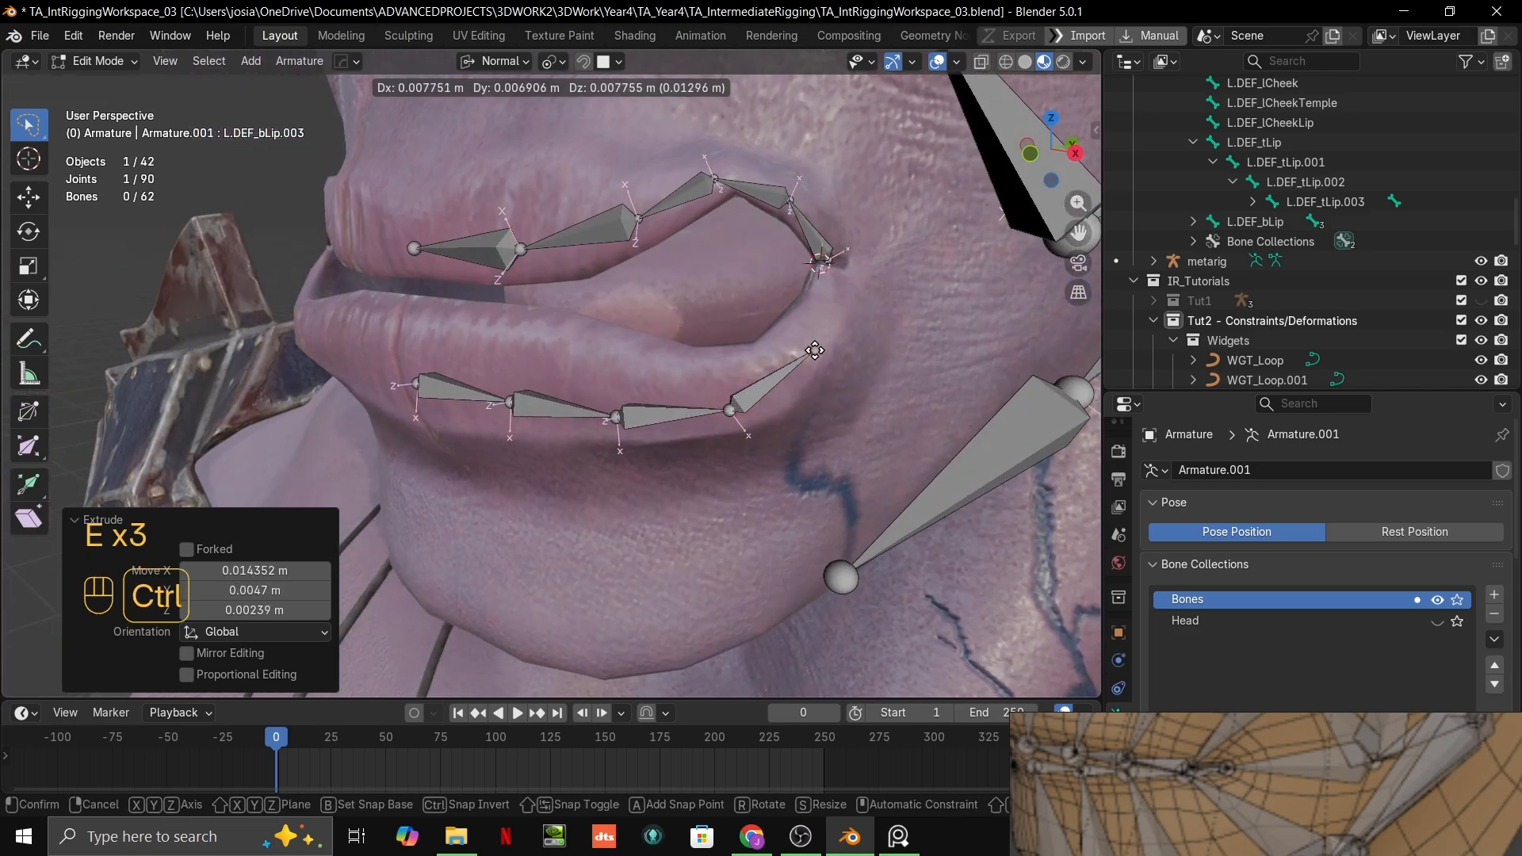
left_click(815, 351, "ctrl")
middle_click_drag(815, 350, 784, 371)
key("e")
key("ctrl")
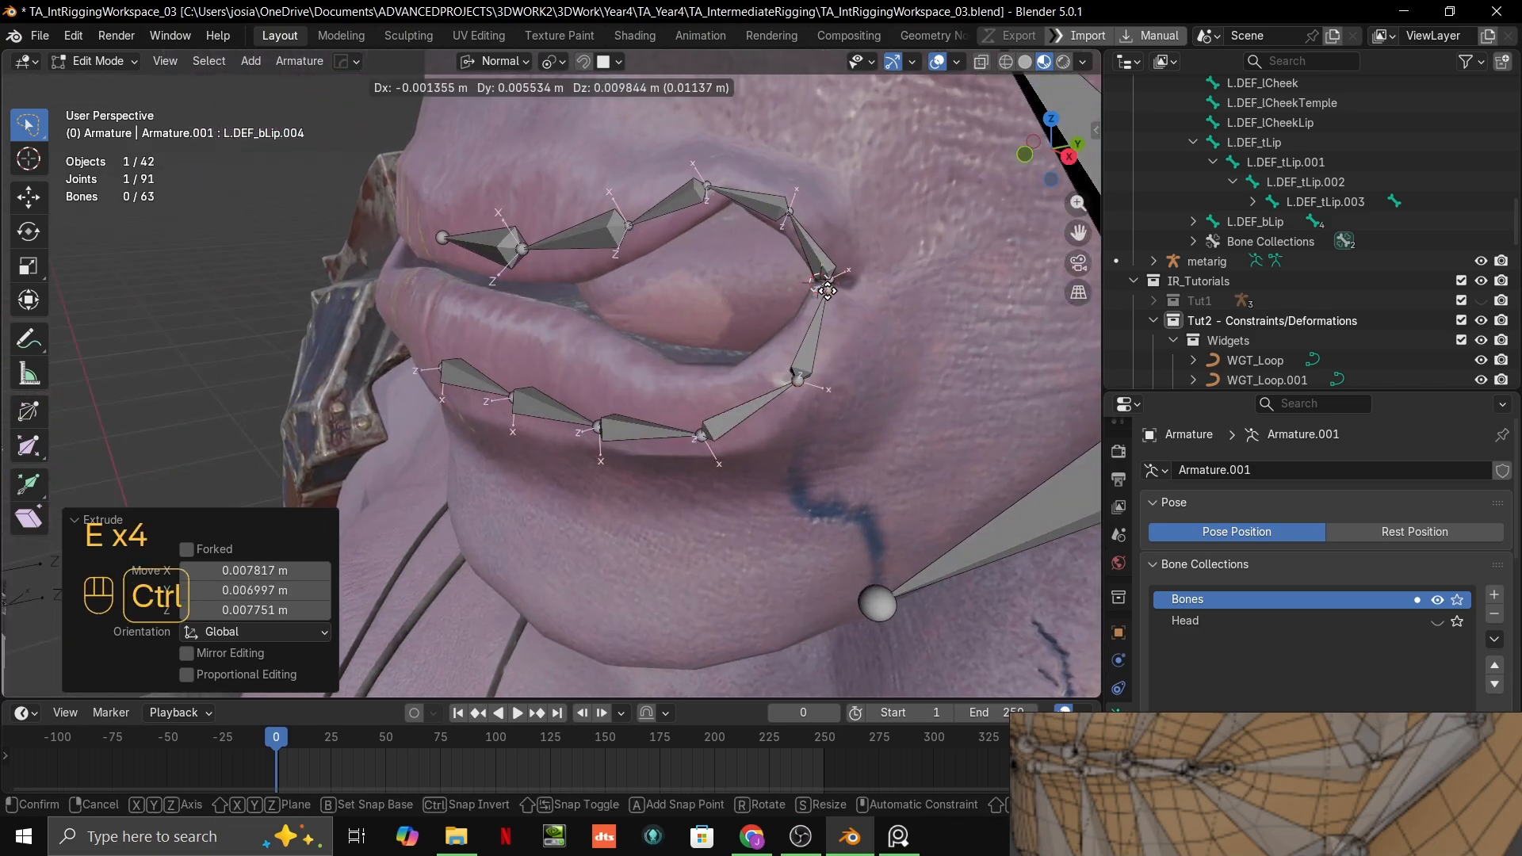
left_click(827, 291, "ctrl")
Step: Set the snap target to Vertex and snap the lower-lip chain's end joint onto the upper-lip chain's mouth-corner joint
middle_click_drag(827, 291, 664, 314, "shift")
left_click(607, 63)
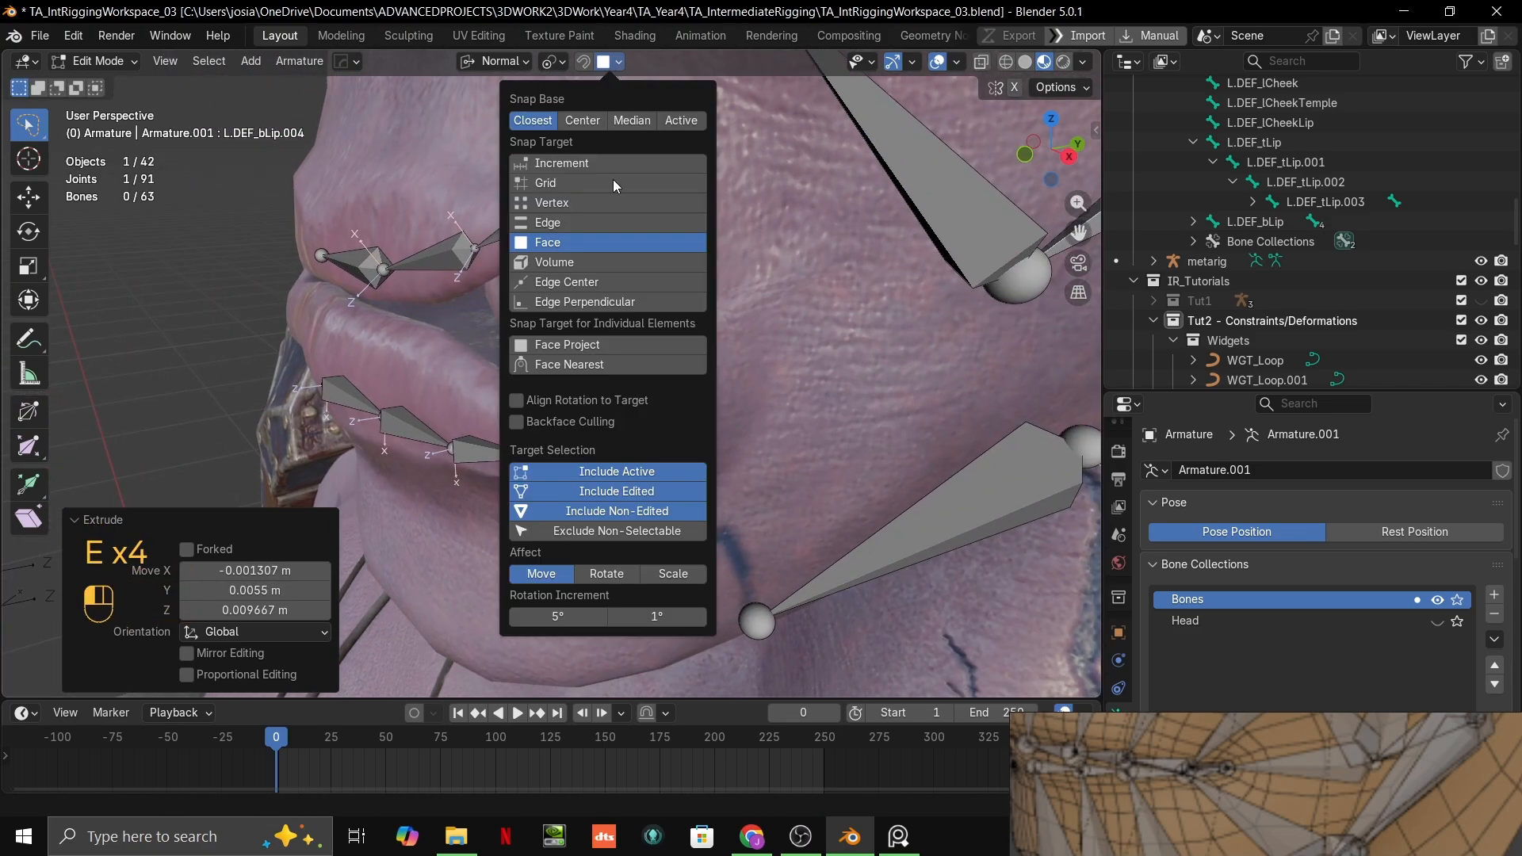
left_click(566, 203)
scroll(650, 262, "up", 1)
key("g")
key("ctrl")
left_click(673, 301, "ctrl")
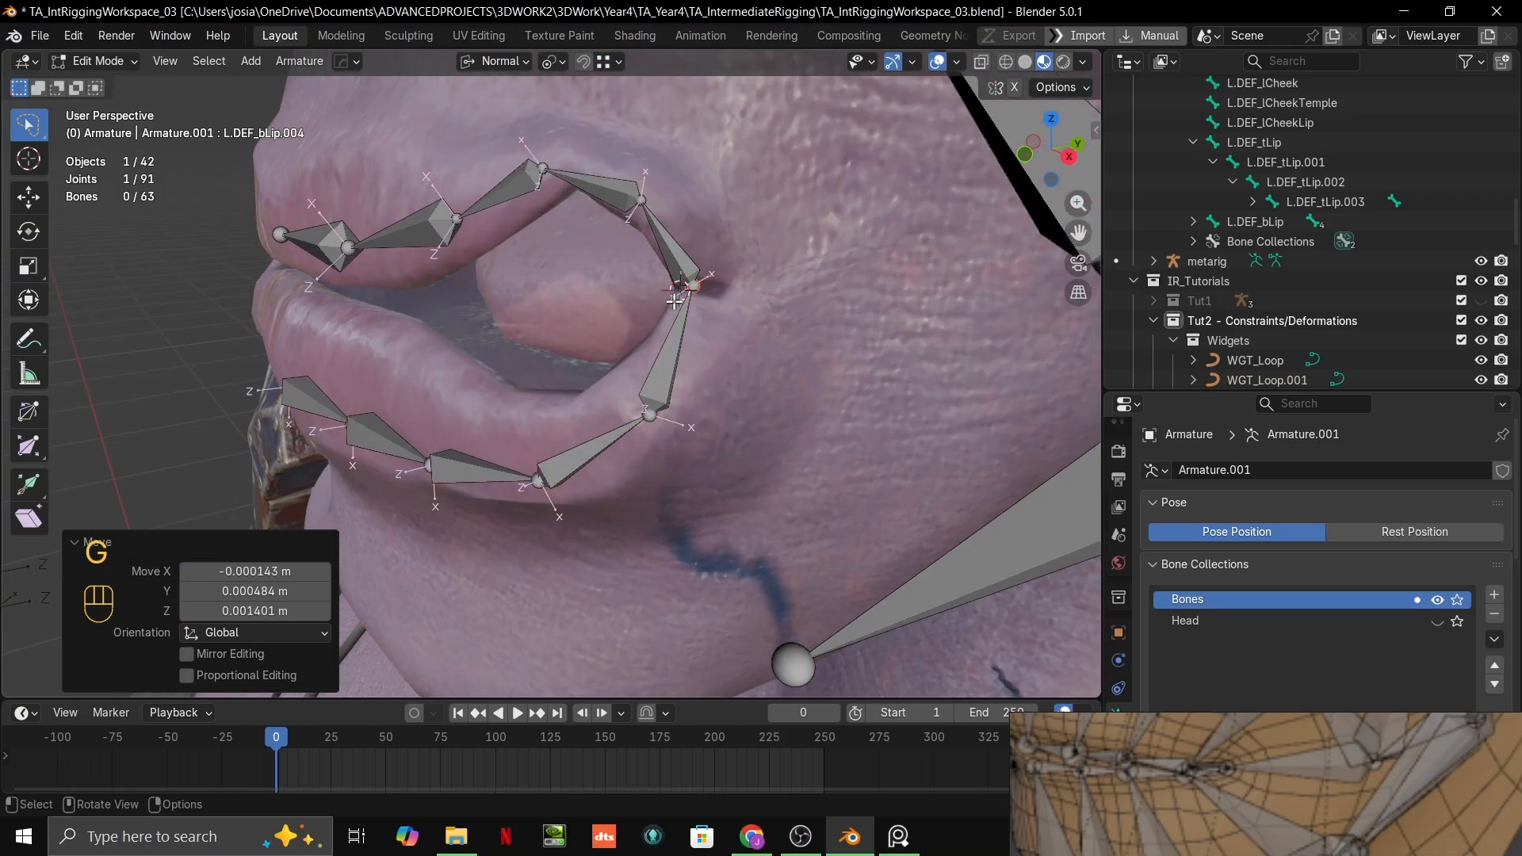
Step: Set the snap target back to Face and move both lip chains' shared mouth-corner joints together outward into the corner crease
left_click_drag(686, 297, 681, 265)
key("g")
right_click(708, 273, "ctrl")
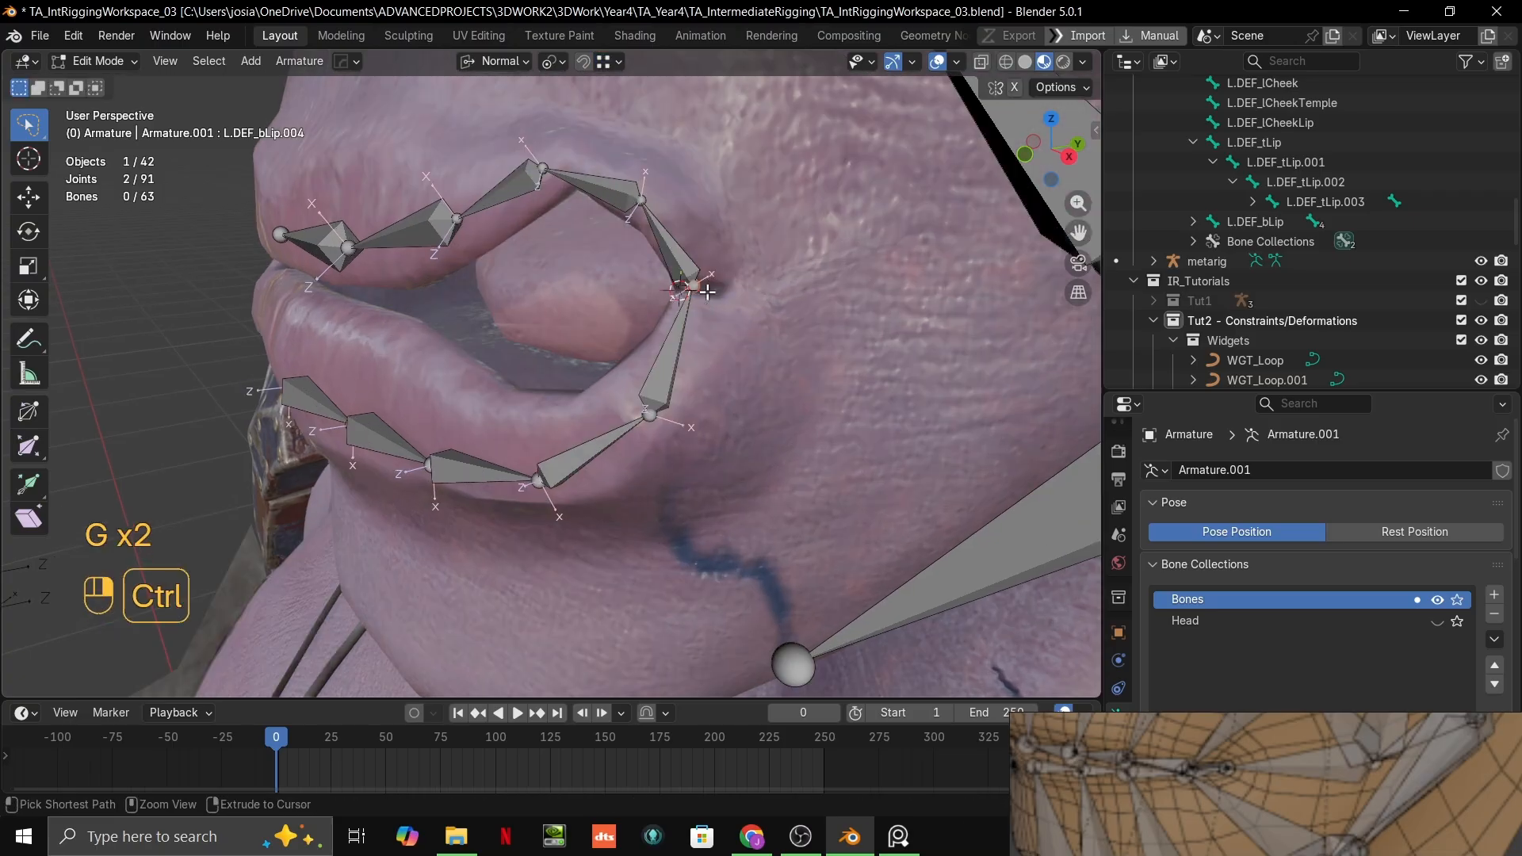
left_click(613, 64)
left_click(590, 190)
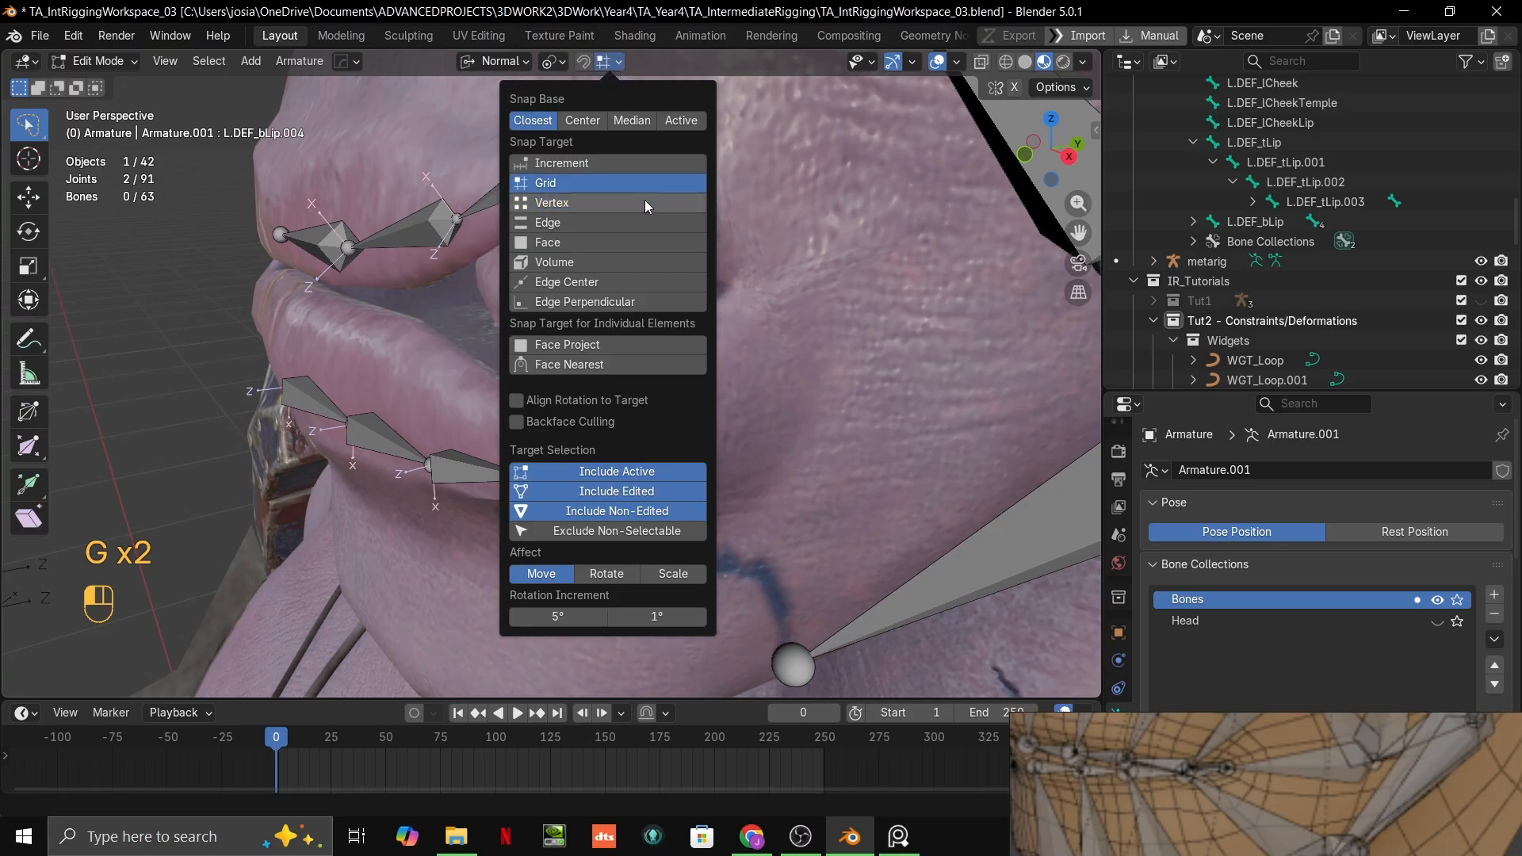
left_click(593, 245)
key("g")
left_click(648, 418, "ctrl")
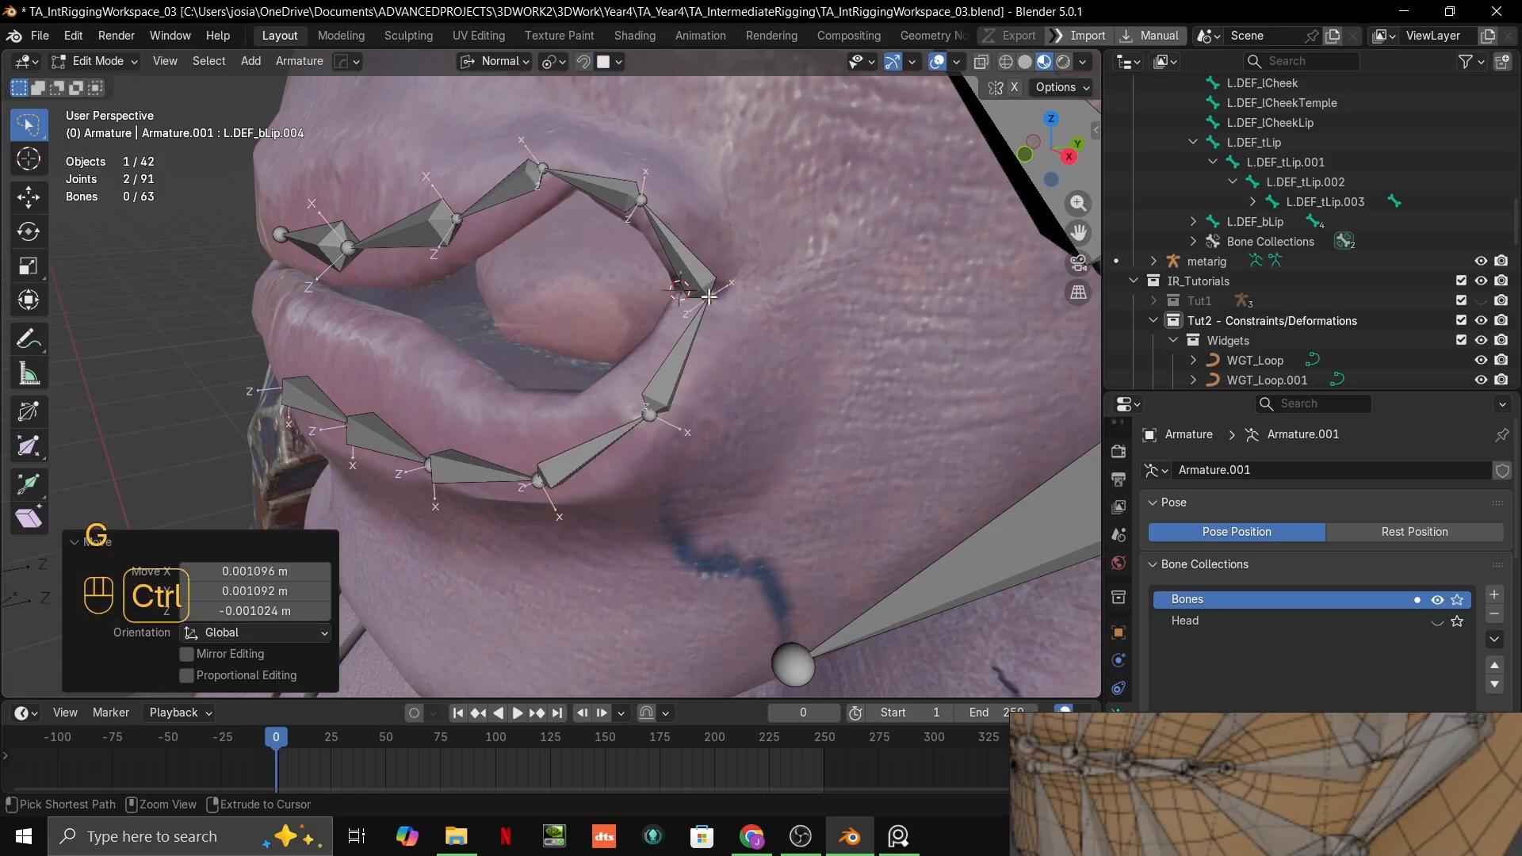
Step: Adjust the L.DEF_bLip.003 bone's two joints so they follow the outer curve of the lower lip
left_click(649, 417)
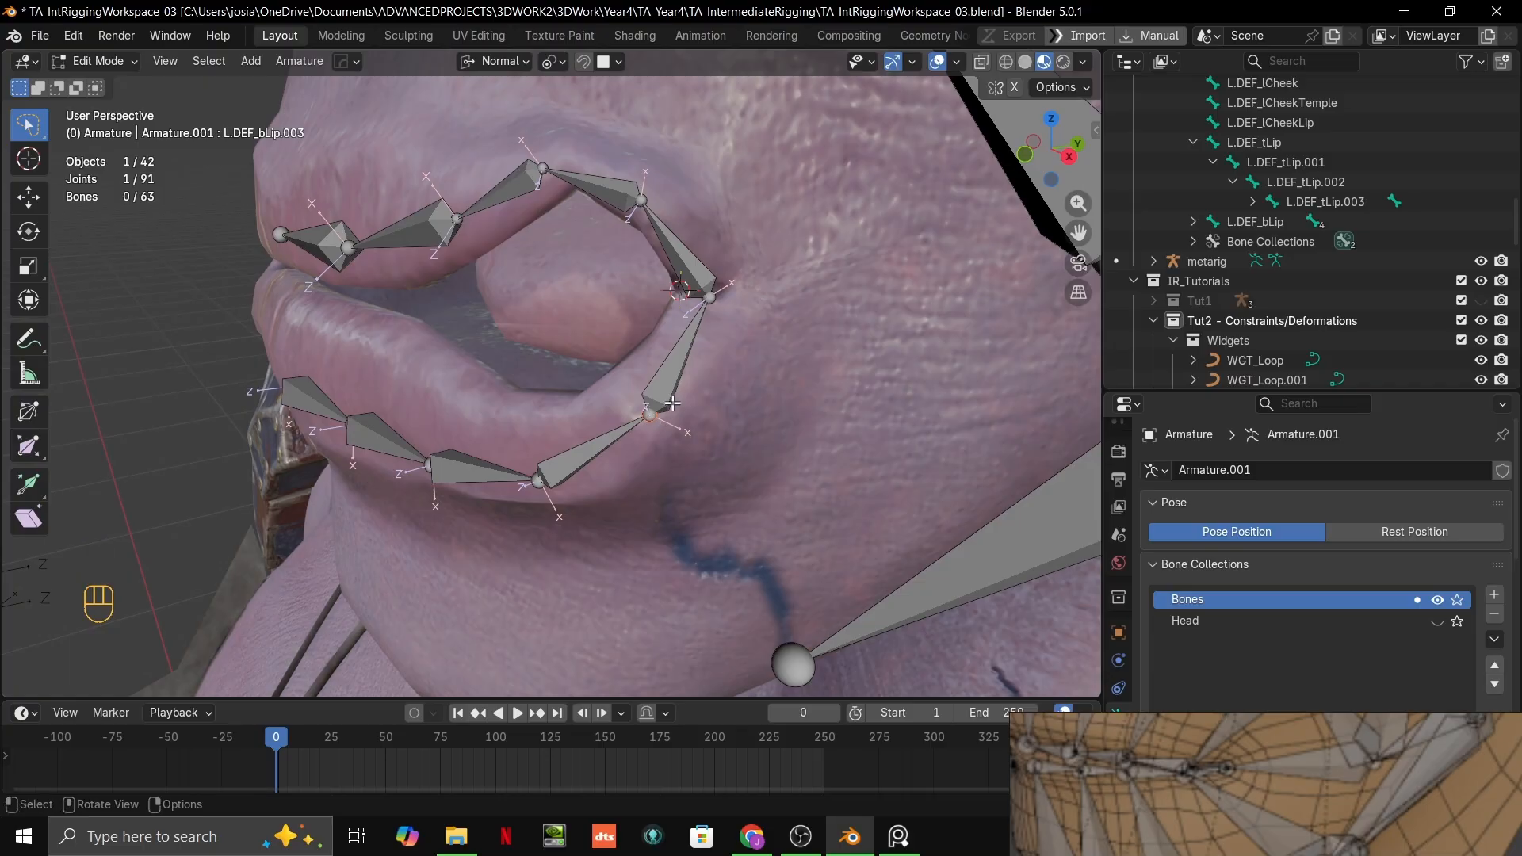
key("g")
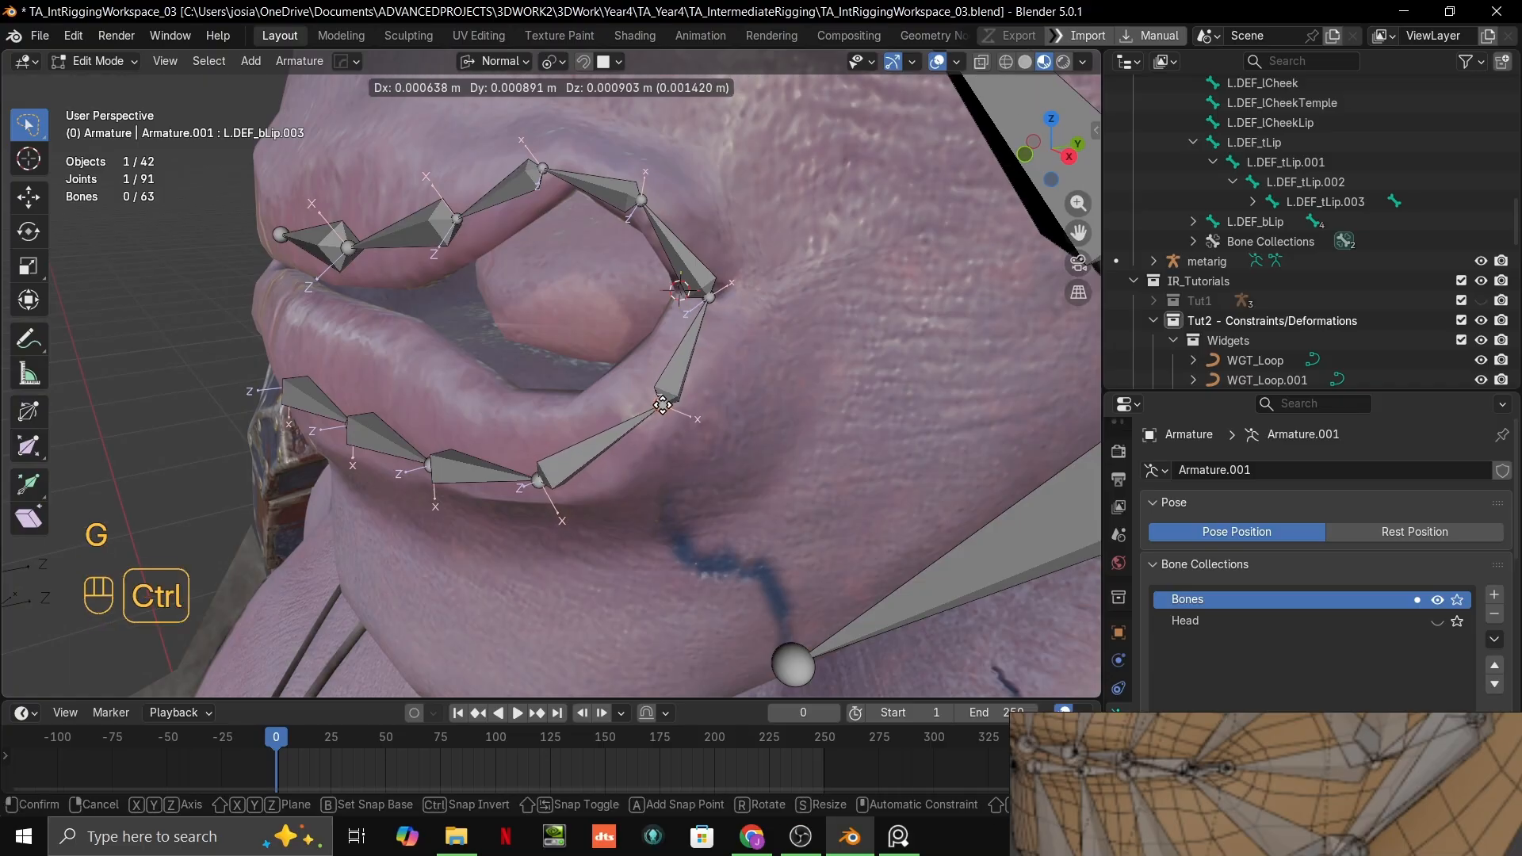
left_click(663, 405, "ctrl")
mouse_move(663, 405)
middle_mouse_down()
mouse_move(671, 460)
mouse_move(657, 432)
middle_mouse_up()
key("g")
left_click(659, 426, "ctrl")
Step: Nudge the joints at the ends of L.DEF_bLip.001 and L.DEF_bLip so the inner lower-lip bones are spaced along the lip
left_click(487, 456)
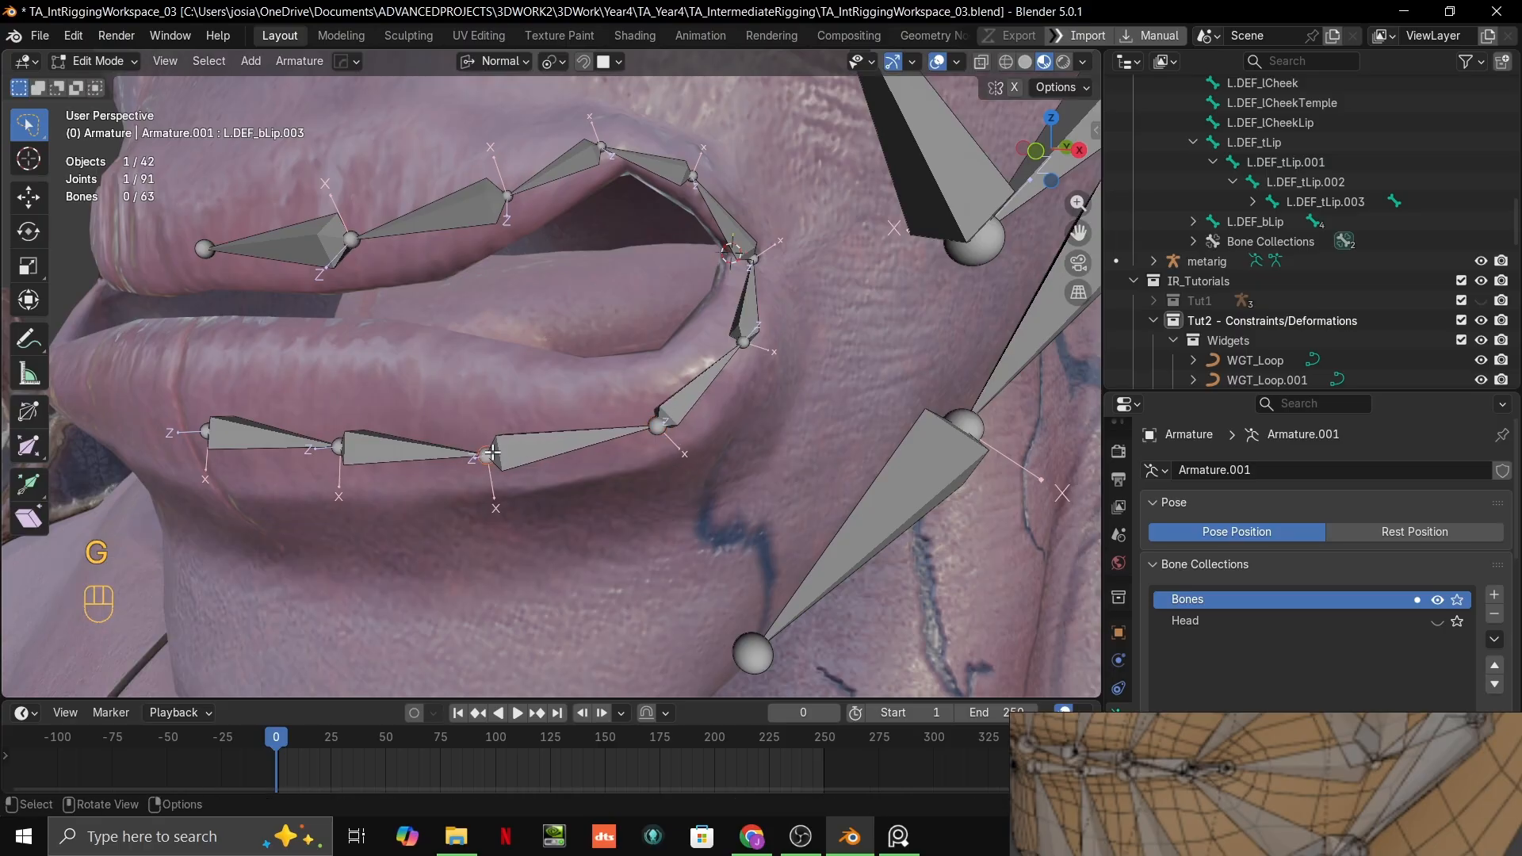
key("g")
left_click(507, 452, "ctrl")
scroll(509, 452, "down", 5)
scroll(509, 451, "up", 4)
middle_click_drag(509, 451, 477, 402)
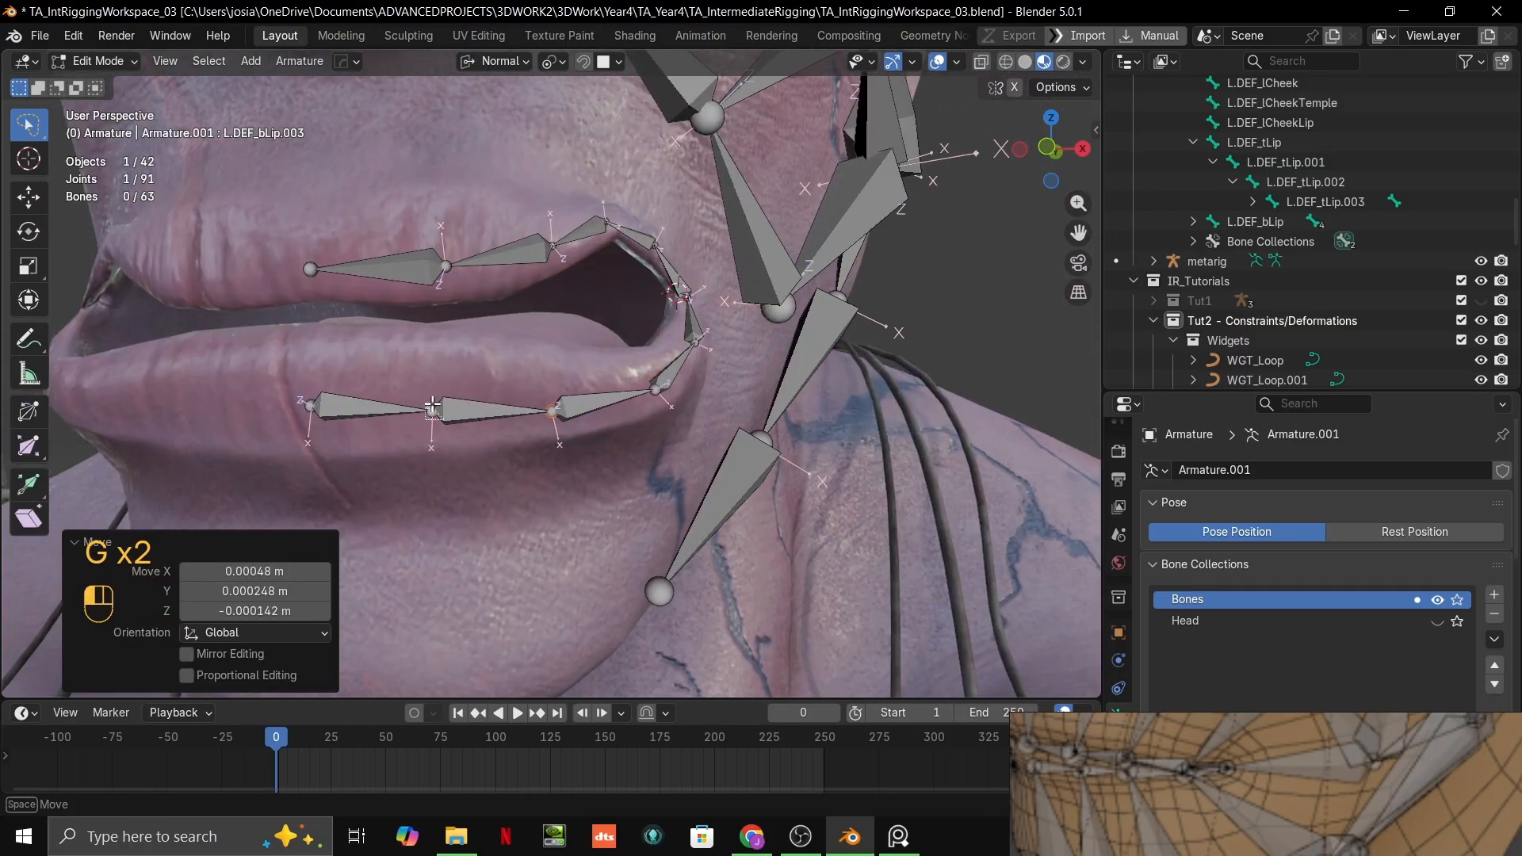
key("g")
left_click(437, 412, "ctrl")
scroll(706, 431, "down", 3)
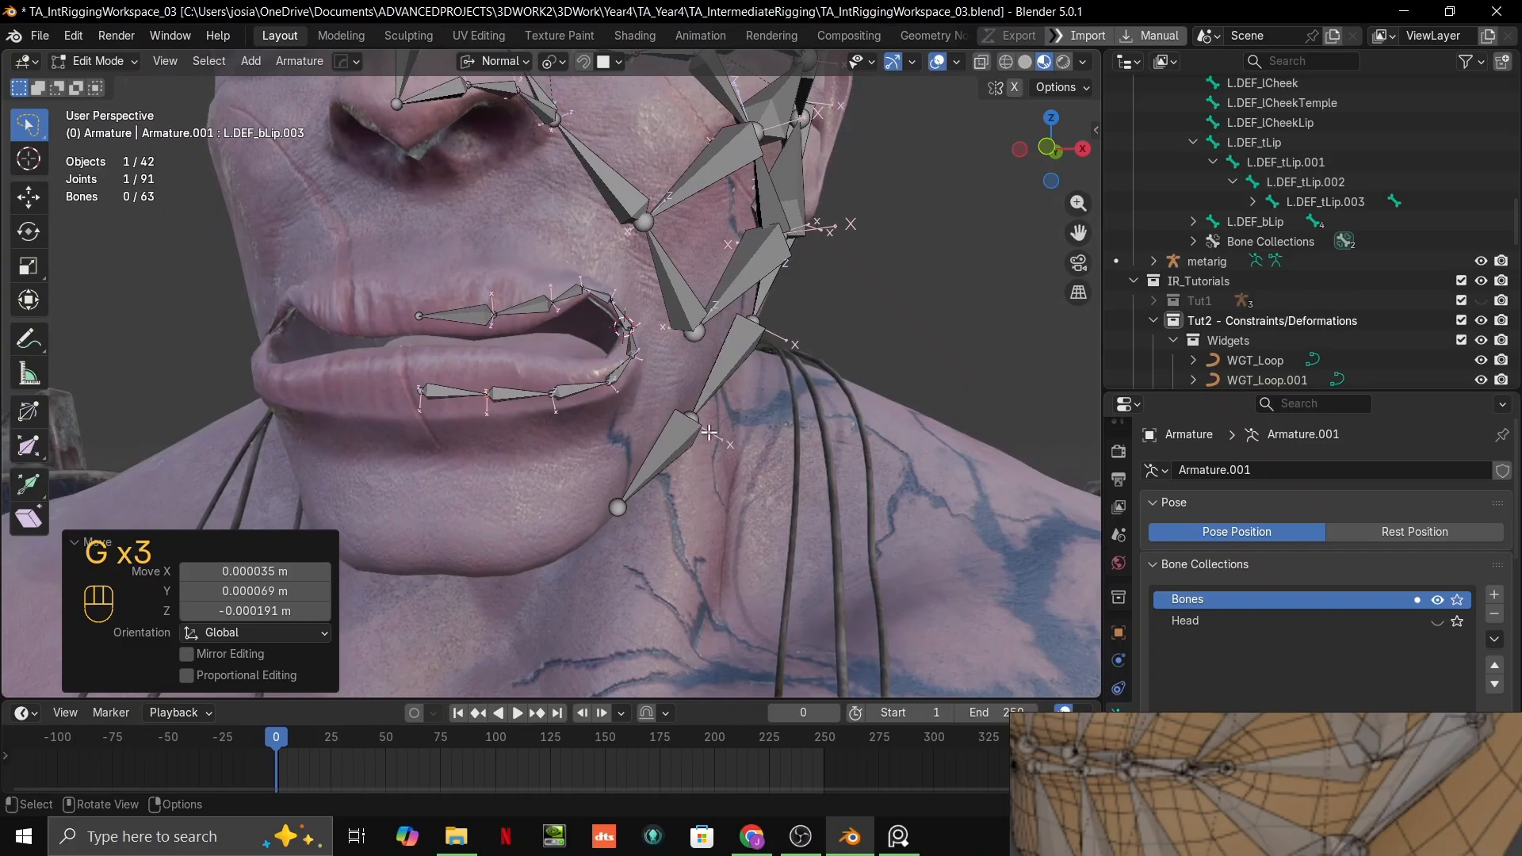
Step: Deselect the bones and inspect the left-side face rig and both lip chains from several angles
left_click(928, 326)
middle_click_drag(928, 327, 796, 341)
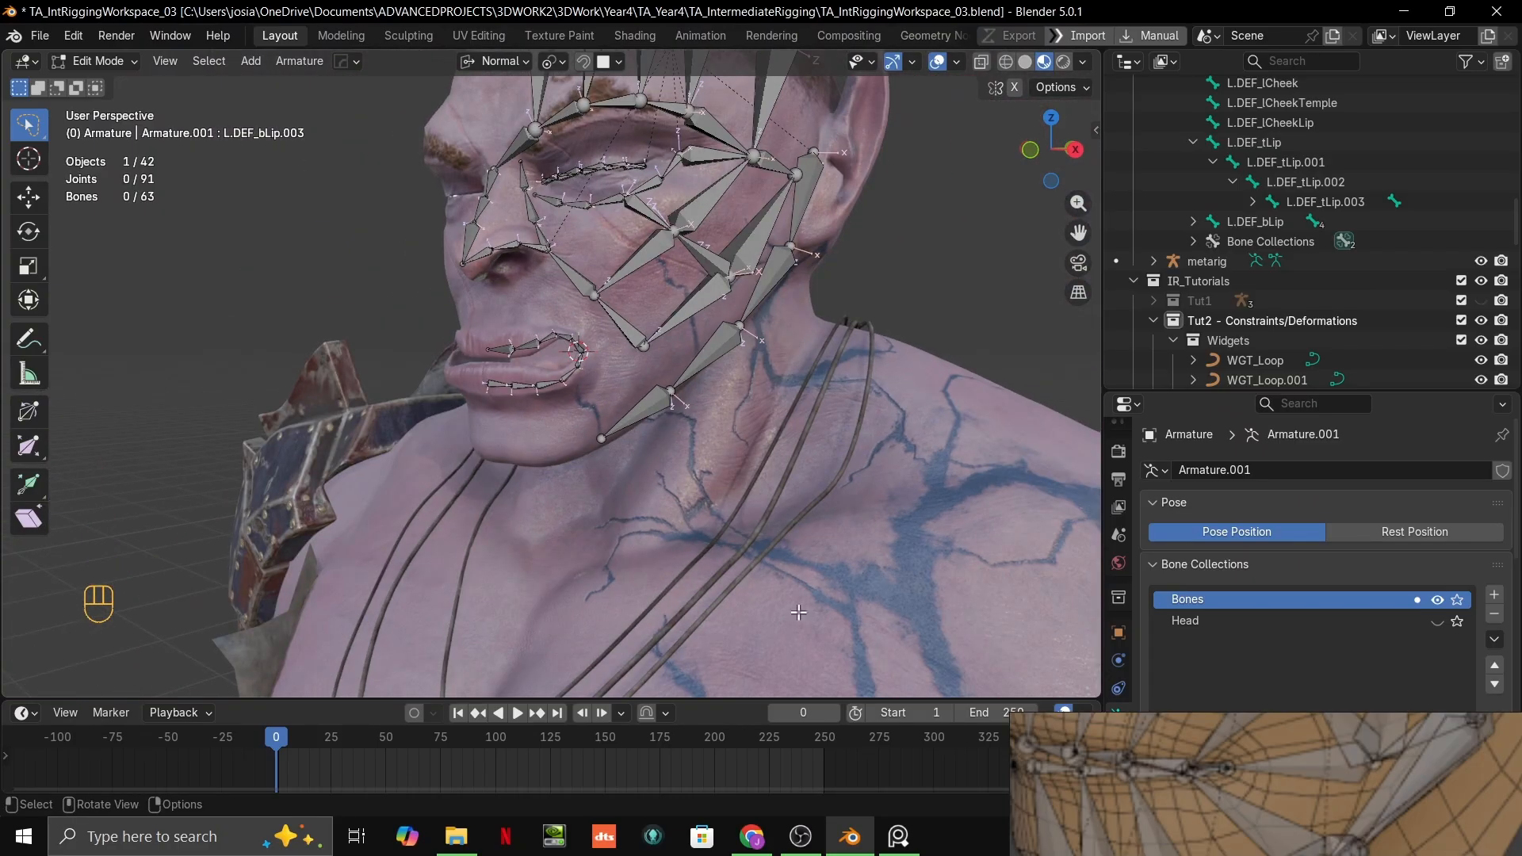
middle_click_drag(799, 612, 817, 463)
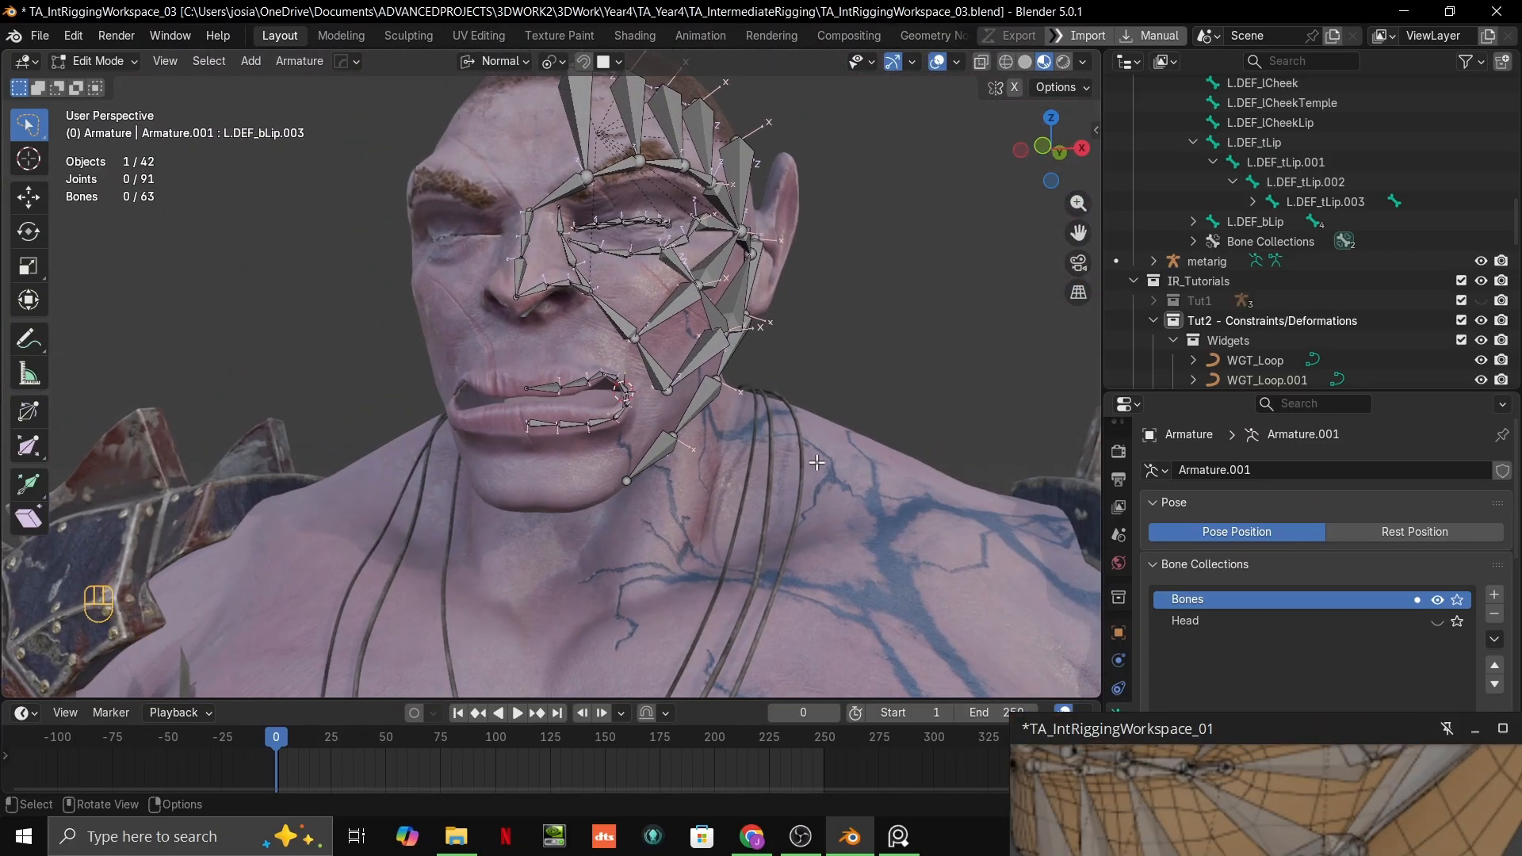
scroll(739, 403, "up", 5)
middle_click_drag(660, 462, 749, 505)
middle_click_drag(749, 504, 756, 482, "shift")
scroll(644, 493, "down", 1)
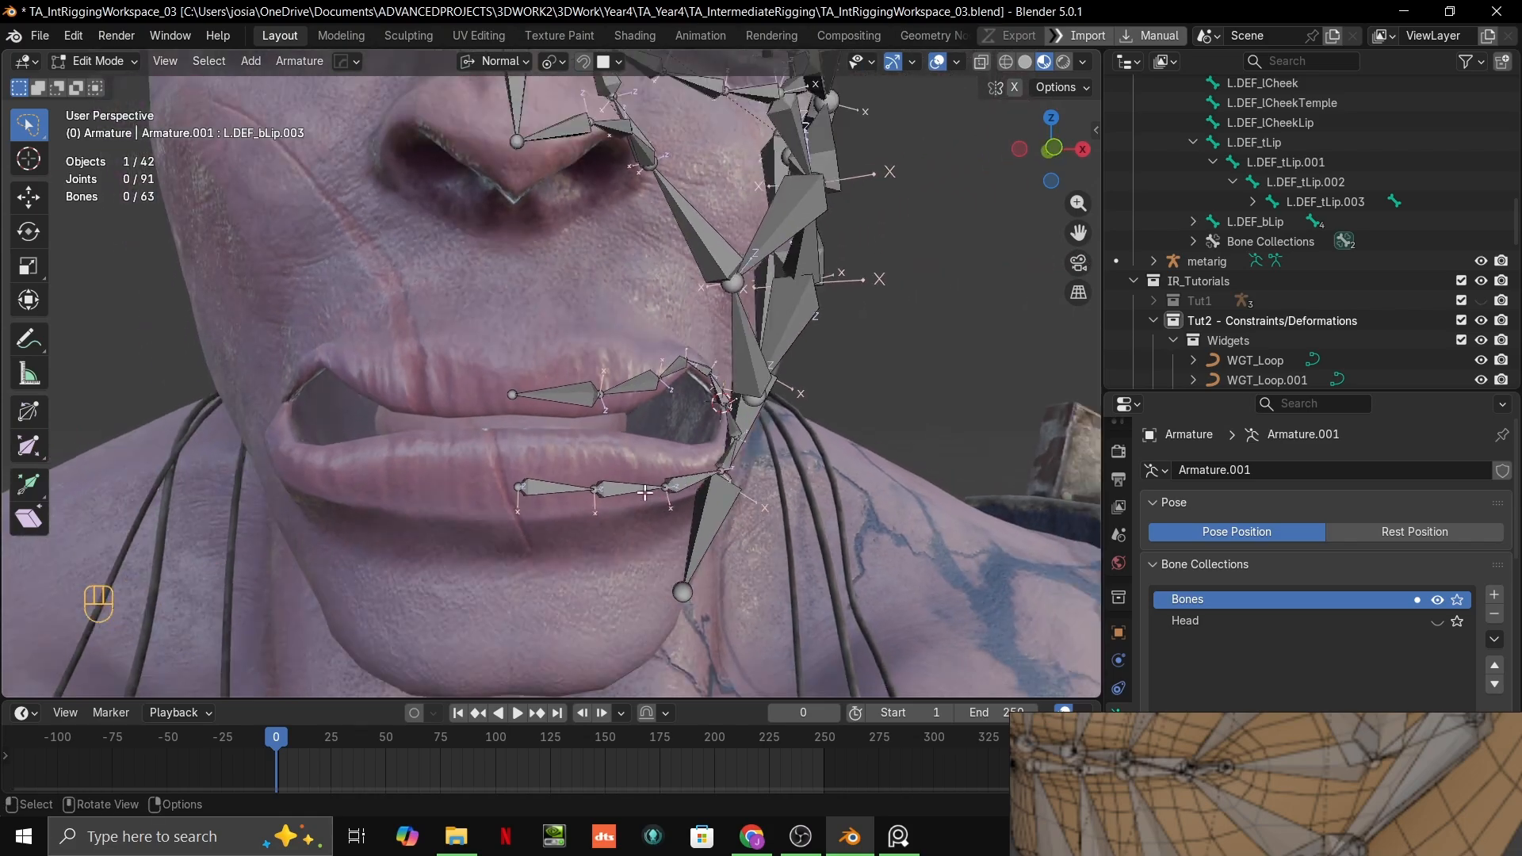
Step: Select all five lower-lip bones, from L.DEF_bLip to L.DEF_bLip.004
middle_click_drag(645, 493, 575, 482)
scroll(555, 480, "up", 3)
middle_click_drag(535, 531, 475, 555, "shift")
left_click(407, 516)
left_click(499, 558, "shift")
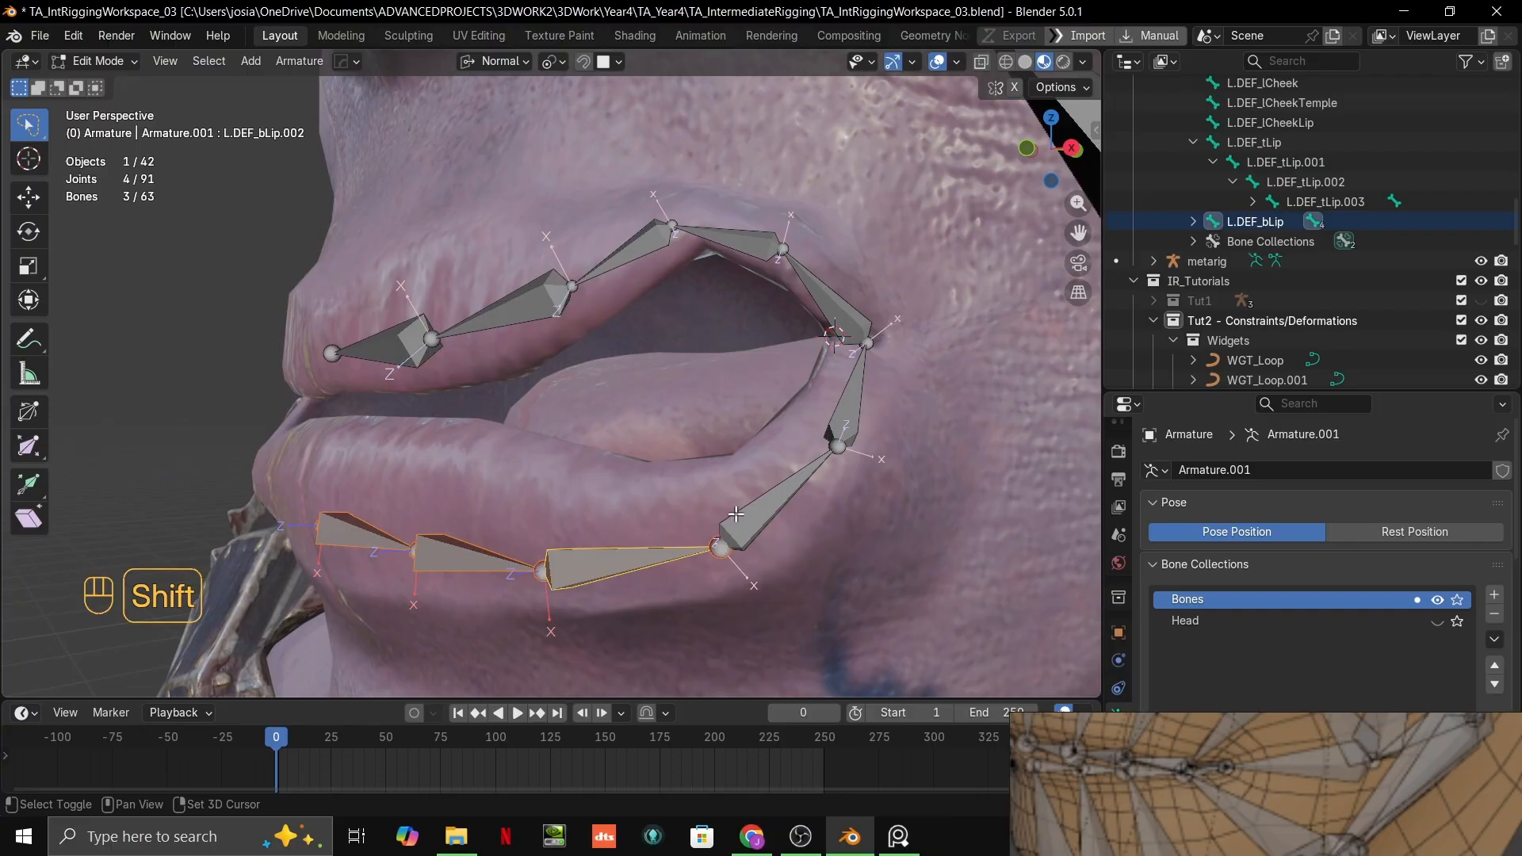
left_click(736, 514, "shift")
middle_click_drag(736, 514, 792, 436)
left_click(789, 364, "shift")
middle_click_drag(789, 365, 657, 510)
scroll(1159, 599, "down", 1)
scroll(1080, 644, "down", 5)
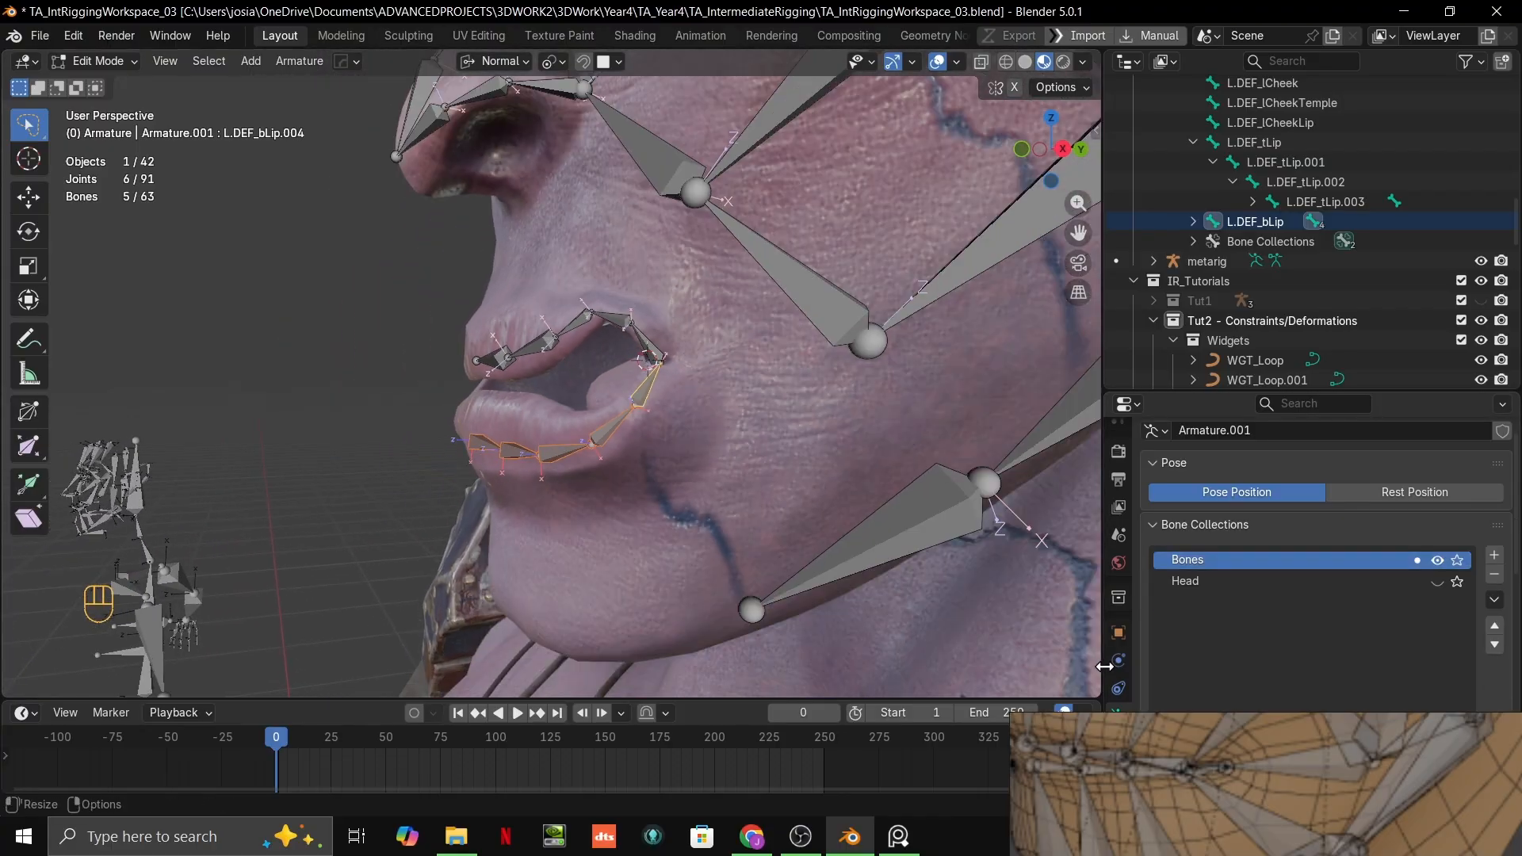
Step: Show the bone transform values and adjust the roll of the five selected lower-lip bones so their Z axes point upward
left_click_drag(1164, 716, 1163, 797)
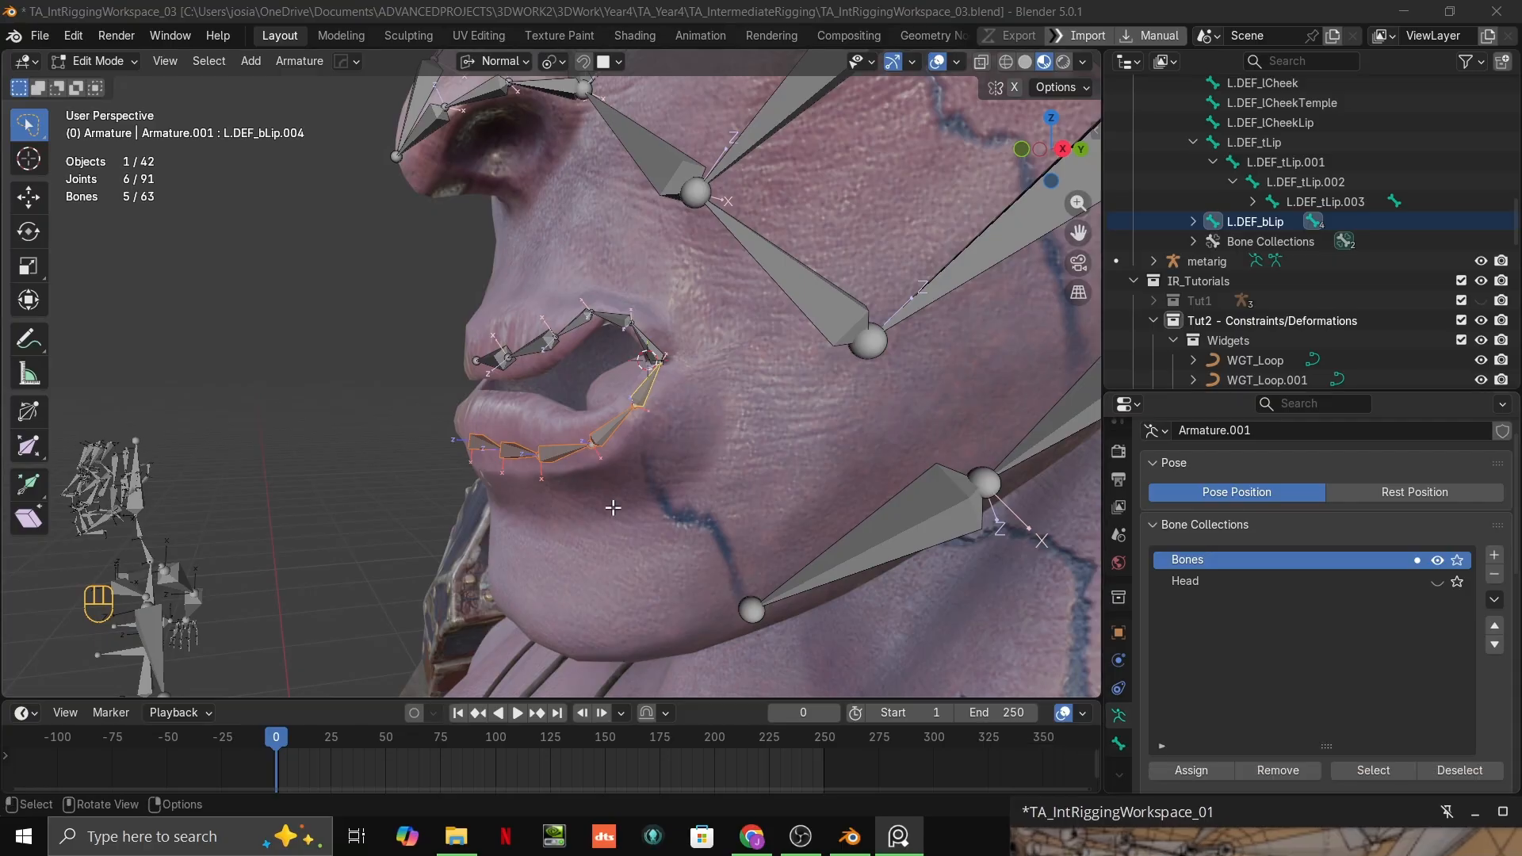
scroll(613, 508, "up", 4)
key("n")
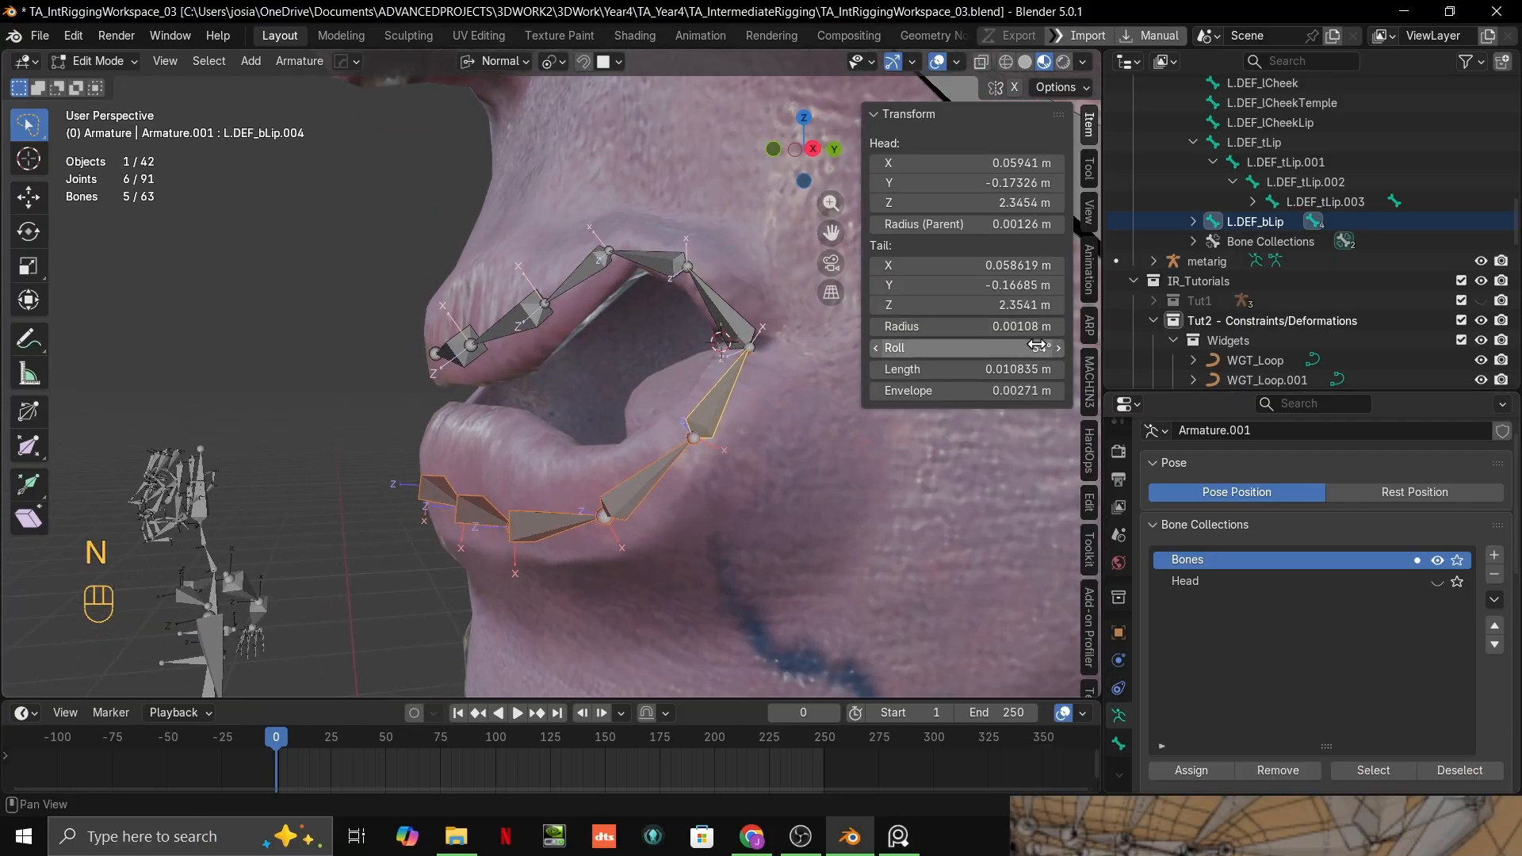
left_click_drag(1038, 346, 1022, 346)
key("ctrl+z")
middle_click_drag(710, 444, 571, 391)
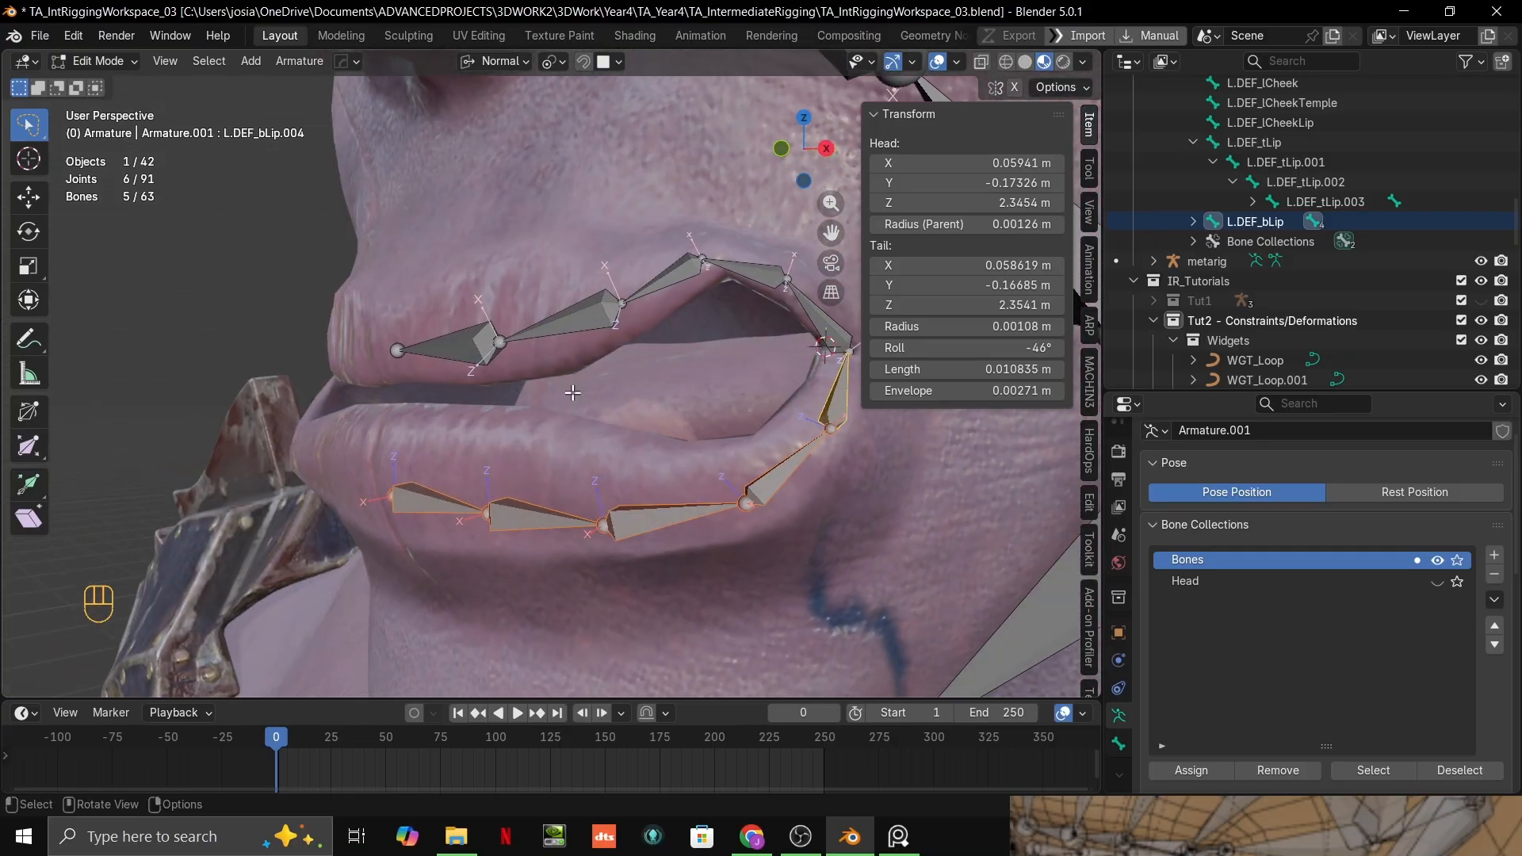
Step: Select all five upper-lip bones of the L.DEF_tLip chain and roll them so their Z axes point upward
left_click(453, 339)
left_click(547, 323, "shift")
left_click(666, 282, "shift")
left_click(746, 270, "shift")
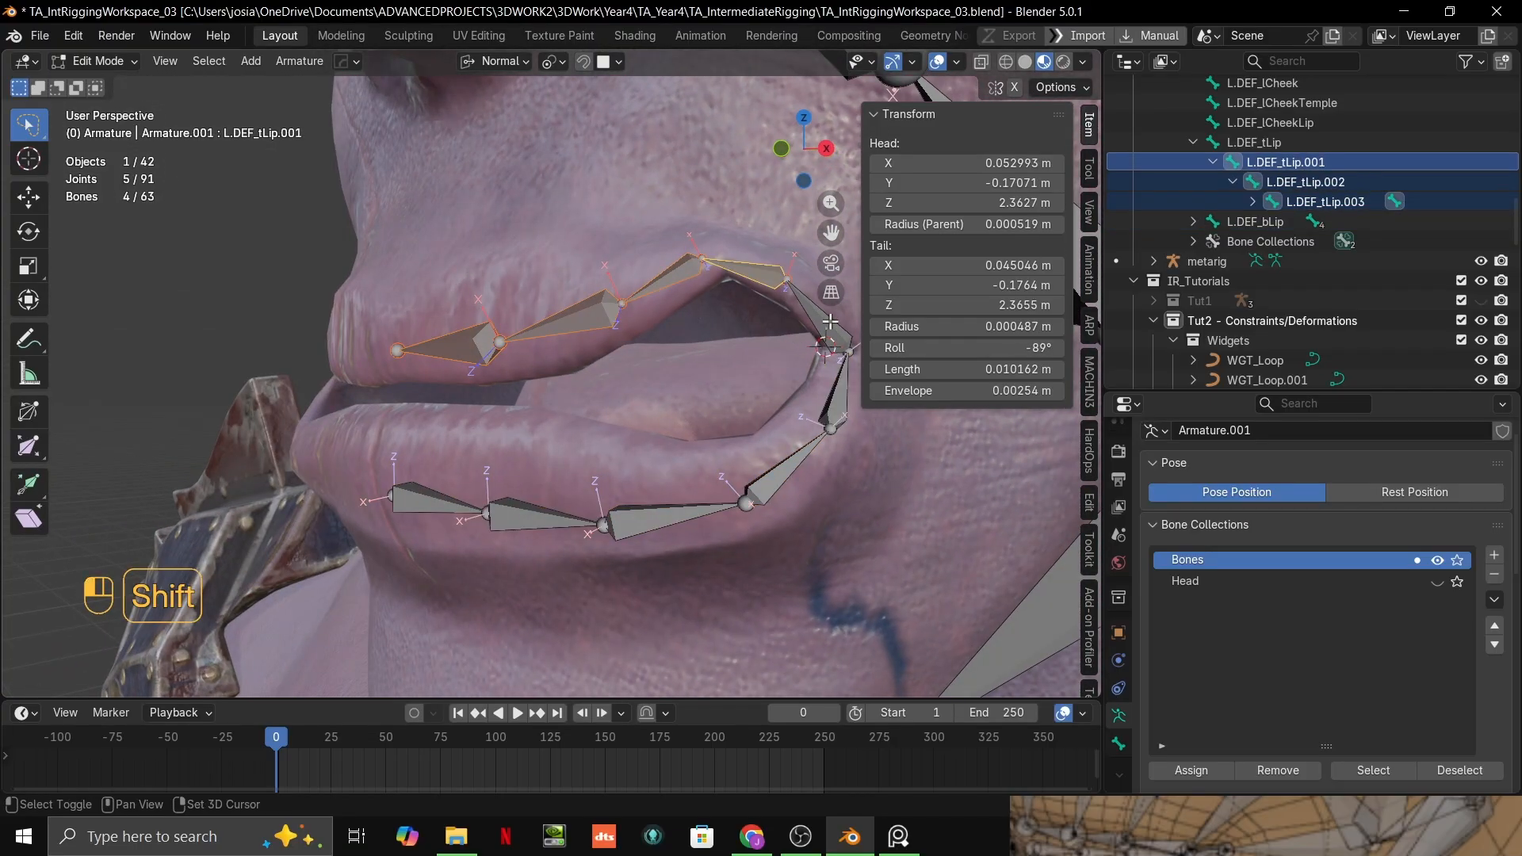
left_click(807, 309, "shift")
middle_click_drag(808, 309, 701, 342)
left_click_drag(985, 347, 1079, 347, "alt")
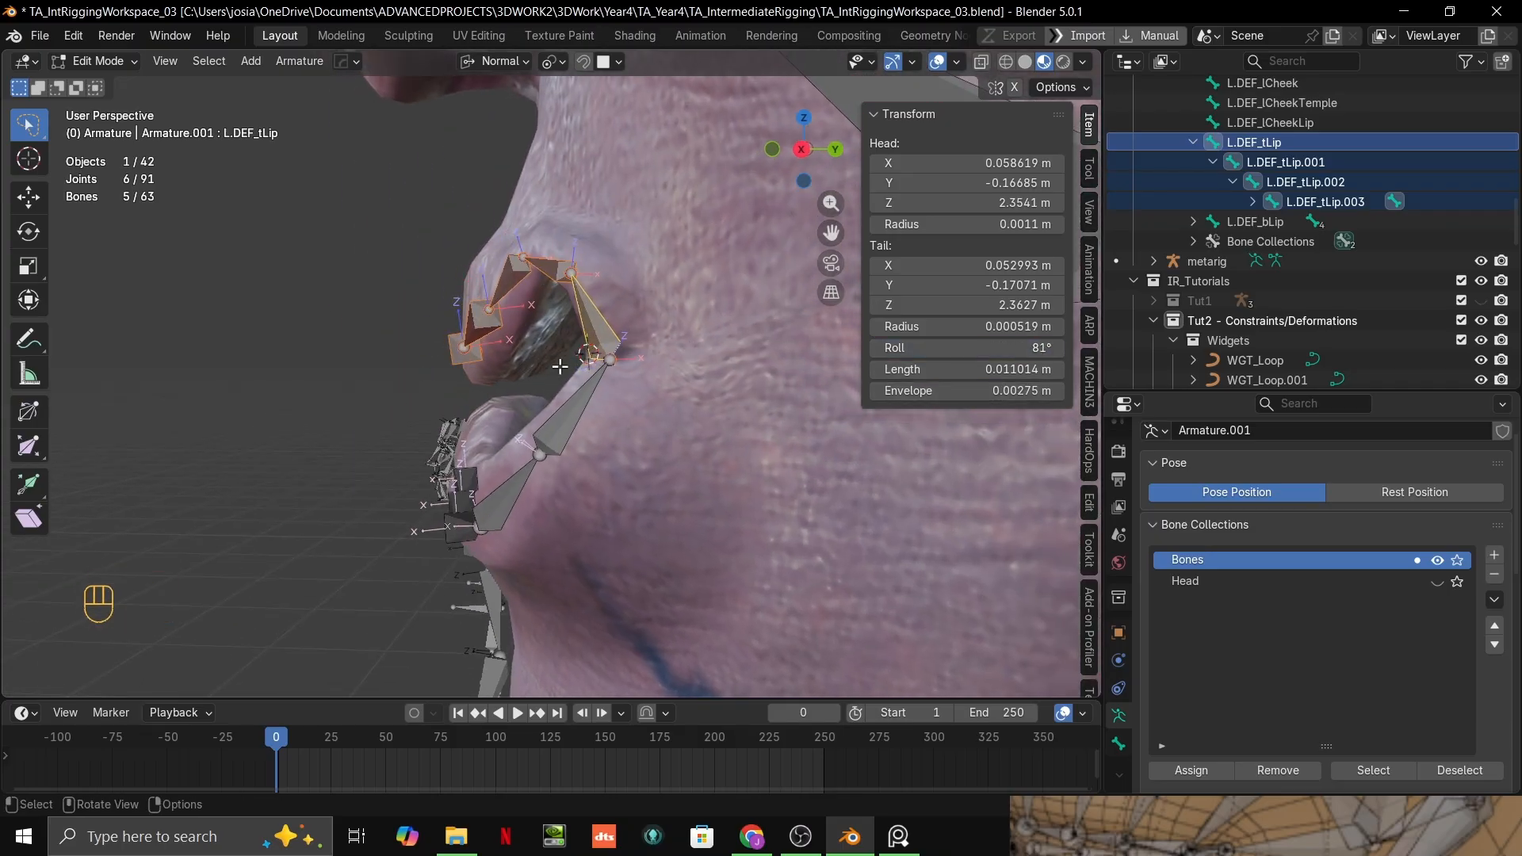
Step: Fine-tune the roll of the selected upper-lip bones while checking from the side, leaving L.DEF_tLip at 85°
middle_click_drag(718, 349, 682, 389)
left_click_drag(981, 352, 984, 352, "alt")
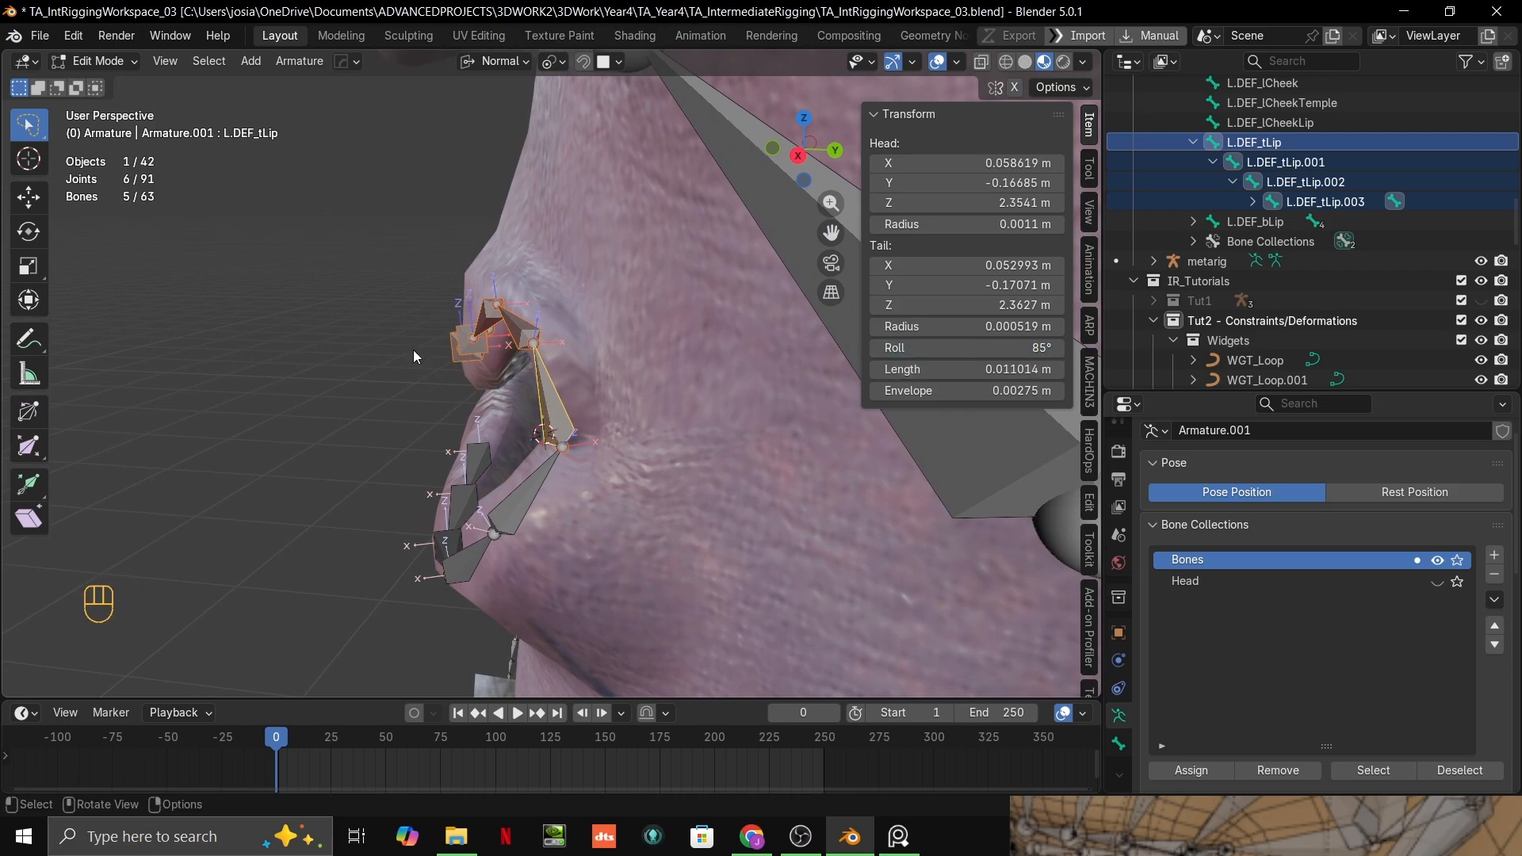
middle_click_drag(412, 350, 602, 364)
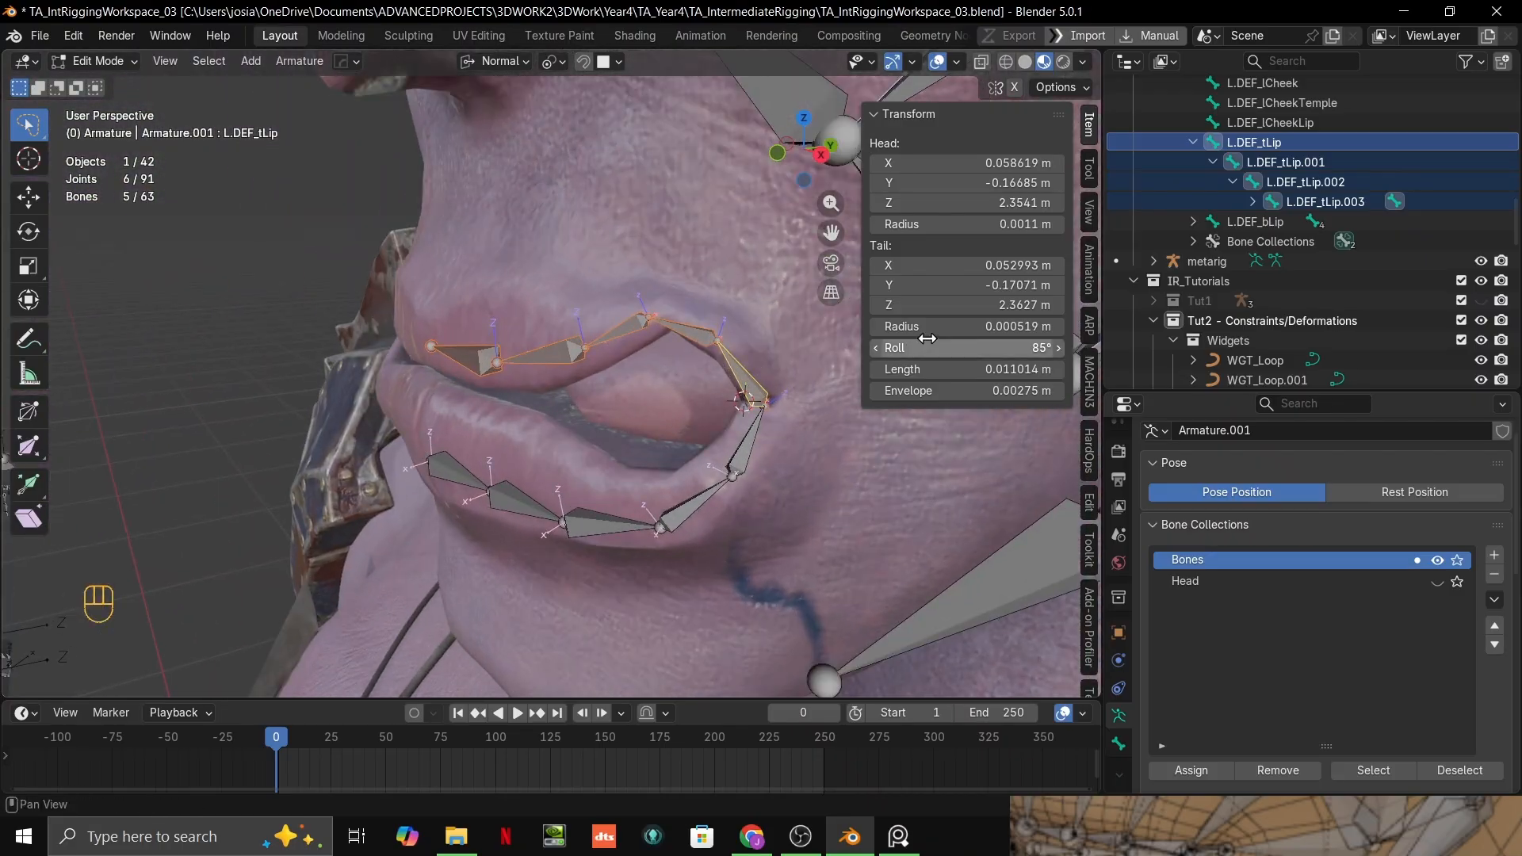
left_click_drag(927, 339, 930, 338, "alt")
middle_click_drag(591, 356, 485, 361)
left_click_drag(988, 349, 984, 349, "alt")
Step: Deselect the bones and inspect the axes of both lip chains from the front and three-quarter views
scroll(592, 349, "down", 5)
left_click(381, 360)
middle_click_drag(380, 360, 673, 366)
scroll(523, 363, "down", 3)
scroll(670, 389, "up", 2)
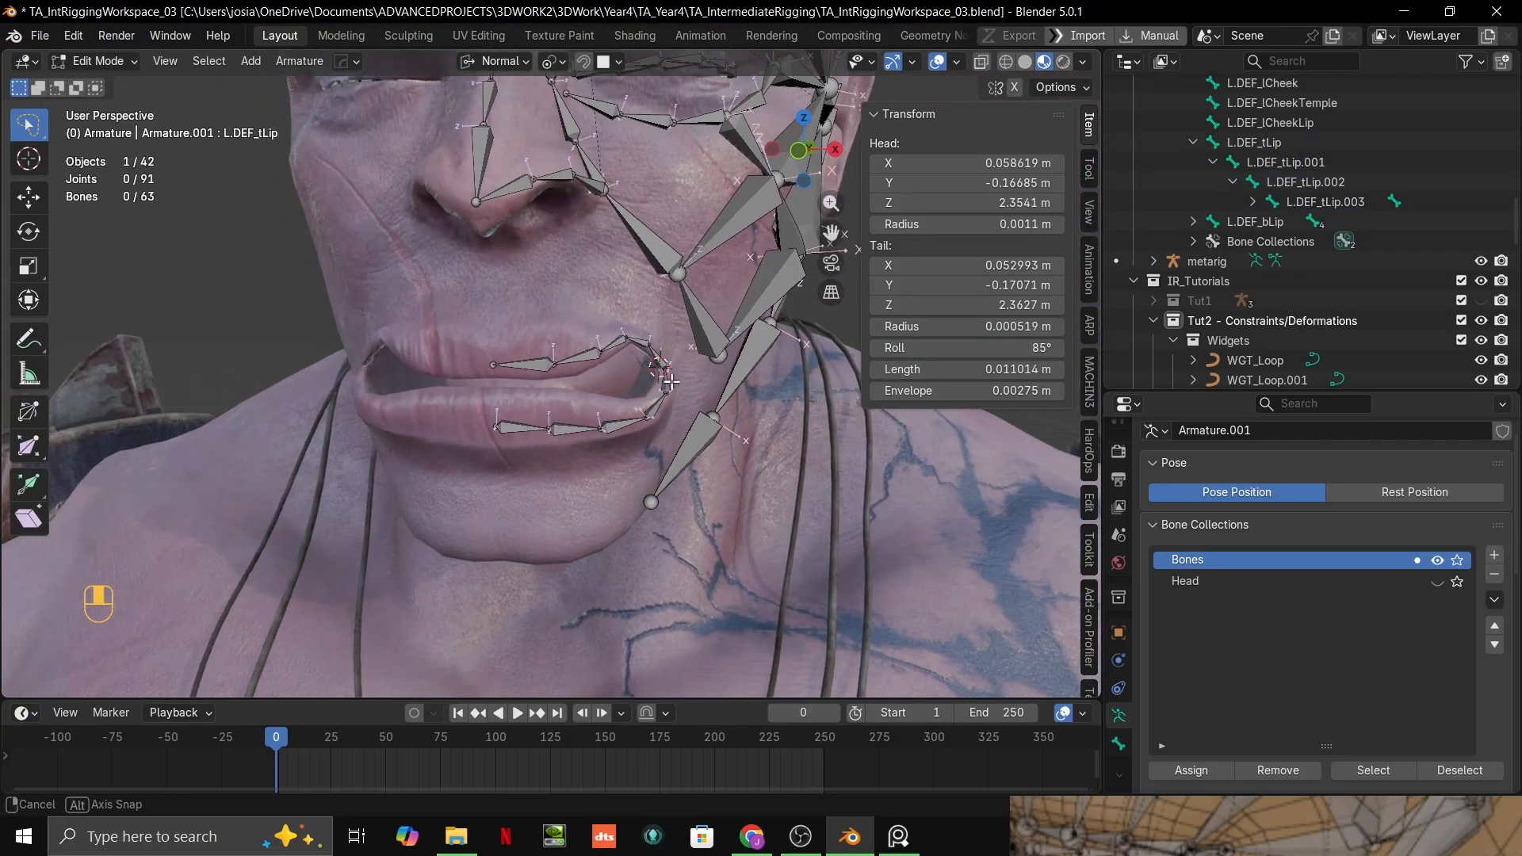
scroll(761, 428, "down", 4)
middle_click_drag(904, 461, 854, 469)
scroll(854, 468, "up", 5)
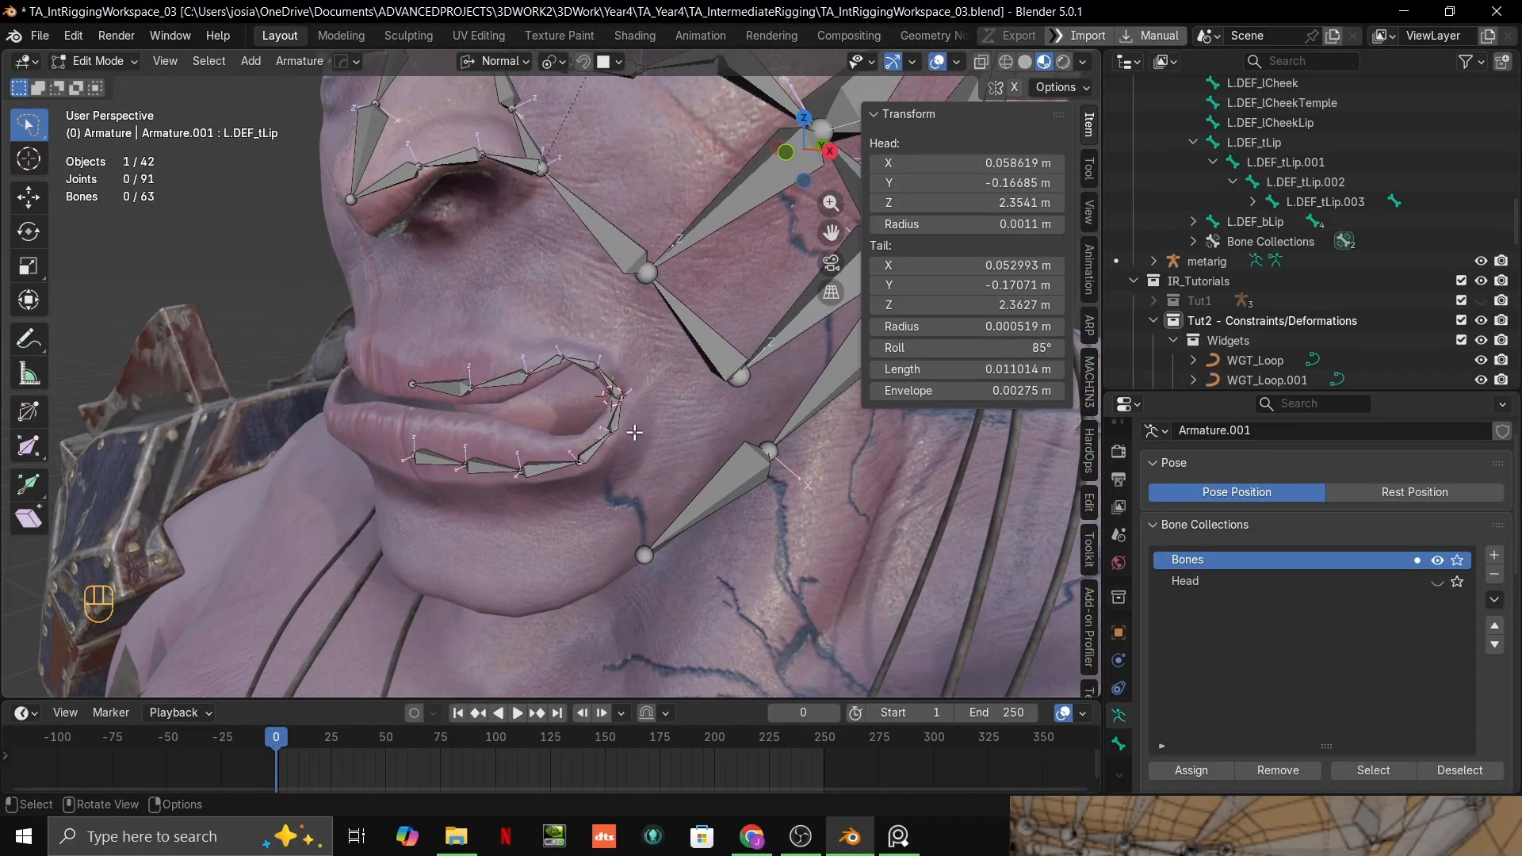
middle_click_drag(589, 463, 599, 385)
scroll(720, 452, "up", 2)
Step: Bring up the reference image of the lip bone layout and compare it with the orc's two lip chains
key("alt+Tab")
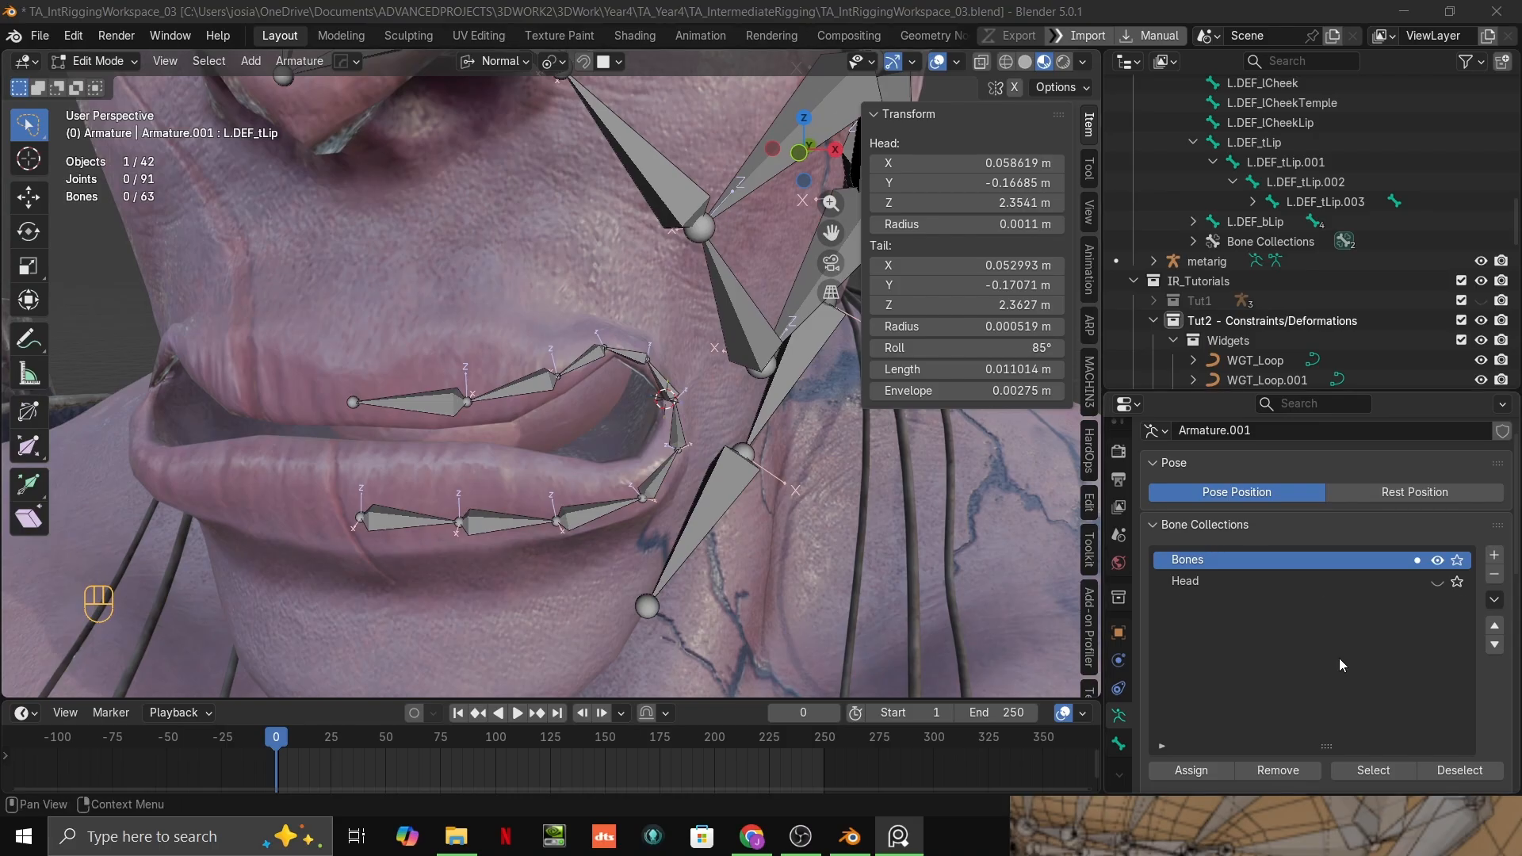
right_click_drag(1324, 850, 1320, 466)
scroll(1148, 501, "up", 3)
scroll(1272, 692, "down", 3)
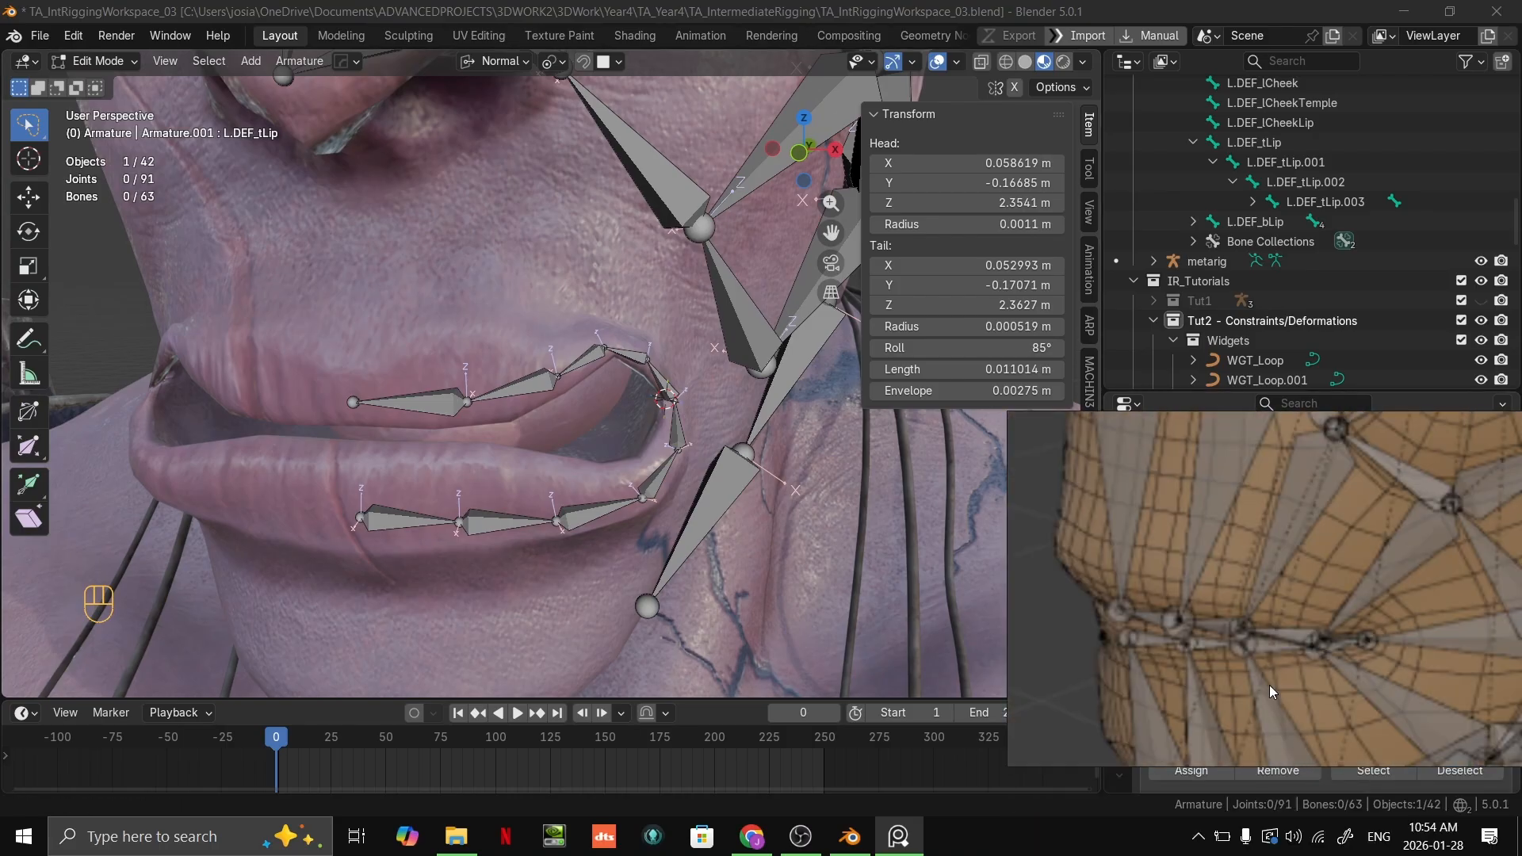
scroll(1264, 659, "down", 1)
middle_click_drag(391, 344, 682, 428)
scroll(607, 384, "up", 1)
scroll(717, 389, "down", 1)
scroll(717, 389, "up", 2)
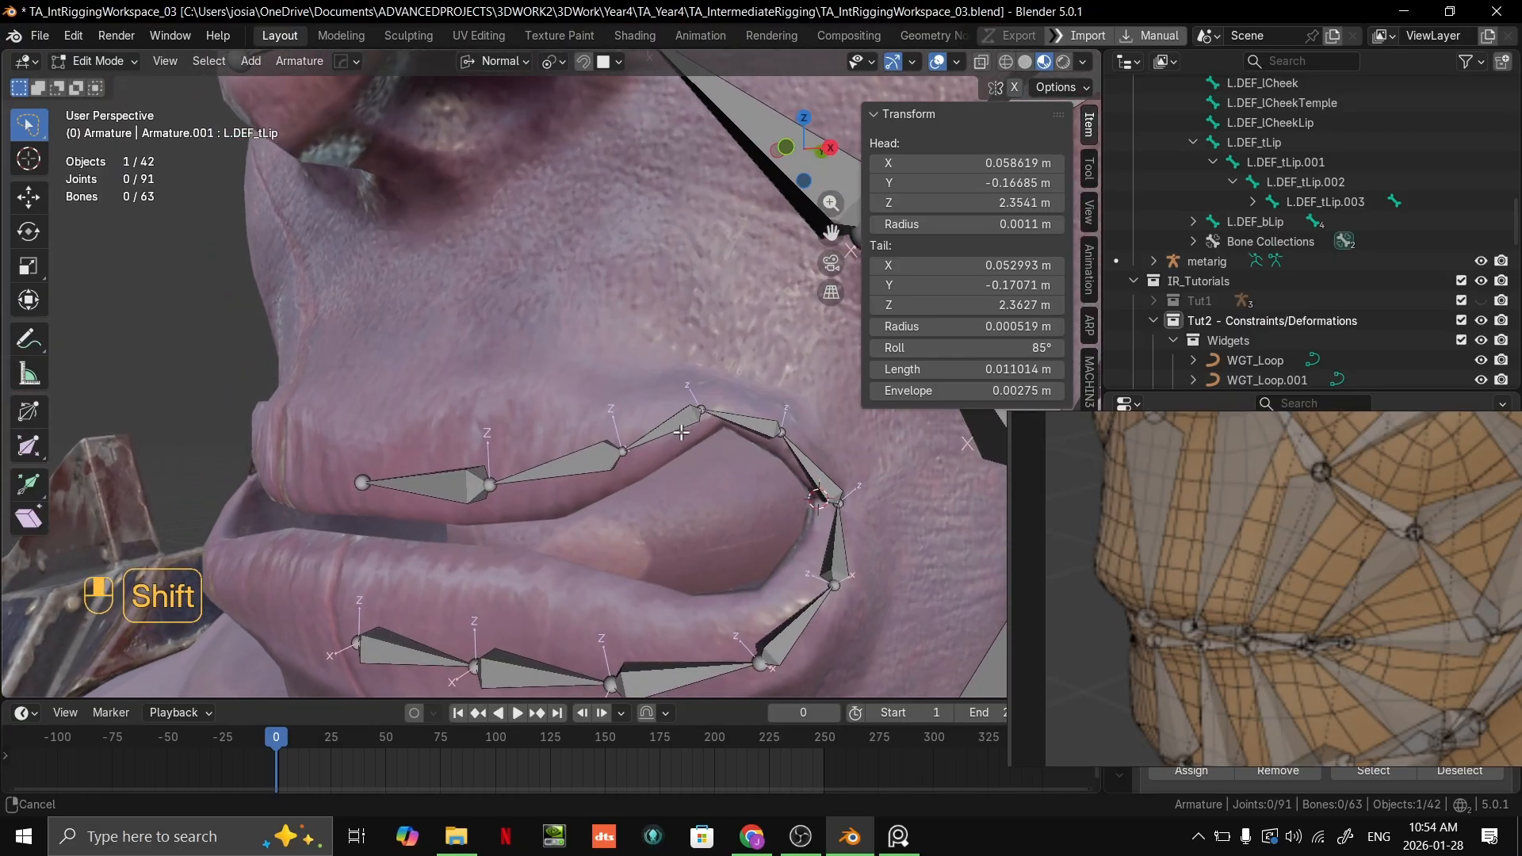
scroll(697, 428, "down", 1)
scroll(745, 423, "up", 1)
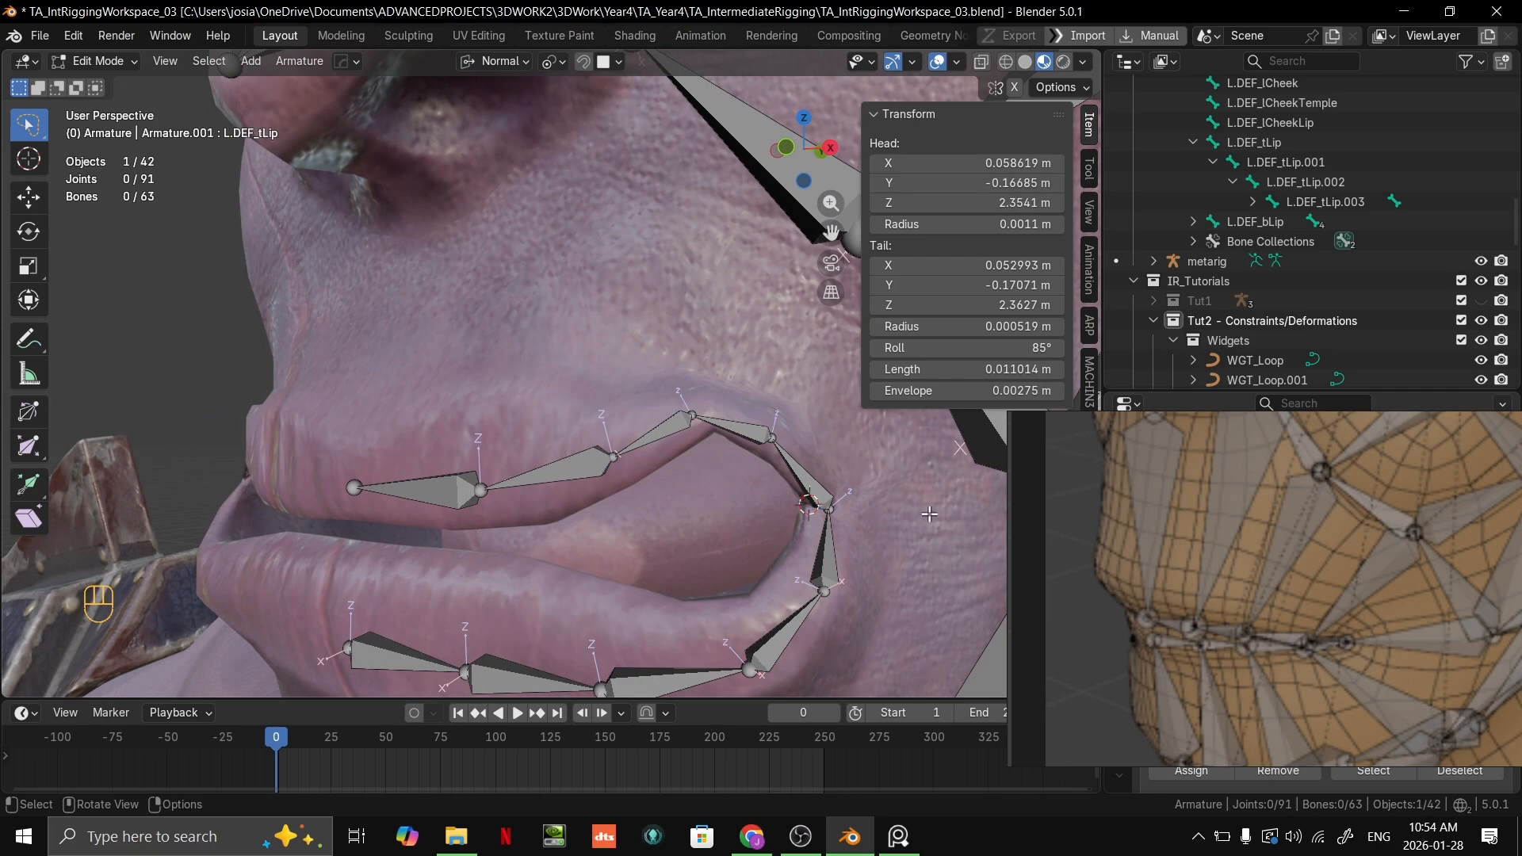
Step: Delete the innermost bone of the upper-lip chain, nearest the centre of the mouth
left_click(763, 433)
middle_click_drag(763, 433, 711, 388, "shift")
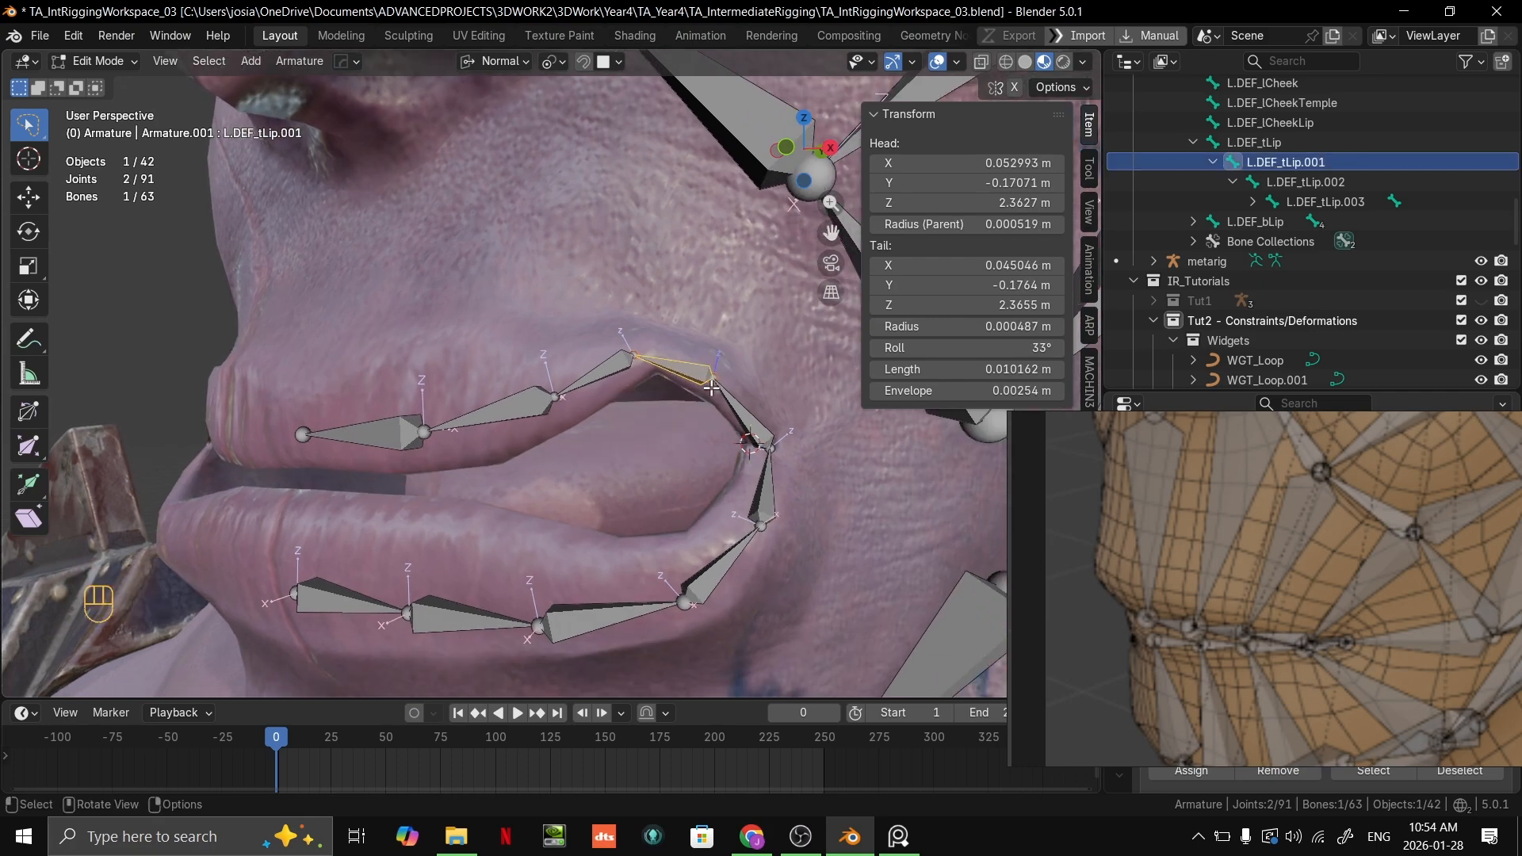
left_click(631, 357)
left_click(672, 369)
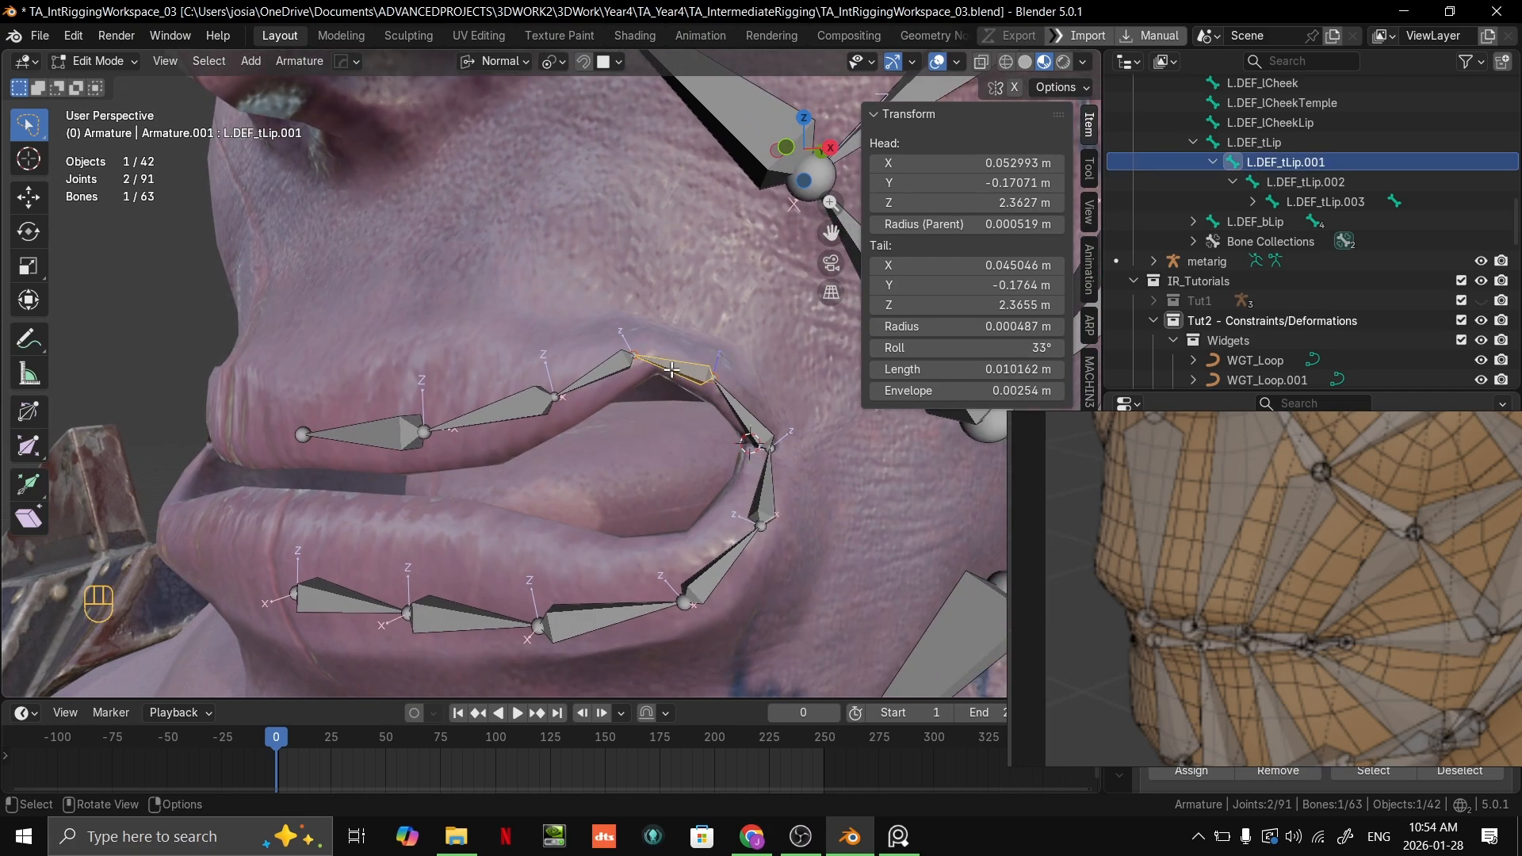
left_click(390, 449)
key("x")
left_click(404, 433)
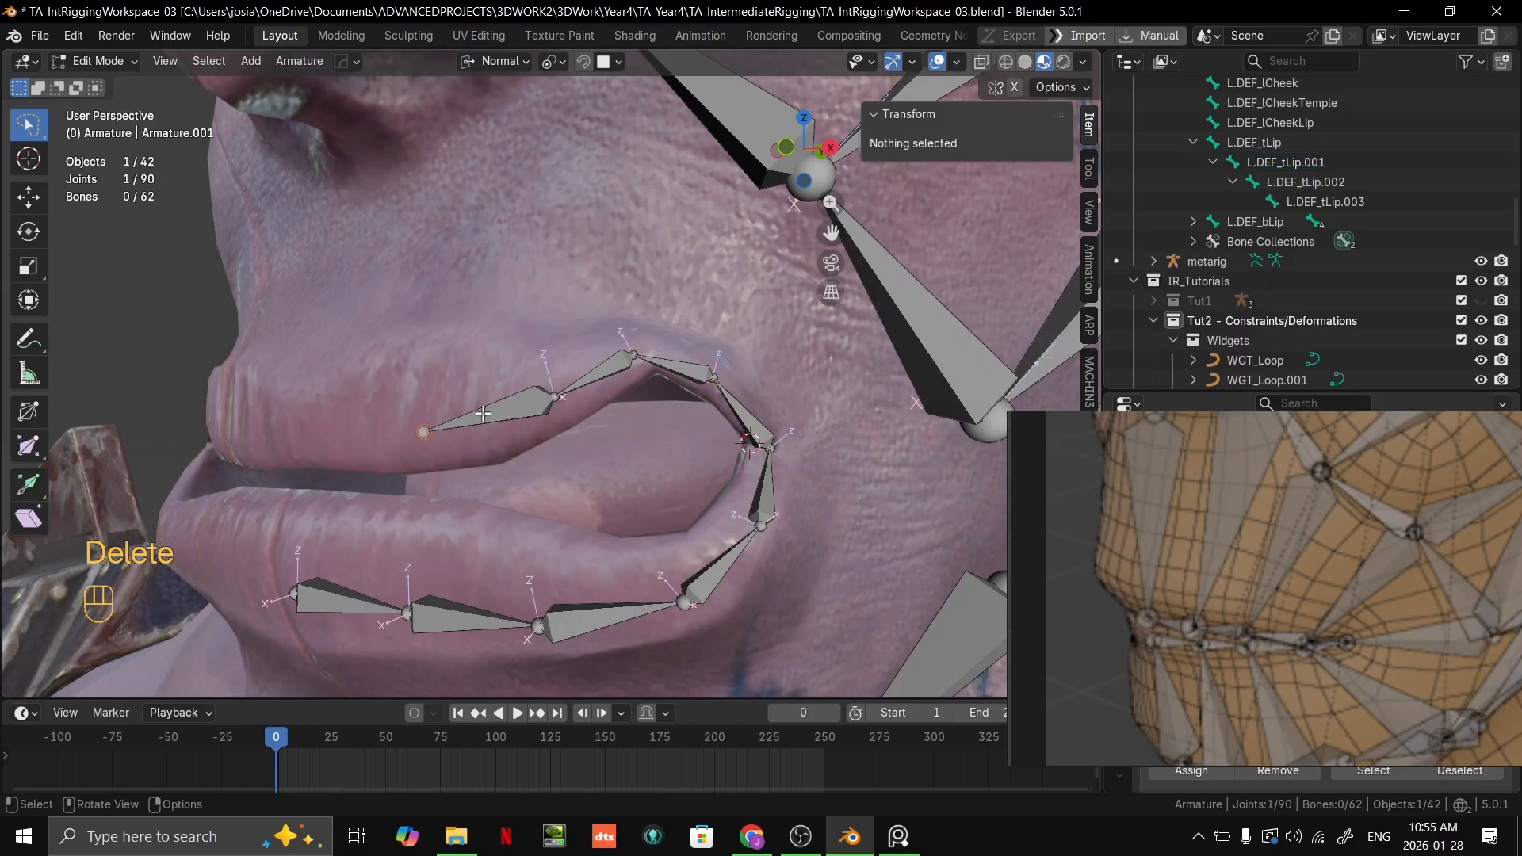
Step: In front view, move the free tip of L.DEF_tLip.003 inward to the middle of the upper lip
left_click(427, 432)
middle_click_drag(427, 432, 482, 430)
key("grave")
key("g")
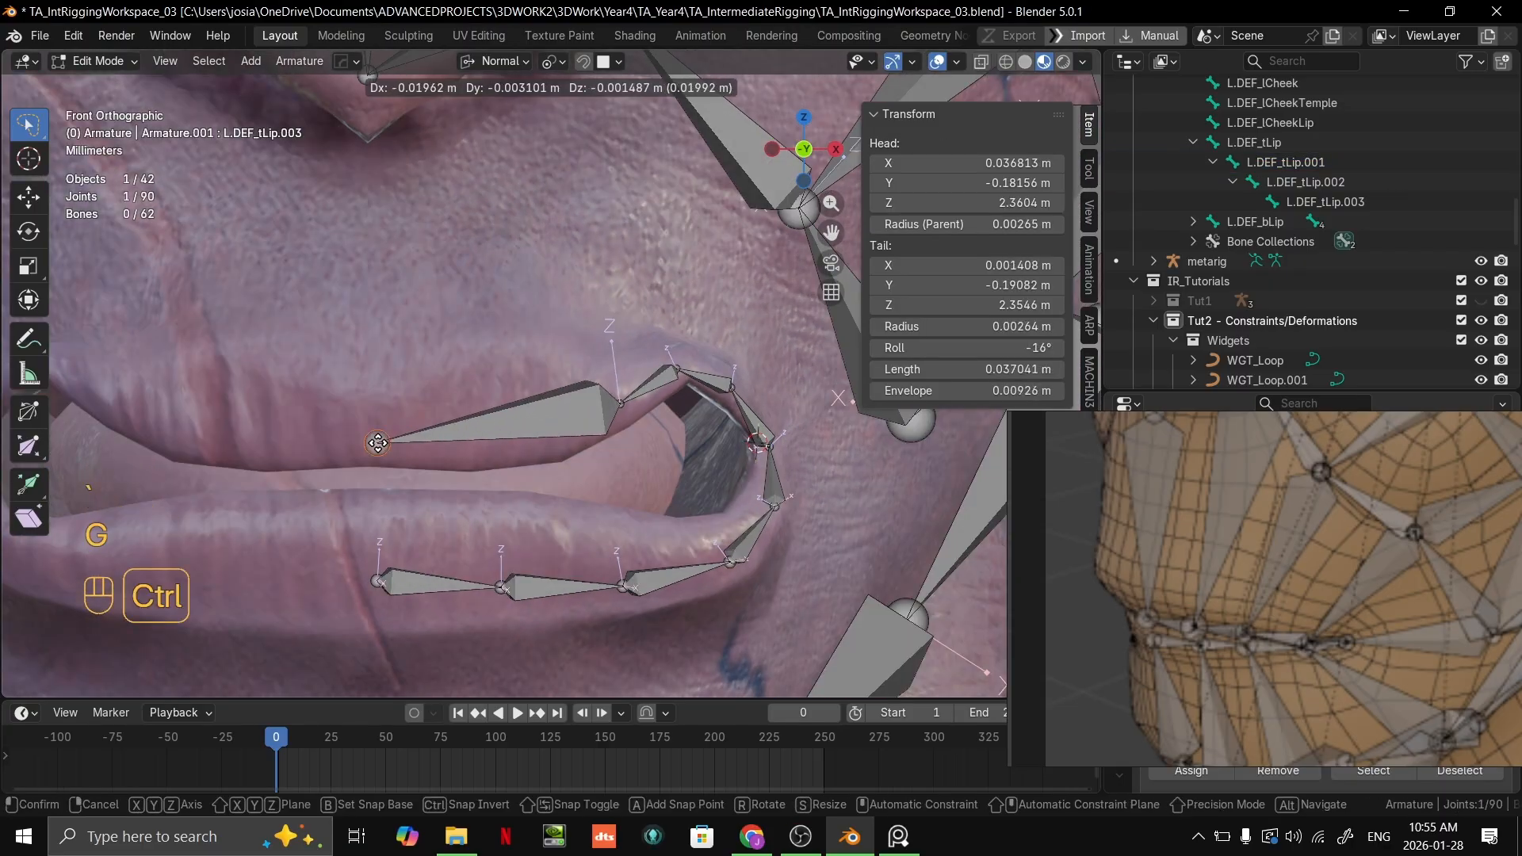
left_click(378, 443, "ctrl")
Step: Move the three joints between L.DEF_tLip.003 and L.DEF_tLip inward to space the four remaining upper-lip bones evenly
left_click(624, 405)
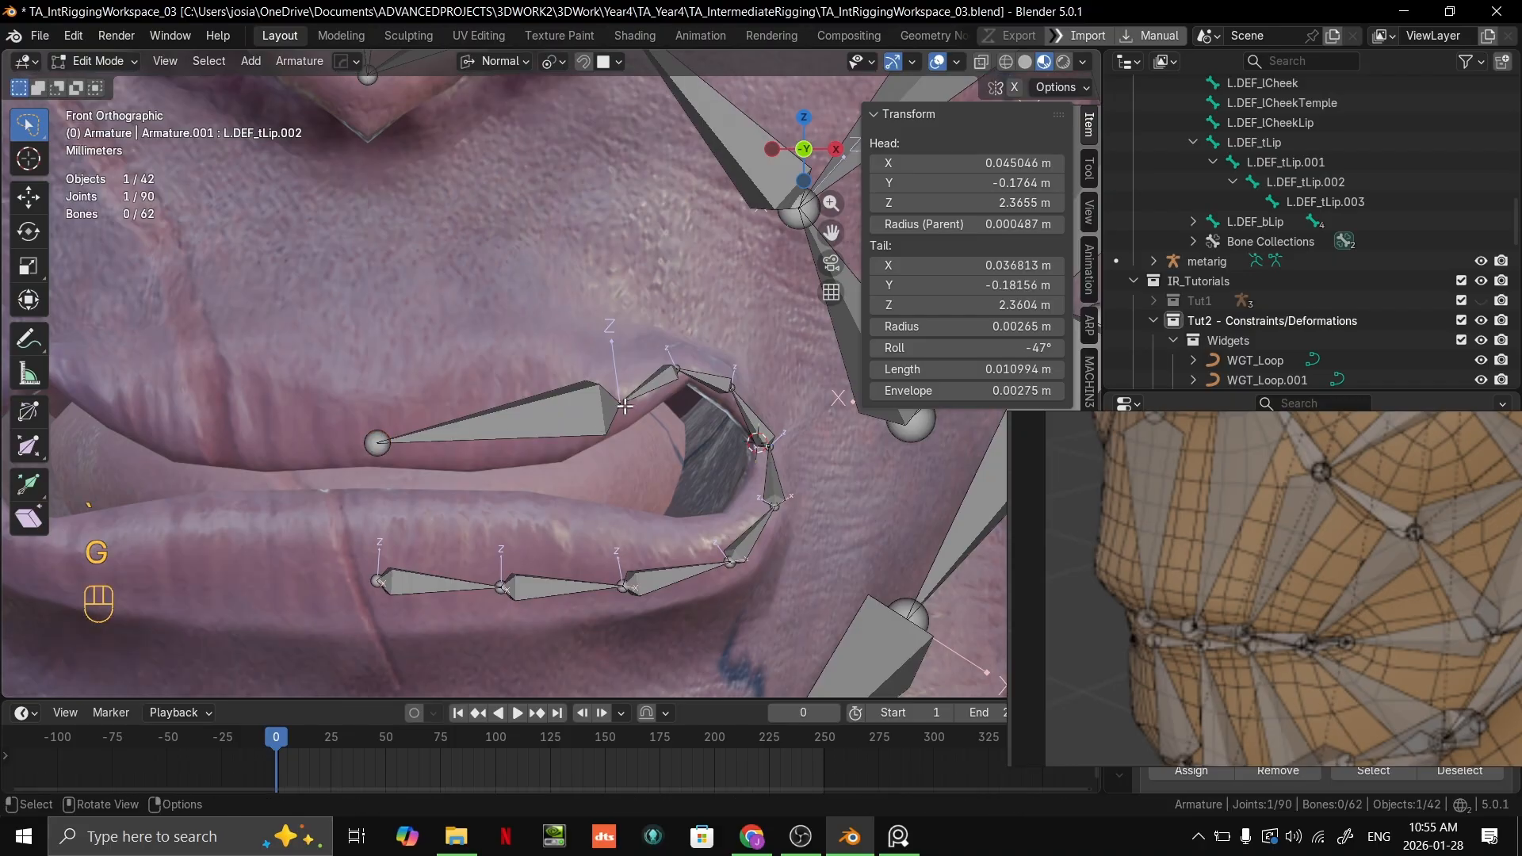
key("g")
left_click(678, 367, "ctrl")
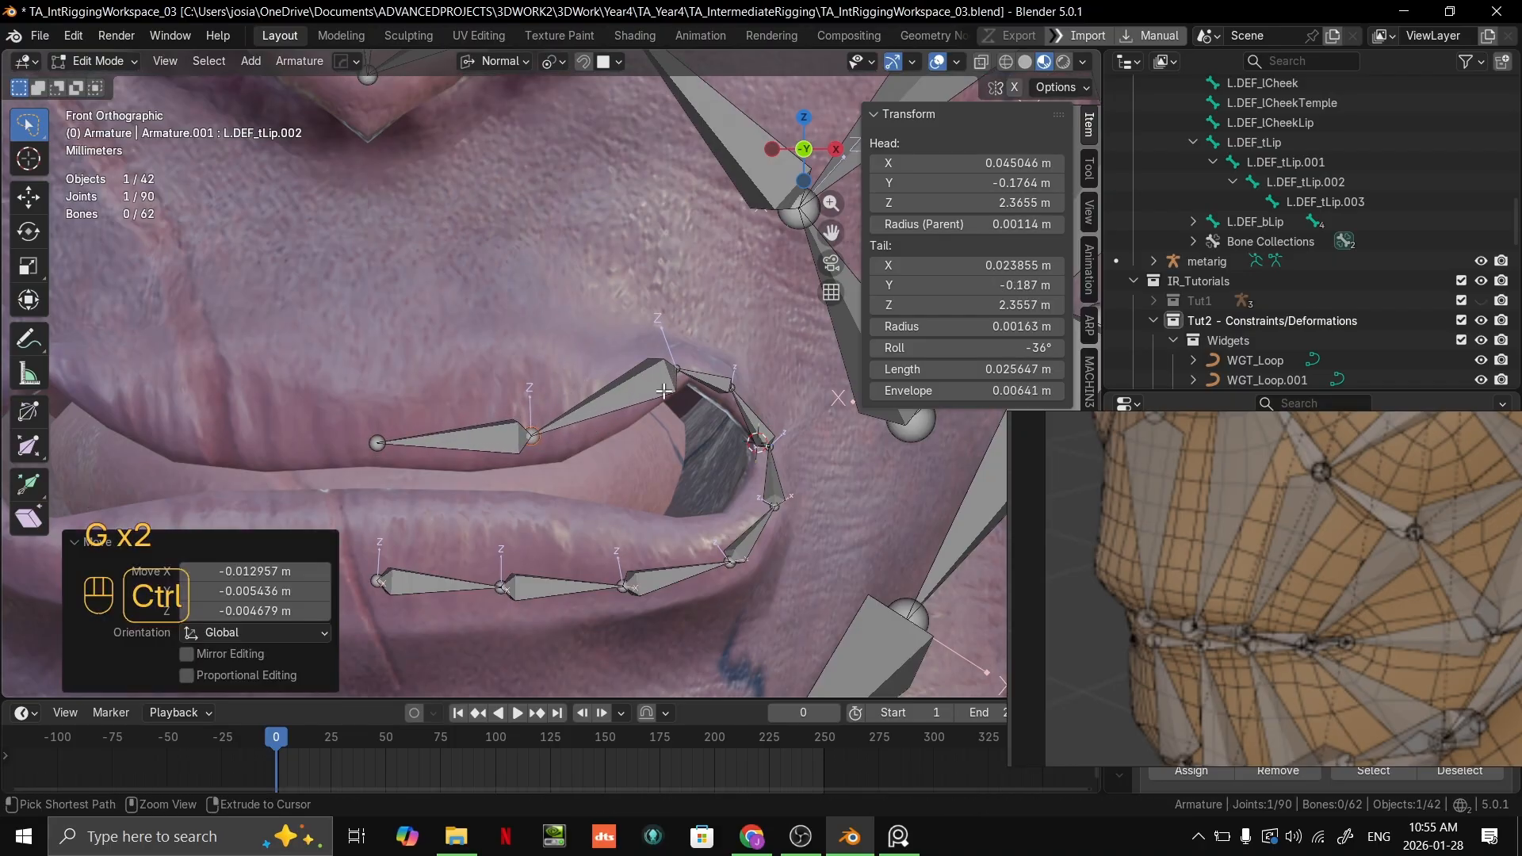
left_click(678, 368)
key("g")
left_click(646, 389, "ctrl")
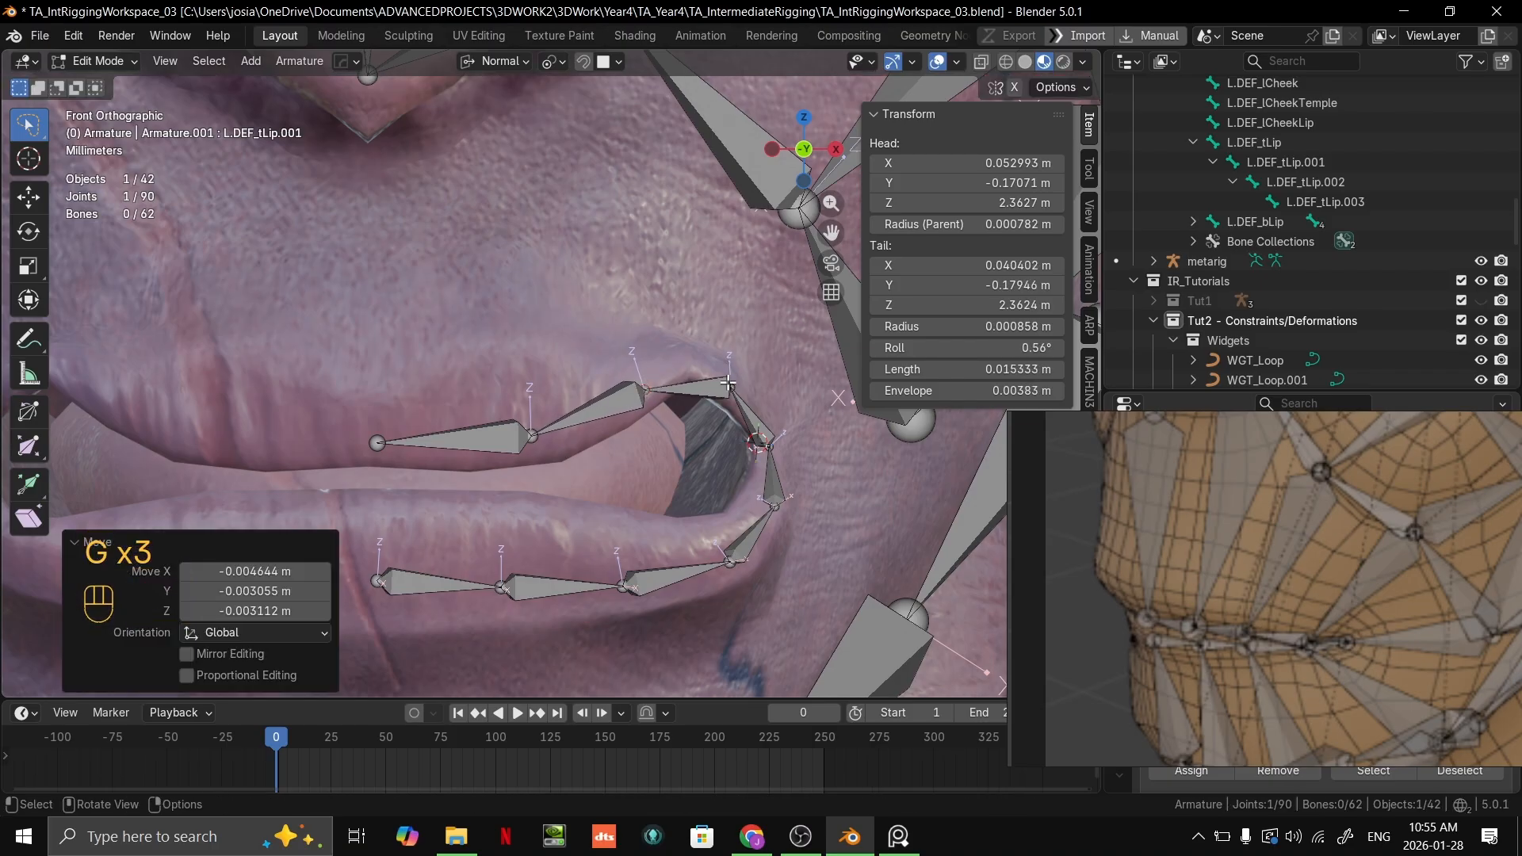
left_click(732, 384)
key("g")
left_click(720, 384, "ctrl")
Step: Refine the three inner joints of the upper-lip chain from an angled view so they follow the lip's lower edge
middle_click_drag(720, 384, 647, 378)
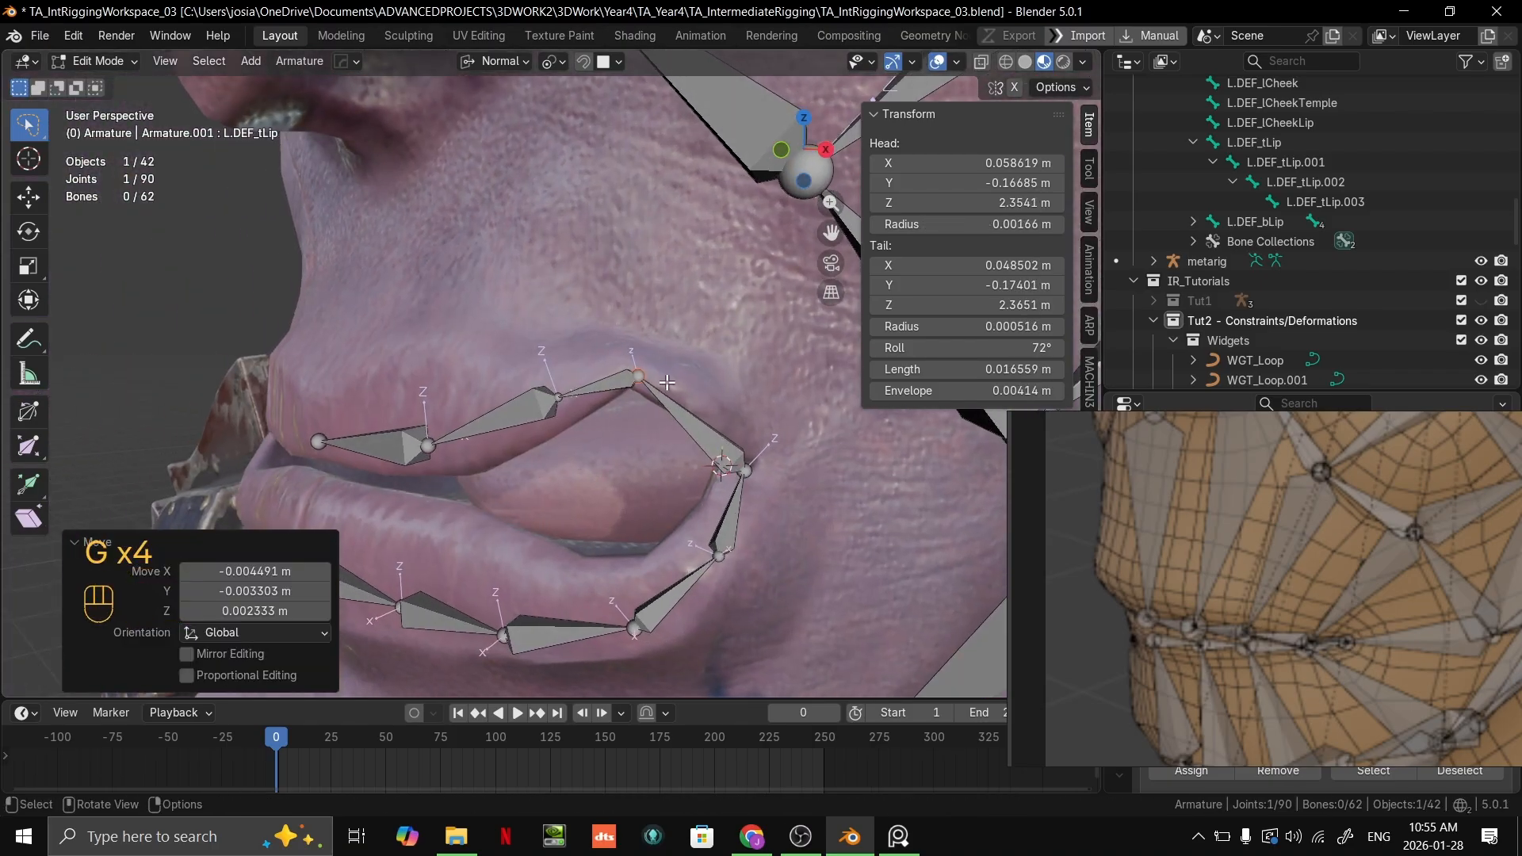
key("g")
left_click(647, 378)
left_click(559, 396)
key("g")
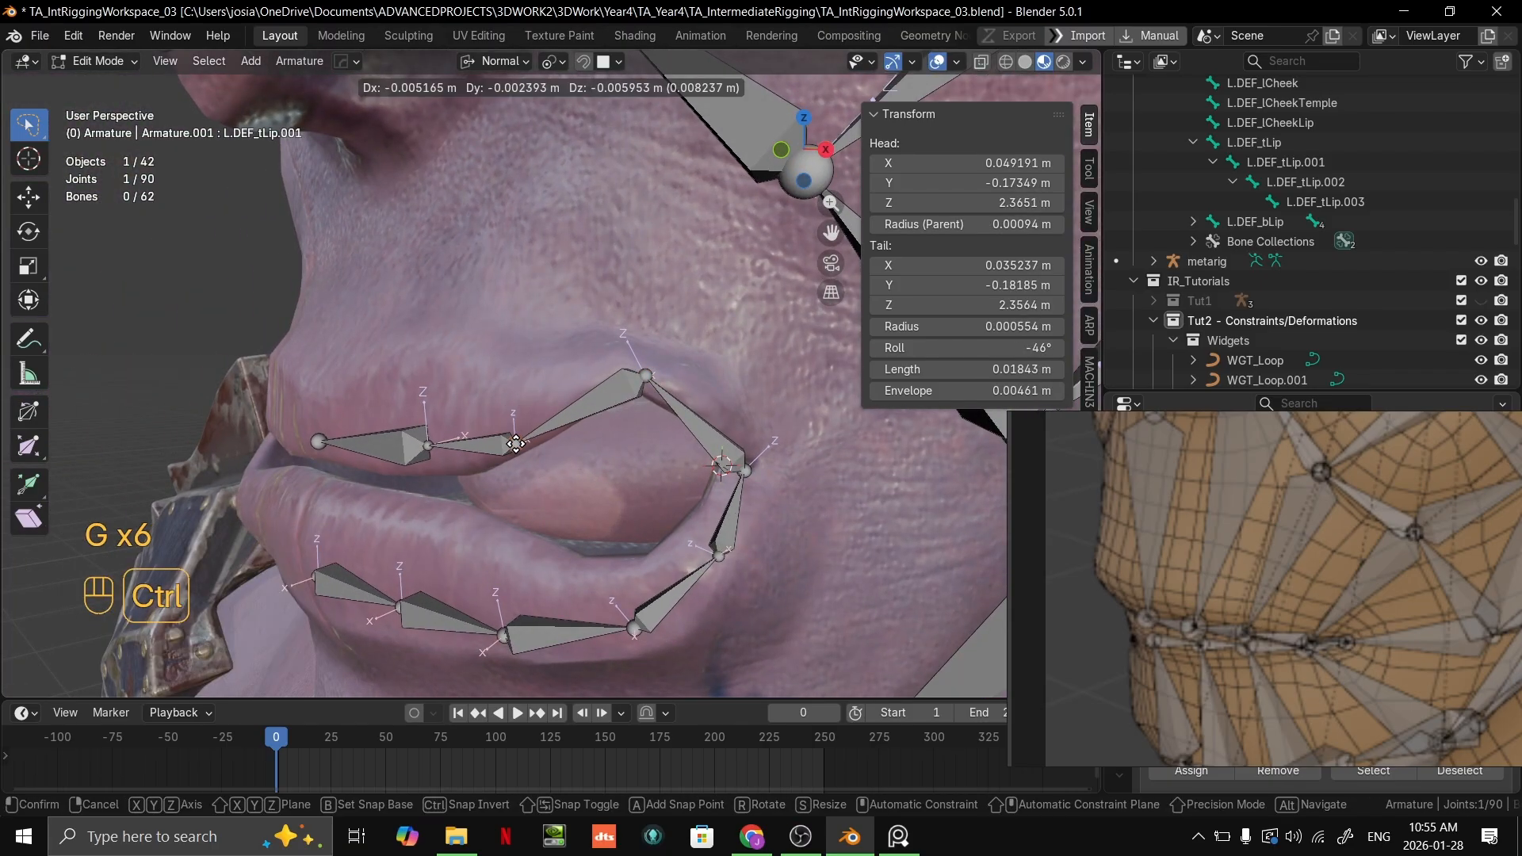
left_click(522, 441, "ctrl")
middle_click_drag(521, 441, 564, 442)
left_click(462, 448)
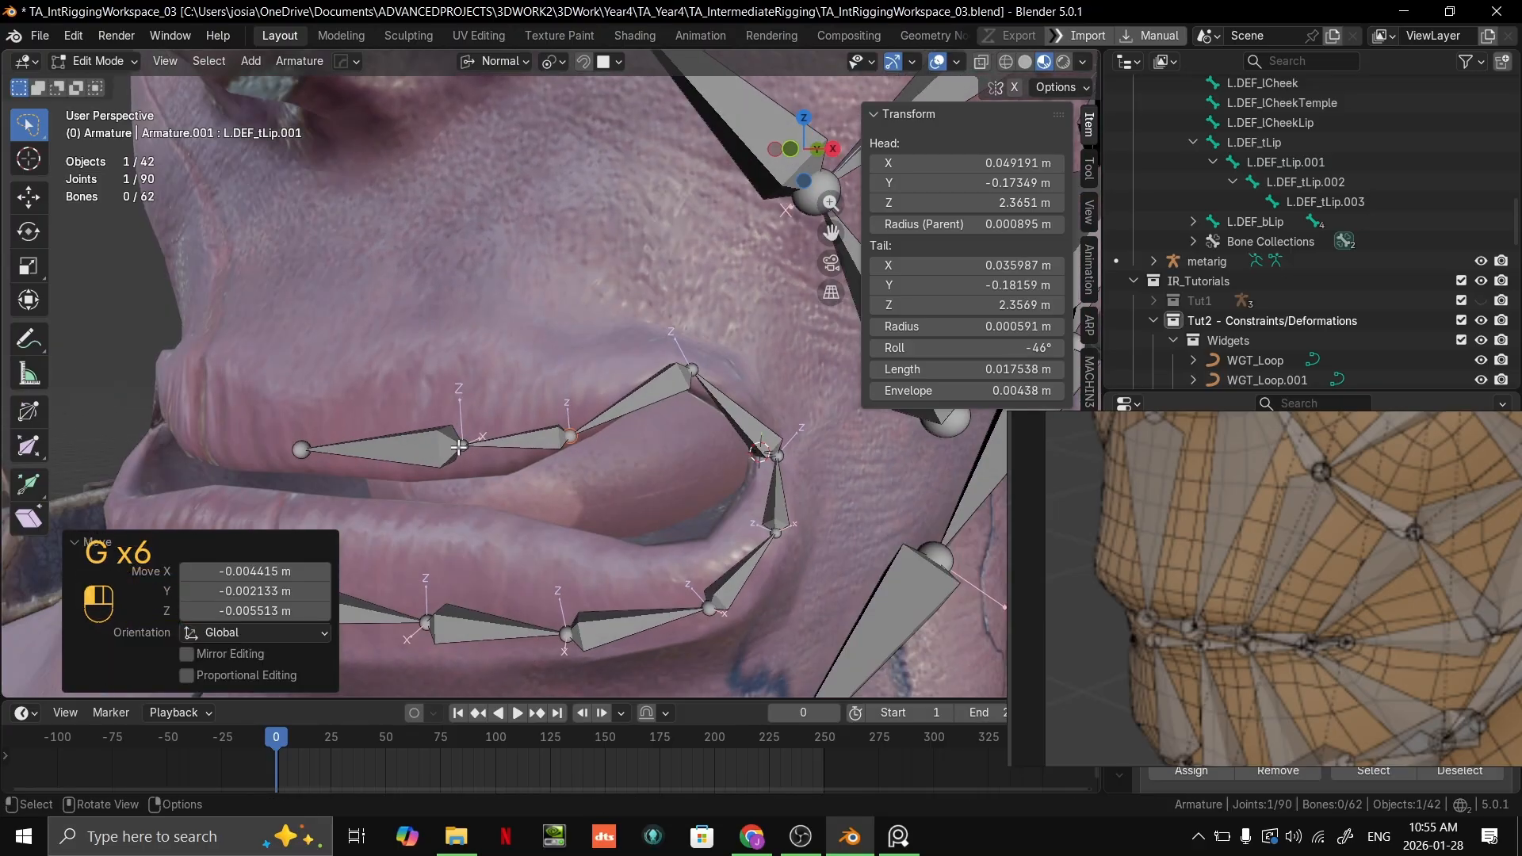
key("g")
left_click(448, 465, "ctrl")
Step: In front view, lower the tip of L.DEF_tLip.003 slightly to the edge of the upper lip's centre
scroll(612, 446, "down", 3)
key("grave")
left_click(597, 419)
scroll(590, 419, "up", 3)
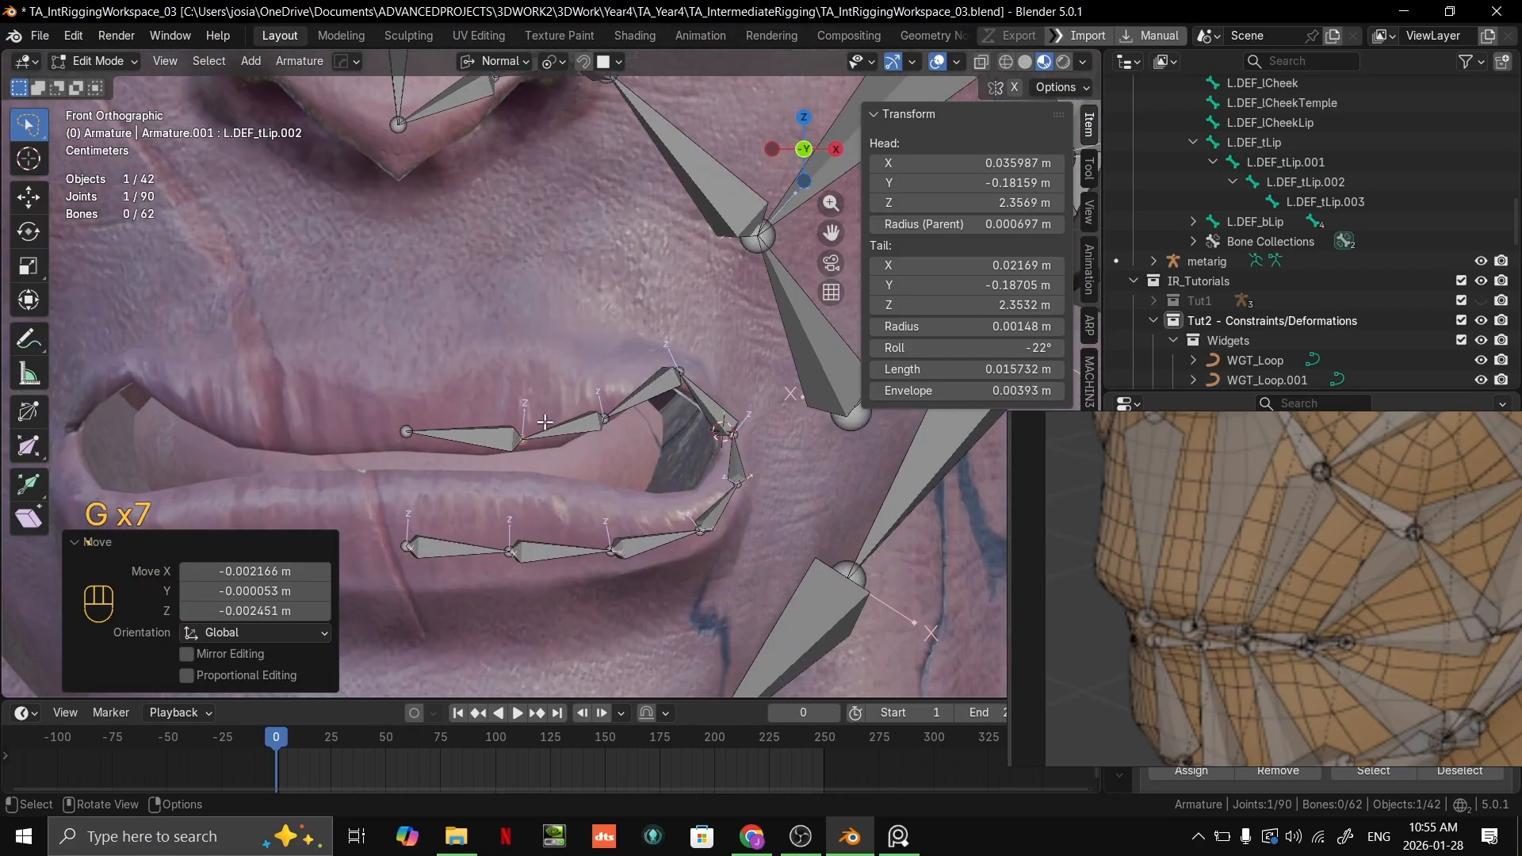
left_click(432, 404)
key("g")
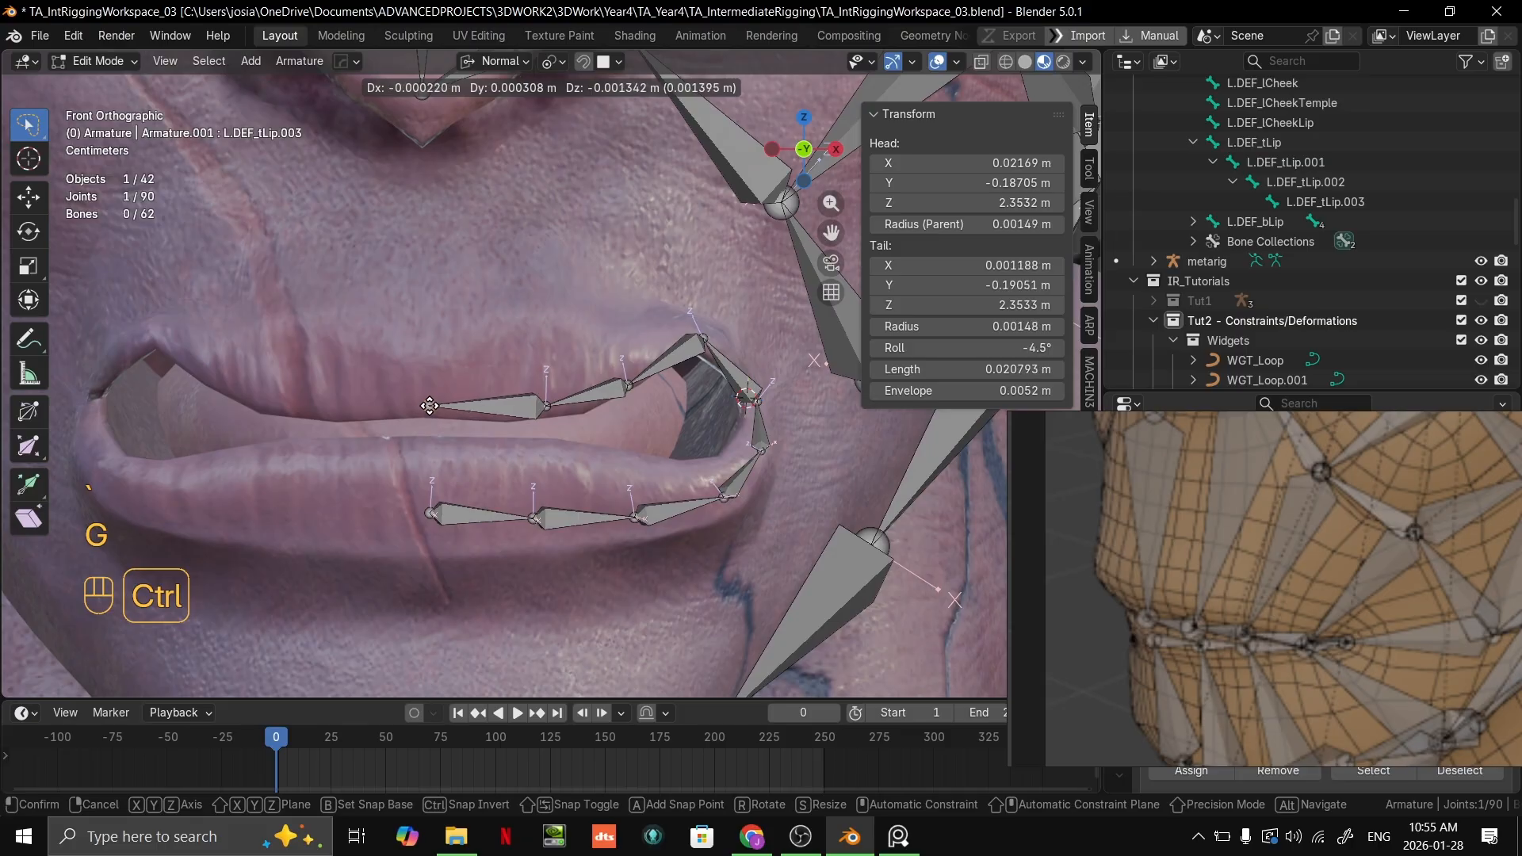
left_click(431, 408, "ctrl")
Step: Delete the lower-lip bone L.DEF_bLip.004 next to the mouth corner
middle_click_drag(503, 506, 618, 396)
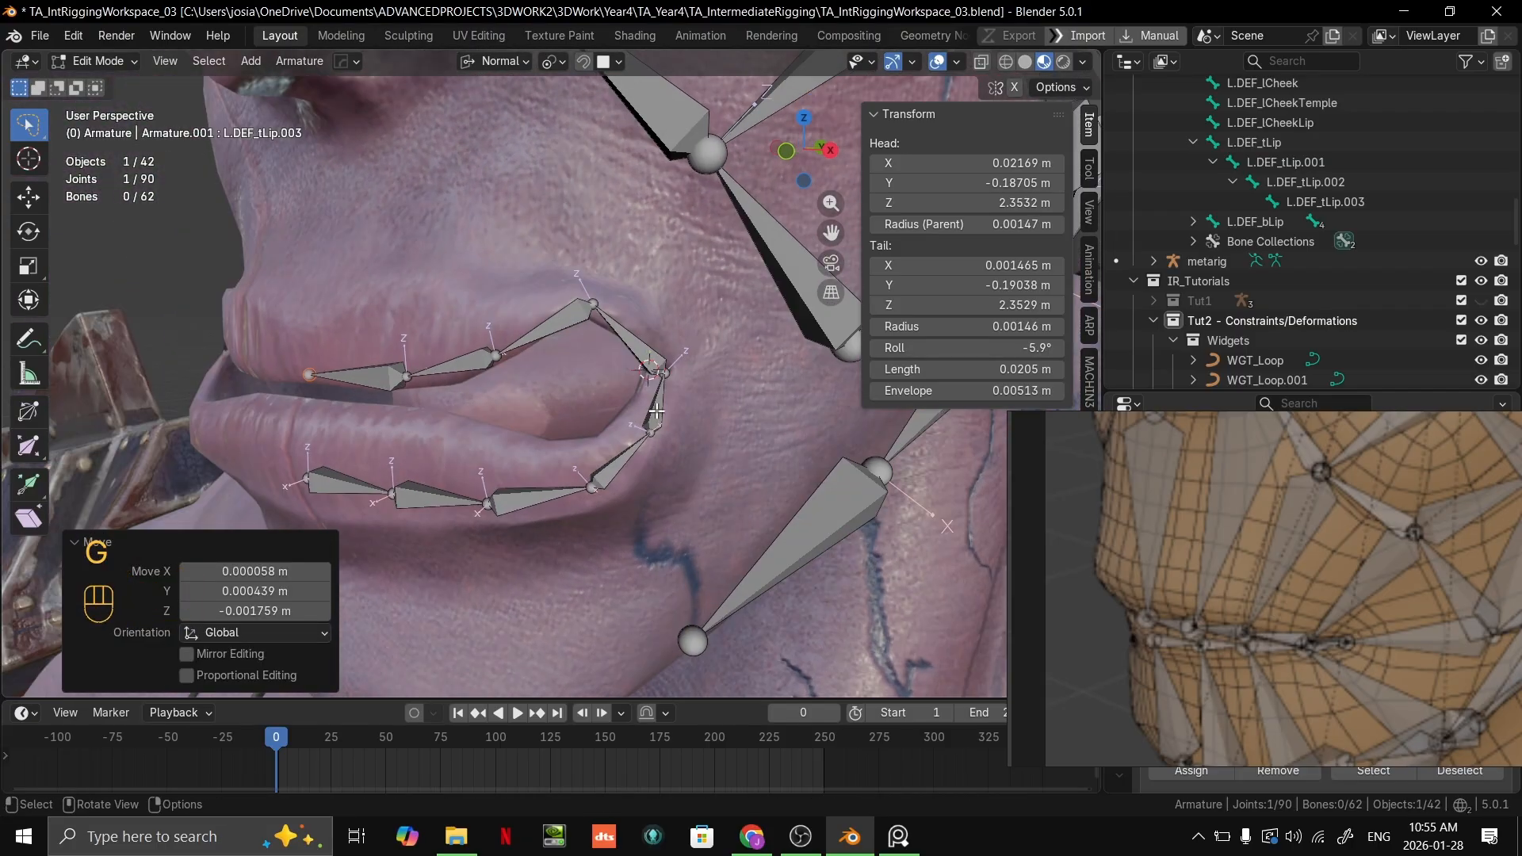
left_click(652, 366)
key("x")
left_click(657, 410)
Step: Set the snap target to Vertex and move the tip of L.DEF_bLip.003 onto the upper-lip chain's joint at the mouth corner
left_click(646, 440)
key("g")
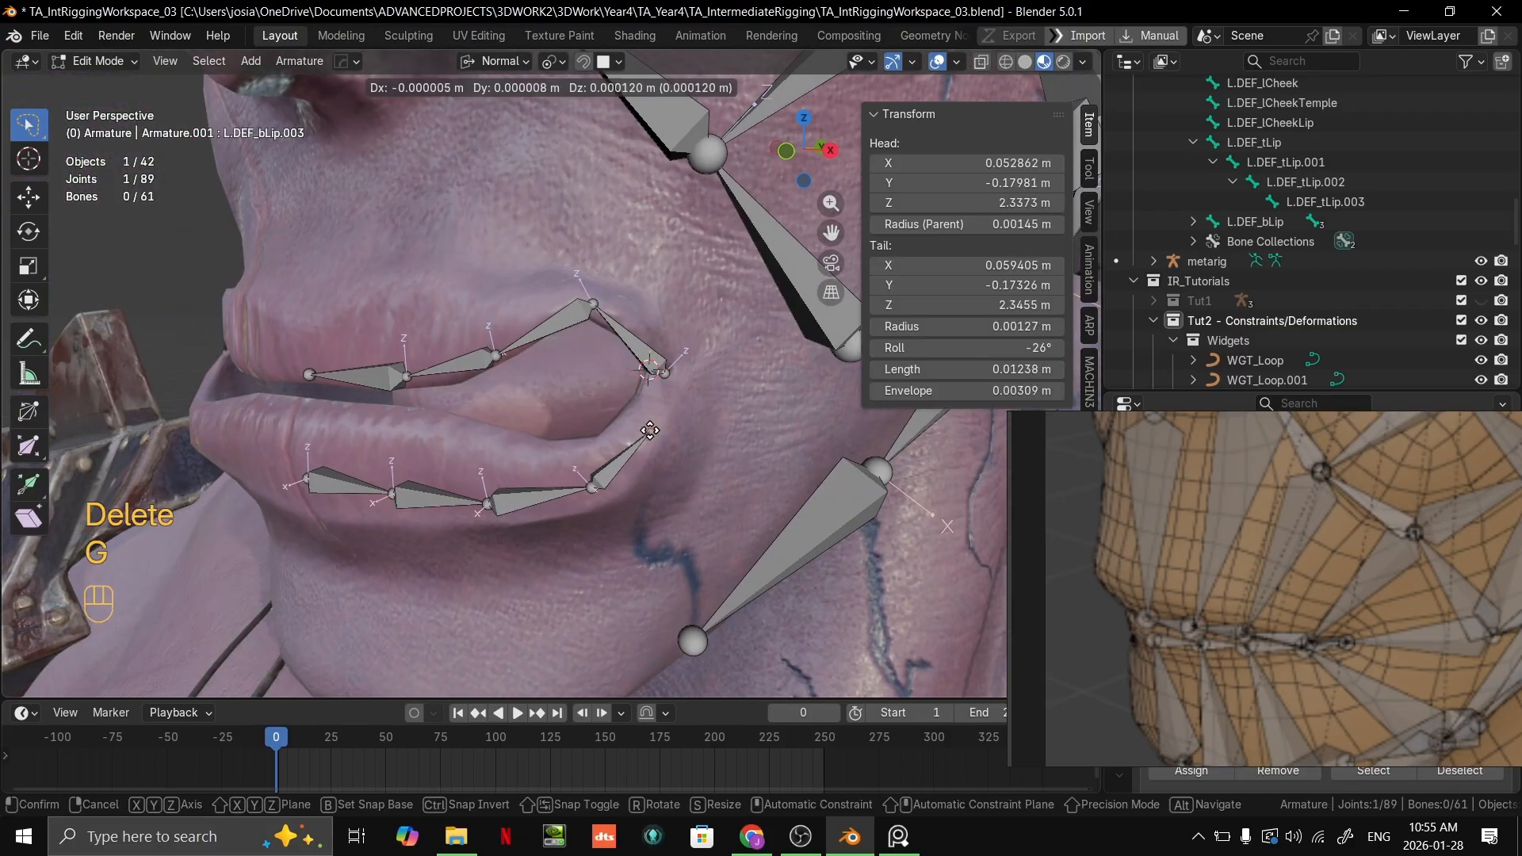
left_click(662, 392, "ctrl")
left_click(618, 61)
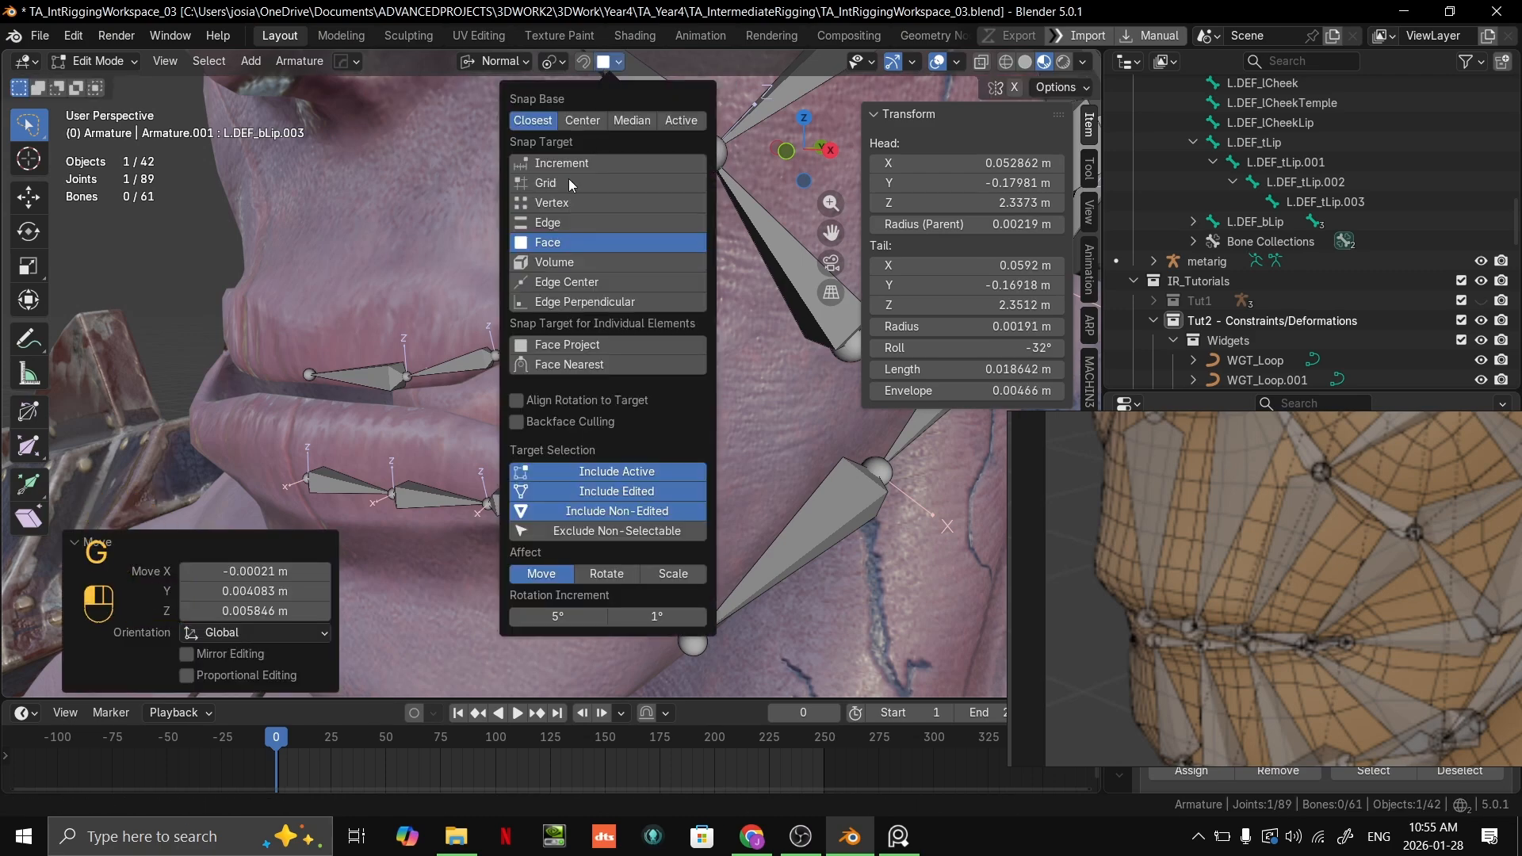
left_click(587, 222)
left_click(587, 203)
key("g")
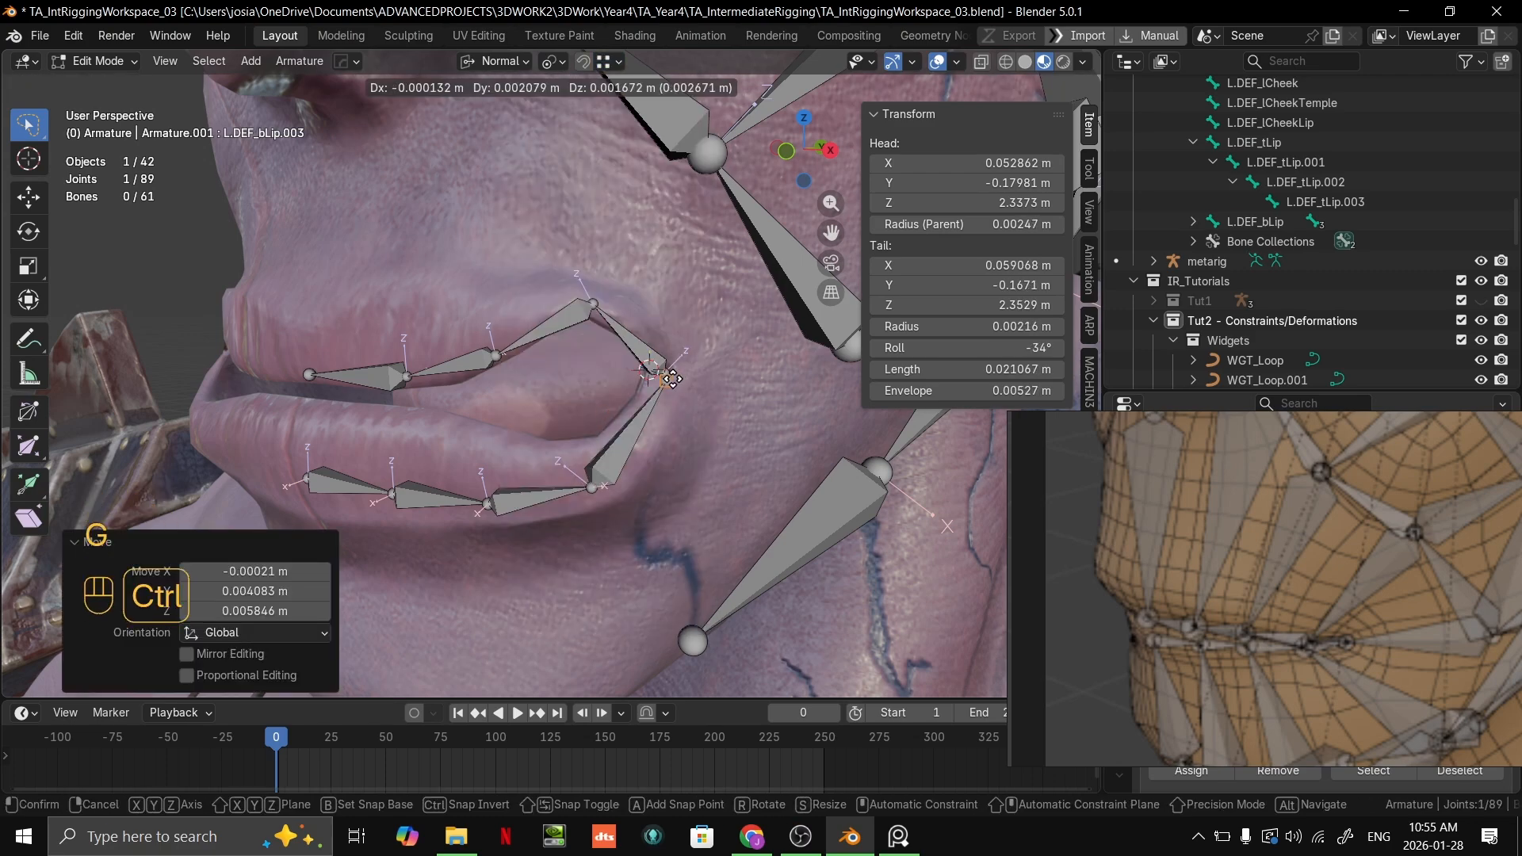
left_click(668, 423, "ctrl")
Step: Set the snap target back to Face and move the joint between L.DEF_bLip.002 and L.DEF_bLip.003 outward toward the mouth corner
left_click(592, 487)
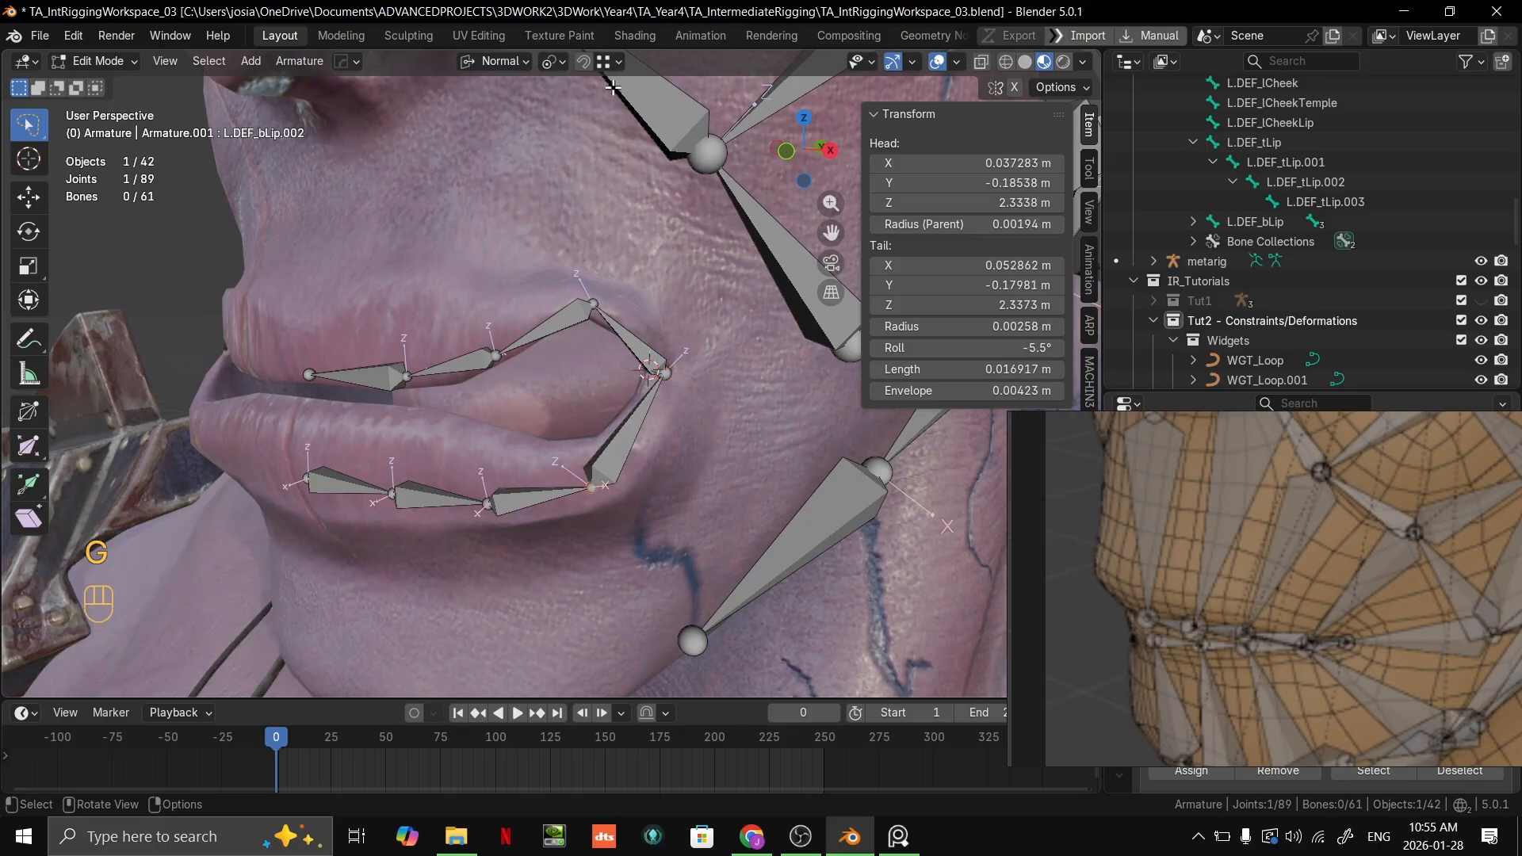
left_click(617, 61)
left_click(558, 242)
key("g")
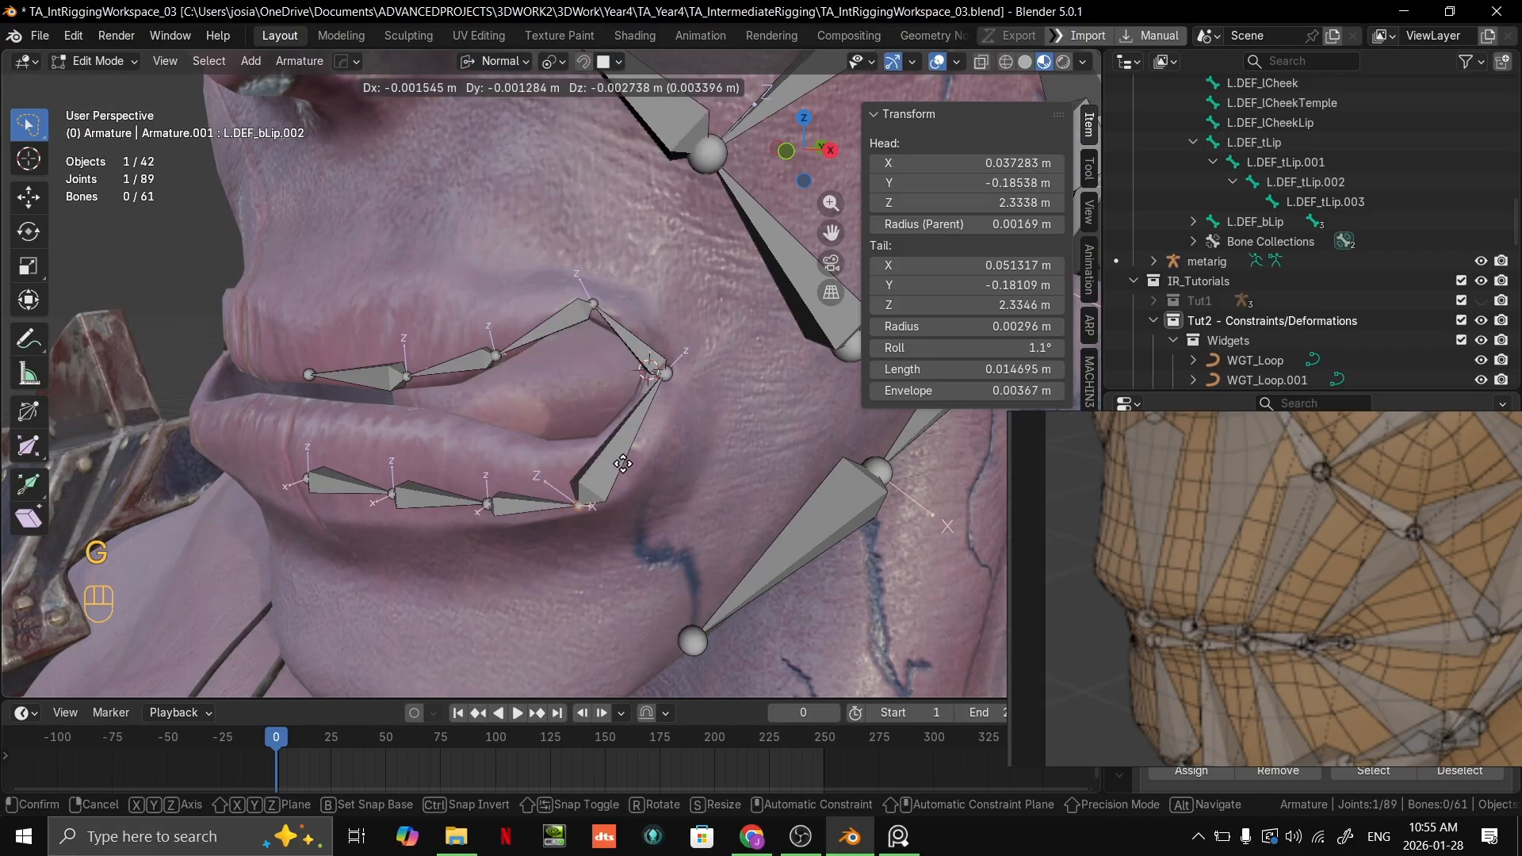
left_click(642, 456, "ctrl")
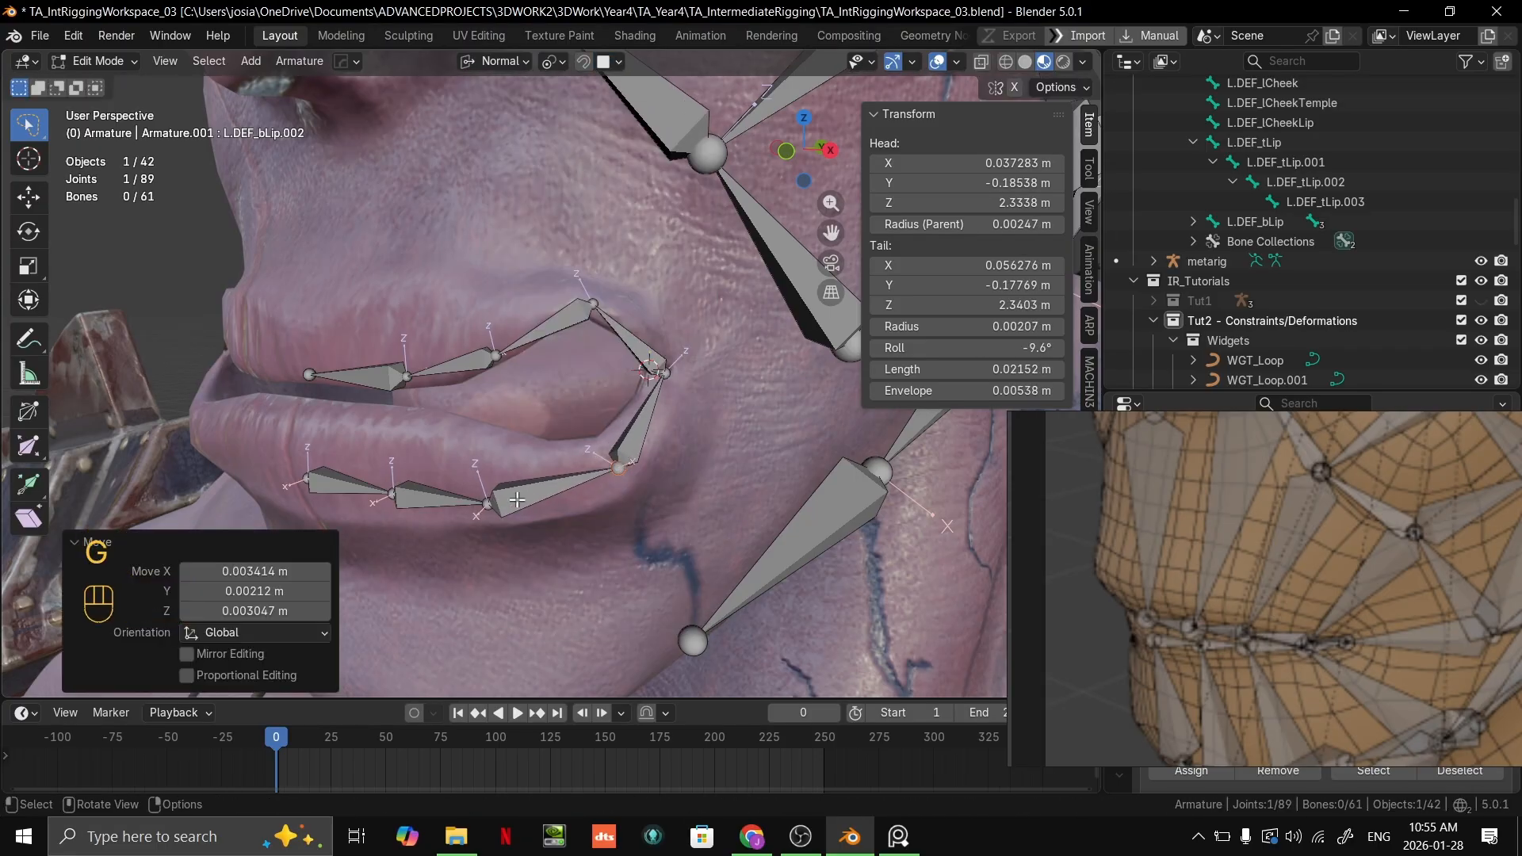
Step: Nudge the tips of L.DEF_bLip.001 and L.DEF_bLip and the start of L.DEF_bLip along the lower lip to even the spacing
left_click(483, 509)
key("g")
left_click(490, 506, "ctrl")
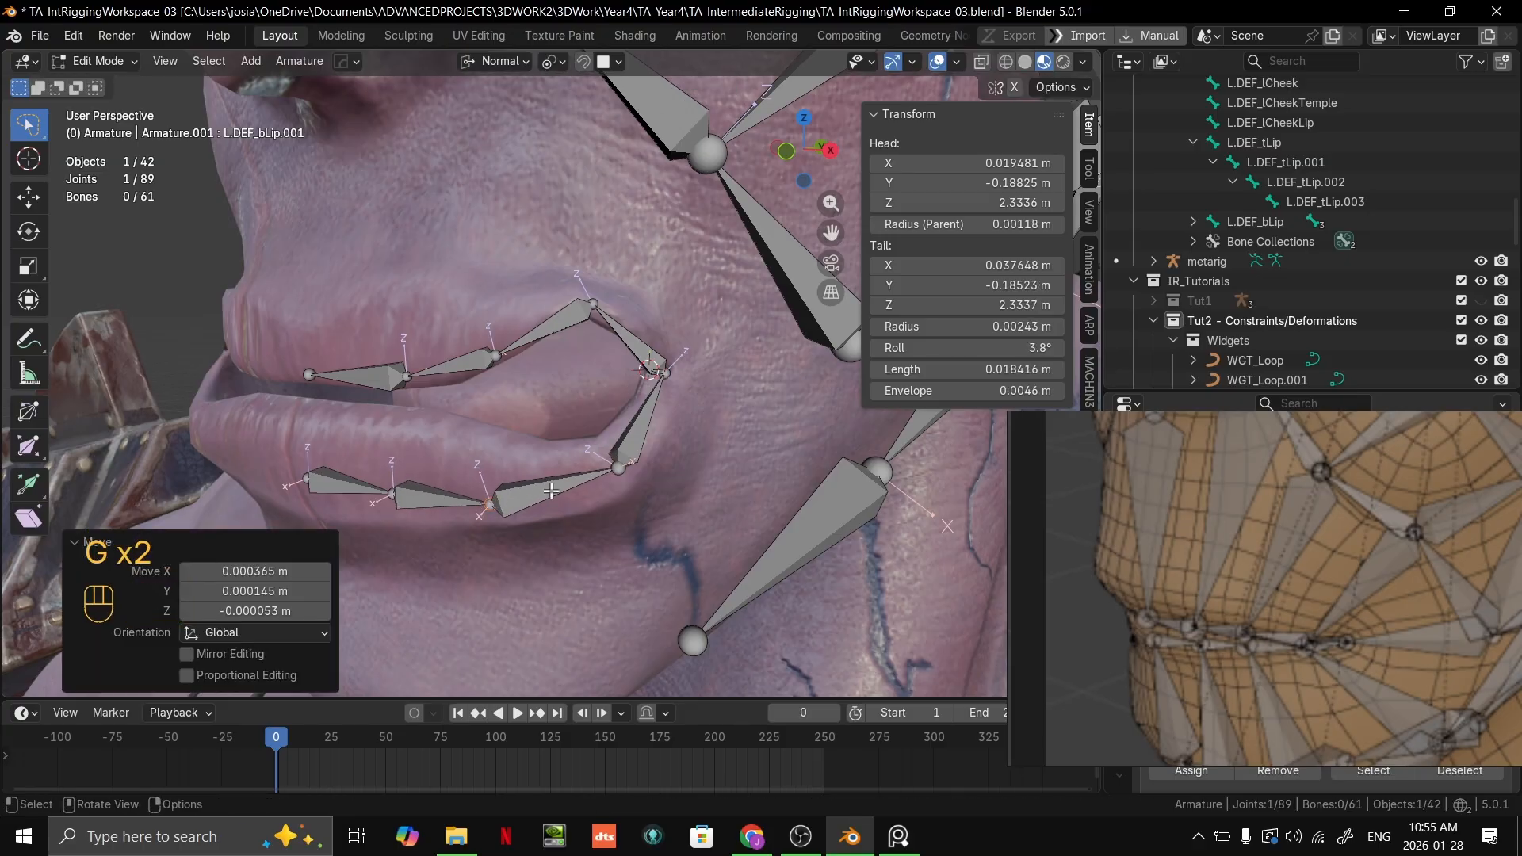
middle_click_drag(408, 509, 466, 507)
key("g")
left_click(420, 508, "ctrl")
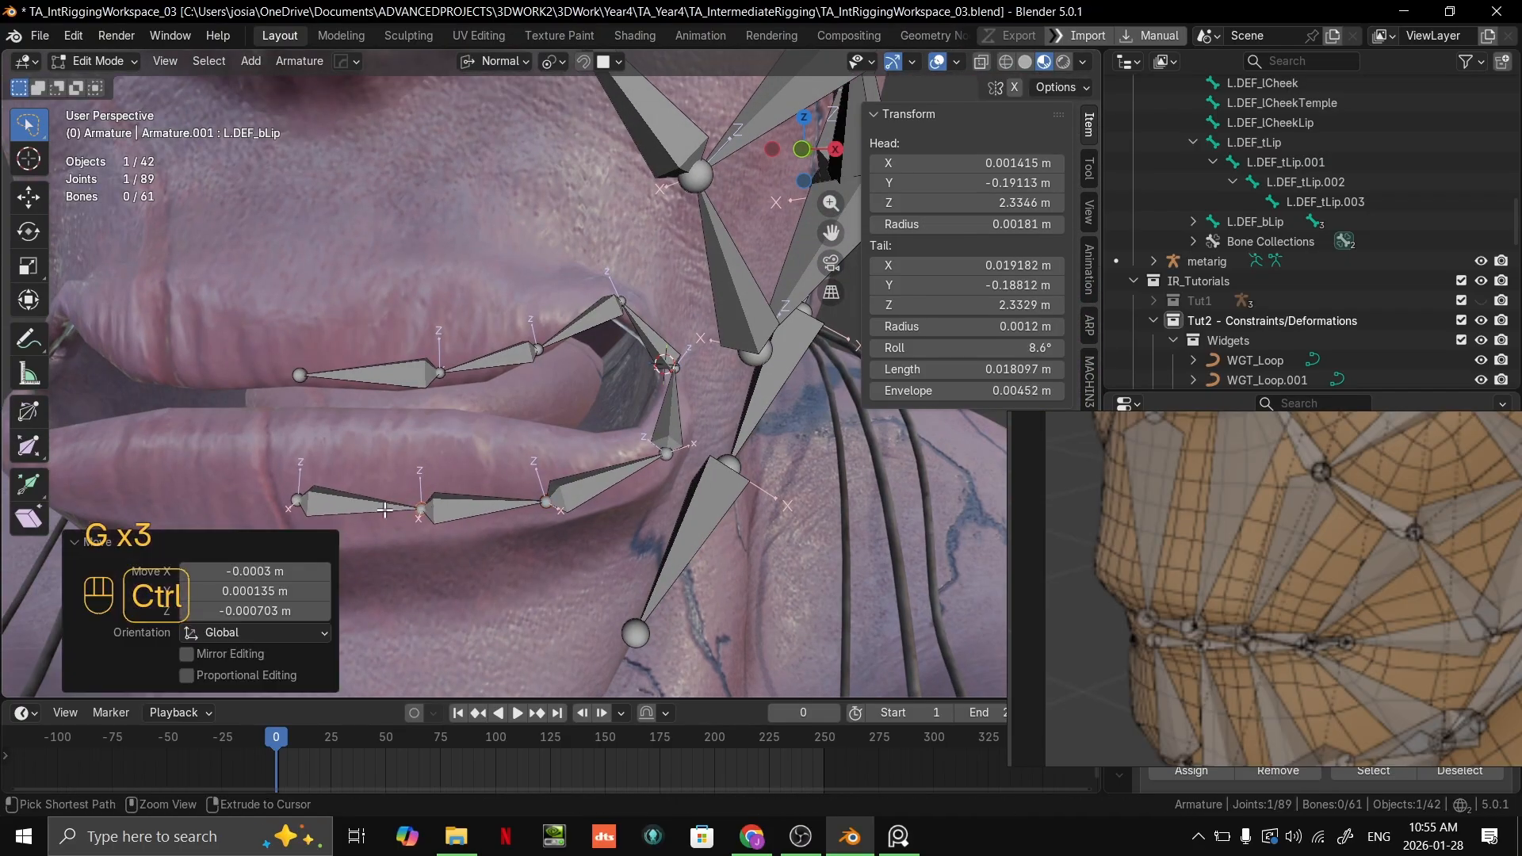
left_click(299, 503)
key("g")
left_click(287, 501, "ctrl")
Step: Fine-tune the joints at the tips of L.DEF_bLip.002 and L.DEF_bLip.001 so they follow the lower lip's curve
middle_click_drag(539, 494, 490, 490)
left_click(639, 459)
key("g")
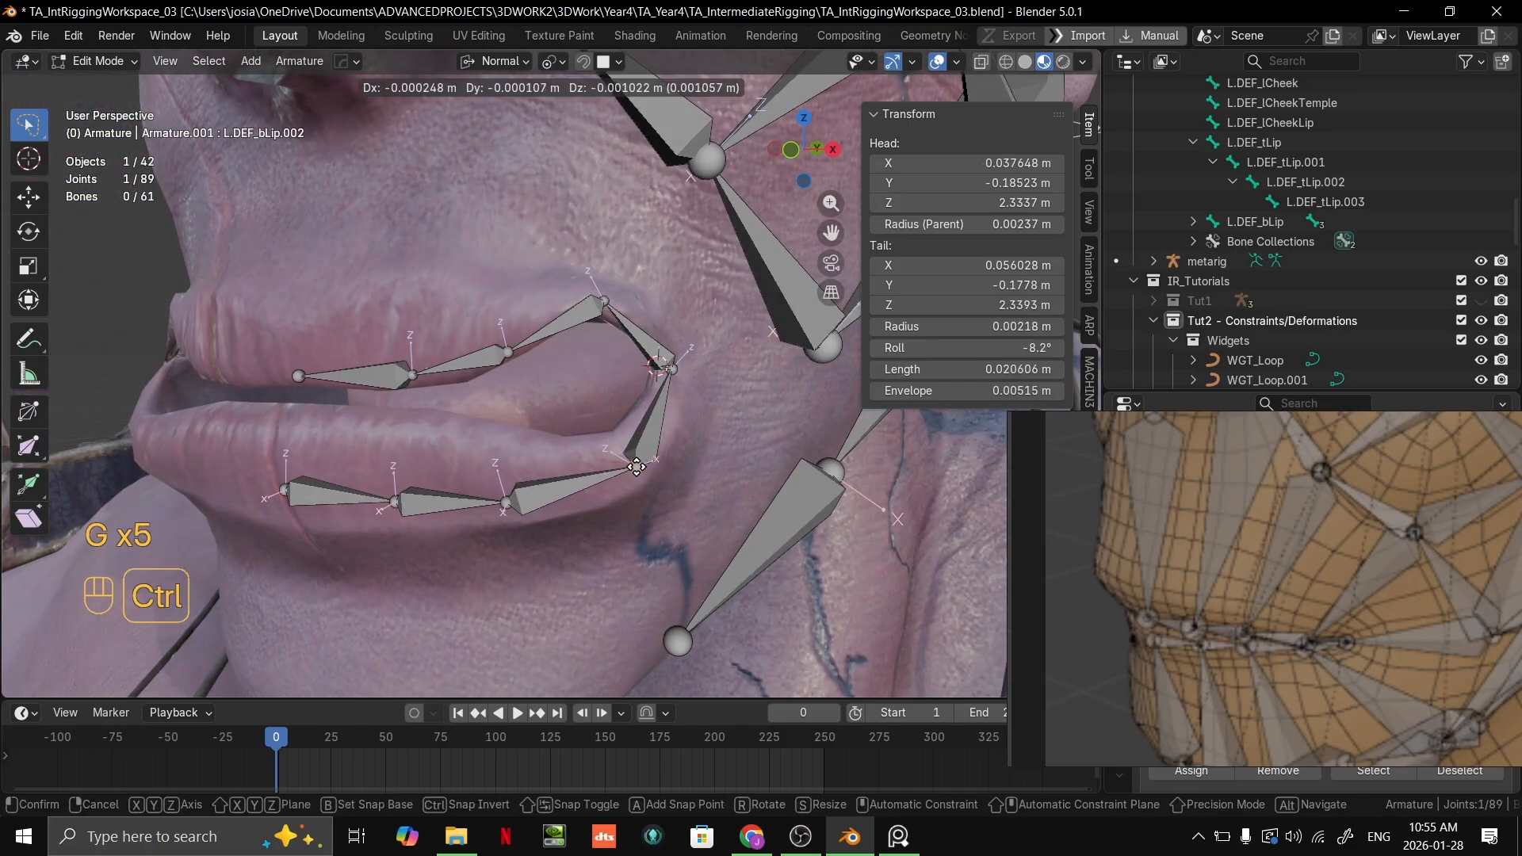
left_click(635, 467, "ctrl")
key("g")
left_click(501, 501, "ctrl")
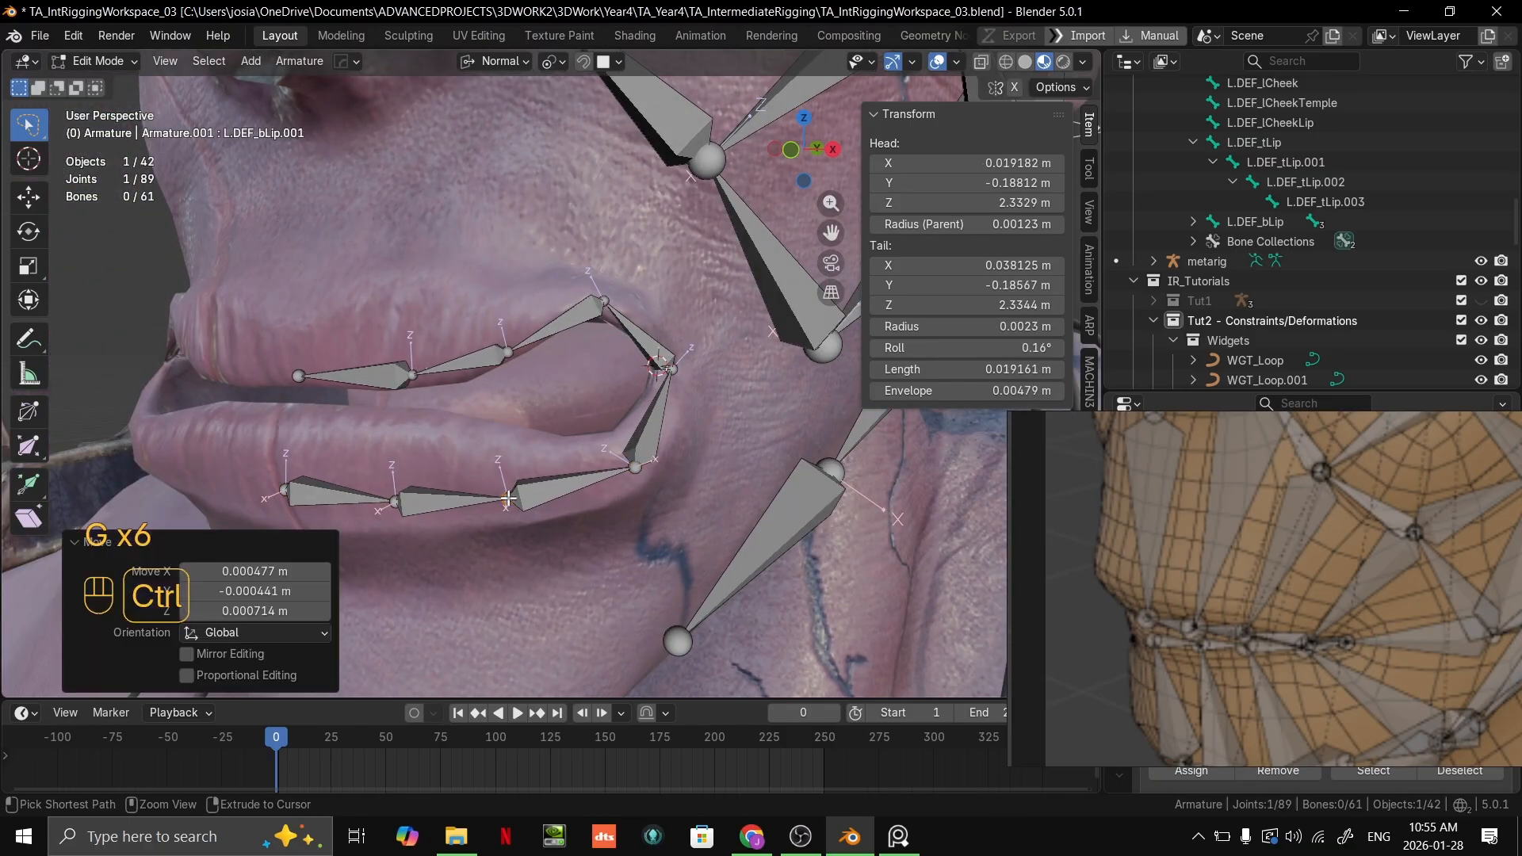
Step: Save the rig file and close Blender, and close the TA_IntRiggingWorkspace_01 reference board with its changes saved
middle_click_drag(502, 501, 612, 392)
key("ctrl+s")
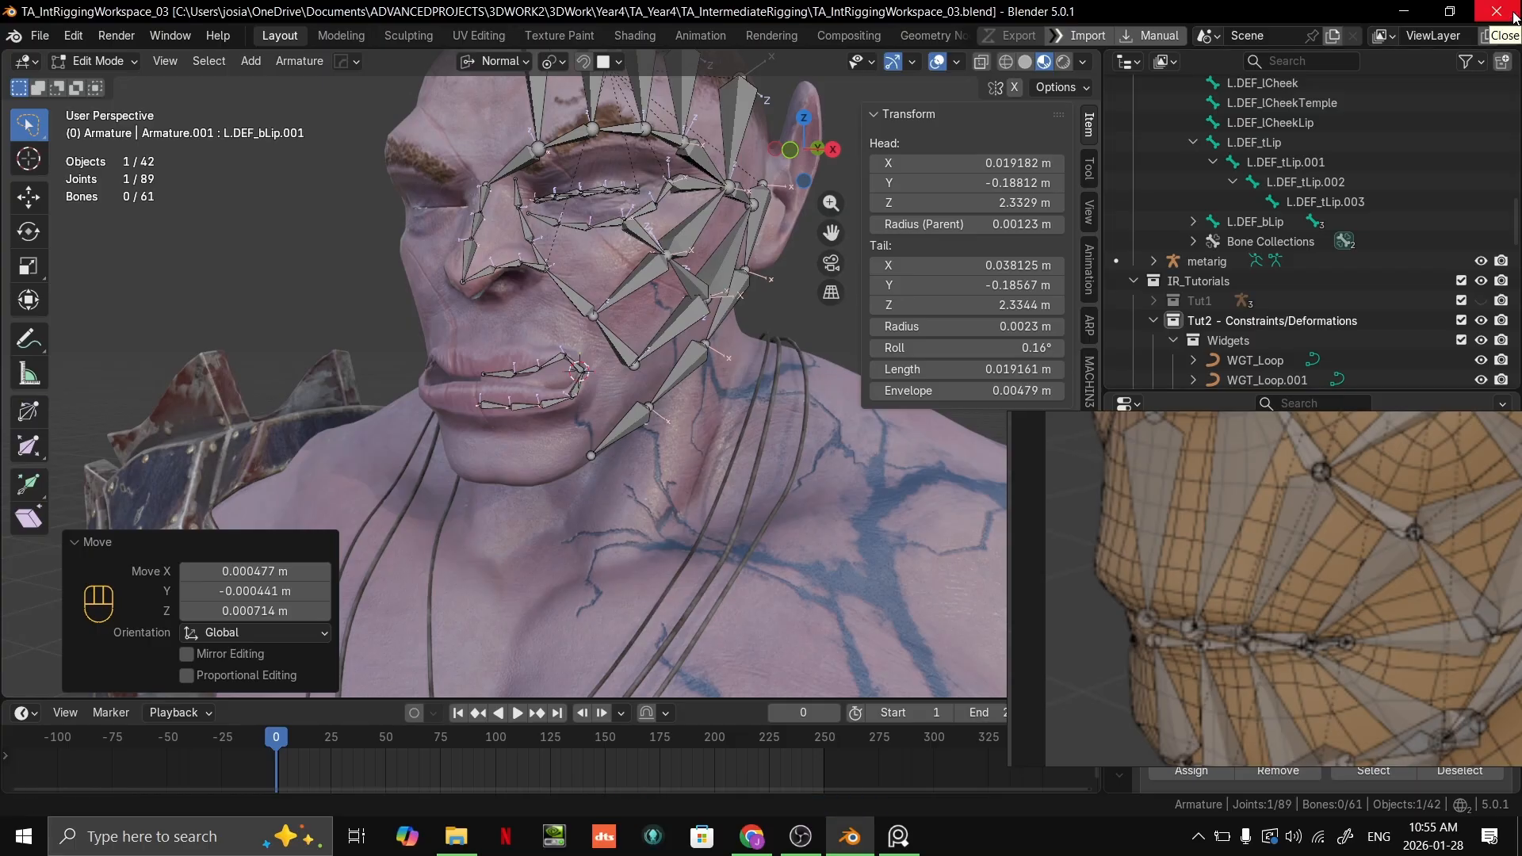
left_click(1499, 11)
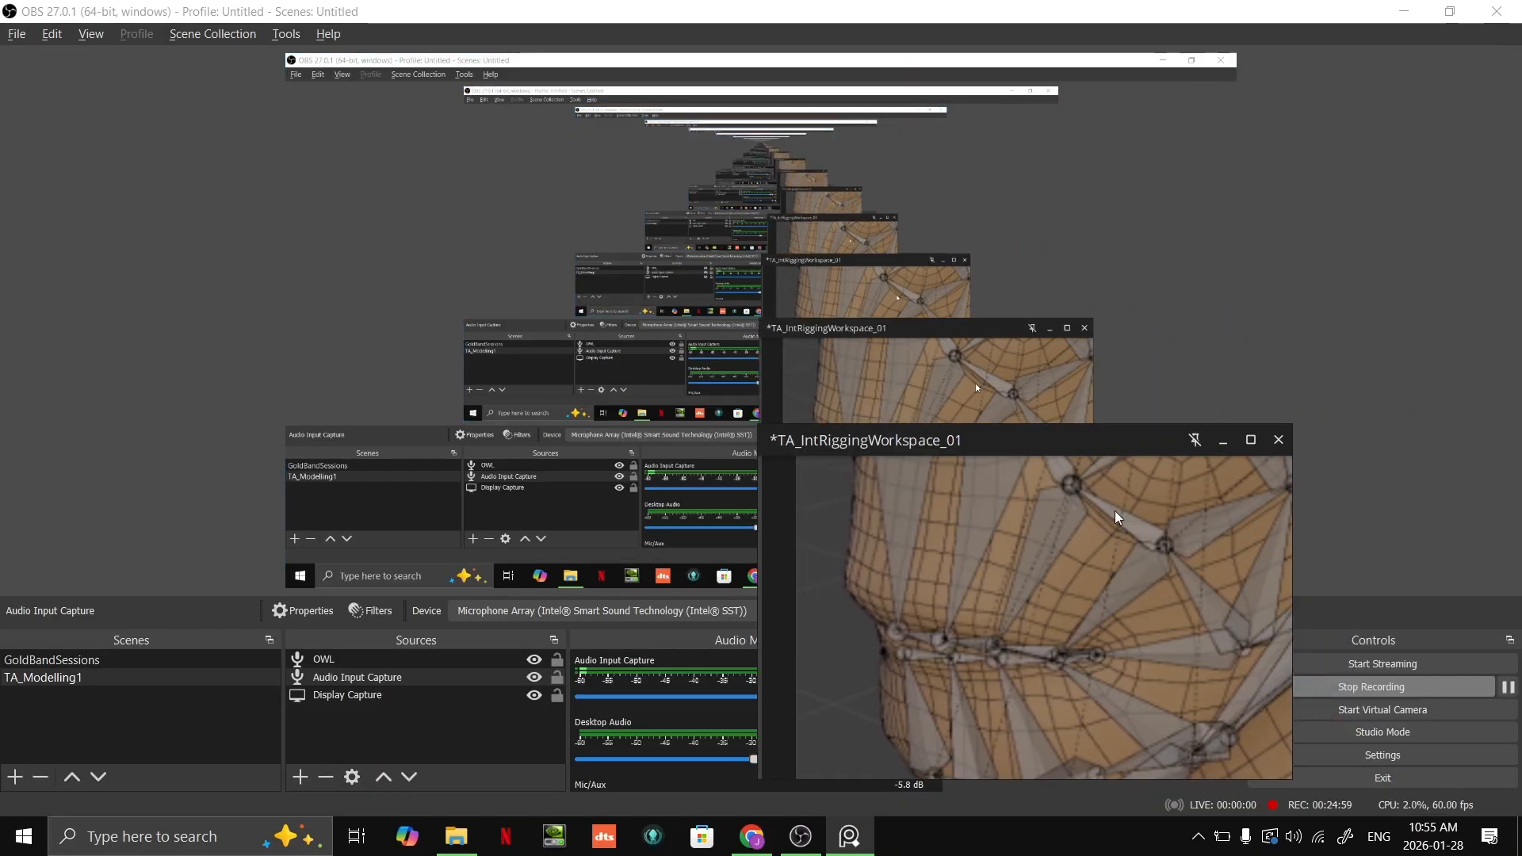
left_click(1271, 443)
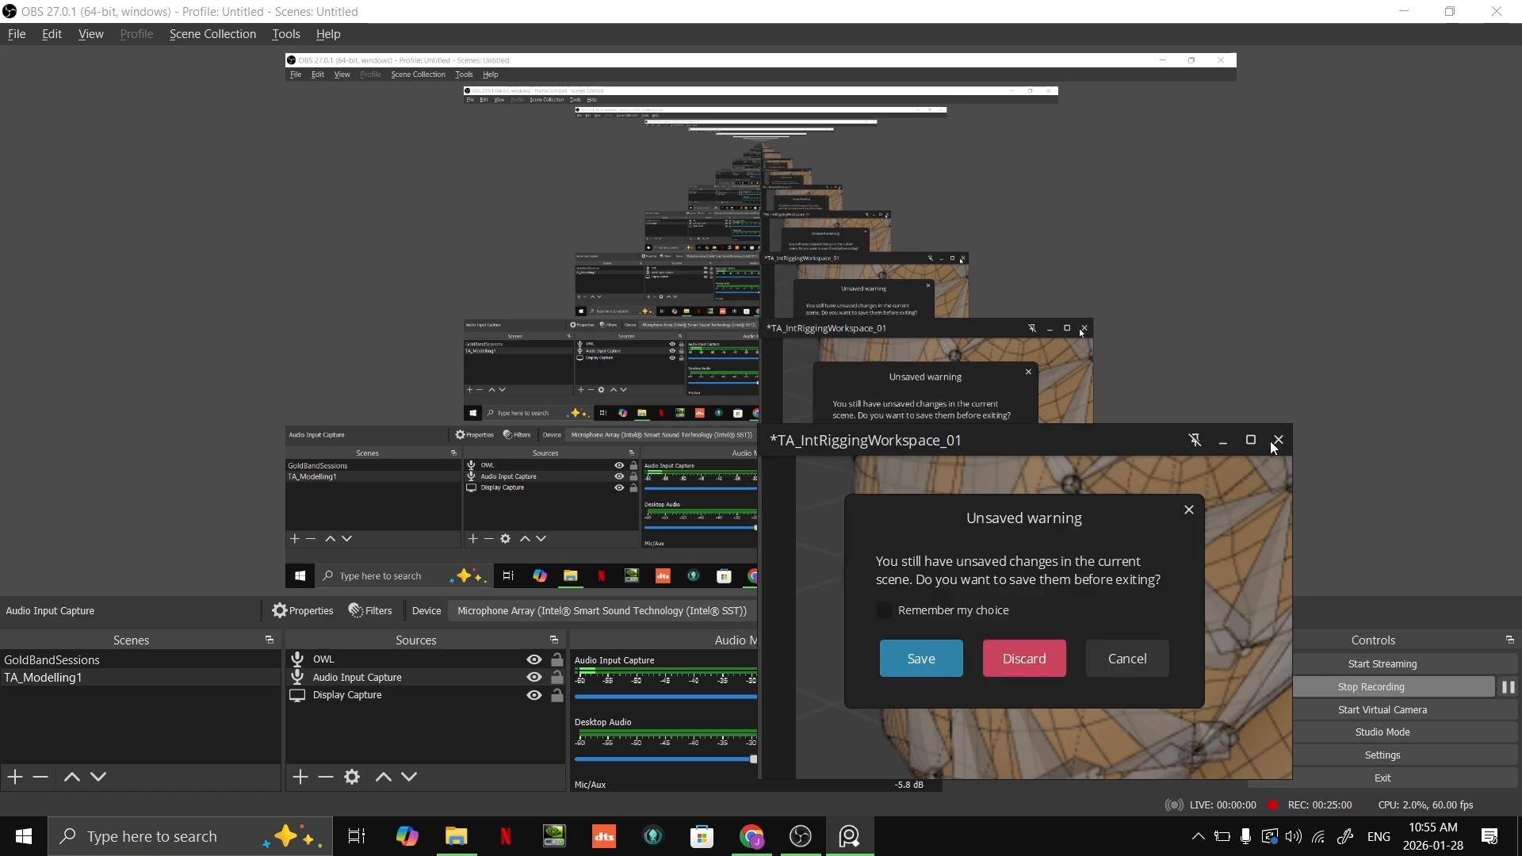
left_click(953, 652)
Step: Switch to the Tutorial 2 - Constraints slides in Chrome, show the closing "See you next week!" slide, and return to OBS
key("alt+Tab")
key("alt+Tab")
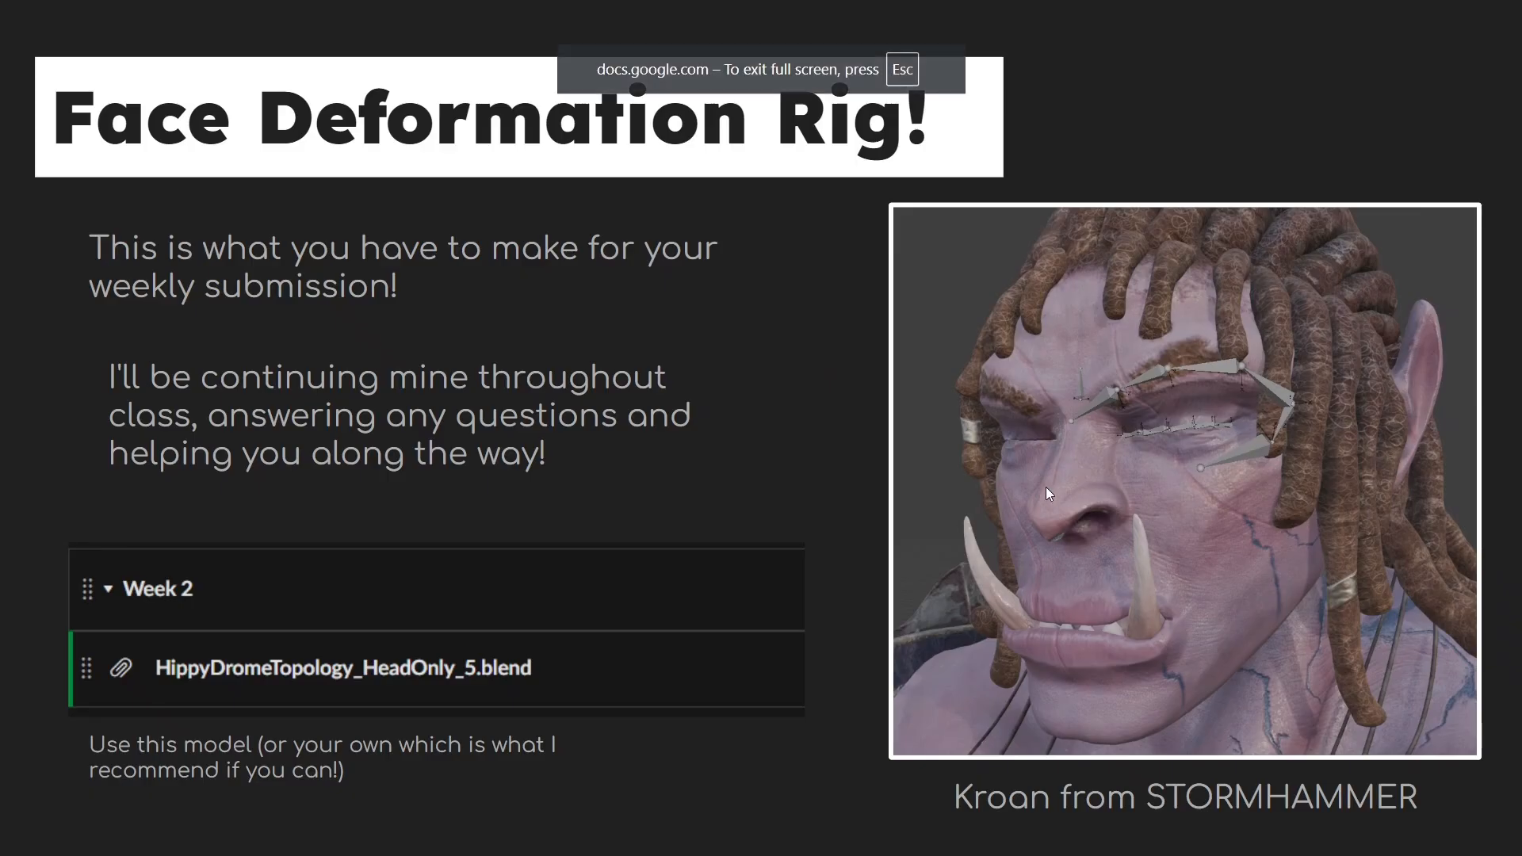
left_click(1047, 488)
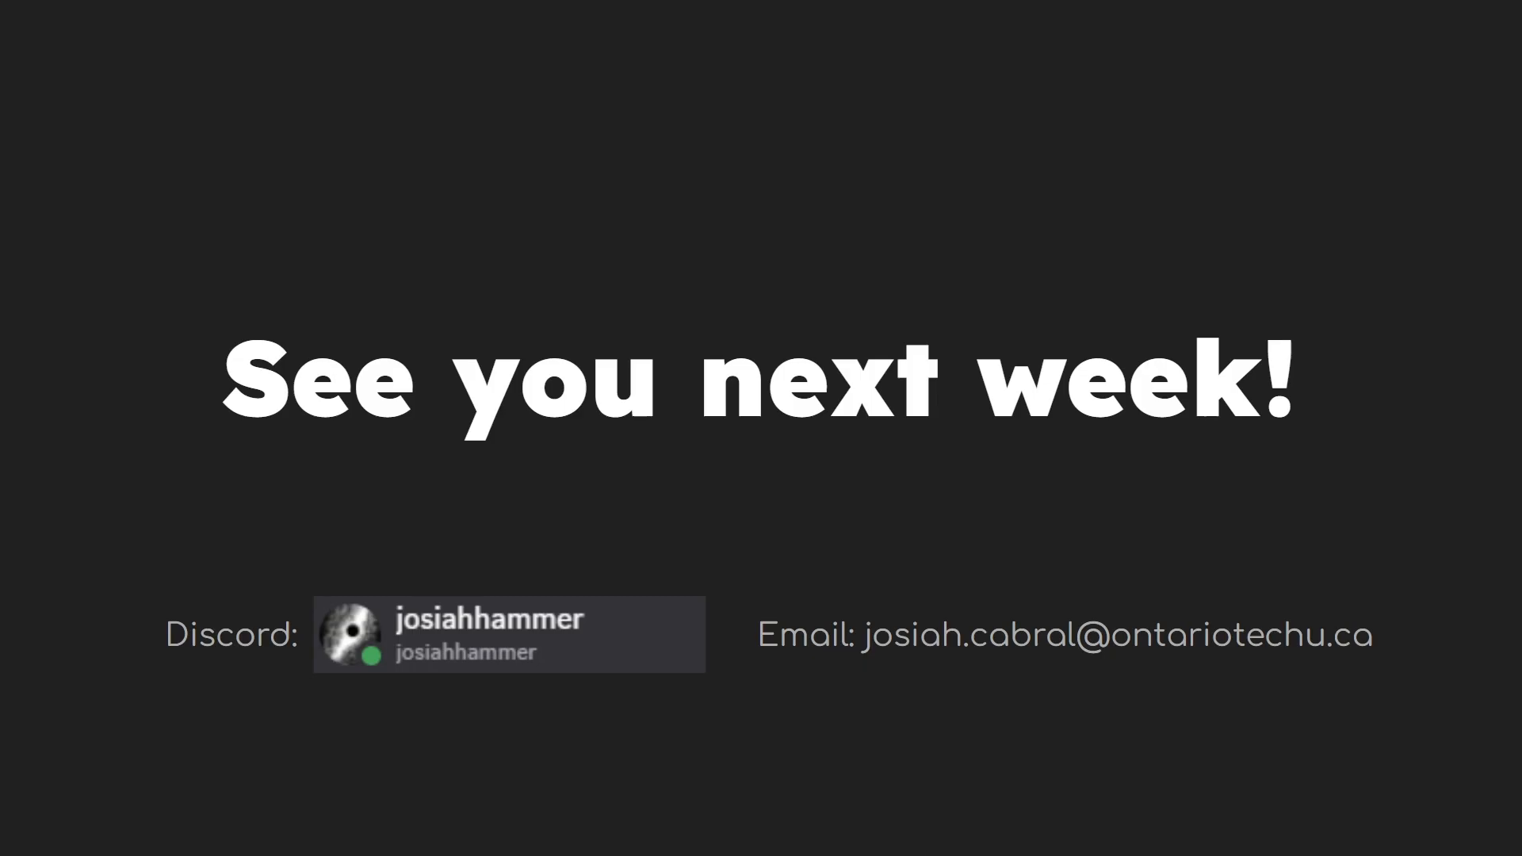
key("alt+Tab")
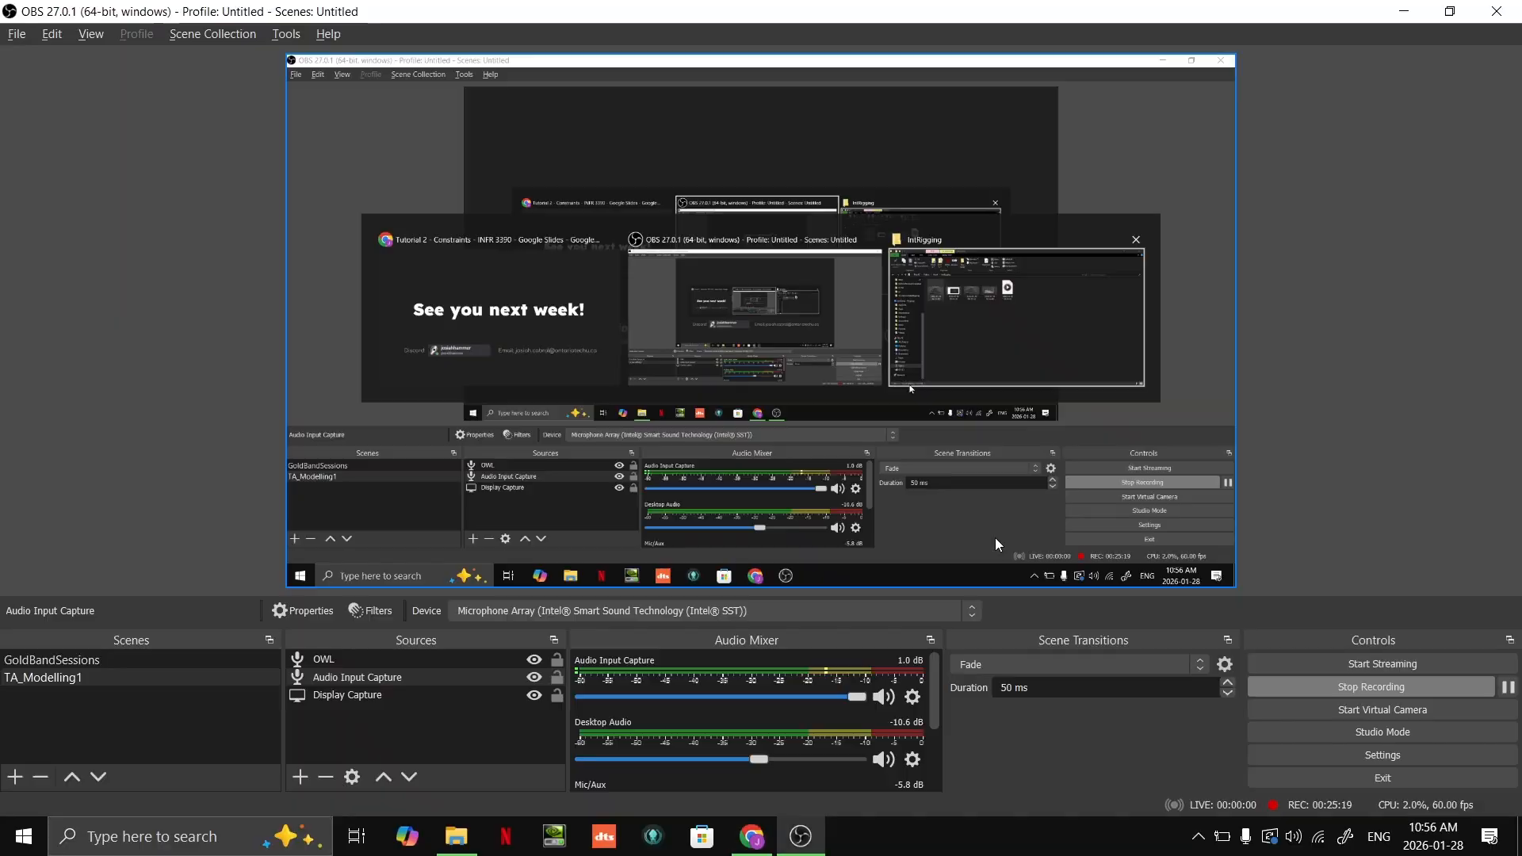